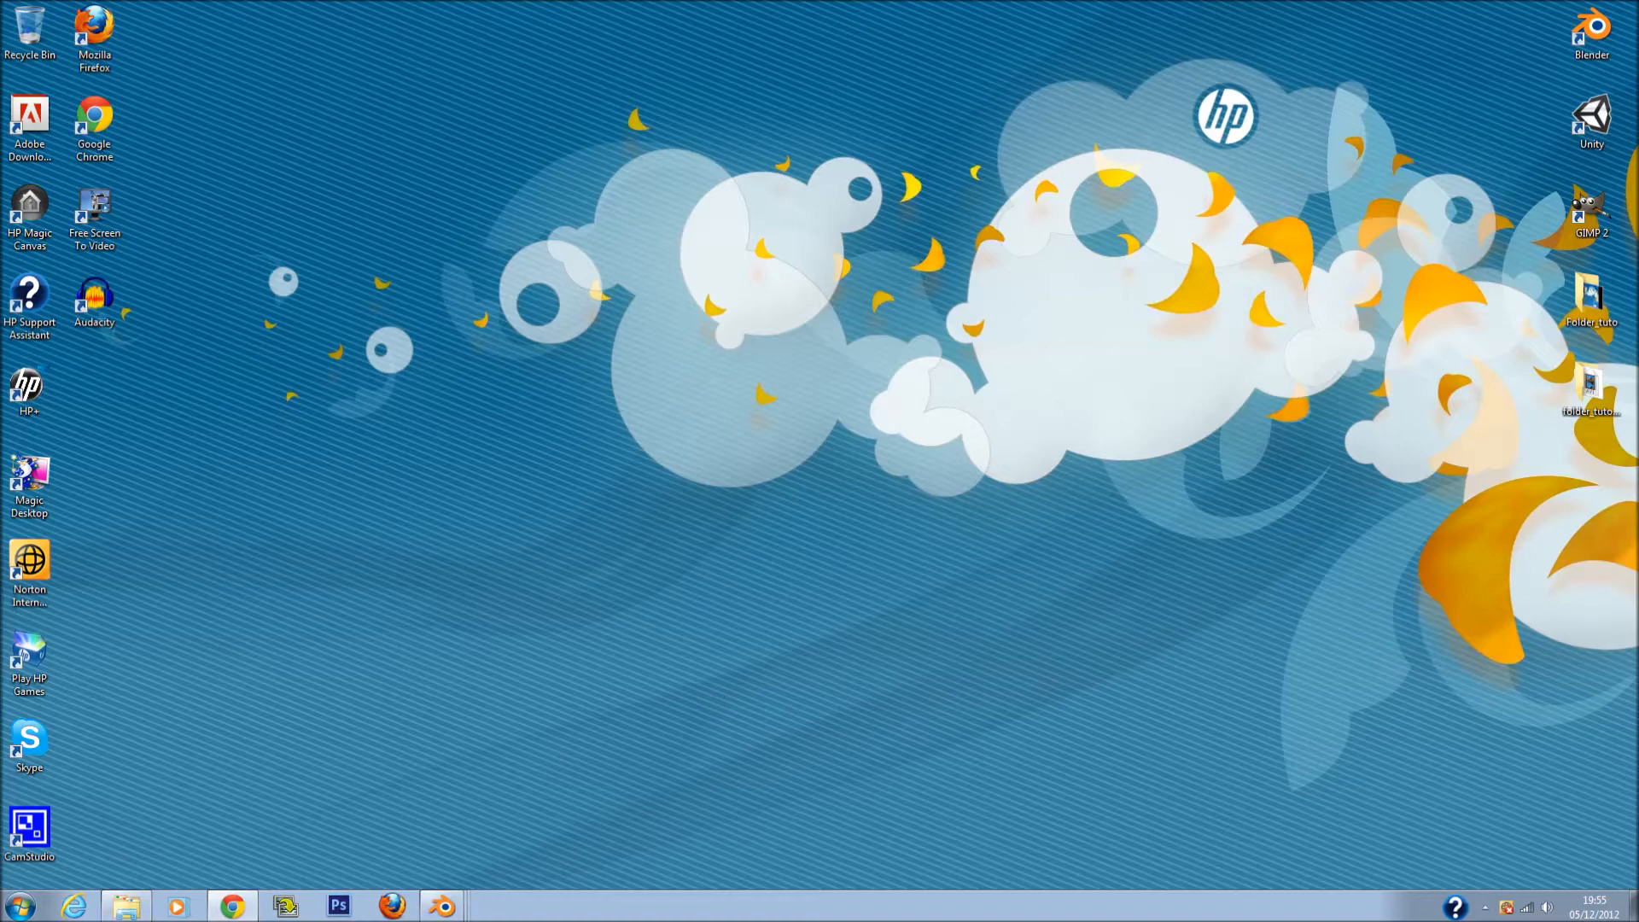
Open Blender, dismiss the splash screen and set the 3D view to front orthographic
{"action": "left_click", "coordinate": [1578, 37]}
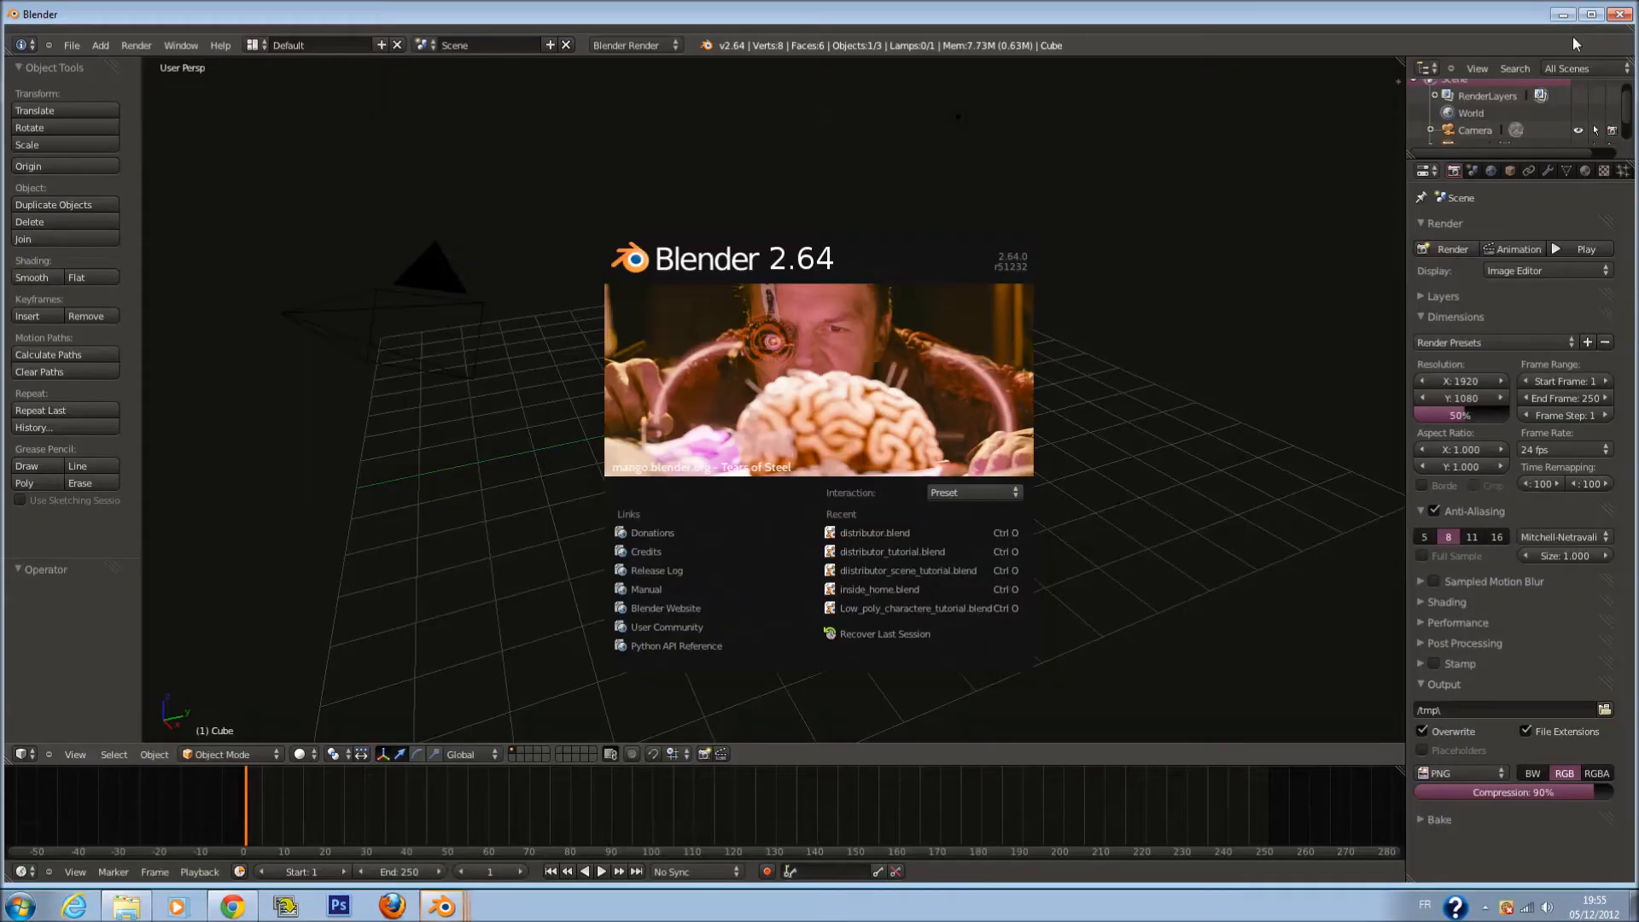
{"action": "left_click", "coordinate": [1149, 392]}
{"action": "key", "text": "KP_1"}
{"action": "key", "text": "KP_5"}
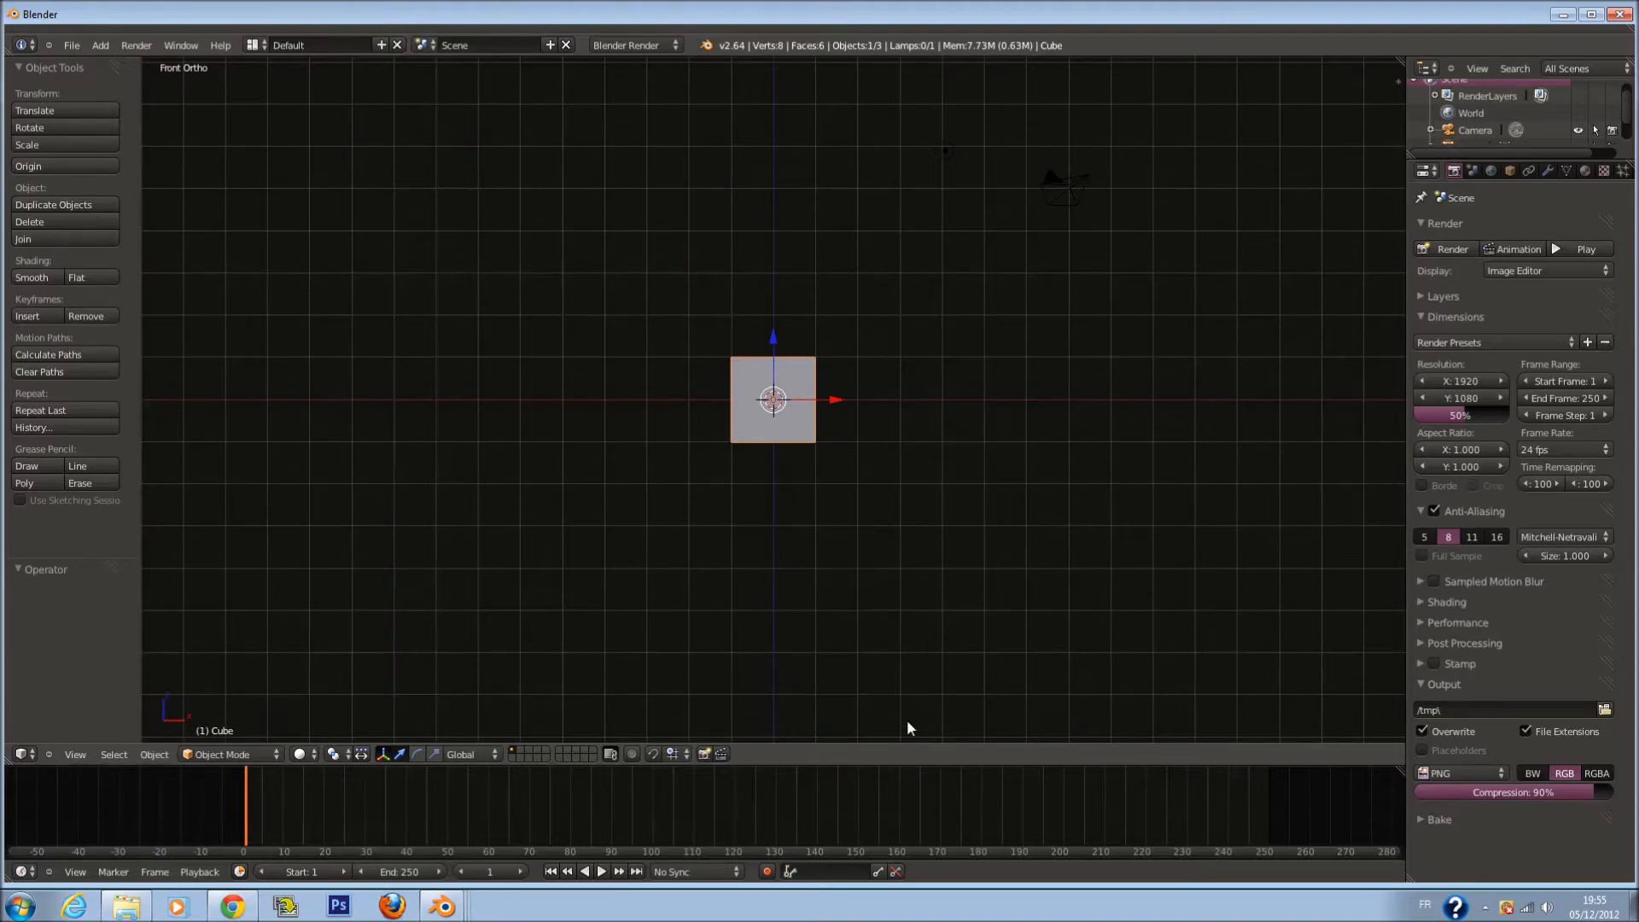
Shrink the timeline to its header and hide the tool shelf to enlarge the 3D view
{"action": "left_click_drag", "start_coordinate": [902, 765], "coordinate": [904, 858]}
{"action": "scroll", "coordinate": [781, 514], "scroll_direction": "up", "scroll_amount": 1}
{"action": "key", "text": "t"}
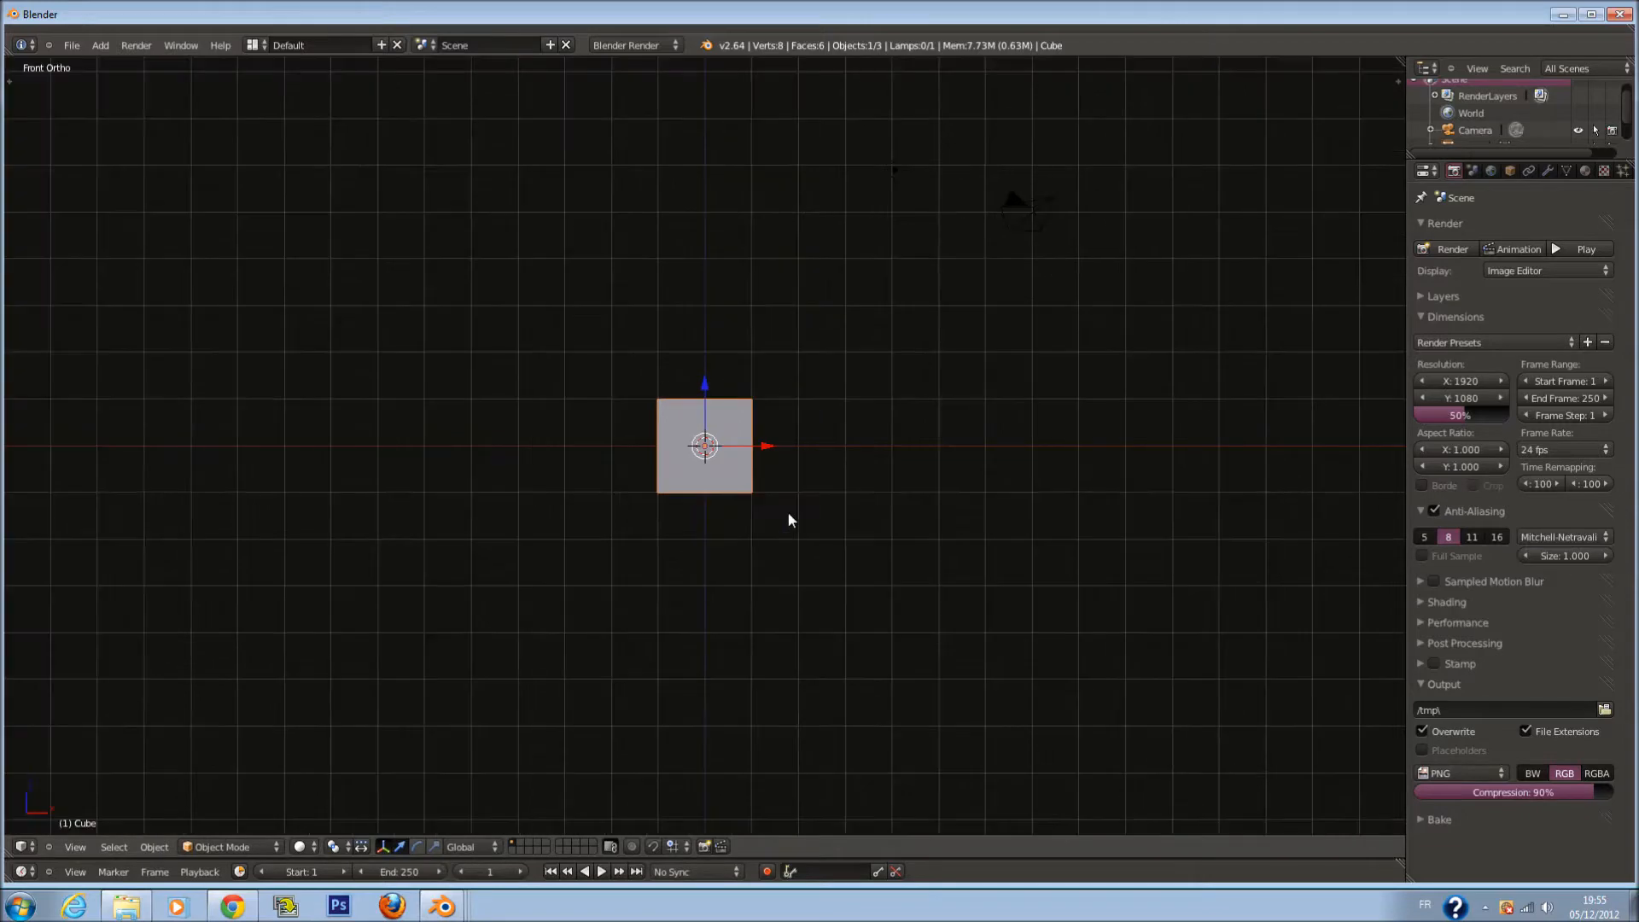
{"action": "scroll", "coordinate": [1038, 265], "scroll_direction": "down", "scroll_amount": 2, "text": "ctrl"}
{"action": "right_click", "coordinate": [1055, 233]}
{"action": "right_click", "coordinate": [798, 411]}
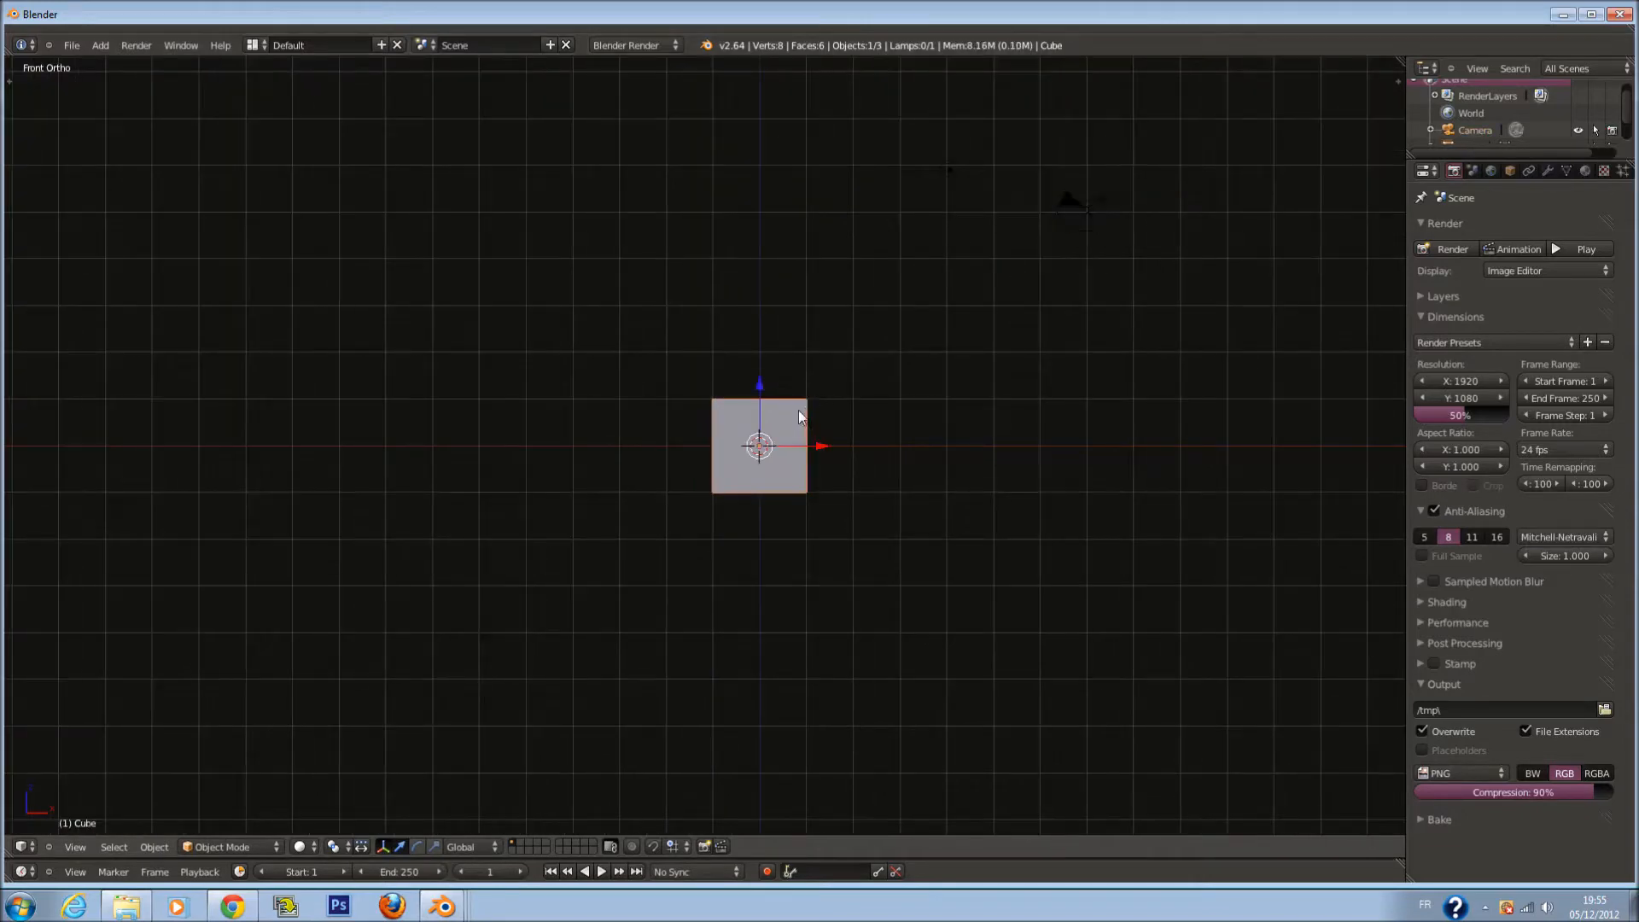
{"action": "scroll", "coordinate": [854, 434], "scroll_direction": "down", "scroll_amount": 3, "text": "ctrl"}
{"action": "scroll", "coordinate": [957, 444], "scroll_direction": "up", "scroll_amount": 2}
{"action": "scroll", "coordinate": [1006, 445], "scroll_direction": "up", "scroll_amount": 5, "text": "ctrl"}
{"action": "scroll", "coordinate": [1006, 445], "scroll_direction": "down", "scroll_amount": 1}
{"action": "scroll", "coordinate": [1007, 446], "scroll_direction": "up", "scroll_amount": 4}
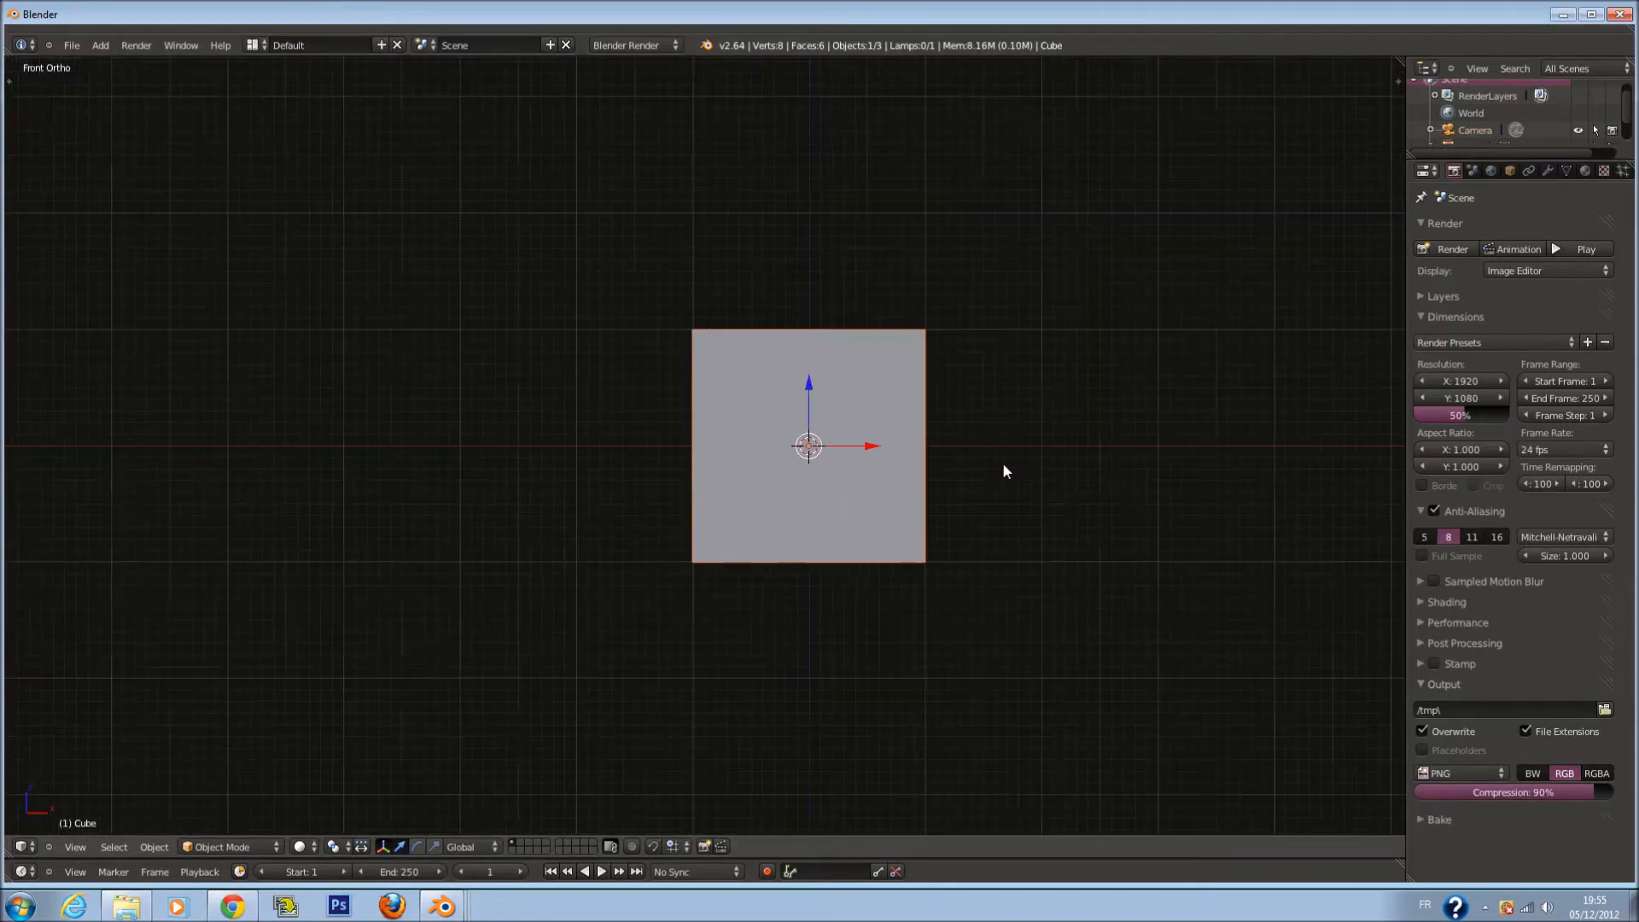
{"action": "scroll", "coordinate": [1003, 465], "scroll_direction": "up", "scroll_amount": 5, "text": "ctrl"}
{"action": "scroll", "coordinate": [1003, 465], "scroll_direction": "up", "scroll_amount": 1}
{"action": "scroll", "coordinate": [1003, 466], "scroll_direction": "up", "scroll_amount": 4, "text": "shift"}
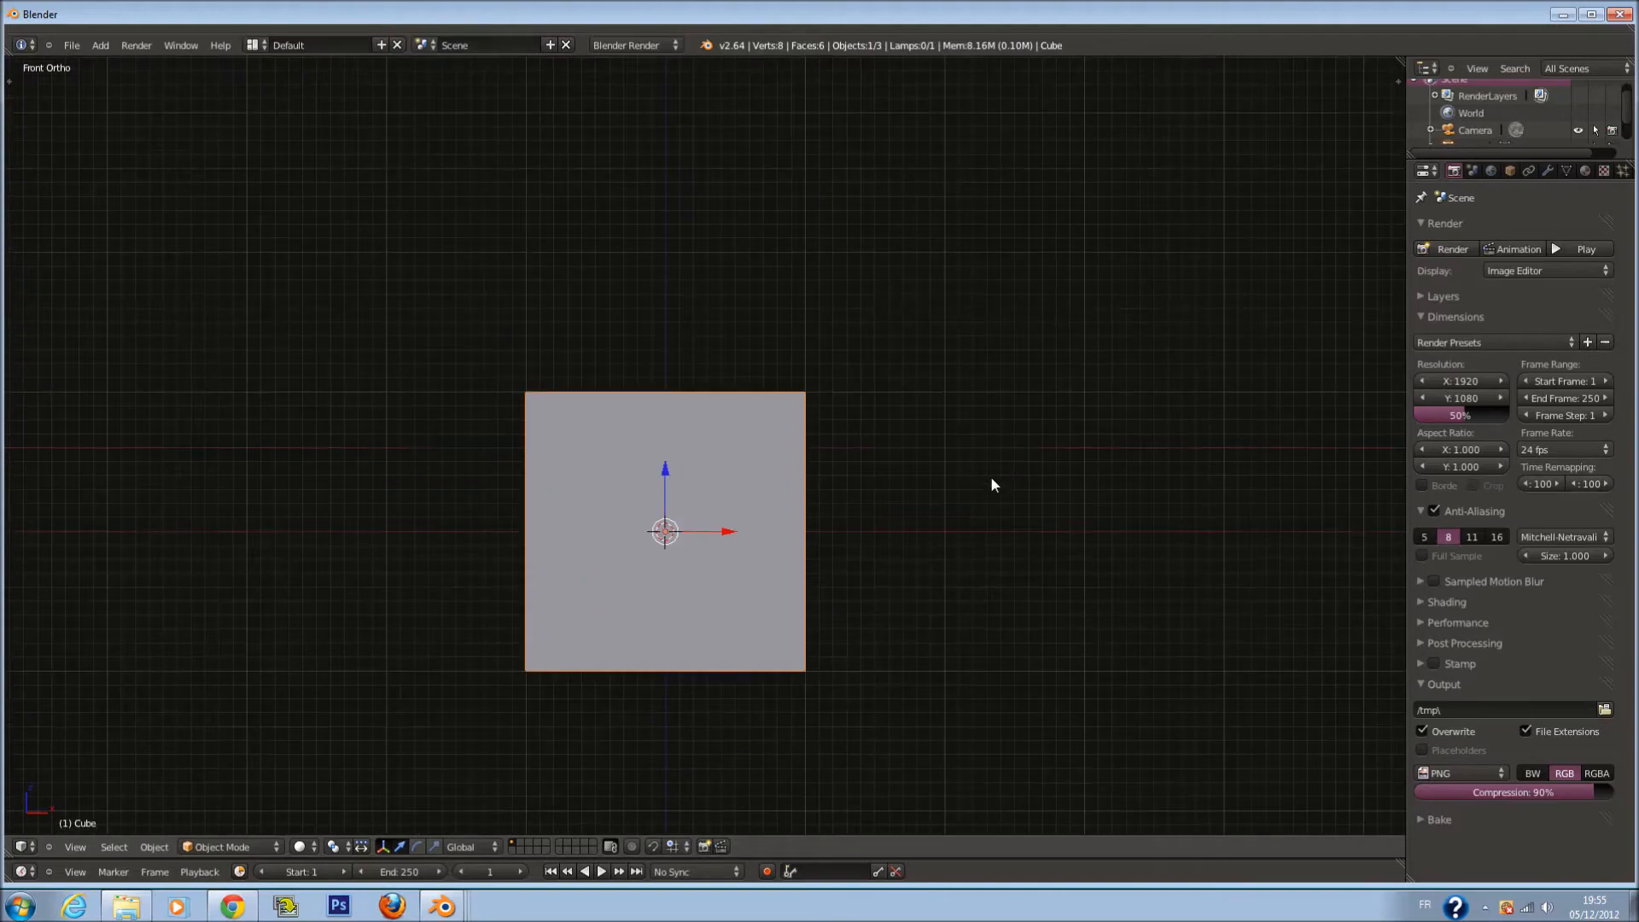
{"action": "scroll", "coordinate": [992, 485], "scroll_direction": "up", "scroll_amount": 3}
{"action": "scroll", "coordinate": [994, 486], "scroll_direction": "down", "scroll_amount": 4}
{"action": "scroll", "coordinate": [996, 488], "scroll_direction": "down", "scroll_amount": 1, "text": "ctrl"}
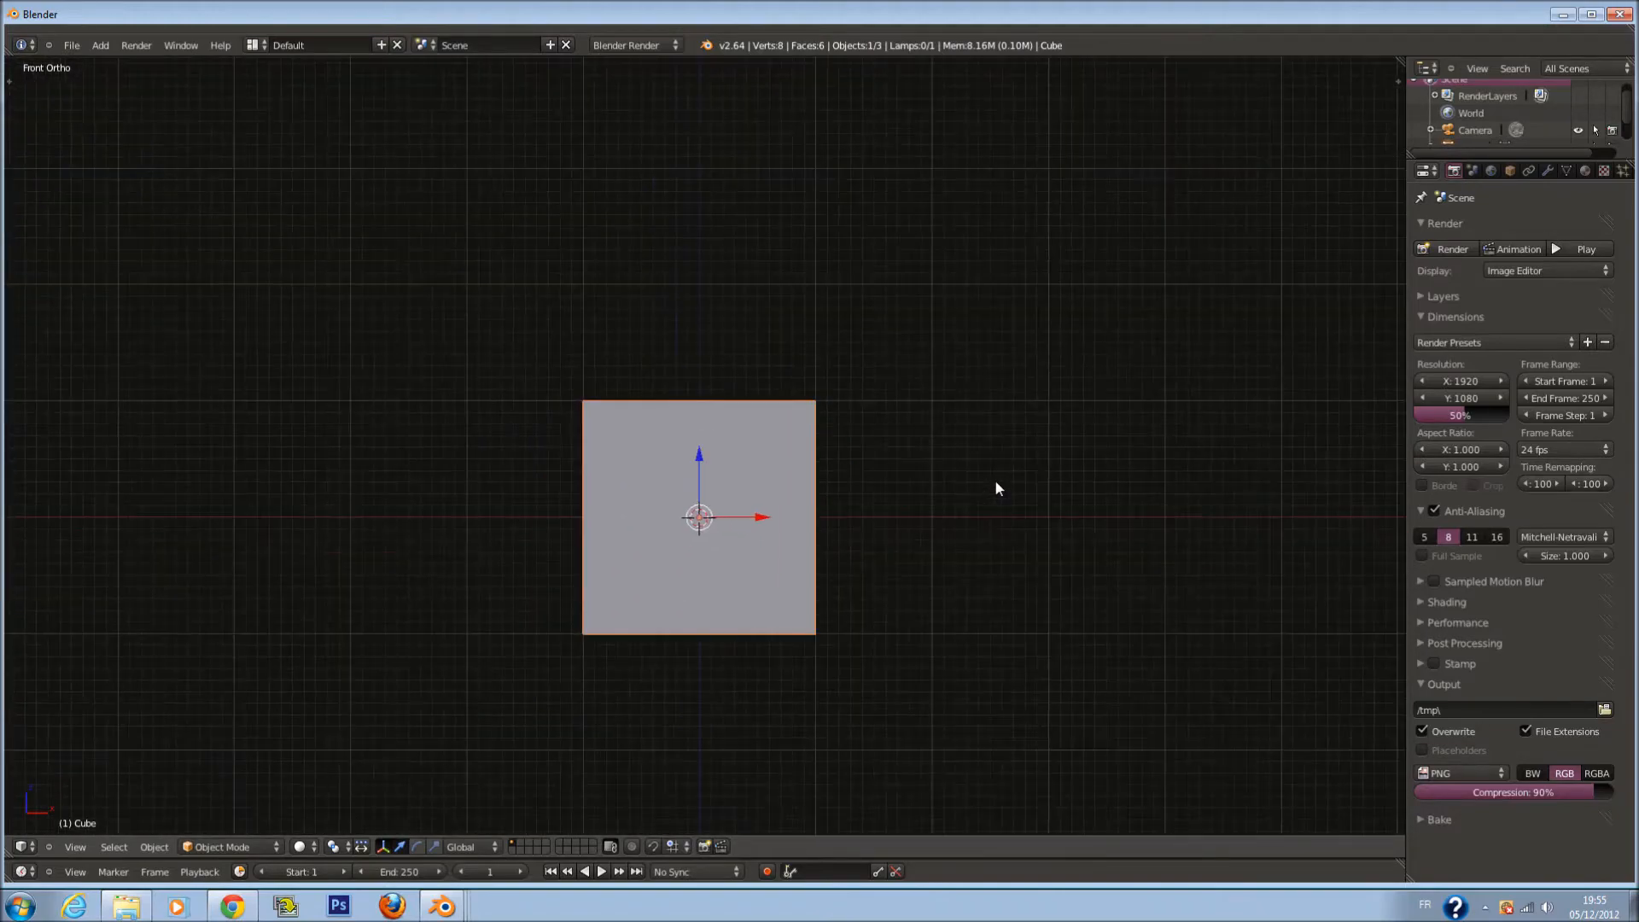
{"action": "scroll", "coordinate": [996, 482], "scroll_direction": "down", "scroll_amount": 2}
{"action": "scroll", "coordinate": [968, 501], "scroll_direction": "down", "scroll_amount": 1, "text": "ctrl"}
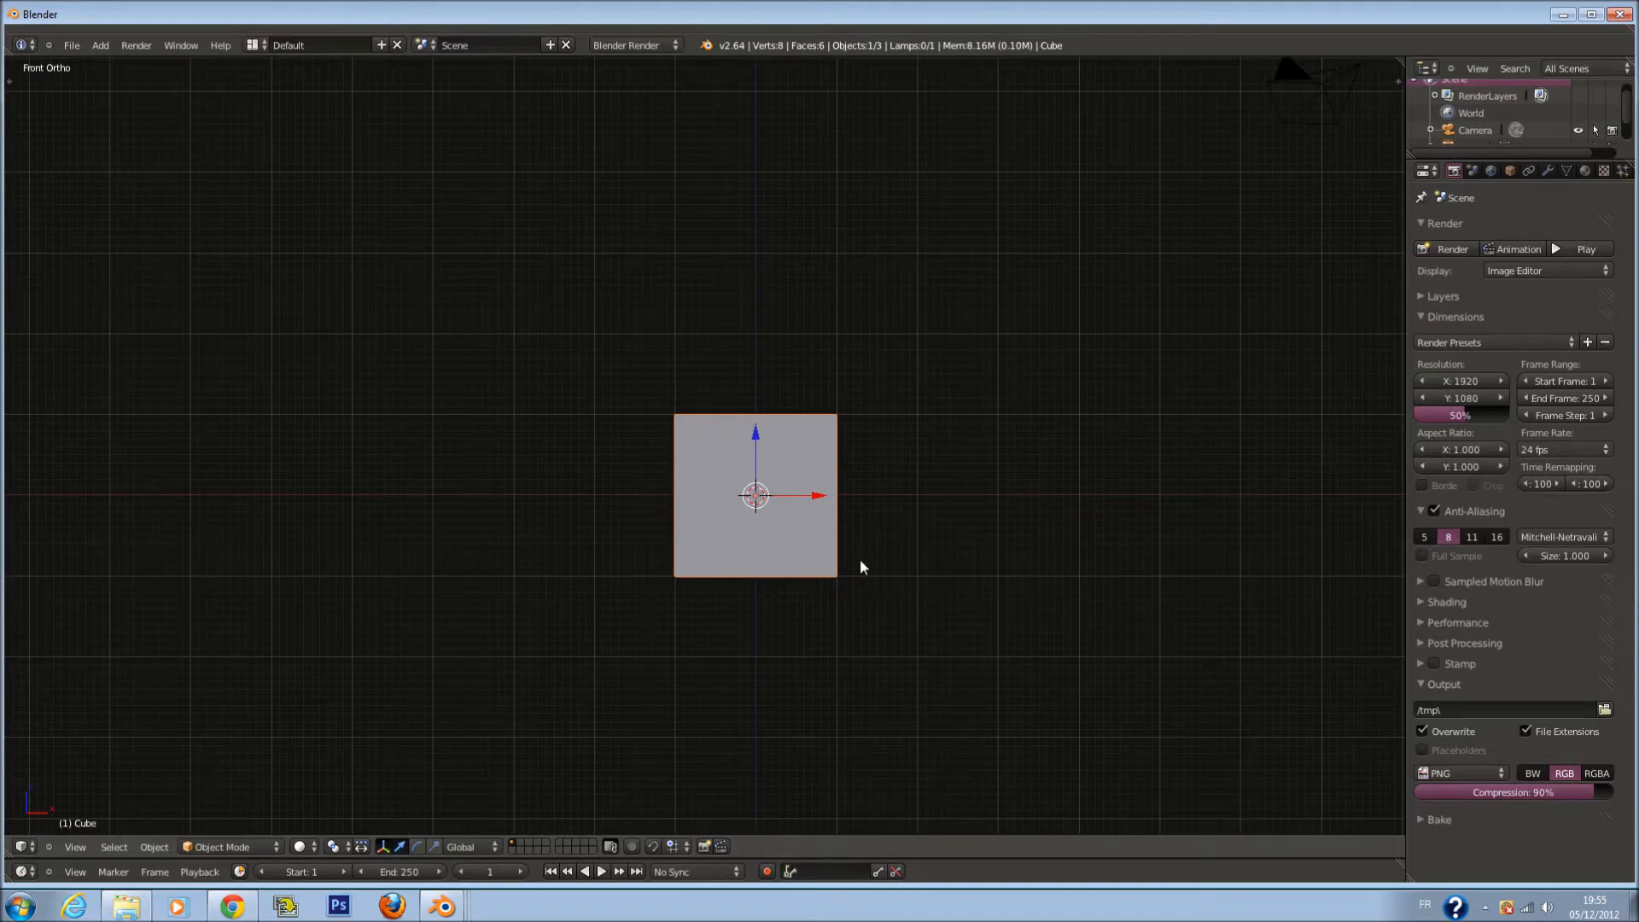
{"action": "scroll", "coordinate": [861, 561], "scroll_direction": "up", "scroll_amount": 1, "text": "ctrl"}
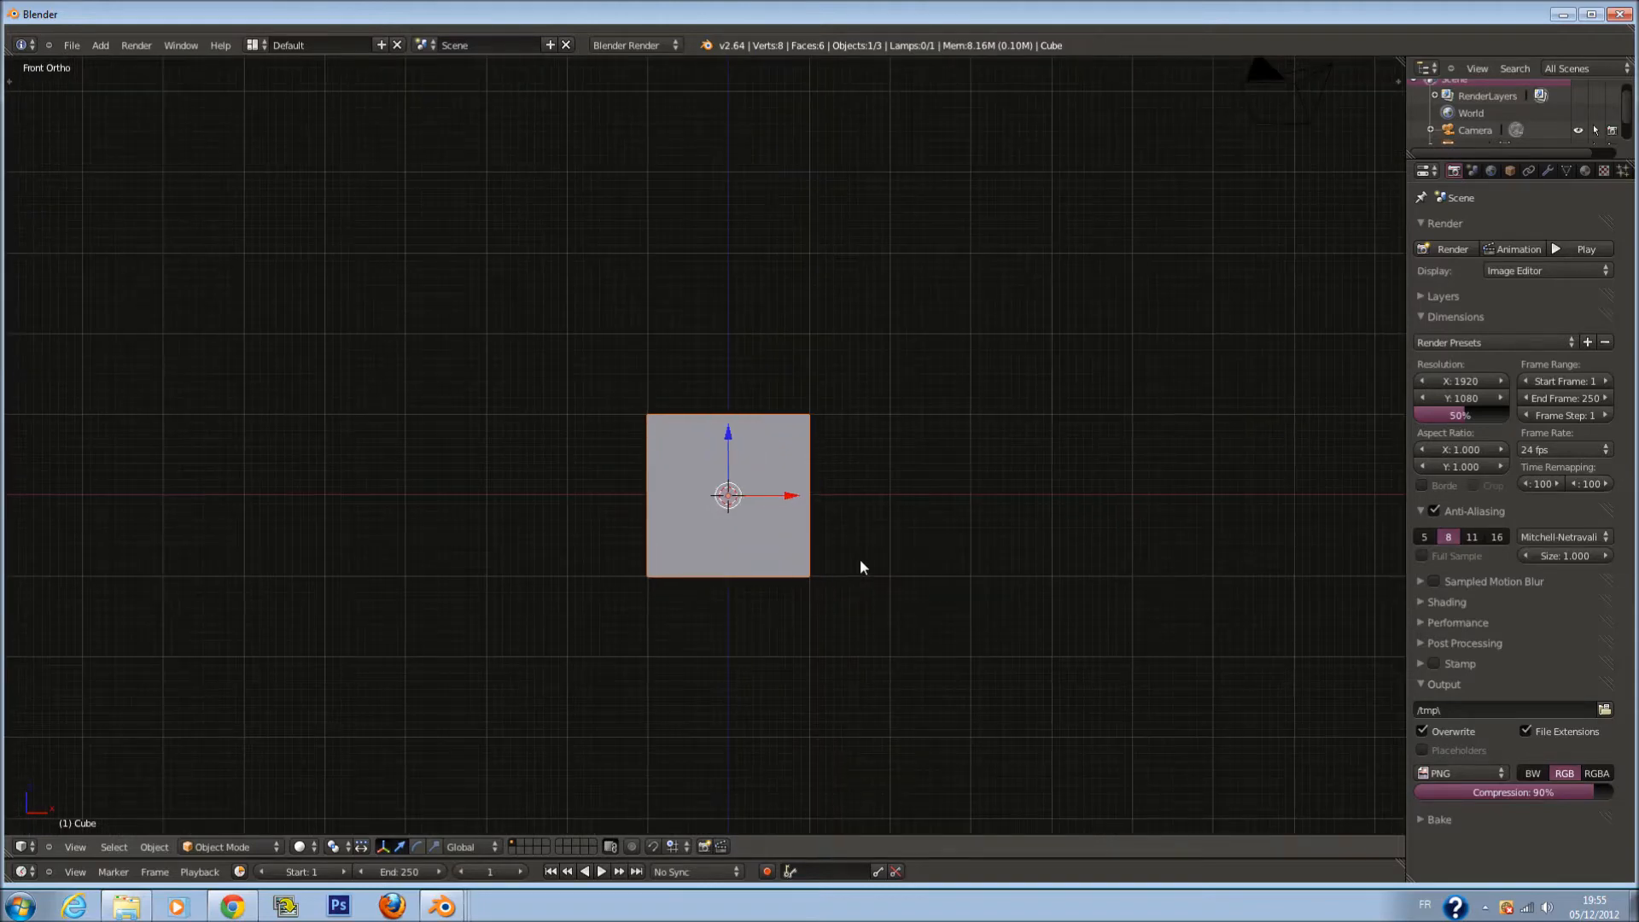
{"action": "key", "text": "ctrl+space"}
{"action": "key", "text": "ctrl+space"}
{"action": "middle_click_drag", "start_coordinate": [751, 504], "coordinate": [859, 432]}
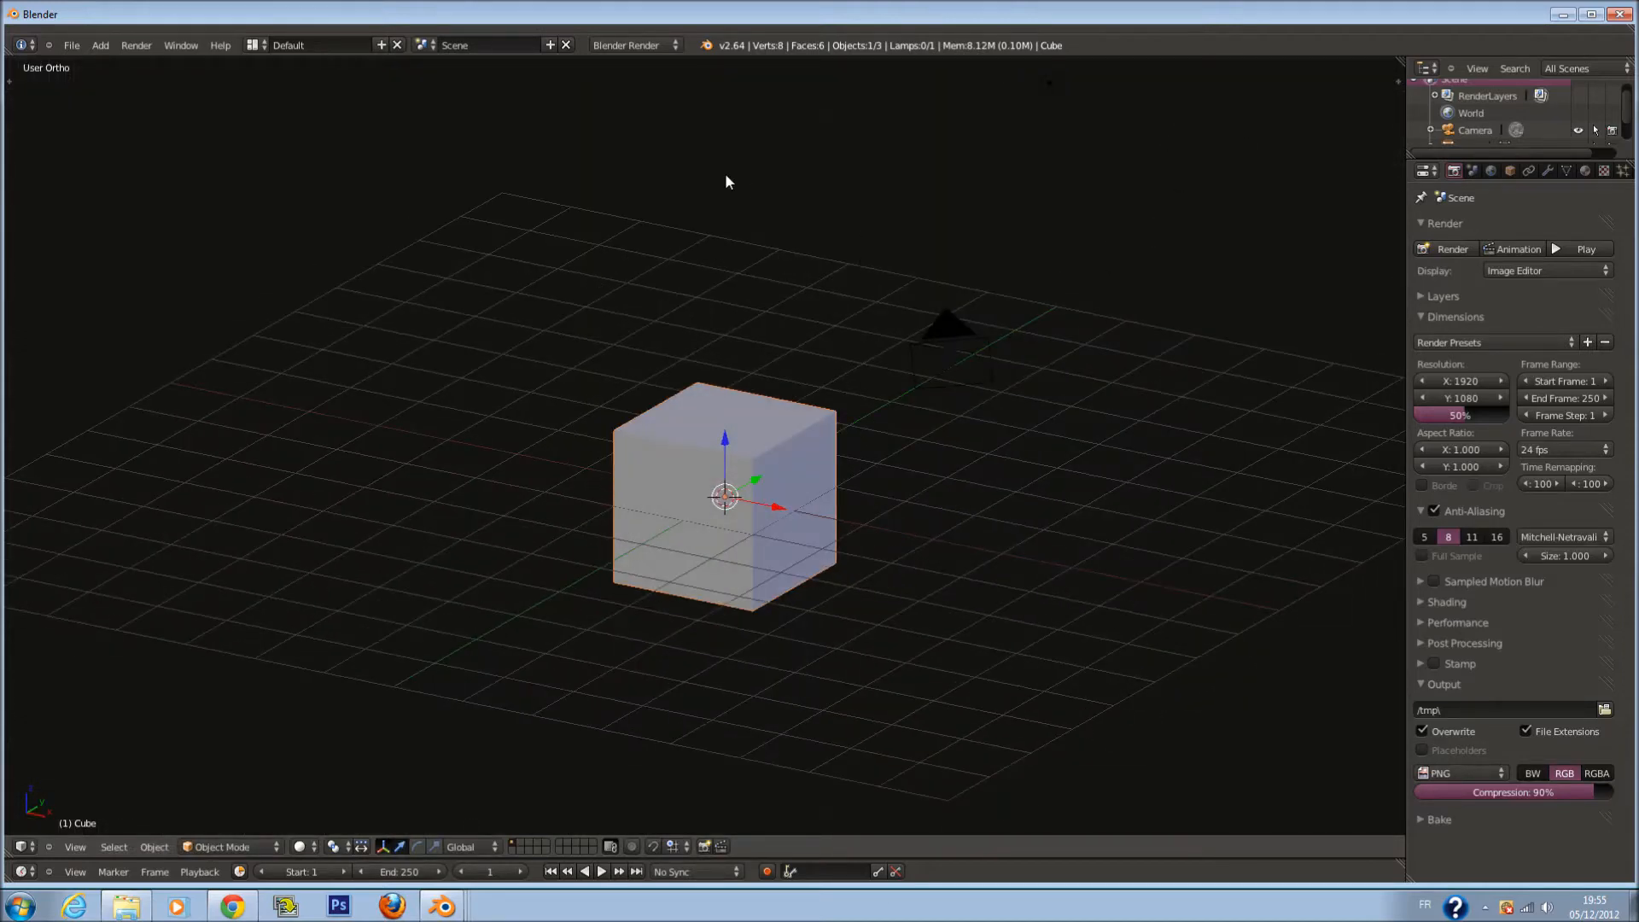
{"action": "key", "text": "KP_1"}
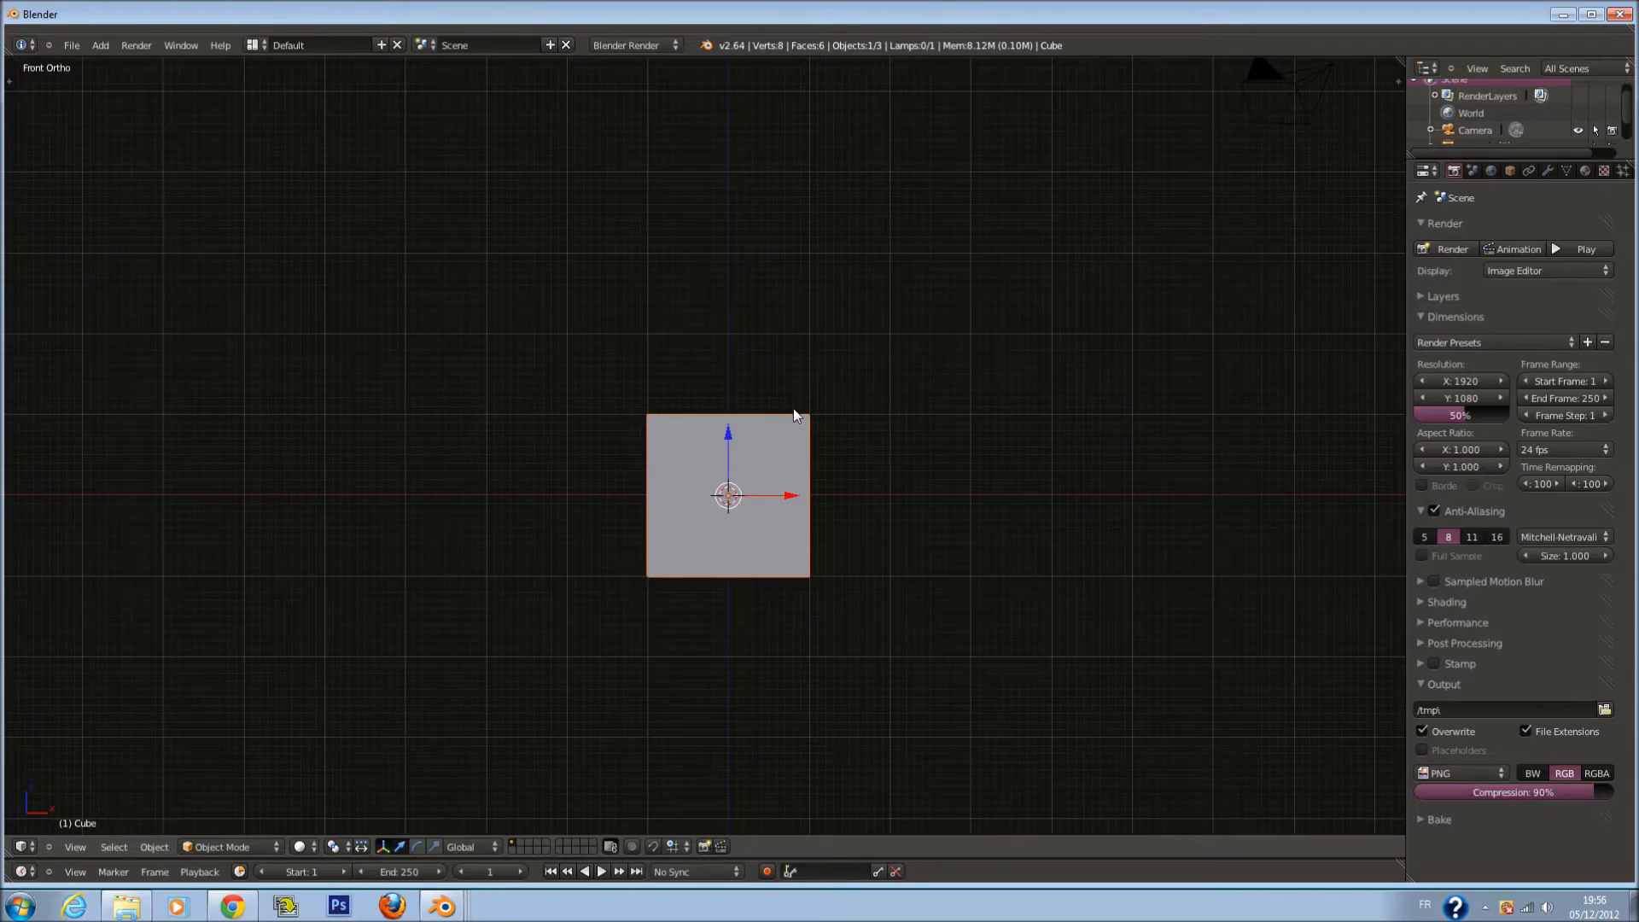
Show the 3D view's properties, enable Background Images and add an empty image slot
{"action": "scroll", "coordinate": [793, 415], "scroll_direction": "down", "scroll_amount": 1}
{"action": "key", "text": "n"}
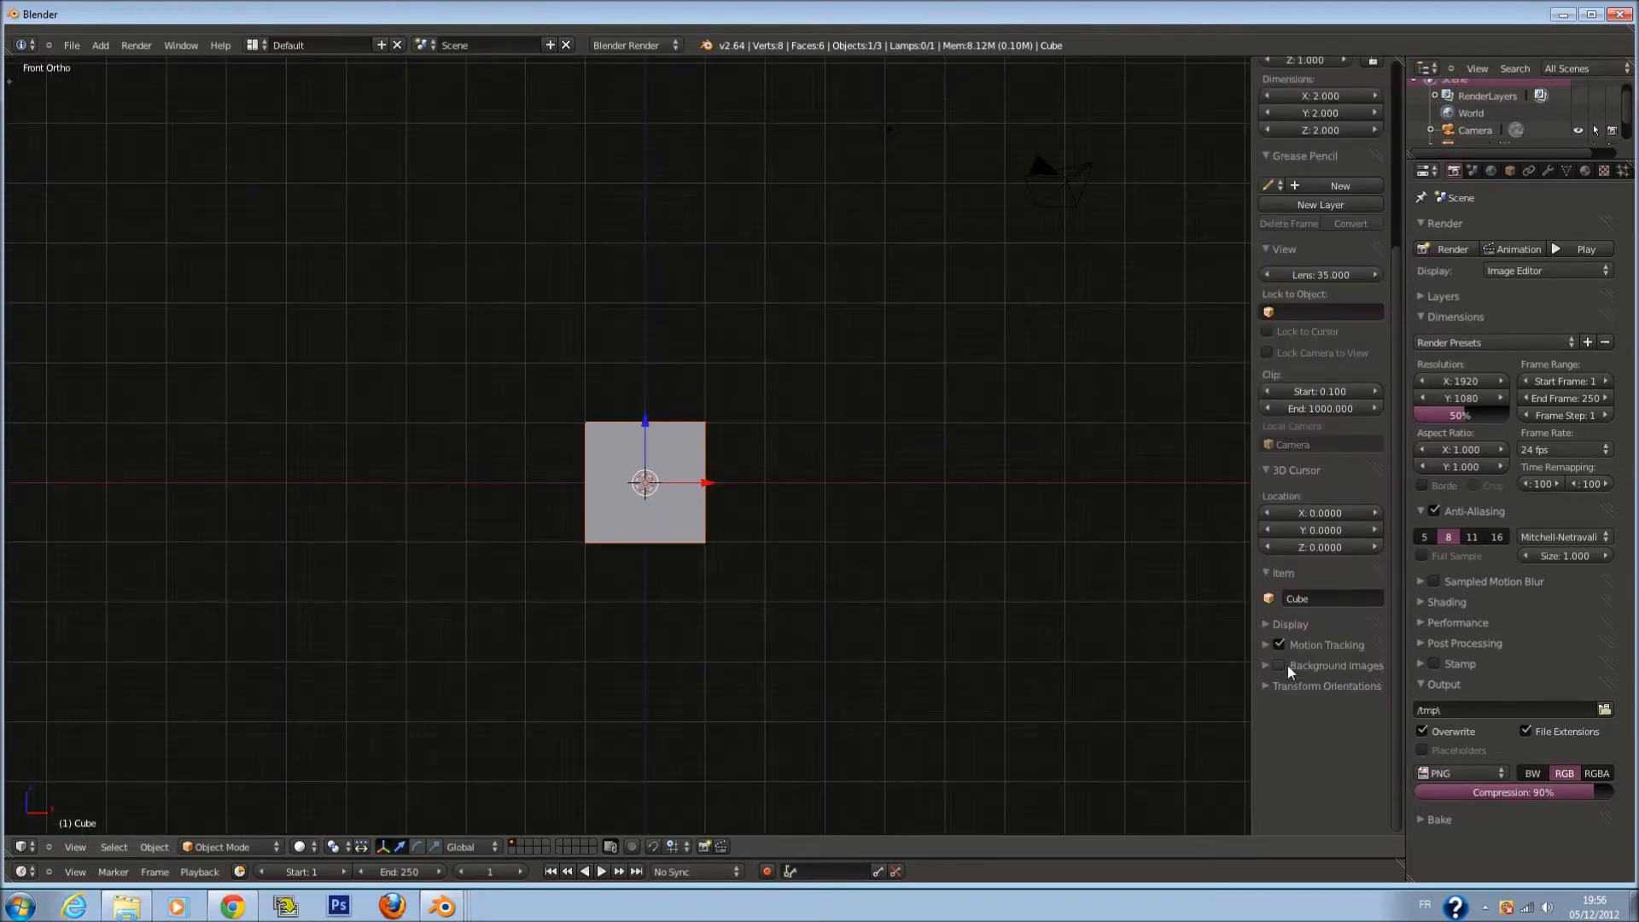
{"action": "left_click", "coordinate": [1319, 668]}
{"action": "left_click", "coordinate": [1320, 693]}
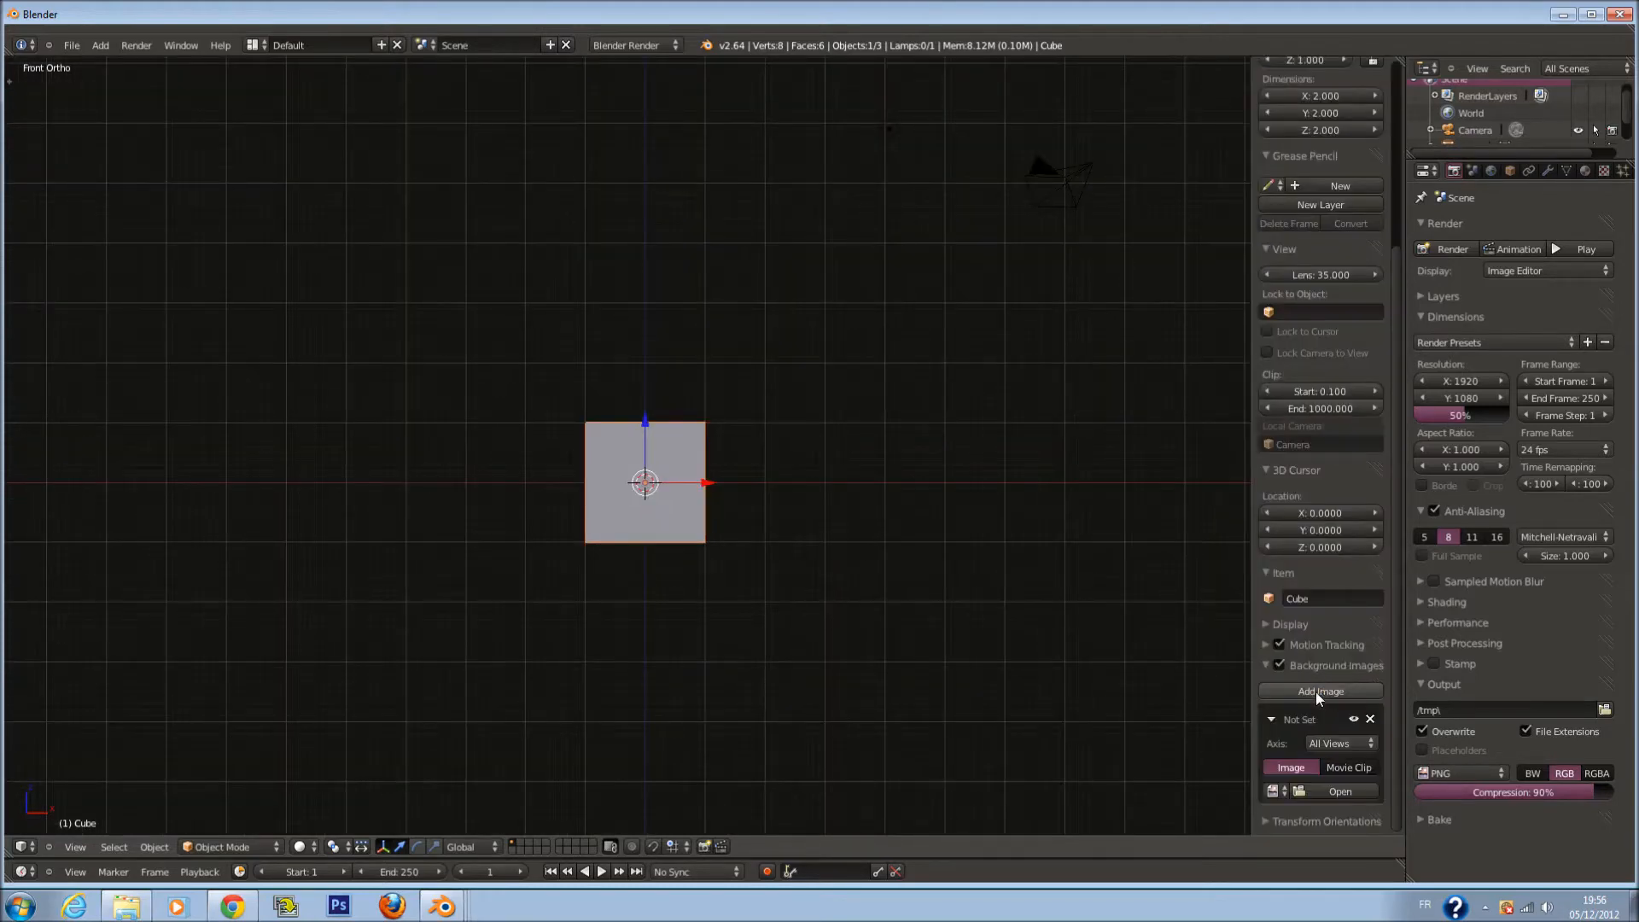
Load the Coca-Cola vending machine JPG from the texture folder as the background image, browsing the files as thumbnails
{"action": "left_click", "coordinate": [1328, 784]}
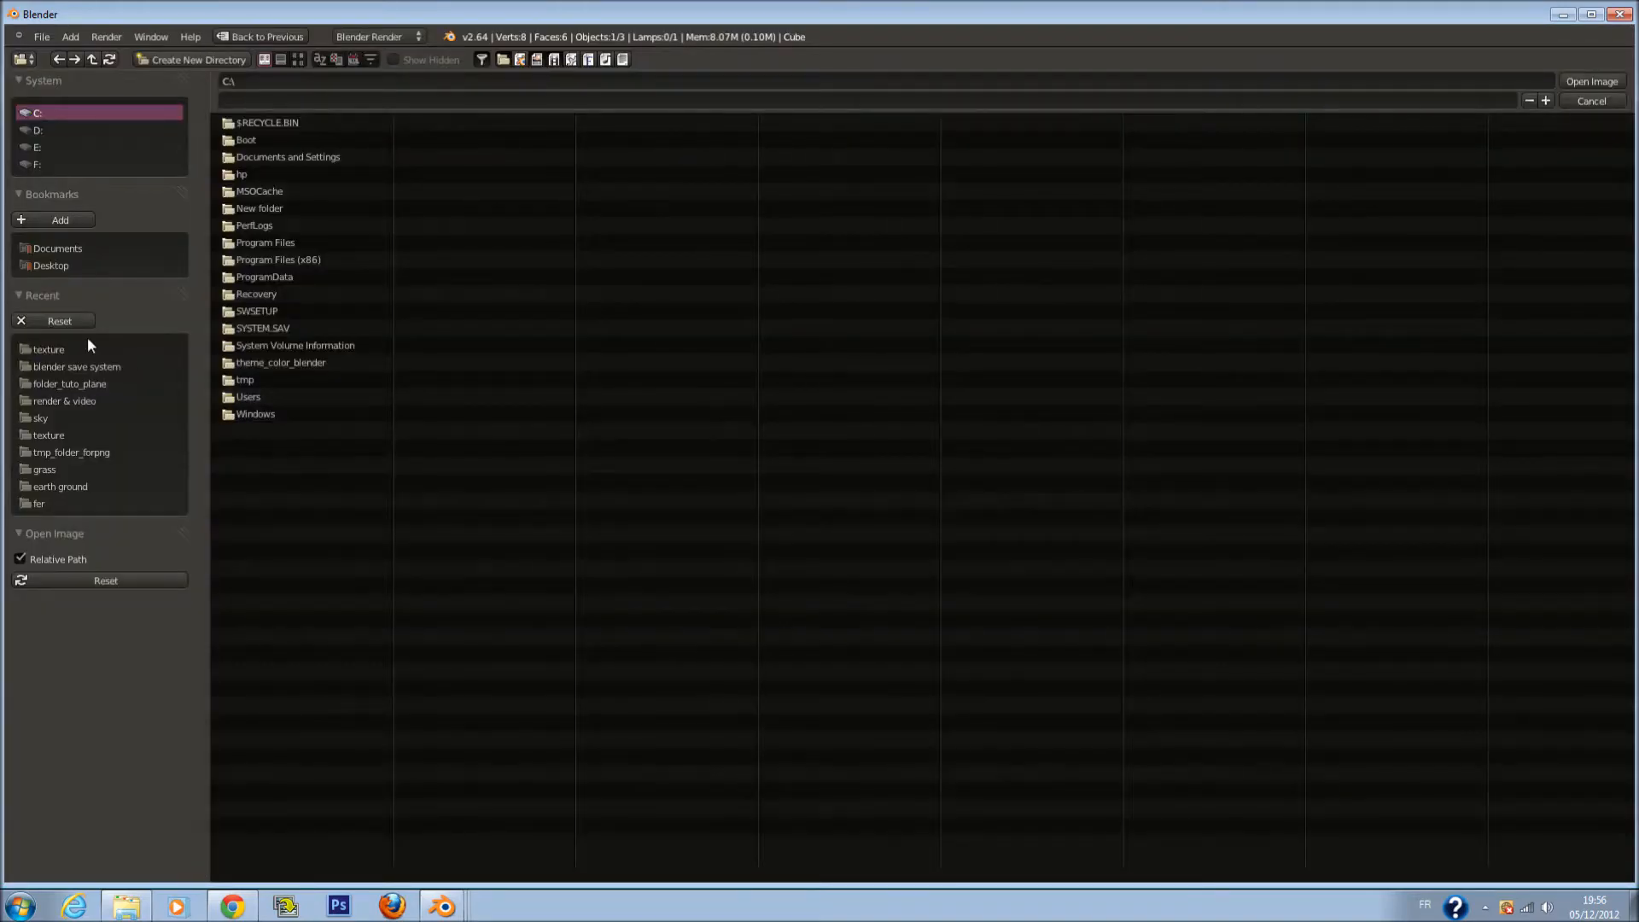
{"action": "left_click", "coordinate": [37, 351]}
{"action": "left_click", "coordinate": [298, 59]}
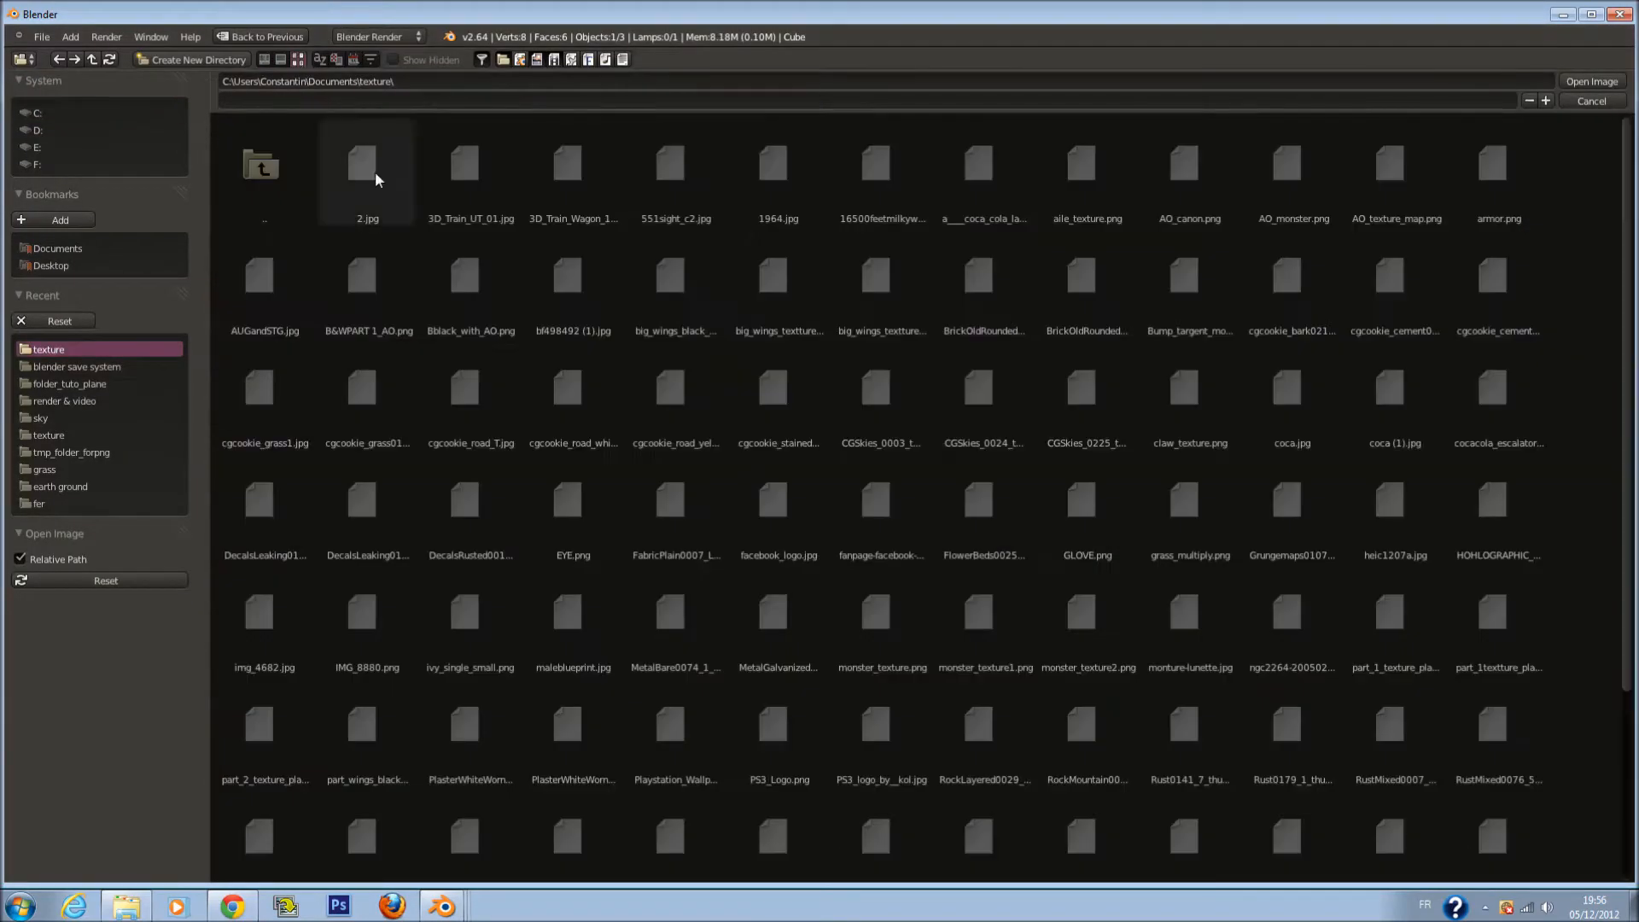
{"action": "scroll", "coordinate": [939, 509], "scroll_direction": "down", "scroll_amount": 2}
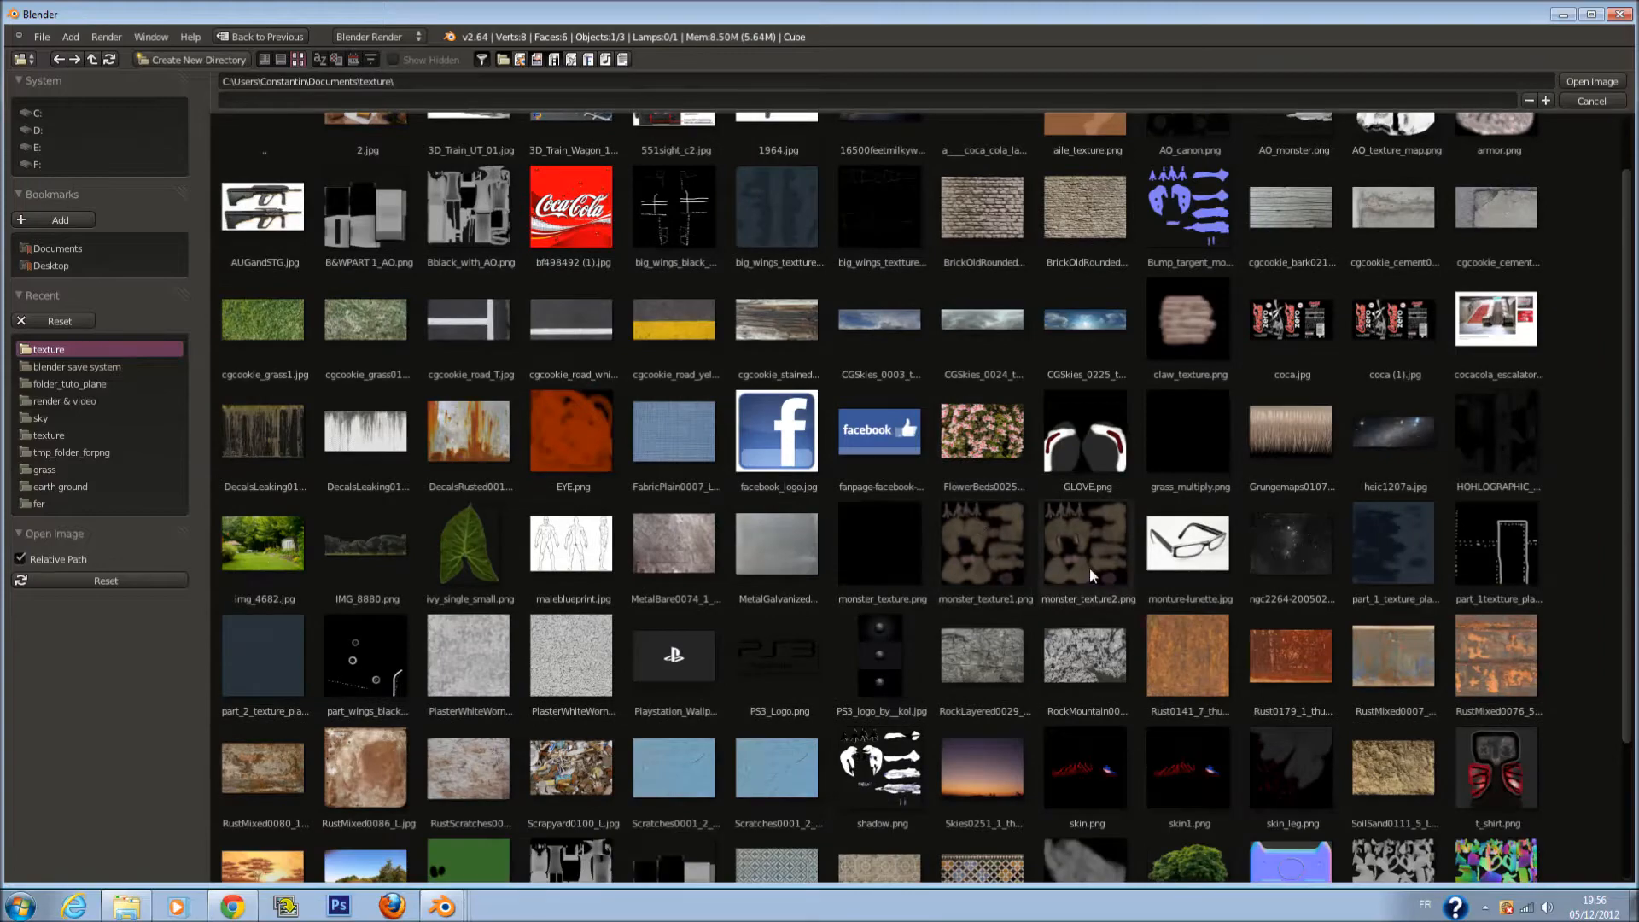
{"action": "scroll", "coordinate": [1110, 529], "scroll_direction": "up", "scroll_amount": 1}
{"action": "scroll", "coordinate": [939, 683], "scroll_direction": "down", "scroll_amount": 3}
{"action": "scroll", "coordinate": [982, 741], "scroll_direction": "down", "scroll_amount": 1}
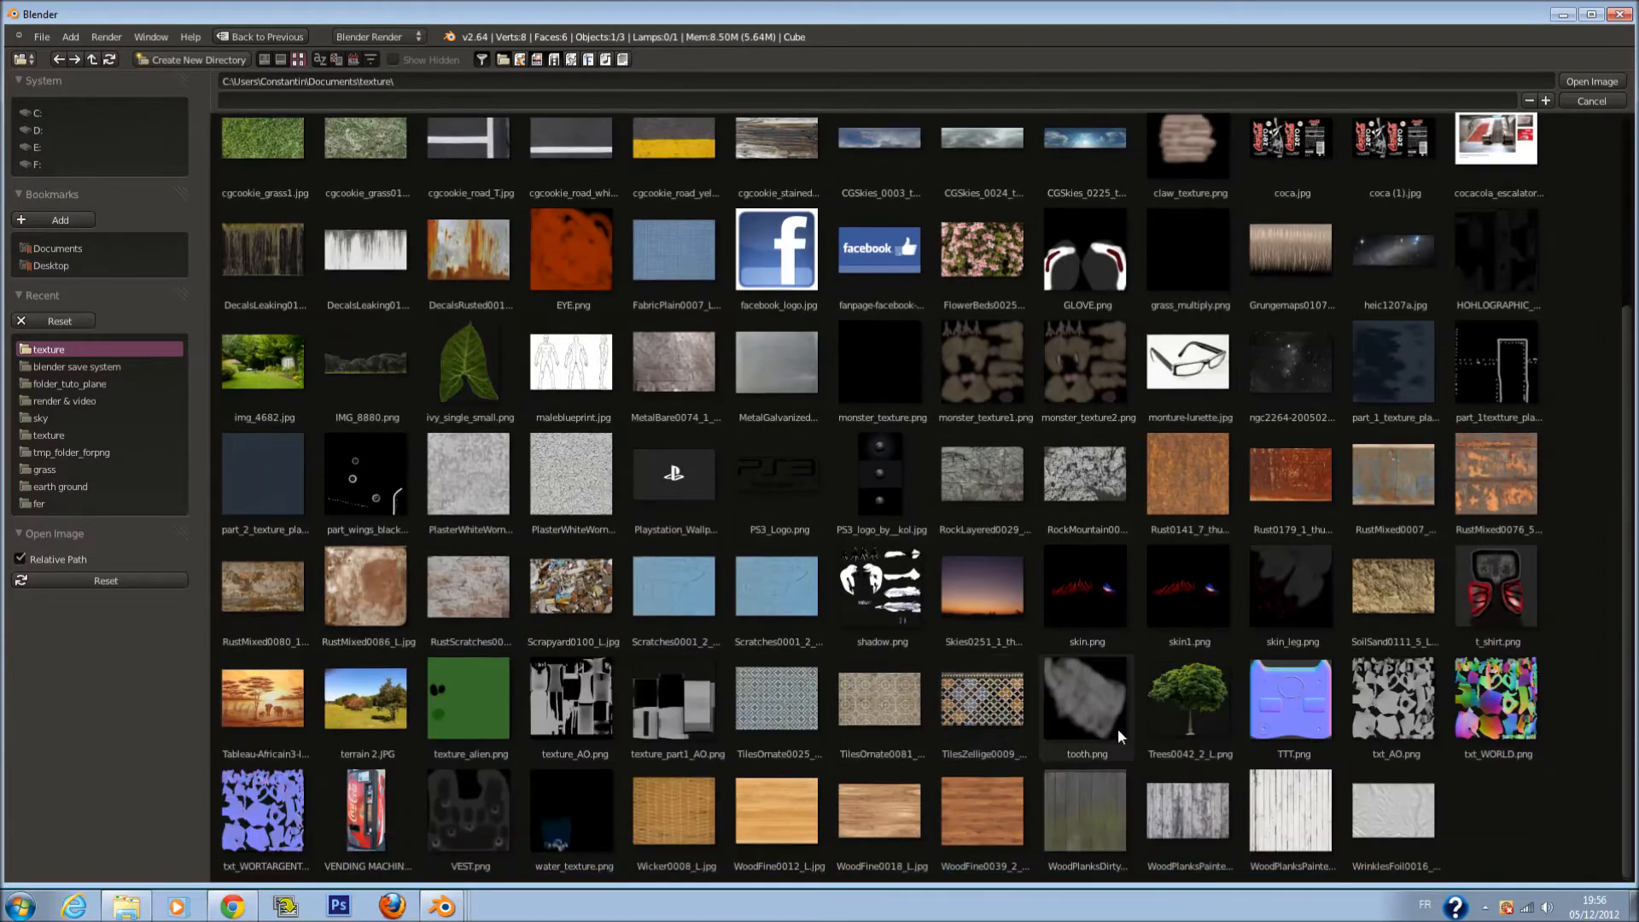
{"action": "left_click", "coordinate": [366, 816]}
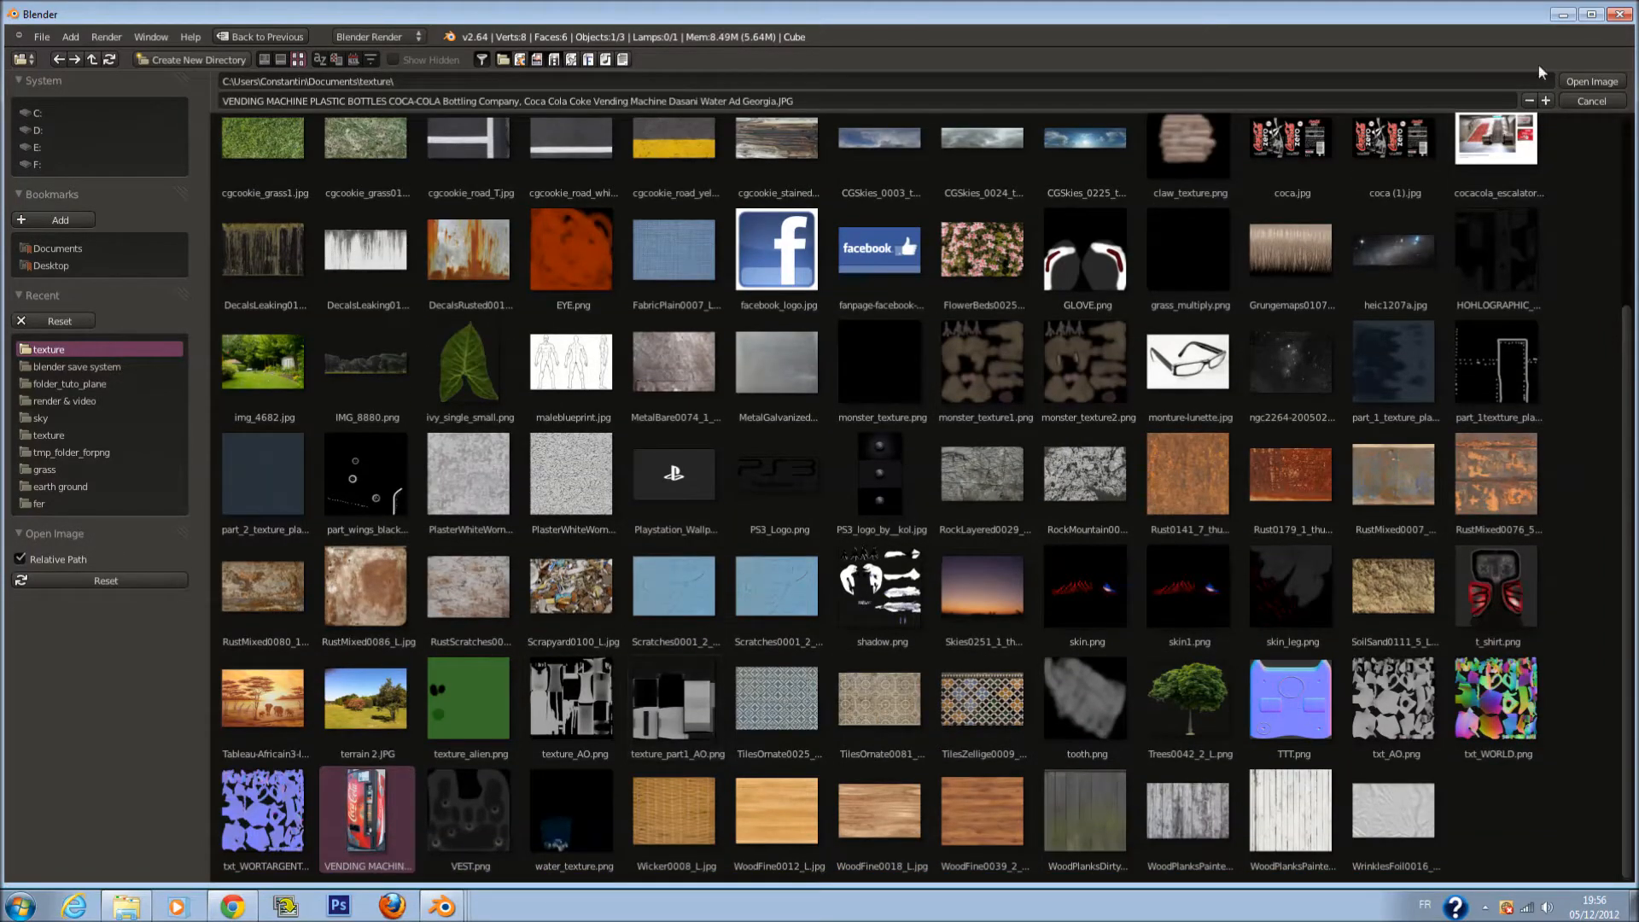
{"action": "left_click", "coordinate": [1592, 82]}
Examine the vending machine reference image around the cube, from its upper panel down to its base
{"action": "scroll", "coordinate": [1009, 315], "scroll_direction": "down", "scroll_amount": 2}
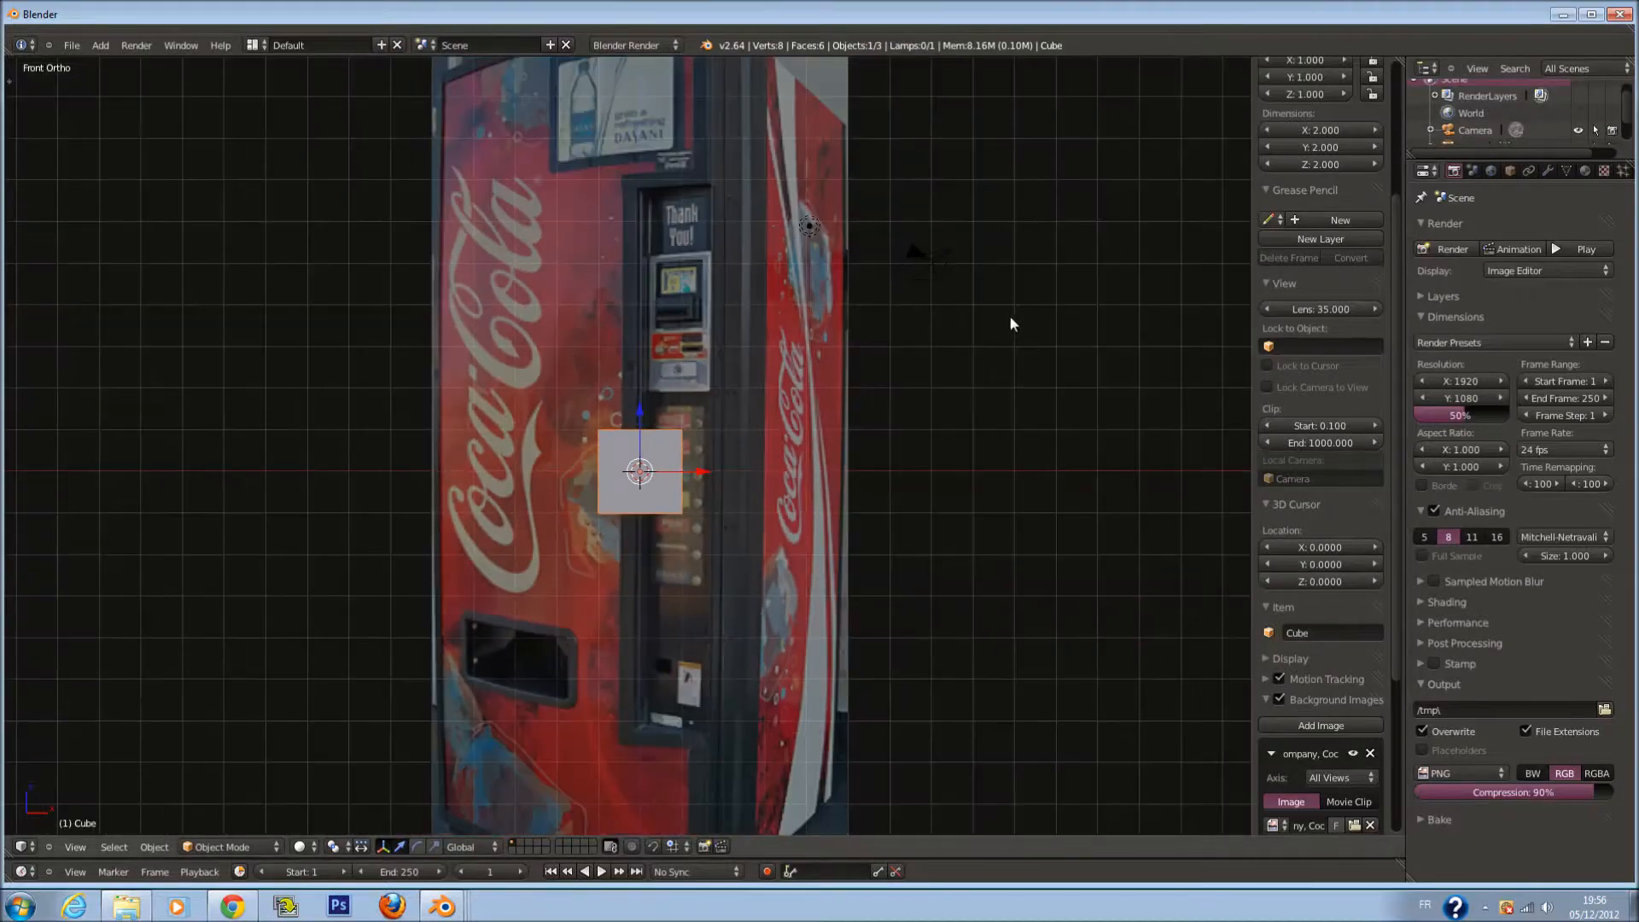
{"action": "scroll", "coordinate": [901, 458], "scroll_direction": "down", "scroll_amount": 2}
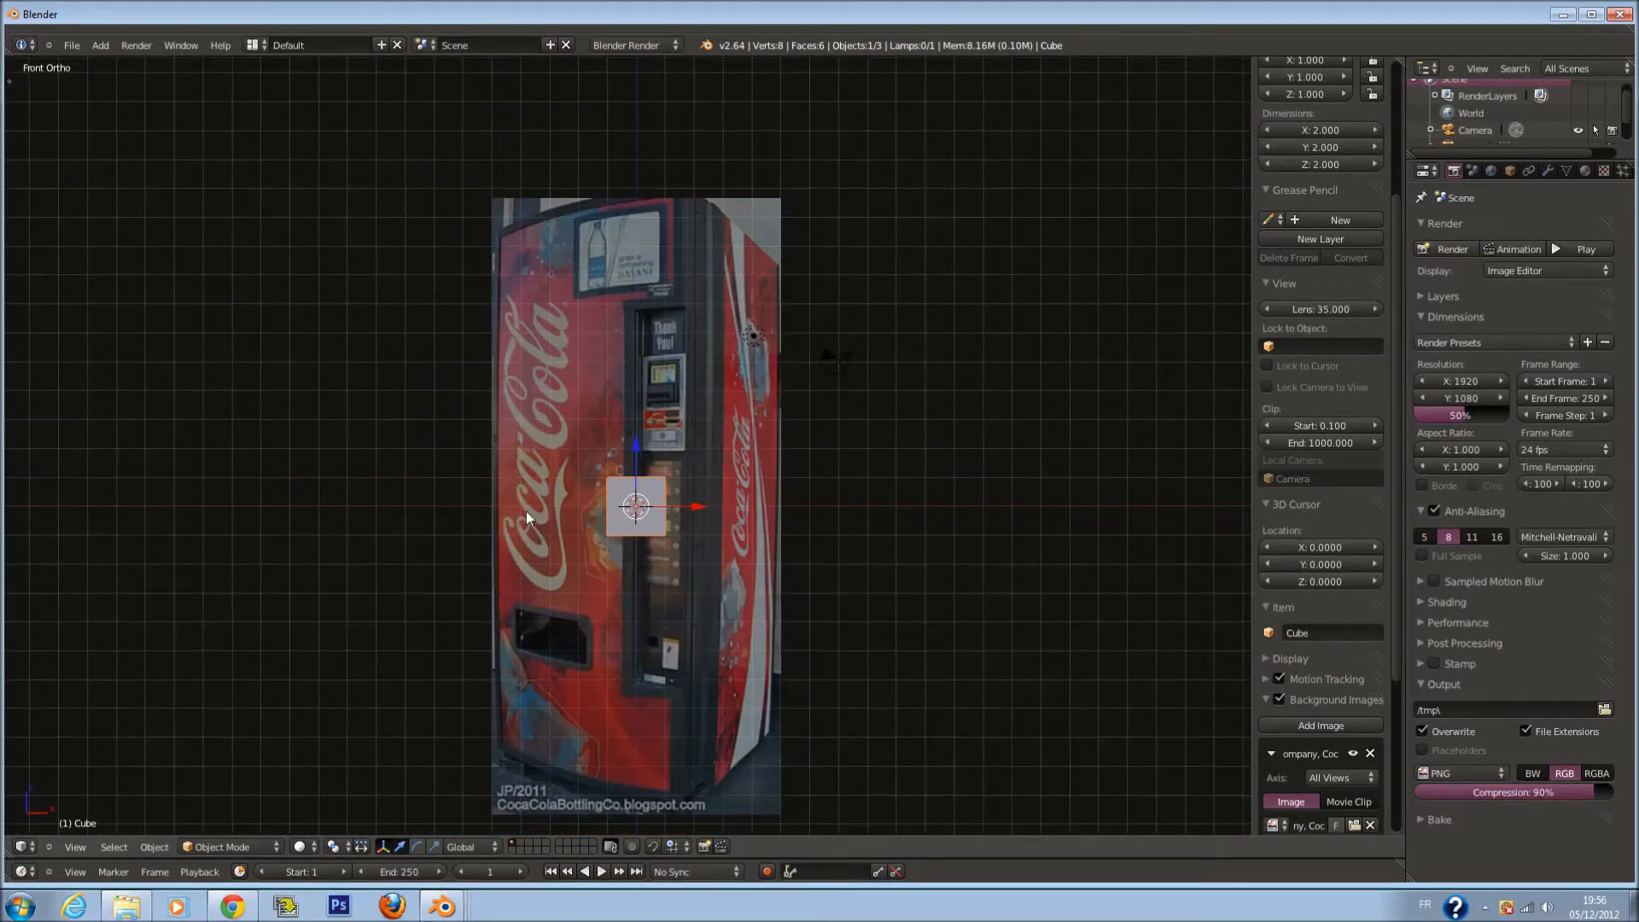
{"action": "scroll", "coordinate": [739, 468], "scroll_direction": "up", "scroll_amount": 5}
{"action": "scroll", "coordinate": [740, 468], "scroll_direction": "down", "scroll_amount": 3}
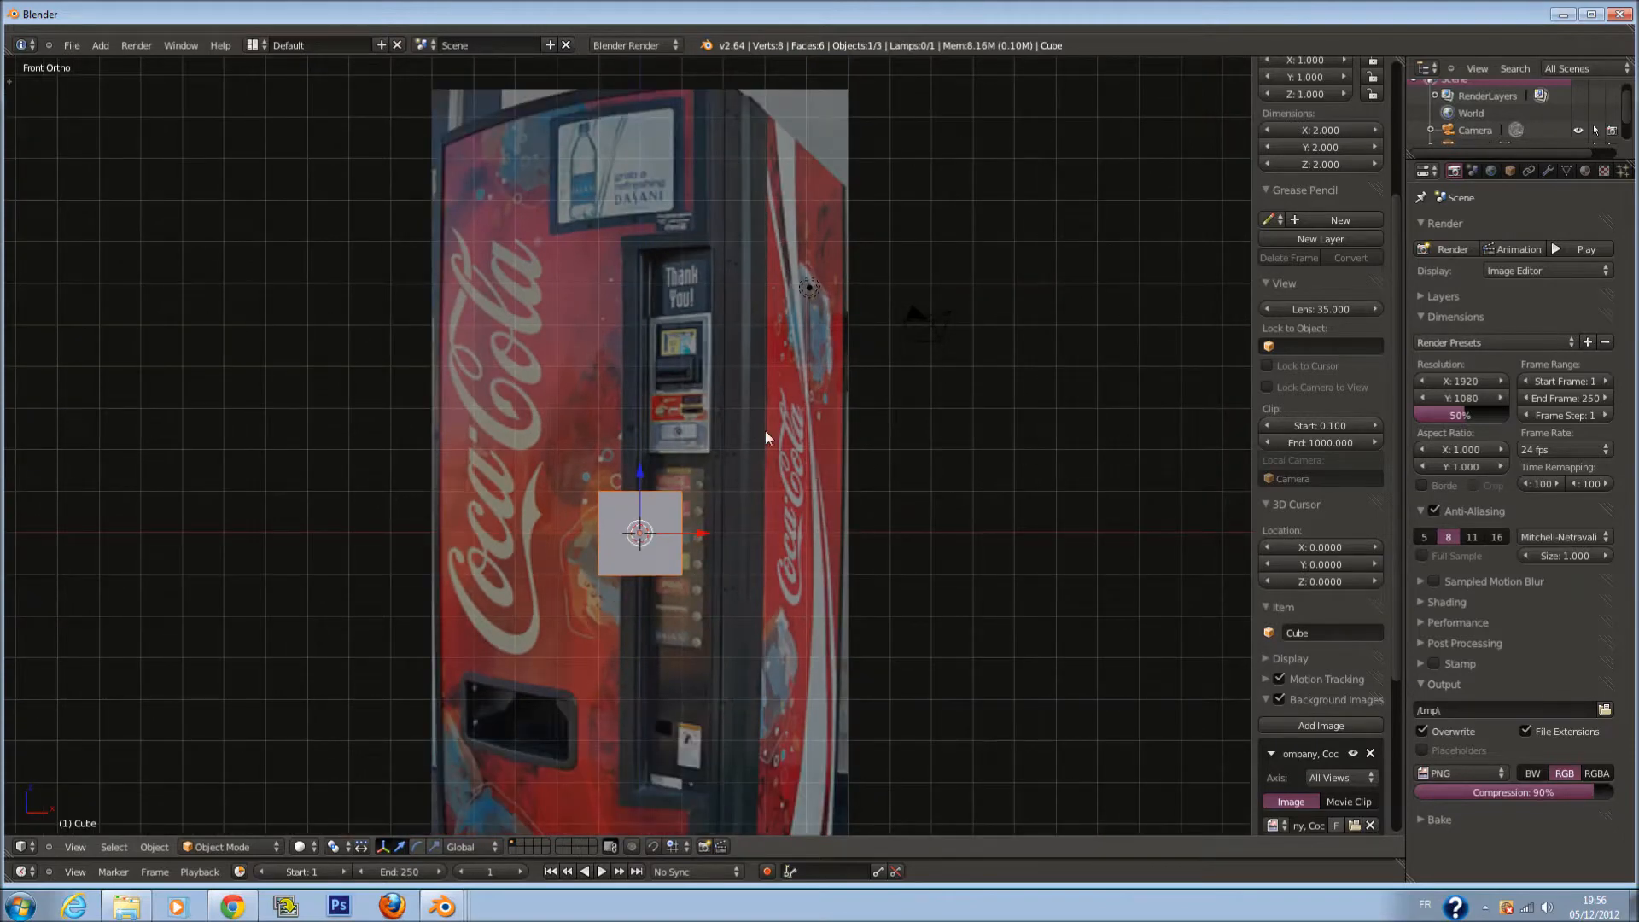
{"action": "scroll", "coordinate": [747, 400], "scroll_direction": "down", "scroll_amount": 2}
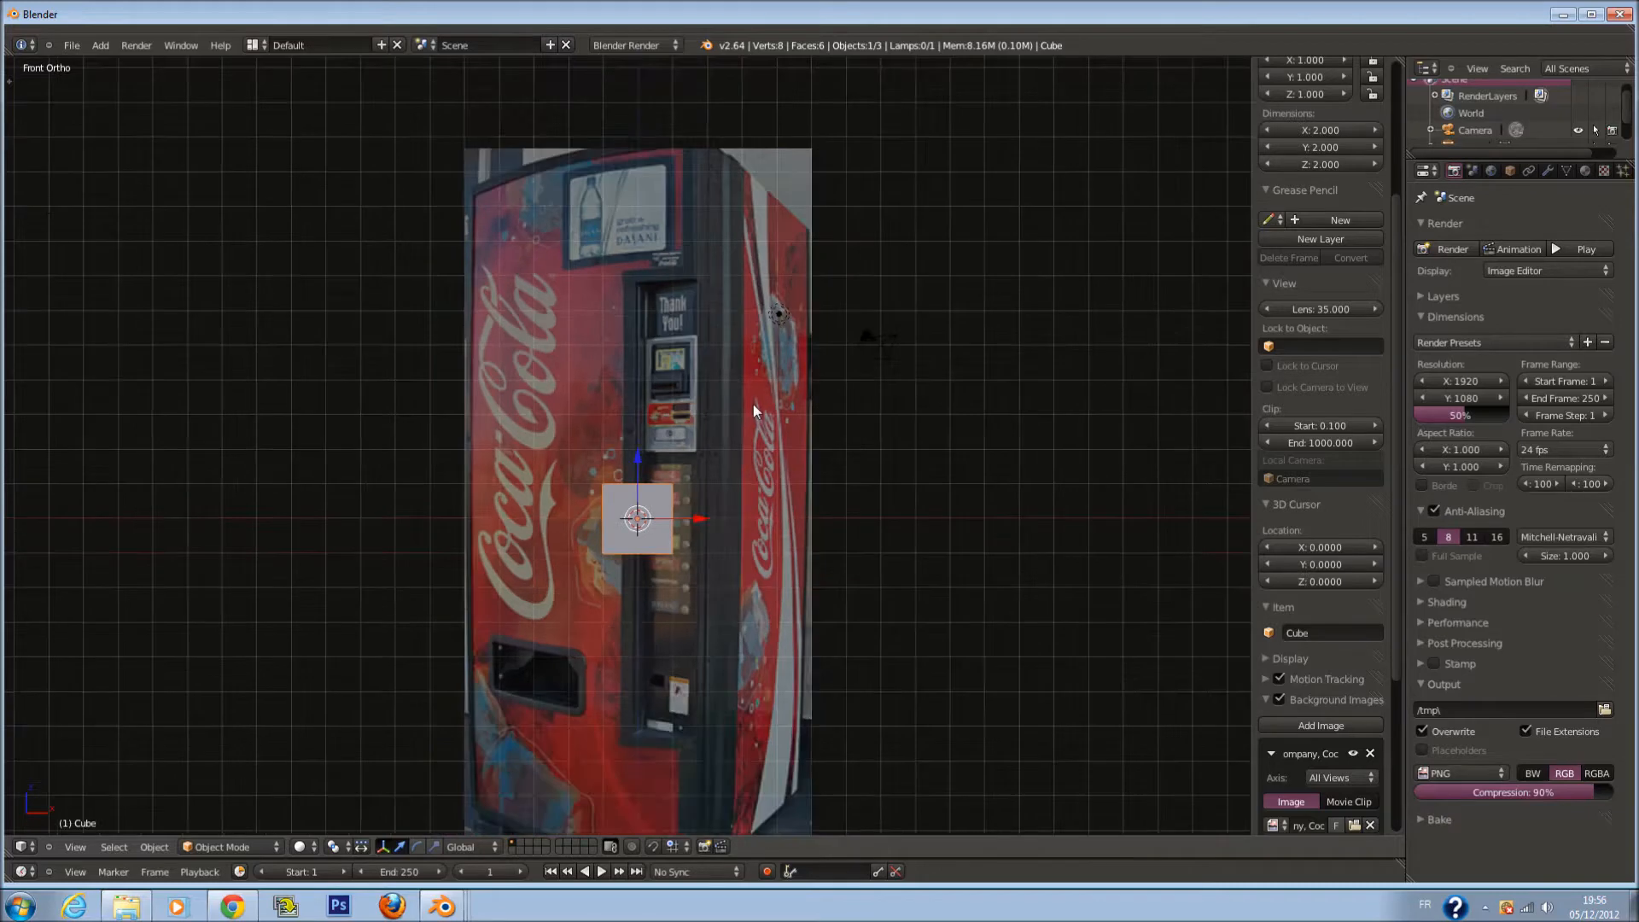
{"action": "scroll", "coordinate": [756, 419], "scroll_direction": "down", "scroll_amount": 6, "text": "shift"}
{"action": "scroll", "coordinate": [761, 446], "scroll_direction": "up", "scroll_amount": 1}
{"action": "scroll", "coordinate": [762, 442], "scroll_direction": "up", "scroll_amount": 2}
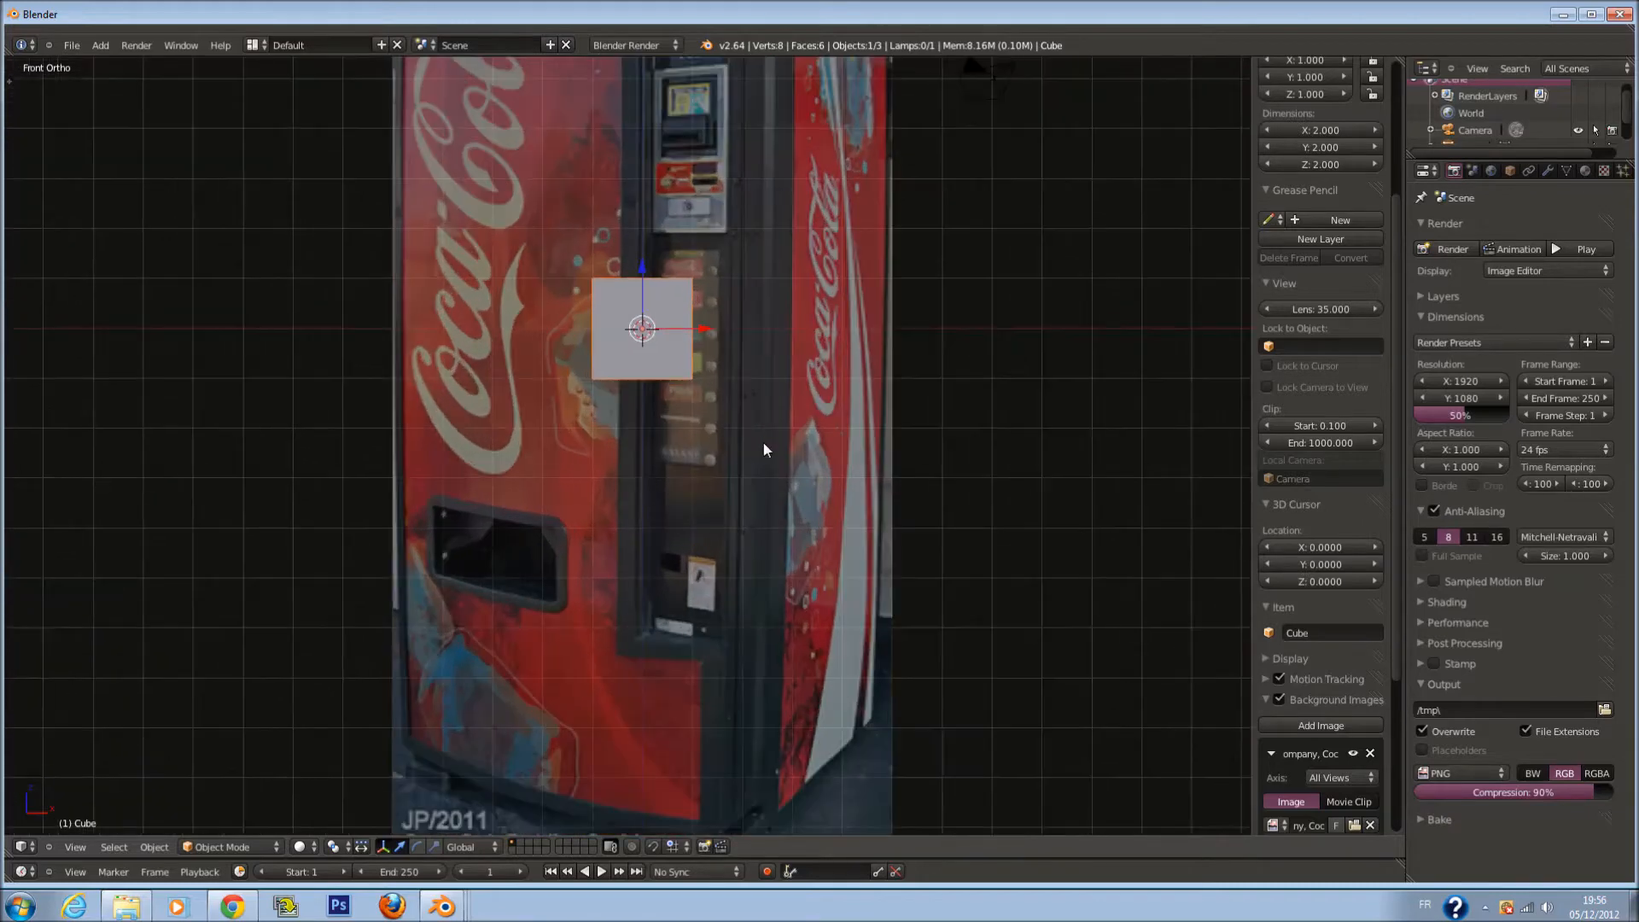
{"action": "scroll", "coordinate": [773, 452], "scroll_direction": "up", "scroll_amount": 8, "text": "shift"}
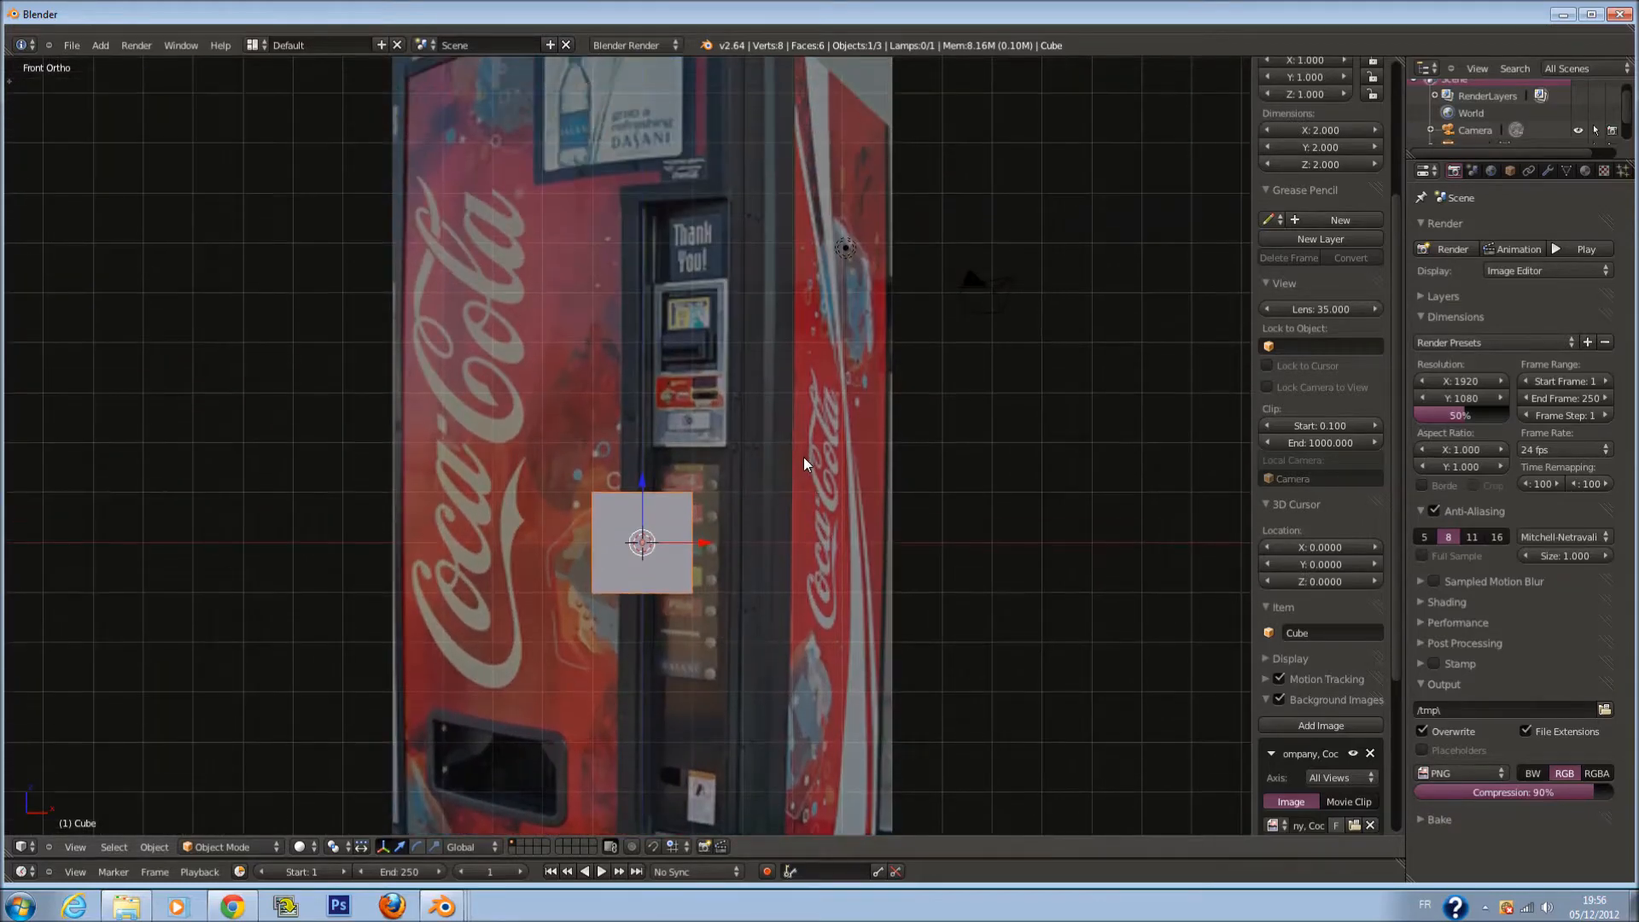
{"action": "scroll", "coordinate": [760, 468], "scroll_direction": "down", "scroll_amount": 2}
{"action": "scroll", "coordinate": [760, 471], "scroll_direction": "down", "scroll_amount": 1}
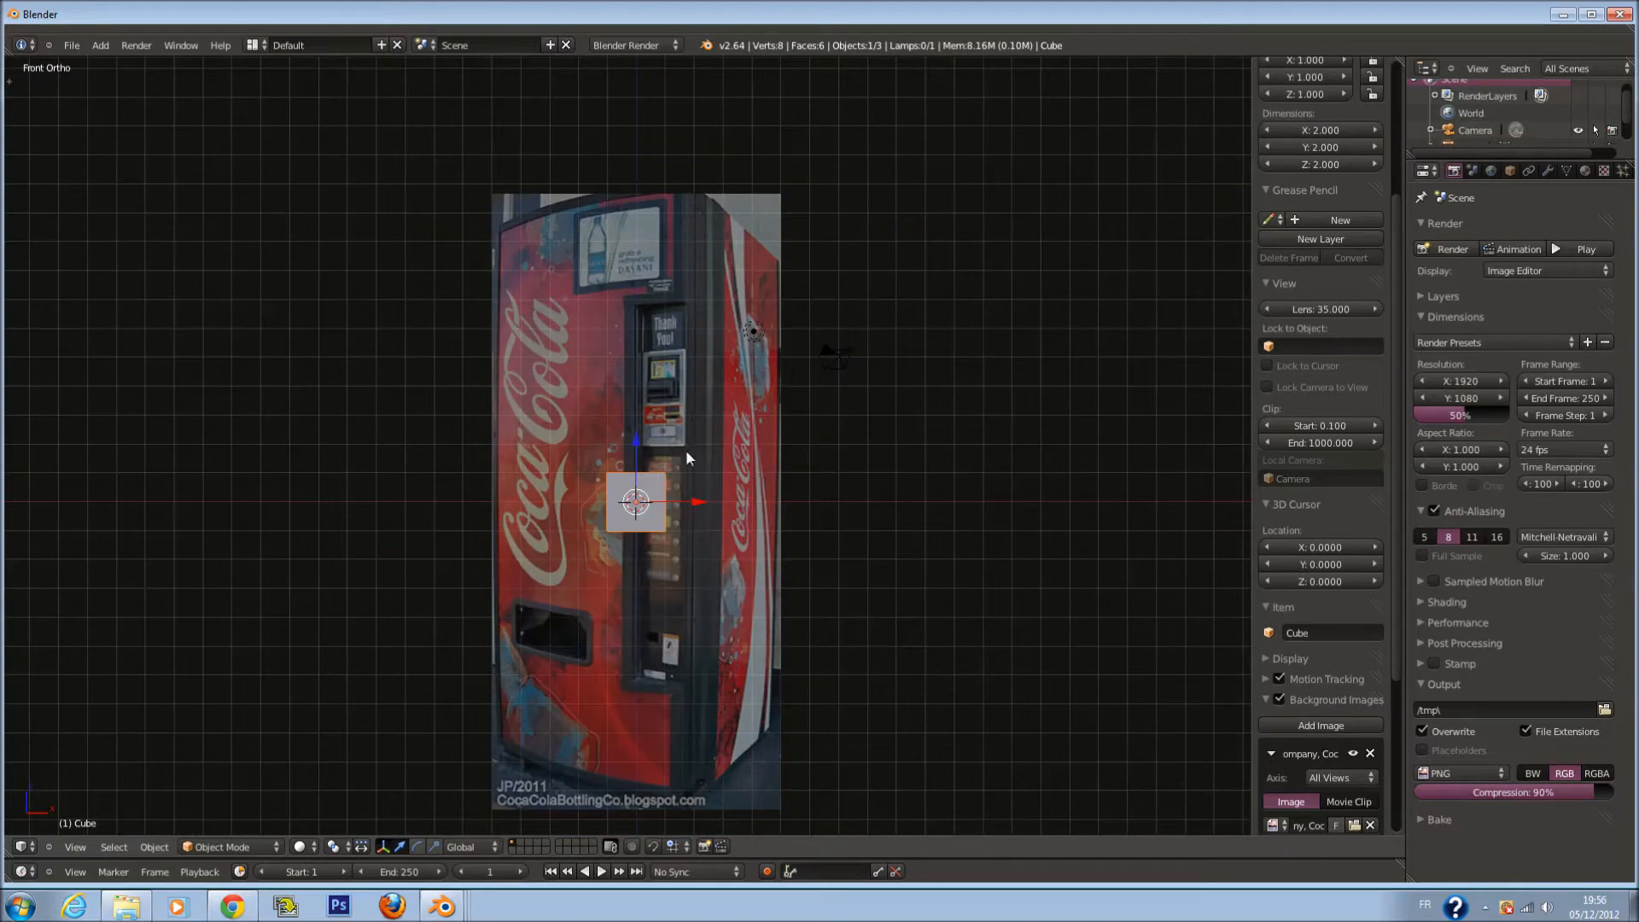
Collapse the Background Images settings while keeping the reference image displayed
{"action": "left_click", "coordinate": [1335, 702]}
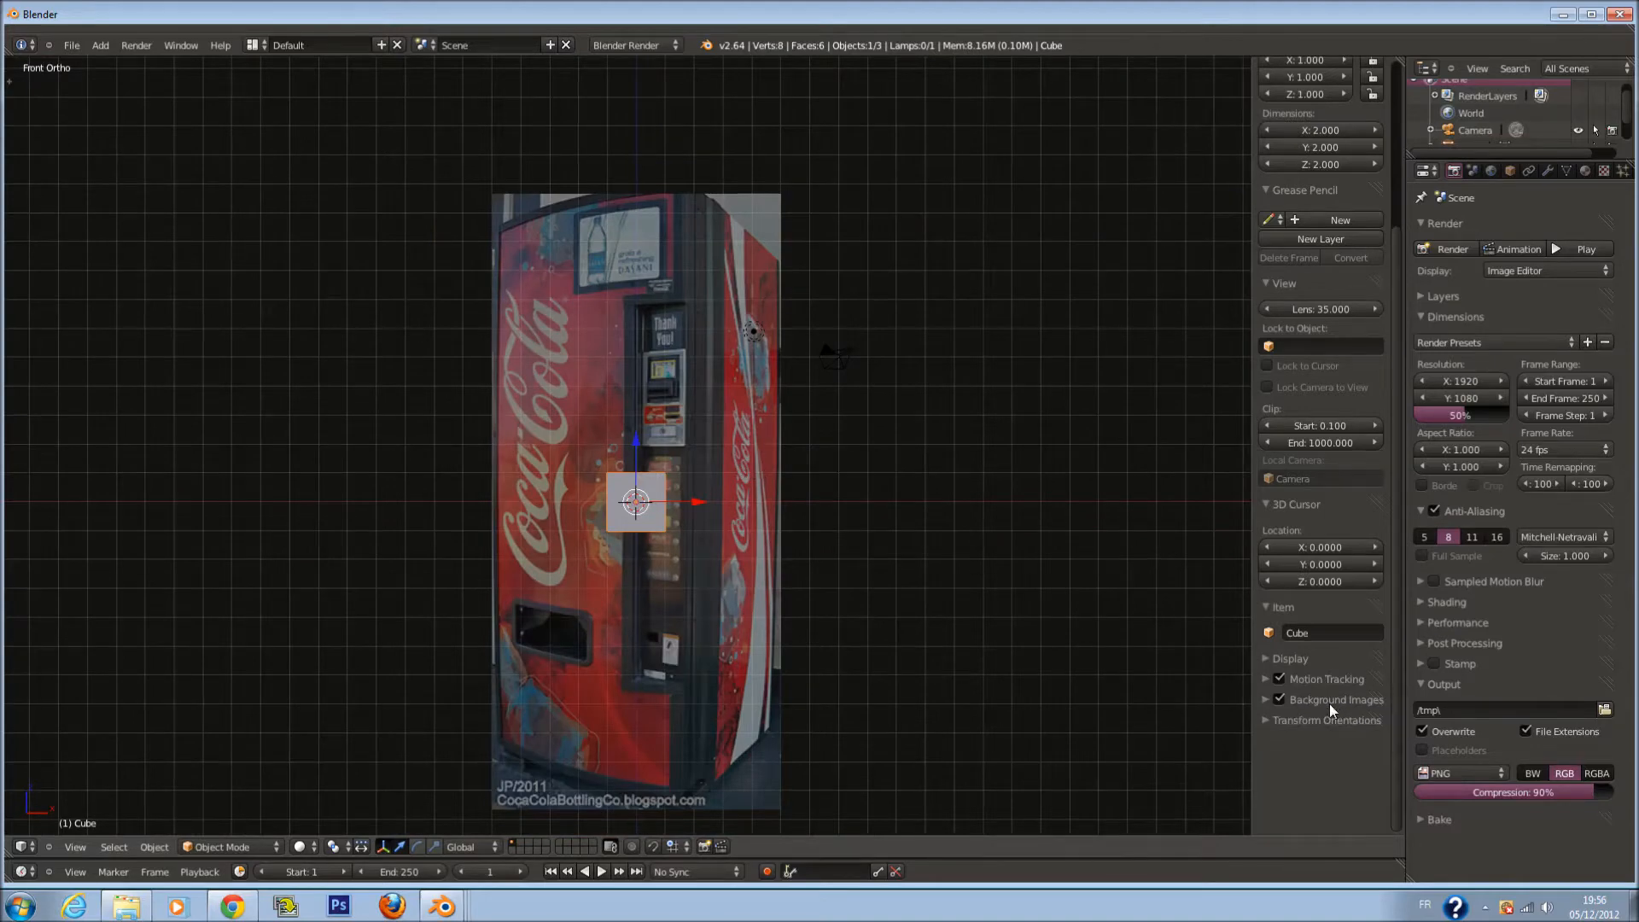
{"action": "scroll", "coordinate": [715, 510], "scroll_direction": "up", "scroll_amount": 1}
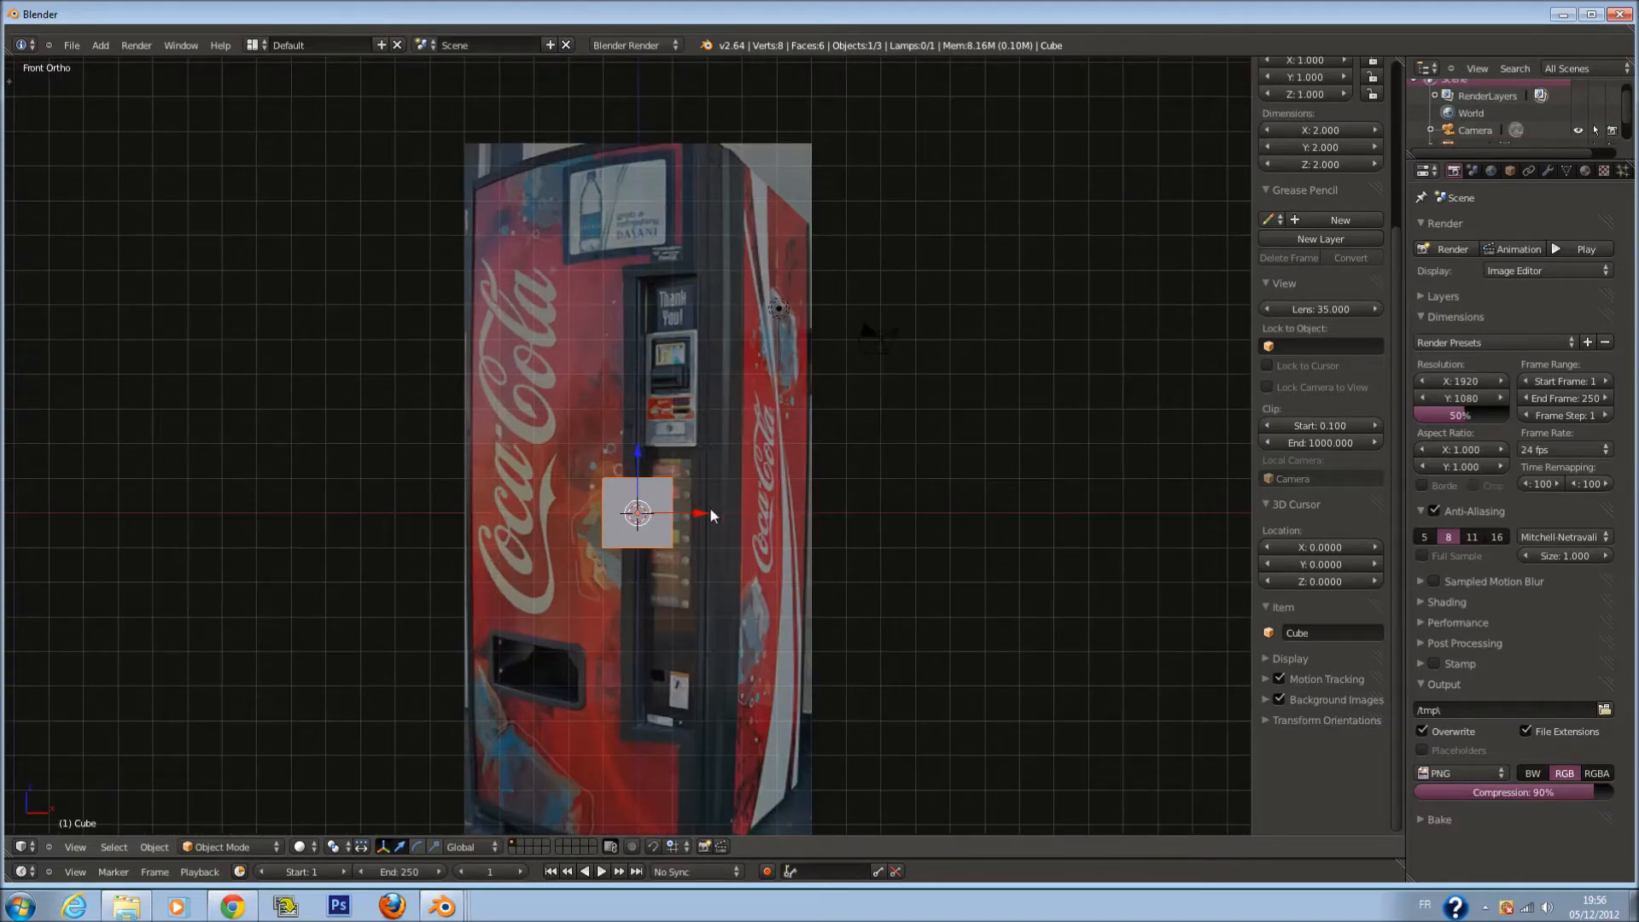
{"action": "scroll", "coordinate": [710, 515], "scroll_direction": "up", "scroll_amount": 1}
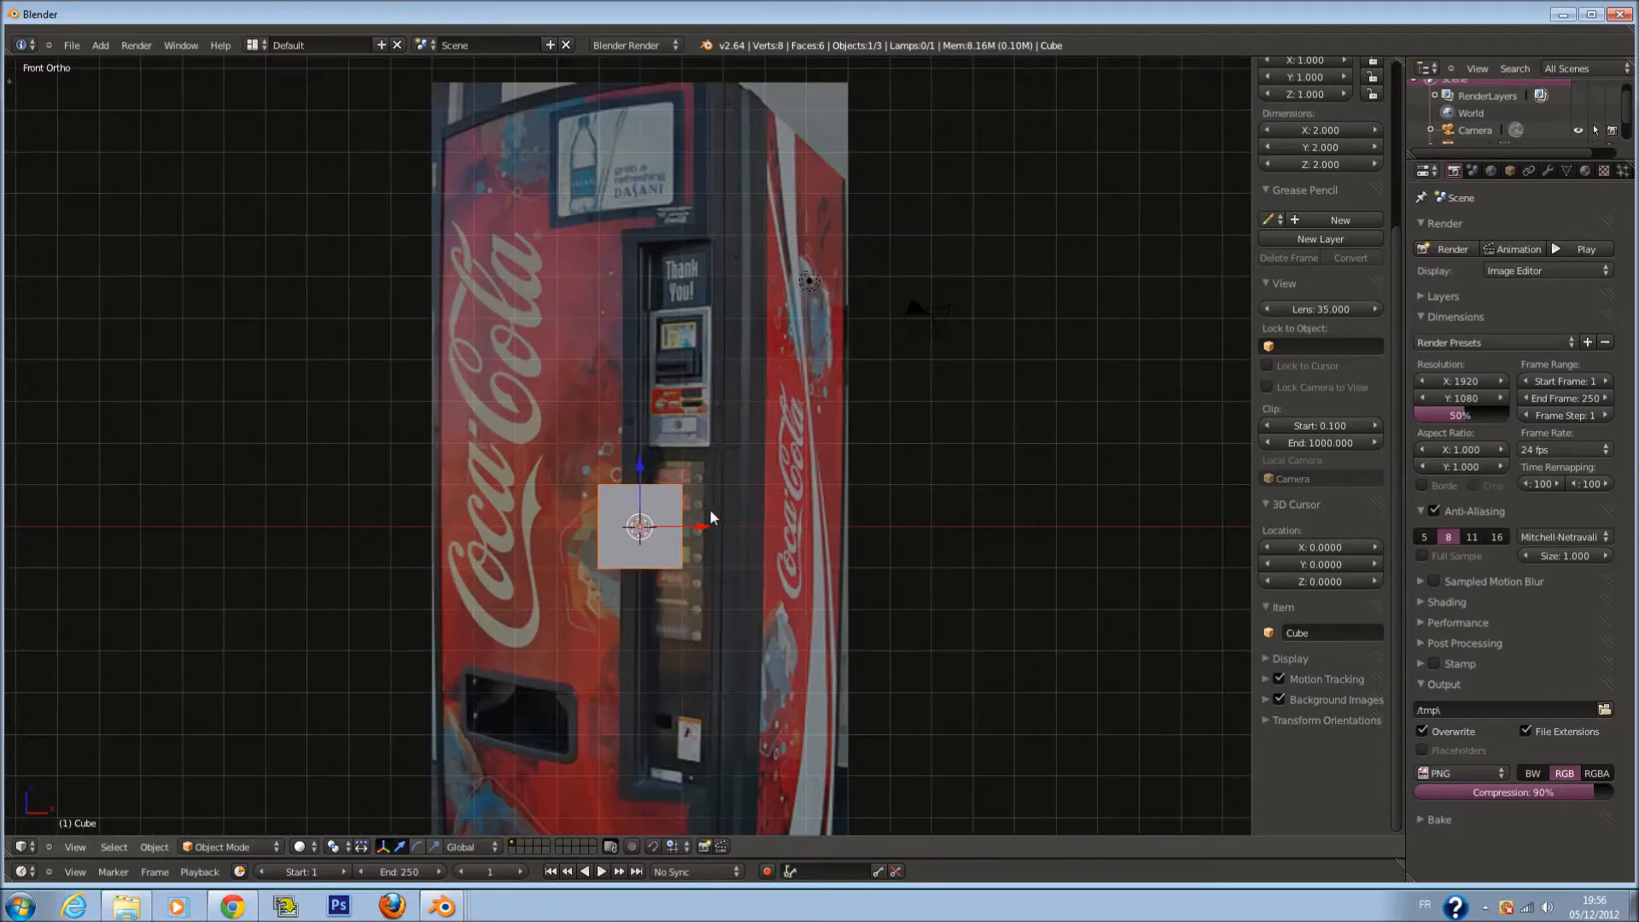
{"action": "key", "text": "s"}
{"action": "key", "text": "z"}
{"action": "right_click", "coordinate": [711, 514]}
Scale the cube by a factor of 2 along the Z axis
{"action": "key", "text": "s"}
{"action": "key", "text": "z"}
{"action": "key", "text": "2"}
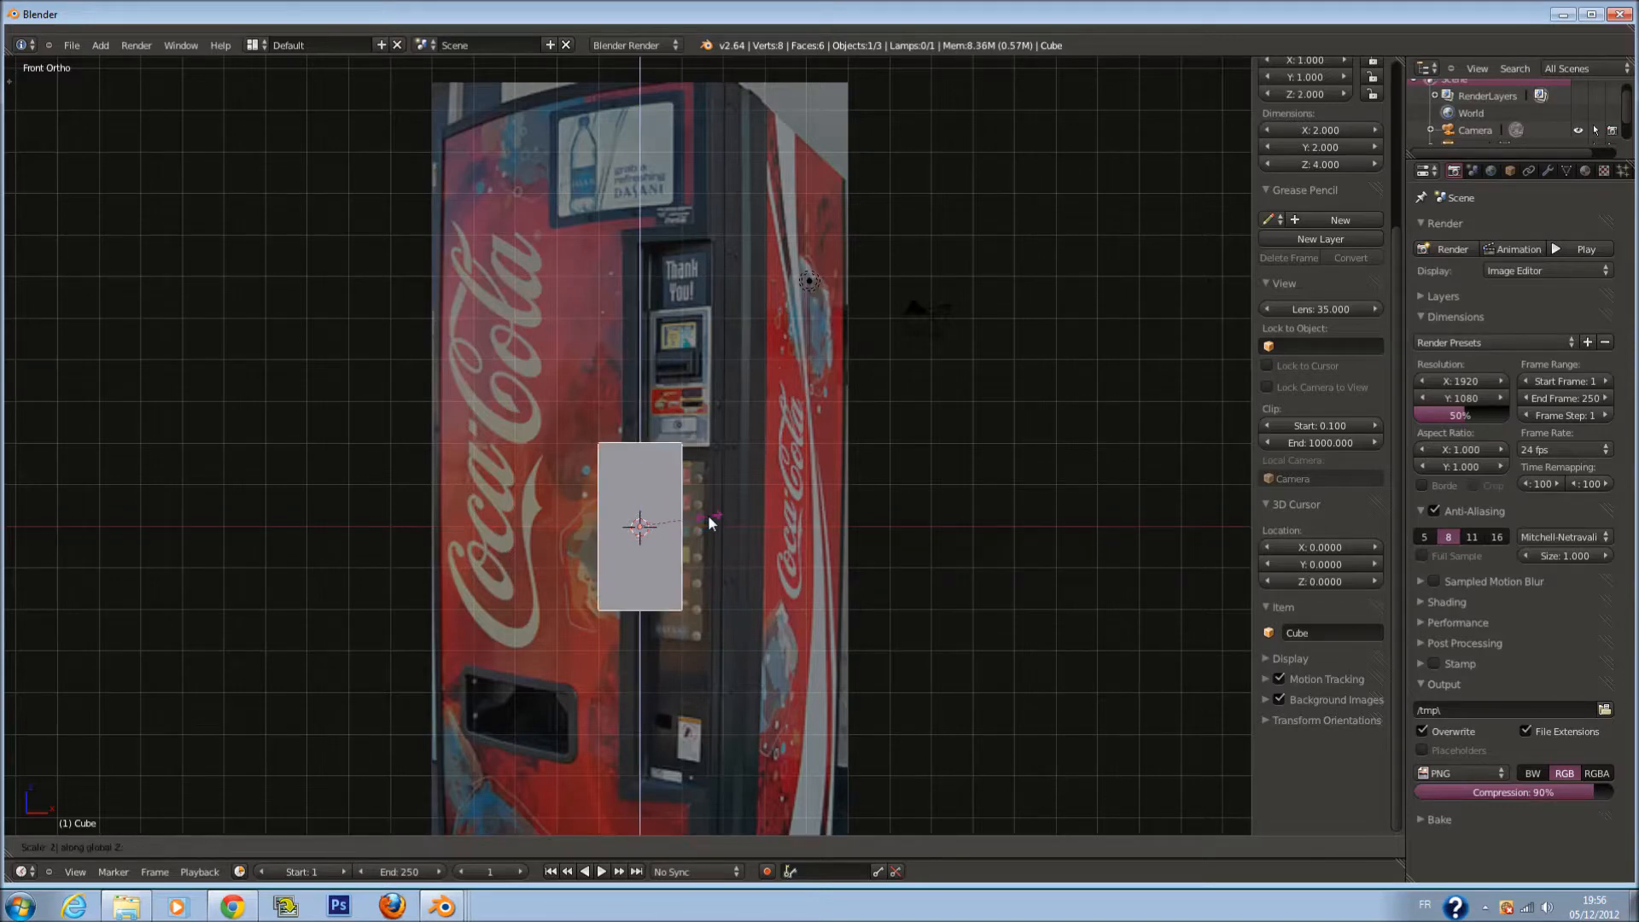
{"action": "key", "text": "Return"}
Compare the stretched cube's proportions with the vending machine in the reference image
{"action": "scroll", "coordinate": [707, 520], "scroll_direction": "up", "scroll_amount": 4}
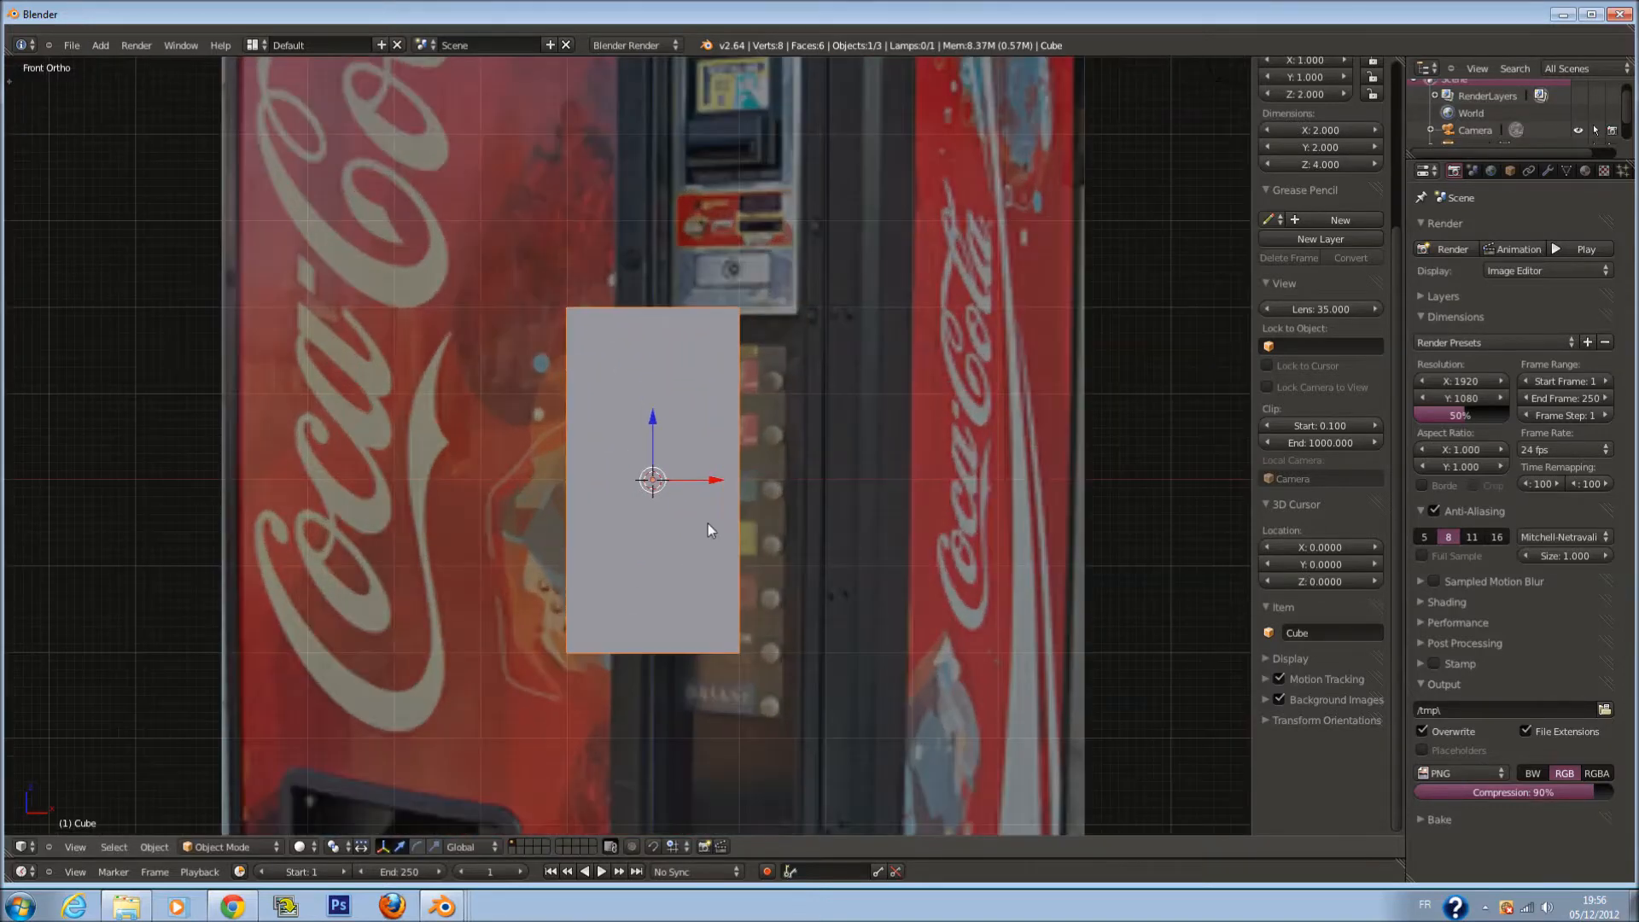
{"action": "scroll", "coordinate": [720, 524], "scroll_direction": "up", "scroll_amount": 1, "text": "shift"}
{"action": "scroll", "coordinate": [731, 520], "scroll_direction": "up", "scroll_amount": 2, "text": "ctrl"}
{"action": "scroll", "coordinate": [669, 473], "scroll_direction": "up", "scroll_amount": 3, "text": "shift"}
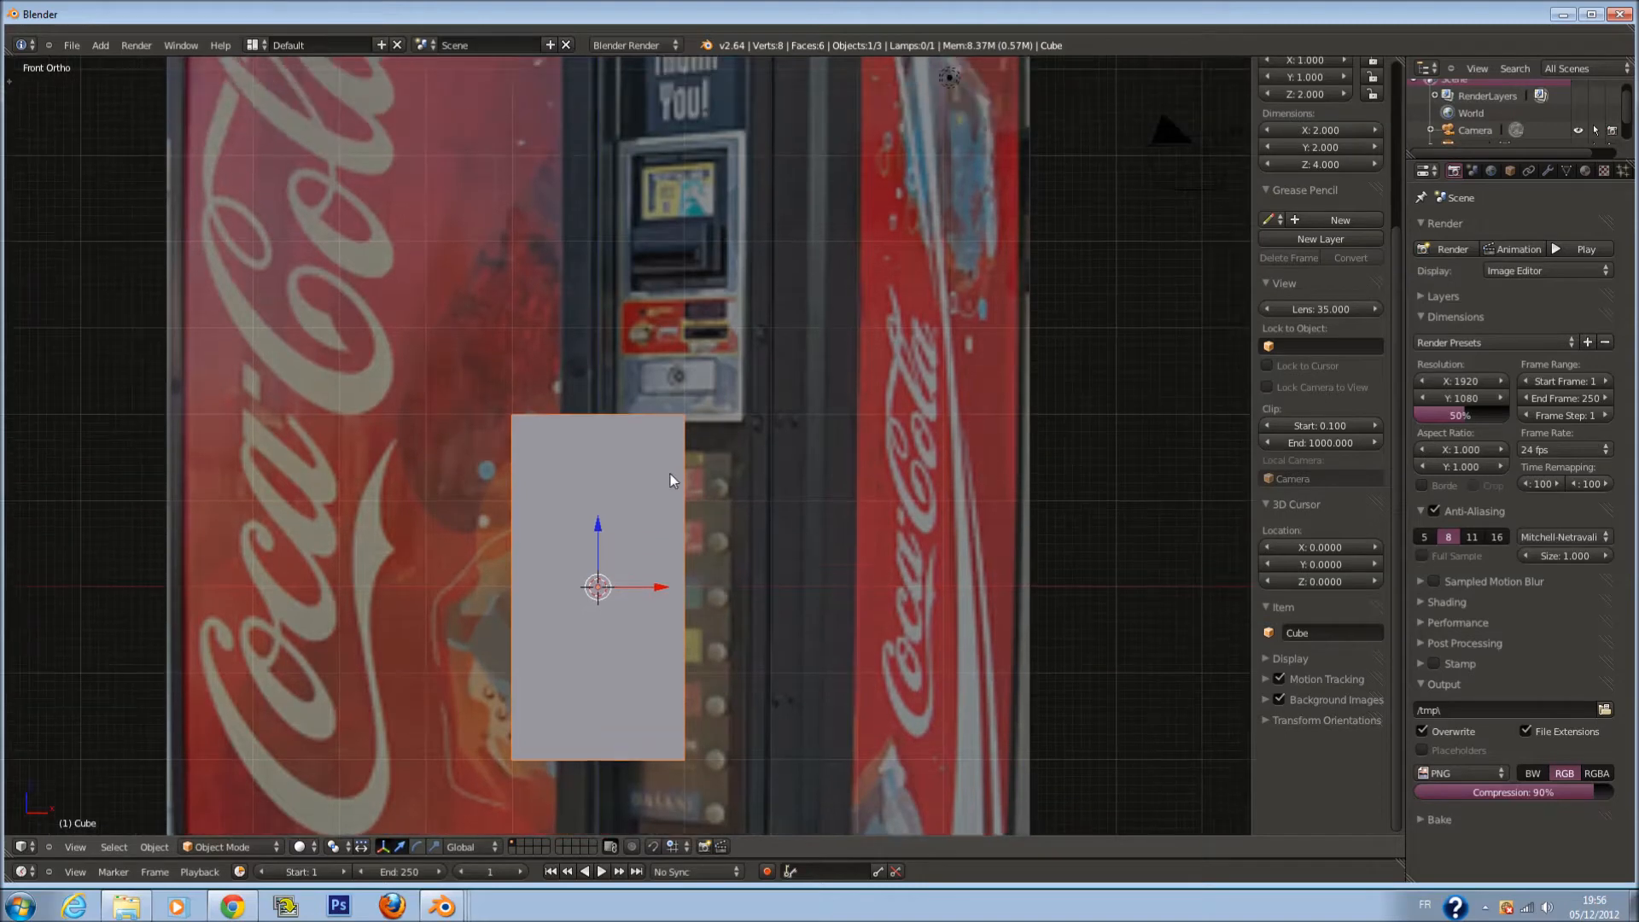
{"action": "scroll", "coordinate": [654, 590], "scroll_direction": "down", "scroll_amount": 1}
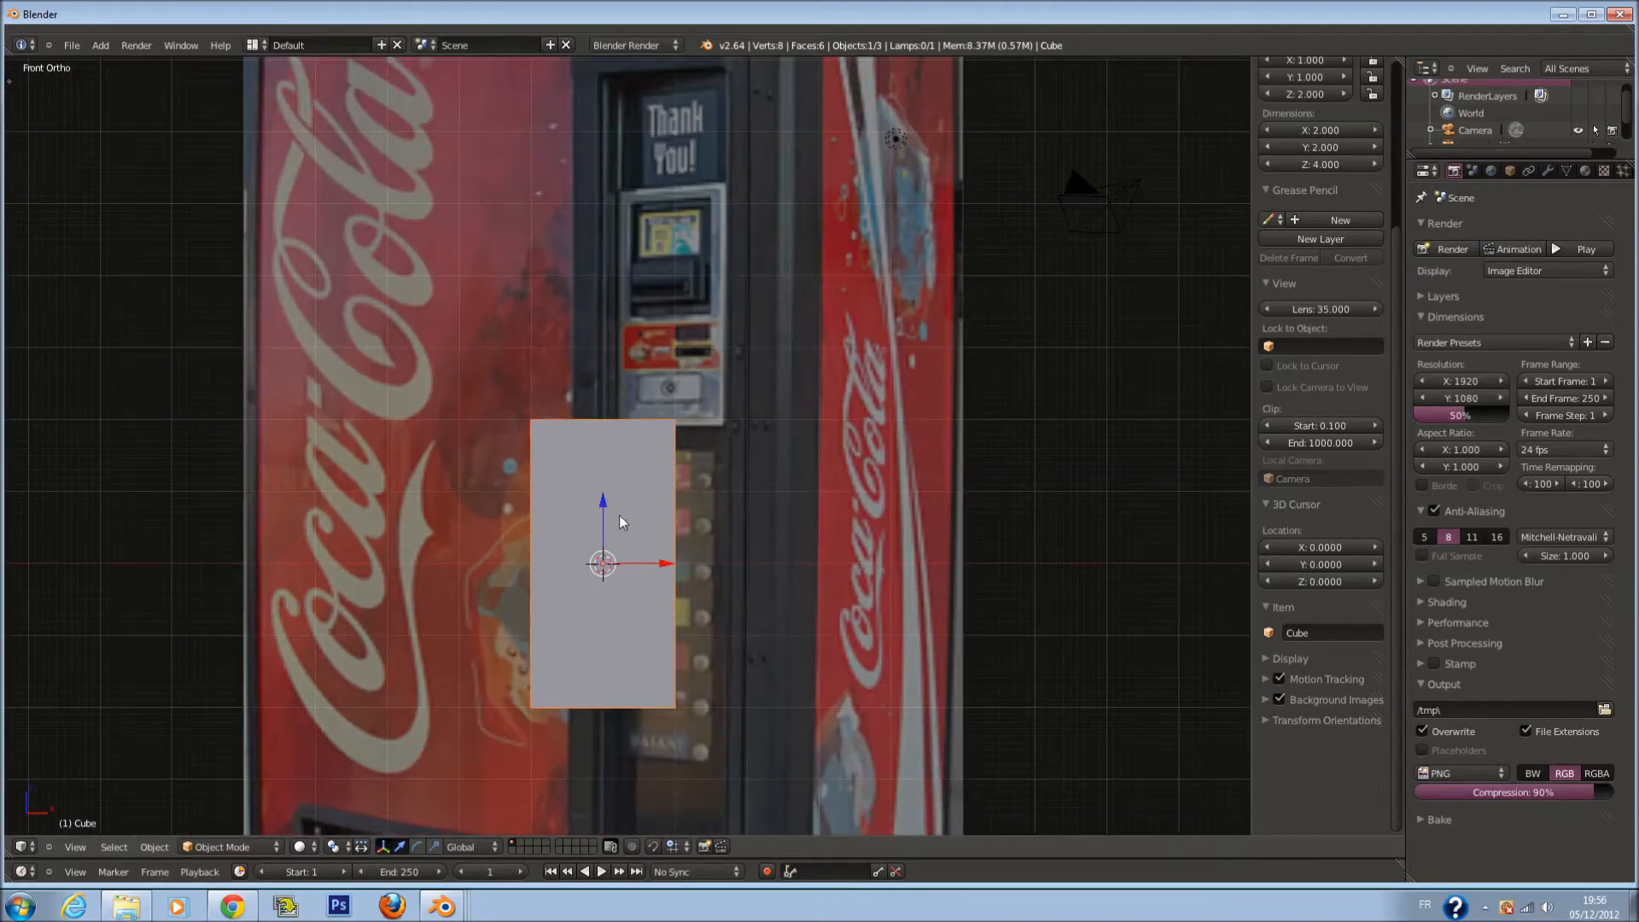
{"action": "scroll", "coordinate": [687, 516], "scroll_direction": "down", "scroll_amount": 3}
{"action": "scroll", "coordinate": [692, 502], "scroll_direction": "up", "scroll_amount": 5}
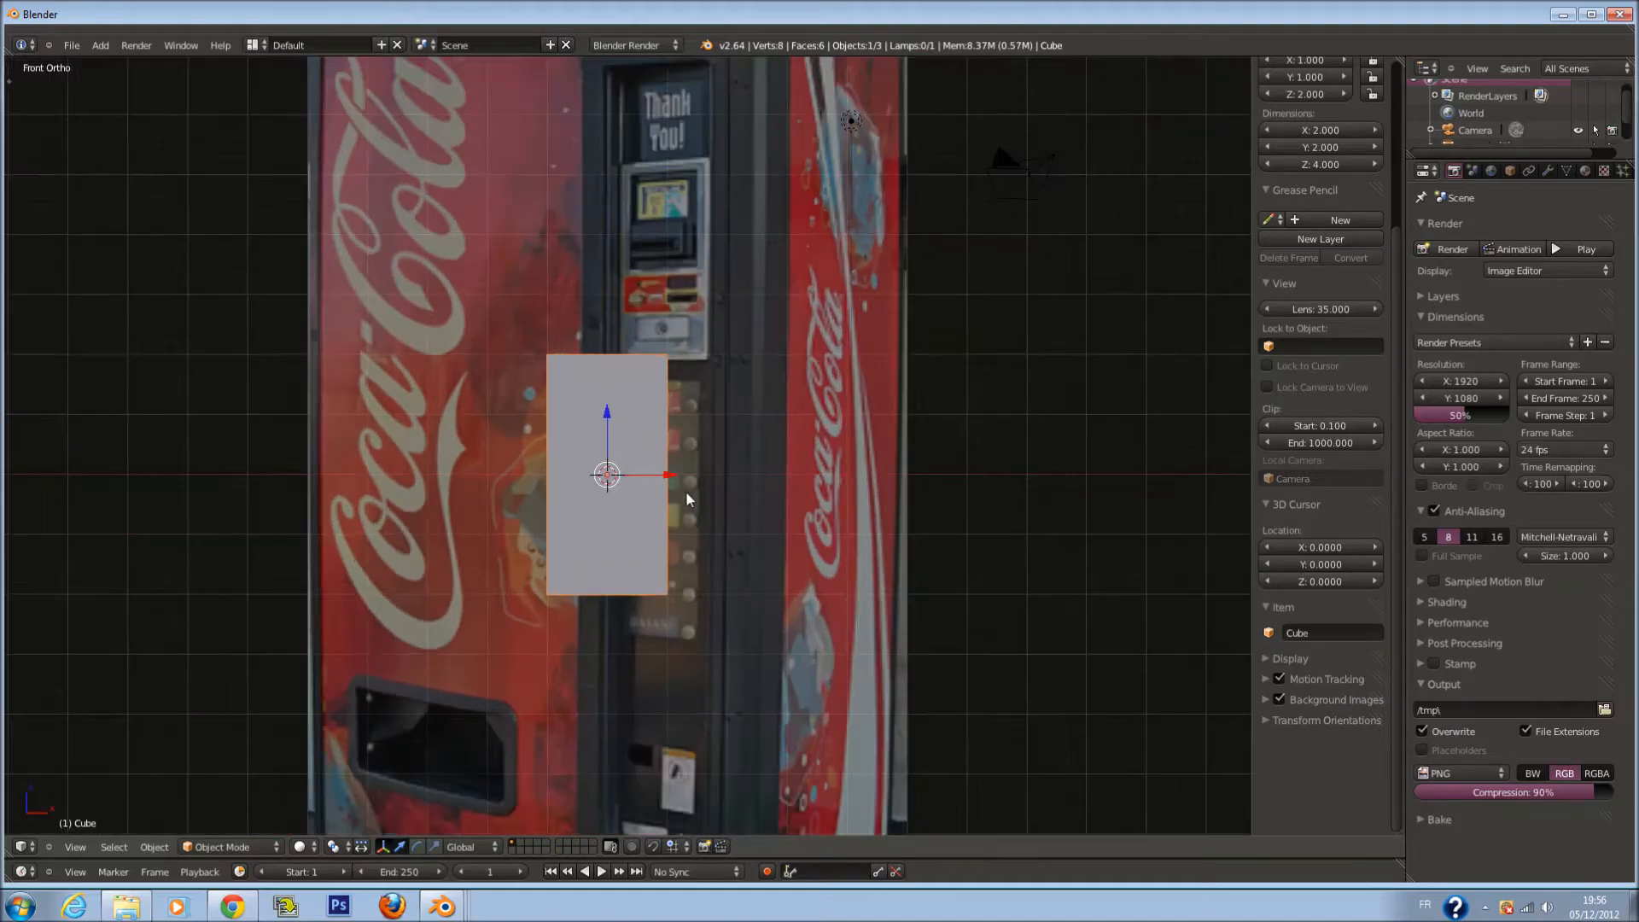
{"action": "scroll", "coordinate": [687, 487], "scroll_direction": "down", "scroll_amount": 5}
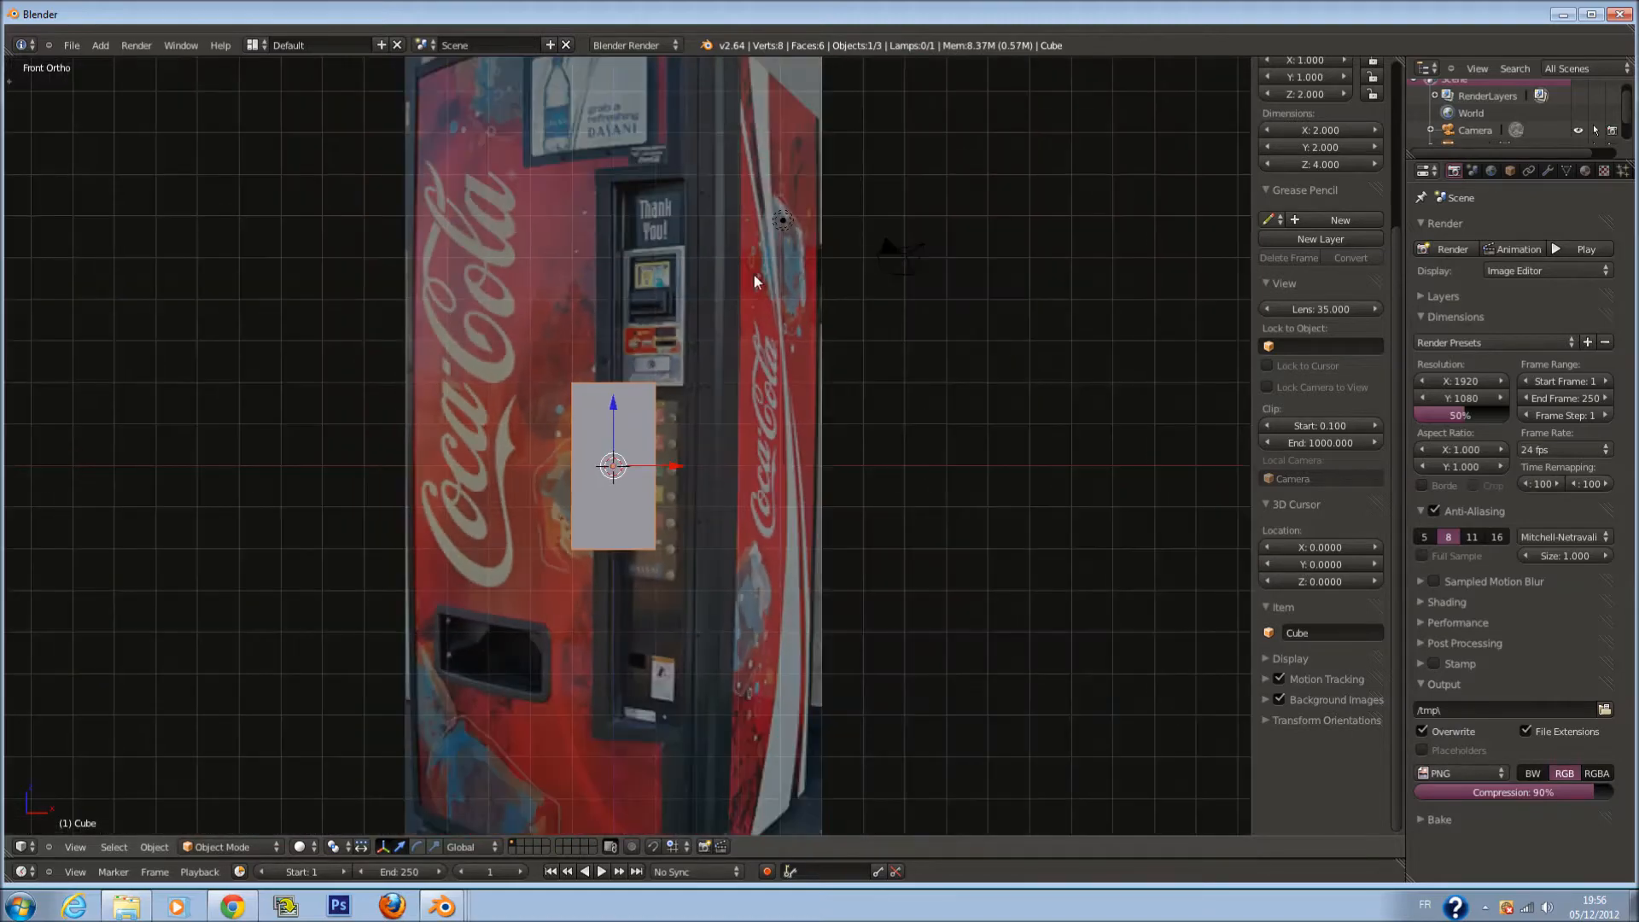
{"action": "scroll", "coordinate": [746, 340], "scroll_direction": "down", "scroll_amount": 7, "text": "shift"}
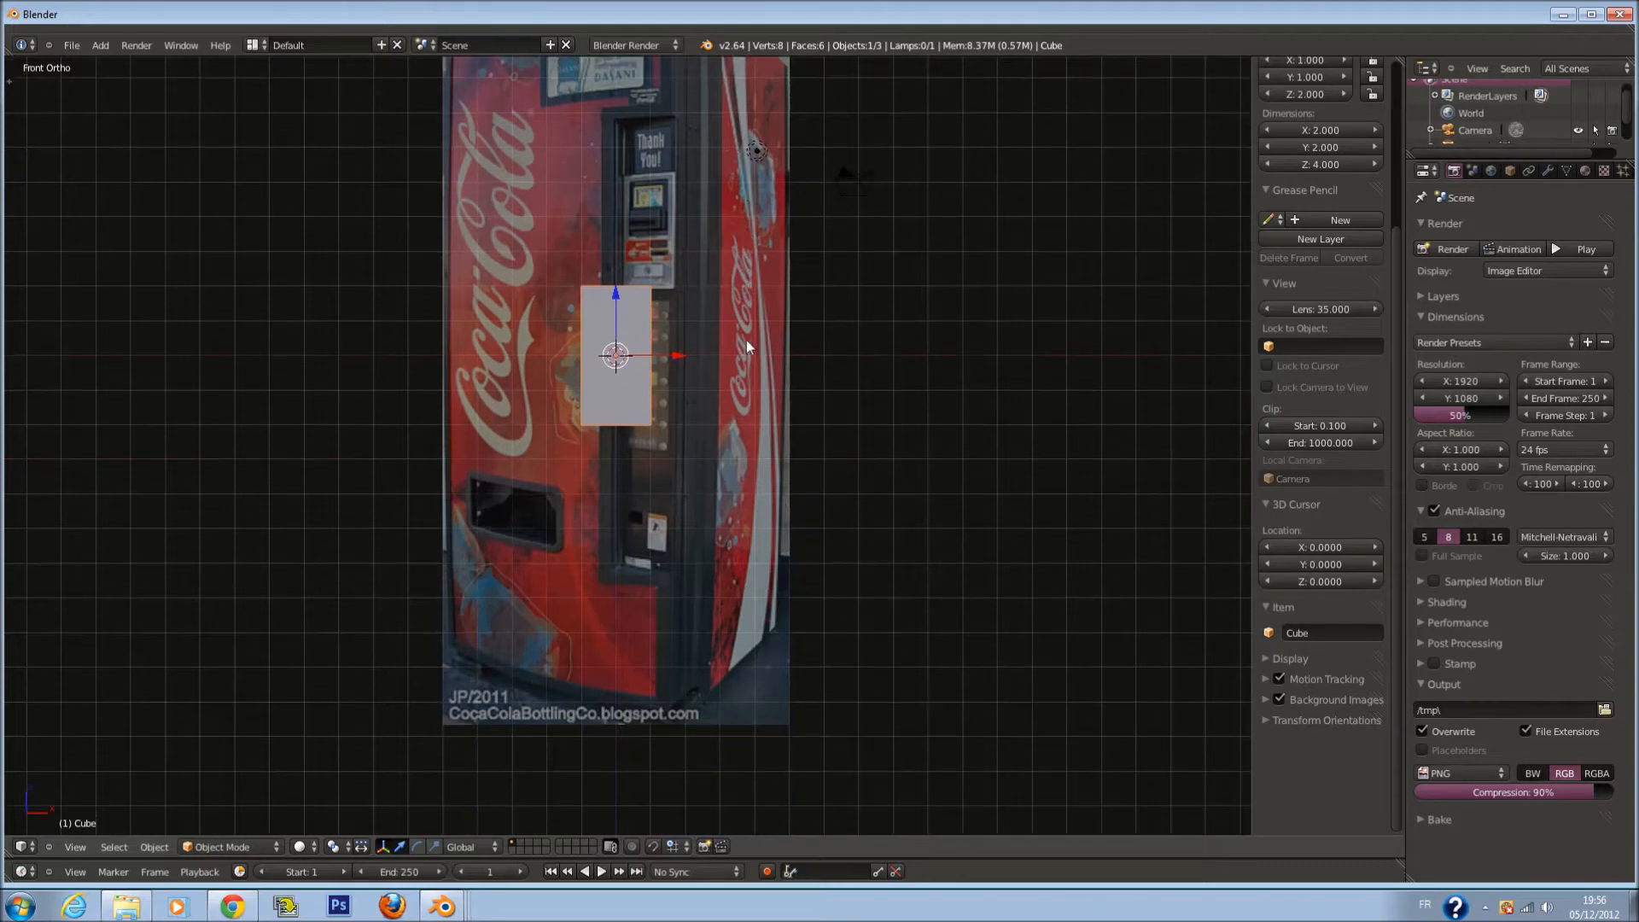
Examine the vending machine reference around the stretched cube, from the Dasani panel down to the dispensing slot
{"action": "scroll", "coordinate": [741, 384], "scroll_direction": "up", "scroll_amount": 2}
{"action": "scroll", "coordinate": [743, 391], "scroll_direction": "up", "scroll_amount": 1}
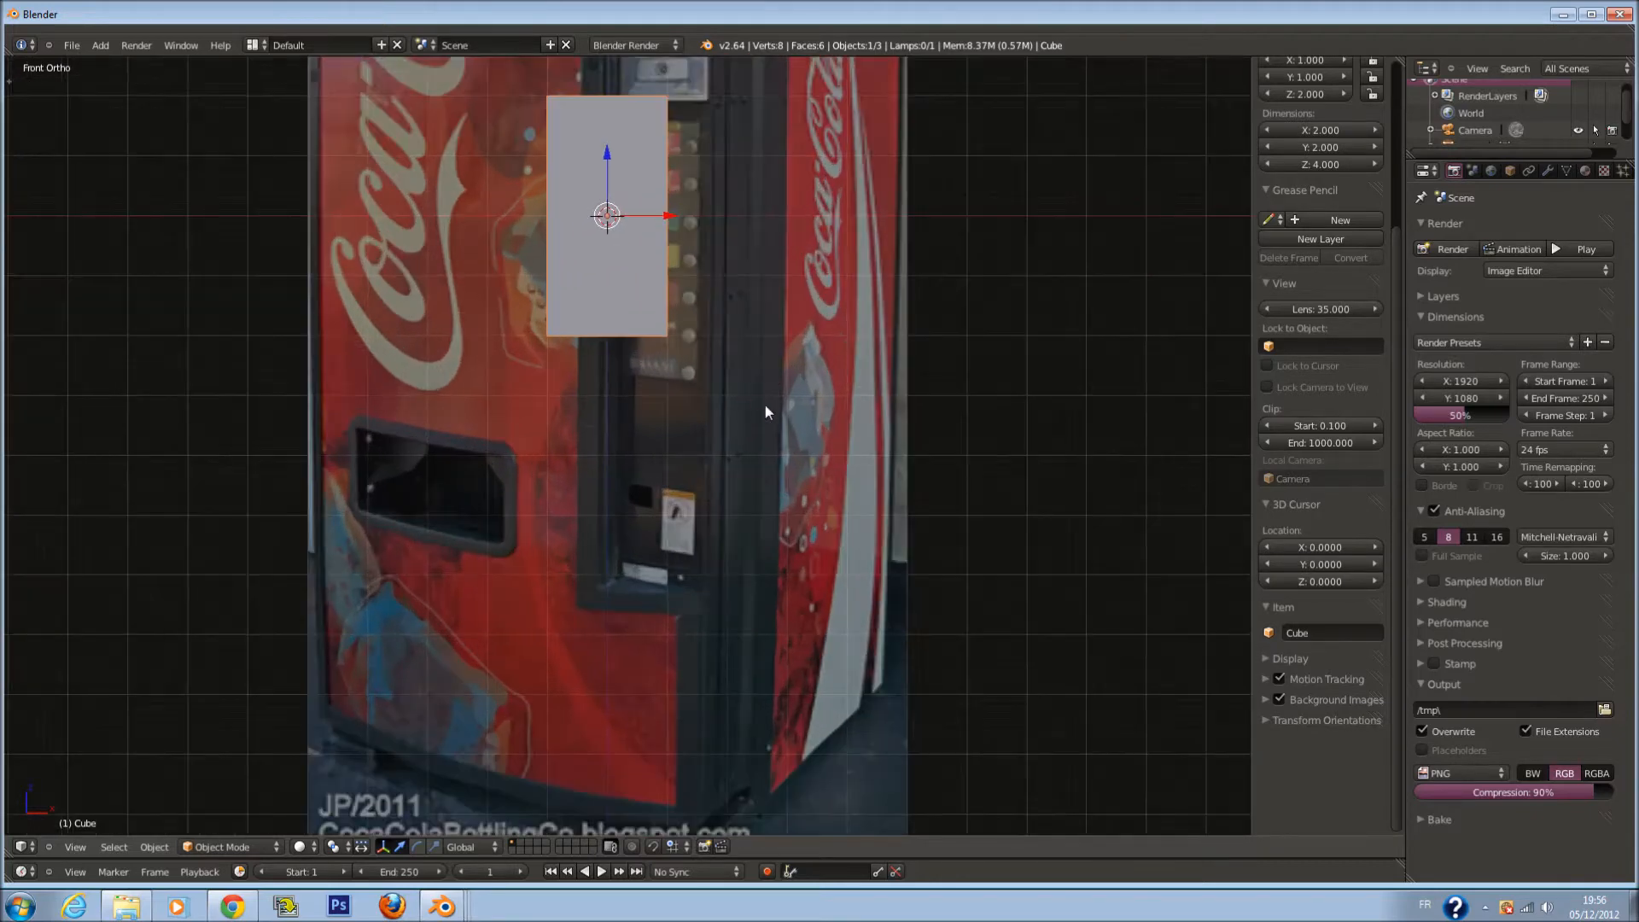
{"action": "scroll", "coordinate": [766, 406], "scroll_direction": "down", "scroll_amount": 1}
{"action": "scroll", "coordinate": [767, 418], "scroll_direction": "up", "scroll_amount": 1}
{"action": "scroll", "coordinate": [764, 422], "scroll_direction": "down", "scroll_amount": 1}
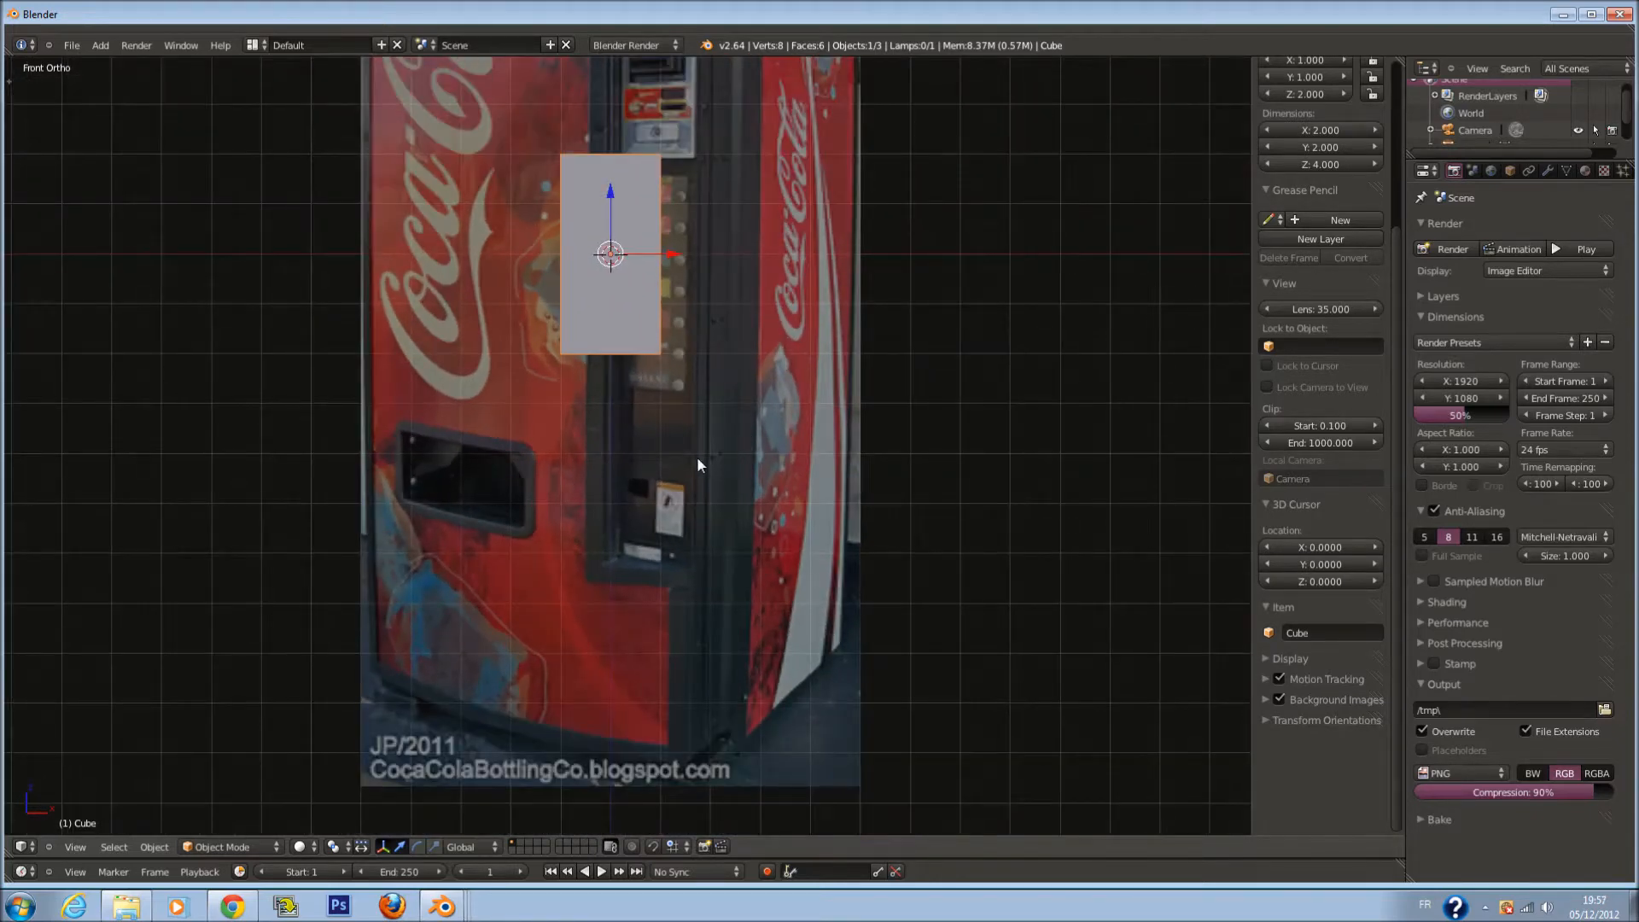
{"action": "scroll", "coordinate": [736, 337], "scroll_direction": "up", "scroll_amount": 15, "text": "shift"}
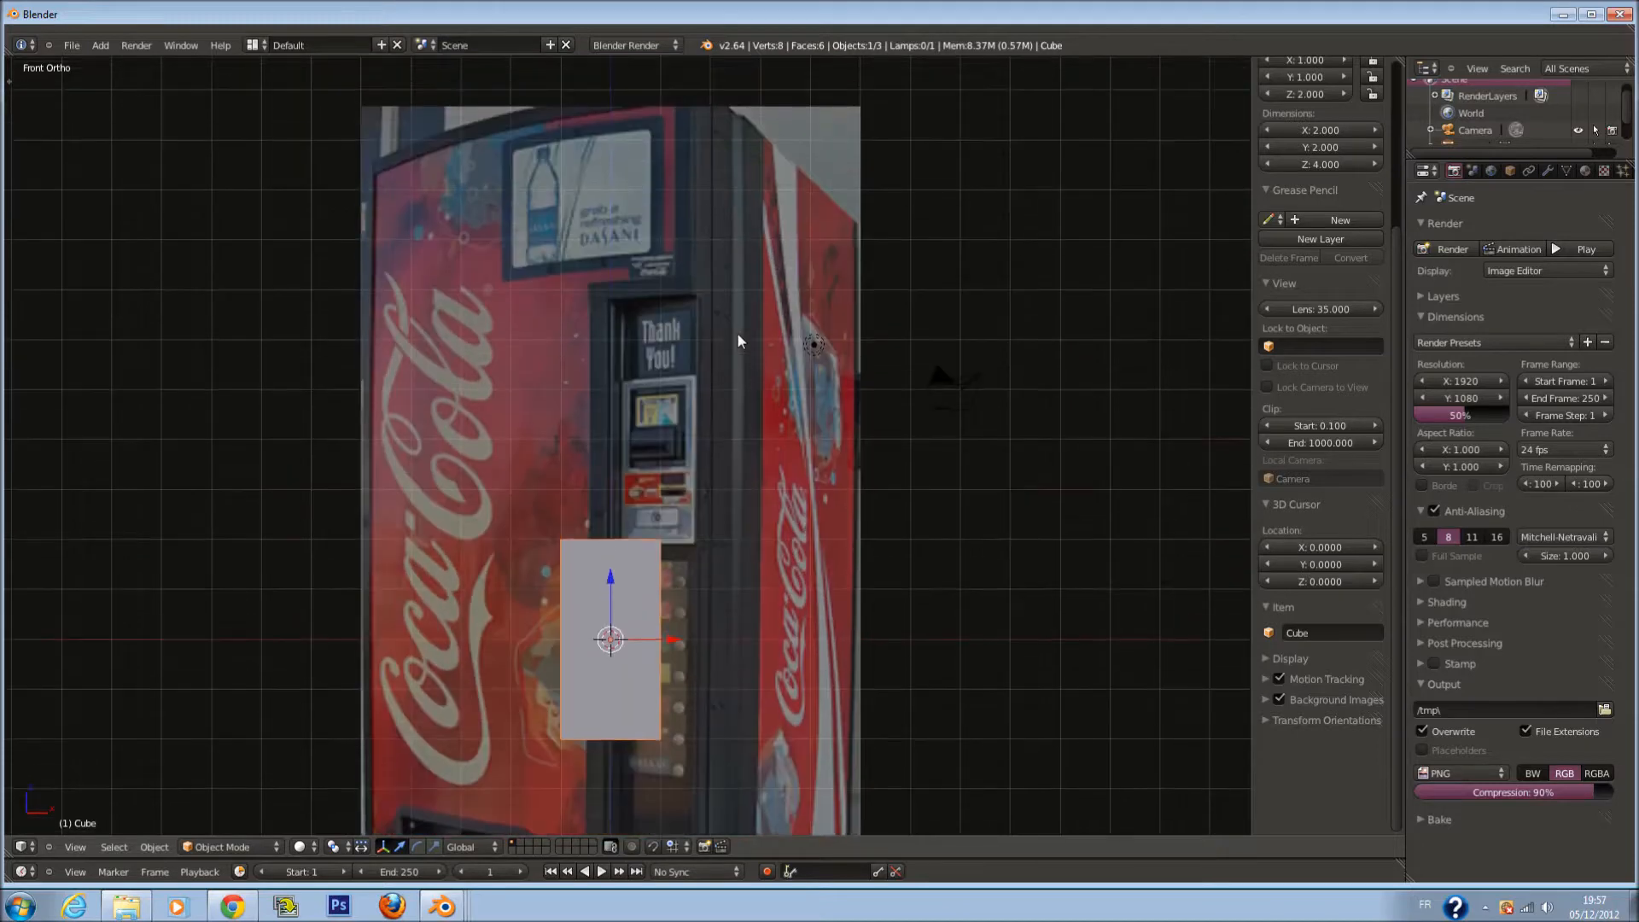
{"action": "scroll", "coordinate": [739, 335], "scroll_direction": "down", "scroll_amount": 3}
{"action": "scroll", "coordinate": [666, 452], "scroll_direction": "down", "scroll_amount": 2, "text": "shift"}
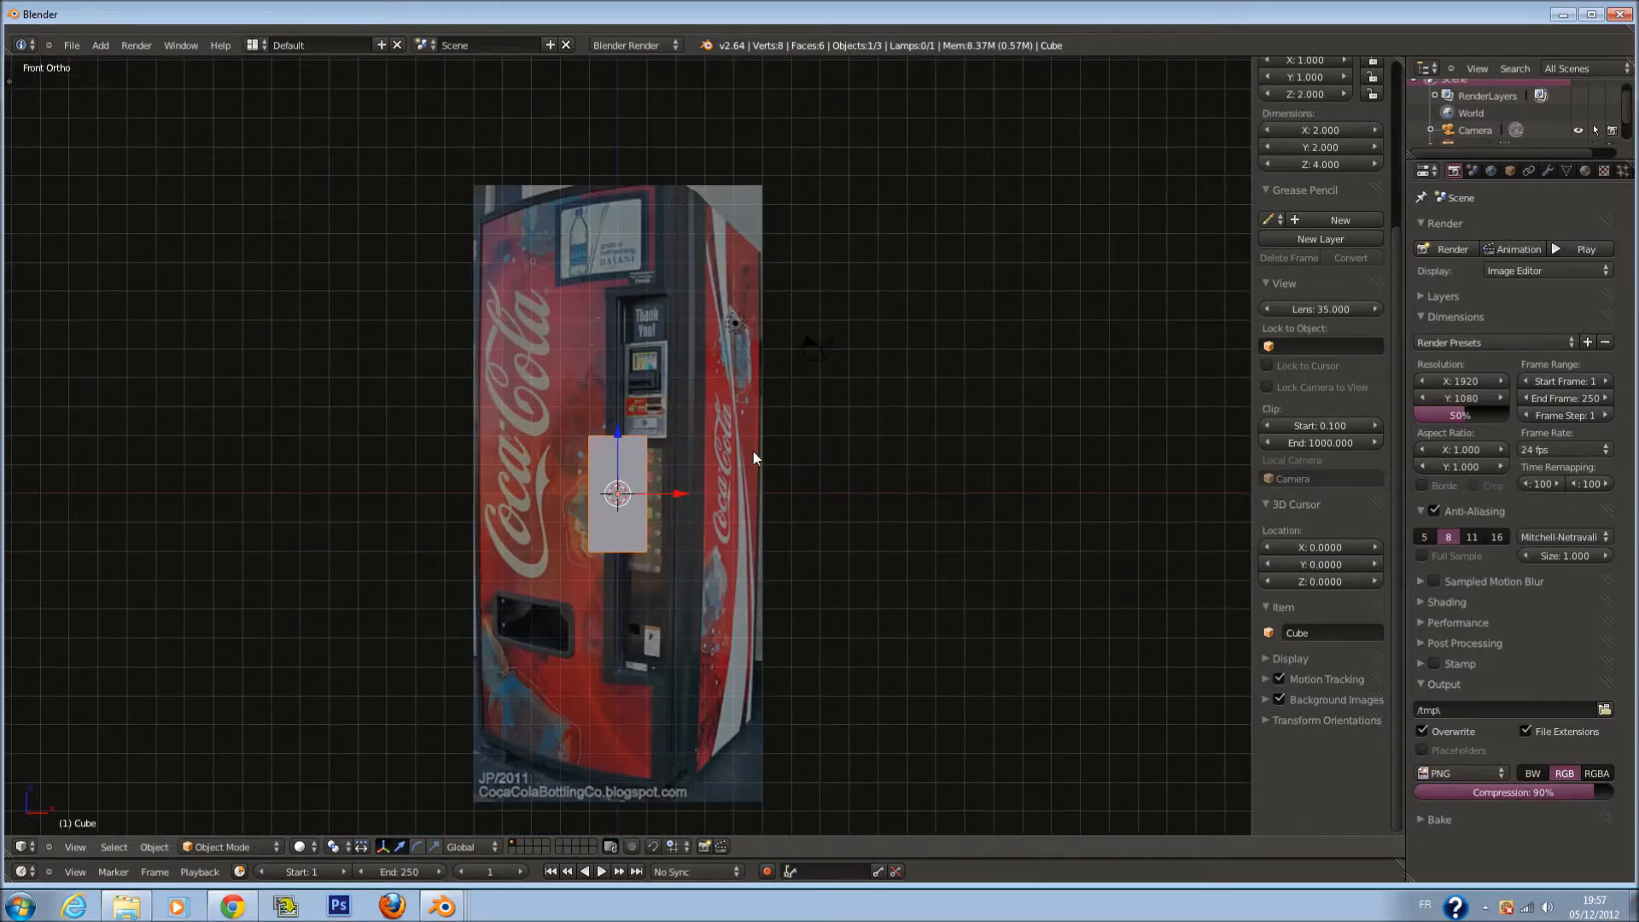
{"action": "scroll", "coordinate": [666, 494], "scroll_direction": "down", "scroll_amount": 1, "text": "shift"}
{"action": "scroll", "coordinate": [663, 491], "scroll_direction": "down", "scroll_amount": 1, "text": "shift"}
{"action": "scroll", "coordinate": [685, 476], "scroll_direction": "up", "scroll_amount": 2}
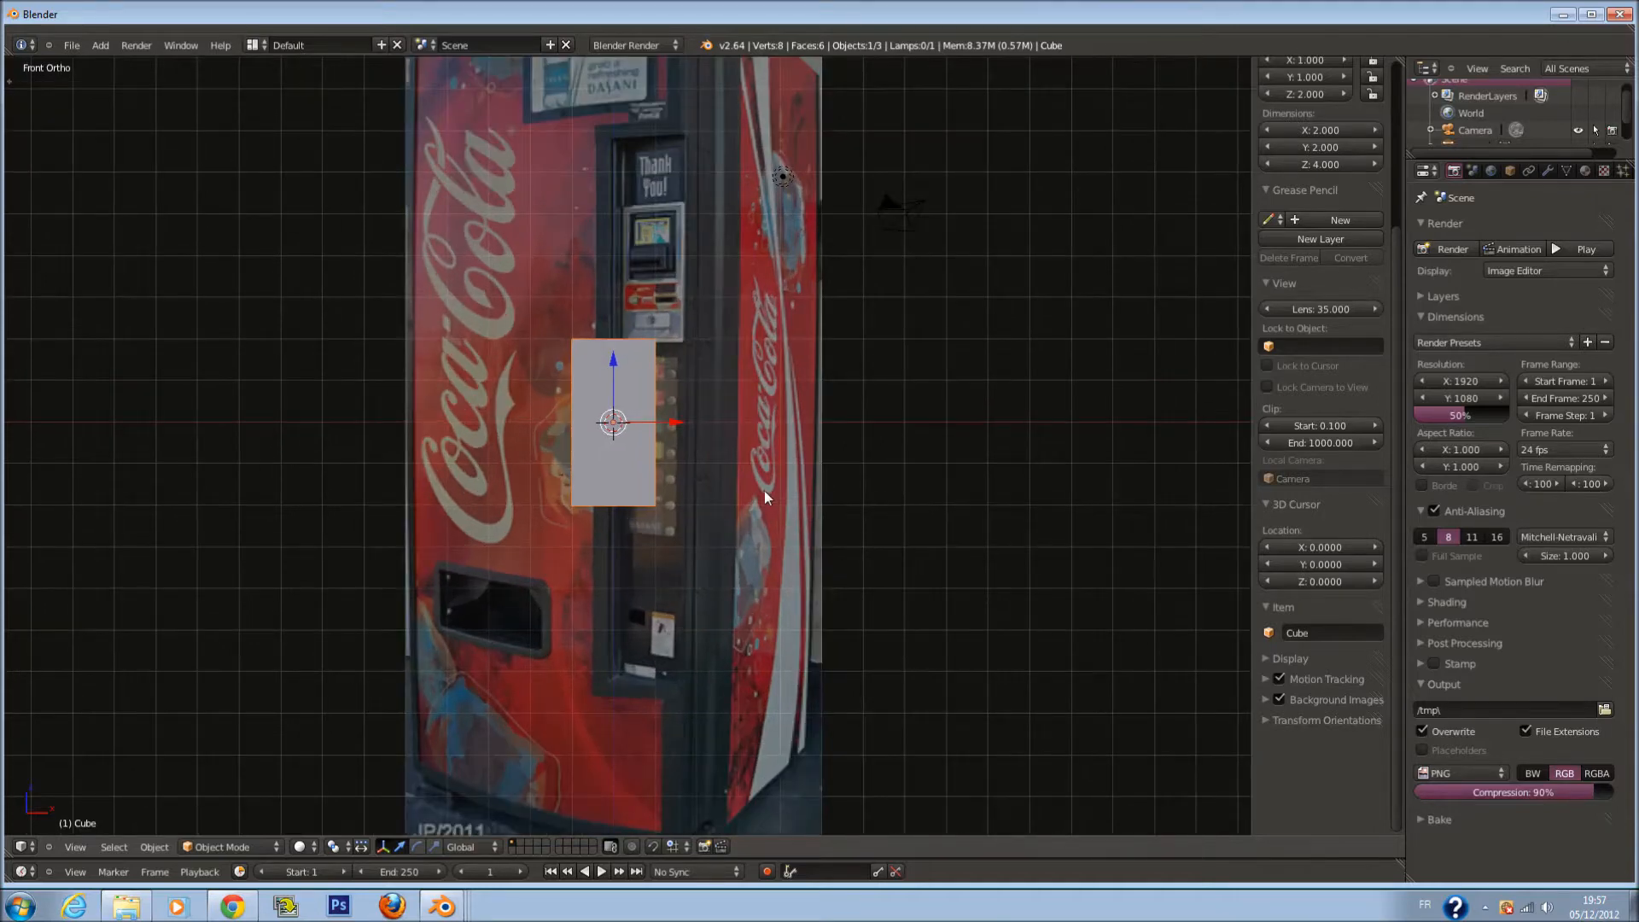
{"action": "scroll", "coordinate": [765, 495], "scroll_direction": "up", "scroll_amount": 1}
{"action": "scroll", "coordinate": [722, 474], "scroll_direction": "down", "scroll_amount": 1}
{"action": "scroll", "coordinate": [746, 413], "scroll_direction": "down", "scroll_amount": 1}
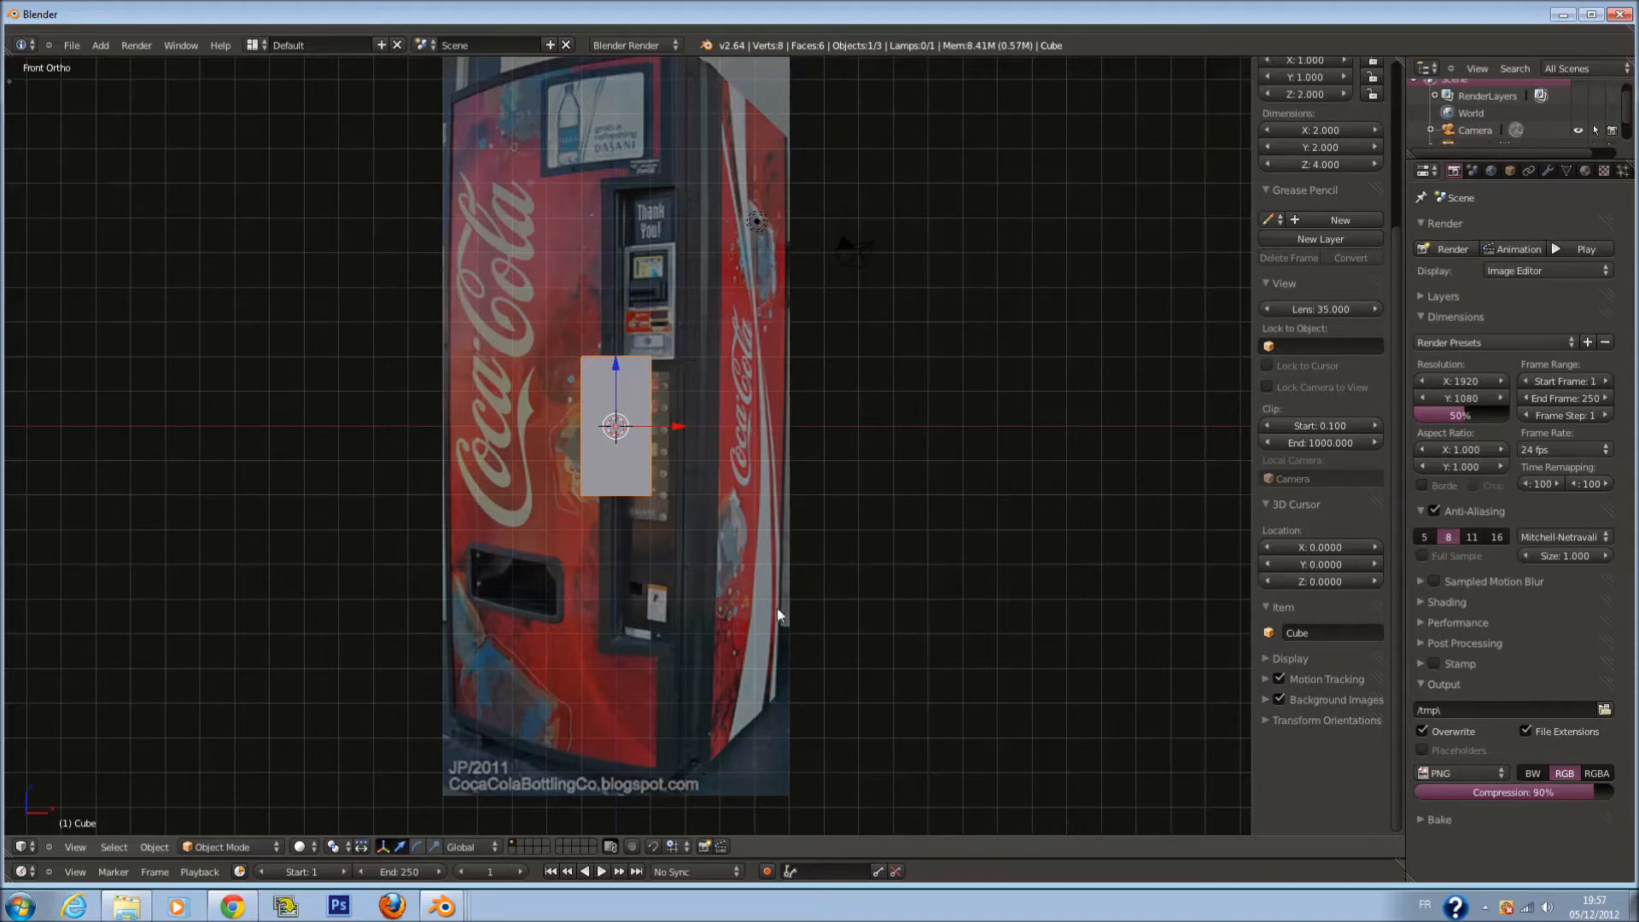
{"action": "scroll", "coordinate": [715, 576], "scroll_direction": "up", "scroll_amount": 2}
{"action": "key", "text": "g"}
{"action": "right_click", "coordinate": [654, 229]}
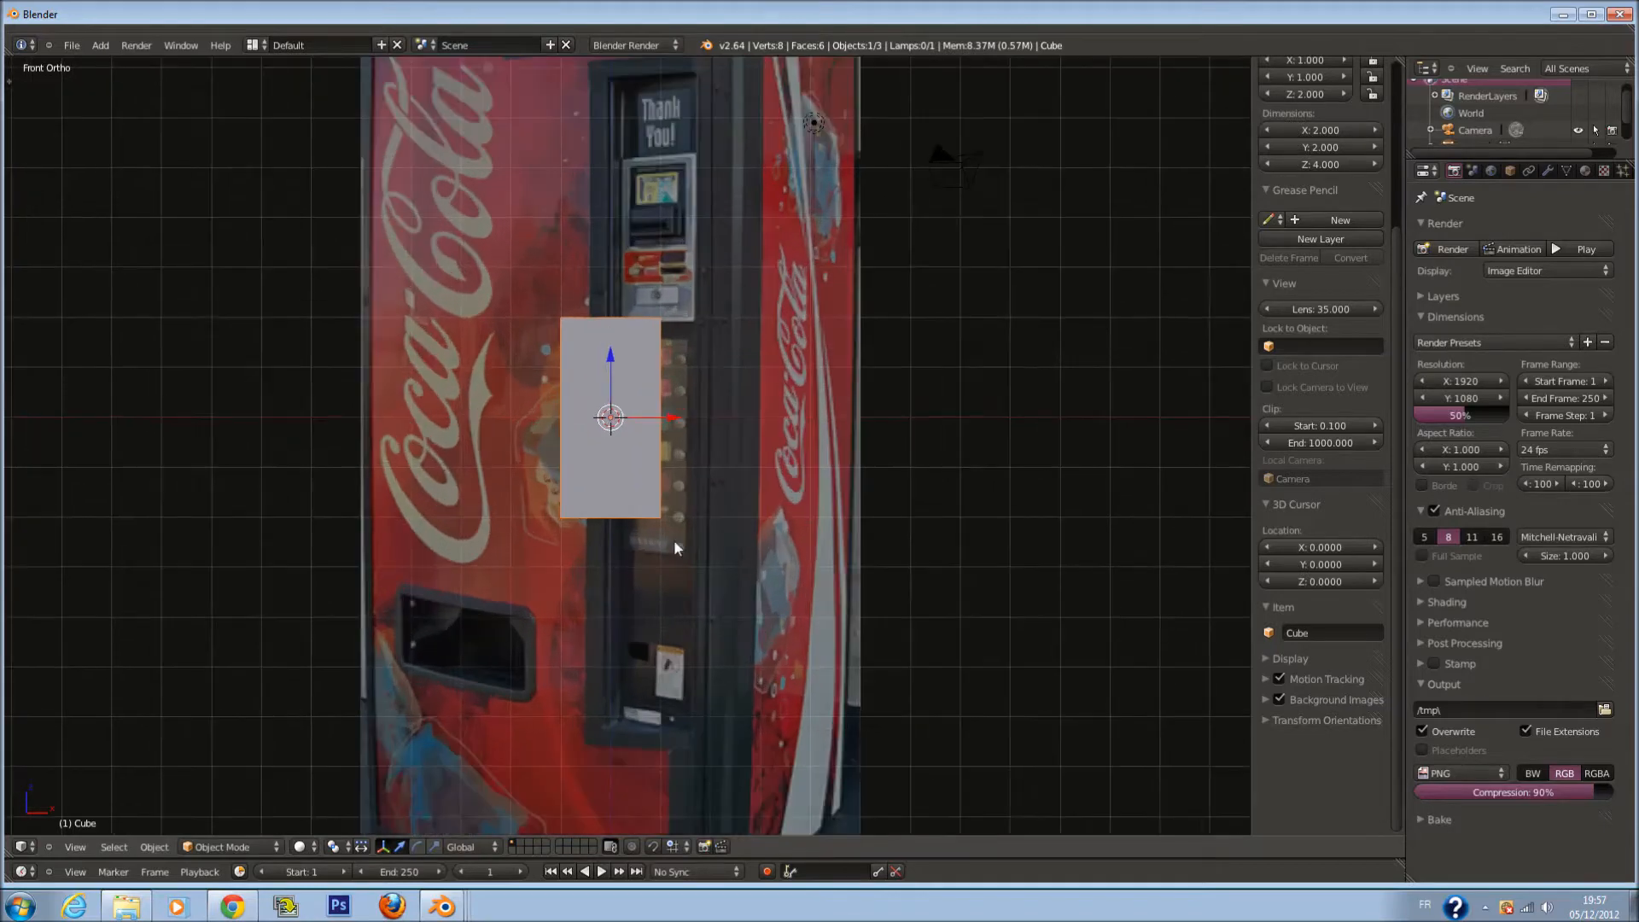
{"action": "scroll", "coordinate": [674, 539], "scroll_direction": "down", "scroll_amount": 3, "text": "shift"}
{"action": "scroll", "coordinate": [689, 530], "scroll_direction": "up", "scroll_amount": 3}
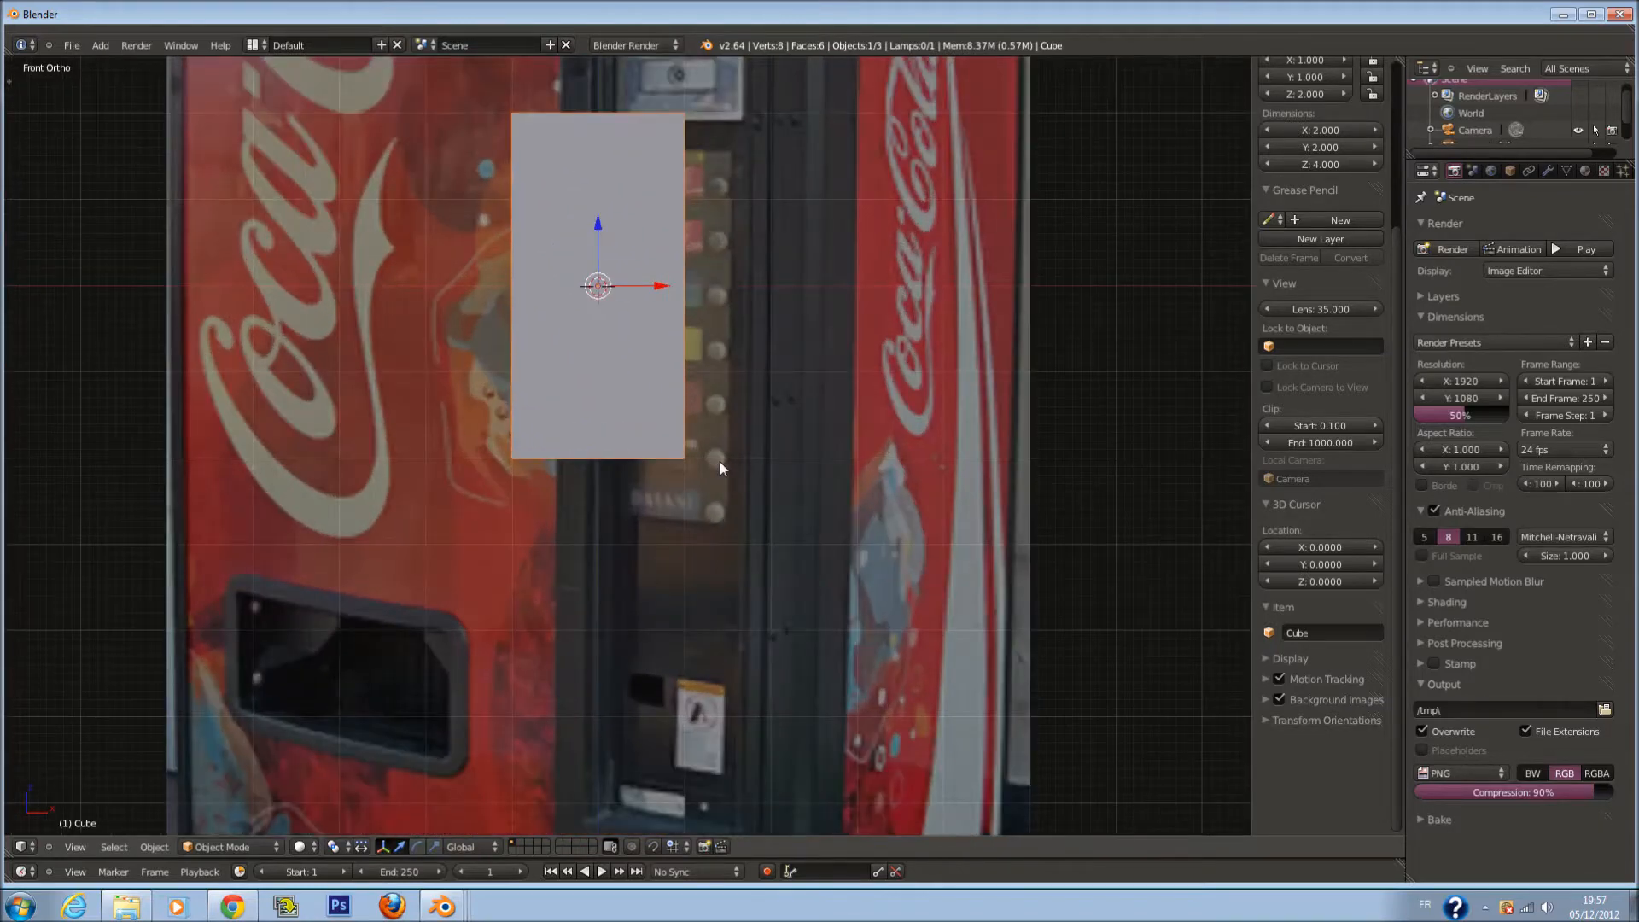
Apply a level 2 Subdivision Surface modifier to the stretched cube and display it in top orthographic view
{"action": "scroll", "coordinate": [720, 462], "scroll_direction": "up", "scroll_amount": 3, "text": "shift"}
{"action": "scroll", "coordinate": [669, 465], "scroll_direction": "up", "scroll_amount": 2}
{"action": "key", "text": "ctrl+2"}
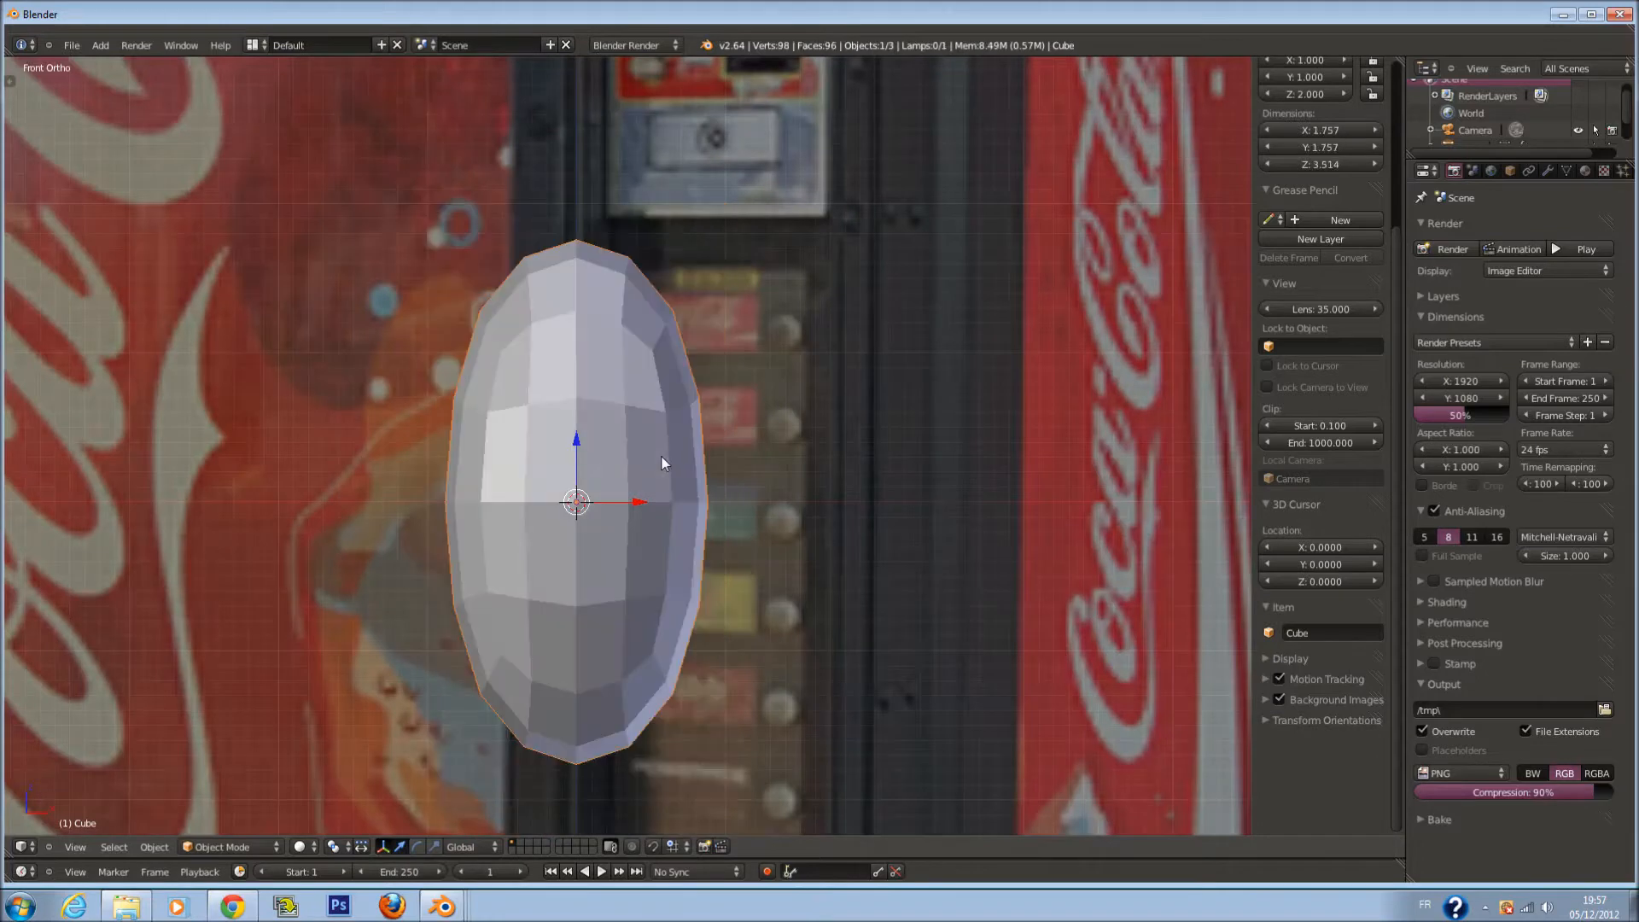
{"action": "key", "text": "KP_7"}
{"action": "scroll", "coordinate": [665, 461], "scroll_direction": "up", "scroll_amount": 2, "text": "shift"}
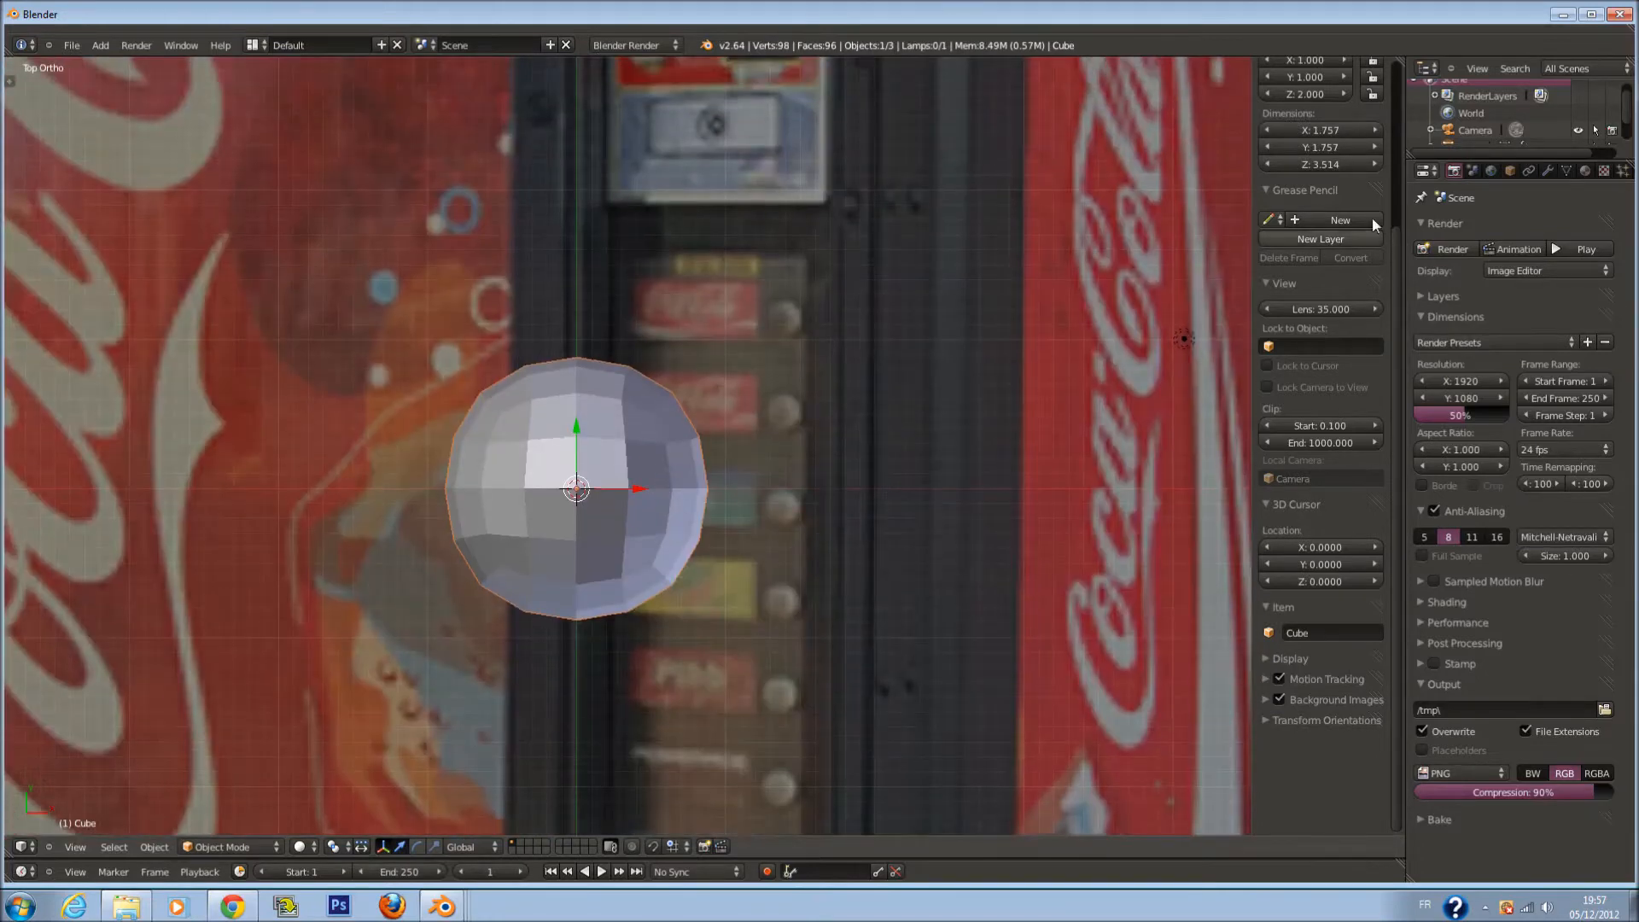
Try adding a second Subdivision Surface modifier to the cube, and remove it again
{"action": "left_click", "coordinate": [1549, 171]}
{"action": "left_click", "coordinate": [1424, 257]}
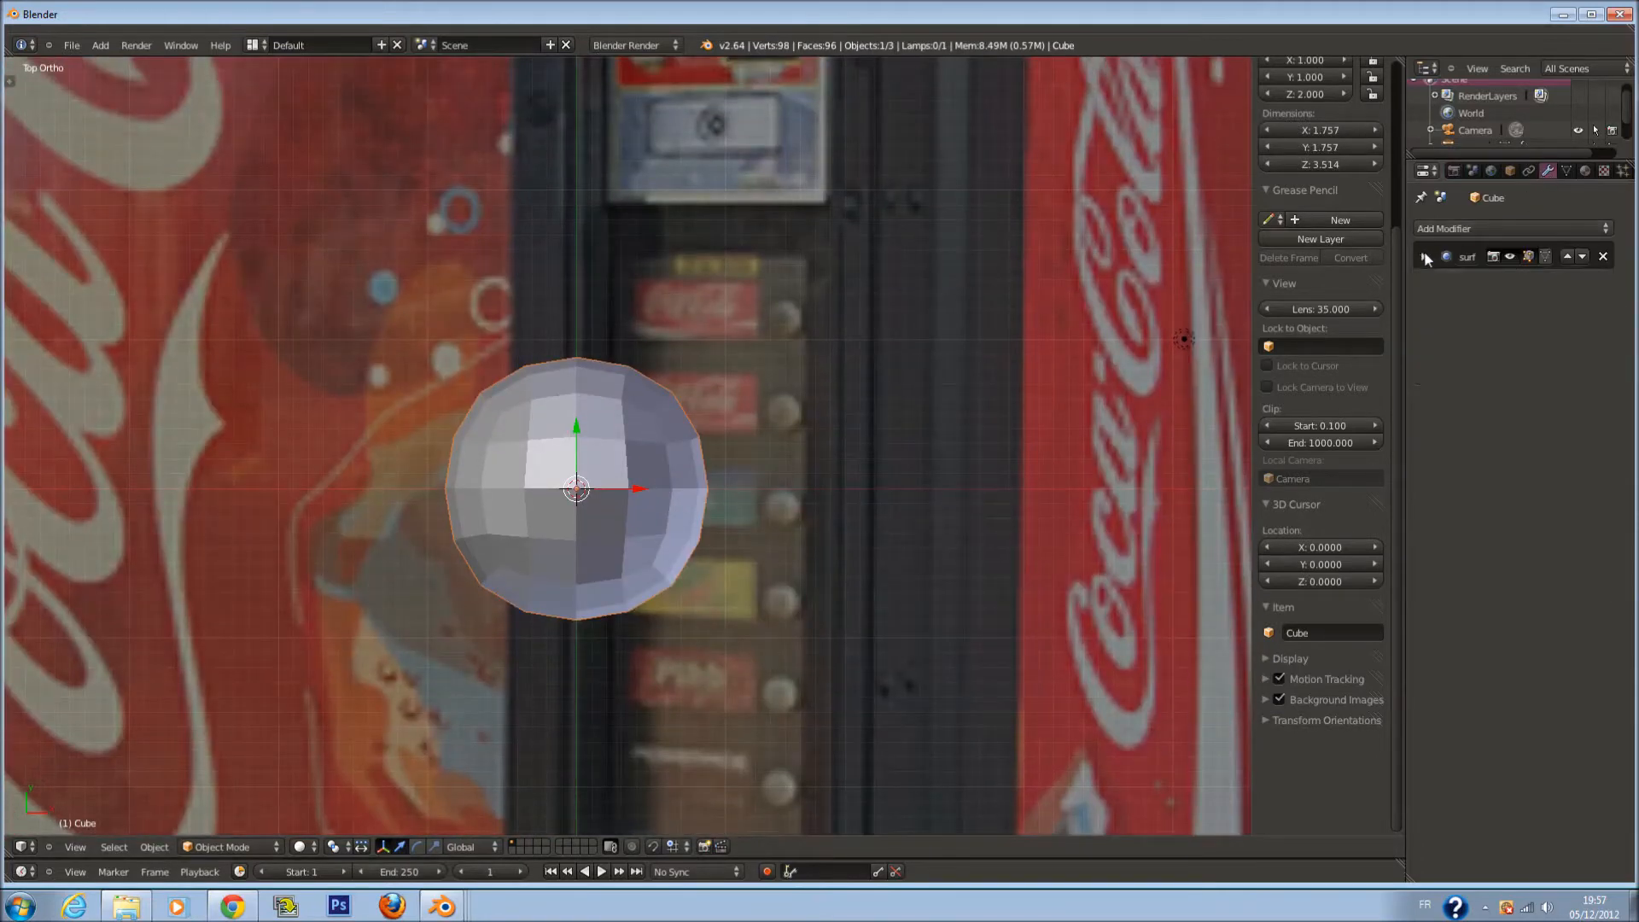
{"action": "left_click", "coordinate": [1419, 229]}
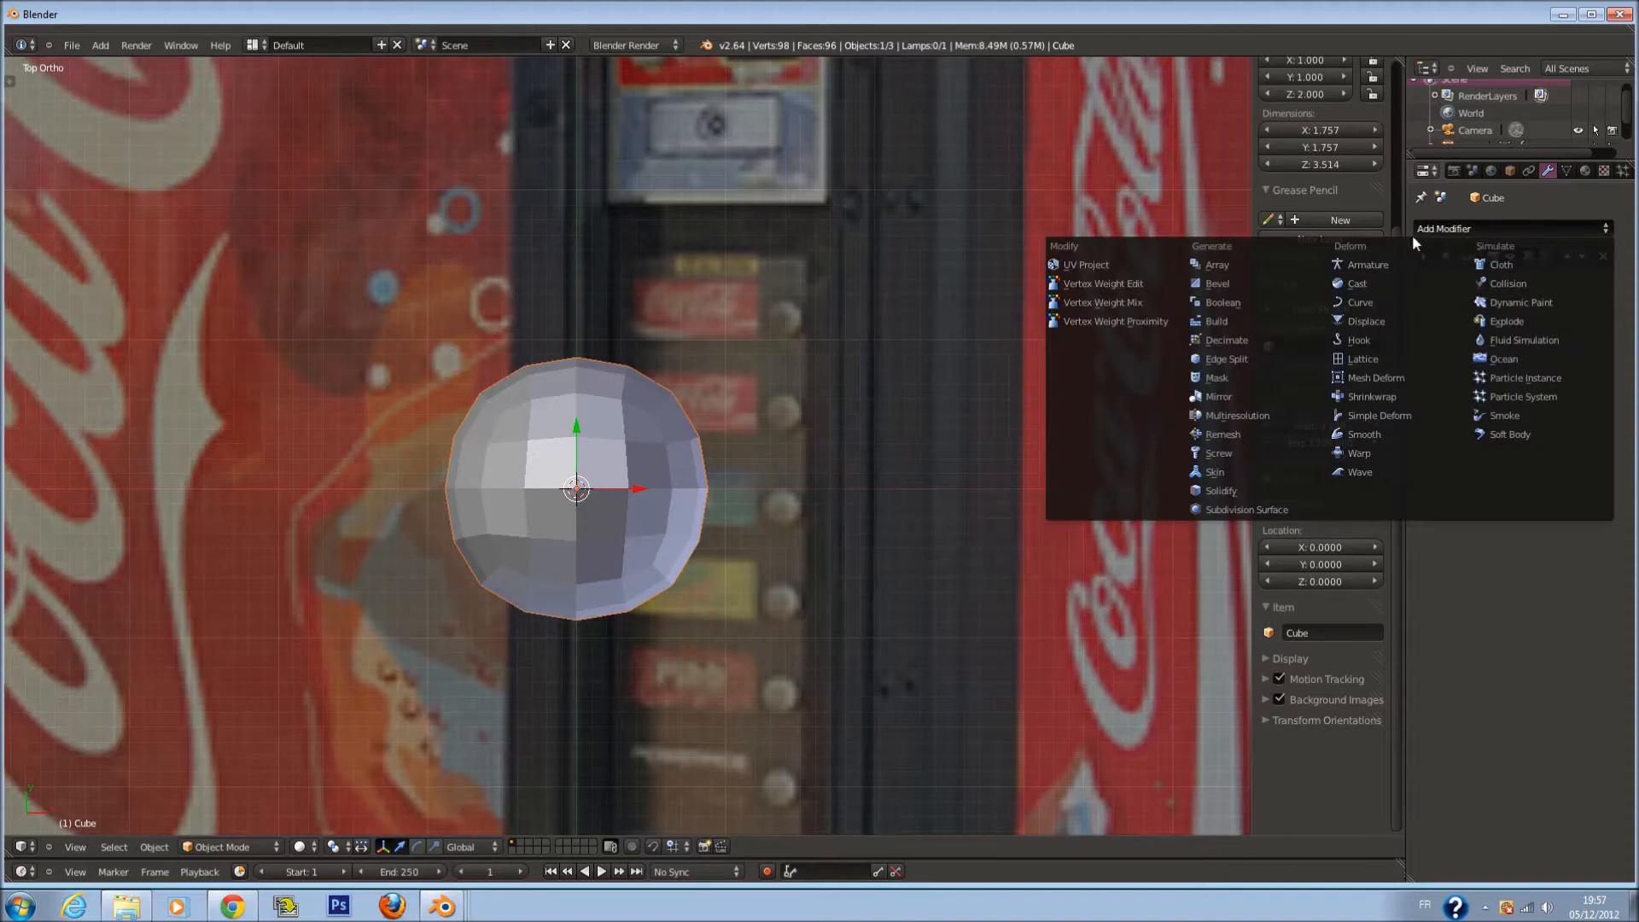
{"action": "left_click", "coordinate": [1272, 510]}
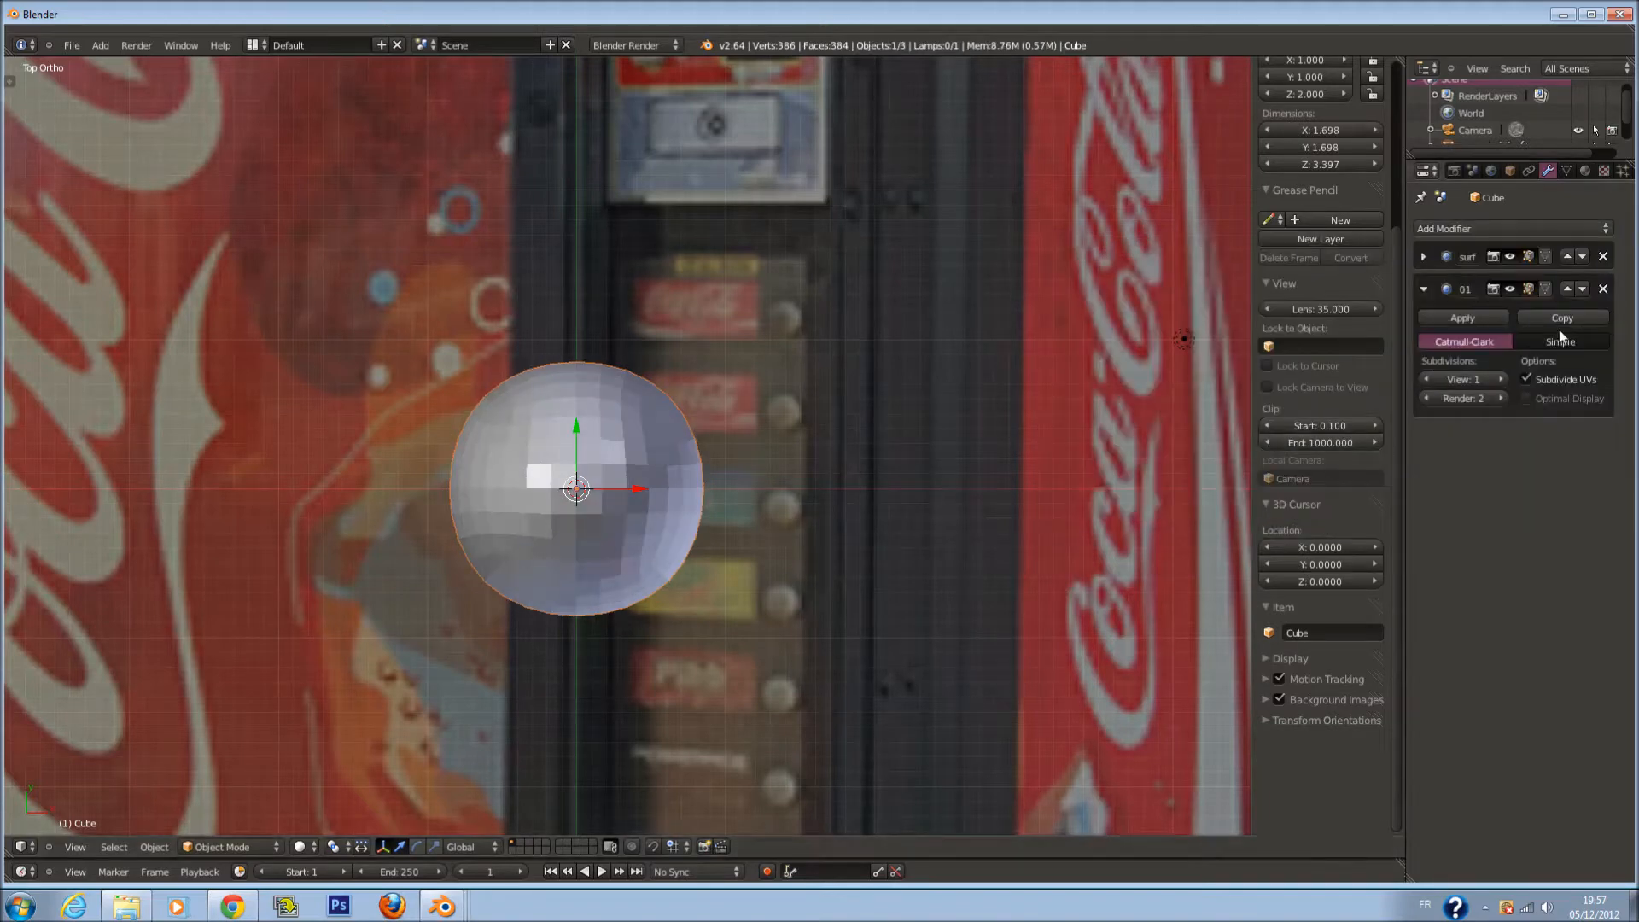
{"action": "left_click", "coordinate": [1603, 288]}
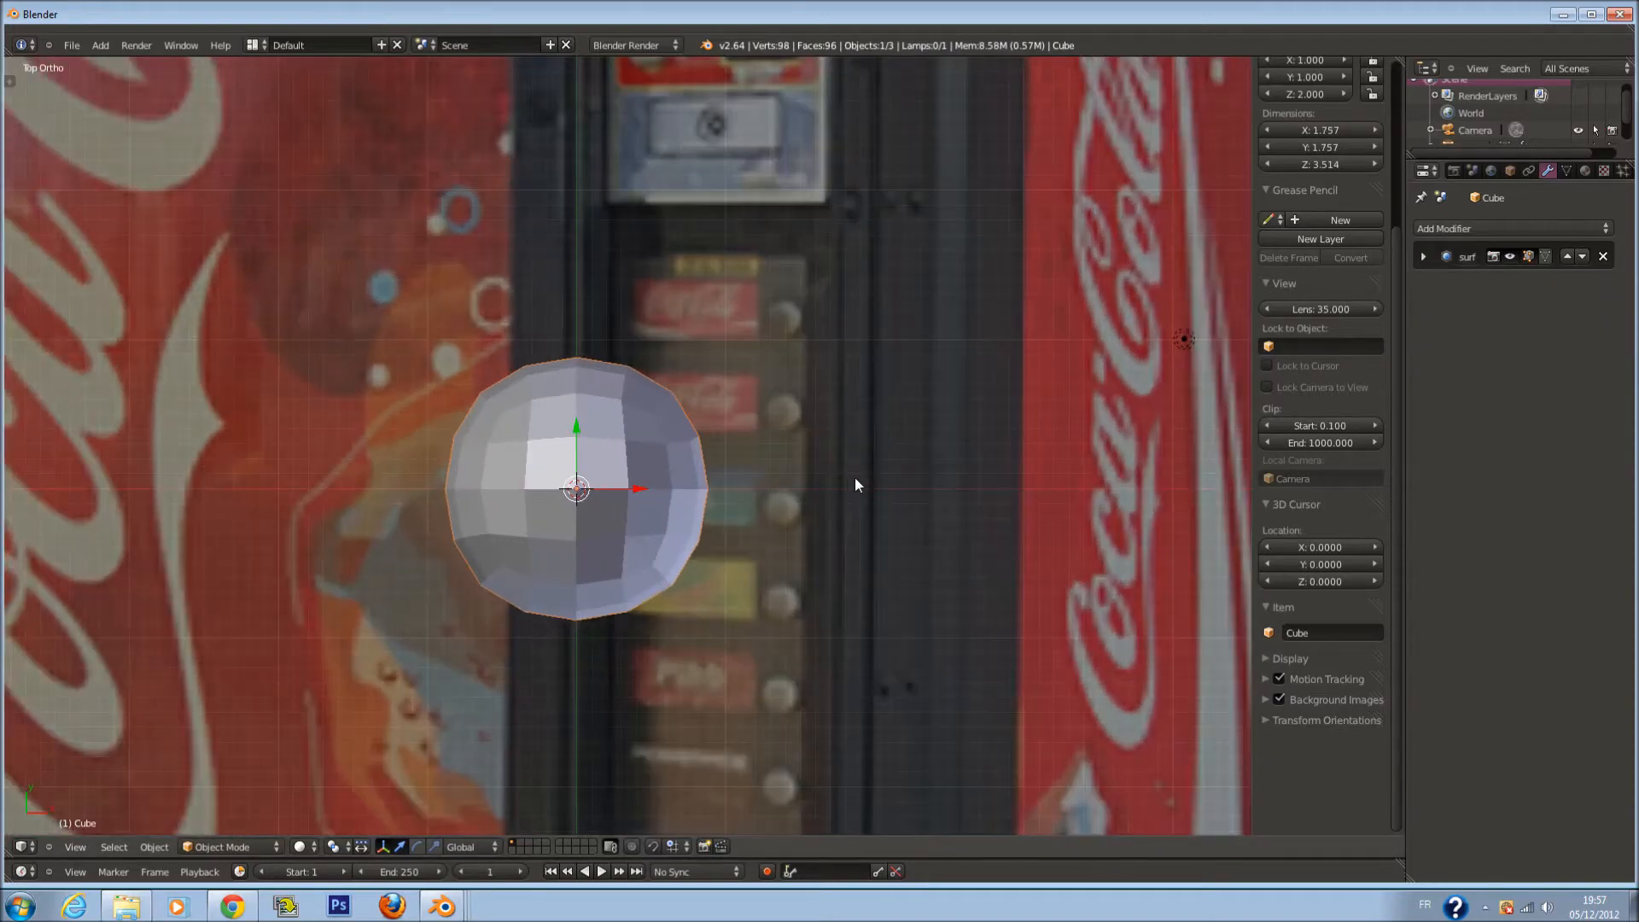
{"action": "left_click", "coordinate": [1423, 257]}
{"action": "left_click", "coordinate": [1424, 257]}
Cut two centred edge loops across the cube's depth in Edit Mode, parallel to its front and back faces
{"action": "scroll", "coordinate": [940, 393], "scroll_direction": "down", "scroll_amount": 3}
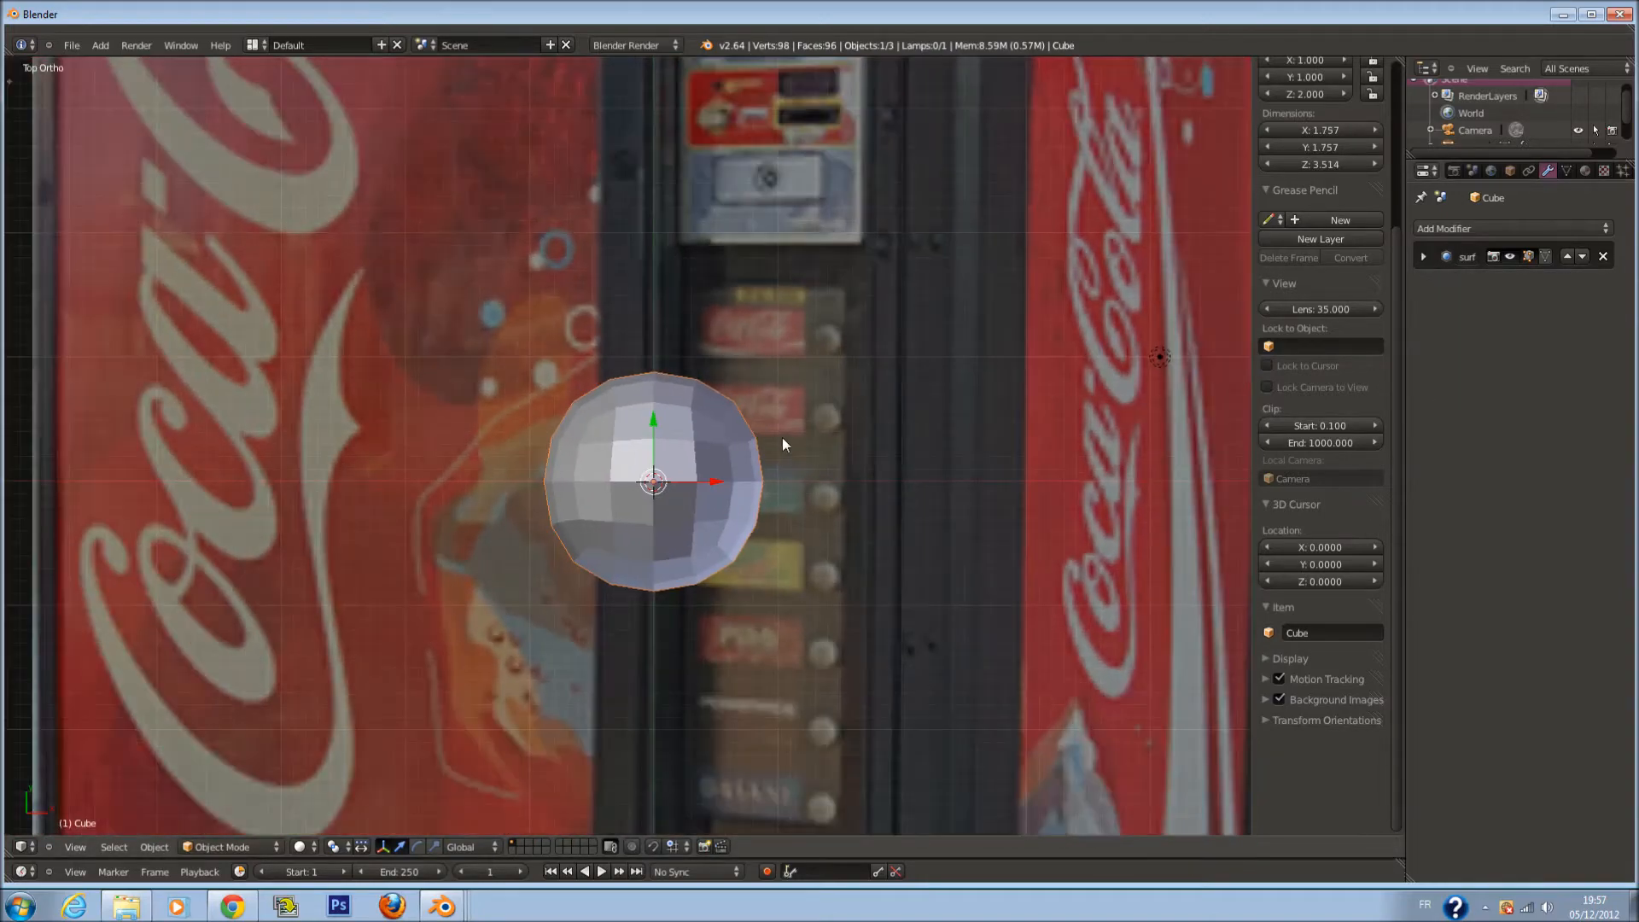
{"action": "key", "text": "Tab"}
{"action": "scroll", "coordinate": [730, 487], "scroll_direction": "up", "scroll_amount": 2}
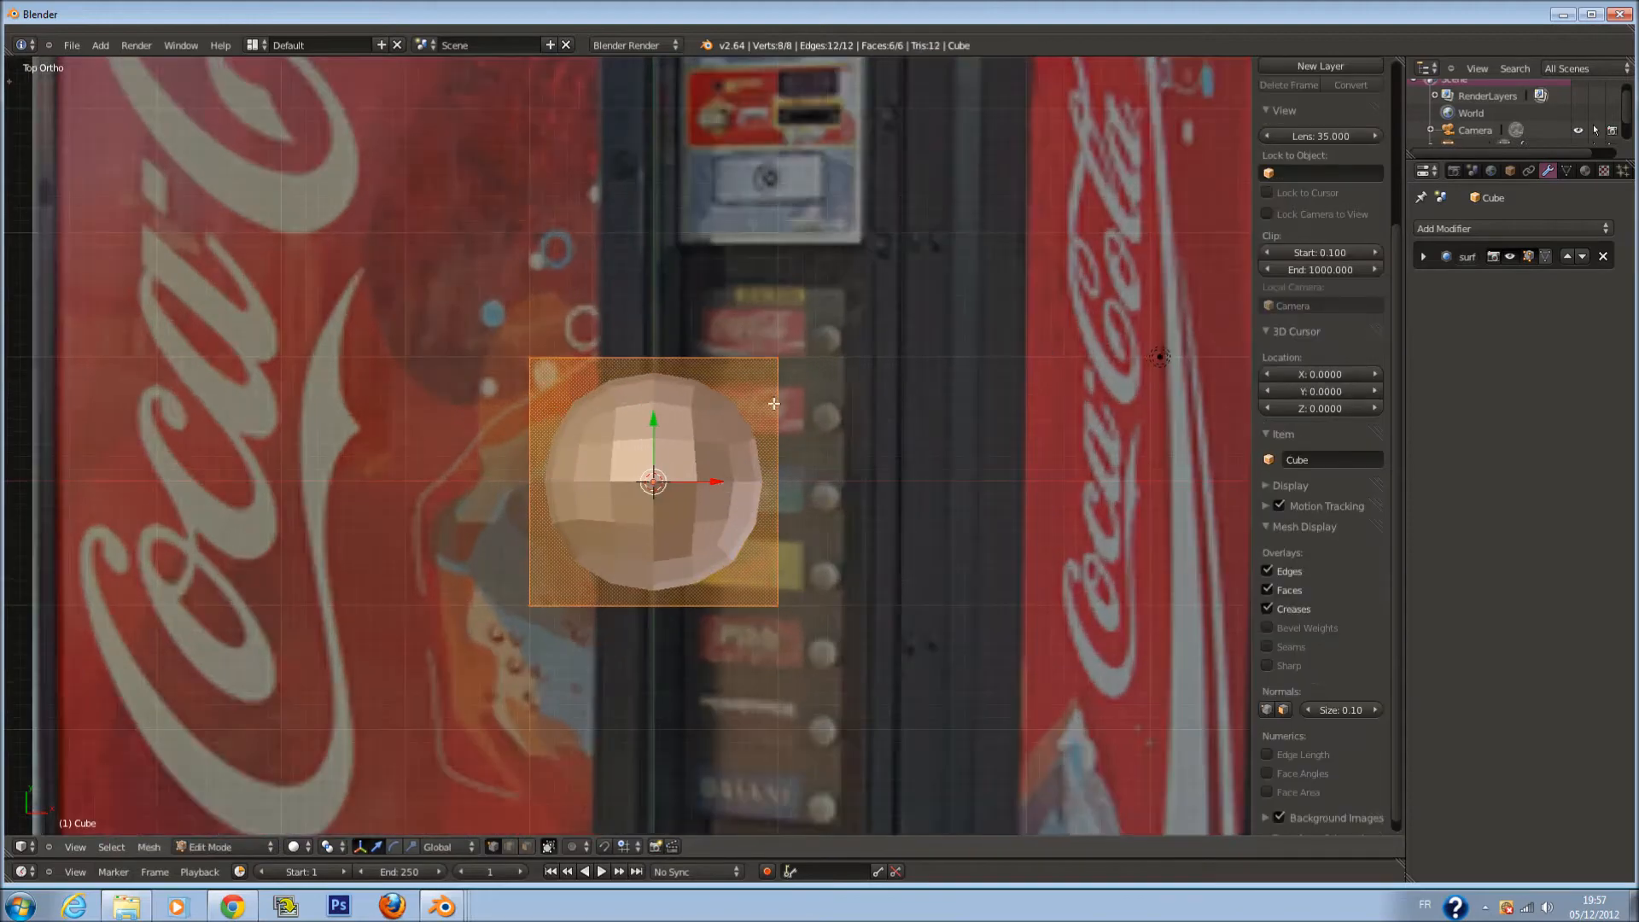
{"action": "key", "text": "a"}
{"action": "scroll", "coordinate": [782, 397], "scroll_direction": "up", "scroll_amount": 1}
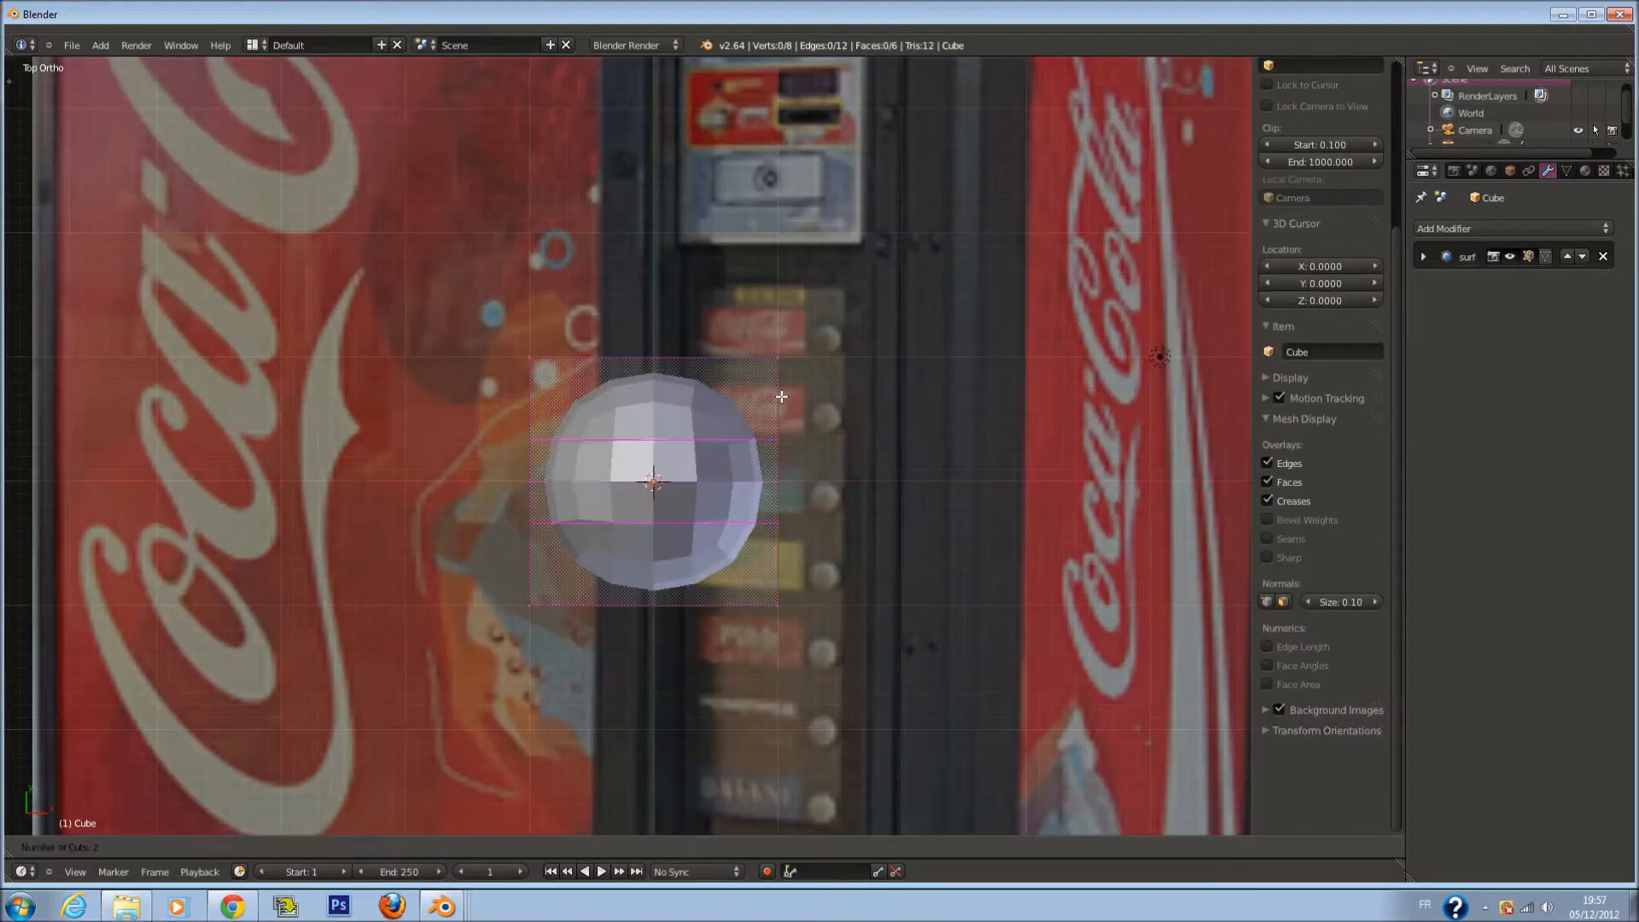
{"action": "left_click", "coordinate": [782, 397]}
{"action": "right_click", "coordinate": [782, 397]}
Scale the two new edge loops apart along Y, close to the front and back faces, and return to Object Mode
{"action": "key", "text": "s"}
{"action": "key", "text": "y"}
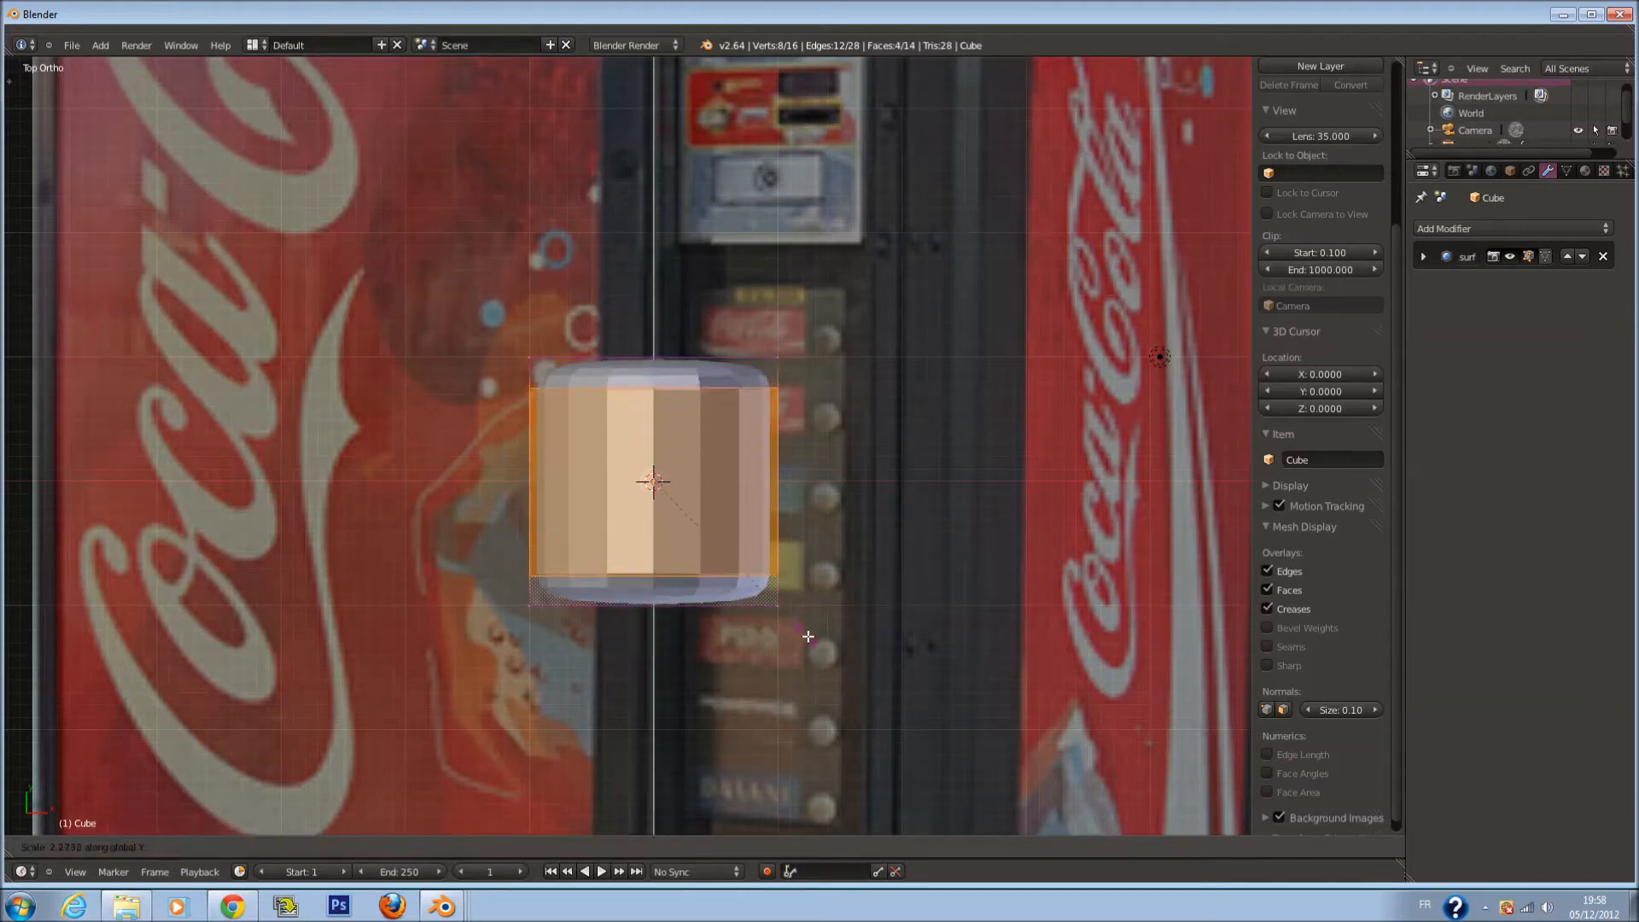
{"action": "left_click", "coordinate": [876, 643]}
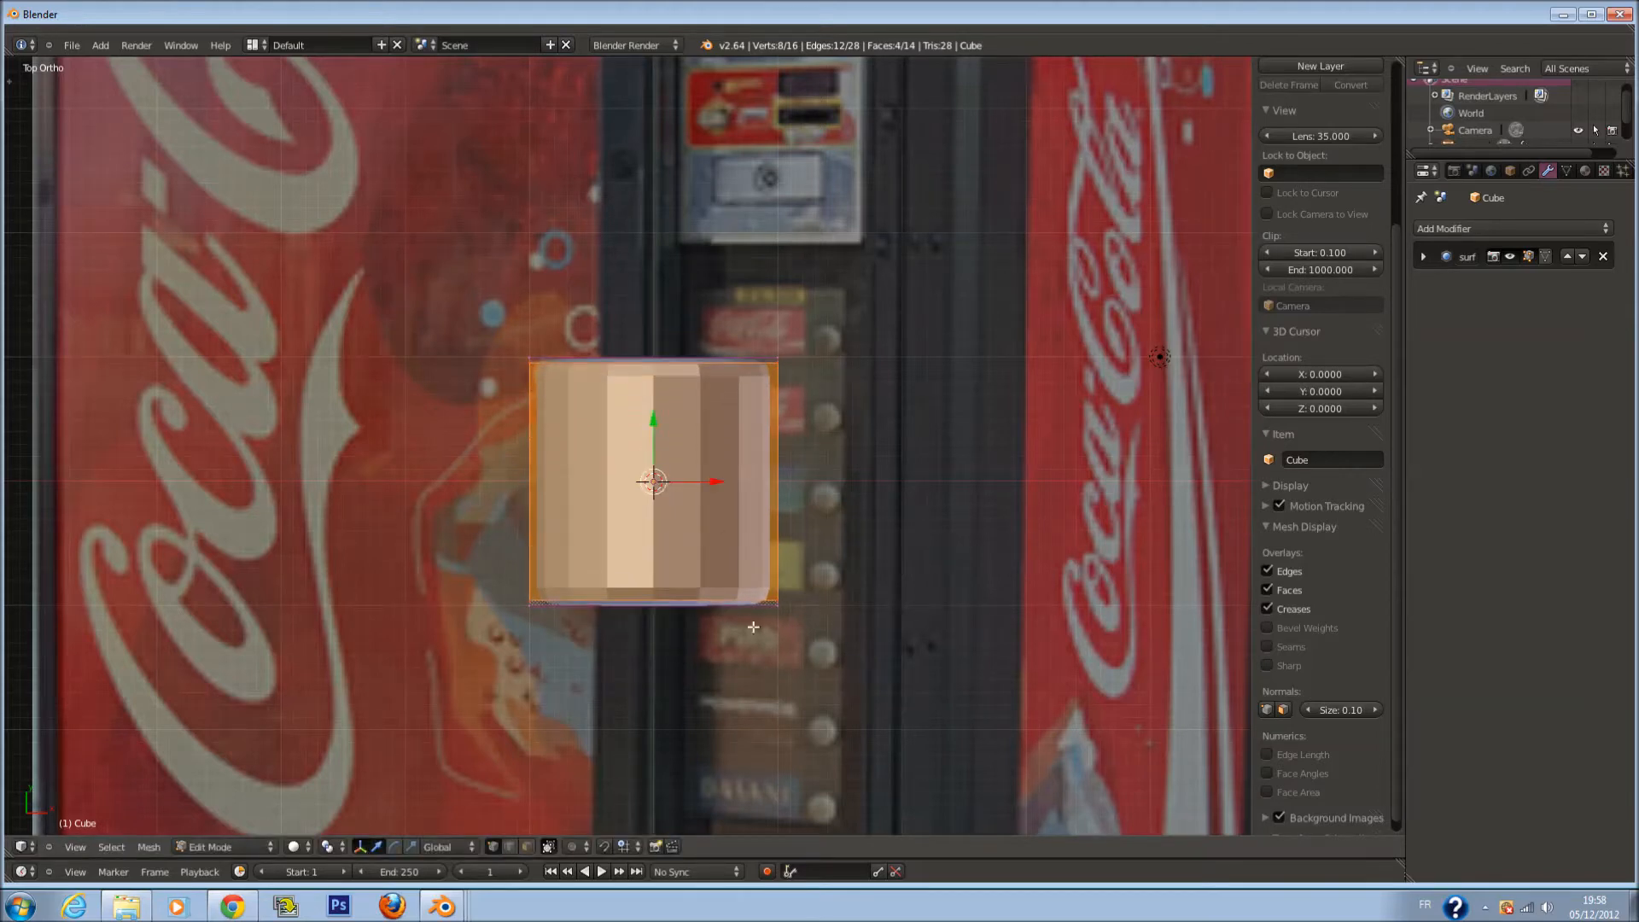
{"action": "key", "text": "Tab"}
Flatten the whole object along the Y axis to a scale of about 0.18
{"action": "scroll", "coordinate": [664, 682], "scroll_direction": "up", "scroll_amount": 2, "text": "shift"}
{"action": "key", "text": "s"}
{"action": "key", "text": "y"}
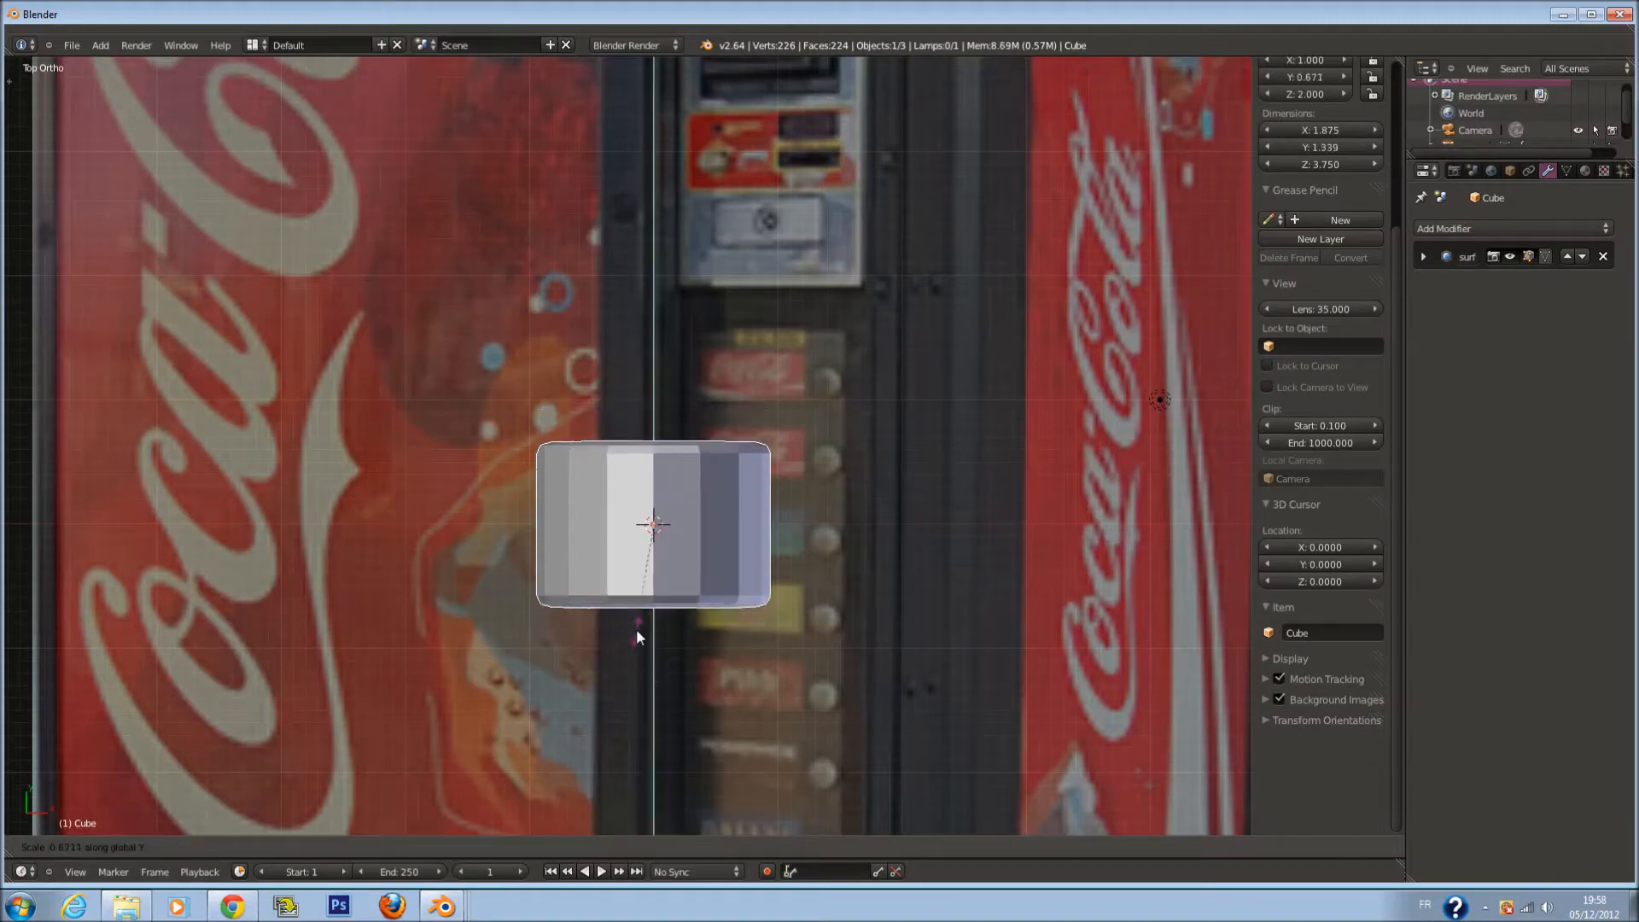
{"action": "left_click", "coordinate": [647, 553]}
Compare the flattened object with the vending machine reference in top and front orthographic views
{"action": "scroll", "coordinate": [794, 547], "scroll_direction": "down", "scroll_amount": 4}
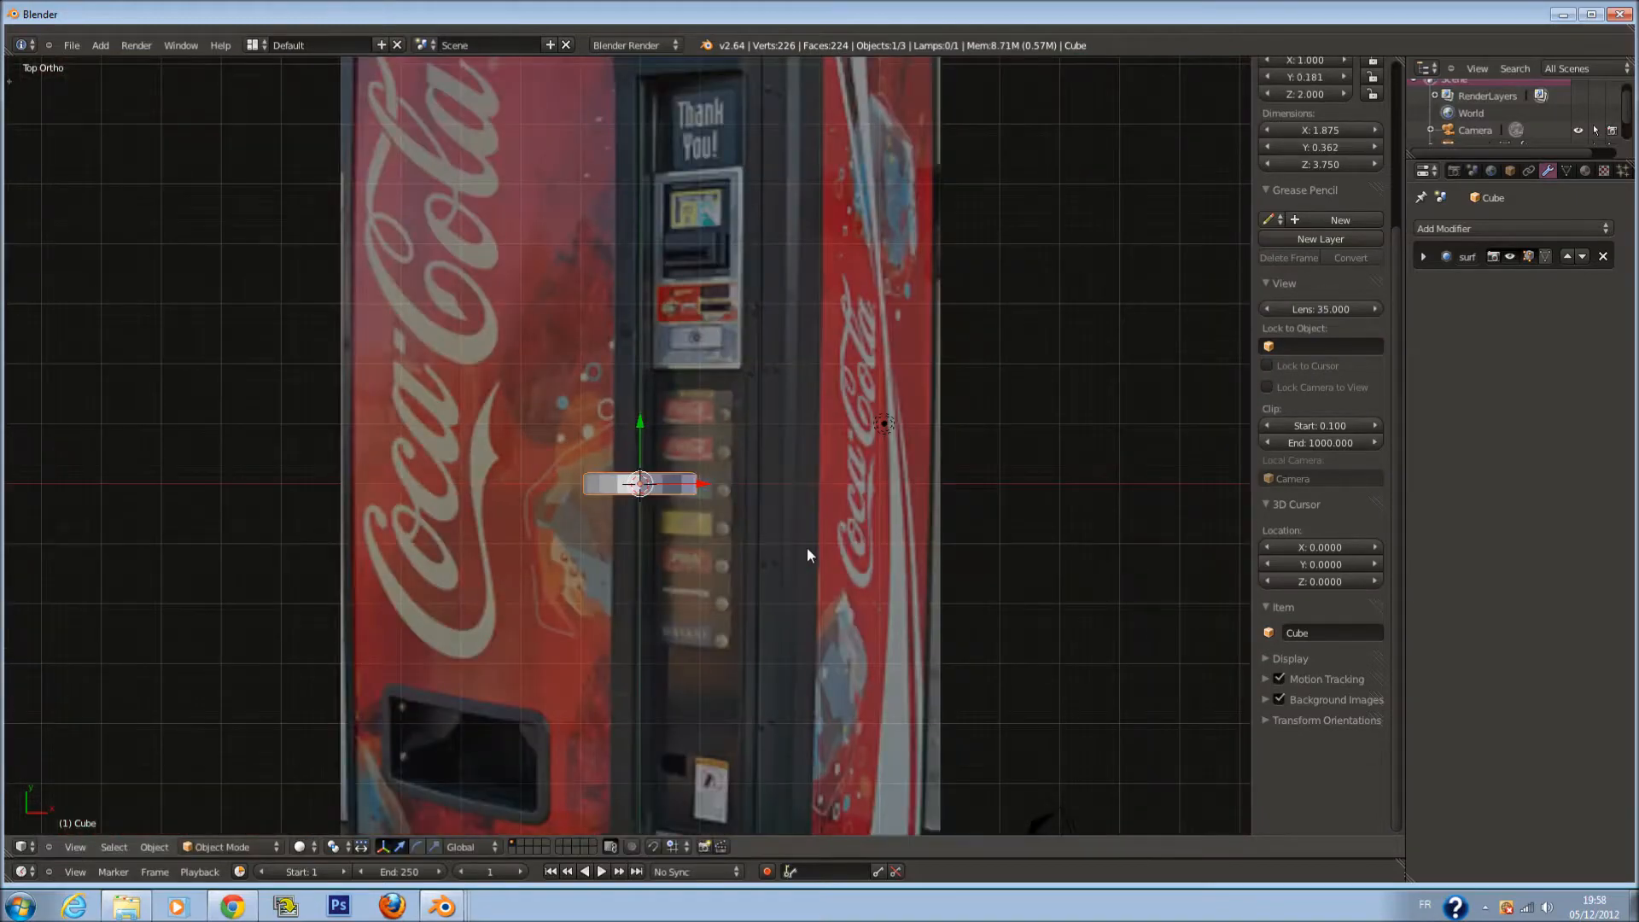
{"action": "scroll", "coordinate": [807, 555], "scroll_direction": "down", "scroll_amount": 3}
{"action": "scroll", "coordinate": [797, 447], "scroll_direction": "up", "scroll_amount": 1}
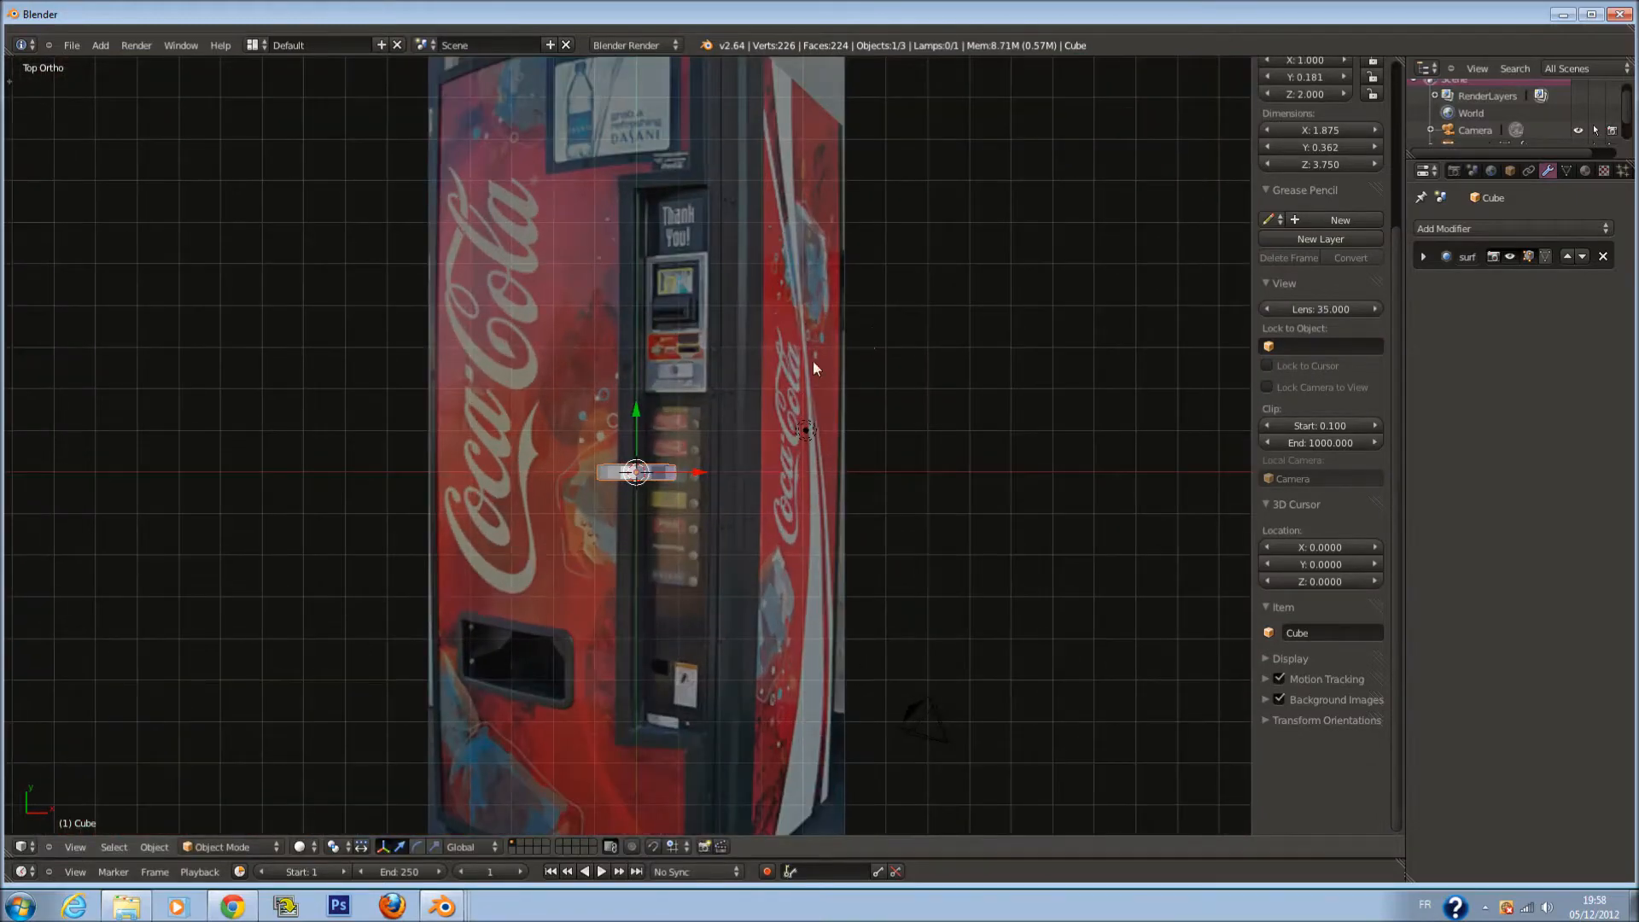
{"action": "scroll", "coordinate": [802, 380], "scroll_direction": "up", "scroll_amount": 1}
{"action": "scroll", "coordinate": [732, 392], "scroll_direction": "down", "scroll_amount": 1}
{"action": "scroll", "coordinate": [836, 442], "scroll_direction": "up", "scroll_amount": 6}
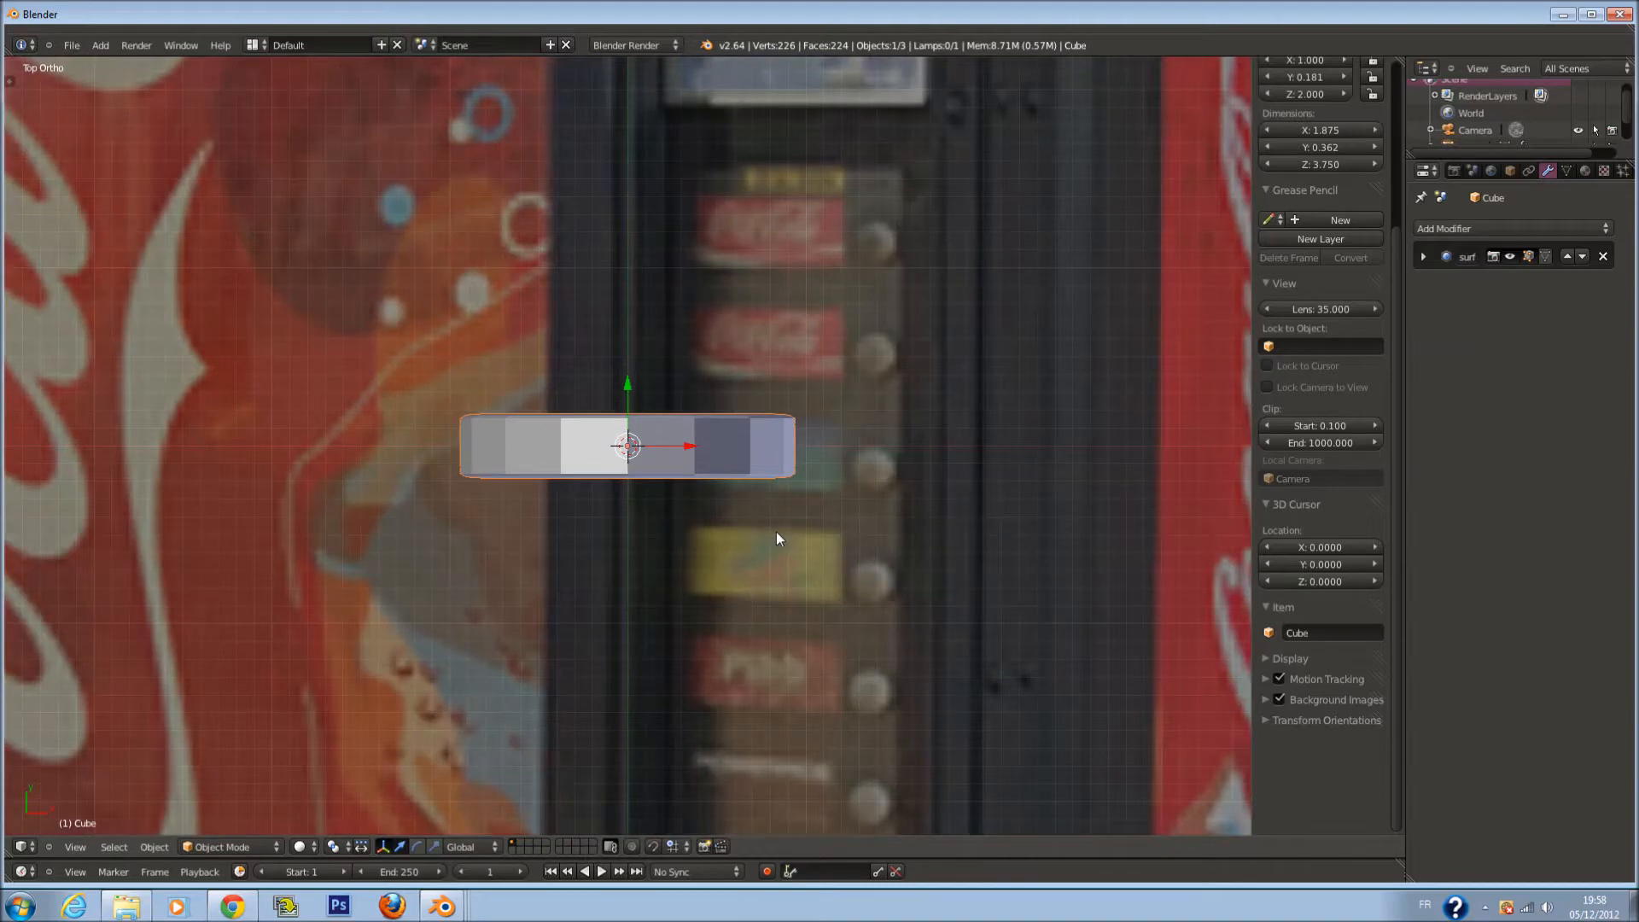
{"action": "key", "text": "KP_1"}
{"action": "scroll", "coordinate": [777, 531], "scroll_direction": "down", "scroll_amount": 7}
{"action": "scroll", "coordinate": [750, 321], "scroll_direction": "up", "scroll_amount": 1}
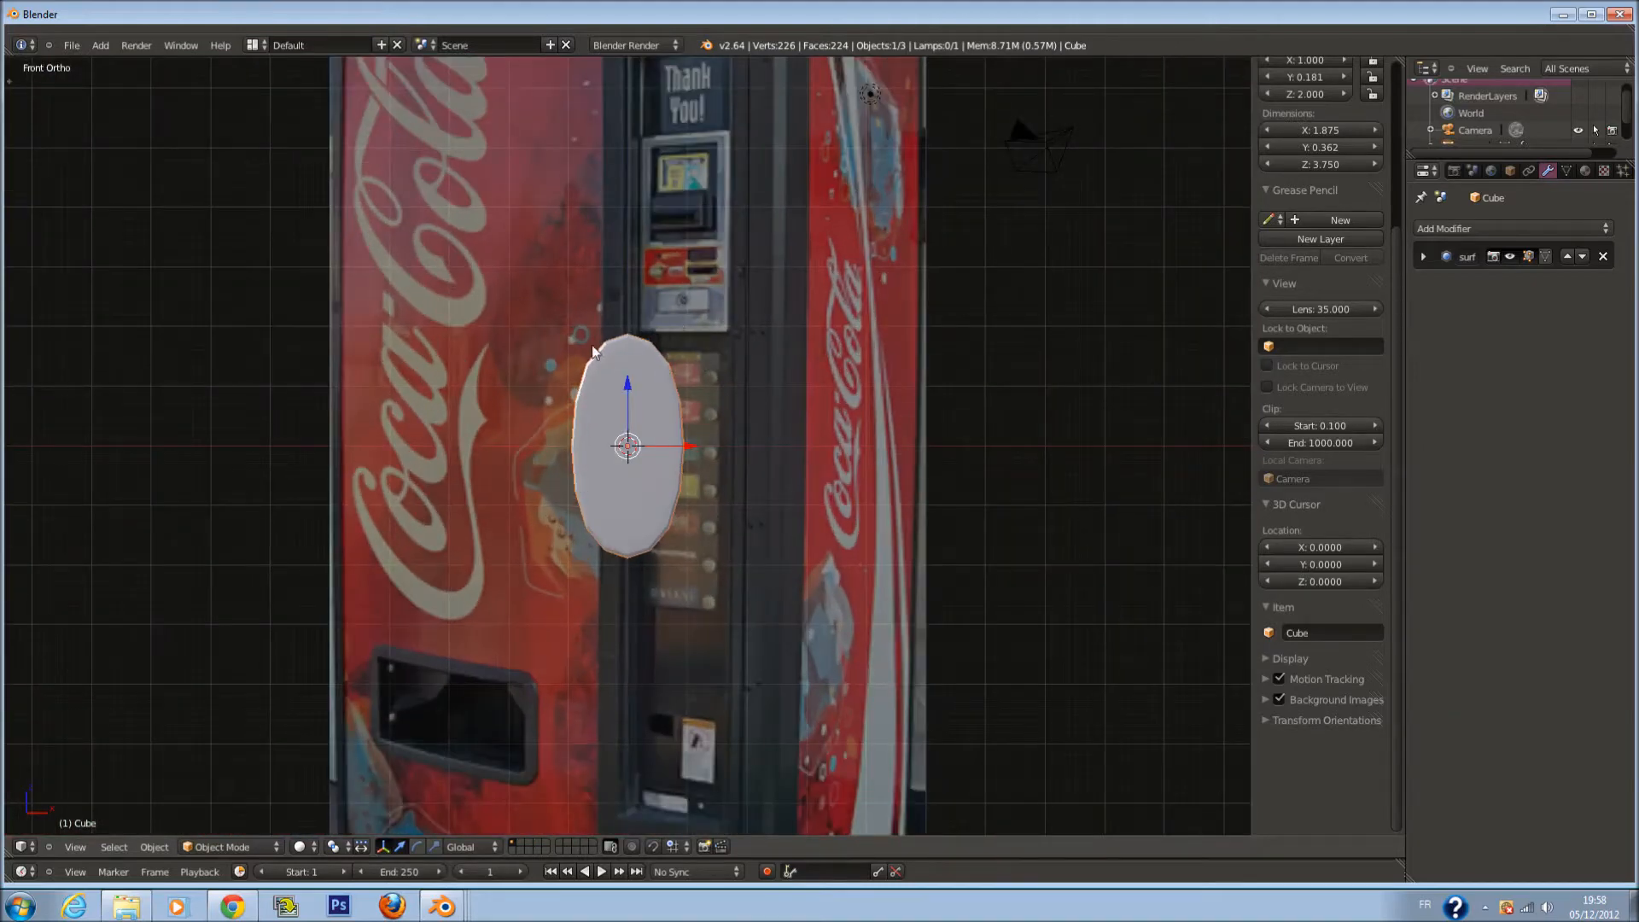
{"action": "scroll", "coordinate": [543, 421], "scroll_direction": "down", "scroll_amount": 3}
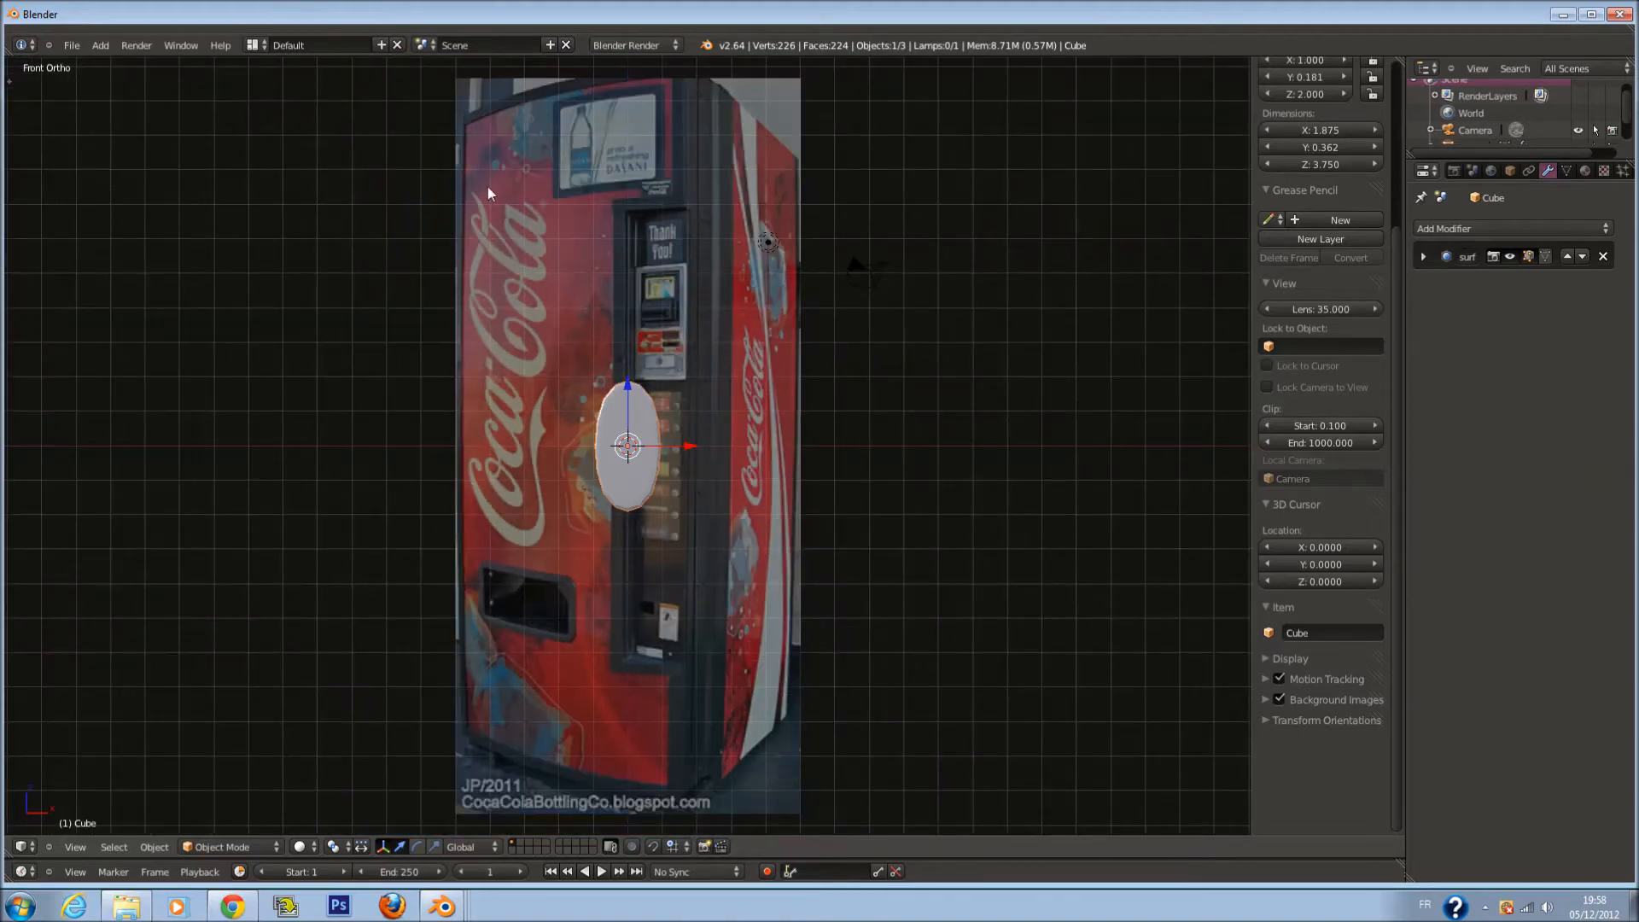
Cut two centred horizontal edge loops around the flattened object in front view
{"action": "scroll", "coordinate": [673, 361], "scroll_direction": "up", "scroll_amount": 5}
{"action": "key", "text": "Tab"}
{"action": "key", "text": "a"}
{"action": "key", "text": "a"}
{"action": "key", "text": "ctrl+r"}
{"action": "scroll", "coordinate": [725, 355], "scroll_direction": "up", "scroll_amount": 1}
{"action": "left_click", "coordinate": [725, 355]}
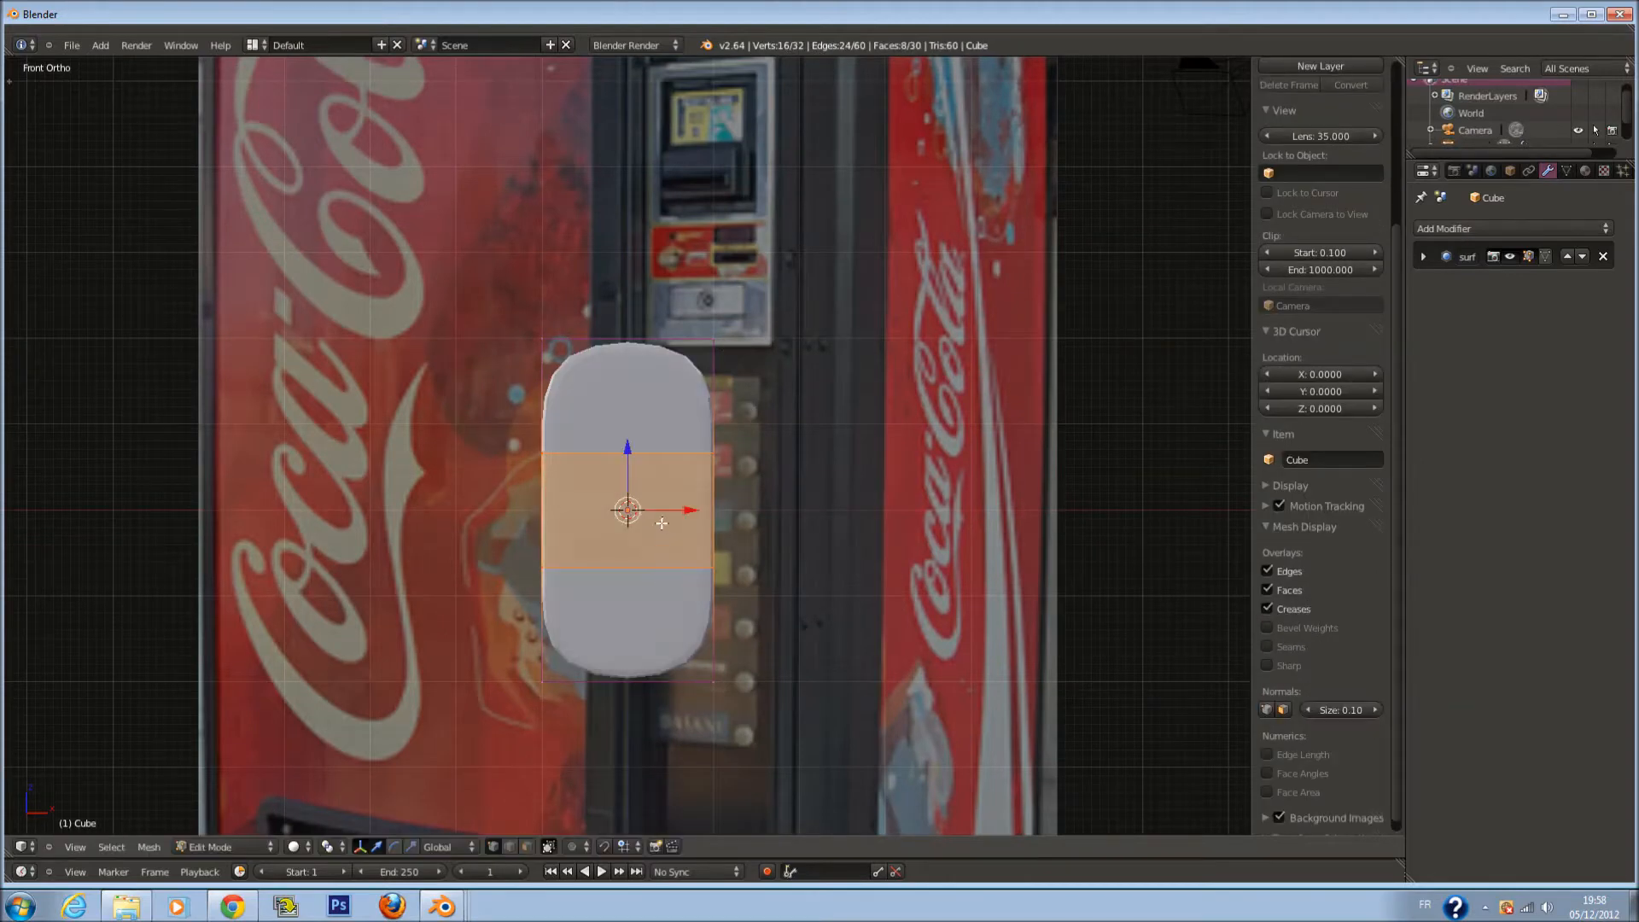
Scale the two horizontal edge loops apart along Z, close to the object's upper and lower edges
{"action": "key", "text": "s"}
{"action": "key", "text": "z"}
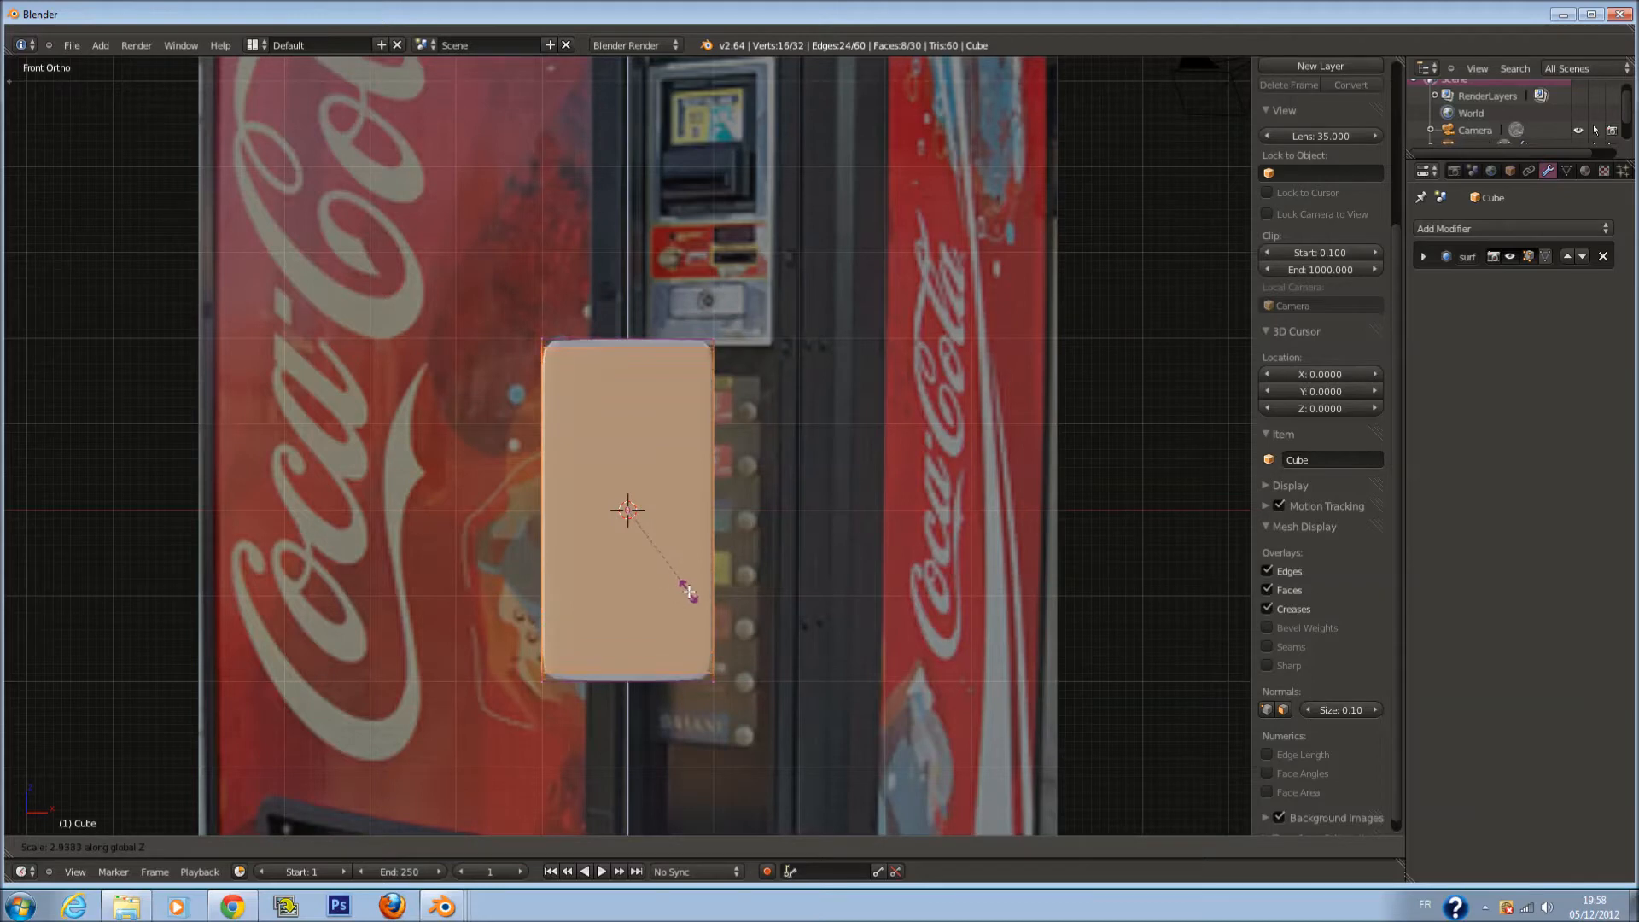
{"action": "left_click", "coordinate": [693, 593]}
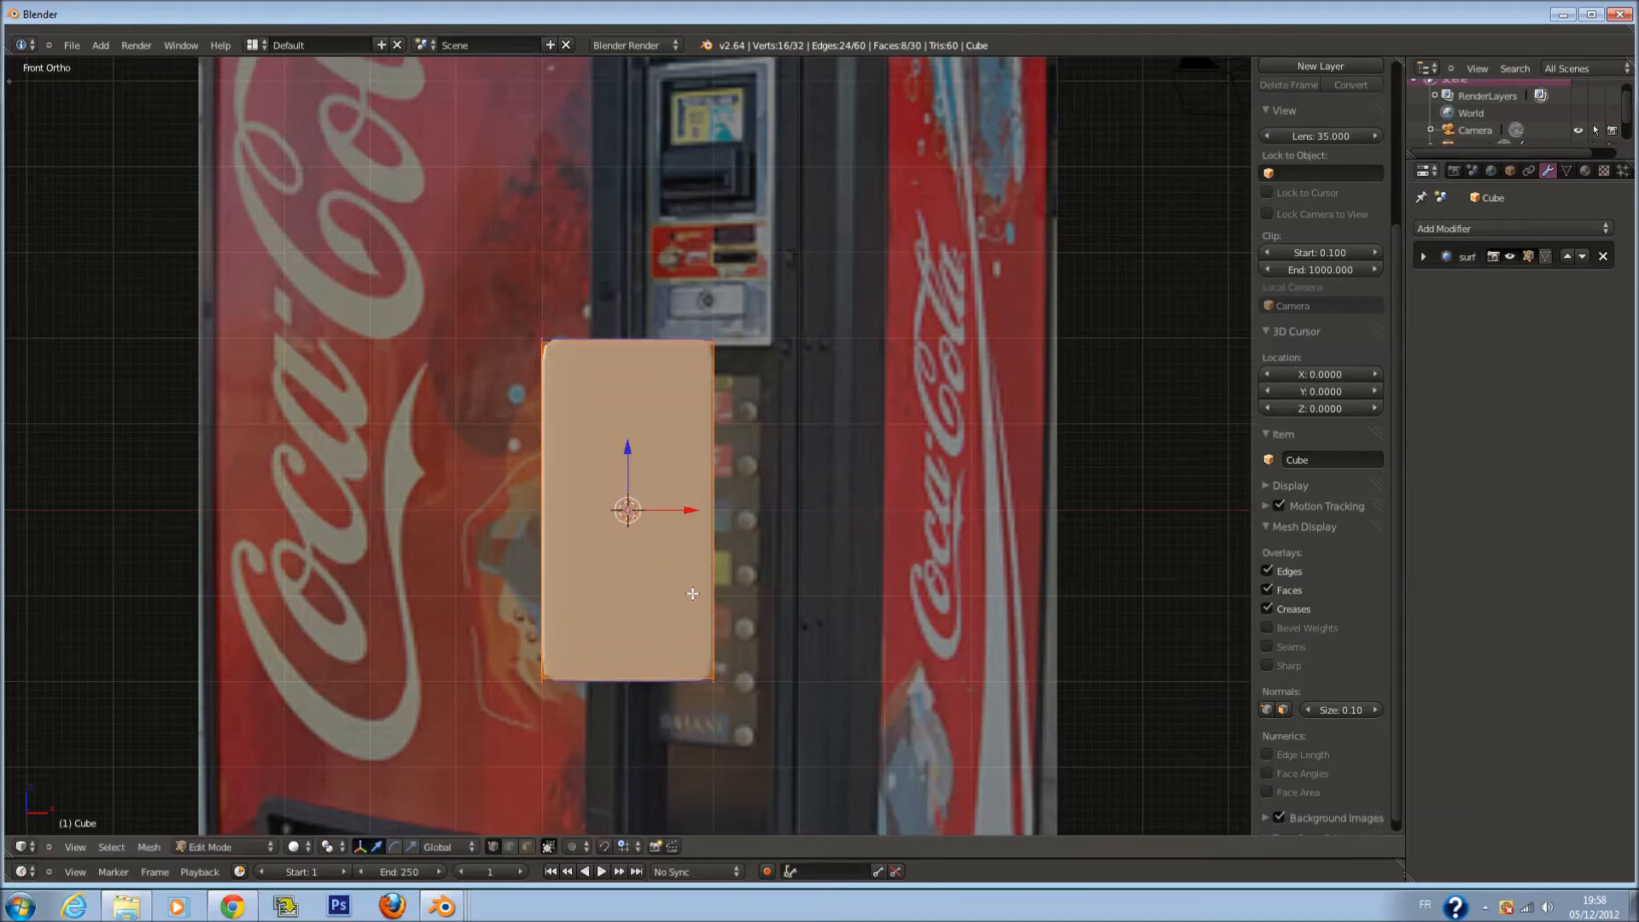
{"action": "key", "text": "Tab"}
{"action": "scroll", "coordinate": [751, 548], "scroll_direction": "up", "scroll_amount": 2}
{"action": "key", "text": "Tab"}
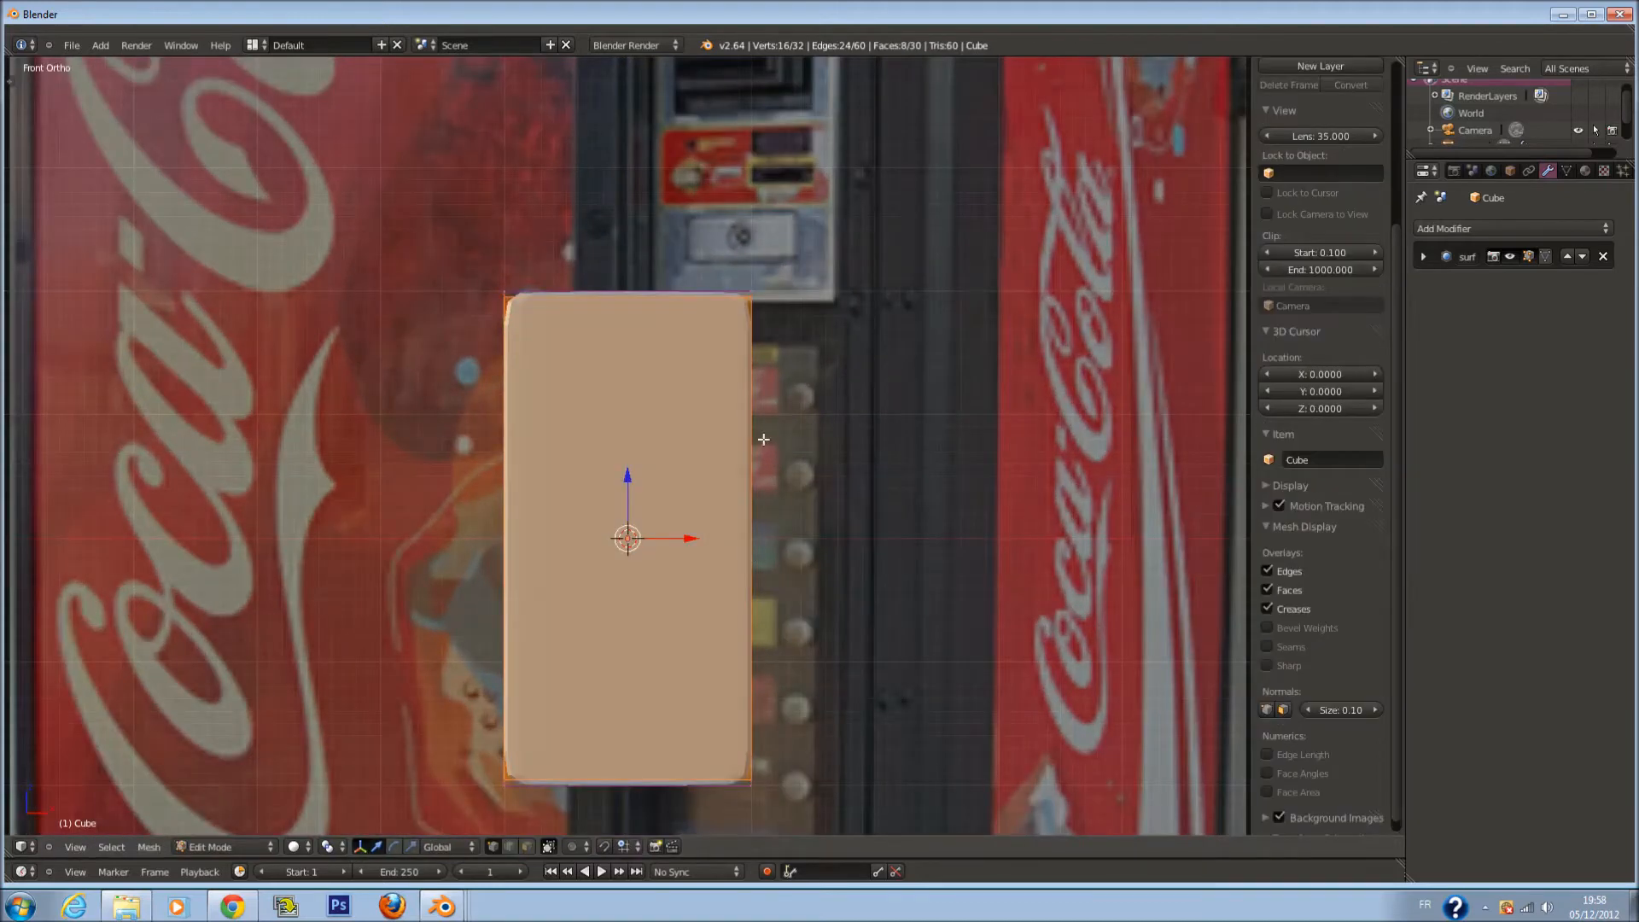
{"action": "key", "text": "a"}
{"action": "key", "text": "ctrl+r"}
{"action": "scroll", "coordinate": [704, 278], "scroll_direction": "up", "scroll_amount": 1}
{"action": "scroll", "coordinate": [703, 278], "scroll_direction": "down", "scroll_amount": 1}
{"action": "key", "text": "Escape"}
{"action": "scroll", "coordinate": [704, 278], "scroll_direction": "down", "scroll_amount": 7}
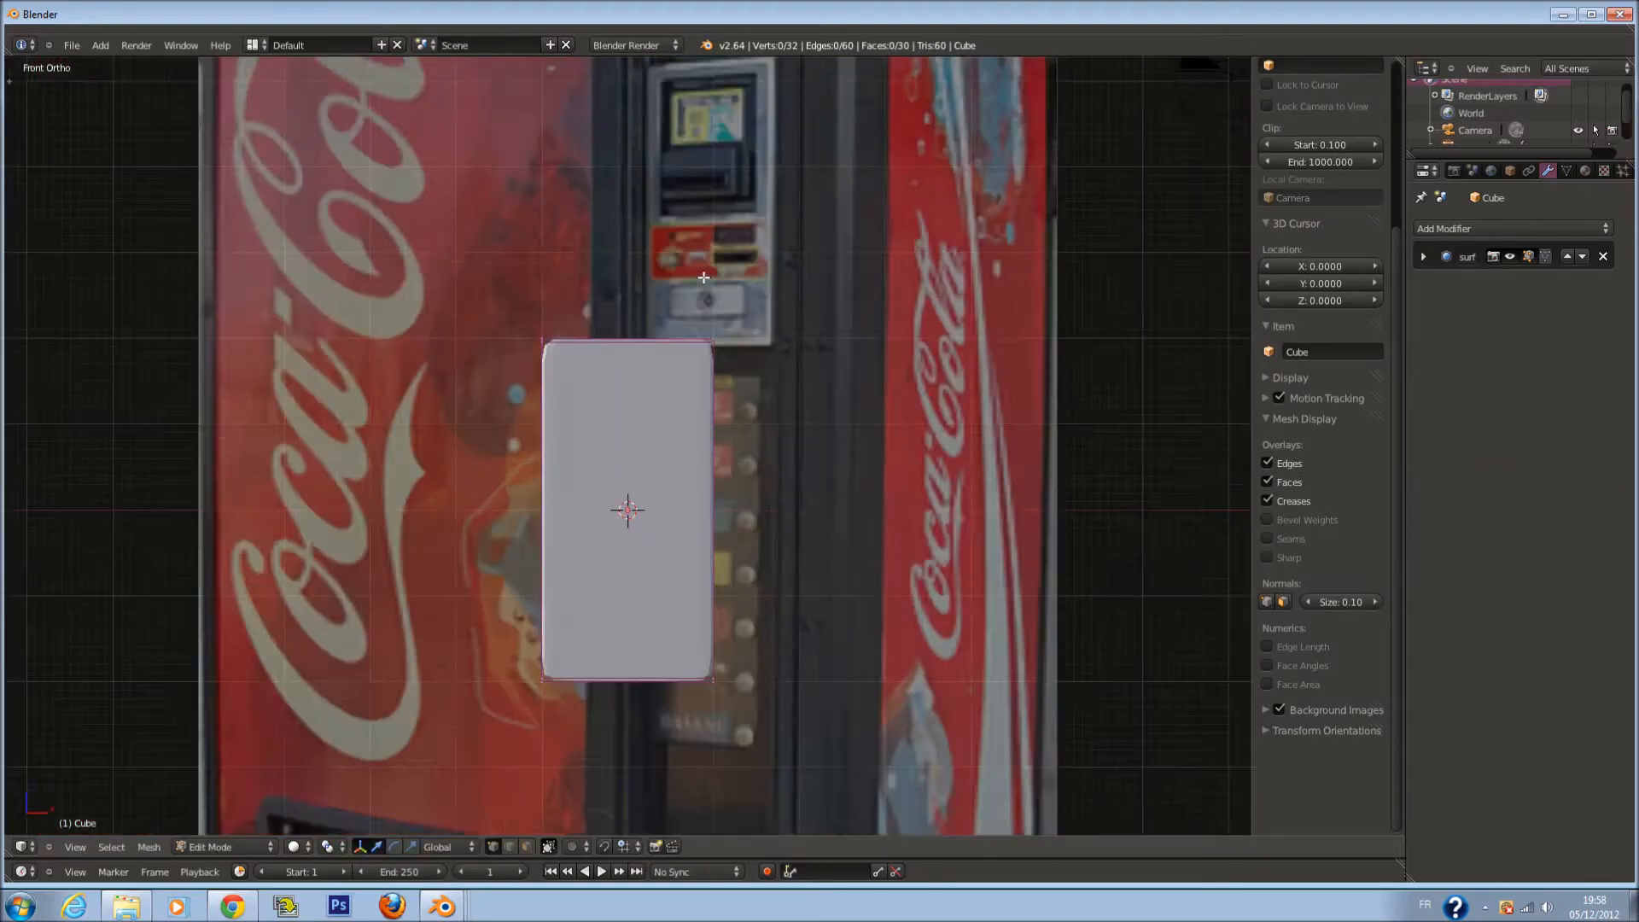
Cut two centred vertical edge loops through the front of the object
{"action": "scroll", "coordinate": [702, 277], "scroll_direction": "up", "scroll_amount": 9}
{"action": "scroll", "coordinate": [637, 248], "scroll_direction": "up", "scroll_amount": 1, "text": "ctrl"}
{"action": "scroll", "coordinate": [636, 250], "scroll_direction": "down", "scroll_amount": 1}
{"action": "key", "text": "ctrl+r"}
{"action": "scroll", "coordinate": [636, 249], "scroll_direction": "up", "scroll_amount": 1}
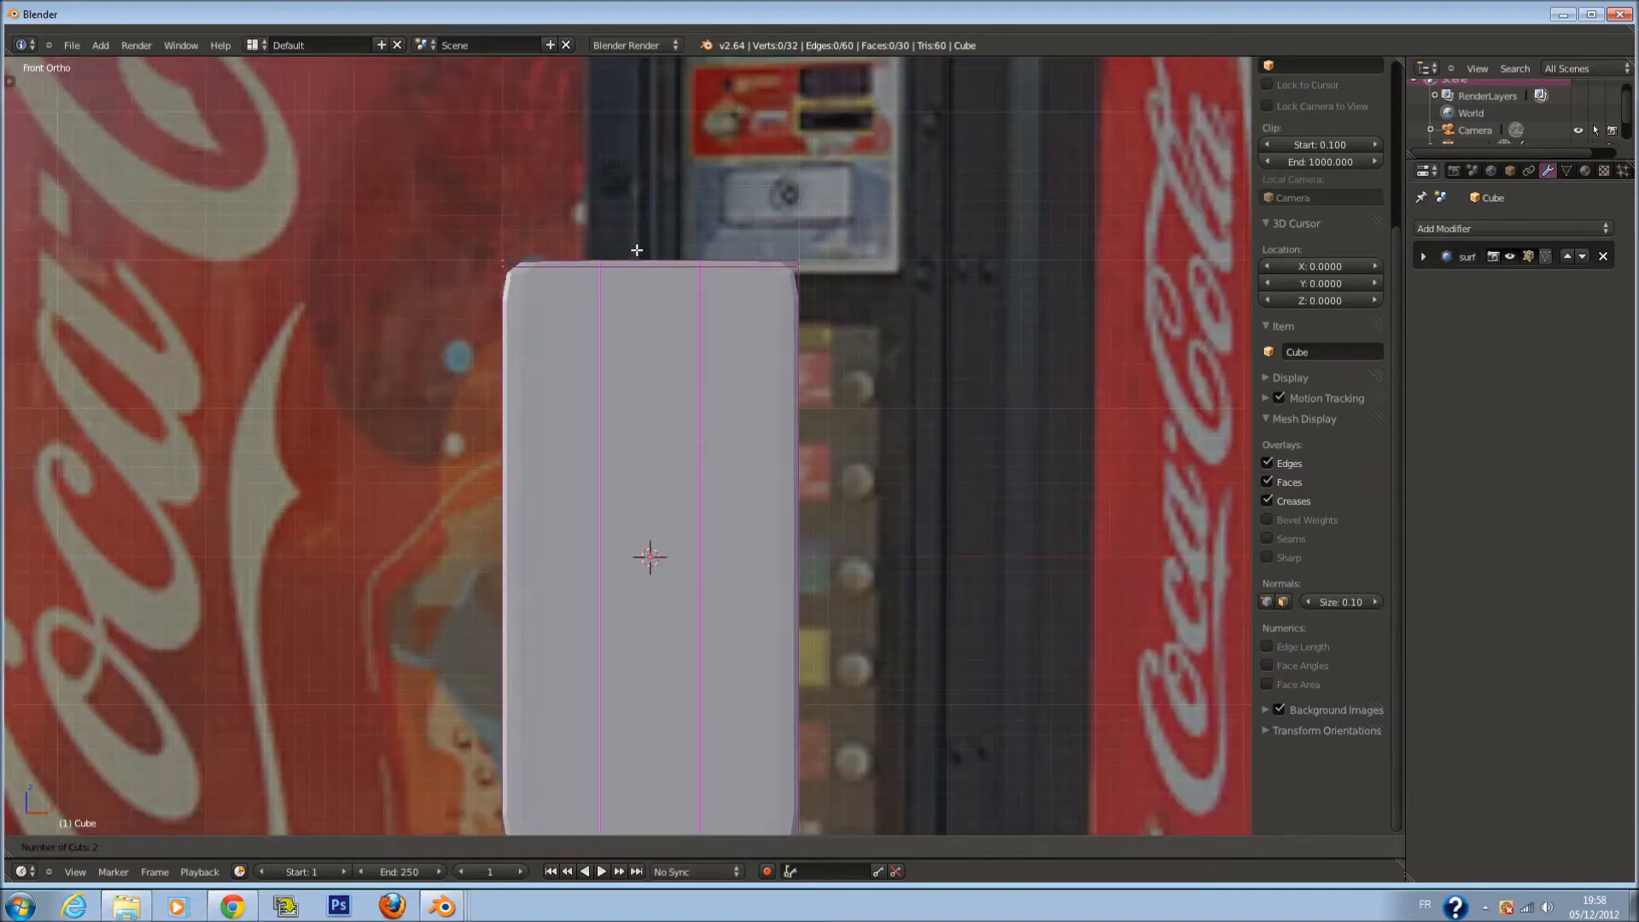
{"action": "left_click", "coordinate": [636, 250]}
Scale the two vertical edge loops apart along X, close to the object's side edges, and return to Object Mode
{"action": "scroll", "coordinate": [815, 246], "scroll_direction": "down", "scroll_amount": 1}
{"action": "key", "text": "s"}
{"action": "right_click", "coordinate": [787, 460]}
{"action": "key", "text": "s"}
{"action": "key", "text": "x"}
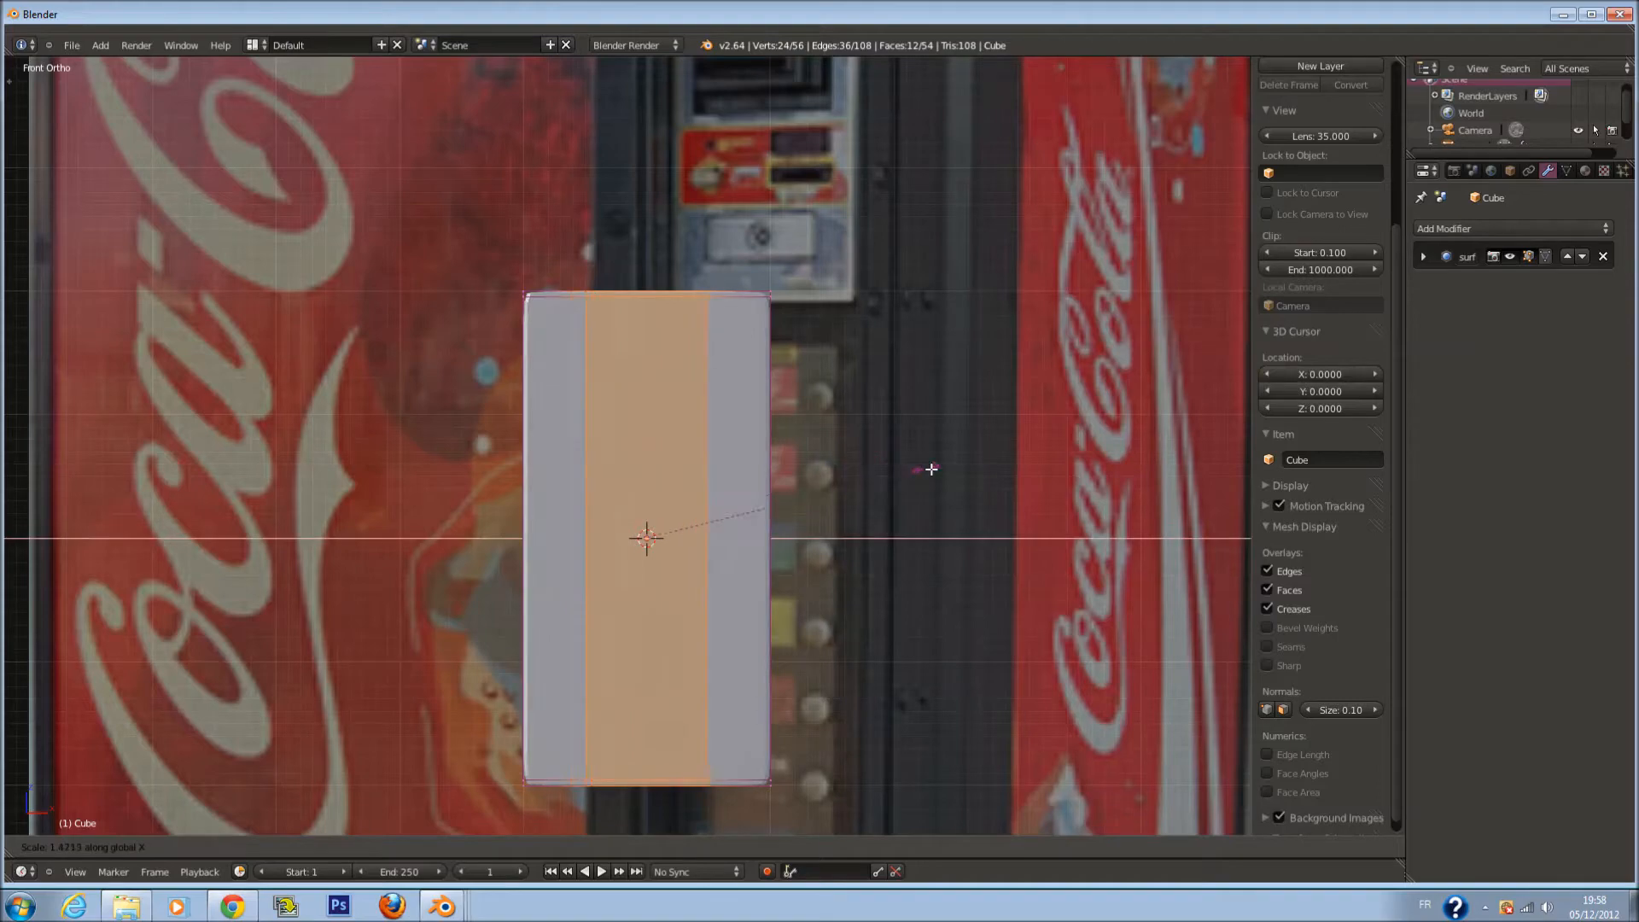
{"action": "left_click", "coordinate": [1178, 503]}
{"action": "key", "text": "Tab"}
Inspect the slab's beveled upper edges and corners from both sides, and return to front orthographic view
{"action": "middle_click_drag", "start_coordinate": [1052, 470], "coordinate": [872, 474]}
{"action": "scroll", "coordinate": [873, 474], "scroll_direction": "up", "scroll_amount": 2}
{"action": "scroll", "coordinate": [869, 393], "scroll_direction": "up", "scroll_amount": 11, "text": "shift"}
{"action": "scroll", "coordinate": [921, 413], "scroll_direction": "up", "scroll_amount": 3}
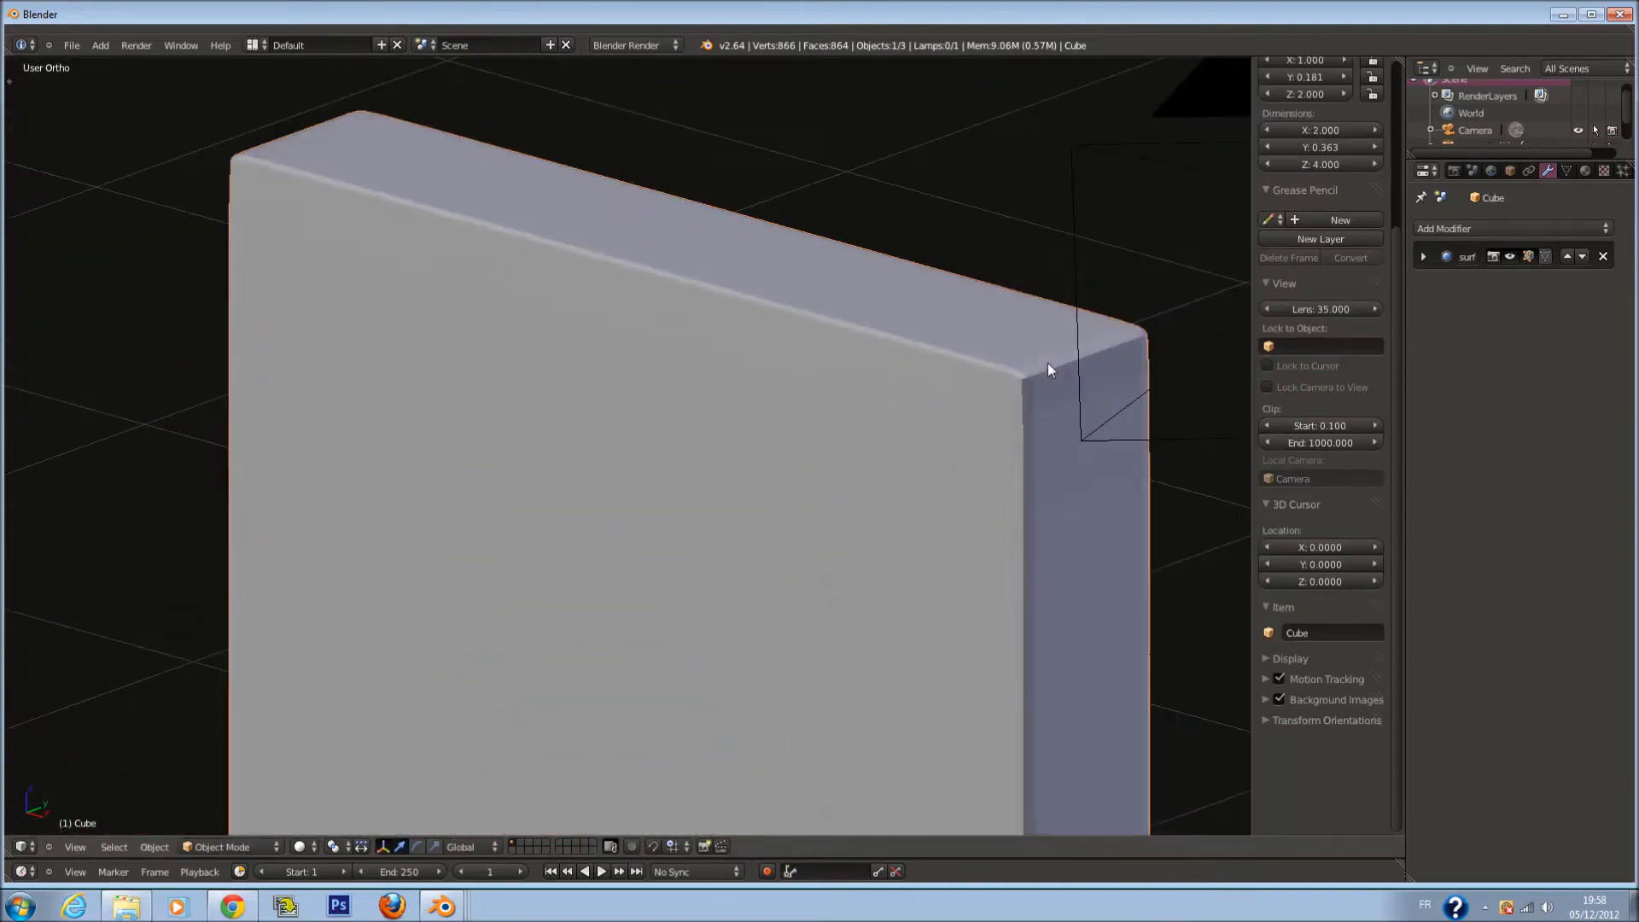
{"action": "middle_click_drag", "start_coordinate": [1047, 387], "coordinate": [459, 397]}
{"action": "scroll", "coordinate": [513, 409], "scroll_direction": "down", "scroll_amount": 12, "text": "shift"}
{"action": "scroll", "coordinate": [567, 376], "scroll_direction": "down", "scroll_amount": 4}
{"action": "scroll", "coordinate": [576, 321], "scroll_direction": "up", "scroll_amount": 1}
{"action": "scroll", "coordinate": [576, 320], "scroll_direction": "up", "scroll_amount": 7, "text": "shift"}
{"action": "scroll", "coordinate": [555, 367], "scroll_direction": "up", "scroll_amount": 6}
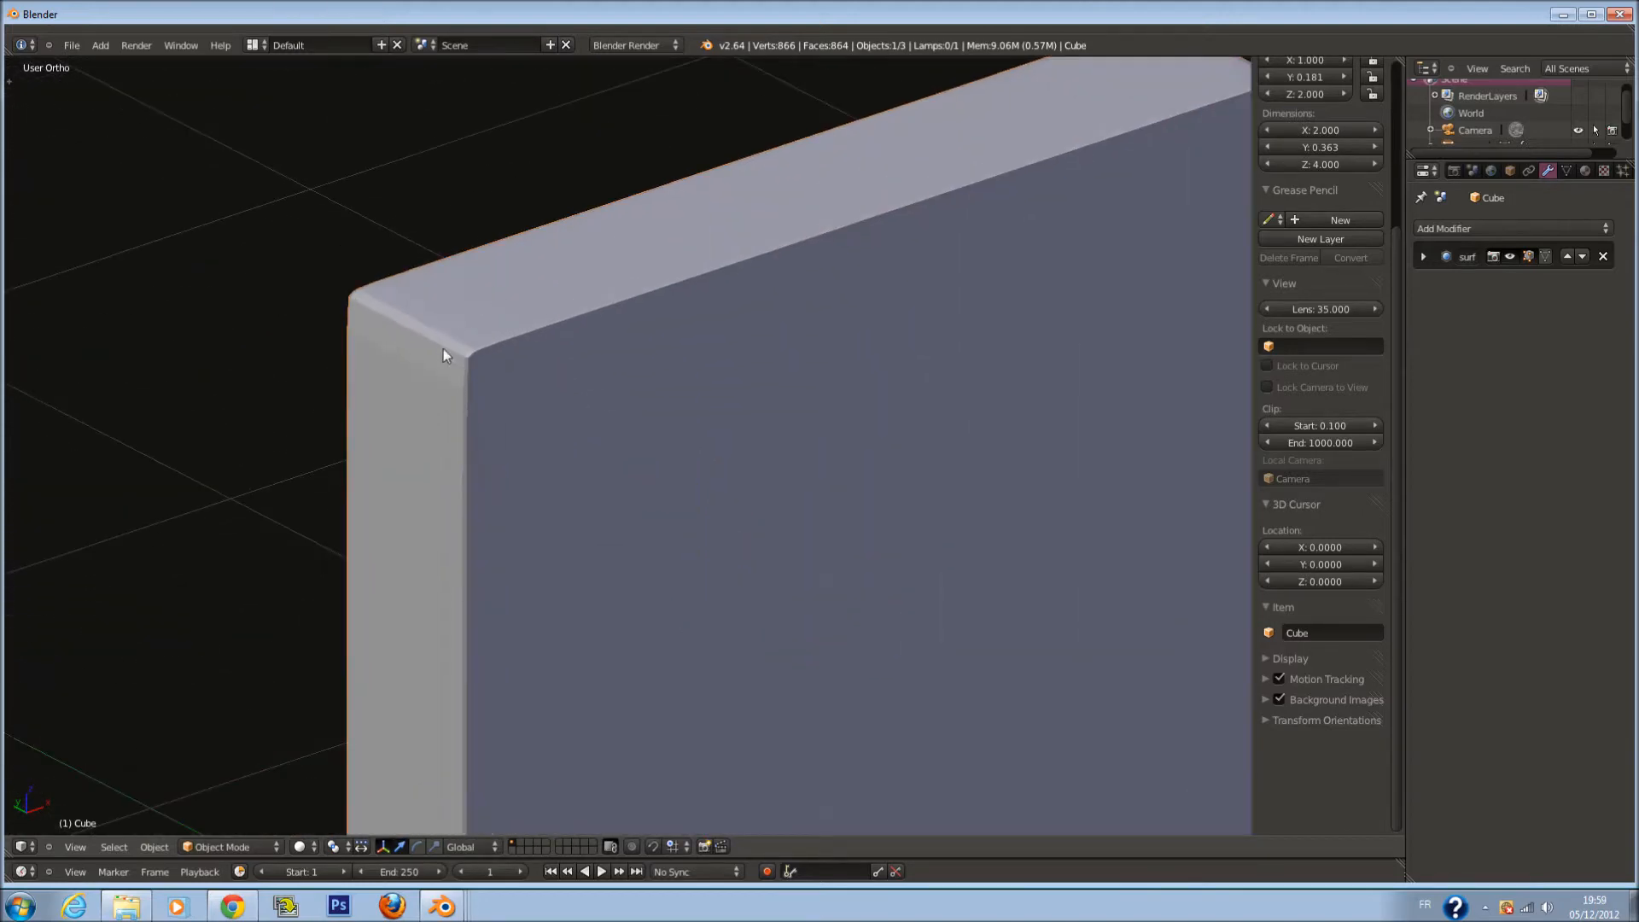
{"action": "key", "text": "KP_1"}
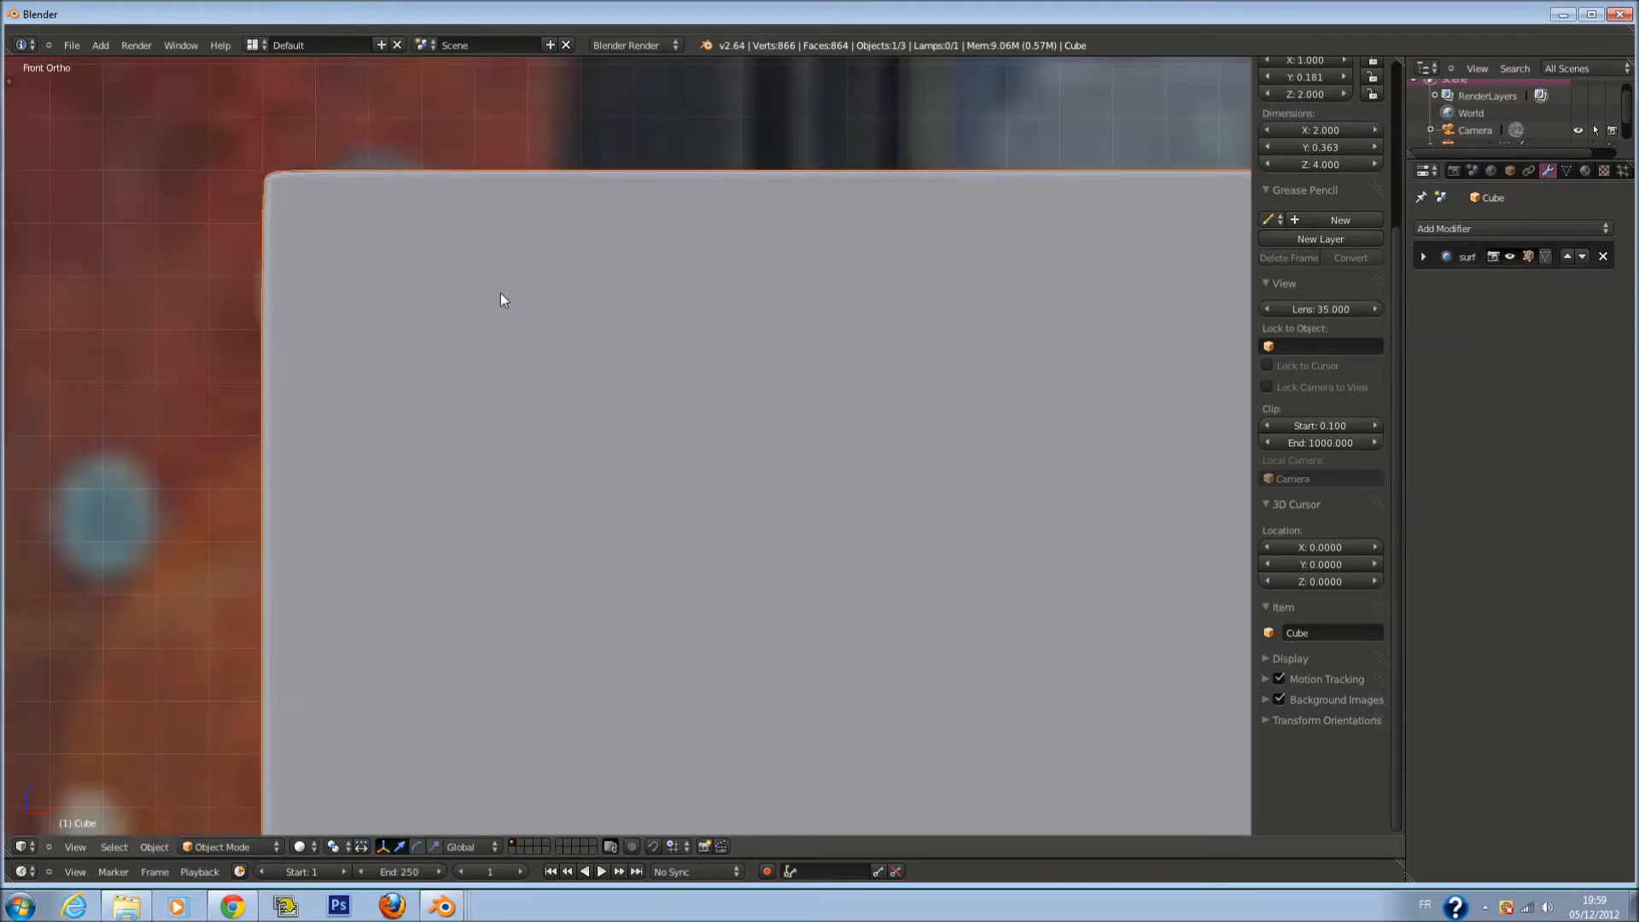
{"action": "key", "text": "z"}
{"action": "key", "text": "Tab"}
{"action": "scroll", "coordinate": [346, 181], "scroll_direction": "down", "scroll_amount": 1}
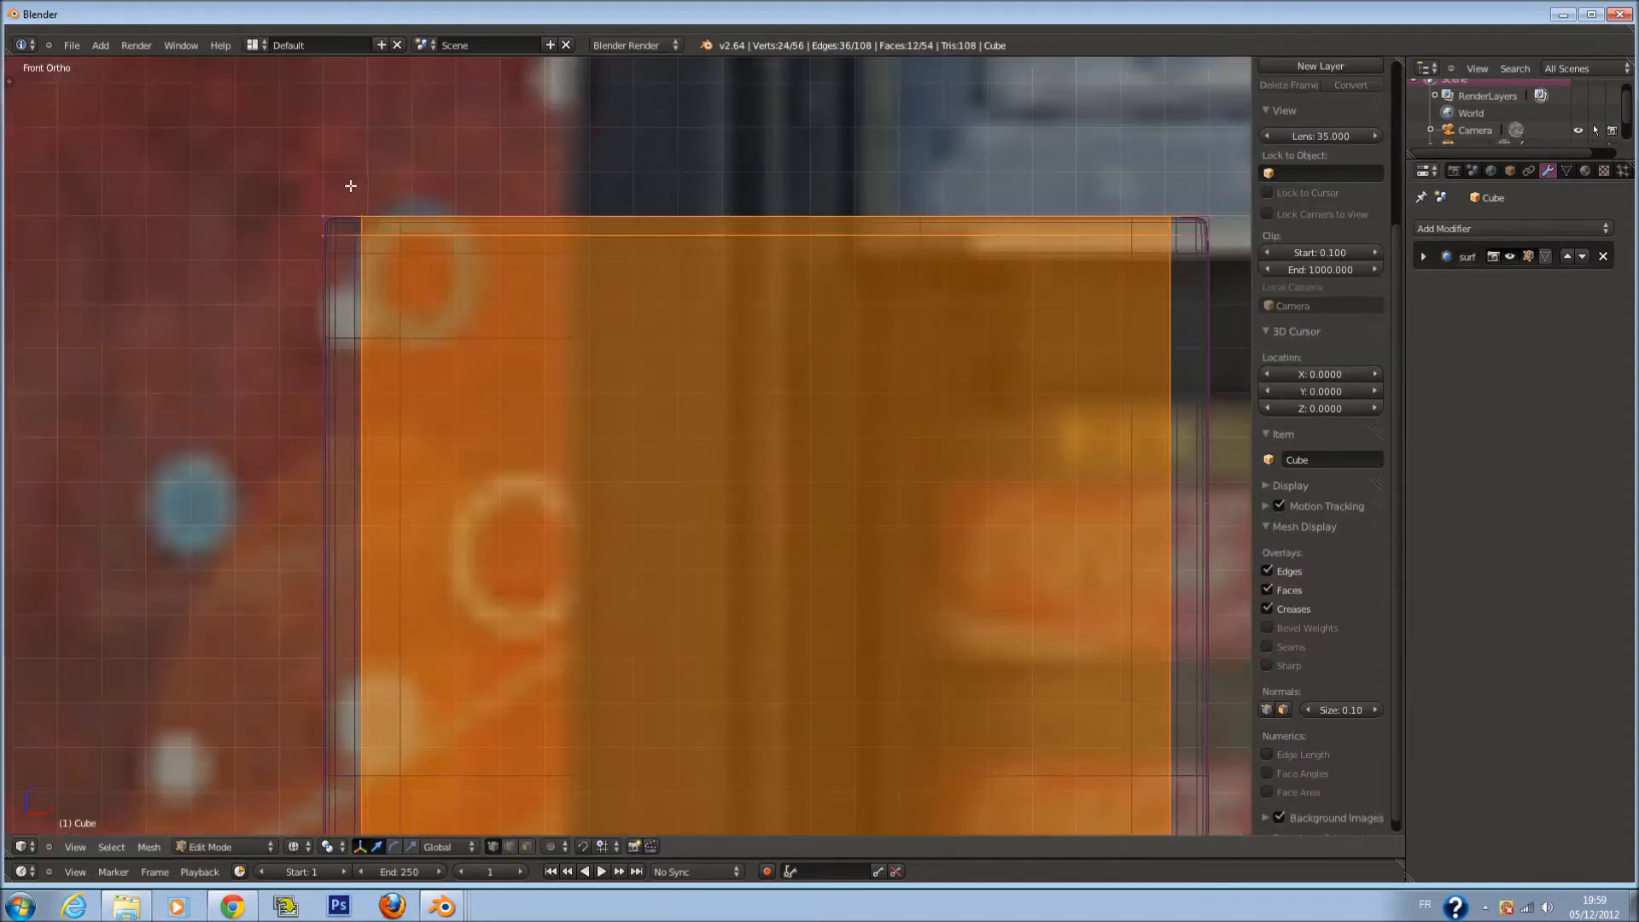
{"action": "scroll", "coordinate": [351, 188], "scroll_direction": "up", "scroll_amount": 1}
{"action": "key", "text": "z"}
{"action": "scroll", "coordinate": [384, 239], "scroll_direction": "down", "scroll_amount": 4}
{"action": "key", "text": "Tab"}
Compare smooth and flat shading on the slab's beveled corner
{"action": "key", "text": "t"}
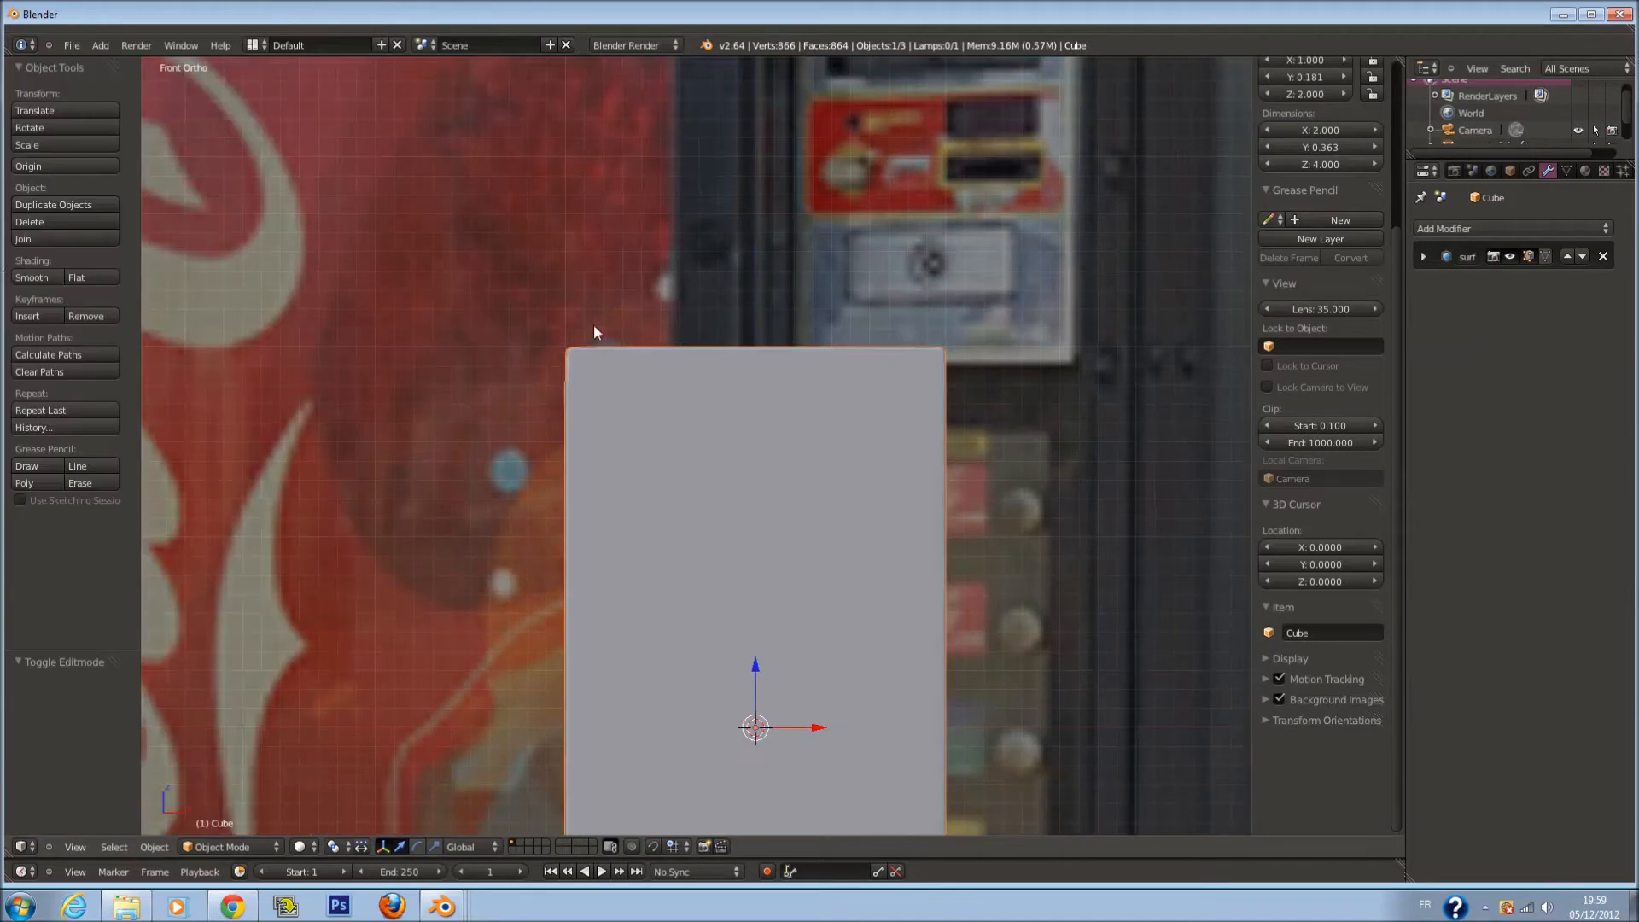
{"action": "left_click", "coordinate": [32, 278]}
{"action": "scroll", "coordinate": [515, 310], "scroll_direction": "up", "scroll_amount": 2}
{"action": "mouse_move", "coordinate": [516, 311]}
{"action": "middle_mouse_down"}
{"action": "mouse_move", "coordinate": [710, 355]}
{"action": "mouse_move", "coordinate": [530, 321]}
{"action": "middle_mouse_up"}
{"action": "left_click", "coordinate": [85, 278]}
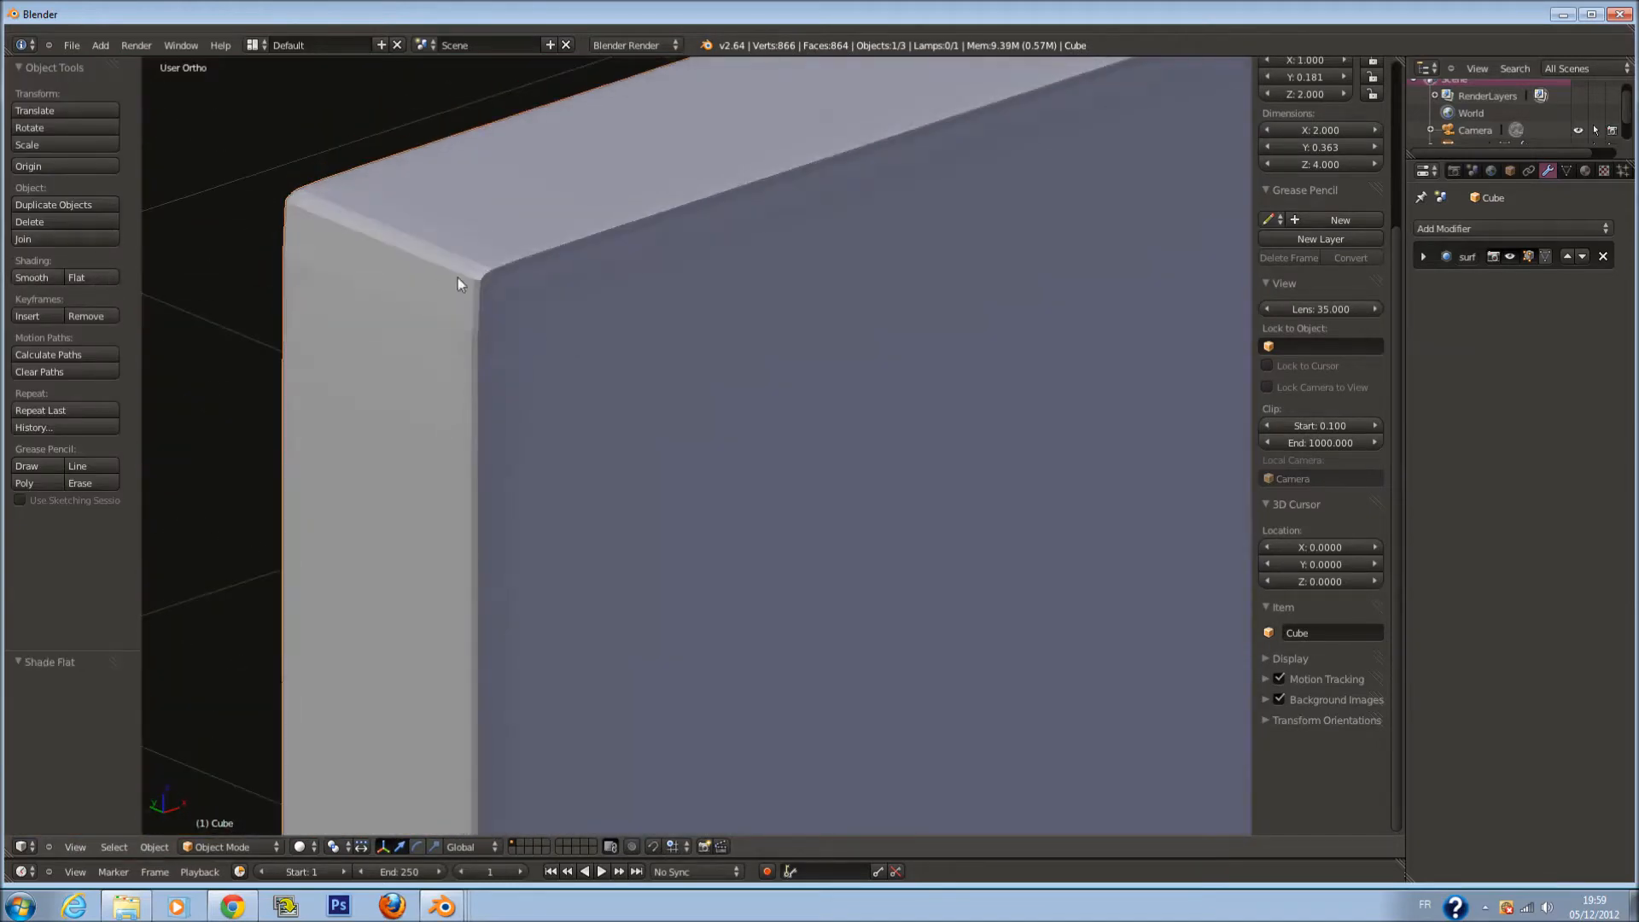
{"action": "key", "text": "Tab"}
{"action": "key", "text": "Tab"}
{"action": "key", "text": "Tab"}
{"action": "key", "text": "Tab"}
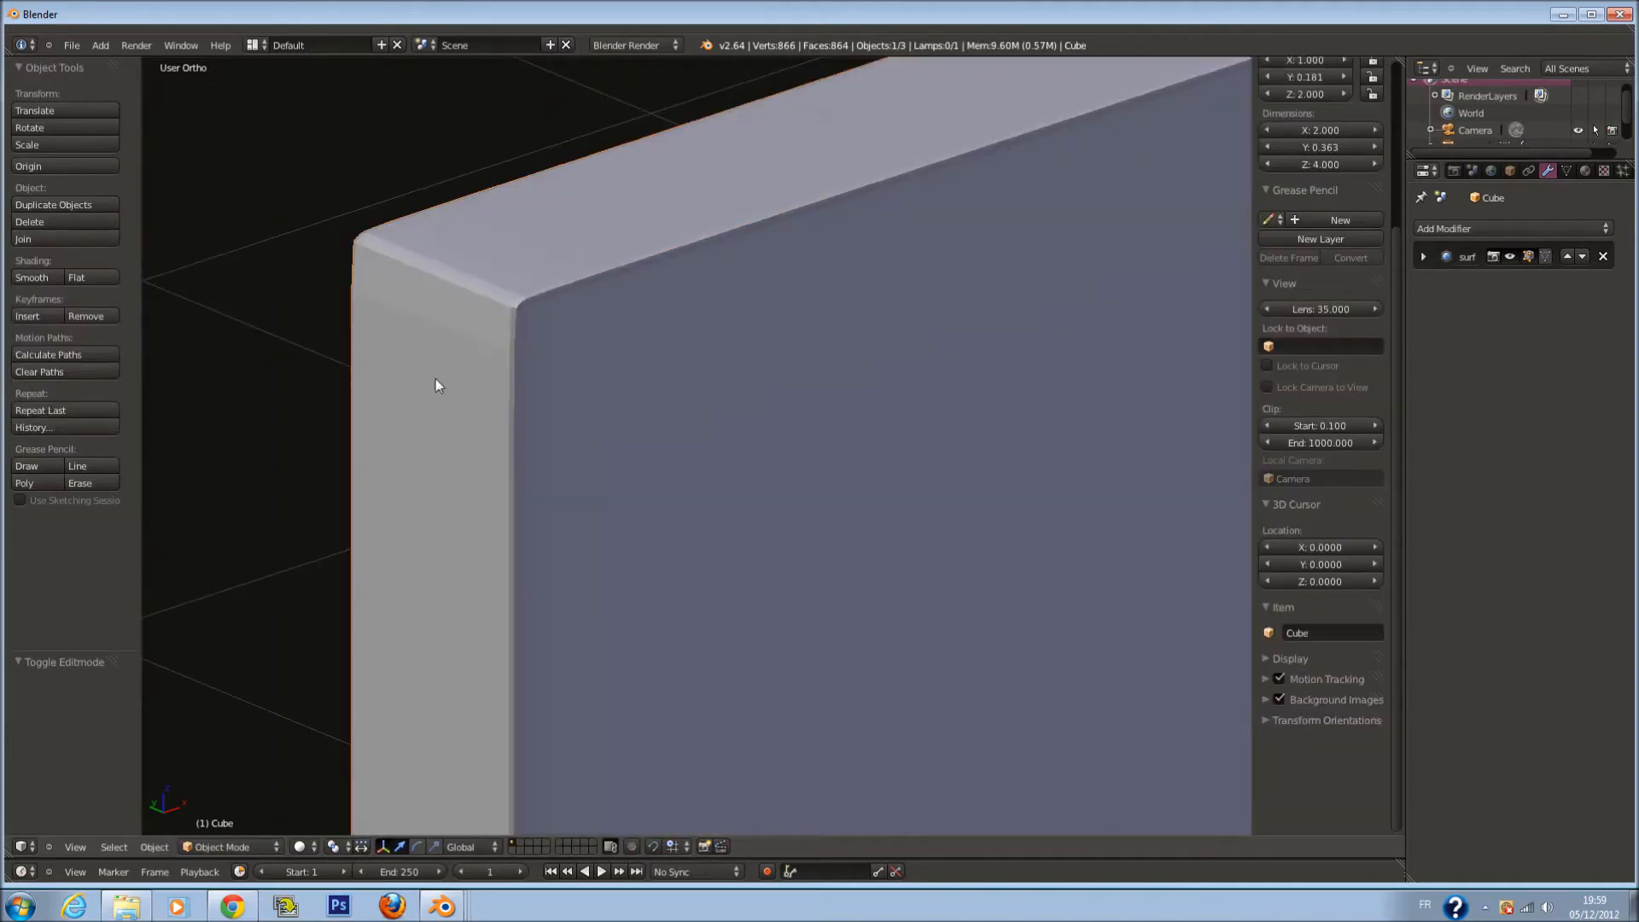
Apply smooth shading to the slab, check its corner, and return to front orthographic view
{"action": "left_click", "coordinate": [32, 278]}
{"action": "middle_click_drag", "start_coordinate": [355, 256], "coordinate": [672, 316]}
{"action": "key", "text": "KP_1"}
{"action": "scroll", "coordinate": [683, 361], "scroll_direction": "down", "scroll_amount": 5}
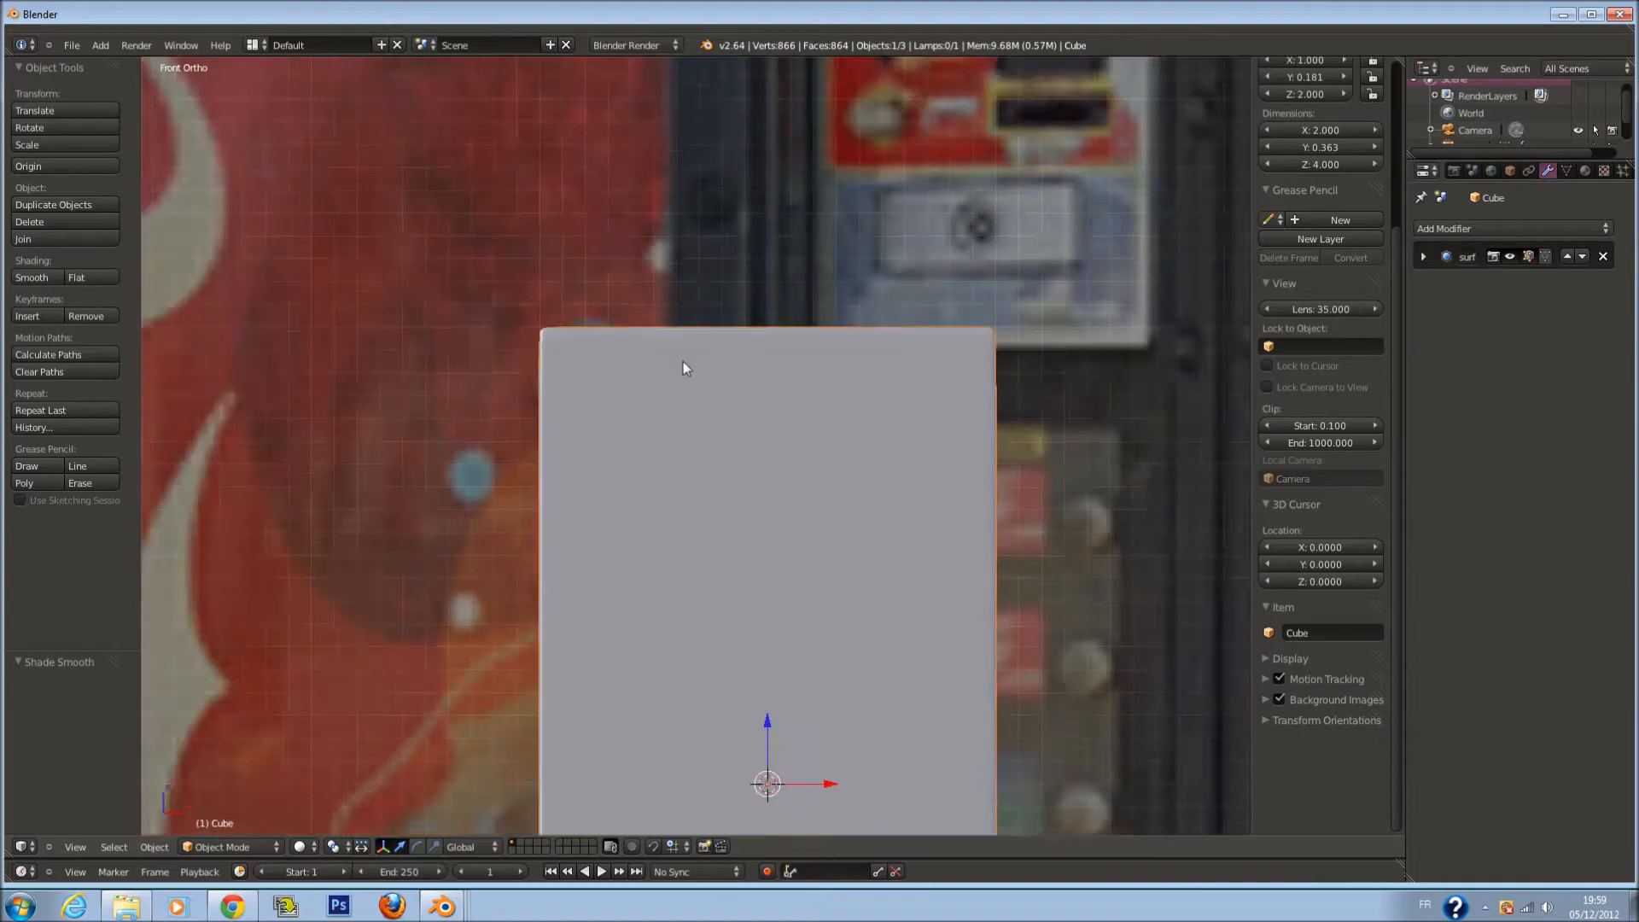
Hide both viewport side panels and view the slab against the whole vending machine photo
{"action": "key", "text": "n"}
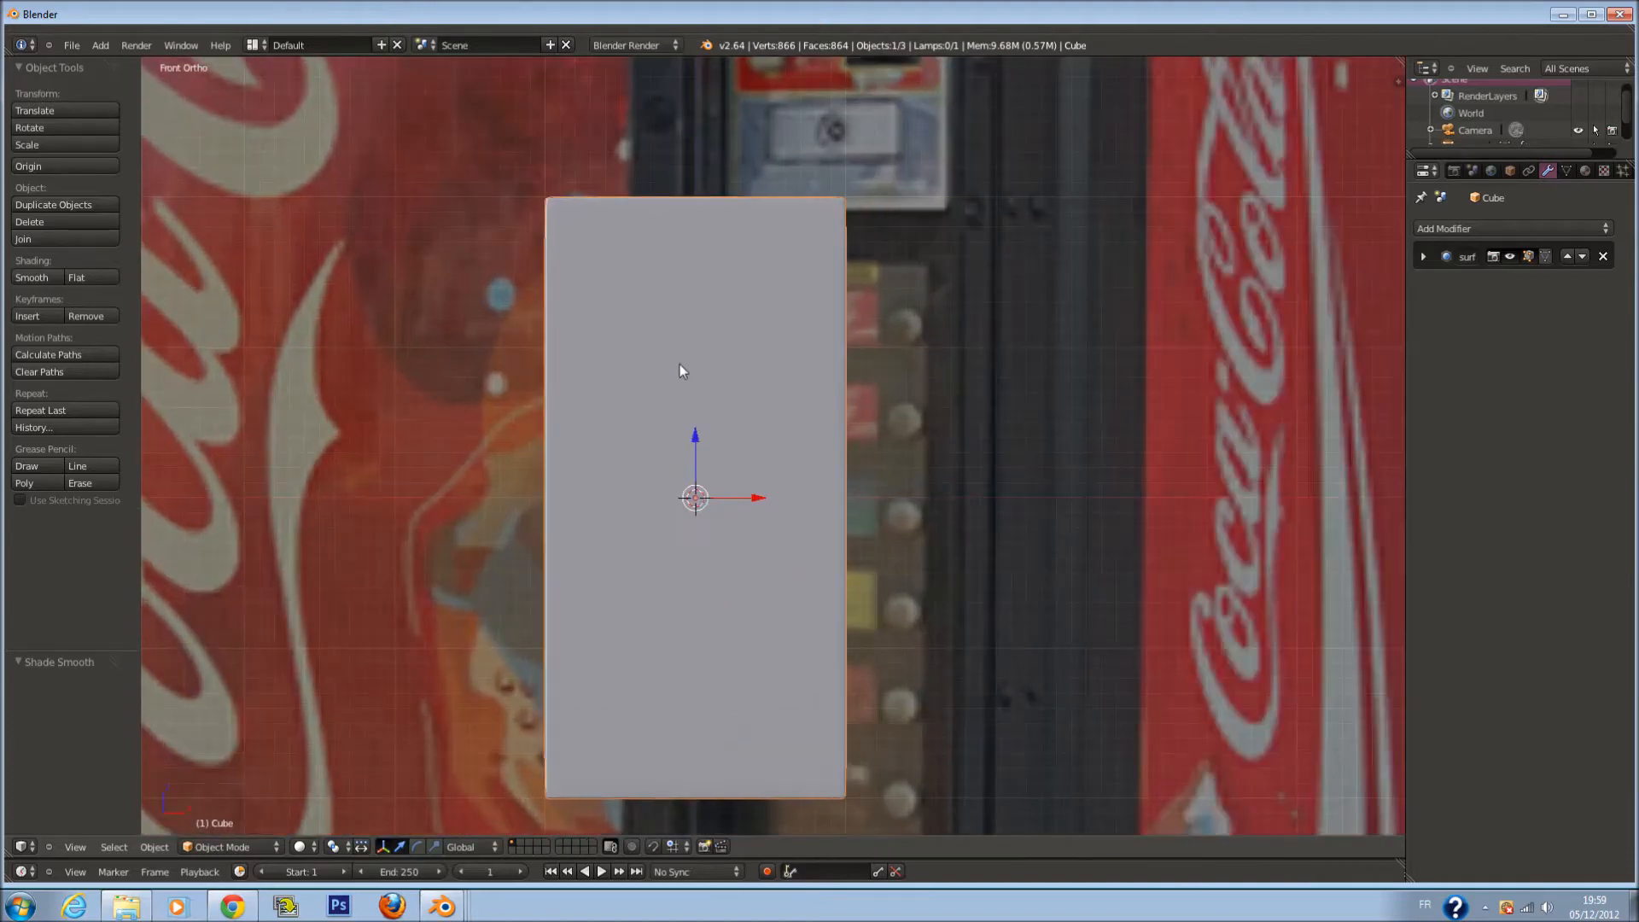
{"action": "key", "text": "t"}
{"action": "scroll", "coordinate": [681, 364], "scroll_direction": "down", "scroll_amount": 4}
{"action": "scroll", "coordinate": [683, 366], "scroll_direction": "down", "scroll_amount": 6}
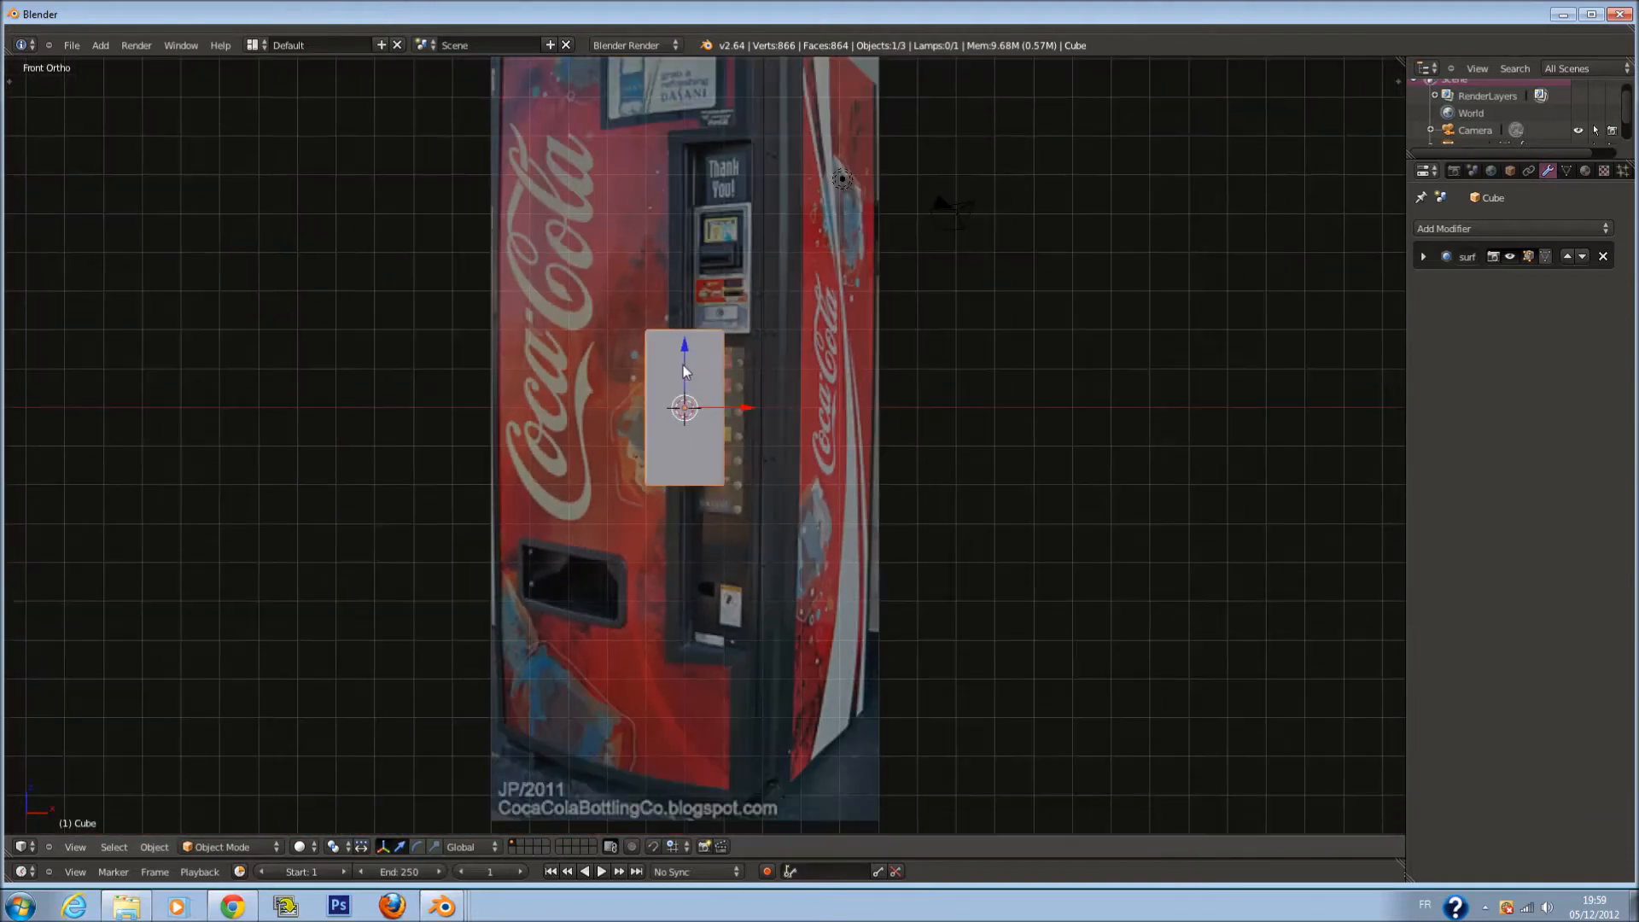
{"action": "scroll", "coordinate": [681, 371], "scroll_direction": "down", "scroll_amount": 1}
{"action": "scroll", "coordinate": [681, 372], "scroll_direction": "up", "scroll_amount": 1}
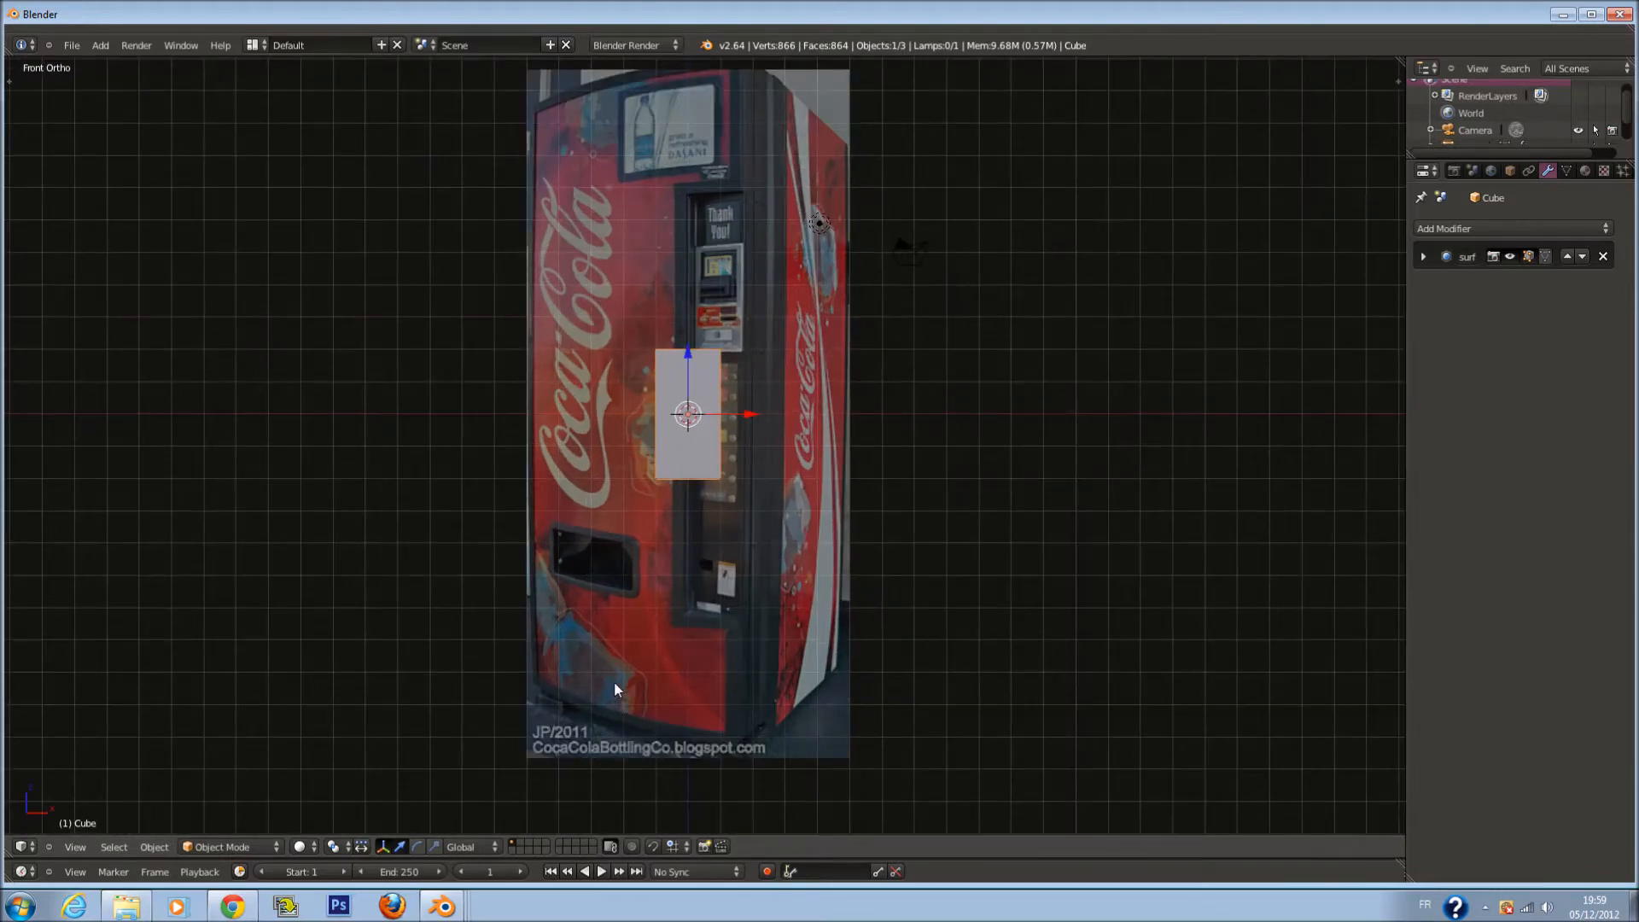
{"action": "scroll", "coordinate": [635, 662], "scroll_direction": "up", "scroll_amount": 3}
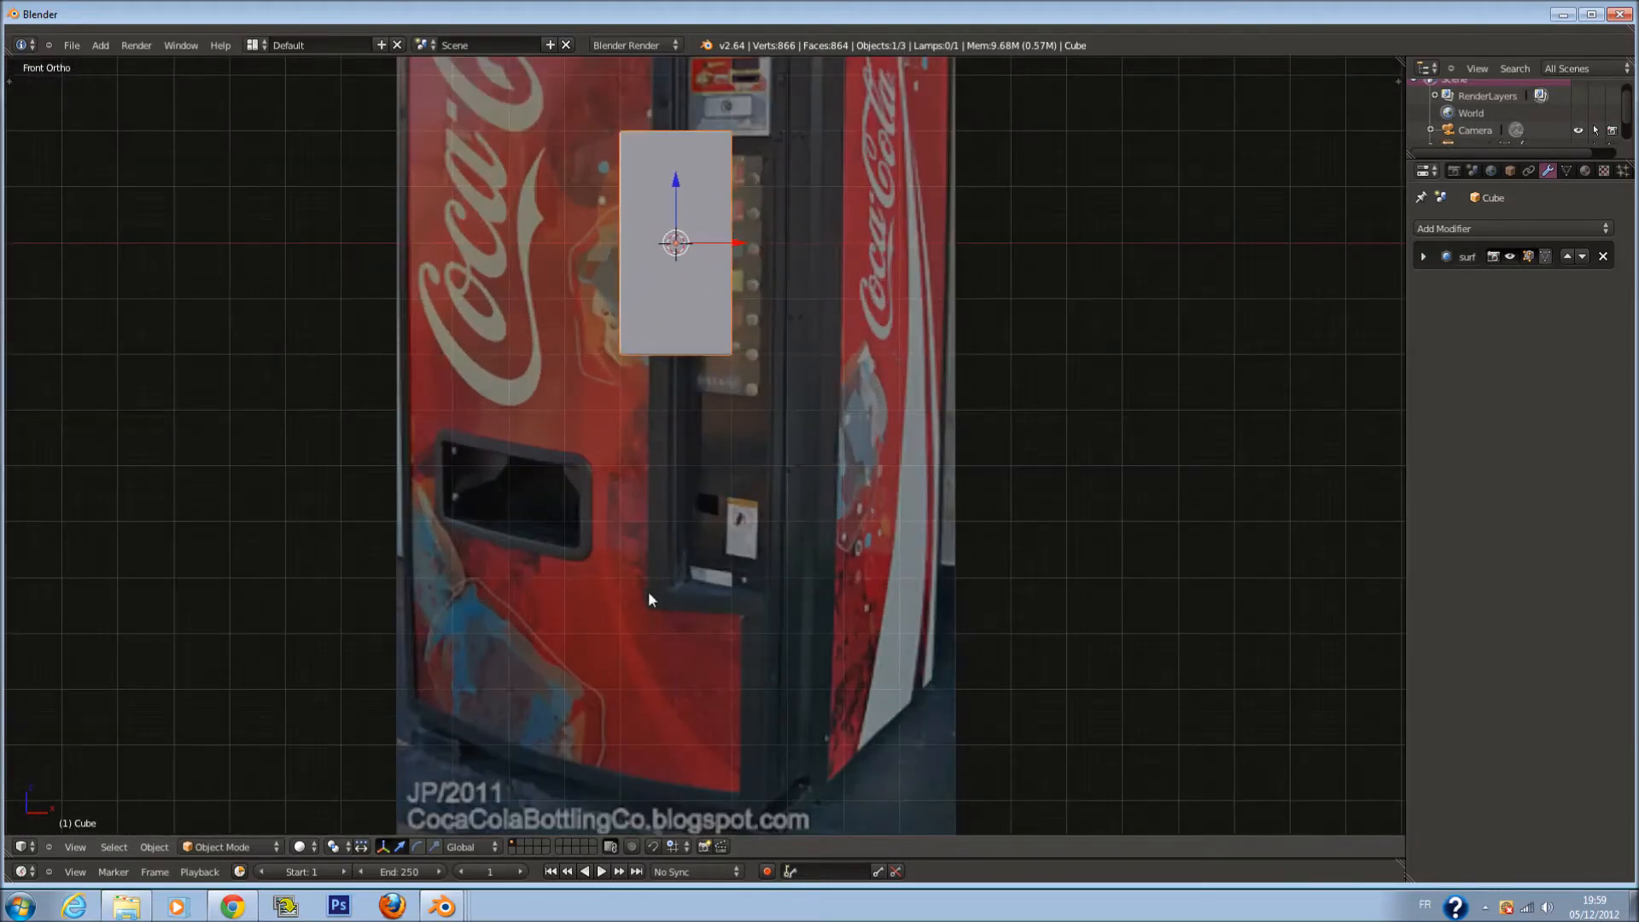
In top view, enter Edit Mode and cut one vertical edge loop through the middle of the slab
{"action": "key", "text": "KP_7"}
{"action": "scroll", "coordinate": [651, 444], "scroll_direction": "up", "scroll_amount": 5}
{"action": "key", "text": "Tab"}
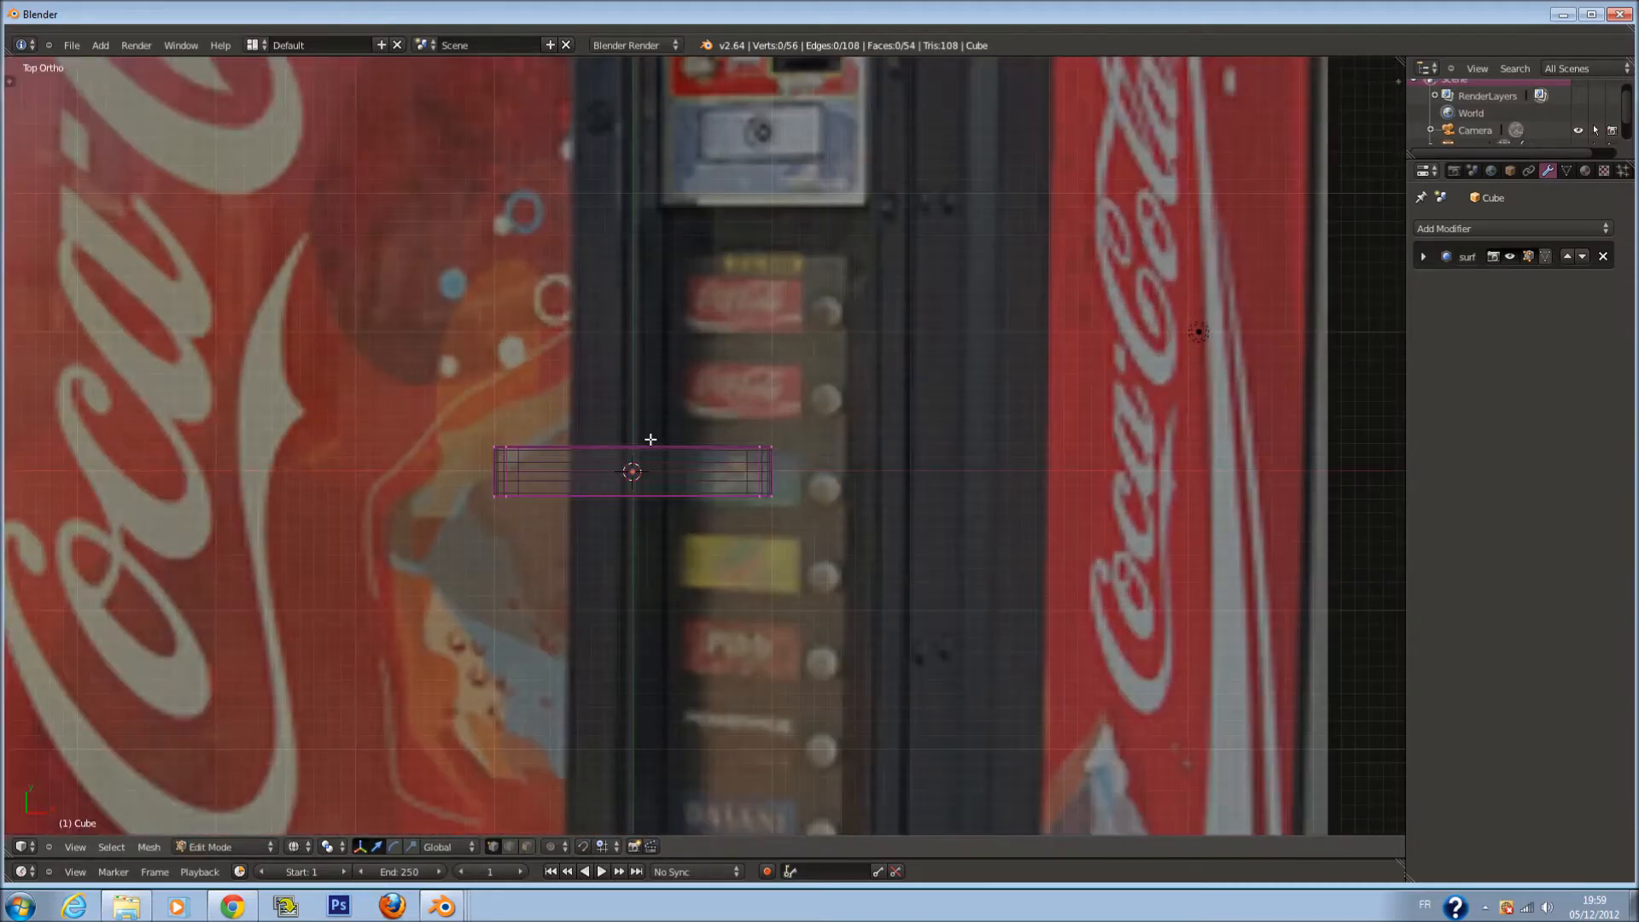
{"action": "scroll", "coordinate": [673, 440], "scroll_direction": "up", "scroll_amount": 2}
{"action": "scroll", "coordinate": [638, 454], "scroll_direction": "down", "scroll_amount": 2, "text": "ctrl"}
{"action": "key", "text": "ctrl+r"}
{"action": "left_click", "coordinate": [671, 445]}
{"action": "left_click", "coordinate": [695, 464]}
Move the centre edge loop slightly toward the front along Y, and check the curved shape in Object Mode
{"action": "scroll", "coordinate": [684, 467], "scroll_direction": "down", "scroll_amount": 2}
{"action": "key", "text": "c"}
{"action": "left_click", "coordinate": [669, 472]}
{"action": "right_click", "coordinate": [670, 472]}
{"action": "scroll", "coordinate": [683, 461], "scroll_direction": "down", "scroll_amount": 2, "text": "ctrl"}
{"action": "scroll", "coordinate": [726, 427], "scroll_direction": "up", "scroll_amount": 1}
{"action": "left_click_drag", "start_coordinate": [731, 412], "coordinate": [734, 421]}
{"action": "scroll", "coordinate": [794, 453], "scroll_direction": "up", "scroll_amount": 1}
{"action": "key", "text": "Tab"}
{"action": "middle_click_drag", "start_coordinate": [860, 586], "coordinate": [632, 495]}
{"action": "key", "text": "KP_Decimal"}
{"action": "scroll", "coordinate": [790, 490], "scroll_direction": "up", "scroll_amount": 2}
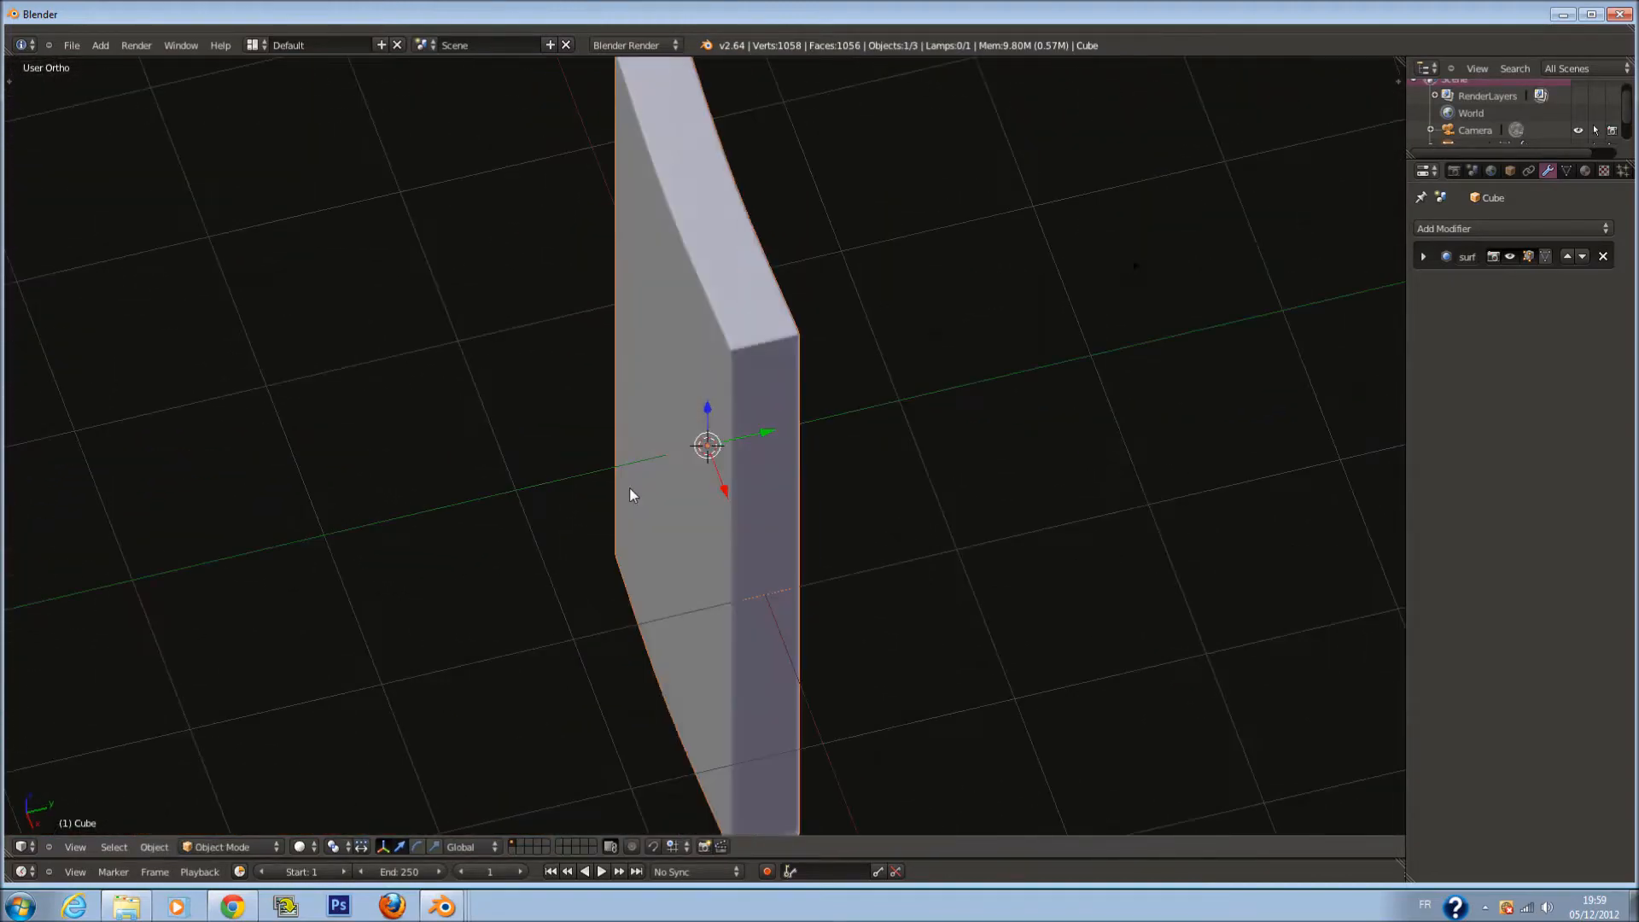
In top view, select the two vertical edge loops near the slab's ends and move them slightly forward along Y
{"action": "key", "text": "KP_7"}
{"action": "key", "text": "Tab"}
{"action": "scroll", "coordinate": [747, 461], "scroll_direction": "up", "scroll_amount": 2}
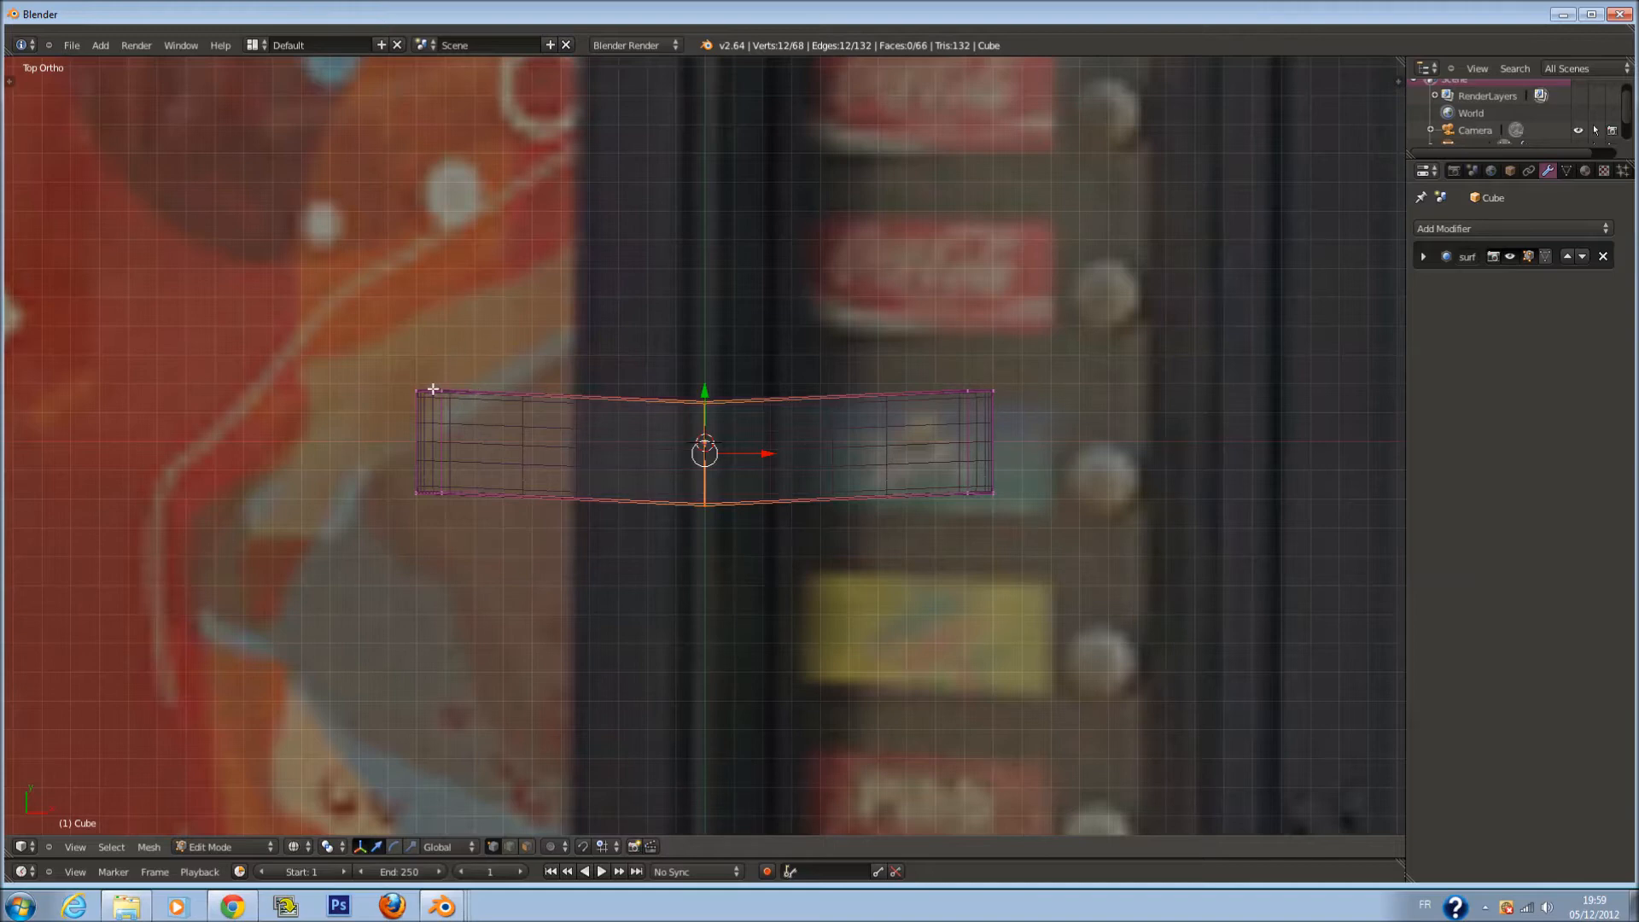
{"action": "key", "text": "a"}
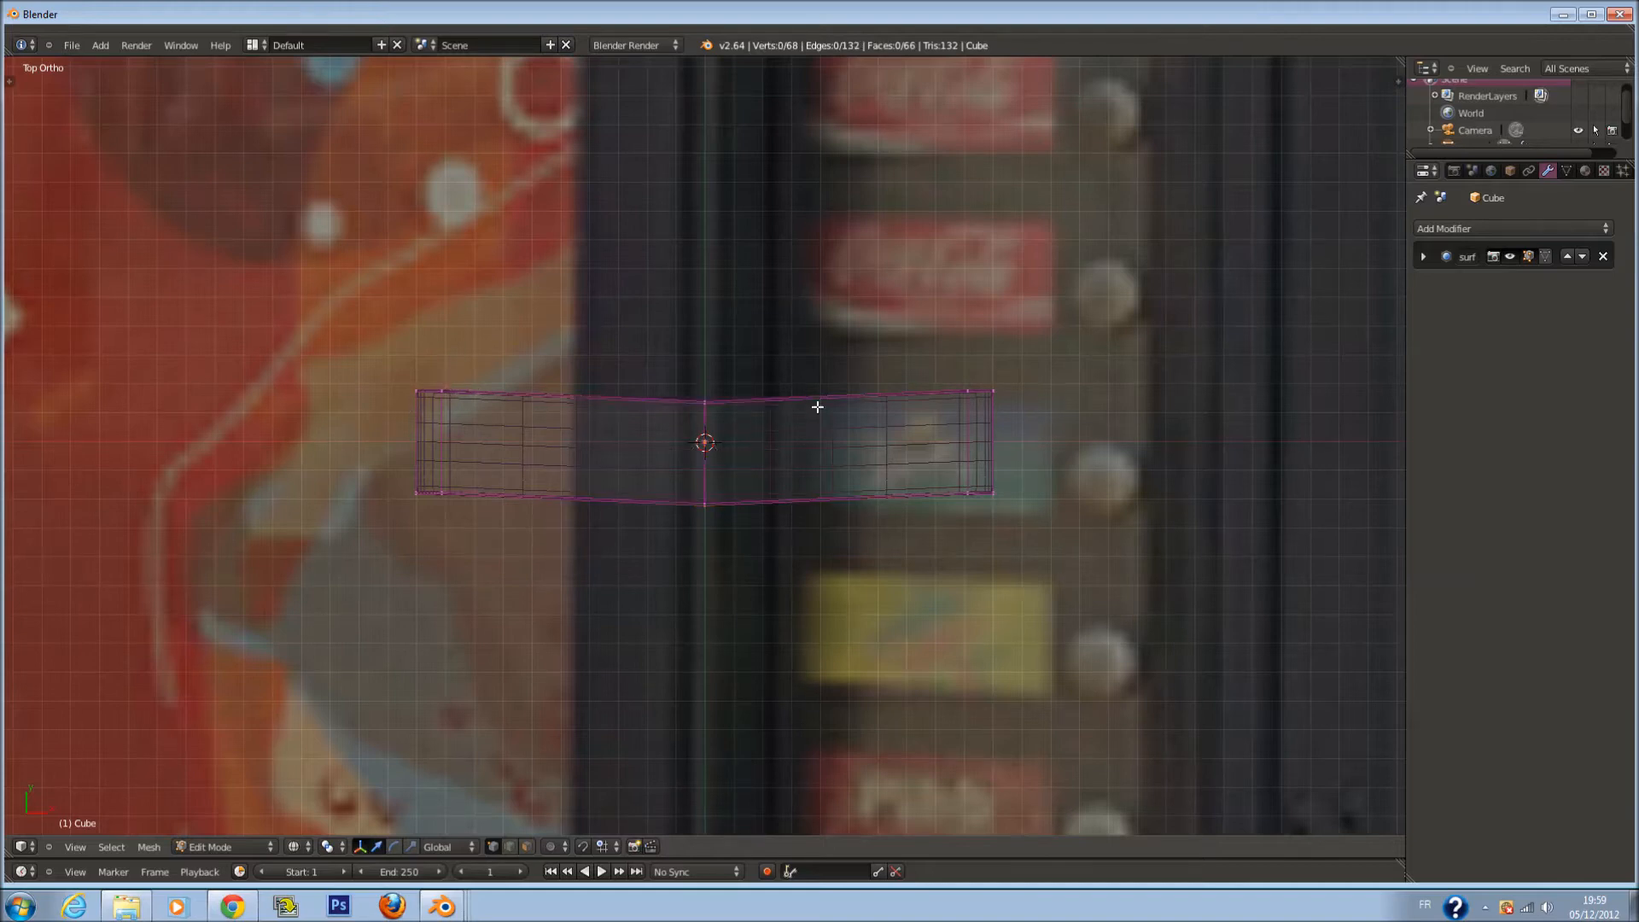
{"action": "key", "text": "c"}
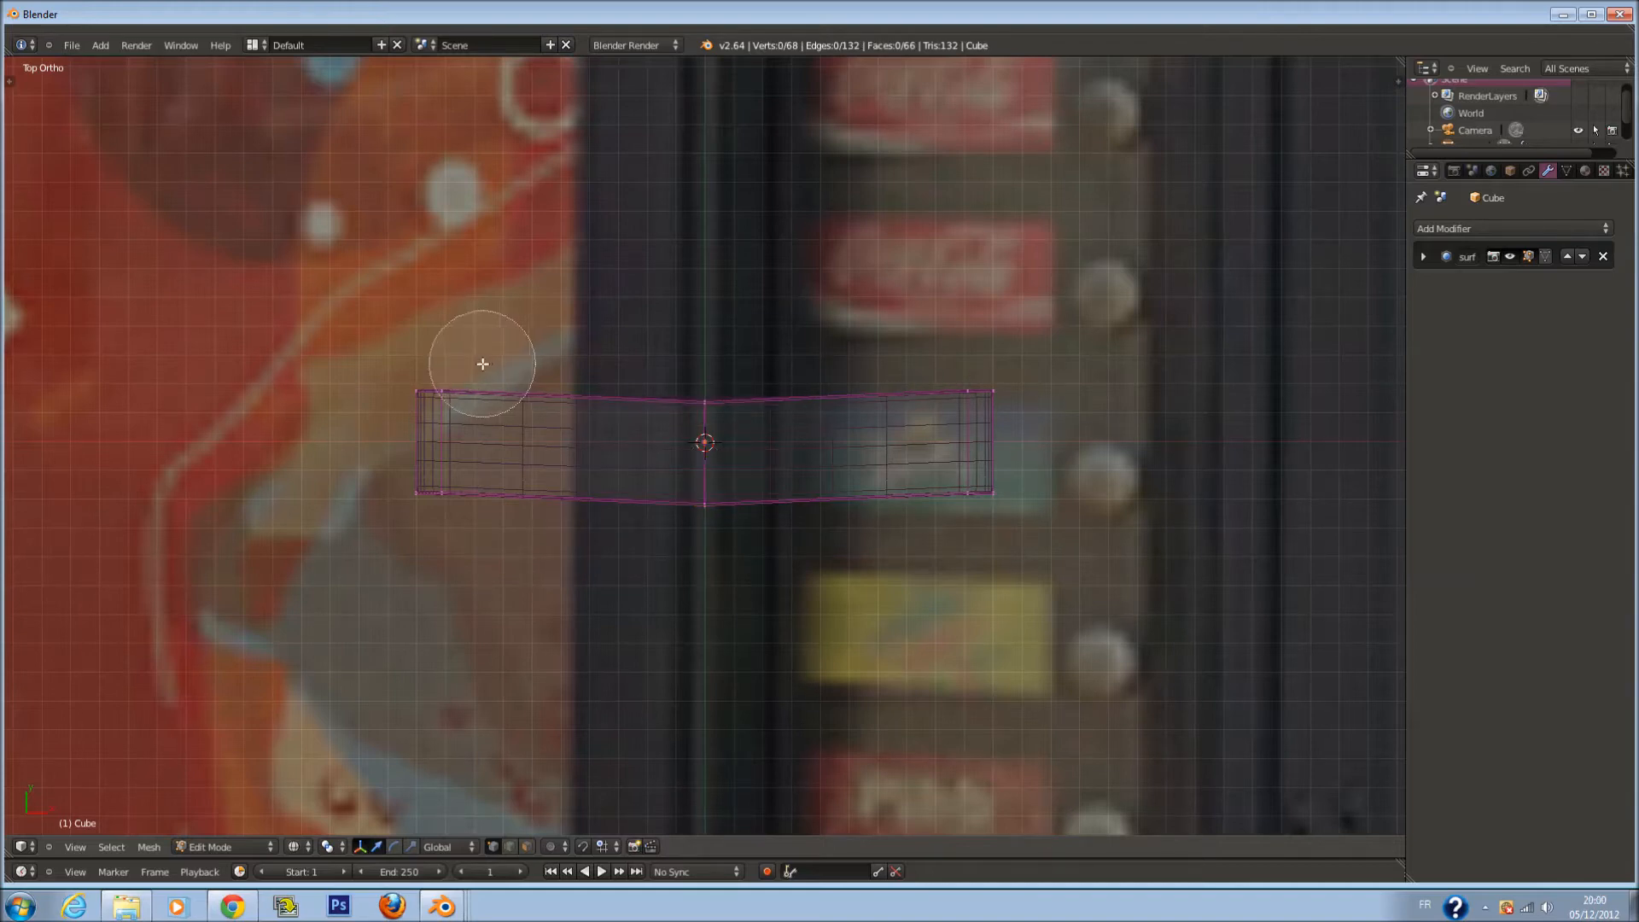
{"action": "left_click_drag", "start_coordinate": [458, 368], "coordinate": [465, 487]}
{"action": "mouse_move", "coordinate": [918, 348]}
{"action": "left_mouse_down"}
{"action": "mouse_move", "coordinate": [959, 432]}
{"action": "mouse_move", "coordinate": [922, 479]}
{"action": "left_mouse_up"}
{"action": "right_click", "coordinate": [922, 479]}
{"action": "key", "text": "g"}
{"action": "key", "text": "y"}
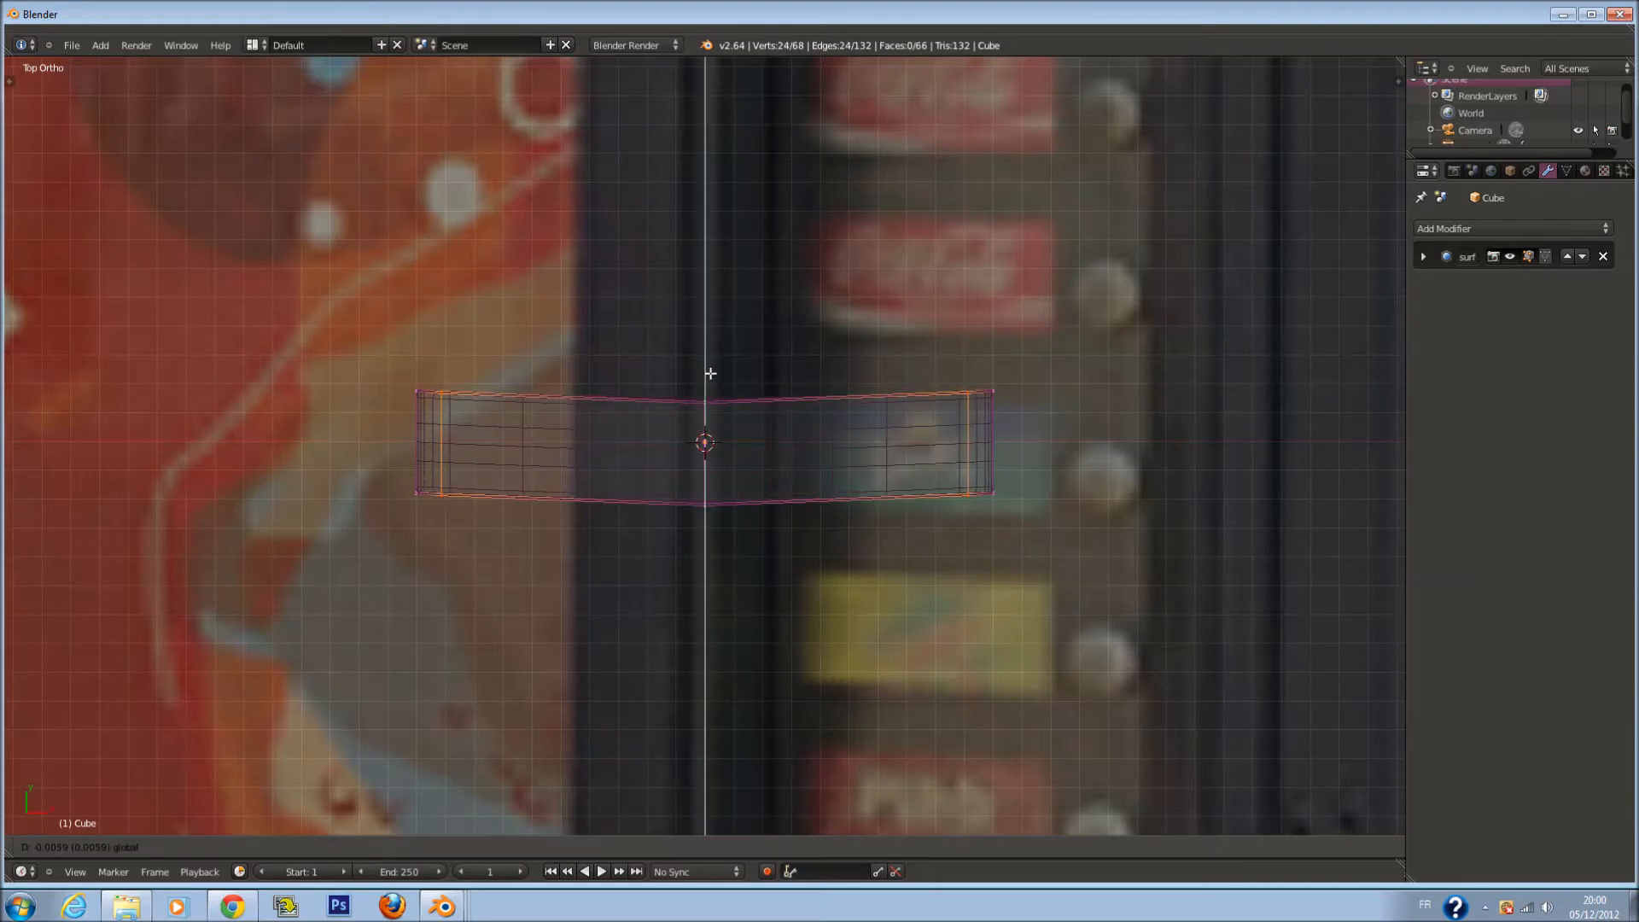
{"action": "left_click", "coordinate": [710, 377]}
Move the centre edge loop further forward along Y to deepen the front curve, and clear the selection
{"action": "right_click", "coordinate": [696, 403], "text": "alt"}
{"action": "key", "text": "g"}
{"action": "key", "text": "y"}
{"action": "left_click", "coordinate": [698, 400]}
{"action": "key", "text": "a"}
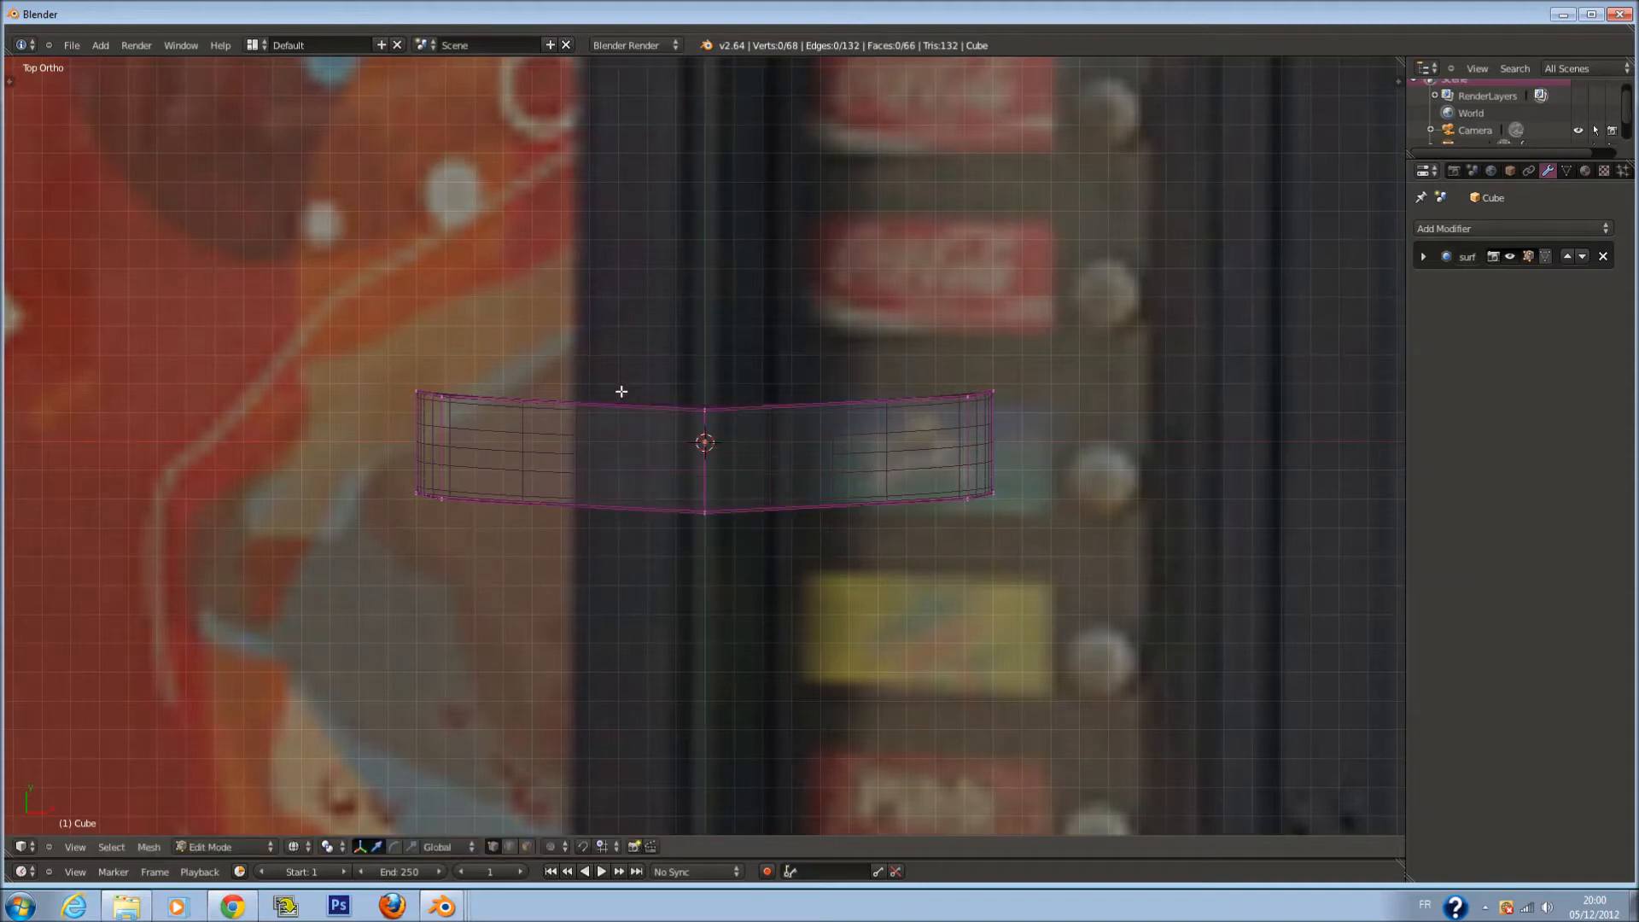
Cut one additional vertical edge loop on each side of the slab's centre loop
{"action": "key", "text": "ctrl+r"}
{"action": "left_click", "coordinate": [619, 392]}
{"action": "left_click", "coordinate": [619, 392]}
{"action": "key", "text": "a"}
{"action": "key", "text": "ctrl+r"}
{"action": "double_click", "coordinate": [845, 404]}
Move both intermediate edge loops together forward along Y to round the curve, and return to Object Mode
{"action": "right_click", "coordinate": [589, 484], "text": "alt+shift"}
{"action": "key", "text": "g"}
{"action": "key", "text": "y"}
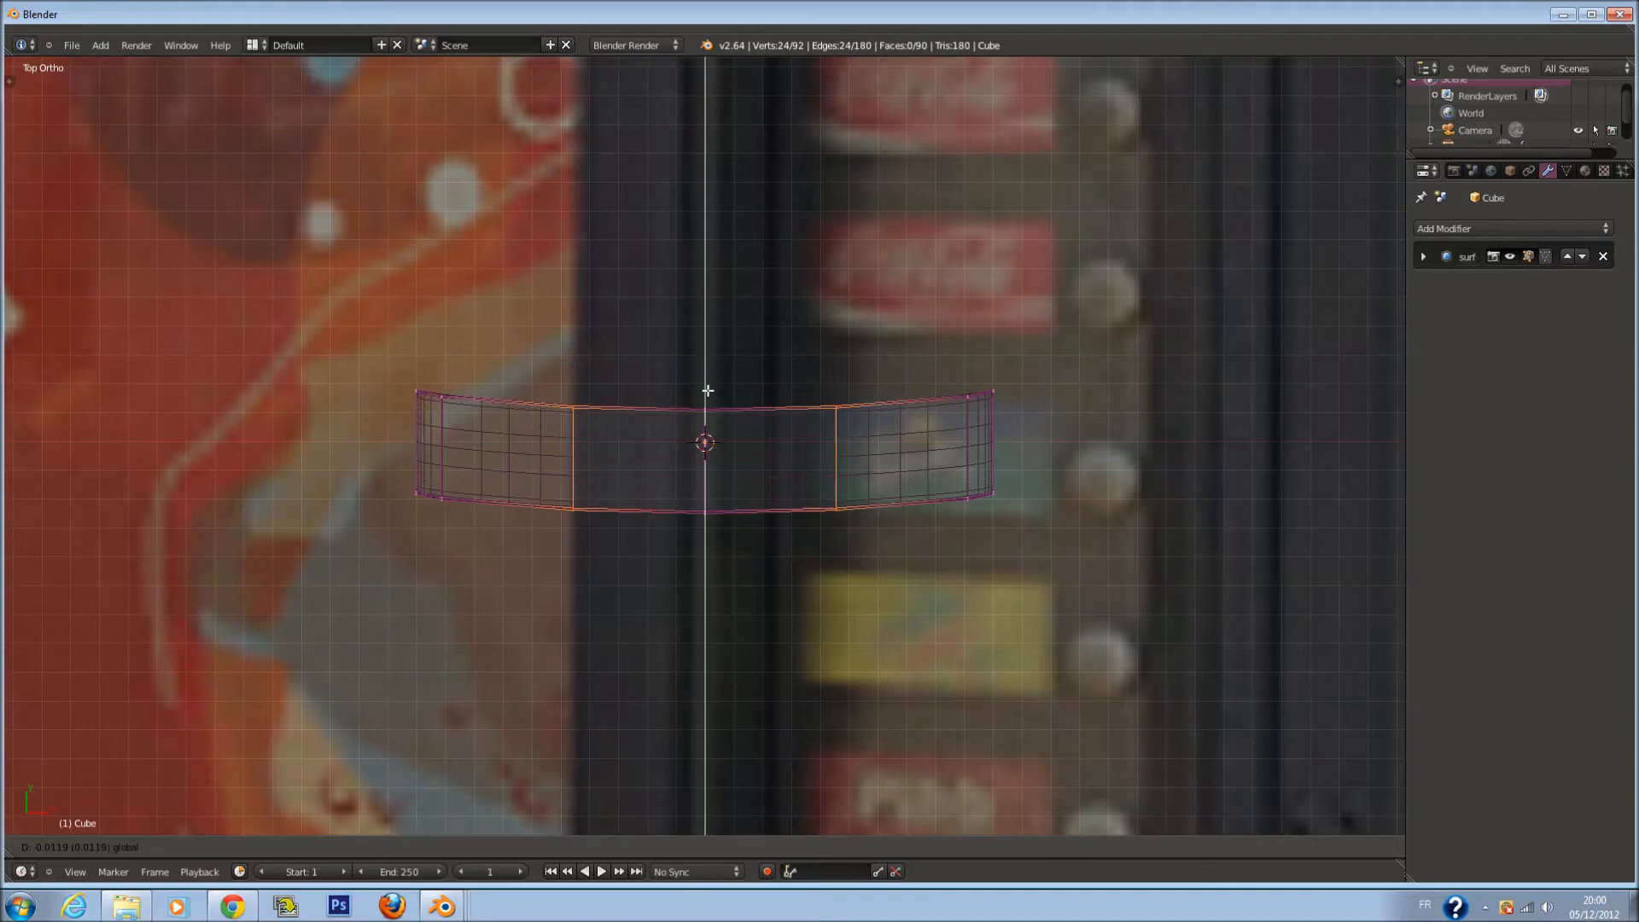
{"action": "left_click", "coordinate": [708, 390]}
{"action": "key", "text": "Tab"}
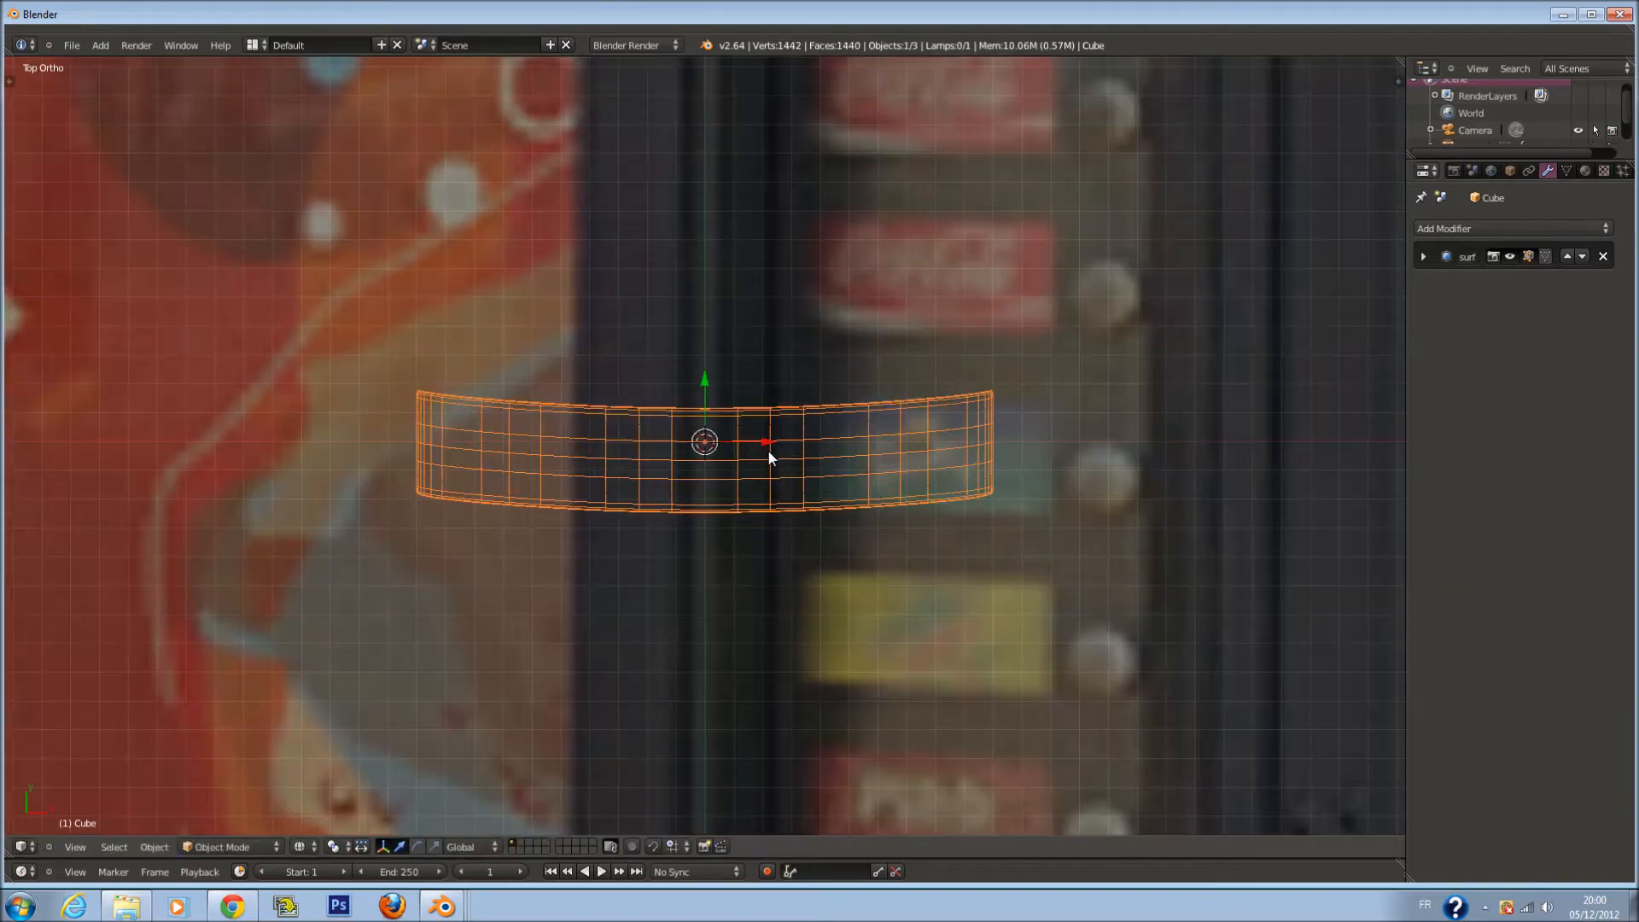
Inspect the curved slab in solid display from an angled view, the right side and the front
{"action": "key", "text": "t"}
{"action": "scroll", "coordinate": [782, 482], "scroll_direction": "up", "scroll_amount": 1}
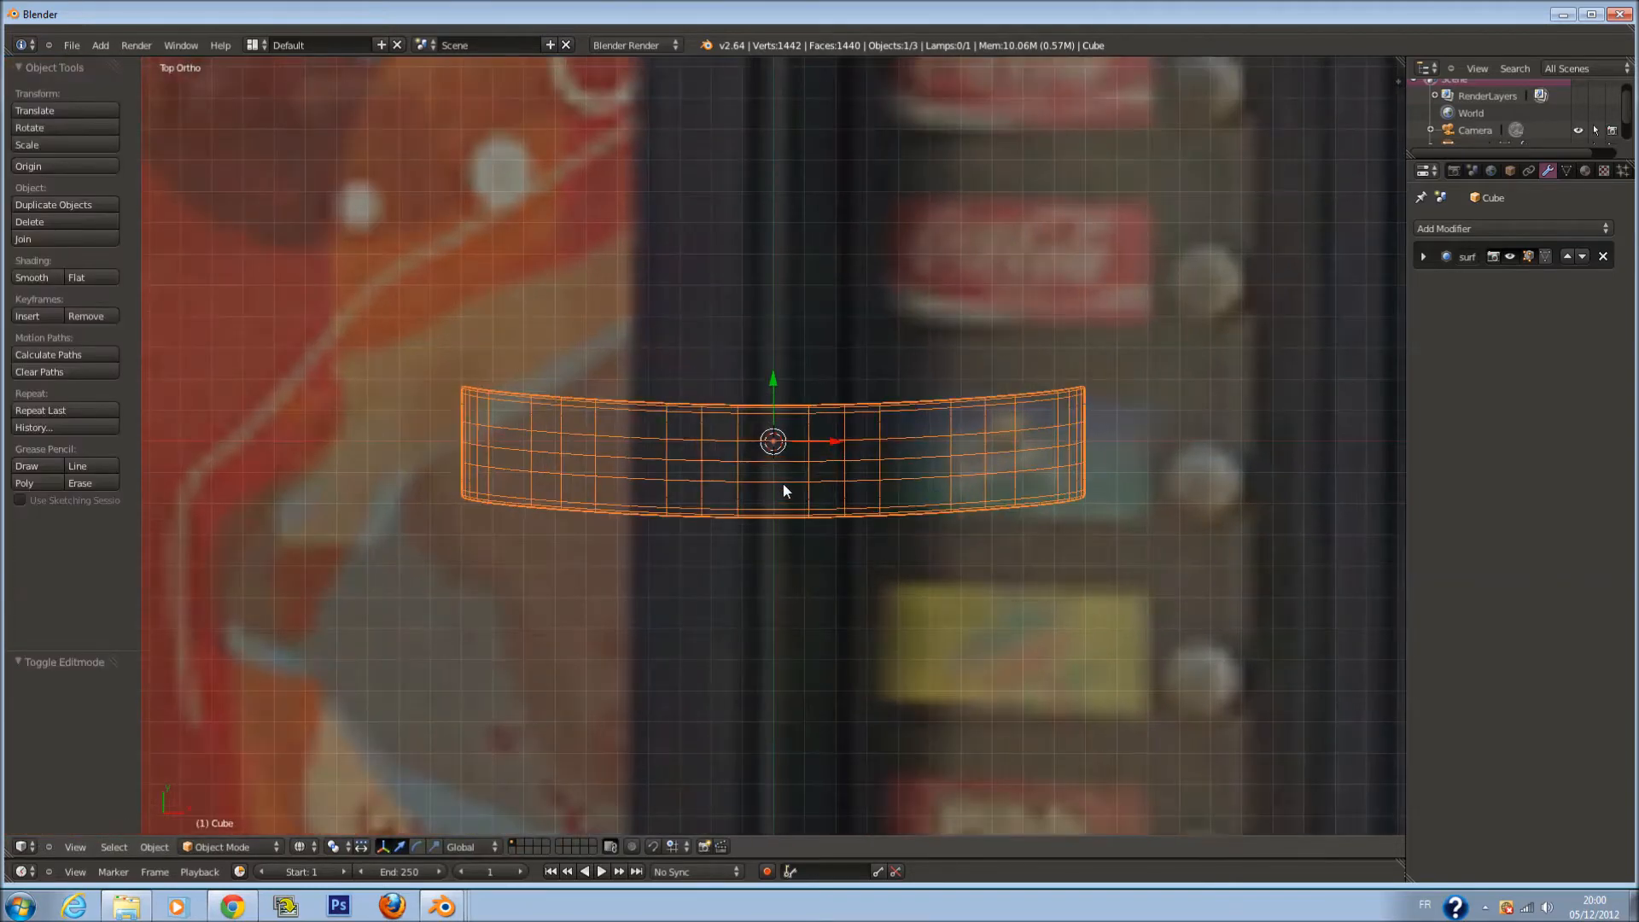
{"action": "key", "text": "z"}
{"action": "scroll", "coordinate": [805, 485], "scroll_direction": "up", "scroll_amount": 4, "text": "ctrl"}
{"action": "middle_click_drag", "start_coordinate": [804, 487], "coordinate": [761, 340]}
{"action": "key", "text": "KP_3"}
{"action": "key", "text": "Tab"}
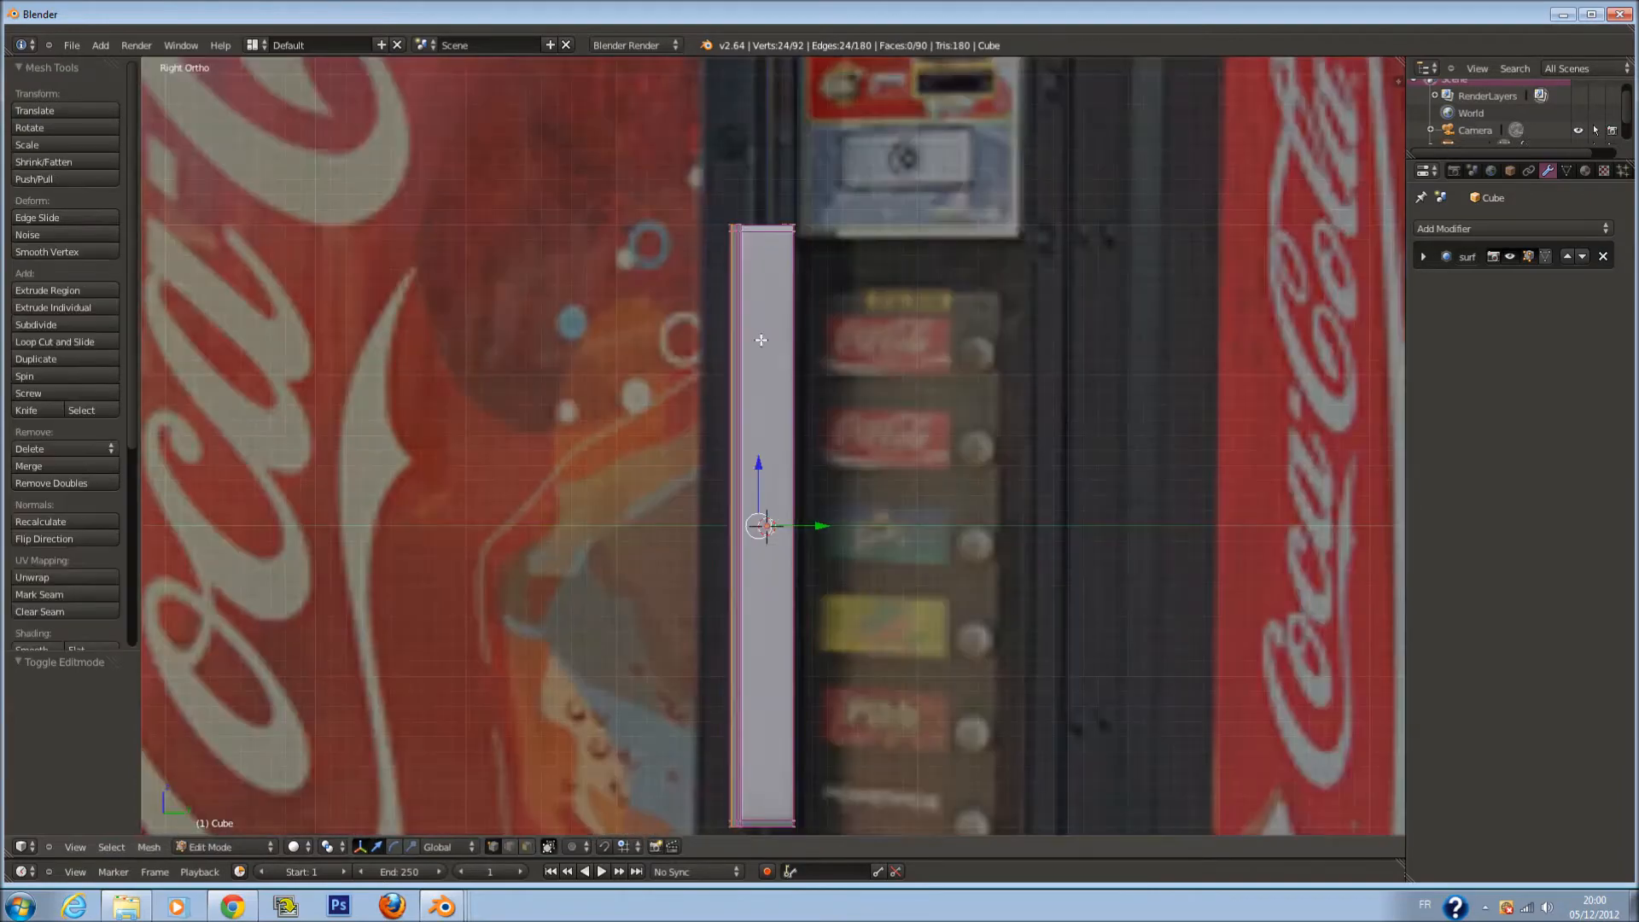
{"action": "key", "text": "KP_1"}
{"action": "scroll", "coordinate": [776, 356], "scroll_direction": "down", "scroll_amount": 6}
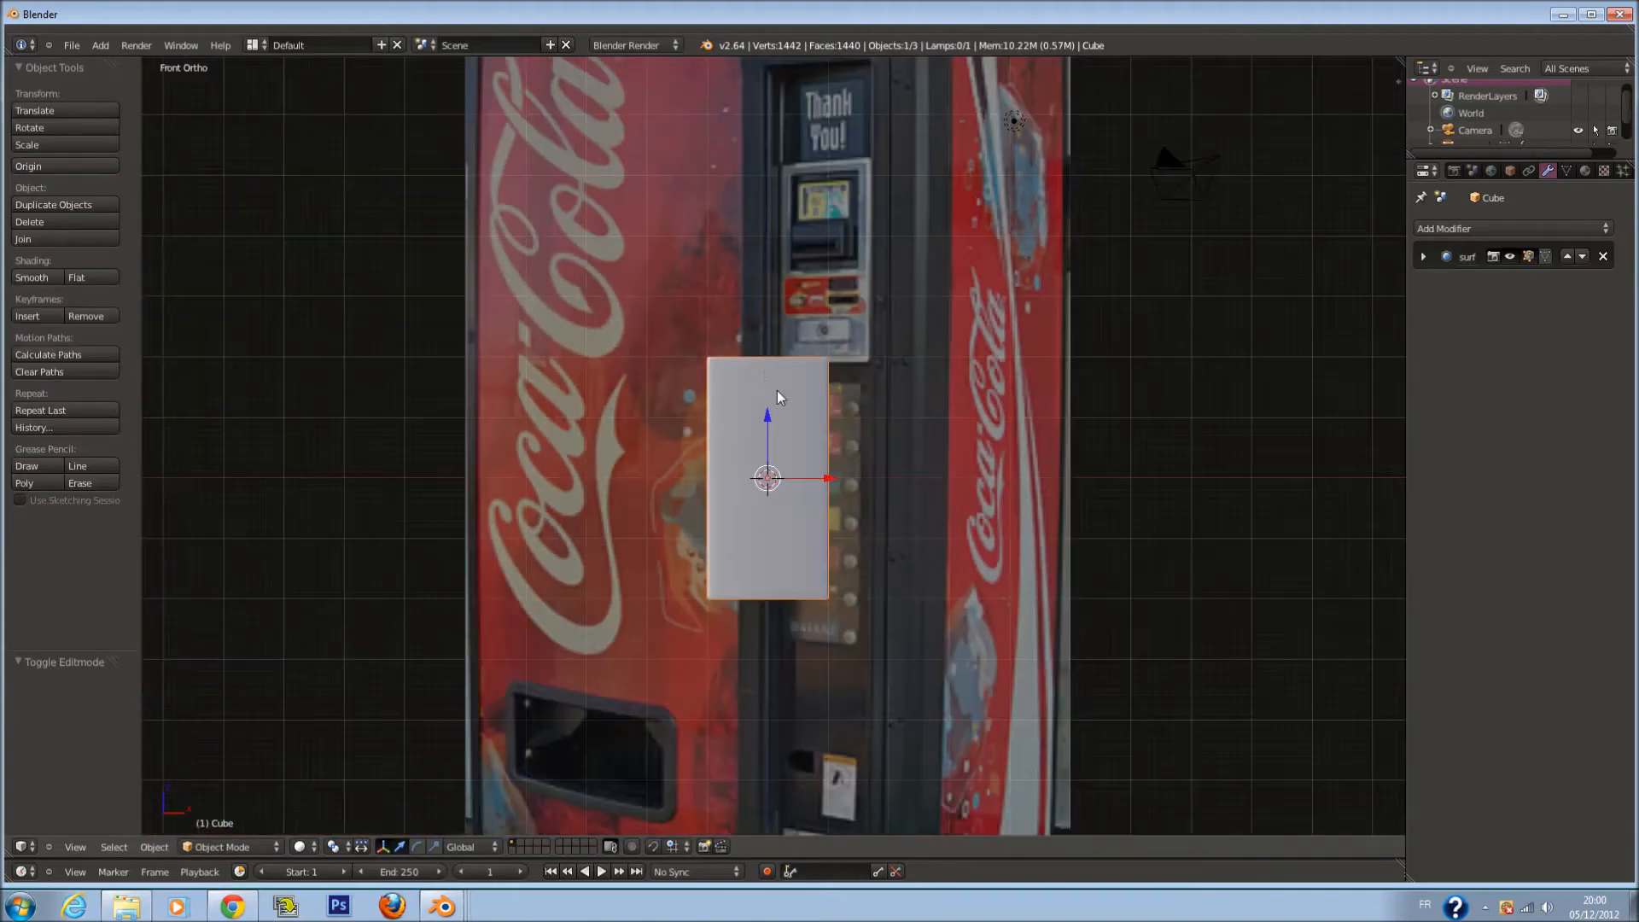
Examine the vending machine's curved upper edge and DASANI sign in the reference photo
{"action": "scroll", "coordinate": [862, 460], "scroll_direction": "down", "scroll_amount": 1}
{"action": "key", "text": "a"}
{"action": "scroll", "coordinate": [867, 462], "scroll_direction": "up", "scroll_amount": 6, "text": "shift"}
{"action": "key", "text": "shift+Tab"}
{"action": "scroll", "coordinate": [868, 462], "scroll_direction": "up", "scroll_amount": 11, "text": "shift"}
{"action": "scroll", "coordinate": [868, 462], "scroll_direction": "up", "scroll_amount": 5}
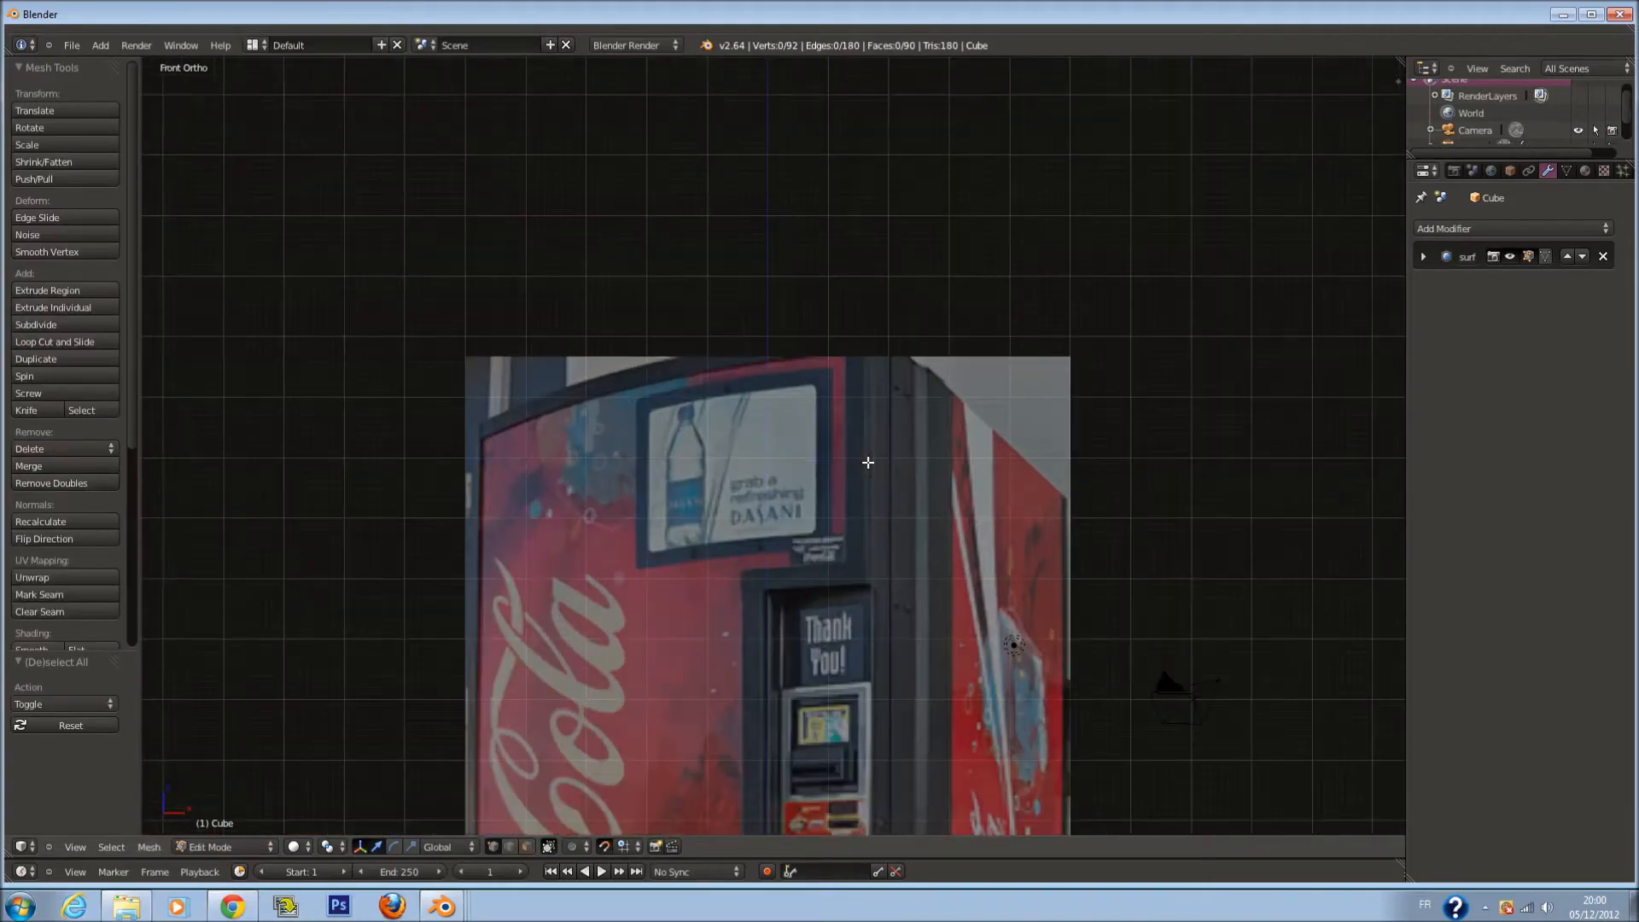
{"action": "key", "text": "Tab"}
{"action": "scroll", "coordinate": [666, 335], "scroll_direction": "up", "scroll_amount": 1}
{"action": "scroll", "coordinate": [723, 315], "scroll_direction": "down", "scroll_amount": 1}
{"action": "scroll", "coordinate": [825, 333], "scroll_direction": "down", "scroll_amount": 10, "text": "ctrl"}
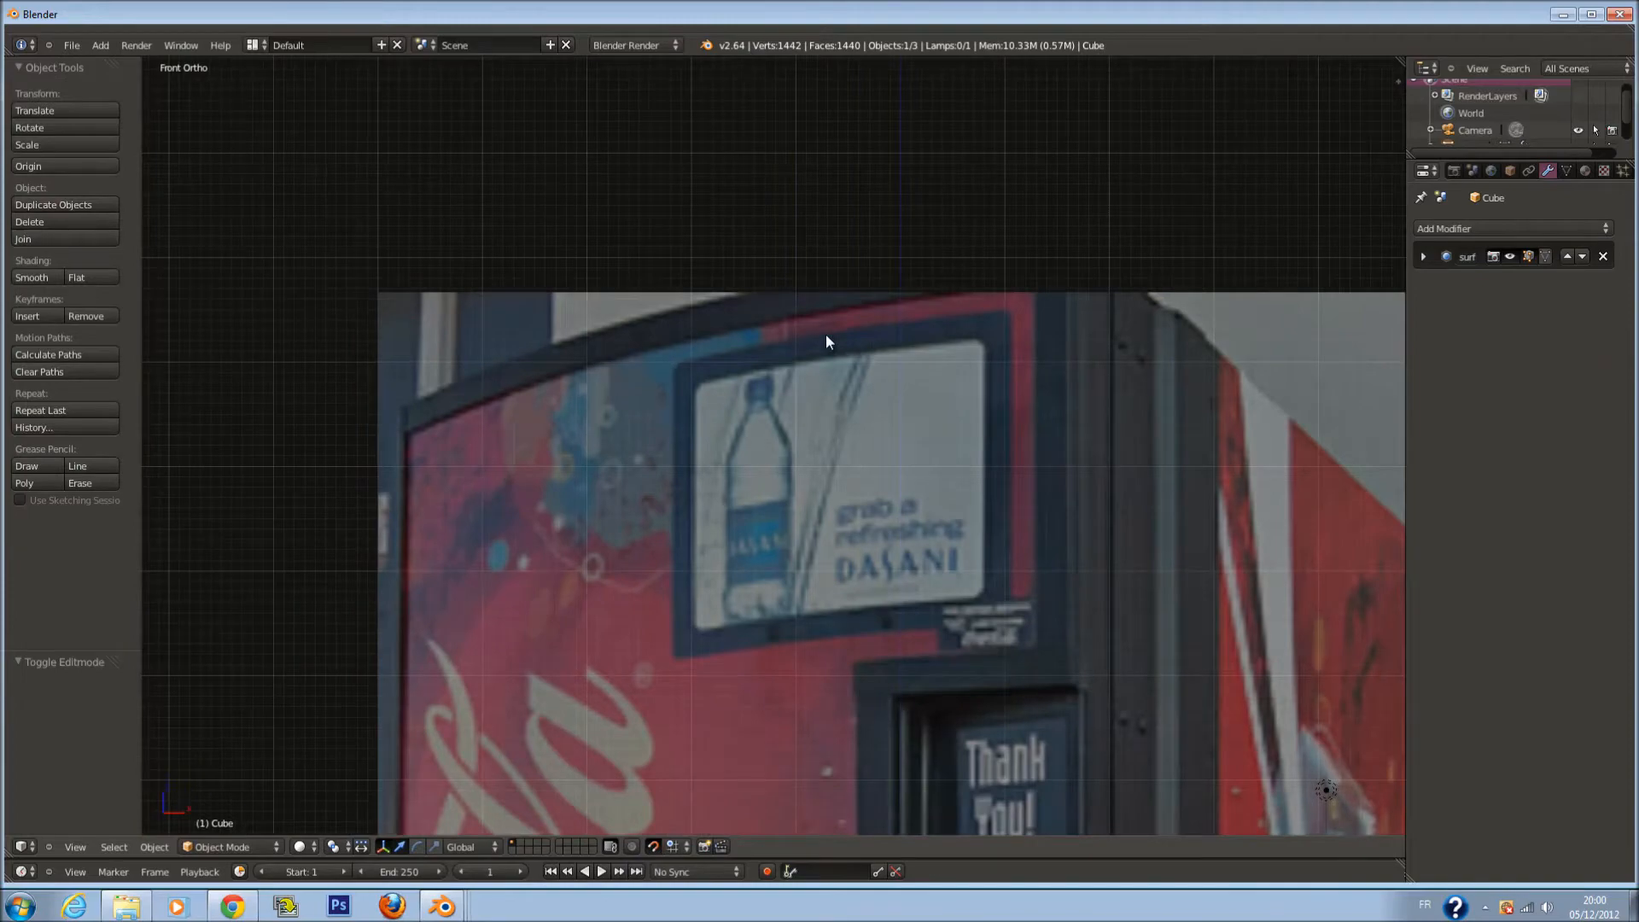
Examine the reference photo from the payment panel to the dispensing opening and base, comparing it with the slab
{"action": "scroll", "coordinate": [830, 329], "scroll_direction": "down", "scroll_amount": 4, "text": "shift"}
{"action": "scroll", "coordinate": [560, 330], "scroll_direction": "down", "scroll_amount": 2}
{"action": "scroll", "coordinate": [623, 407], "scroll_direction": "down", "scroll_amount": 10, "text": "shift"}
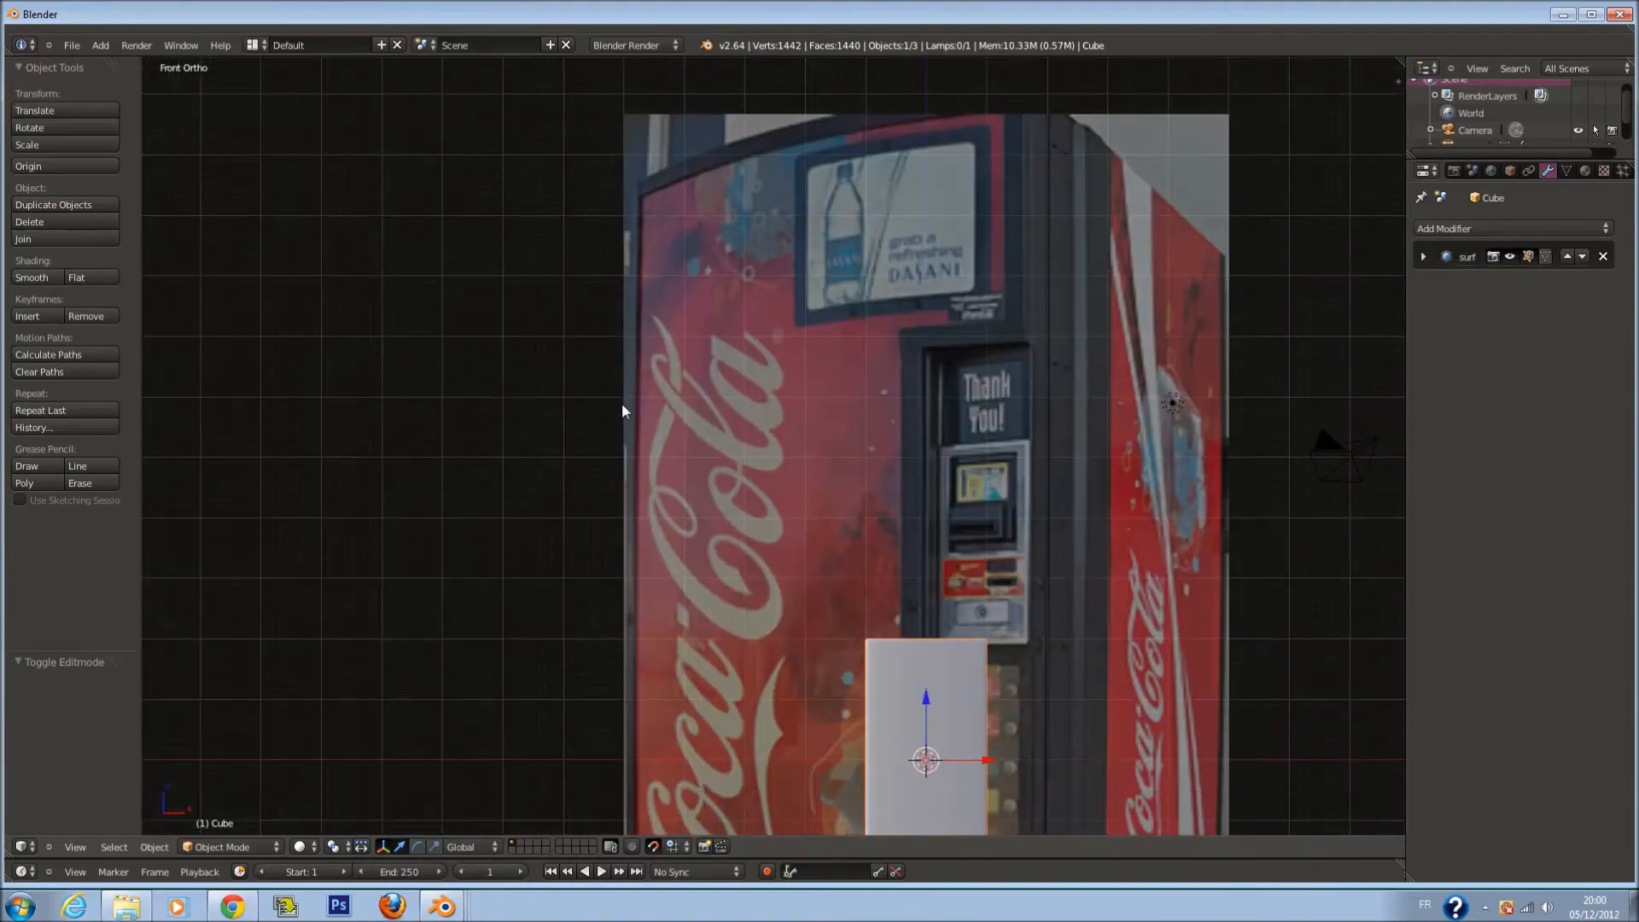
{"action": "scroll", "coordinate": [626, 441], "scroll_direction": "down", "scroll_amount": 5, "text": "shift"}
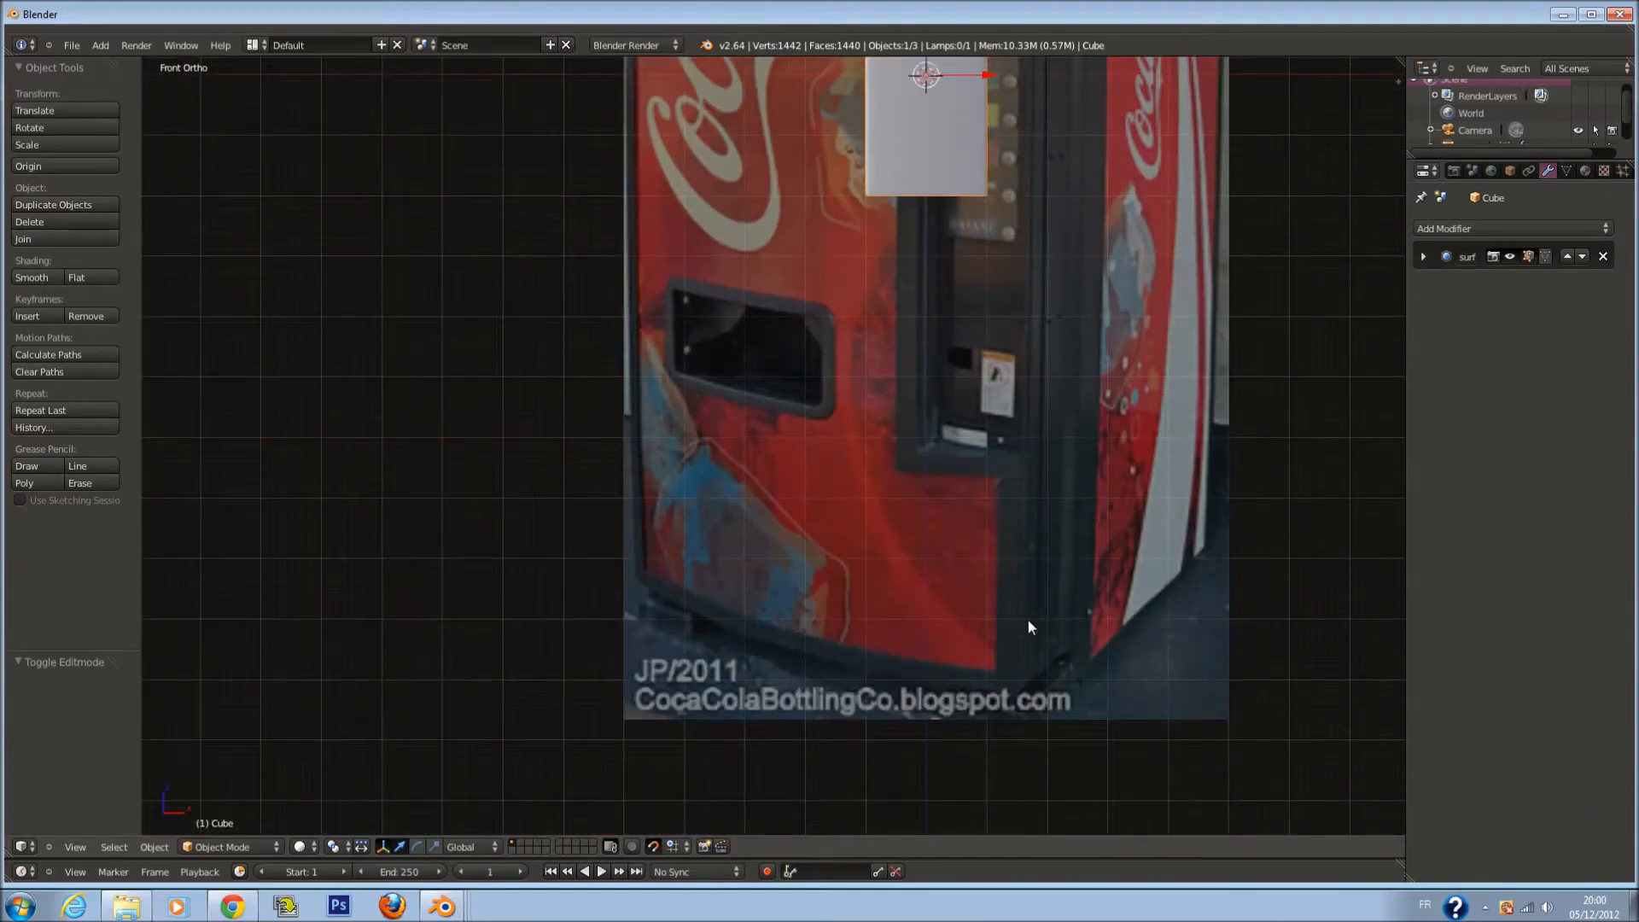
{"action": "scroll", "coordinate": [934, 408], "scroll_direction": "up", "scroll_amount": 11, "text": "shift"}
{"action": "scroll", "coordinate": [1017, 461], "scroll_direction": "up", "scroll_amount": 6, "text": "ctrl"}
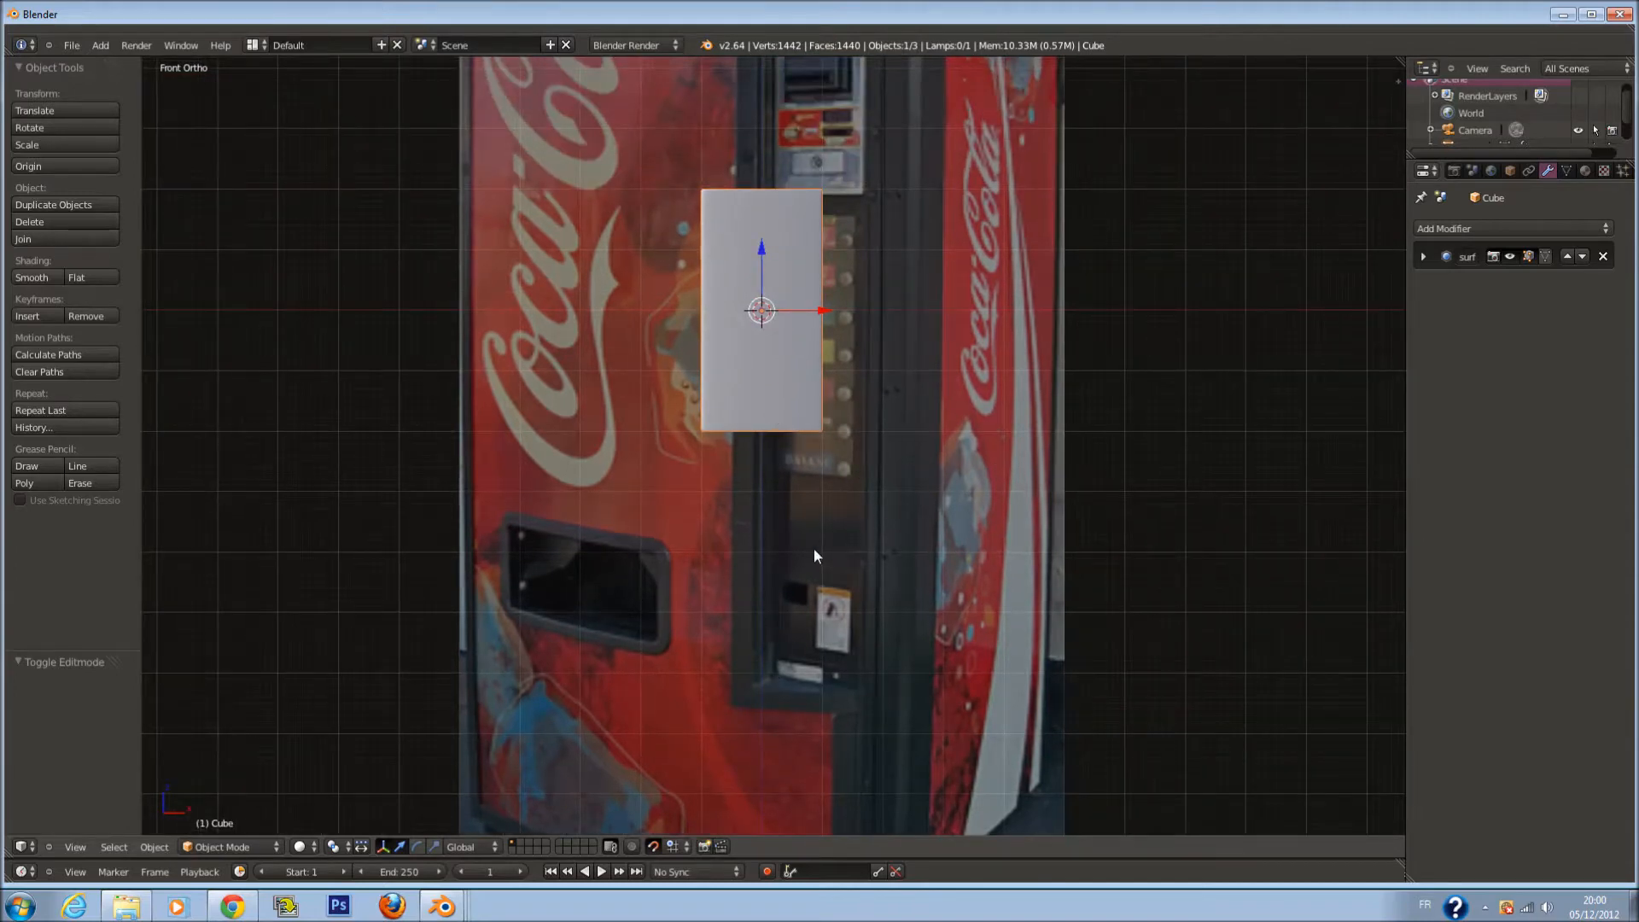
{"action": "scroll", "coordinate": [856, 538], "scroll_direction": "up", "scroll_amount": 1}
{"action": "key", "text": "g"}
{"action": "key", "text": "Escape"}
{"action": "scroll", "coordinate": [844, 724], "scroll_direction": "down", "scroll_amount": 2}
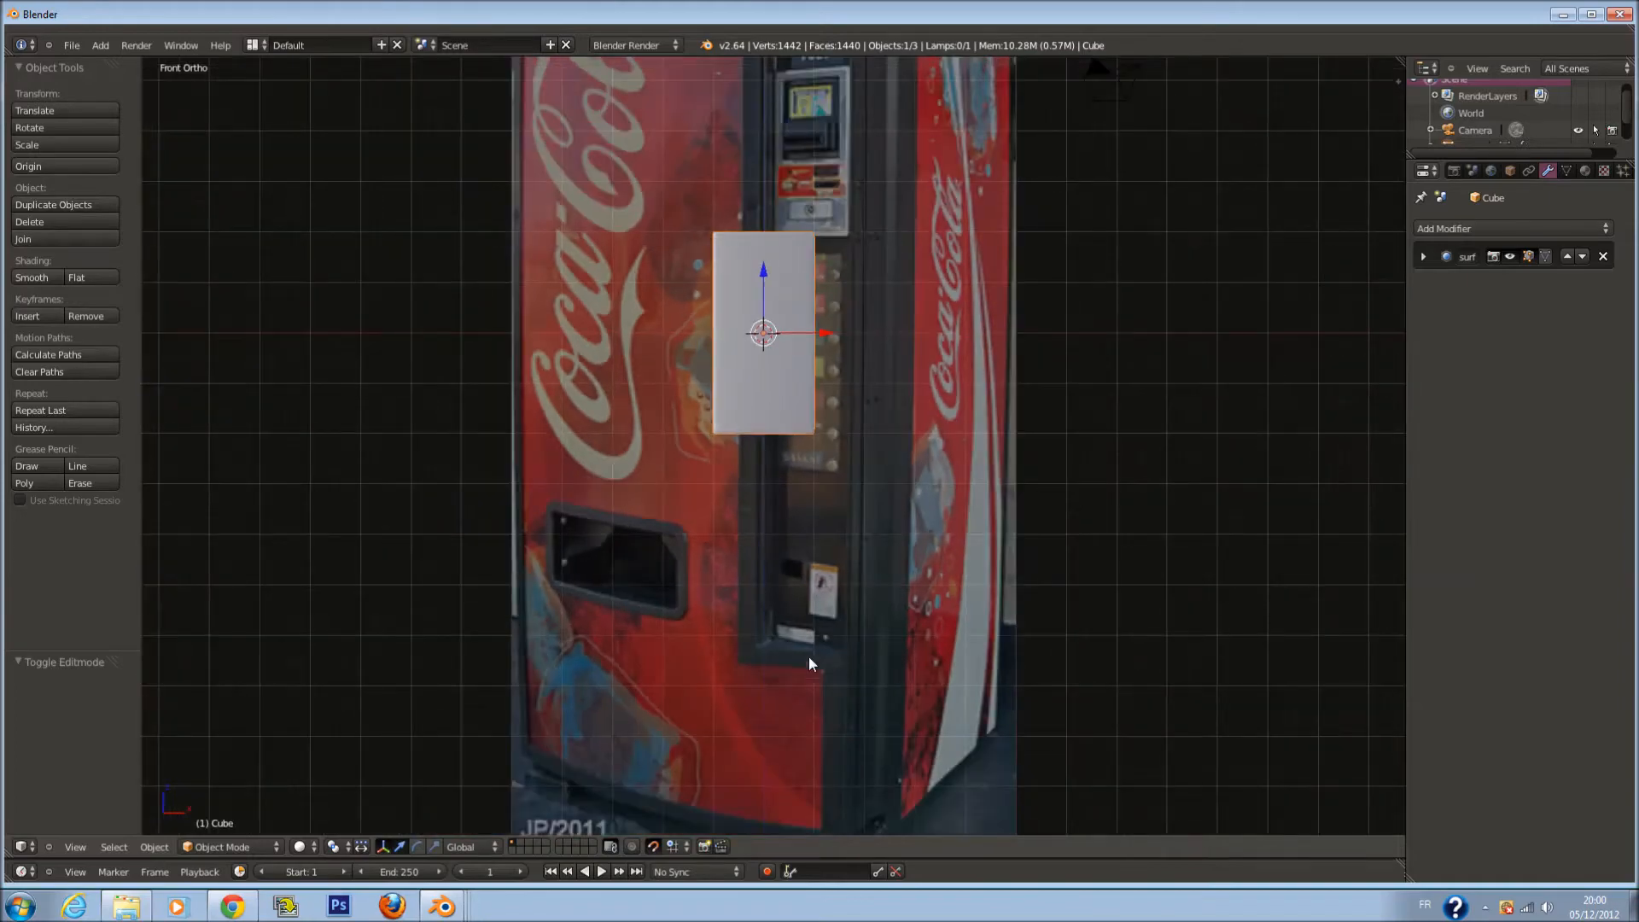
{"action": "scroll", "coordinate": [858, 299], "scroll_direction": "down", "scroll_amount": 2}
{"action": "scroll", "coordinate": [833, 365], "scroll_direction": "up", "scroll_amount": 3}
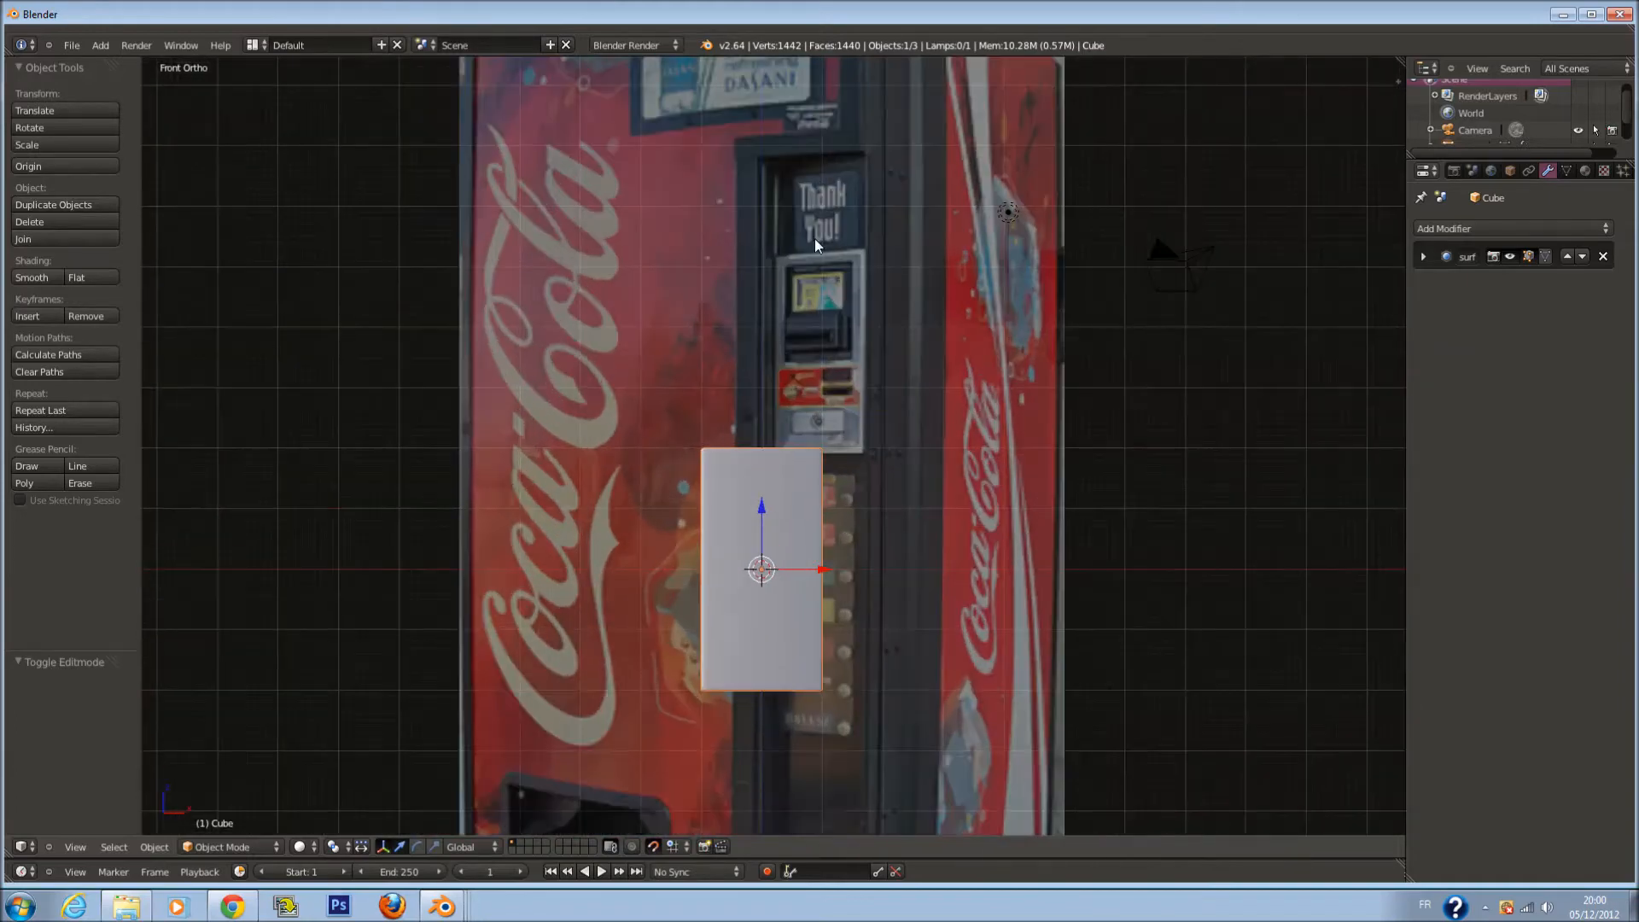
{"action": "scroll", "coordinate": [829, 205], "scroll_direction": "down", "scroll_amount": 1, "text": "shift"}
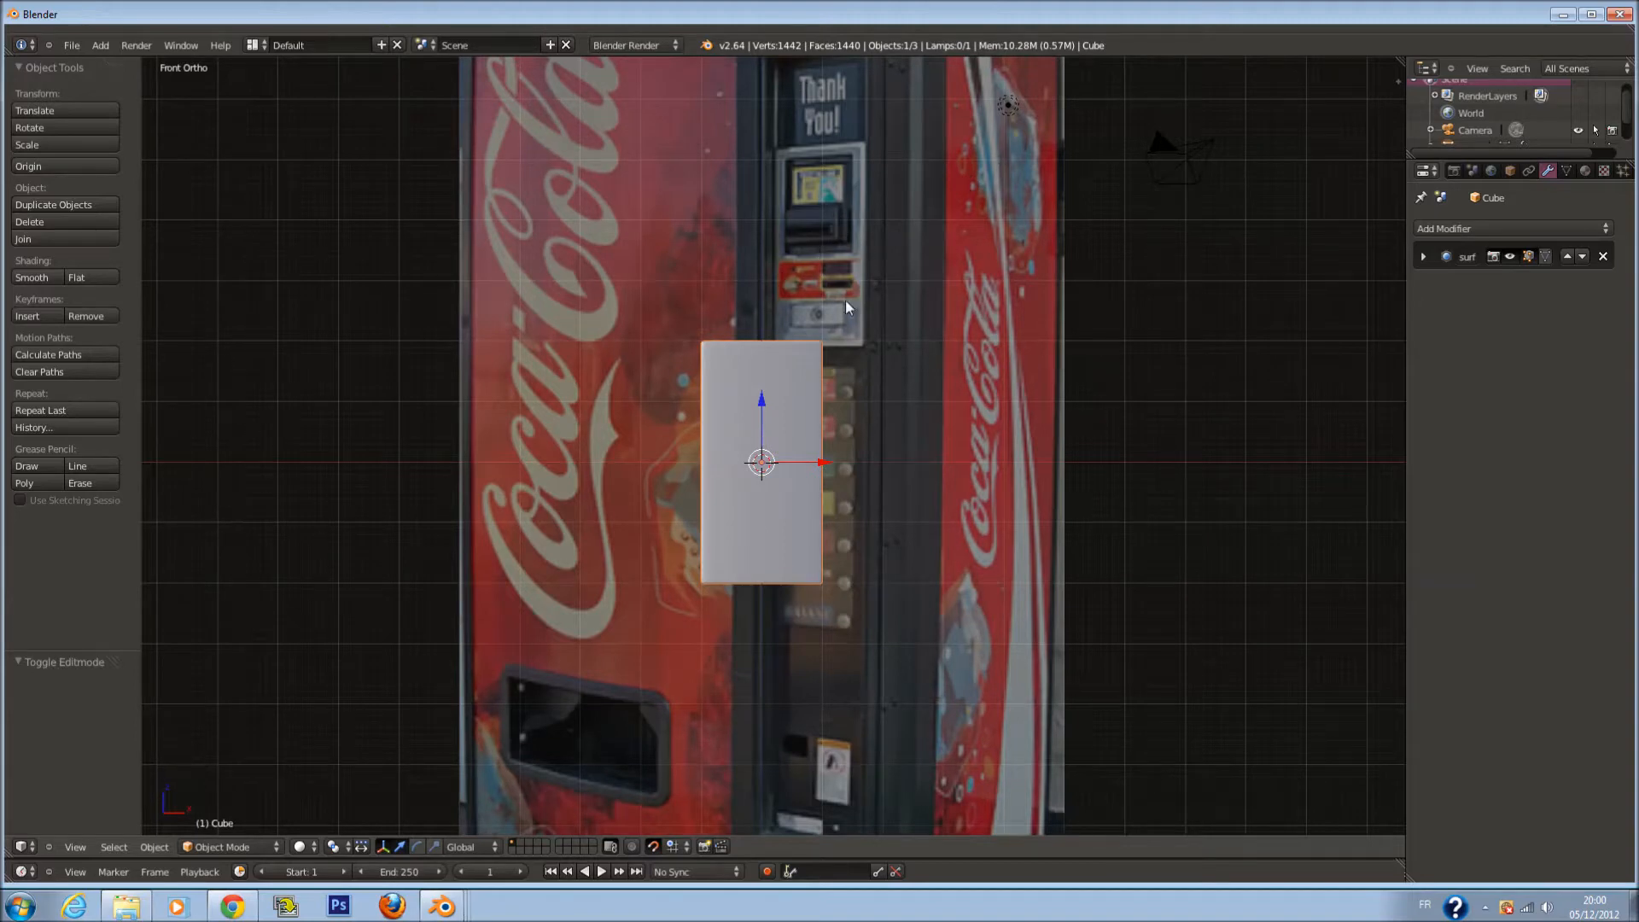
{"action": "scroll", "coordinate": [970, 256], "scroll_direction": "down", "scroll_amount": 1}
{"action": "scroll", "coordinate": [573, 626], "scroll_direction": "down", "scroll_amount": 5, "text": "shift"}
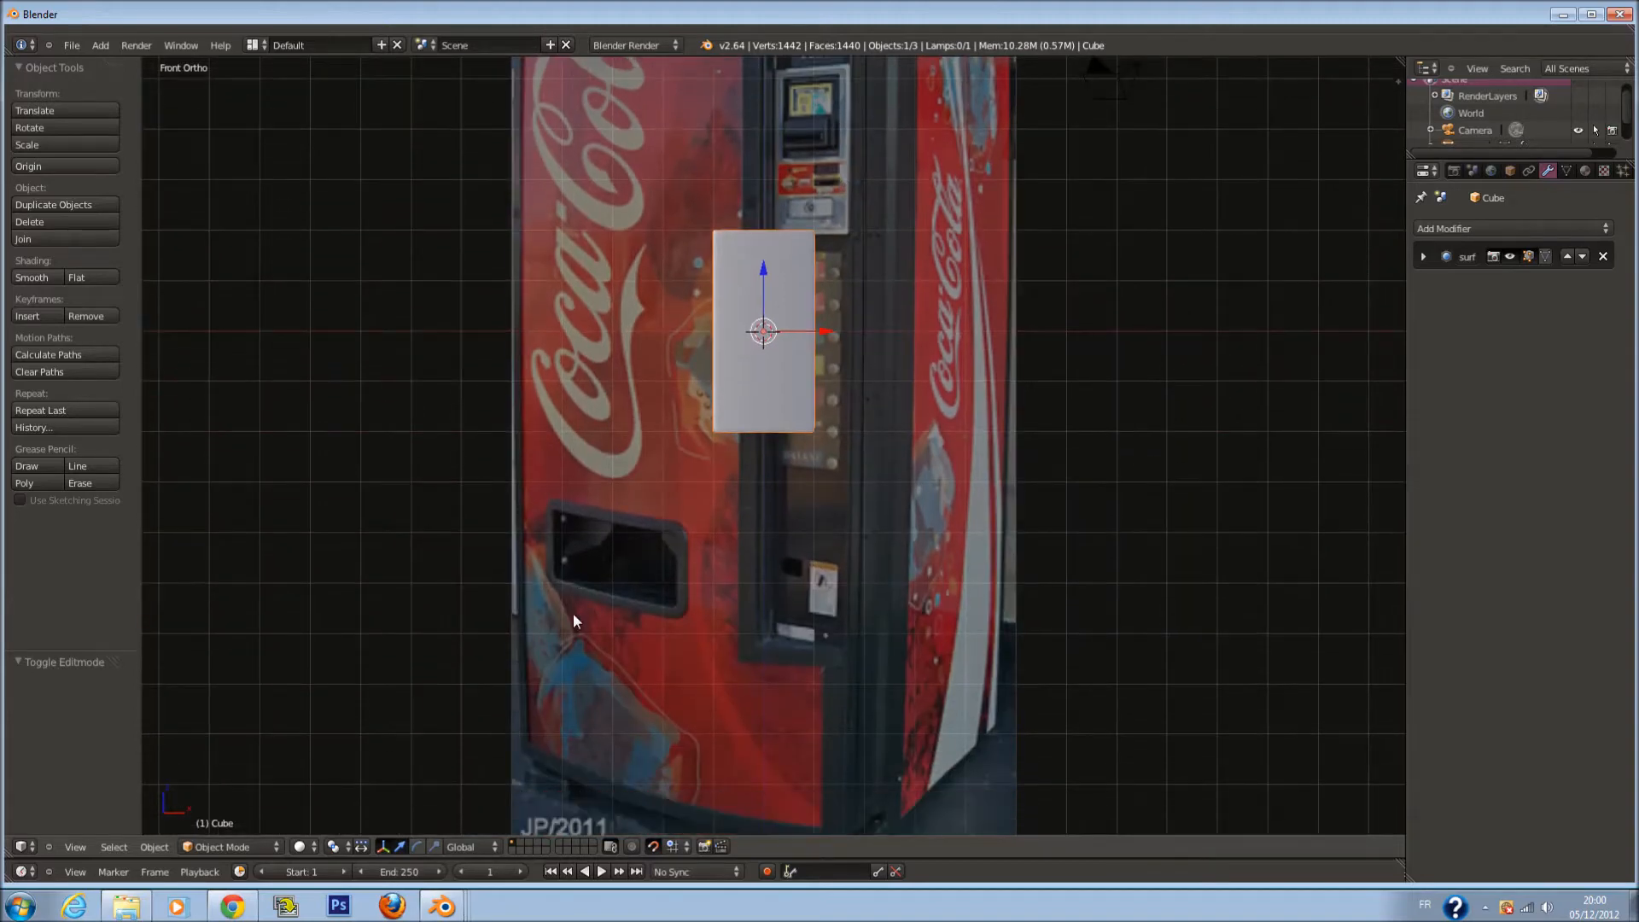
{"action": "scroll", "coordinate": [574, 614], "scroll_direction": "down", "scroll_amount": 2, "text": "ctrl"}
{"action": "scroll", "coordinate": [573, 615], "scroll_direction": "up", "scroll_amount": 2}
{"action": "scroll", "coordinate": [429, 564], "scroll_direction": "up", "scroll_amount": 1}
{"action": "scroll", "coordinate": [526, 649], "scroll_direction": "up", "scroll_amount": 11, "text": "shift"}
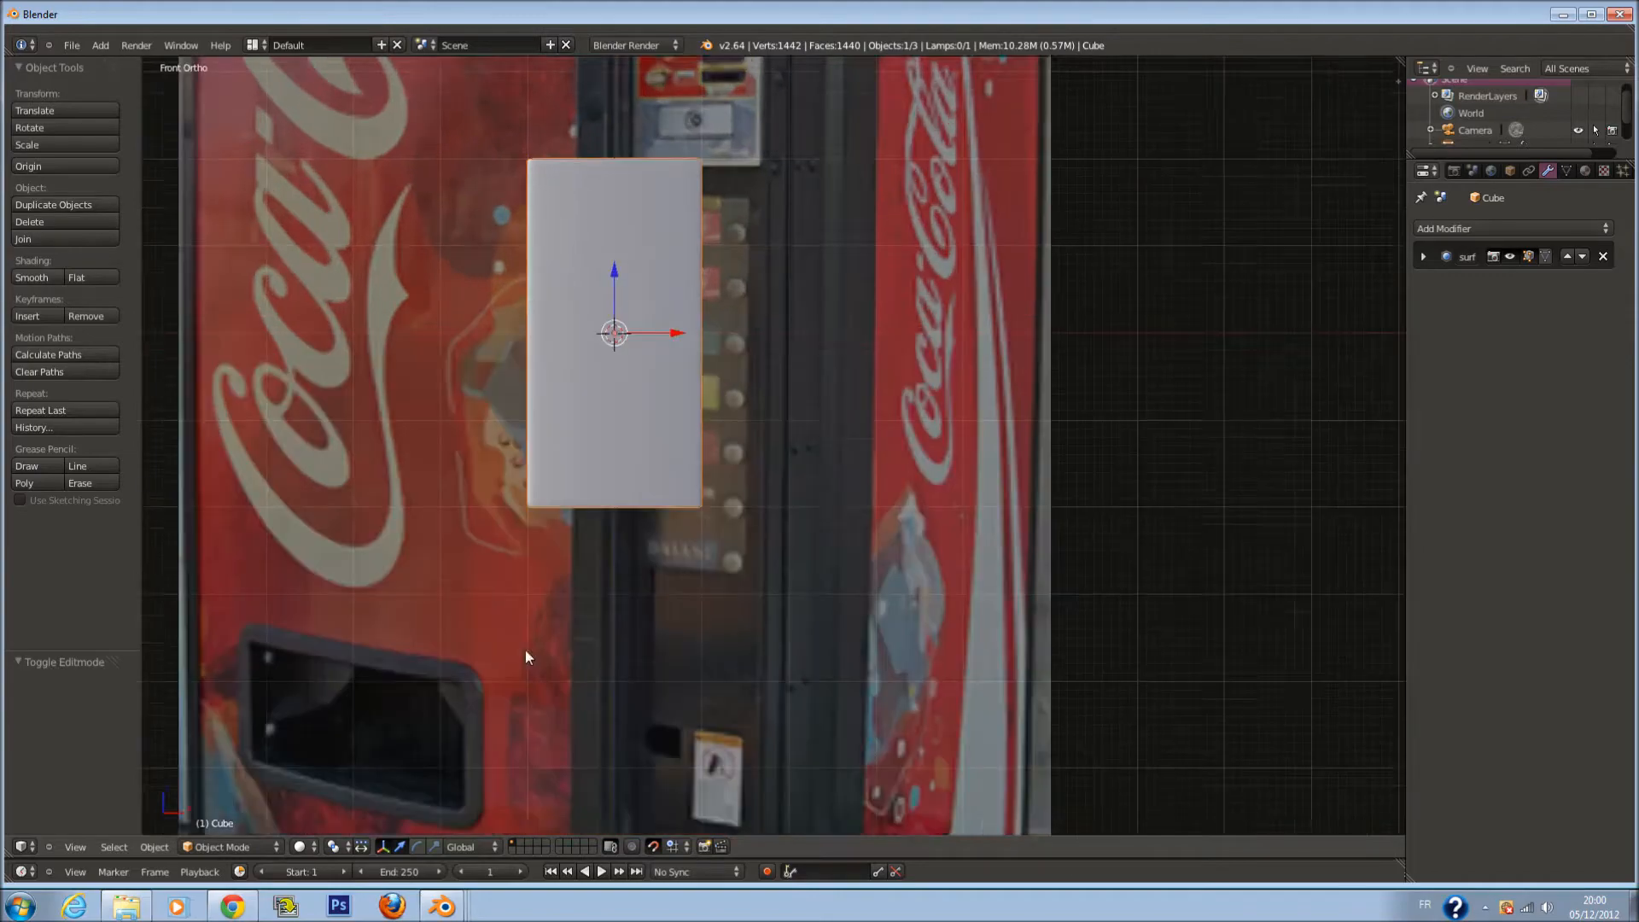
{"action": "scroll", "coordinate": [598, 642], "scroll_direction": "down", "scroll_amount": 5, "text": "ctrl"}
{"action": "scroll", "coordinate": [888, 601], "scroll_direction": "up", "scroll_amount": 5}
Enter Edit Mode and cut two evenly spaced horizontal edge loops across the slab's front
{"action": "key", "text": "Tab"}
{"action": "scroll", "coordinate": [912, 600], "scroll_direction": "down", "scroll_amount": 2}
{"action": "key", "text": "a"}
{"action": "key", "text": "a"}
{"action": "key", "text": "ctrl+r"}
{"action": "scroll", "coordinate": [853, 496], "scroll_direction": "up", "scroll_amount": 1}
{"action": "left_click", "coordinate": [854, 496]}
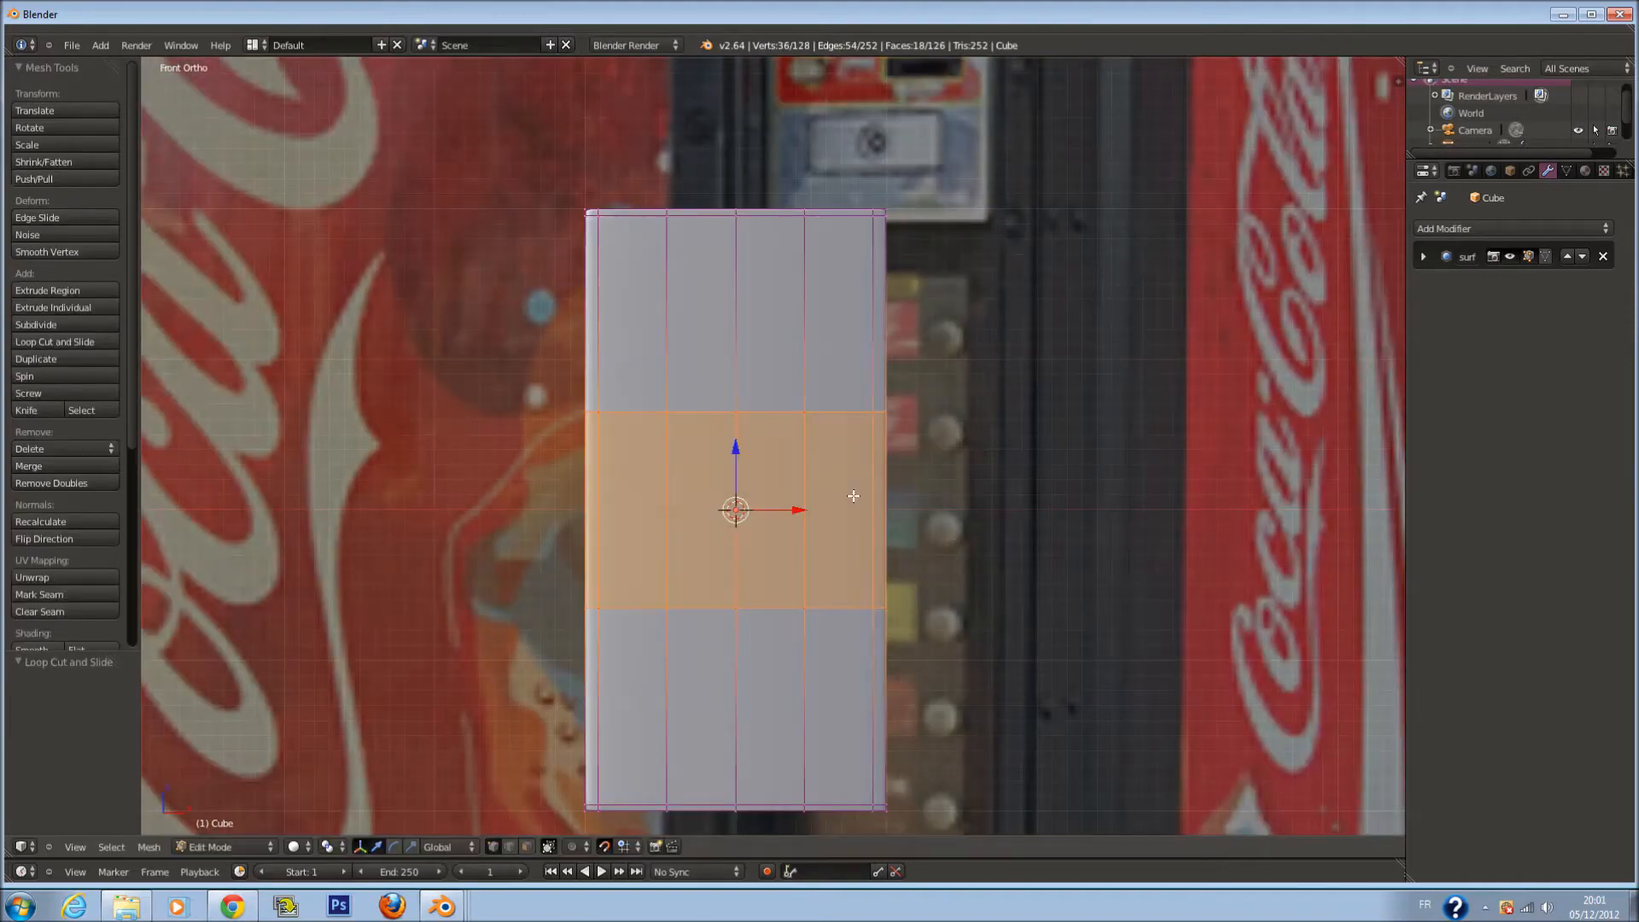
Scale the two horizontal edge loops closer together along Z and move them down into the slab's lower half
{"action": "scroll", "coordinate": [853, 495], "scroll_direction": "down", "scroll_amount": 3}
{"action": "key", "text": "s"}
{"action": "key", "text": "z"}
{"action": "left_click", "coordinate": [782, 533]}
{"action": "left_click_drag", "start_coordinate": [751, 421], "coordinate": [751, 483]}
{"action": "scroll", "coordinate": [734, 680], "scroll_direction": "down", "scroll_amount": 10, "text": "shift"}
{"action": "key", "text": "a"}
Scale the slab's two lower horizontal edge loops together by 0.4 along Z and shift the pair slightly down
{"action": "scroll", "coordinate": [624, 597], "scroll_direction": "up", "scroll_amount": 3}
{"action": "scroll", "coordinate": [688, 552], "scroll_direction": "up", "scroll_amount": 9, "text": "shift"}
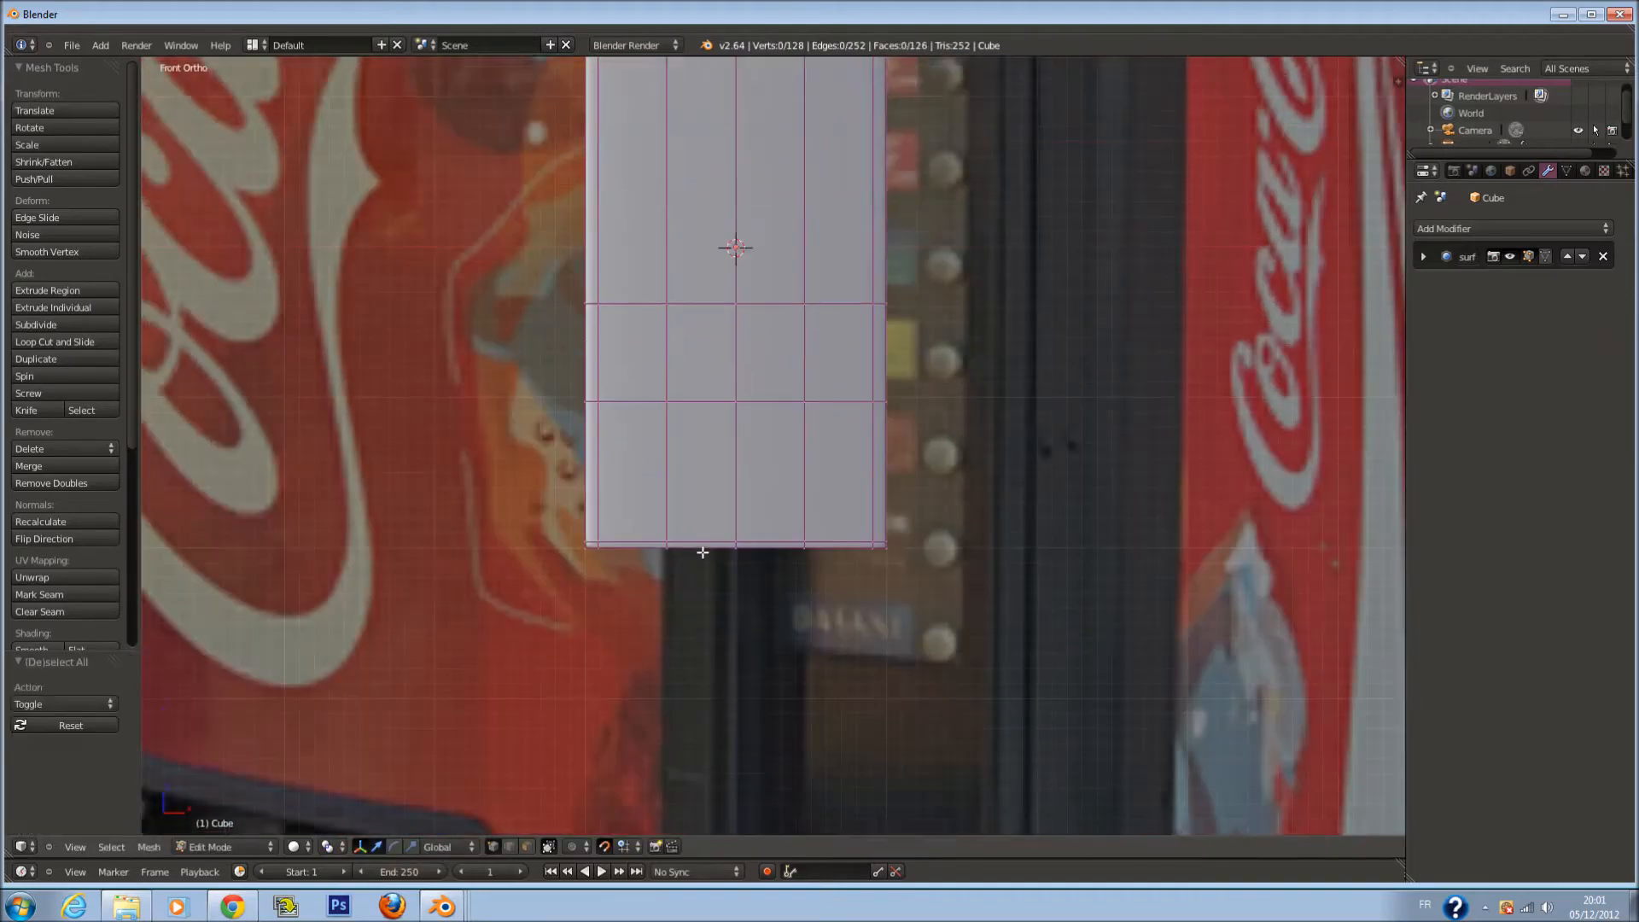
{"action": "scroll", "coordinate": [765, 569], "scroll_direction": "down", "scroll_amount": 5}
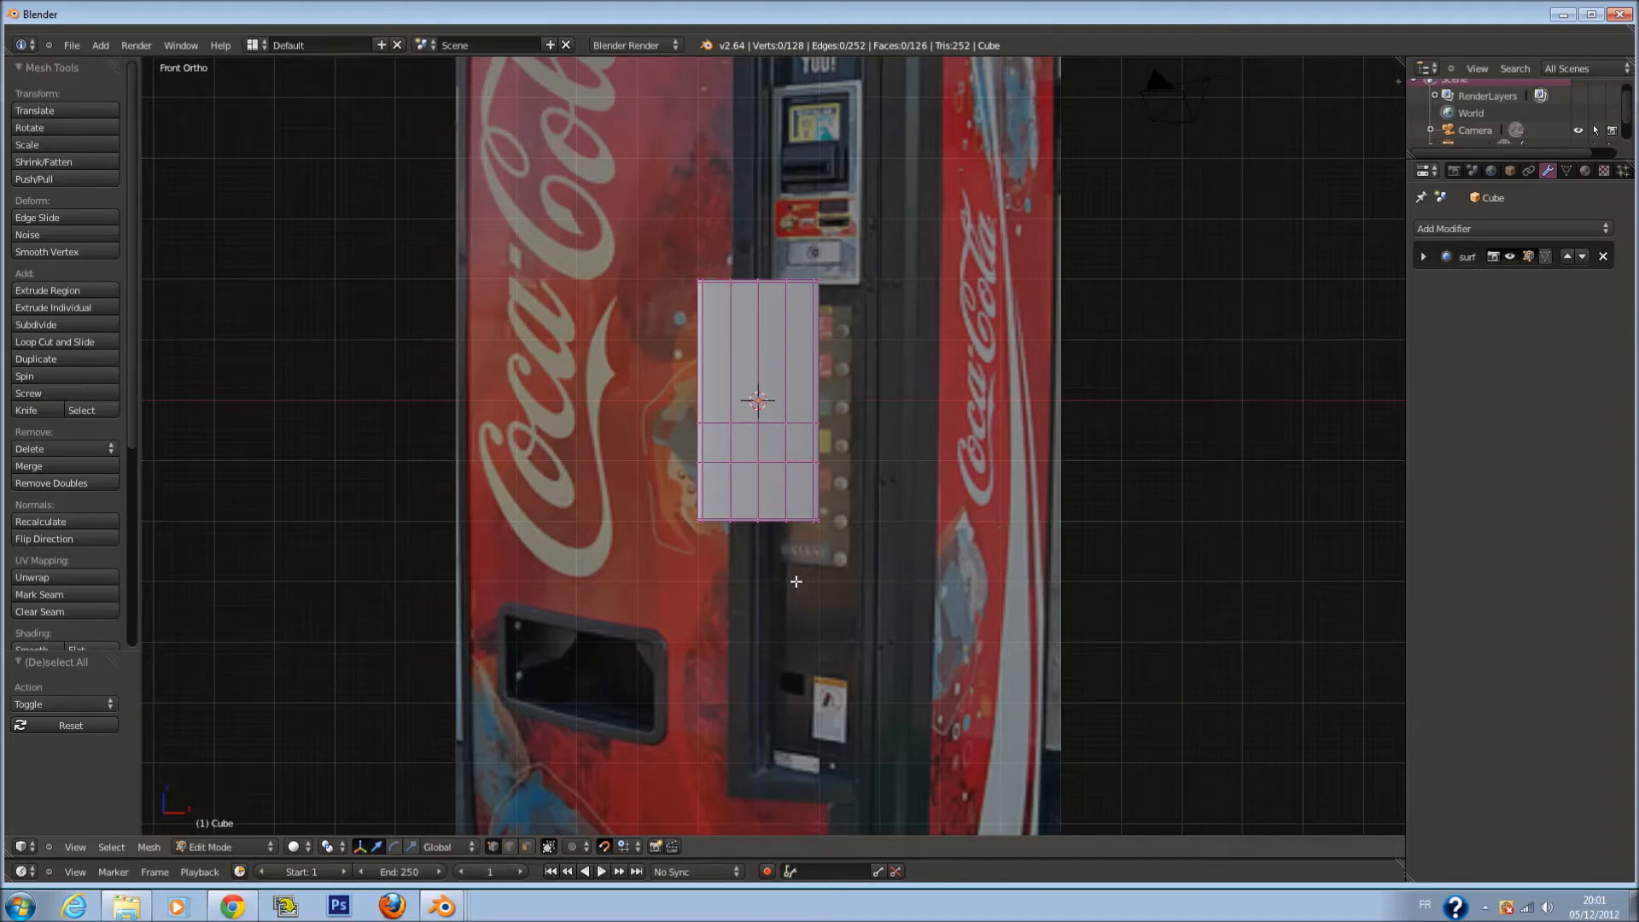
{"action": "right_click", "coordinate": [765, 509], "text": "alt"}
{"action": "scroll", "coordinate": [734, 581], "scroll_direction": "down", "scroll_amount": 2}
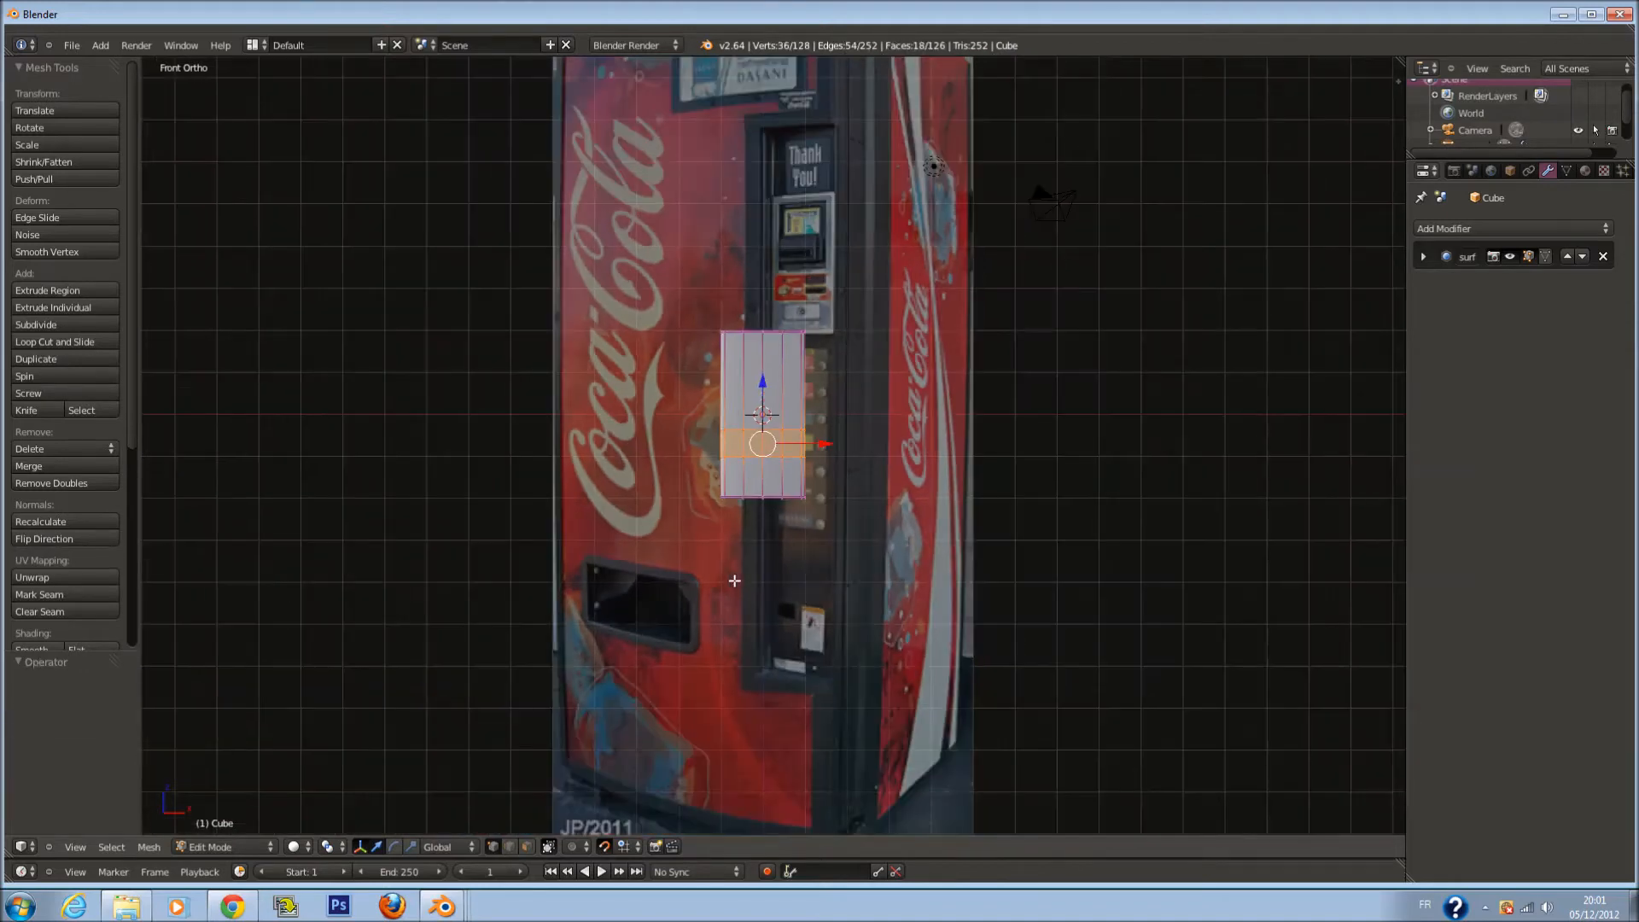
{"action": "key", "text": "s"}
{"action": "key", "text": "z"}
{"action": "left_click", "coordinate": [745, 491]}
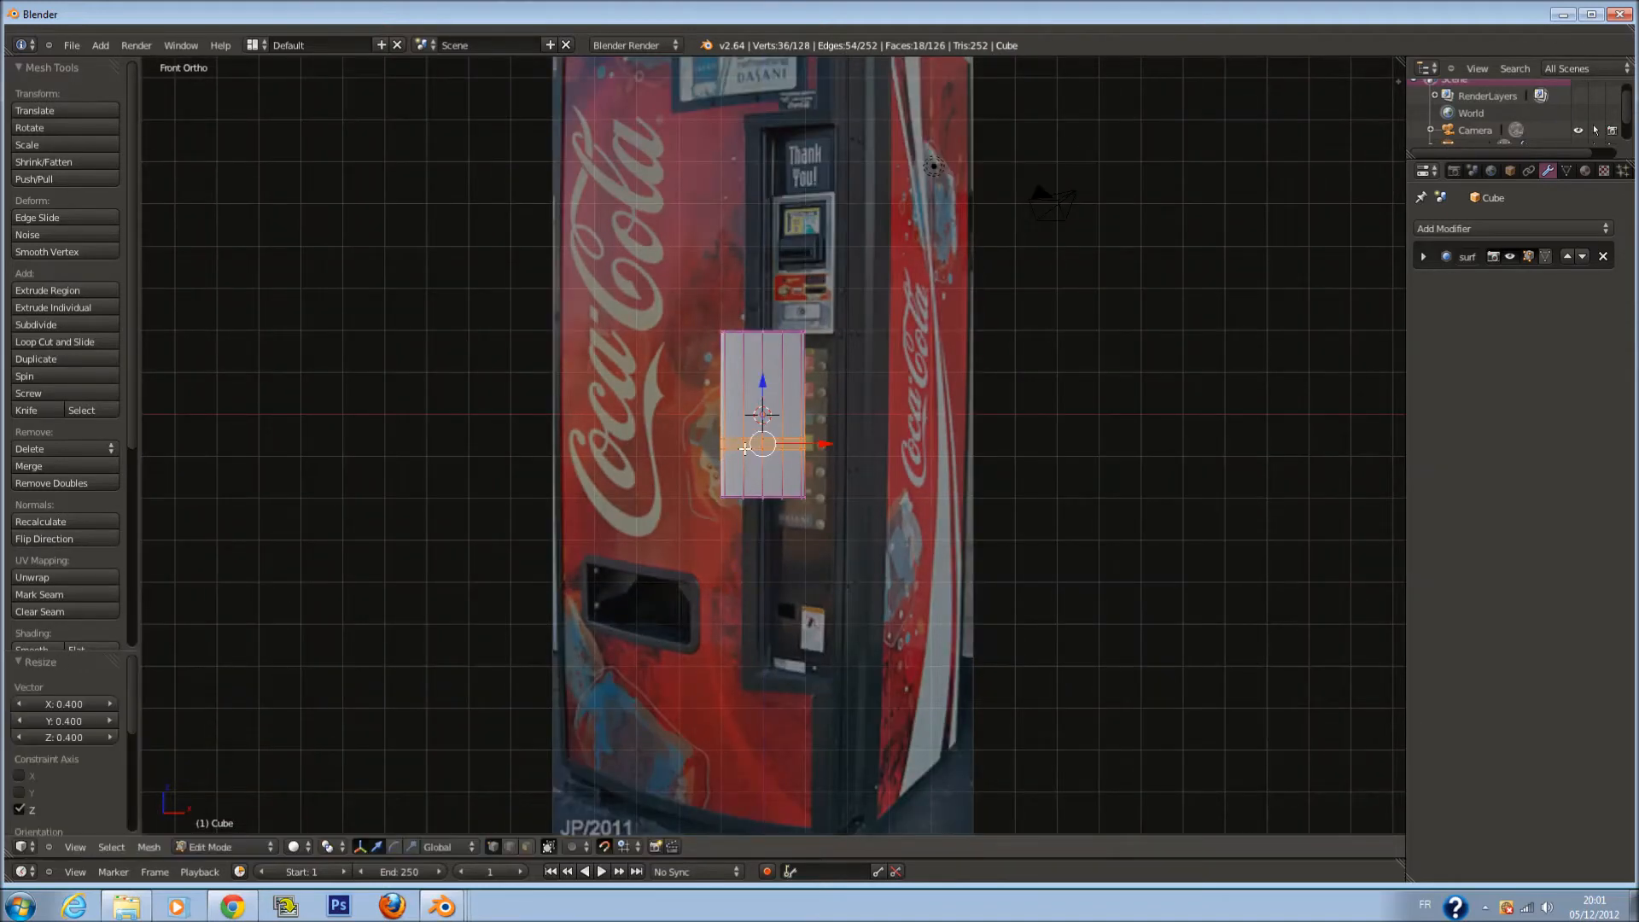
{"action": "scroll", "coordinate": [755, 364], "scroll_direction": "up", "scroll_amount": 2}
{"action": "left_click_drag", "start_coordinate": [758, 381], "coordinate": [760, 403]}
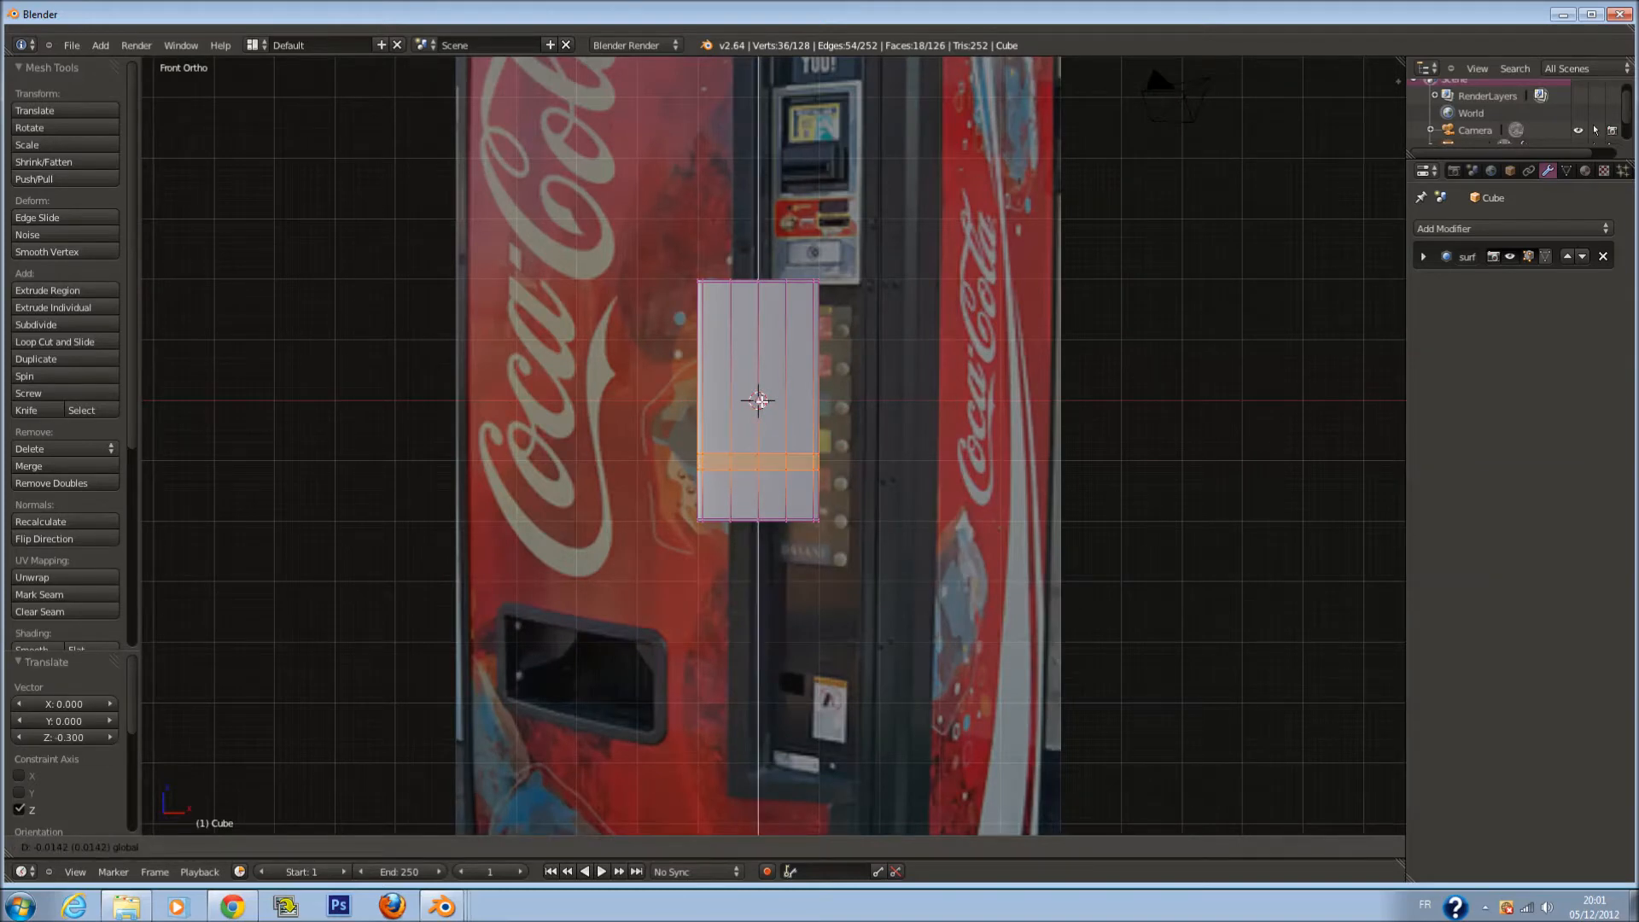
{"action": "left_click_drag", "start_coordinate": [760, 401], "coordinate": [760, 403]}
{"action": "scroll", "coordinate": [759, 401], "scroll_direction": "down", "scroll_amount": 2}
{"action": "key", "text": "a"}
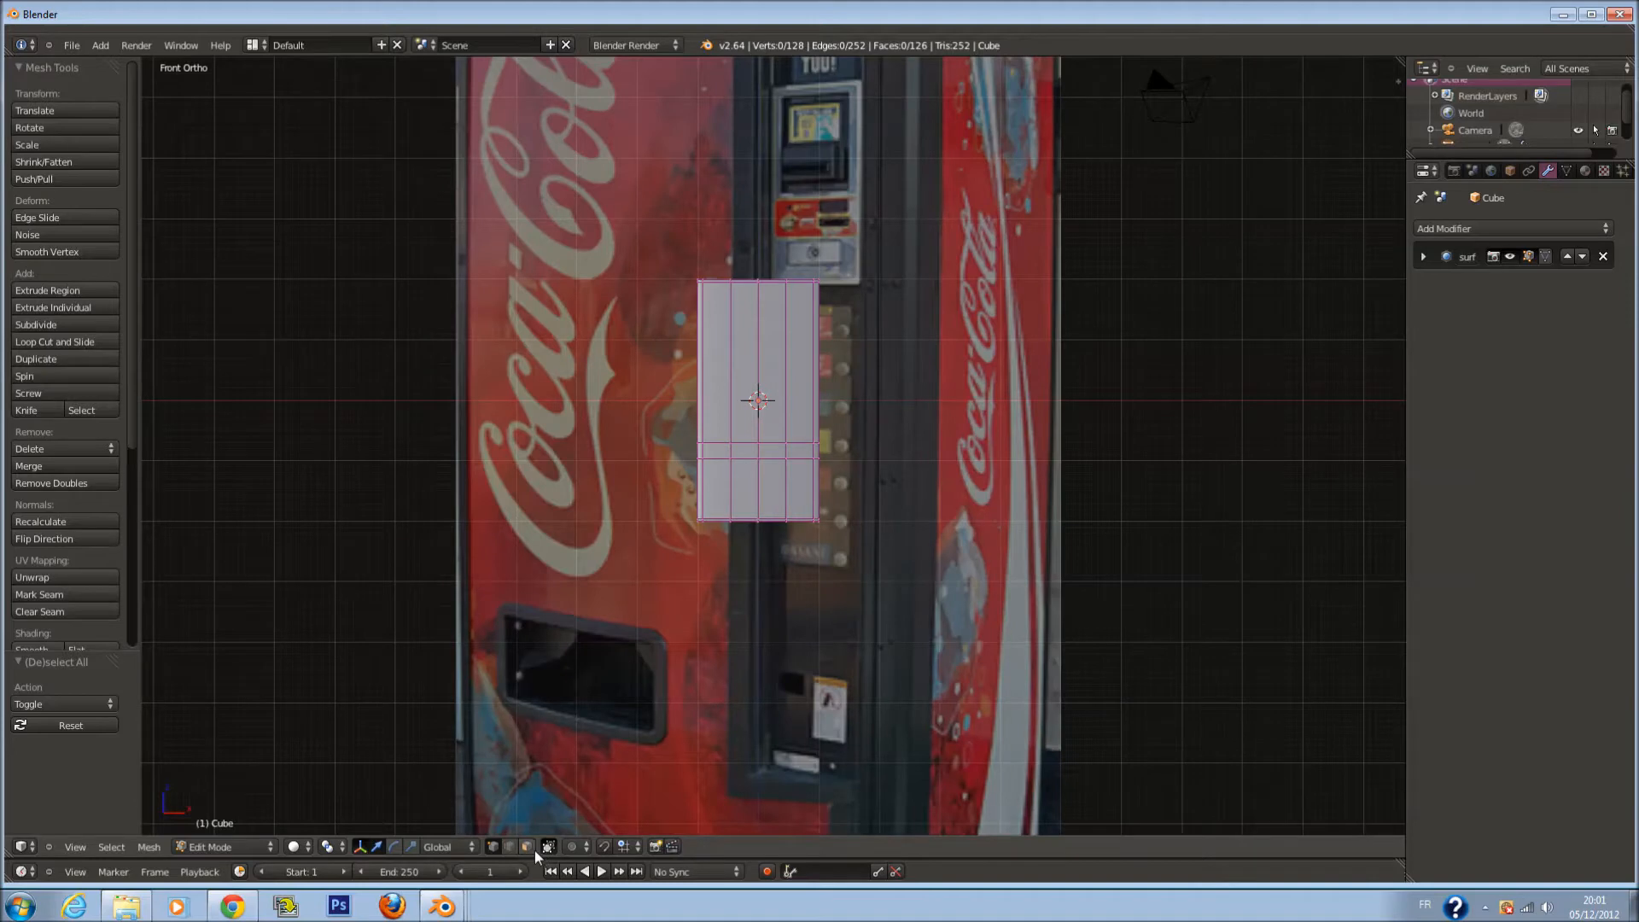
{"action": "scroll", "coordinate": [775, 753], "scroll_direction": "up", "scroll_amount": 4}
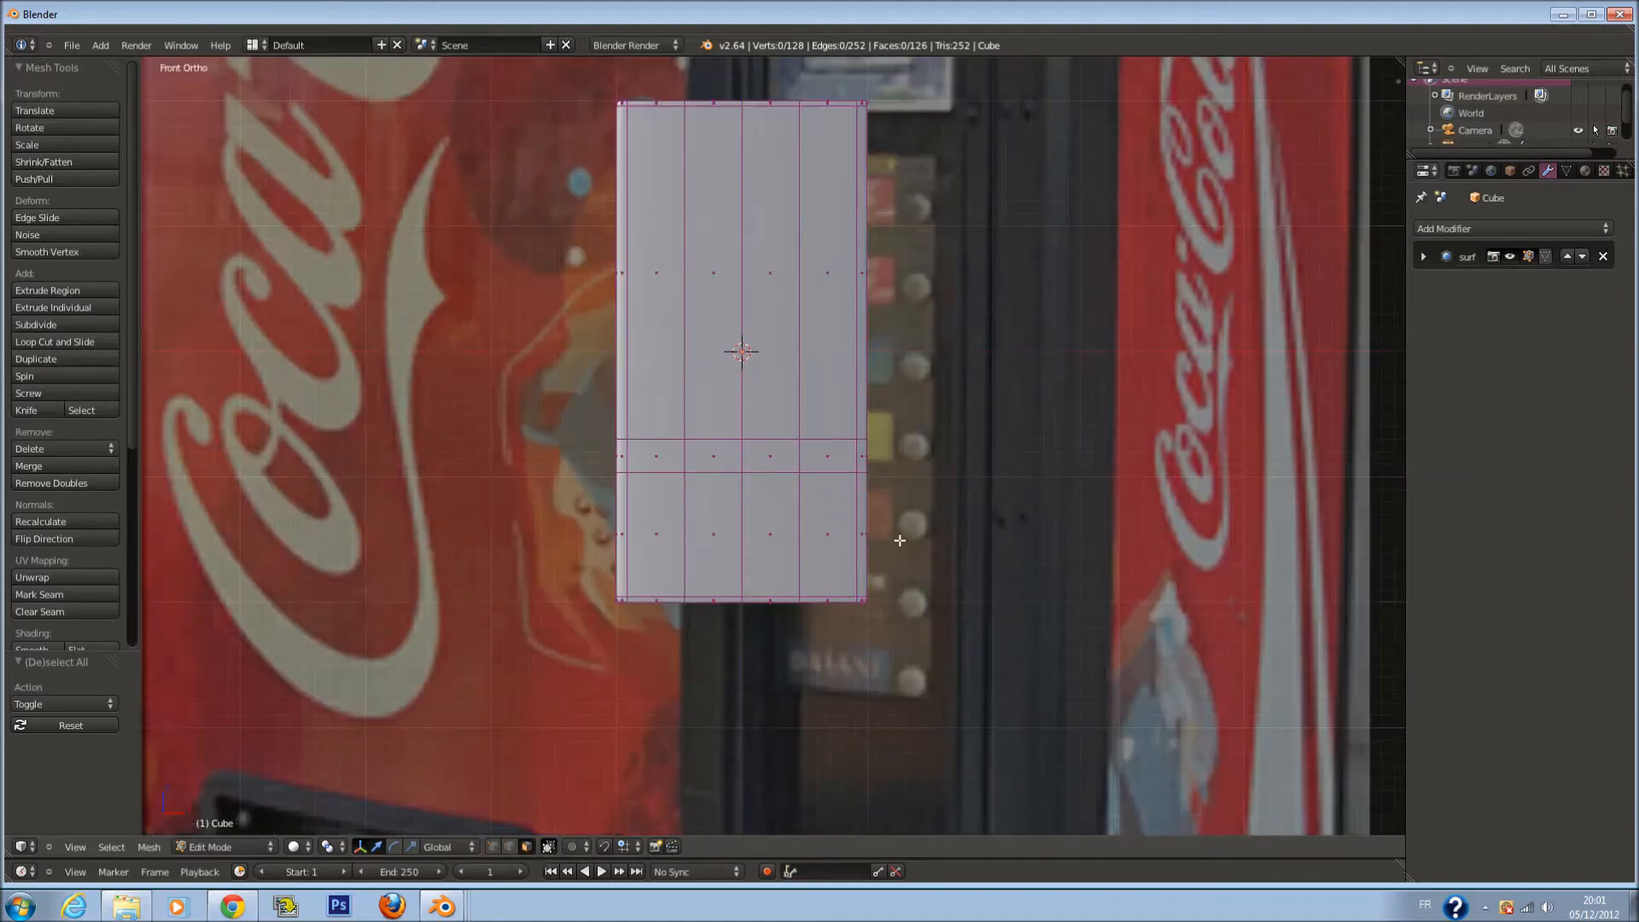
{"action": "scroll", "coordinate": [885, 623], "scroll_direction": "down", "scroll_amount": 5}
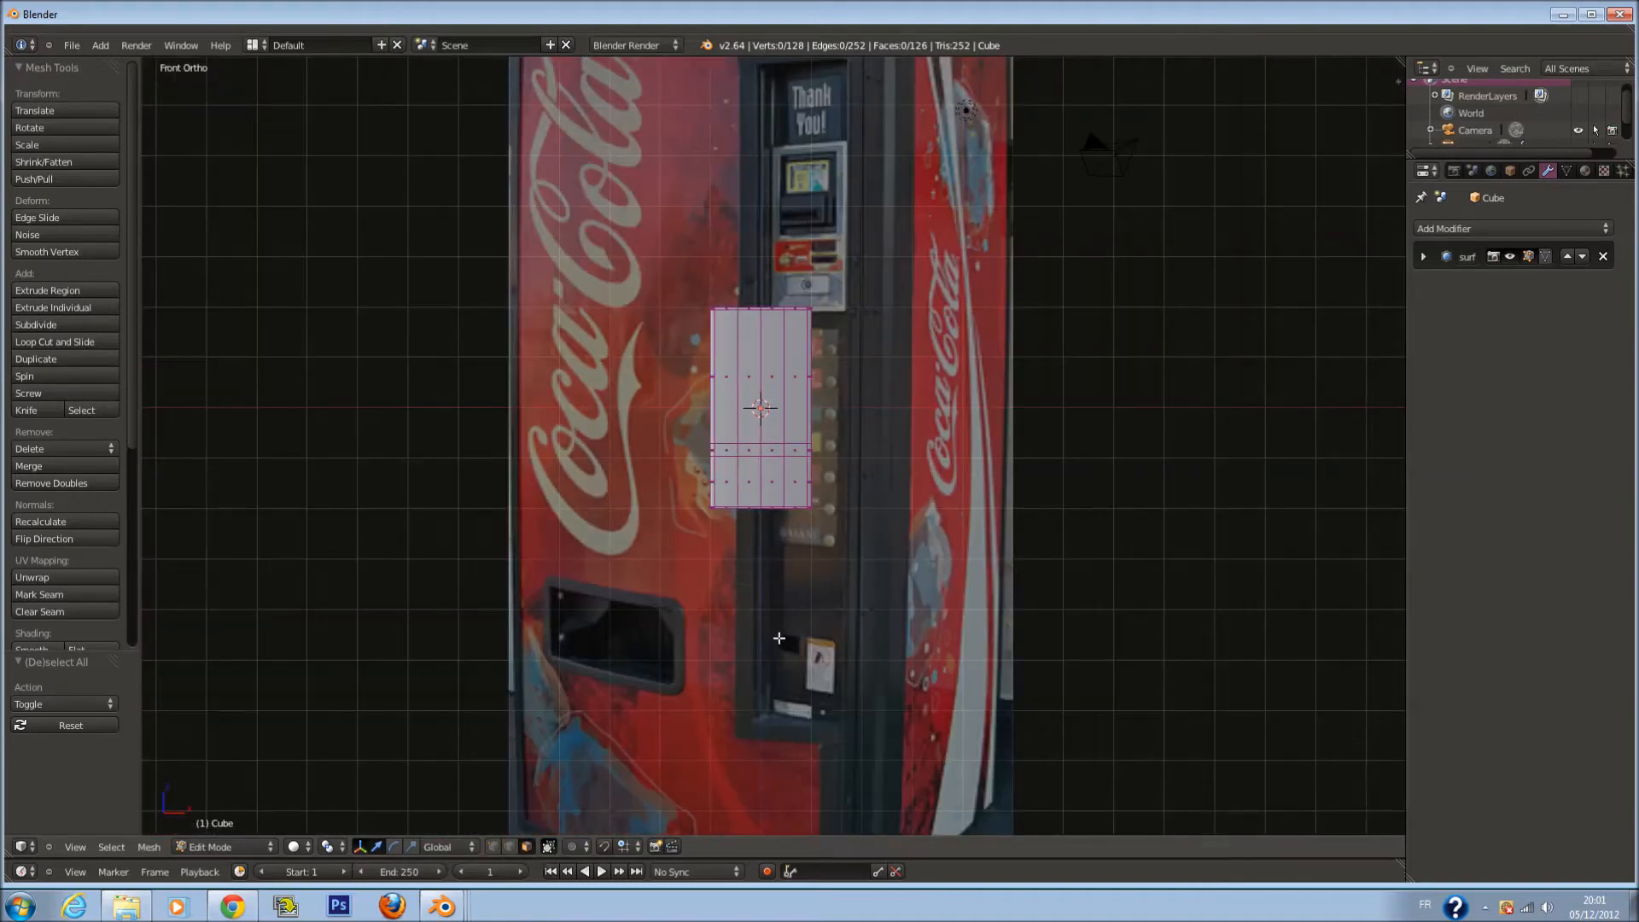
{"action": "scroll", "coordinate": [825, 667], "scroll_direction": "down", "scroll_amount": 1}
{"action": "scroll", "coordinate": [856, 402], "scroll_direction": "up", "scroll_amount": 7}
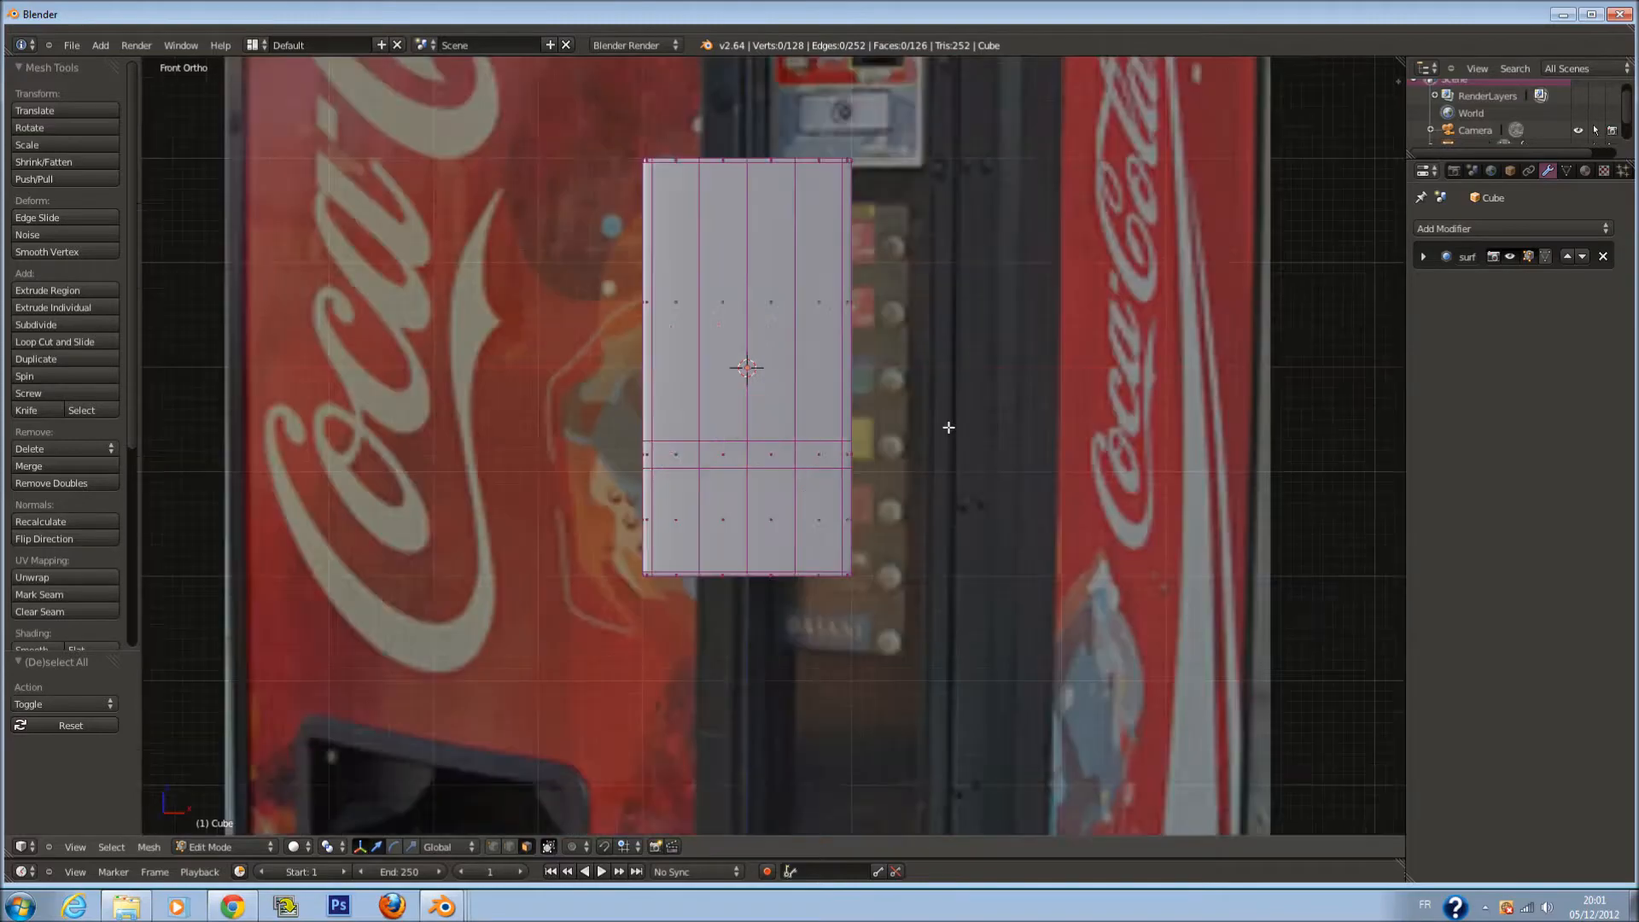
{"action": "middle_click_drag", "start_coordinate": [959, 402], "coordinate": [875, 468]}
{"action": "right_click", "coordinate": [879, 494]}
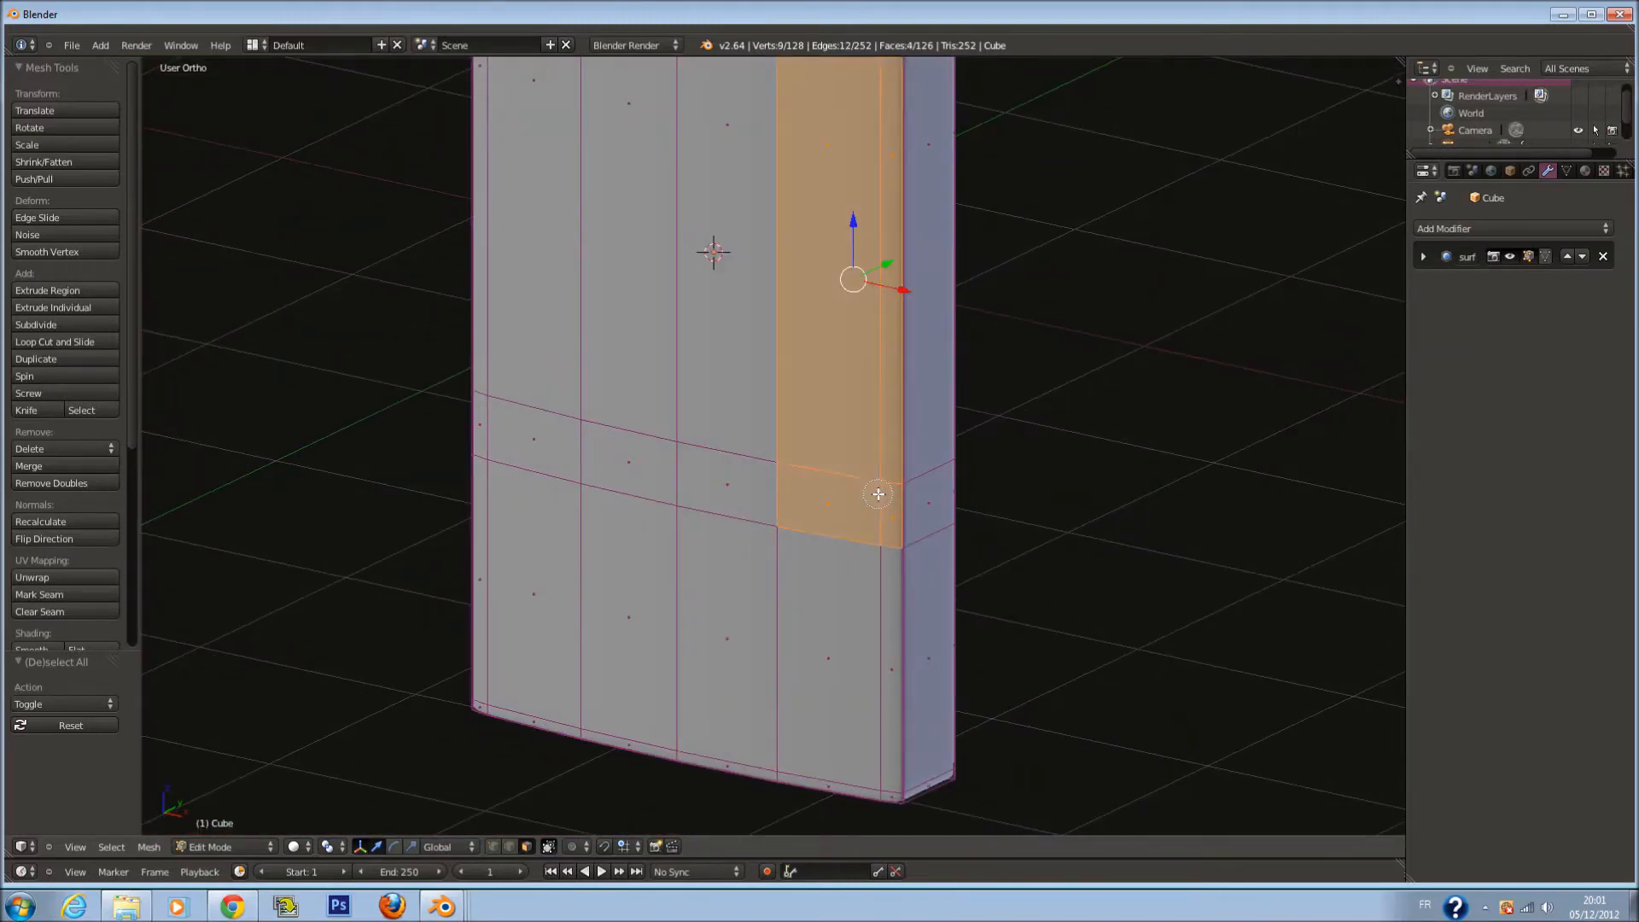
{"action": "right_click", "coordinate": [888, 504], "text": "shift"}
{"action": "scroll", "coordinate": [881, 524], "scroll_direction": "down", "scroll_amount": 7}
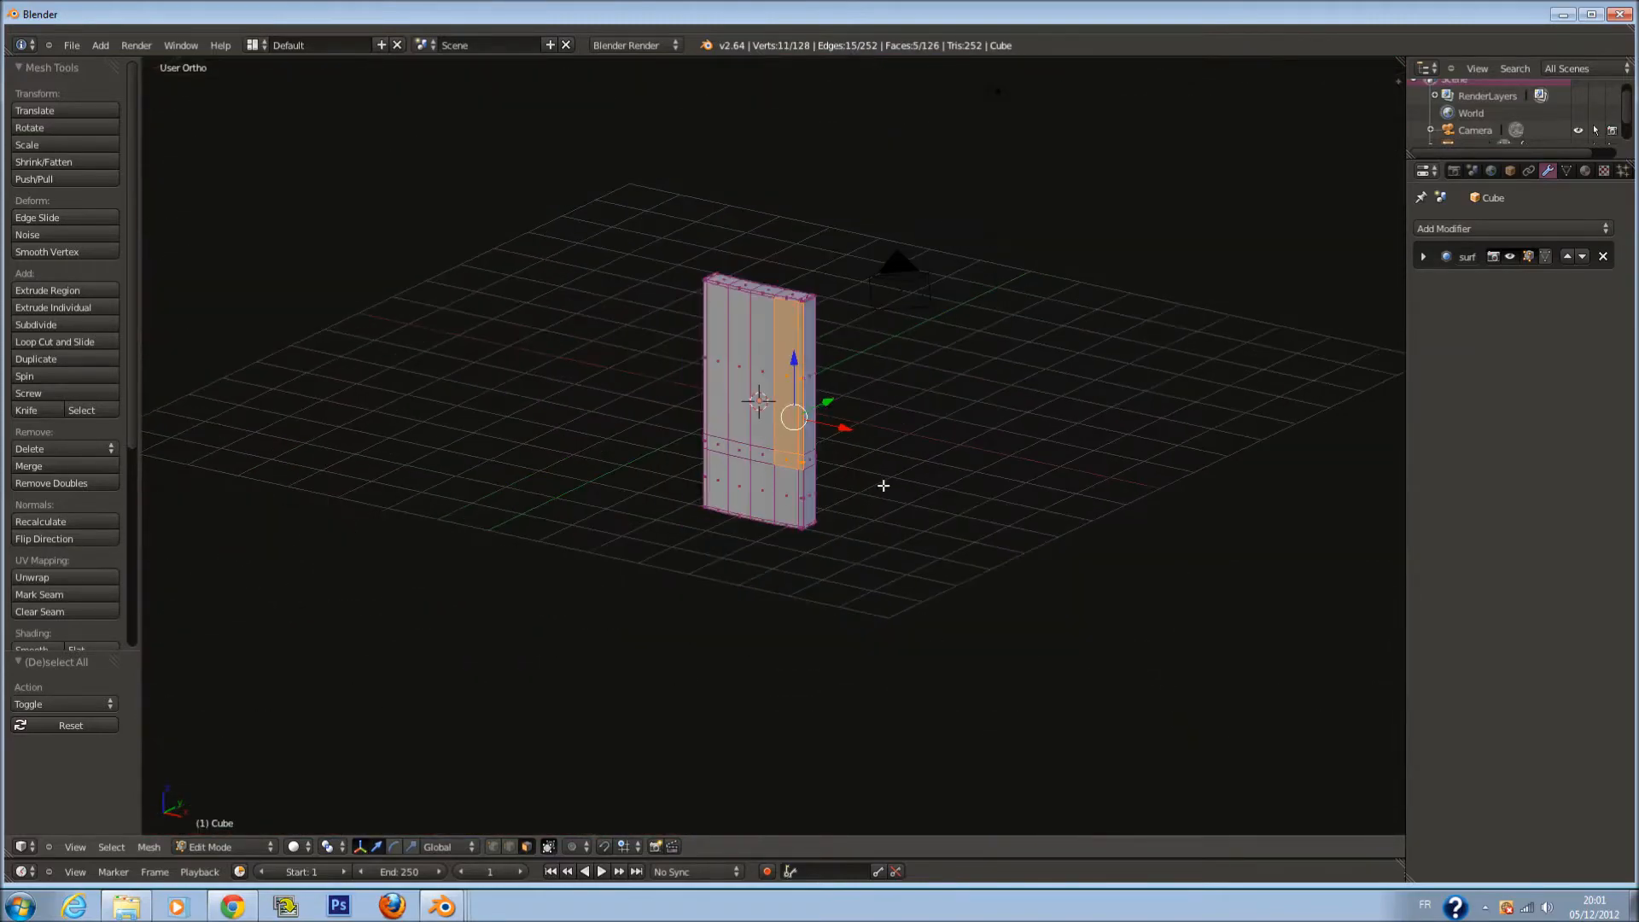
{"action": "key", "text": "KP_1"}
{"action": "key", "text": "KP_Decimal"}
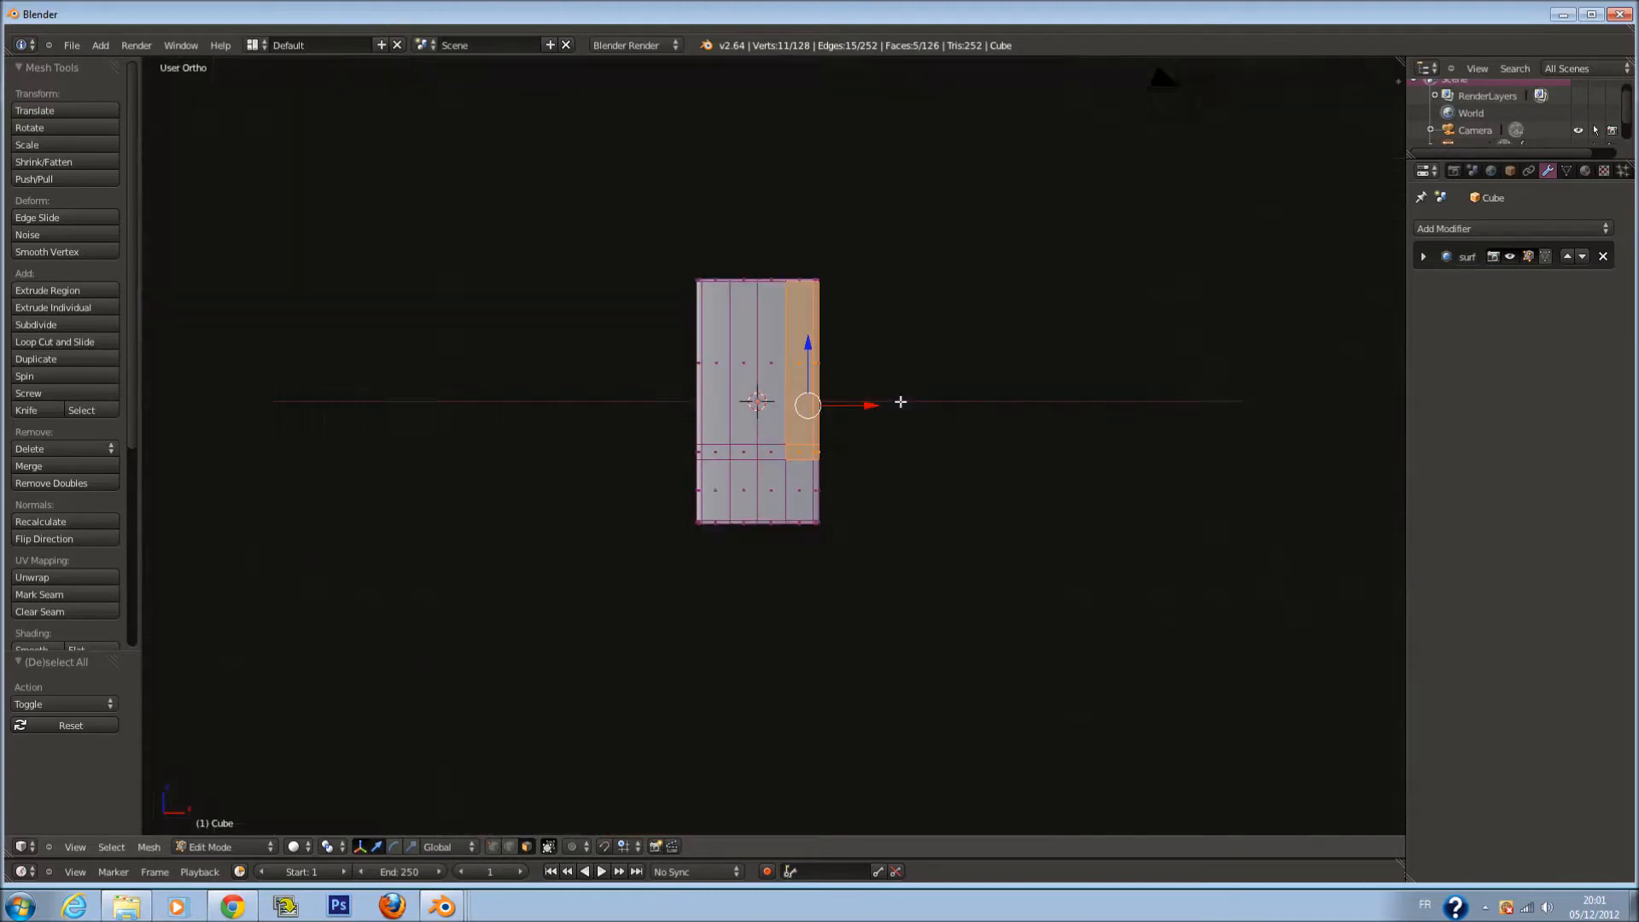
{"action": "scroll", "coordinate": [897, 400], "scroll_direction": "up", "scroll_amount": 4}
{"action": "middle_click_drag", "start_coordinate": [893, 402], "coordinate": [816, 436]}
{"action": "scroll", "coordinate": [815, 436], "scroll_direction": "down", "scroll_amount": 1}
{"action": "key", "text": "c"}
{"action": "left_click", "coordinate": [843, 405]}
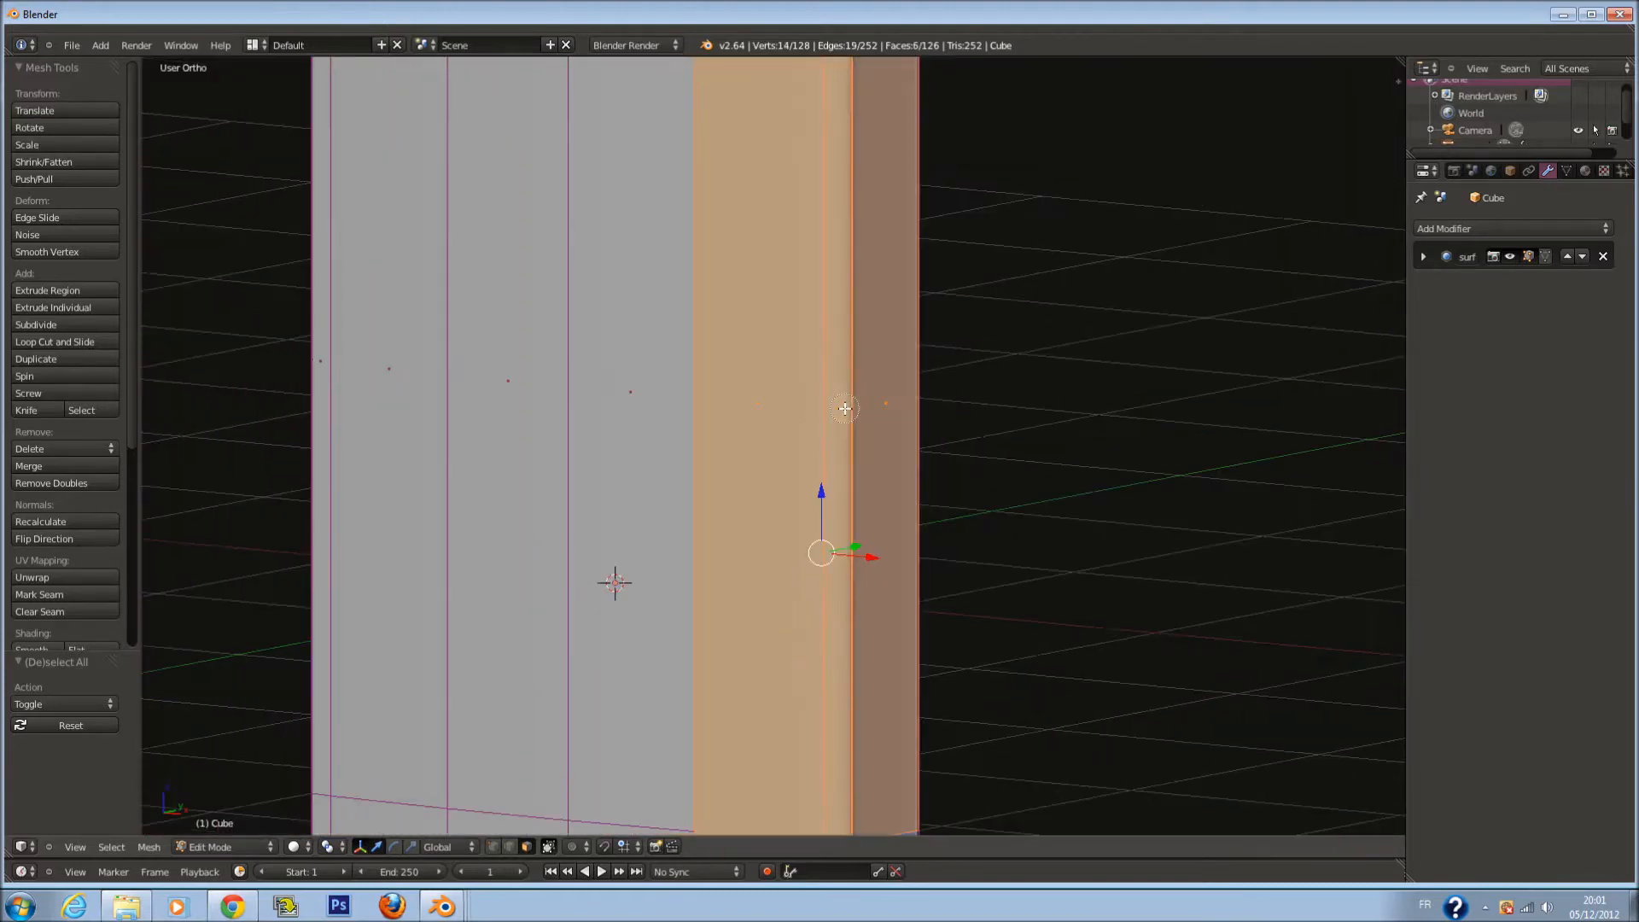
{"action": "middle_click", "coordinate": [870, 411]}
{"action": "right_click", "coordinate": [862, 411]}
{"action": "key", "text": "z"}
{"action": "key", "text": "c"}
{"action": "left_click", "coordinate": [843, 410]}
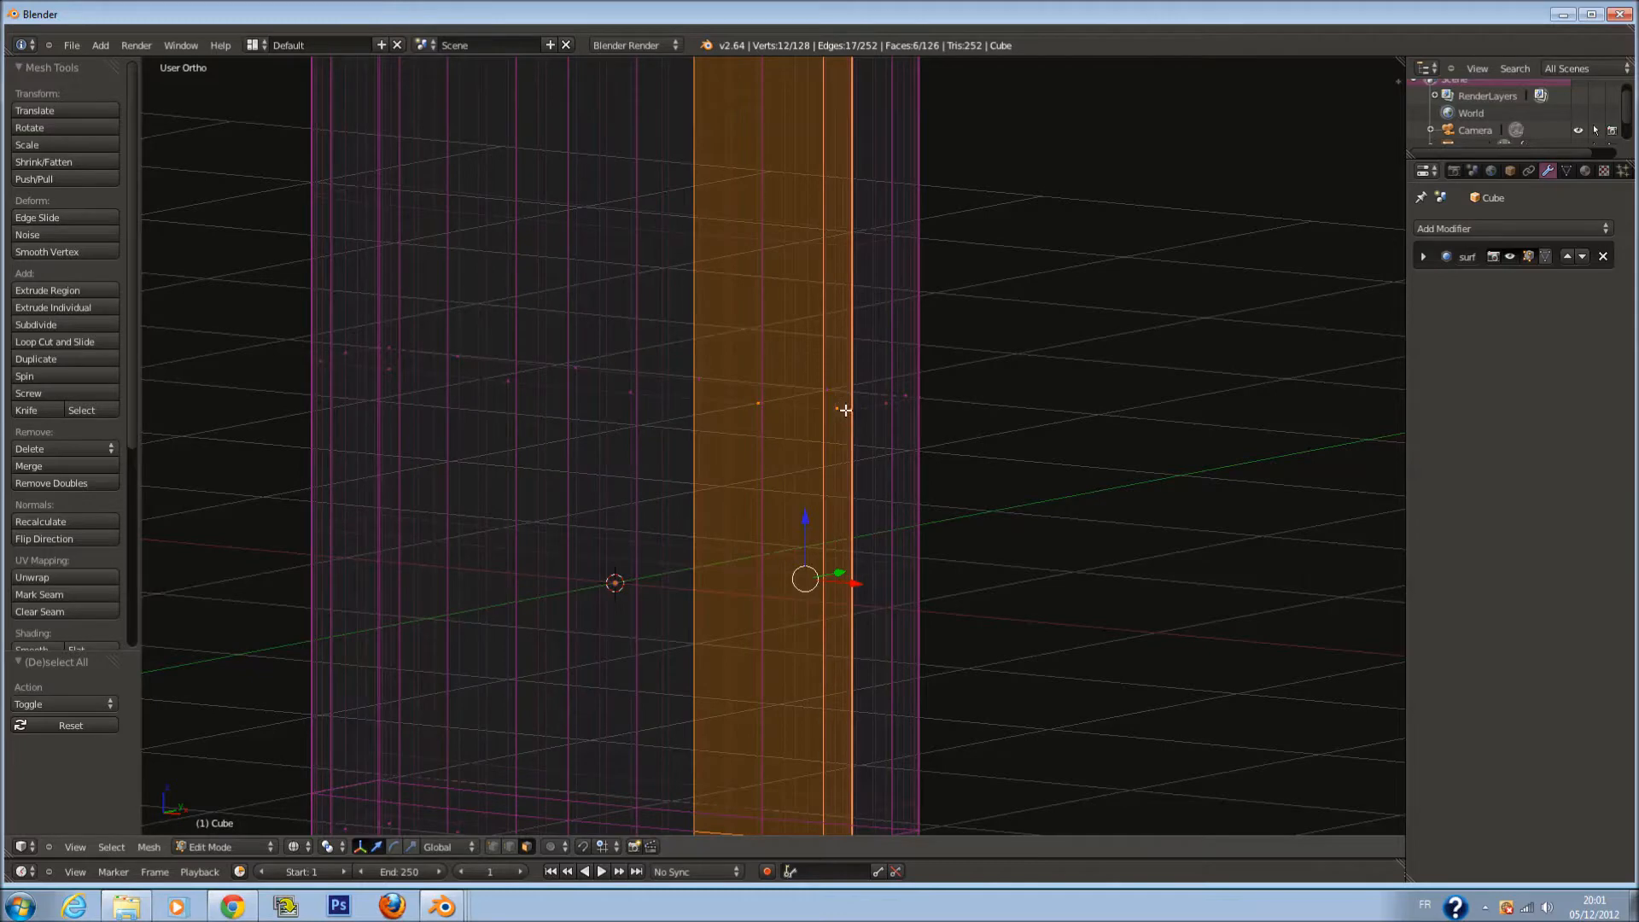
{"action": "right_click", "coordinate": [844, 411]}
{"action": "key", "text": "z"}
{"action": "scroll", "coordinate": [856, 415], "scroll_direction": "down", "scroll_amount": 3}
{"action": "scroll", "coordinate": [803, 240], "scroll_direction": "up", "scroll_amount": 1}
{"action": "scroll", "coordinate": [807, 244], "scroll_direction": "up", "scroll_amount": 14, "text": "shift"}
{"action": "scroll", "coordinate": [916, 419], "scroll_direction": "up", "scroll_amount": 6}
{"action": "key", "text": "z"}
{"action": "key", "text": "z"}
{"action": "scroll", "coordinate": [945, 370], "scroll_direction": "down", "scroll_amount": 1}
{"action": "scroll", "coordinate": [945, 369], "scroll_direction": "down", "scroll_amount": 6}
{"action": "key", "text": "KP_1"}
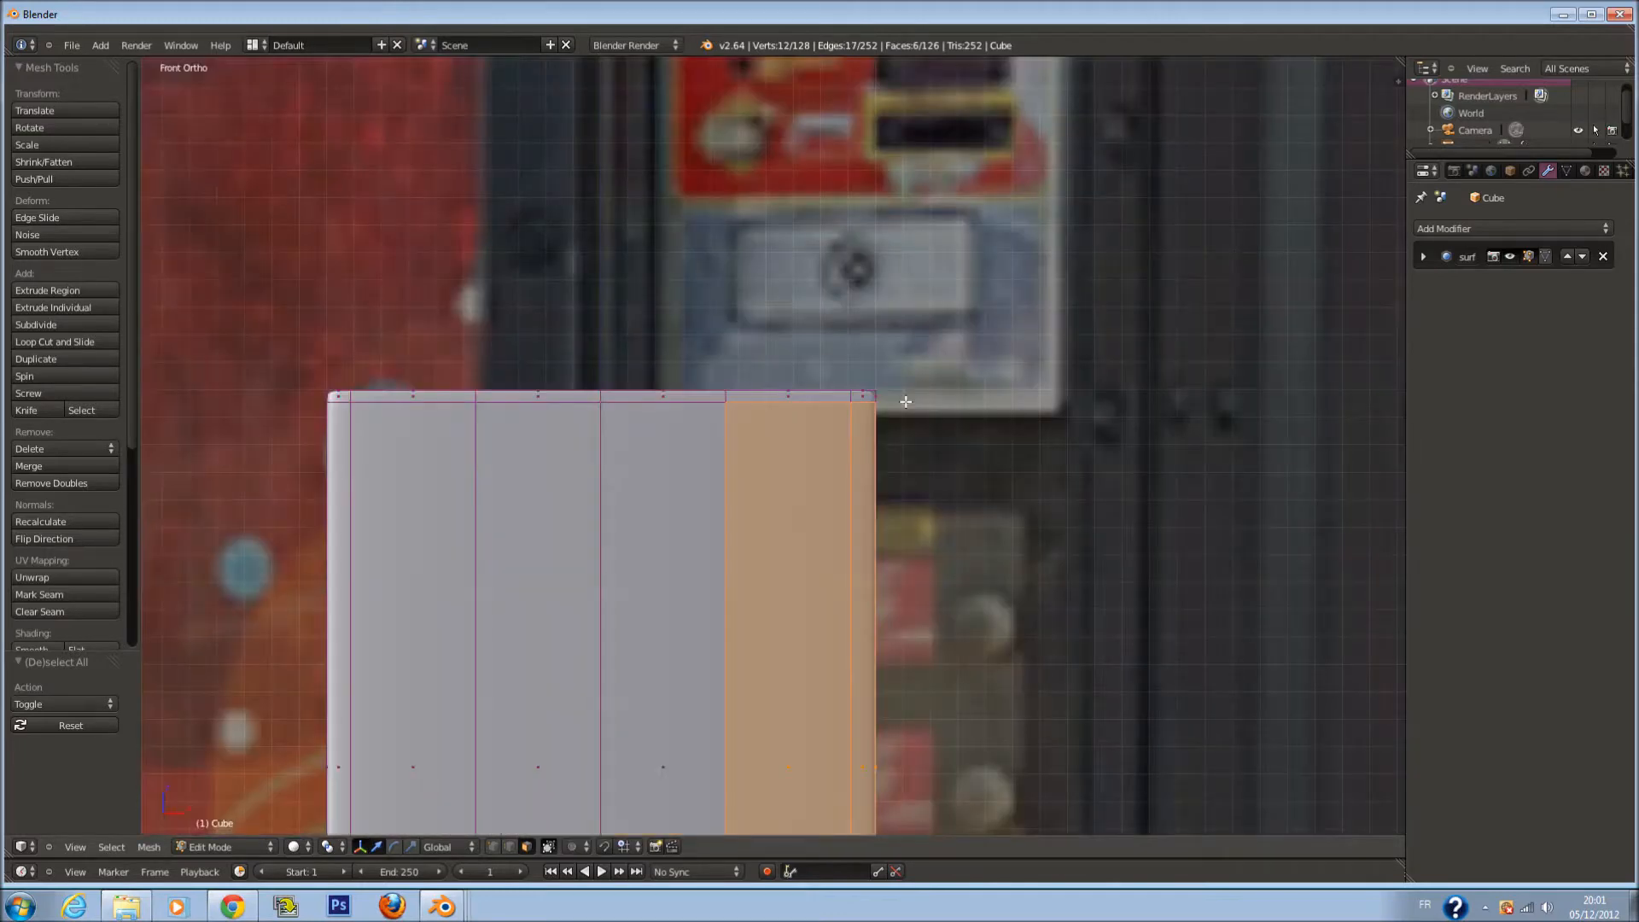
{"action": "scroll", "coordinate": [905, 402], "scroll_direction": "down", "scroll_amount": 5}
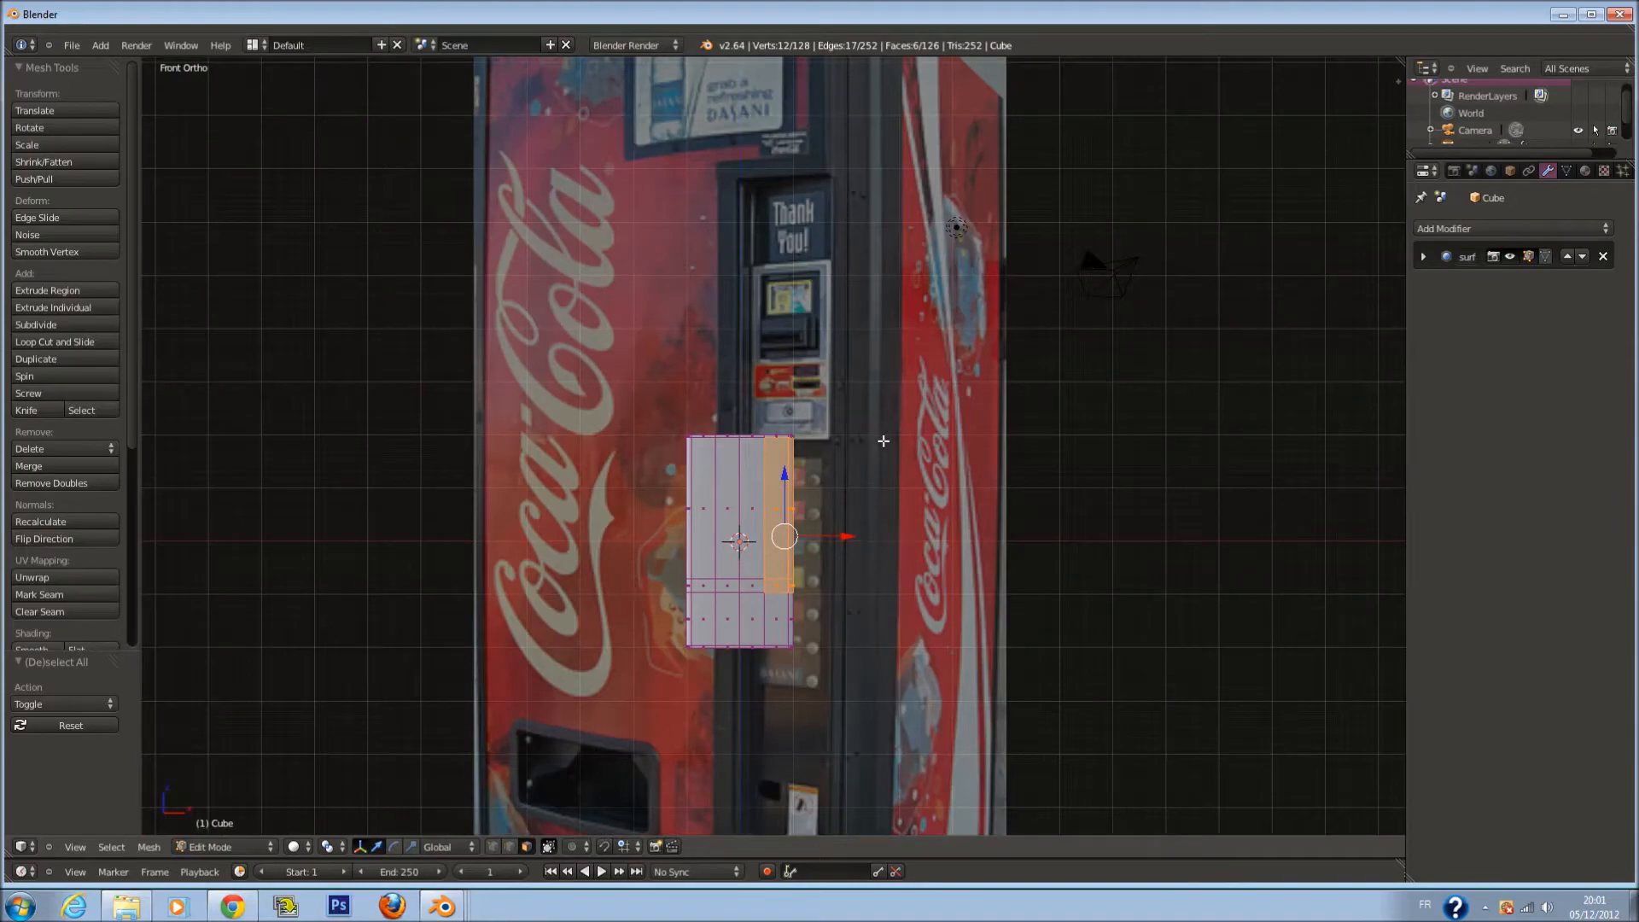
{"action": "scroll", "coordinate": [884, 441], "scroll_direction": "up", "scroll_amount": 1}
{"action": "scroll", "coordinate": [829, 459], "scroll_direction": "down", "scroll_amount": 3}
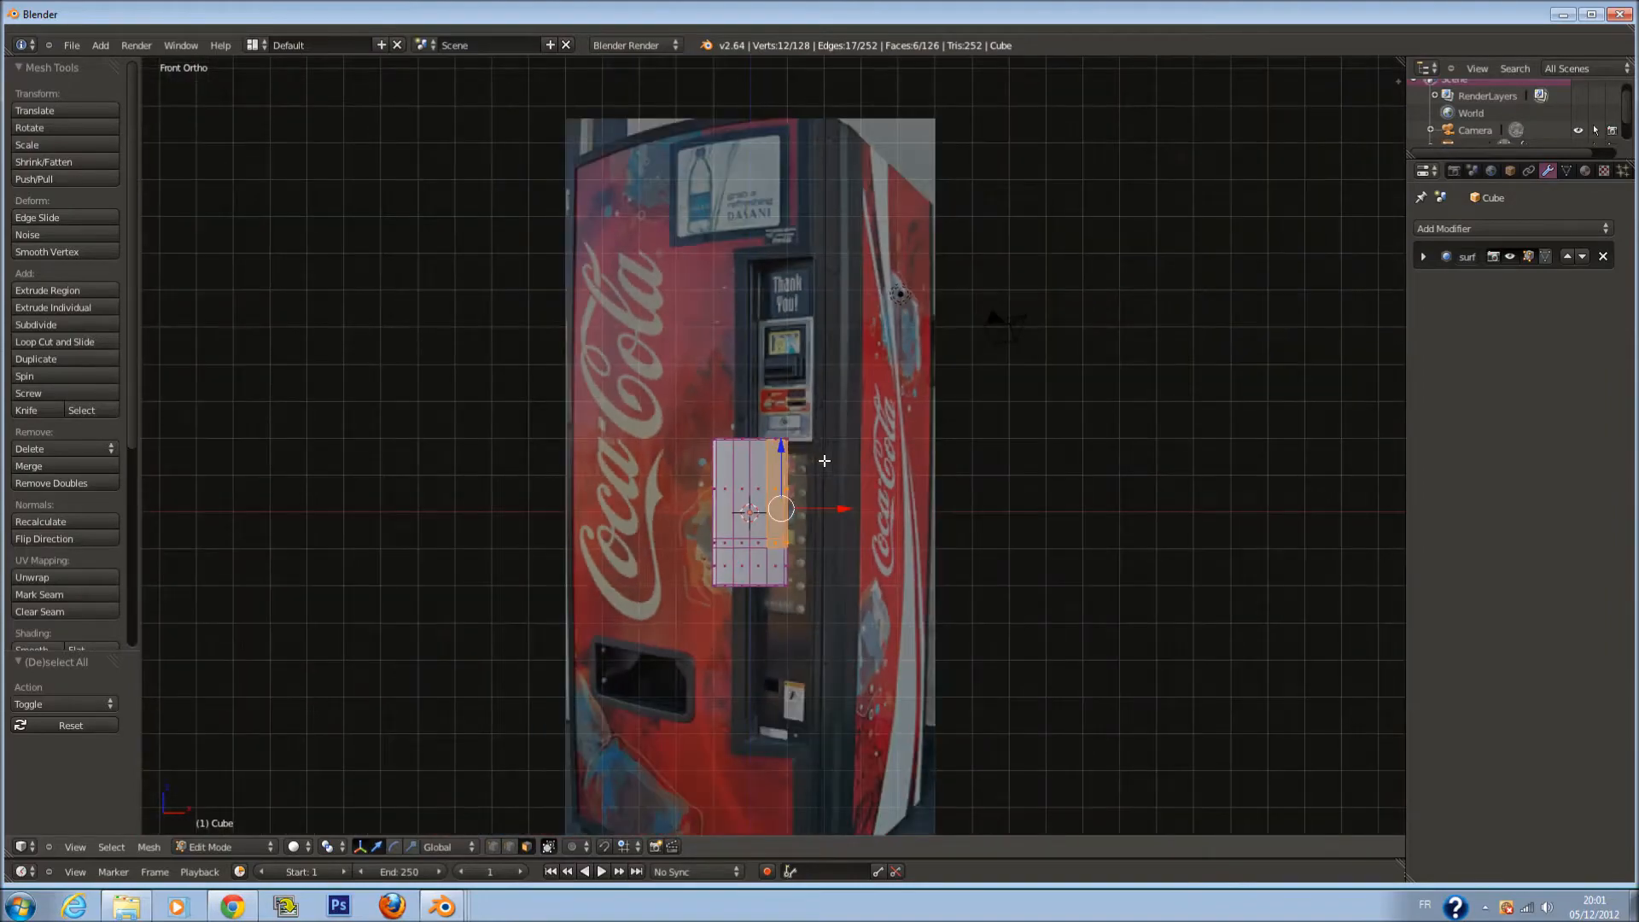
{"action": "scroll", "coordinate": [758, 351], "scroll_direction": "up", "scroll_amount": 6}
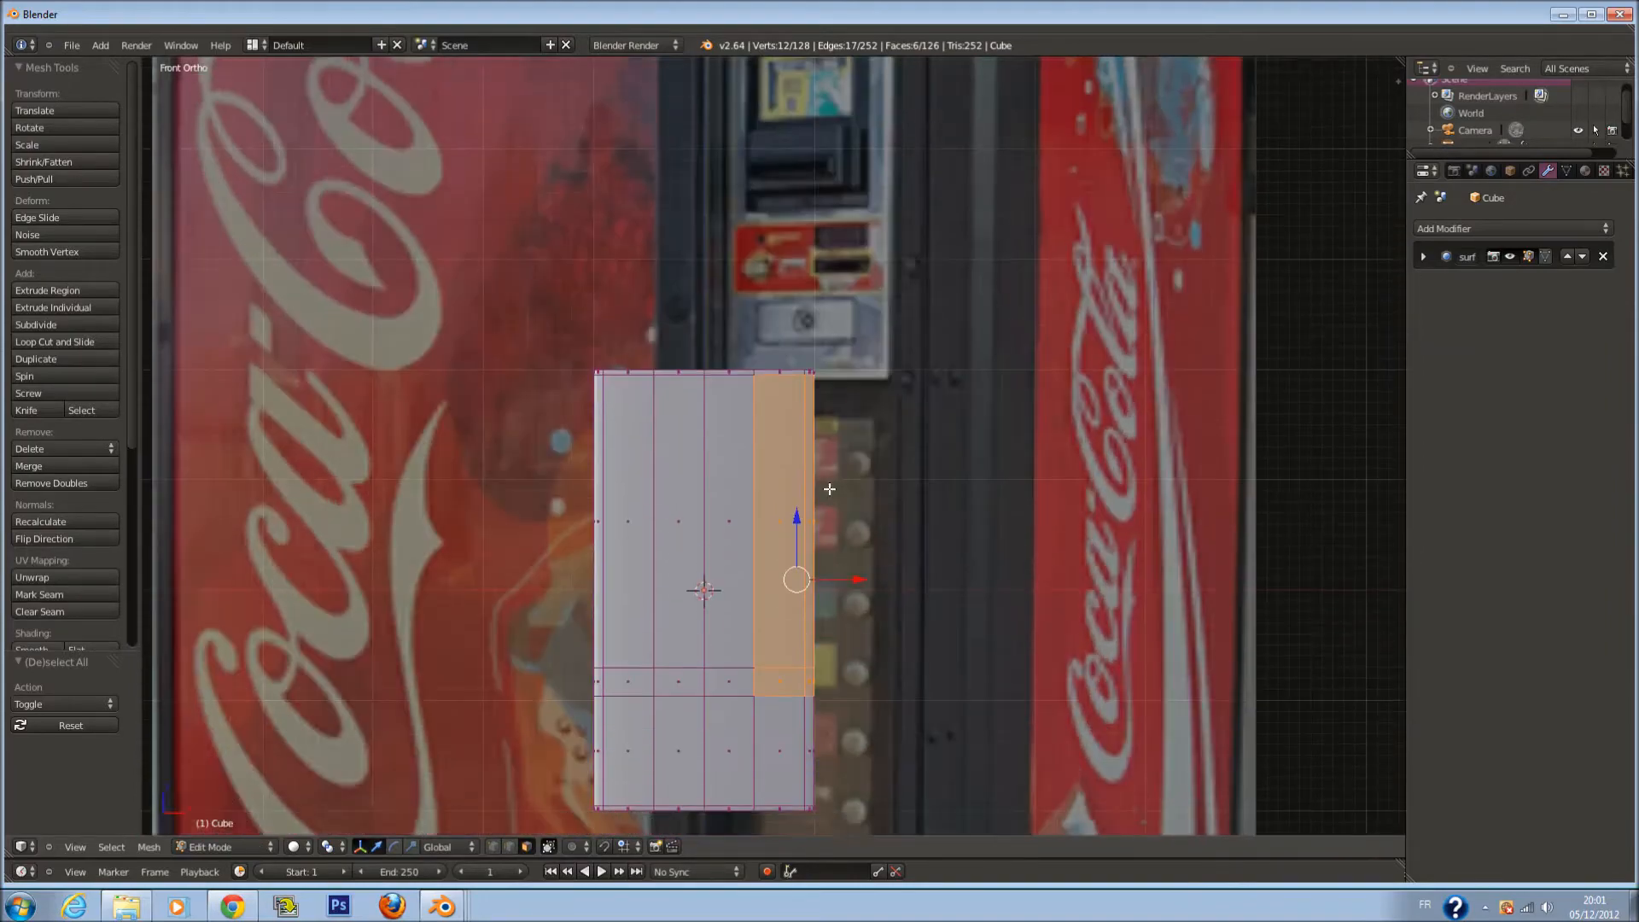
{"action": "key", "text": "a"}
Cut a single horizontal edge loop across the slab and slide it up into the upper part
{"action": "scroll", "coordinate": [814, 359], "scroll_direction": "up", "scroll_amount": 2}
{"action": "key", "text": "ctrl+r"}
{"action": "left_click", "coordinate": [806, 322]}
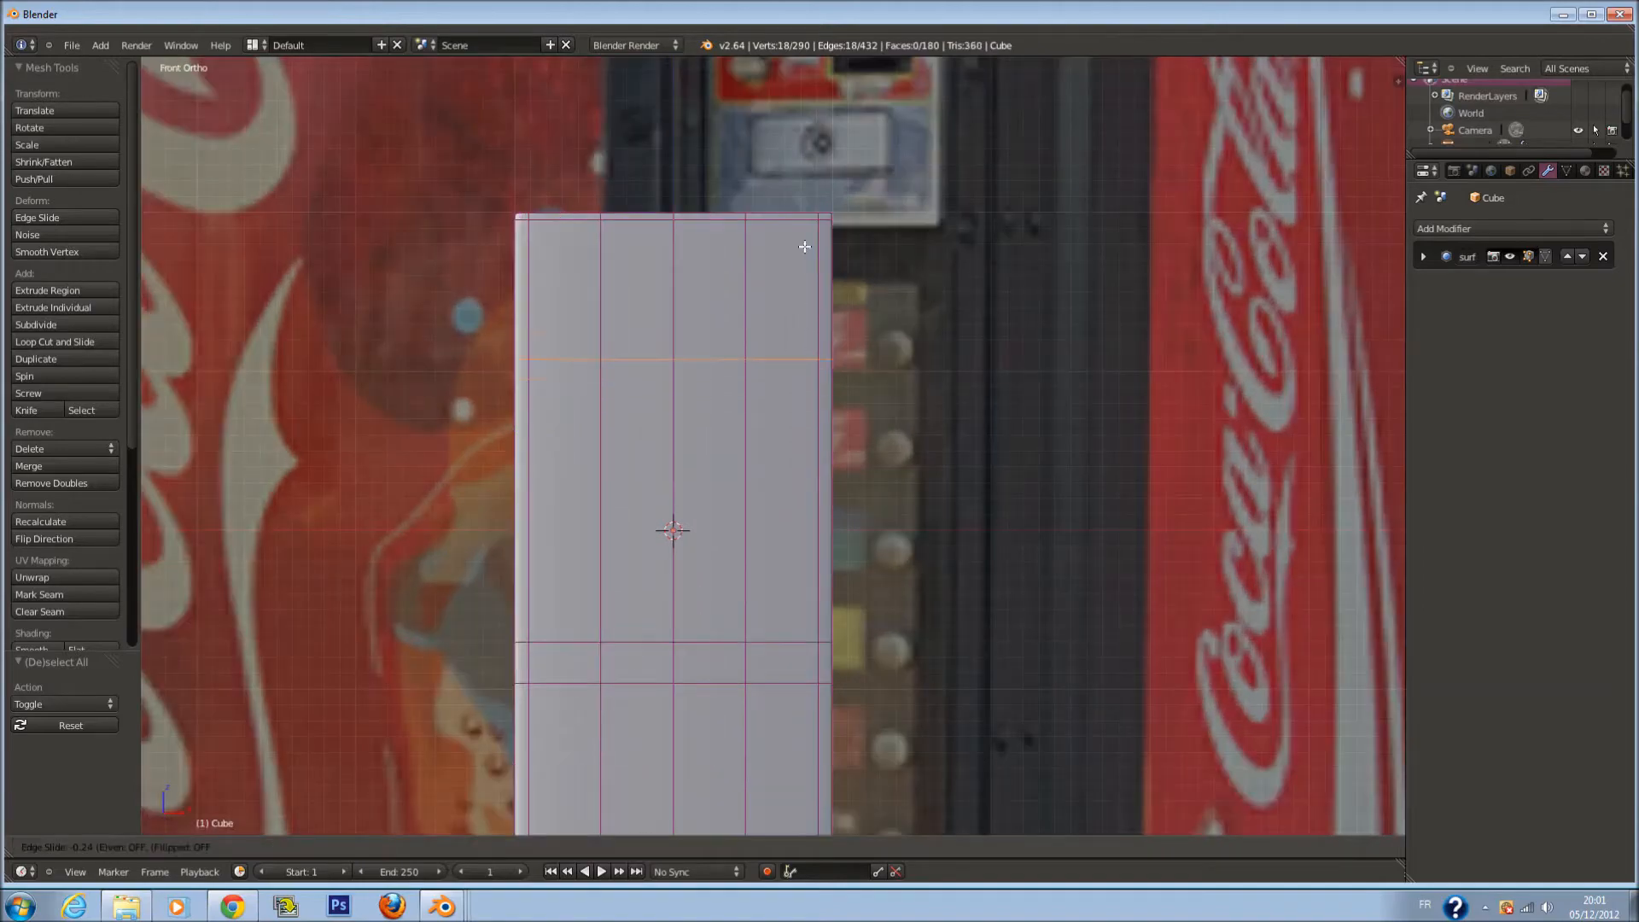
{"action": "left_click", "coordinate": [801, 231]}
{"action": "scroll", "coordinate": [807, 256], "scroll_direction": "down", "scroll_amount": 10}
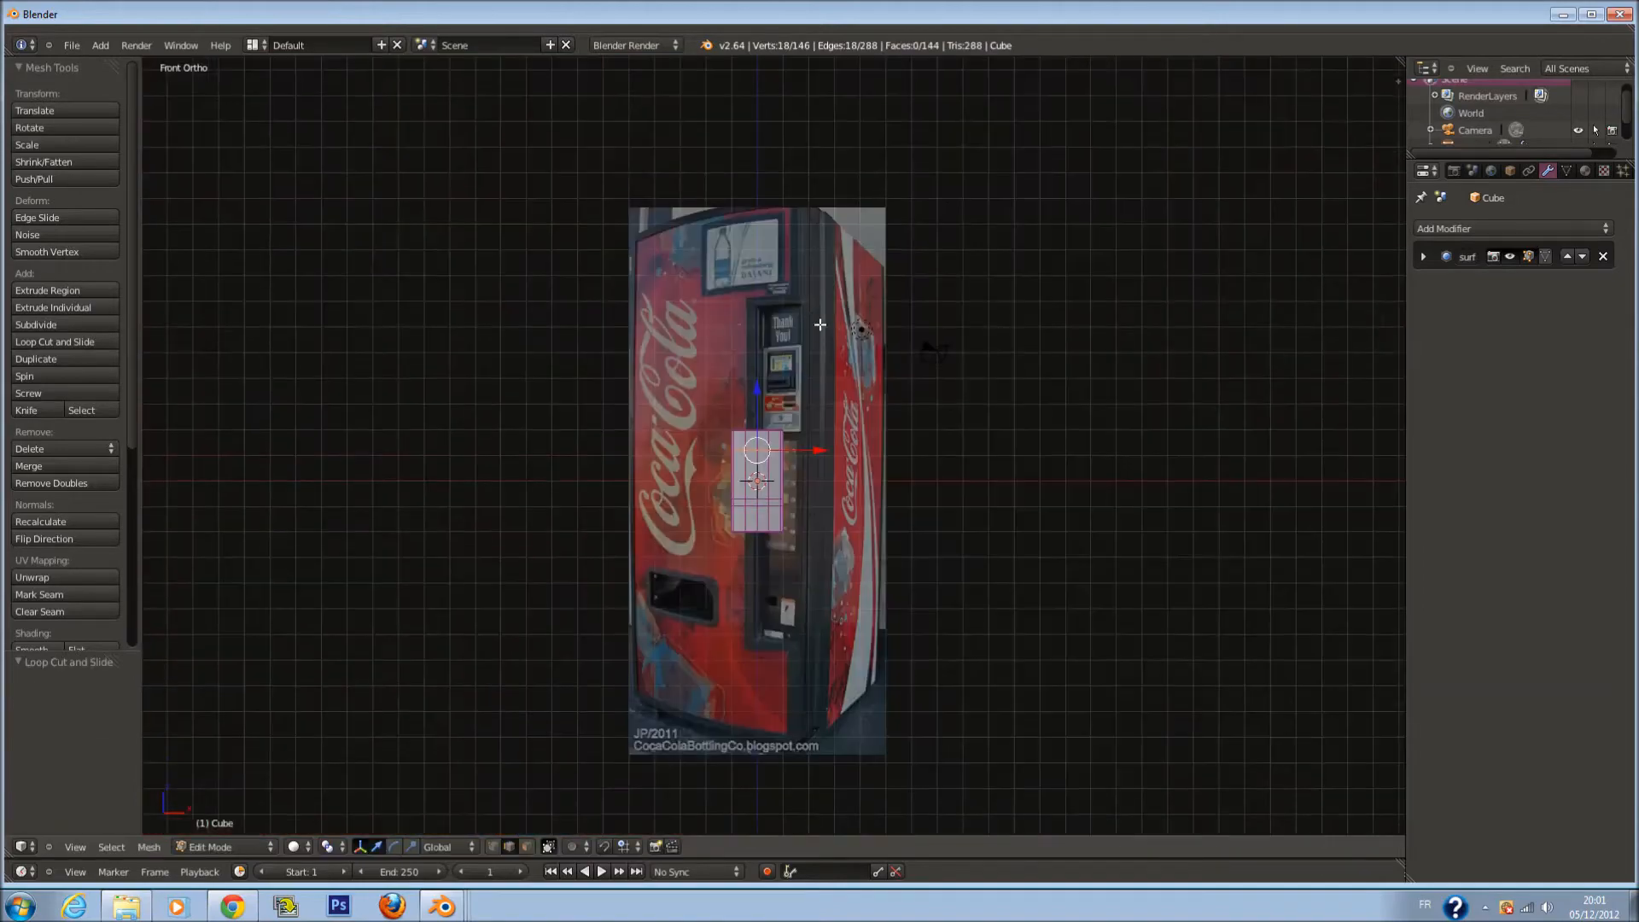
{"action": "scroll", "coordinate": [826, 363], "scroll_direction": "up", "scroll_amount": 6}
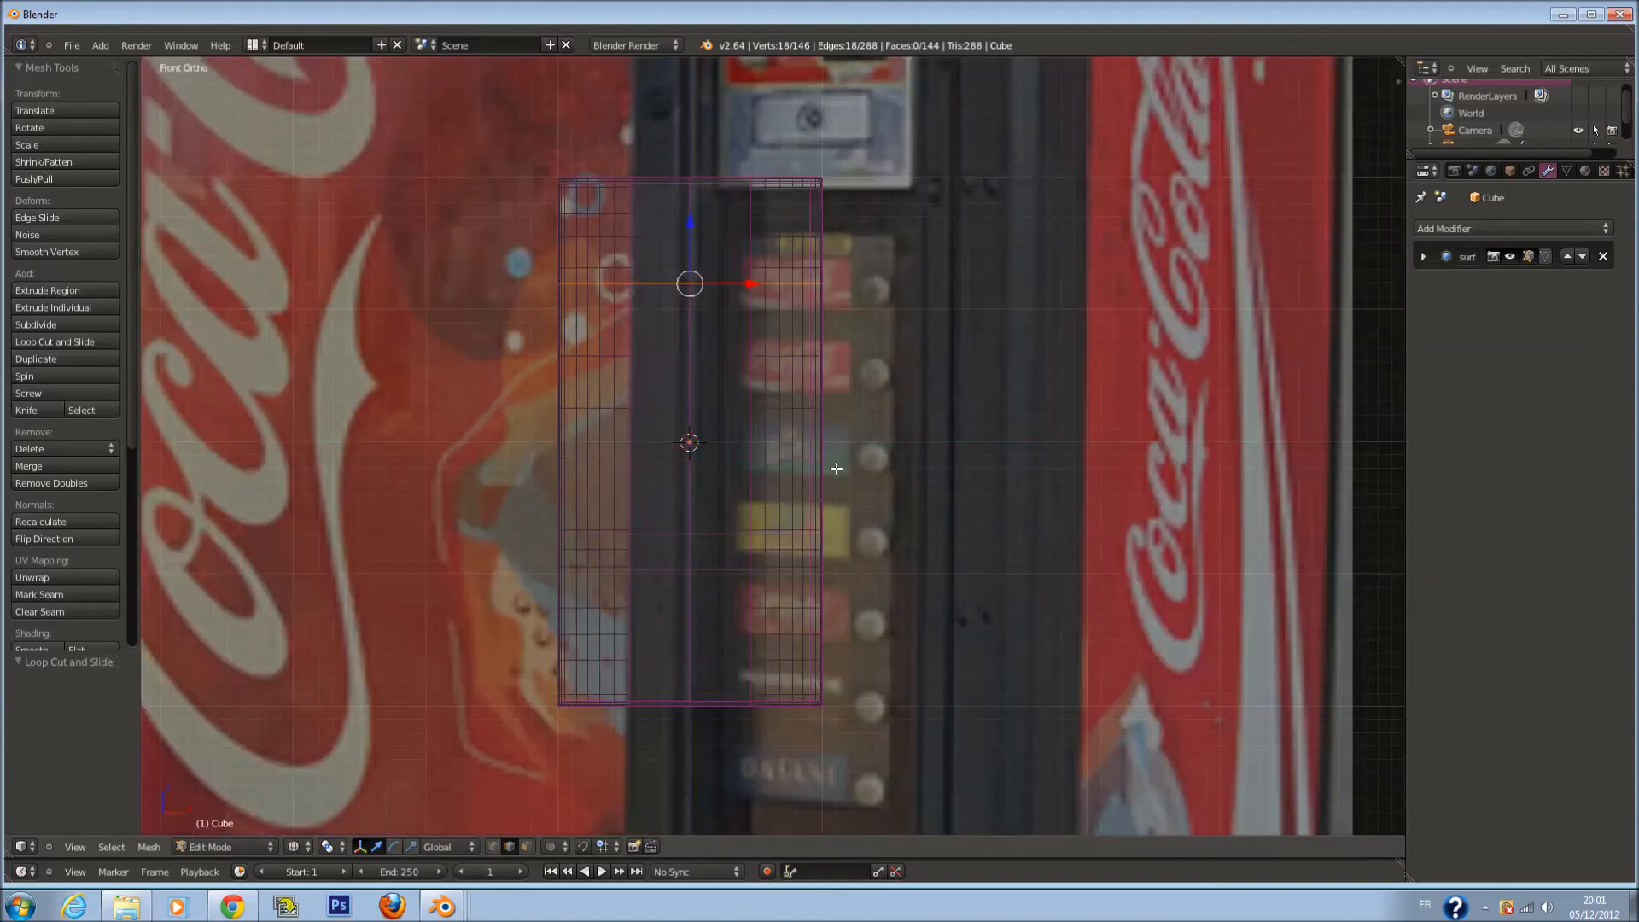
Select the three adjoining faces at the front's right edge between the upper and lower edge loops and delete them
{"action": "middle_click_drag", "start_coordinate": [768, 478], "coordinate": [755, 631]}
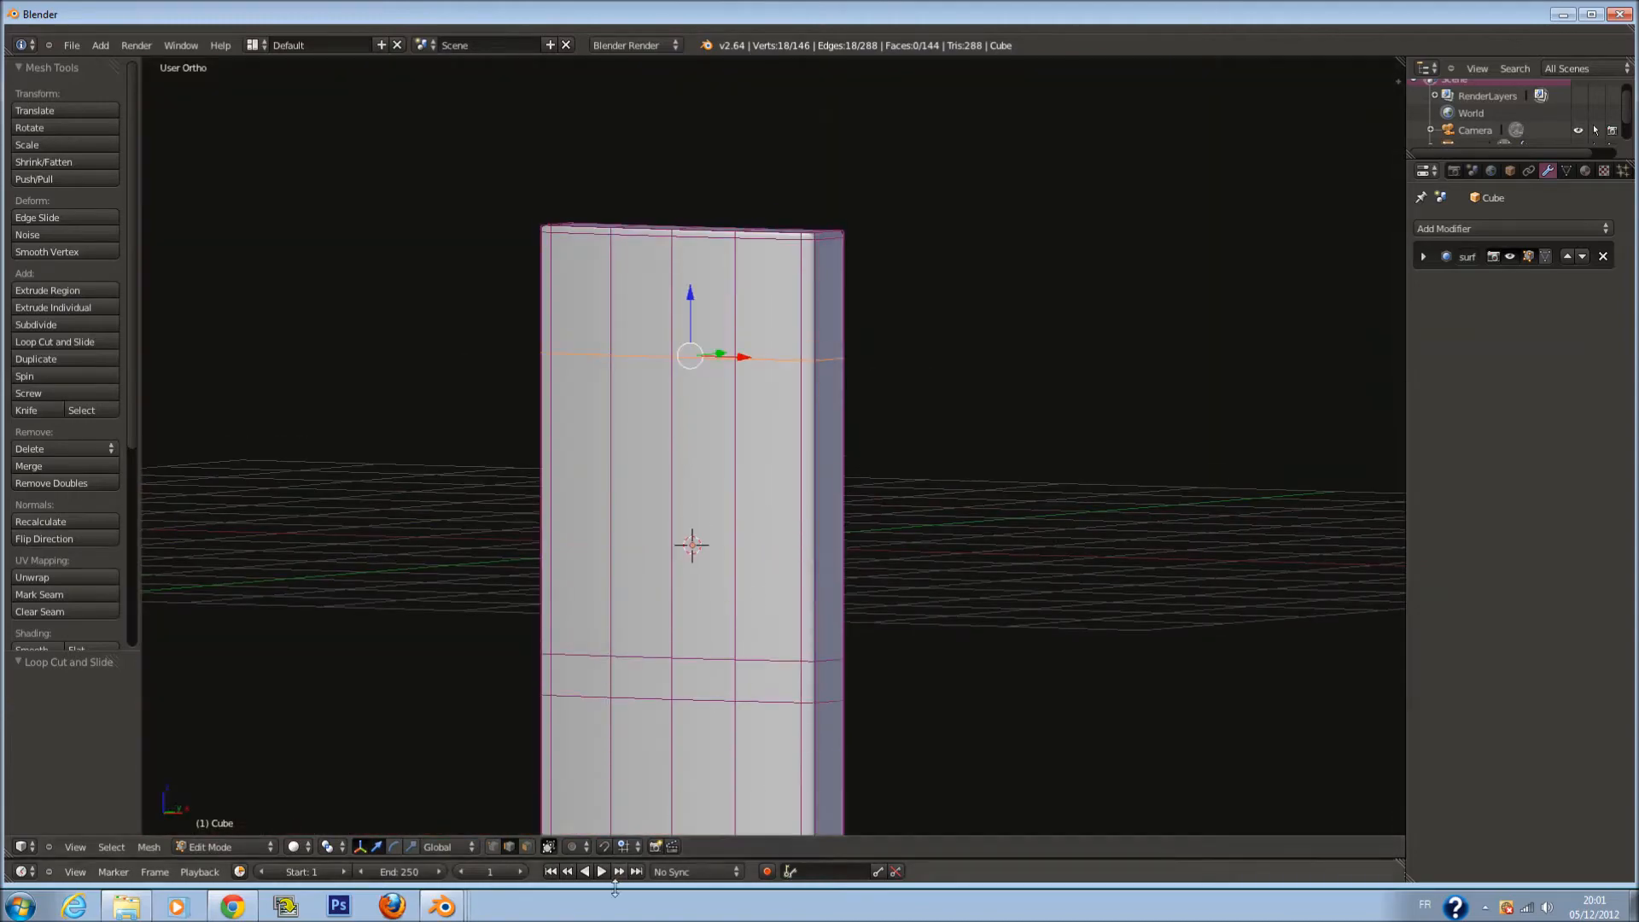
{"action": "left_click", "coordinate": [528, 847]}
{"action": "scroll", "coordinate": [760, 673], "scroll_direction": "up", "scroll_amount": 2}
{"action": "key", "text": "c"}
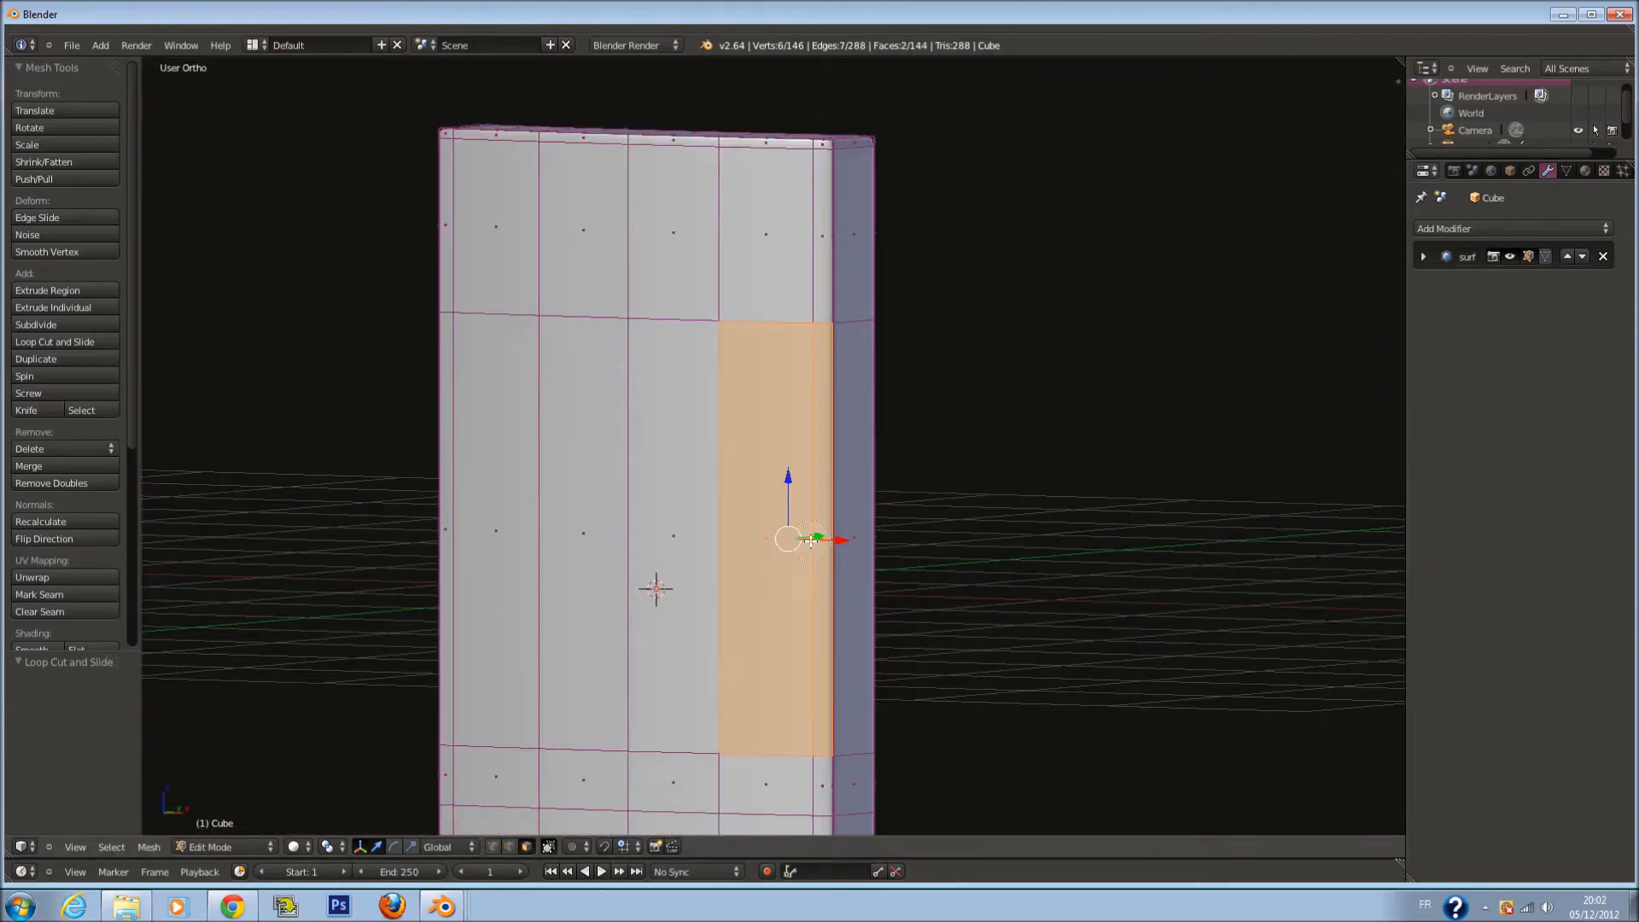
{"action": "left_click", "coordinate": [812, 541]}
{"action": "right_click", "coordinate": [811, 541]}
{"action": "key", "text": "z"}
{"action": "right_click", "coordinate": [823, 547], "text": "shift"}
{"action": "middle_click_drag", "start_coordinate": [826, 538], "coordinate": [802, 560]}
{"action": "key", "text": "x"}
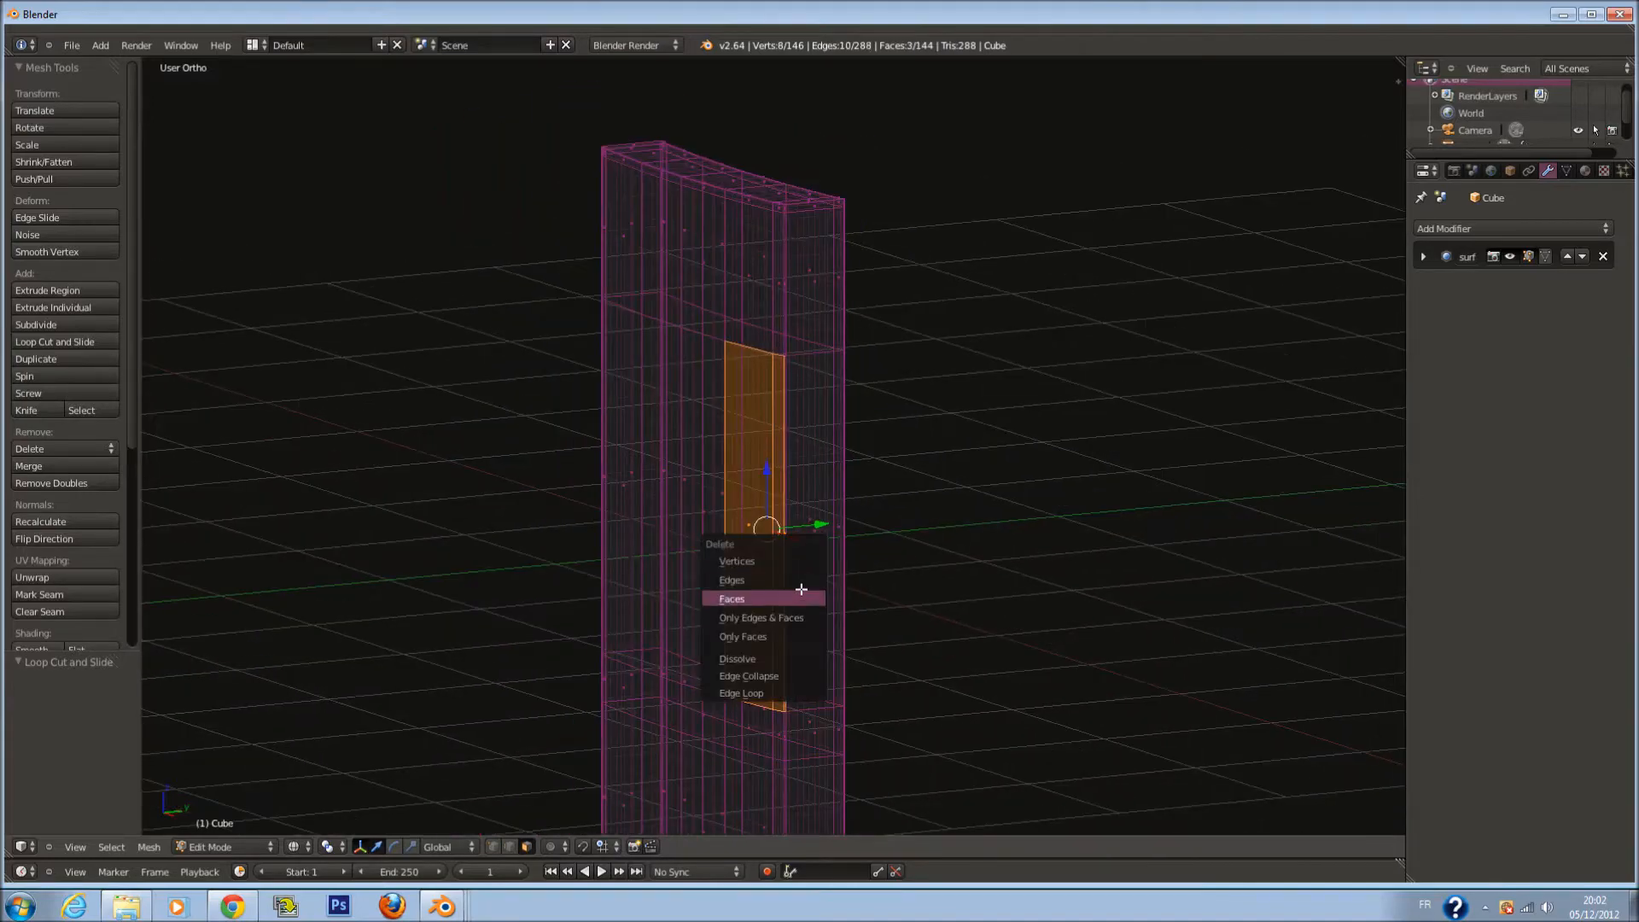
{"action": "left_click", "coordinate": [797, 593]}
Examine the opening cut into the slab's front from several angles in solid shading, in Object Mode and Edit Mode
{"action": "key", "text": "Tab"}
{"action": "key", "text": "z"}
{"action": "mouse_move", "coordinate": [818, 572]}
{"action": "middle_mouse_down"}
{"action": "mouse_move", "coordinate": [810, 558]}
{"action": "mouse_move", "coordinate": [898, 577]}
{"action": "mouse_move", "coordinate": [988, 501]}
{"action": "middle_mouse_up"}
{"action": "key", "text": "Tab"}
{"action": "scroll", "coordinate": [988, 501], "scroll_direction": "up", "scroll_amount": 3}
{"action": "middle_click_drag", "start_coordinate": [919, 287], "coordinate": [759, 317]}
{"action": "scroll", "coordinate": [683, 422], "scroll_direction": "down", "scroll_amount": 3}
{"action": "middle_click_drag", "start_coordinate": [684, 458], "coordinate": [743, 670]}
Select the chain of vertical edges along the slab's right front corner and move it back about 0.062 along Y
{"action": "scroll", "coordinate": [804, 697], "scroll_direction": "up", "scroll_amount": 2}
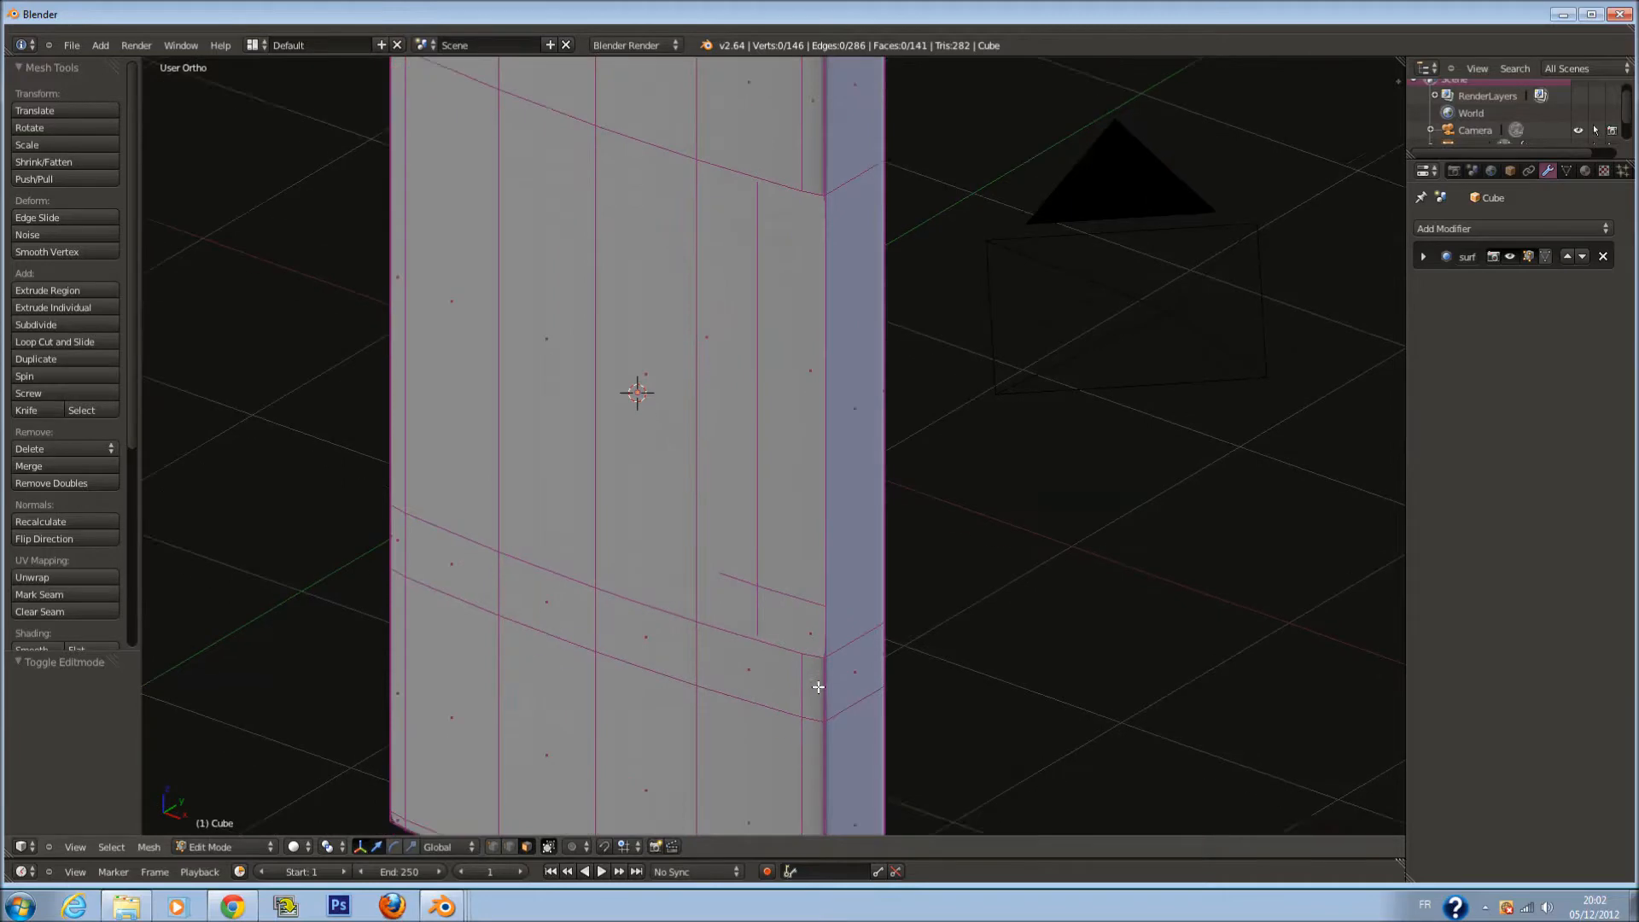
{"action": "scroll", "coordinate": [816, 684], "scroll_direction": "down", "scroll_amount": 4, "text": "shift"}
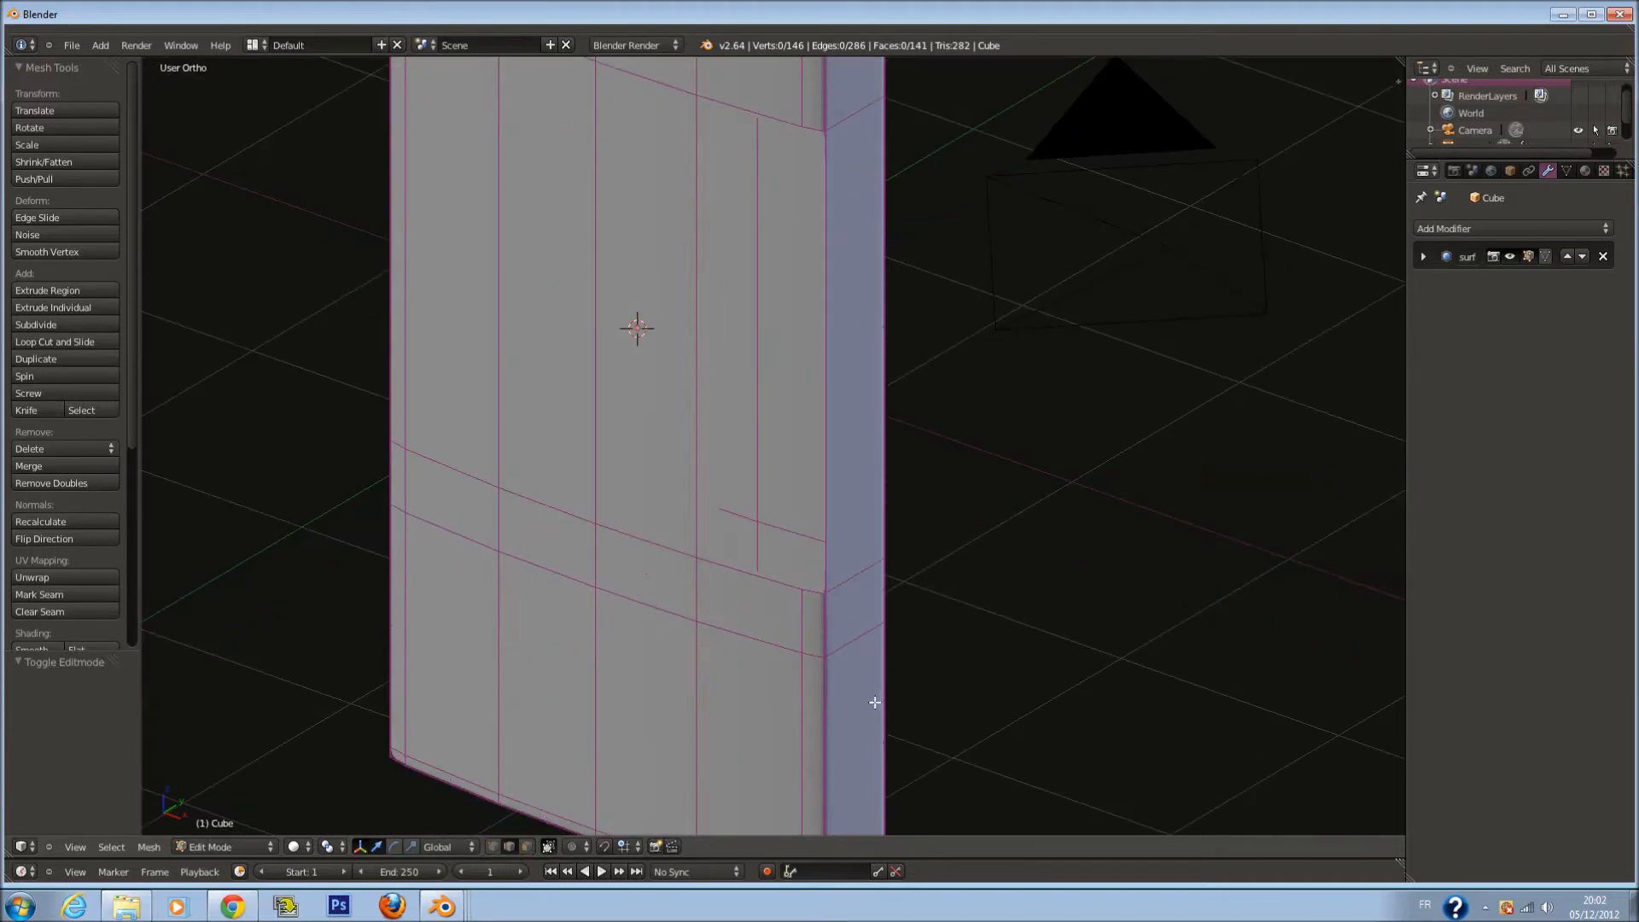
{"action": "right_click", "coordinate": [829, 629], "text": "shift"}
{"action": "right_click", "coordinate": [835, 512], "text": "shift"}
{"action": "scroll", "coordinate": [871, 413], "scroll_direction": "up", "scroll_amount": 3, "text": "shift"}
{"action": "right_click", "coordinate": [834, 166], "text": "shift"}
{"action": "scroll", "coordinate": [900, 326], "scroll_direction": "up", "scroll_amount": 5, "text": "shift"}
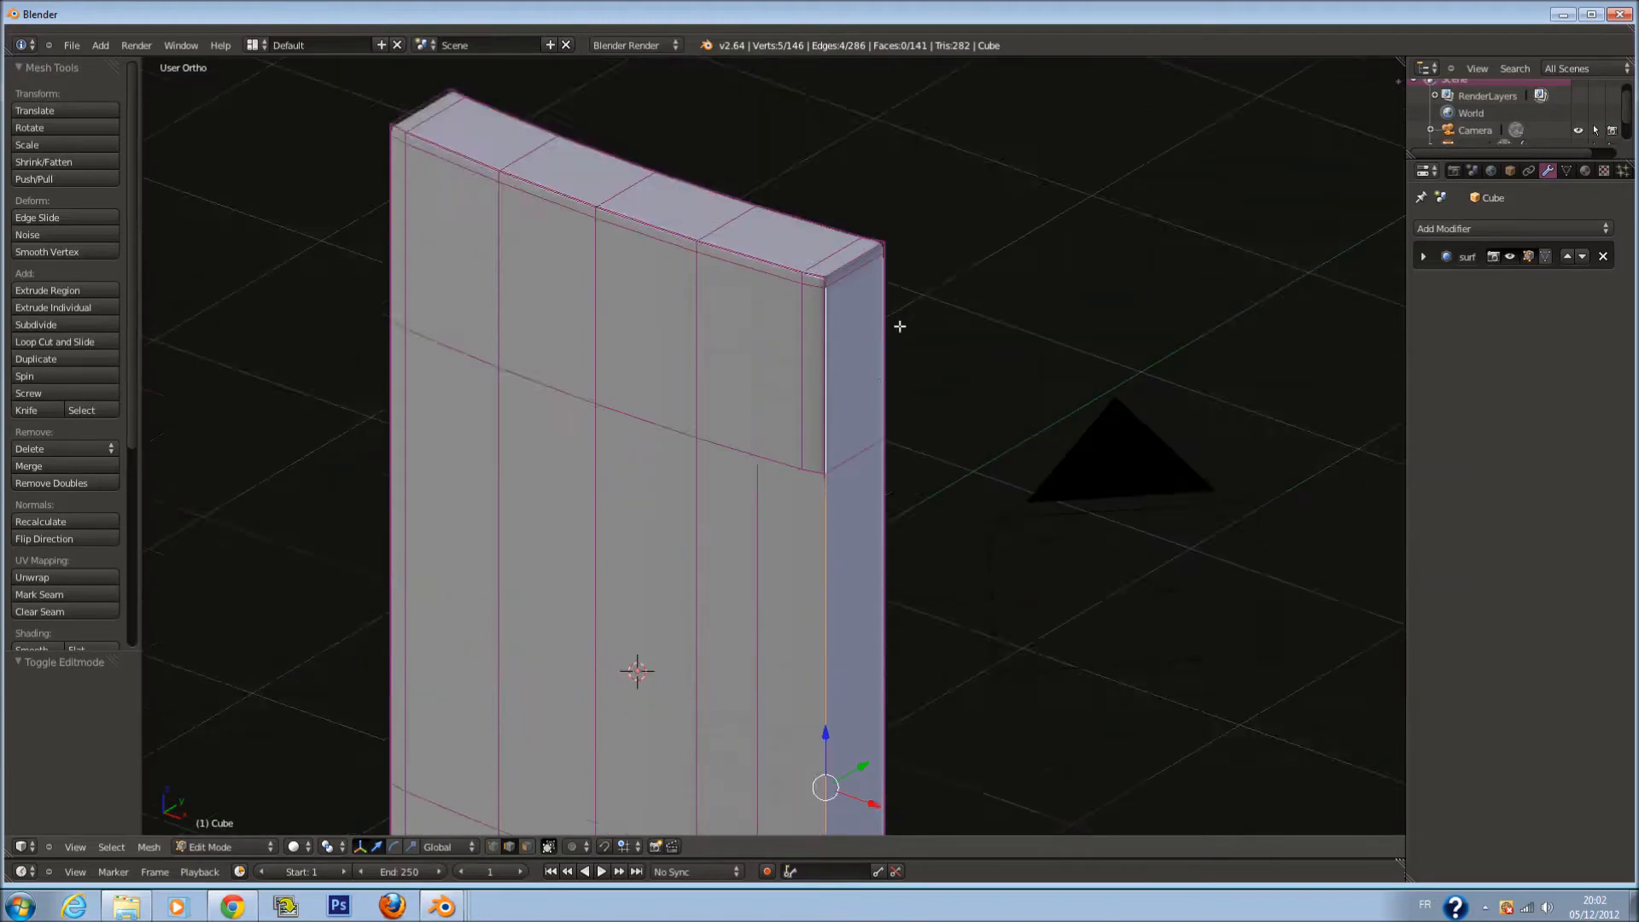
{"action": "scroll", "coordinate": [871, 326], "scroll_direction": "up", "scroll_amount": 8}
{"action": "right_click", "coordinate": [711, 139], "text": "shift"}
{"action": "scroll", "coordinate": [802, 512], "scroll_direction": "down", "scroll_amount": 6}
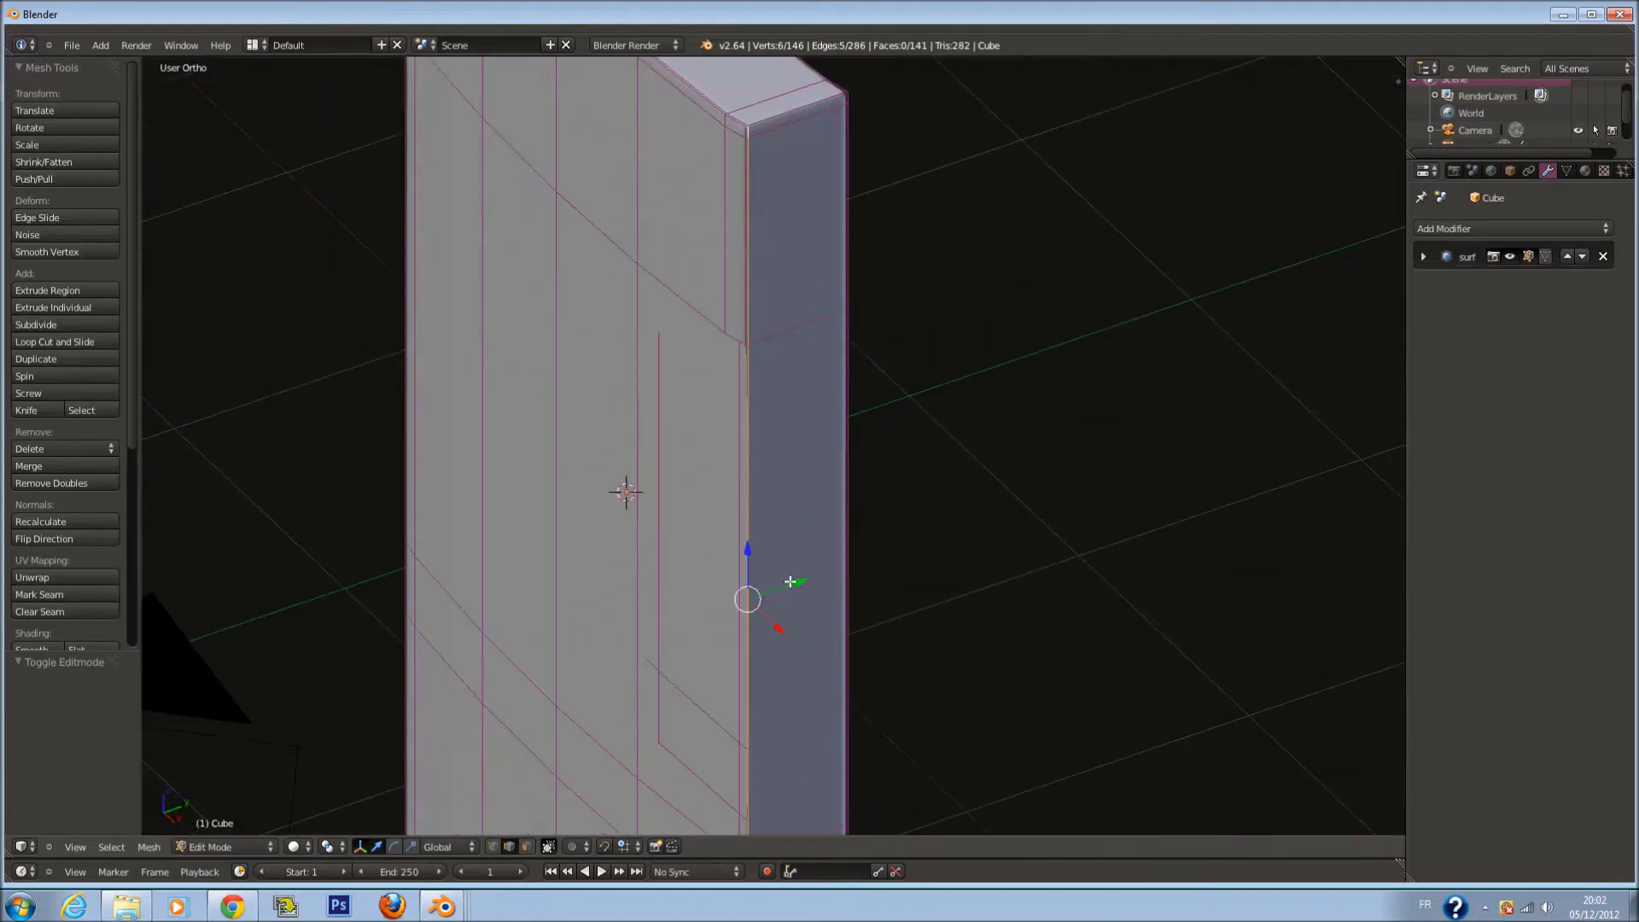
{"action": "key", "text": "g"}
{"action": "key", "text": "y"}
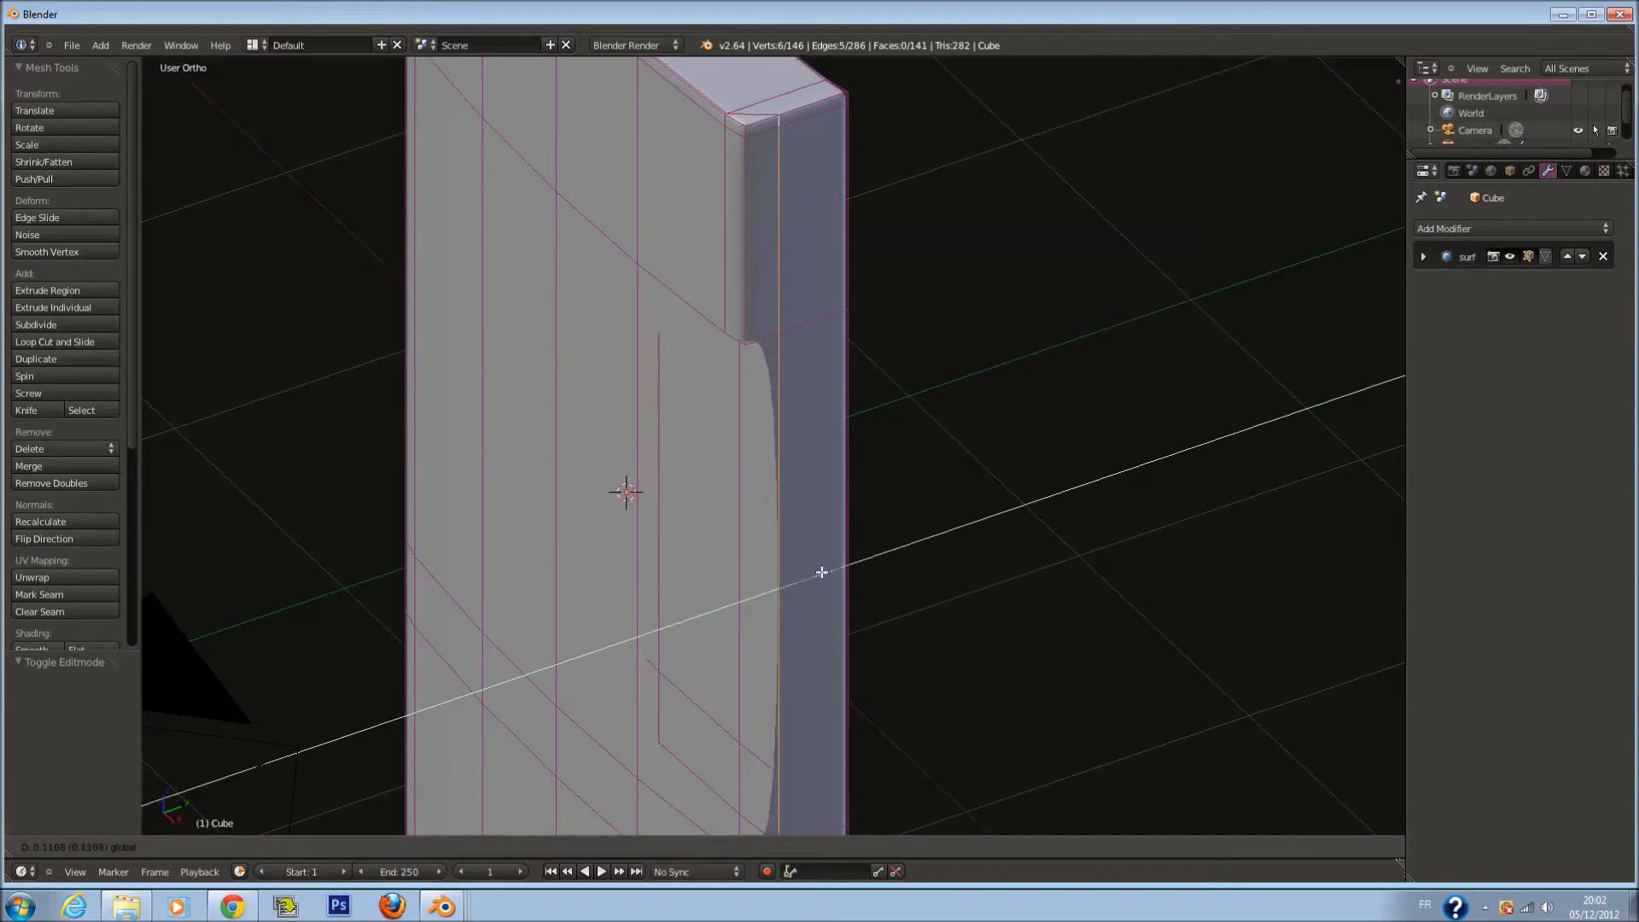
{"action": "left_click", "coordinate": [807, 571]}
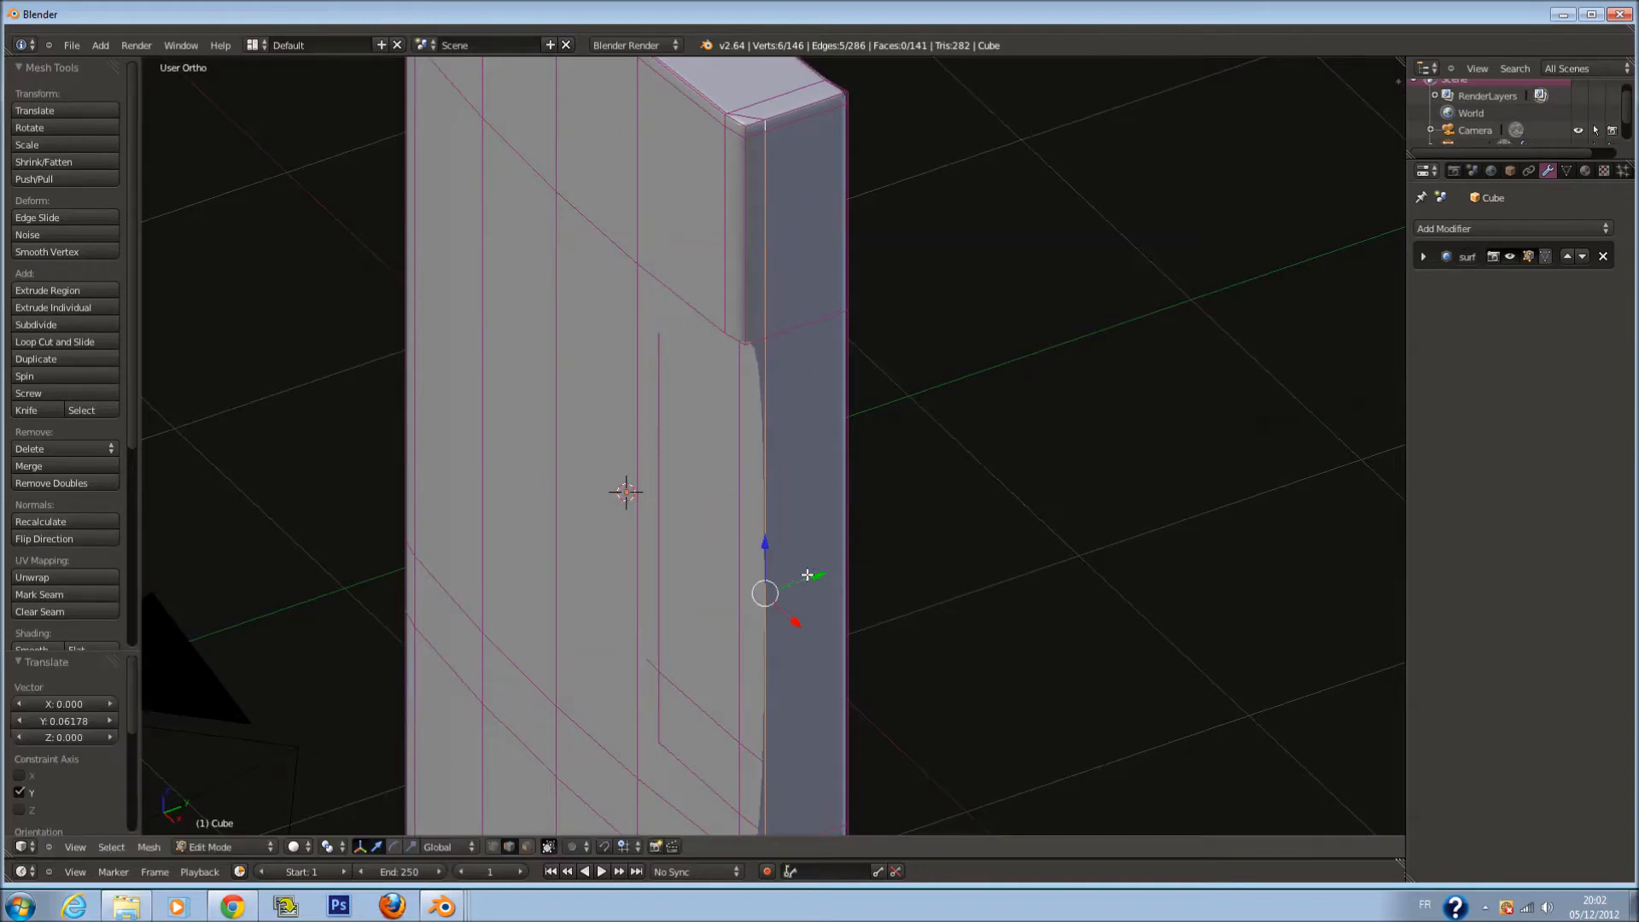
{"action": "middle_click_drag", "start_coordinate": [807, 571], "coordinate": [835, 513]}
{"action": "key", "text": "Tab"}
Save the scene as distributor.blend in the blender save system folder
{"action": "key", "text": "ctrl+s"}
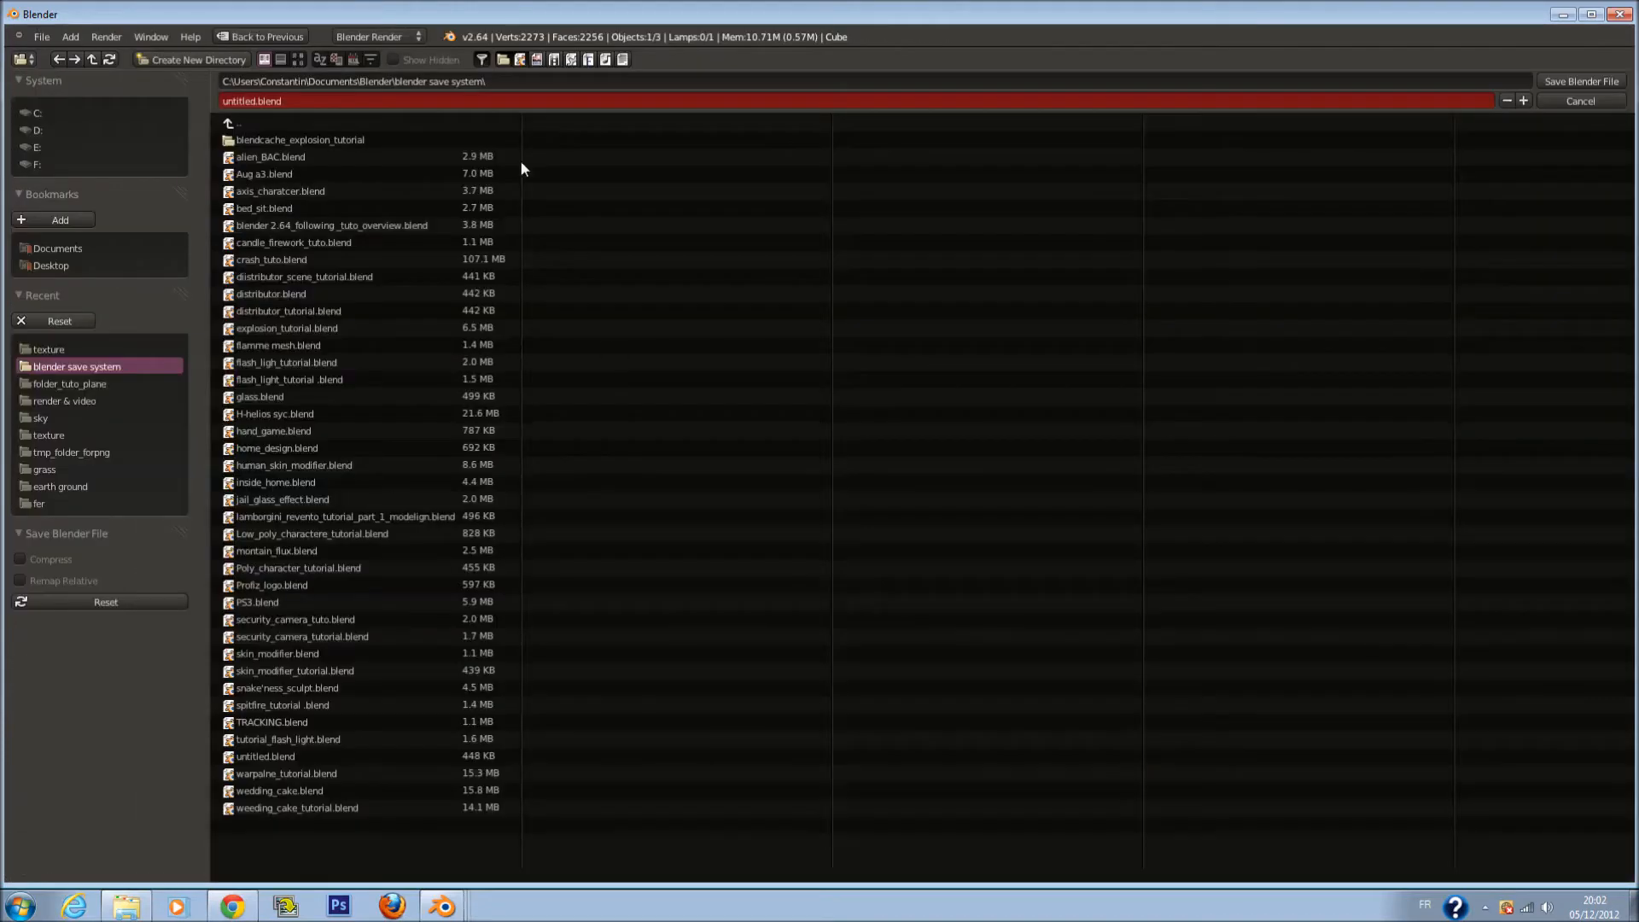
{"action": "left_click", "coordinate": [489, 99]}
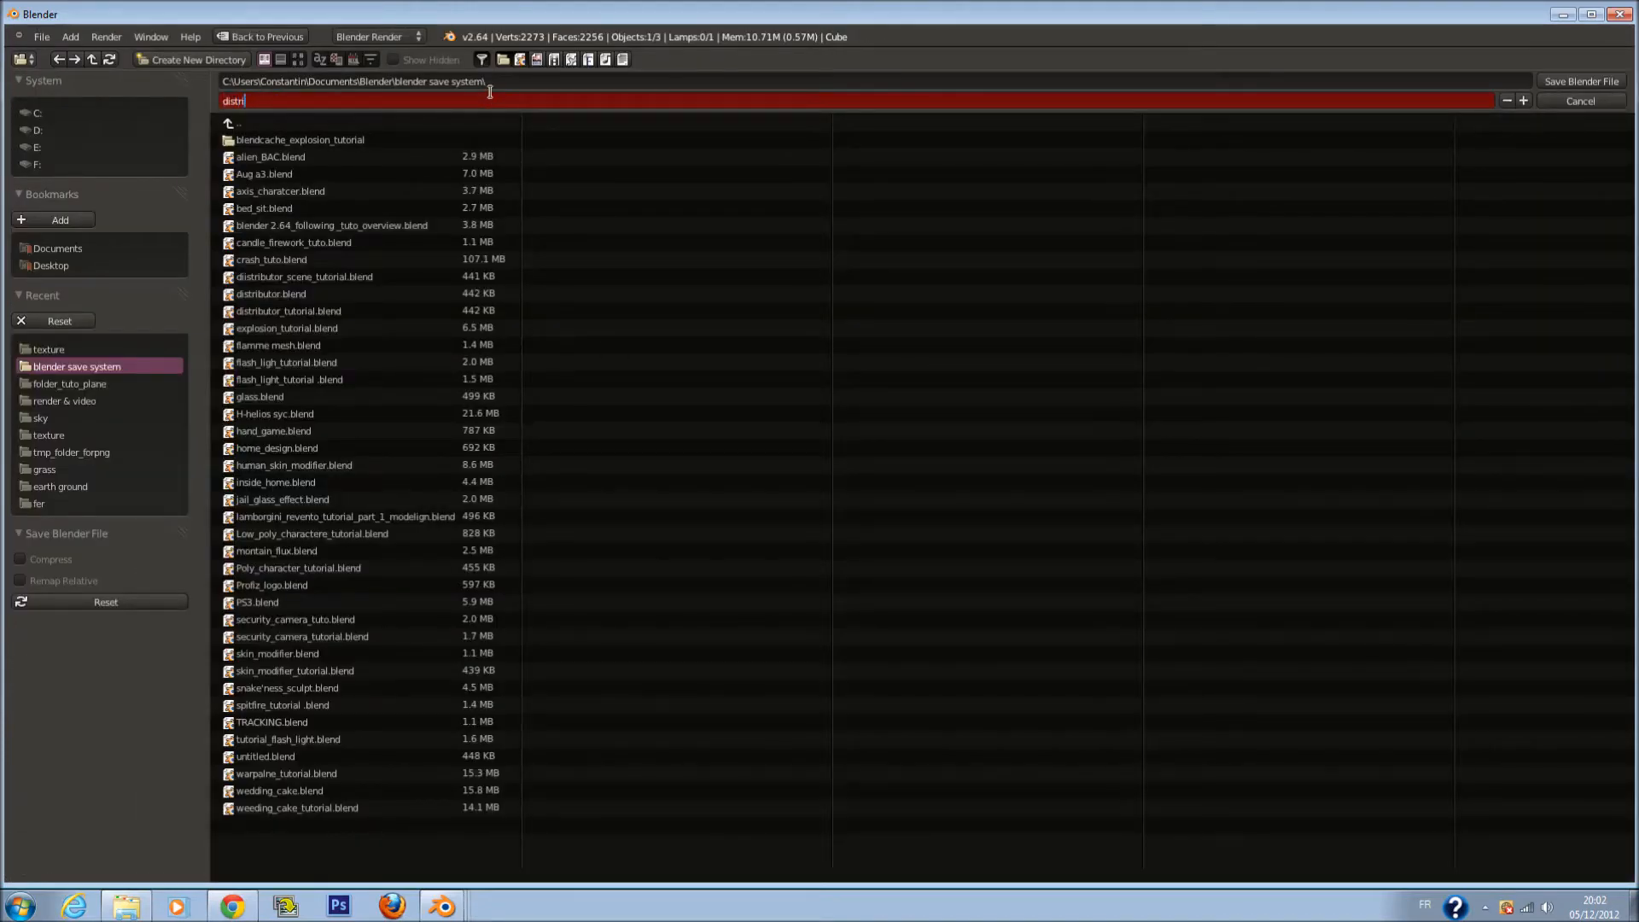
{"action": "key", "text": "Return"}
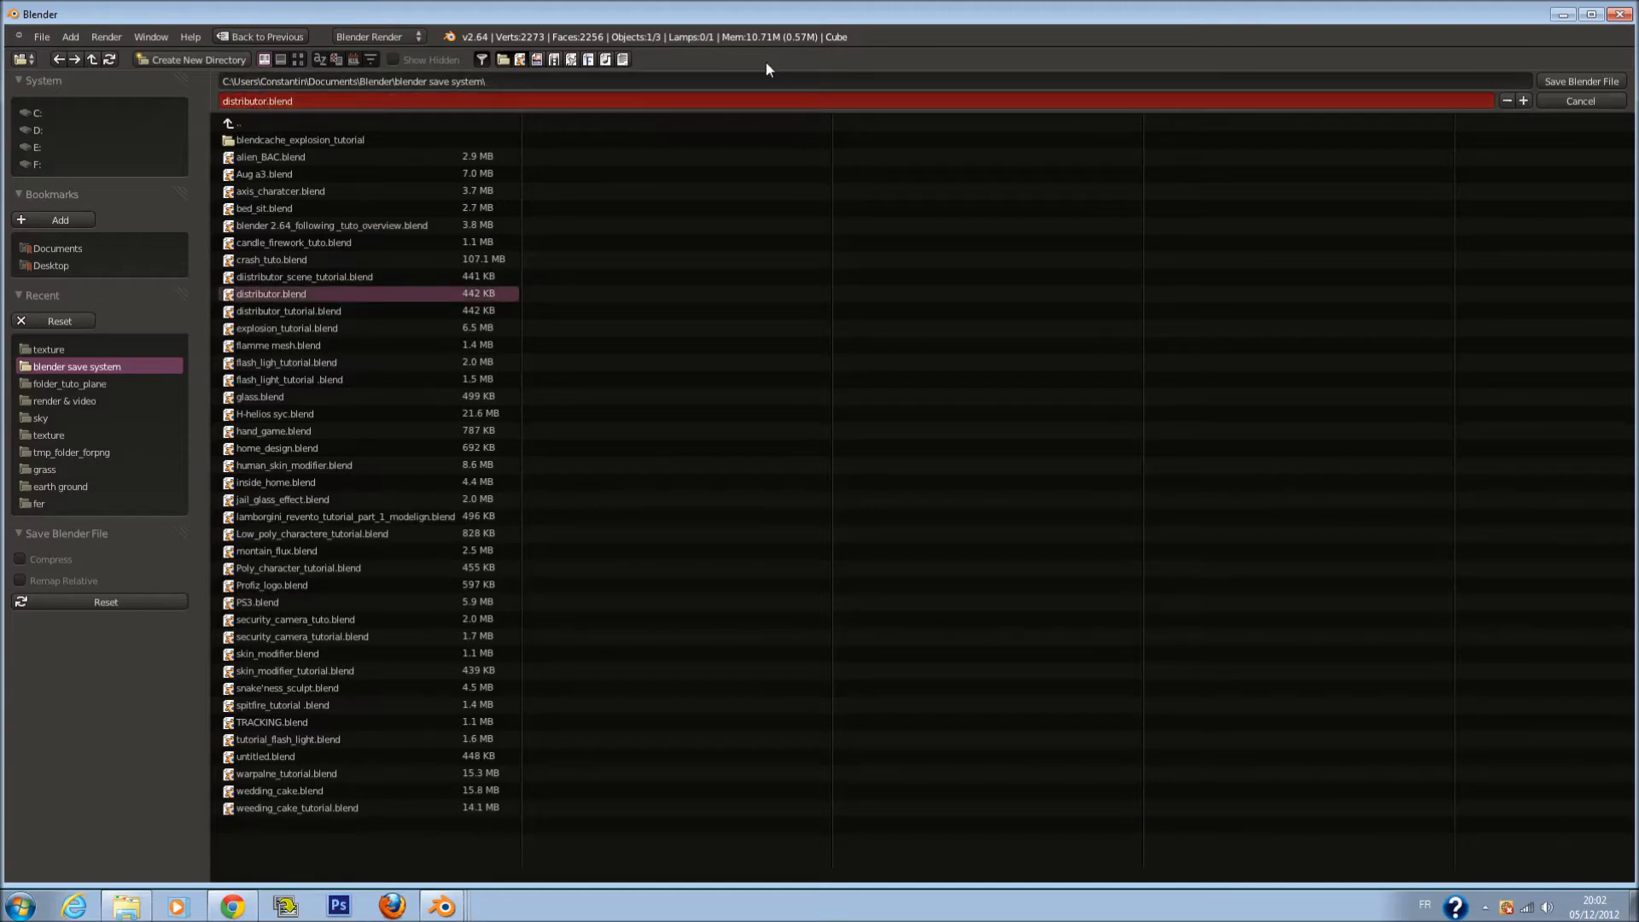
{"action": "left_click", "coordinate": [1570, 84]}
Compare the slab's front with the reference photo in the front view and Object Mode
{"action": "key", "text": "Tab"}
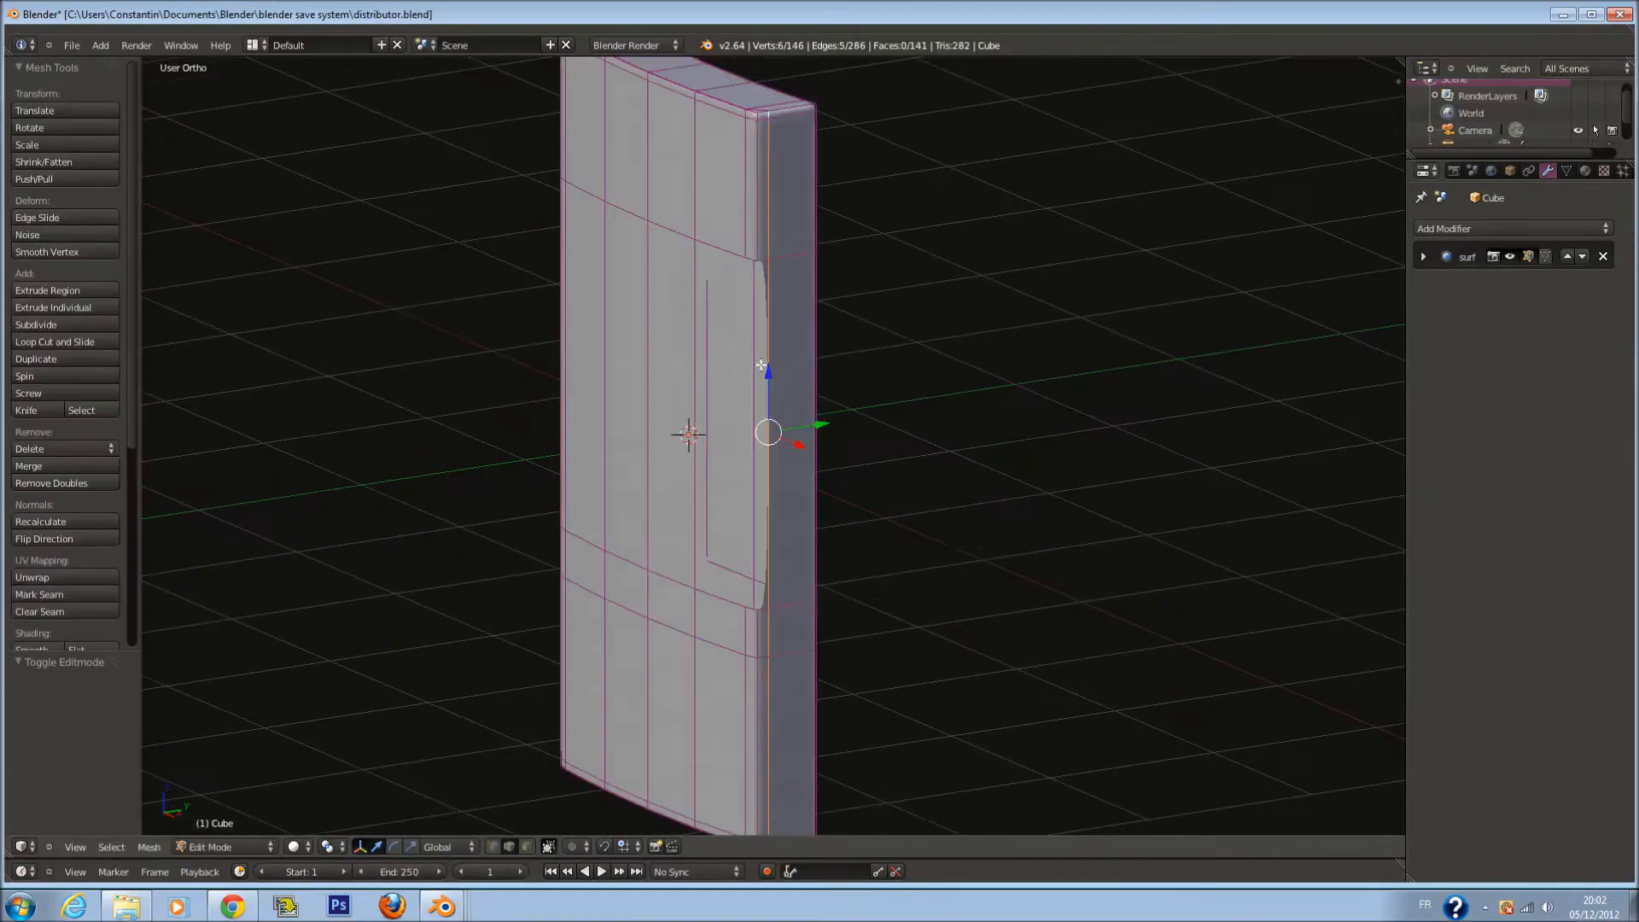
{"action": "key", "text": "KP_1"}
{"action": "key", "text": "Tab"}
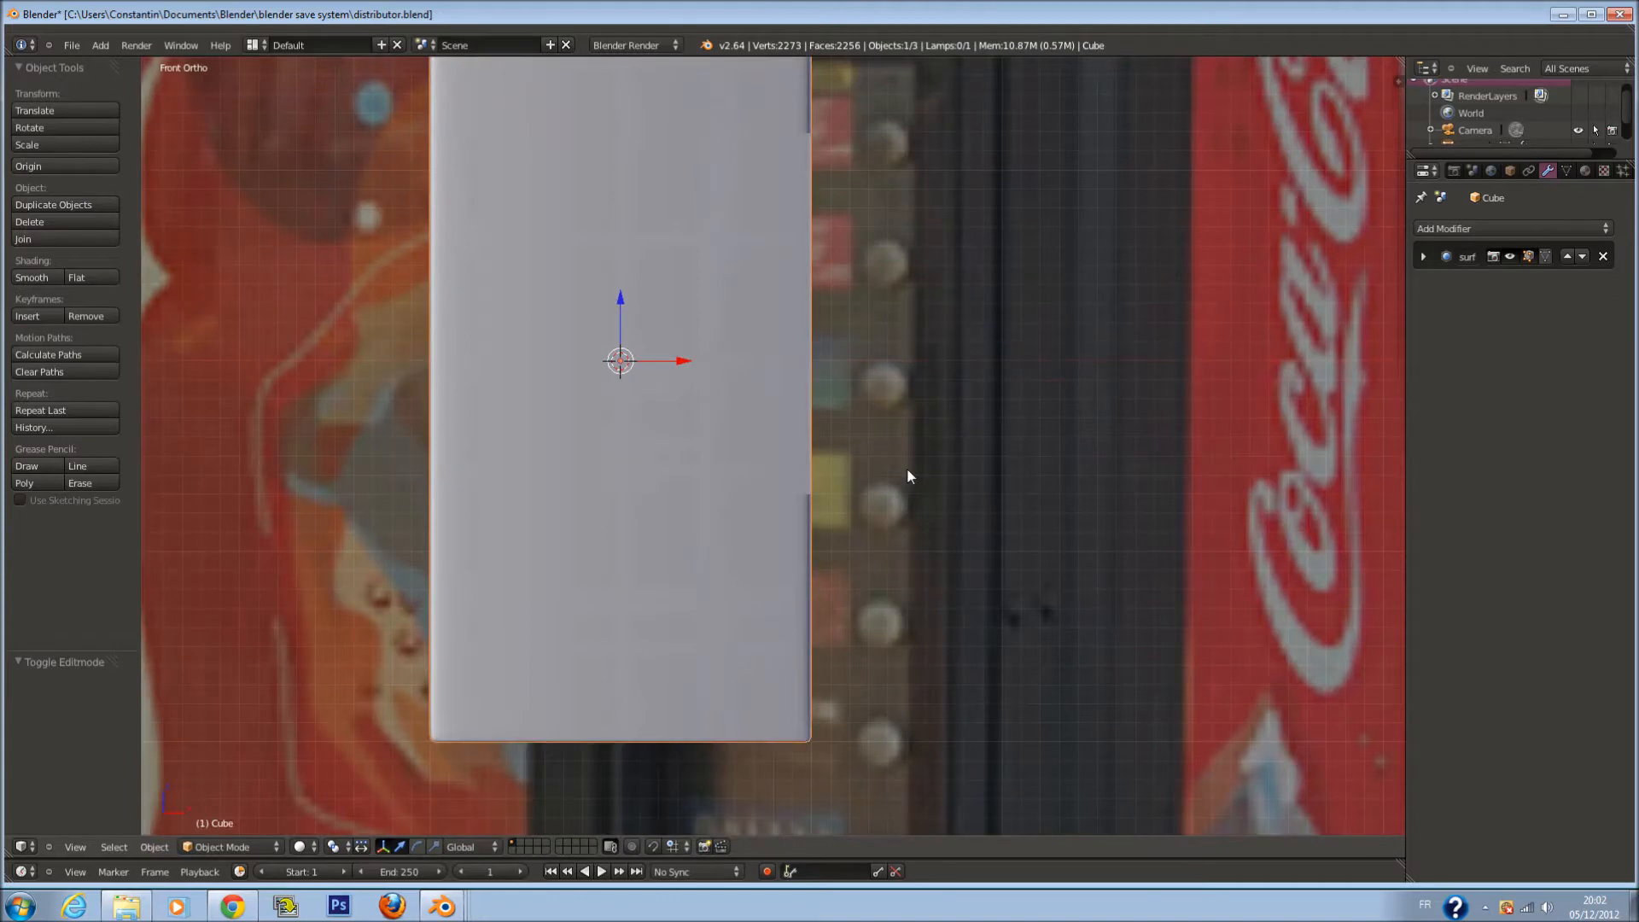
Examine the reference photo around the button panel and coin-return area, comparing it with the slab in solid and wireframe shading
{"action": "scroll", "coordinate": [928, 463], "scroll_direction": "down", "scroll_amount": 5}
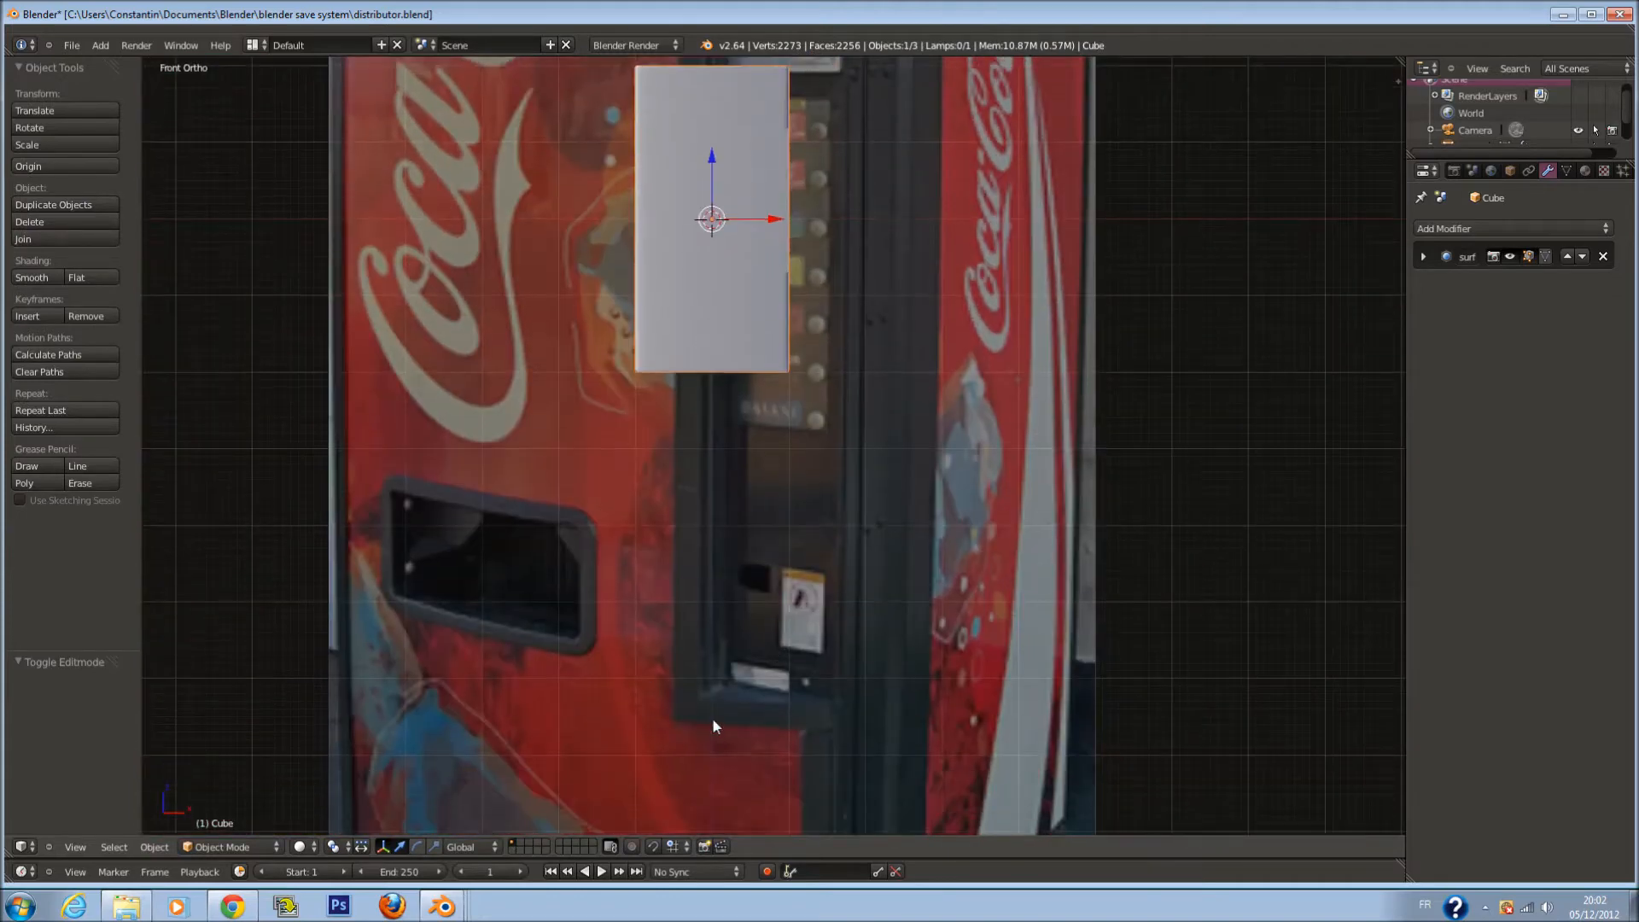
{"action": "scroll", "coordinate": [786, 686], "scroll_direction": "down", "scroll_amount": 2}
{"action": "scroll", "coordinate": [791, 685], "scroll_direction": "down", "scroll_amount": 2, "text": "shift"}
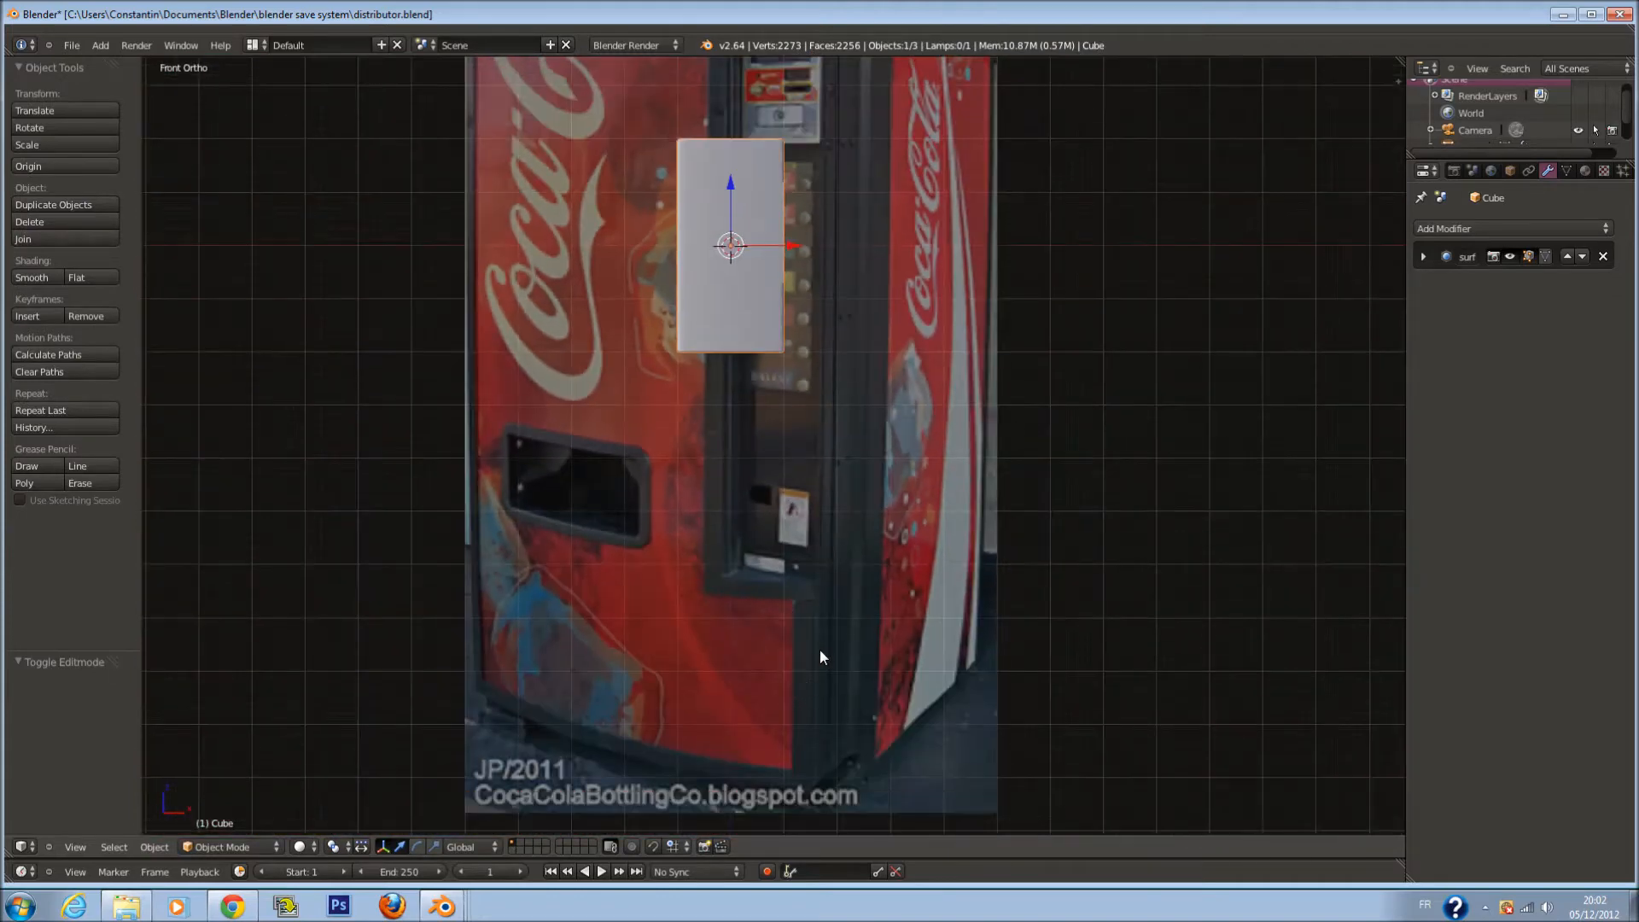
{"action": "scroll", "coordinate": [820, 649], "scroll_direction": "up", "scroll_amount": 1}
{"action": "scroll", "coordinate": [820, 649], "scroll_direction": "up", "scroll_amount": 6}
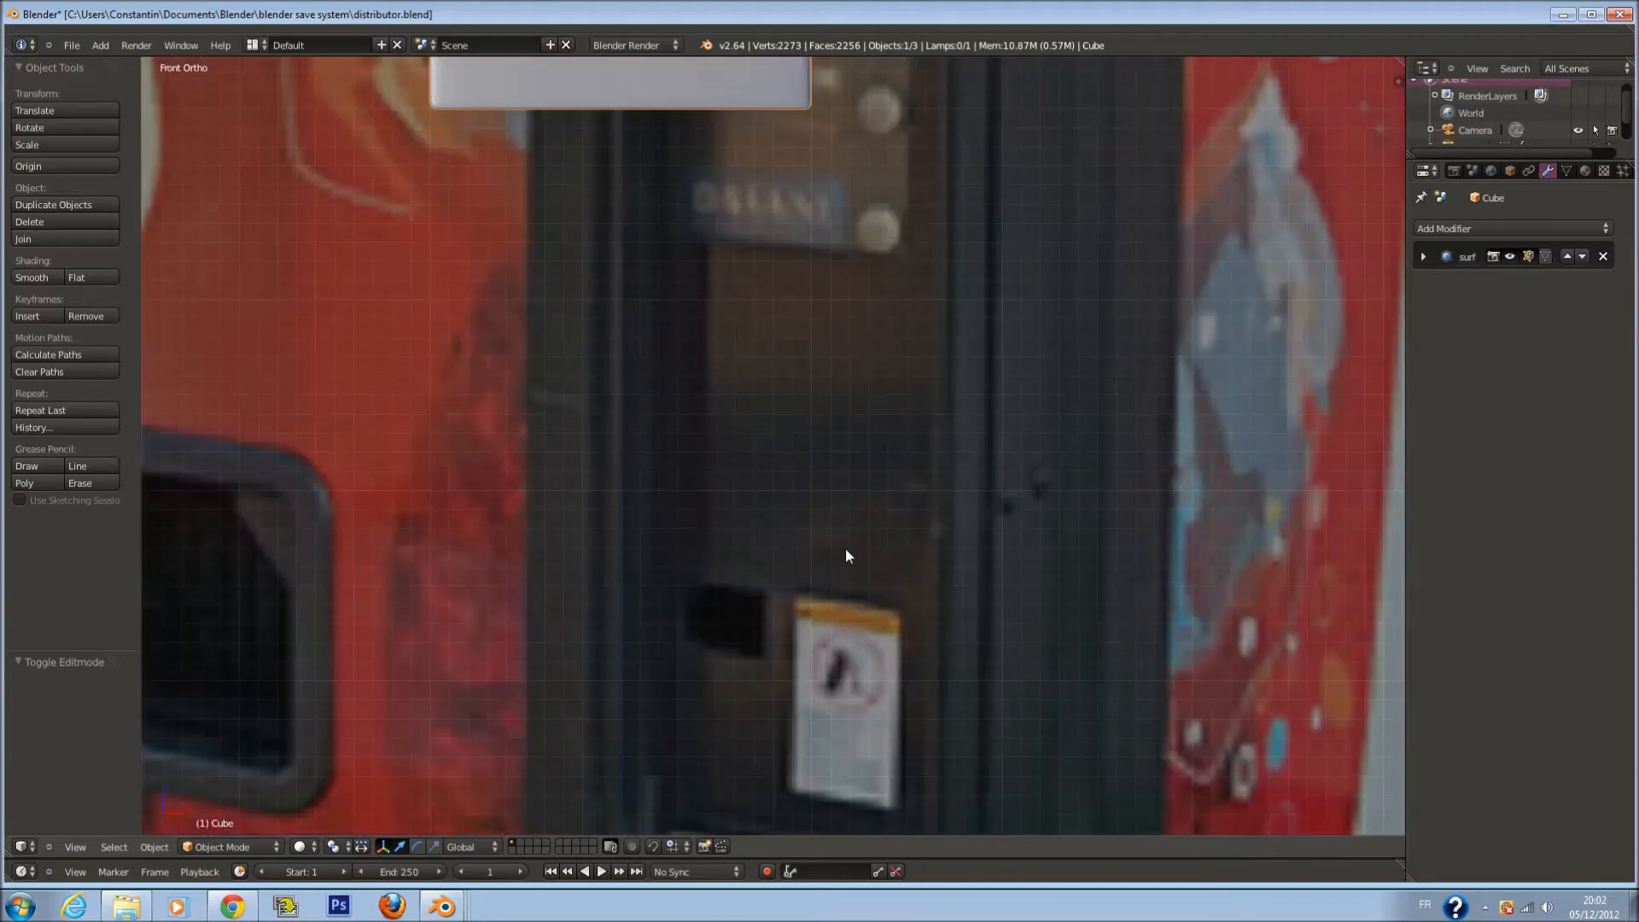
{"action": "scroll", "coordinate": [846, 547], "scroll_direction": "up", "scroll_amount": 5, "text": "shift"}
{"action": "scroll", "coordinate": [861, 468], "scroll_direction": "up", "scroll_amount": 2, "text": "shift"}
{"action": "key", "text": "z"}
{"action": "scroll", "coordinate": [859, 483], "scroll_direction": "down", "scroll_amount": 4}
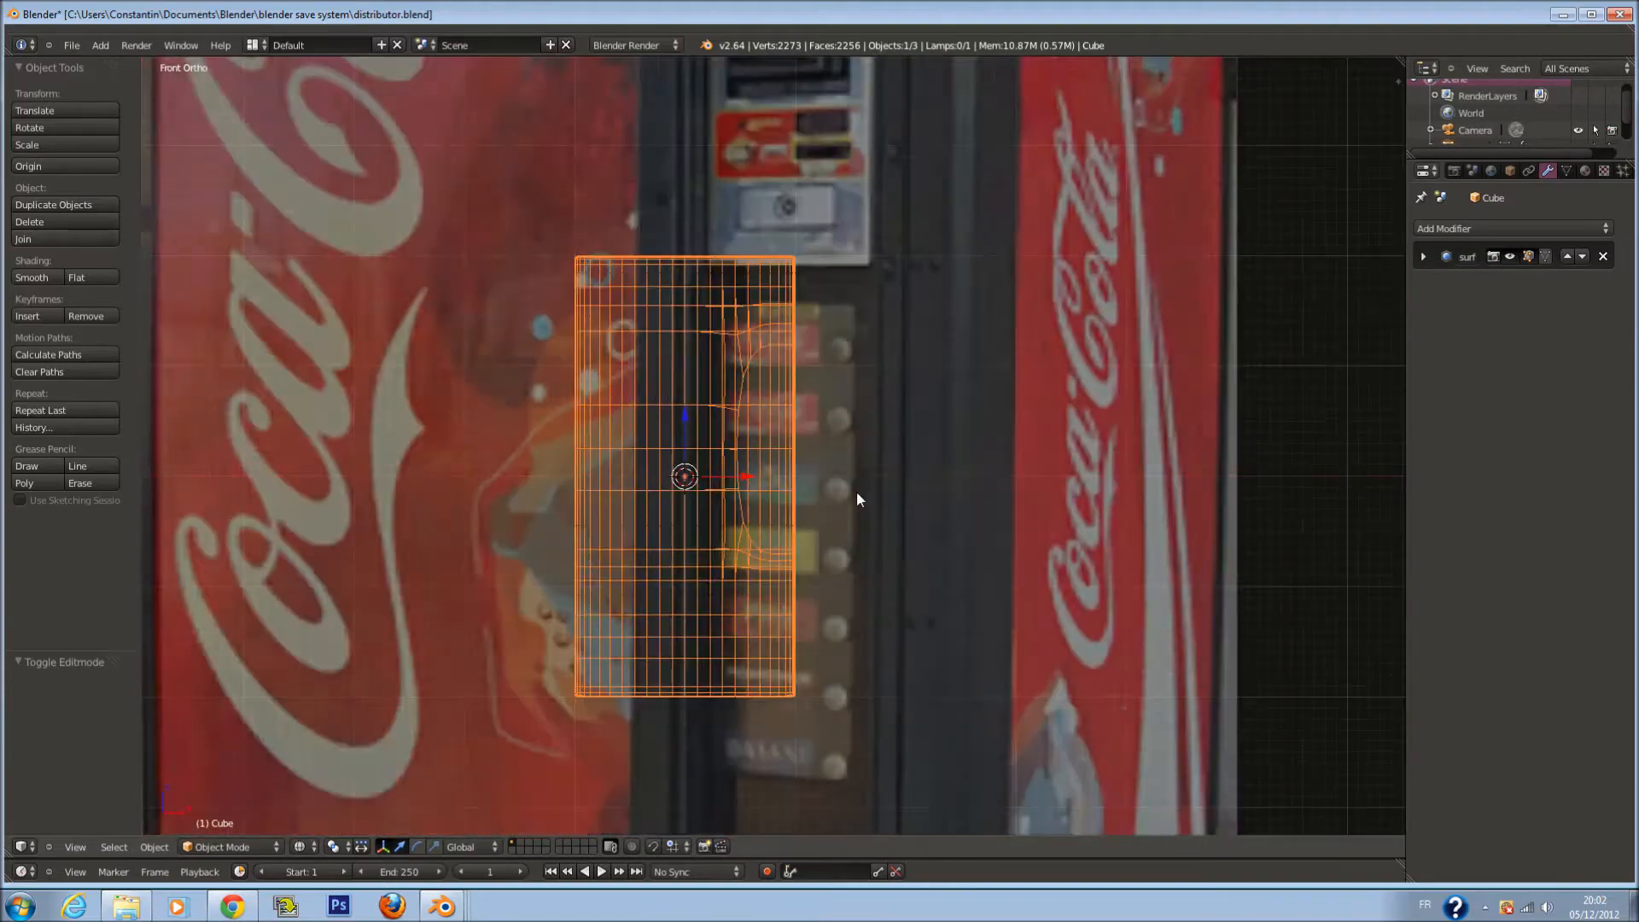
Save the scene and add a new cube scaled uniformly to 0.21
{"action": "key", "text": "a"}
{"action": "key", "text": "ctrl+s"}
{"action": "key", "text": "shift+a"}
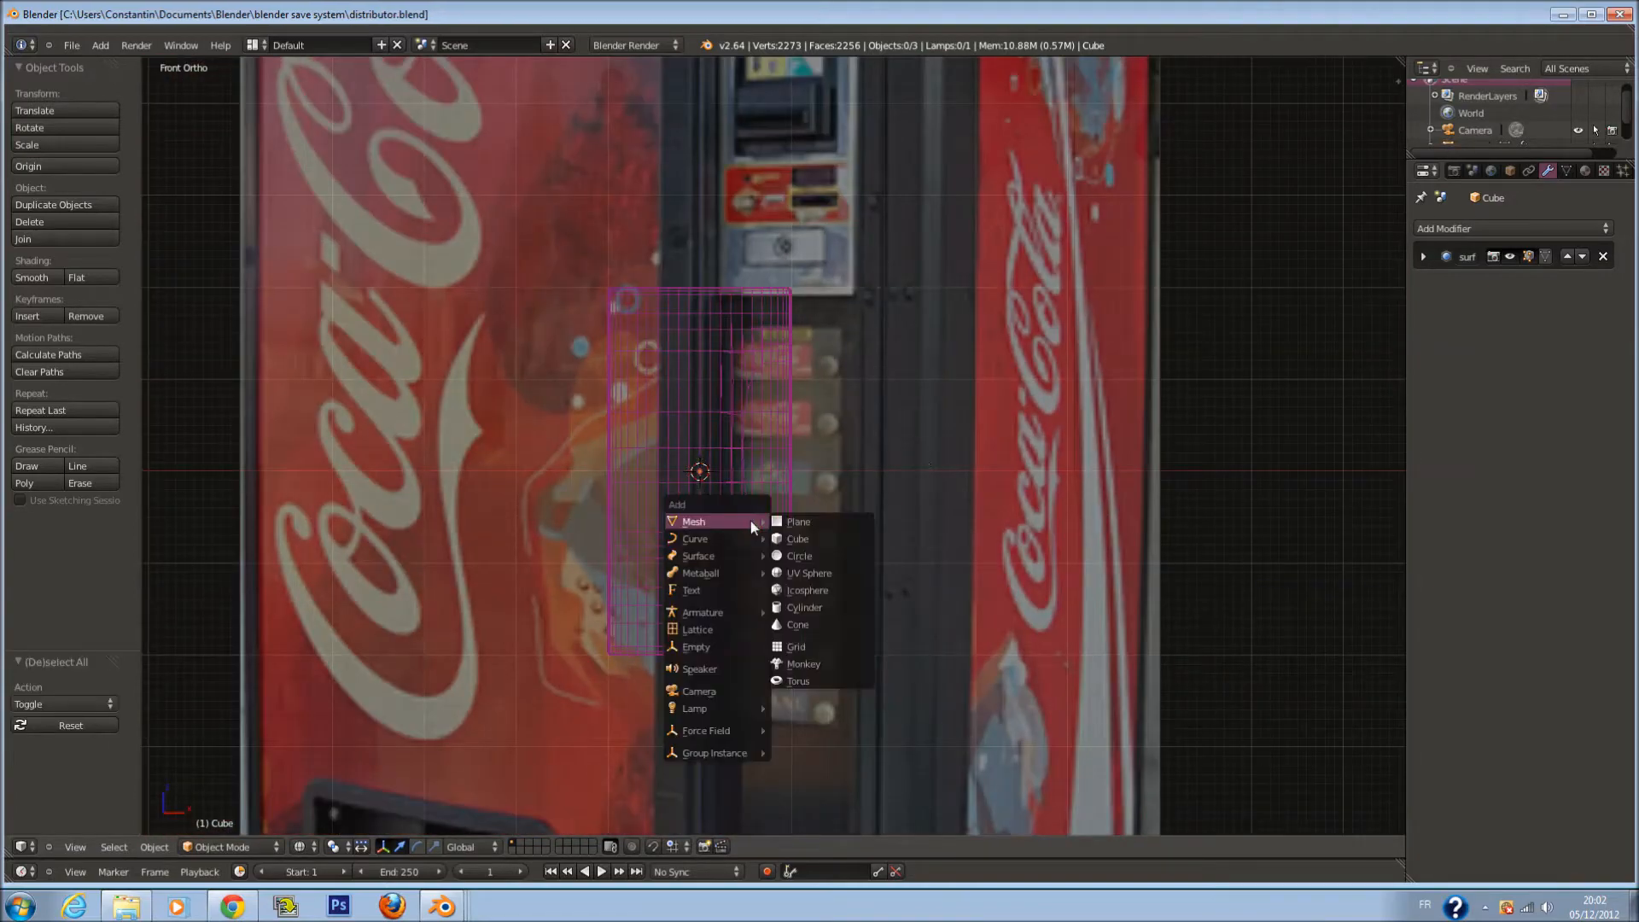
{"action": "left_click", "coordinate": [820, 536]}
{"action": "scroll", "coordinate": [931, 489], "scroll_direction": "up", "scroll_amount": 4}
{"action": "key", "text": "s"}
{"action": "left_click", "coordinate": [675, 502]}
Move the small cube about 0.732 along X to the slab's opening
{"action": "key", "text": "g"}
{"action": "key", "text": "x"}
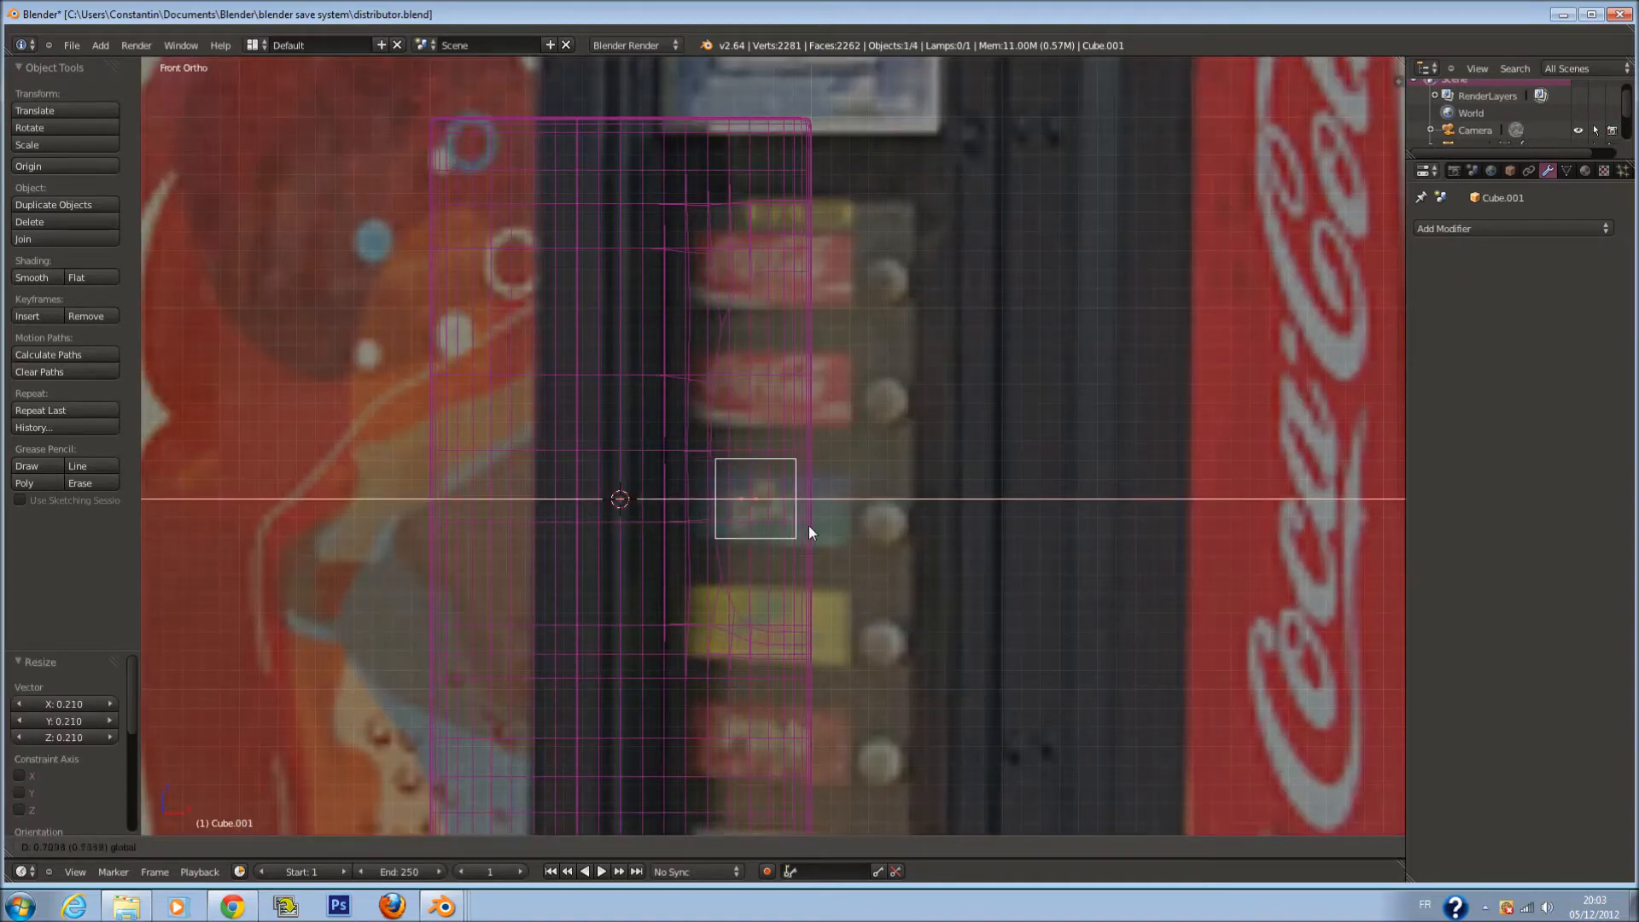
{"action": "left_click", "coordinate": [812, 526]}
In the right view, flatten the small cube along Y and move it toward the slab's front face
{"action": "key", "text": "KP_3"}
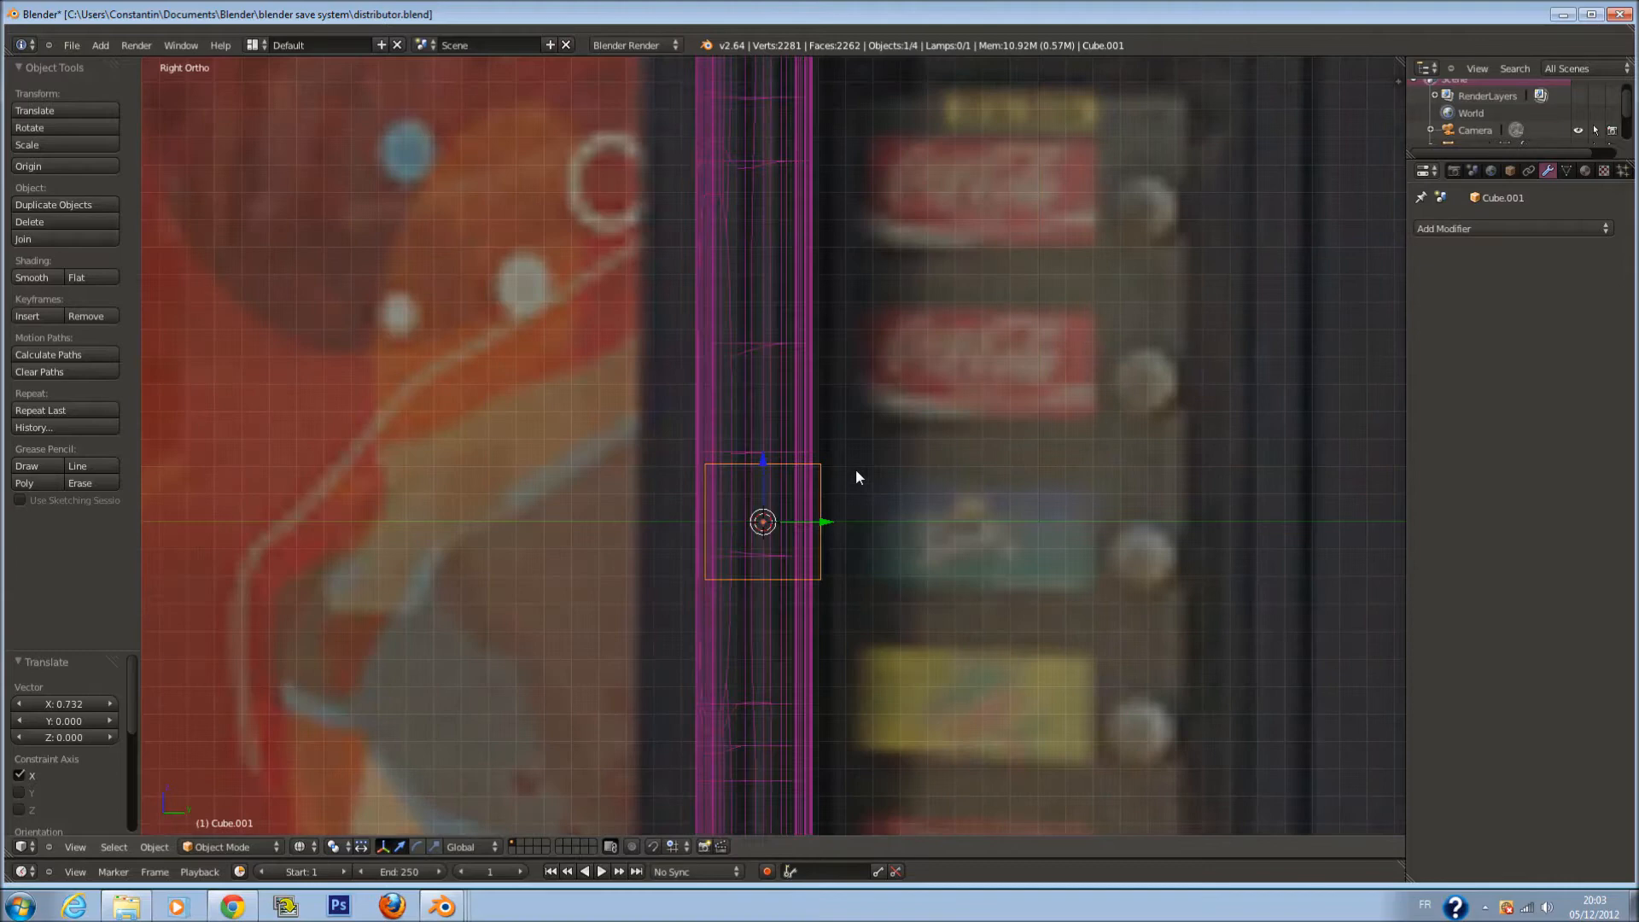
{"action": "key", "text": "s"}
{"action": "key", "text": "Escape"}
{"action": "key", "text": "s"}
{"action": "key", "text": "y"}
{"action": "left_click", "coordinate": [753, 511]}
{"action": "left_click_drag", "start_coordinate": [807, 521], "coordinate": [766, 526]}
Stretch the flattened cube along Z by a factor of about 5.7
{"action": "scroll", "coordinate": [766, 526], "scroll_direction": "down", "scroll_amount": 3}
{"action": "key", "text": "s"}
{"action": "key", "text": "z"}
{"action": "left_click", "coordinate": [868, 700]}
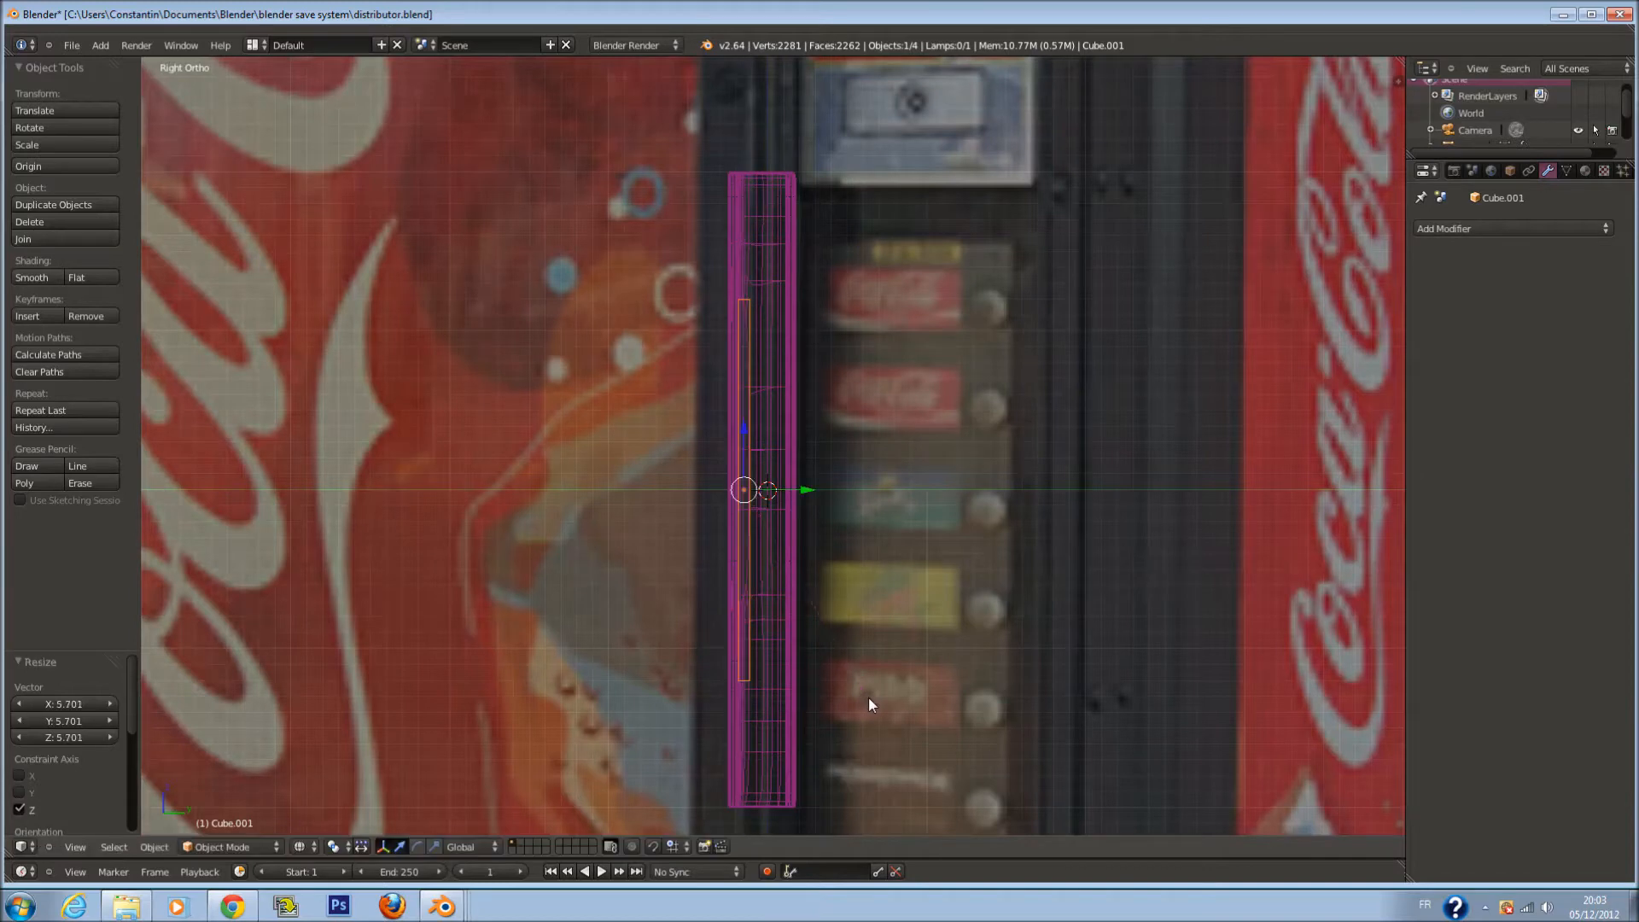
In the front view, scale the thin block along Z and raise it to match the opening's height
{"action": "key", "text": "KP_1"}
{"action": "key", "text": "z"}
{"action": "scroll", "coordinate": [853, 657], "scroll_direction": "up", "scroll_amount": 2}
{"action": "key", "text": "z"}
{"action": "key", "text": "s"}
{"action": "key", "text": "z"}
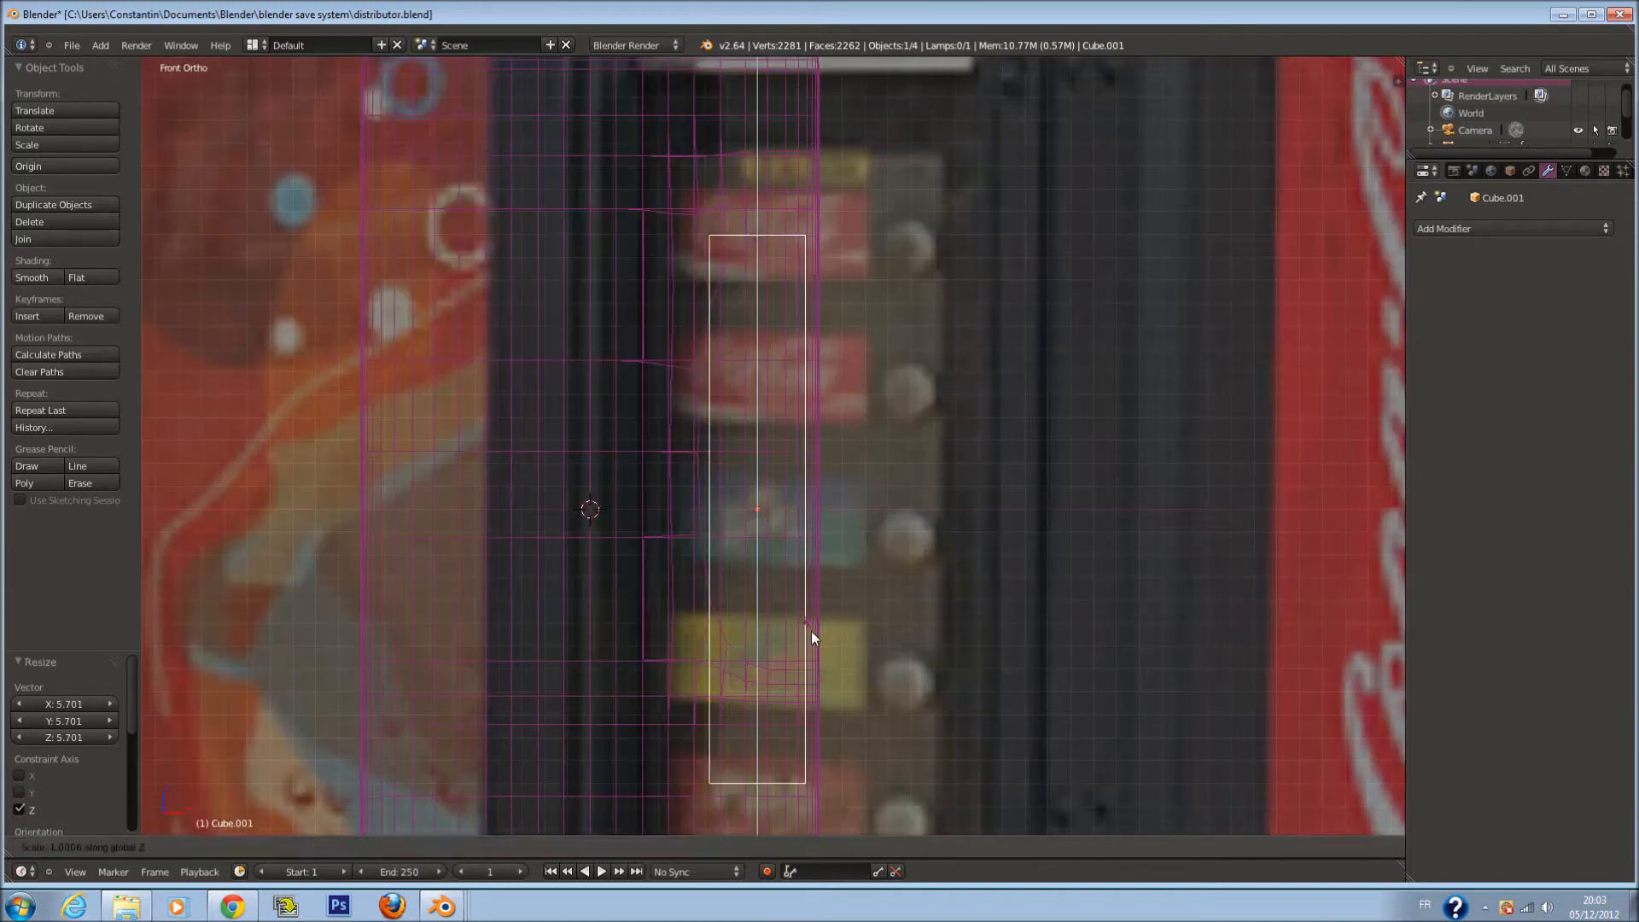
{"action": "left_click", "coordinate": [793, 603]}
{"action": "key", "text": "g"}
{"action": "key", "text": "z"}
{"action": "left_click", "coordinate": [755, 412]}
{"action": "key", "text": "s"}
{"action": "key", "text": "z"}
{"action": "left_click", "coordinate": [792, 608]}
{"action": "key", "text": "g"}
{"action": "key", "text": "z"}
{"action": "left_click", "coordinate": [755, 401]}
Widen the block along X to the opening's width, scale it about 1.042 along Z and raise it about 0.015
{"action": "key", "text": "s"}
{"action": "key", "text": "x"}
{"action": "left_click", "coordinate": [876, 472]}
{"action": "key", "text": "s"}
{"action": "key", "text": "z"}
{"action": "left_click", "coordinate": [769, 558]}
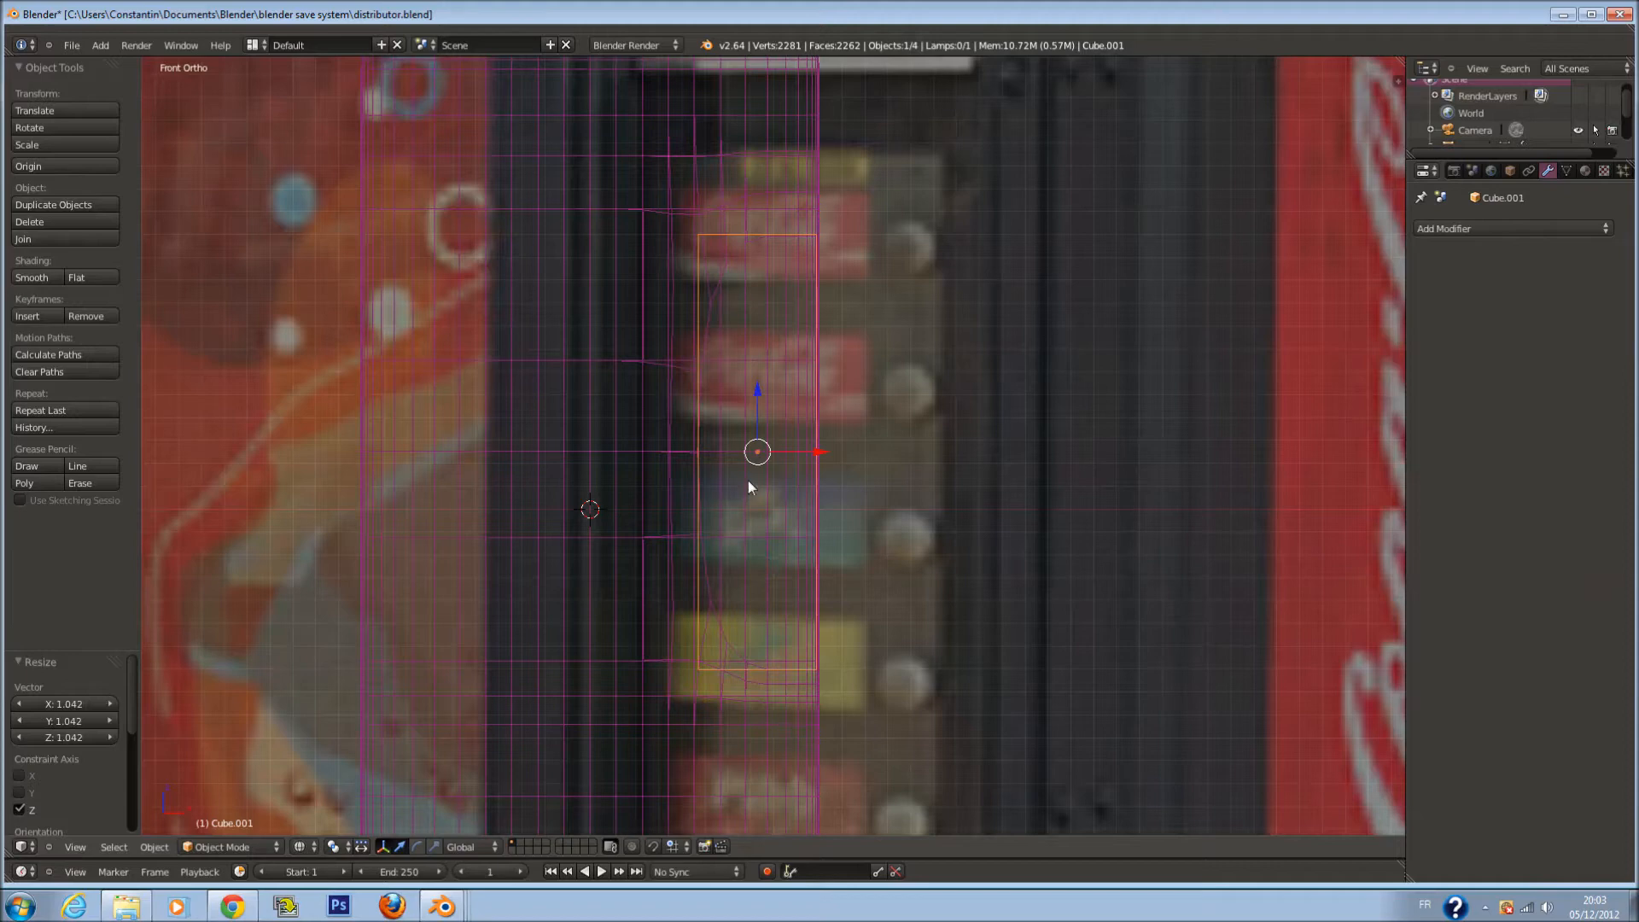
{"action": "left_click_drag", "start_coordinate": [760, 401], "coordinate": [761, 397]}
Check the block inside the opening from an angle in solid shading and save over the existing scene file
{"action": "scroll", "coordinate": [855, 489], "scroll_direction": "up", "scroll_amount": 2}
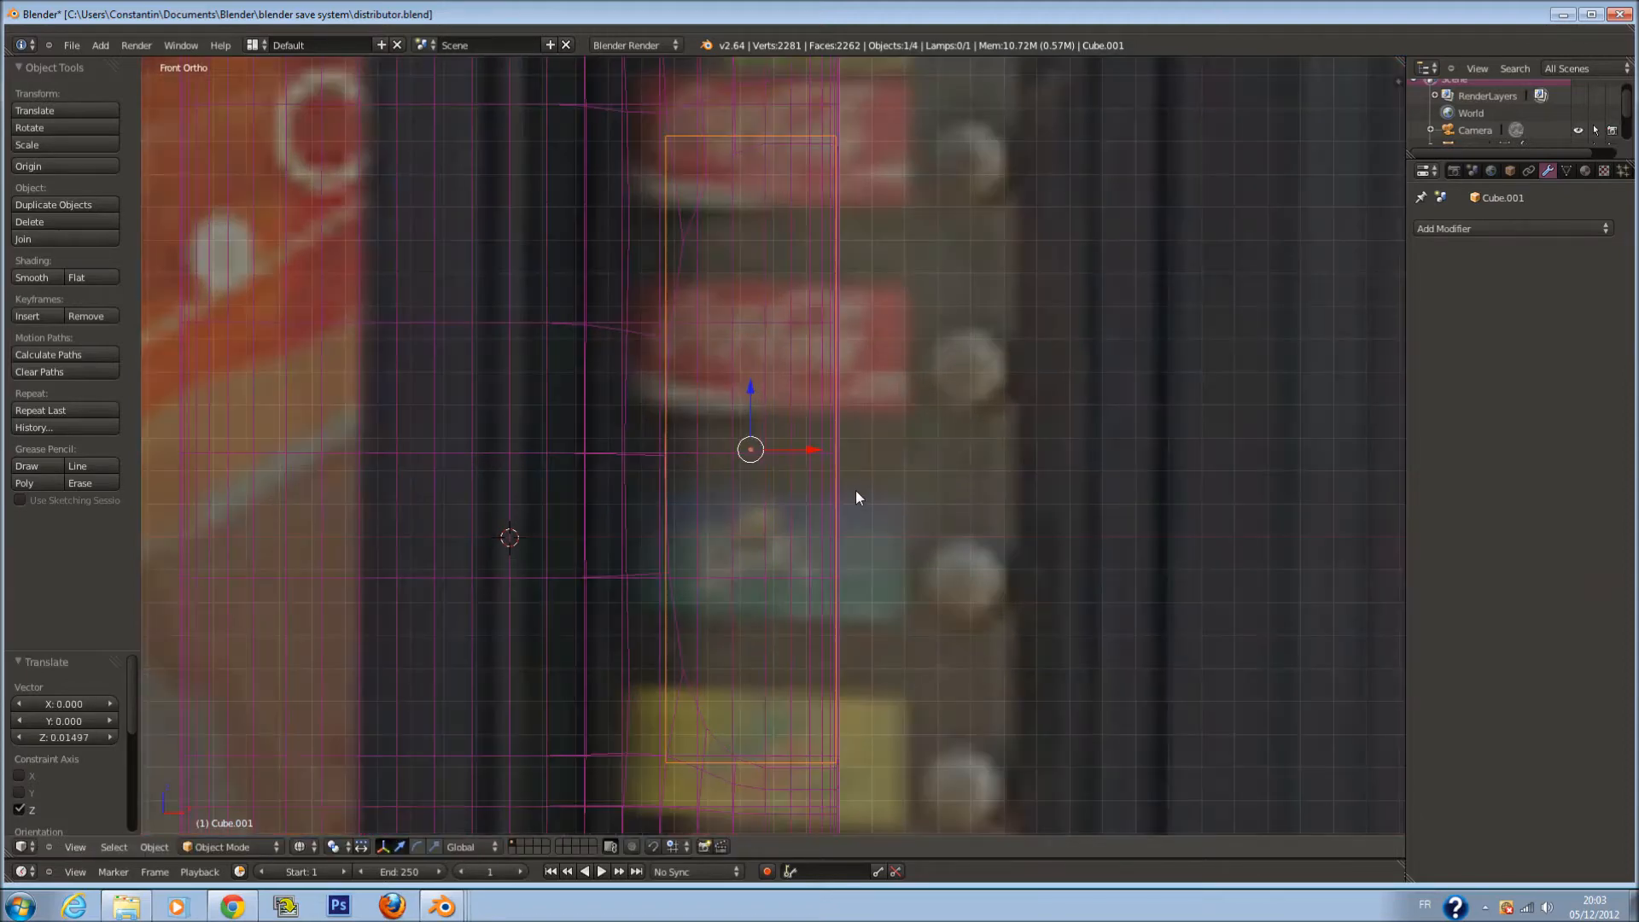
{"action": "key", "text": "KP_3"}
{"action": "key", "text": "z"}
{"action": "mouse_move", "coordinate": [677, 383]}
{"action": "middle_mouse_down"}
{"action": "mouse_move", "coordinate": [740, 375]}
{"action": "mouse_move", "coordinate": [741, 457]}
{"action": "middle_mouse_up"}
{"action": "left_click_drag", "start_coordinate": [750, 470], "coordinate": [755, 451]}
{"action": "mouse_move", "coordinate": [755, 451]}
{"action": "middle_mouse_down"}
{"action": "mouse_move", "coordinate": [721, 476]}
{"action": "mouse_move", "coordinate": [710, 464]}
{"action": "mouse_move", "coordinate": [743, 451]}
{"action": "middle_mouse_up"}
{"action": "key", "text": "a"}
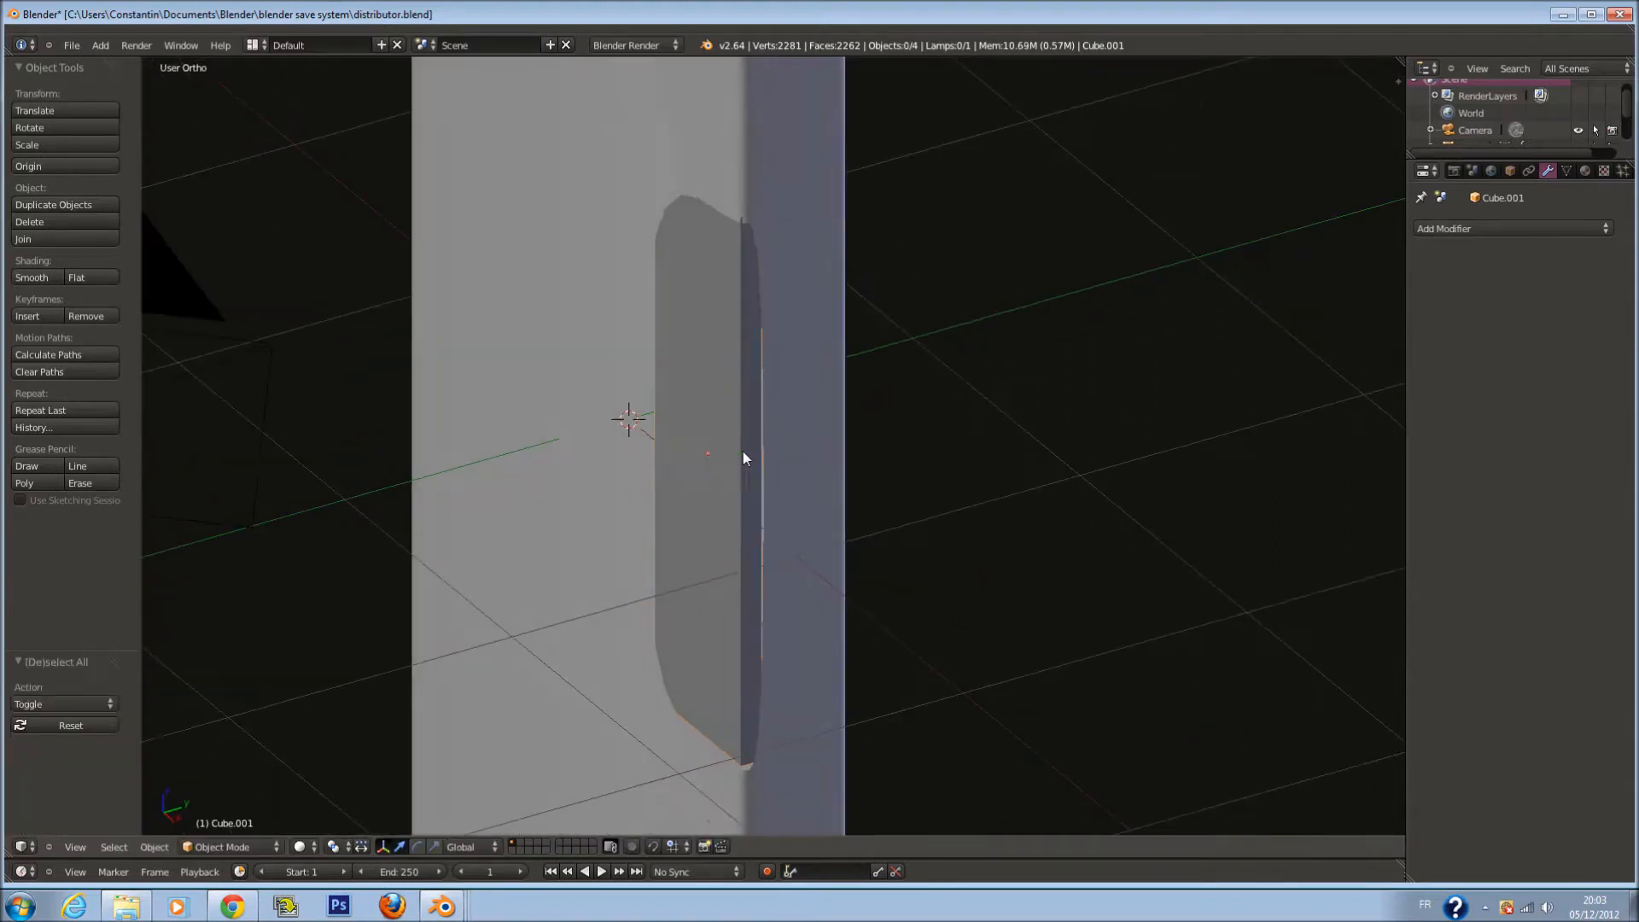
{"action": "key", "text": "a"}
{"action": "scroll", "coordinate": [774, 454], "scroll_direction": "up", "scroll_amount": 1}
{"action": "key", "text": "ctrl+s"}
{"action": "left_click", "coordinate": [773, 454]}
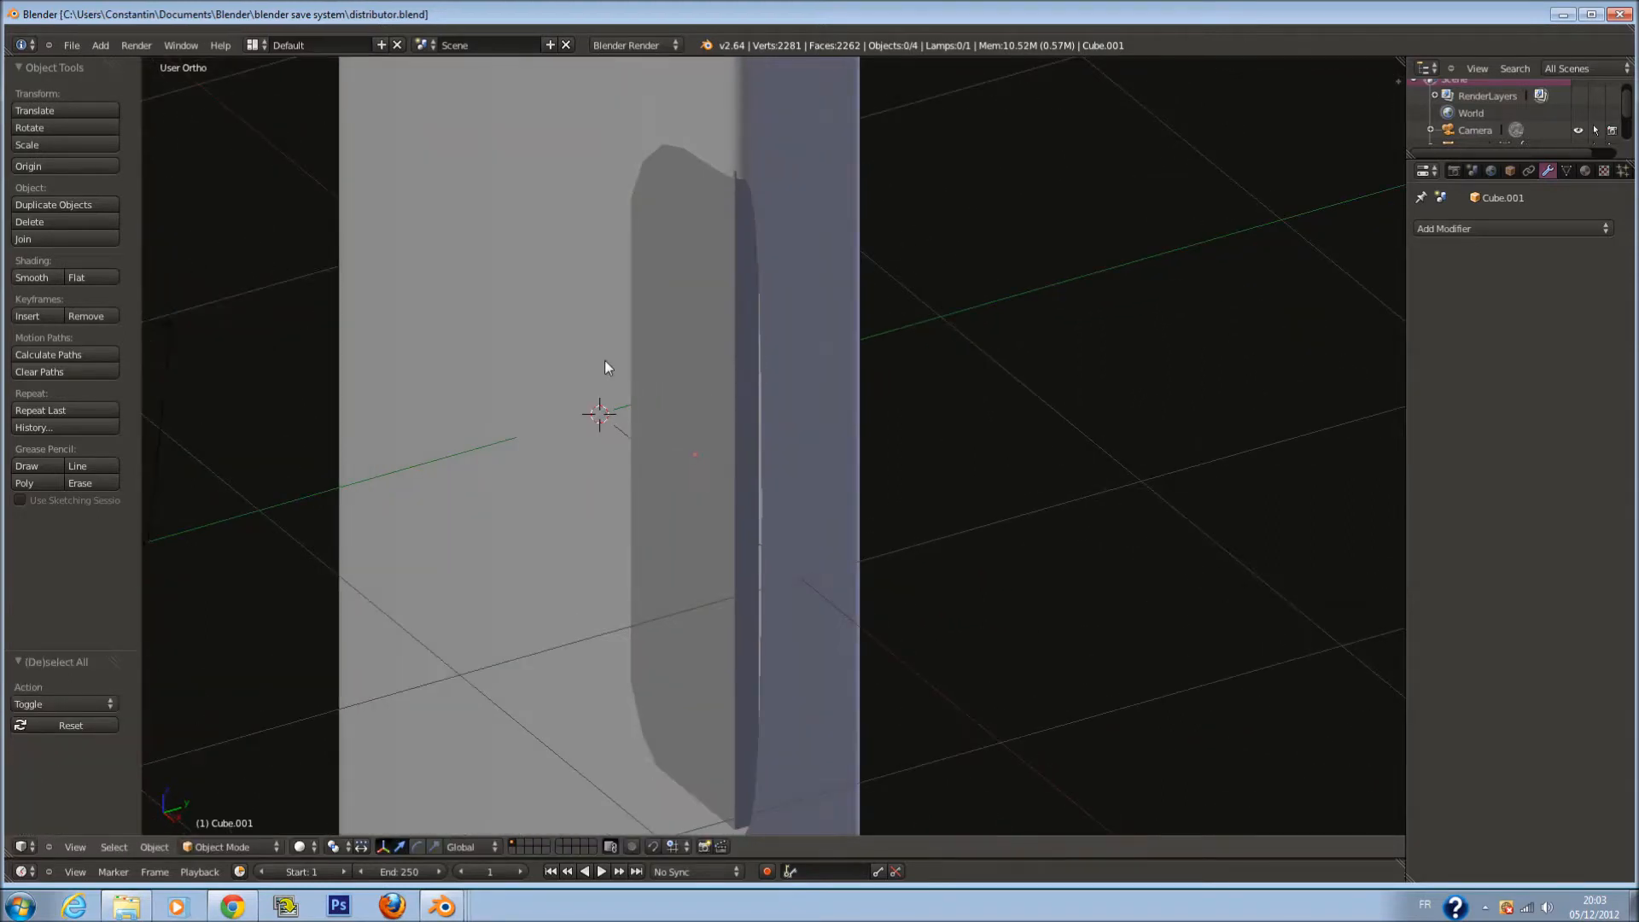
Add two horizontal loop cuts around the slab between the upper and lower edges of the opening
{"action": "right_click", "coordinate": [605, 360]}
{"action": "scroll", "coordinate": [661, 399], "scroll_direction": "down", "scroll_amount": 1}
{"action": "scroll", "coordinate": [674, 427], "scroll_direction": "down", "scroll_amount": 2}
{"action": "key", "text": "Tab"}
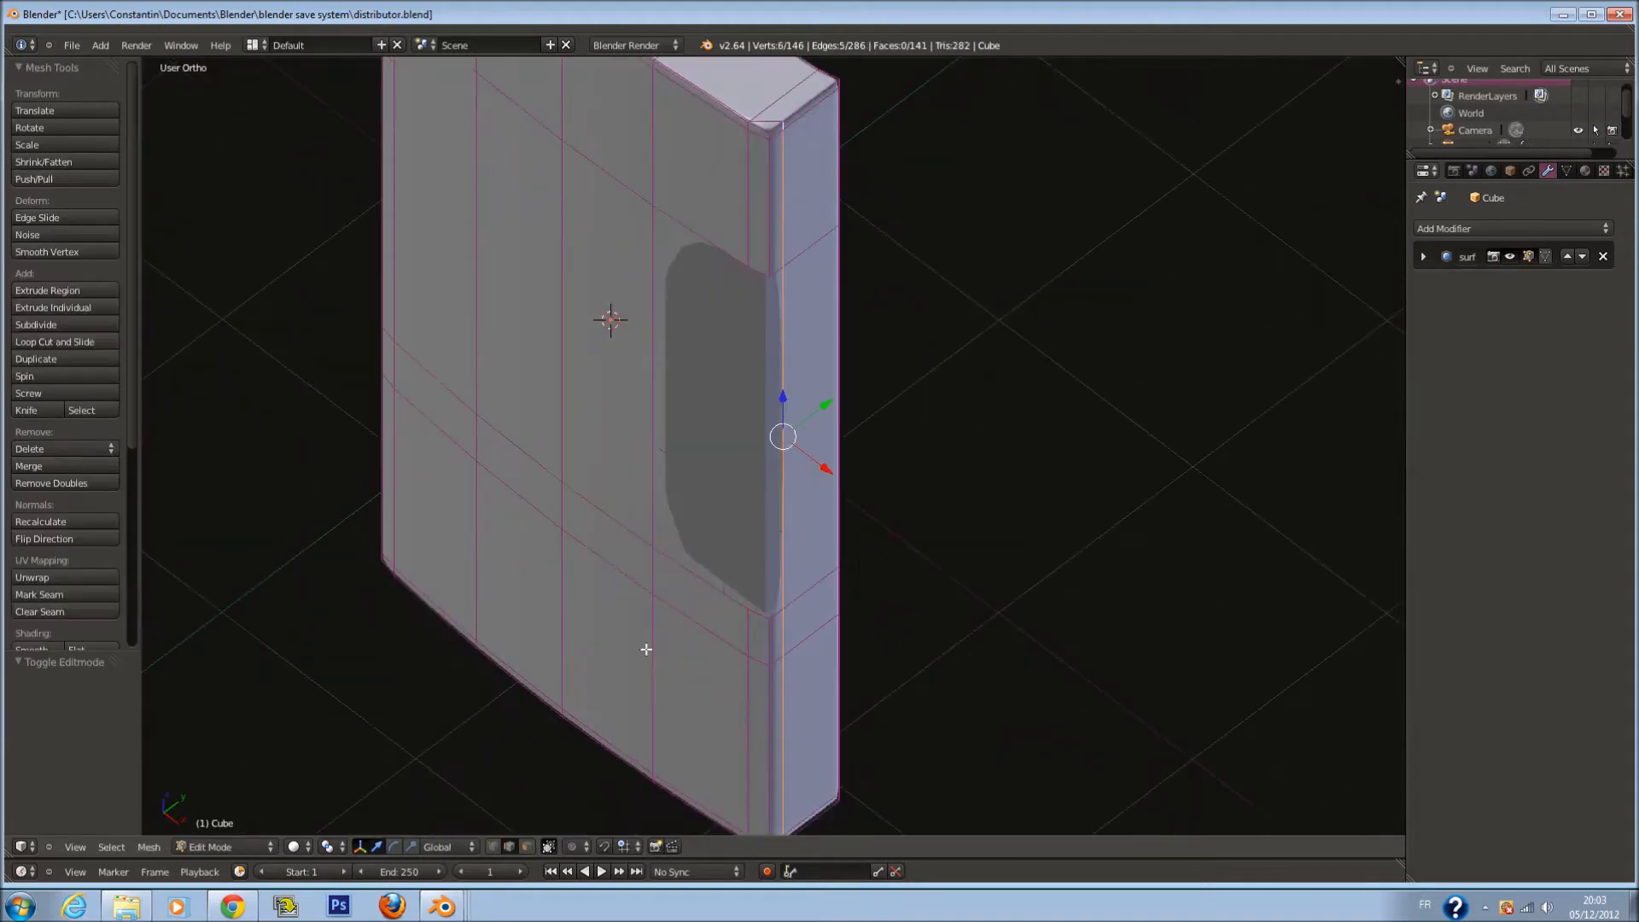
{"action": "scroll", "coordinate": [642, 632], "scroll_direction": "up", "scroll_amount": 1}
{"action": "key", "text": "a"}
{"action": "key", "text": "ctrl+r"}
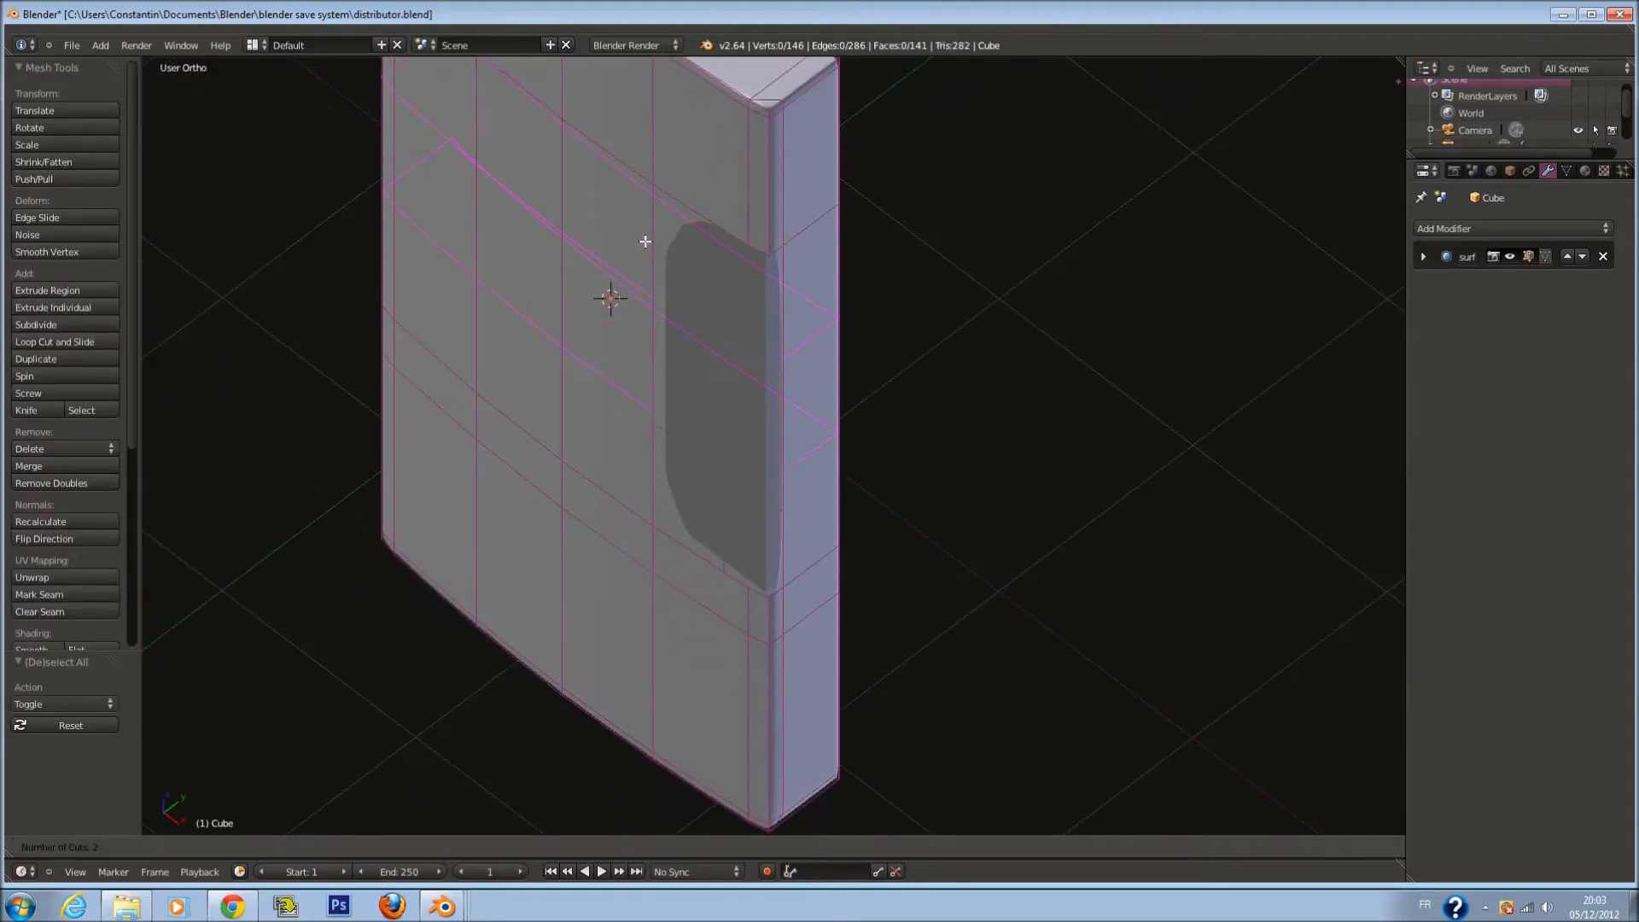
{"action": "left_click", "coordinate": [646, 242]}
Spread the two loops along Z by about 2.816 and again by about 1.032, close to the opening's upper and lower edges
{"action": "middle_click_drag", "start_coordinate": [677, 413], "coordinate": [770, 351]}
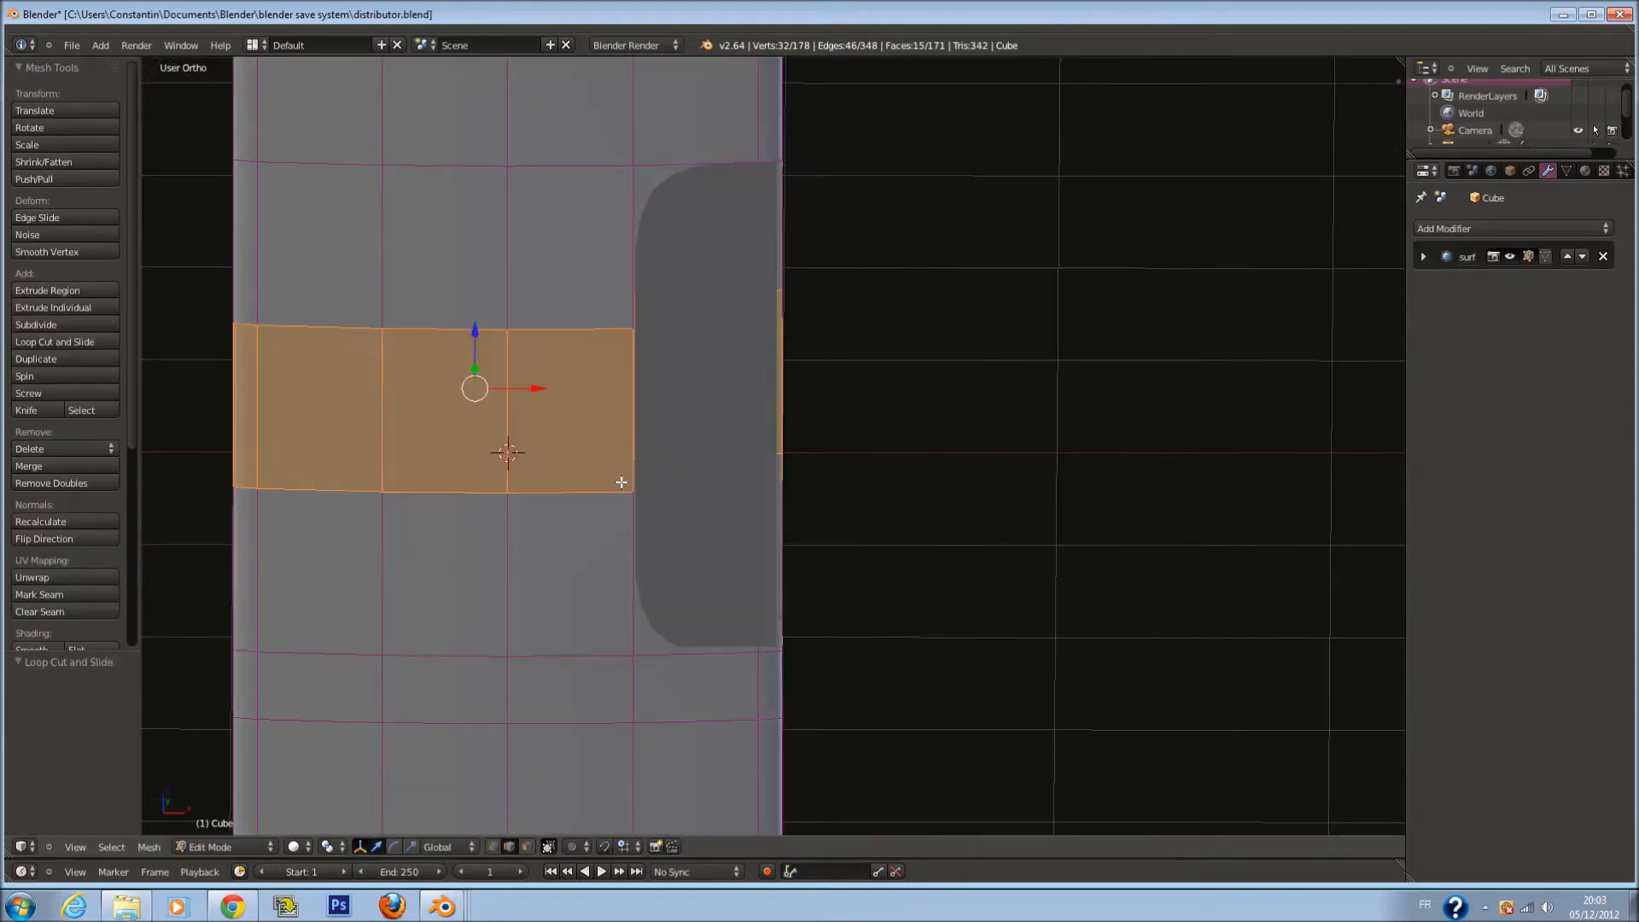
{"action": "key", "text": "s"}
{"action": "key", "text": "z"}
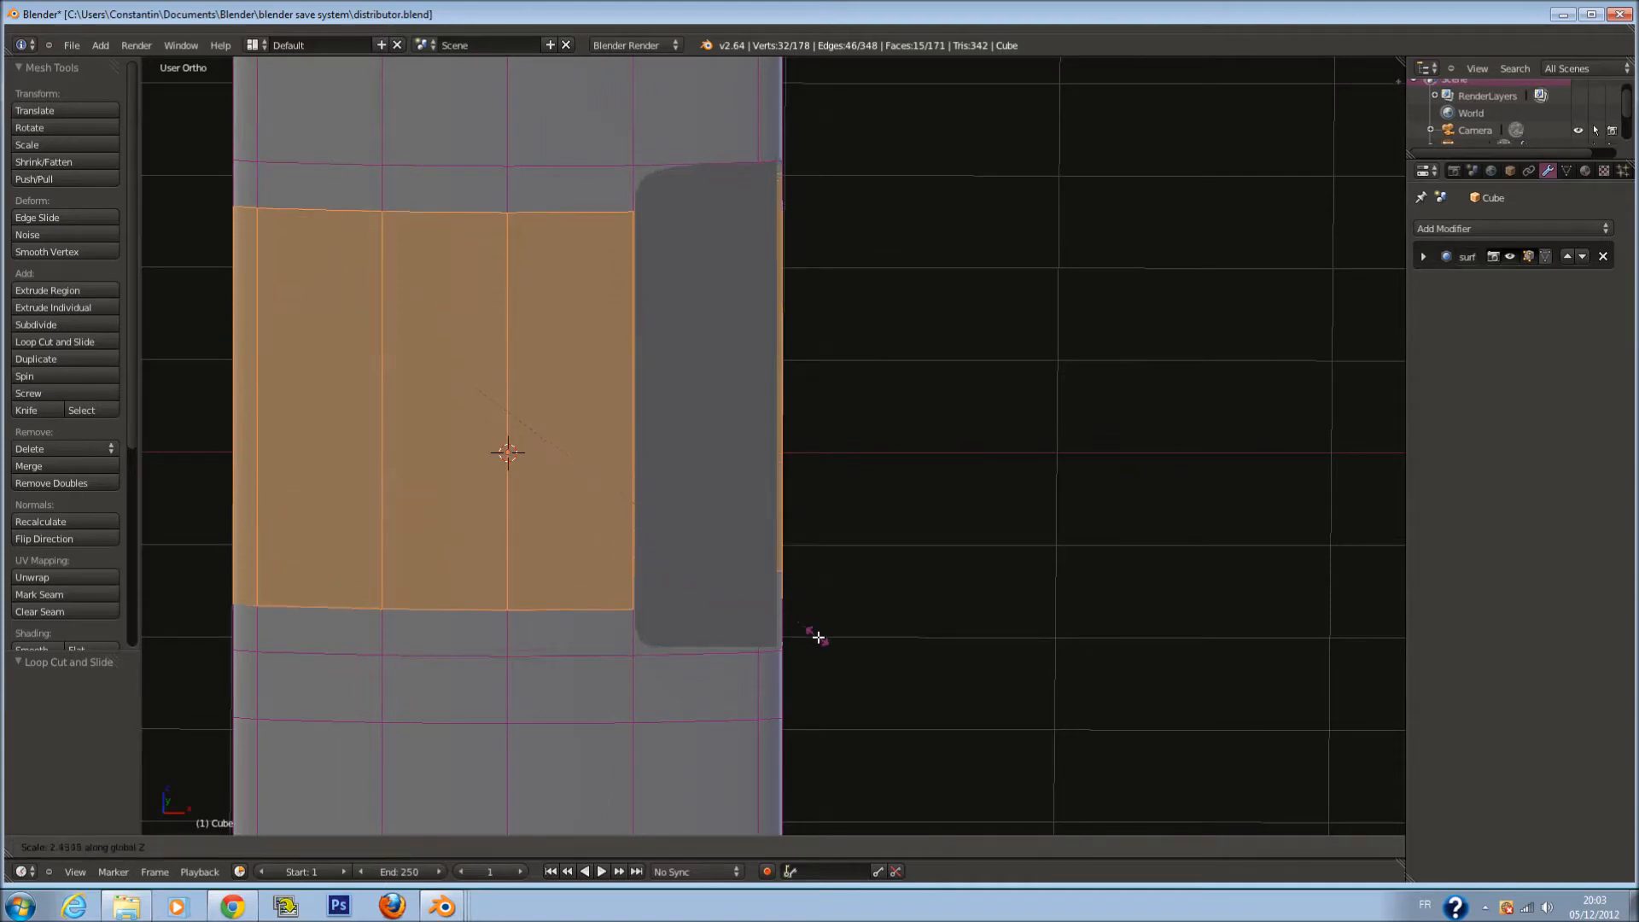
{"action": "left_click", "coordinate": [871, 662]}
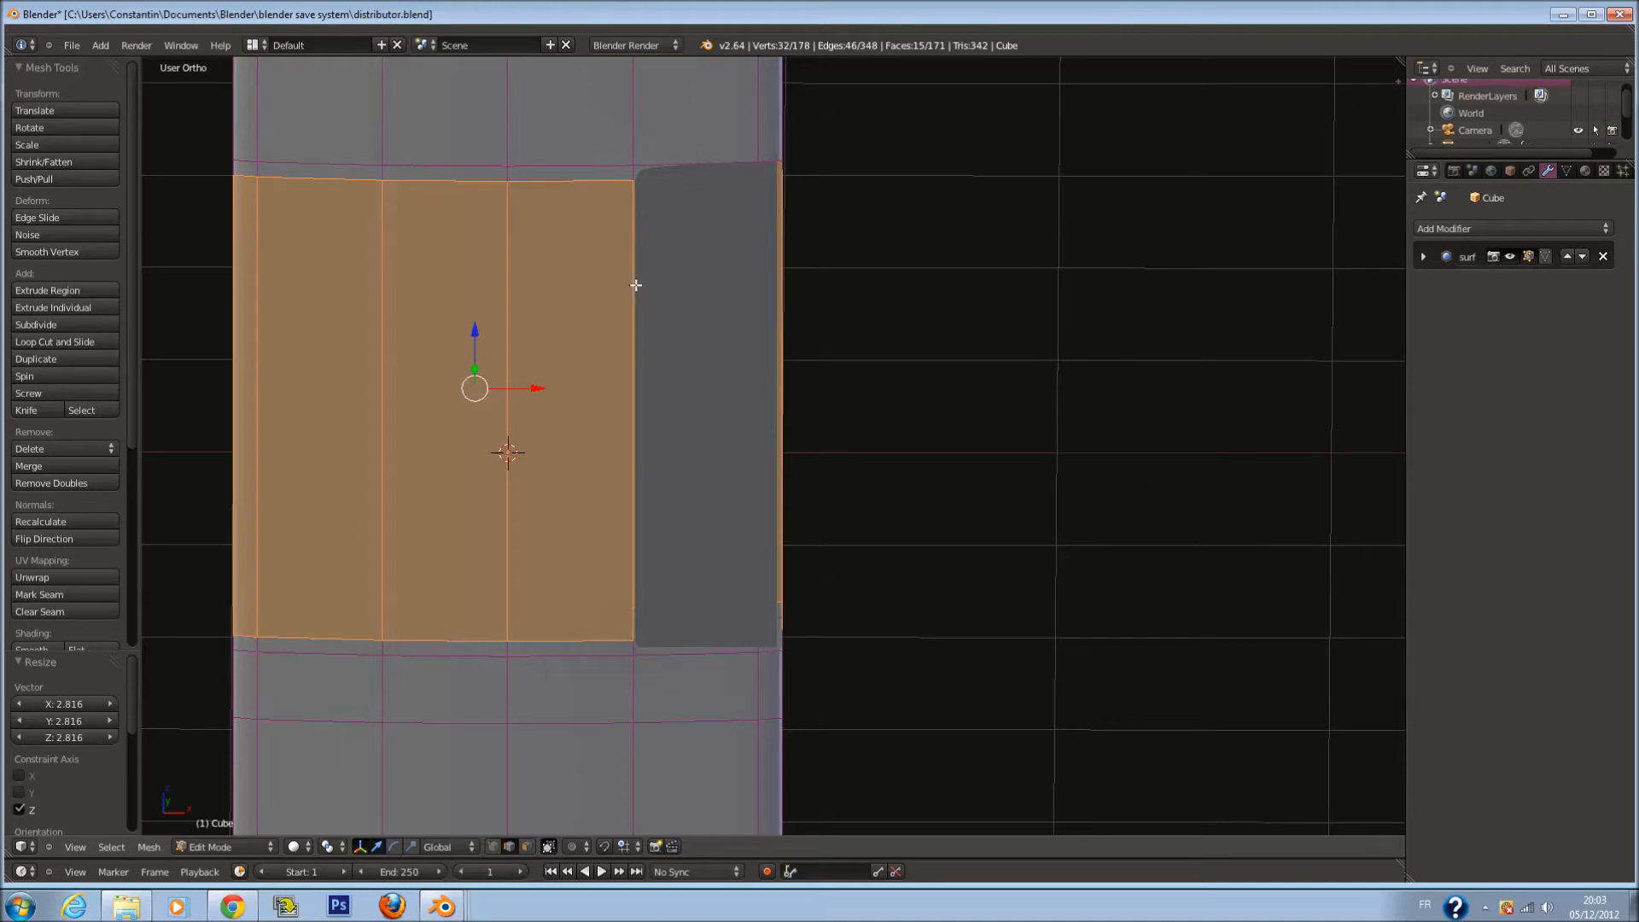
{"action": "scroll", "coordinate": [621, 308], "scroll_direction": "down", "scroll_amount": 1}
{"action": "key", "text": "s"}
{"action": "key", "text": "z"}
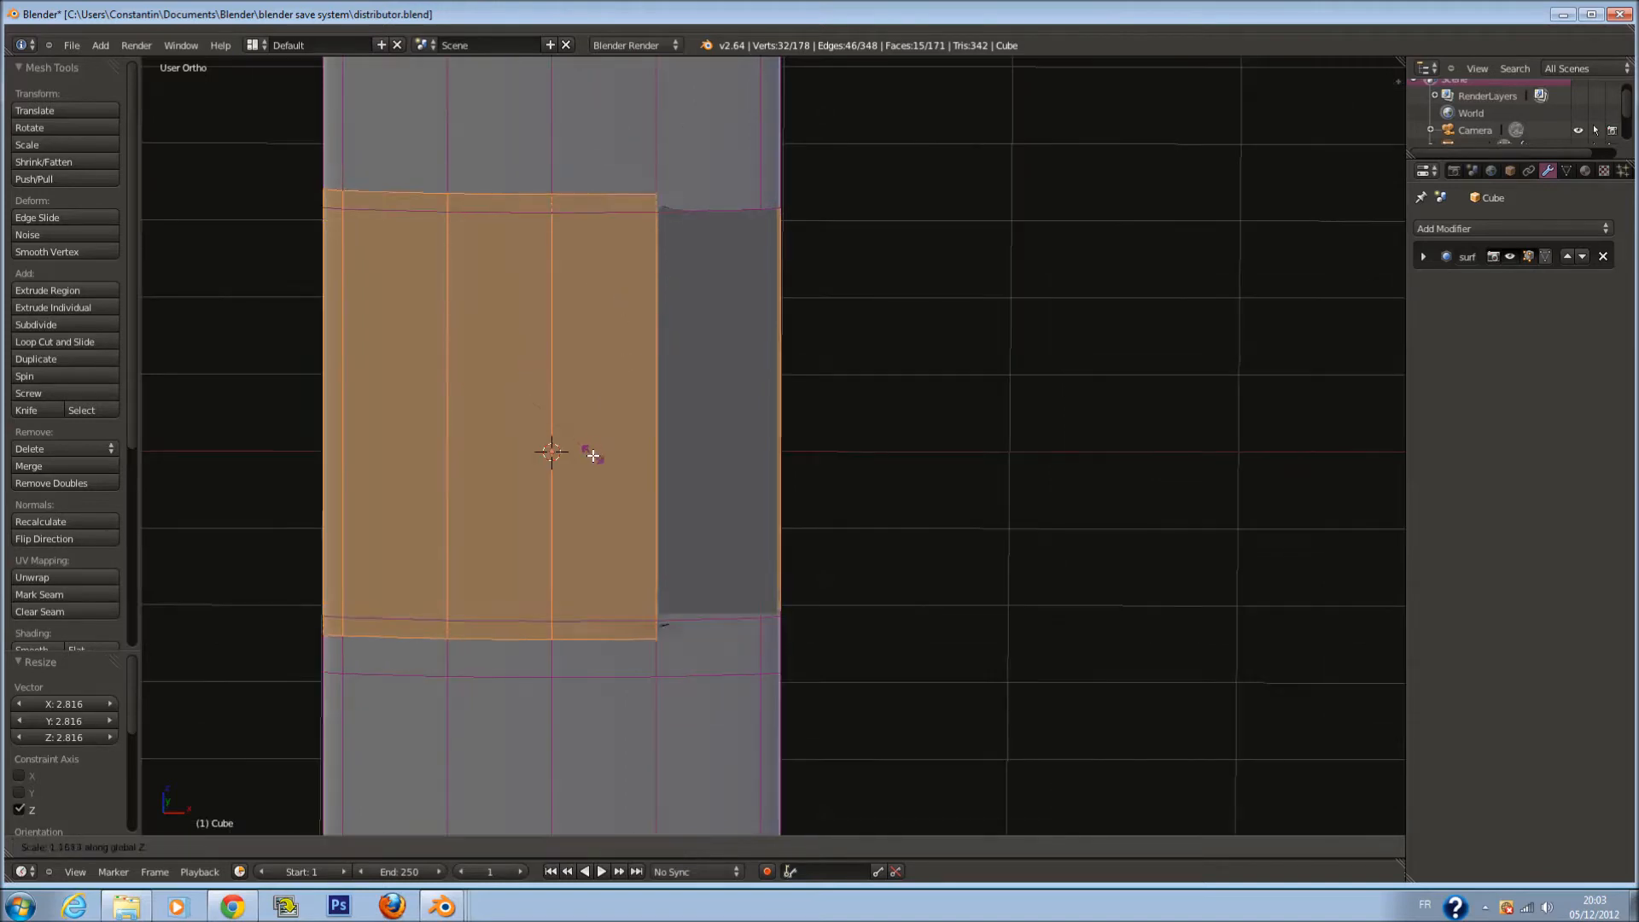
{"action": "left_click", "coordinate": [593, 434]}
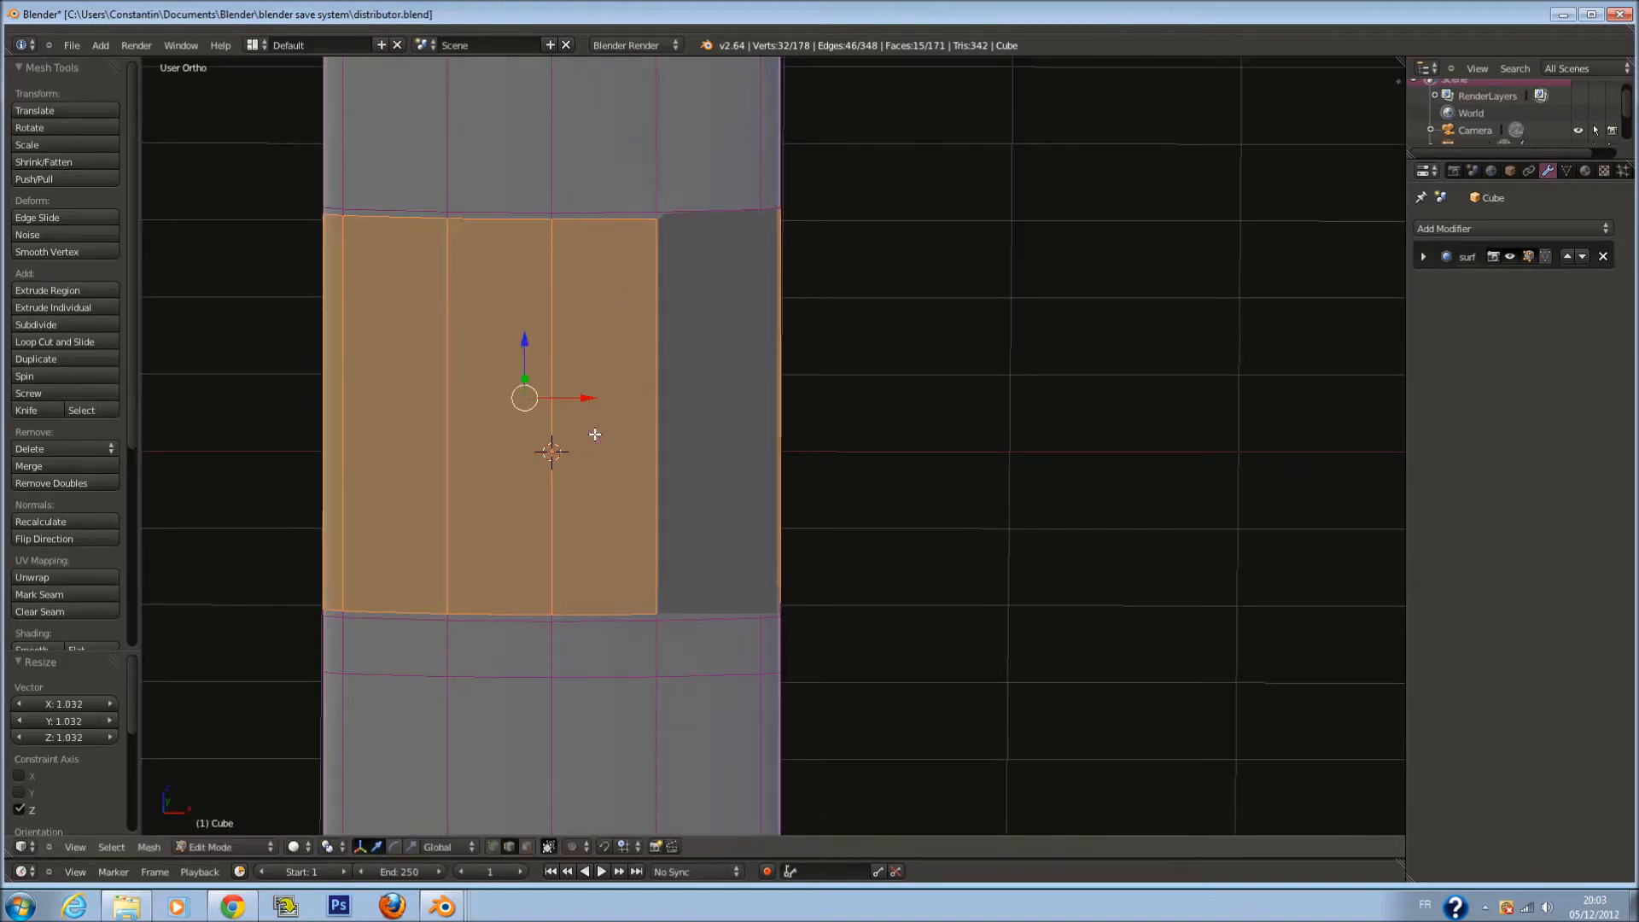
Return to Object Mode, view the sharpened opening from the front and save the scene
{"action": "key", "text": "Tab"}
{"action": "scroll", "coordinate": [770, 325], "scroll_direction": "up", "scroll_amount": 5, "text": "shift"}
{"action": "middle_click_drag", "start_coordinate": [770, 325], "coordinate": [727, 473]}
{"action": "key", "text": "ctrl+s"}
{"action": "key", "text": "KP_1"}
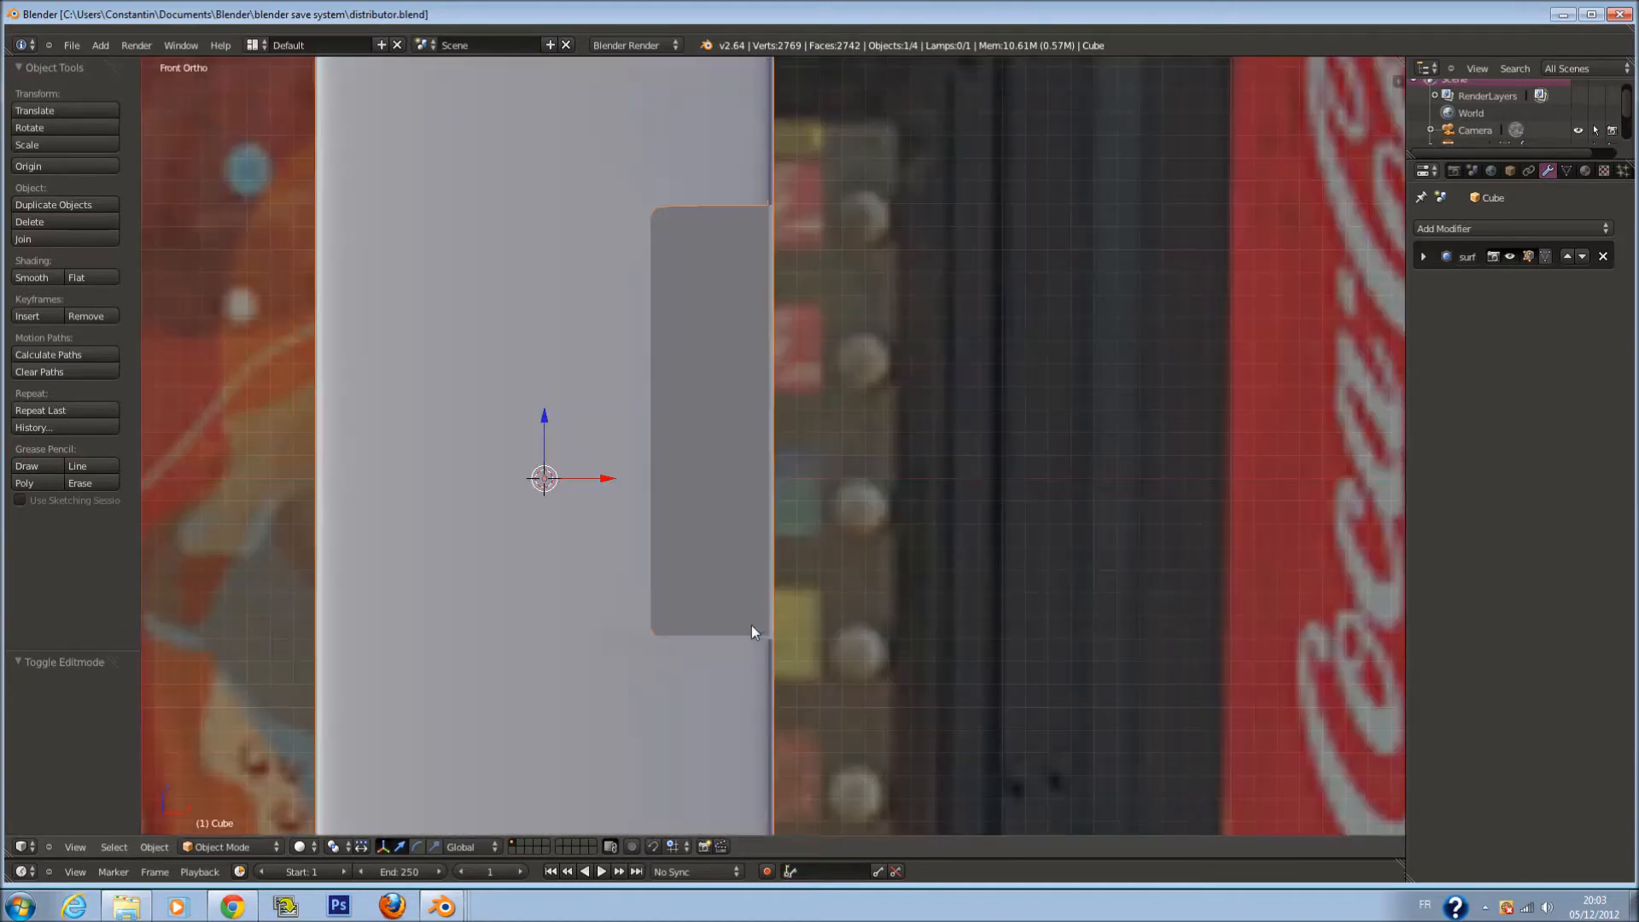
Compare the slab's size and opening with the full machine in the reference photo, down to the base of the selection panel
{"action": "scroll", "coordinate": [752, 625], "scroll_direction": "down", "scroll_amount": 4}
{"action": "key", "text": "a"}
{"action": "key", "text": "a"}
{"action": "scroll", "coordinate": [936, 532], "scroll_direction": "down", "scroll_amount": 1}
{"action": "key", "text": "g"}
{"action": "right_click", "coordinate": [713, 444]}
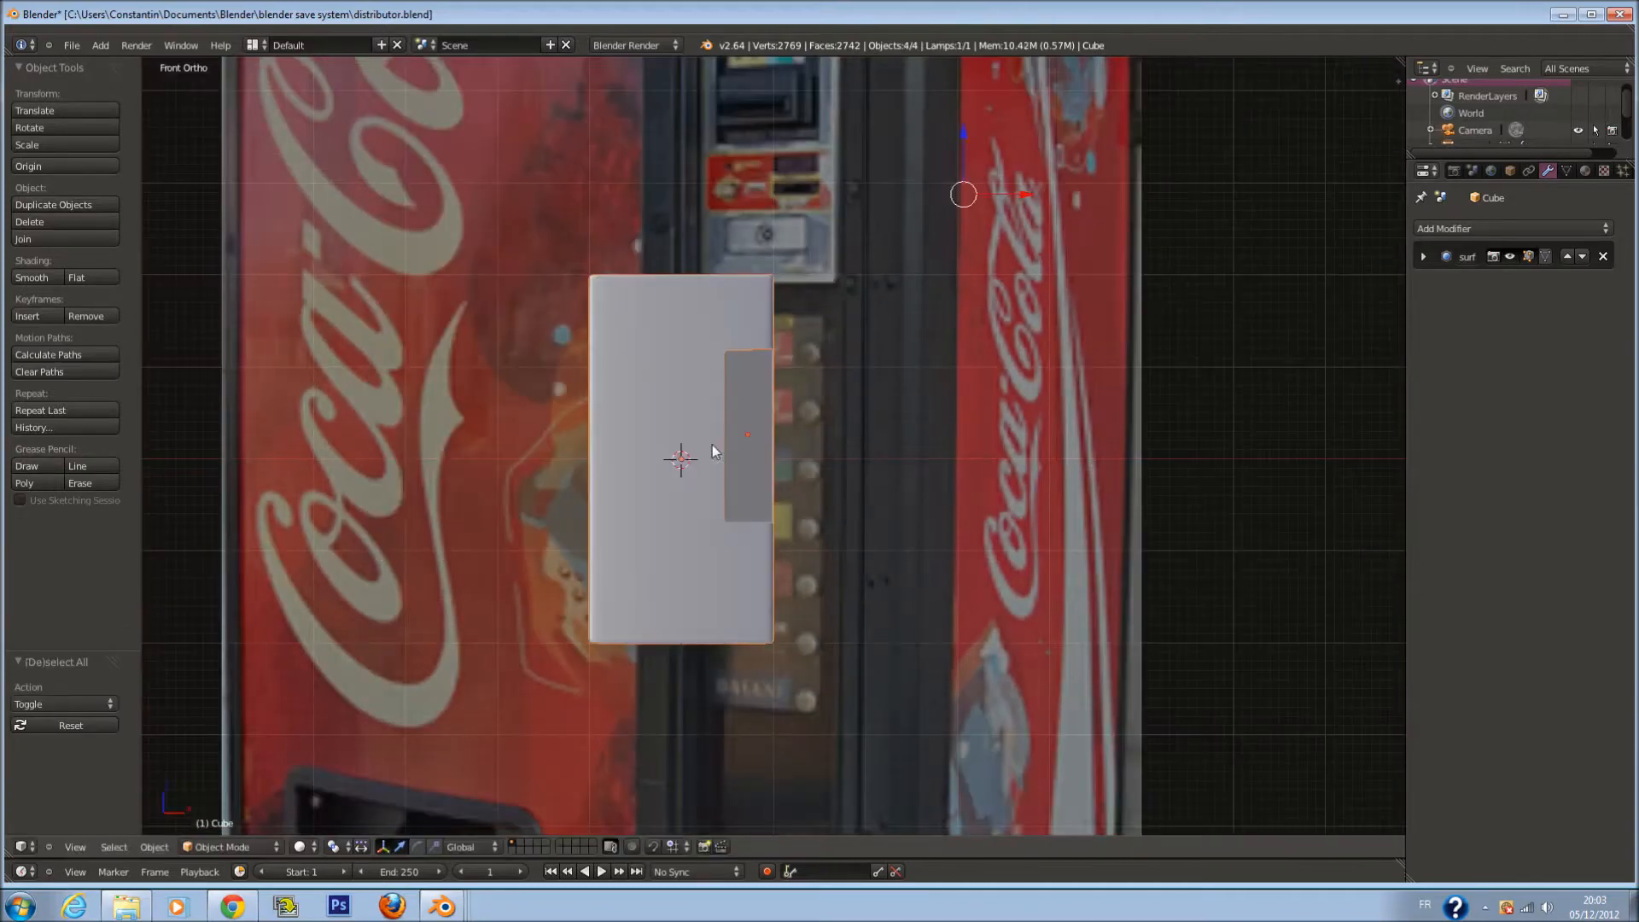
{"action": "scroll", "coordinate": [768, 697], "scroll_direction": "down", "scroll_amount": 3}
{"action": "scroll", "coordinate": [736, 773], "scroll_direction": "down", "scroll_amount": 2, "text": "shift"}
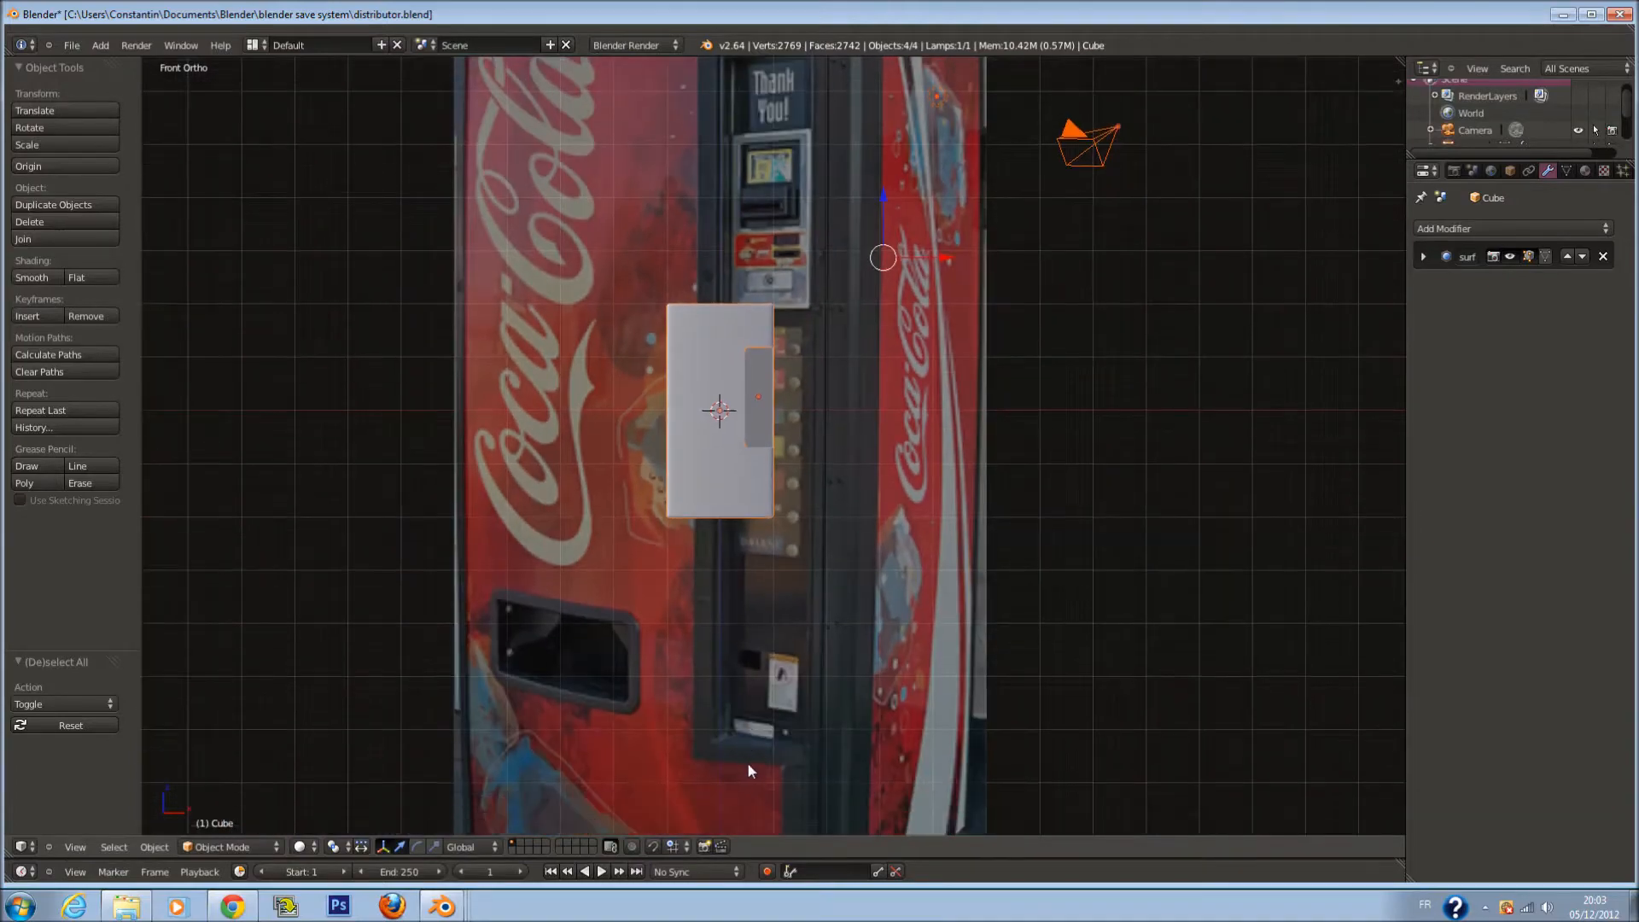
{"action": "scroll", "coordinate": [760, 726], "scroll_direction": "up", "scroll_amount": 8}
{"action": "key", "text": "Tab"}
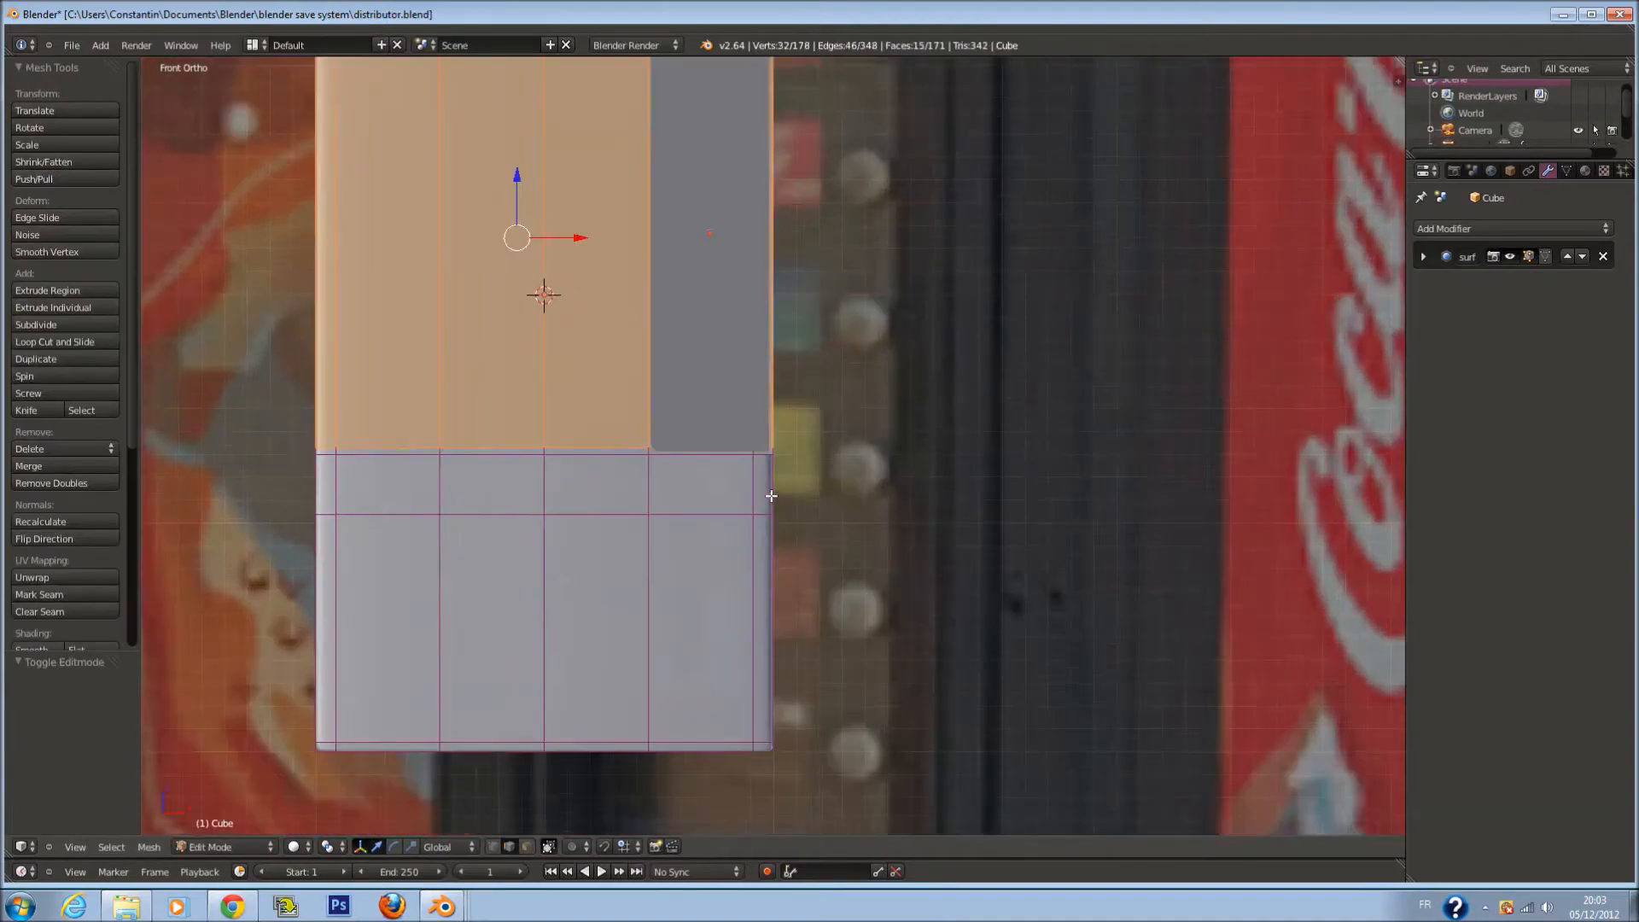
{"action": "scroll", "coordinate": [775, 450], "scroll_direction": "down", "scroll_amount": 3}
{"action": "scroll", "coordinate": [775, 450], "scroll_direction": "down", "scroll_amount": 10, "text": "shift"}
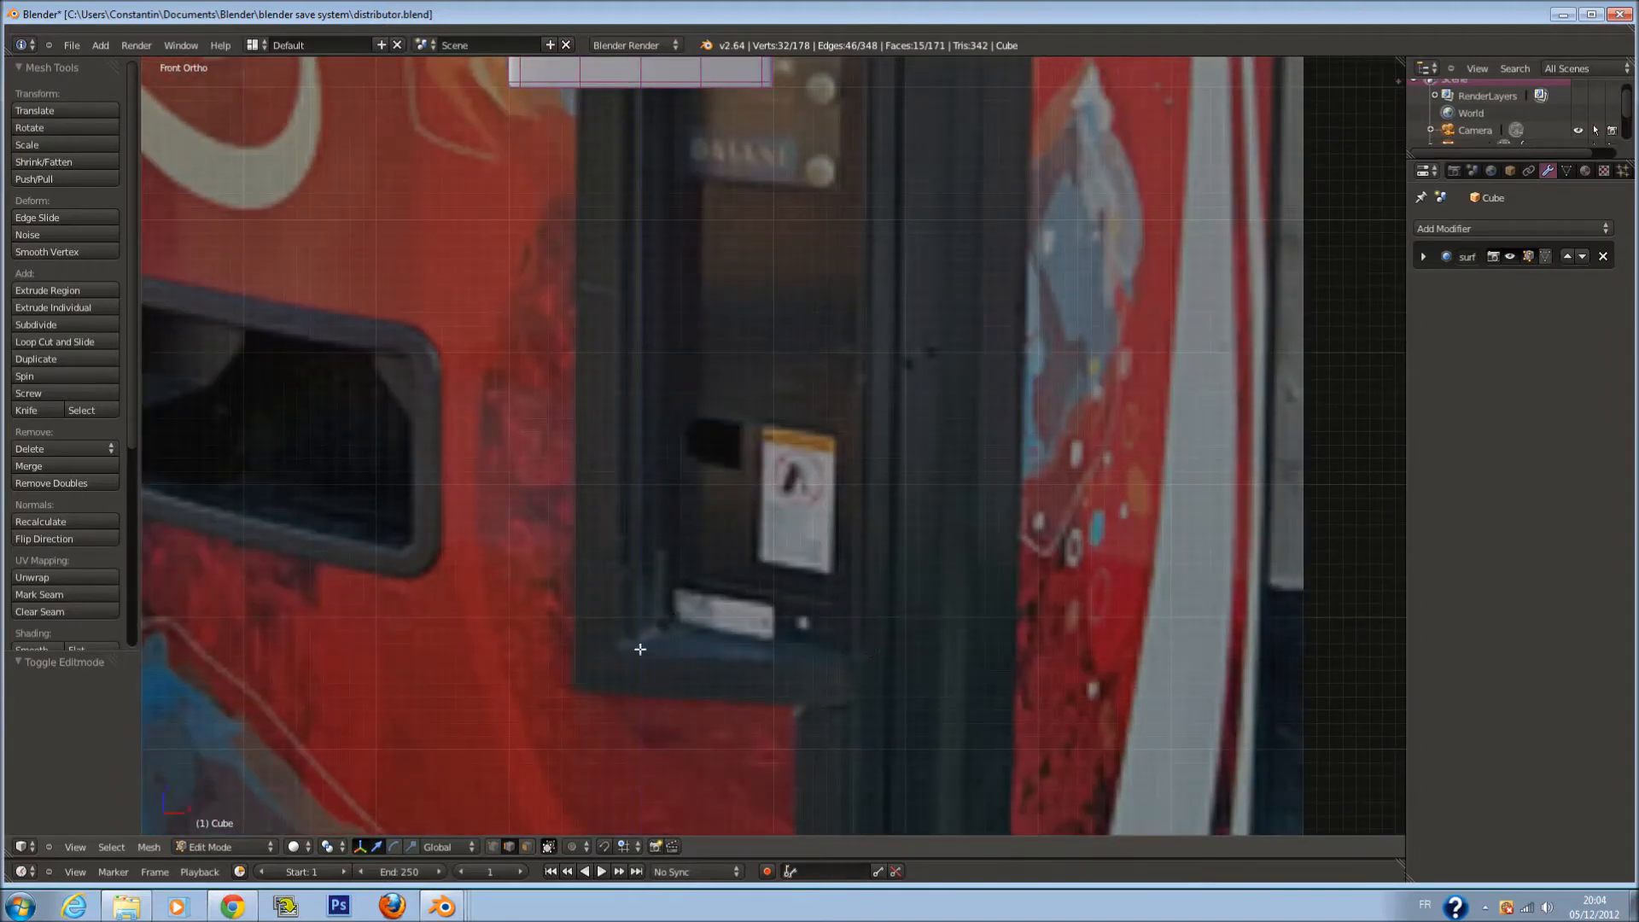
{"action": "scroll", "coordinate": [834, 654], "scroll_direction": "up", "scroll_amount": 20, "text": "shift"}
{"action": "scroll", "coordinate": [724, 333], "scroll_direction": "up", "scroll_amount": 1}
Inspect the opening's lower edge and corner up close from an angle in Edit Mode with nothing selected
{"action": "mouse_move", "coordinate": [724, 333]}
{"action": "middle_mouse_down"}
{"action": "mouse_move", "coordinate": [683, 392]}
{"action": "mouse_move", "coordinate": [652, 533]}
{"action": "middle_mouse_up"}
{"action": "scroll", "coordinate": [683, 392], "scroll_direction": "up", "scroll_amount": 5}
{"action": "key", "text": "z"}
{"action": "scroll", "coordinate": [652, 506], "scroll_direction": "up", "scroll_amount": 2}
{"action": "key", "text": "z"}
{"action": "key", "text": "a"}
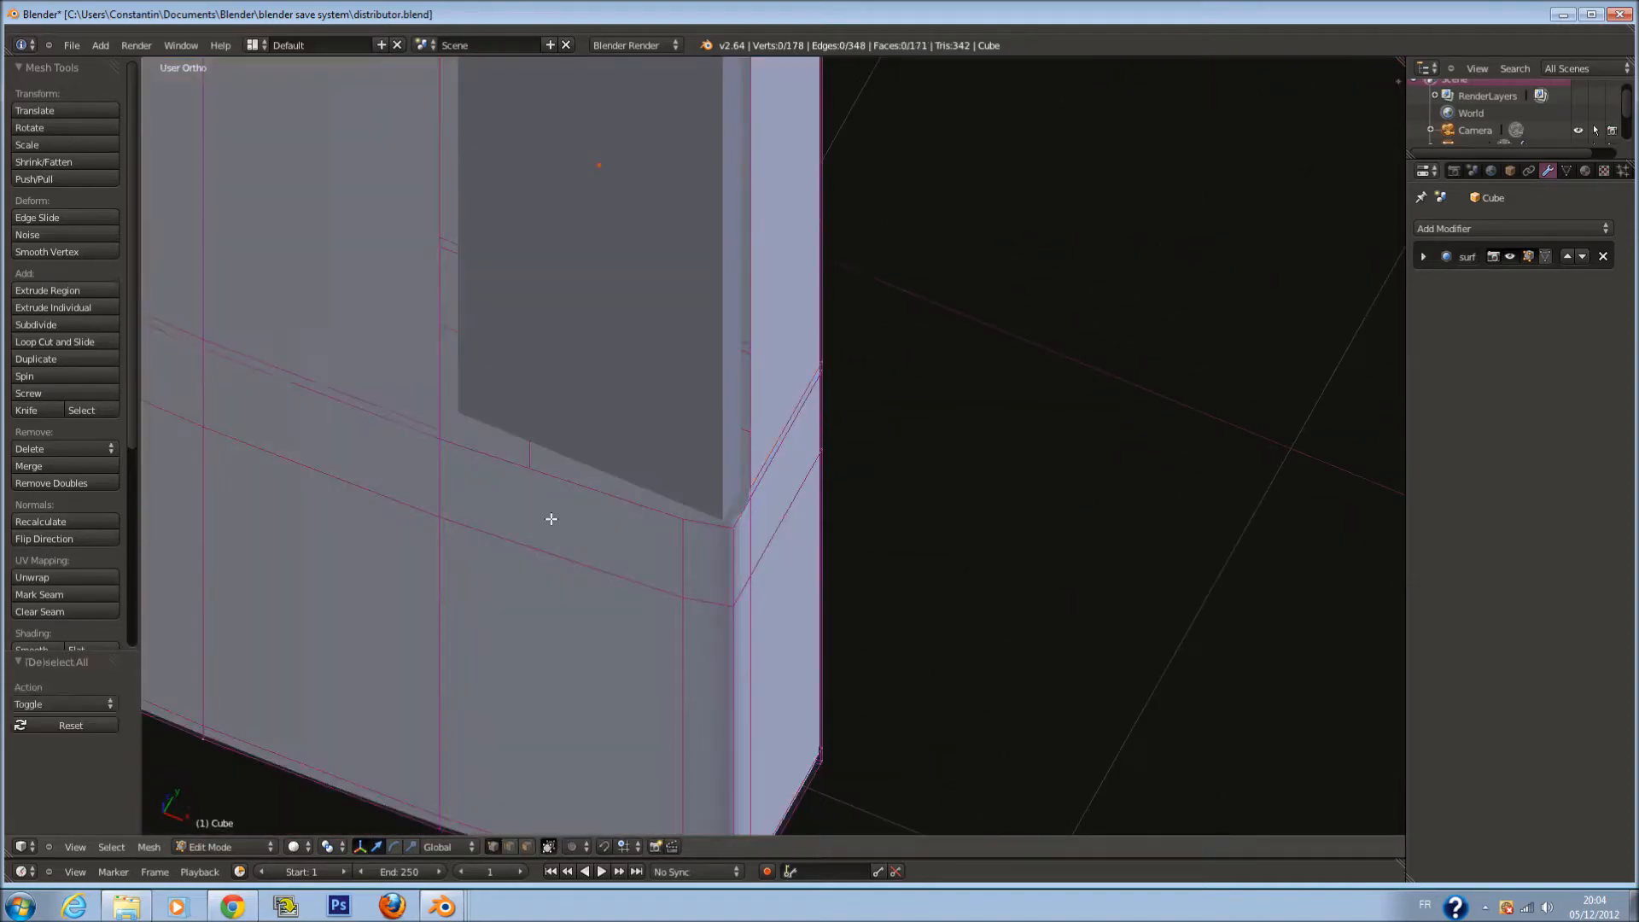
{"action": "scroll", "coordinate": [461, 413], "scroll_direction": "up", "scroll_amount": 1}
{"action": "middle_click_drag", "start_coordinate": [453, 413], "coordinate": [432, 424]}
{"action": "scroll", "coordinate": [424, 419], "scroll_direction": "down", "scroll_amount": 4}
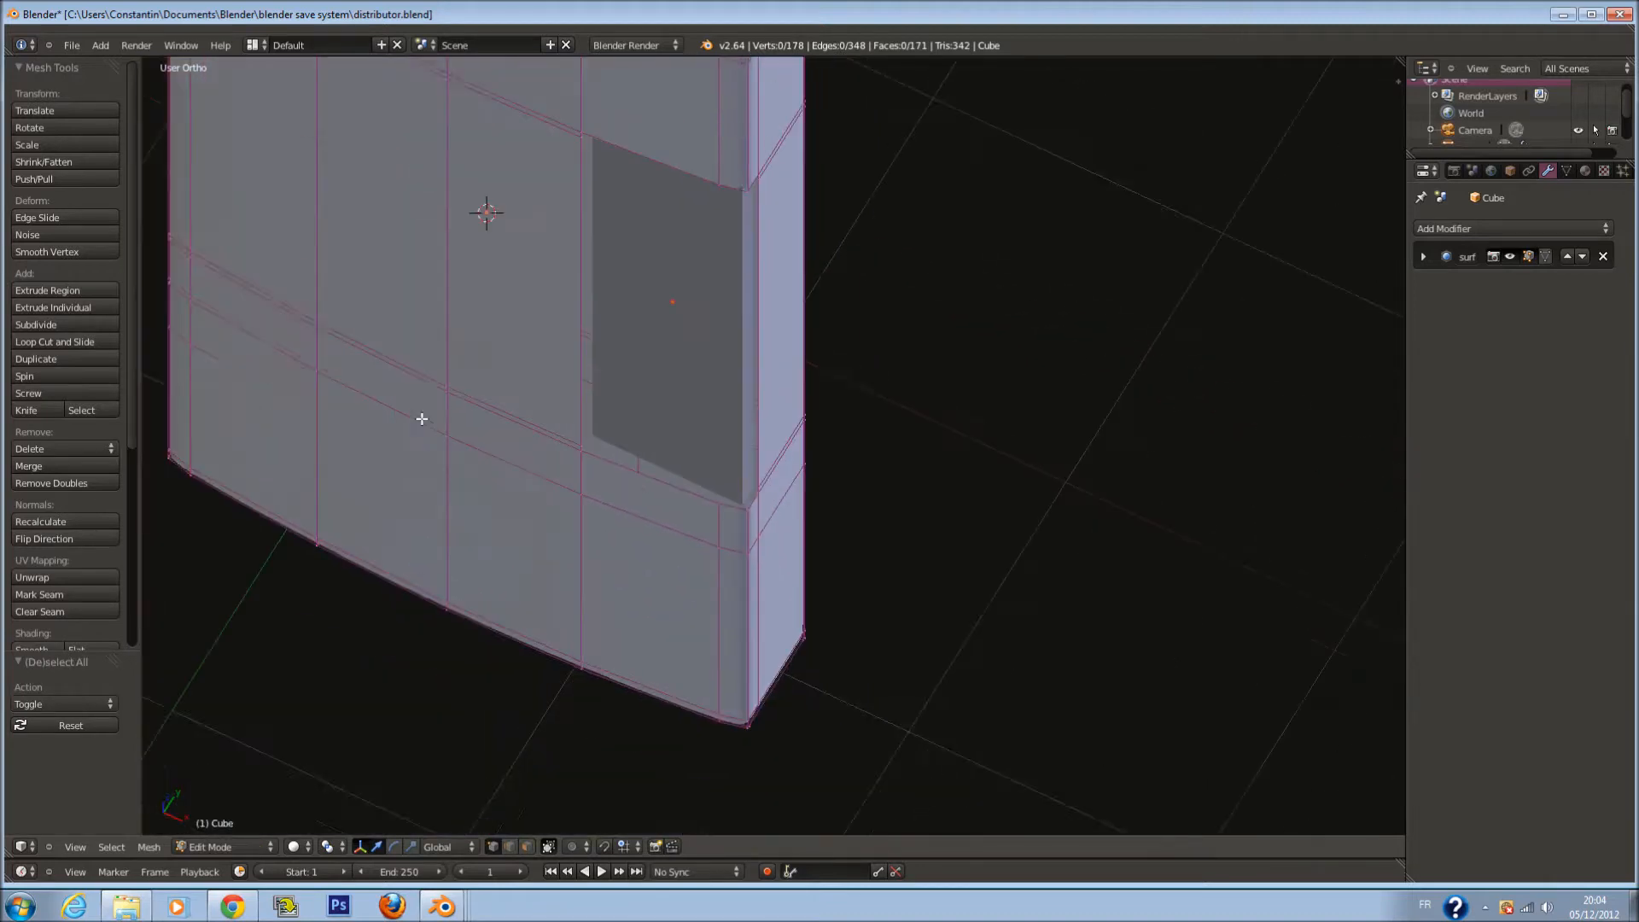
Extrude the vertical edge chain on the opening's left side inward and move it about 0.046 back along Y
{"action": "scroll", "coordinate": [421, 418], "scroll_direction": "up", "scroll_amount": 7, "text": "shift"}
{"action": "middle_click_drag", "start_coordinate": [520, 358], "coordinate": [542, 227]}
{"action": "key", "text": "z"}
{"action": "right_click", "coordinate": [493, 212]}
{"action": "right_click", "coordinate": [502, 655], "text": "shift"}
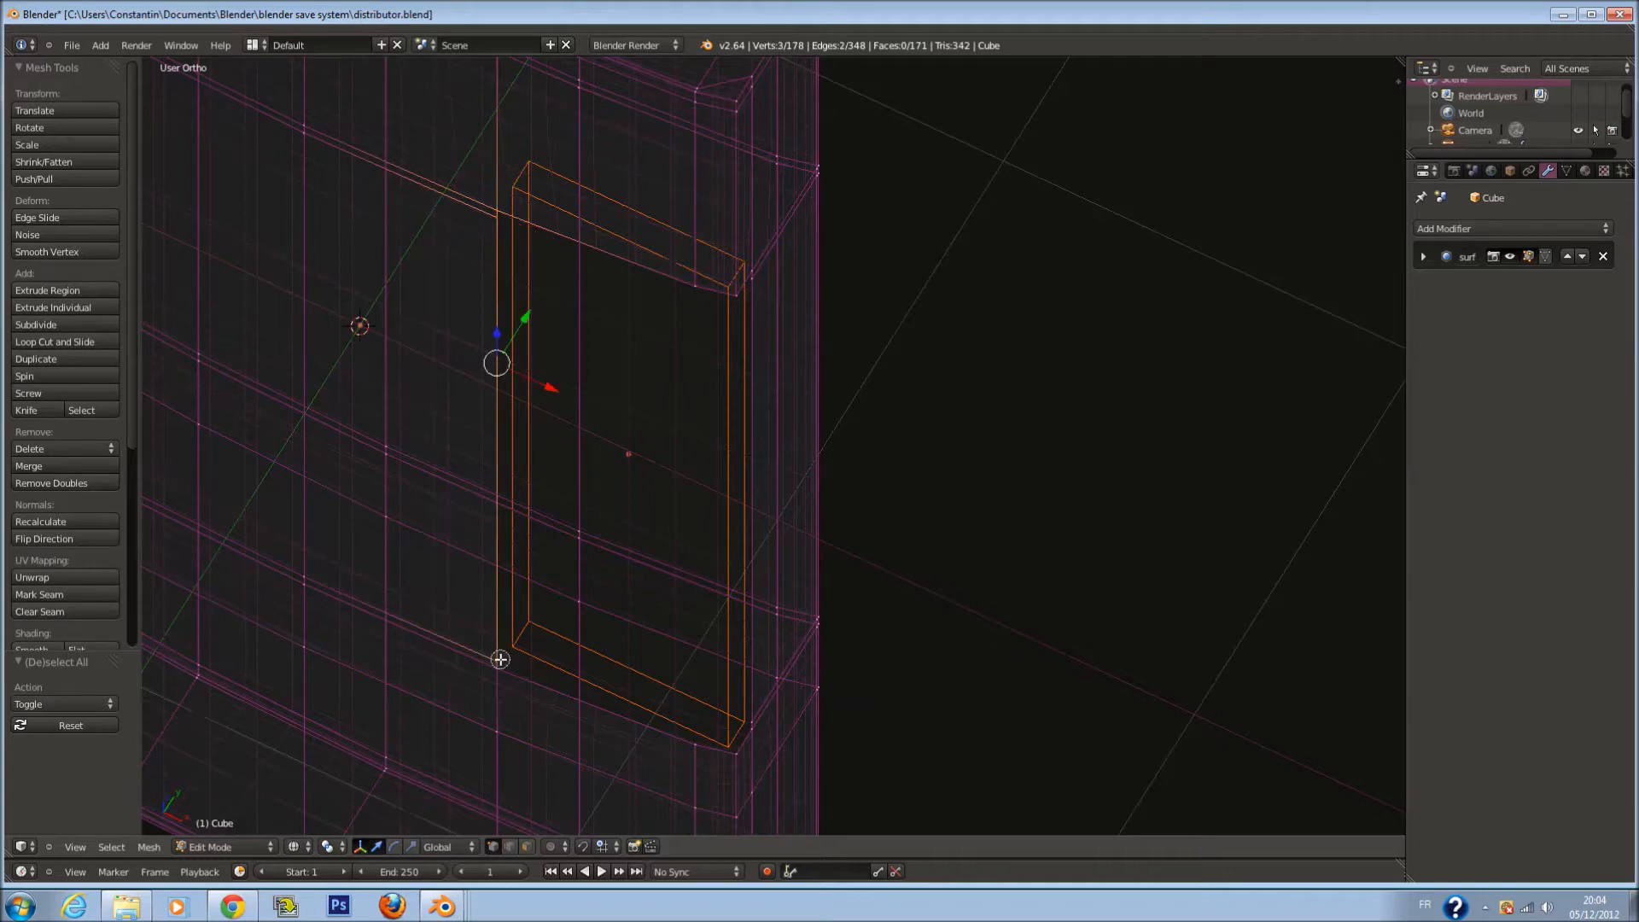
{"action": "right_click", "coordinate": [501, 662], "text": "shift"}
{"action": "key", "text": "z"}
{"action": "scroll", "coordinate": [531, 626], "scroll_direction": "up", "scroll_amount": 1}
{"action": "key", "text": "e"}
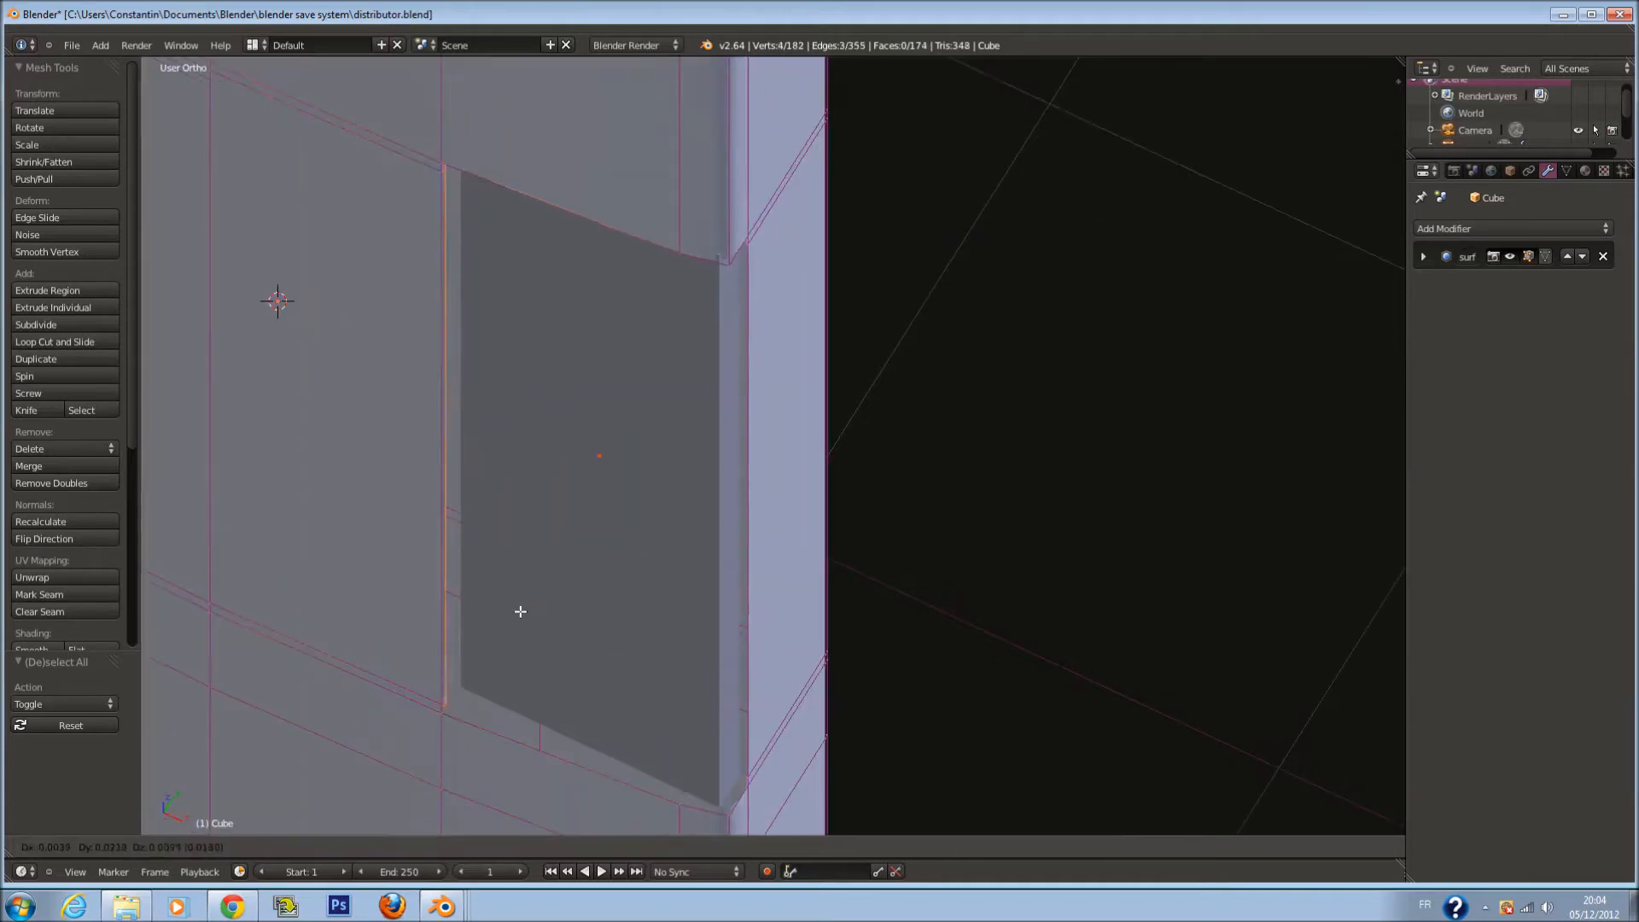
{"action": "left_click", "coordinate": [473, 394]}
{"action": "key", "text": "g"}
{"action": "key", "text": "y"}
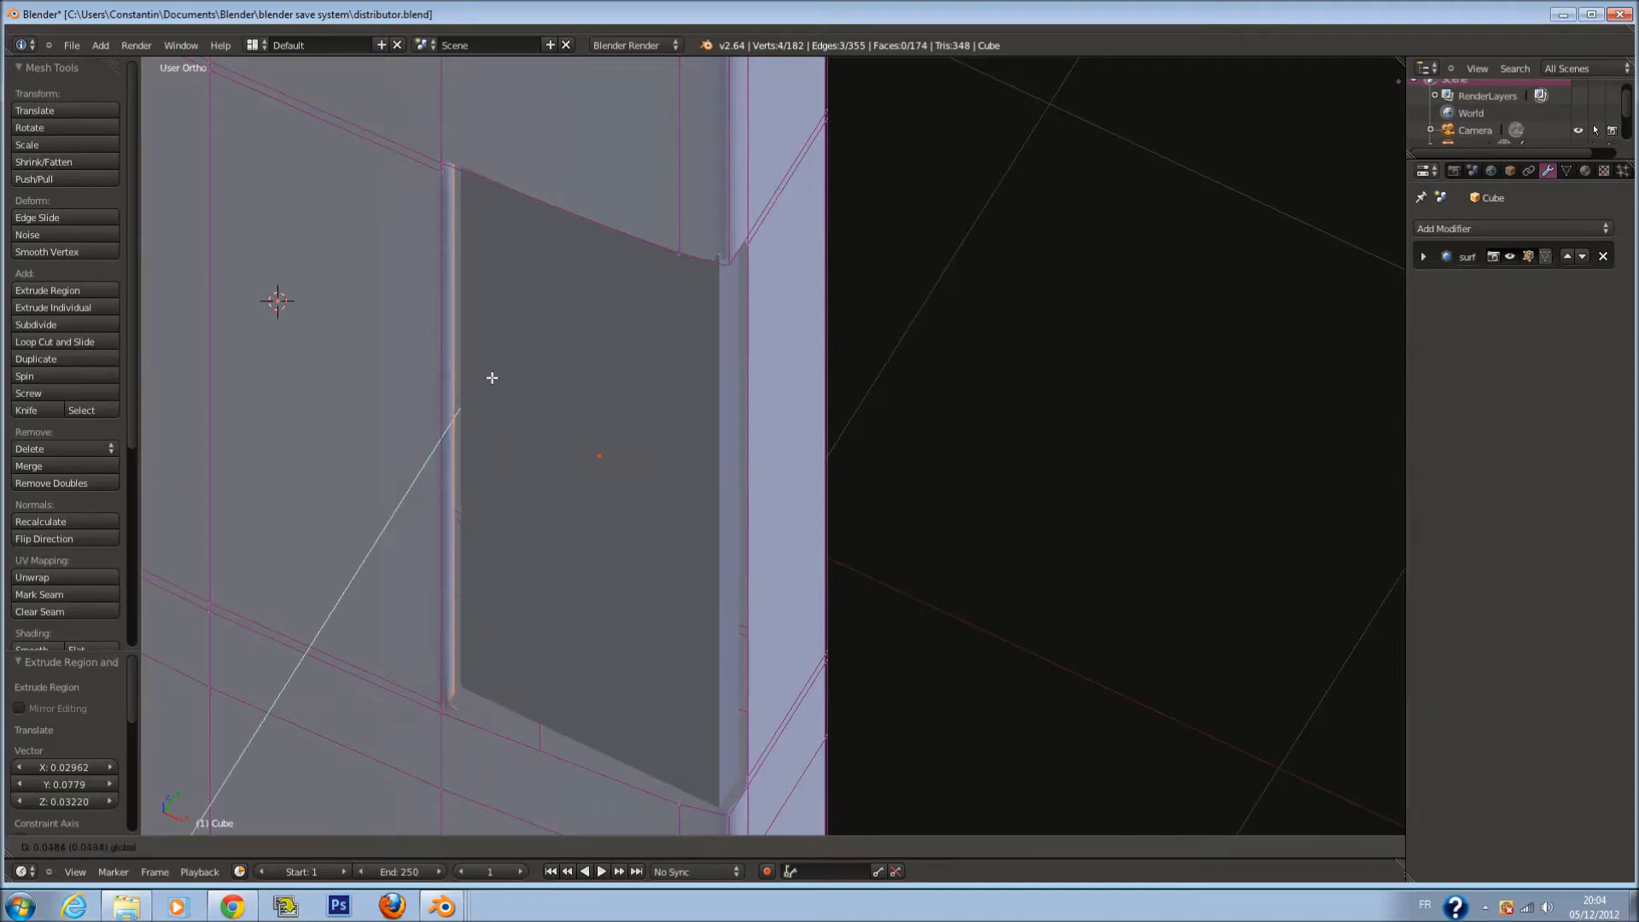
{"action": "left_click", "coordinate": [495, 381]}
Check the extruded lip of the opening up close and from the front in Object Mode
{"action": "scroll", "coordinate": [504, 436], "scroll_direction": "down", "scroll_amount": 8, "text": "shift"}
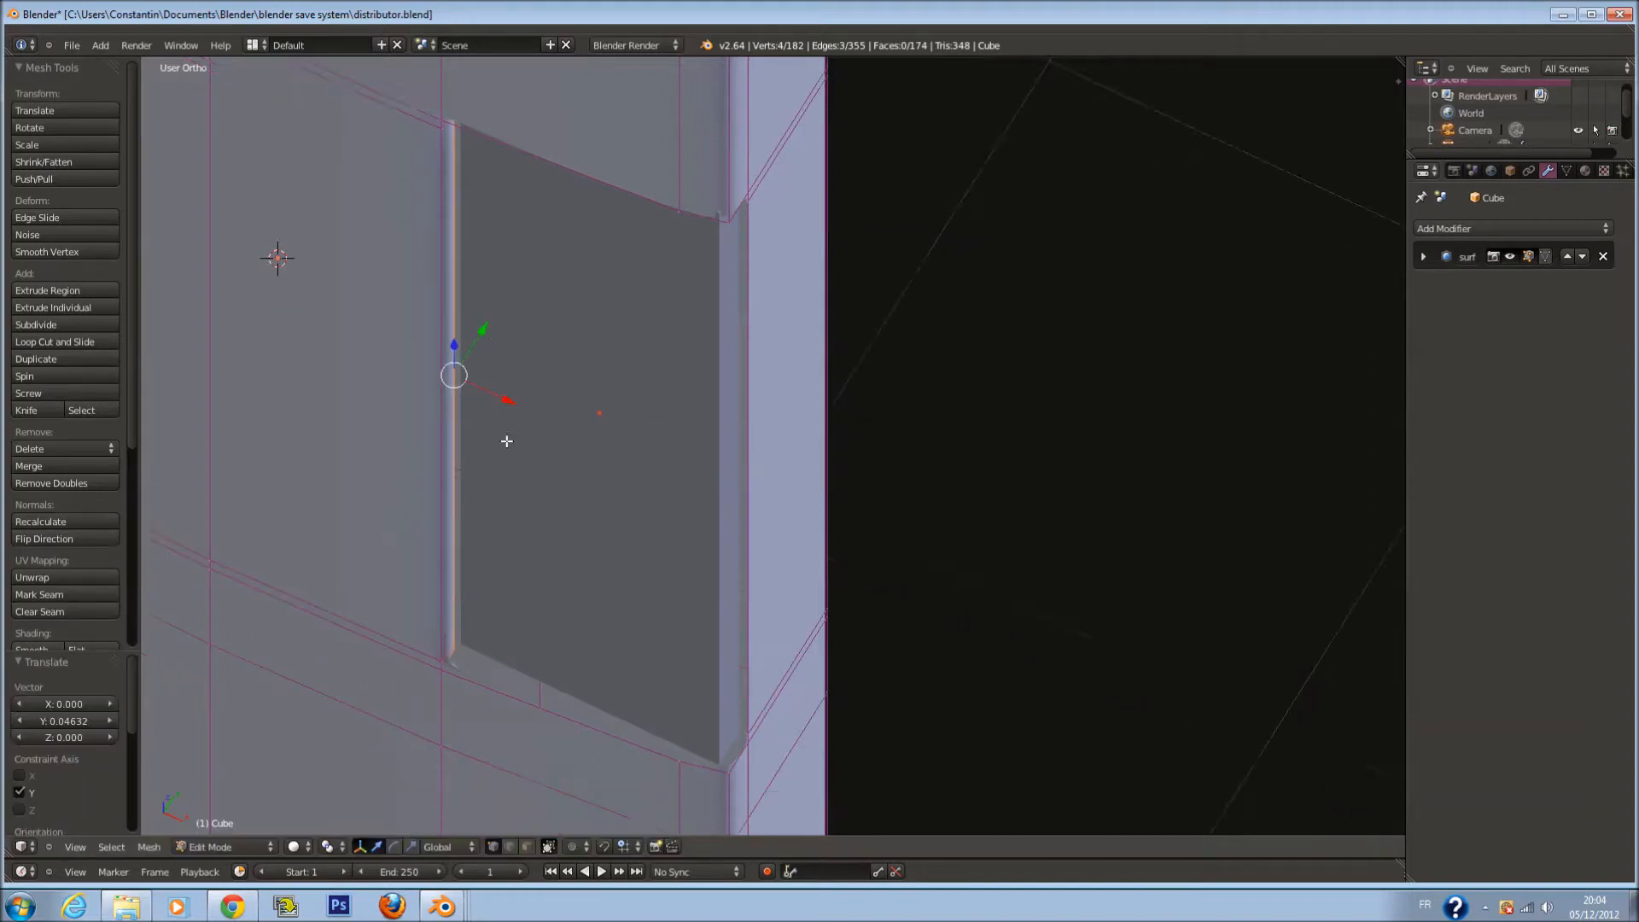
{"action": "scroll", "coordinate": [535, 492], "scroll_direction": "up", "scroll_amount": 1}
{"action": "key", "text": "a"}
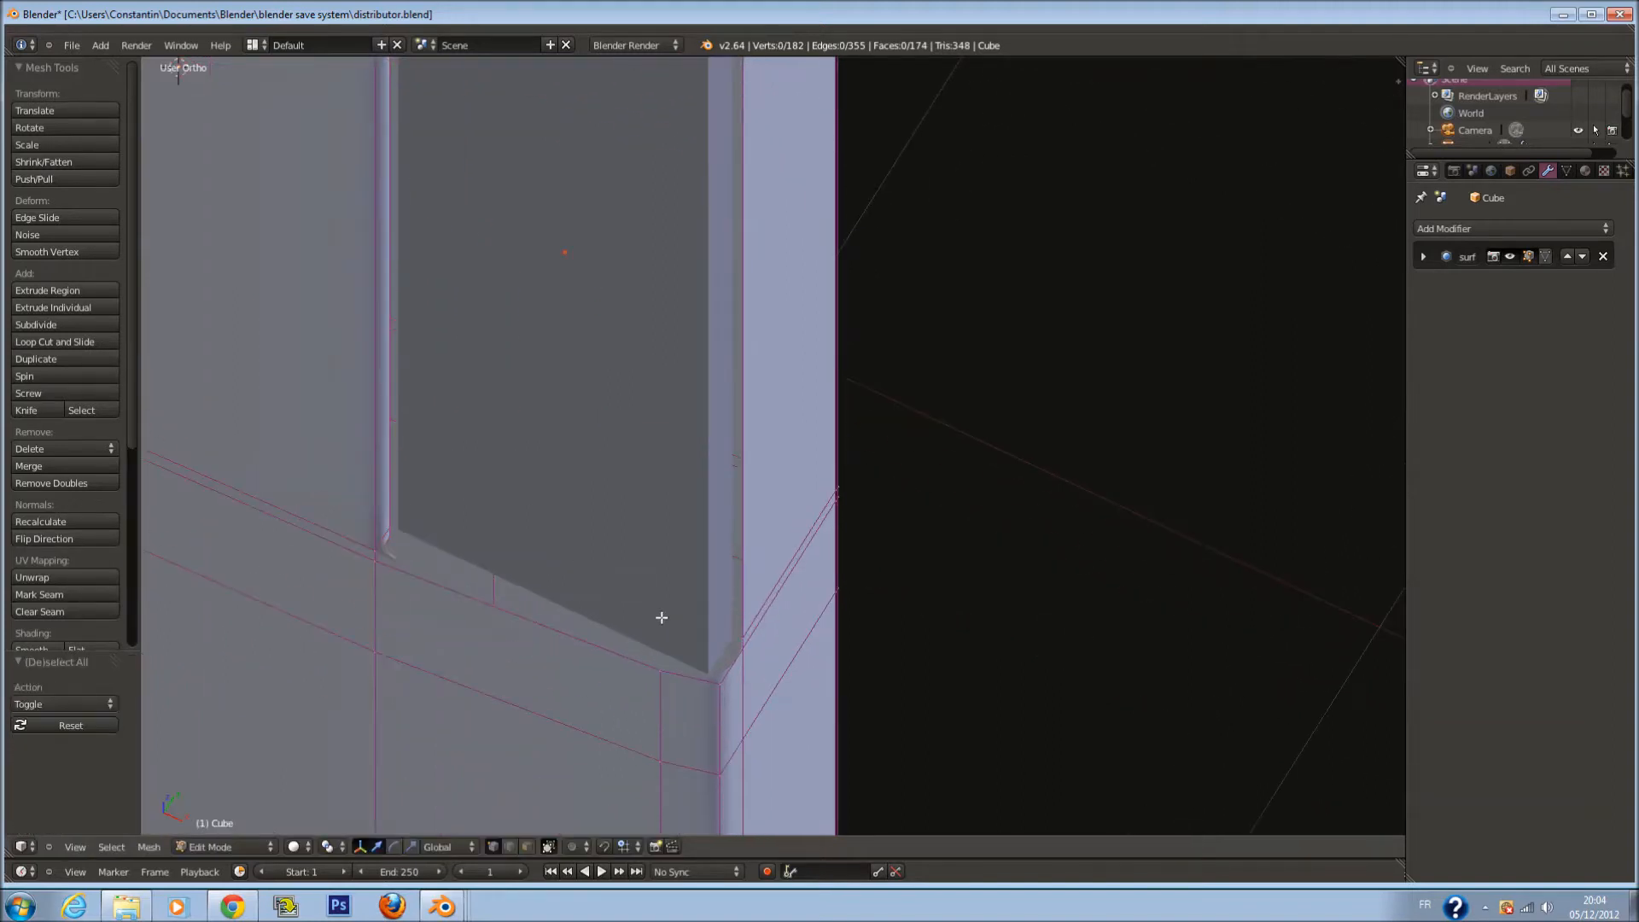
{"action": "key", "text": "Tab"}
{"action": "key", "text": "KP_1"}
{"action": "scroll", "coordinate": [620, 576], "scroll_direction": "down", "scroll_amount": 7}
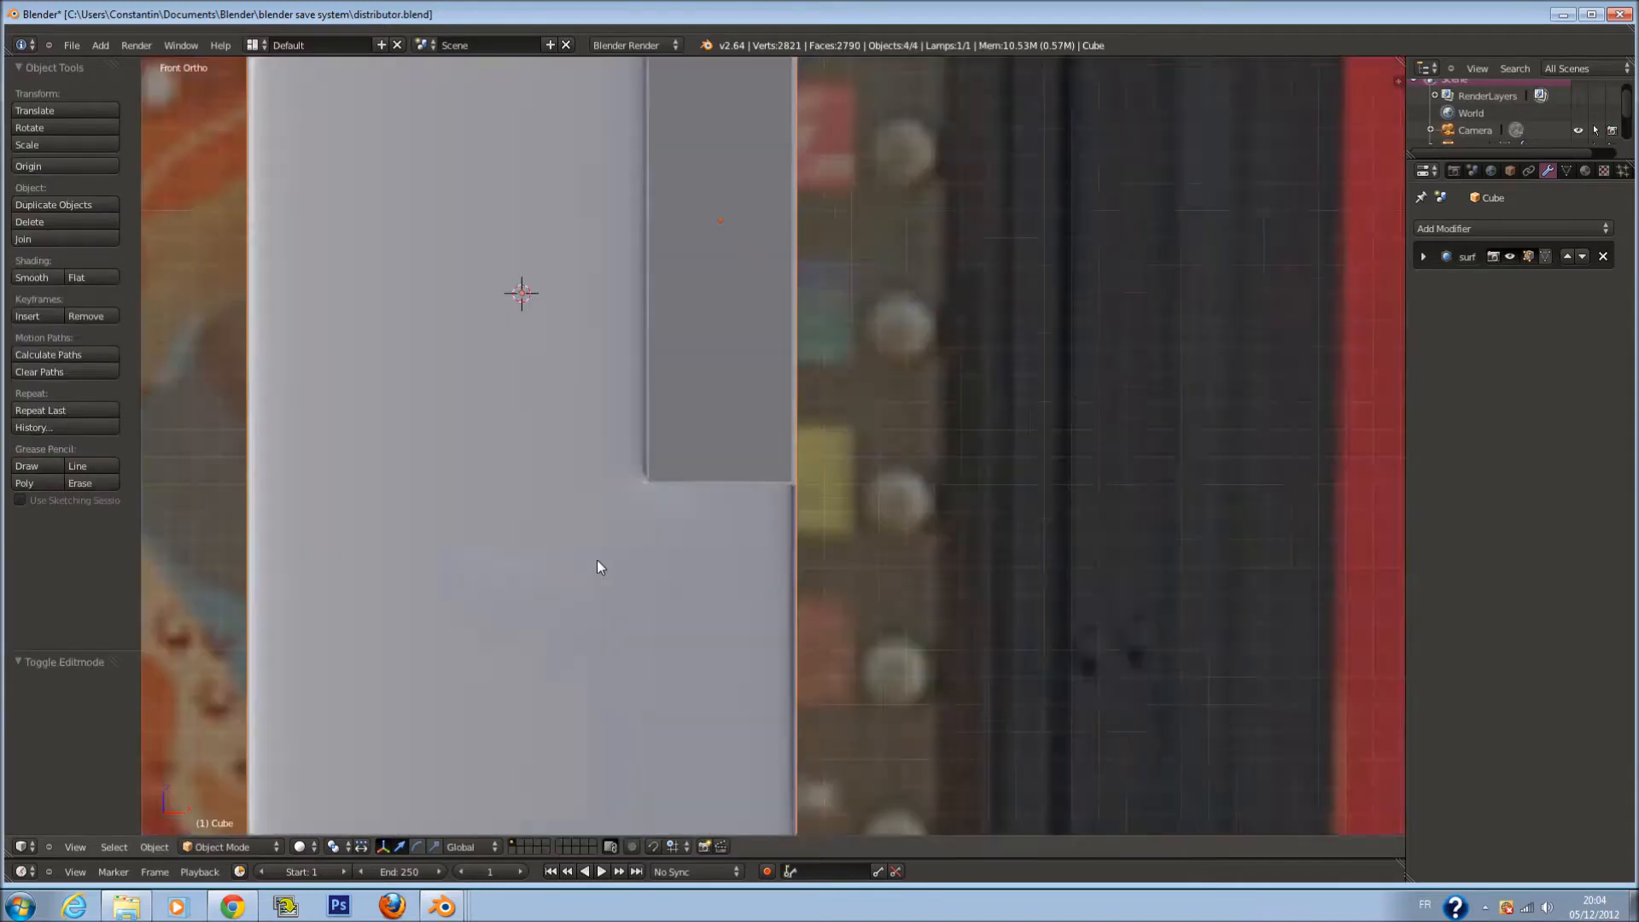
{"action": "scroll", "coordinate": [740, 501], "scroll_direction": "up", "scroll_amount": 5}
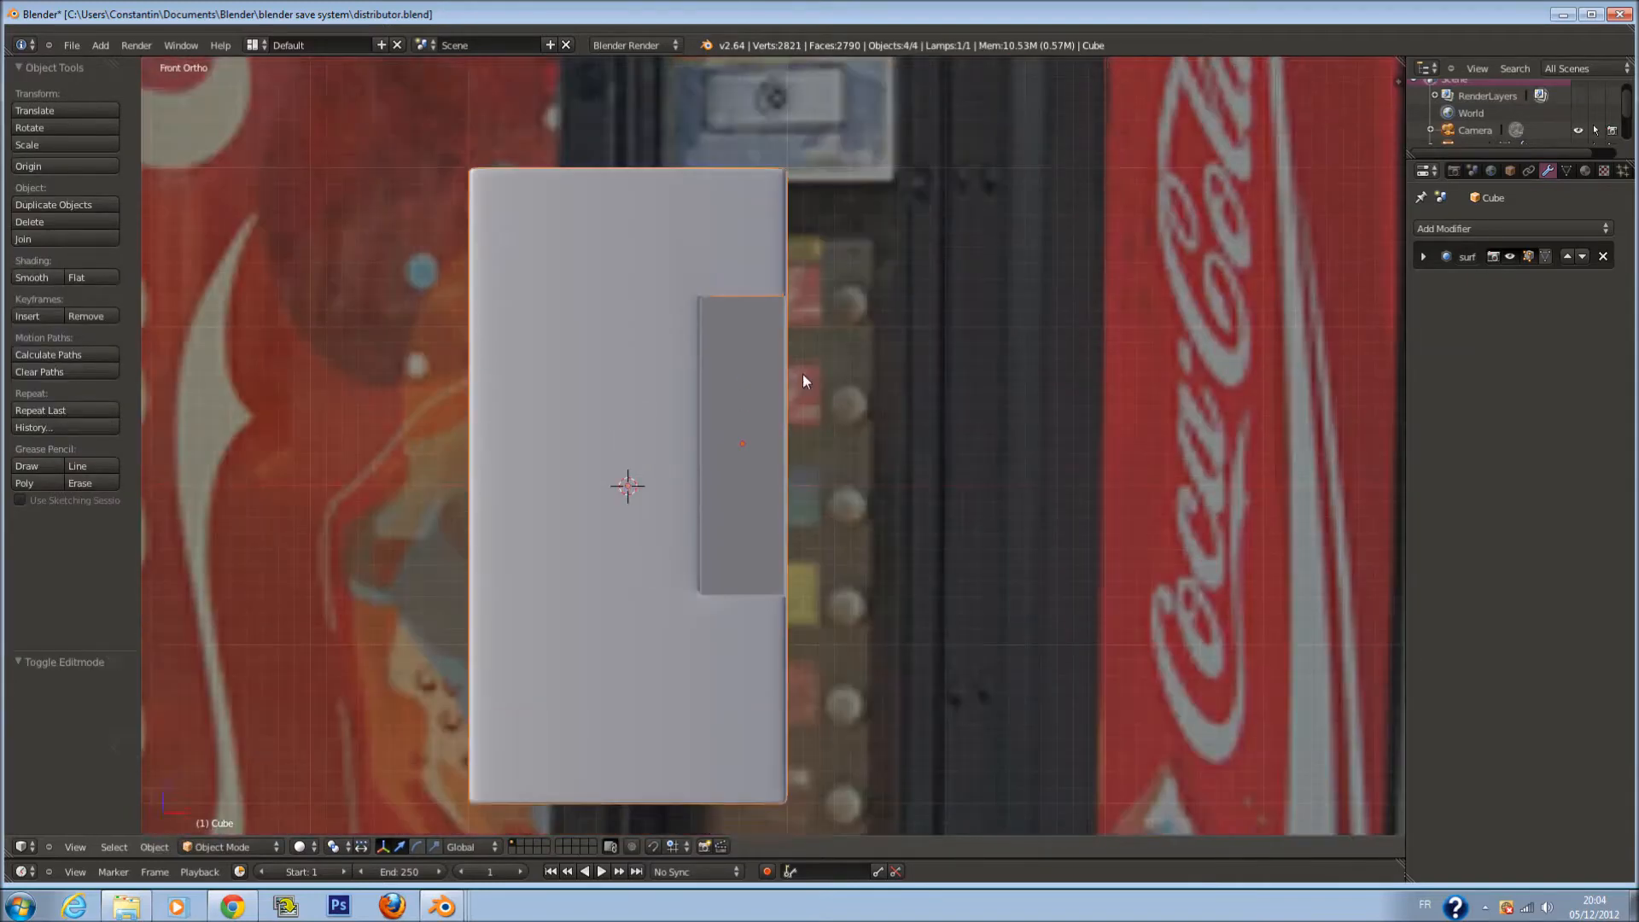
{"action": "scroll", "coordinate": [803, 374], "scroll_direction": "up", "scroll_amount": 3, "text": "shift"}
Fill a vertical face strip along the right side of the opening, from its lower edge up to its upper edge
{"action": "key", "text": "Tab"}
{"action": "scroll", "coordinate": [808, 335], "scroll_direction": "up", "scroll_amount": 2}
{"action": "key", "text": "z"}
{"action": "scroll", "coordinate": [804, 337], "scroll_direction": "down", "scroll_amount": 2, "text": "shift"}
{"action": "key", "text": "z"}
{"action": "scroll", "coordinate": [804, 338], "scroll_direction": "up", "scroll_amount": 2}
{"action": "middle_click_drag", "start_coordinate": [804, 338], "coordinate": [662, 668]}
{"action": "key", "text": "a"}
{"action": "key", "text": "a"}
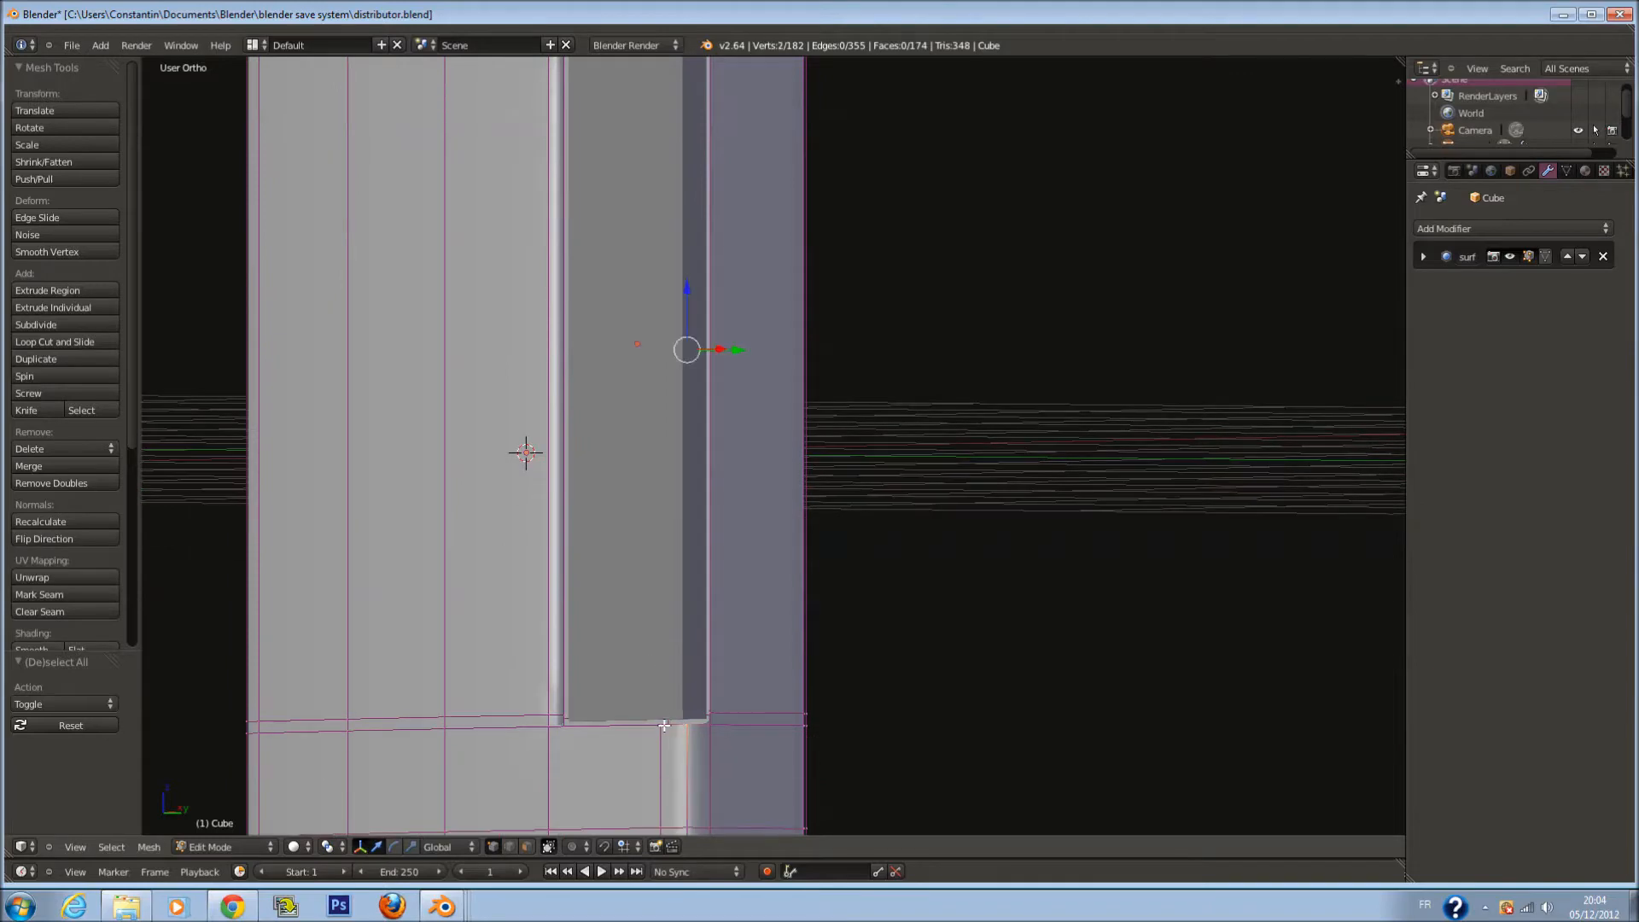
{"action": "right_click", "coordinate": [655, 725], "text": "shift"}
{"action": "middle_click_drag", "start_coordinate": [780, 556], "coordinate": [699, 210]}
{"action": "scroll", "coordinate": [705, 205], "scroll_direction": "up", "scroll_amount": 10, "text": "shift"}
{"action": "scroll", "coordinate": [704, 272], "scroll_direction": "up", "scroll_amount": 4}
{"action": "right_click", "coordinate": [639, 230], "text": "shift"}
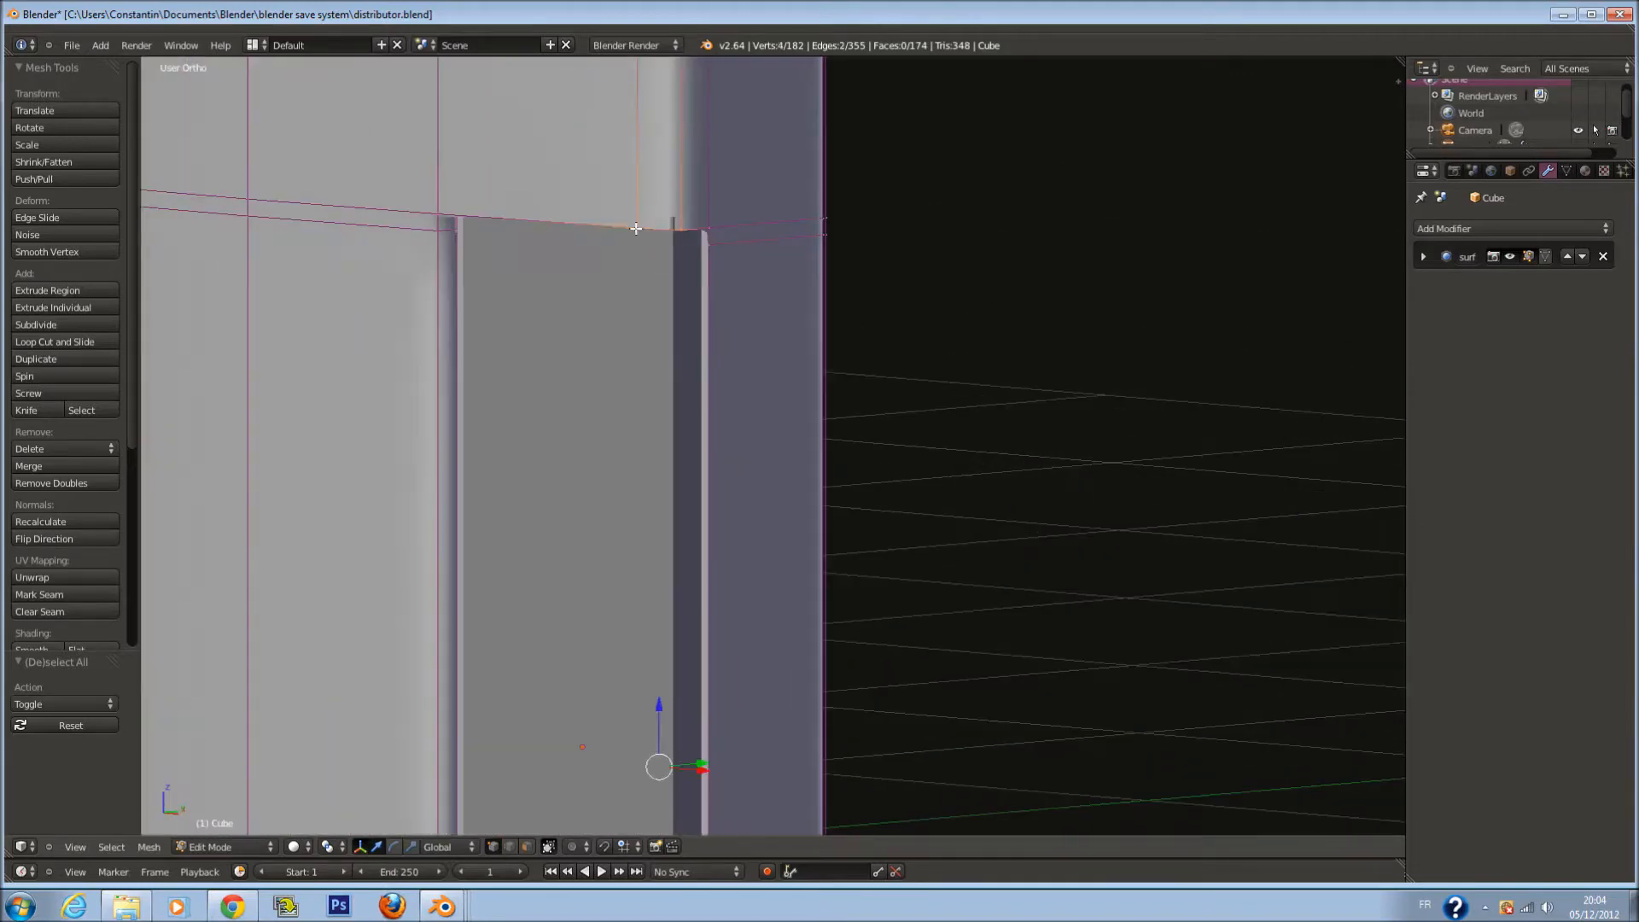
{"action": "scroll", "coordinate": [693, 321], "scroll_direction": "down", "scroll_amount": 3}
{"action": "scroll", "coordinate": [695, 323], "scroll_direction": "down", "scroll_amount": 5}
{"action": "key", "text": "f"}
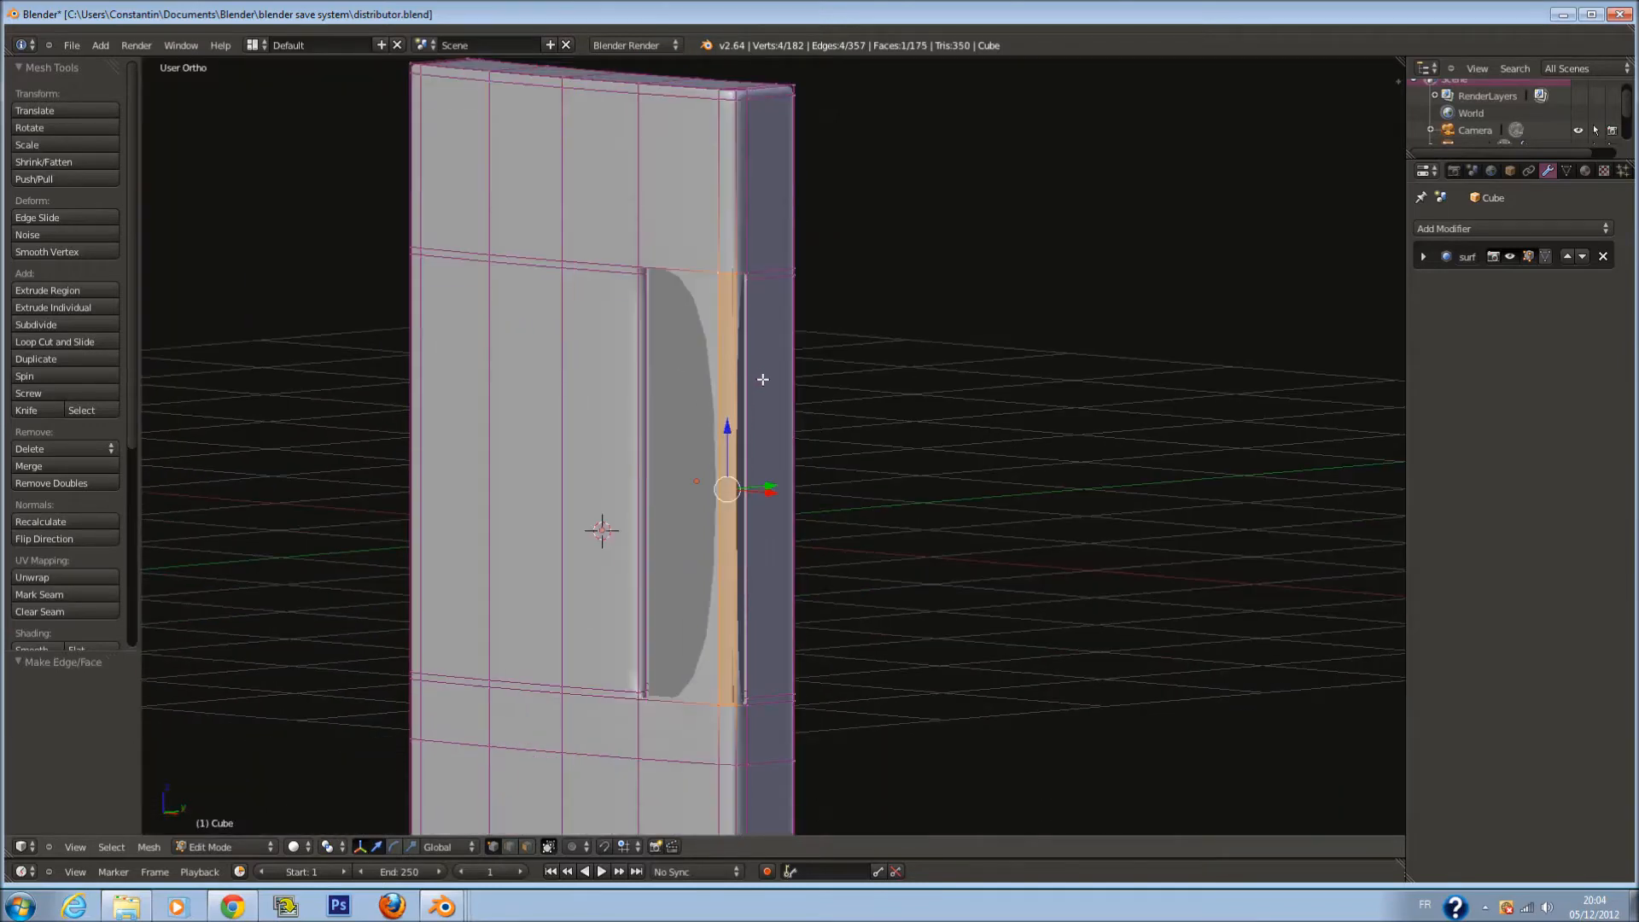
Add two horizontal loop cuts across the new strip and spread them along Z towards the strip's ends
{"action": "scroll", "coordinate": [760, 377], "scroll_direction": "up", "scroll_amount": 5}
{"action": "key", "text": "a"}
{"action": "key", "text": "ctrl+r"}
{"action": "left_click", "coordinate": [707, 283]}
{"action": "right_click", "coordinate": [706, 282]}
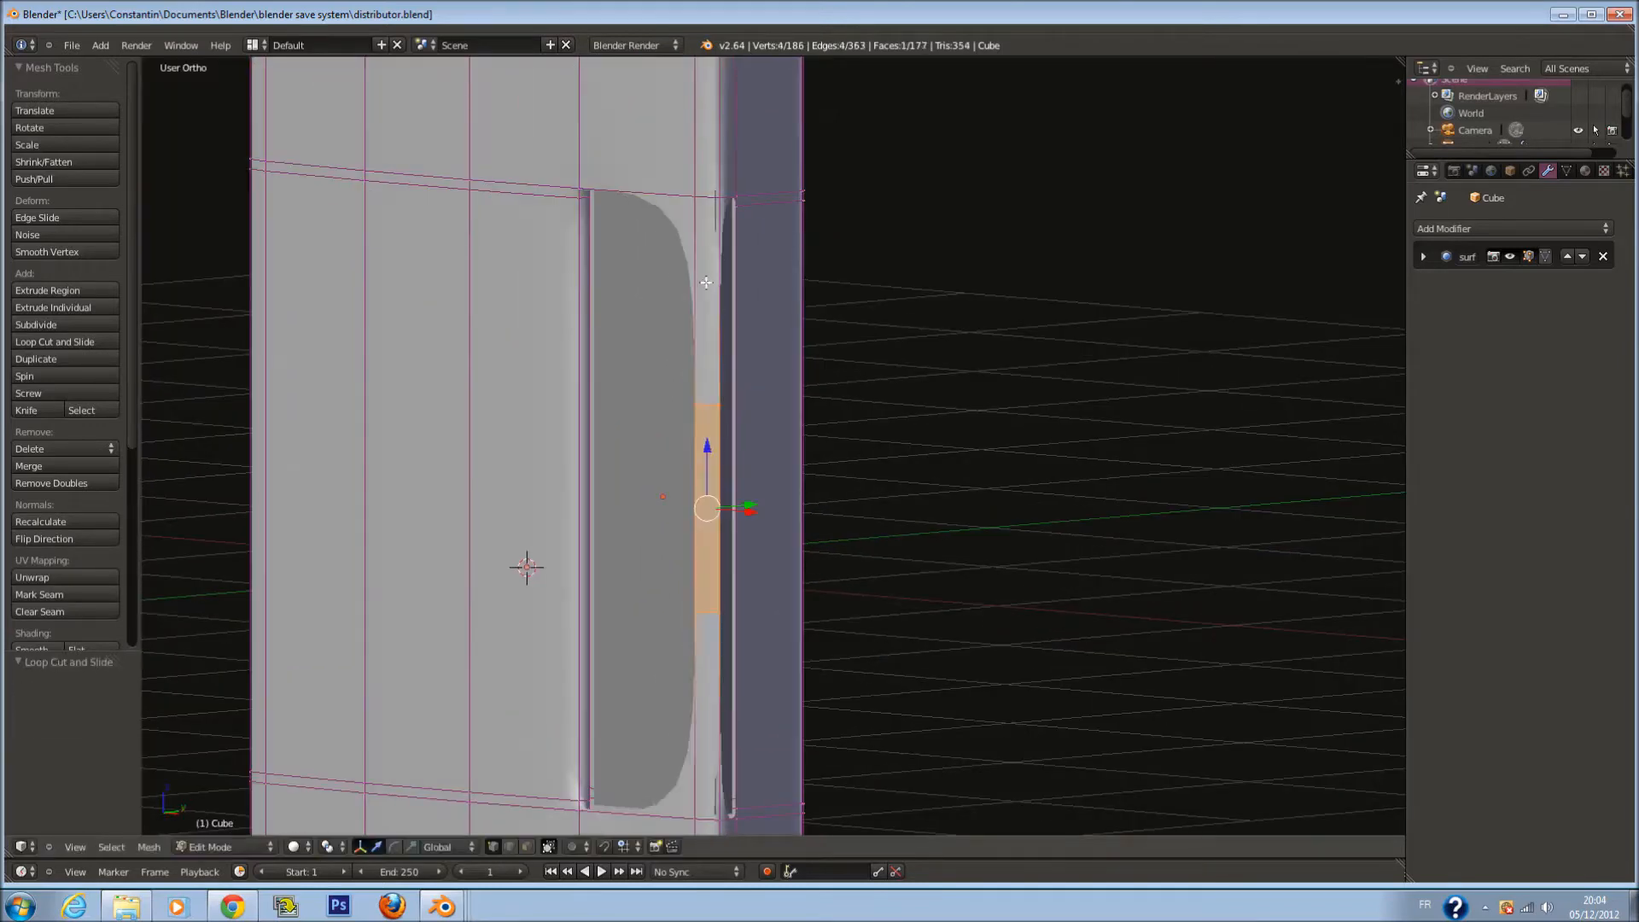
{"action": "key", "text": "s"}
{"action": "key", "text": "z"}
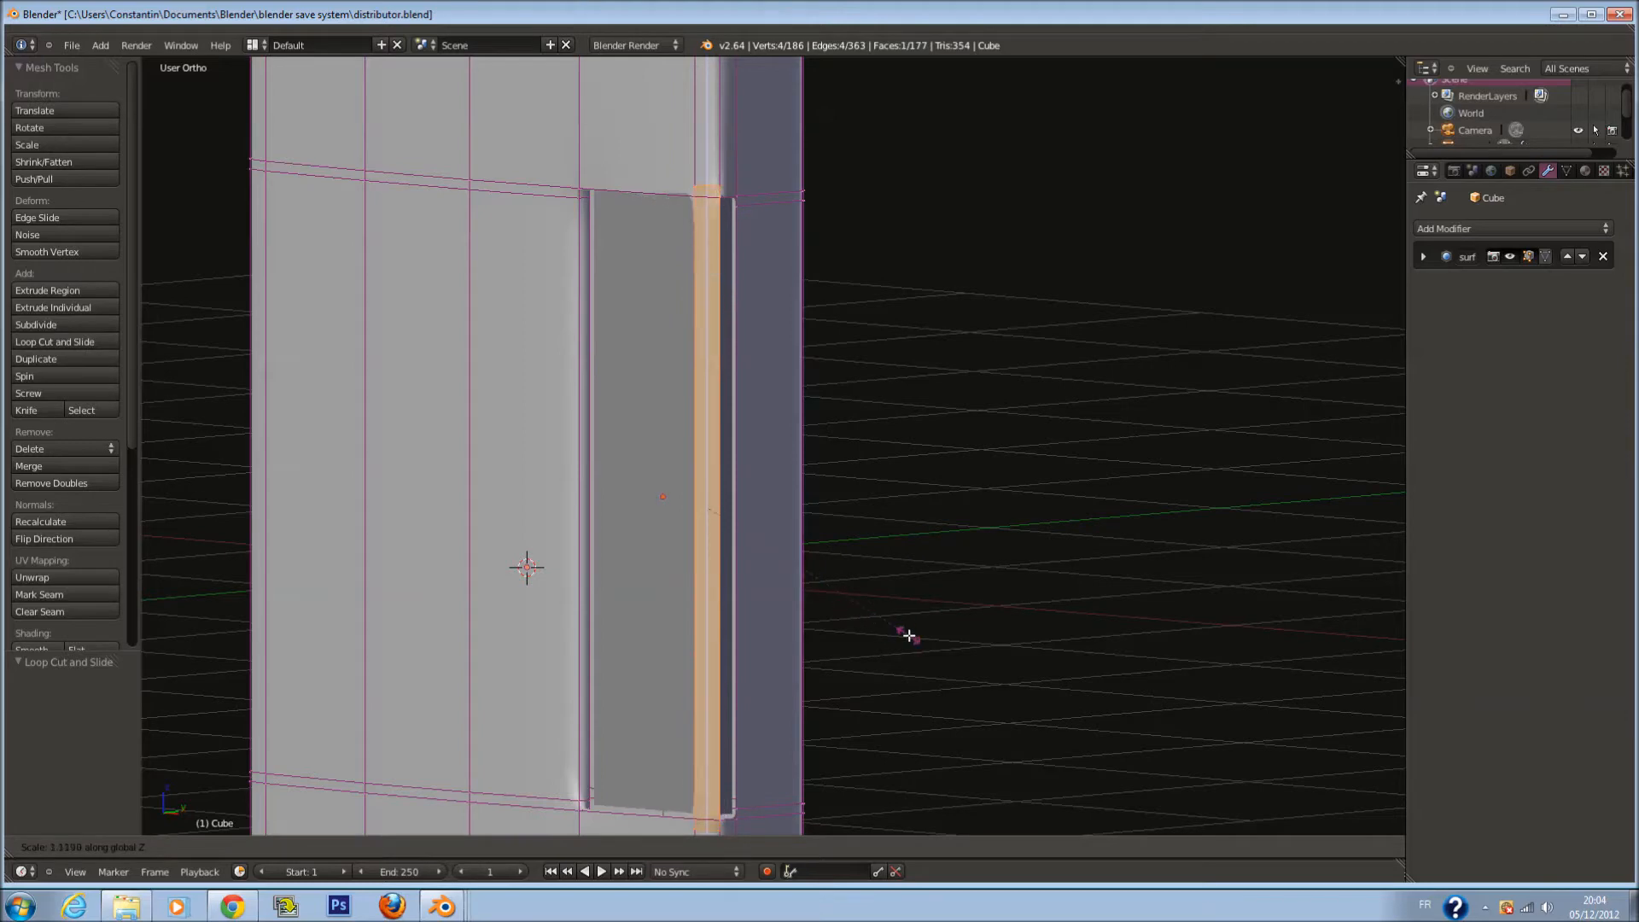
{"action": "middle_click_drag", "start_coordinate": [891, 625], "coordinate": [645, 203]}
Fill the small gap at the opening's upper right corner with a face
{"action": "key", "text": "a"}
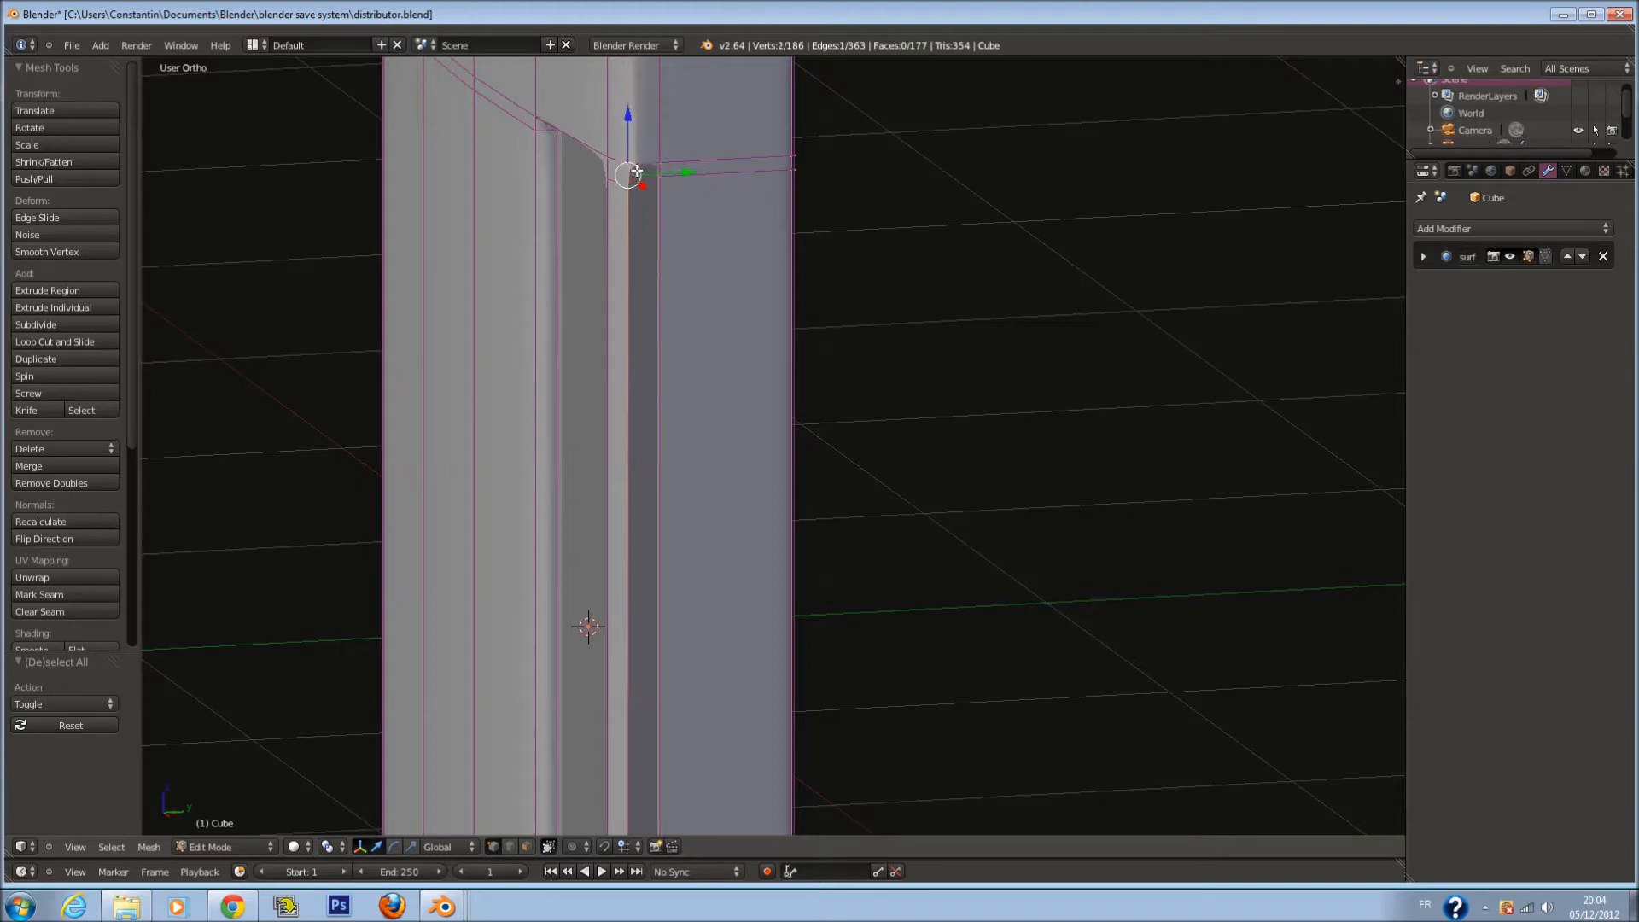
{"action": "key", "text": "f"}
{"action": "middle_click_drag", "start_coordinate": [660, 181], "coordinate": [723, 304]}
{"action": "scroll", "coordinate": [723, 304], "scroll_direction": "up", "scroll_amount": 3, "text": "shift"}
{"action": "key", "text": "z"}
{"action": "key", "text": "z"}
{"action": "key", "text": "z"}
{"action": "key", "text": "a"}
Fill the matching gap at the opening's lower right corner with a face
{"action": "scroll", "coordinate": [715, 315], "scroll_direction": "down", "scroll_amount": 4, "text": "shift"}
{"action": "key", "text": "z"}
{"action": "scroll", "coordinate": [708, 388], "scroll_direction": "down", "scroll_amount": 5}
{"action": "scroll", "coordinate": [707, 389], "scroll_direction": "down", "scroll_amount": 8, "text": "shift"}
{"action": "scroll", "coordinate": [720, 607], "scroll_direction": "up", "scroll_amount": 5}
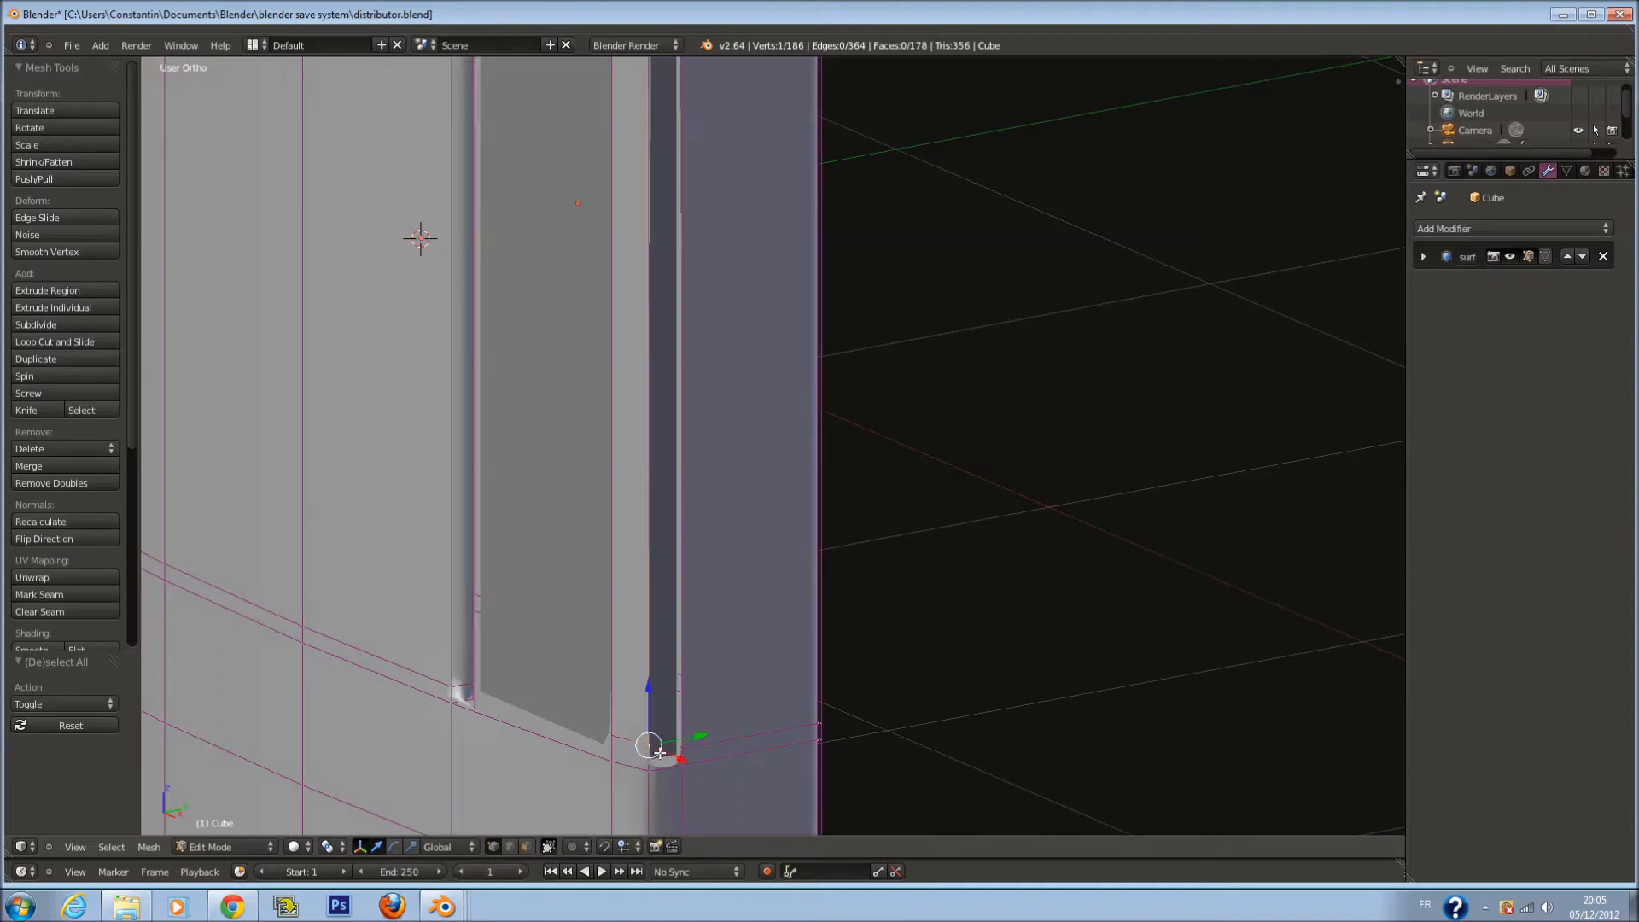
{"action": "key", "text": "f"}
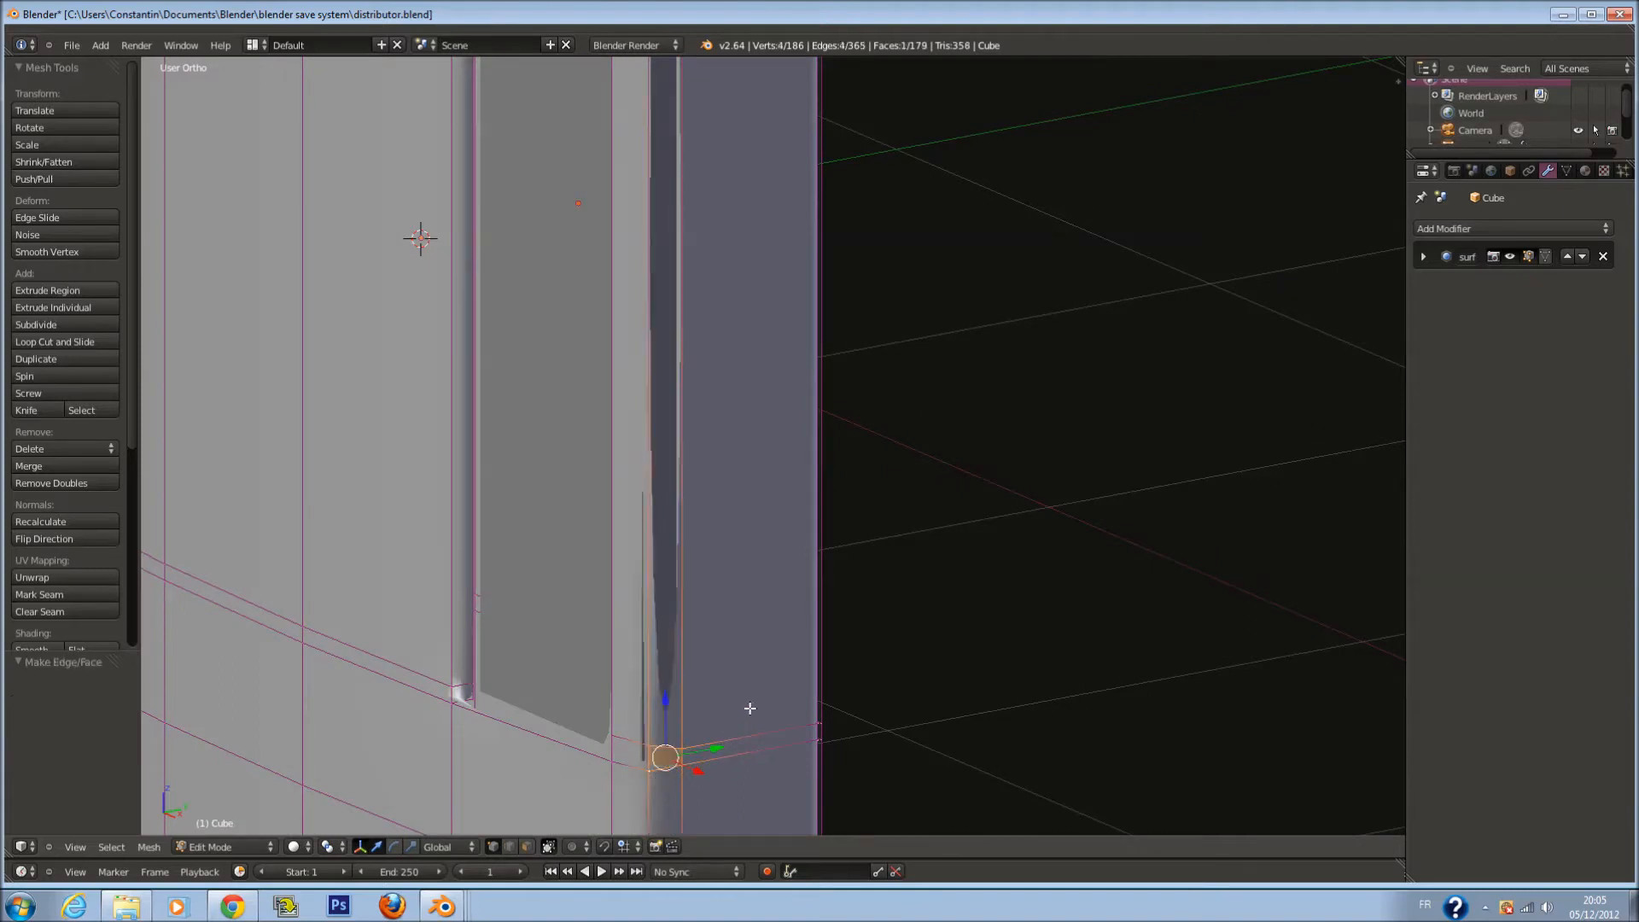
Fill the remaining tall vertical gap beside the strip with a face and save the file
{"action": "right_click", "coordinate": [649, 743], "text": "shift"}
{"action": "scroll", "coordinate": [652, 741], "scroll_direction": "up", "scroll_amount": 8, "text": "shift"}
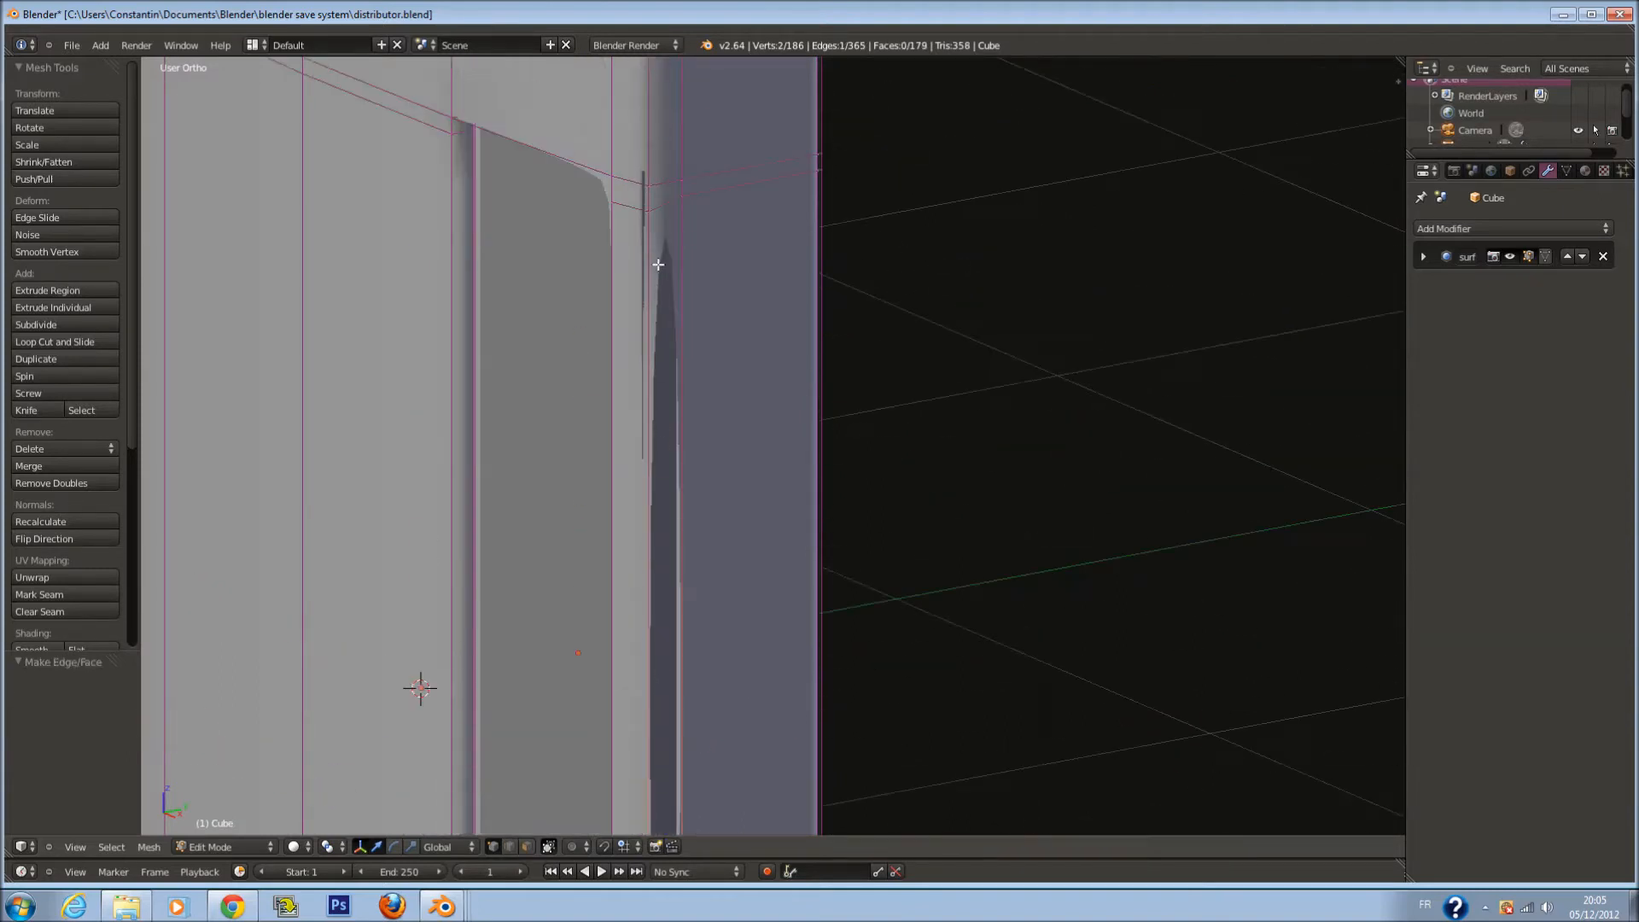
{"action": "key", "text": "f"}
{"action": "scroll", "coordinate": [804, 407], "scroll_direction": "down", "scroll_amount": 3}
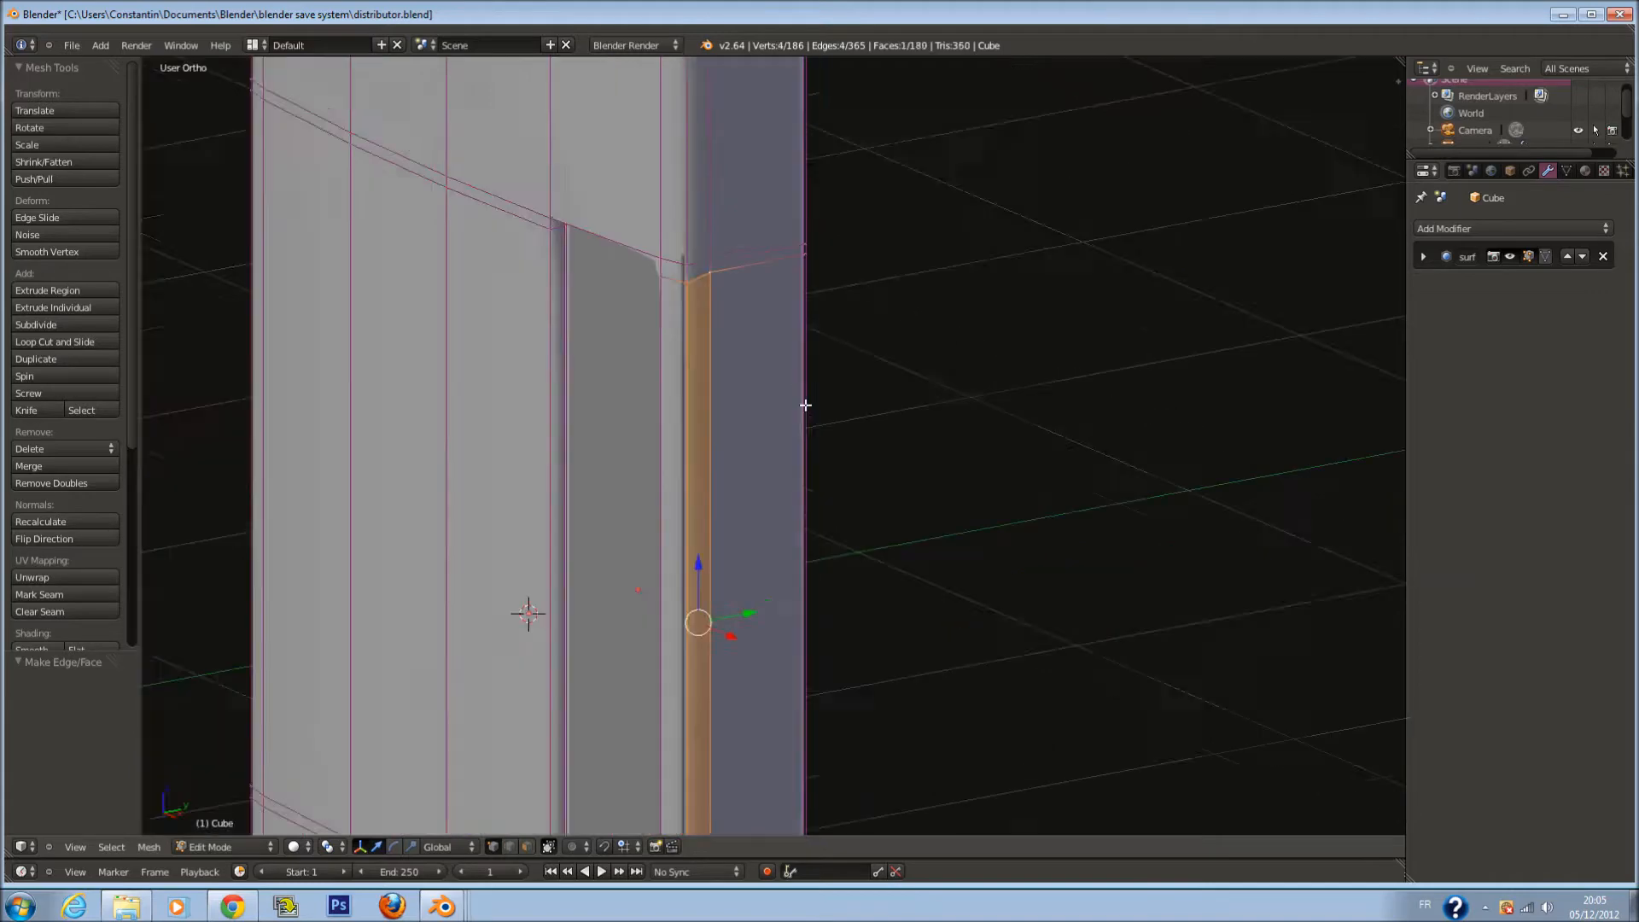
{"action": "key", "text": "Tab"}
{"action": "middle_click_drag", "start_coordinate": [803, 432], "coordinate": [922, 450]}
{"action": "key", "text": "ctrl+s"}
{"action": "scroll", "coordinate": [898, 485], "scroll_direction": "down", "scroll_amount": 5, "text": "shift"}
{"action": "scroll", "coordinate": [897, 496], "scroll_direction": "down", "scroll_amount": 6, "text": "shift"}
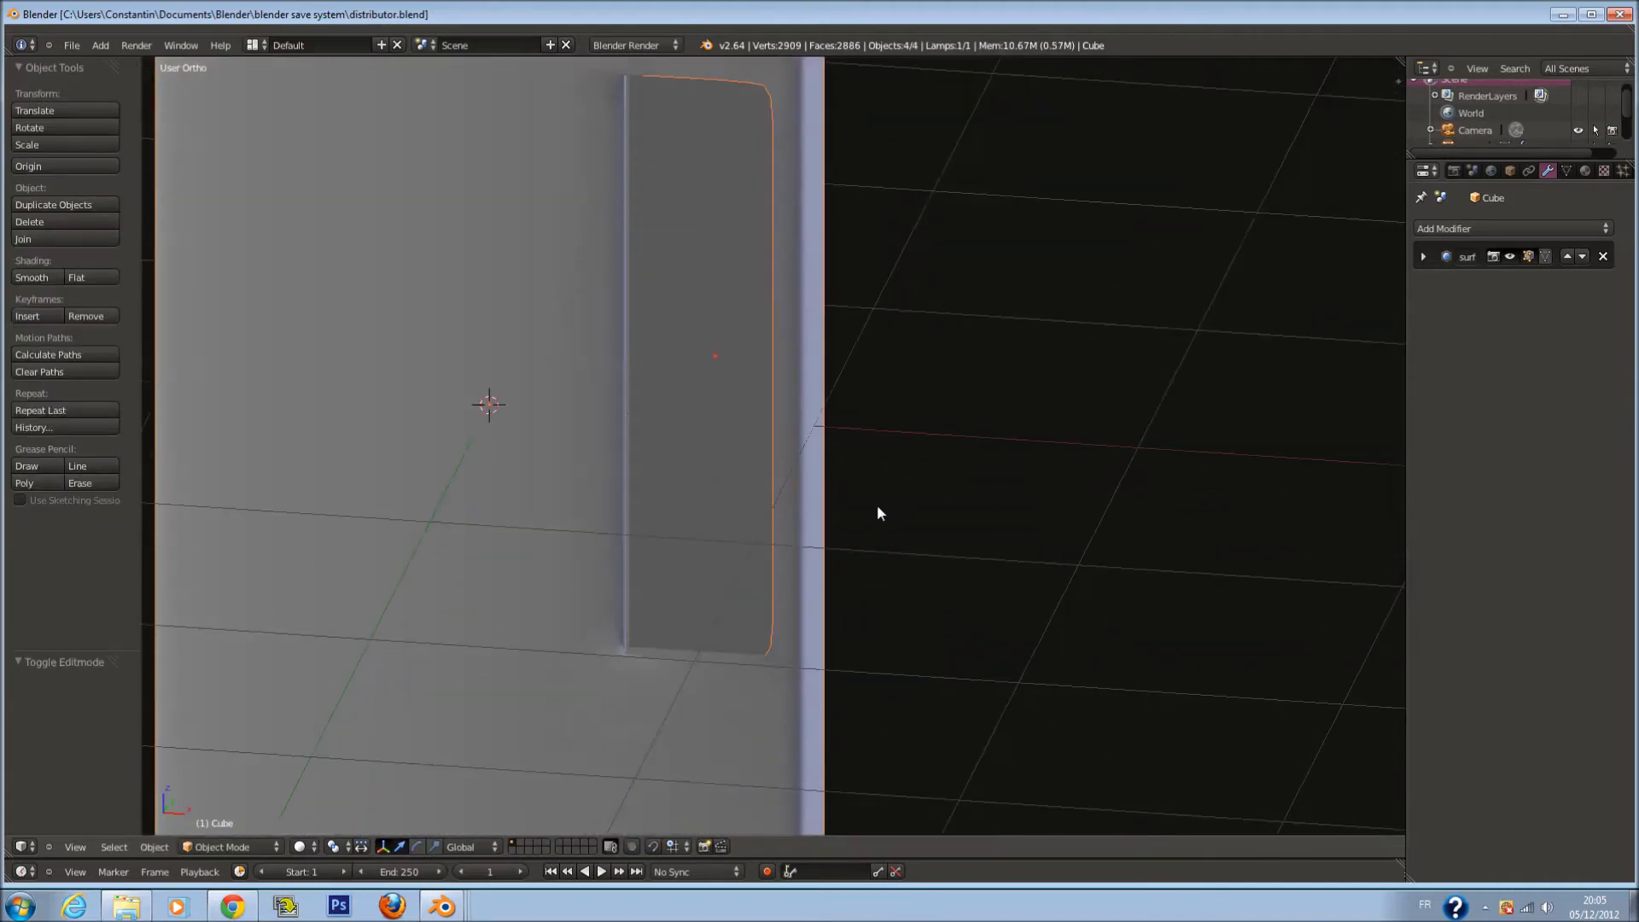
Connect the corner vertices along the opening's lower edge with an edge and fill the lower lip with a face
{"action": "key", "text": "Tab"}
{"action": "scroll", "coordinate": [729, 597], "scroll_direction": "up", "scroll_amount": 4}
{"action": "key", "text": "a"}
{"action": "middle_click_drag", "start_coordinate": [713, 629], "coordinate": [553, 367]}
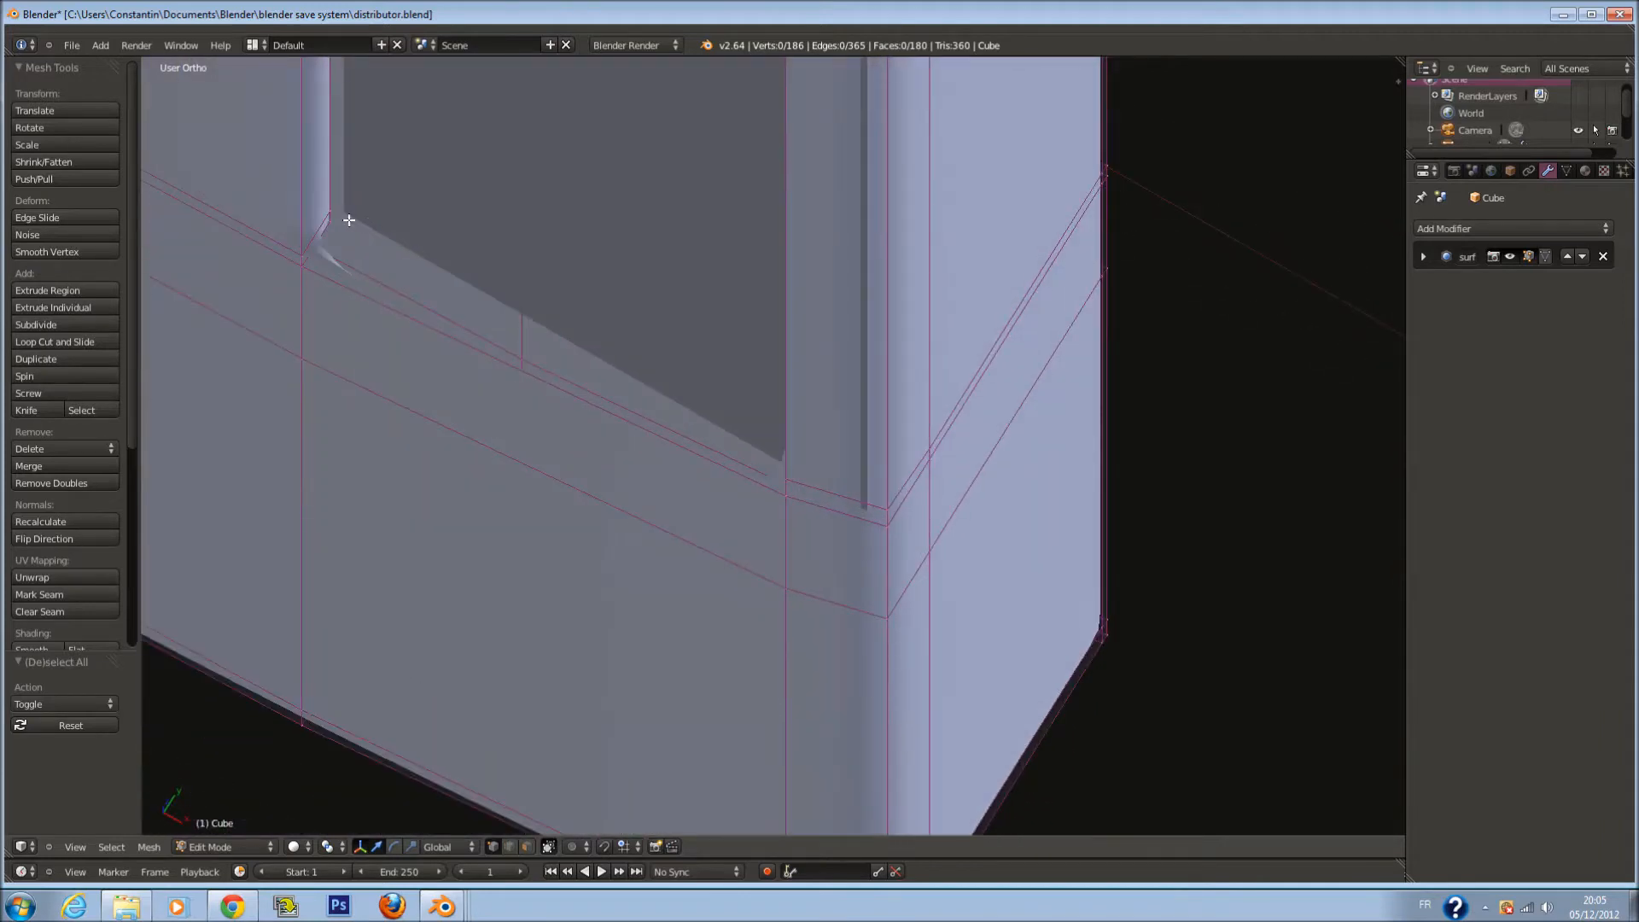
{"action": "middle_click_drag", "start_coordinate": [335, 224], "coordinate": [826, 651]}
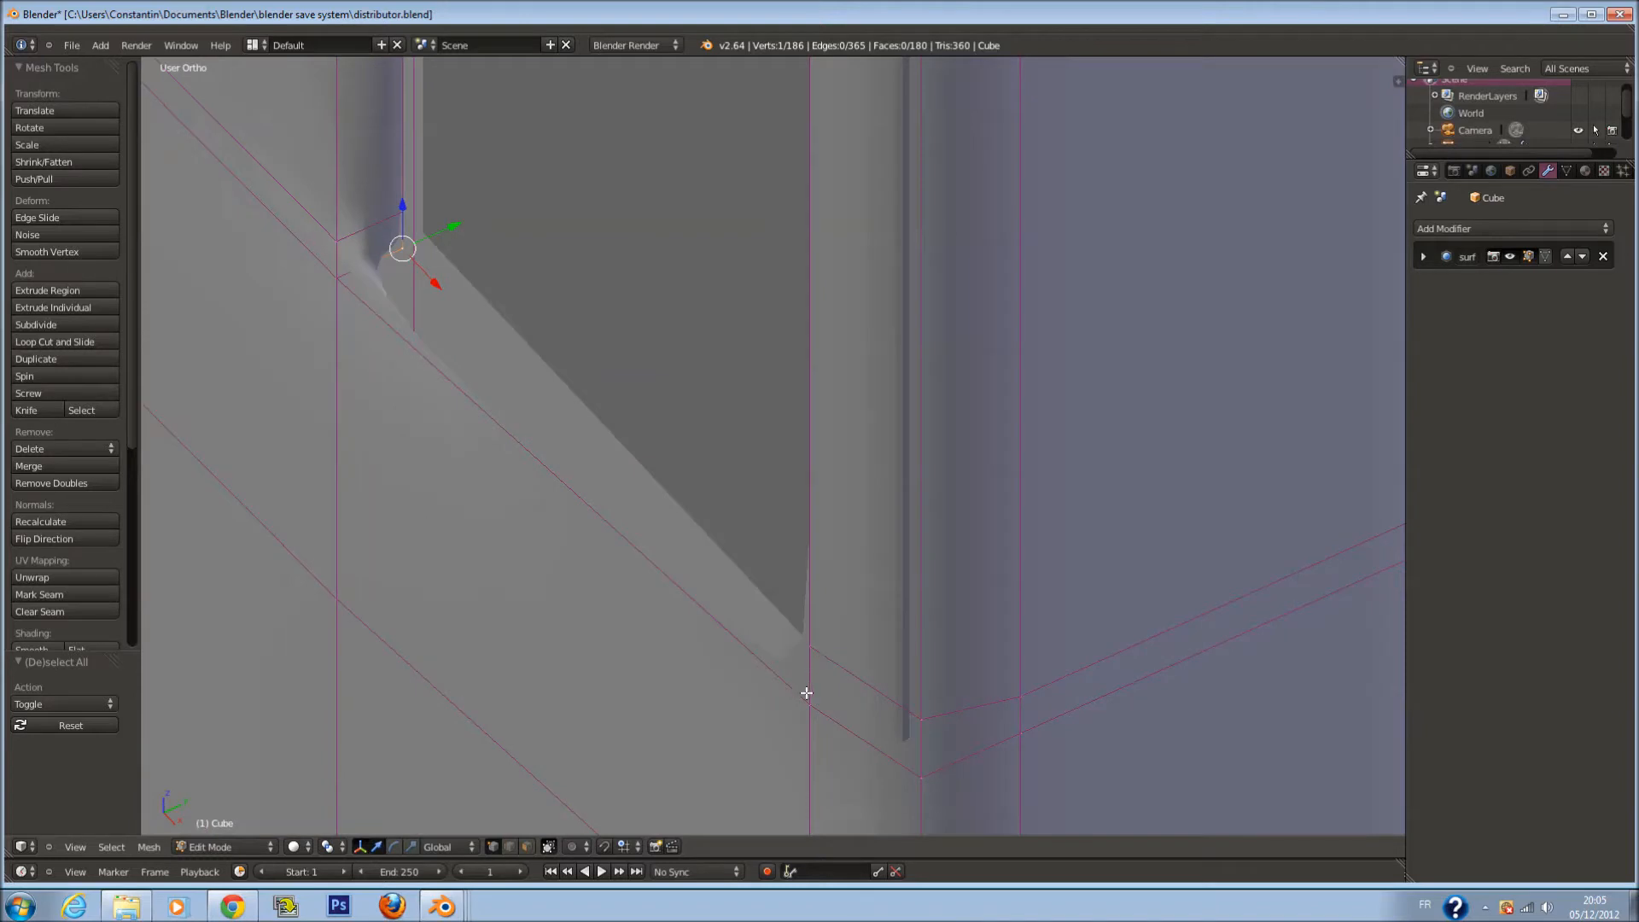
{"action": "key", "text": "f"}
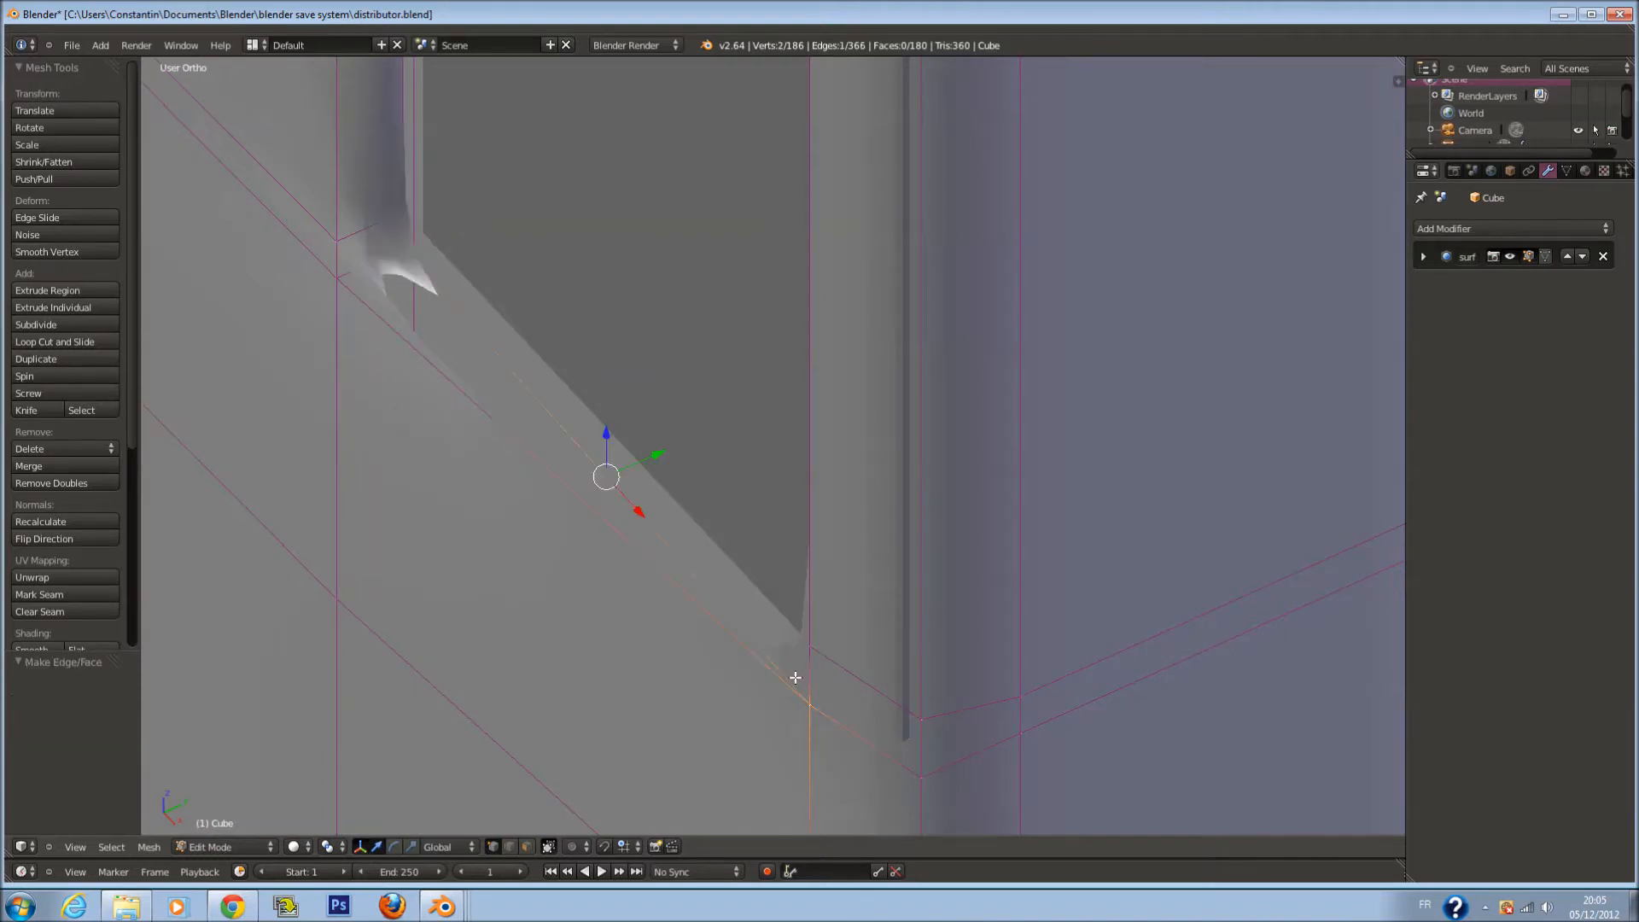
{"action": "left_click", "coordinate": [511, 850]}
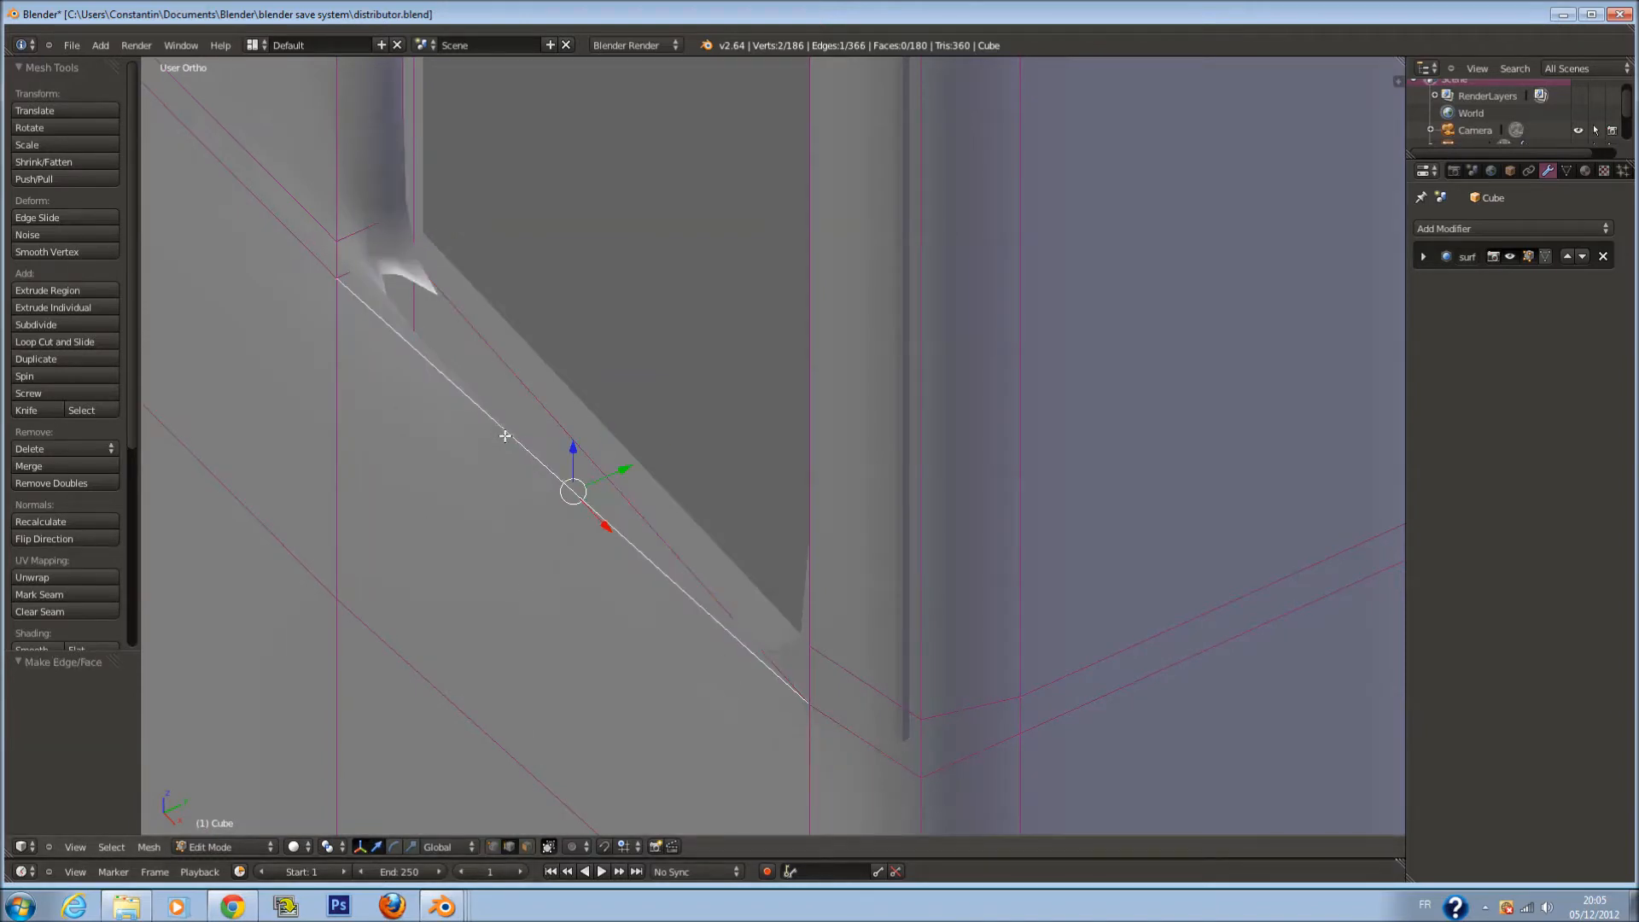
{"action": "key", "text": "Tab"}
{"action": "middle_click_drag", "start_coordinate": [529, 420], "coordinate": [724, 434]}
{"action": "scroll", "coordinate": [684, 458], "scroll_direction": "down", "scroll_amount": 2}
{"action": "scroll", "coordinate": [730, 408], "scroll_direction": "up", "scroll_amount": 2}
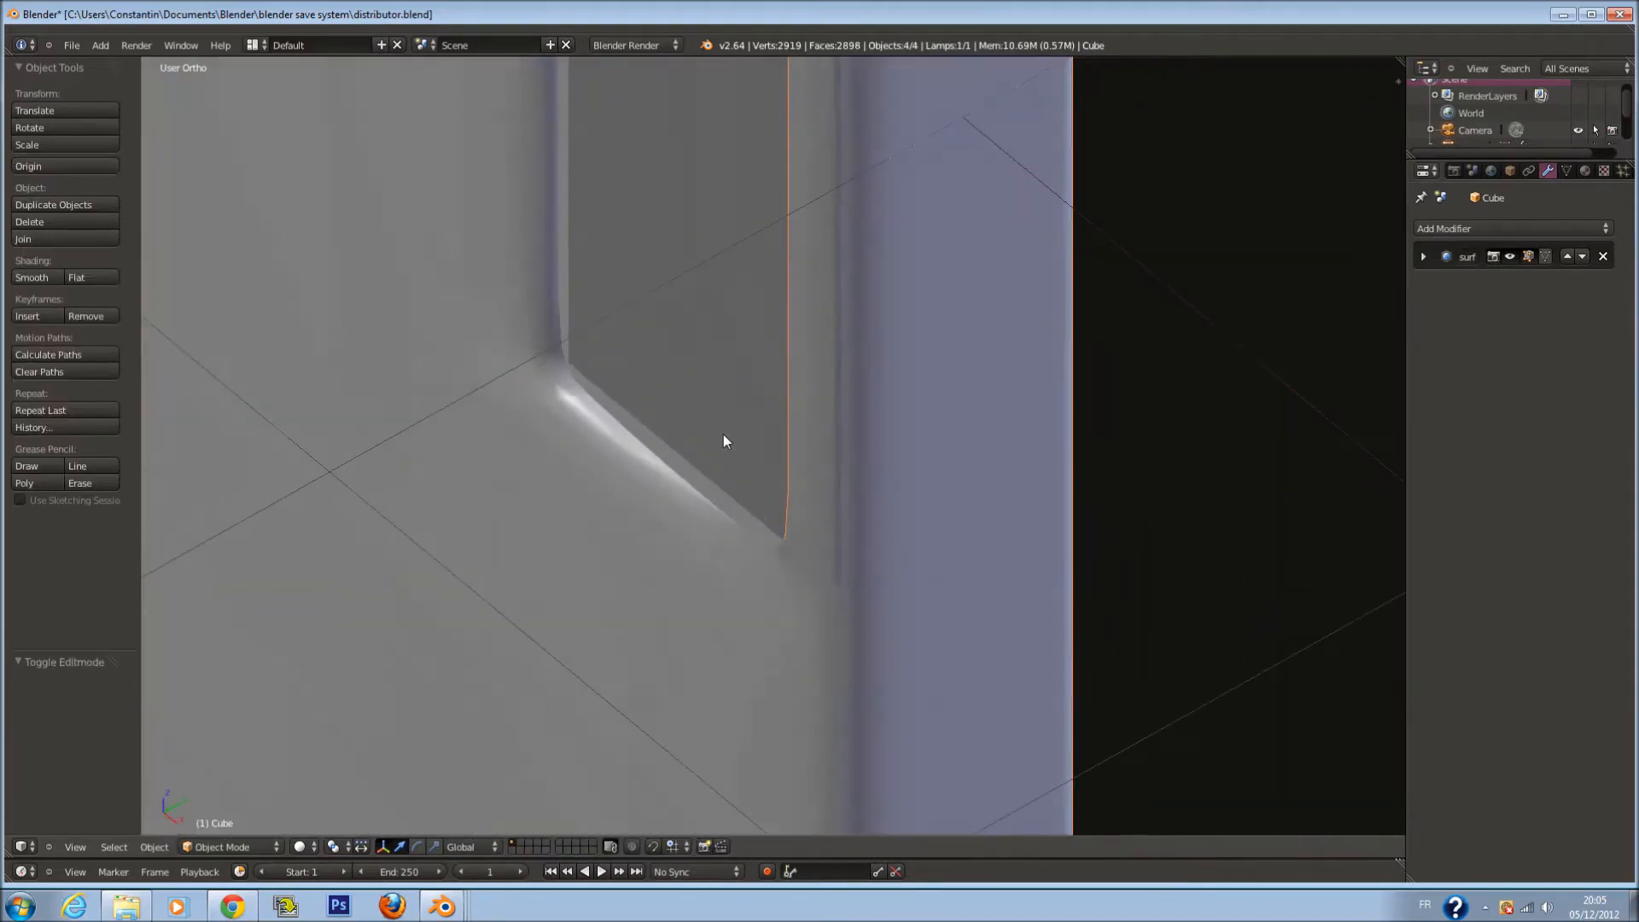
Compare the panel and its narrowed opening with the vending machine in the front reference photo
{"action": "key", "text": "KP_1"}
{"action": "scroll", "coordinate": [796, 427], "scroll_direction": "down", "scroll_amount": 6}
{"action": "scroll", "coordinate": [796, 427], "scroll_direction": "down", "scroll_amount": 6}
{"action": "scroll", "coordinate": [751, 579], "scroll_direction": "down", "scroll_amount": 3}
{"action": "middle_click_drag", "start_coordinate": [758, 718], "coordinate": [760, 486], "text": "shift"}
{"action": "scroll", "coordinate": [777, 608], "scroll_direction": "up", "scroll_amount": 3}
{"action": "scroll", "coordinate": [744, 630], "scroll_direction": "down", "scroll_amount": 4}
{"action": "scroll", "coordinate": [771, 545], "scroll_direction": "up", "scroll_amount": 2}
{"action": "scroll", "coordinate": [796, 495], "scroll_direction": "down", "scroll_amount": 3}
{"action": "scroll", "coordinate": [797, 556], "scroll_direction": "up", "scroll_amount": 1}
{"action": "scroll", "coordinate": [797, 569], "scroll_direction": "up", "scroll_amount": 3}
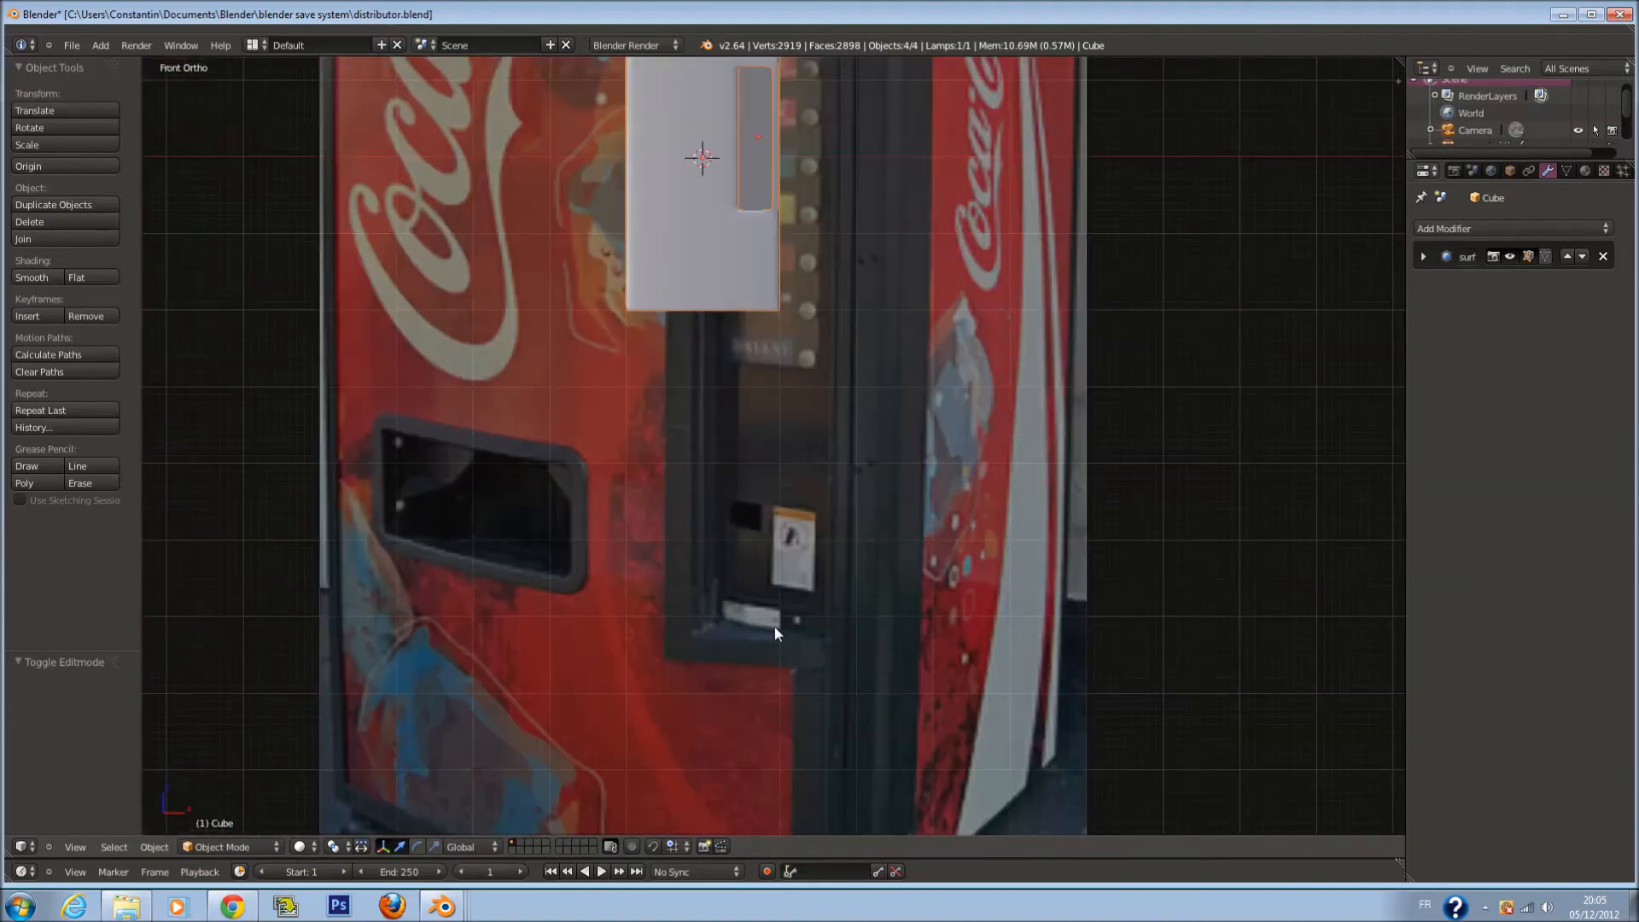
Select the vertical vertex column on the opening's left side and move it about 0.17 along X to narrow the opening
{"action": "key", "text": "Tab"}
{"action": "scroll", "coordinate": [739, 196], "scroll_direction": "up", "scroll_amount": 4}
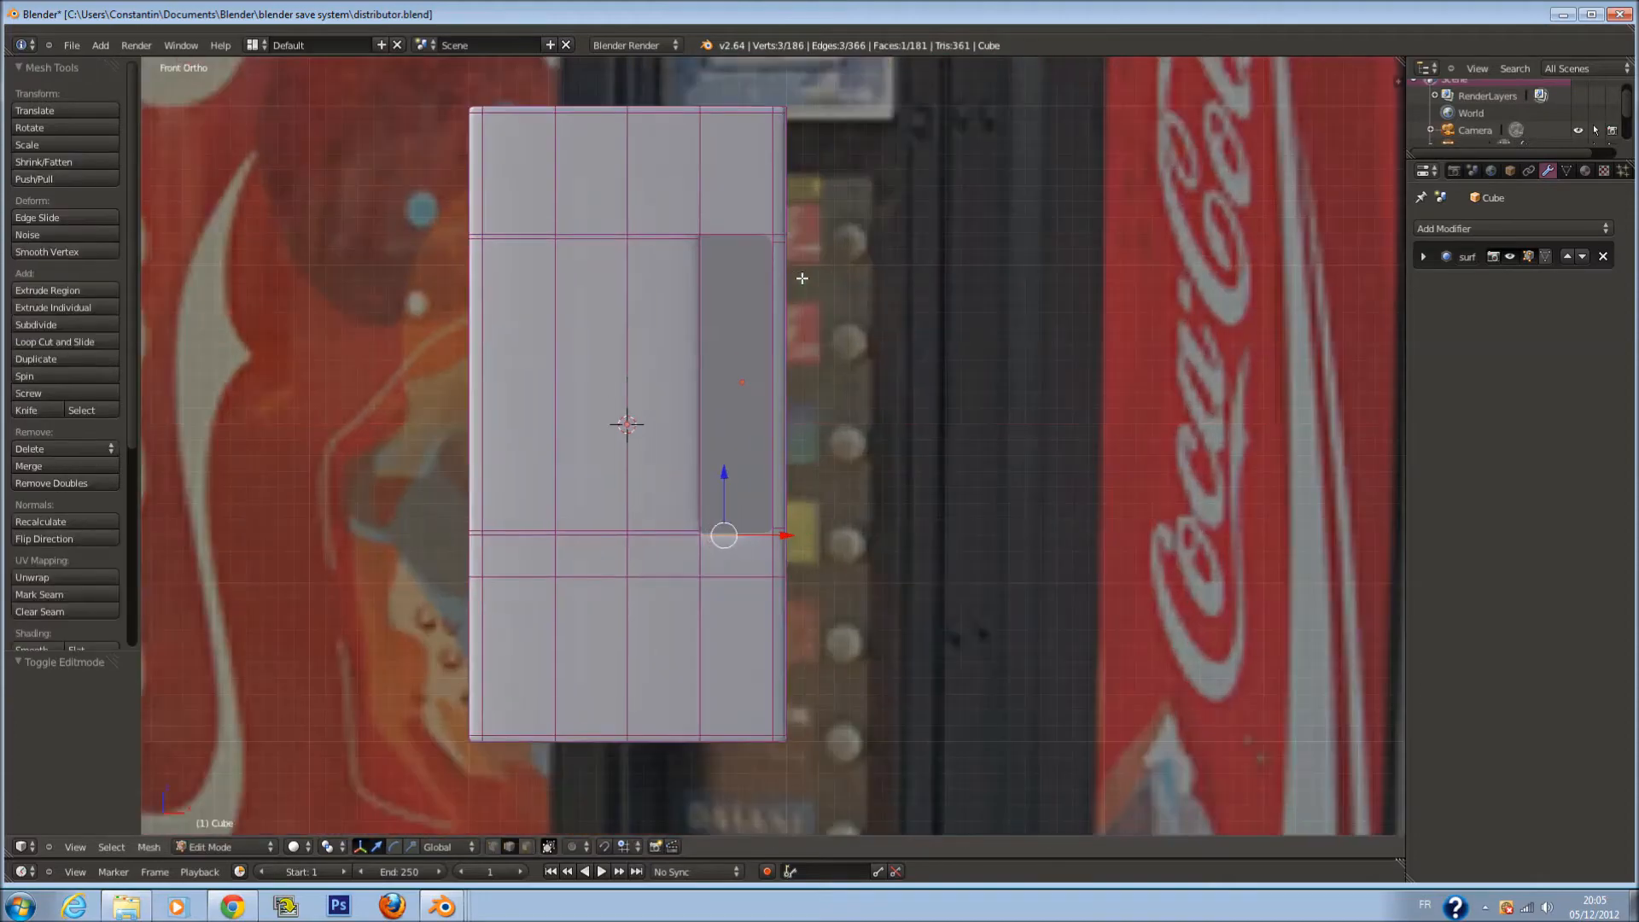
{"action": "key", "text": "a"}
{"action": "left_click", "coordinate": [495, 847]}
{"action": "key", "text": "c"}
{"action": "left_click_drag", "start_coordinate": [669, 742], "coordinate": [686, 124]}
{"action": "right_click", "coordinate": [686, 124]}
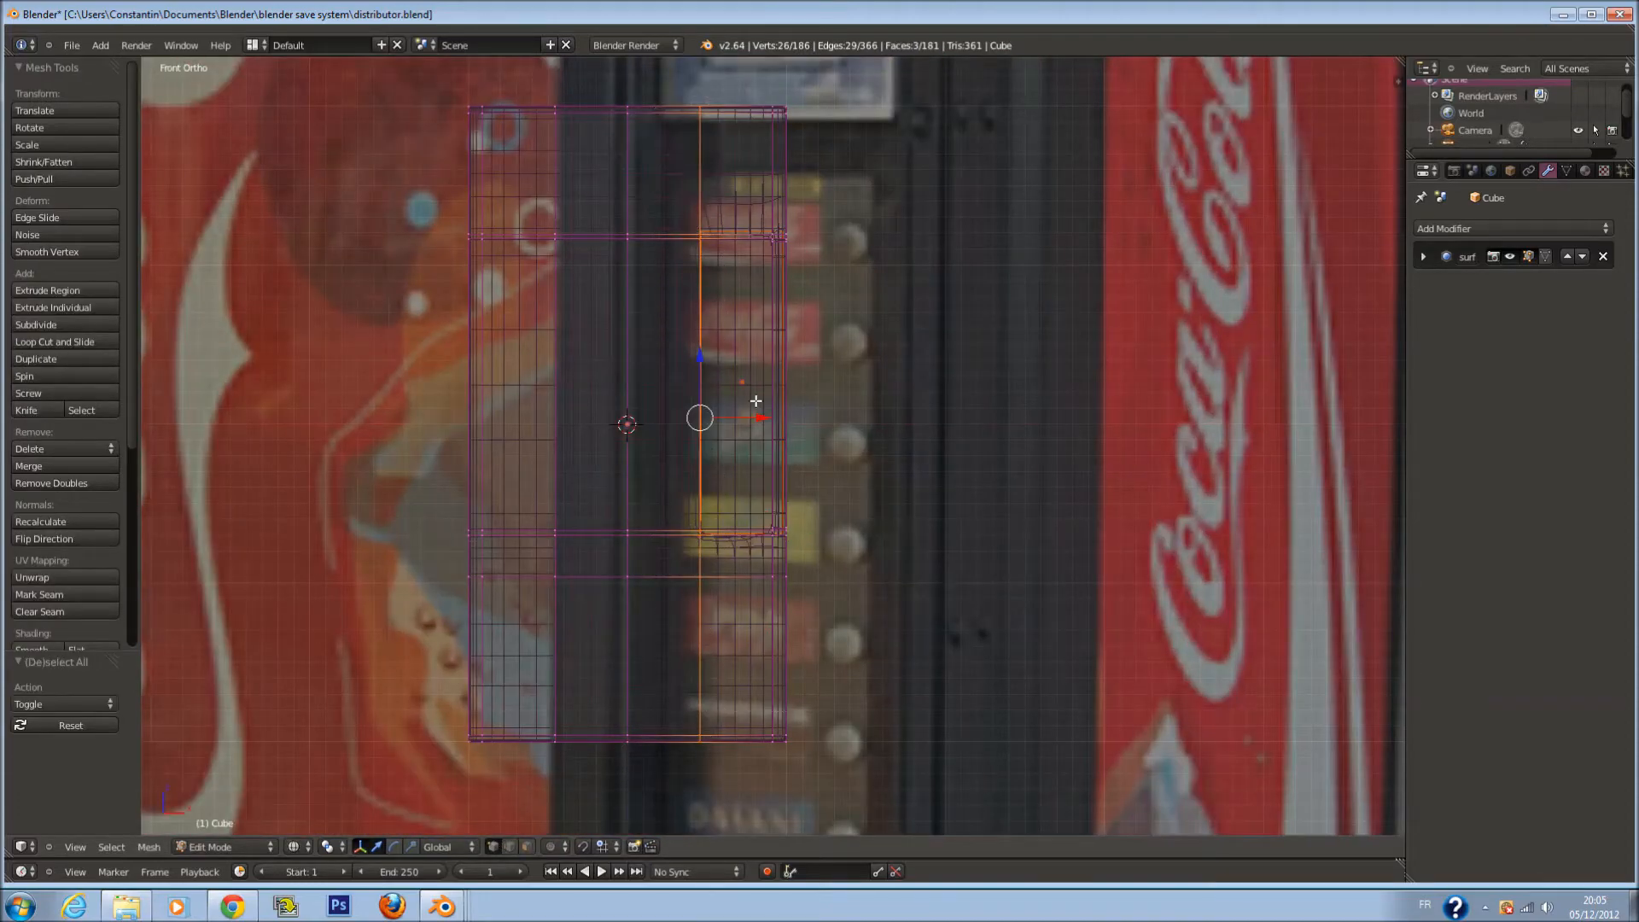
{"action": "left_click_drag", "start_coordinate": [752, 418], "coordinate": [777, 426]}
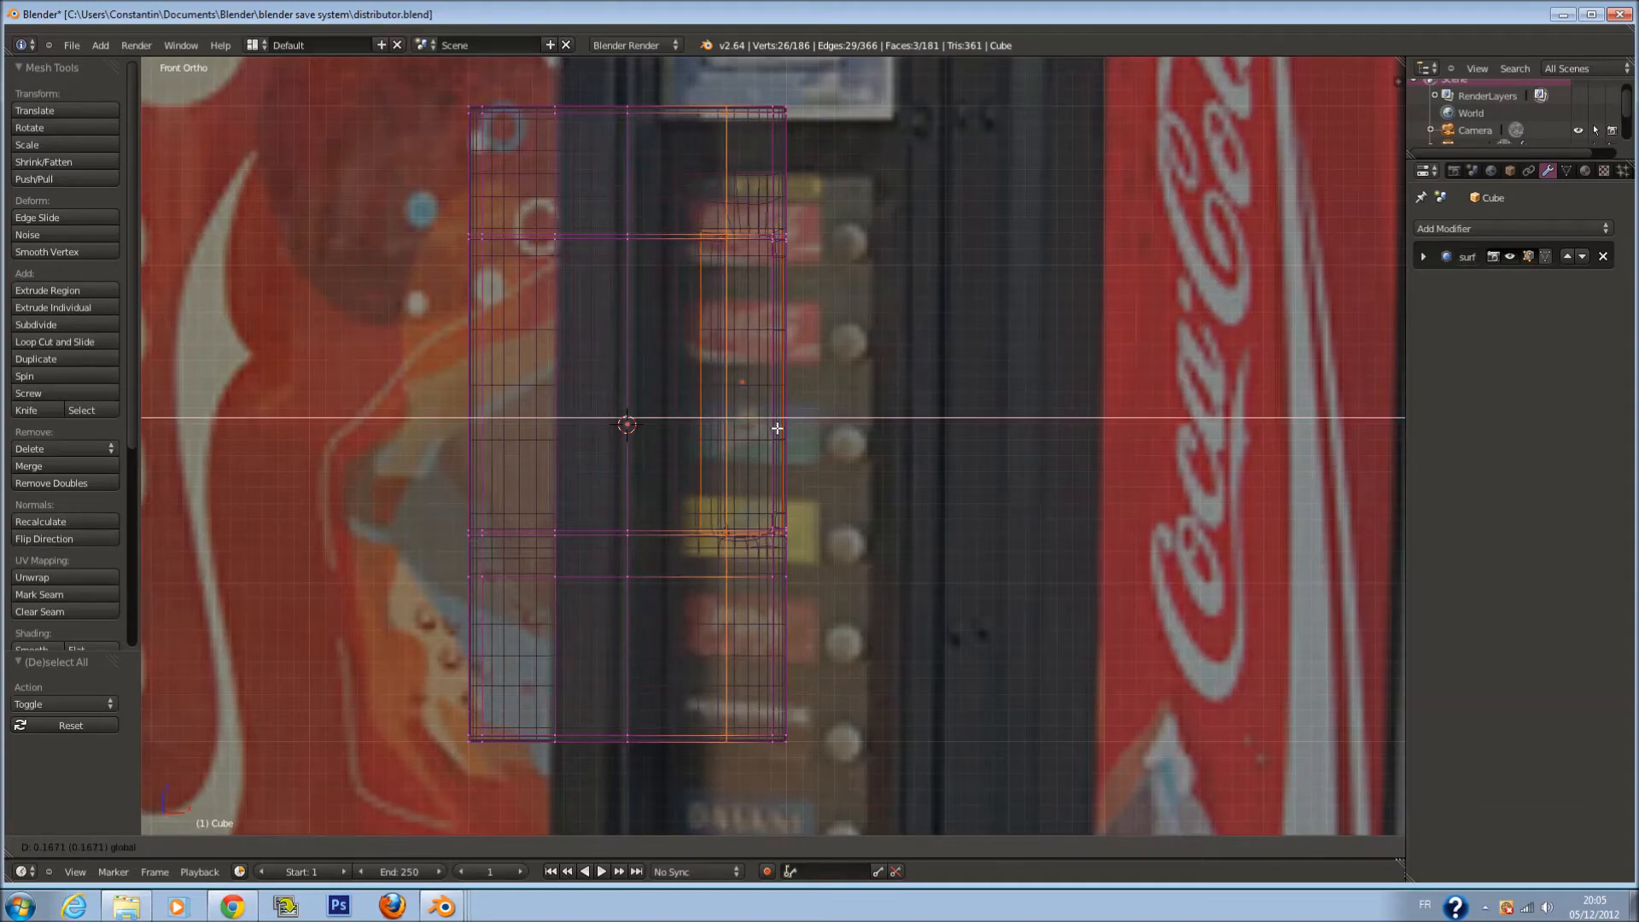
{"action": "left_click_drag", "start_coordinate": [777, 428], "coordinate": [779, 428]}
{"action": "scroll", "coordinate": [783, 429], "scroll_direction": "up", "scroll_amount": 3}
{"action": "key", "text": "Tab"}
{"action": "mouse_move", "coordinate": [782, 428]}
{"action": "middle_mouse_down"}
{"action": "mouse_move", "coordinate": [739, 428]}
{"action": "mouse_move", "coordinate": [706, 493]}
{"action": "middle_mouse_up"}
{"action": "key", "text": "z"}
{"action": "scroll", "coordinate": [761, 432], "scroll_direction": "up", "scroll_amount": 2}
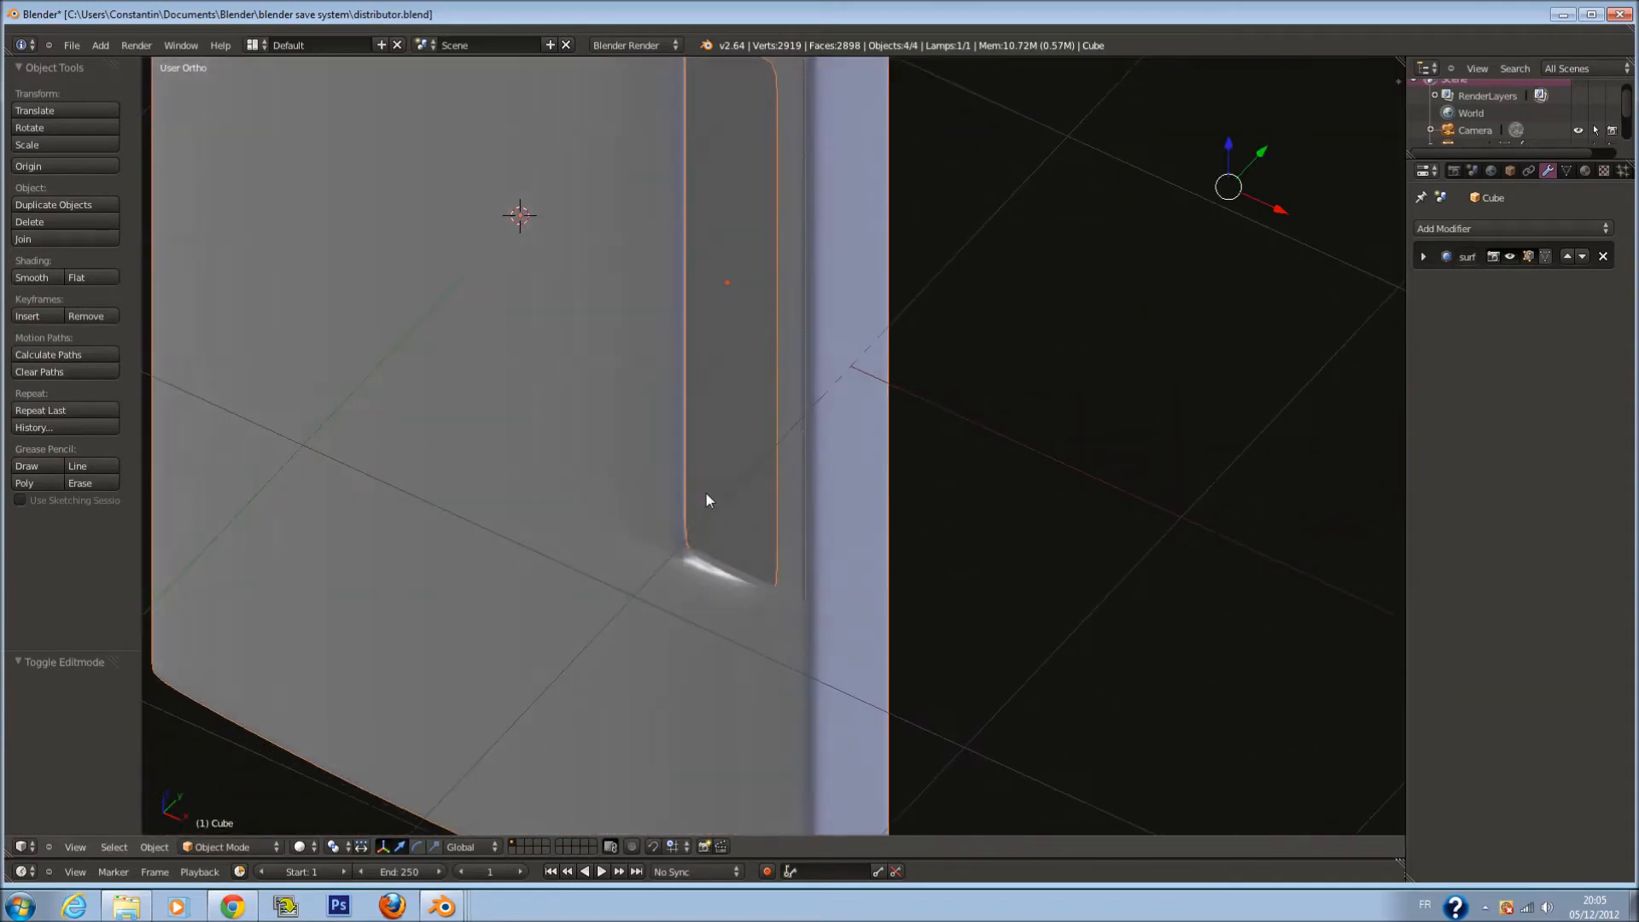
Scale the backing block by 0.711 along X and shift it slightly along X to fit the narrowed opening
{"action": "scroll", "coordinate": [706, 470], "scroll_direction": "up", "scroll_amount": 1}
{"action": "right_click", "coordinate": [705, 459]}
{"action": "scroll", "coordinate": [706, 460], "scroll_direction": "up", "scroll_amount": 1}
{"action": "key", "text": "KP_1"}
{"action": "key", "text": "z"}
{"action": "scroll", "coordinate": [736, 471], "scroll_direction": "up", "scroll_amount": 2, "text": "shift"}
{"action": "scroll", "coordinate": [906, 454], "scroll_direction": "down", "scroll_amount": 2}
{"action": "key", "text": "s"}
{"action": "key", "text": "x"}
{"action": "left_click", "coordinate": [821, 447]}
{"action": "key", "text": "g"}
{"action": "key", "text": "x"}
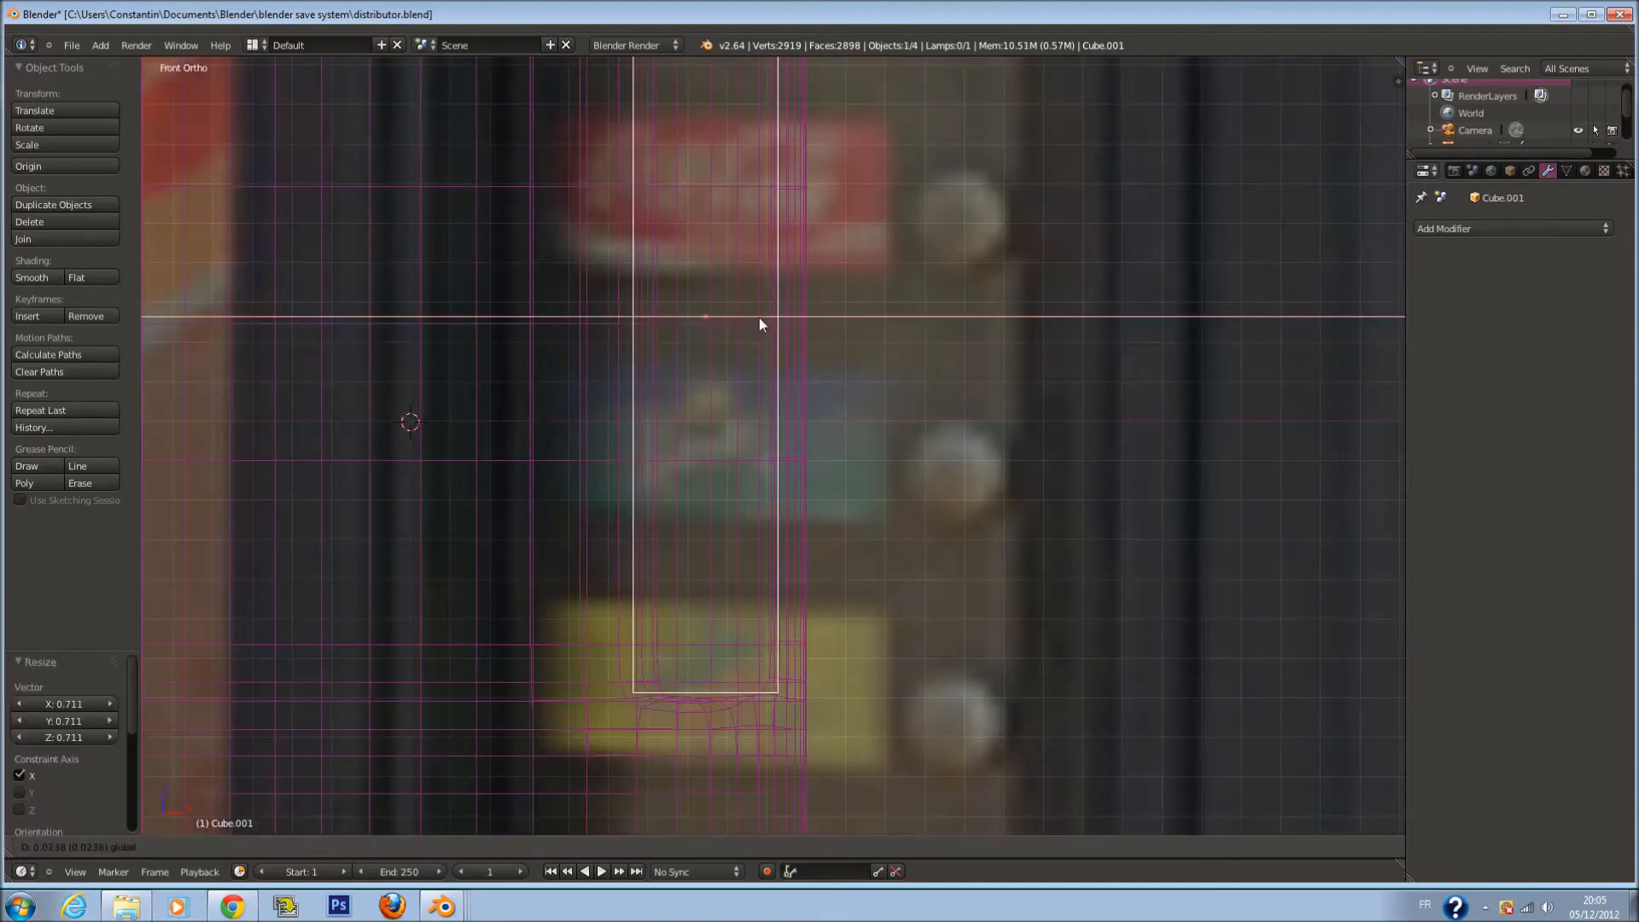
{"action": "left_click", "coordinate": [767, 320]}
Check the panel's lower lip in Edit Mode, deselect everything and save over distributor.blend
{"action": "middle_click_drag", "start_coordinate": [688, 527], "coordinate": [634, 627]}
{"action": "right_click", "coordinate": [702, 591]}
{"action": "key", "text": "Tab"}
{"action": "scroll", "coordinate": [720, 591], "scroll_direction": "up", "scroll_amount": 2}
{"action": "middle_click_drag", "start_coordinate": [796, 570], "coordinate": [726, 581]}
{"action": "key", "text": "z"}
{"action": "scroll", "coordinate": [906, 547], "scroll_direction": "up", "scroll_amount": 2}
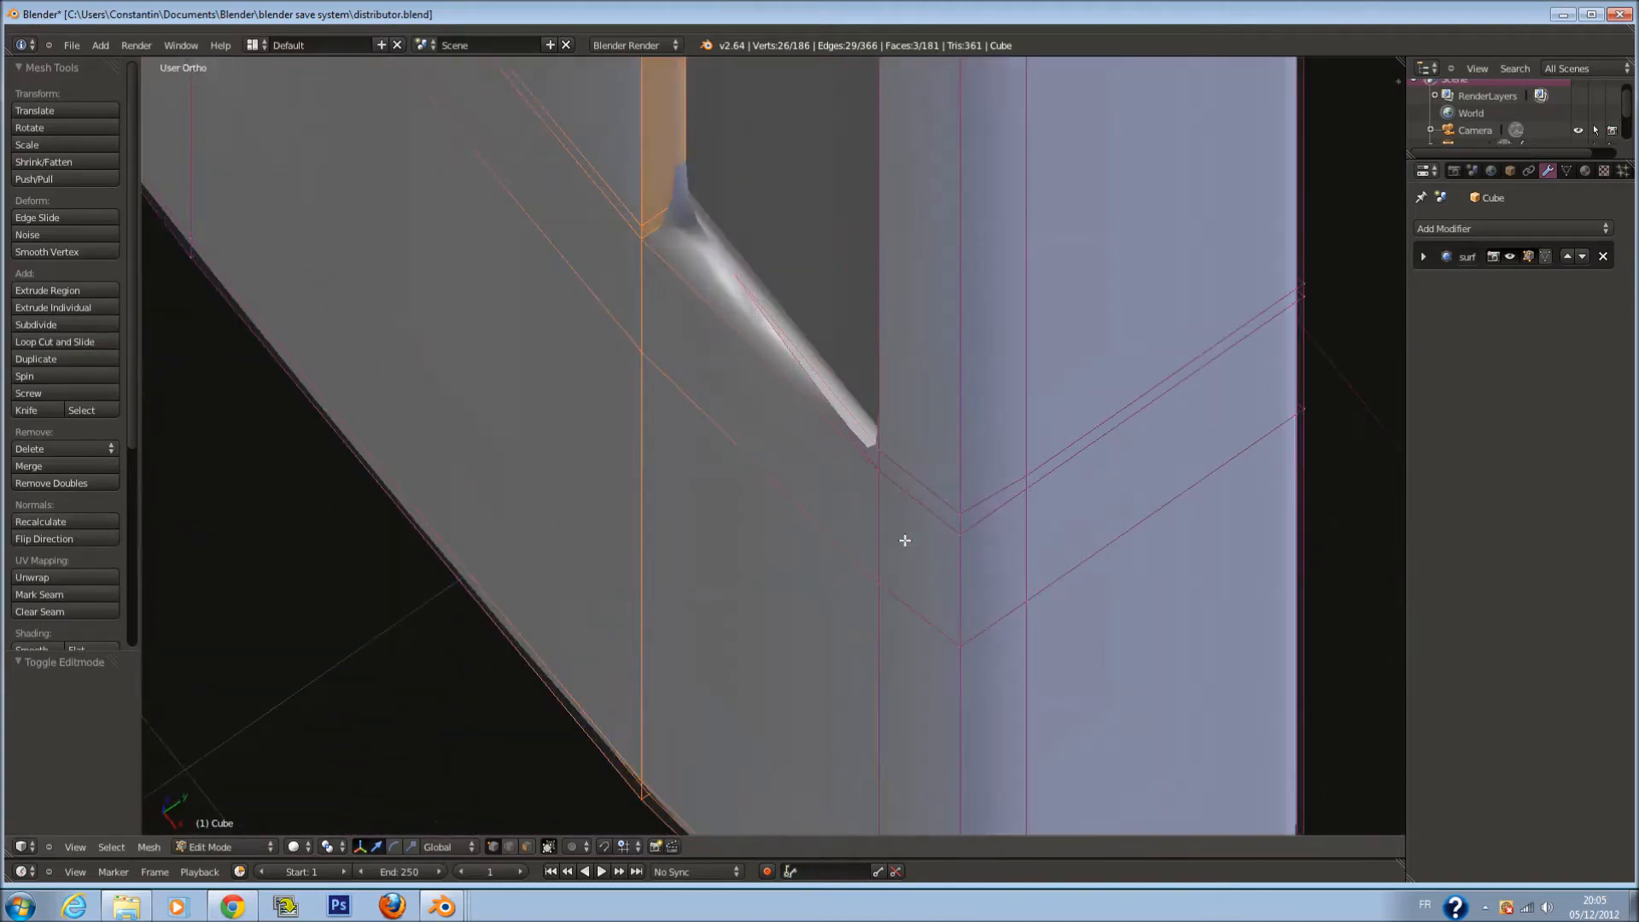
{"action": "scroll", "coordinate": [641, 300], "scroll_direction": "down", "scroll_amount": 4}
{"action": "key", "text": "a"}
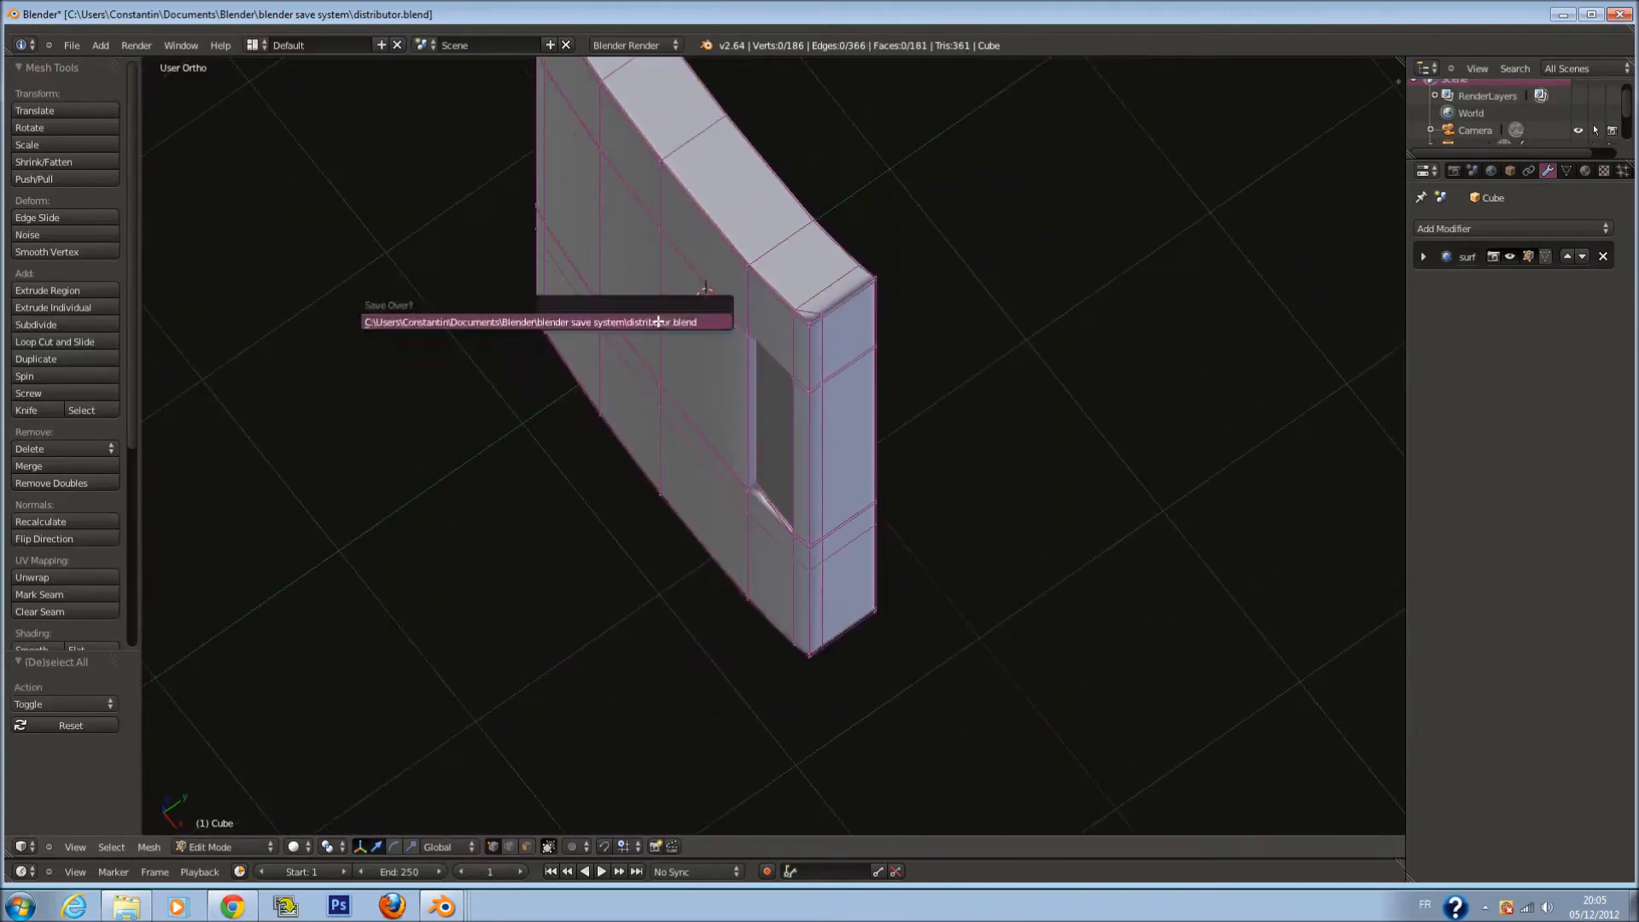
{"action": "scroll", "coordinate": [729, 398], "scroll_direction": "up", "scroll_amount": 1}
{"action": "middle_click_drag", "start_coordinate": [730, 398], "coordinate": [800, 264]}
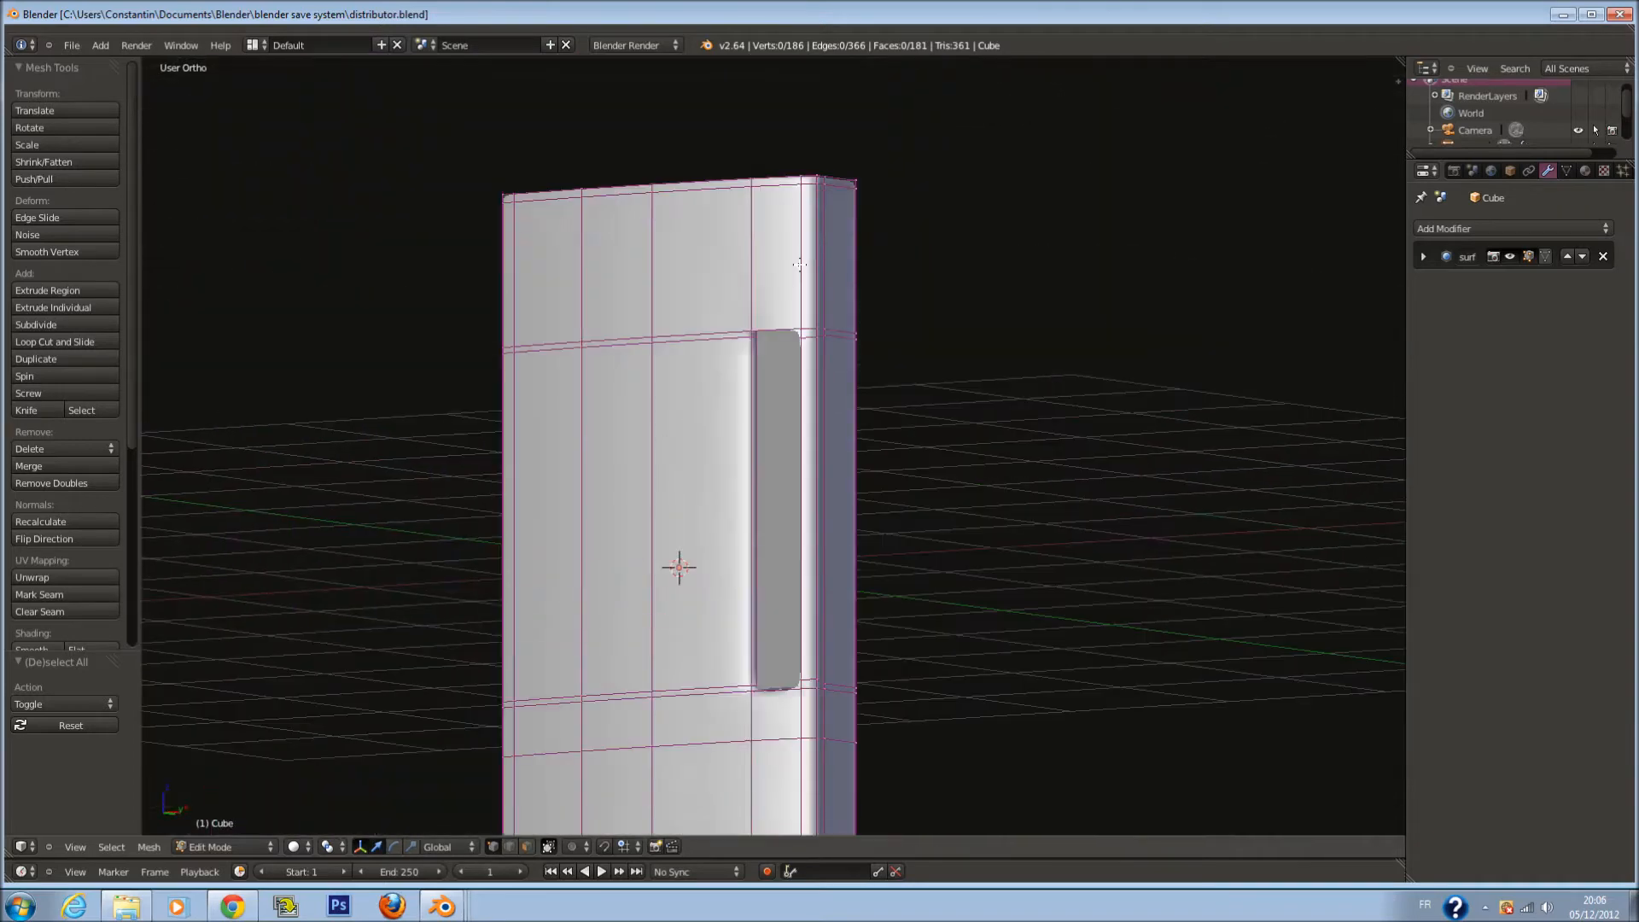
Connect the corner vertices across the opening's upper edge with a new edge and select the neighbouring front edge
{"action": "middle_click_drag", "start_coordinate": [943, 570], "coordinate": [911, 576]}
{"action": "scroll", "coordinate": [721, 435], "scroll_direction": "up", "scroll_amount": 5}
{"action": "middle_click_drag", "start_coordinate": [721, 435], "coordinate": [769, 410]}
{"action": "scroll", "coordinate": [565, 384], "scroll_direction": "up", "scroll_amount": 4, "text": "shift"}
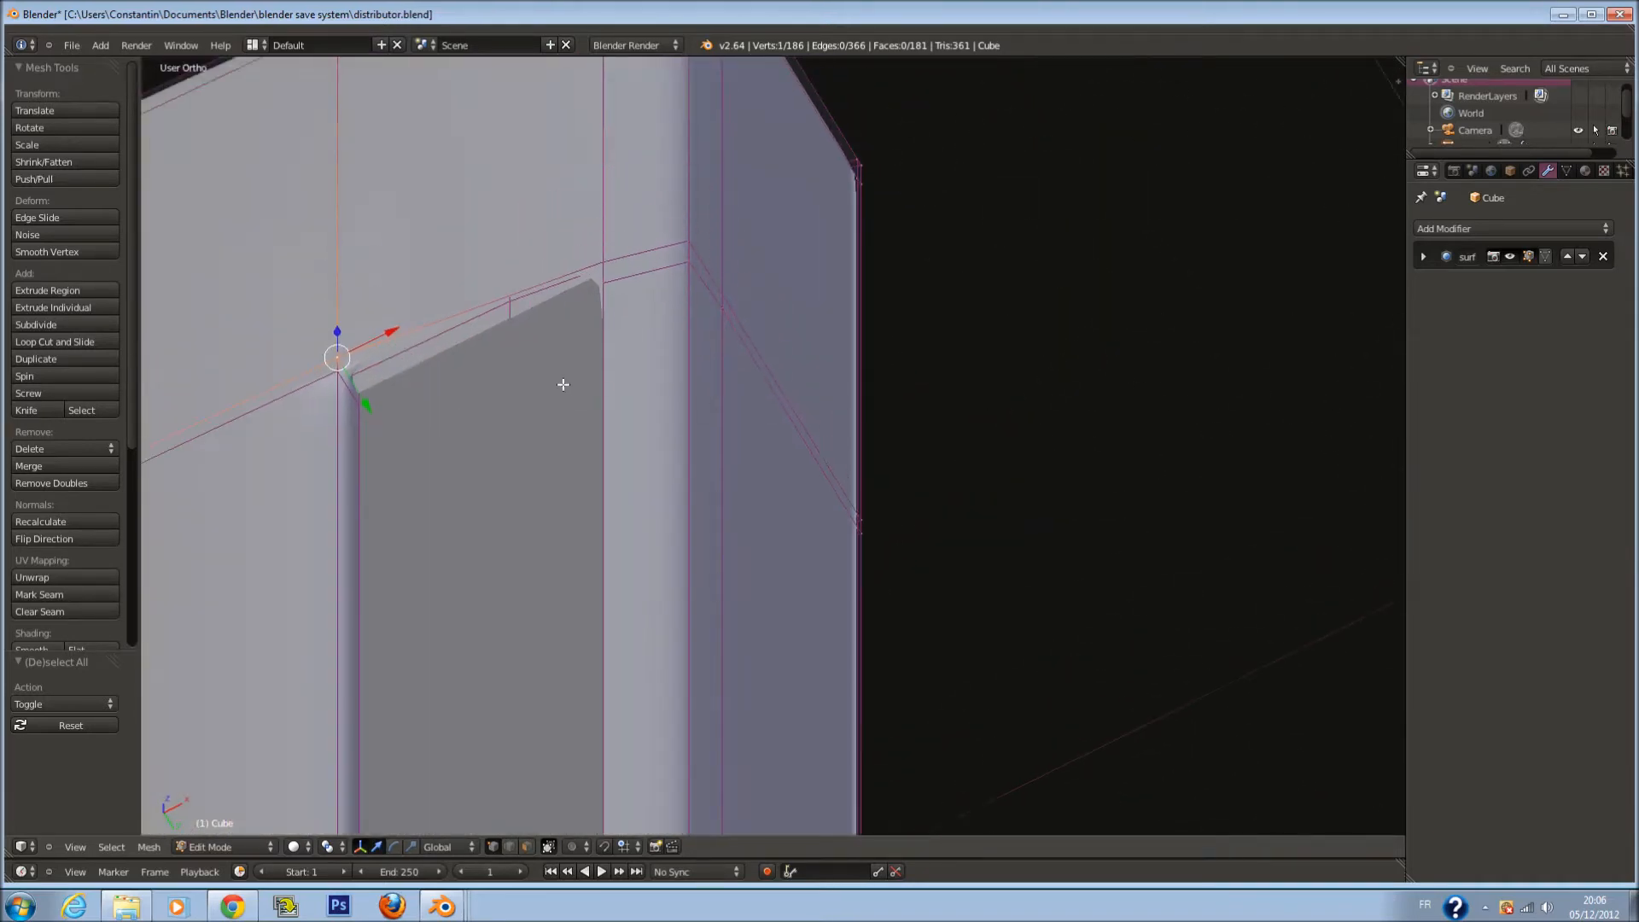
{"action": "key", "text": "KP_Decimal"}
{"action": "middle_click_drag", "start_coordinate": [990, 392], "coordinate": [825, 465]}
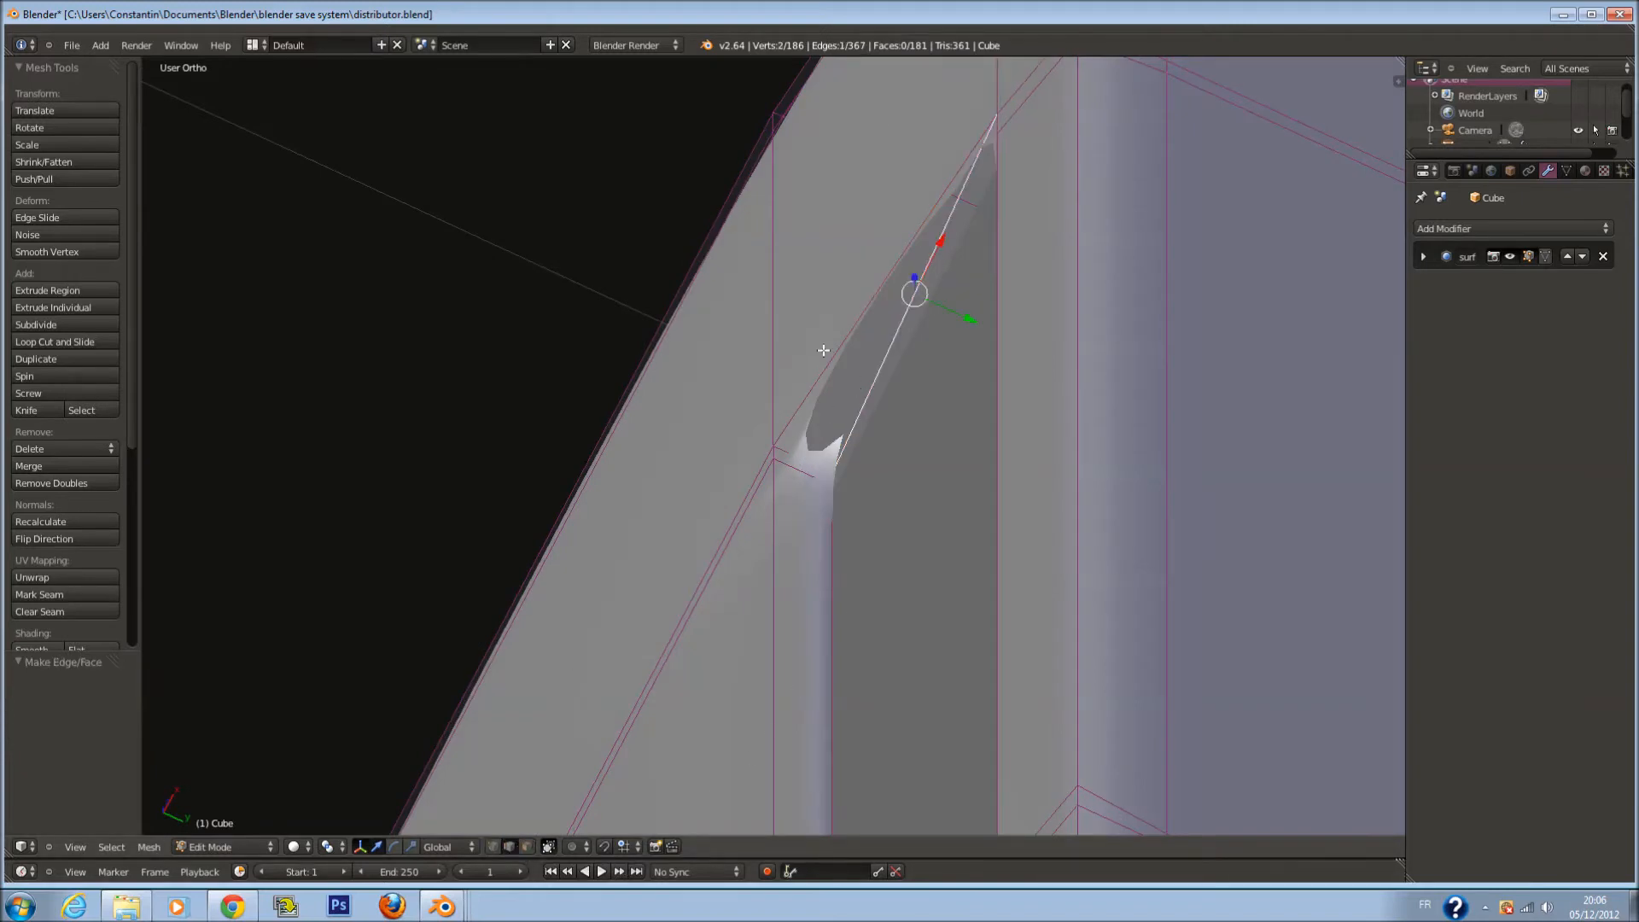
{"action": "middle_click_drag", "start_coordinate": [823, 350], "coordinate": [837, 364]}
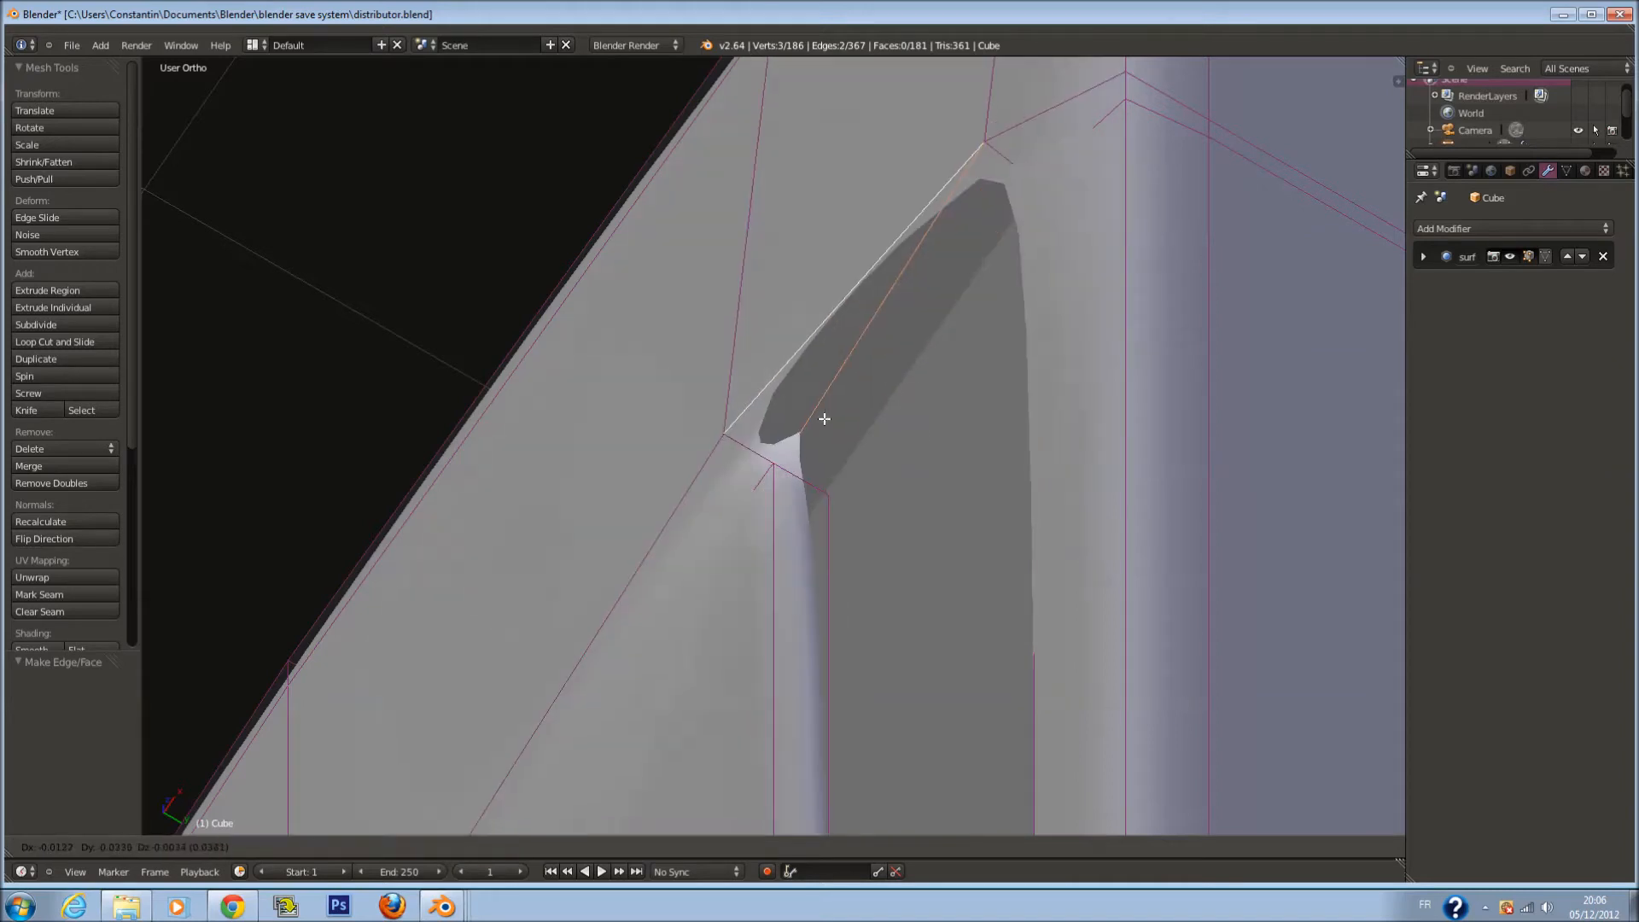
Fill the upper lip of the opening with a face and check the finished opening from the front in Object Mode
{"action": "key", "text": "f"}
{"action": "scroll", "coordinate": [816, 435], "scroll_direction": "up", "scroll_amount": 5}
{"action": "middle_click_drag", "start_coordinate": [816, 435], "coordinate": [888, 538]}
{"action": "key", "text": "Tab"}
{"action": "scroll", "coordinate": [849, 468], "scroll_direction": "down", "scroll_amount": 1}
{"action": "key", "text": "Tab"}
{"action": "scroll", "coordinate": [850, 469], "scroll_direction": "down", "scroll_amount": 3}
{"action": "scroll", "coordinate": [892, 530], "scroll_direction": "down", "scroll_amount": 5}
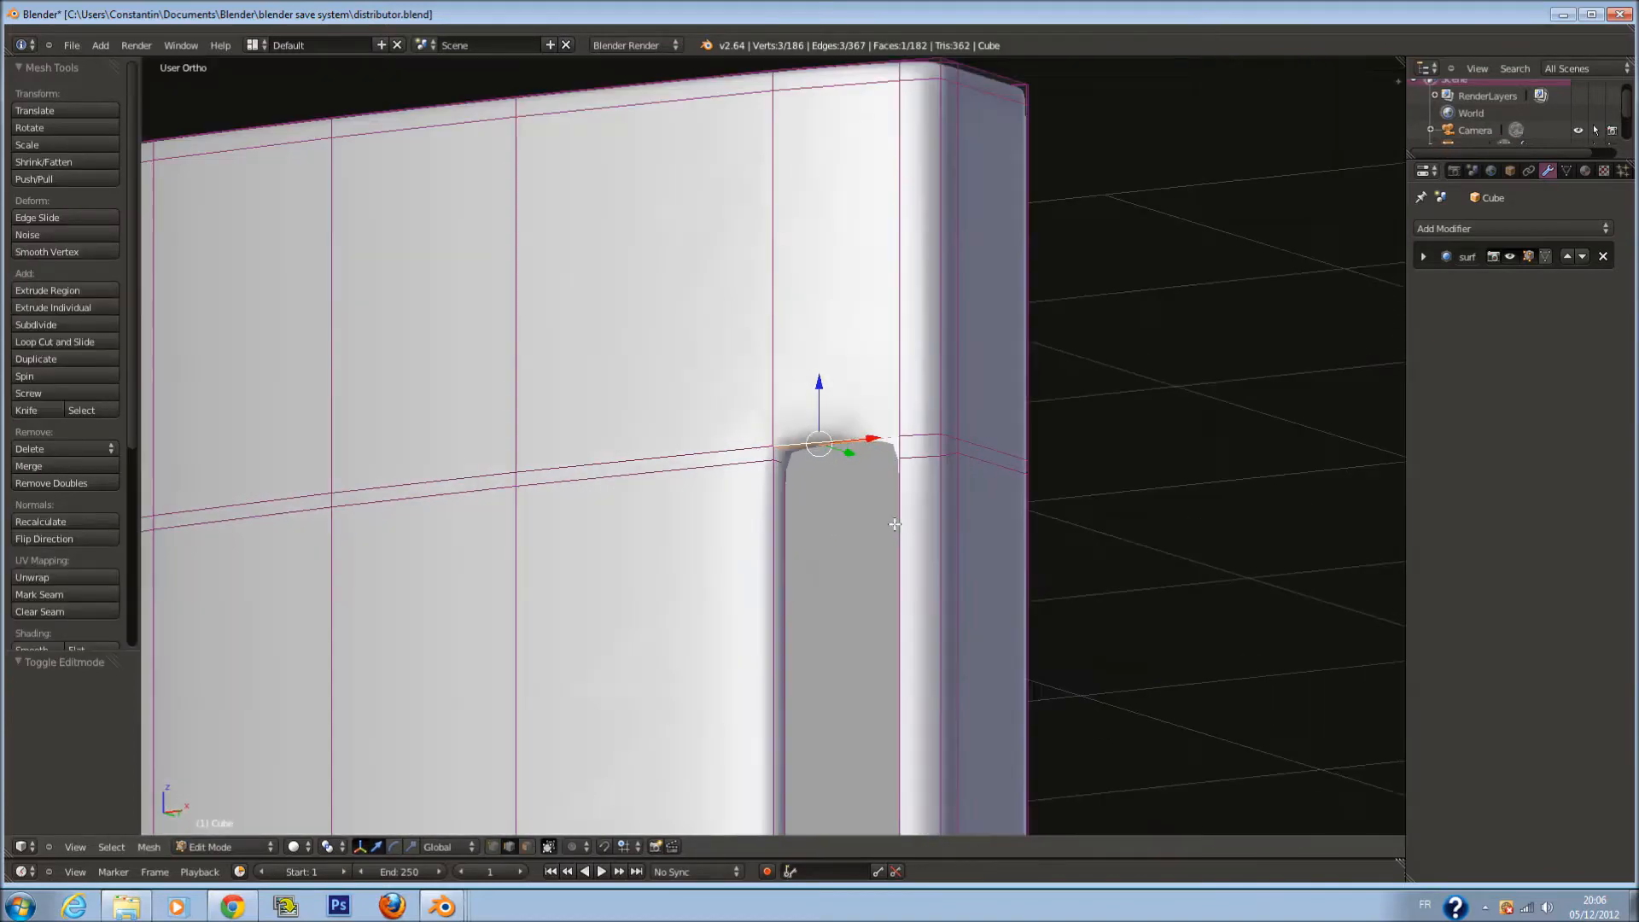
{"action": "key", "text": "KP_1"}
{"action": "key", "text": "Tab"}
{"action": "scroll", "coordinate": [921, 513], "scroll_direction": "down", "scroll_amount": 2}
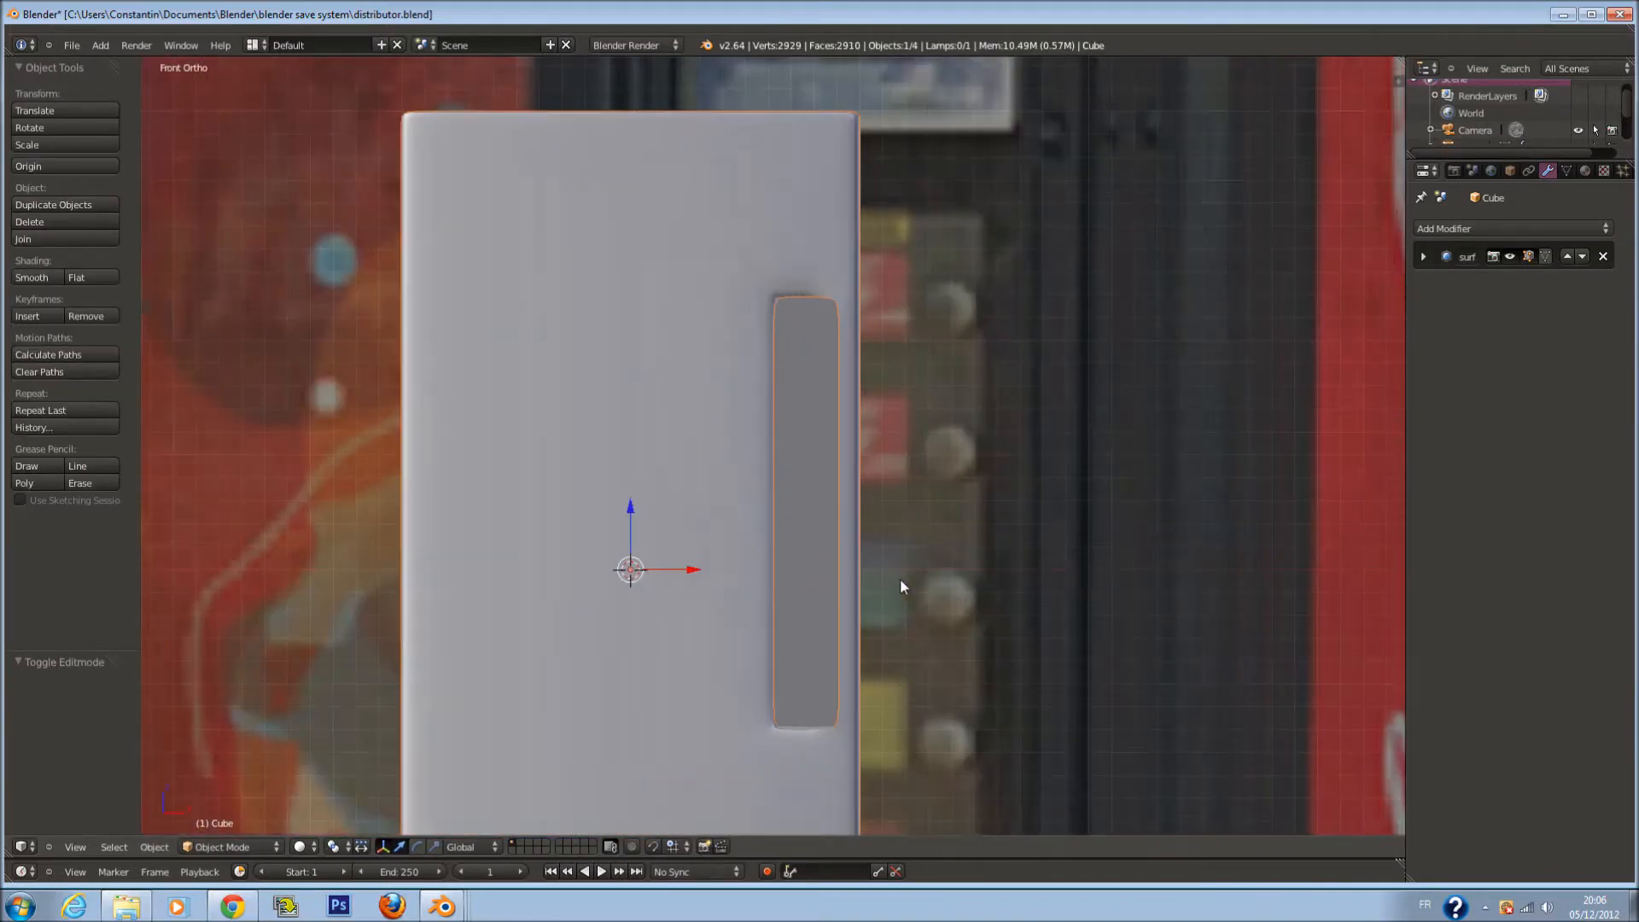
Add two vertical loop cuts through the opening's column and scale them by 1.698 along X
{"action": "key", "text": "z"}
{"action": "scroll", "coordinate": [899, 589], "scroll_direction": "down", "scroll_amount": 2, "text": "shift"}
{"action": "key", "text": "Tab"}
{"action": "key", "text": "a"}
{"action": "key", "text": "ctrl+r"}
{"action": "left_click", "coordinate": [803, 613]}
{"action": "key", "text": "s"}
{"action": "key", "text": "x"}
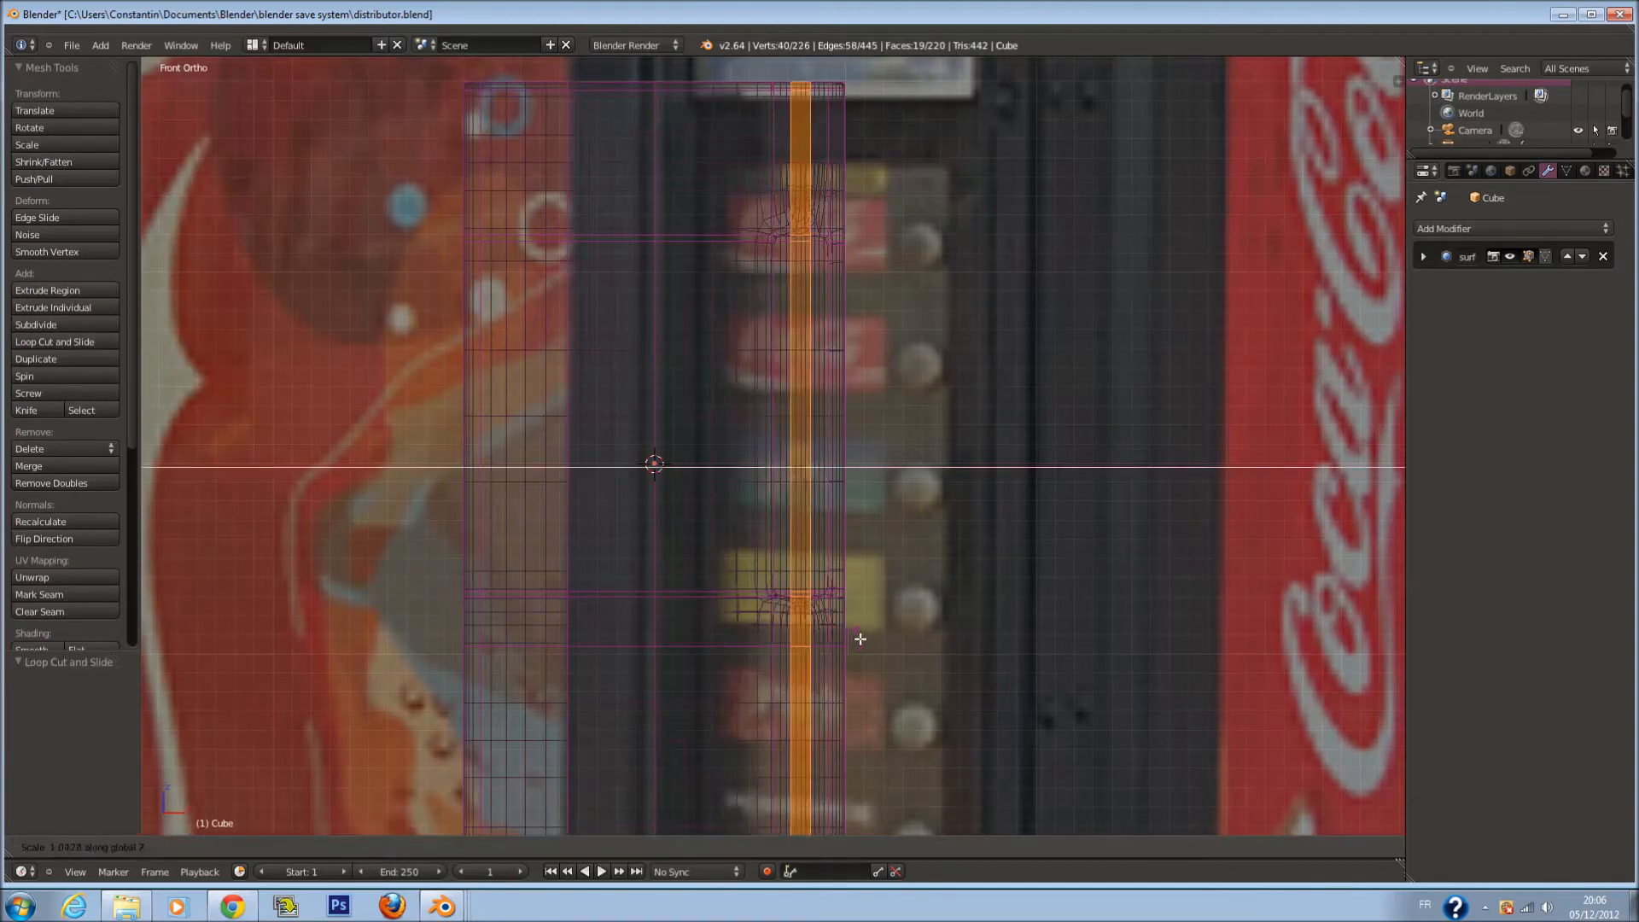
{"action": "left_click", "coordinate": [1031, 648]}
Spread the two vertical loops further along X towards the opening's sides and check the shading at its upper corners
{"action": "key", "text": "z"}
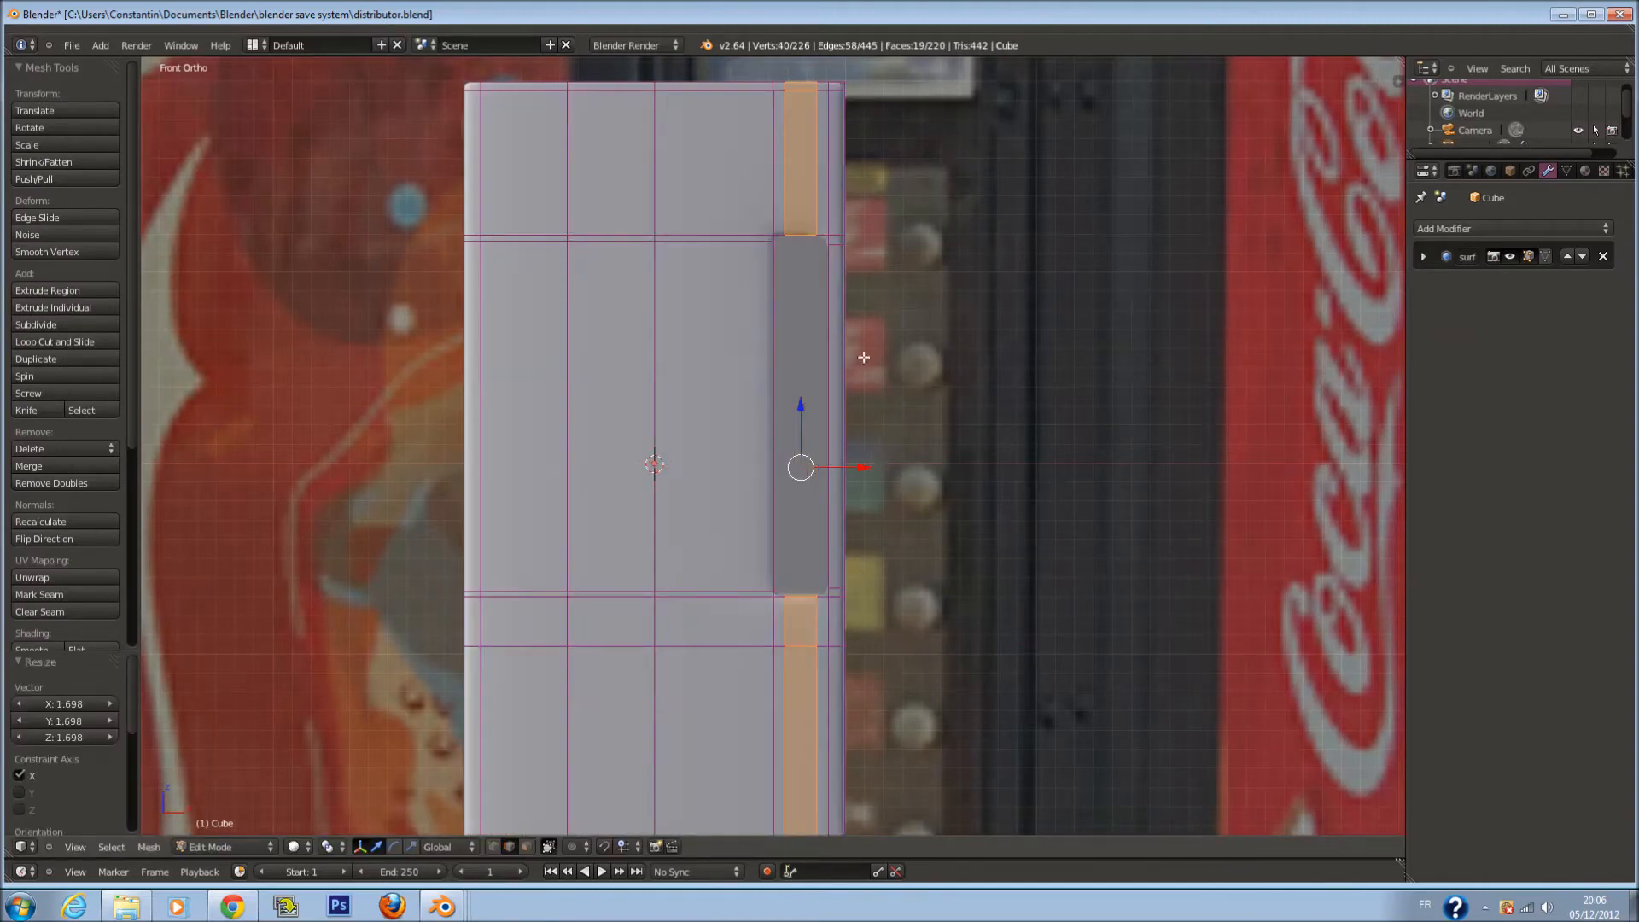
{"action": "scroll", "coordinate": [864, 357], "scroll_direction": "up", "scroll_amount": 3}
{"action": "scroll", "coordinate": [871, 251], "scroll_direction": "up", "scroll_amount": 7, "text": "shift"}
{"action": "scroll", "coordinate": [971, 546], "scroll_direction": "down", "scroll_amount": 3}
{"action": "key", "text": "s"}
{"action": "key", "text": "x"}
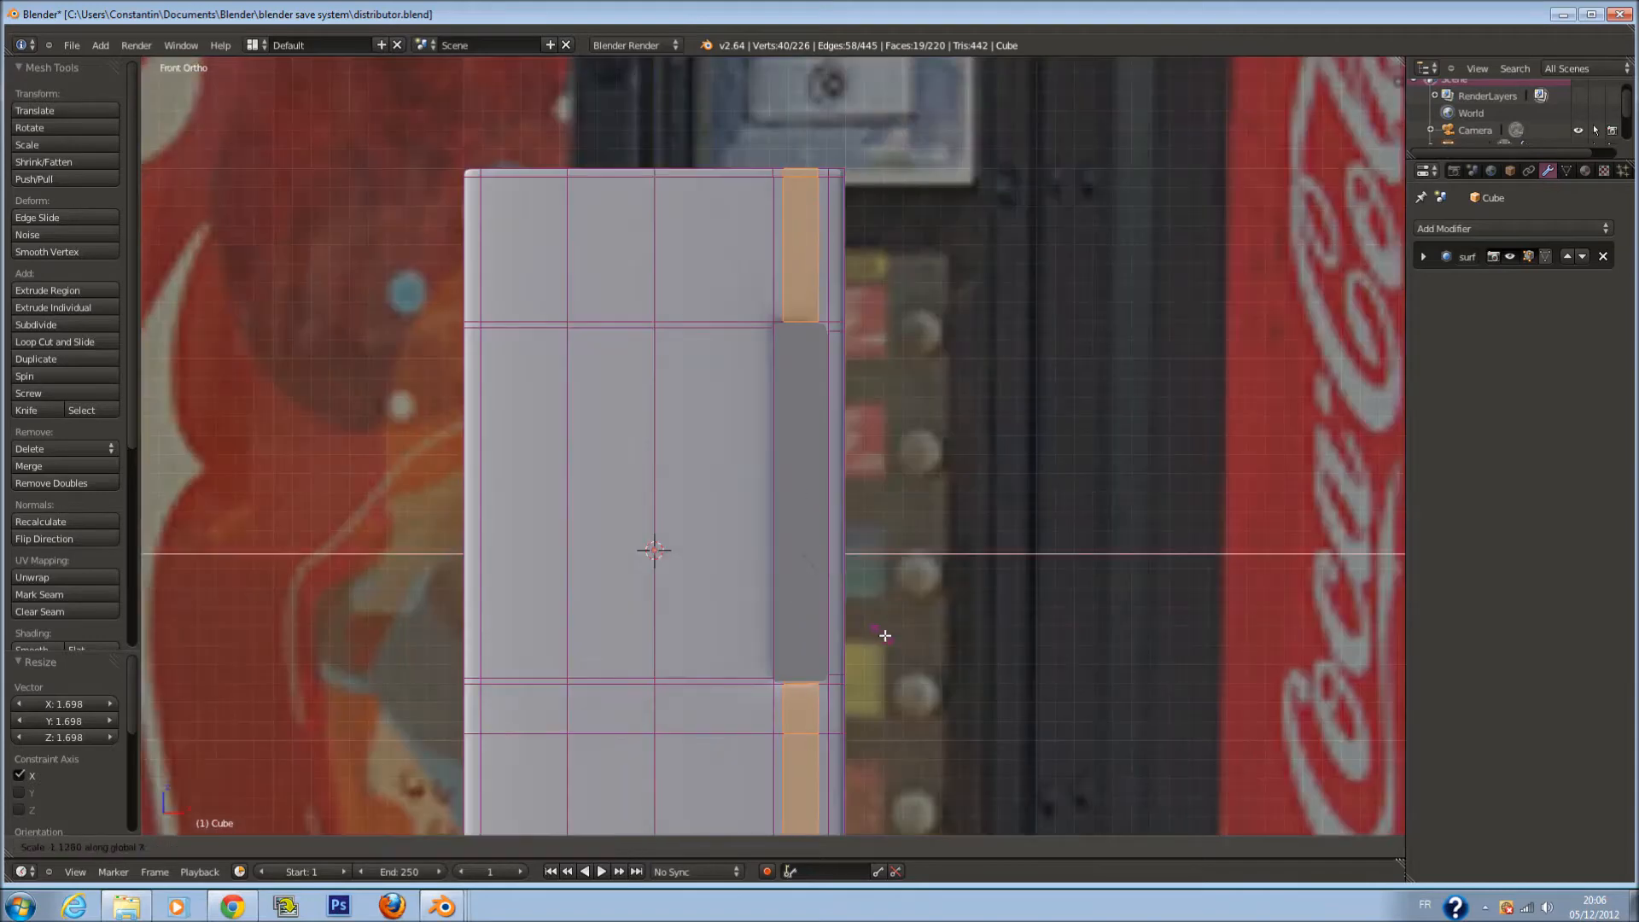
{"action": "left_click", "coordinate": [920, 639]}
{"action": "key", "text": "Tab"}
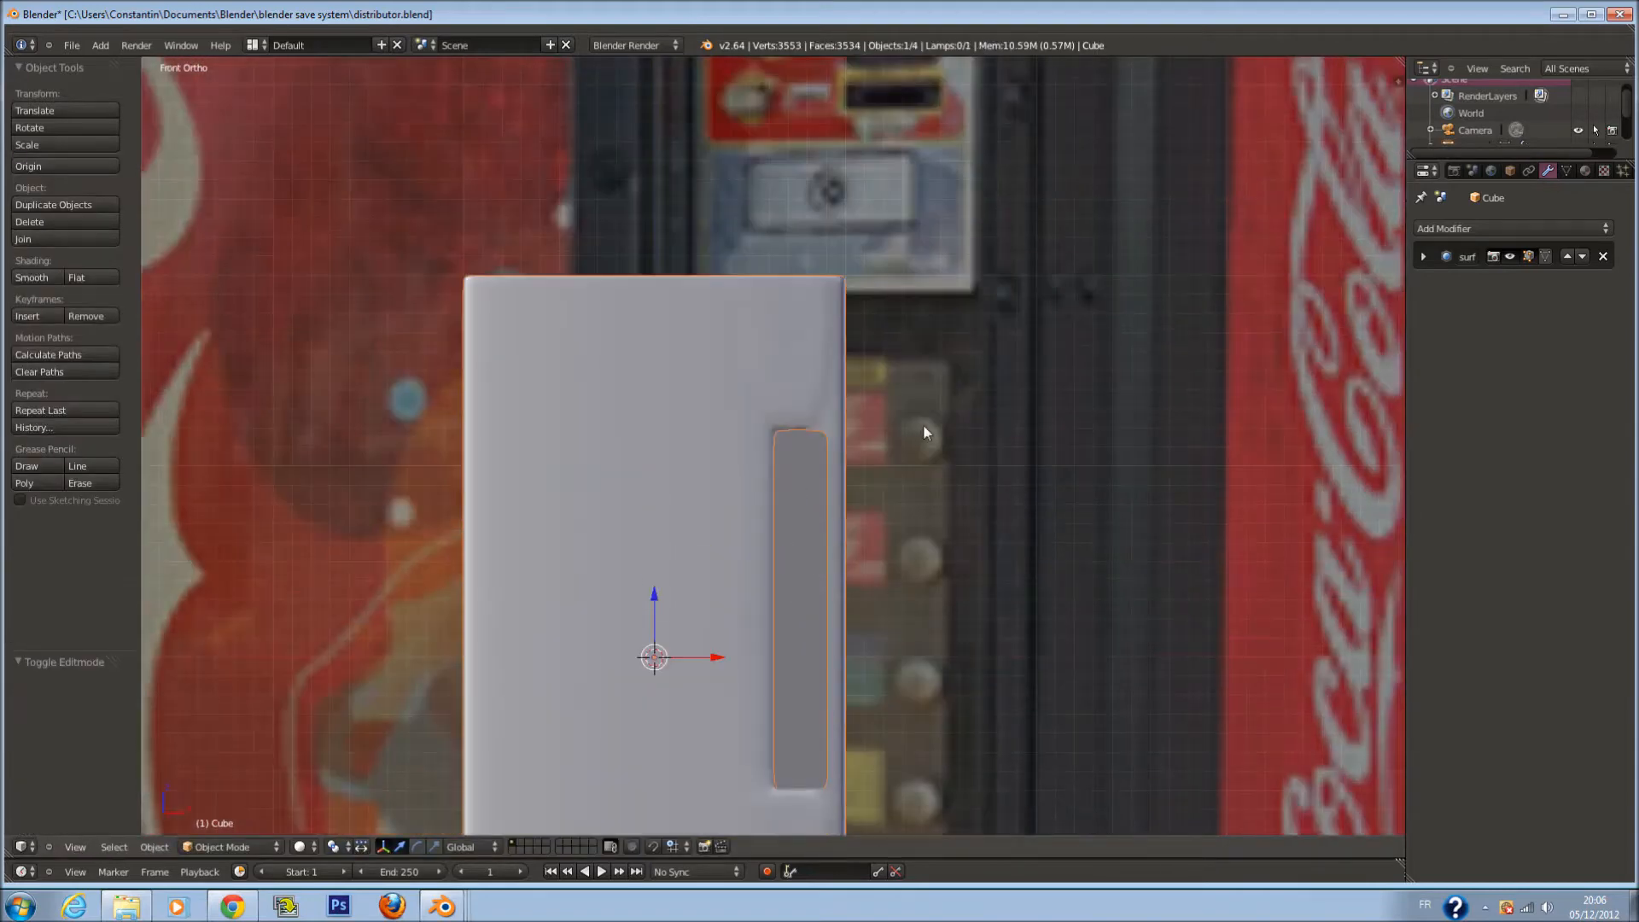
{"action": "scroll", "coordinate": [923, 432], "scroll_direction": "up", "scroll_amount": 5}
{"action": "middle_click_drag", "start_coordinate": [942, 441], "coordinate": [842, 439]}
{"action": "scroll", "coordinate": [842, 440], "scroll_direction": "down", "scroll_amount": 4}
{"action": "key", "text": "Tab"}
{"action": "scroll", "coordinate": [842, 444], "scroll_direction": "up", "scroll_amount": 5, "text": "shift"}
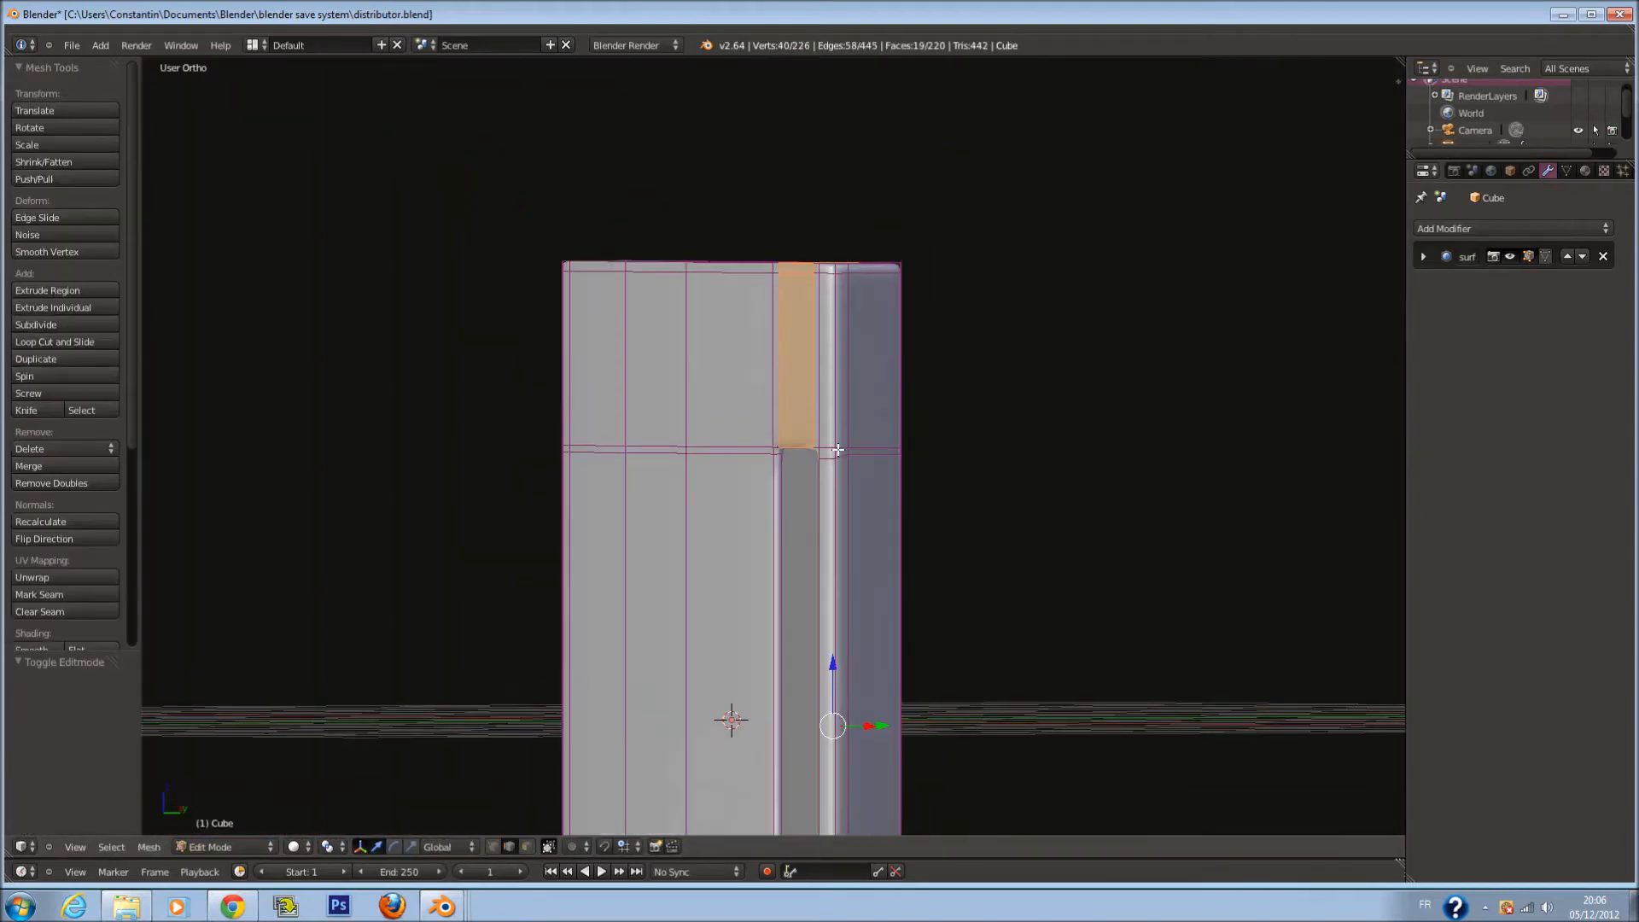
Add two horizontal loop cuts across the band above the selection opening and spread them apart along Z
{"action": "key", "text": "a"}
{"action": "scroll", "coordinate": [844, 445], "scroll_direction": "up", "scroll_amount": 4}
{"action": "scroll", "coordinate": [845, 447], "scroll_direction": "up", "scroll_amount": 1, "text": "ctrl"}
{"action": "key", "text": "ctrl+r"}
{"action": "scroll", "coordinate": [862, 443], "scroll_direction": "up", "scroll_amount": 1}
{"action": "left_click", "coordinate": [862, 444]}
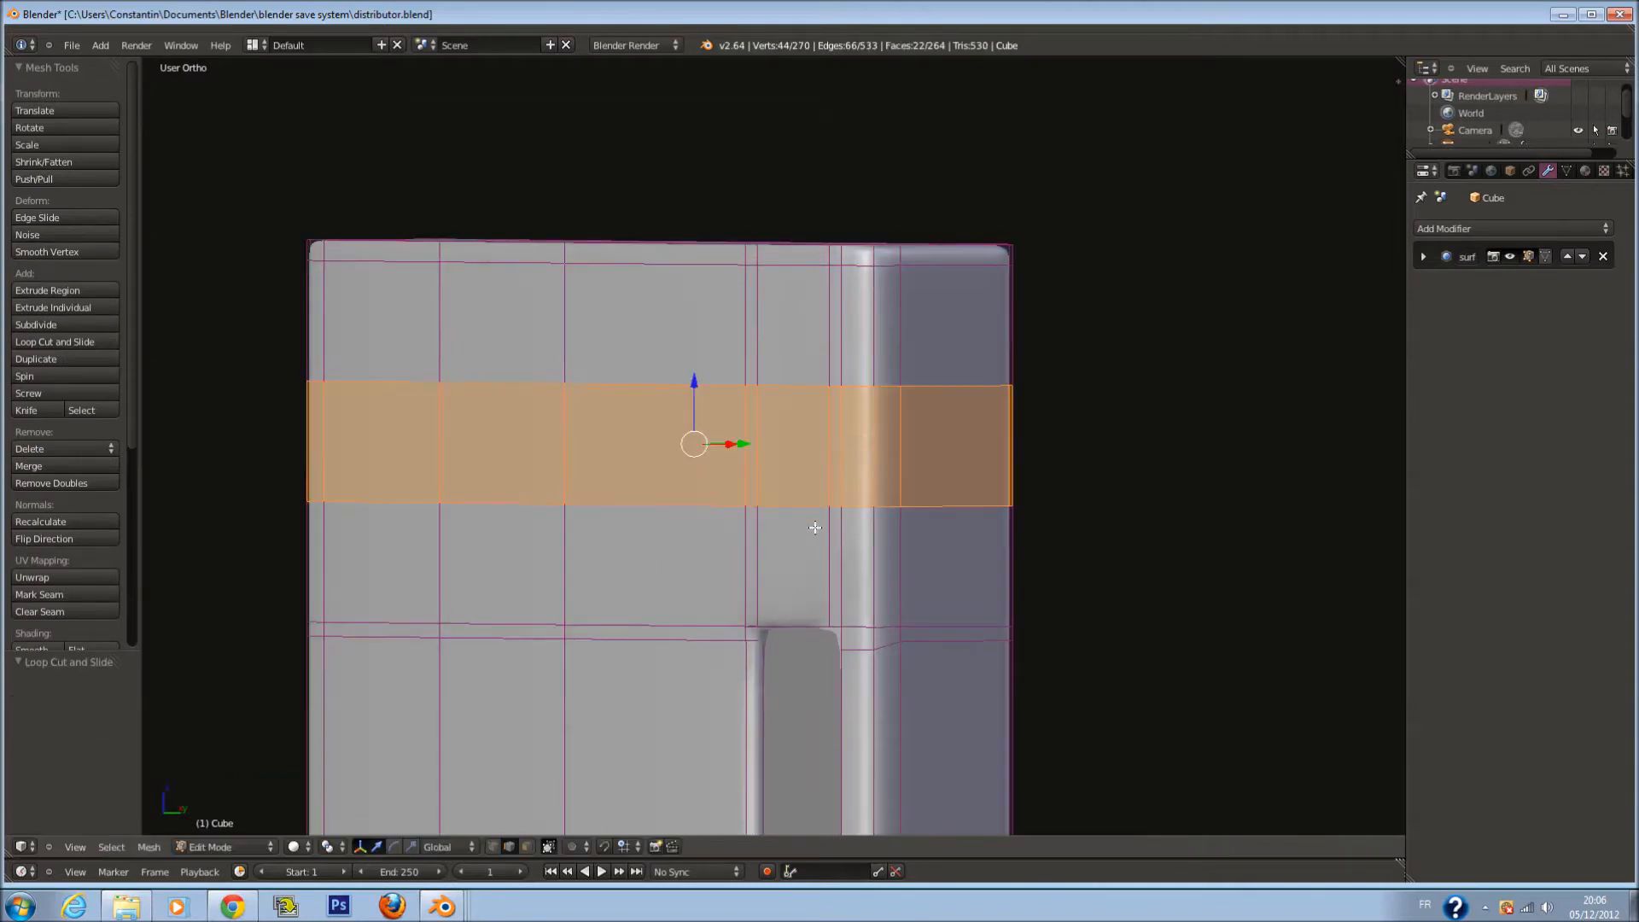
{"action": "key", "text": "s"}
{"action": "key", "text": "z"}
{"action": "left_click", "coordinate": [900, 746]}
Examine the opening's shading and corners in Object Mode, from an angle and from the front
{"action": "key", "text": "Tab"}
{"action": "scroll", "coordinate": [894, 547], "scroll_direction": "down", "scroll_amount": 3}
{"action": "scroll", "coordinate": [854, 568], "scroll_direction": "down", "scroll_amount": 3, "text": "shift"}
{"action": "scroll", "coordinate": [849, 560], "scroll_direction": "up", "scroll_amount": 1}
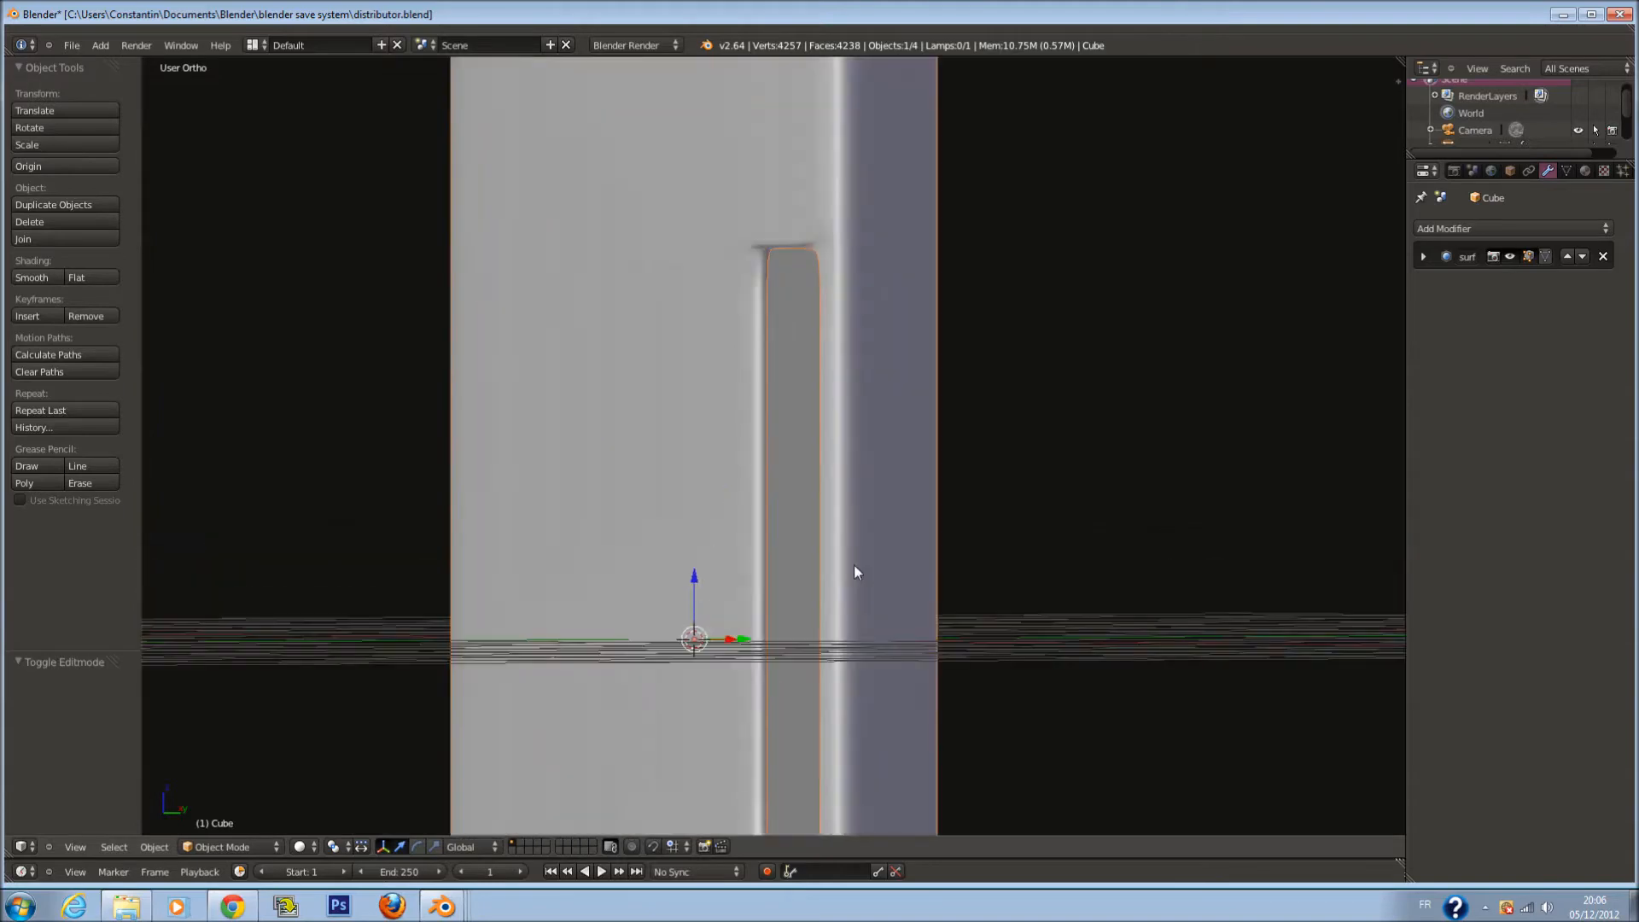
{"action": "key", "text": "Tab"}
{"action": "key", "text": "Tab"}
{"action": "right_click", "coordinate": [809, 511]}
{"action": "middle_click_drag", "start_coordinate": [801, 510], "coordinate": [963, 648]}
{"action": "scroll", "coordinate": [963, 648], "scroll_direction": "up", "scroll_amount": 1}
{"action": "key", "text": "KP_1"}
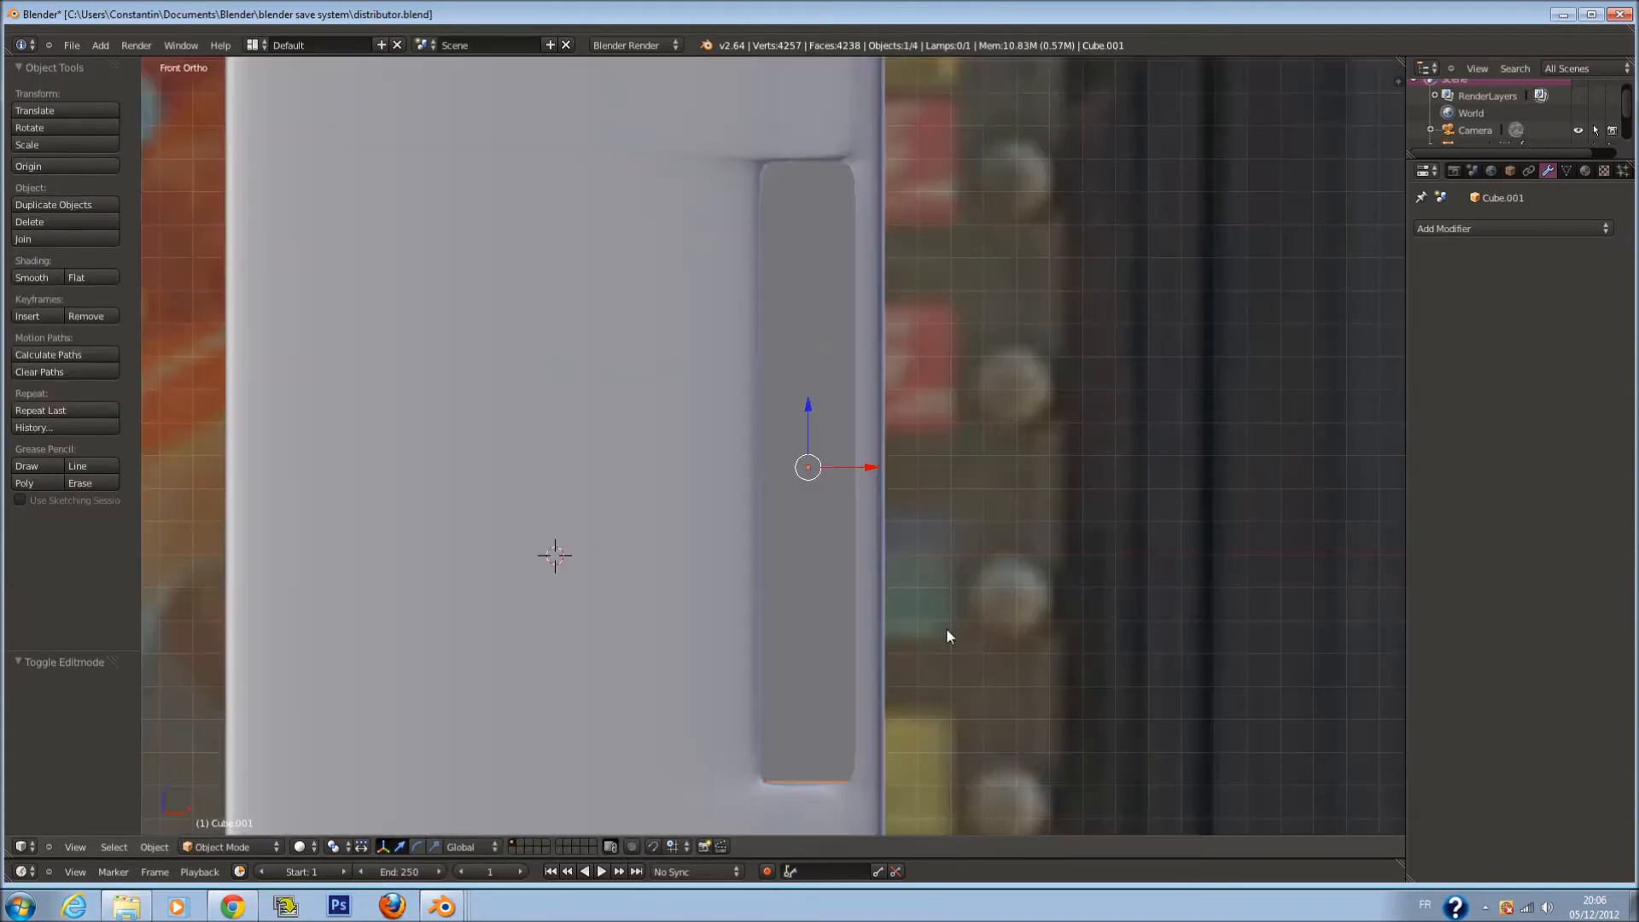
{"action": "scroll", "coordinate": [946, 628], "scroll_direction": "down", "scroll_amount": 4, "text": "shift"}
{"action": "scroll", "coordinate": [736, 588], "scroll_direction": "down", "scroll_amount": 5}
Add one horizontal loop cut across the machine body a little above the selection opening's lower edge
{"action": "right_click", "coordinate": [665, 547]}
{"action": "key", "text": "Tab"}
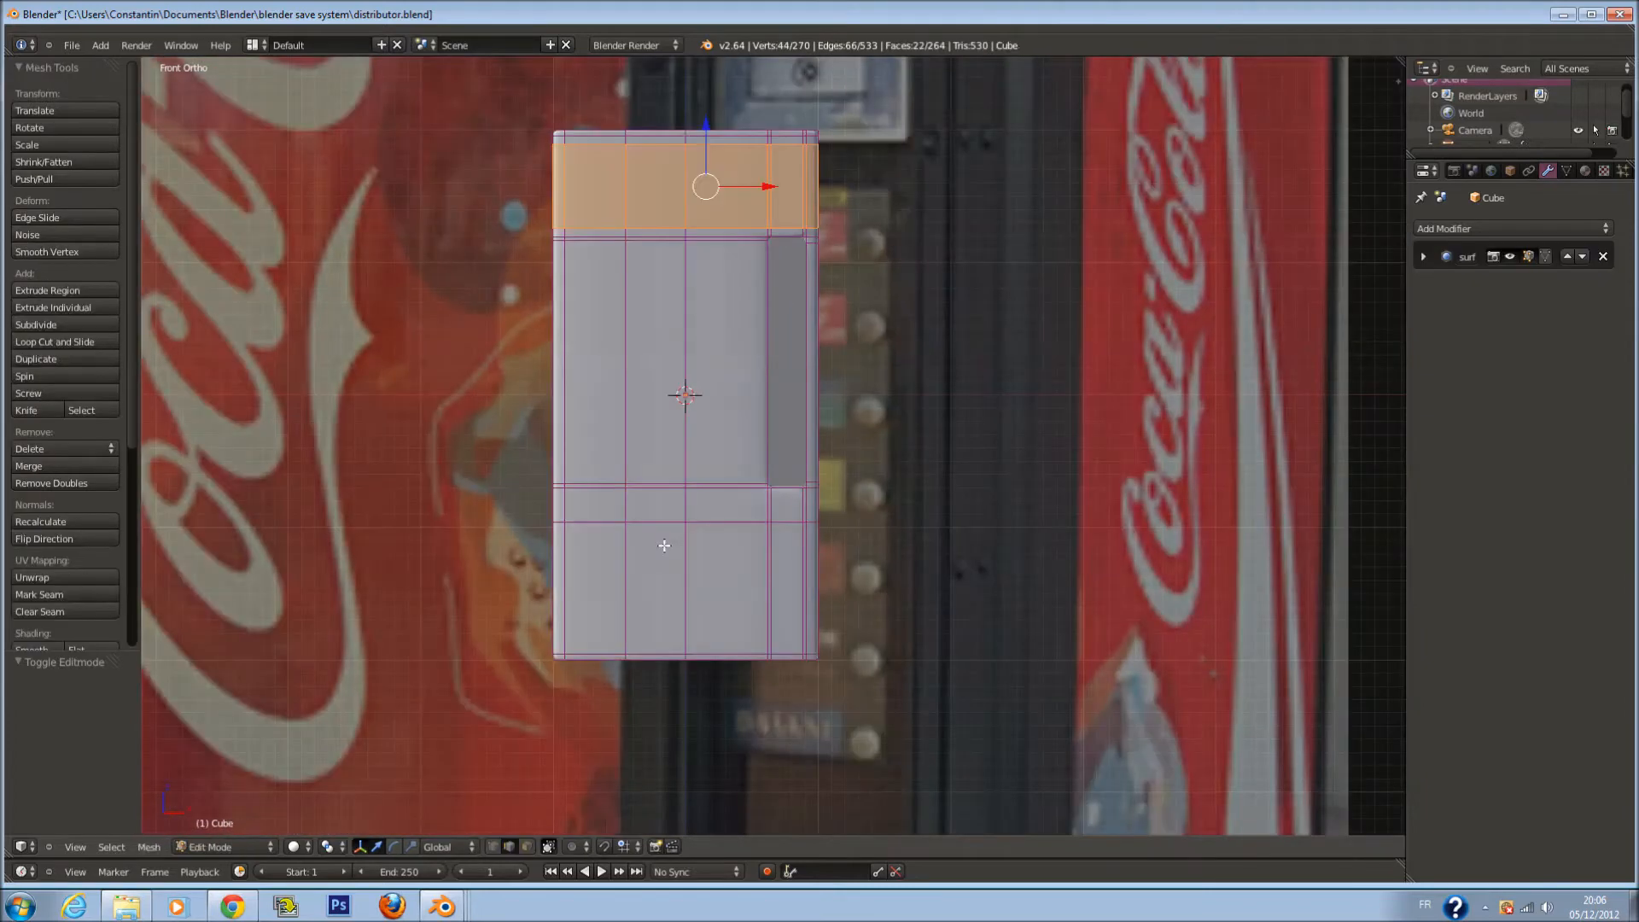
{"action": "scroll", "coordinate": [695, 472], "scroll_direction": "up", "scroll_amount": 1}
{"action": "key", "text": "a"}
{"action": "scroll", "coordinate": [720, 461], "scroll_direction": "down", "scroll_amount": 5}
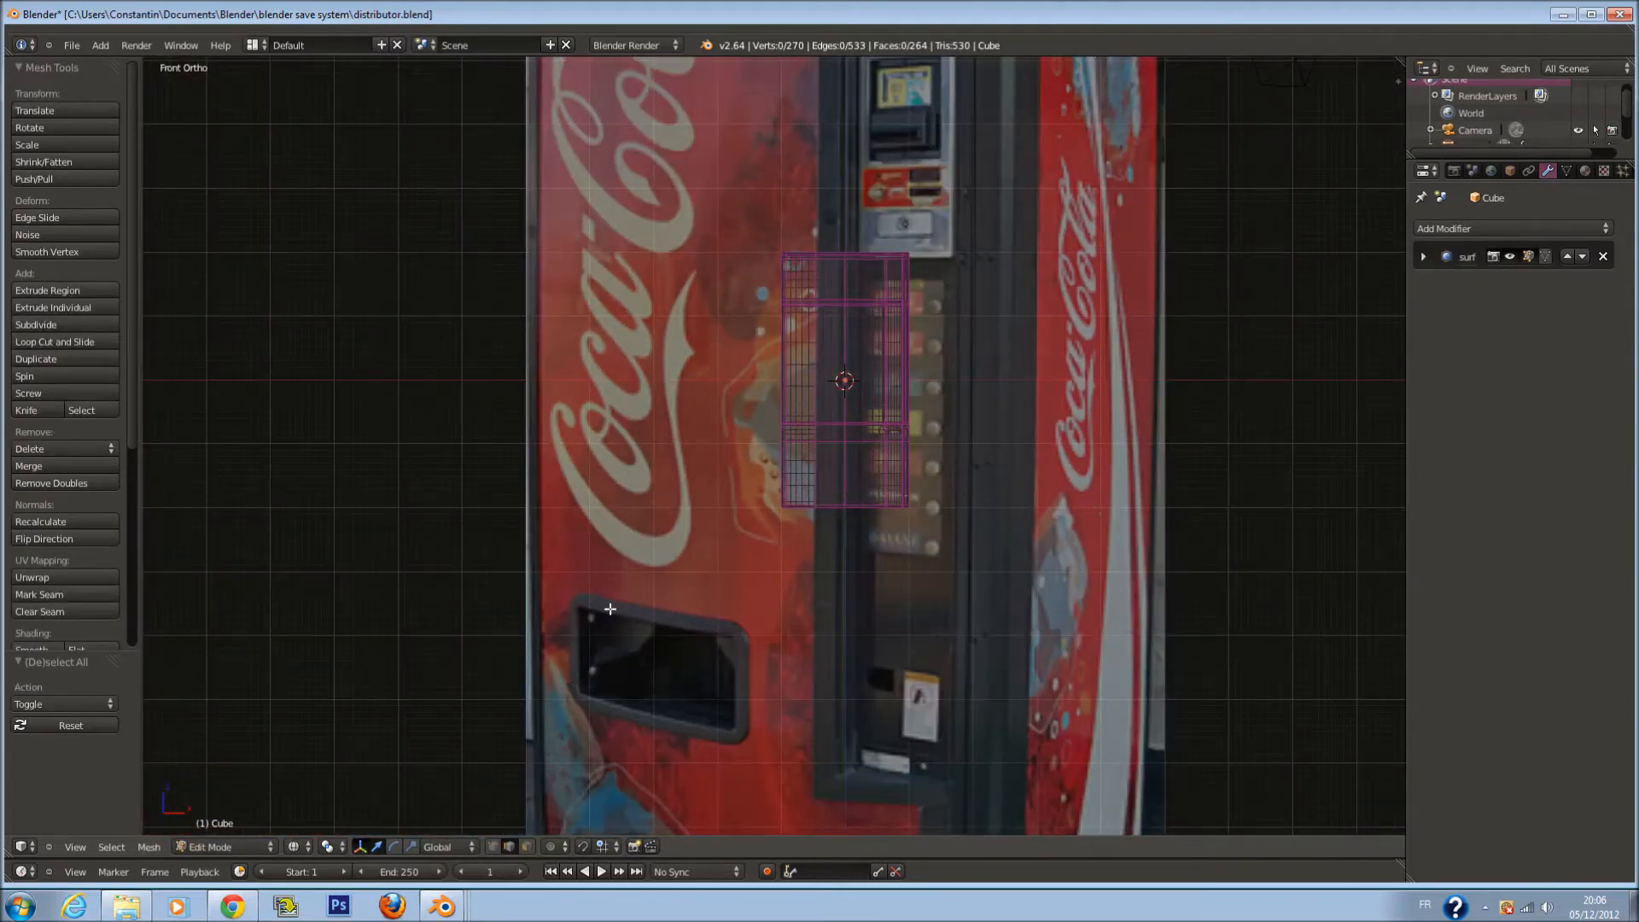
{"action": "scroll", "coordinate": [906, 589], "scroll_direction": "up", "scroll_amount": 6}
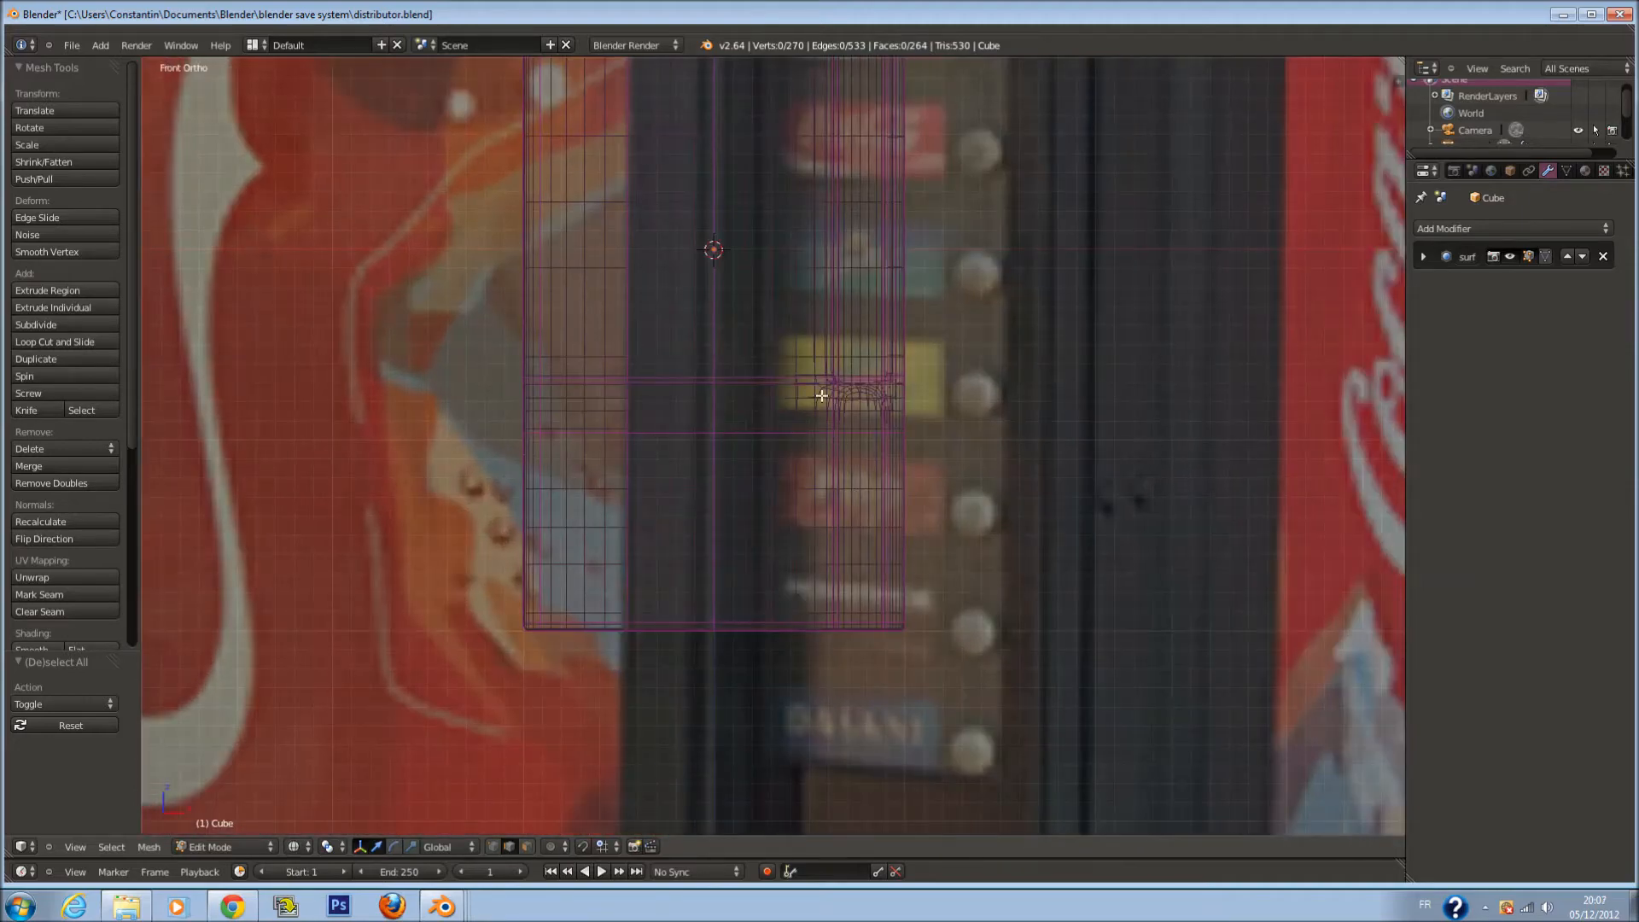
{"action": "scroll", "coordinate": [821, 395], "scroll_direction": "down", "scroll_amount": 6}
{"action": "scroll", "coordinate": [772, 510], "scroll_direction": "up", "scroll_amount": 10}
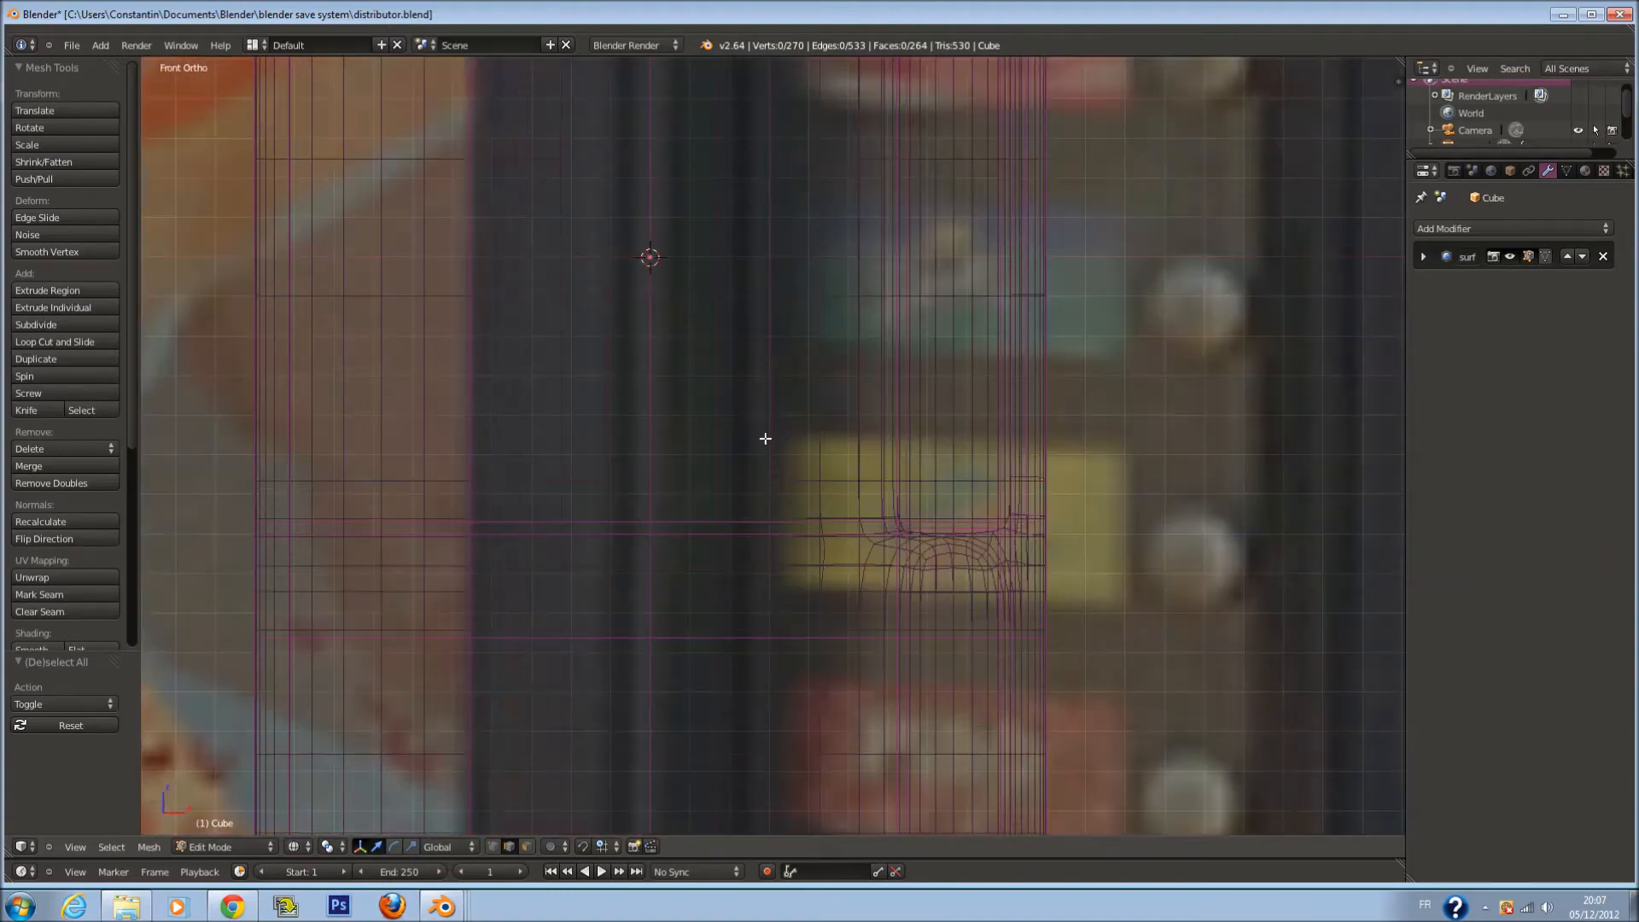
{"action": "key", "text": "ctrl+r"}
{"action": "left_click", "coordinate": [653, 374]}
{"action": "left_click", "coordinate": [715, 558]}
{"action": "key", "text": "z"}
{"action": "scroll", "coordinate": [784, 524], "scroll_direction": "down", "scroll_amount": 6}
{"action": "scroll", "coordinate": [783, 524], "scroll_direction": "down", "scroll_amount": 2}
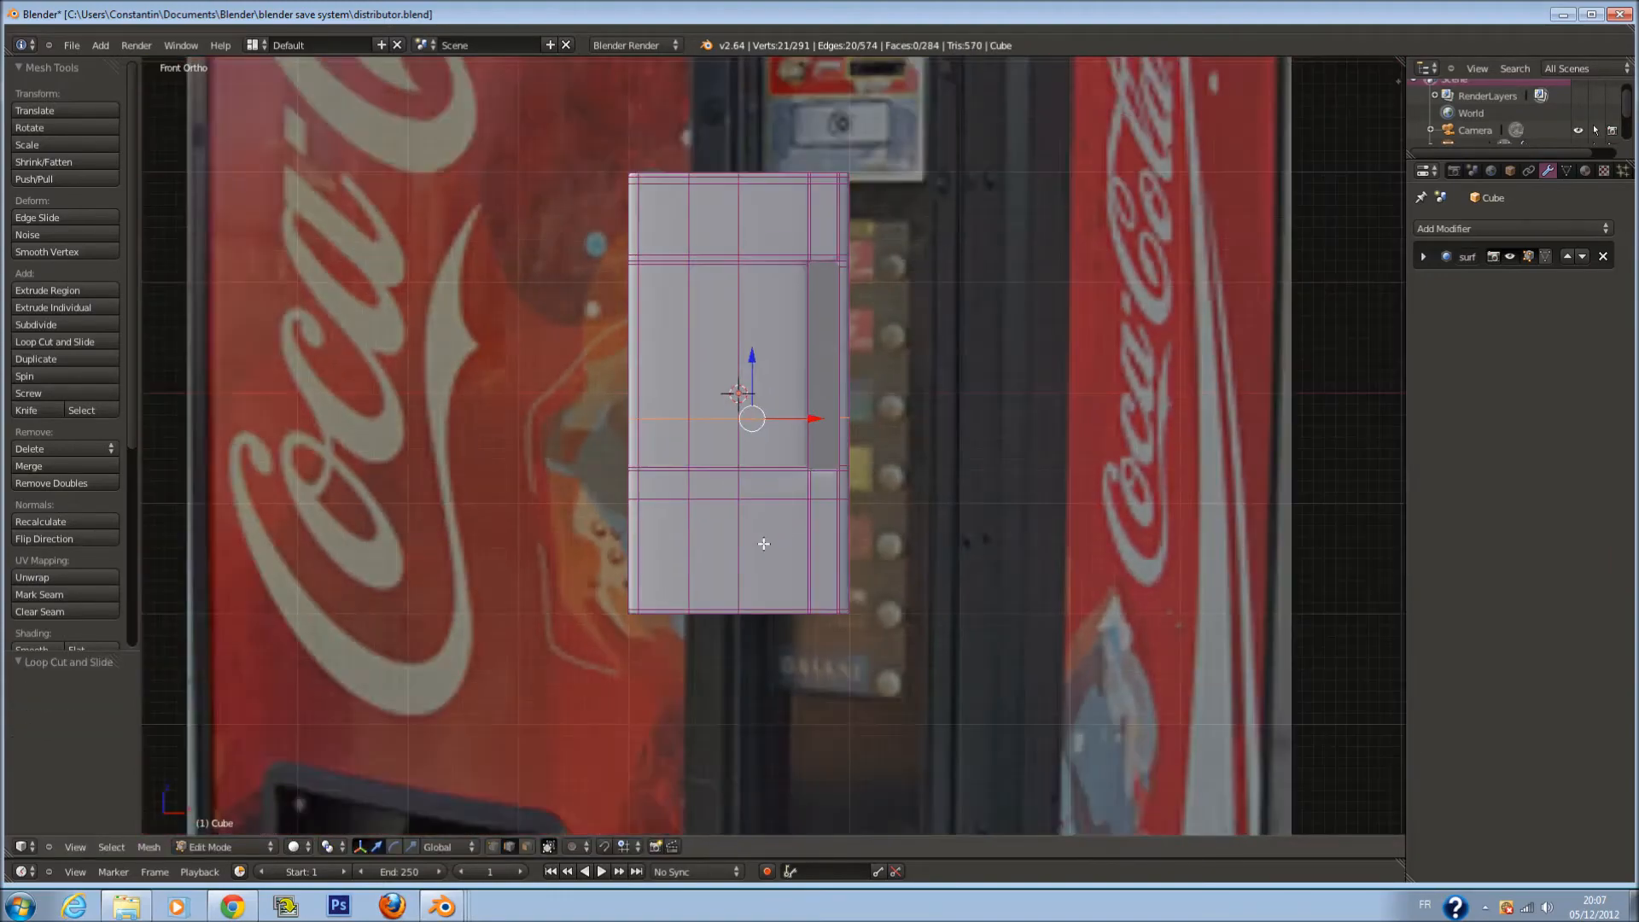
Compare the body's wireframe with the delivery opening in the photo, leaving the mesh deselected
{"action": "key", "text": "z"}
{"action": "scroll", "coordinate": [760, 541], "scroll_direction": "up", "scroll_amount": 4}
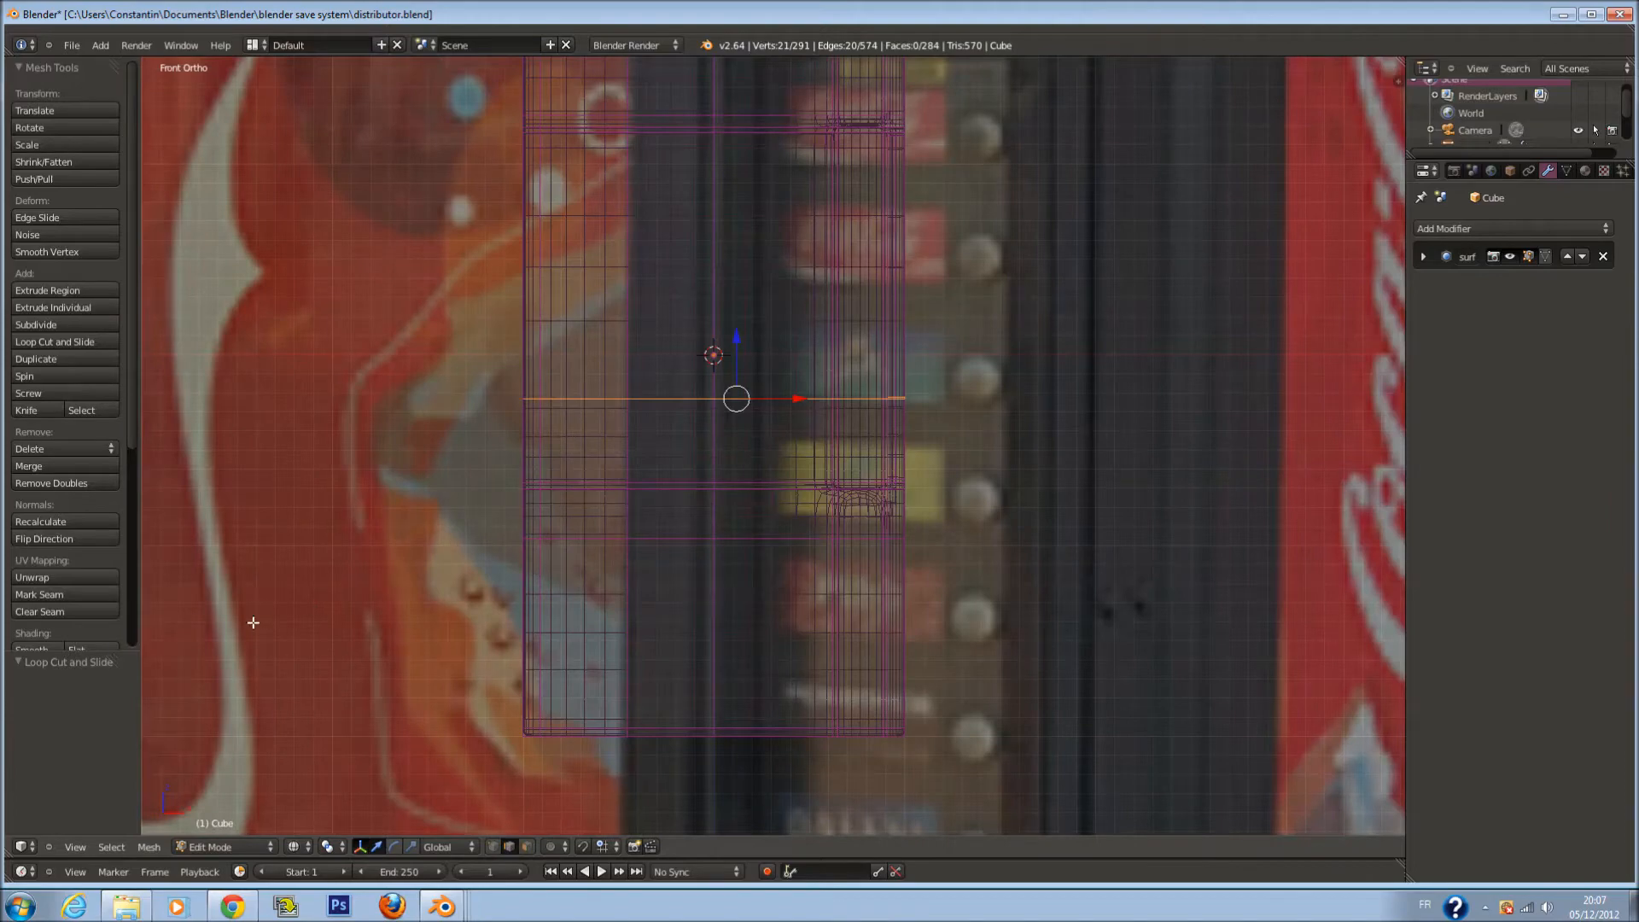
{"action": "scroll", "coordinate": [960, 495], "scroll_direction": "down", "scroll_amount": 10}
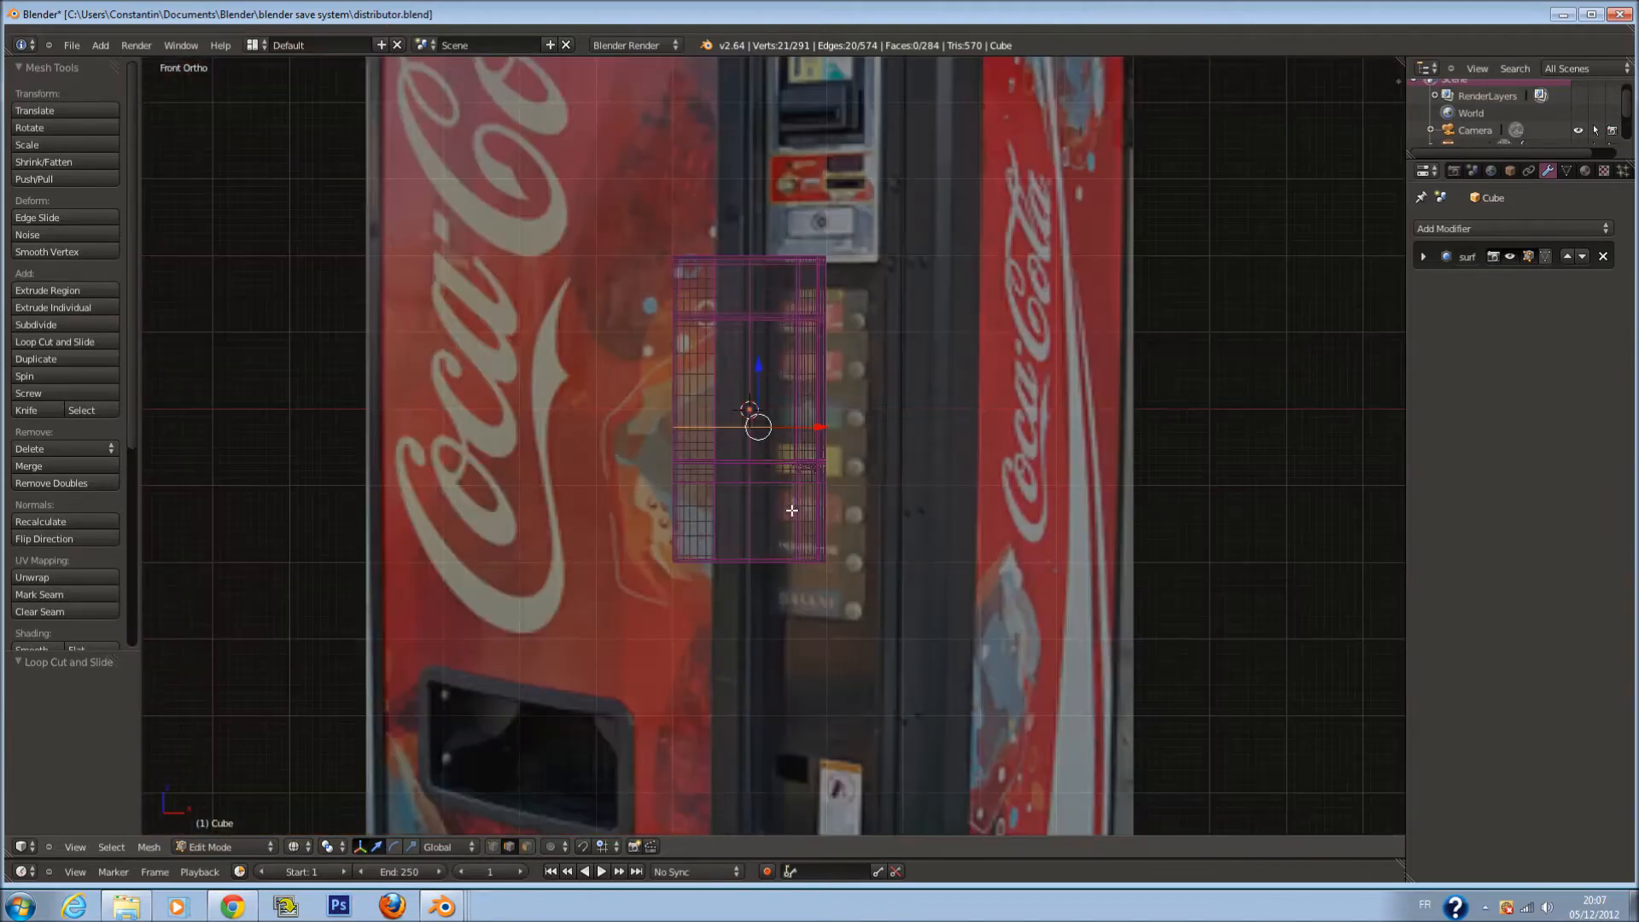
{"action": "scroll", "coordinate": [811, 512], "scroll_direction": "up", "scroll_amount": 4}
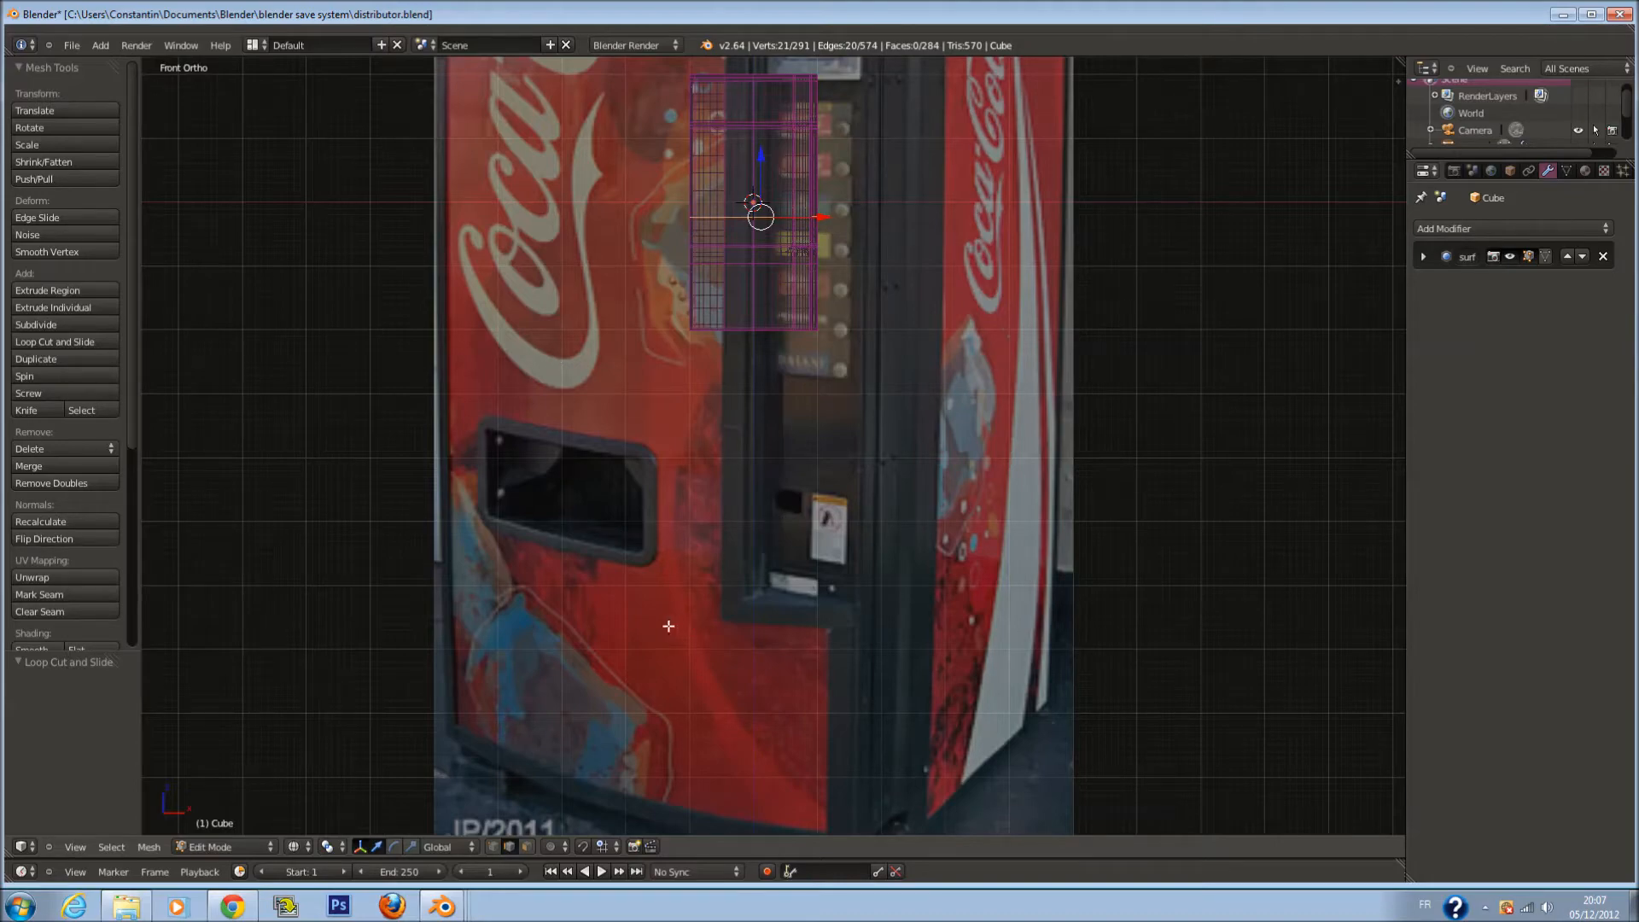
{"action": "scroll", "coordinate": [786, 342], "scroll_direction": "up", "scroll_amount": 5}
{"action": "scroll", "coordinate": [776, 237], "scroll_direction": "up", "scroll_amount": 20, "text": "shift"}
{"action": "scroll", "coordinate": [764, 266], "scroll_direction": "up", "scroll_amount": 2}
{"action": "key", "text": "a"}
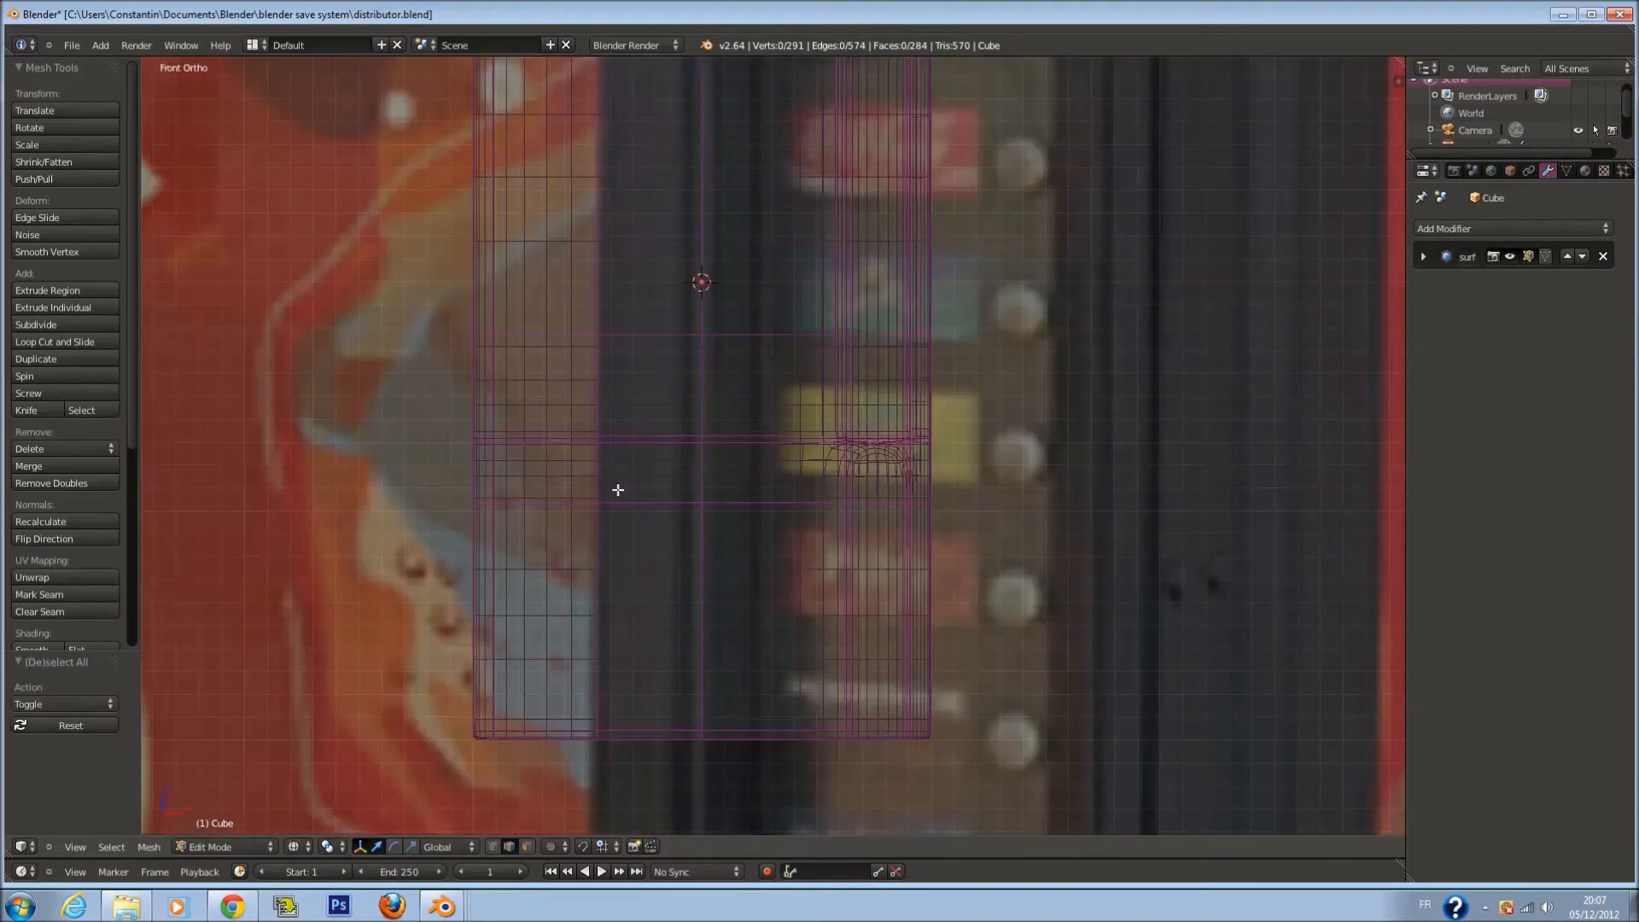
{"action": "right_click", "coordinate": [666, 467]}
{"action": "scroll", "coordinate": [677, 478], "scroll_direction": "up", "scroll_amount": 6, "text": "shift"}
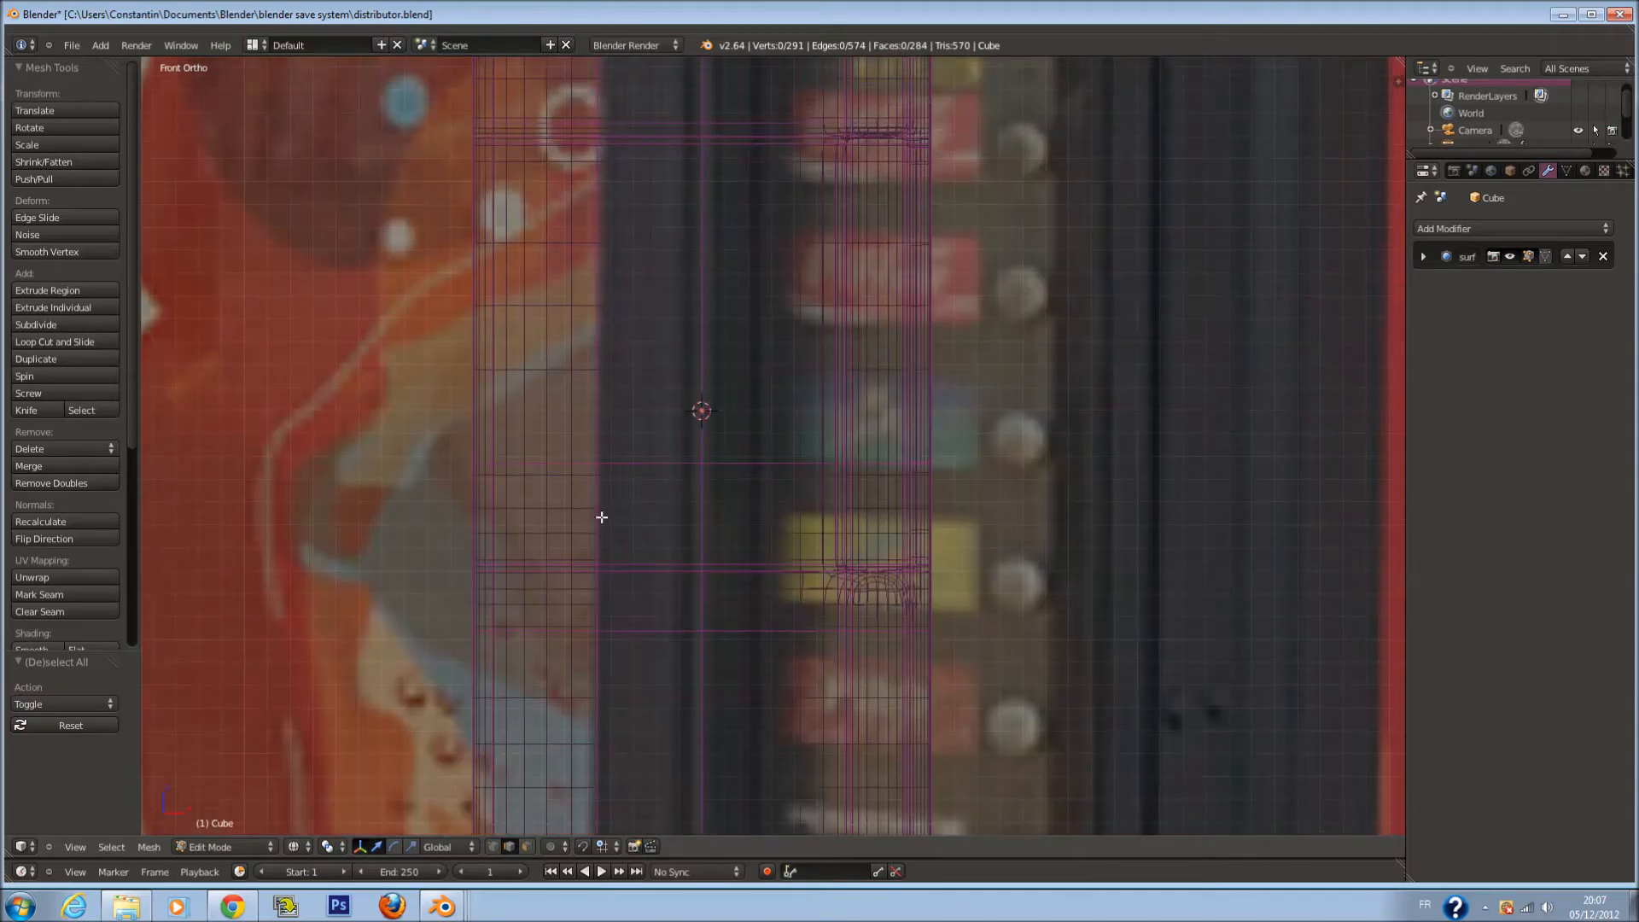
{"action": "scroll", "coordinate": [675, 649], "scroll_direction": "down", "scroll_amount": 3}
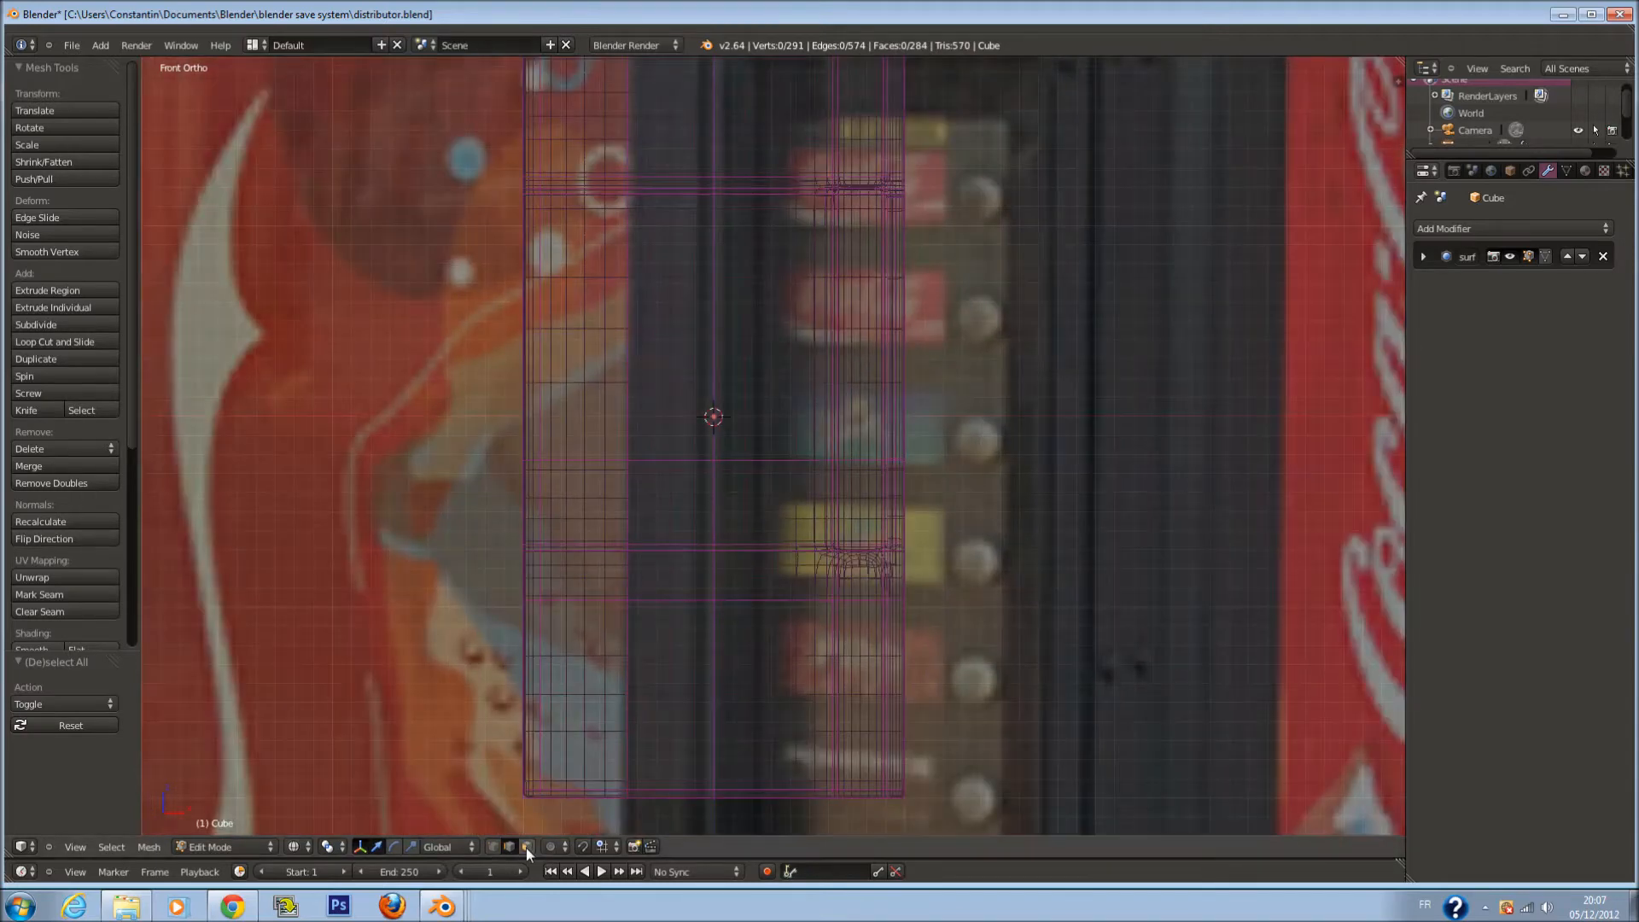
Select the two vertical loops around the body's middle-left column and scale them by 1.965 along X
{"action": "scroll", "coordinate": [748, 555], "scroll_direction": "up", "scroll_amount": 5}
{"action": "scroll", "coordinate": [749, 530], "scroll_direction": "down", "scroll_amount": 1}
{"action": "scroll", "coordinate": [773, 540], "scroll_direction": "left", "scroll_amount": 3, "text": "ctrl"}
{"action": "key", "text": "c"}
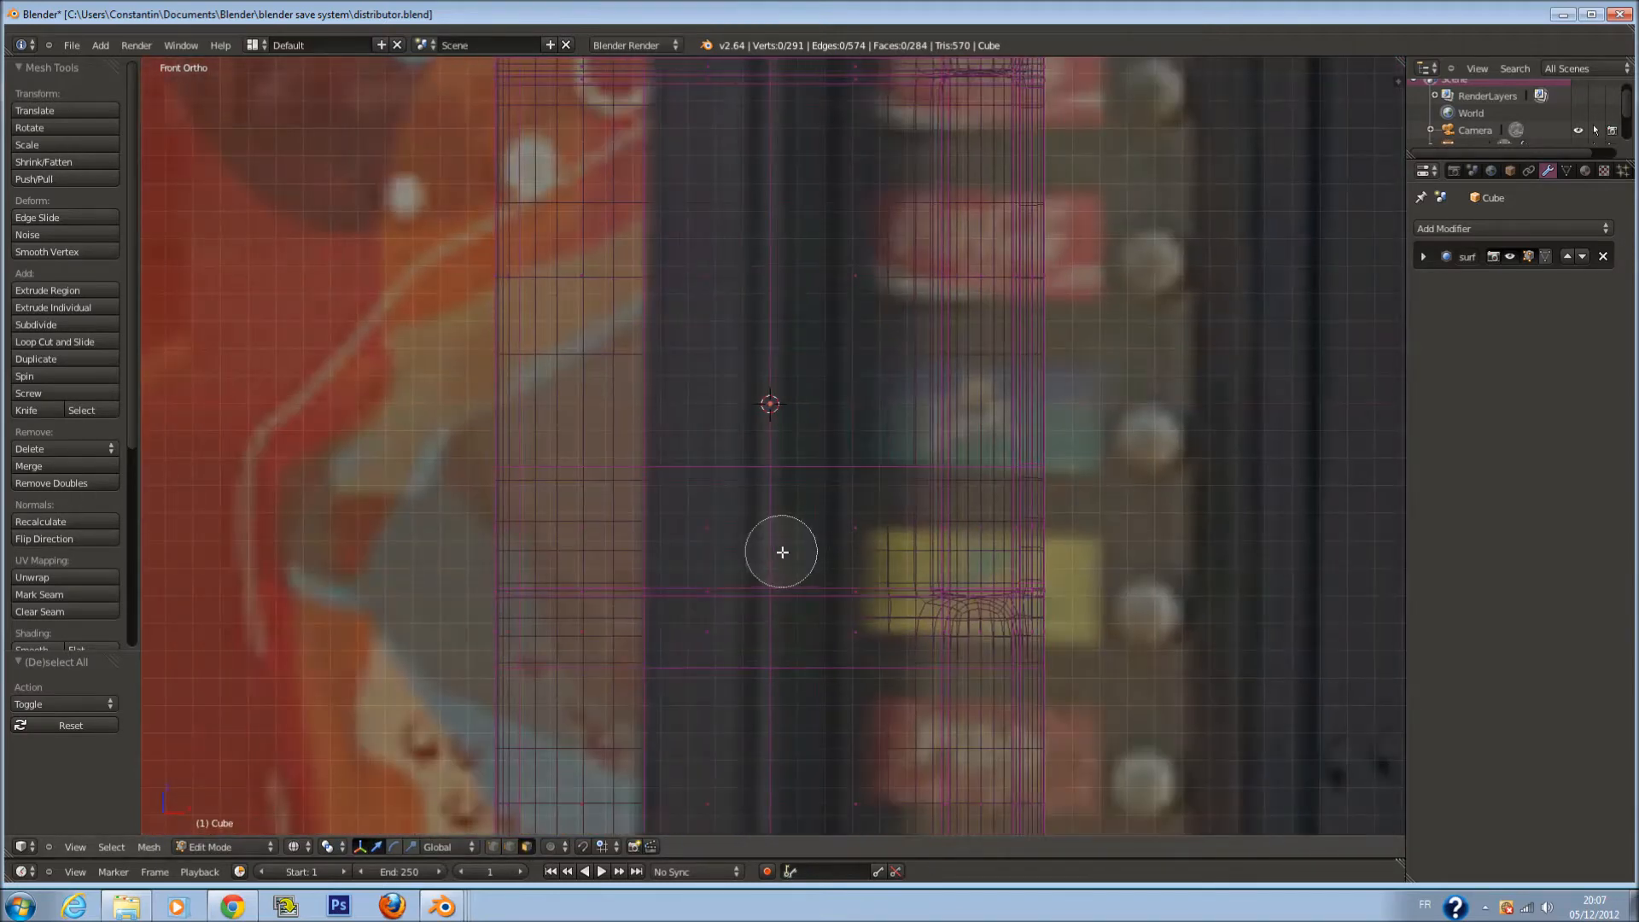
{"action": "left_click_drag", "start_coordinate": [642, 525], "coordinate": [717, 525]}
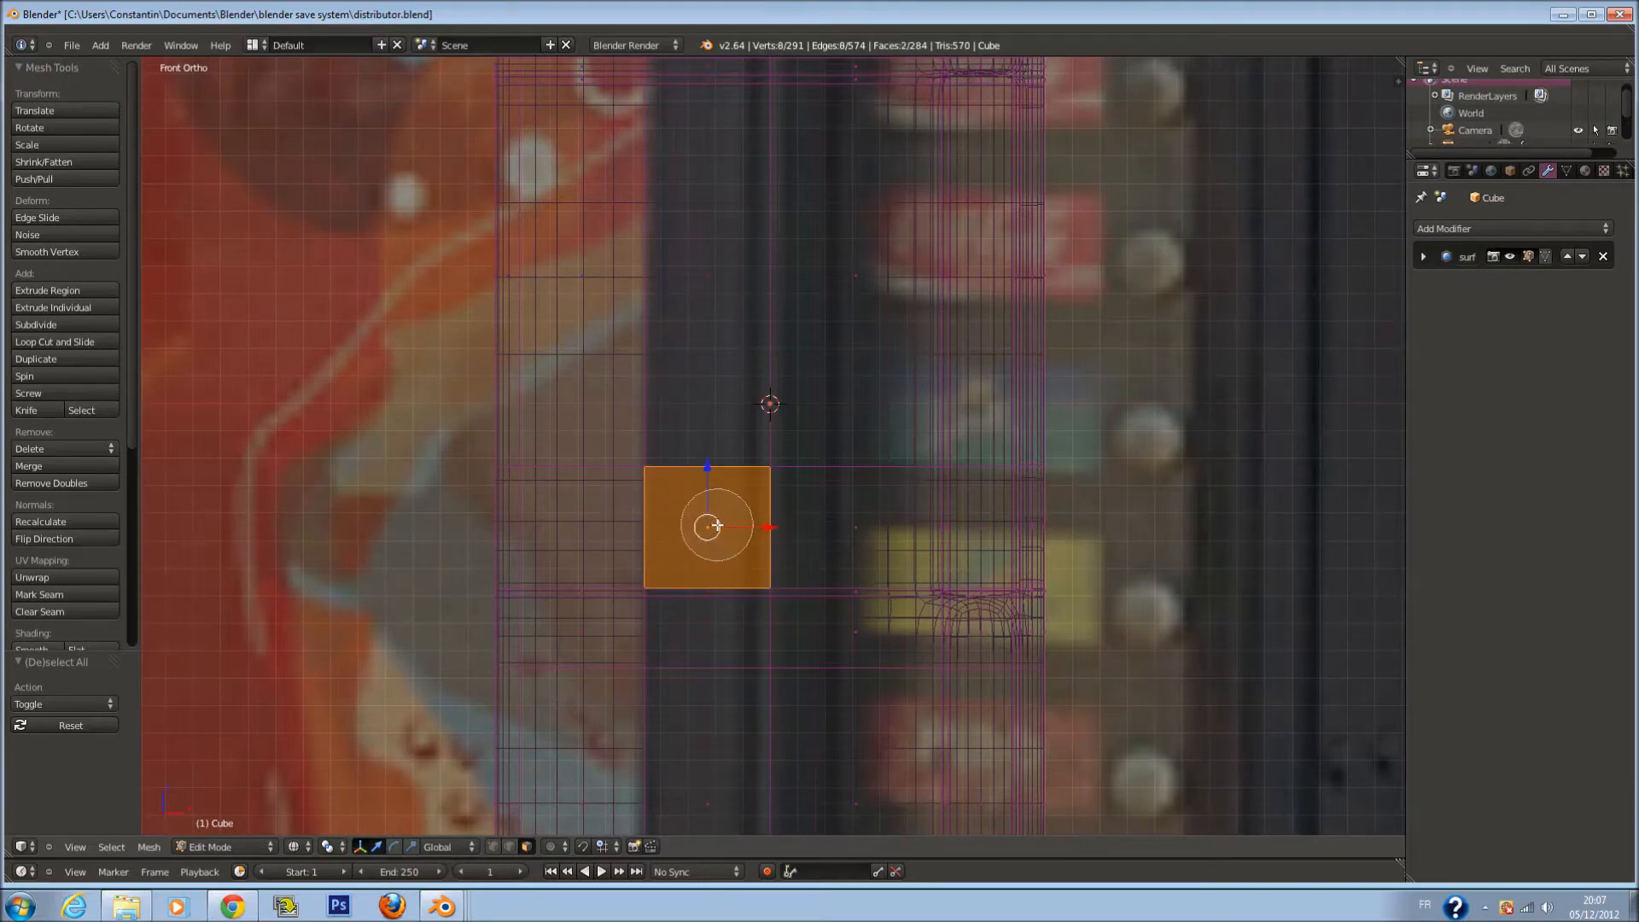
{"action": "scroll", "coordinate": [764, 544], "scroll_direction": "down", "scroll_amount": 5}
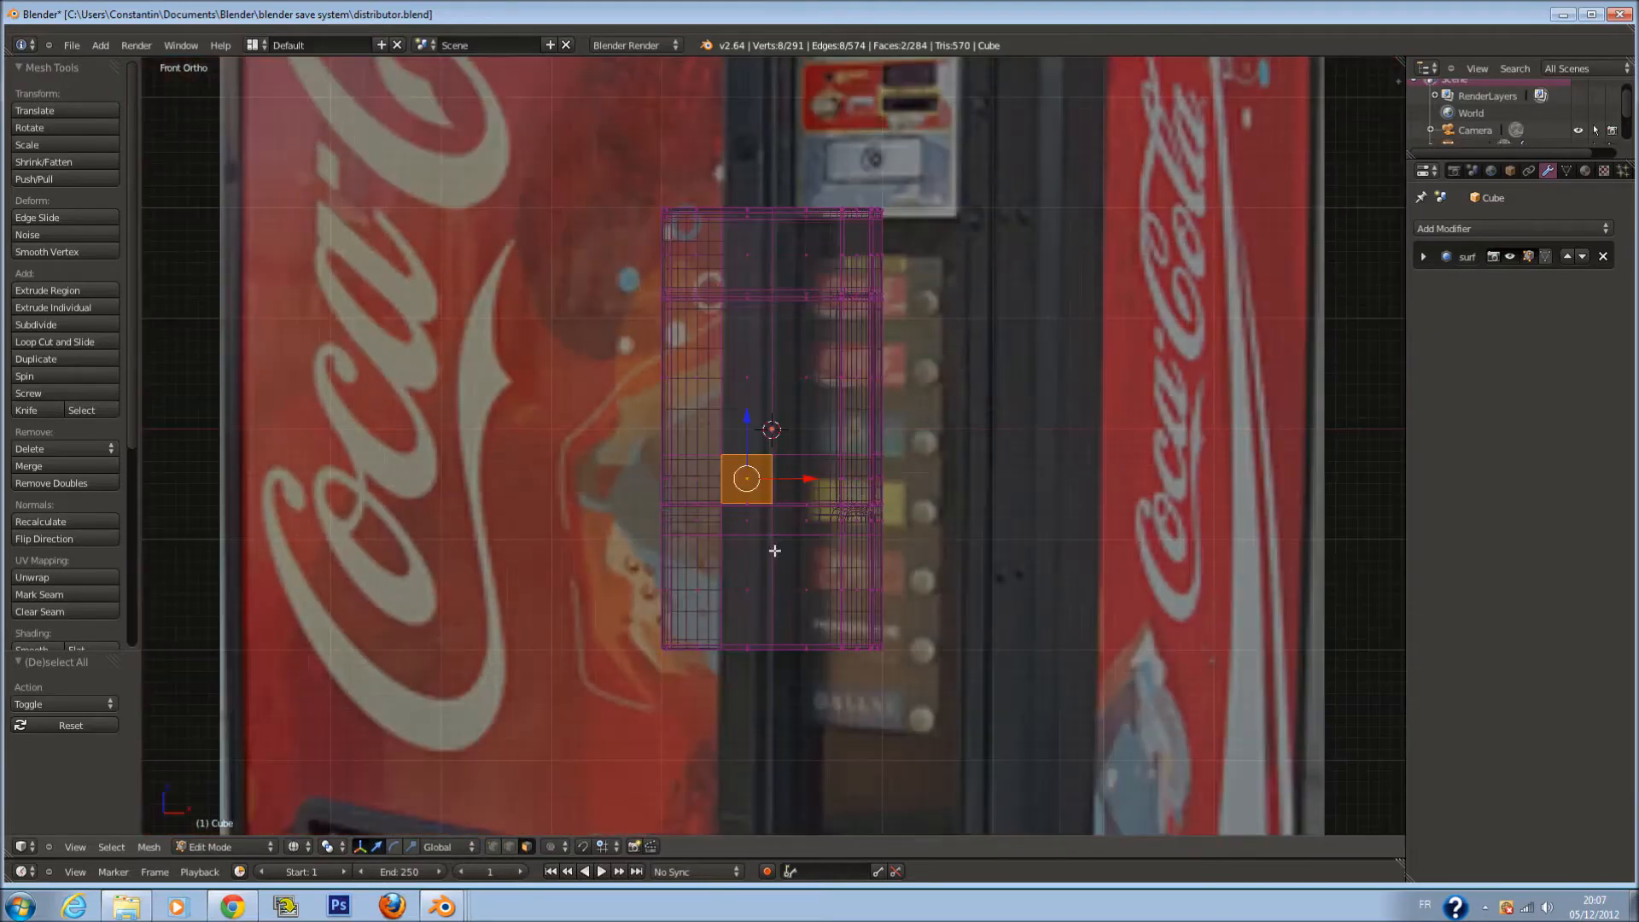
{"action": "scroll", "coordinate": [444, 755], "scroll_direction": "down", "scroll_amount": 2}
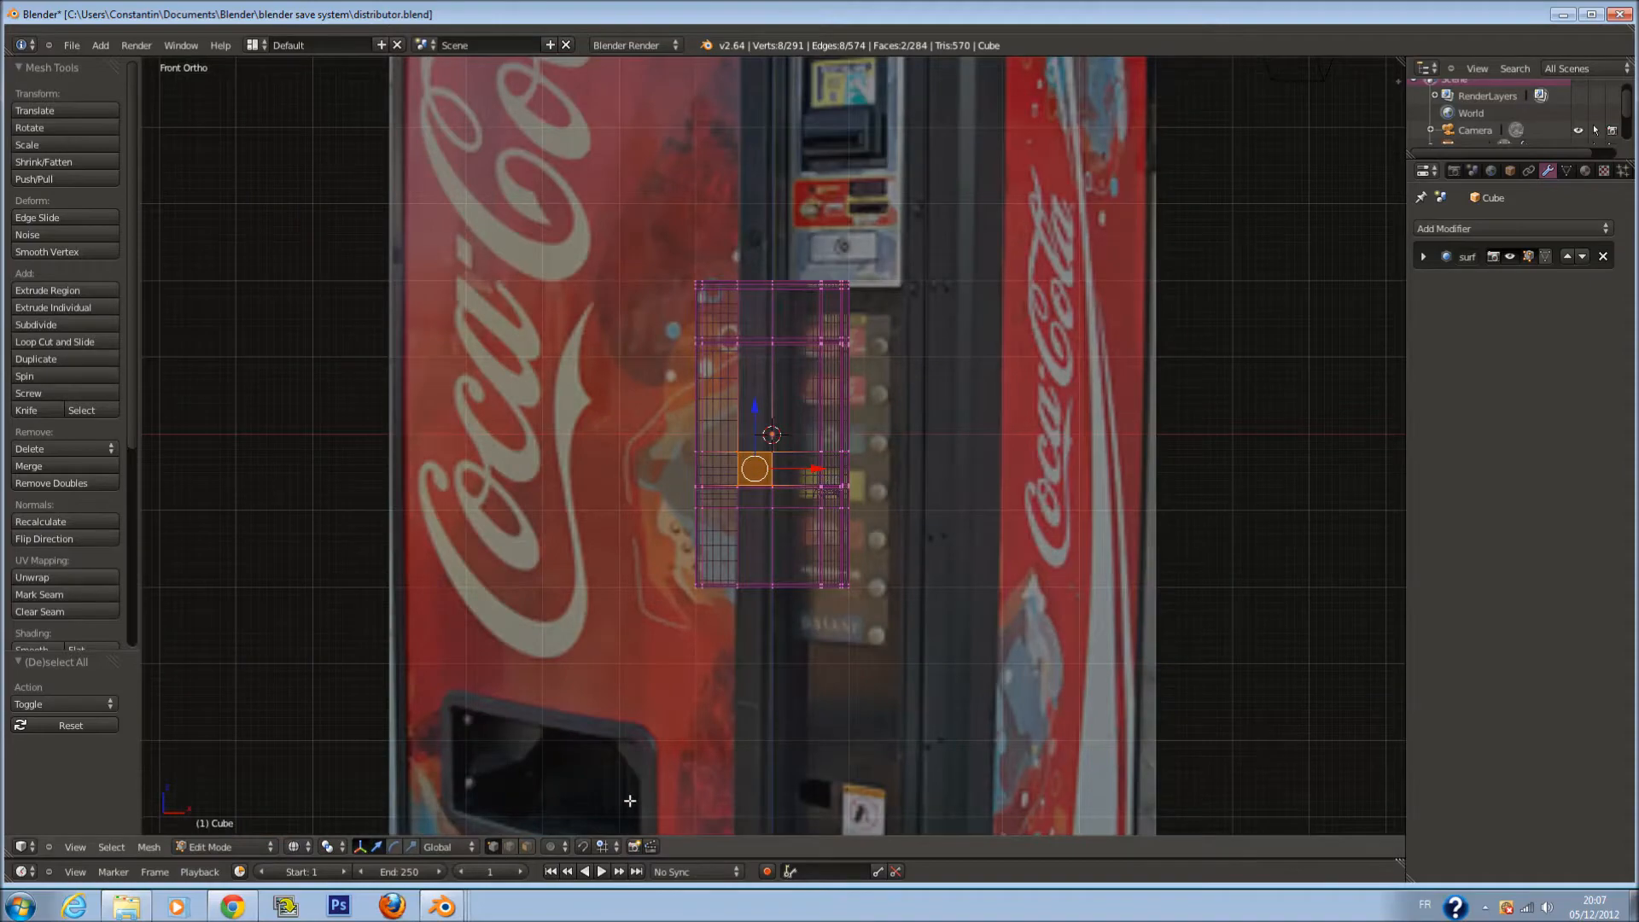
{"action": "scroll", "coordinate": [818, 354], "scroll_direction": "up", "scroll_amount": 1}
{"action": "left_click_drag", "start_coordinate": [748, 239], "coordinate": [771, 607]}
{"action": "key", "text": "s"}
{"action": "key", "text": "x"}
{"action": "left_click", "coordinate": [1143, 552]}
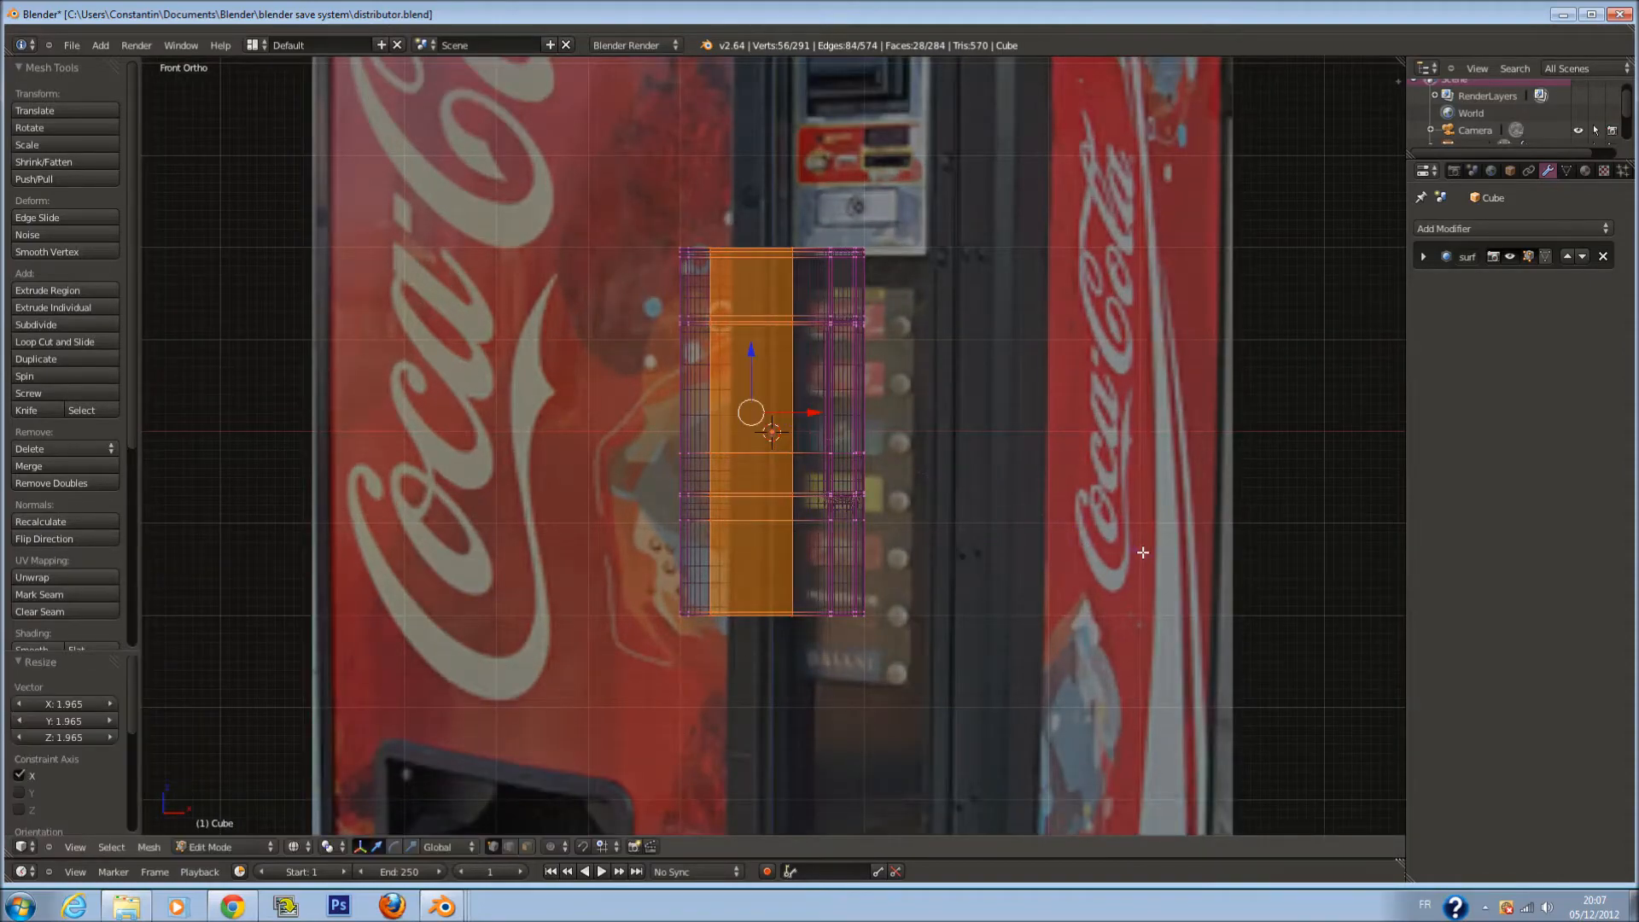
Narrow the spacing of the two vertical loops slightly along X and deselect the mesh
{"action": "scroll", "coordinate": [799, 570], "scroll_direction": "up", "scroll_amount": 4}
{"action": "key", "text": "s"}
{"action": "key", "text": "x"}
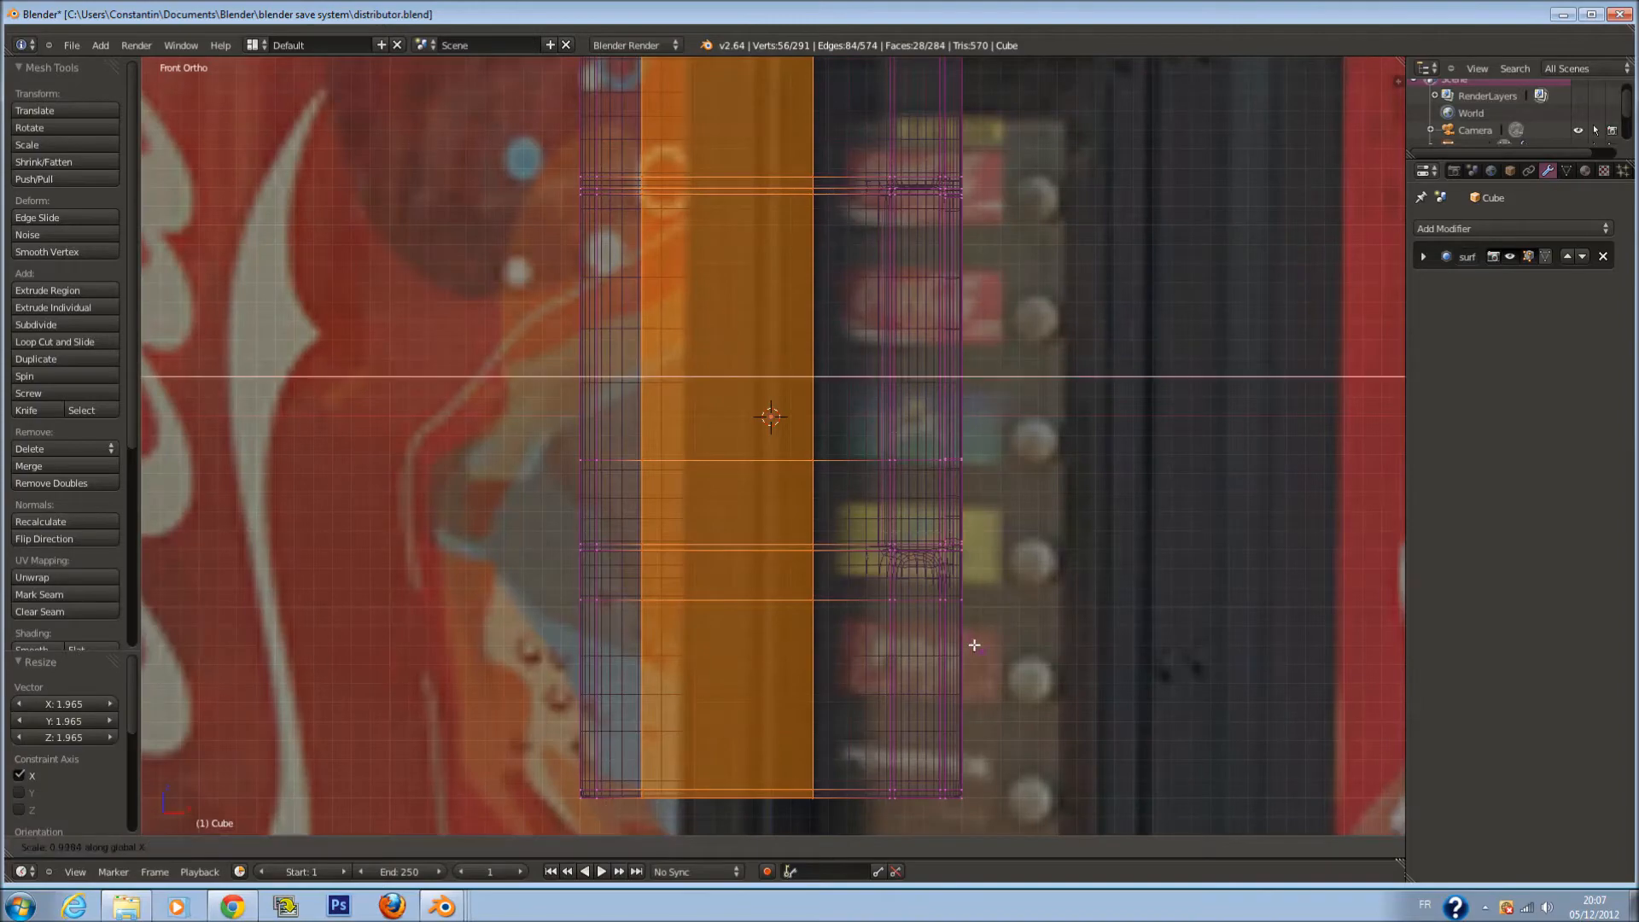
{"action": "left_click", "coordinate": [926, 651]}
{"action": "key", "text": "a"}
{"action": "scroll", "coordinate": [695, 546], "scroll_direction": "up", "scroll_amount": 2}
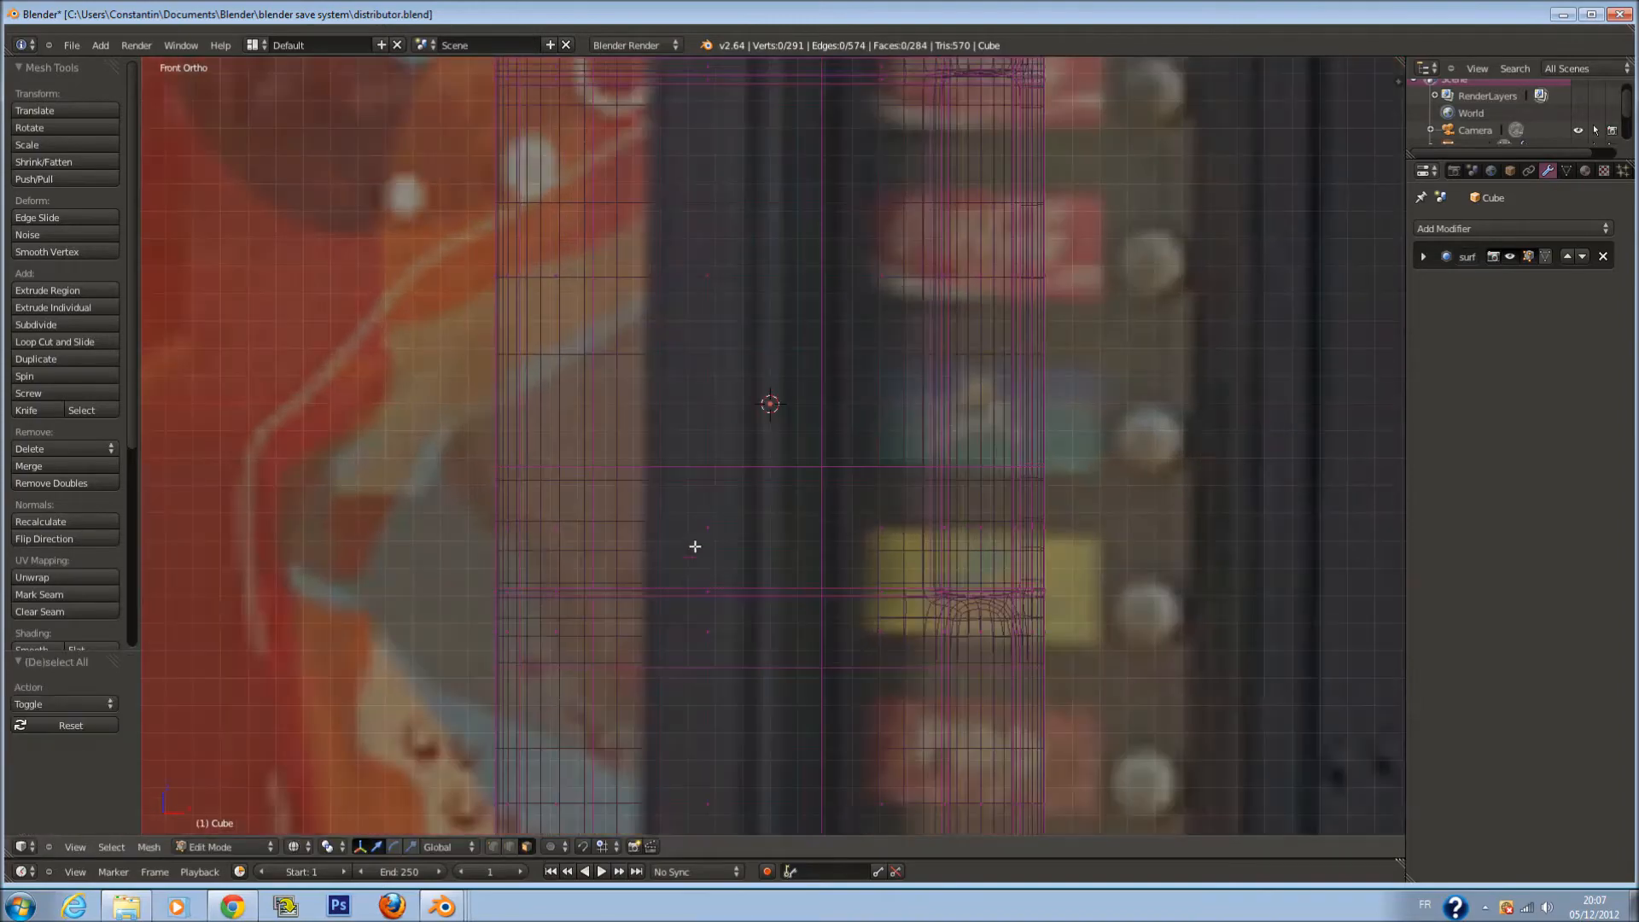
Select the front face between the two vertical loops, beneath the new horizontal loop, in solid shading
{"action": "right_click", "coordinate": [717, 533]}
{"action": "scroll", "coordinate": [763, 505], "scroll_direction": "up", "scroll_amount": 1}
{"action": "mouse_move", "coordinate": [767, 495]}
{"action": "middle_mouse_down"}
{"action": "mouse_move", "coordinate": [688, 535]}
{"action": "mouse_move", "coordinate": [729, 533]}
{"action": "mouse_move", "coordinate": [677, 536]}
{"action": "middle_mouse_up"}
{"action": "key", "text": "z"}
{"action": "right_click", "coordinate": [753, 519]}
Try to extrude the front face inward and delete its end face, checking the hole from the front in wireframe
{"action": "key", "text": "e"}
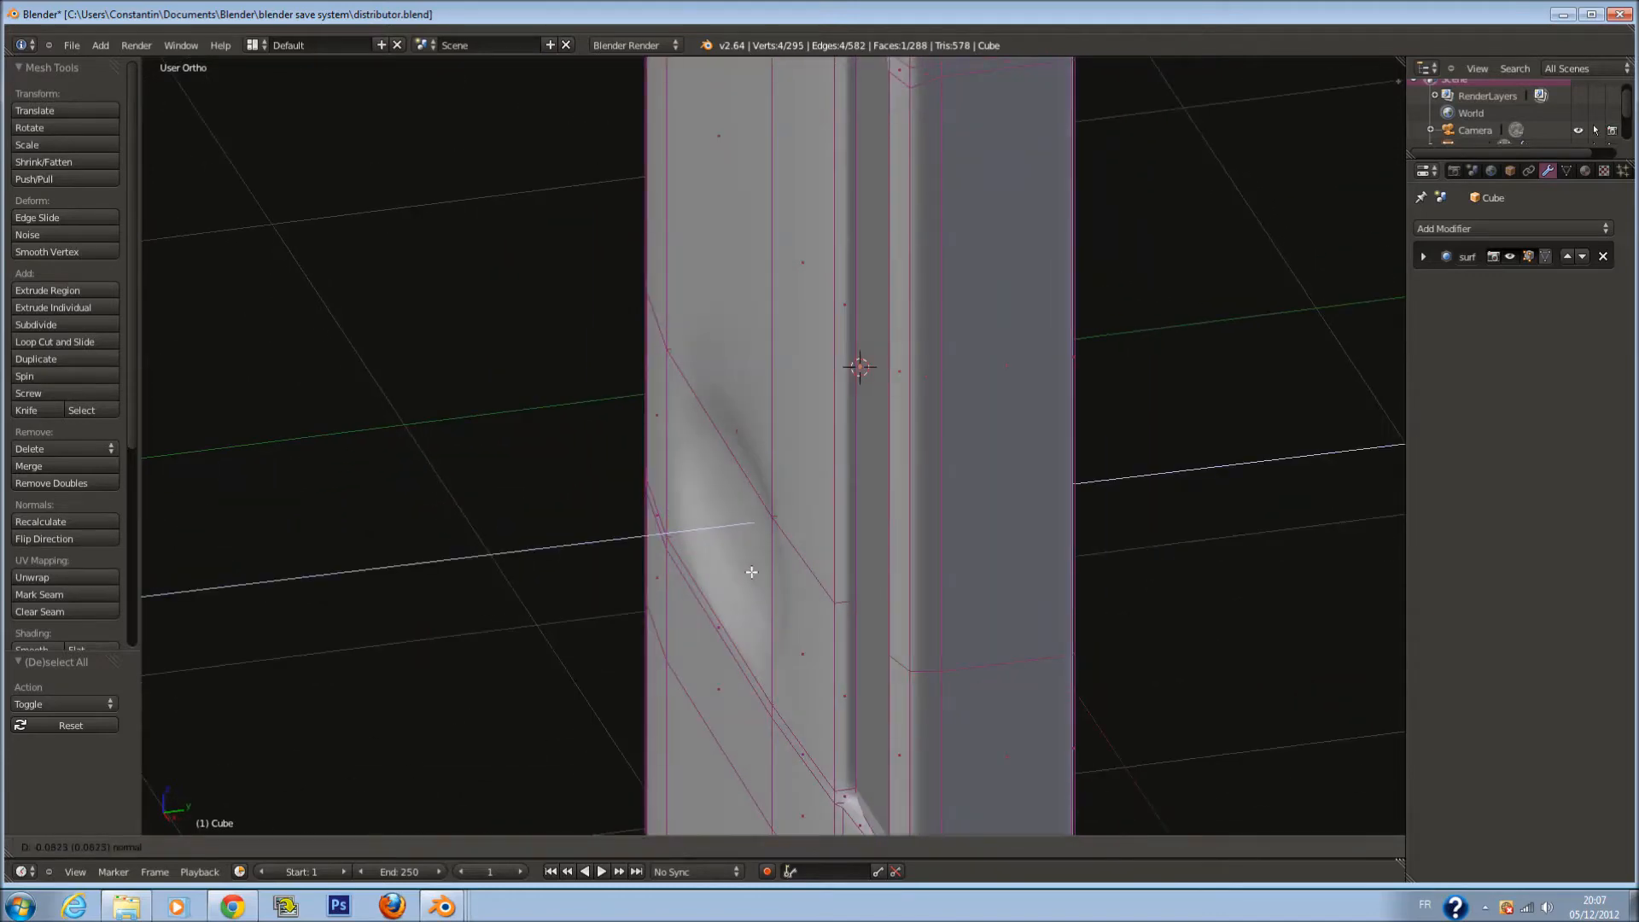
{"action": "left_click", "coordinate": [771, 573]}
{"action": "key", "text": "x"}
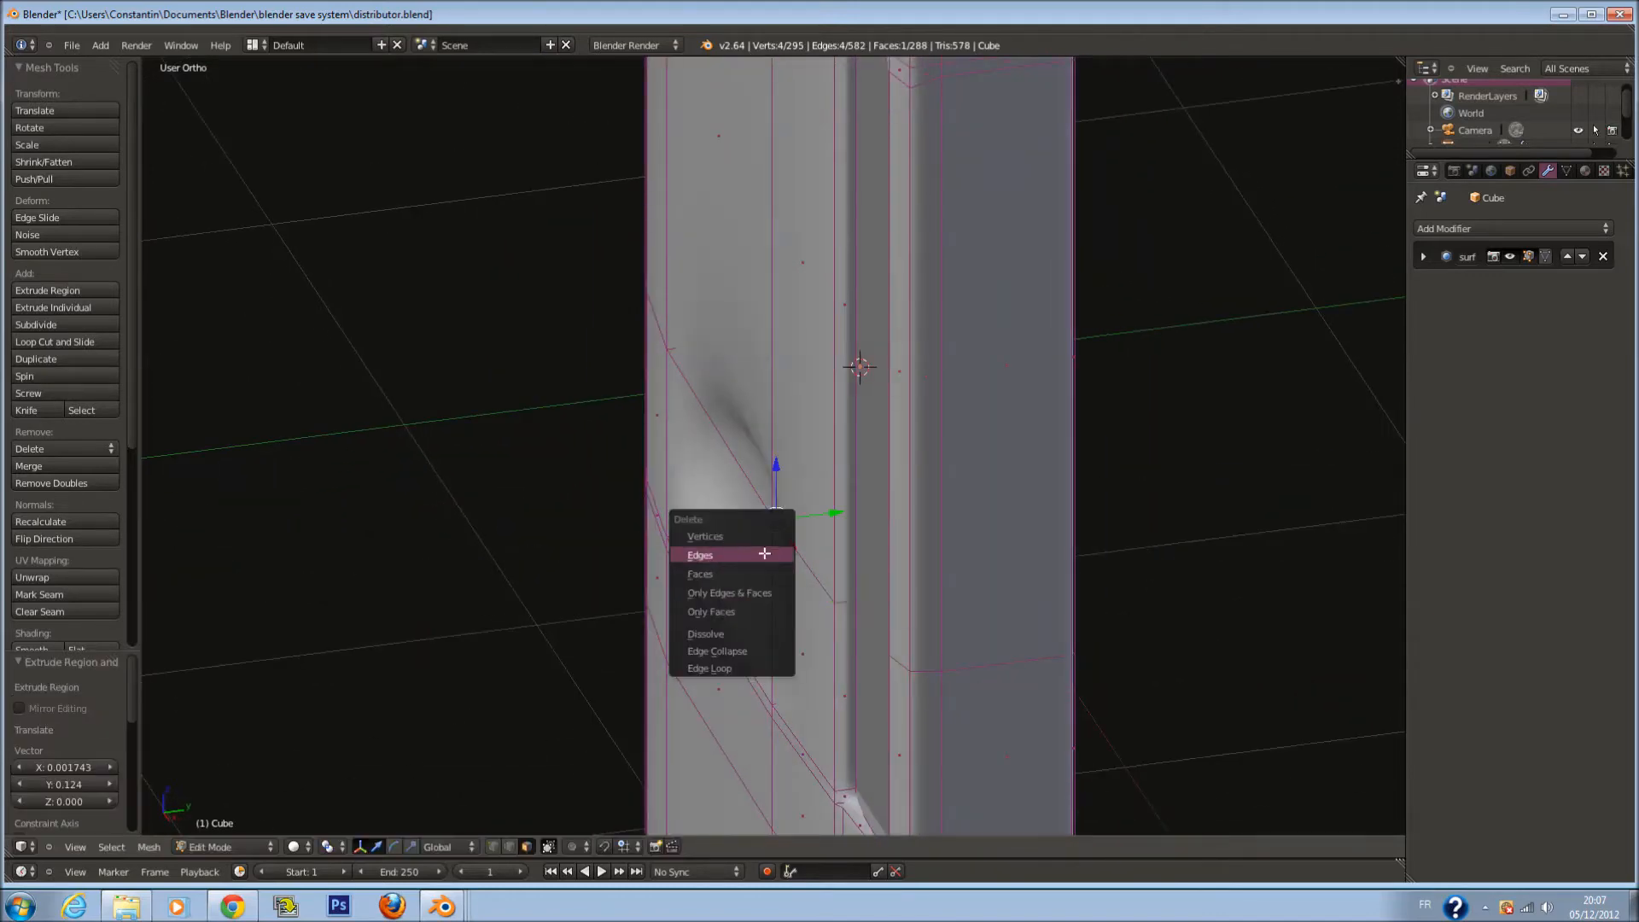
{"action": "left_click", "coordinate": [763, 570]}
{"action": "mouse_move", "coordinate": [763, 571]}
{"action": "middle_mouse_down"}
{"action": "mouse_move", "coordinate": [786, 555]}
{"action": "mouse_move", "coordinate": [763, 570]}
{"action": "middle_mouse_up"}
{"action": "key", "text": "KP_1"}
{"action": "key", "text": "Tab"}
{"action": "key", "text": "z"}
{"action": "scroll", "coordinate": [762, 608], "scroll_direction": "down", "scroll_amount": 10}
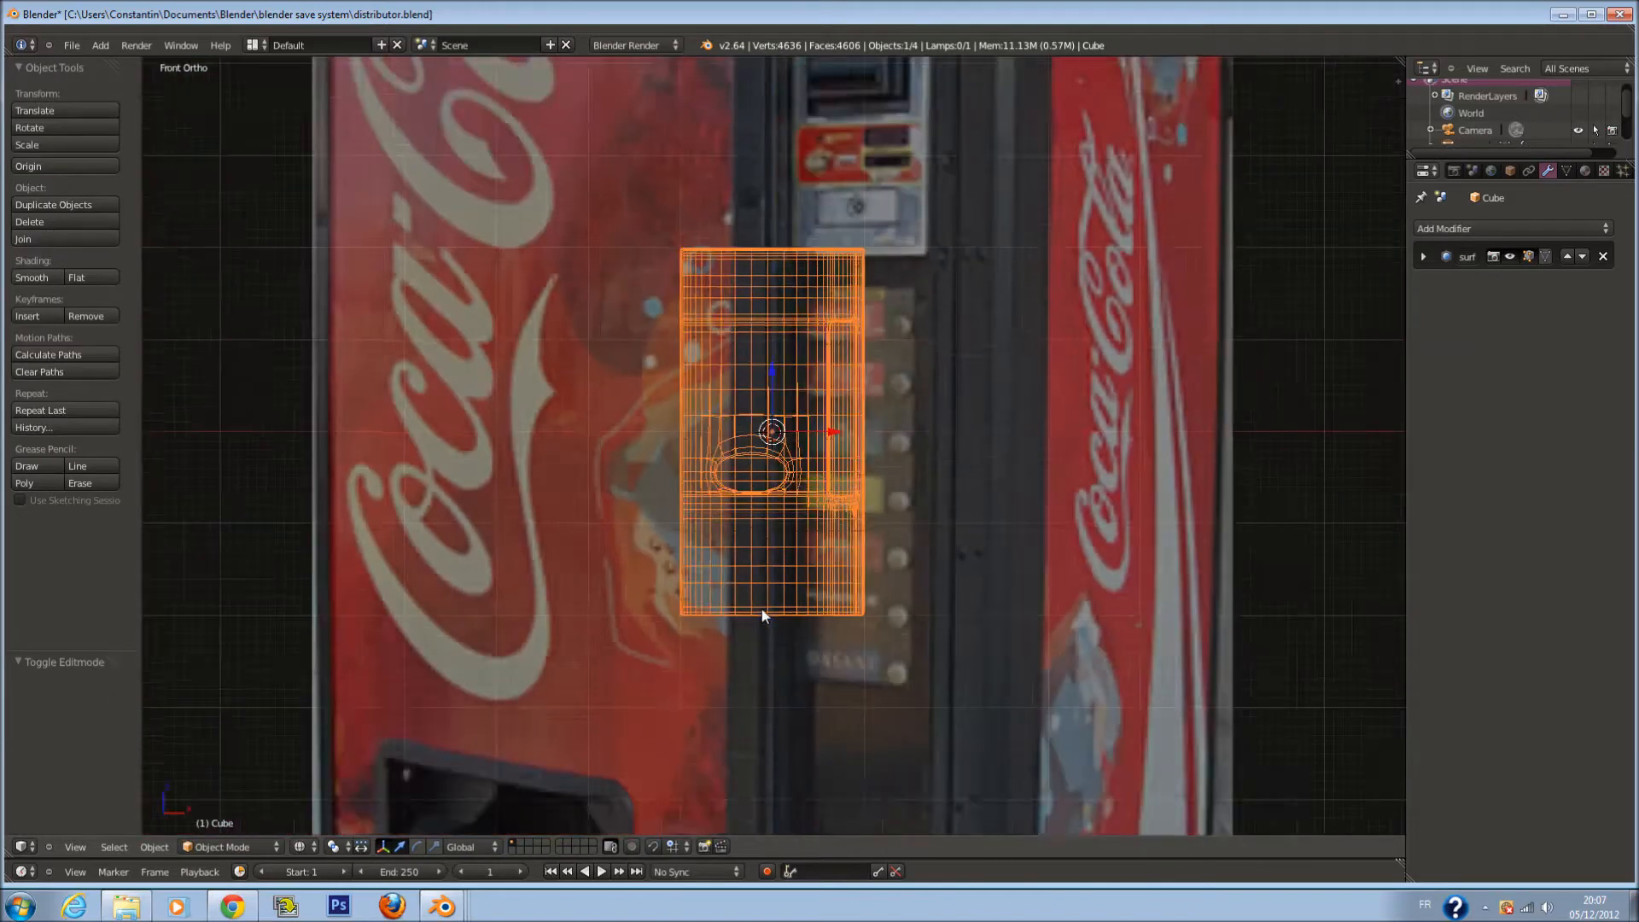
{"action": "scroll", "coordinate": [765, 628], "scroll_direction": "up", "scroll_amount": 6}
Undo the face deletion and the extrusion in Edit Mode
{"action": "key", "text": "Tab"}
{"action": "scroll", "coordinate": [803, 325], "scroll_direction": "right", "scroll_amount": 5, "text": "ctrl"}
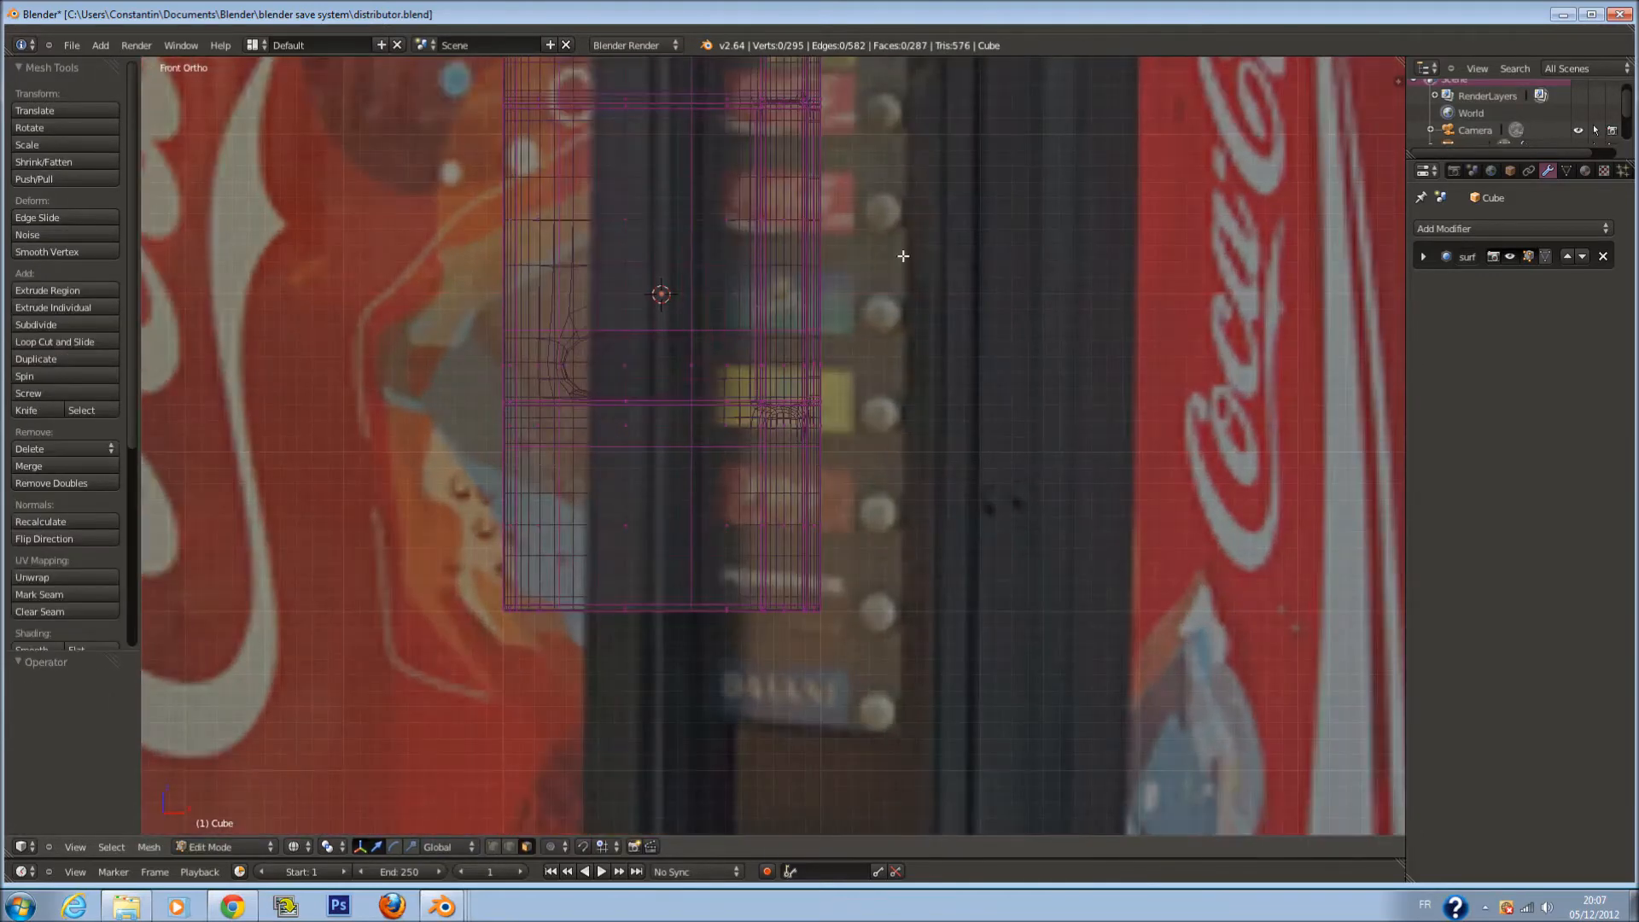
{"action": "scroll", "coordinate": [819, 327], "scroll_direction": "down", "scroll_amount": 1, "text": "ctrl"}
{"action": "key", "text": "ctrl+z"}
{"action": "key", "text": "ctrl+z"}
Extrude the selected front face slightly inward for the delivery opening
{"action": "scroll", "coordinate": [834, 330], "scroll_direction": "up", "scroll_amount": 3, "text": "ctrl"}
{"action": "scroll", "coordinate": [836, 338], "scroll_direction": "up", "scroll_amount": 5, "text": "shift"}
{"action": "scroll", "coordinate": [838, 345], "scroll_direction": "down", "scroll_amount": 5, "text": "ctrl"}
{"action": "mouse_move", "coordinate": [839, 354]}
{"action": "middle_mouse_down"}
{"action": "mouse_move", "coordinate": [811, 415]}
{"action": "mouse_move", "coordinate": [822, 470]}
{"action": "middle_mouse_up"}
{"action": "key", "text": "z"}
{"action": "scroll", "coordinate": [821, 429], "scroll_direction": "up", "scroll_amount": 5}
{"action": "scroll", "coordinate": [845, 460], "scroll_direction": "down", "scroll_amount": 6, "text": "shift"}
{"action": "scroll", "coordinate": [879, 444], "scroll_direction": "up", "scroll_amount": 3}
{"action": "scroll", "coordinate": [821, 469], "scroll_direction": "up", "scroll_amount": 7, "text": "shift"}
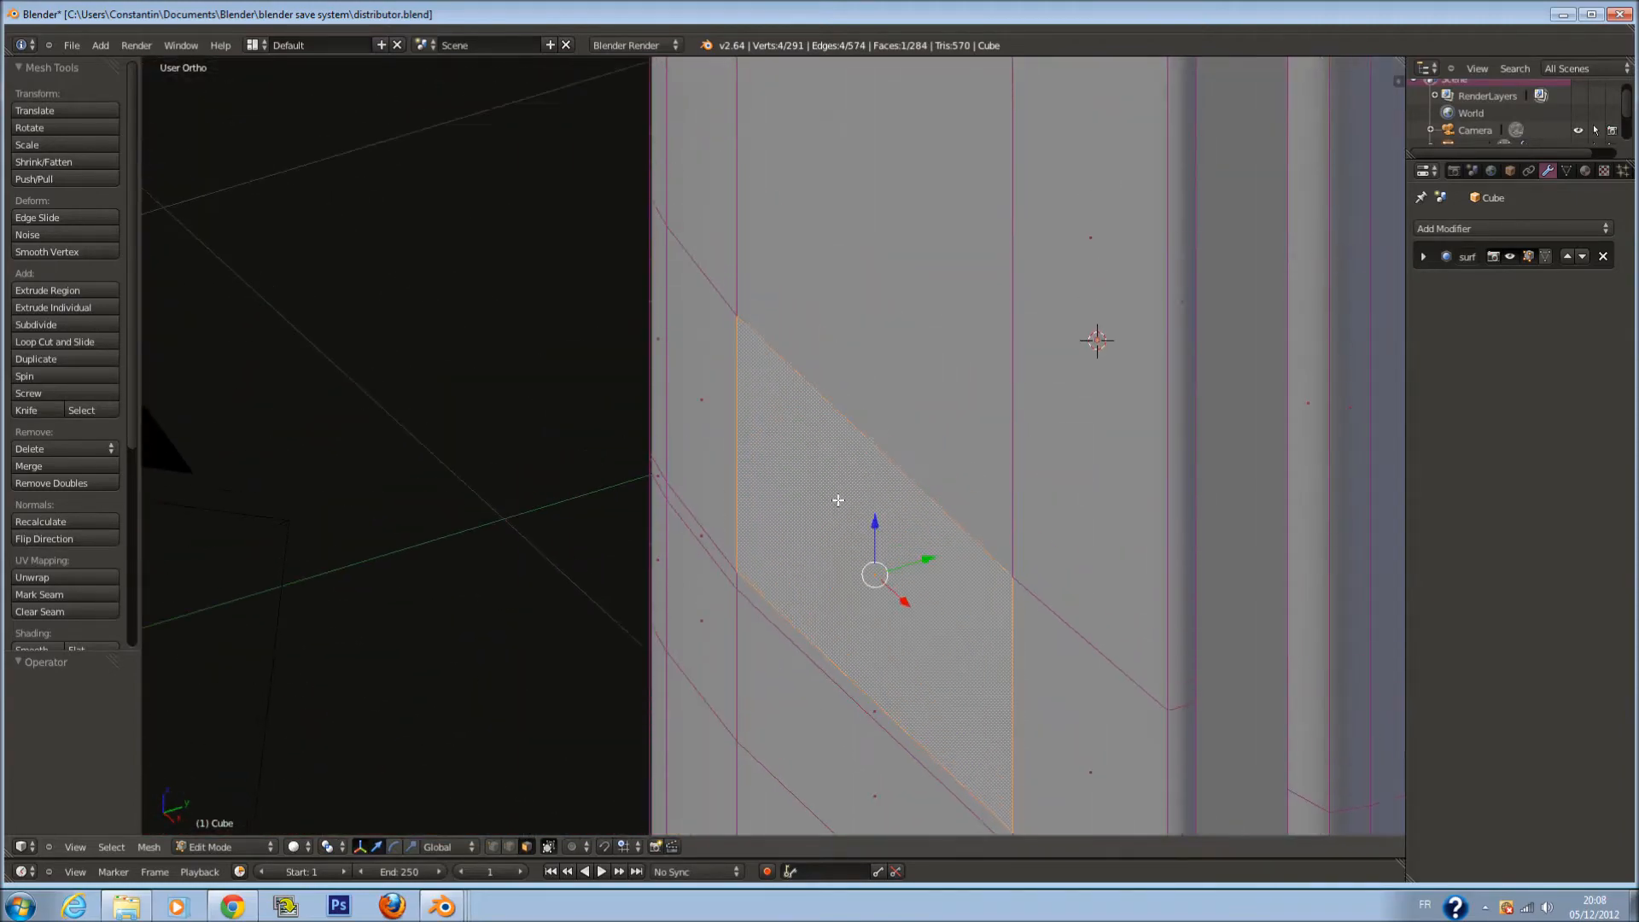
{"action": "key", "text": "e"}
{"action": "left_click", "coordinate": [876, 547]}
Shift the extruded face 0.01416 along Y, delete it to open the hole, and check the result in Object Mode
{"action": "key", "text": "s"}
{"action": "left_click", "coordinate": [1163, 633]}
{"action": "left_click_drag", "start_coordinate": [922, 565], "coordinate": [931, 565]}
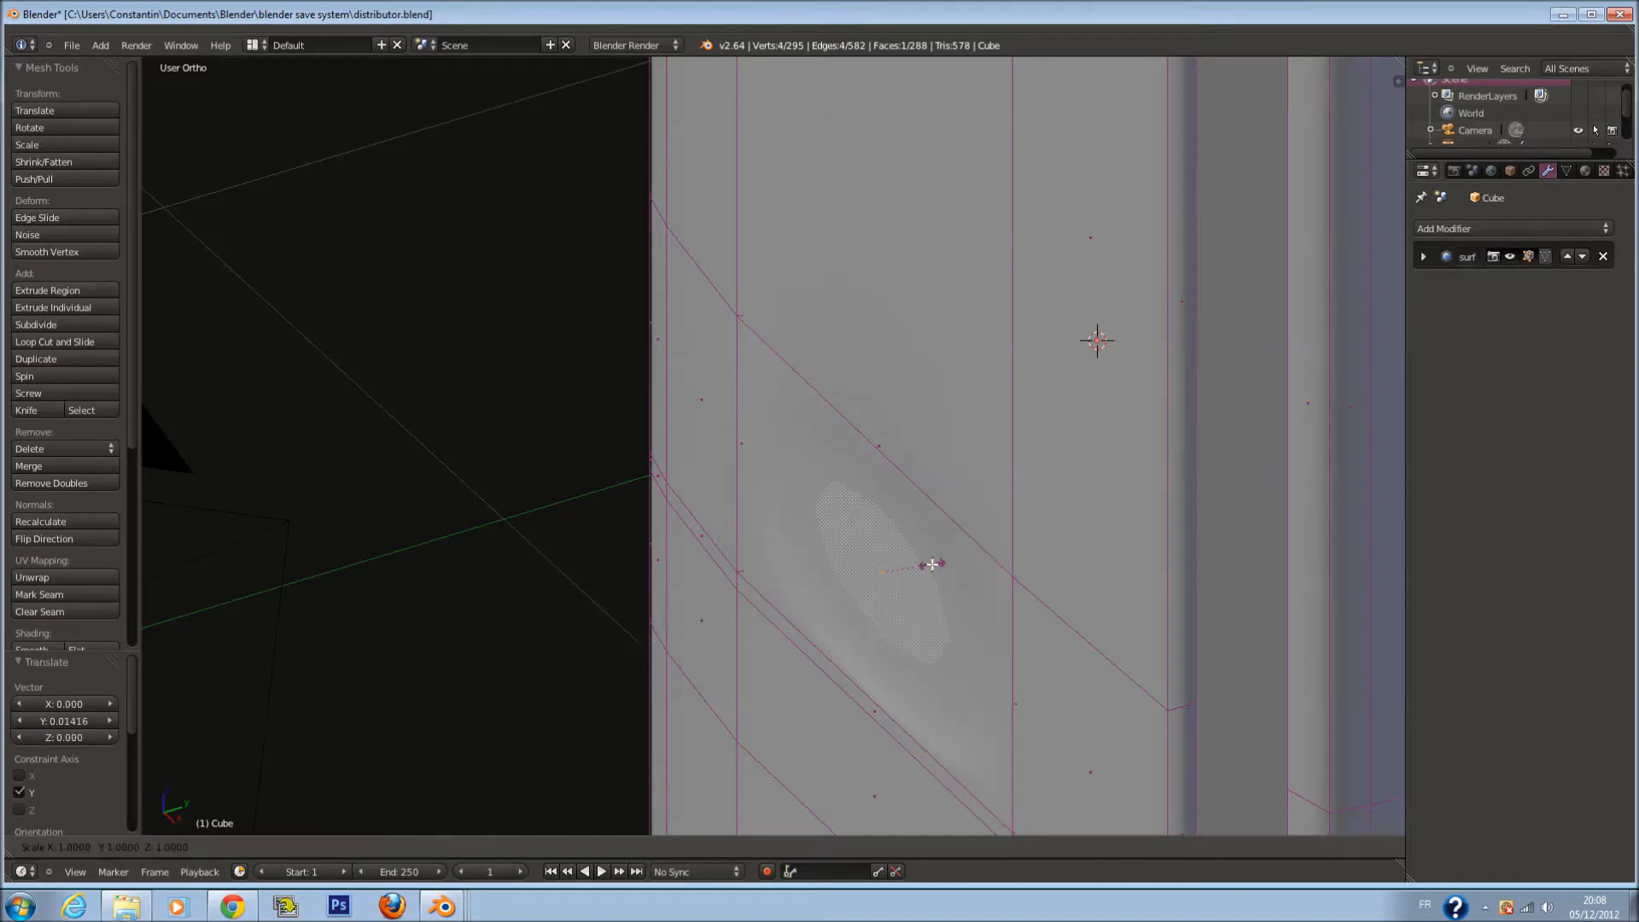
{"action": "key", "text": "x"}
{"action": "left_click", "coordinate": [933, 565]}
{"action": "key", "text": "Tab"}
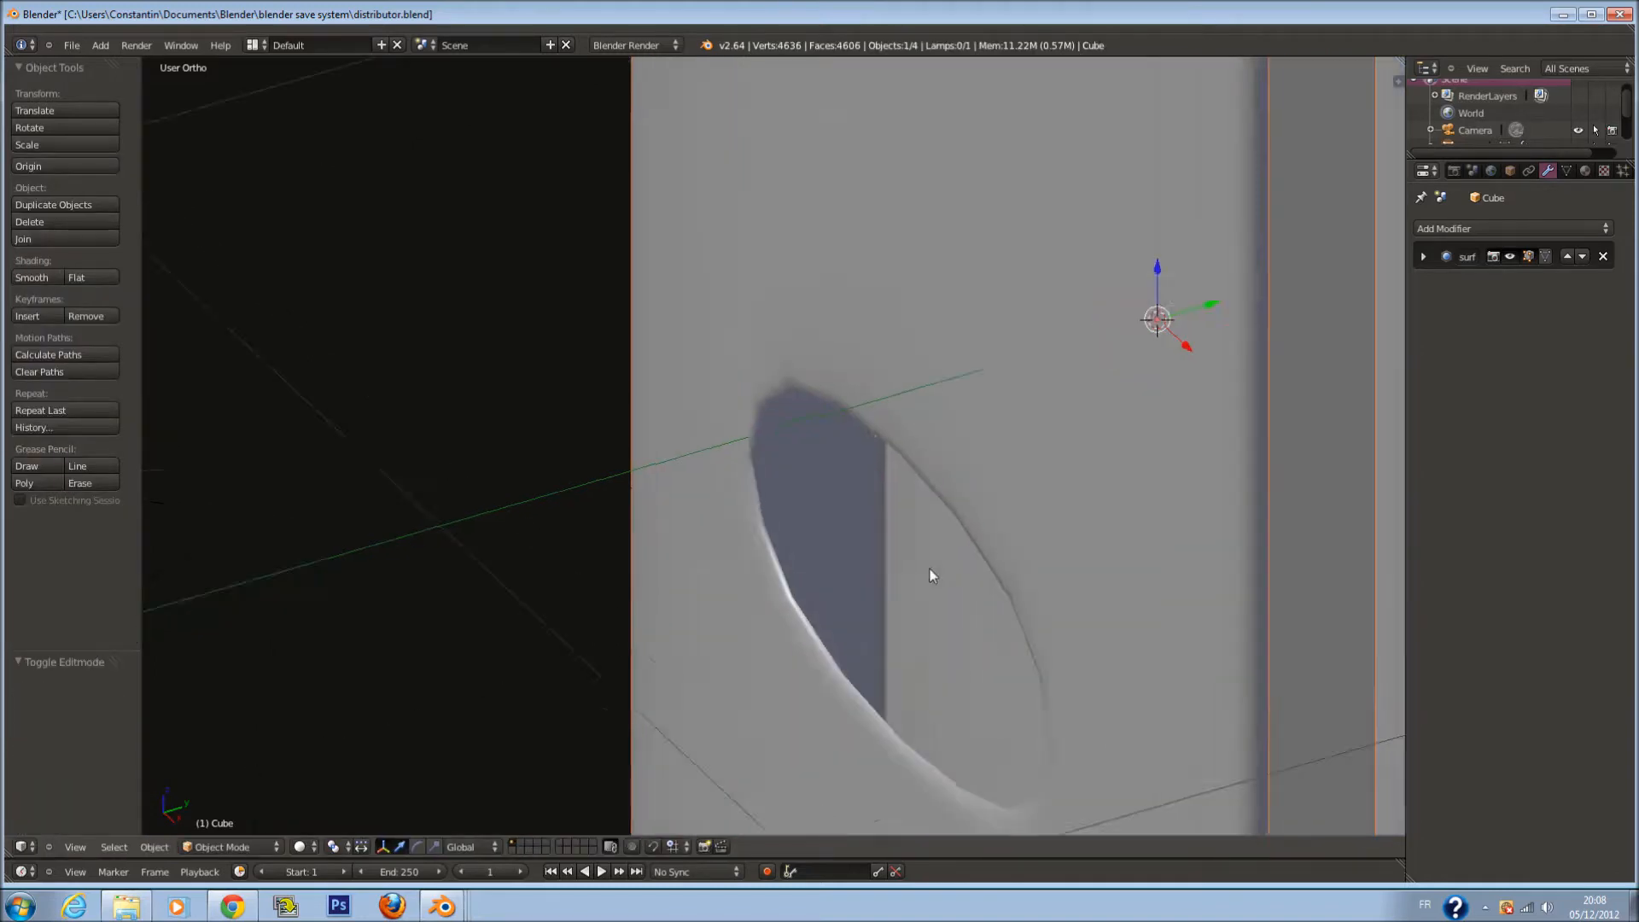
{"action": "middle_click_drag", "start_coordinate": [930, 568], "coordinate": [893, 515]}
{"action": "key", "text": "Tab"}
{"action": "middle_click_drag", "start_coordinate": [868, 353], "coordinate": [944, 366]}
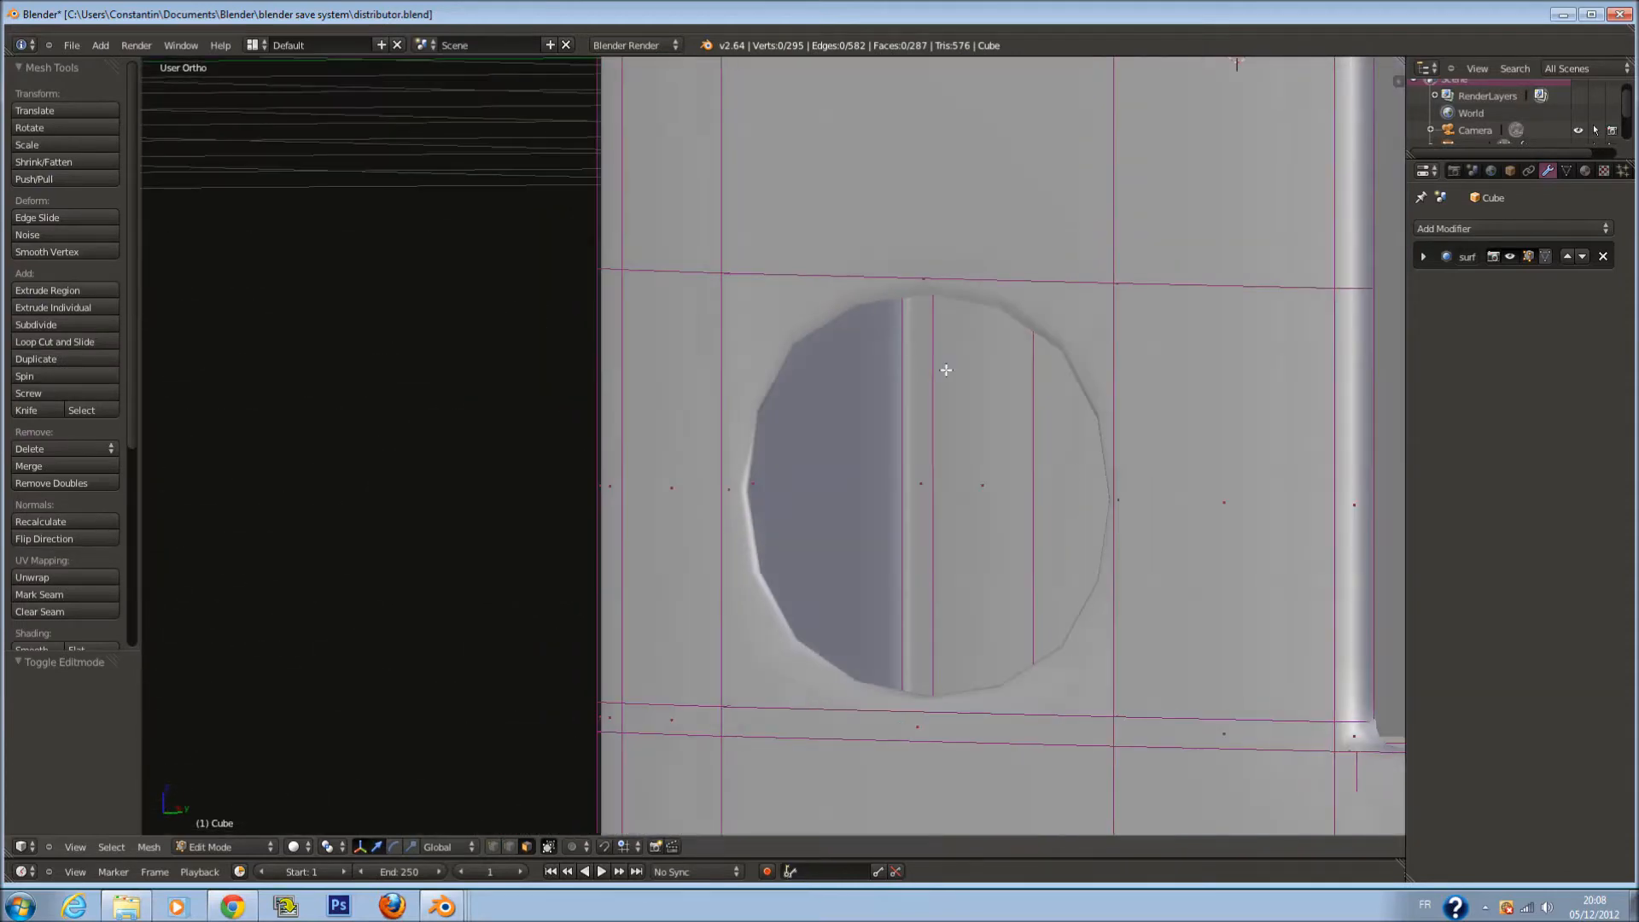
Add two vertical loop cuts through the delivery opening, spread them along X towards its sides, and check the front view
{"action": "key", "text": "KP_1"}
{"action": "key", "text": "ctrl+r"}
{"action": "scroll", "coordinate": [843, 98], "scroll_direction": "up", "scroll_amount": 1}
{"action": "double_click", "coordinate": [842, 99]}
{"action": "key", "text": "s"}
{"action": "key", "text": "x"}
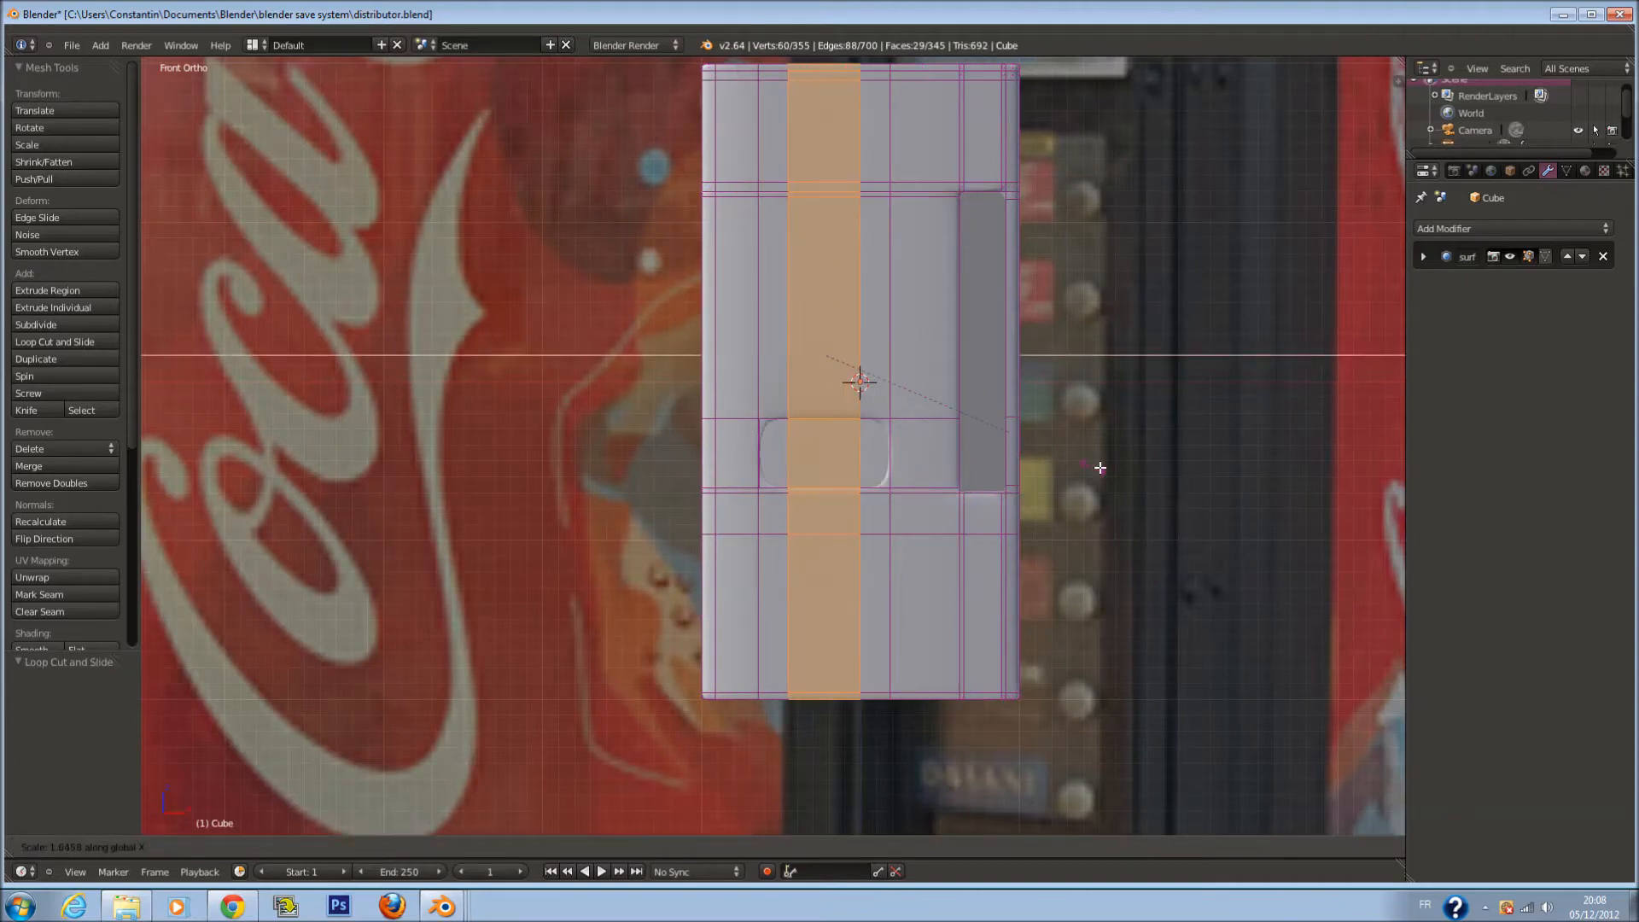
{"action": "left_click", "coordinate": [1279, 494]}
{"action": "key", "text": "Tab"}
{"action": "scroll", "coordinate": [960, 408], "scroll_direction": "down", "scroll_amount": 3}
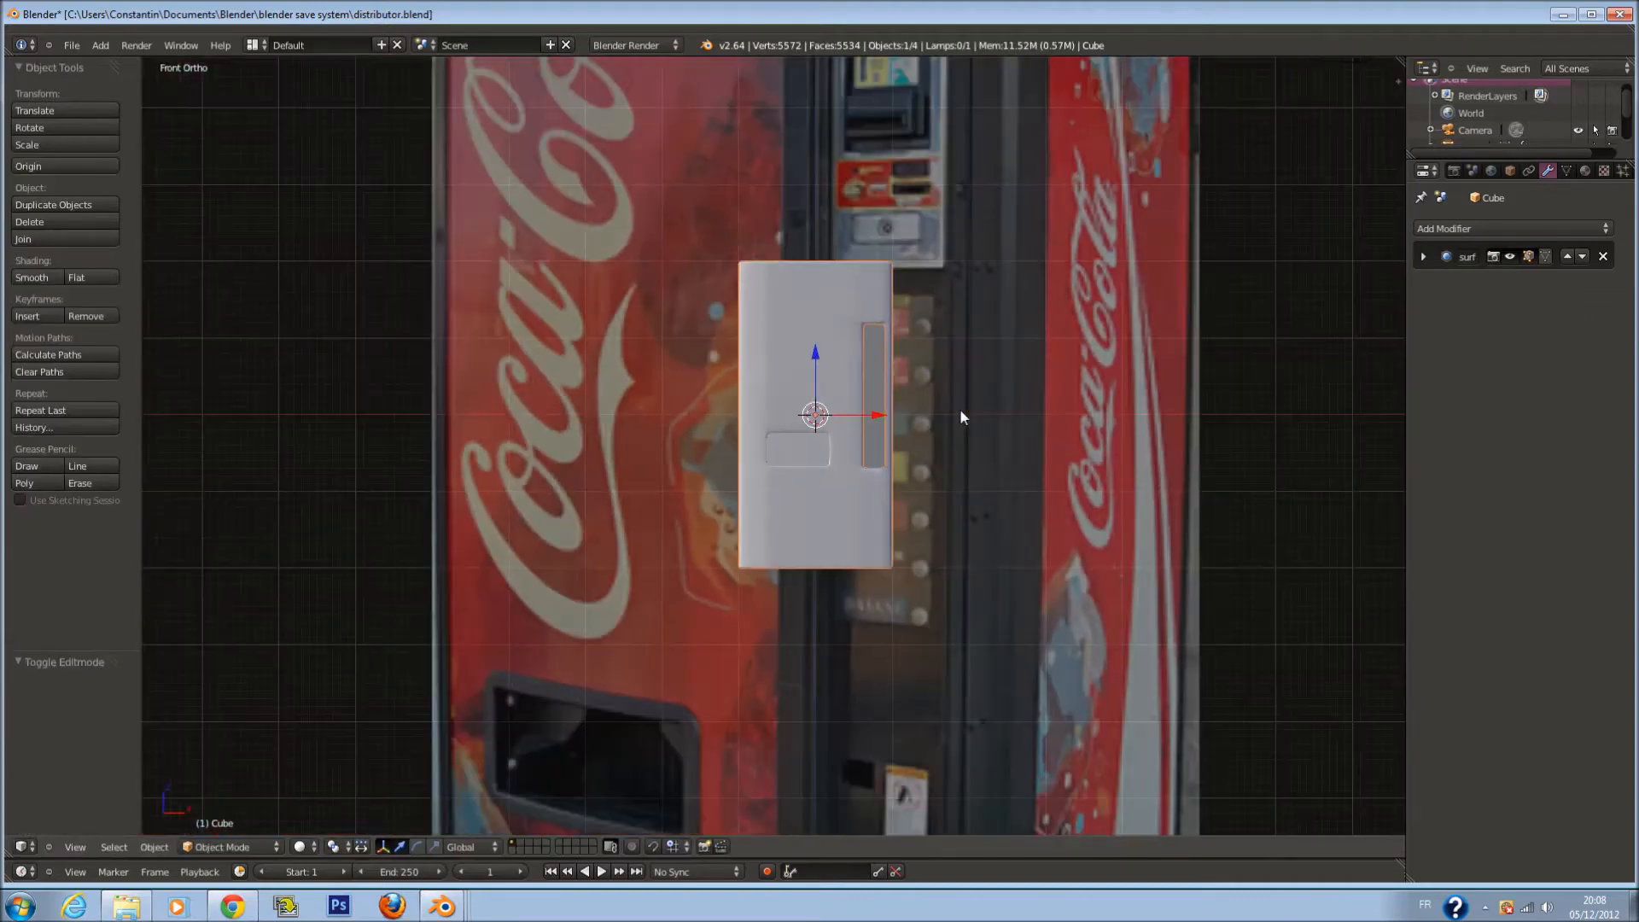
Scale the delivery opening's two vertical loops closer together along X to round its corners more
{"action": "key", "text": "Tab"}
{"action": "scroll", "coordinate": [774, 354], "scroll_direction": "up", "scroll_amount": 4}
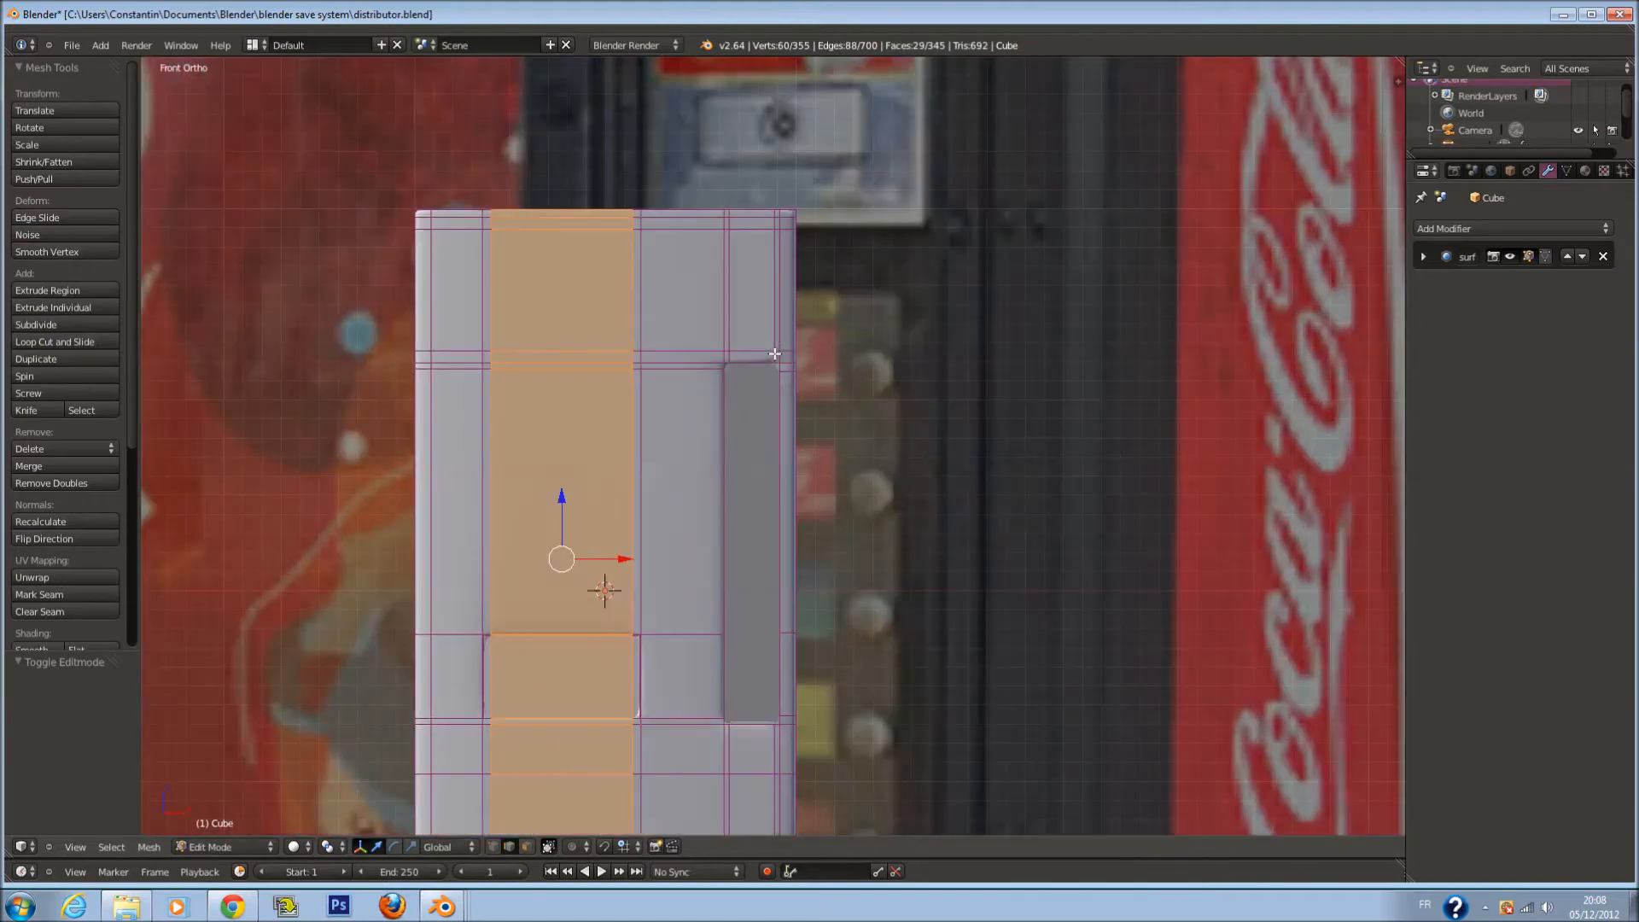
{"action": "scroll", "coordinate": [772, 465], "scroll_direction": "down", "scroll_amount": 4, "text": "ctrl"}
{"action": "scroll", "coordinate": [784, 472], "scroll_direction": "down", "scroll_amount": 1, "text": "shift"}
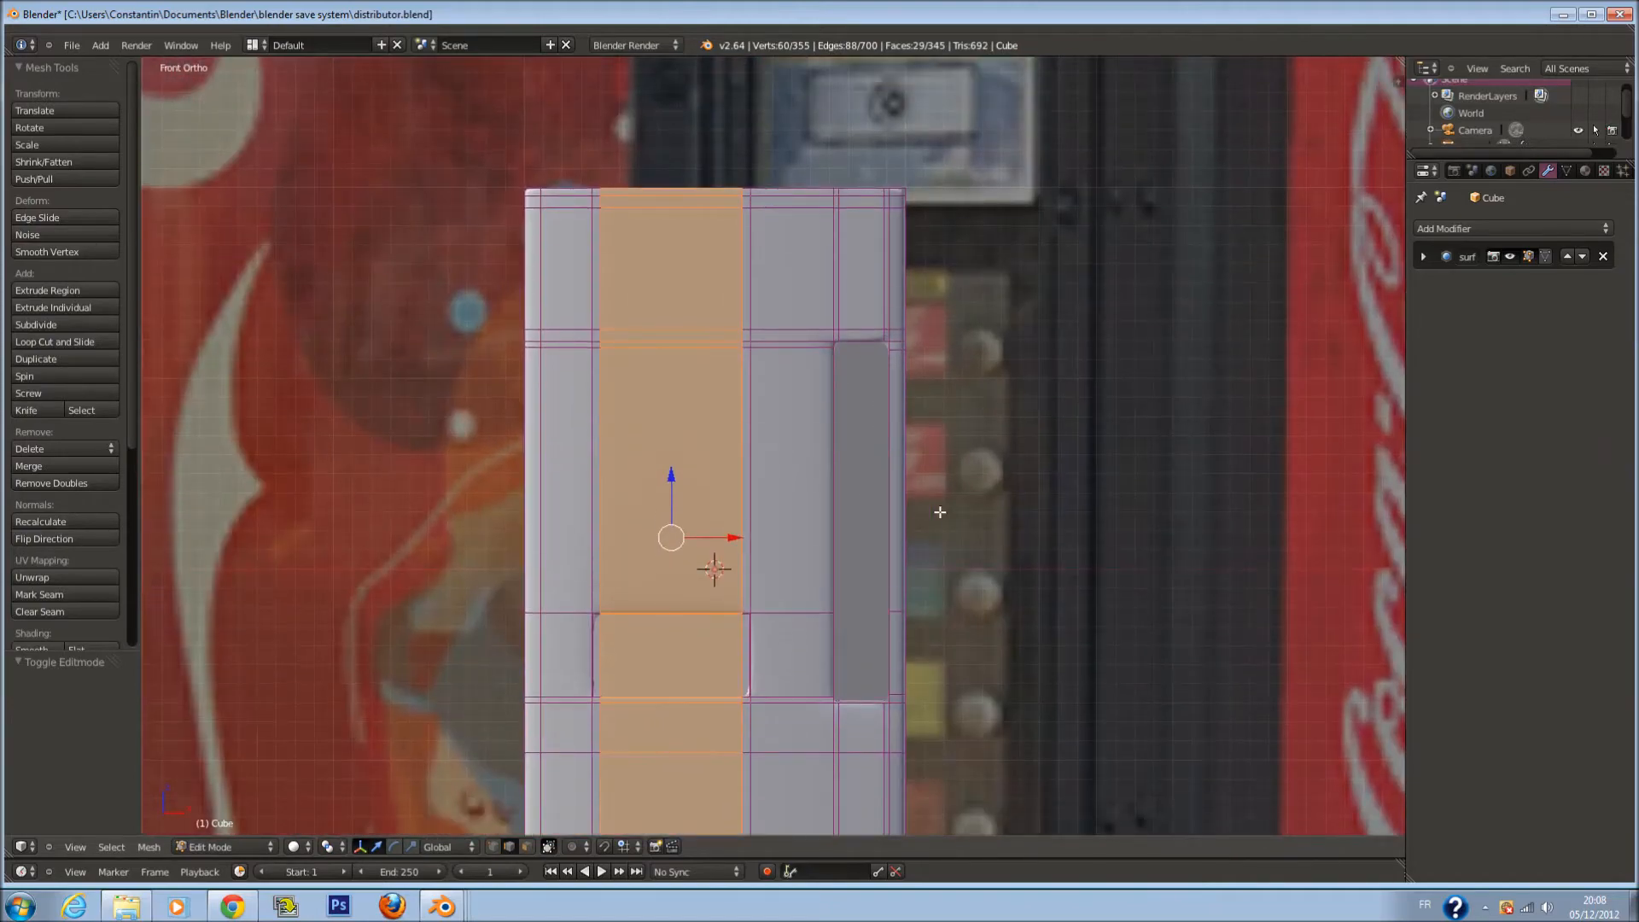
{"action": "key", "text": "s"}
{"action": "key", "text": "y"}
{"action": "right_click", "coordinate": [892, 525]}
{"action": "key", "text": "s"}
{"action": "key", "text": "x"}
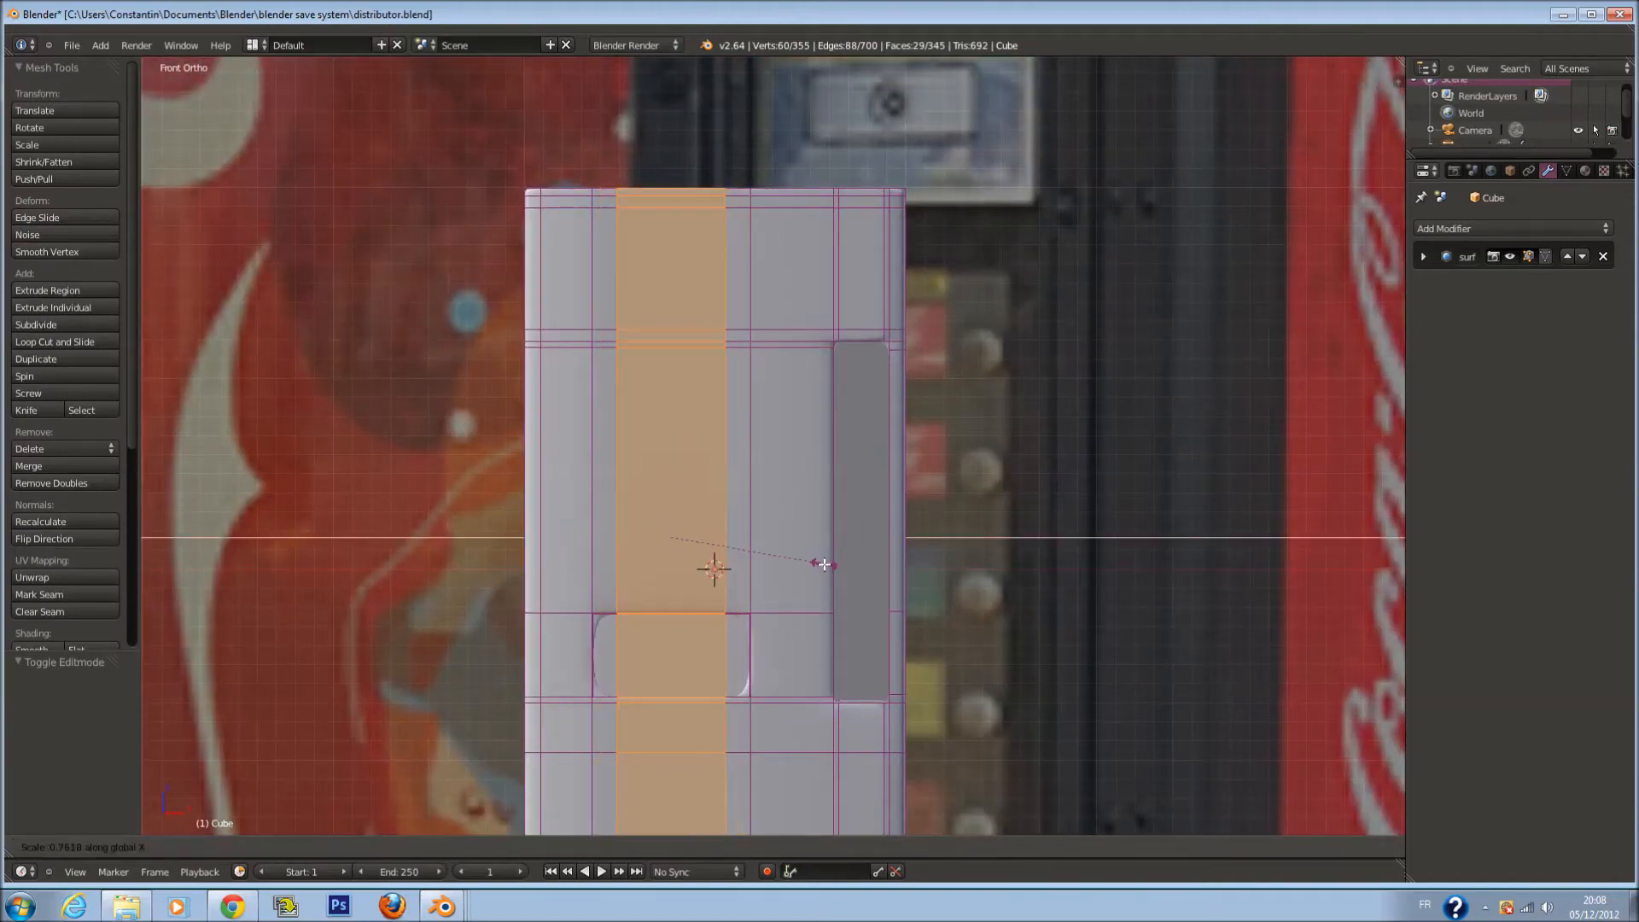
{"action": "left_click", "coordinate": [816, 570]}
Examine the delivery opening and the body's front from several angles in Edit and Object Mode
{"action": "key", "text": "z"}
{"action": "key", "text": "z"}
{"action": "middle_click_drag", "start_coordinate": [828, 581], "coordinate": [741, 742]}
{"action": "key", "text": "Tab"}
{"action": "scroll", "coordinate": [770, 567], "scroll_direction": "up", "scroll_amount": 2}
{"action": "middle_click_drag", "start_coordinate": [771, 567], "coordinate": [749, 350]}
{"action": "key", "text": "Tab"}
{"action": "middle_click_drag", "start_coordinate": [574, 282], "coordinate": [714, 344]}
{"action": "key", "text": "Tab"}
{"action": "scroll", "coordinate": [566, 291], "scroll_direction": "down", "scroll_amount": 2}
{"action": "middle_click_drag", "start_coordinate": [568, 290], "coordinate": [632, 339]}
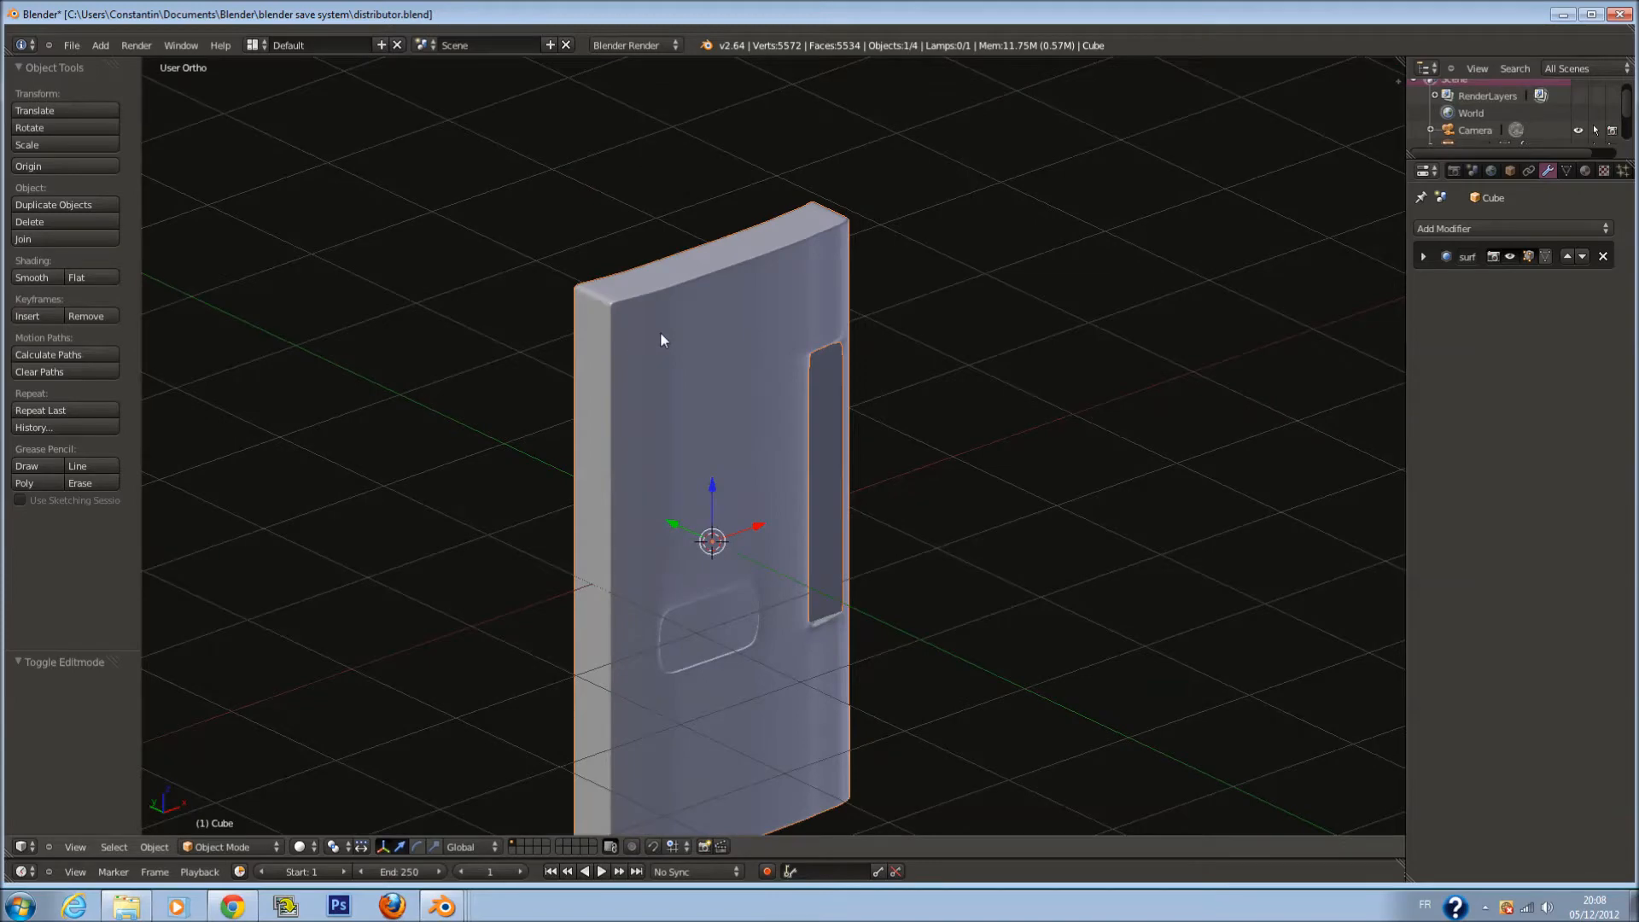
Add two horizontal loop cuts through the delivery opening and spread them along Z towards its upper and lower edges
{"action": "key", "text": "KP_3"}
{"action": "key", "text": "Tab"}
{"action": "key", "text": "KP_1"}
{"action": "key", "text": "Tab"}
{"action": "scroll", "coordinate": [782, 543], "scroll_direction": "down", "scroll_amount": 3, "text": "shift"}
{"action": "key", "text": "Tab"}
{"action": "scroll", "coordinate": [782, 577], "scroll_direction": "up", "scroll_amount": 2}
{"action": "key", "text": "ctrl+r"}
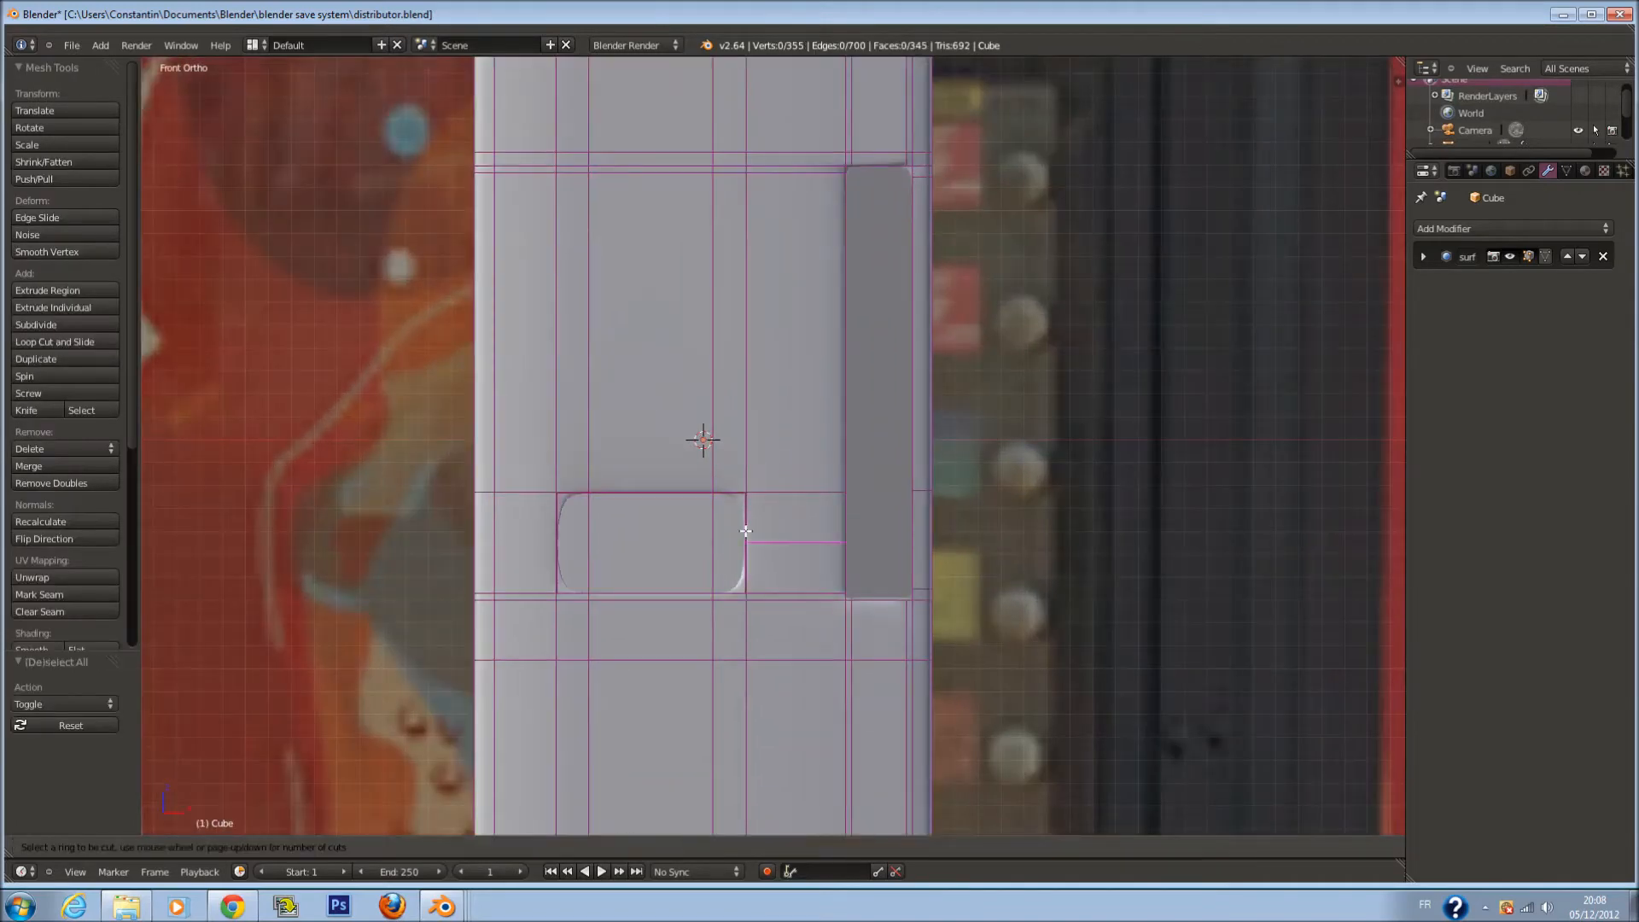
{"action": "left_click", "coordinate": [718, 558]}
{"action": "key", "text": "s"}
{"action": "key", "text": "z"}
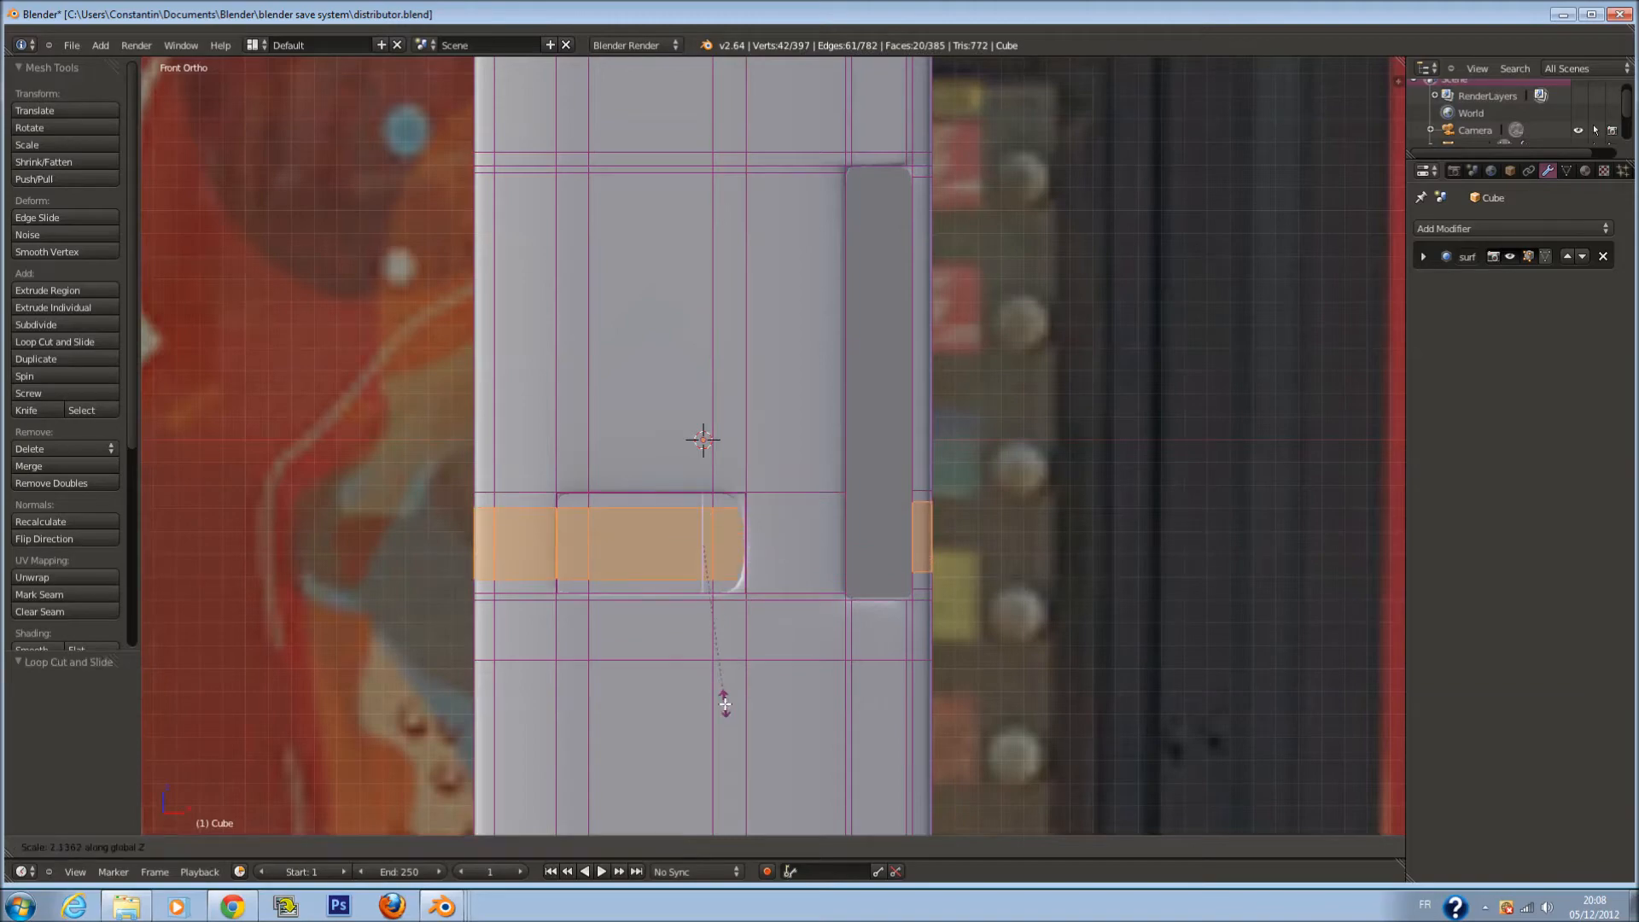
{"action": "left_click", "coordinate": [725, 699]}
Inspect the delivery opening's corners in Object Mode and wireframe, and undo the horizontal loop cuts and their scaling
{"action": "key", "text": "Tab"}
{"action": "scroll", "coordinate": [780, 520], "scroll_direction": "down", "scroll_amount": 2}
{"action": "scroll", "coordinate": [780, 519], "scroll_direction": "up", "scroll_amount": 1}
{"action": "key", "text": "Tab"}
{"action": "scroll", "coordinate": [778, 547], "scroll_direction": "up", "scroll_amount": 2}
{"action": "key", "text": "z"}
{"action": "middle_click_drag", "start_coordinate": [778, 547], "coordinate": [778, 484], "text": "shift"}
{"action": "scroll", "coordinate": [777, 529], "scroll_direction": "up", "scroll_amount": 1}
{"action": "middle_click_drag", "start_coordinate": [775, 565], "coordinate": [674, 607]}
{"action": "scroll", "coordinate": [737, 487], "scroll_direction": "up", "scroll_amount": 1}
{"action": "key", "text": "ctrl+z"}
{"action": "key", "text": "ctrl+z"}
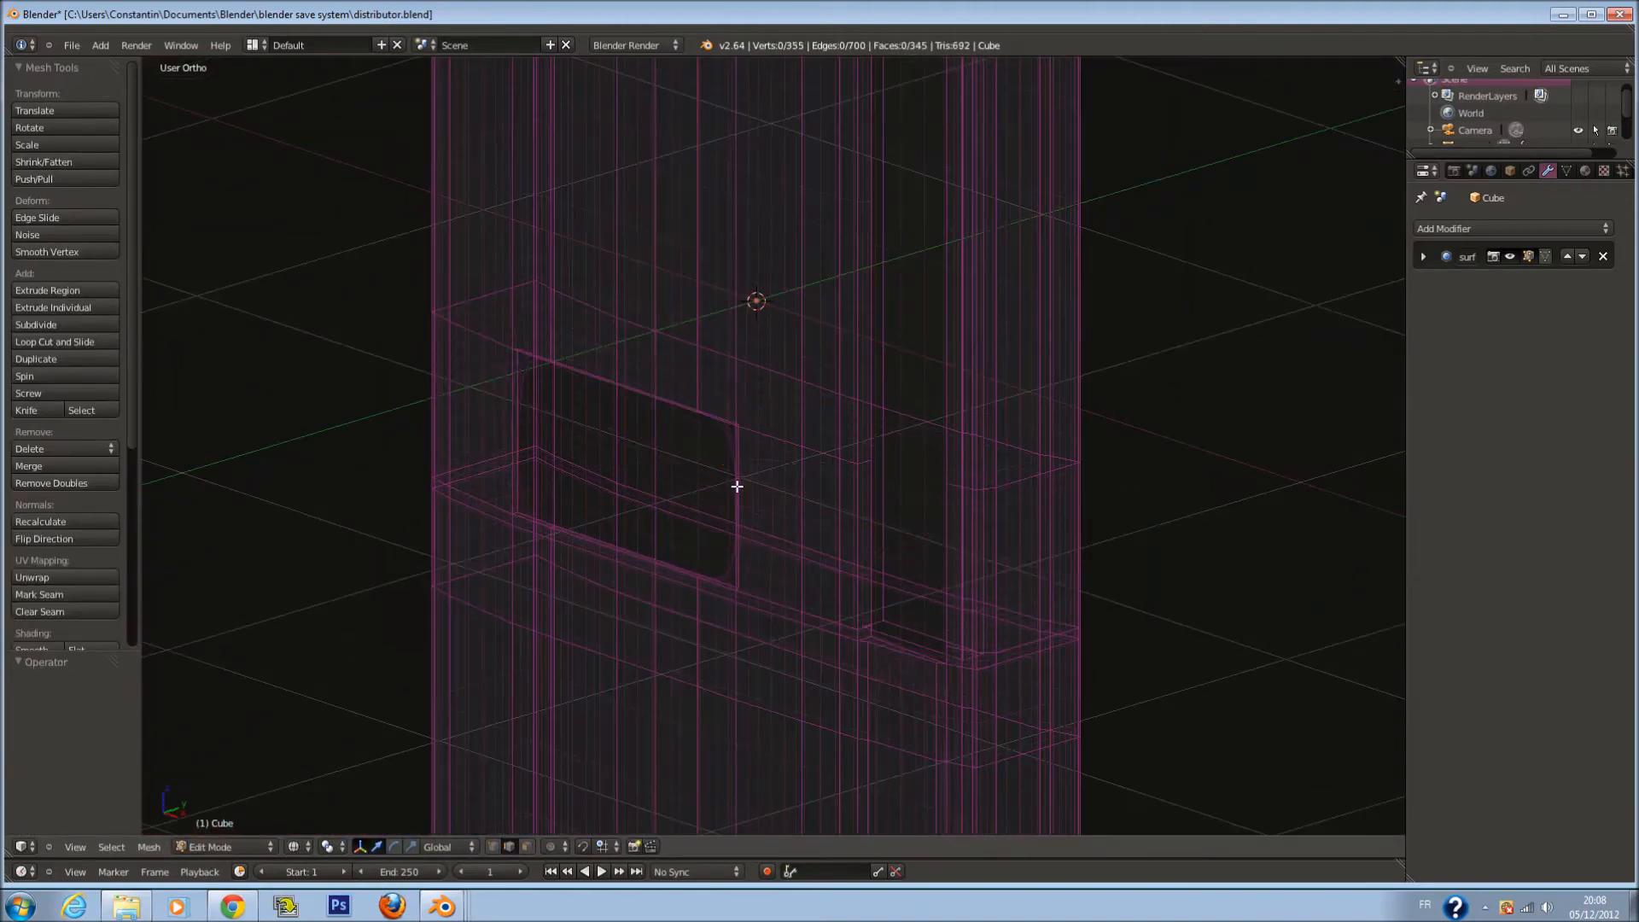
Add two horizontal loop cuts through the delivery opening and two more across the strip between the two openings
{"action": "key", "text": "z"}
{"action": "key", "text": "ctrl+r"}
{"action": "left_click", "coordinate": [506, 404]}
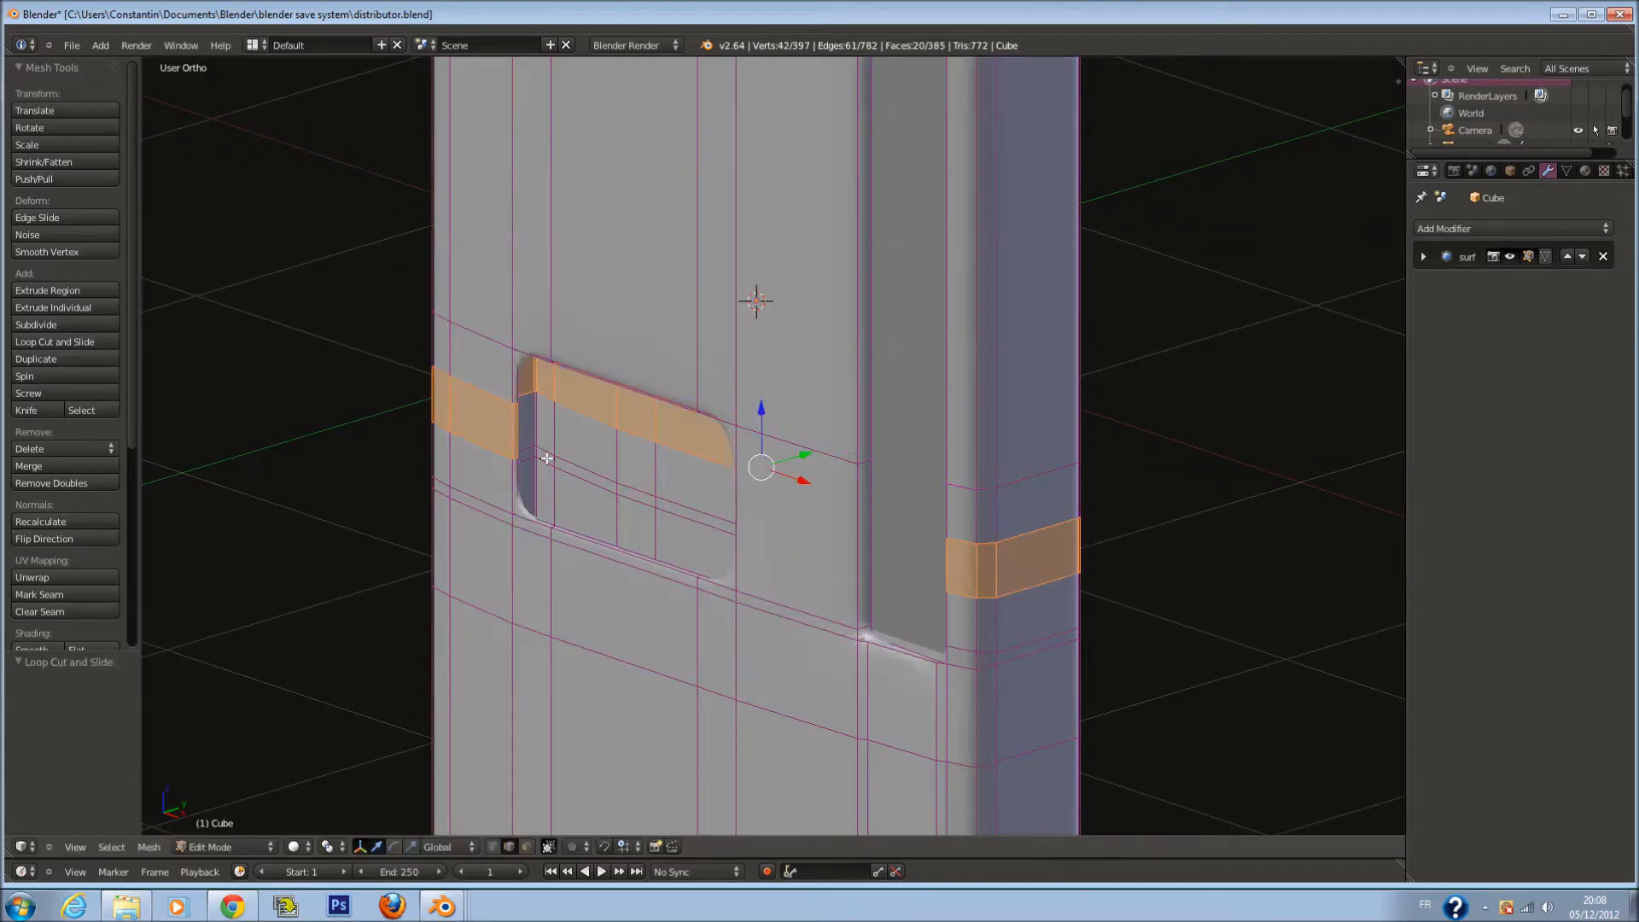
{"action": "key", "text": "a"}
{"action": "key", "text": "ctrl+r"}
{"action": "scroll", "coordinate": [750, 491], "scroll_direction": "up", "scroll_amount": 1}
{"action": "left_click", "coordinate": [751, 491]}
{"action": "right_click", "coordinate": [751, 491]}
{"action": "middle_click_drag", "start_coordinate": [763, 579], "coordinate": [874, 543]}
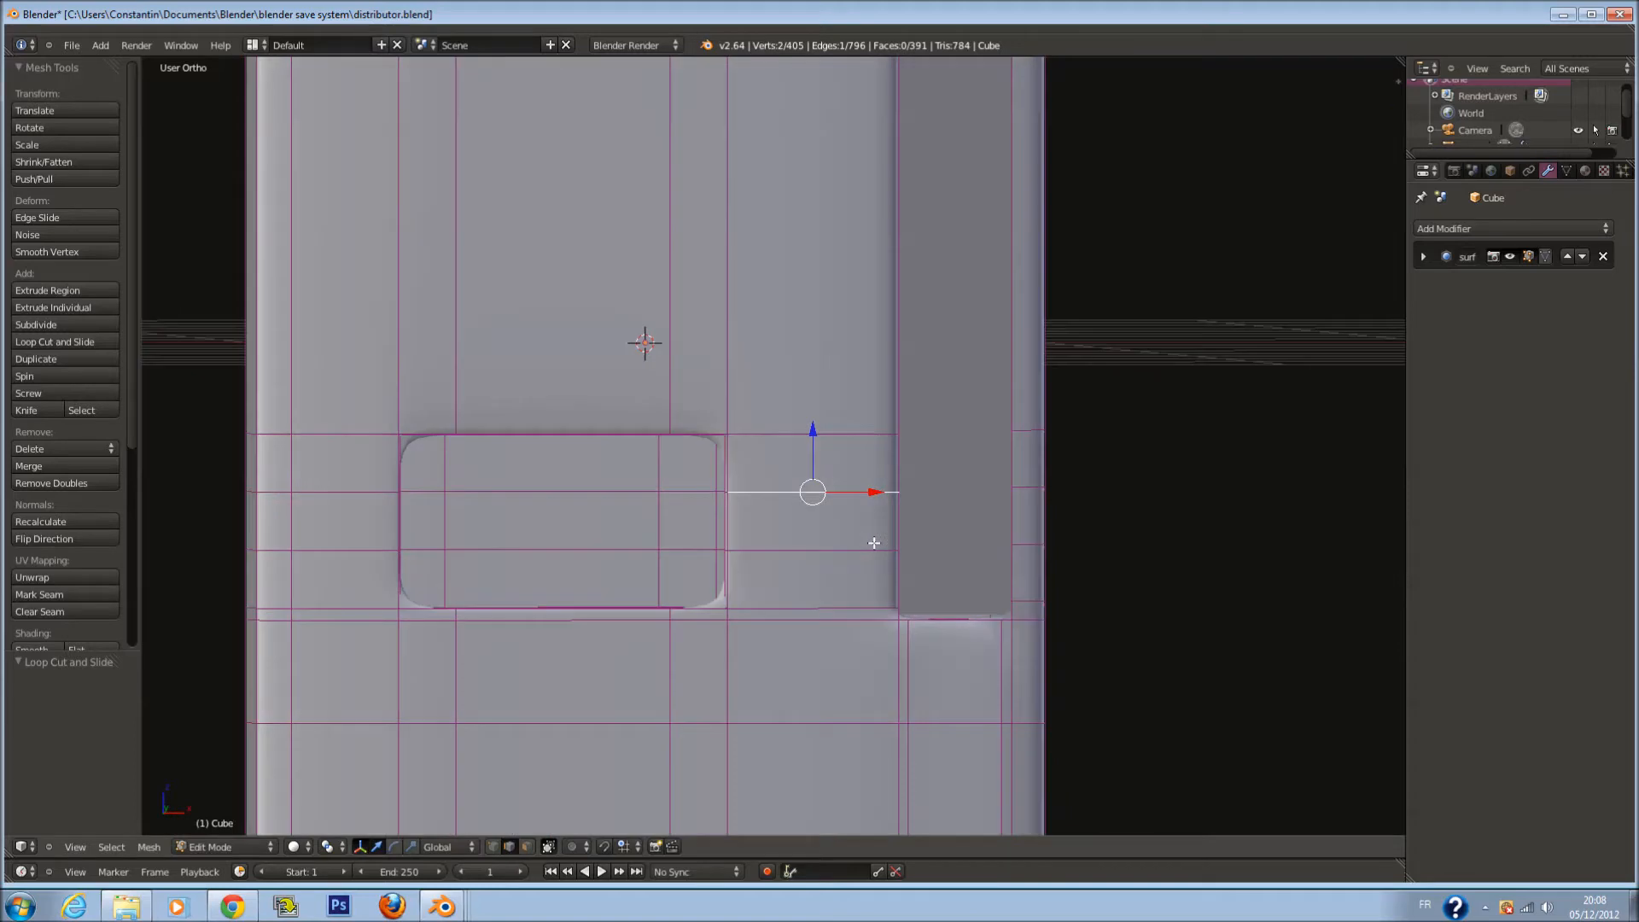
Examine the body in Object Mode from the side and front, comparing it with the photo reference in wireframe and solid display
{"action": "key", "text": "Tab"}
{"action": "scroll", "coordinate": [828, 526], "scroll_direction": "down", "scroll_amount": 2}
{"action": "key", "text": "KP_3"}
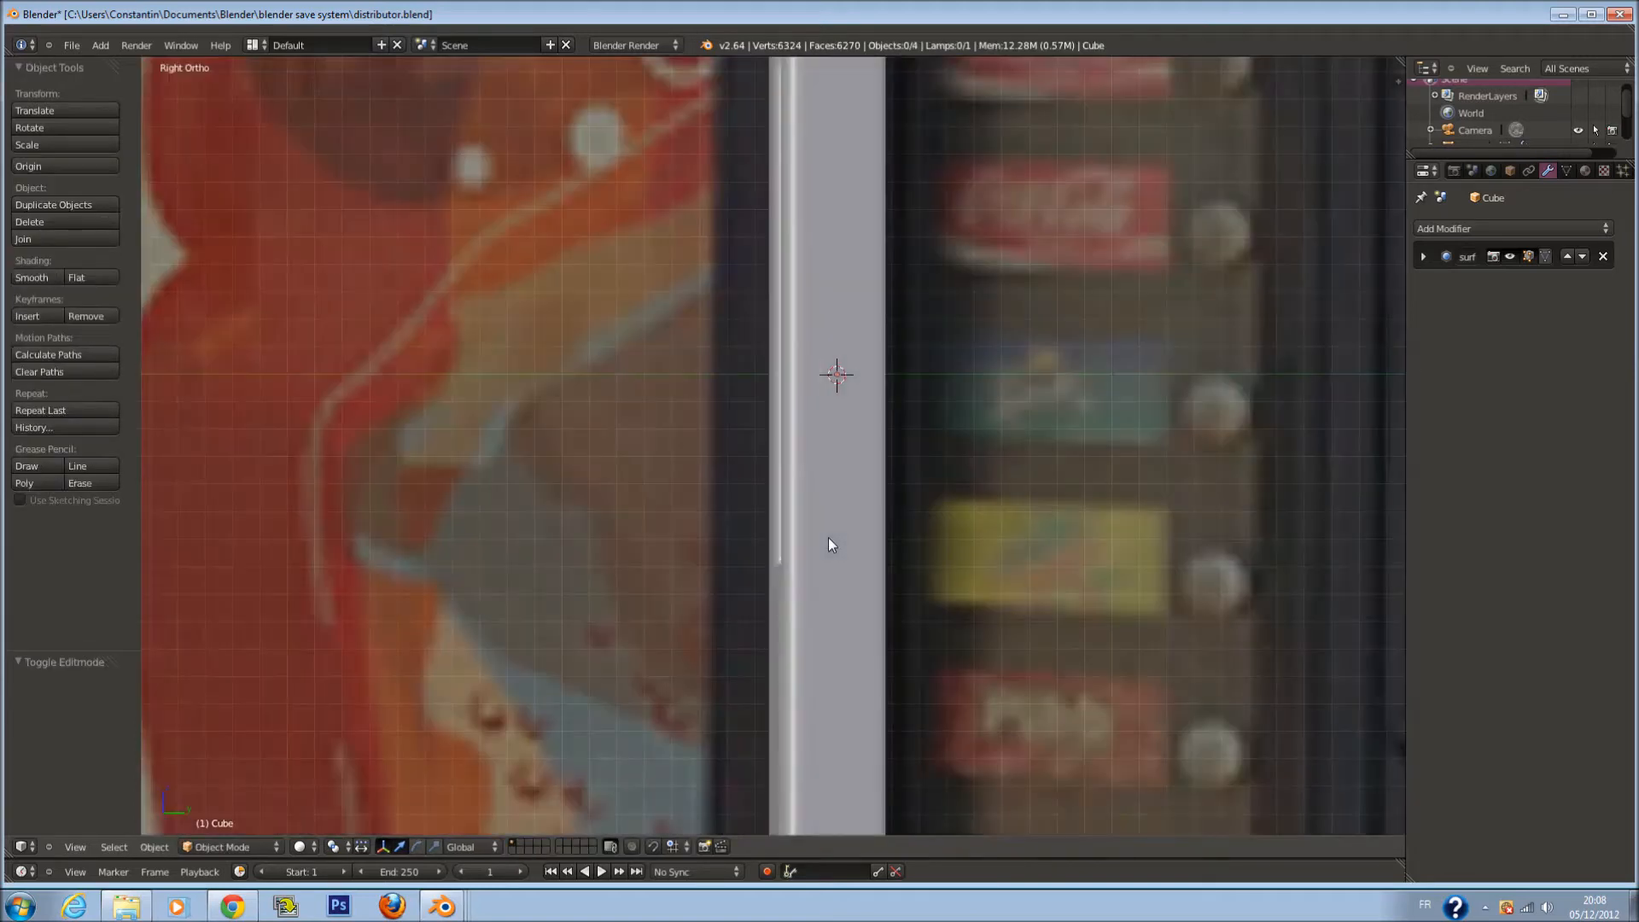
{"action": "key", "text": "KP_1"}
{"action": "scroll", "coordinate": [837, 482], "scroll_direction": "down", "scroll_amount": 5}
{"action": "key", "text": "z"}
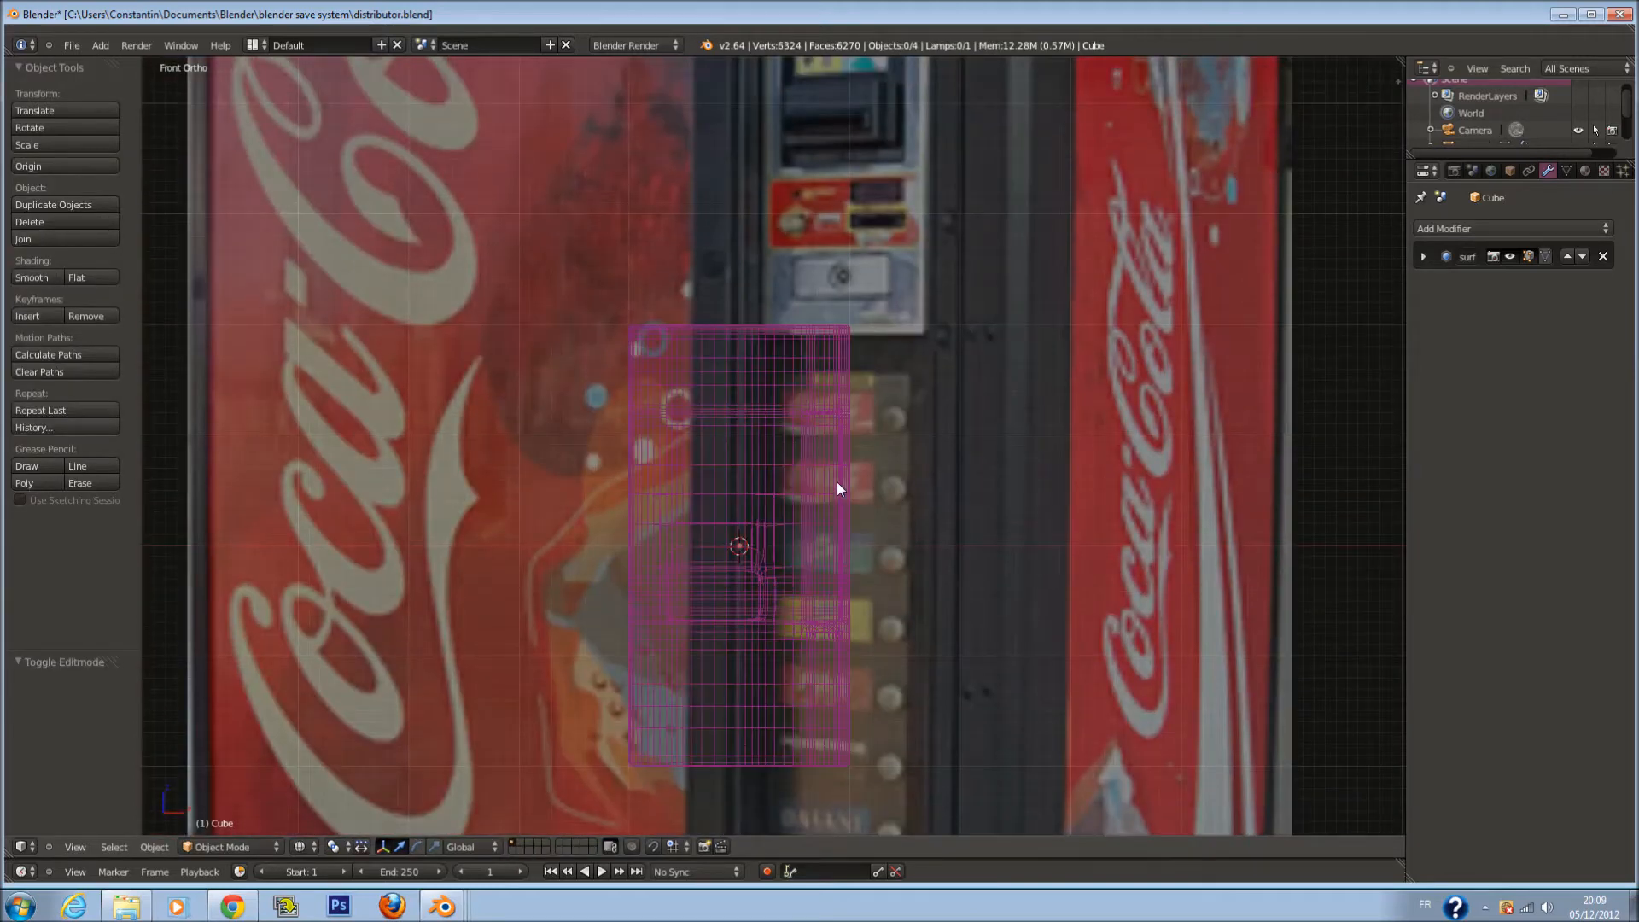
{"action": "scroll", "coordinate": [837, 480], "scroll_direction": "down", "scroll_amount": 1}
{"action": "scroll", "coordinate": [821, 441], "scroll_direction": "down", "scroll_amount": 4, "text": "shift"}
{"action": "scroll", "coordinate": [637, 415], "scroll_direction": "up", "scroll_amount": 1}
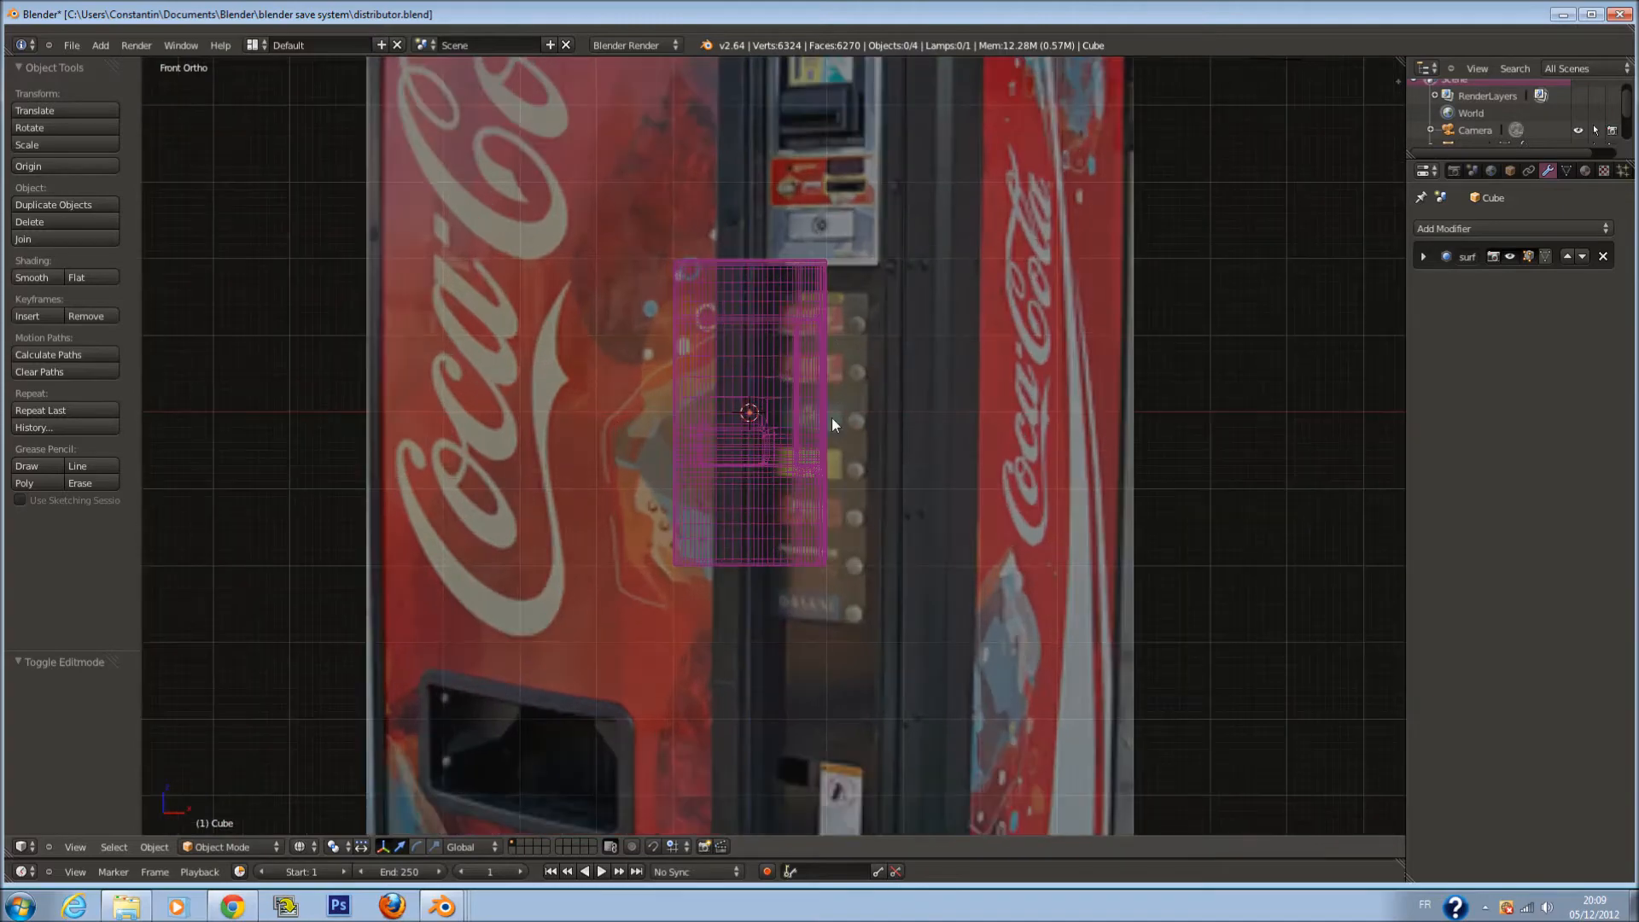
{"action": "scroll", "coordinate": [832, 417], "scroll_direction": "up", "scroll_amount": 2}
{"action": "scroll", "coordinate": [838, 427], "scroll_direction": "up", "scroll_amount": 3, "text": "shift"}
{"action": "scroll", "coordinate": [838, 427], "scroll_direction": "up", "scroll_amount": 4}
{"action": "scroll", "coordinate": [842, 433], "scroll_direction": "down", "scroll_amount": 4}
{"action": "key", "text": "z"}
{"action": "scroll", "coordinate": [843, 435], "scroll_direction": "up", "scroll_amount": 1}
{"action": "scroll", "coordinate": [843, 435], "scroll_direction": "up", "scroll_amount": 4, "text": "shift"}
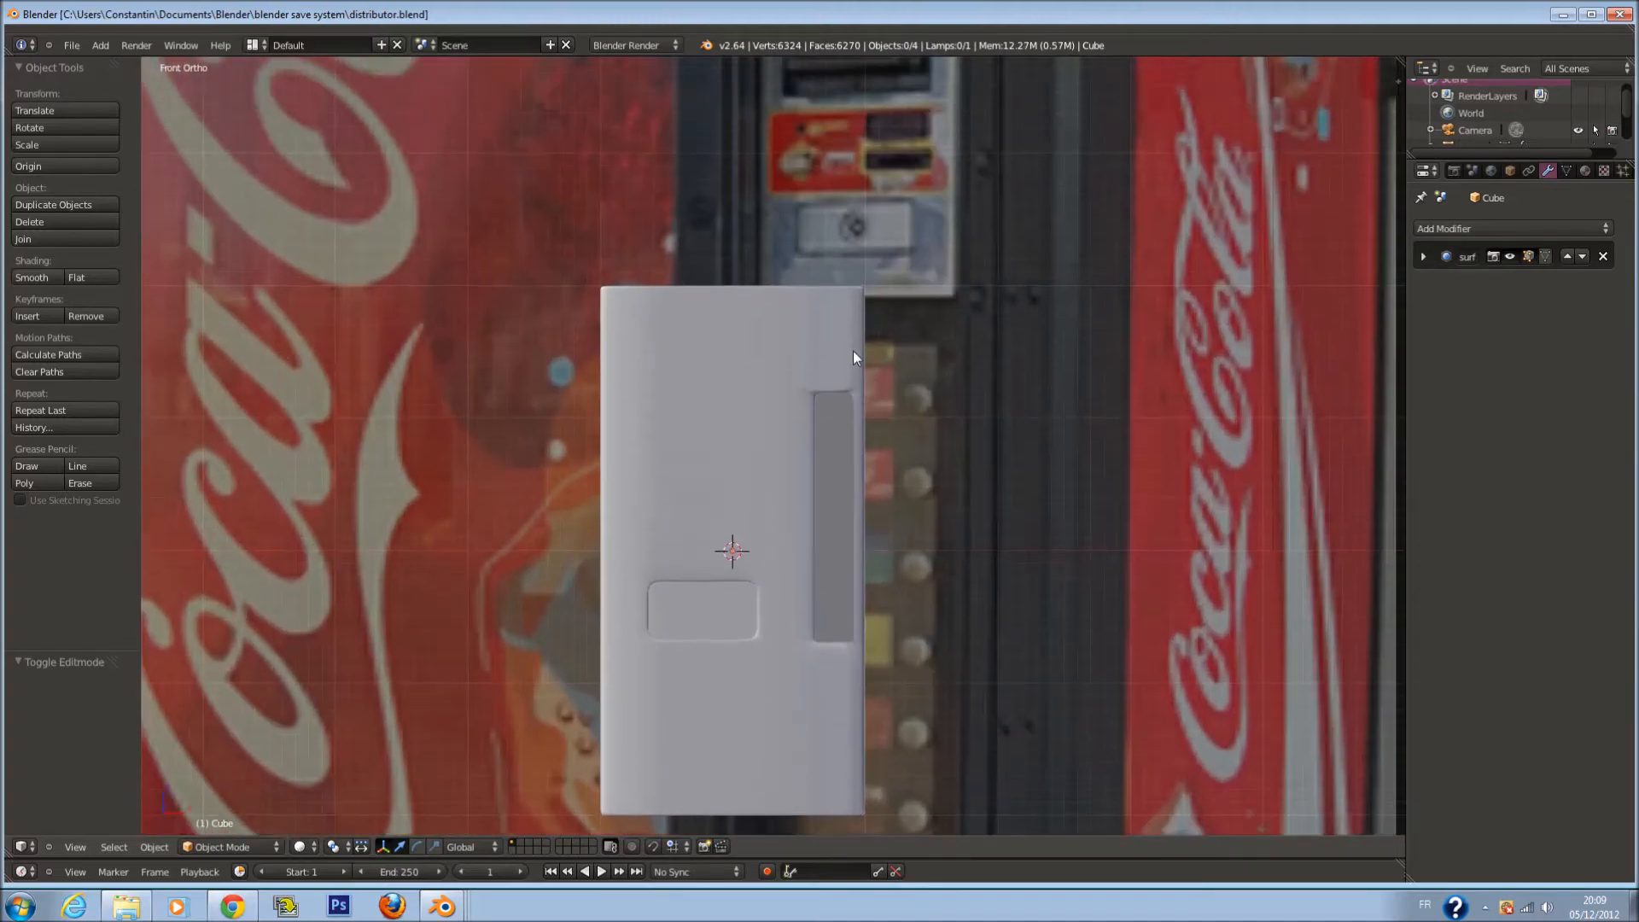
Select the body, review the delivery hatch in the photo reference, and save the file over distributor.blend
{"action": "right_click", "coordinate": [853, 336]}
{"action": "scroll", "coordinate": [853, 337], "scroll_direction": "down", "scroll_amount": 2}
{"action": "scroll", "coordinate": [855, 338], "scroll_direction": "down", "scroll_amount": 1}
{"action": "scroll", "coordinate": [857, 355], "scroll_direction": "down", "scroll_amount": 6, "text": "shift"}
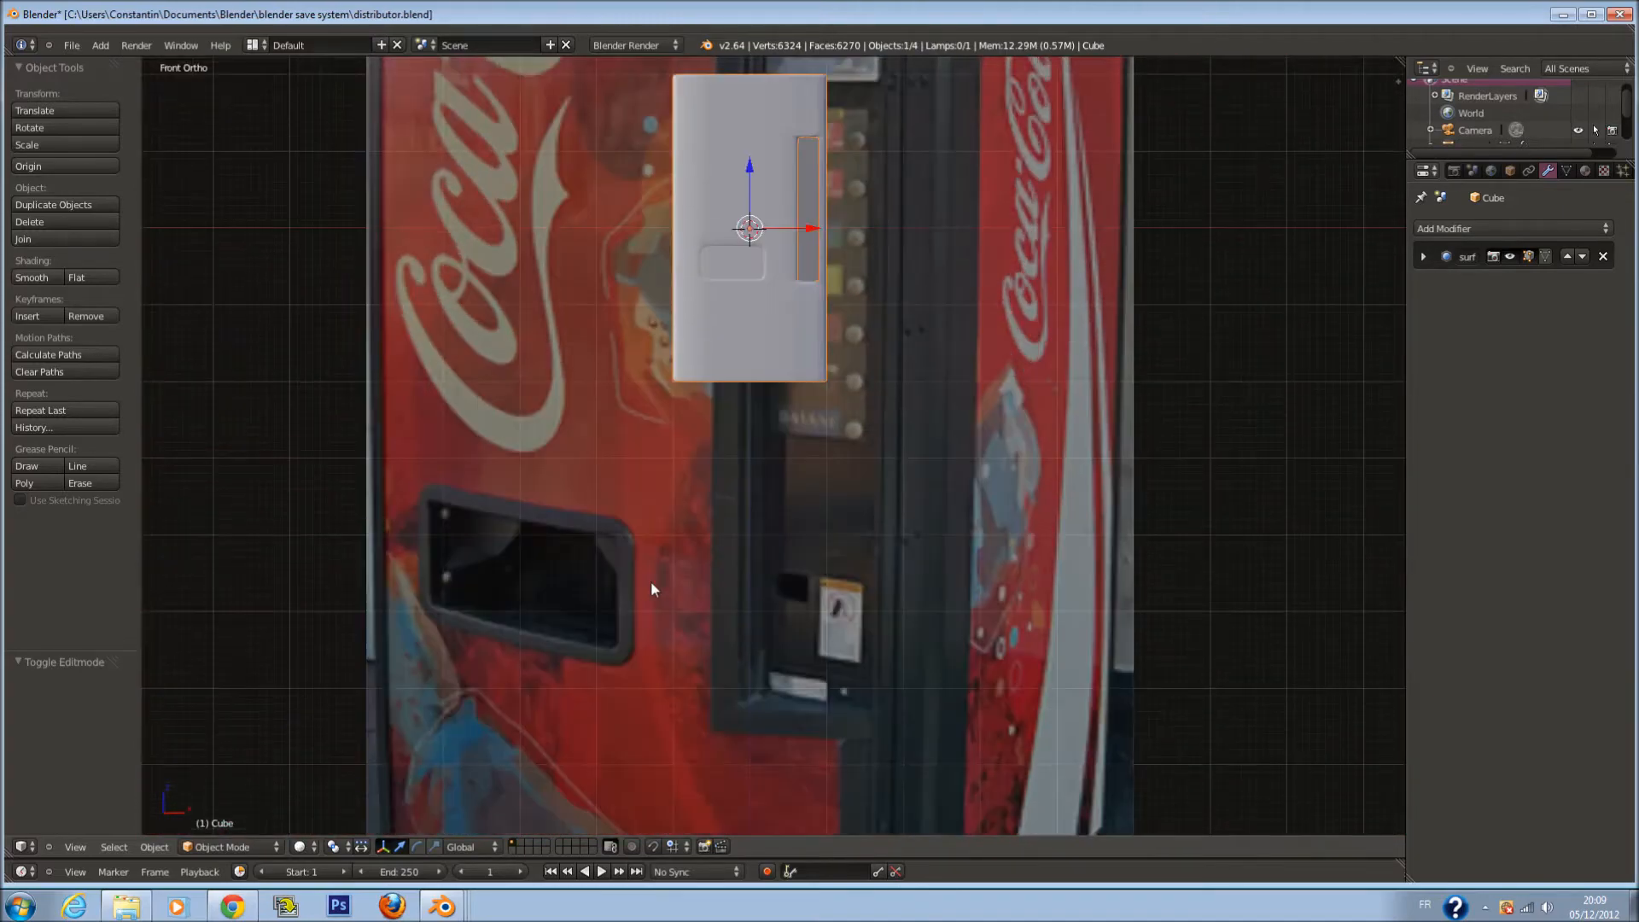
{"action": "scroll", "coordinate": [592, 536], "scroll_direction": "down", "scroll_amount": 2, "text": "shift"}
{"action": "scroll", "coordinate": [611, 522], "scroll_direction": "up", "scroll_amount": 2}
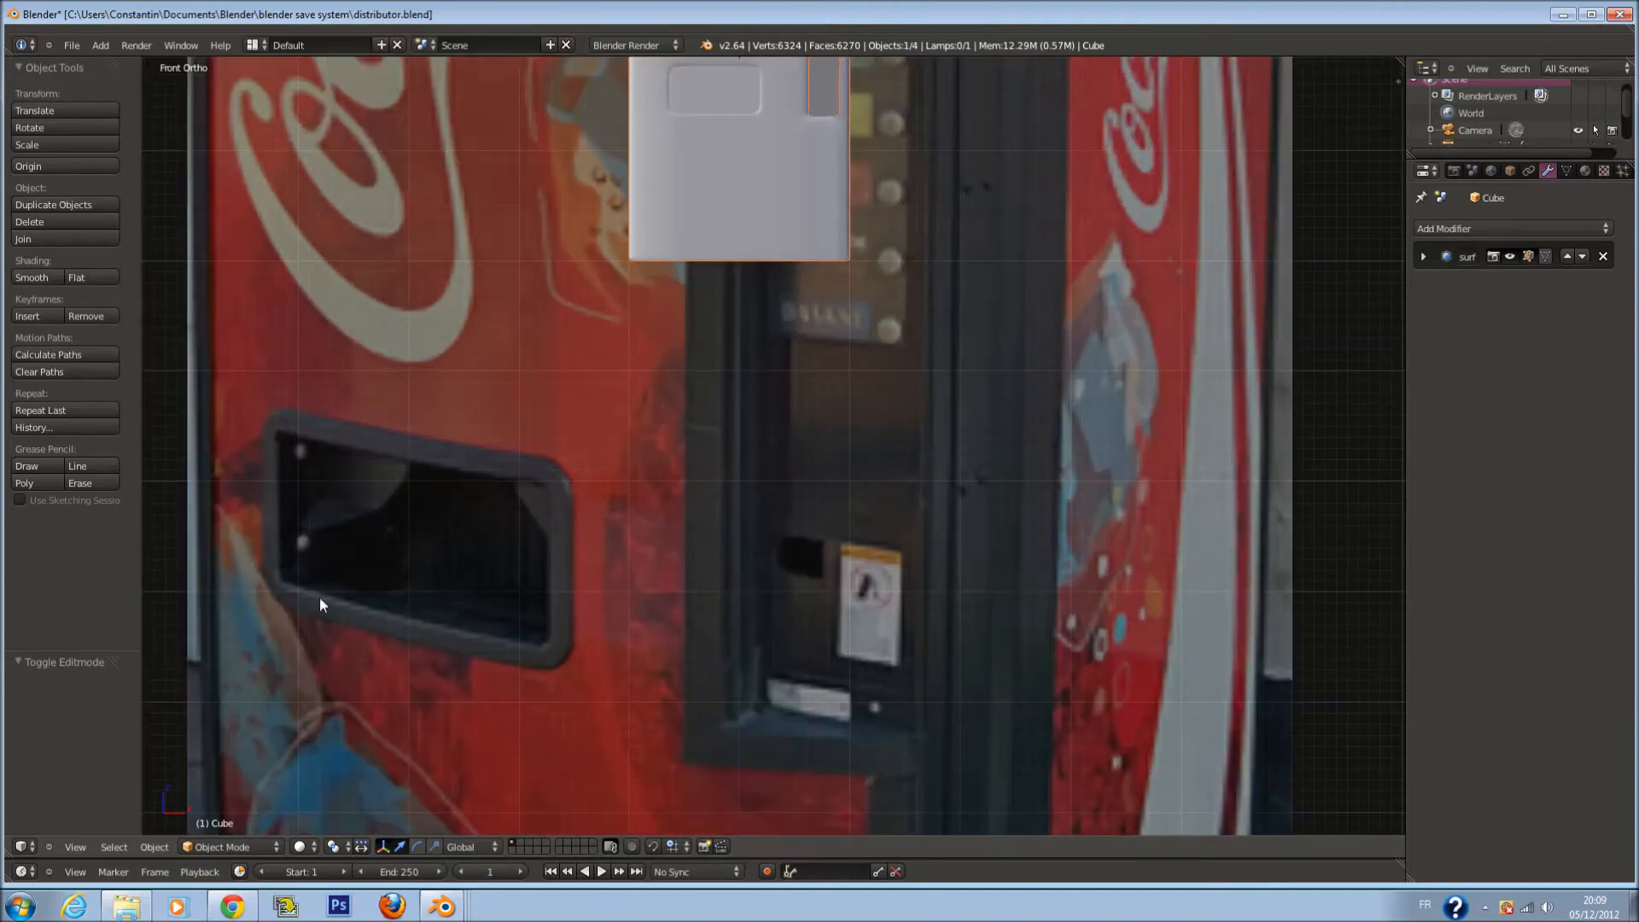
{"action": "scroll", "coordinate": [598, 504], "scroll_direction": "down", "scroll_amount": 4}
{"action": "key", "text": "ctrl+s"}
{"action": "left_click", "coordinate": [874, 613]}
{"action": "key", "text": "ctrl+s"}
{"action": "left_click", "coordinate": [954, 603]}
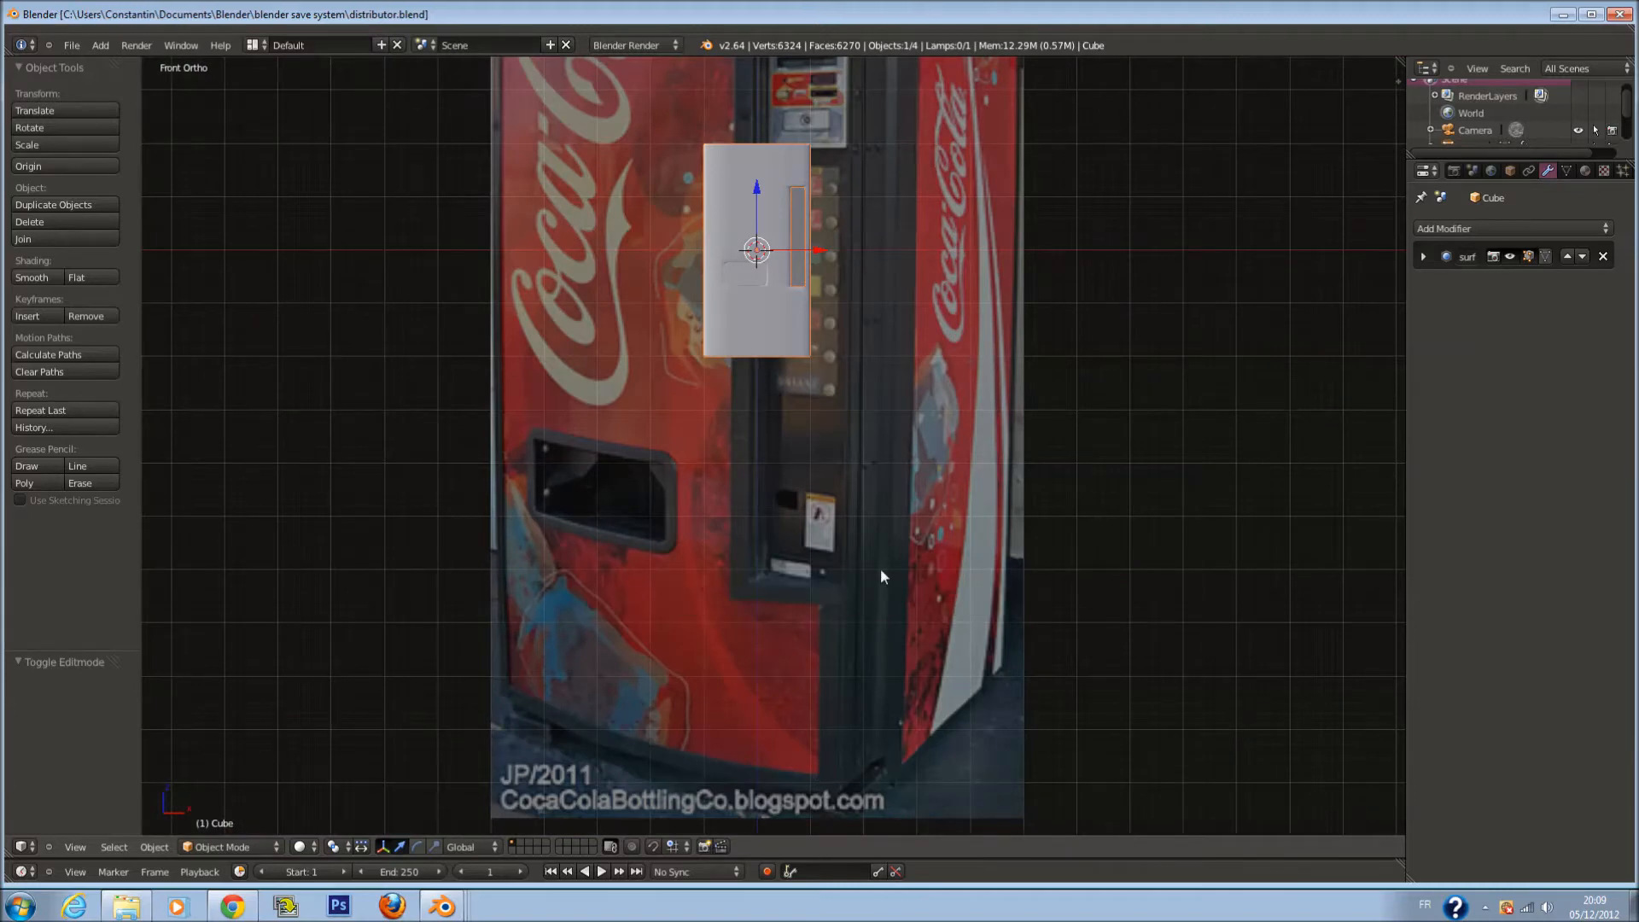
Add a cube mesh at the centre of the body in the front view
{"action": "scroll", "coordinate": [1027, 152], "scroll_direction": "up", "scroll_amount": 5, "text": "shift"}
{"action": "scroll", "coordinate": [762, 349], "scroll_direction": "up", "scroll_amount": 2}
{"action": "scroll", "coordinate": [781, 359], "scroll_direction": "up", "scroll_amount": 6, "text": "shift"}
{"action": "scroll", "coordinate": [792, 371], "scroll_direction": "up", "scroll_amount": 2}
{"action": "key", "text": "shift+a"}
{"action": "mouse_move", "coordinate": [793, 374]}
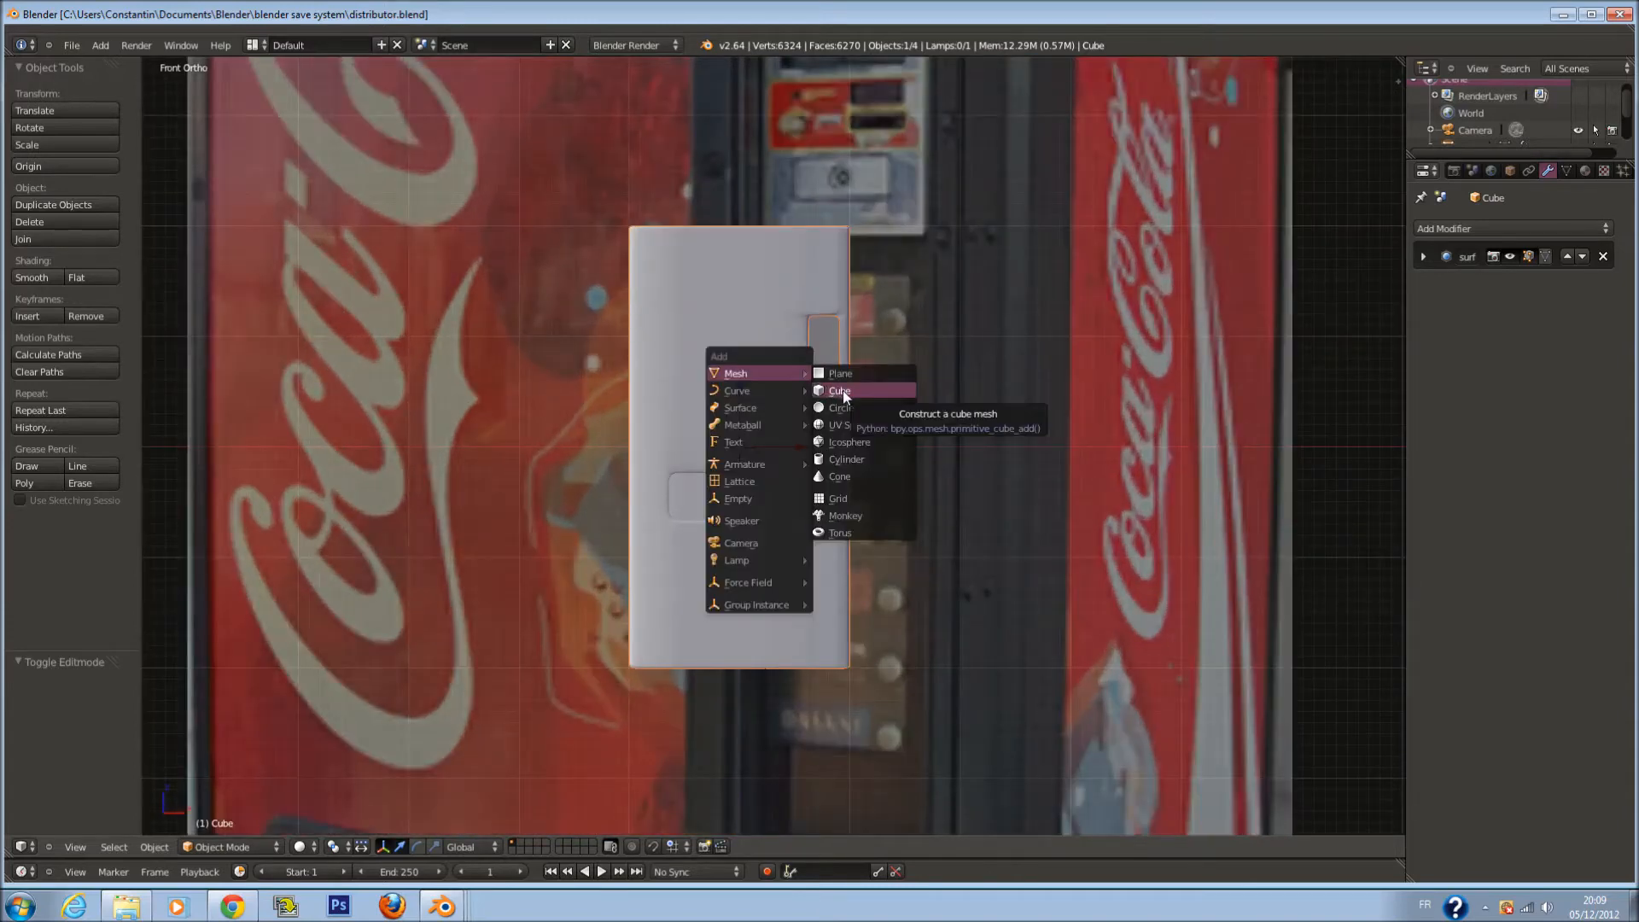
{"action": "left_click", "coordinate": [842, 391]}
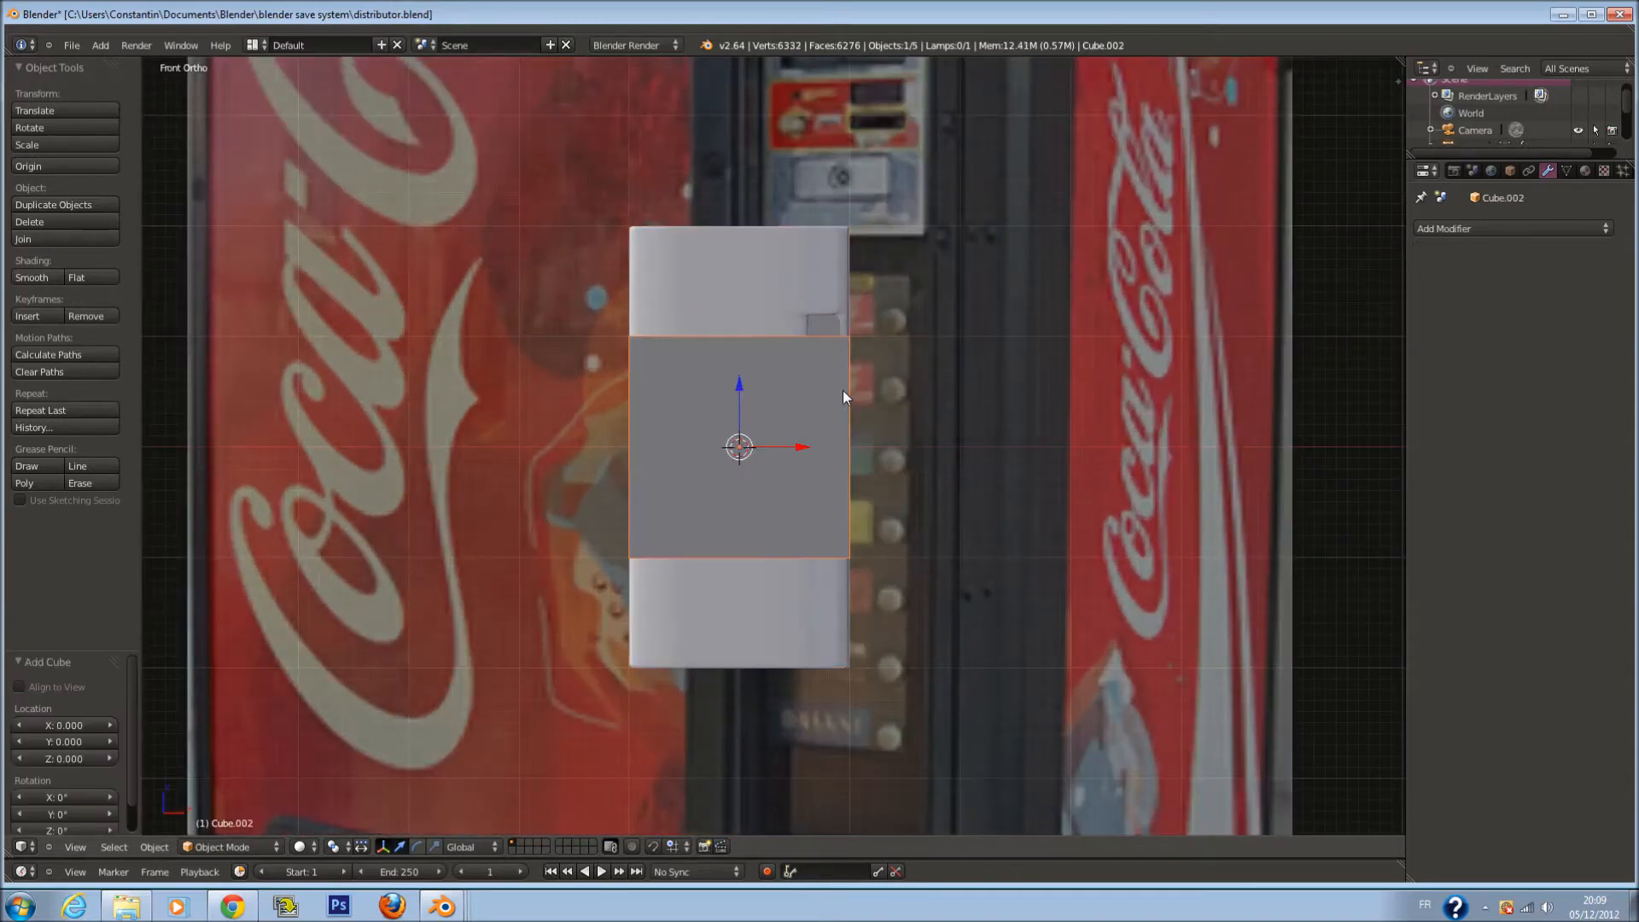
Scale the new cube down in the top view and move it -0.233 along Y onto the body's front face
{"action": "key", "text": "KP_7"}
{"action": "key", "text": "z"}
{"action": "scroll", "coordinate": [949, 458], "scroll_direction": "up", "scroll_amount": 1}
{"action": "scroll", "coordinate": [950, 458], "scroll_direction": "up", "scroll_amount": 4, "text": "shift"}
{"action": "key", "text": "s"}
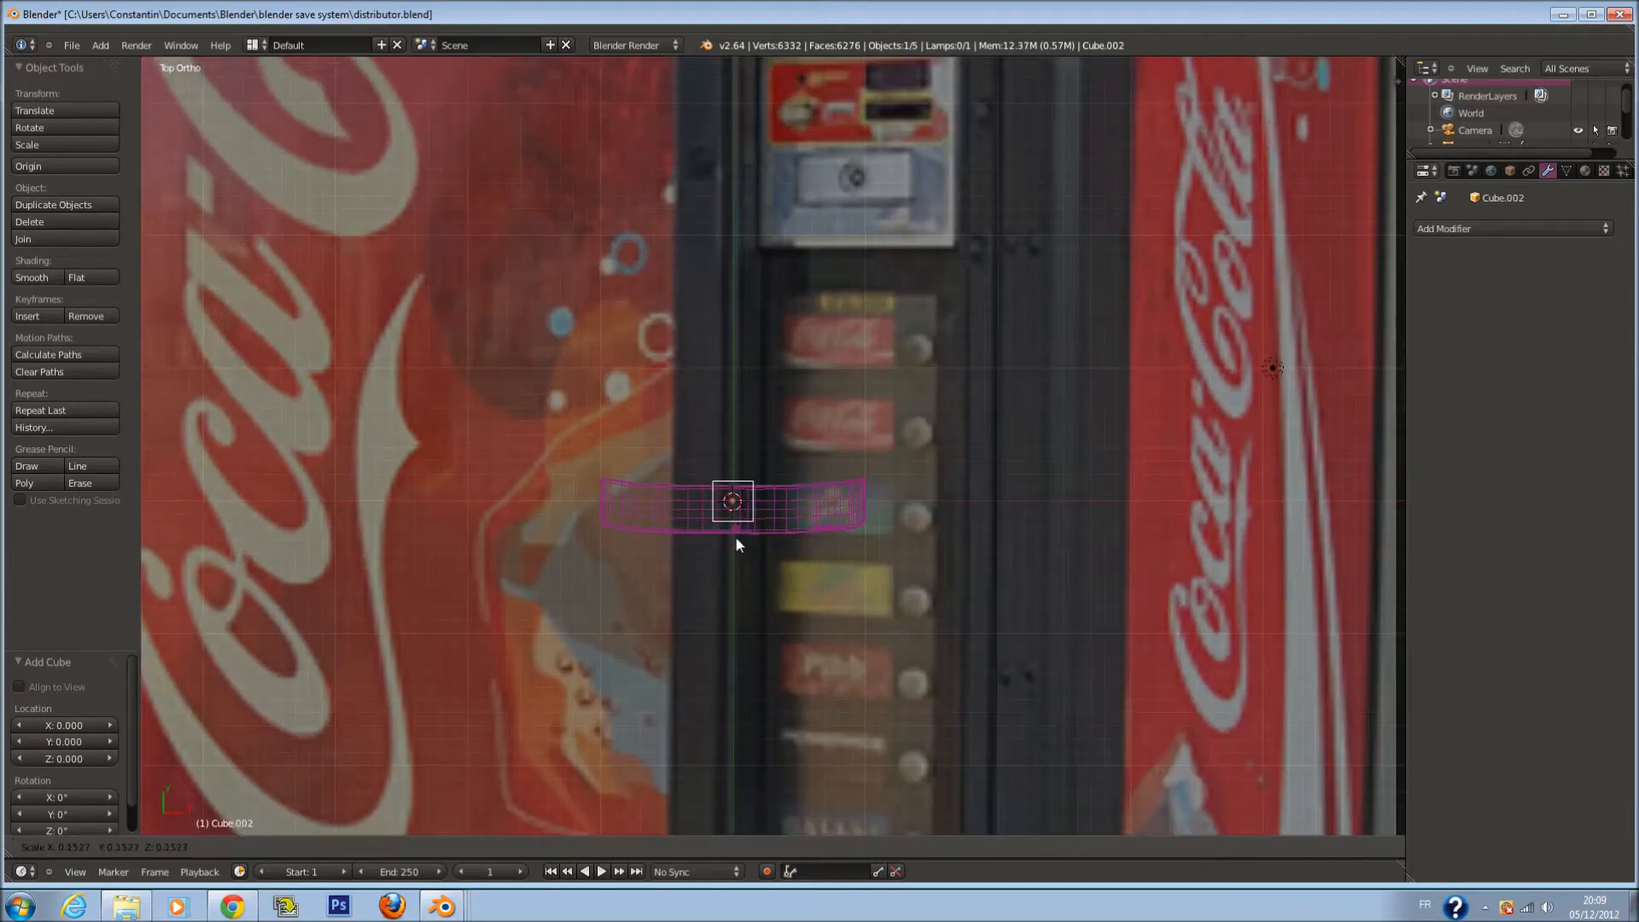
{"action": "left_click", "coordinate": [737, 480]}
{"action": "left_click_drag", "start_coordinate": [730, 434], "coordinate": [732, 476]}
{"action": "scroll", "coordinate": [760, 691], "scroll_direction": "up", "scroll_amount": 4}
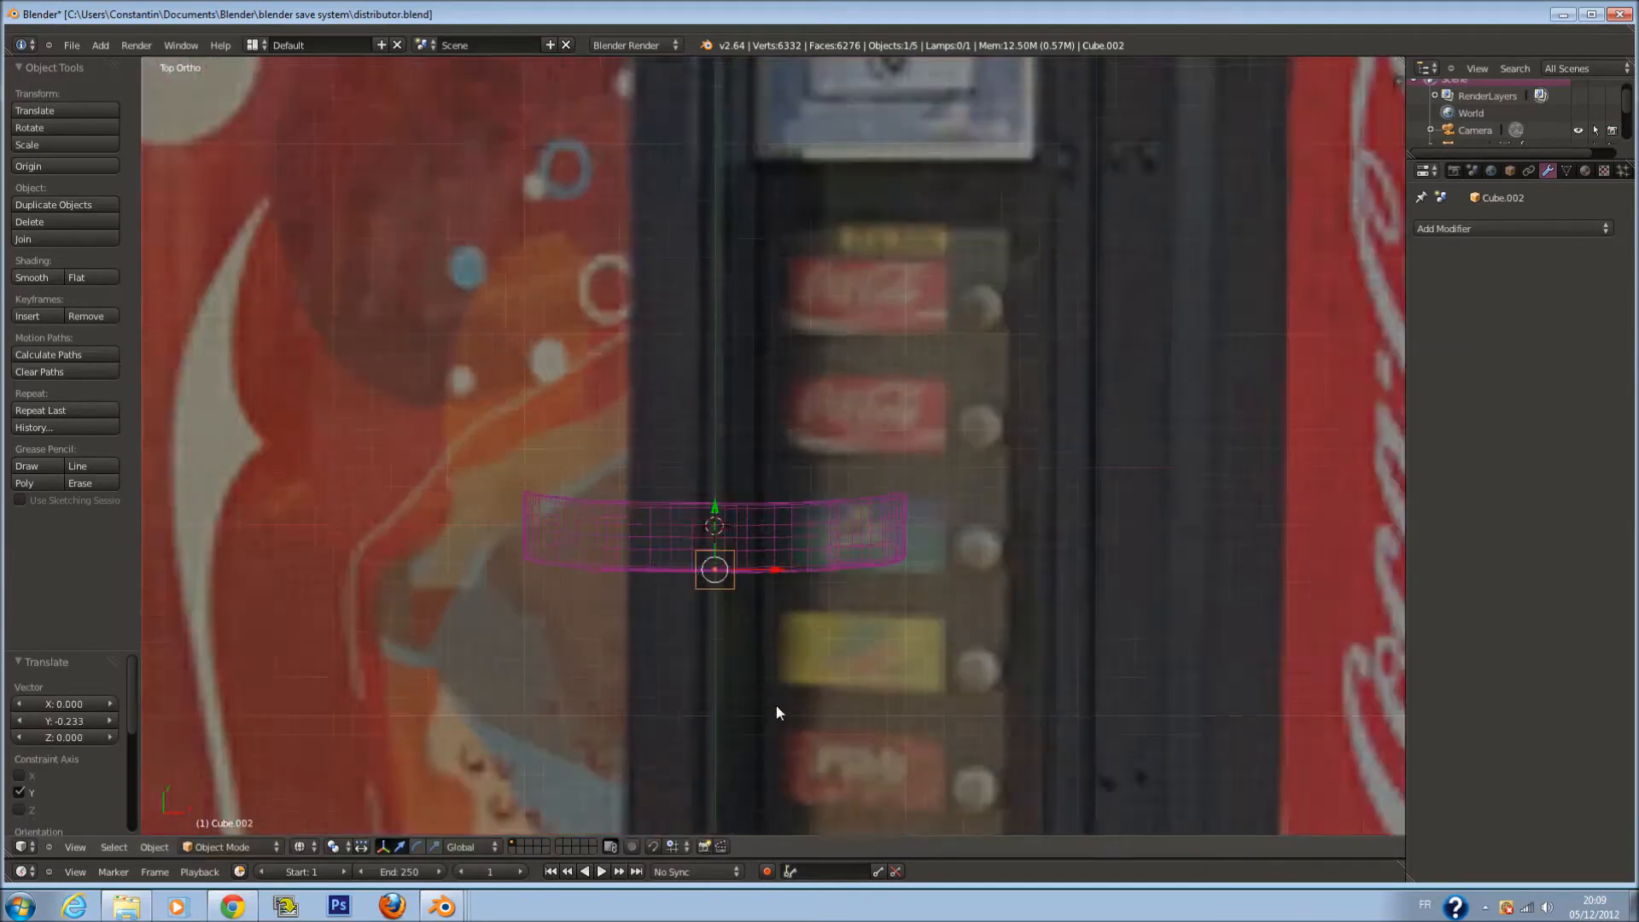
Shrink the cube further, thin it along Y, and nudge it -0.003794 along Y against the front face
{"action": "key", "text": "s"}
{"action": "right_click", "coordinate": [709, 618]}
{"action": "key", "text": "s"}
{"action": "left_click", "coordinate": [694, 559]}
{"action": "key", "text": "KP_Decimal"}
{"action": "scroll", "coordinate": [734, 492], "scroll_direction": "down", "scroll_amount": 7}
{"action": "key", "text": "s"}
{"action": "key", "text": "y"}
{"action": "left_click", "coordinate": [782, 541]}
{"action": "key", "text": "z"}
{"action": "left_click_drag", "start_coordinate": [774, 377], "coordinate": [775, 384]}
Raise the small cube along Z to line up with the body's upper edge, and save the file
{"action": "key", "text": "KP_1"}
{"action": "scroll", "coordinate": [797, 447], "scroll_direction": "down", "scroll_amount": 20}
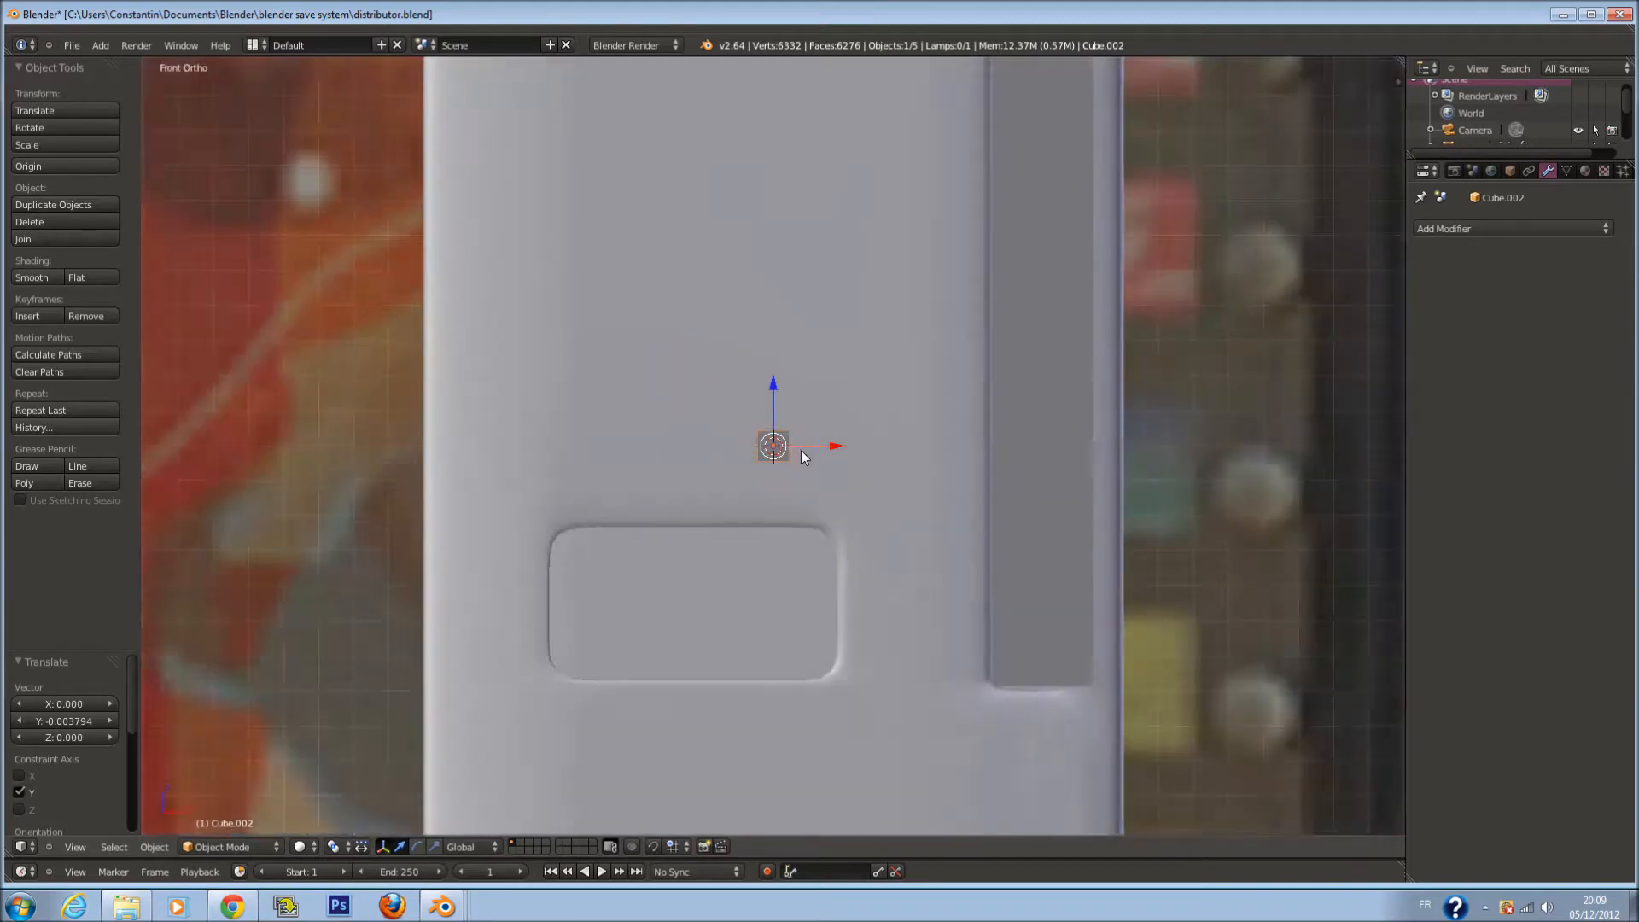
{"action": "scroll", "coordinate": [802, 458], "scroll_direction": "up", "scroll_amount": 6, "text": "shift"}
{"action": "left_click_drag", "start_coordinate": [776, 511], "coordinate": [784, 239]}
{"action": "key", "text": "KP_Decimal"}
{"action": "scroll", "coordinate": [789, 341], "scroll_direction": "down", "scroll_amount": 3}
{"action": "left_click_drag", "start_coordinate": [775, 384], "coordinate": [775, 387]}
{"action": "scroll", "coordinate": [791, 421], "scroll_direction": "down", "scroll_amount": 9}
{"action": "scroll", "coordinate": [926, 448], "scroll_direction": "down", "scroll_amount": 3}
{"action": "key", "text": "ctrl+s"}
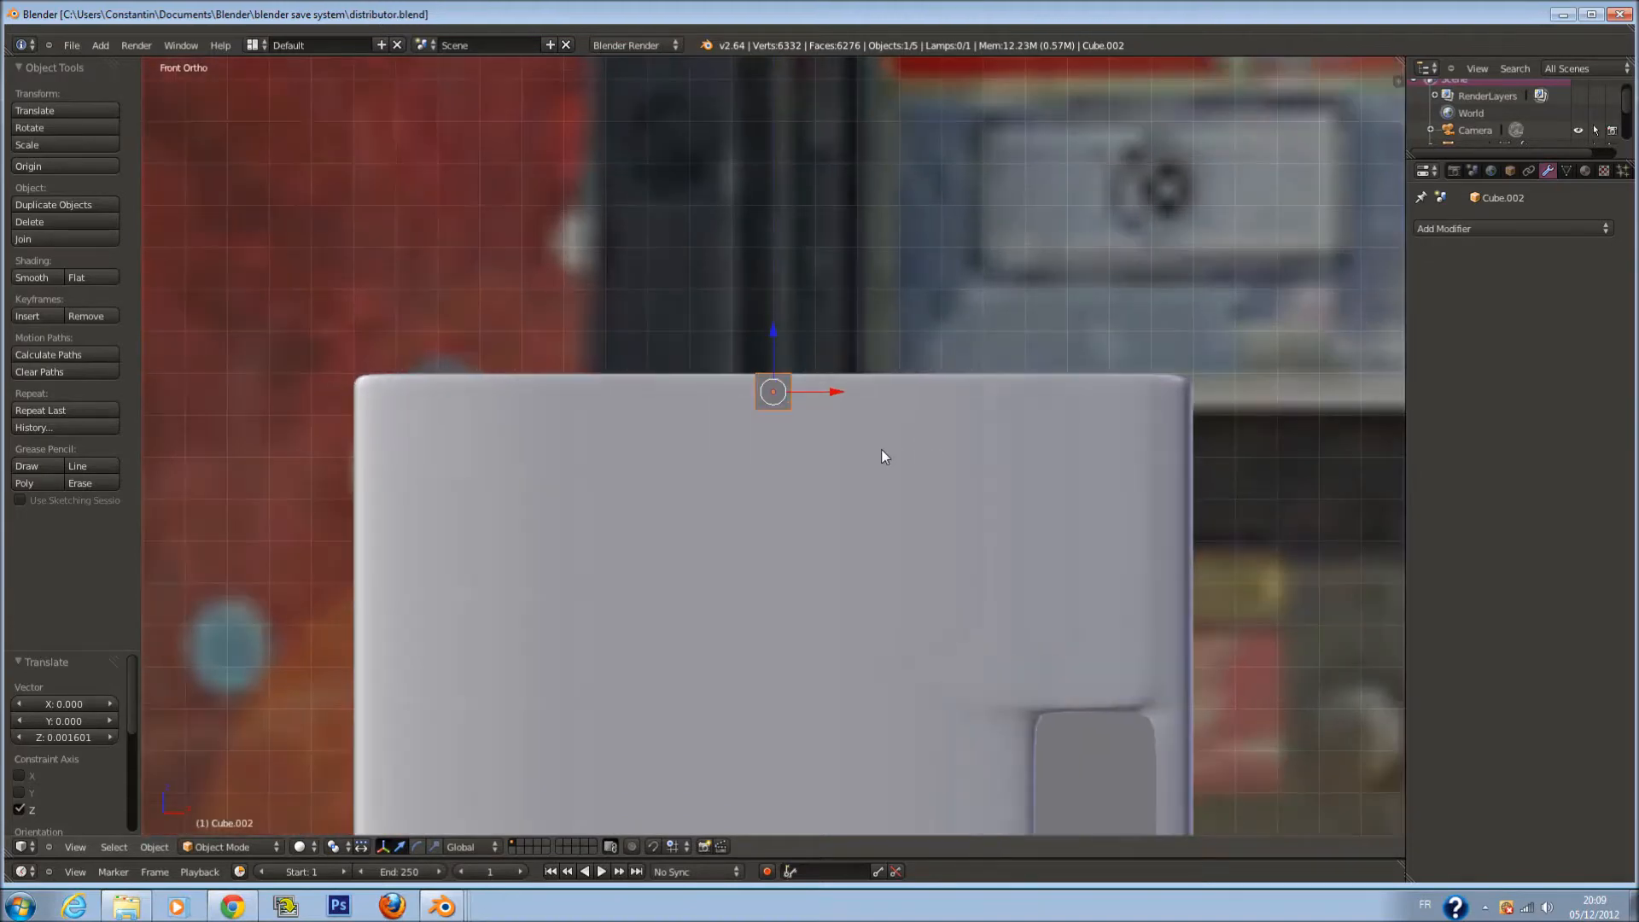
Stretch the small cube along X into a strip spanning the full width of the body
{"action": "key", "text": "s"}
{"action": "key", "text": "x"}
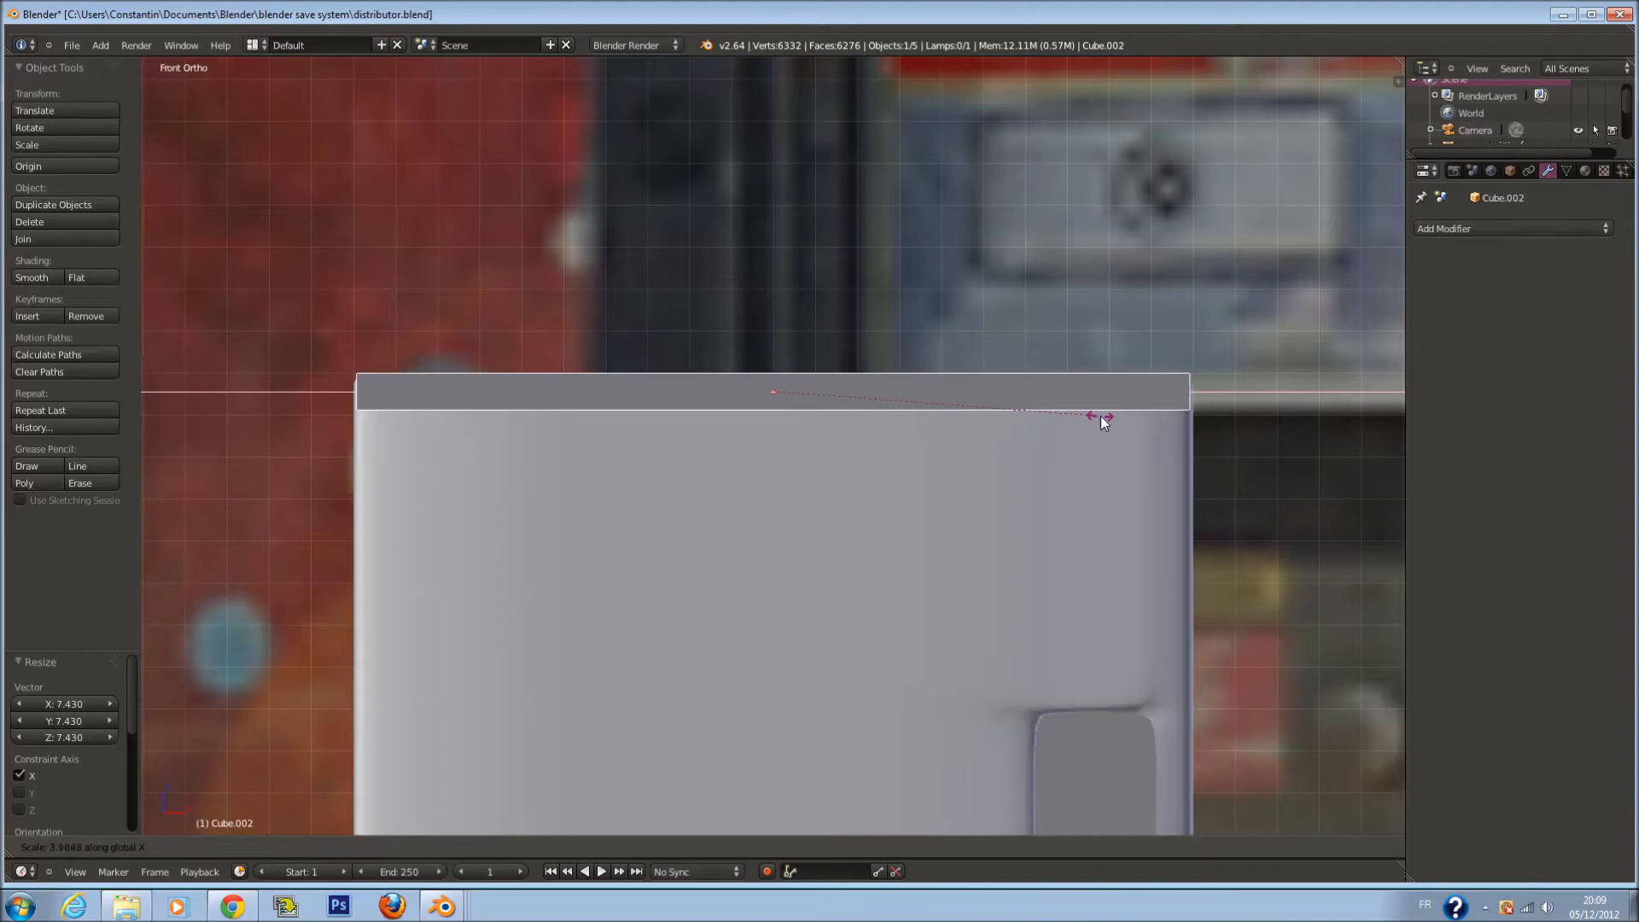
{"action": "left_click", "coordinate": [1103, 417]}
Add a centred vertical loop cut across the strip in Edit Mode, dividing it into two equal halves
{"action": "key", "text": "z"}
{"action": "key", "text": "Tab"}
{"action": "key", "text": "Tab"}
{"action": "key", "text": "Tab"}
{"action": "key", "text": "a"}
{"action": "key", "text": "a"}
{"action": "key", "text": "a"}
{"action": "key", "text": "ctrl+r"}
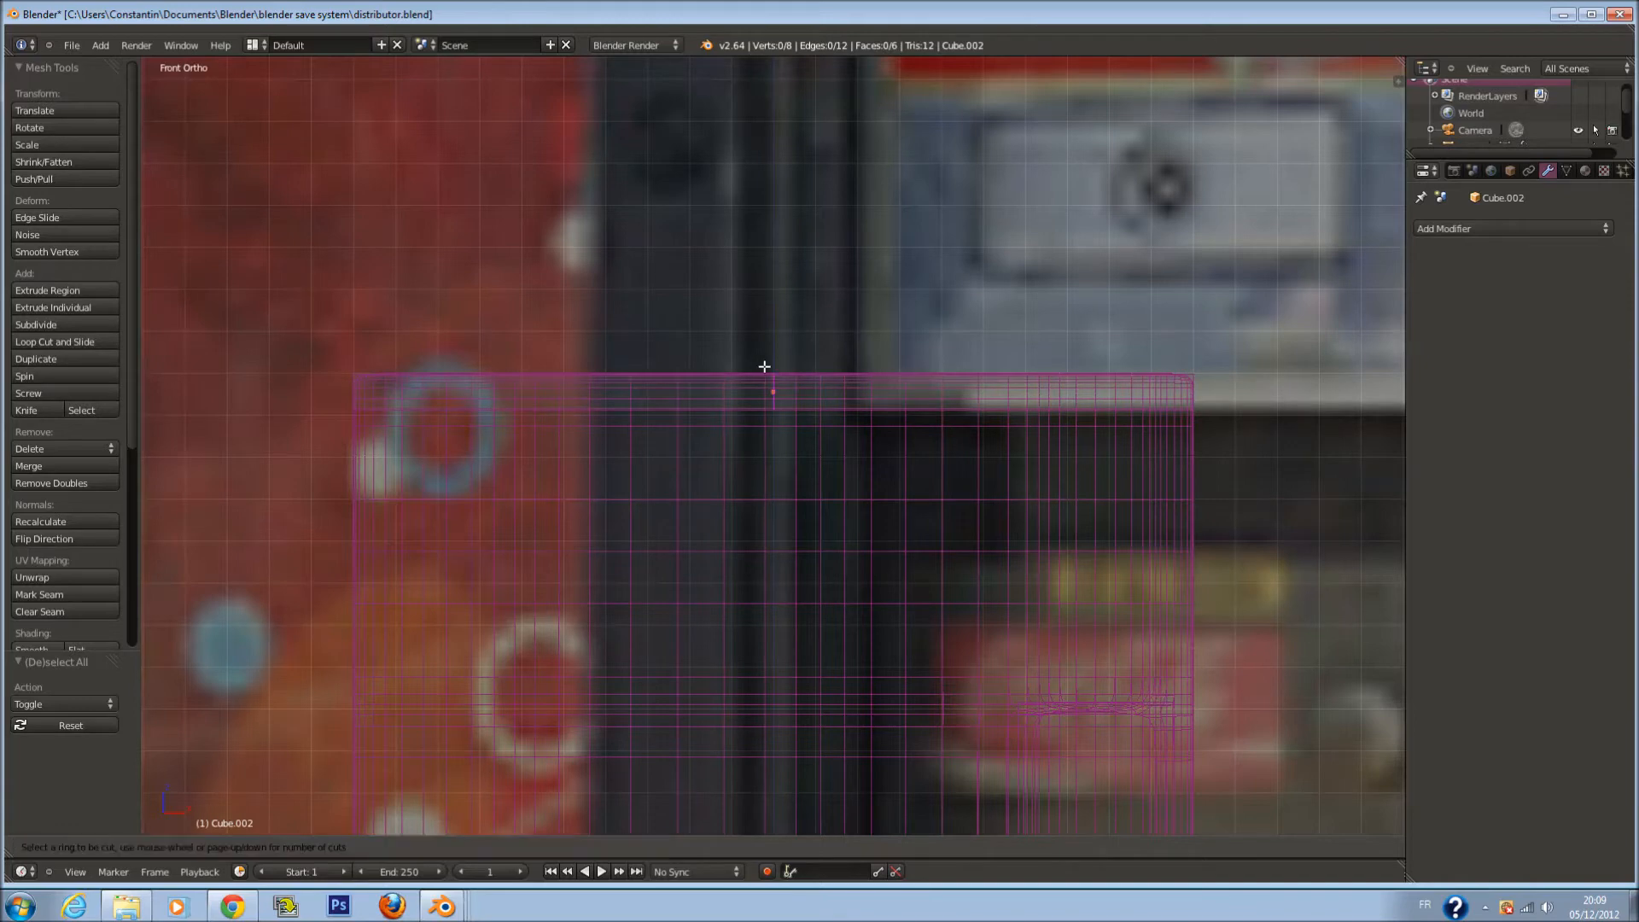
{"action": "left_click", "coordinate": [765, 366]}
{"action": "right_click", "coordinate": [765, 366]}
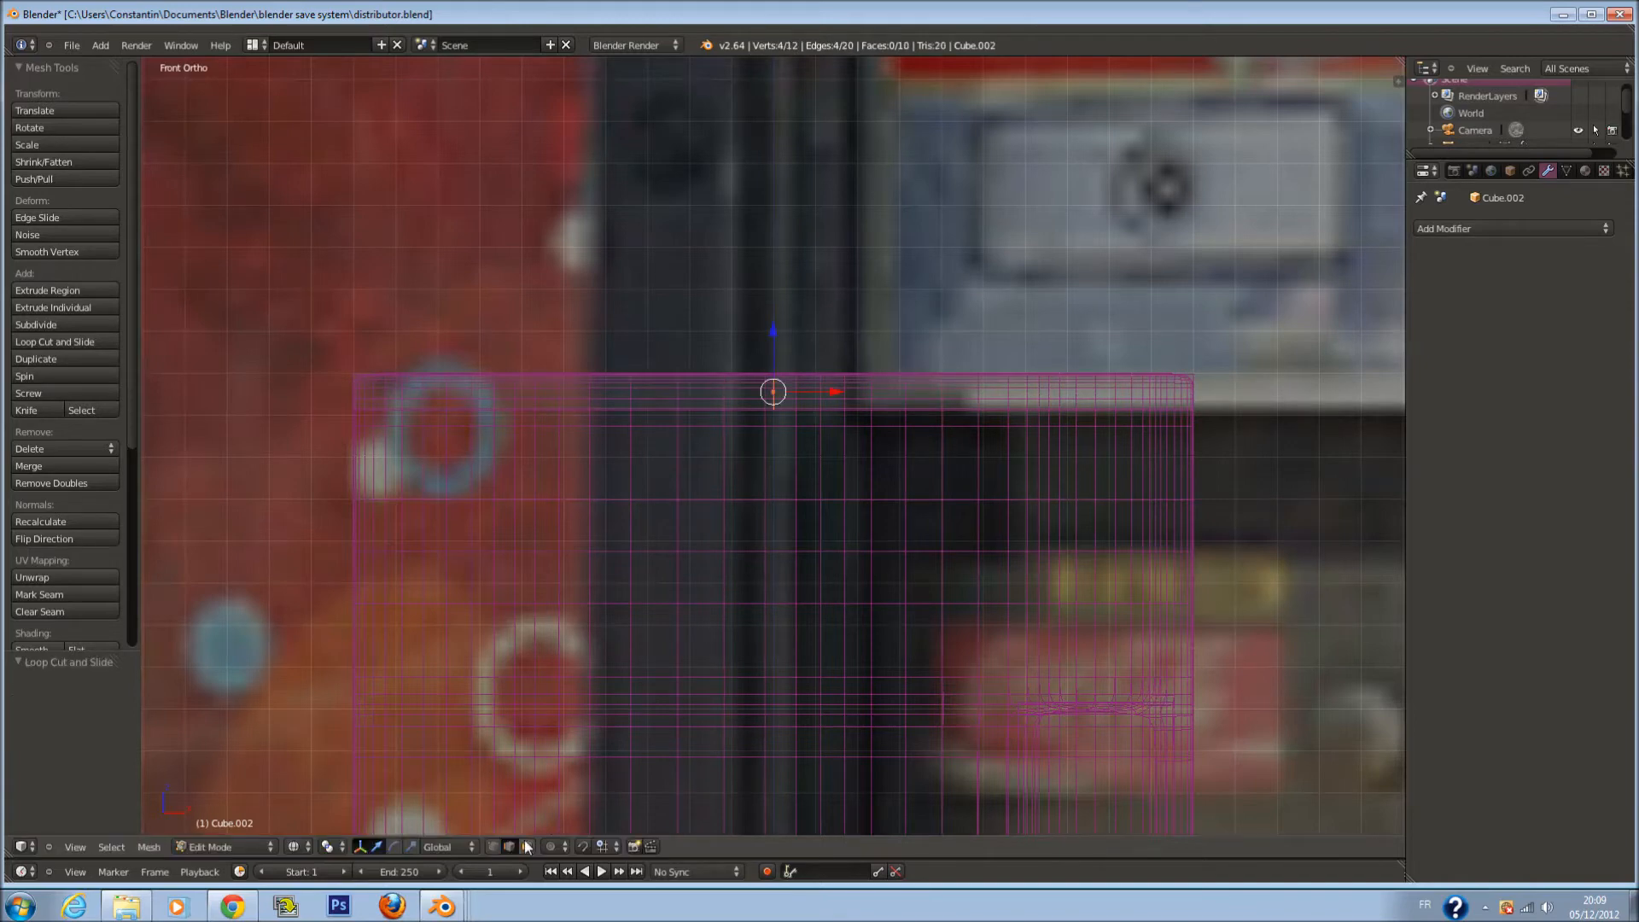
Select the faces of the strip's left half, delete them, and return to Object Mode
{"action": "key", "text": "c"}
{"action": "left_click_drag", "start_coordinate": [556, 392], "coordinate": [359, 366]}
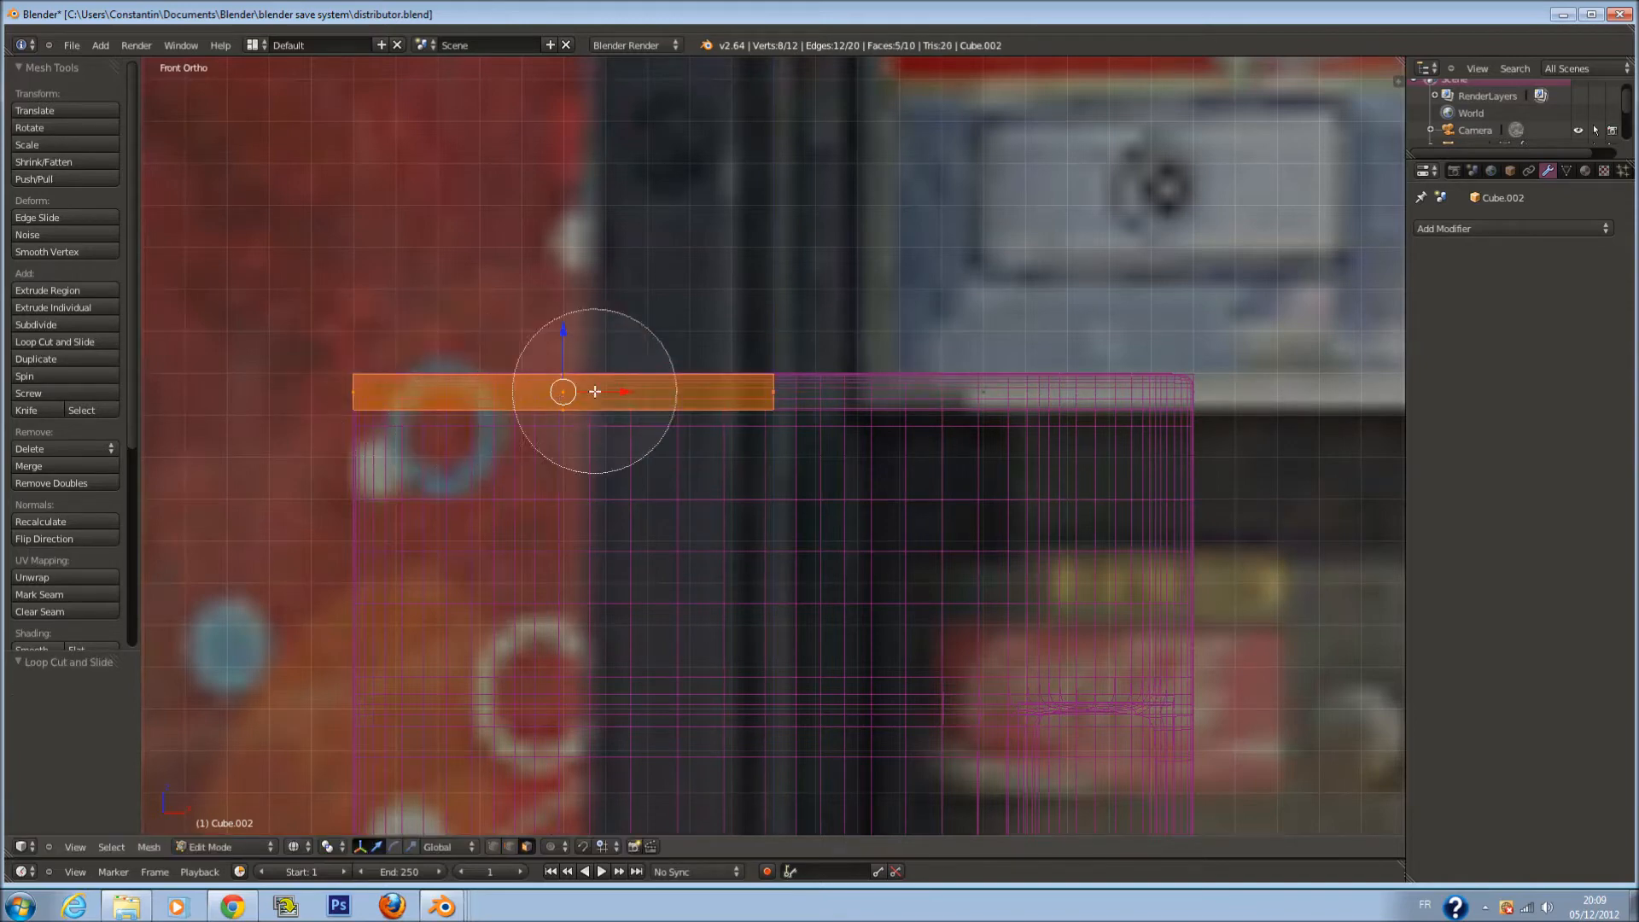
{"action": "right_click", "coordinate": [645, 392]}
{"action": "key", "text": "x"}
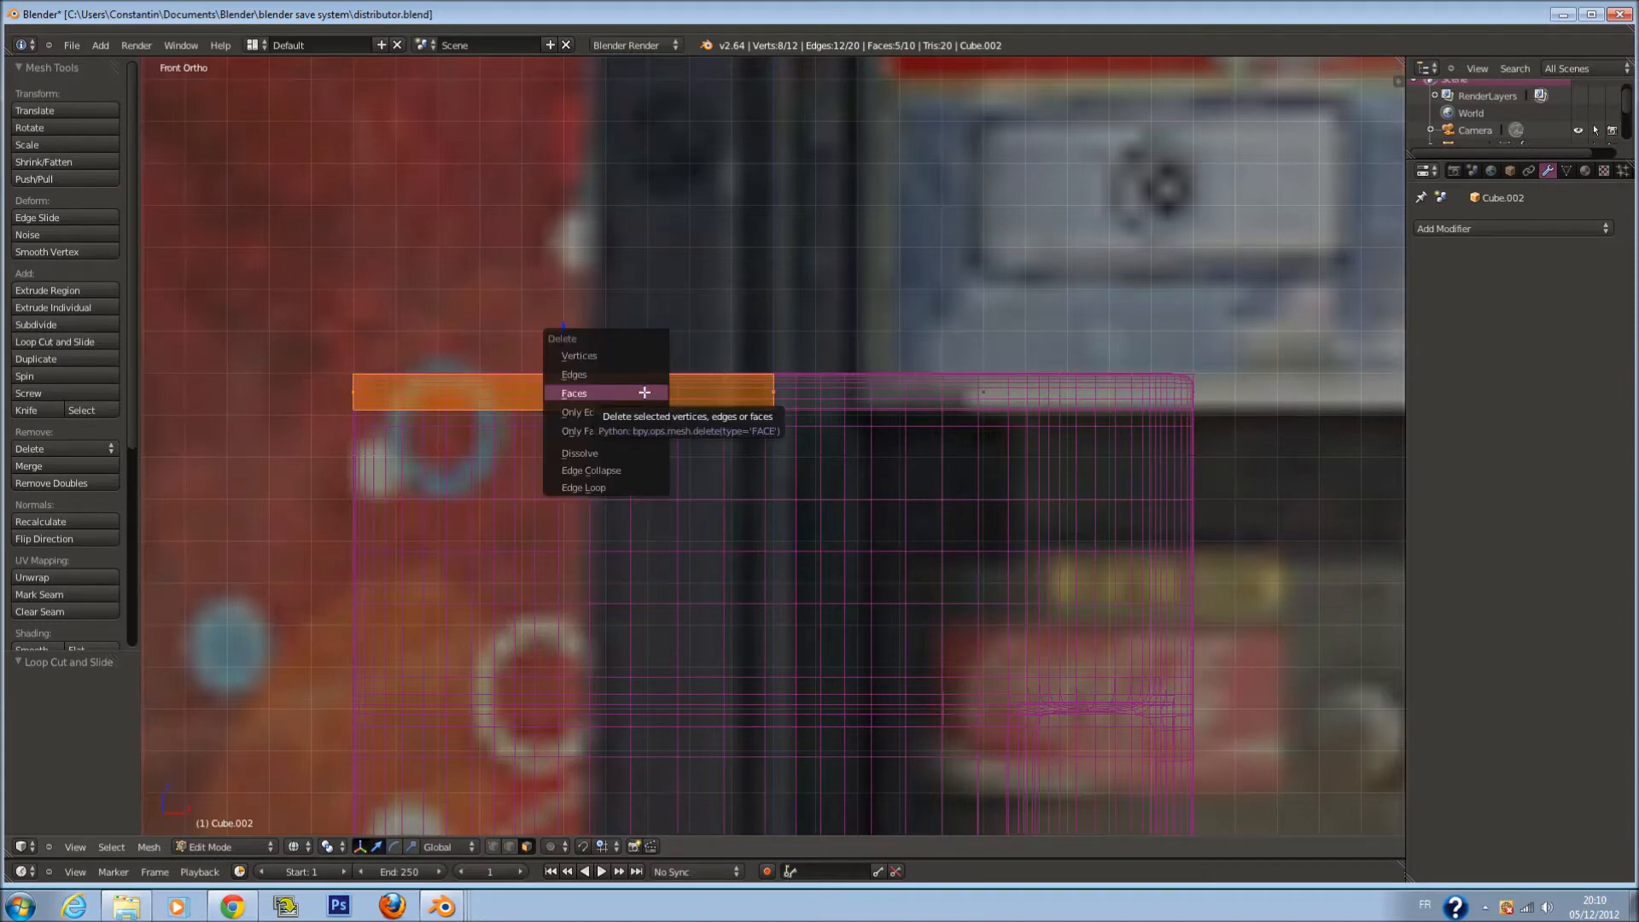
{"action": "left_click", "coordinate": [647, 392]}
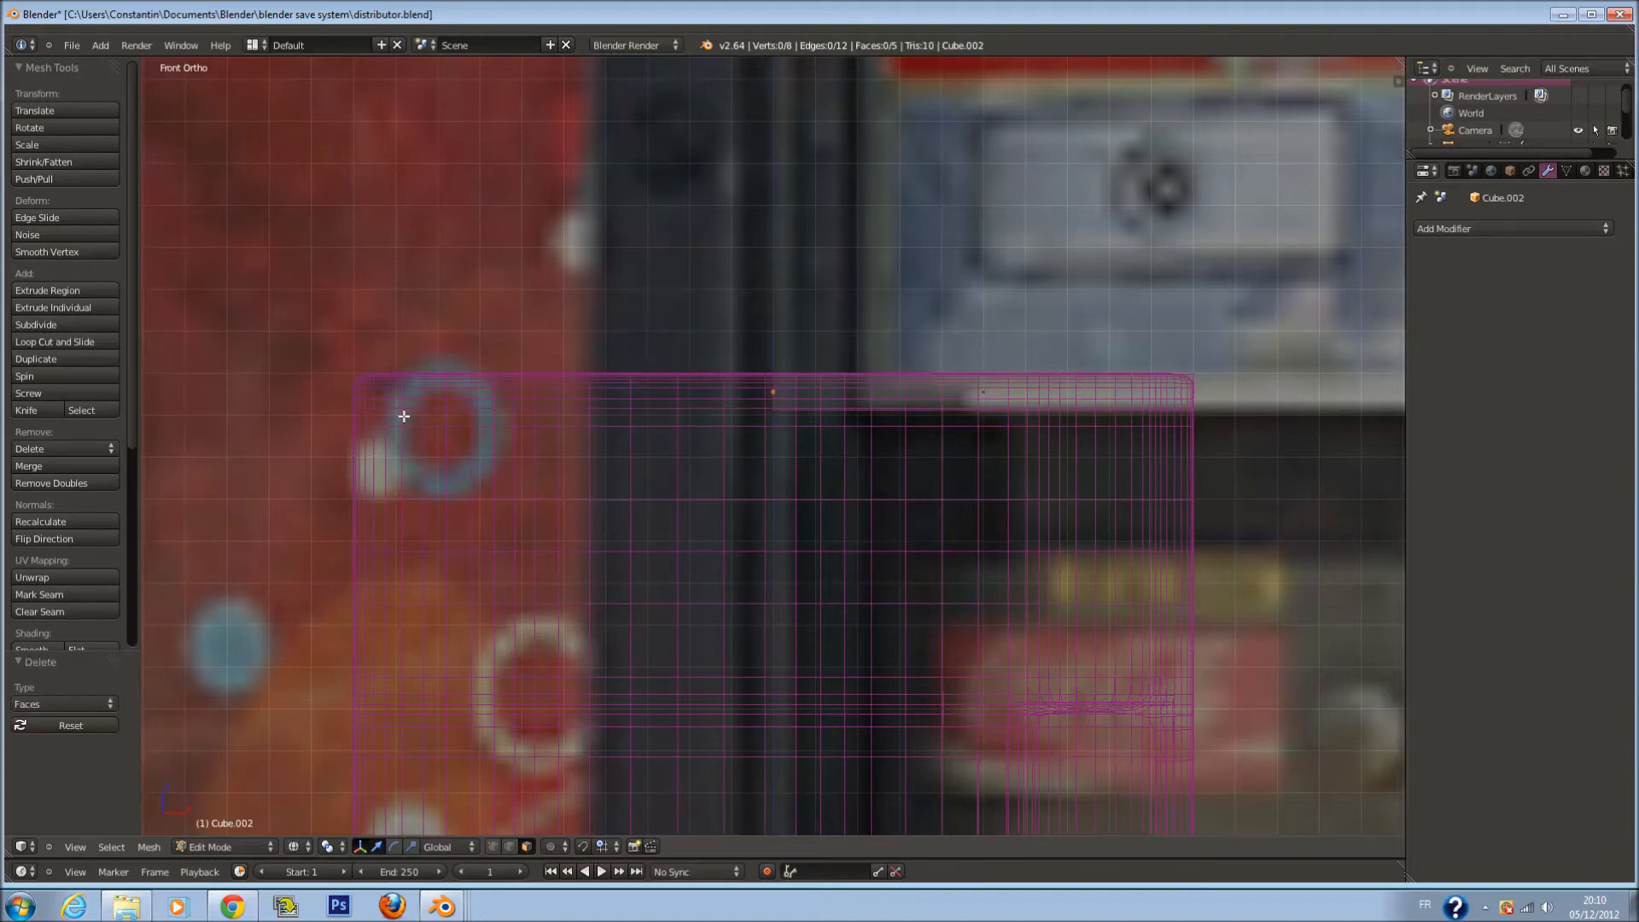
{"action": "key", "text": "Tab"}
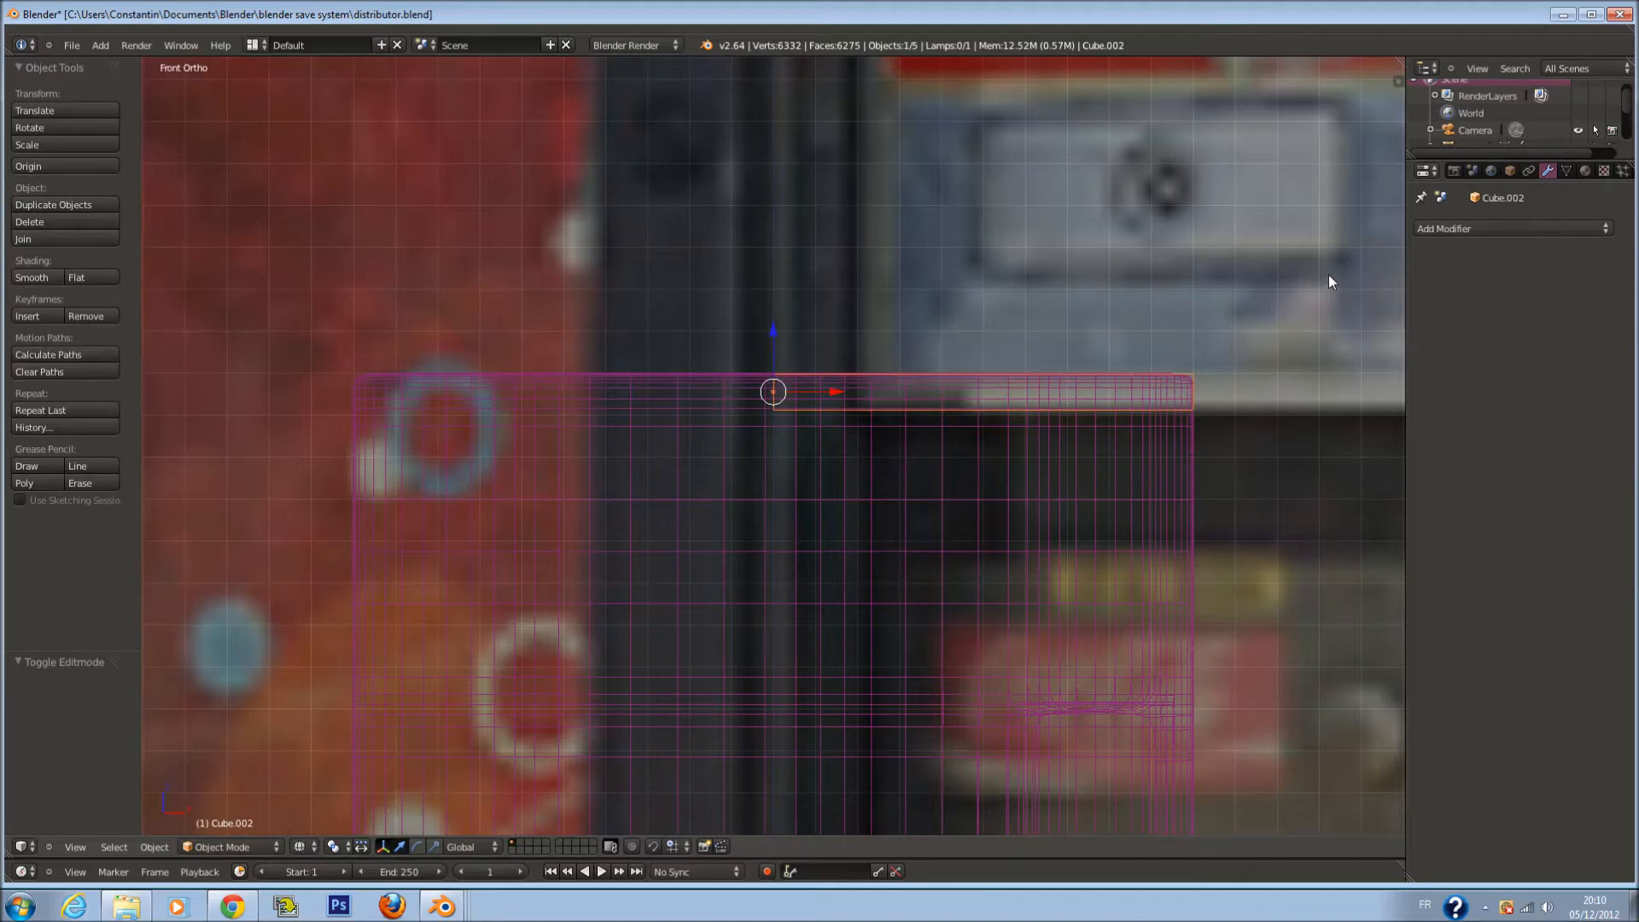
Add a Mirror modifier on the X axis to the half strip with Clipping enabled
{"action": "left_click", "coordinate": [1438, 230]}
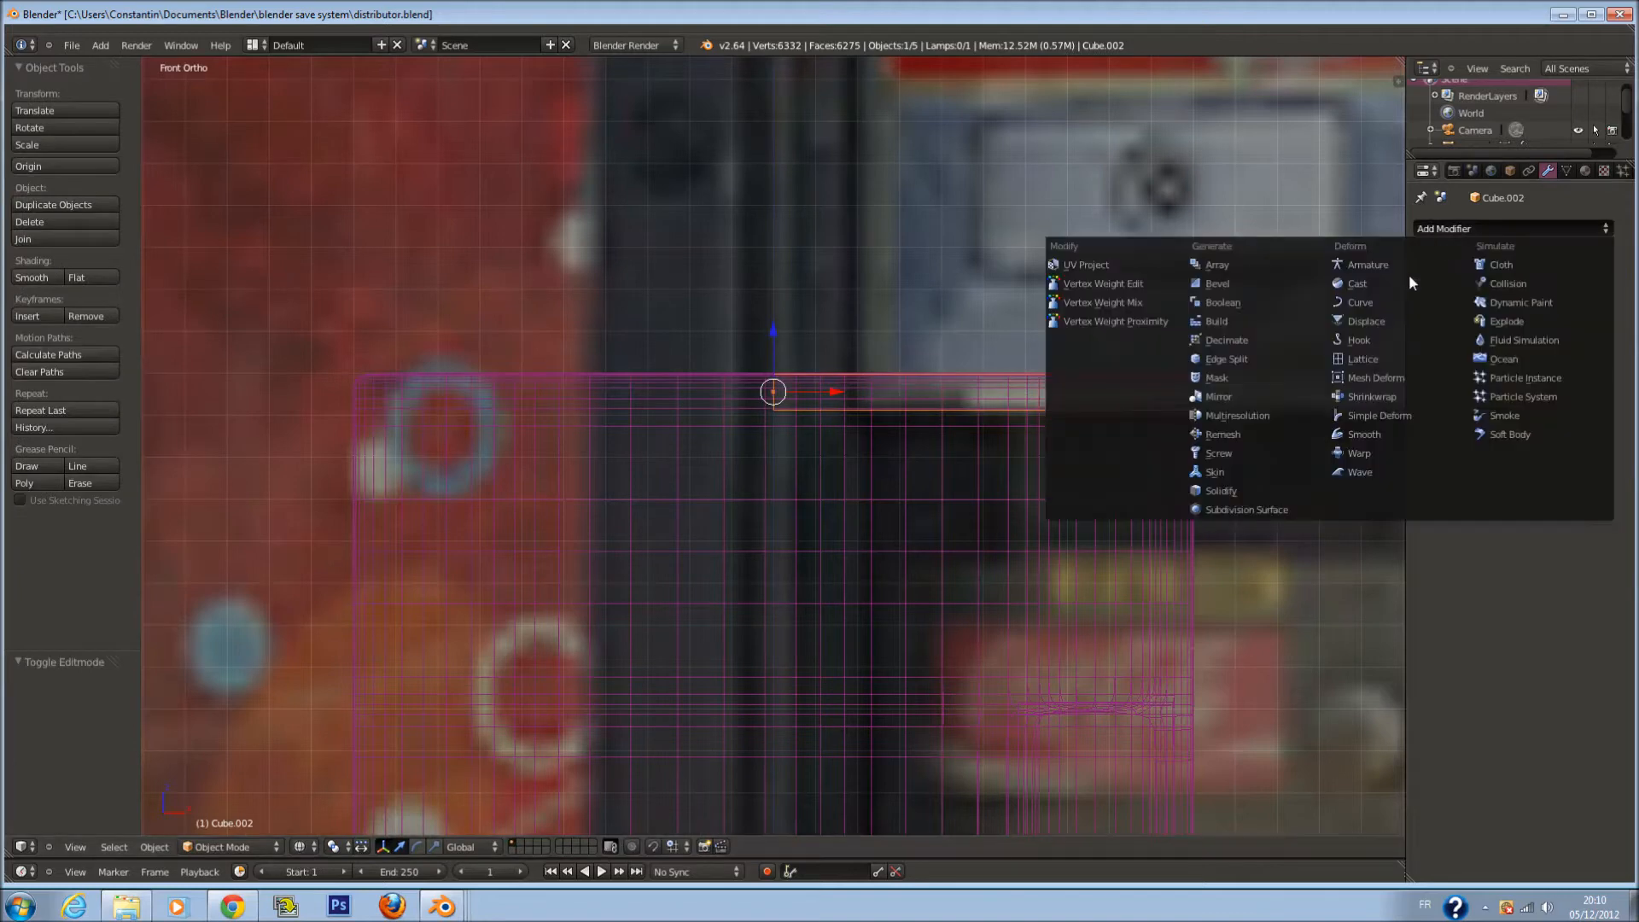
{"action": "left_click", "coordinate": [1243, 397]}
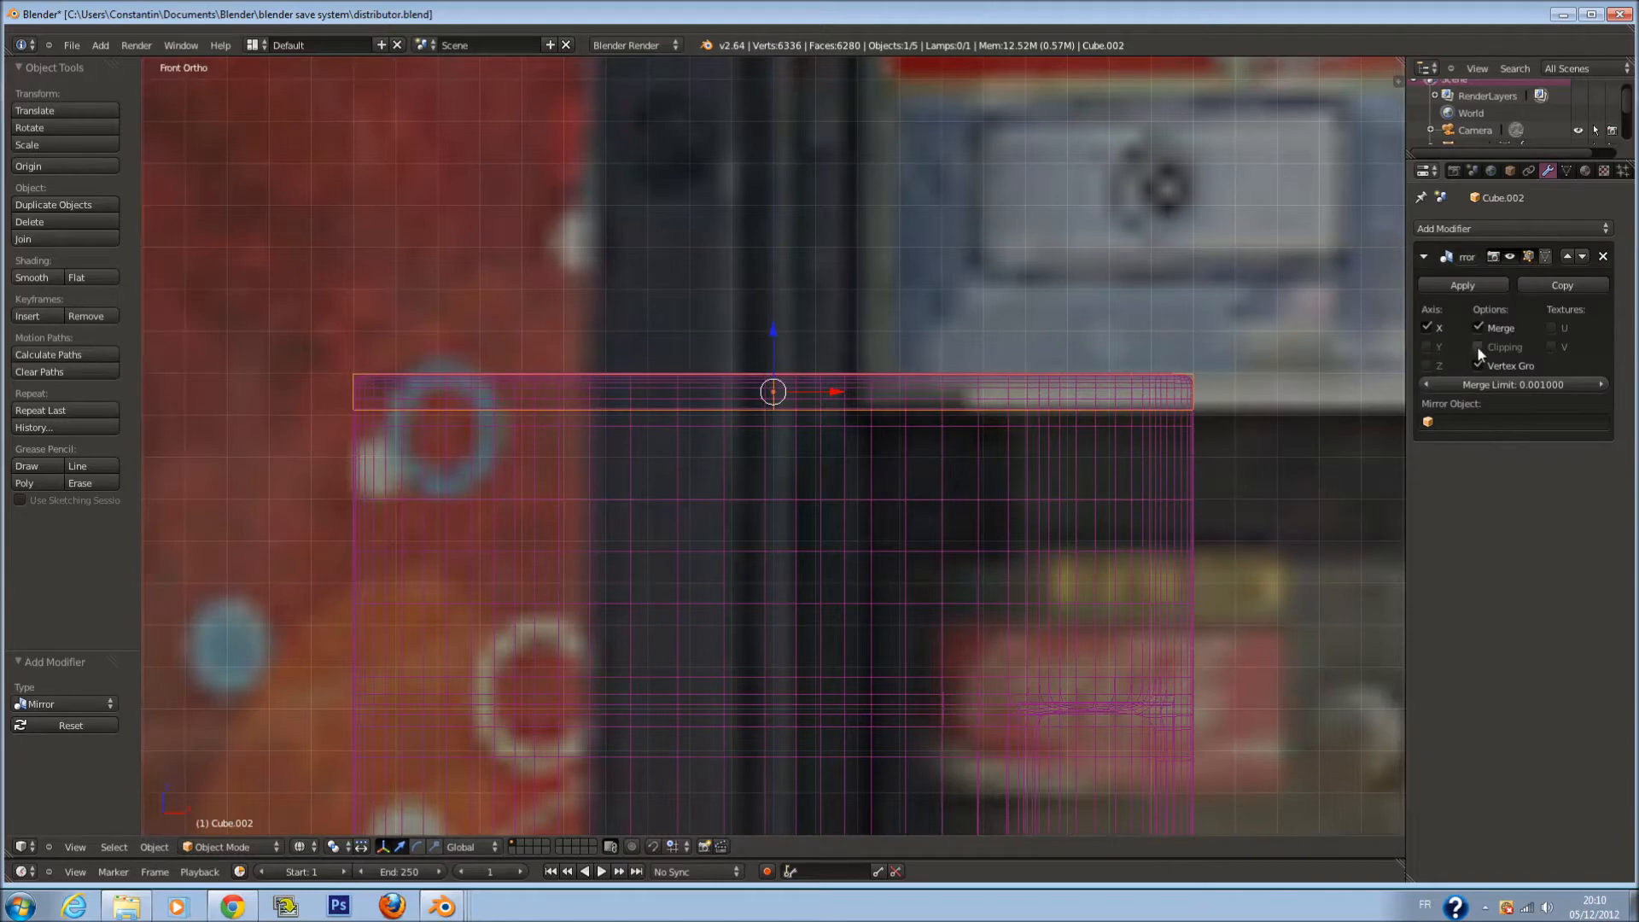
{"action": "key", "text": "Tab"}
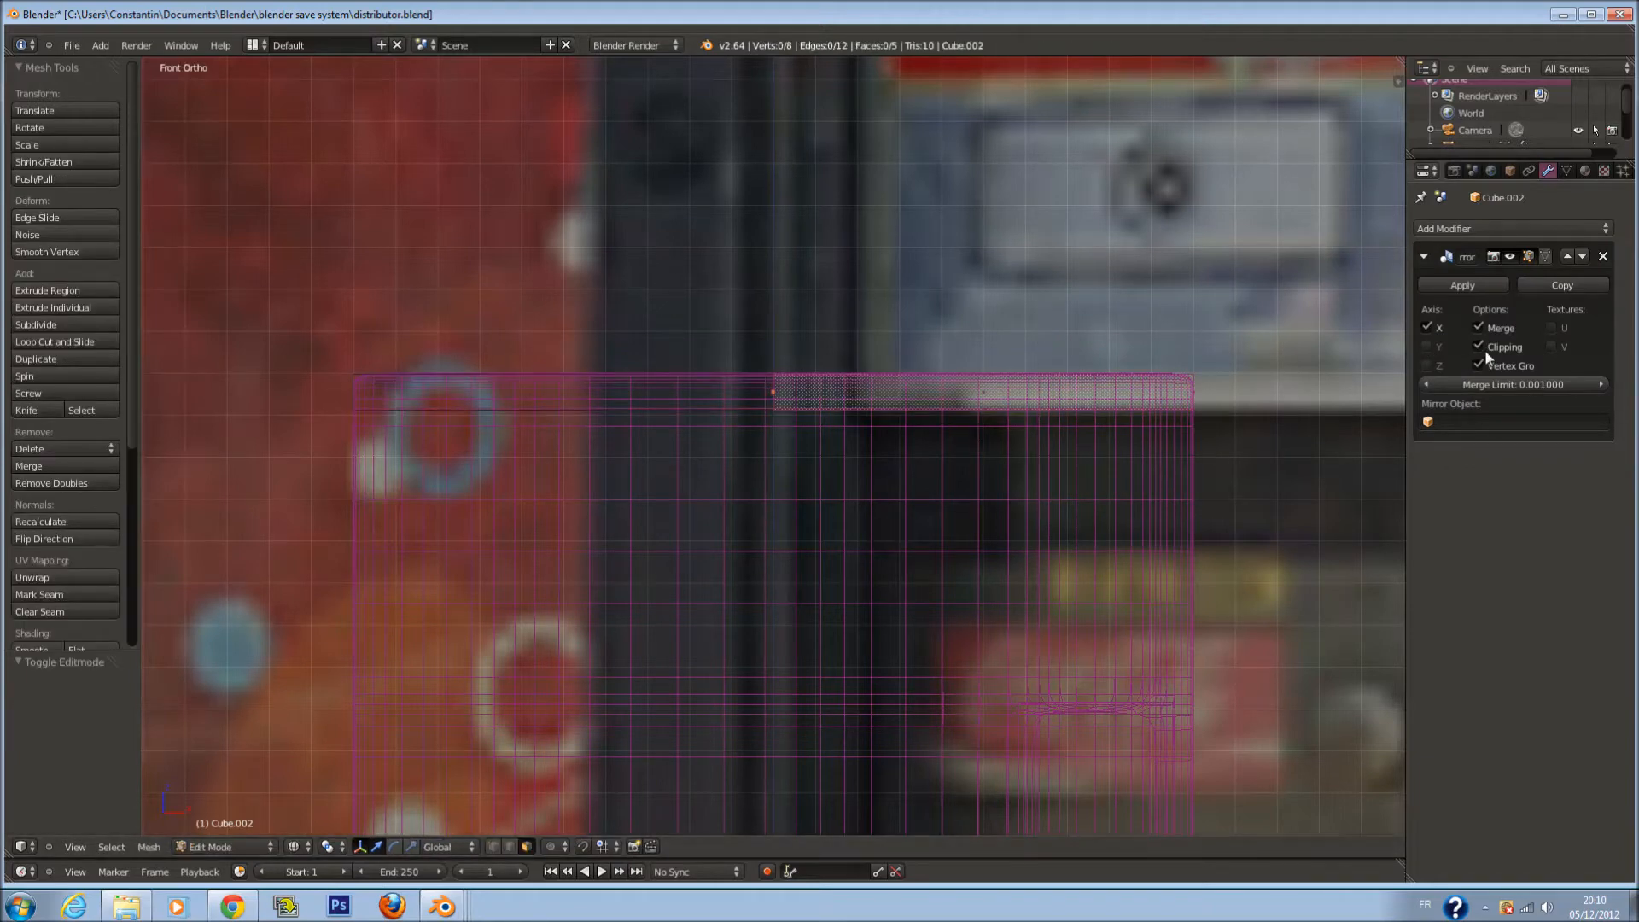
Test moving the whole half strip with the mirror's Clipping option off and on, cancelling each move
{"action": "key", "text": "a"}
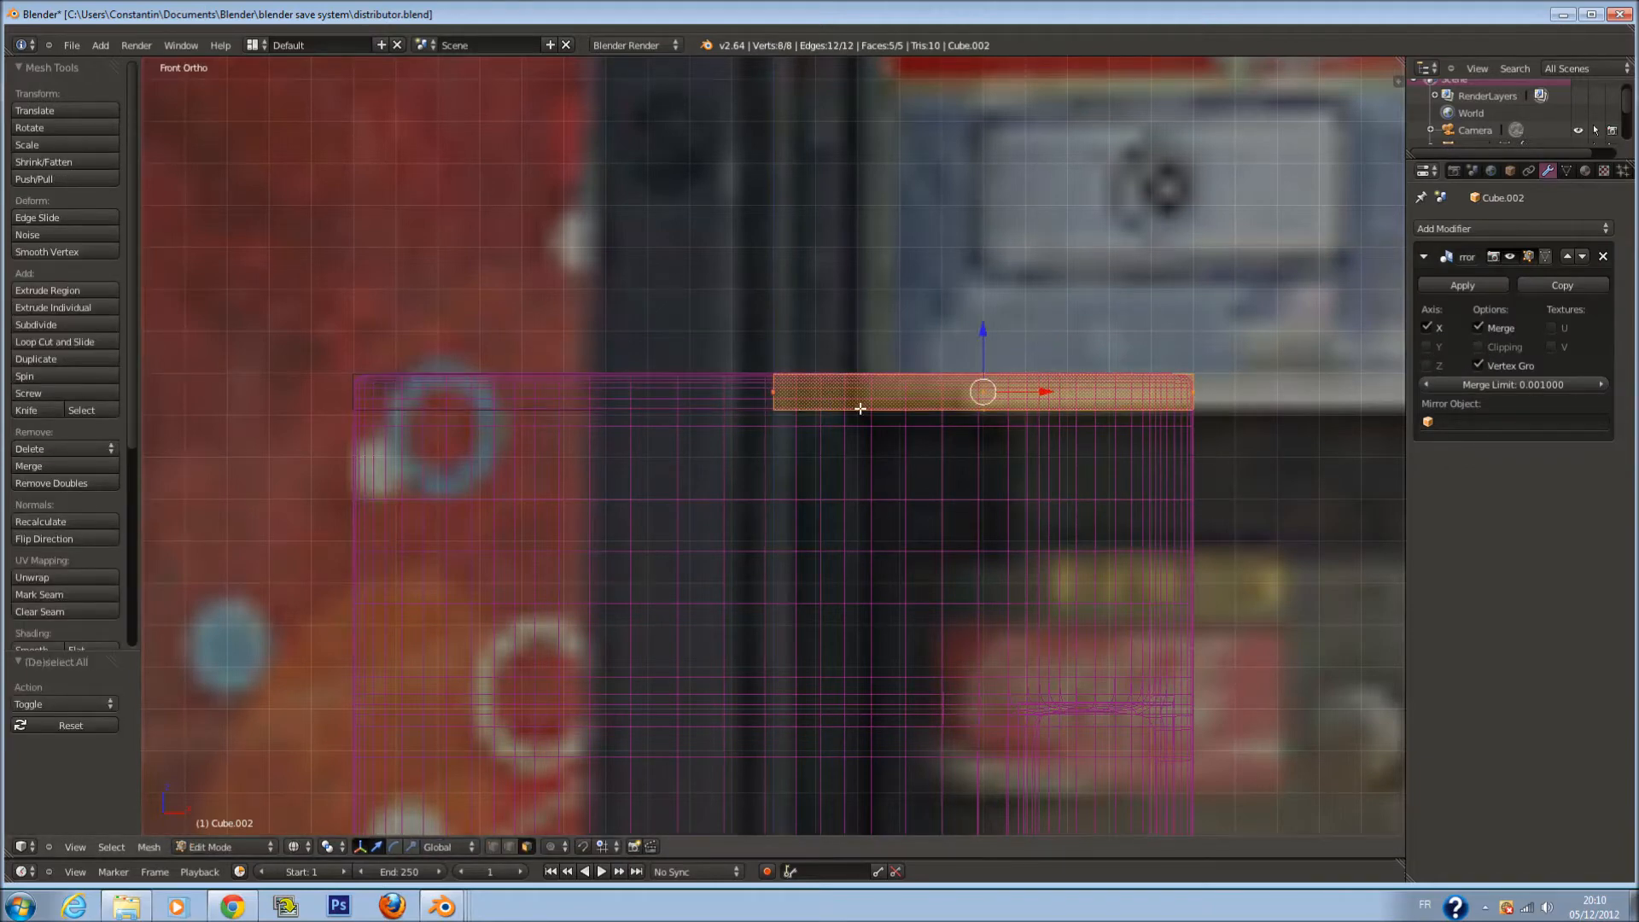
{"action": "key", "text": "g"}
{"action": "right_click", "coordinate": [895, 406]}
{"action": "key", "text": "z"}
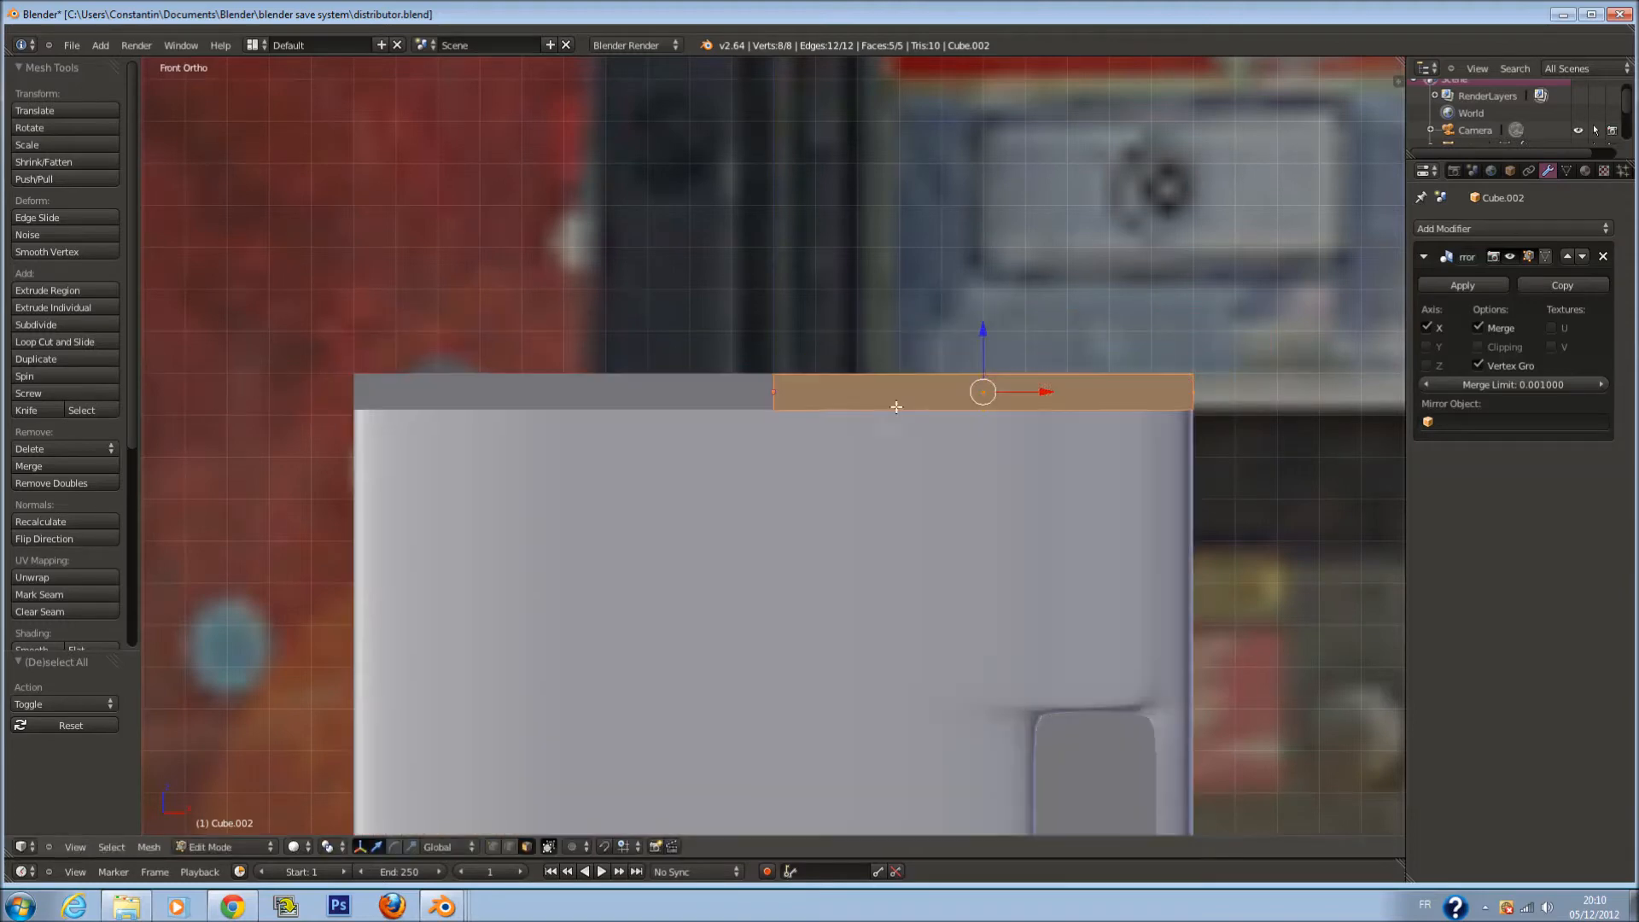
{"action": "key", "text": "g"}
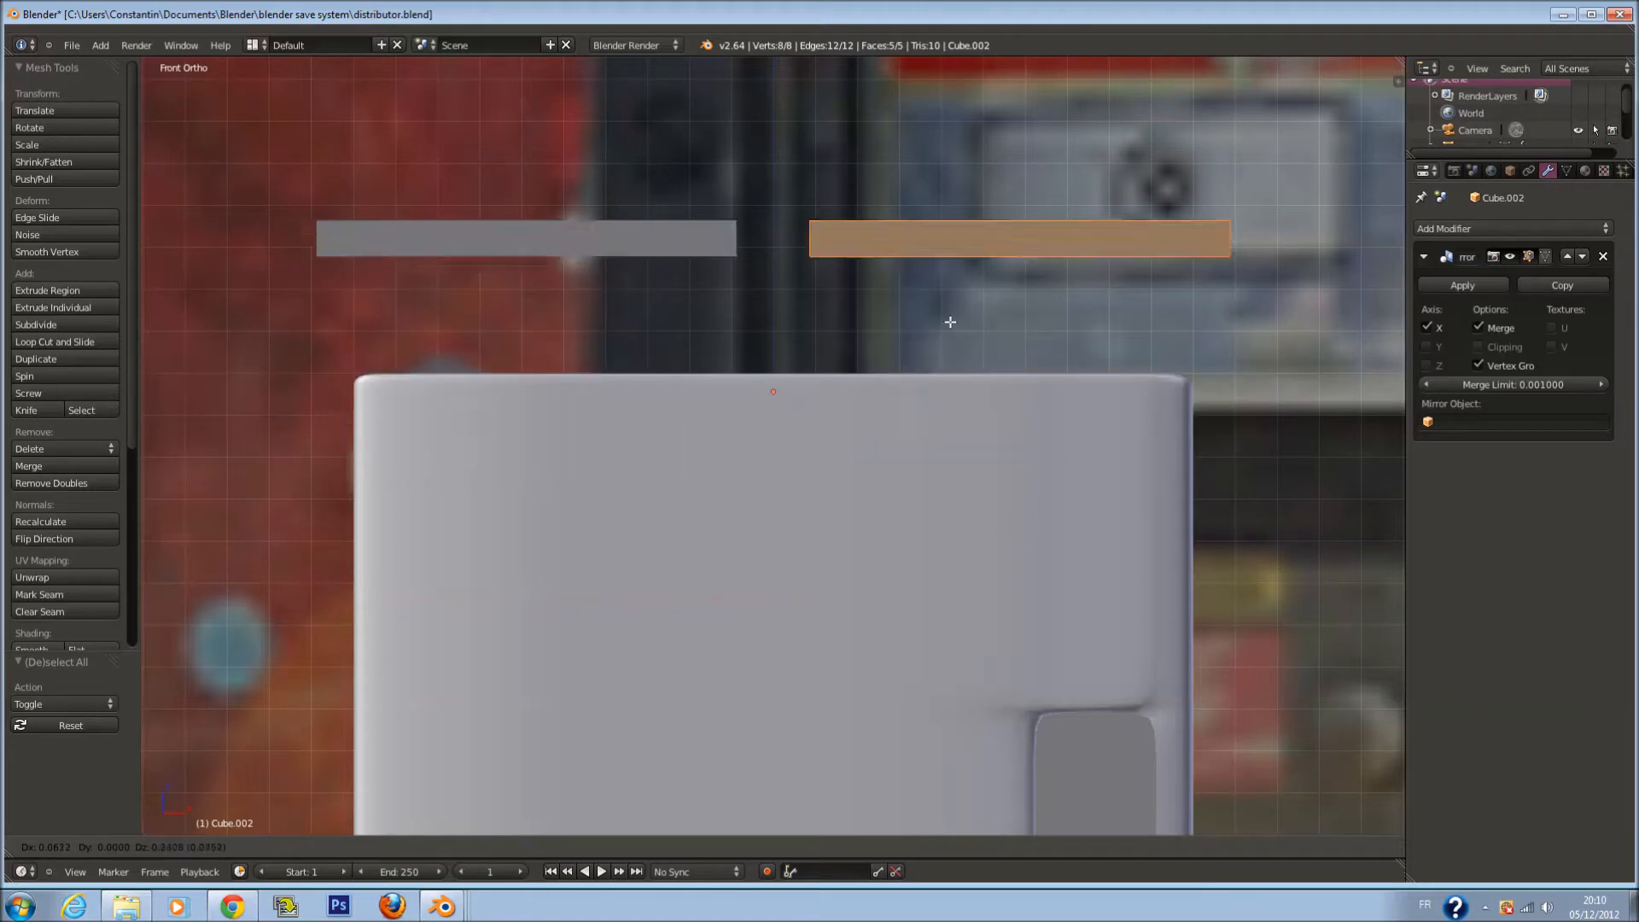
{"action": "right_click", "coordinate": [1061, 336]}
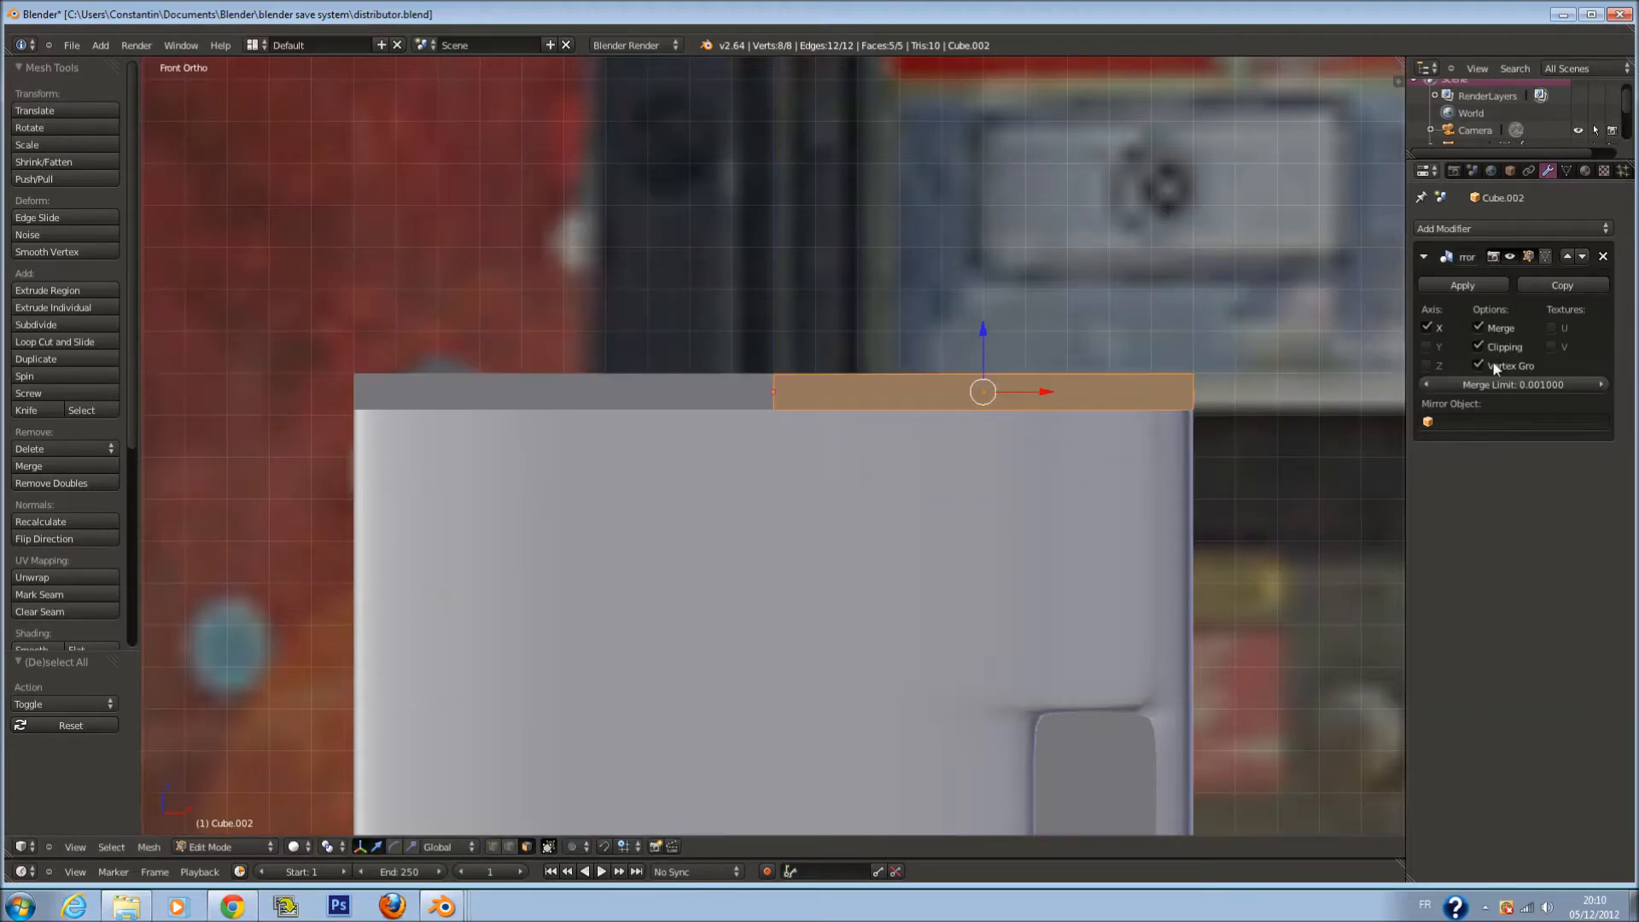
{"action": "key", "text": "g"}
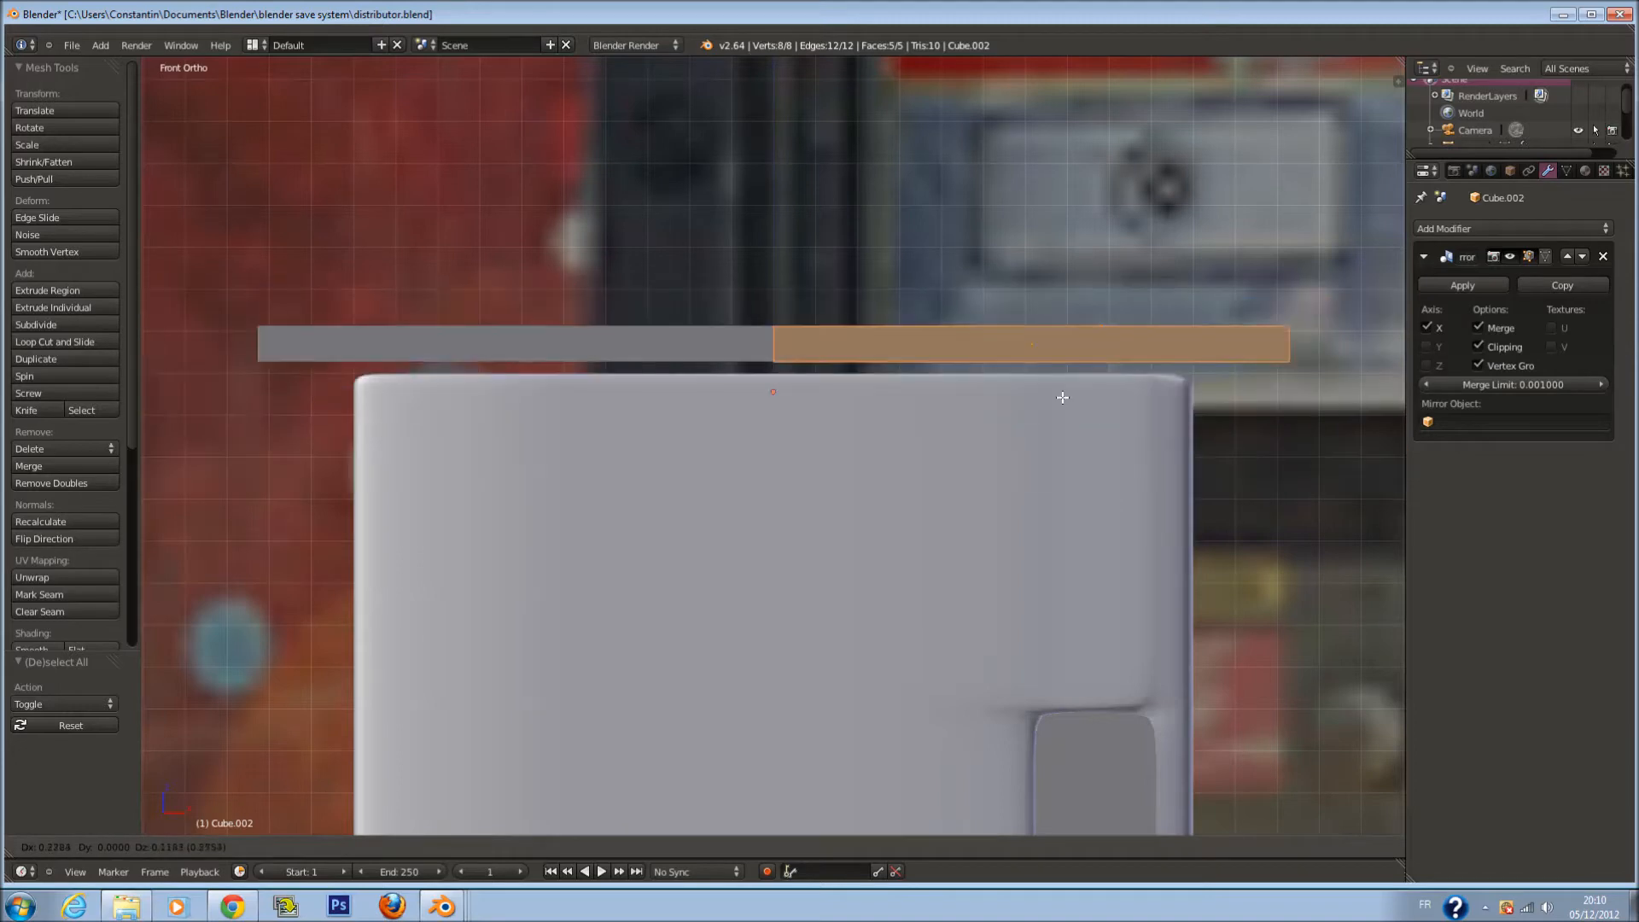
{"action": "right_click", "coordinate": [1034, 413]}
Examine the strip's outer end against the body's curved front corner in the front and top views
{"action": "key", "text": "Tab"}
{"action": "scroll", "coordinate": [1098, 423], "scroll_direction": "up", "scroll_amount": 4, "text": "ctrl"}
{"action": "scroll", "coordinate": [1097, 423], "scroll_direction": "up", "scroll_amount": 3}
{"action": "key", "text": "Tab"}
{"action": "scroll", "coordinate": [1091, 416], "scroll_direction": "up", "scroll_amount": 4, "text": "ctrl"}
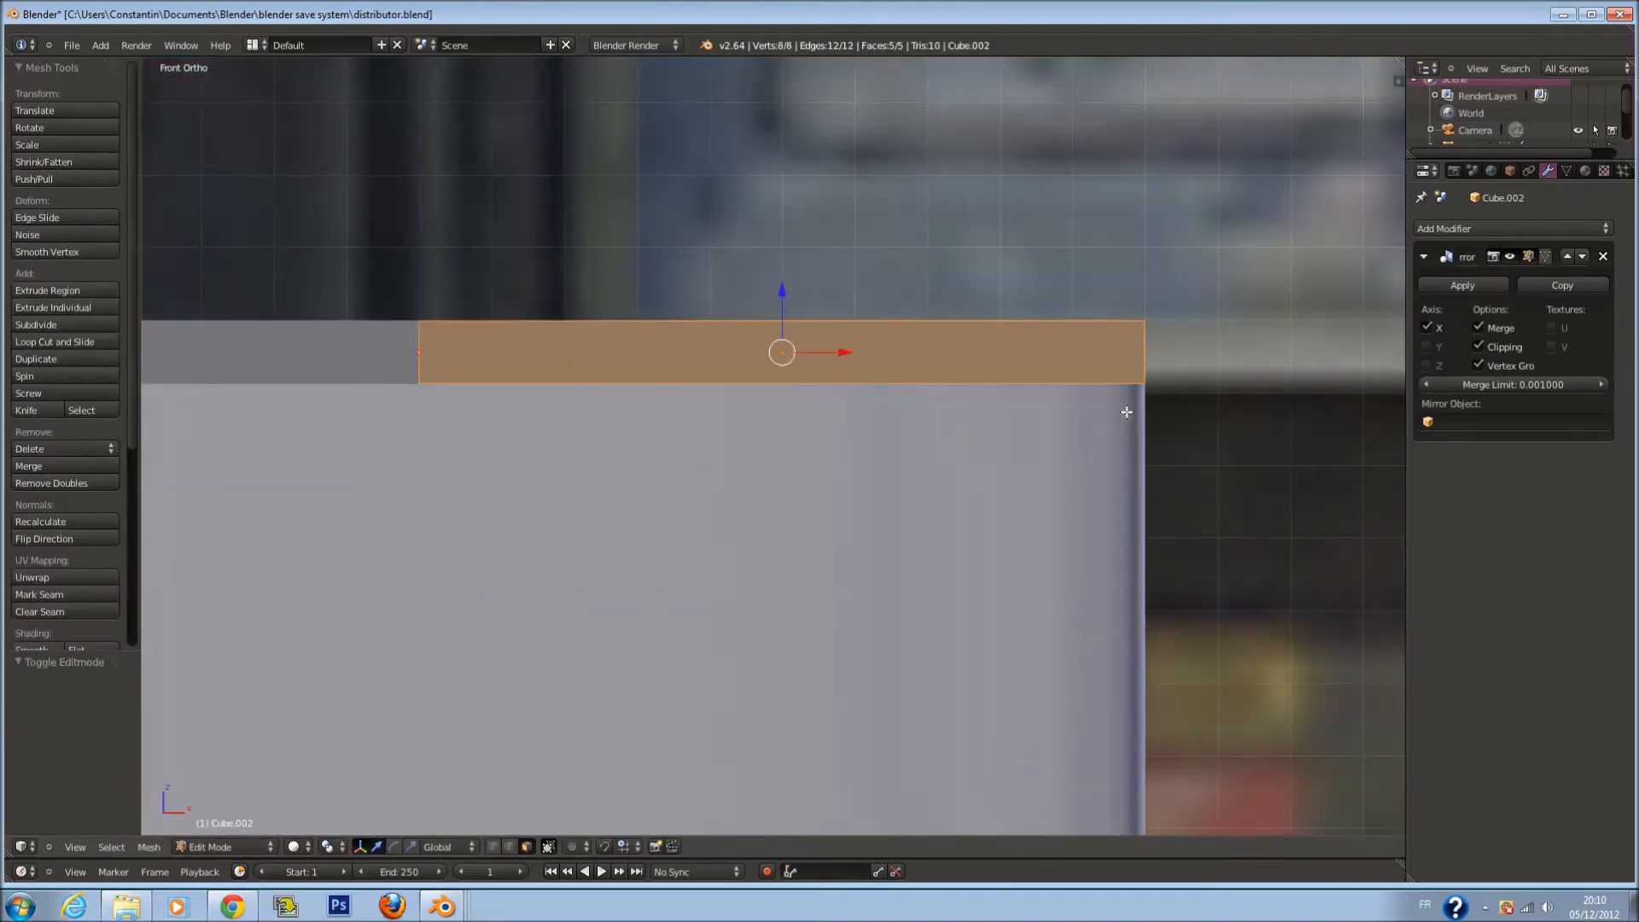
{"action": "key", "text": "z"}
{"action": "key", "text": "KP_7"}
{"action": "key", "text": "z"}
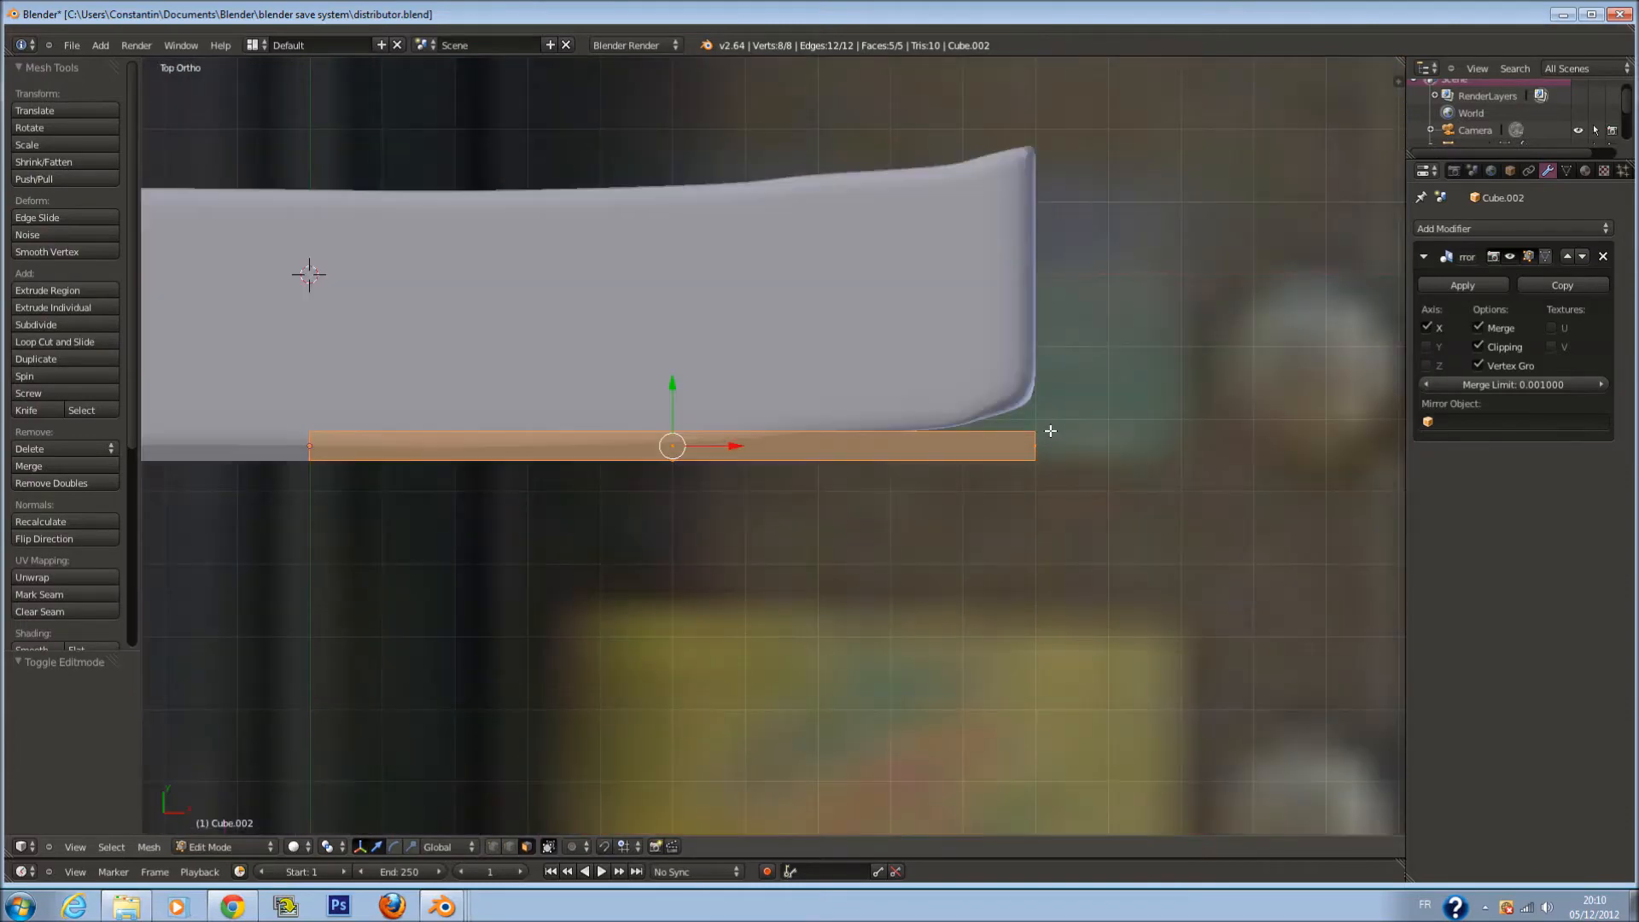
Move the outer end face of the half strip backward along Y onto the body's curved corner
{"action": "key", "text": "z"}
{"action": "right_click", "coordinate": [1045, 437]}
{"action": "left_click_drag", "start_coordinate": [1035, 410], "coordinate": [1013, 353]}
{"action": "key", "text": "z"}
{"action": "scroll", "coordinate": [999, 380], "scroll_direction": "down", "scroll_amount": 5, "text": "ctrl"}
Add three evenly spaced loop cuts across the length of the half strip
{"action": "key", "text": "z"}
{"action": "scroll", "coordinate": [956, 405], "scroll_direction": "up", "scroll_amount": 1}
{"action": "key", "text": "a"}
{"action": "key", "text": "ctrl+r"}
{"action": "scroll", "coordinate": [826, 391], "scroll_direction": "up", "scroll_amount": 2}
{"action": "left_click", "coordinate": [827, 391]}
{"action": "right_click", "coordinate": [841, 455]}
Shift the two loop cuts nearest the centre along Y to match the curve of the body's front
{"action": "key", "text": "c"}
{"action": "left_click", "coordinate": [616, 421]}
{"action": "right_click", "coordinate": [616, 421]}
{"action": "left_click_drag", "start_coordinate": [593, 364], "coordinate": [591, 381]}
{"action": "key", "text": "a"}
{"action": "key", "text": "c"}
{"action": "left_click", "coordinate": [761, 385]}
{"action": "right_click", "coordinate": [781, 372]}
{"action": "left_click_drag", "start_coordinate": [827, 353], "coordinate": [821, 378]}
Shift the outermost of the three loop cuts along Y to follow the body's front curve
{"action": "key", "text": "a"}
{"action": "key", "text": "c"}
{"action": "left_click", "coordinate": [978, 392]}
{"action": "right_click", "coordinate": [1010, 341]}
{"action": "left_click_drag", "start_coordinate": [1037, 341], "coordinate": [1044, 361]}
{"action": "key", "text": "z"}
{"action": "key", "text": "z"}
Add extra loop cuts near the strip's outer end and adjust their vertices along Y around the body's corner
{"action": "key", "text": "a"}
{"action": "key", "text": "ctrl+r"}
{"action": "left_click", "coordinate": [1227, 389]}
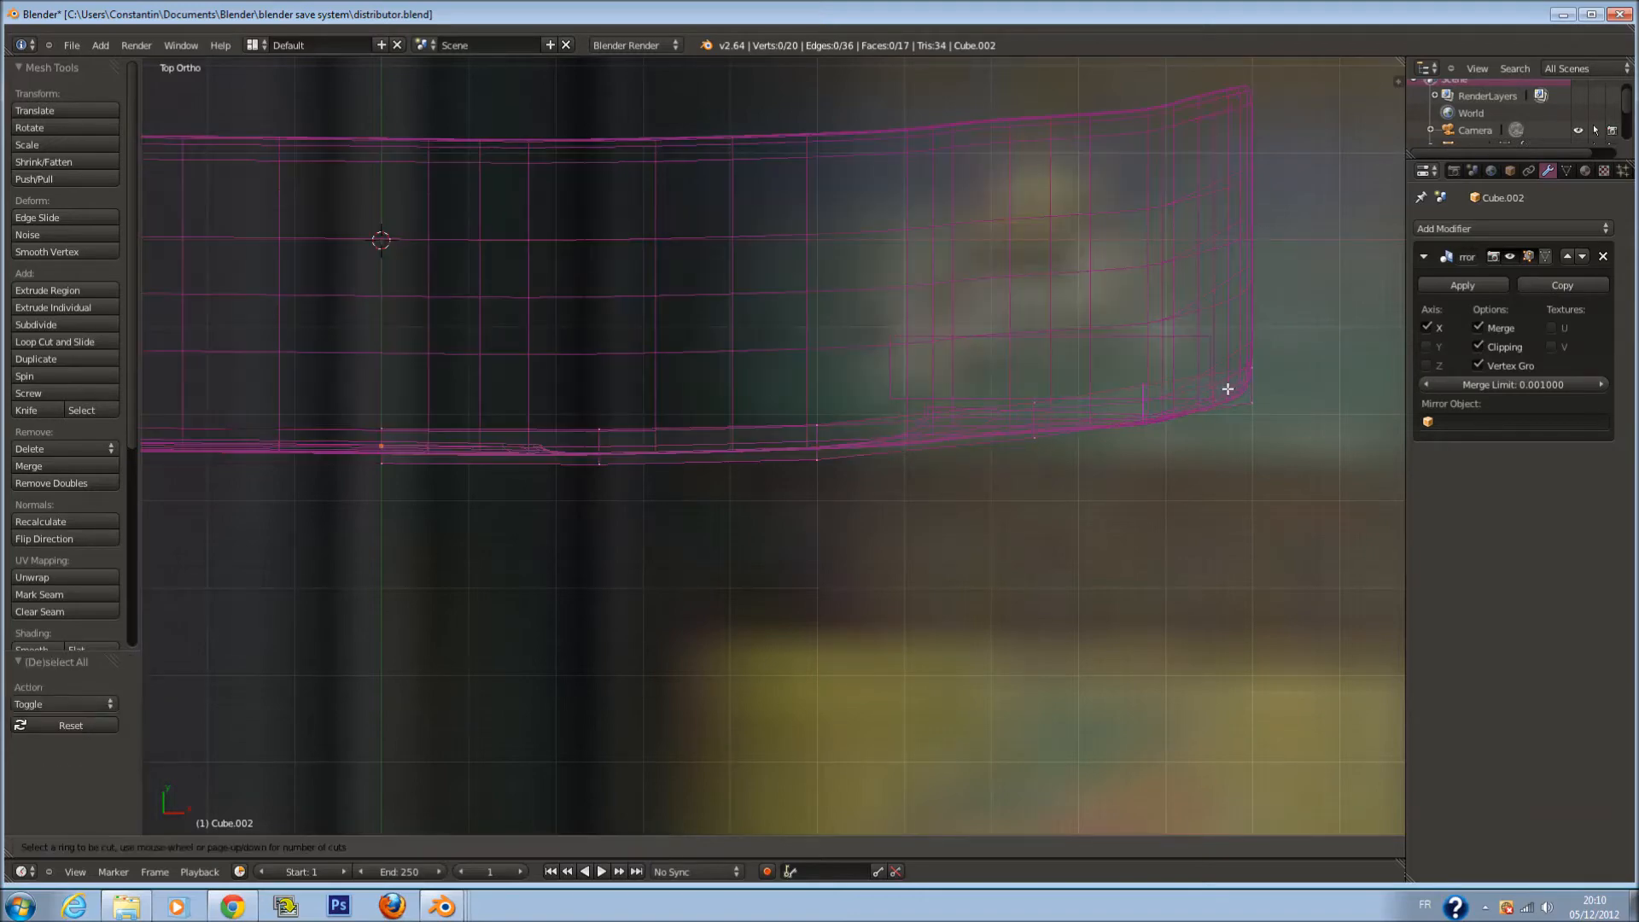
{"action": "key", "text": "Escape"}
{"action": "key", "text": "ctrl+r"}
{"action": "left_click", "coordinate": [1140, 385]}
{"action": "right_click", "coordinate": [1140, 385]}
{"action": "left_click_drag", "start_coordinate": [1158, 400], "coordinate": [1145, 354]}
Move the neighbouring edge loop toward the centre to even out the strip's curve, and return to Object Mode in solid view
{"action": "key", "text": "a"}
{"action": "key", "text": "c"}
{"action": "left_click", "coordinate": [1034, 391]}
{"action": "right_click", "coordinate": [1034, 392]}
{"action": "left_click_drag", "start_coordinate": [1035, 374], "coordinate": [996, 397]}
{"action": "scroll", "coordinate": [1025, 414], "scroll_direction": "down", "scroll_amount": 2}
{"action": "key", "text": "Tab"}
{"action": "key", "text": "z"}
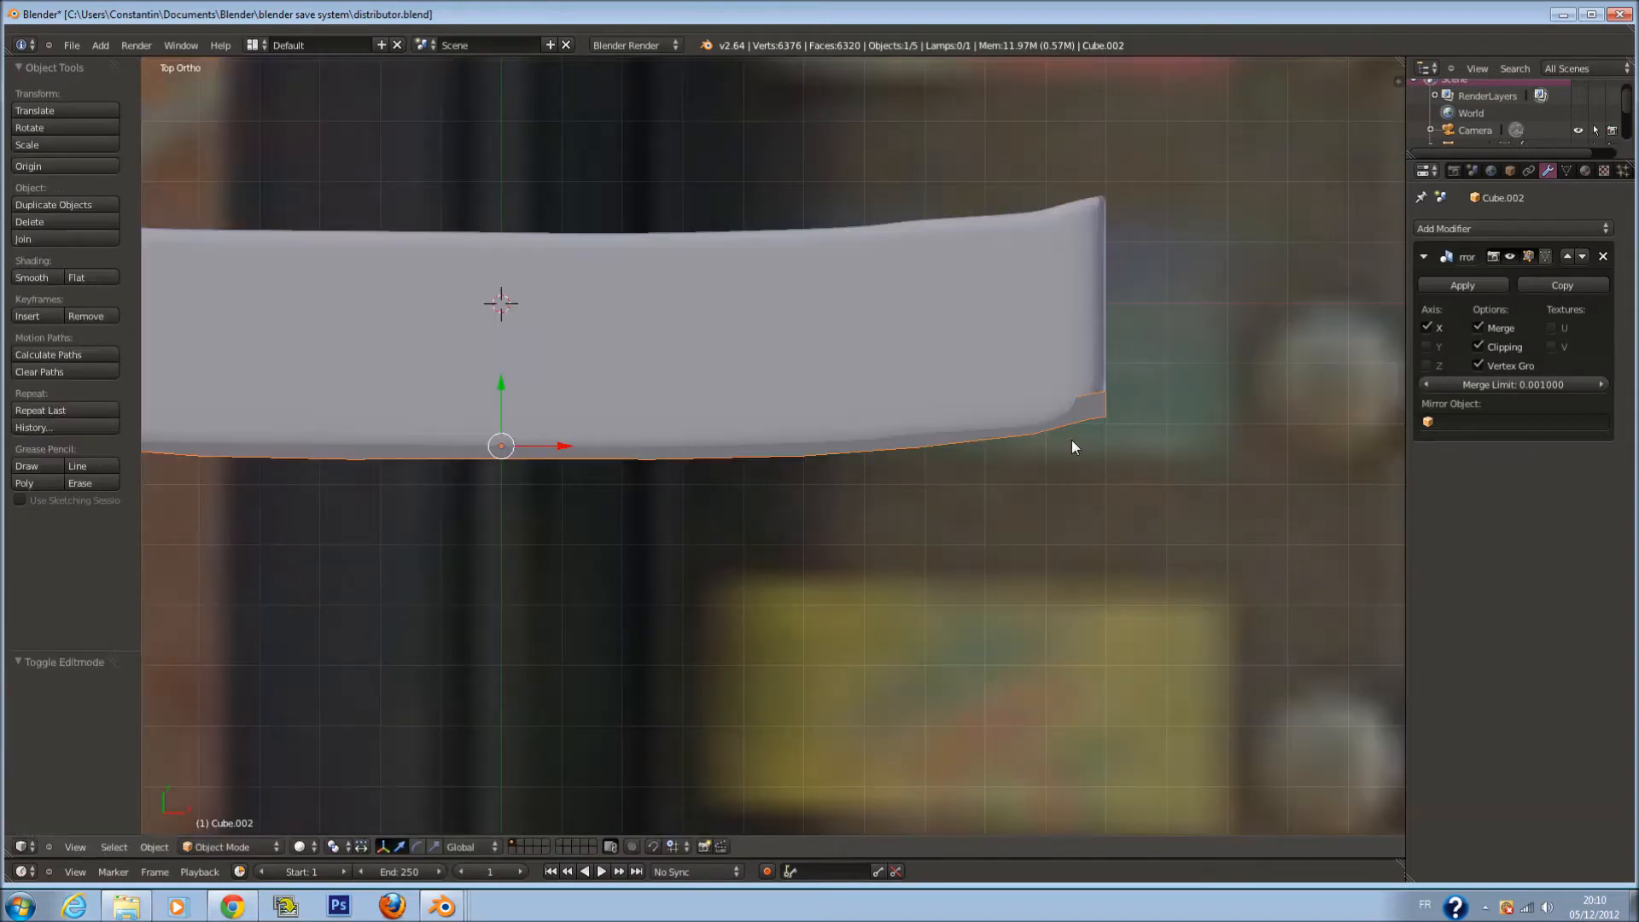
In the front view, move the edge loop next to the strip's outer end by -0.0295 along X
{"action": "scroll", "coordinate": [1059, 437], "scroll_direction": "up", "scroll_amount": 5, "text": "ctrl"}
{"action": "key", "text": "Tab"}
{"action": "key", "text": "z"}
{"action": "scroll", "coordinate": [1057, 435], "scroll_direction": "up", "scroll_amount": 1}
{"action": "key", "text": "a"}
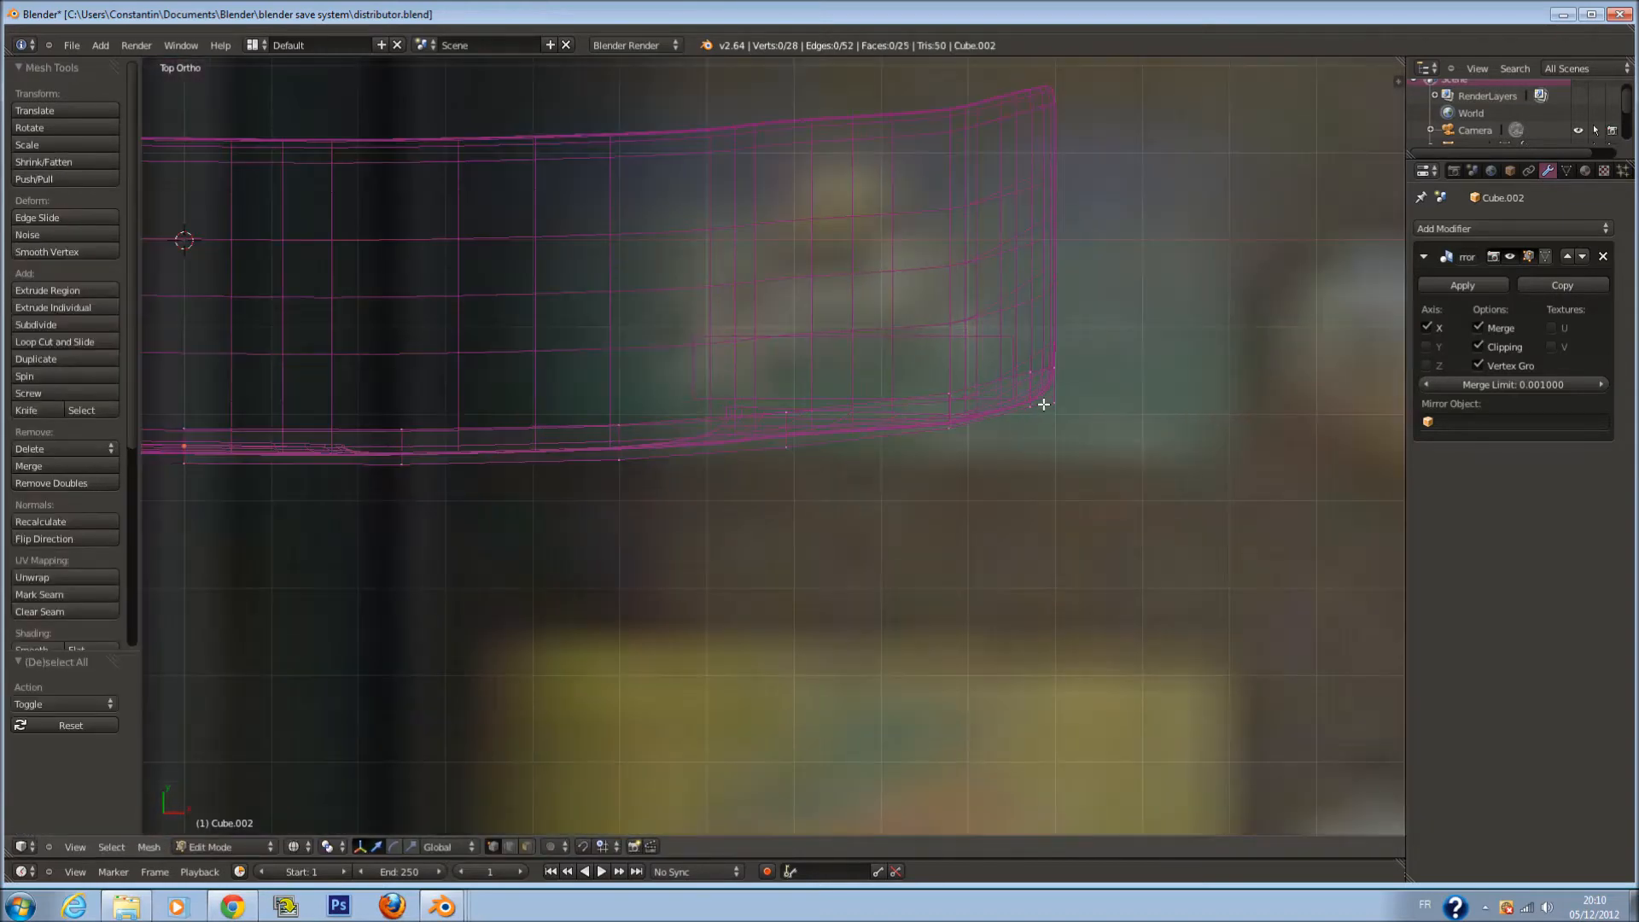
{"action": "key", "text": "KP_3"}
{"action": "key", "text": "KP_1"}
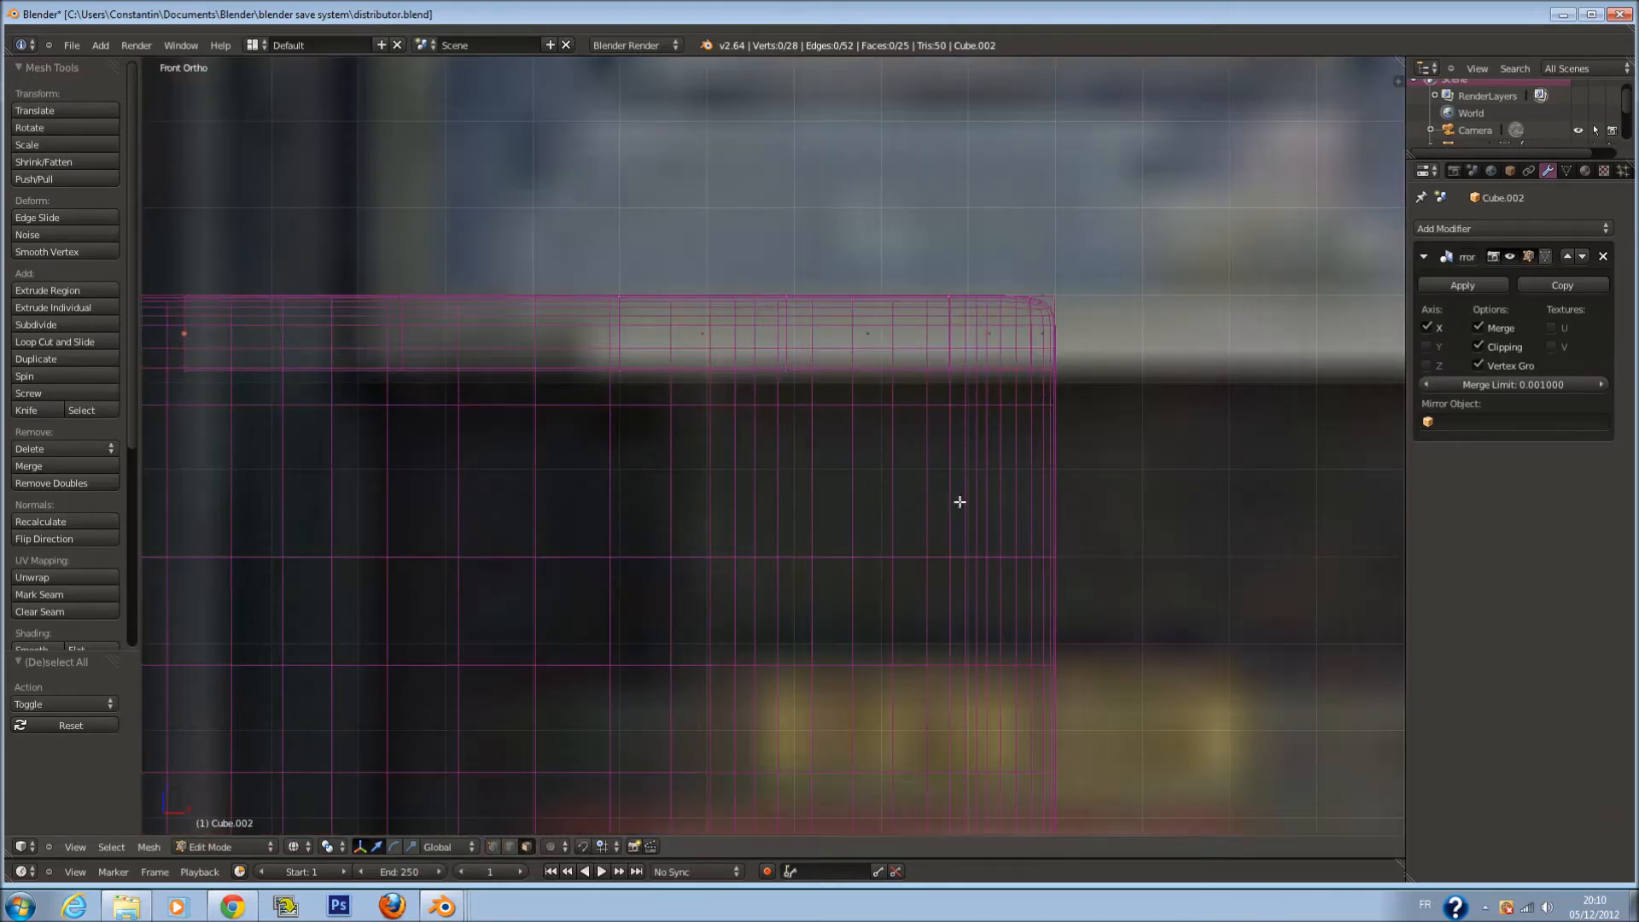
{"action": "scroll", "coordinate": [1047, 438], "scroll_direction": "down", "scroll_amount": 5}
{"action": "scroll", "coordinate": [1025, 425], "scroll_direction": "up", "scroll_amount": 5}
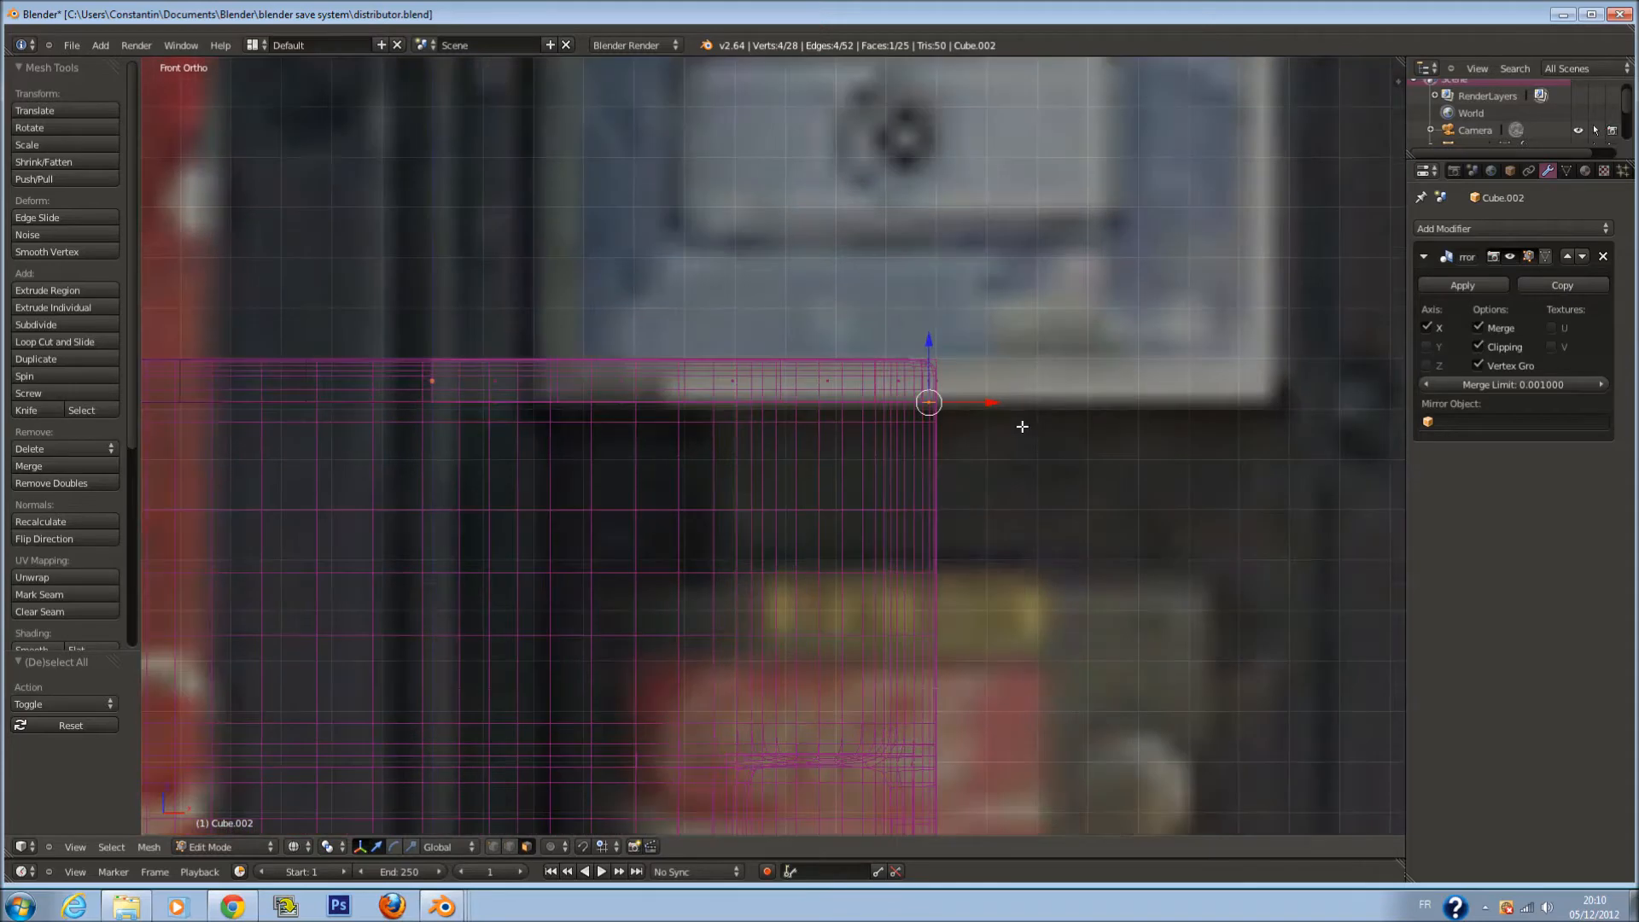
{"action": "left_click", "coordinate": [493, 847]}
{"action": "key", "text": "a"}
{"action": "key", "text": "c"}
{"action": "scroll", "coordinate": [1036, 295], "scroll_direction": "up", "scroll_amount": 10}
{"action": "left_click", "coordinate": [1030, 289]}
{"action": "mouse_move", "coordinate": [1031, 289]}
{"action": "left_mouse_down"}
{"action": "mouse_move", "coordinate": [1034, 360]}
{"action": "mouse_move", "coordinate": [1057, 334]}
{"action": "left_mouse_up"}
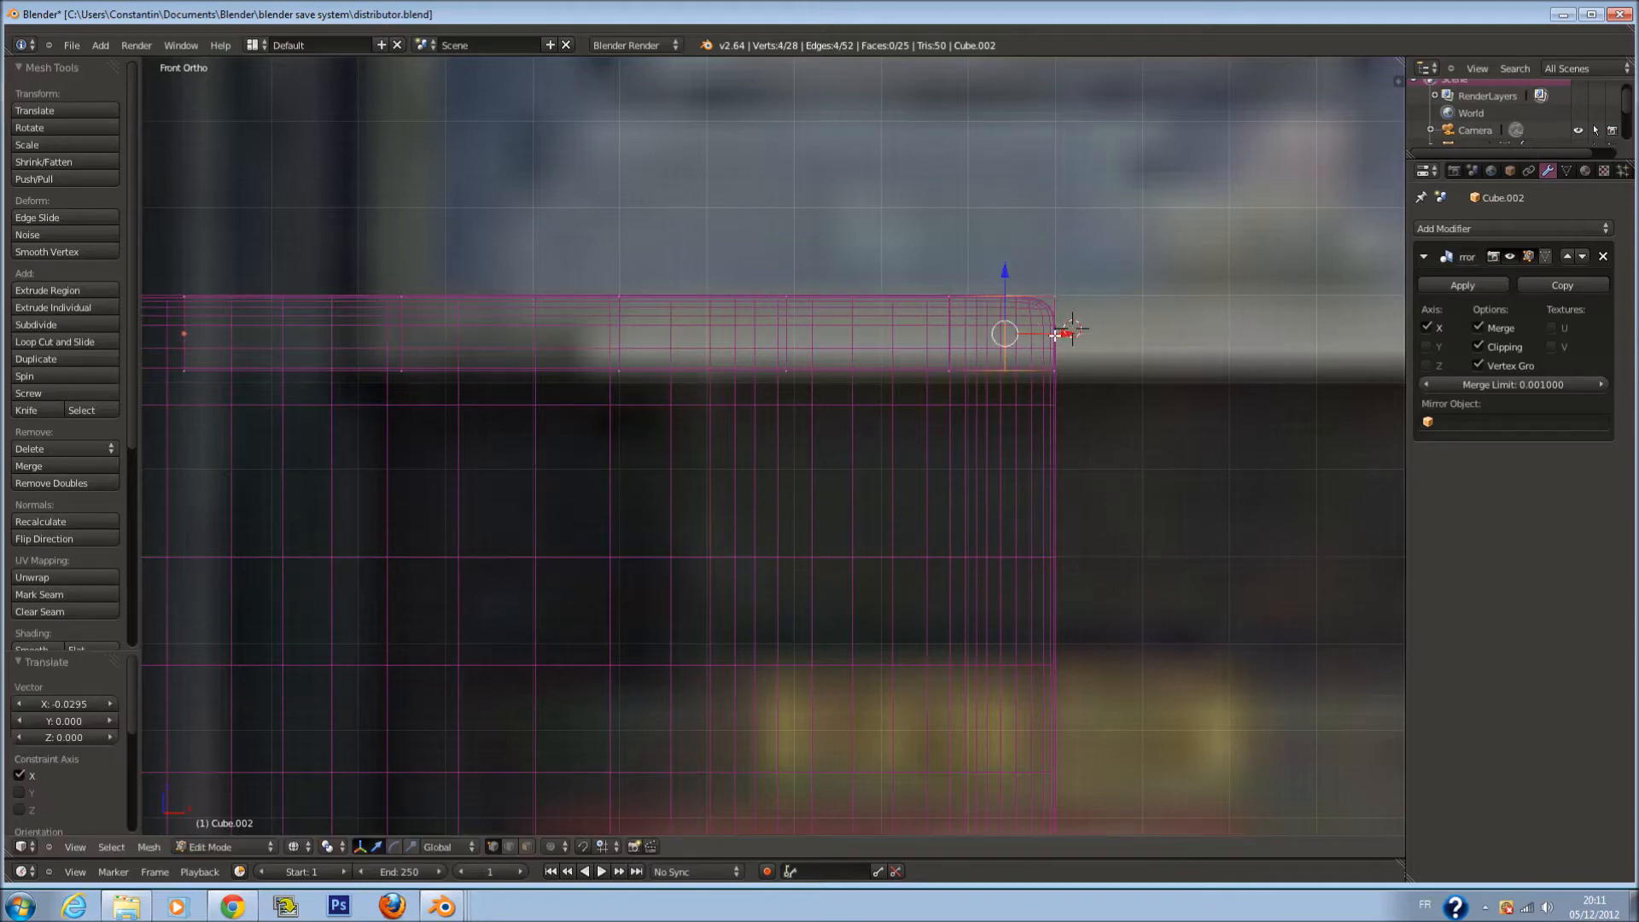
Extrude the underside face of the strip's outermost segment 0.7 downward along the body's side edge
{"action": "key", "text": "a"}
{"action": "left_click", "coordinate": [526, 847]}
{"action": "key", "text": "c"}
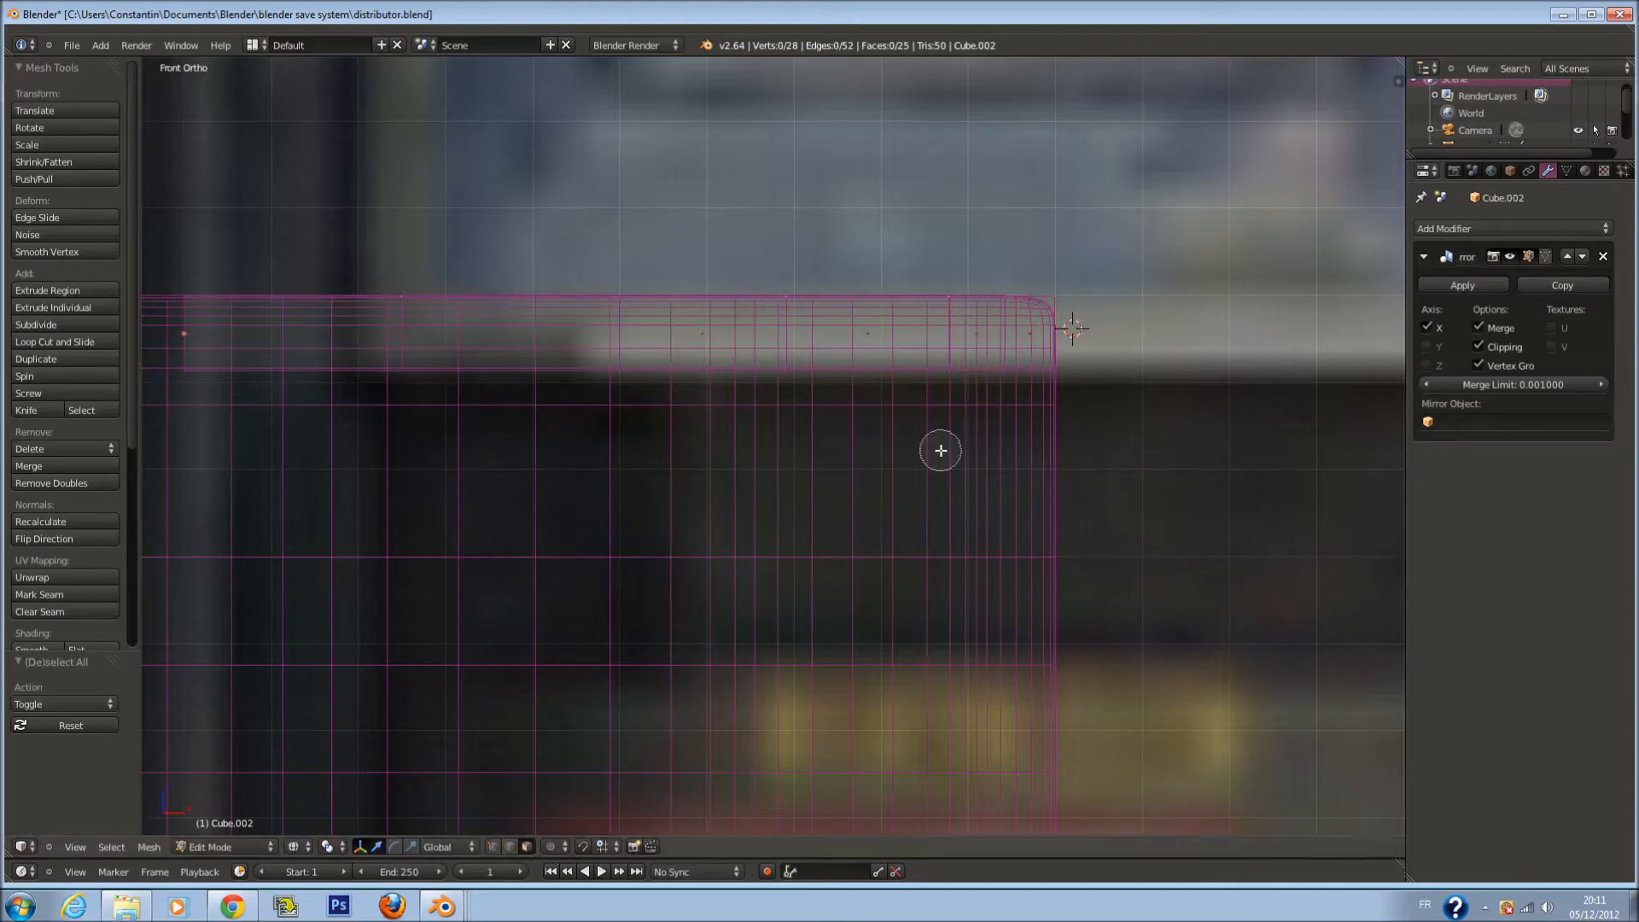
{"action": "right_click", "coordinate": [1041, 372]}
{"action": "scroll", "coordinate": [1050, 376], "scroll_direction": "down", "scroll_amount": 5}
{"action": "scroll", "coordinate": [1027, 397], "scroll_direction": "down", "scroll_amount": 13, "text": "shift"}
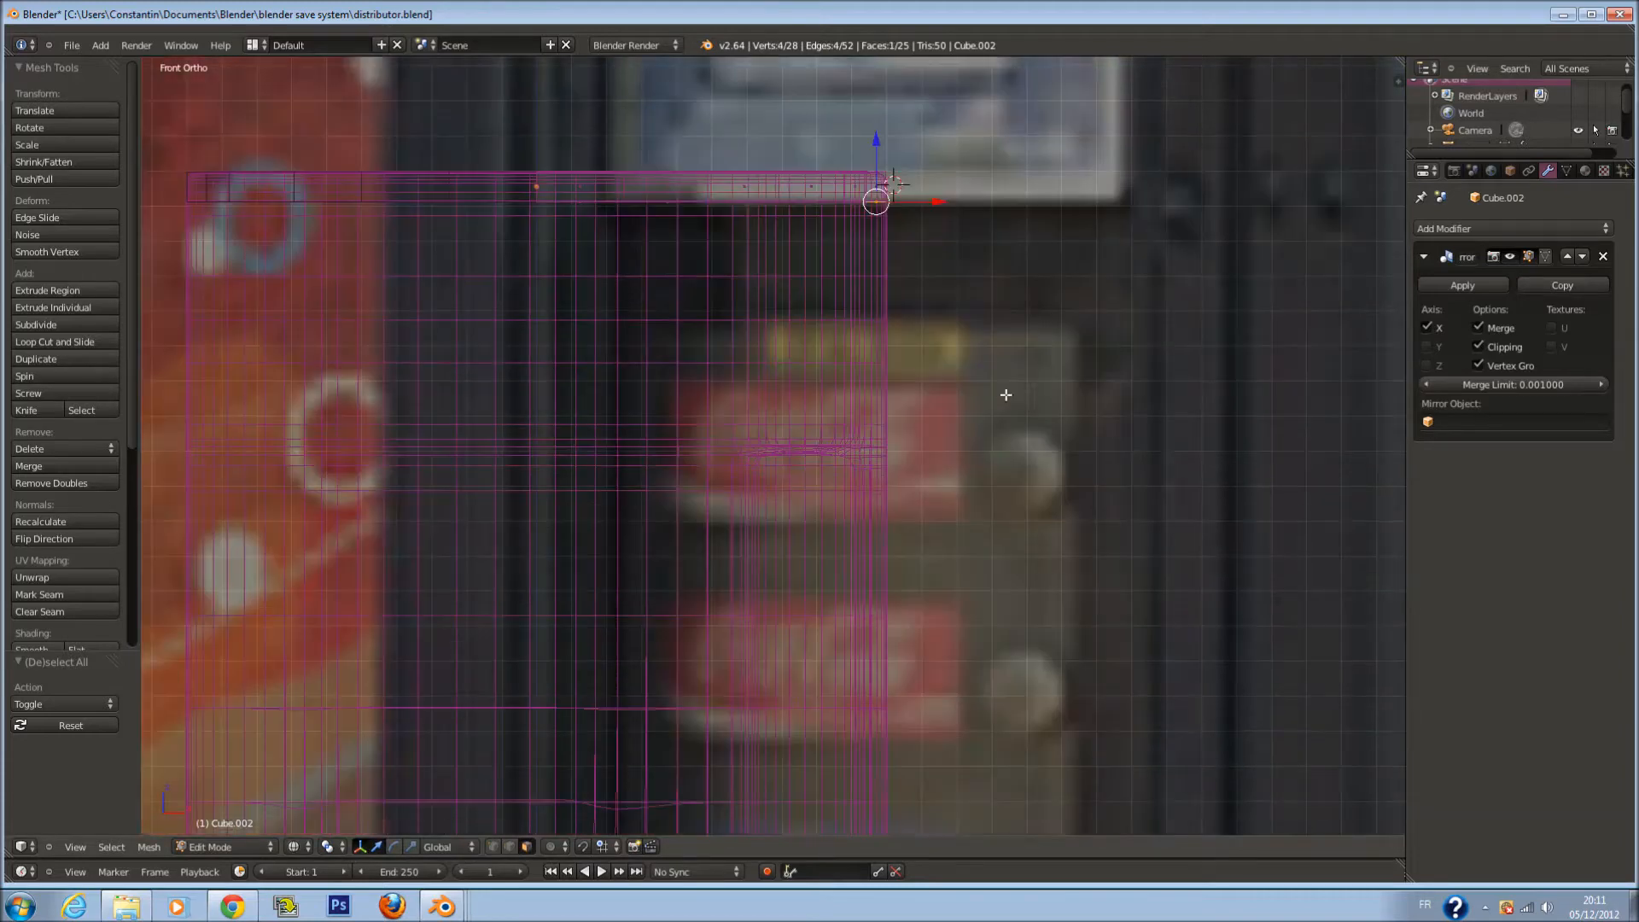
{"action": "key", "text": "e"}
{"action": "left_click", "coordinate": [941, 489]}
{"action": "key", "text": "z"}
{"action": "scroll", "coordinate": [921, 458], "scroll_direction": "up", "scroll_amount": 1}
{"action": "scroll", "coordinate": [918, 457], "scroll_direction": "down", "scroll_amount": 1}
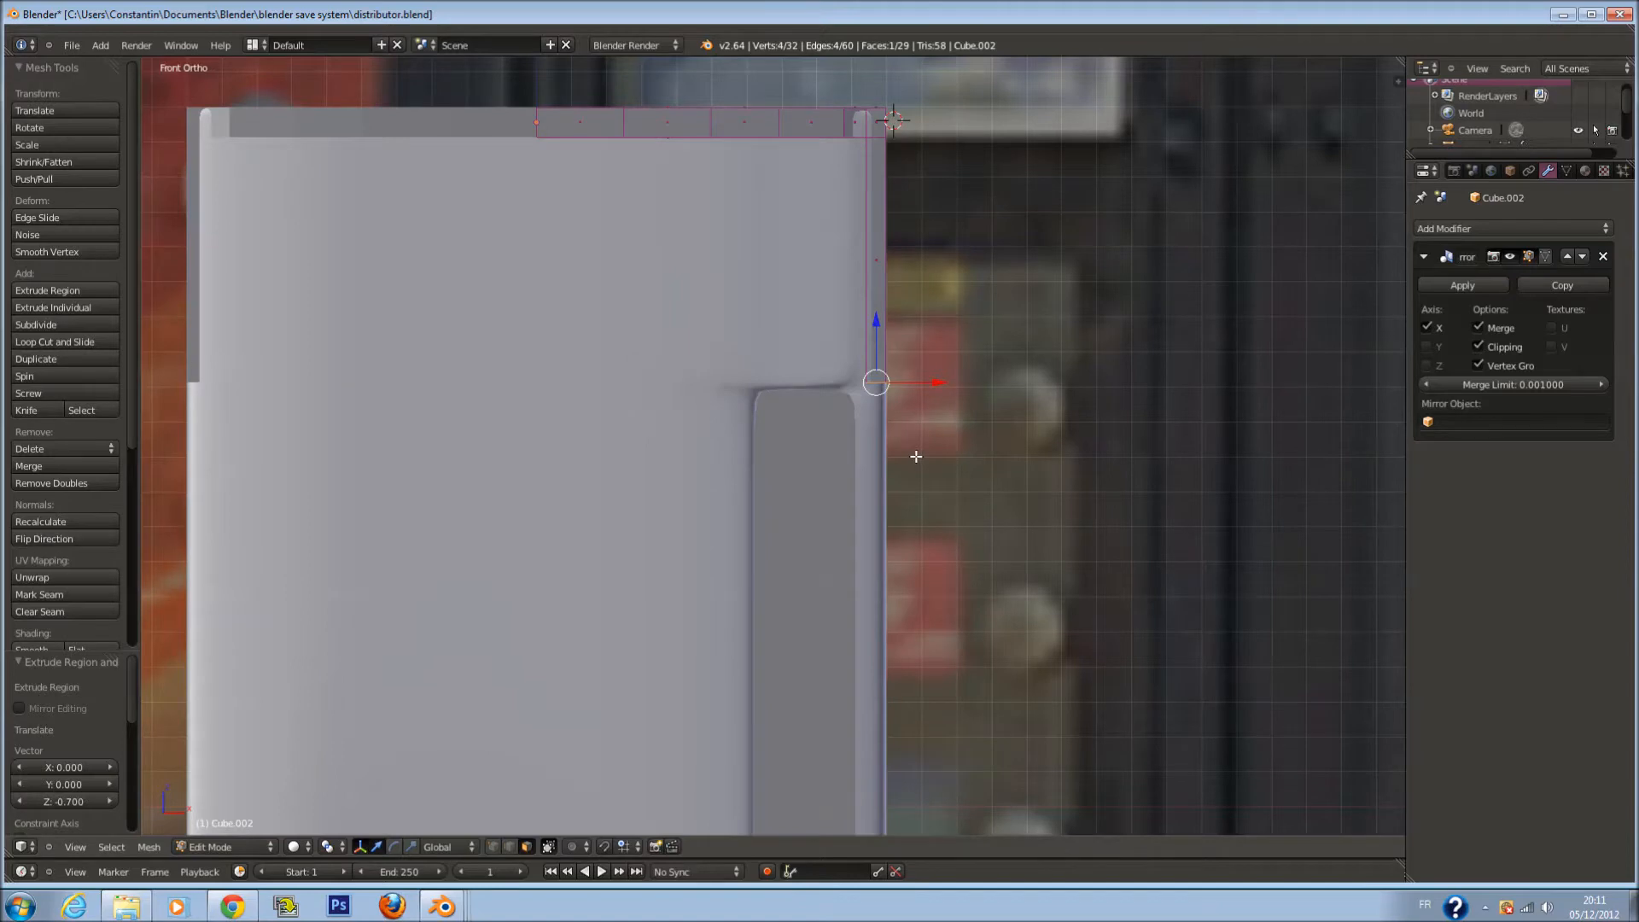
{"action": "scroll", "coordinate": [917, 457], "scroll_direction": "down", "scroll_amount": 1}
{"action": "middle_click_drag", "start_coordinate": [776, 462], "coordinate": [809, 509]}
In the top view, move the vertices of the edge loop beside the strip's outer end by -0.01138 along Y
{"action": "key", "text": "KP_7"}
{"action": "key", "text": "a"}
{"action": "scroll", "coordinate": [879, 469], "scroll_direction": "down", "scroll_amount": 4, "text": "ctrl"}
{"action": "key", "text": "z"}
{"action": "scroll", "coordinate": [802, 447], "scroll_direction": "up", "scroll_amount": 6}
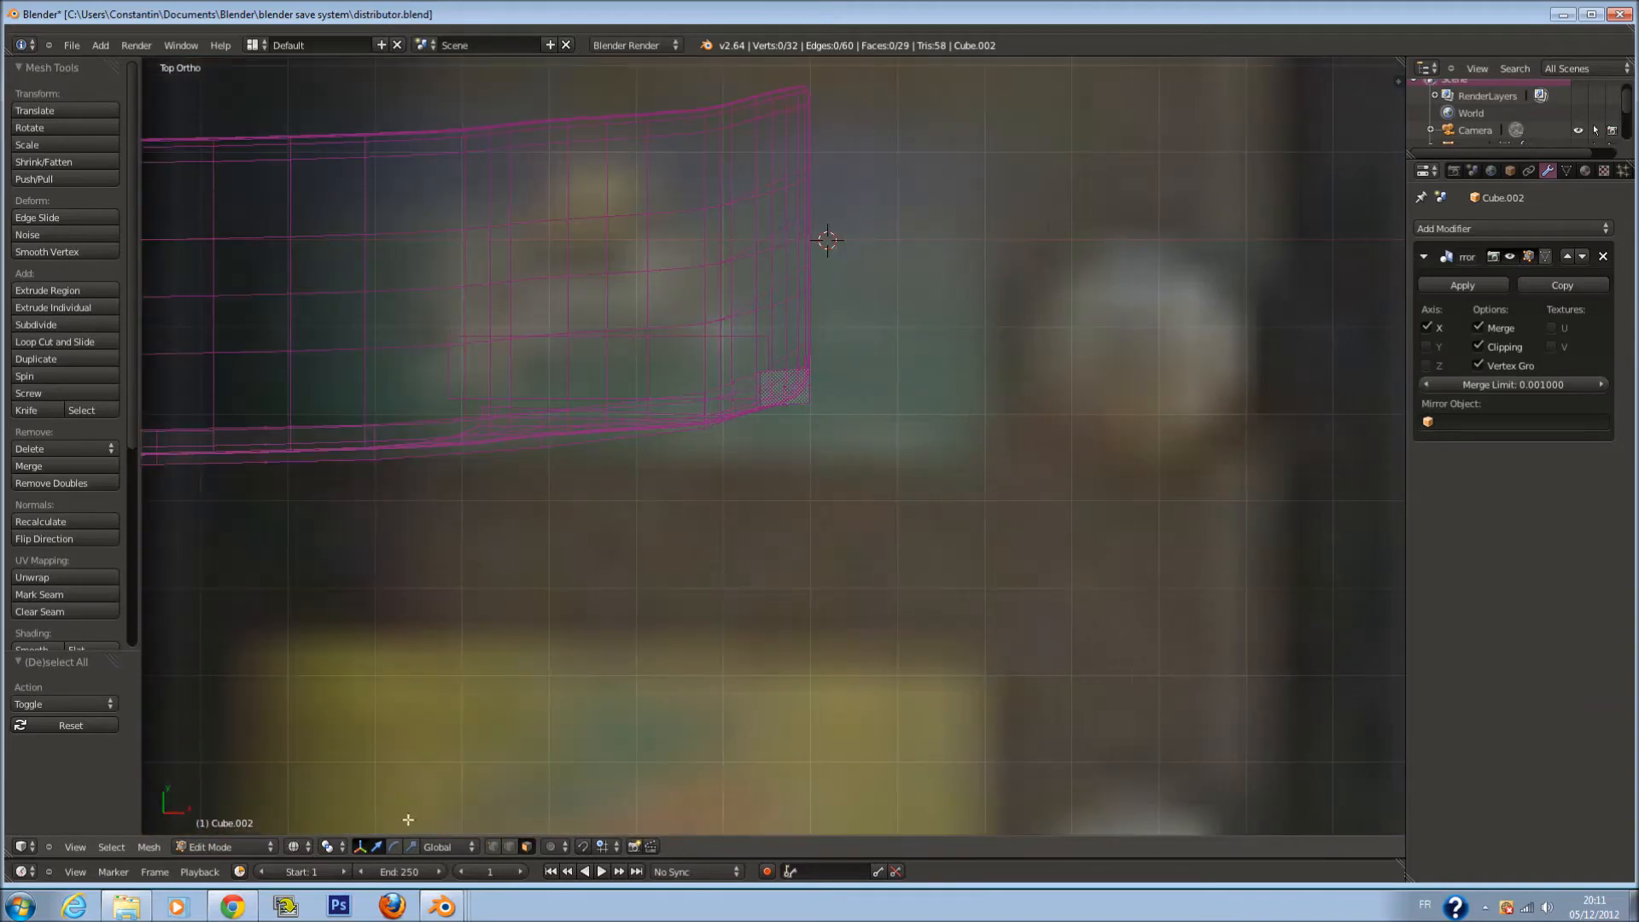
{"action": "left_click", "coordinate": [497, 846]}
{"action": "scroll", "coordinate": [721, 584], "scroll_direction": "up", "scroll_amount": 6, "text": "shift"}
{"action": "scroll", "coordinate": [790, 557], "scroll_direction": "up", "scroll_amount": 3}
{"action": "key", "text": "c"}
{"action": "mouse_move", "coordinate": [733, 546]}
{"action": "left_mouse_down"}
{"action": "mouse_move", "coordinate": [761, 531]}
{"action": "mouse_move", "coordinate": [757, 578]}
{"action": "left_mouse_up"}
{"action": "key", "text": "Escape"}
{"action": "key", "text": "g"}
{"action": "key", "text": "y"}
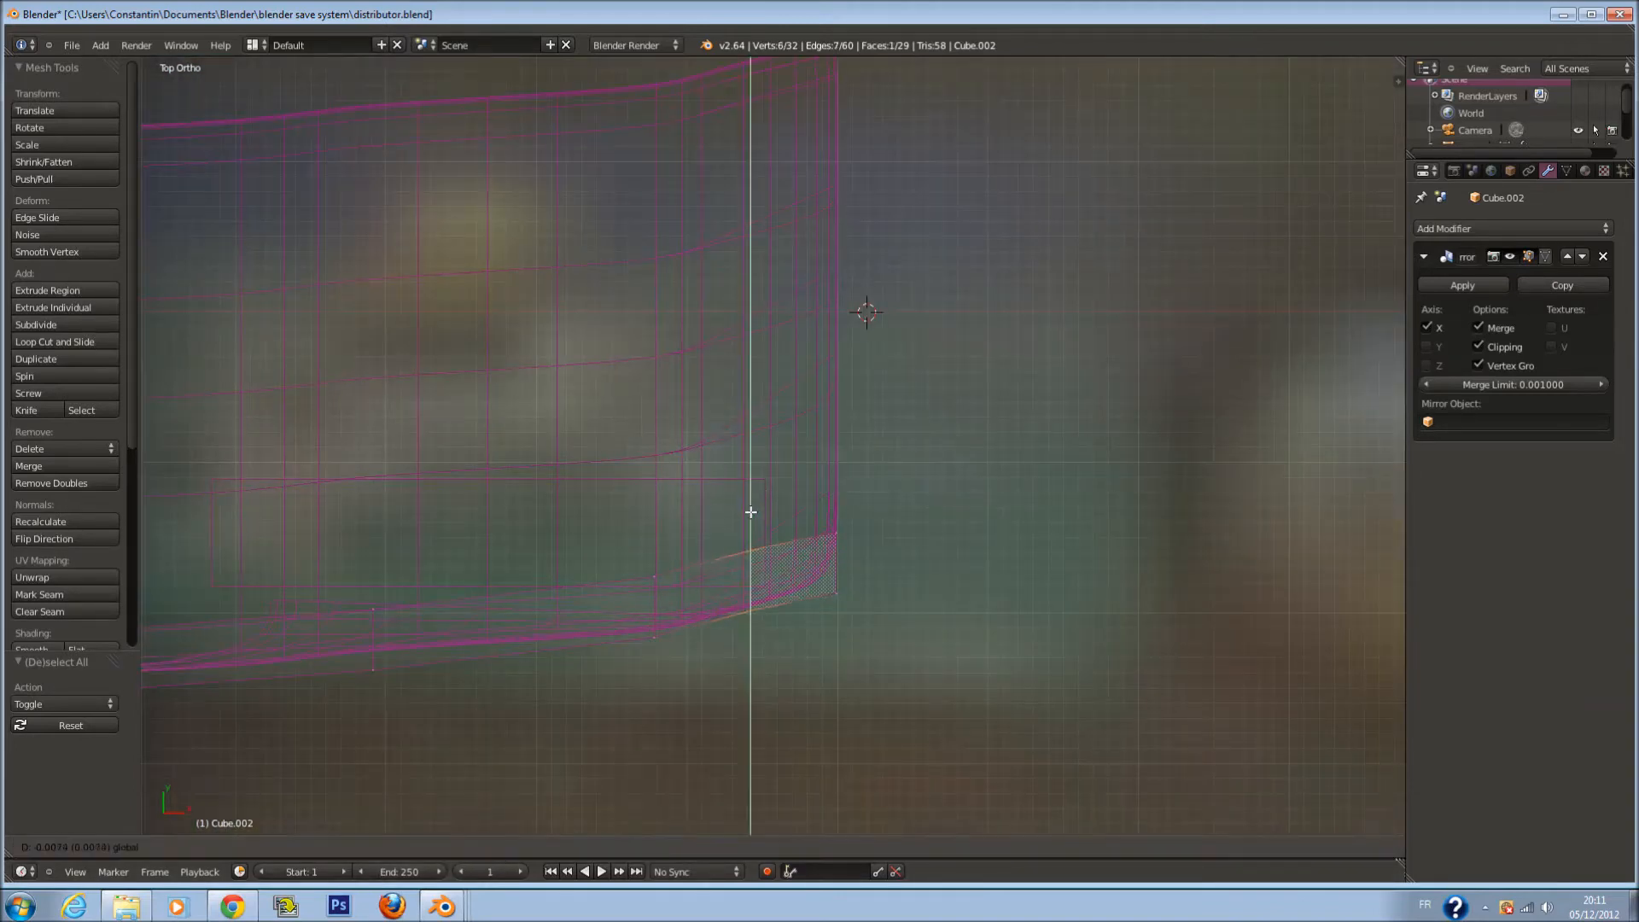
{"action": "left_click", "coordinate": [751, 517]}
Examine the lower end of the strip's vertical leg against the body's recessed panel and the reference photo in the front view
{"action": "key", "text": "KP_1"}
{"action": "key", "text": "z"}
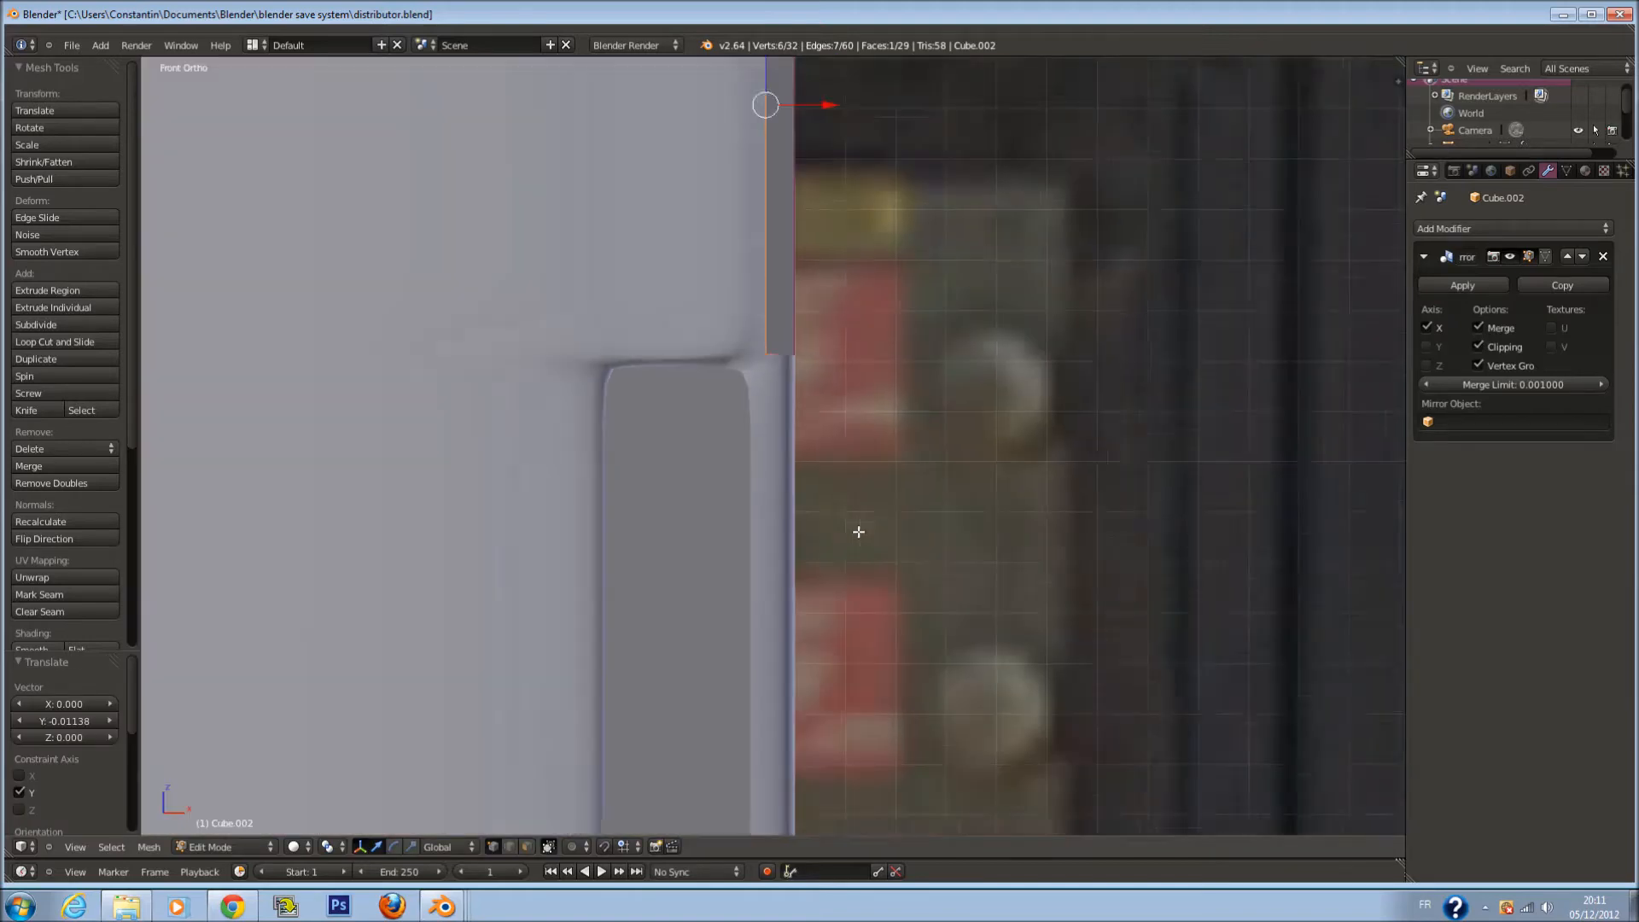
{"action": "key", "text": "a"}
{"action": "key", "text": "z"}
{"action": "scroll", "coordinate": [807, 488], "scroll_direction": "up", "scroll_amount": 2}
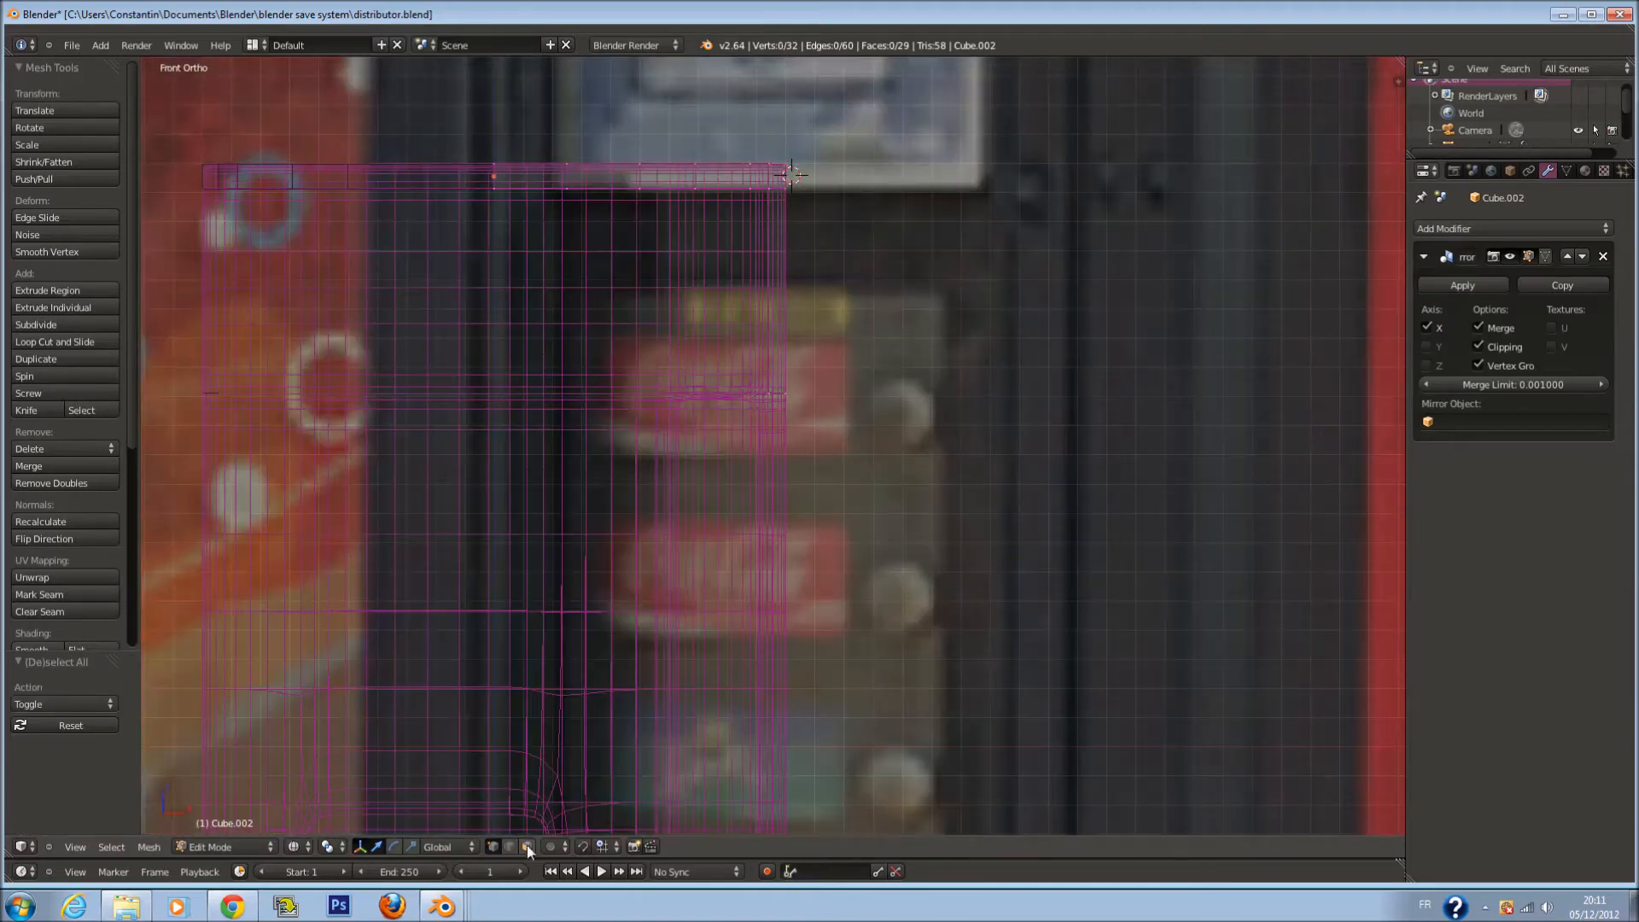
{"action": "key", "text": "z"}
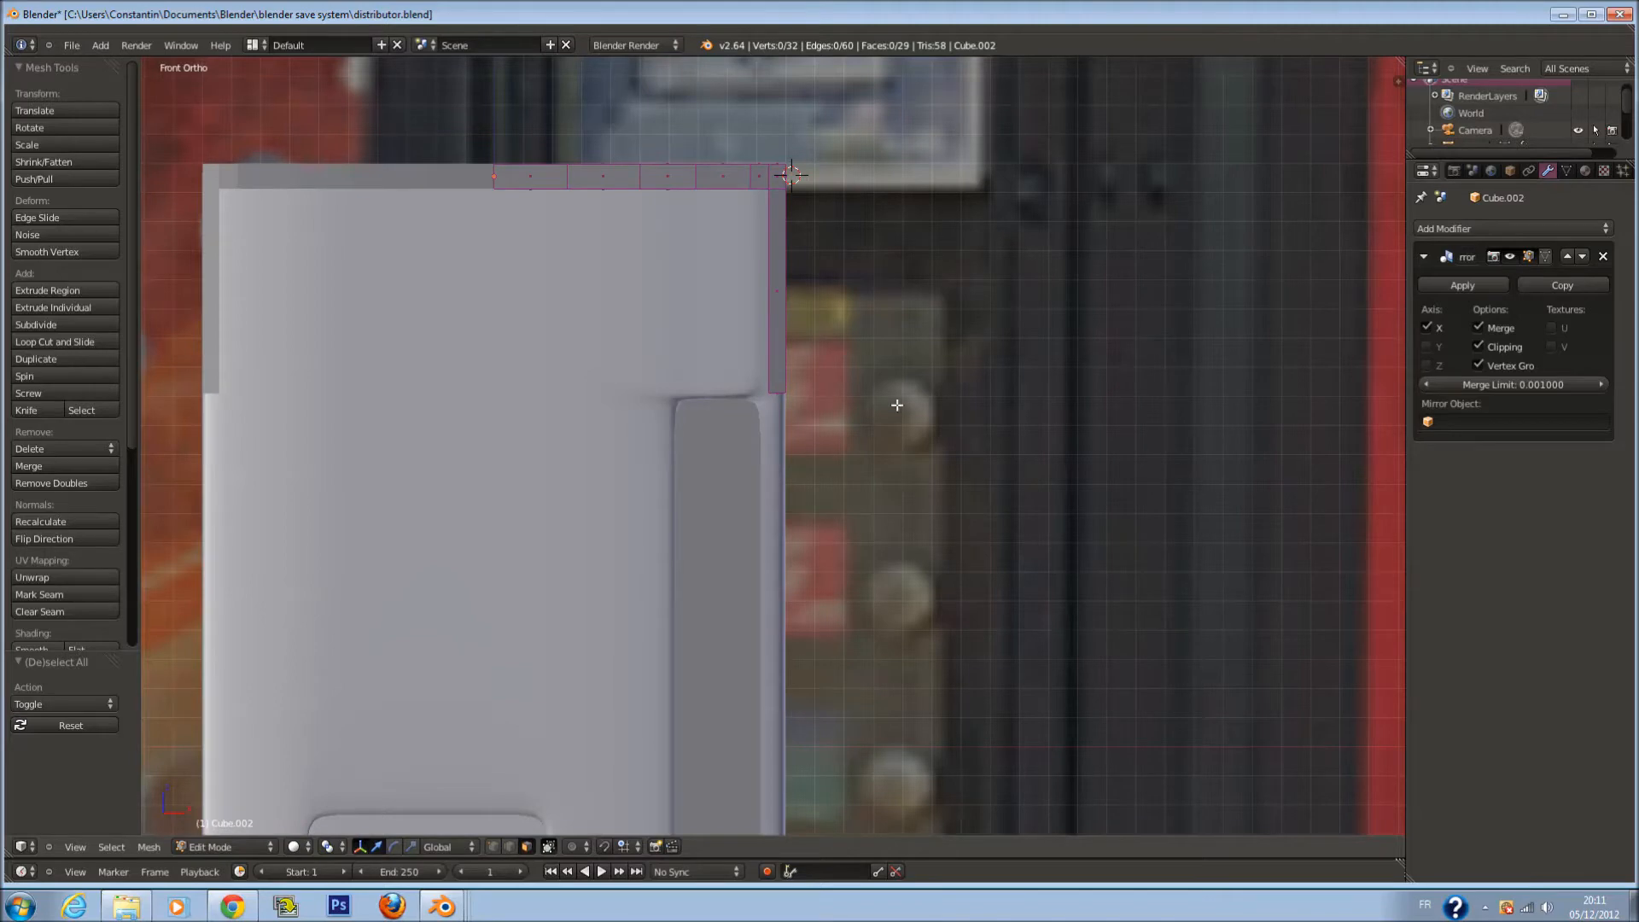
{"action": "right_click", "coordinate": [783, 391]}
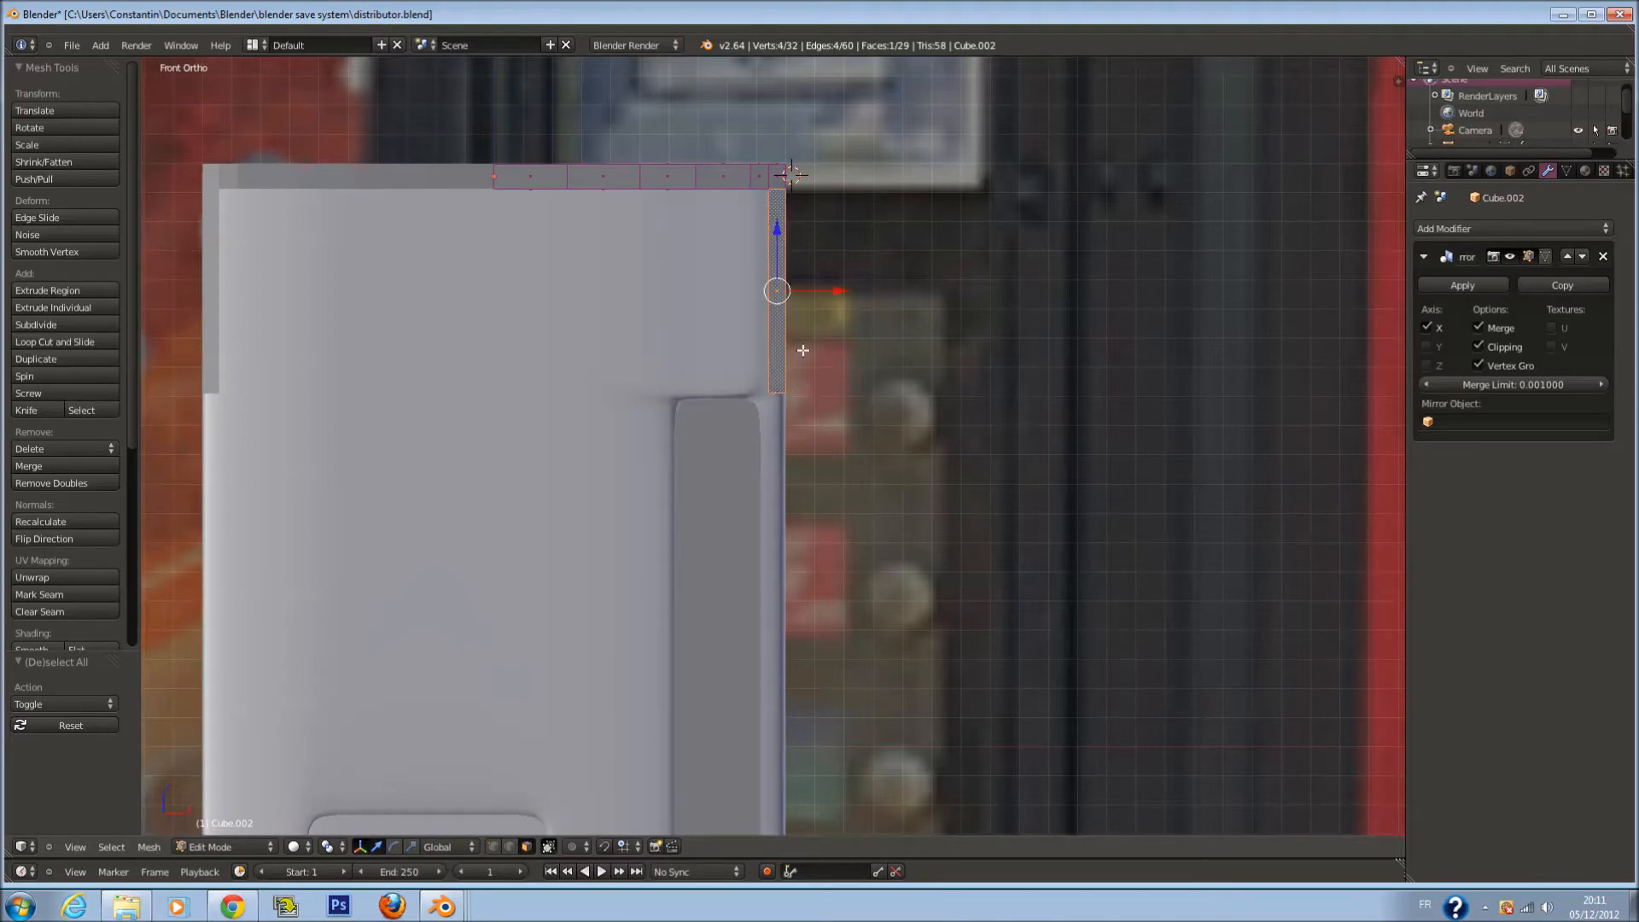
{"action": "key", "text": "z"}
{"action": "scroll", "coordinate": [844, 386], "scroll_direction": "down", "scroll_amount": 10}
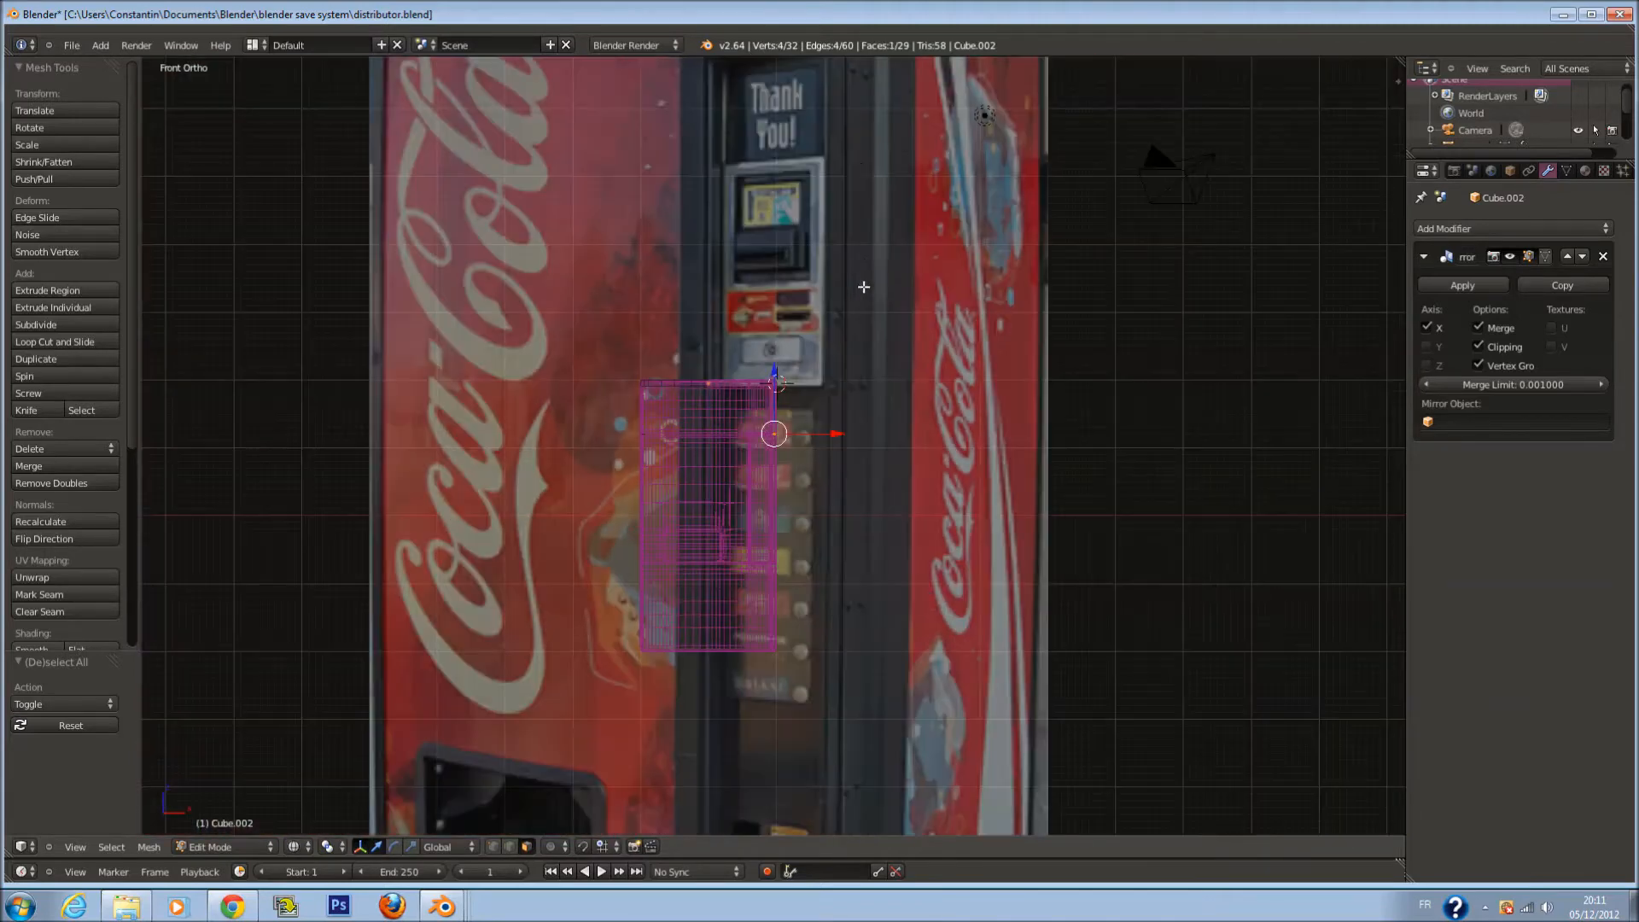
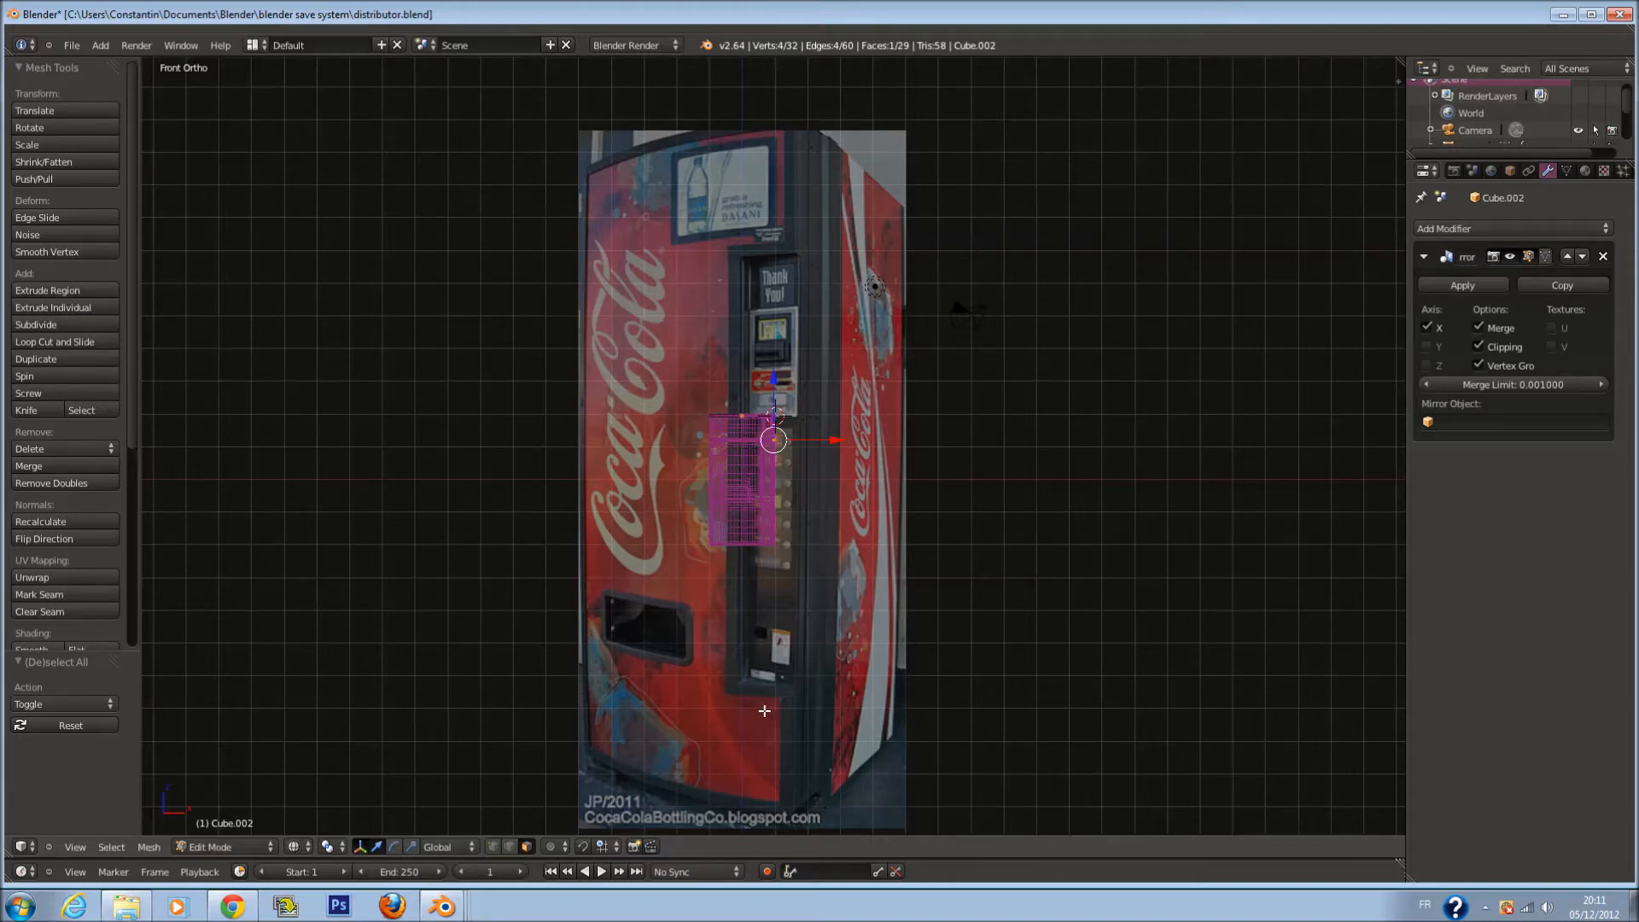
{"action": "scroll", "coordinate": [800, 469], "scroll_direction": "up", "scroll_amount": 10}
{"action": "key", "text": "z"}
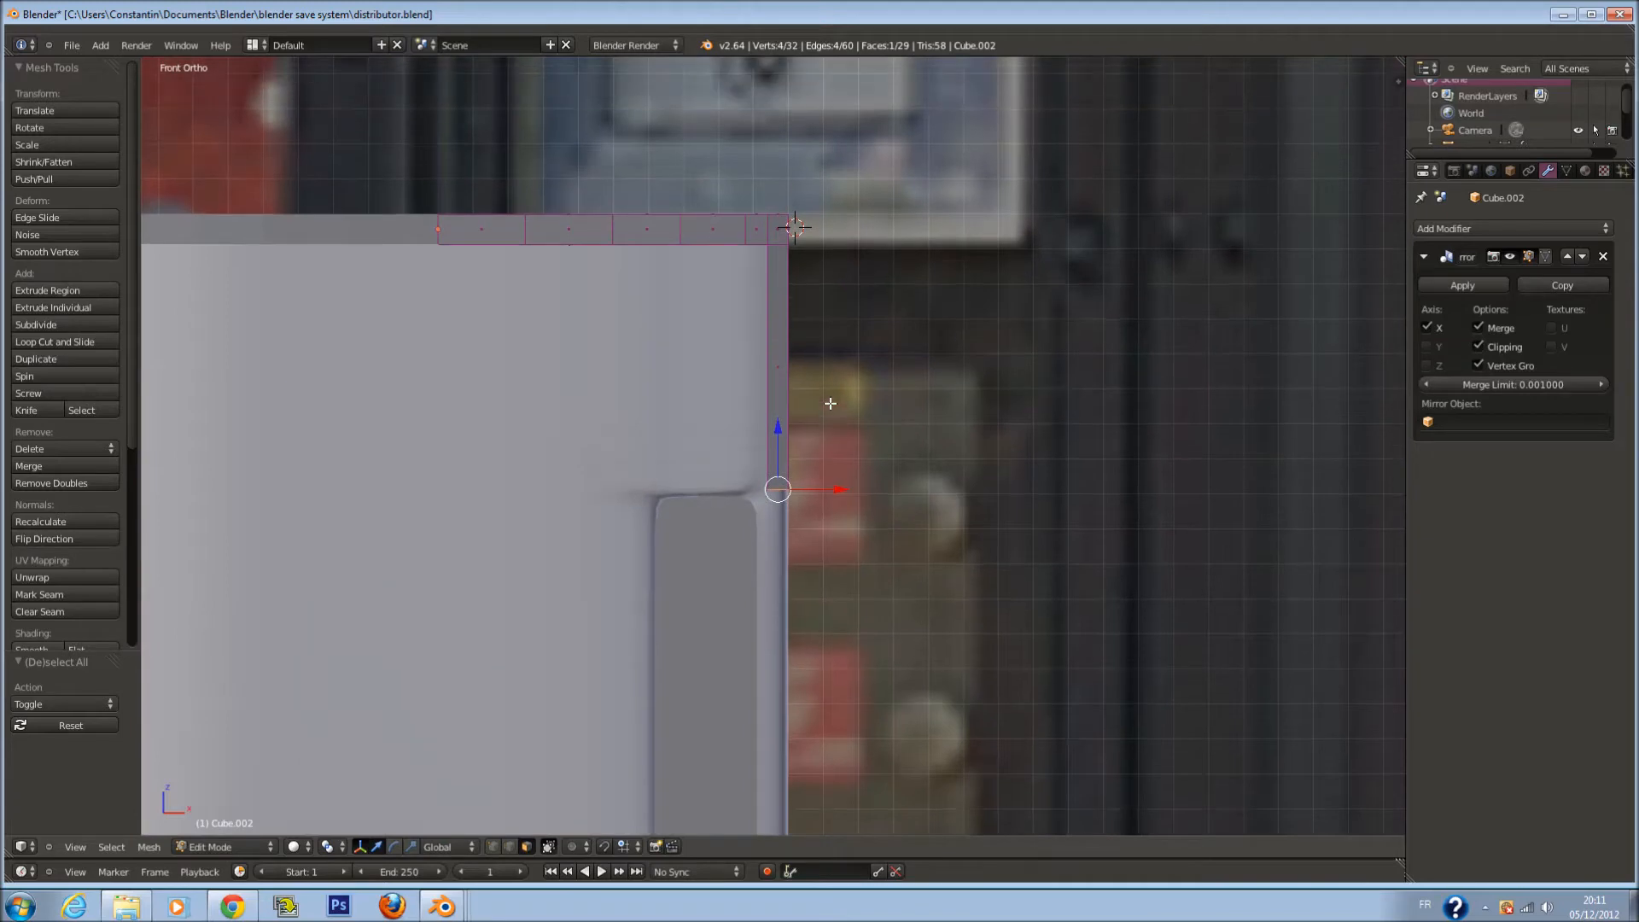
{"action": "scroll", "coordinate": [825, 405], "scroll_direction": "up", "scroll_amount": 4}
{"action": "key", "text": "z"}
{"action": "scroll", "coordinate": [824, 414], "scroll_direction": "down", "scroll_amount": 3, "text": "ctrl"}
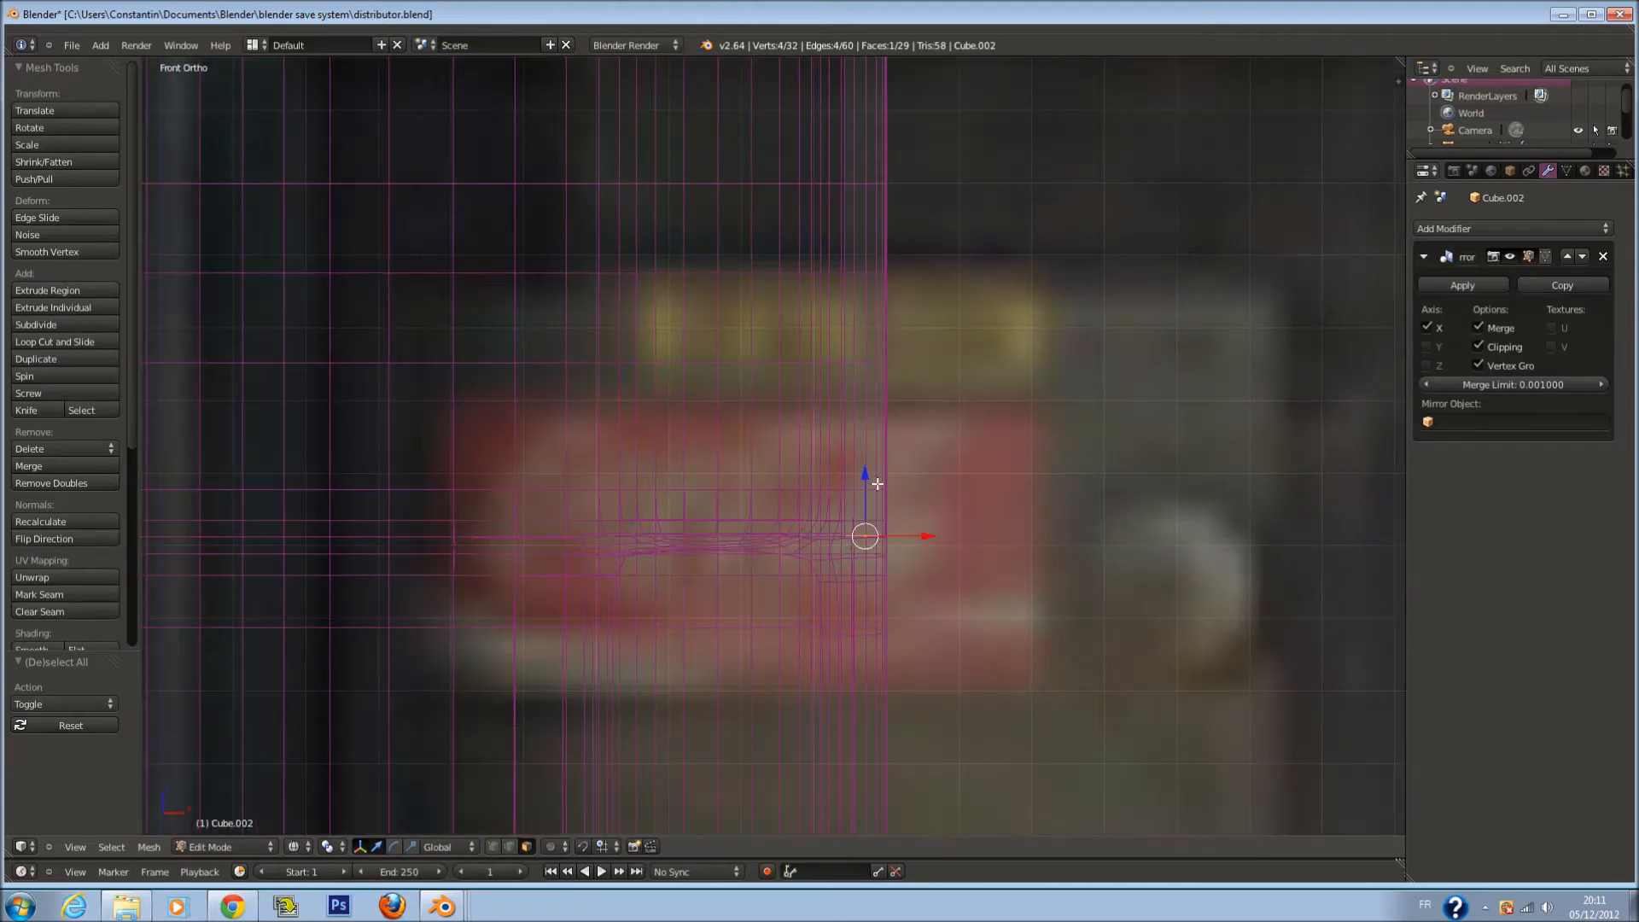
{"action": "scroll", "coordinate": [878, 485], "scroll_direction": "down", "scroll_amount": 2}
Apply the strip's Mirror modifier and return to Edit Mode with nothing selected
{"action": "key", "text": "Tab"}
{"action": "left_click", "coordinate": [1493, 278]}
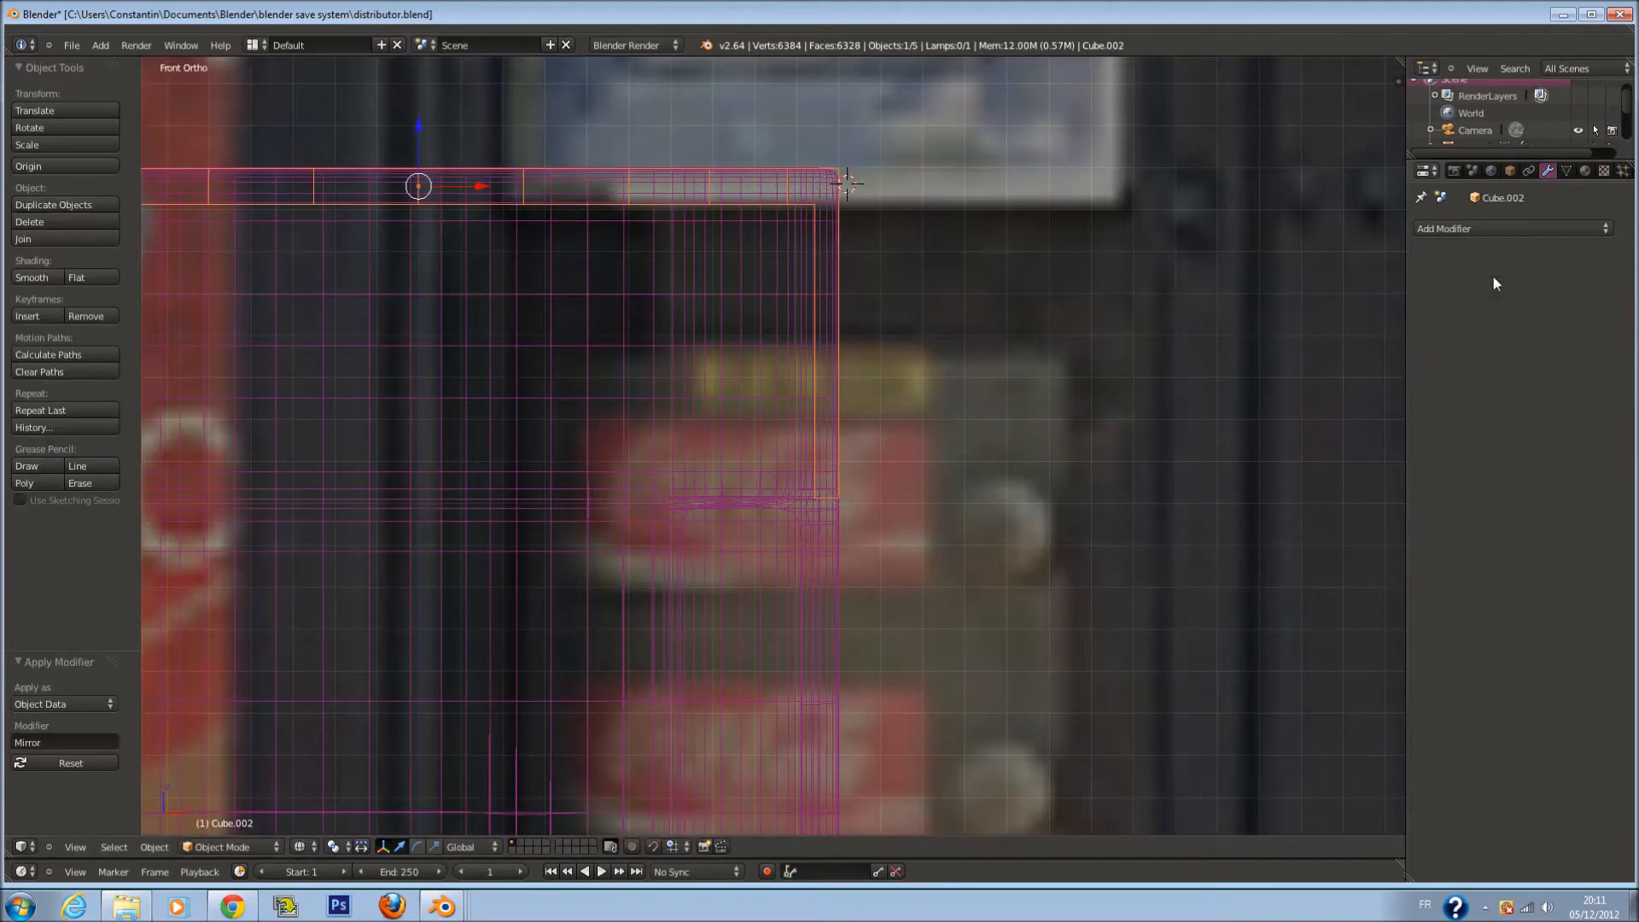
{"action": "key", "text": "Tab"}
{"action": "scroll", "coordinate": [841, 480], "scroll_direction": "up", "scroll_amount": 2}
{"action": "scroll", "coordinate": [854, 516], "scroll_direction": "down", "scroll_amount": 1}
{"action": "scroll", "coordinate": [831, 511], "scroll_direction": "down", "scroll_amount": 2}
{"action": "key", "text": "a"}
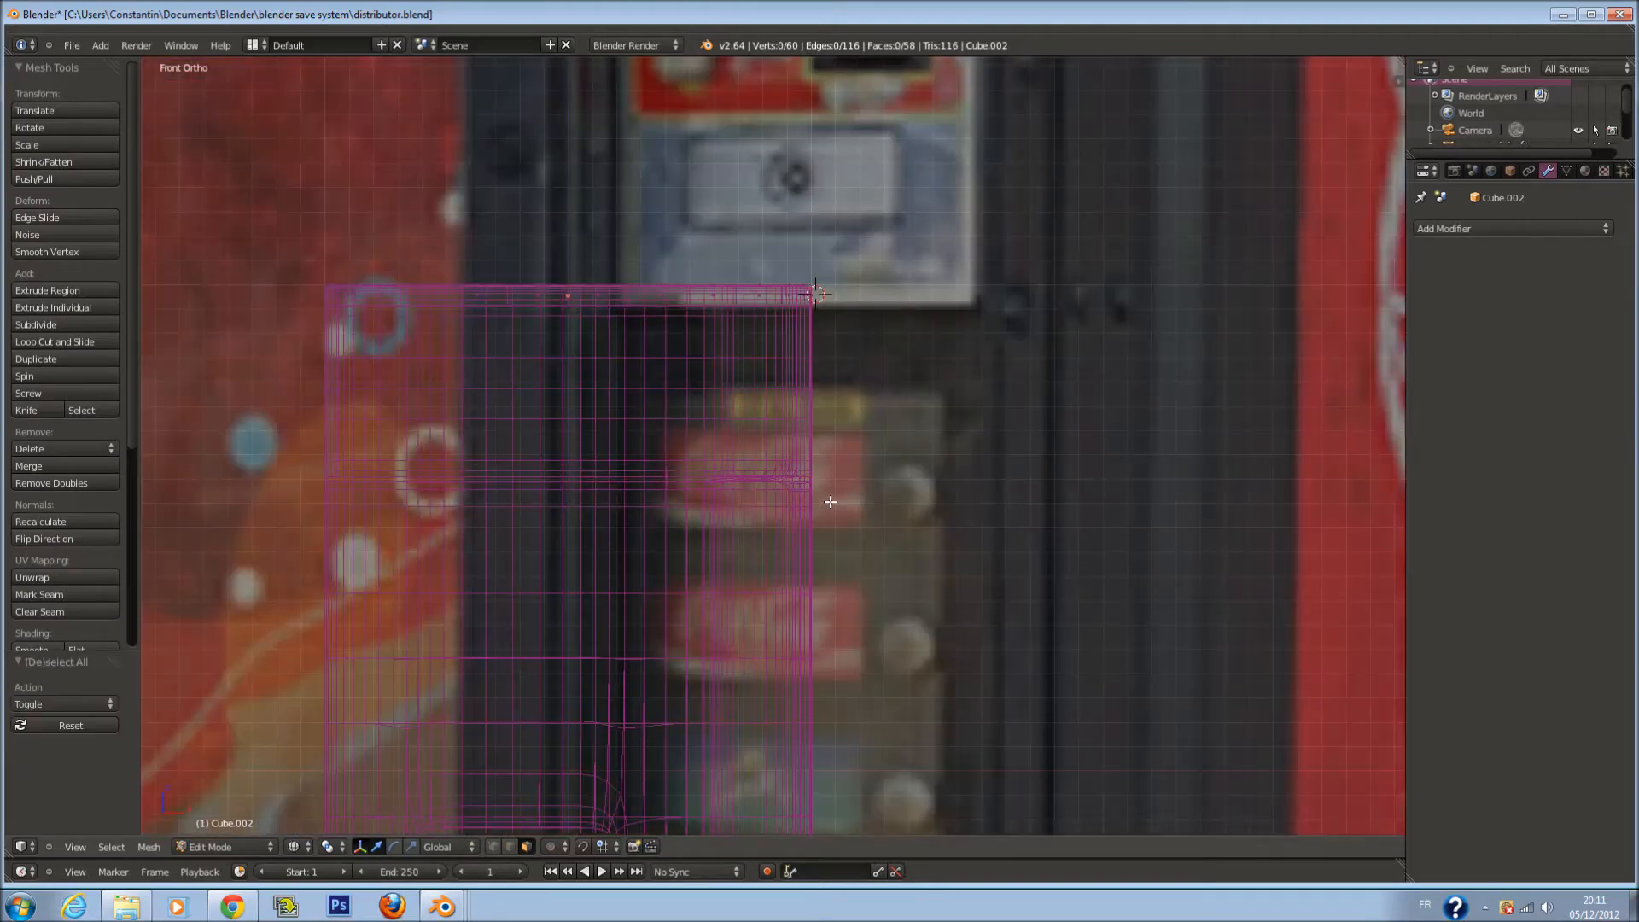
Raise the bottom face of the right leg, extrude it 0.09911 downward, and lower the new face by 0.01133
{"action": "right_click", "coordinate": [819, 490]}
{"action": "scroll", "coordinate": [853, 475], "scroll_direction": "up", "scroll_amount": 3}
{"action": "left_click_drag", "start_coordinate": [849, 472], "coordinate": [849, 418]}
{"action": "key", "text": "e"}
{"action": "left_click", "coordinate": [853, 490]}
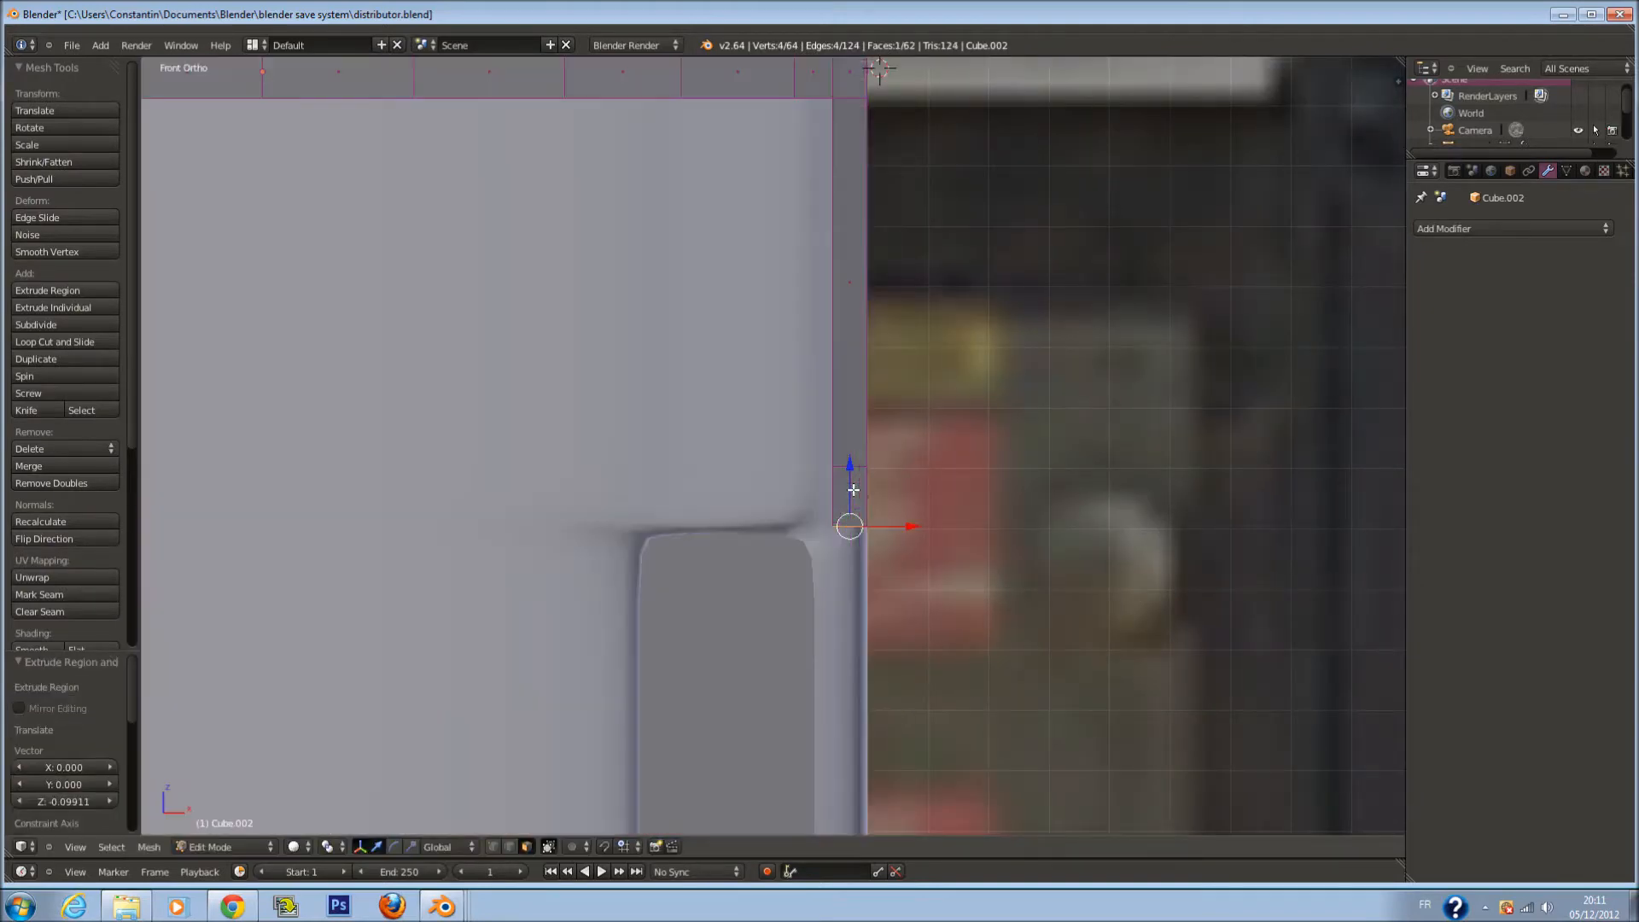
{"action": "mouse_move", "coordinate": [845, 471]}
{"action": "left_mouse_down"}
{"action": "mouse_move", "coordinate": [843, 445]}
{"action": "mouse_move", "coordinate": [849, 487]}
{"action": "left_mouse_up"}
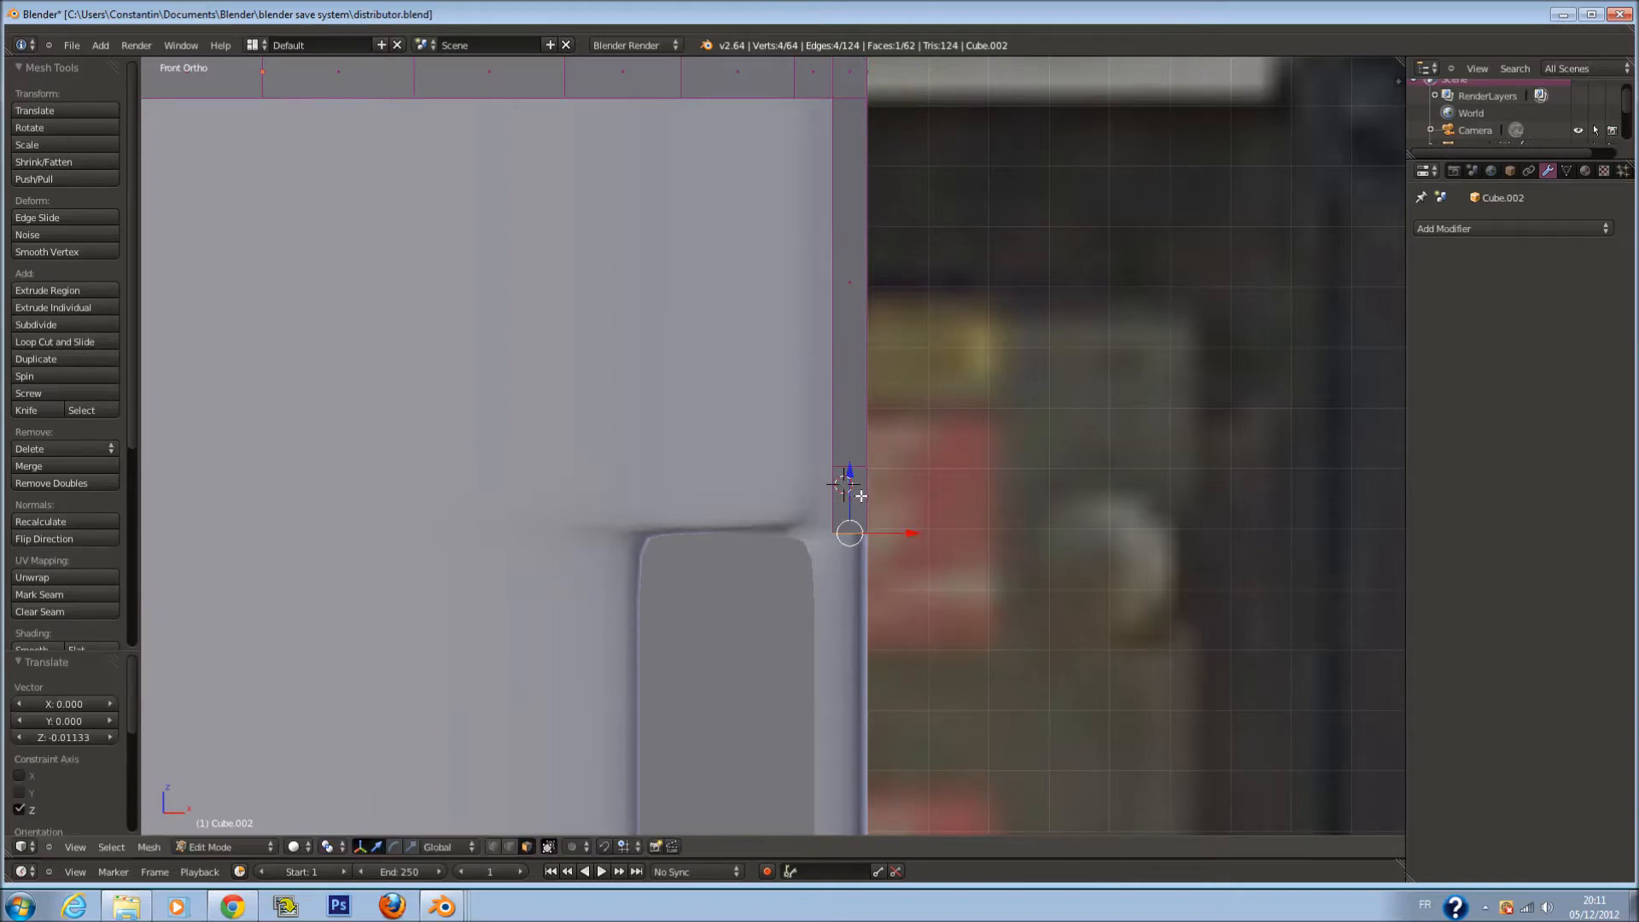
Add a loop cut across the short segment at the bottom of the right leg
{"action": "key", "text": "z"}
{"action": "key", "text": "a"}
{"action": "key", "text": "ctrl+r"}
{"action": "left_click", "coordinate": [865, 509]}
{"action": "left_click", "coordinate": [865, 513]}
{"action": "key", "text": "z"}
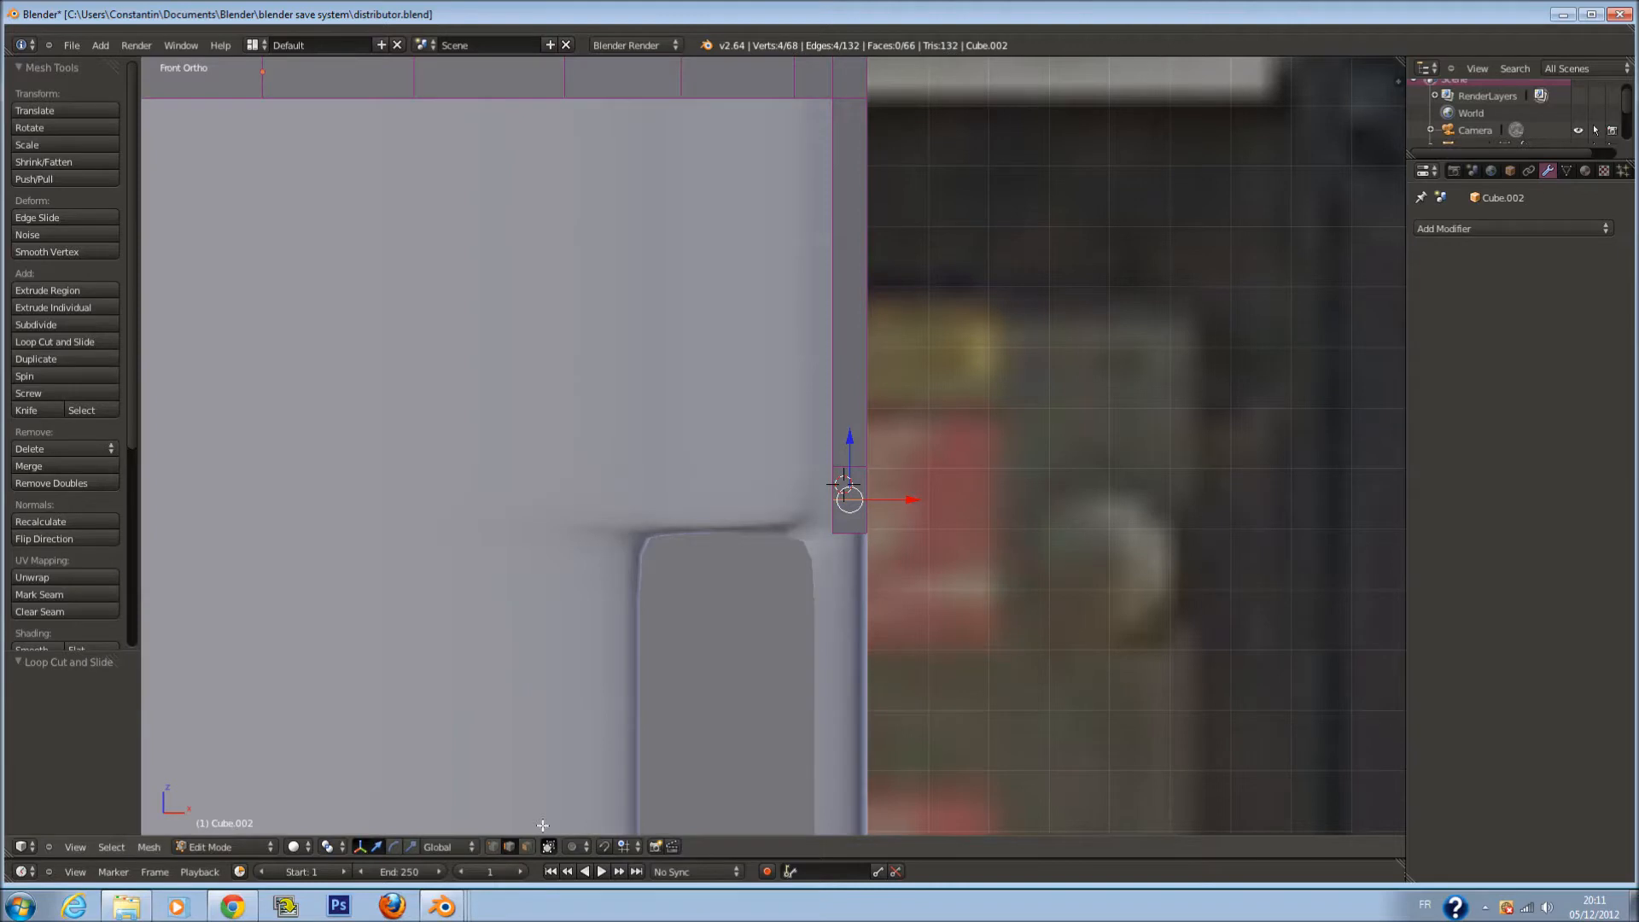
Extrude the leg's inner side face below the cut across the top of the recessed panel, and extrude it another 0.04248 inward
{"action": "key", "text": "z"}
{"action": "right_click", "coordinate": [834, 519]}
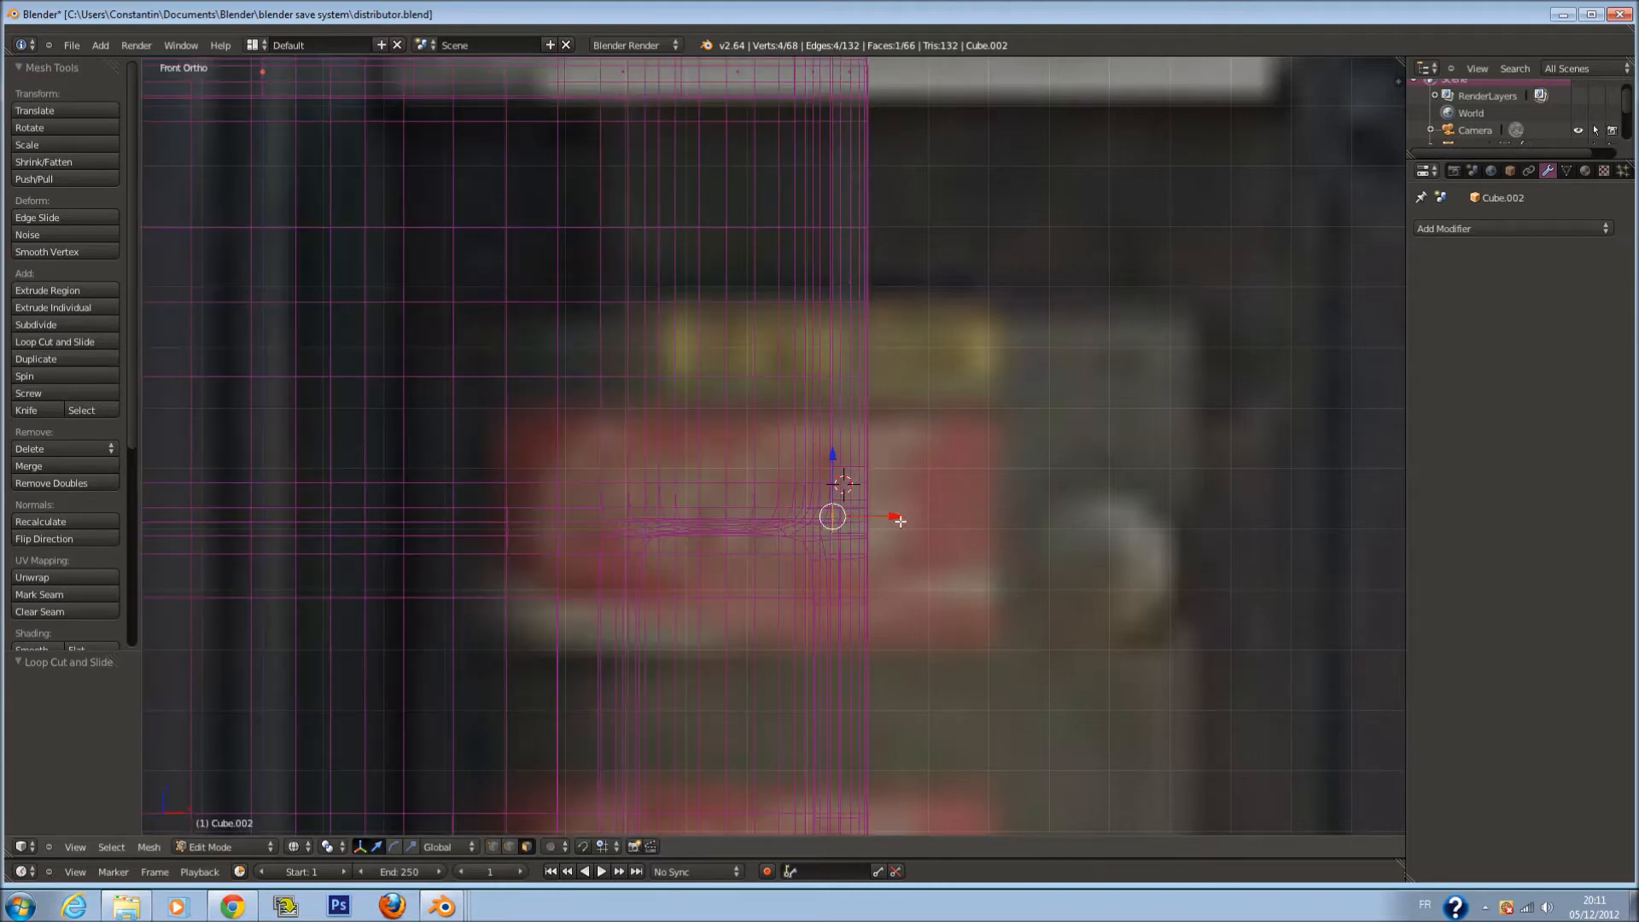
{"action": "key", "text": "e"}
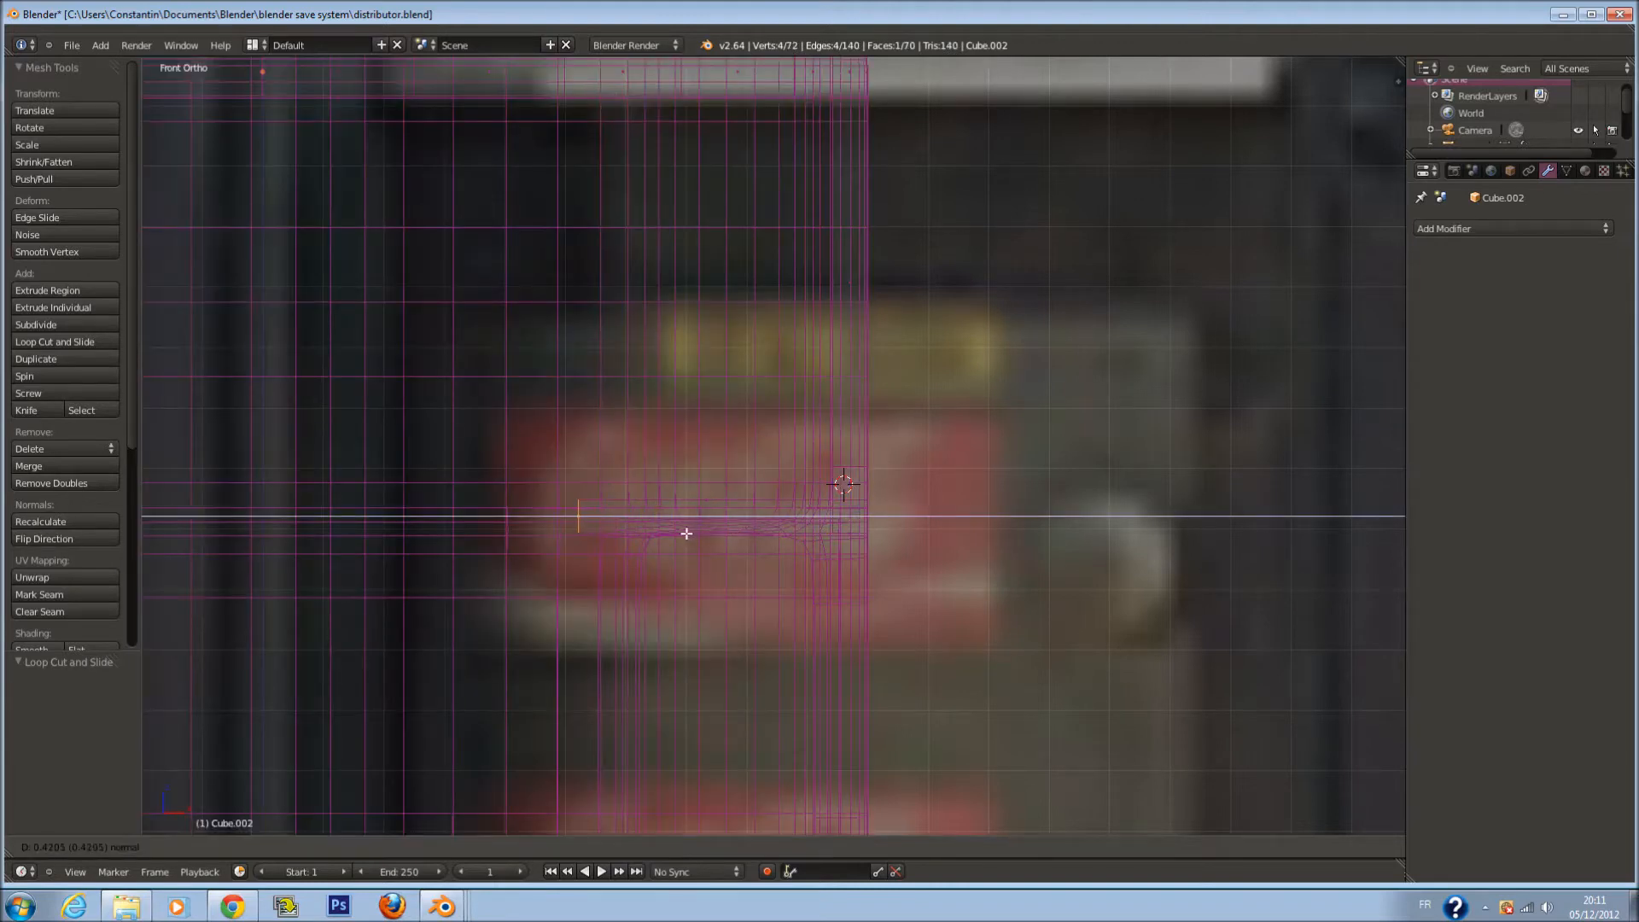
{"action": "left_click", "coordinate": [712, 544]}
{"action": "key", "text": "e"}
{"action": "left_click", "coordinate": [681, 544]}
Extrude the underside face of the crossbar's inner end segment 0.667 downward along the recessed panel's inner edge
{"action": "right_click", "coordinate": [605, 538]}
{"action": "scroll", "coordinate": [642, 521], "scroll_direction": "down", "scroll_amount": 6, "text": "shift"}
{"action": "key", "text": "z"}
{"action": "scroll", "coordinate": [705, 465], "scroll_direction": "down", "scroll_amount": 3, "text": "shift"}
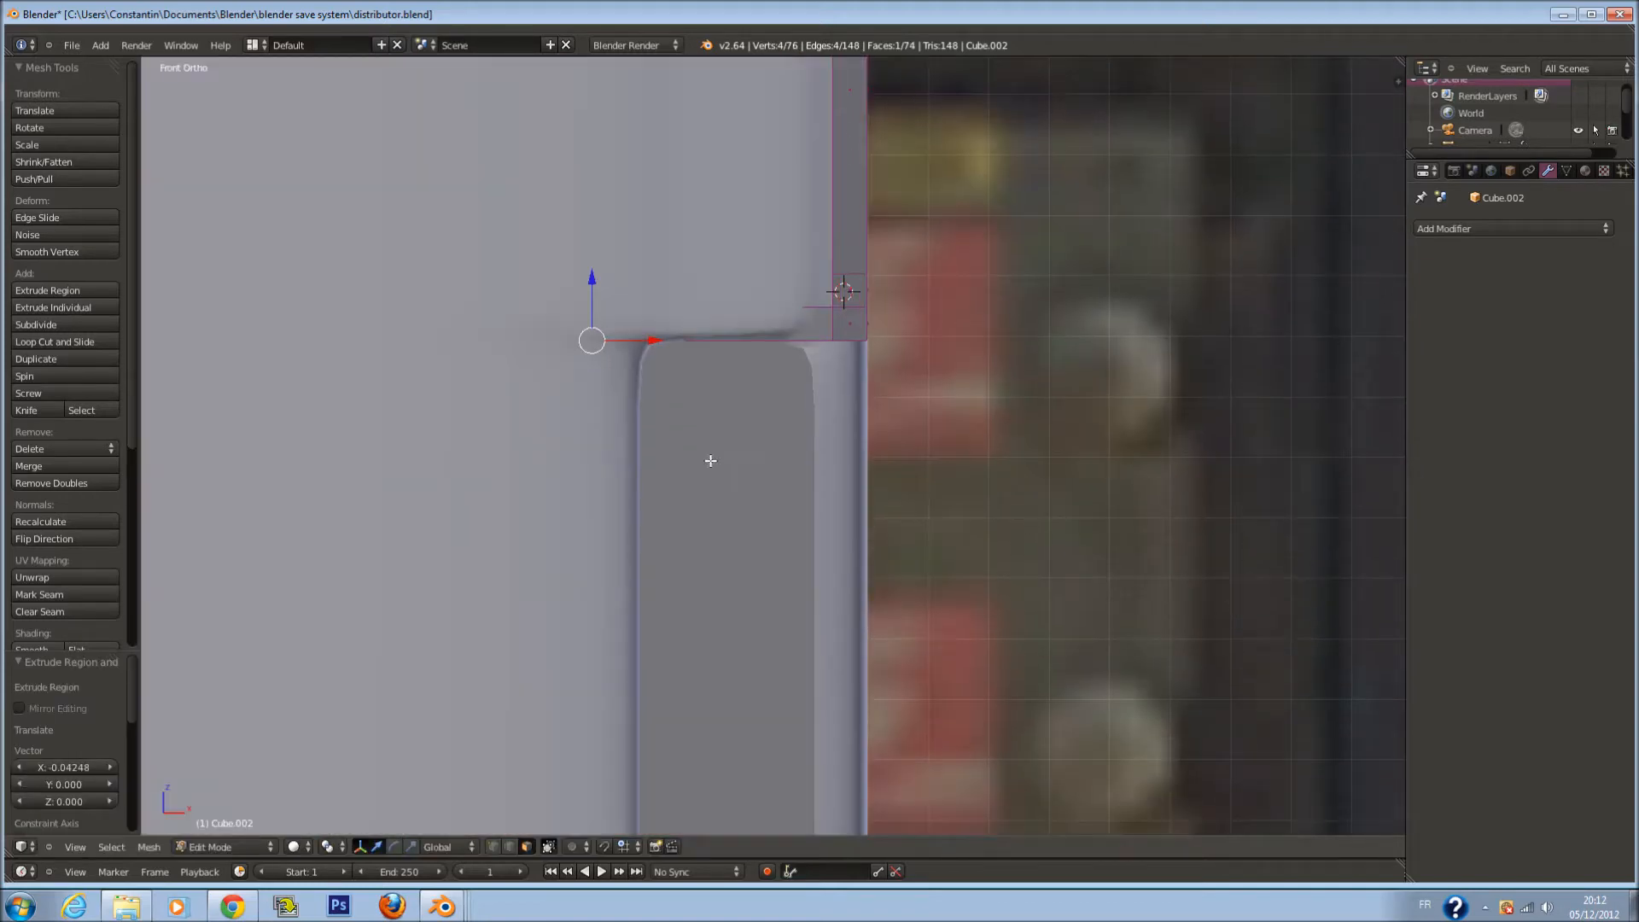
{"action": "scroll", "coordinate": [722, 454], "scroll_direction": "down", "scroll_amount": 3, "text": "ctrl"}
{"action": "key", "text": "z"}
{"action": "scroll", "coordinate": [765, 362], "scroll_direction": "down", "scroll_amount": 2}
{"action": "key", "text": "e"}
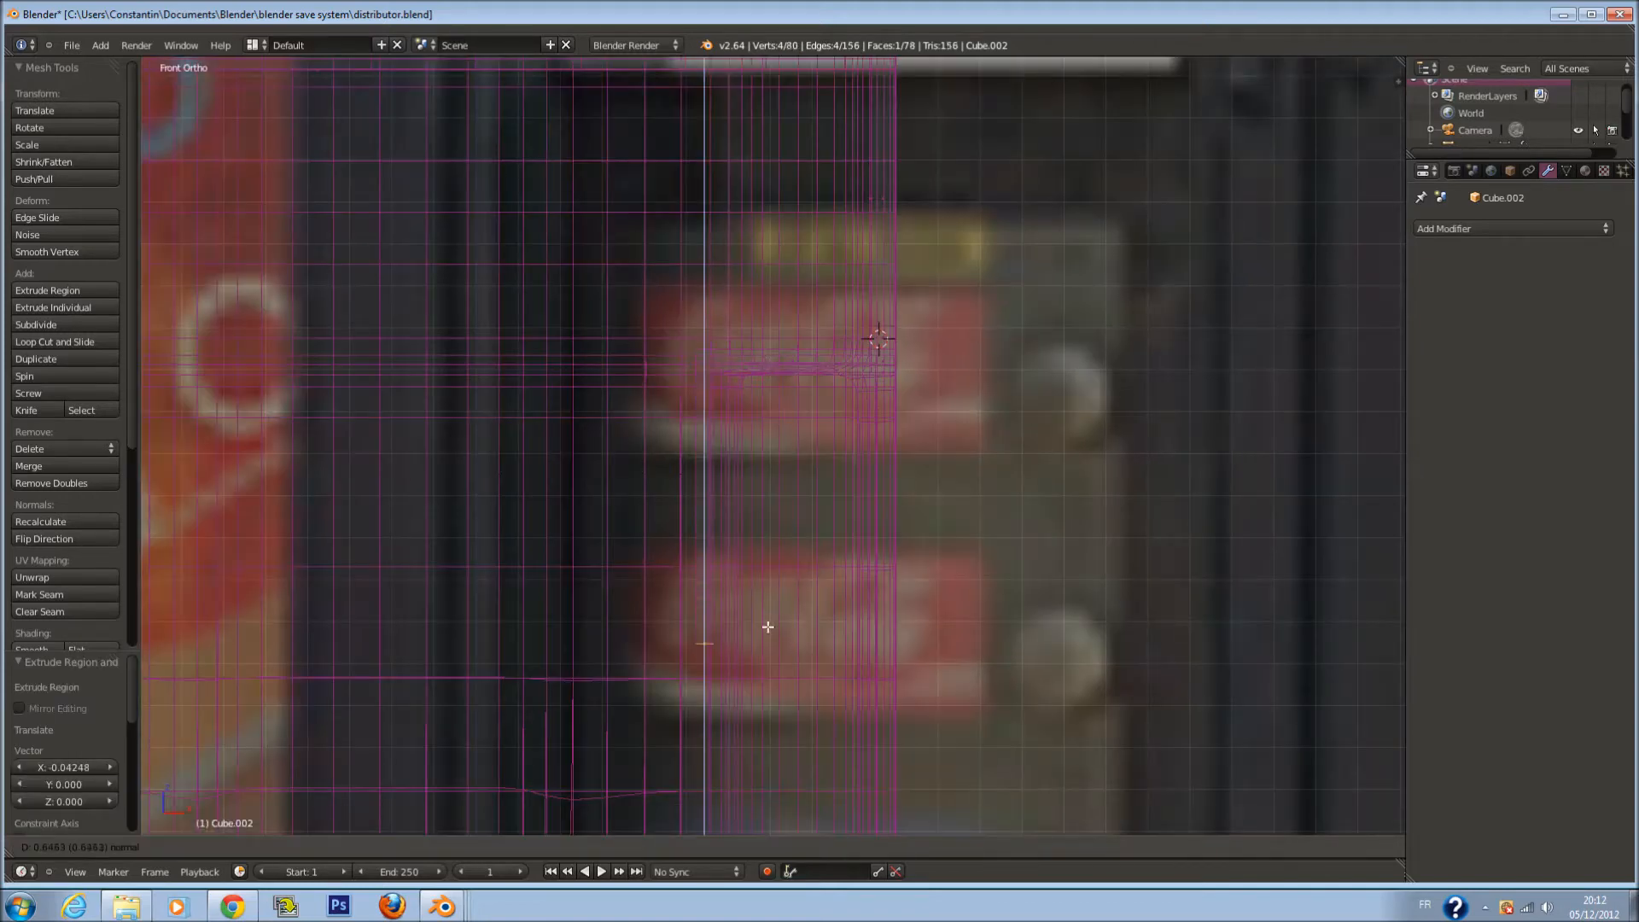
{"action": "left_click", "coordinate": [769, 716]}
Lower the bottom face of the new vertical bar a further 1.058 to the recessed panel's lower end
{"action": "scroll", "coordinate": [759, 598], "scroll_direction": "down", "scroll_amount": 19, "text": "shift"}
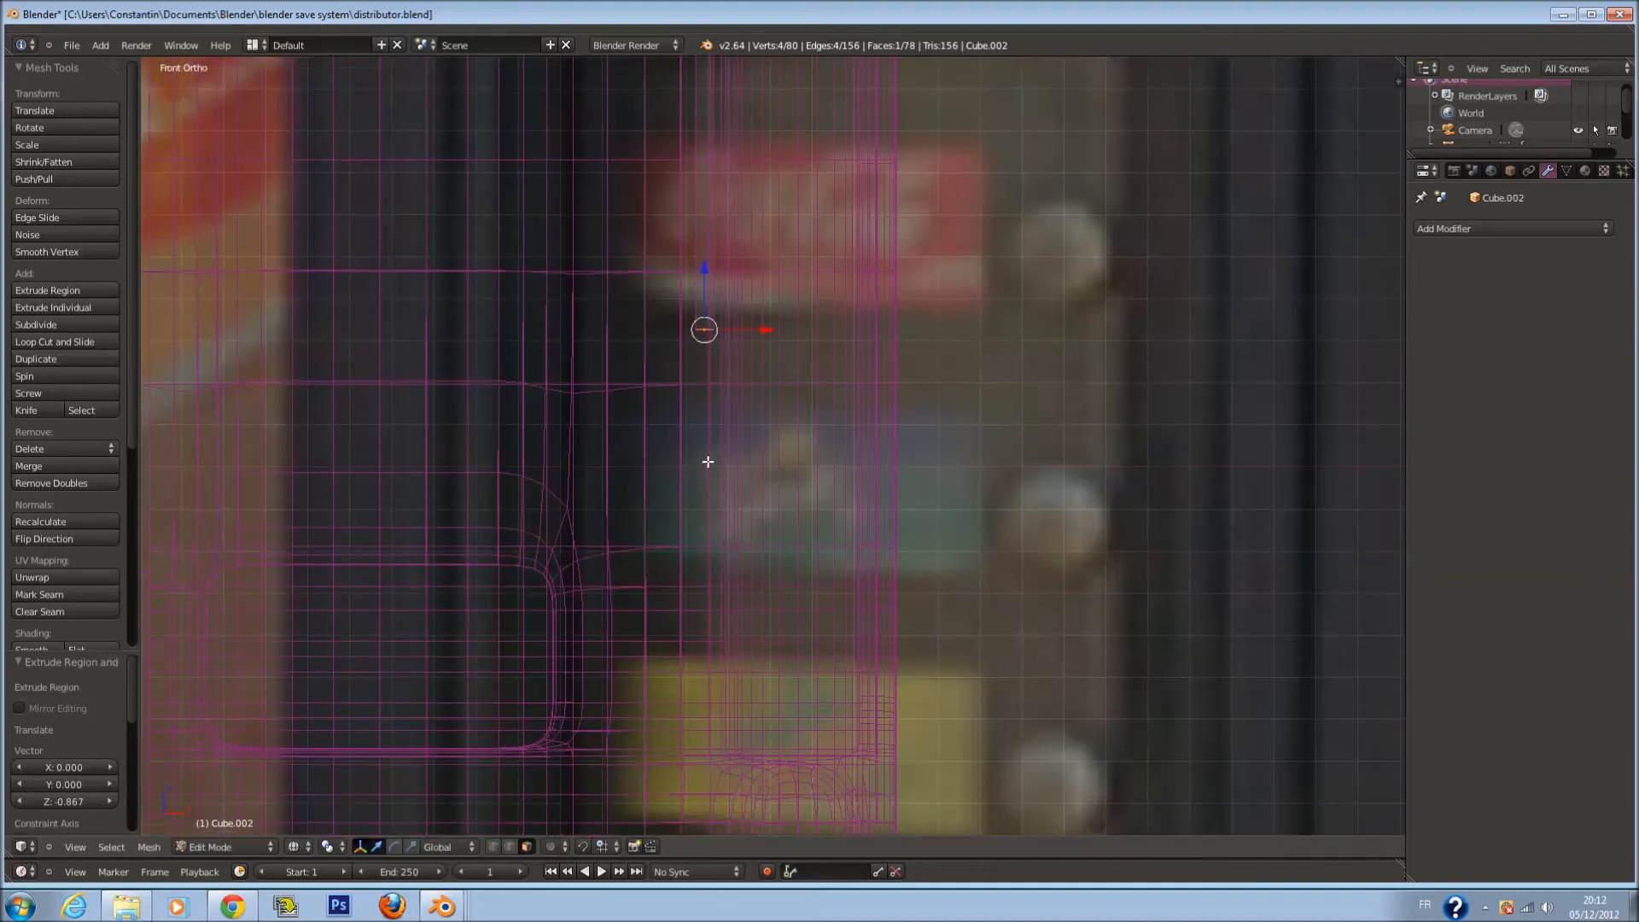
{"action": "left_click_drag", "start_coordinate": [705, 274], "coordinate": [701, 623]}
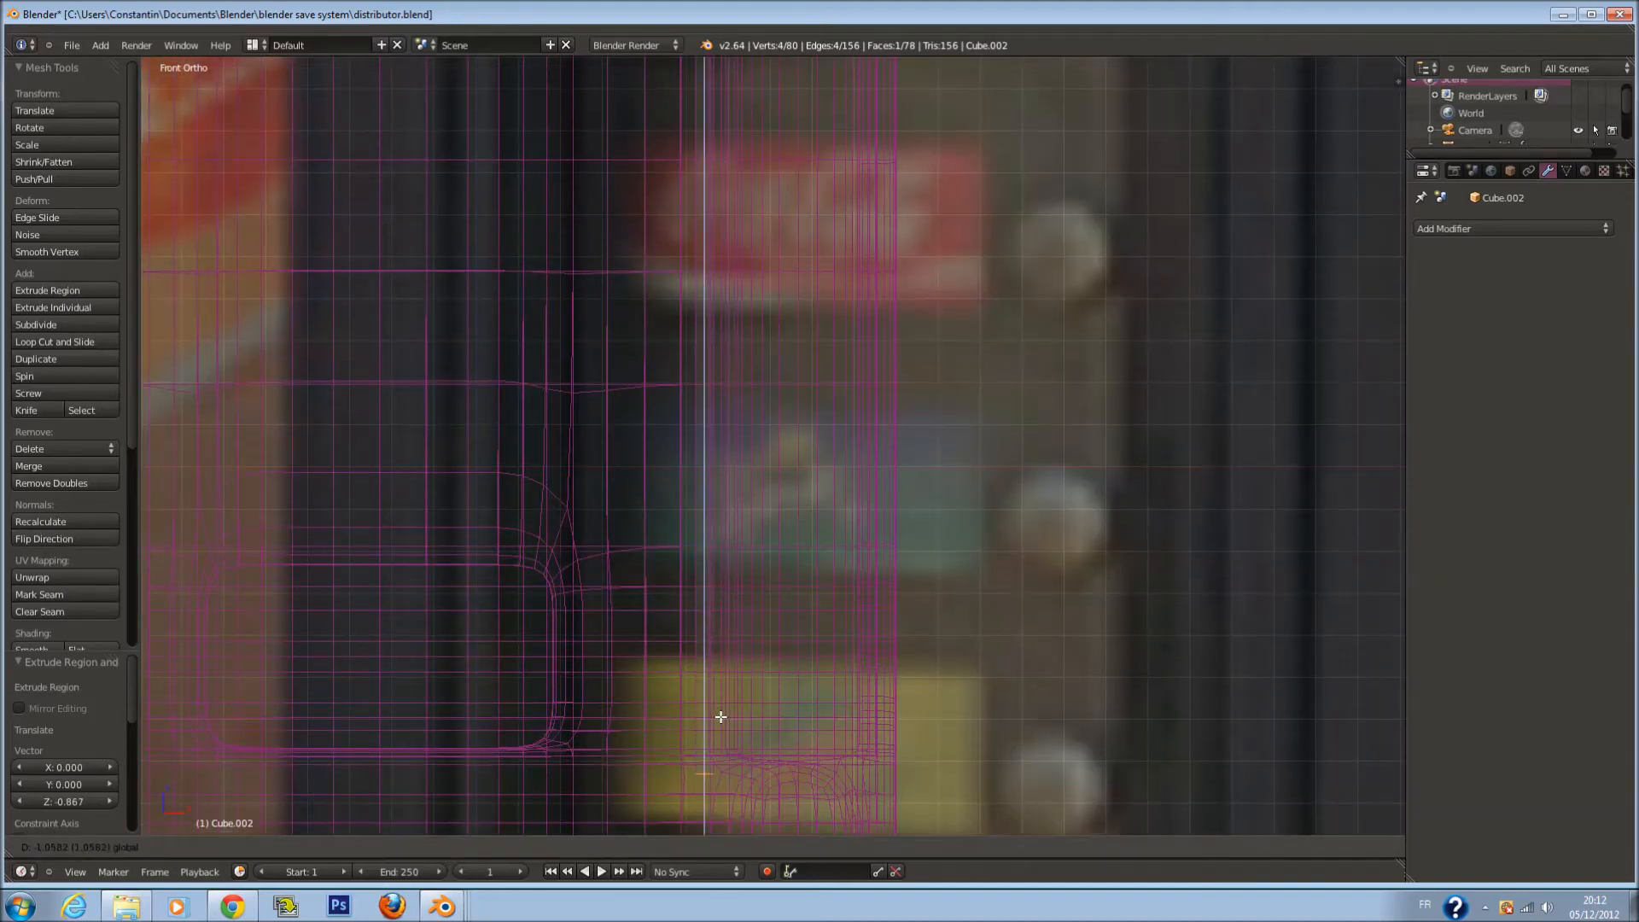
{"action": "left_click_drag", "start_coordinate": [720, 717], "coordinate": [721, 717]}
{"action": "scroll", "coordinate": [721, 701], "scroll_direction": "down", "scroll_amount": 12, "text": "shift"}
{"action": "scroll", "coordinate": [688, 556], "scroll_direction": "up", "scroll_amount": 4}
Add a loop cut across the new vertical bar and move it 0.654 down, close to the bar's lower end
{"action": "key", "text": "ctrl+r"}
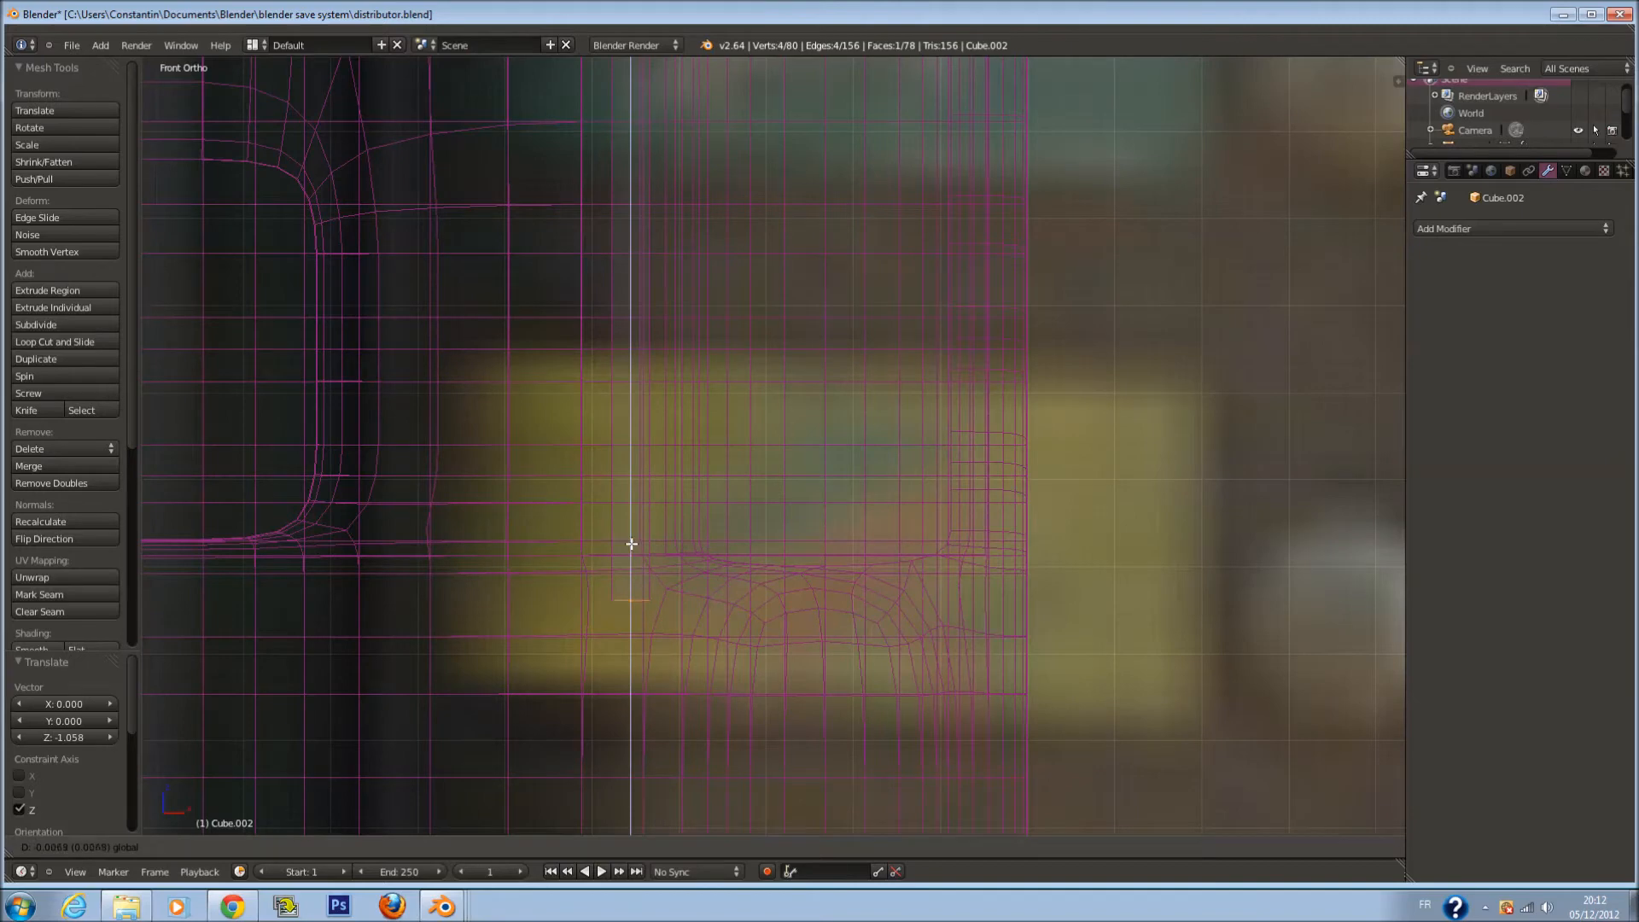
{"action": "left_click", "coordinate": [630, 541]}
{"action": "left_click", "coordinate": [744, 786]}
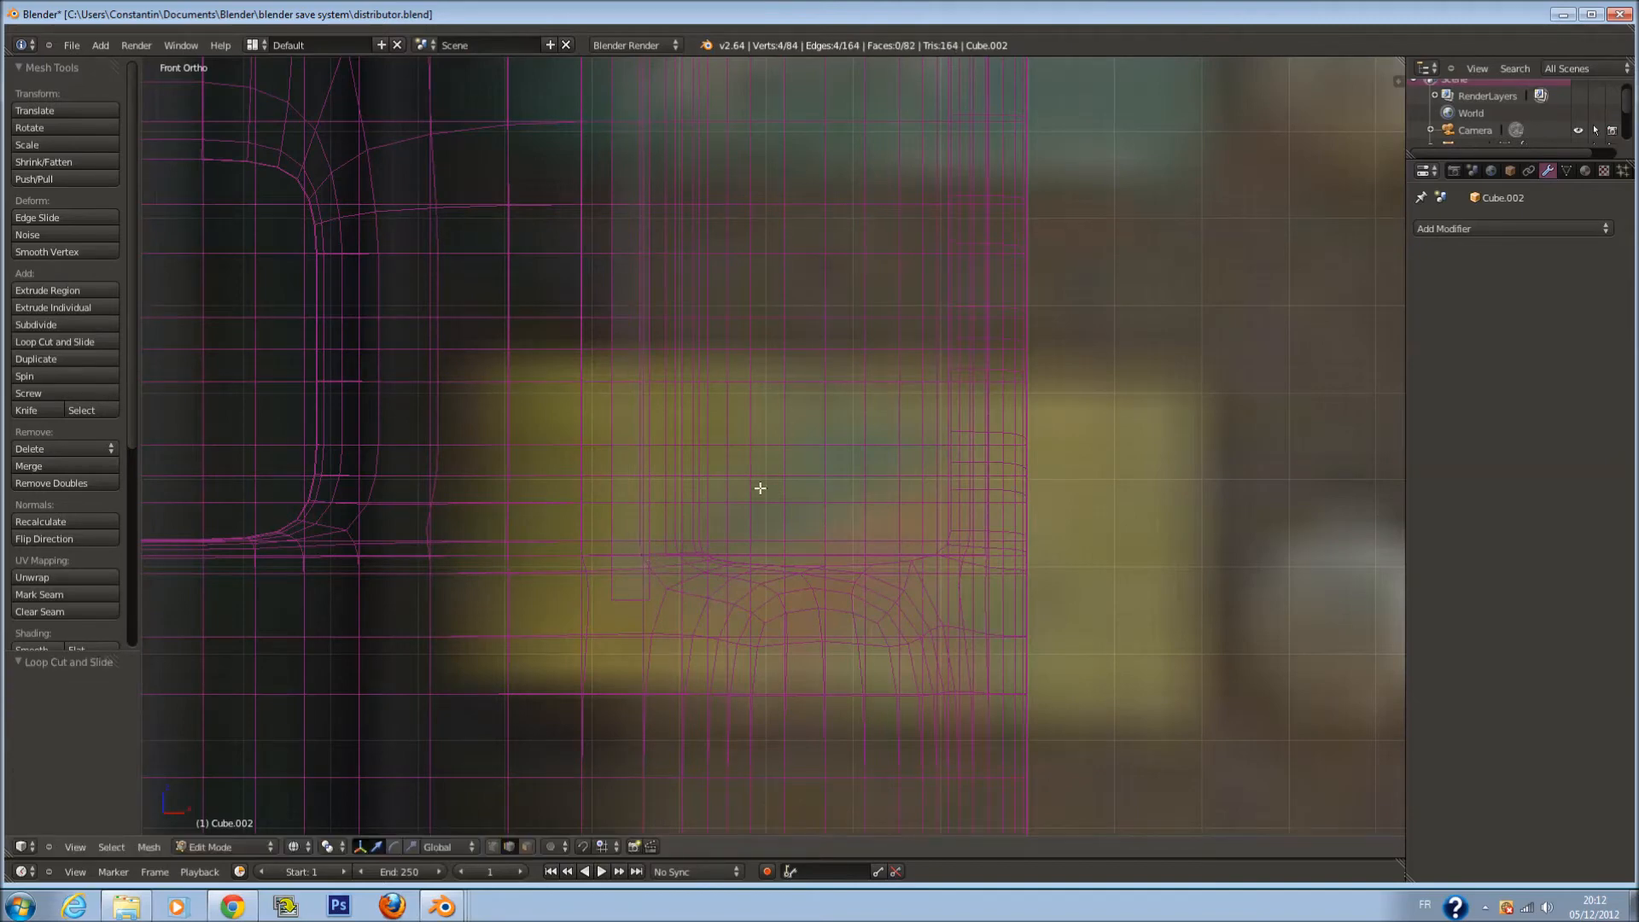
{"action": "scroll", "coordinate": [760, 410], "scroll_direction": "down", "scroll_amount": 6}
{"action": "scroll", "coordinate": [712, 216], "scroll_direction": "up", "scroll_amount": 2}
{"action": "left_click_drag", "start_coordinate": [698, 158], "coordinate": [708, 252]}
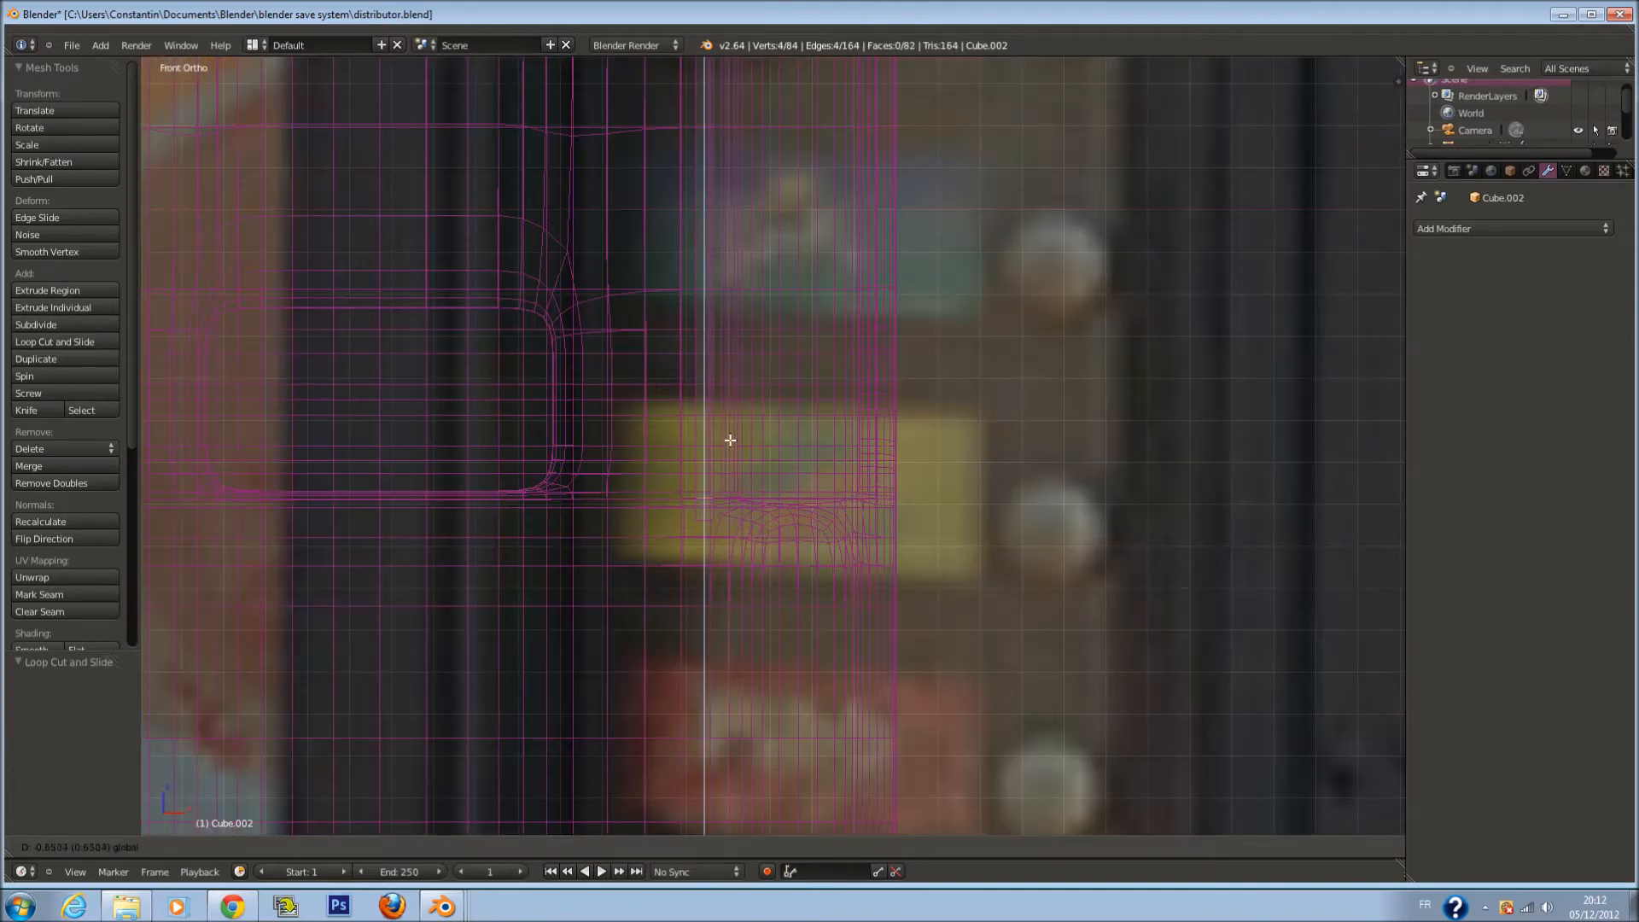
{"action": "left_click_drag", "start_coordinate": [730, 436], "coordinate": [730, 439]}
Extrude the outward-facing side of the vertical bar's lowest segment to near the body's outer edge, and extrude it once more to form an end segment
{"action": "scroll", "coordinate": [631, 562], "scroll_direction": "up", "scroll_amount": 2}
{"action": "left_click", "coordinate": [527, 847]}
{"action": "right_click", "coordinate": [644, 595]}
{"action": "key", "text": "e"}
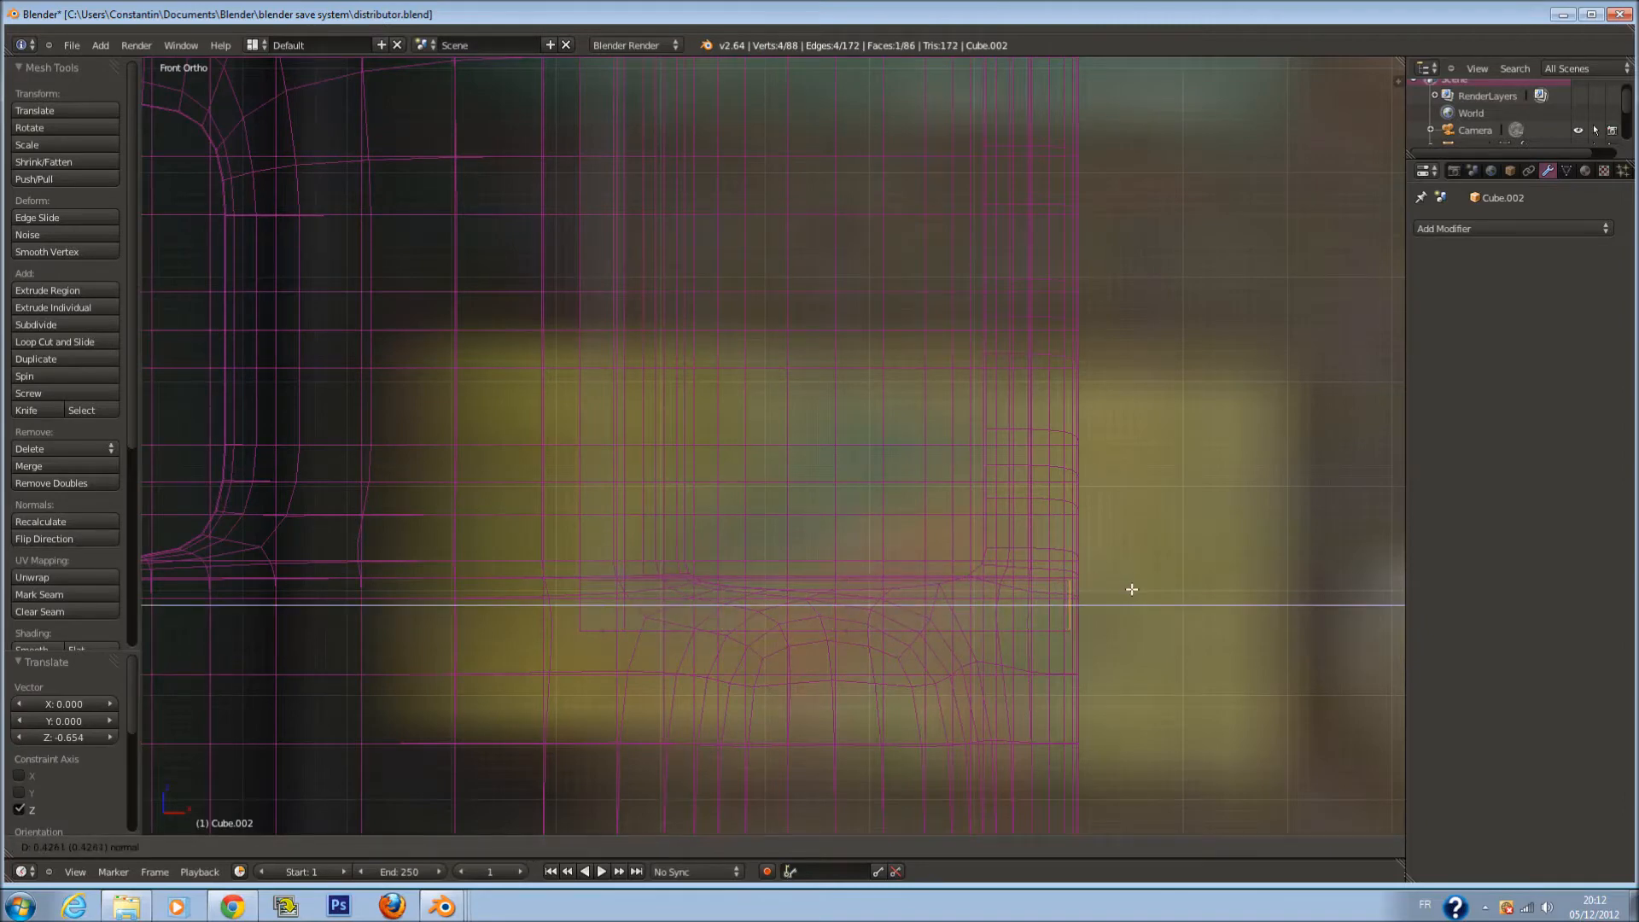
{"action": "left_click", "coordinate": [1092, 593]}
{"action": "key", "text": "e"}
{"action": "left_click", "coordinate": [1145, 592]}
From the top view, select all vertices of the vertical bar beside the recessed panel and move them slightly forward along Y
{"action": "key", "text": "z"}
{"action": "scroll", "coordinate": [1120, 572], "scroll_direction": "down", "scroll_amount": 3}
{"action": "middle_click_drag", "start_coordinate": [1004, 487], "coordinate": [925, 548]}
{"action": "key", "text": "KP_7"}
{"action": "key", "text": "z"}
{"action": "scroll", "coordinate": [838, 455], "scroll_direction": "up", "scroll_amount": 1}
{"action": "key", "text": "a"}
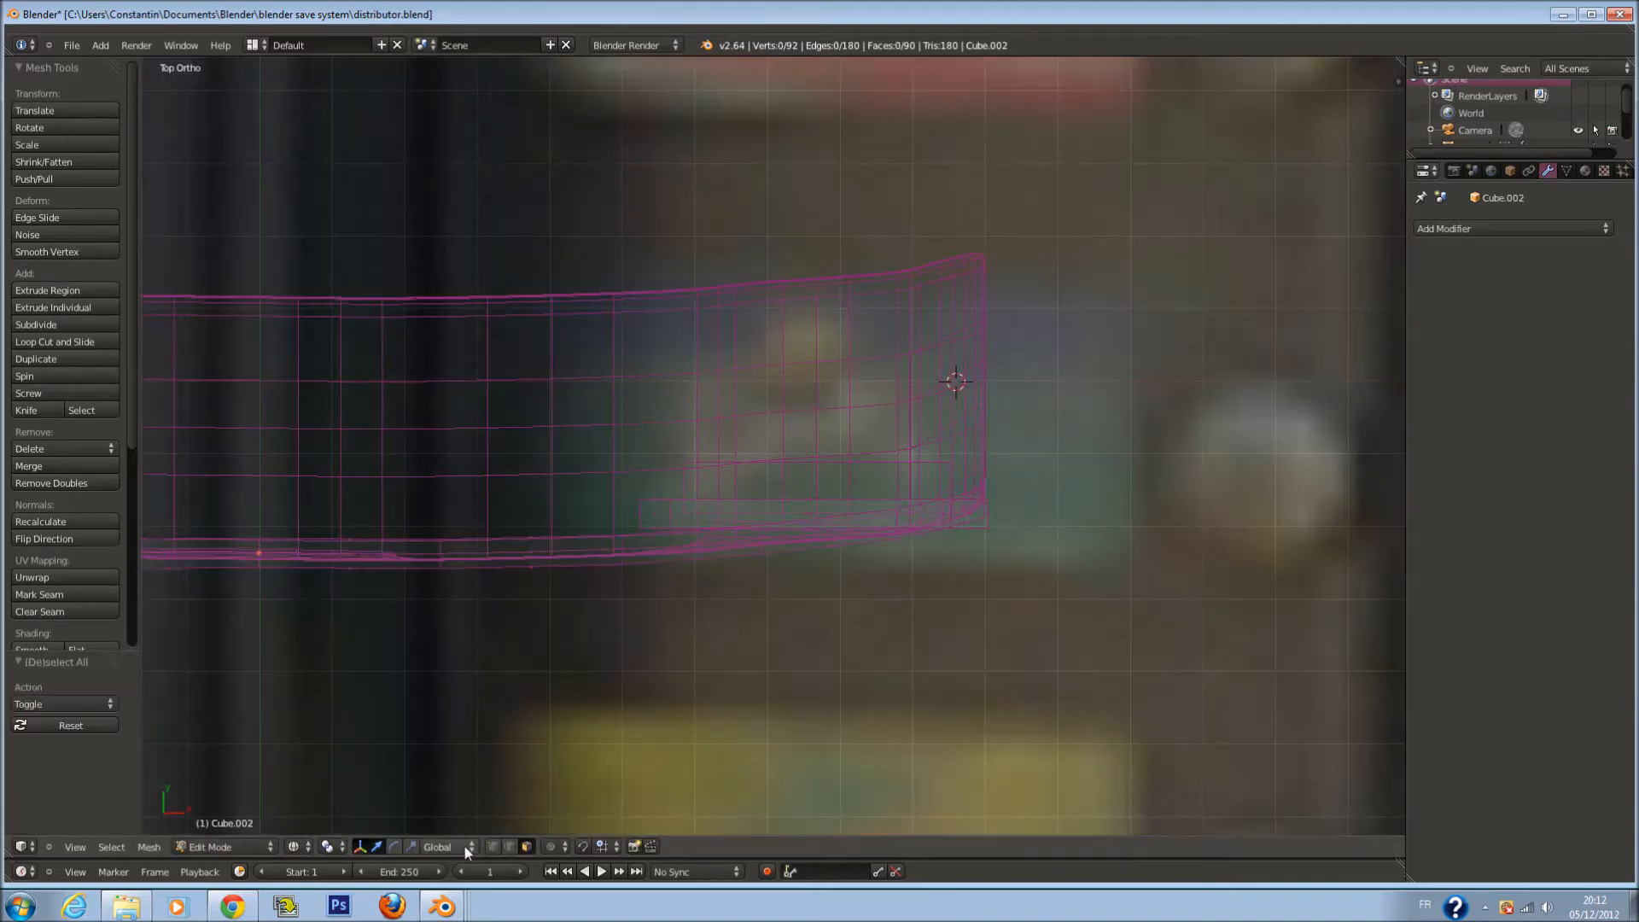
{"action": "left_click", "coordinate": [491, 845]}
{"action": "key", "text": "c"}
{"action": "scroll", "coordinate": [650, 497], "scroll_direction": "down", "scroll_amount": 3}
{"action": "left_click", "coordinate": [653, 497]}
{"action": "right_click", "coordinate": [654, 499]}
{"action": "key", "text": "c"}
{"action": "middle_click", "coordinate": [602, 549]}
{"action": "right_click", "coordinate": [602, 550]}
{"action": "key", "text": "e"}
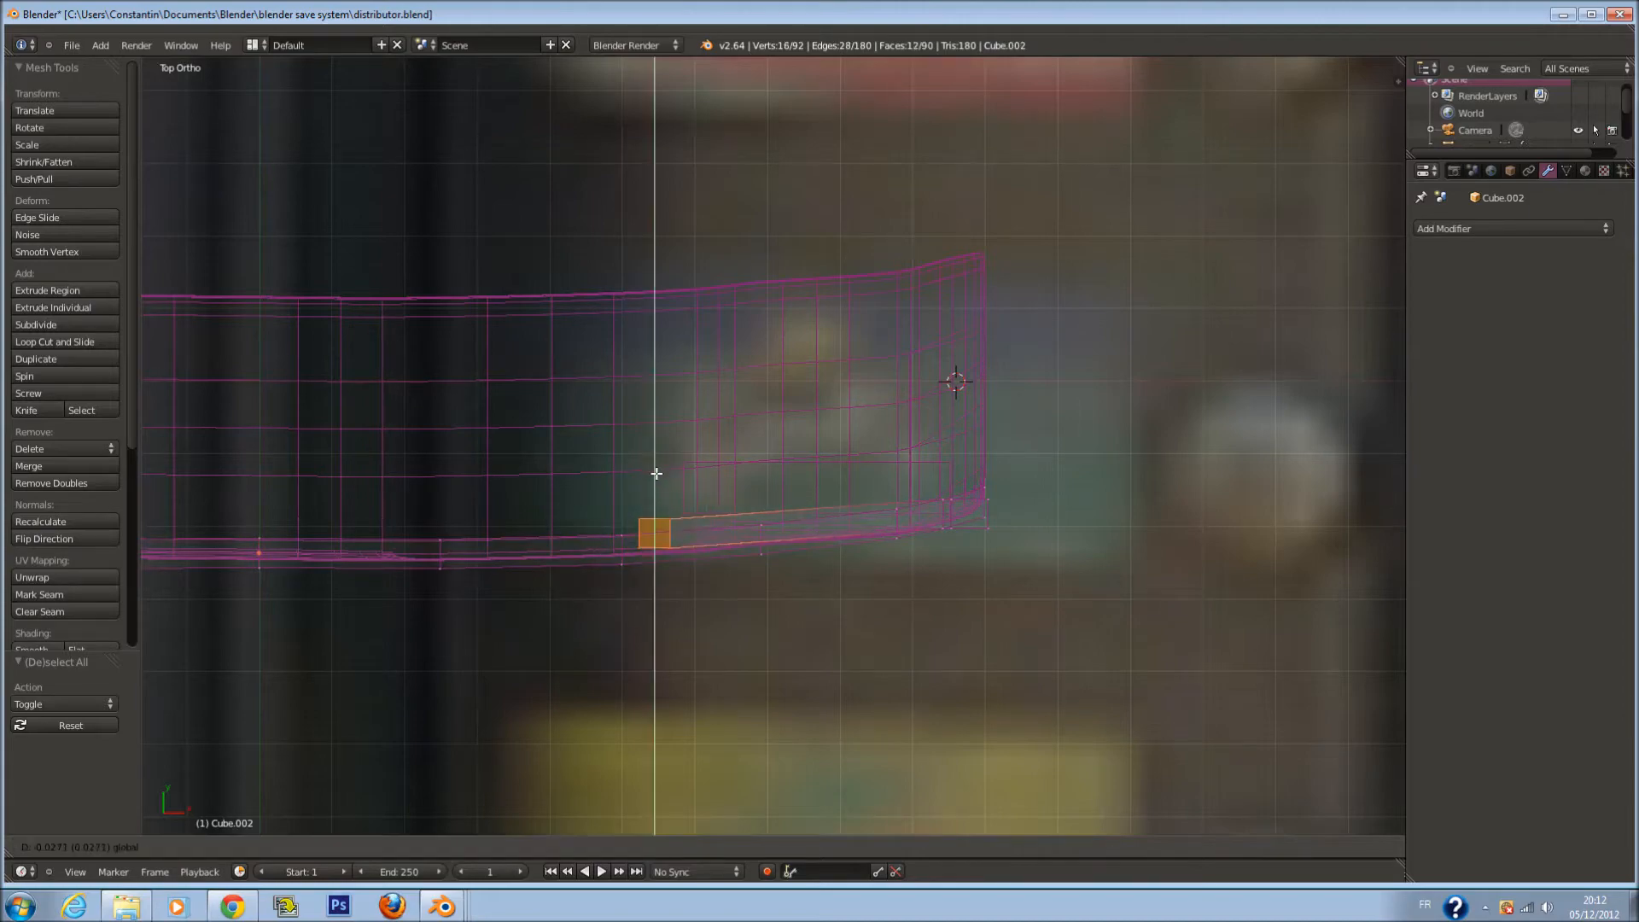
{"action": "left_click", "coordinate": [656, 486]}
Try a loop cut through the trim's crossbar in the top view and undo it
{"action": "key", "text": "a"}
{"action": "key", "text": "ctrl+r"}
{"action": "left_click", "coordinate": [805, 520]}
{"action": "left_click", "coordinate": [805, 521]}
{"action": "middle_click_drag", "start_coordinate": [805, 520], "coordinate": [874, 455]}
{"action": "scroll", "coordinate": [874, 455], "scroll_direction": "down", "scroll_amount": 3}
{"action": "key", "text": "ctrl+z"}
Examine the trim around the recessed panel in solid view and compare the model's front with the reference photo
{"action": "scroll", "coordinate": [834, 341], "scroll_direction": "up", "scroll_amount": 5, "text": "shift"}
{"action": "key", "text": "z"}
{"action": "scroll", "coordinate": [834, 282], "scroll_direction": "up", "scroll_amount": 5, "text": "shift"}
{"action": "middle_click_drag", "start_coordinate": [812, 264], "coordinate": [731, 361]}
{"action": "key", "text": "Tab"}
{"action": "middle_click_drag", "start_coordinate": [724, 419], "coordinate": [755, 481]}
{"action": "key", "text": "KP_1"}
{"action": "scroll", "coordinate": [755, 474], "scroll_direction": "down", "scroll_amount": 4}
{"action": "scroll", "coordinate": [765, 467], "scroll_direction": "up", "scroll_amount": 9, "text": "shift"}
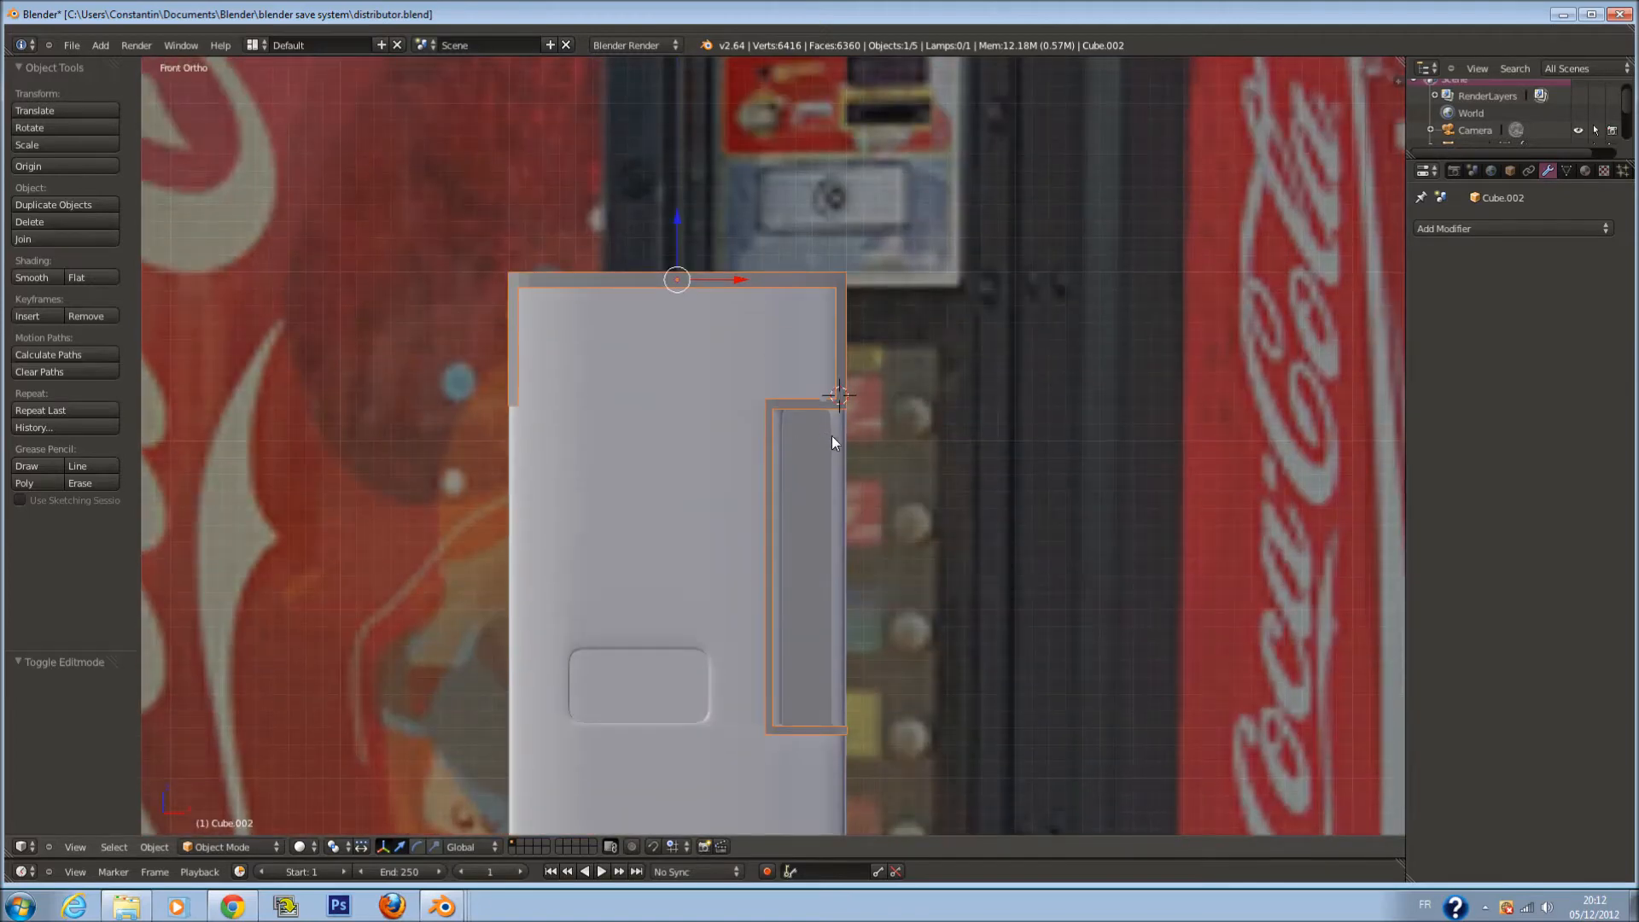
{"action": "scroll", "coordinate": [837, 431], "scroll_direction": "up", "scroll_amount": 3}
{"action": "scroll", "coordinate": [845, 425], "scroll_direction": "down", "scroll_amount": 2}
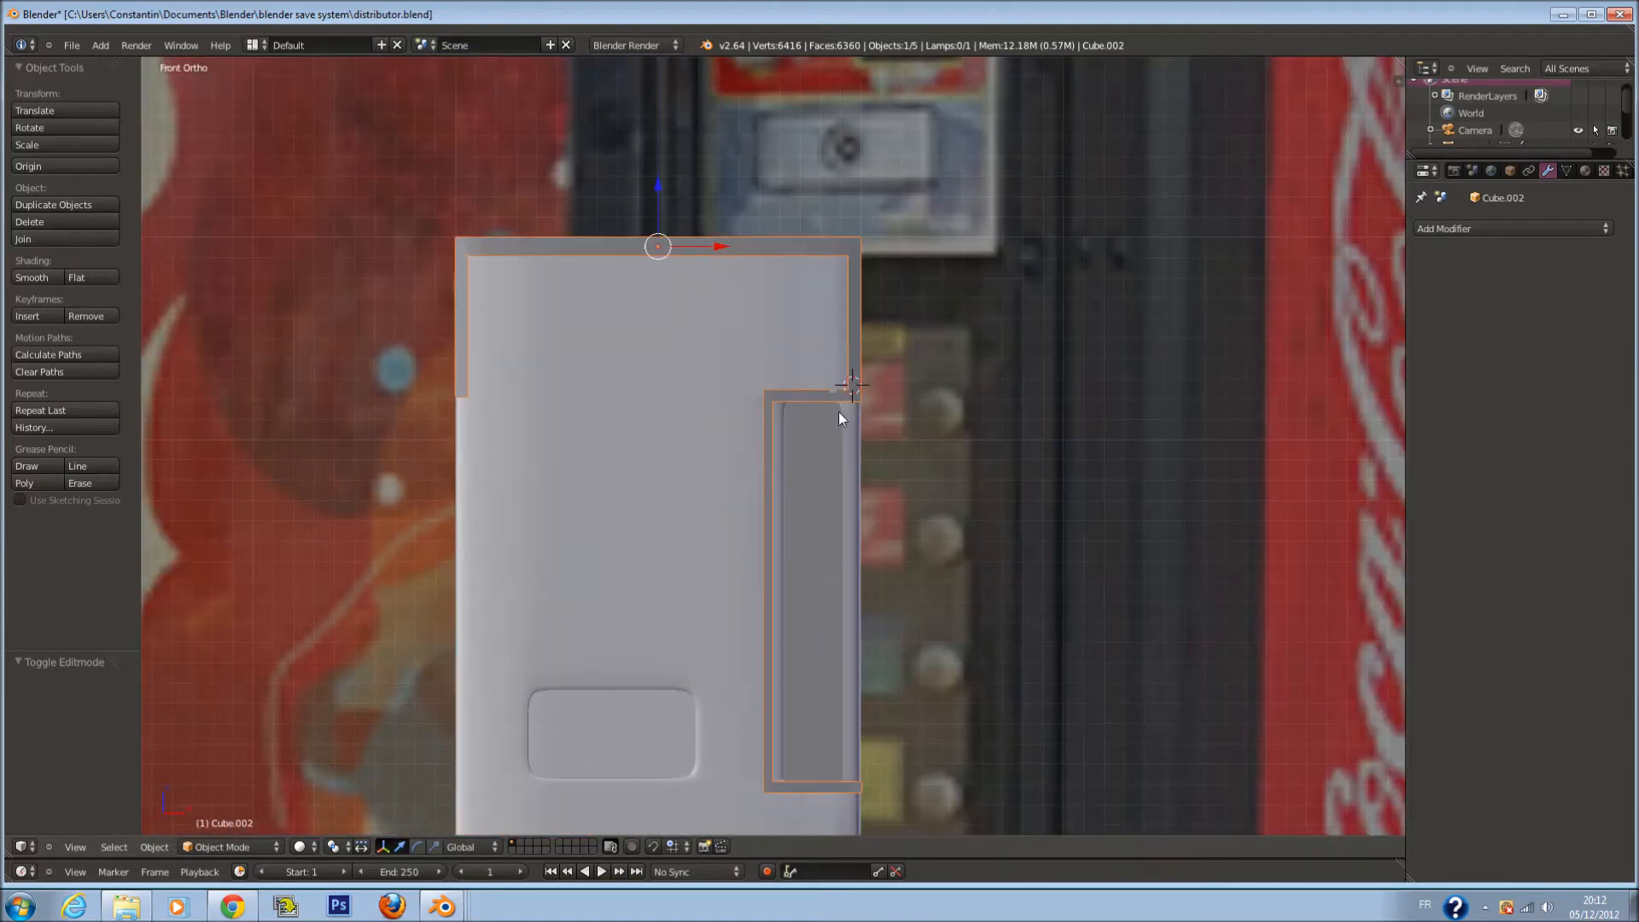
{"action": "key", "text": "Tab"}
{"action": "scroll", "coordinate": [839, 409], "scroll_direction": "down", "scroll_amount": 1, "text": "ctrl"}
{"action": "key", "text": "Tab"}
{"action": "scroll", "coordinate": [850, 410], "scroll_direction": "down", "scroll_amount": 7}
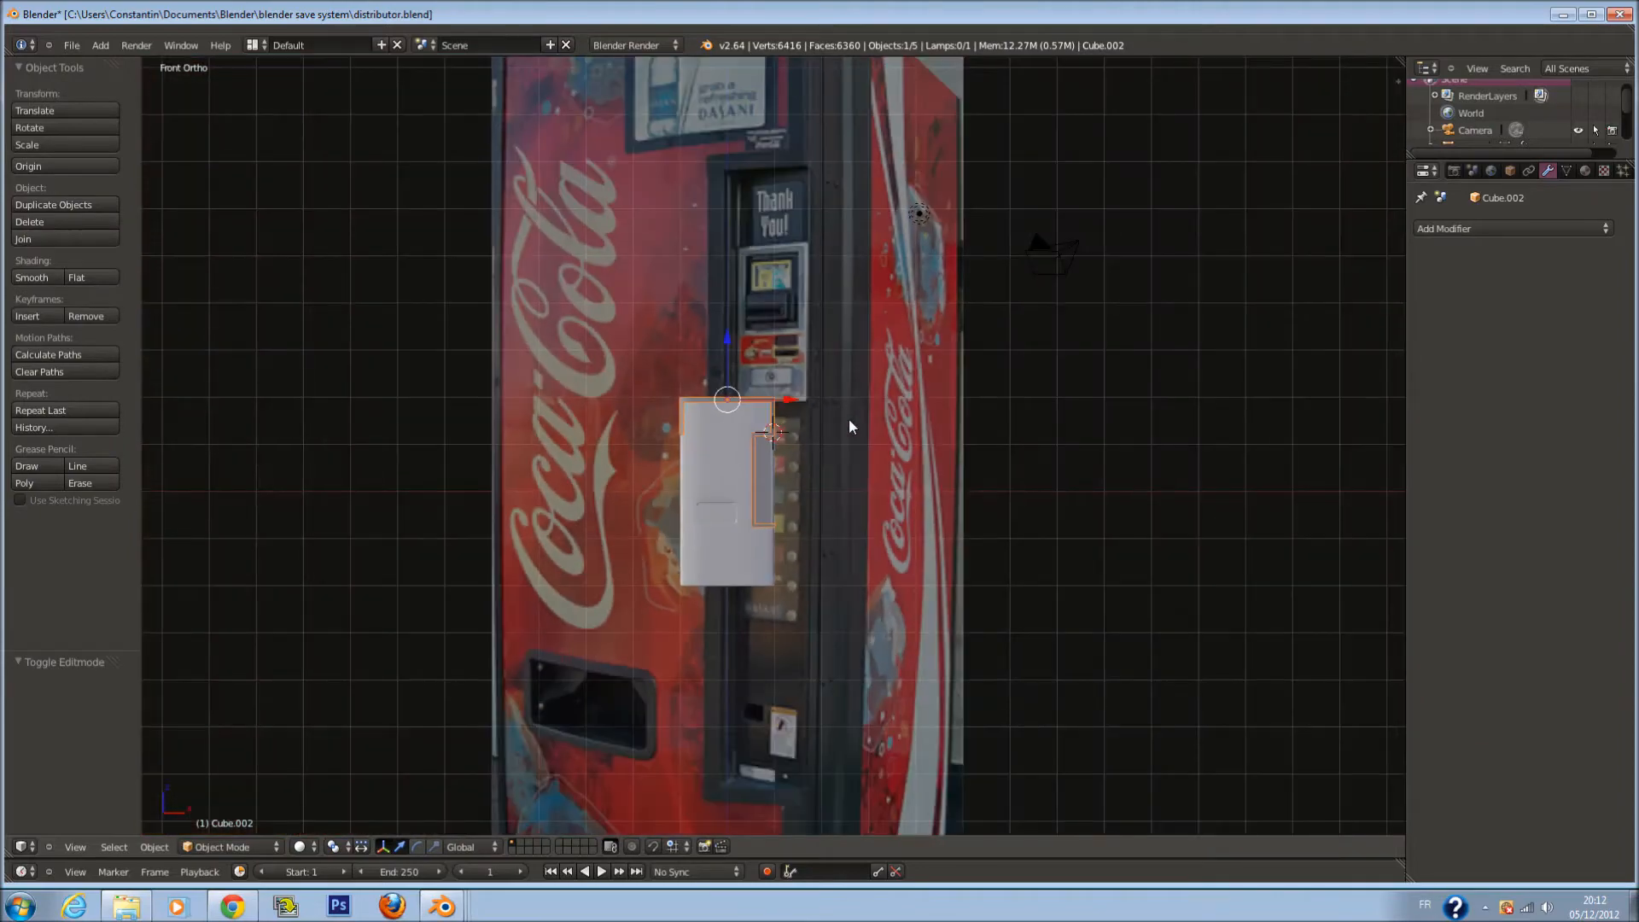
{"action": "scroll", "coordinate": [841, 418], "scroll_direction": "up", "scroll_amount": 7}
{"action": "scroll", "coordinate": [779, 418], "scroll_direction": "up", "scroll_amount": 6}
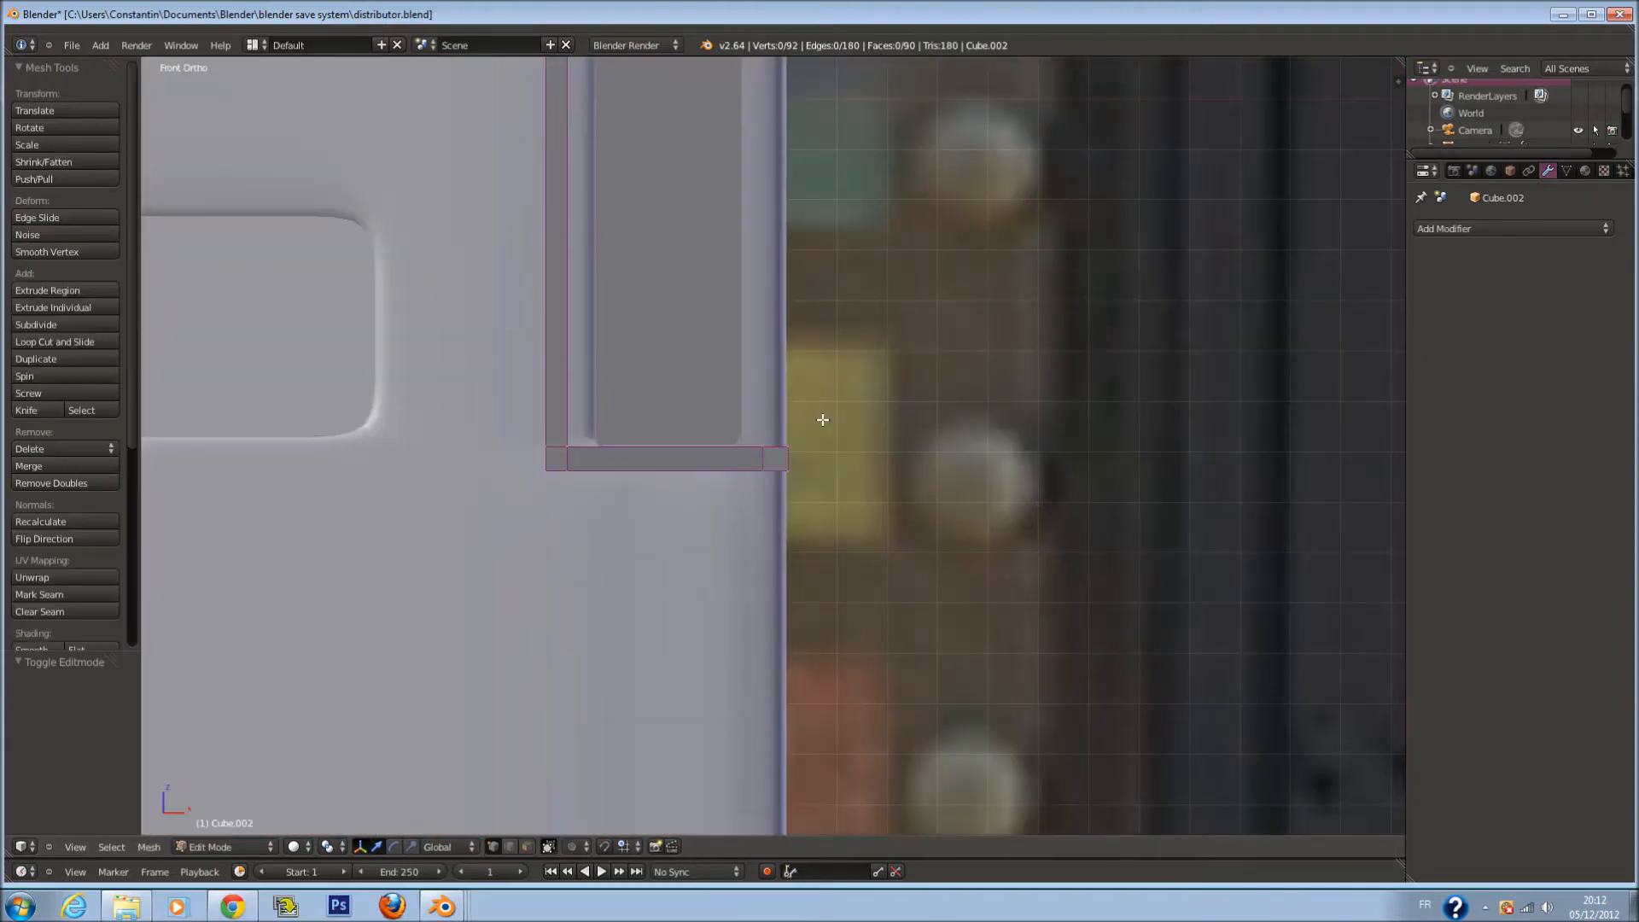
Extrude the underside face of the lower crossbar's outer end segment 0.853 downward along the body's outer edge
{"action": "key", "text": "Tab"}
{"action": "right_click", "coordinate": [751, 504]}
{"action": "key", "text": "e"}
{"action": "right_click", "coordinate": [803, 615]}
{"action": "middle_click_drag", "start_coordinate": [802, 641], "coordinate": [802, 534], "text": "shift"}
{"action": "left_click_drag", "start_coordinate": [774, 308], "coordinate": [779, 733]}
Lower the new leg's bottom face another 0.313 and a further 0.08562 to reach the body's bottom edge
{"action": "scroll", "coordinate": [789, 628], "scroll_direction": "down", "scroll_amount": 5}
{"action": "left_click_drag", "start_coordinate": [766, 534], "coordinate": [784, 598]}
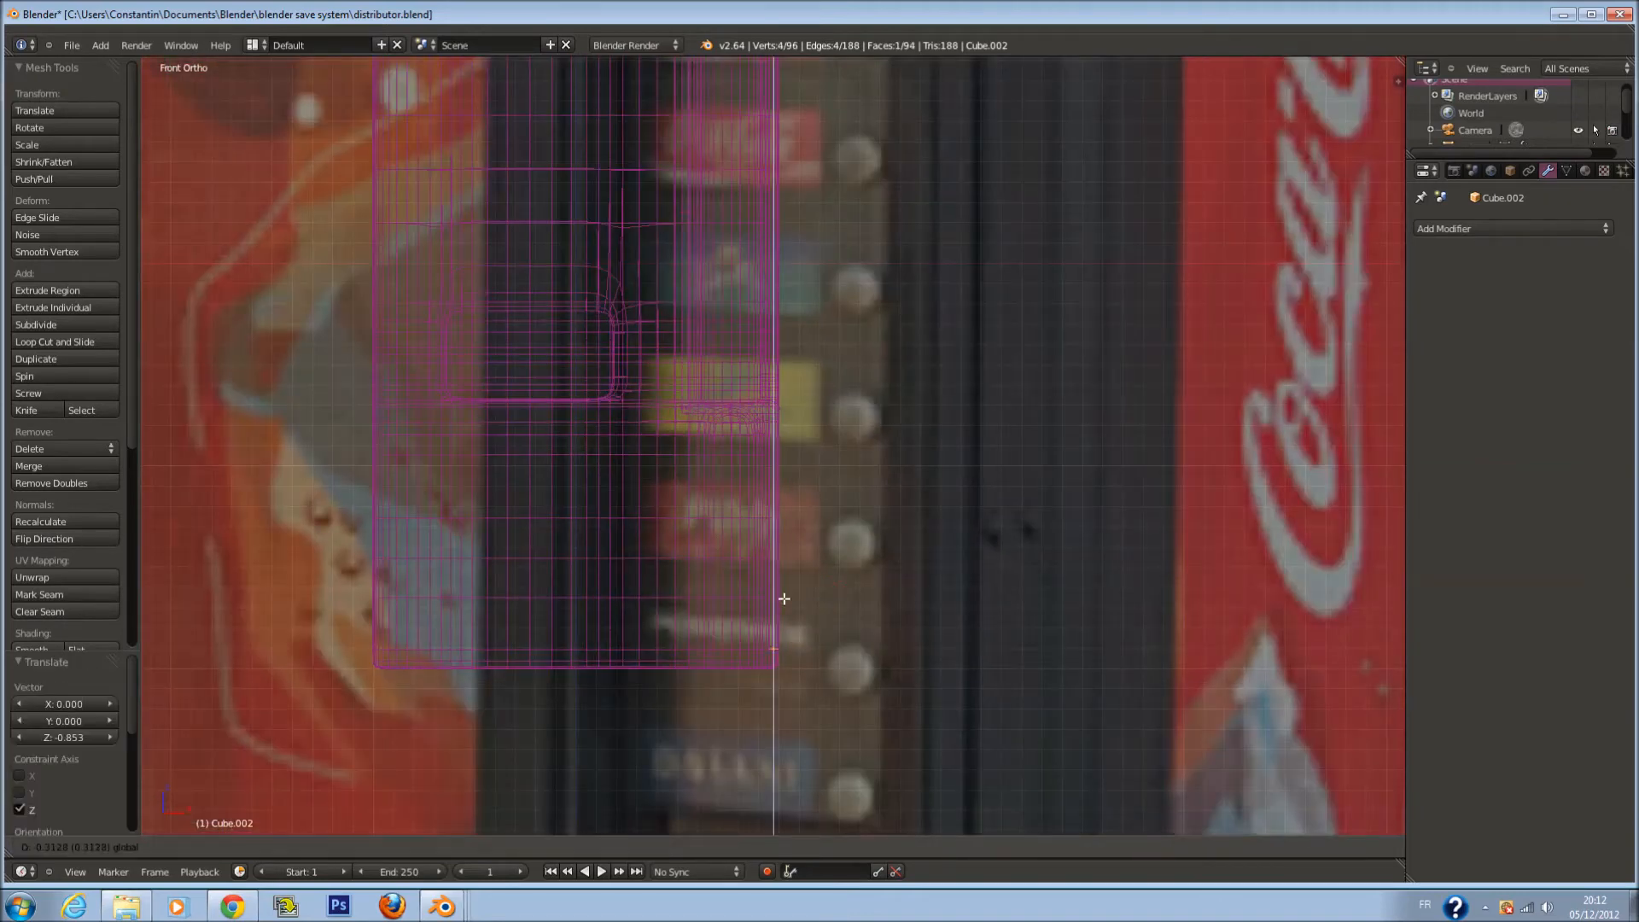
{"action": "scroll", "coordinate": [784, 599], "scroll_direction": "down", "scroll_amount": 6}
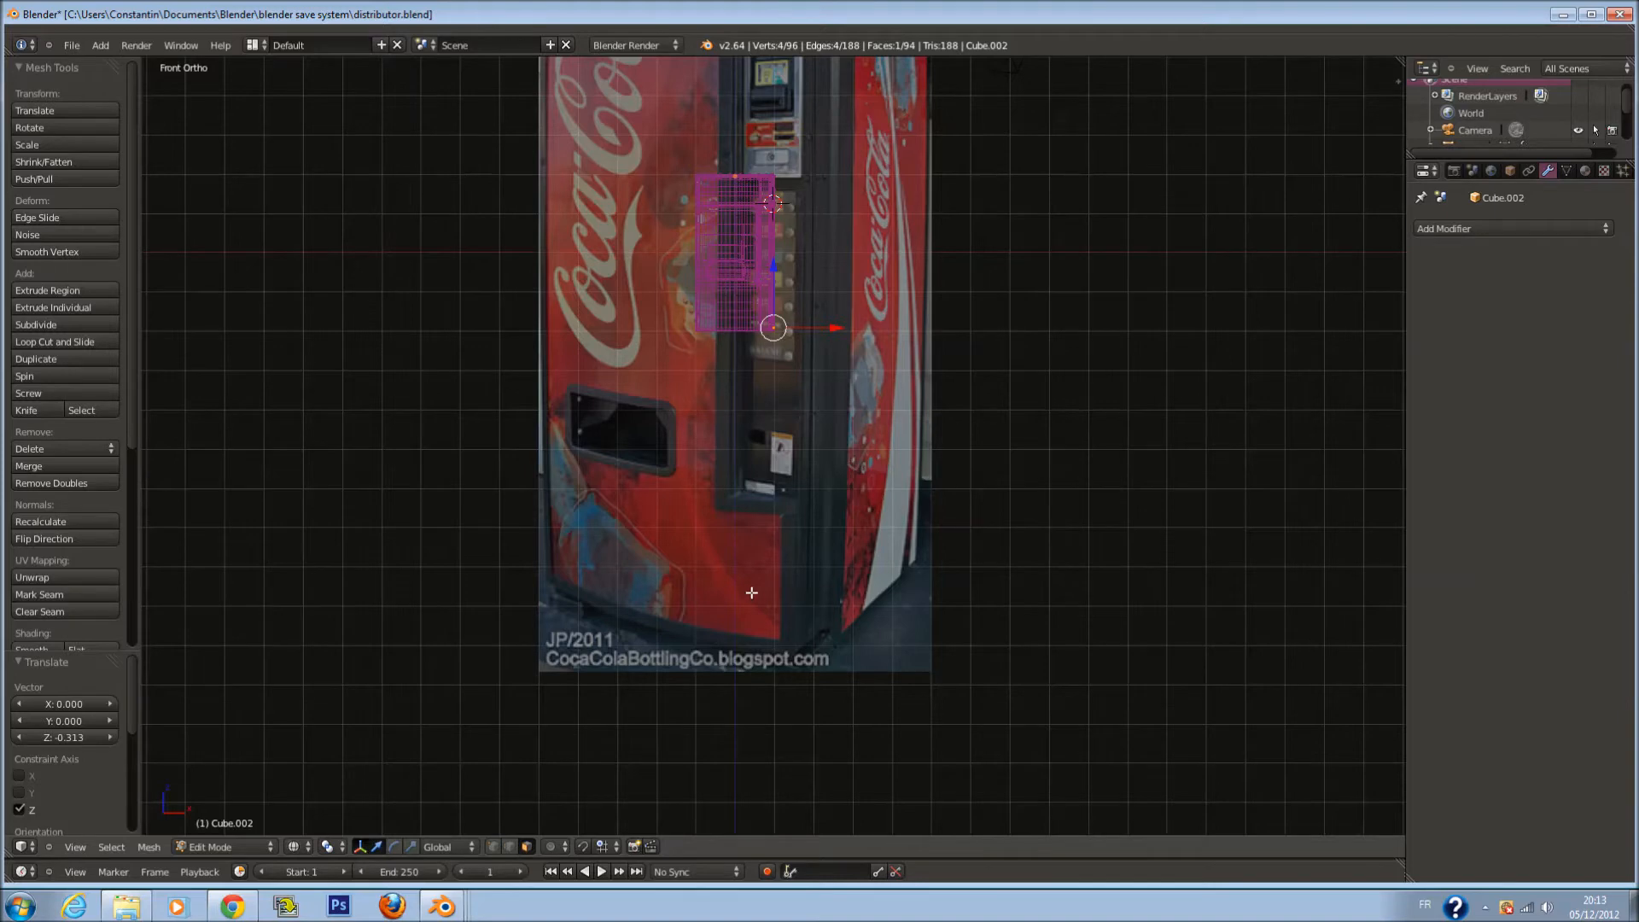
{"action": "scroll", "coordinate": [795, 598], "scroll_direction": "up", "scroll_amount": 6}
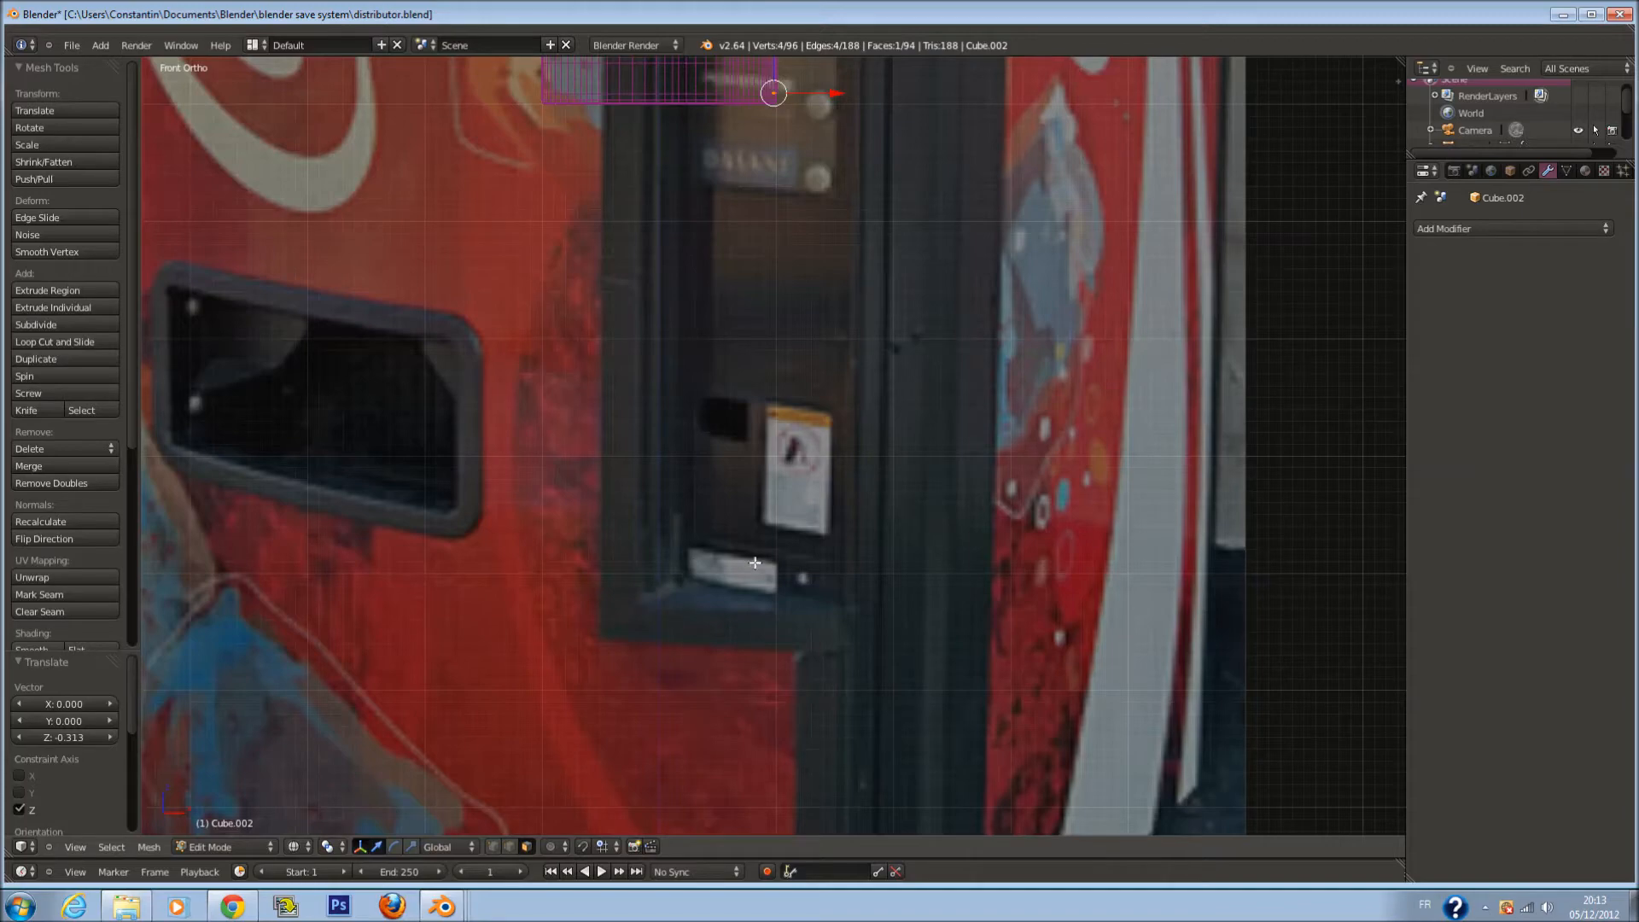
{"action": "scroll", "coordinate": [722, 504], "scroll_direction": "up", "scroll_amount": 13, "text": "shift"}
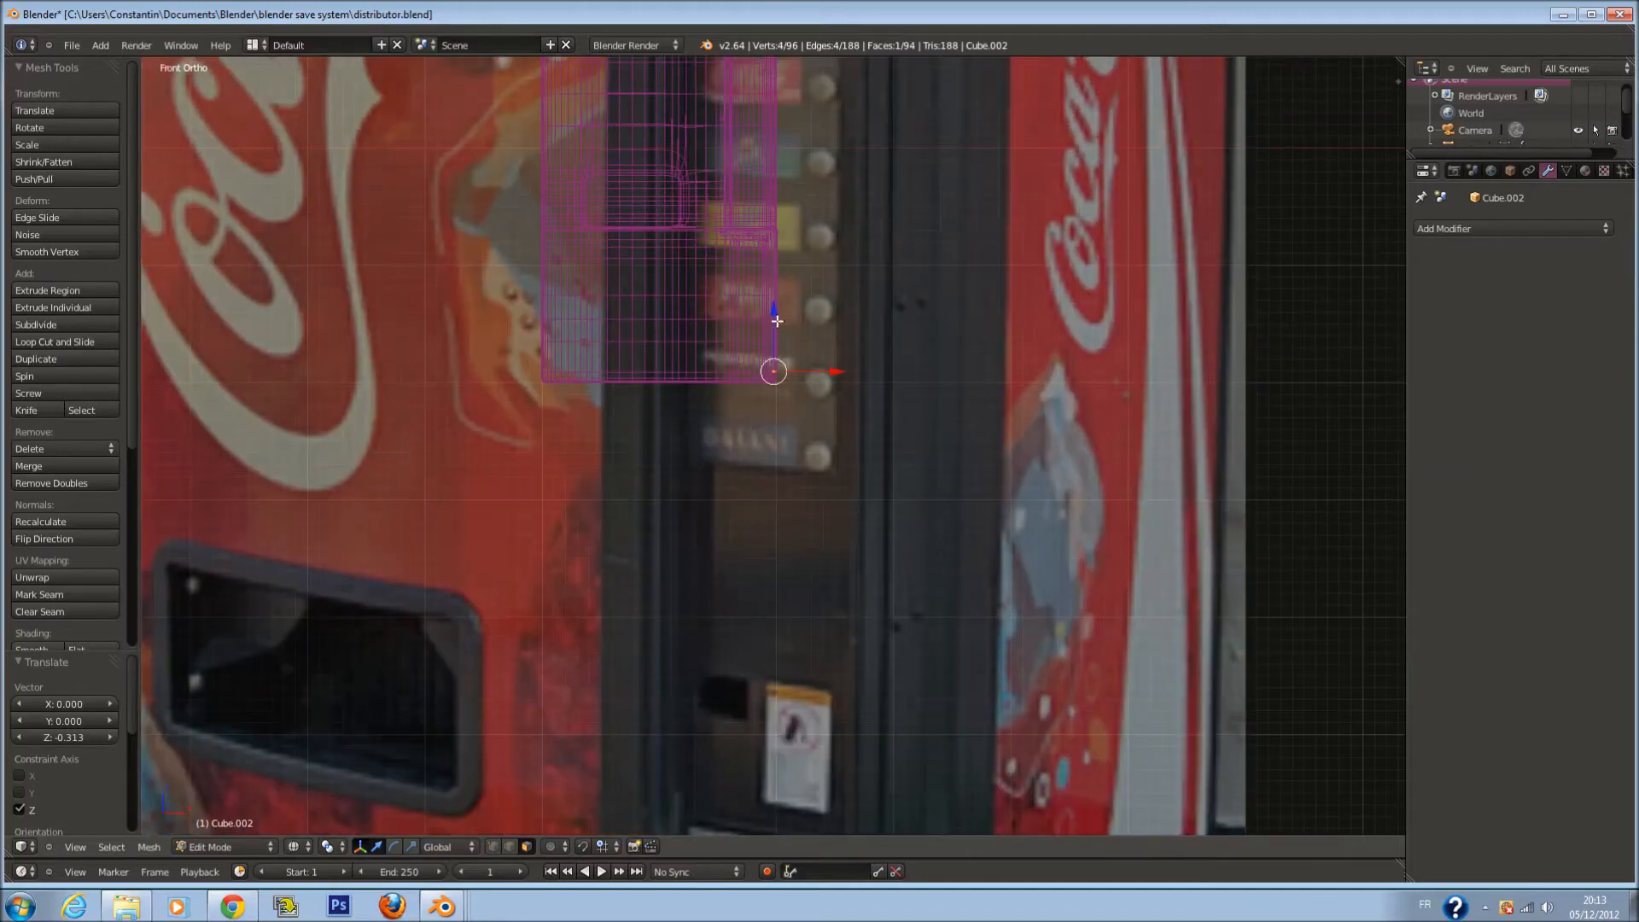
{"action": "scroll", "coordinate": [789, 299], "scroll_direction": "up", "scroll_amount": 6}
{"action": "left_click_drag", "start_coordinate": [774, 162], "coordinate": [774, 194]}
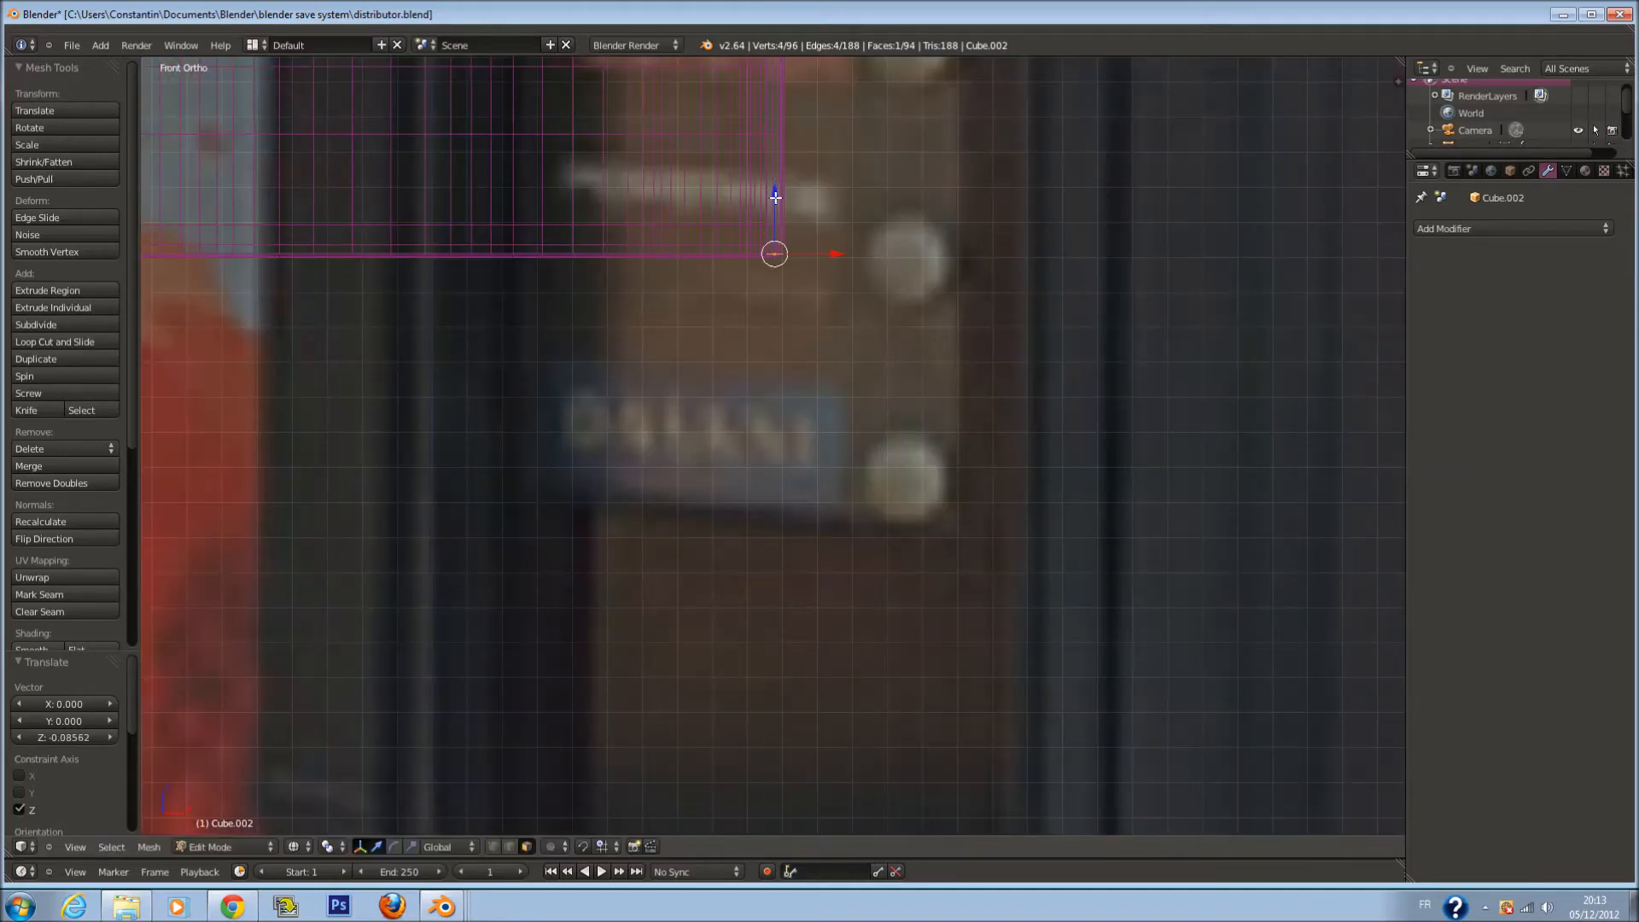
{"action": "scroll", "coordinate": [773, 195], "scroll_direction": "down", "scroll_amount": 8}
{"action": "scroll", "coordinate": [834, 493], "scroll_direction": "up", "scroll_amount": 3}
{"action": "scroll", "coordinate": [834, 493], "scroll_direction": "up", "scroll_amount": 6, "text": "shift"}
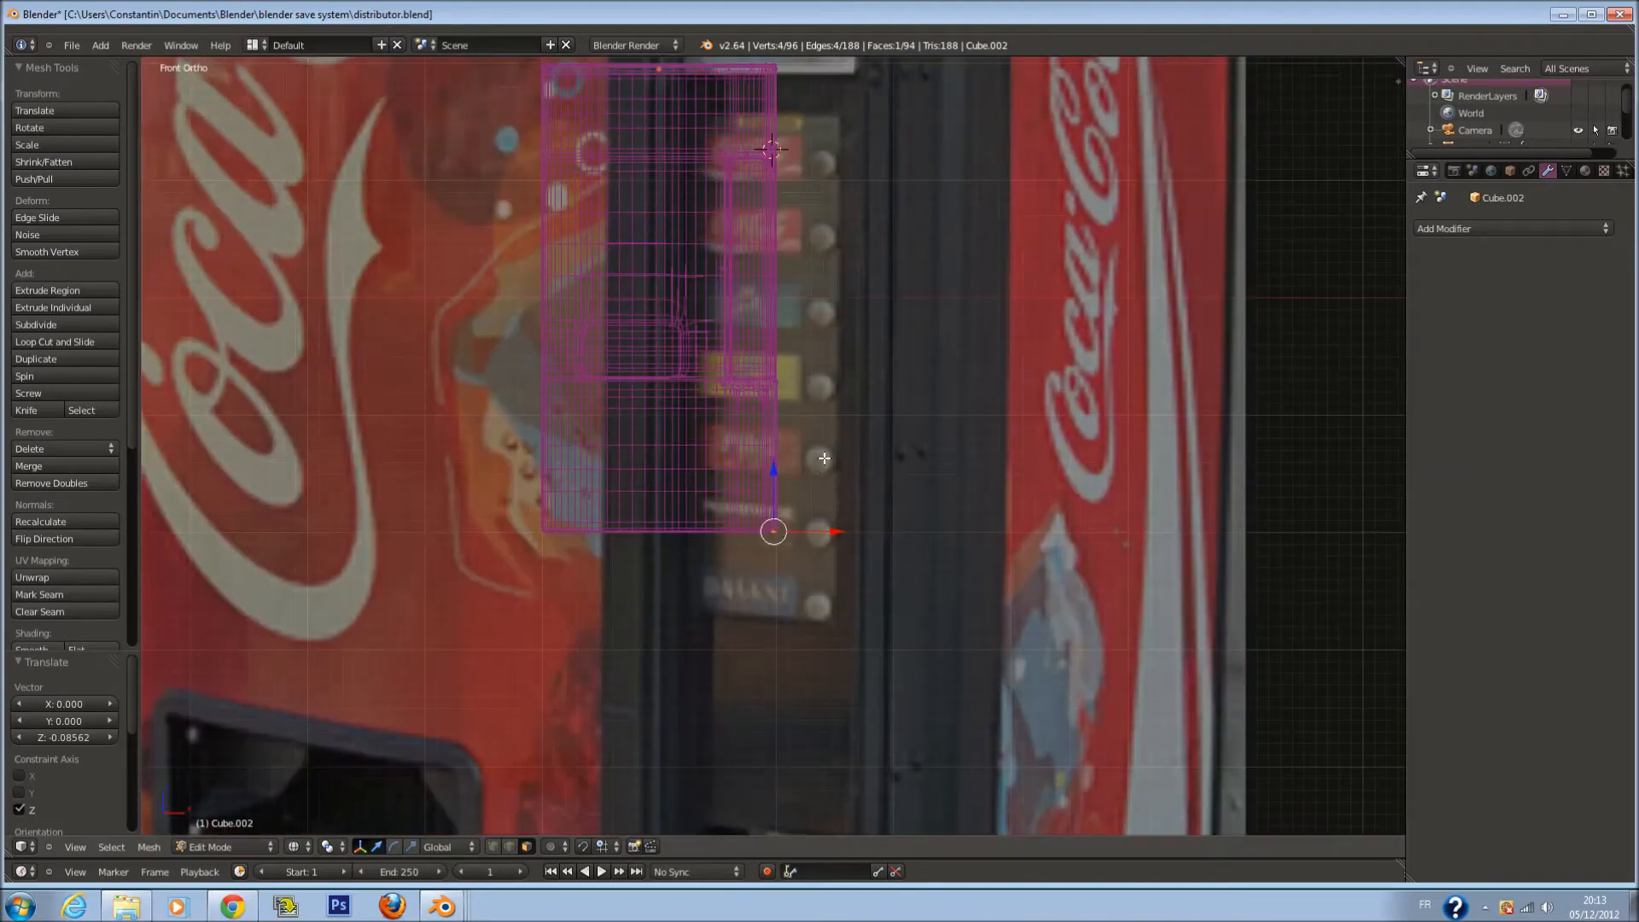
Select the inner-edge vertices of the lower leg from the crossbar to its bottom end and move them inward along X to widen the leg
{"action": "scroll", "coordinate": [693, 693], "scroll_direction": "up", "scroll_amount": 6}
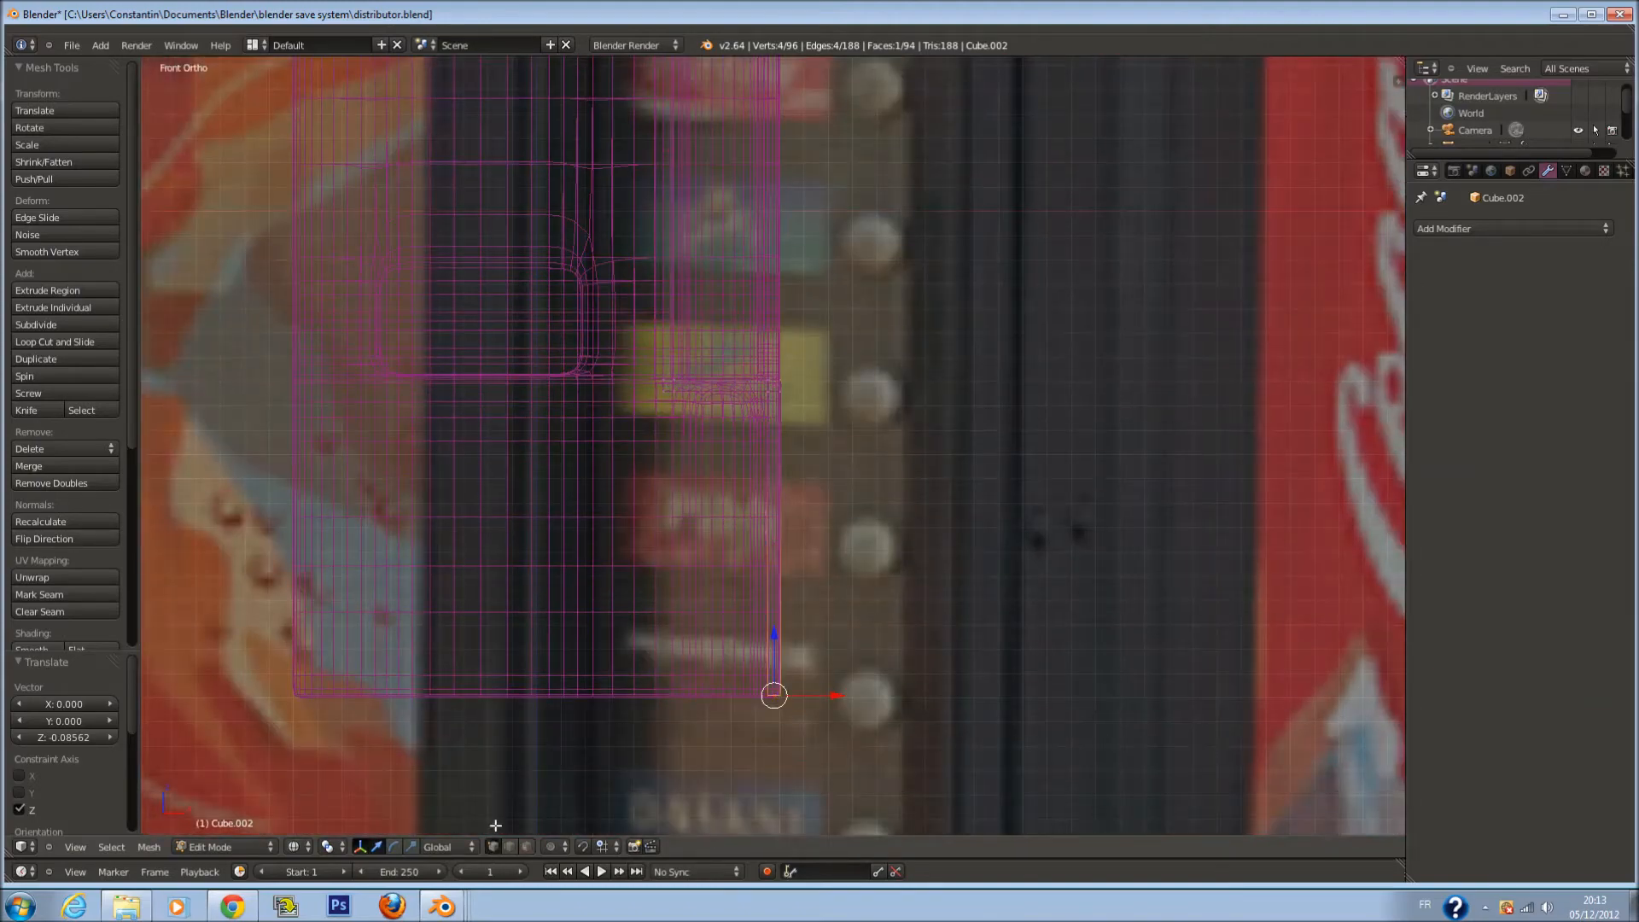
{"action": "key", "text": "a"}
{"action": "key", "text": "c"}
{"action": "left_click", "coordinate": [751, 386]}
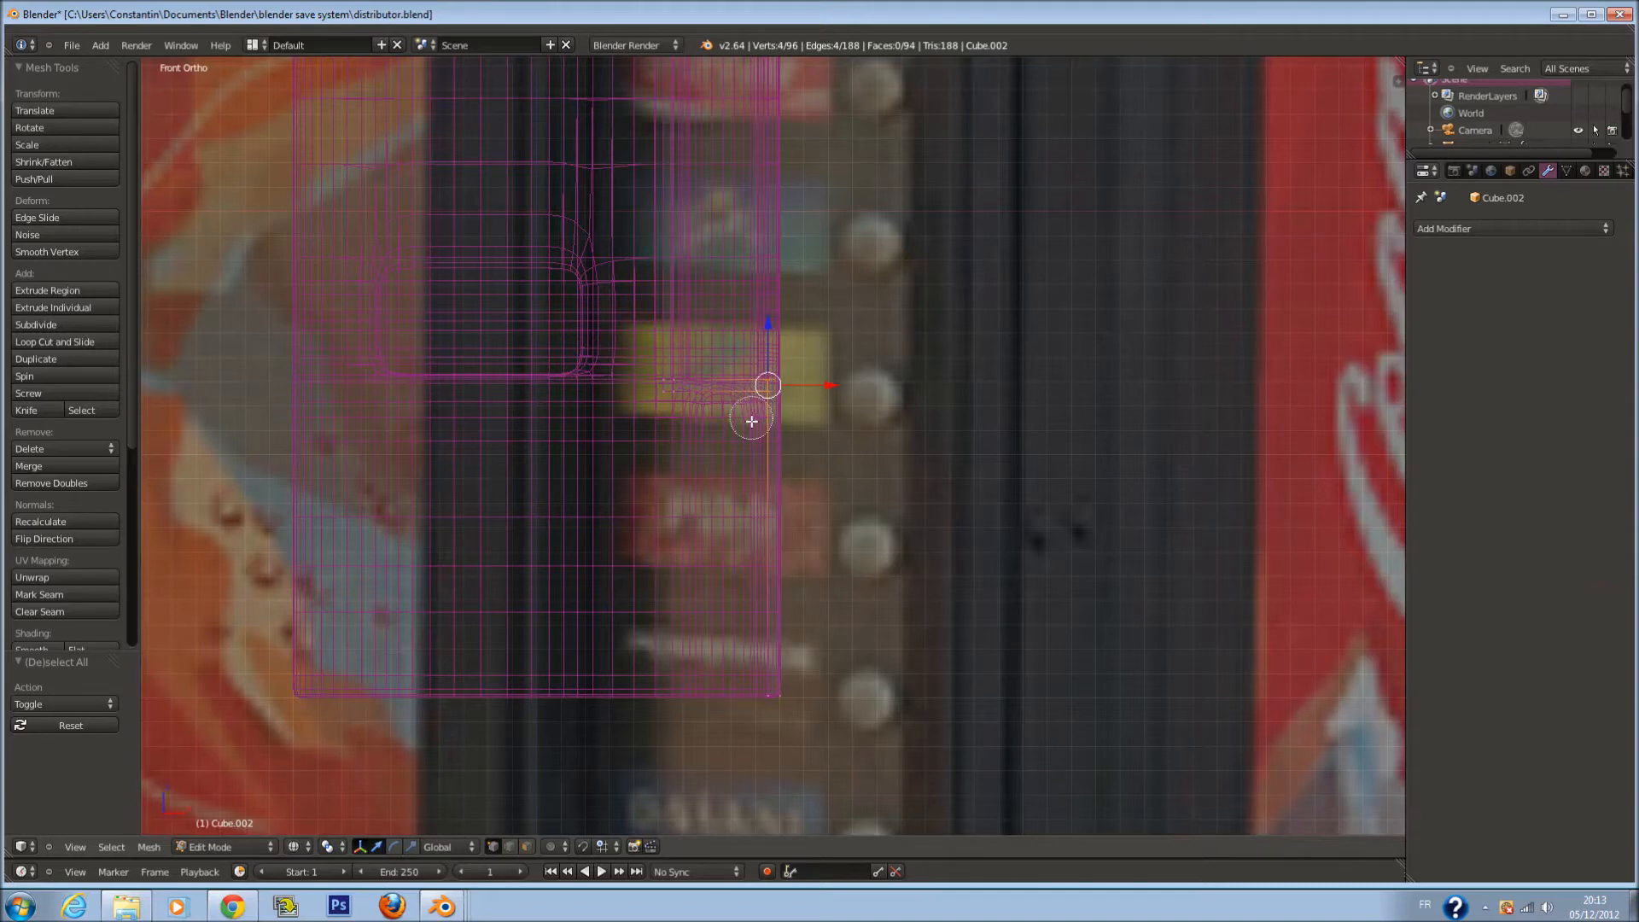
{"action": "left_click", "coordinate": [752, 690]}
{"action": "right_click", "coordinate": [755, 692]}
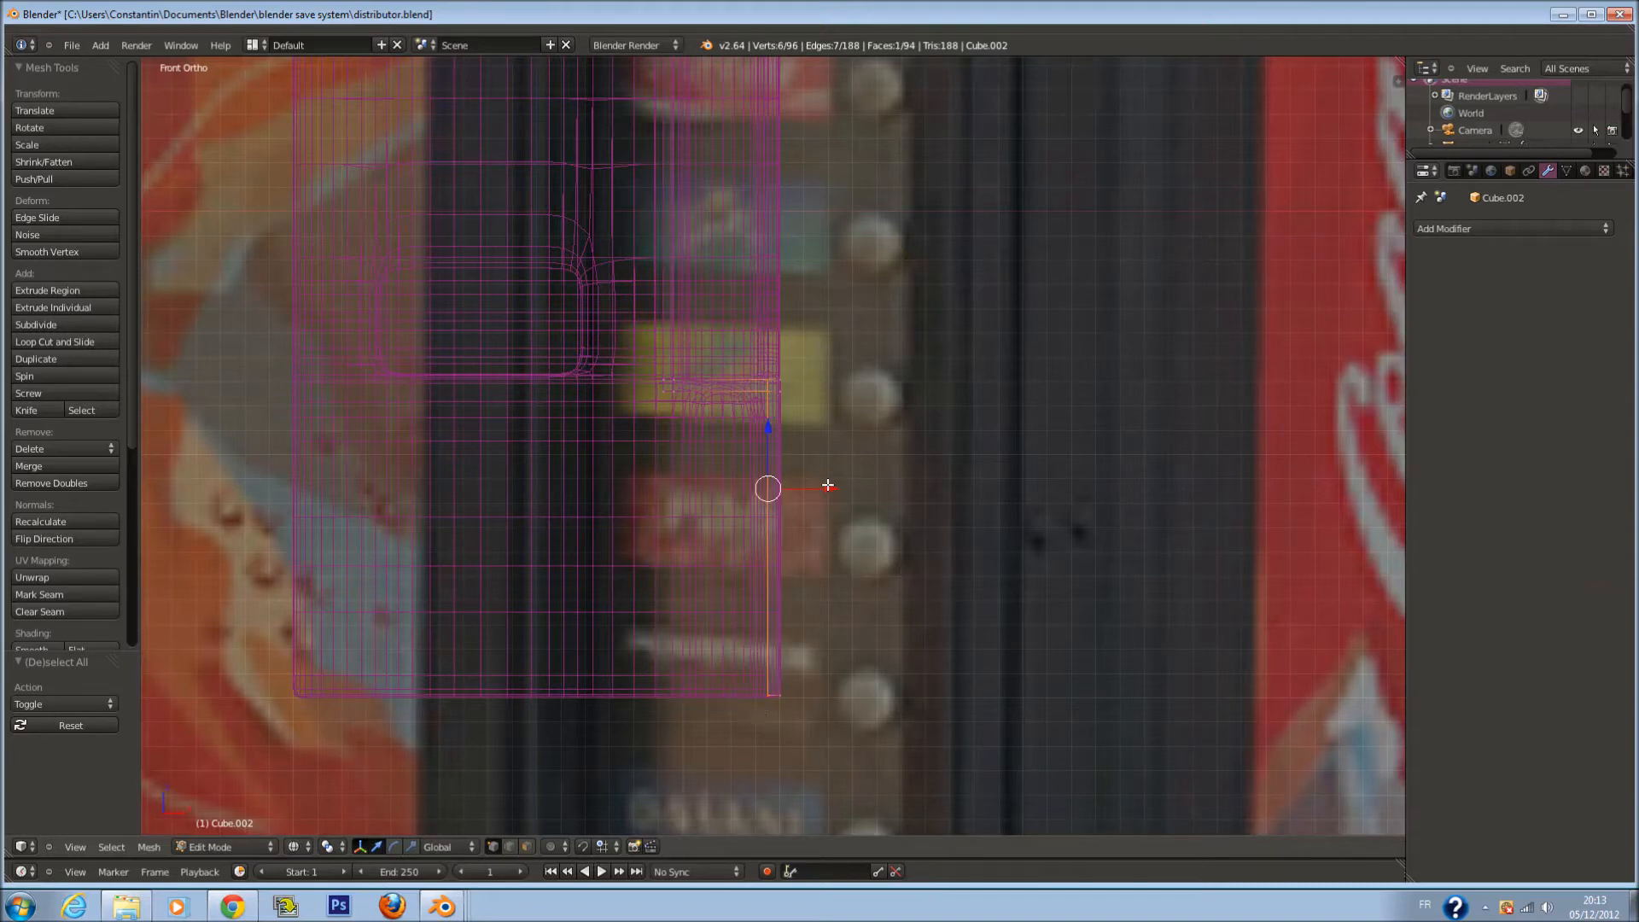
{"action": "left_click_drag", "start_coordinate": [823, 488], "coordinate": [809, 487]}
{"action": "scroll", "coordinate": [743, 460], "scroll_direction": "up", "scroll_amount": 3}
{"action": "key", "text": "z"}
{"action": "middle_click_drag", "start_coordinate": [743, 461], "coordinate": [567, 552]}
{"action": "key", "text": "Tab"}
{"action": "key", "text": "Tab"}
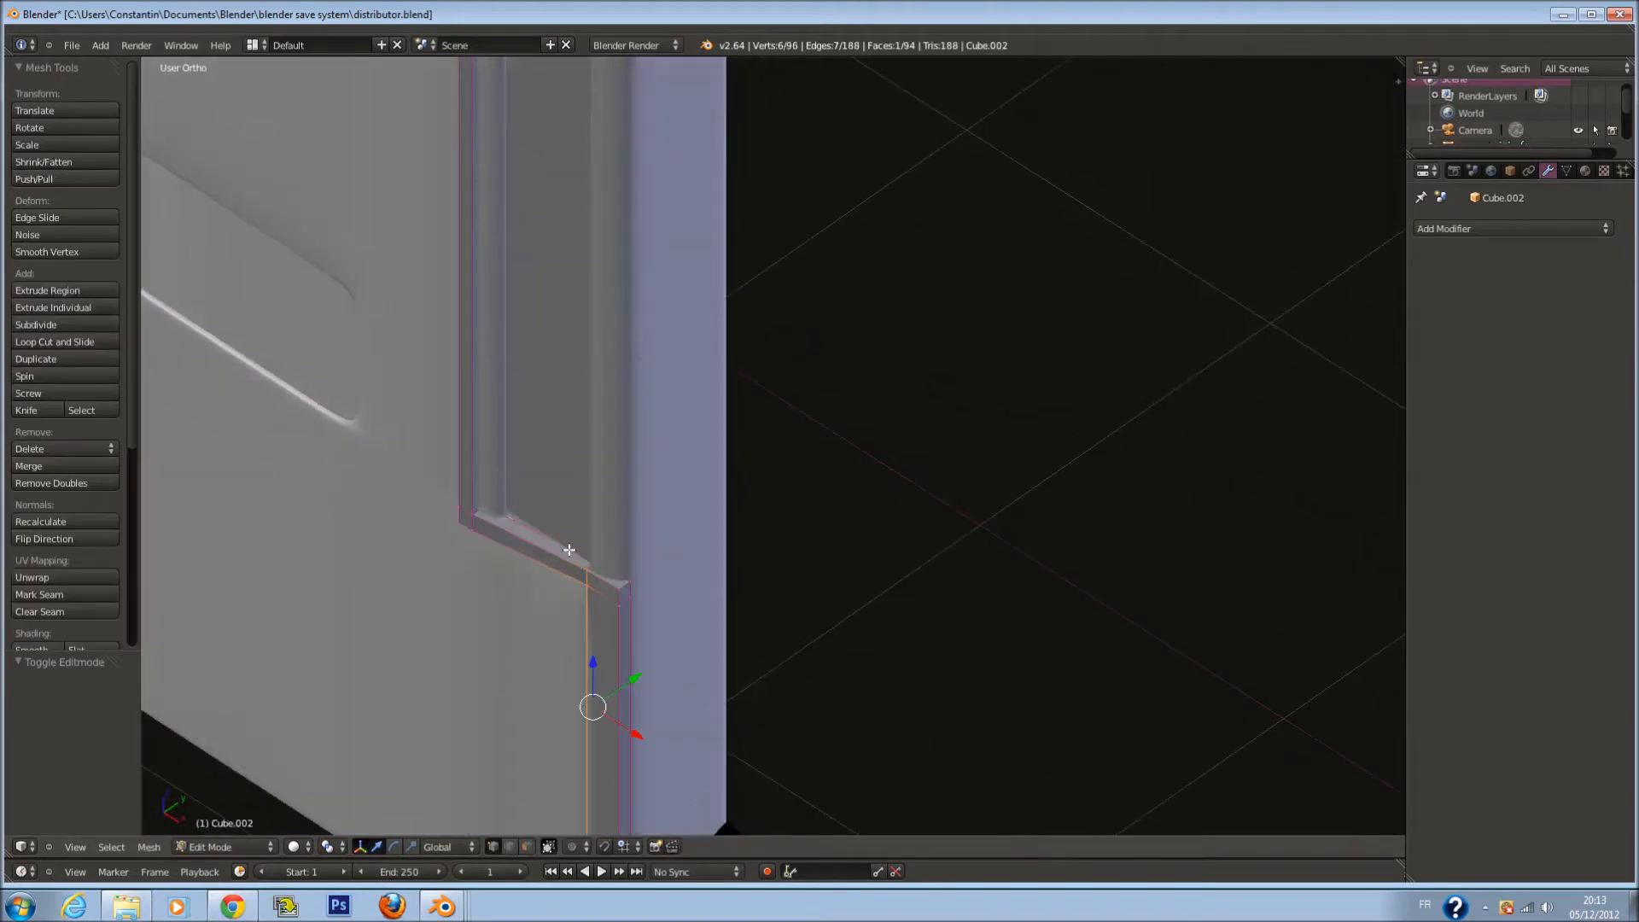
Move the trim's inner corner vertex at the lower corner of the recessed panel 0.02905 back along Y
{"action": "middle_click_drag", "start_coordinate": [458, 533], "coordinate": [593, 533], "text": "shift"}
{"action": "scroll", "coordinate": [594, 533], "scroll_direction": "up", "scroll_amount": 3}
{"action": "key", "text": "z"}
{"action": "right_click", "coordinate": [472, 572]}
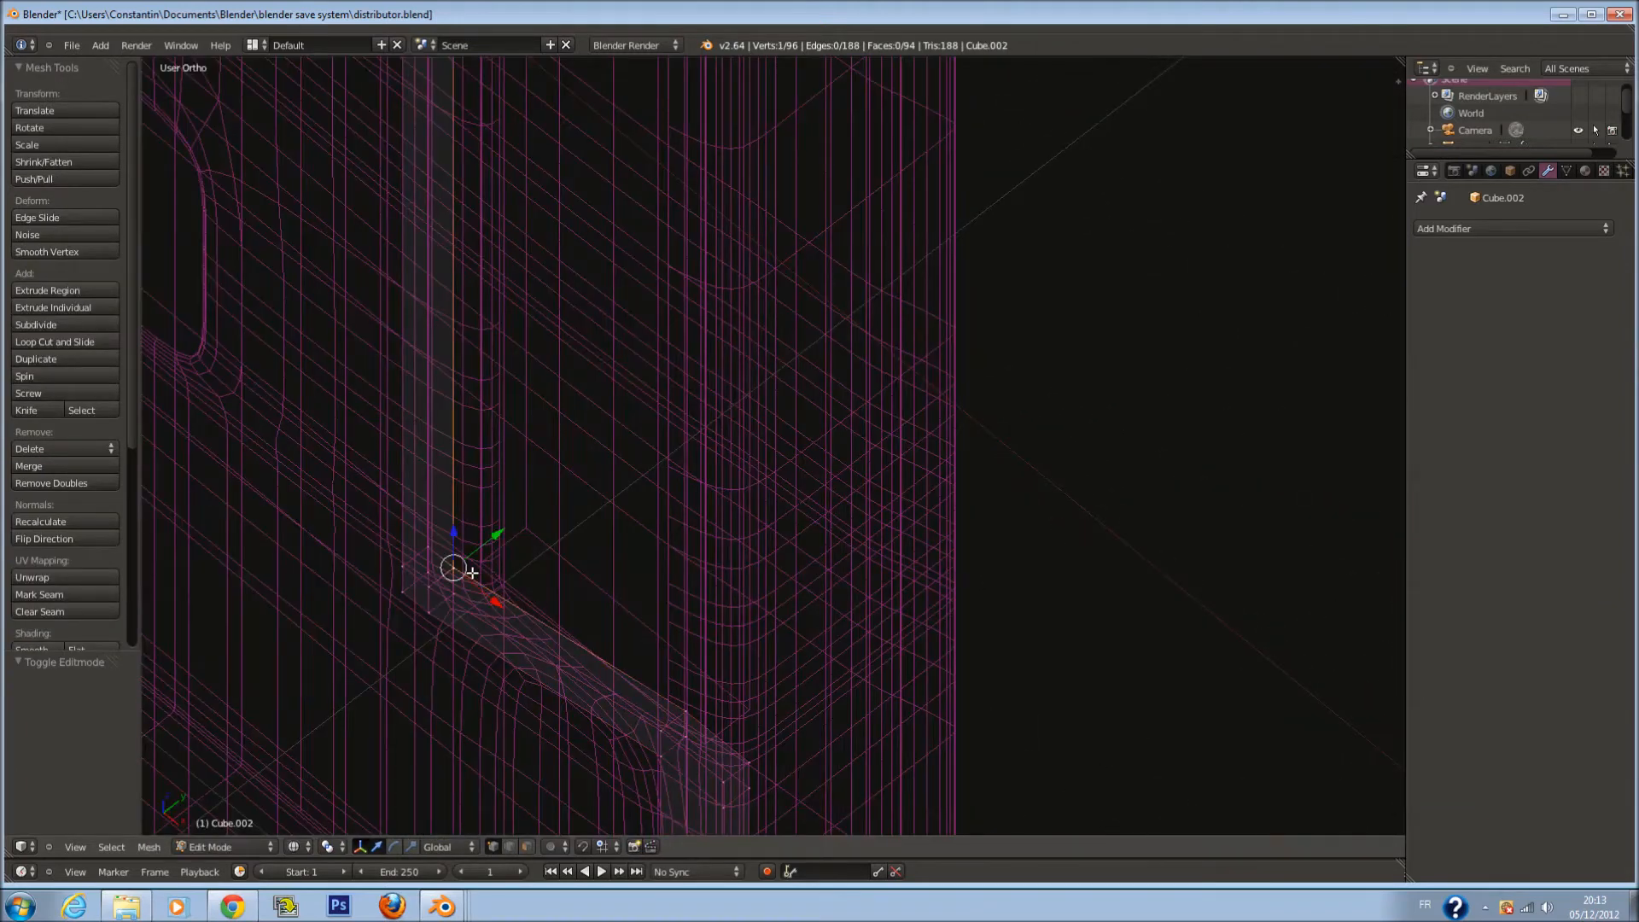
{"action": "key", "text": "z"}
{"action": "left_click_drag", "start_coordinate": [496, 545], "coordinate": [514, 532]}
{"action": "scroll", "coordinate": [510, 533], "scroll_direction": "down", "scroll_amount": 2}
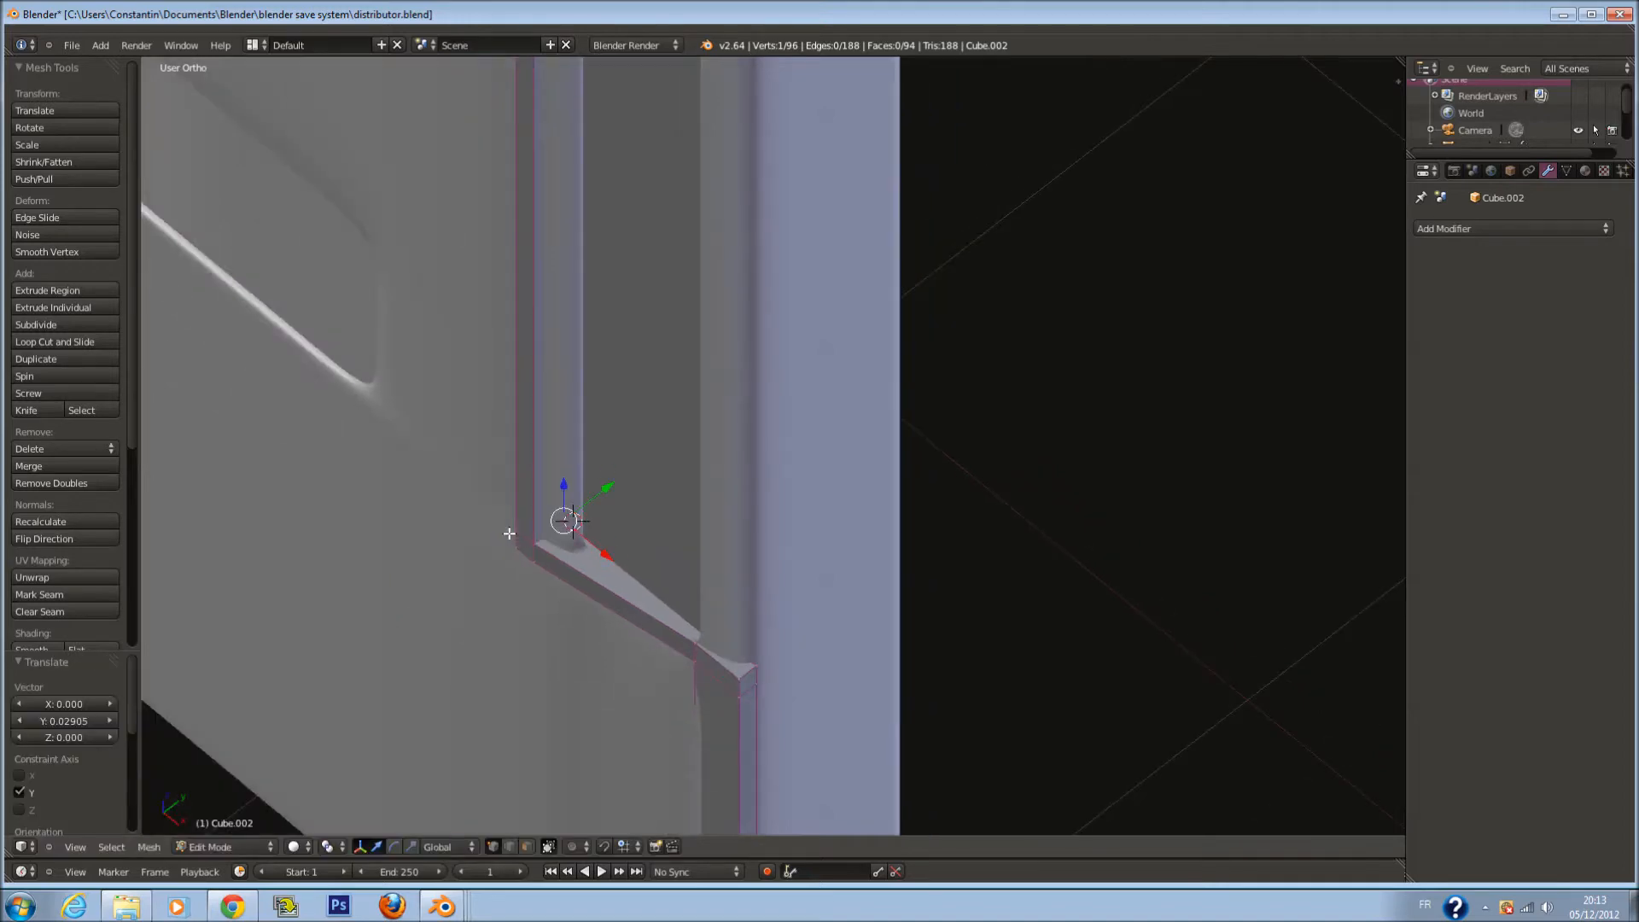
{"action": "key", "text": "KP_1"}
{"action": "scroll", "coordinate": [597, 421], "scroll_direction": "down", "scroll_amount": 6}
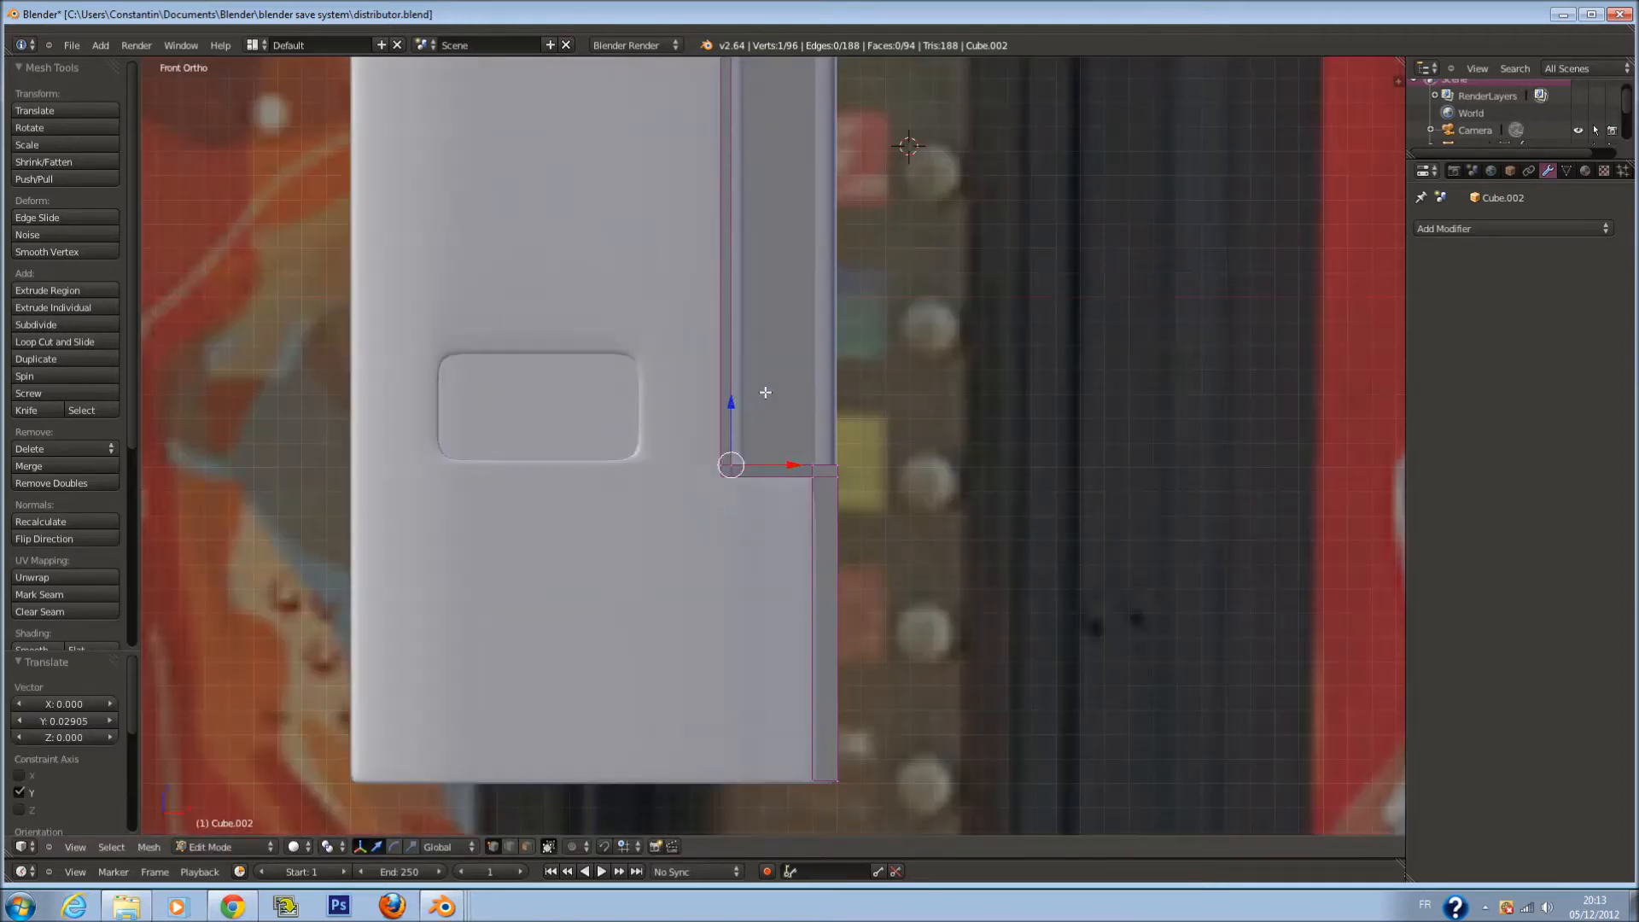
Select all vertices of the vertical bar beside the recessed panel and scale it by 2.186 along X
{"action": "key", "text": "z"}
{"action": "scroll", "coordinate": [772, 390], "scroll_direction": "up", "scroll_amount": 8, "text": "shift"}
{"action": "key", "text": "a"}
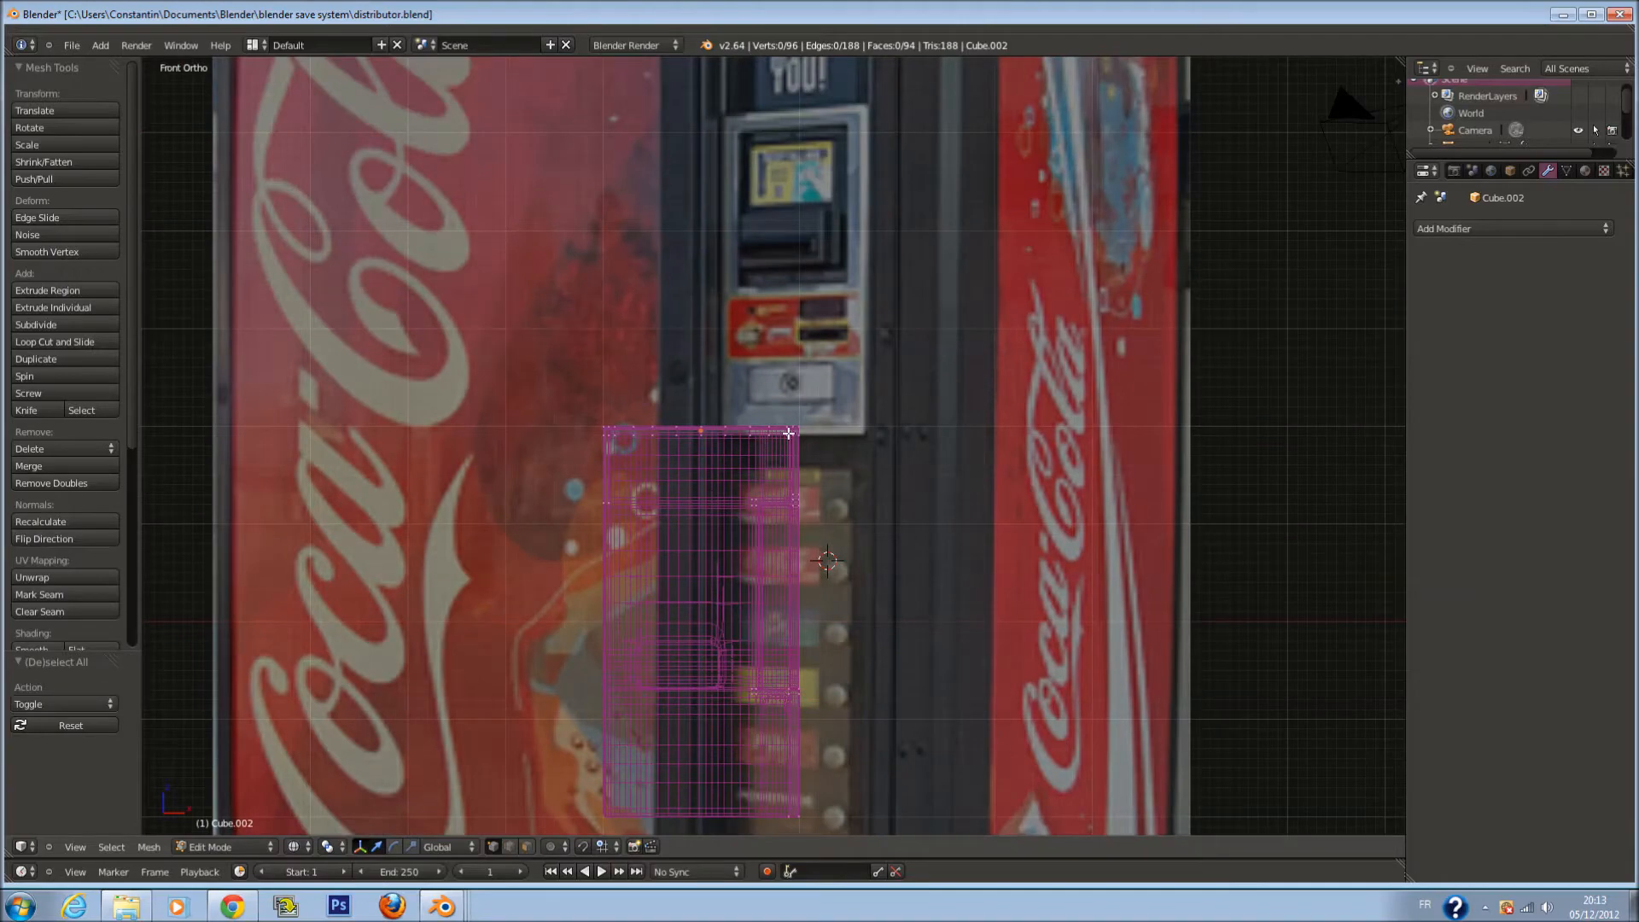
{"action": "scroll", "coordinate": [790, 431], "scroll_direction": "up", "scroll_amount": 6}
{"action": "scroll", "coordinate": [800, 467], "scroll_direction": "down", "scroll_amount": 14, "text": "shift"}
{"action": "key", "text": "c"}
{"action": "left_click_drag", "start_coordinate": [721, 293], "coordinate": [739, 785]}
{"action": "scroll", "coordinate": [738, 736], "scroll_direction": "down", "scroll_amount": 4}
{"action": "right_click", "coordinate": [739, 735]}
{"action": "scroll", "coordinate": [740, 736], "scroll_direction": "down", "scroll_amount": 3}
{"action": "key", "text": "c"}
{"action": "left_click", "coordinate": [738, 699]}
{"action": "right_click", "coordinate": [734, 527]}
{"action": "scroll", "coordinate": [736, 531], "scroll_direction": "up", "scroll_amount": 2}
{"action": "key", "text": "s"}
{"action": "key", "text": "x"}
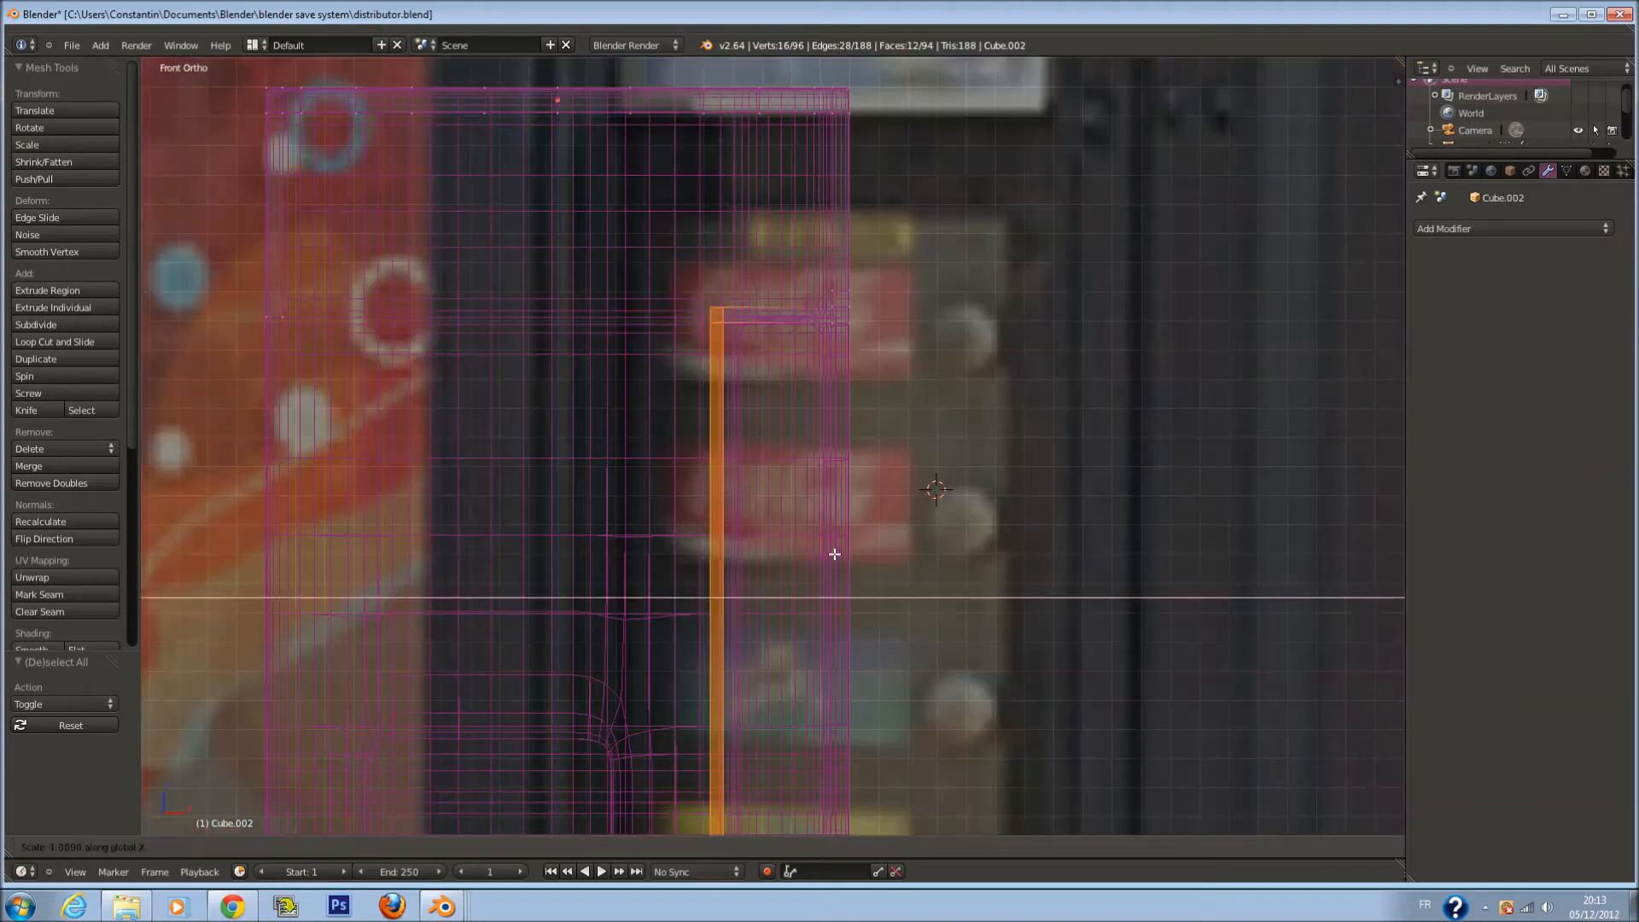
{"action": "left_click", "coordinate": [961, 562]}
{"action": "key", "text": "z"}
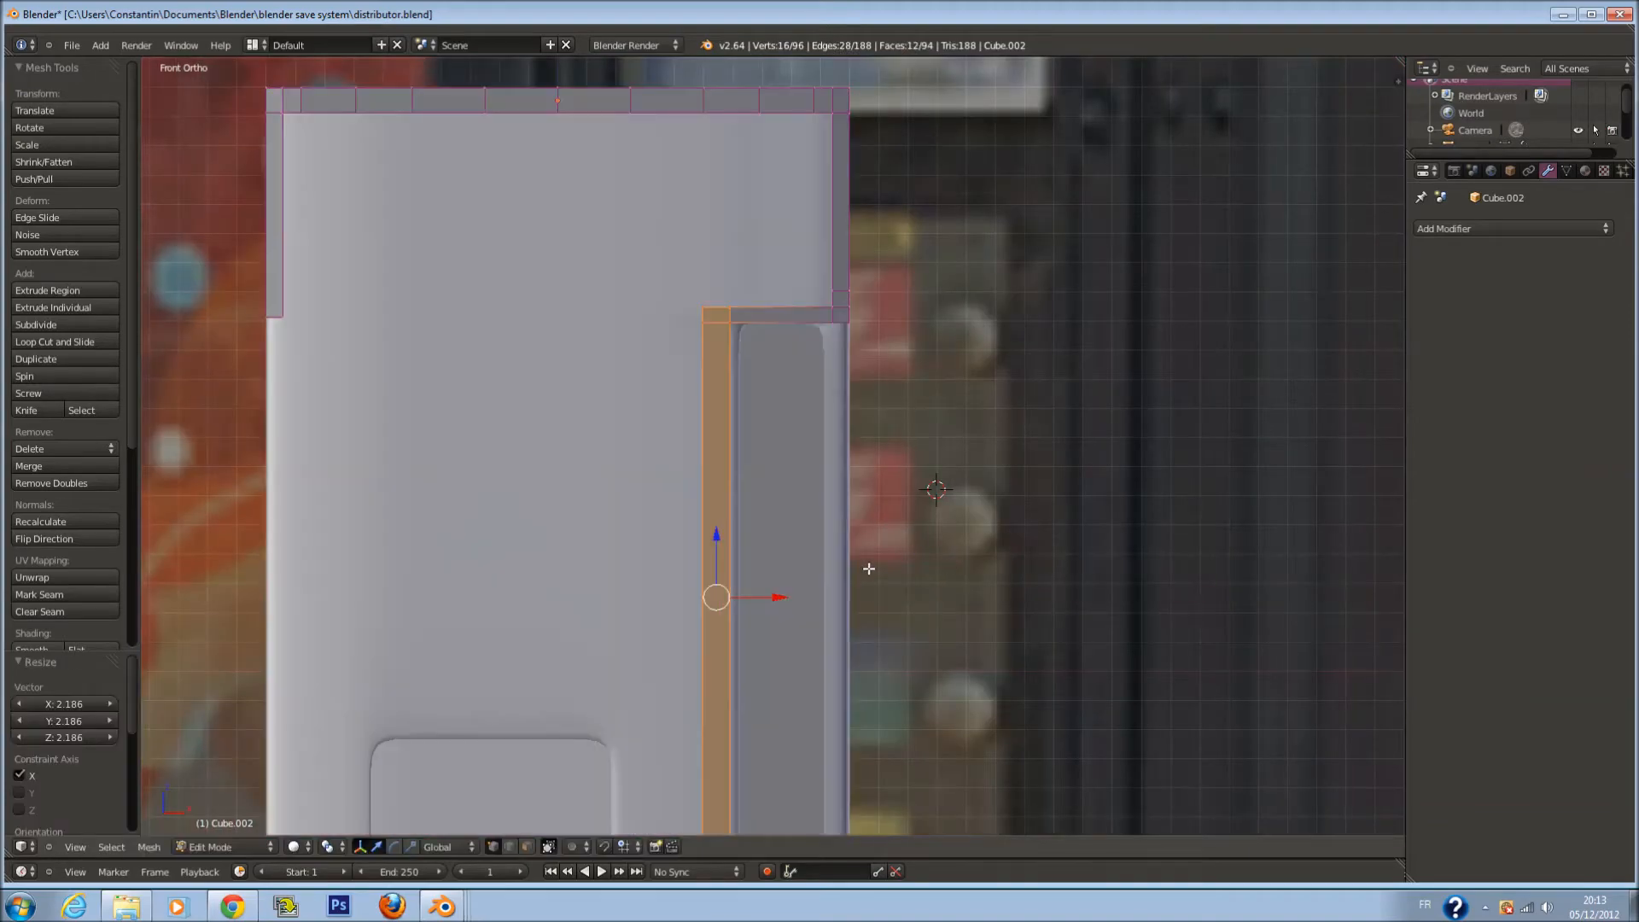
Move the widened vertical bar along X toward the body's outer edge and check its fit around the recessed panel
{"action": "key", "text": "g"}
{"action": "key", "text": "x"}
{"action": "left_click", "coordinate": [780, 598]}
{"action": "key", "text": "z"}
{"action": "mouse_move", "coordinate": [780, 597]}
{"action": "middle_mouse_down"}
{"action": "mouse_move", "coordinate": [864, 506]}
{"action": "mouse_move", "coordinate": [782, 398]}
{"action": "mouse_move", "coordinate": [760, 402]}
{"action": "middle_mouse_up"}
{"action": "key", "text": "z"}
{"action": "key", "text": "Tab"}
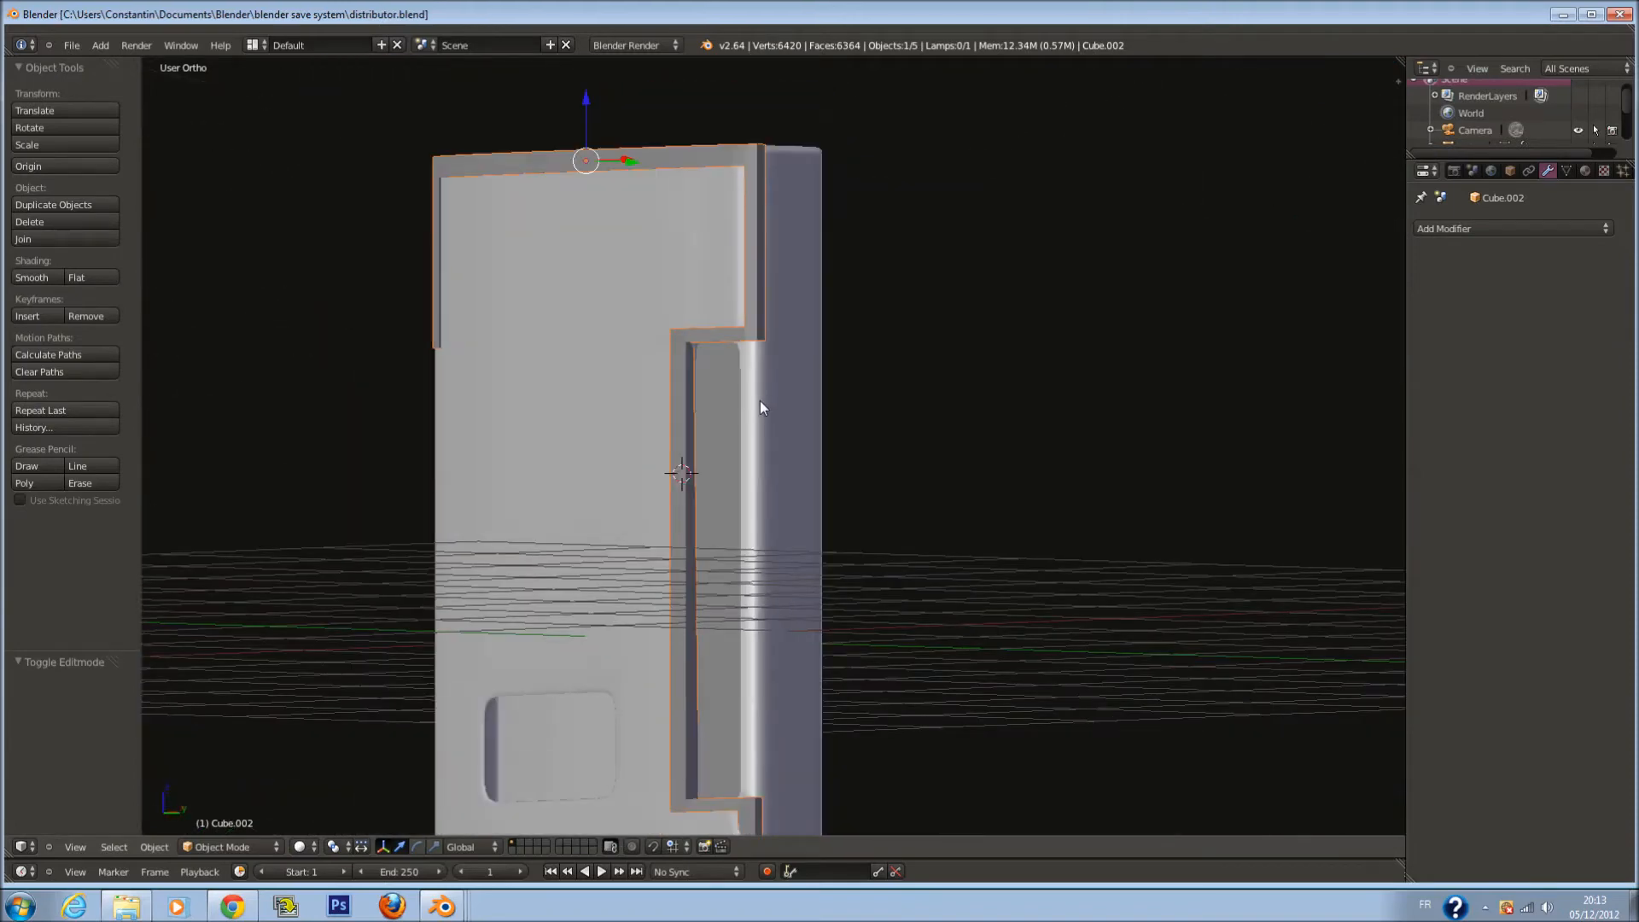
Select the inner-edge vertices of the leg above the recessed panel, including the top strip's corner, and move them inward along X
{"action": "key", "text": "KP_1"}
{"action": "key", "text": "Tab"}
{"action": "middle_click_drag", "start_coordinate": [871, 178], "coordinate": [871, 307], "text": "shift"}
{"action": "scroll", "coordinate": [869, 304], "scroll_direction": "up", "scroll_amount": 2}
{"action": "key", "text": "z"}
{"action": "key", "text": "a"}
{"action": "key", "text": "c"}
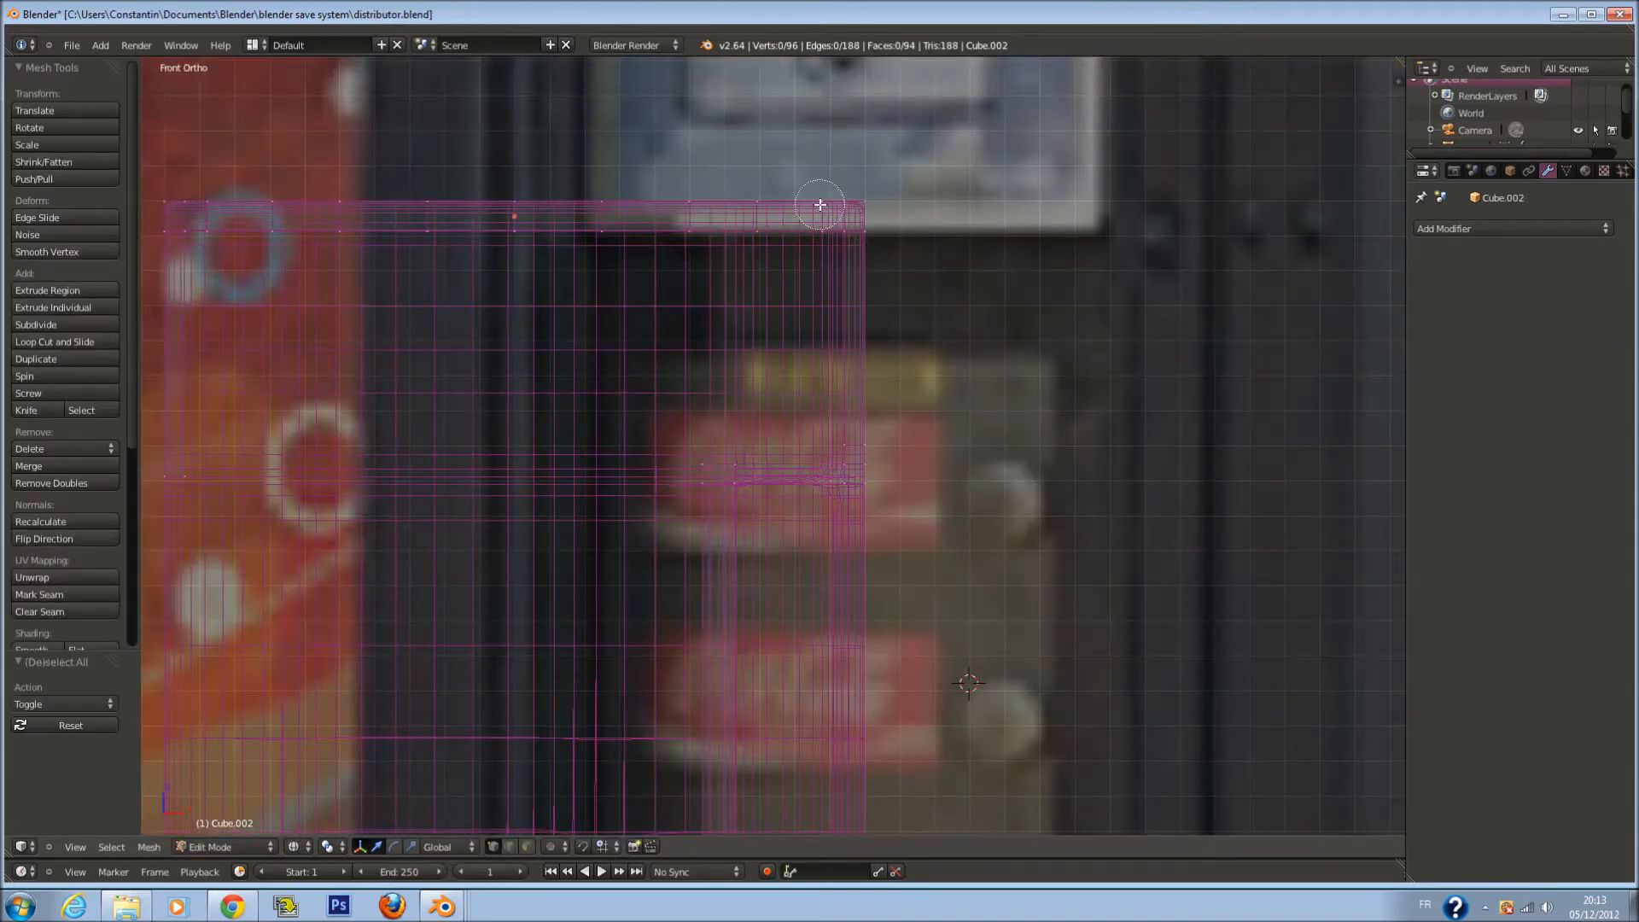
{"action": "left_click", "coordinate": [833, 214]}
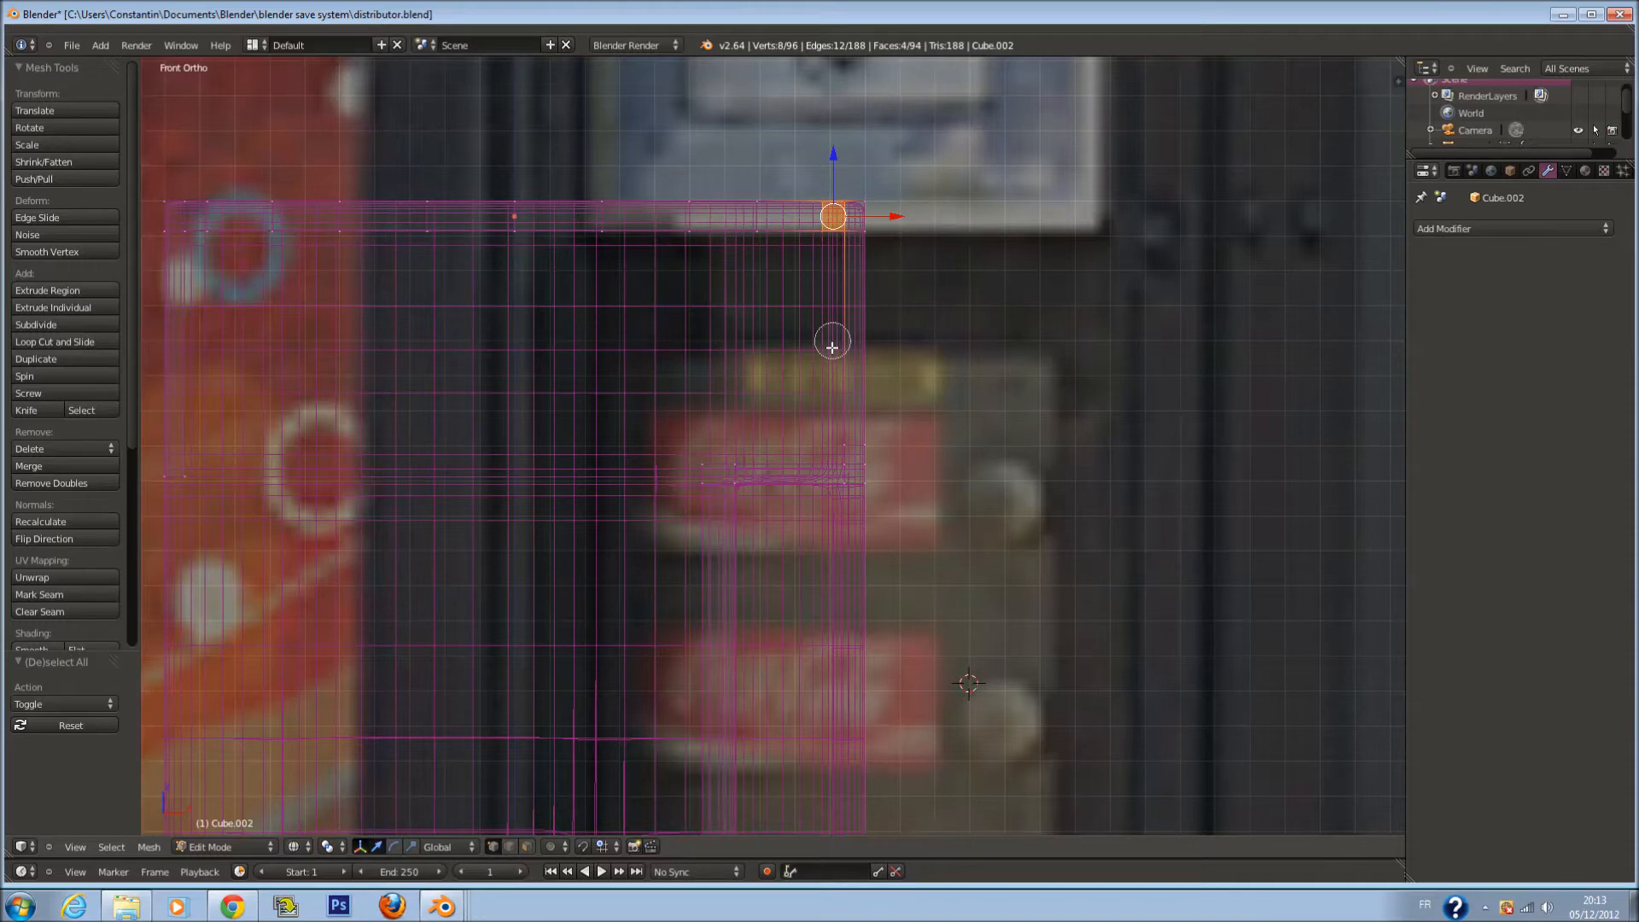
{"action": "left_click", "coordinate": [835, 476]}
{"action": "key", "text": "Escape"}
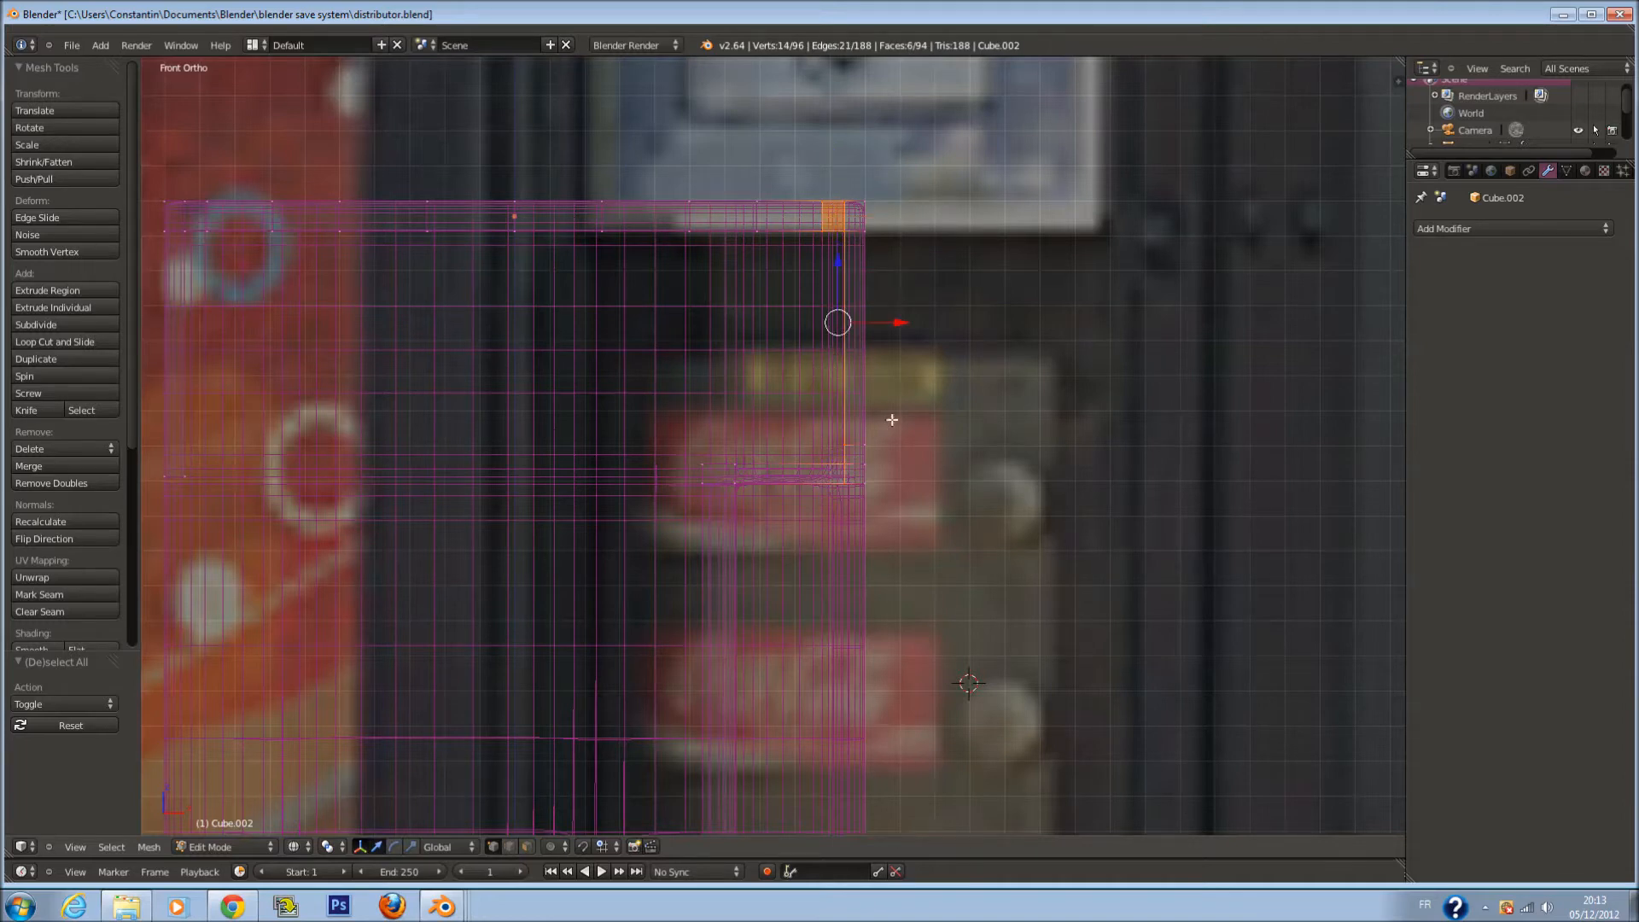
{"action": "left_click_drag", "start_coordinate": [900, 322], "coordinate": [889, 326]}
Leave mesh editing and save the model over the existing distributor.blend file
{"action": "key", "text": "Tab"}
{"action": "scroll", "coordinate": [878, 342], "scroll_direction": "down", "scroll_amount": 3}
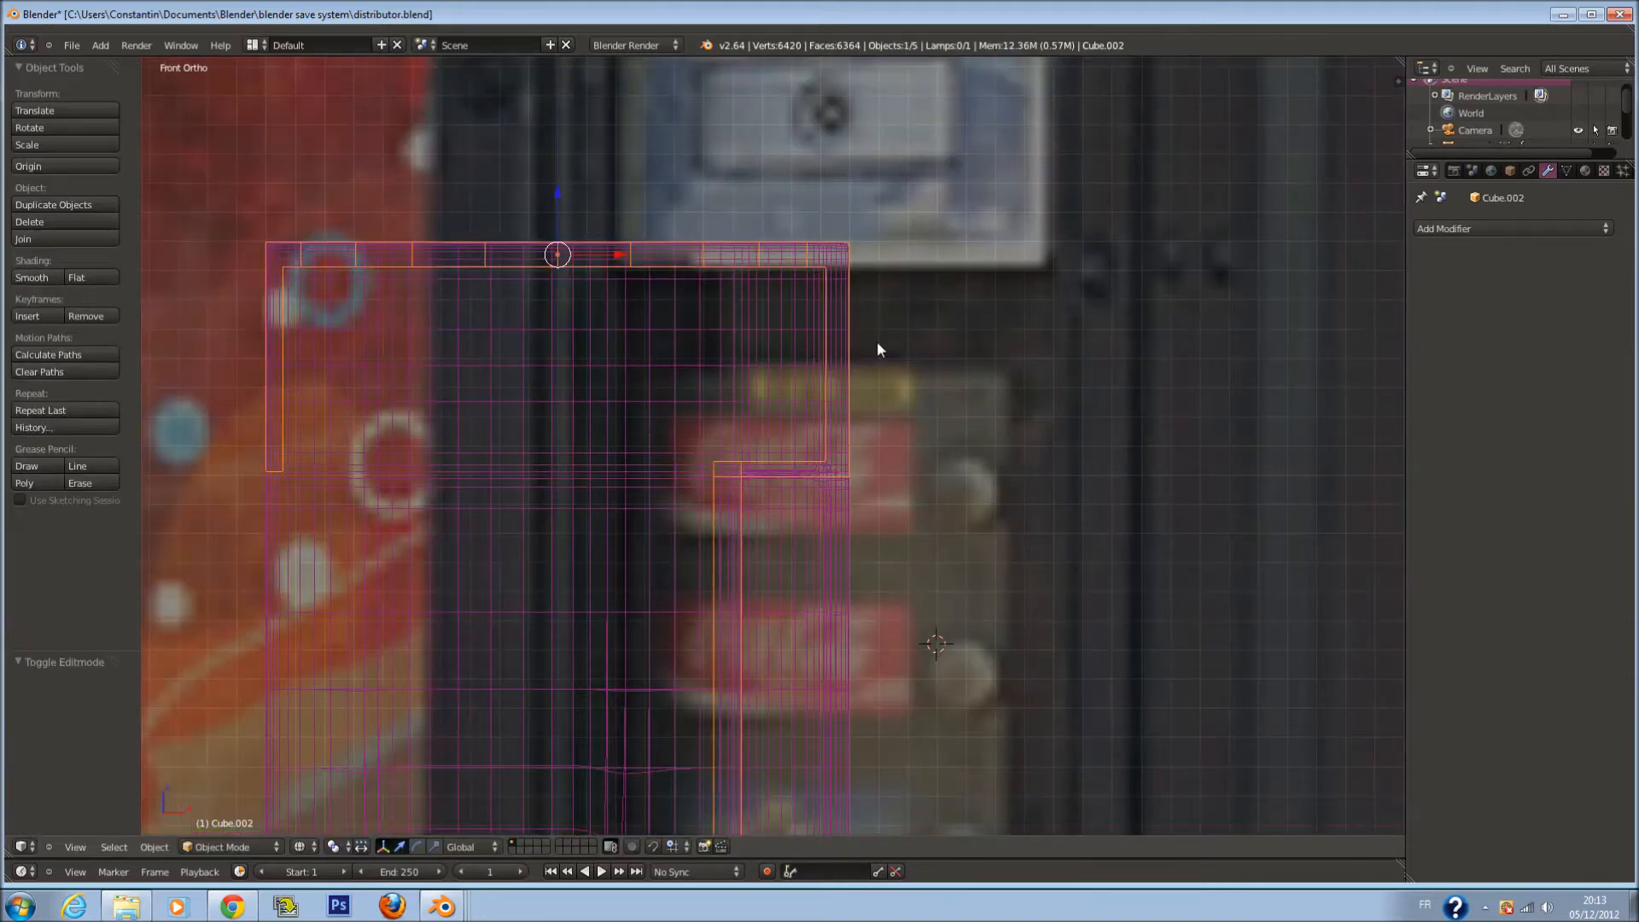
{"action": "key", "text": "ctrl+s"}
{"action": "left_click", "coordinate": [876, 347]}
{"action": "scroll", "coordinate": [874, 350], "scroll_direction": "down", "scroll_amount": 8, "text": "shift"}
{"action": "key", "text": "z"}
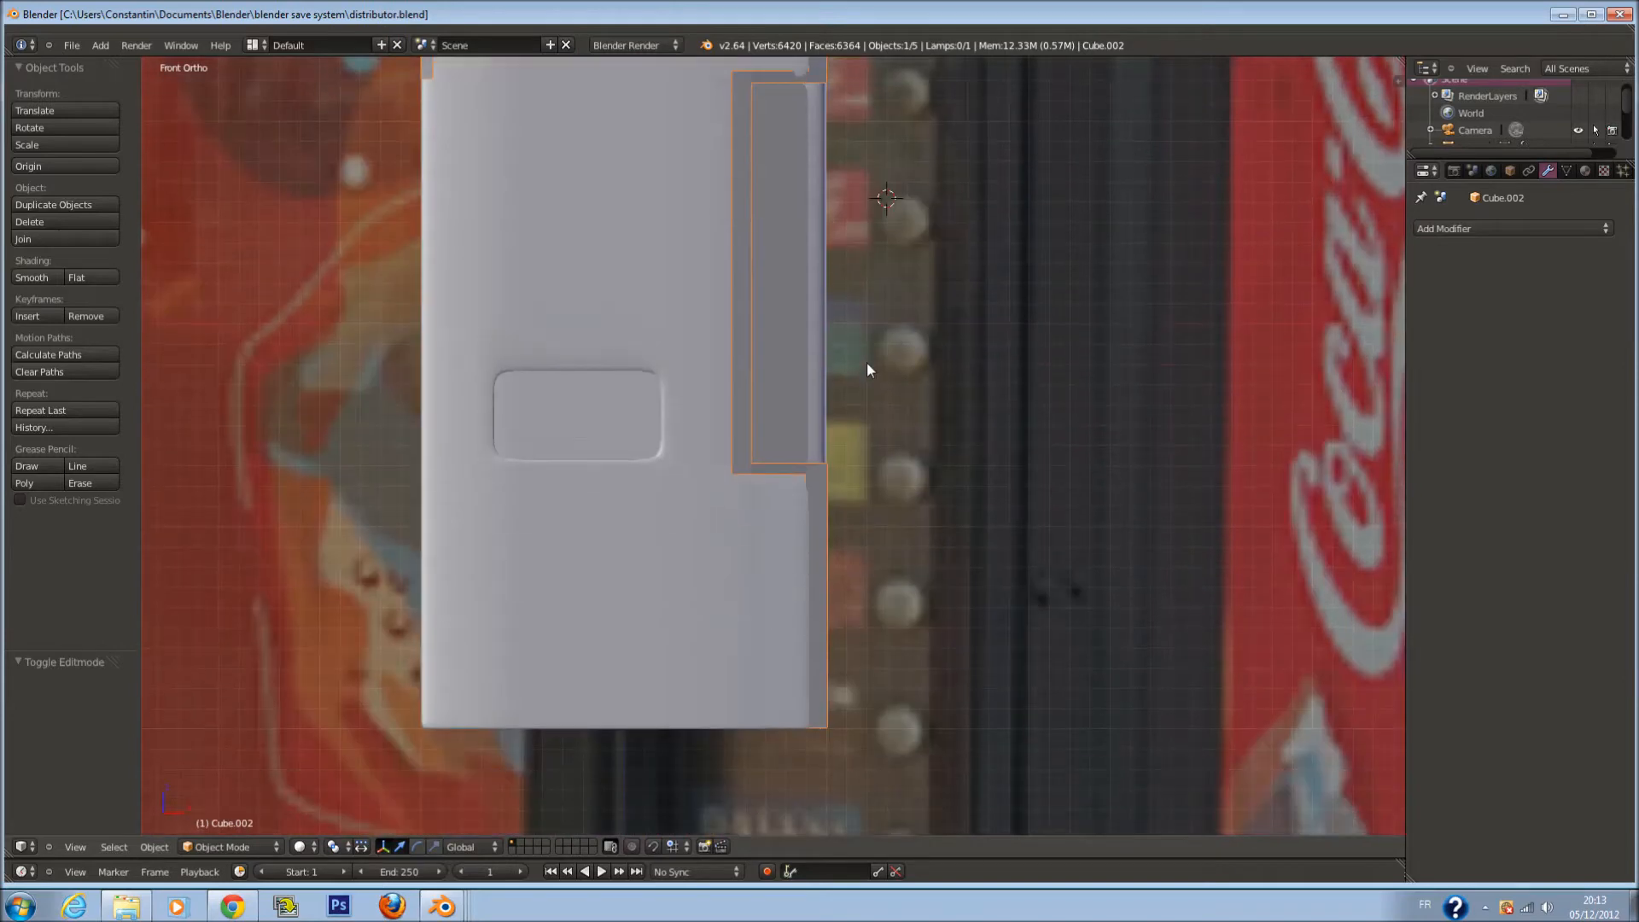
Add a loop cut across the lower leg and slide it close to the leg's bottom end
{"action": "key", "text": "Tab"}
{"action": "key", "text": "z"}
{"action": "key", "text": "a"}
{"action": "scroll", "coordinate": [862, 376], "scroll_direction": "down", "scroll_amount": 3, "text": "shift"}
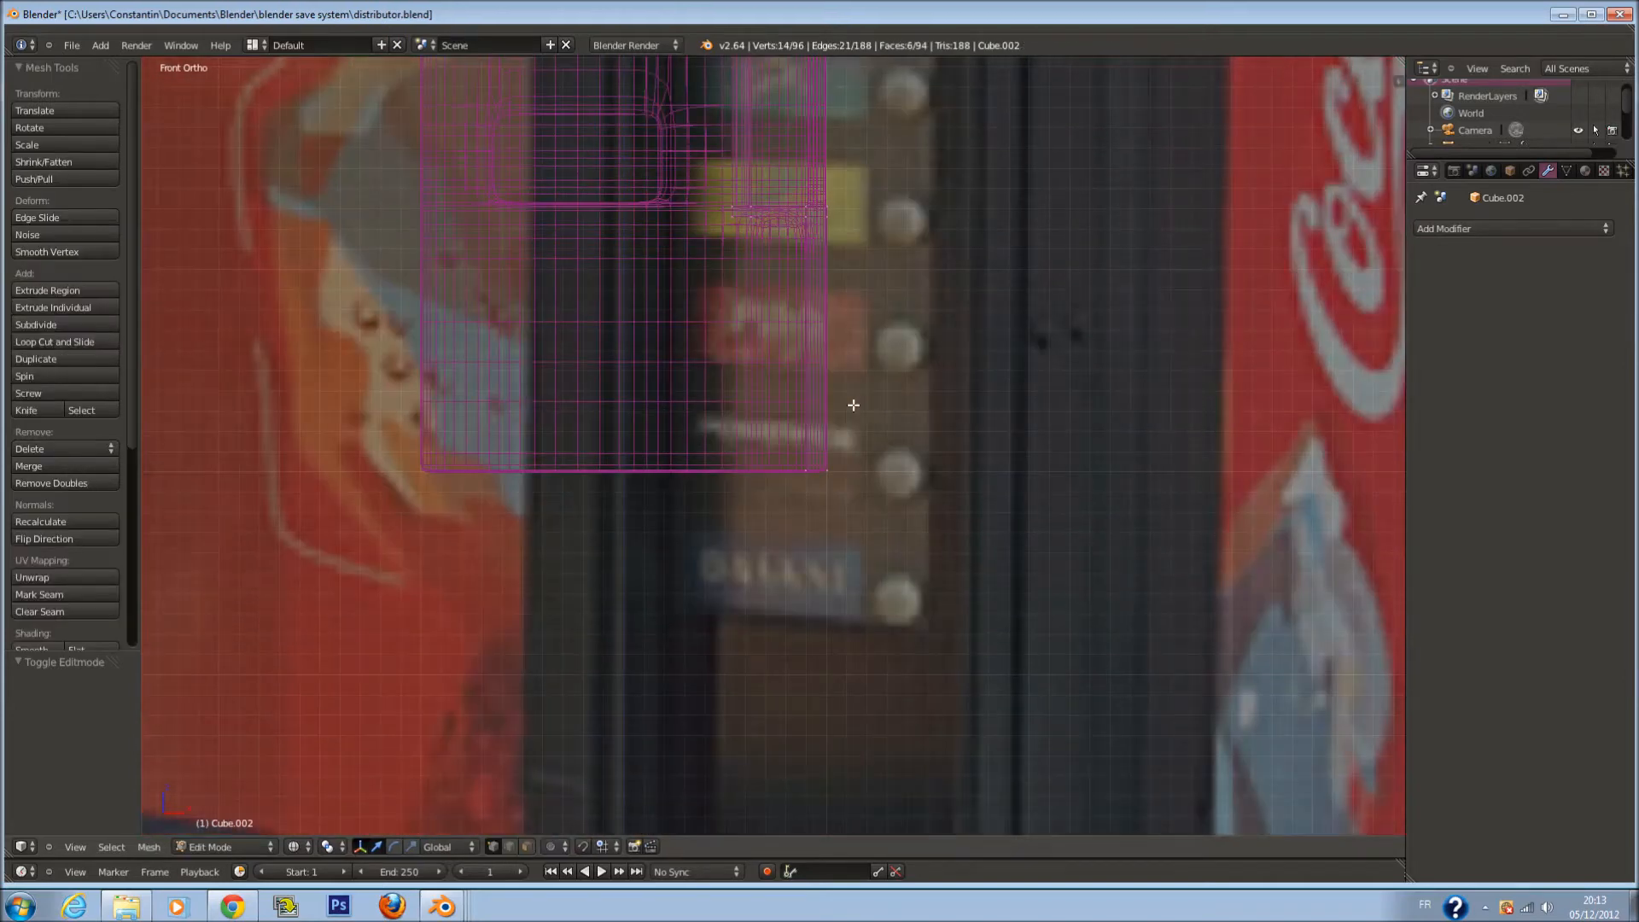
{"action": "scroll", "coordinate": [857, 415], "scroll_direction": "up", "scroll_amount": 4}
{"action": "key", "text": "a"}
{"action": "key", "text": "a"}
{"action": "key", "text": "ctrl+r"}
{"action": "left_click", "coordinate": [868, 459]}
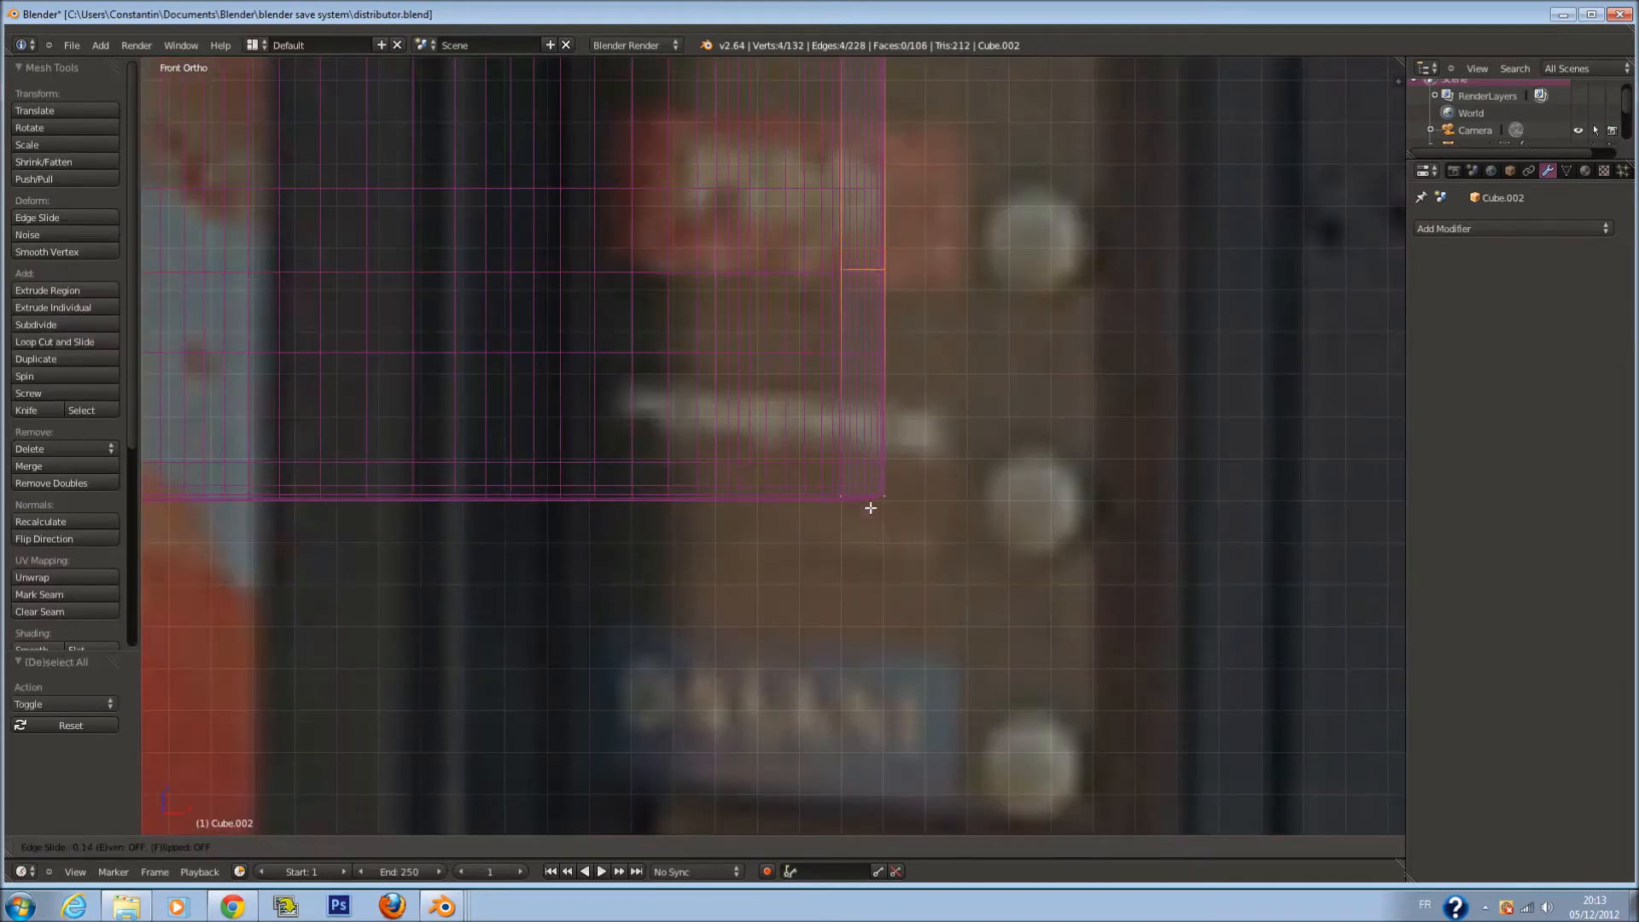
{"action": "left_click", "coordinate": [868, 690]}
{"action": "scroll", "coordinate": [845, 597], "scroll_direction": "up", "scroll_amount": 1}
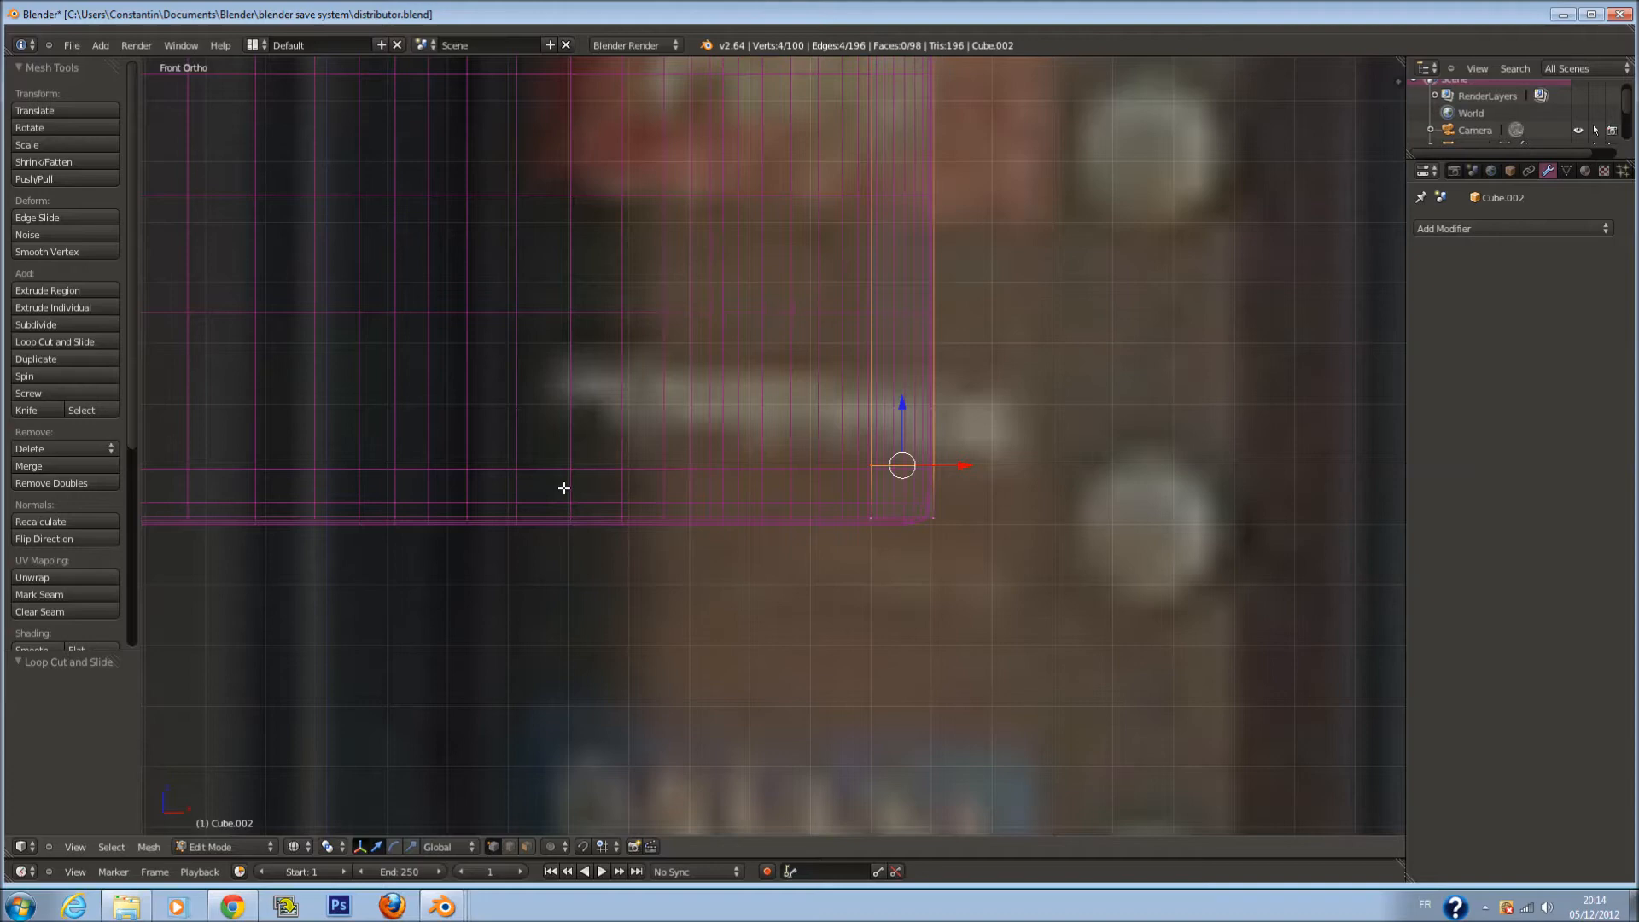
Extrude the inner side face of the lower leg's bottom segment inward along the body's bottom edge
{"action": "scroll", "coordinate": [779, 403], "scroll_direction": "down", "scroll_amount": 1}
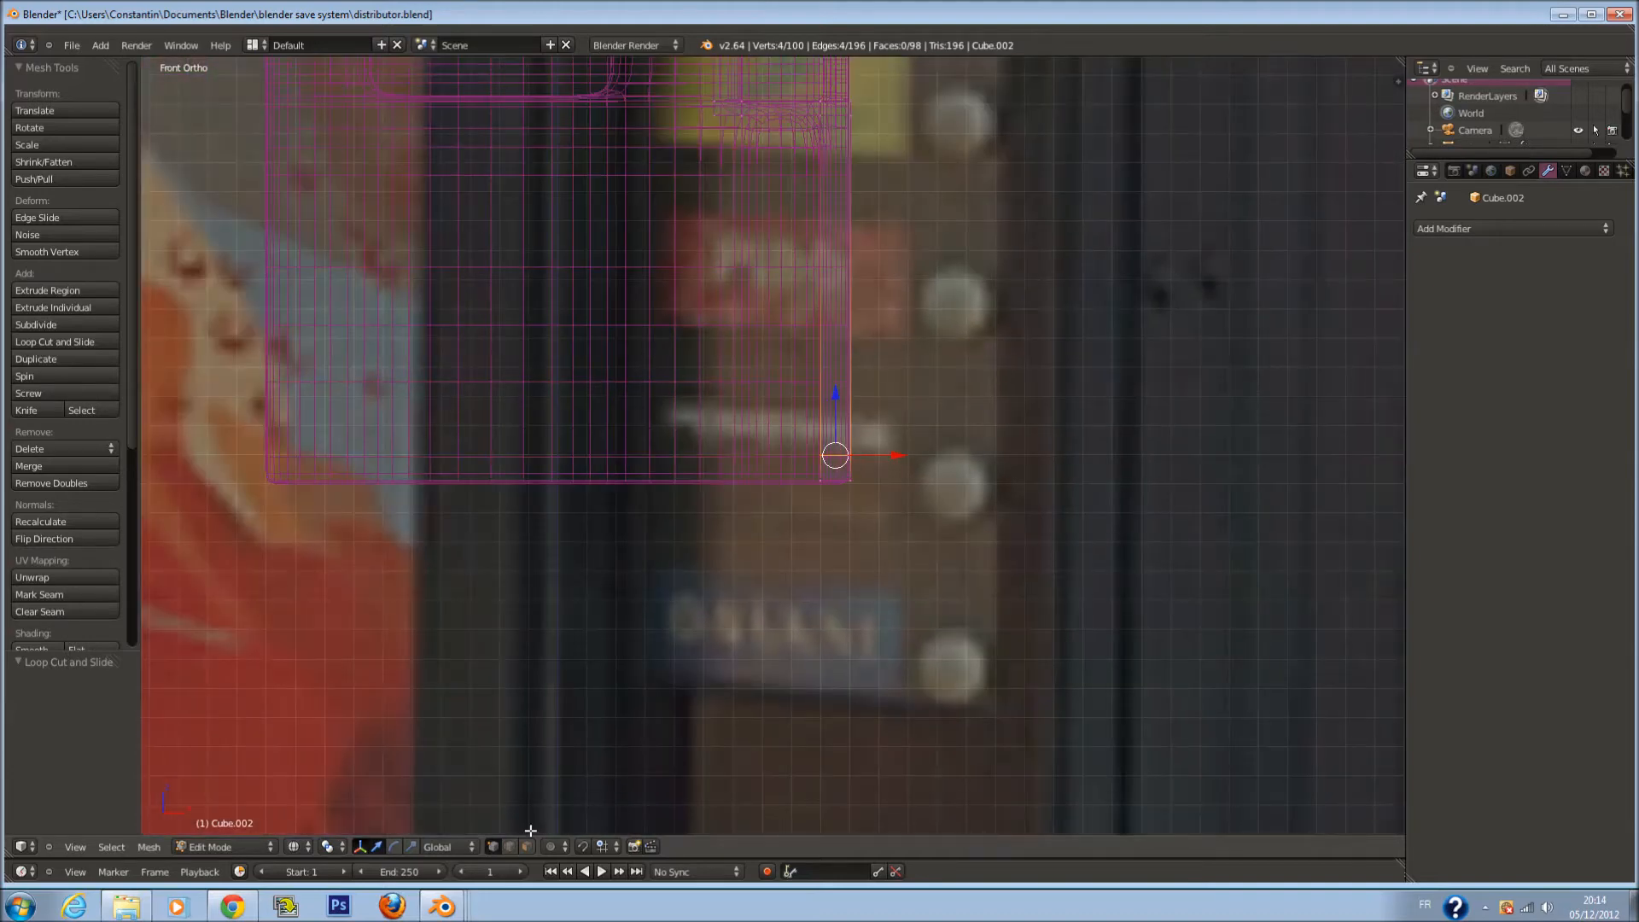
{"action": "scroll", "coordinate": [790, 535], "scroll_direction": "up", "scroll_amount": 3}
{"action": "right_click", "coordinate": [846, 504]}
{"action": "scroll", "coordinate": [865, 471], "scroll_direction": "up", "scroll_amount": 2}
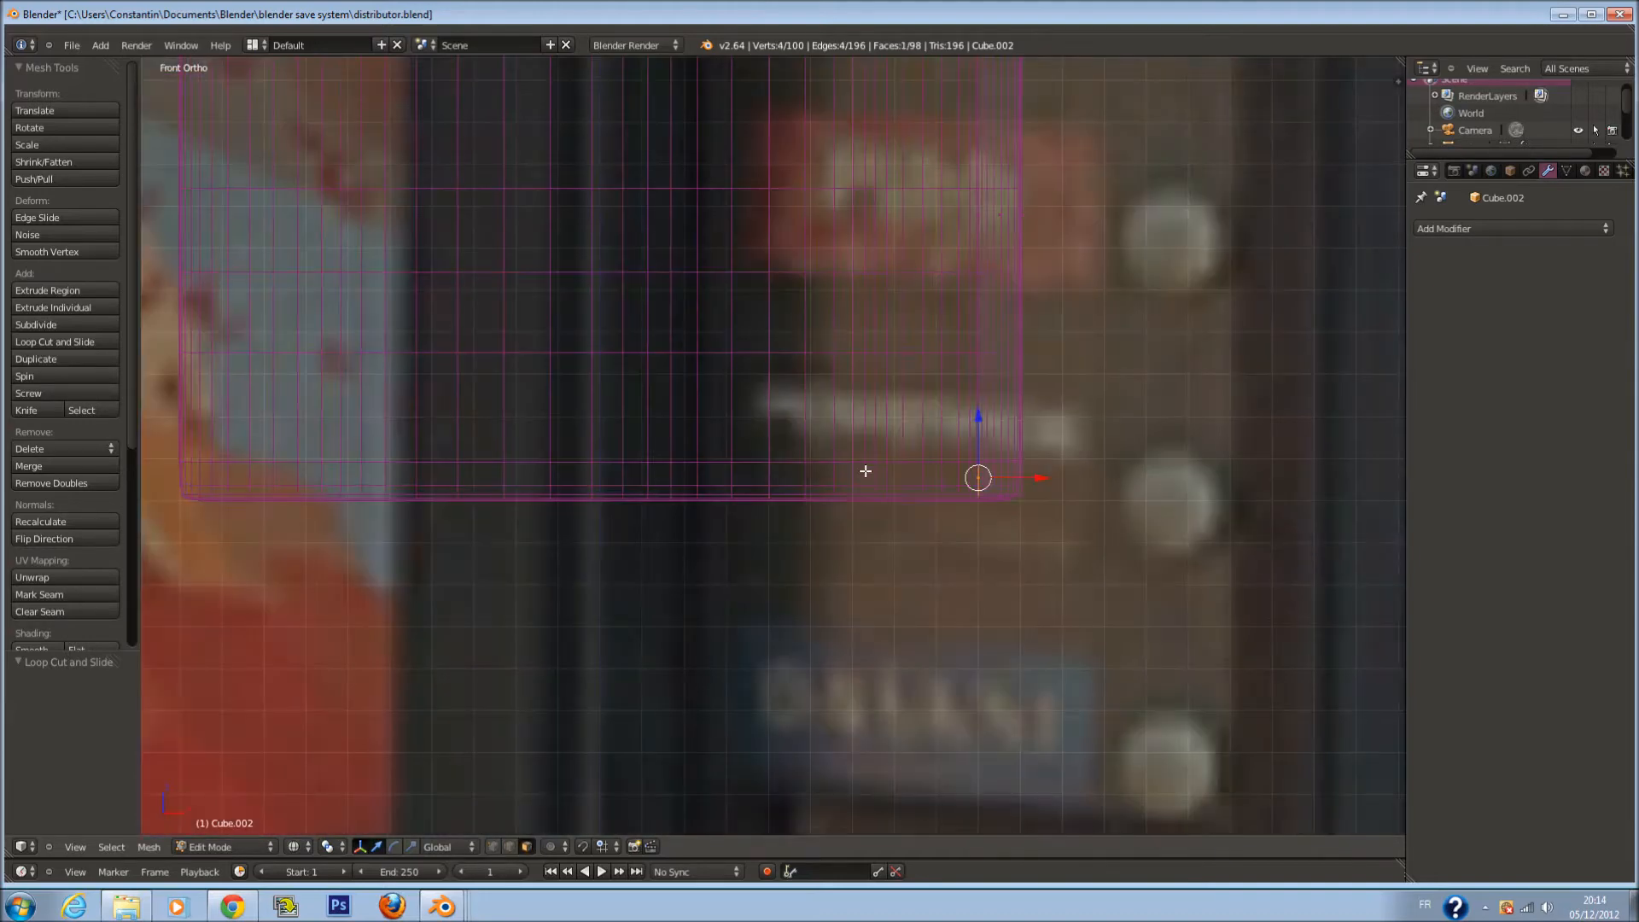
{"action": "scroll", "coordinate": [866, 472], "scroll_direction": "down", "scroll_amount": 1}
{"action": "scroll", "coordinate": [1094, 494], "scroll_direction": "up", "scroll_amount": 1}
{"action": "key", "text": "ctrl+r"}
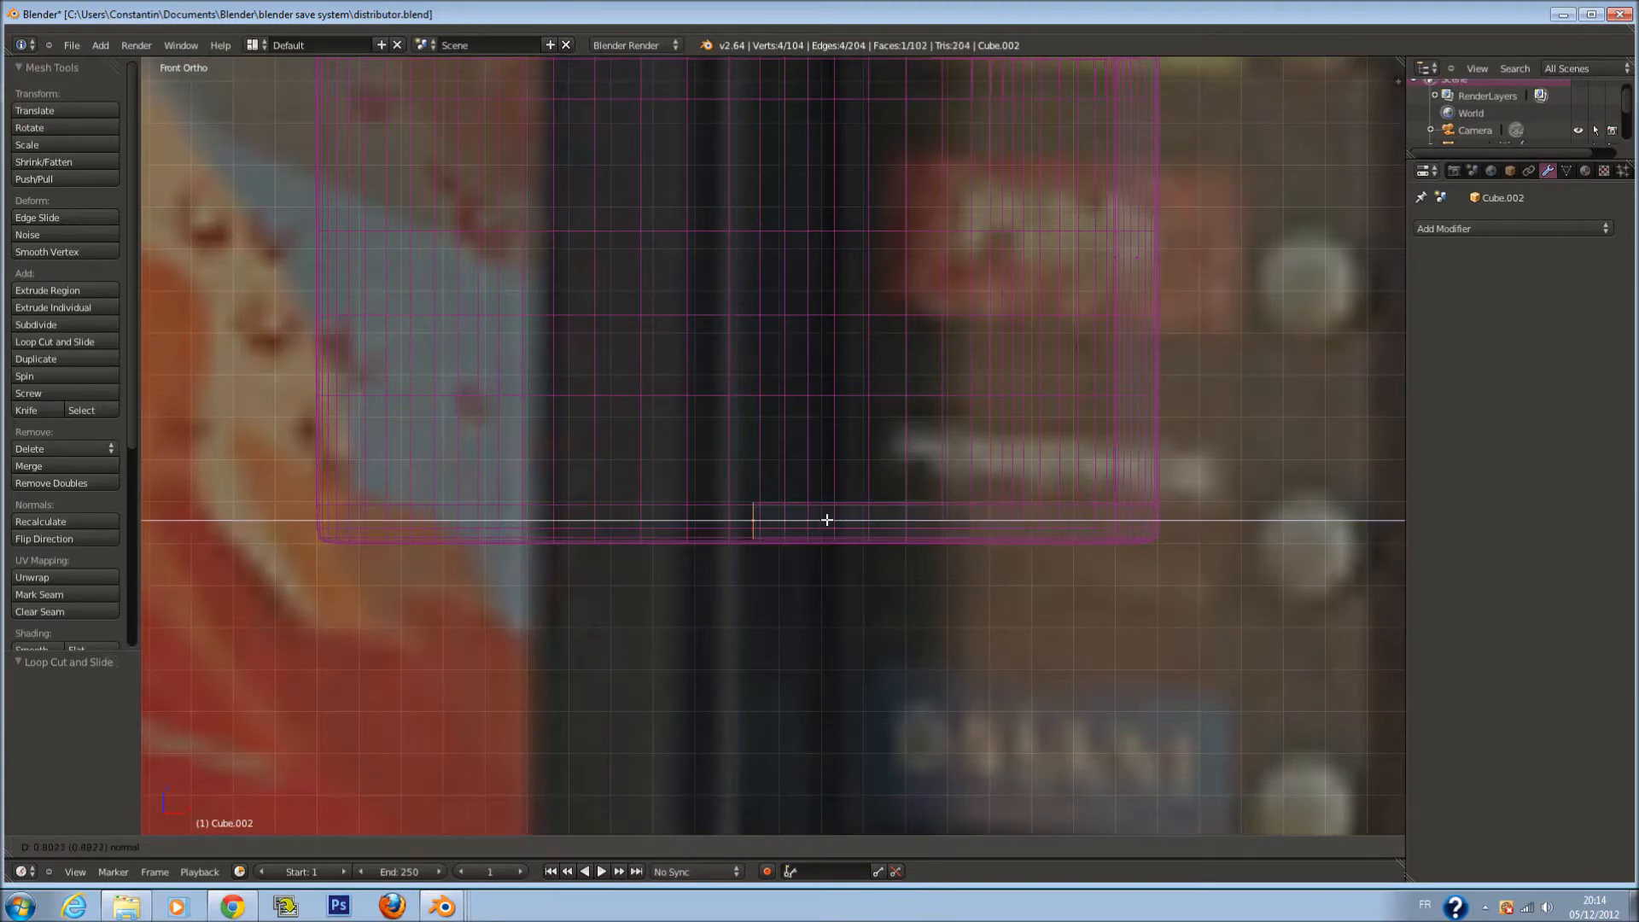
Extrude the end face of the trim's bottom bar -1.896 along X to the panel's left edge
{"action": "left_click", "coordinate": [756, 536]}
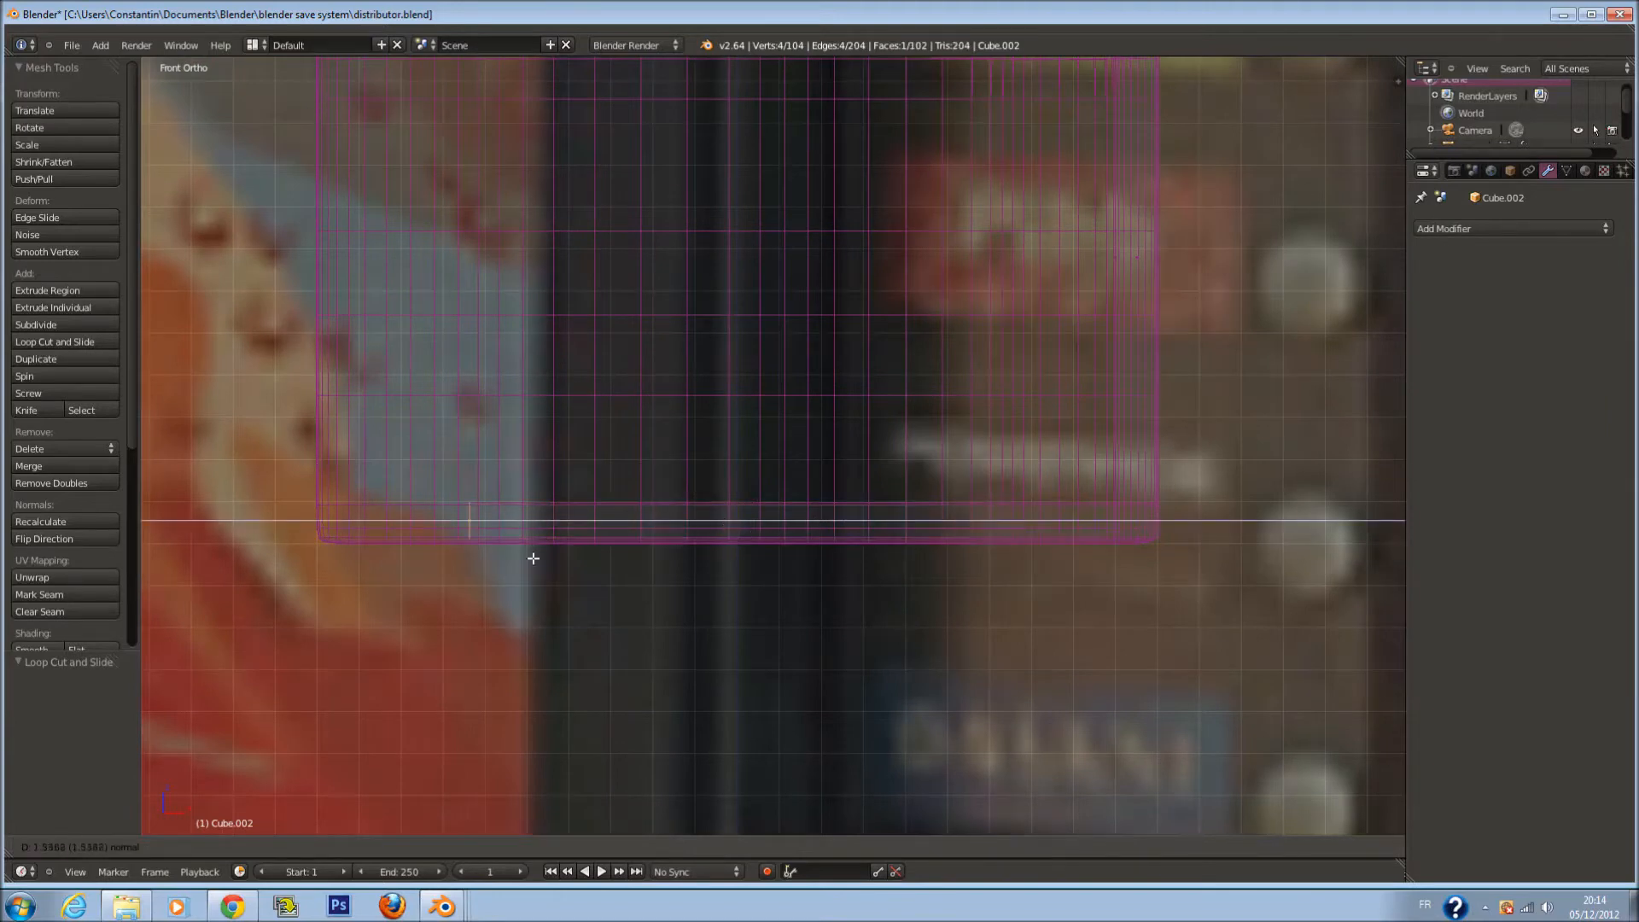
{"action": "left_click", "coordinate": [393, 560]}
{"action": "scroll", "coordinate": [505, 512], "scroll_direction": "down", "scroll_amount": 2}
{"action": "scroll", "coordinate": [786, 377], "scroll_direction": "up", "scroll_amount": 4}
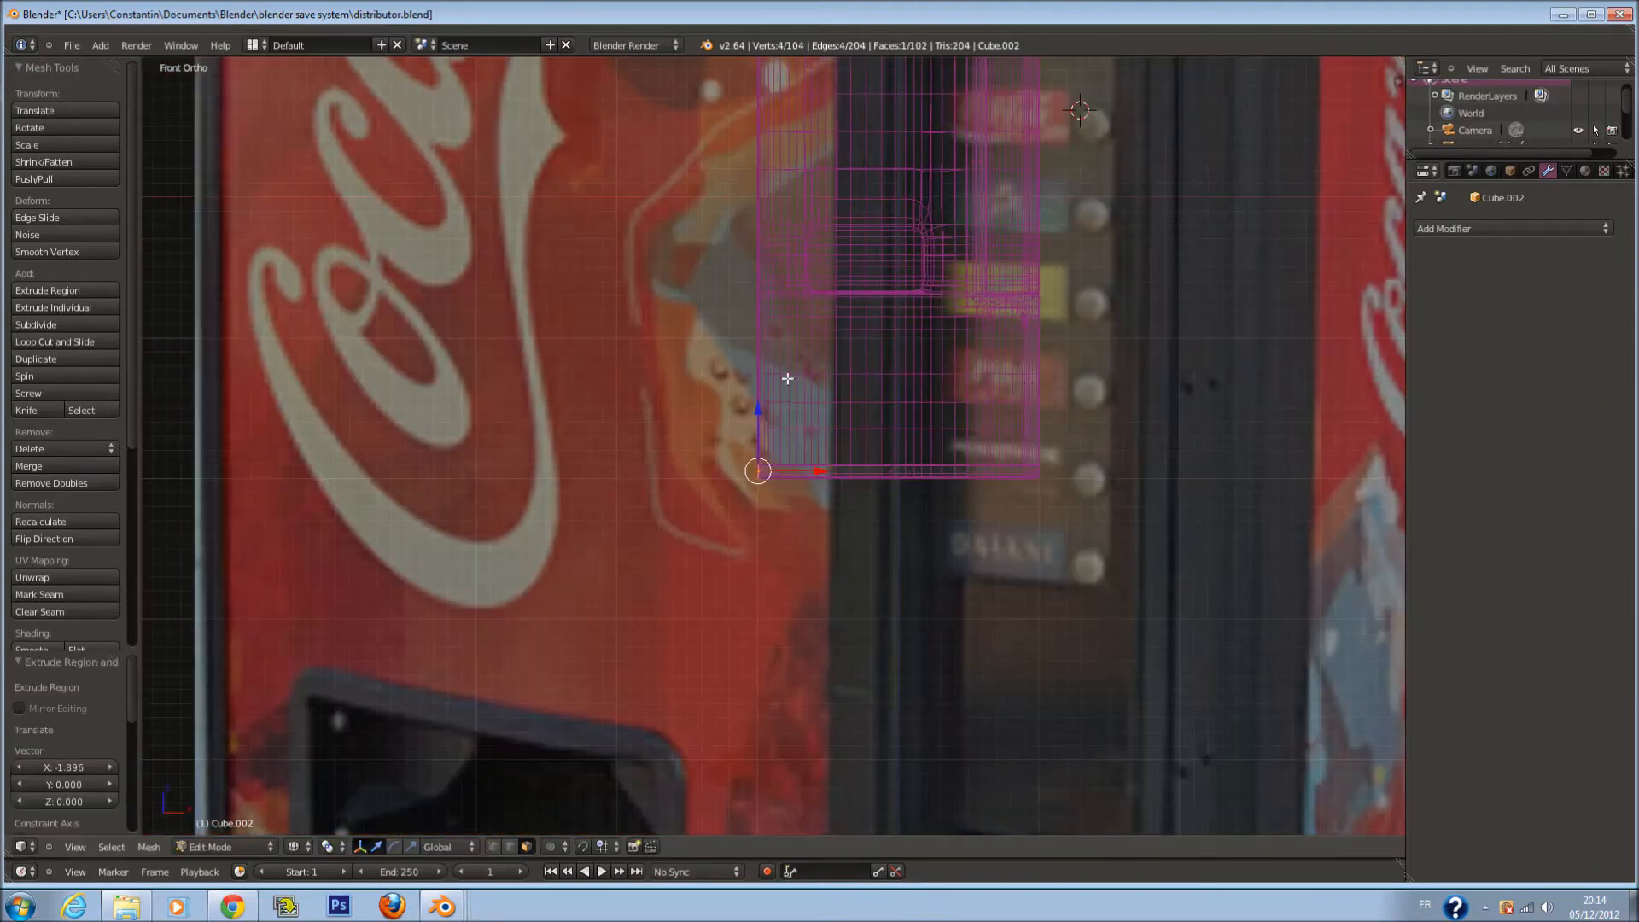
Add a loop cut across the bottom bar and slide it close to the bar's left end
{"action": "key", "text": "a"}
{"action": "scroll", "coordinate": [786, 519], "scroll_direction": "down", "scroll_amount": 1, "text": "ctrl"}
{"action": "key", "text": "ctrl+r"}
{"action": "left_click", "coordinate": [784, 517]}
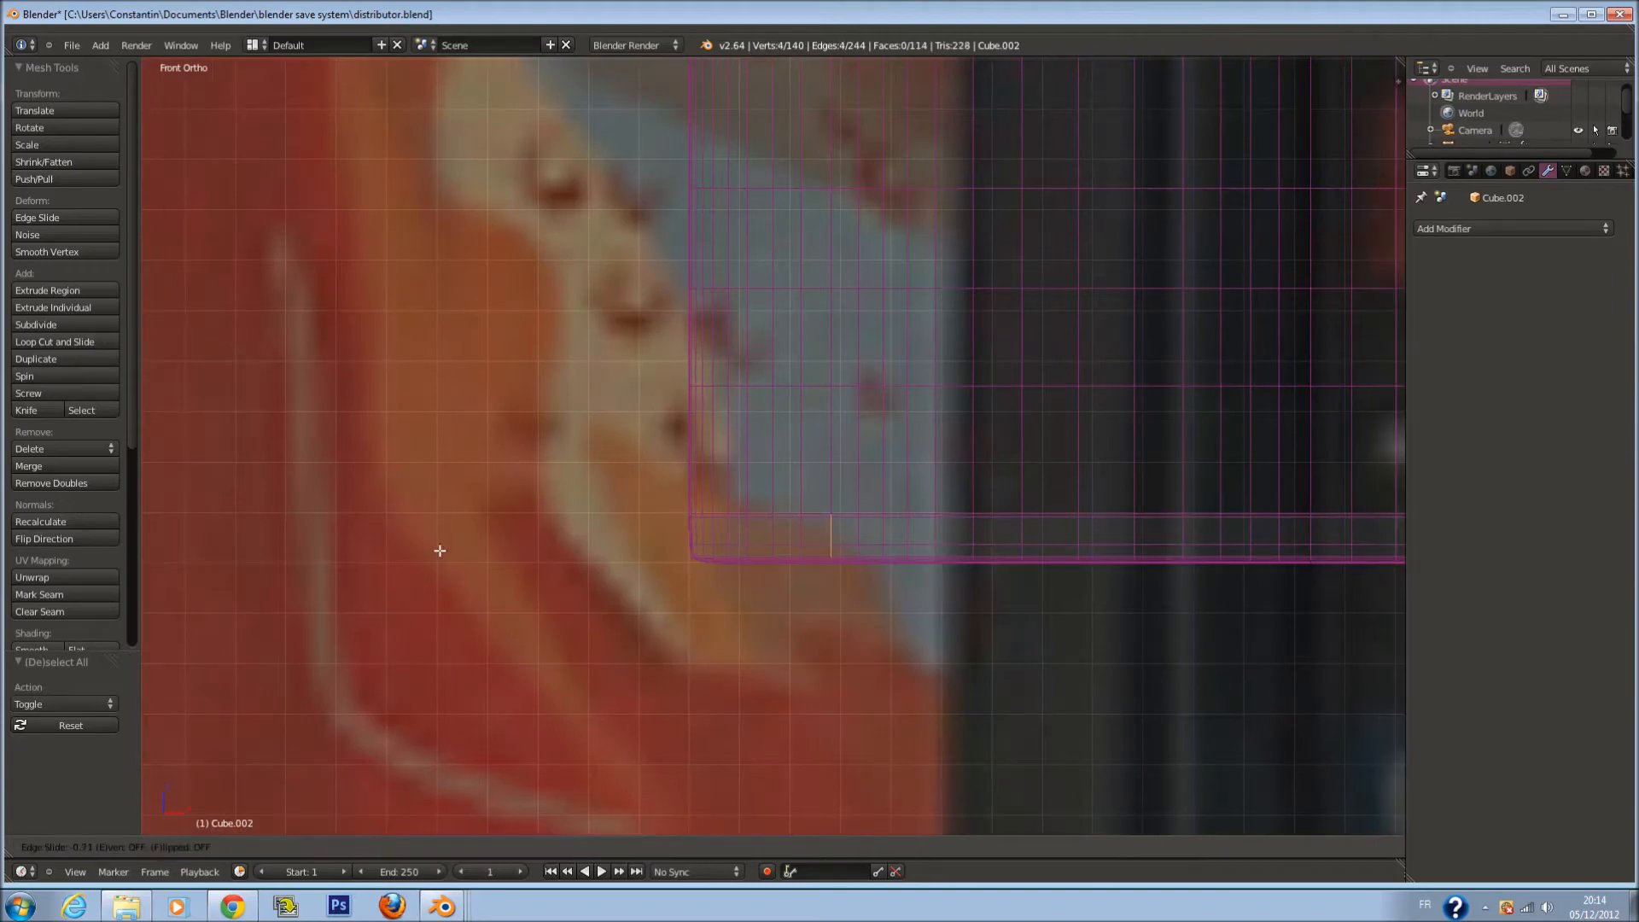
{"action": "left_click", "coordinate": [363, 551]}
Extrude the upper face of the bottom-left corner segment 3.055 along Z as a vertical strip
{"action": "left_click", "coordinate": [527, 848]}
{"action": "right_click", "coordinate": [720, 497]}
{"action": "scroll", "coordinate": [738, 498], "scroll_direction": "down", "scroll_amount": 5}
{"action": "scroll", "coordinate": [816, 492], "scroll_direction": "up", "scroll_amount": 17, "text": "shift"}
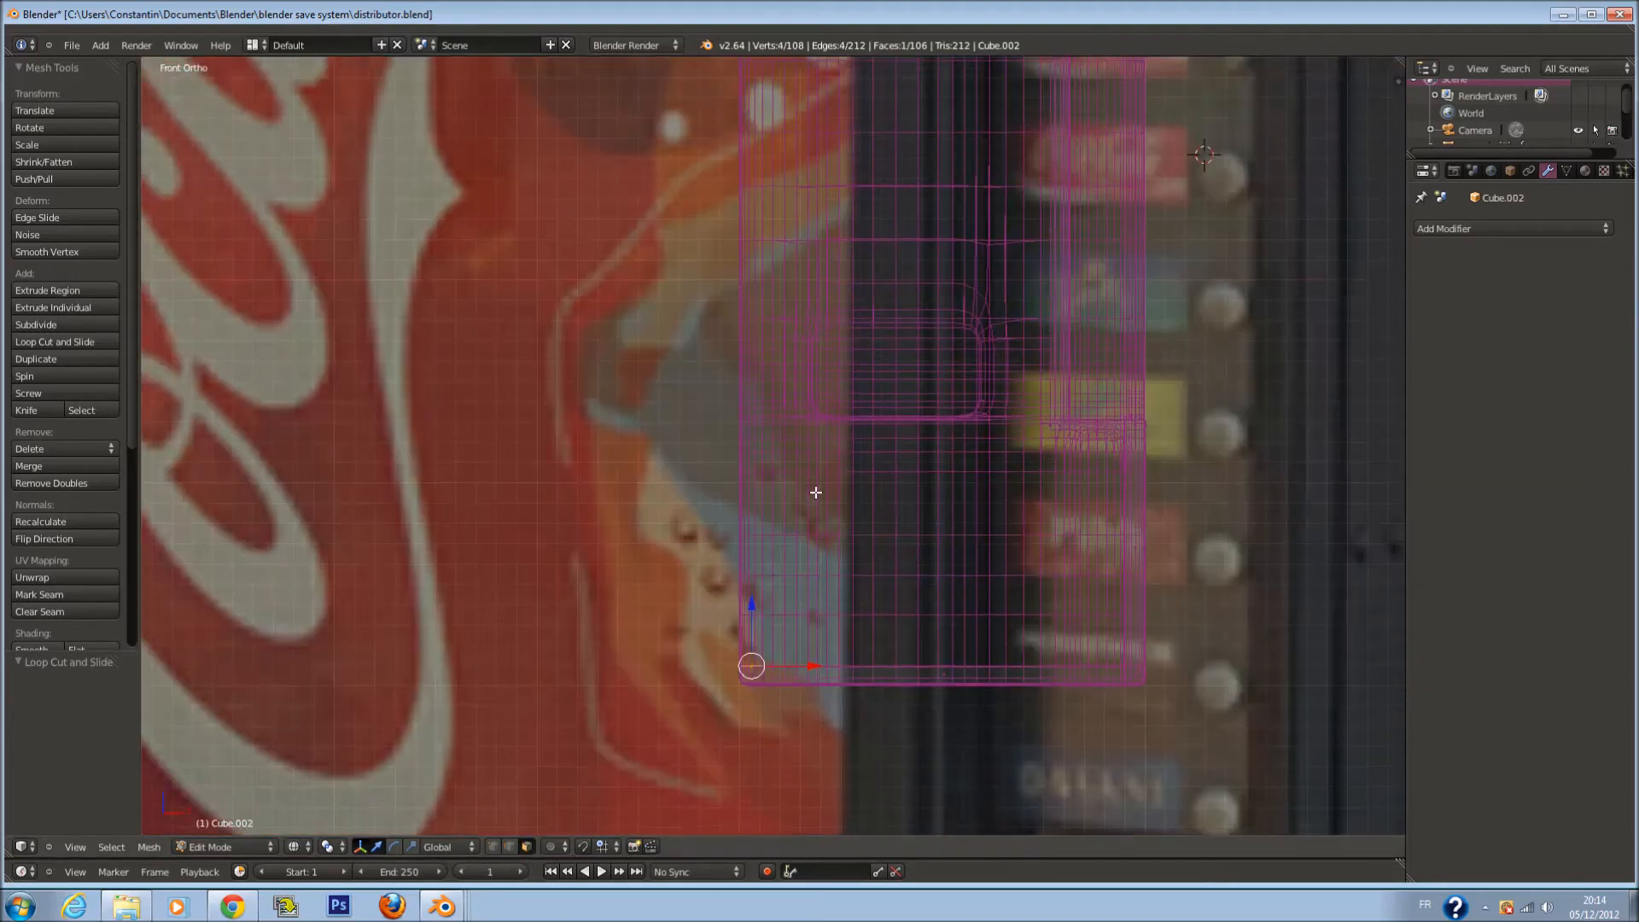
{"action": "scroll", "coordinate": [817, 492], "scroll_direction": "down", "scroll_amount": 2}
{"action": "scroll", "coordinate": [816, 492], "scroll_direction": "up", "scroll_amount": 1, "text": "shift"}
{"action": "key", "text": "e"}
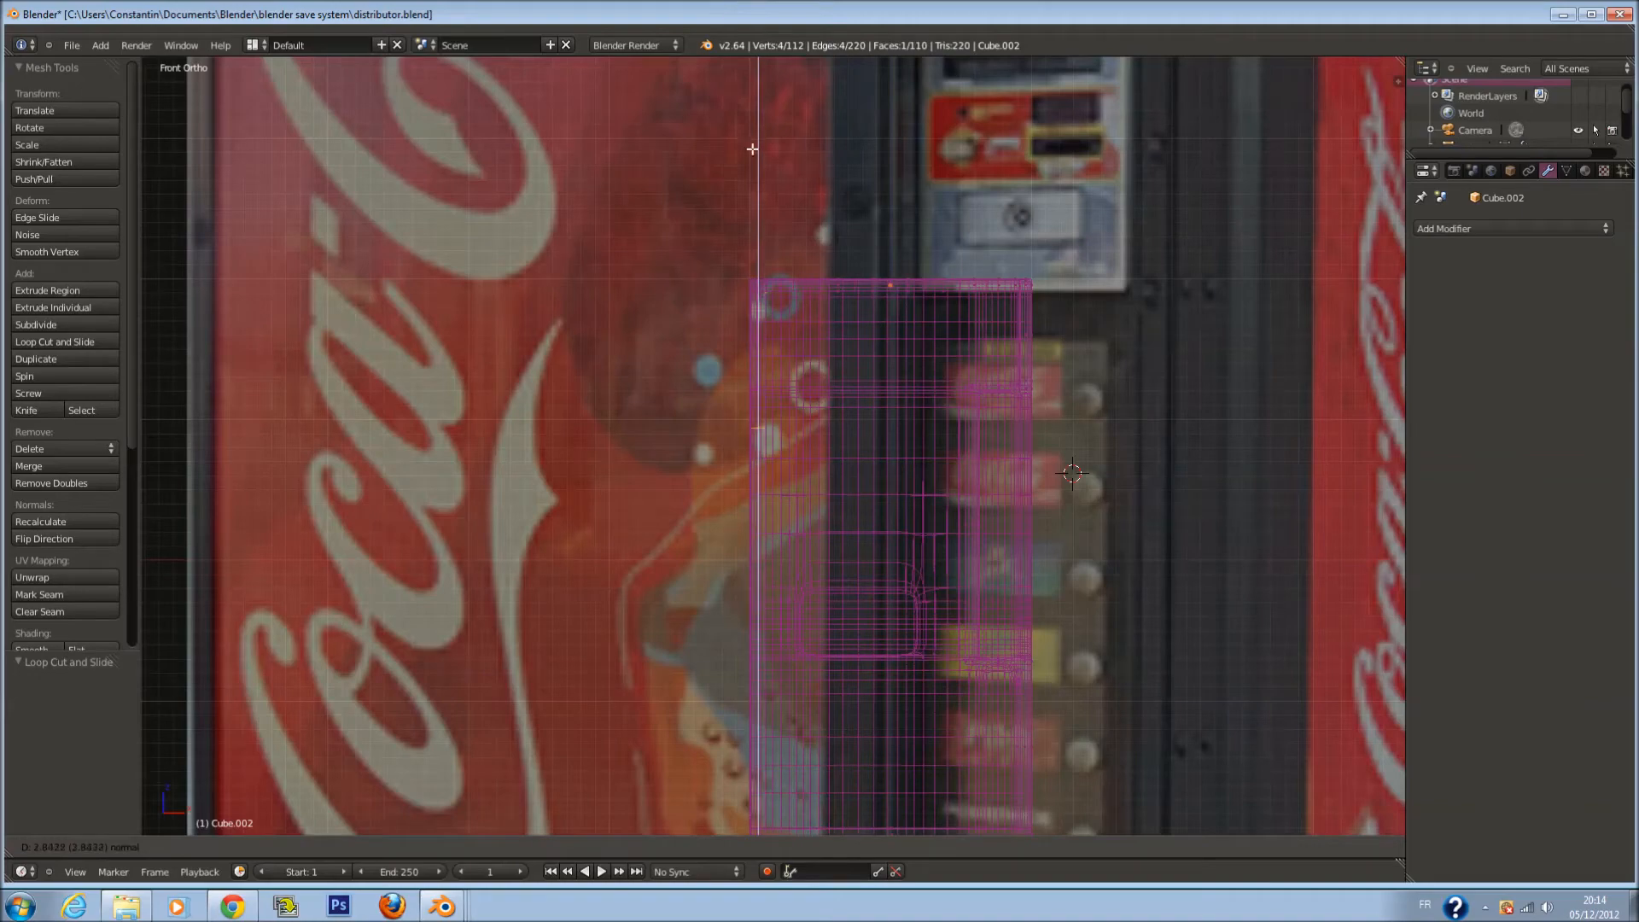
{"action": "left_click", "coordinate": [748, 119]}
{"action": "scroll", "coordinate": [732, 322], "scroll_direction": "up", "scroll_amount": 7}
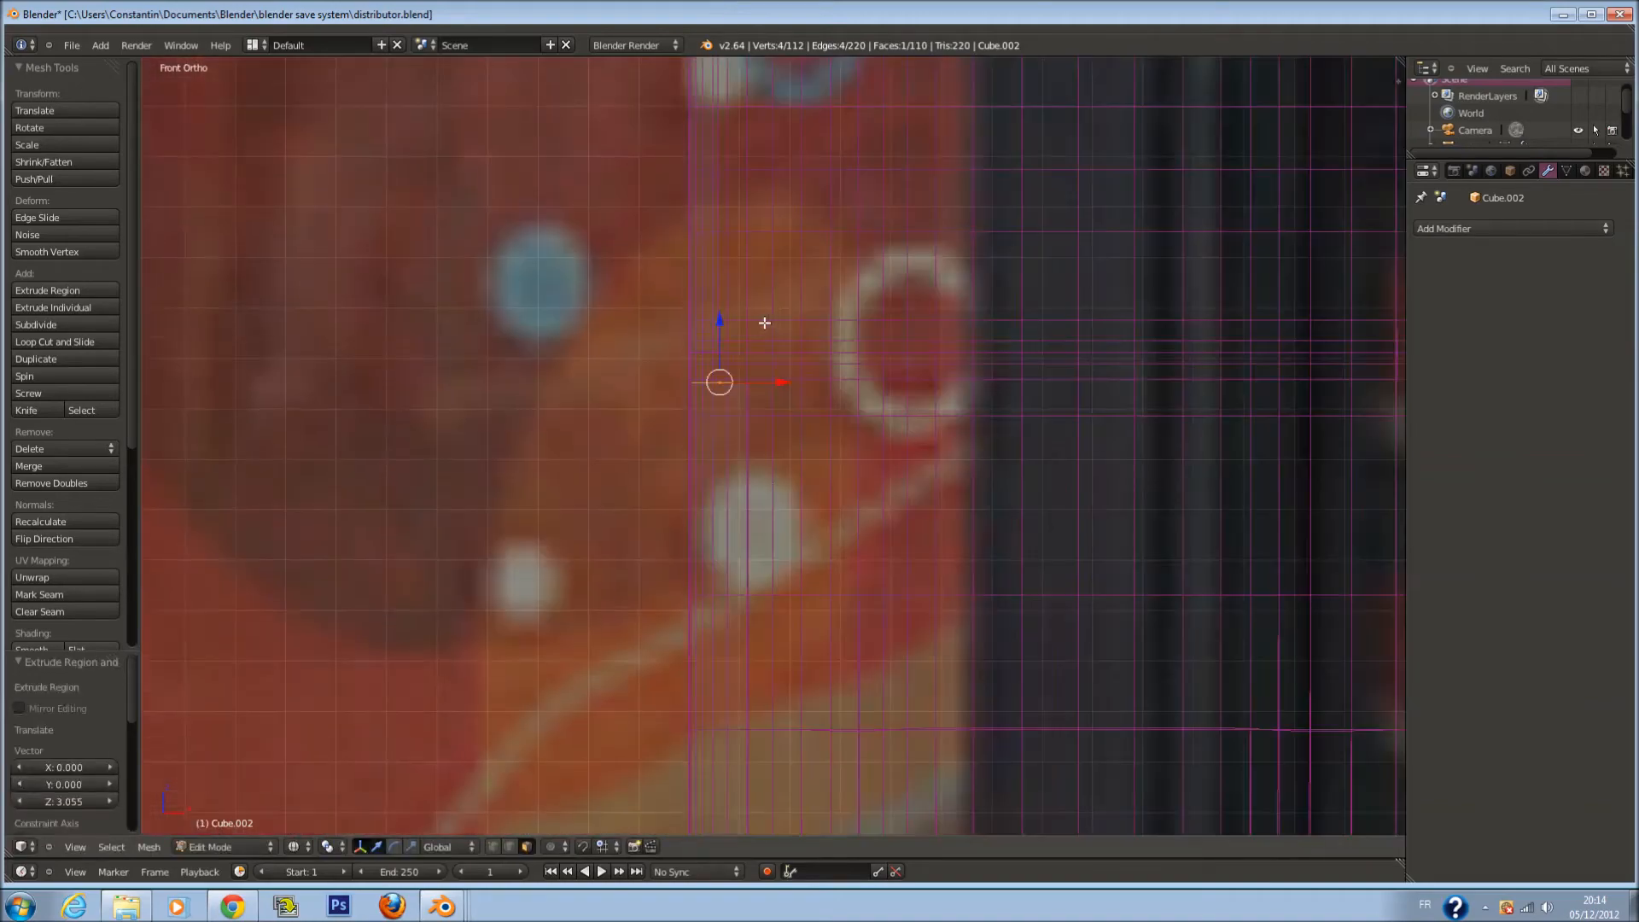
Fine-tune the height of the vertical strip's end face with a 0.03397 move along Z
{"action": "key", "text": "g"}
{"action": "key", "text": "z"}
{"action": "left_click", "coordinate": [723, 313]}
{"action": "scroll", "coordinate": [725, 307], "scroll_direction": "down", "scroll_amount": 4}
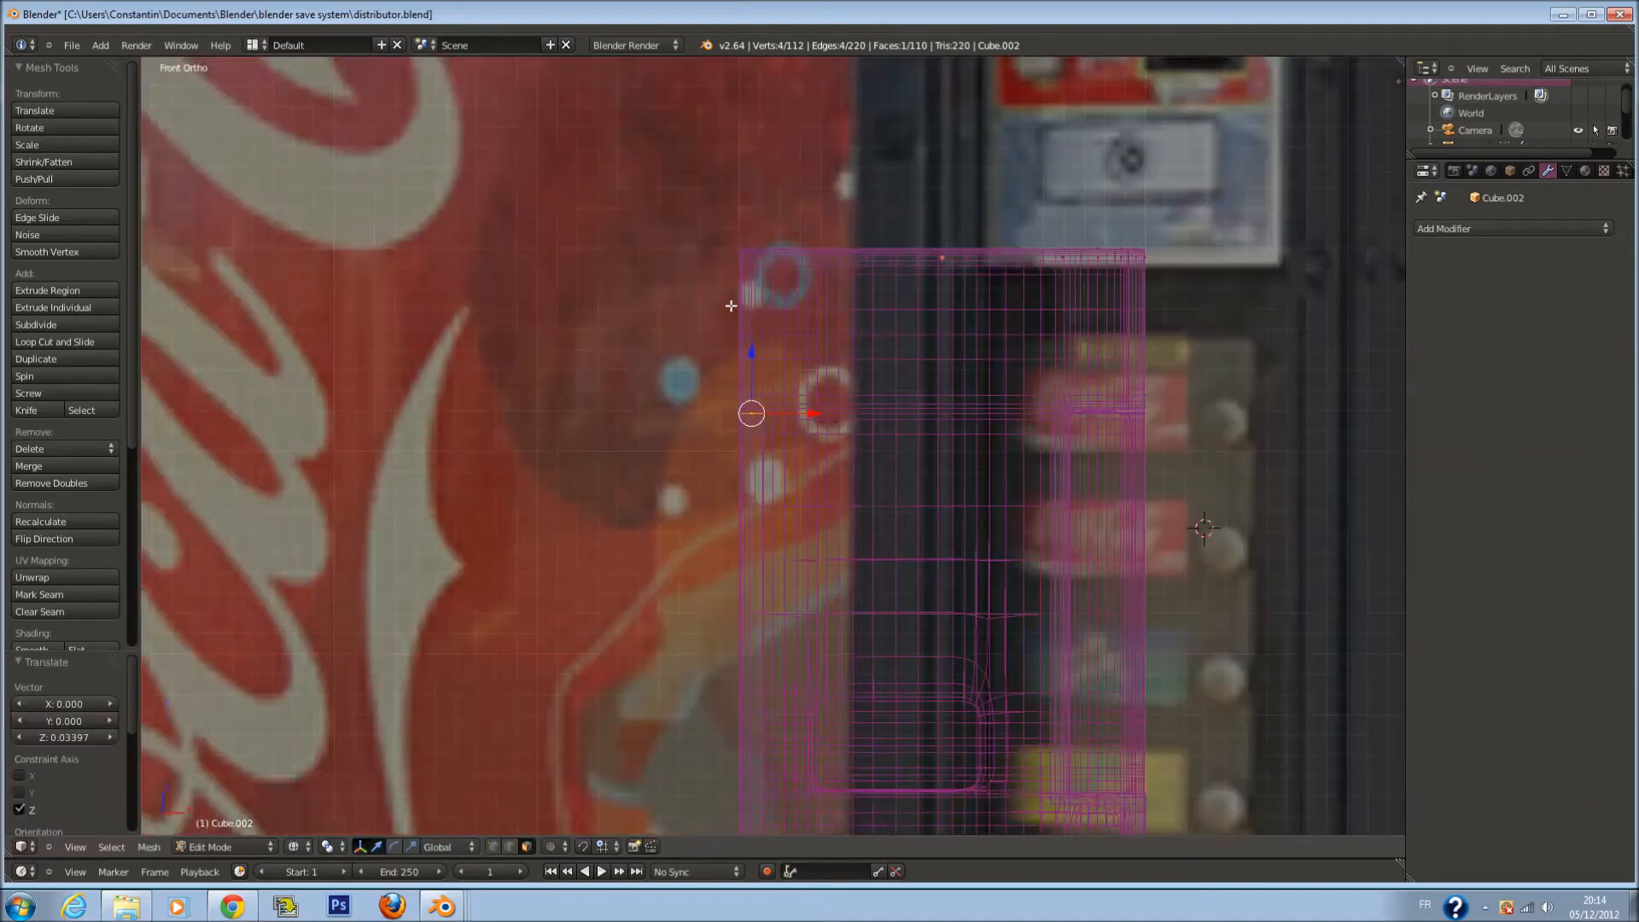
Delete the old trim faces at the panel's upper-left corner and the short vertical strip below them
{"action": "scroll", "coordinate": [748, 287], "scroll_direction": "up", "scroll_amount": 4}
{"action": "key", "text": "a"}
{"action": "key", "text": "c"}
{"action": "scroll", "coordinate": [719, 232], "scroll_direction": "down", "scroll_amount": 10}
{"action": "left_click", "coordinate": [703, 224]}
{"action": "left_click_drag", "start_coordinate": [690, 364], "coordinate": [714, 512]}
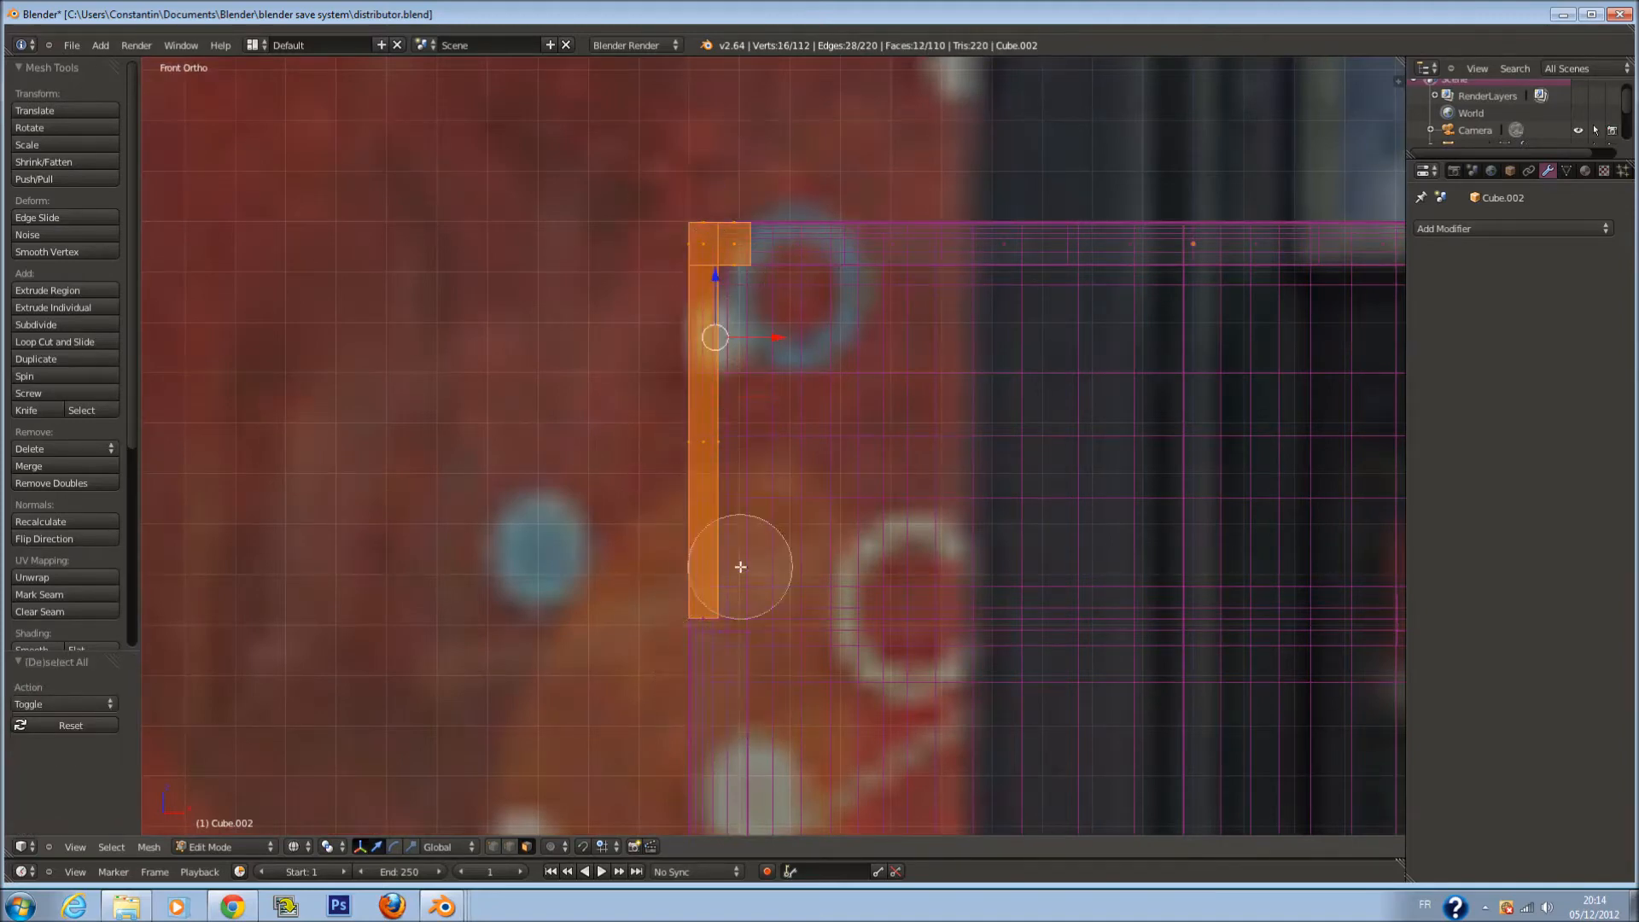
{"action": "left_click", "coordinate": [706, 567]}
{"action": "right_click", "coordinate": [714, 562]}
{"action": "key", "text": "x"}
{"action": "left_click", "coordinate": [853, 534]}
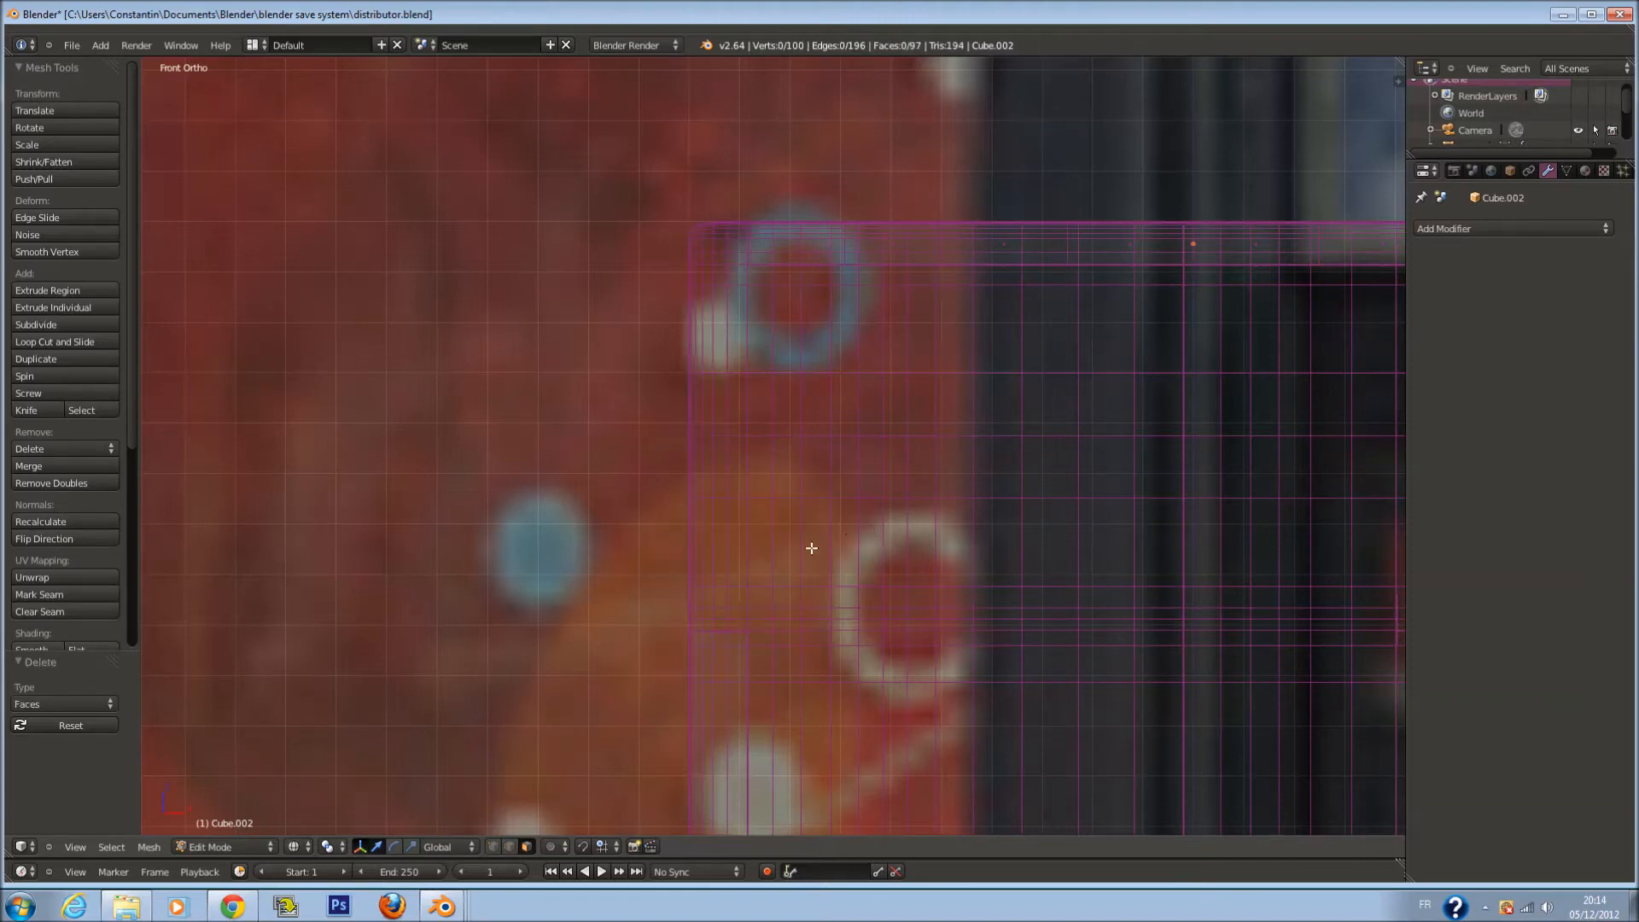
Raise the vertical strip's end face along Z until it lines up with the top edge of the top bar
{"action": "left_click_drag", "start_coordinate": [720, 571], "coordinate": [721, 161]}
{"action": "scroll", "coordinate": [736, 291], "scroll_direction": "up", "scroll_amount": 5, "text": "shift"}
{"action": "key", "text": "KP_Decimal"}
{"action": "scroll", "coordinate": [801, 405], "scroll_direction": "down", "scroll_amount": 4, "text": "shift"}
{"action": "scroll", "coordinate": [798, 393], "scroll_direction": "down", "scroll_amount": 3}
{"action": "left_click_drag", "start_coordinate": [774, 344], "coordinate": [780, 345]}
{"action": "left_click", "coordinate": [494, 846]}
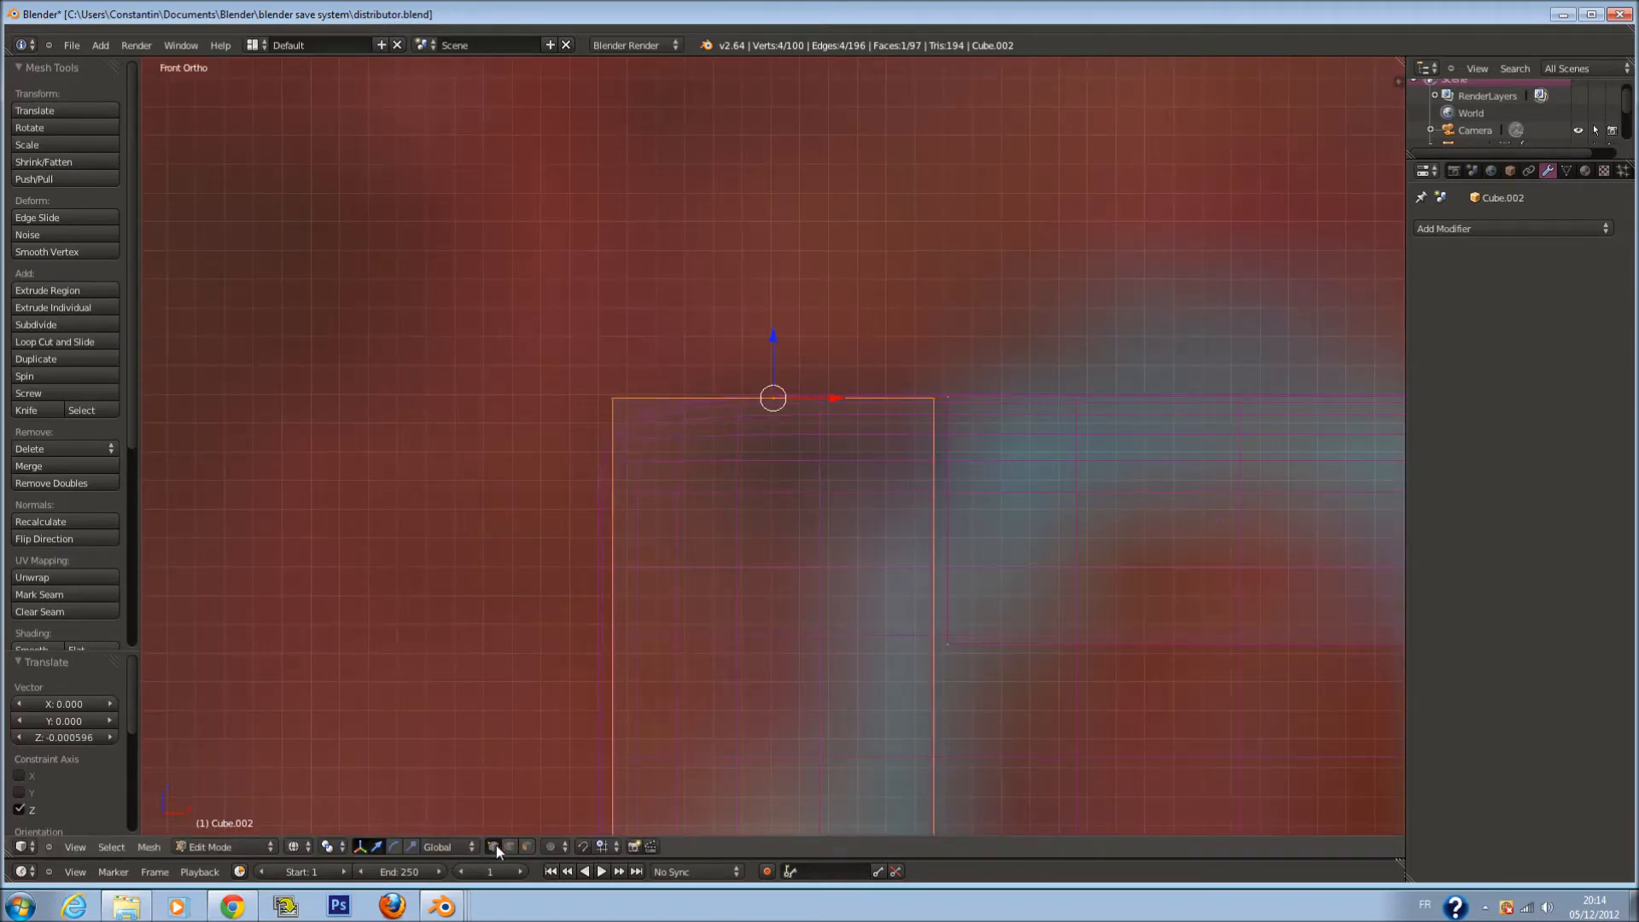
{"action": "key", "text": "a"}
{"action": "key", "text": "c"}
{"action": "mouse_move", "coordinate": [974, 395]}
{"action": "left_mouse_down"}
{"action": "mouse_move", "coordinate": [988, 432]}
{"action": "mouse_move", "coordinate": [979, 635]}
{"action": "left_mouse_up"}
{"action": "key", "text": "Escape"}
{"action": "mouse_move", "coordinate": [916, 559]}
{"action": "middle_mouse_down"}
{"action": "mouse_move", "coordinate": [939, 587]}
{"action": "mouse_move", "coordinate": [1124, 583]}
{"action": "mouse_move", "coordinate": [1113, 553]}
{"action": "middle_mouse_up"}
{"action": "key", "text": "z"}
{"action": "scroll", "coordinate": [1113, 552], "scroll_direction": "down", "scroll_amount": 6}
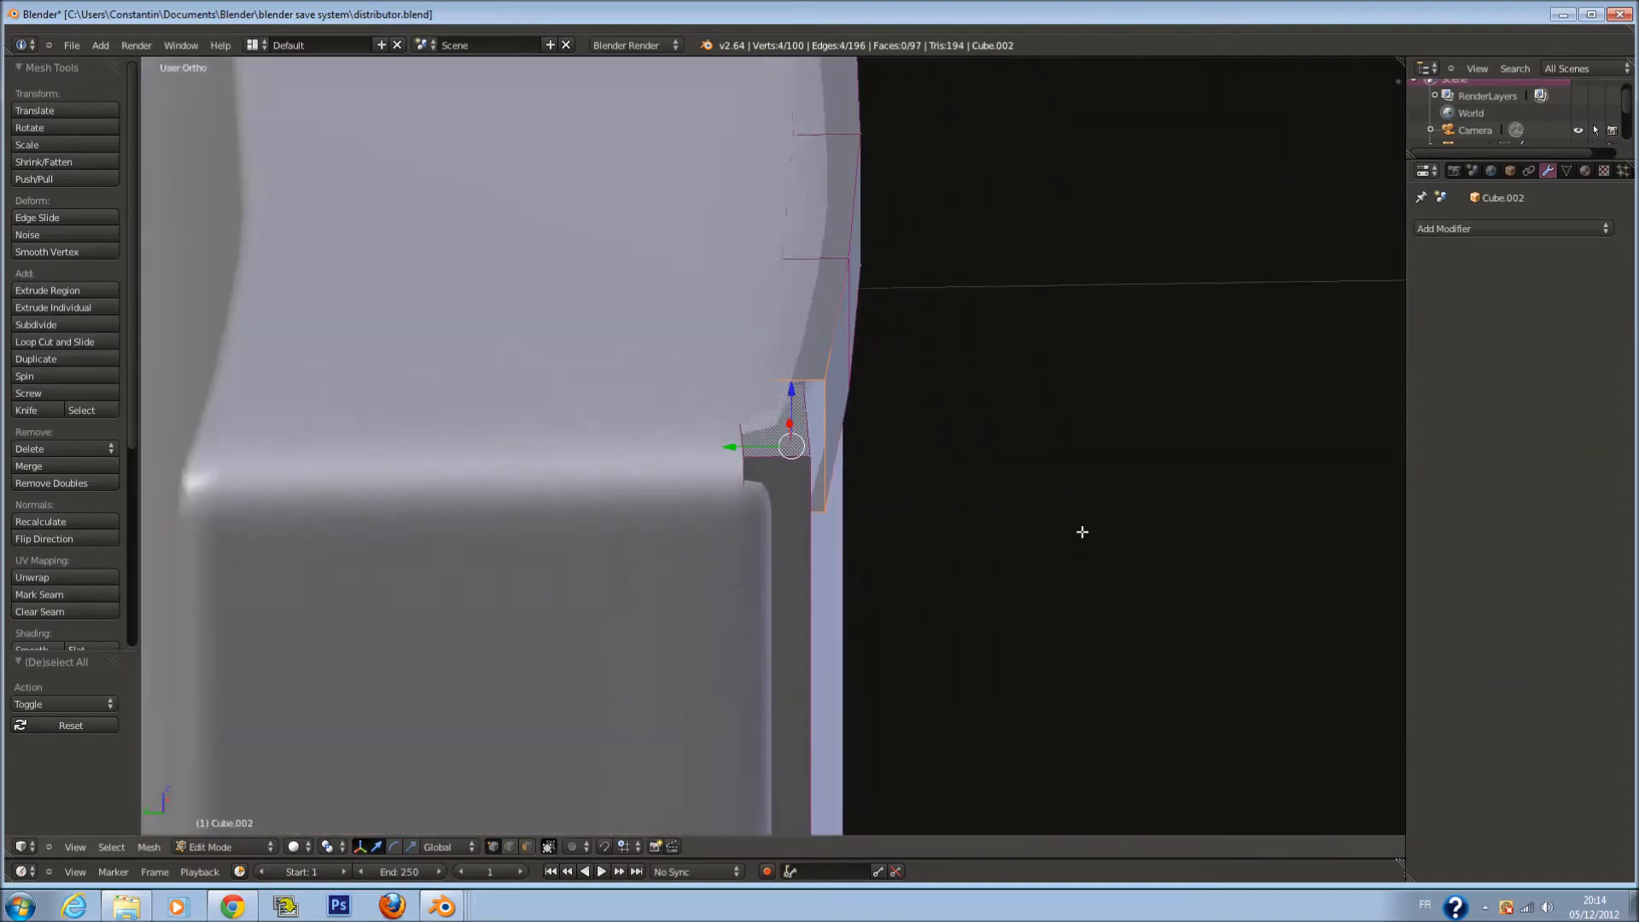
{"action": "key", "text": "KP_3"}
{"action": "key", "text": "KP_1"}
{"action": "key", "text": "z"}
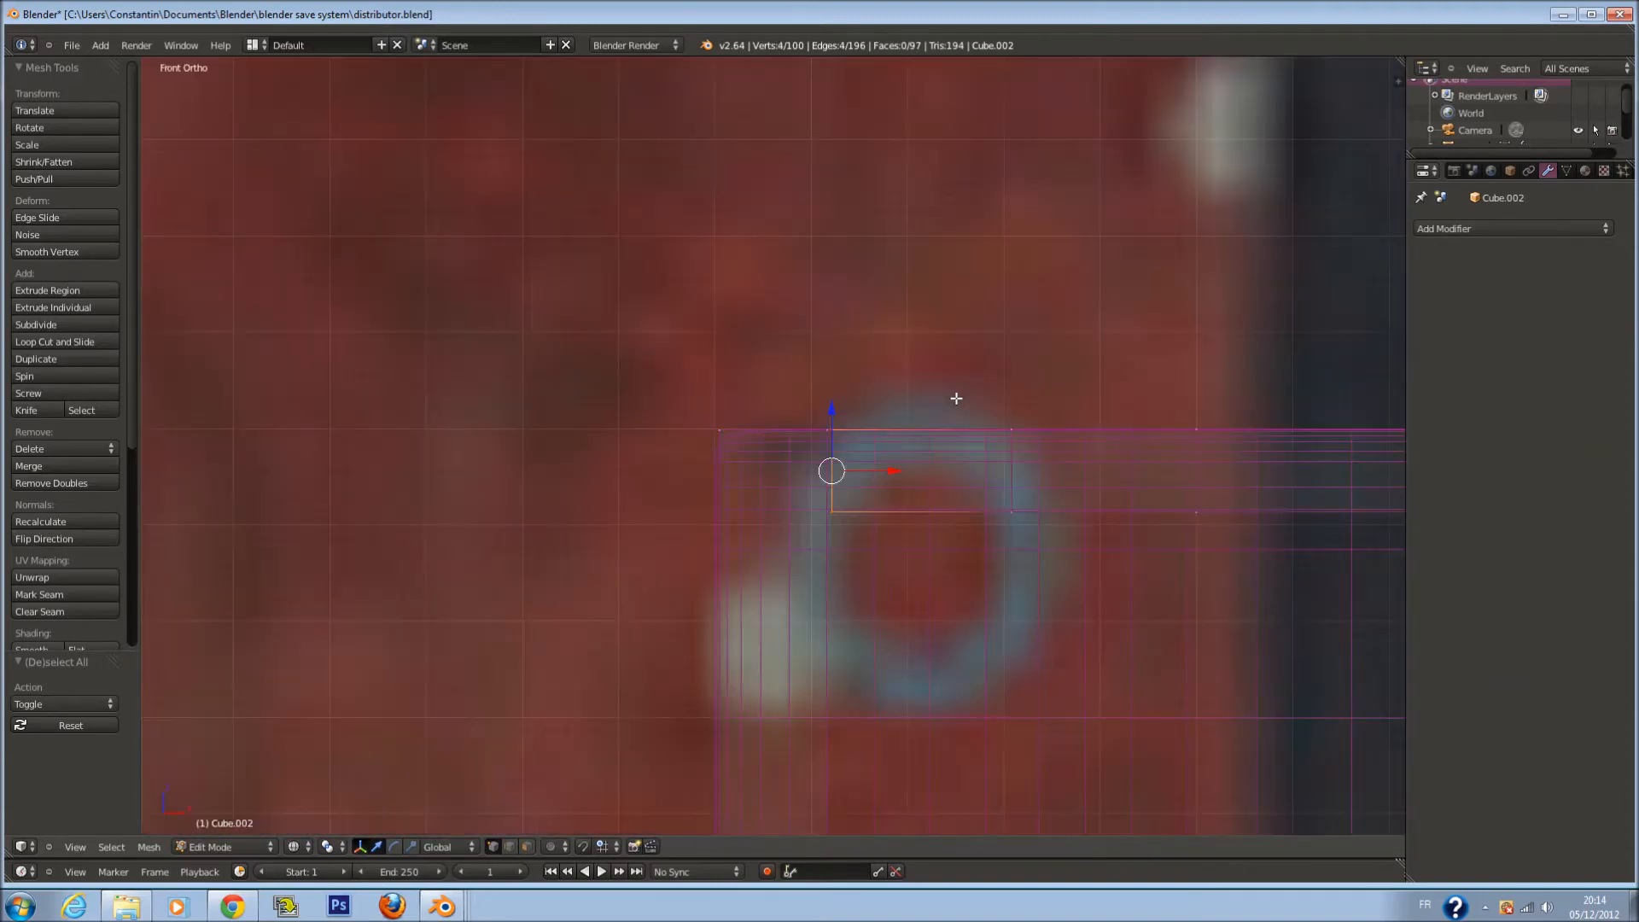
{"action": "scroll", "coordinate": [956, 398], "scroll_direction": "down", "scroll_amount": 4, "text": "shift"}
{"action": "left_click", "coordinate": [526, 847]}
{"action": "scroll", "coordinate": [721, 469], "scroll_direction": "up", "scroll_amount": 6, "text": "ctrl"}
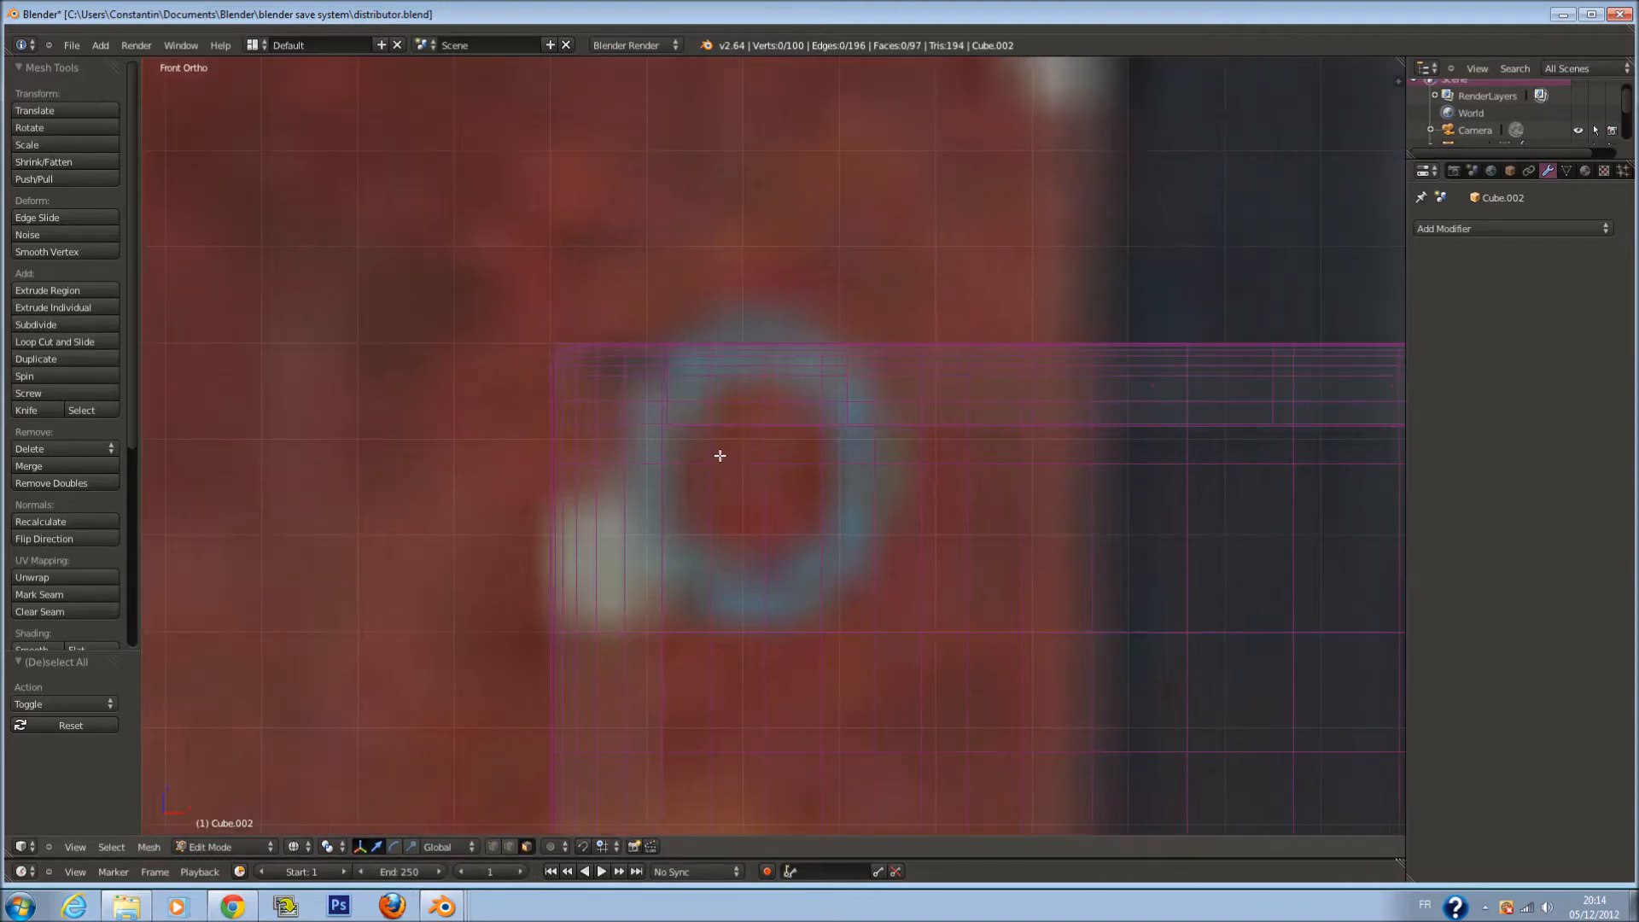
{"action": "scroll", "coordinate": [618, 458], "scroll_direction": "up", "scroll_amount": 2}
{"action": "key", "text": "ctrl+z"}
{"action": "key", "text": "ctrl+z"}
{"action": "key", "text": "ctrl+z"}
{"action": "key", "text": "ctrl+z"}
Add a loop cut across the vertical strip and move it up along Z level with the top bar's lower edge
{"action": "key", "text": "ctrl+r"}
{"action": "left_click", "coordinate": [606, 421]}
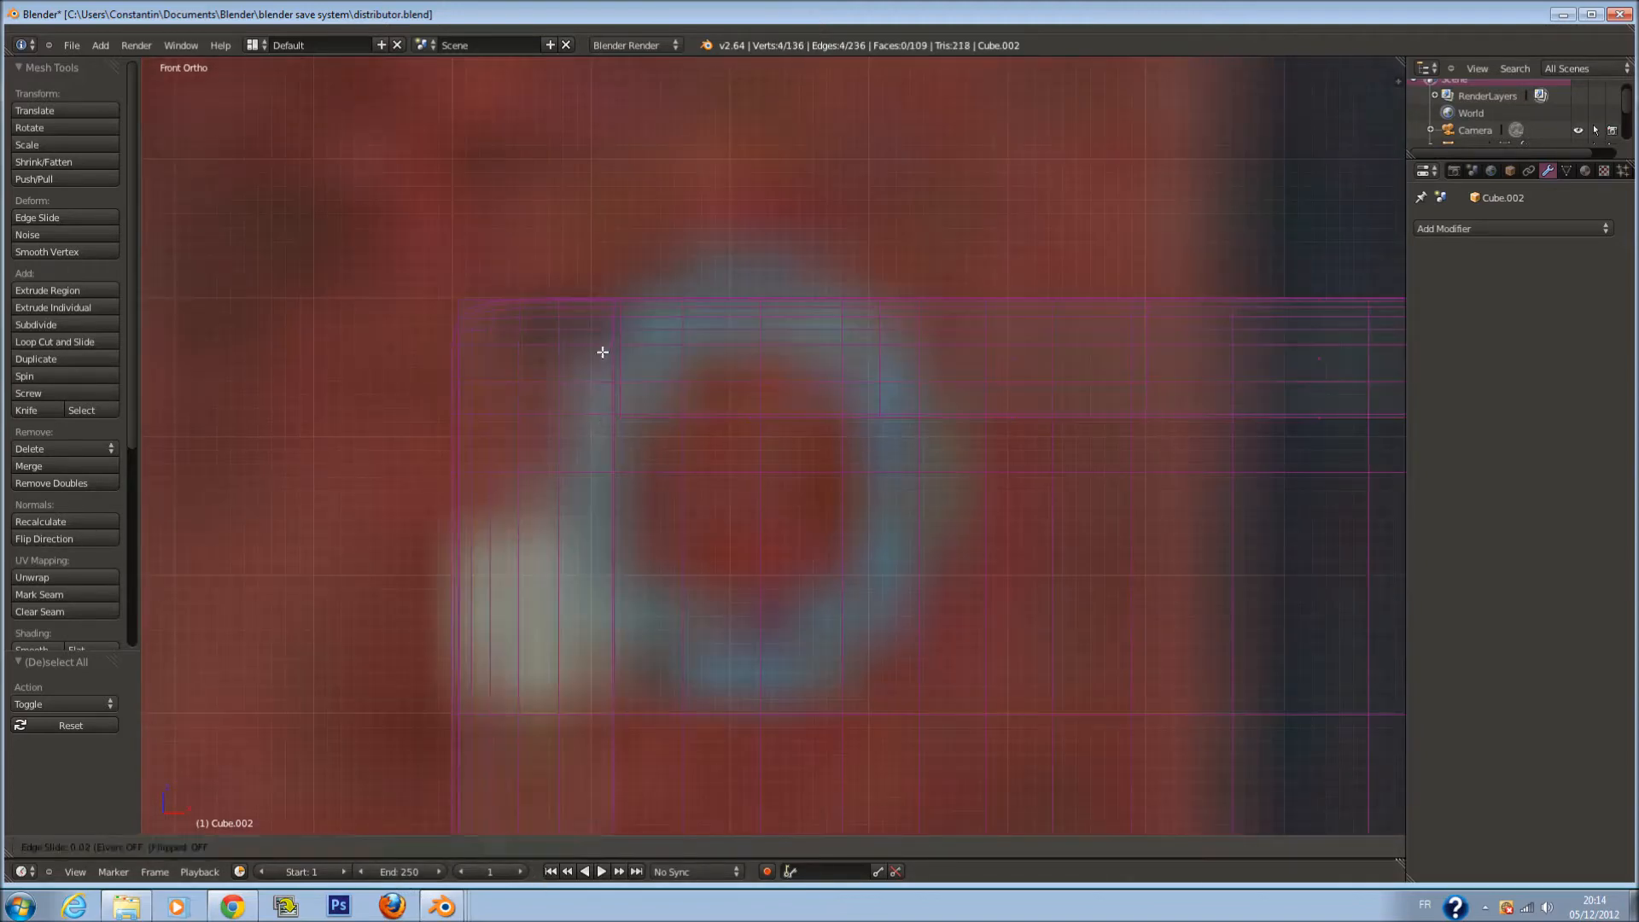
{"action": "left_click", "coordinate": [477, 377]}
{"action": "scroll", "coordinate": [696, 725], "scroll_direction": "down", "scroll_amount": 6}
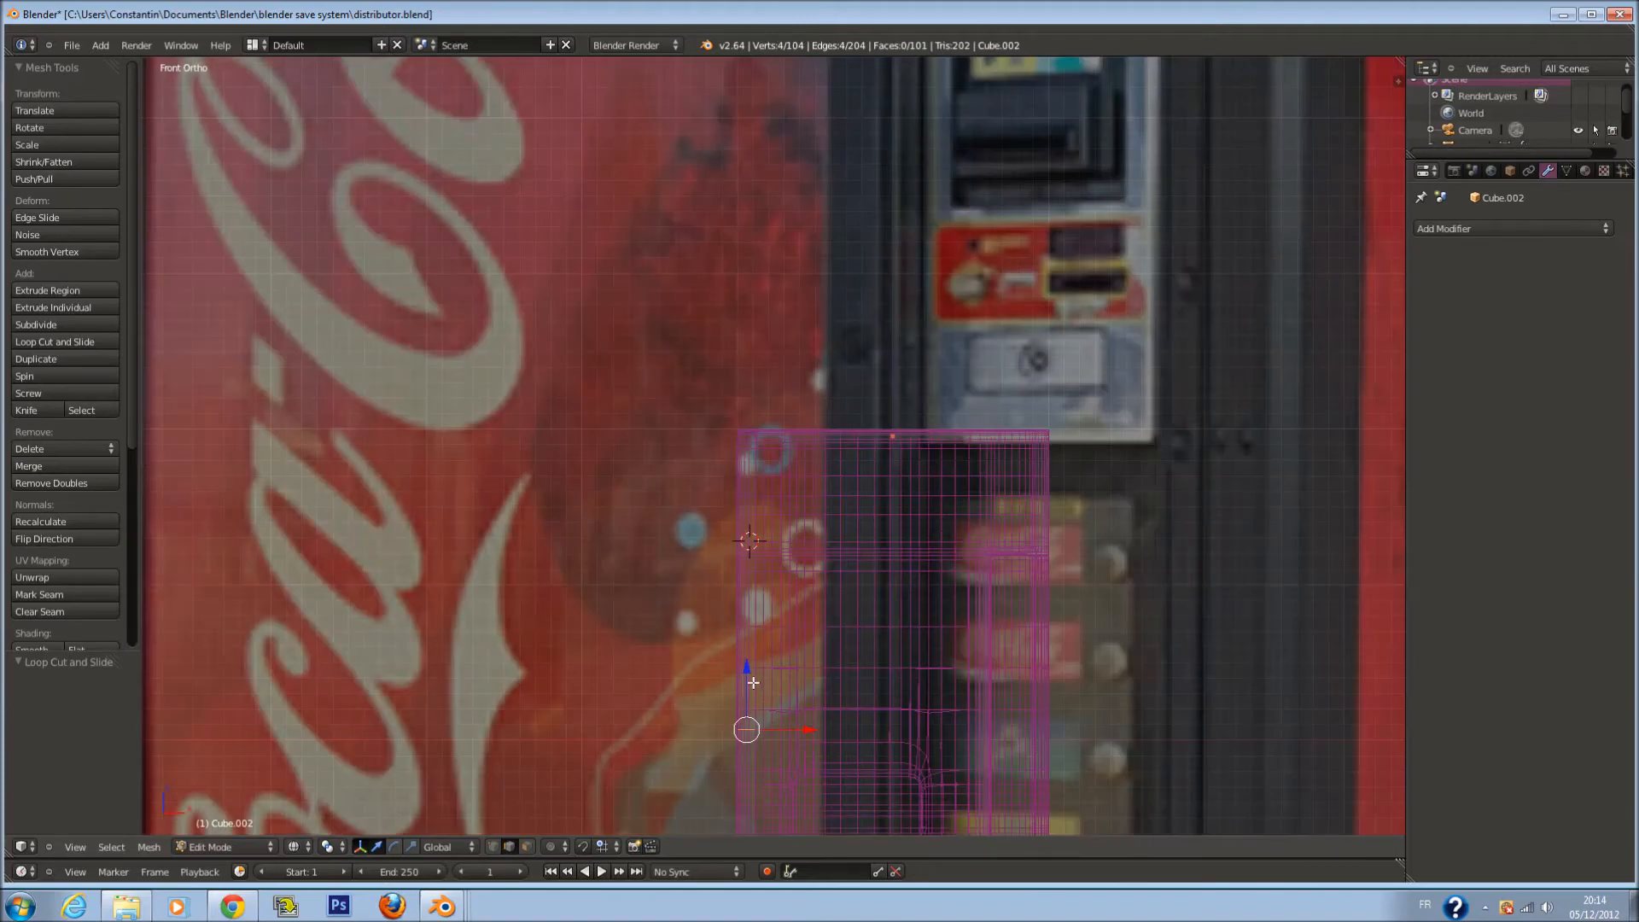
{"action": "key", "text": "g"}
{"action": "key", "text": "z"}
{"action": "scroll", "coordinate": [706, 446], "scroll_direction": "up", "scroll_amount": 8}
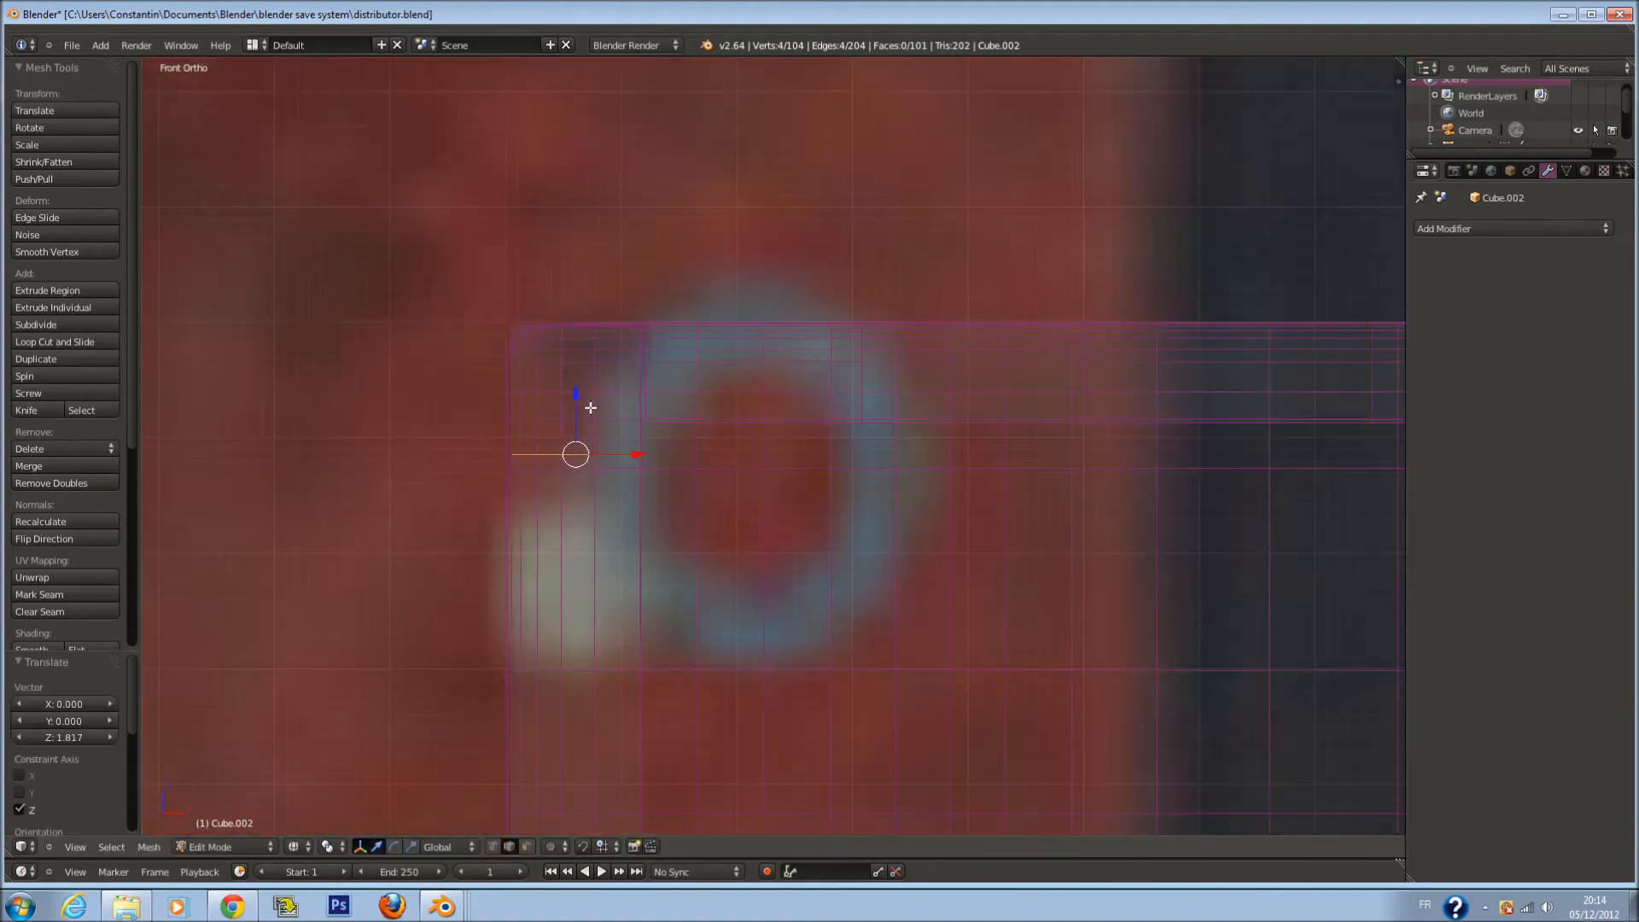
{"action": "left_click", "coordinate": [600, 416]}
Delete the faces of the top bar's end segment next to the upper-left corner
{"action": "left_click", "coordinate": [529, 846]}
{"action": "scroll", "coordinate": [621, 625], "scroll_direction": "up", "scroll_amount": 2}
{"action": "key", "text": "c"}
{"action": "scroll", "coordinate": [715, 295], "scroll_direction": "down", "scroll_amount": 6}
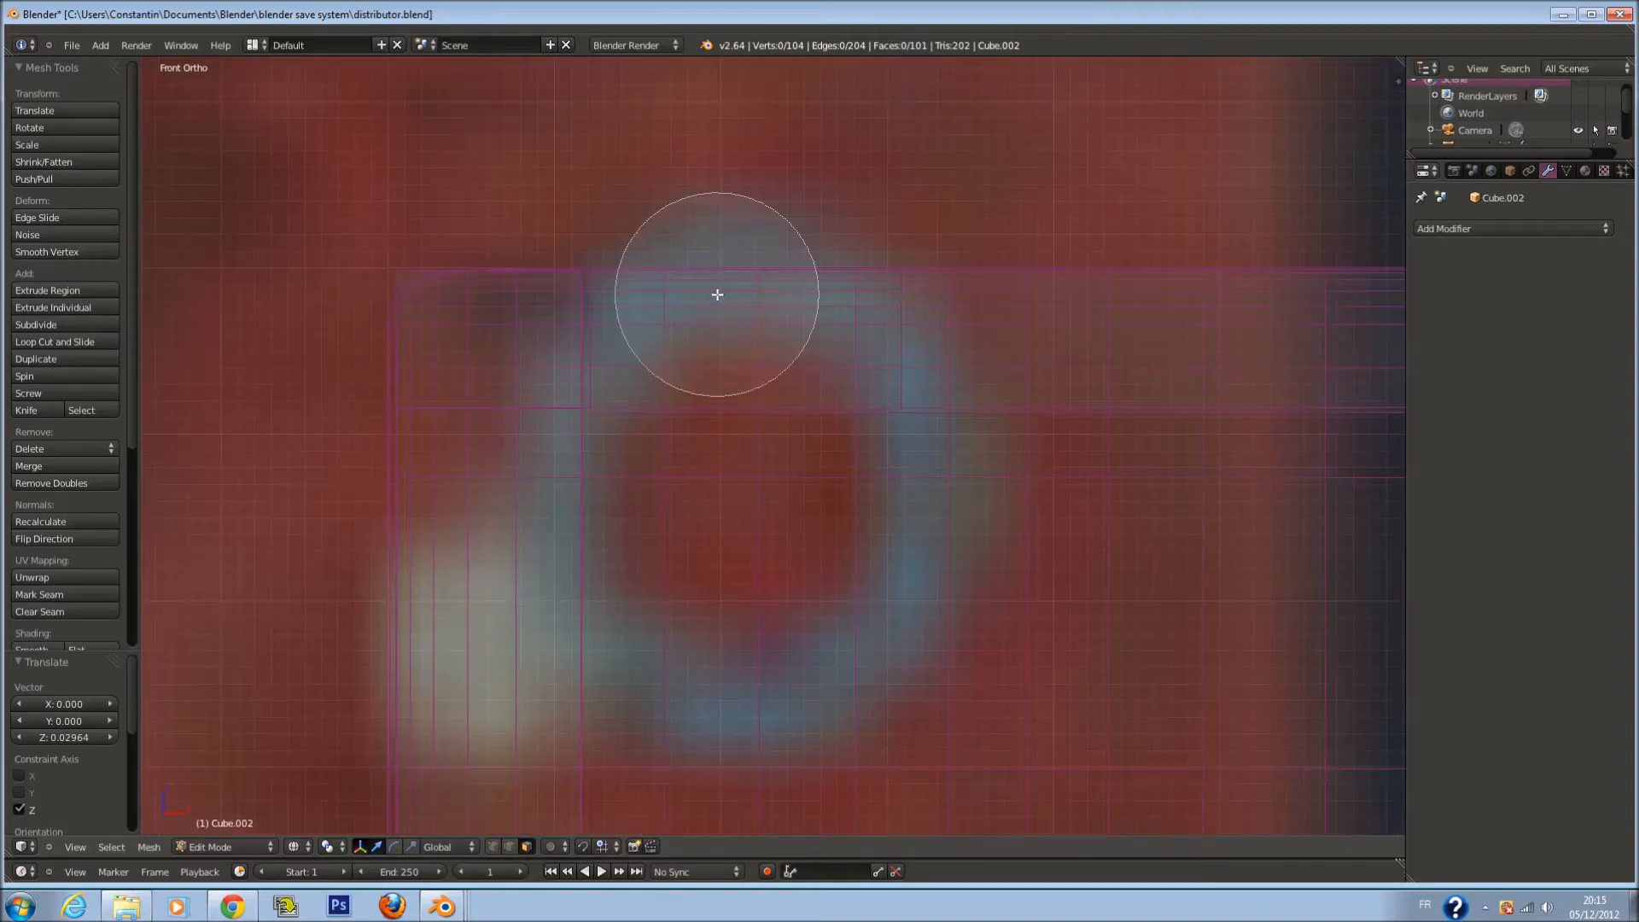
{"action": "left_click", "coordinate": [734, 297]}
{"action": "right_click", "coordinate": [737, 300]}
{"action": "key", "text": "x"}
{"action": "left_click", "coordinate": [770, 416]}
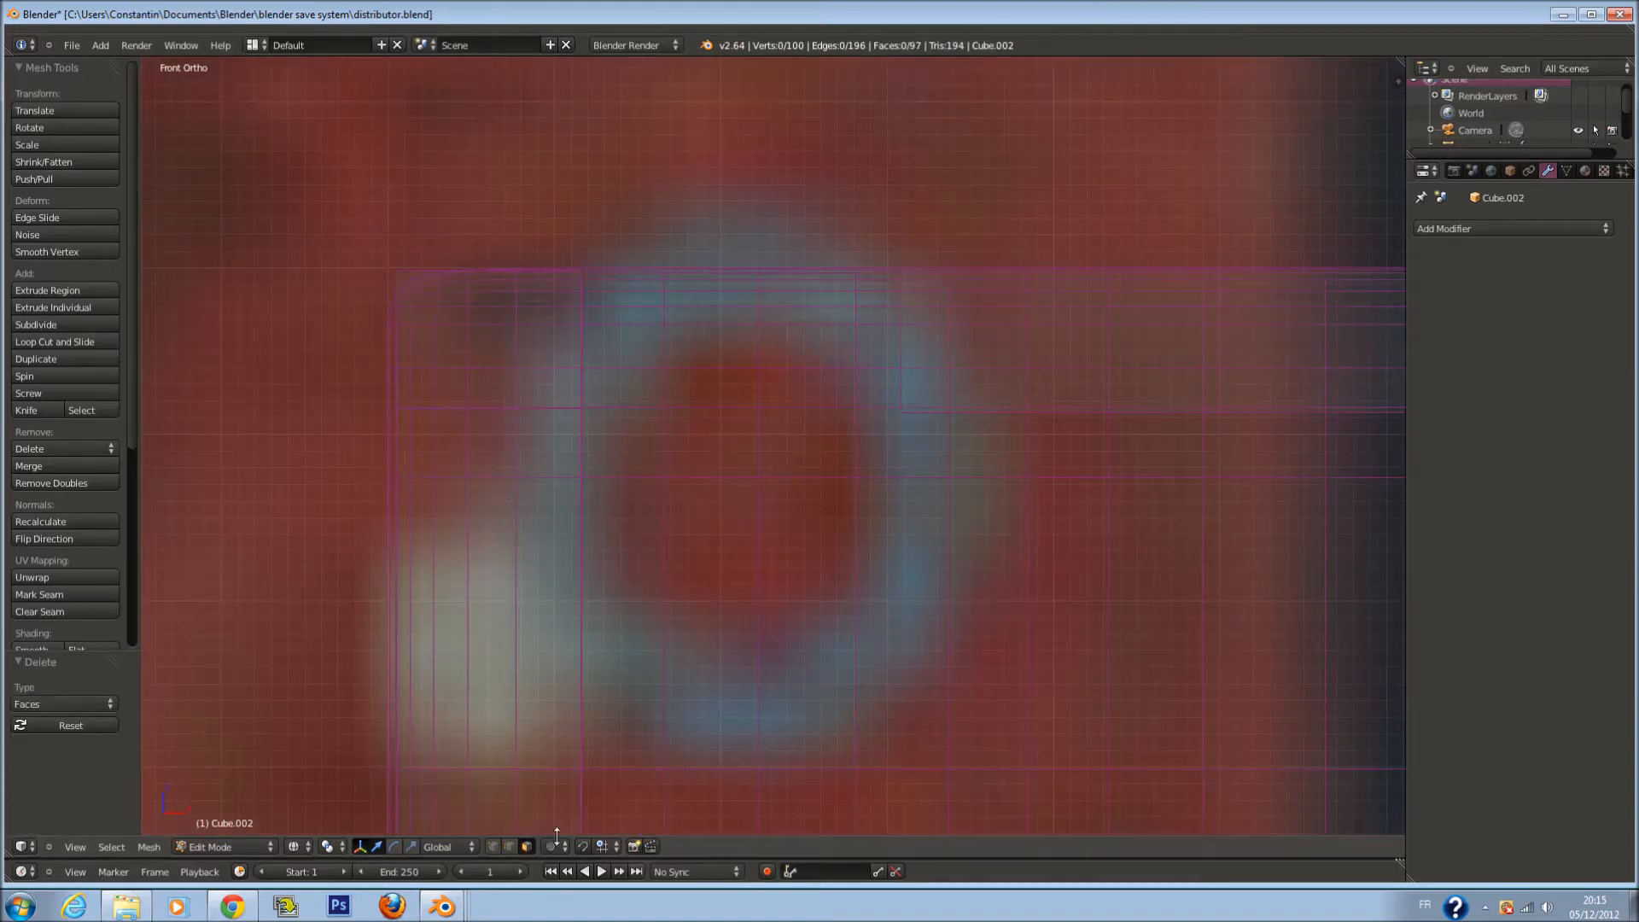
Fill the front and top faces between the vertical strip's corner and the open end of the top bar
{"action": "middle_click_drag", "start_coordinate": [600, 386], "coordinate": [600, 408], "text": "shift"}
{"action": "middle_click_drag", "start_coordinate": [615, 349], "coordinate": [601, 377]}
{"action": "key", "text": "z"}
{"action": "middle_click_drag", "start_coordinate": [586, 297], "coordinate": [921, 381]}
{"action": "key", "text": "z"}
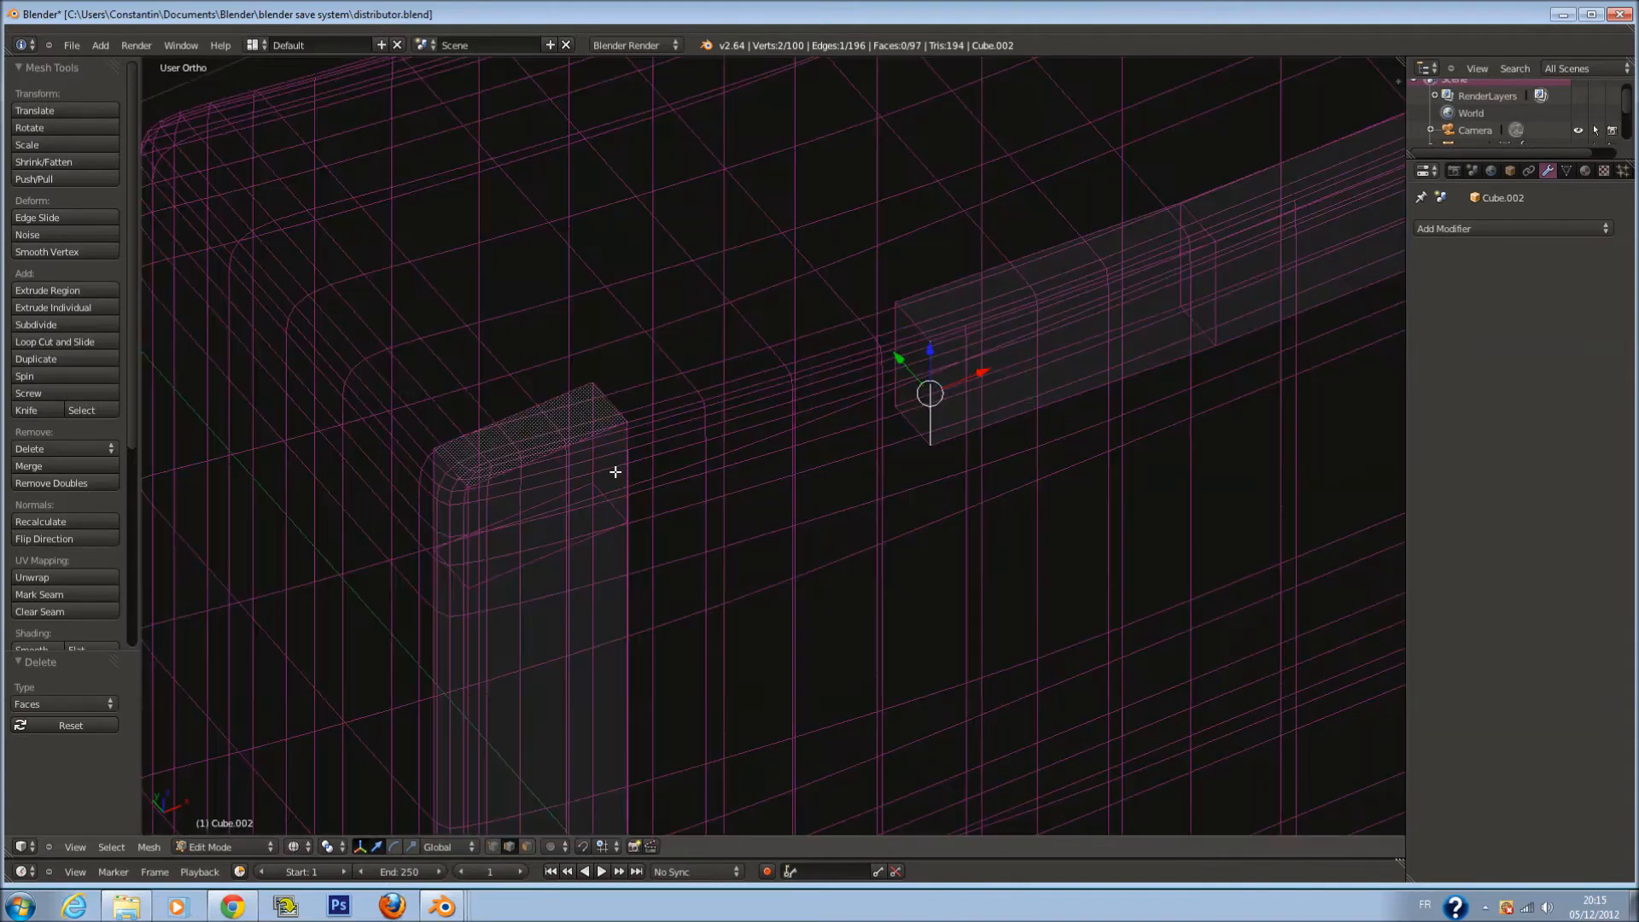
{"action": "key", "text": "z"}
{"action": "key", "text": "f"}
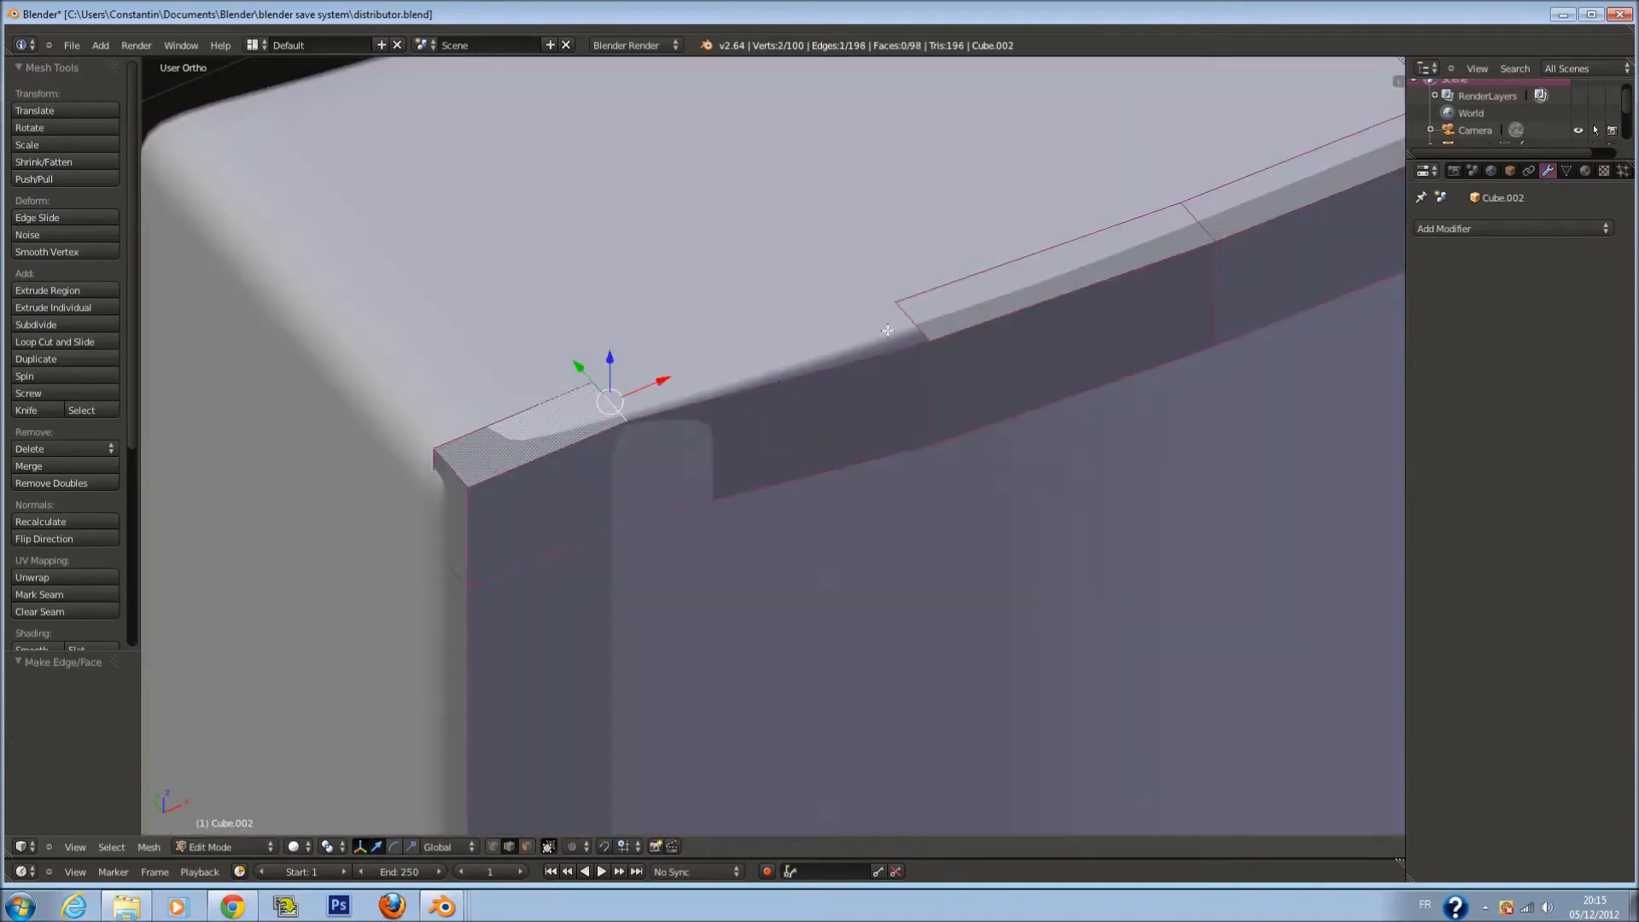
{"action": "key", "text": "f"}
Fill the rear and bottom faces between the top bar and the vertical strip to close the corner joint
{"action": "middle_click_drag", "start_coordinate": [925, 324], "coordinate": [600, 227]}
{"action": "key", "text": "z"}
{"action": "right_click", "coordinate": [679, 414]}
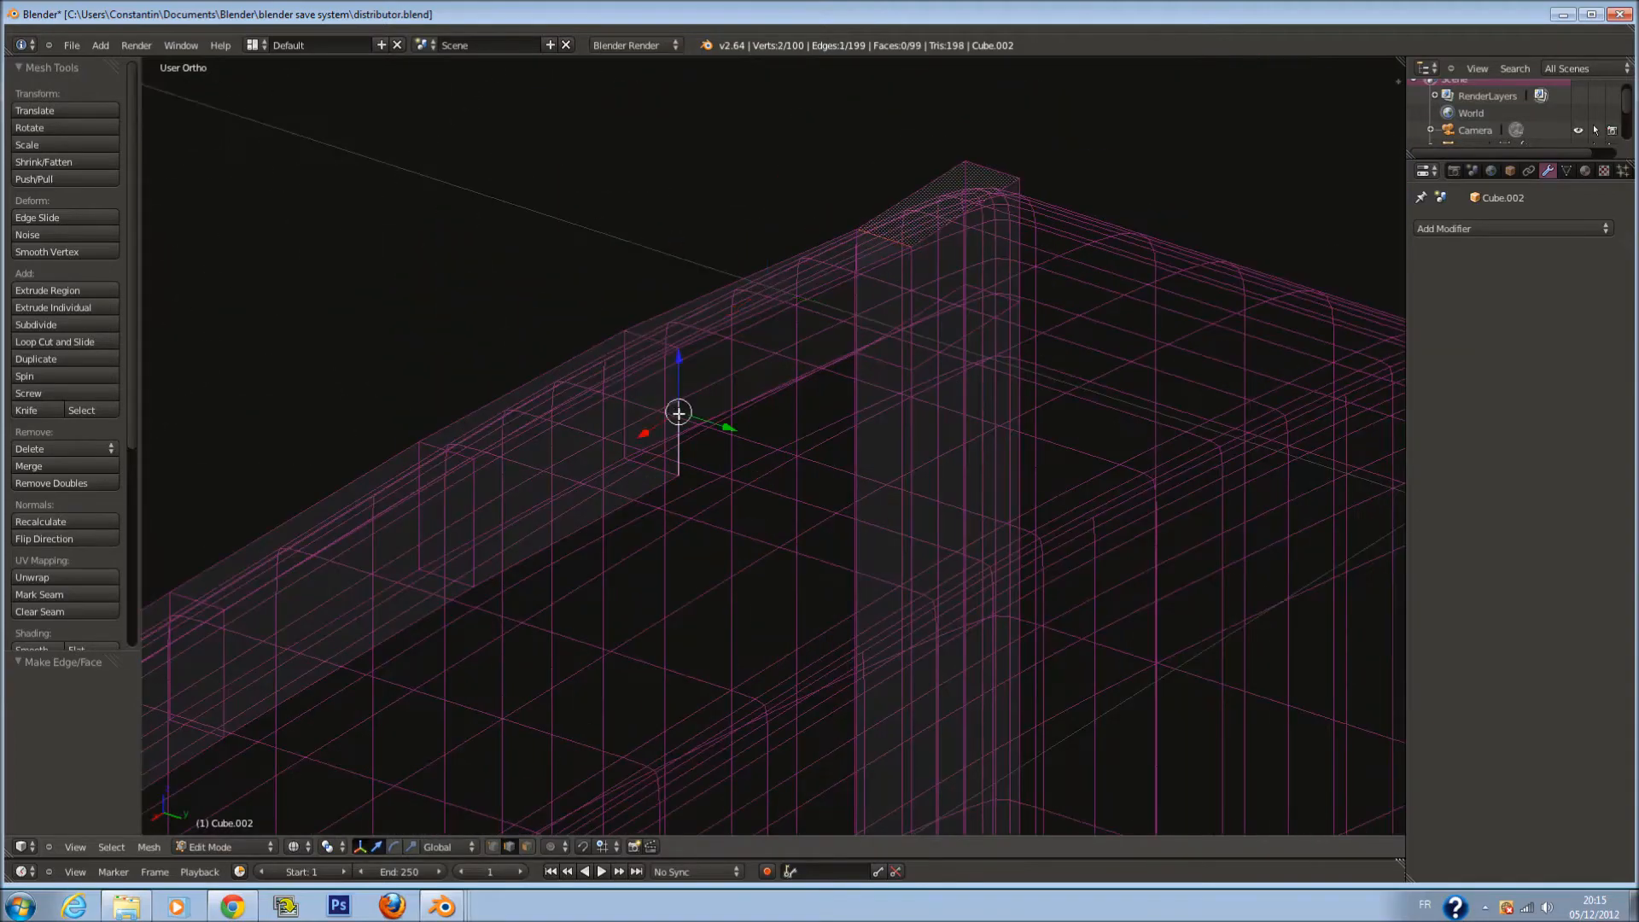
{"action": "middle_click_drag", "start_coordinate": [907, 295], "coordinate": [933, 233]}
{"action": "right_click", "coordinate": [872, 328]}
{"action": "middle_click_drag", "start_coordinate": [871, 329], "coordinate": [882, 377]}
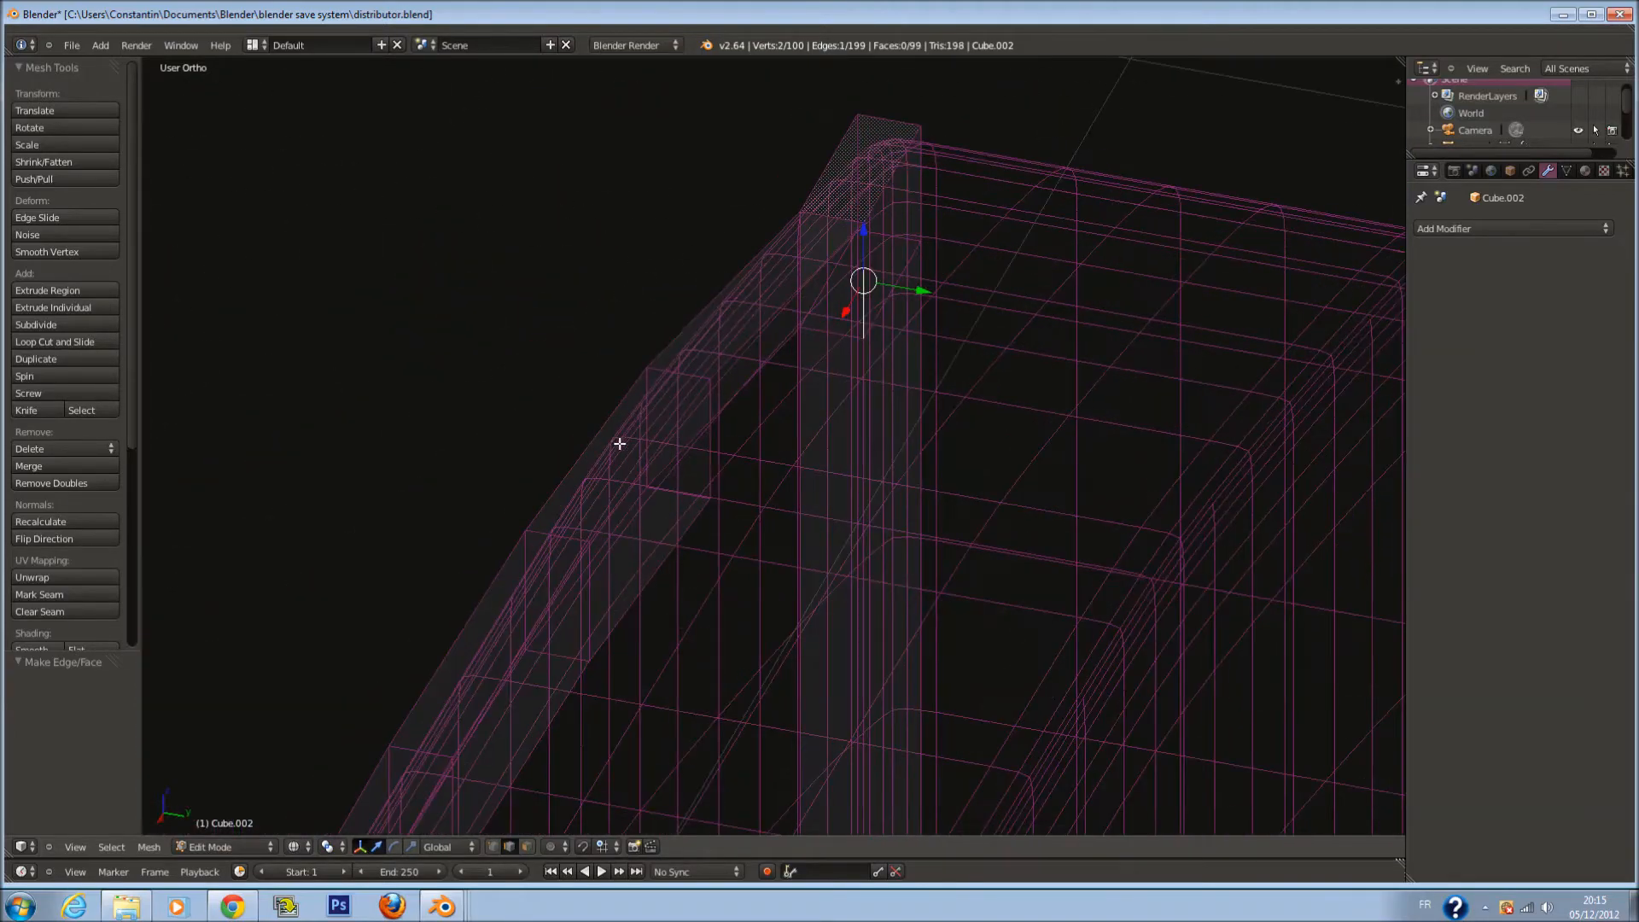
{"action": "right_click", "coordinate": [724, 442], "text": "shift"}
{"action": "middle_click_drag", "start_coordinate": [831, 457], "coordinate": [661, 430]}
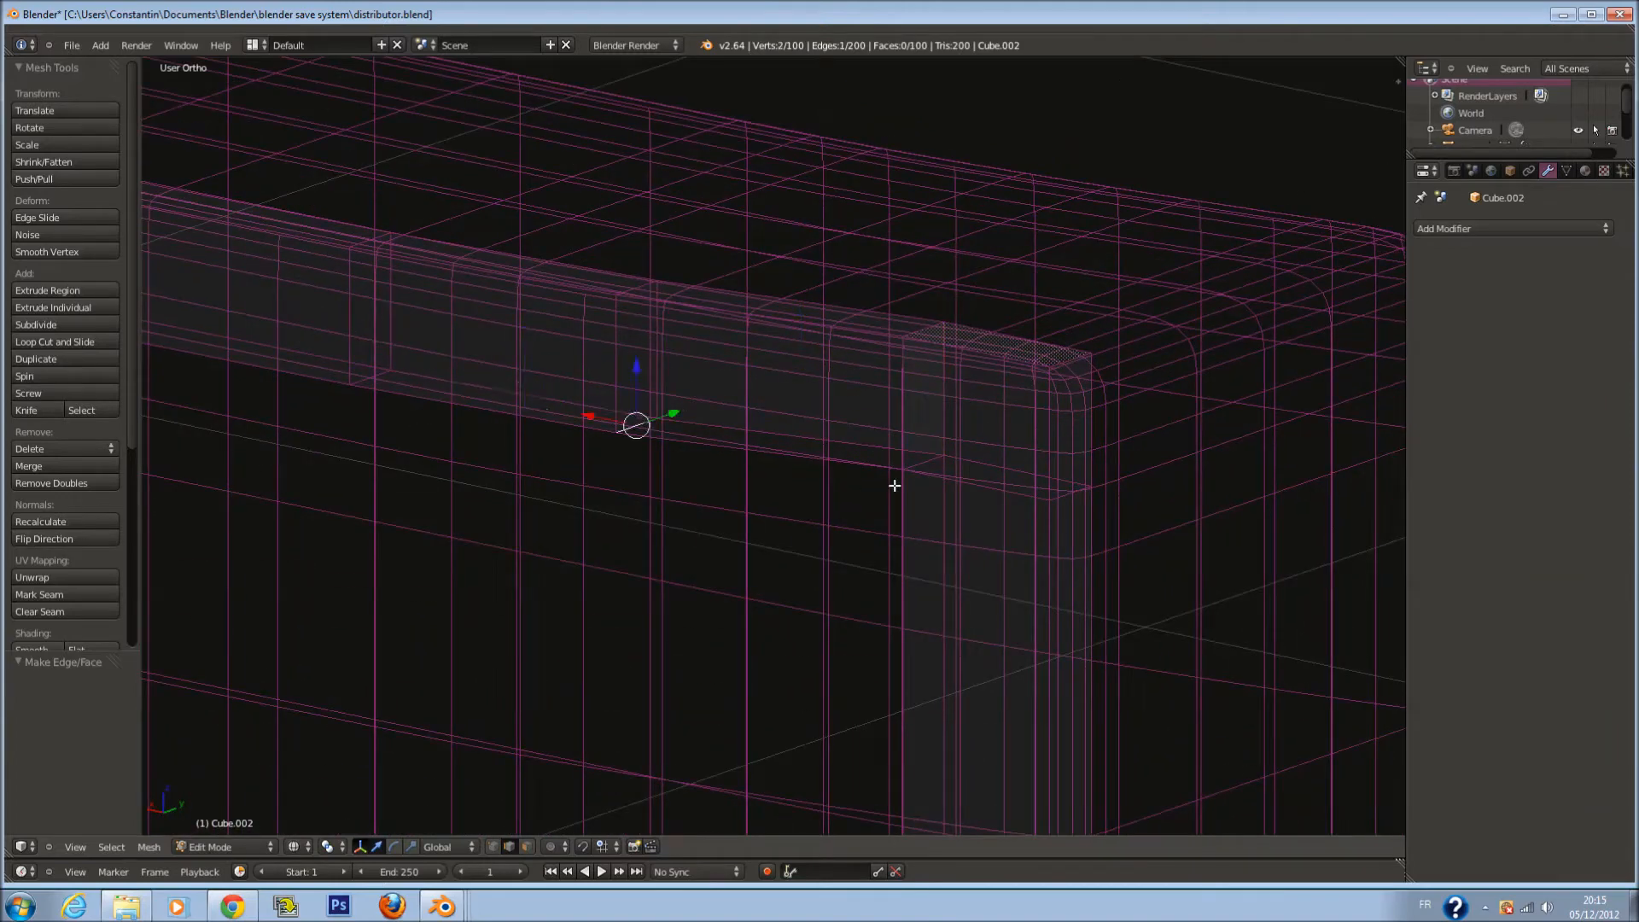
{"action": "key", "text": "f"}
{"action": "key", "text": "Tab"}
{"action": "key", "text": "z"}
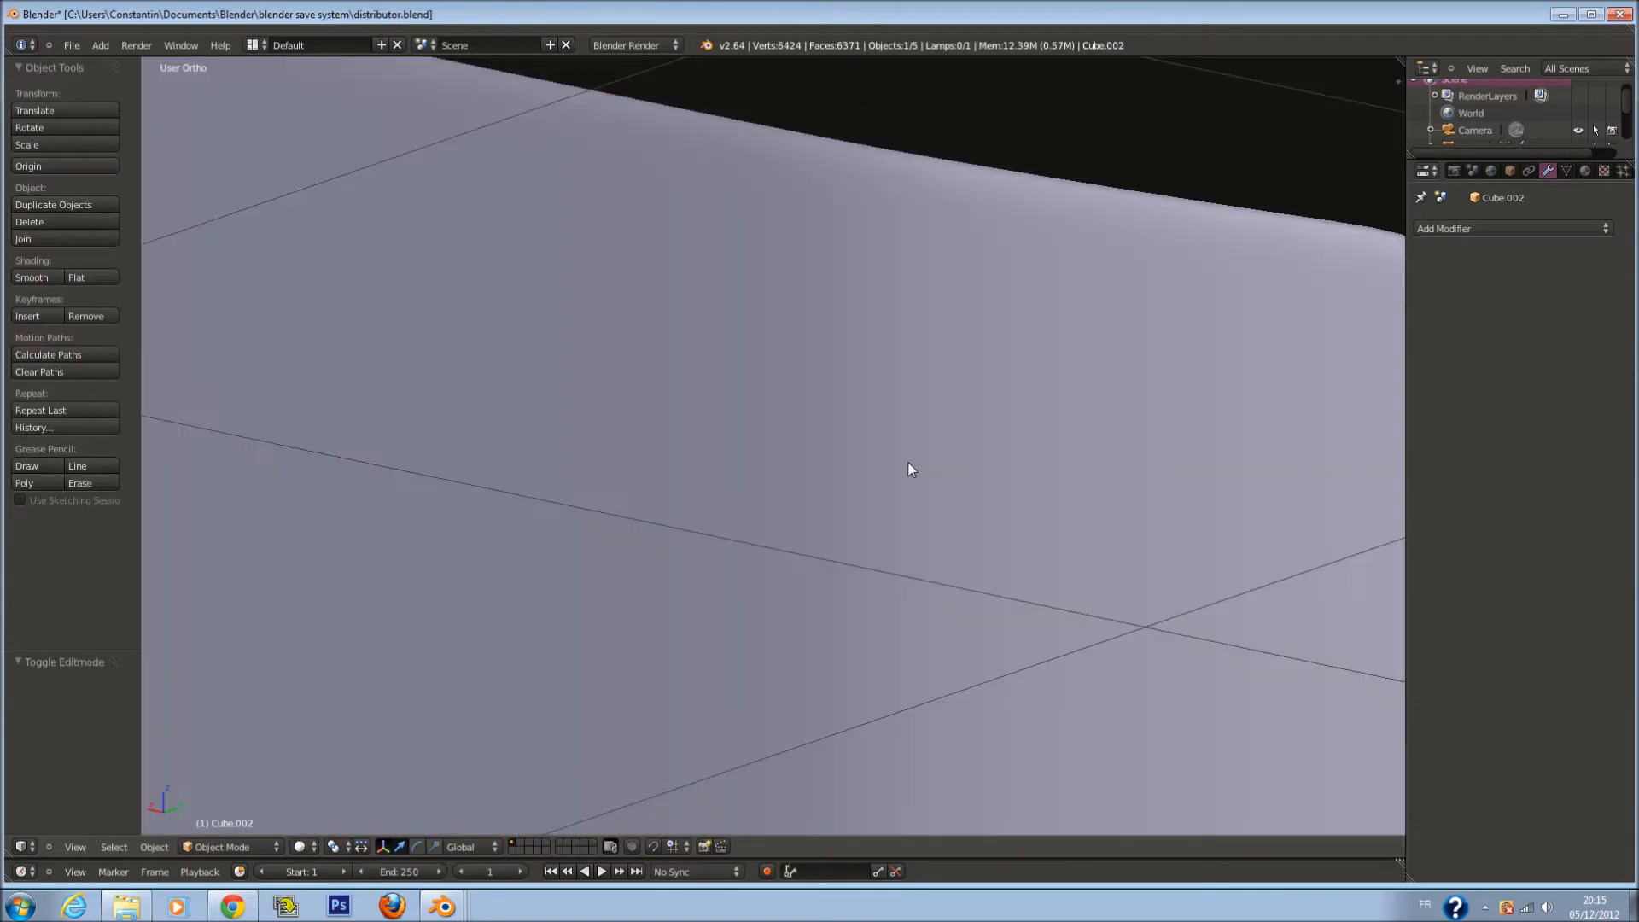
Try to shift the trim's left corner vertices along Y in the top view
{"action": "key", "text": "KP_7"}
{"action": "key", "text": "Tab"}
{"action": "key", "text": "z"}
{"action": "key", "text": "a"}
{"action": "scroll", "coordinate": [902, 421], "scroll_direction": "down", "scroll_amount": 1}
{"action": "left_click", "coordinate": [493, 847]}
{"action": "key", "text": "c"}
{"action": "left_click", "coordinate": [635, 453]}
{"action": "right_click", "coordinate": [635, 454]}
{"action": "left_click_drag", "start_coordinate": [614, 392], "coordinate": [614, 410]}
{"action": "key", "text": "ctrl+z"}
{"action": "middle_click_drag", "start_coordinate": [794, 567], "coordinate": [810, 462]}
{"action": "scroll", "coordinate": [782, 539], "scroll_direction": "down", "scroll_amount": 10}
{"action": "scroll", "coordinate": [782, 539], "scroll_direction": "down", "scroll_amount": 5}
{"action": "key", "text": "c"}
{"action": "middle_click", "coordinate": [780, 695]}
{"action": "right_click", "coordinate": [779, 695]}
{"action": "scroll", "coordinate": [757, 545], "scroll_direction": "up", "scroll_amount": 5}
{"action": "scroll", "coordinate": [756, 544], "scroll_direction": "down", "scroll_amount": 2}
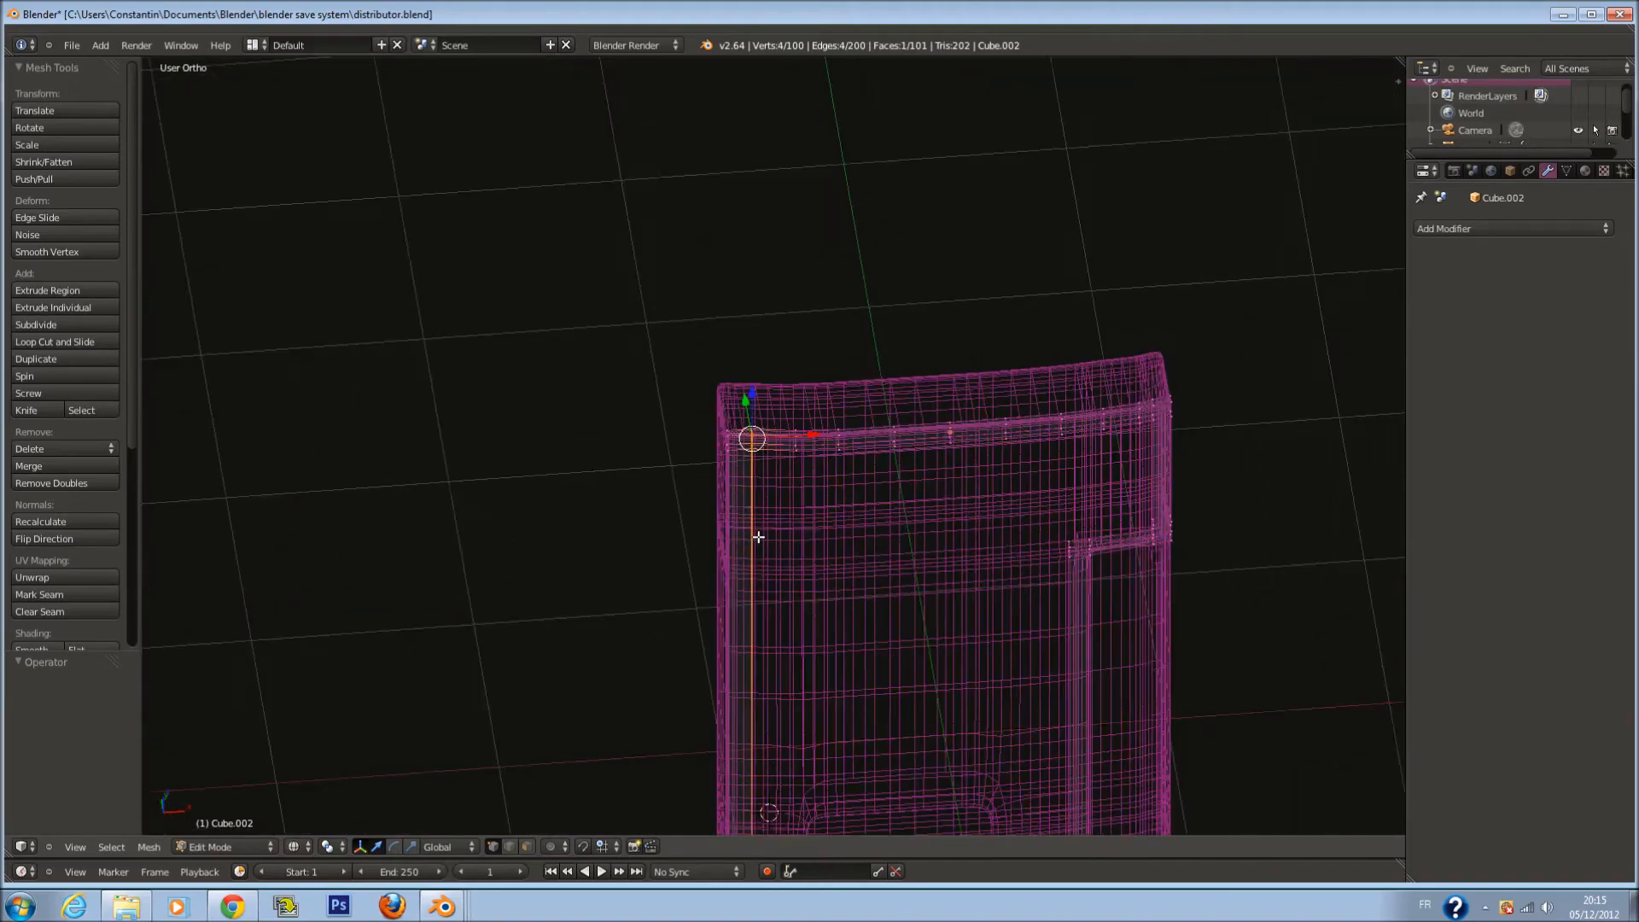
Move the inner vertices of the left vertical strip -0.01704 along Y in the top view
{"action": "key", "text": "KP_7"}
{"action": "scroll", "coordinate": [752, 605], "scroll_direction": "up", "scroll_amount": 5}
{"action": "key", "text": "c"}
{"action": "left_click", "coordinate": [715, 426]}
{"action": "right_click", "coordinate": [714, 415]}
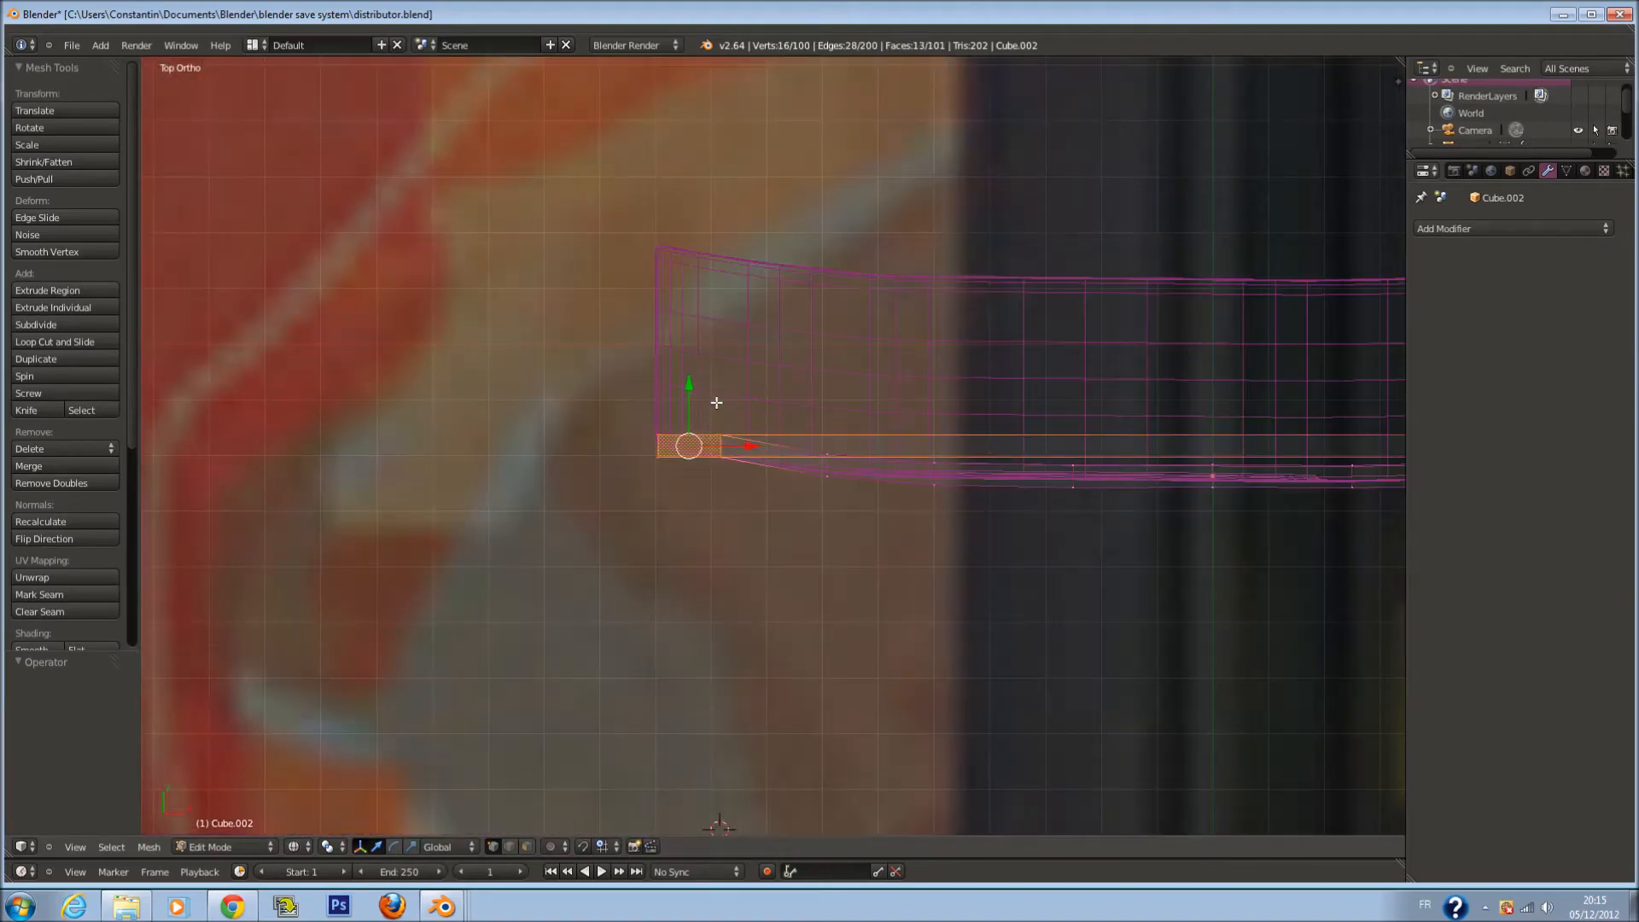
{"action": "scroll", "coordinate": [714, 410], "scroll_direction": "up", "scroll_amount": 4}
{"action": "key", "text": "c"}
{"action": "middle_click", "coordinate": [545, 446]}
{"action": "right_click", "coordinate": [541, 444]}
{"action": "left_click_drag", "start_coordinate": [665, 376], "coordinate": [666, 397]}
Examine how the trim's corner and bars follow the curved panel in wireframe and solid shading
{"action": "scroll", "coordinate": [690, 399], "scroll_direction": "down", "scroll_amount": 4}
{"action": "key", "text": "z"}
{"action": "scroll", "coordinate": [923, 426], "scroll_direction": "up", "scroll_amount": 1}
{"action": "key", "text": "z"}
{"action": "middle_click_drag", "start_coordinate": [923, 429], "coordinate": [909, 345]}
{"action": "scroll", "coordinate": [903, 407], "scroll_direction": "down", "scroll_amount": 4}
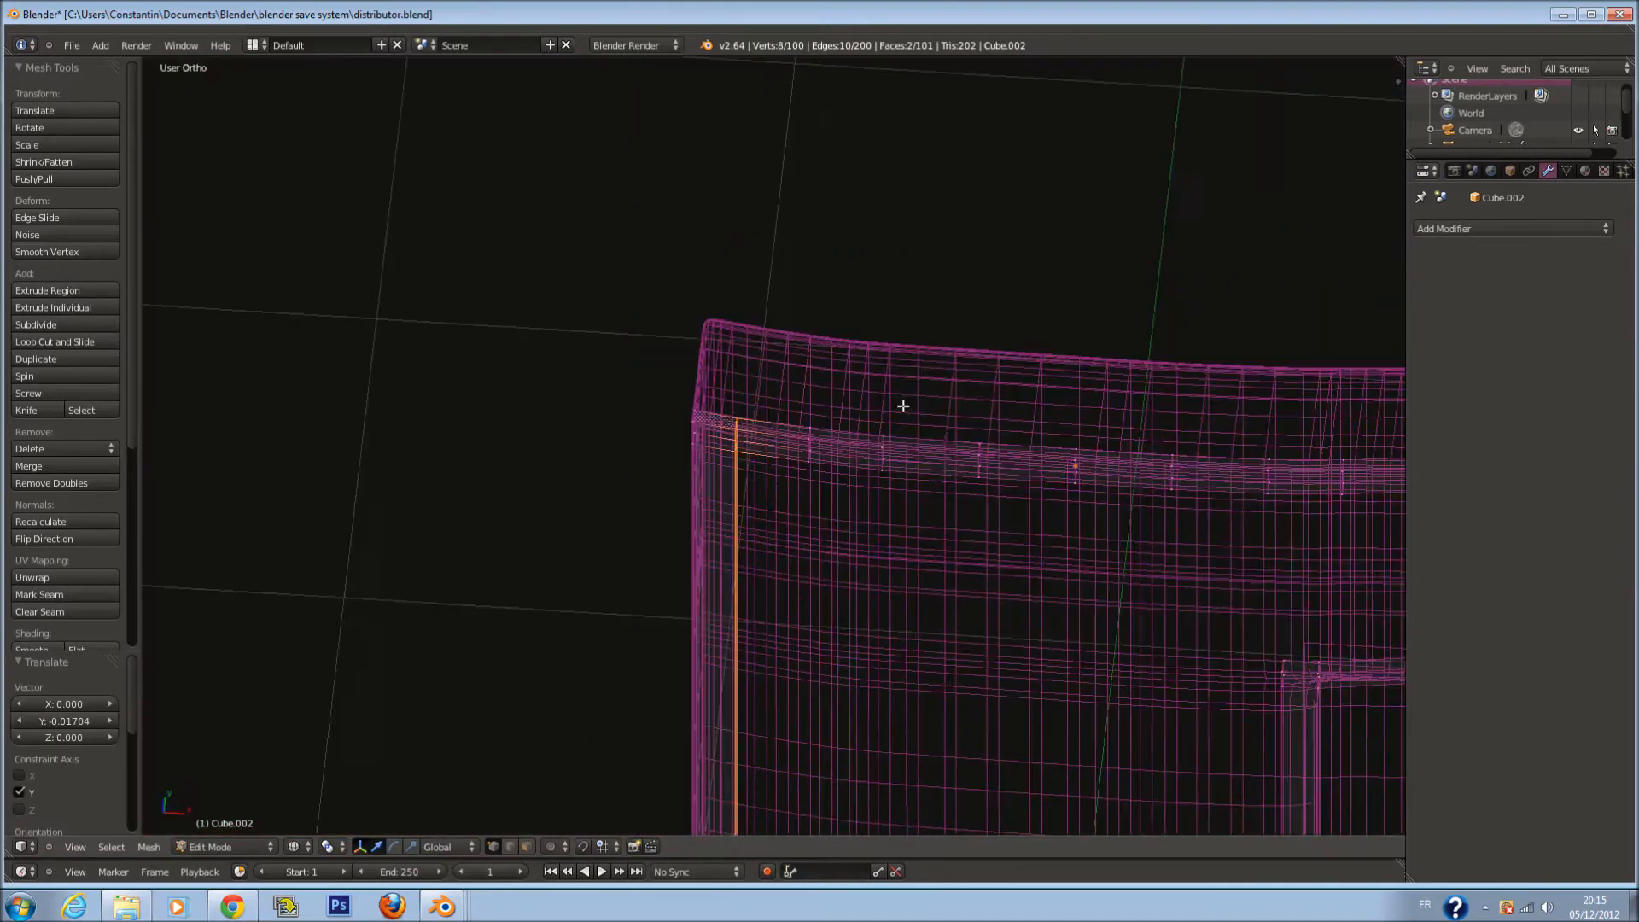
{"action": "key", "text": "z"}
{"action": "scroll", "coordinate": [918, 567], "scroll_direction": "down", "scroll_amount": 20, "text": "shift"}
{"action": "scroll", "coordinate": [931, 575], "scroll_direction": "down", "scroll_amount": 6}
{"action": "middle_click_drag", "start_coordinate": [936, 574], "coordinate": [908, 629]}
{"action": "key", "text": "z"}
{"action": "scroll", "coordinate": [894, 545], "scroll_direction": "up", "scroll_amount": 5}
Add a loop cut across the trim's bottom bar and nudge it along Y to follow the panel's curve
{"action": "key", "text": "a"}
{"action": "key", "text": "ctrl+r"}
{"action": "left_click", "coordinate": [923, 541]}
{"action": "left_click", "coordinate": [922, 486]}
{"action": "middle_click_drag", "start_coordinate": [923, 487], "coordinate": [850, 520]}
{"action": "key", "text": "z"}
{"action": "left_click_drag", "start_coordinate": [1110, 456], "coordinate": [1111, 462]}
{"action": "left_click", "coordinate": [1100, 472]}
Add another loop cut on the bottom bar near the right-hand recess and adjust it slightly along Y
{"action": "key", "text": "a"}
{"action": "key", "text": "ctrl+r"}
{"action": "double_click", "coordinate": [1143, 583]}
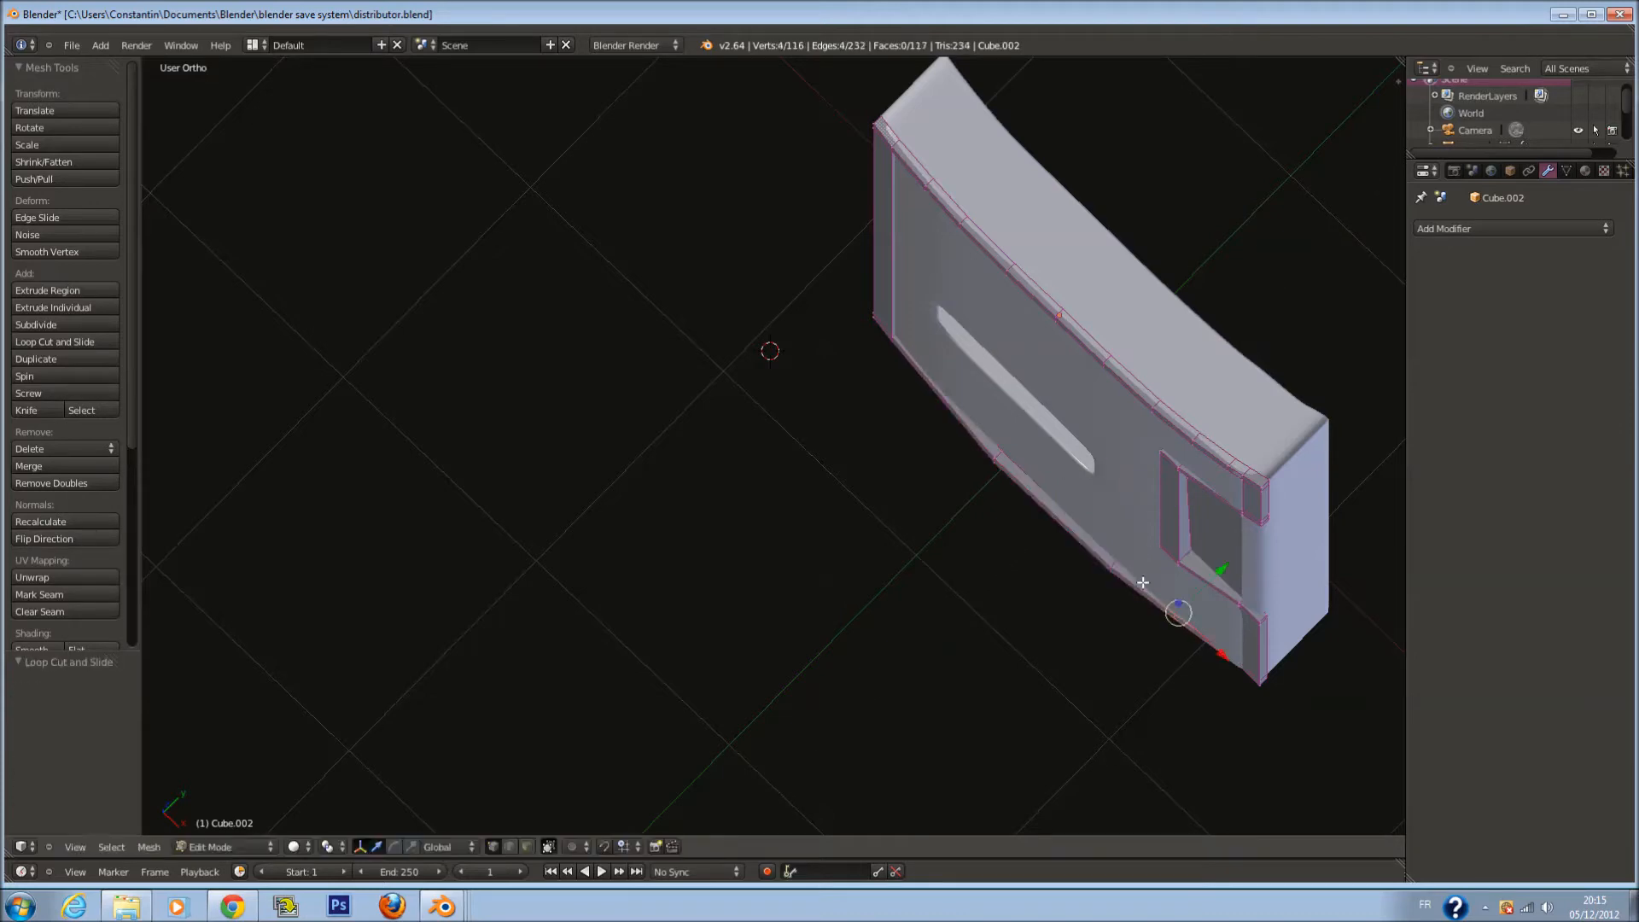
{"action": "key", "text": "z"}
{"action": "left_click_drag", "start_coordinate": [1222, 571], "coordinate": [1220, 577]}
{"action": "key", "text": "z"}
{"action": "scroll", "coordinate": [1150, 511], "scroll_direction": "up", "scroll_amount": 2}
Select the vertices of a left-hand cross-section of the bottom bar and nudge them along Y
{"action": "key", "text": "z"}
{"action": "key", "text": "a"}
{"action": "key", "text": "c"}
{"action": "left_click", "coordinate": [1052, 367]}
{"action": "right_click", "coordinate": [1052, 368]}
{"action": "left_click_drag", "start_coordinate": [1065, 334], "coordinate": [1057, 336]}
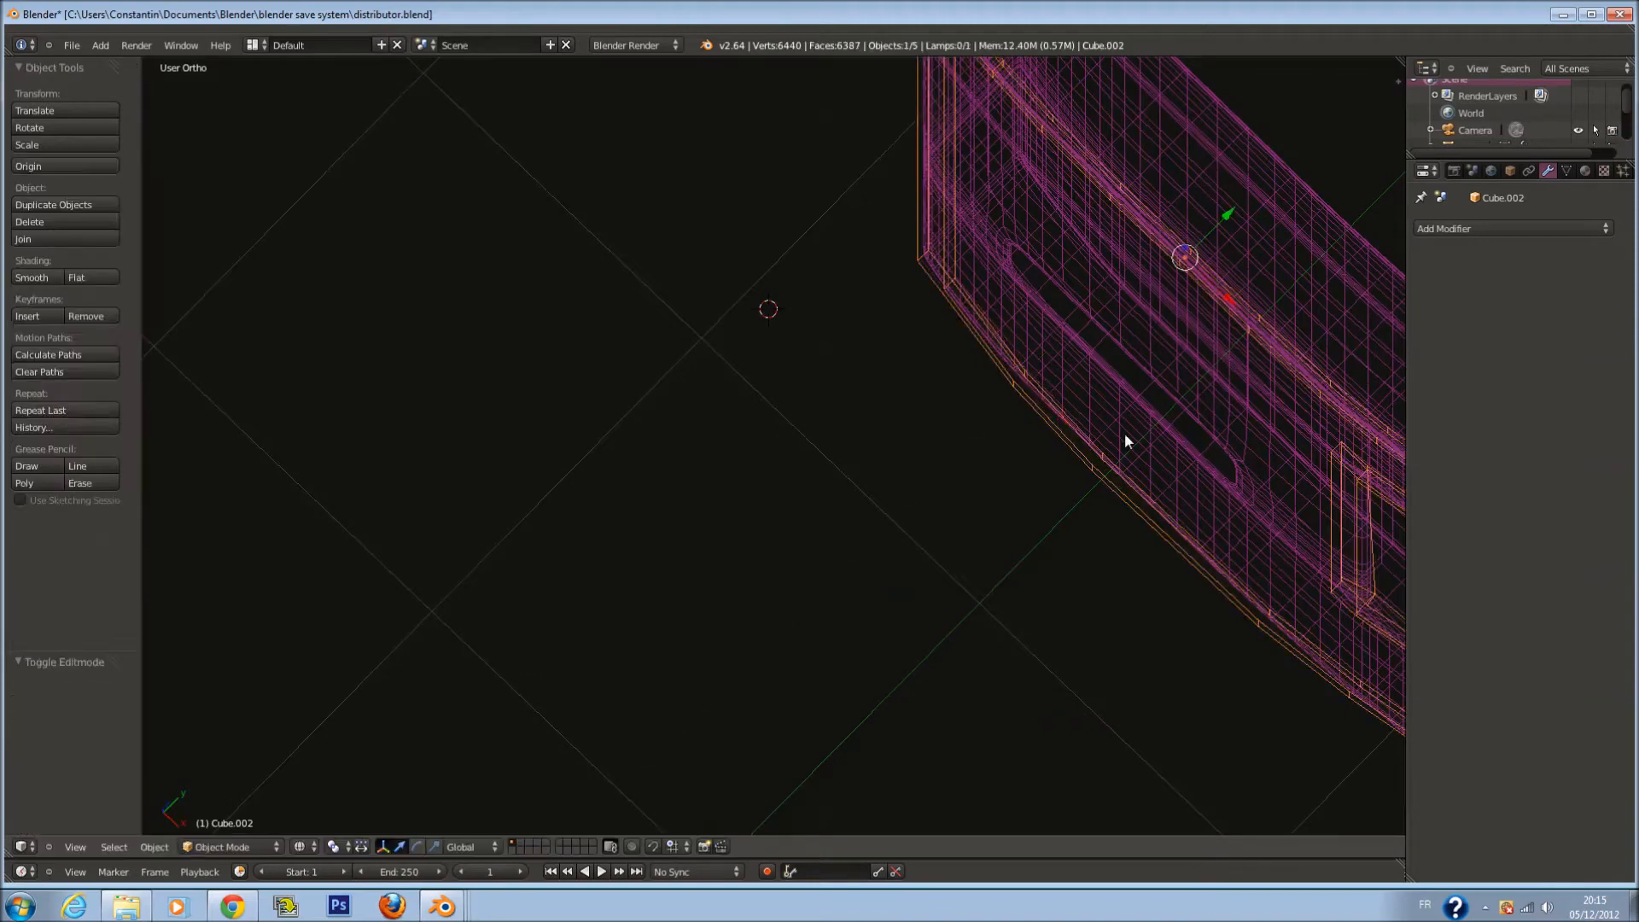
Return to Object Mode and show the solid-shaded panel and trim in the front view
{"action": "key", "text": "z"}
{"action": "key", "text": "Tab"}
{"action": "key", "text": "KP_1"}
{"action": "scroll", "coordinate": [1134, 444], "scroll_direction": "down", "scroll_amount": 5}
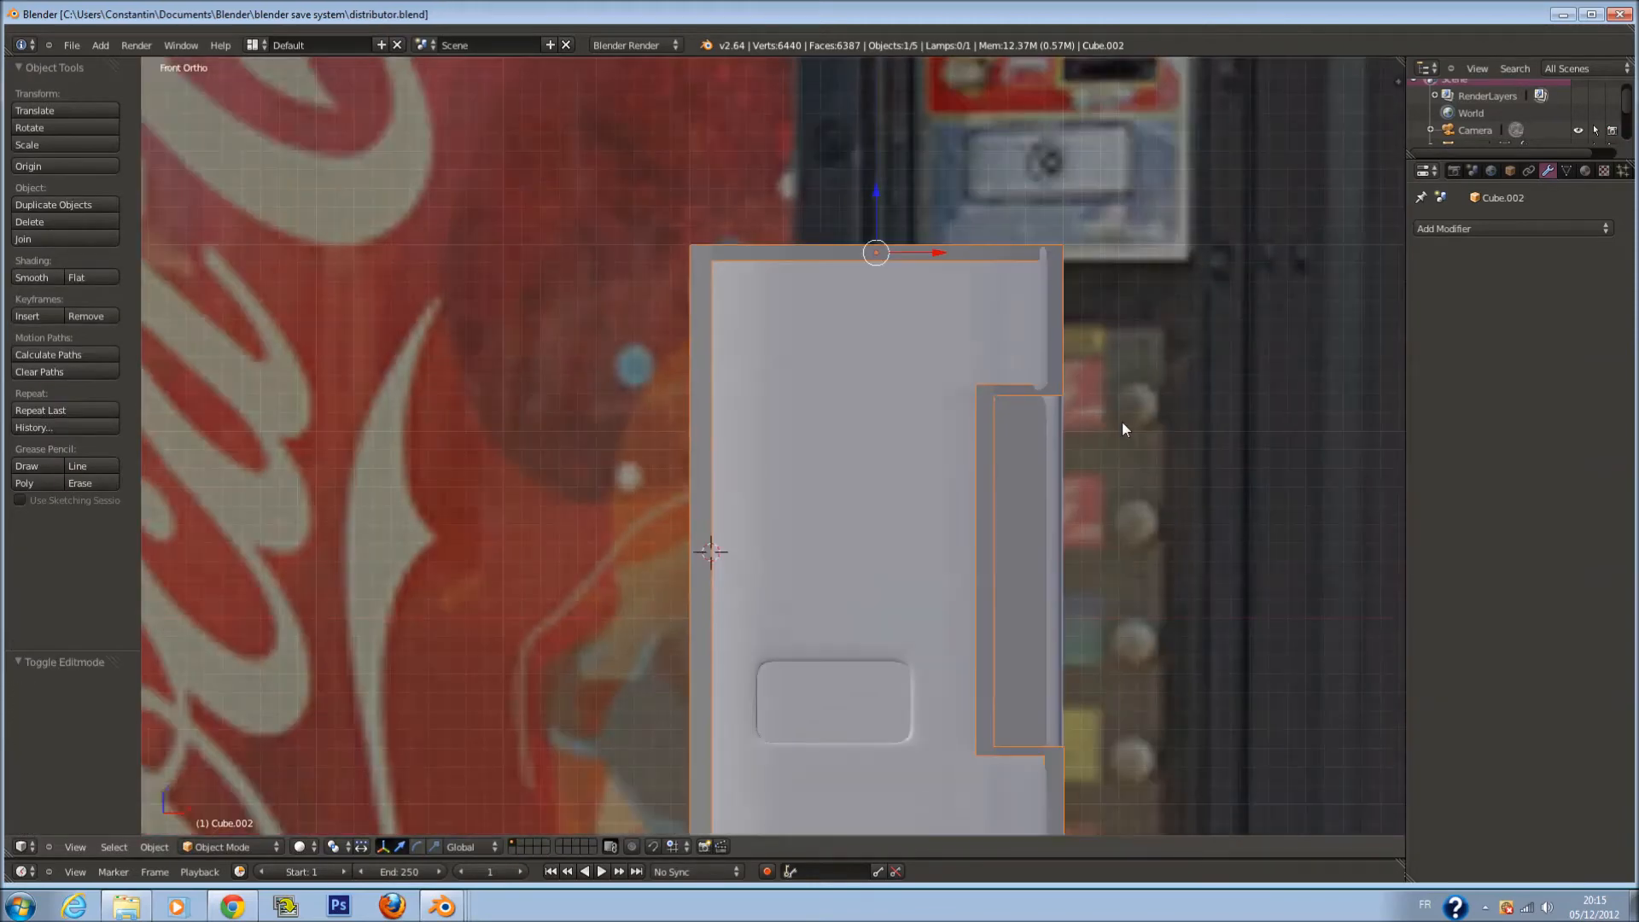
Add a loop cut across the short trim bar above the right-hand recess and nudge it to follow the panel's curve
{"action": "scroll", "coordinate": [1108, 428], "scroll_direction": "down", "scroll_amount": 4, "text": "ctrl"}
{"action": "scroll", "coordinate": [803, 453], "scroll_direction": "up", "scroll_amount": 6}
{"action": "scroll", "coordinate": [771, 419], "scroll_direction": "up", "scroll_amount": 10, "text": "shift"}
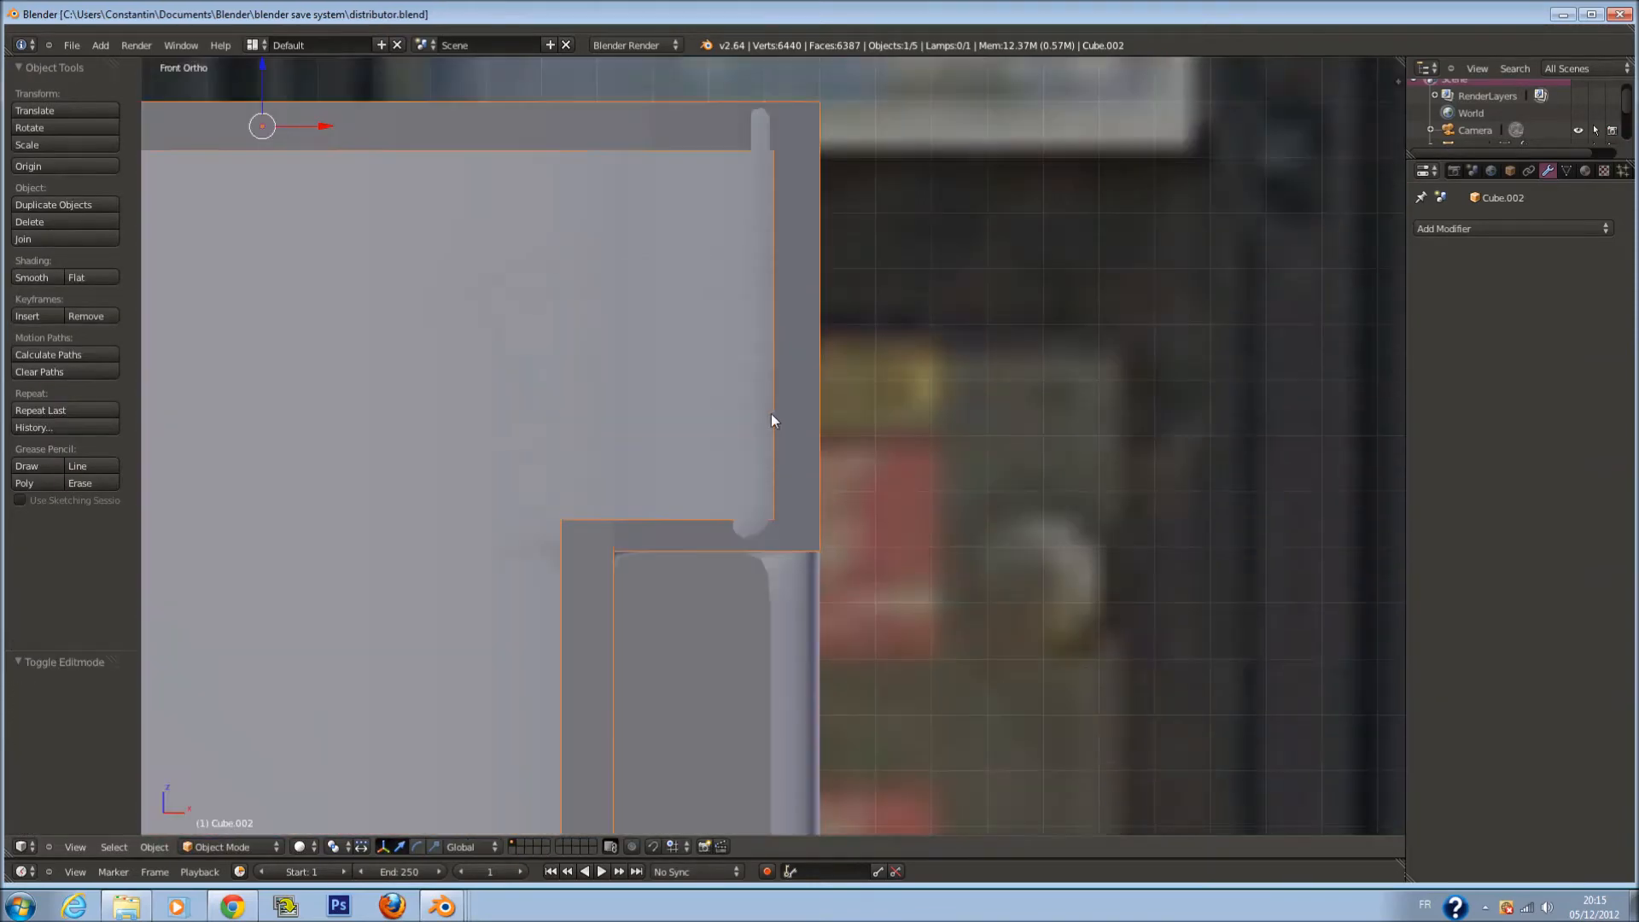
{"action": "key", "text": "Tab"}
{"action": "scroll", "coordinate": [772, 448], "scroll_direction": "up", "scroll_amount": 3}
{"action": "key", "text": "z"}
{"action": "middle_click_drag", "start_coordinate": [725, 606], "coordinate": [873, 414]}
{"action": "key", "text": "z"}
{"action": "key", "text": "z"}
{"action": "key", "text": "z"}
{"action": "key", "text": "z"}
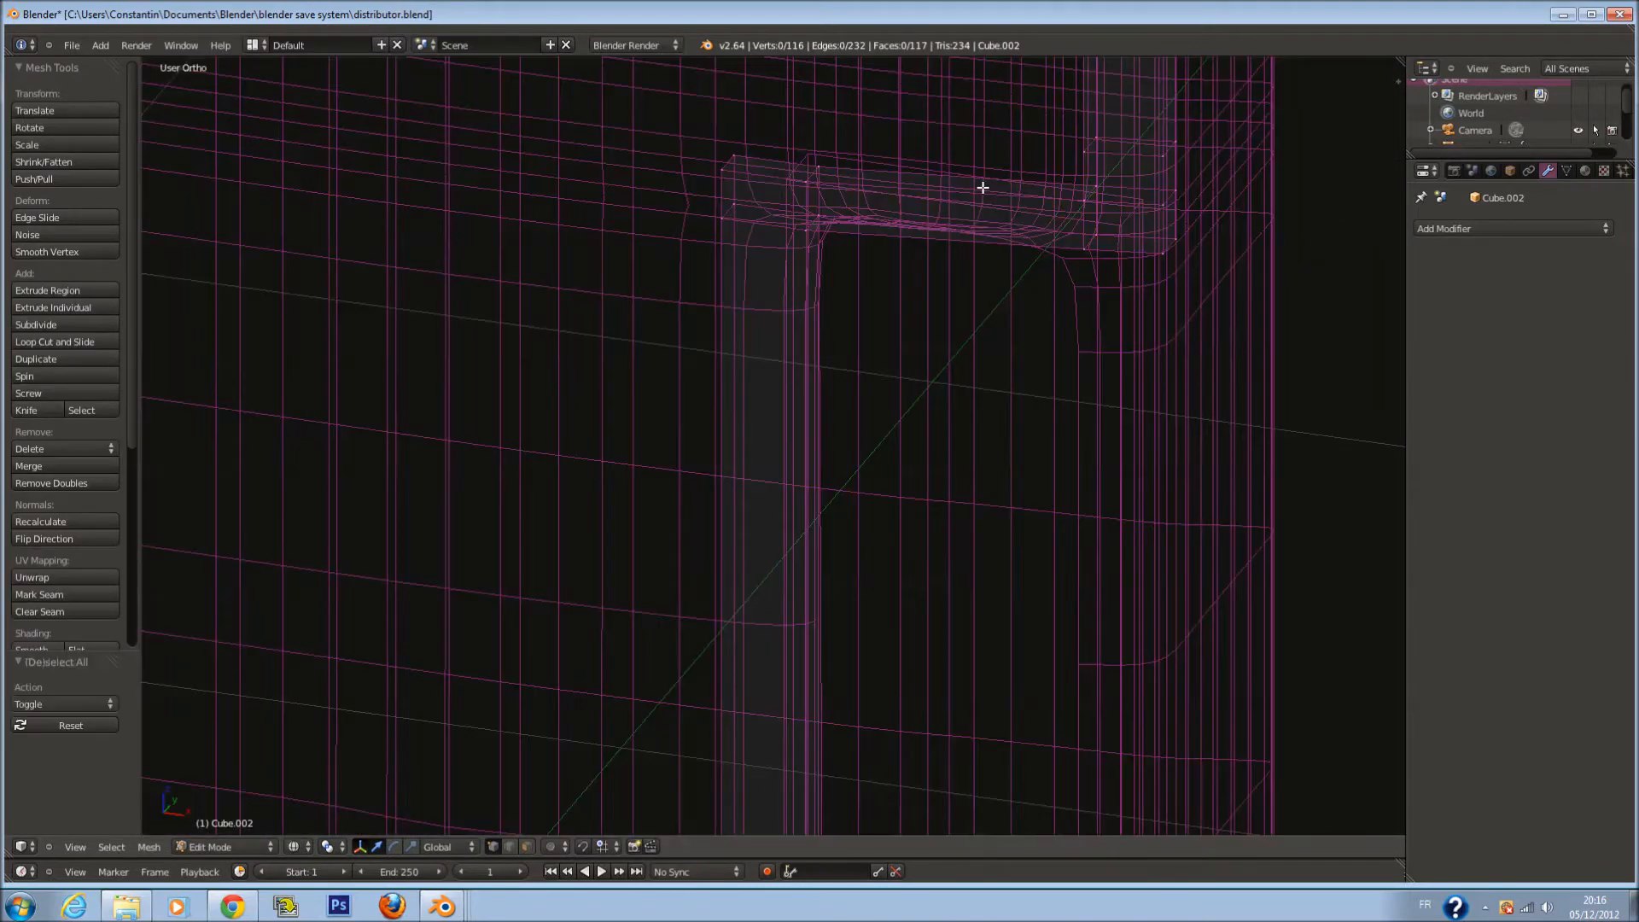
{"action": "key", "text": "ctrl+r"}
{"action": "left_click", "coordinate": [983, 187]}
{"action": "left_click", "coordinate": [978, 184]}
{"action": "scroll", "coordinate": [965, 208], "scroll_direction": "up", "scroll_amount": 4}
{"action": "key", "text": "z"}
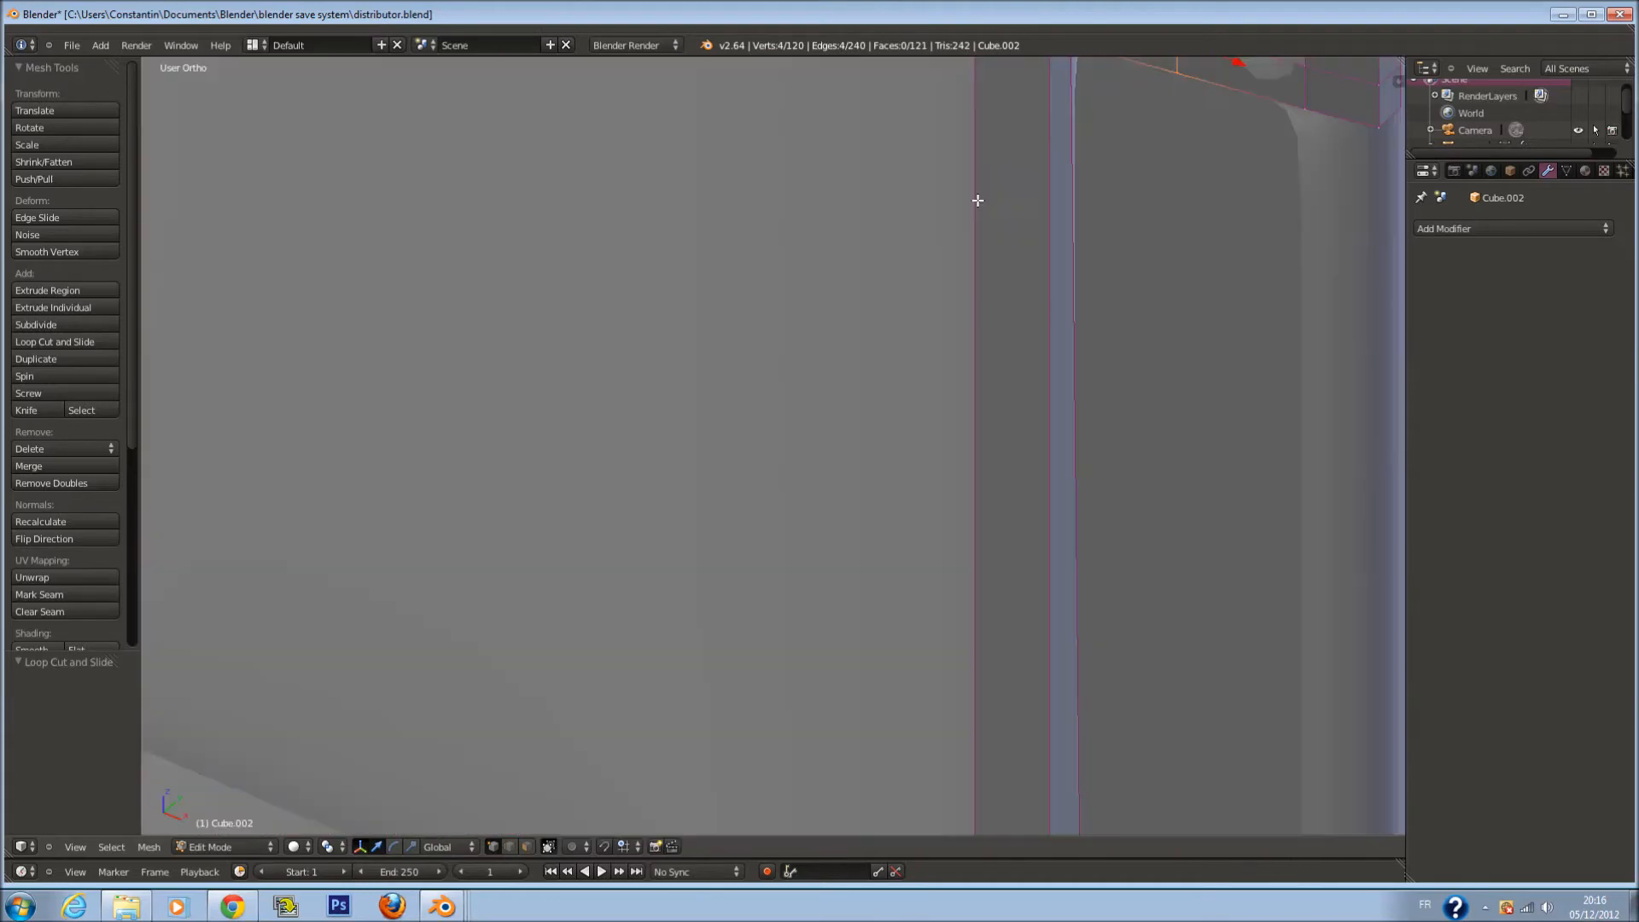
{"action": "scroll", "coordinate": [1195, 111], "scroll_direction": "up", "scroll_amount": 4, "text": "shift"}
{"action": "left_click_drag", "start_coordinate": [1225, 160], "coordinate": [1222, 158]}
Select the vertices at the outer end of that short trim bar, nudge them to fit the panel and save the file
{"action": "key", "text": "z"}
{"action": "key", "text": "a"}
{"action": "scroll", "coordinate": [1289, 243], "scroll_direction": "down", "scroll_amount": 1}
{"action": "key", "text": "c"}
{"action": "right_click", "coordinate": [1277, 243]}
{"action": "left_click_drag", "start_coordinate": [1266, 234], "coordinate": [1283, 229]}
{"action": "key", "text": "z"}
{"action": "scroll", "coordinate": [1274, 244], "scroll_direction": "down", "scroll_amount": 4}
{"action": "key", "text": "Tab"}
{"action": "key", "text": "ctrl+s"}
{"action": "left_click", "coordinate": [1273, 251]}
Nudge the trim's upper-right corner vertices about 0.01 along Y to meet the panel, and save over distributor.blend
{"action": "key", "text": "Tab"}
{"action": "scroll", "coordinate": [1043, 147], "scroll_direction": "up", "scroll_amount": 5, "text": "shift"}
{"action": "key", "text": "z"}
{"action": "key", "text": "a"}
{"action": "key", "text": "c"}
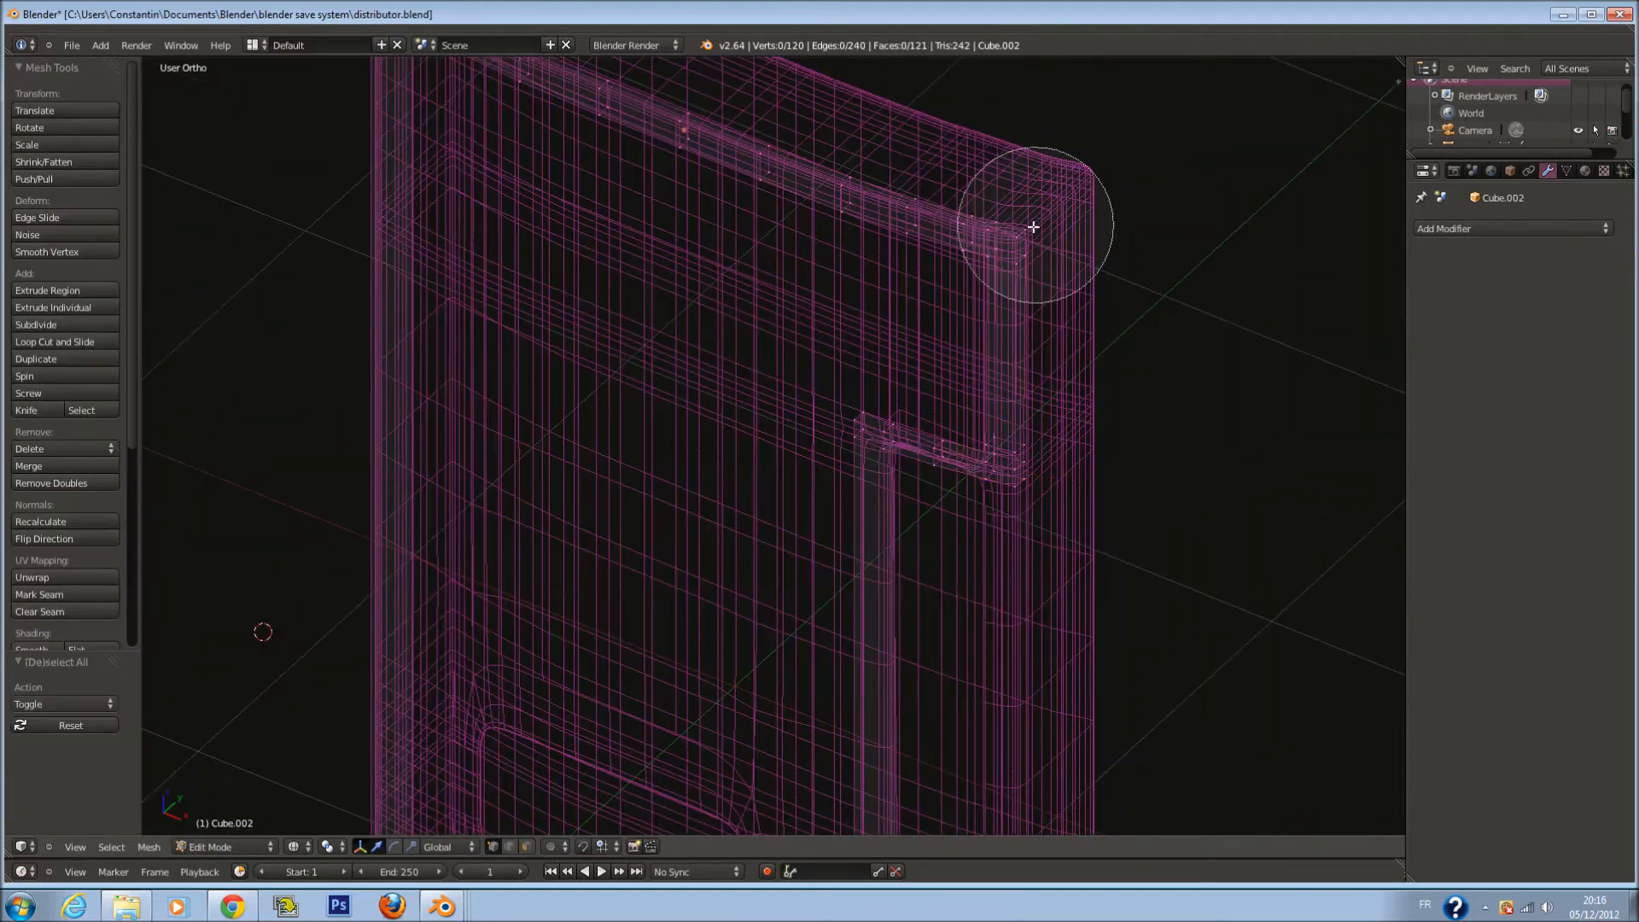
{"action": "left_click", "coordinate": [1033, 227]}
{"action": "right_click", "coordinate": [1032, 226]}
{"action": "key", "text": "z"}
{"action": "left_click_drag", "start_coordinate": [1025, 210], "coordinate": [1018, 208]}
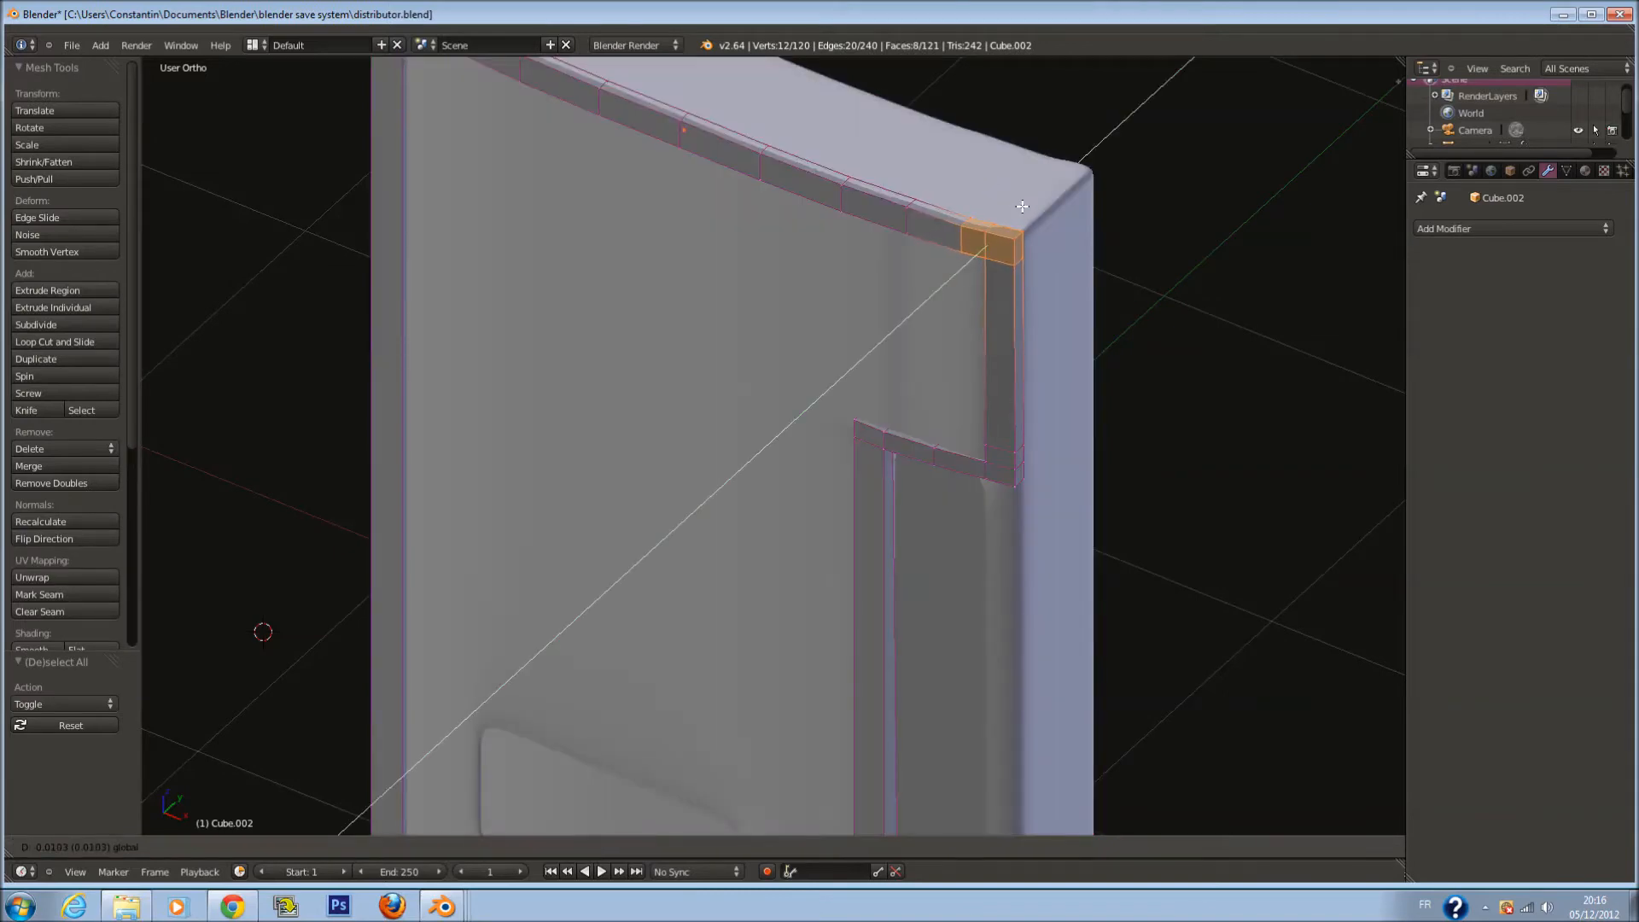
{"action": "left_click", "coordinate": [1024, 206]}
{"action": "key", "text": "Tab"}
{"action": "key", "text": "ctrl+s"}
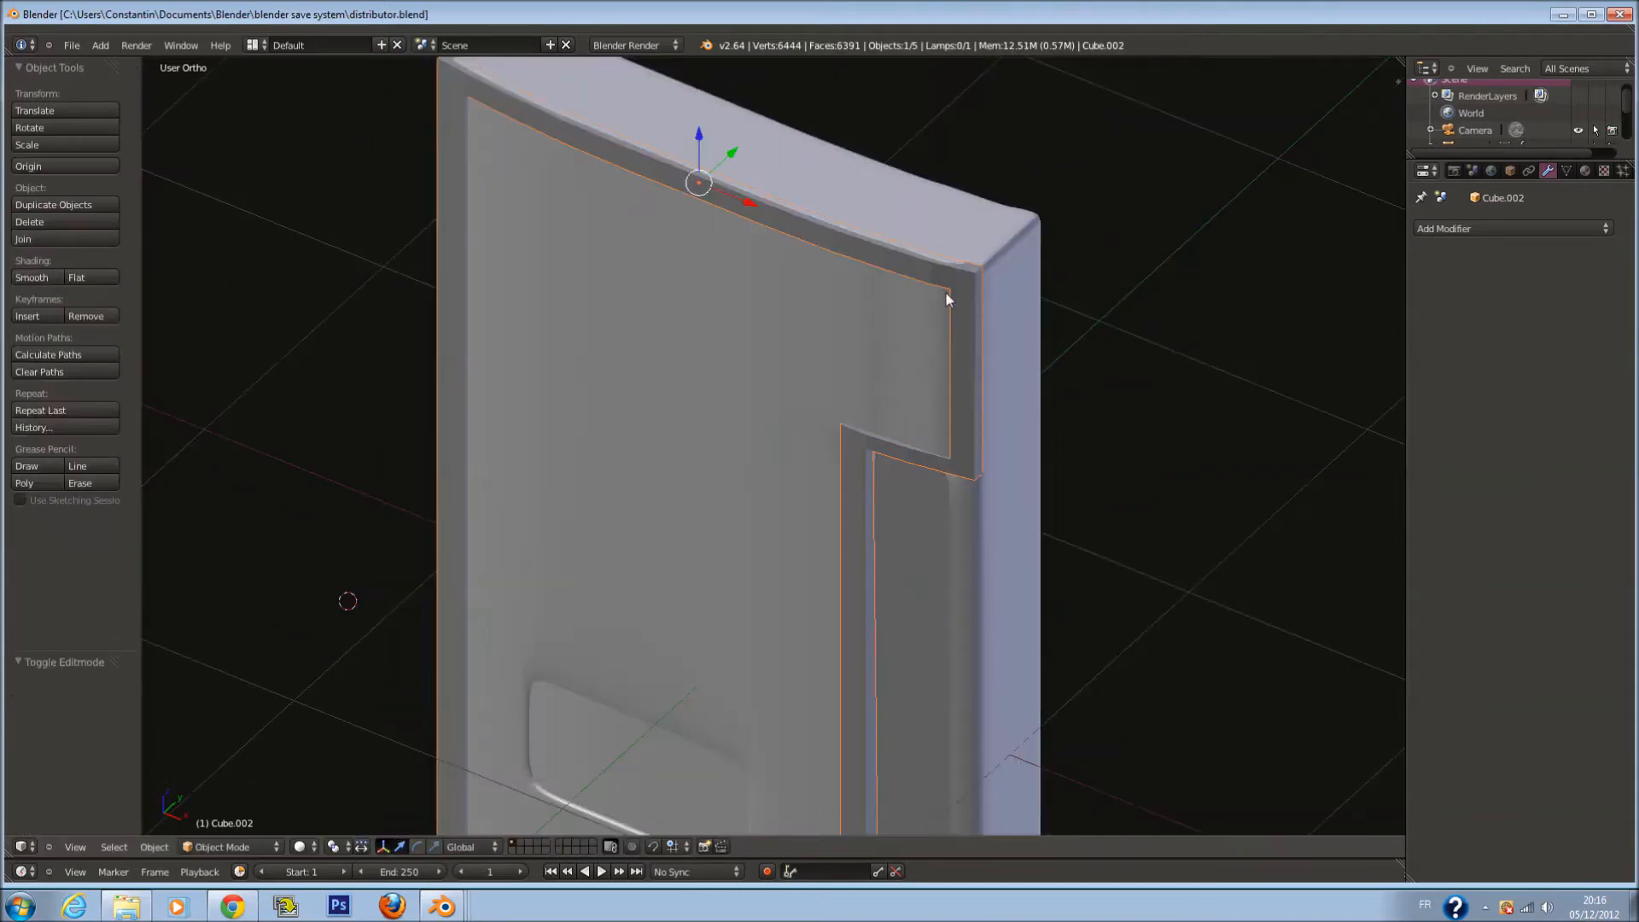
Examine the panel and trim against the vending machine reference photo in the front view
{"action": "key", "text": "KP_1"}
{"action": "scroll", "coordinate": [946, 294], "scroll_direction": "down", "scroll_amount": 10}
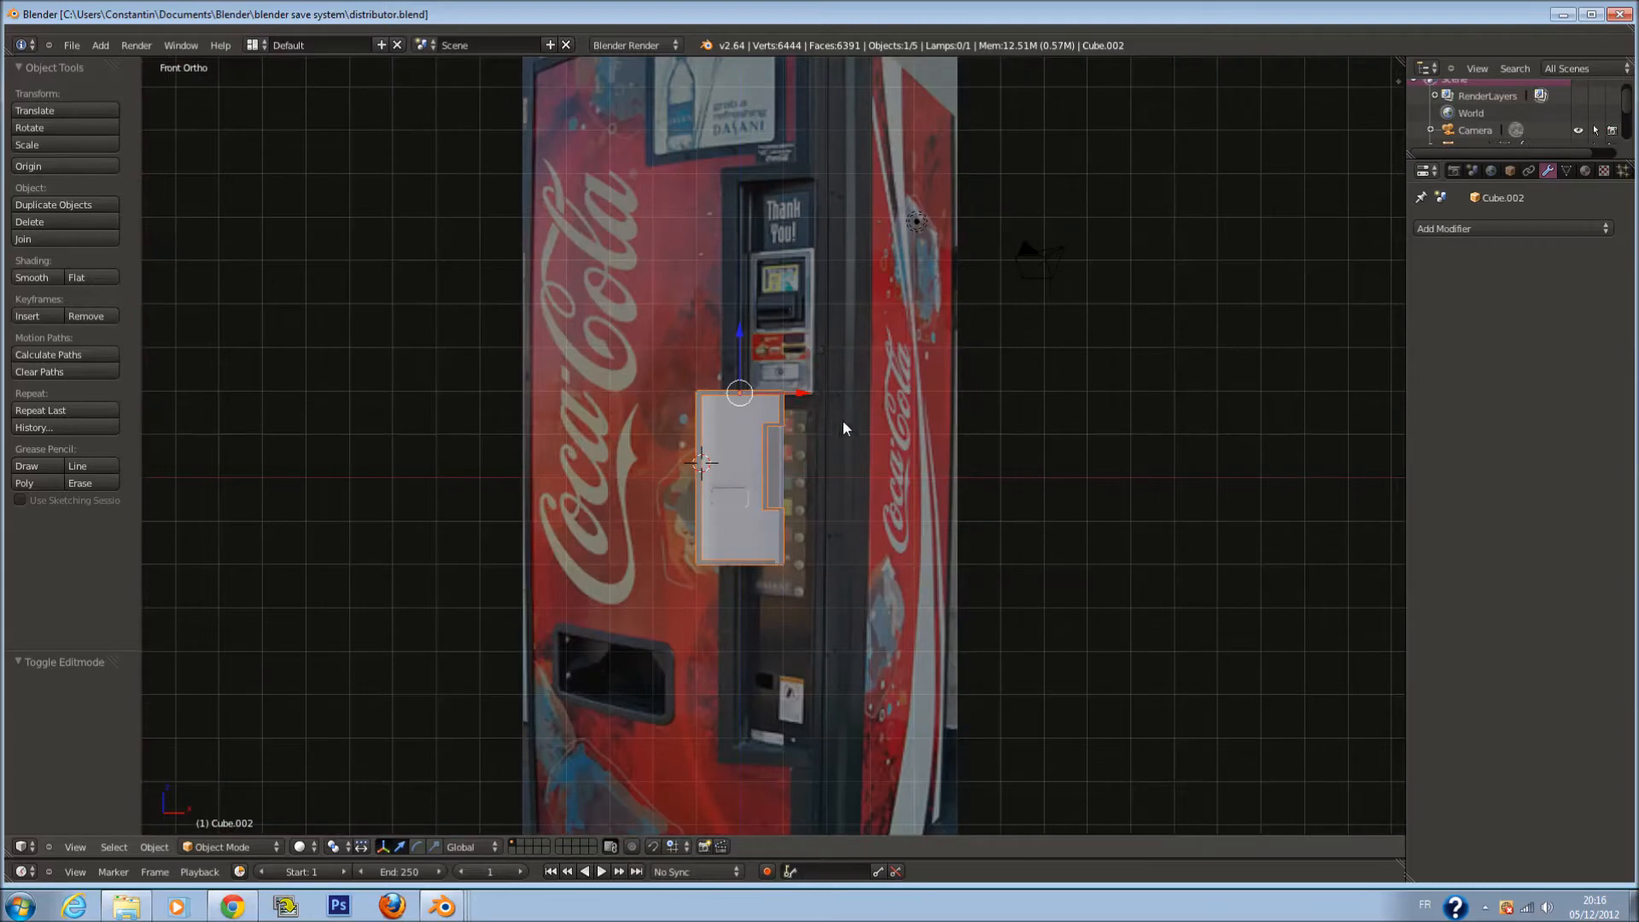
{"action": "scroll", "coordinate": [801, 392], "scroll_direction": "up", "scroll_amount": 5}
{"action": "key", "text": "ctrl+s"}
{"action": "left_click", "coordinate": [801, 392]}
{"action": "scroll", "coordinate": [823, 444], "scroll_direction": "down", "scroll_amount": 2}
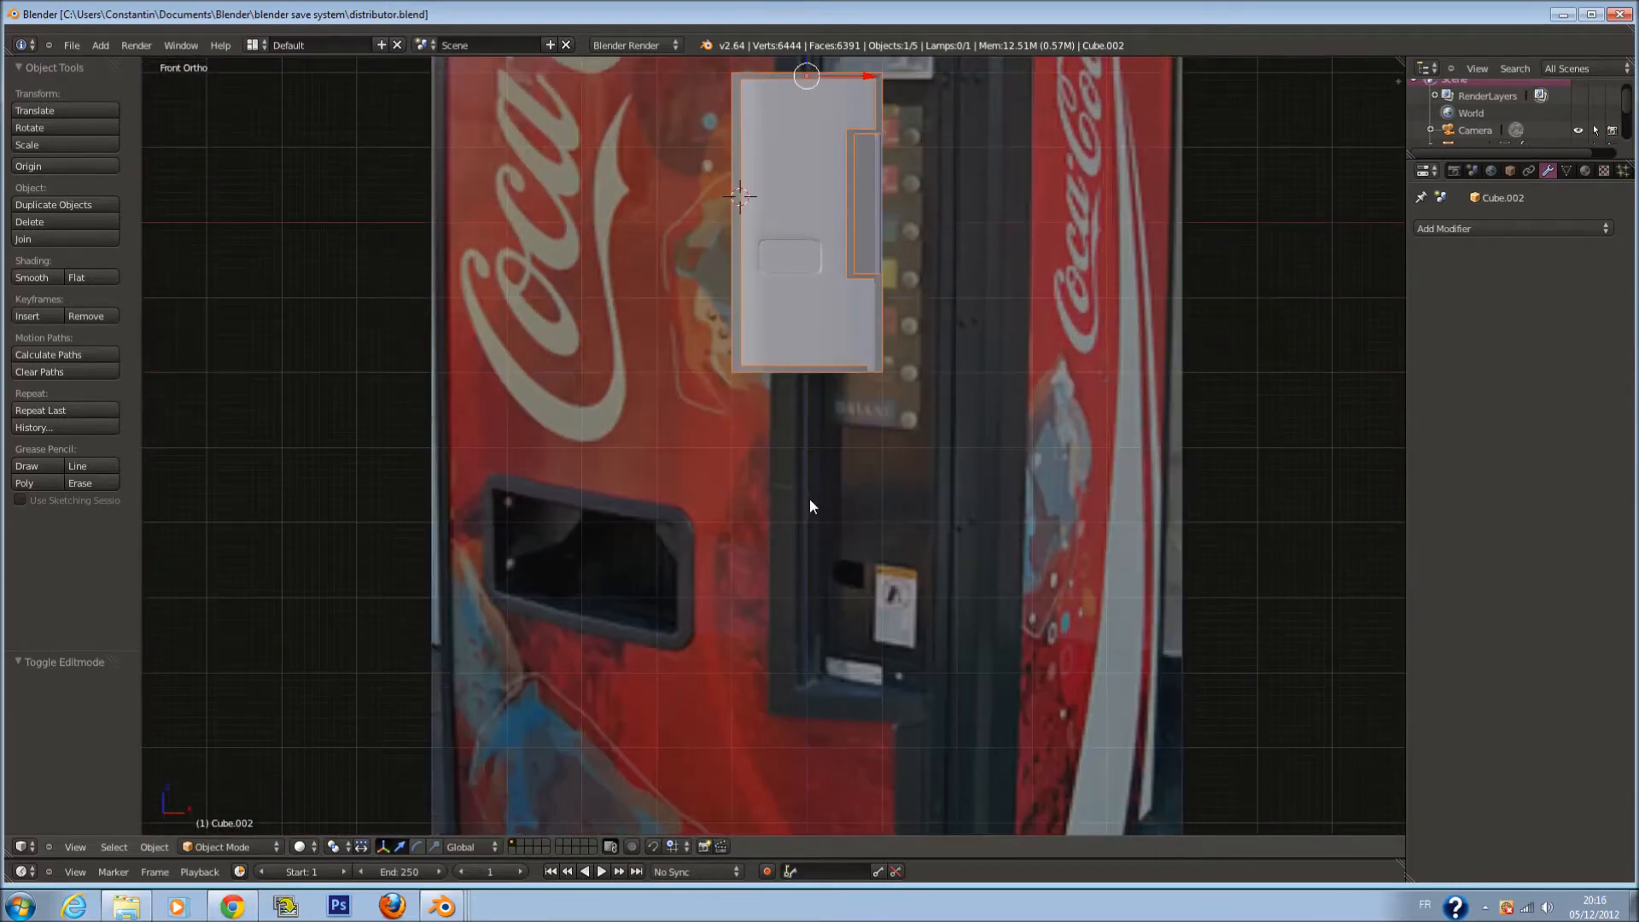
{"action": "scroll", "coordinate": [598, 511], "scroll_direction": "up", "scroll_amount": 1}
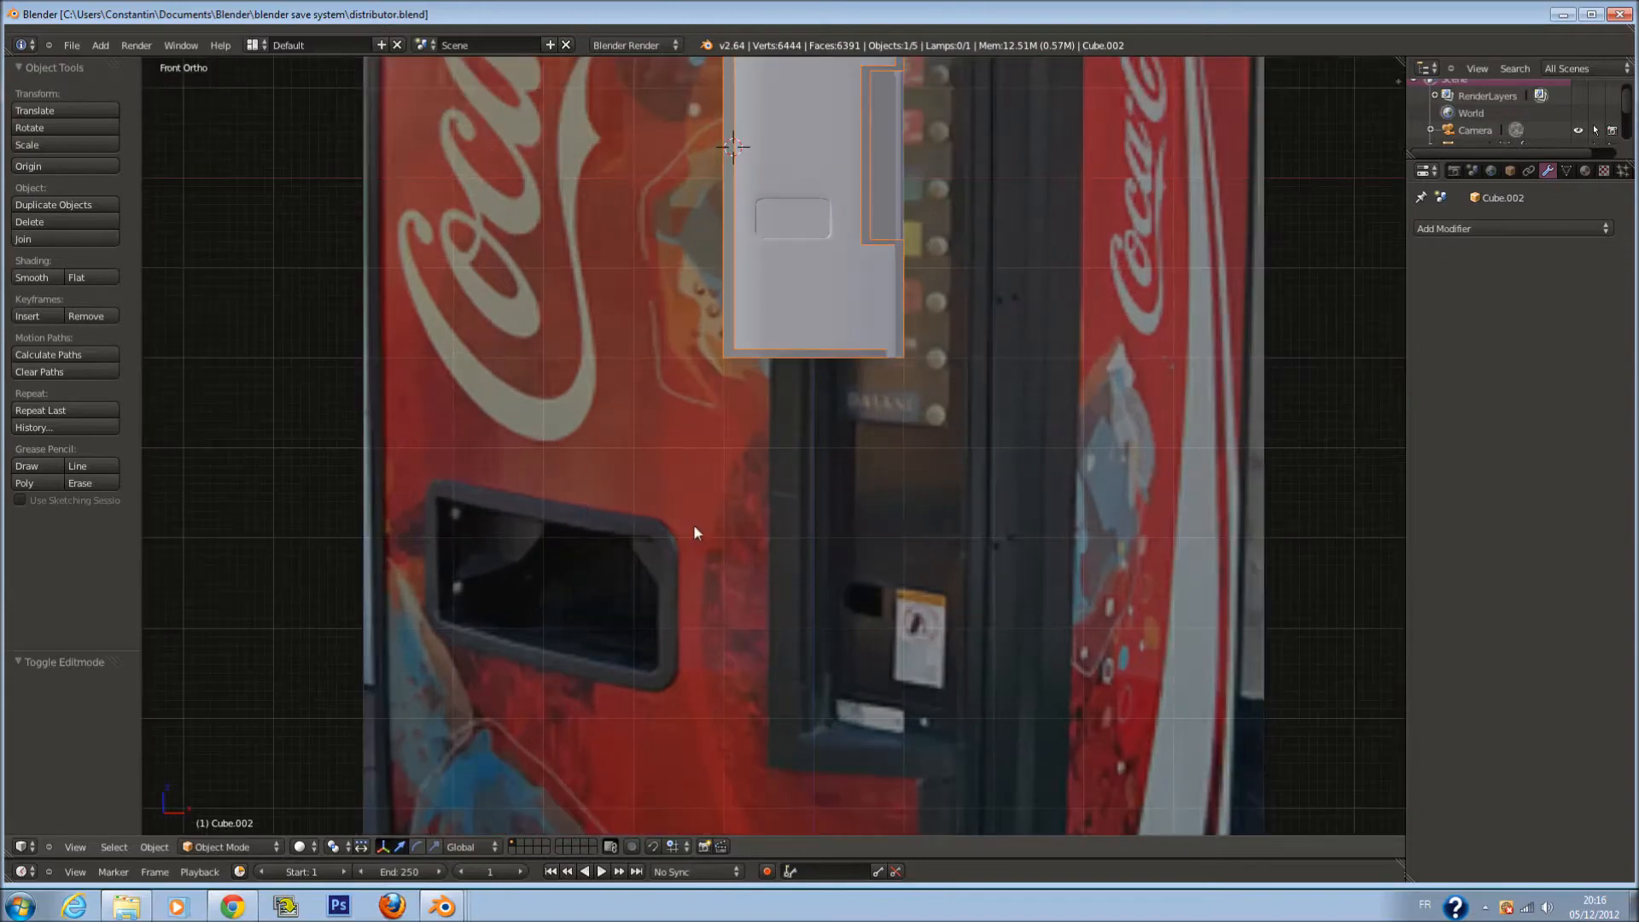
{"action": "key", "text": "ctrl+s"}
{"action": "left_click", "coordinate": [746, 607]}
{"action": "scroll", "coordinate": [829, 462], "scroll_direction": "up", "scroll_amount": 1}
{"action": "scroll", "coordinate": [849, 420], "scroll_direction": "up", "scroll_amount": 11, "text": "shift"}
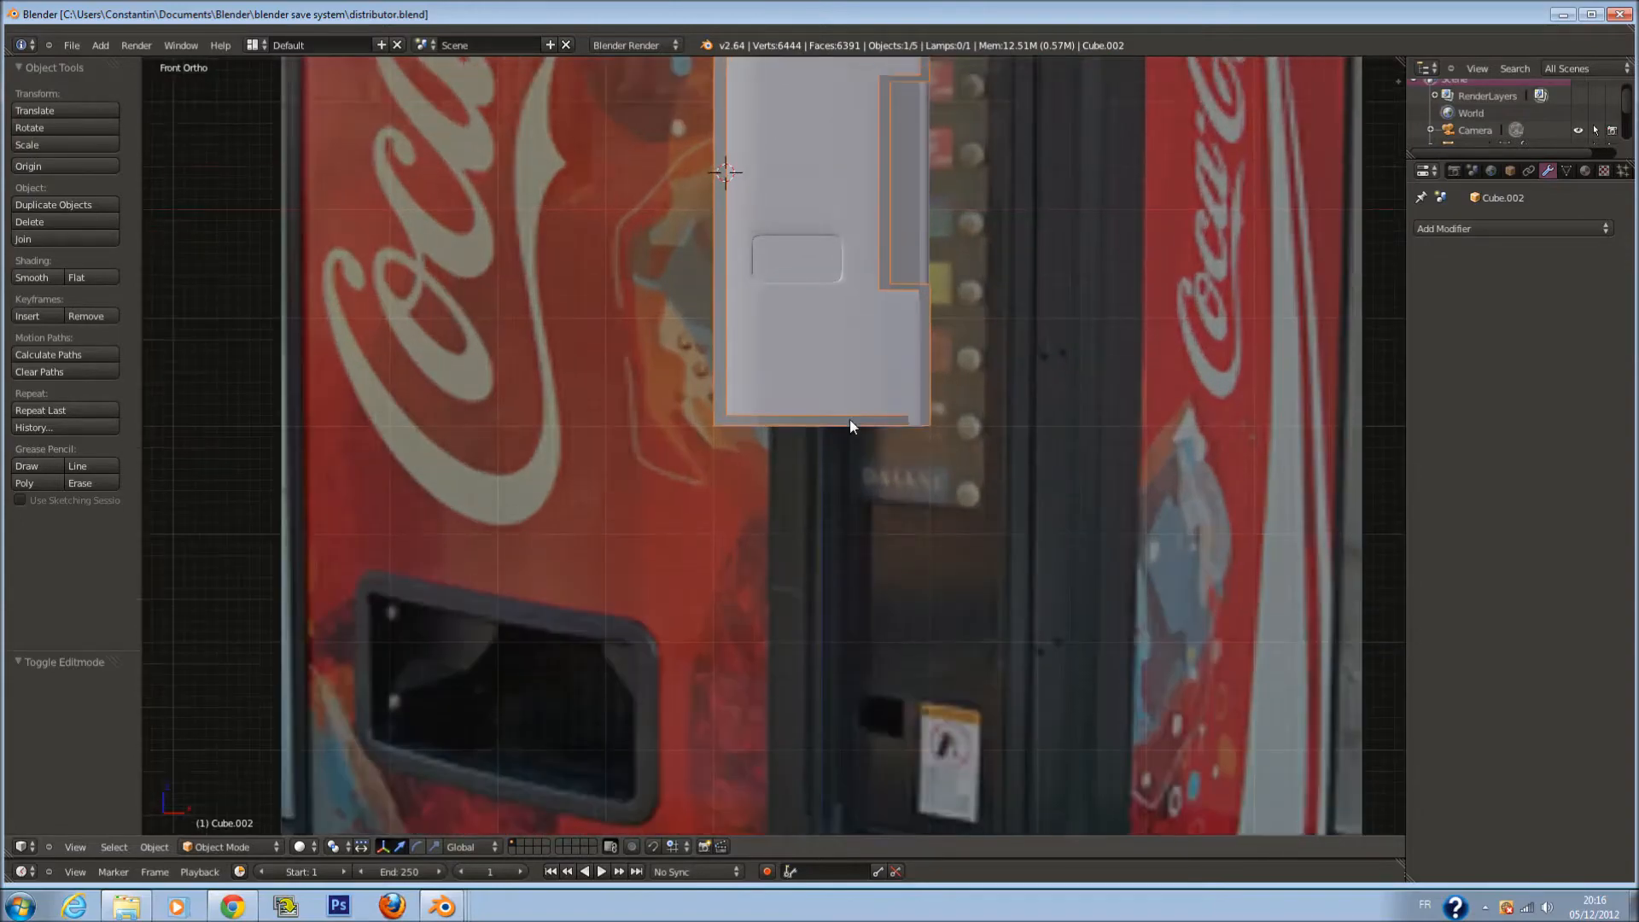
Select the curved panel in wireframe, focus on its small rectangular recess and save the file
{"action": "key", "text": "z"}
{"action": "right_click", "coordinate": [841, 384]}
{"action": "scroll", "coordinate": [840, 382], "scroll_direction": "up", "scroll_amount": 5}
{"action": "scroll", "coordinate": [903, 418], "scroll_direction": "up", "scroll_amount": 2, "text": "shift"}
{"action": "key", "text": "ctrl+s"}
{"action": "left_click", "coordinate": [914, 412]}
{"action": "key", "text": "shift+a"}
{"action": "mouse_move", "coordinate": [913, 404]}
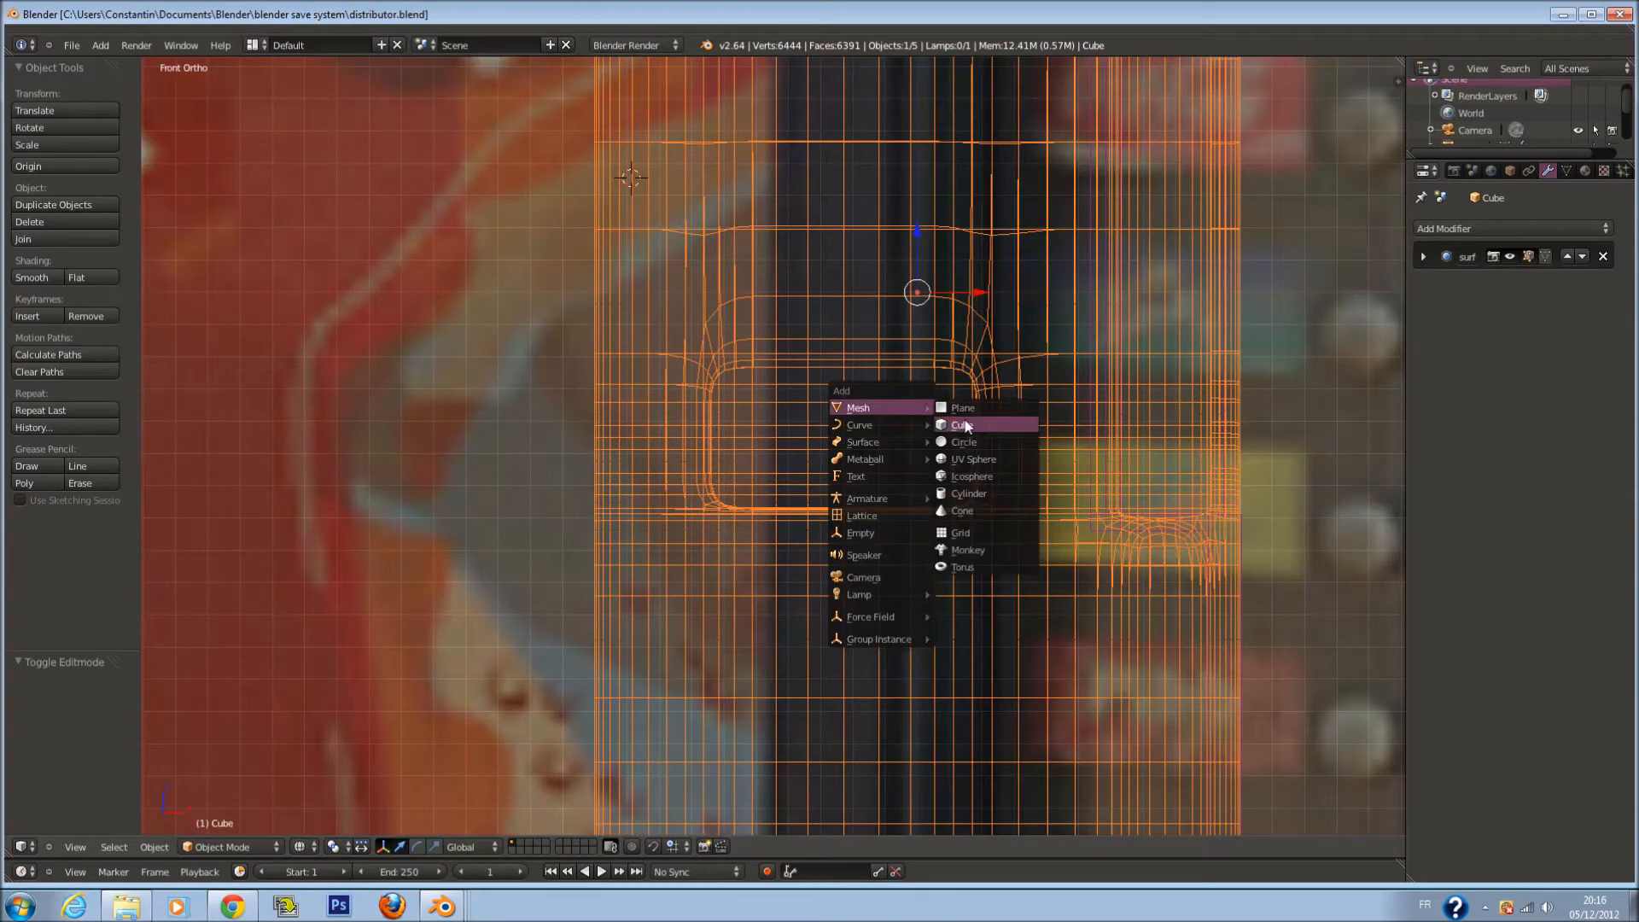
{"action": "left_click", "coordinate": [970, 424]}
{"action": "scroll", "coordinate": [1004, 432], "scroll_direction": "down", "scroll_amount": 4}
{"action": "key", "text": "Delete"}
Snap the 3D cursor to the selected curved panel and add a cube there
{"action": "scroll", "coordinate": [982, 418], "scroll_direction": "up", "scroll_amount": 1}
{"action": "right_click", "coordinate": [894, 427]}
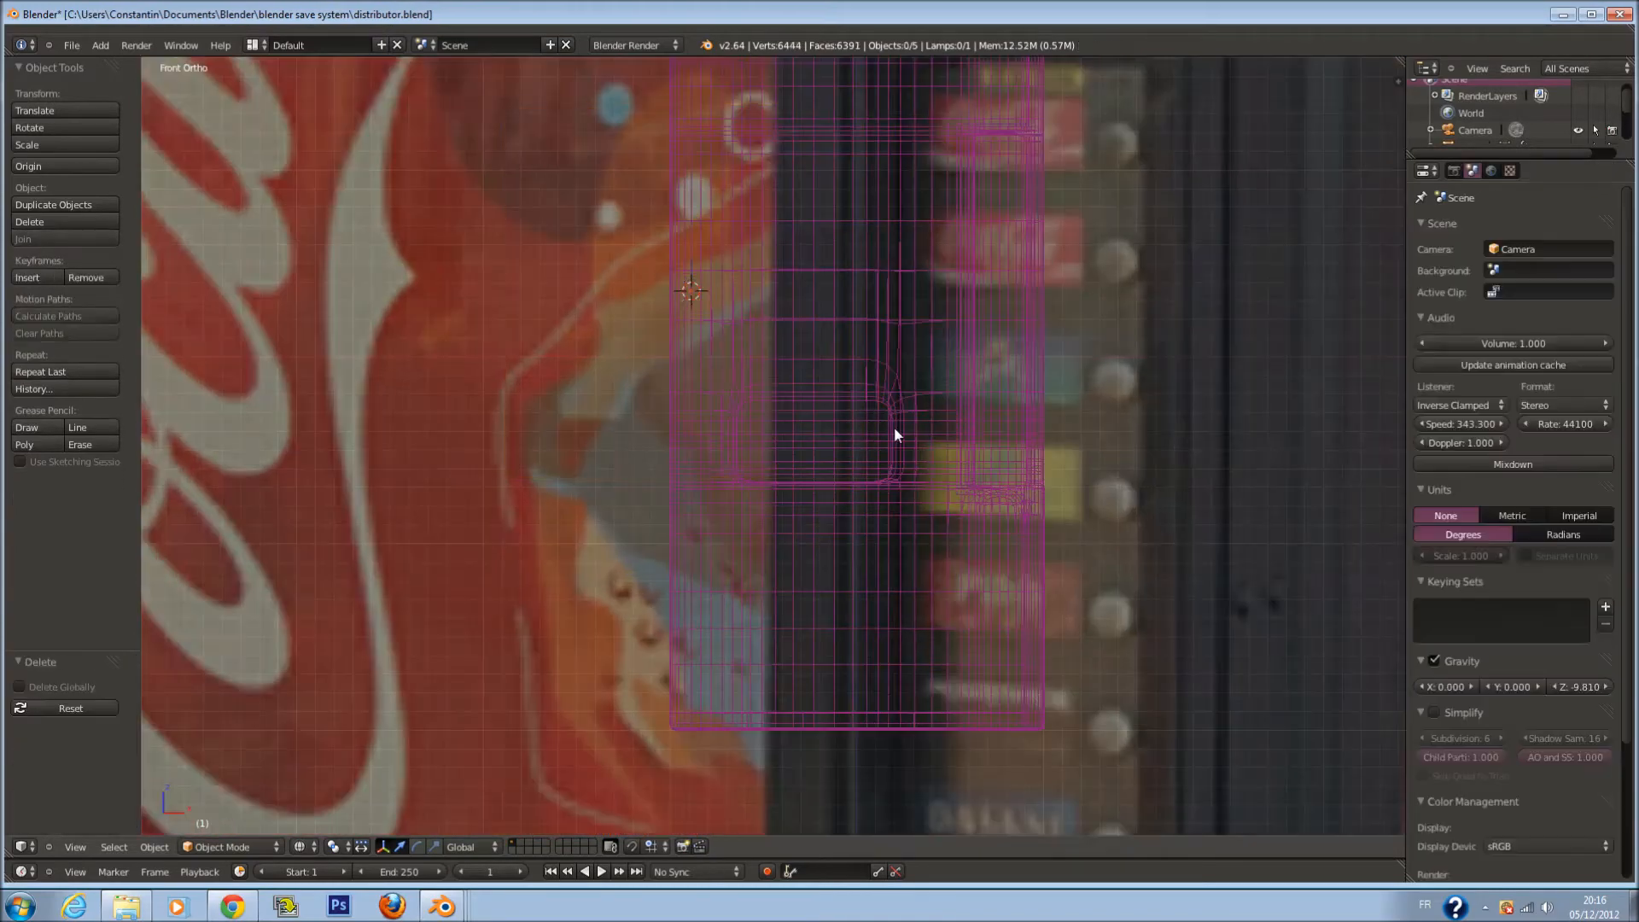
{"action": "key", "text": "shift+s"}
{"action": "left_click", "coordinate": [891, 464]}
{"action": "key", "text": "shift+a"}
{"action": "mouse_move", "coordinate": [894, 454]}
{"action": "left_click", "coordinate": [955, 471]}
Scale the cube down and move it along Z and X over the panel's small rectangular recess
{"action": "key", "text": "s"}
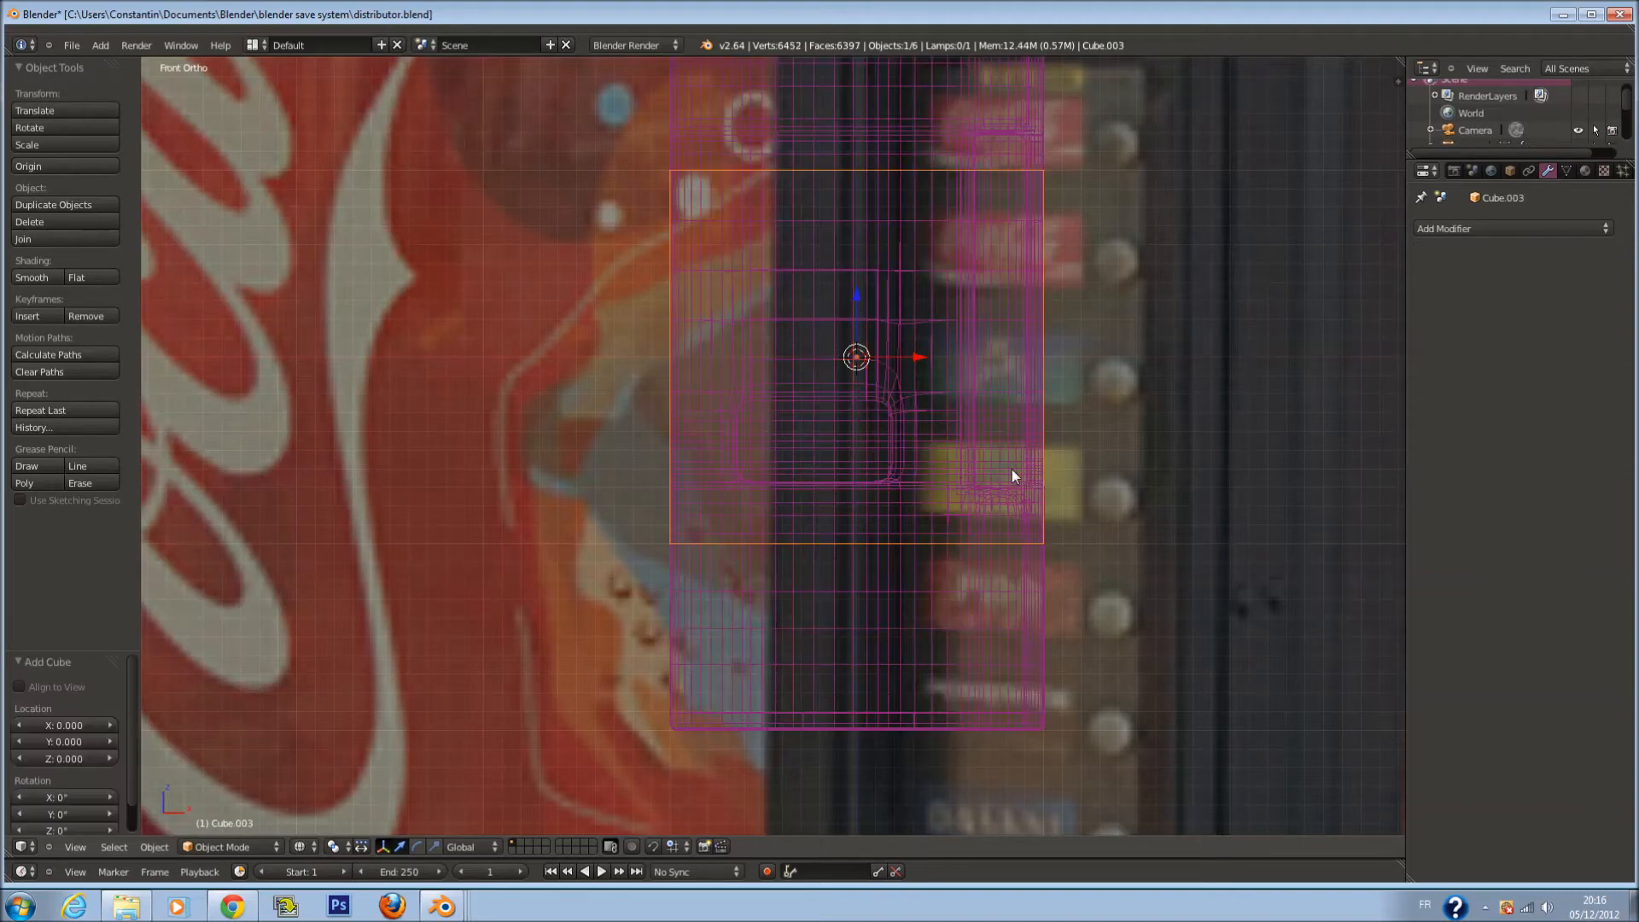
{"action": "left_click", "coordinate": [926, 443]}
{"action": "scroll", "coordinate": [893, 386], "scroll_direction": "up", "scroll_amount": 2}
{"action": "key", "text": "g"}
{"action": "key", "text": "z"}
{"action": "left_click", "coordinate": [935, 376]}
{"action": "key", "text": "g"}
{"action": "key", "text": "x"}
{"action": "left_click", "coordinate": [919, 419]}
Scale the cube to 0.502 along Z, centre it vertically on the recess and scale it uniformly to 0.89
{"action": "key", "text": "s"}
{"action": "key", "text": "z"}
{"action": "left_click", "coordinate": [863, 505]}
{"action": "key", "text": "g"}
{"action": "key", "text": "z"}
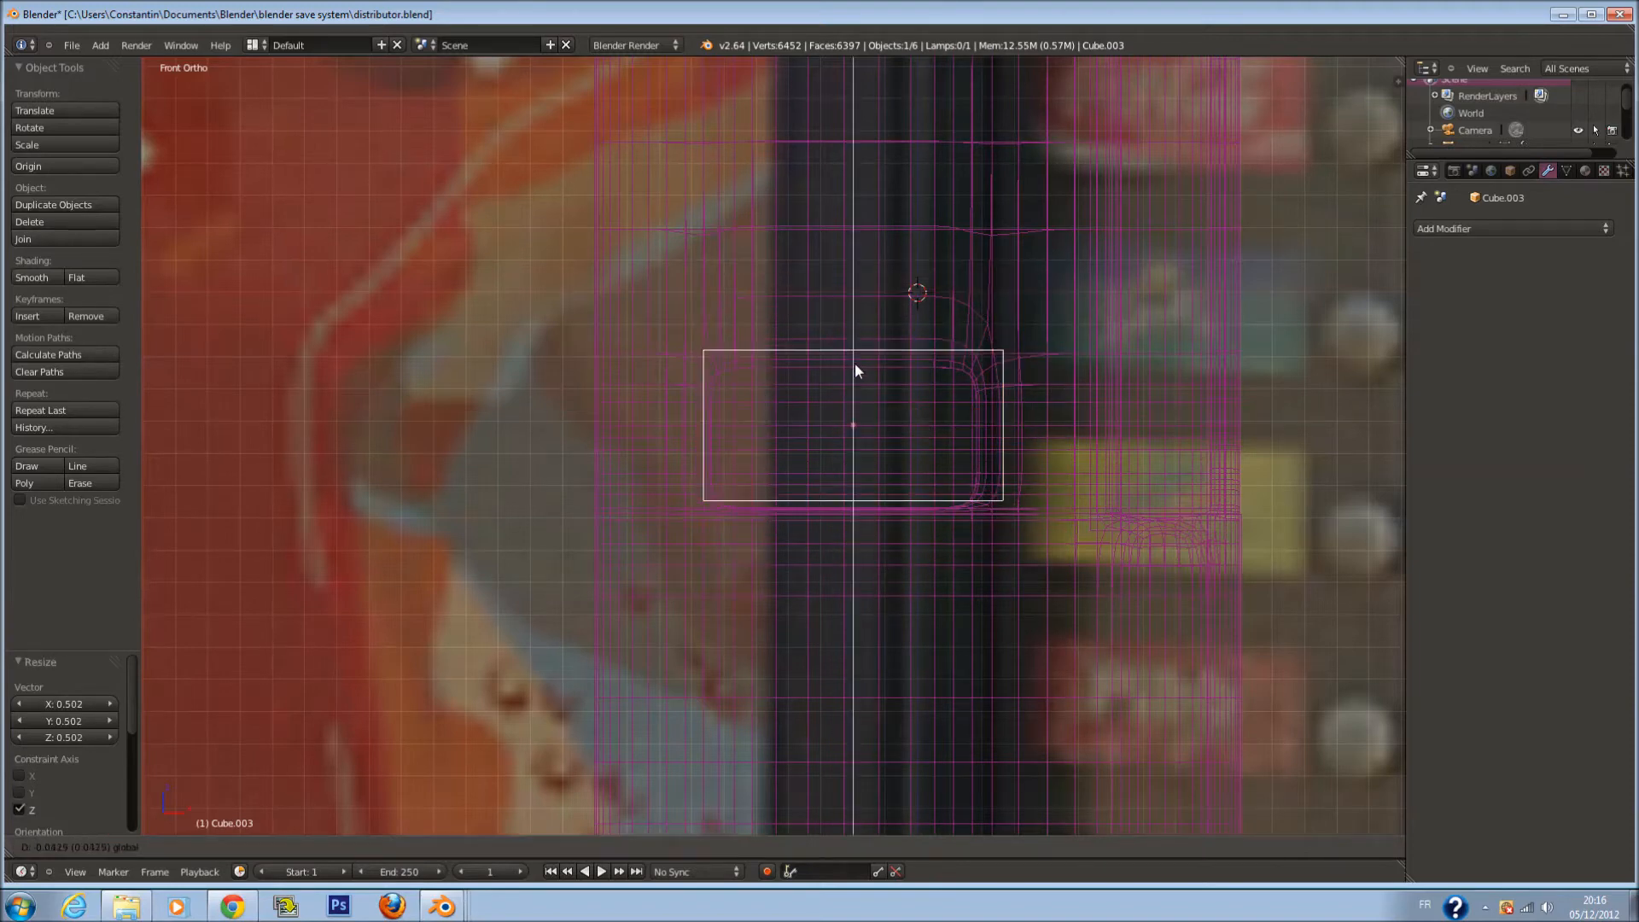
{"action": "left_click", "coordinate": [855, 376]}
{"action": "key", "text": "s"}
{"action": "left_click", "coordinate": [1097, 468]}
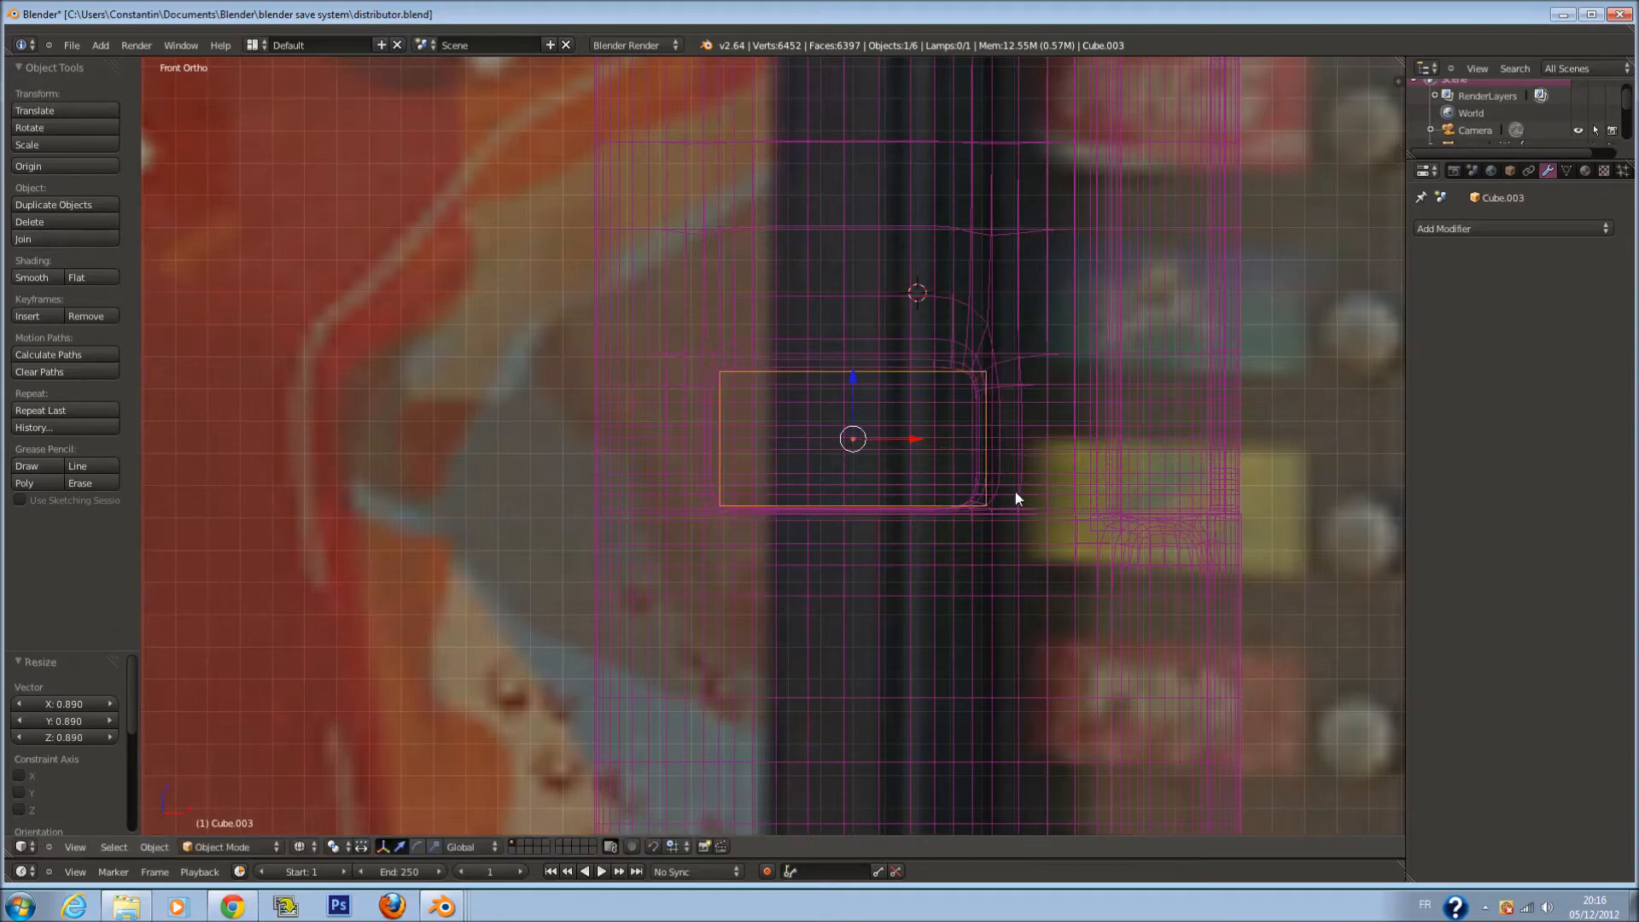
Refine the cube's size and its X and Z position so that it matches the recess outline
{"action": "scroll", "coordinate": [1003, 496], "scroll_direction": "up", "scroll_amount": 2}
{"action": "key", "text": "z"}
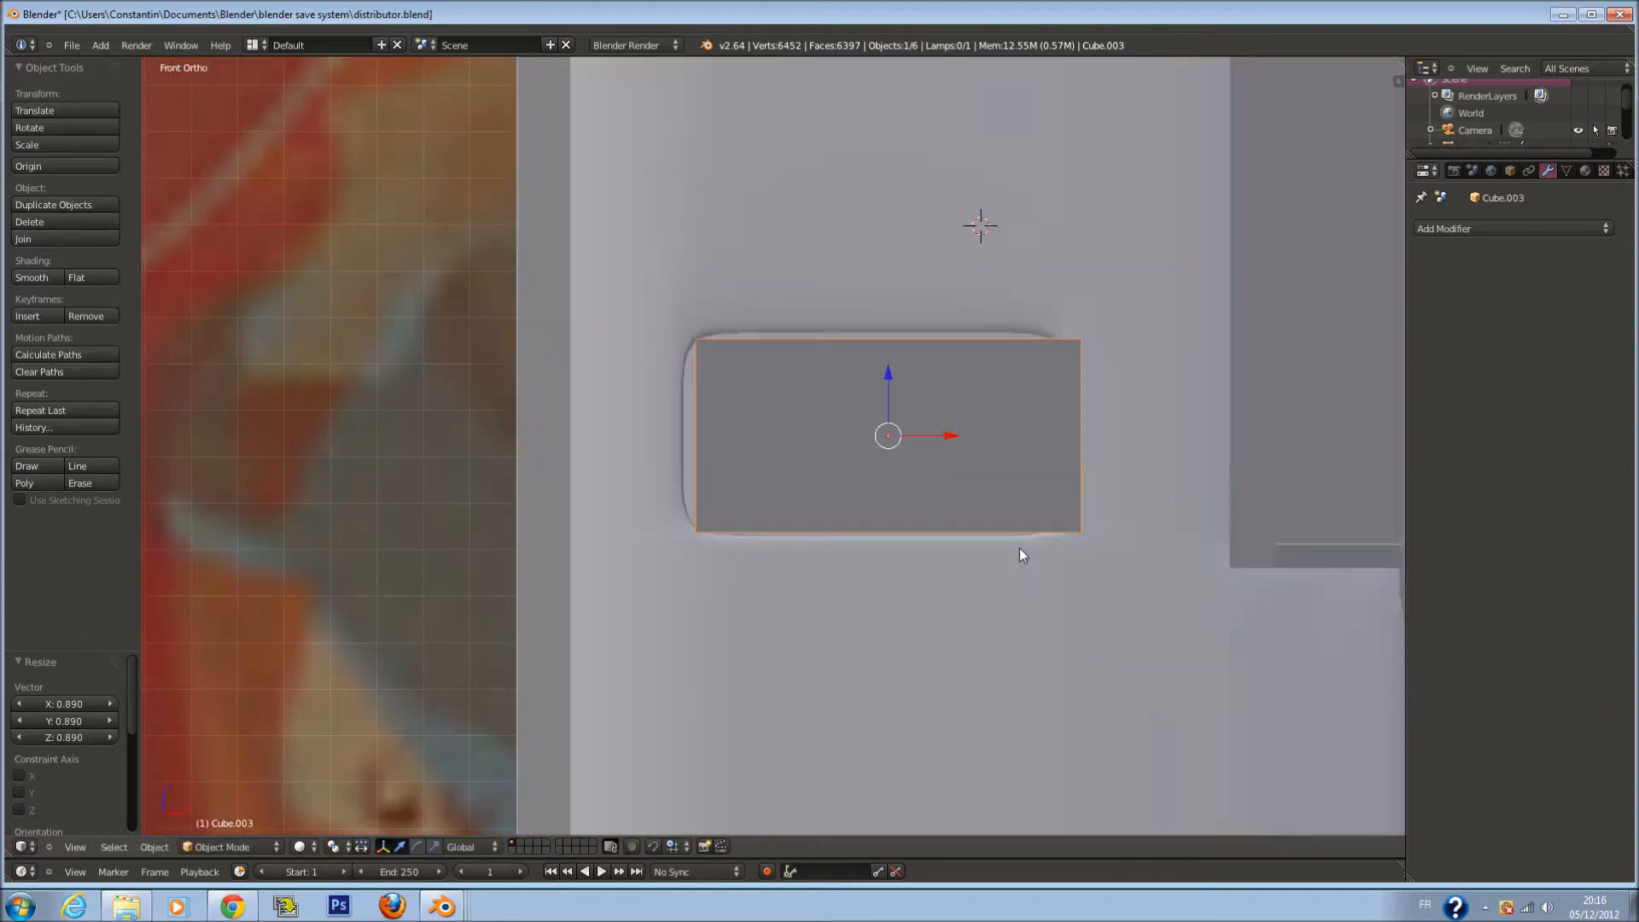
{"action": "key", "text": "z"}
{"action": "left_click_drag", "start_coordinate": [943, 438], "coordinate": [940, 441]}
{"action": "key", "text": "s"}
{"action": "key", "text": "z"}
{"action": "right_click", "coordinate": [1064, 543]}
{"action": "key", "text": "z"}
{"action": "key", "text": "s"}
{"action": "left_click", "coordinate": [1072, 562]}
{"action": "left_click_drag", "start_coordinate": [884, 381], "coordinate": [883, 378]}
{"action": "left_click_drag", "start_coordinate": [937, 436], "coordinate": [935, 431]}
Flatten the cube along Y in the right view and move it along Y into the panel's front recess
{"action": "key", "text": "KP_3"}
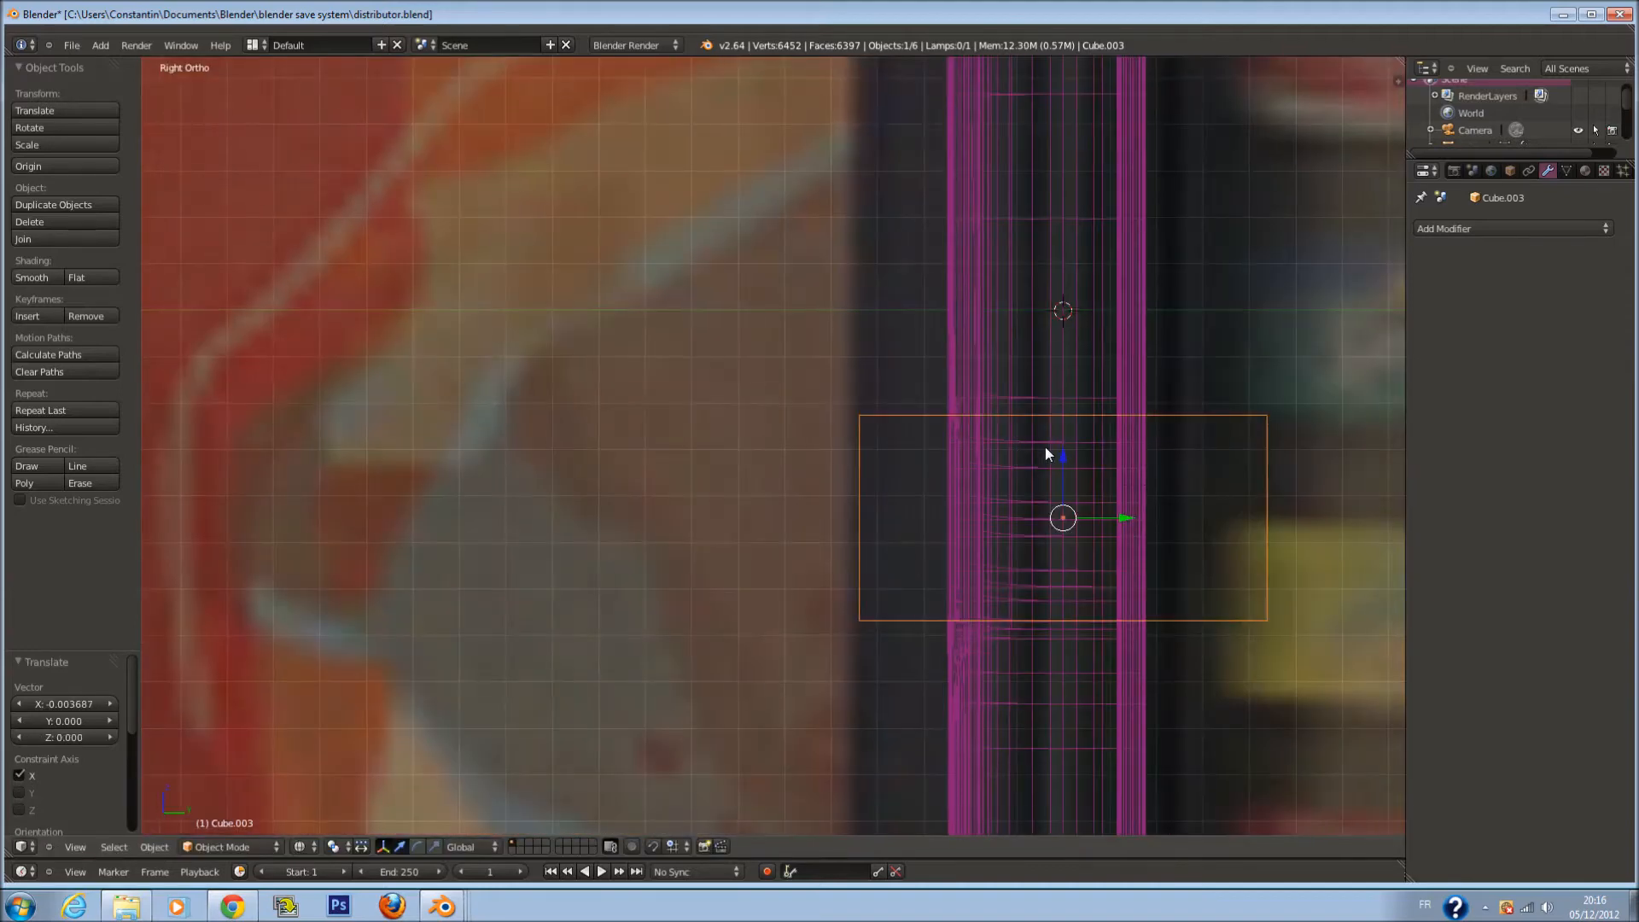
{"action": "scroll", "coordinate": [1046, 448], "scroll_direction": "up", "scroll_amount": 4, "text": "ctrl"}
{"action": "key", "text": "s"}
{"action": "right_click", "coordinate": [1098, 478]}
{"action": "key", "text": "s"}
{"action": "key", "text": "y"}
{"action": "left_click", "coordinate": [976, 534]}
{"action": "key", "text": "g"}
{"action": "key", "text": "y"}
{"action": "left_click_drag", "start_coordinate": [955, 523], "coordinate": [941, 521]}
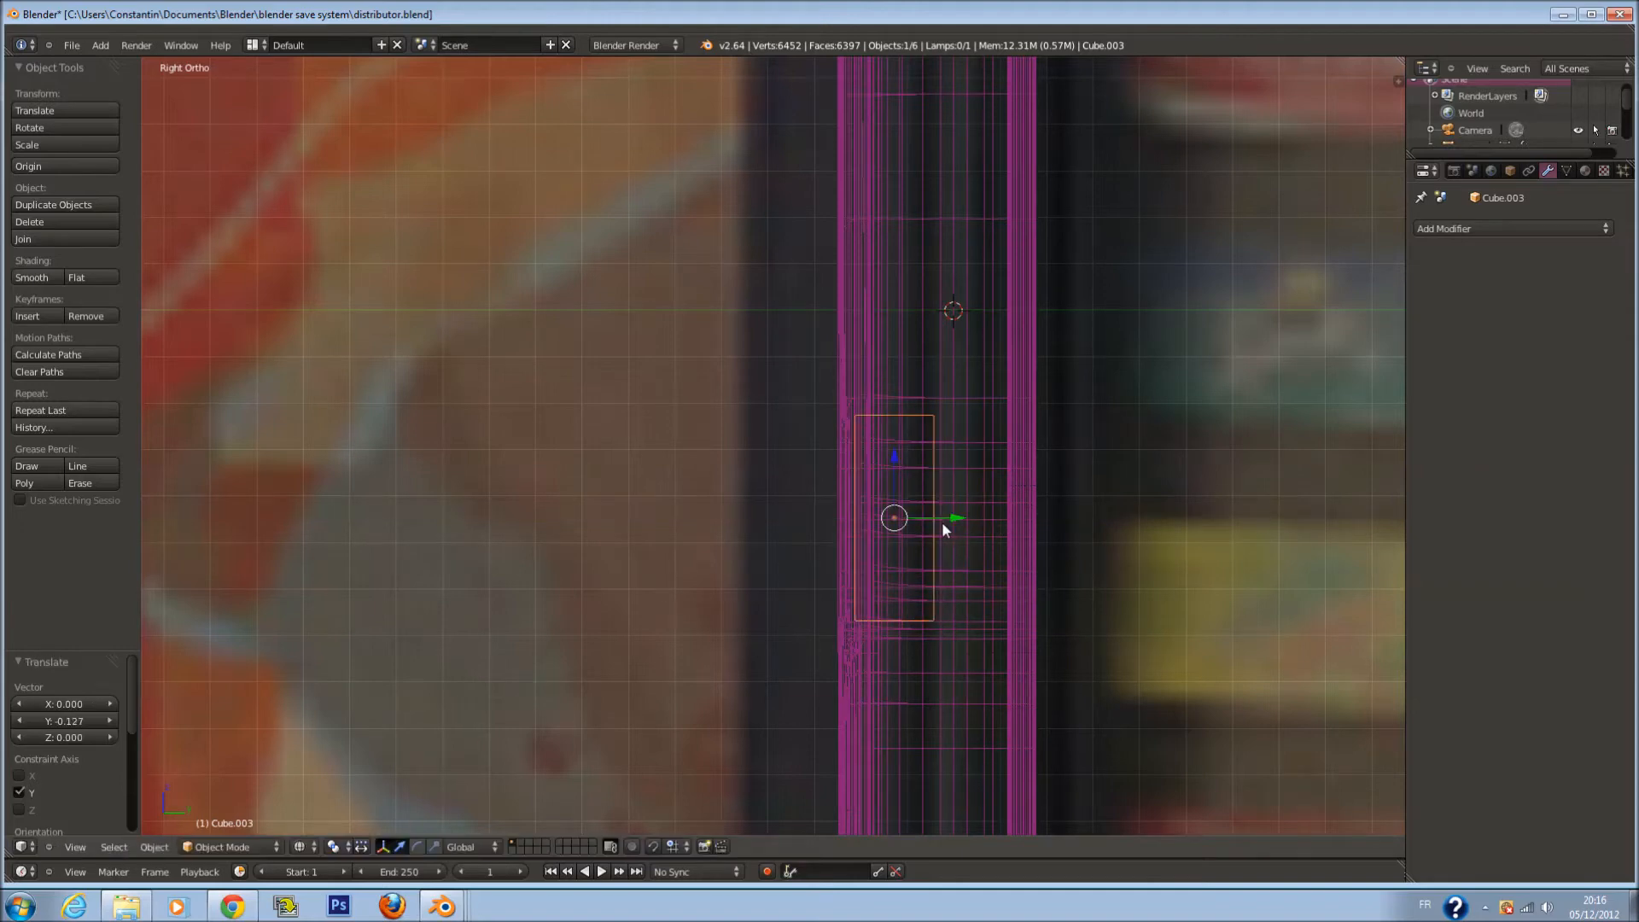
{"action": "key", "text": "z"}
{"action": "middle_click_drag", "start_coordinate": [941, 521], "coordinate": [984, 538]}
{"action": "left_click_drag", "start_coordinate": [973, 519], "coordinate": [956, 520]}
Select the cube's front and back faces, extrude them and scale the new faces to 0.791
{"action": "key", "text": "Tab"}
{"action": "key", "text": "KP_1"}
{"action": "key", "text": "z"}
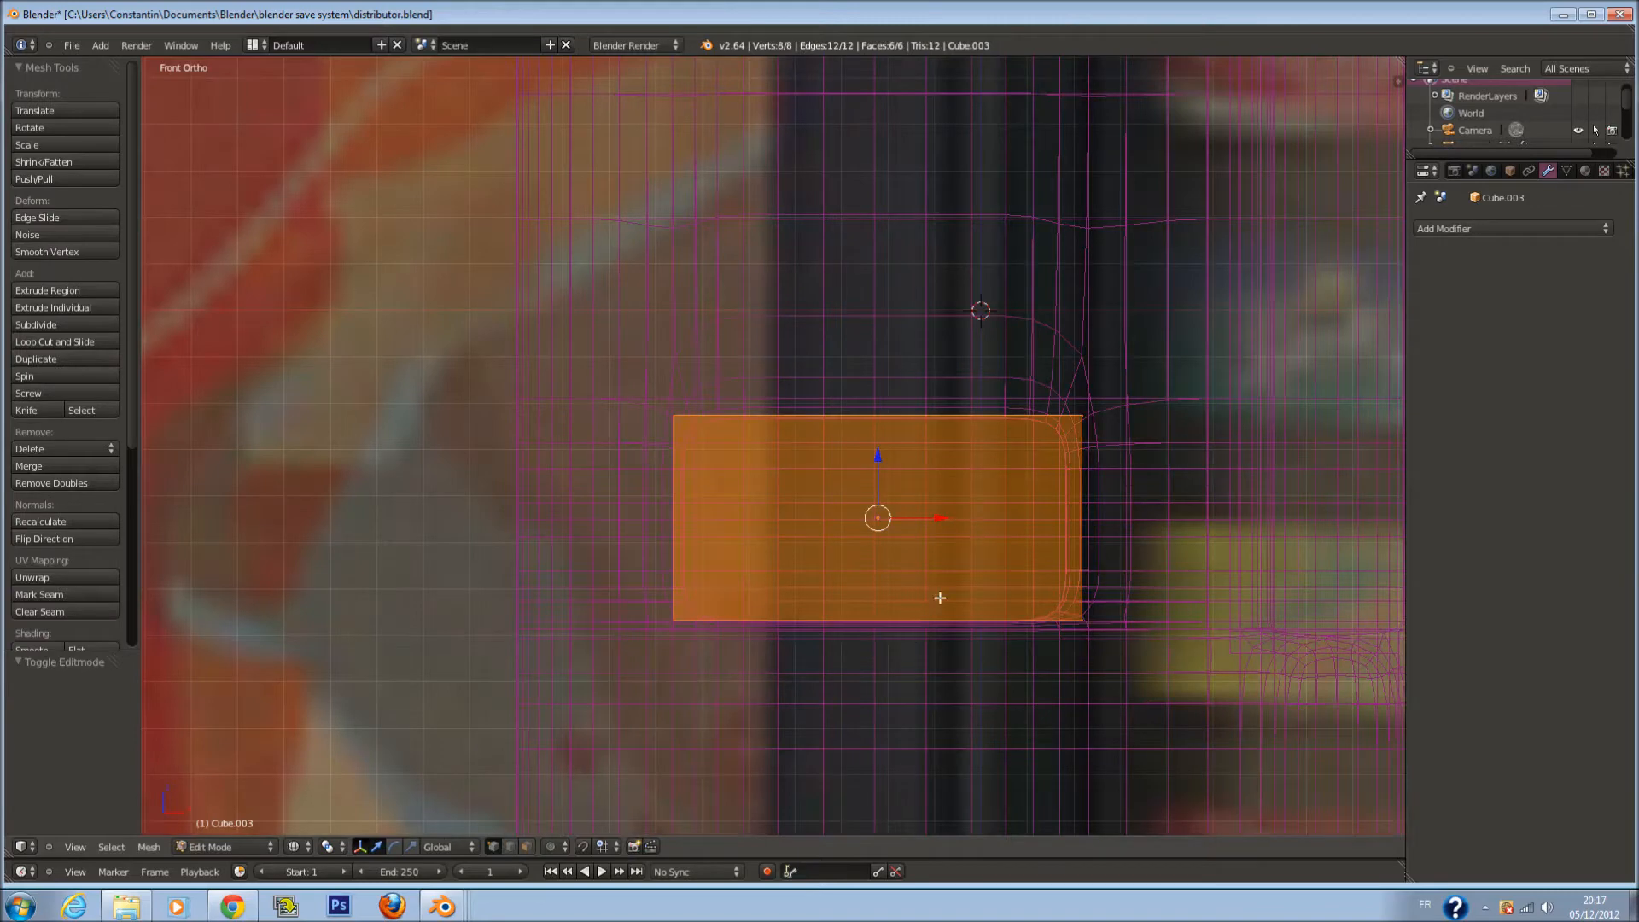
{"action": "key", "text": "a"}
{"action": "key", "text": "c"}
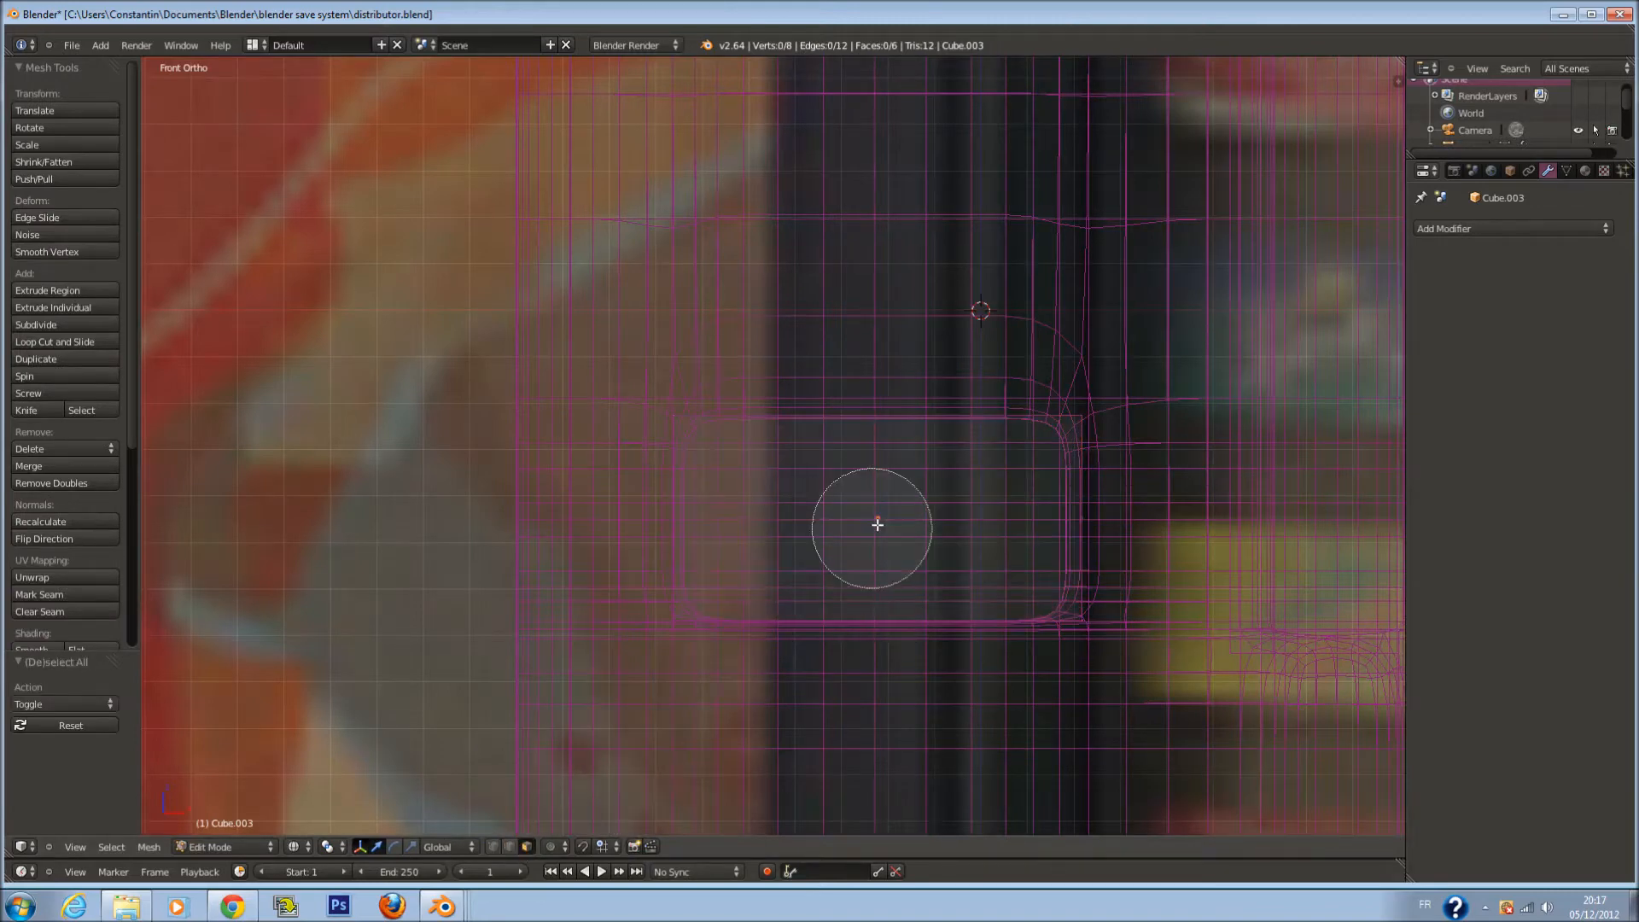
{"action": "left_click", "coordinate": [883, 518]}
{"action": "key", "text": "Escape"}
{"action": "key", "text": "e"}
{"action": "left_click", "coordinate": [1196, 518]}
{"action": "key", "text": "s"}
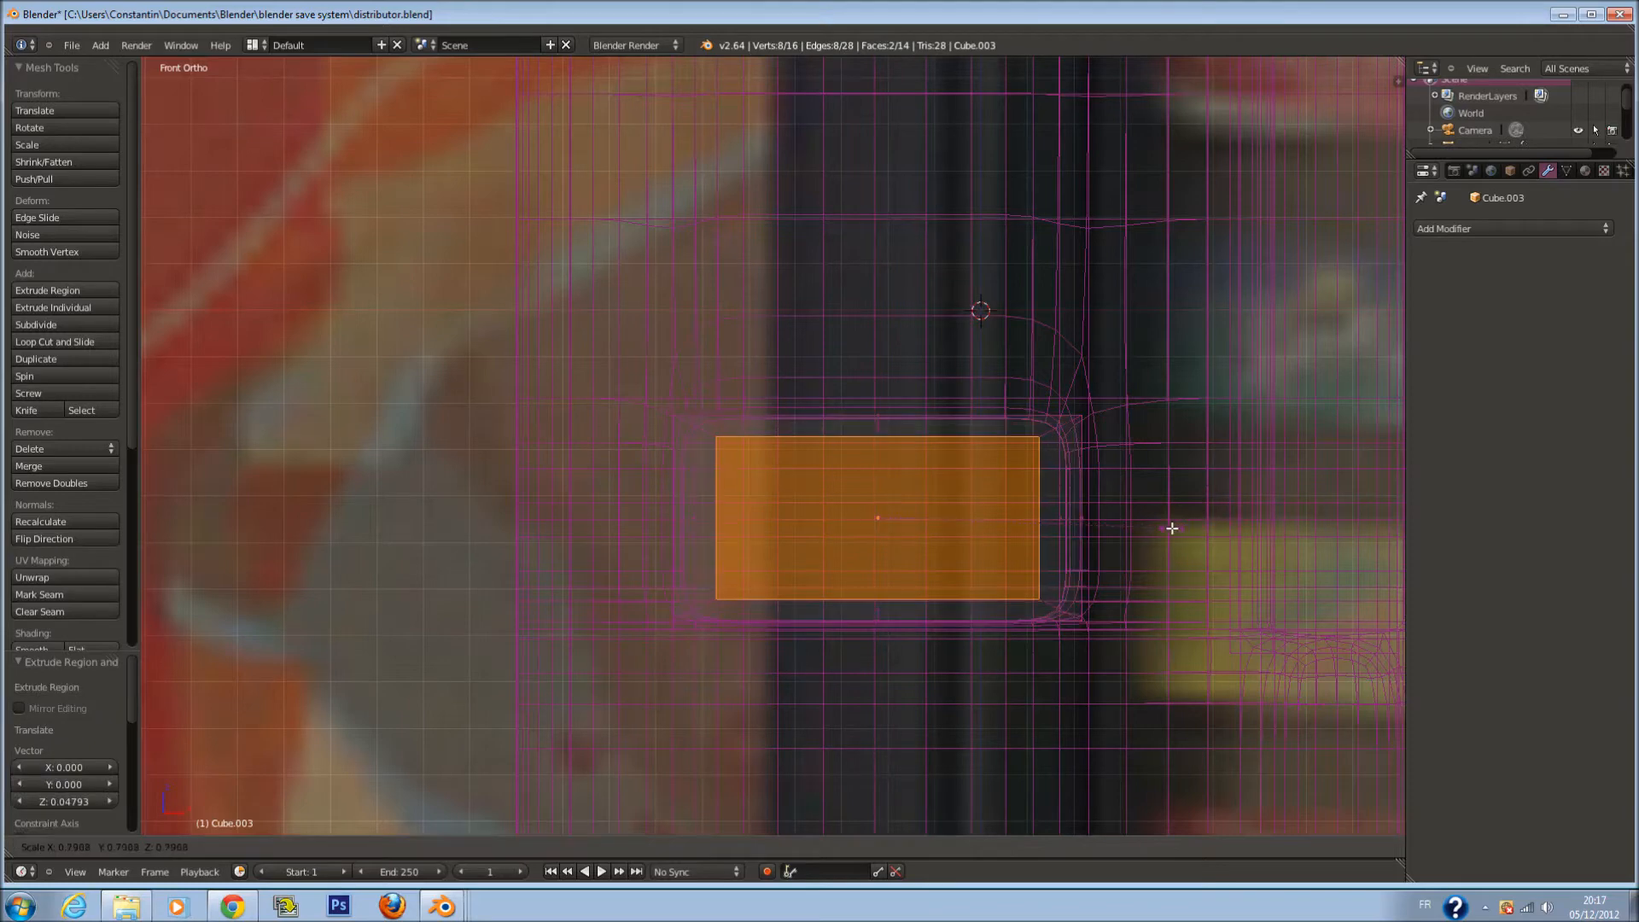
{"action": "left_click", "coordinate": [1173, 529]}
Scale the inner front and back faces by 1.234 along Y to restore the block's depth
{"action": "key", "text": "KP_3"}
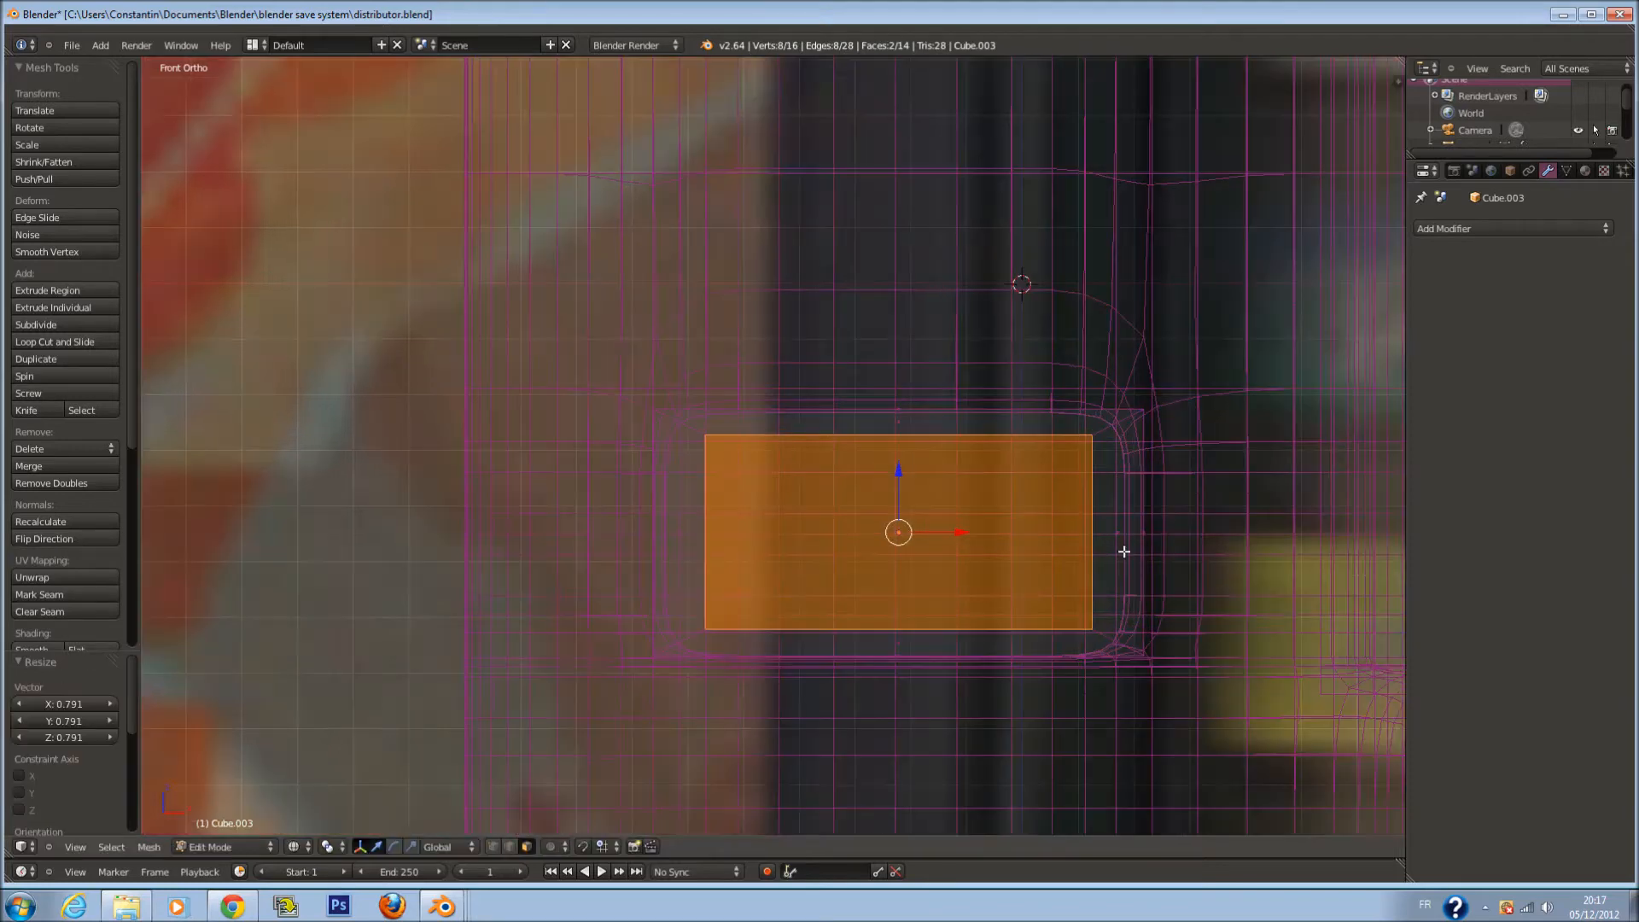
{"action": "key", "text": "s"}
{"action": "key", "text": "x"}
{"action": "key", "text": "y"}
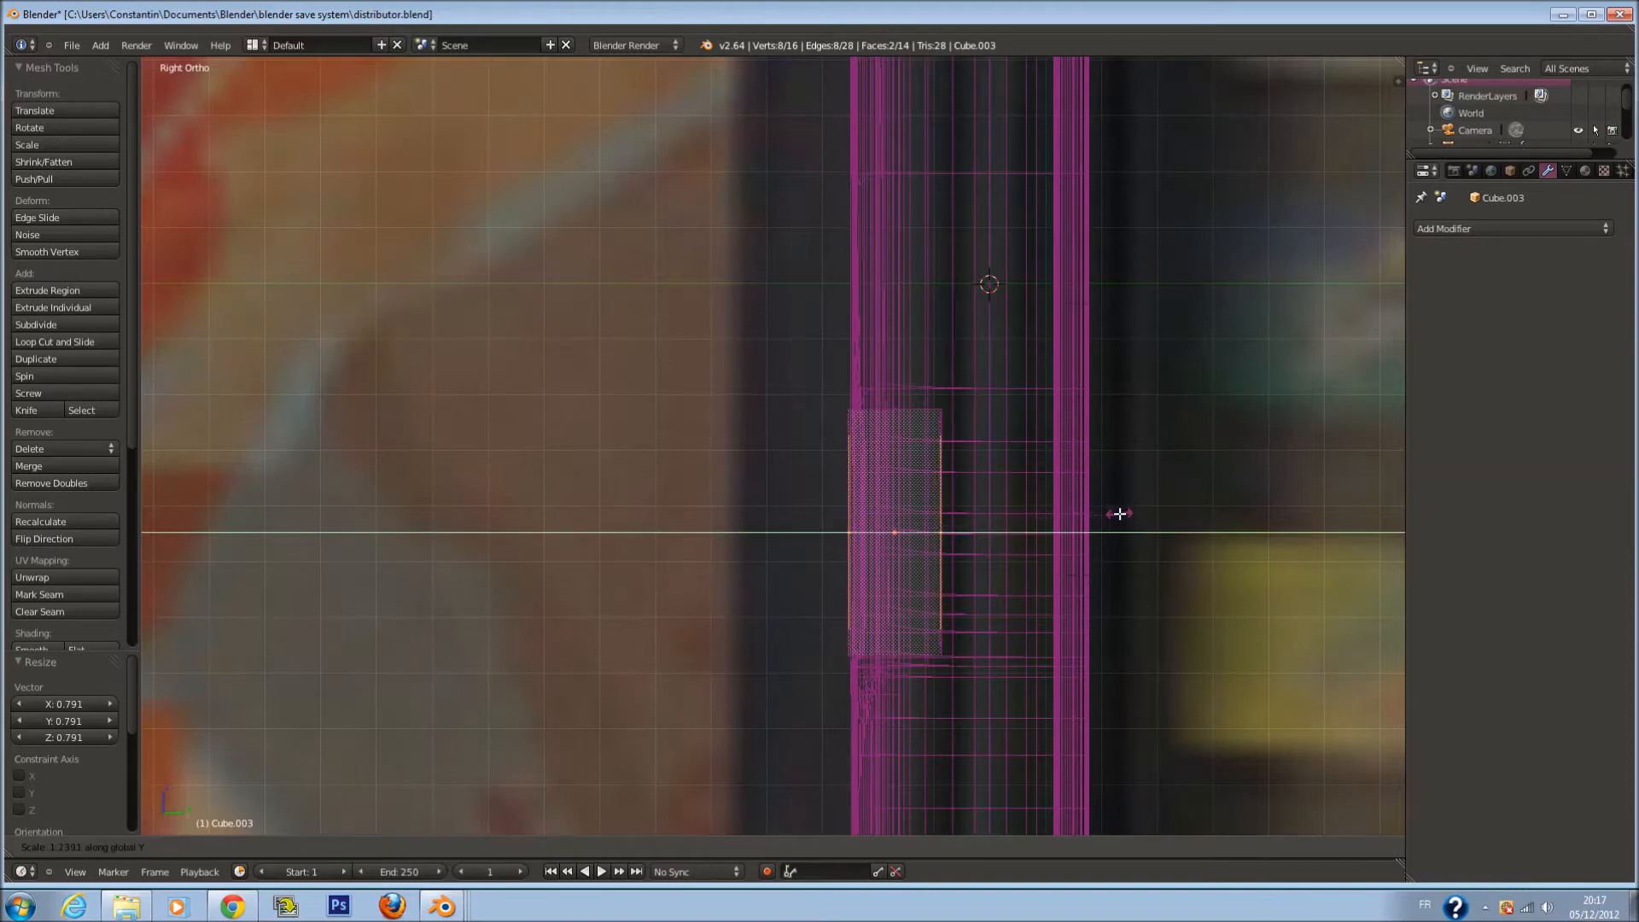
{"action": "left_click", "coordinate": [1119, 513]}
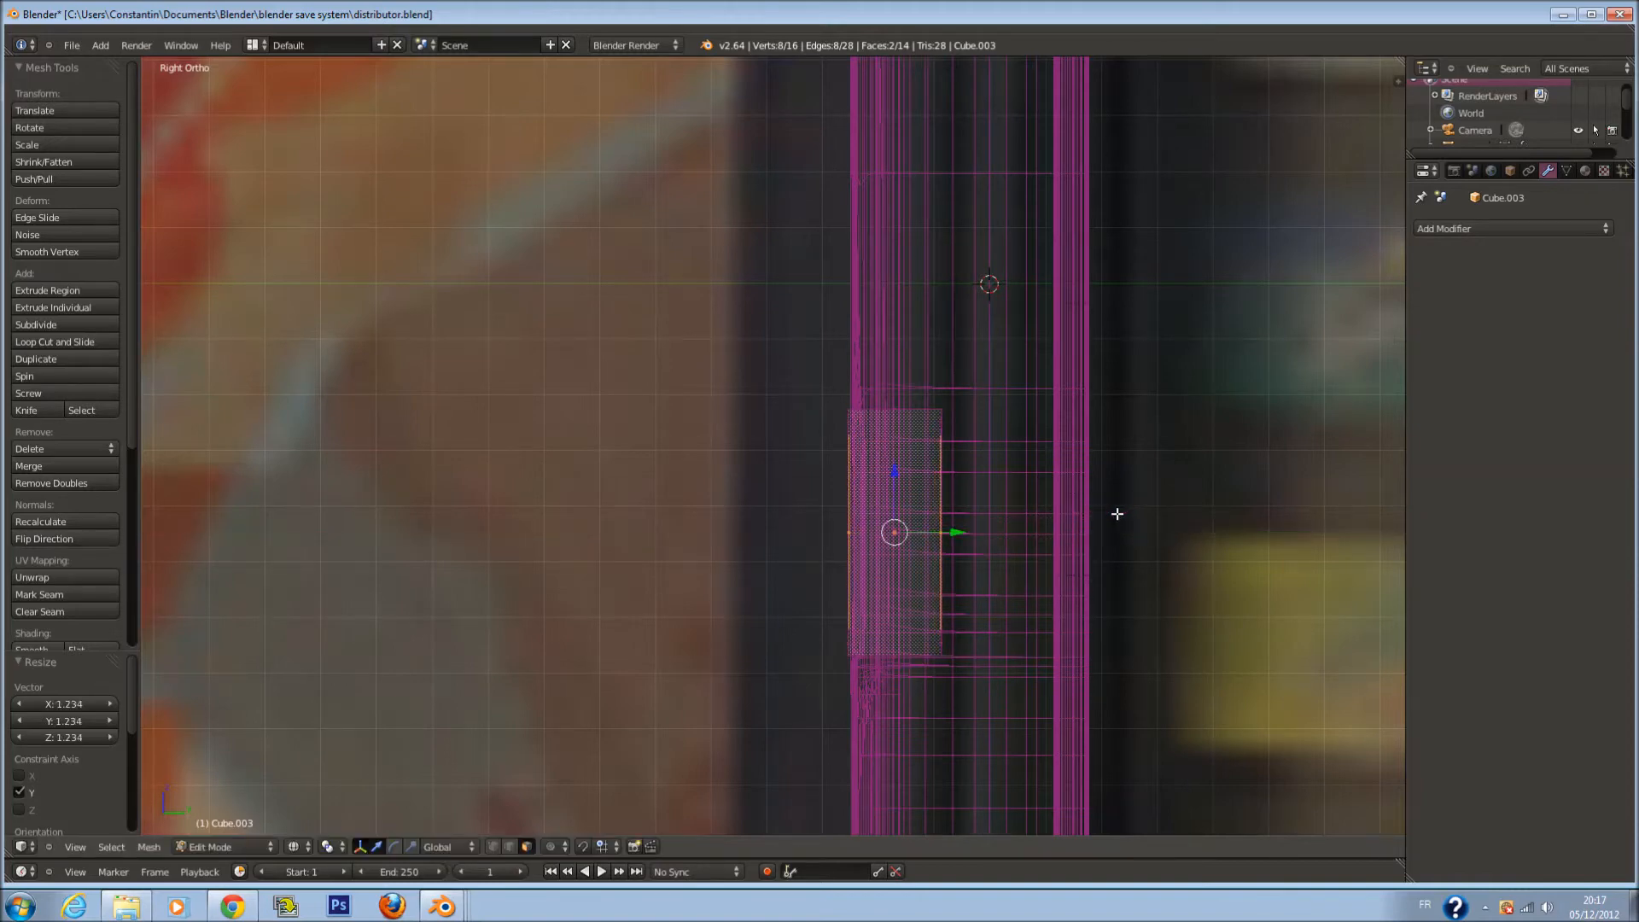
Delete the inner front and back faces to open the block into a frame, and return to Object Mode
{"action": "key", "text": "KP_1"}
{"action": "scroll", "coordinate": [1090, 505], "scroll_direction": "up", "scroll_amount": 5}
{"action": "key", "text": "x"}
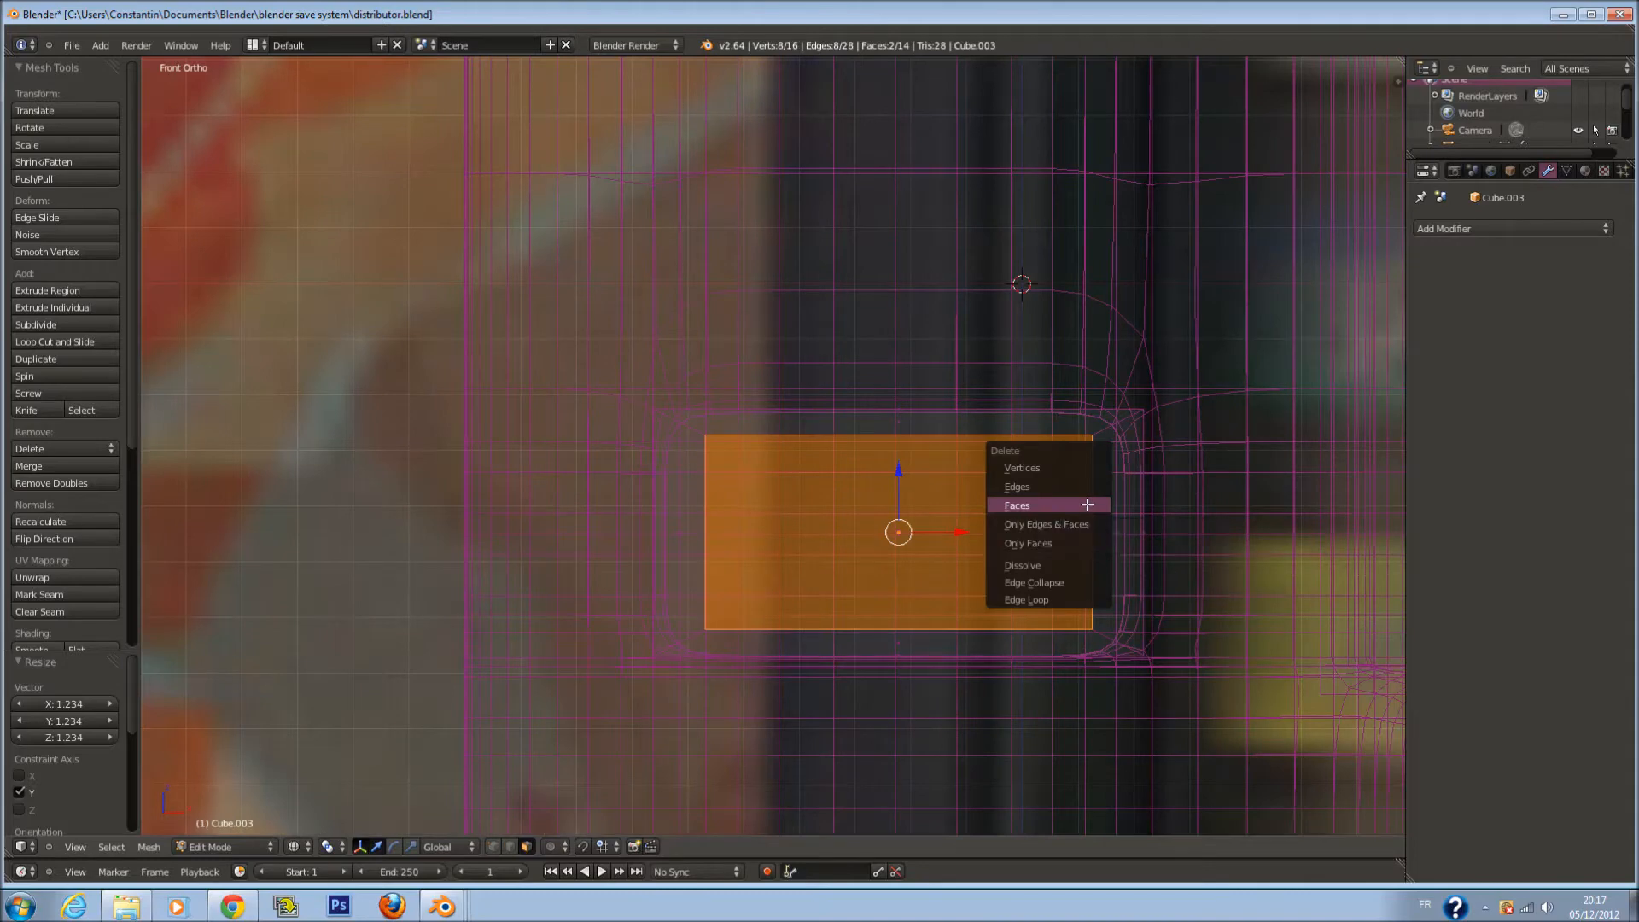
{"action": "left_click", "coordinate": [1087, 505]}
{"action": "key", "text": "z"}
{"action": "key", "text": "Tab"}
Try a level 2 subdivision surface on the rectangular frame
{"action": "key", "text": "ctrl+2"}
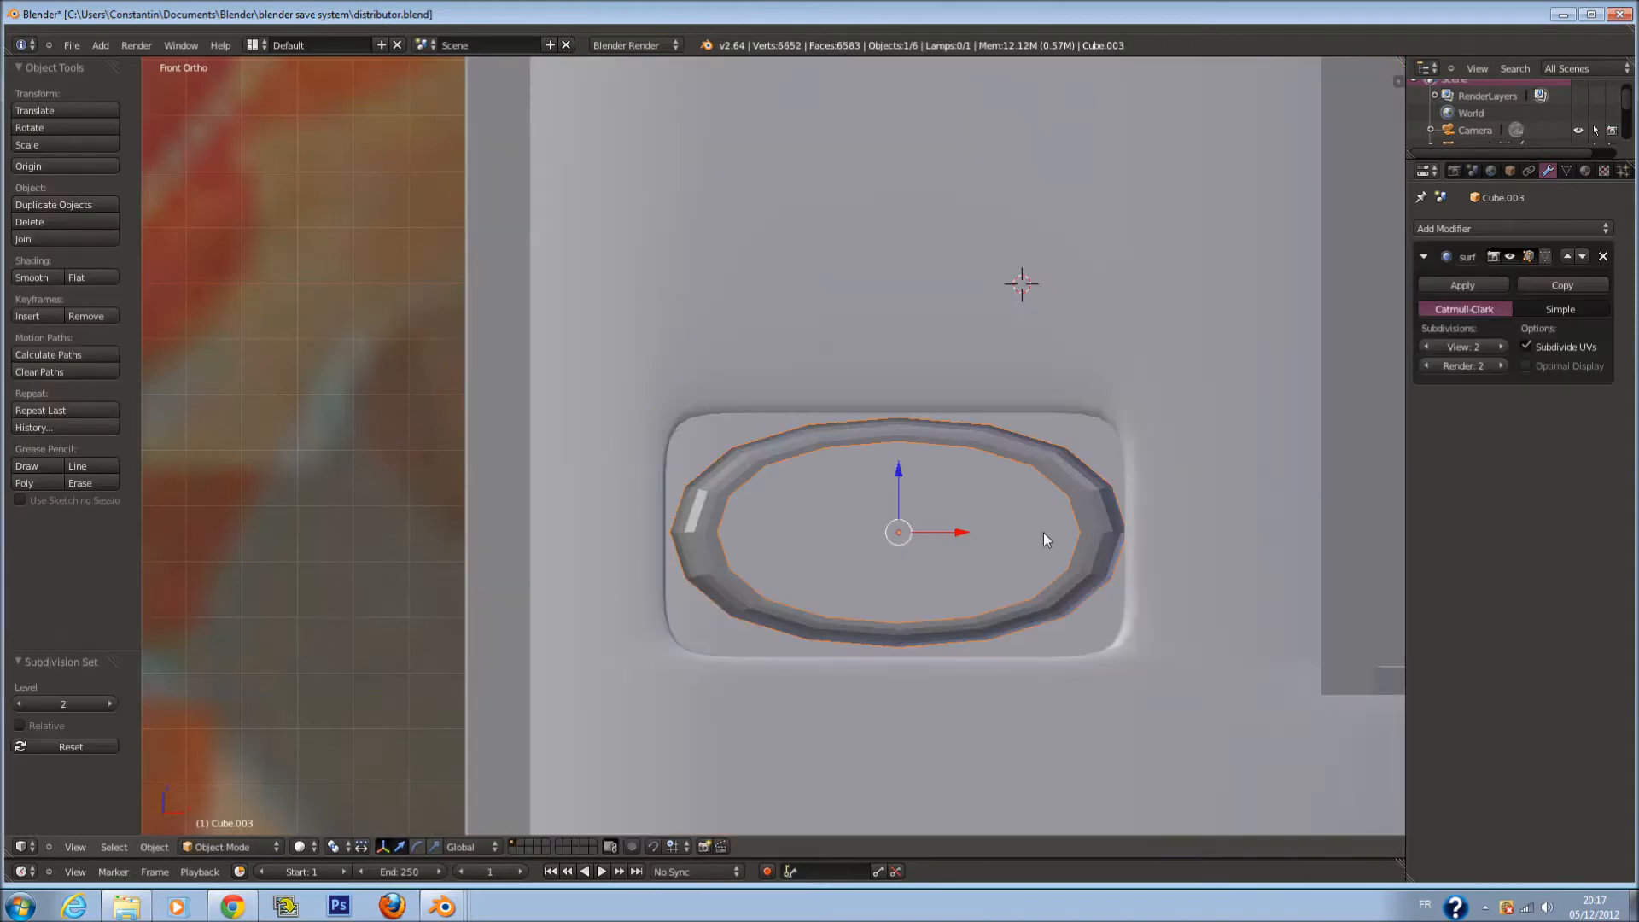
{"action": "scroll", "coordinate": [1048, 526], "scroll_direction": "down", "scroll_amount": 1}
{"action": "key", "text": "Tab"}
{"action": "scroll", "coordinate": [1035, 486], "scroll_direction": "up", "scroll_amount": 1}
{"action": "key", "text": "a"}
{"action": "key", "text": "a"}
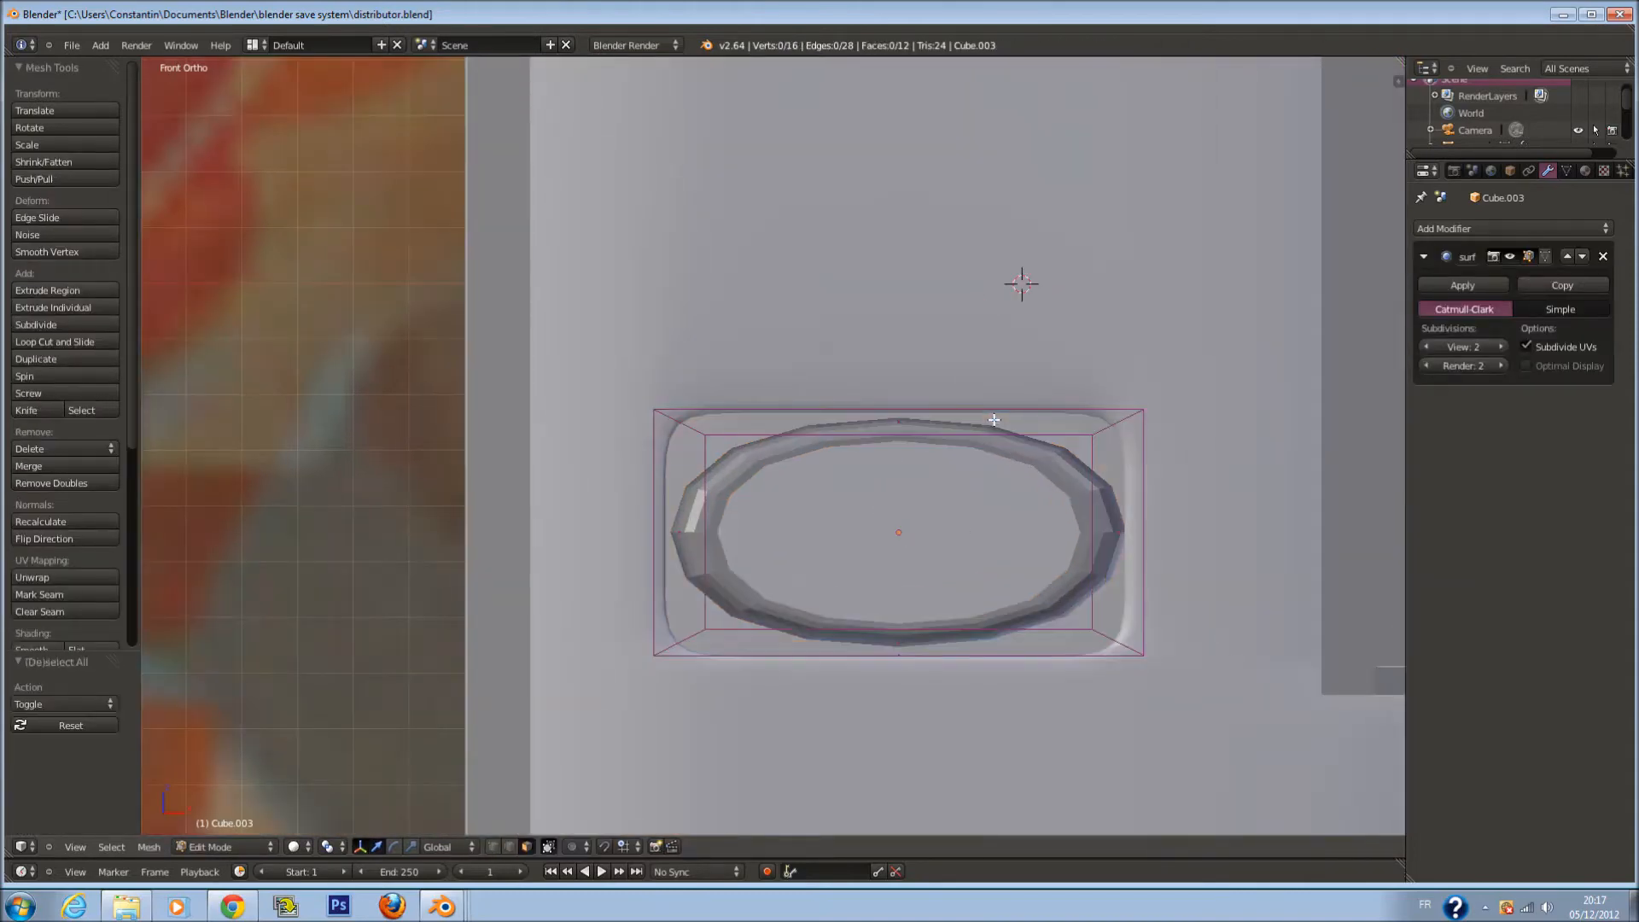
{"action": "key", "text": "Tab"}
{"action": "key", "text": "ctrl+z"}
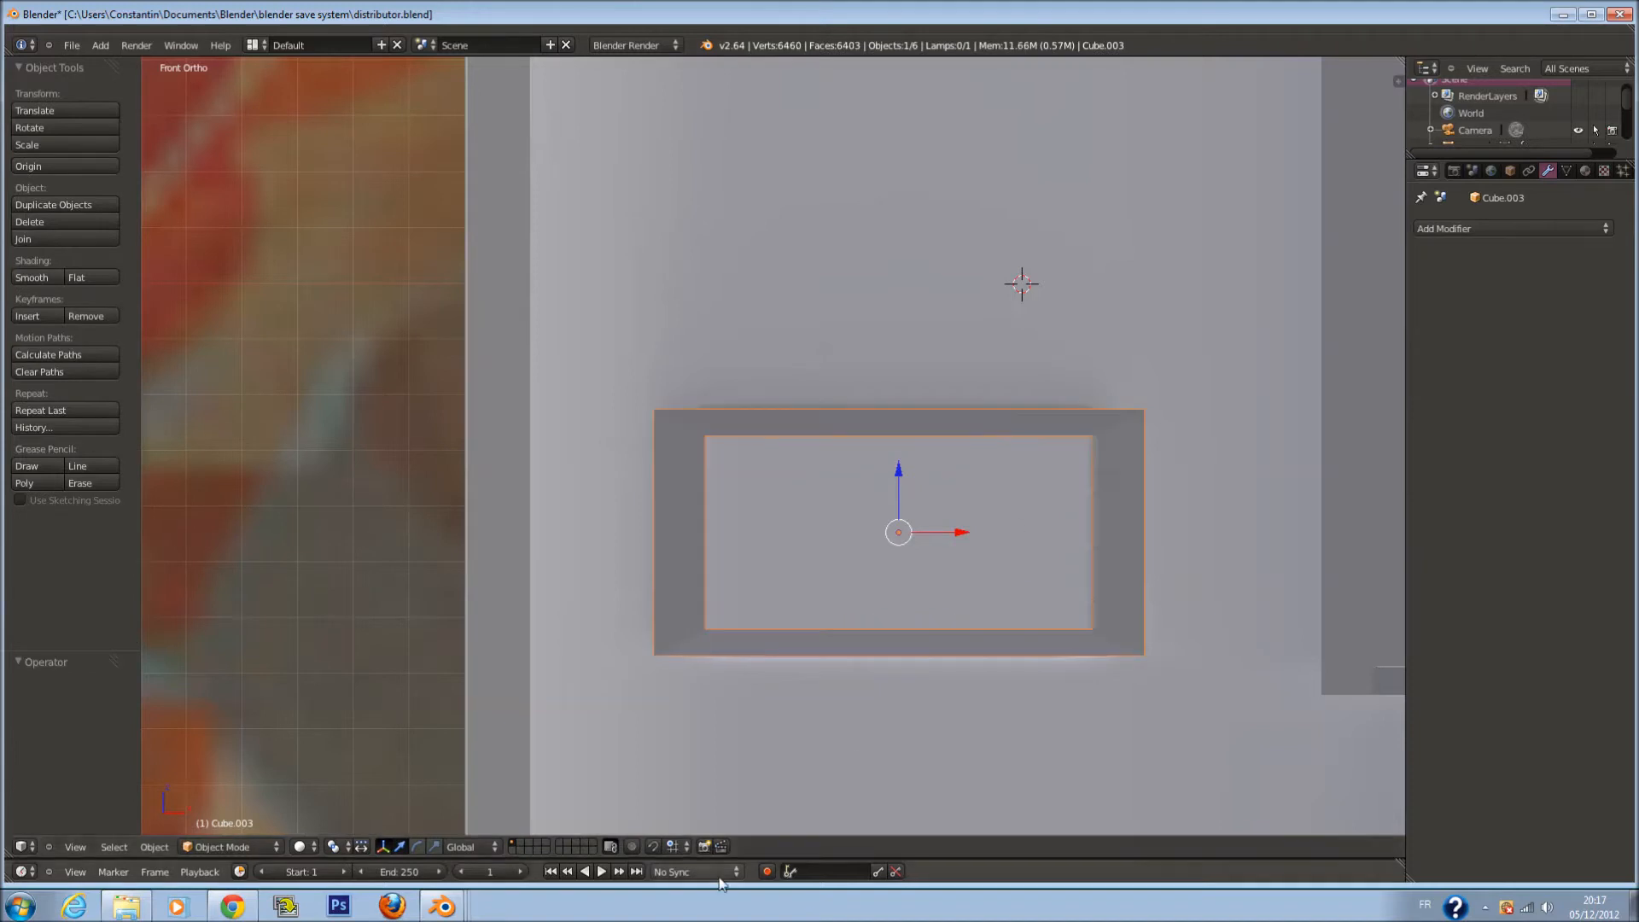
In Edit Mode with edge selection, fill two of the frame's open inner walls between matching front and back edges
{"action": "key", "text": "Tab"}
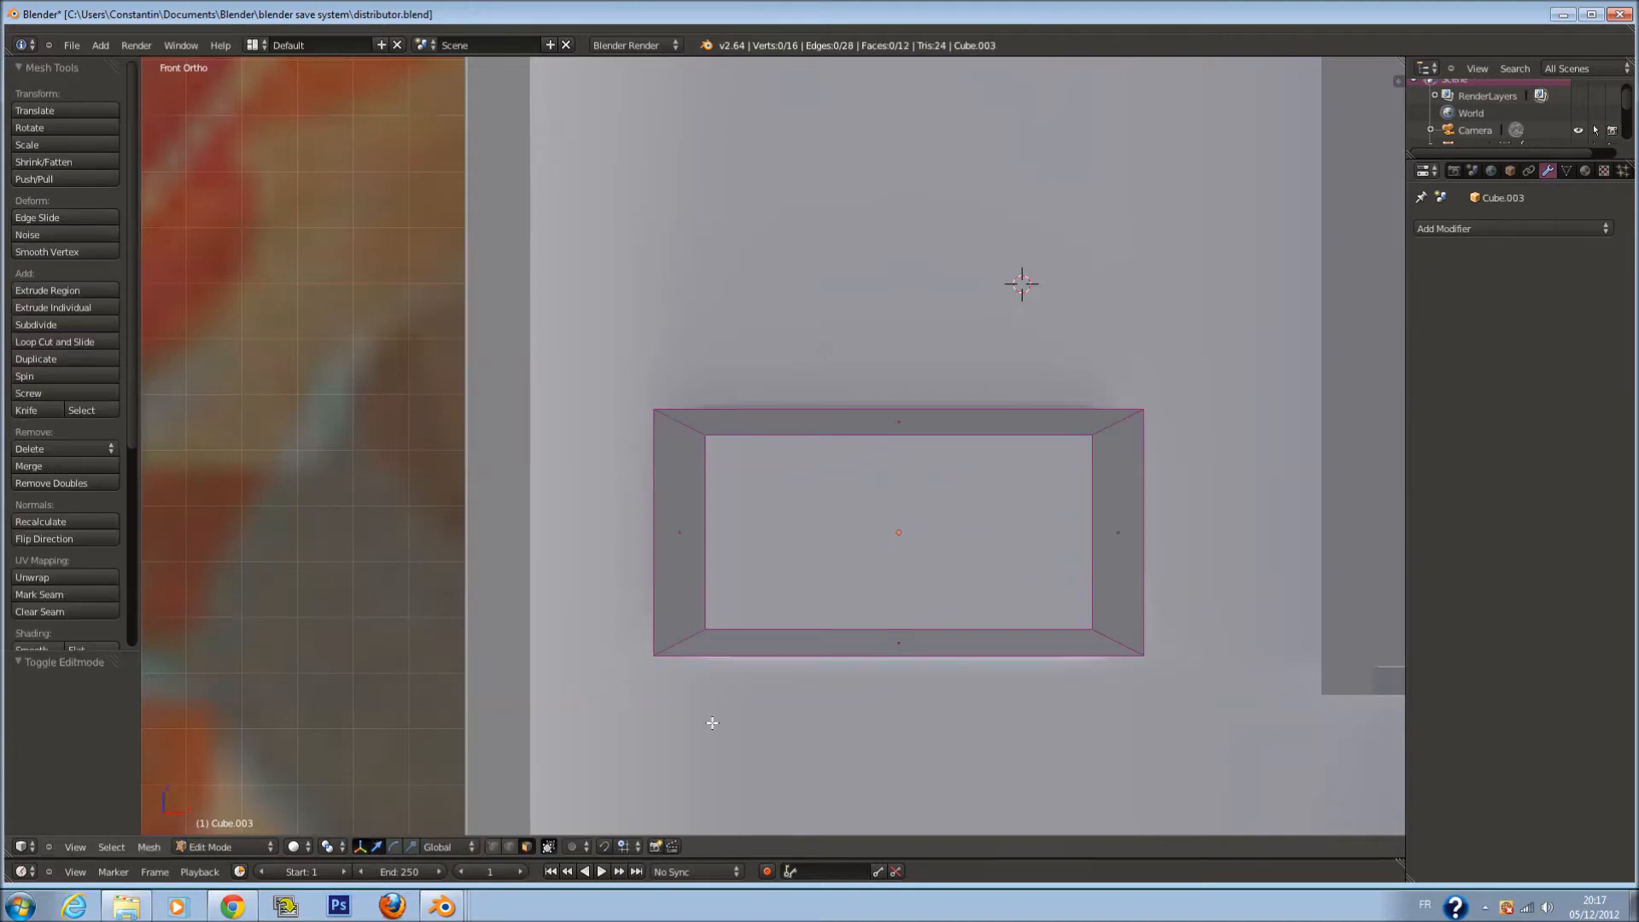
{"action": "left_click", "coordinate": [510, 846]}
{"action": "middle_click_drag", "start_coordinate": [1059, 512], "coordinate": [882, 393]}
{"action": "right_click", "coordinate": [914, 510], "text": "shift"}
{"action": "key", "text": "f"}
{"action": "right_click", "coordinate": [961, 430]}
{"action": "right_click", "coordinate": [961, 429], "text": "shift"}
{"action": "key", "text": "f"}
Fill the remaining two inner walls between their front and back edges, and return to Object Mode
{"action": "right_click", "coordinate": [897, 463]}
{"action": "right_click", "coordinate": [905, 489], "text": "shift"}
{"action": "middle_click_drag", "start_coordinate": [906, 490], "coordinate": [902, 439]}
{"action": "right_click", "coordinate": [902, 439]}
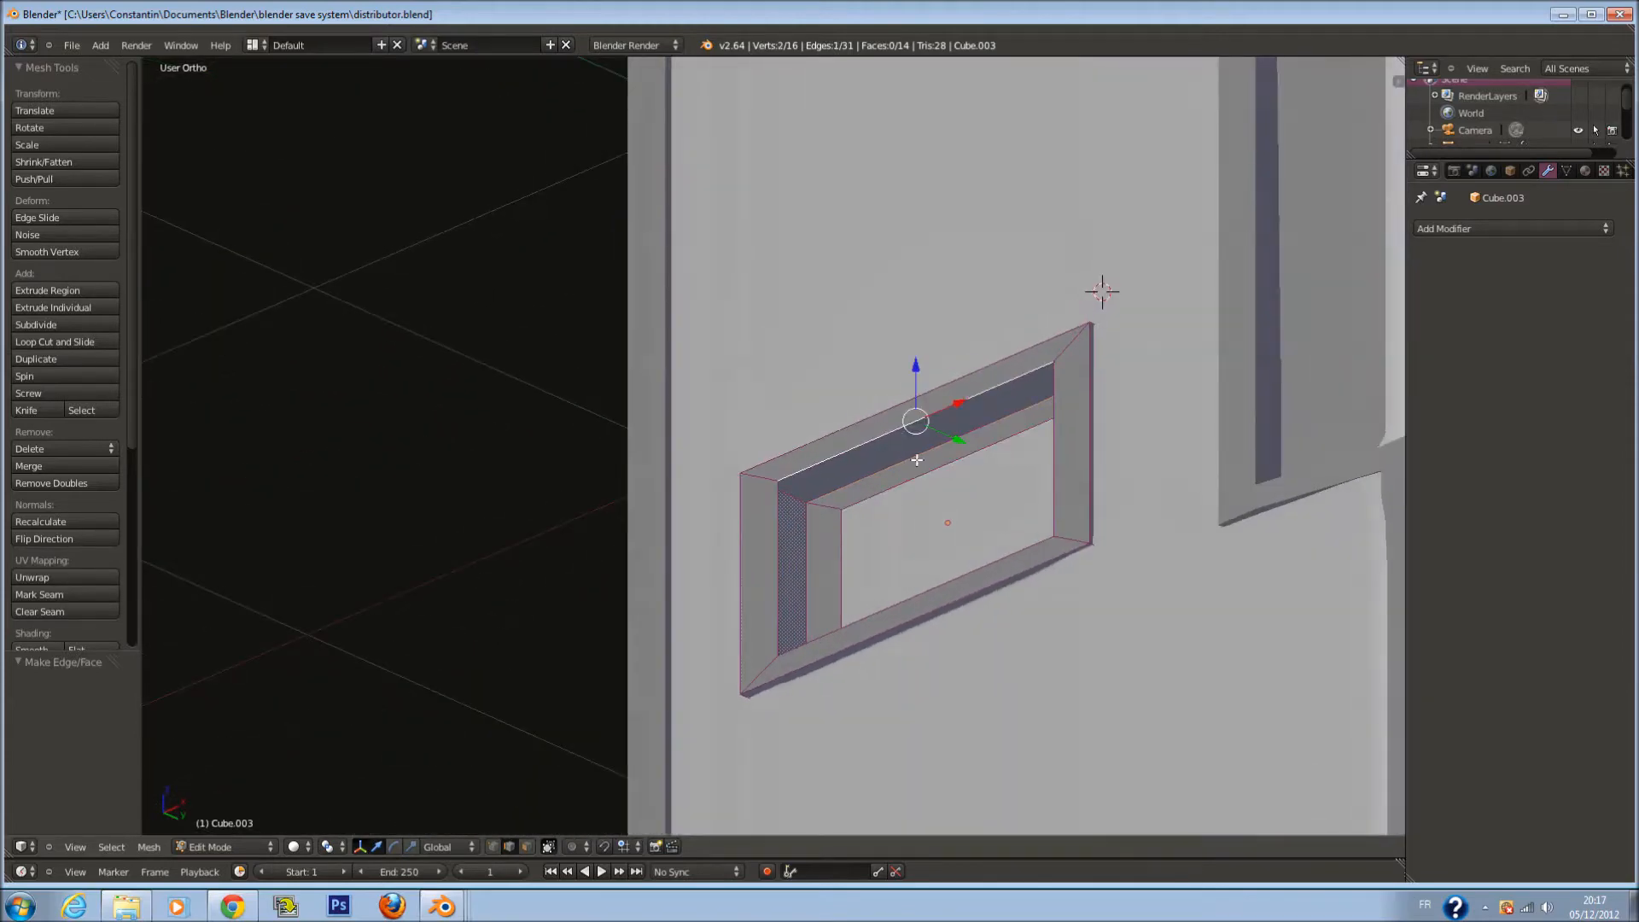
{"action": "right_click", "coordinate": [939, 475], "text": "shift"}
{"action": "right_click", "coordinate": [912, 459]}
{"action": "key", "text": "f"}
{"action": "middle_click_drag", "start_coordinate": [931, 485], "coordinate": [1226, 571]}
{"action": "right_click", "coordinate": [896, 528]}
{"action": "key", "text": "Tab"}
{"action": "middle_click_drag", "start_coordinate": [1068, 528], "coordinate": [910, 519]}
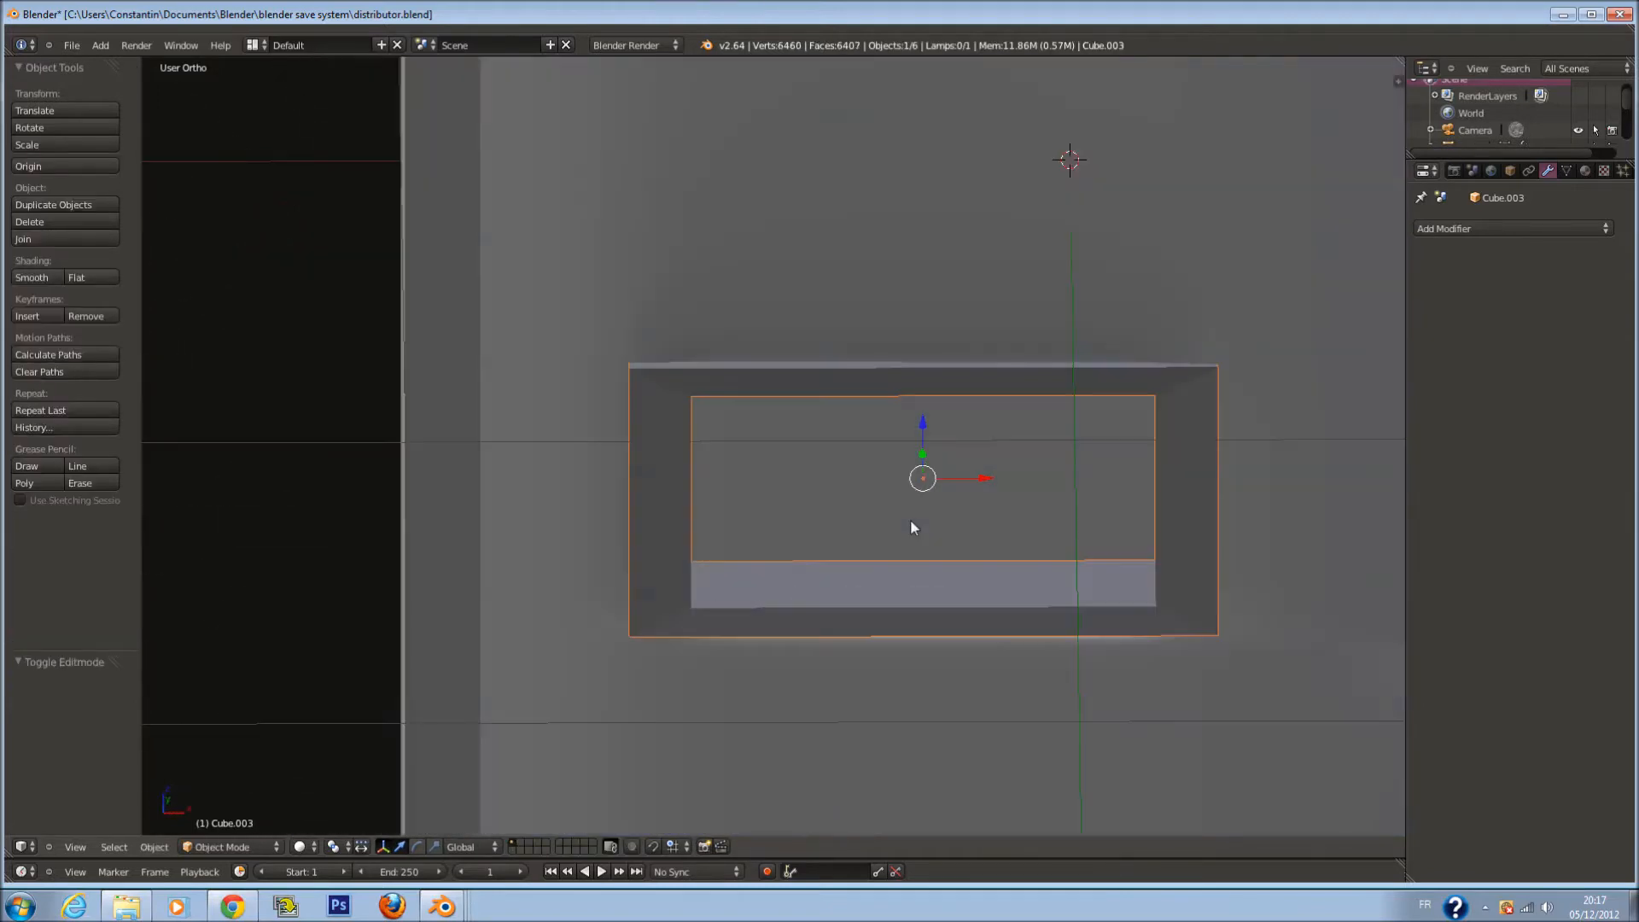
Give the frame a level 2 subdivision surface, then cut two edge loops across its upper bar and spread them along X toward the corners
{"action": "key", "text": "ctrl+2"}
{"action": "key", "text": "KP_1"}
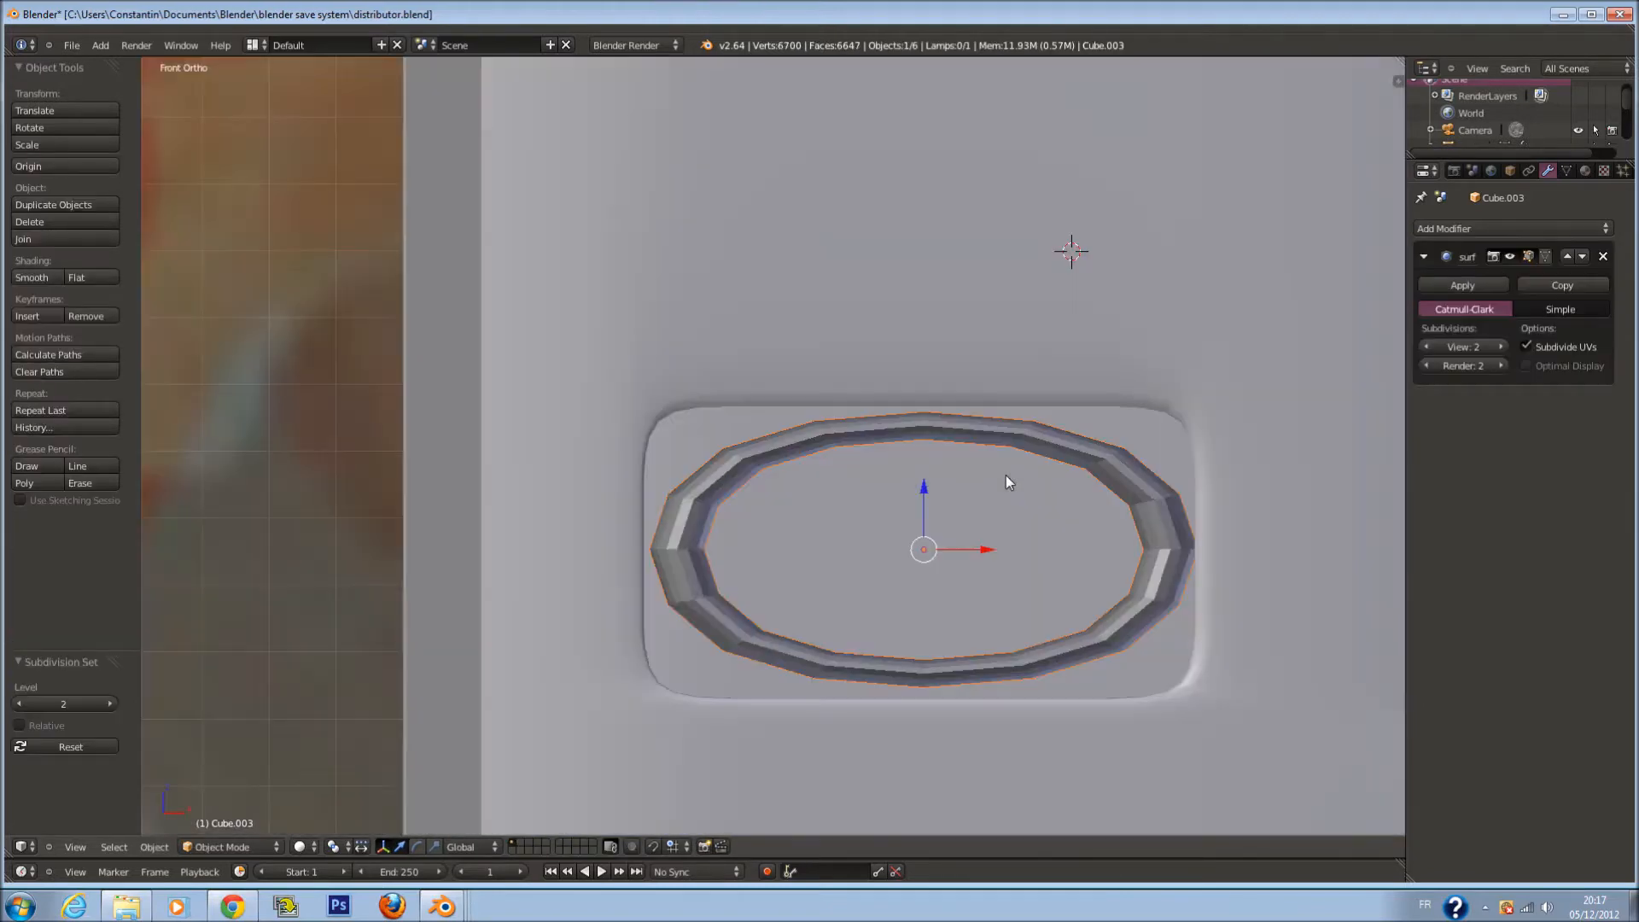
{"action": "key", "text": "Tab"}
{"action": "key", "text": "a"}
{"action": "key", "text": "ctrl+r"}
{"action": "scroll", "coordinate": [1003, 423], "scroll_direction": "up", "scroll_amount": 1}
{"action": "left_click", "coordinate": [1003, 423]}
{"action": "key", "text": "s"}
{"action": "key", "text": "x"}
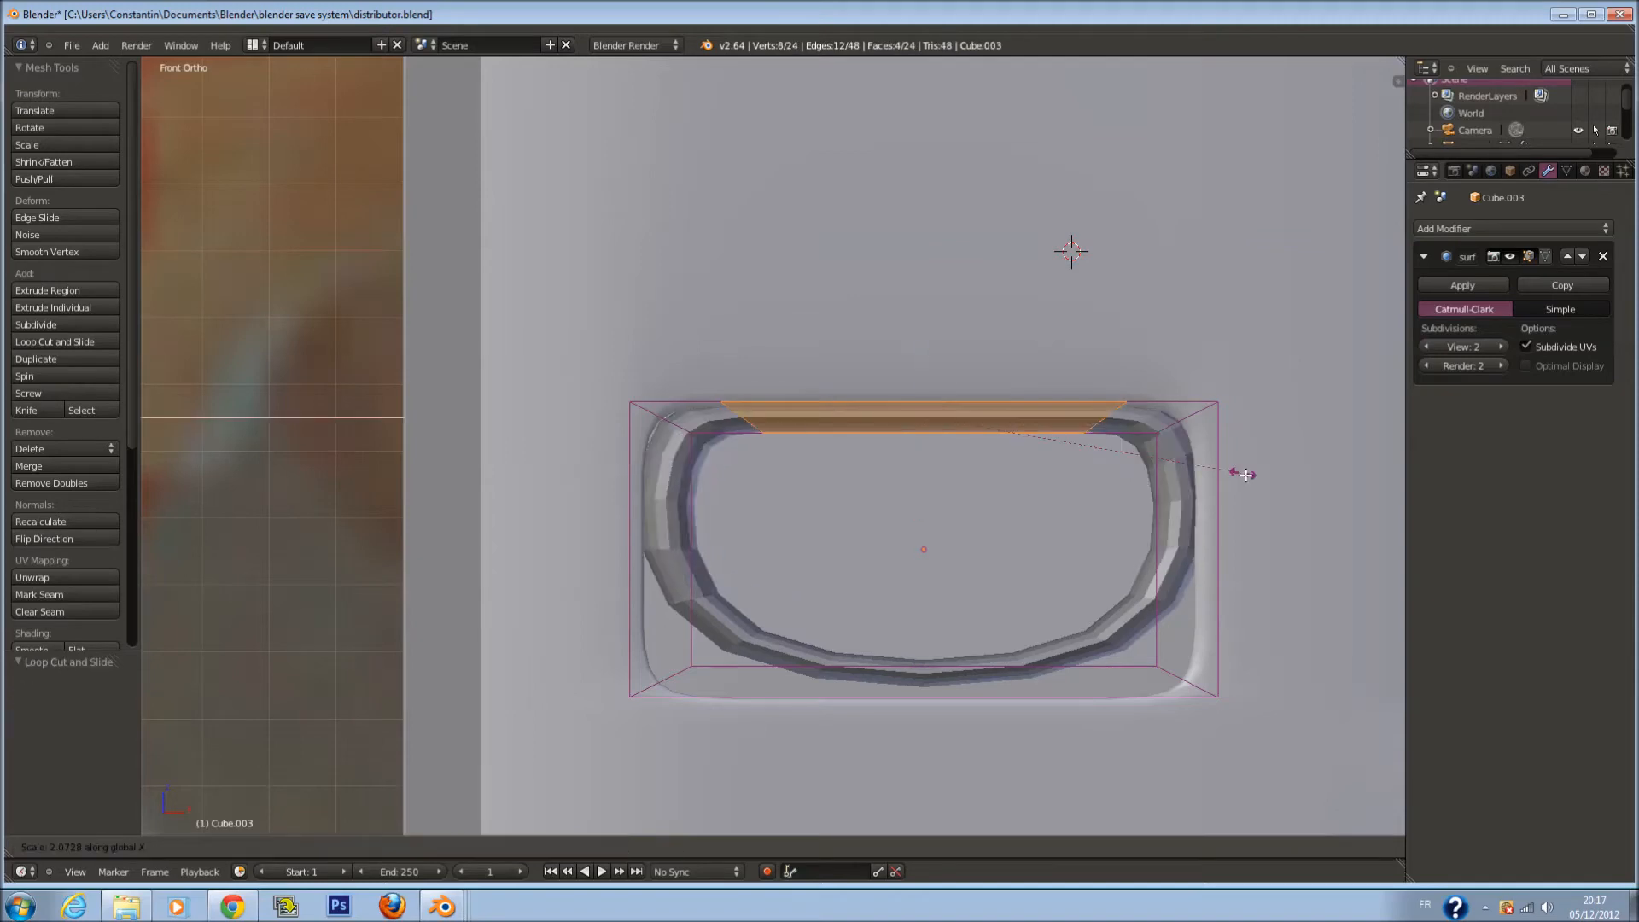
{"action": "left_click", "coordinate": [1299, 480]}
Cut two edge loops across the frame's lower bar and spread them along X toward the corners
{"action": "key", "text": "a"}
{"action": "key", "text": "ctrl+r"}
{"action": "scroll", "coordinate": [856, 696], "scroll_direction": "up", "scroll_amount": 1}
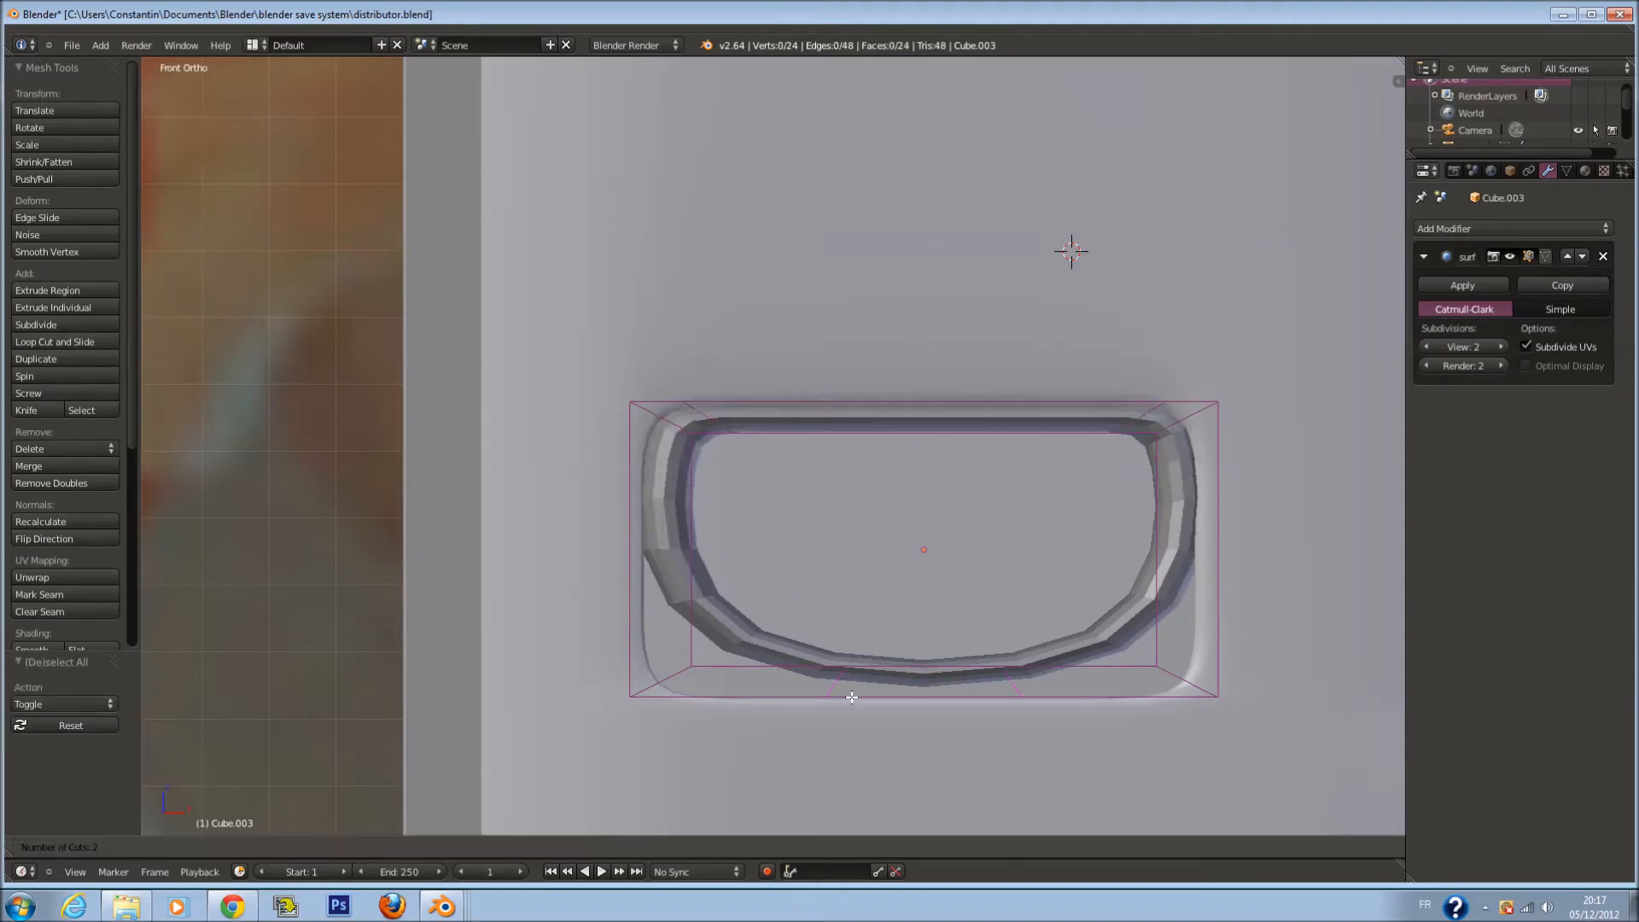
{"action": "left_click", "coordinate": [856, 697]}
{"action": "key", "text": "s"}
{"action": "key", "text": "x"}
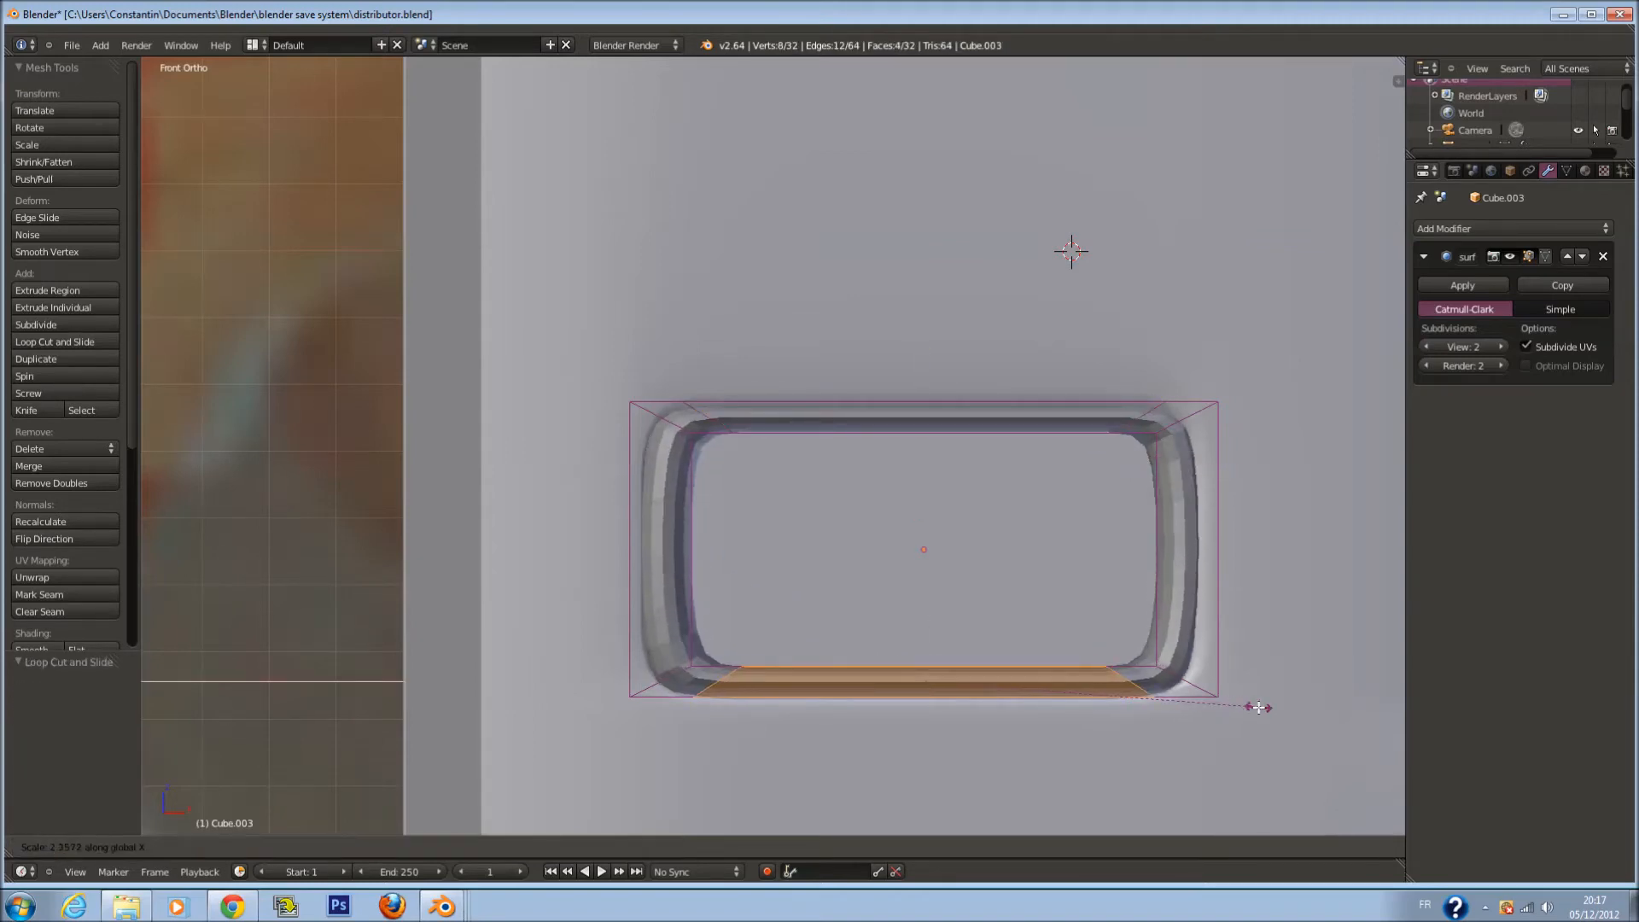
{"action": "left_click", "coordinate": [1274, 708]}
Add one centred edge loop across each of the frame's two vertical bars
{"action": "key", "text": "a"}
{"action": "key", "text": "ctrl+r"}
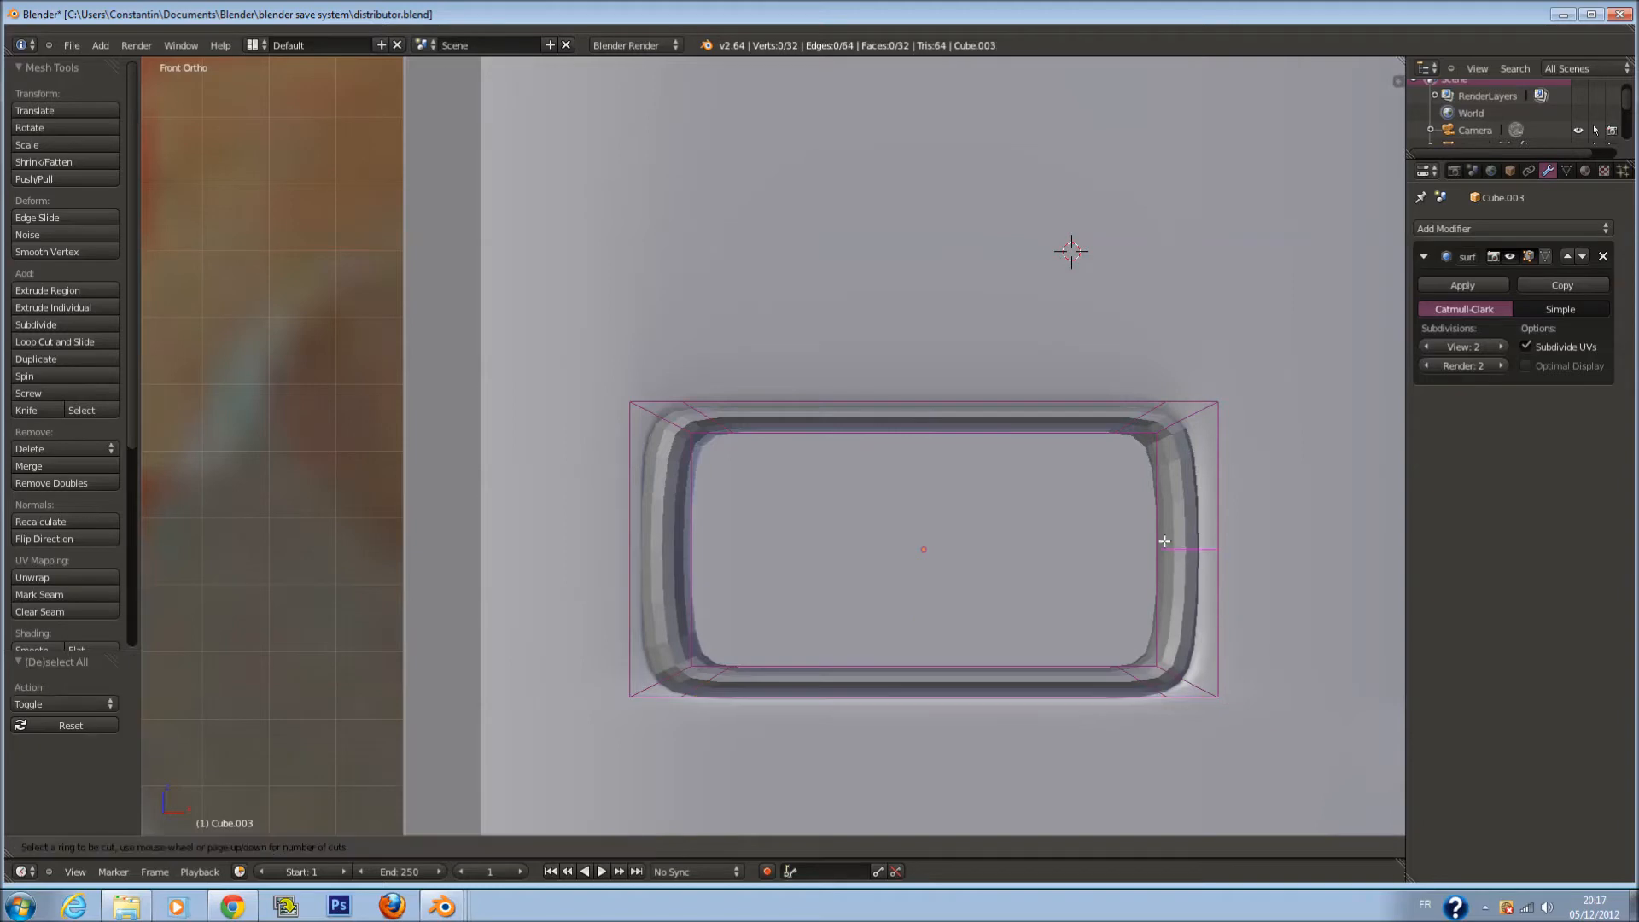
{"action": "left_click", "coordinate": [1164, 542]}
{"action": "right_click", "coordinate": [1165, 546]}
{"action": "key", "text": "ctrl+r"}
{"action": "left_click", "coordinate": [672, 542]}
{"action": "right_click", "coordinate": [675, 542]}
Select only the middle loops of both vertical bars and scale them along X by about 1.05 to fit the recess
{"action": "key", "text": "a"}
{"action": "key", "text": "z"}
{"action": "key", "text": "c"}
{"action": "left_click", "coordinate": [659, 553]}
{"action": "mouse_move", "coordinate": [659, 554]}
{"action": "middle_mouse_down"}
{"action": "mouse_move", "coordinate": [586, 585]}
{"action": "mouse_move", "coordinate": [634, 469]}
{"action": "middle_mouse_up"}
{"action": "left_click_drag", "start_coordinate": [1162, 674], "coordinate": [1222, 670]}
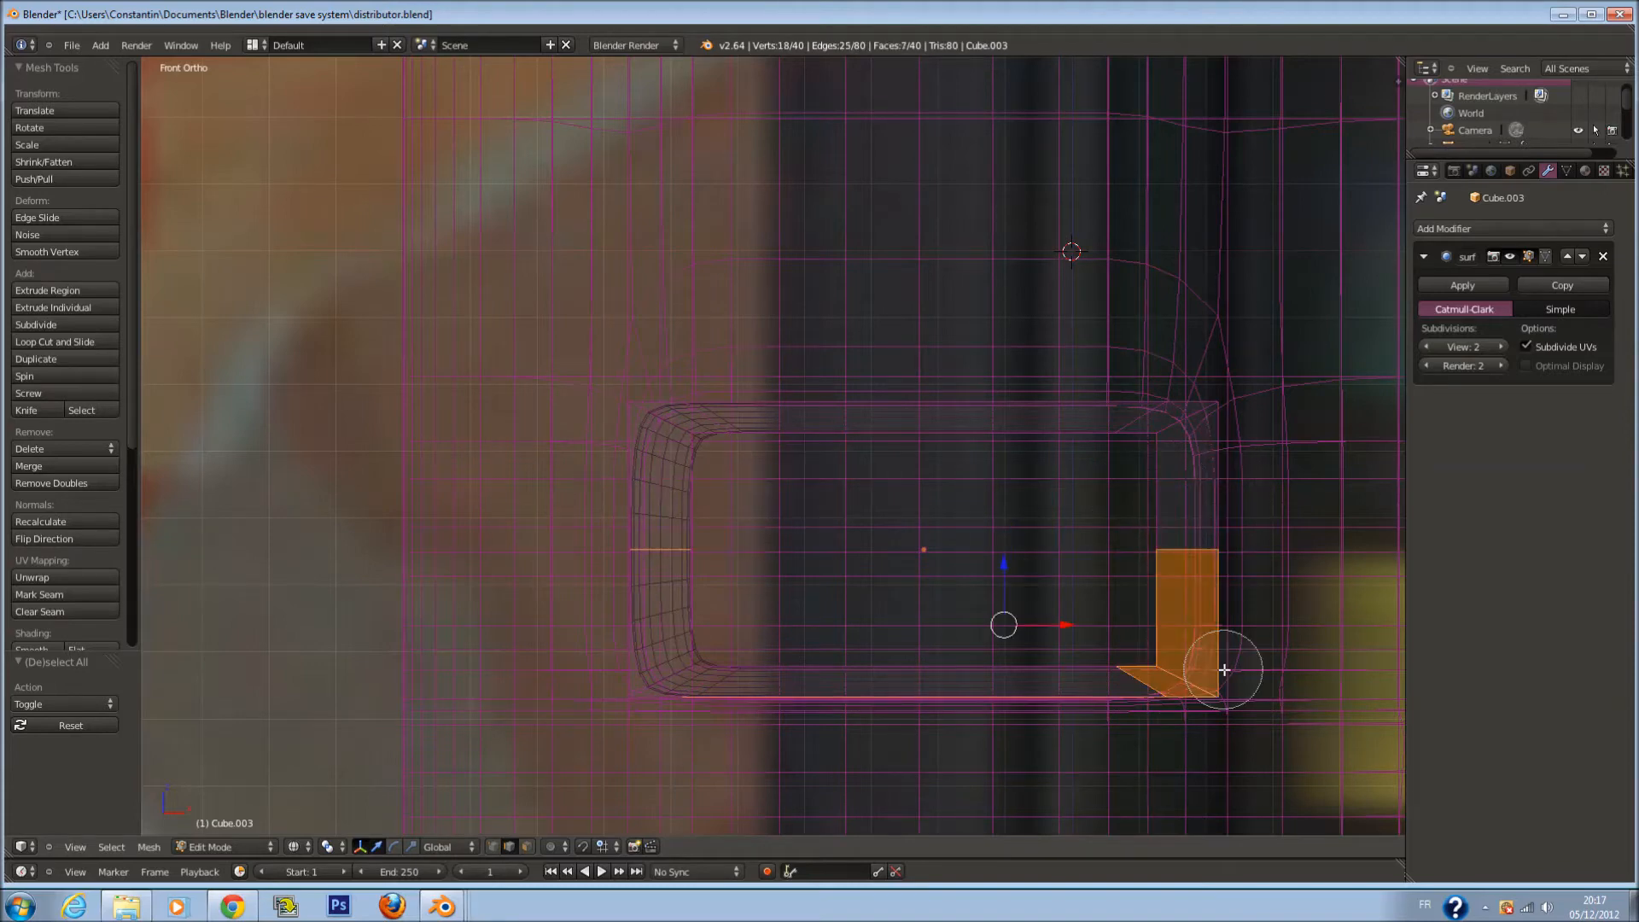
{"action": "middle_click_drag", "start_coordinate": [1222, 659], "coordinate": [1145, 686]}
{"action": "right_click", "coordinate": [1145, 687]}
{"action": "key", "text": "z"}
{"action": "key", "text": "s"}
{"action": "key", "text": "x"}
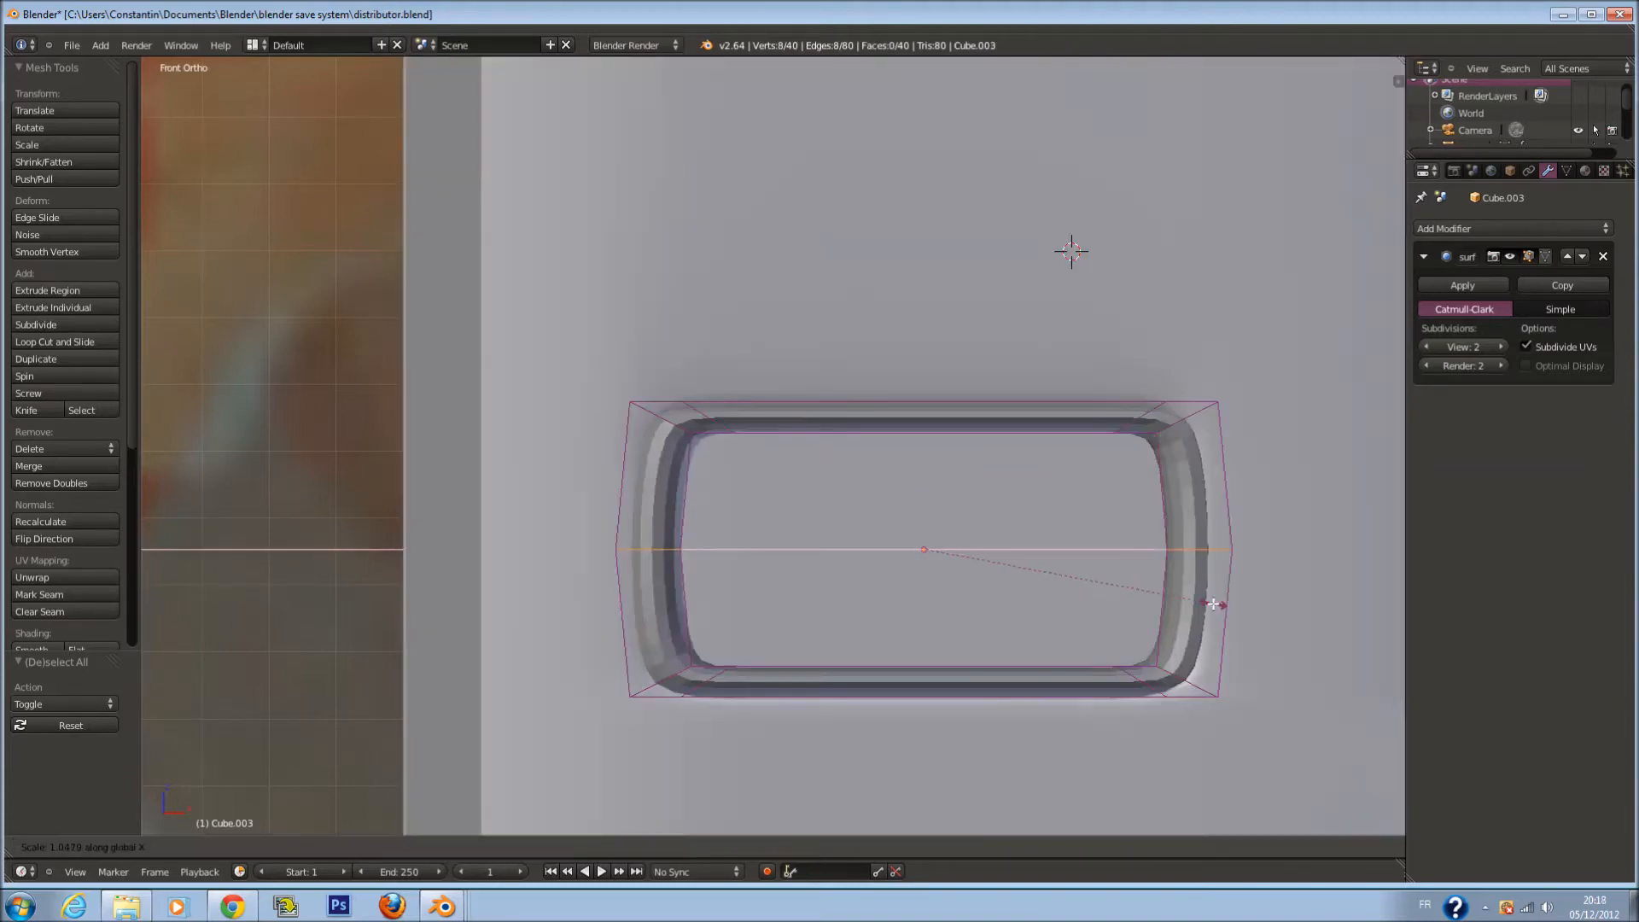
{"action": "left_click", "coordinate": [1213, 603]}
Return to Object Mode, shade the frame smooth and save the file
{"action": "key", "text": "Tab"}
{"action": "left_click", "coordinate": [26, 278]}
{"action": "scroll", "coordinate": [862, 333], "scroll_direction": "down", "scroll_amount": 2}
{"action": "middle_click_drag", "start_coordinate": [915, 362], "coordinate": [914, 447]}
{"action": "key", "text": "a"}
{"action": "key", "text": "ctrl+s"}
{"action": "scroll", "coordinate": [920, 464], "scroll_direction": "down", "scroll_amount": 3}
{"action": "scroll", "coordinate": [933, 464], "scroll_direction": "up", "scroll_amount": 4, "text": "shift"}
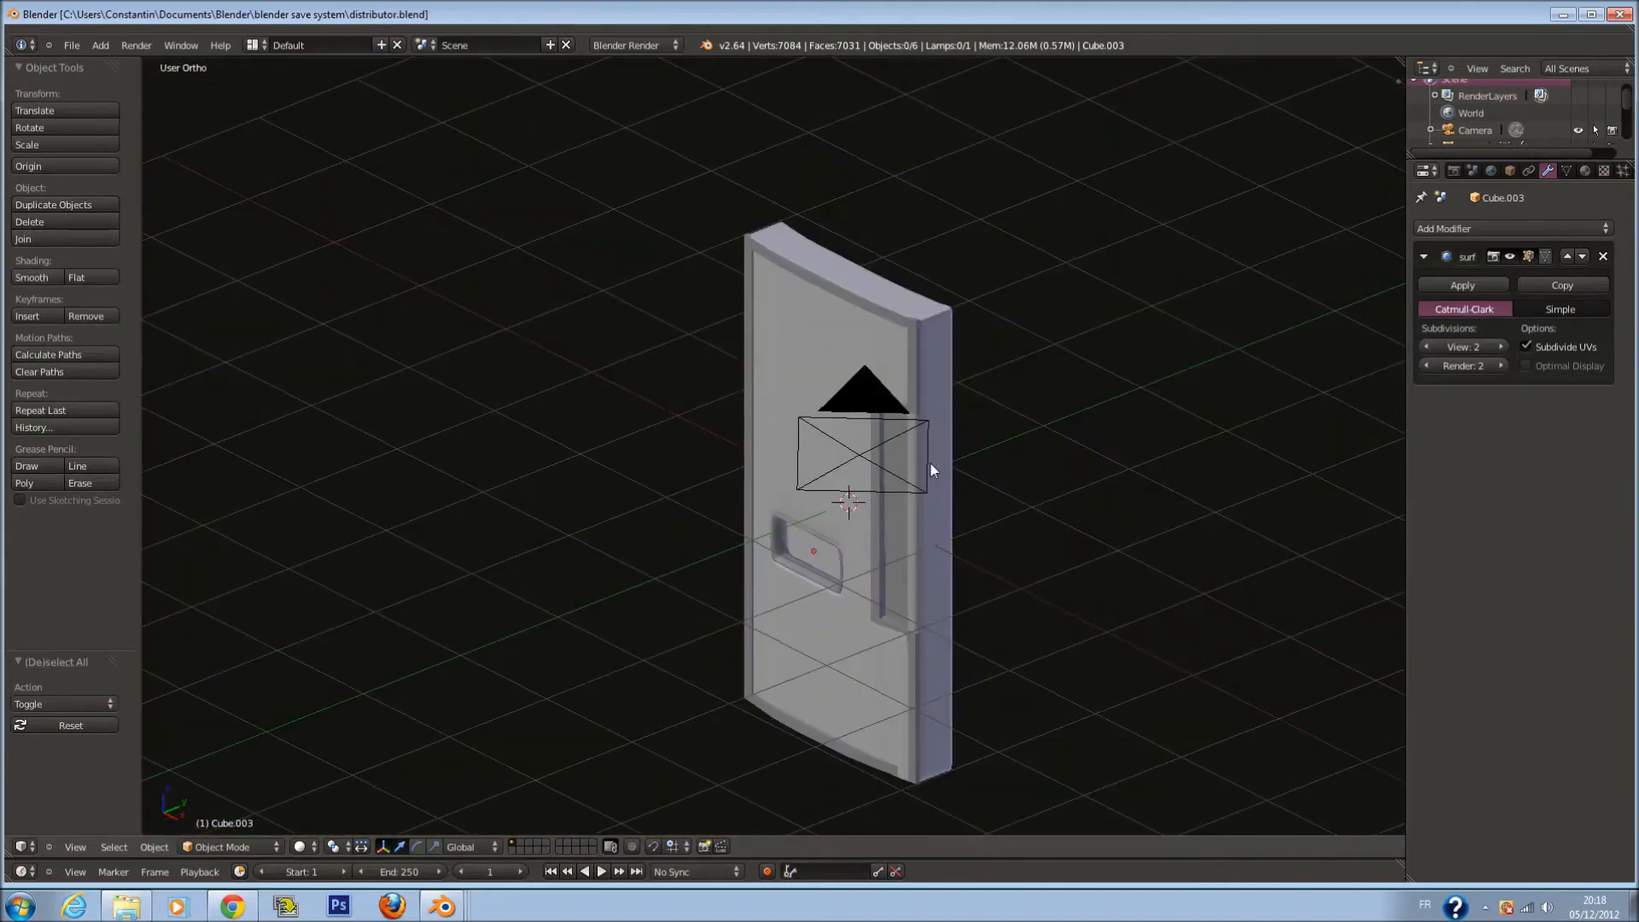
Check the panel from another angle, save the file again and minimize the window
{"action": "middle_click_drag", "start_coordinate": [796, 468], "coordinate": [959, 464]}
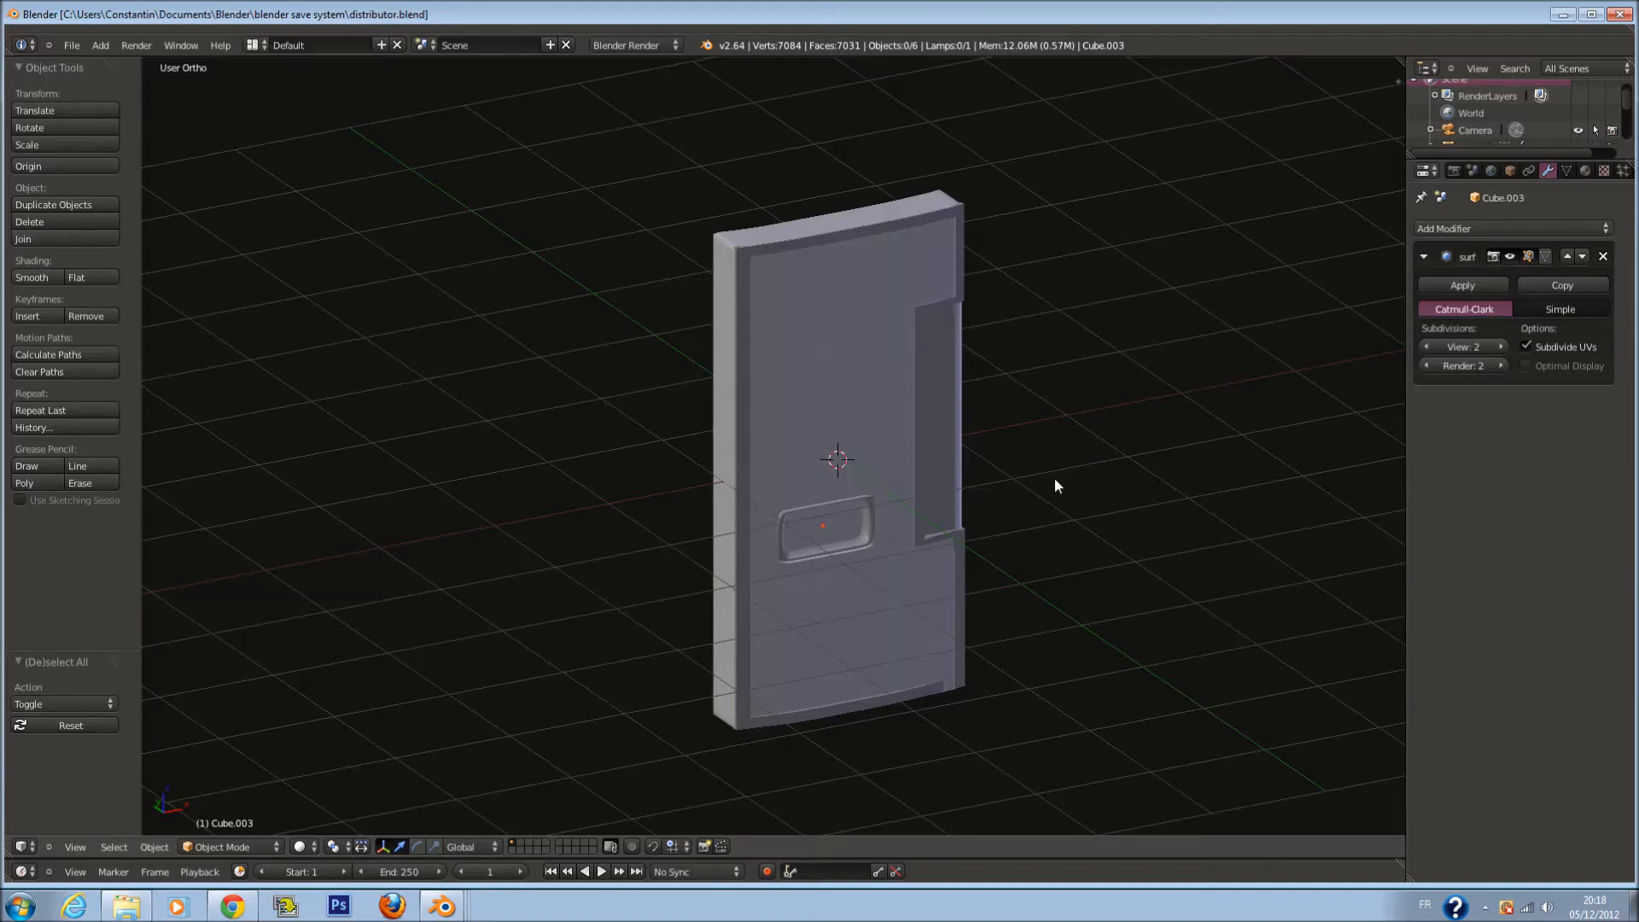
{"action": "scroll", "coordinate": [1081, 477], "scroll_direction": "up", "scroll_amount": 1, "text": "shift"}
{"action": "key", "text": "ctrl+s"}
{"action": "left_click", "coordinate": [1081, 477]}
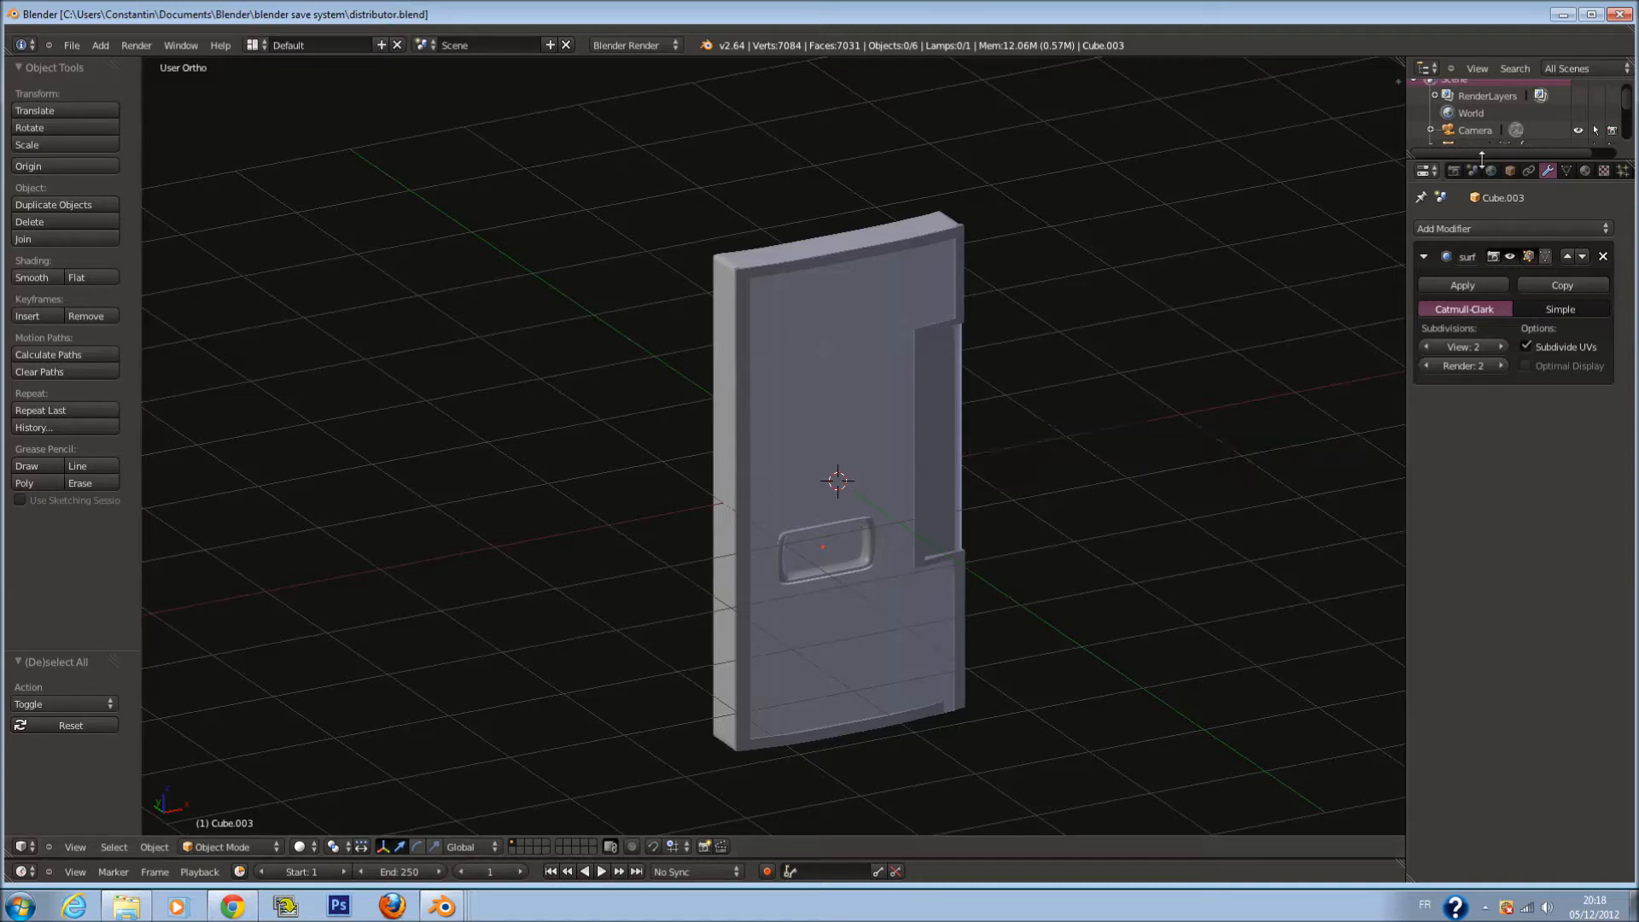
{"action": "left_click", "coordinate": [1561, 14]}
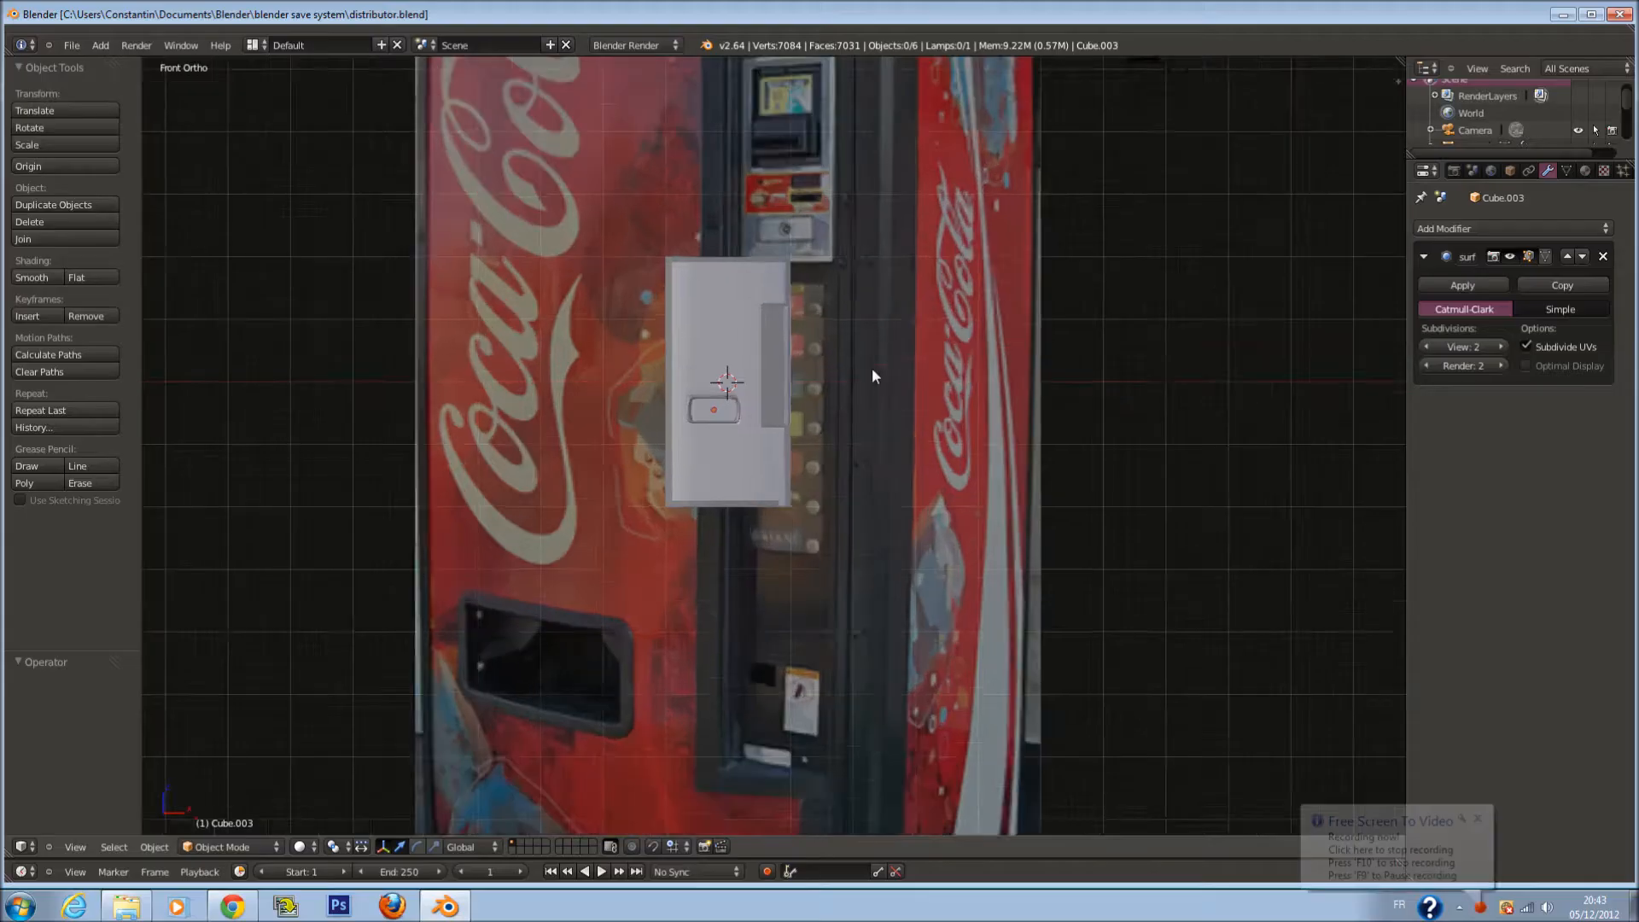
Add a cube at the origin for the machine's body, working in the right-side wireframe view
{"action": "scroll", "coordinate": [872, 358], "scroll_direction": "up", "scroll_amount": 3}
{"action": "scroll", "coordinate": [880, 345], "scroll_direction": "down", "scroll_amount": 5}
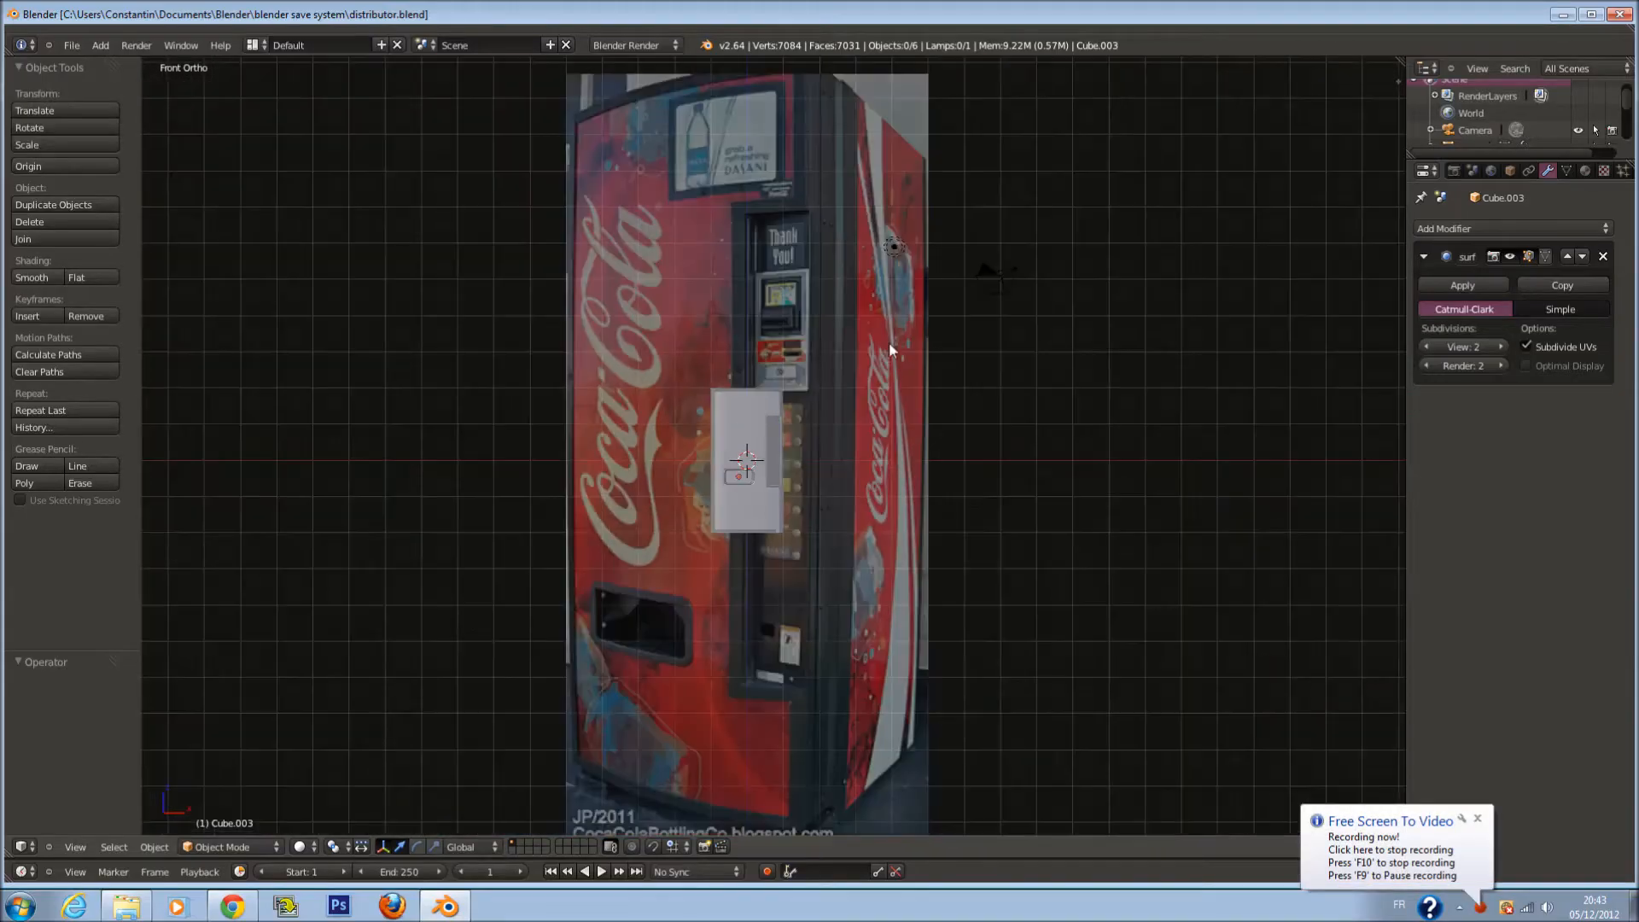
{"action": "scroll", "coordinate": [841, 410], "scroll_direction": "up", "scroll_amount": 3}
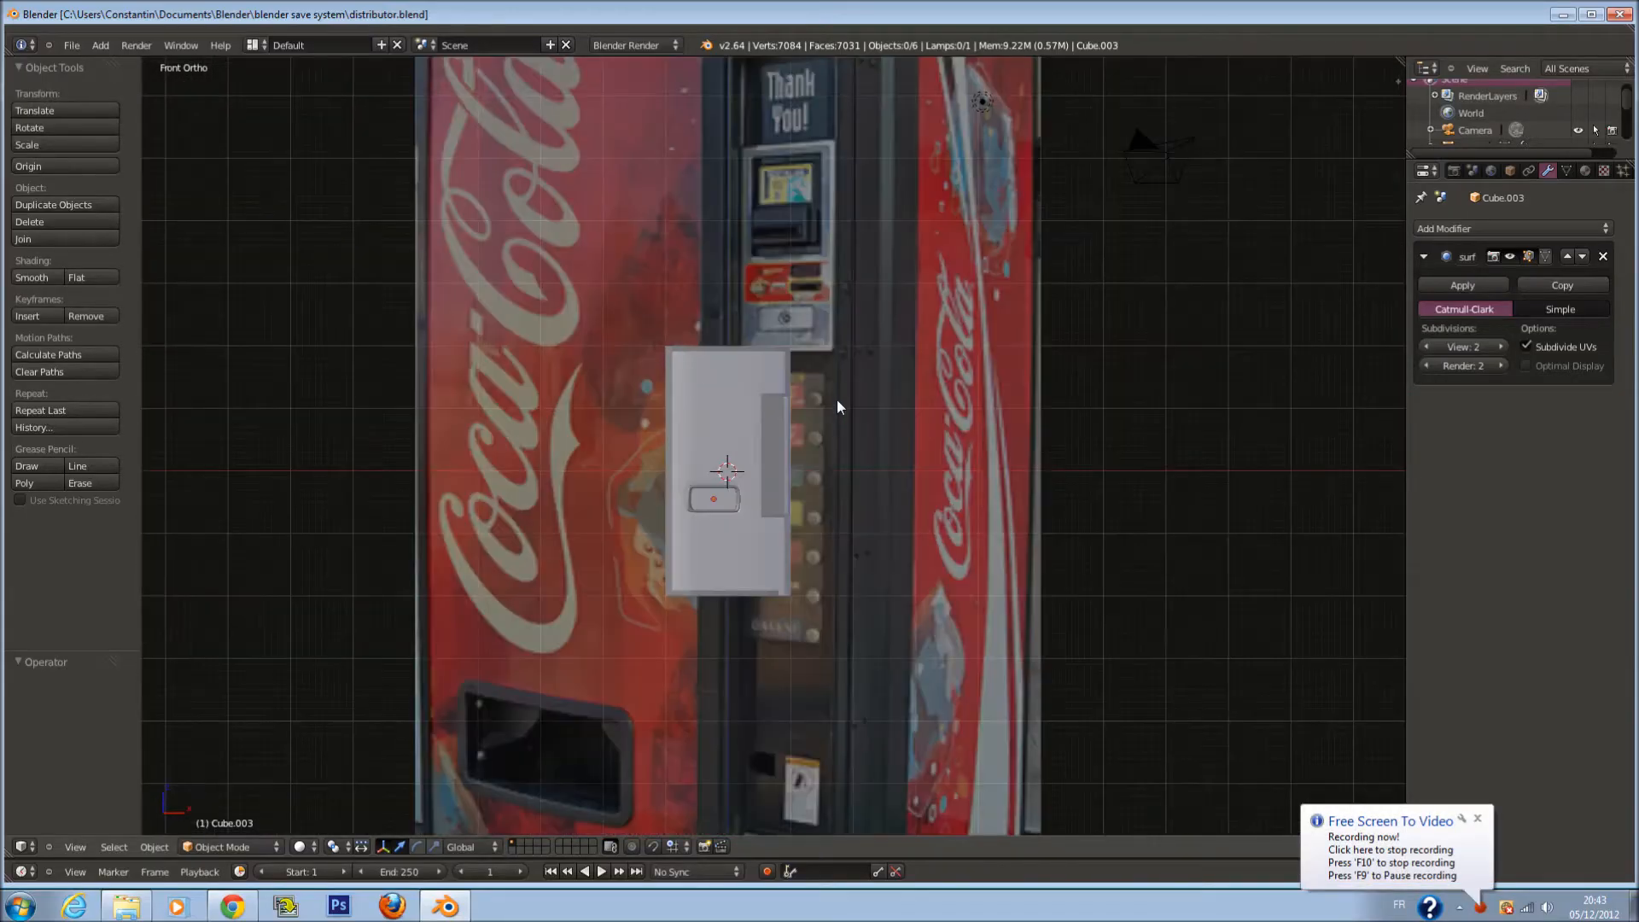
{"action": "scroll", "coordinate": [662, 444], "scroll_direction": "up", "scroll_amount": 1}
{"action": "scroll", "coordinate": [765, 499], "scroll_direction": "up", "scroll_amount": 2}
{"action": "right_click", "coordinate": [767, 496]}
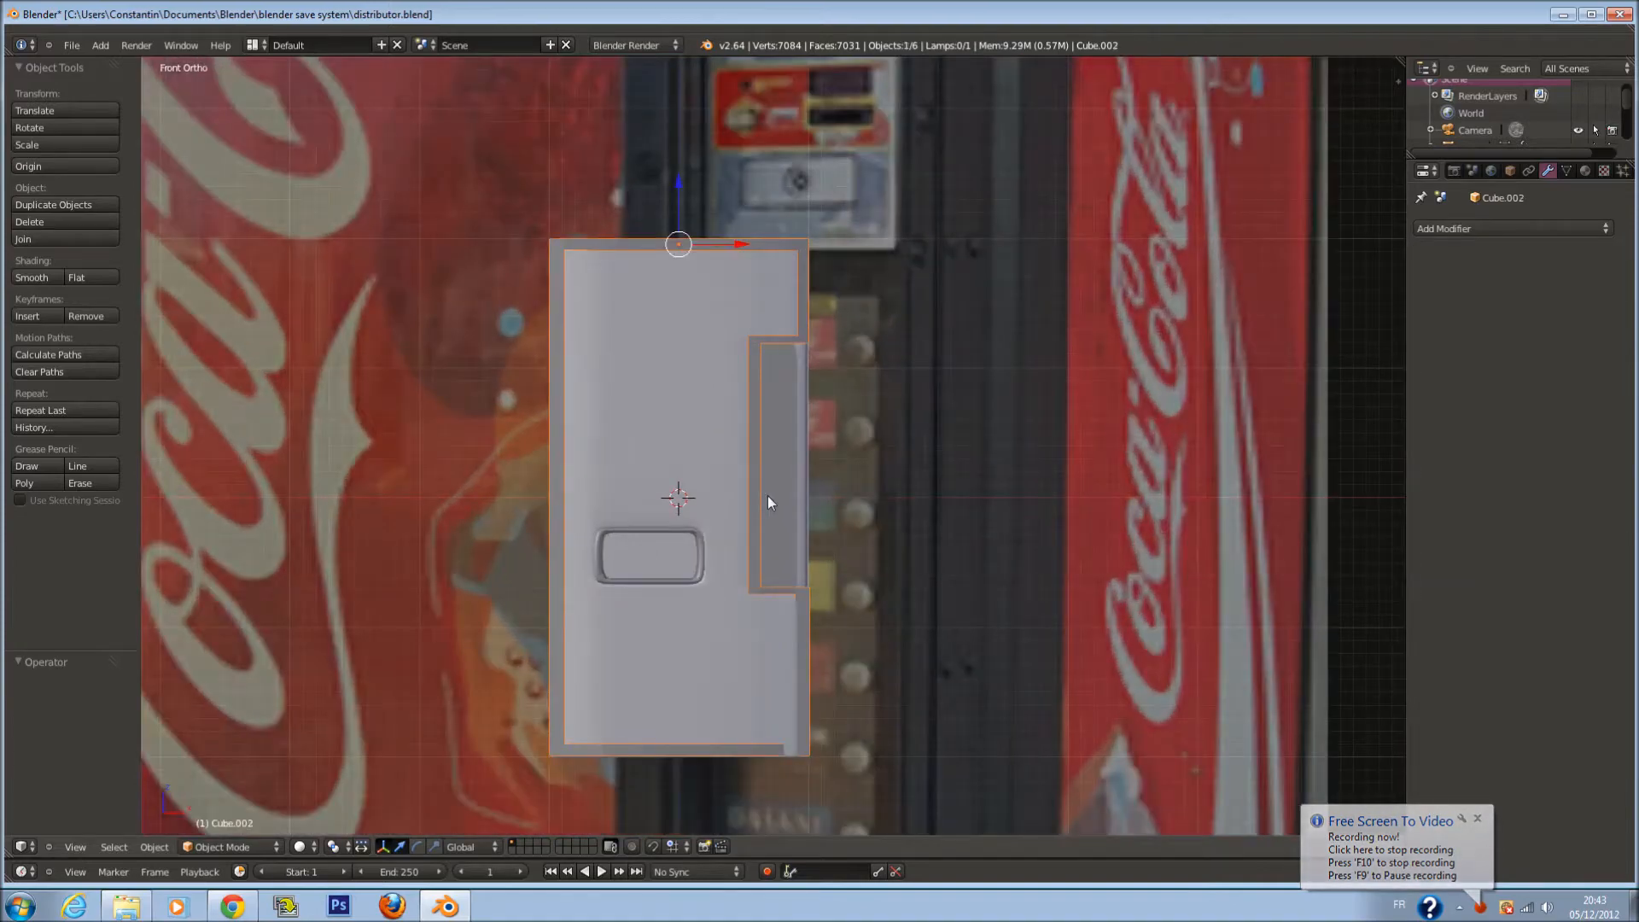
{"action": "key", "text": "KP_3"}
{"action": "key", "text": "alt+z"}
{"action": "key", "text": "a"}
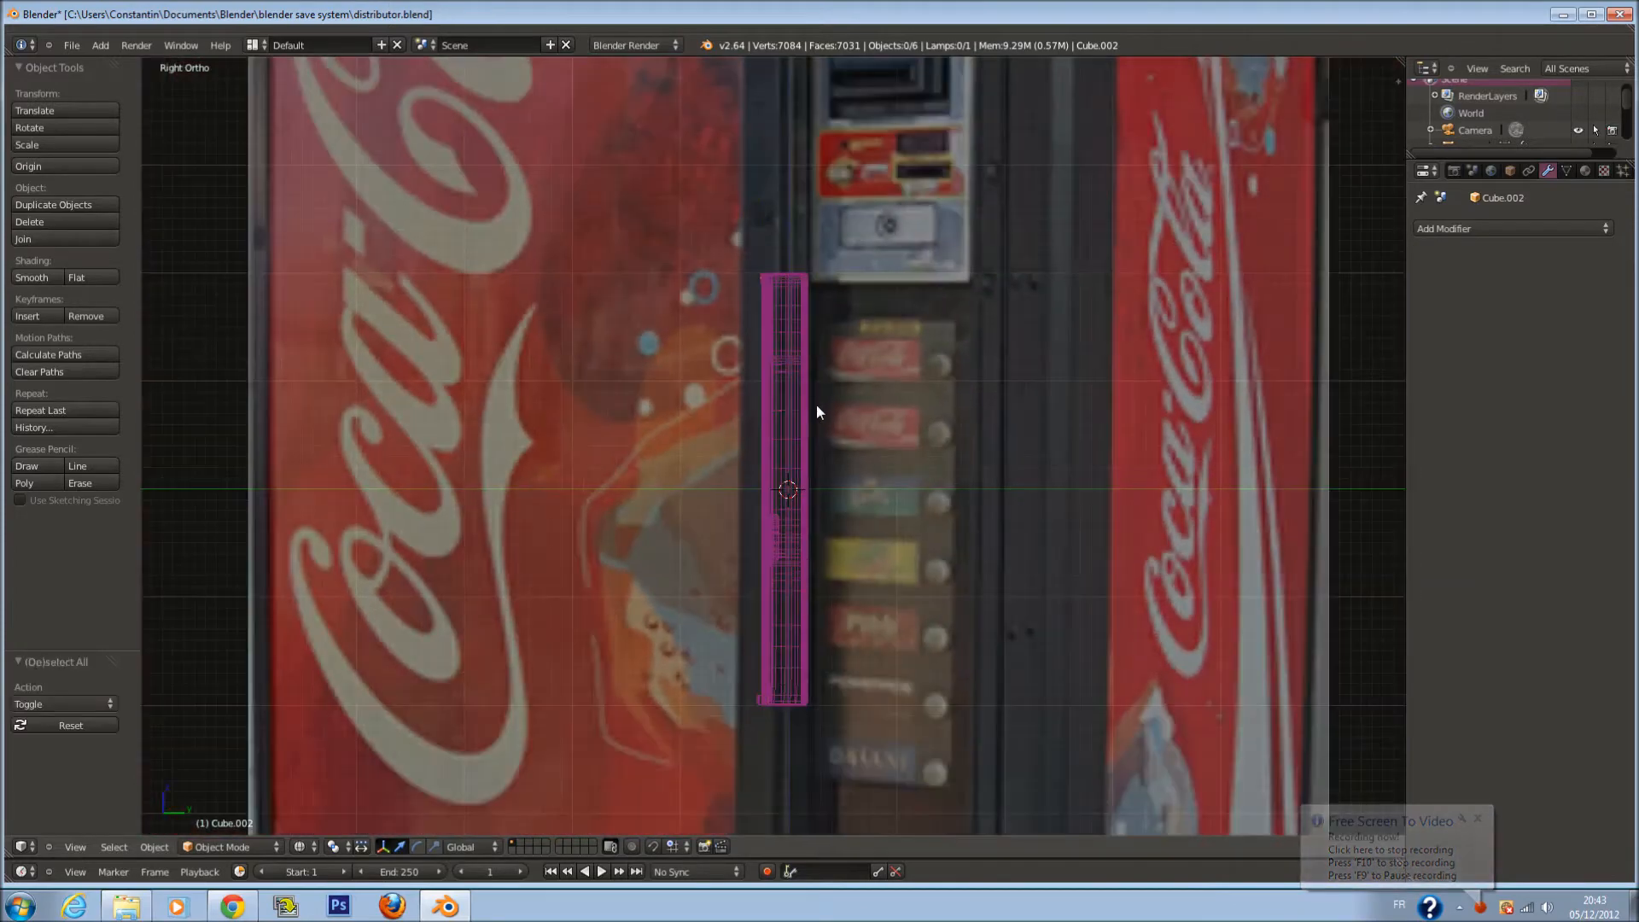
{"action": "key", "text": "shift+a"}
{"action": "mouse_move", "coordinate": [816, 406]}
{"action": "left_click", "coordinate": [894, 422]}
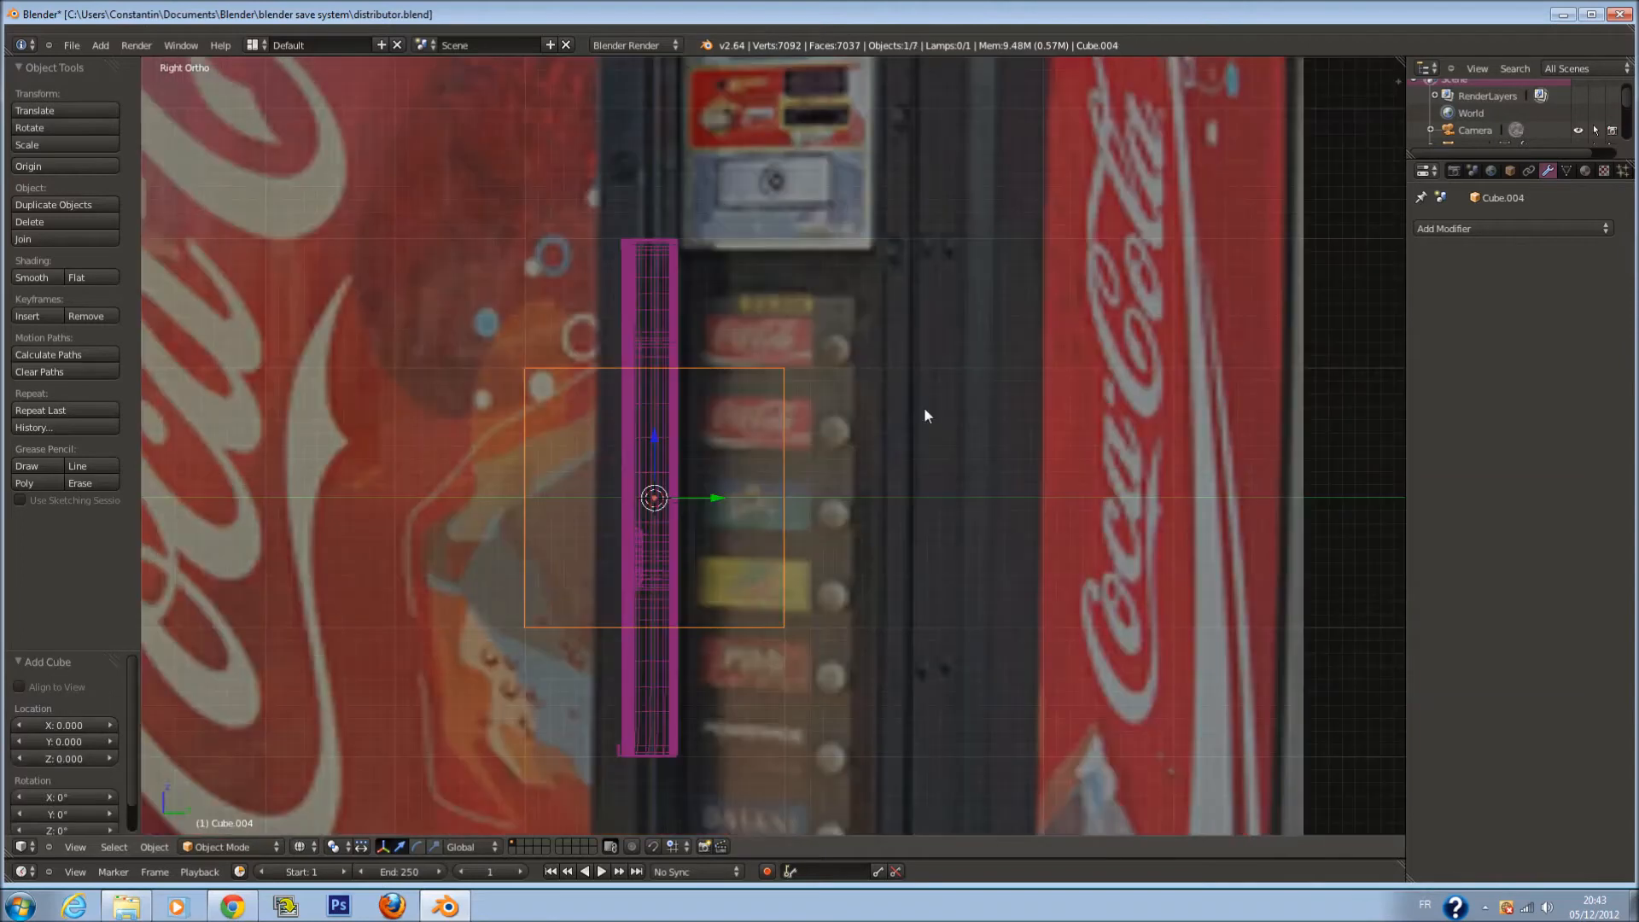
Move the cube along Y behind the curved panel and shrink its depth along Y so its front meets the panel's back
{"action": "left_click_drag", "start_coordinate": [720, 502], "coordinate": [864, 497]}
{"action": "key", "text": "s"}
{"action": "key", "text": "x"}
{"action": "right_click", "coordinate": [943, 483]}
{"action": "key", "text": "s"}
{"action": "key", "text": "y"}
{"action": "right_click", "coordinate": [920, 488]}
{"action": "key", "text": "s"}
{"action": "key", "text": "y"}
{"action": "left_click", "coordinate": [892, 498]}
{"action": "left_click_drag", "start_coordinate": [867, 497], "coordinate": [848, 493]}
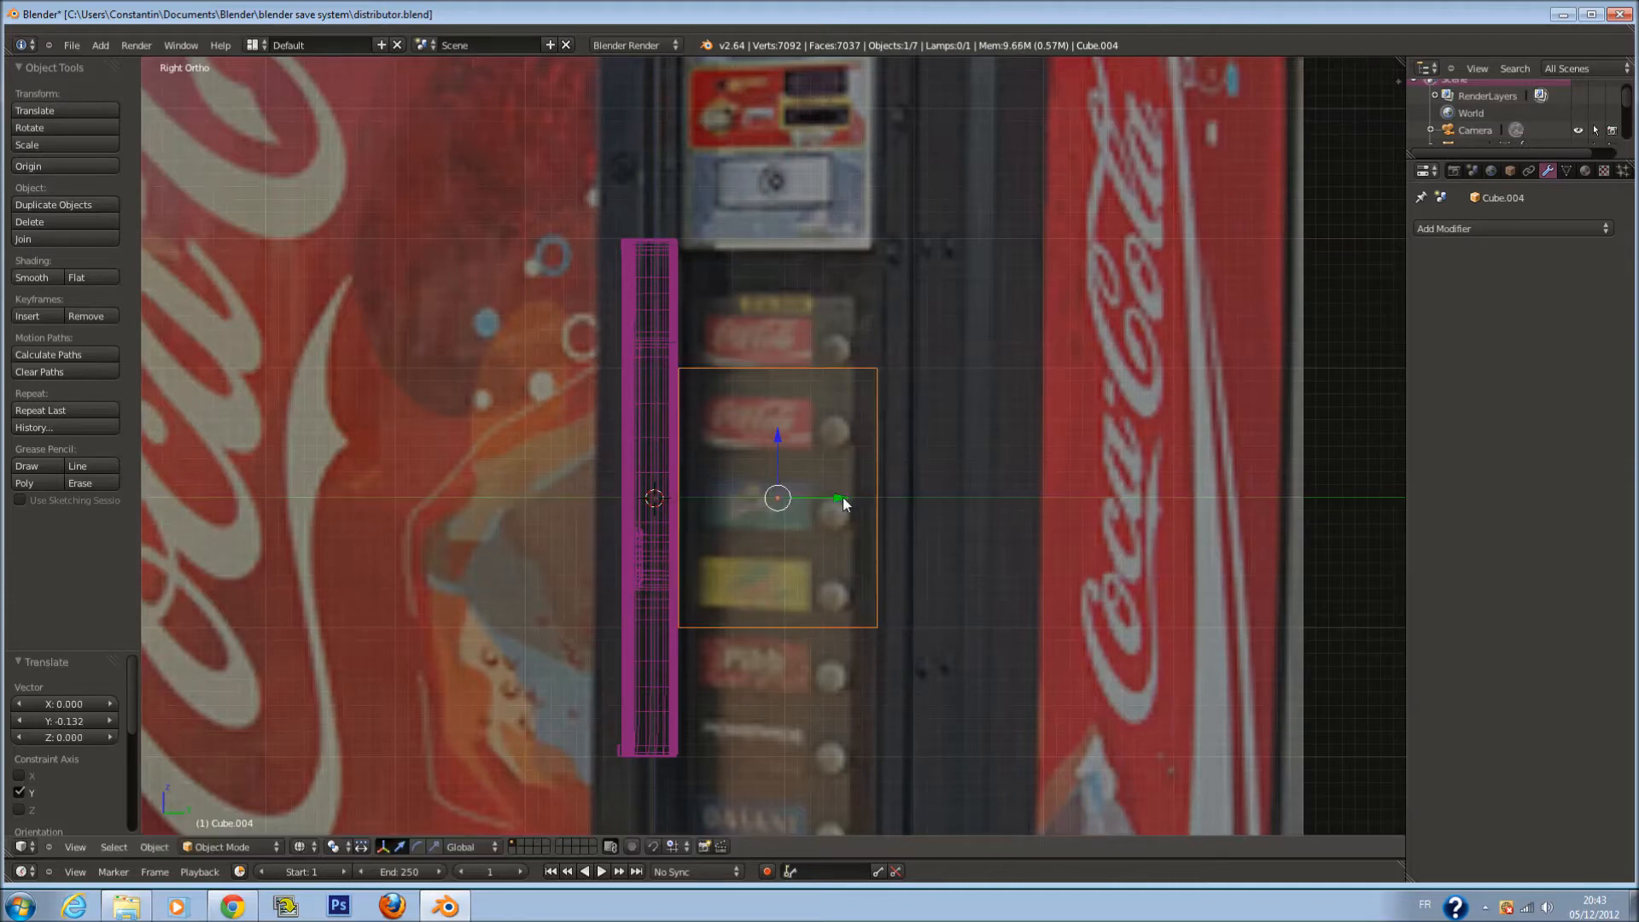
Scale the body cube by 2 along Z to match the panel's height
{"action": "key", "text": "s"}
{"action": "key", "text": "z"}
{"action": "key", "text": "2"}
{"action": "key", "text": "Return"}
{"action": "middle_click_drag", "start_coordinate": [679, 482], "coordinate": [752, 504]}
{"action": "scroll", "coordinate": [683, 436], "scroll_direction": "up", "scroll_amount": 2}
{"action": "middle_click_drag", "start_coordinate": [675, 432], "coordinate": [715, 445]}
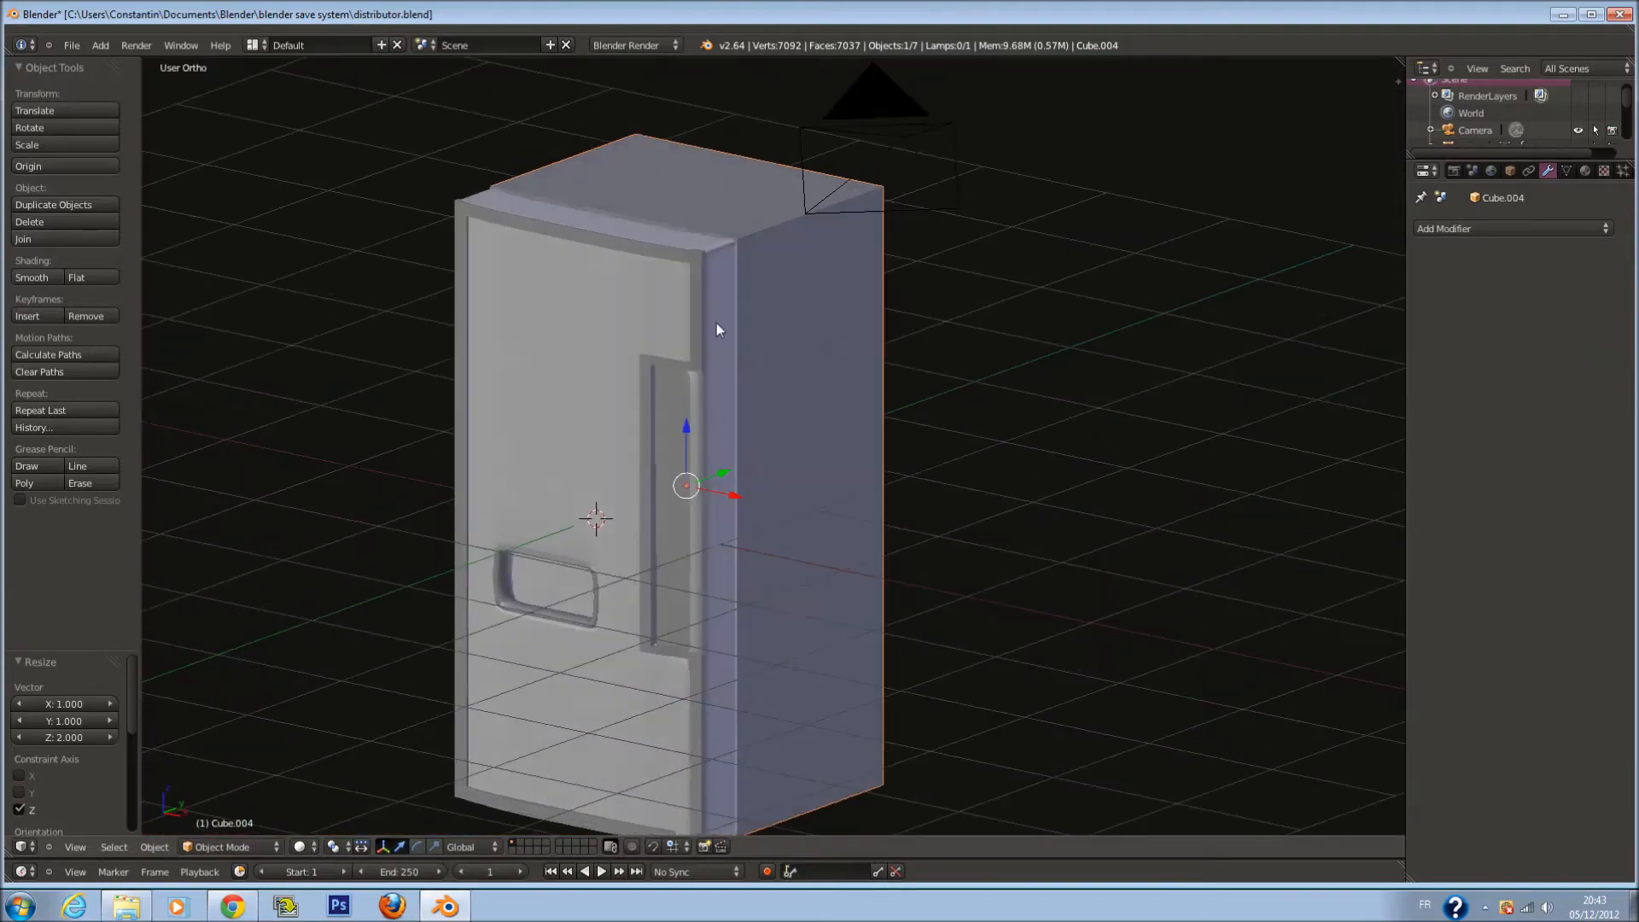
Give the body cube a level 2 subdivision surface and open it in Edit Mode in the top wireframe view
{"action": "key", "text": "ctrl+2"}
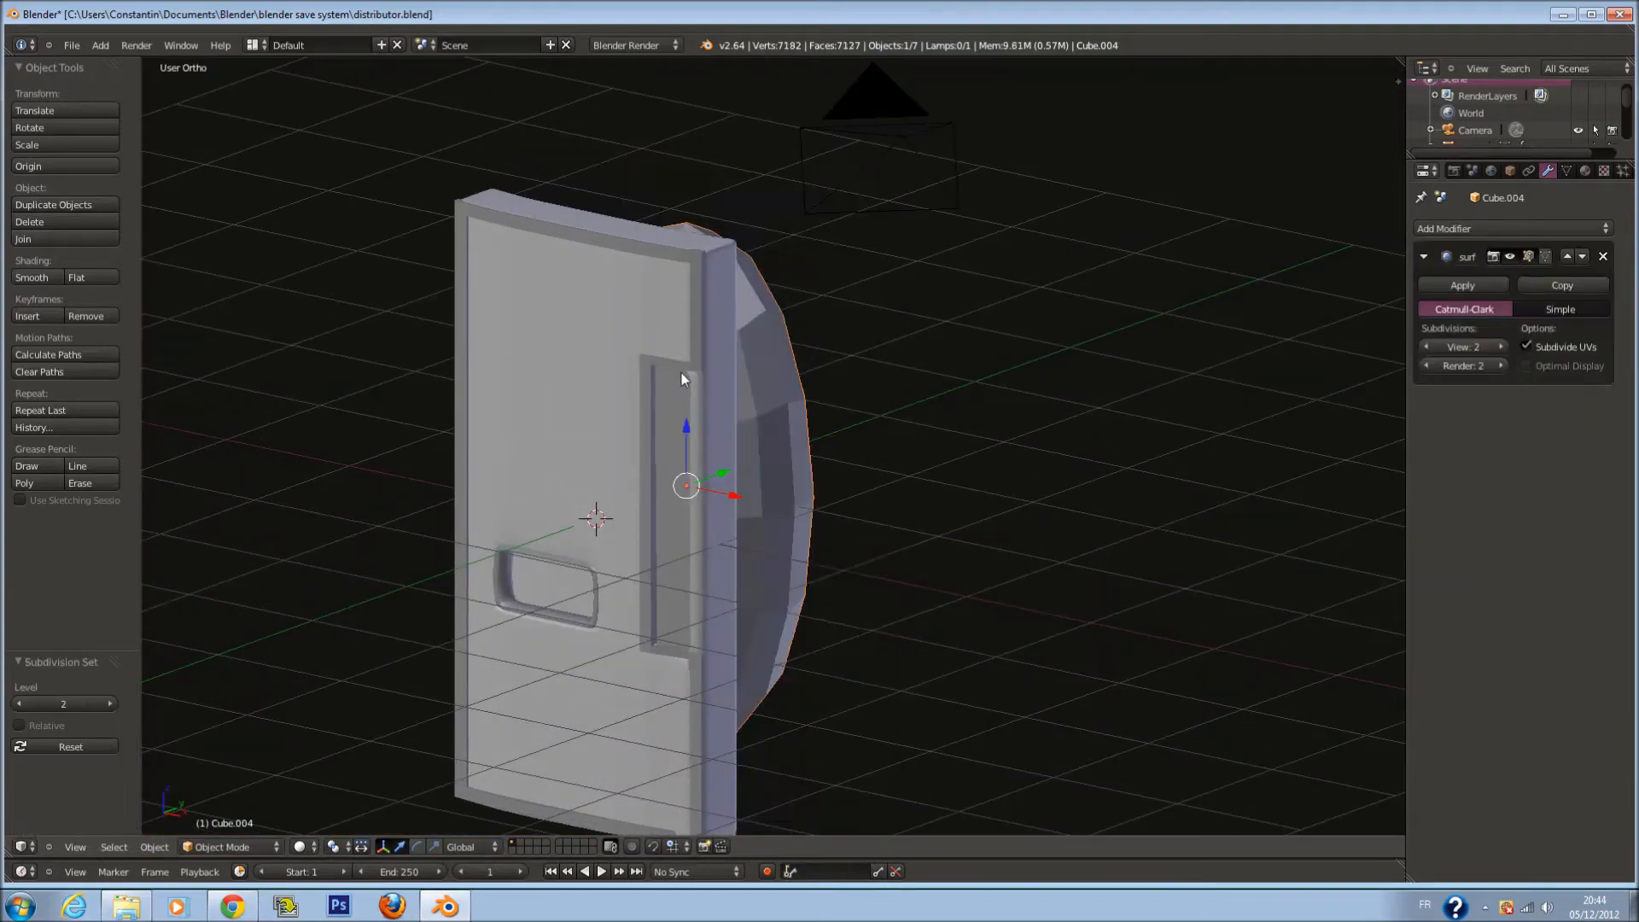
{"action": "key", "text": "z"}
{"action": "key", "text": "KP_7"}
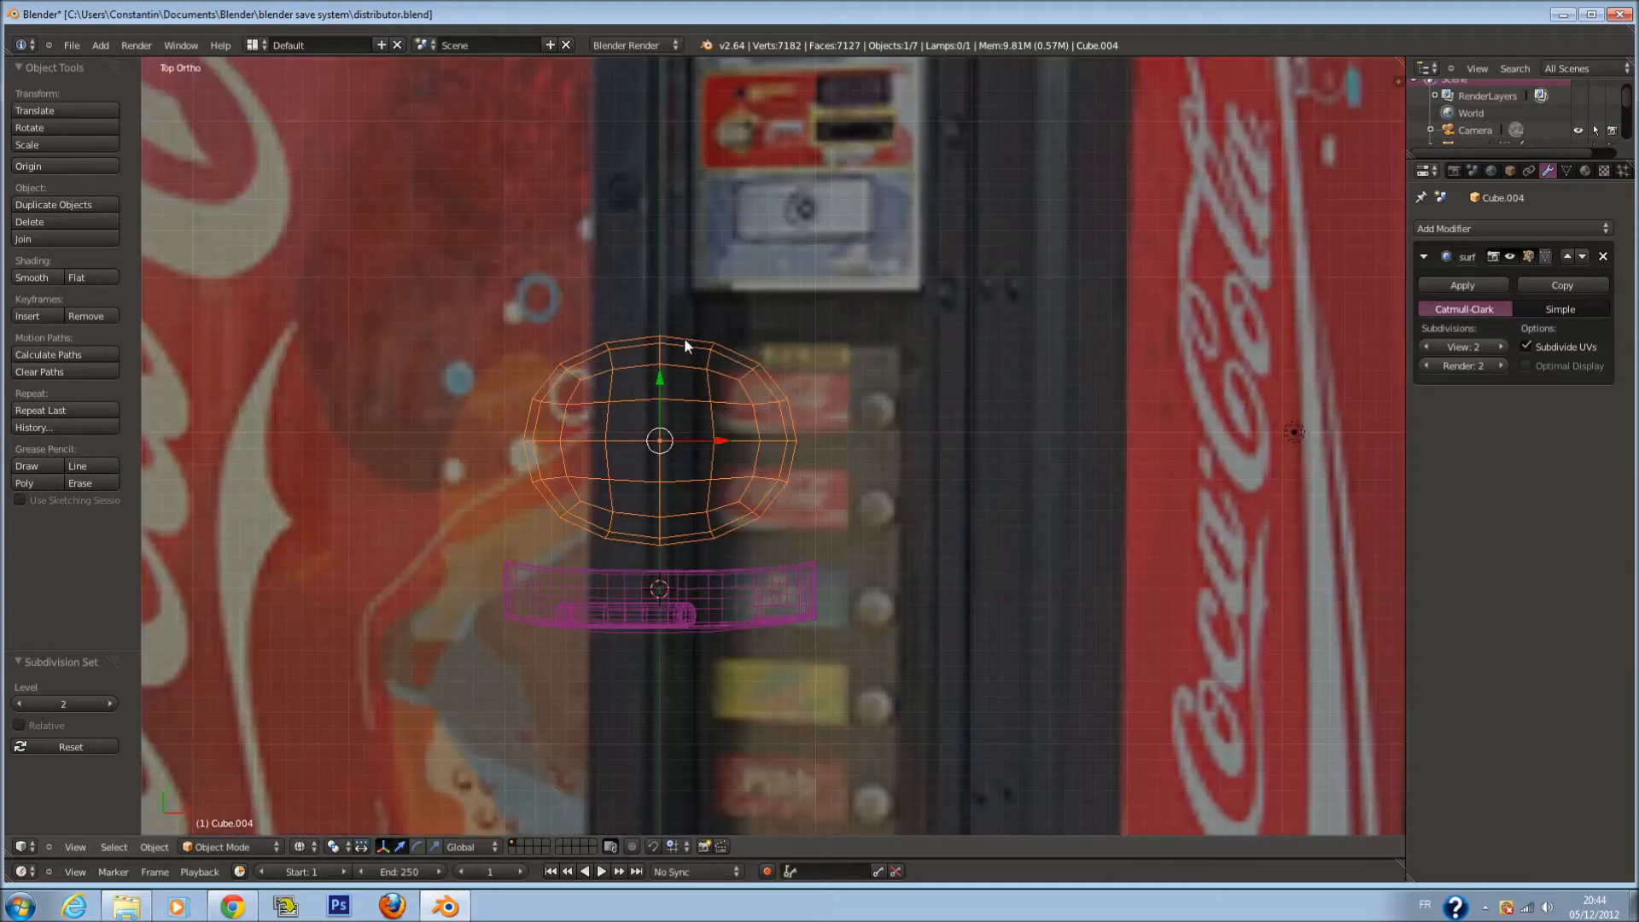
{"action": "key", "text": "z"}
{"action": "key", "text": "Tab"}
{"action": "key", "text": "z"}
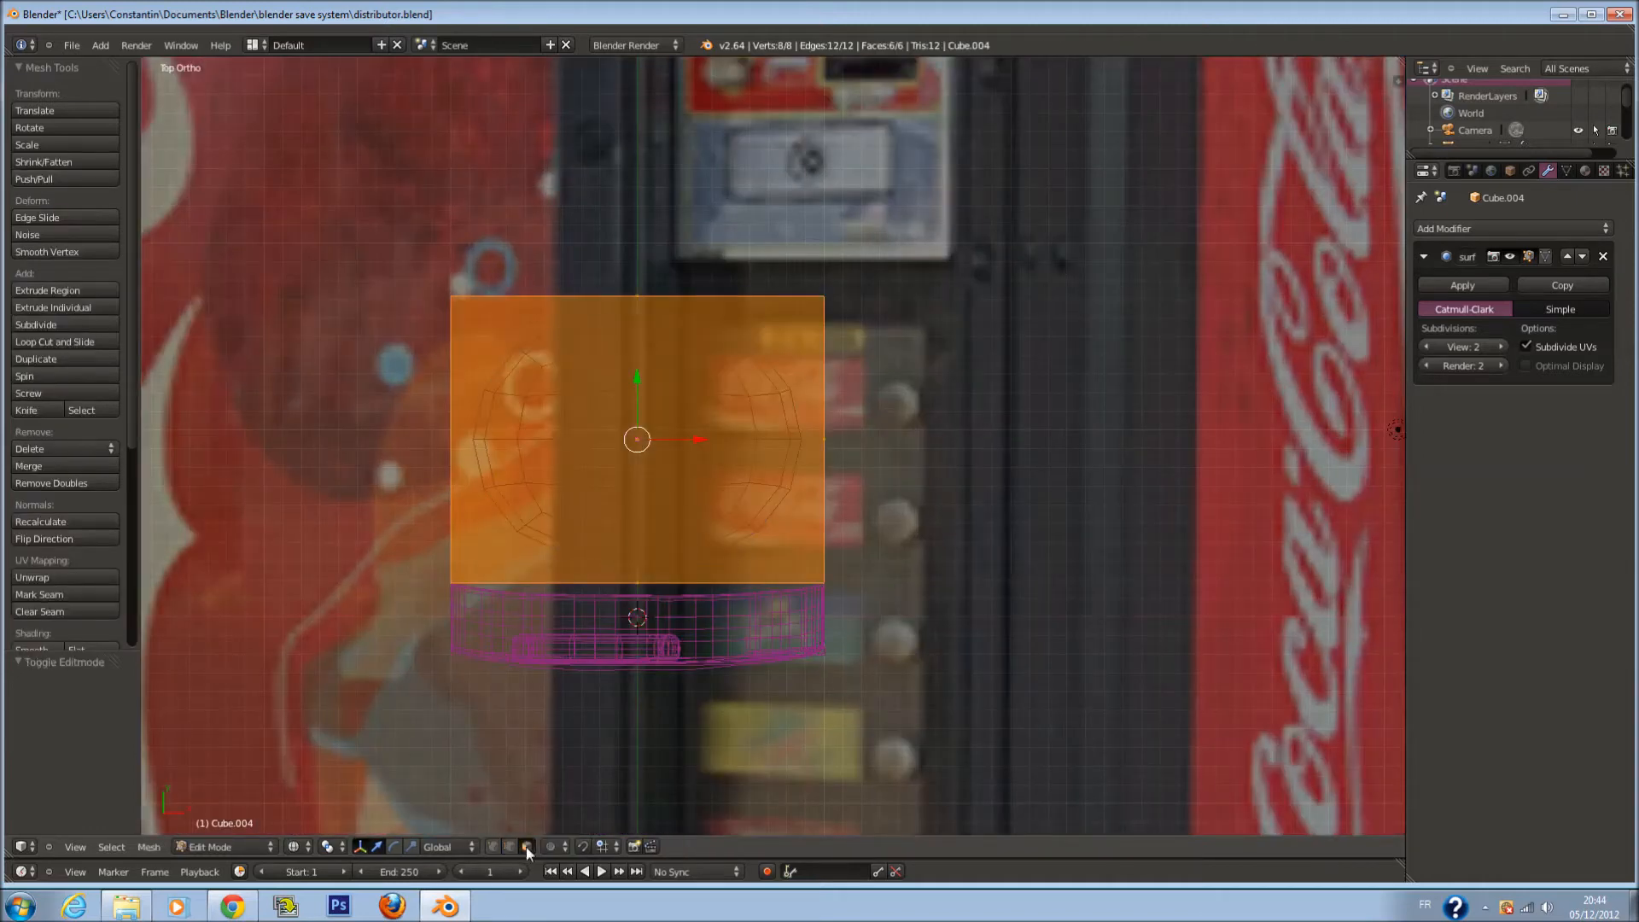
Try deleting the body cube's front face, and undo the deletion
{"action": "key", "text": "x"}
{"action": "left_click", "coordinate": [636, 615]}
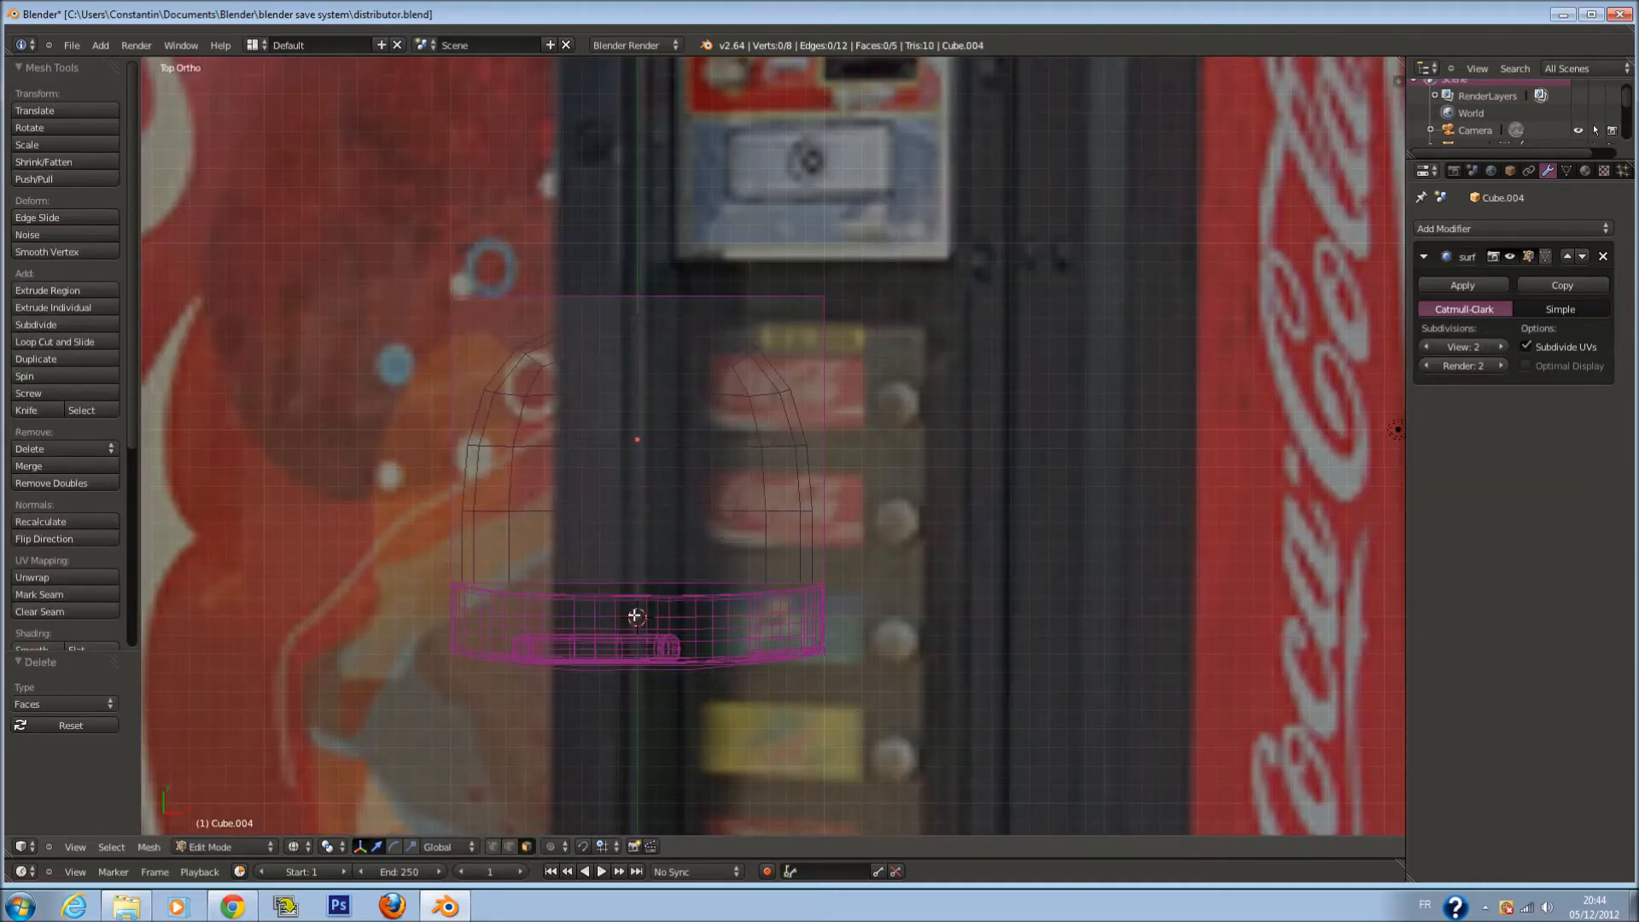
{"action": "key", "text": "ctrl+z"}
{"action": "left_click_drag", "start_coordinate": [642, 536], "coordinate": [642, 545]}
Cut two edge loops across the body's depth and scale them along Y by about 2.84 toward the front and back
{"action": "key", "text": "a"}
{"action": "key", "text": "ctrl+r"}
{"action": "scroll", "coordinate": [817, 333], "scroll_direction": "up", "scroll_amount": 1}
{"action": "left_click", "coordinate": [817, 333]}
{"action": "key", "text": "s"}
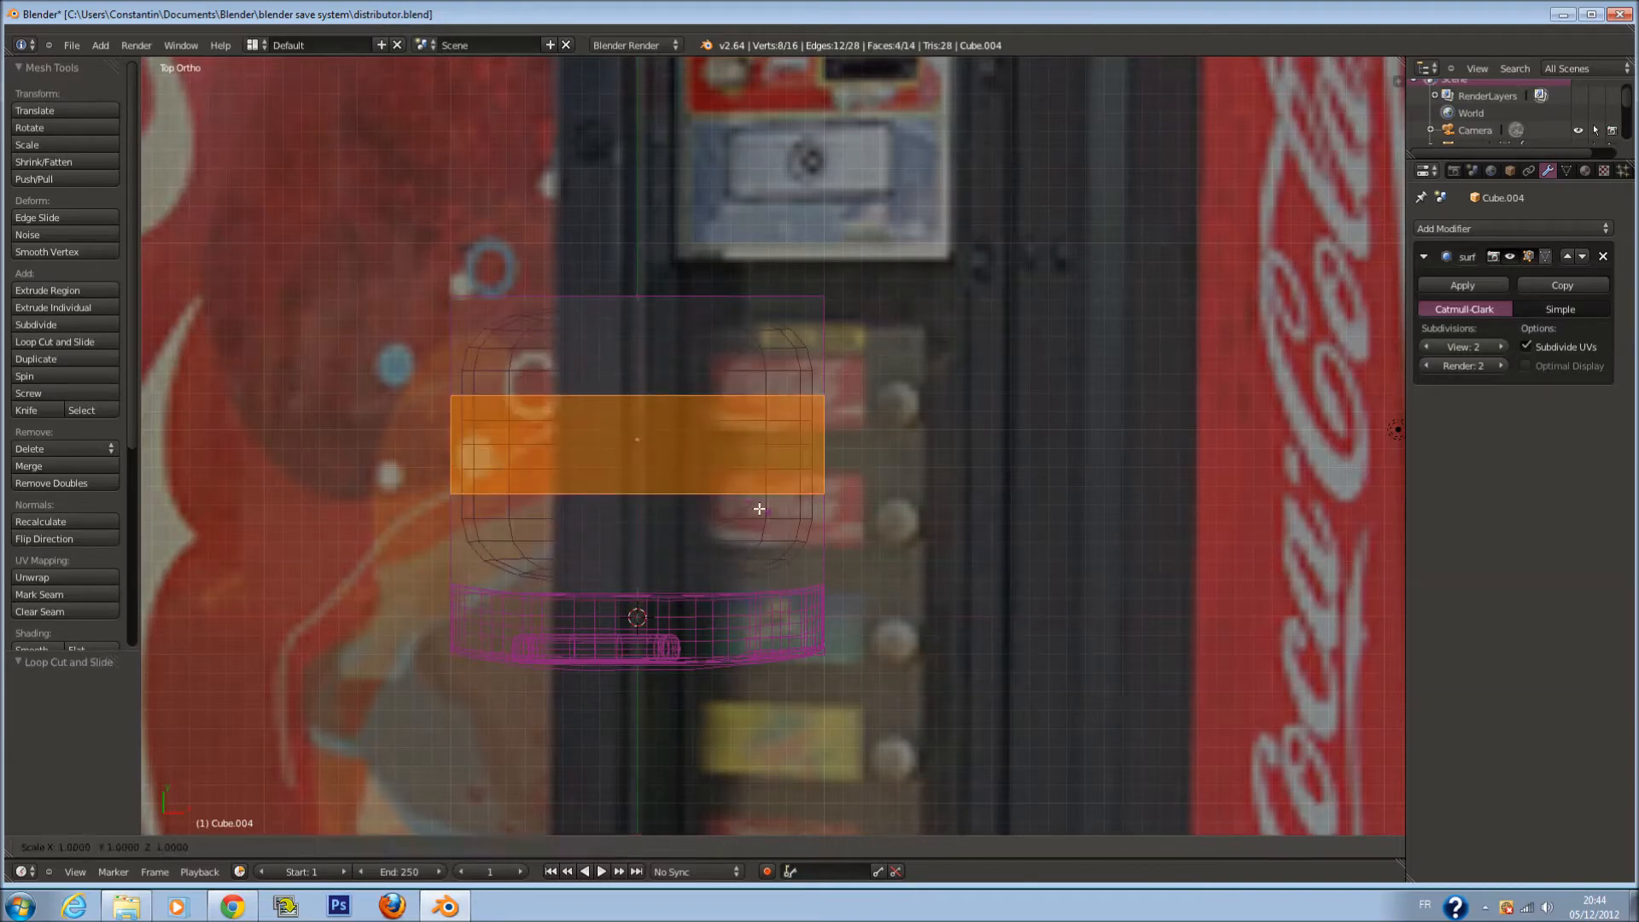
{"action": "right_click", "coordinate": [765, 522]}
{"action": "key", "text": "s"}
{"action": "right_click", "coordinate": [764, 523]}
{"action": "key", "text": "s"}
{"action": "key", "text": "y"}
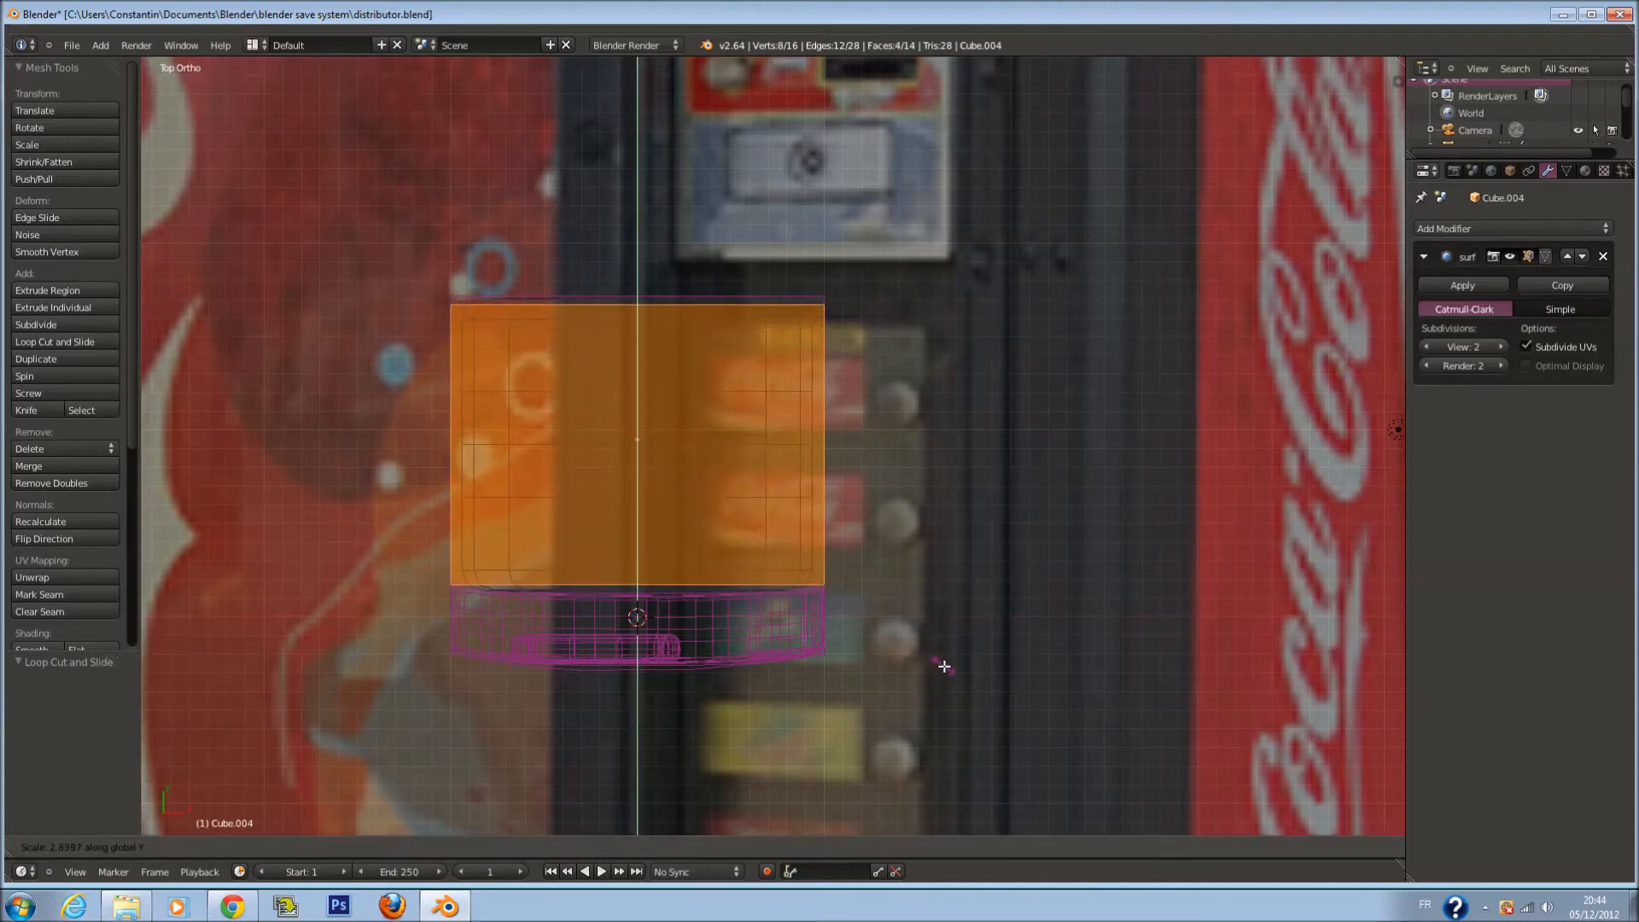
{"action": "left_click", "coordinate": [944, 666]}
Cut two edge loops across the body's width and spread them along X toward its sides
{"action": "key", "text": "a"}
{"action": "key", "text": "ctrl+r"}
{"action": "scroll", "coordinate": [662, 314], "scroll_direction": "up", "scroll_amount": 1}
{"action": "left_click", "coordinate": [698, 354]}
{"action": "key", "text": "s"}
{"action": "key", "text": "x"}
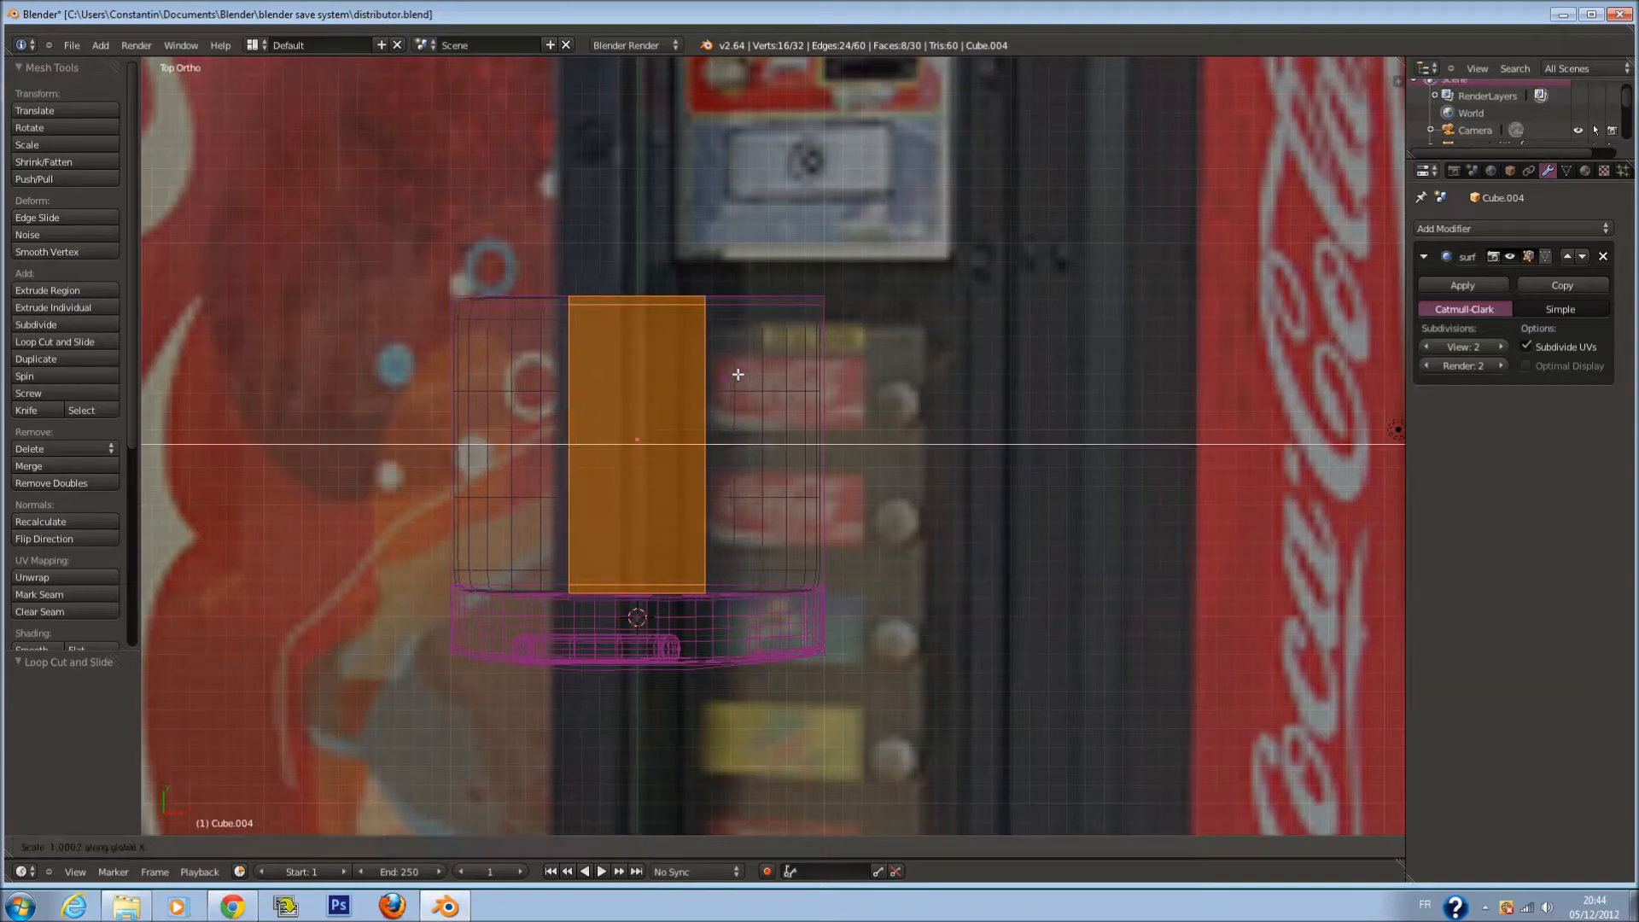
{"action": "left_click", "coordinate": [937, 395]}
Return to Object Mode and shade the body smooth
{"action": "key", "text": "Tab"}
{"action": "mouse_move", "coordinate": [930, 396]}
{"action": "middle_mouse_down"}
{"action": "mouse_move", "coordinate": [730, 360]}
{"action": "mouse_move", "coordinate": [787, 361]}
{"action": "mouse_move", "coordinate": [752, 344]}
{"action": "middle_mouse_up"}
{"action": "left_click", "coordinate": [28, 280]}
Cut two horizontal edge loops around the body, spread them along Z toward its upper and lower ends, and return to solid Object Mode
{"action": "key", "text": "KP_3"}
{"action": "key", "text": "Tab"}
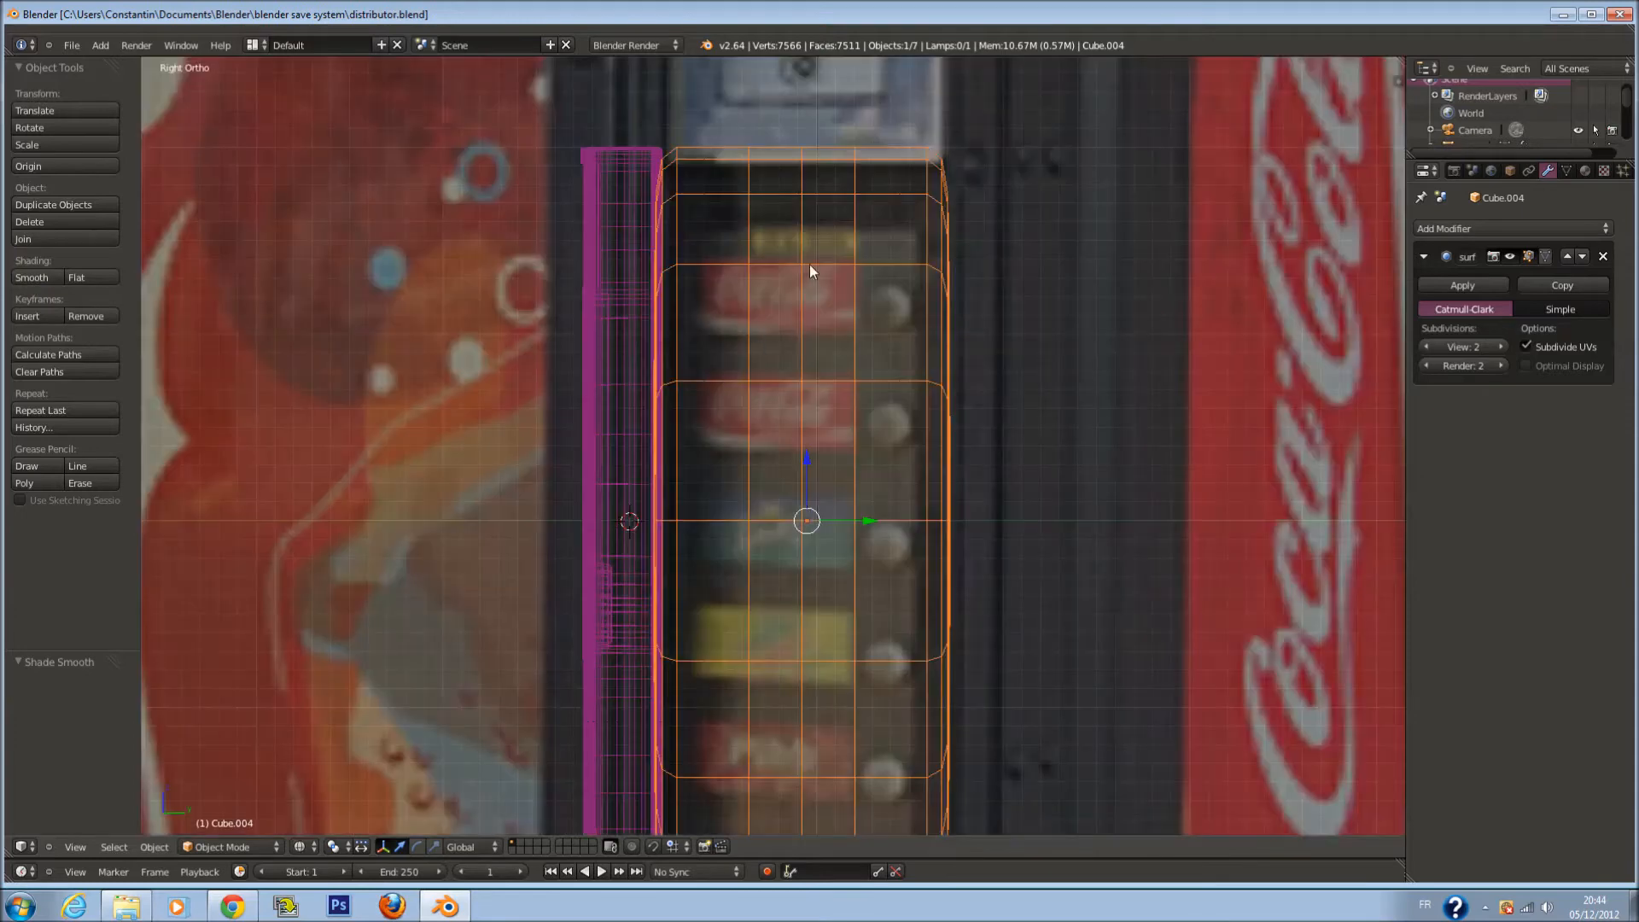
{"action": "key", "text": "a"}
{"action": "key", "text": "ctrl+r"}
{"action": "scroll", "coordinate": [924, 274], "scroll_direction": "up", "scroll_amount": 1}
{"action": "left_click", "coordinate": [923, 272]}
{"action": "left_click", "coordinate": [922, 272]}
{"action": "scroll", "coordinate": [787, 549], "scroll_direction": "down", "scroll_amount": 2}
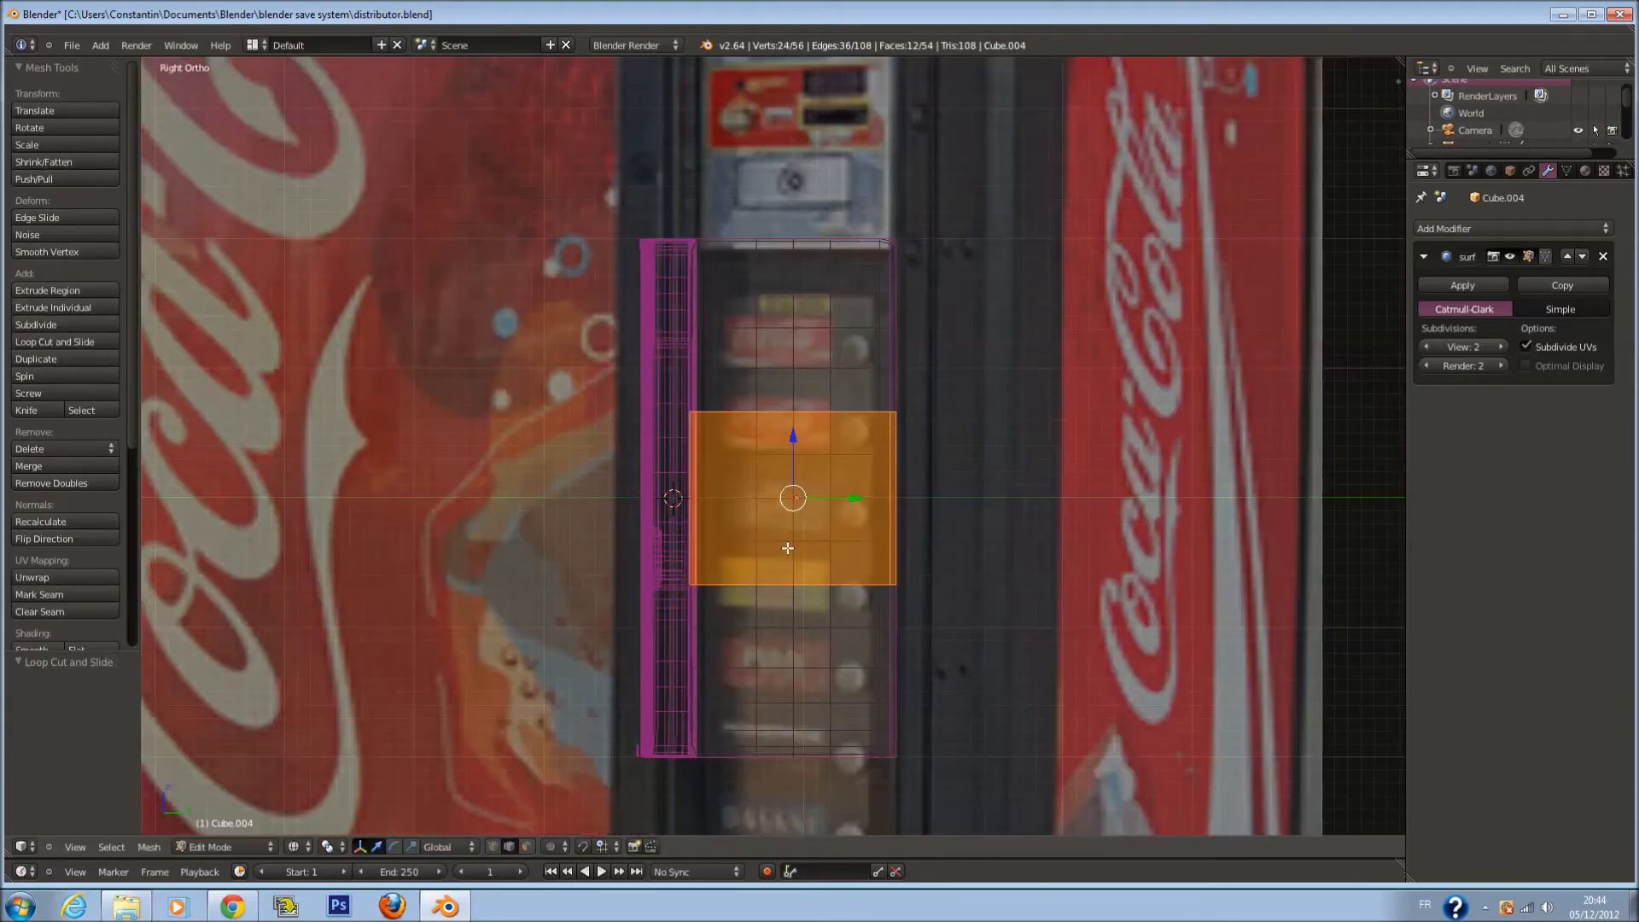
{"action": "key", "text": "s"}
{"action": "key", "text": "z"}
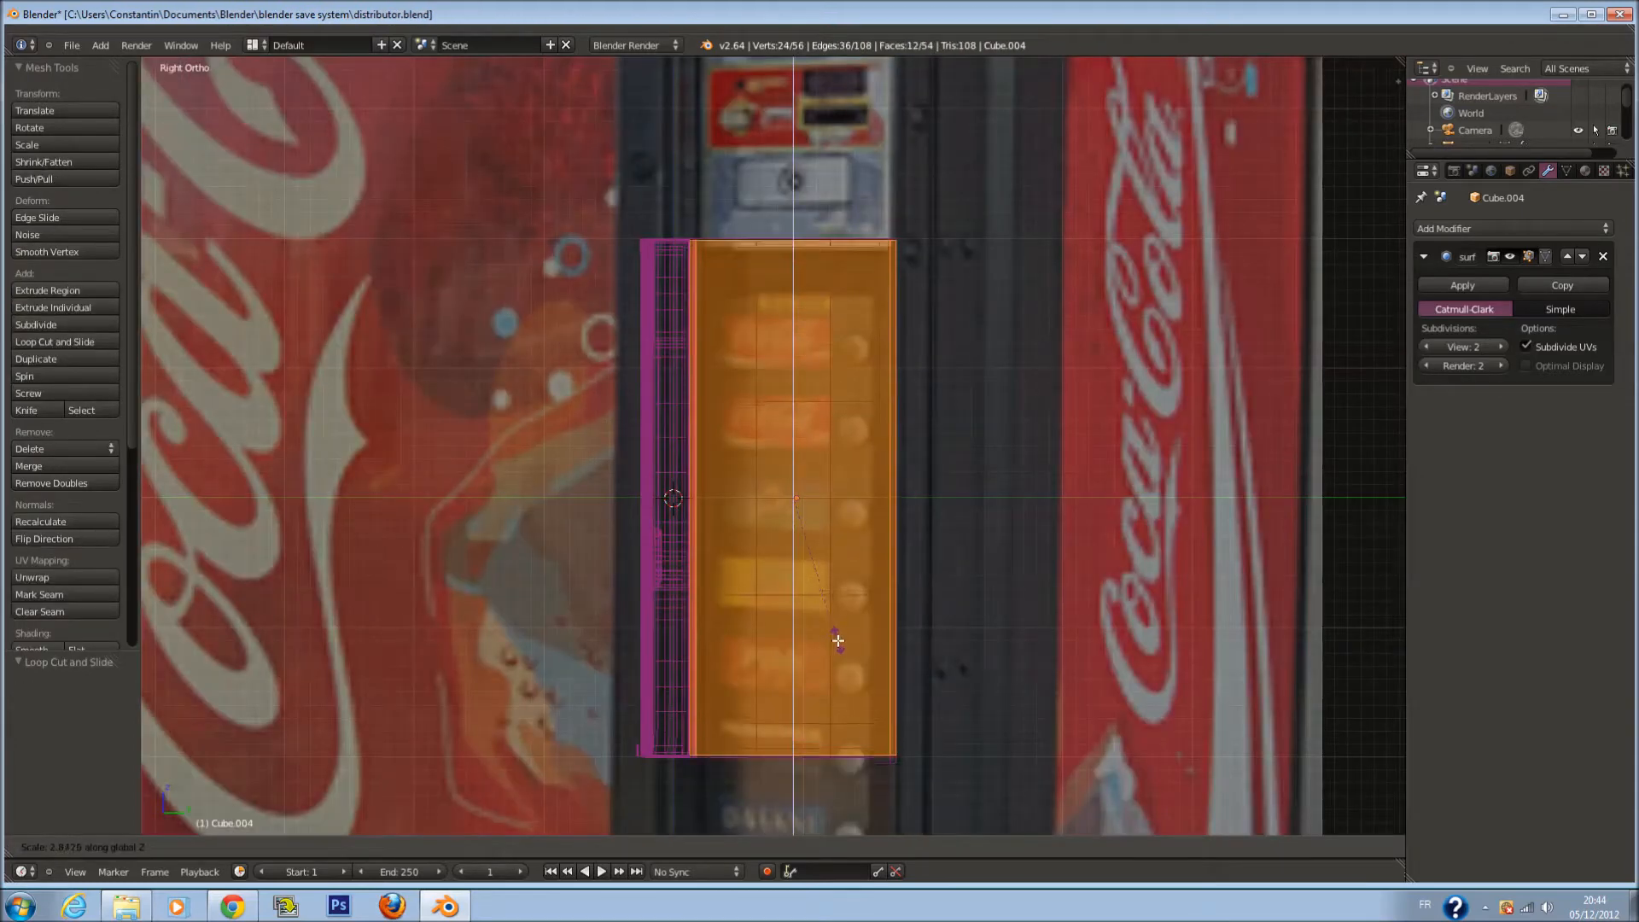
{"action": "left_click", "coordinate": [834, 636]}
{"action": "key", "text": "Tab"}
{"action": "key", "text": "z"}
{"action": "scroll", "coordinate": [856, 453], "scroll_direction": "up", "scroll_amount": 1}
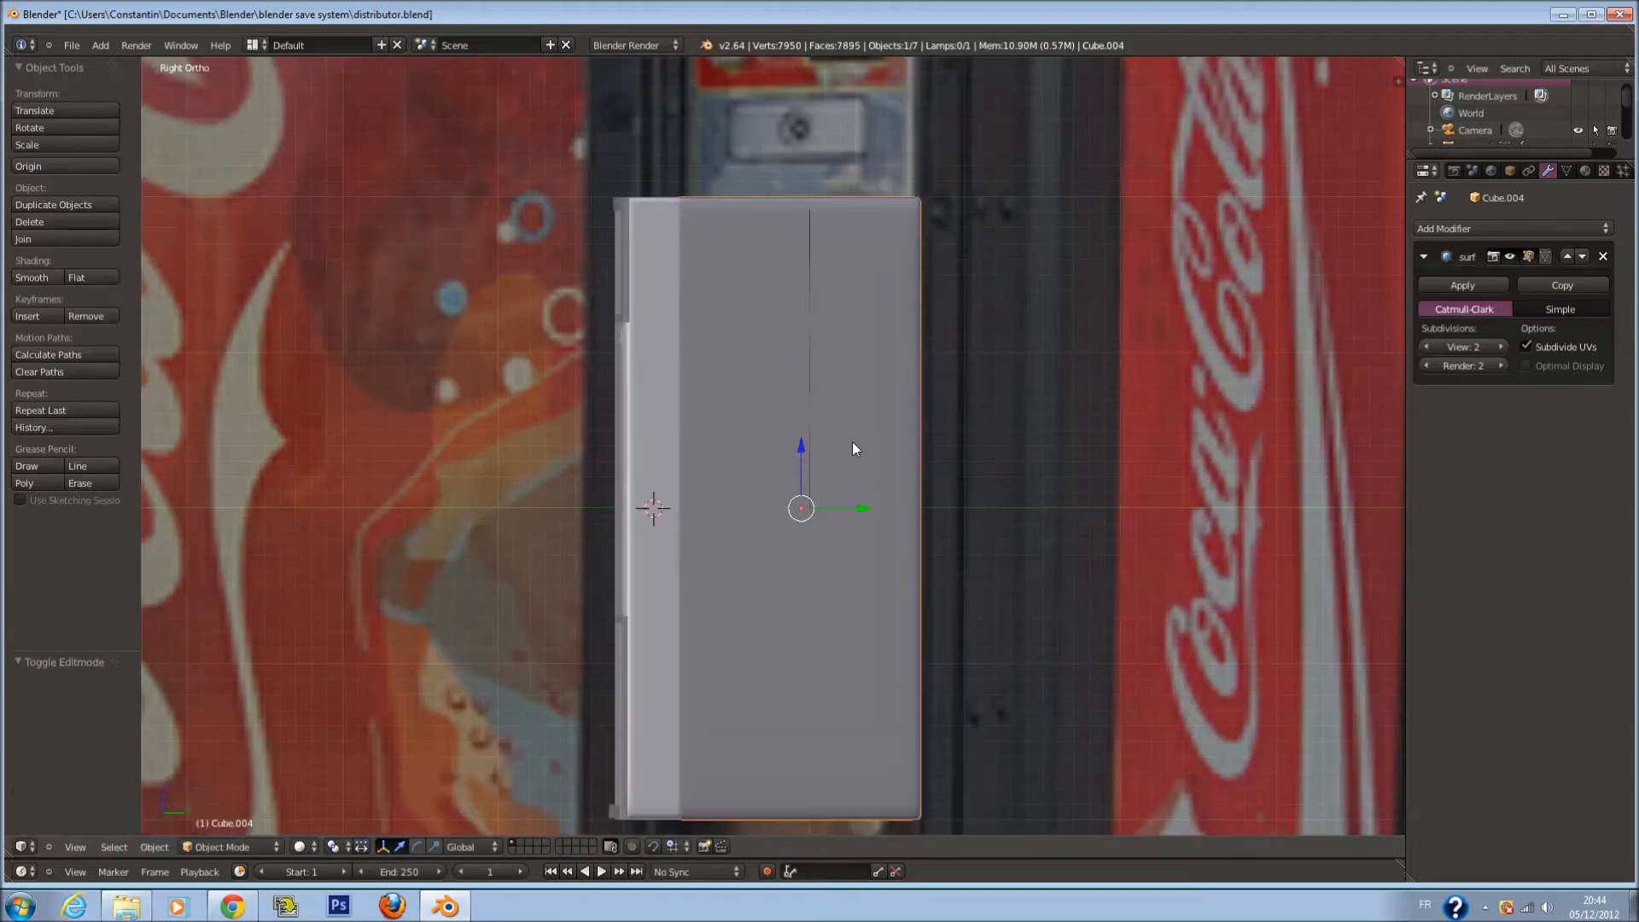
Add two more horizontal edge loops around the body and scale them by 2.879 along Z, just inside the outer pair
{"action": "key", "text": "Tab"}
{"action": "key", "text": "z"}
{"action": "key", "text": "a"}
{"action": "key", "text": "ctrl+r"}
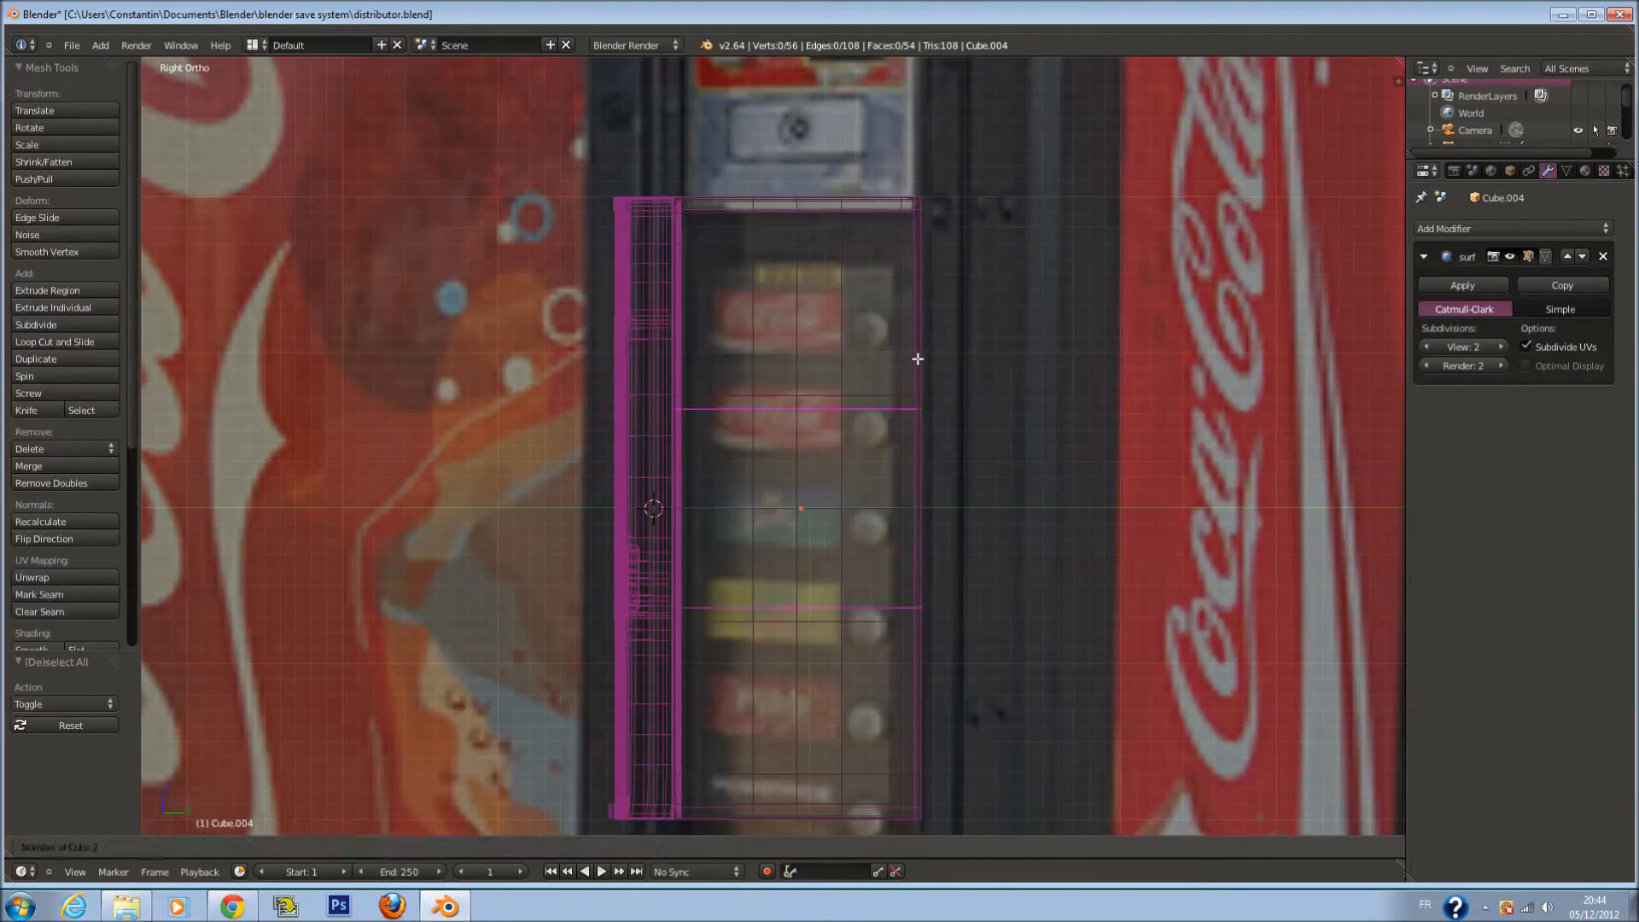
{"action": "left_click", "coordinate": [918, 358]}
{"action": "left_click", "coordinate": [918, 359]}
{"action": "key", "text": "s"}
{"action": "key", "text": "z"}
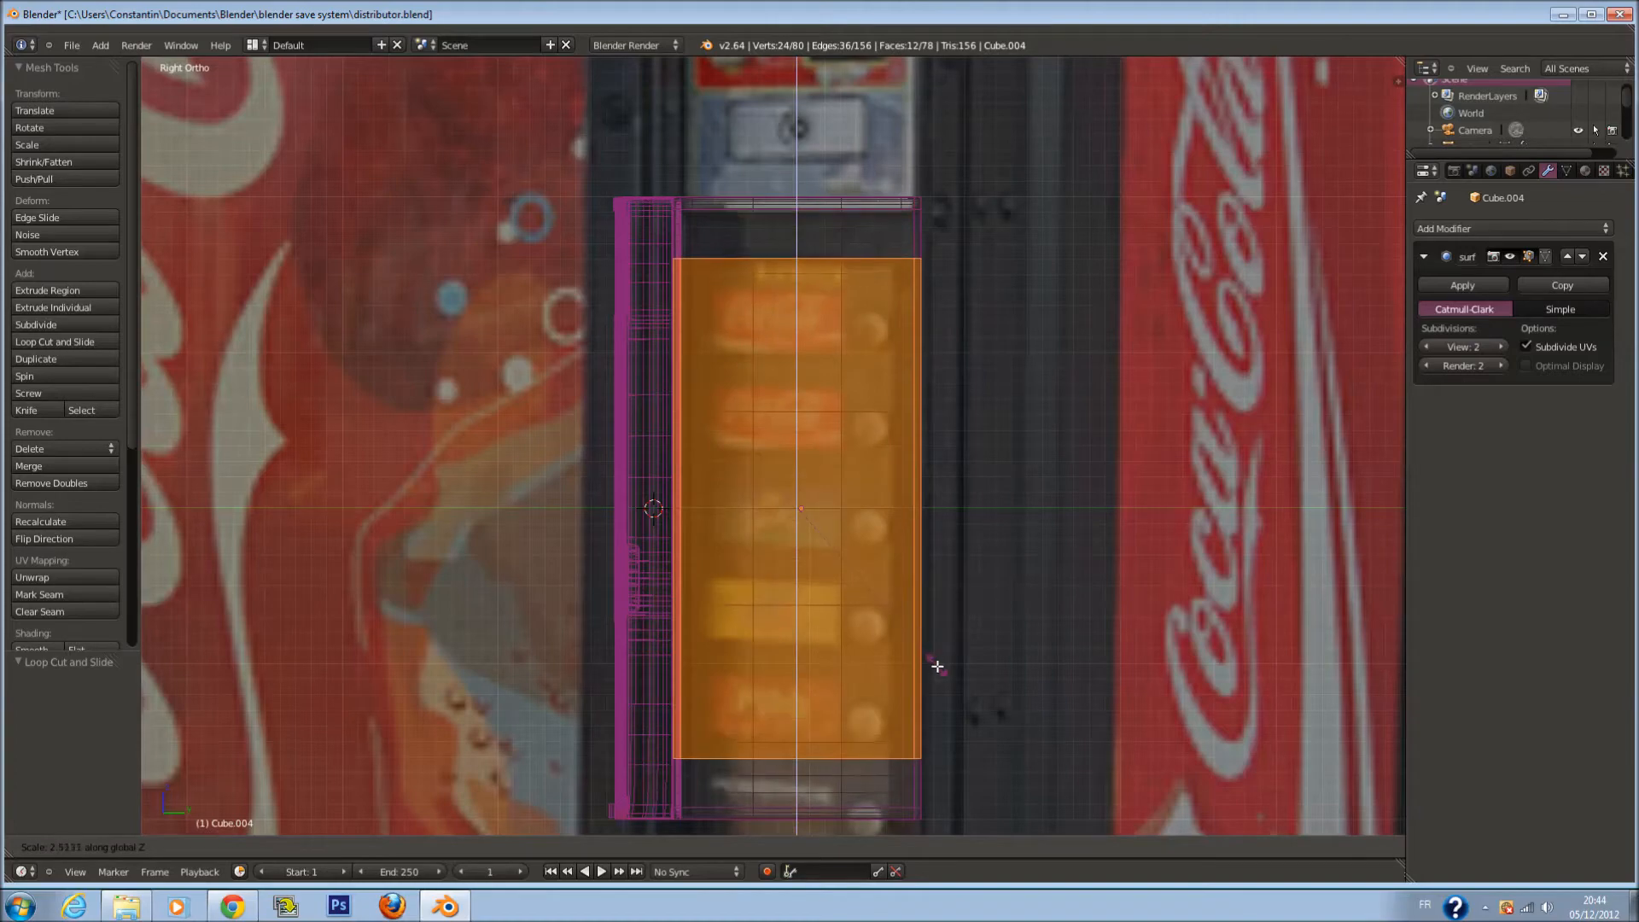
{"action": "left_click", "coordinate": [949, 686]}
{"action": "key", "text": "z"}
{"action": "mouse_move", "coordinate": [950, 687]}
{"action": "middle_mouse_down"}
{"action": "mouse_move", "coordinate": [944, 609]}
{"action": "mouse_move", "coordinate": [812, 611]}
{"action": "middle_mouse_up"}
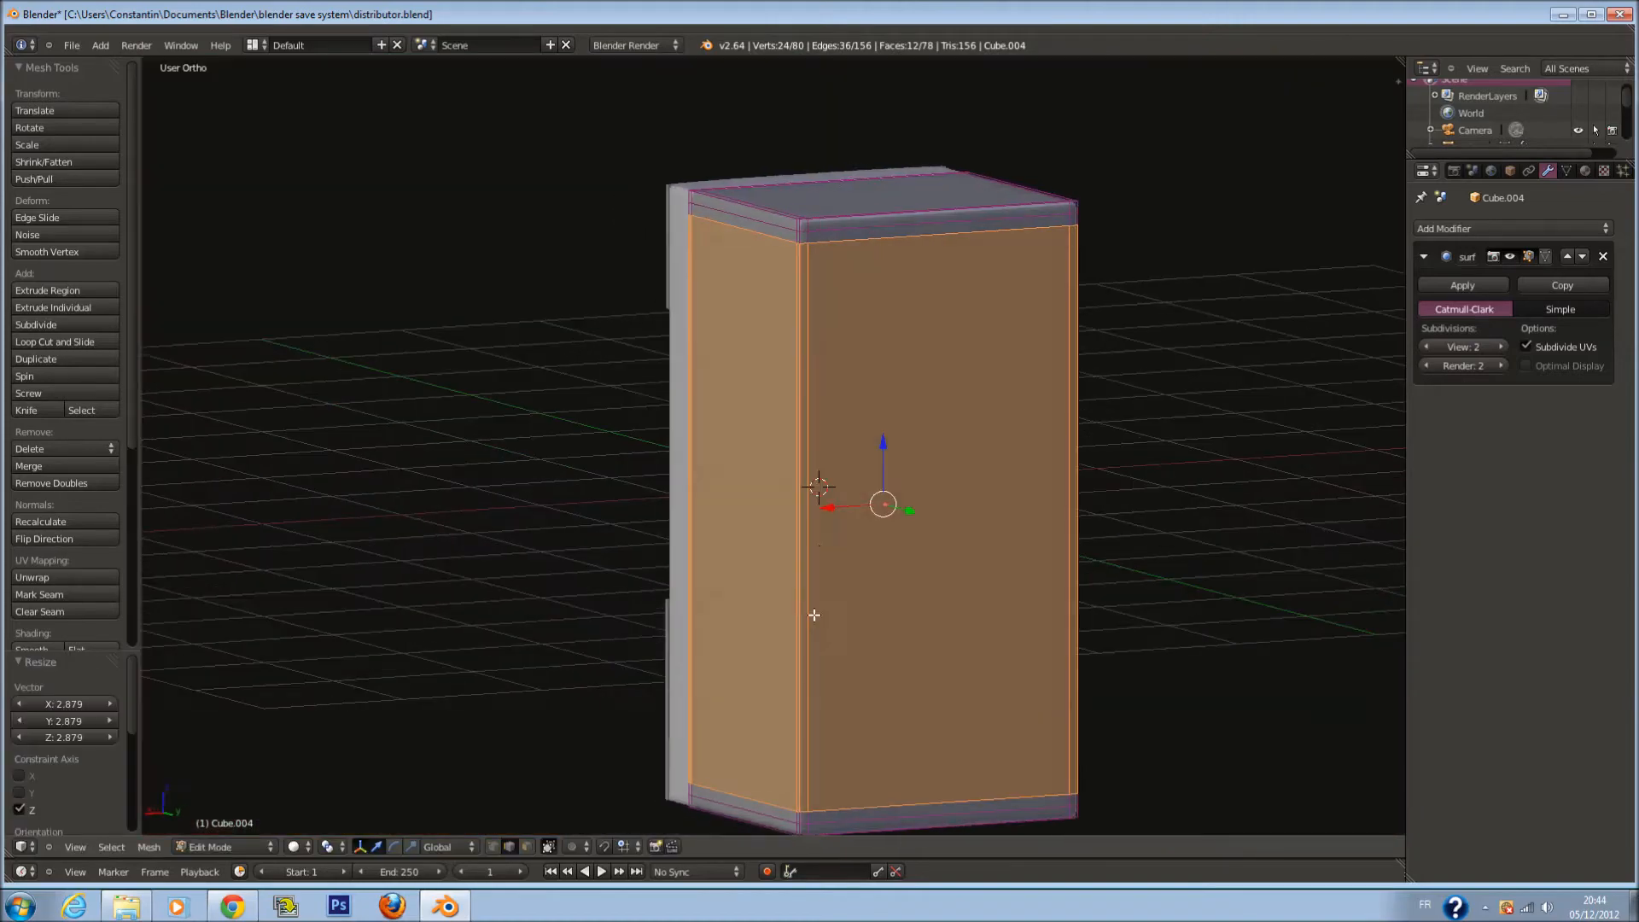
Cut two more vertical edge loops through the body and spread them along X to just inside the existing outer pairs
{"action": "key", "text": "a"}
{"action": "key", "text": "ctrl+r"}
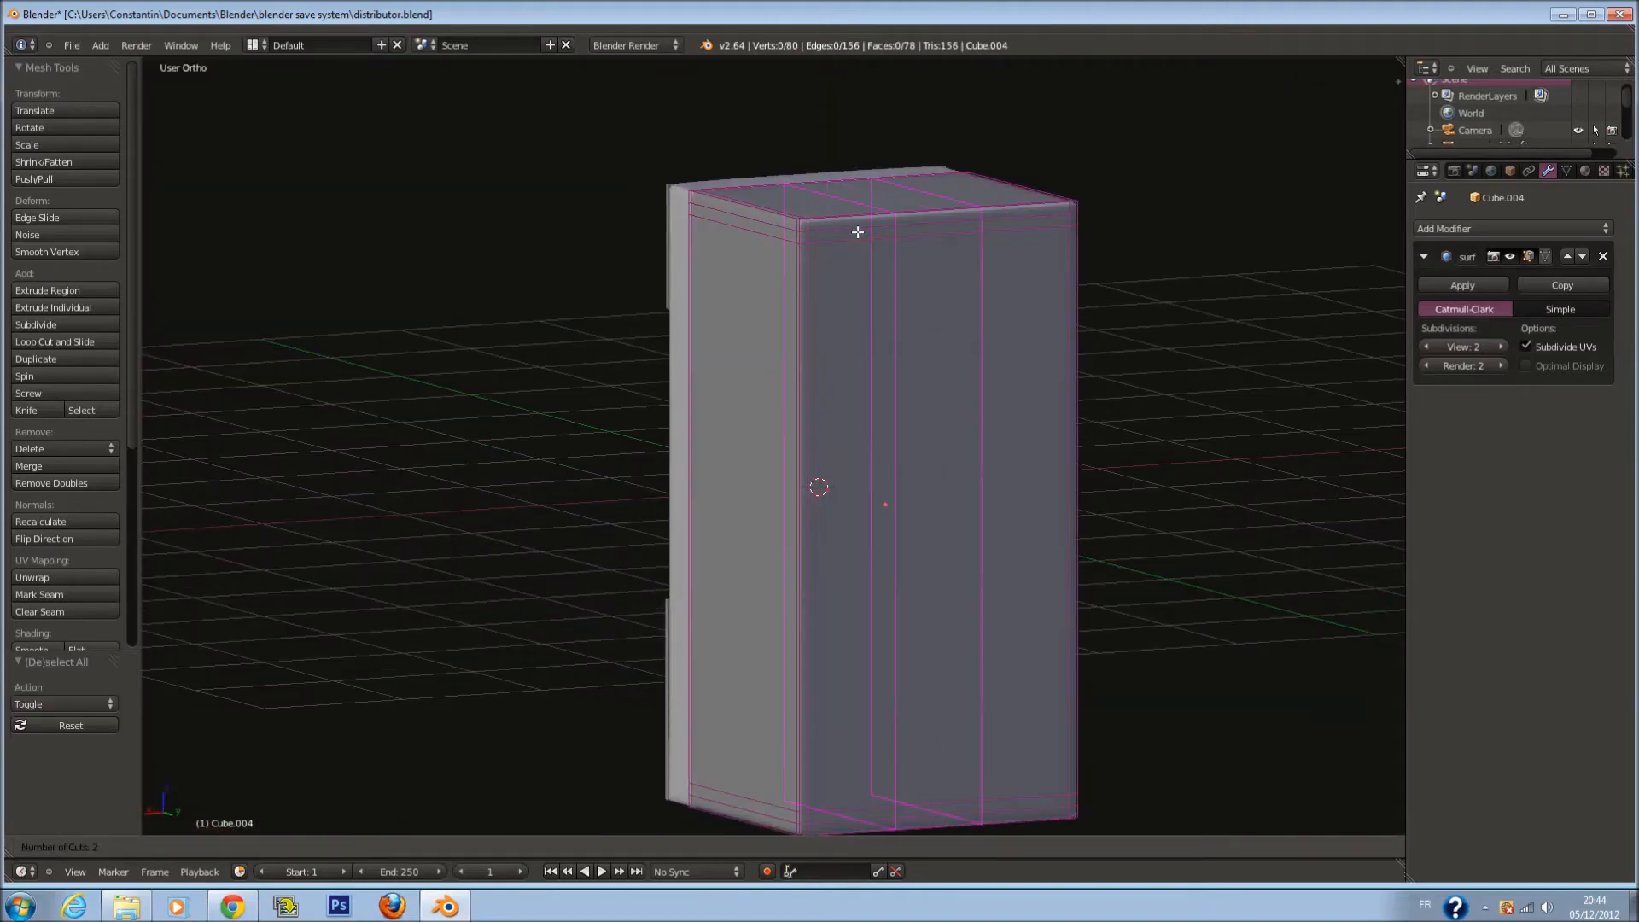
{"action": "left_click", "coordinate": [859, 232]}
{"action": "middle_click_drag", "start_coordinate": [1072, 376], "coordinate": [1032, 444]}
{"action": "key", "text": "s"}
{"action": "key", "text": "x"}
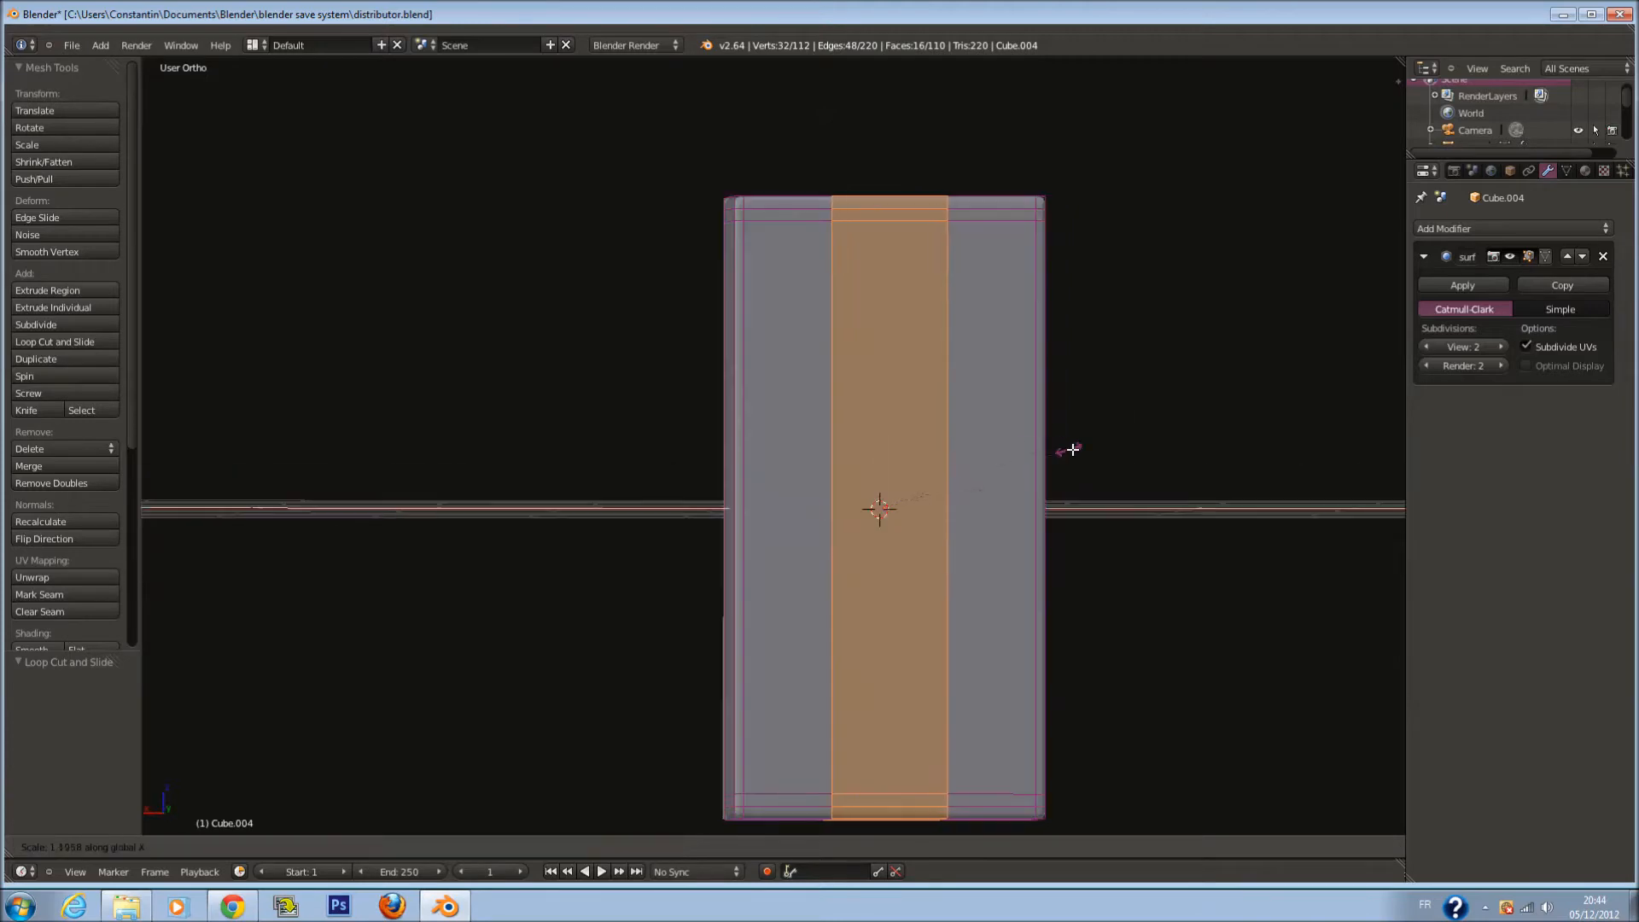
{"action": "left_click", "coordinate": [1321, 479]}
{"action": "key", "text": "Tab"}
{"action": "key", "text": "Tab"}
Cut a single edge loop through the middle of the body's width, working in wireframe top view
{"action": "middle_click_drag", "start_coordinate": [994, 355], "coordinate": [927, 449]}
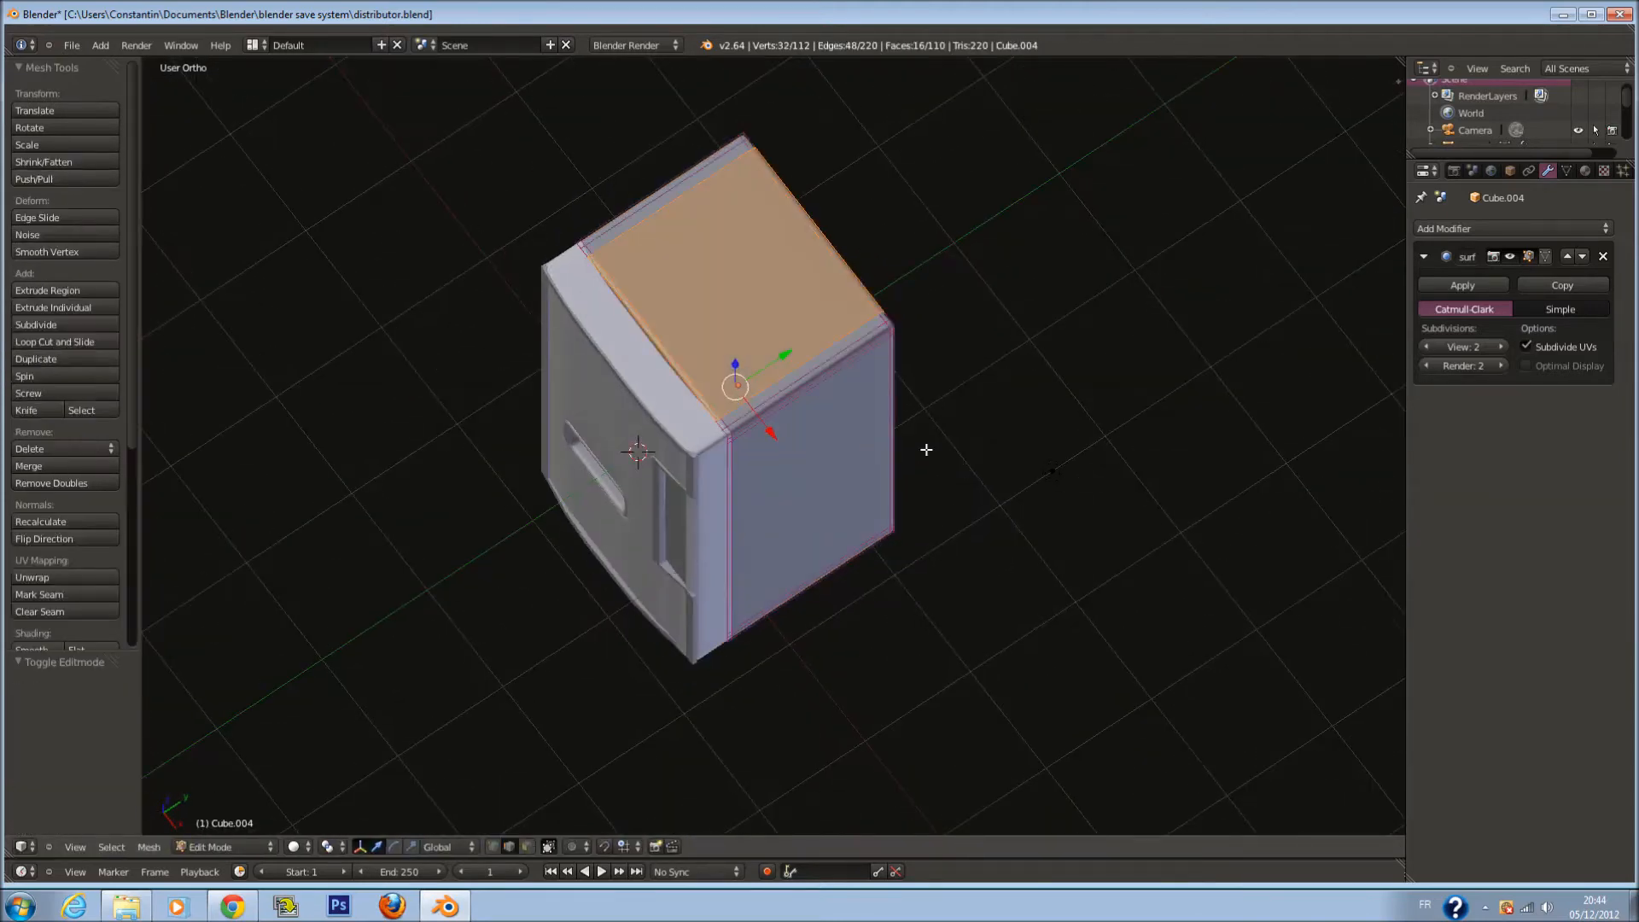
{"action": "key", "text": "KP_7"}
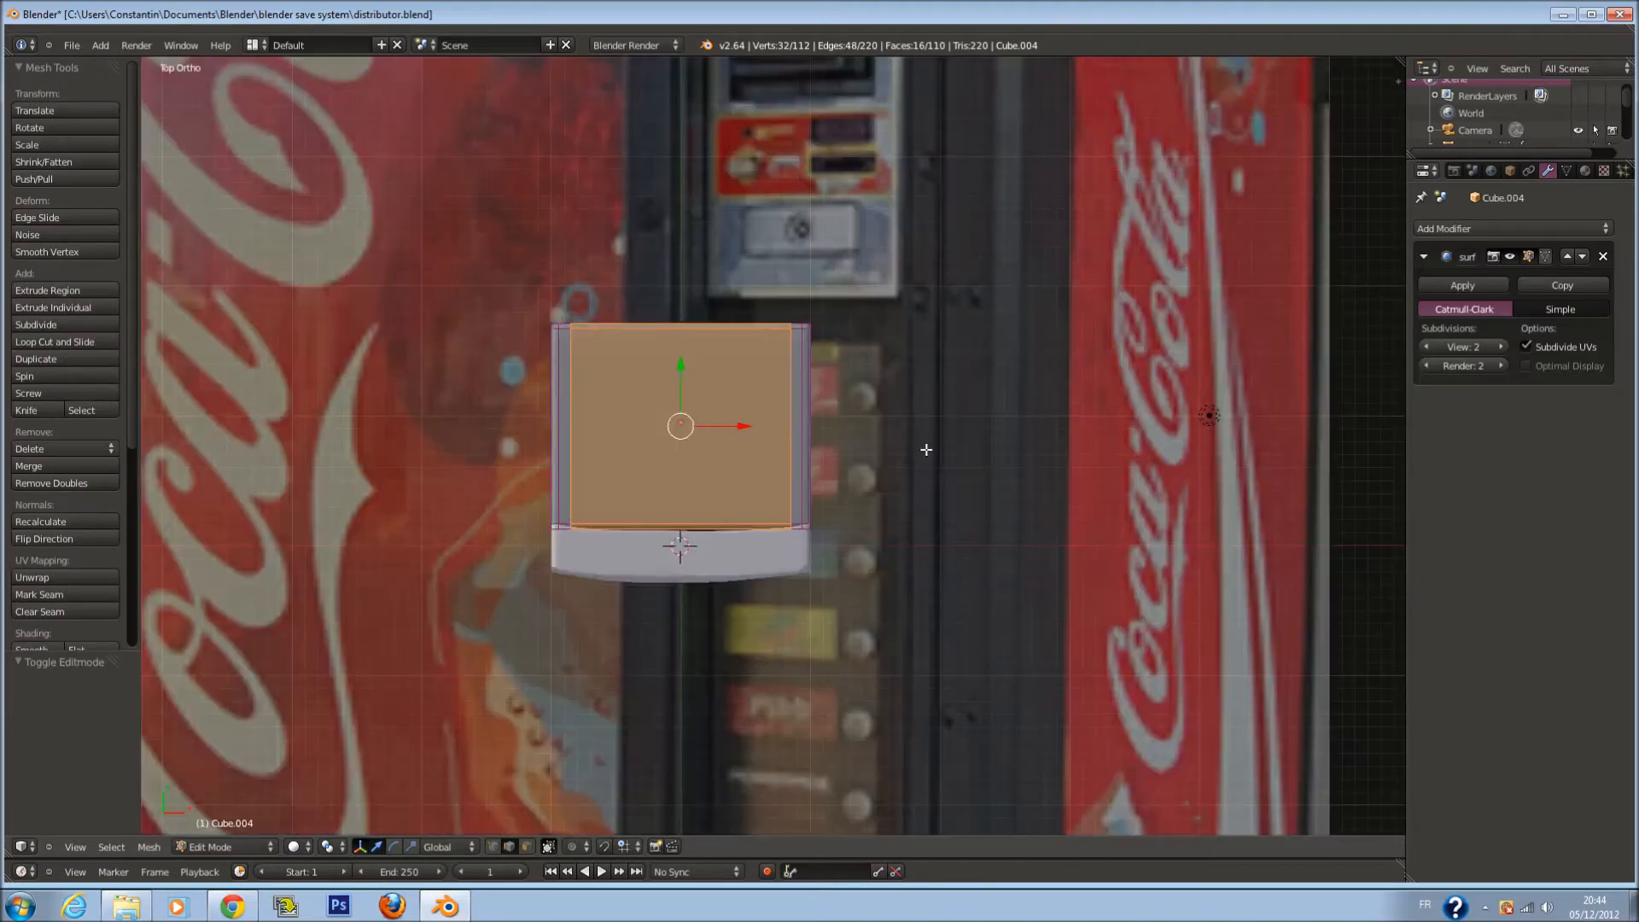
{"action": "key", "text": "z"}
{"action": "scroll", "coordinate": [592, 325], "scroll_direction": "up", "scroll_amount": 2}
{"action": "key", "text": "a"}
{"action": "key", "text": "ctrl+r"}
{"action": "left_click", "coordinate": [626, 278]}
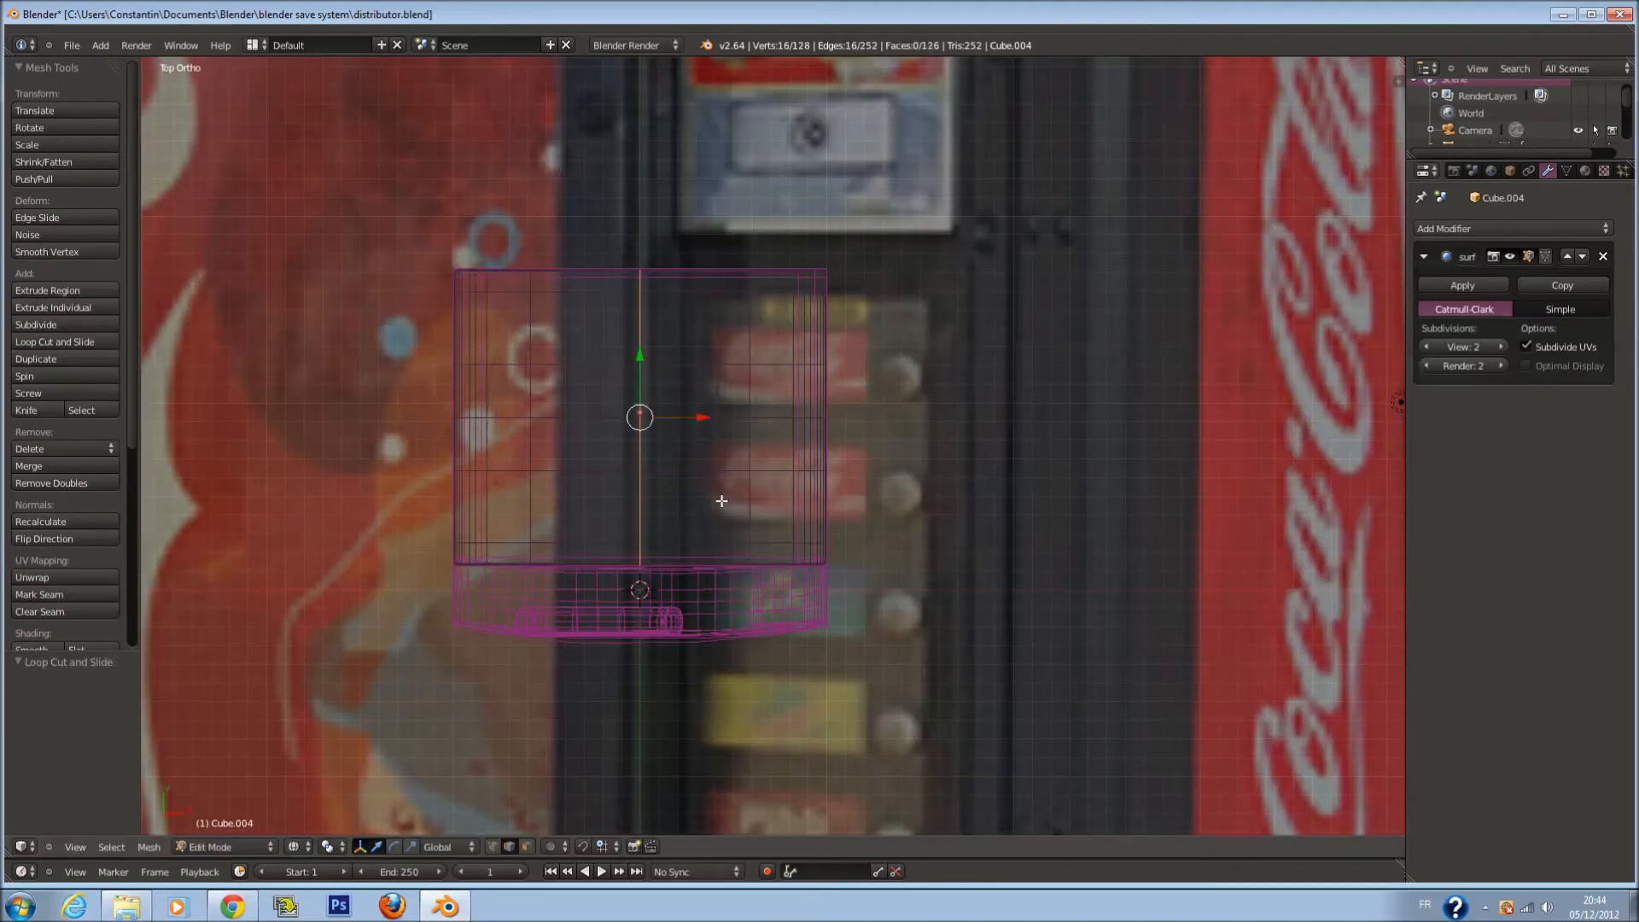
Move the centre loop's front vertices along Y toward the curved panel so the body's front edge bulges forward
{"action": "right_click", "coordinate": [644, 636]}
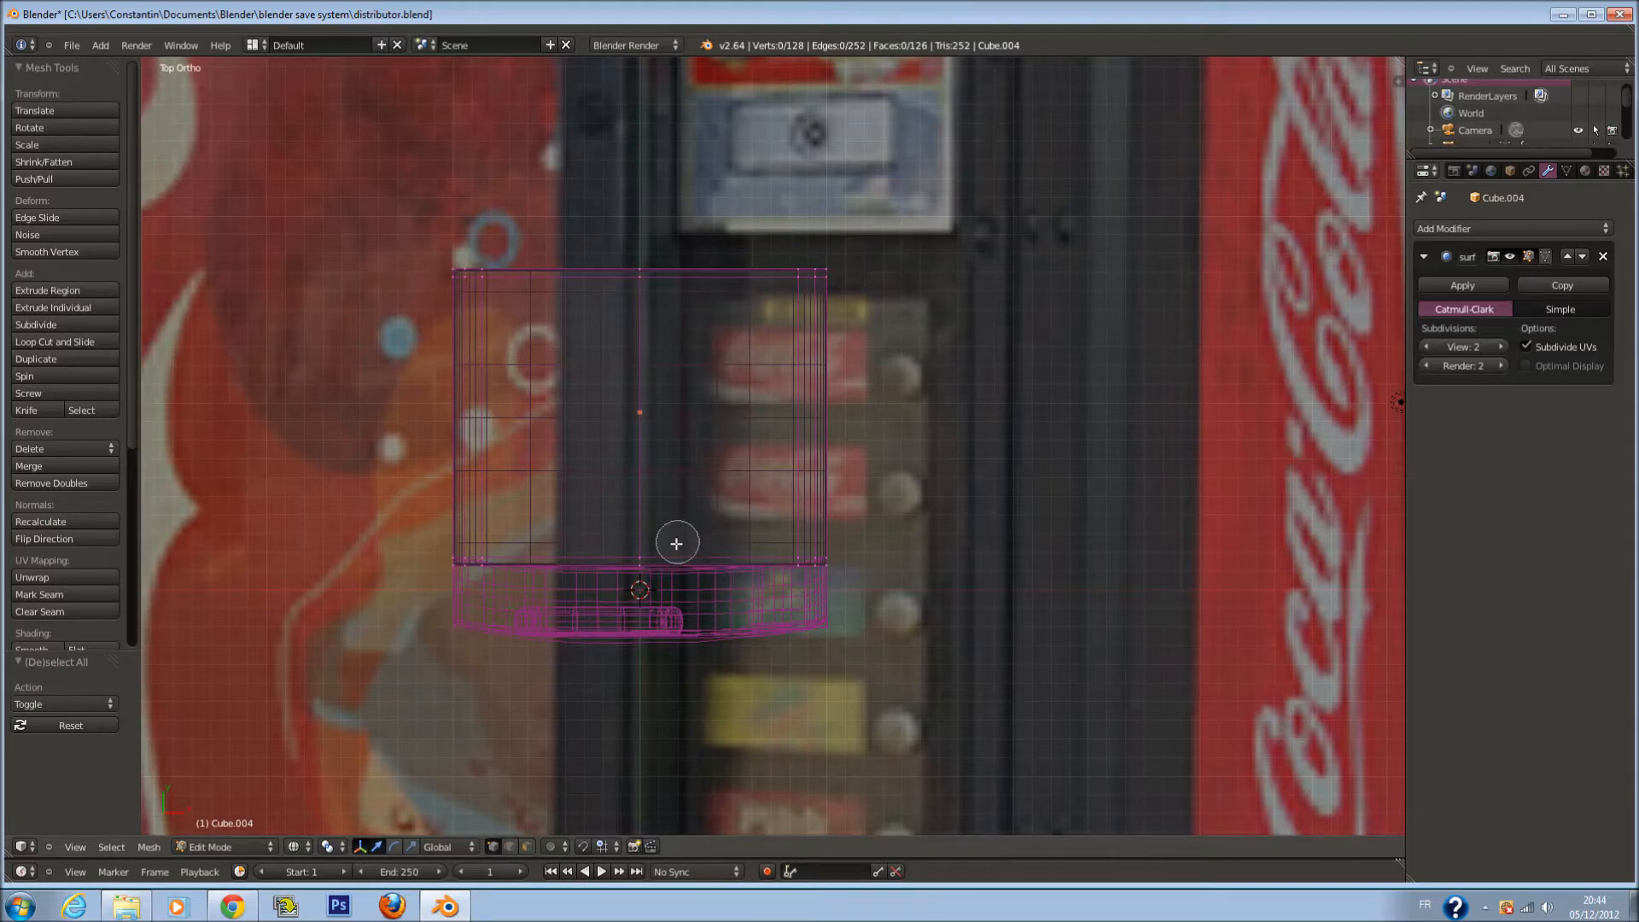
{"action": "right_click", "coordinate": [641, 538], "text": "alt"}
{"action": "left_click_drag", "start_coordinate": [638, 507], "coordinate": [643, 518]}
{"action": "key", "text": "a"}
Pull the front vertices of the inner side loops slightly forward along Y to match the panel's curve, and return to solid Object Mode
{"action": "scroll", "coordinate": [632, 527], "scroll_direction": "down", "scroll_amount": 2, "text": "ctrl"}
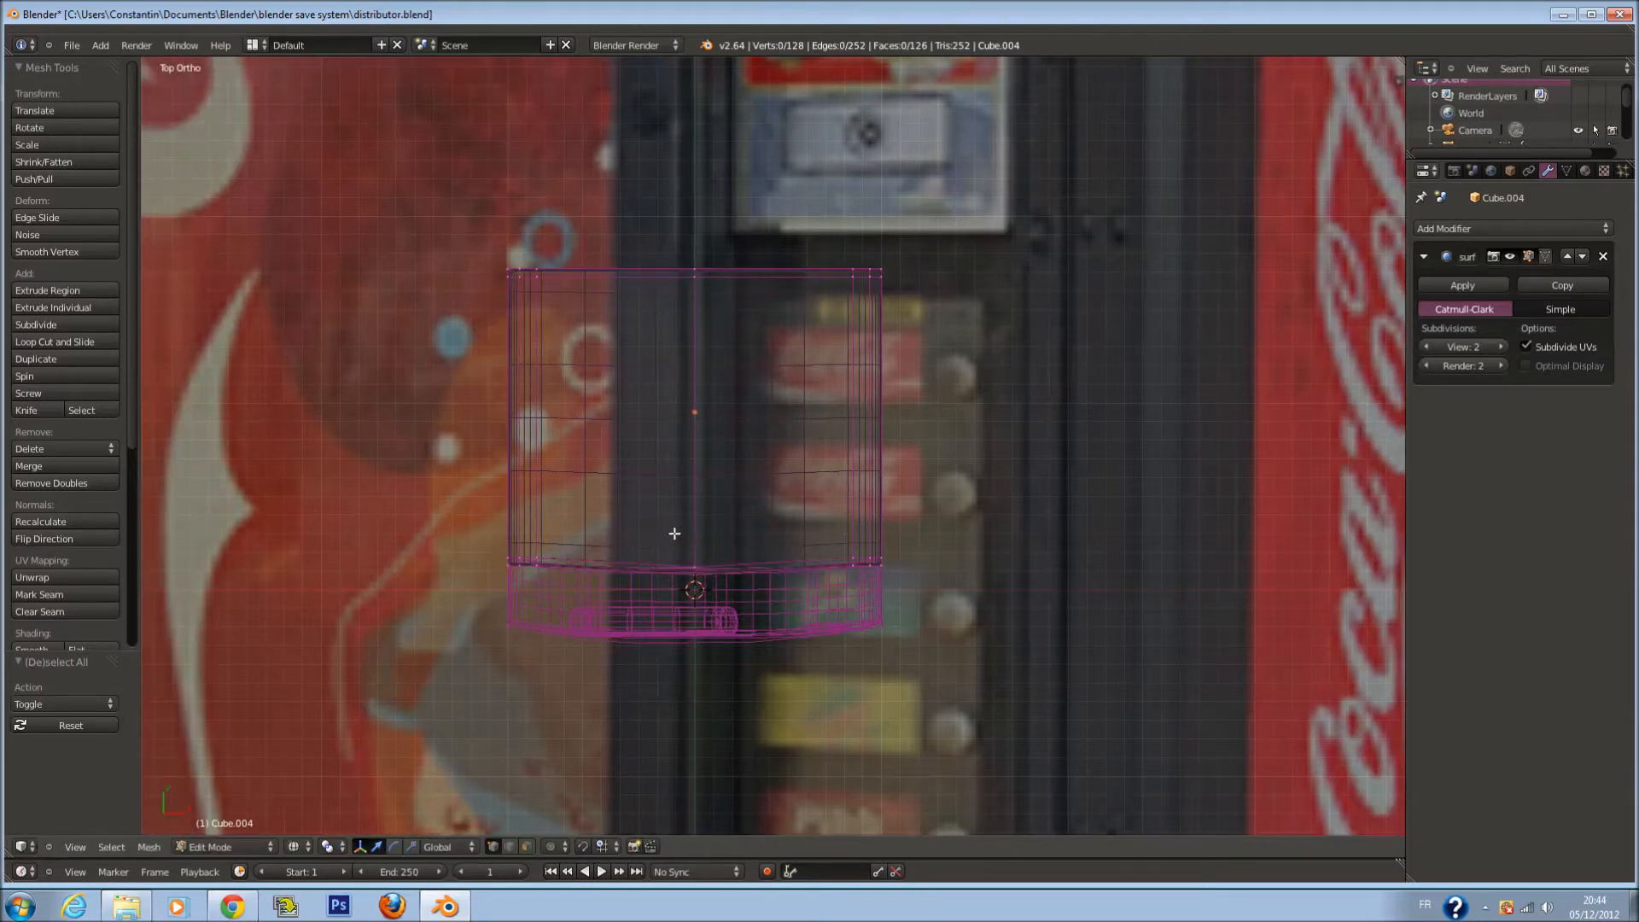
{"action": "scroll", "coordinate": [668, 536], "scroll_direction": "up", "scroll_amount": 1}
{"action": "key", "text": "c"}
{"action": "left_click", "coordinate": [839, 576]}
{"action": "right_click", "coordinate": [832, 595]}
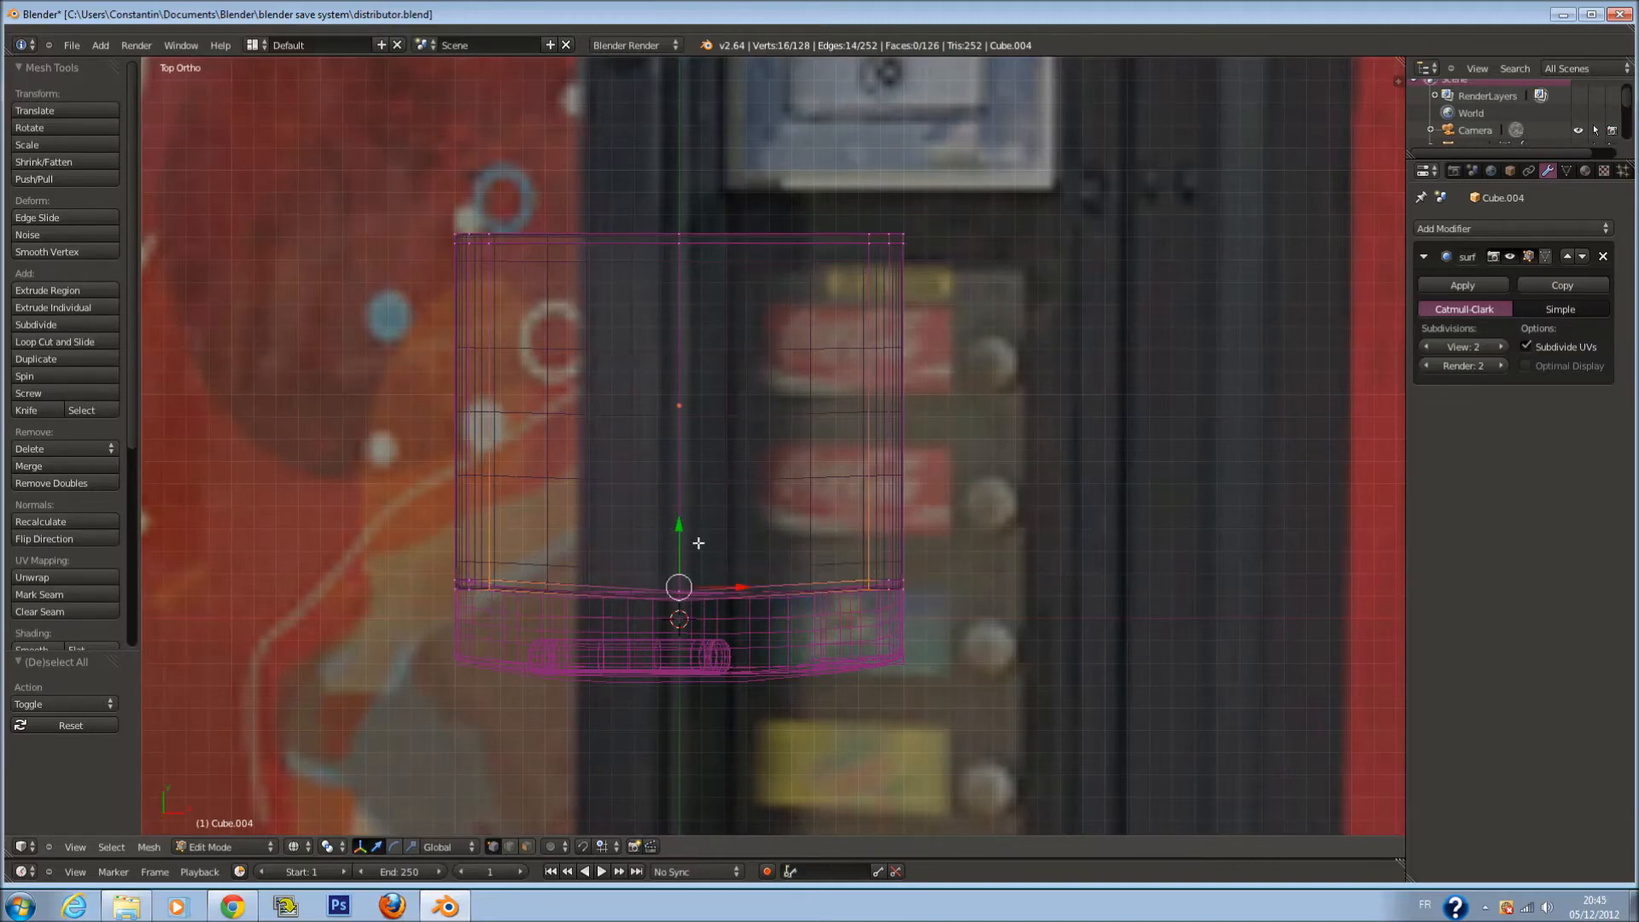
{"action": "left_click_drag", "start_coordinate": [677, 525], "coordinate": [681, 533]}
{"action": "key", "text": "Tab"}
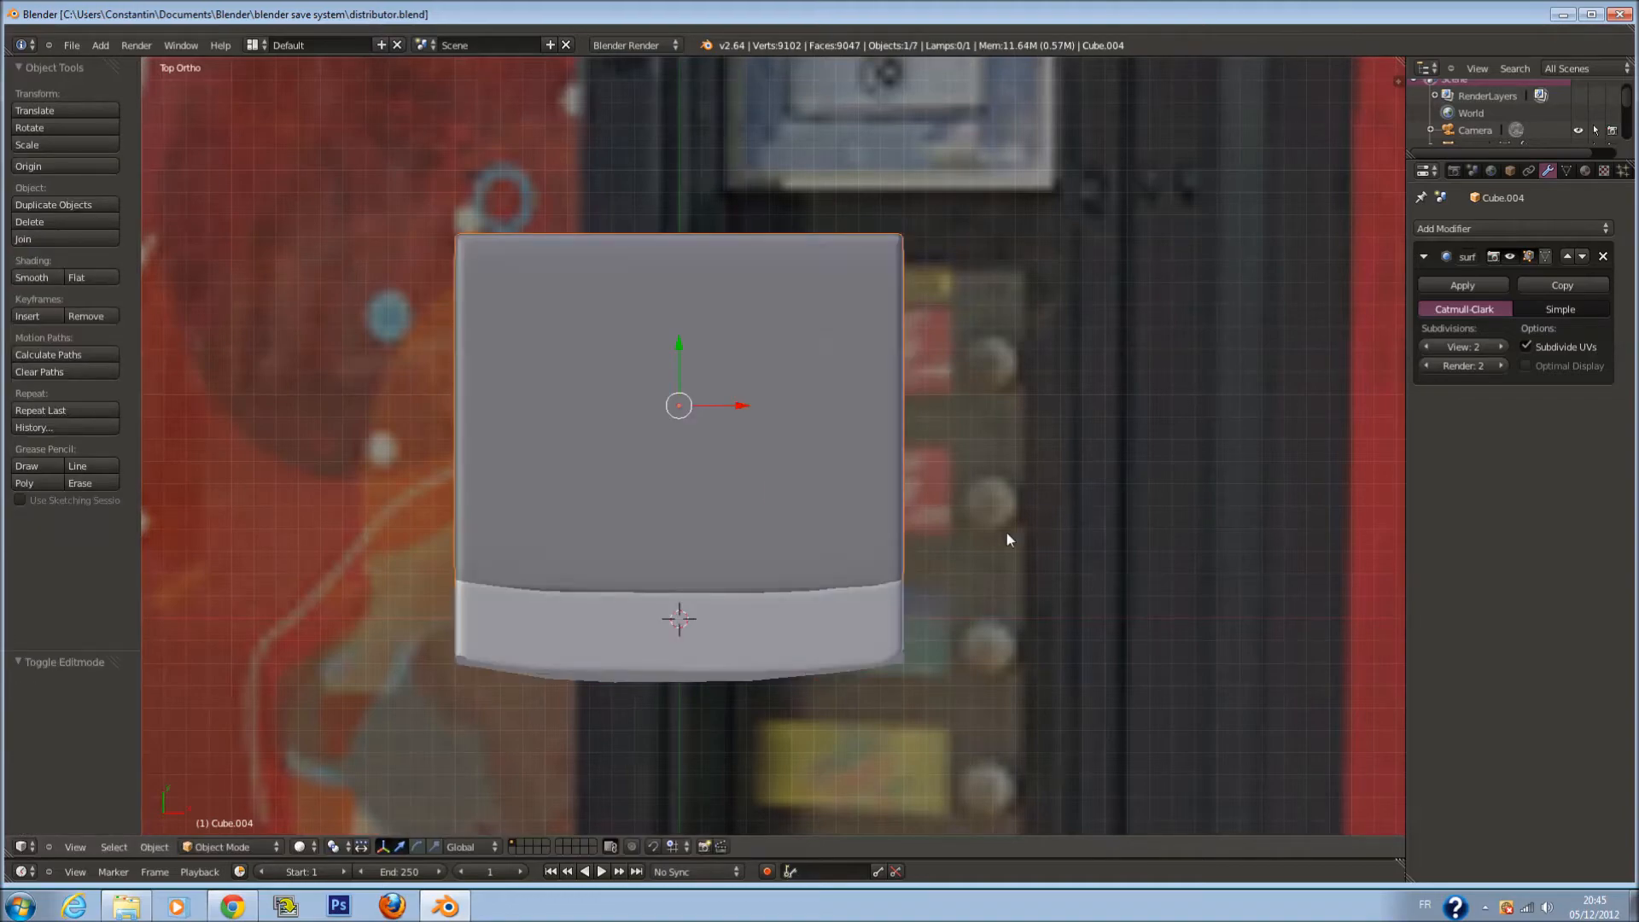
Inspect the fit between the body and the curved panel in side view and perspective
{"action": "key", "text": "KP_1"}
{"action": "key", "text": "KP_3"}
{"action": "scroll", "coordinate": [784, 430], "scroll_direction": "down", "scroll_amount": 5}
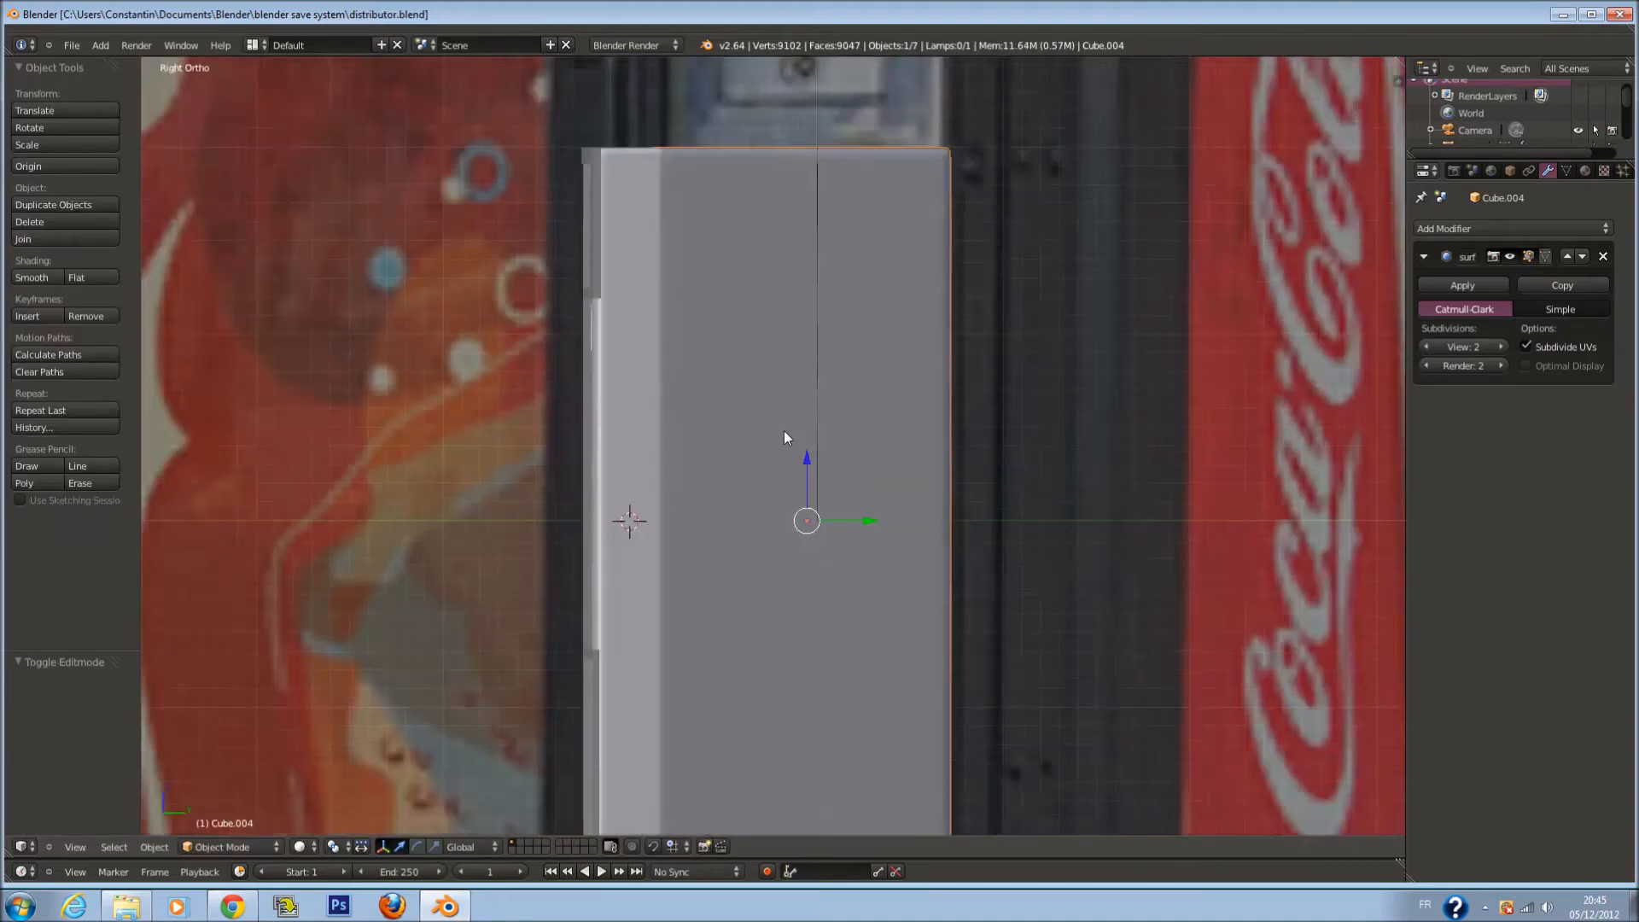
{"action": "middle_click_drag", "start_coordinate": [788, 428], "coordinate": [878, 504]}
{"action": "scroll", "coordinate": [918, 490], "scroll_direction": "up", "scroll_amount": 4}
{"action": "key", "text": "KP_3"}
{"action": "scroll", "coordinate": [884, 496], "scroll_direction": "down", "scroll_amount": 5}
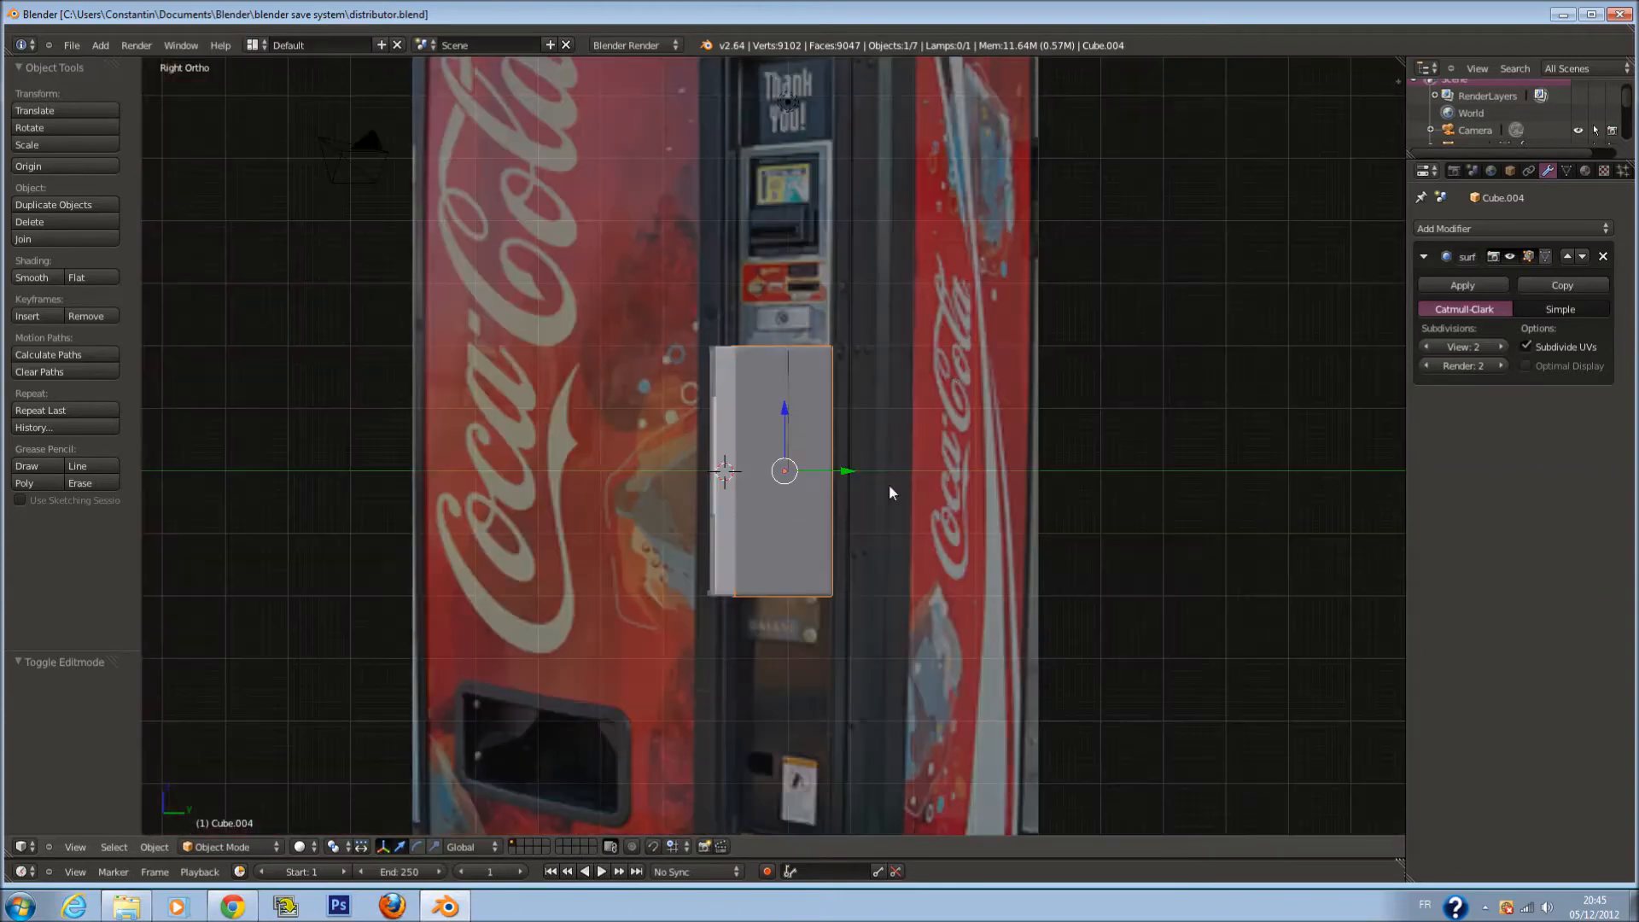
Examine the reference photo from the machine's upper display to its base, and compare it with the modelled machine
{"action": "scroll", "coordinate": [954, 327], "scroll_direction": "up", "scroll_amount": 11, "text": "shift"}
{"action": "scroll", "coordinate": [951, 331], "scroll_direction": "up", "scroll_amount": 1}
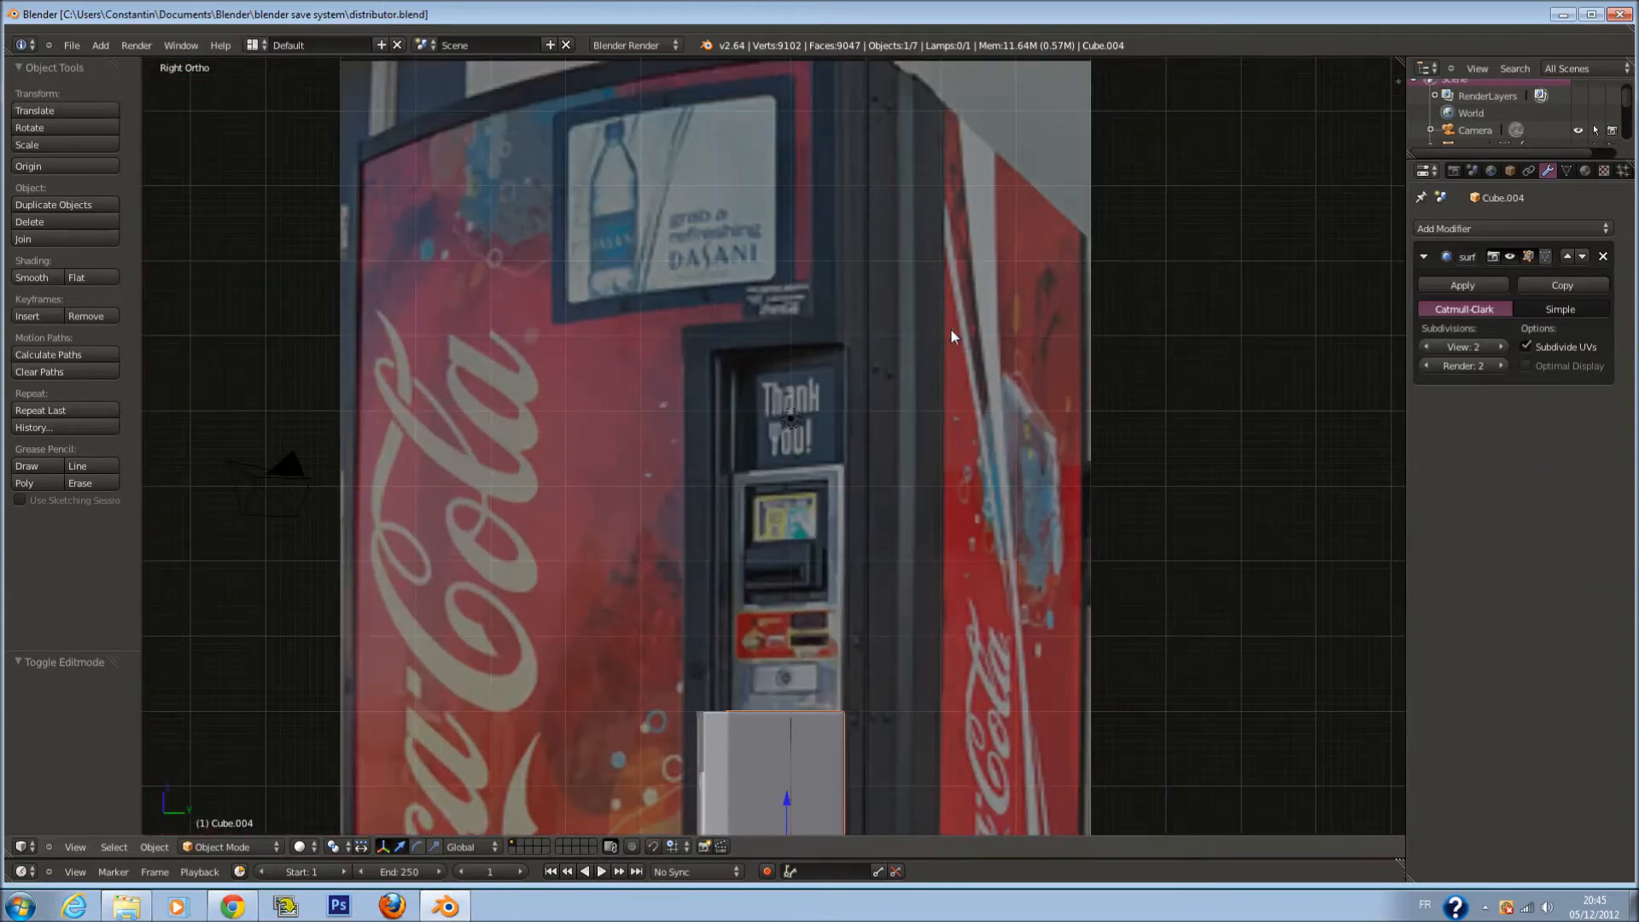
{"action": "scroll", "coordinate": [951, 331], "scroll_direction": "up", "scroll_amount": 2, "text": "shift"}
{"action": "scroll", "coordinate": [951, 330], "scroll_direction": "down", "scroll_amount": 1}
{"action": "scroll", "coordinate": [951, 330], "scroll_direction": "down", "scroll_amount": 5, "text": "shift"}
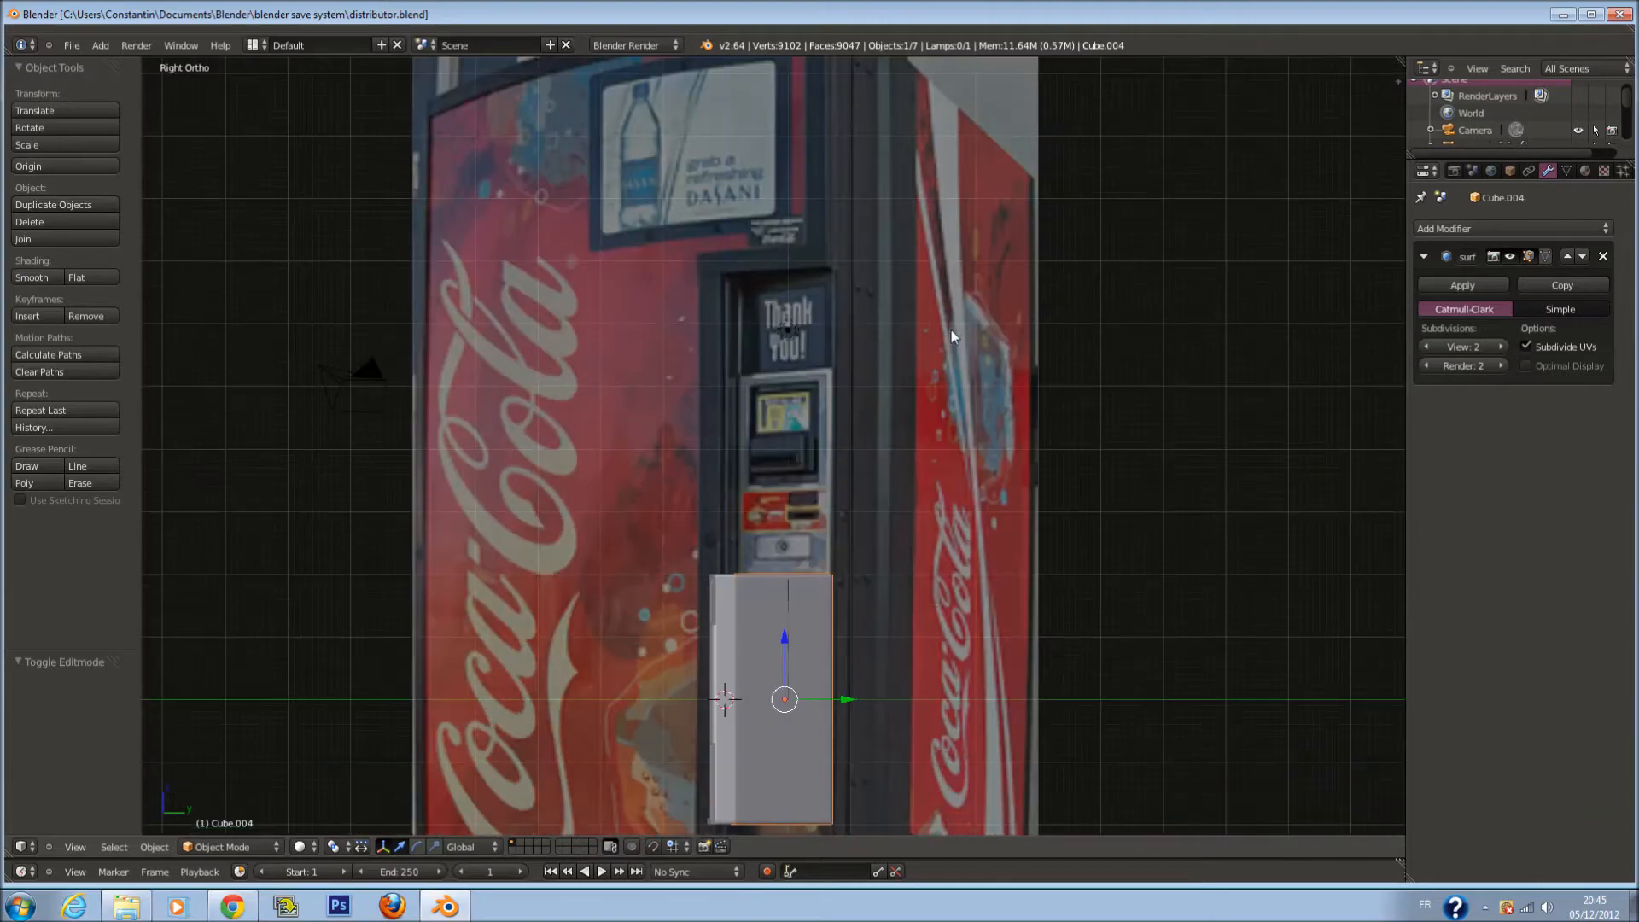
{"action": "scroll", "coordinate": [952, 330], "scroll_direction": "down", "scroll_amount": 3}
{"action": "scroll", "coordinate": [914, 269], "scroll_direction": "up", "scroll_amount": 1}
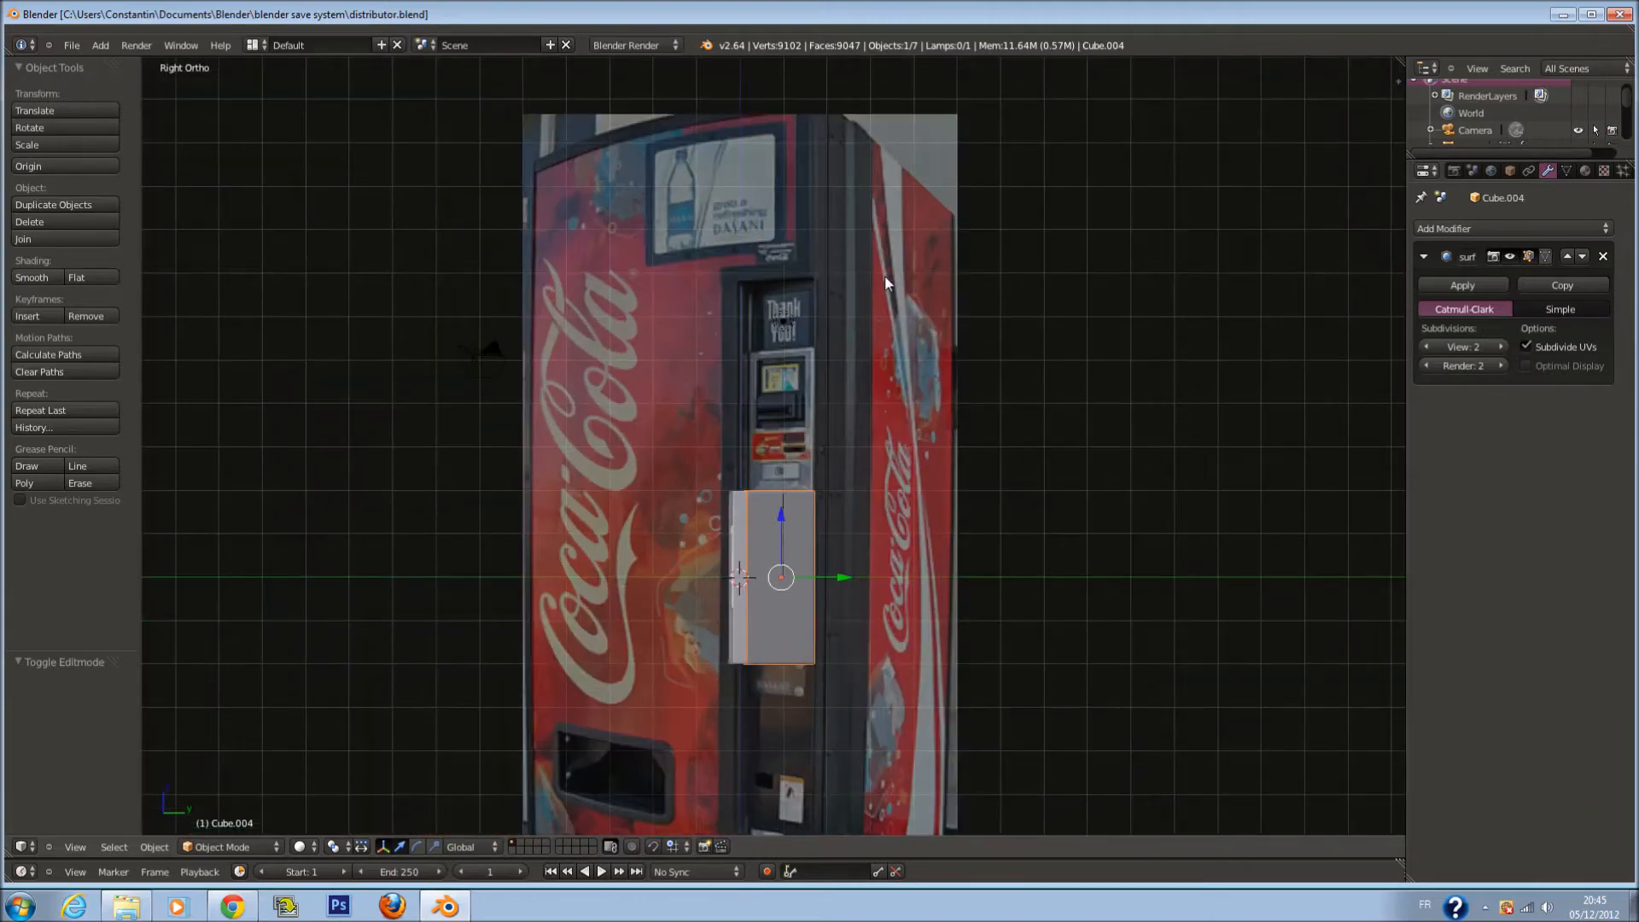
{"action": "scroll", "coordinate": [885, 275], "scroll_direction": "up", "scroll_amount": 1}
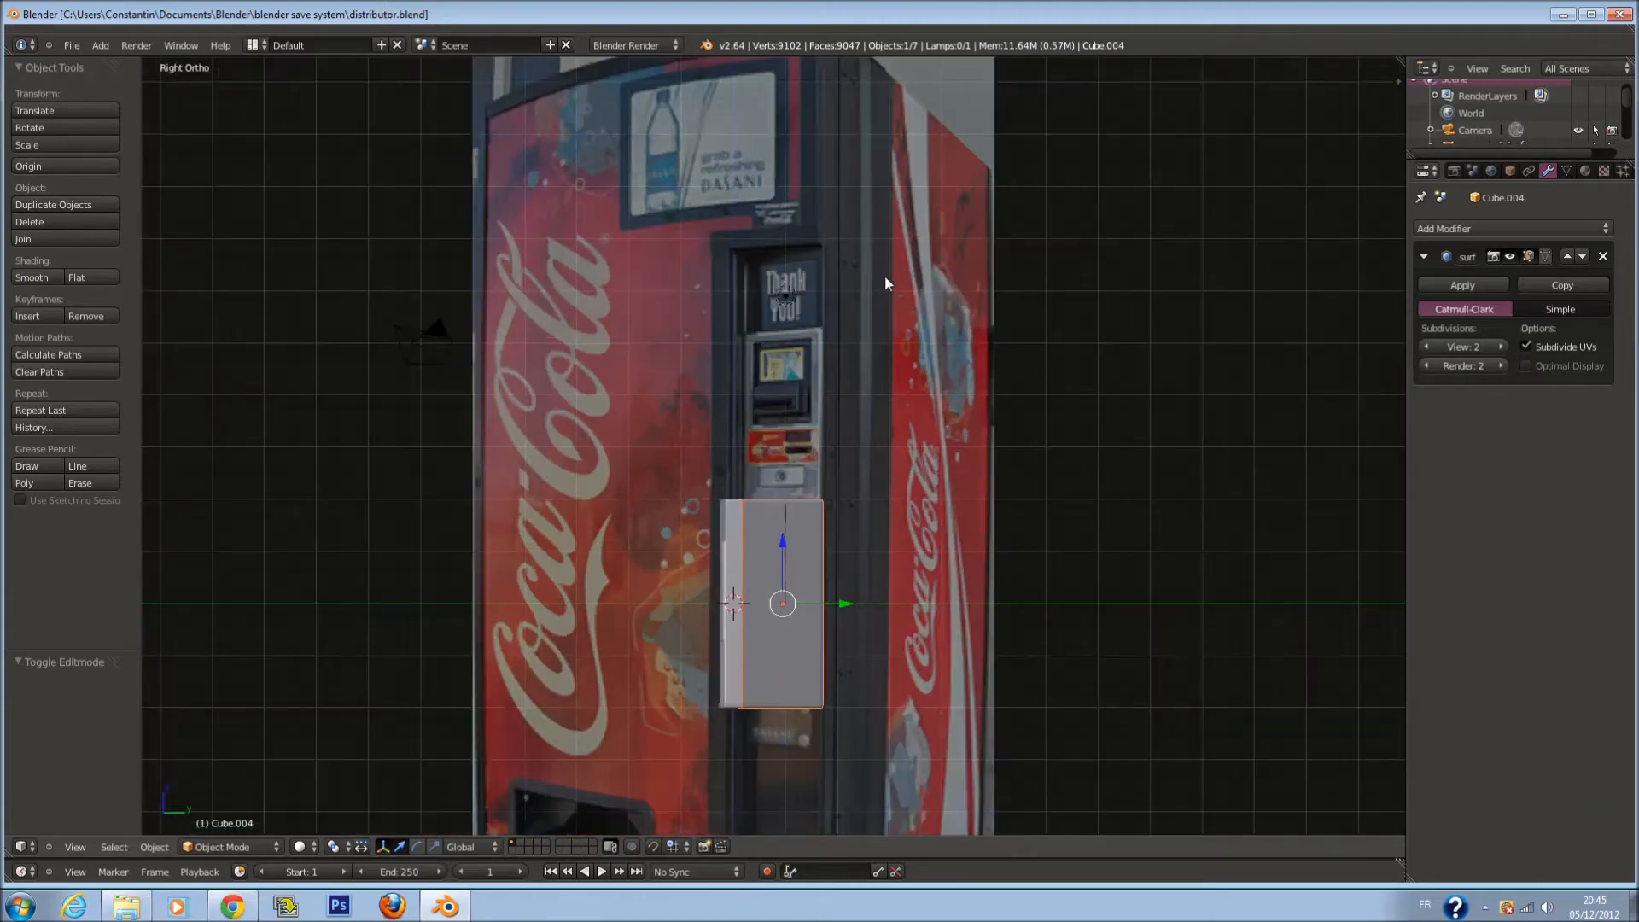
{"action": "scroll", "coordinate": [859, 263], "scroll_direction": "down", "scroll_amount": 6, "text": "shift"}
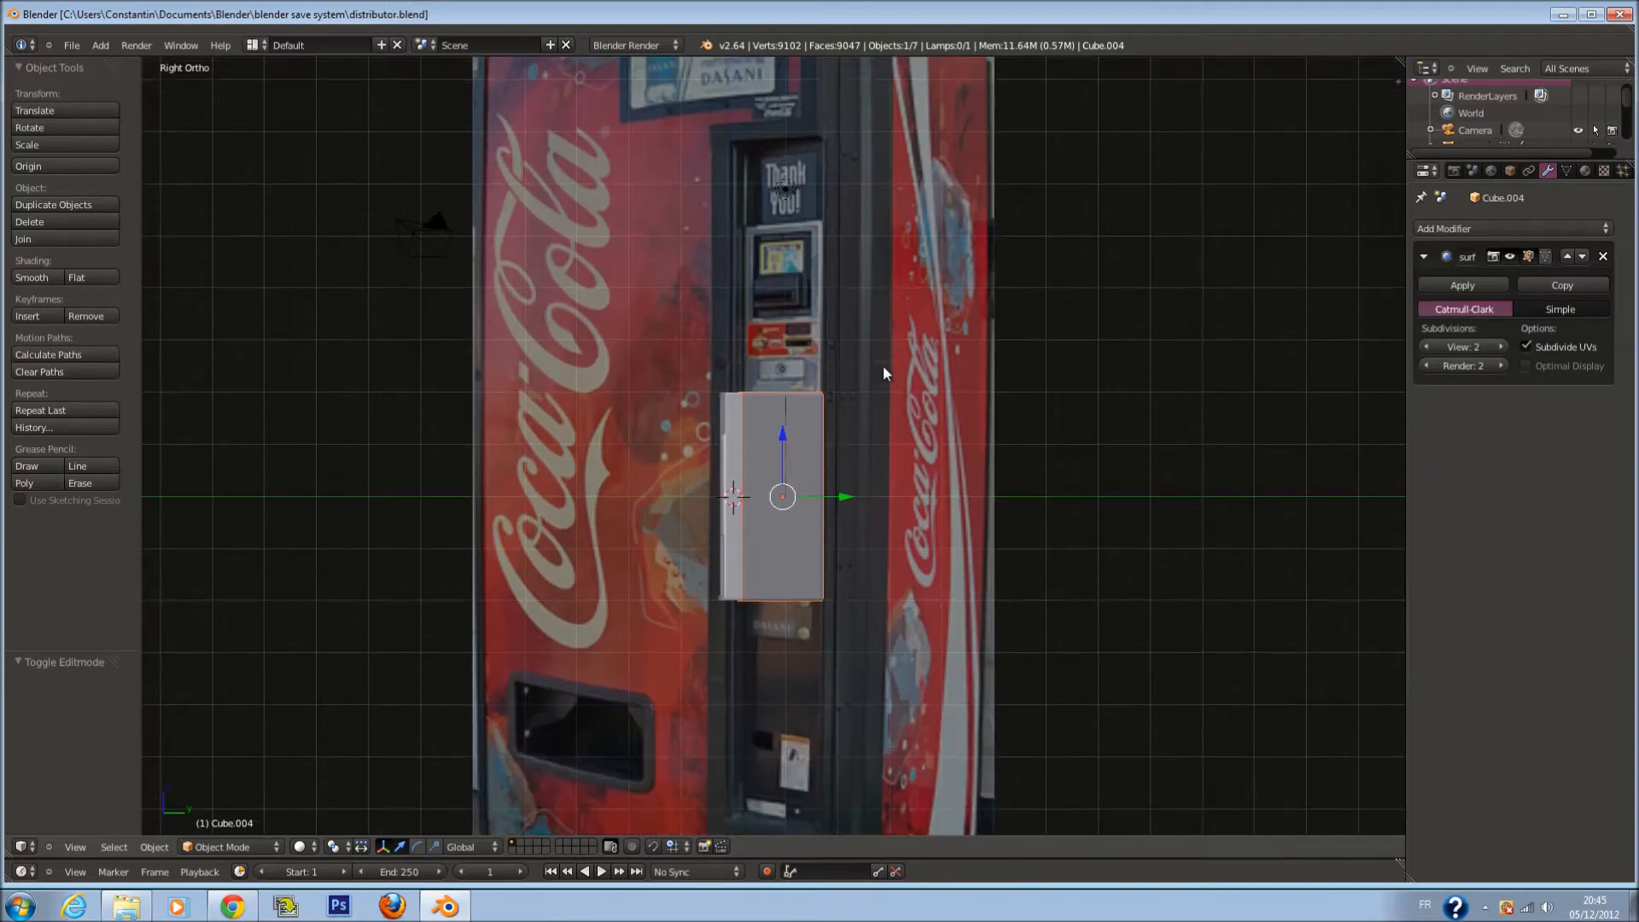
{"action": "scroll", "coordinate": [875, 470], "scroll_direction": "down", "scroll_amount": 3, "text": "shift"}
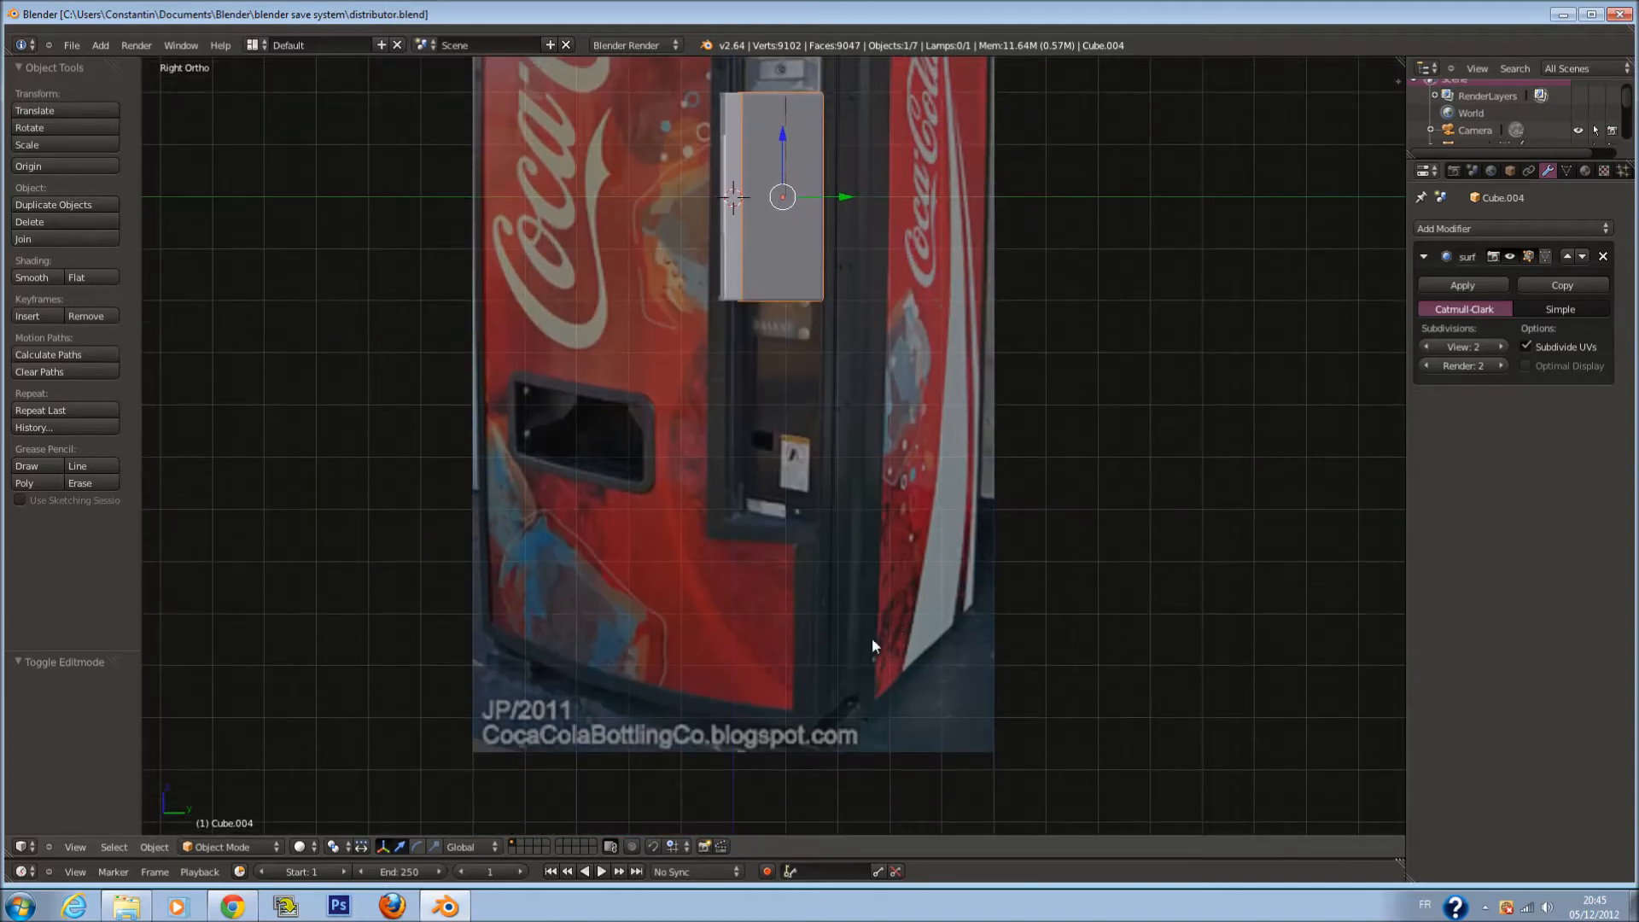
{"action": "scroll", "coordinate": [789, 351], "scroll_direction": "up", "scroll_amount": 3}
{"action": "scroll", "coordinate": [787, 346], "scroll_direction": "up", "scroll_amount": 5, "text": "shift"}
{"action": "middle_click_drag", "start_coordinate": [777, 355], "coordinate": [933, 358]}
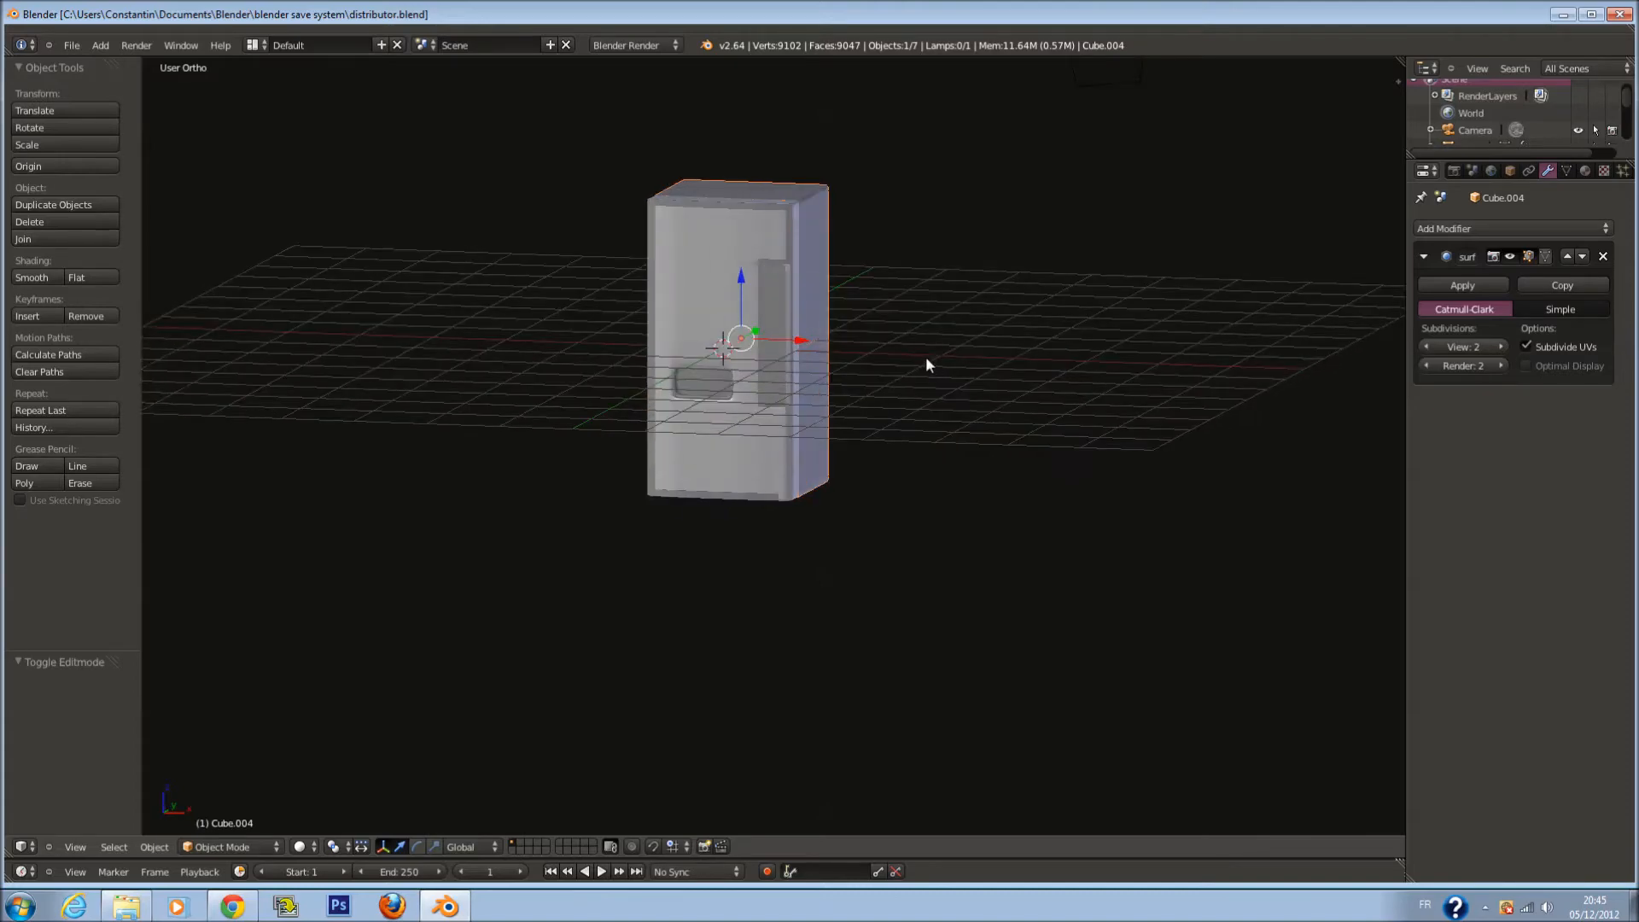
Examine the underside and lower corners of the machine in the reference photo for the supports beneath the body
{"action": "key", "text": "KP_3"}
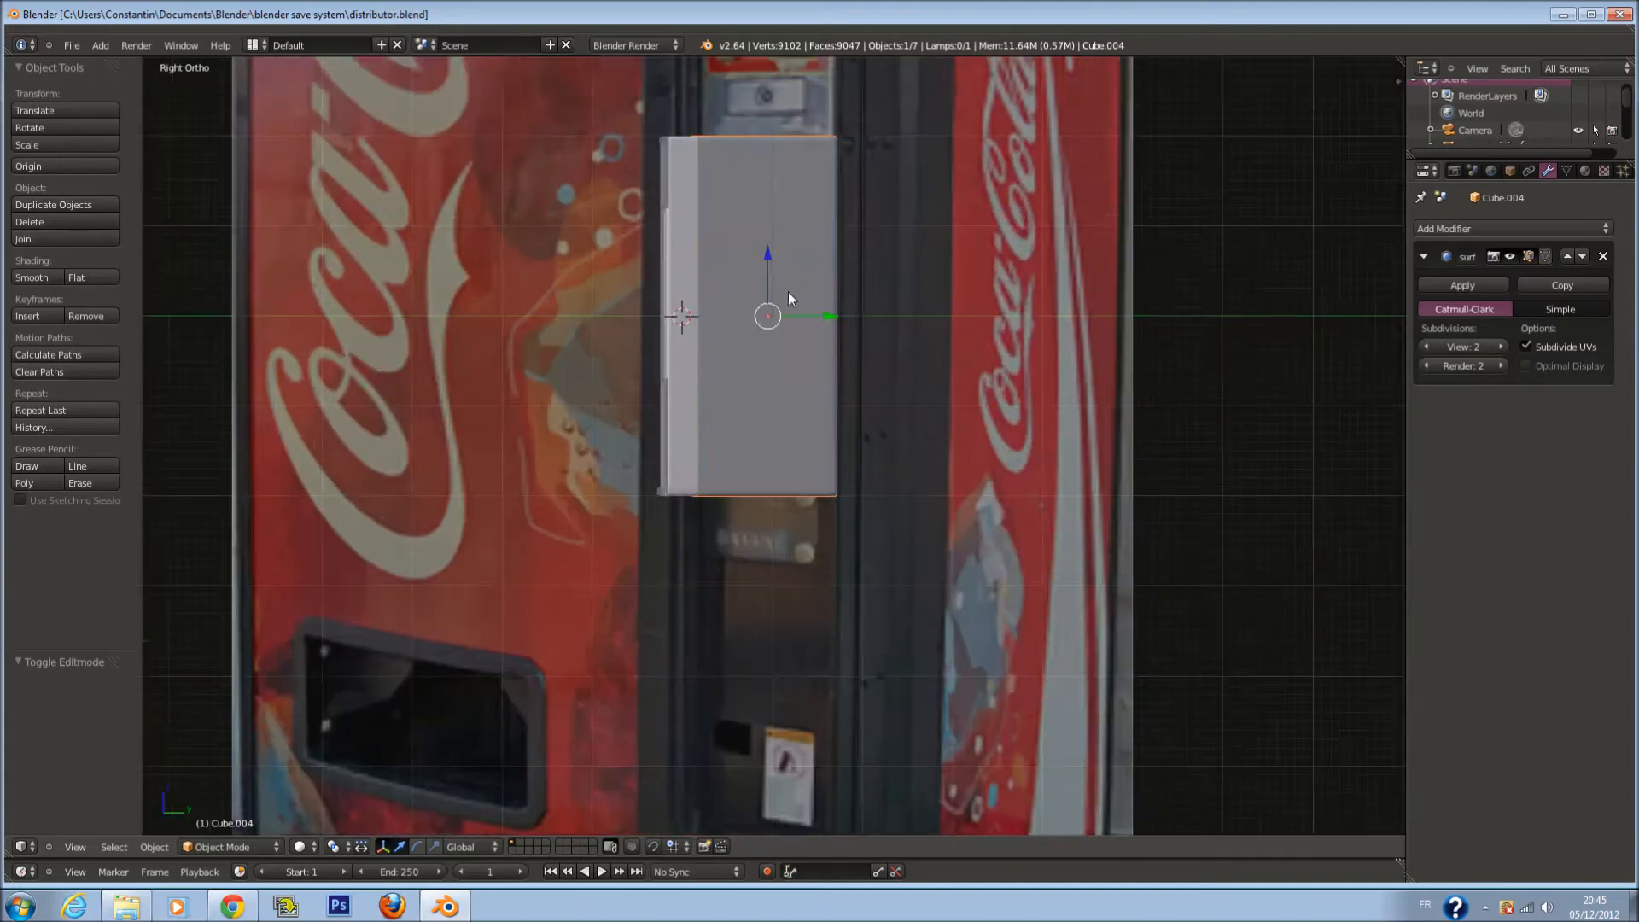
{"action": "scroll", "coordinate": [787, 293], "scroll_direction": "down", "scroll_amount": 2}
{"action": "scroll", "coordinate": [787, 295], "scroll_direction": "up", "scroll_amount": 3, "text": "shift"}
{"action": "scroll", "coordinate": [788, 296], "scroll_direction": "down", "scroll_amount": 2}
{"action": "scroll", "coordinate": [787, 295], "scroll_direction": "up", "scroll_amount": 3}
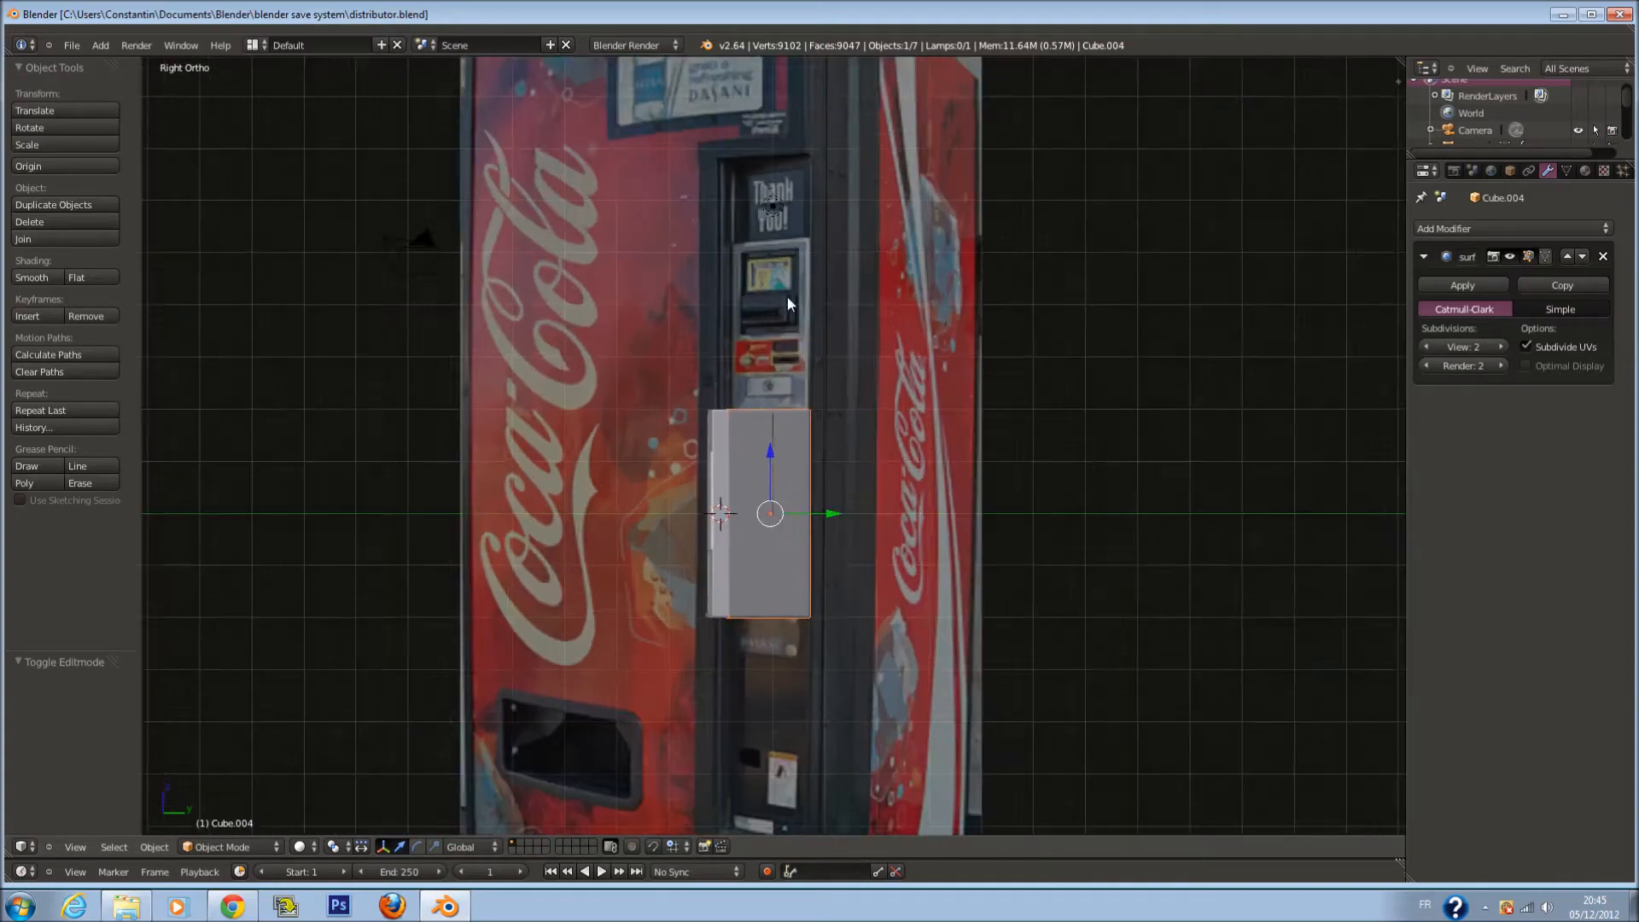
{"action": "scroll", "coordinate": [759, 328], "scroll_direction": "down", "scroll_amount": 3}
{"action": "scroll", "coordinate": [770, 454], "scroll_direction": "down", "scroll_amount": 8, "text": "shift"}
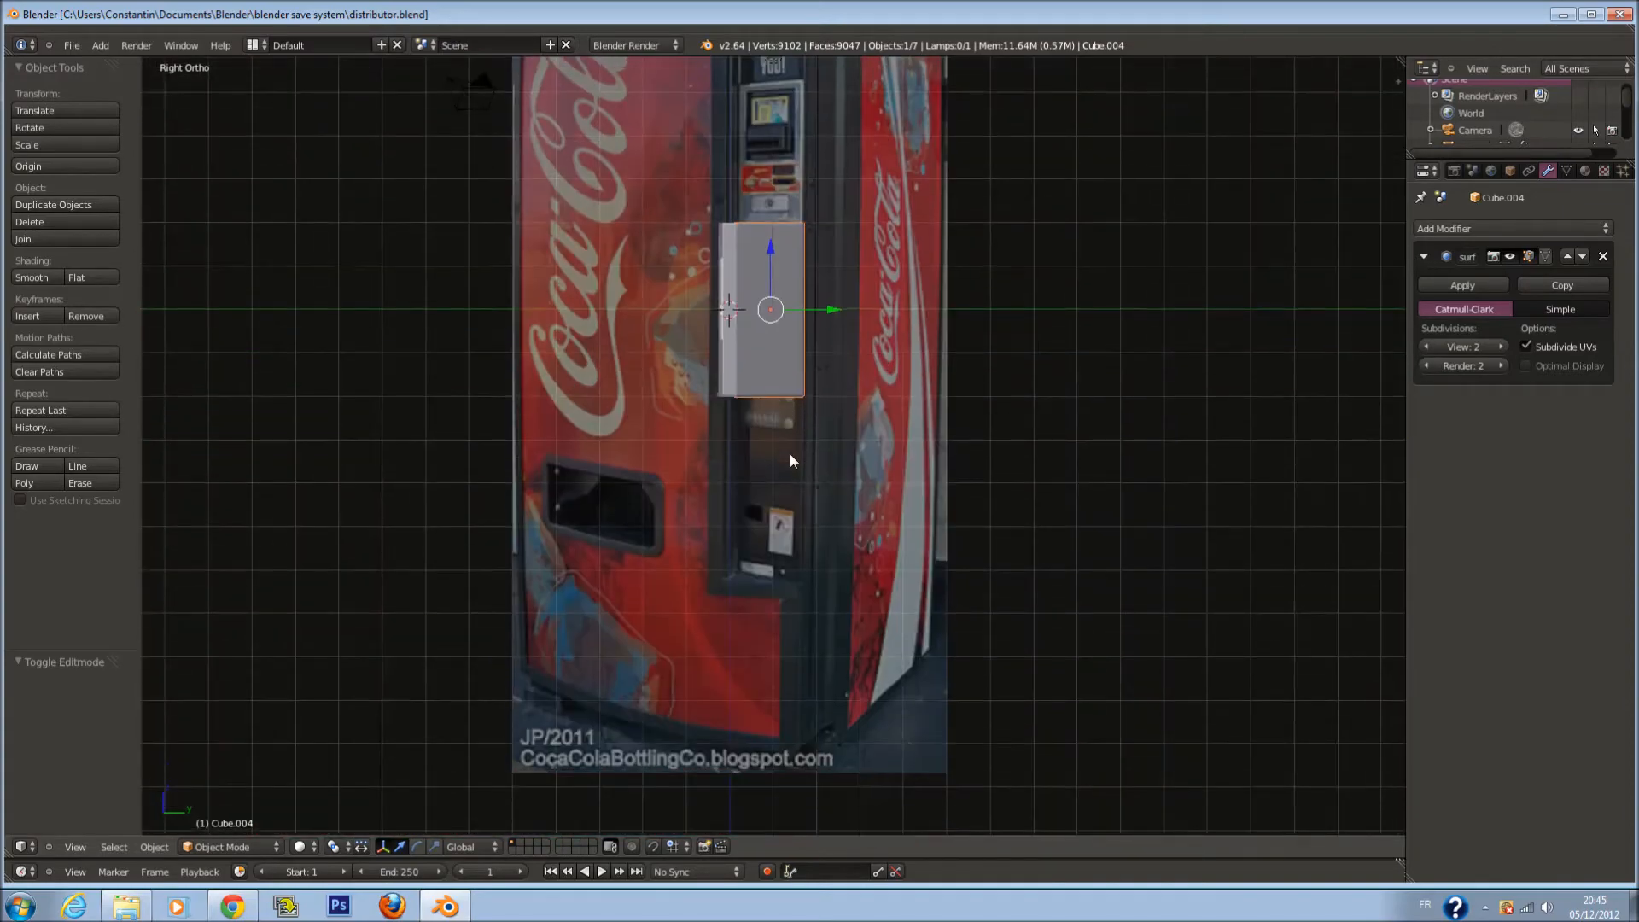
{"action": "scroll", "coordinate": [791, 455], "scroll_direction": "down", "scroll_amount": 3, "text": "shift"}
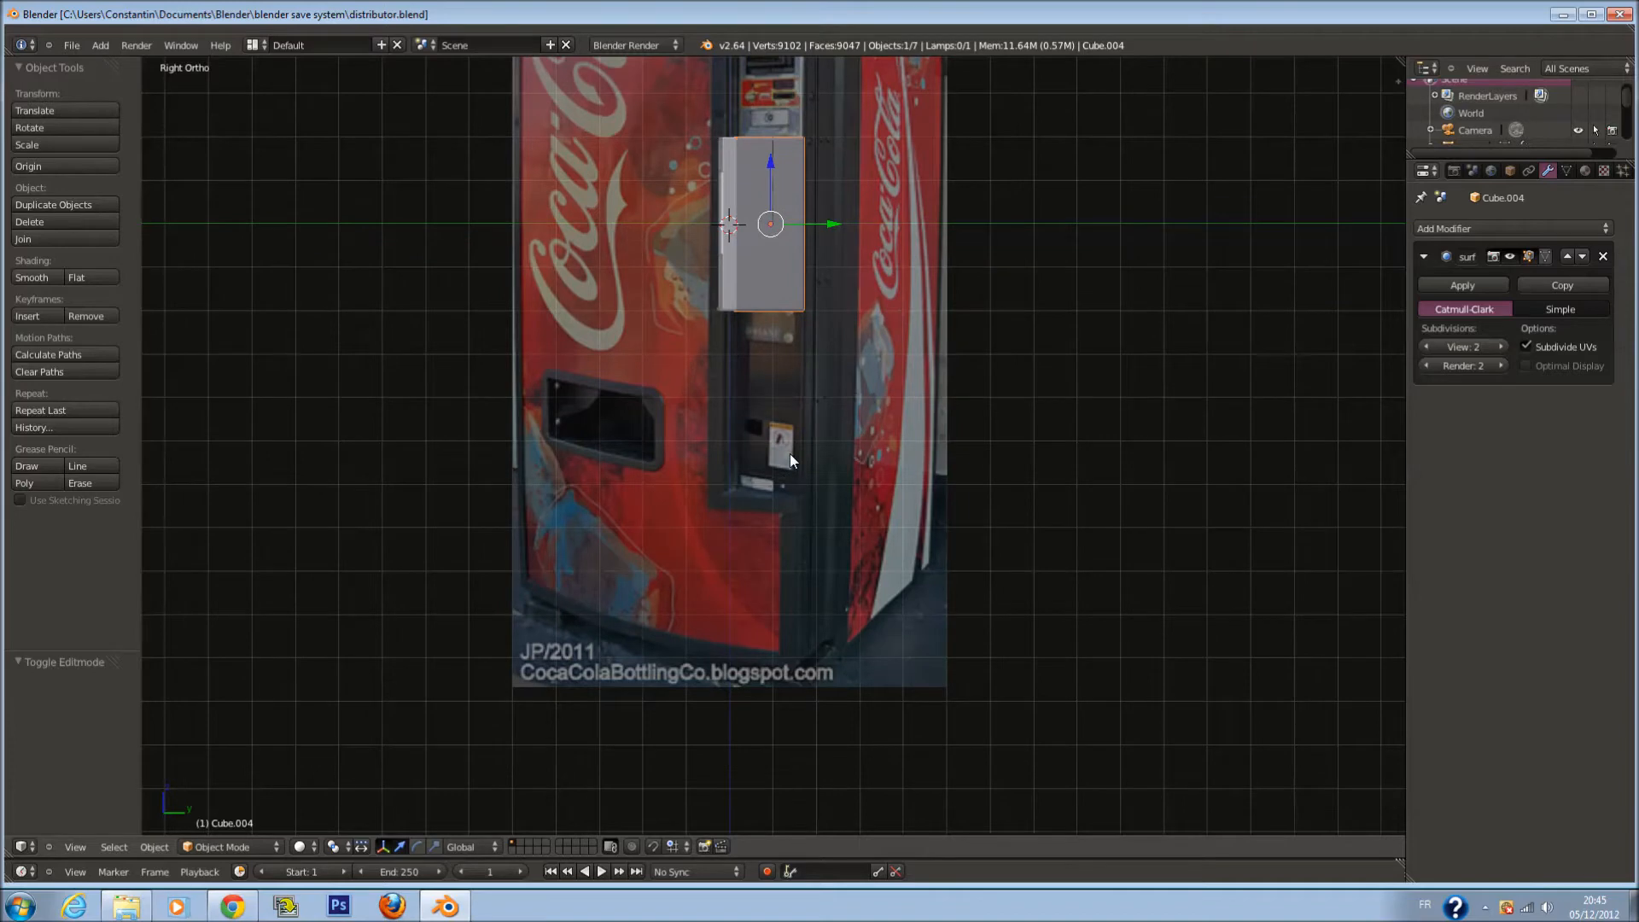
{"action": "scroll", "coordinate": [807, 423], "scroll_direction": "up", "scroll_amount": 1}
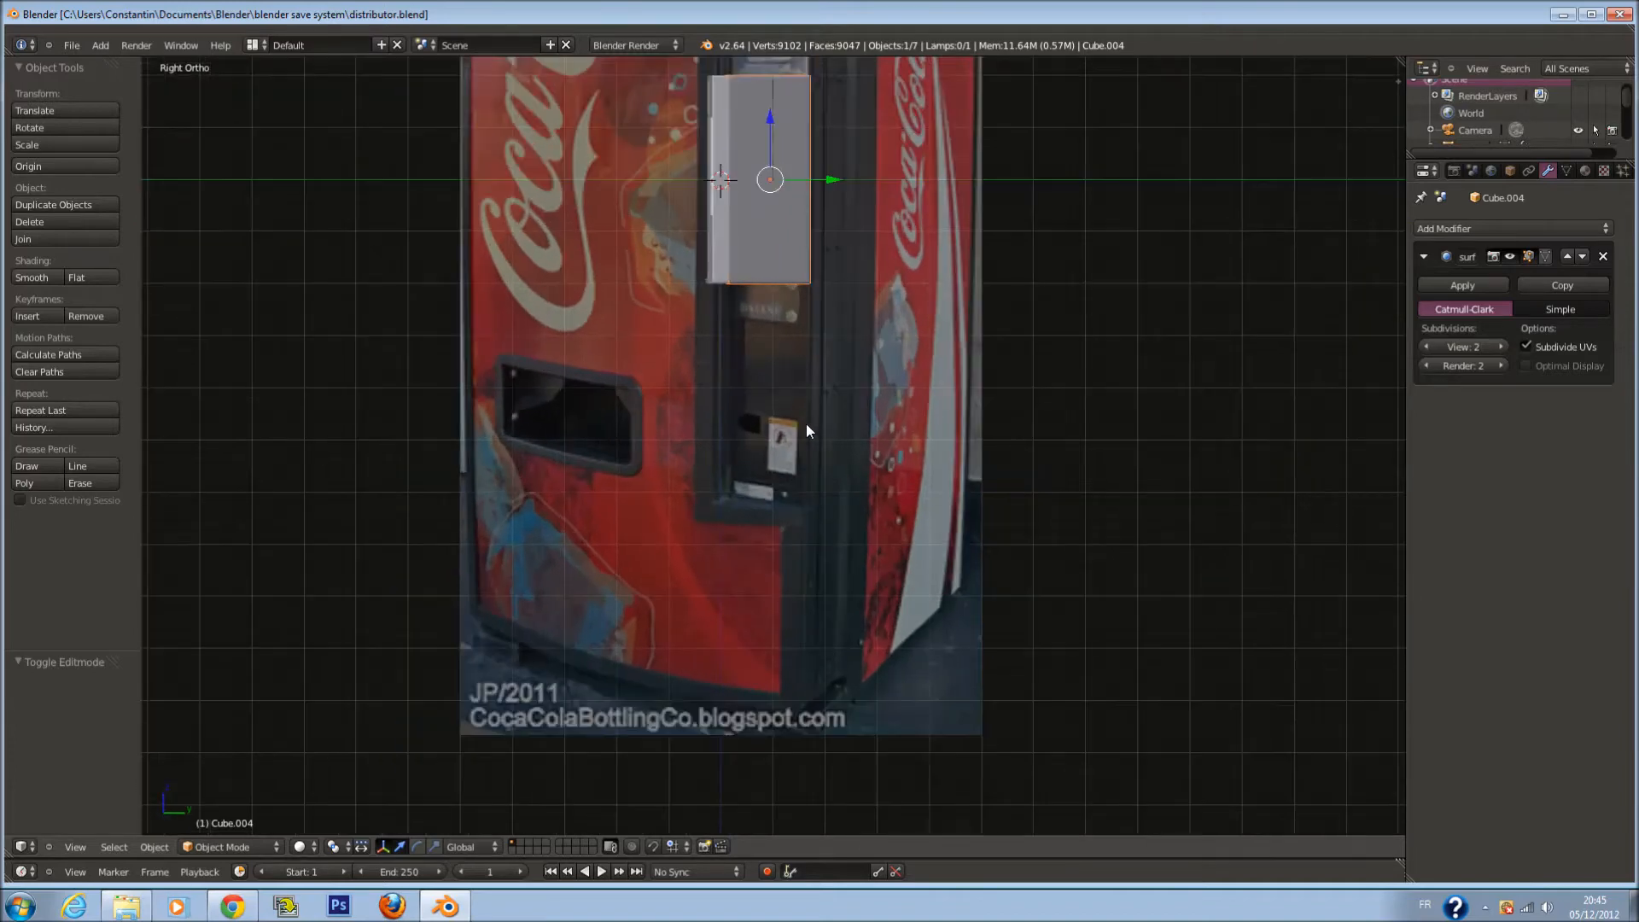
{"action": "scroll", "coordinate": [806, 423], "scroll_direction": "up", "scroll_amount": 1}
{"action": "scroll", "coordinate": [806, 423], "scroll_direction": "up", "scroll_amount": 1}
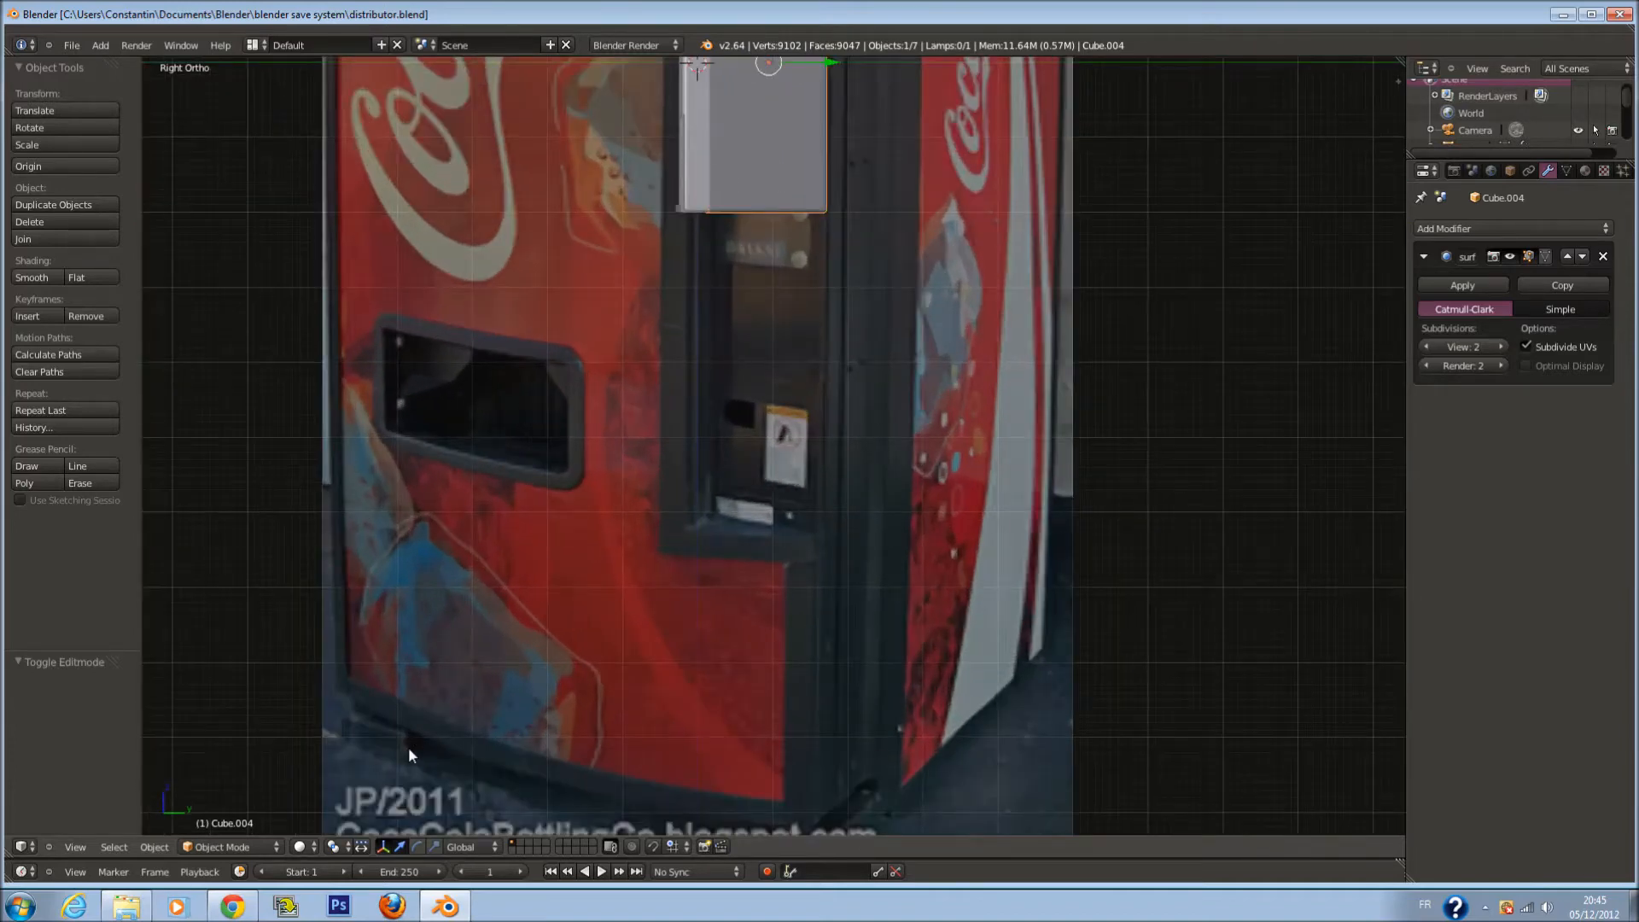
{"action": "scroll", "coordinate": [678, 738], "scroll_direction": "down", "scroll_amount": 1}
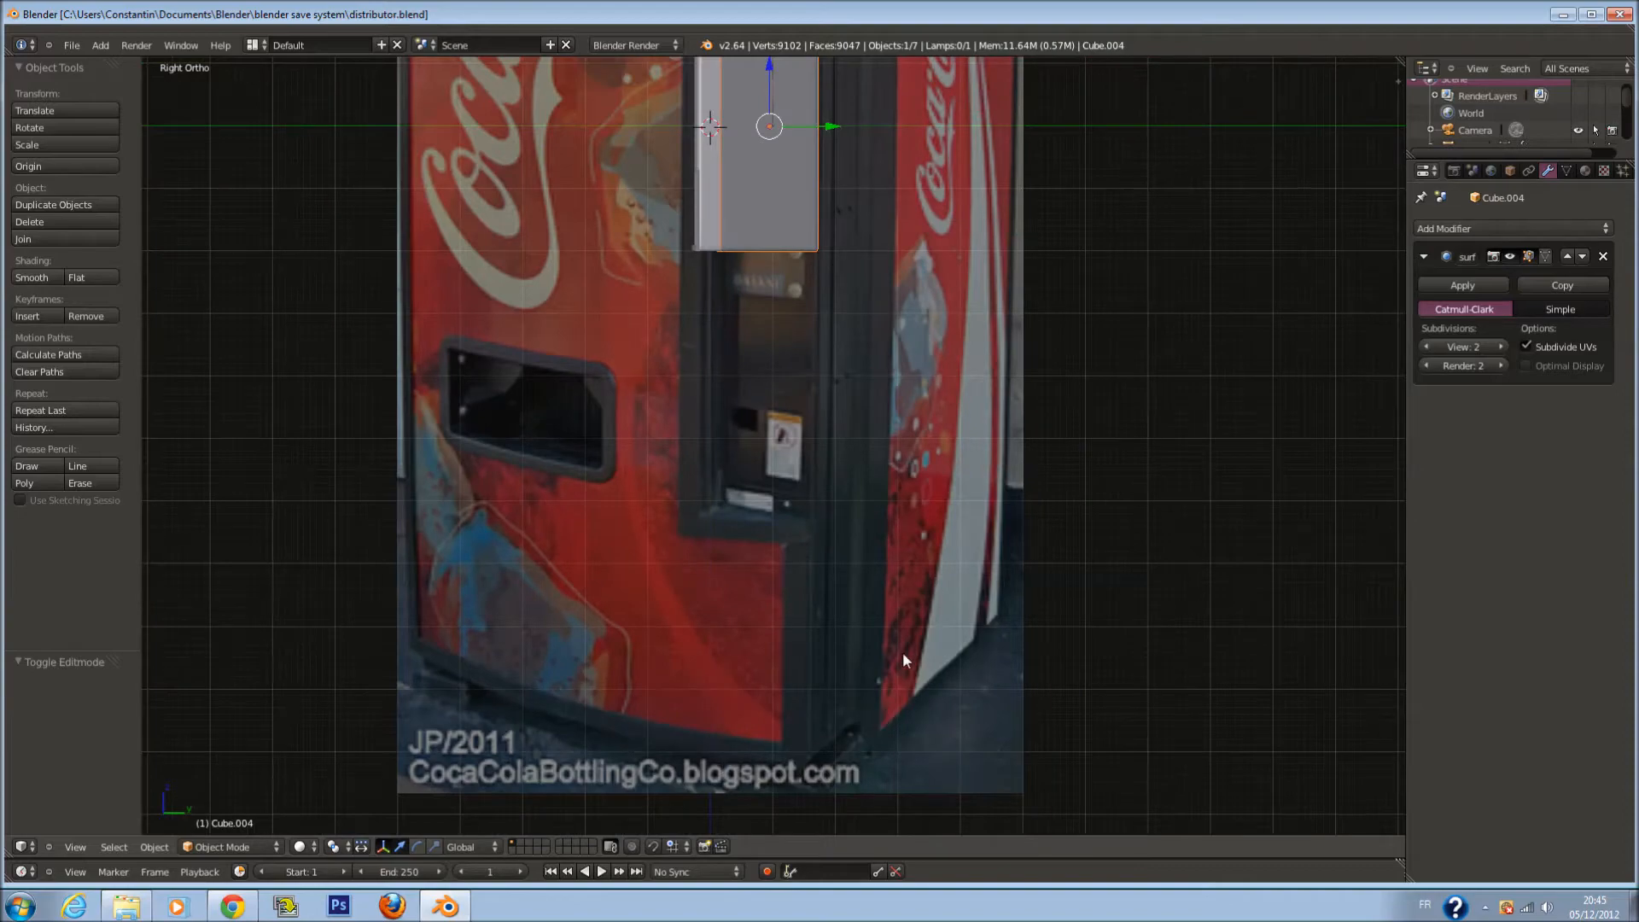
{"action": "scroll", "coordinate": [860, 560], "scroll_direction": "up", "scroll_amount": 3, "text": "shift"}
{"action": "scroll", "coordinate": [834, 549], "scroll_direction": "up", "scroll_amount": 4}
{"action": "key", "text": "a"}
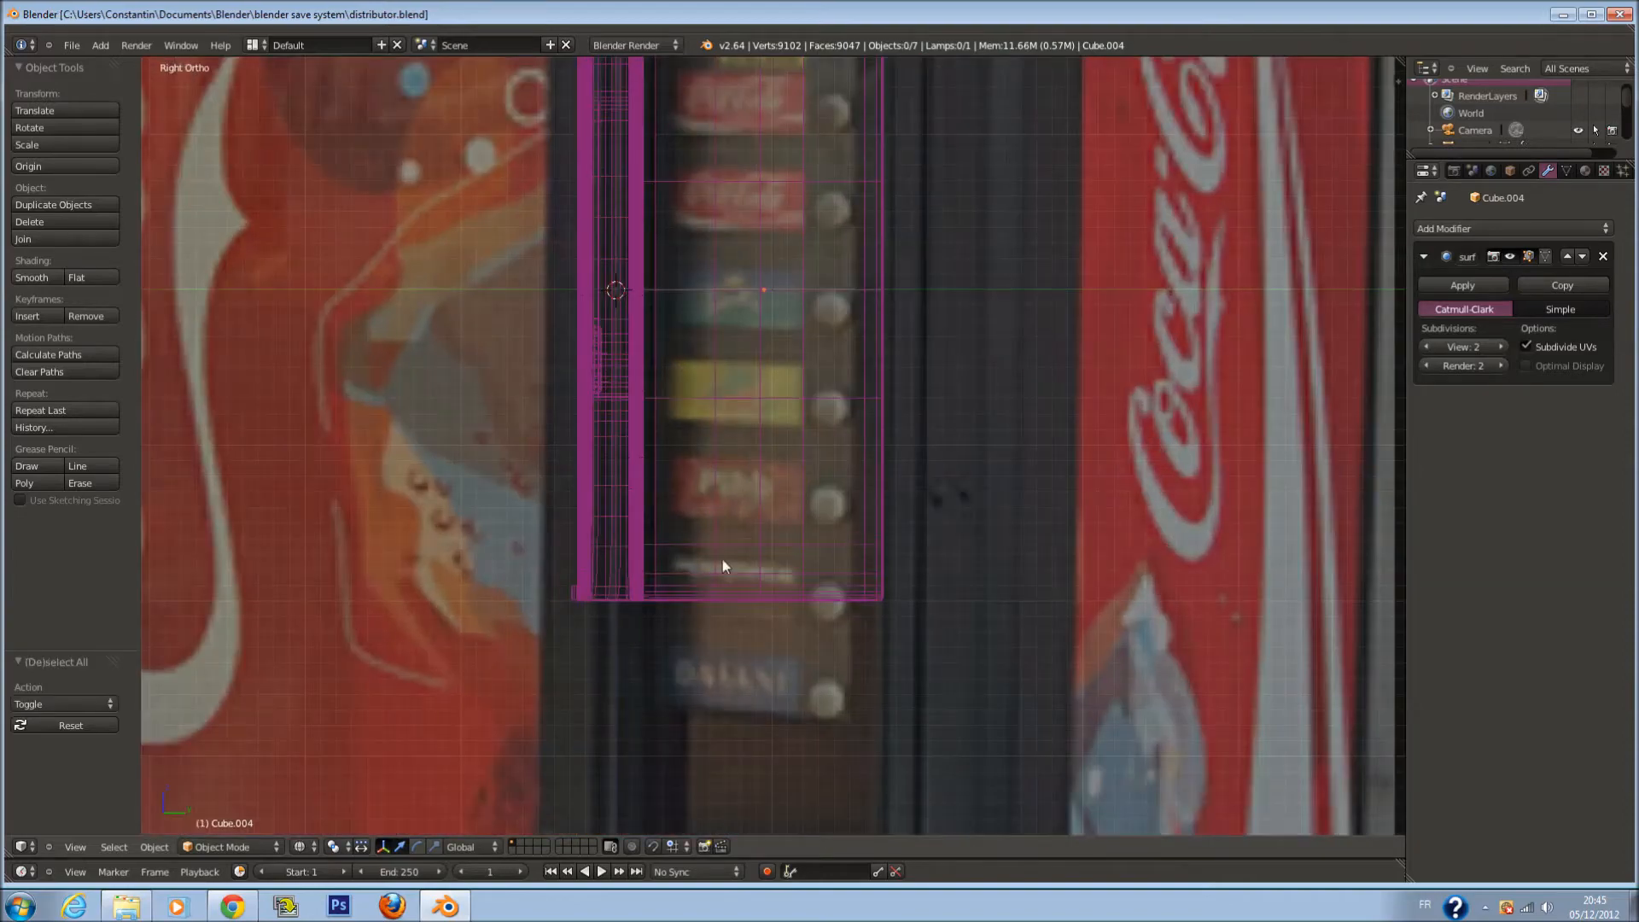
{"action": "key", "text": "shift+a"}
{"action": "mouse_move", "coordinate": [765, 574]}
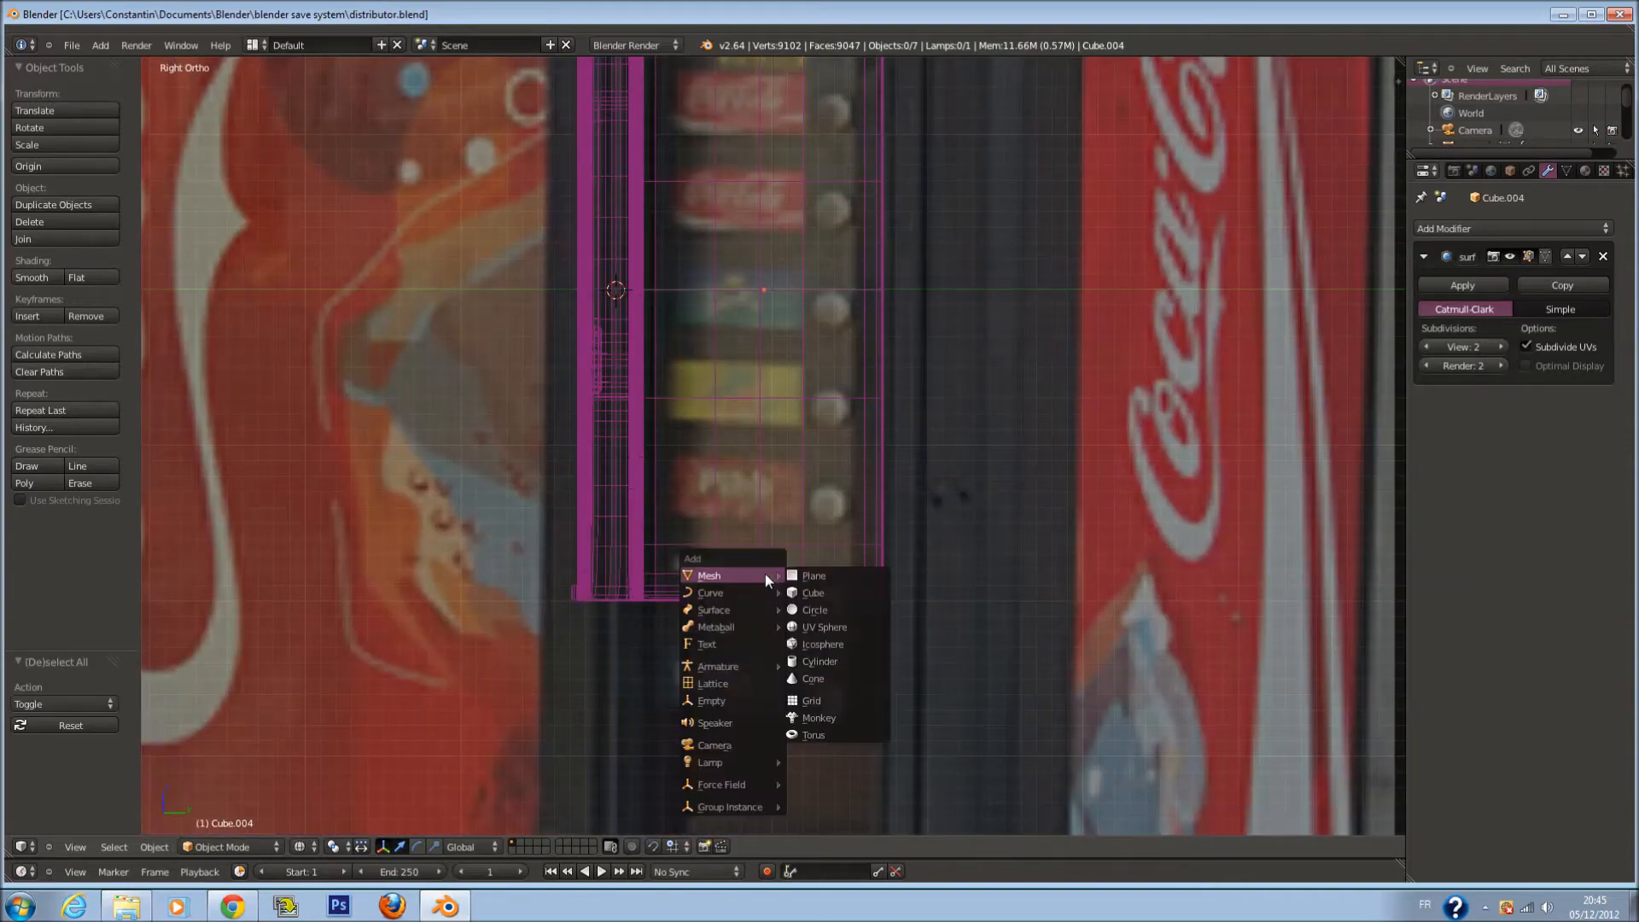
{"action": "left_click", "coordinate": [837, 590]}
{"action": "key", "text": "x"}
{"action": "left_click", "coordinate": [832, 513]}
Add a cube, scale it to 0.397, and move it along Y and Z to just beneath the machine
{"action": "key", "text": "KP_3"}
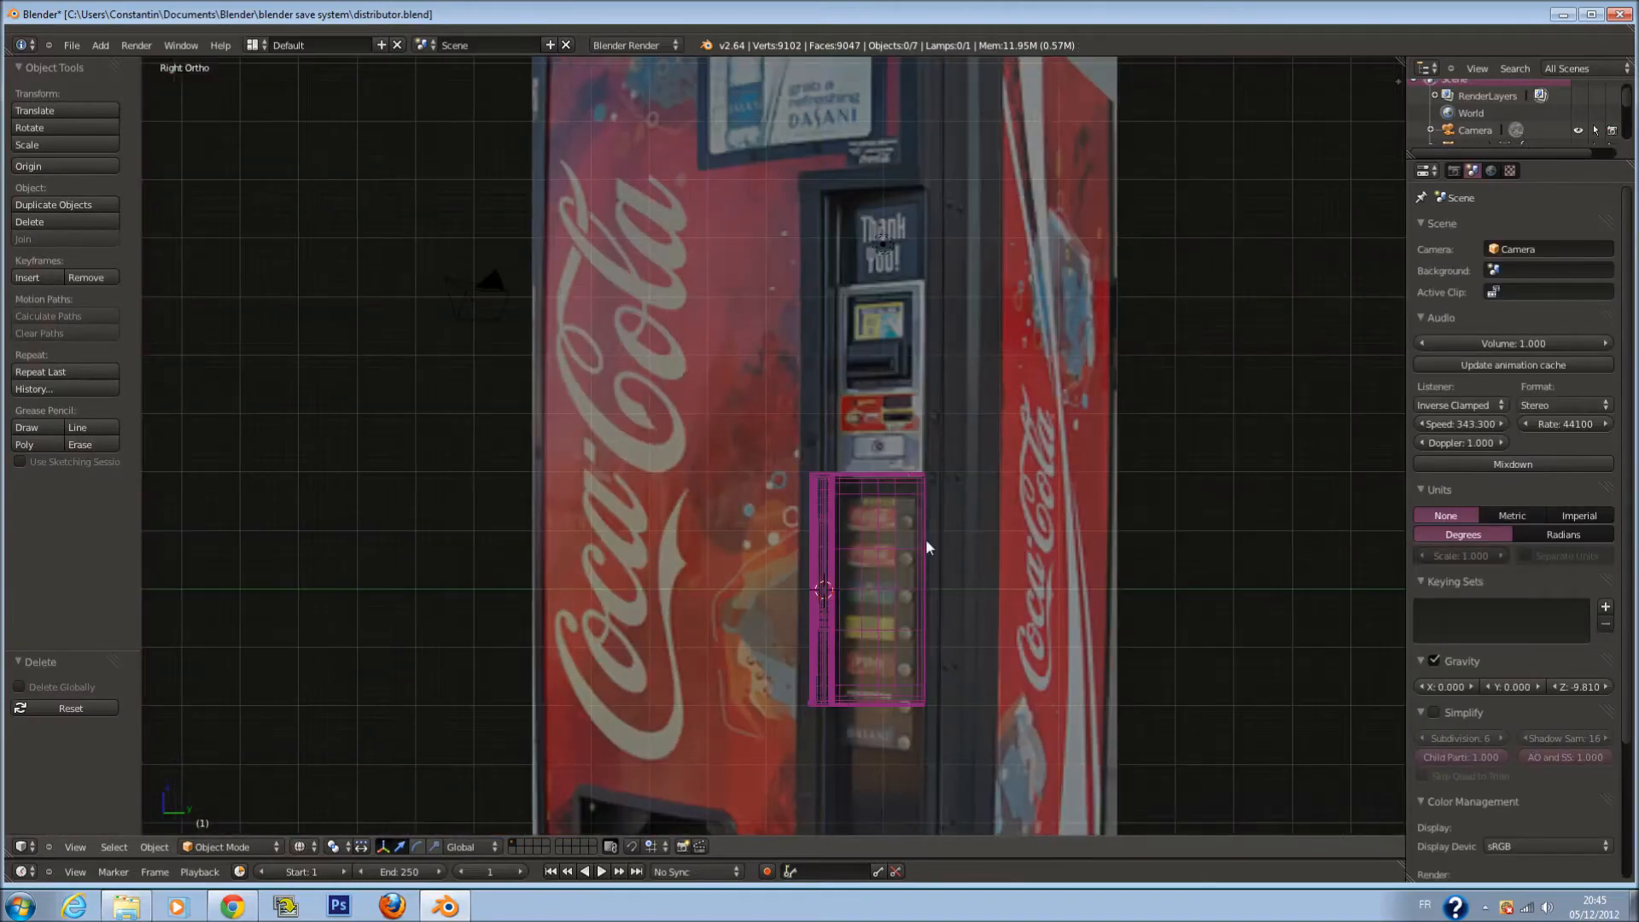
{"action": "scroll", "coordinate": [905, 536], "scroll_direction": "up", "scroll_amount": 4}
{"action": "key", "text": "shift+a"}
{"action": "mouse_move", "coordinate": [893, 518]}
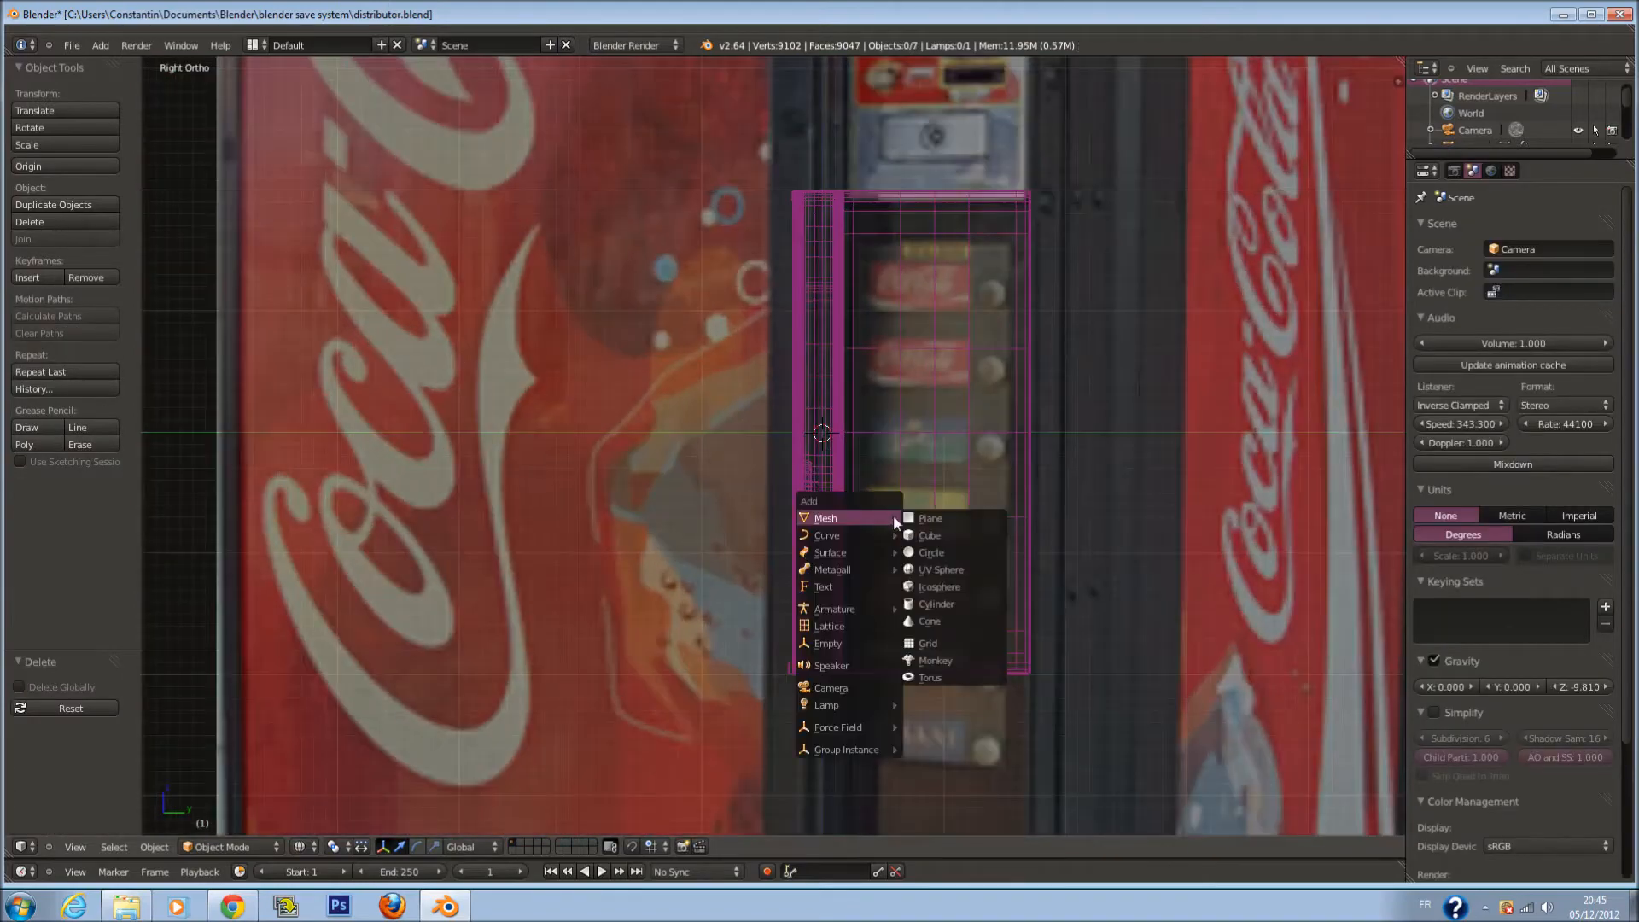
{"action": "left_click", "coordinate": [937, 532]}
{"action": "scroll", "coordinate": [928, 526], "scroll_direction": "up", "scroll_amount": 5, "text": "ctrl"}
{"action": "key", "text": "s"}
{"action": "left_click", "coordinate": [763, 489]}
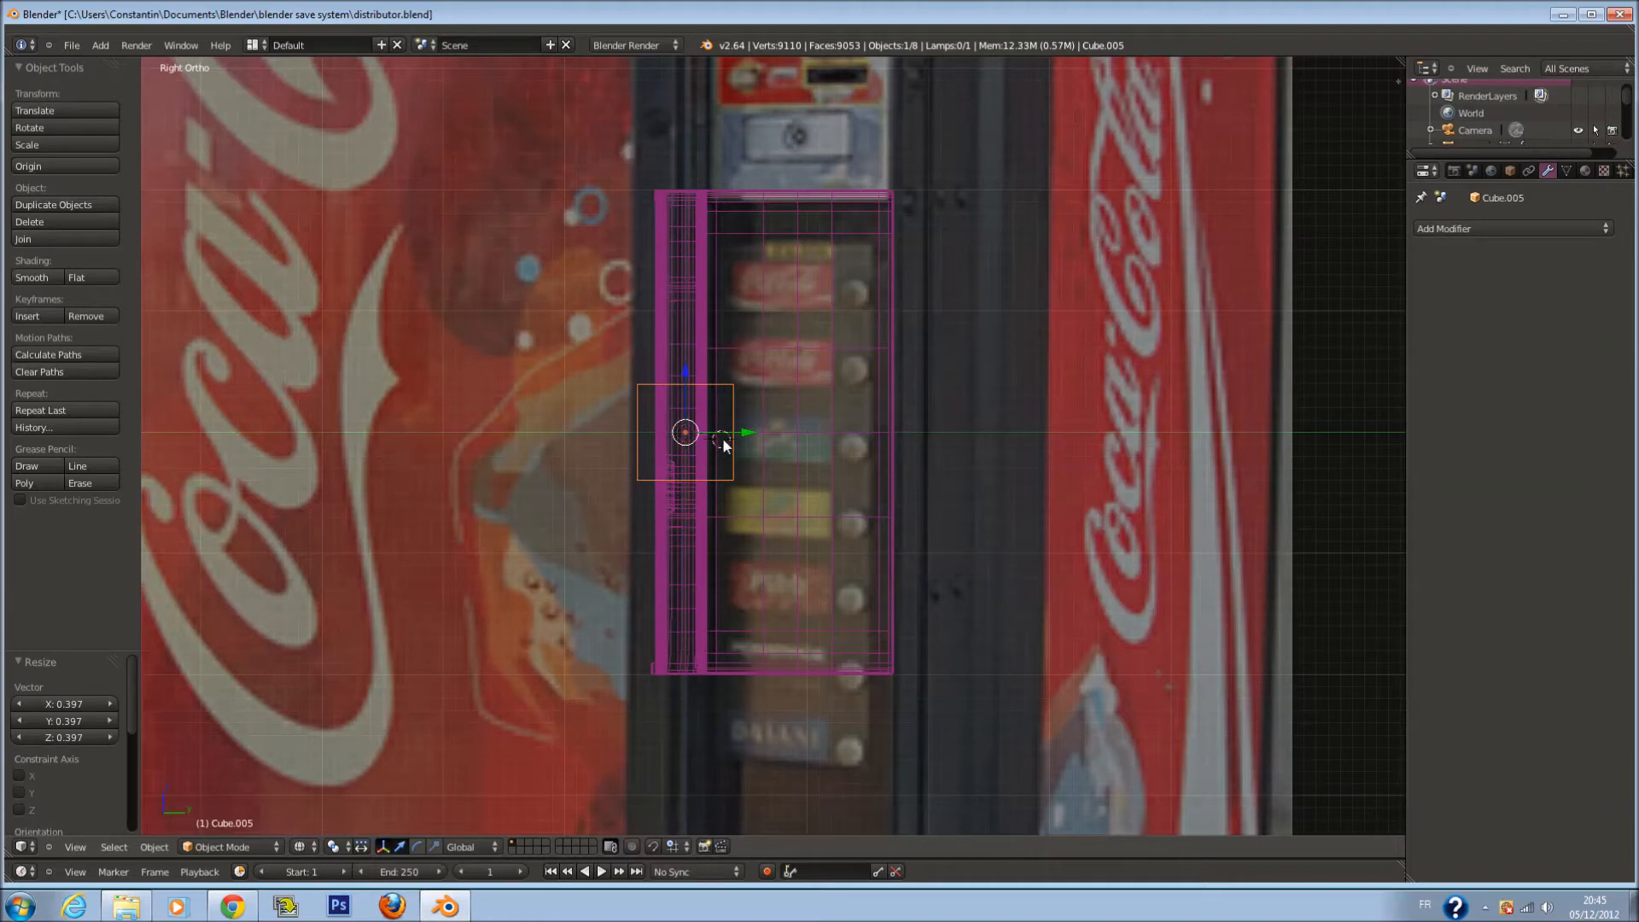
{"action": "left_click_drag", "start_coordinate": [728, 434], "coordinate": [755, 432]}
{"action": "left_click_drag", "start_coordinate": [715, 373], "coordinate": [719, 628]}
Scale the cube to 0.181 and flatten it along Z into a thin plate below the body
{"action": "scroll", "coordinate": [720, 623], "scroll_direction": "down", "scroll_amount": 3, "text": "shift"}
{"action": "scroll", "coordinate": [780, 612], "scroll_direction": "up", "scroll_amount": 4}
{"action": "key", "text": "s"}
{"action": "left_click", "coordinate": [655, 591]}
{"action": "key", "text": "s"}
{"action": "key", "text": "z"}
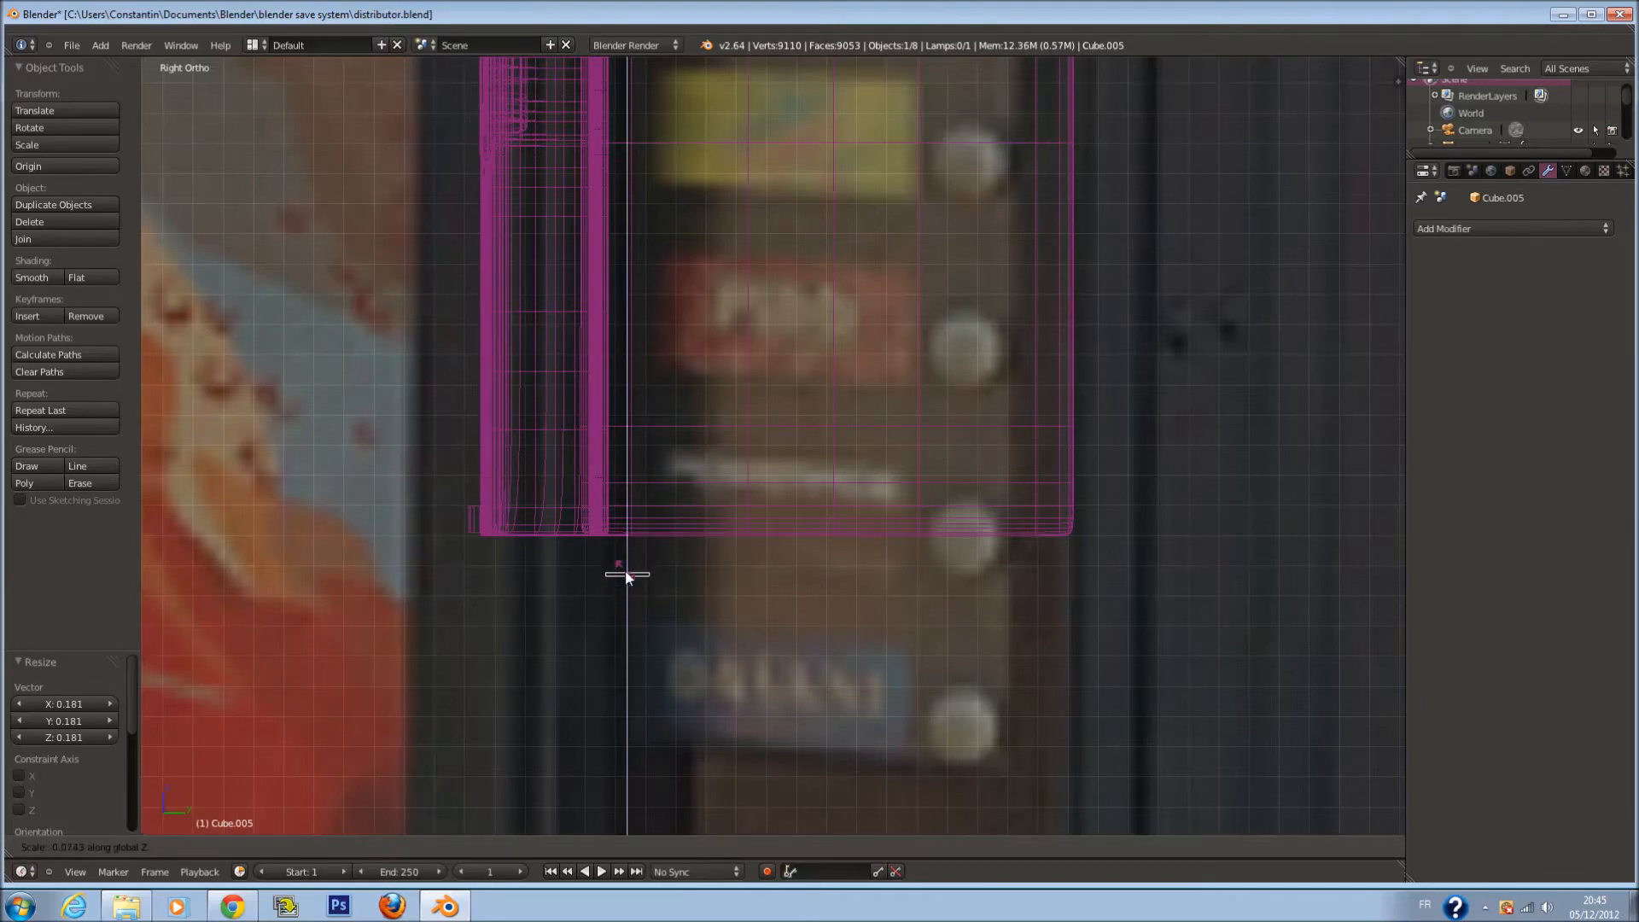
{"action": "left_click", "coordinate": [626, 578]}
Enlarge the thin plate uniformly and move it 0.05679 along Y
{"action": "key", "text": "s"}
{"action": "left_click", "coordinate": [692, 597]}
{"action": "key", "text": "g"}
{"action": "key", "text": "y"}
{"action": "left_click", "coordinate": [663, 602]}
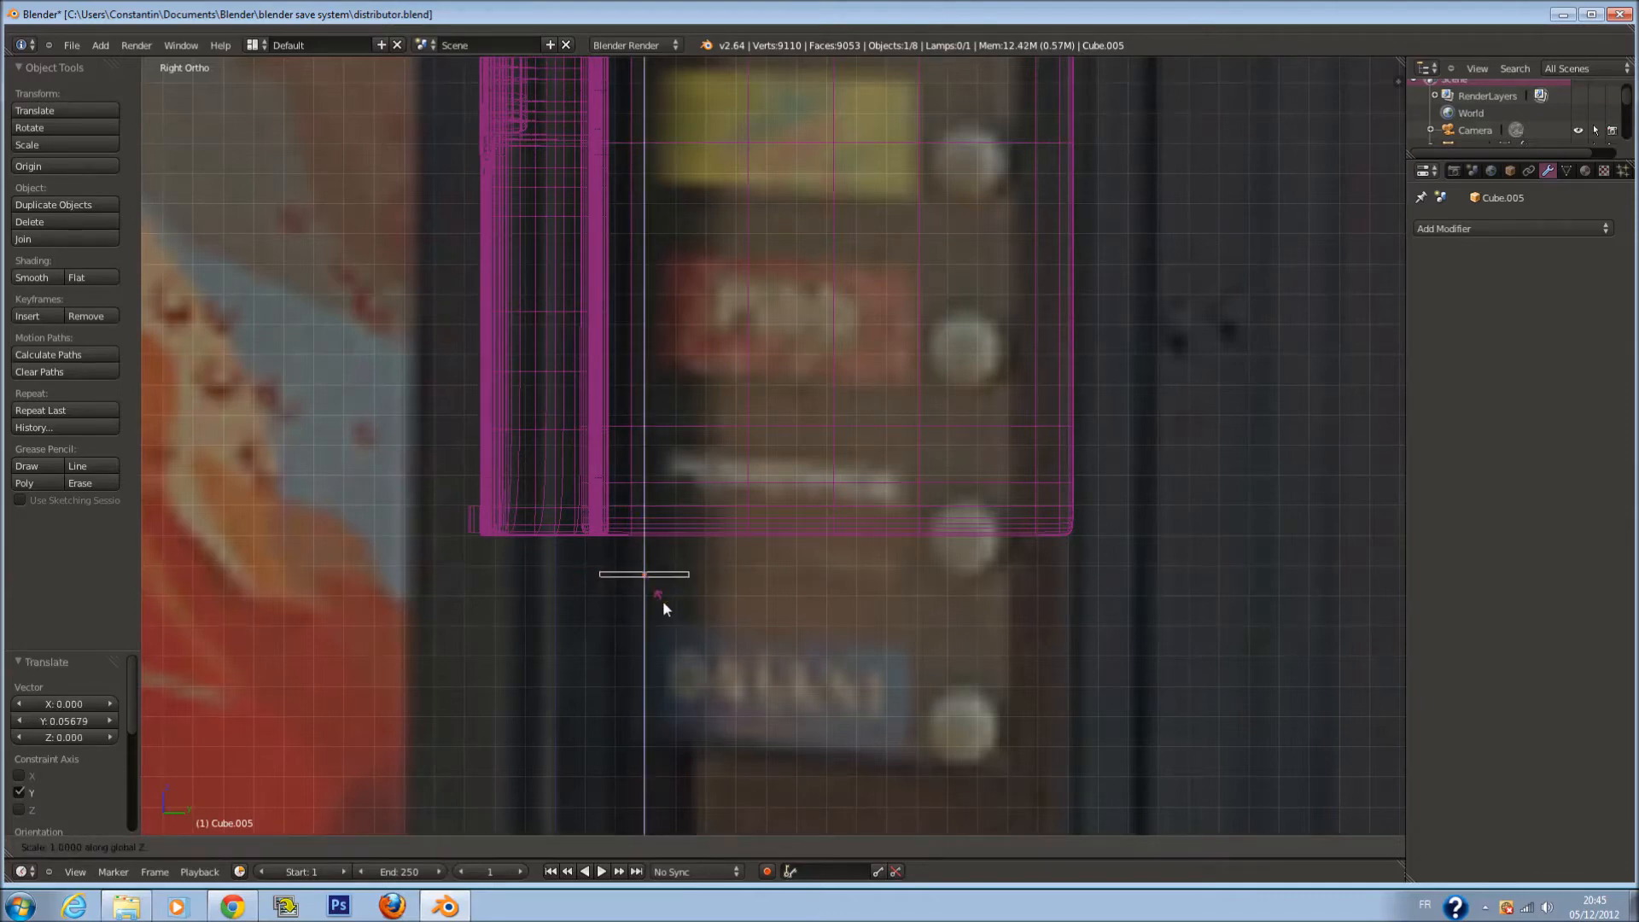
Adjust the plate's thickness by scaling along Z, and shift it another 0.05963 along Y
{"action": "key", "text": "s"}
{"action": "key", "text": "z"}
{"action": "left_click", "coordinate": [653, 610]}
{"action": "left_click_drag", "start_coordinate": [645, 538], "coordinate": [700, 541]}
Move the thin support plate 0.726 along X, toward one side of the machine's base
{"action": "middle_click_drag", "start_coordinate": [700, 542], "coordinate": [712, 587]}
{"action": "key", "text": "KP_1"}
{"action": "key", "text": "KP_7"}
{"action": "scroll", "coordinate": [871, 412], "scroll_direction": "down", "scroll_amount": 6}
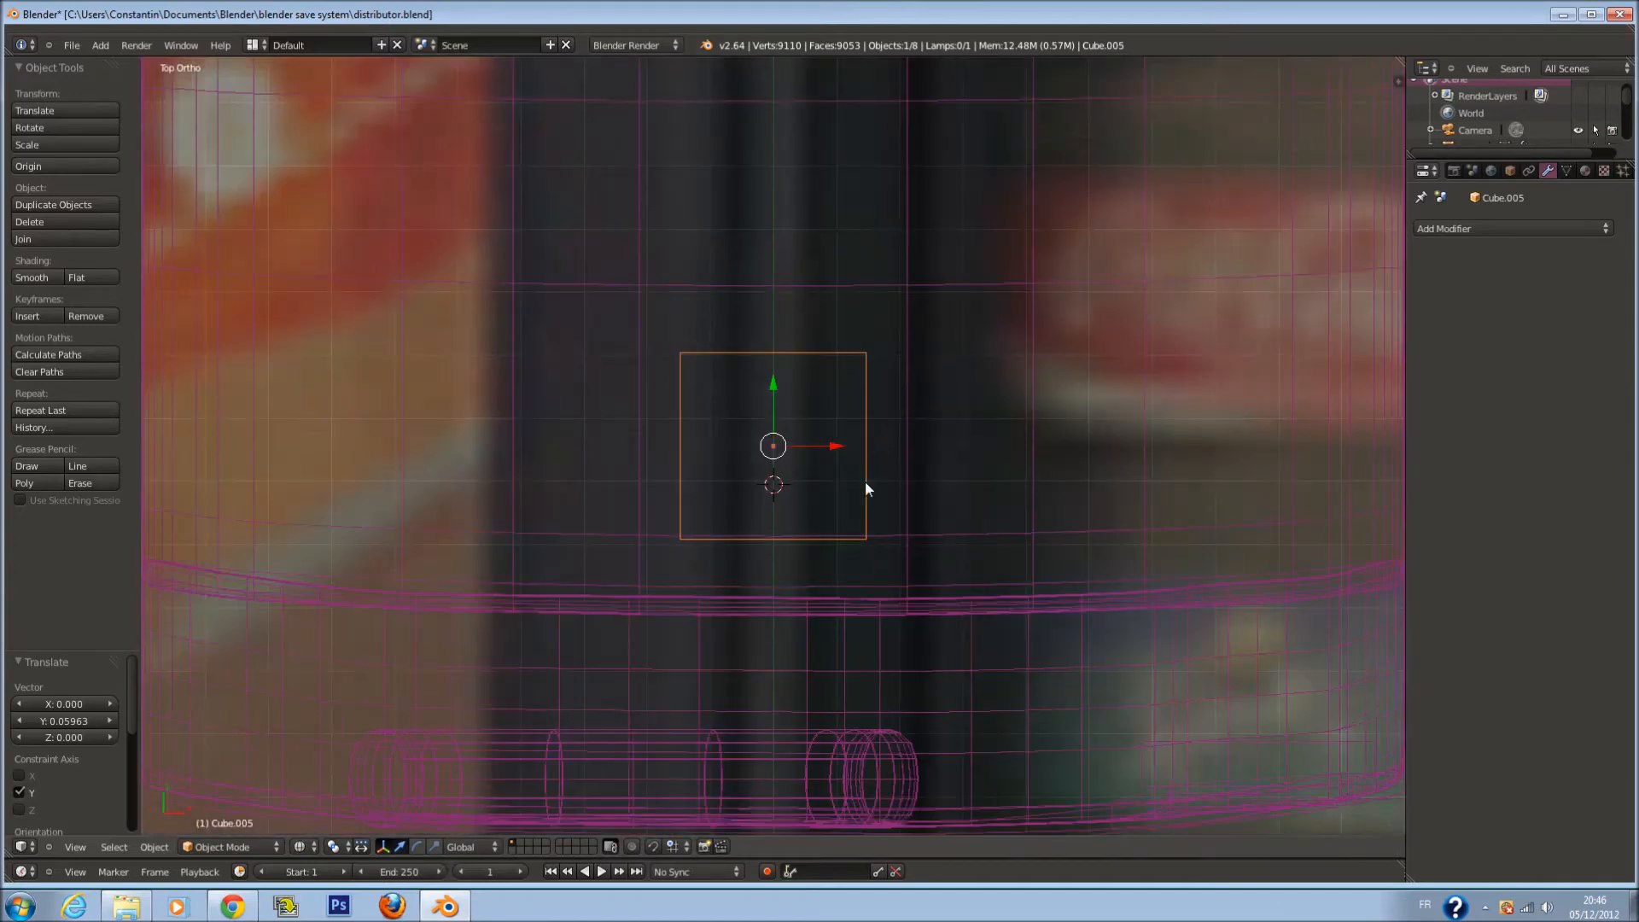
{"action": "key", "text": "shift+c"}
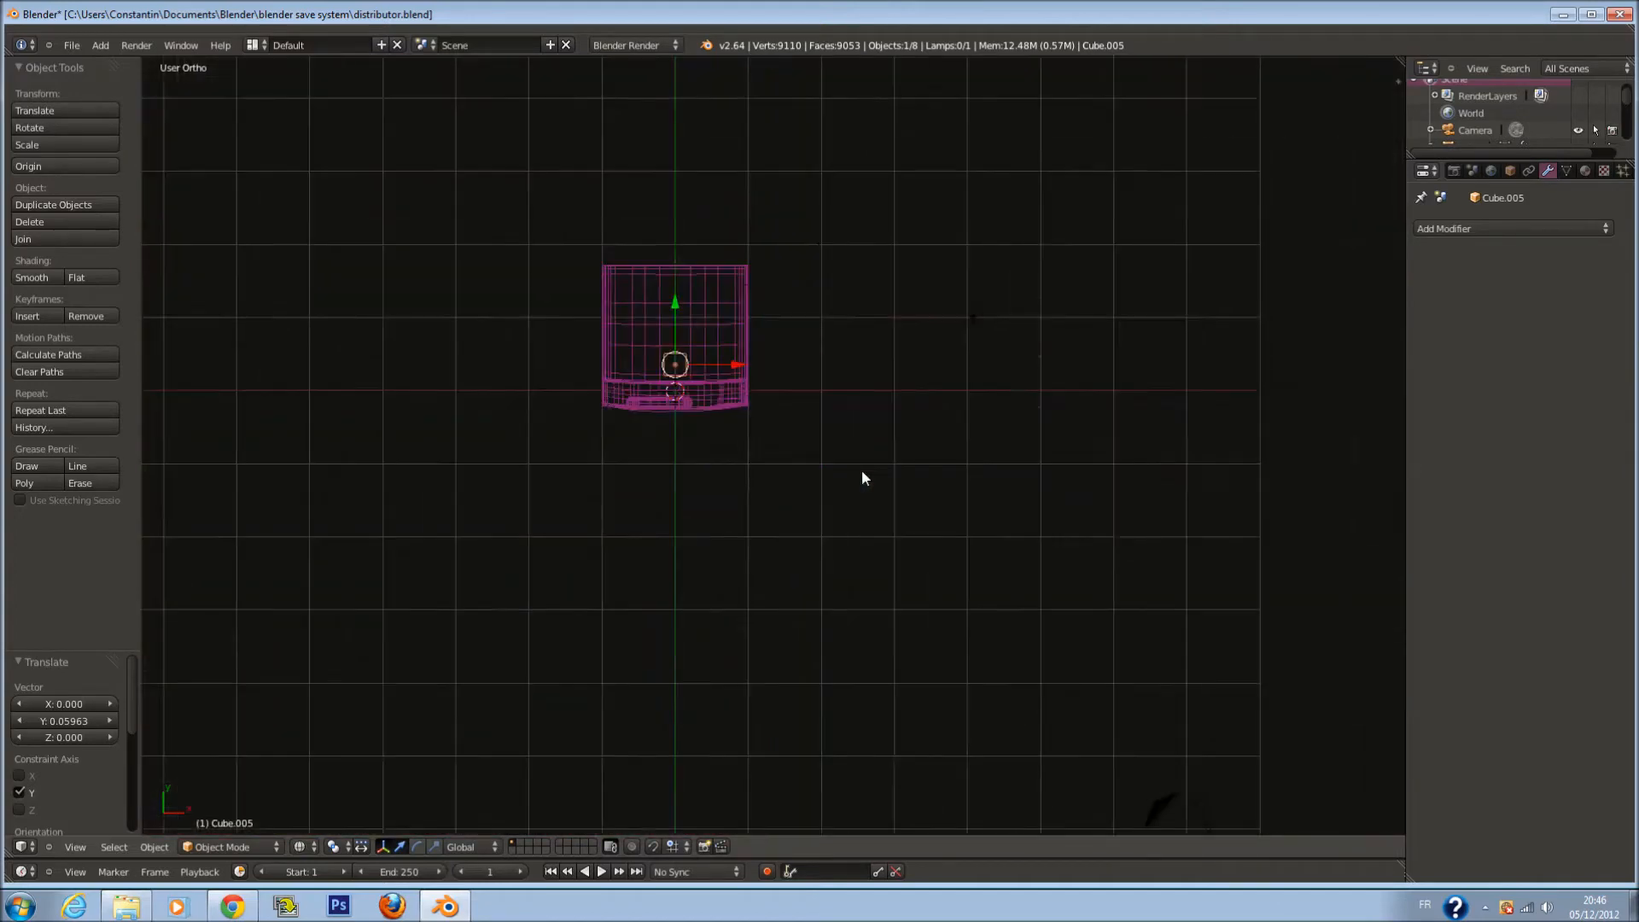
{"action": "scroll", "coordinate": [786, 448], "scroll_direction": "up", "scroll_amount": 8, "text": "shift"}
{"action": "scroll", "coordinate": [776, 439], "scroll_direction": "up", "scroll_amount": 1}
{"action": "scroll", "coordinate": [776, 439], "scroll_direction": "down", "scroll_amount": 7, "text": "ctrl"}
{"action": "scroll", "coordinate": [780, 436], "scroll_direction": "up", "scroll_amount": 6, "text": "shift"}
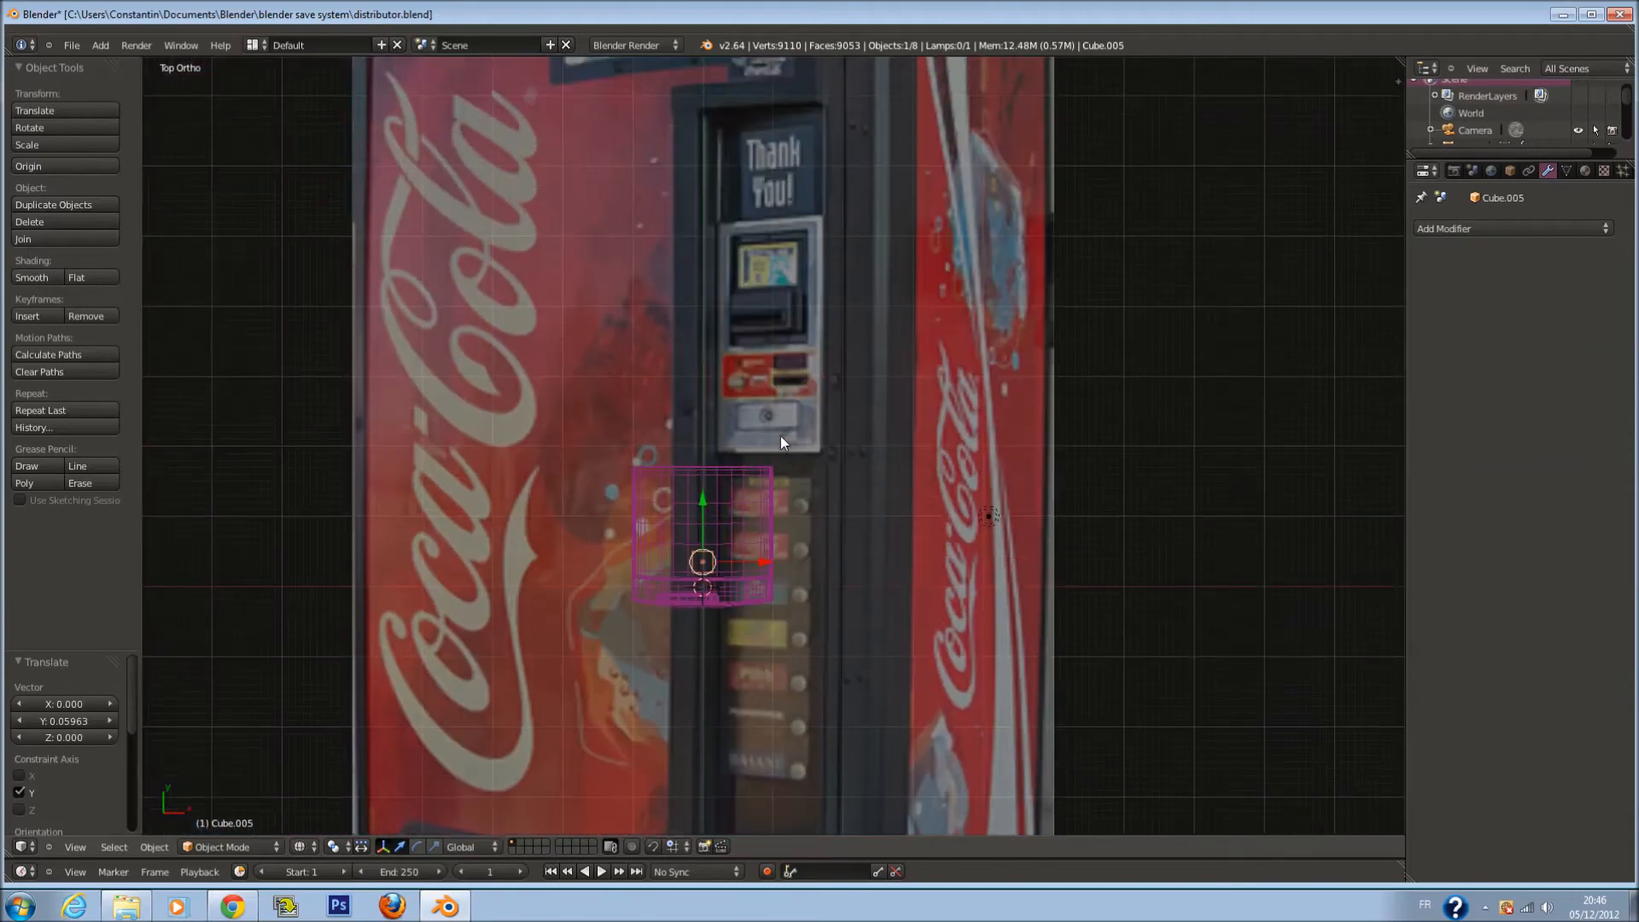
{"action": "scroll", "coordinate": [781, 437], "scroll_direction": "up", "scroll_amount": 5}
{"action": "scroll", "coordinate": [769, 521], "scroll_direction": "down", "scroll_amount": 10, "text": "shift"}
{"action": "left_click_drag", "start_coordinate": [660, 524], "coordinate": [782, 543]}
Add a Mirror modifier on the X axis to the plate and set its origin to the 3D cursor
{"action": "left_click", "coordinate": [1490, 226]}
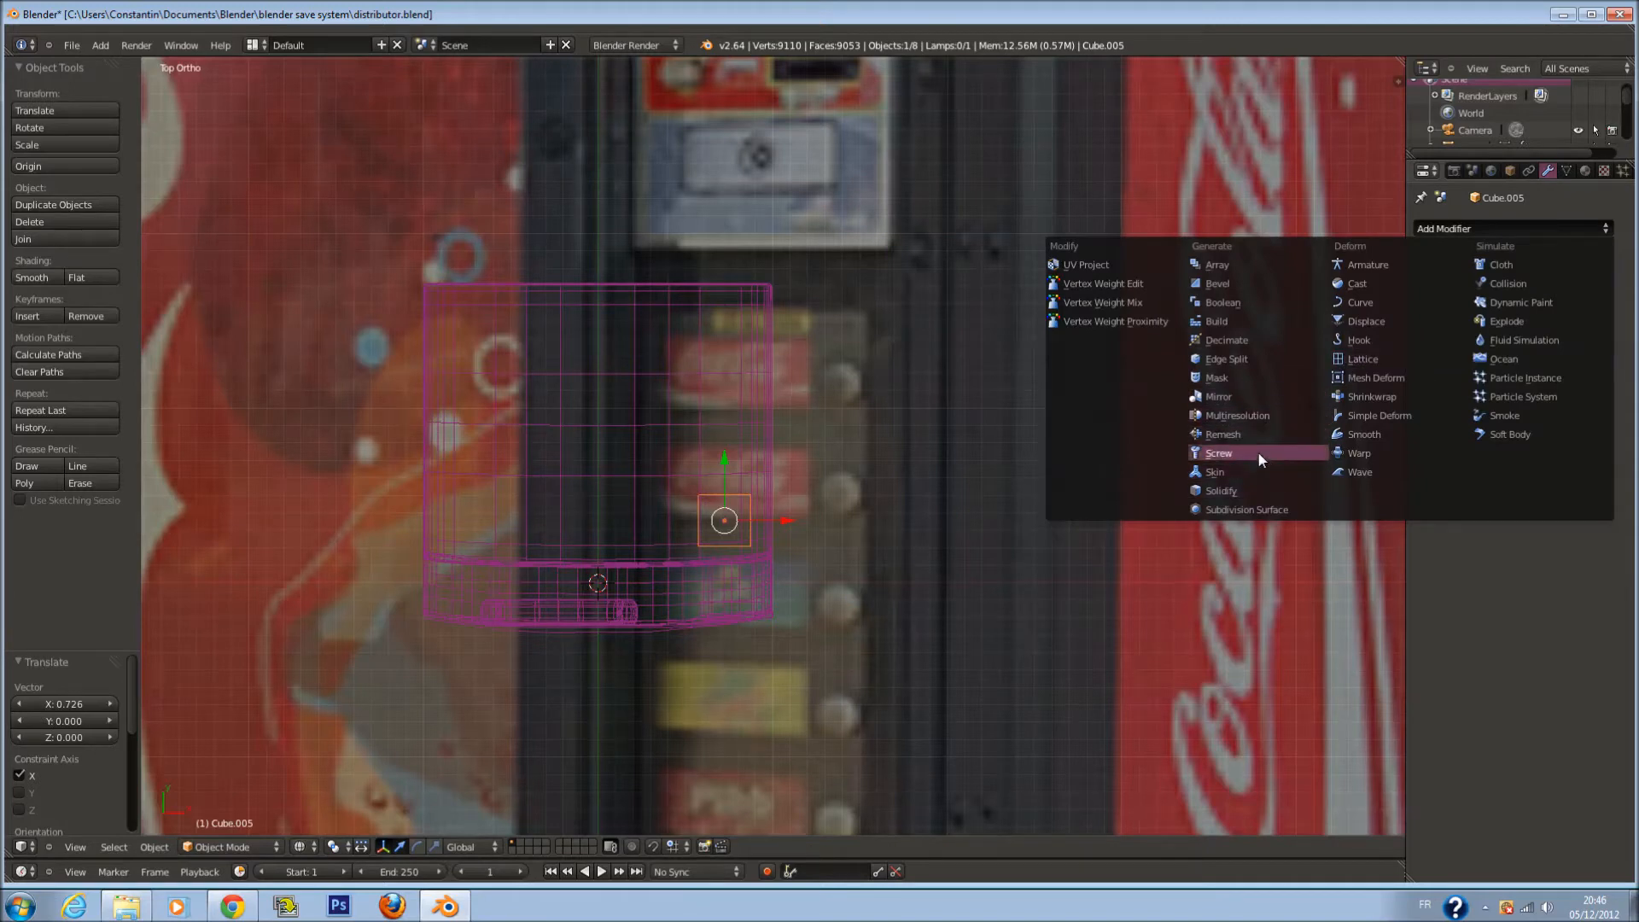
{"action": "left_click", "coordinate": [1221, 398]}
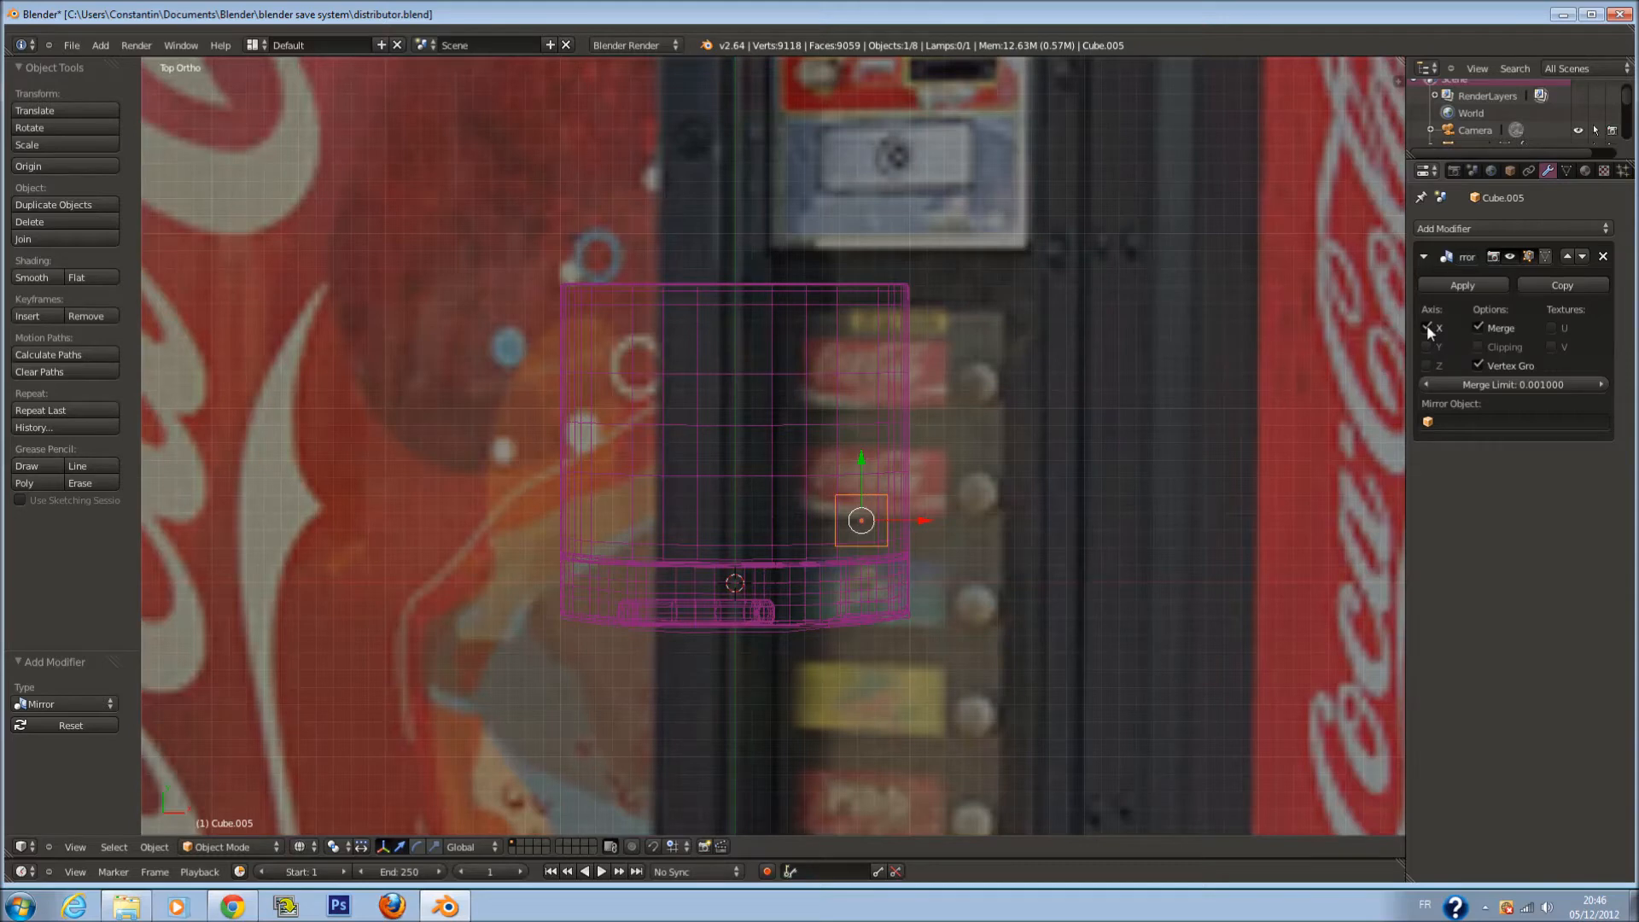
{"action": "scroll", "coordinate": [1195, 401], "scroll_direction": "down", "scroll_amount": 1}
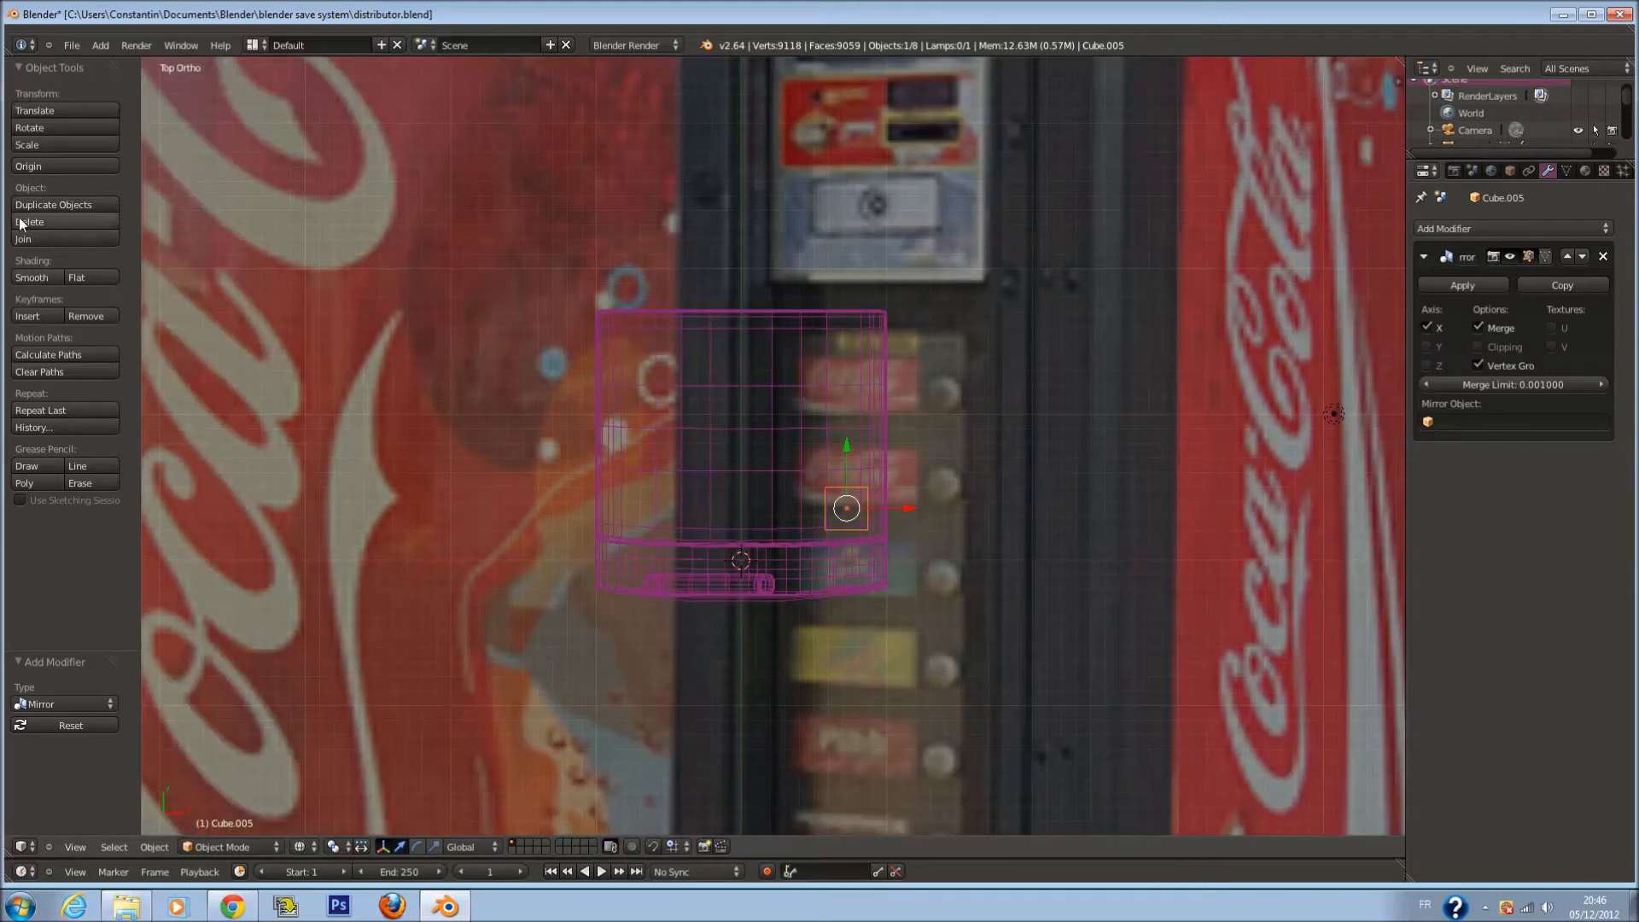
{"action": "left_click", "coordinate": [48, 166]}
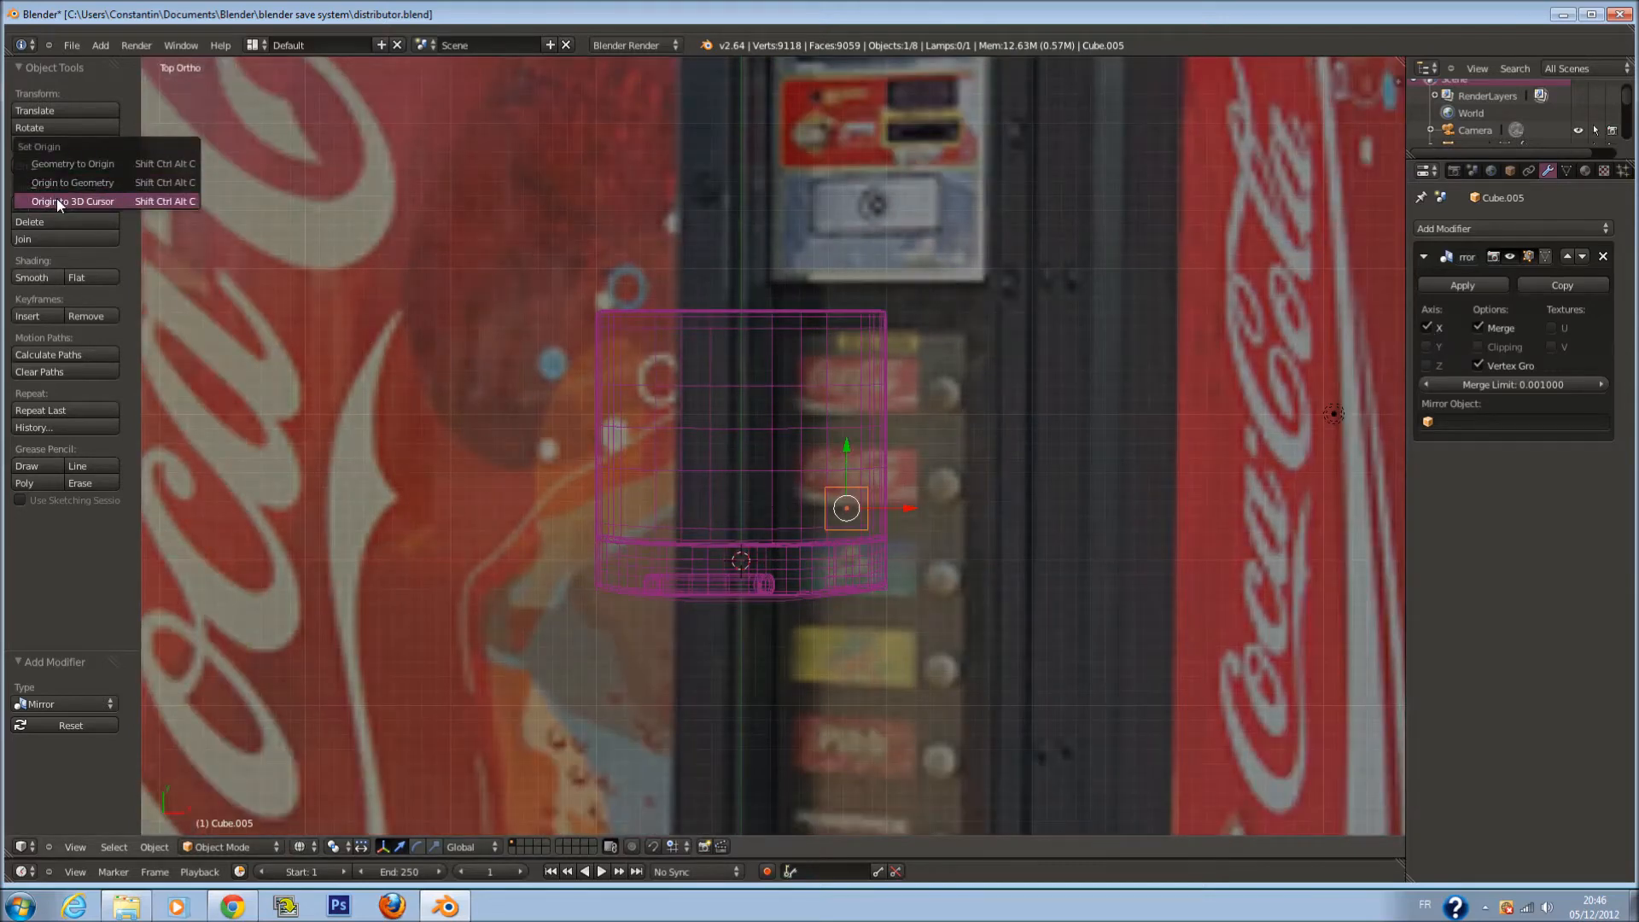
{"action": "left_click", "coordinate": [57, 201]}
Duplicate the mirrored pair of support plates and move the copy 1.114 along Y to the rear of the body
{"action": "scroll", "coordinate": [607, 433], "scroll_direction": "up", "scroll_amount": 3, "text": "ctrl"}
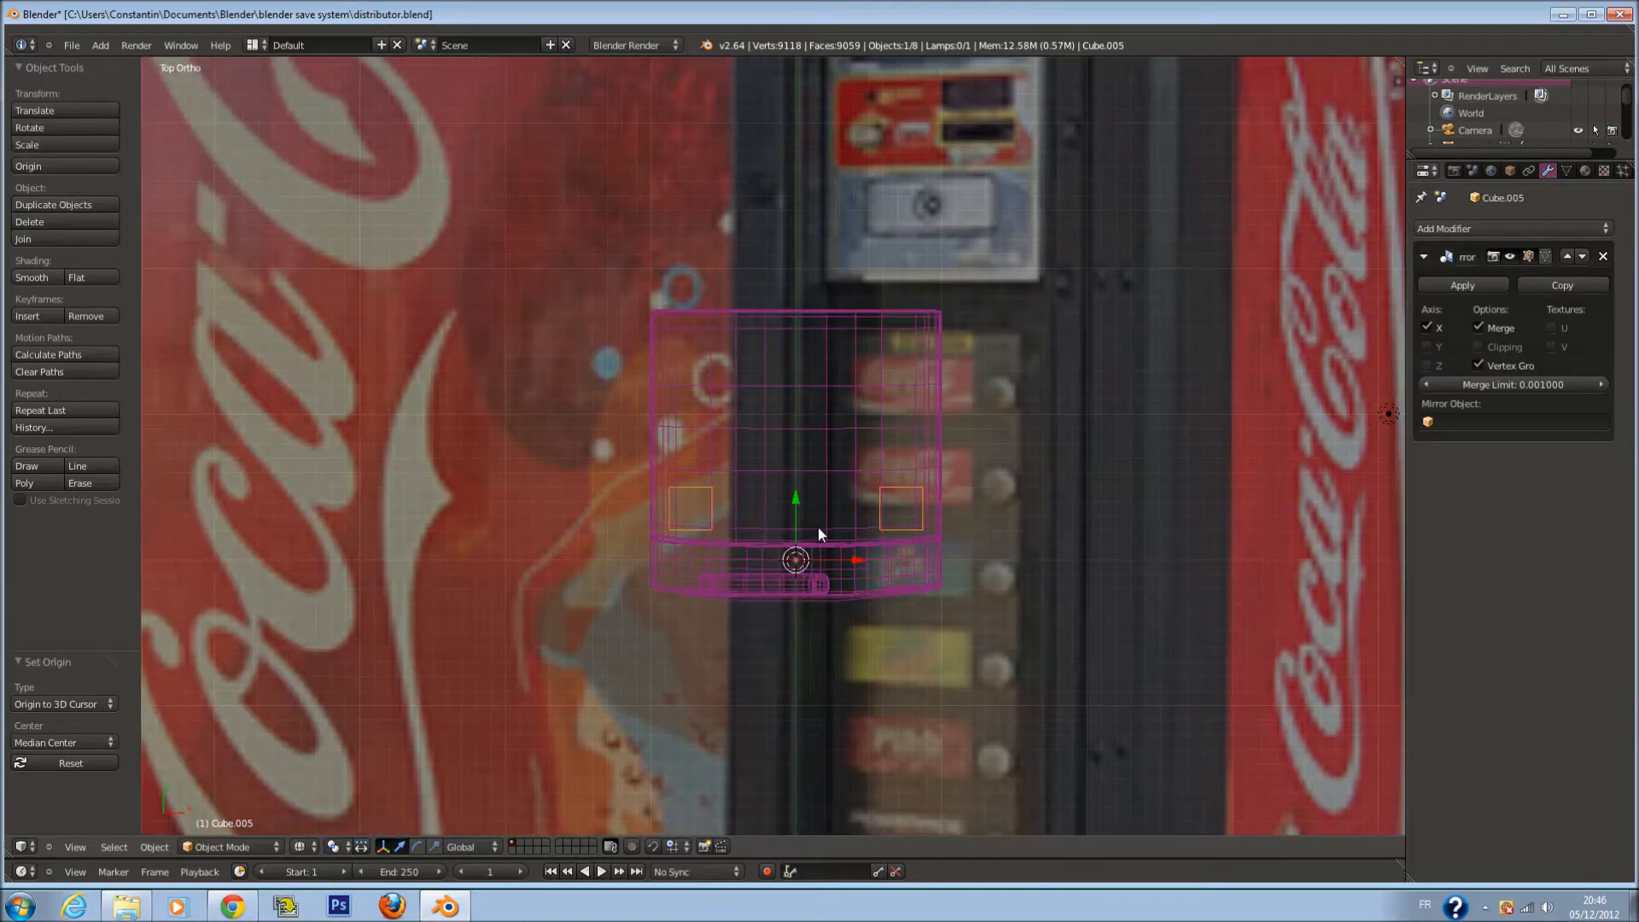
{"action": "scroll", "coordinate": [822, 530], "scroll_direction": "down", "scroll_amount": 5}
{"action": "middle_click_drag", "start_coordinate": [821, 531], "coordinate": [678, 417], "text": "shift"}
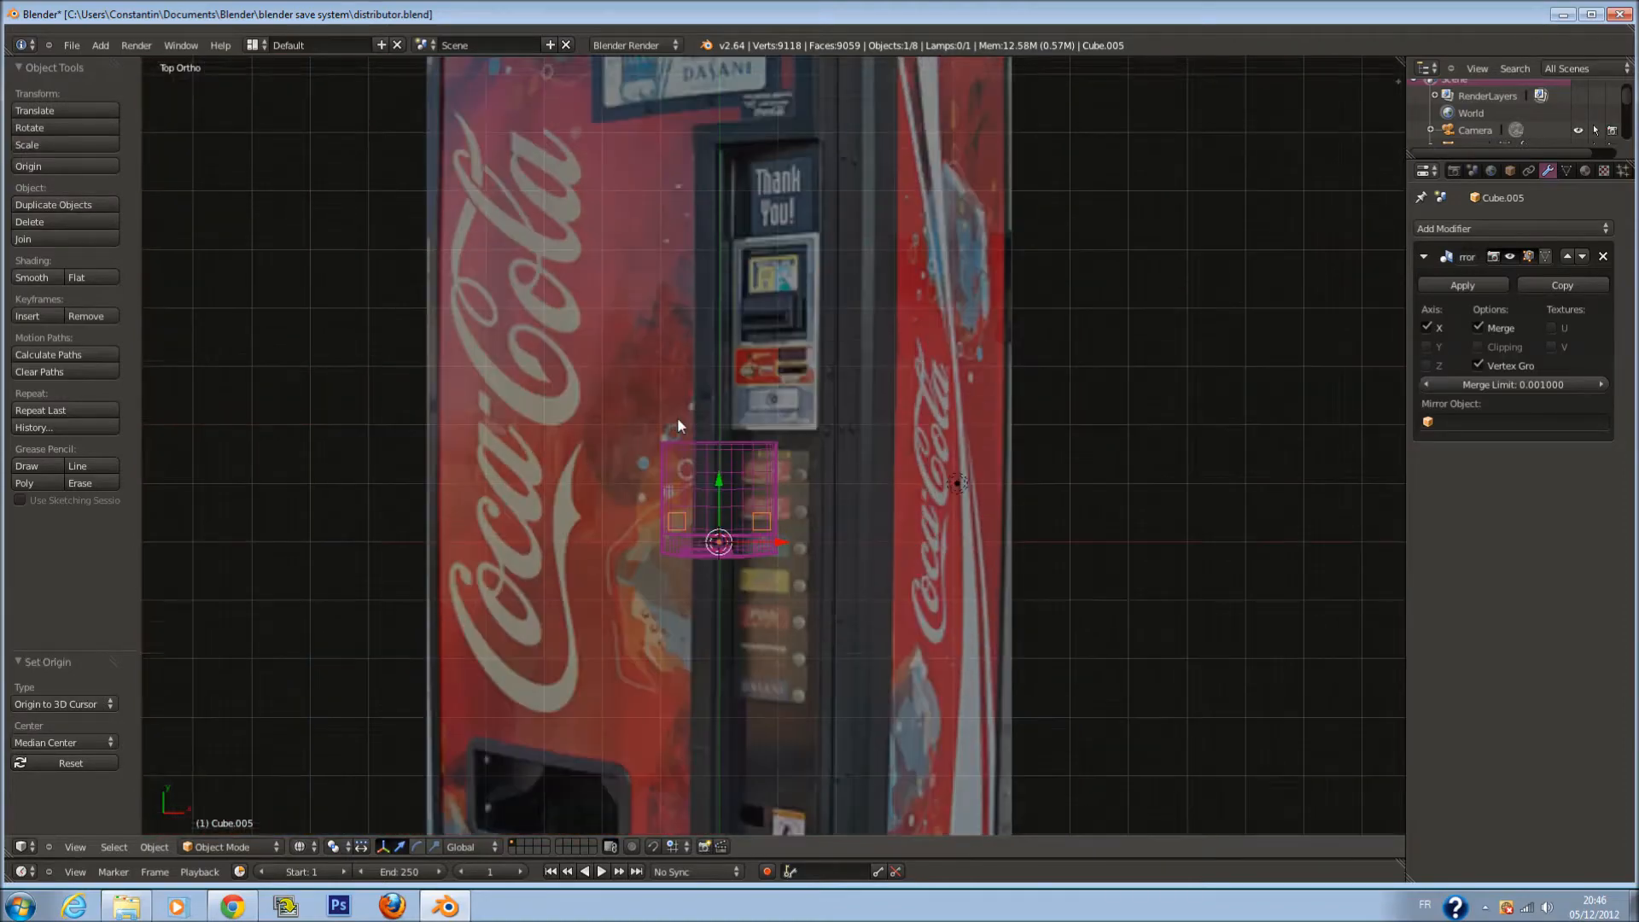
{"action": "scroll", "coordinate": [678, 417], "scroll_direction": "up", "scroll_amount": 5}
{"action": "scroll", "coordinate": [859, 402], "scroll_direction": "down", "scroll_amount": 2, "text": "shift"}
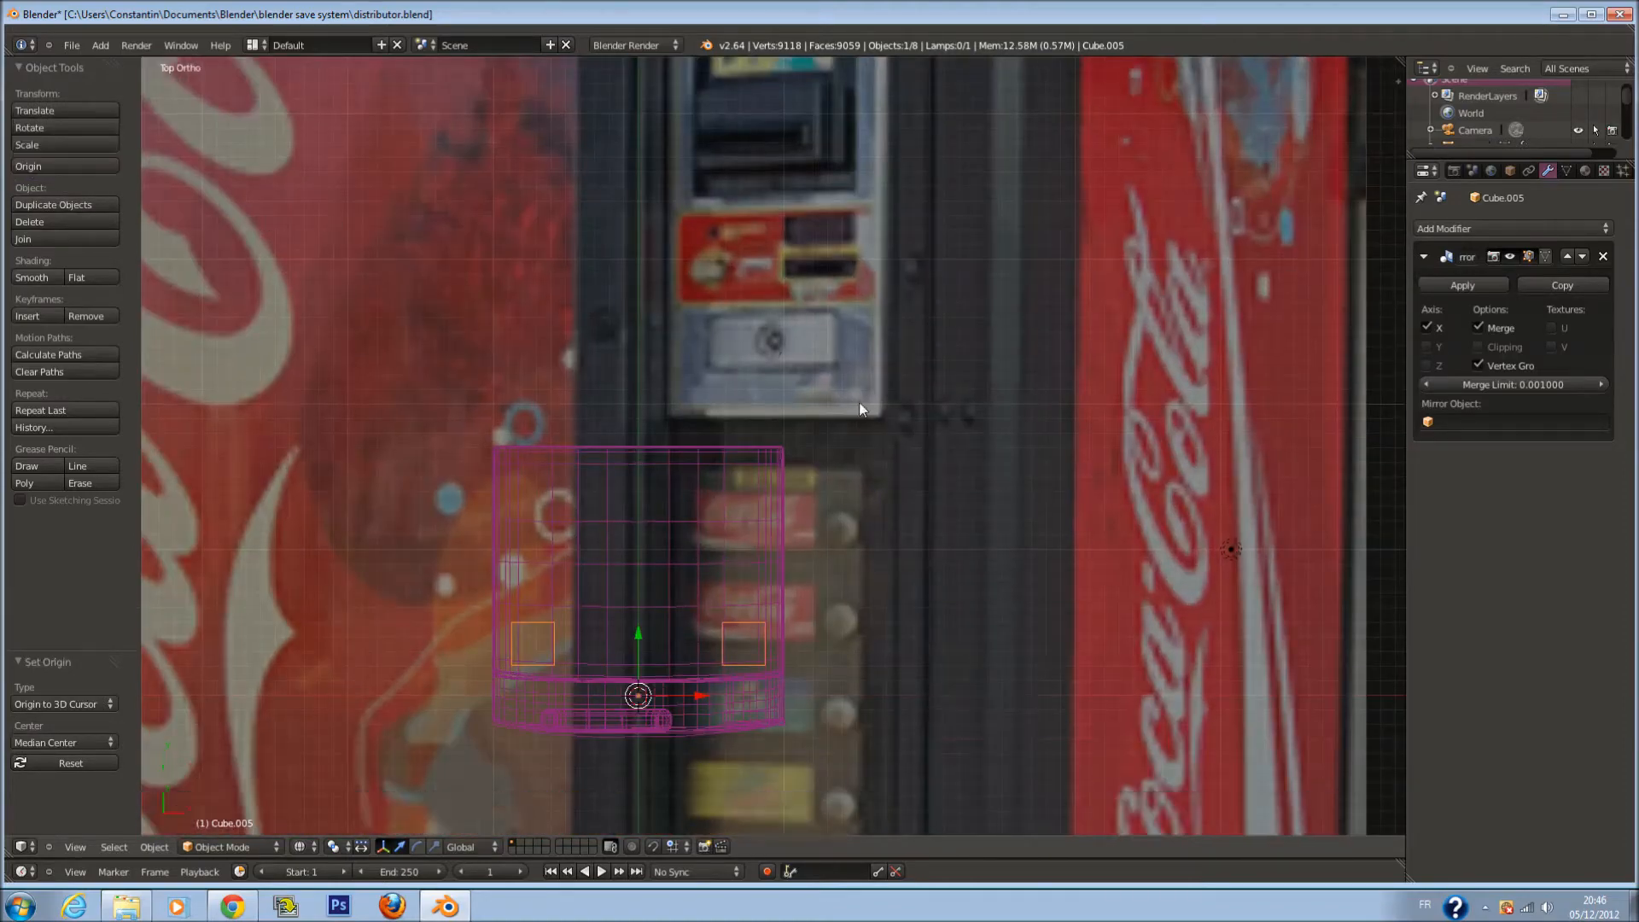
{"action": "scroll", "coordinate": [860, 410], "scroll_direction": "up", "scroll_amount": 1}
{"action": "scroll", "coordinate": [863, 418], "scroll_direction": "down", "scroll_amount": 4, "text": "shift"}
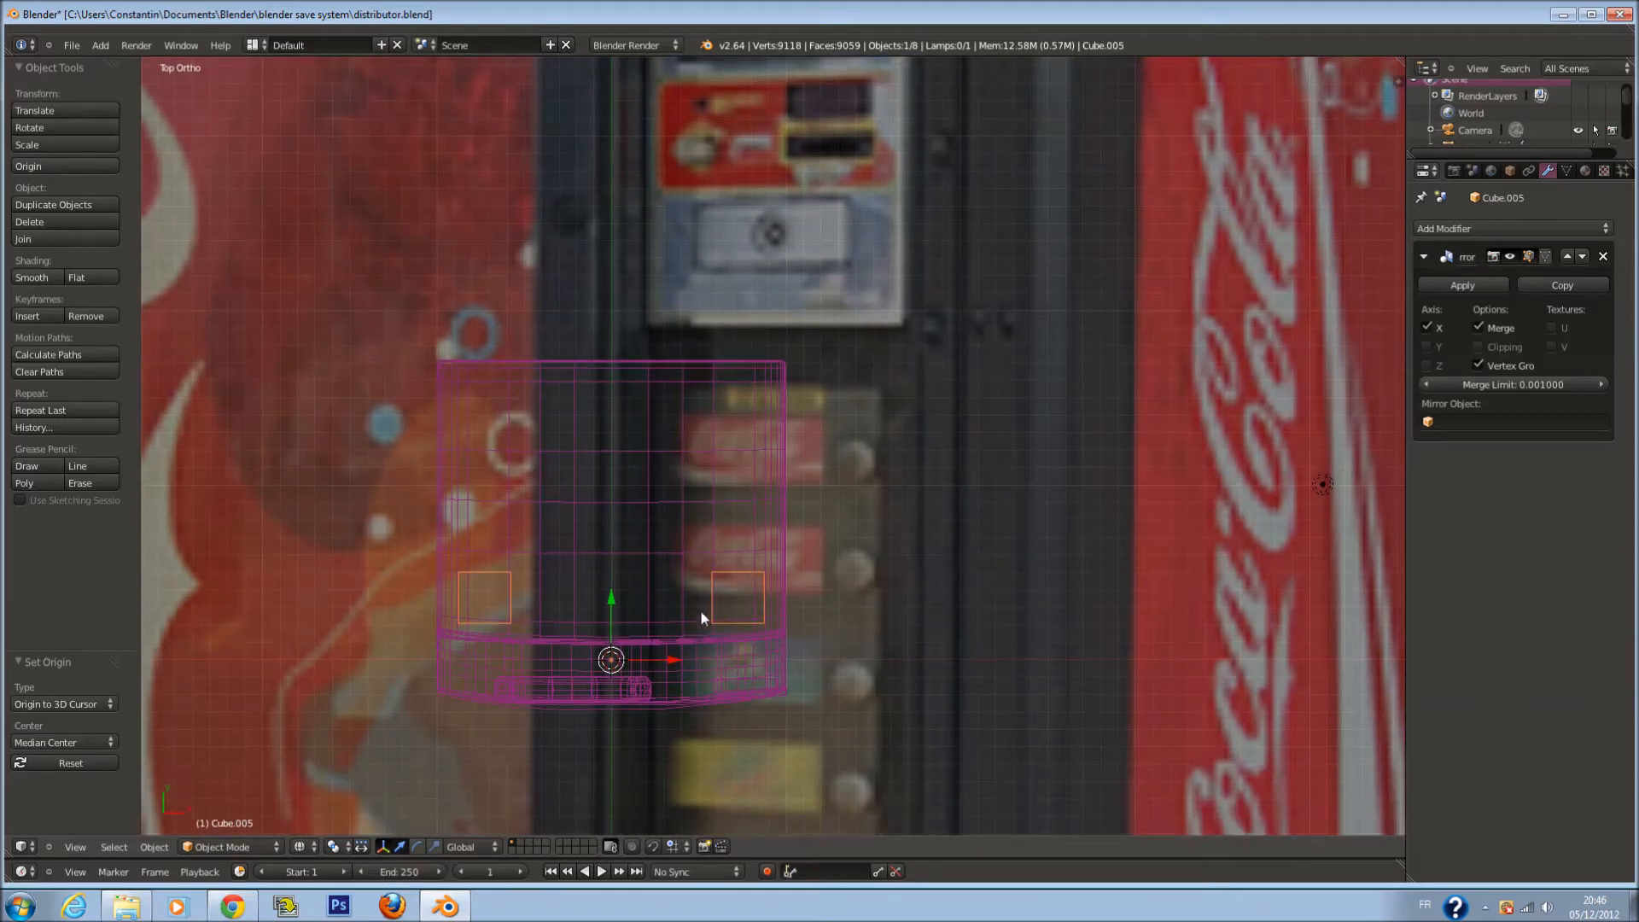
{"action": "key", "text": "shift+d"}
{"action": "left_click", "coordinate": [676, 550]}
{"action": "key", "text": "g"}
{"action": "key", "text": "y"}
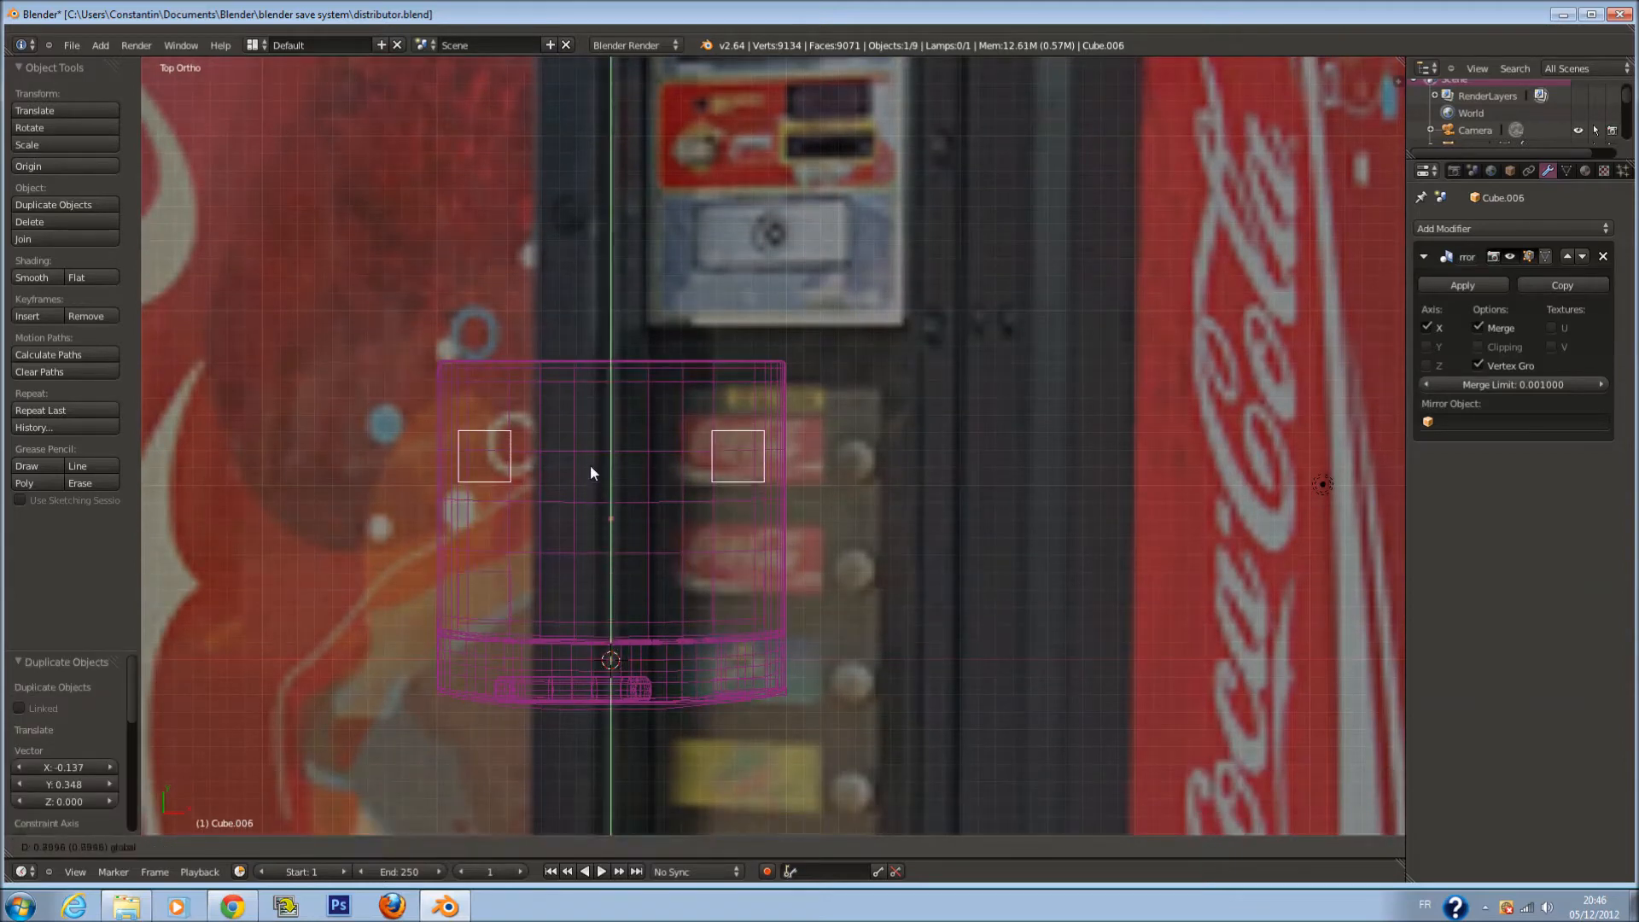
{"action": "left_click", "coordinate": [583, 414]}
Deselect everything, return to solid shading in the front view, and save over the existing distributor.blend
{"action": "scroll", "coordinate": [719, 422], "scroll_direction": "down", "scroll_amount": 4}
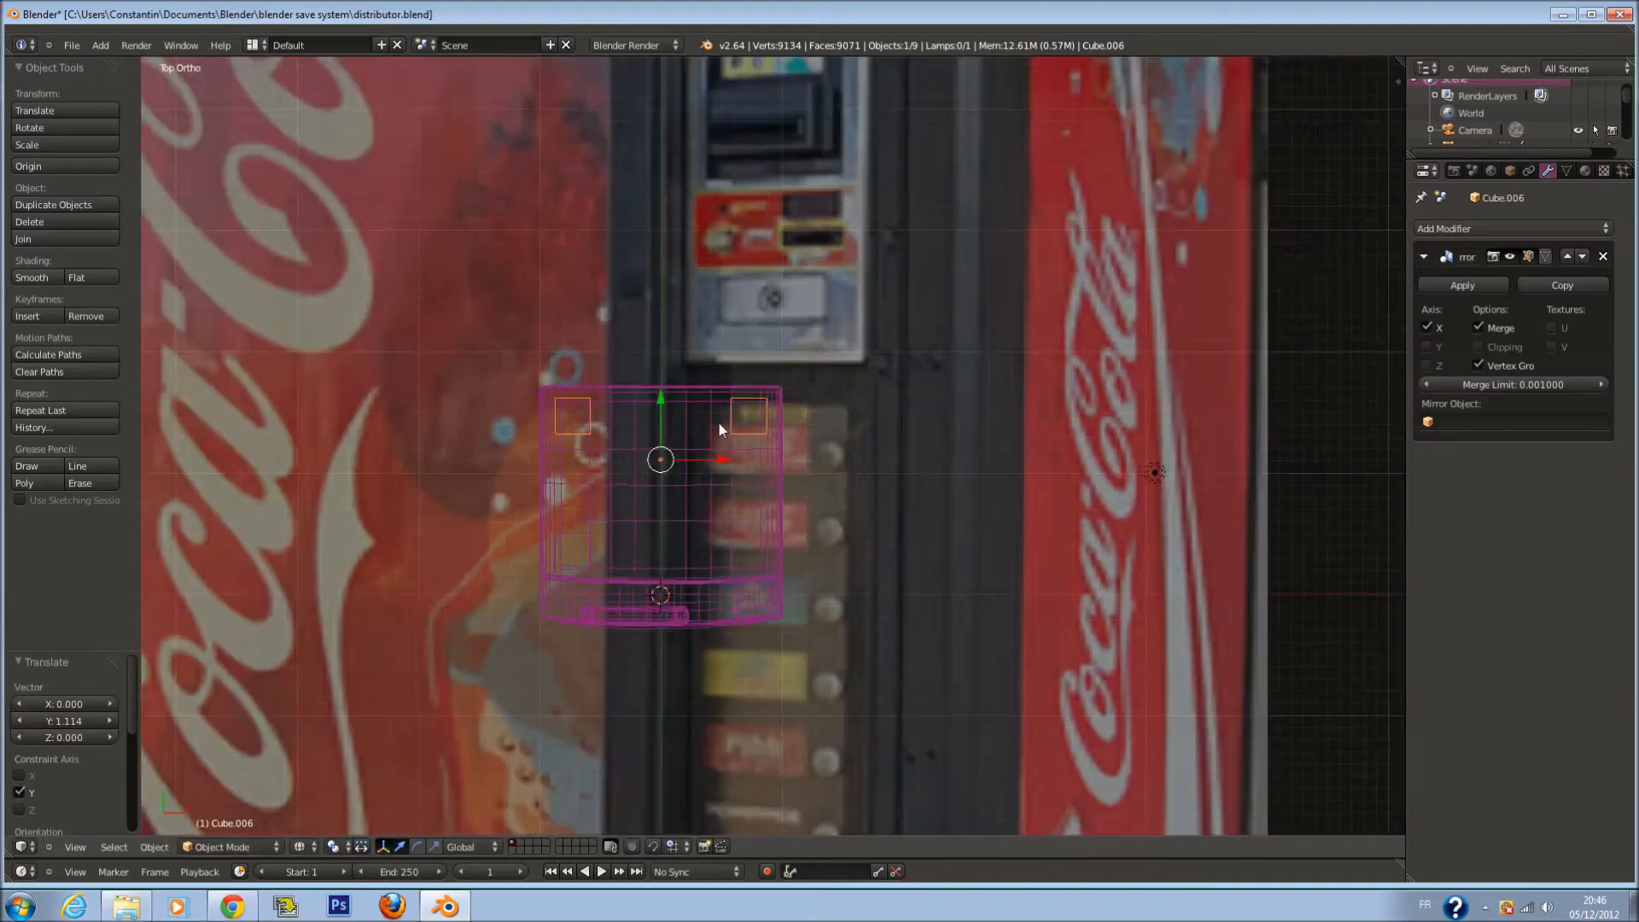
{"action": "key", "text": "KP_1"}
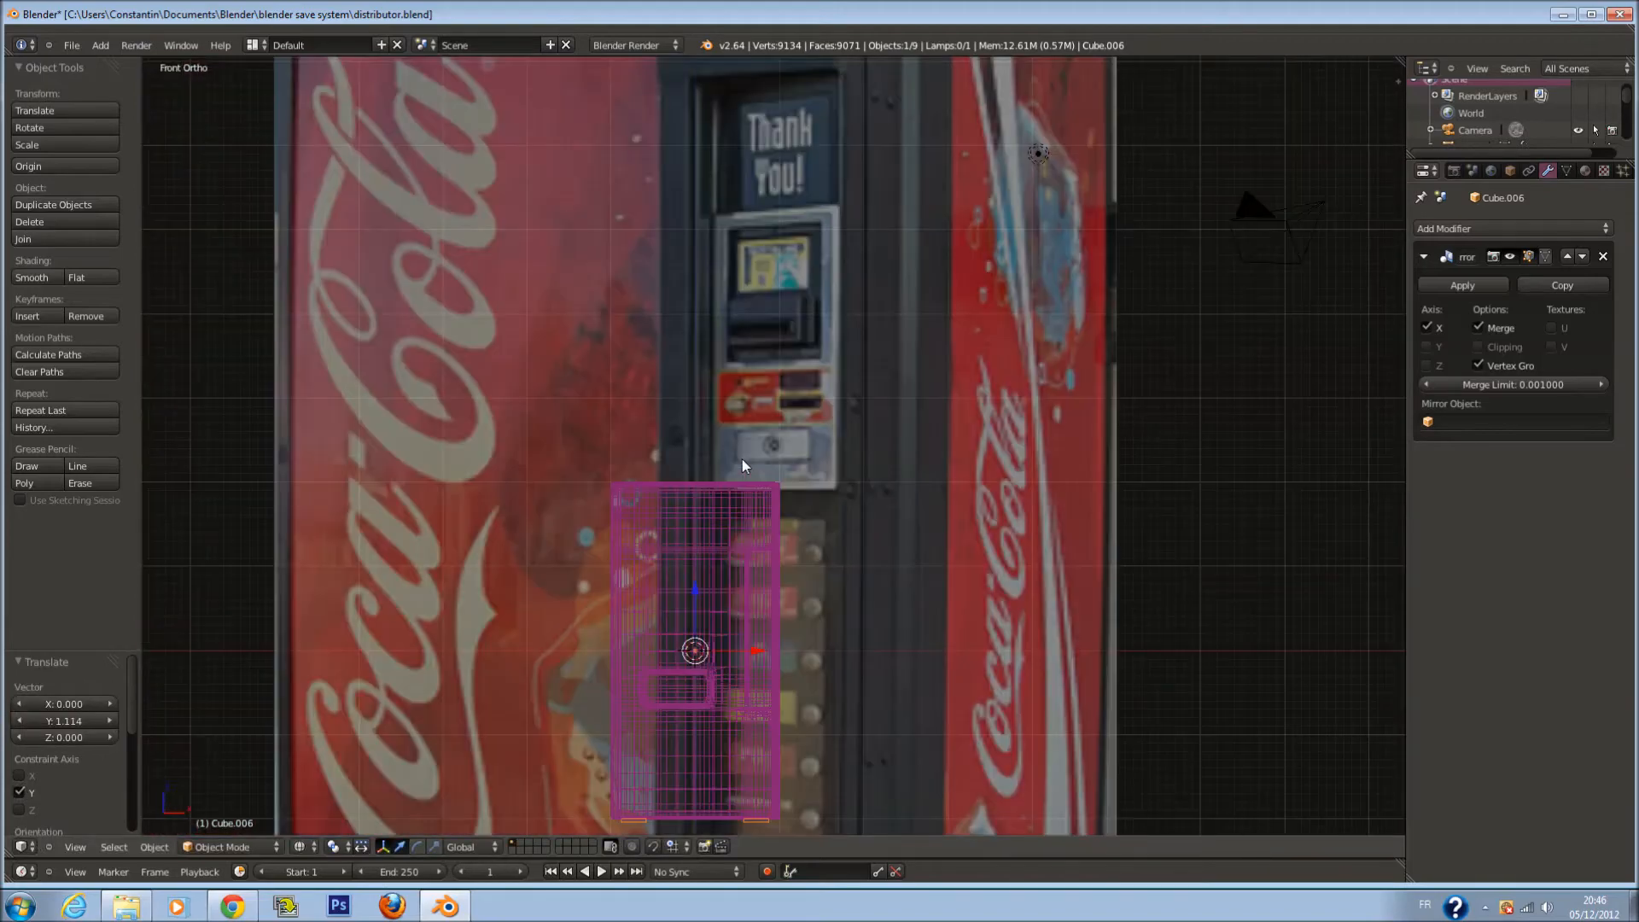
{"action": "scroll", "coordinate": [854, 382], "scroll_direction": "down", "scroll_amount": 3}
{"action": "key", "text": "a"}
{"action": "key", "text": "ctrl+s"}
{"action": "left_click", "coordinate": [1014, 388]}
{"action": "key", "text": "z"}
{"action": "scroll", "coordinate": [943, 432], "scroll_direction": "down", "scroll_amount": 1}
{"action": "scroll", "coordinate": [943, 432], "scroll_direction": "down", "scroll_amount": 3, "text": "shift"}
{"action": "key", "text": "ctrl+s"}
{"action": "left_click", "coordinate": [942, 432]}
Select the camera and align it to the current front view
{"action": "scroll", "coordinate": [978, 355], "scroll_direction": "up", "scroll_amount": 1}
{"action": "right_click", "coordinate": [1001, 282]}
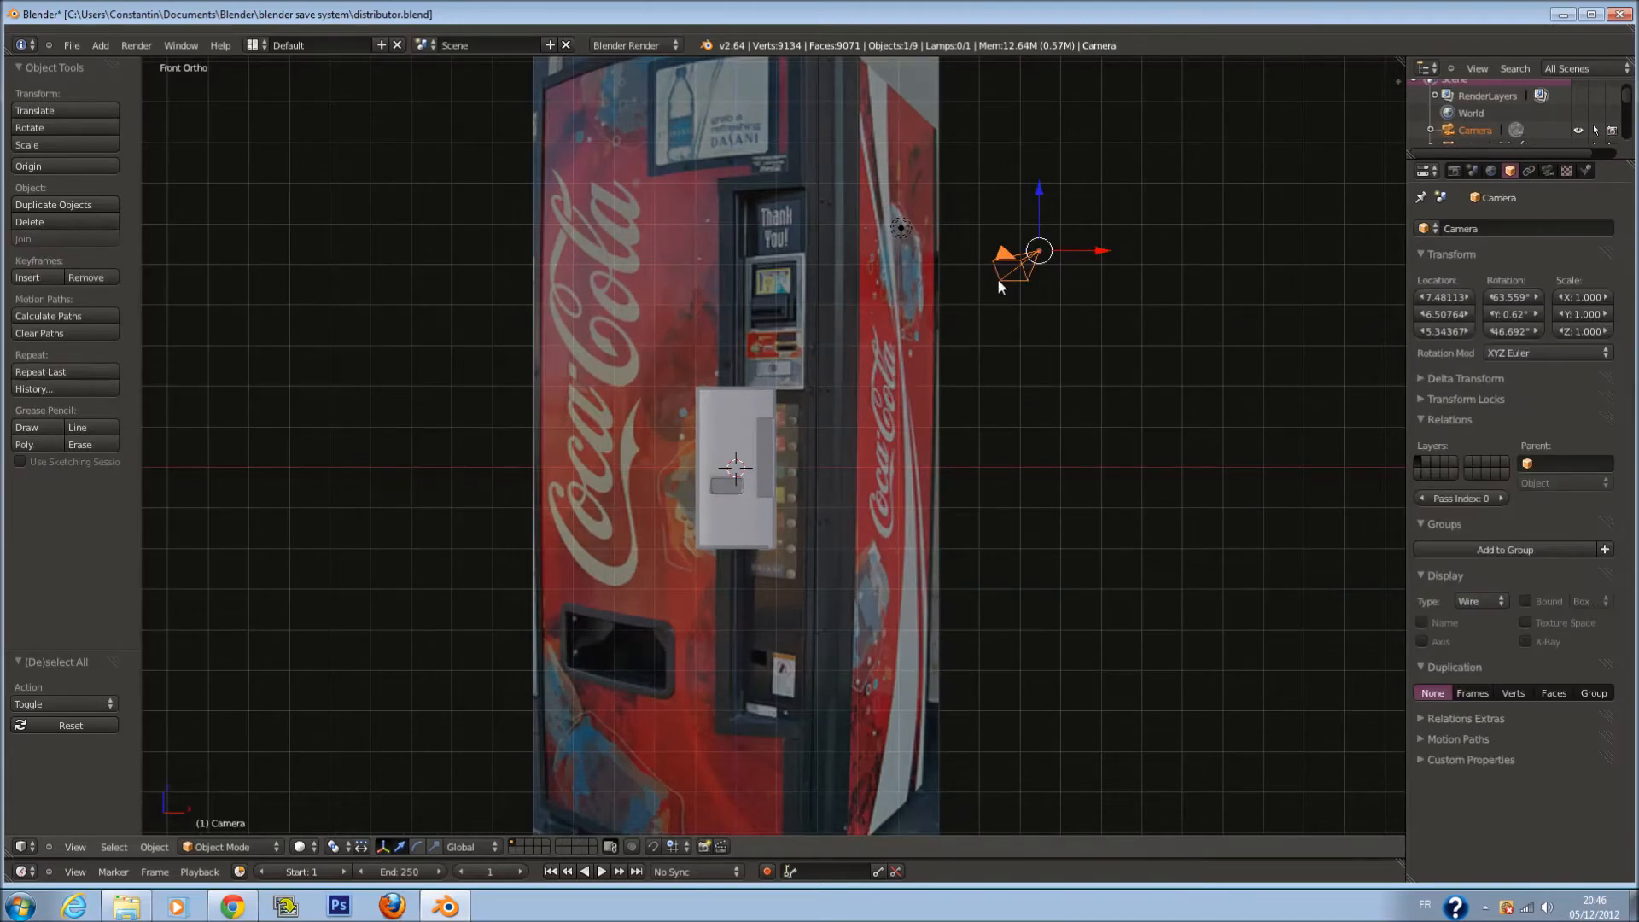
{"action": "key", "text": "ctrl+alt+KP_0"}
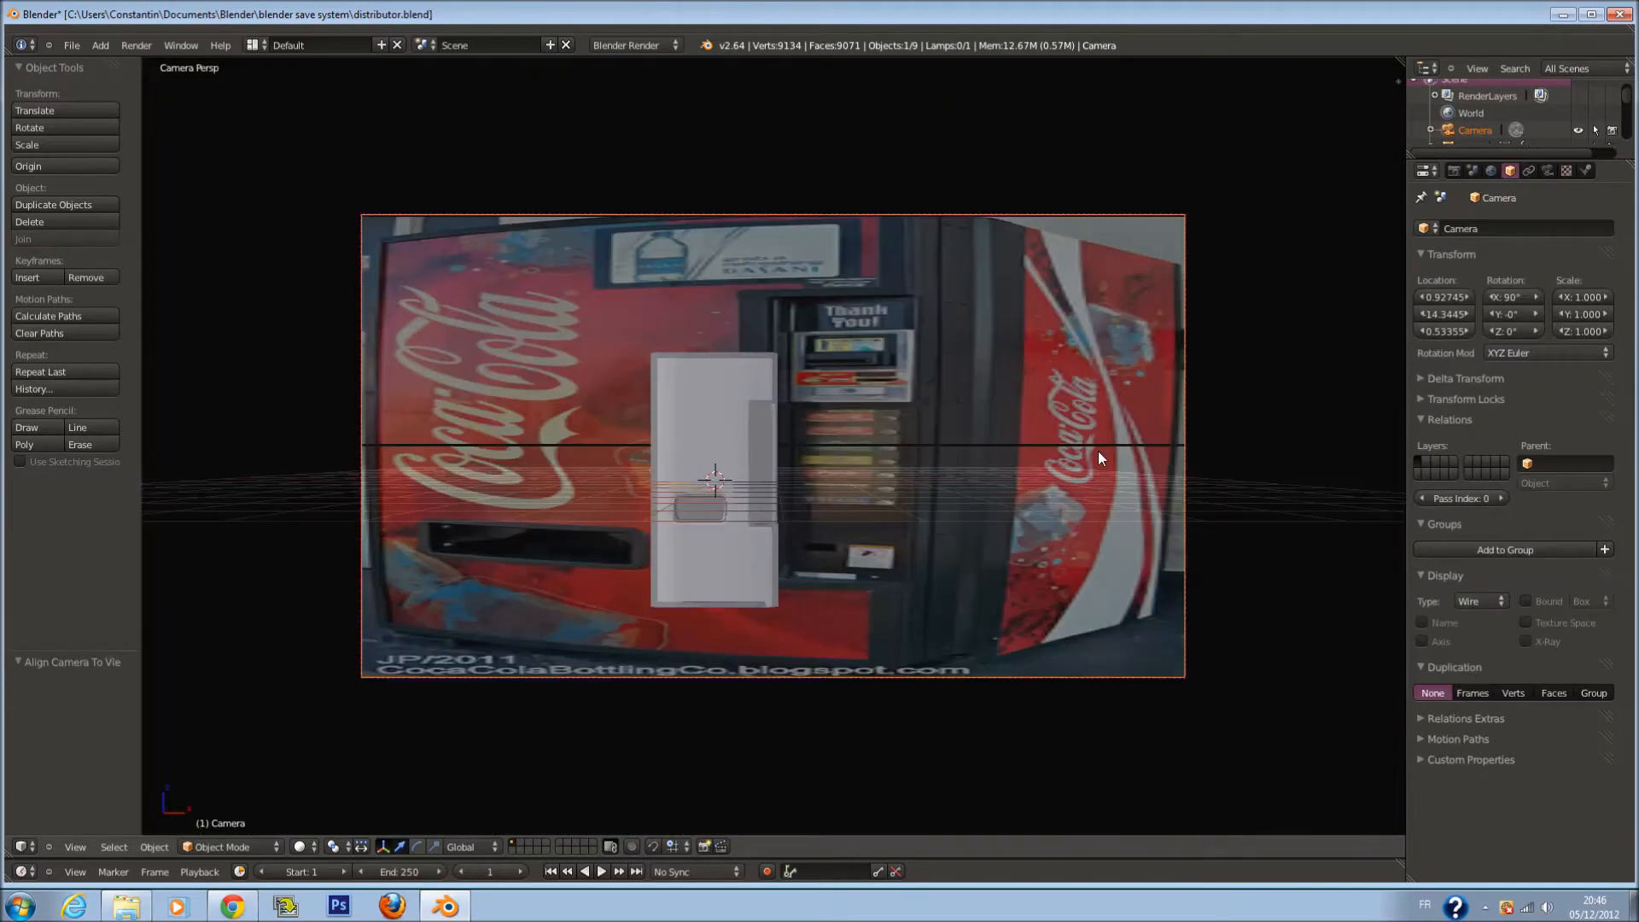
Set the opacity of the reference background image to 0
{"action": "key", "text": "n"}
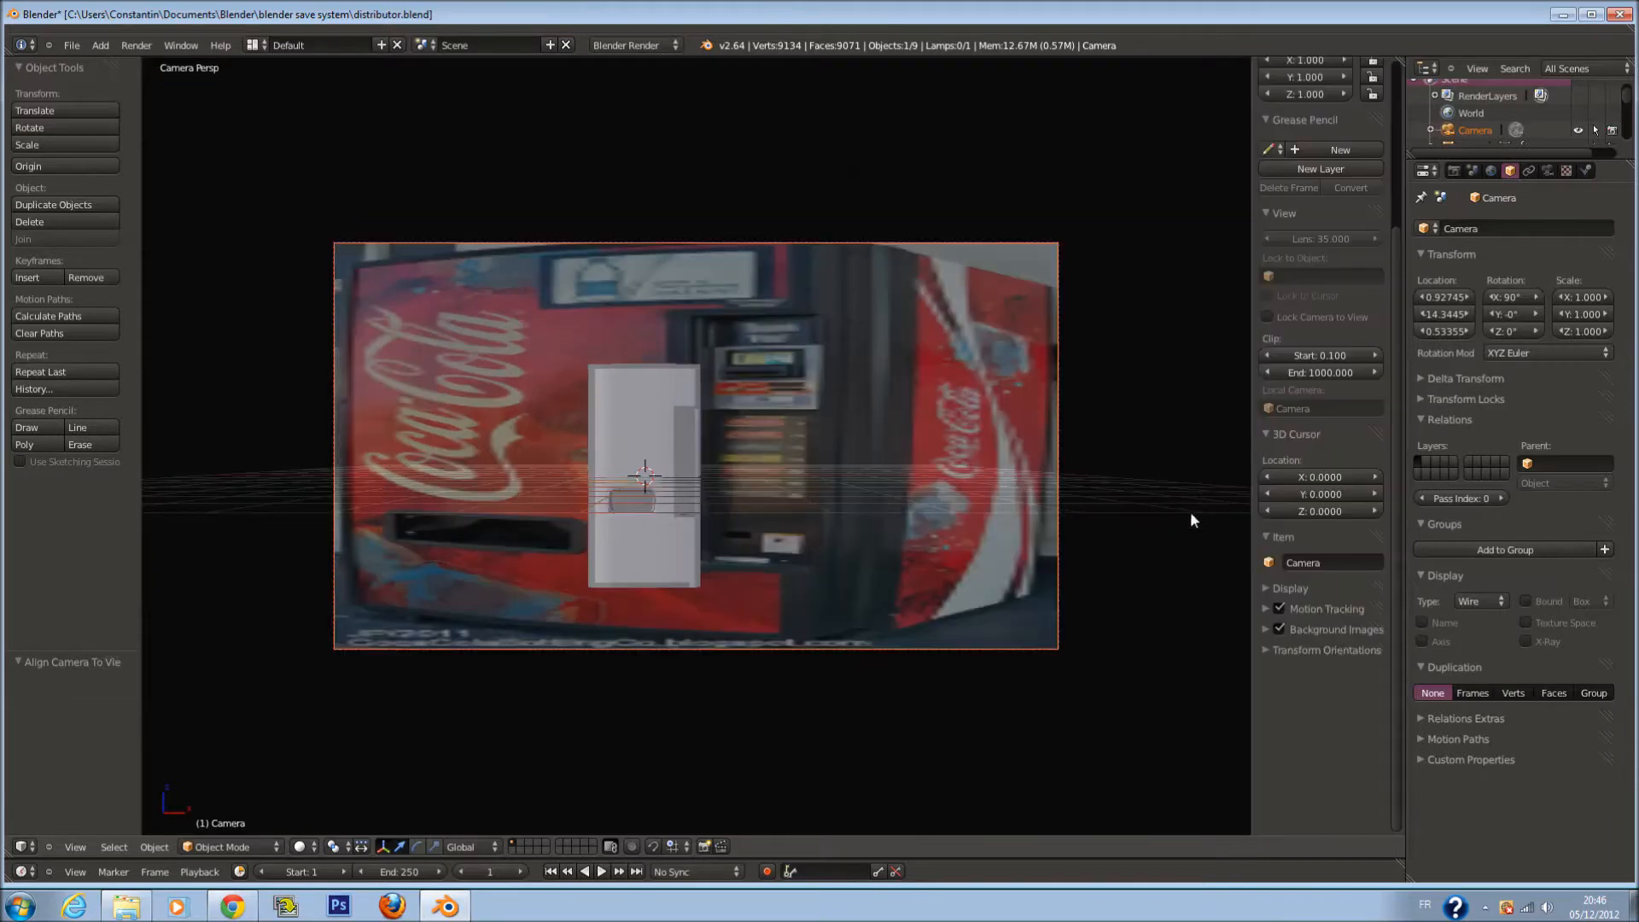
{"action": "left_click", "coordinate": [1319, 636]}
{"action": "scroll", "coordinate": [1330, 803], "scroll_direction": "down", "scroll_amount": 4}
{"action": "left_click_drag", "start_coordinate": [1345, 758], "coordinate": [1223, 758]}
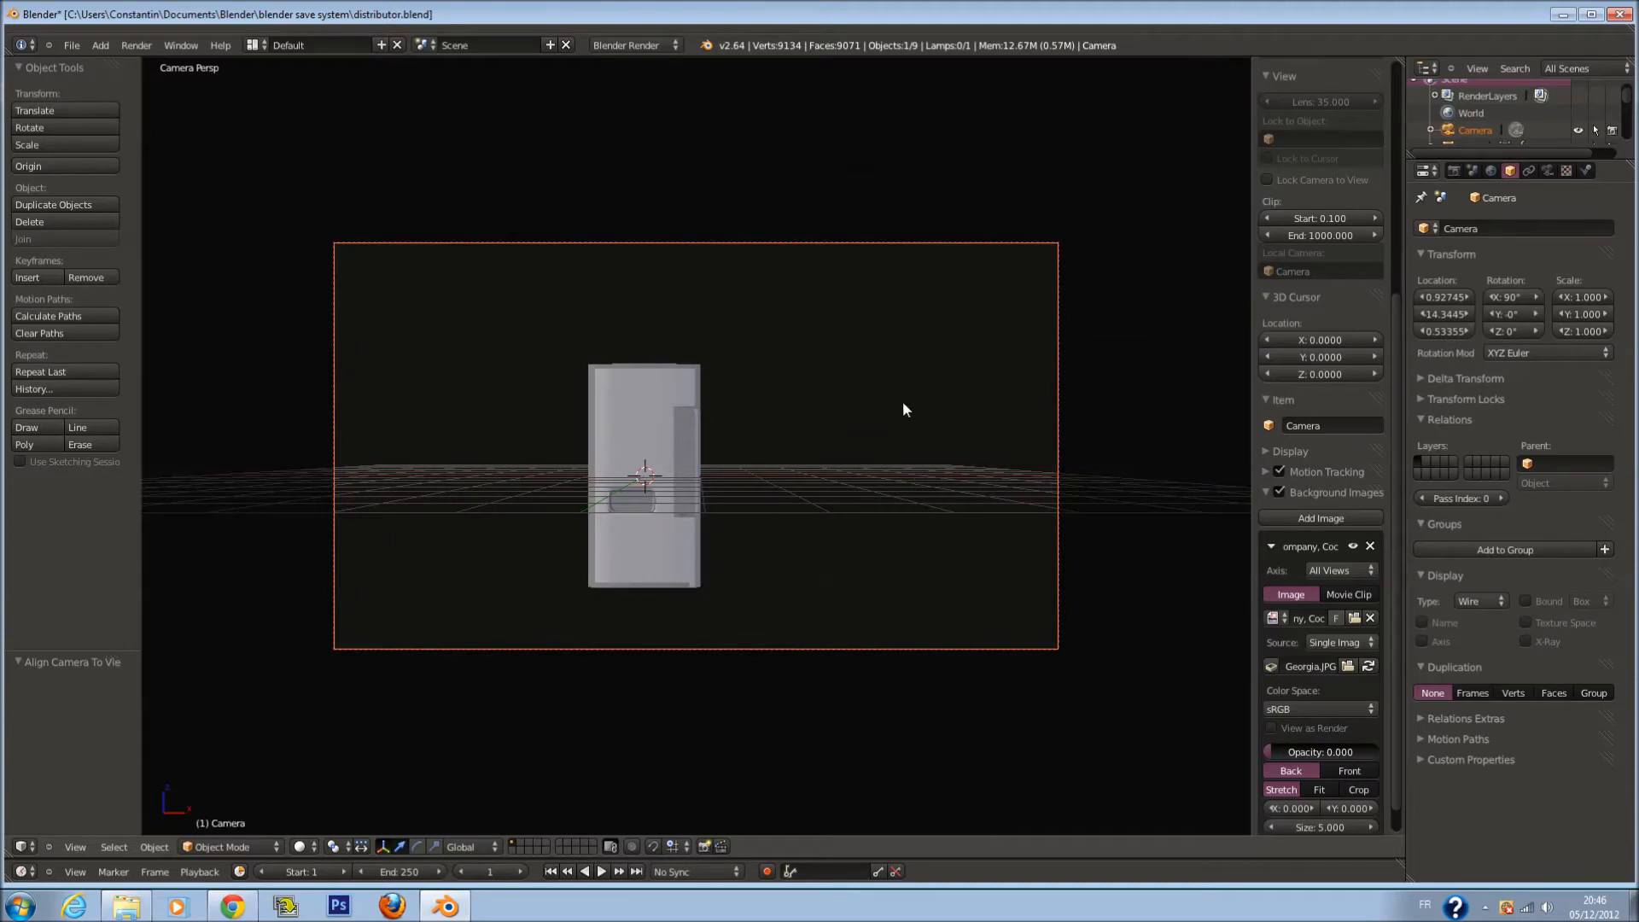
Reframe the camera by moving it -0.710 along X, shifting it -3.861 in Y along its local Z, and raising it 1.199
{"action": "scroll", "coordinate": [907, 417], "scroll_direction": "up", "scroll_amount": 2}
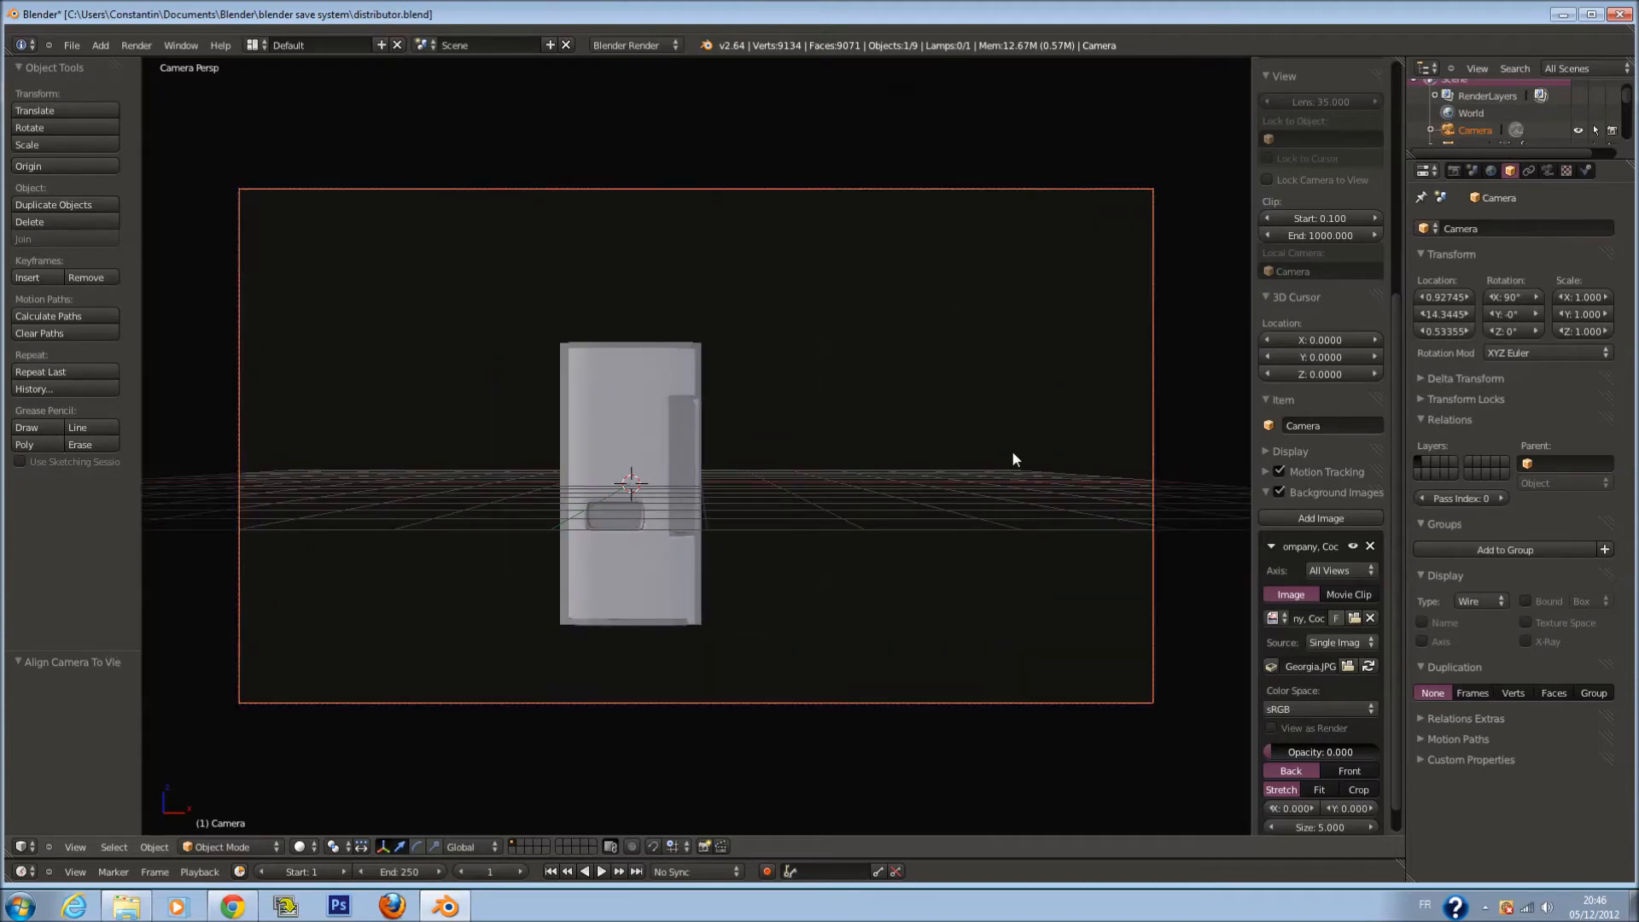
{"action": "key", "text": "g"}
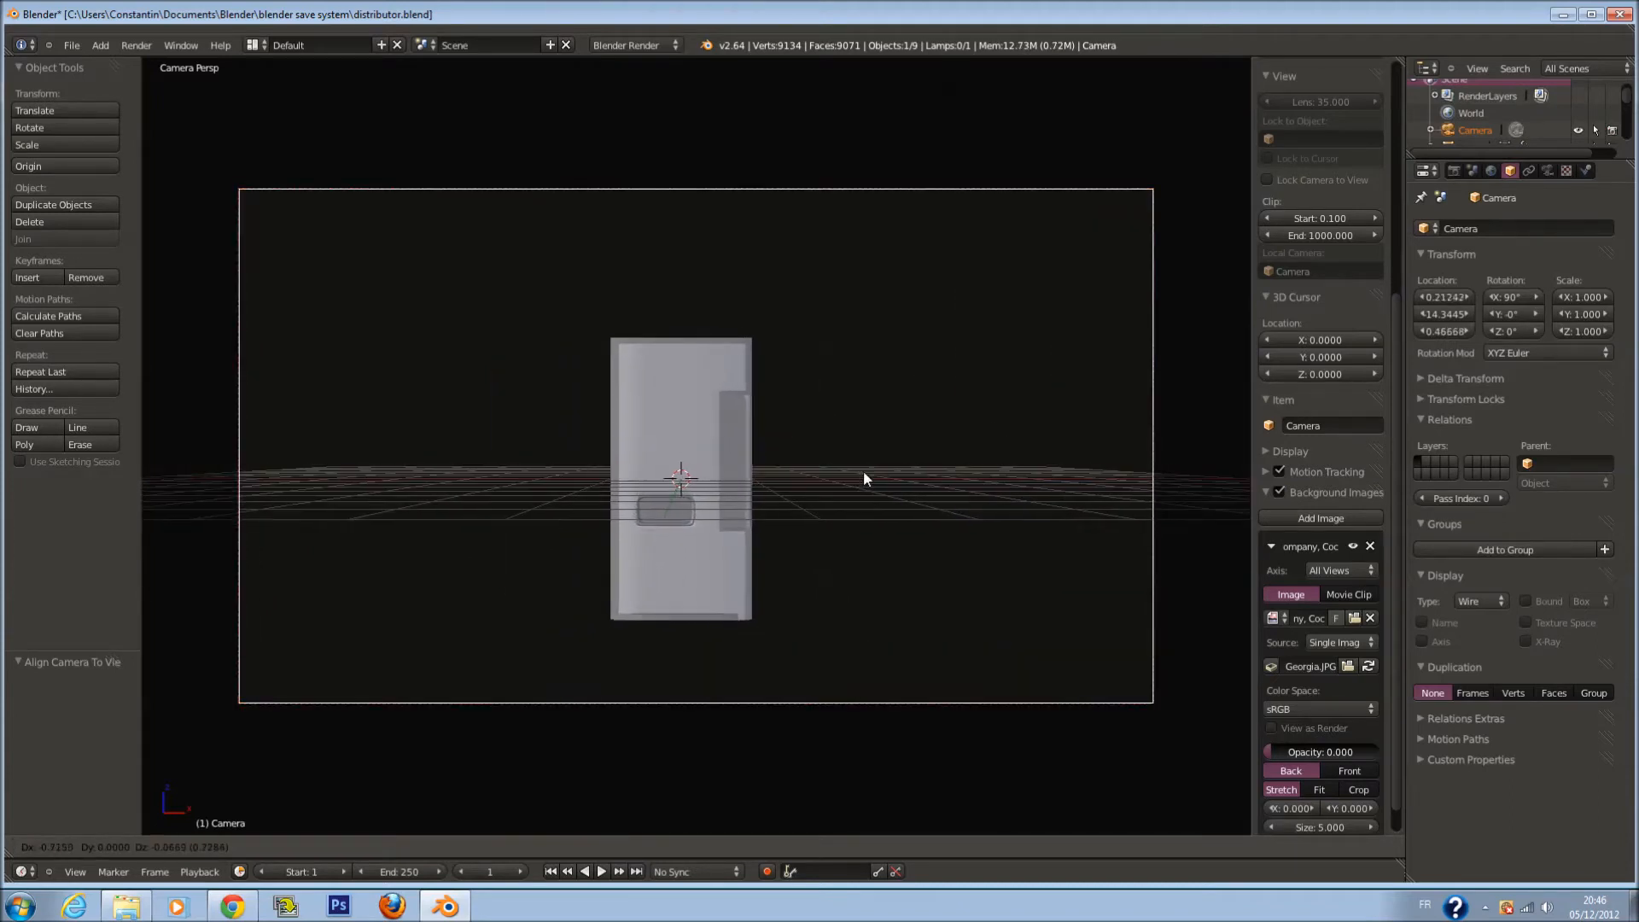
{"action": "left_click", "coordinate": [864, 470]}
{"action": "key", "text": "g"}
{"action": "key", "text": "z"}
{"action": "key", "text": "z"}
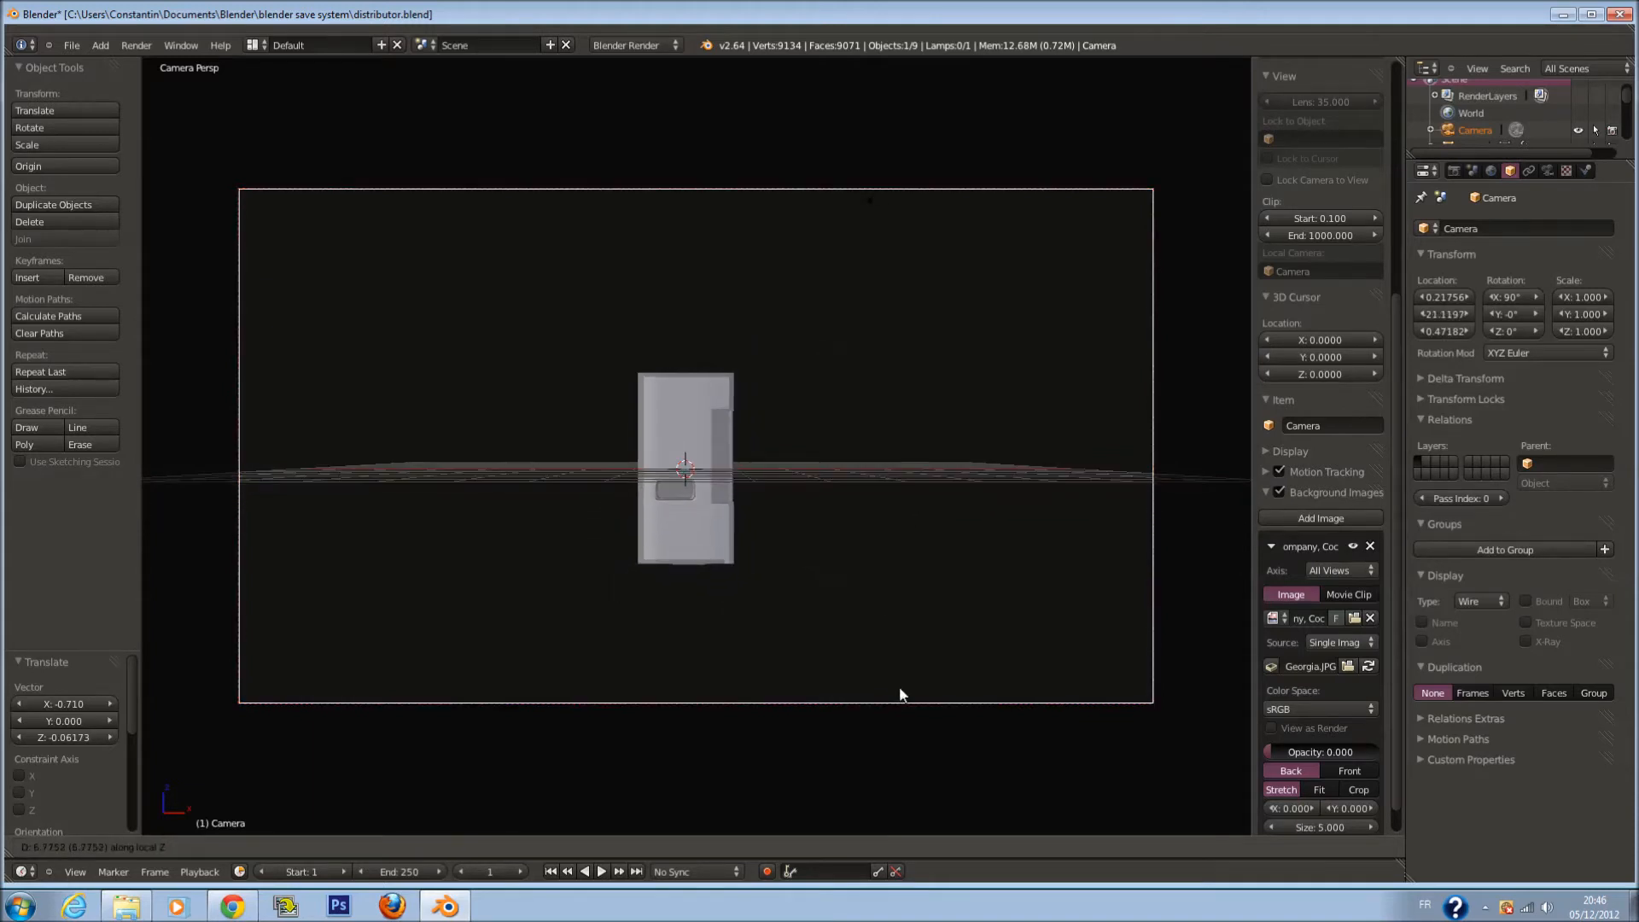
{"action": "left_click", "coordinate": [893, 633]}
{"action": "key", "text": "g"}
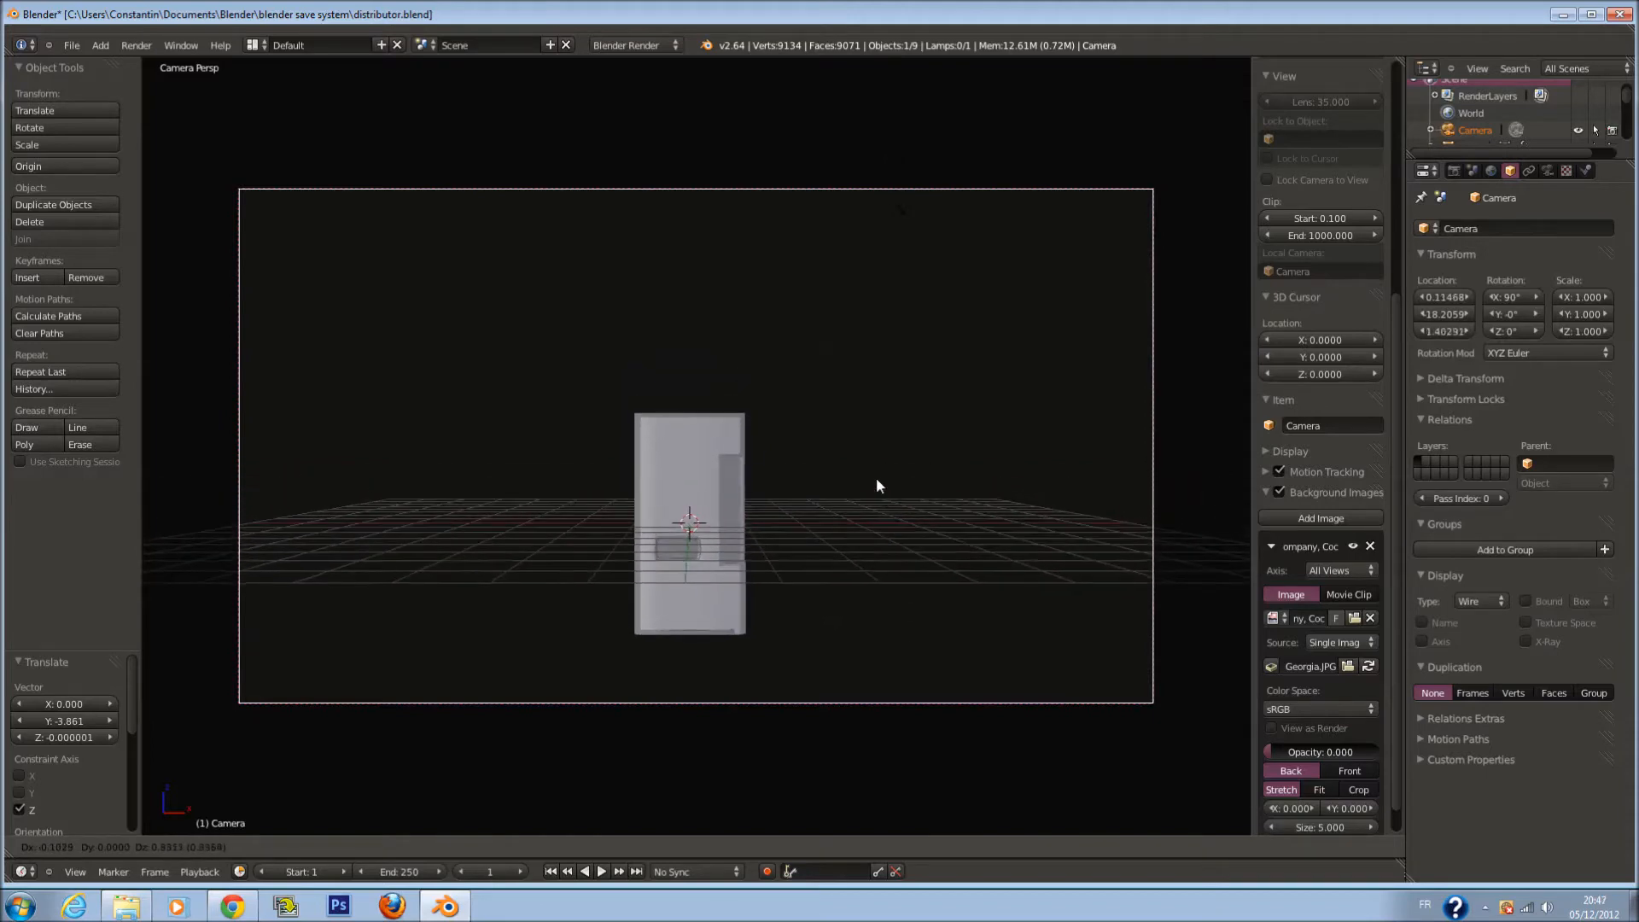
{"action": "left_click", "coordinate": [874, 436]}
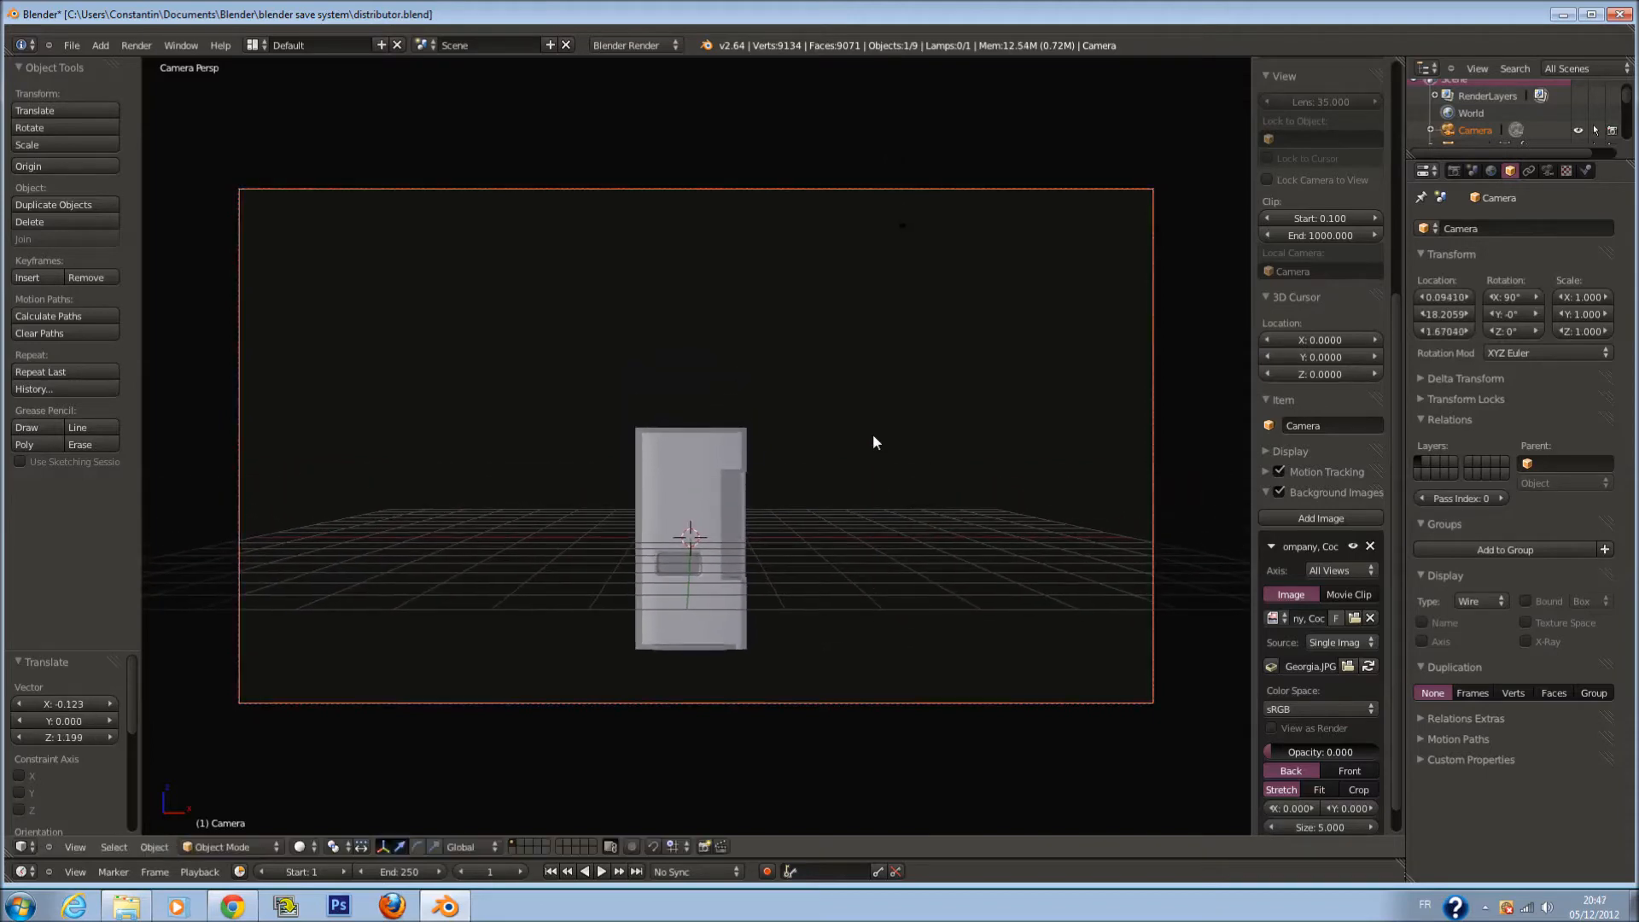
Open the curved front panel's mesh for editing around the recessed slot and switch to face selection
{"action": "right_click", "coordinate": [673, 565]}
{"action": "key", "text": "KP_1"}
{"action": "scroll", "coordinate": [634, 532], "scroll_direction": "up", "scroll_amount": 4}
{"action": "key", "text": "Tab"}
{"action": "mouse_move", "coordinate": [633, 530]}
{"action": "middle_mouse_down"}
{"action": "mouse_move", "coordinate": [565, 508]}
{"action": "mouse_move", "coordinate": [611, 511]}
{"action": "mouse_move", "coordinate": [628, 555]}
{"action": "middle_mouse_up"}
{"action": "key", "text": "Tab"}
{"action": "scroll", "coordinate": [607, 512], "scroll_direction": "up", "scroll_amount": 6}
{"action": "scroll", "coordinate": [675, 666], "scroll_direction": "down", "scroll_amount": 2}
{"action": "right_click", "coordinate": [686, 704]}
{"action": "scroll", "coordinate": [692, 658], "scroll_direction": "down", "scroll_amount": 3}
{"action": "key", "text": "Tab"}
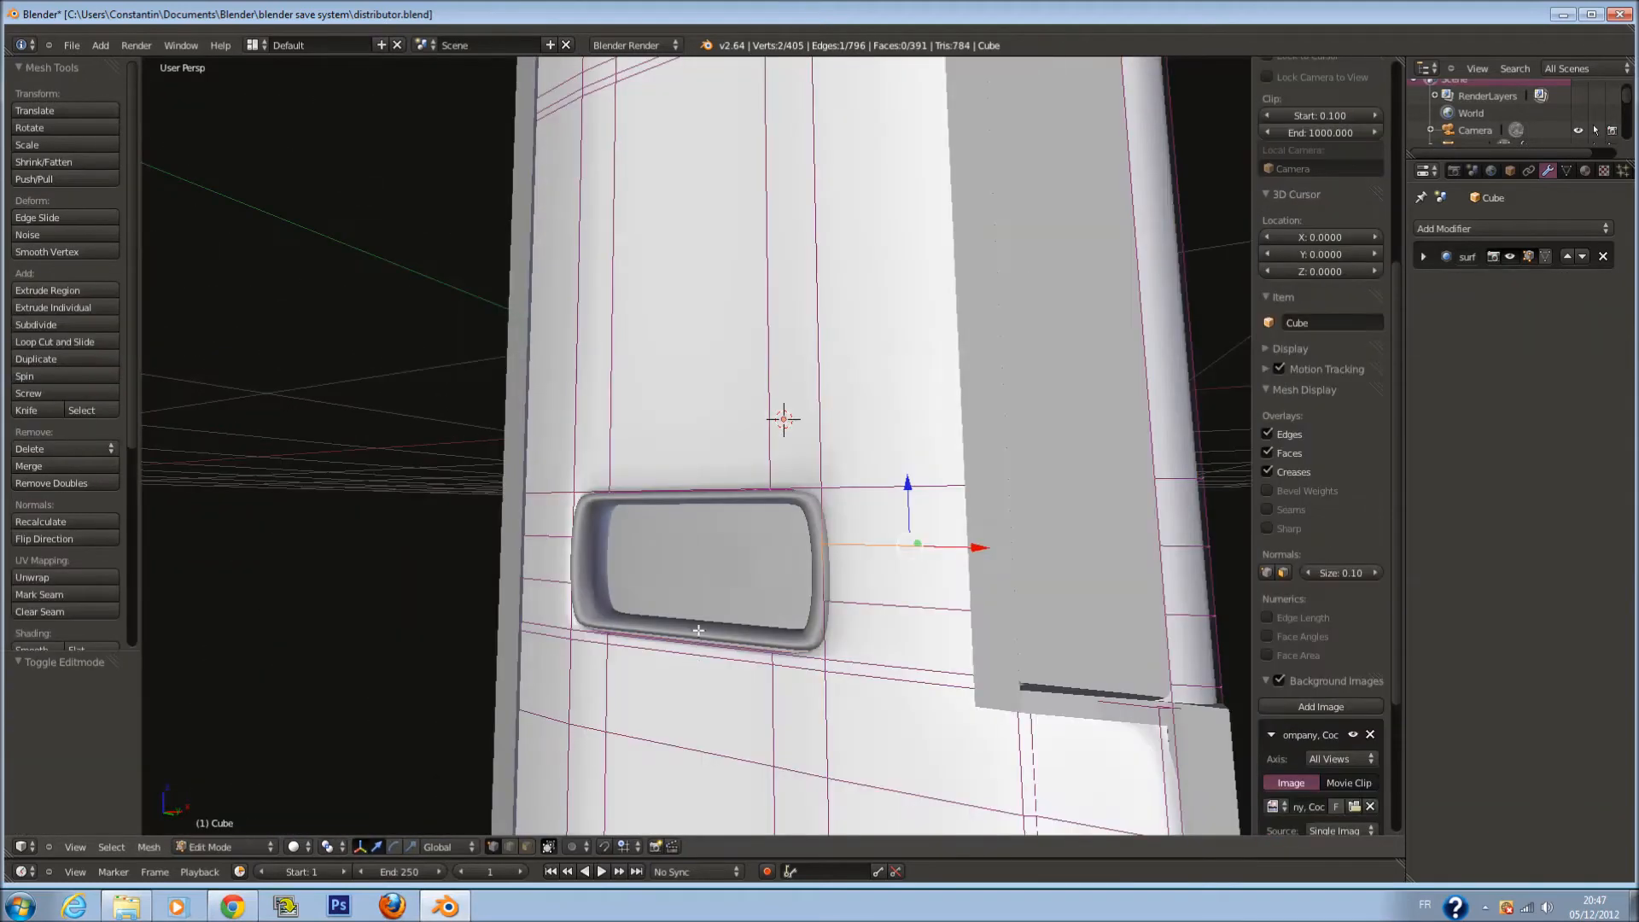
{"action": "key", "text": "z"}
{"action": "left_click", "coordinate": [528, 847]}
Select the back faces closing the front panel's recessed slot and delete them
{"action": "middle_click_drag", "start_coordinate": [622, 709], "coordinate": [778, 533]}
{"action": "key", "text": "Escape"}
{"action": "key", "text": "z"}
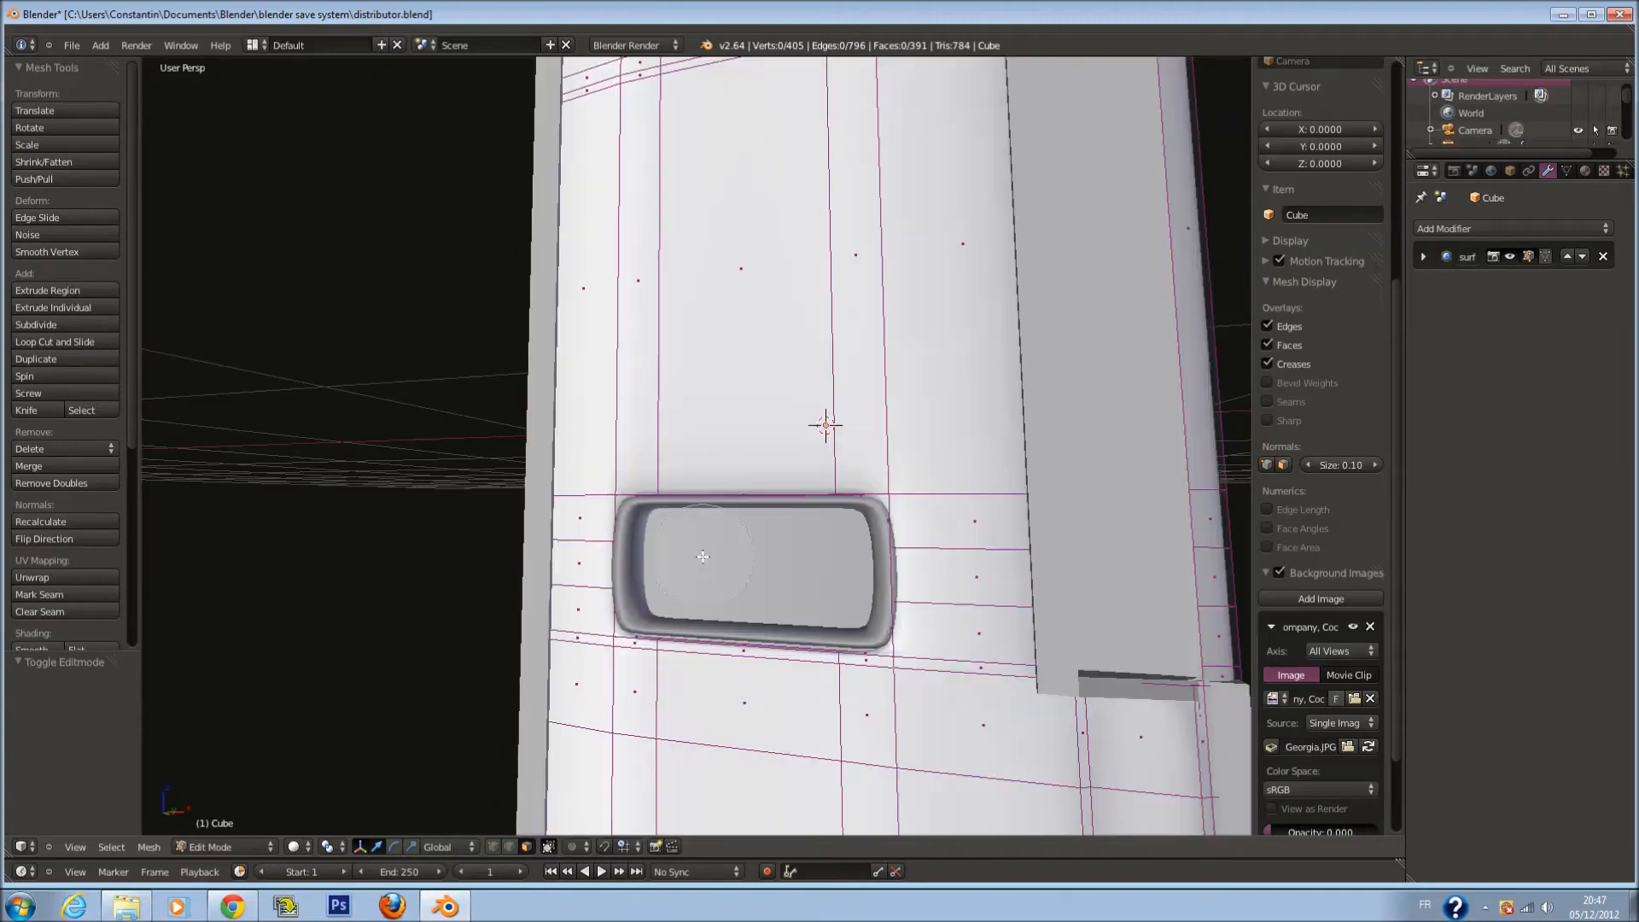
{"action": "left_click_drag", "start_coordinate": [702, 557], "coordinate": [787, 559]}
{"action": "key", "text": "Escape"}
{"action": "key", "text": "z"}
{"action": "middle_click_drag", "start_coordinate": [831, 561], "coordinate": [860, 564]}
{"action": "key", "text": "c"}
{"action": "middle_click", "coordinate": [630, 579]}
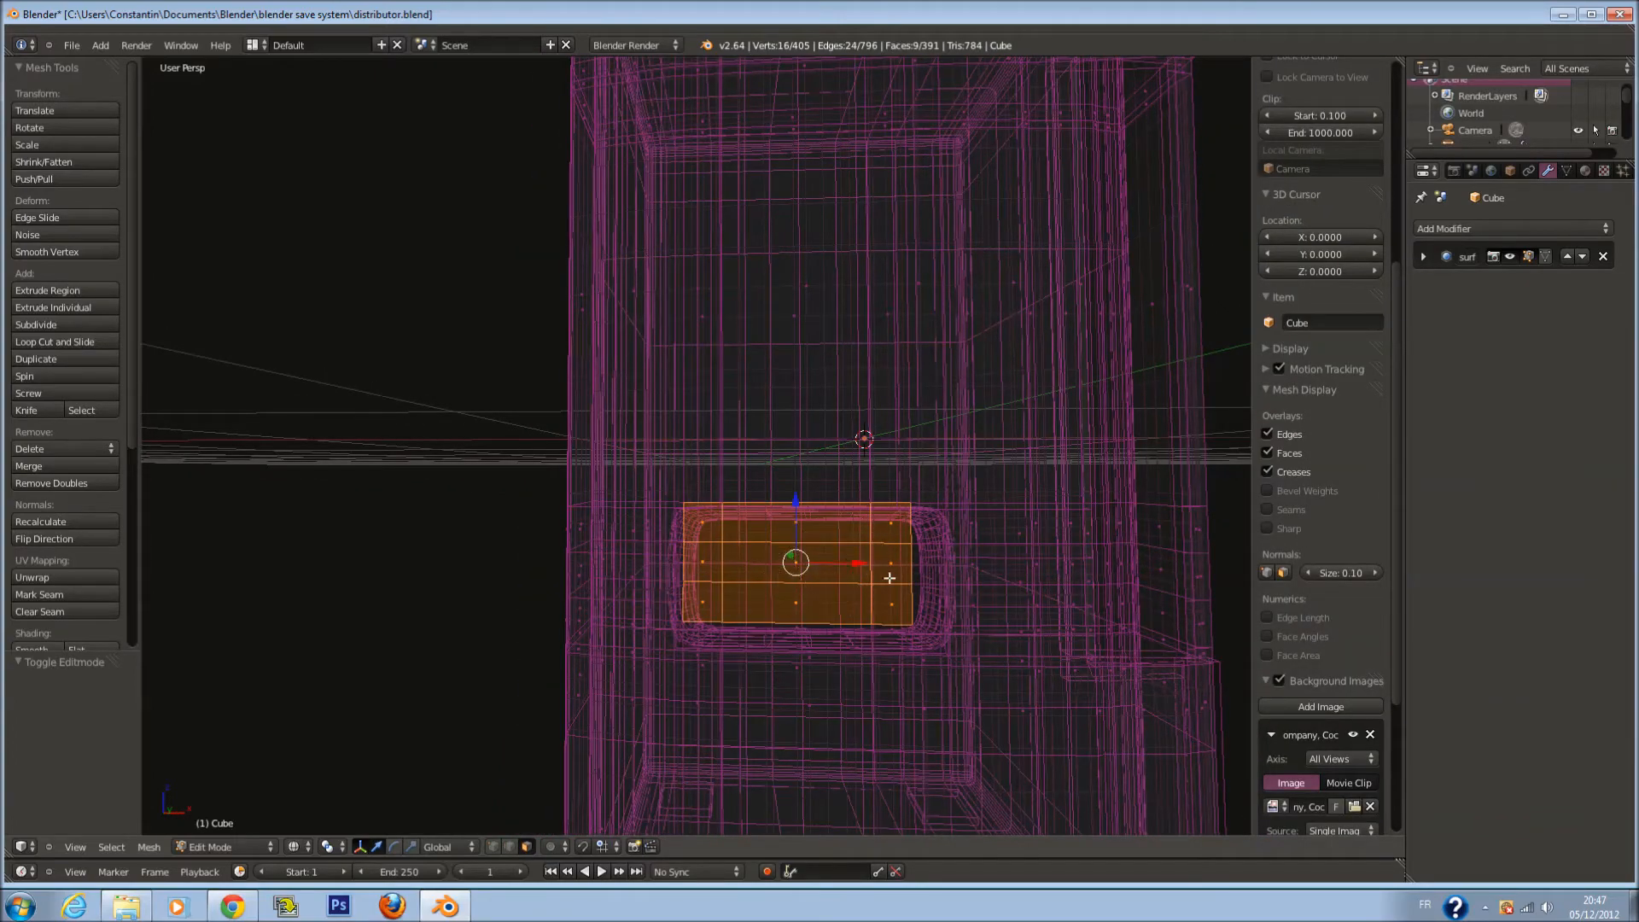
{"action": "key", "text": "x"}
{"action": "left_click", "coordinate": [841, 570]}
{"action": "key", "text": "z"}
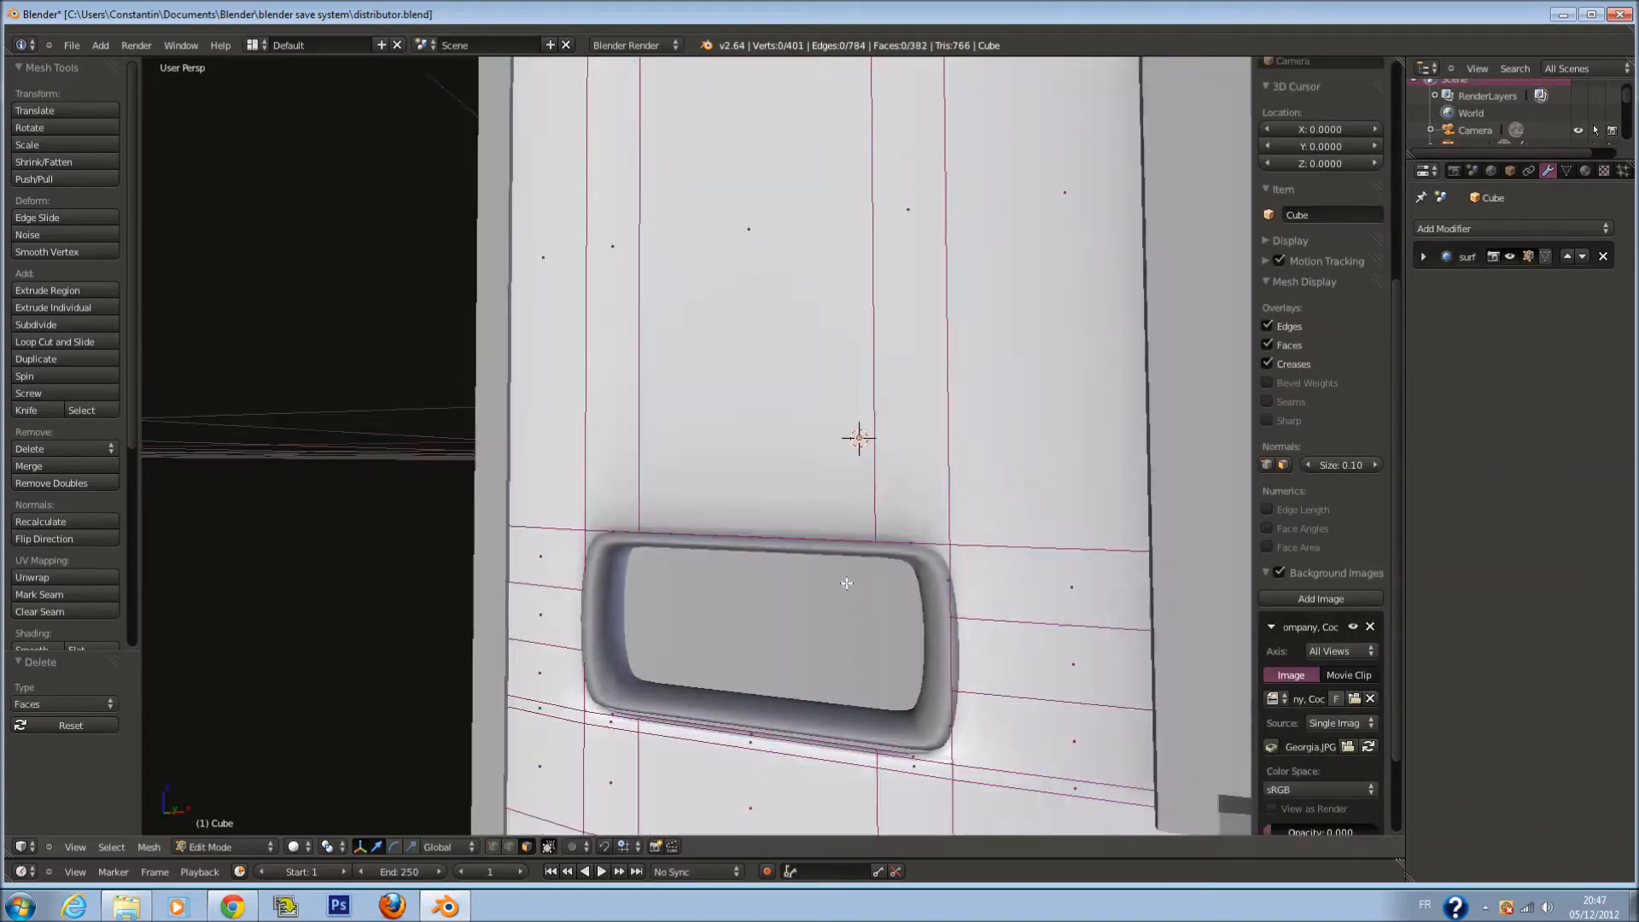
Leave mesh editing, show the model in an orthographic right-side wireframe, and save over the existing file
{"action": "key", "text": "Tab"}
{"action": "middle_click_drag", "start_coordinate": [847, 596], "coordinate": [526, 607]}
{"action": "key", "text": "Tab"}
{"action": "key", "text": "KP_3"}
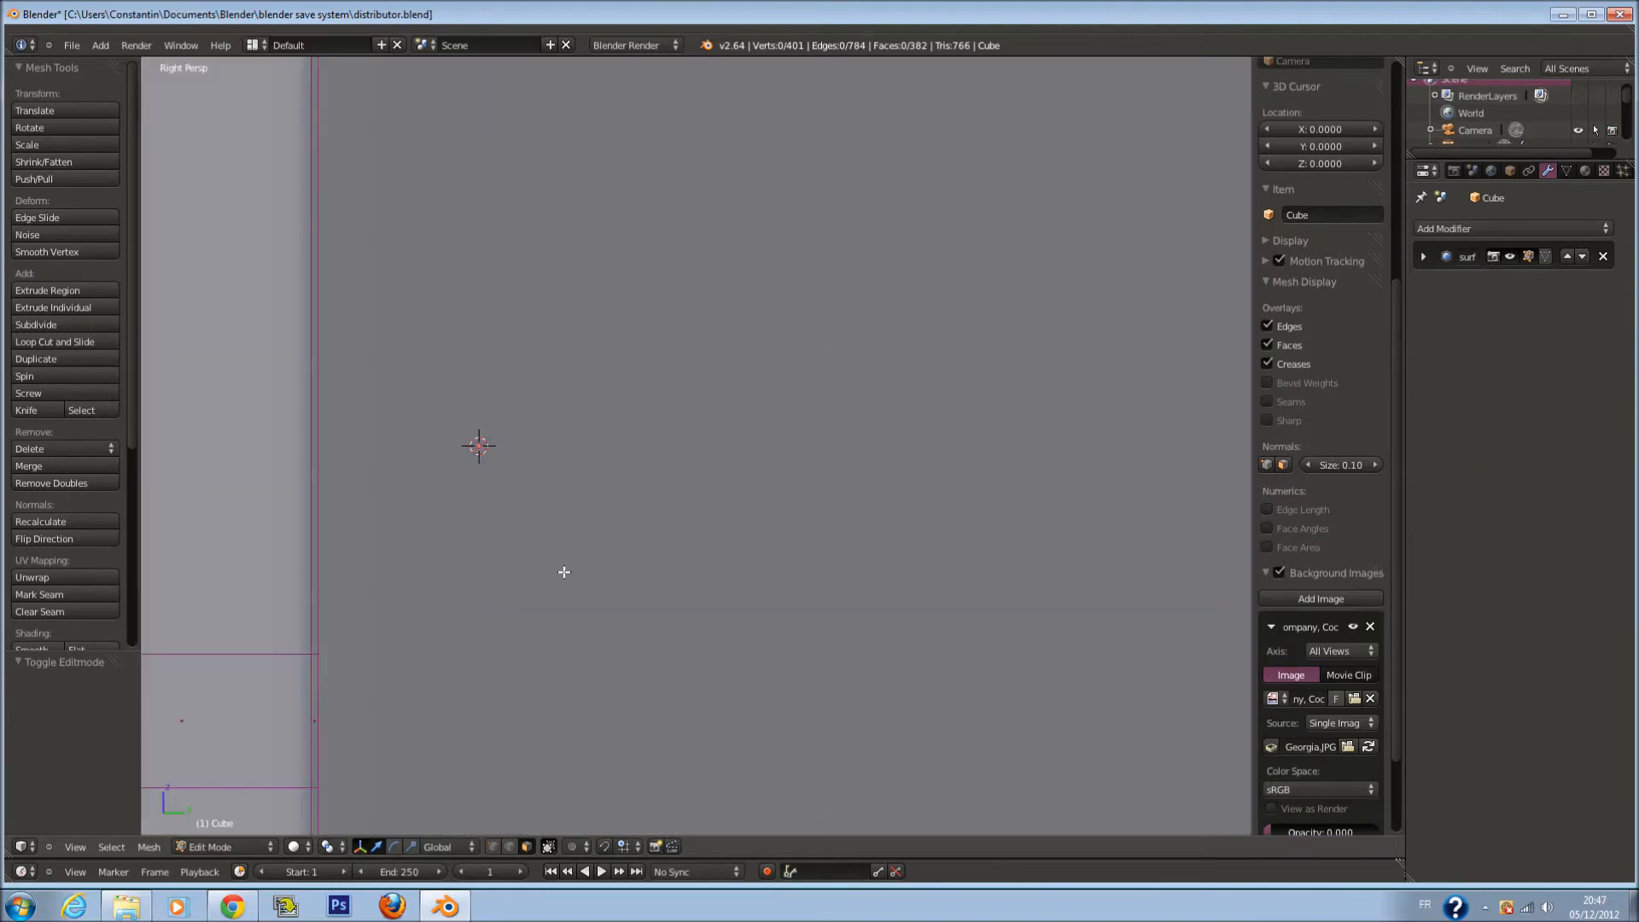
{"action": "scroll", "coordinate": [563, 571], "scroll_direction": "down", "scroll_amount": 10}
{"action": "key", "text": "Tab"}
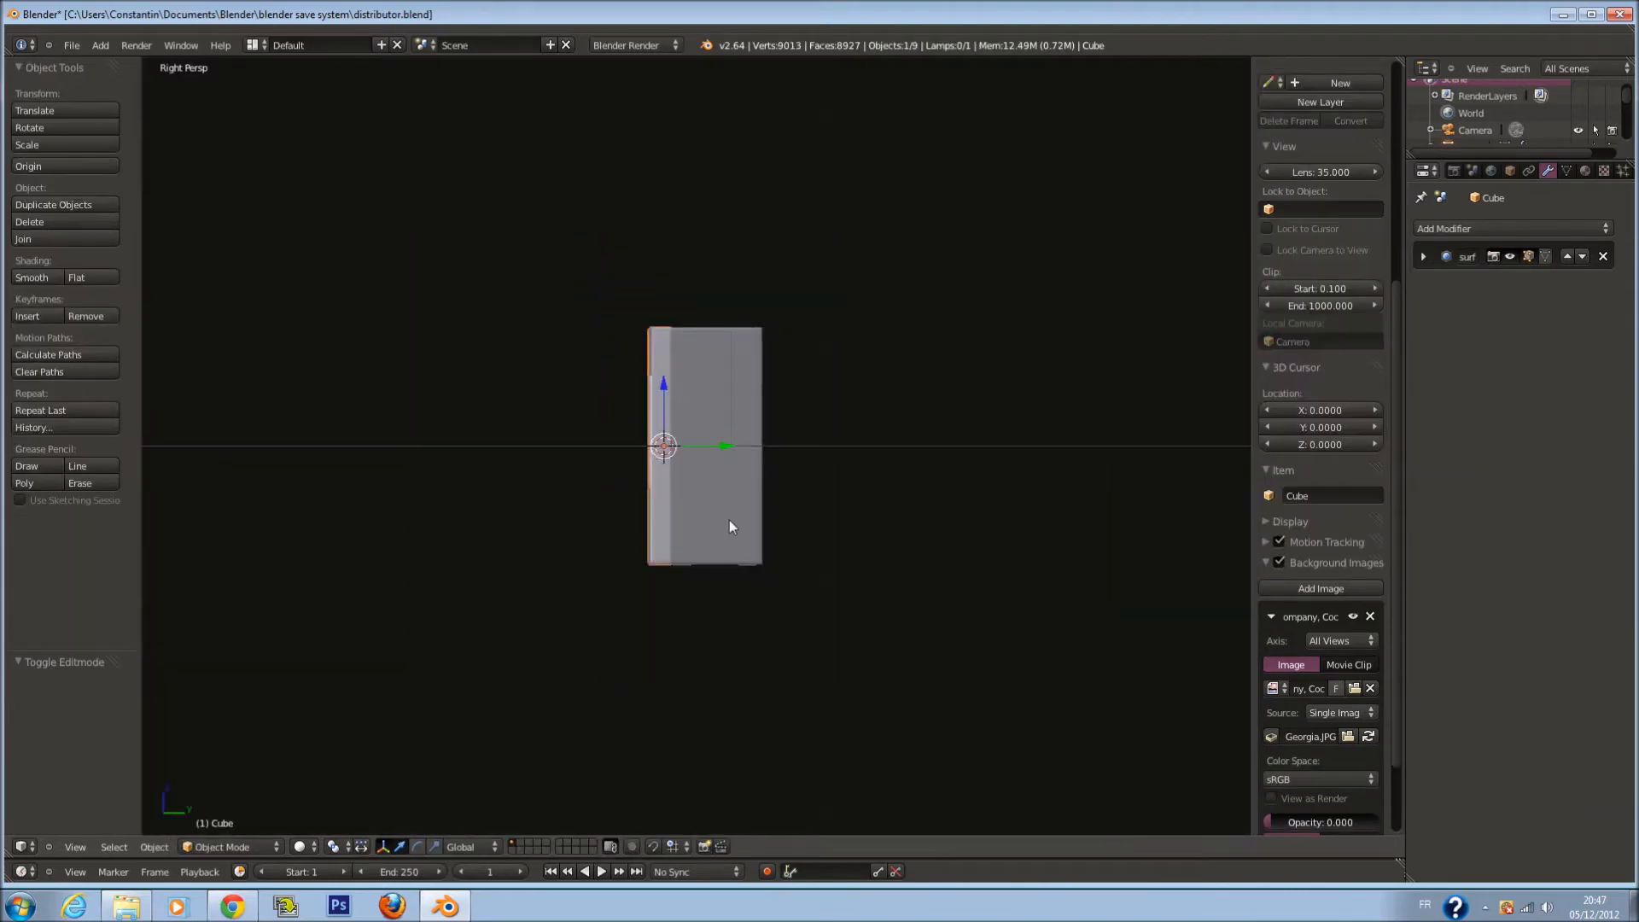
{"action": "key", "text": "KP_5"}
{"action": "scroll", "coordinate": [734, 520], "scroll_direction": "up", "scroll_amount": 7}
{"action": "key", "text": "z"}
{"action": "scroll", "coordinate": [735, 463], "scroll_direction": "up", "scroll_amount": 4, "text": "shift"}
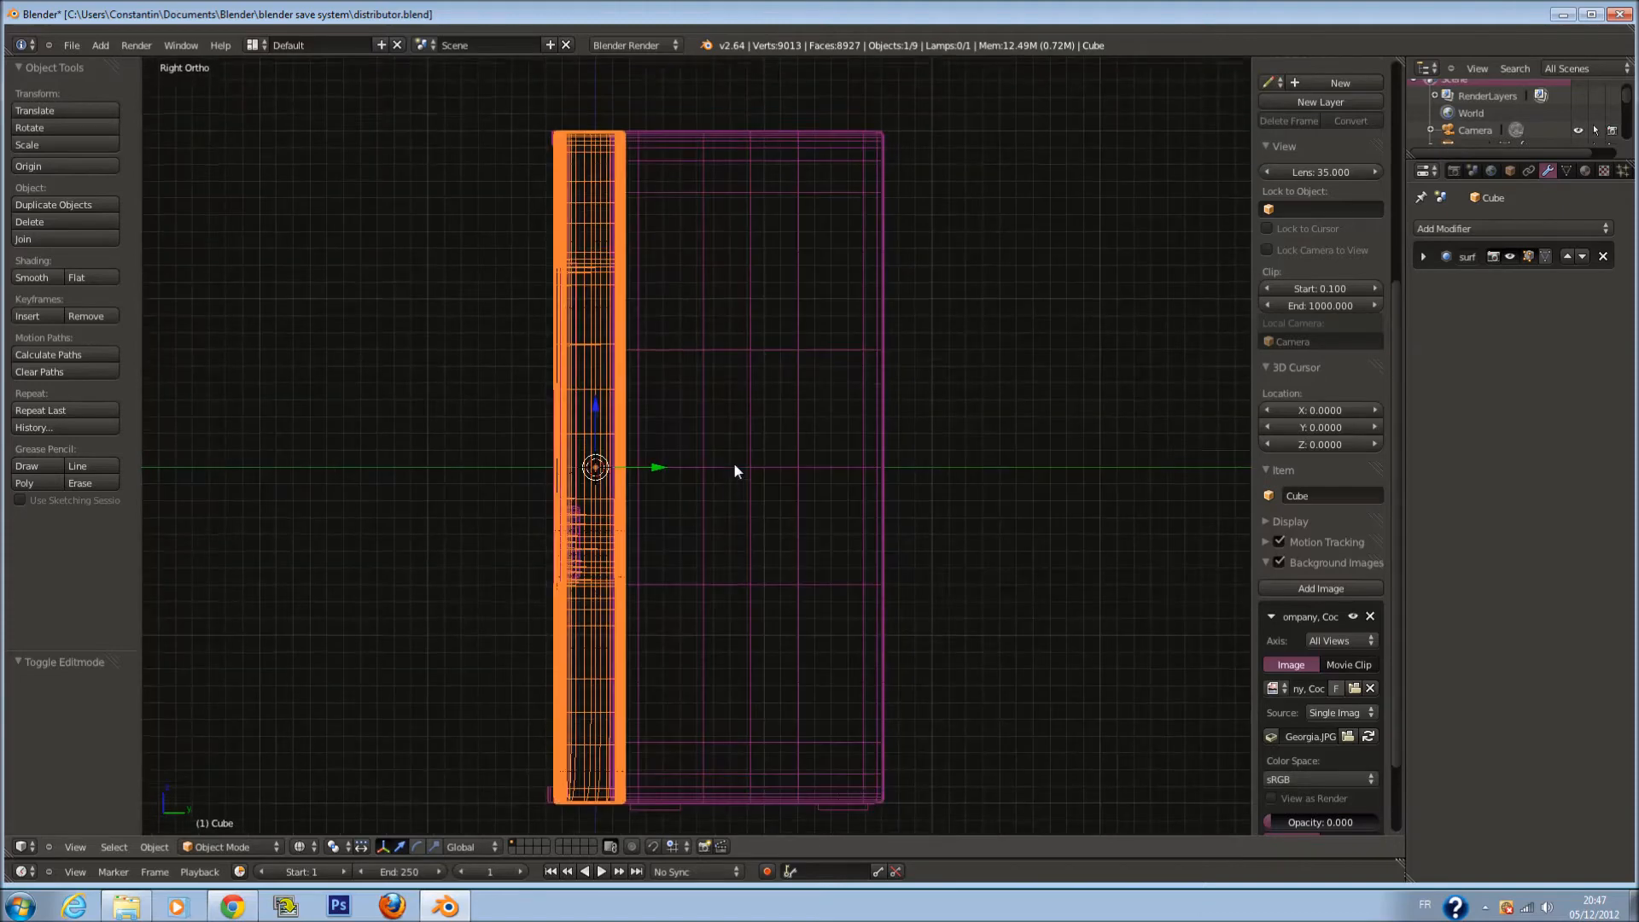
{"action": "scroll", "coordinate": [736, 495], "scroll_direction": "down", "scroll_amount": 4, "text": "ctrl"}
{"action": "key", "text": "ctrl+s"}
{"action": "left_click", "coordinate": [738, 510]}
{"action": "scroll", "coordinate": [737, 510], "scroll_direction": "down", "scroll_amount": 4, "text": "shift"}
Add a cube, scale it down, lower it to the slot, and move it -0.04244 along Y inside the front panel
{"action": "key", "text": "a"}
{"action": "scroll", "coordinate": [734, 505], "scroll_direction": "up", "scroll_amount": 2}
{"action": "key", "text": "shift+a"}
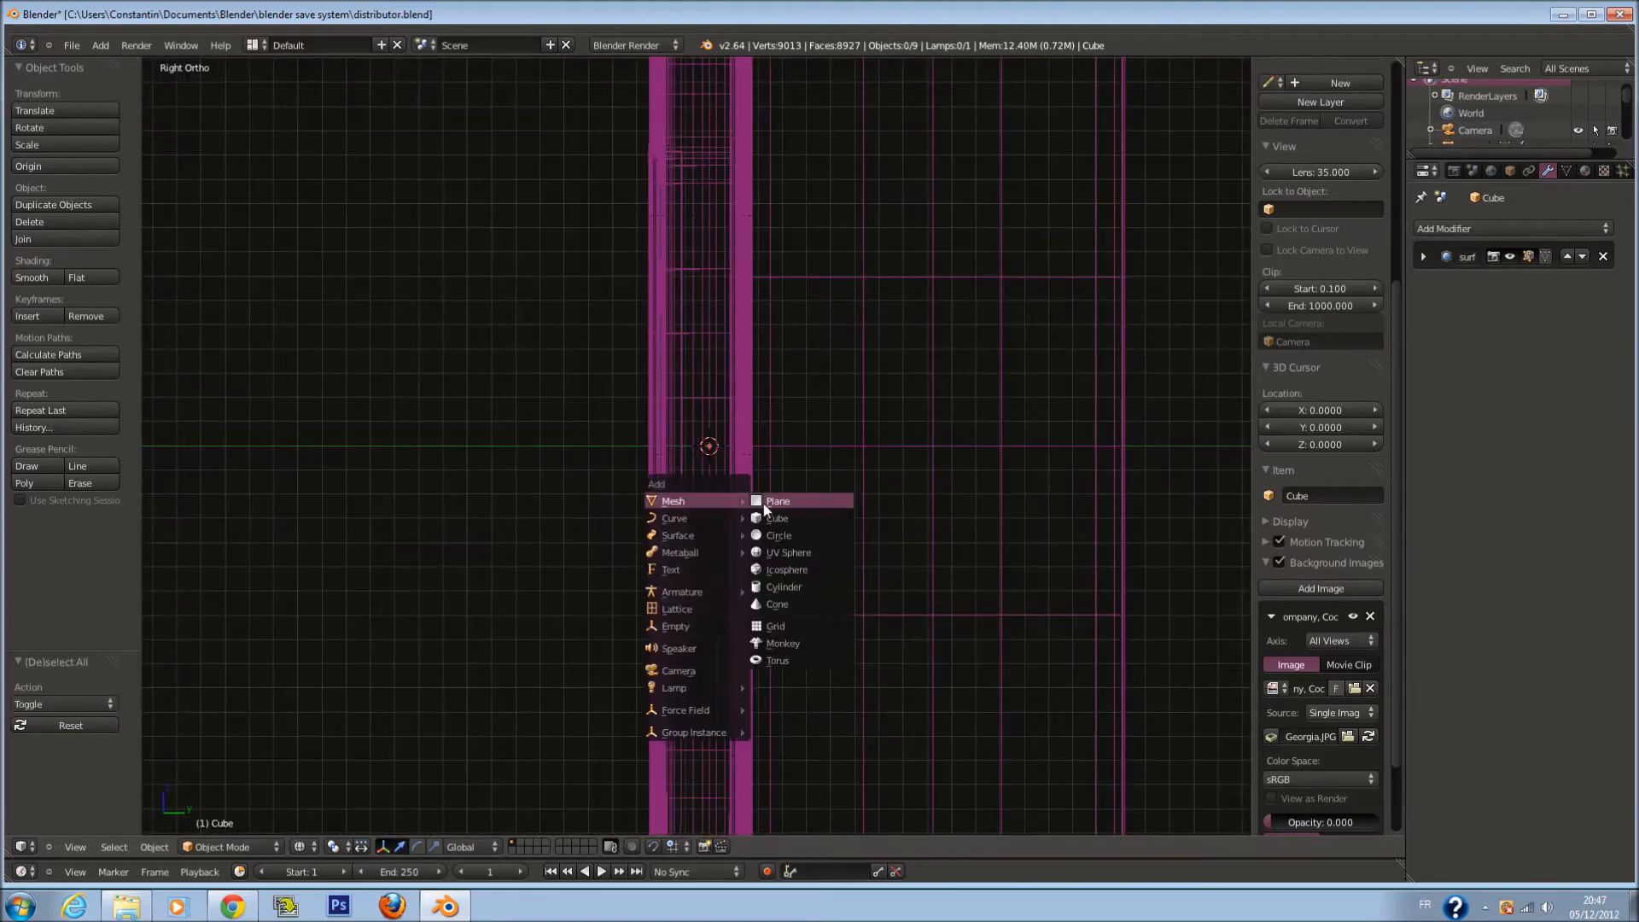
{"action": "left_click", "coordinate": [788, 515]}
{"action": "key", "text": "s"}
{"action": "left_click", "coordinate": [740, 500]}
{"action": "left_click_drag", "start_coordinate": [711, 388], "coordinate": [724, 479]}
{"action": "key", "text": "s"}
{"action": "left_click", "coordinate": [825, 521]}
{"action": "left_click_drag", "start_coordinate": [768, 546], "coordinate": [755, 540]}
Move the small cube -0.206 along X to the slot and stretch it along X to fit the opening's width
{"action": "key", "text": "z"}
{"action": "middle_click_drag", "start_coordinate": [755, 540], "coordinate": [904, 559]}
{"action": "key", "text": "z"}
{"action": "key", "text": "KP_1"}
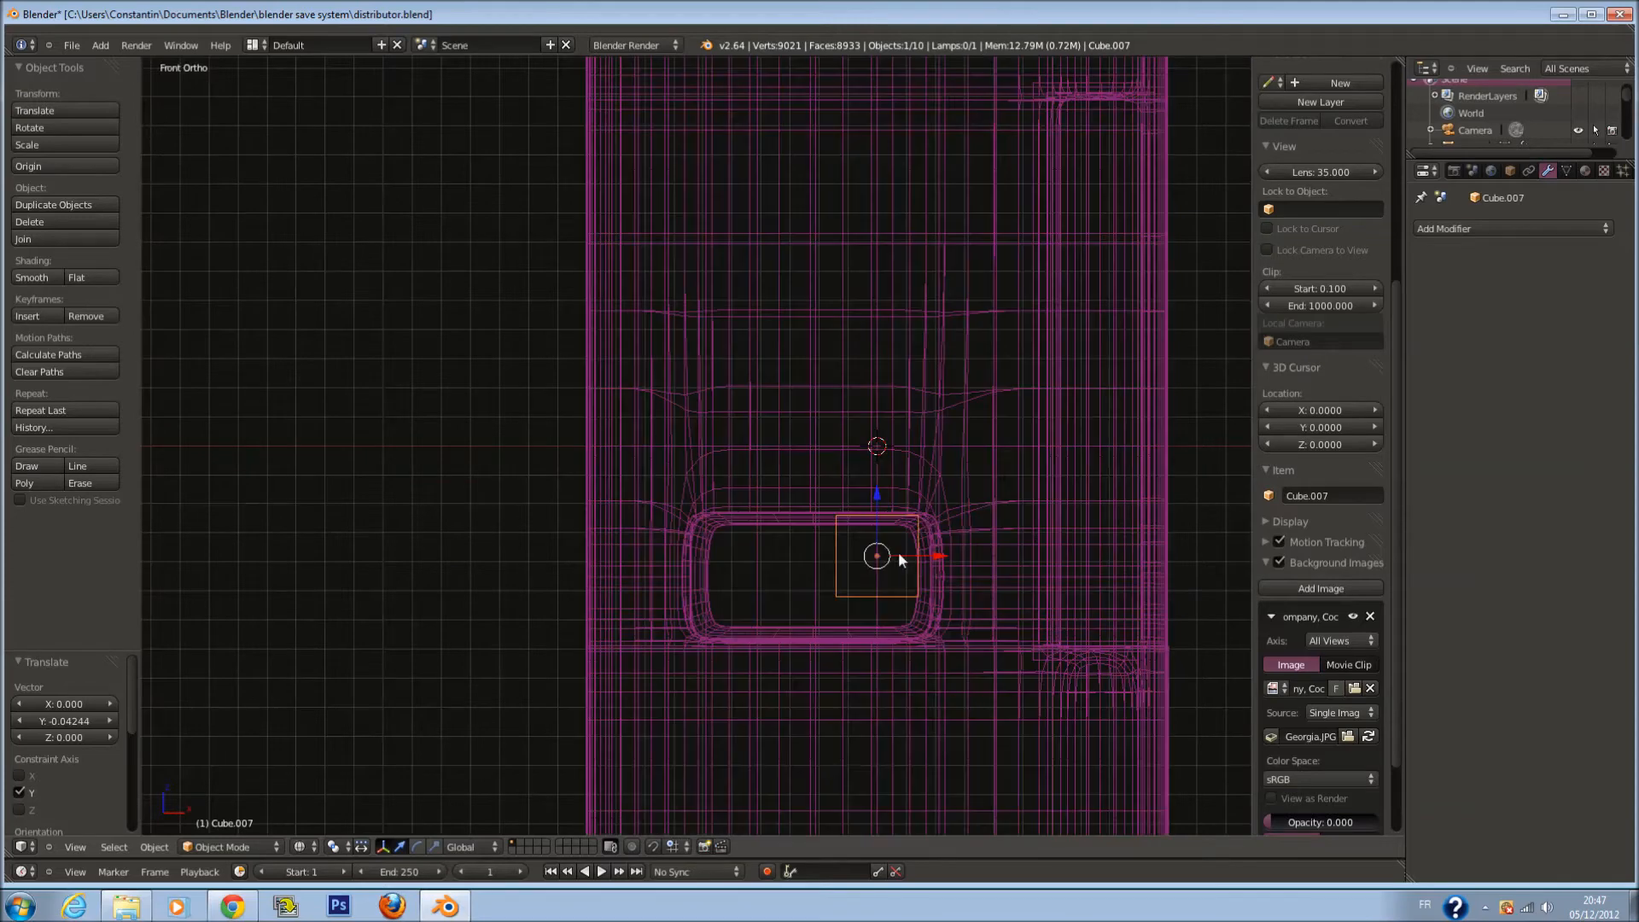
{"action": "left_click_drag", "start_coordinate": [929, 557], "coordinate": [877, 547]}
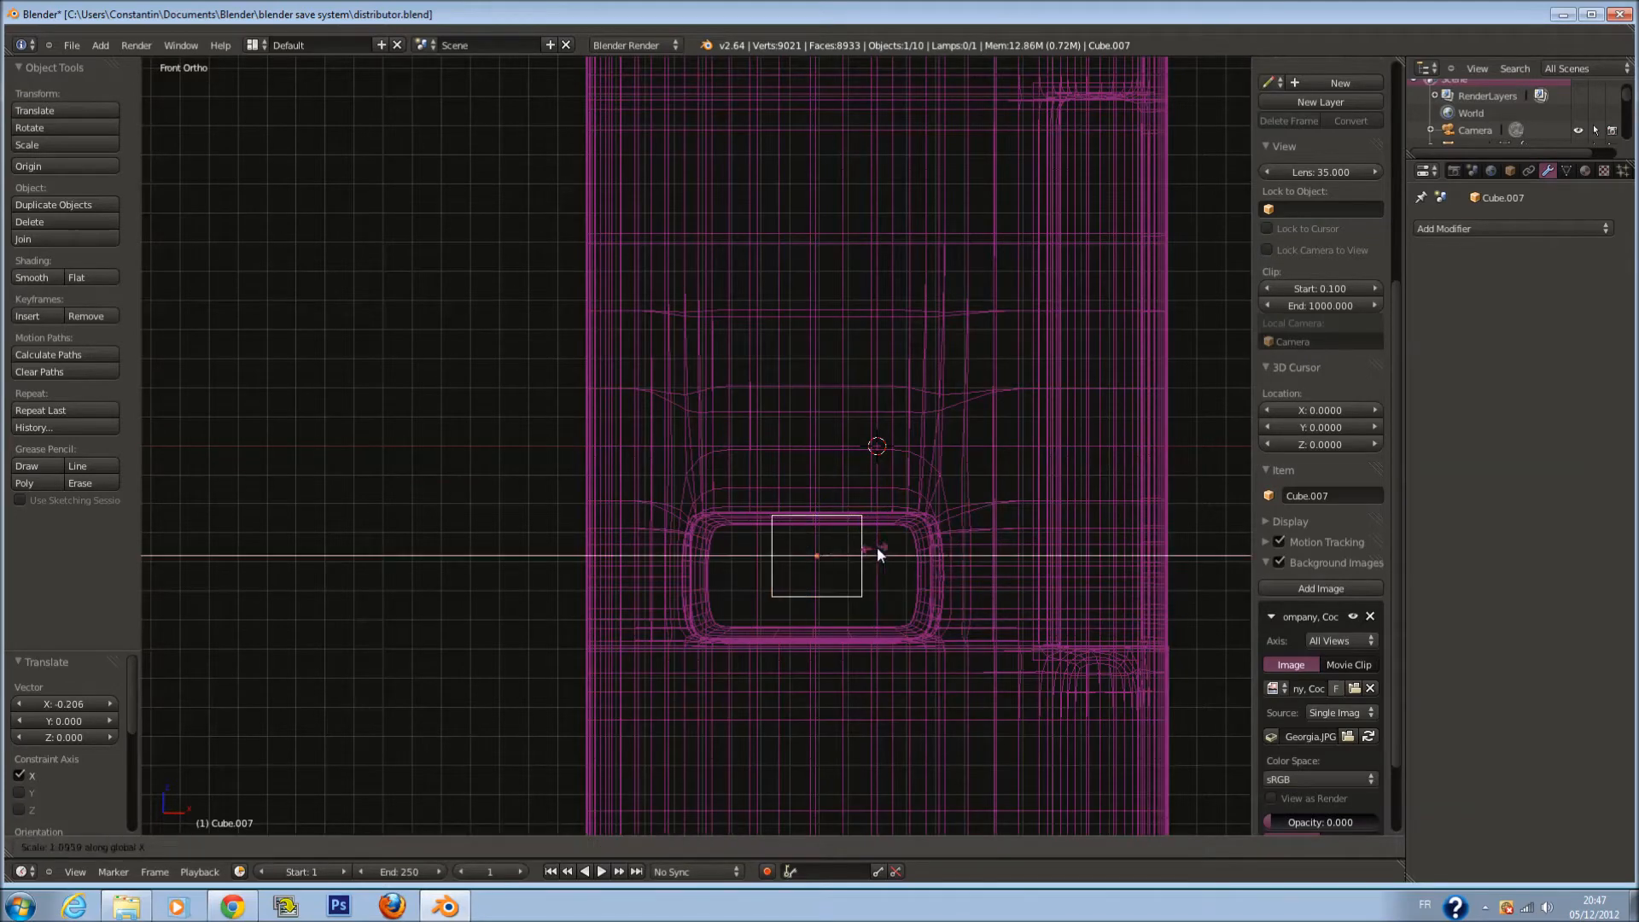
{"action": "right_click", "coordinate": [980, 551]}
{"action": "key", "text": "s"}
{"action": "key", "text": "x"}
{"action": "right_click", "coordinate": [1110, 577]}
{"action": "left_click_drag", "start_coordinate": [880, 560], "coordinate": [871, 564]}
Stretch the cube along Z to cover the slot's height and move it -0.07368 along Z
{"action": "key", "text": "s"}
{"action": "key", "text": "z"}
{"action": "right_click", "coordinate": [849, 656]}
{"action": "left_click_drag", "start_coordinate": [814, 491], "coordinate": [815, 516]}
Delete one face of the cube behind the slot to make an open box
{"action": "middle_click_drag", "start_coordinate": [815, 513], "coordinate": [731, 561]}
{"action": "key", "text": "KP_3"}
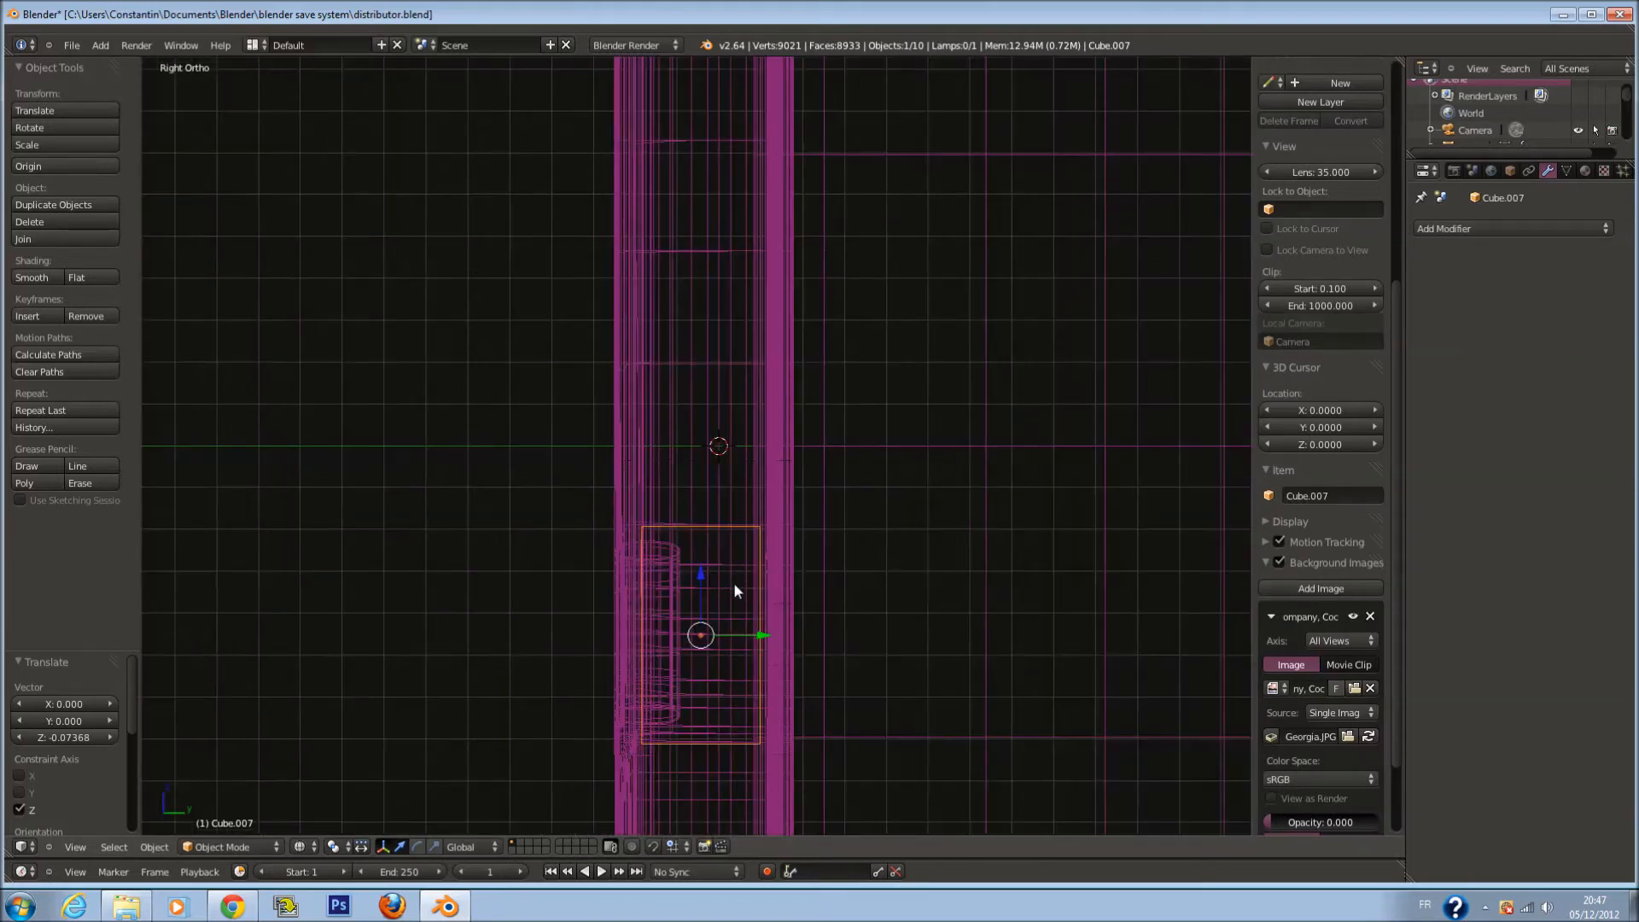
{"action": "key", "text": "Tab"}
{"action": "key", "text": "z"}
{"action": "mouse_move", "coordinate": [734, 583]}
{"action": "middle_mouse_down"}
{"action": "mouse_move", "coordinate": [892, 665]}
{"action": "mouse_move", "coordinate": [879, 615]}
{"action": "mouse_move", "coordinate": [816, 600]}
{"action": "mouse_move", "coordinate": [842, 623]}
{"action": "mouse_move", "coordinate": [765, 583]}
{"action": "mouse_move", "coordinate": [736, 588]}
{"action": "mouse_move", "coordinate": [766, 563]}
{"action": "middle_mouse_up"}
{"action": "key", "text": "x"}
{"action": "left_click", "coordinate": [944, 630]}
{"action": "key", "text": "Tab"}
Move the open box behind the slot -0.04264 along Z
{"action": "key", "text": "KP_3"}
{"action": "key", "text": "z"}
{"action": "key", "text": "g"}
{"action": "key", "text": "z"}
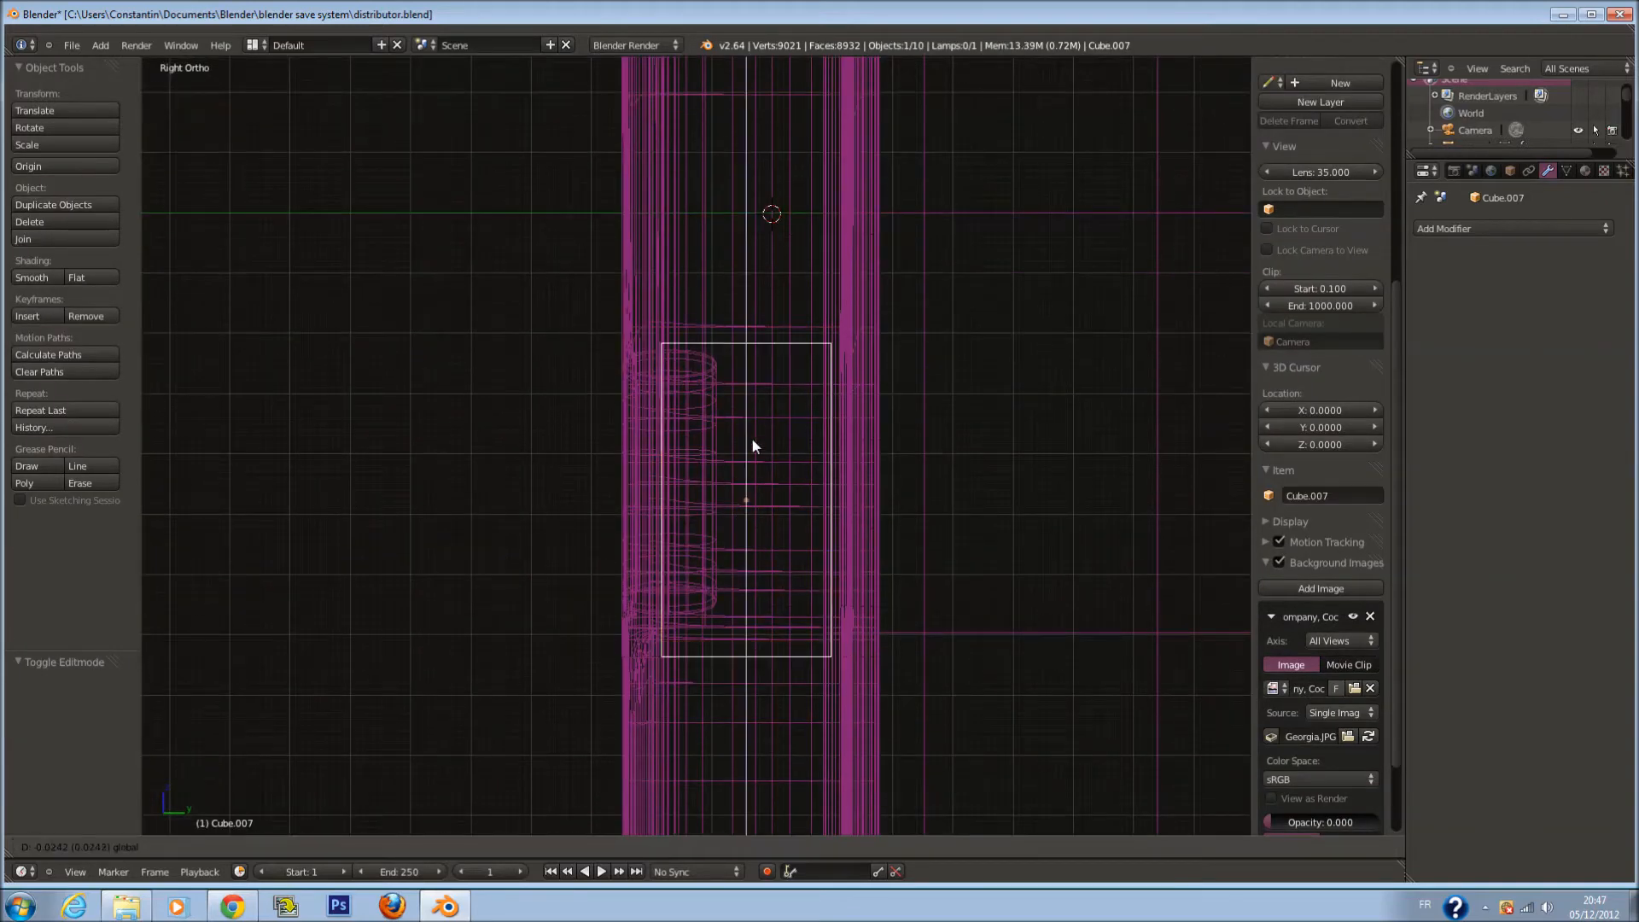
{"action": "left_click", "coordinate": [751, 450]}
{"action": "key", "text": "g"}
{"action": "key", "text": "x"}
{"action": "right_click", "coordinate": [833, 511]}
{"action": "key", "text": "g"}
{"action": "key", "text": "x"}
{"action": "right_click", "coordinate": [795, 524]}
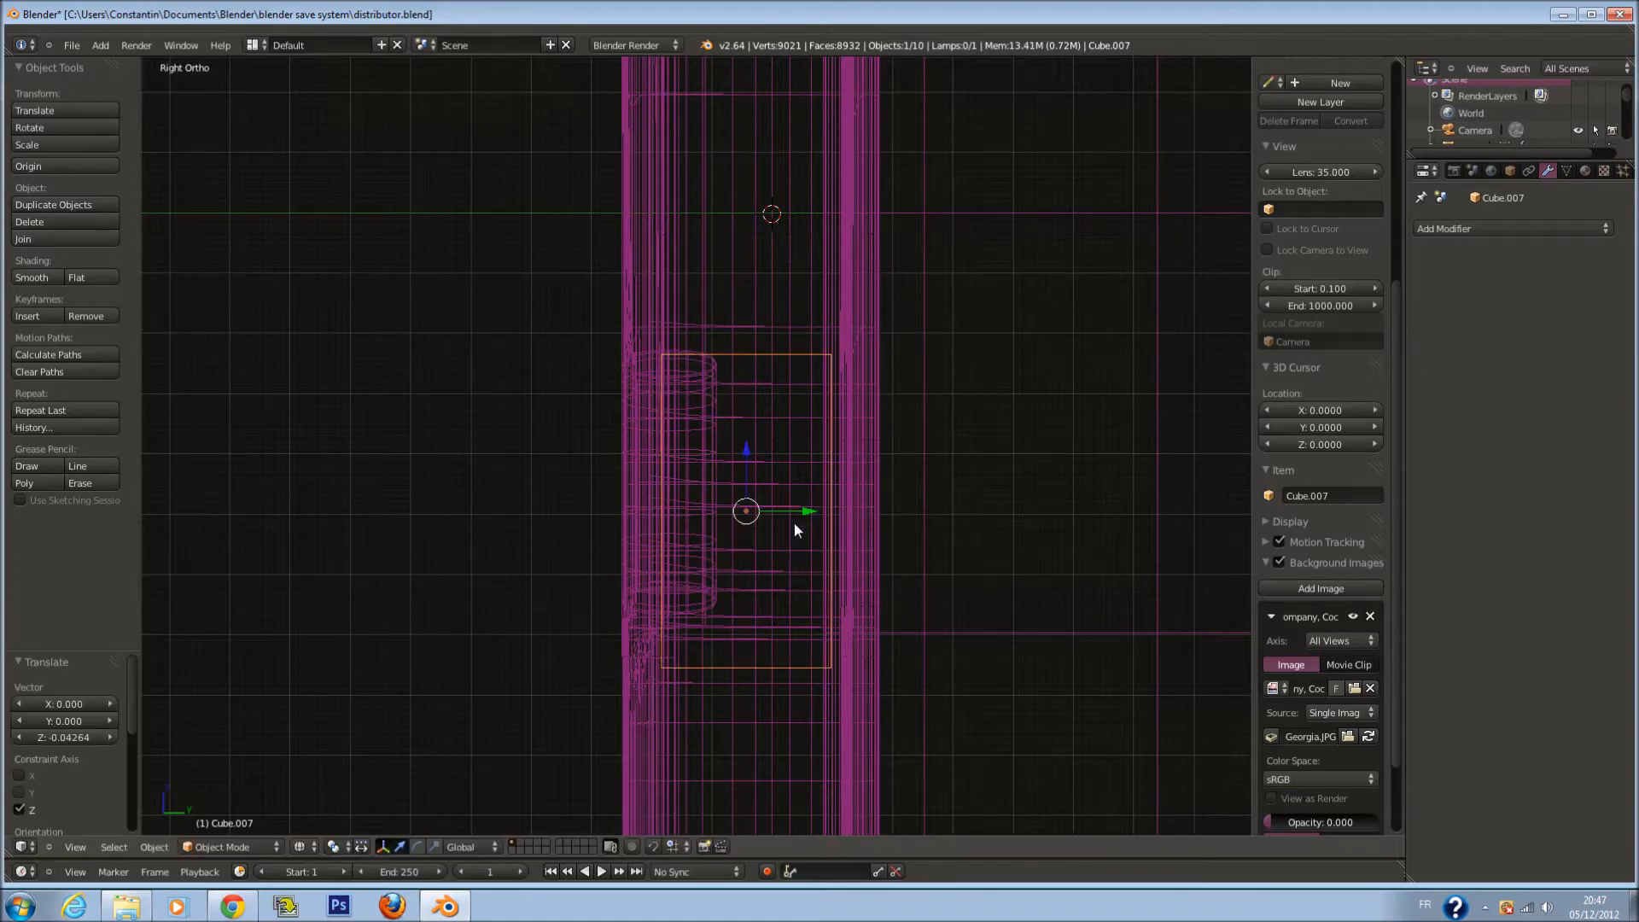
Scale the open box along Y and shift it slightly along Y inside the machine body
{"action": "key", "text": "s"}
{"action": "key", "text": "y"}
{"action": "left_click", "coordinate": [816, 506]}
{"action": "left_click_drag", "start_coordinate": [806, 506], "coordinate": [820, 510]}
Raise the top face of the open box along Z so the box extends well above the slot
{"action": "scroll", "coordinate": [772, 344], "scroll_direction": "up", "scroll_amount": 3, "text": "shift"}
{"action": "key", "text": "Tab"}
{"action": "right_click", "coordinate": [772, 410]}
{"action": "scroll", "coordinate": [770, 416], "scroll_direction": "down", "scroll_amount": 4}
{"action": "scroll", "coordinate": [760, 450], "scroll_direction": "up", "scroll_amount": 5, "text": "shift"}
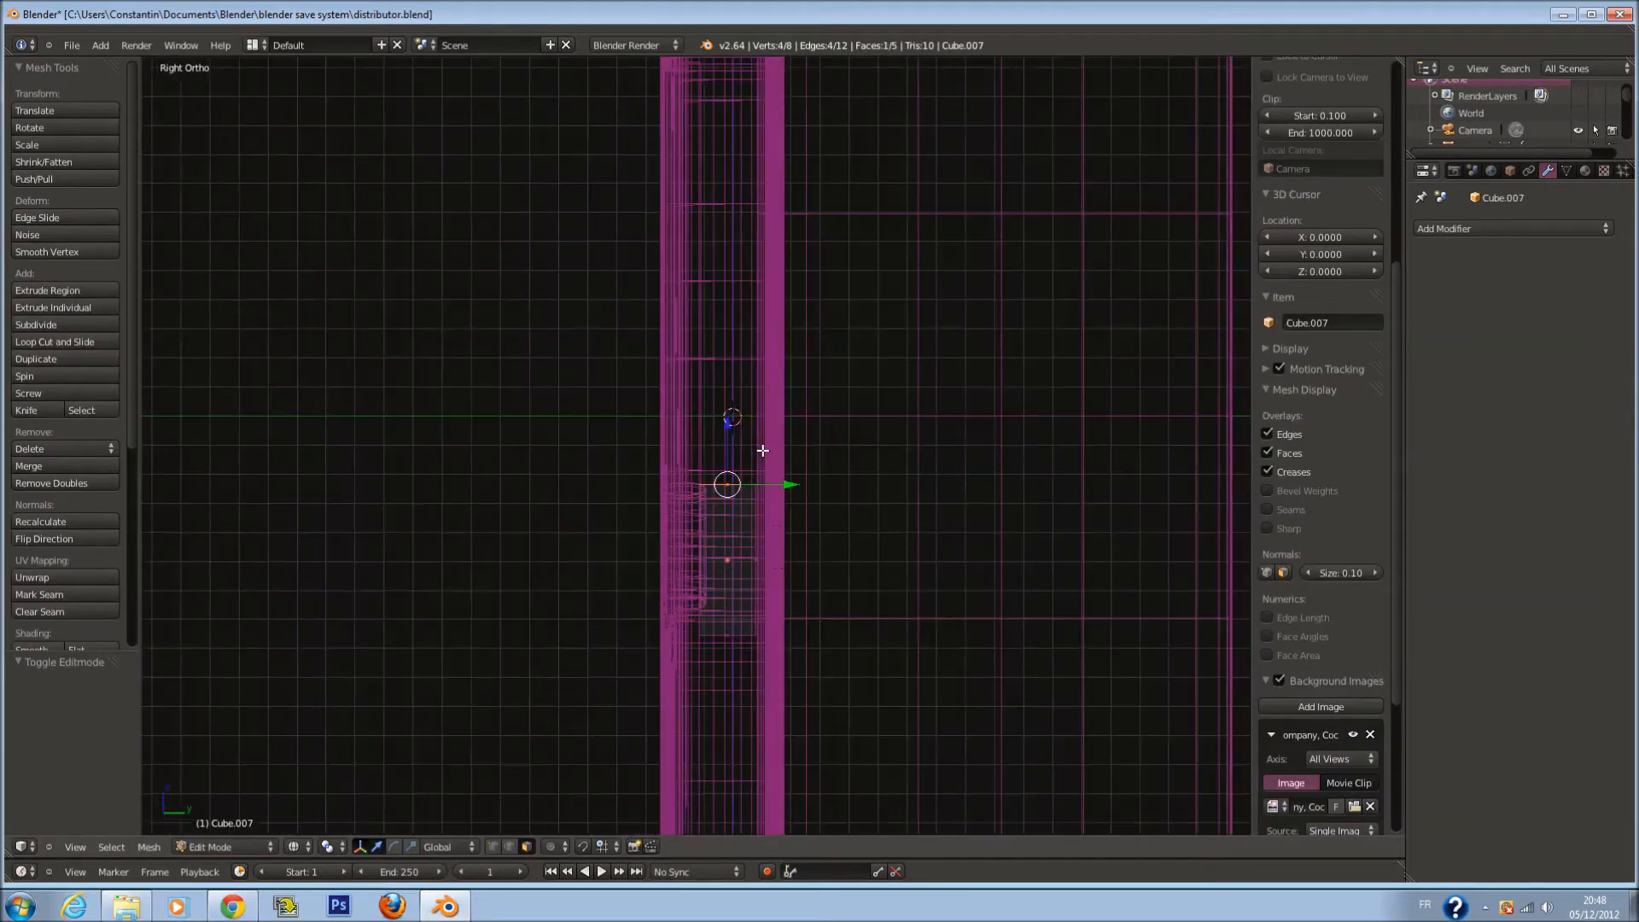
{"action": "left_click_drag", "start_coordinate": [732, 512], "coordinate": [689, 265]}
{"action": "key", "text": "a"}
{"action": "scroll", "coordinate": [743, 410], "scroll_direction": "up", "scroll_amount": 2}
{"action": "middle_click_drag", "start_coordinate": [749, 246], "coordinate": [860, 257]}
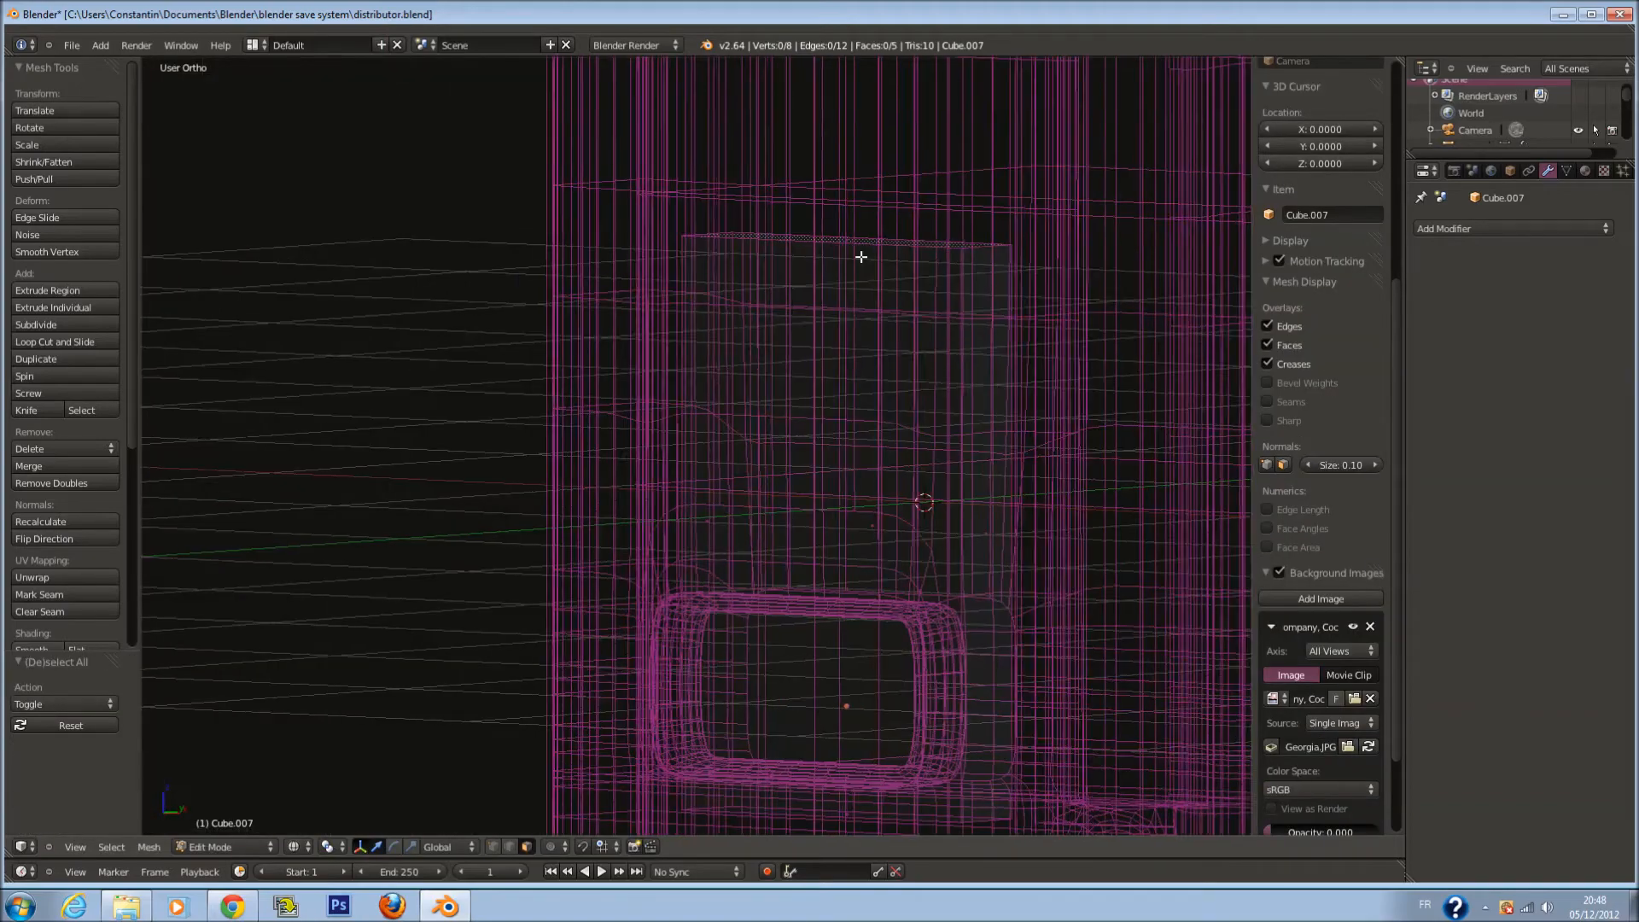
Return to Object Mode with solid shading, save over distributor.blend, and show the machine through the camera
{"action": "key", "text": "z"}
{"action": "key", "text": "Tab"}
{"action": "mouse_move", "coordinate": [890, 511]}
{"action": "middle_mouse_down"}
{"action": "mouse_move", "coordinate": [906, 427]}
{"action": "mouse_move", "coordinate": [853, 397]}
{"action": "mouse_move", "coordinate": [832, 444]}
{"action": "mouse_move", "coordinate": [907, 524]}
{"action": "middle_mouse_up"}
{"action": "key", "text": "ctrl+s"}
{"action": "key", "text": "Return"}
{"action": "scroll", "coordinate": [944, 510], "scroll_direction": "down", "scroll_amount": 2}
{"action": "key", "text": "a"}
{"action": "key", "text": "ctrl+s"}
{"action": "key", "text": "Return"}
{"action": "key", "text": "KP_0"}
{"action": "scroll", "coordinate": [819, 369], "scroll_direction": "up", "scroll_amount": 2}
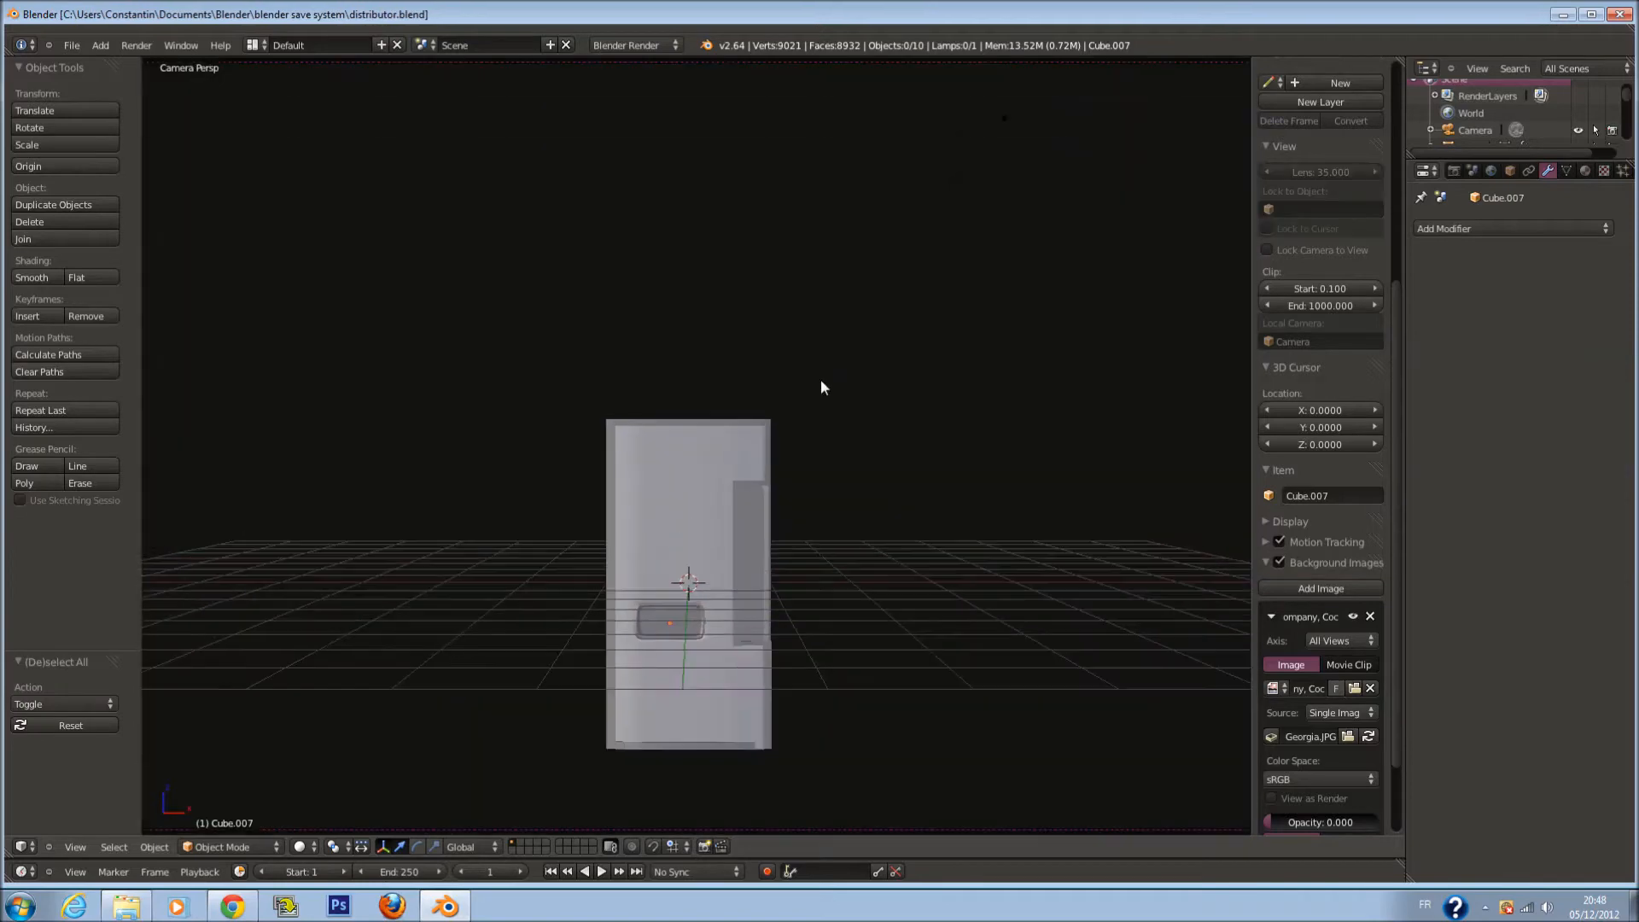
Show the machine in a front wireframe view with nothing selected
{"action": "right_click", "coordinate": [719, 506]}
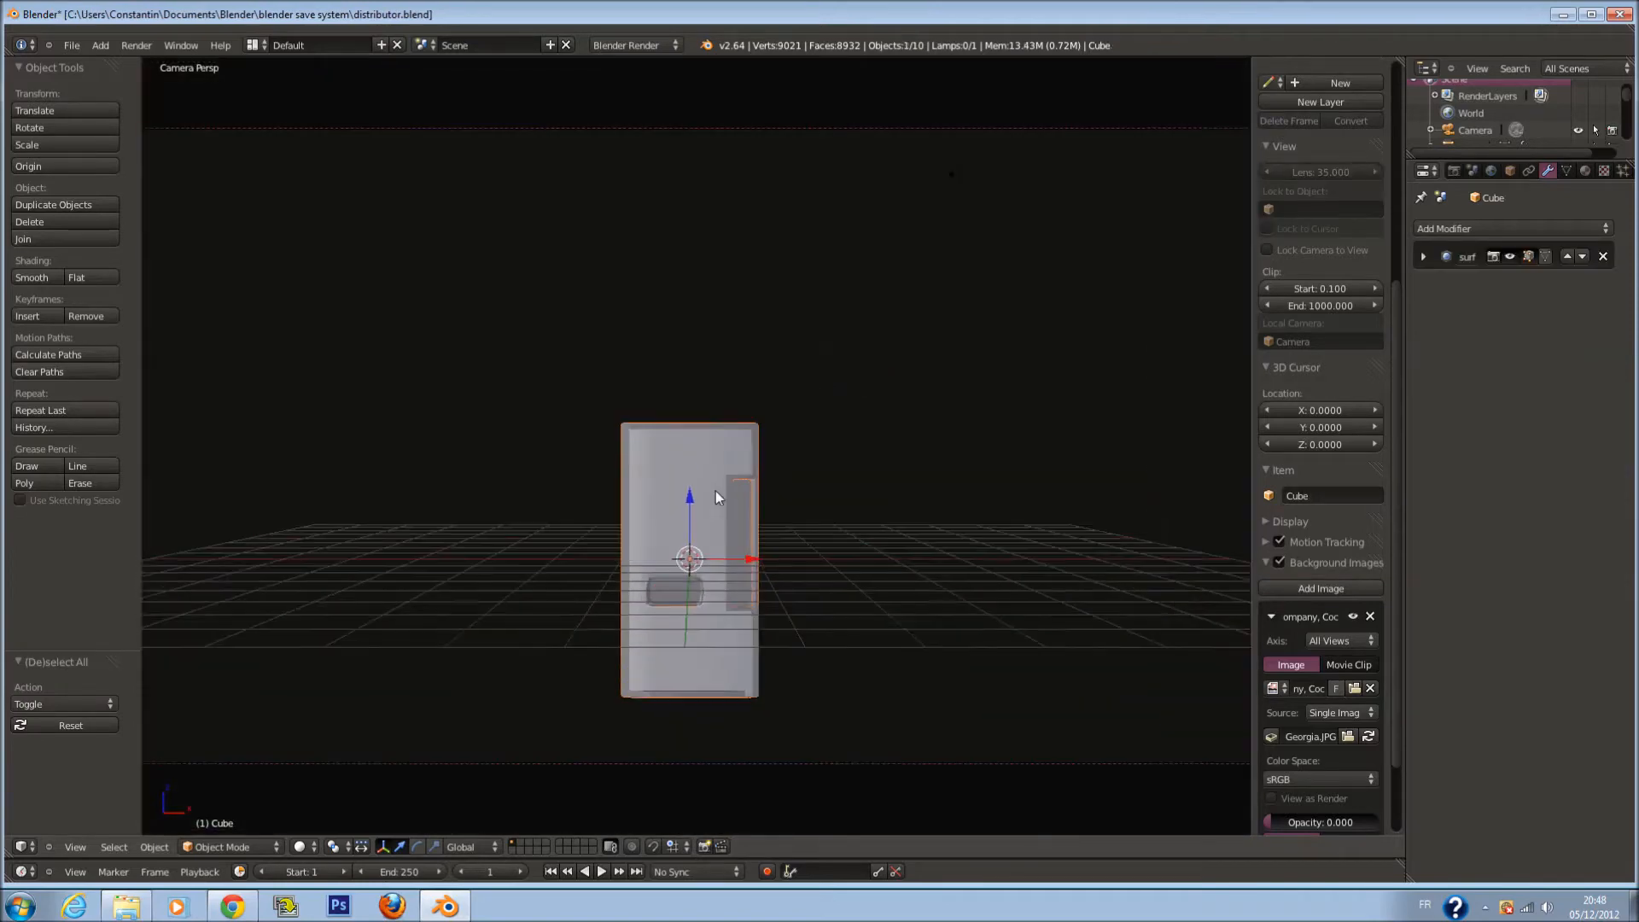
{"action": "scroll", "coordinate": [716, 490], "scroll_direction": "up", "scroll_amount": 2}
{"action": "key", "text": "KP_1"}
{"action": "scroll", "coordinate": [719, 505], "scroll_direction": "down", "scroll_amount": 10}
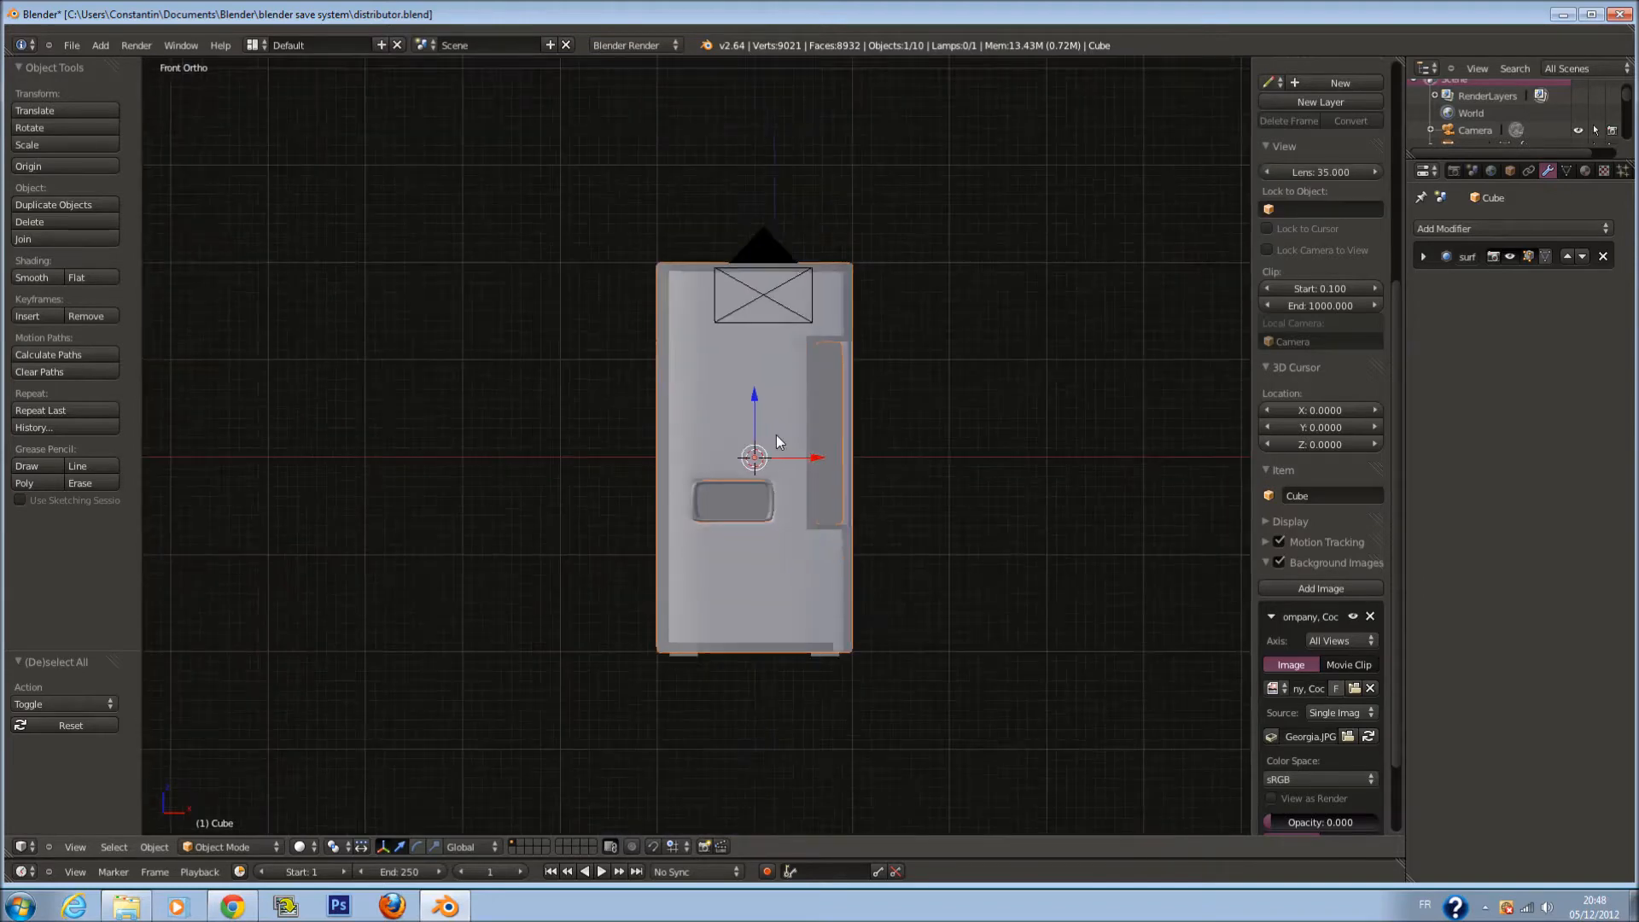
{"action": "key", "text": "z"}
{"action": "scroll", "coordinate": [776, 433], "scroll_direction": "up", "scroll_amount": 3}
{"action": "key", "text": "a"}
{"action": "scroll", "coordinate": [777, 433], "scroll_direction": "up", "scroll_amount": 2}
{"action": "key", "text": "shift+a"}
{"action": "mouse_move", "coordinate": [721, 392]}
{"action": "left_click", "coordinate": [779, 410]}
{"action": "scroll", "coordinate": [778, 410], "scroll_direction": "up", "scroll_amount": 1}
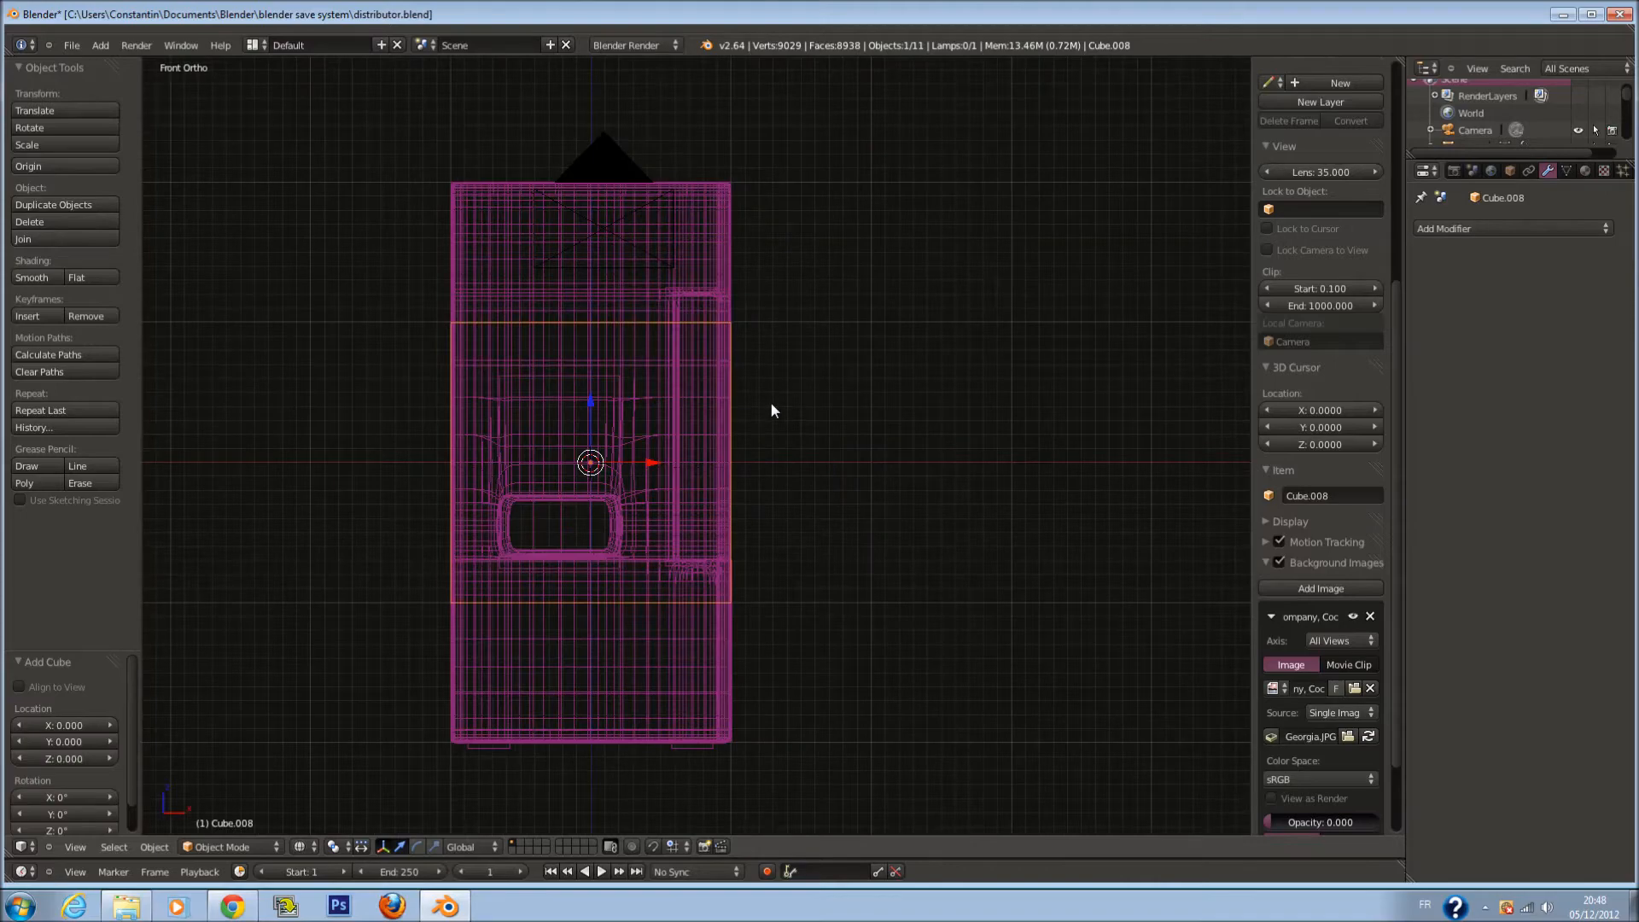
{"action": "key", "text": "x"}
{"action": "left_click", "coordinate": [772, 404]}
Add a mesh circle with Ngon fill and move it 1.804 along X, beside the machine
{"action": "key", "text": "shift+a"}
{"action": "mouse_move", "coordinate": [772, 404]}
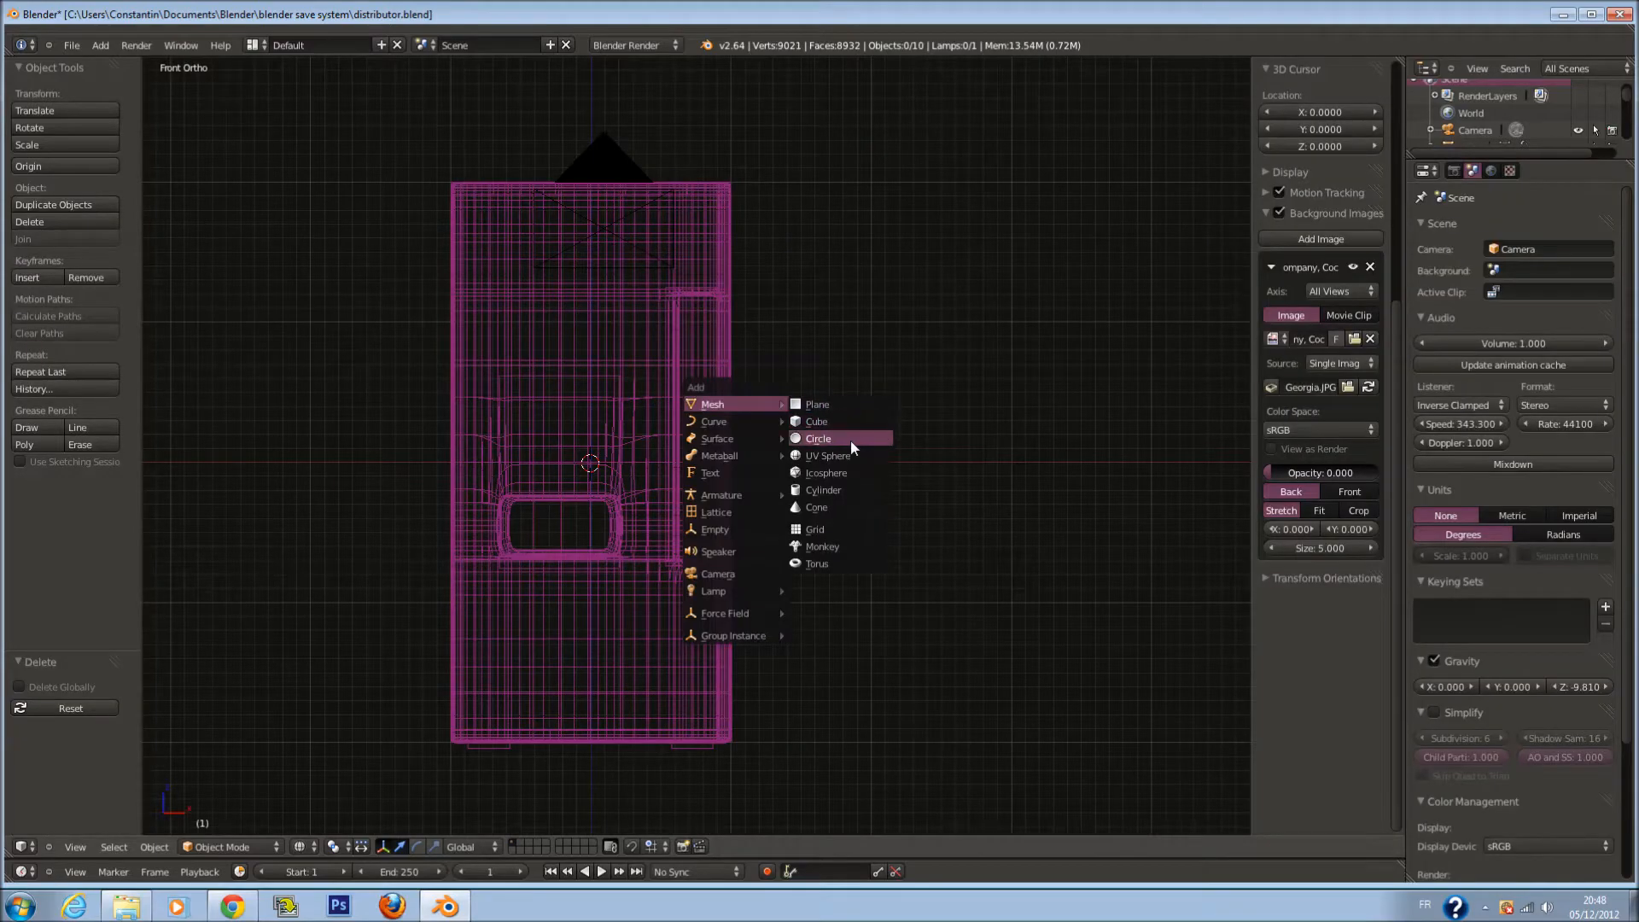
{"action": "left_click", "coordinate": [851, 439]}
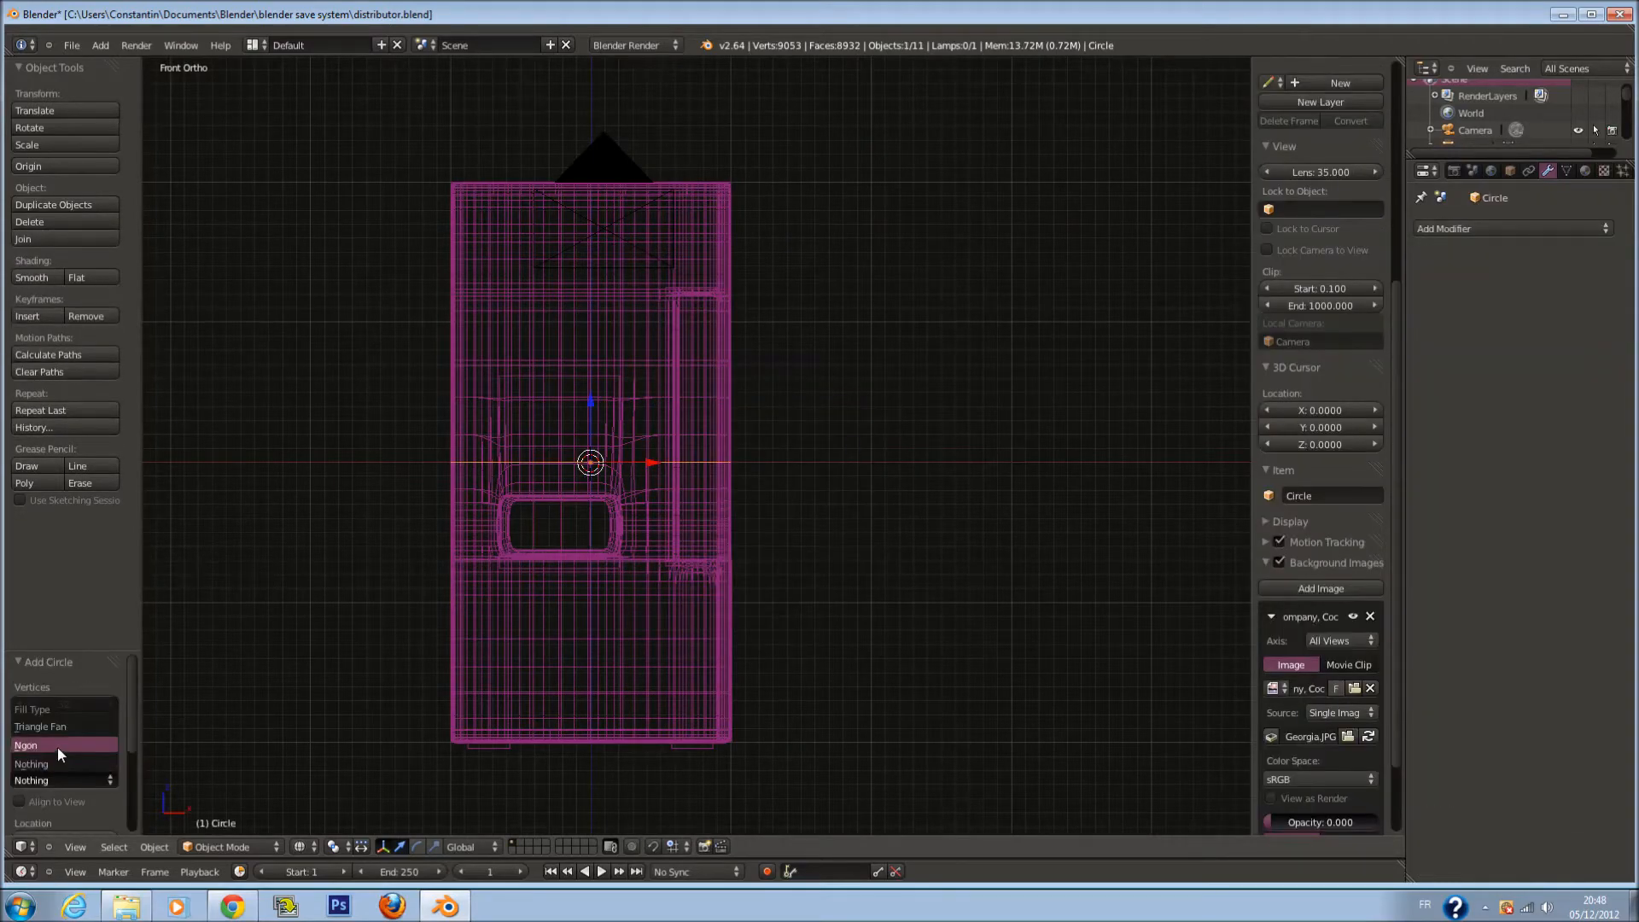
{"action": "left_click", "coordinate": [58, 746]}
{"action": "scroll", "coordinate": [571, 511], "scroll_direction": "up", "scroll_amount": 3}
{"action": "key", "text": "g"}
{"action": "key", "text": "x"}
{"action": "left_click", "coordinate": [1061, 461]}
{"action": "scroll", "coordinate": [1059, 458], "scroll_direction": "down", "scroll_amount": 4}
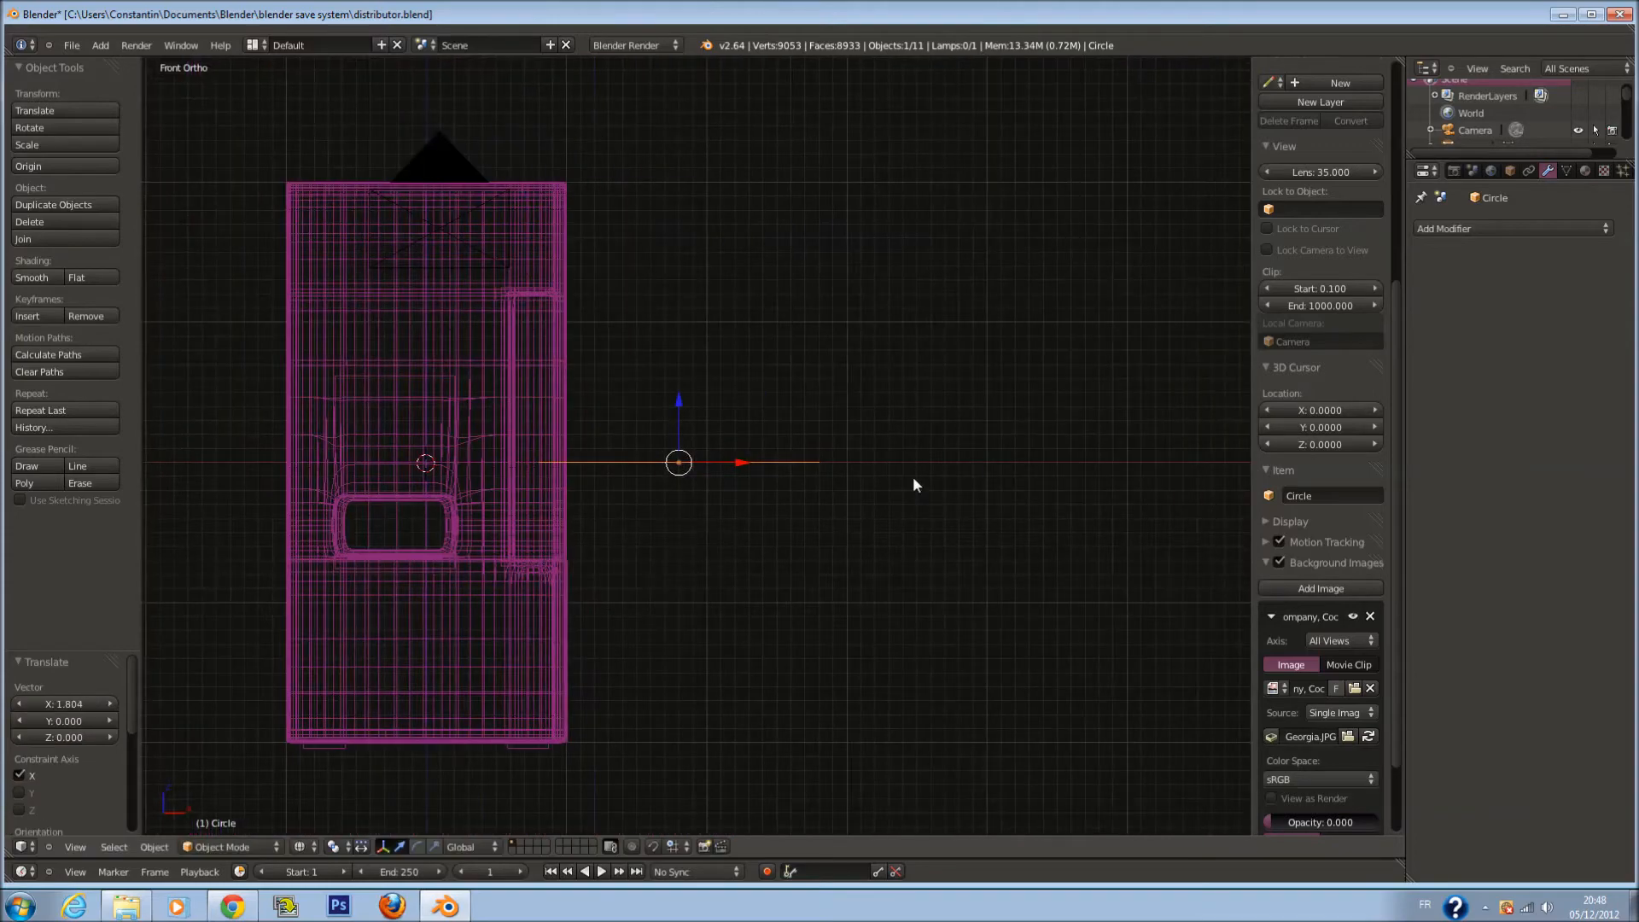
Scale the filled circle down by a factor of 0.08793
{"action": "scroll", "coordinate": [914, 477], "scroll_direction": "up", "scroll_amount": 5}
{"action": "key", "text": "s"}
{"action": "left_click", "coordinate": [674, 490]}
{"action": "scroll", "coordinate": [674, 490], "scroll_direction": "up", "scroll_amount": 2, "text": "shift"}
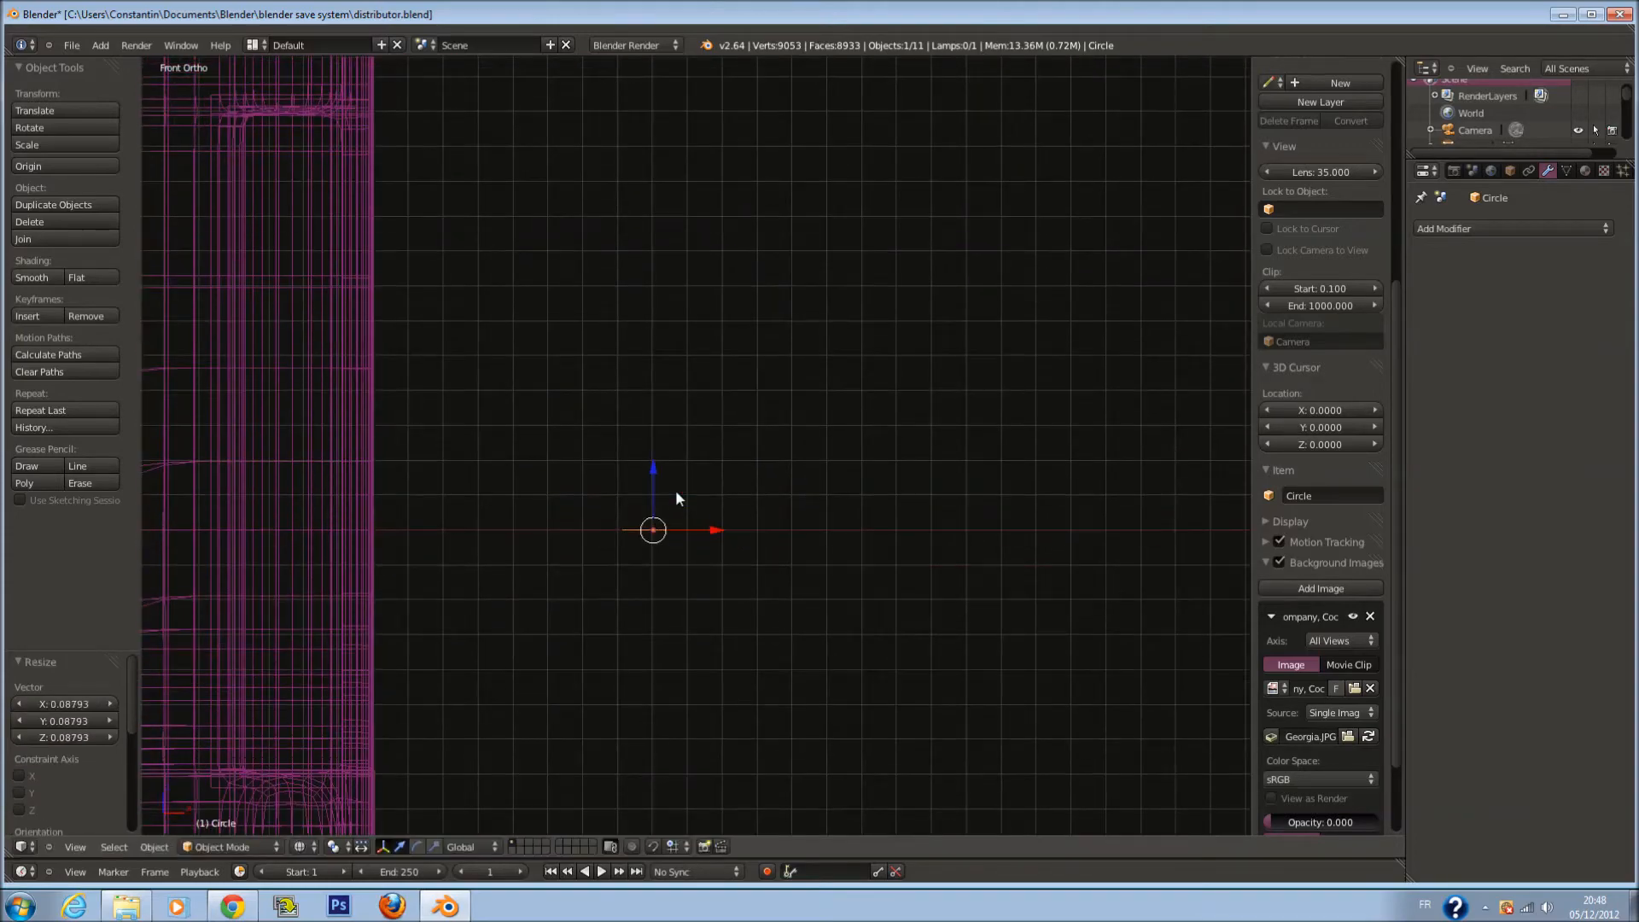
{"action": "scroll", "coordinate": [714, 490], "scroll_direction": "down", "scroll_amount": 1, "text": "ctrl"}
{"action": "scroll", "coordinate": [714, 490], "scroll_direction": "down", "scroll_amount": 4, "text": "shift"}
{"action": "scroll", "coordinate": [714, 490], "scroll_direction": "up", "scroll_amount": 3}
{"action": "scroll", "coordinate": [714, 490], "scroll_direction": "up", "scroll_amount": 5, "text": "shift"}
Extrude the circle's face upward and move the new face -0.0119 along Z to form a thin disc
{"action": "key", "text": "Tab"}
{"action": "key", "text": "e"}
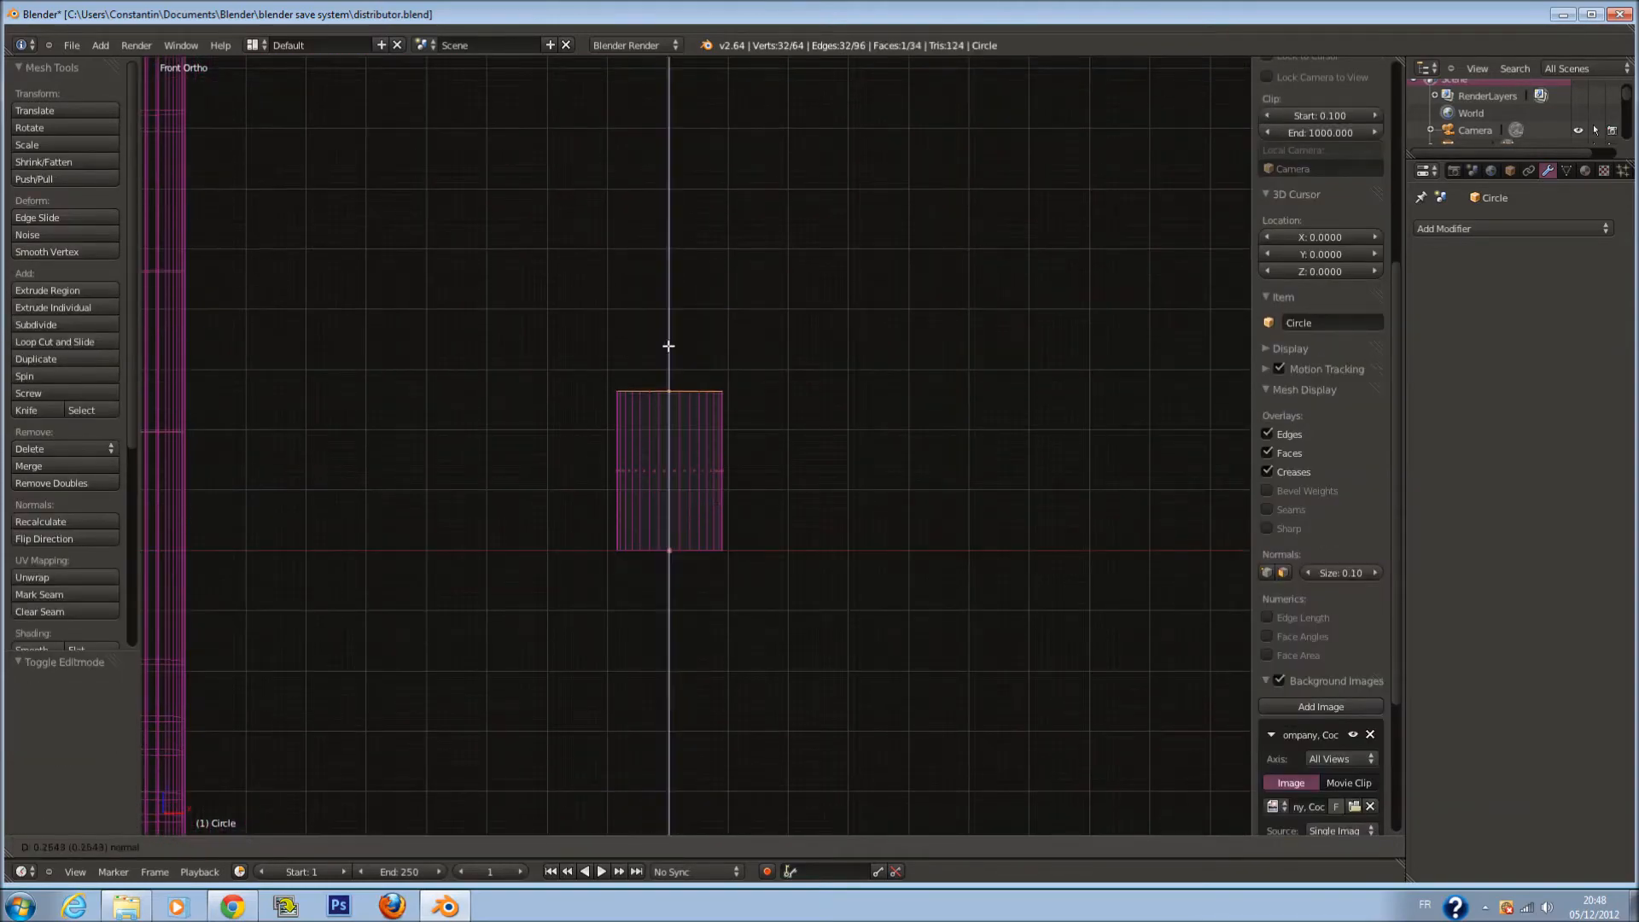
{"action": "left_click", "coordinate": [673, 489]}
{"action": "scroll", "coordinate": [691, 491], "scroll_direction": "down", "scroll_amount": 1, "text": "ctrl"}
{"action": "scroll", "coordinate": [691, 491], "scroll_direction": "down", "scroll_amount": 3, "text": "shift"}
{"action": "scroll", "coordinate": [691, 491], "scroll_direction": "up", "scroll_amount": 6}
{"action": "mouse_move", "coordinate": [695, 436]}
{"action": "left_mouse_down"}
{"action": "mouse_move", "coordinate": [692, 422]}
{"action": "mouse_move", "coordinate": [689, 459]}
{"action": "left_mouse_up"}
{"action": "scroll", "coordinate": [1023, 545], "scroll_direction": "down", "scroll_amount": 1}
{"action": "scroll", "coordinate": [1276, 572], "scroll_direction": "down", "scroll_amount": 6}
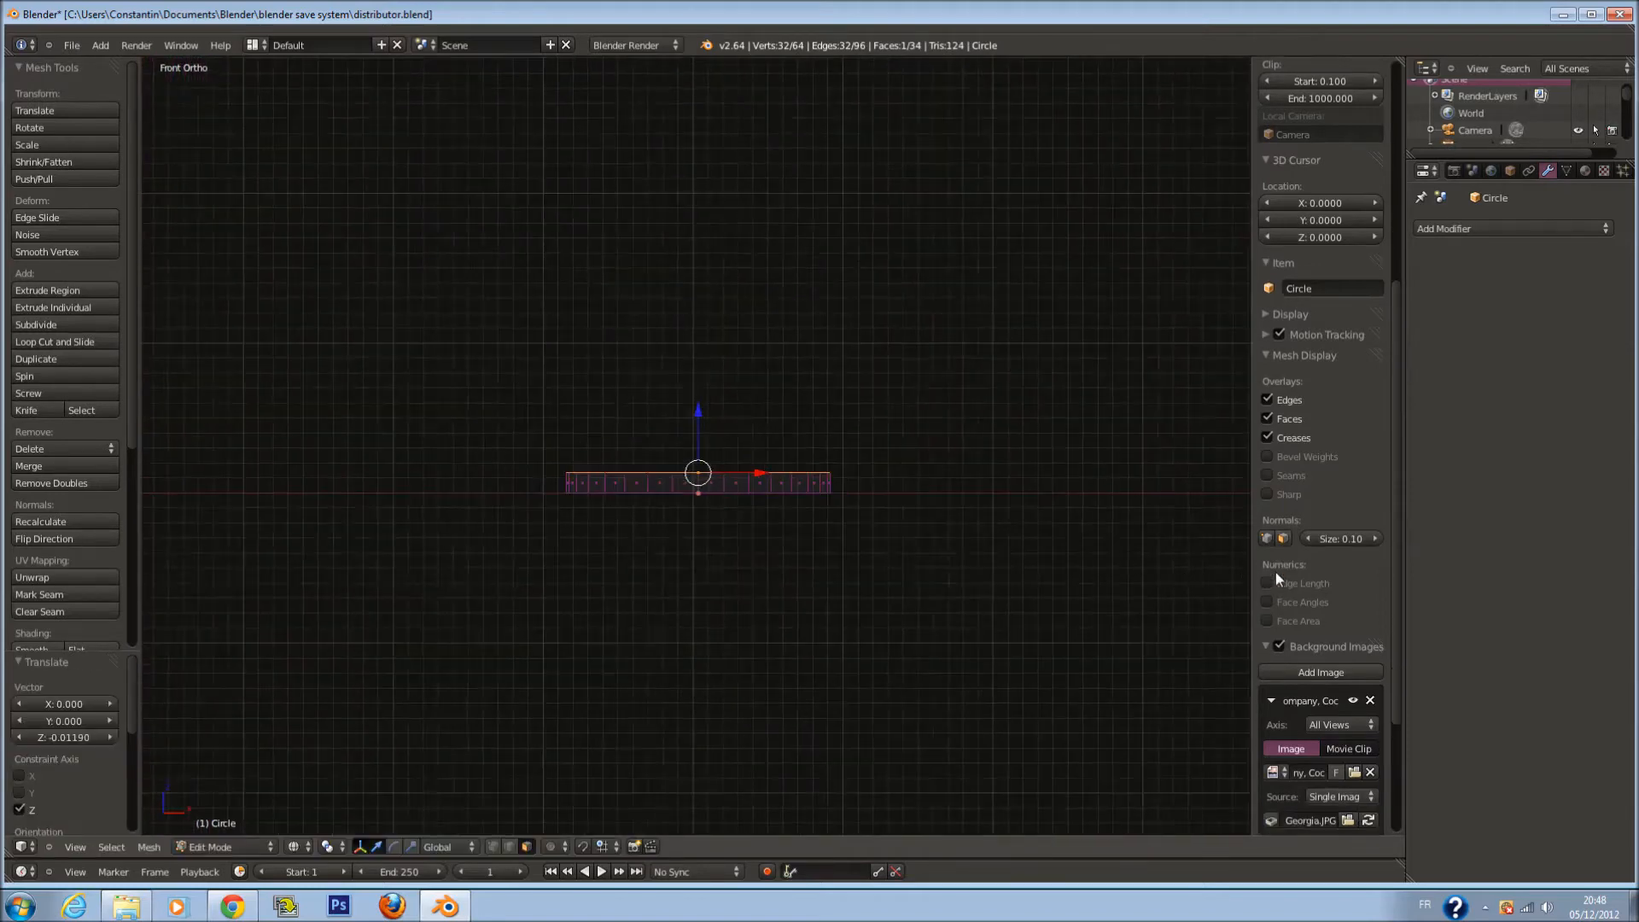
{"action": "left_click", "coordinate": [1286, 461]}
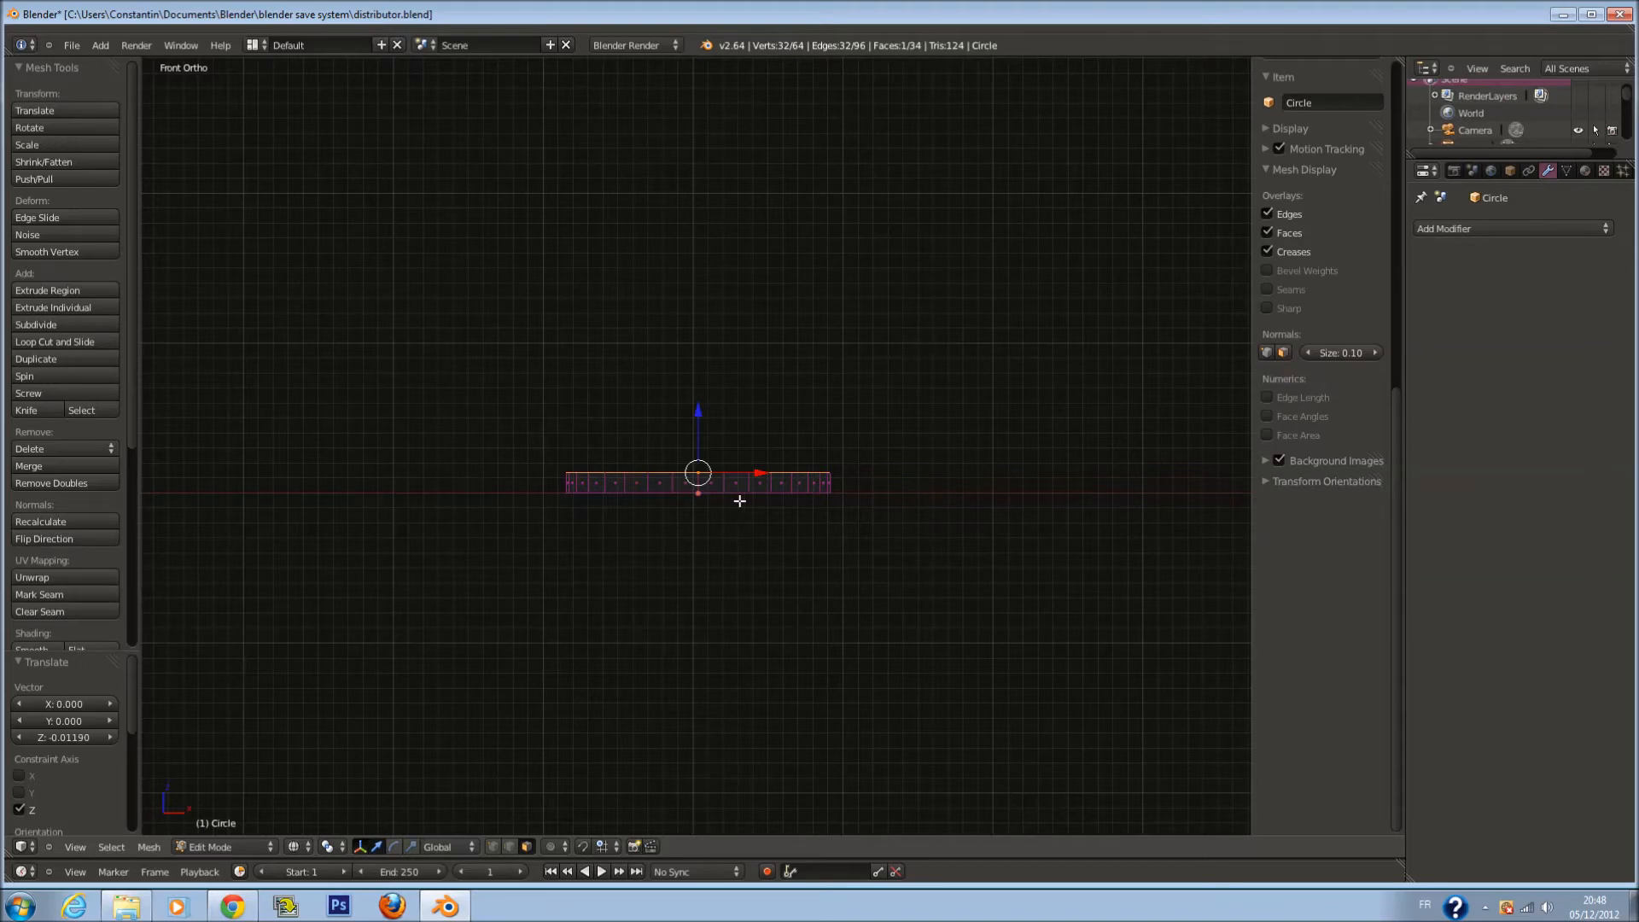
Offset the disc's top face toward the machine and -0.008567 along Z, and rotate it -1.842° about X
{"action": "left_click_drag", "start_coordinate": [755, 476], "coordinate": [673, 443]}
{"action": "middle_click_drag", "start_coordinate": [693, 470], "coordinate": [650, 499]}
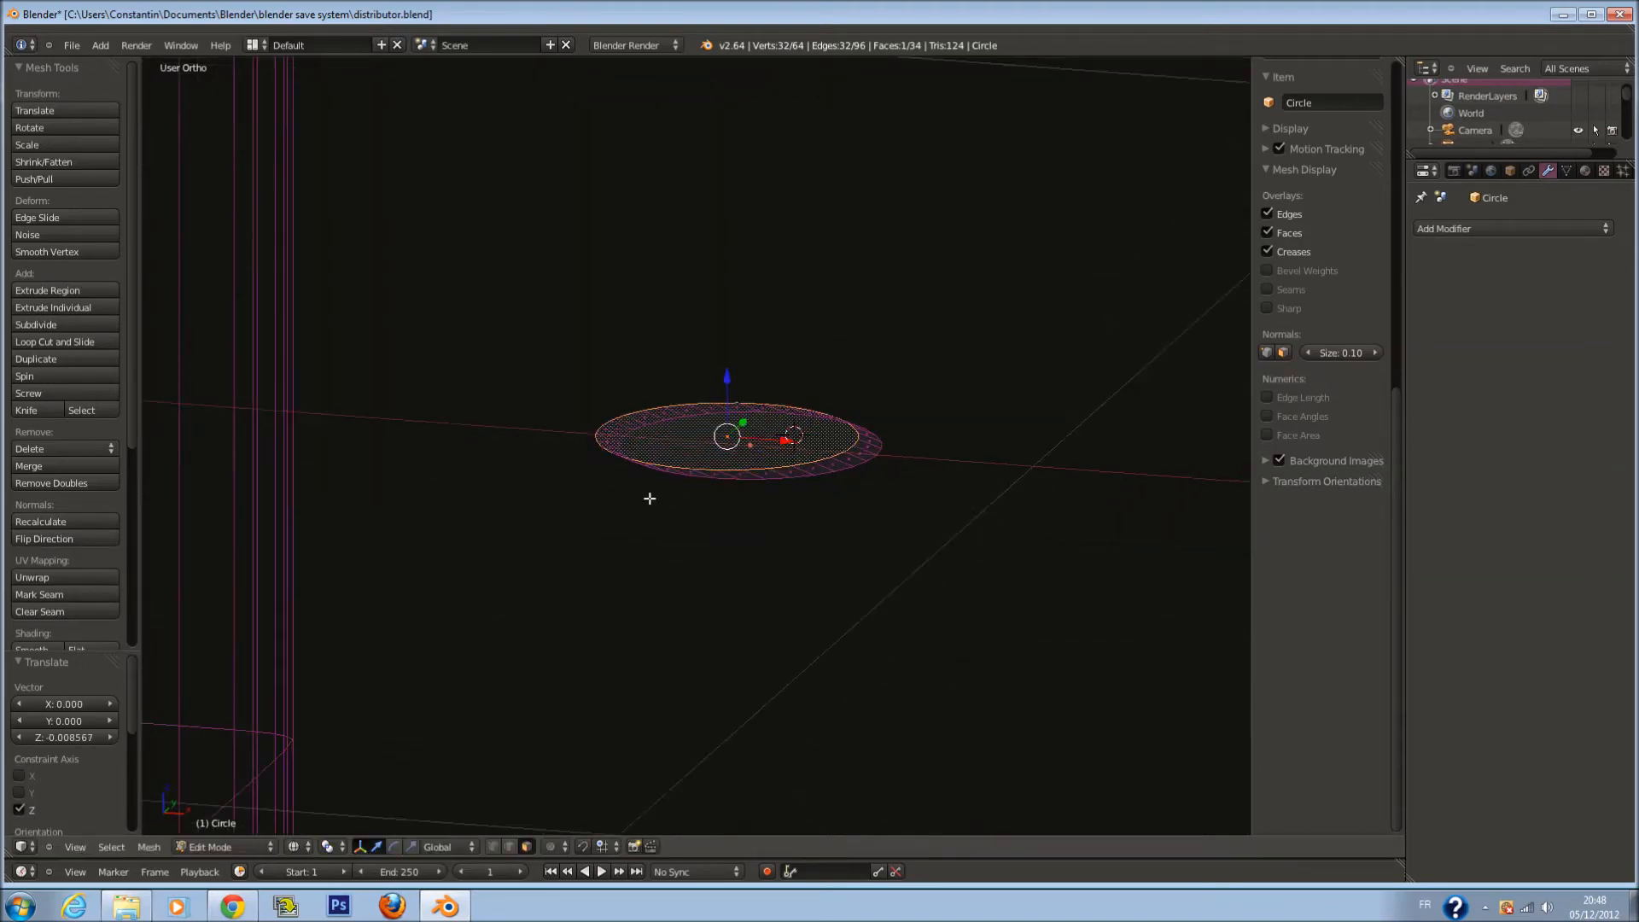
{"action": "key", "text": "KP_3"}
{"action": "key", "text": "r"}
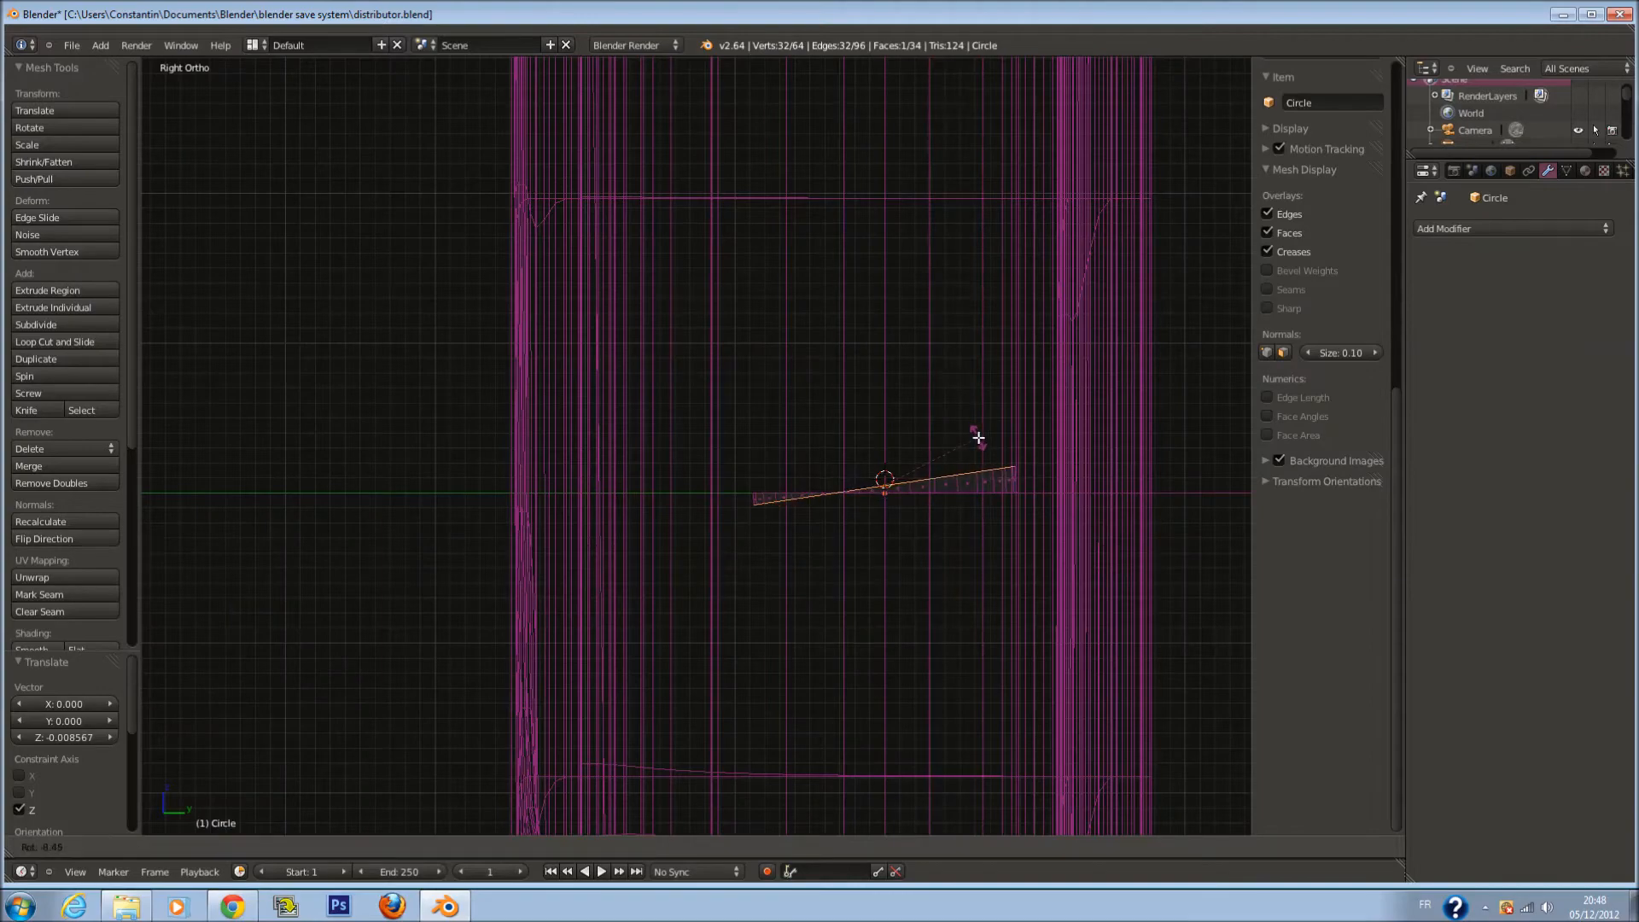
{"action": "left_click", "coordinate": [982, 450]}
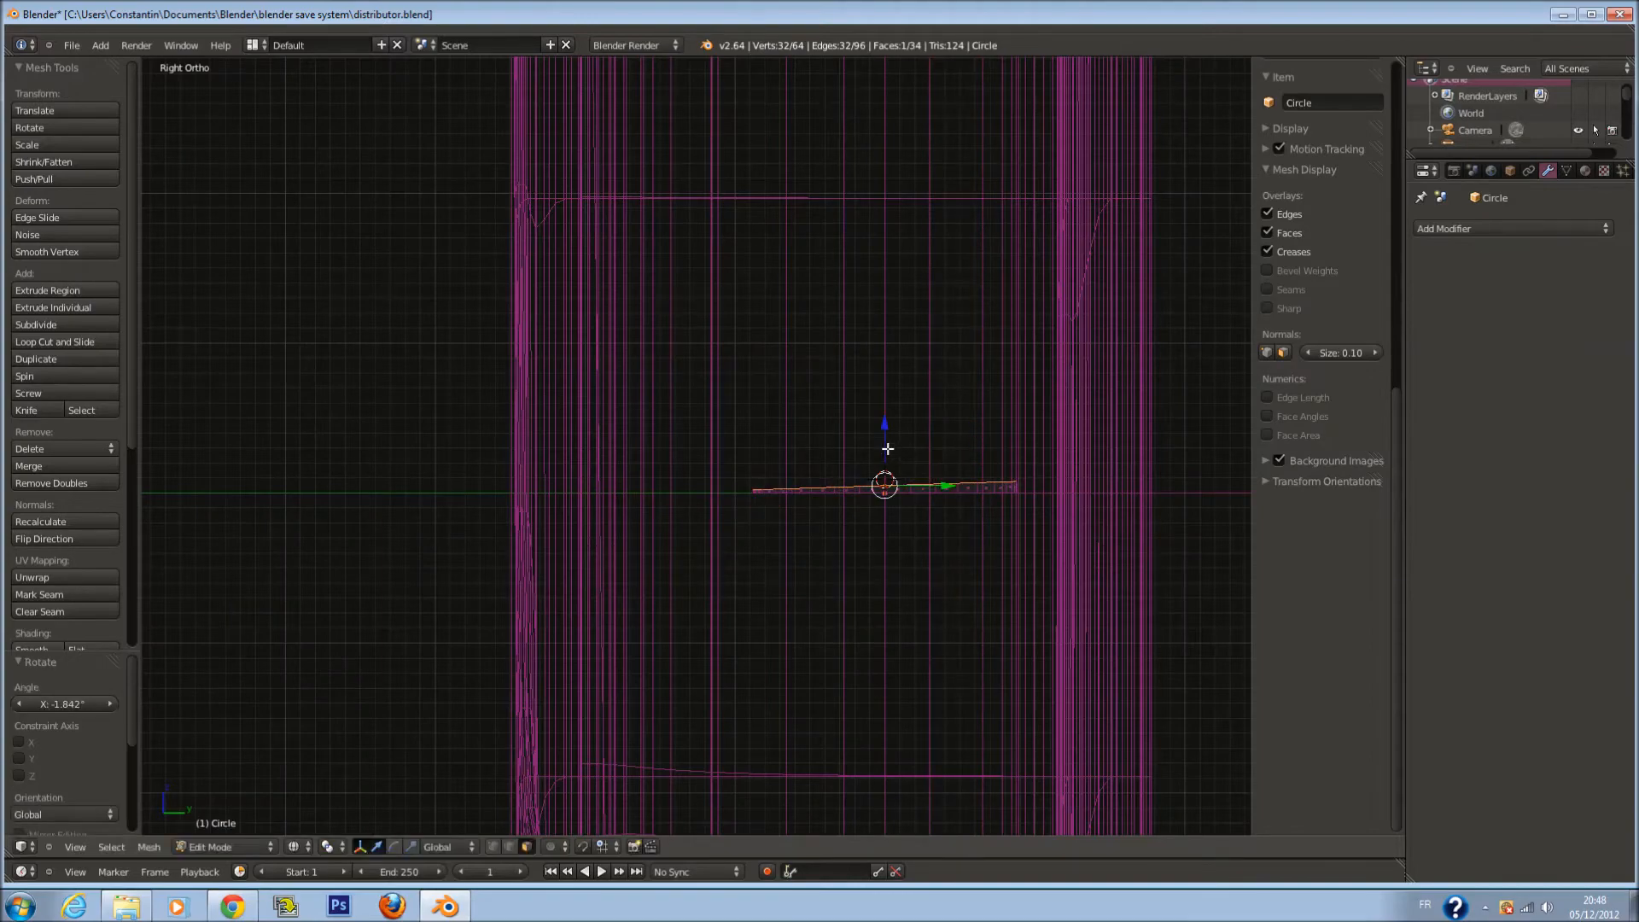
Extrude the disc's top face, scale it by 0.897, move it -0.002015 along Z, and shrink it slightly again
{"action": "key", "text": "KP_0"}
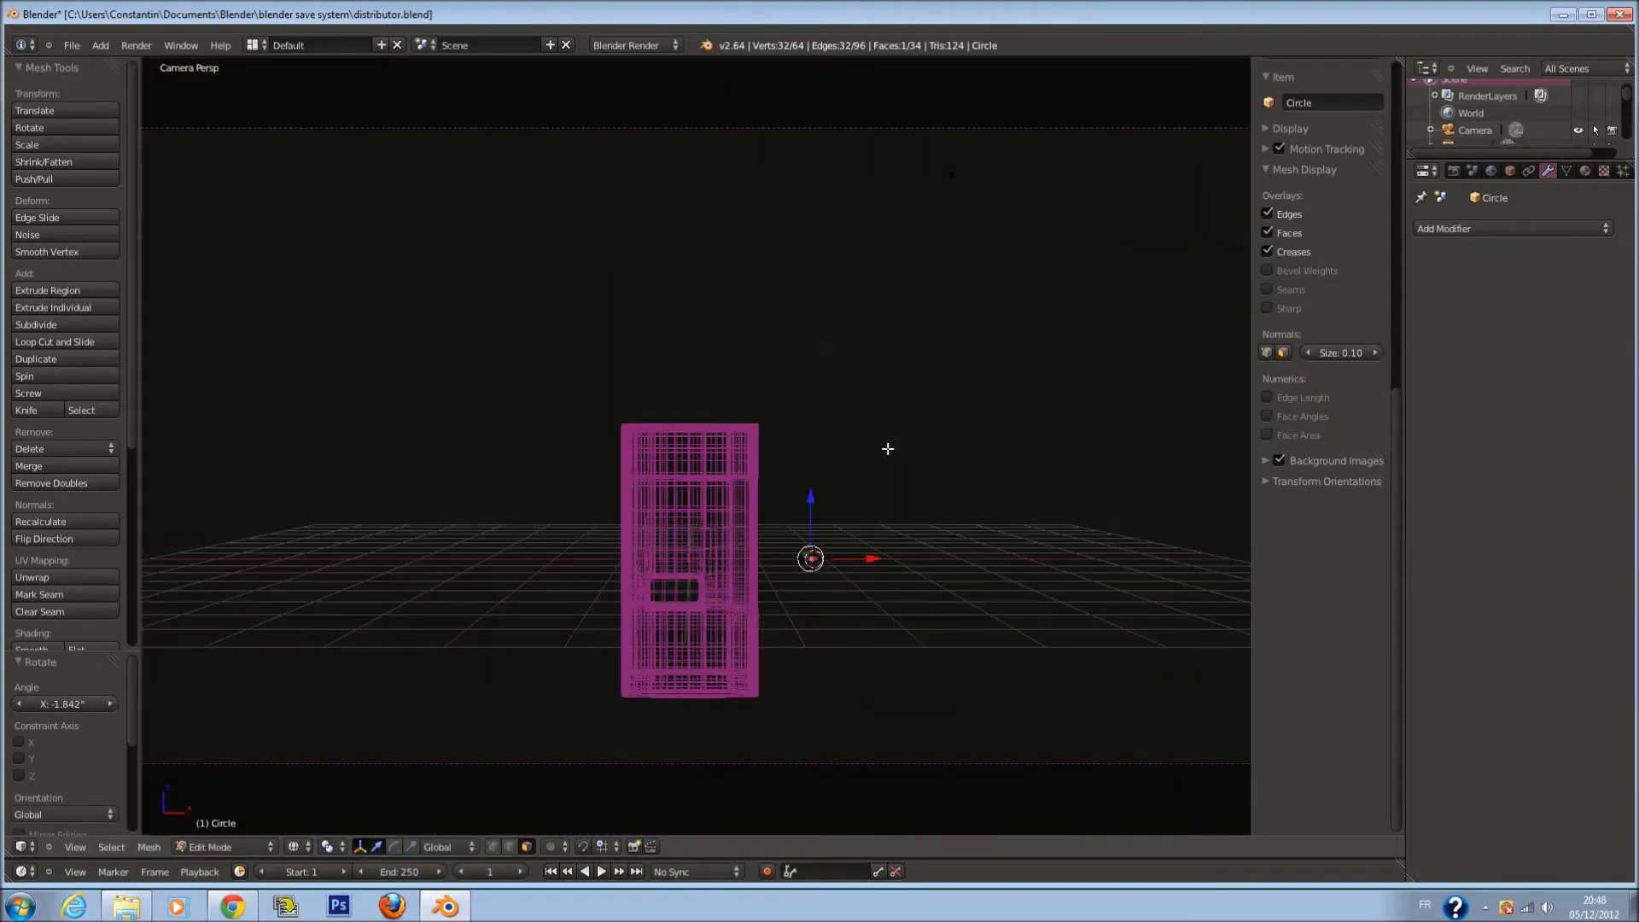
{"action": "key", "text": "KP_Decimal"}
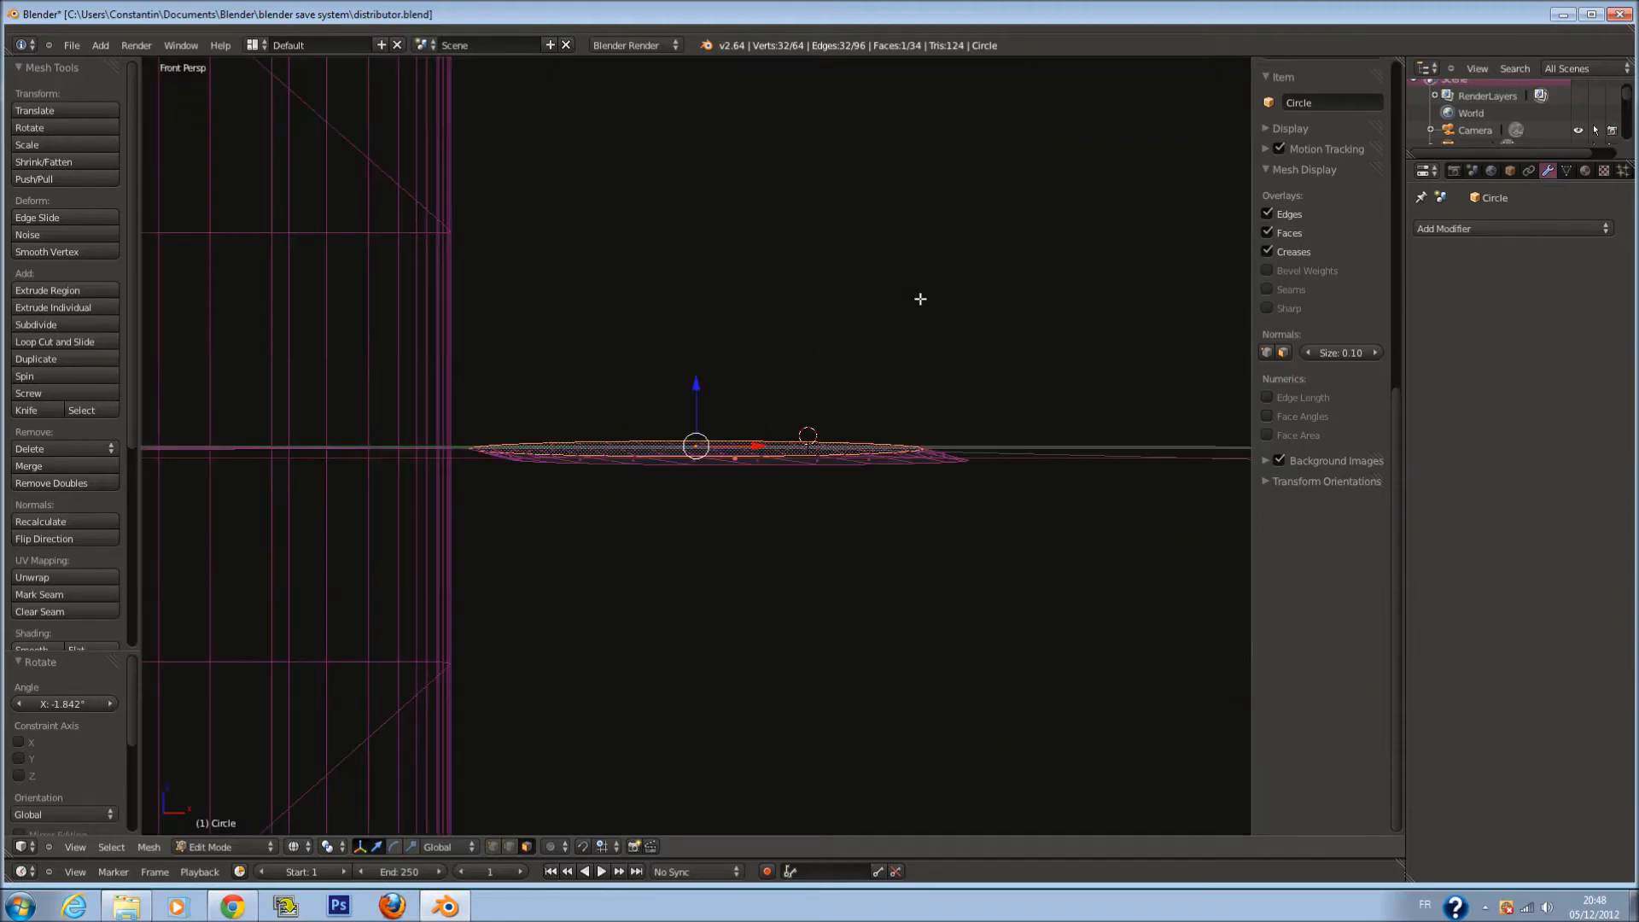
{"action": "key", "text": "KP_5"}
{"action": "scroll", "coordinate": [948, 273], "scroll_direction": "up", "scroll_amount": 3}
{"action": "key", "text": "e"}
{"action": "left_click", "coordinate": [1042, 405]}
{"action": "key", "text": "s"}
{"action": "left_click", "coordinate": [1013, 410]}
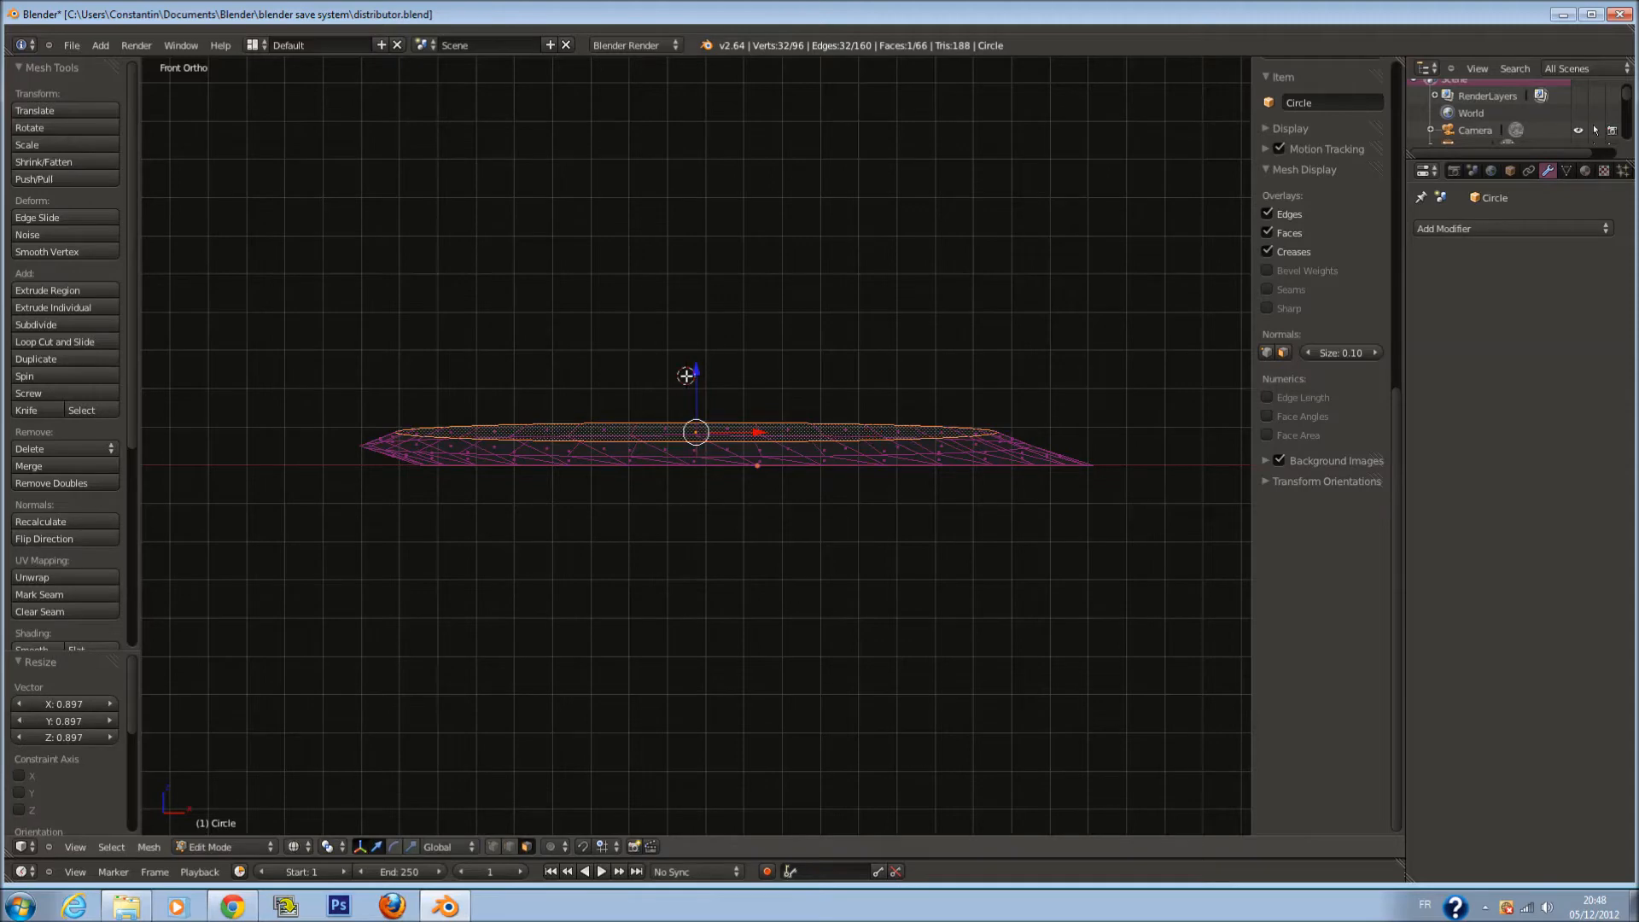
{"action": "left_click_drag", "start_coordinate": [691, 372], "coordinate": [692, 373]}
{"action": "key", "text": "s"}
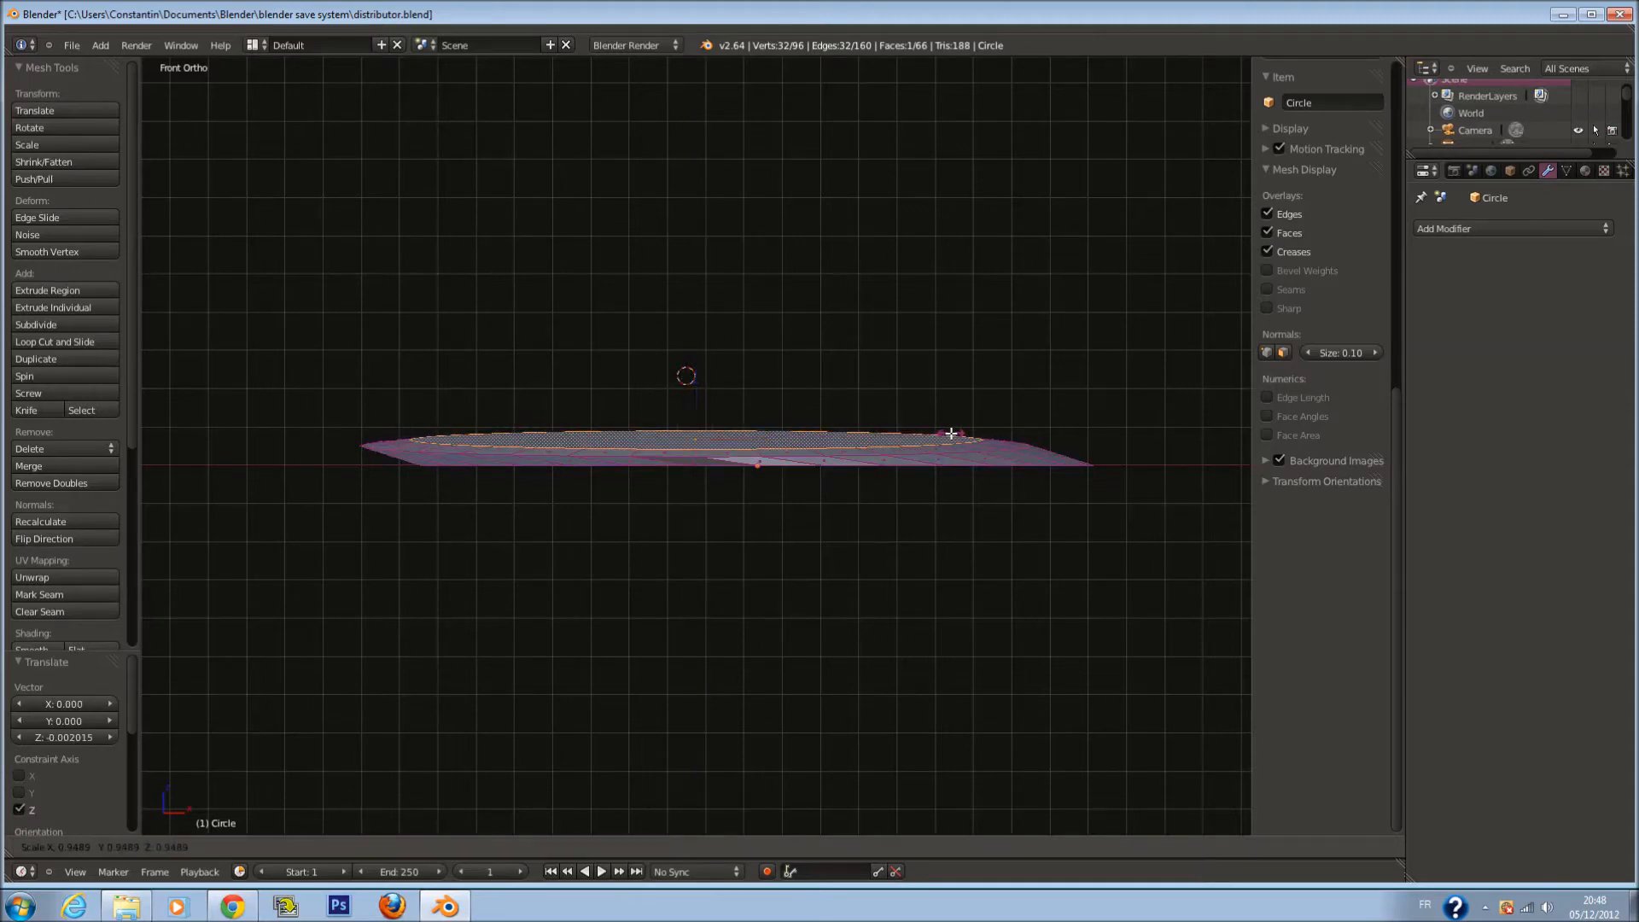
{"action": "left_click", "coordinate": [958, 435]}
Extrude two more rings from the disc's top face, scaling each one and adjusting its height along Z
{"action": "key", "text": "e"}
{"action": "left_click", "coordinate": [954, 427]}
{"action": "key", "text": "s"}
{"action": "left_click", "coordinate": [1037, 437]}
{"action": "left_click_drag", "start_coordinate": [698, 376], "coordinate": [693, 374]}
{"action": "scroll", "coordinate": [846, 421], "scroll_direction": "up", "scroll_amount": 1}
{"action": "key", "text": "e"}
{"action": "left_click", "coordinate": [846, 417]}
{"action": "key", "text": "s"}
{"action": "left_click", "coordinate": [960, 432]}
{"action": "left_click_drag", "start_coordinate": [692, 366], "coordinate": [698, 374]}
Extrude the top face twice more, the first time about 0.0015 along Z, and rescale each new ring
{"action": "key", "text": "e"}
{"action": "left_click", "coordinate": [838, 424]}
{"action": "key", "text": "s"}
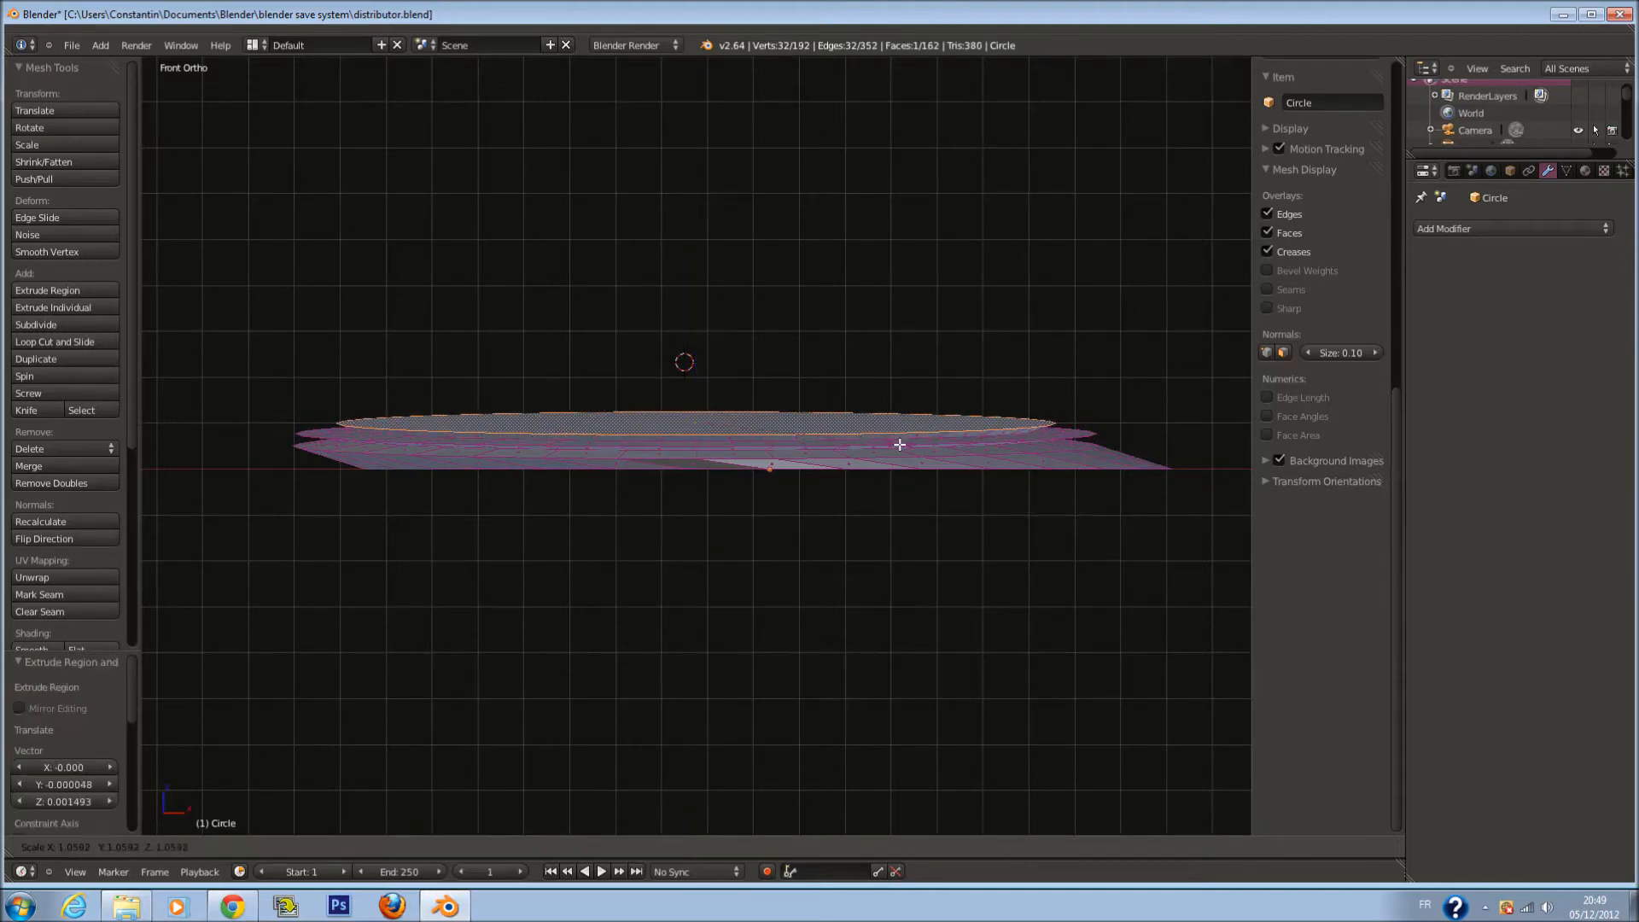
{"action": "left_click", "coordinate": [891, 443]}
{"action": "key", "text": "e"}
{"action": "left_click", "coordinate": [894, 439]}
{"action": "key", "text": "s"}
{"action": "left_click", "coordinate": [972, 455]}
Add a level 2 subdivision surface to the ridged disc and stretch the disc along Z
{"action": "key", "text": "Tab"}
{"action": "middle_click_drag", "start_coordinate": [926, 444], "coordinate": [883, 418]}
{"action": "key", "text": "ctrl+2"}
{"action": "key", "text": "KP_1"}
{"action": "key", "text": "z"}
{"action": "key", "text": "s"}
{"action": "key", "text": "z"}
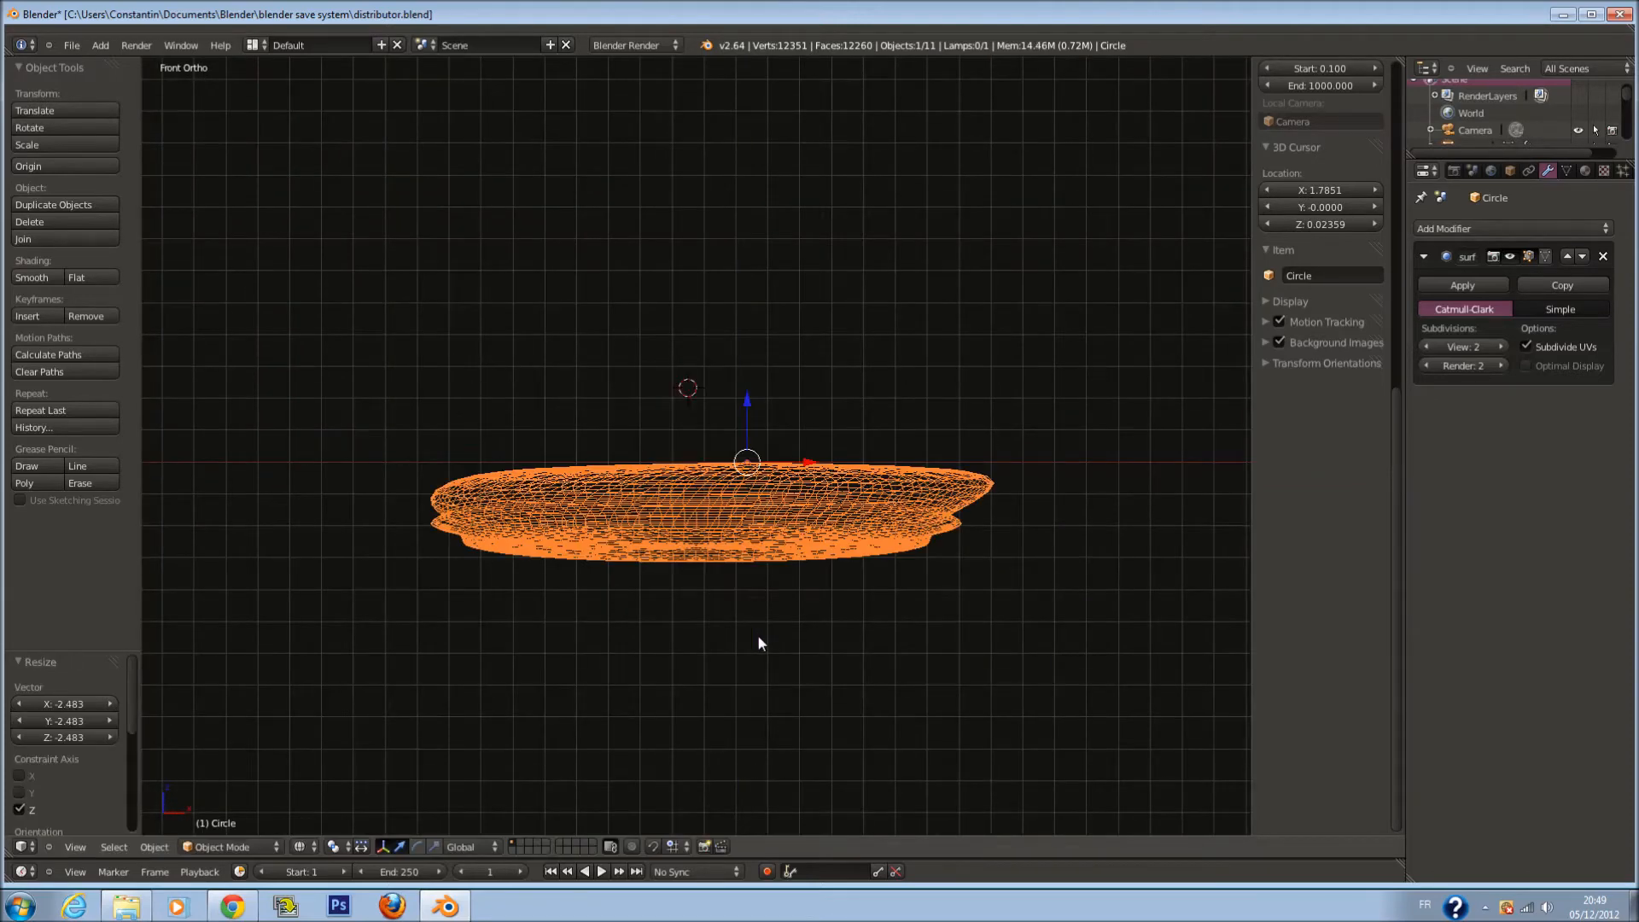
{"action": "left_click", "coordinate": [780, 620]}
{"action": "key", "text": "z"}
Extrude the disc's underside face 0.000633 along Z and scale the new face inward
{"action": "key", "text": "Tab"}
{"action": "key", "text": "Tab"}
{"action": "key", "text": "Tab"}
{"action": "middle_click_drag", "start_coordinate": [465, 388], "coordinate": [768, 468]}
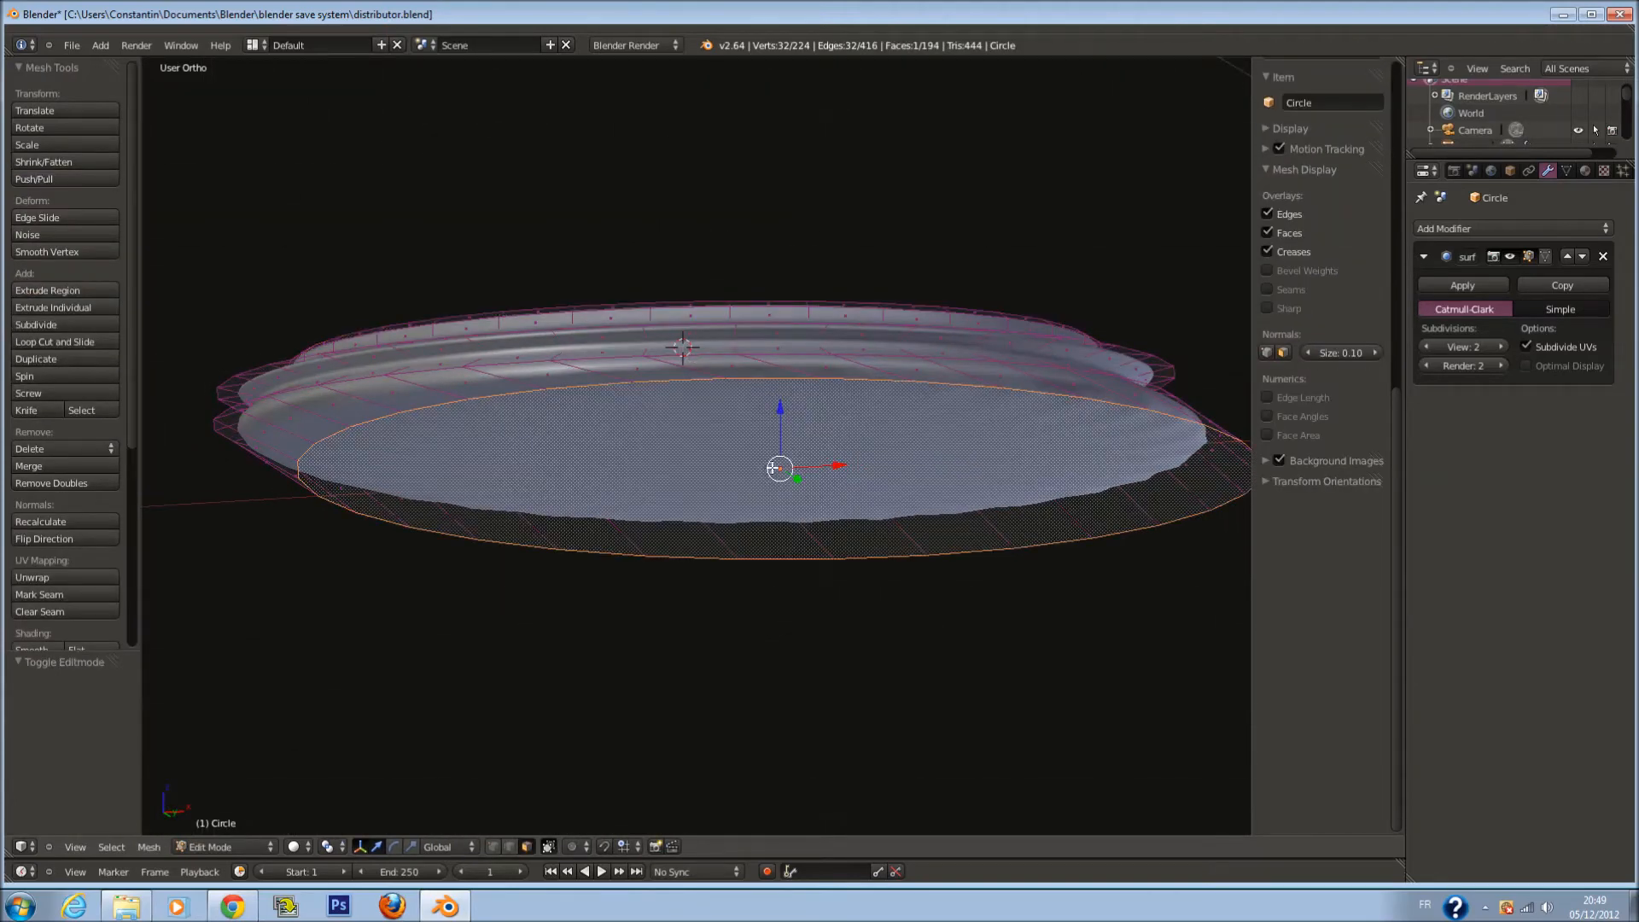
{"action": "key", "text": "e"}
{"action": "left_click", "coordinate": [882, 504]}
{"action": "key", "text": "s"}
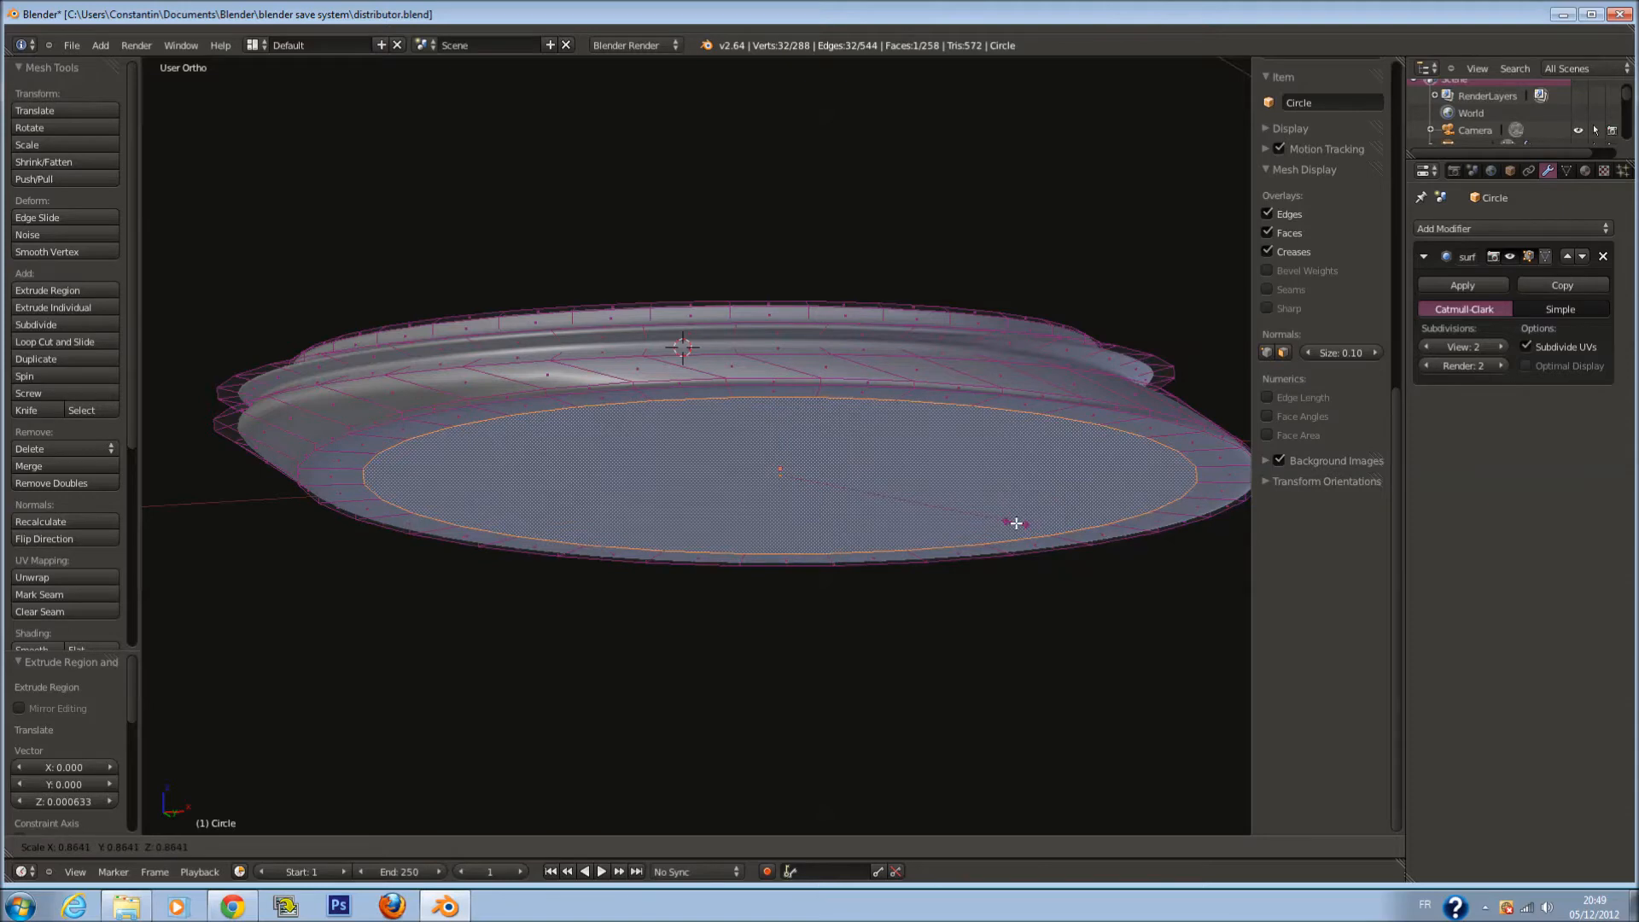
{"action": "left_click", "coordinate": [1016, 523]}
Push the inner underside face slightly up along Z and scale it down toward the centre
{"action": "middle_click_drag", "start_coordinate": [779, 504], "coordinate": [773, 473]}
{"action": "left_click_drag", "start_coordinate": [777, 430], "coordinate": [774, 426]}
{"action": "middle_click_drag", "start_coordinate": [774, 426], "coordinate": [877, 430]}
{"action": "key", "text": "Tab"}
{"action": "key", "text": "Tab"}
{"action": "key", "text": "s"}
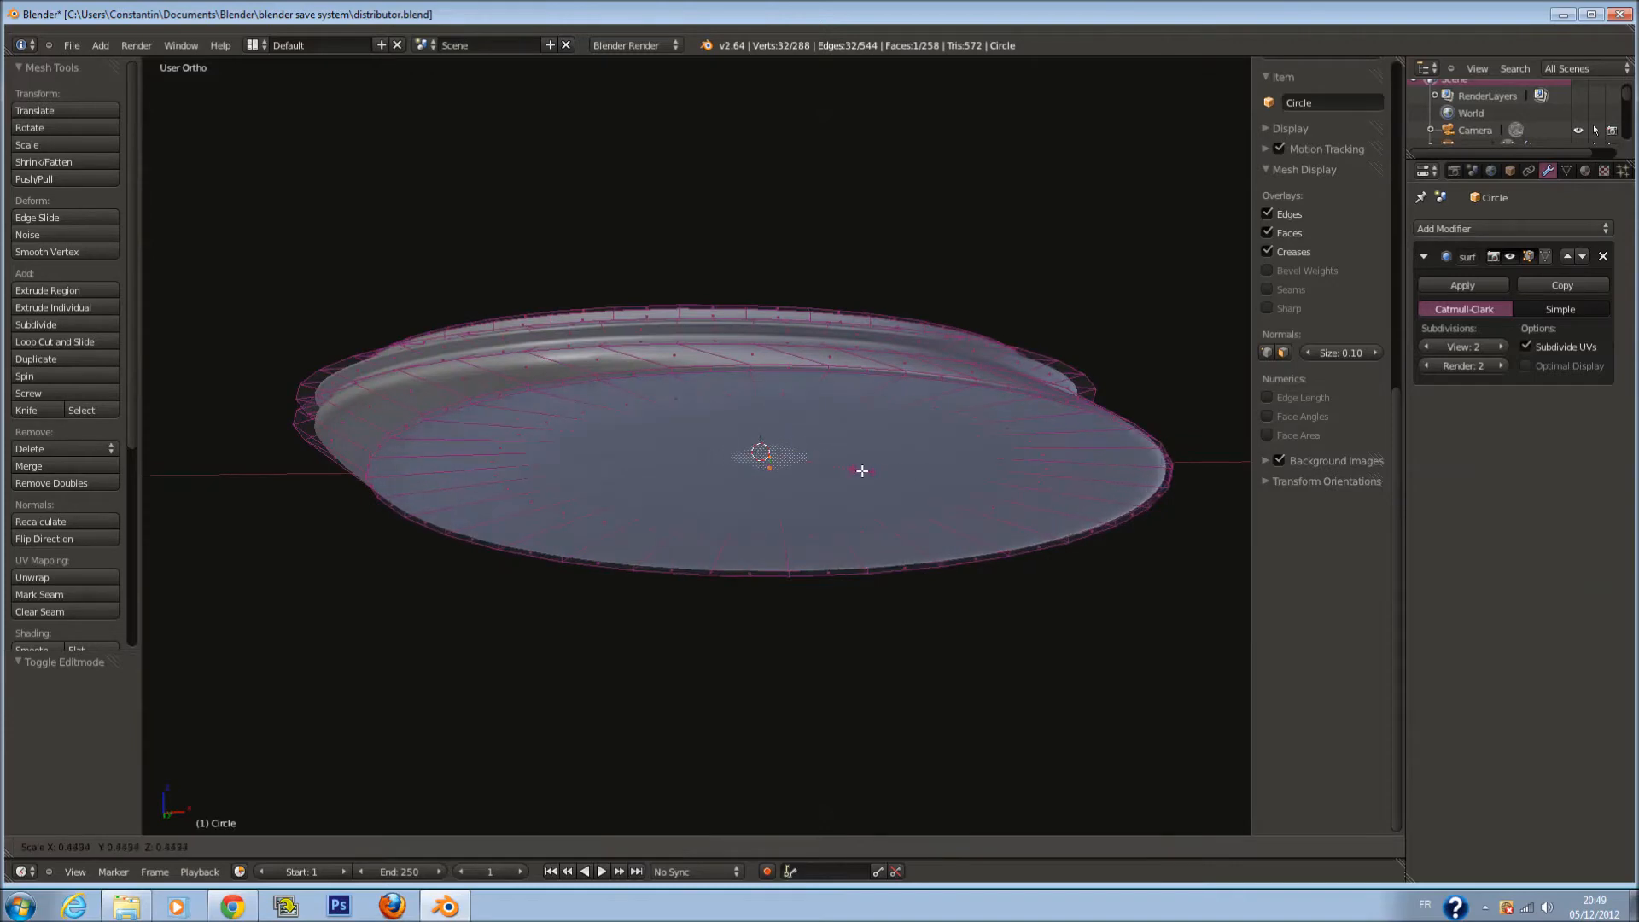
{"action": "left_click", "coordinate": [858, 470]}
Select the ridged disc's top face and raise it slightly along Z
{"action": "mouse_move", "coordinate": [854, 470]}
{"action": "middle_mouse_down"}
{"action": "mouse_move", "coordinate": [811, 554]}
{"action": "mouse_move", "coordinate": [792, 420]}
{"action": "middle_mouse_up"}
{"action": "right_click", "coordinate": [793, 417]}
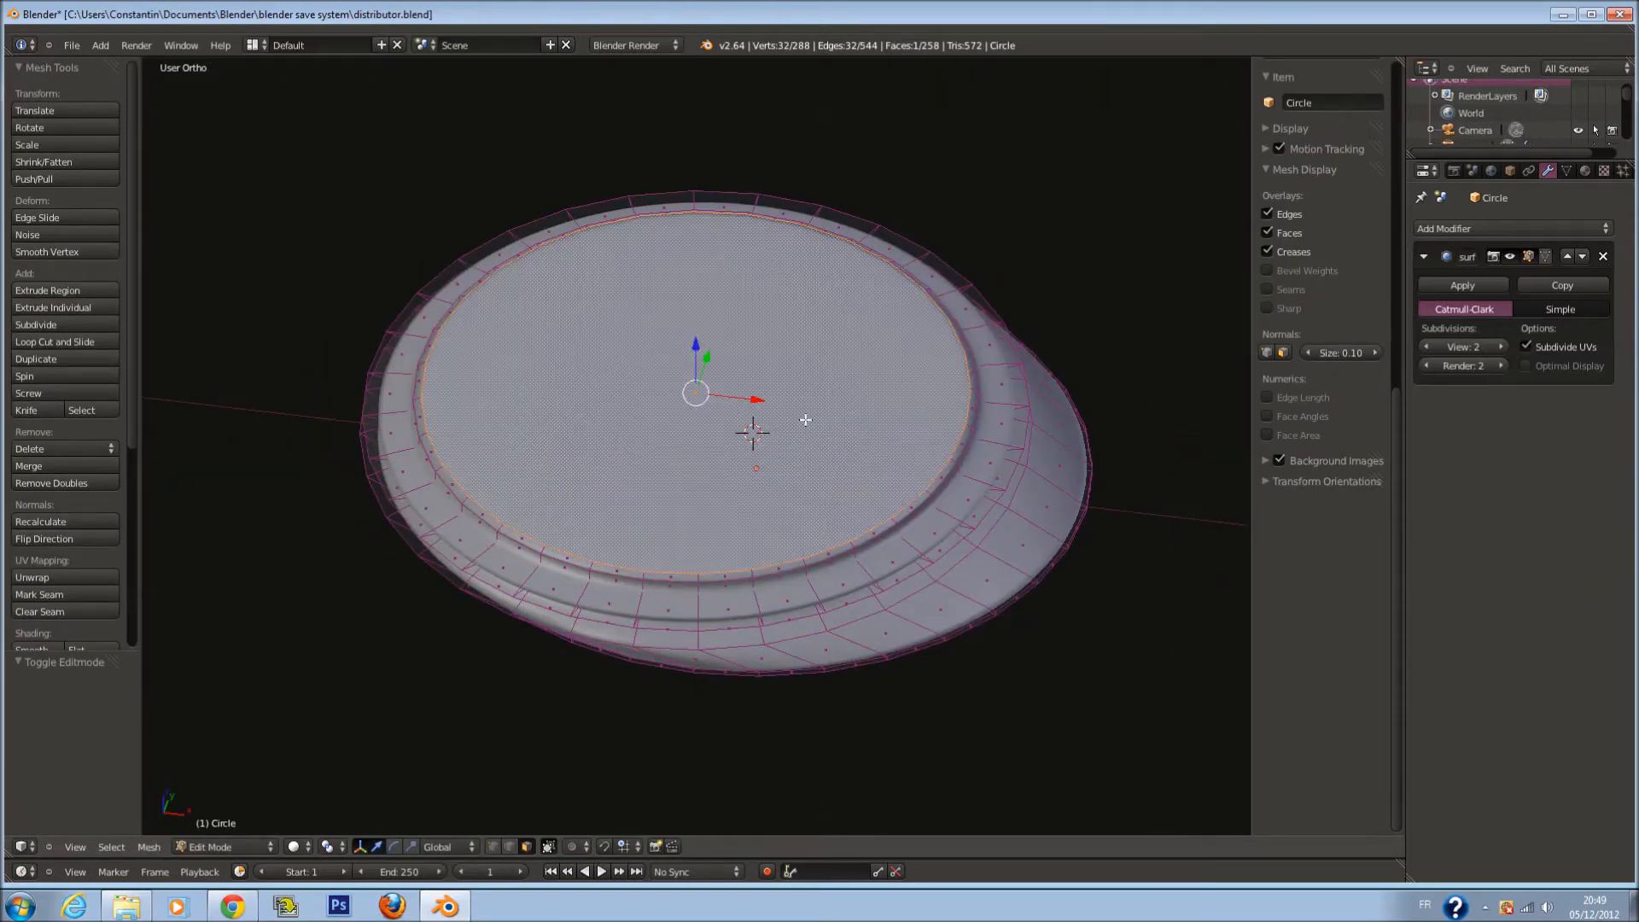
{"action": "scroll", "coordinate": [575, 362], "scroll_direction": "up", "scroll_amount": 1}
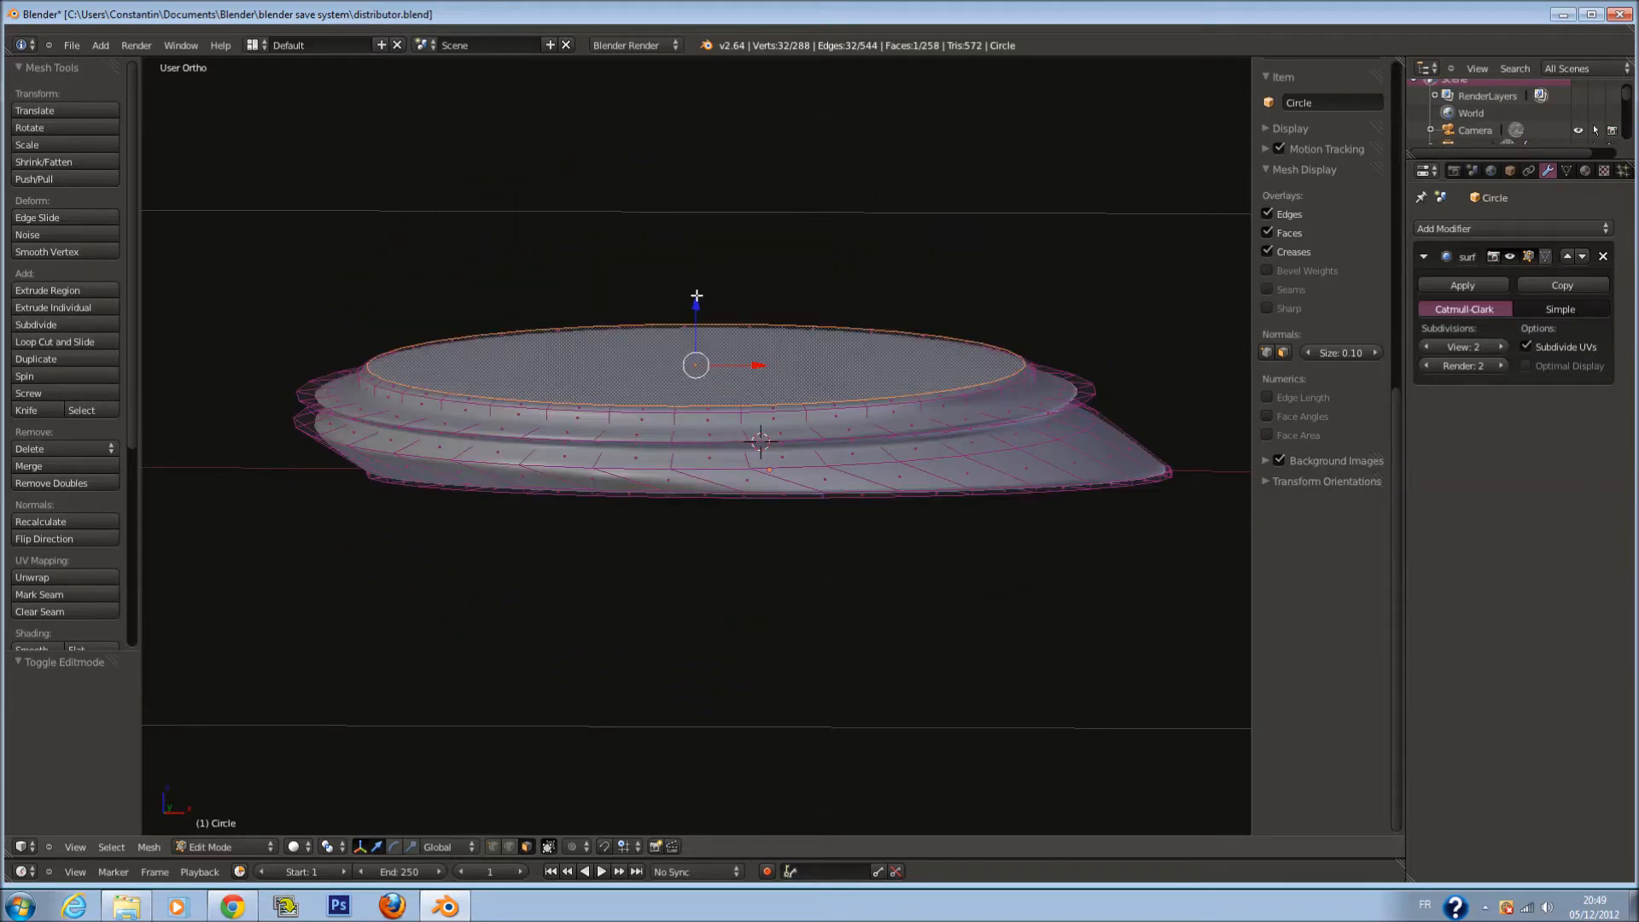
{"action": "left_click_drag", "start_coordinate": [695, 301], "coordinate": [695, 294]}
{"action": "scroll", "coordinate": [702, 314], "scroll_direction": "up", "scroll_amount": 1}
{"action": "middle_click_drag", "start_coordinate": [702, 316], "coordinate": [771, 353]}
Extrude the top face and scale it by 0.934, and sink a further extrusion -0.001616 along Z
{"action": "key", "text": "e"}
{"action": "left_click", "coordinate": [766, 326]}
{"action": "key", "text": "s"}
{"action": "left_click", "coordinate": [951, 404]}
{"action": "key", "text": "e"}
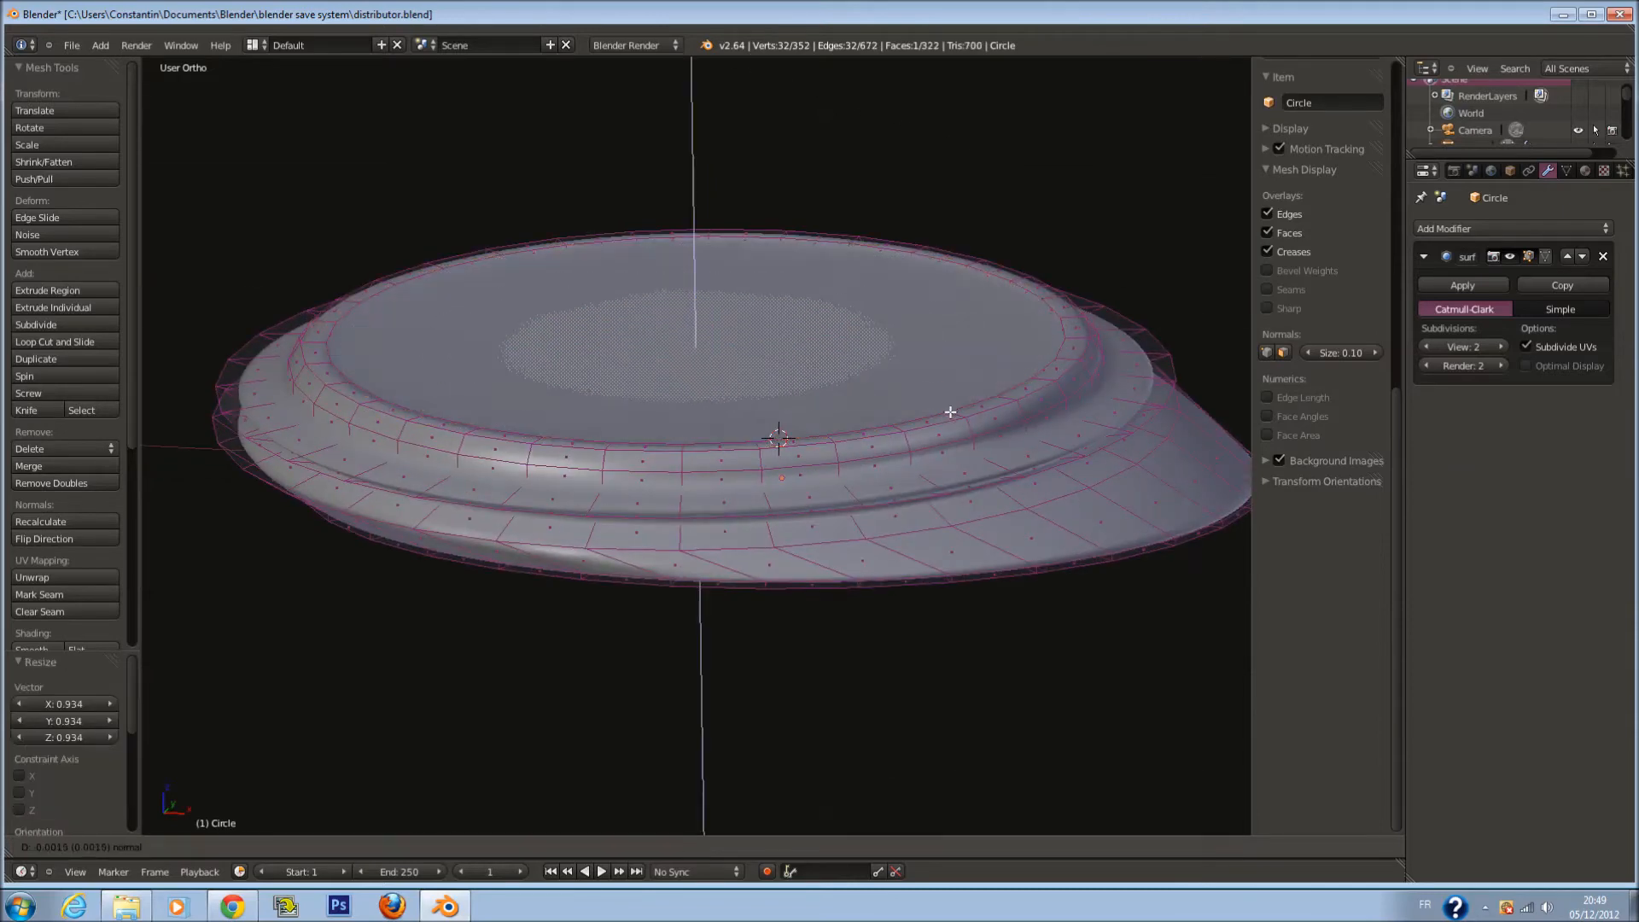
{"action": "left_click", "coordinate": [850, 336]}
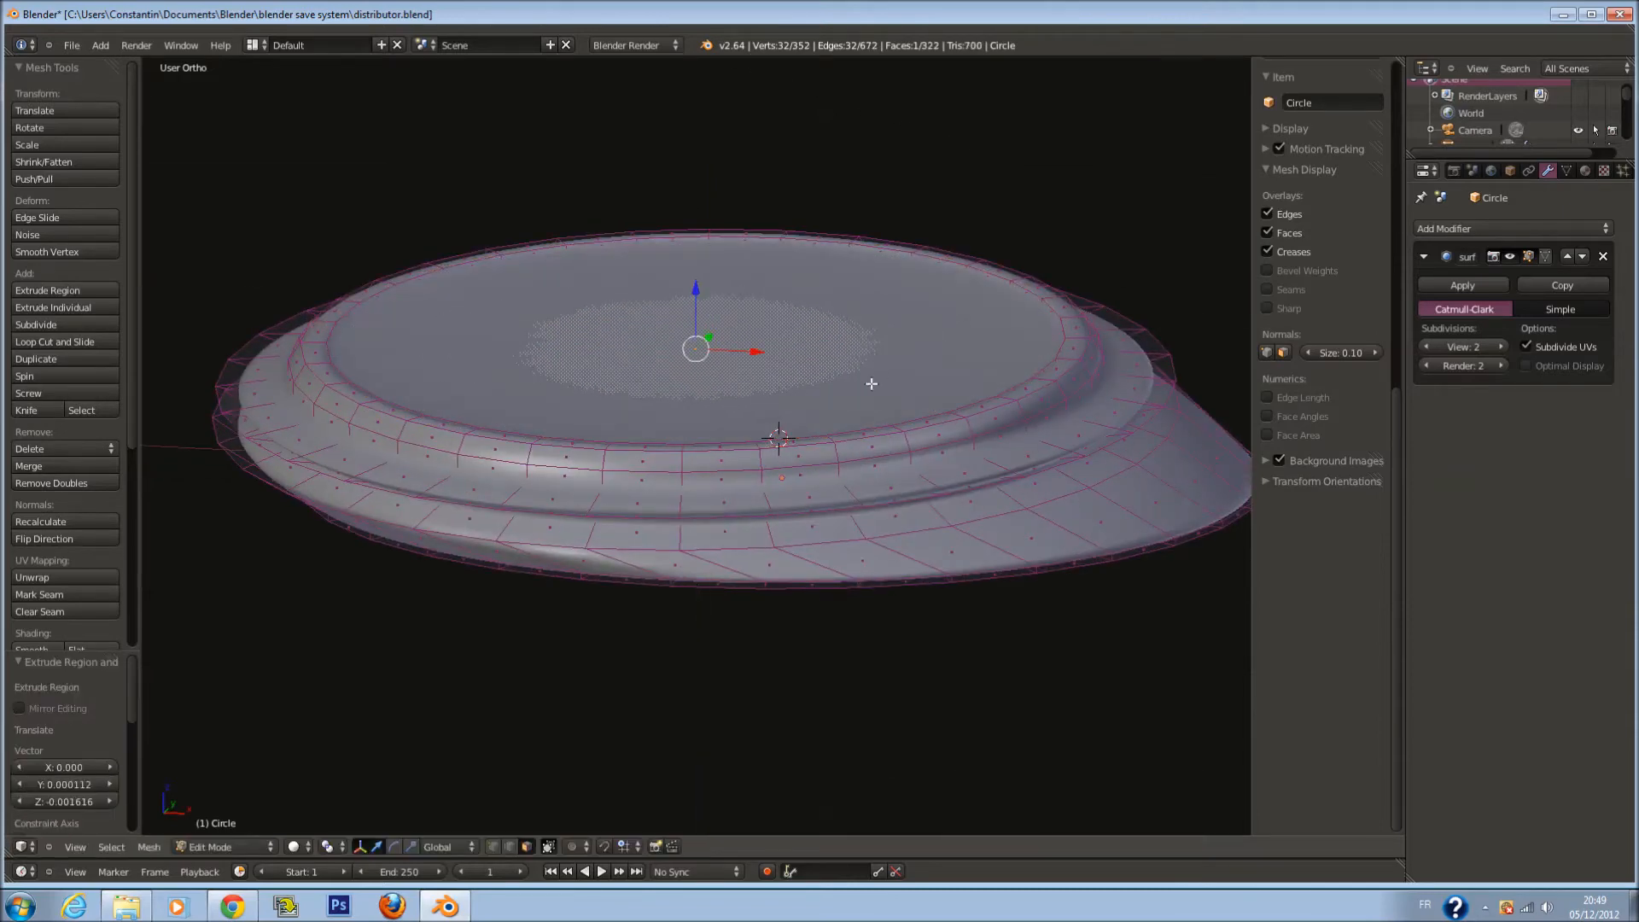
Extrude the disc's inner top face 0.001444 along Z and scale the new face toward the centre
{"action": "key", "text": "e"}
{"action": "left_click", "coordinate": [903, 379]}
{"action": "key", "text": "s"}
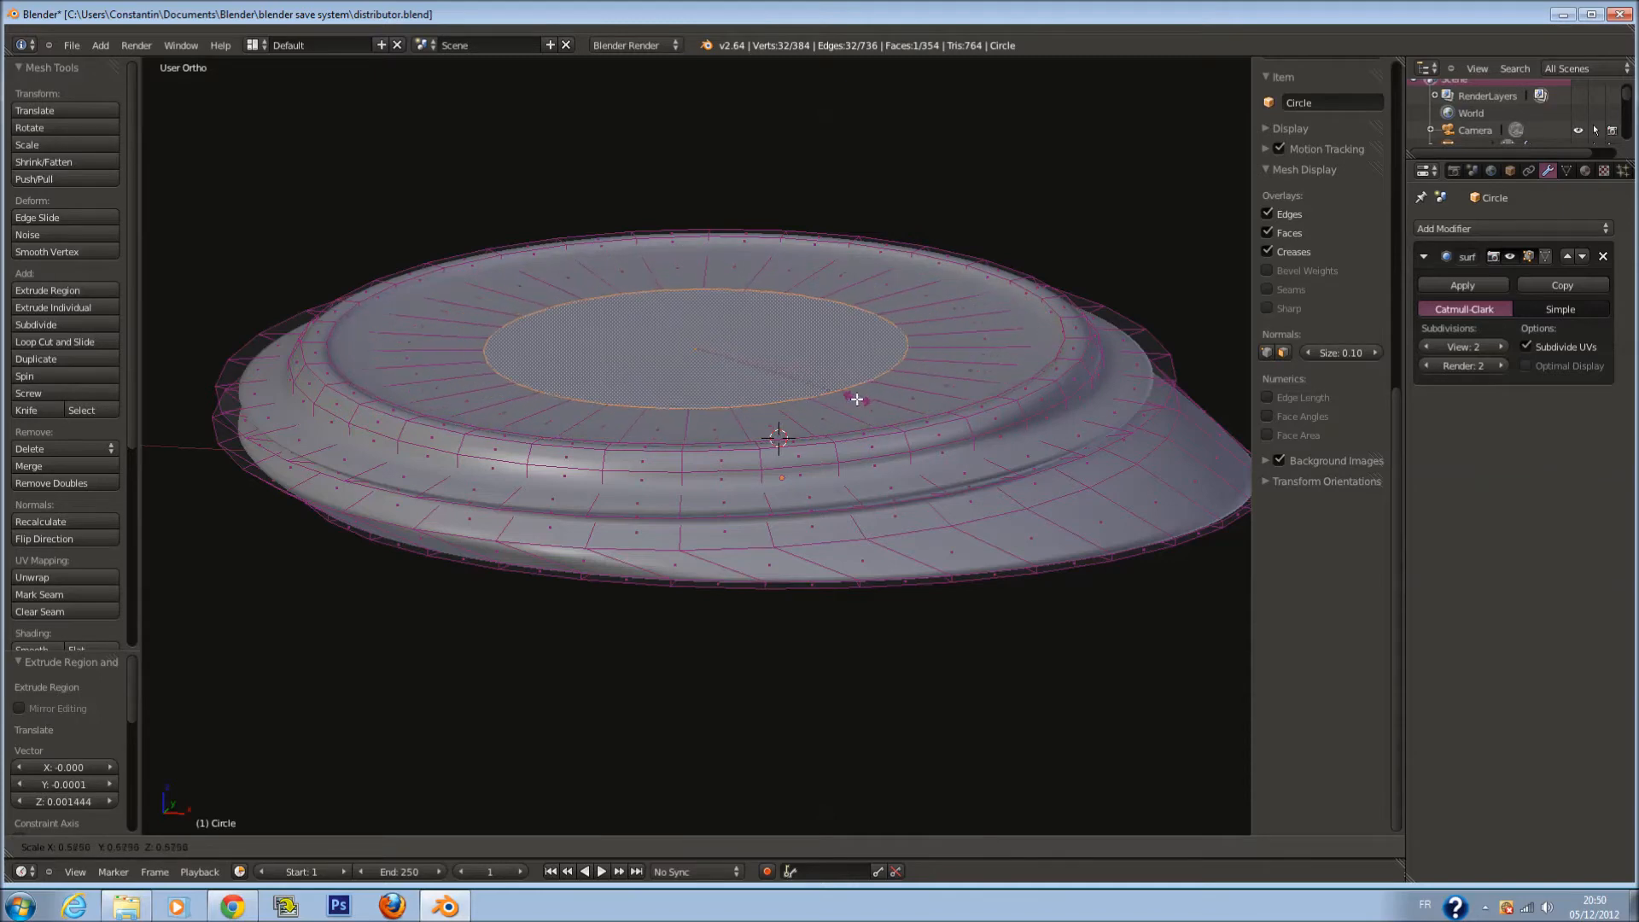
{"action": "left_click", "coordinate": [795, 405]}
Leave Edit Mode on the disc and save over distributor.blend
{"action": "key", "text": "Tab"}
{"action": "scroll", "coordinate": [803, 398], "scroll_direction": "down", "scroll_amount": 4}
{"action": "key", "text": "ctrl+s"}
{"action": "left_click", "coordinate": [802, 398]}
{"action": "middle_click_drag", "start_coordinate": [803, 398], "coordinate": [992, 268]}
{"action": "scroll", "coordinate": [713, 307], "scroll_direction": "down", "scroll_amount": 3}
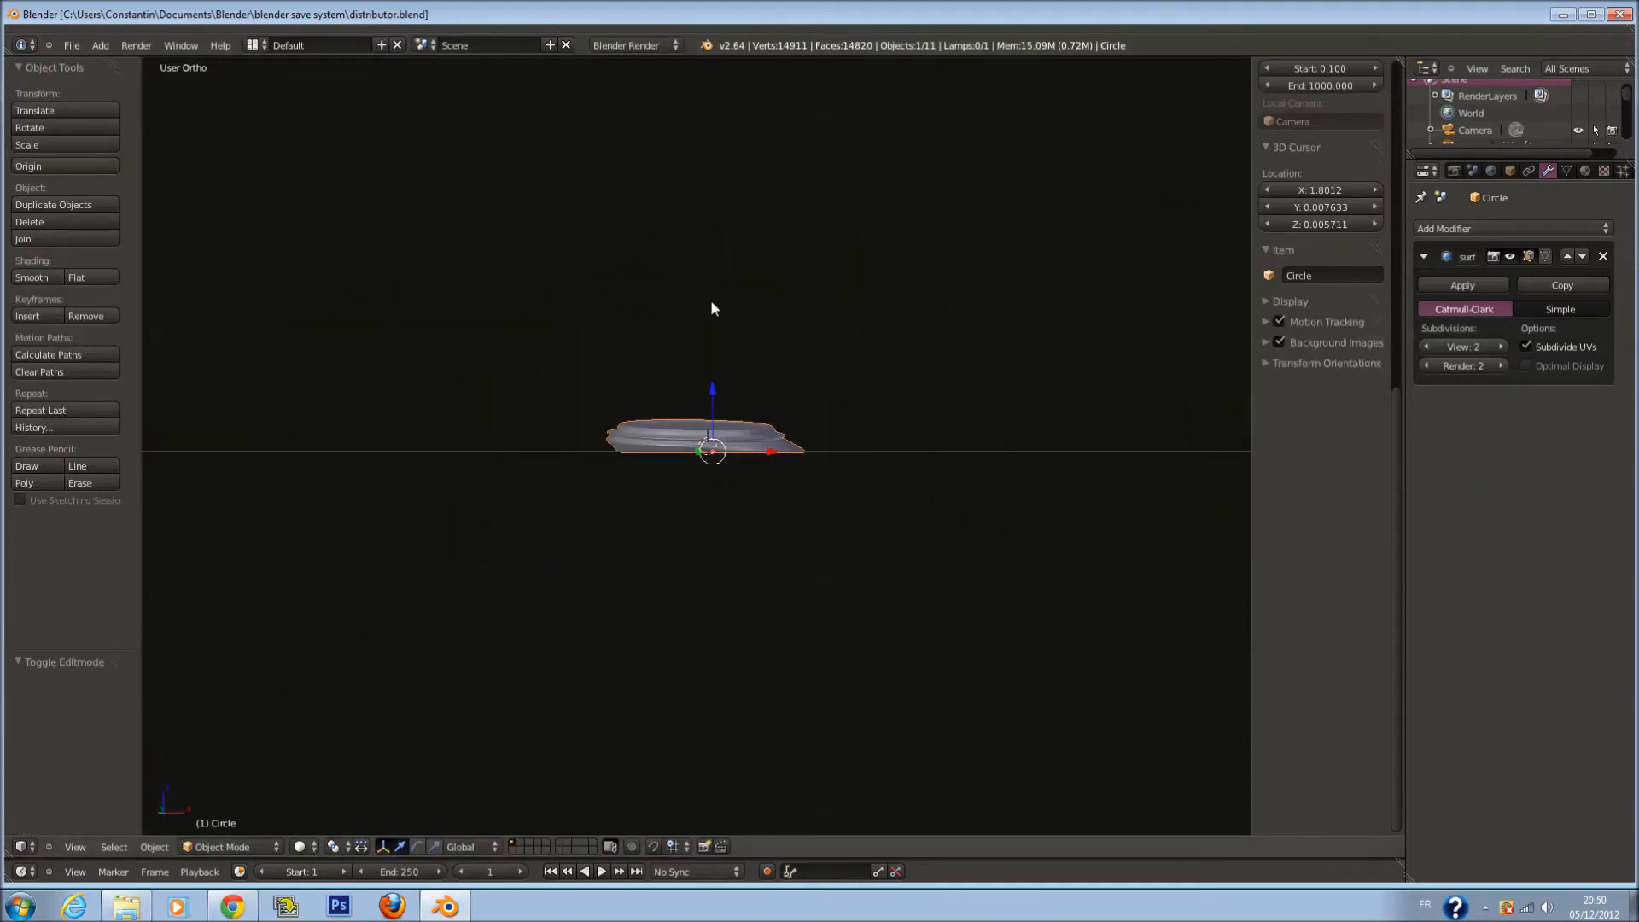
Enter Edit Mode on the disc and select its entire mesh
{"action": "scroll", "coordinate": [726, 333], "scroll_direction": "up", "scroll_amount": 1}
{"action": "key", "text": "Tab"}
{"action": "scroll", "coordinate": [717, 376], "scroll_direction": "up", "scroll_amount": 3}
{"action": "key", "text": "a"}
{"action": "key", "text": "a"}
{"action": "key", "text": "ctrl+s"}
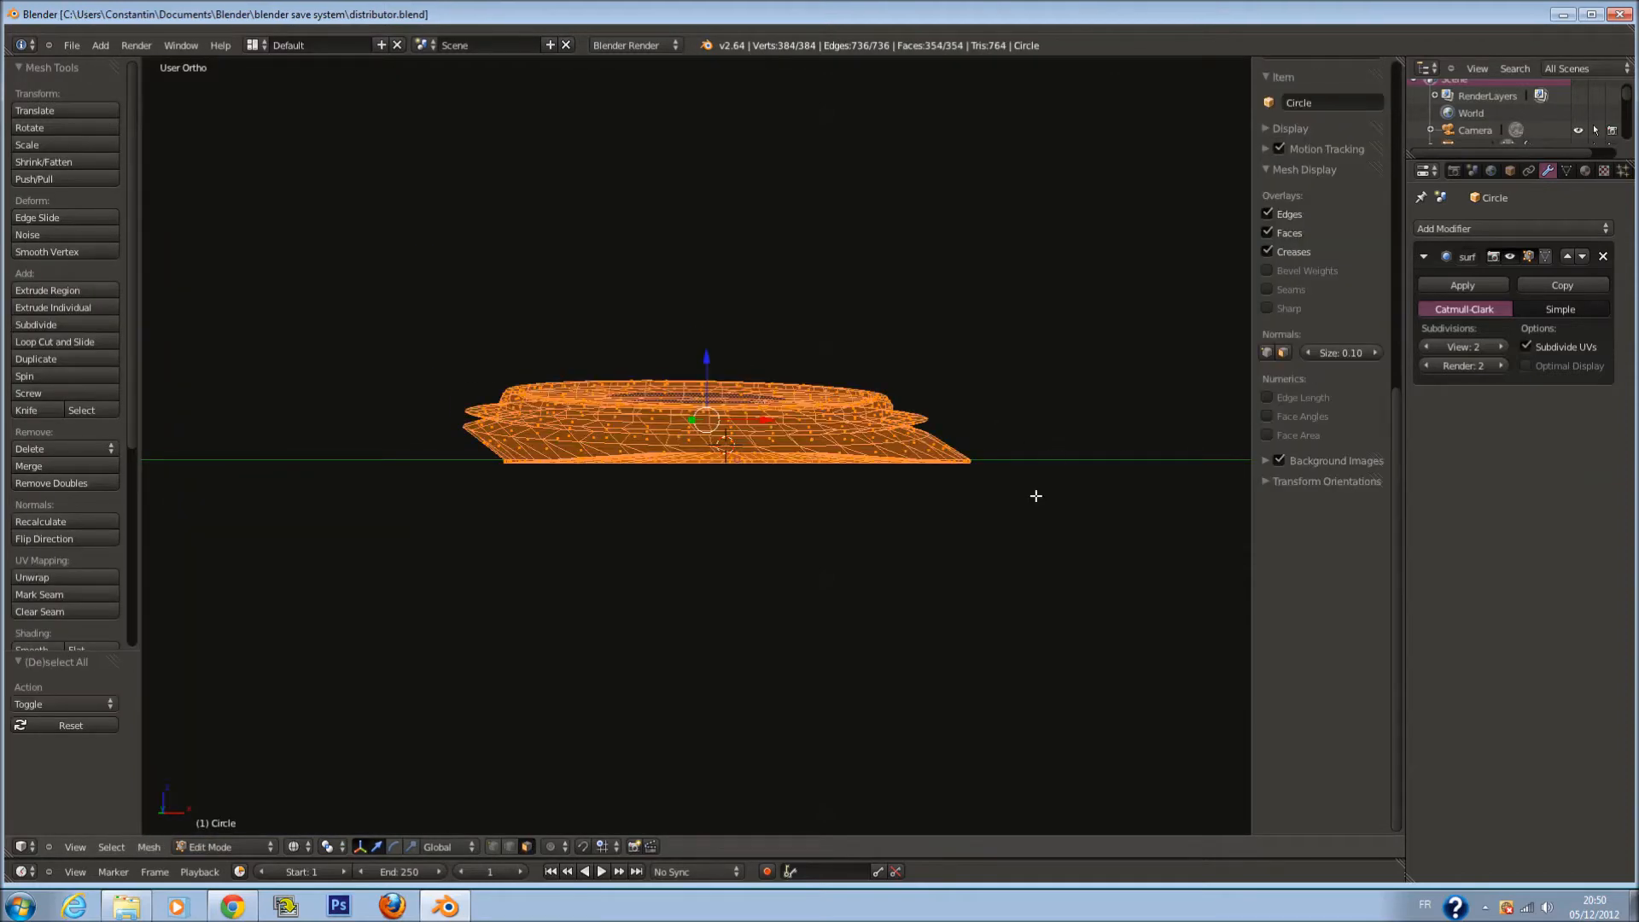
Hide the 3D view's side panels and isolate the disc in a solid-shaded front local view in Edit Mode
{"action": "key", "text": "n"}
{"action": "key", "text": "t"}
{"action": "scroll", "coordinate": [845, 463], "scroll_direction": "down", "scroll_amount": 18}
{"action": "key", "text": "Tab"}
{"action": "key", "text": "z"}
{"action": "scroll", "coordinate": [674, 466], "scroll_direction": "up", "scroll_amount": 4}
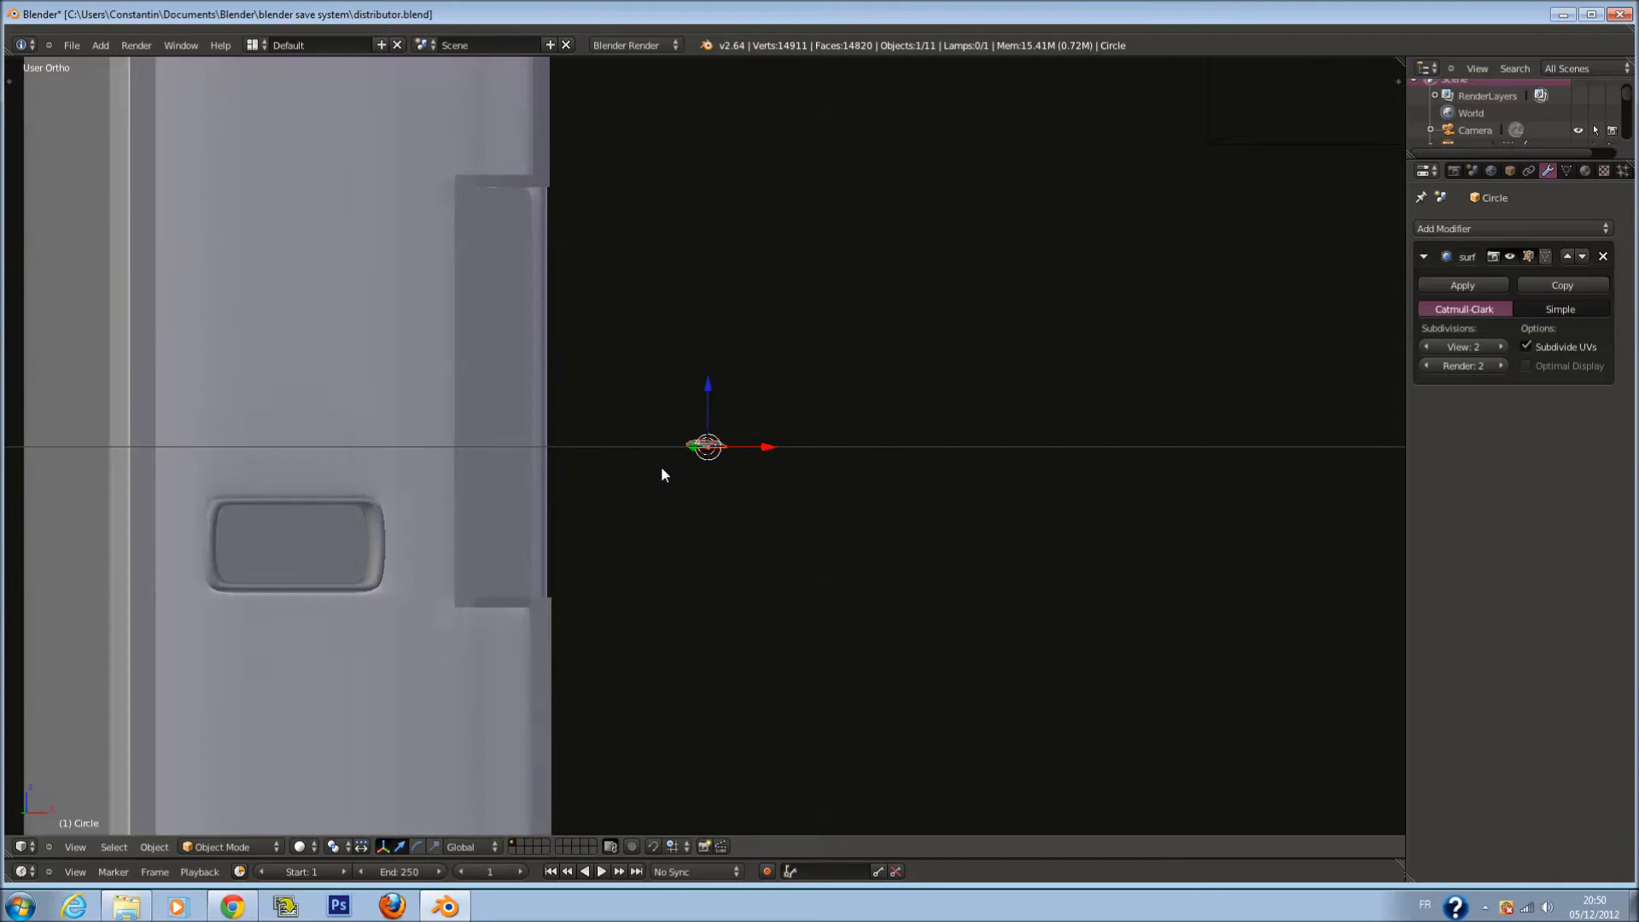
{"action": "scroll", "coordinate": [662, 475], "scroll_direction": "down", "scroll_amount": 2}
{"action": "middle_click_drag", "start_coordinate": [696, 475], "coordinate": [665, 517]}
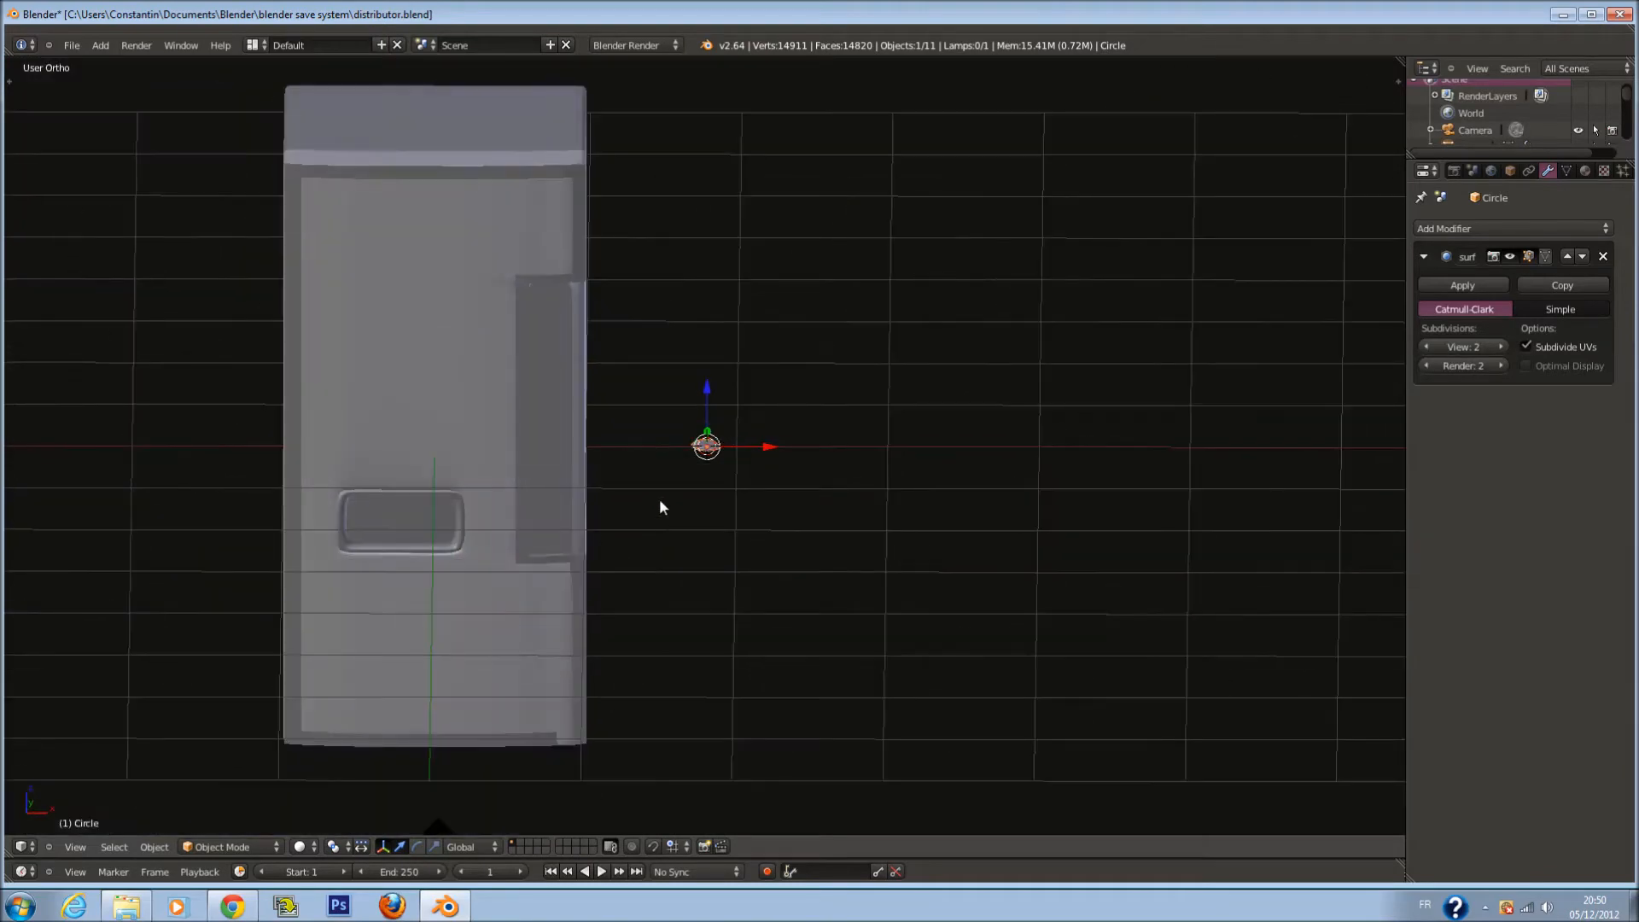
{"action": "key", "text": "KP_1"}
{"action": "key", "text": "KP_Divide"}
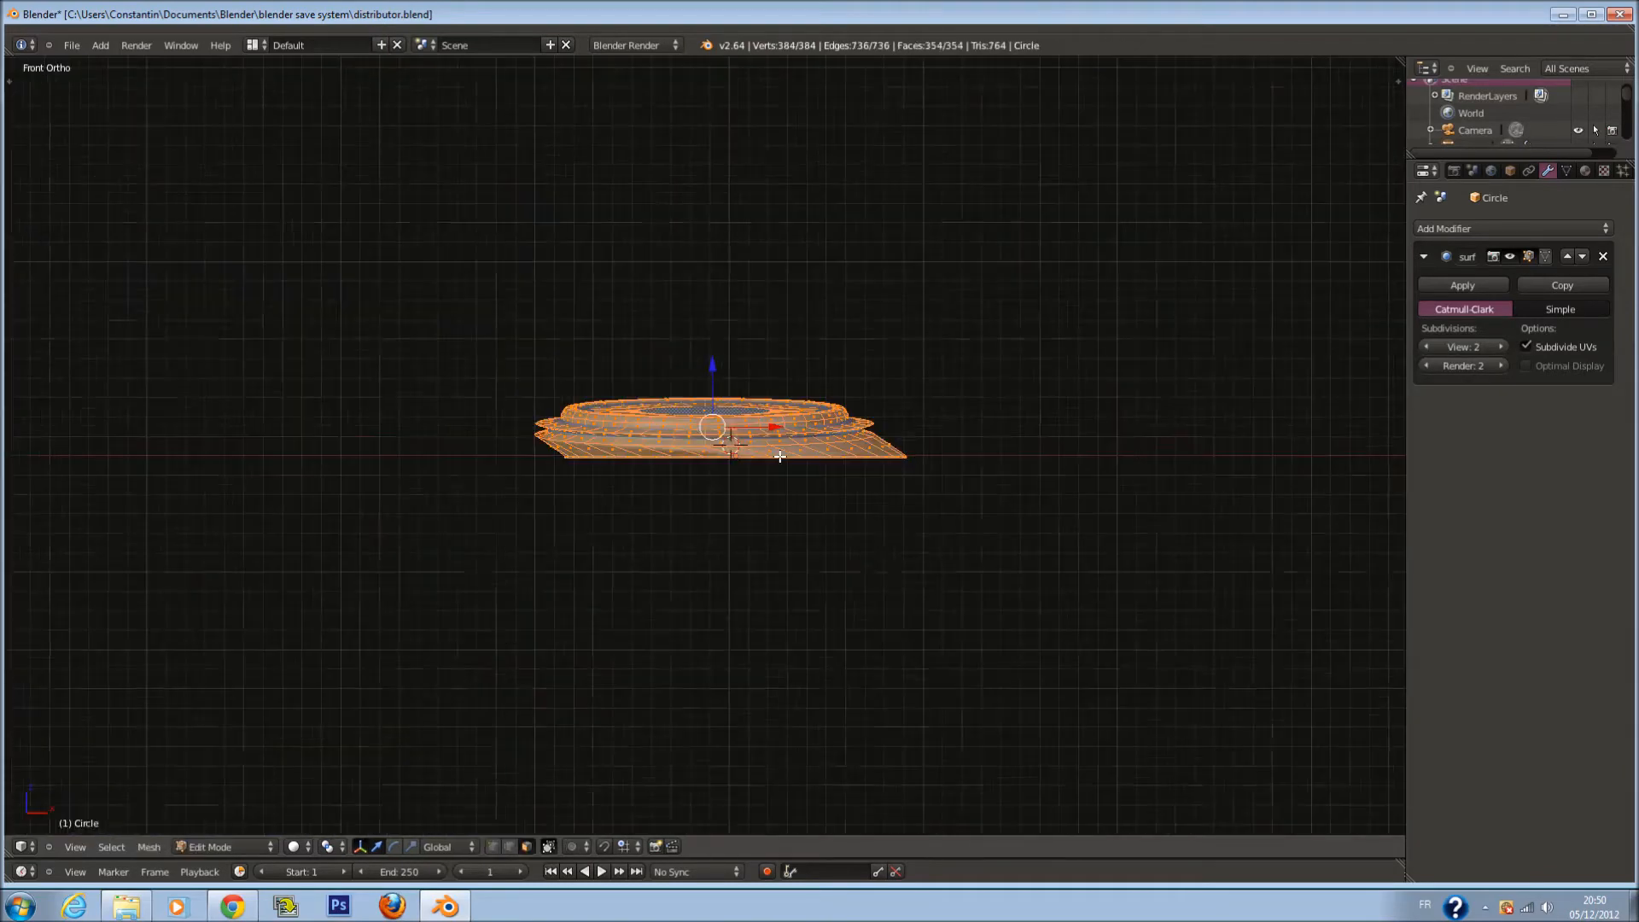
{"action": "key", "text": "Tab"}
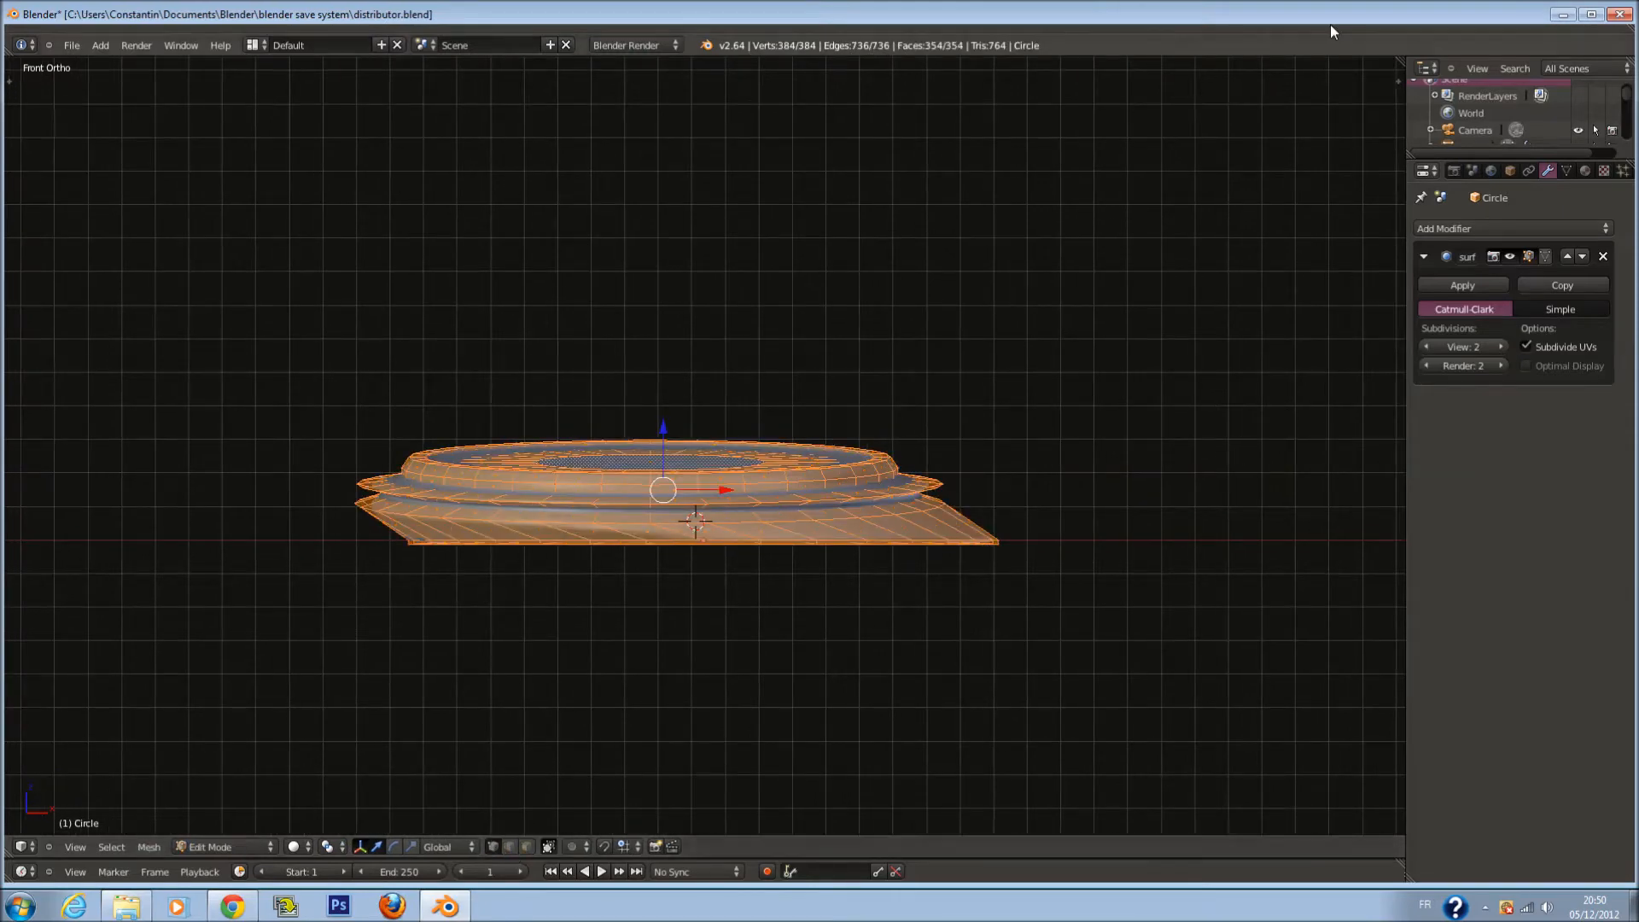
Split the 3D viewport in two and turn the new area into a UV/Image Editor
{"action": "left_click_drag", "start_coordinate": [1399, 62], "coordinate": [834, 143]}
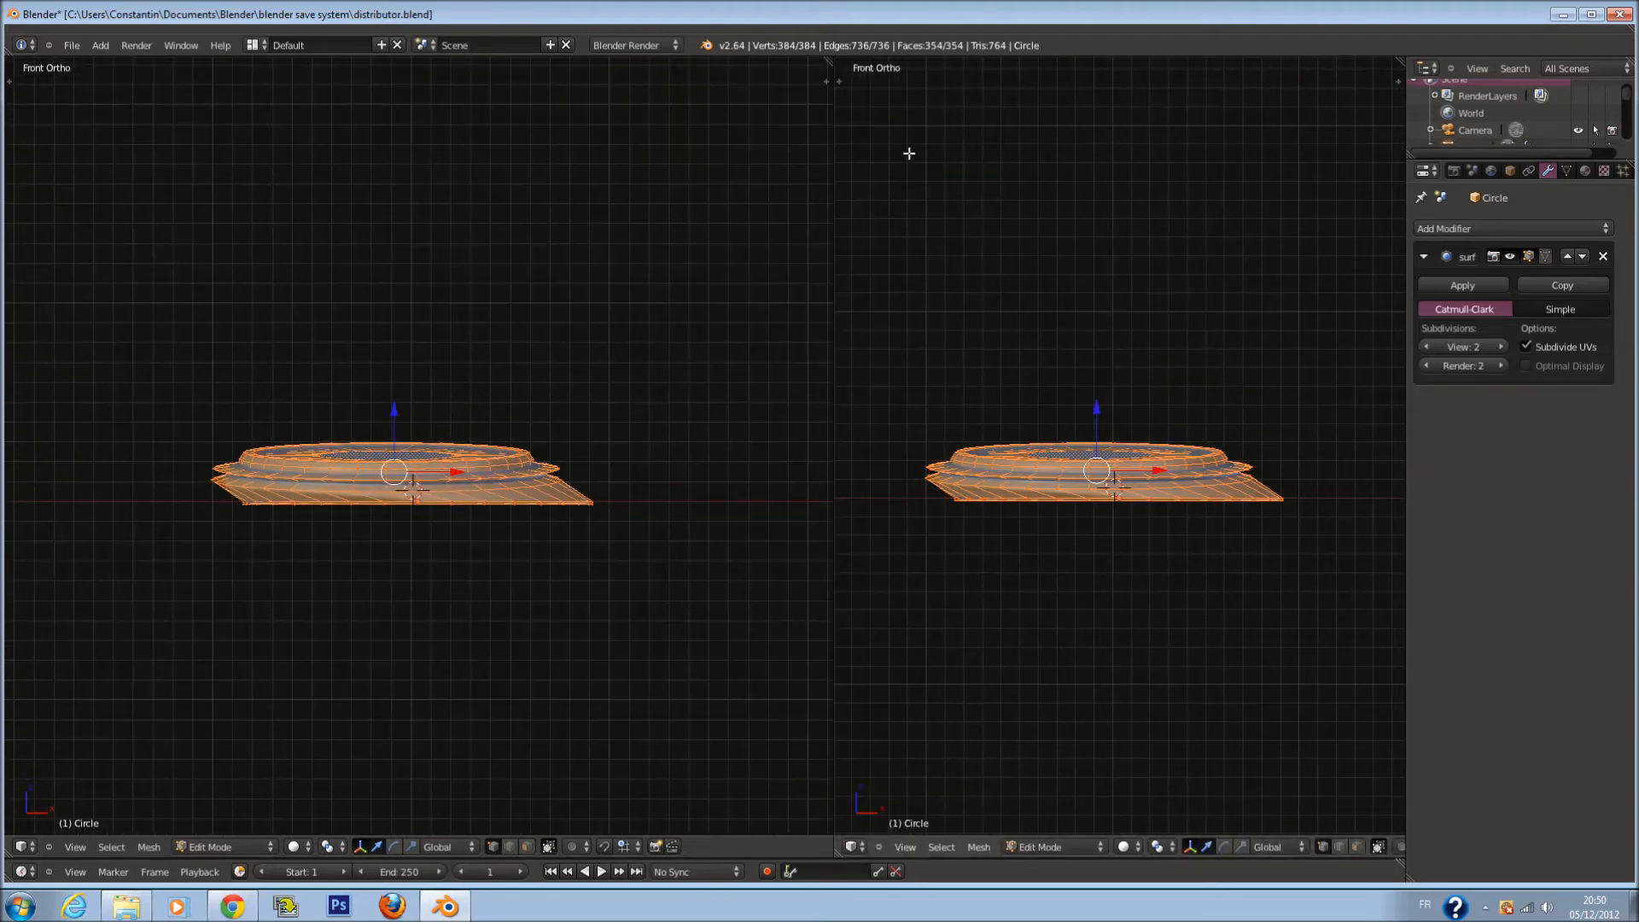
{"action": "left_click", "coordinate": [854, 847]}
{"action": "left_click", "coordinate": [880, 748]}
{"action": "scroll", "coordinate": [888, 751], "scroll_direction": "down", "scroll_amount": 1}
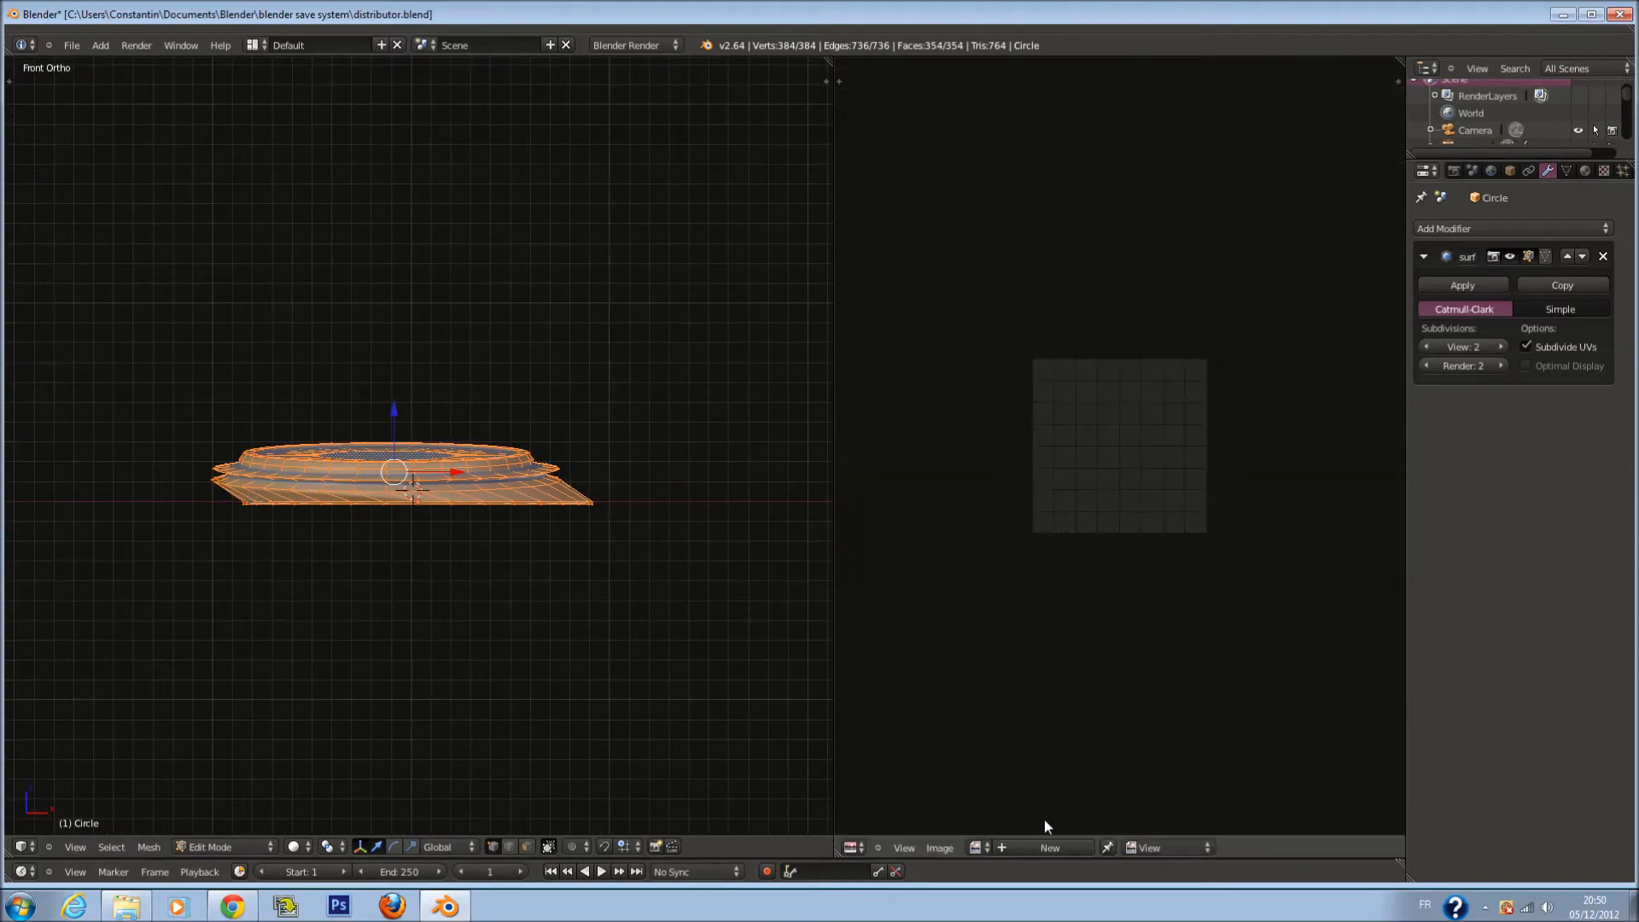
Try mapping the disc's UVs with Unwrap and Cylinder Projection
{"action": "key", "text": "u"}
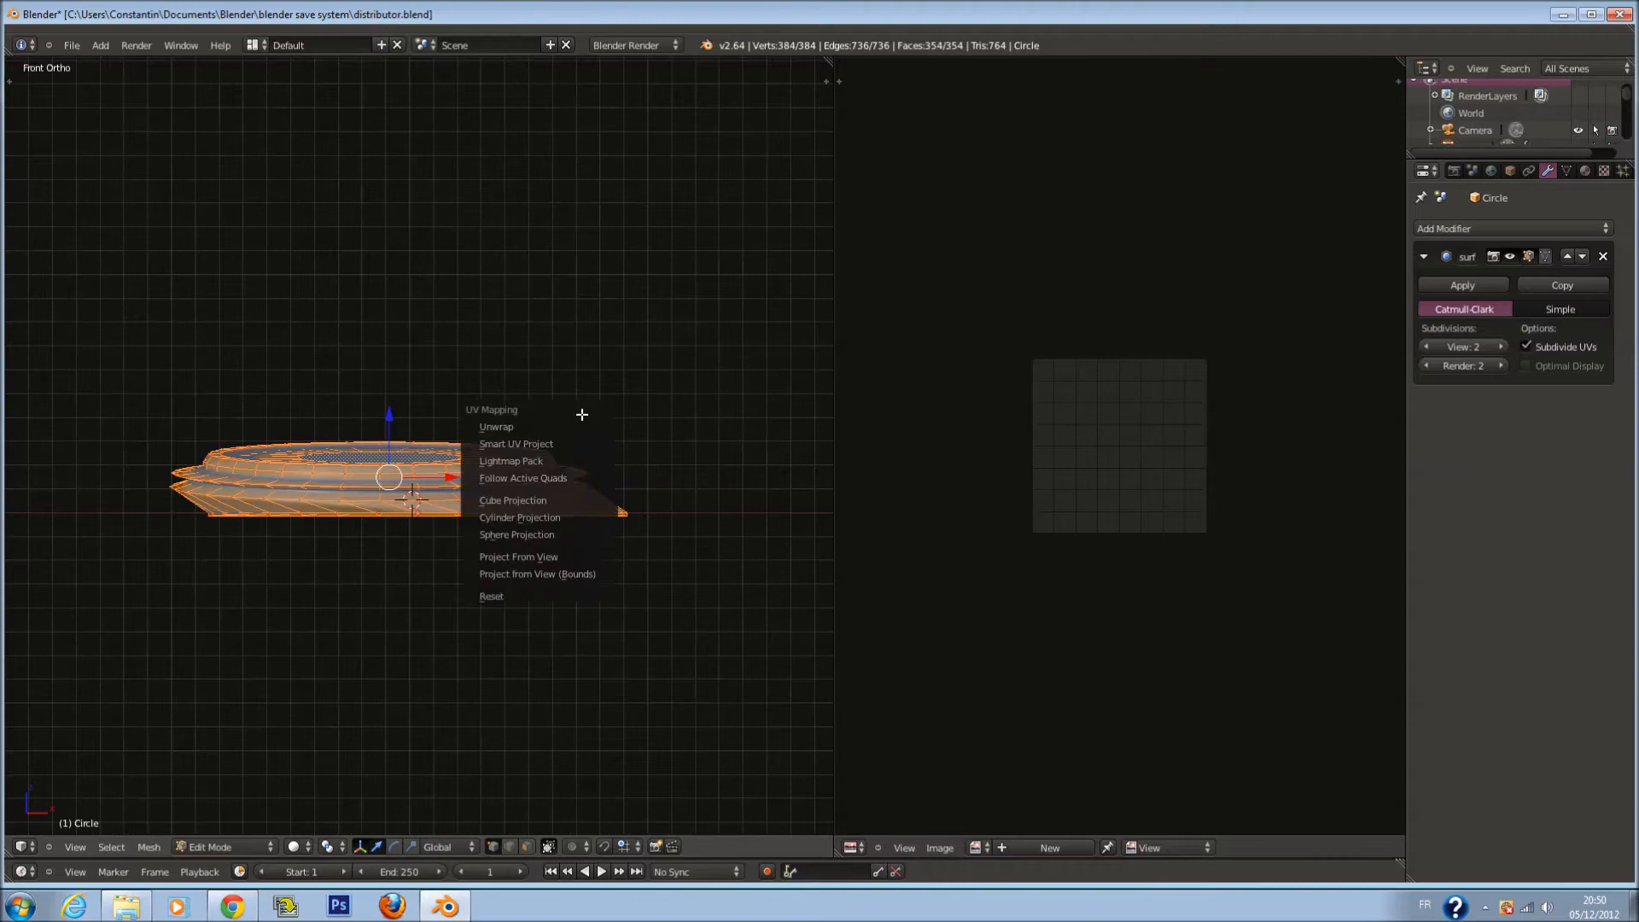
{"action": "left_click", "coordinate": [556, 428]}
{"action": "scroll", "coordinate": [1285, 528], "scroll_direction": "up", "scroll_amount": 3}
{"action": "key", "text": "u"}
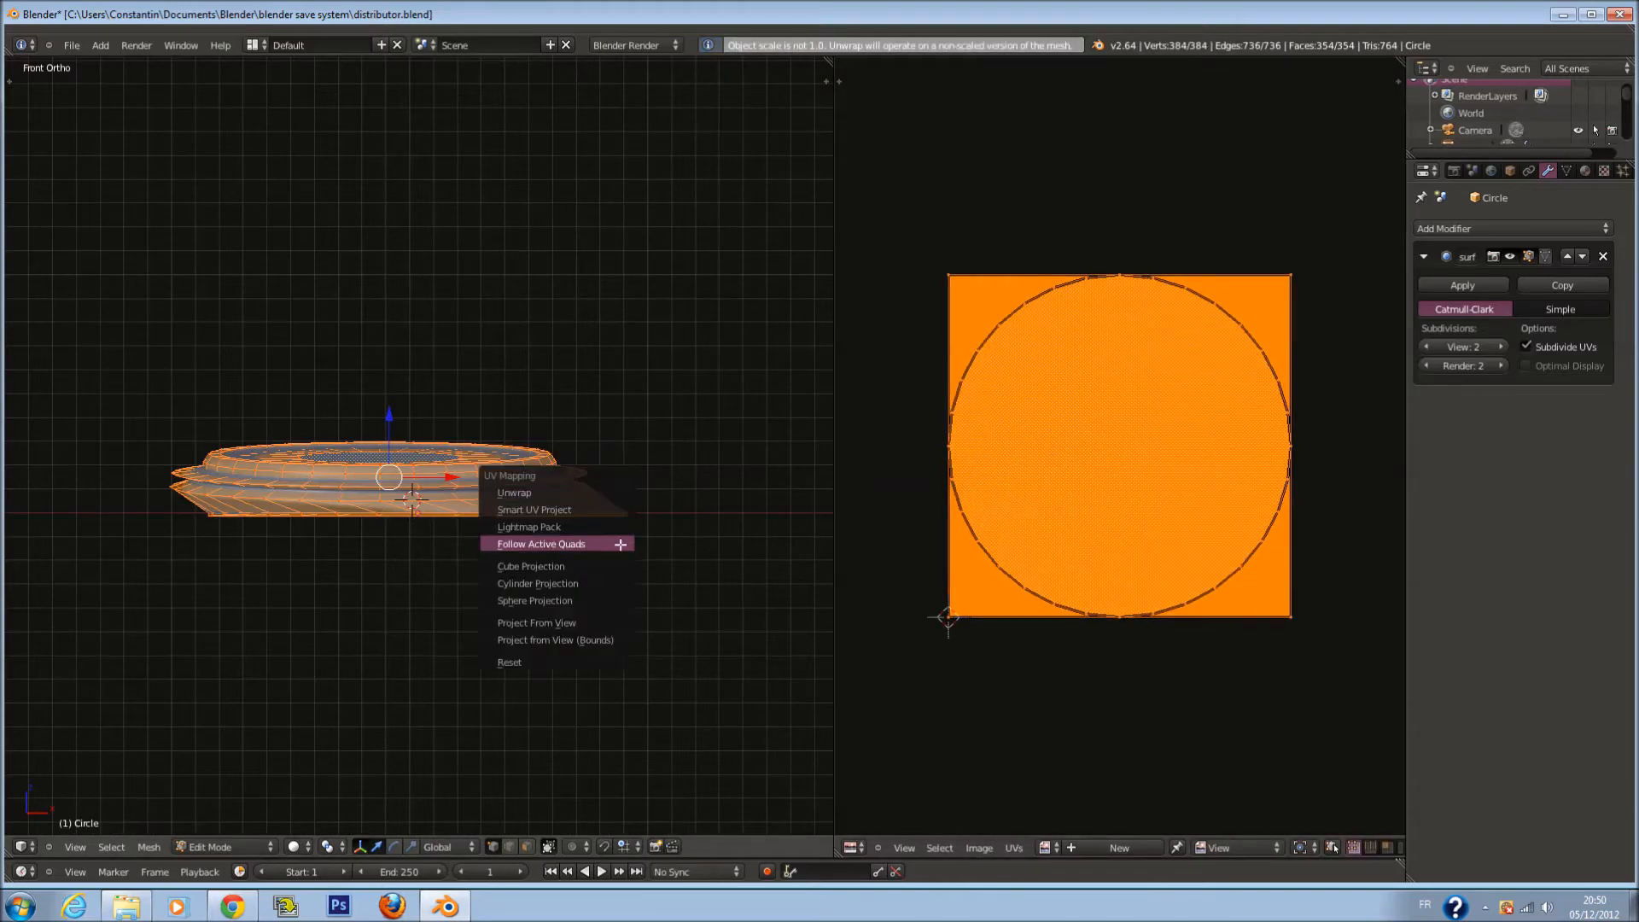
{"action": "left_click", "coordinate": [612, 583]}
{"action": "scroll", "coordinate": [1006, 483], "scroll_direction": "up", "scroll_amount": 3}
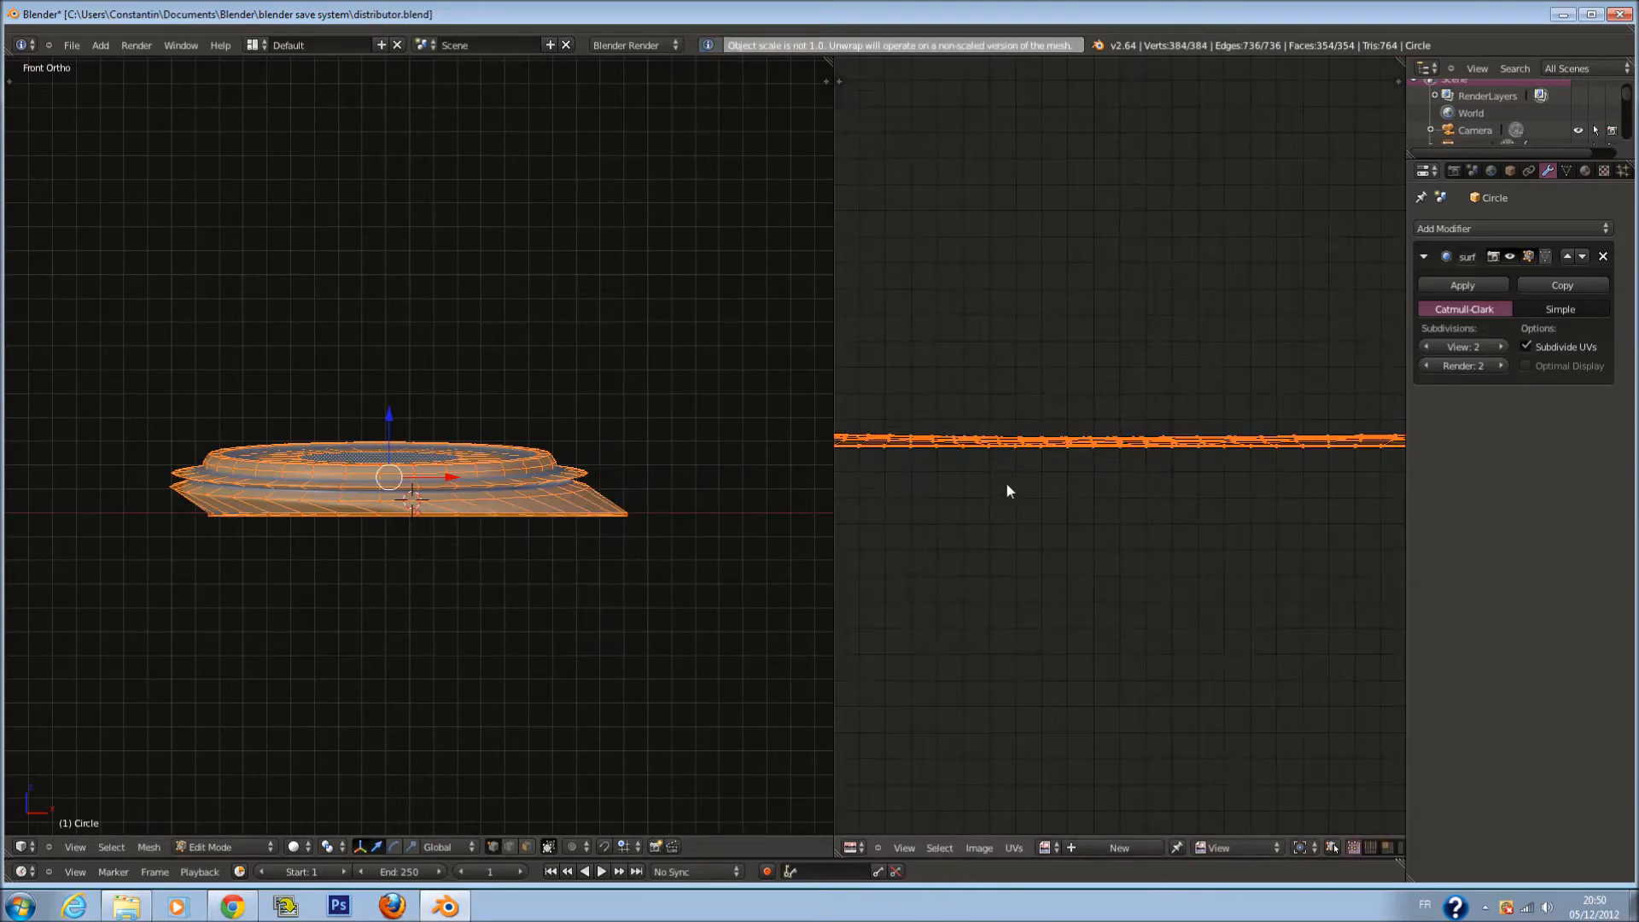
{"action": "scroll", "coordinate": [732, 523], "scroll_direction": "down", "scroll_amount": 3}
Try mapping the disc's UVs with Sphere Projection and Project From View
{"action": "key", "text": "u"}
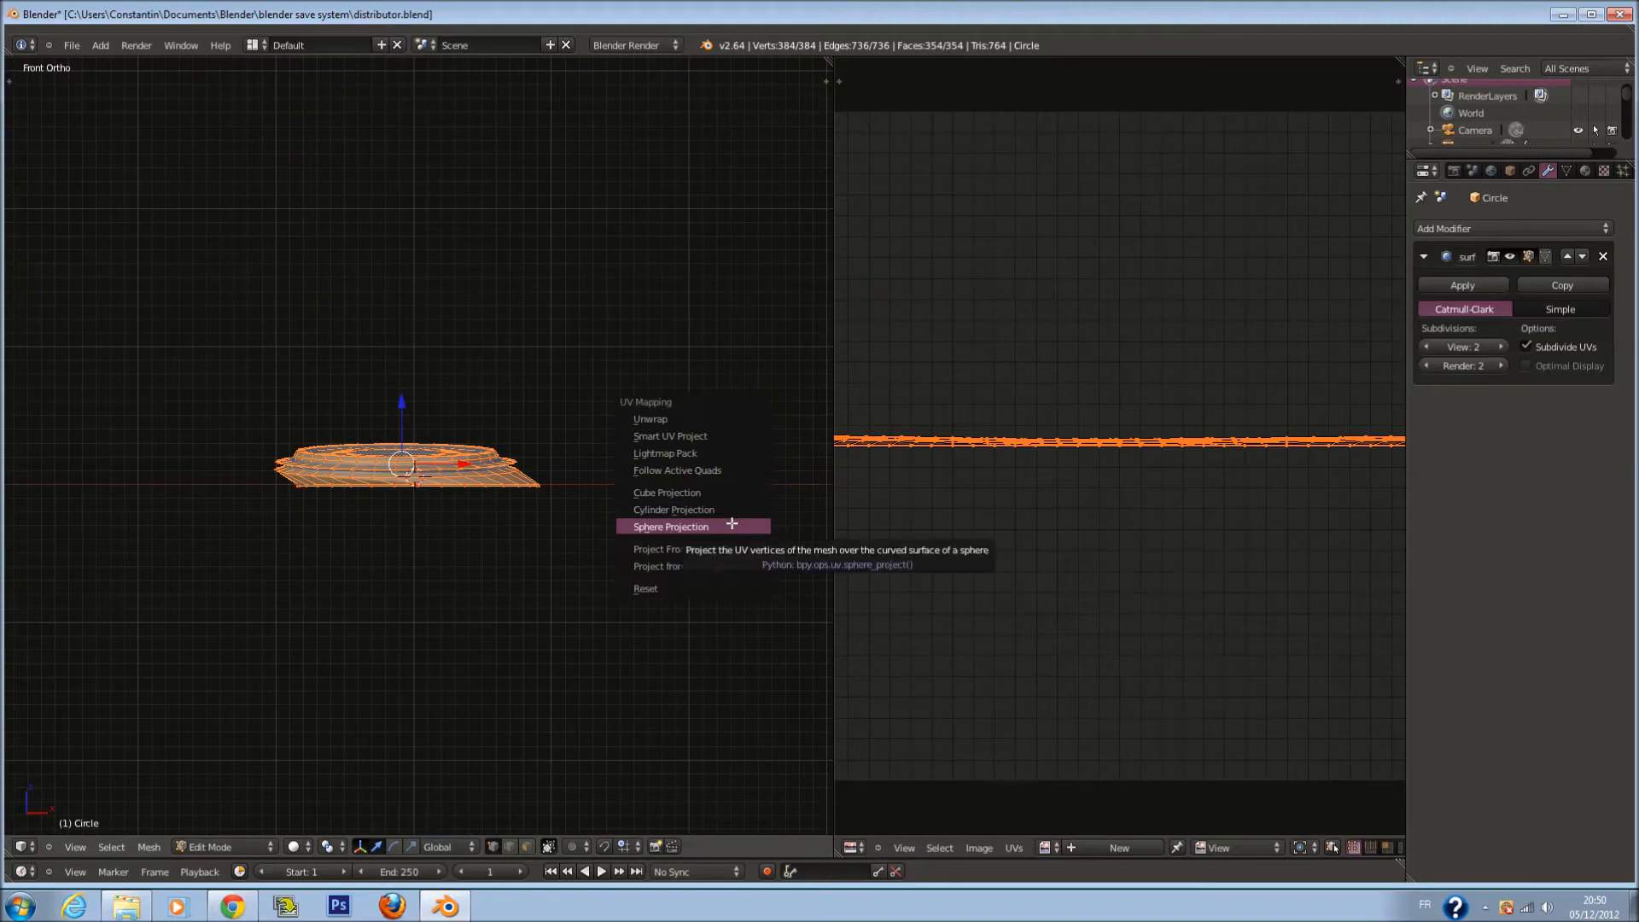
{"action": "scroll", "coordinate": [1153, 490], "scroll_direction": "down", "scroll_amount": 5}
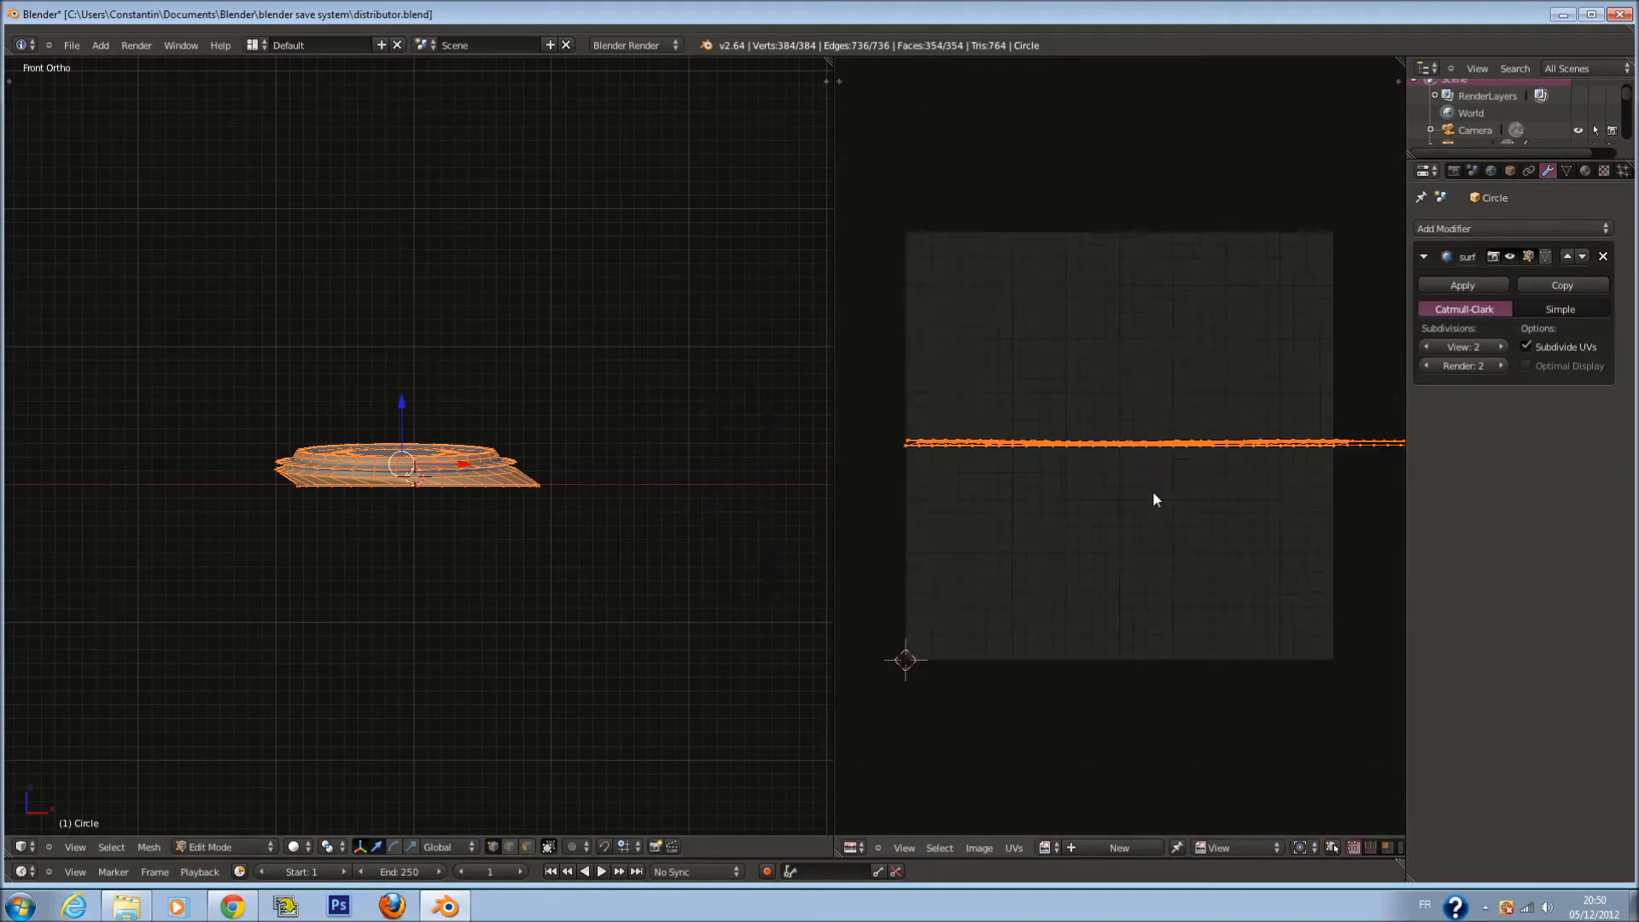
{"action": "scroll", "coordinate": [1153, 490], "scroll_direction": "up", "scroll_amount": 2}
{"action": "key", "text": "u"}
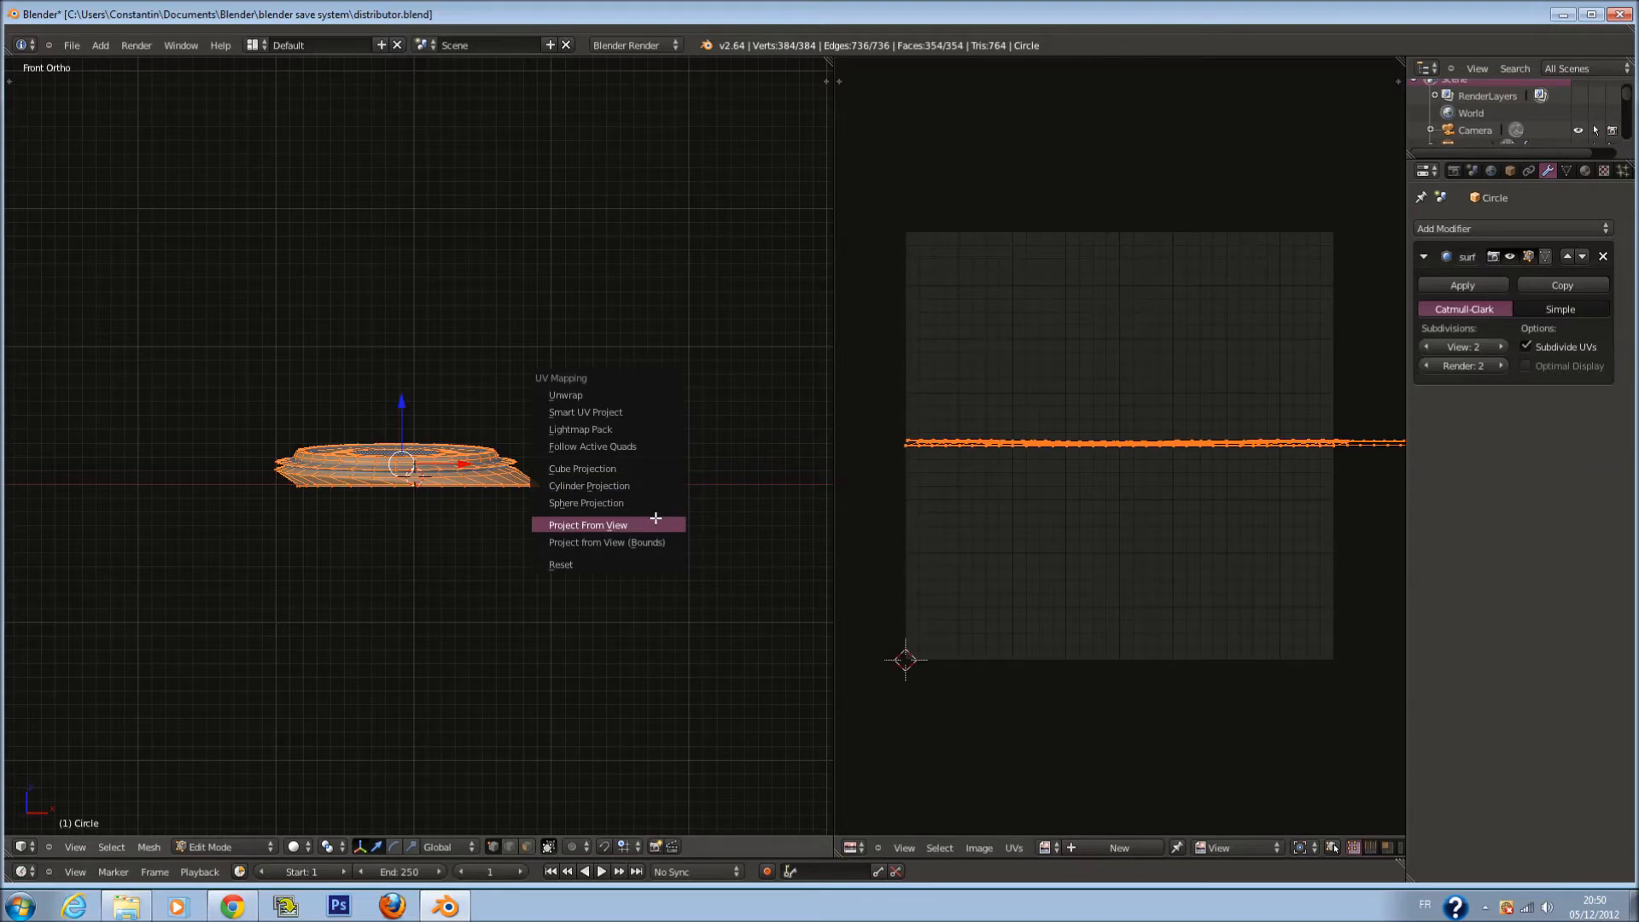
{"action": "left_click", "coordinate": [654, 526]}
Map the disc's UVs with Project from View (Bounds), save the file and return to Object Mode
{"action": "key", "text": "u"}
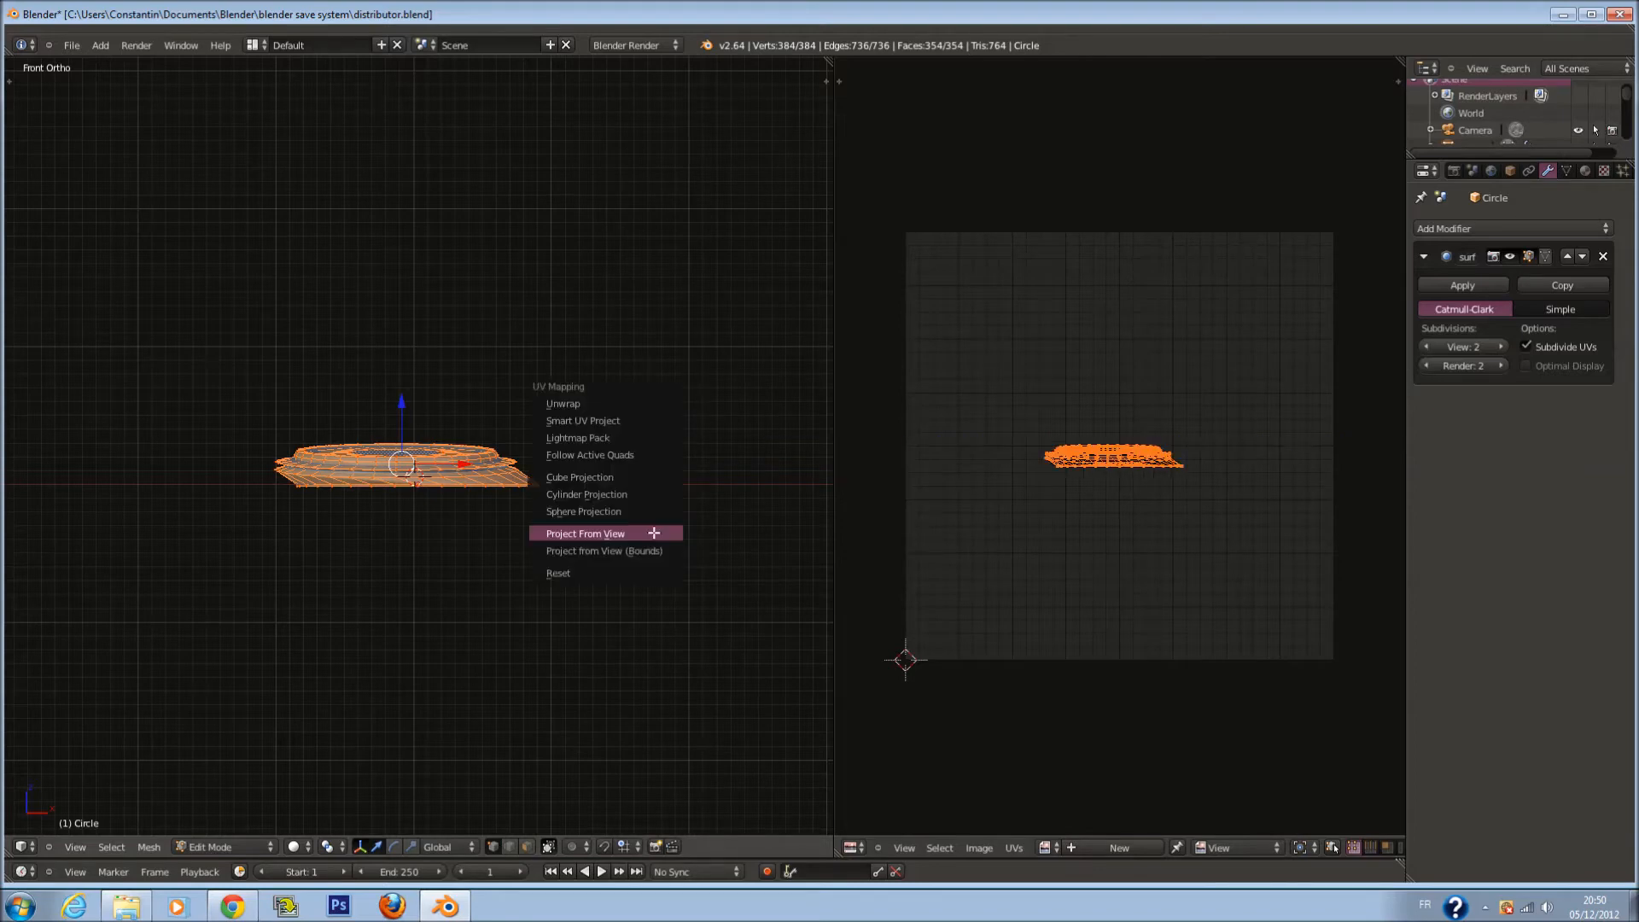
{"action": "left_click", "coordinate": [652, 543]}
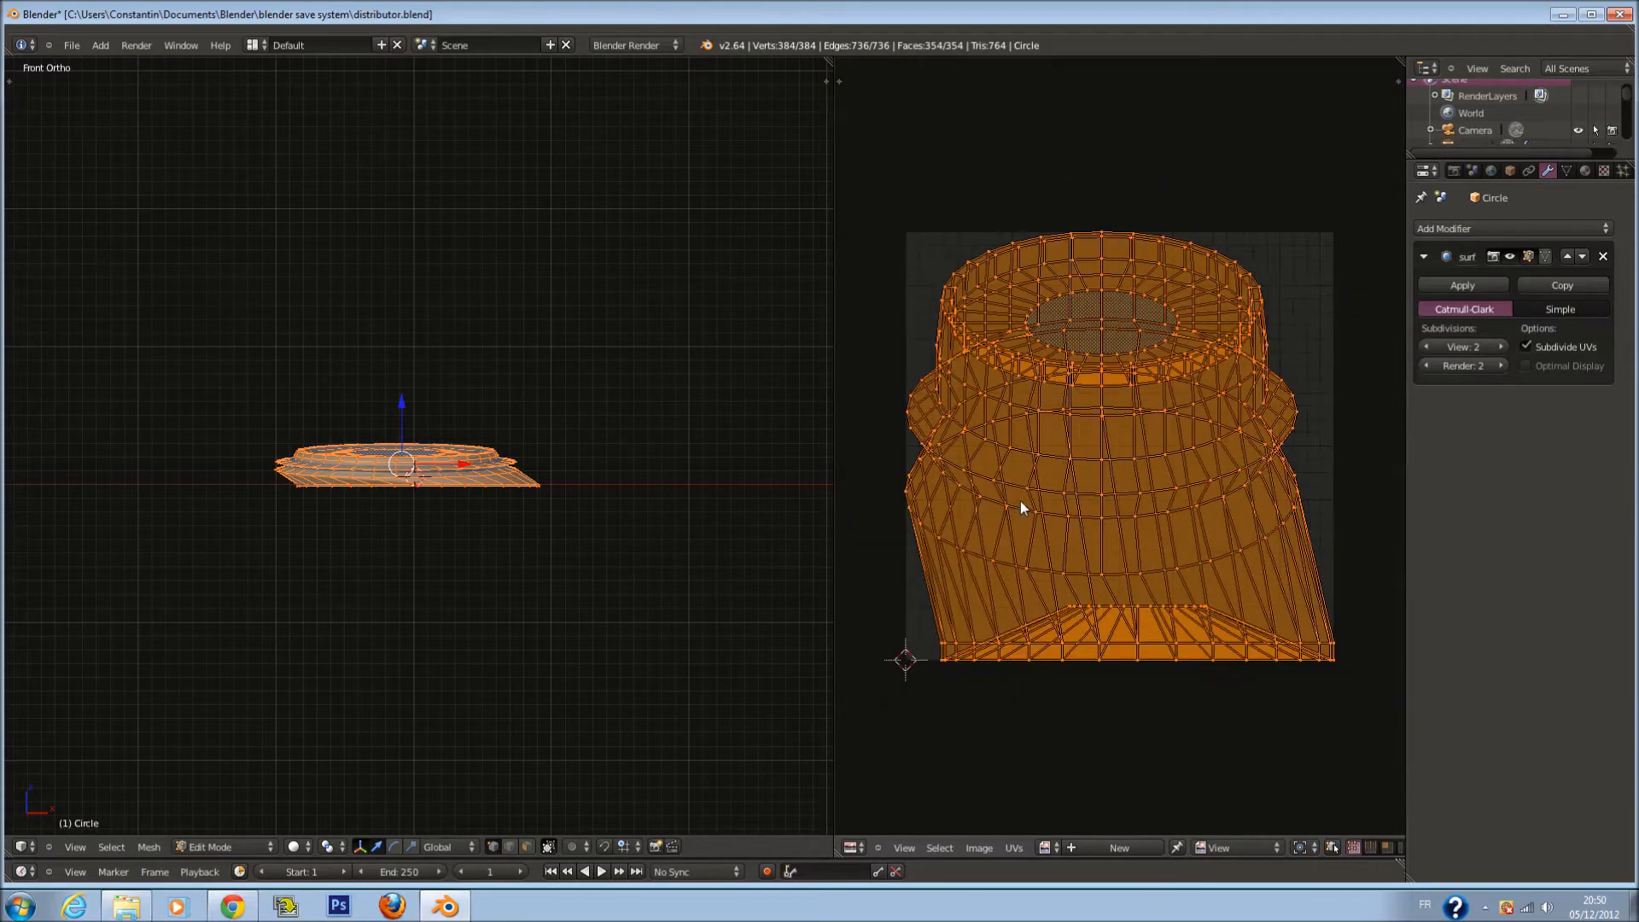
{"action": "key", "text": "ctrl+s"}
{"action": "left_click", "coordinate": [737, 507]}
{"action": "key", "text": "Tab"}
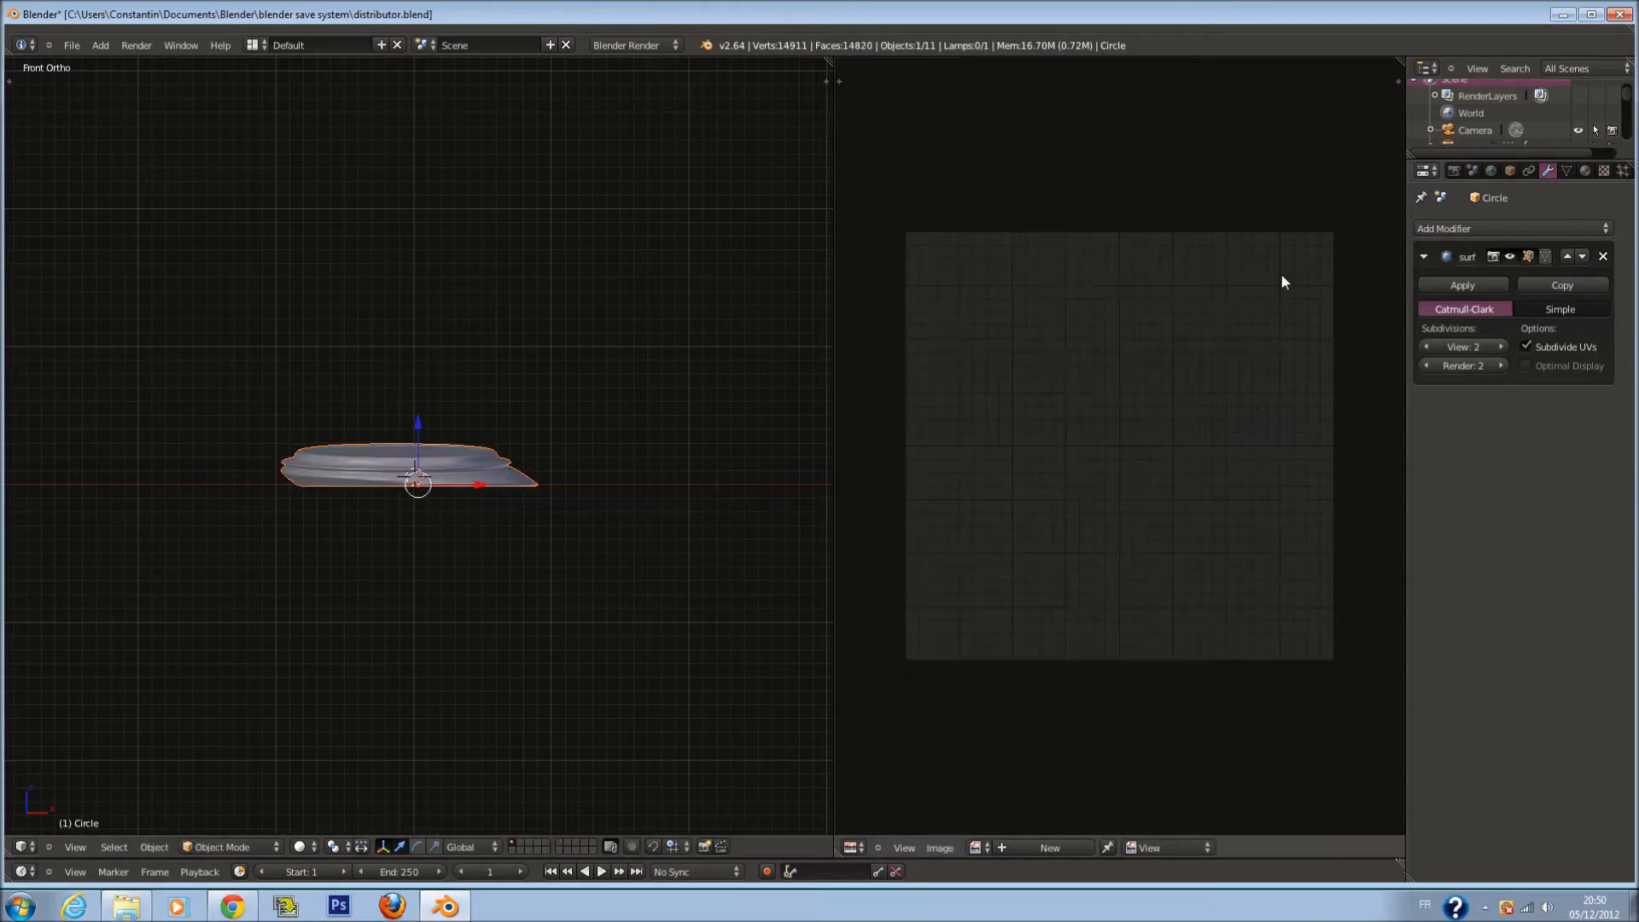
Switch the render engine to Cycles and give the disc a new material named can
{"action": "left_click", "coordinate": [661, 43]}
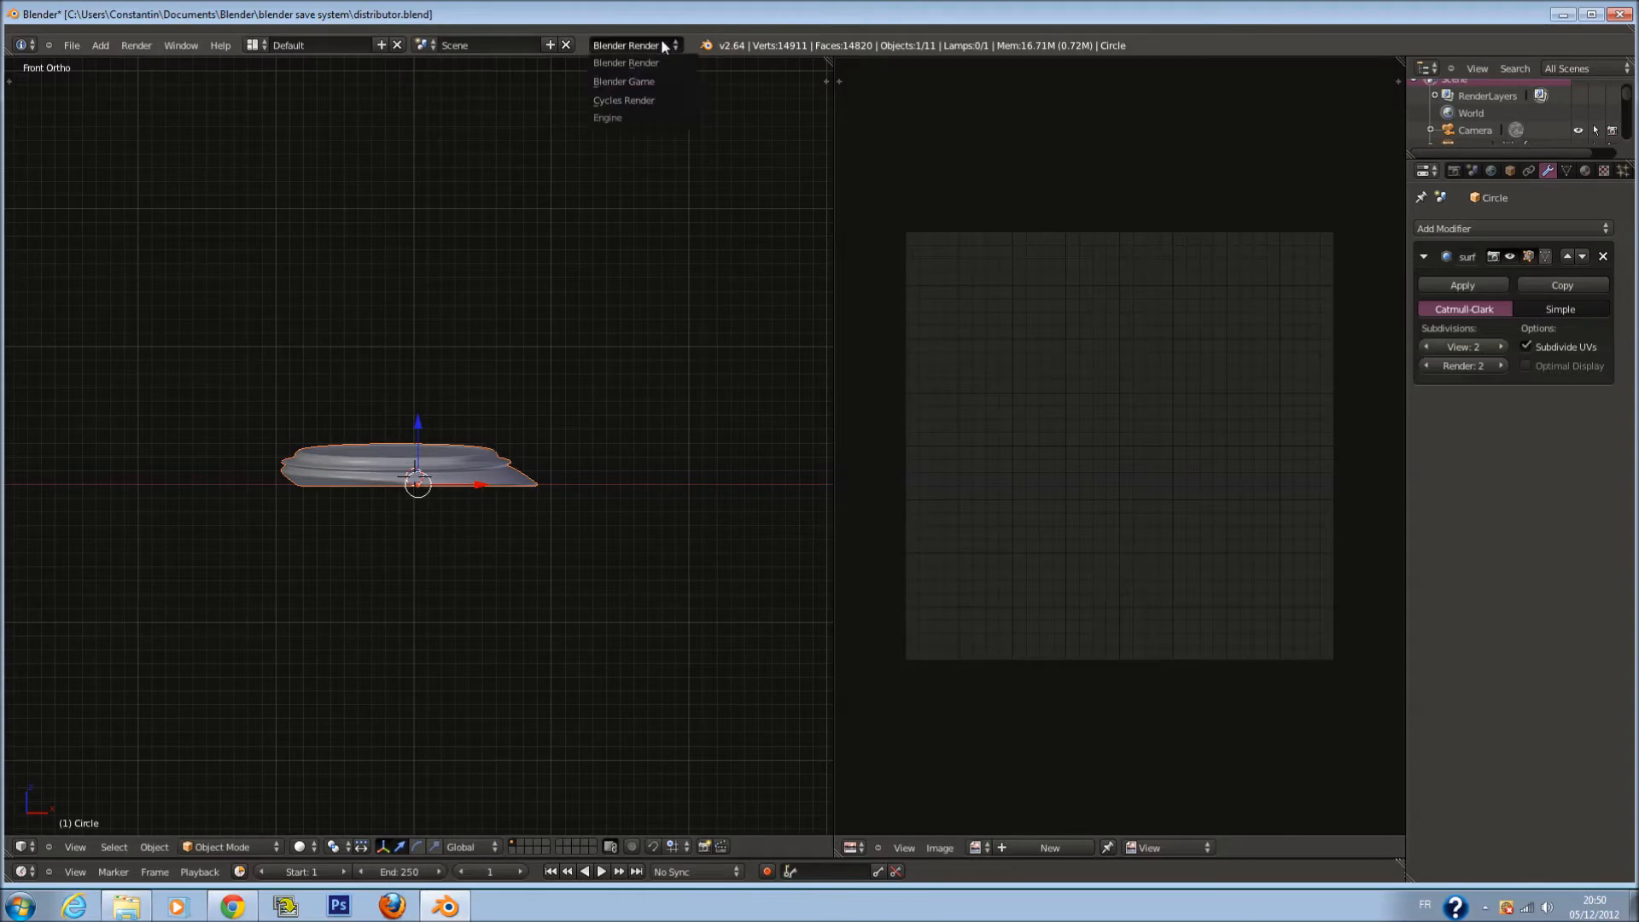
{"action": "left_click", "coordinate": [659, 102]}
{"action": "left_click", "coordinate": [1586, 172]}
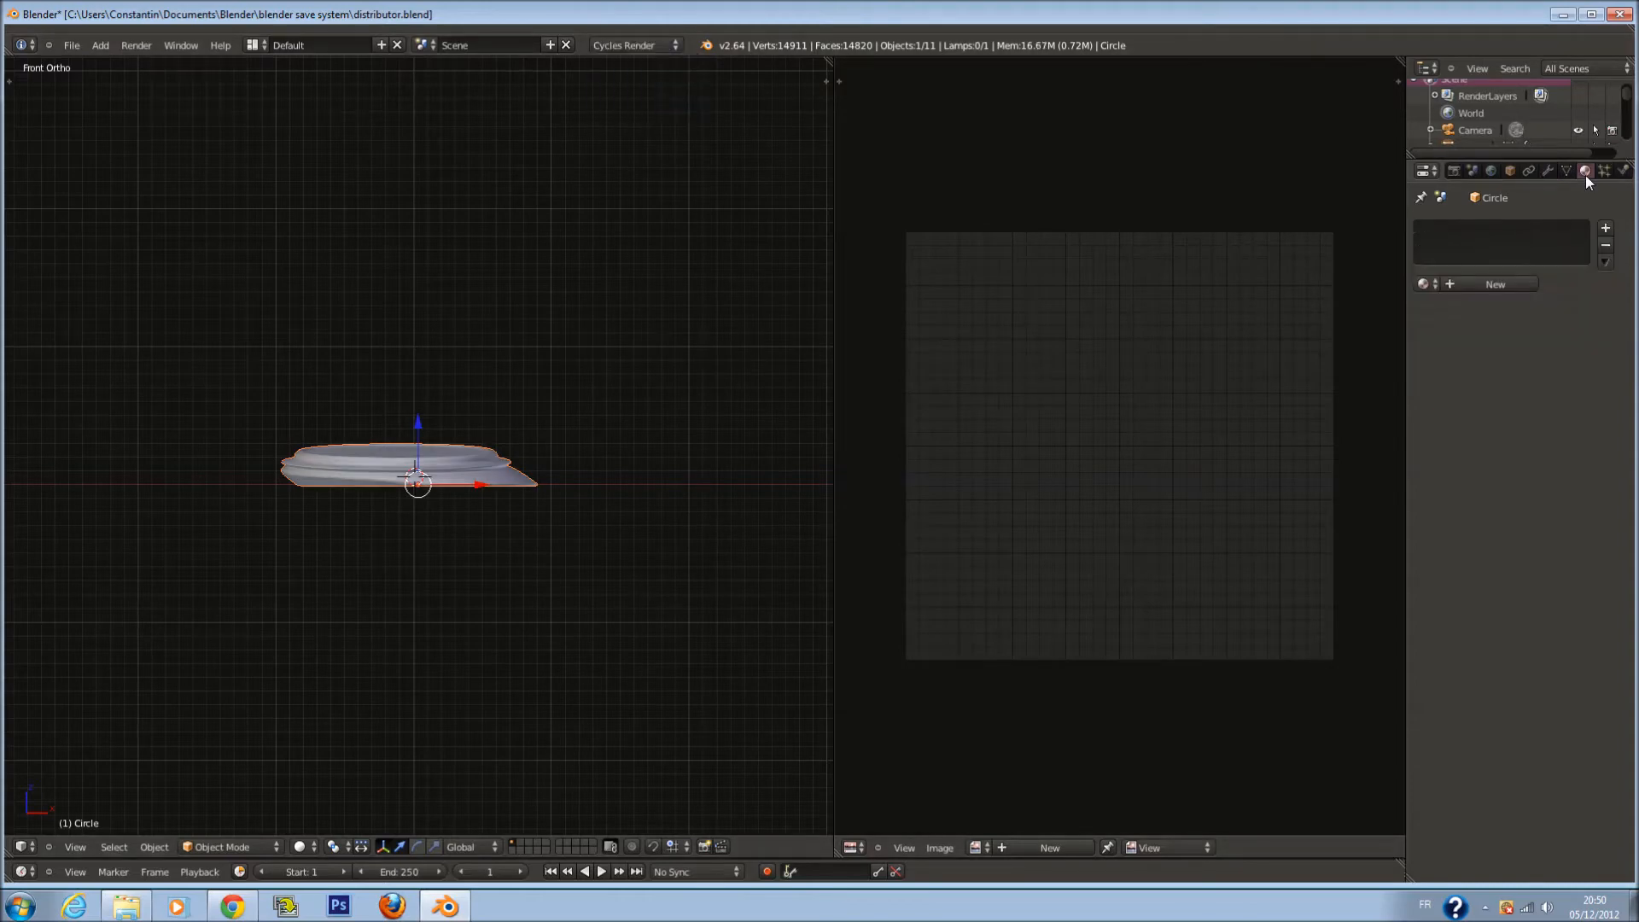
{"action": "left_click", "coordinate": [1495, 285]}
{"action": "left_click", "coordinate": [1464, 282]}
{"action": "type", "text": "ca"}
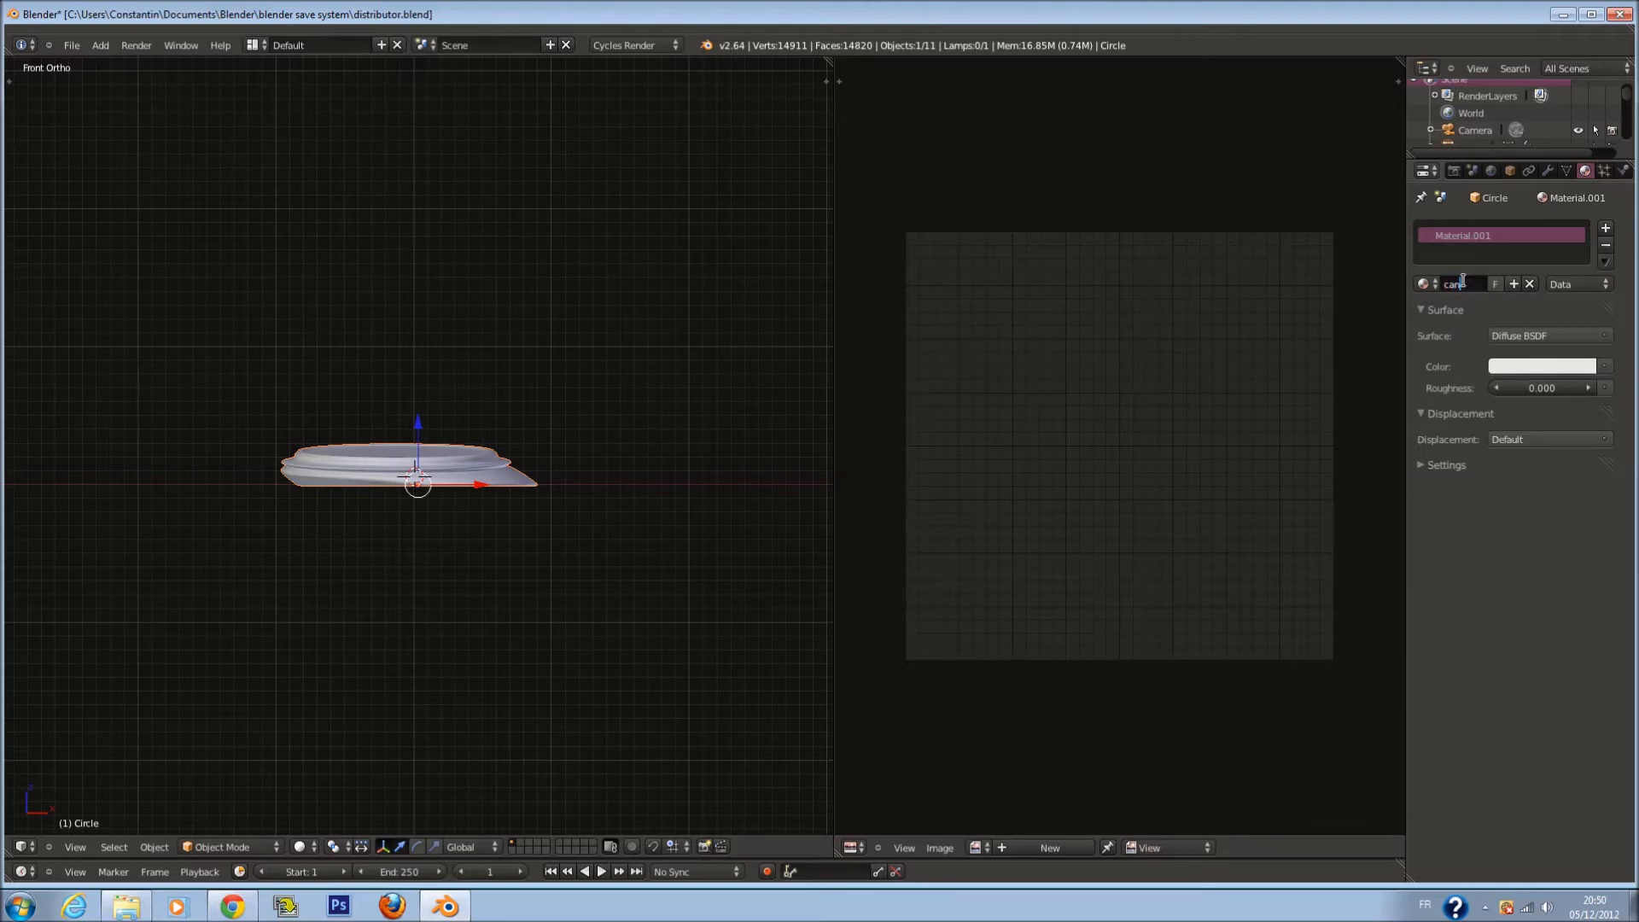
{"action": "type", "text": "n"}
{"action": "key", "text": "Return"}
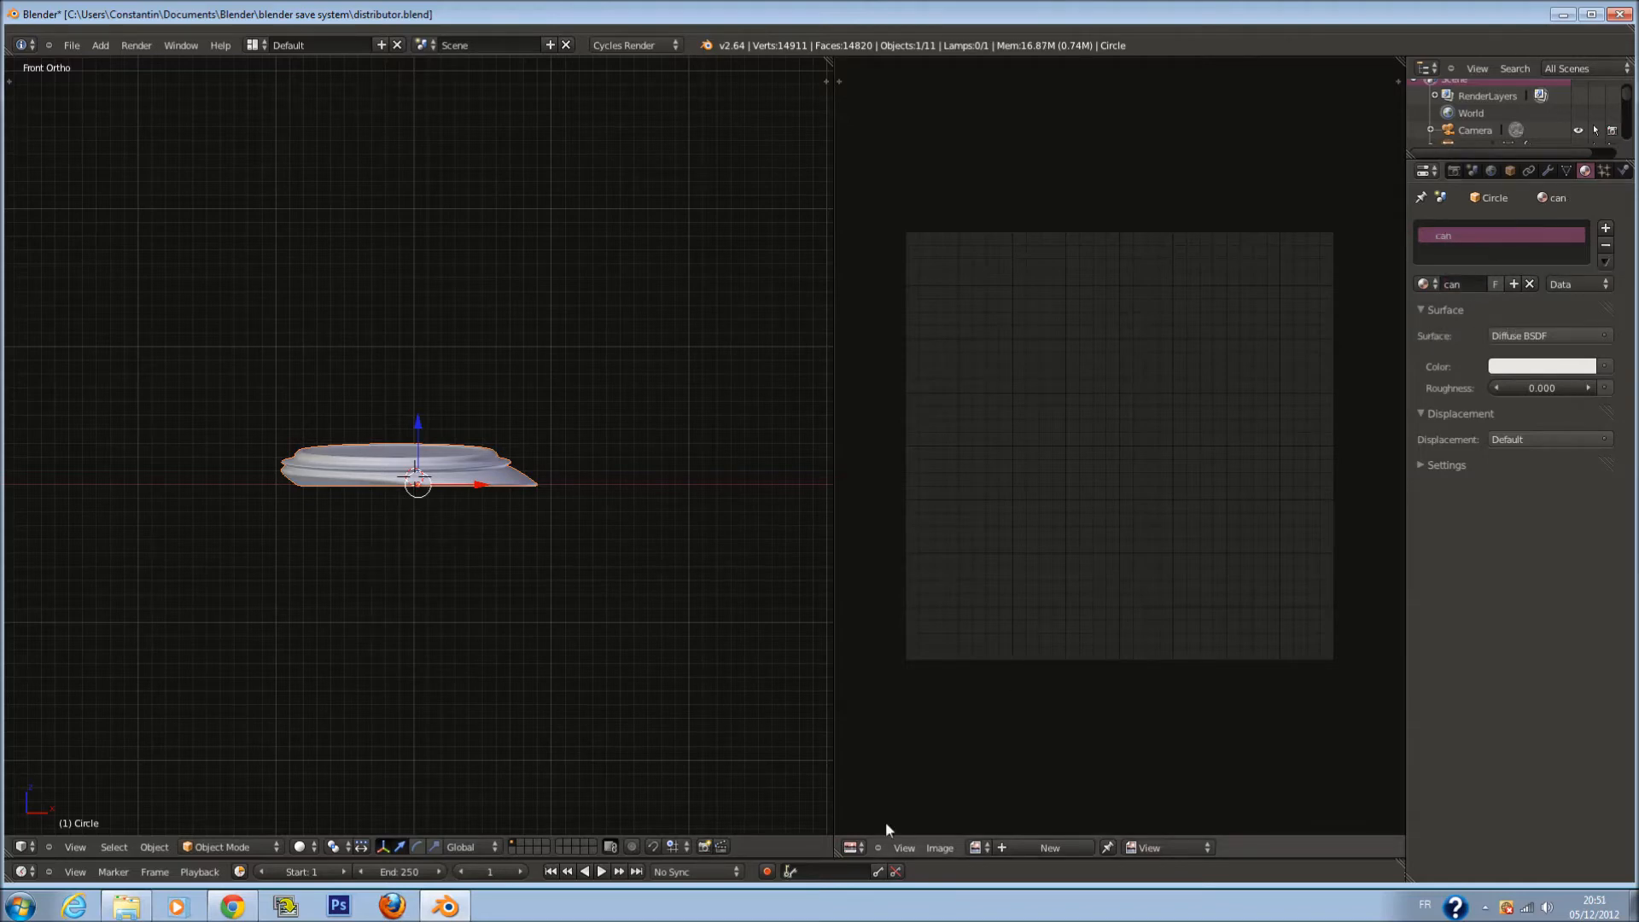
Change the UV/Image Editor area to the Node Editor and save the file
{"action": "left_click", "coordinate": [852, 847]}
{"action": "left_click", "coordinate": [879, 684]}
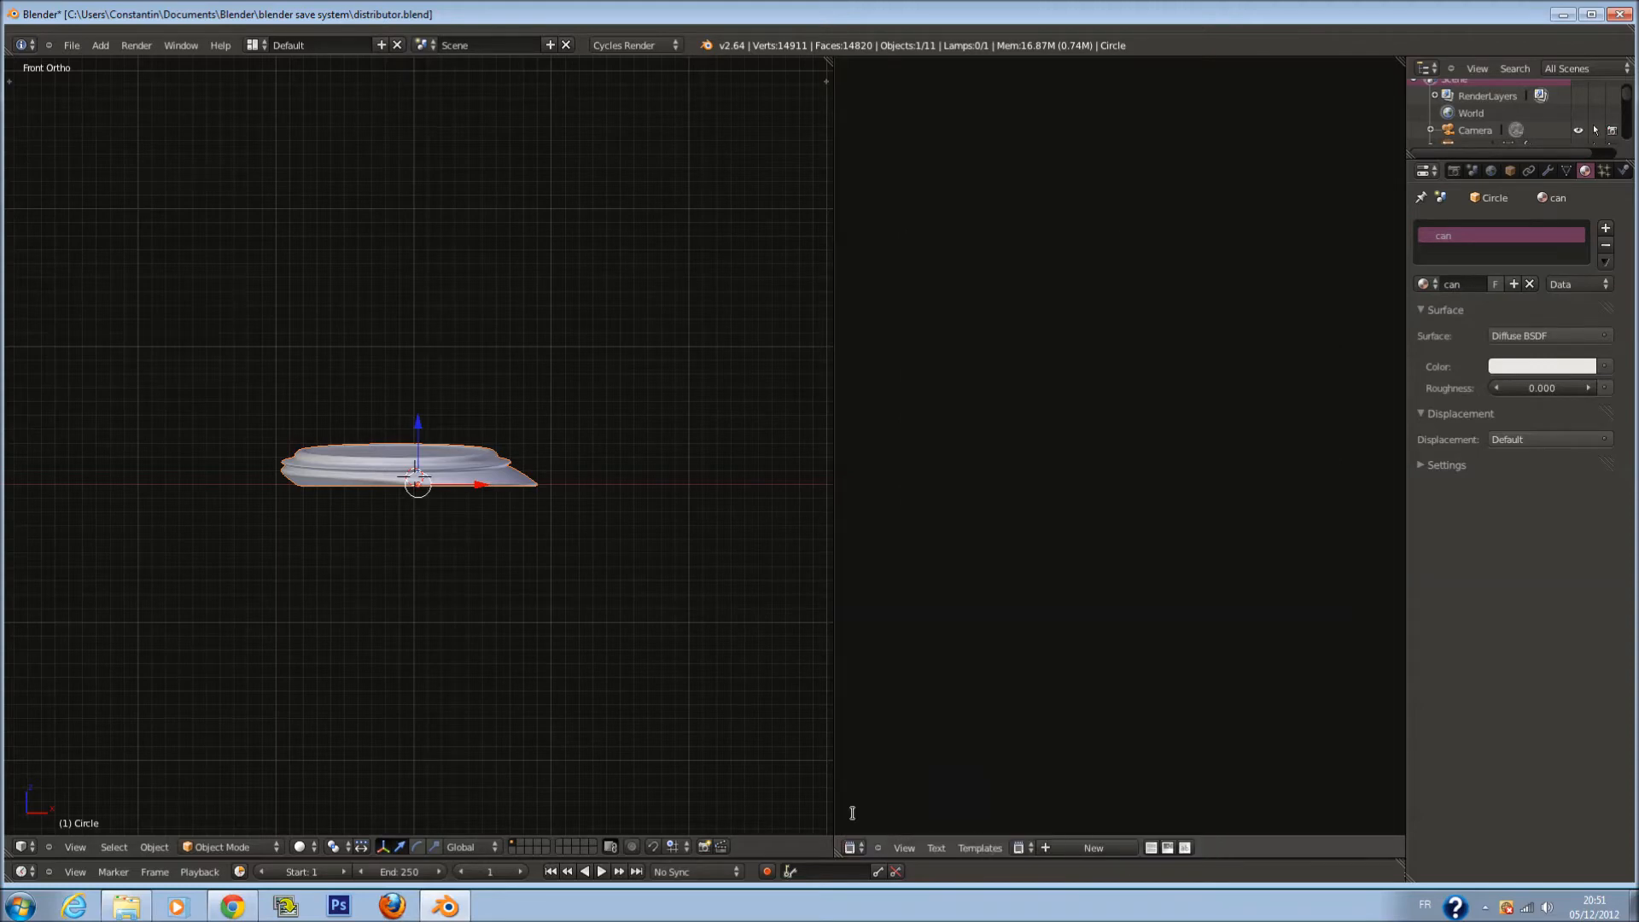
{"action": "left_click", "coordinate": [851, 847]}
{"action": "left_click", "coordinate": [880, 667]}
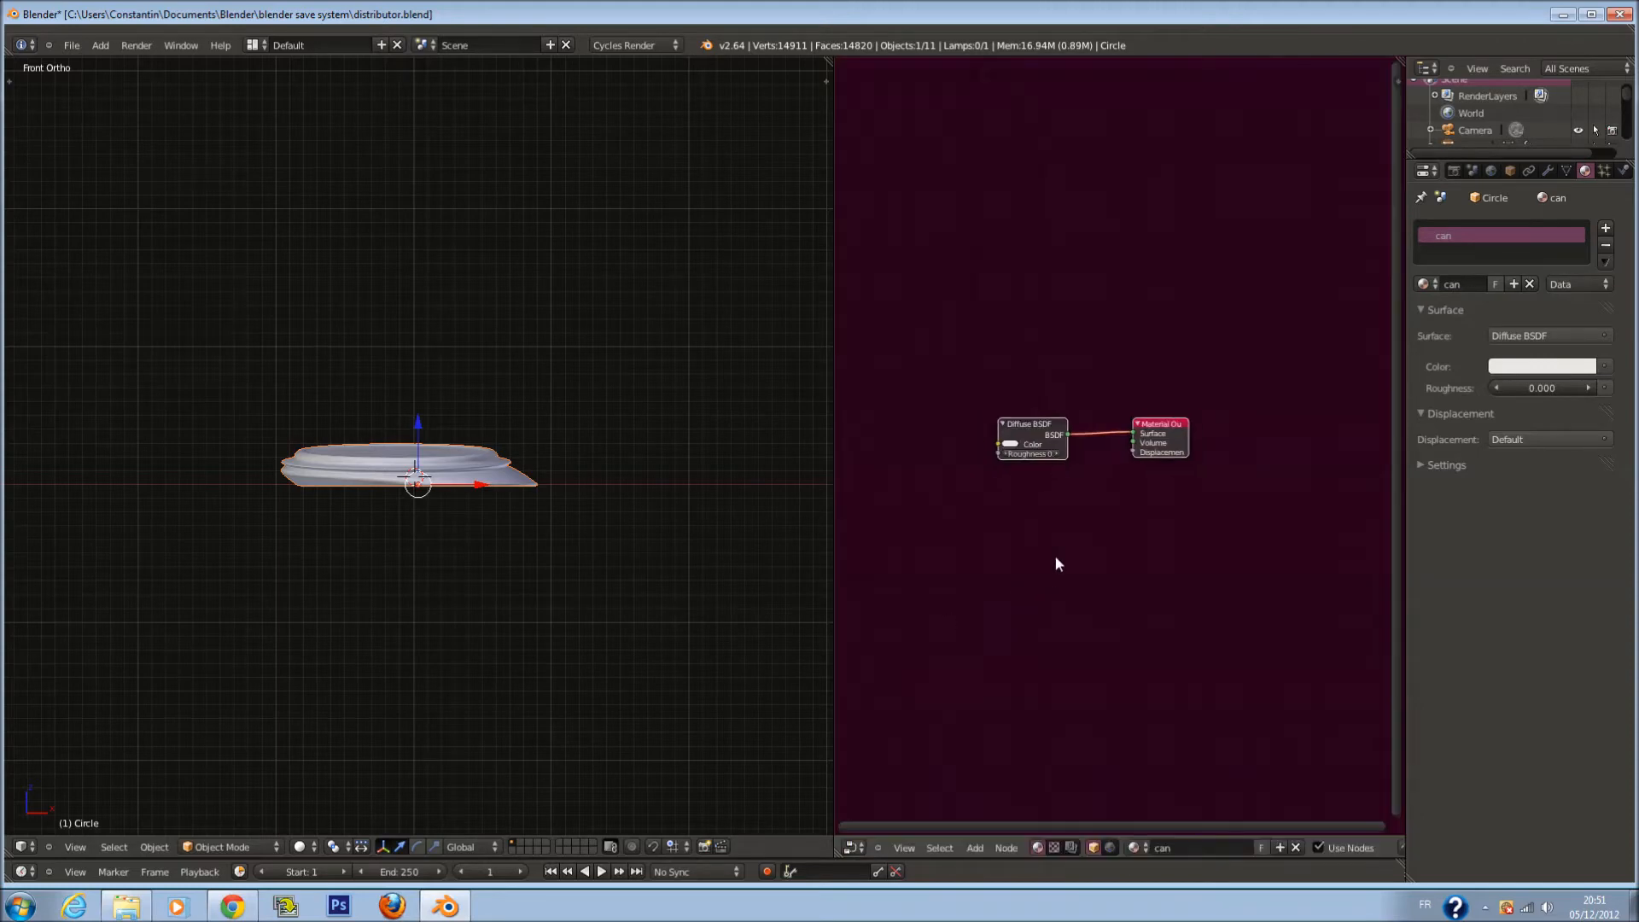
{"action": "key", "text": "ctrl+s"}
{"action": "left_click", "coordinate": [1208, 492]}
Add an Image Texture node and connect its Color output to the Diffuse BSDF's Color input
{"action": "key", "text": "shift+a"}
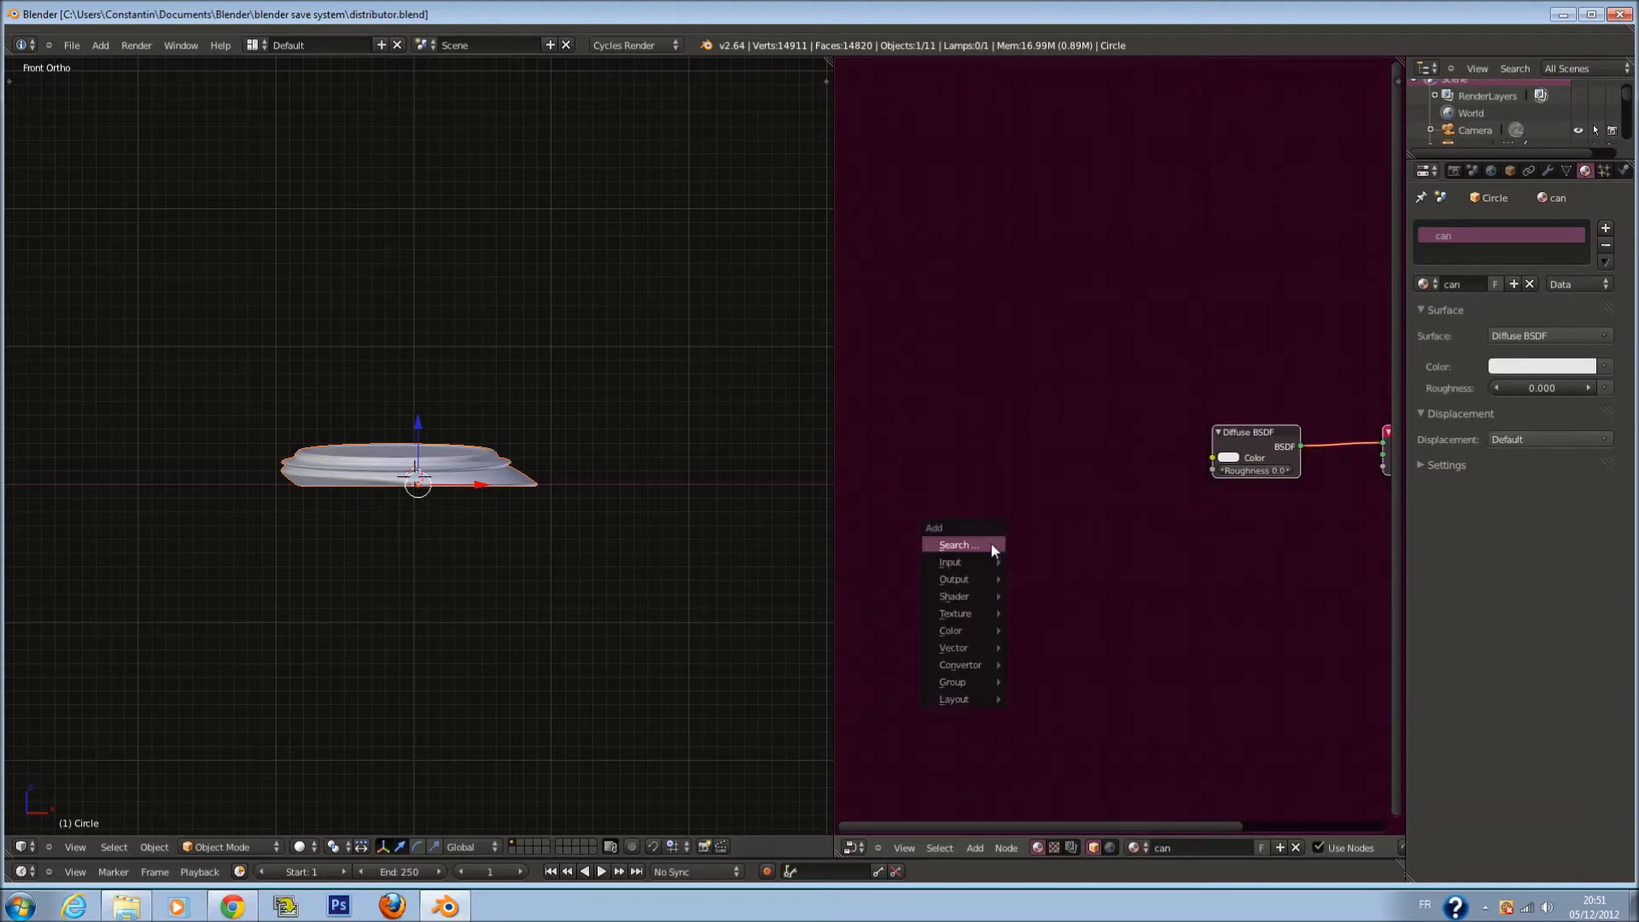
{"action": "mouse_move", "coordinate": [954, 613]}
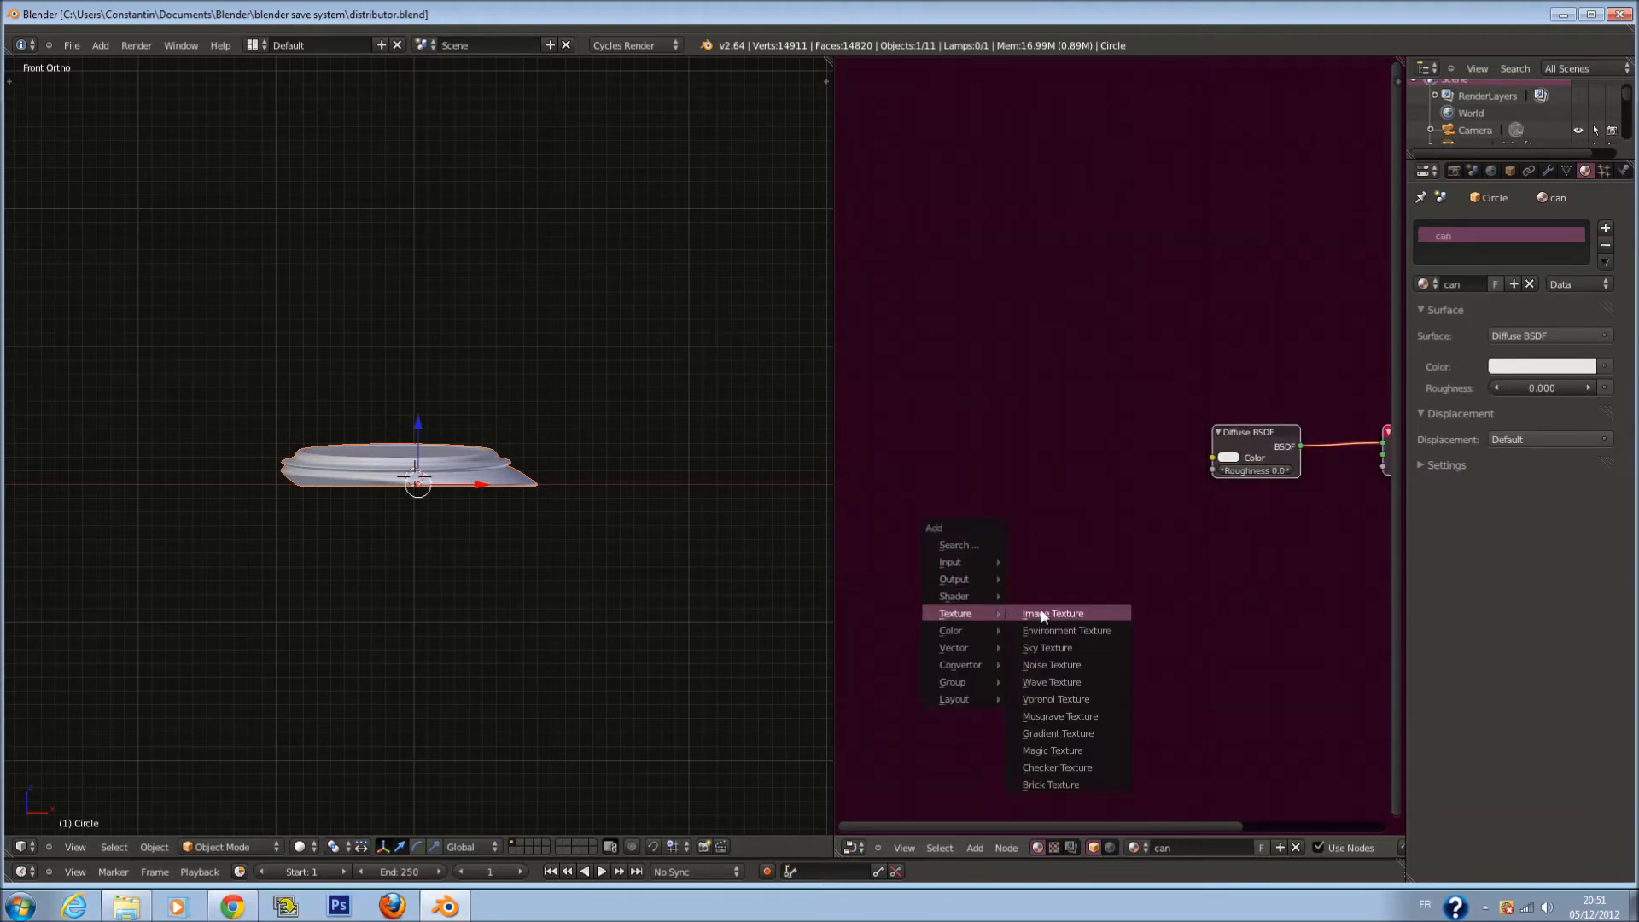
{"action": "left_click", "coordinate": [1059, 614]}
{"action": "left_click", "coordinate": [1073, 463]}
{"action": "left_click_drag", "start_coordinate": [1099, 461], "coordinate": [1230, 461]}
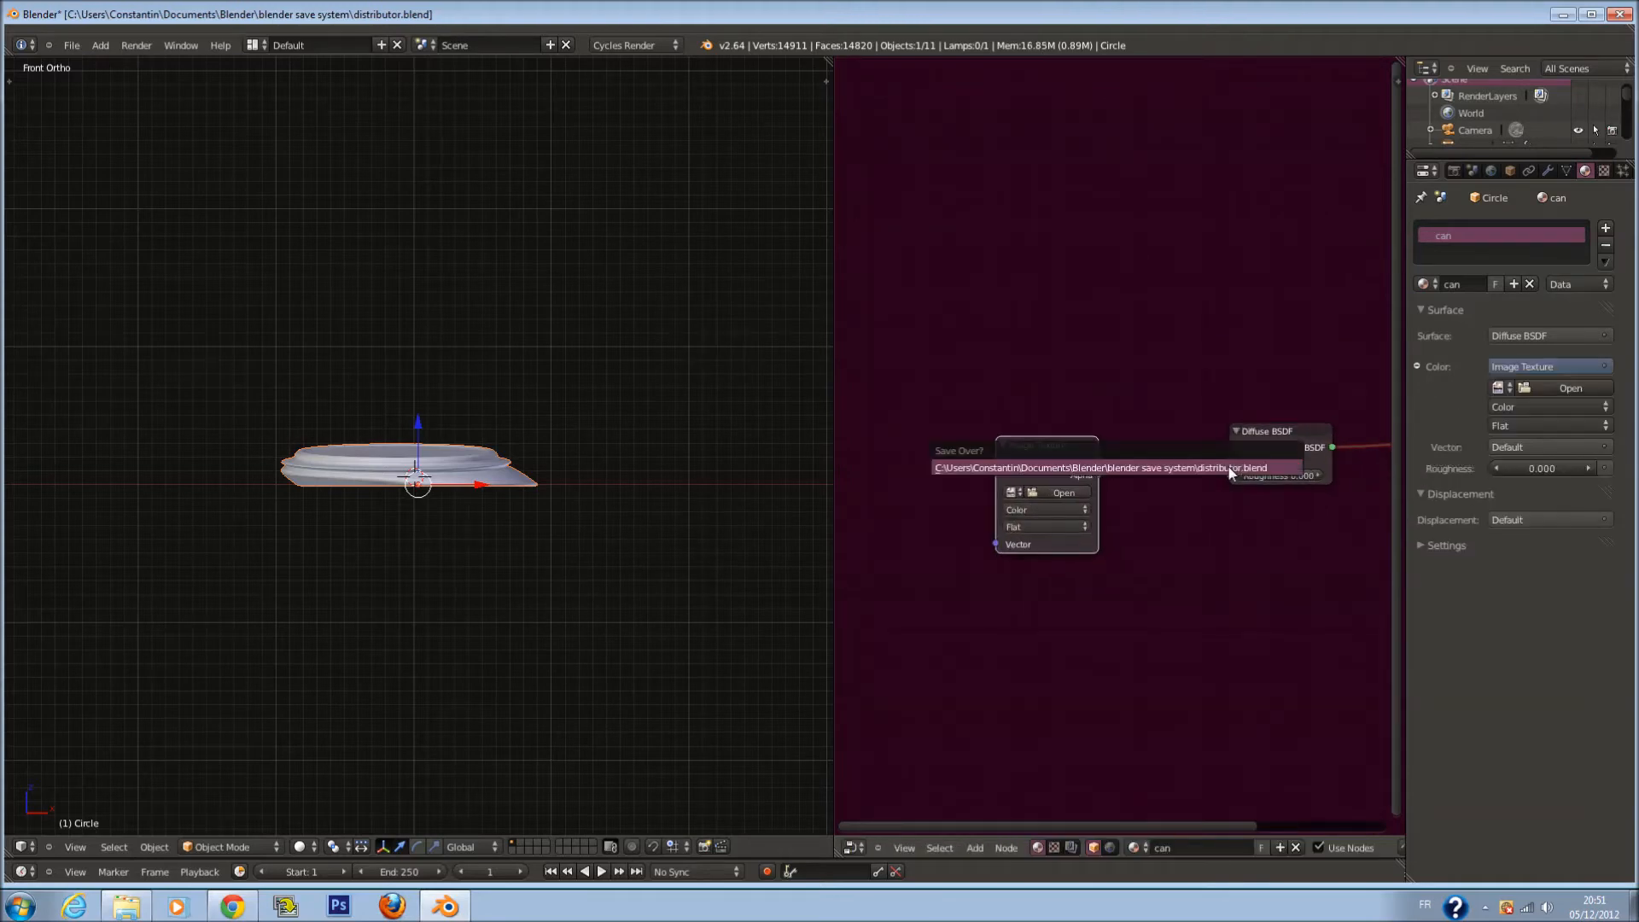
Show the texture folder as thumbnails and load the red Coca-Cola label PNG into the Image Texture node
{"action": "left_click", "coordinate": [1064, 493]}
{"action": "left_click", "coordinate": [95, 366]}
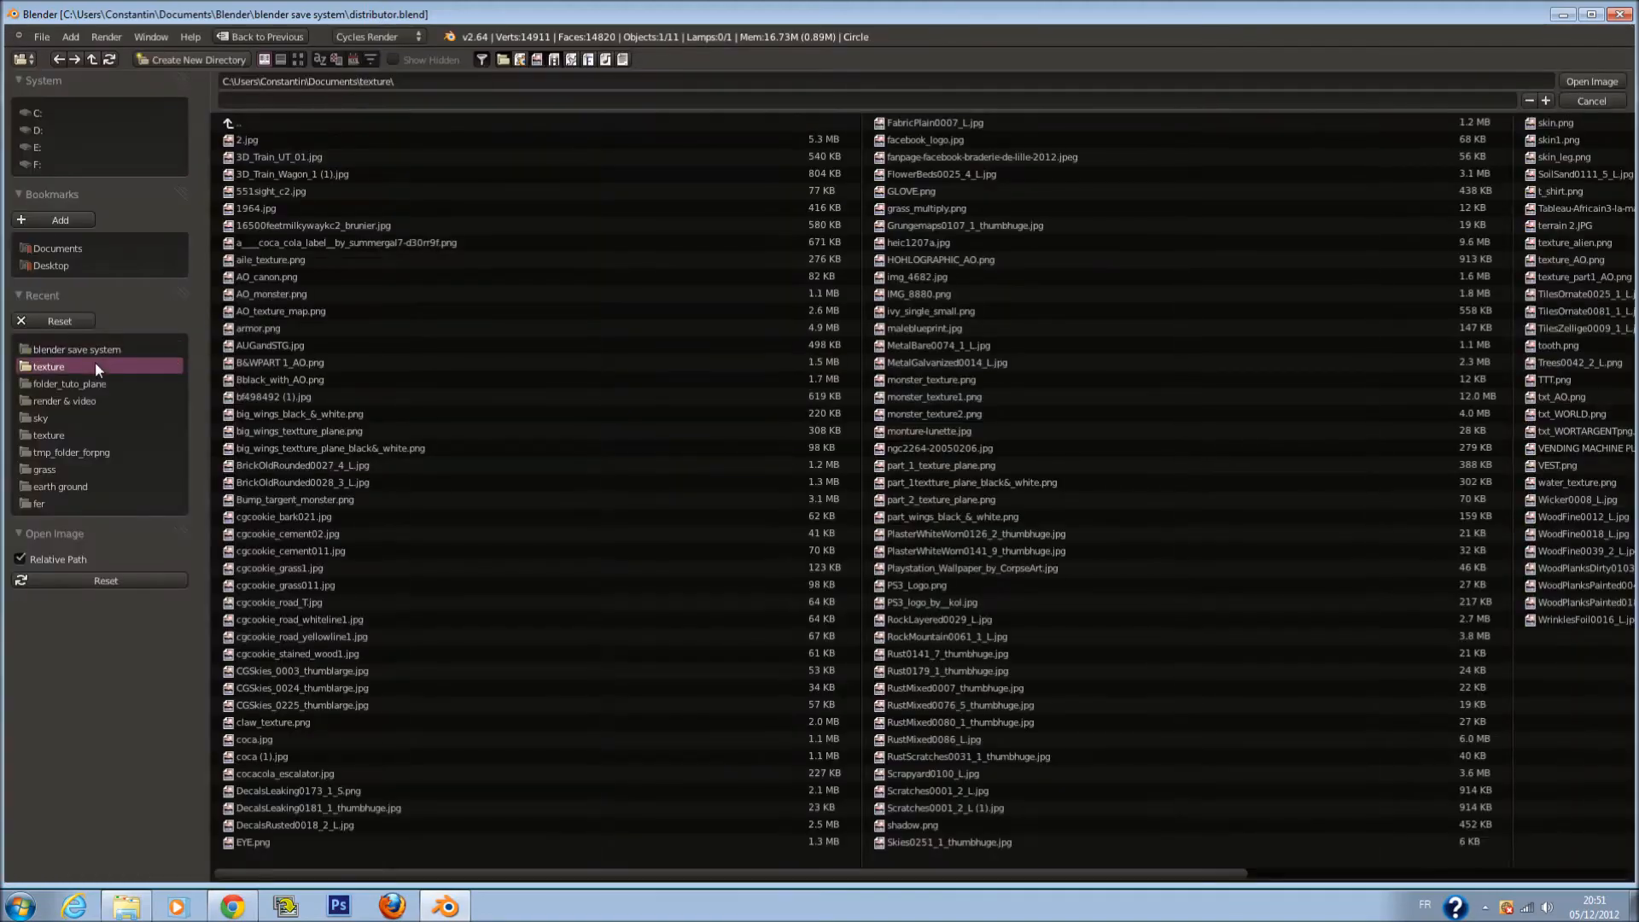
{"action": "left_click", "coordinate": [298, 59]}
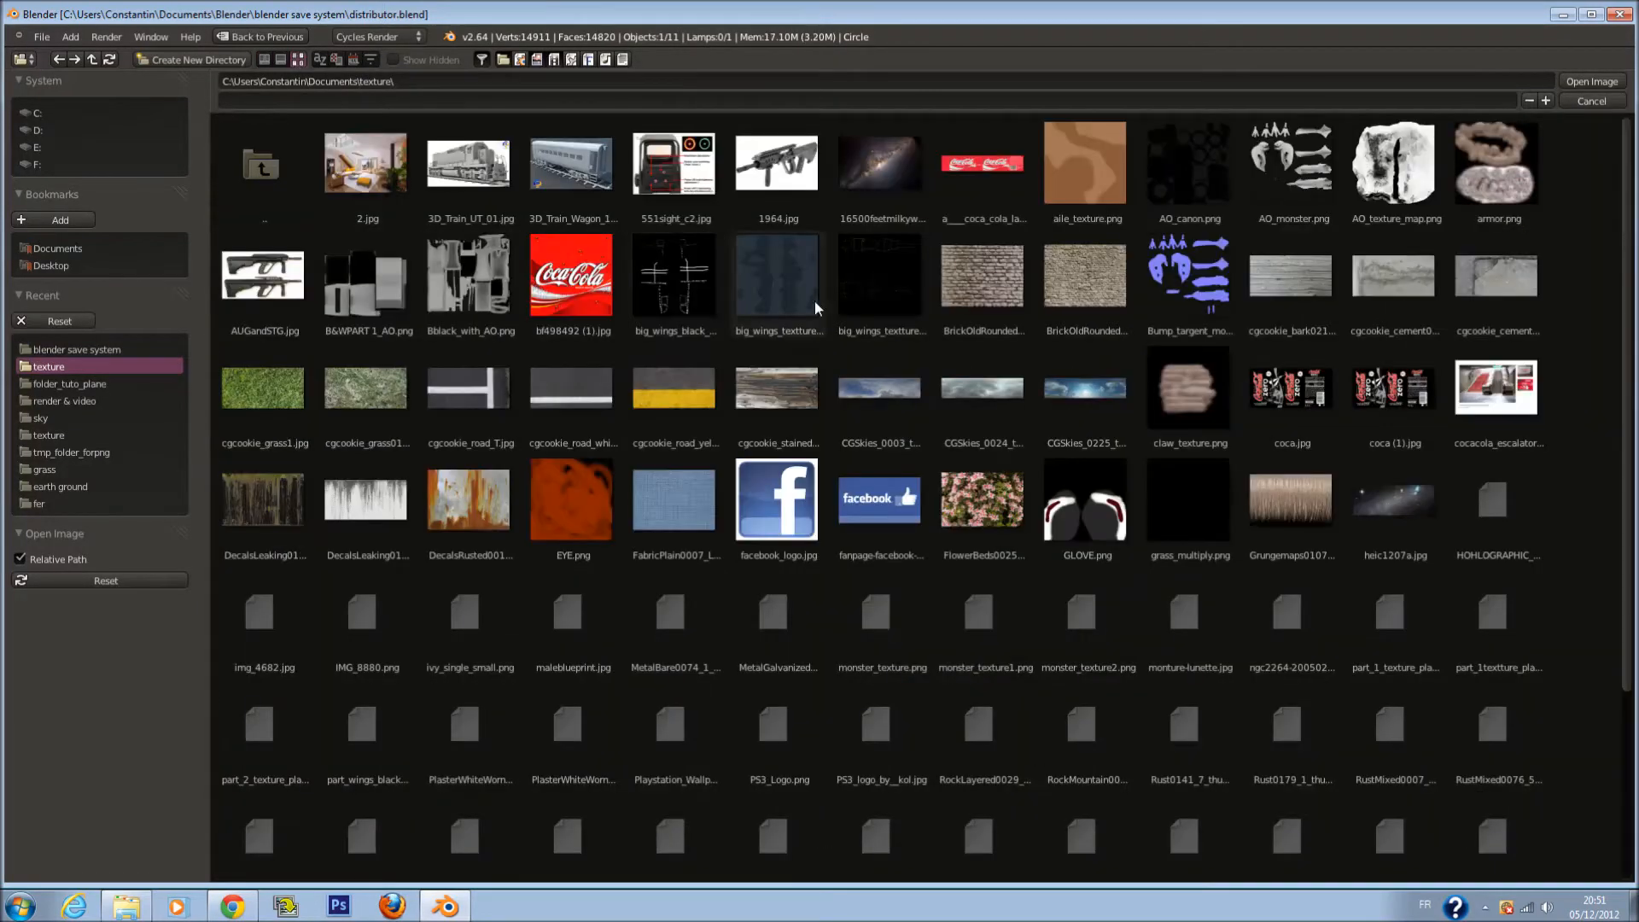
{"action": "scroll", "coordinate": [746, 282], "scroll_direction": "down", "scroll_amount": 5}
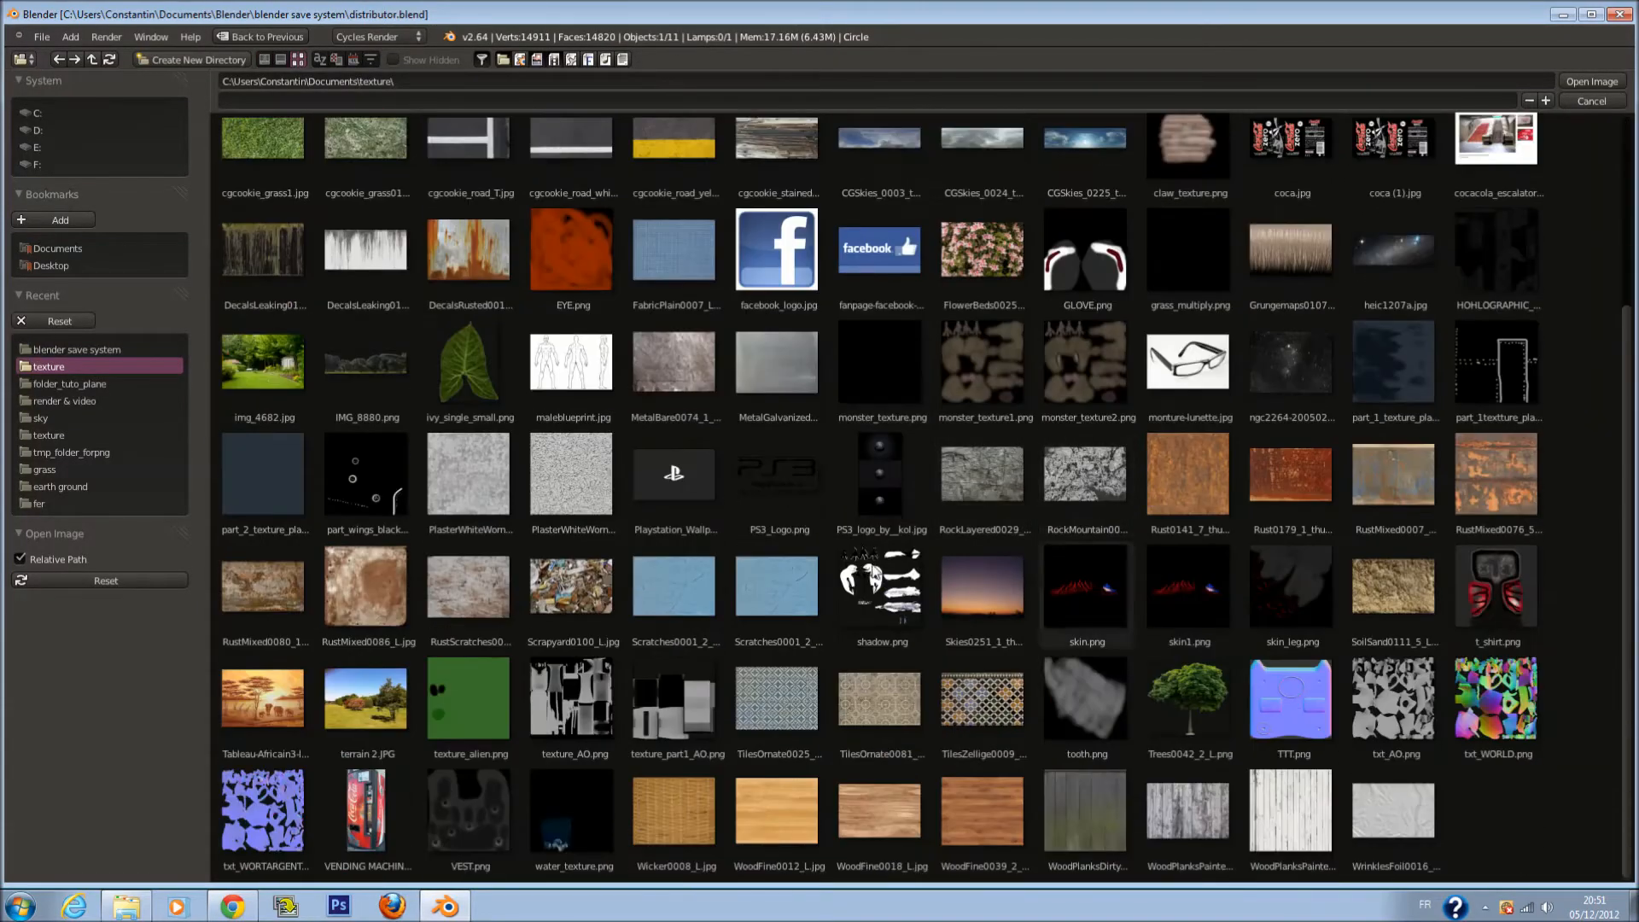
{"action": "scroll", "coordinate": [598, 675], "scroll_direction": "up", "scroll_amount": 5}
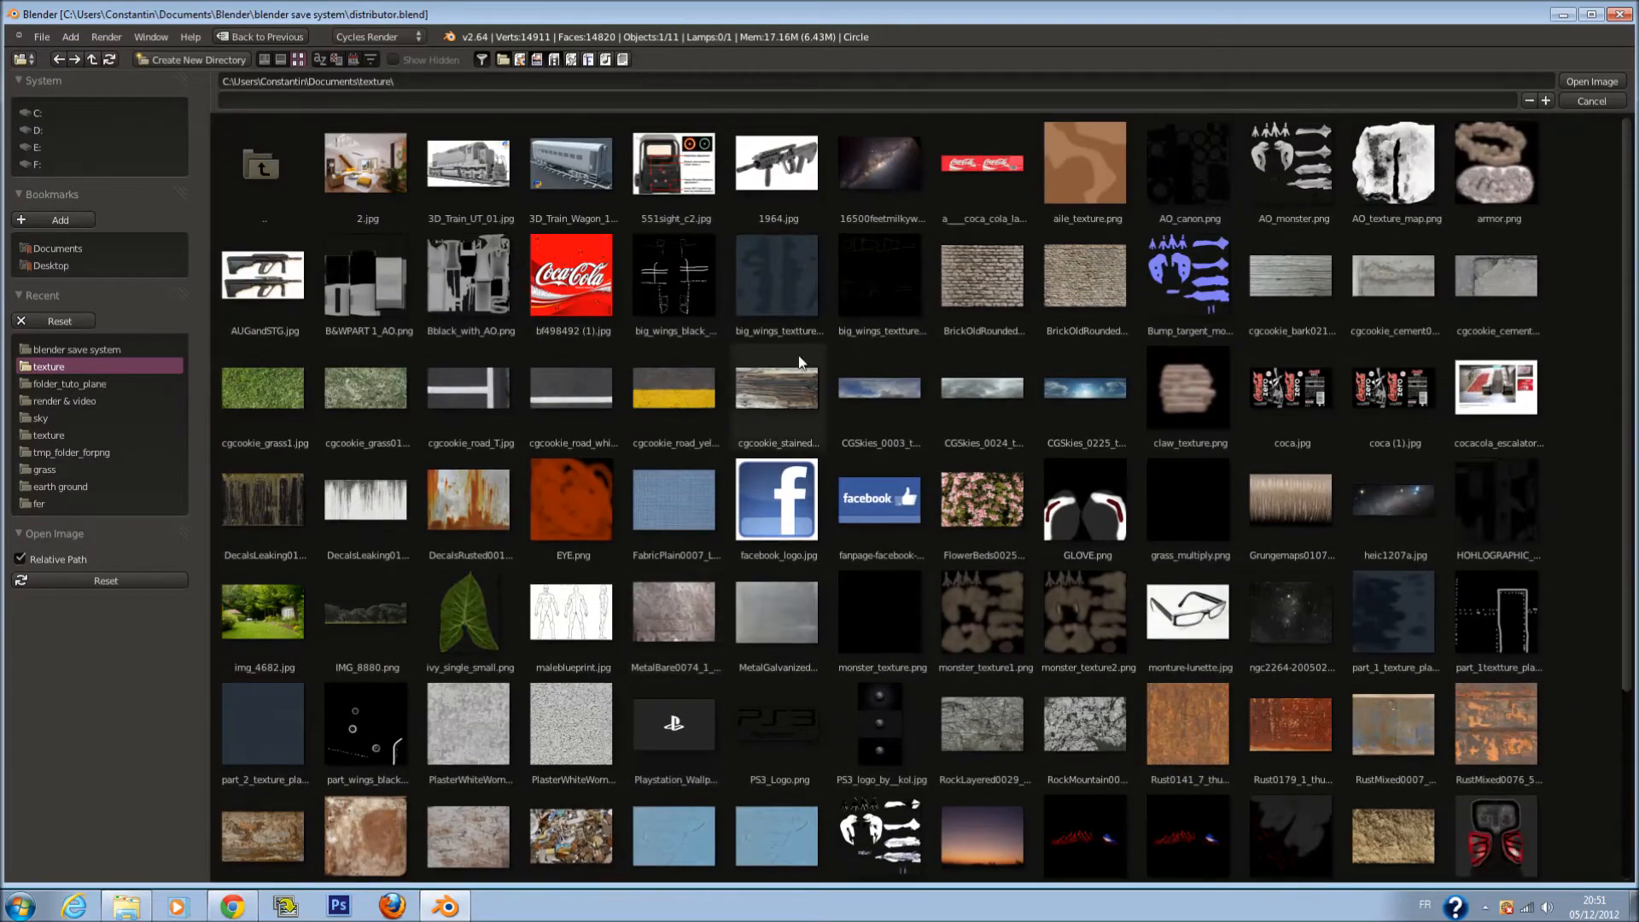
{"action": "left_click", "coordinate": [1000, 176]}
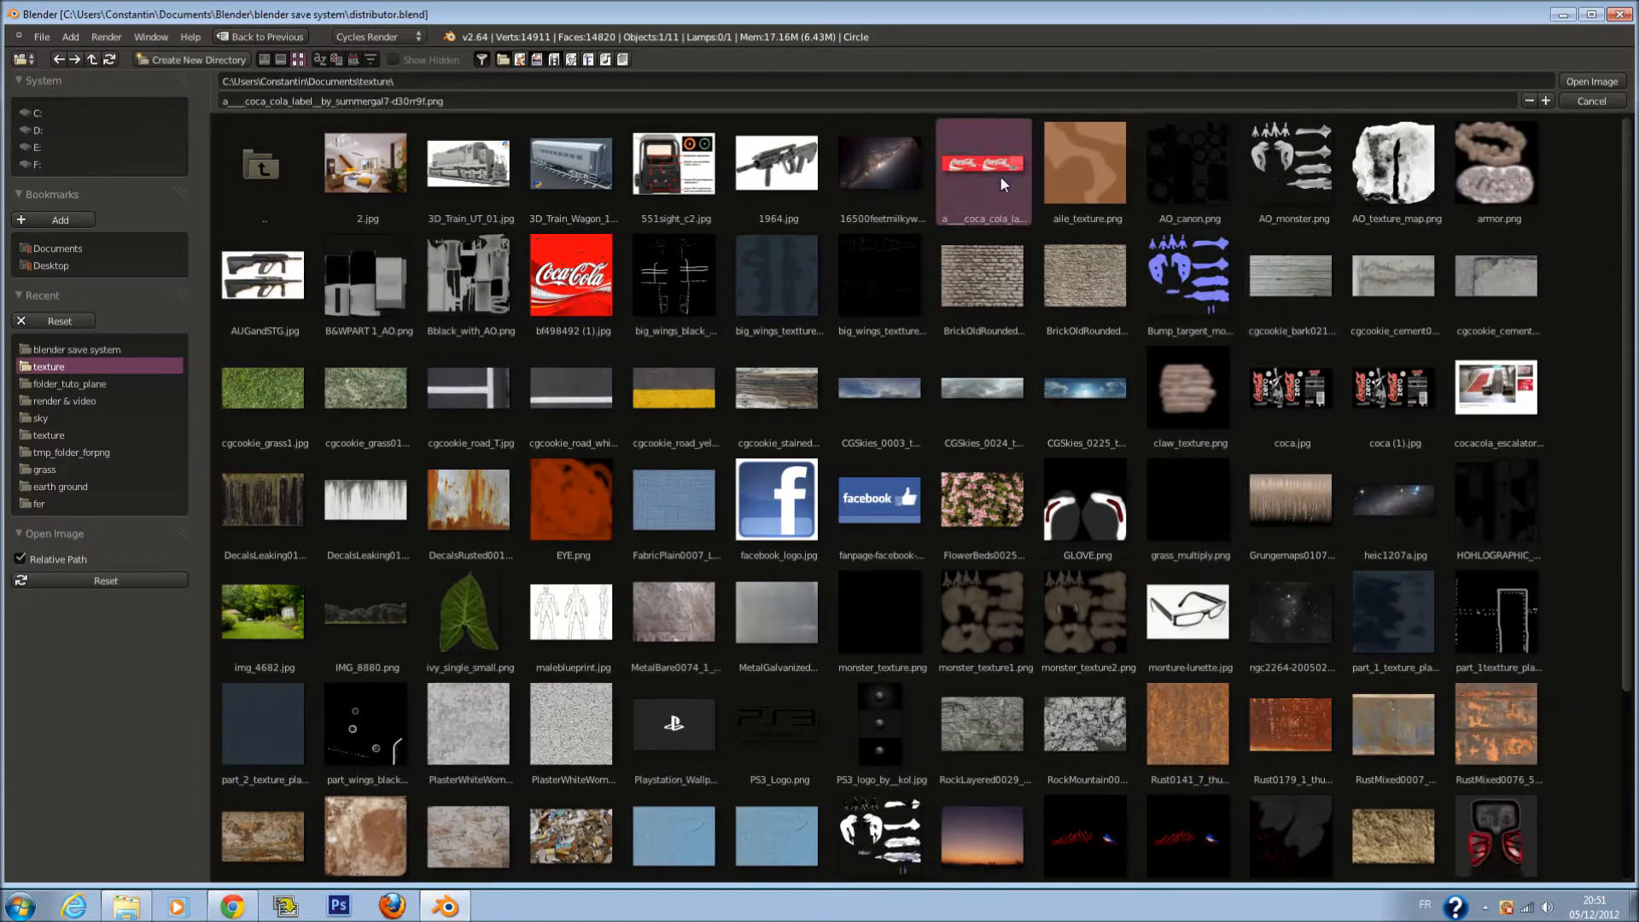
{"action": "left_click", "coordinate": [1592, 81]}
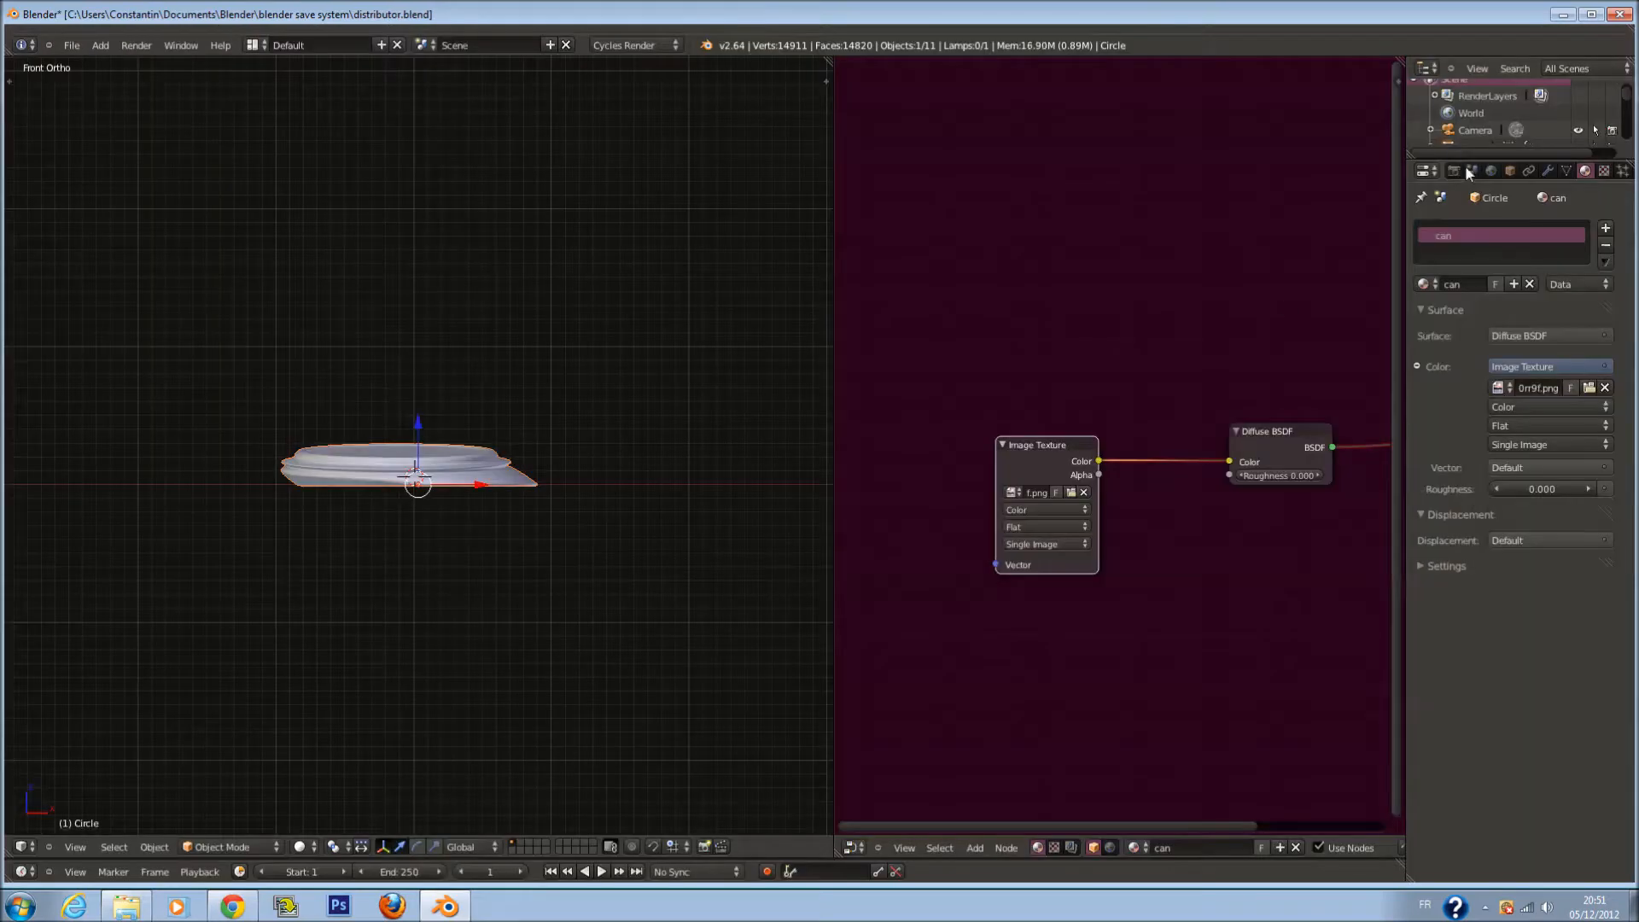
Change the Node Editor area to the UV/Image Editor
{"action": "left_click", "coordinate": [851, 848]}
{"action": "left_click", "coordinate": [885, 671]}
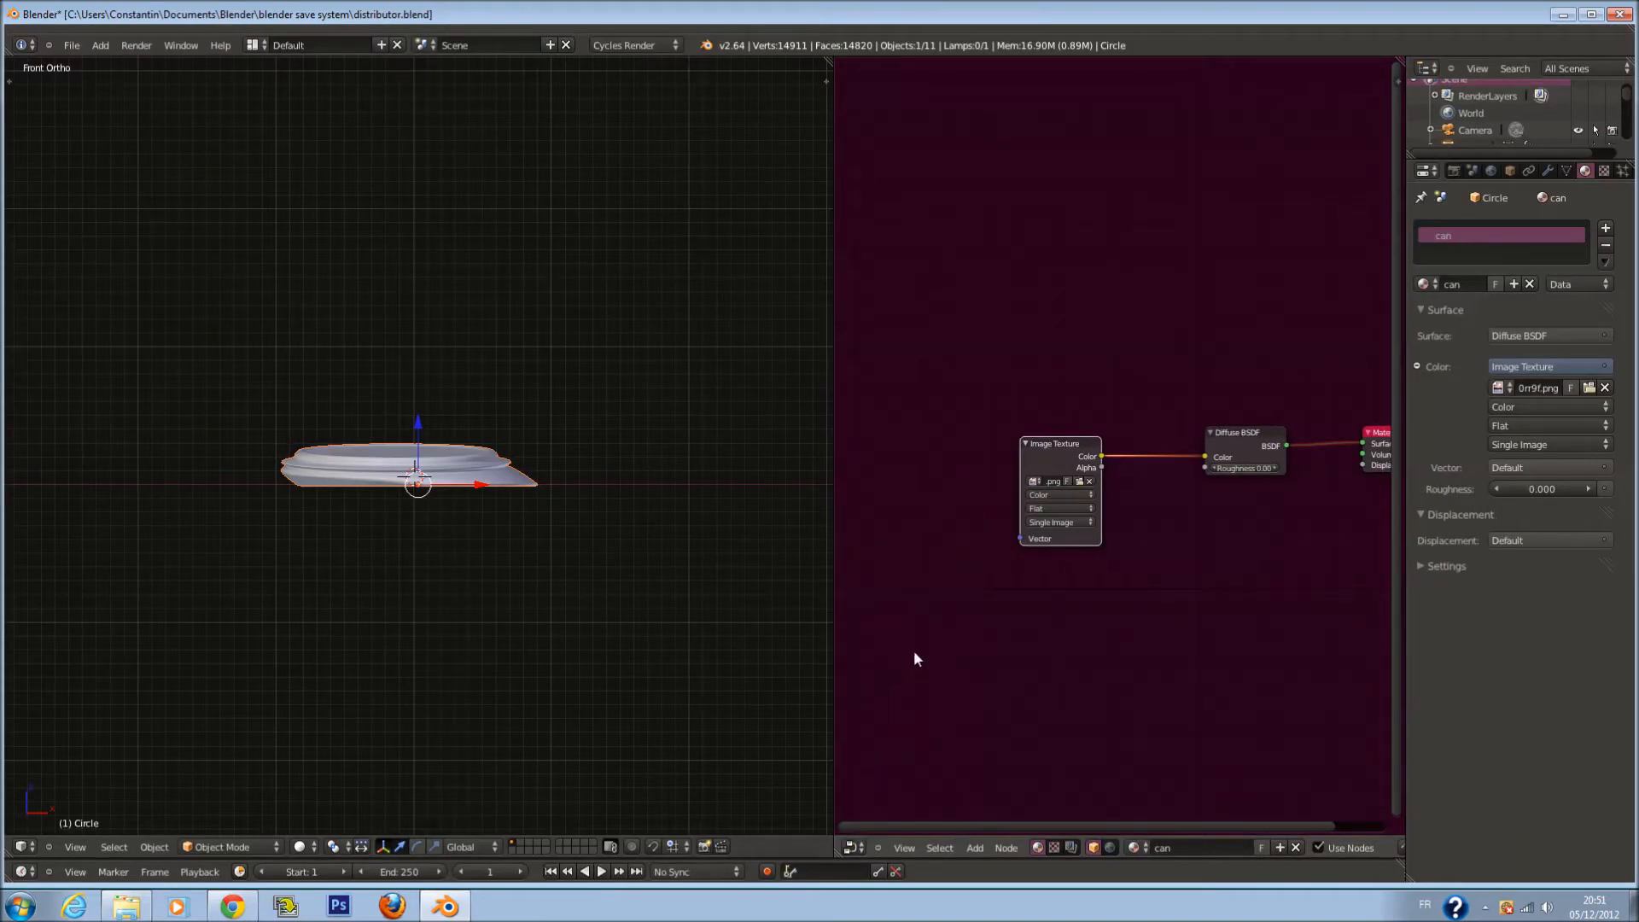
{"action": "left_click", "coordinate": [852, 848]}
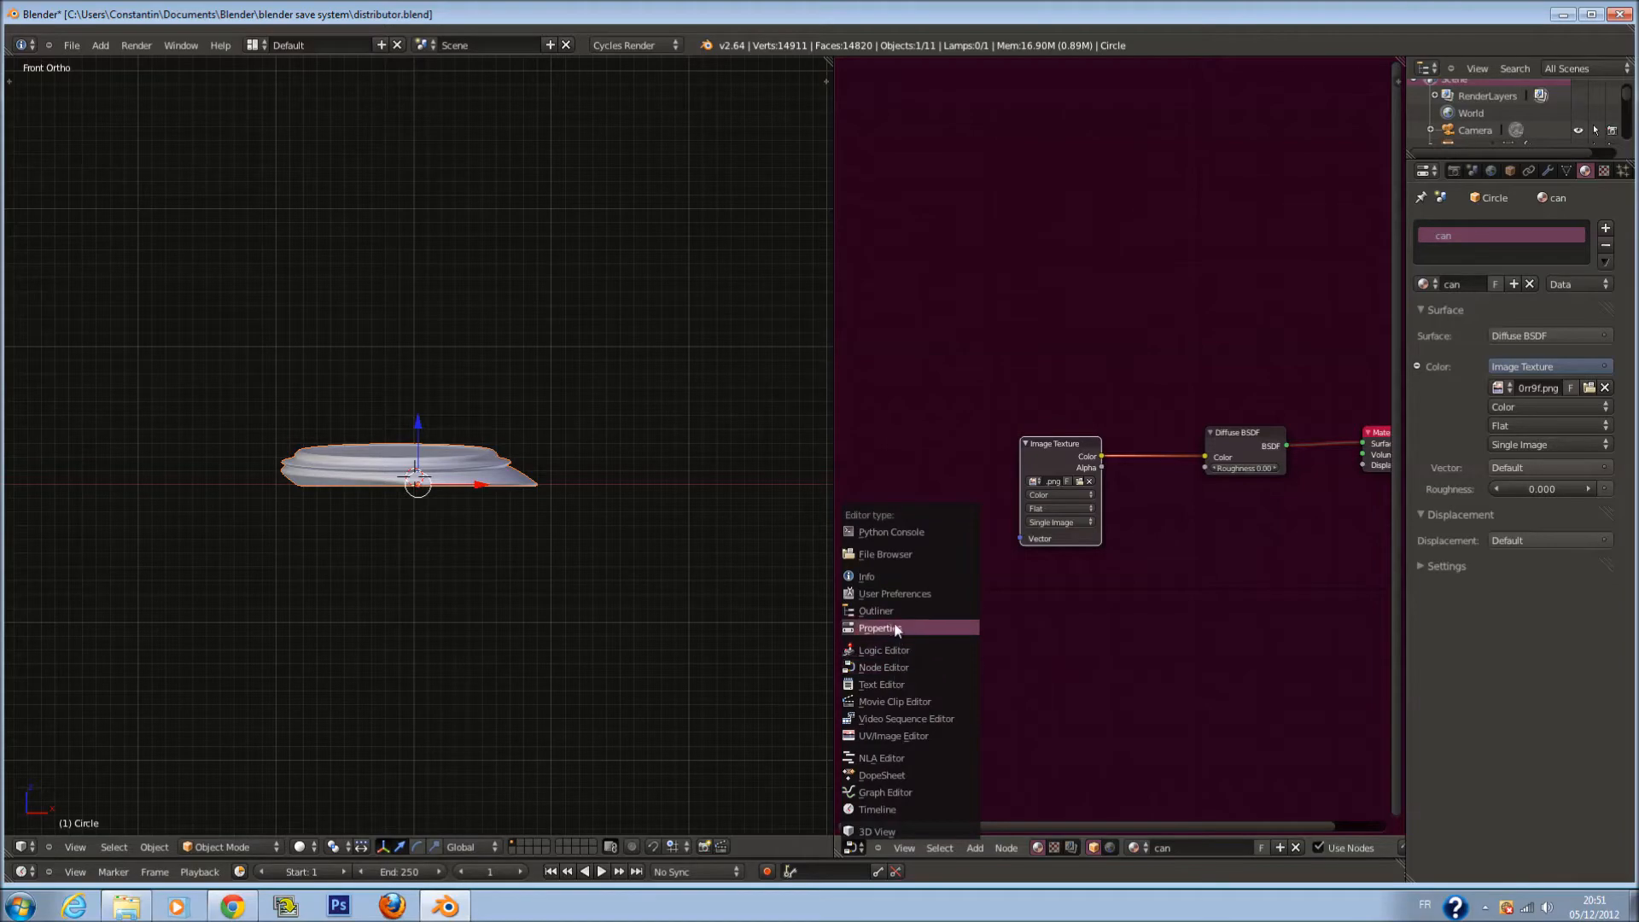
{"action": "left_click", "coordinate": [892, 736]}
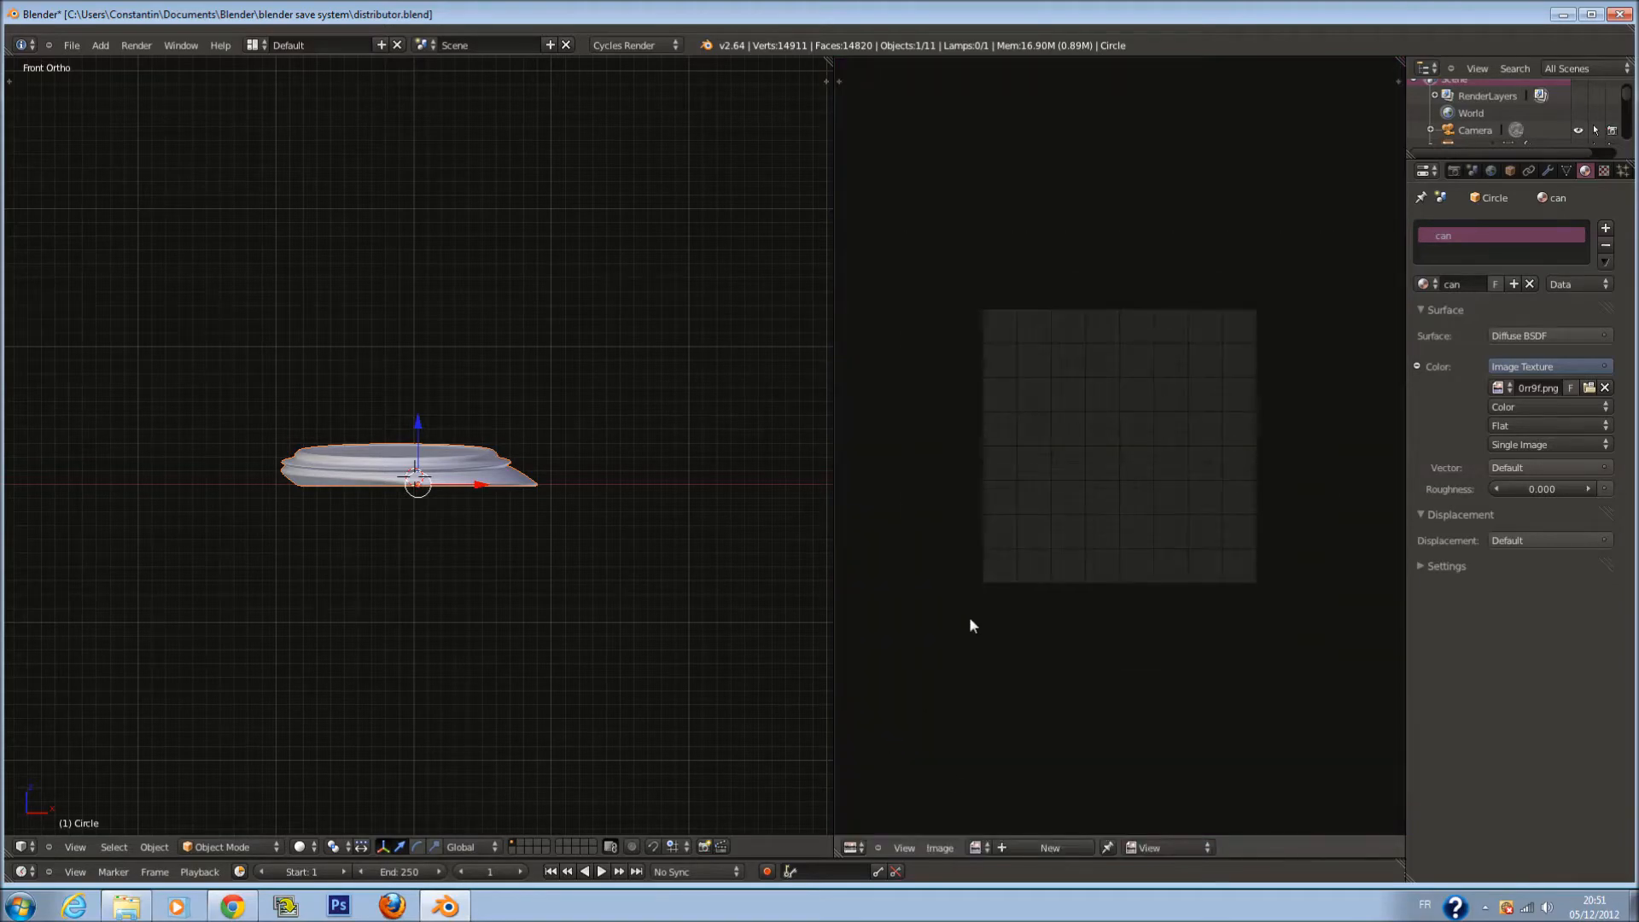
Enter Edit Mode on the disc and enlarge the UV/Image Editor to show the full UV layout over the label image
{"action": "key", "text": "Tab"}
{"action": "scroll", "coordinate": [1153, 513], "scroll_direction": "down", "scroll_amount": 4}
{"action": "scroll", "coordinate": [1152, 513], "scroll_direction": "up", "scroll_amount": 2}
{"action": "scroll", "coordinate": [1153, 514], "scroll_direction": "down", "scroll_amount": 1}
{"action": "left_click_drag", "start_coordinate": [838, 539], "coordinate": [666, 521]}
{"action": "scroll", "coordinate": [1032, 469], "scroll_direction": "up", "scroll_amount": 2}
{"action": "scroll", "coordinate": [1032, 469], "scroll_direction": "down", "scroll_amount": 1}
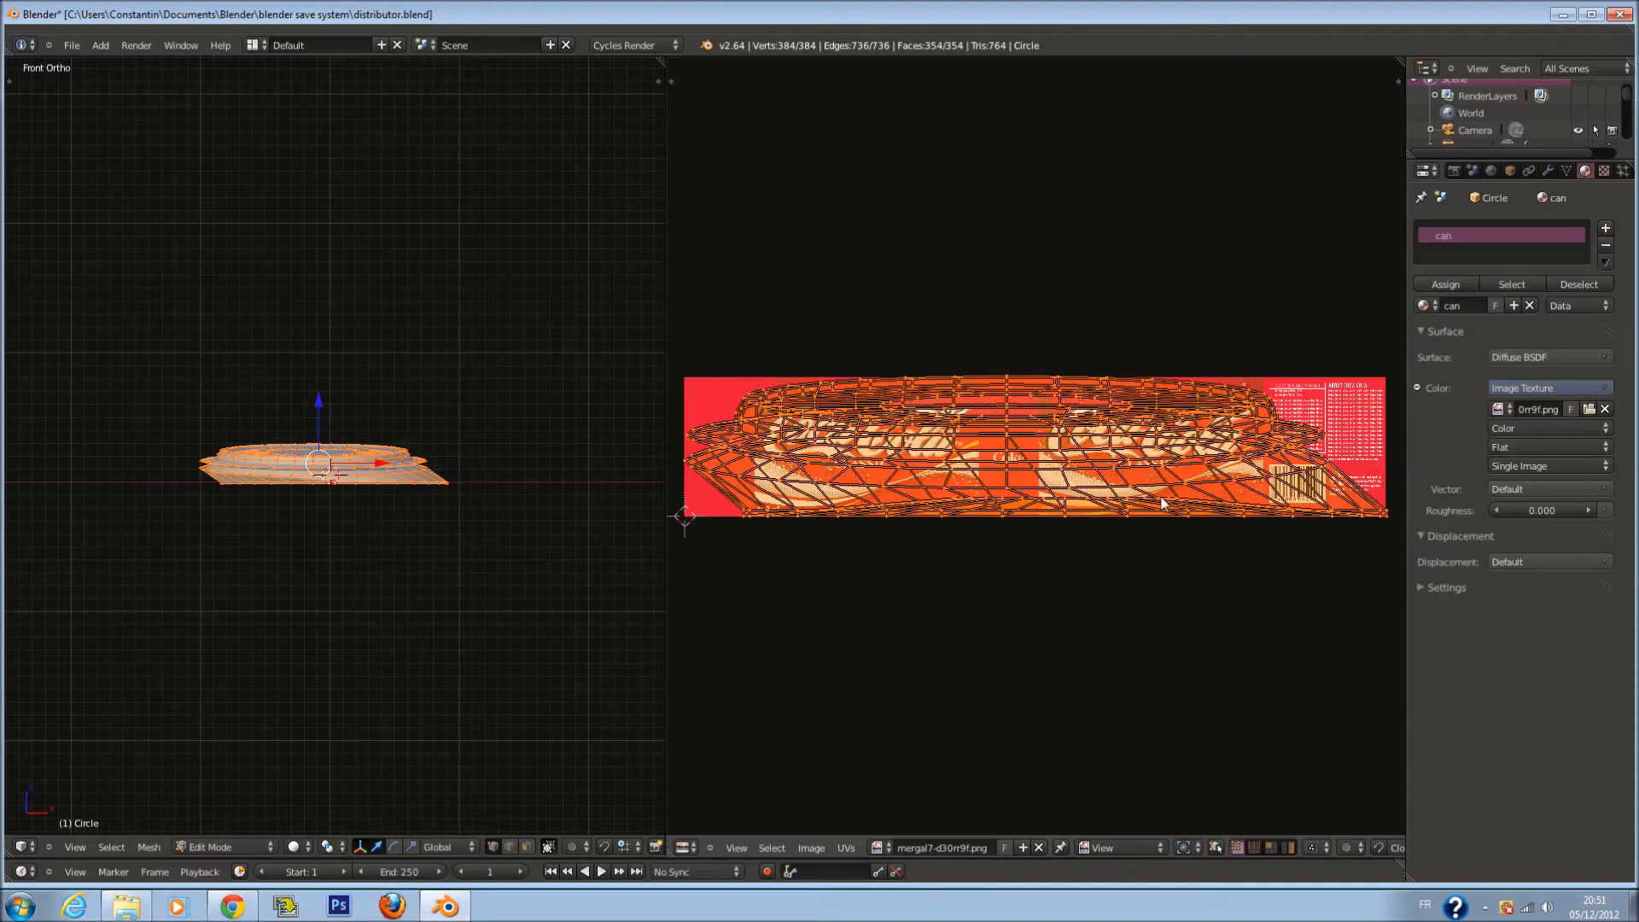
{"action": "scroll", "coordinate": [522, 504], "scroll_direction": "up", "scroll_amount": 3}
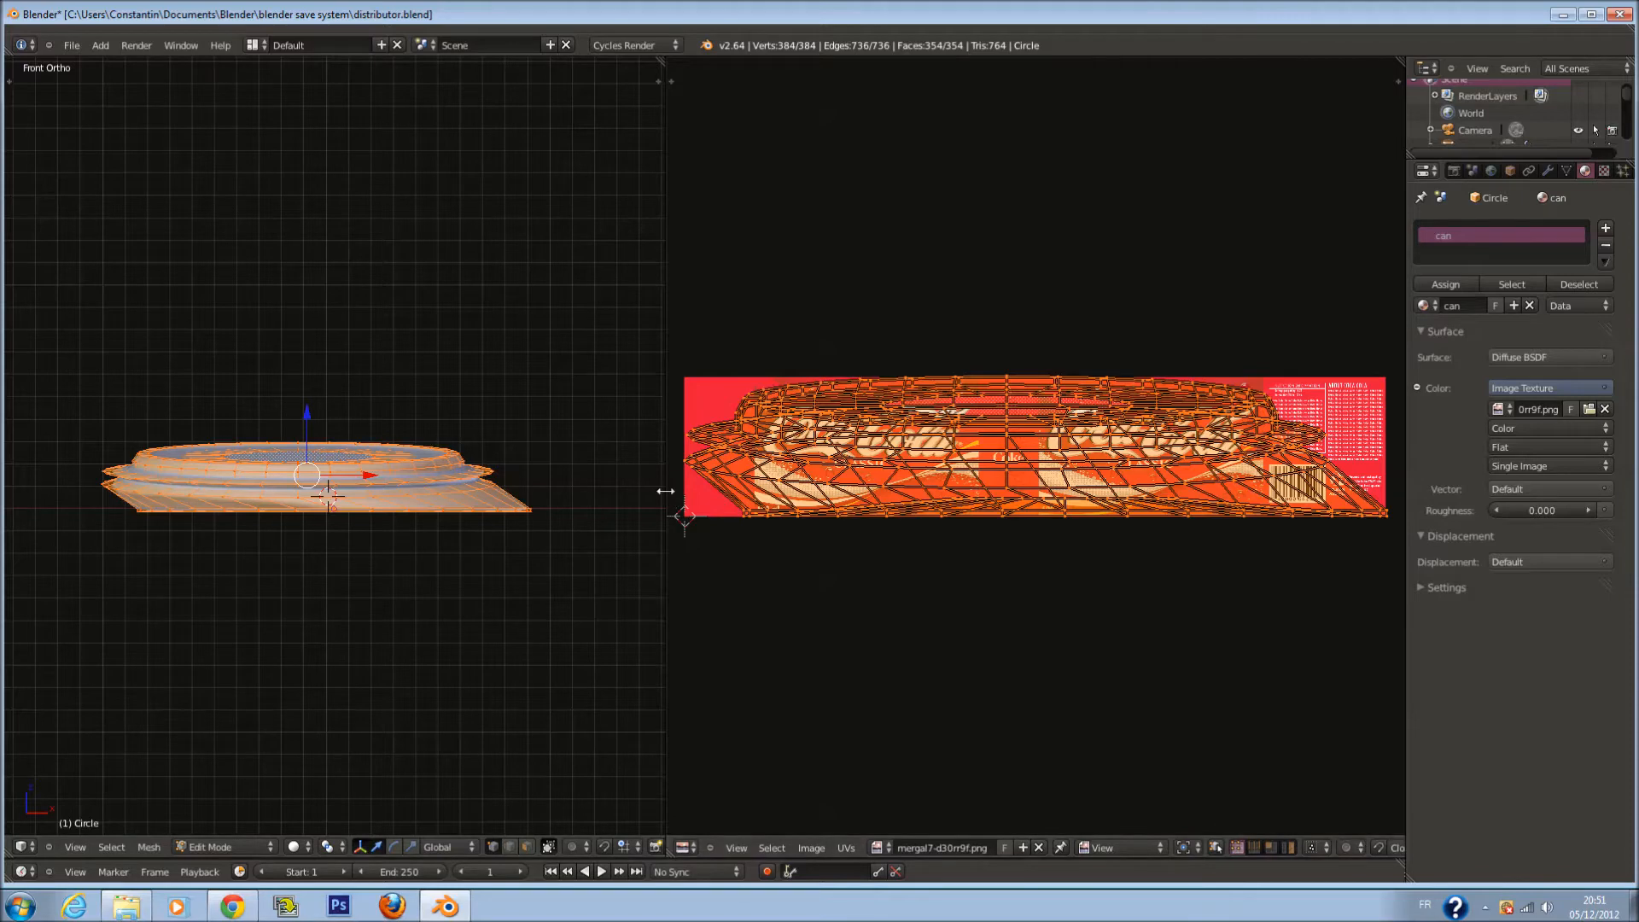
{"action": "left_click_drag", "start_coordinate": [667, 491], "coordinate": [670, 491]}
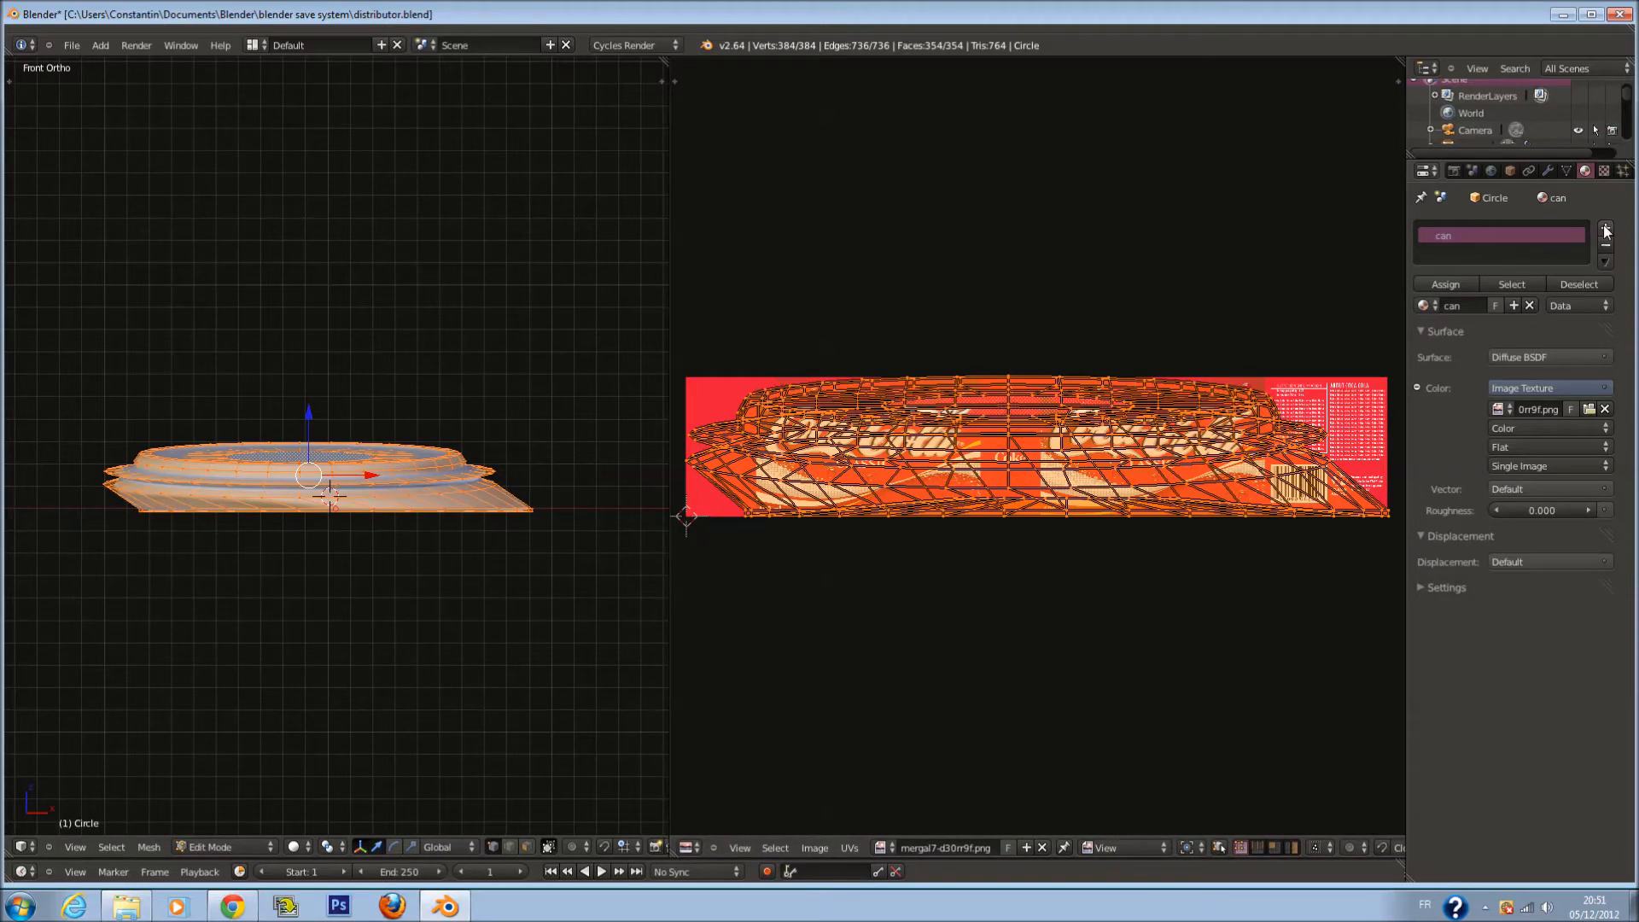
Widen the 3D view, view the disc from the front and switch to vertex selection
{"action": "left_click_drag", "start_coordinate": [668, 451], "coordinate": [968, 451]}
{"action": "middle_click_drag", "start_coordinate": [469, 351], "coordinate": [457, 405]}
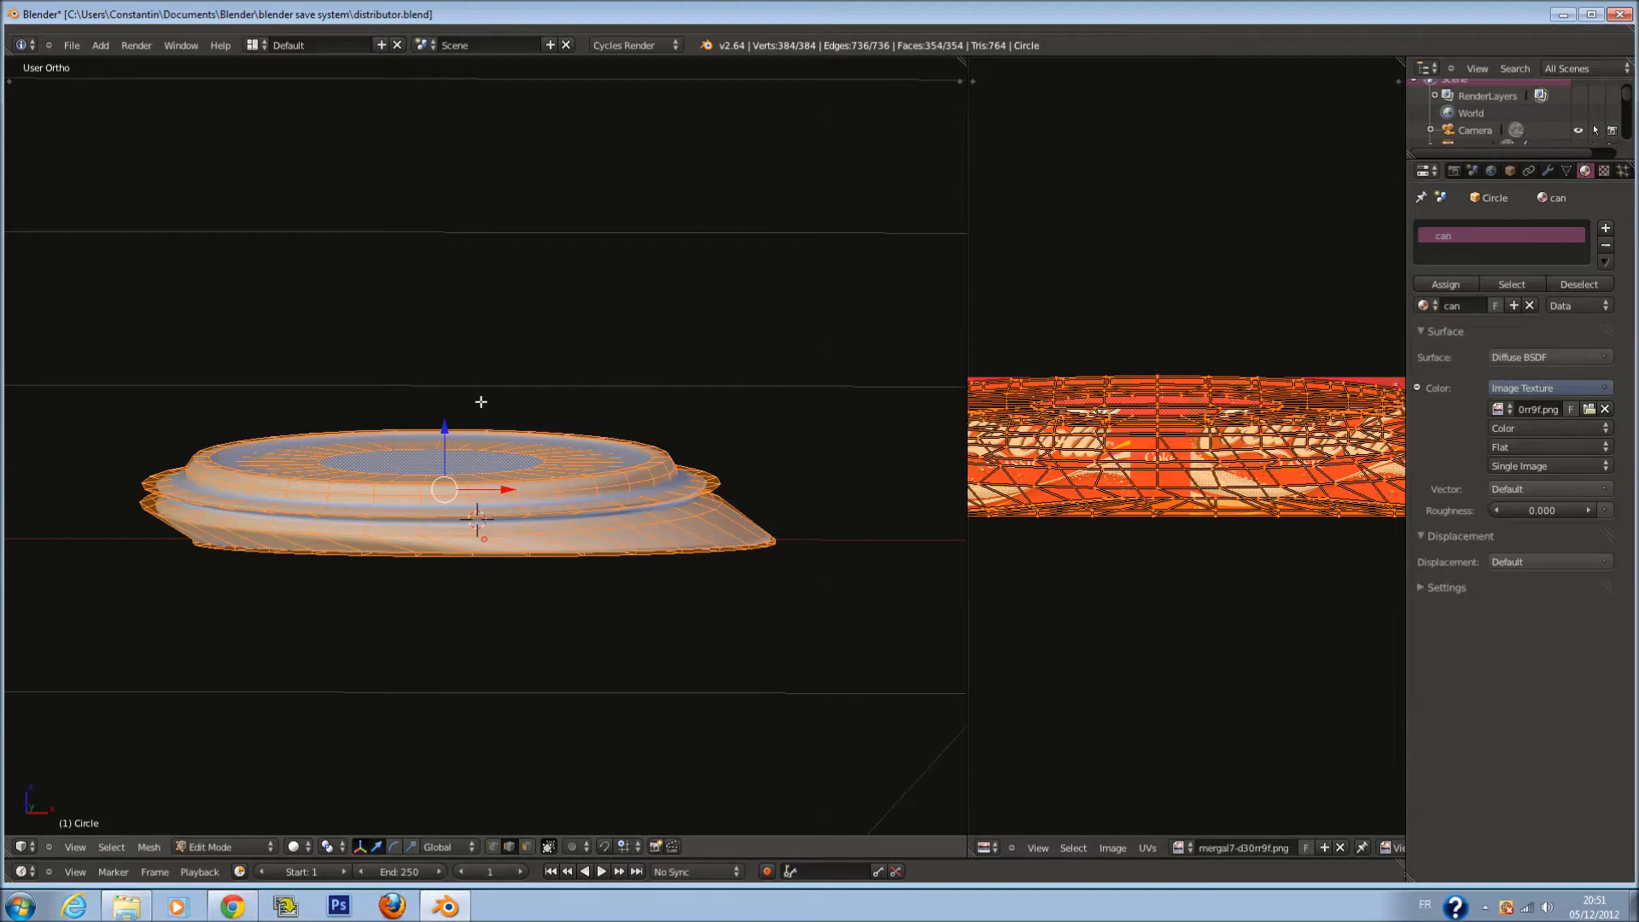
{"action": "key", "text": "KP_1"}
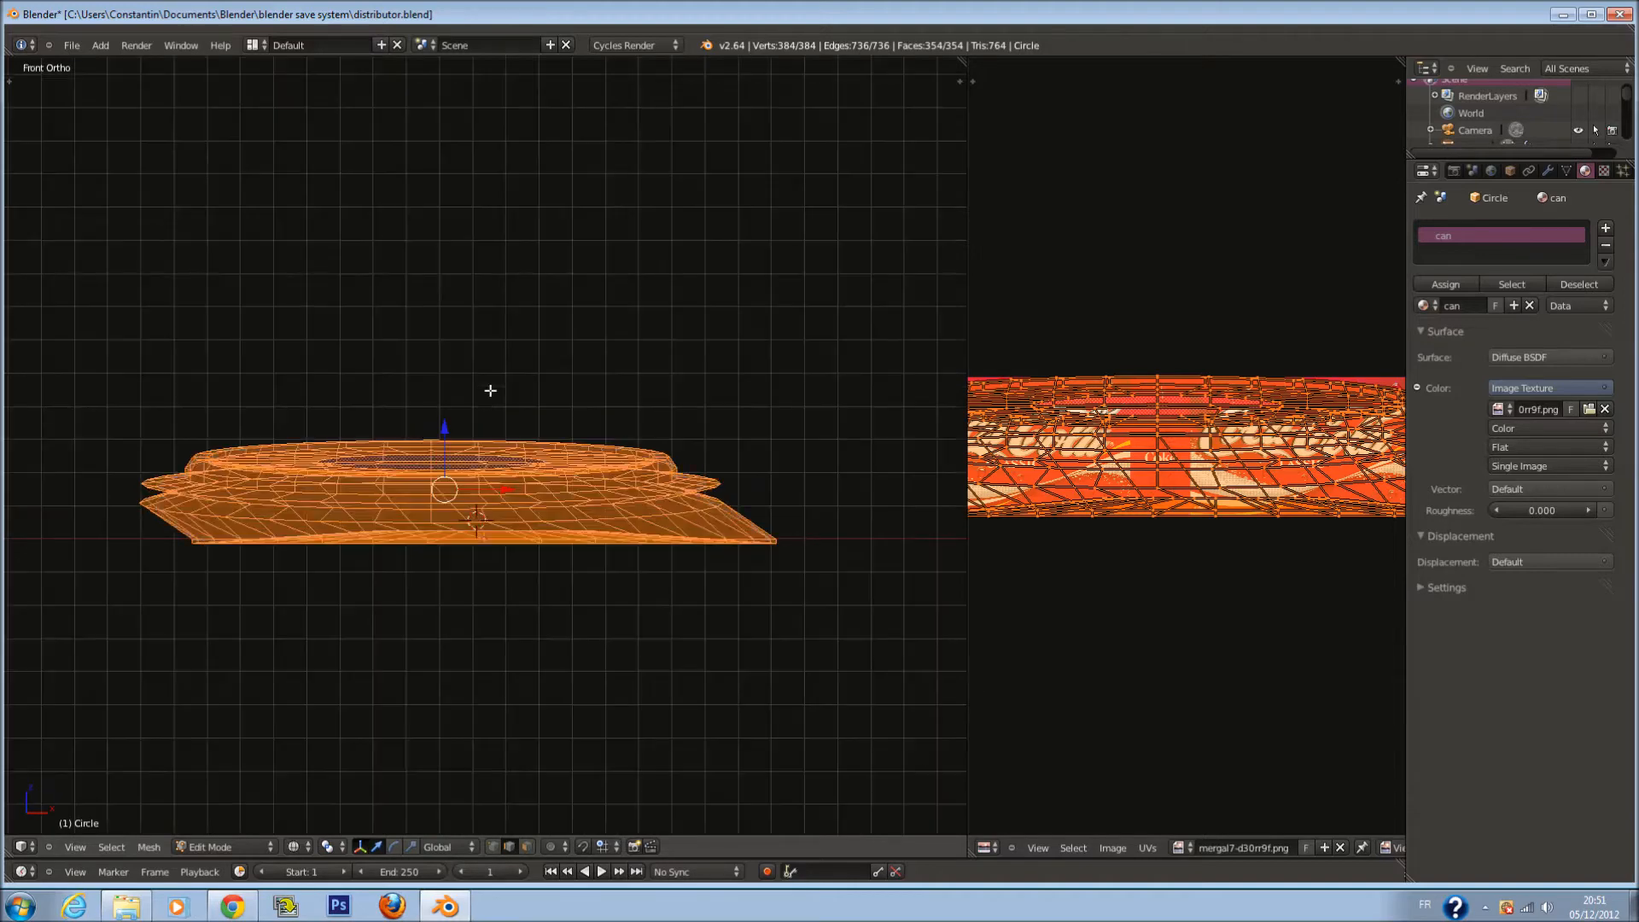
{"action": "scroll", "coordinate": [630, 504], "scroll_direction": "up", "scroll_amount": 4}
{"action": "left_click", "coordinate": [493, 847]}
{"action": "scroll", "coordinate": [565, 651], "scroll_direction": "up", "scroll_amount": 1}
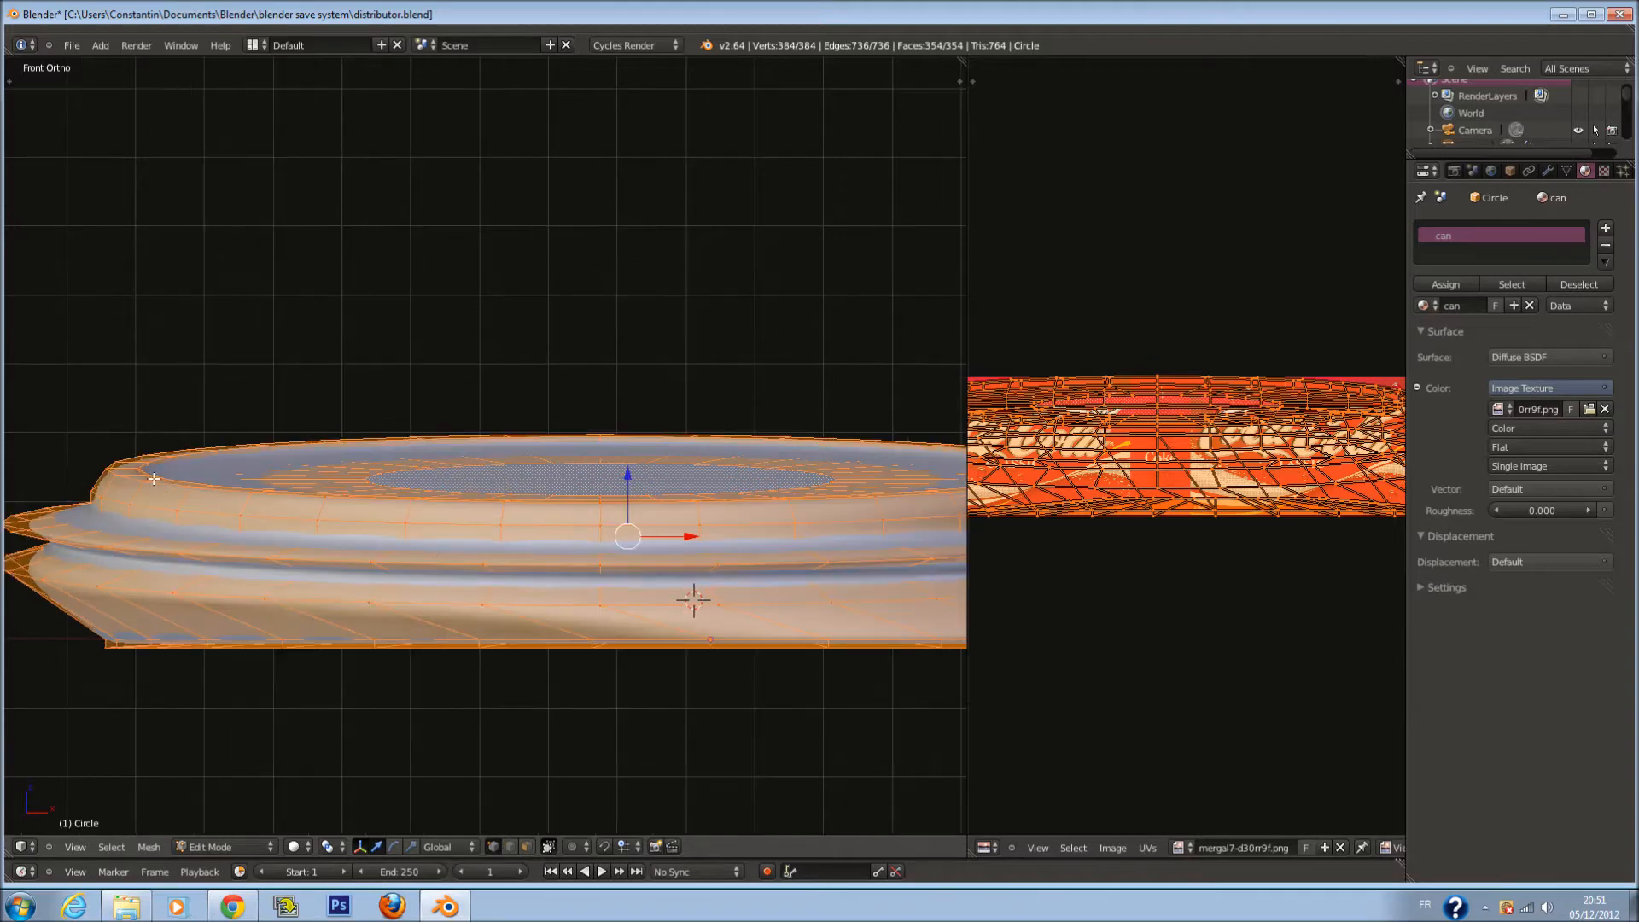
{"action": "scroll", "coordinate": [485, 520], "scroll_direction": "down", "scroll_amount": 1}
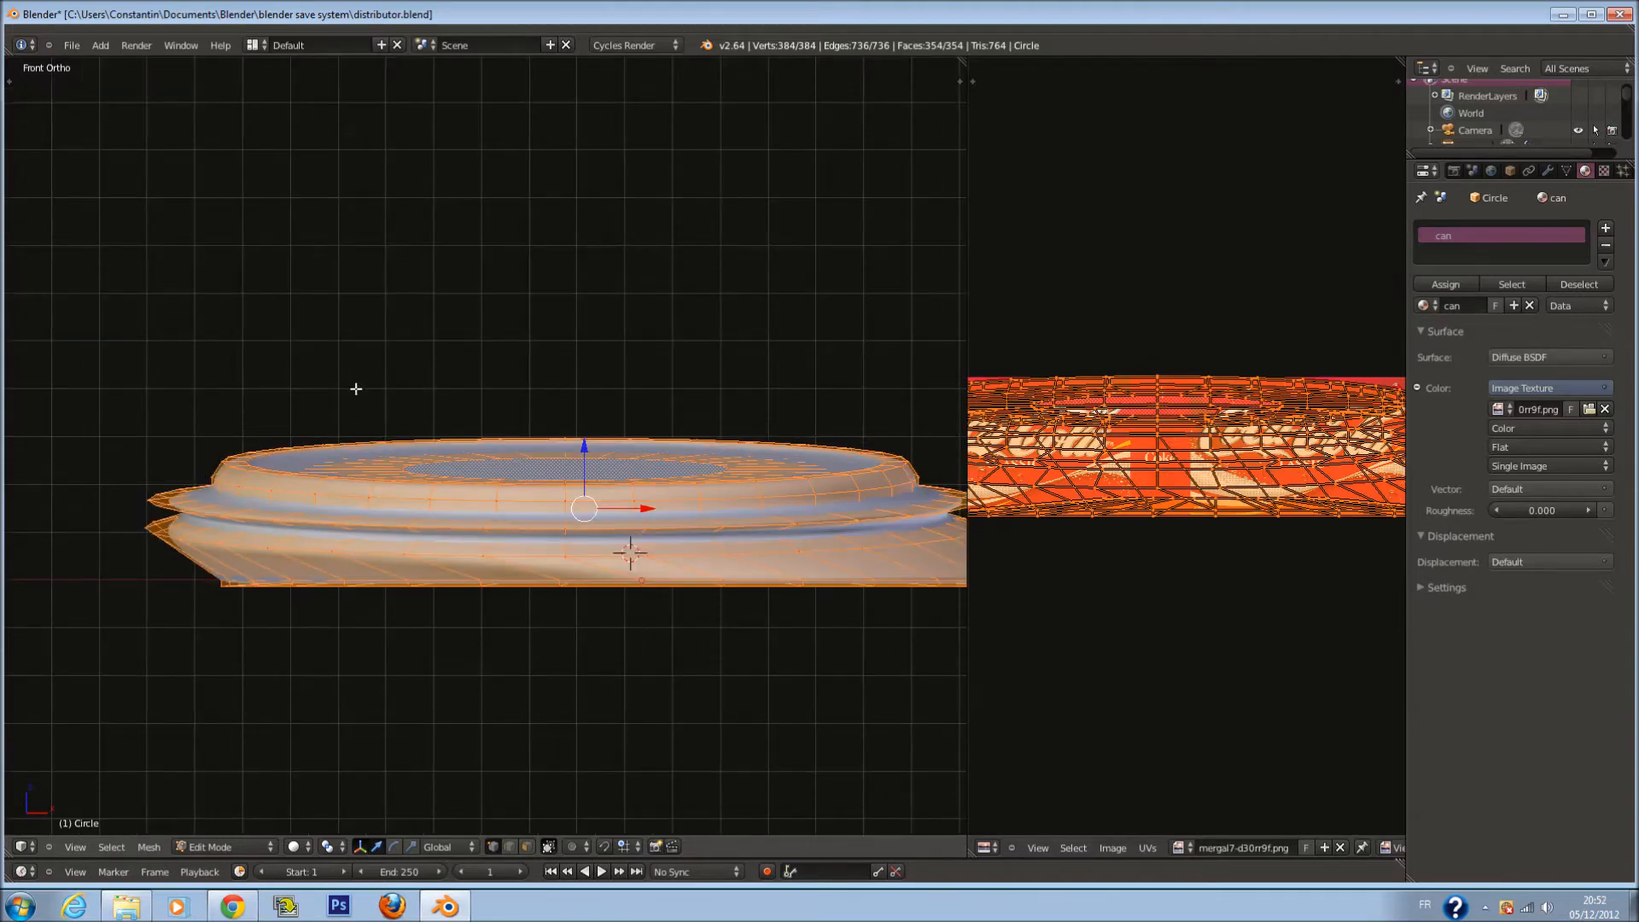
Try to select an edge loop around the disc's upper ridge
{"action": "scroll", "coordinate": [857, 434], "scroll_direction": "up", "scroll_amount": 3}
{"action": "key", "text": "z"}
{"action": "middle_click_drag", "start_coordinate": [634, 549], "coordinate": [610, 577]}
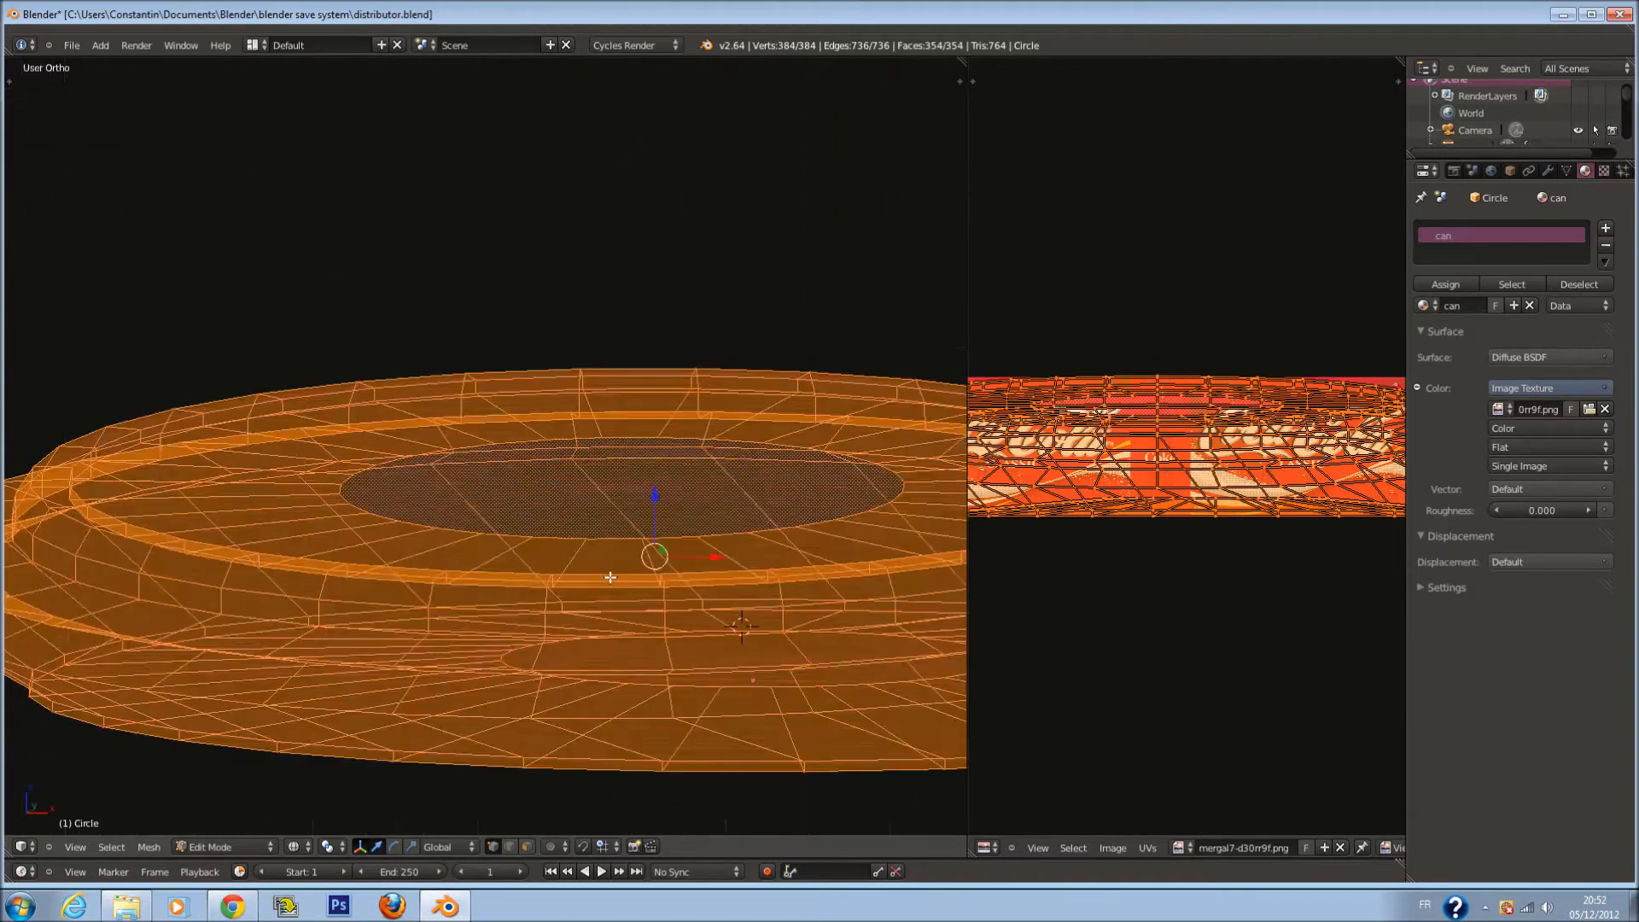
{"action": "right_click", "coordinate": [488, 663]}
{"action": "key", "text": "z"}
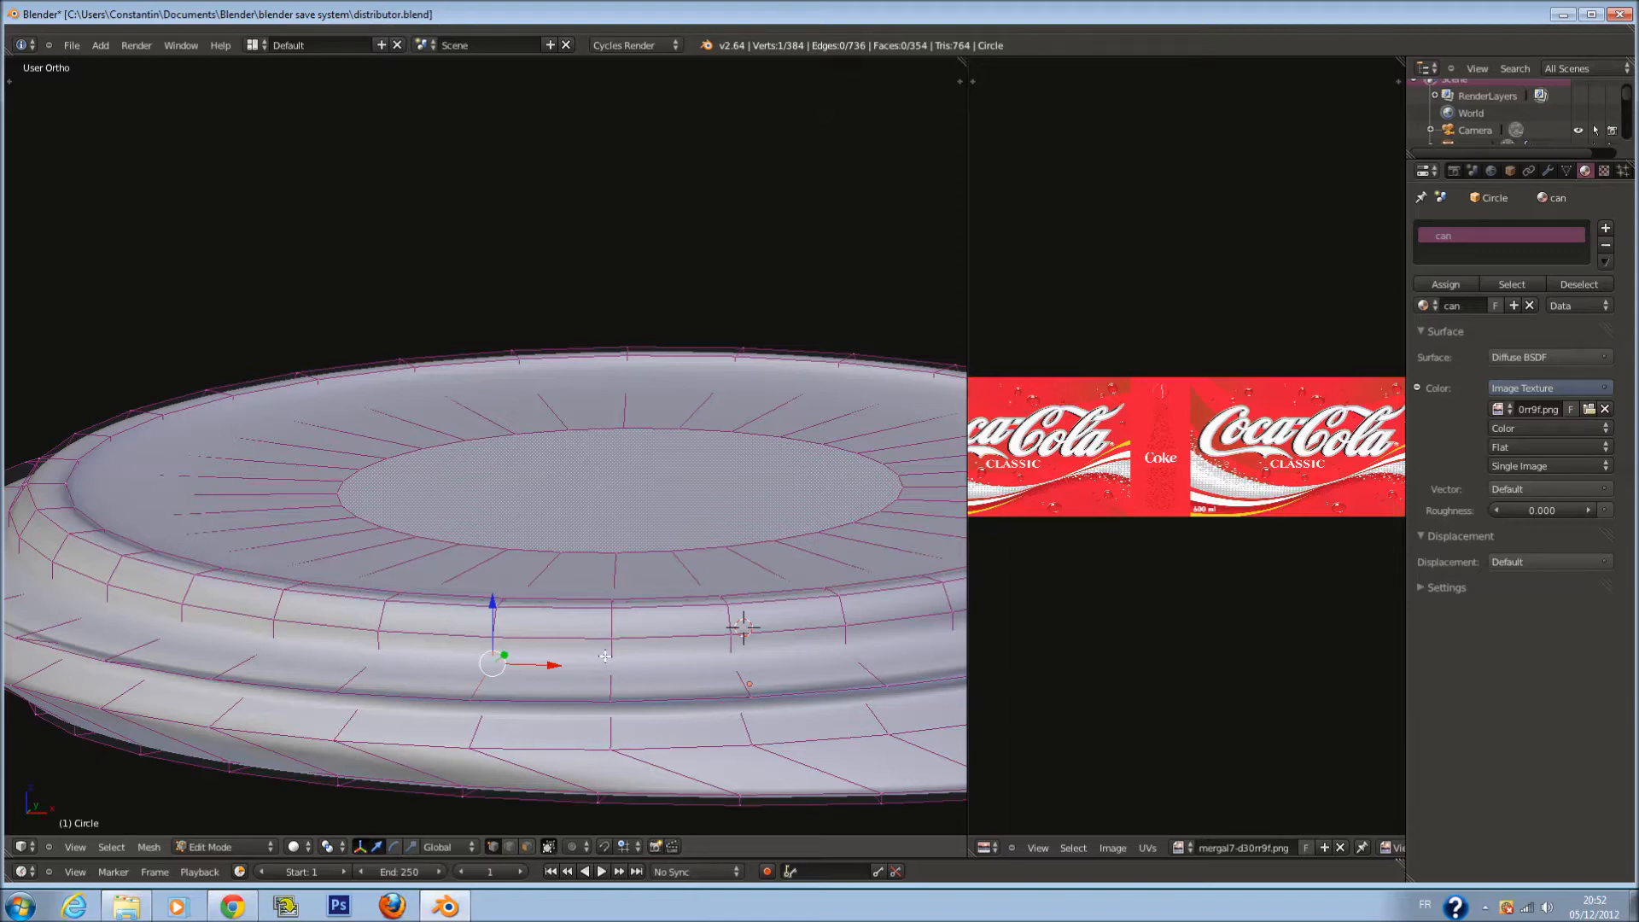
{"action": "right_click", "coordinate": [608, 659]}
{"action": "right_click", "coordinate": [727, 659]}
{"action": "right_click", "coordinate": [617, 656], "text": "alt"}
{"action": "right_click", "coordinate": [628, 651], "text": "alt"}
{"action": "right_click", "coordinate": [749, 654], "text": "alt"}
{"action": "right_click", "coordinate": [846, 654], "text": "alt+shift"}
Select the edge loop around the outer side of the top rim and mark it as a seam
{"action": "right_click", "coordinate": [722, 631]}
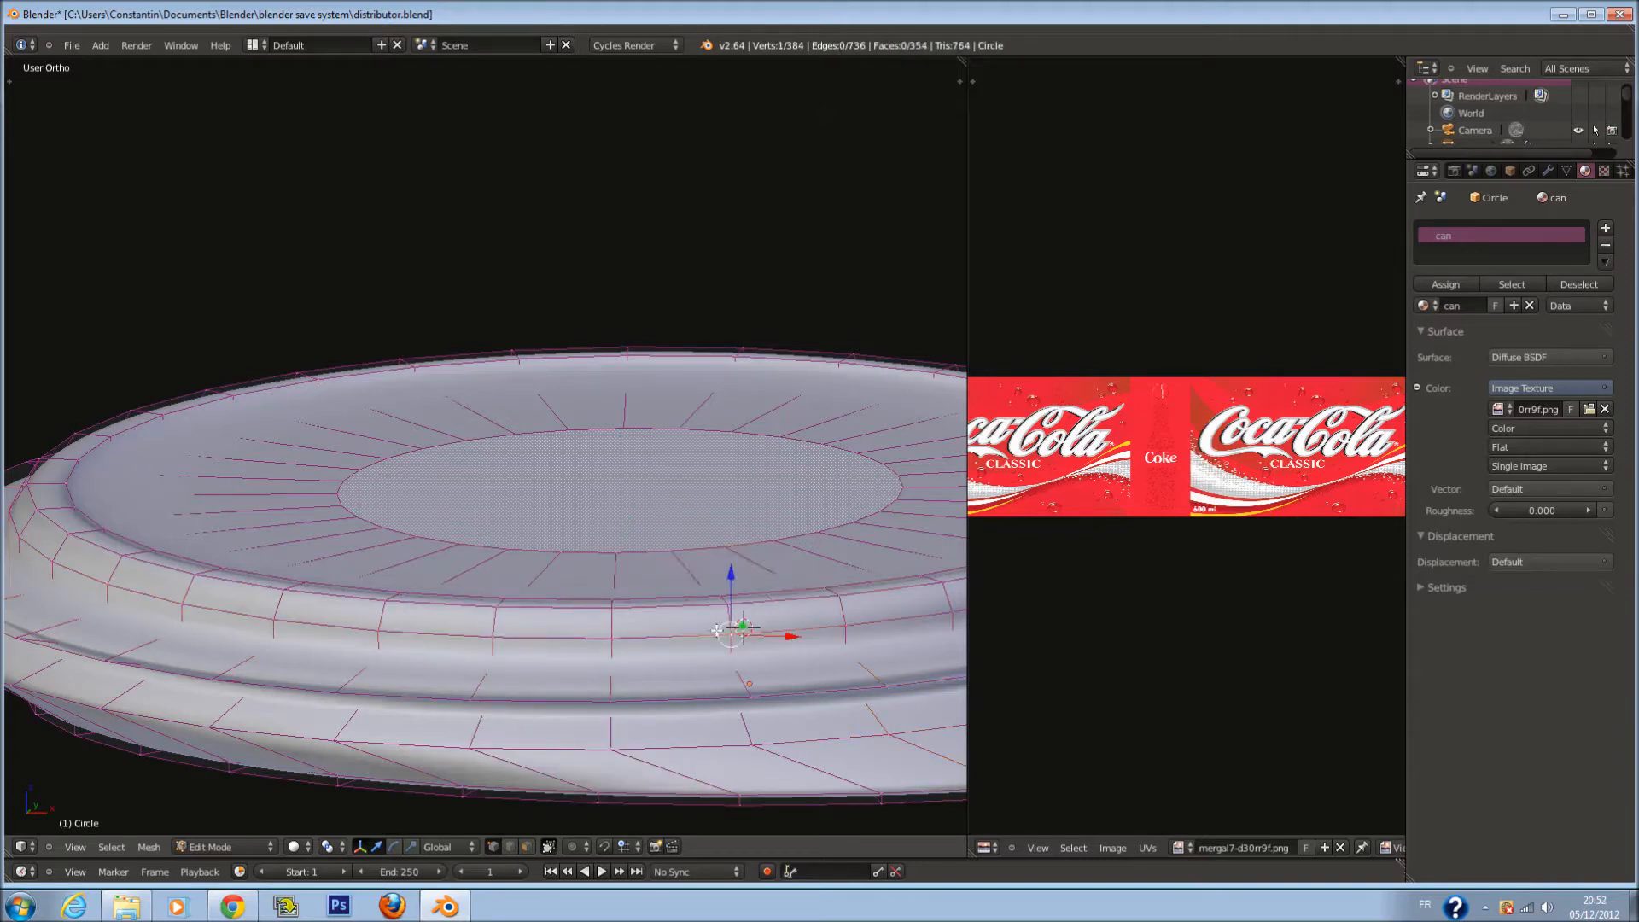
{"action": "right_click", "coordinate": [604, 642], "text": "alt"}
{"action": "middle_click_drag", "start_coordinate": [774, 651], "coordinate": [594, 632]}
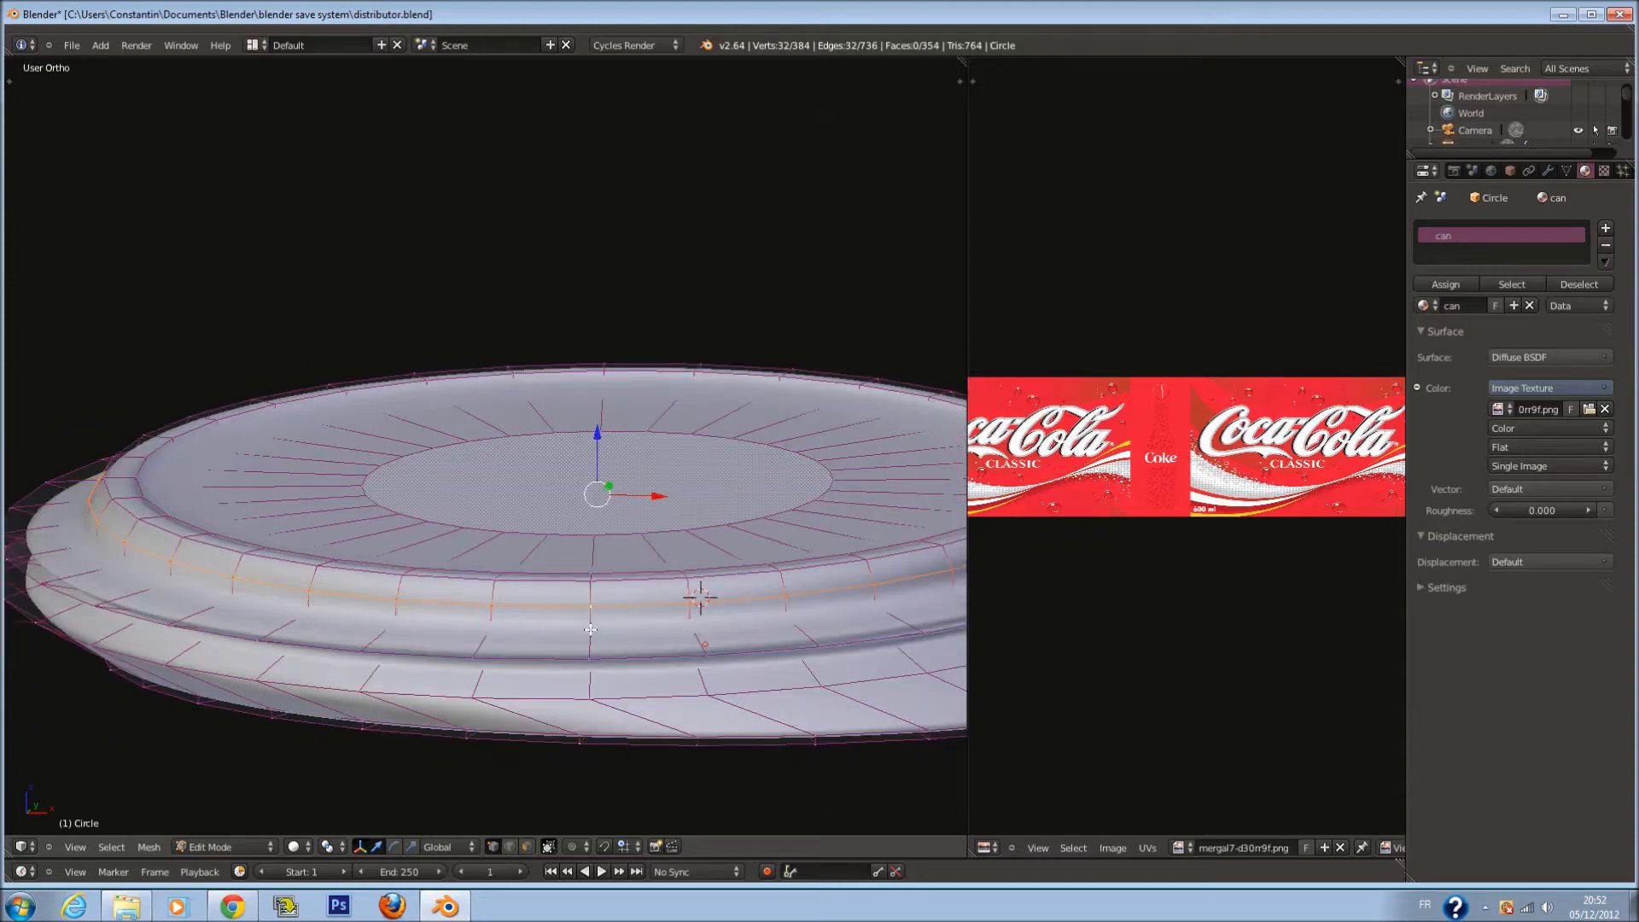
{"action": "key", "text": "ctrl+e"}
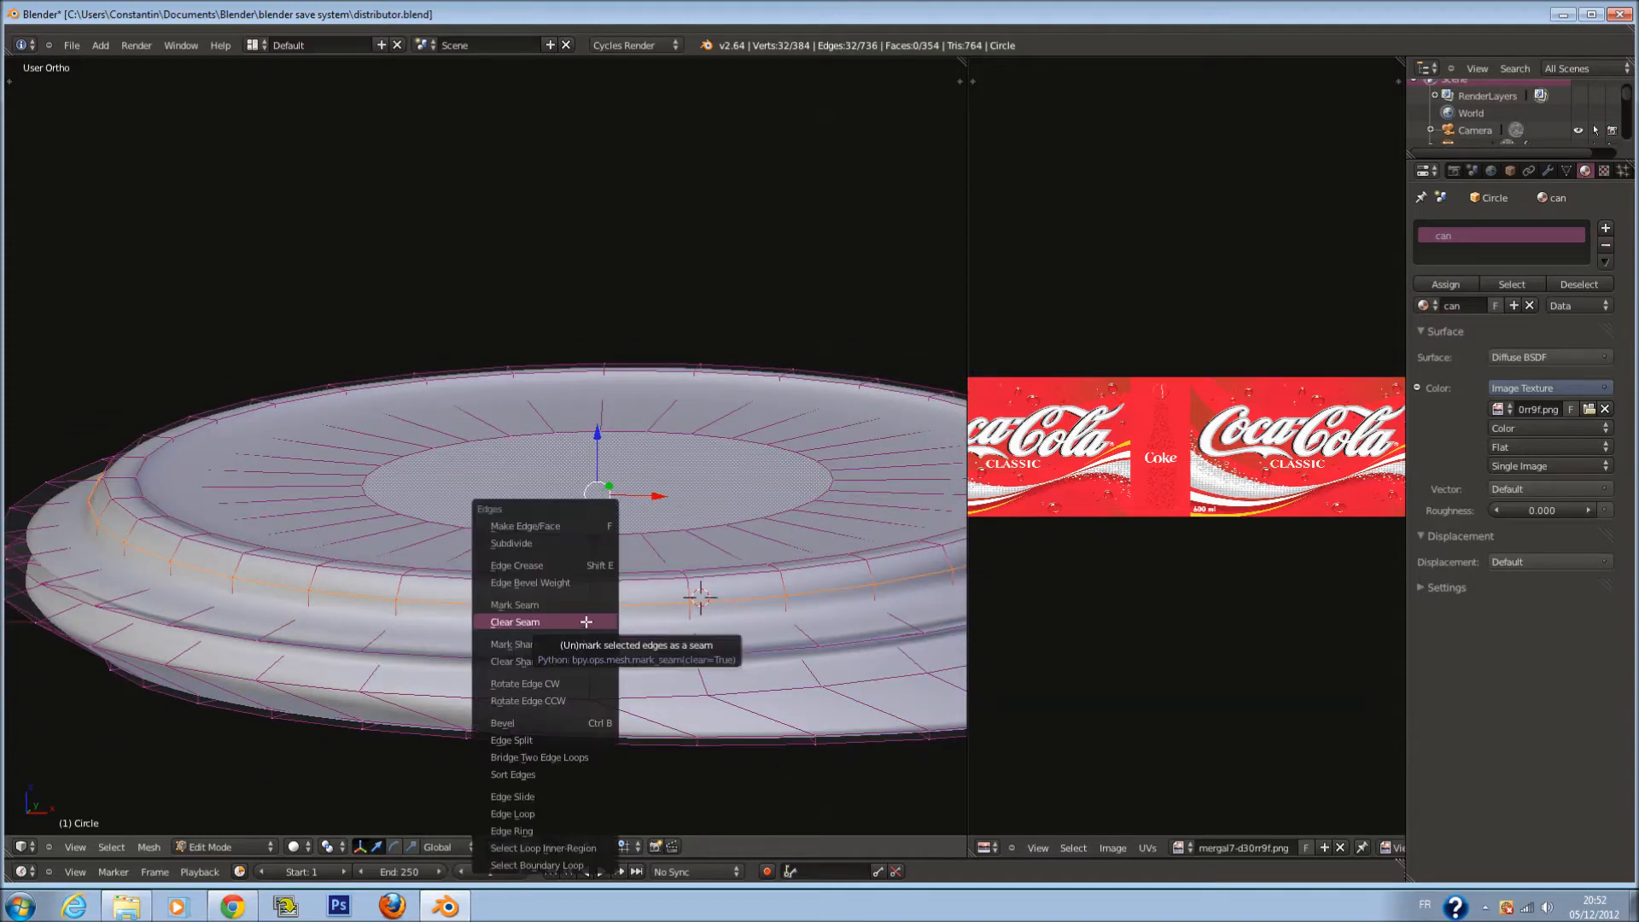
{"action": "left_click", "coordinate": [555, 605]}
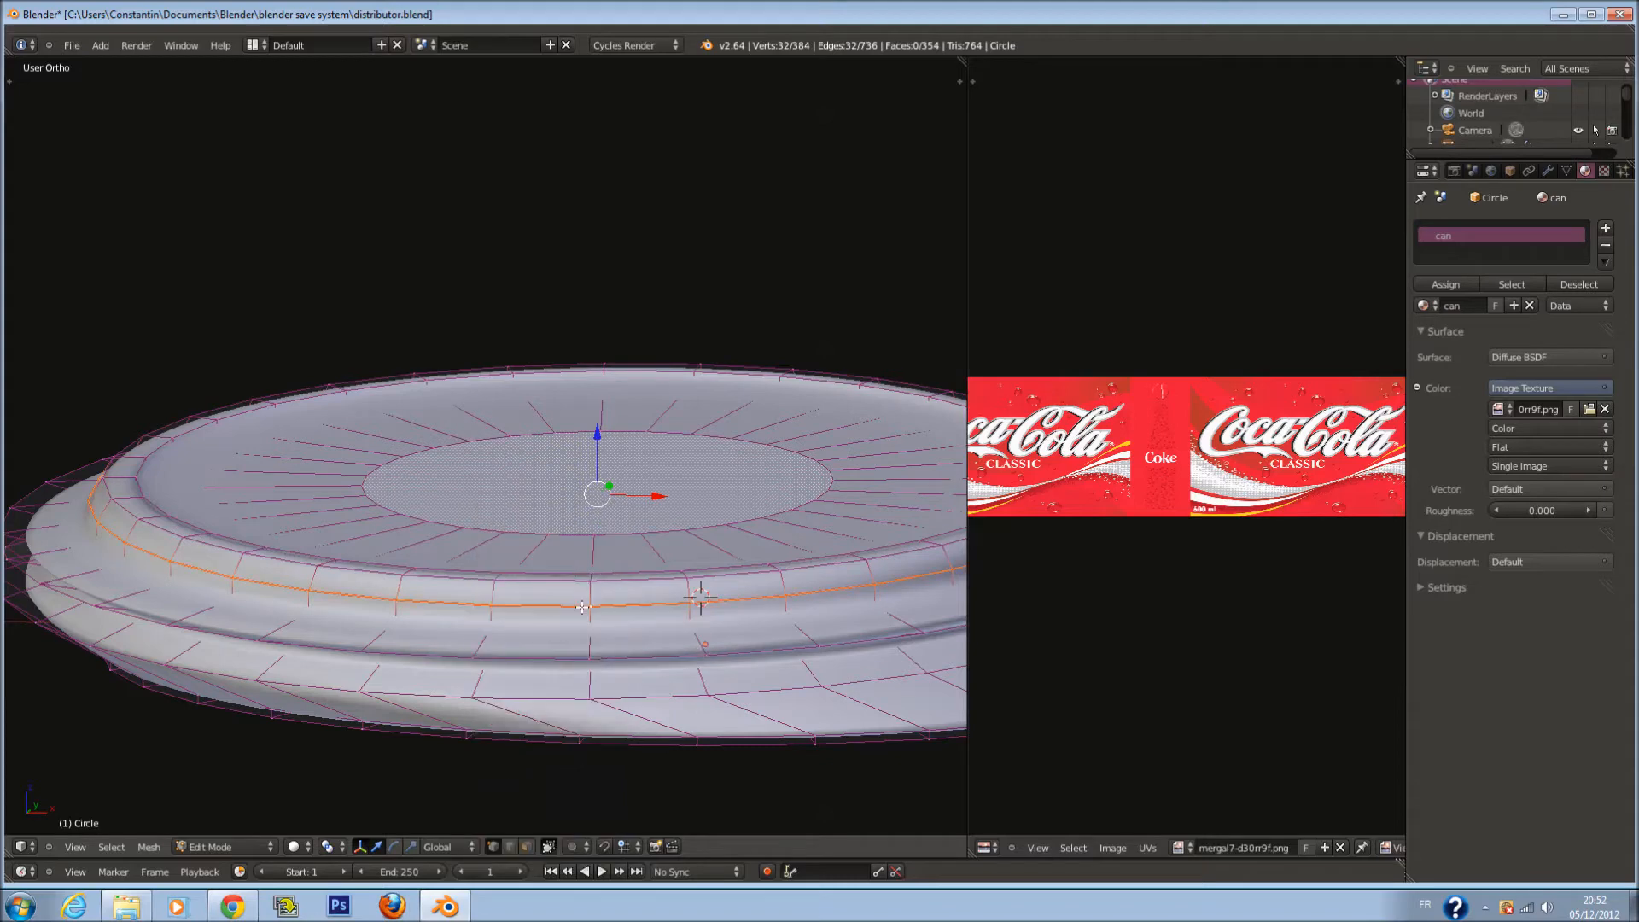
View the disc from the front in wireframe shading
{"action": "scroll", "coordinate": [554, 591], "scroll_direction": "down", "scroll_amount": 1}
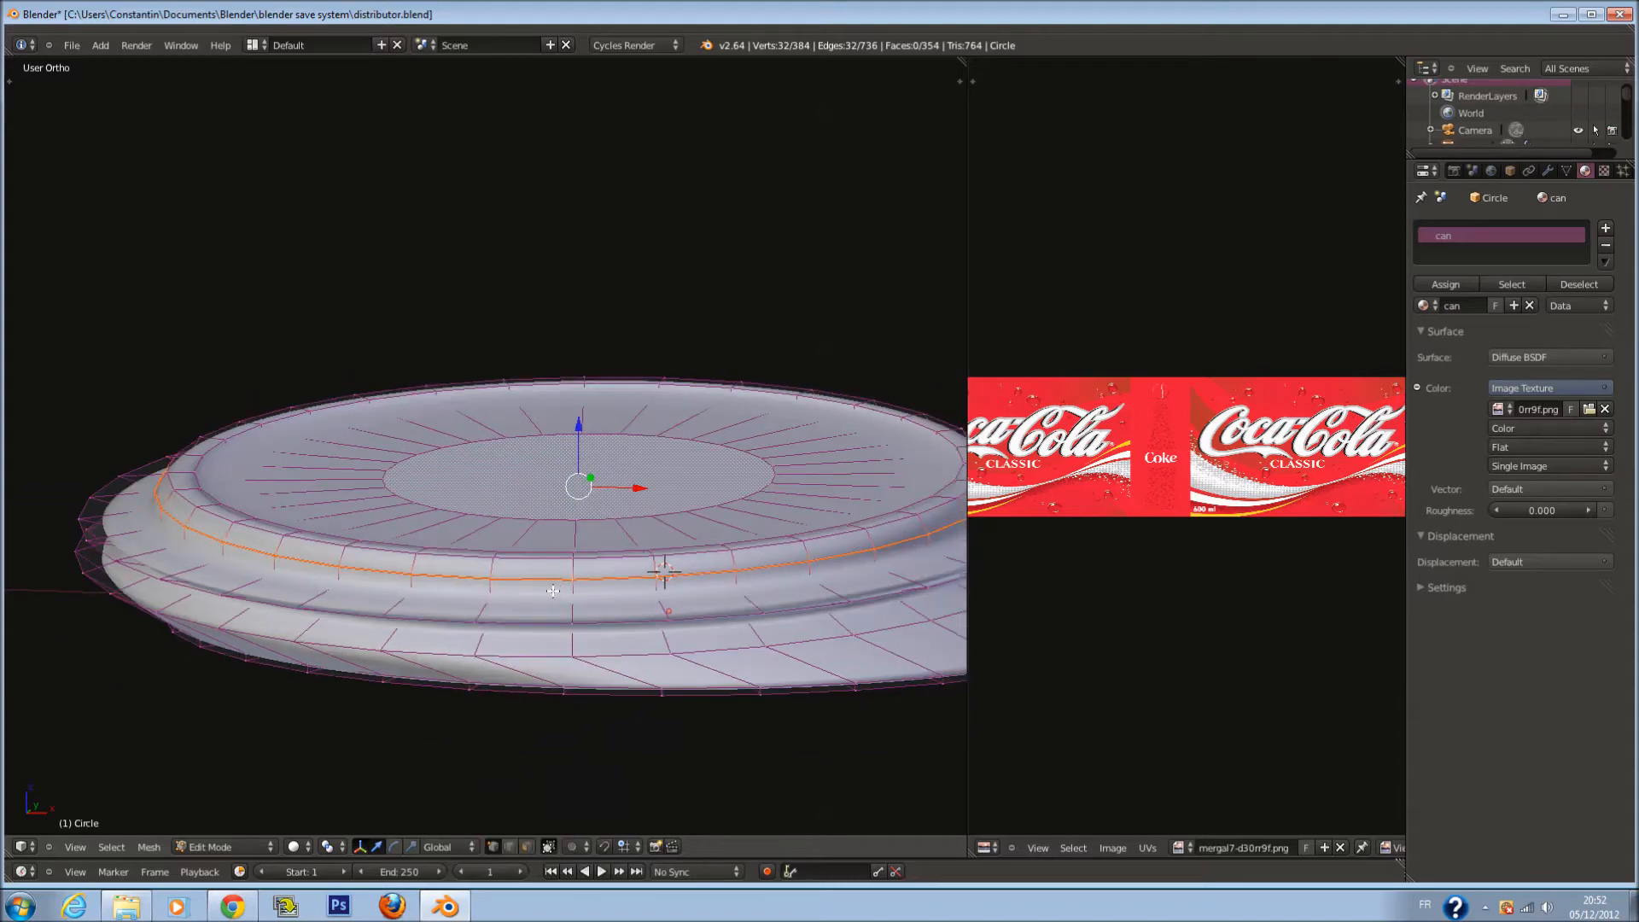
{"action": "key", "text": "KP_1"}
{"action": "key", "text": "z"}
Try to select the edge loop near the disc's base
{"action": "right_click", "coordinate": [165, 606]}
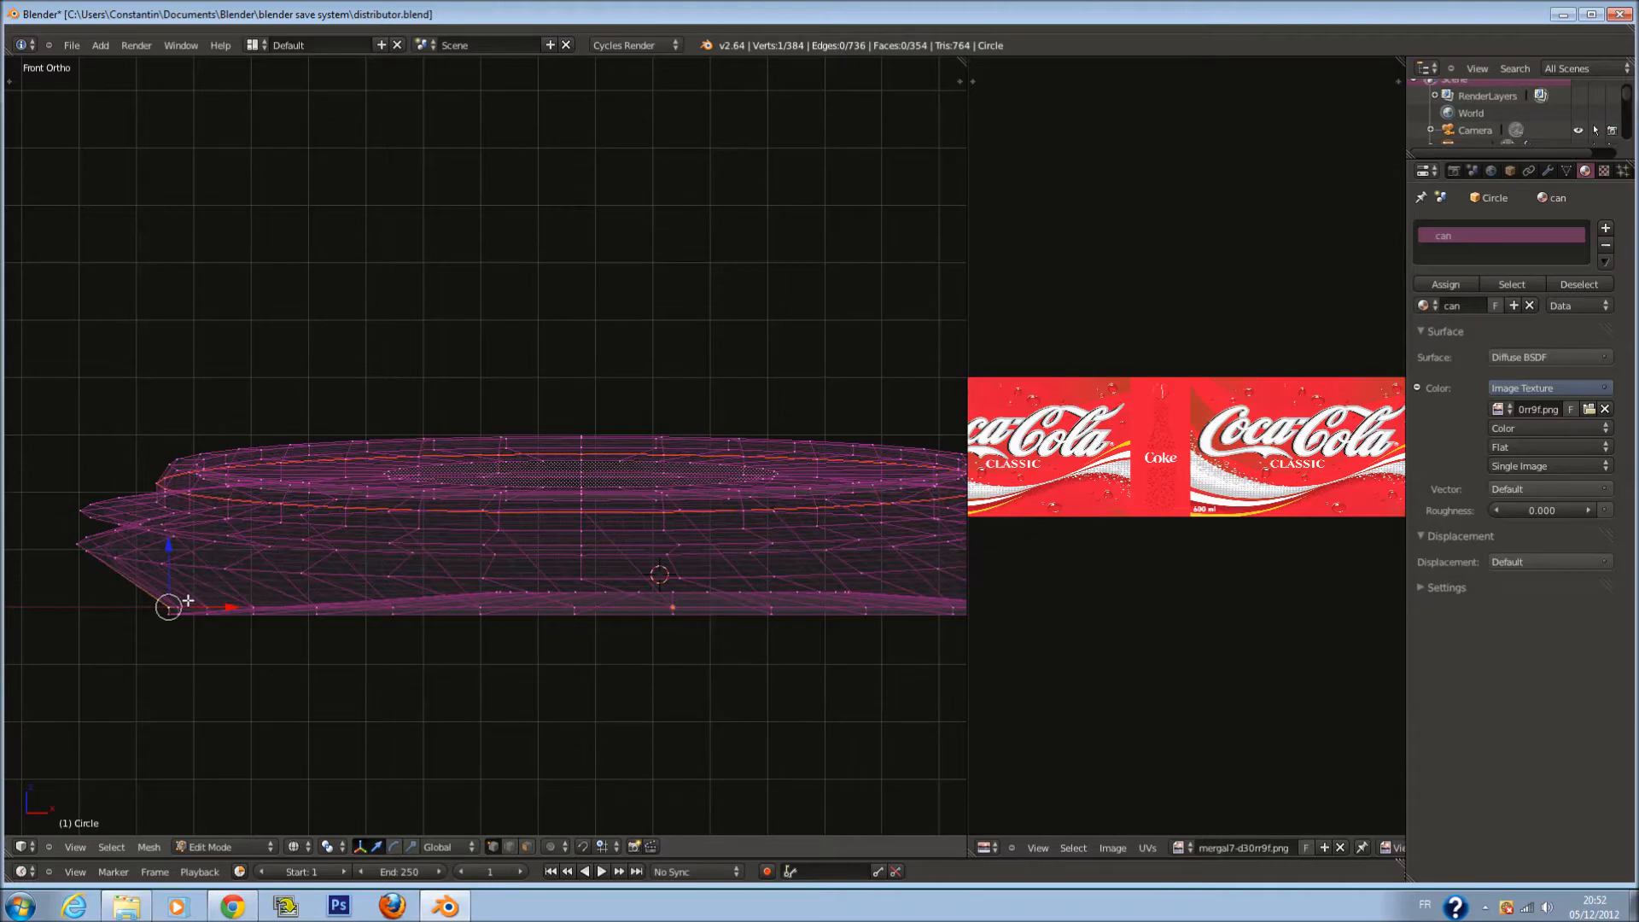
{"action": "right_click", "coordinate": [188, 601], "text": "alt"}
{"action": "right_click", "coordinate": [170, 605]}
{"action": "right_click", "coordinate": [196, 605], "text": "alt"}
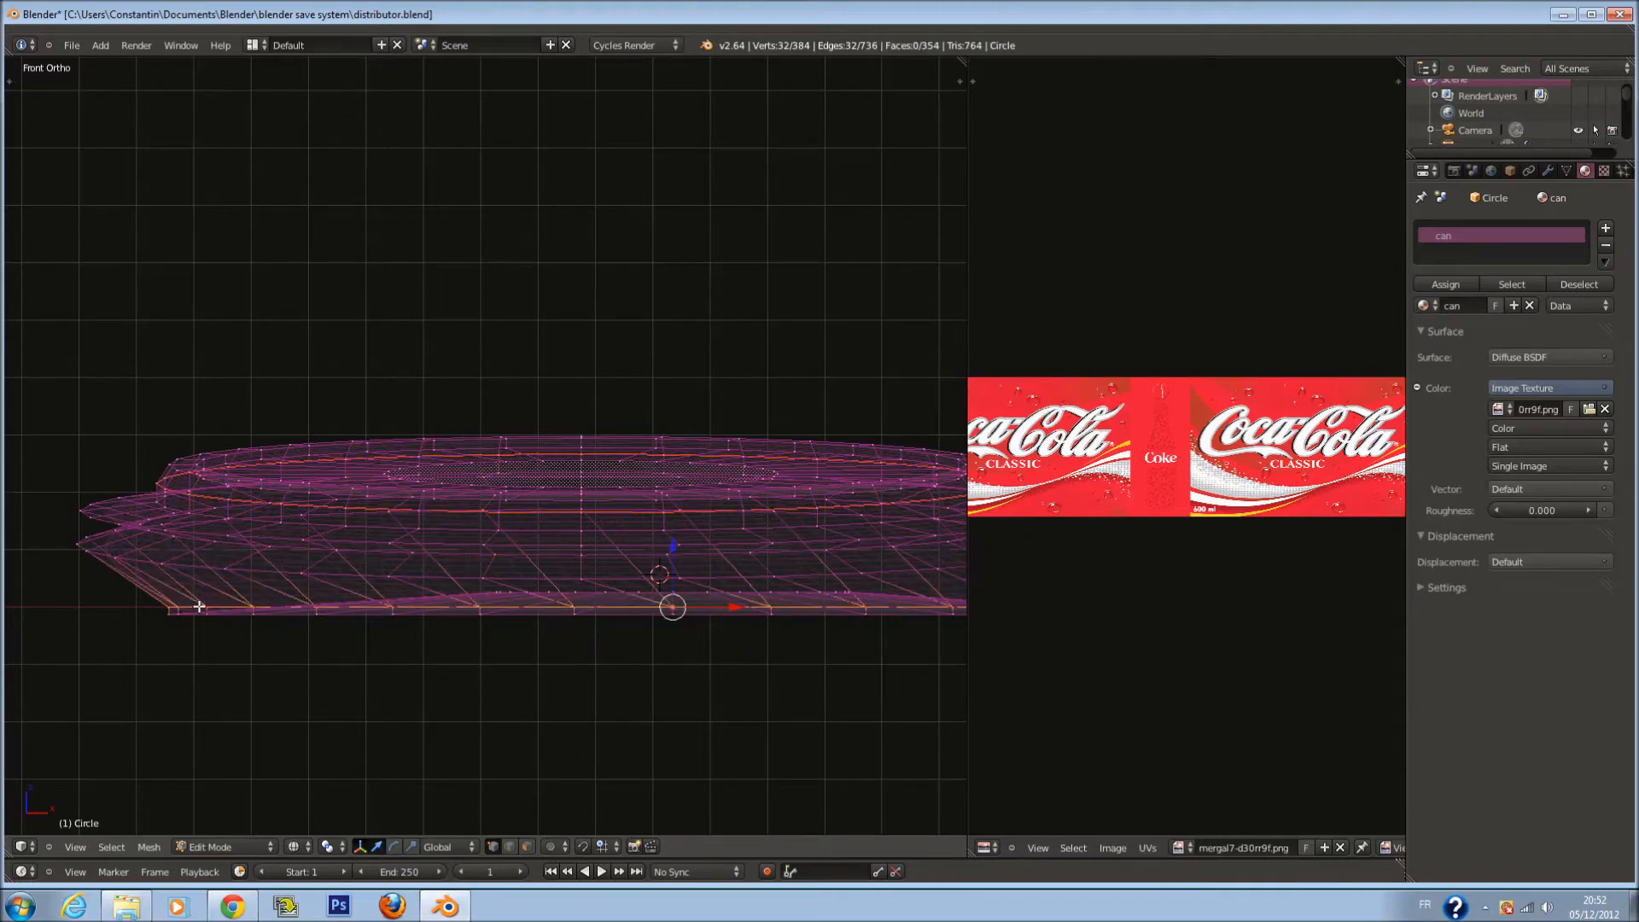
{"action": "scroll", "coordinate": [407, 622], "scroll_direction": "down", "scroll_amount": 1}
{"action": "right_click", "coordinate": [495, 598]}
{"action": "right_click", "coordinate": [498, 572]}
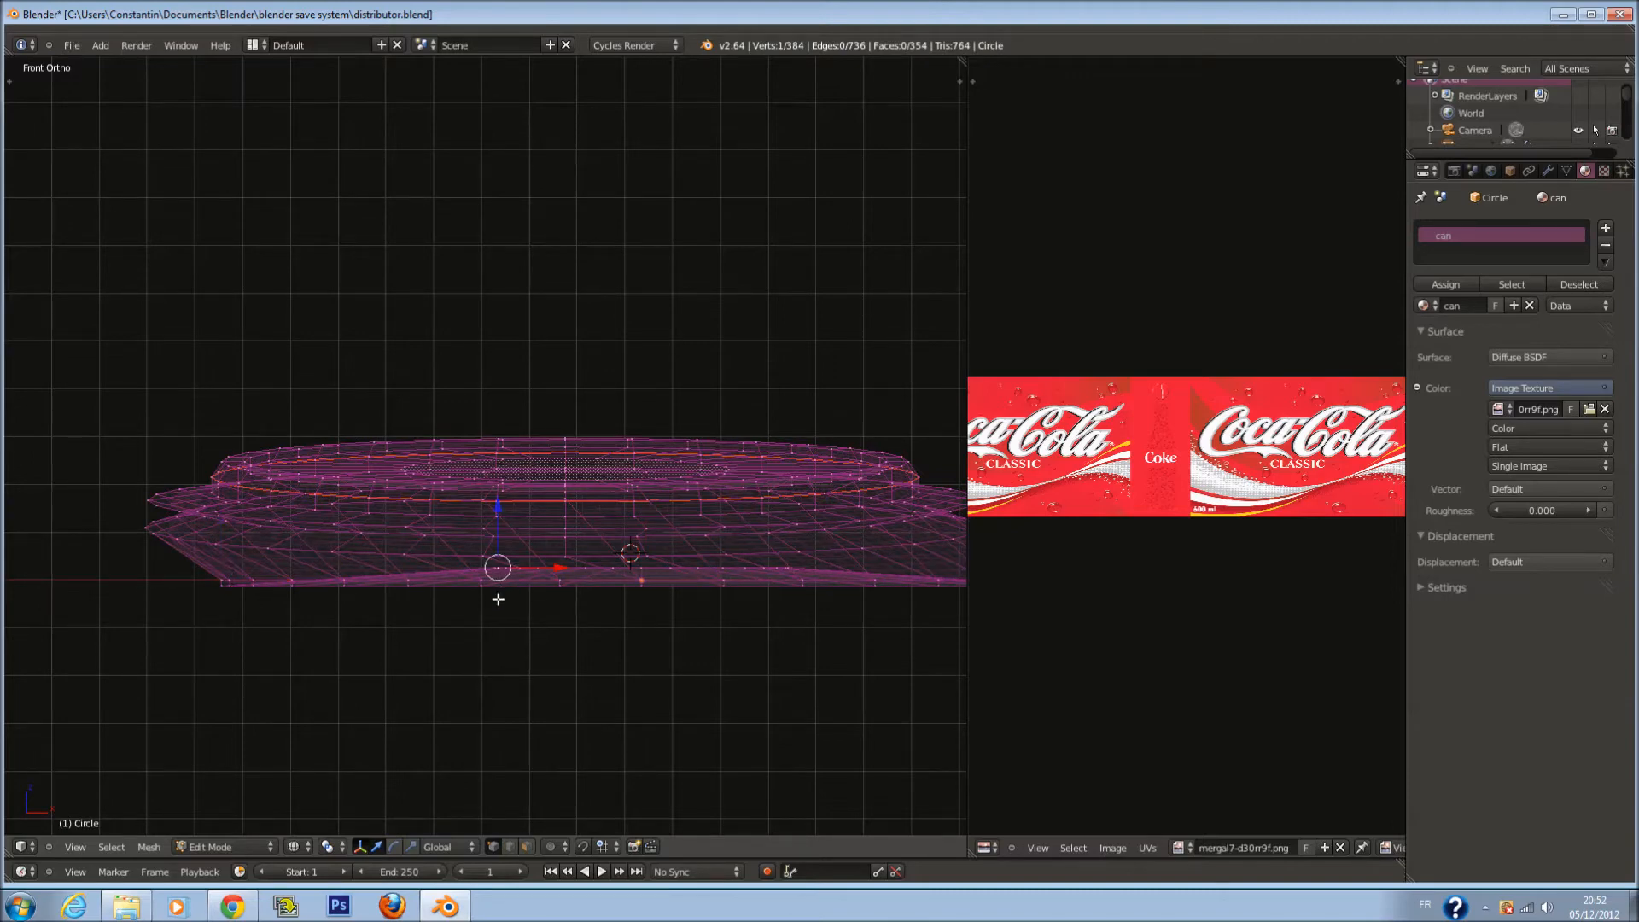
{"action": "scroll", "coordinate": [504, 603], "scroll_direction": "down", "scroll_amount": 1}
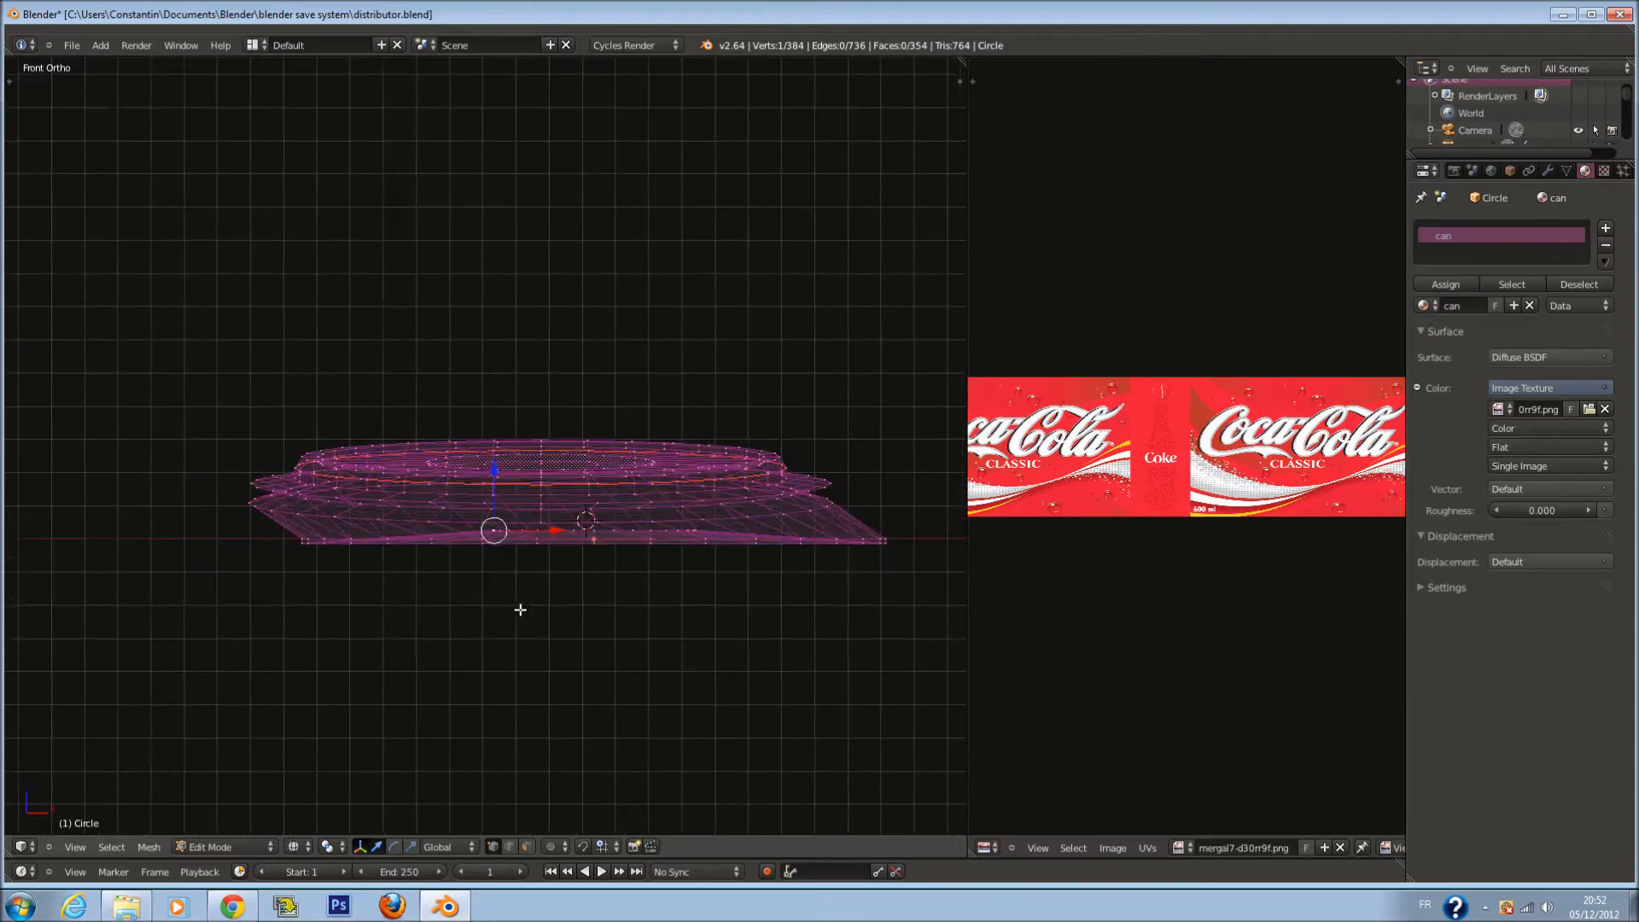
Toggle the mesh selection, then undo the selection changes back to the top rim's seam loop
{"action": "key", "text": "a"}
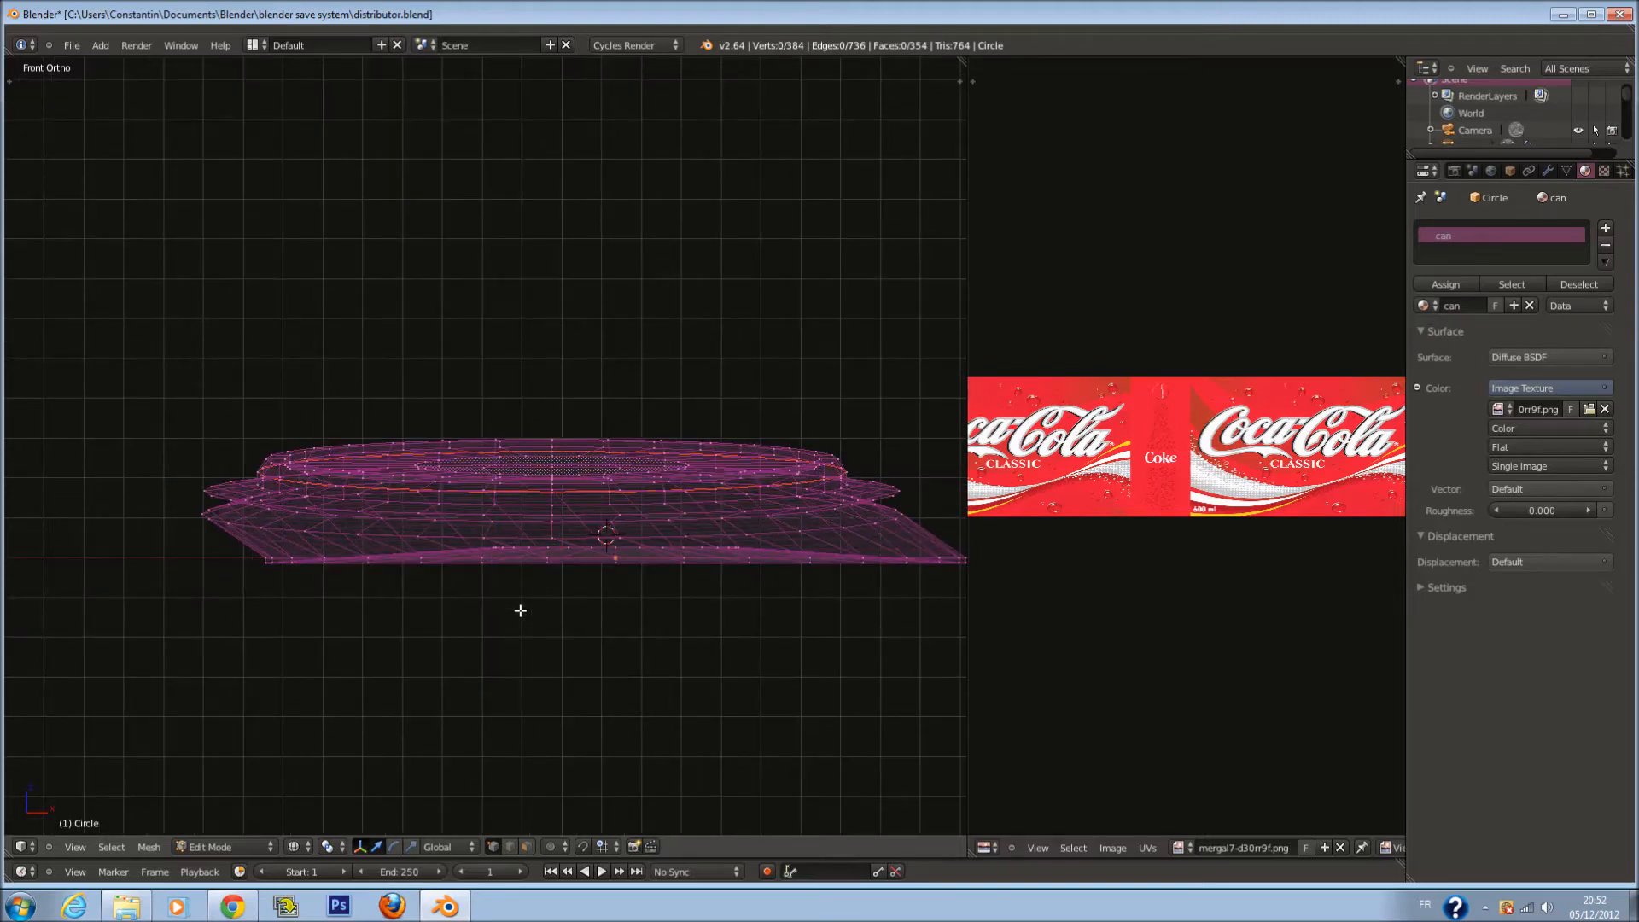
{"action": "key", "text": "a"}
{"action": "key", "text": "a"}
{"action": "key", "text": "a"}
{"action": "key", "text": "a"}
{"action": "right_click", "coordinate": [504, 535]}
{"action": "key", "text": "ctrl+z"}
{"action": "key", "text": "ctrl+z"}
{"action": "key", "text": "ctrl+z"}
{"action": "key", "text": "ctrl+z"}
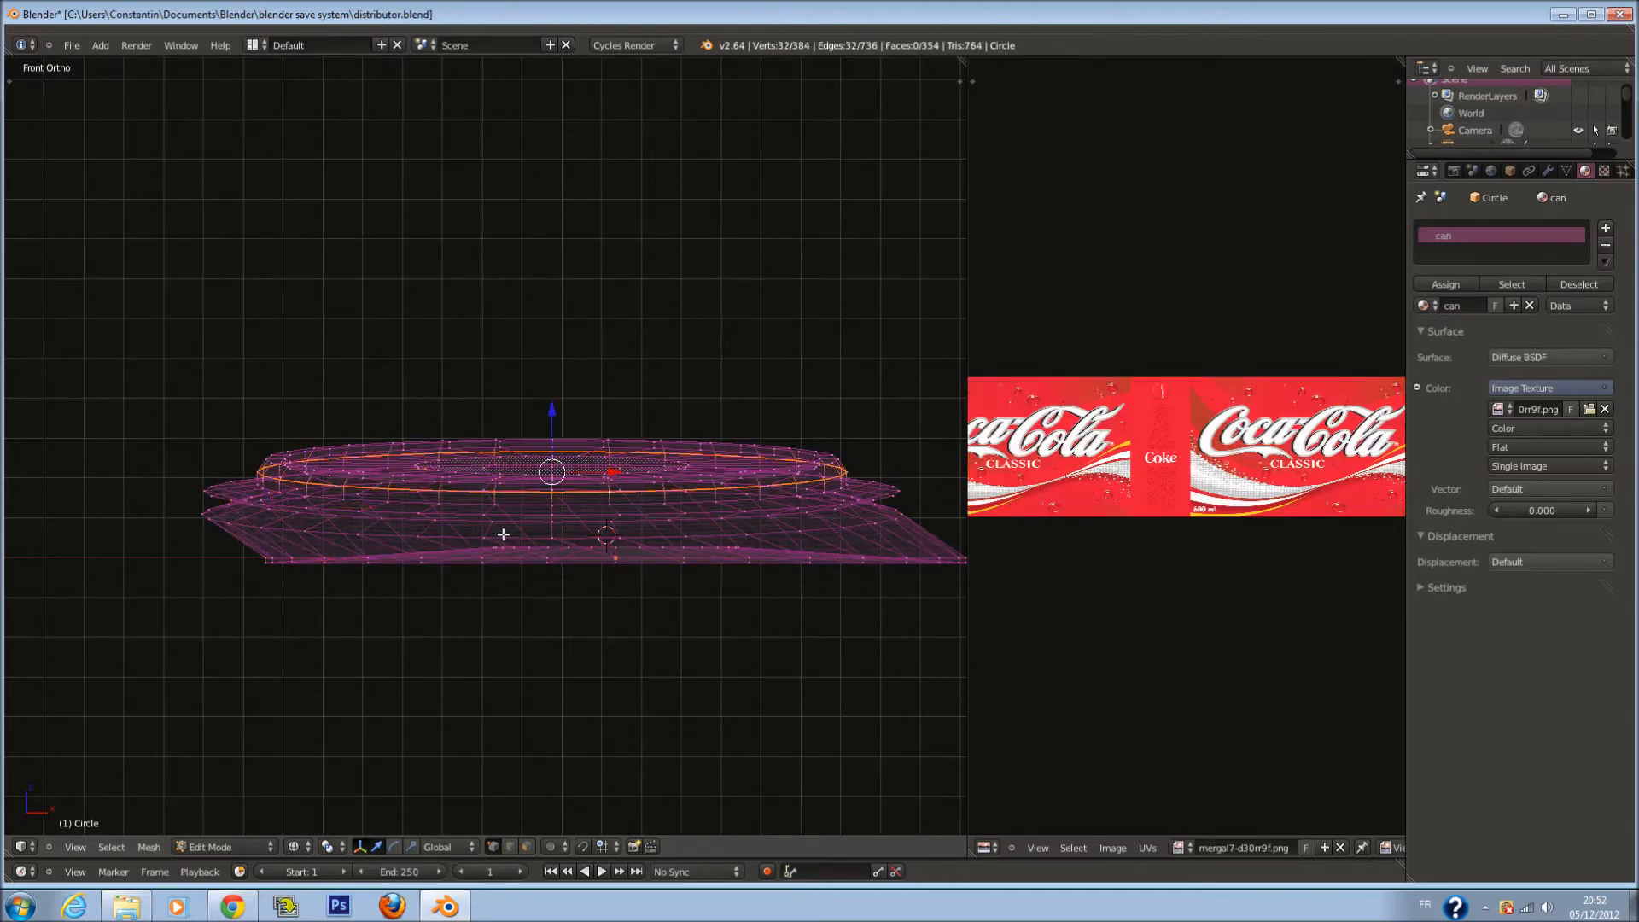
Clear the selection and try to select the loop just above the disc's bottom edge from its outer corner
{"action": "scroll", "coordinate": [504, 535], "scroll_direction": "up", "scroll_amount": 1}
{"action": "key", "text": "a"}
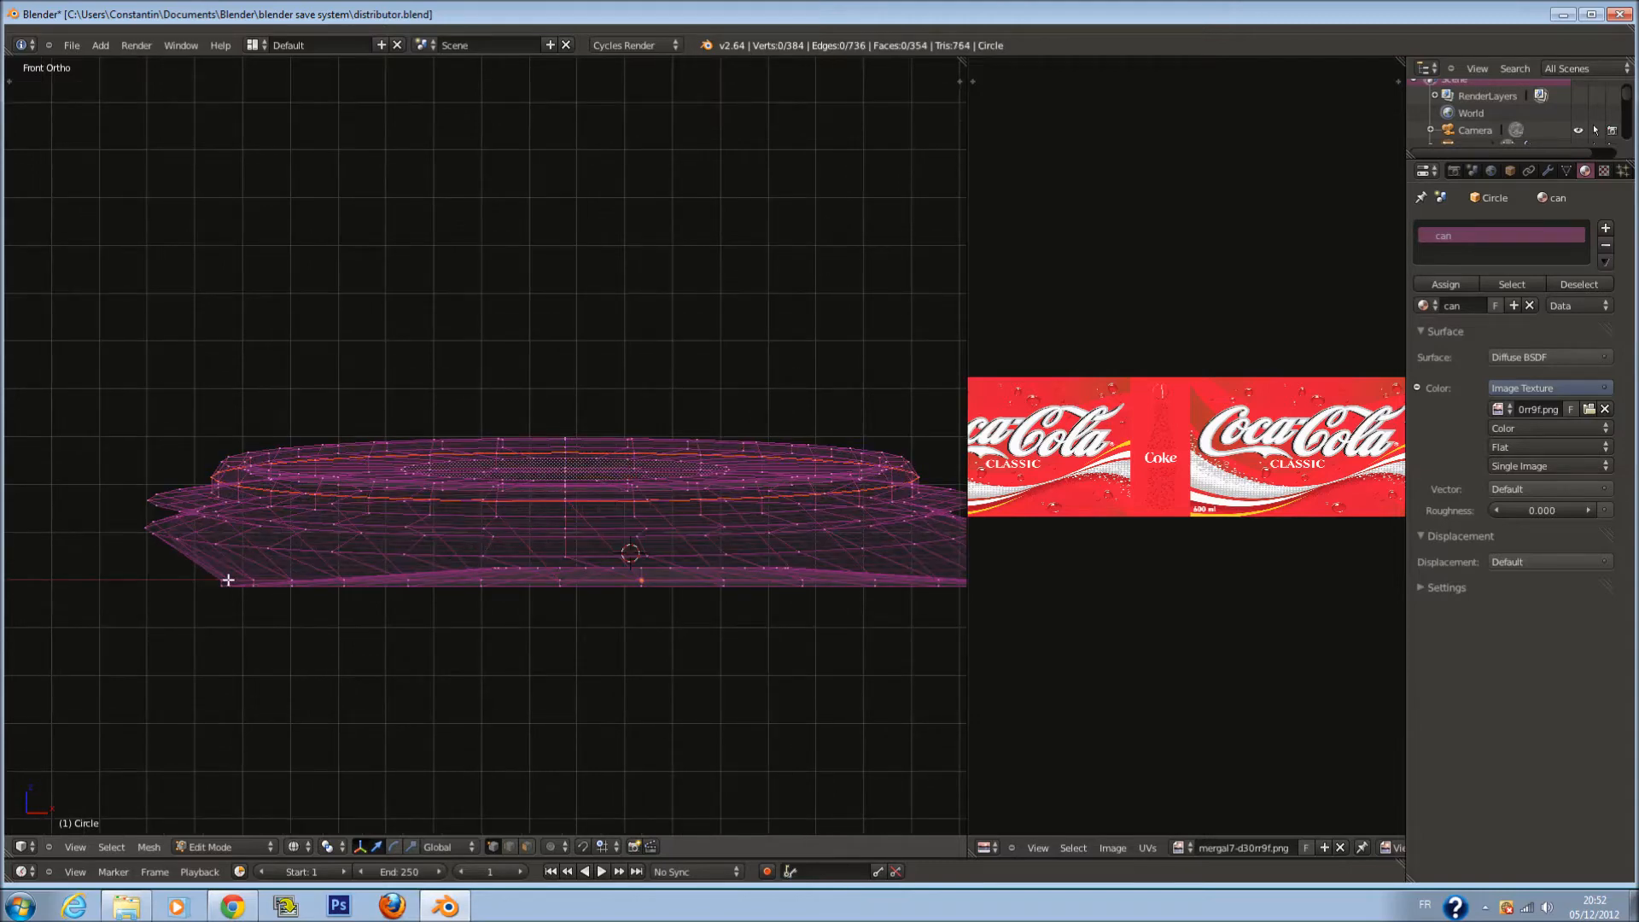
{"action": "right_click", "coordinate": [228, 580]}
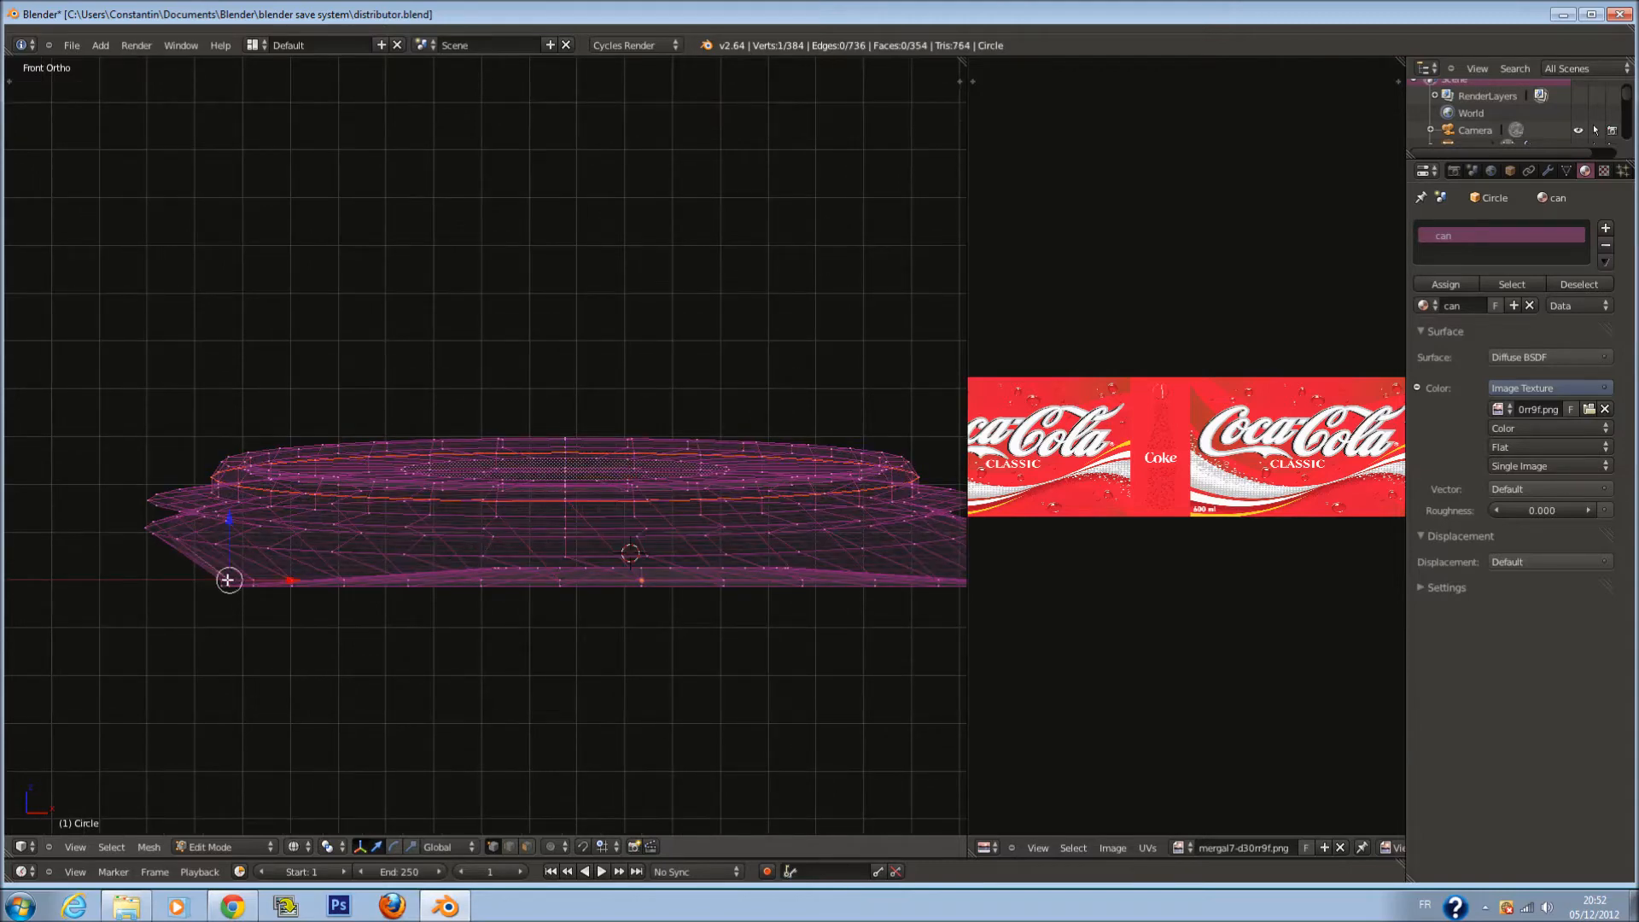
{"action": "right_click", "coordinate": [253, 578], "text": "alt"}
{"action": "right_click", "coordinate": [289, 576], "text": "alt"}
{"action": "right_click", "coordinate": [295, 576], "text": "alt"}
{"action": "right_click", "coordinate": [247, 585], "text": "alt"}
{"action": "right_click", "coordinate": [221, 580], "text": "alt+shift"}
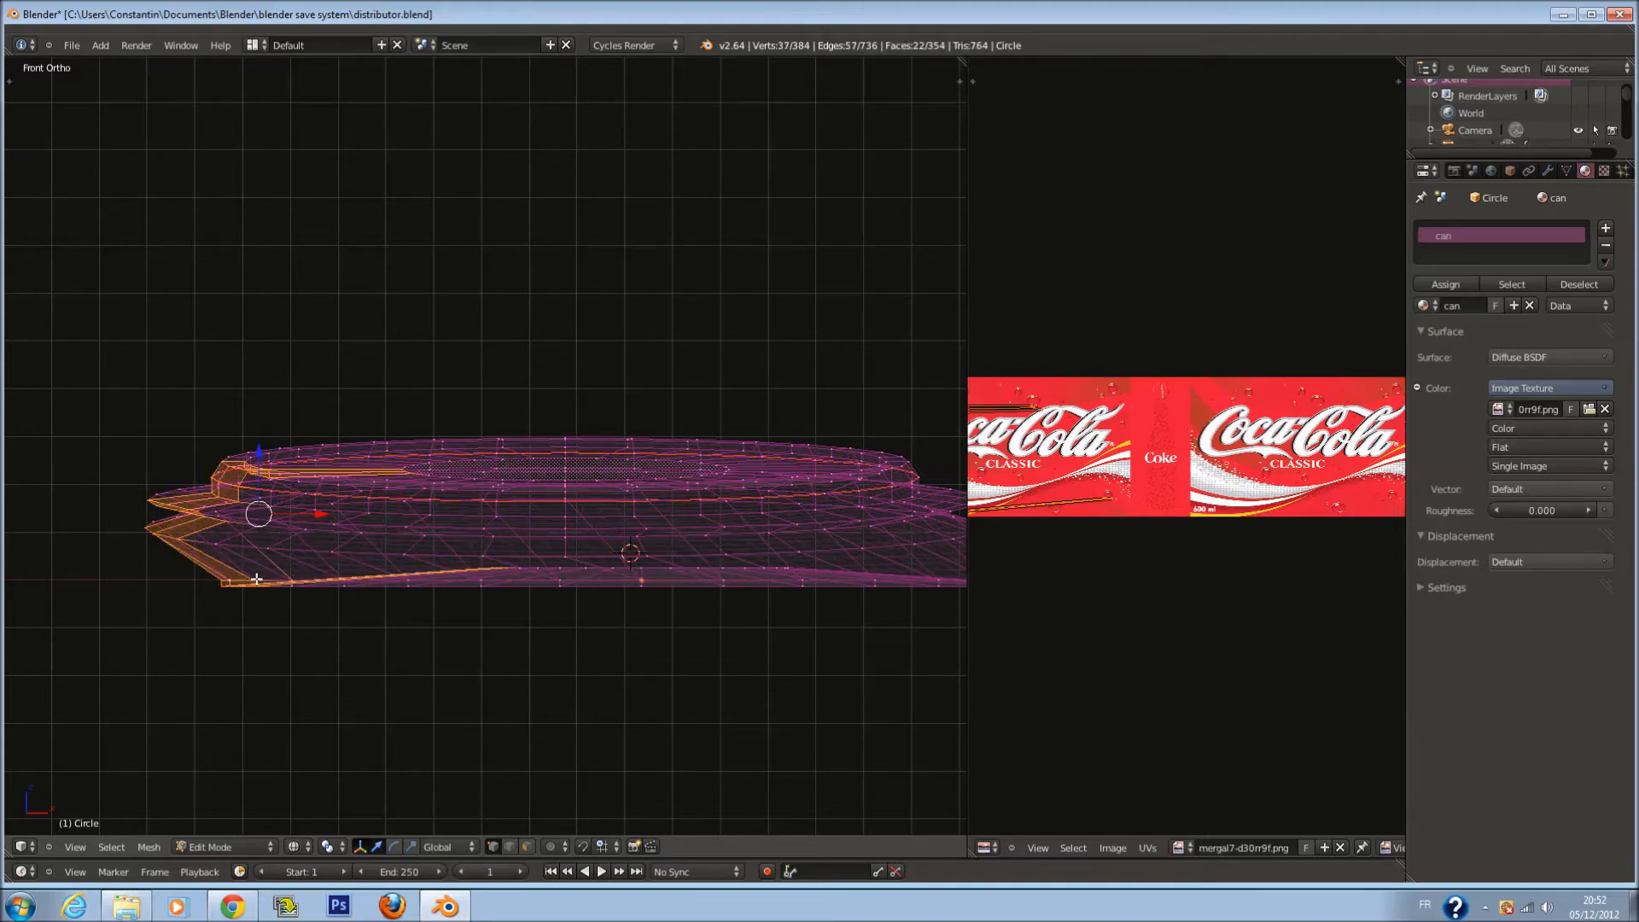
Select the edge loop just above the disc's bottom edge and mark it as a seam
{"action": "right_click", "coordinate": [256, 578]}
{"action": "right_click", "coordinate": [231, 580], "text": "alt"}
{"action": "right_click", "coordinate": [262, 579]}
{"action": "right_click", "coordinate": [285, 579], "text": "alt"}
{"action": "right_click", "coordinate": [358, 580]}
{"action": "right_click", "coordinate": [289, 581], "text": "alt"}
{"action": "scroll", "coordinate": [289, 580], "scroll_direction": "up", "scroll_amount": 2}
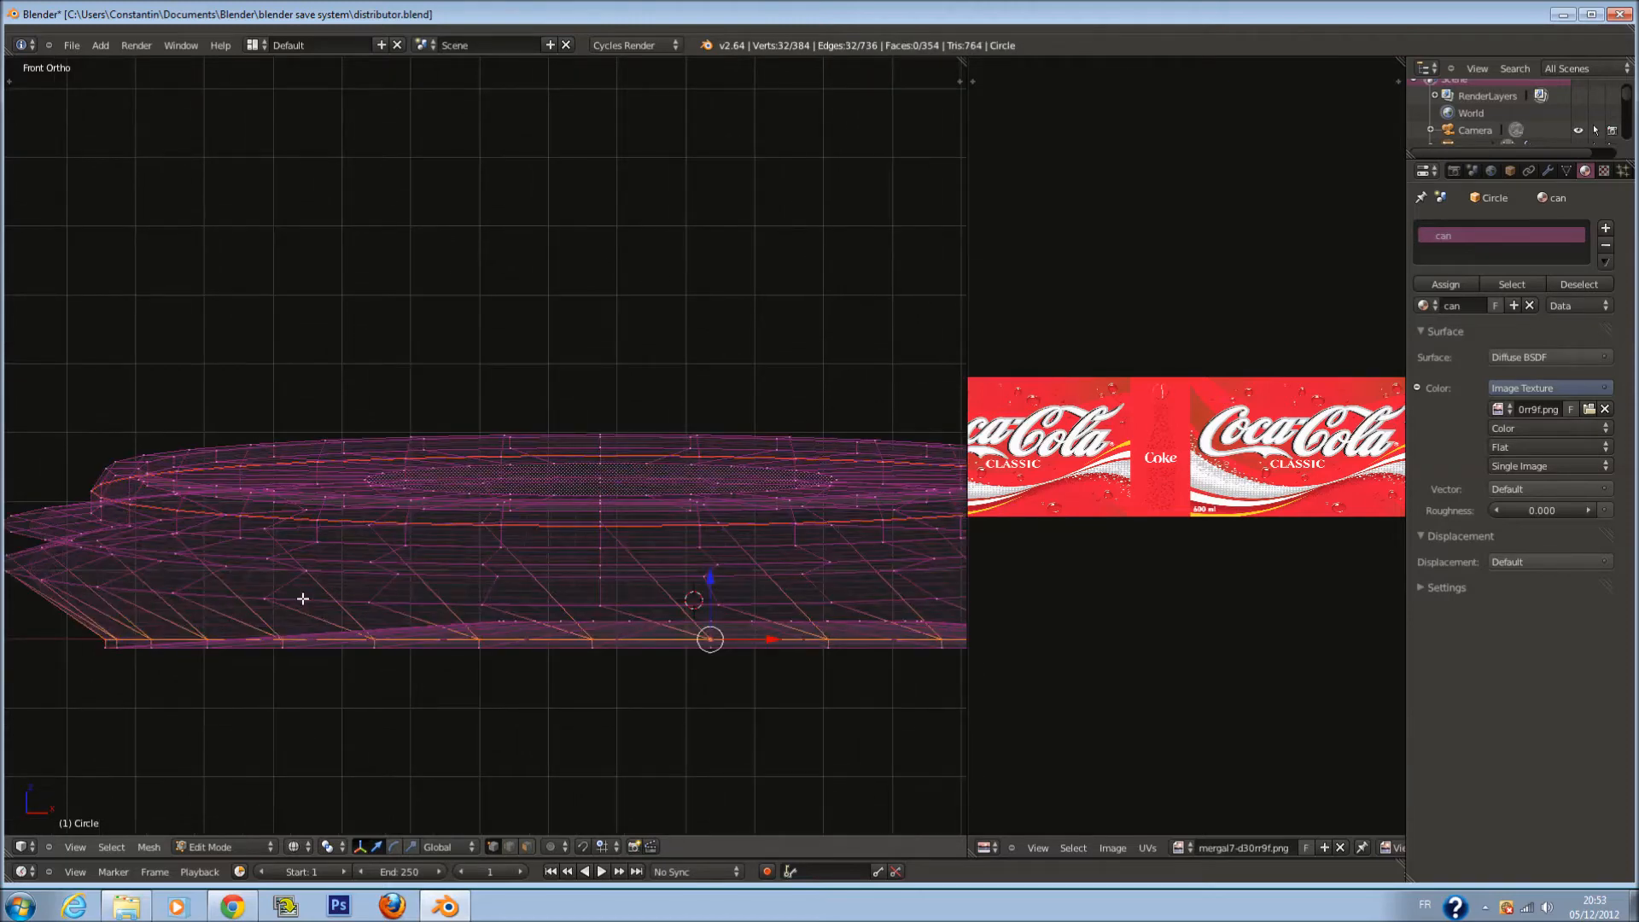
{"action": "scroll", "coordinate": [304, 599], "scroll_direction": "down", "scroll_amount": 1}
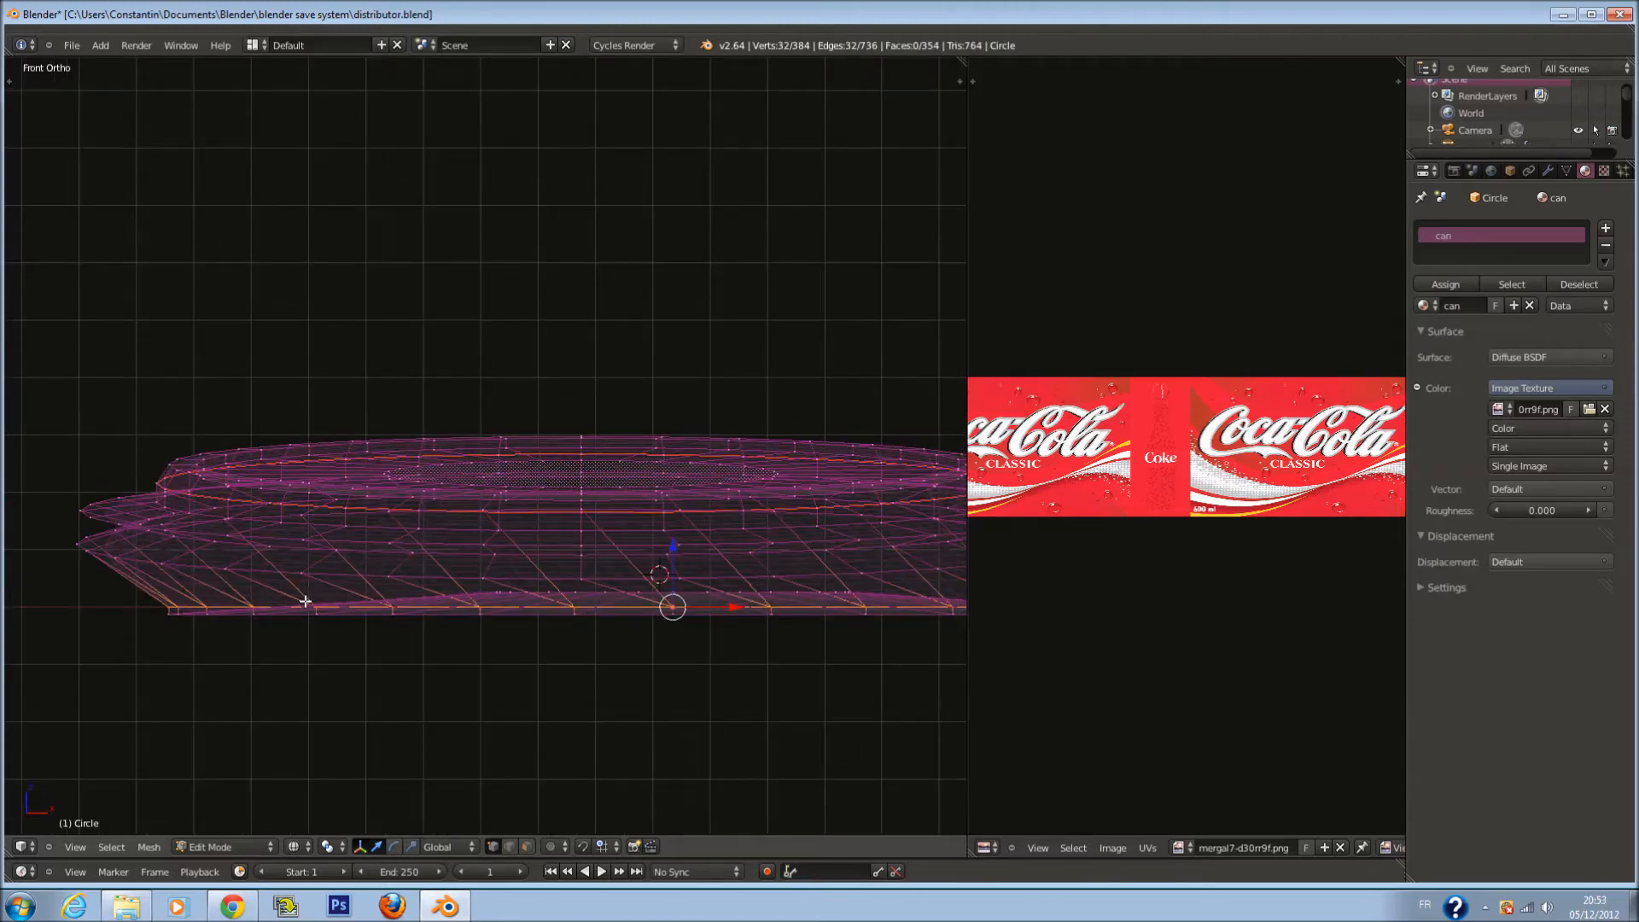
{"action": "key", "text": "ctrl+e"}
{"action": "left_click", "coordinate": [305, 602]}
Select the disc's whole mesh in Edit Mode and unwrap it along the marked seams
{"action": "scroll", "coordinate": [384, 589], "scroll_direction": "down", "scroll_amount": 2}
{"action": "middle_click_drag", "start_coordinate": [443, 571], "coordinate": [572, 541]}
{"action": "key", "text": "Tab"}
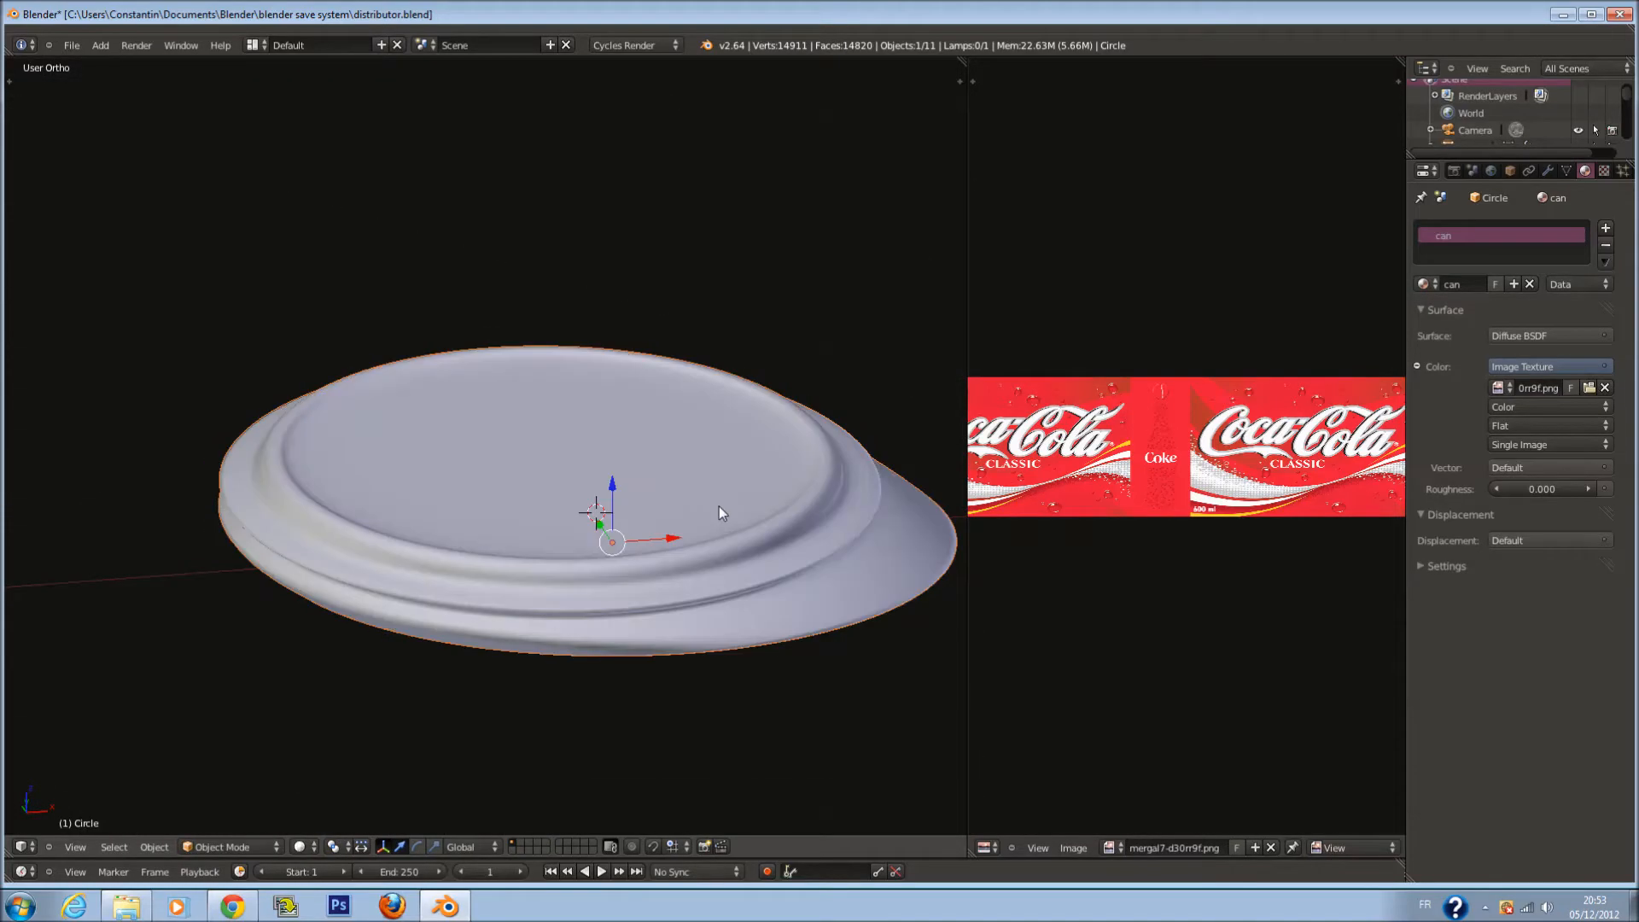
{"action": "key", "text": "Tab"}
{"action": "key", "text": "a"}
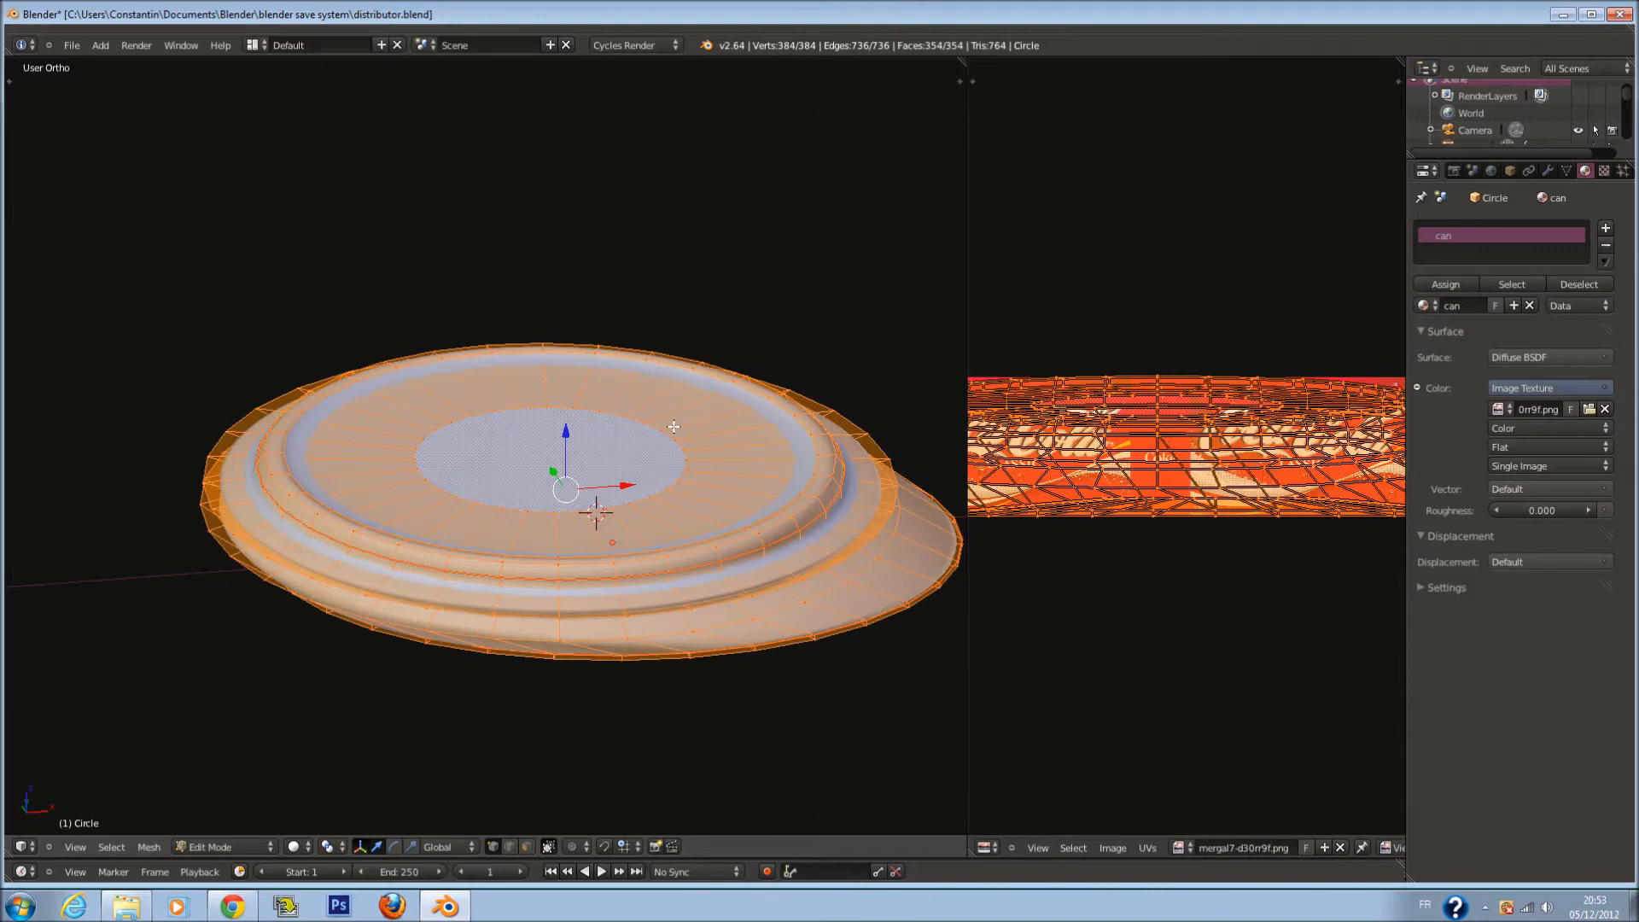
{"action": "key", "text": "u"}
{"action": "left_click", "coordinate": [663, 282]}
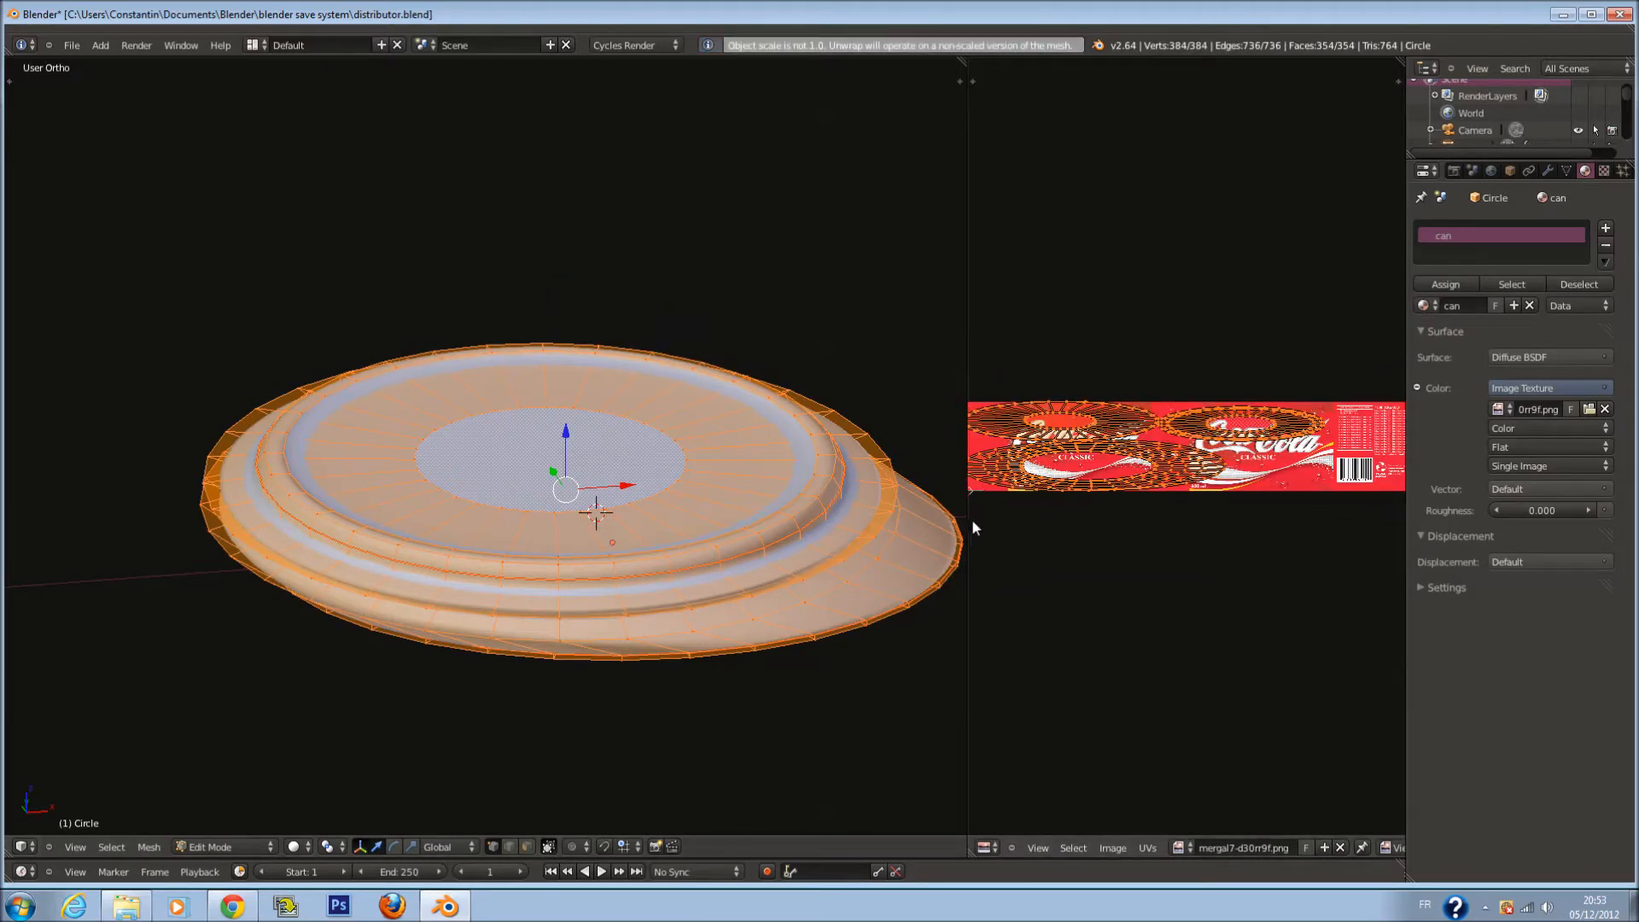
Set the front view, enlarge the UV/Image Editor and examine the unwrapped islands over the label image
{"action": "key", "text": "KP_1"}
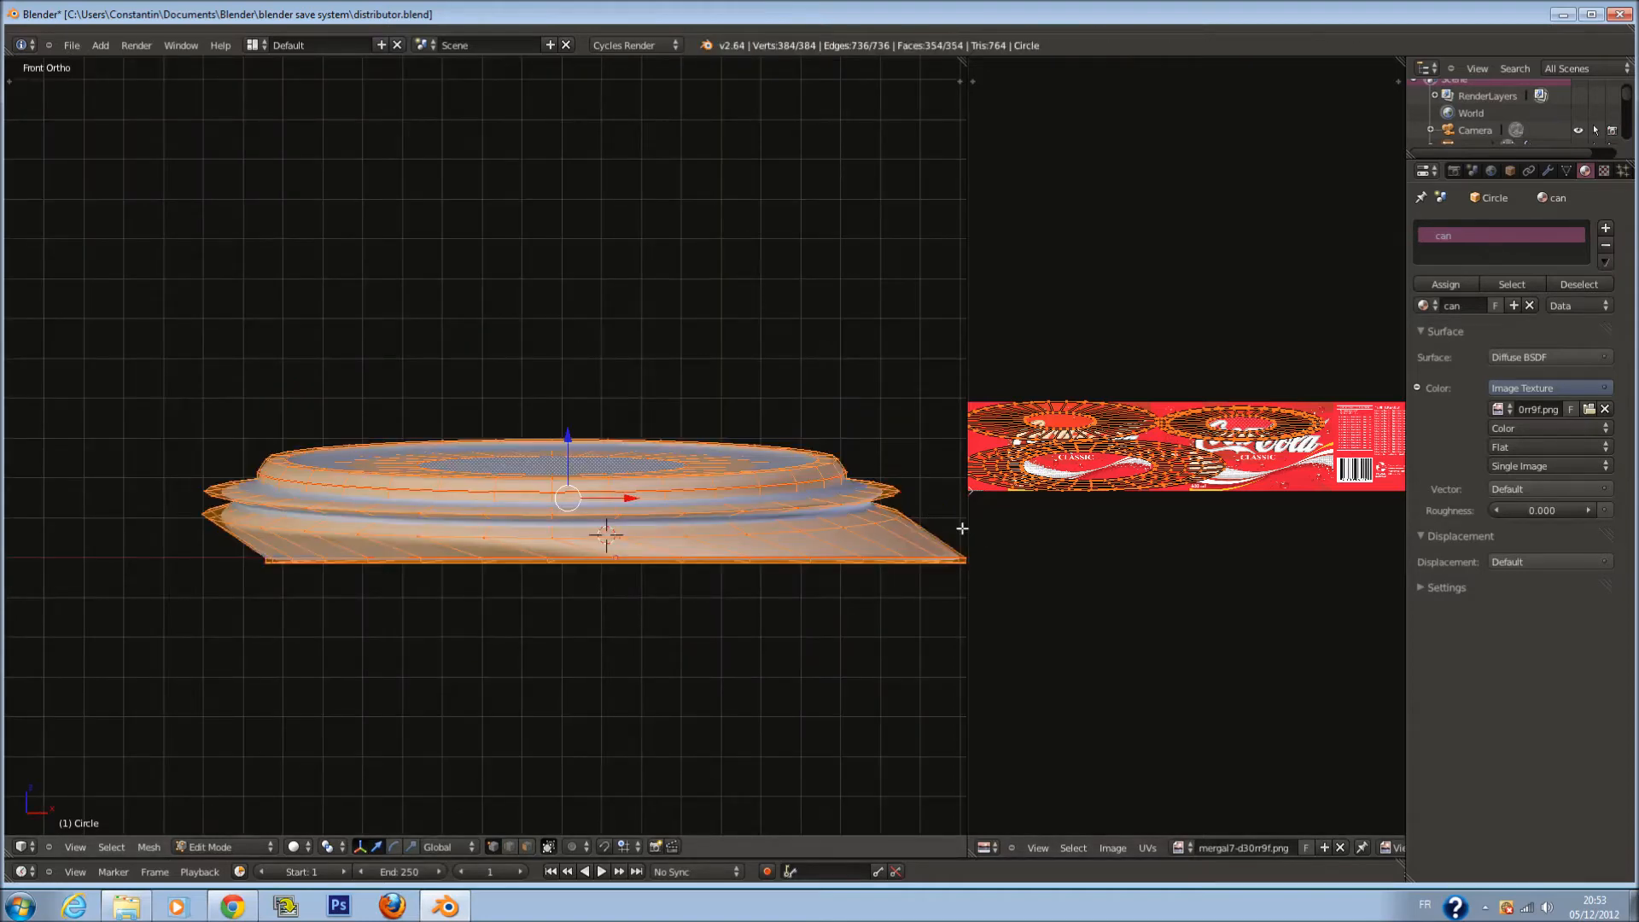
{"action": "left_click_drag", "start_coordinate": [968, 527], "coordinate": [405, 545]}
{"action": "scroll", "coordinate": [780, 444], "scroll_direction": "up", "scroll_amount": 5}
{"action": "scroll", "coordinate": [781, 444], "scroll_direction": "down", "scroll_amount": 2}
{"action": "middle_click_drag", "start_coordinate": [780, 444], "coordinate": [881, 471]}
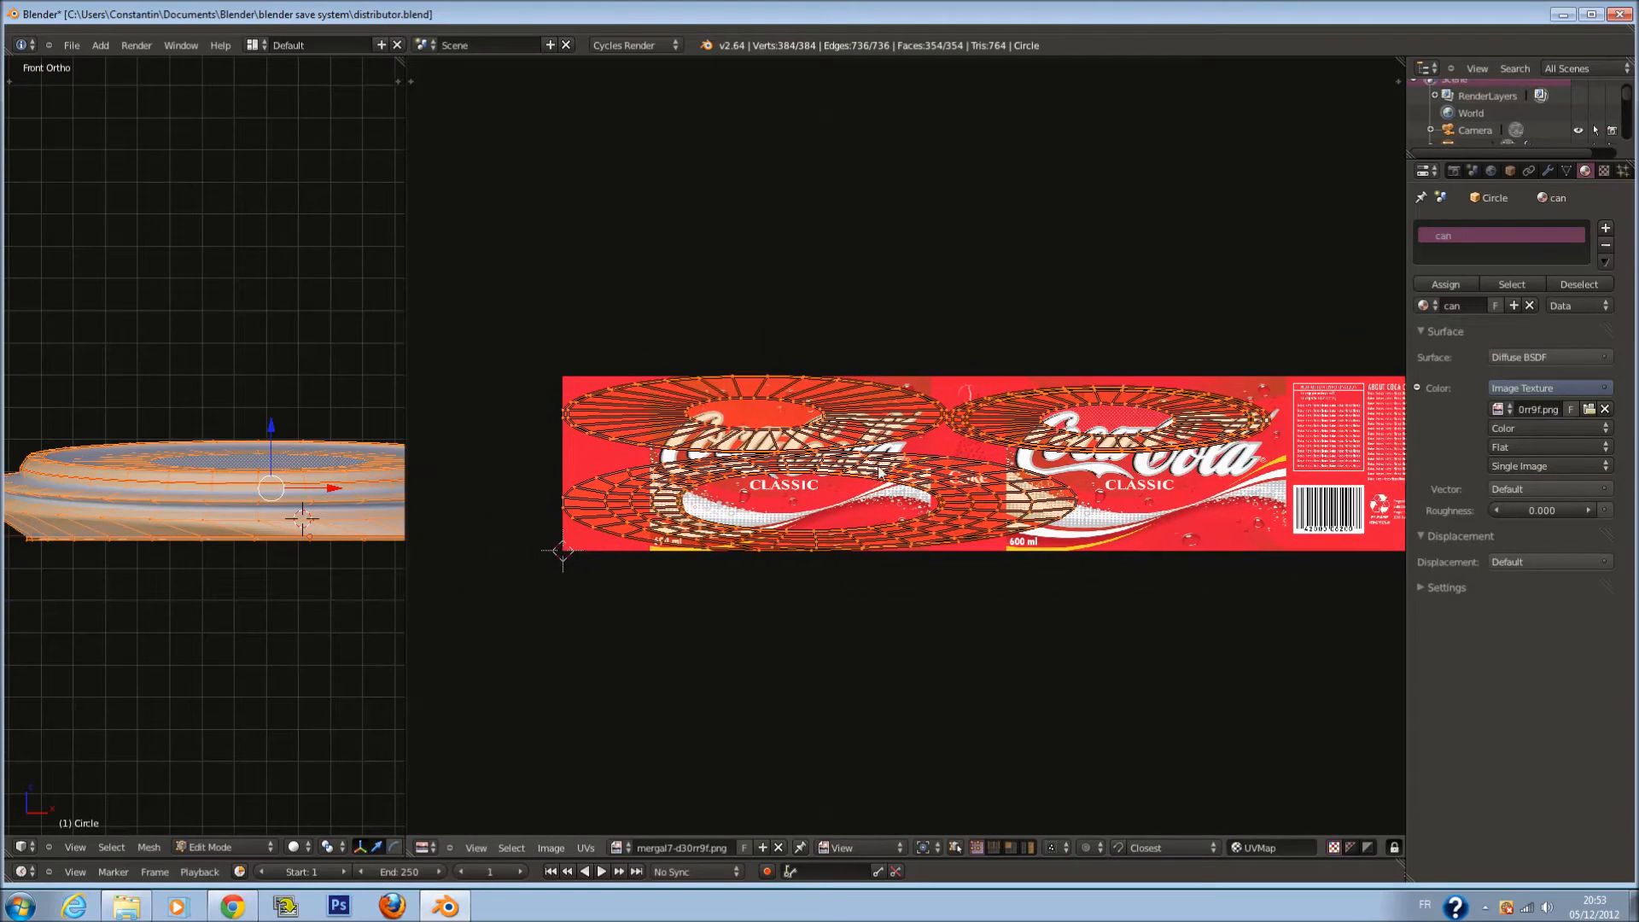
{"action": "scroll", "coordinate": [925, 540], "scroll_direction": "up", "scroll_amount": 1}
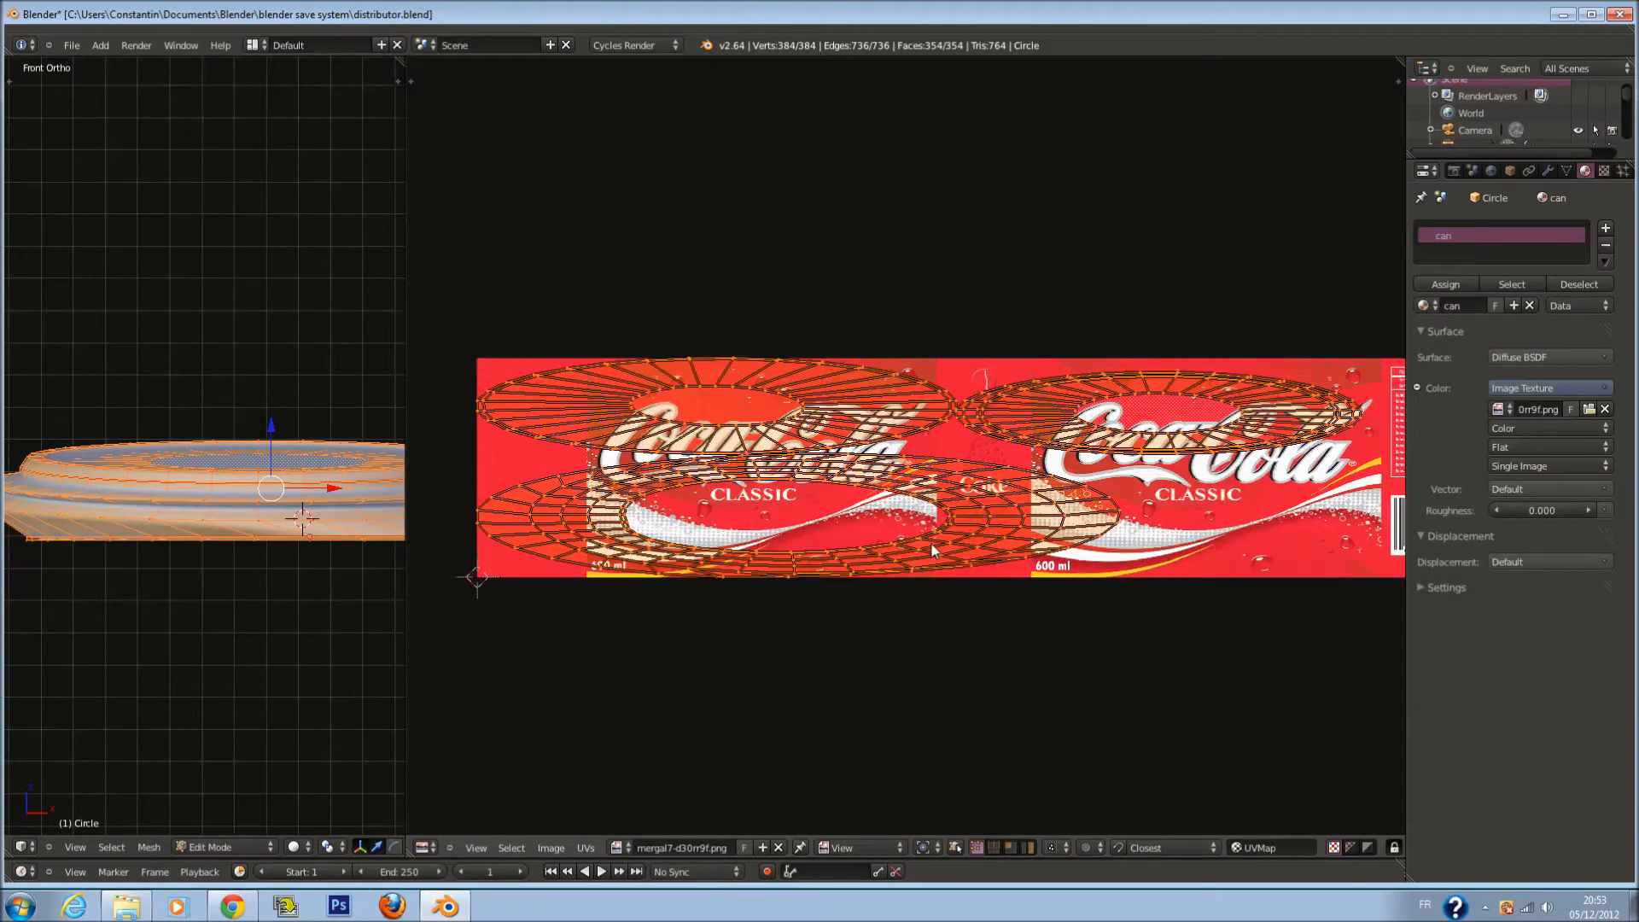
{"action": "scroll", "coordinate": [916, 545], "scroll_direction": "up", "scroll_amount": 1}
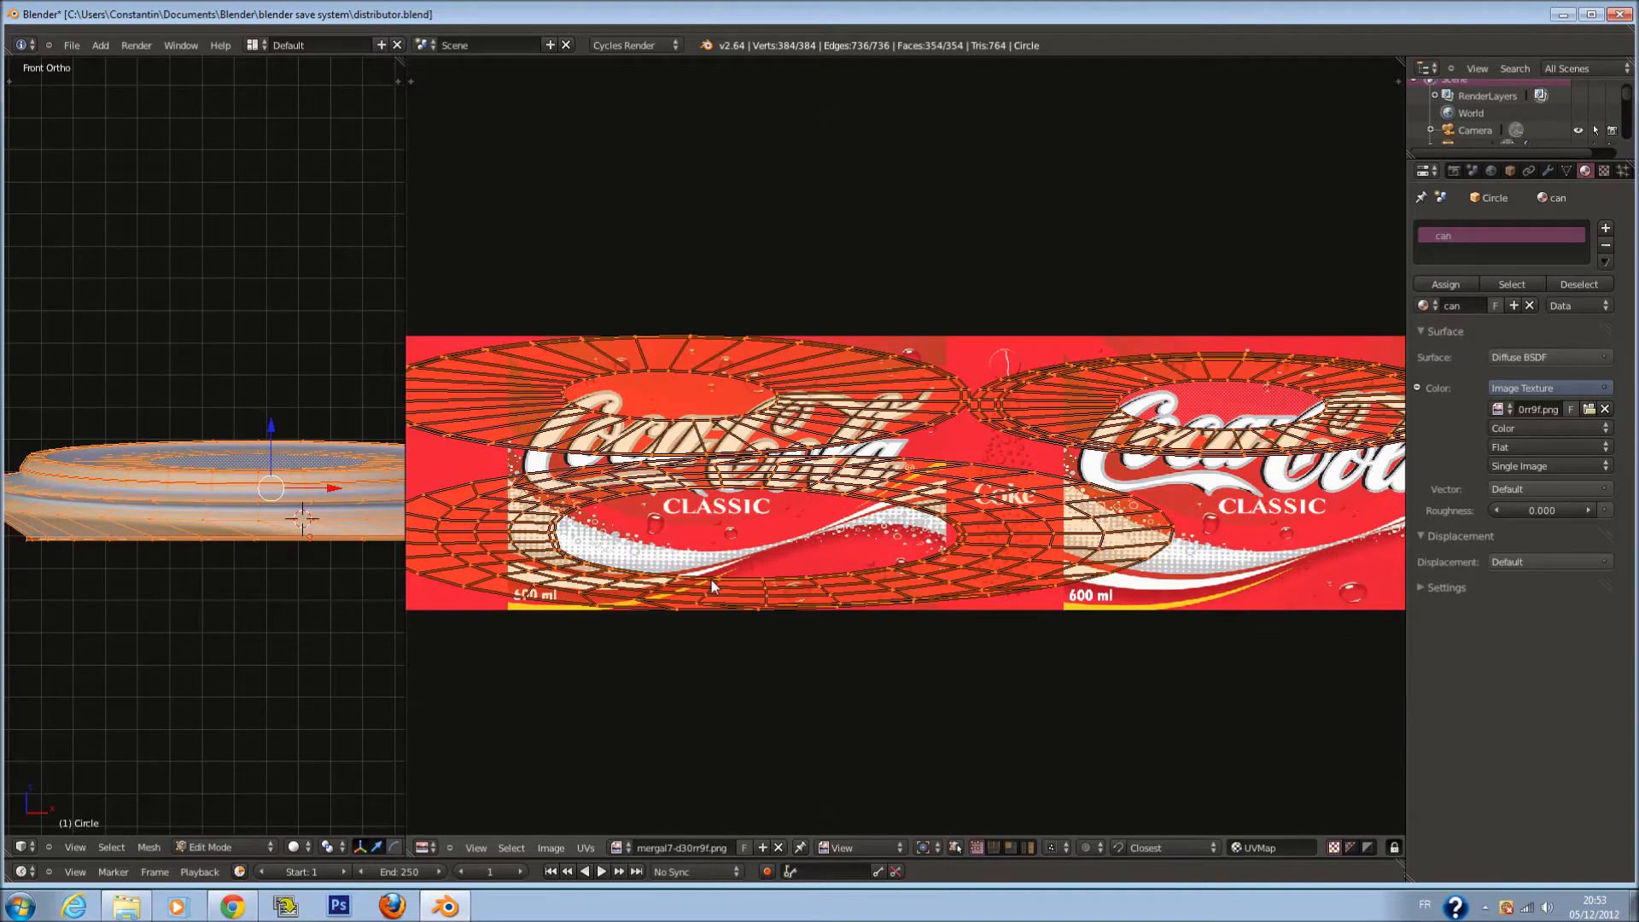
Widen the 3D view, switch to face selection and deselect the top cap's ring faces and the front rim faces
{"action": "scroll", "coordinate": [530, 596], "scroll_direction": "down", "scroll_amount": 1}
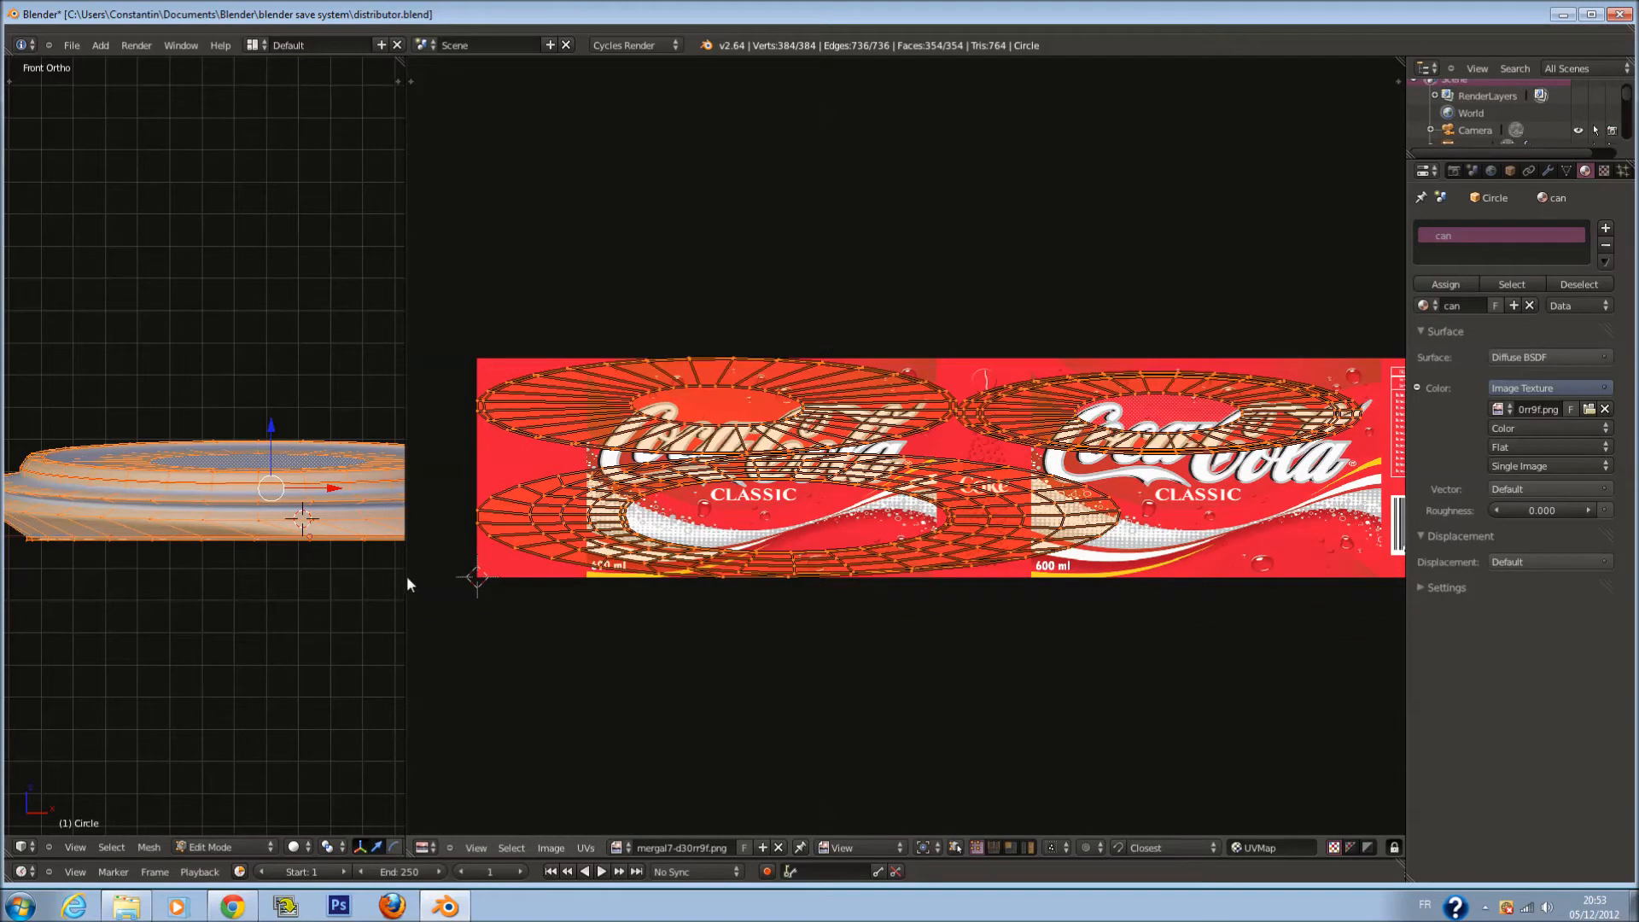
{"action": "left_click_drag", "start_coordinate": [406, 575], "coordinate": [905, 545]}
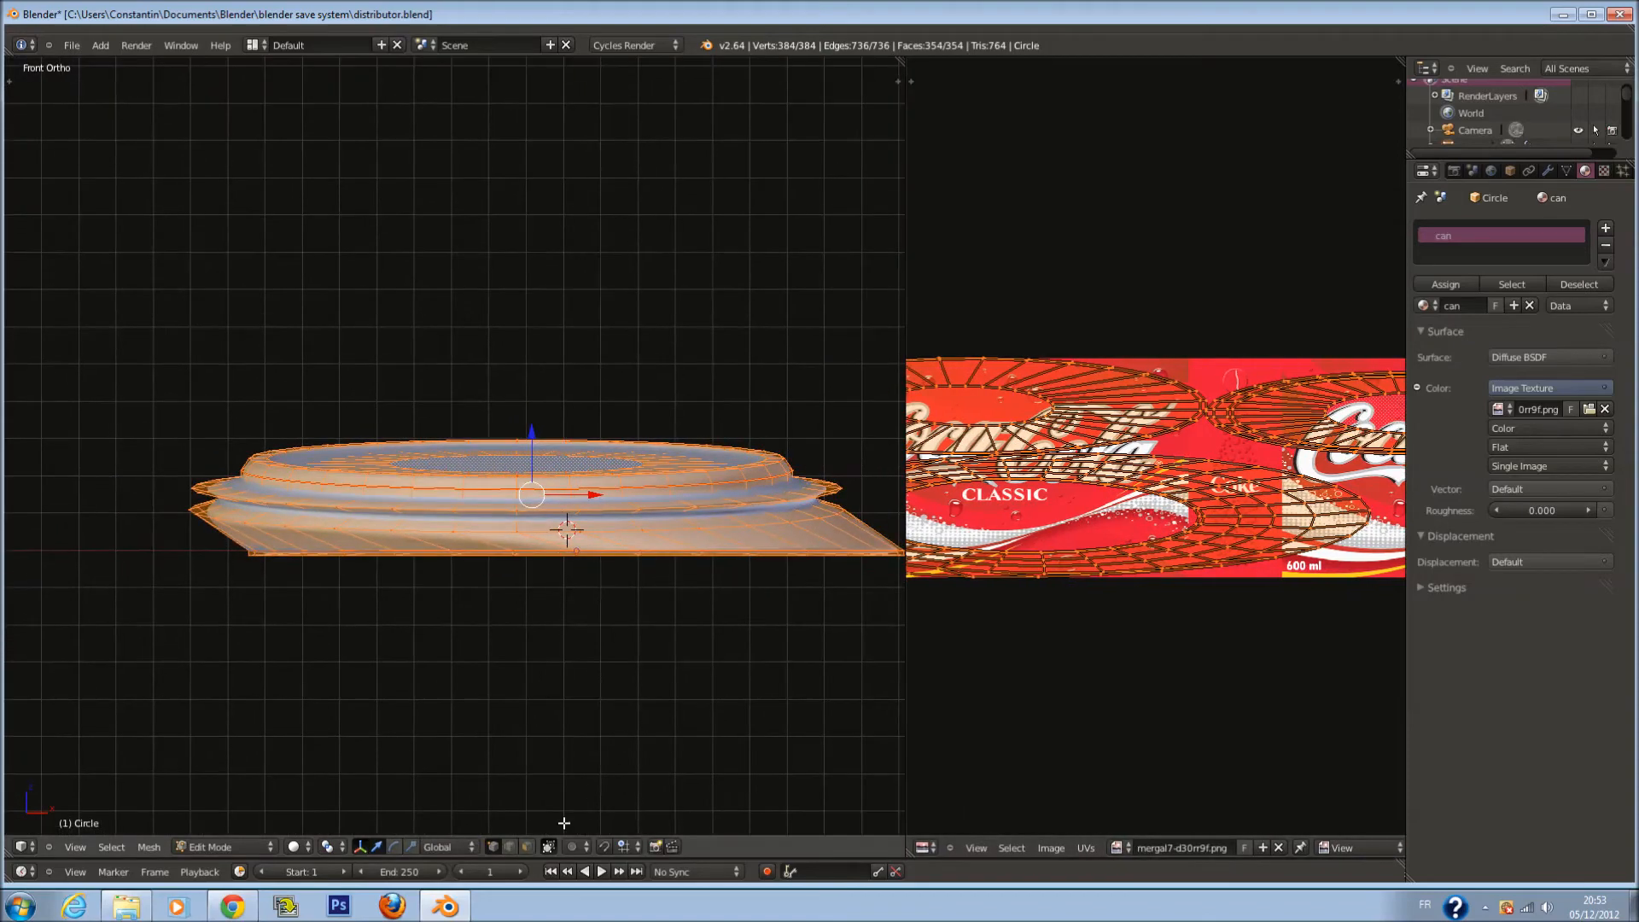
{"action": "left_click", "coordinate": [525, 846]}
{"action": "middle_click_drag", "start_coordinate": [520, 278], "coordinate": [477, 352]}
{"action": "scroll", "coordinate": [476, 352], "scroll_direction": "up", "scroll_amount": 3}
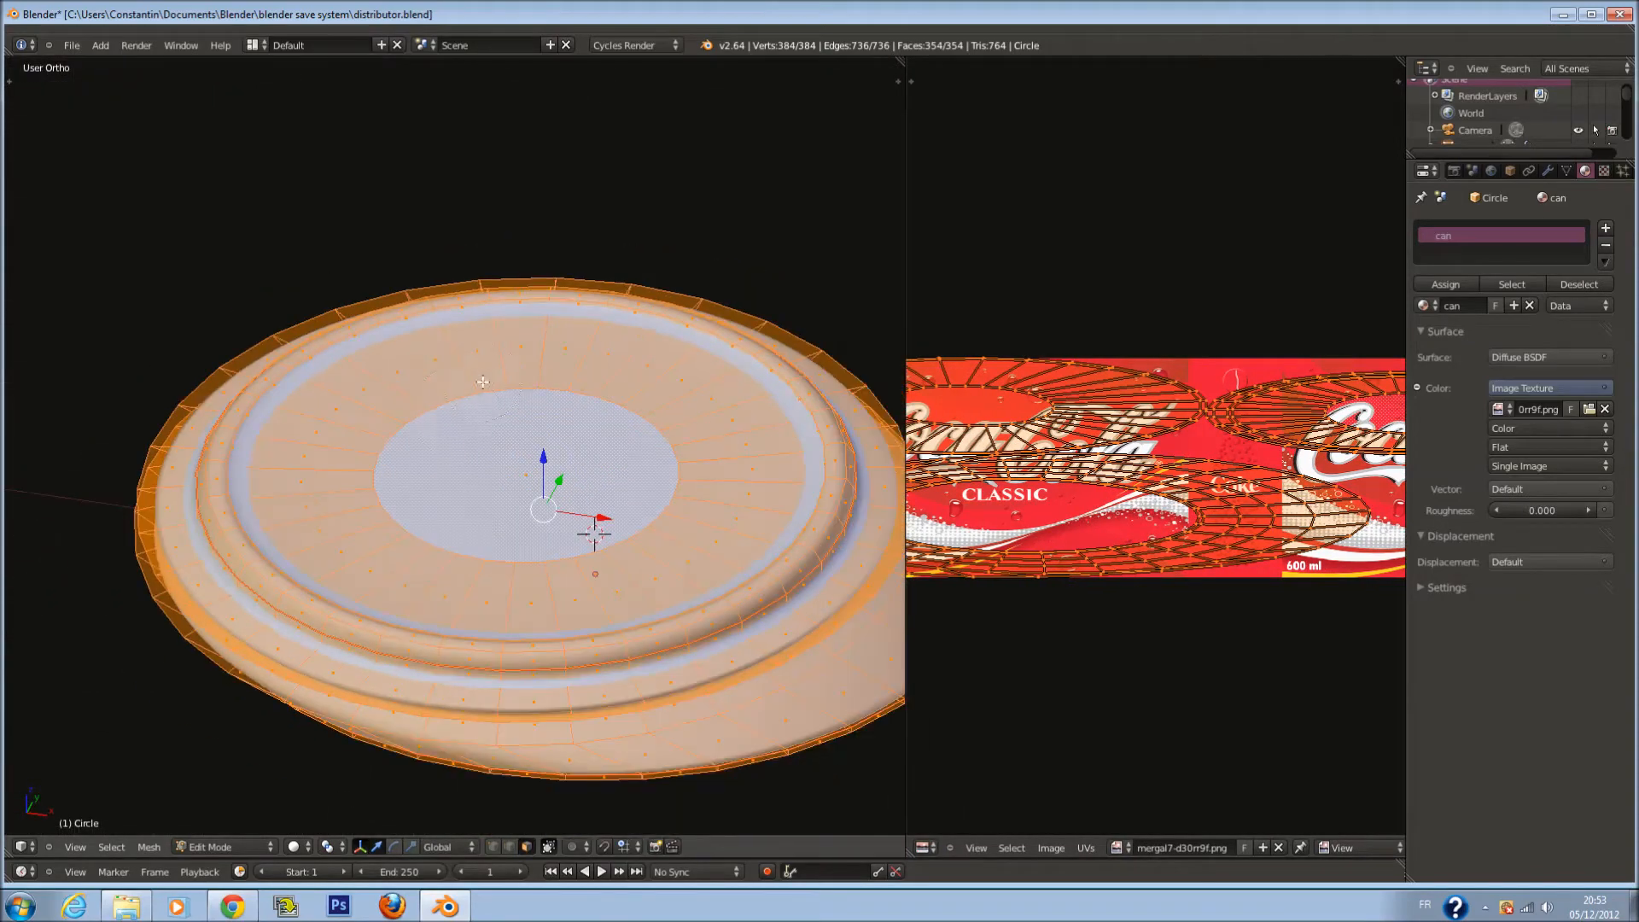
{"action": "mouse_move", "coordinate": [368, 446]}
{"action": "middle_mouse_down"}
{"action": "mouse_move", "coordinate": [563, 367]}
{"action": "mouse_move", "coordinate": [664, 506]}
{"action": "middle_mouse_up"}
{"action": "middle_click_drag", "start_coordinate": [740, 470], "coordinate": [756, 527]}
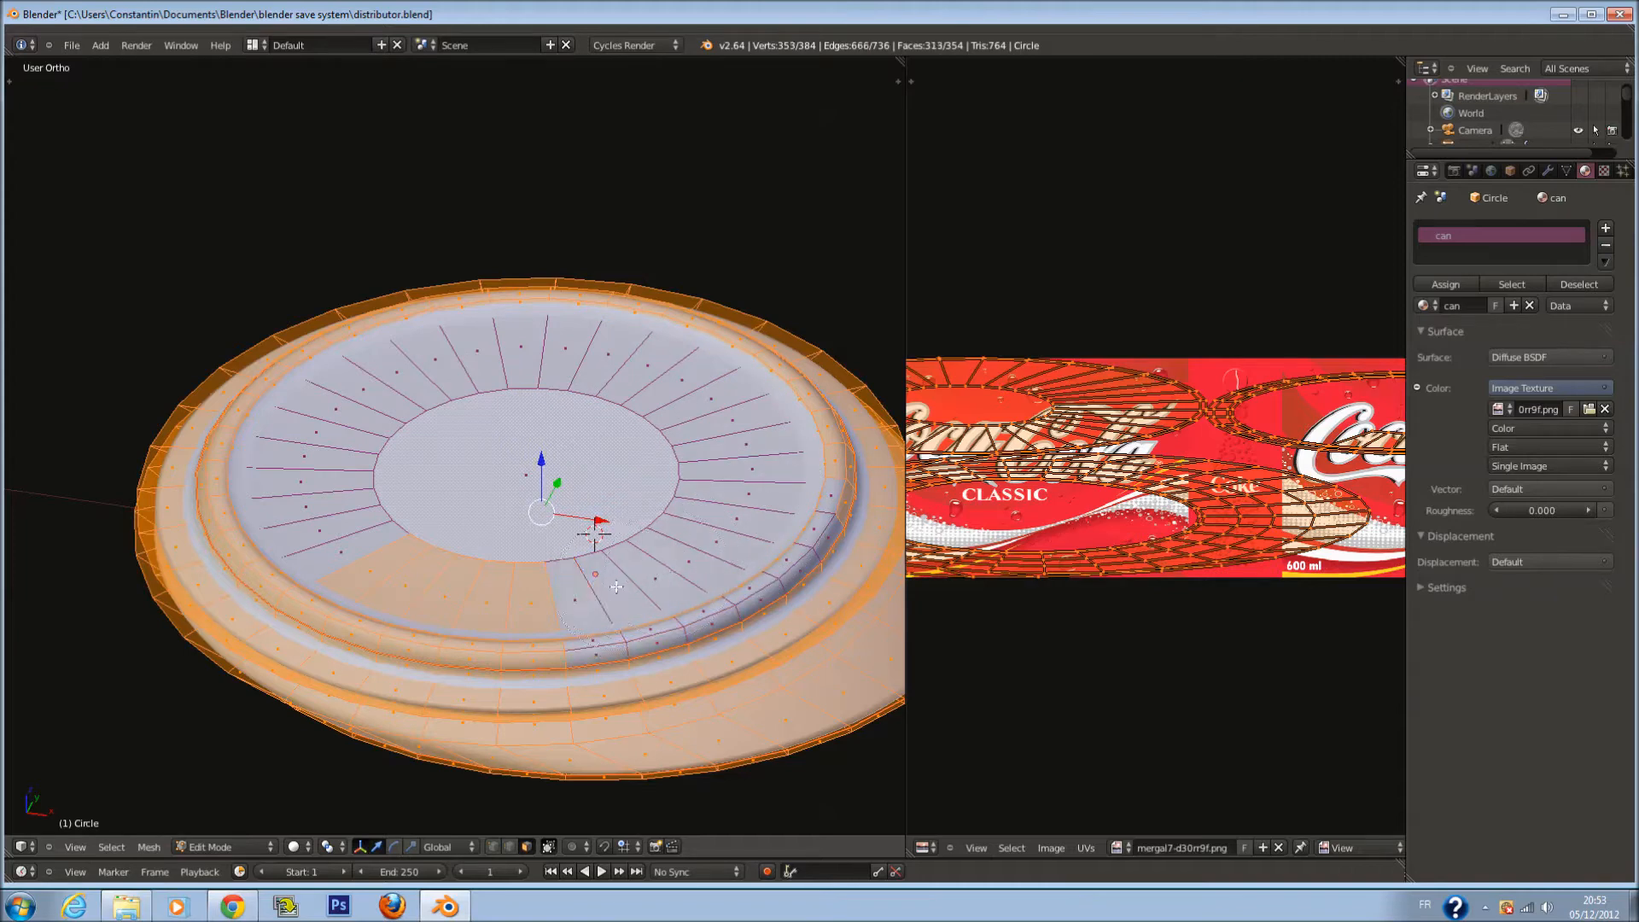
{"action": "middle_click_drag", "start_coordinate": [513, 590], "coordinate": [437, 584]}
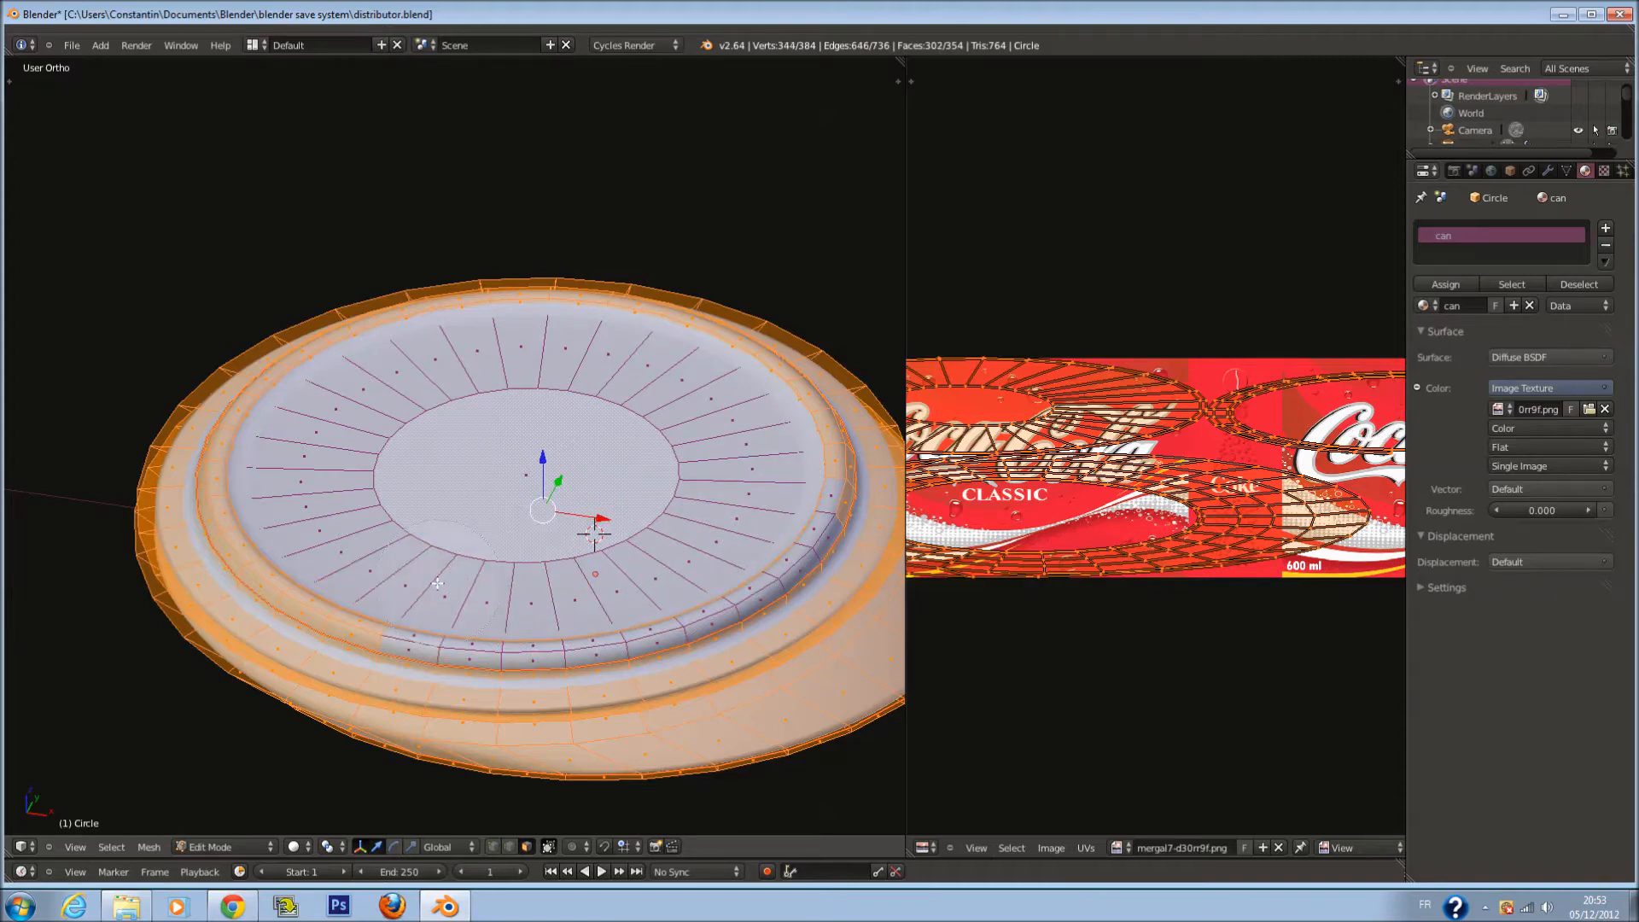
{"action": "mouse_move", "coordinate": [329, 549]}
{"action": "middle_mouse_down"}
{"action": "mouse_move", "coordinate": [275, 520]}
{"action": "mouse_move", "coordinate": [267, 466]}
{"action": "mouse_move", "coordinate": [311, 423]}
{"action": "middle_mouse_up"}
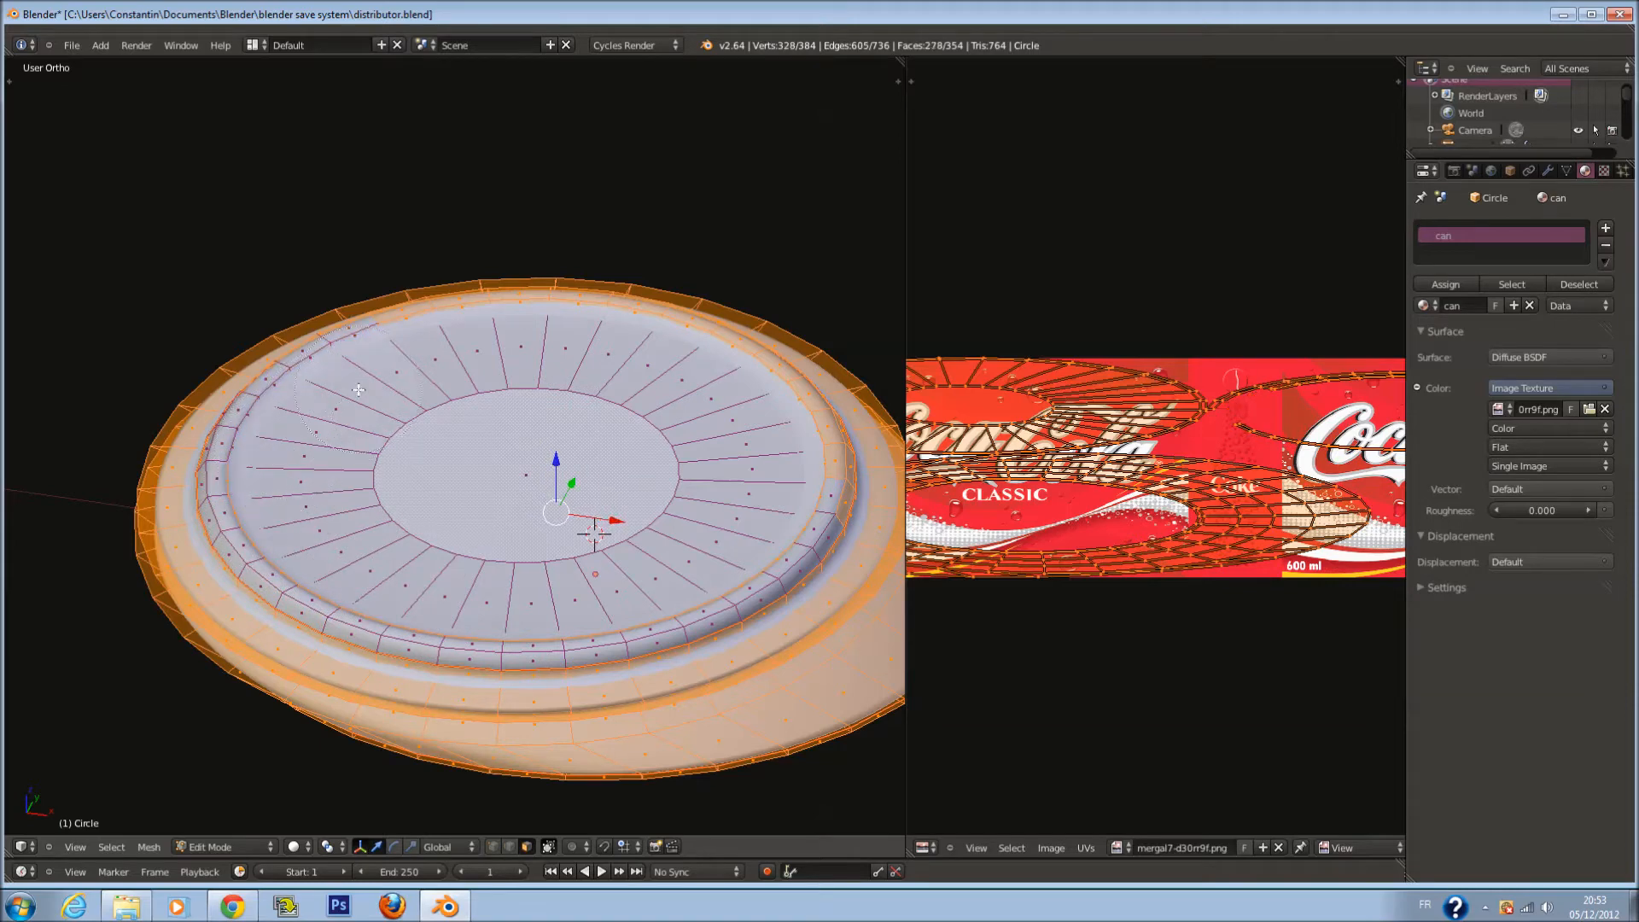
Deselect the remaining faces around the back and side of the raised top rim
{"action": "mouse_move", "coordinate": [568, 358]}
{"action": "middle_mouse_down"}
{"action": "mouse_move", "coordinate": [657, 299]}
{"action": "mouse_move", "coordinate": [706, 395]}
{"action": "middle_mouse_up"}
{"action": "mouse_move", "coordinate": [752, 460]}
{"action": "middle_mouse_down"}
{"action": "mouse_move", "coordinate": [772, 452]}
{"action": "mouse_move", "coordinate": [805, 498]}
{"action": "mouse_move", "coordinate": [841, 491]}
{"action": "mouse_move", "coordinate": [860, 439]}
{"action": "mouse_move", "coordinate": [899, 434]}
{"action": "middle_mouse_up"}
{"action": "right_click", "coordinate": [765, 472]}
{"action": "middle_click_drag", "start_coordinate": [723, 416], "coordinate": [644, 414]}
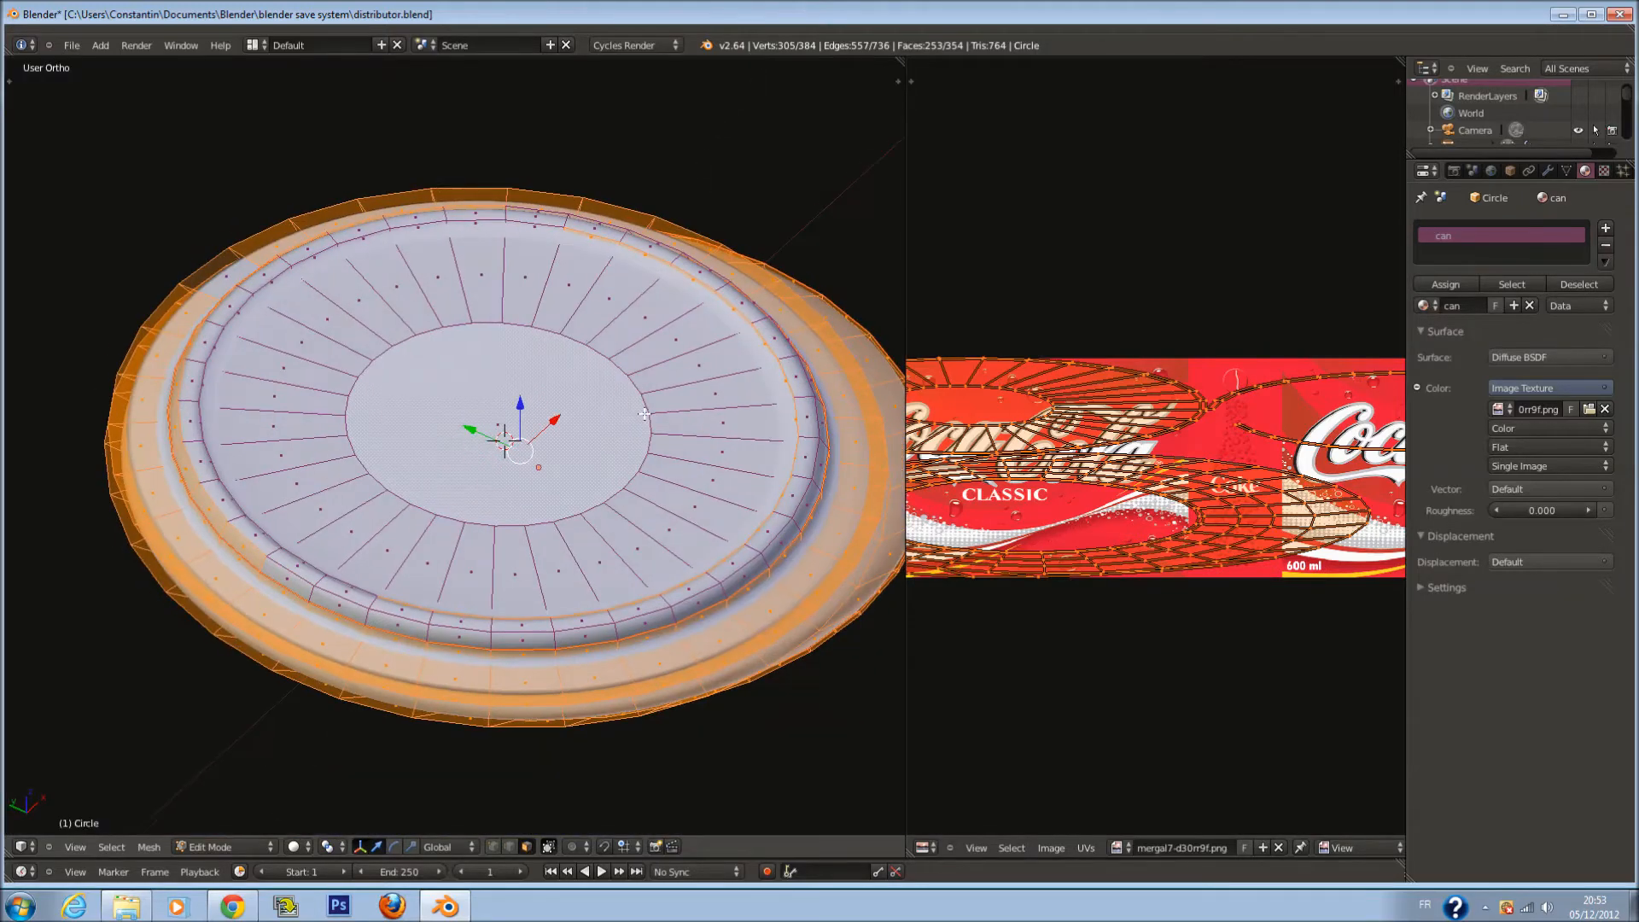
{"action": "middle_click_drag", "start_coordinate": [530, 271], "coordinate": [602, 267]}
{"action": "mouse_move", "coordinate": [702, 327]}
{"action": "middle_mouse_down"}
{"action": "mouse_move", "coordinate": [760, 392]}
{"action": "mouse_move", "coordinate": [748, 382]}
{"action": "middle_mouse_up"}
{"action": "middle_click_drag", "start_coordinate": [760, 470], "coordinate": [208, 397]}
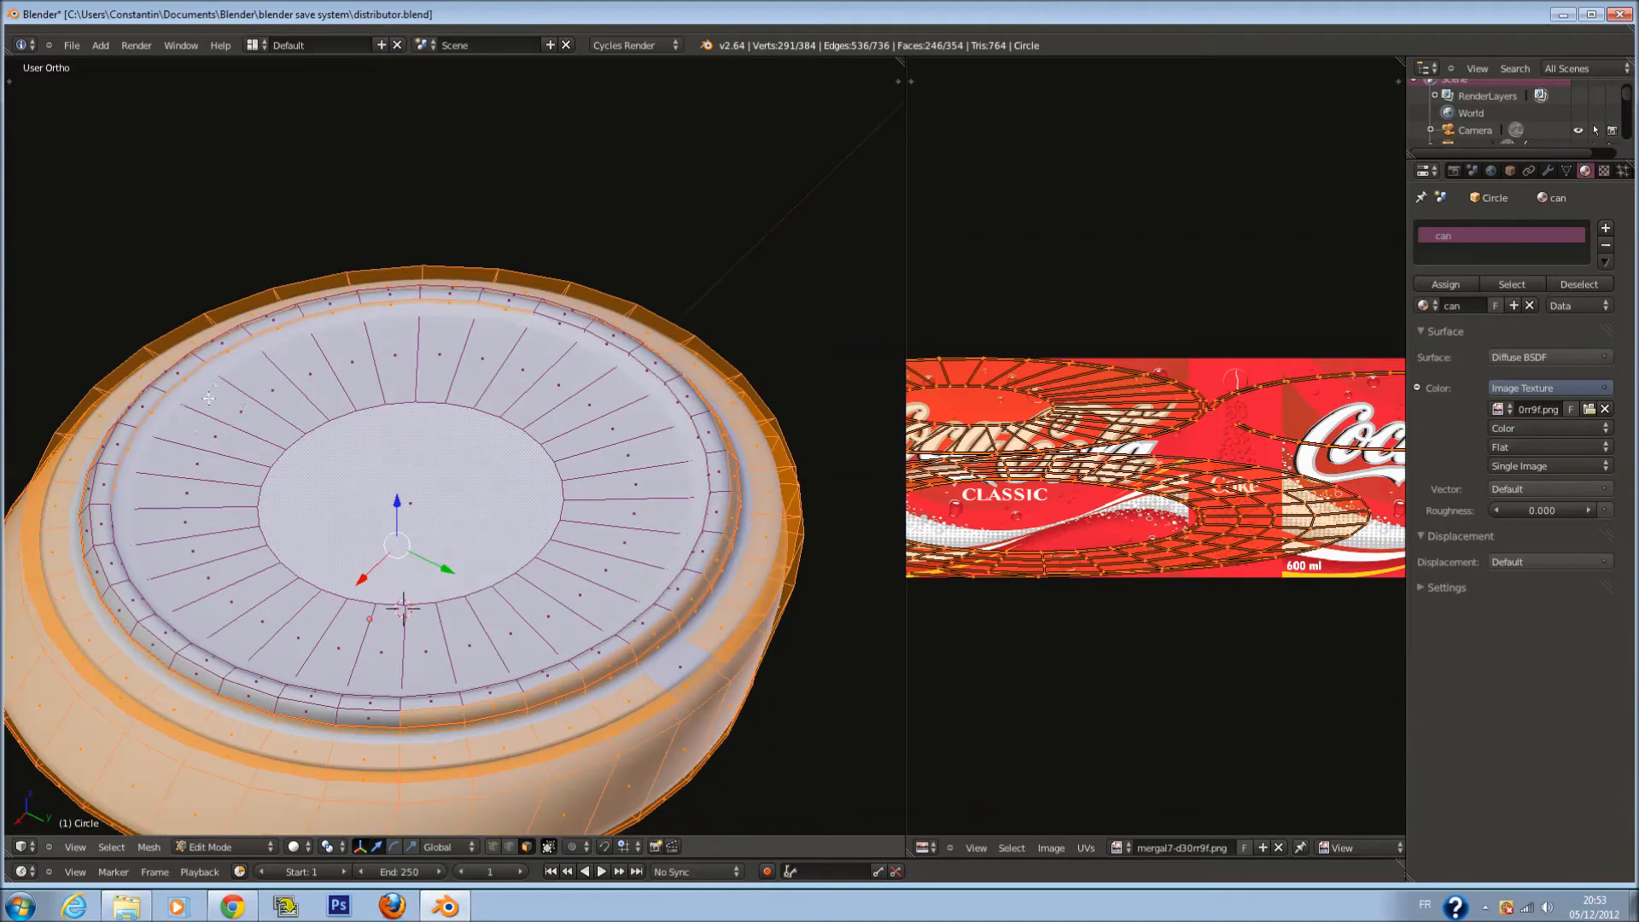
{"action": "mouse_move", "coordinate": [182, 452]}
{"action": "middle_mouse_down"}
{"action": "mouse_move", "coordinate": [136, 435]}
{"action": "mouse_move", "coordinate": [288, 366]}
{"action": "mouse_move", "coordinate": [532, 307]}
{"action": "middle_mouse_up"}
{"action": "right_click", "coordinate": [530, 264]}
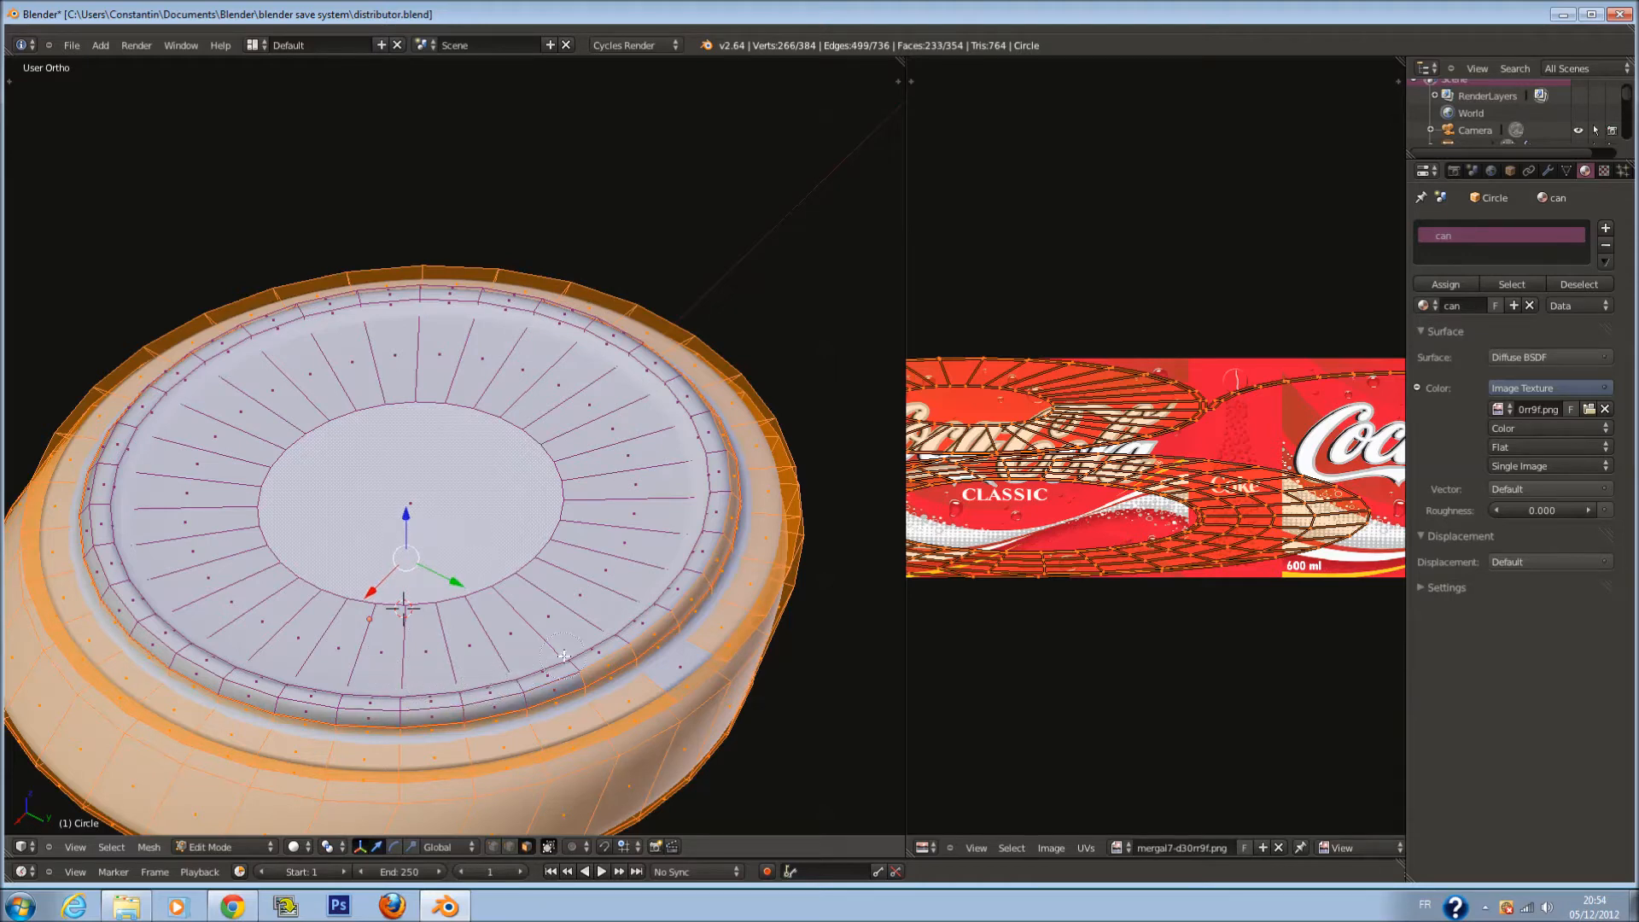
Deselect the last faces of the raised rim and undo the deselection that spilled onto the outer ledge
{"action": "mouse_move", "coordinate": [647, 621]}
{"action": "middle_mouse_down"}
{"action": "mouse_move", "coordinate": [713, 564]}
{"action": "mouse_move", "coordinate": [735, 512]}
{"action": "mouse_move", "coordinate": [691, 426]}
{"action": "middle_mouse_up"}
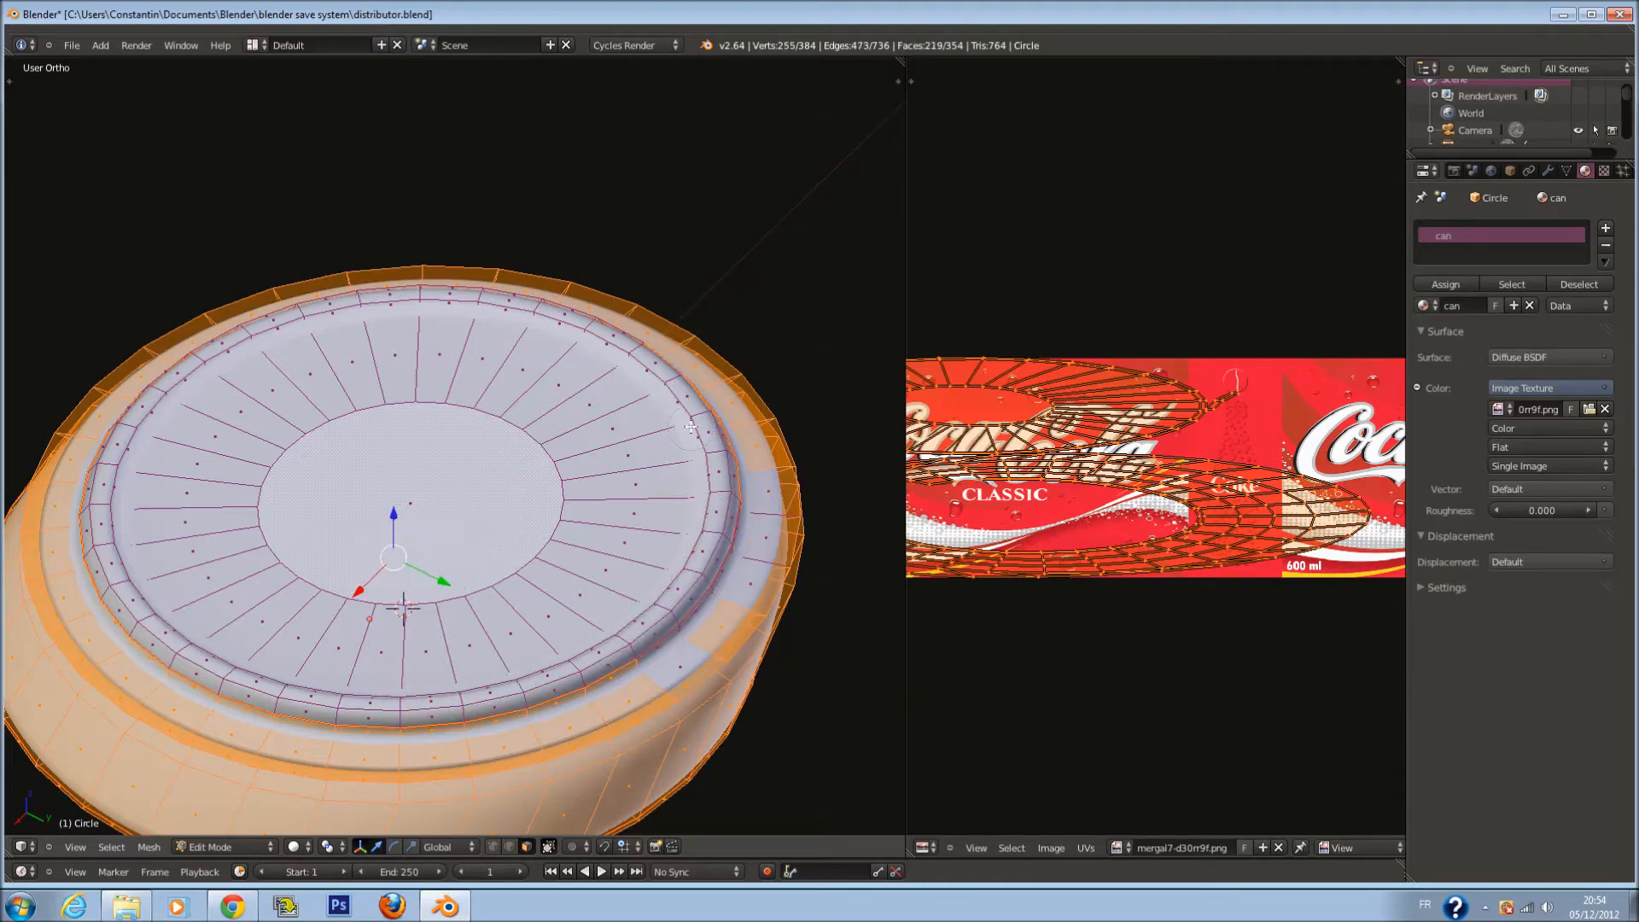
{"action": "left_click_drag", "start_coordinate": [674, 658], "coordinate": [745, 551]}
{"action": "middle_click", "coordinate": [704, 547]}
{"action": "right_click", "coordinate": [702, 547]}
{"action": "middle_click_drag", "start_coordinate": [703, 547], "coordinate": [253, 564]}
{"action": "key", "text": "ctrl+z"}
{"action": "middle_click", "coordinate": [253, 560]}
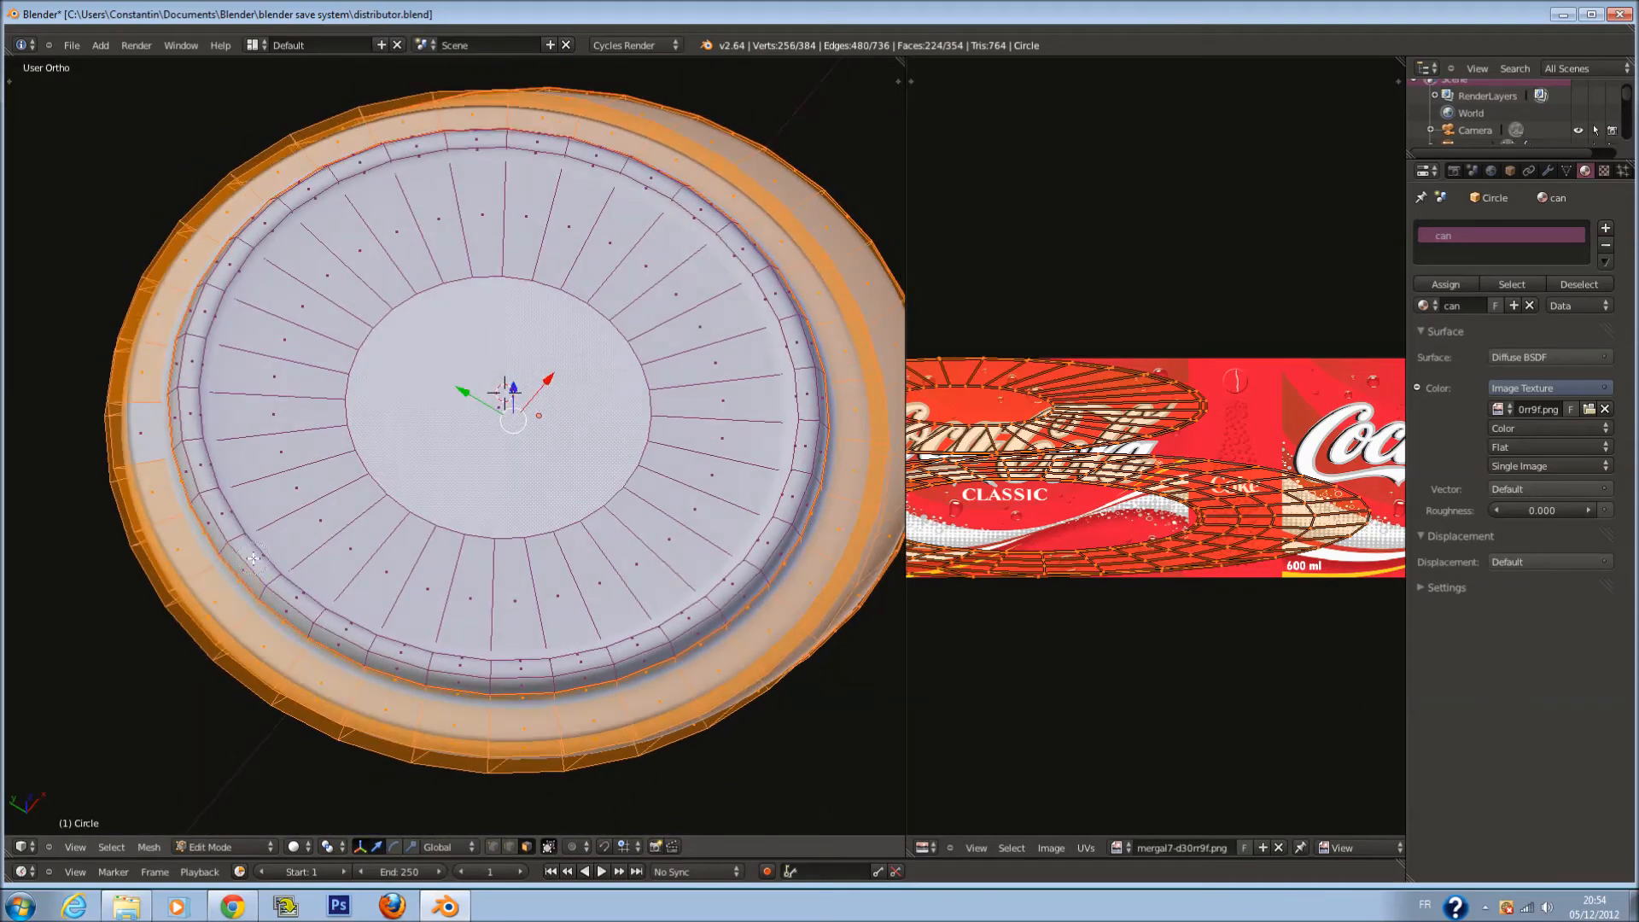
Deselect the underside faces and, in wireframe front view, the band along the bottom edge, leaving only the side wall selected
{"action": "middle_click_drag", "start_coordinate": [178, 442], "coordinate": [429, 626]}
{"action": "mouse_move", "coordinate": [383, 548]}
{"action": "middle_mouse_down"}
{"action": "mouse_move", "coordinate": [410, 573]}
{"action": "mouse_move", "coordinate": [649, 512]}
{"action": "mouse_move", "coordinate": [811, 585]}
{"action": "mouse_move", "coordinate": [560, 563]}
{"action": "middle_mouse_up"}
{"action": "right_click", "coordinate": [733, 578]}
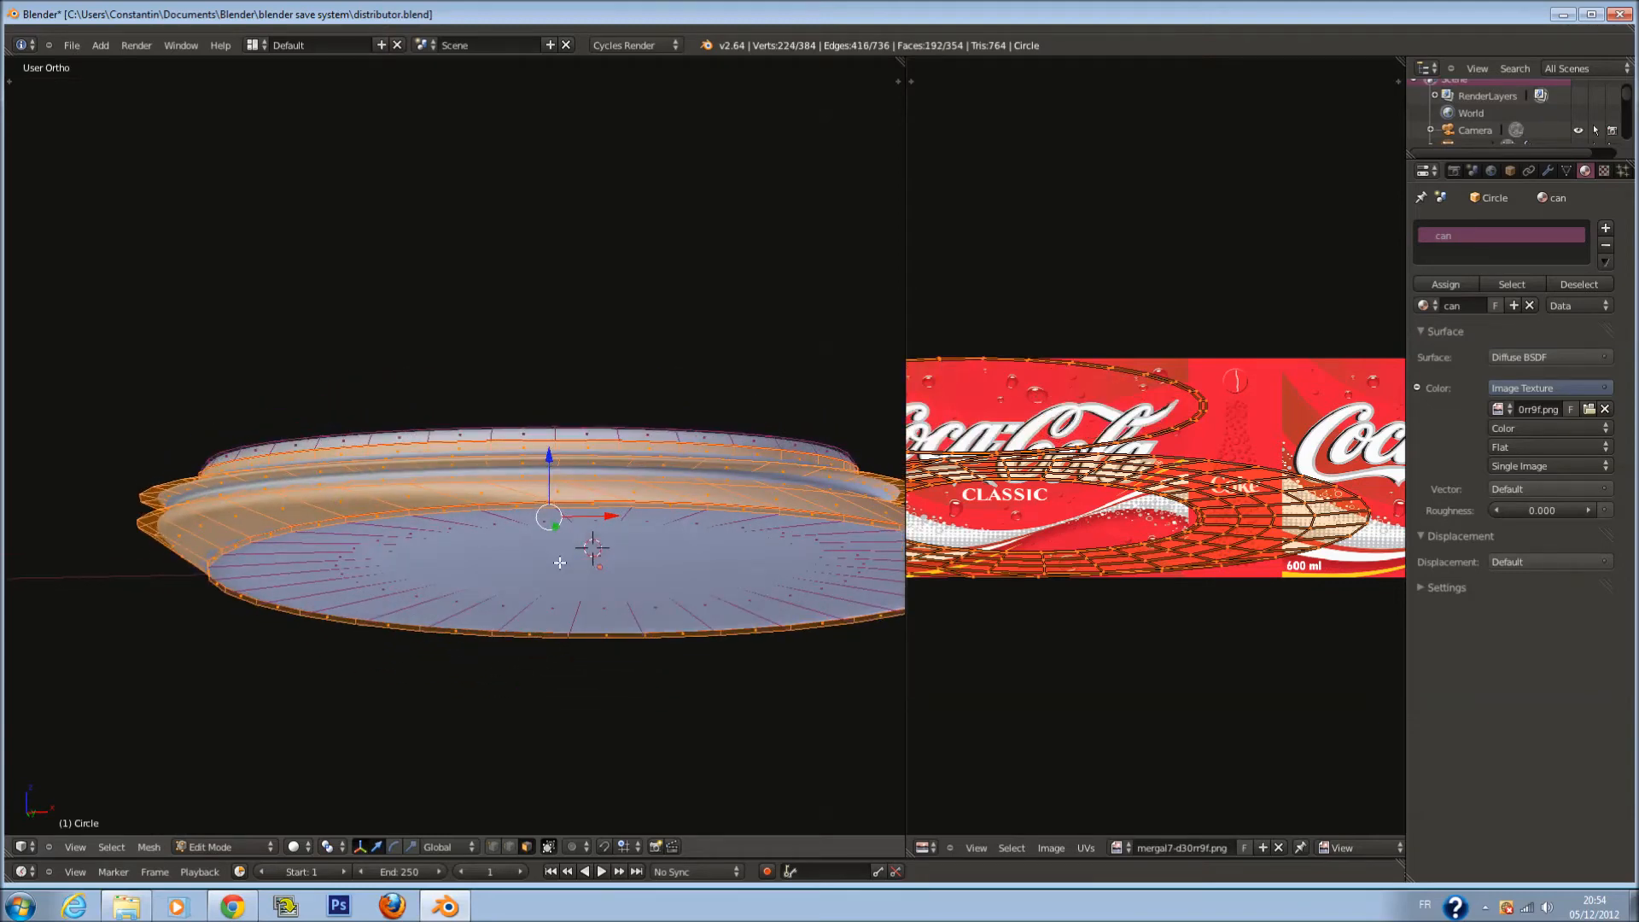
{"action": "key", "text": "KP_1"}
{"action": "key", "text": "z"}
{"action": "key", "text": "c"}
{"action": "mouse_move", "coordinate": [223, 615]}
{"action": "middle_mouse_down"}
{"action": "mouse_move", "coordinate": [784, 614]}
{"action": "mouse_move", "coordinate": [882, 581]}
{"action": "middle_mouse_up"}
{"action": "right_click", "coordinate": [794, 618]}
{"action": "scroll", "coordinate": [794, 618], "scroll_direction": "down", "scroll_amount": 2}
{"action": "scroll", "coordinate": [733, 600], "scroll_direction": "up", "scroll_amount": 1}
{"action": "key", "text": "c"}
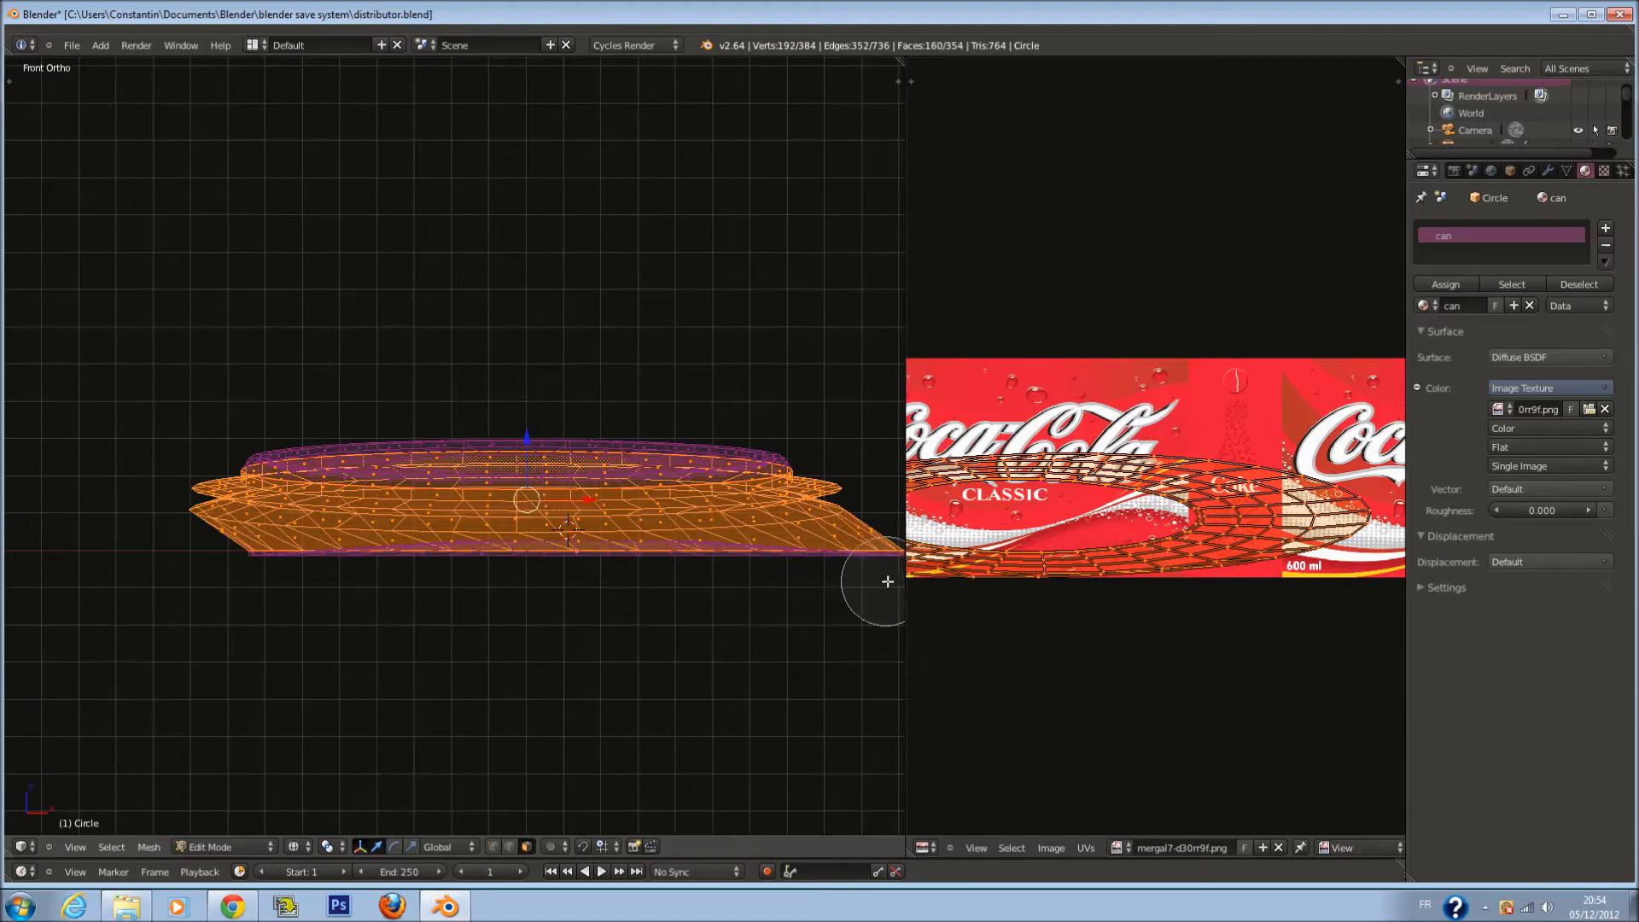
{"action": "right_click", "coordinate": [674, 594]}
Unwrap the selected side-wall faces
{"action": "key", "text": "u"}
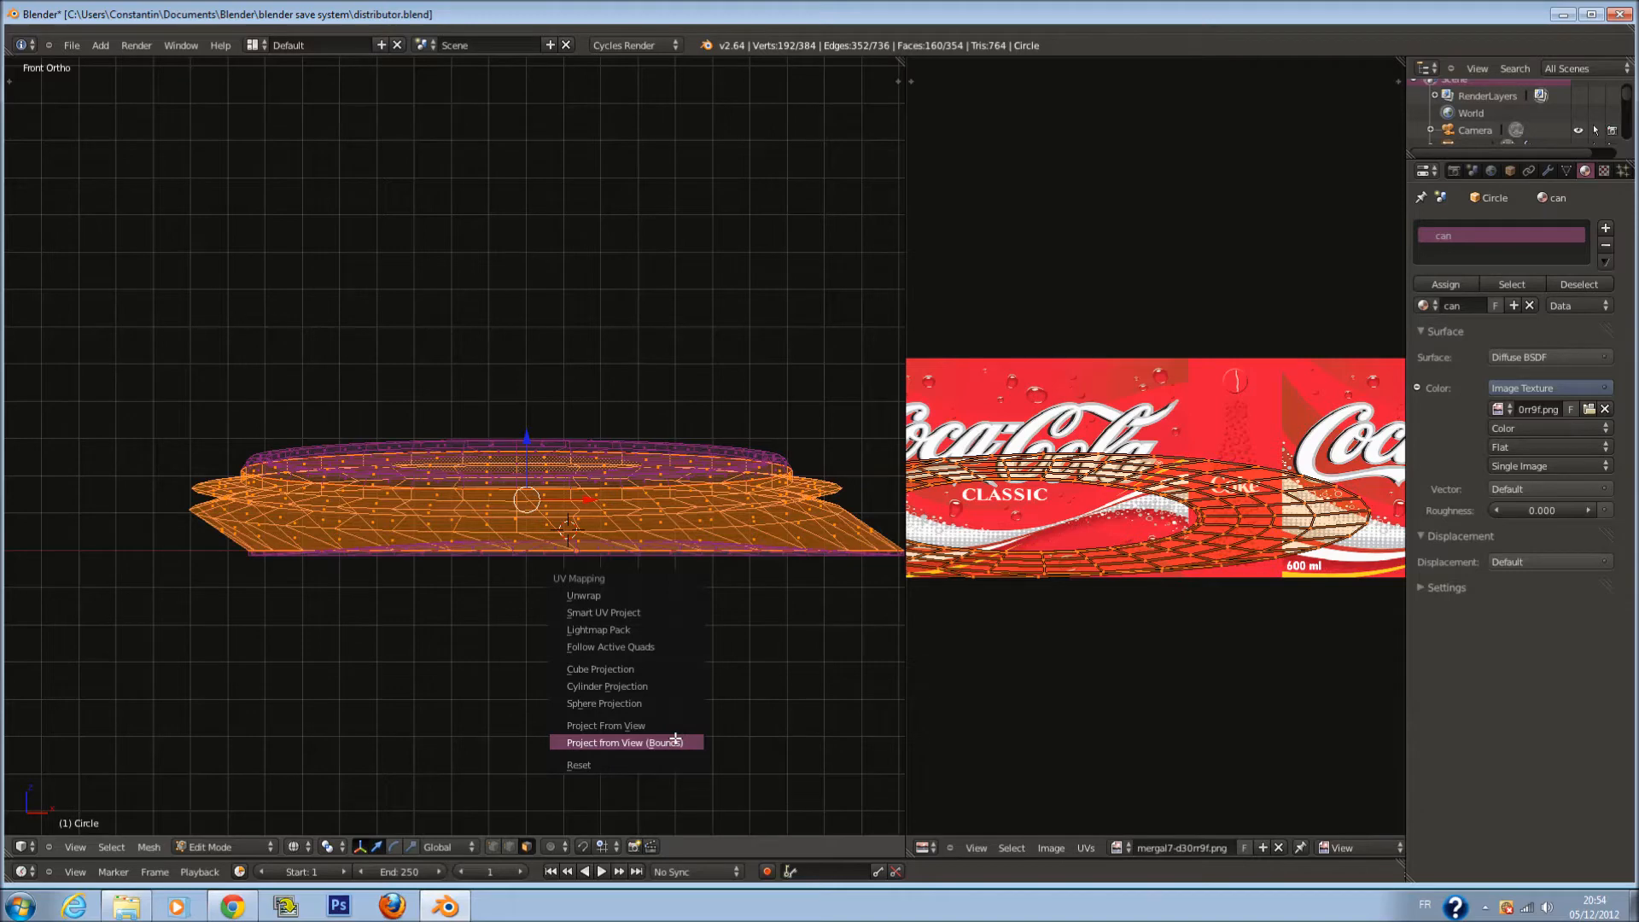
{"action": "left_click", "coordinate": [630, 596]}
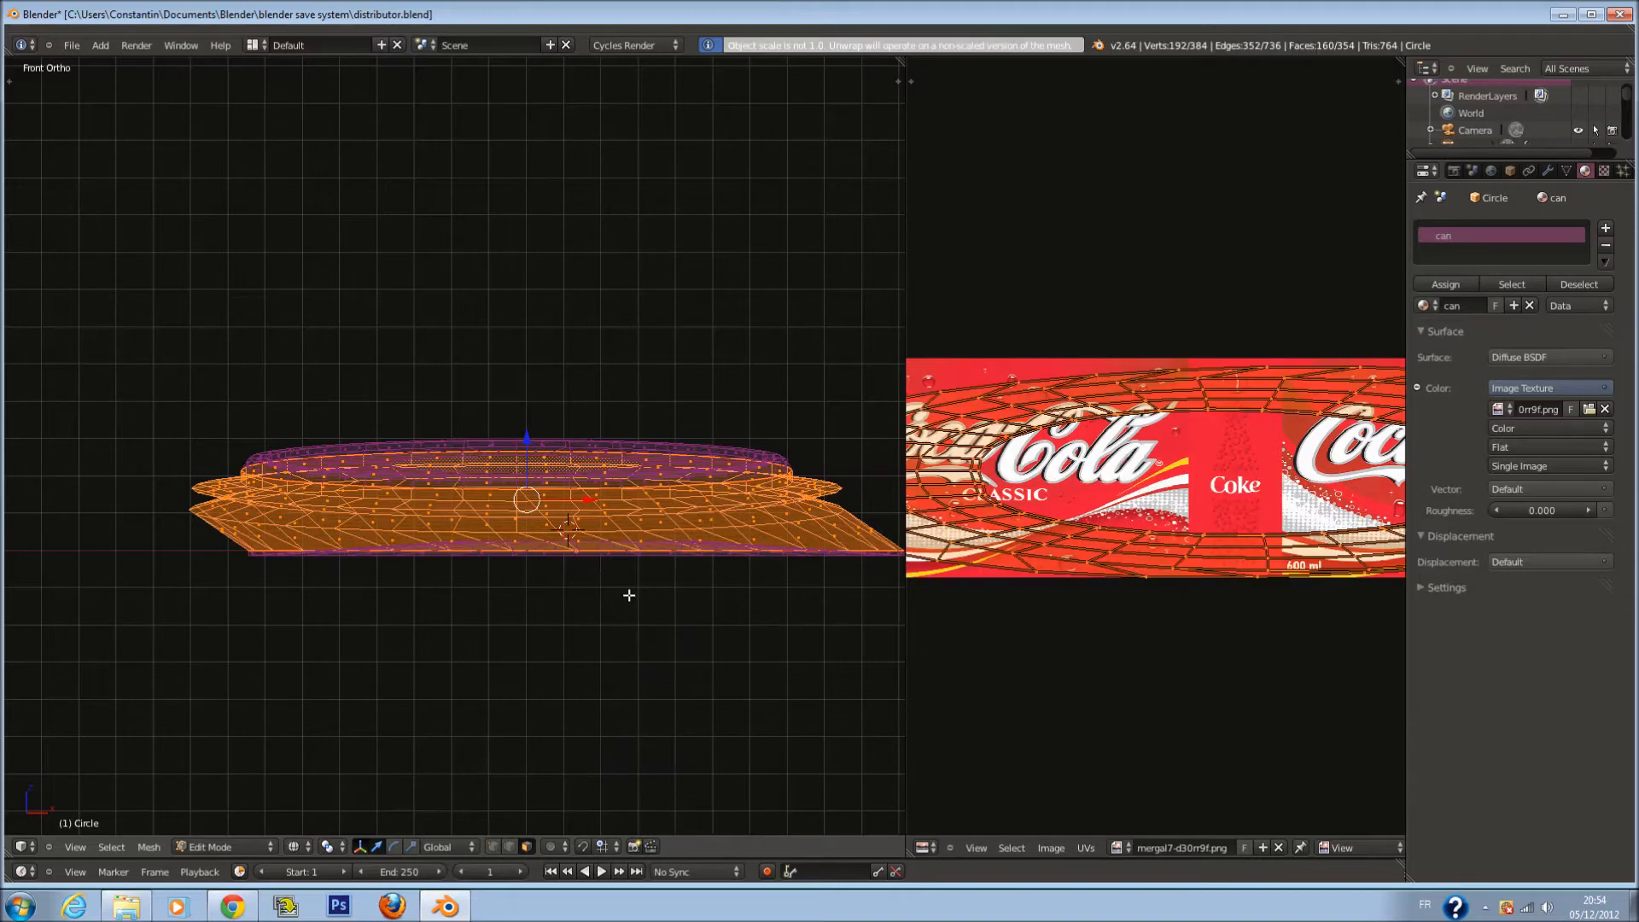
{"action": "key", "text": "u"}
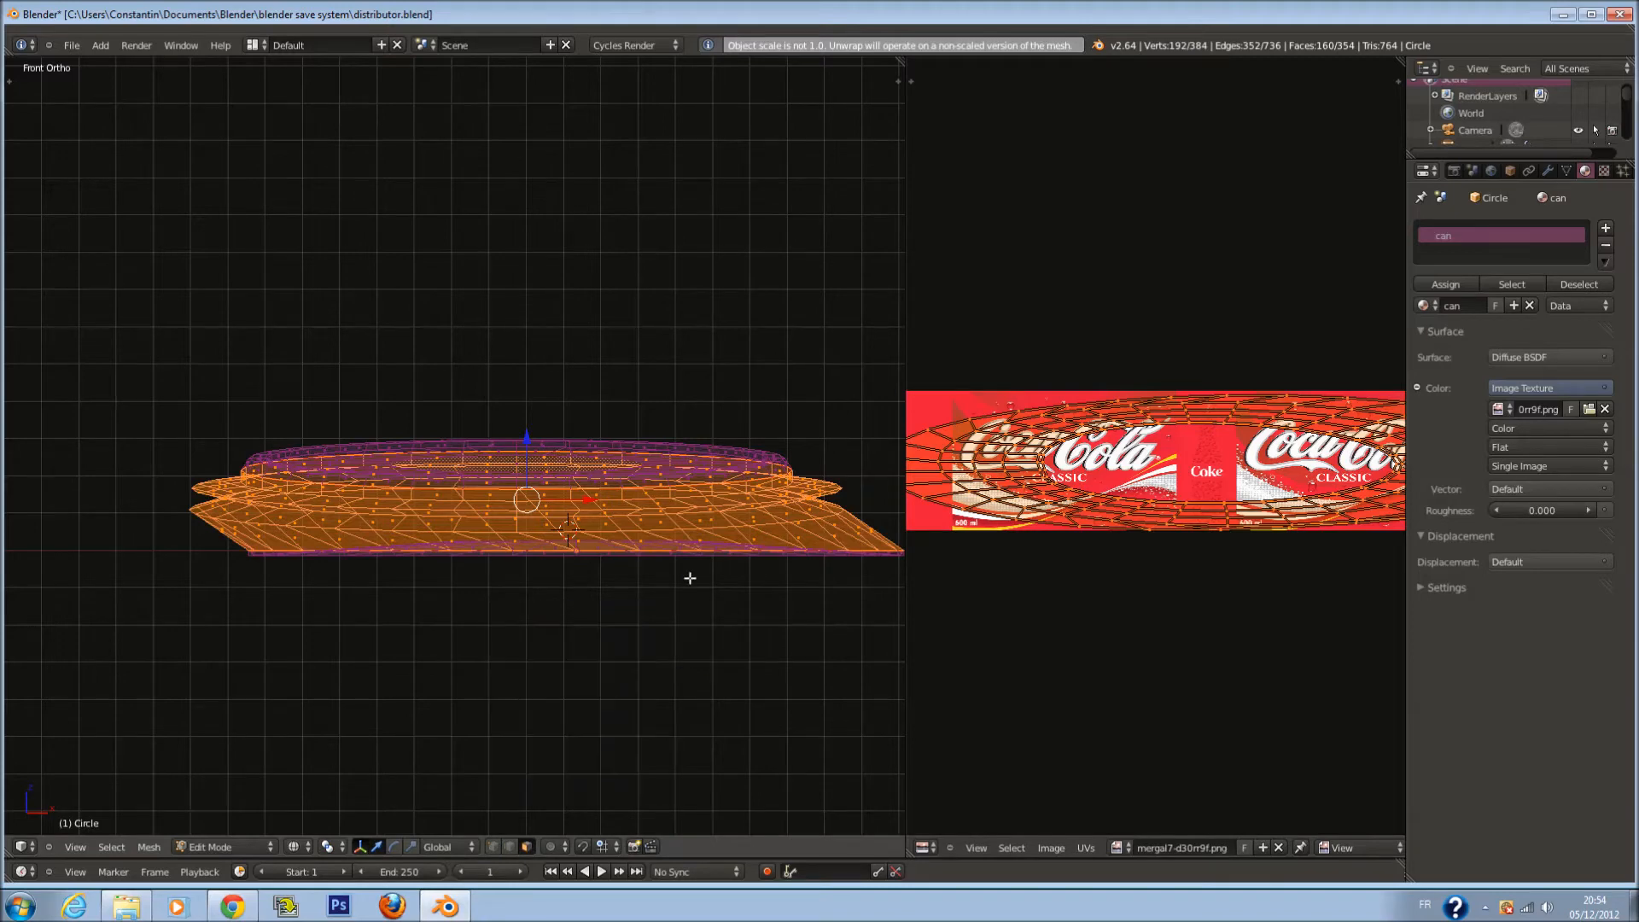
Clear the selection and circle-select one vertical column of vertices down the middle of the part in front view
{"action": "scroll", "coordinate": [693, 569], "scroll_direction": "up", "scroll_amount": 3}
{"action": "scroll", "coordinate": [695, 567], "scroll_direction": "down", "scroll_amount": 2}
{"action": "key", "text": "z"}
{"action": "middle_click_drag", "start_coordinate": [633, 494], "coordinate": [547, 473], "text": "shift"}
{"action": "key", "text": "z"}
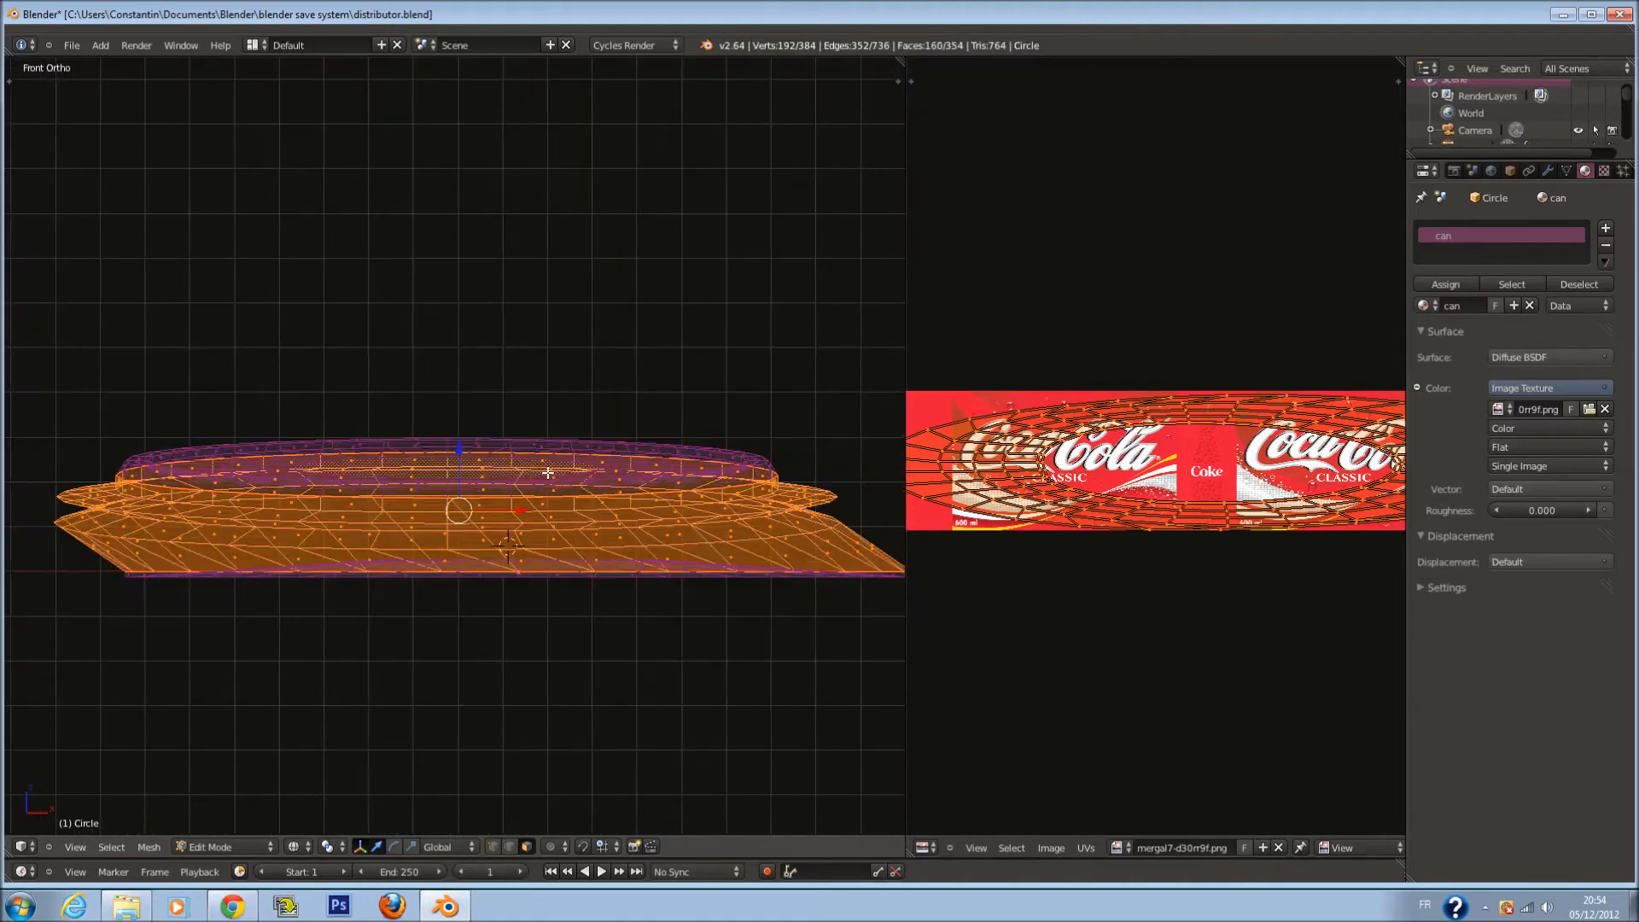
{"action": "scroll", "coordinate": [453, 495], "scroll_direction": "down", "scroll_amount": 2, "text": "ctrl"}
{"action": "scroll", "coordinate": [494, 453], "scroll_direction": "up", "scroll_amount": 1}
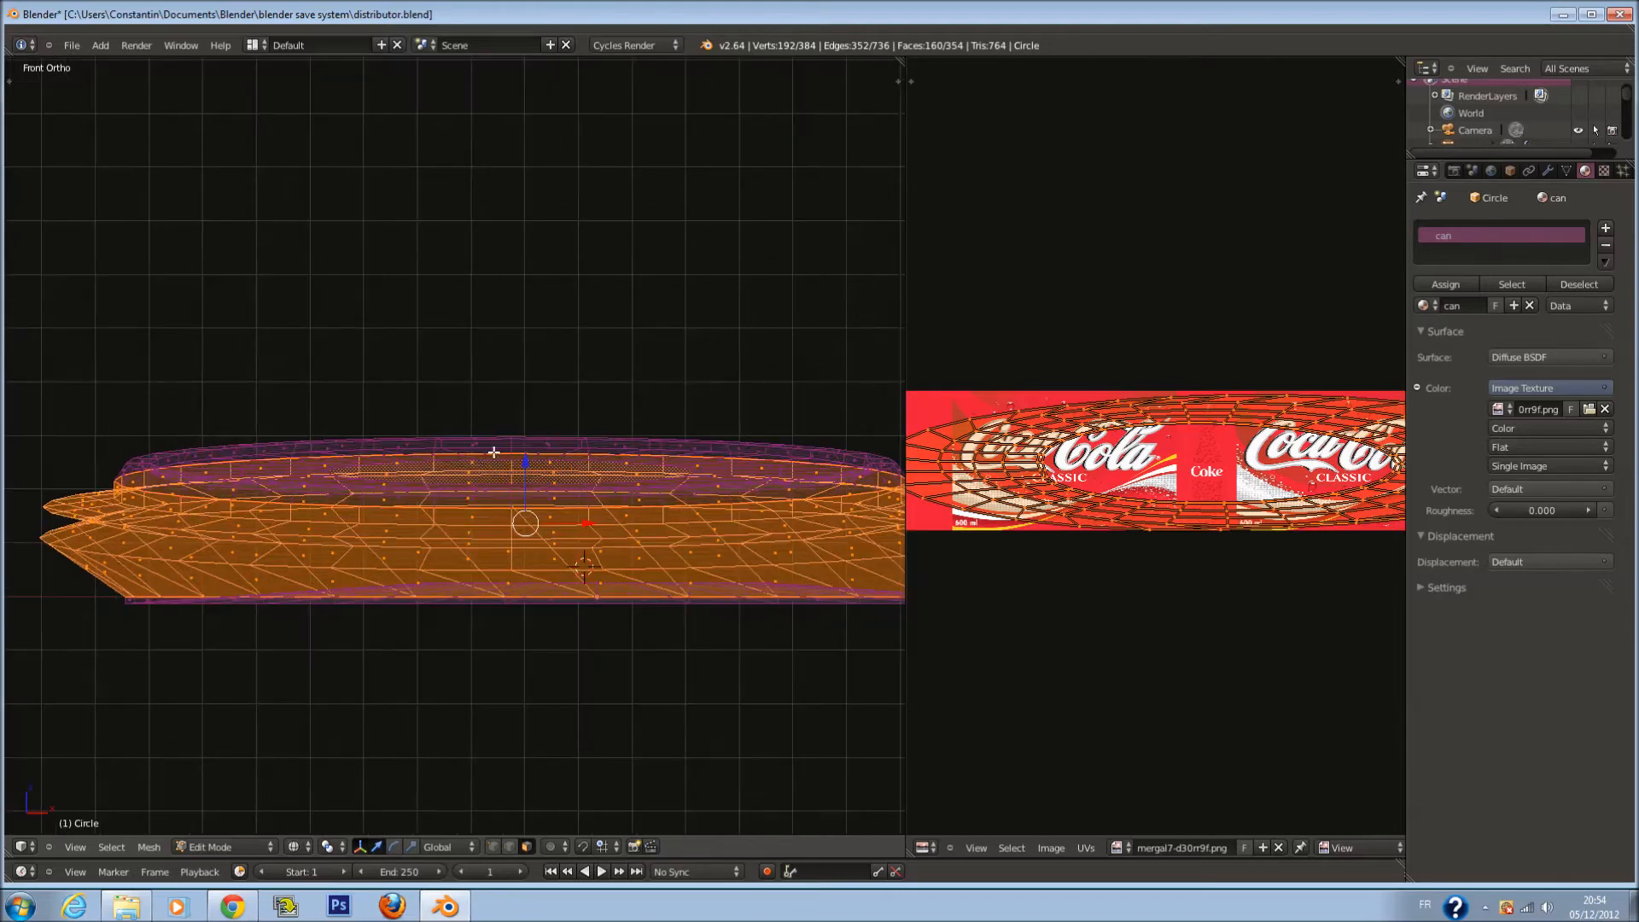
{"action": "key", "text": "a"}
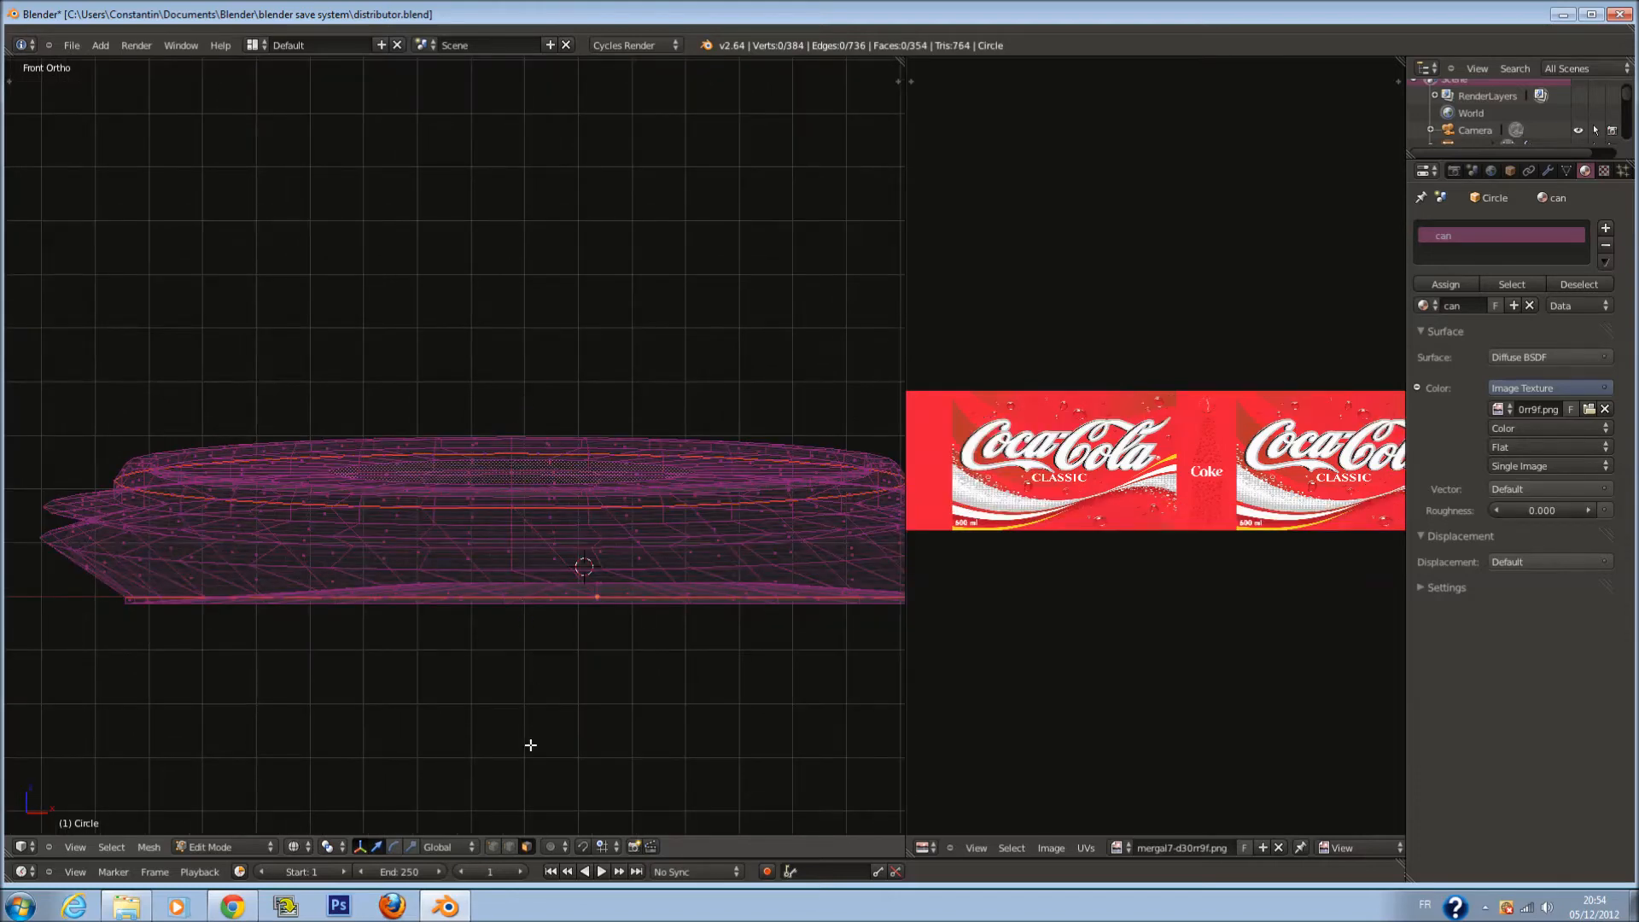
{"action": "key", "text": "c"}
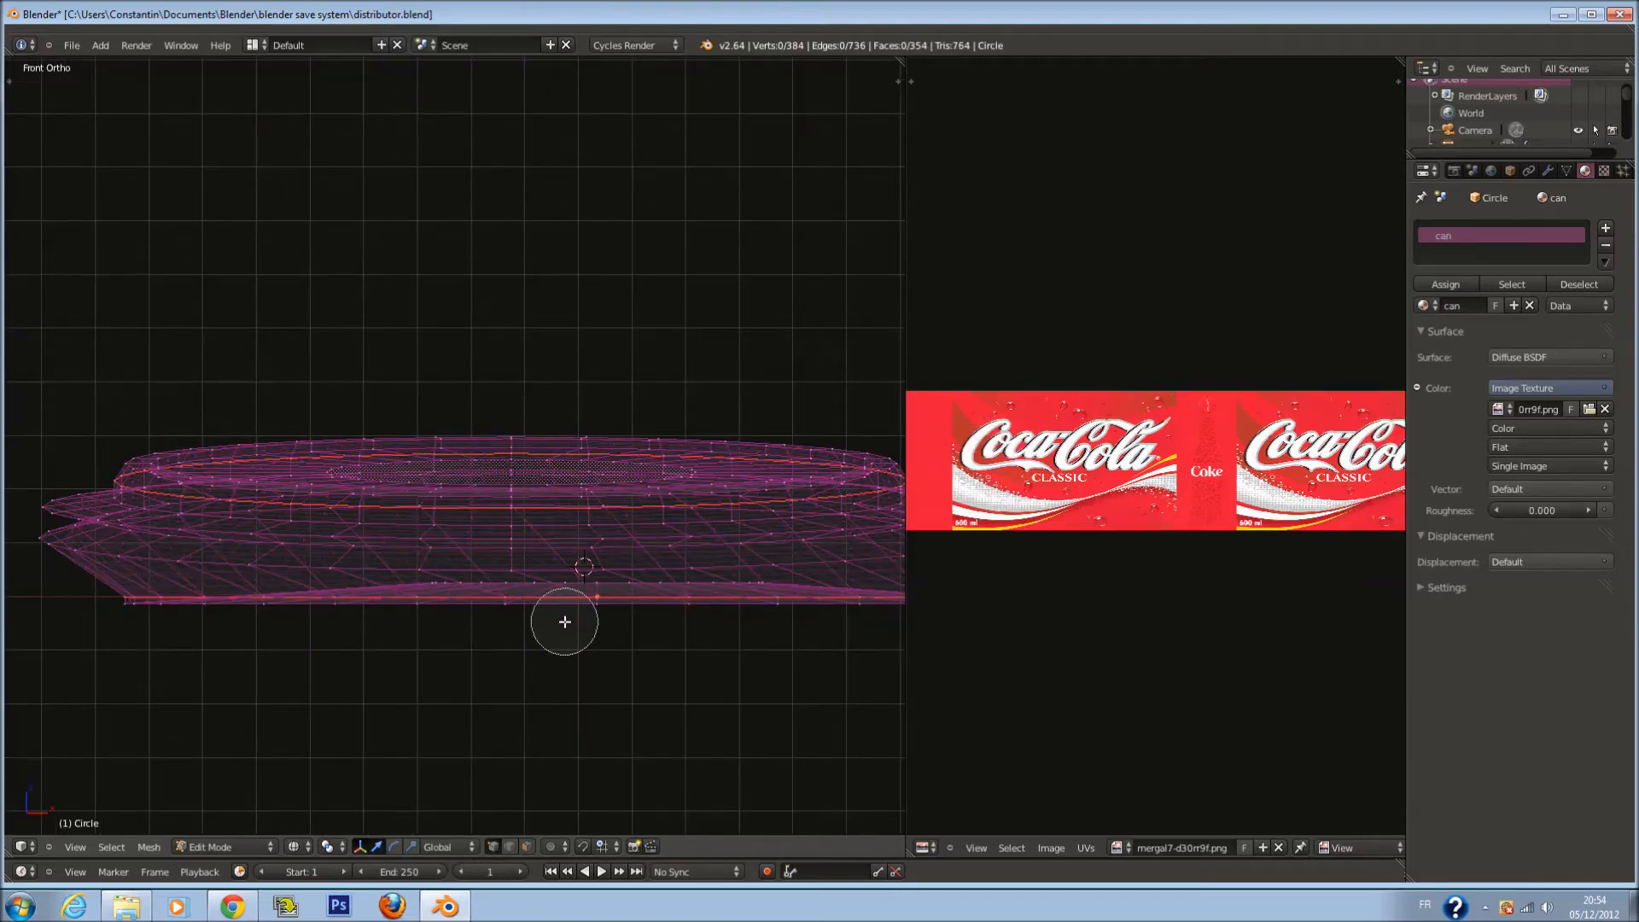
{"action": "mouse_move", "coordinate": [589, 613]}
{"action": "left_mouse_down"}
{"action": "mouse_move", "coordinate": [510, 518]}
{"action": "mouse_move", "coordinate": [503, 432]}
{"action": "left_mouse_up"}
{"action": "right_click", "coordinate": [503, 432]}
Remove the stray vertices on the caps and beside the column from the vertex selection
{"action": "mouse_move", "coordinate": [522, 456]}
{"action": "middle_mouse_down"}
{"action": "mouse_move", "coordinate": [476, 479]}
{"action": "mouse_move", "coordinate": [518, 633]}
{"action": "mouse_move", "coordinate": [432, 461]}
{"action": "mouse_move", "coordinate": [501, 424]}
{"action": "mouse_move", "coordinate": [536, 352]}
{"action": "middle_mouse_up"}
{"action": "middle_click", "coordinate": [513, 370]}
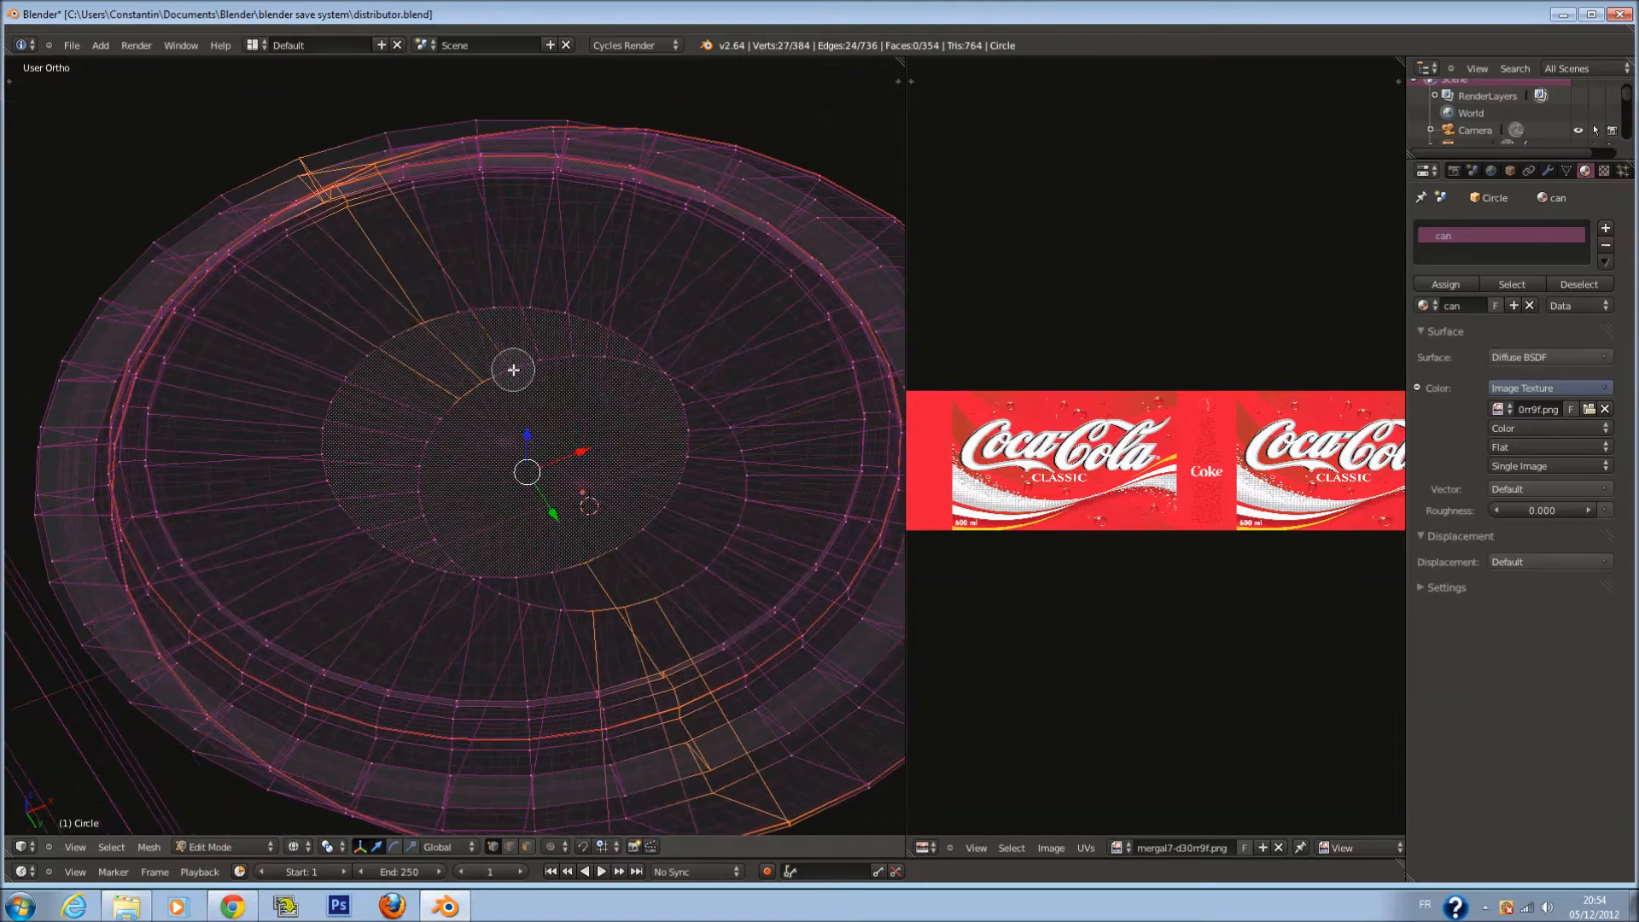
{"action": "middle_click", "coordinate": [460, 418]}
{"action": "right_click", "coordinate": [459, 421]}
{"action": "middle_click_drag", "start_coordinate": [499, 511], "coordinate": [564, 564]}
{"action": "key", "text": "c"}
{"action": "middle_click", "coordinate": [608, 640]}
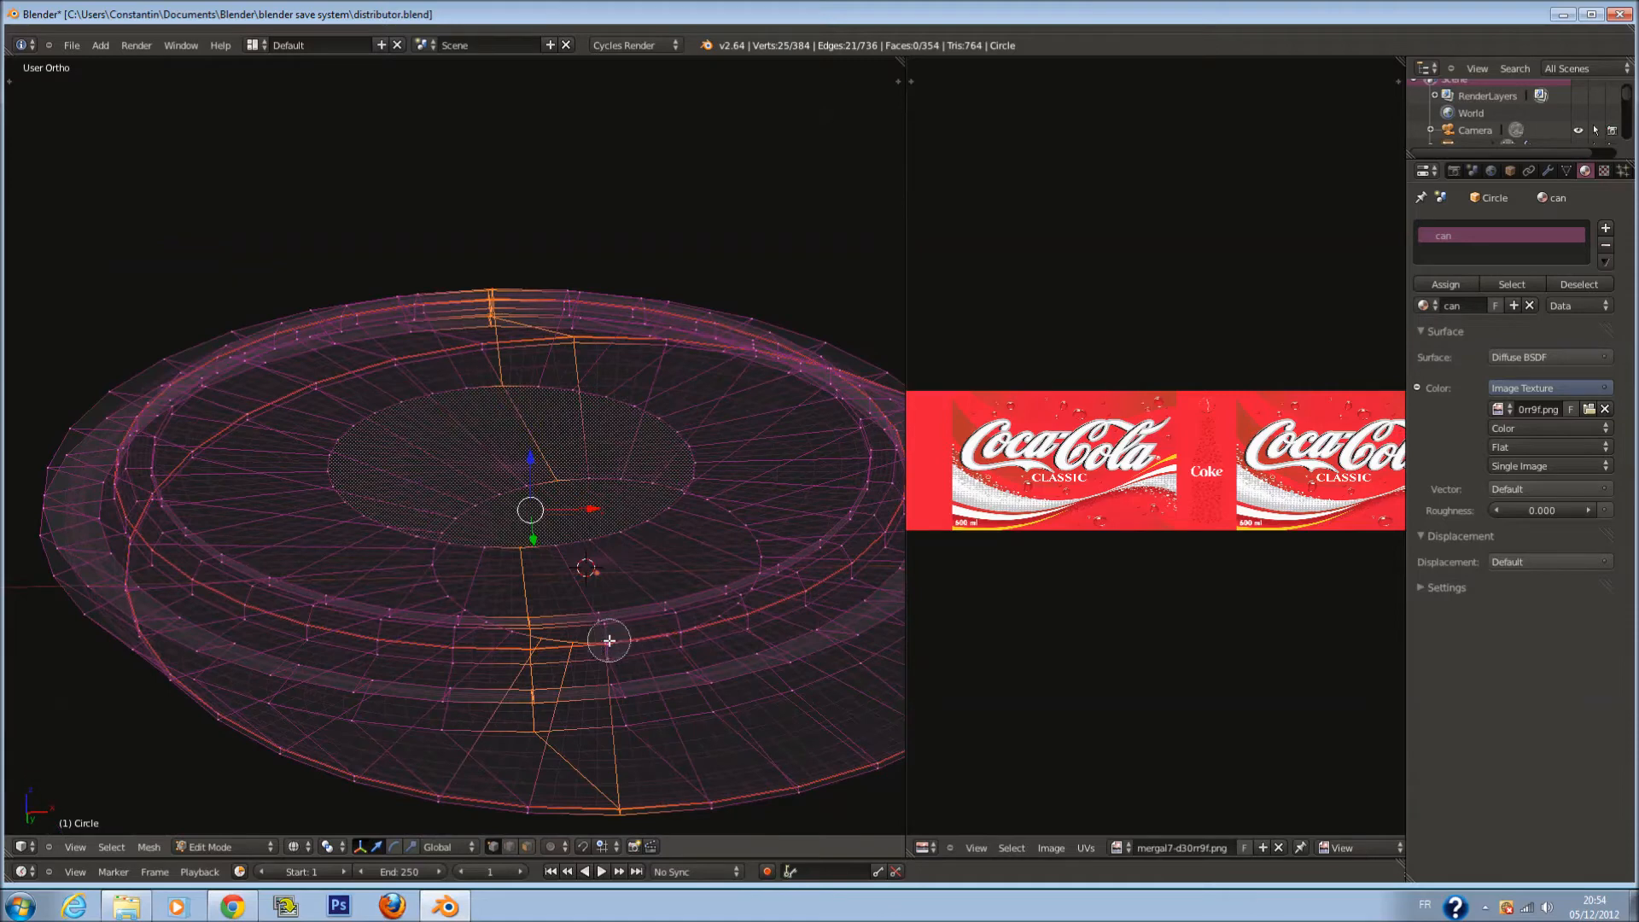
{"action": "middle_click", "coordinate": [551, 628]}
{"action": "right_click", "coordinate": [552, 630]}
{"action": "middle_click_drag", "start_coordinate": [552, 630], "coordinate": [560, 680]}
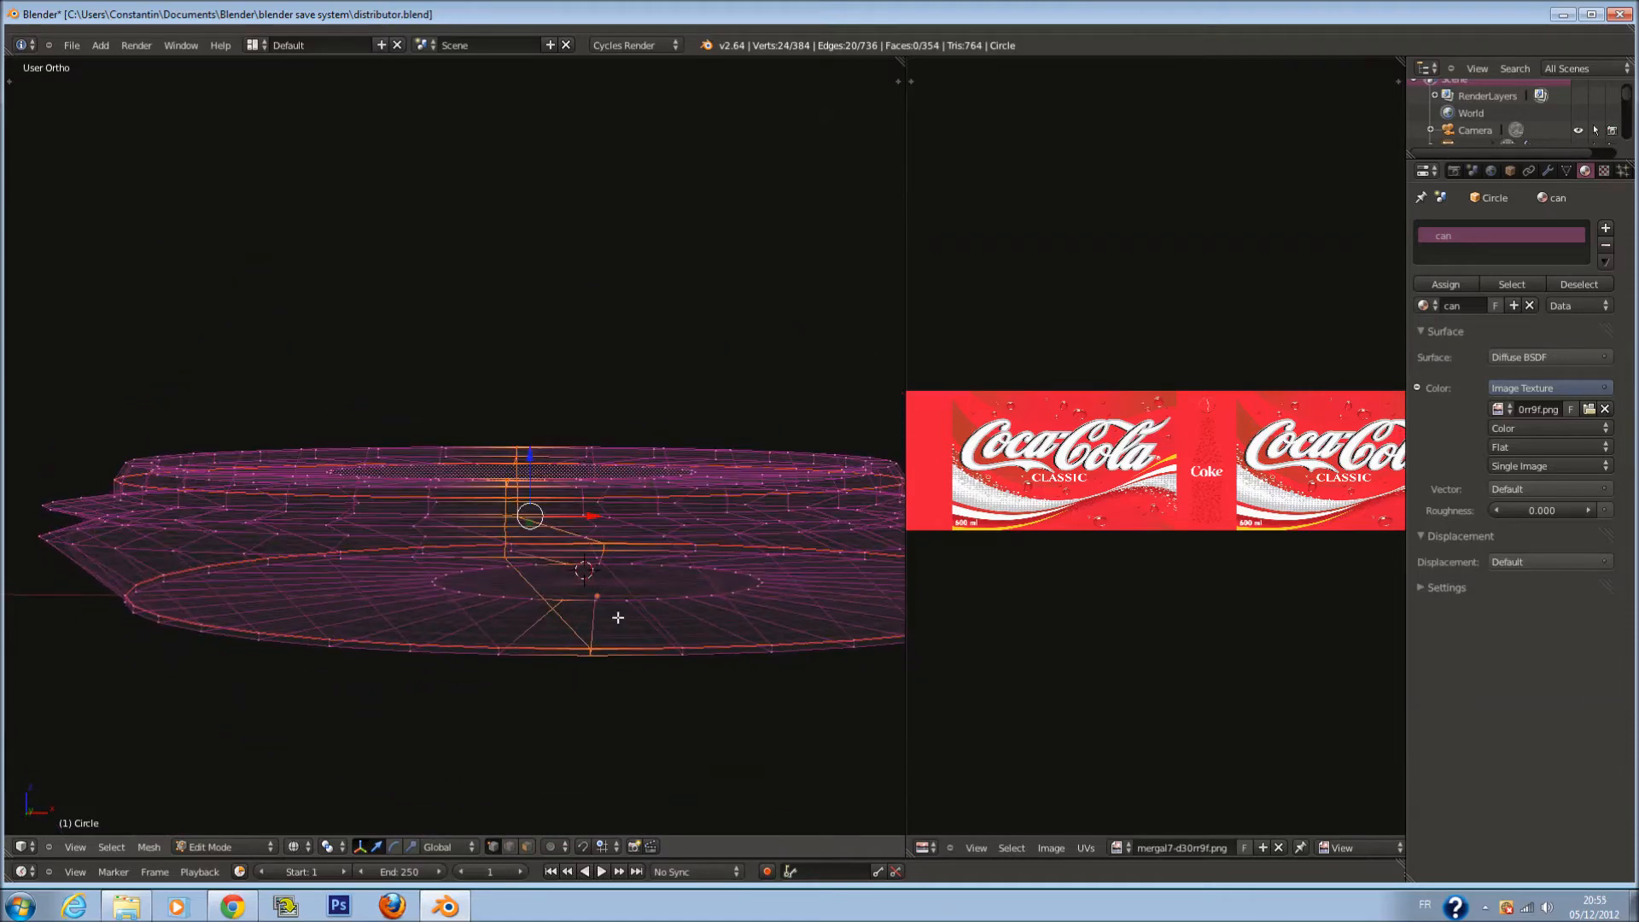
Mark the selected column of edges as a seam and unwrap the whole mesh
{"action": "key", "text": "ctrl+e"}
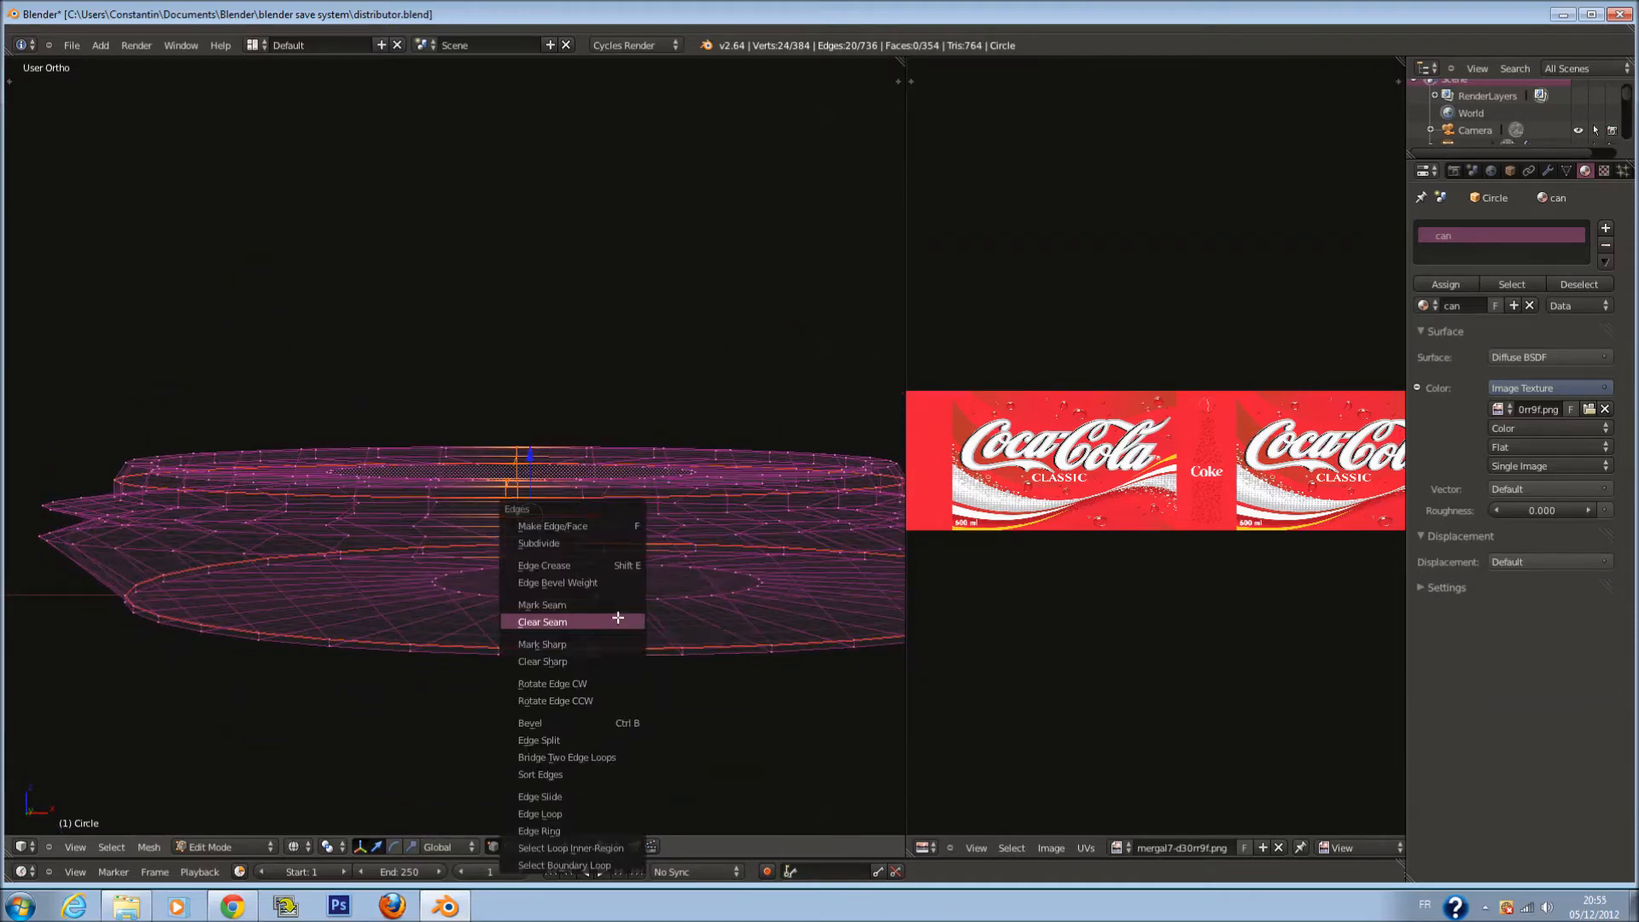
{"action": "left_click", "coordinate": [619, 605]}
{"action": "key", "text": "a"}
{"action": "key", "text": "a"}
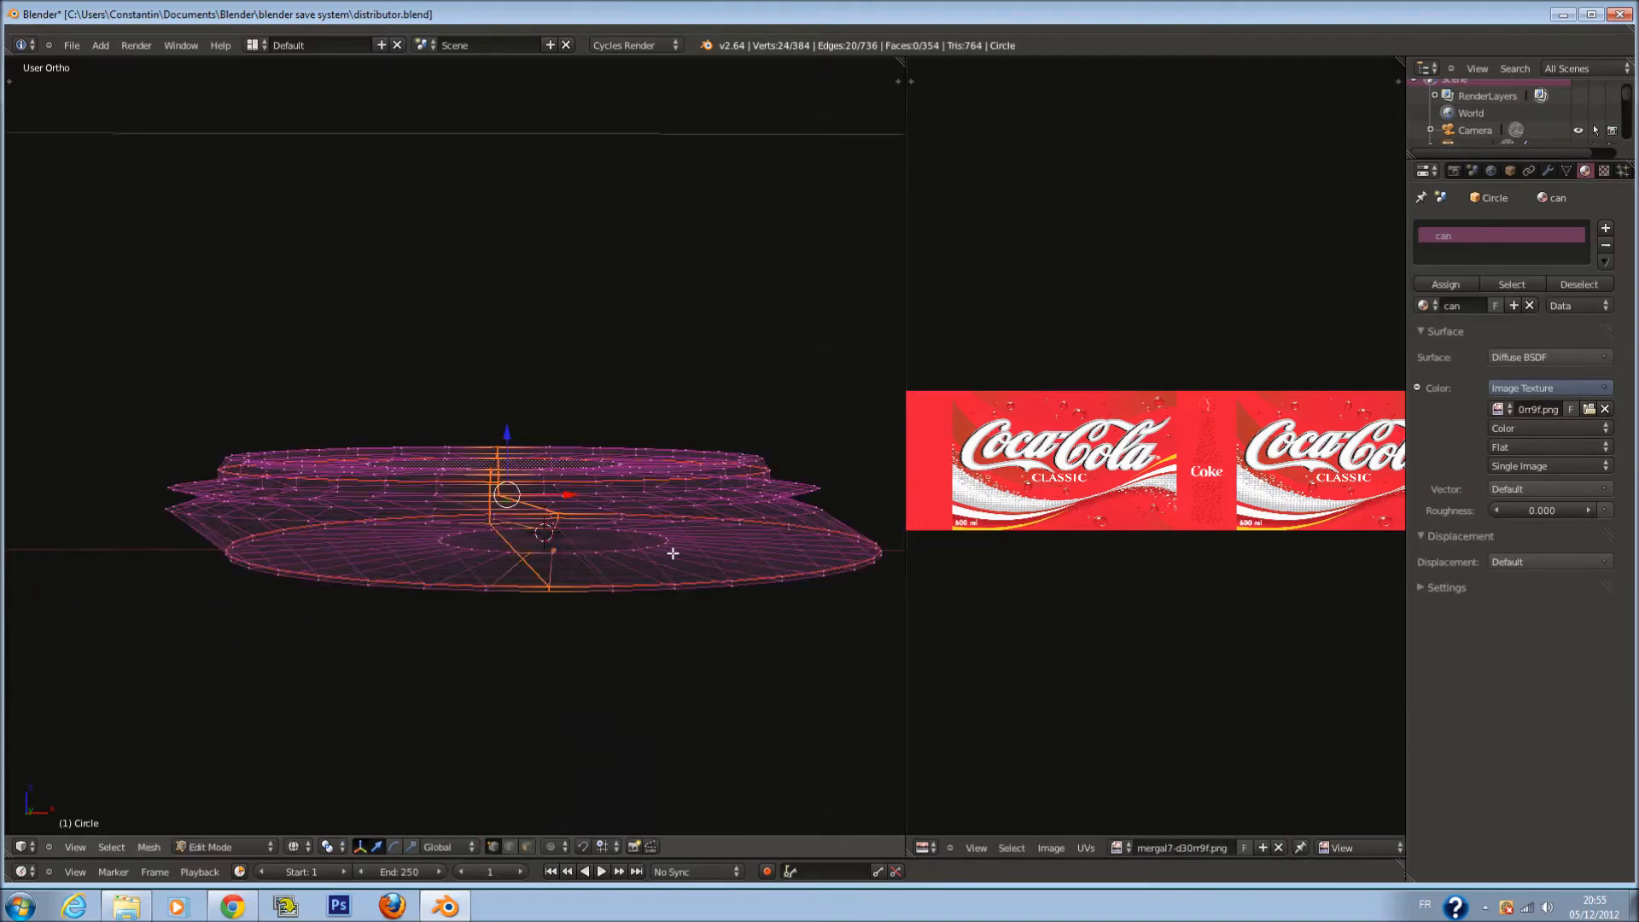
{"action": "key", "text": "a"}
{"action": "key", "text": "u"}
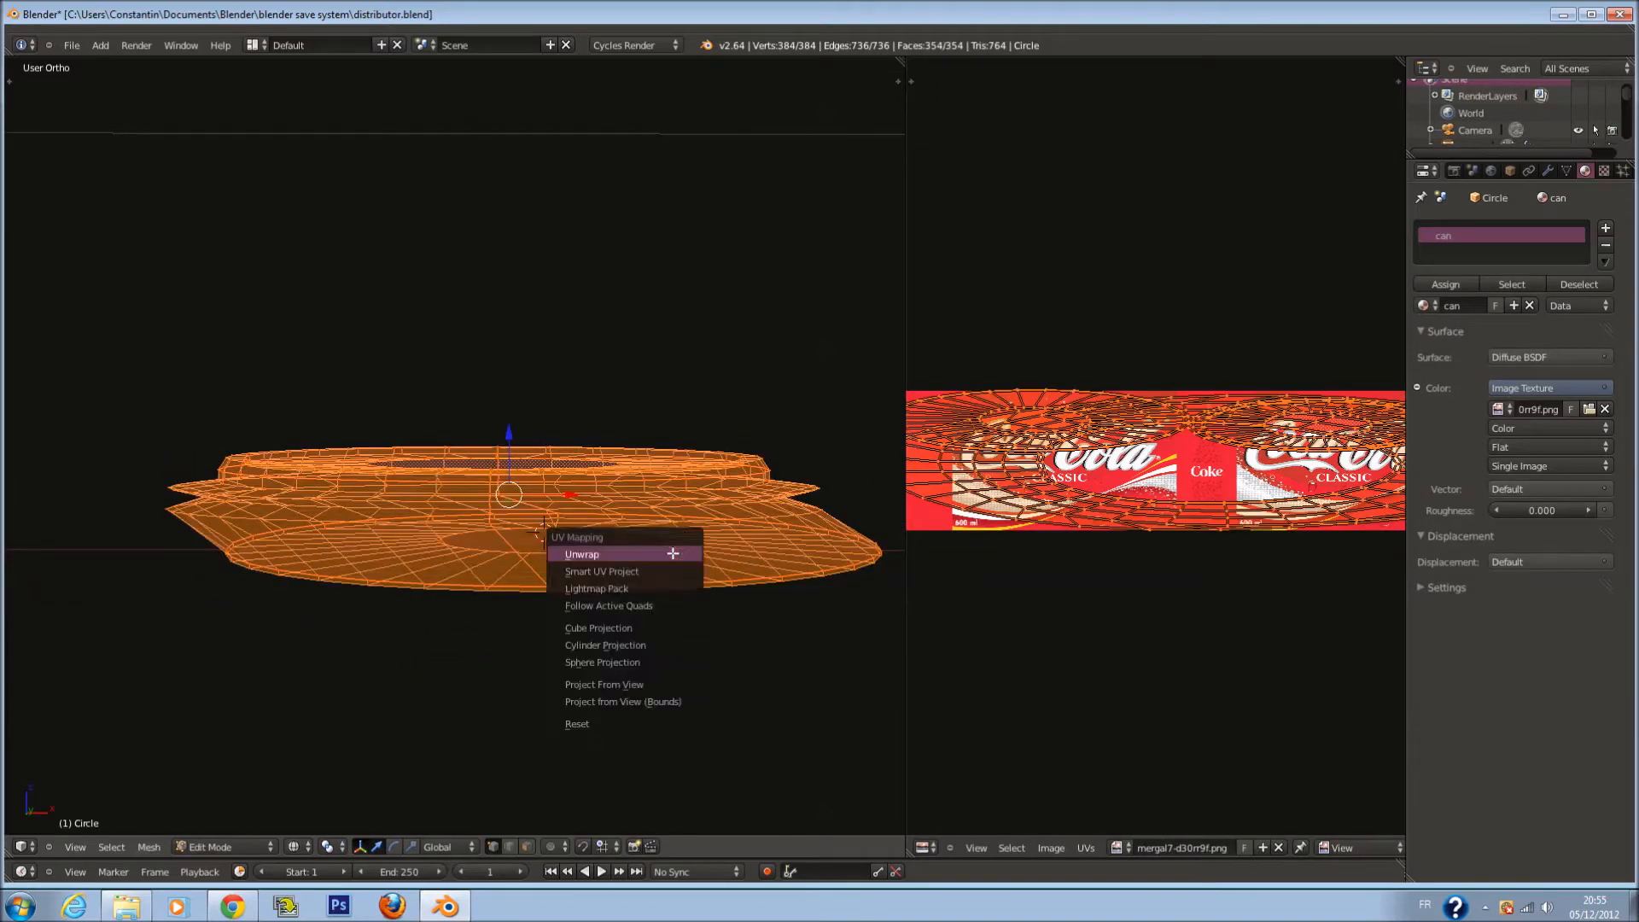
{"action": "left_click", "coordinate": [604, 654]}
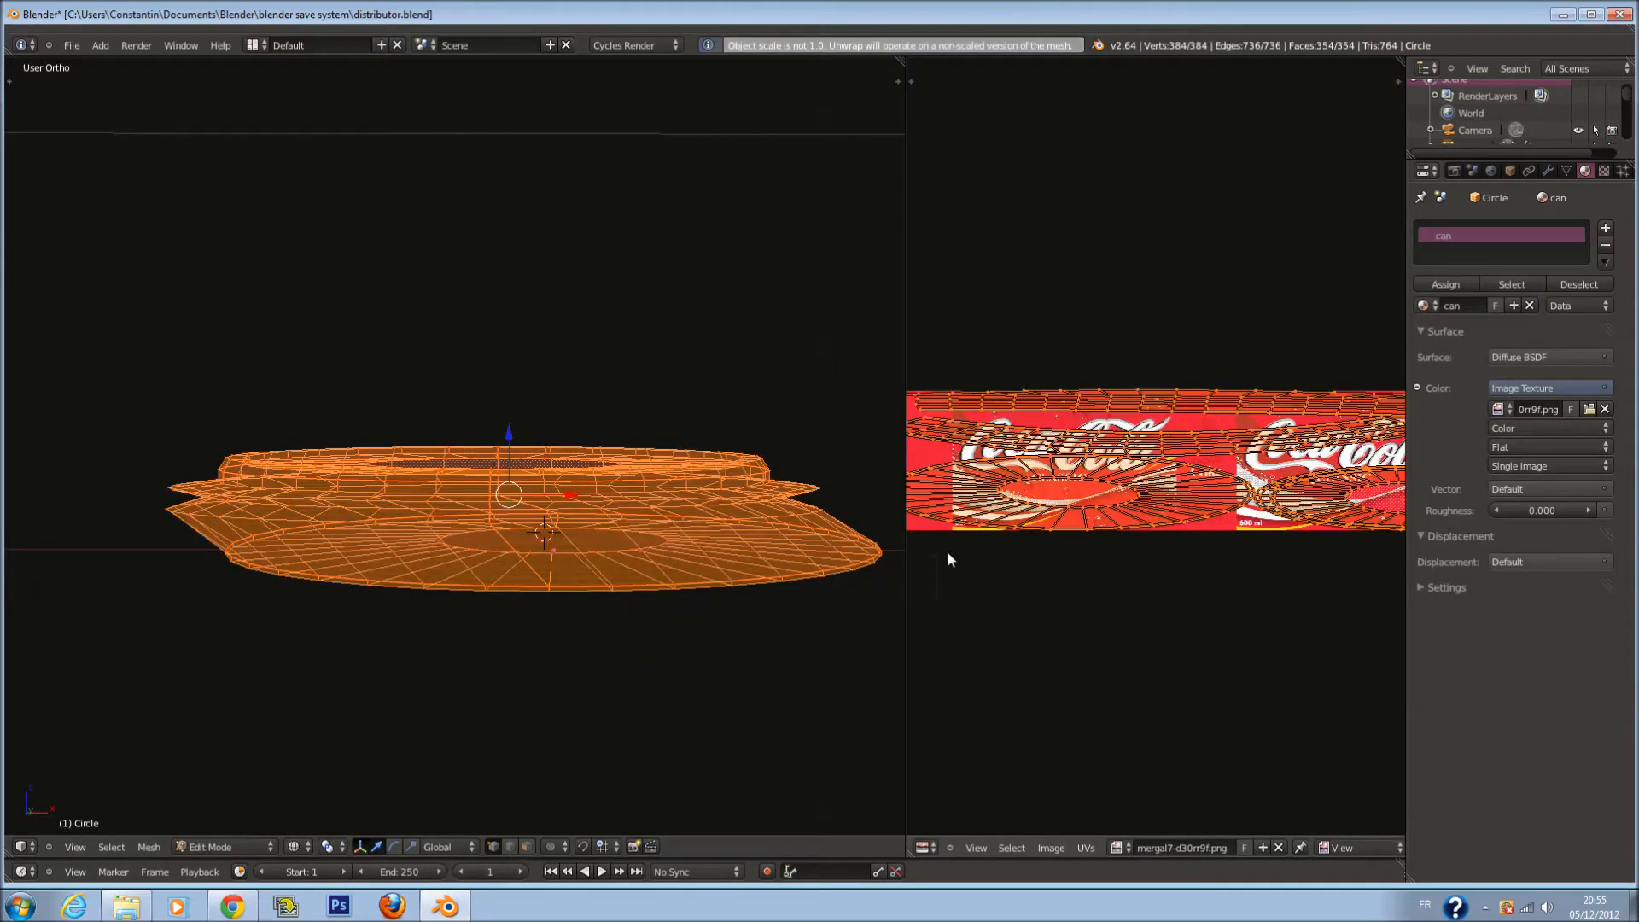
Enlarge the UV/Image Editor and move the smaller ring-shaped UV island off the label image, above it
{"action": "left_click_drag", "start_coordinate": [905, 544], "coordinate": [602, 544]}
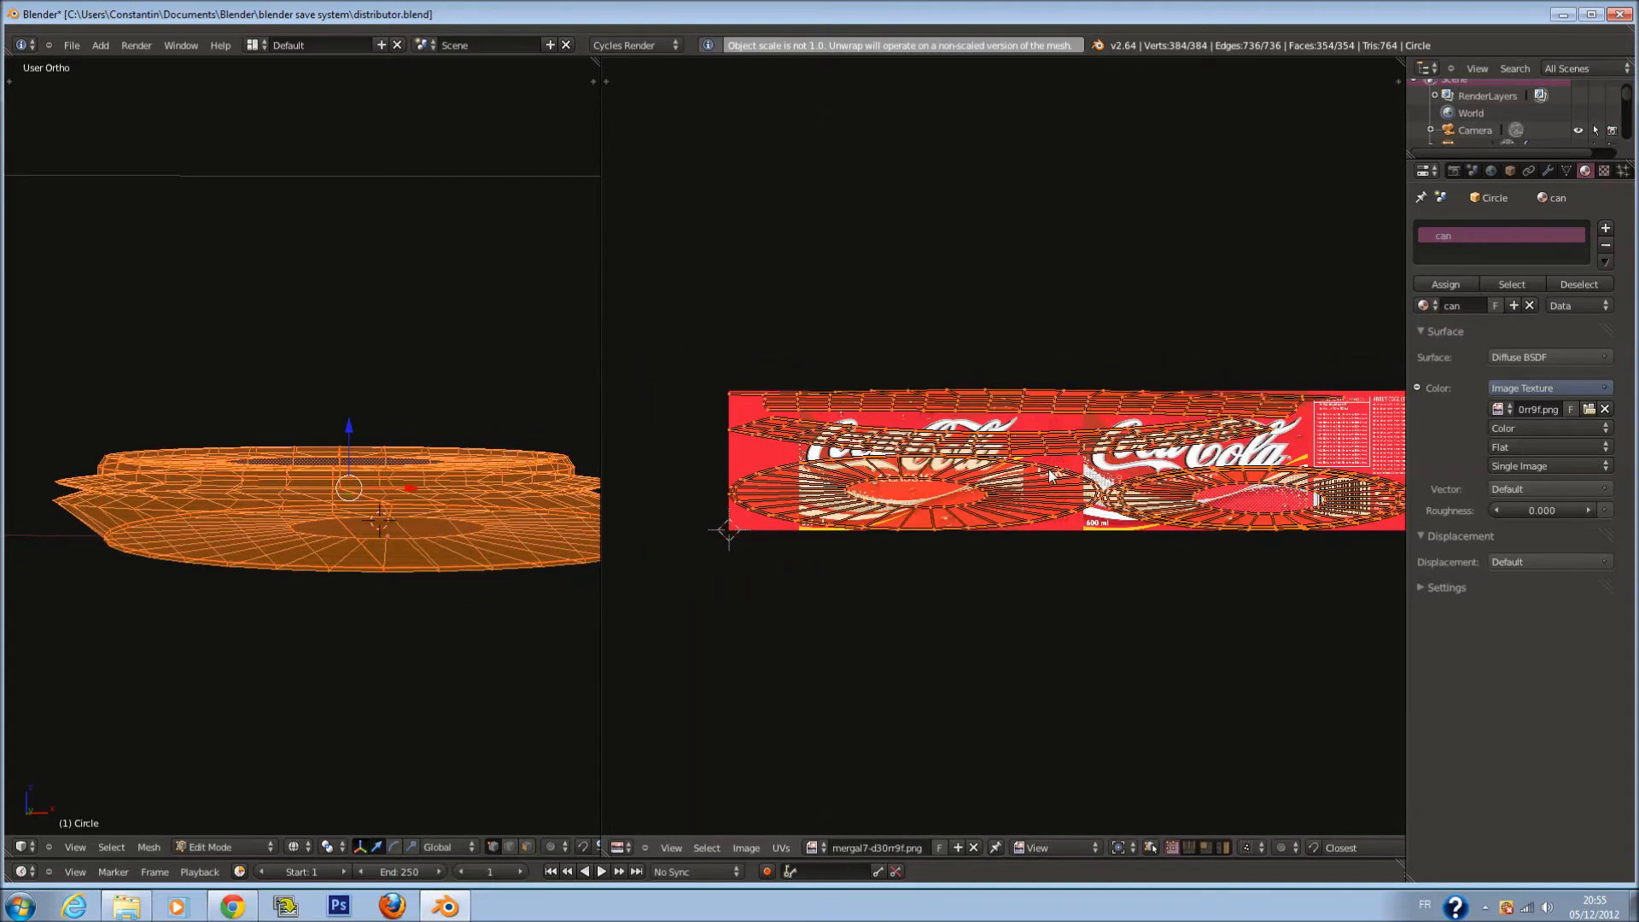
{"action": "middle_click_drag", "start_coordinate": [1142, 511], "coordinate": [1058, 462]}
{"action": "key", "text": "a"}
{"action": "key", "text": "l"}
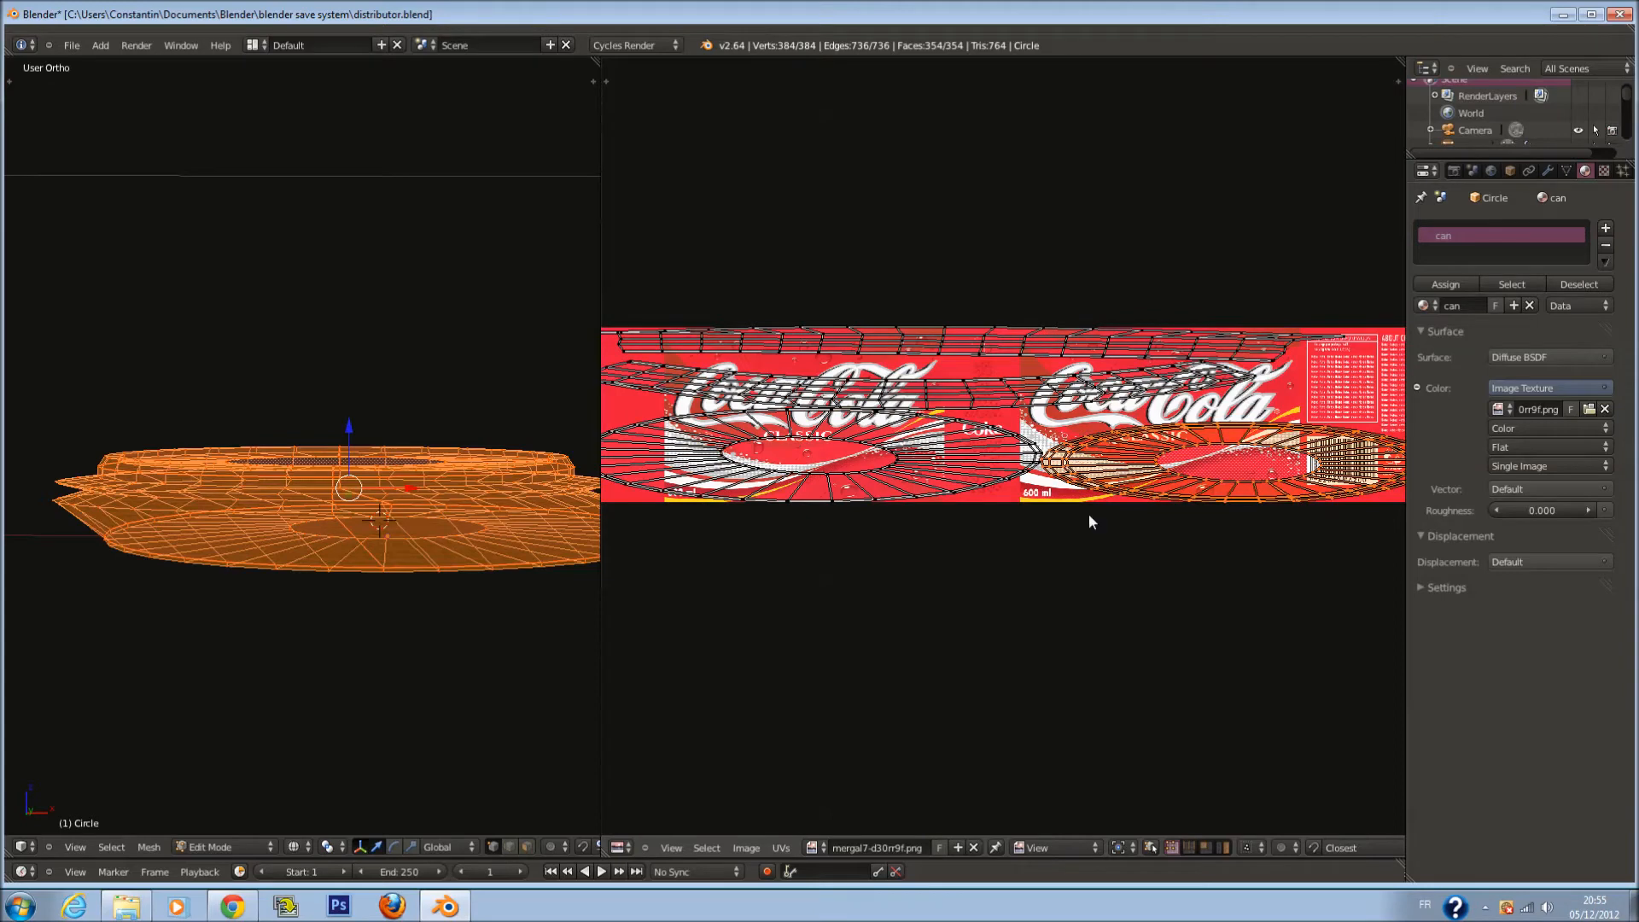
{"action": "key", "text": "g"}
{"action": "left_click", "coordinate": [904, 284]}
Move the larger ring-shaped UV island off the label image, next to the other ring
{"action": "middle_click_drag", "start_coordinate": [870, 452], "coordinate": [948, 508]}
{"action": "key", "text": "a"}
{"action": "key", "text": "l"}
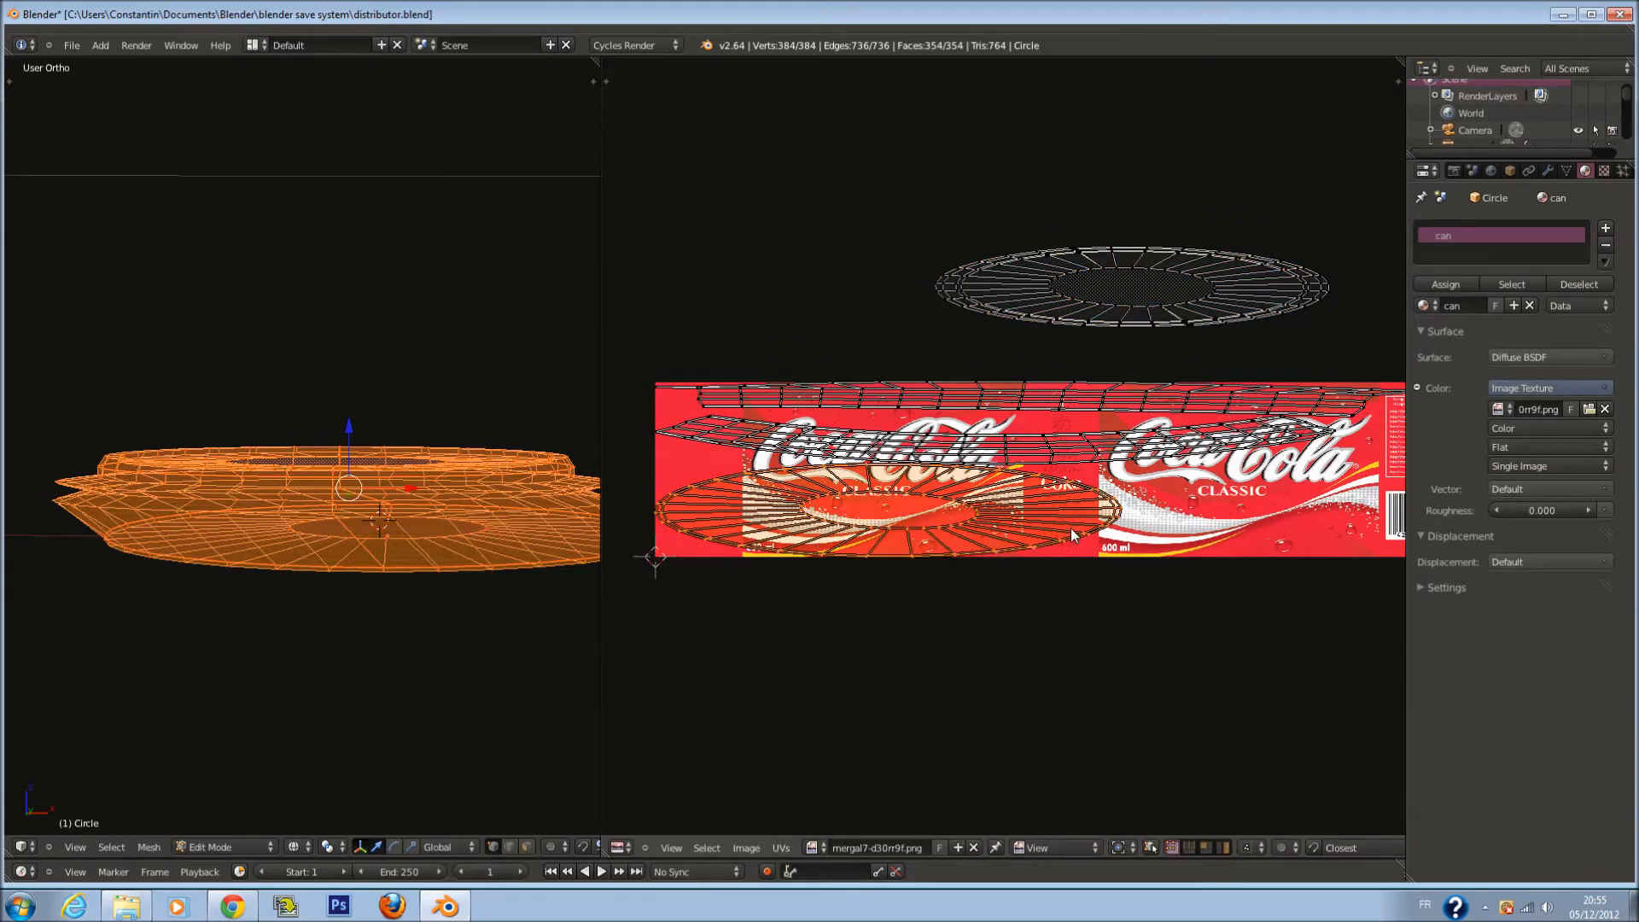
{"action": "key", "text": "g"}
{"action": "left_click", "coordinate": [912, 291]}
Select the lower curved side-wall UV strip and stretch it along Y over the label image
{"action": "key", "text": "a"}
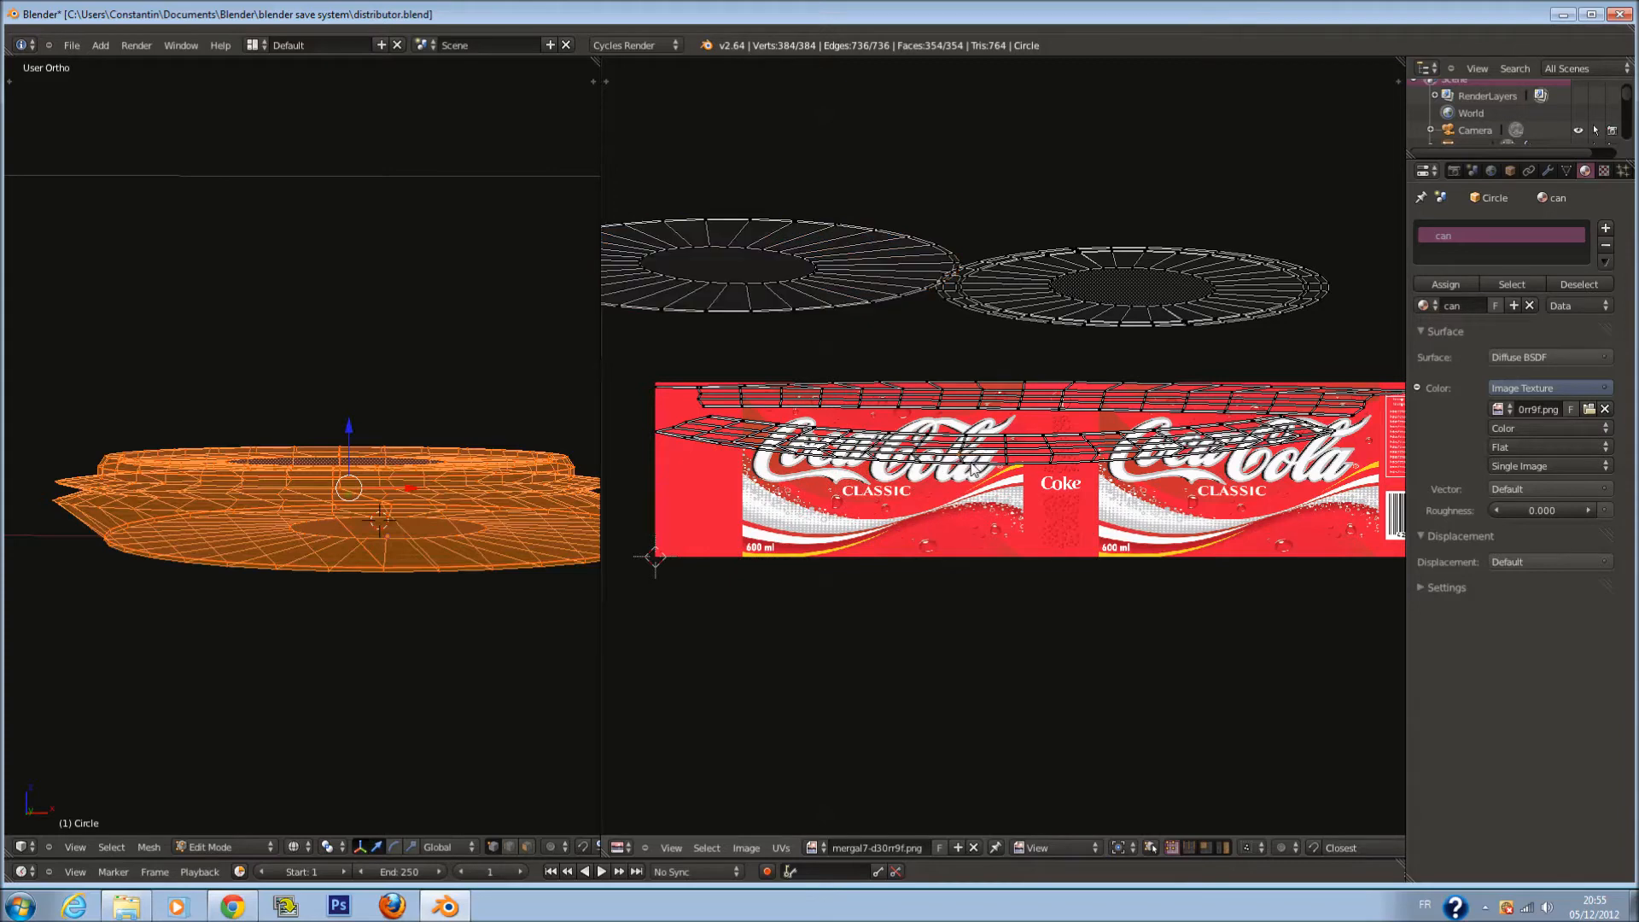
{"action": "key", "text": "l"}
{"action": "key", "text": "s"}
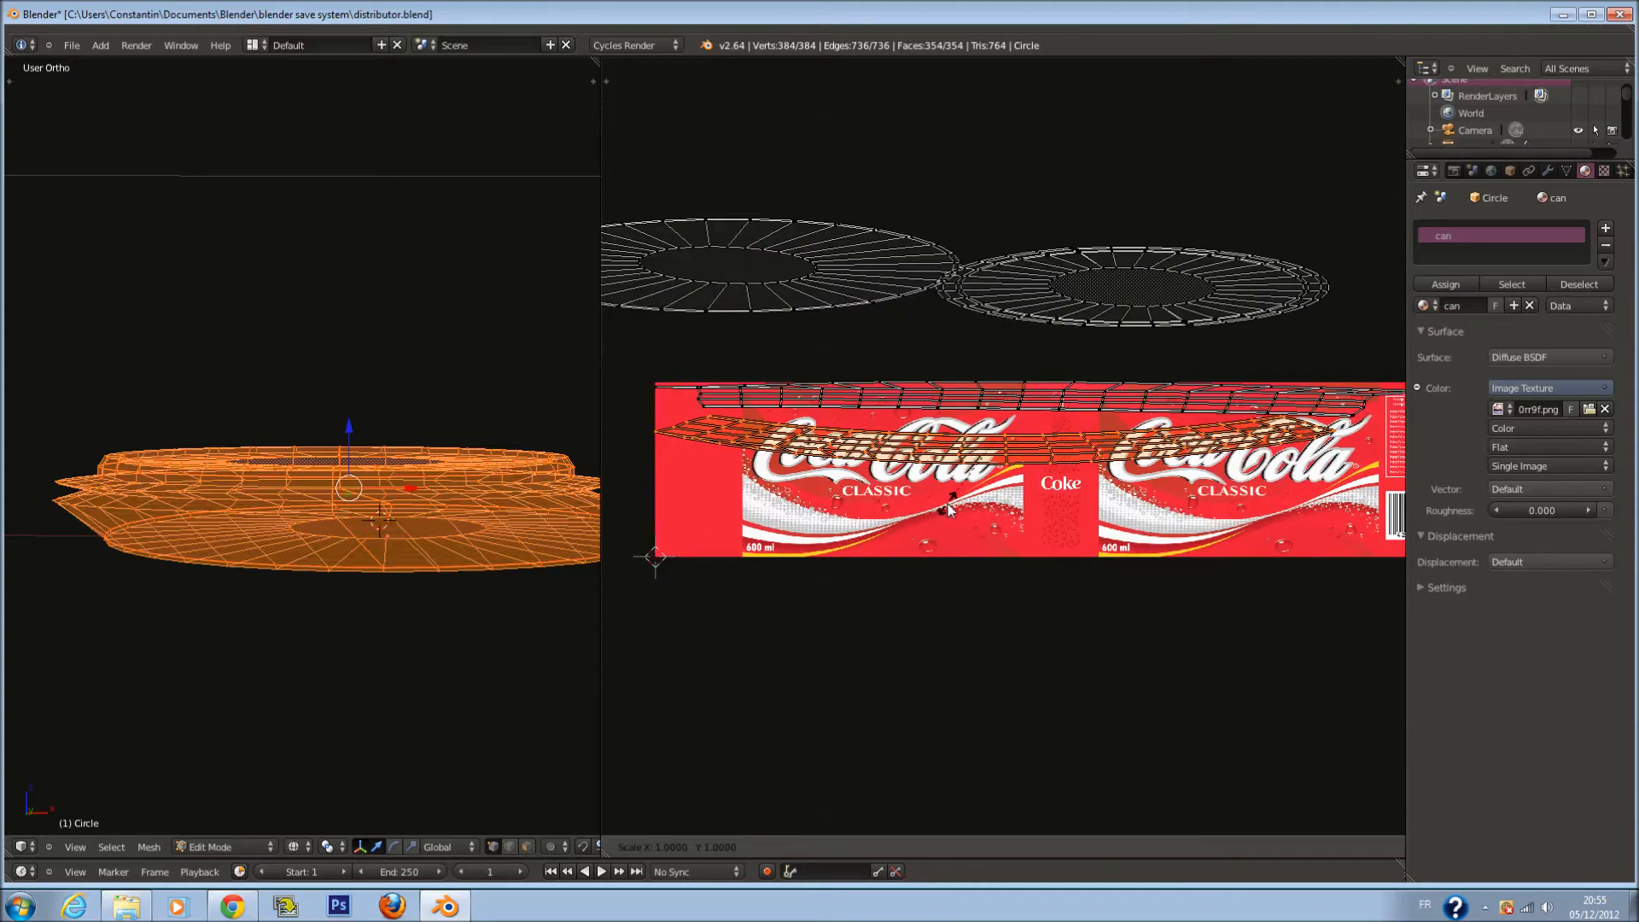
{"action": "left_click", "coordinate": [960, 595]}
{"action": "key", "text": "s"}
{"action": "key", "text": "y"}
{"action": "left_click", "coordinate": [1001, 571]}
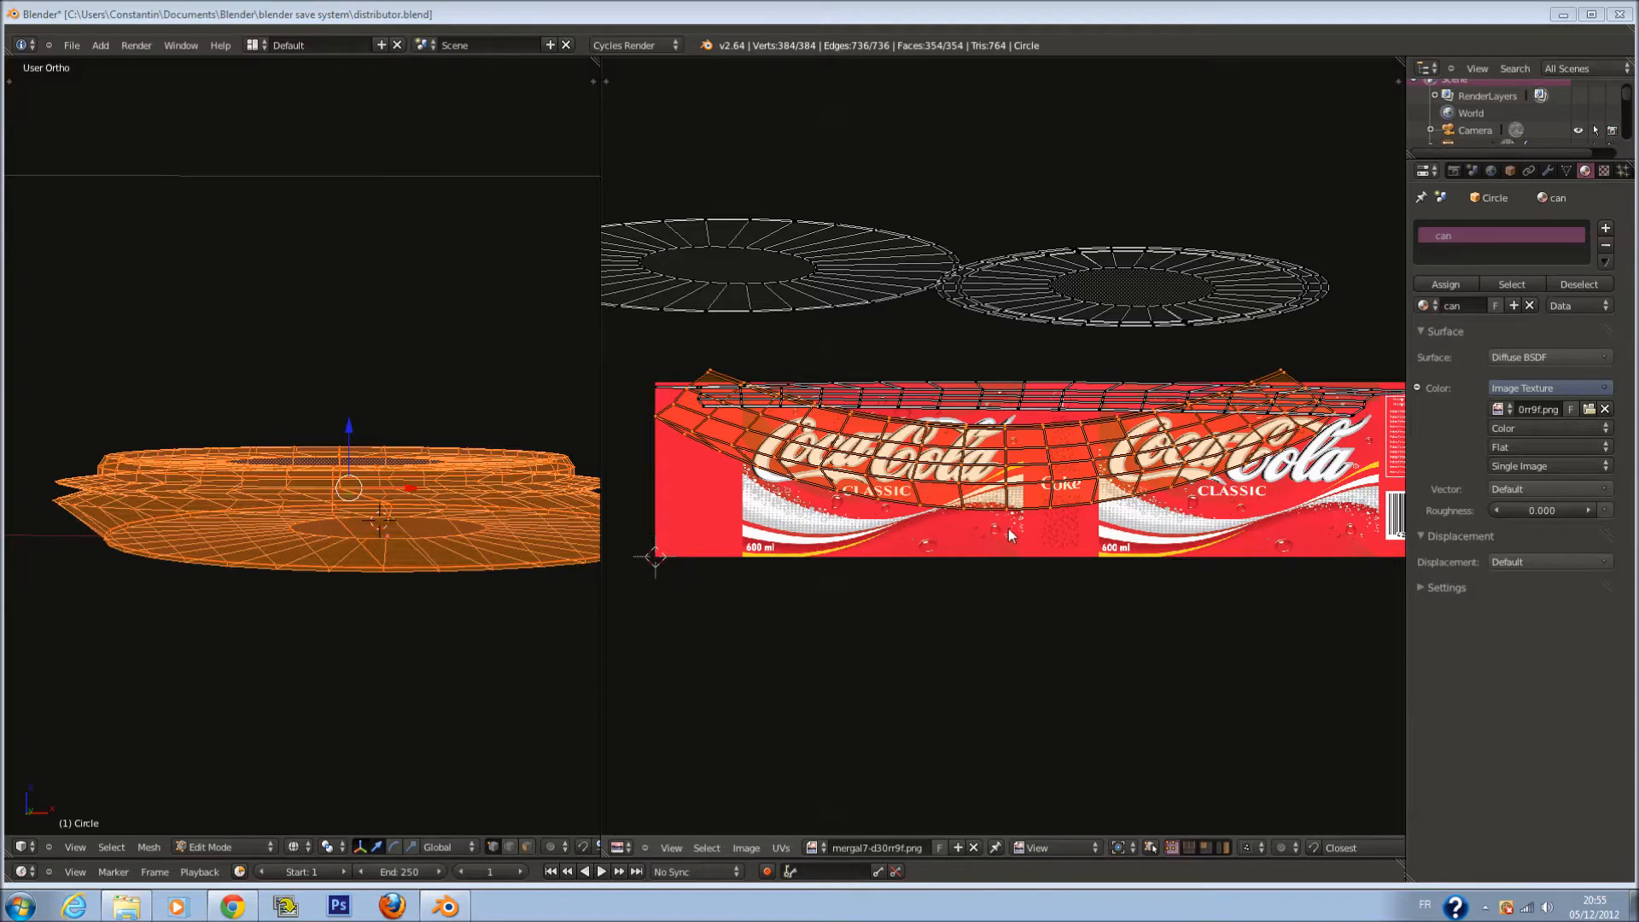
Move the curved side-wall UV strip down over the label image and stretch it slightly along Y
{"action": "mouse_move", "coordinate": [1008, 522]}
{"action": "middle_mouse_down"}
{"action": "mouse_move", "coordinate": [1021, 551]}
{"action": "mouse_move", "coordinate": [995, 518]}
{"action": "middle_mouse_up"}
{"action": "key", "text": "g"}
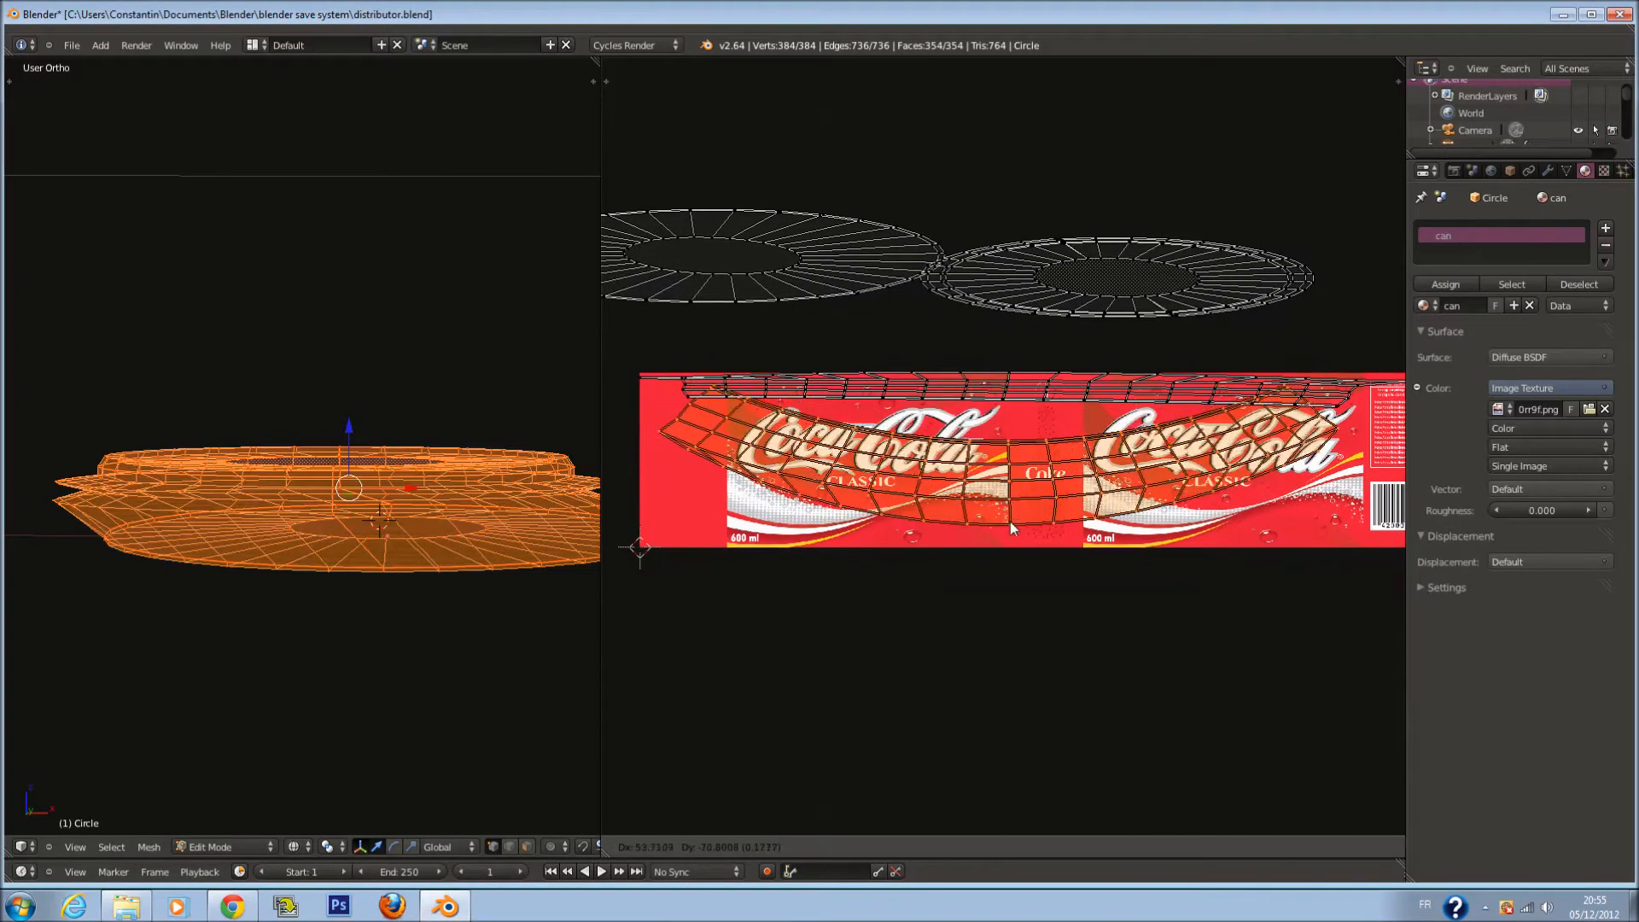
{"action": "left_click", "coordinate": [1011, 544]}
{"action": "key", "text": "s"}
{"action": "key", "text": "y"}
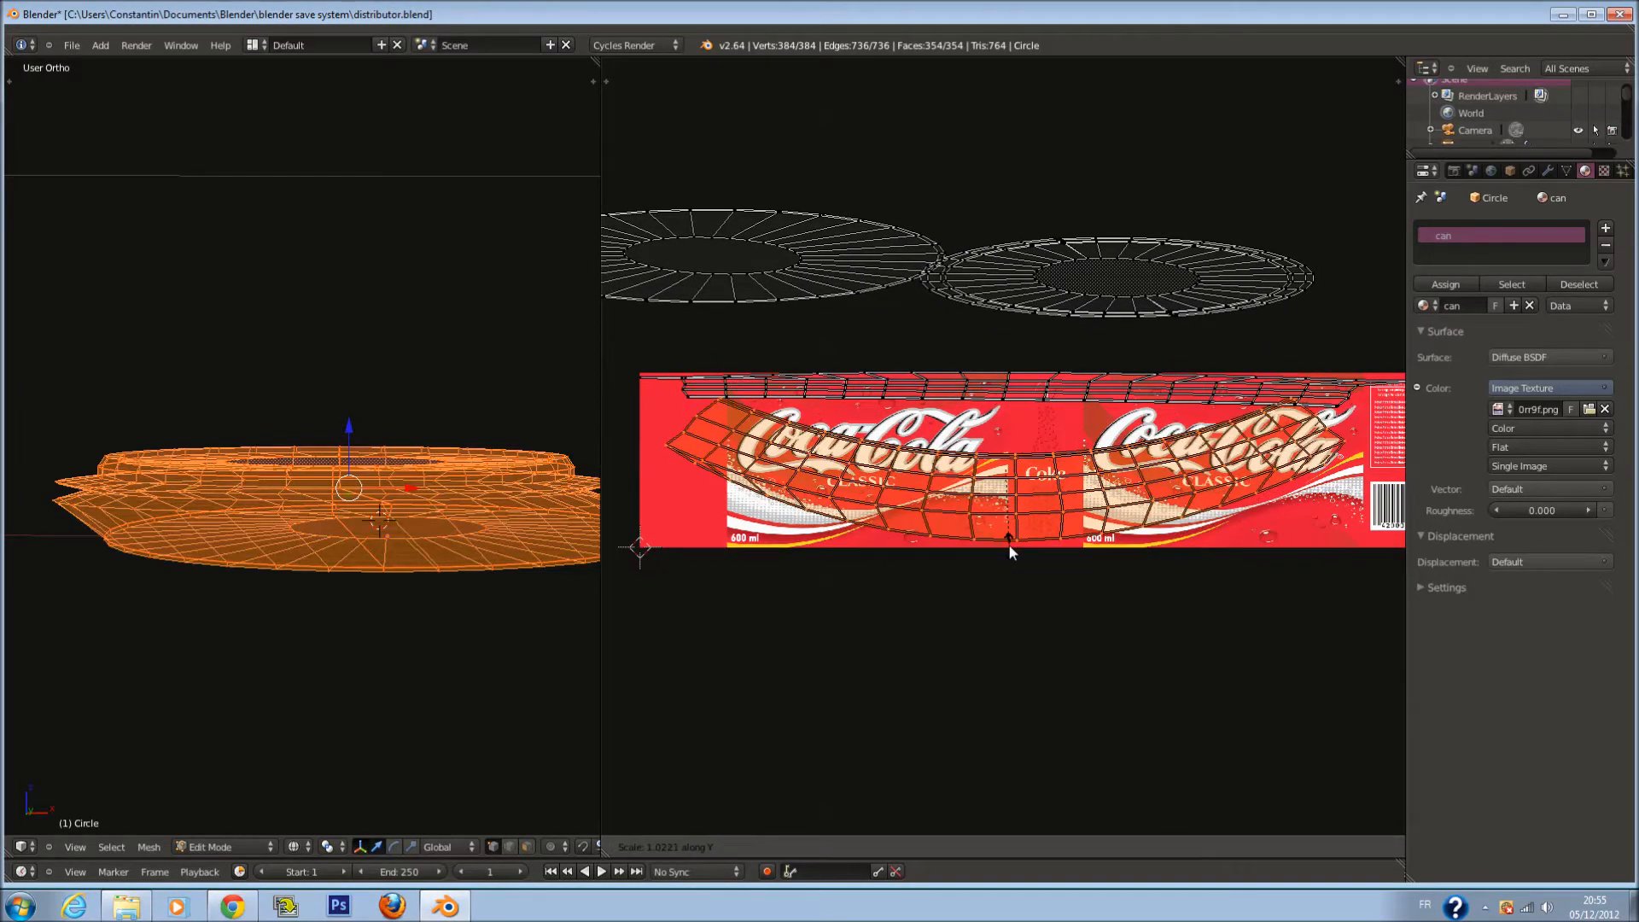
{"action": "left_click", "coordinate": [994, 549]}
Select the flatter side-wall UV strip along the label's upper edge and stretch it along Y
{"action": "key", "text": "a"}
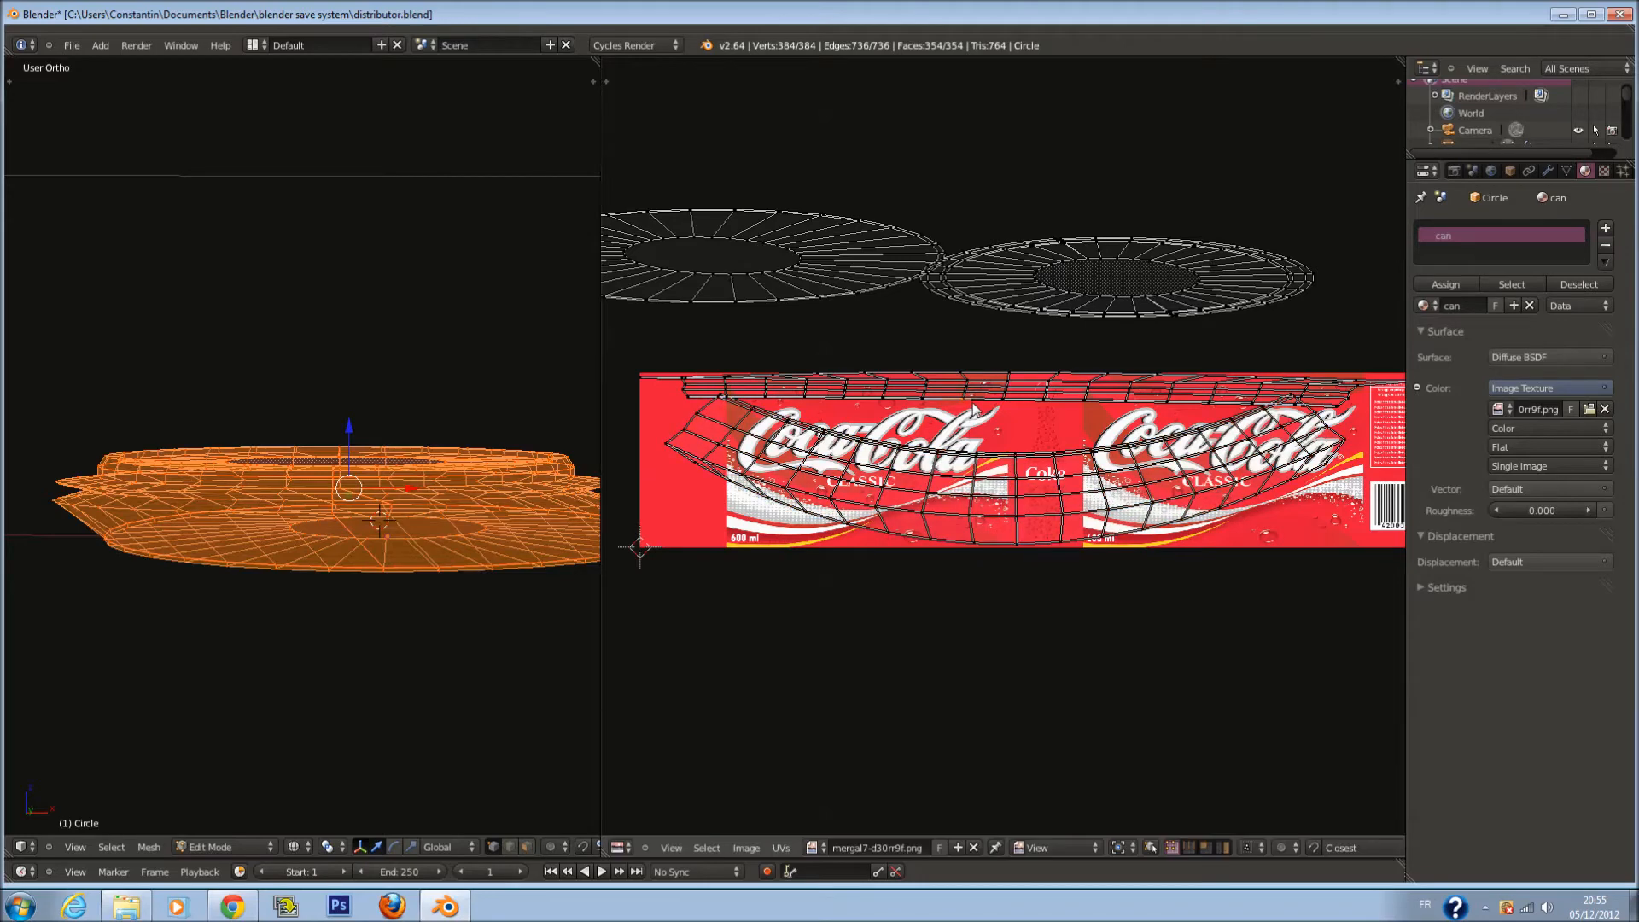
{"action": "key", "text": "l"}
{"action": "key", "text": "s"}
{"action": "key", "text": "y"}
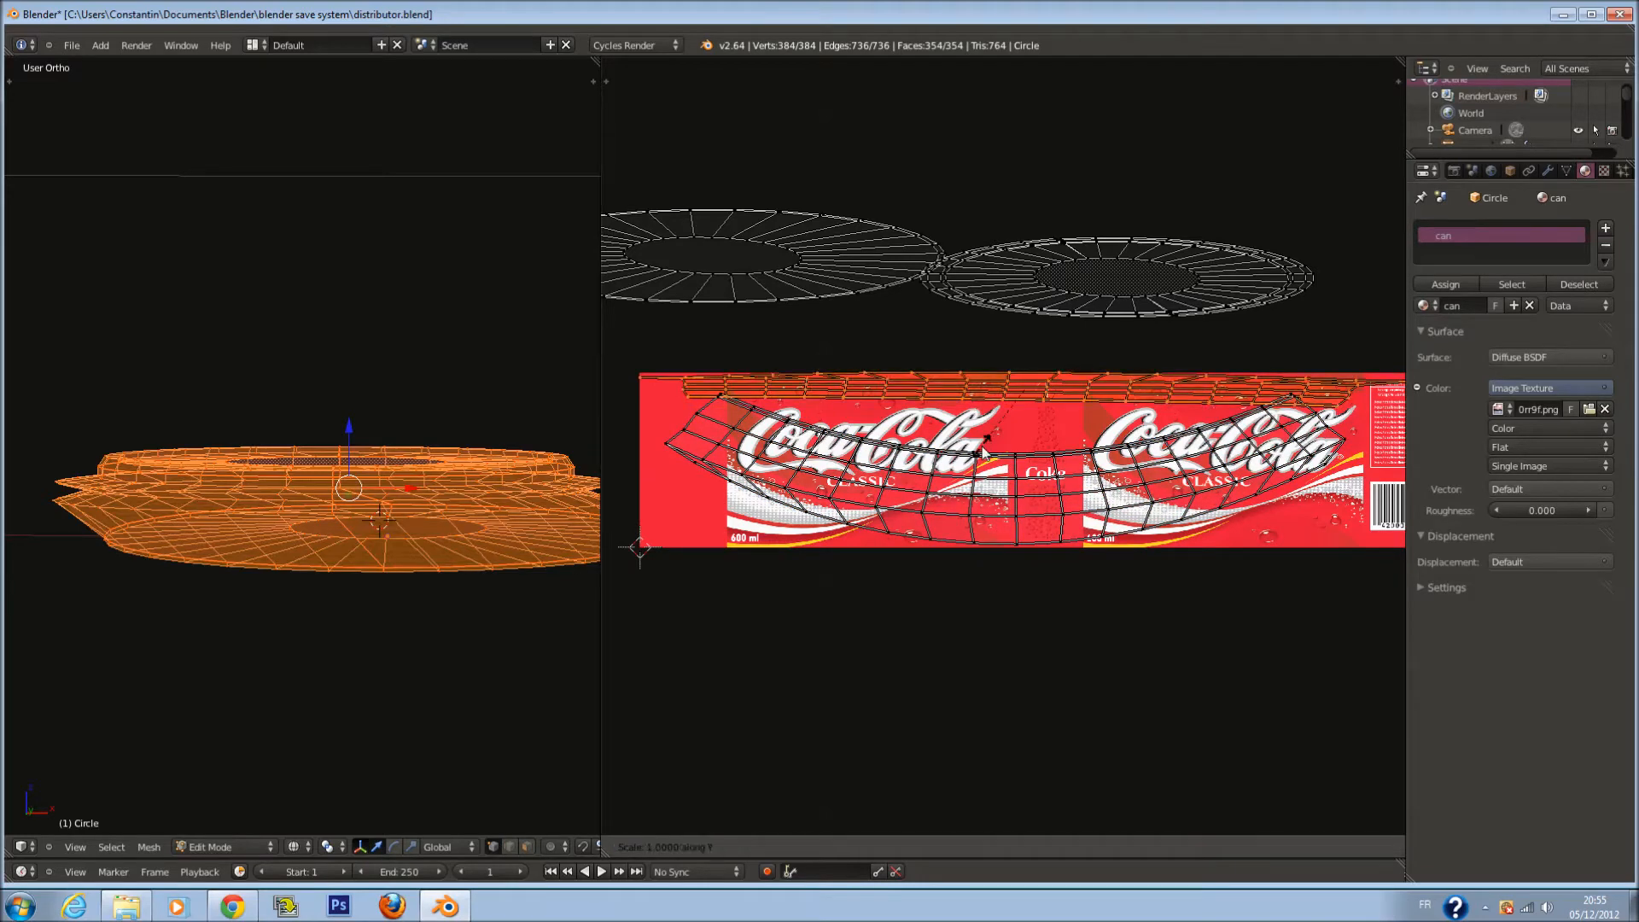
{"action": "left_click", "coordinate": [1003, 666]}
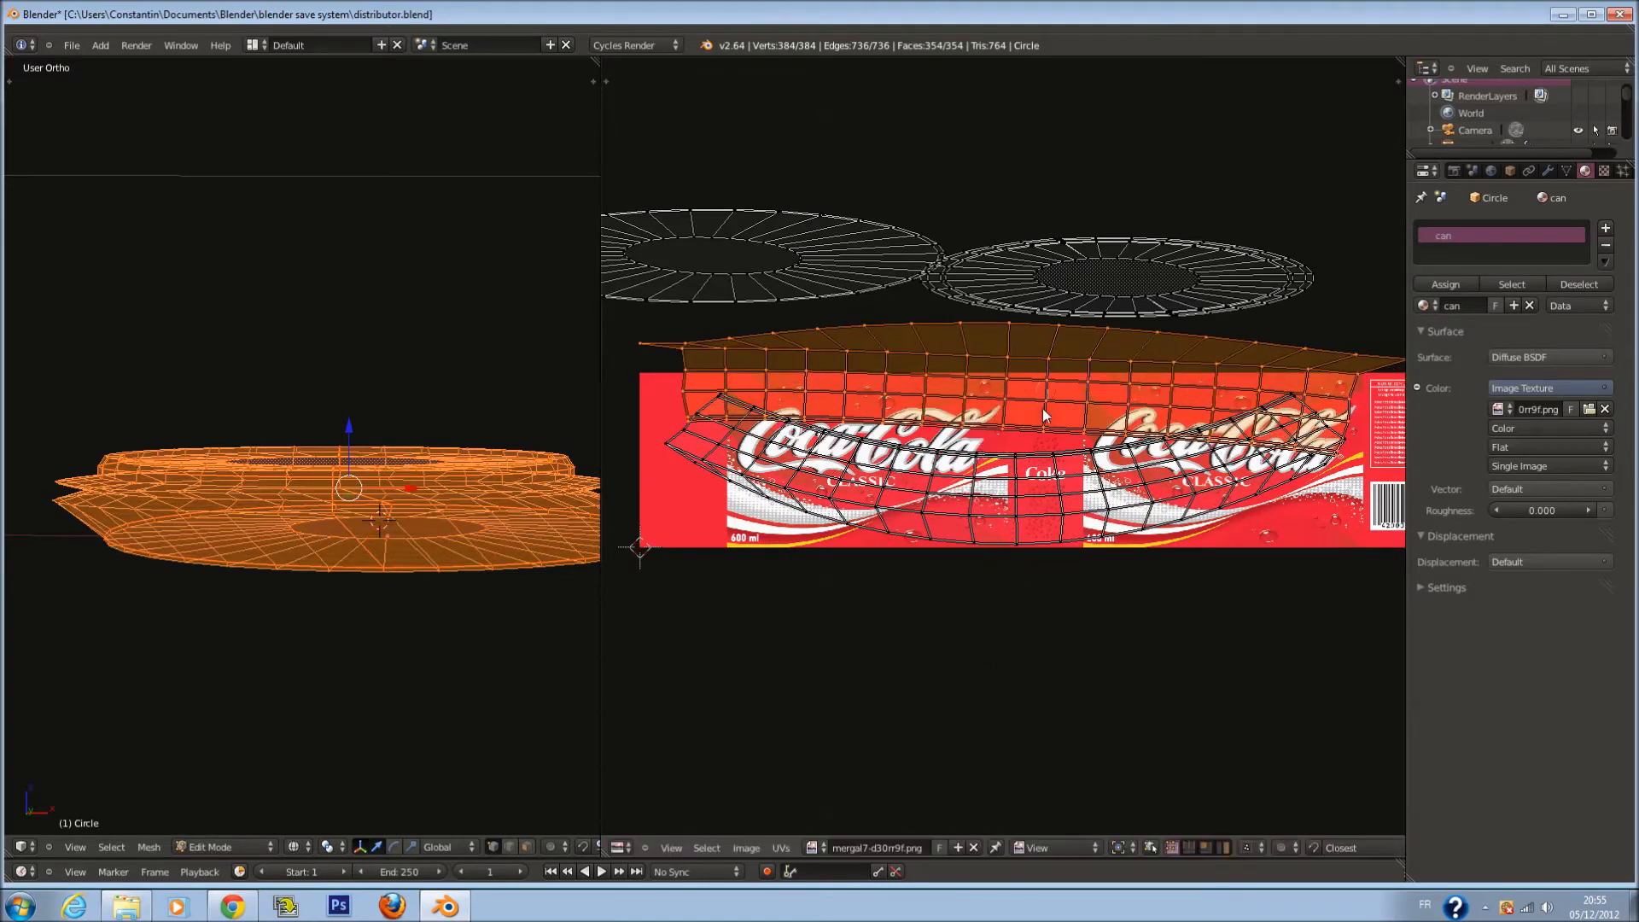
Move the flatter side-wall strip down onto the label image and stretch it further along Y to fit the label's height
{"action": "key", "text": "g"}
{"action": "left_click", "coordinate": [1051, 470]}
{"action": "key", "text": "s"}
{"action": "key", "text": "y"}
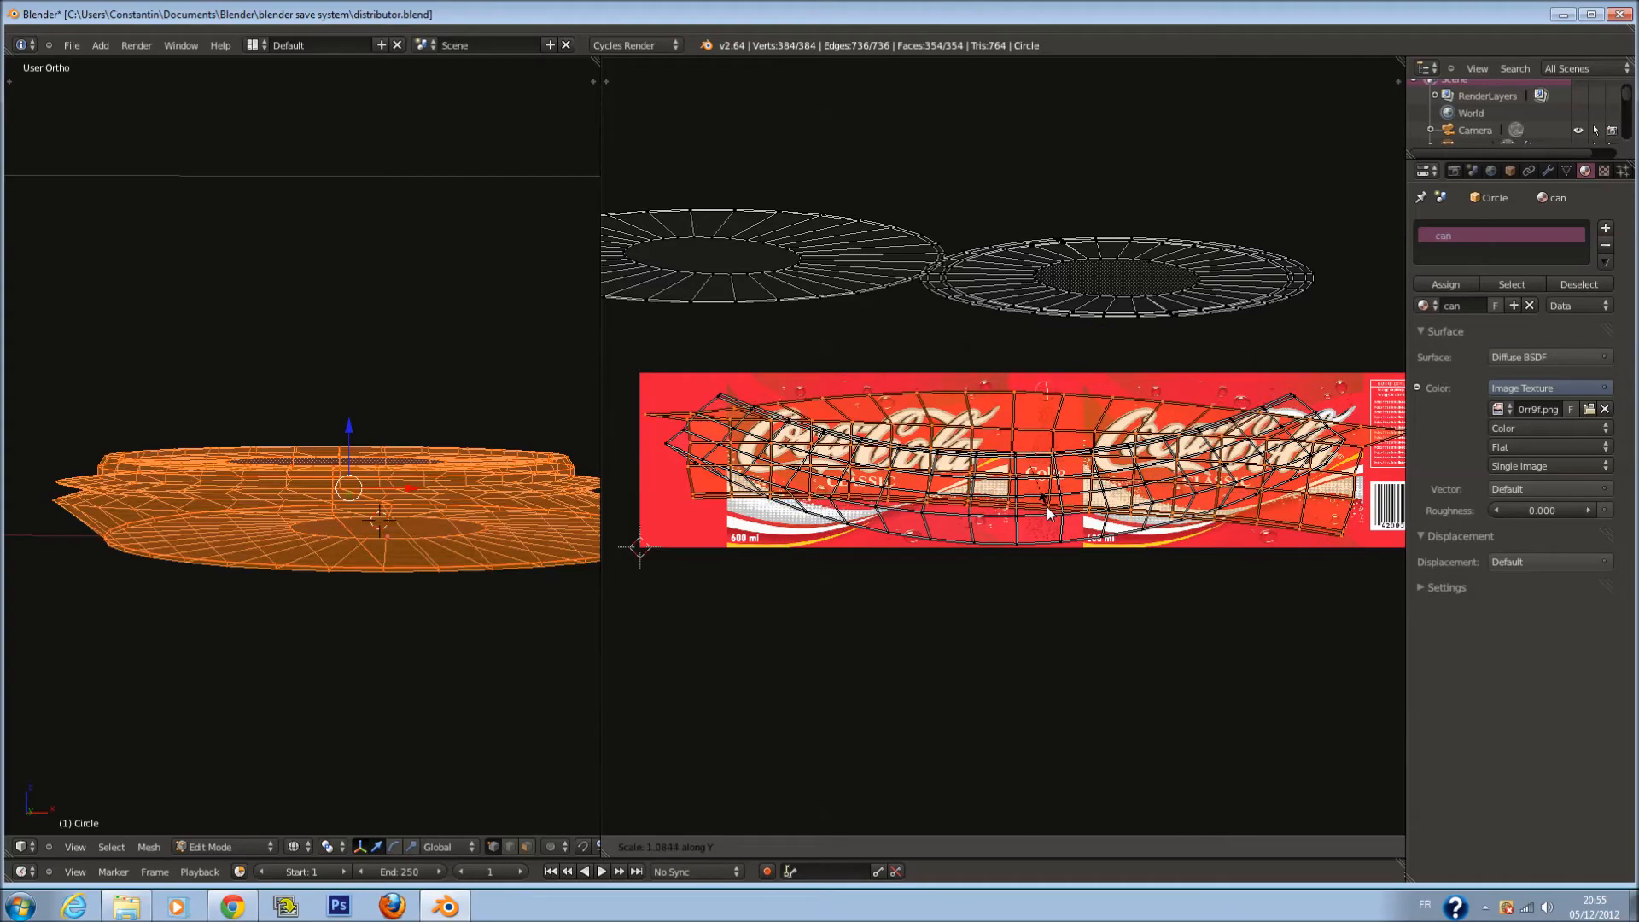
{"action": "left_click", "coordinate": [1049, 515]}
Centre the curved side-wall strip over the label image and enlarge it uniformly to about the label's width
{"action": "scroll", "coordinate": [1054, 508], "scroll_direction": "down", "scroll_amount": 1}
{"action": "middle_click_drag", "start_coordinate": [1073, 499], "coordinate": [979, 483]}
{"action": "key", "text": "s"}
{"action": "left_click", "coordinate": [1060, 501]}
{"action": "key", "text": "g"}
{"action": "left_click", "coordinate": [1106, 496]}
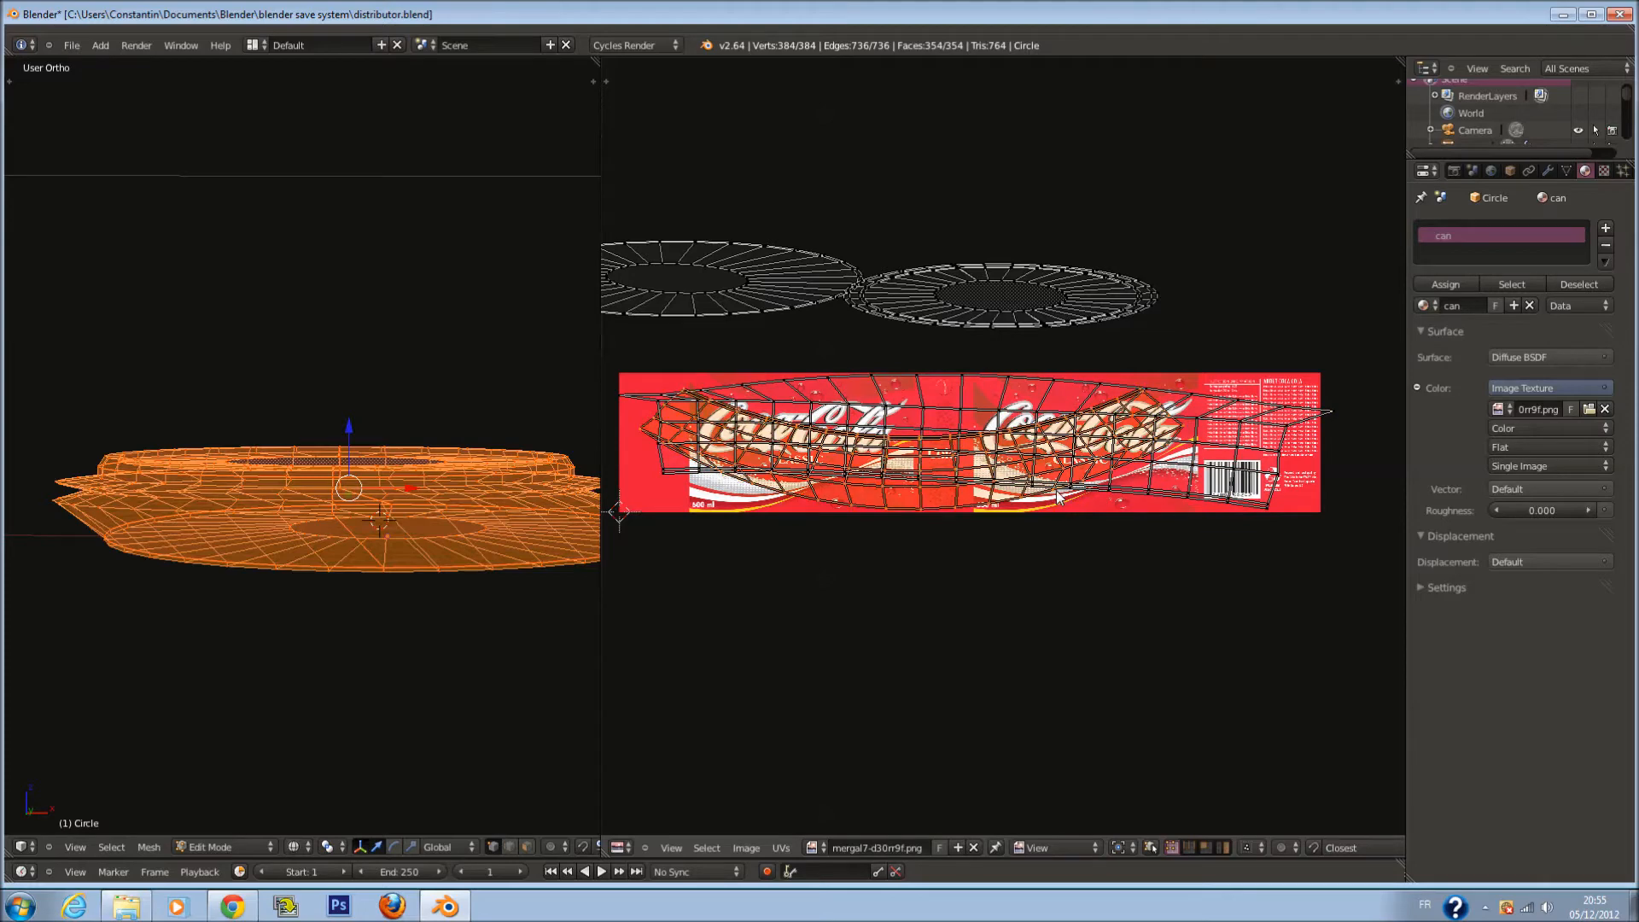
{"action": "key", "text": "s"}
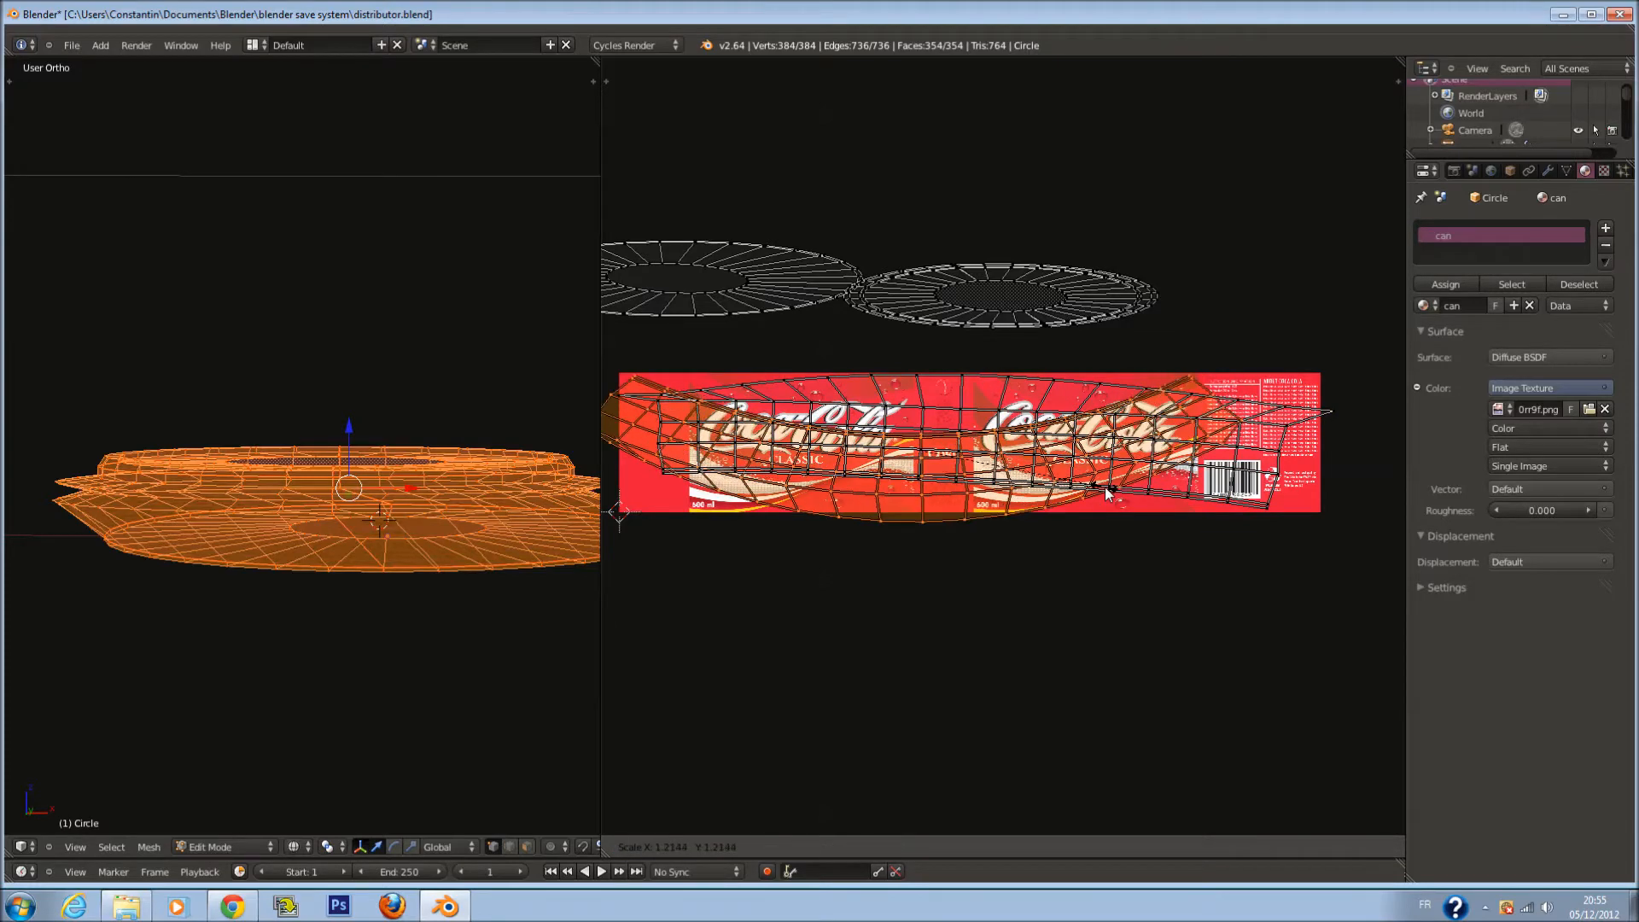
{"action": "right_click", "coordinate": [1102, 496]}
{"action": "key", "text": "s"}
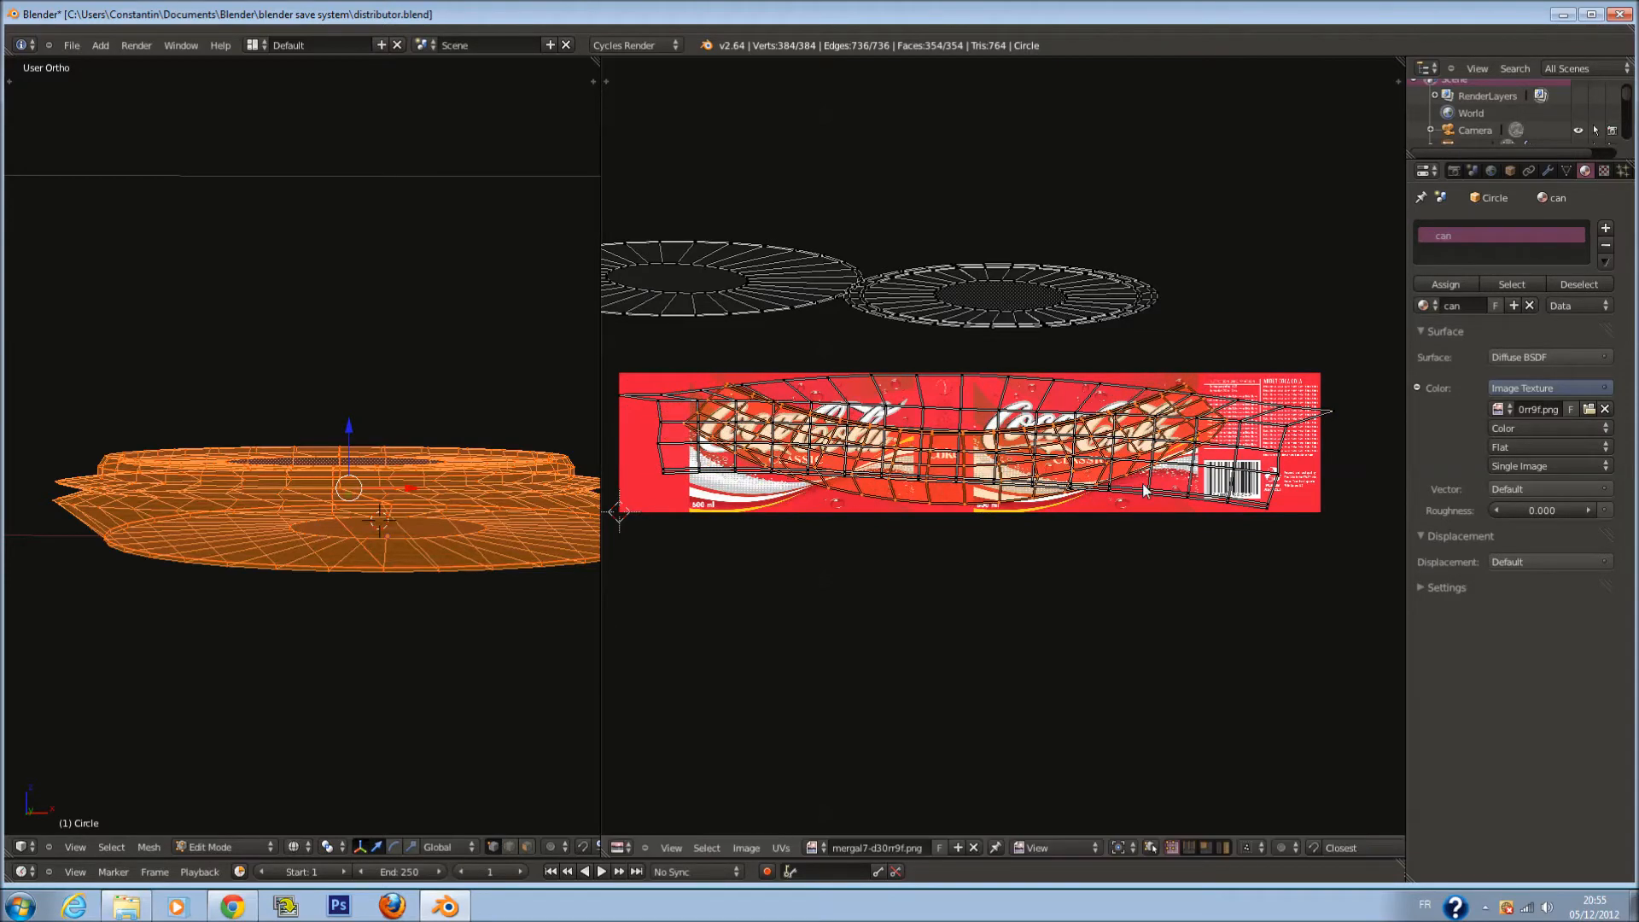
Turn the curved side-wall strip upside down with two successive 90-degree rotations so that it arches upward
{"action": "key", "text": "r"}
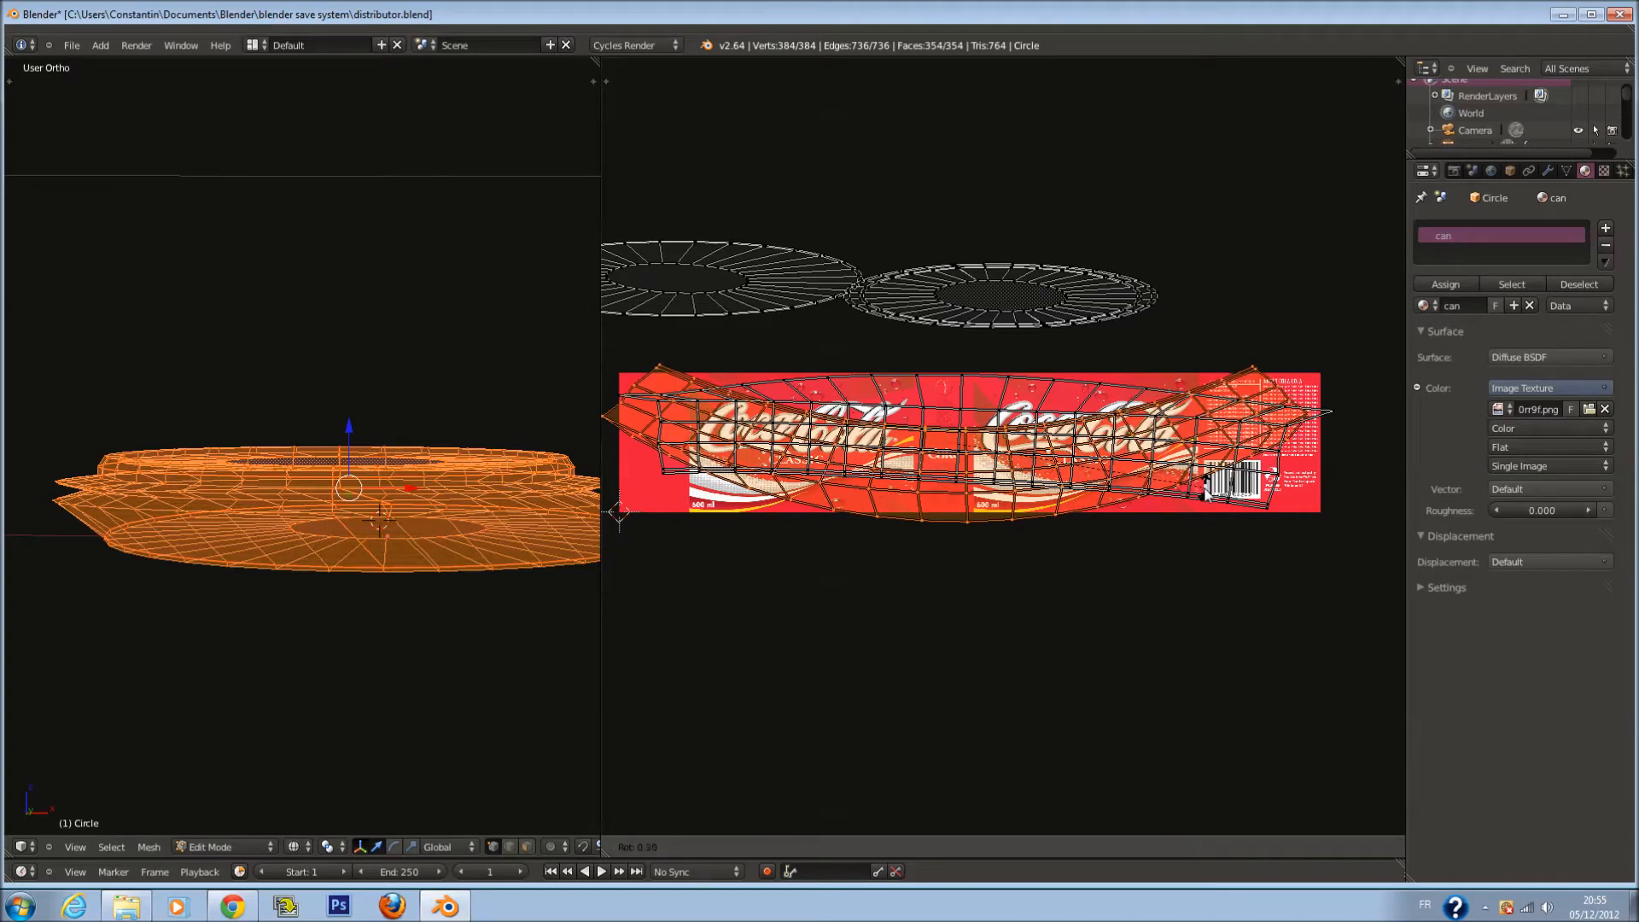
{"action": "type", "text": "90"}
{"action": "key", "text": "Return"}
{"action": "key", "text": "r"}
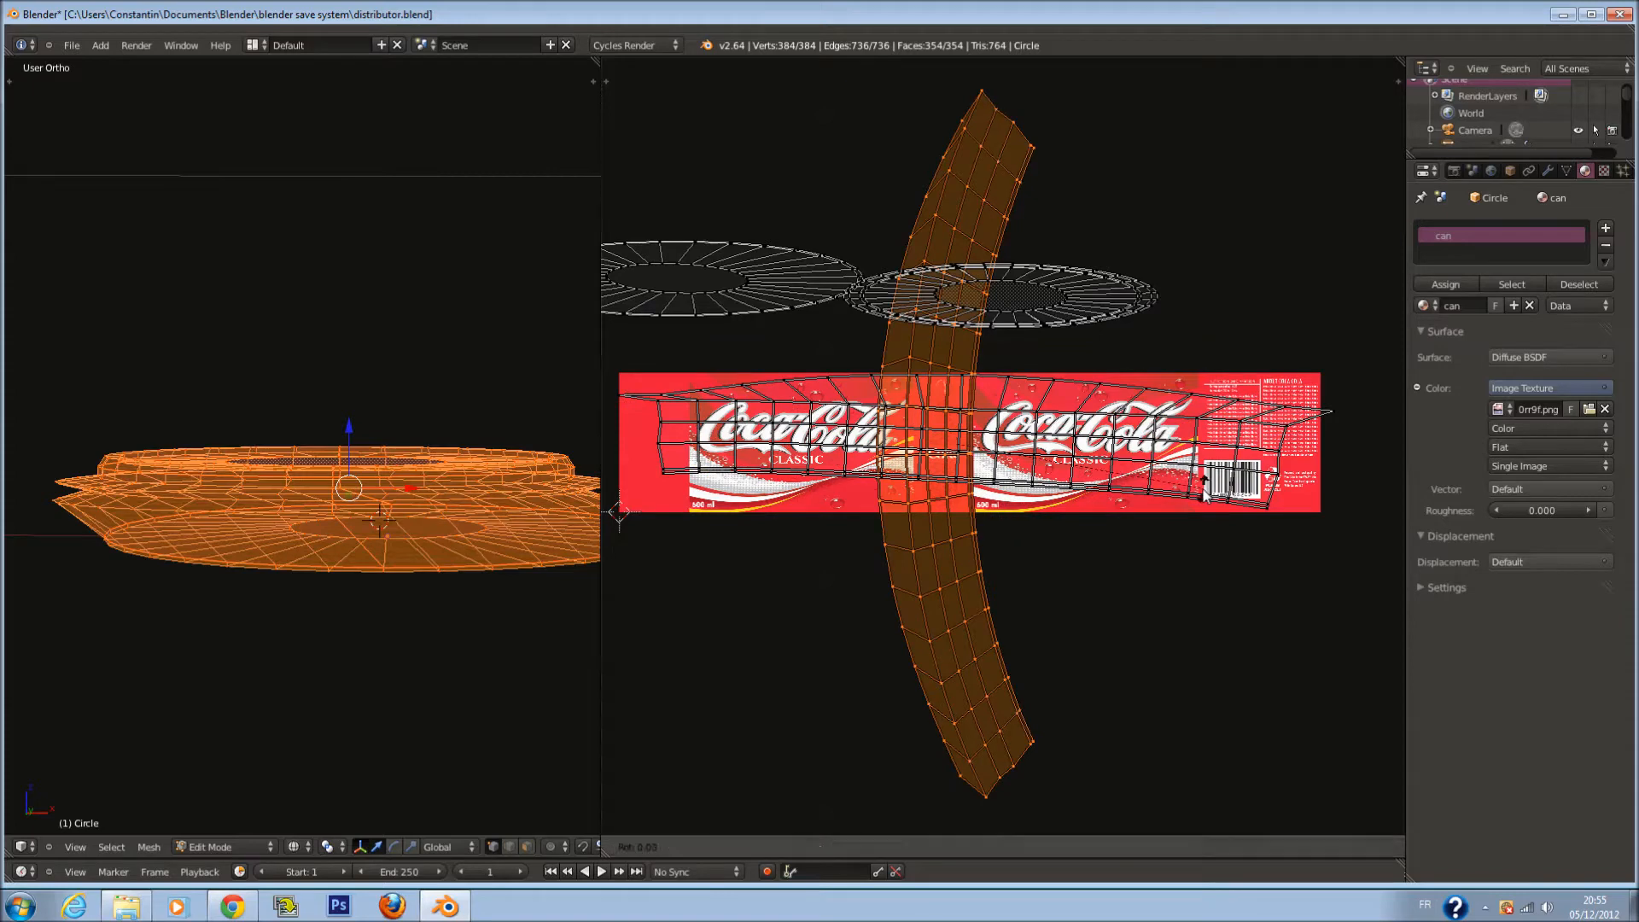
{"action": "type", "text": "-90"}
{"action": "key", "text": "Return"}
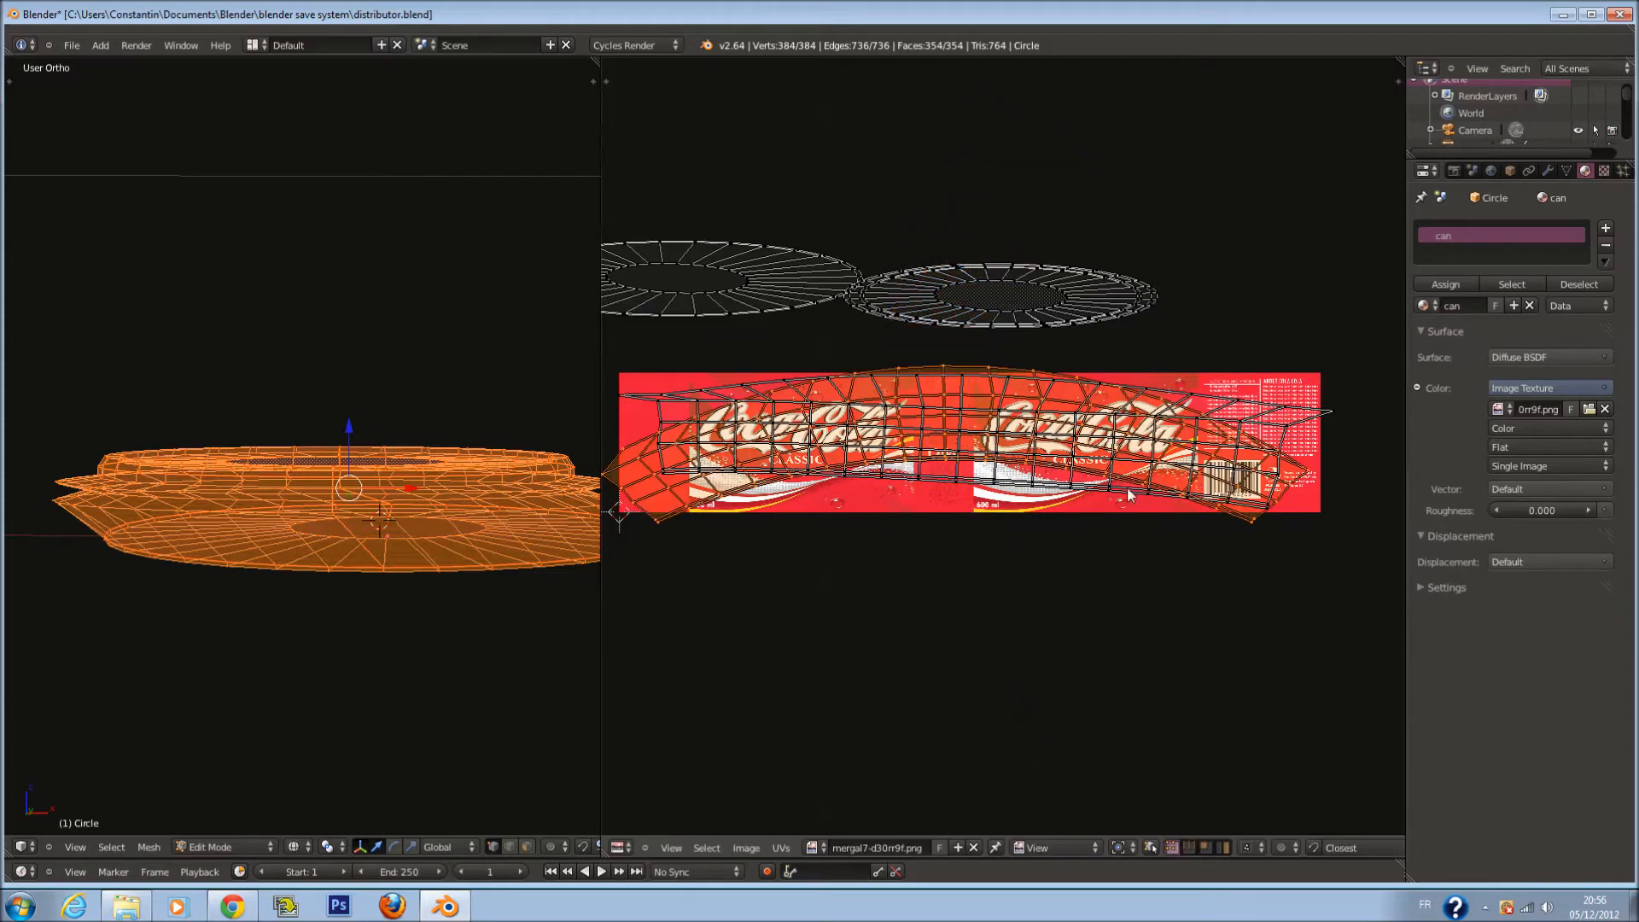
Select both side-wall UV strips lying over the label image with Circle Select and save the file, overwriting distributor.blend
{"action": "scroll", "coordinate": [1129, 497], "scroll_direction": "up", "scroll_amount": 1}
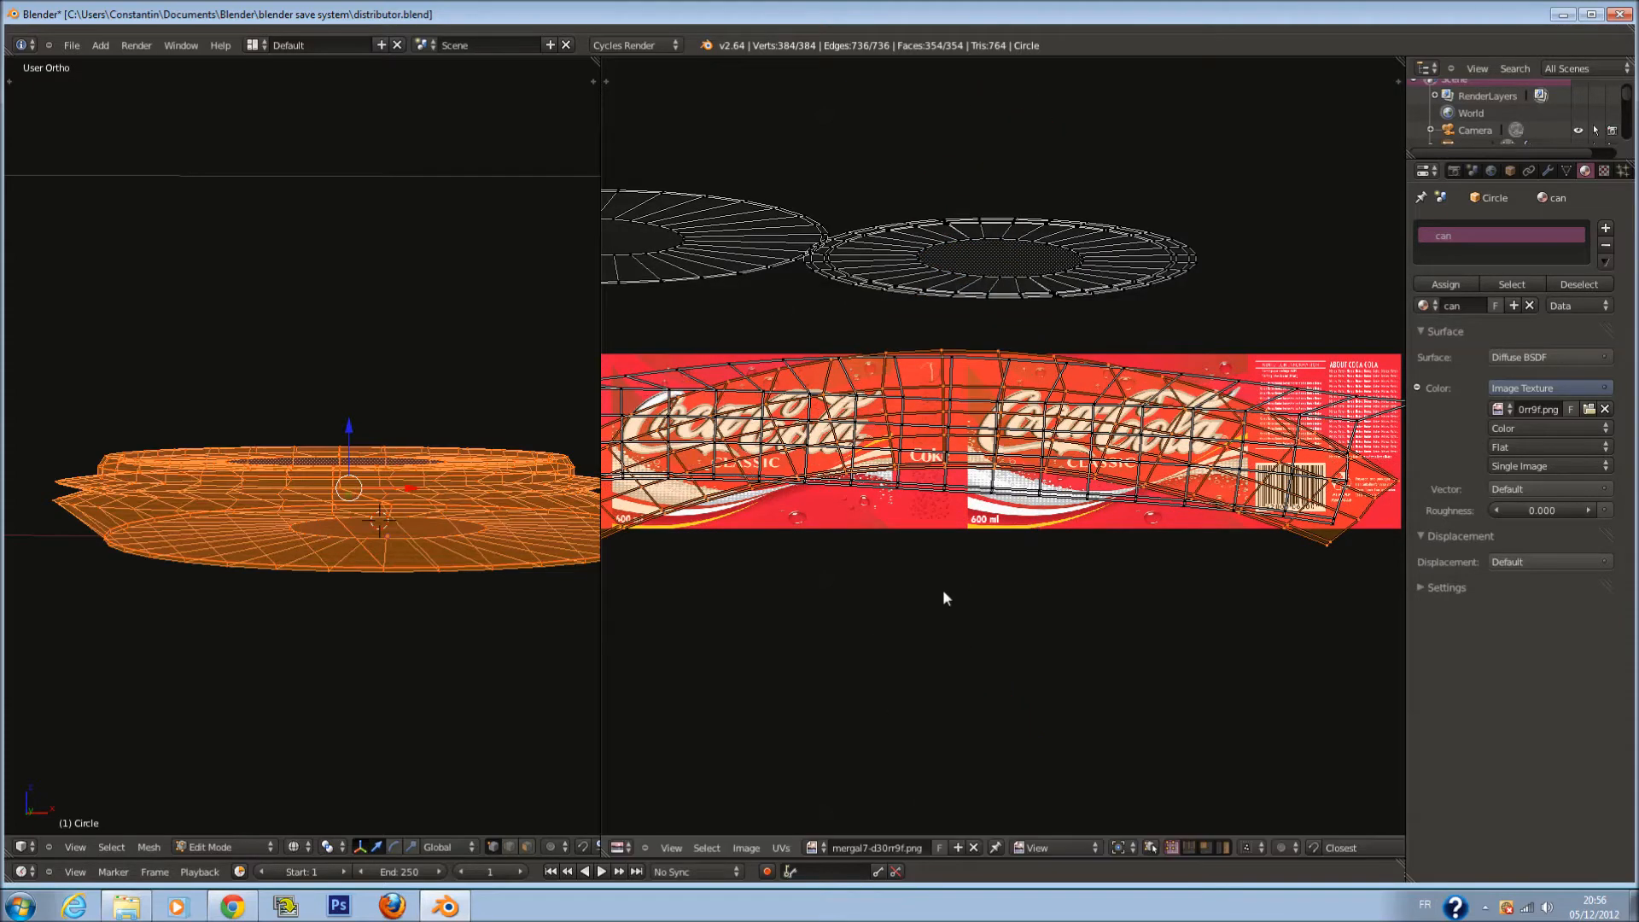
{"action": "scroll", "coordinate": [941, 574], "scroll_direction": "down", "scroll_amount": 5}
{"action": "scroll", "coordinate": [930, 531], "scroll_direction": "up", "scroll_amount": 3}
{"action": "key", "text": "ctrl+s"}
{"action": "key", "text": "a"}
{"action": "key", "text": "c"}
{"action": "mouse_move", "coordinate": [697, 470]}
{"action": "left_mouse_down"}
{"action": "mouse_move", "coordinate": [893, 451]}
{"action": "mouse_move", "coordinate": [1244, 458]}
{"action": "left_mouse_up"}
{"action": "right_click", "coordinate": [1244, 458]}
{"action": "scroll", "coordinate": [1196, 463], "scroll_direction": "up", "scroll_amount": 2}
{"action": "key", "text": "ctrl+s"}
{"action": "left_click", "coordinate": [1156, 466]}
{"action": "scroll", "coordinate": [1125, 463], "scroll_direction": "down", "scroll_amount": 1}
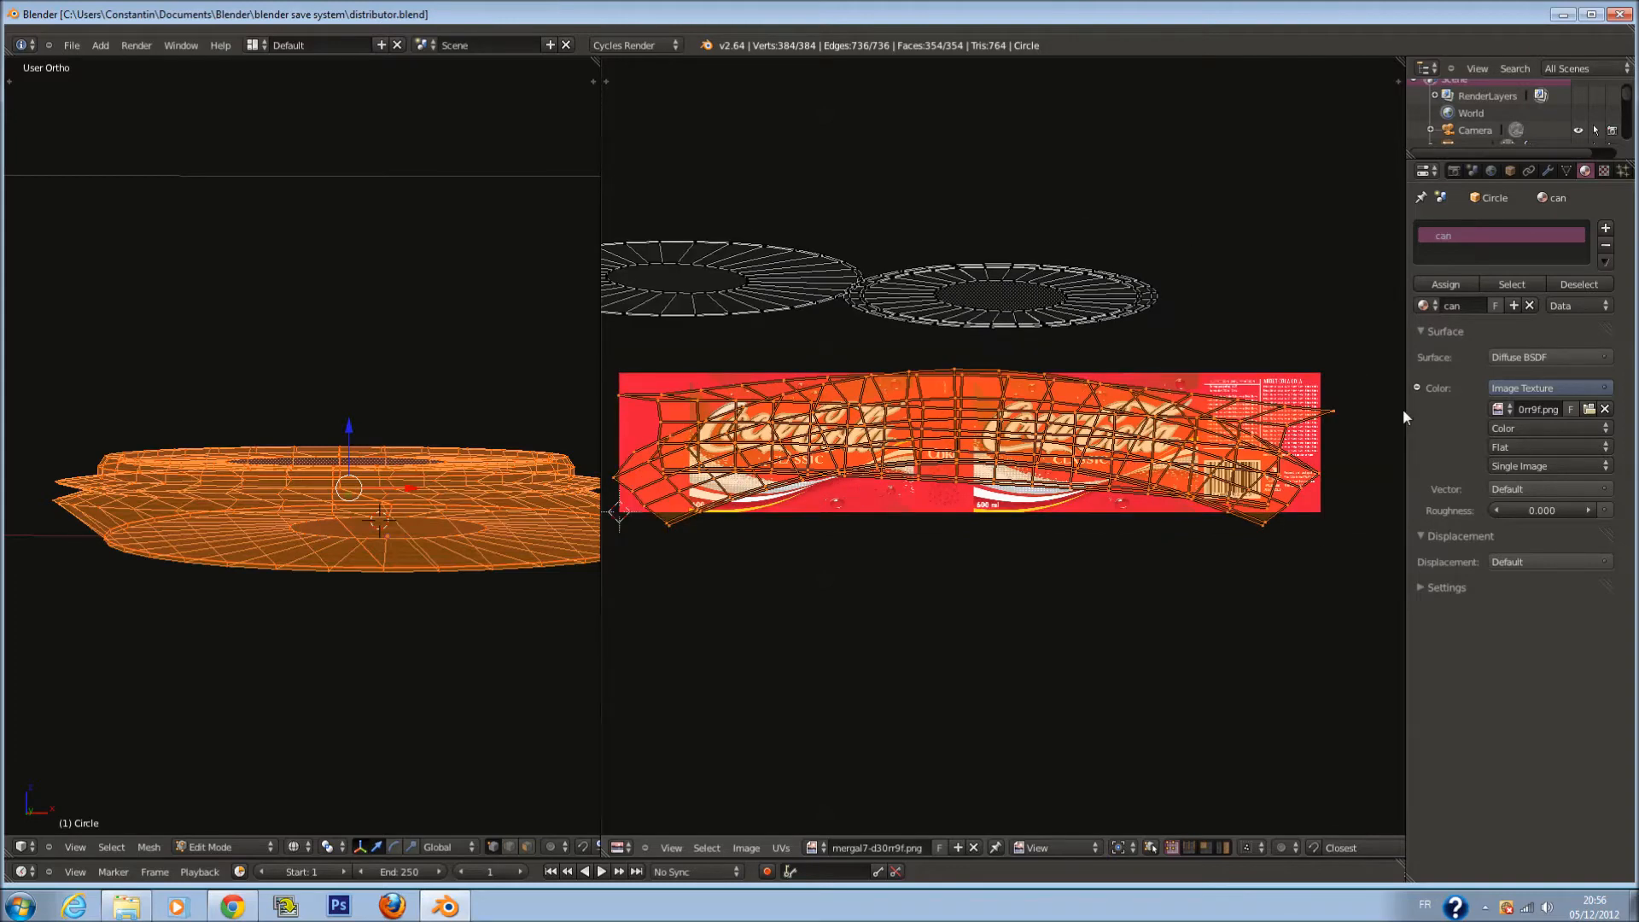
Try Snap to Pixels and Unpin on the two selected side-wall strips
{"action": "scroll", "coordinate": [816, 764], "scroll_direction": "up", "scroll_amount": 1}
{"action": "left_click", "coordinate": [782, 848]}
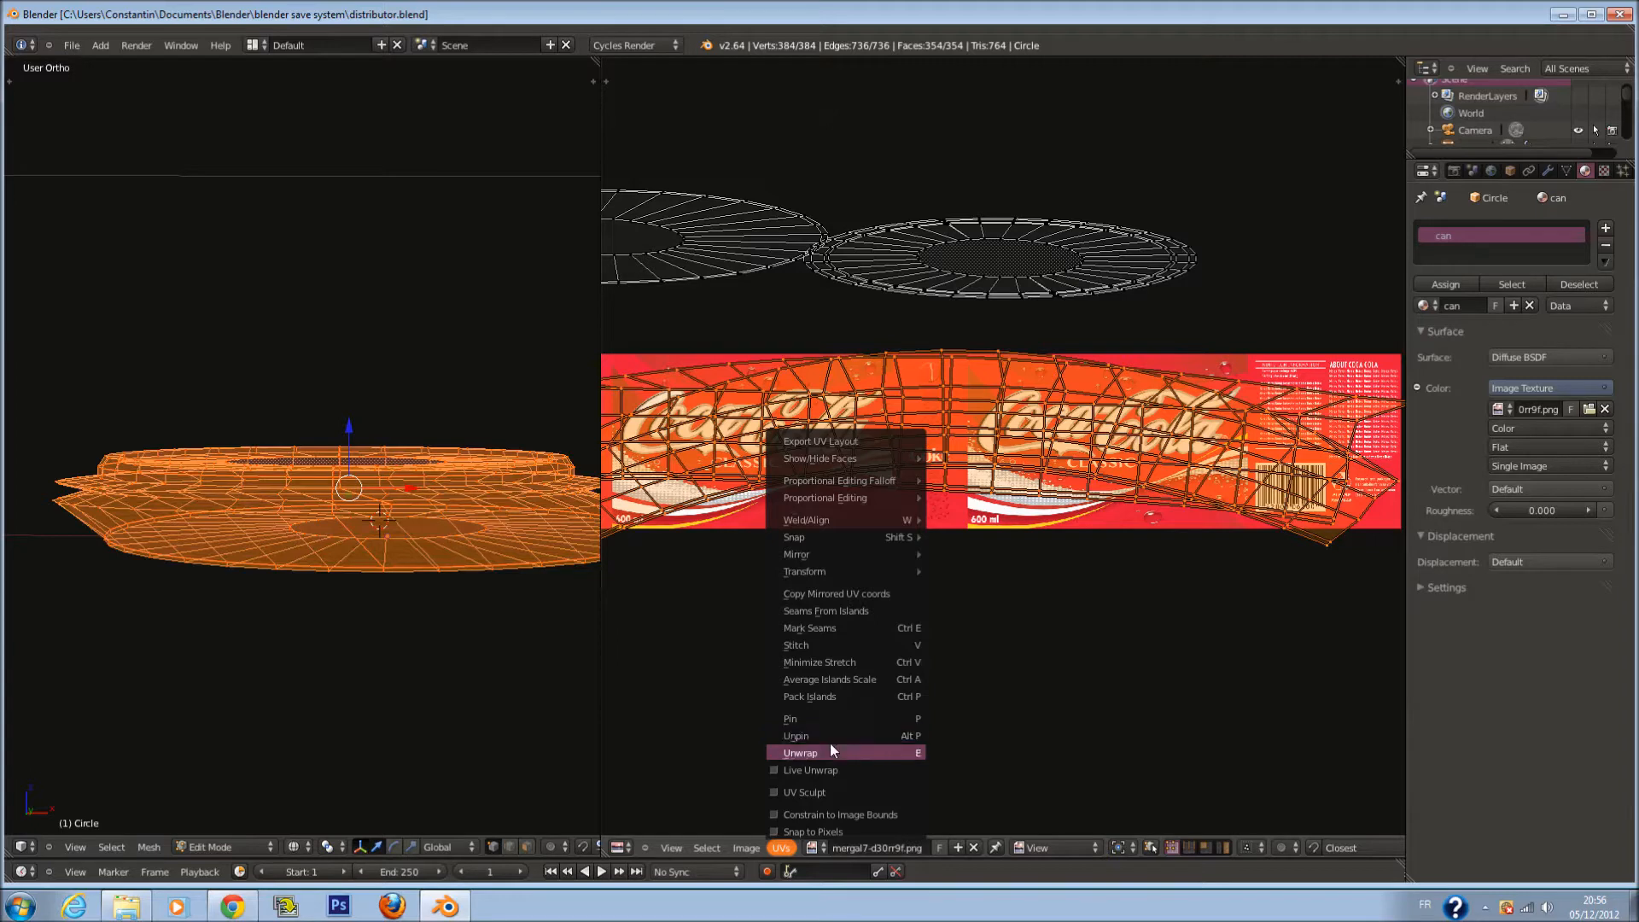
{"action": "left_click", "coordinate": [848, 833]}
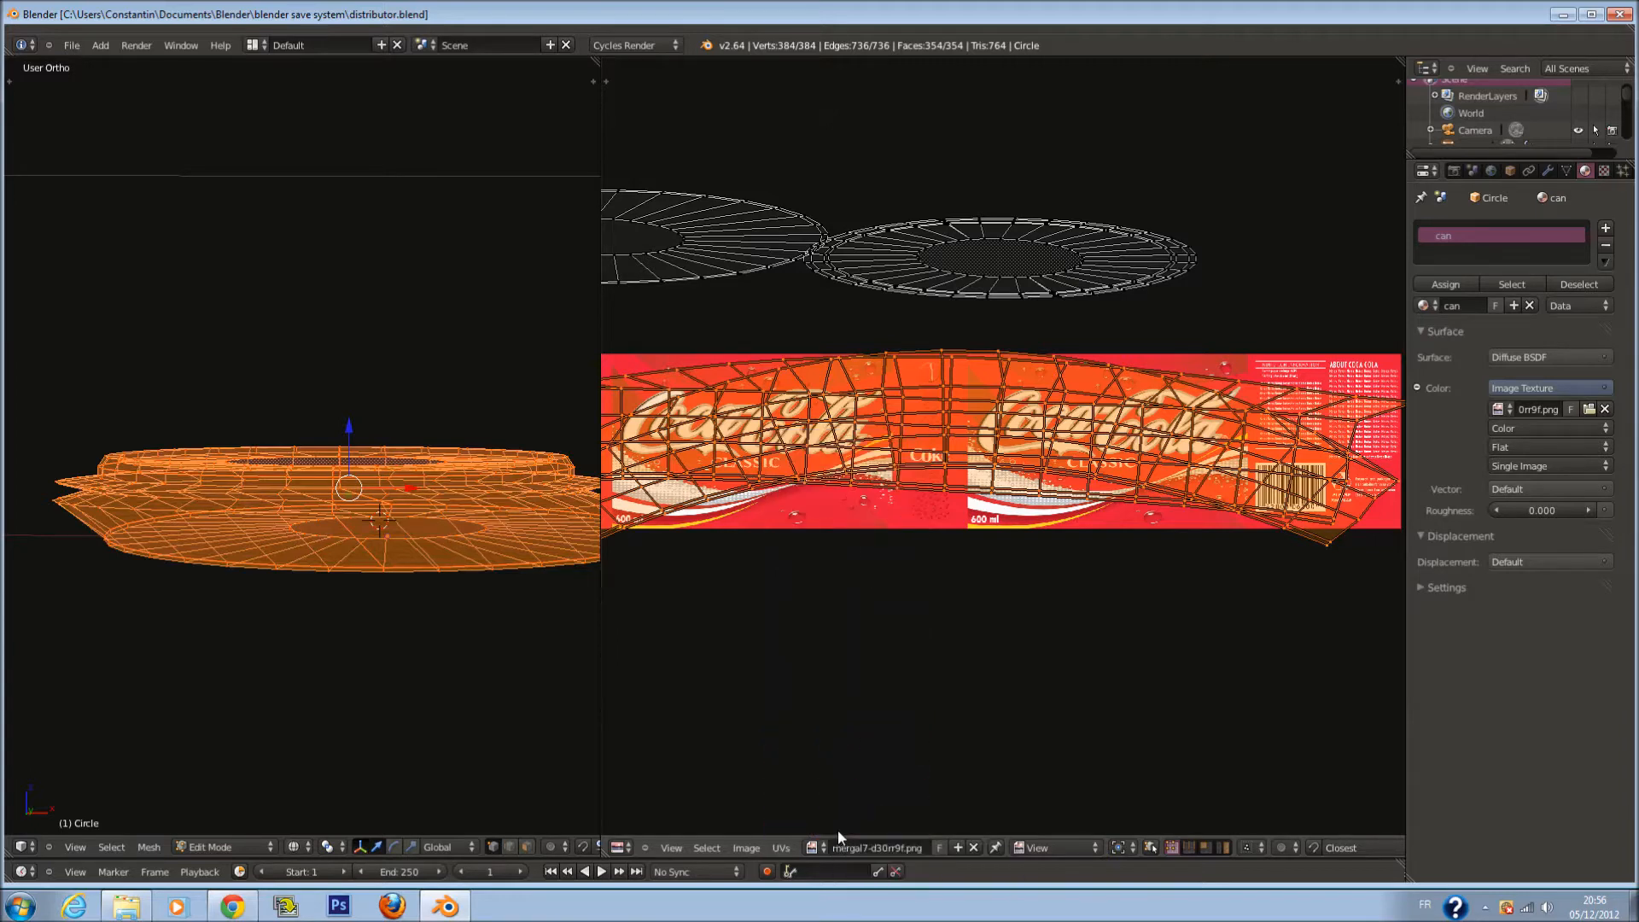
{"action": "left_click", "coordinate": [781, 848]}
{"action": "left_click", "coordinate": [777, 831]}
{"action": "left_click", "coordinate": [781, 848]}
{"action": "left_click", "coordinate": [827, 735]}
{"action": "scroll", "coordinate": [894, 628], "scroll_direction": "down", "scroll_amount": 1}
Try Pack Islands on the two selected side-wall strips and undo it
{"action": "left_click", "coordinate": [782, 848]}
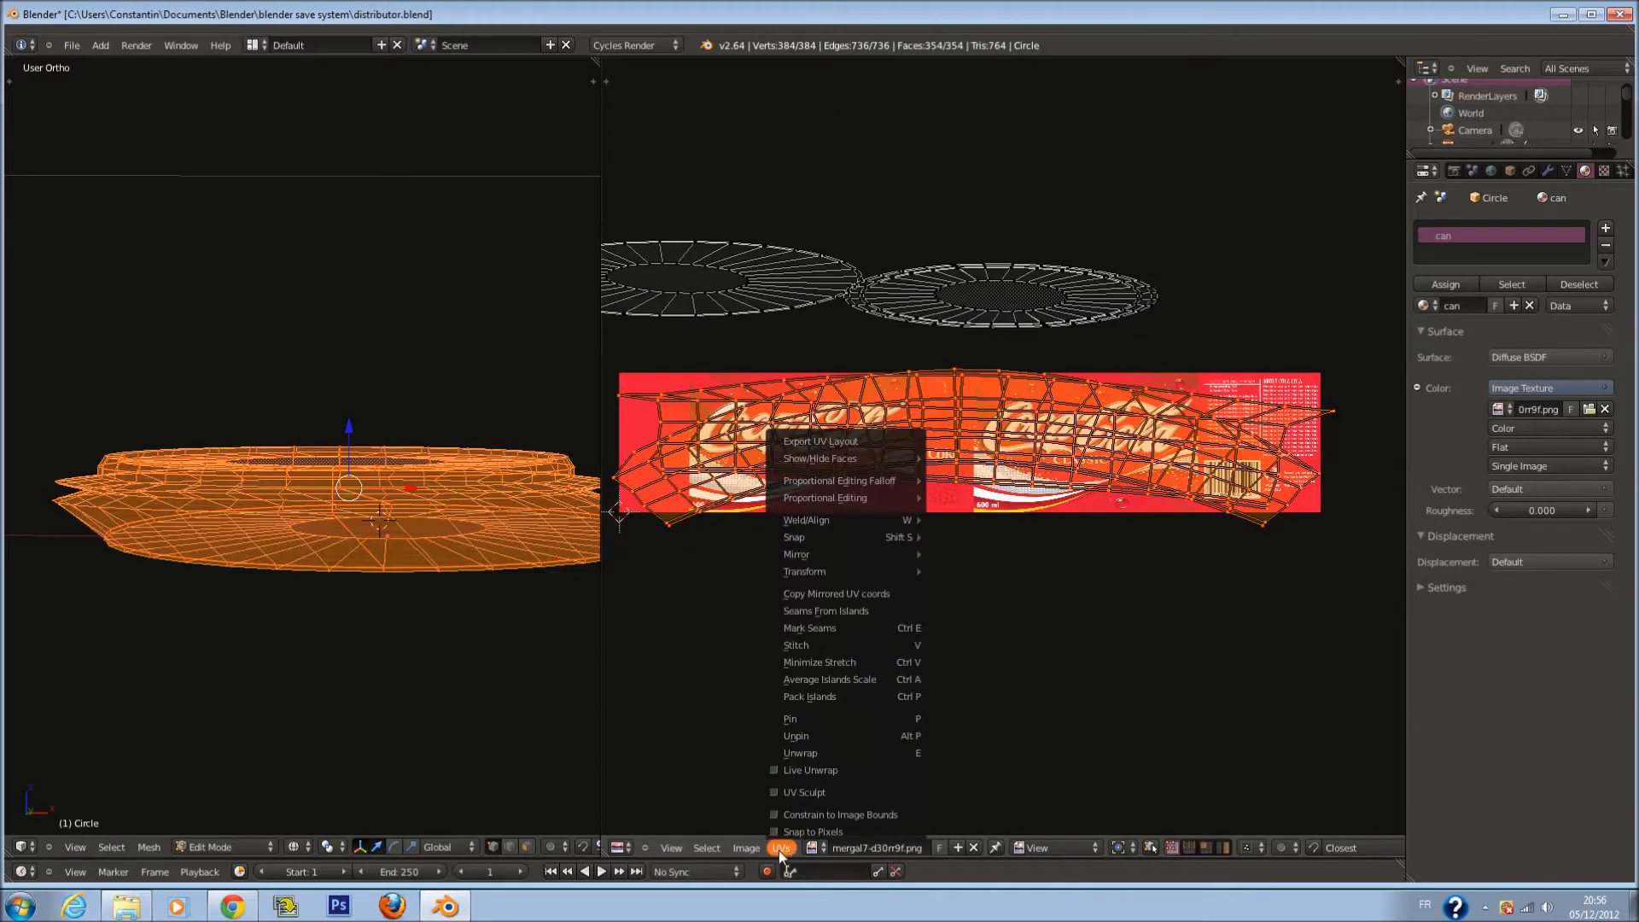
{"action": "left_click", "coordinate": [818, 697]}
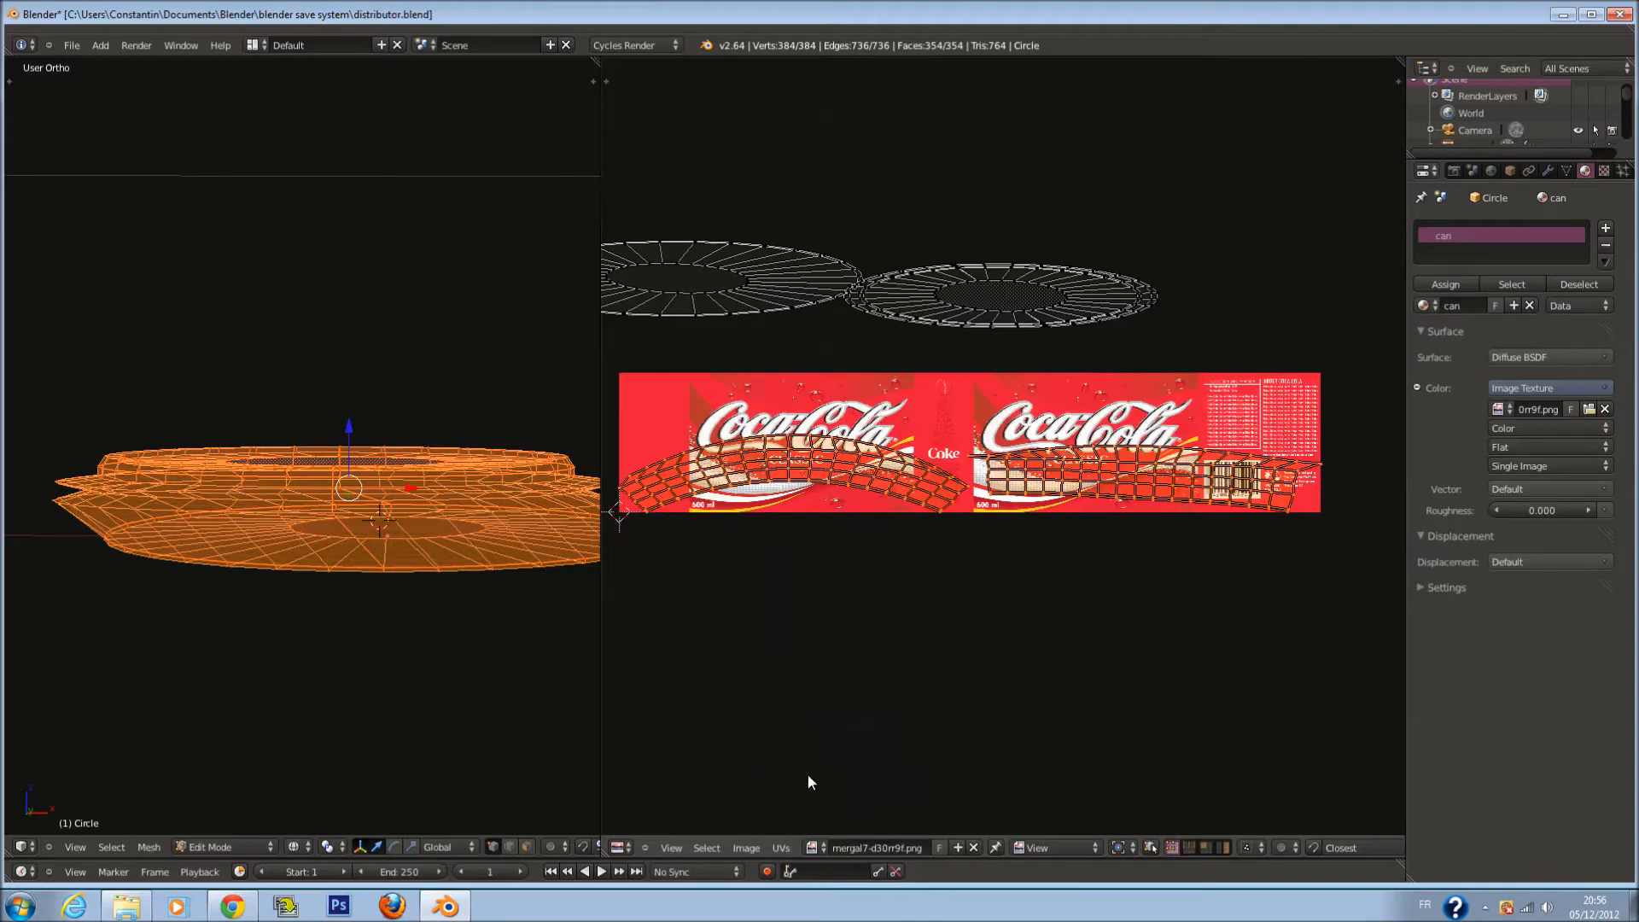
{"action": "key", "text": "ctrl+z"}
Average the island scale of the two selected side-wall UV strips
{"action": "left_click", "coordinate": [781, 848]}
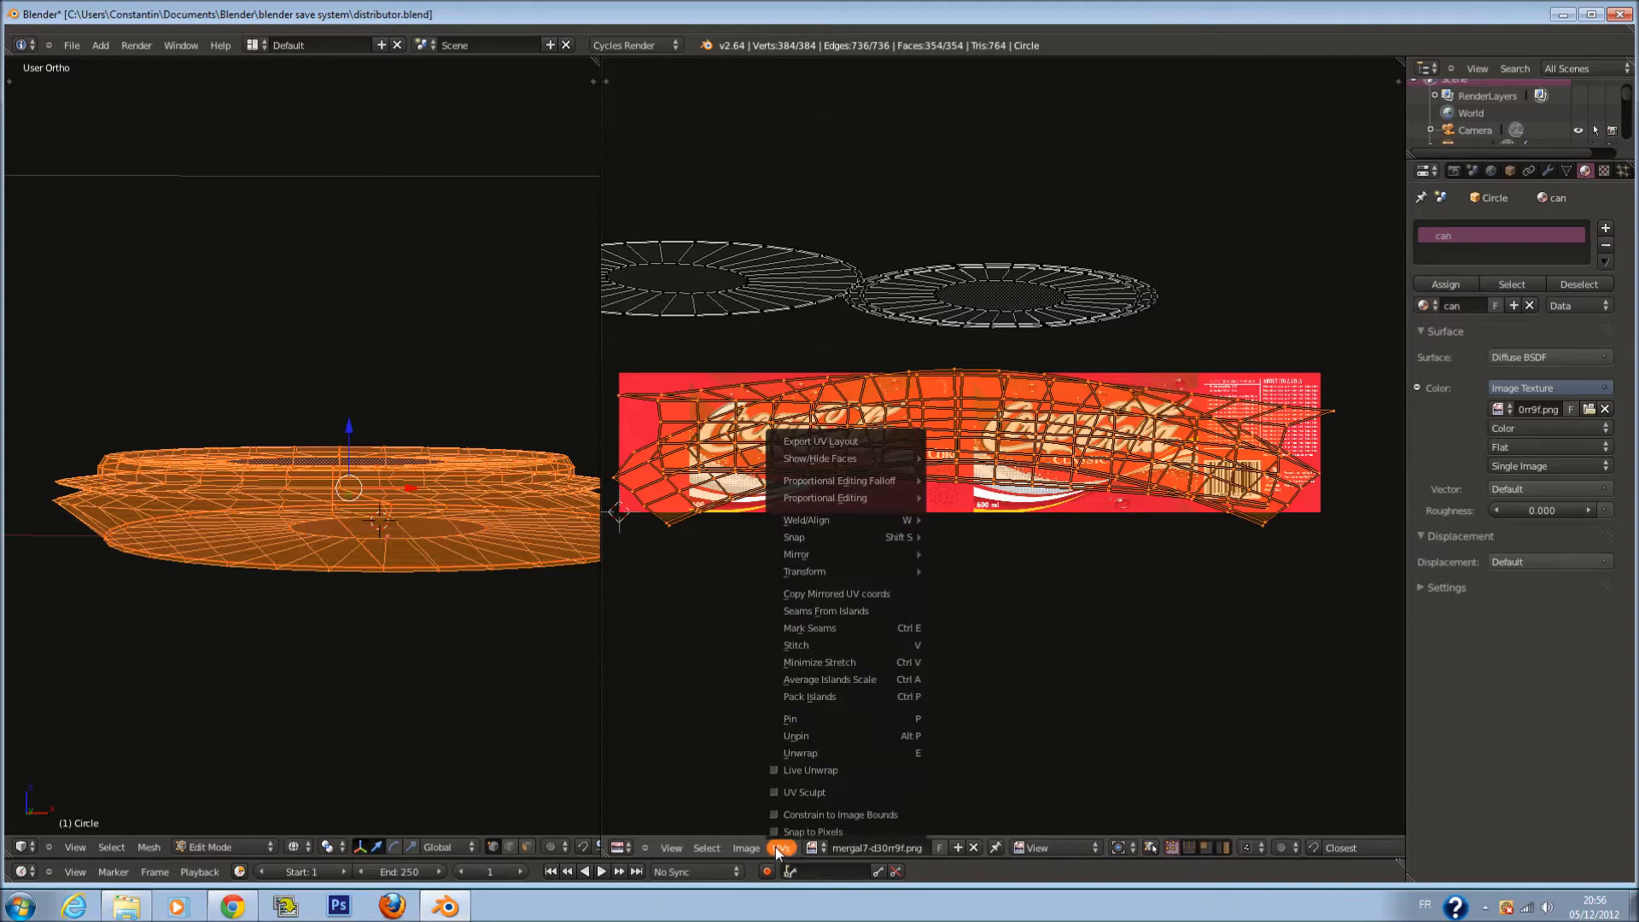
{"action": "left_click", "coordinate": [863, 680]}
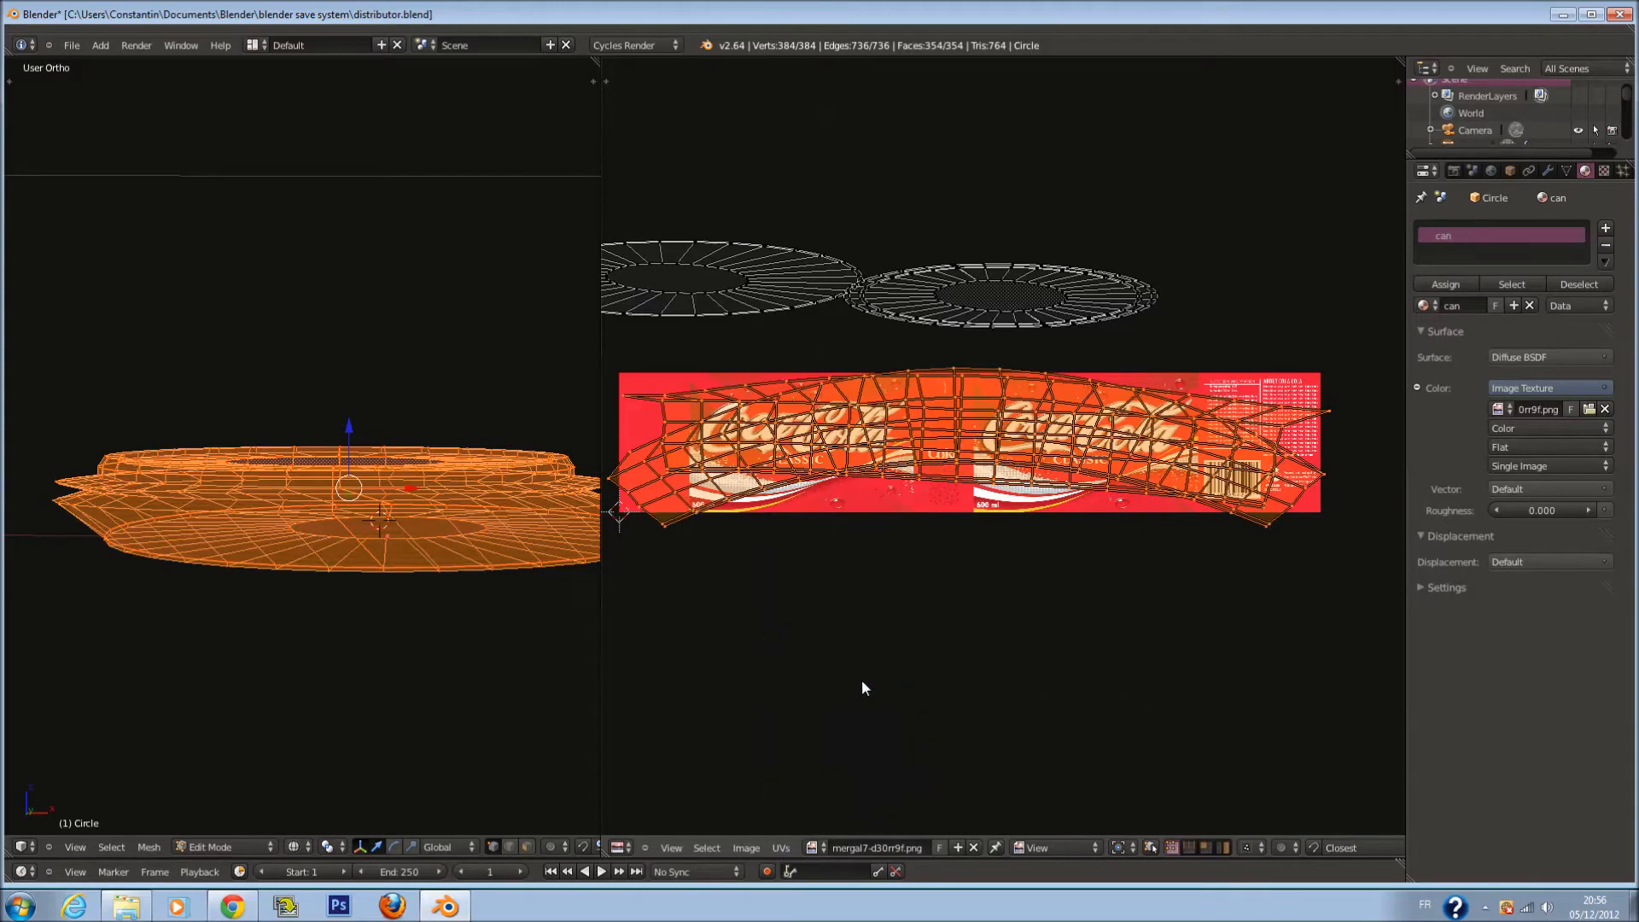
{"action": "left_click", "coordinate": [781, 848]}
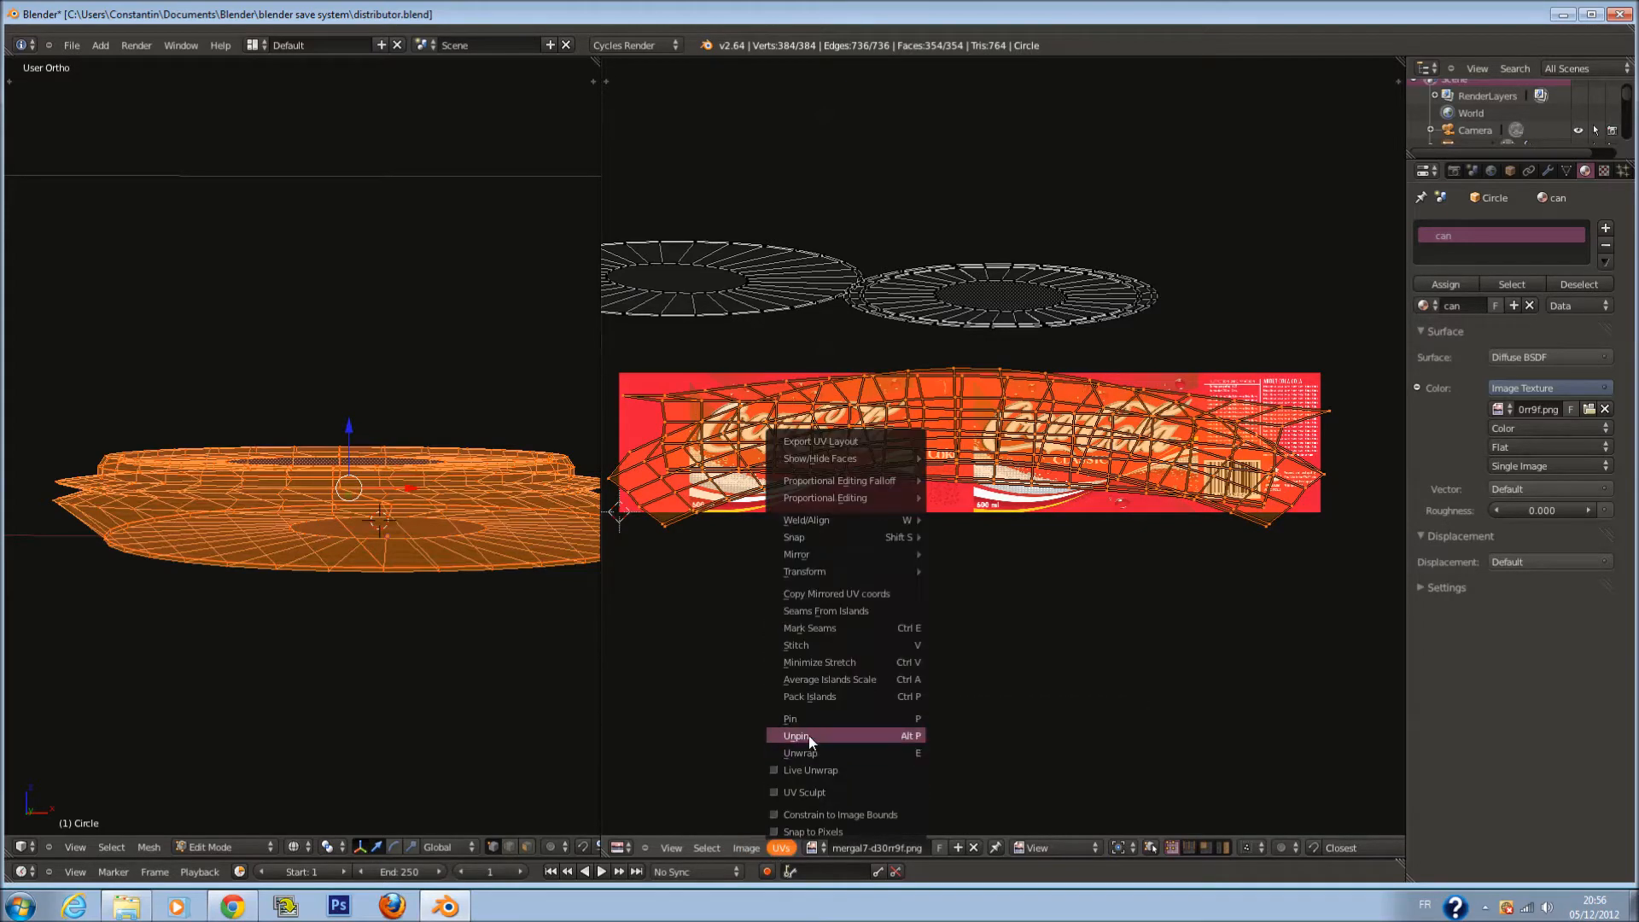
{"action": "left_click", "coordinate": [810, 670]}
Try Straighten X and Align Y on the selected side-wall strips, and undo the alignment
{"action": "left_click", "coordinate": [783, 848]}
{"action": "left_click", "coordinate": [782, 847]}
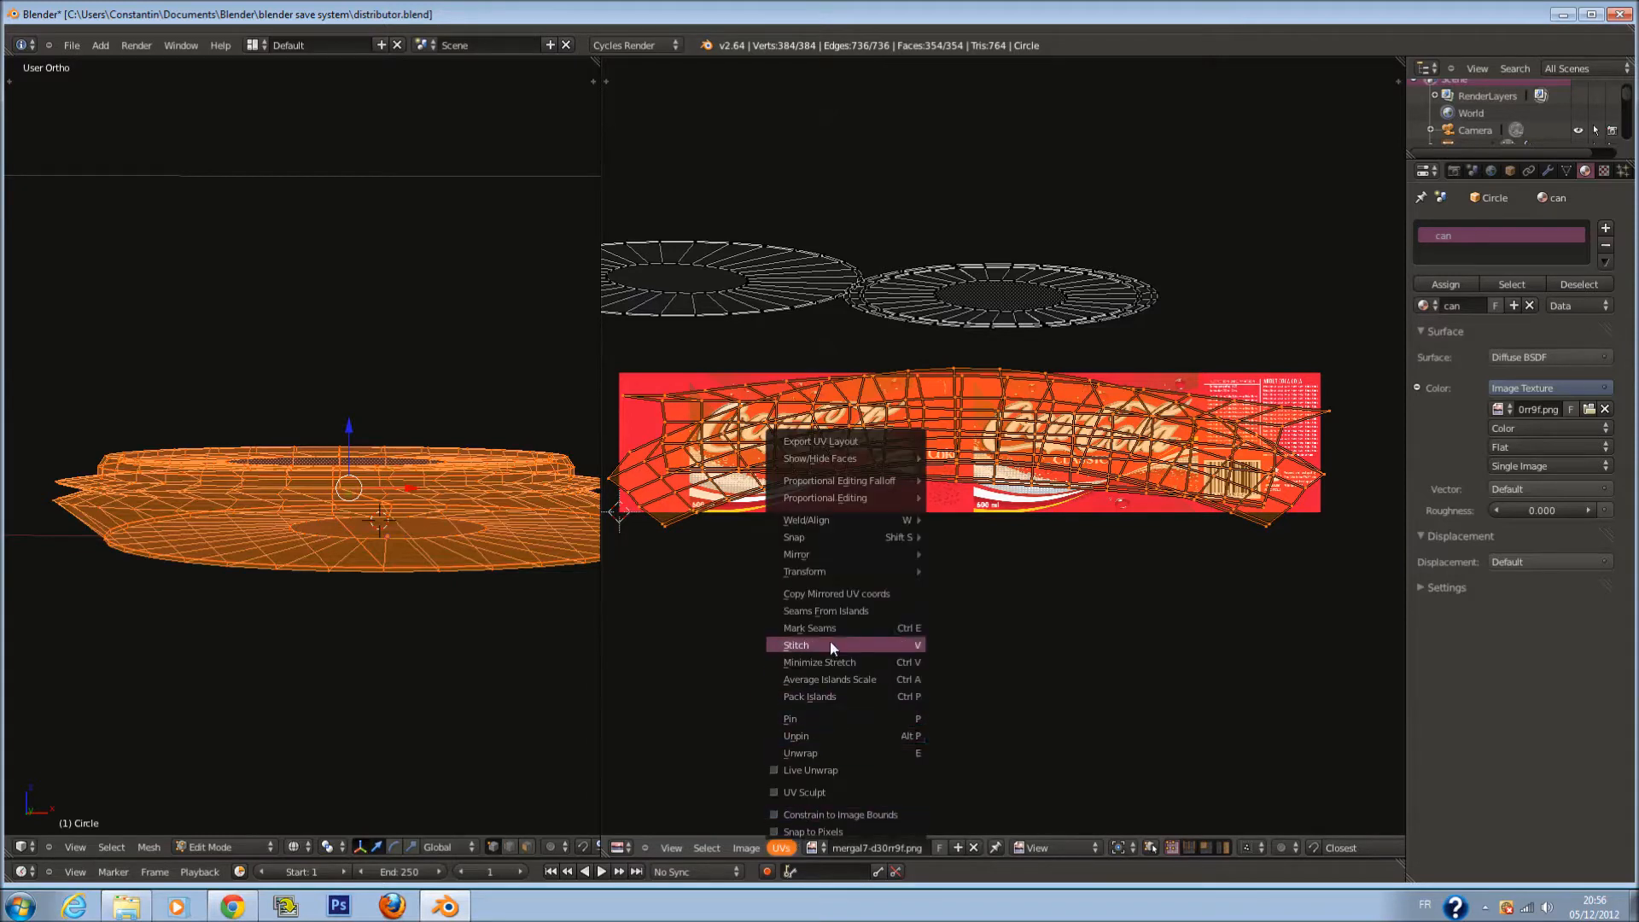
{"action": "mouse_move", "coordinate": [818, 522]}
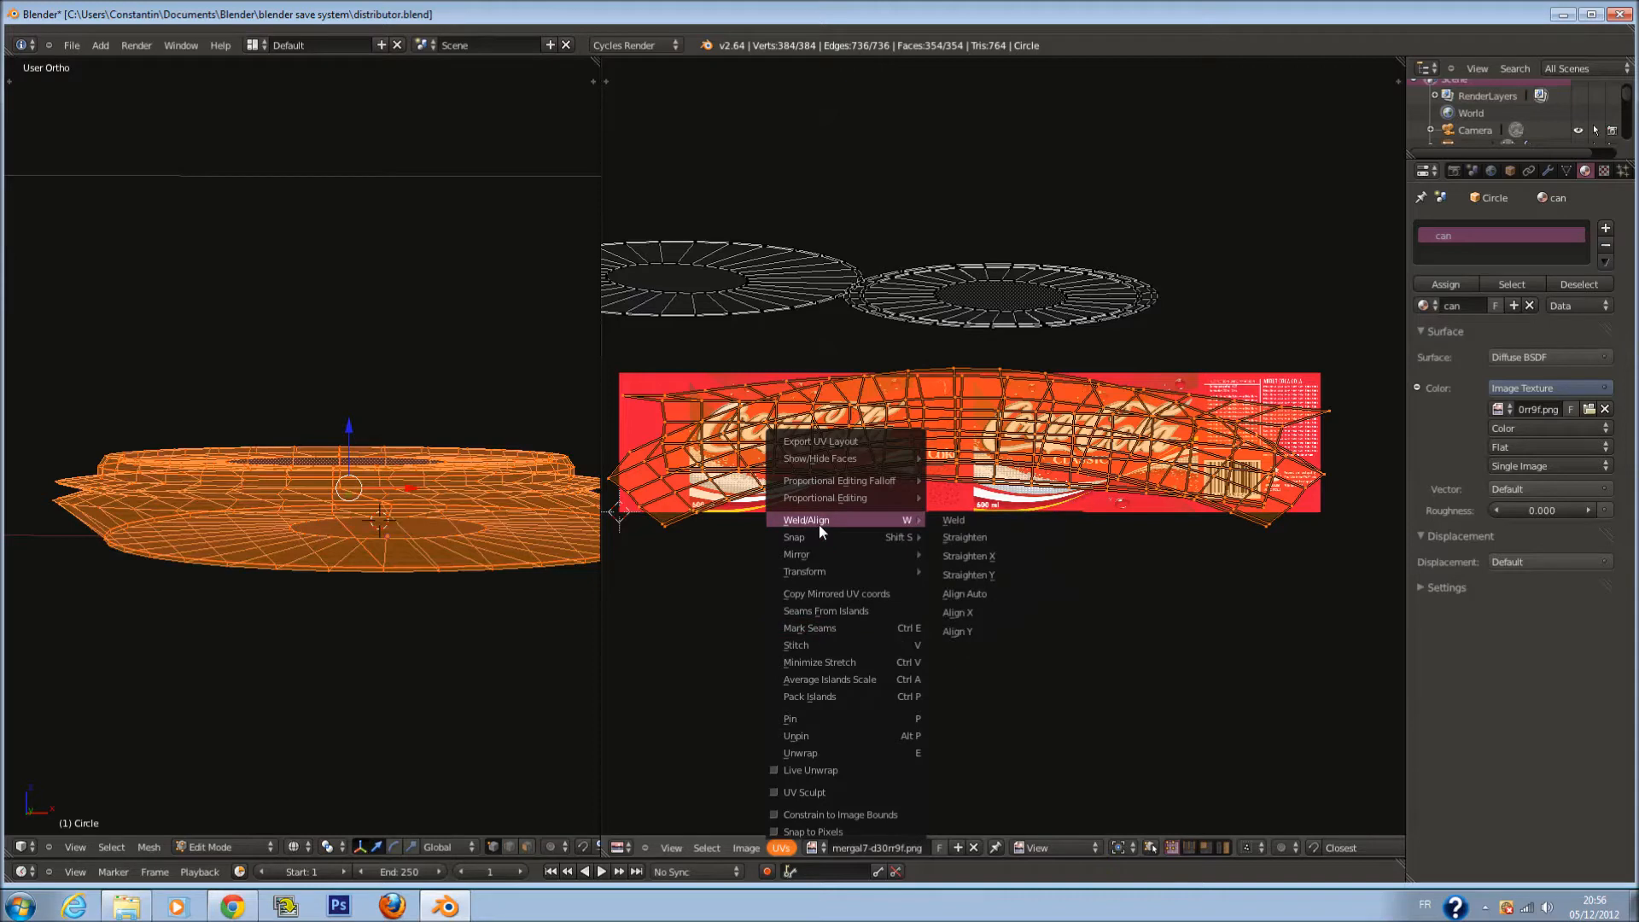
{"action": "left_click", "coordinate": [996, 560]}
{"action": "left_click", "coordinate": [779, 848]}
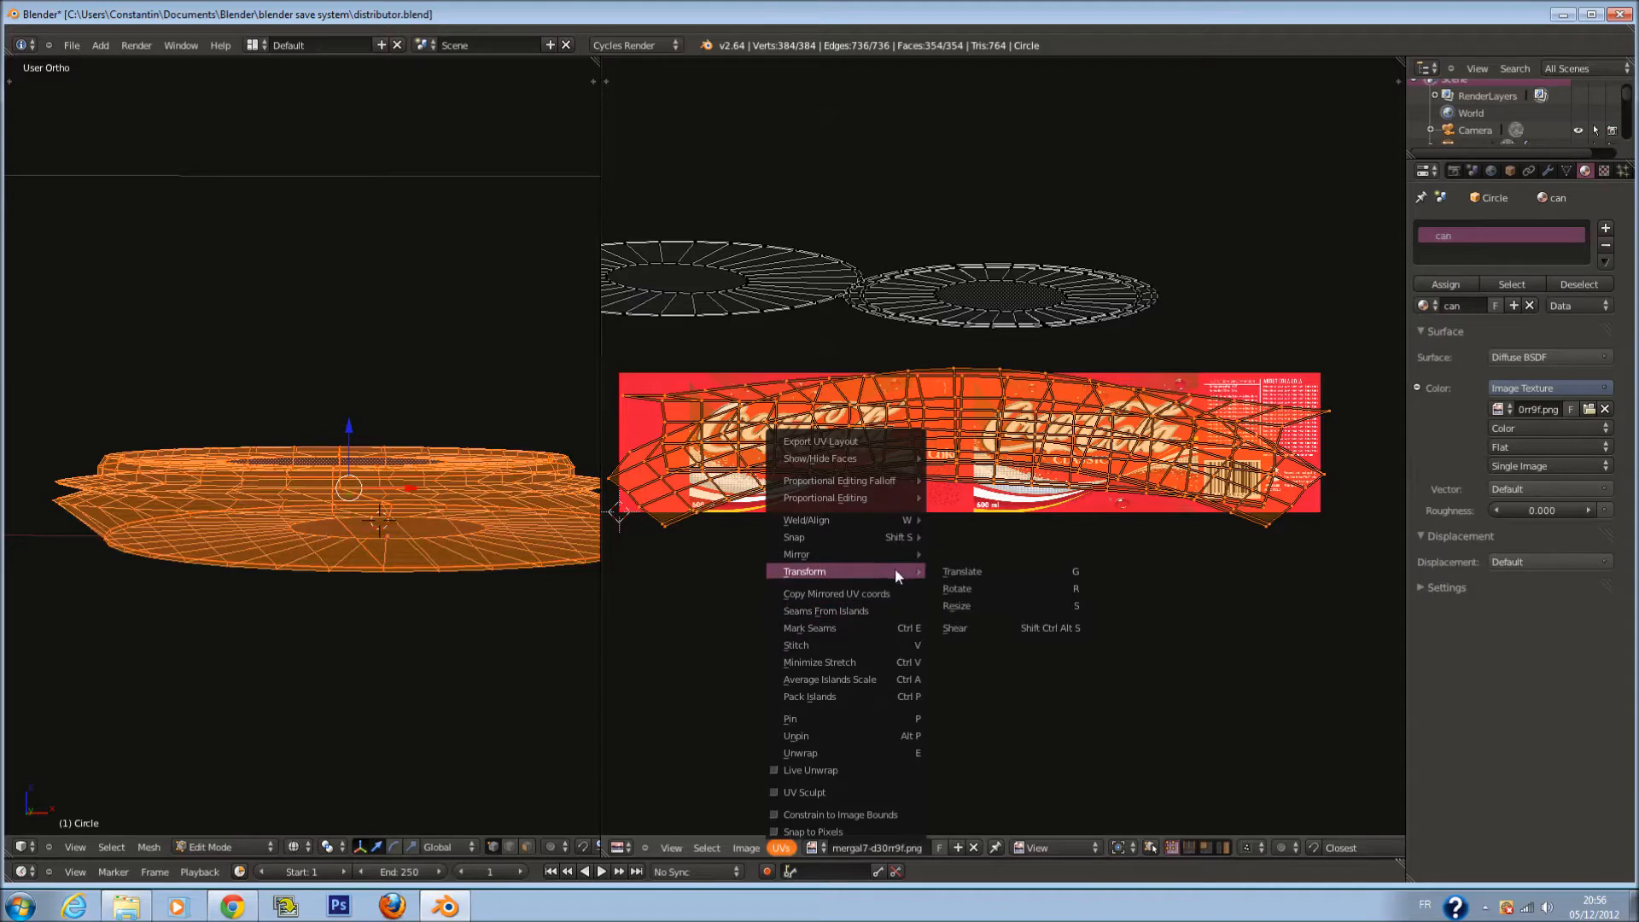
{"action": "mouse_move", "coordinate": [847, 523]}
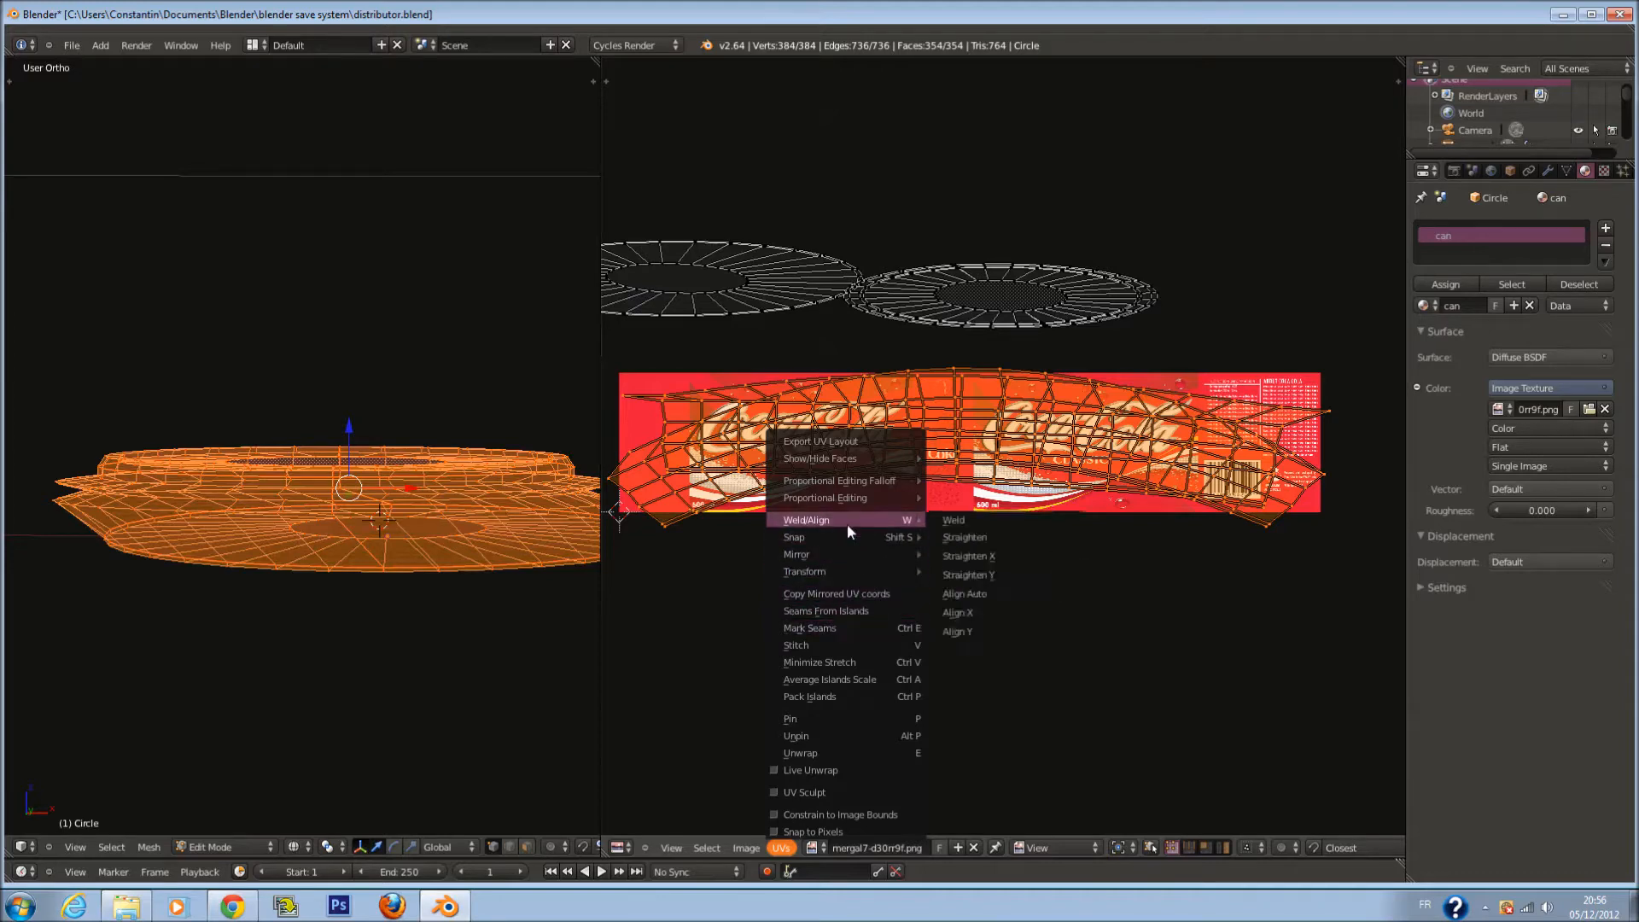
{"action": "left_click", "coordinate": [982, 632]}
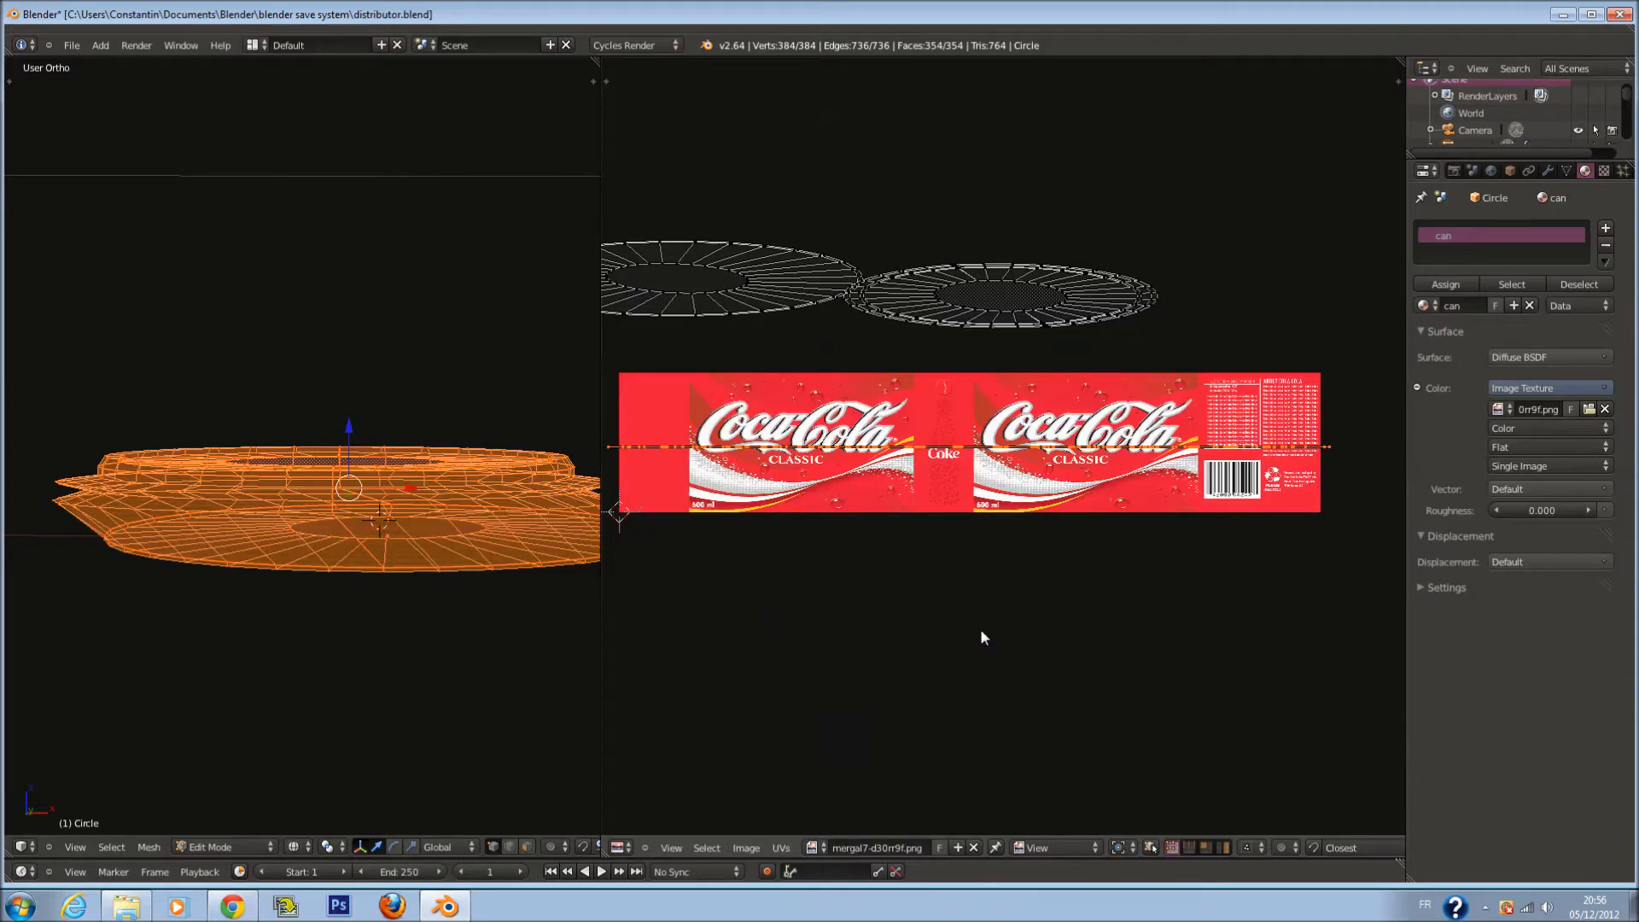
{"action": "key", "text": "ctrl+z"}
Try Align X on the selected side-wall strips and undo it
{"action": "left_click", "coordinate": [748, 848]}
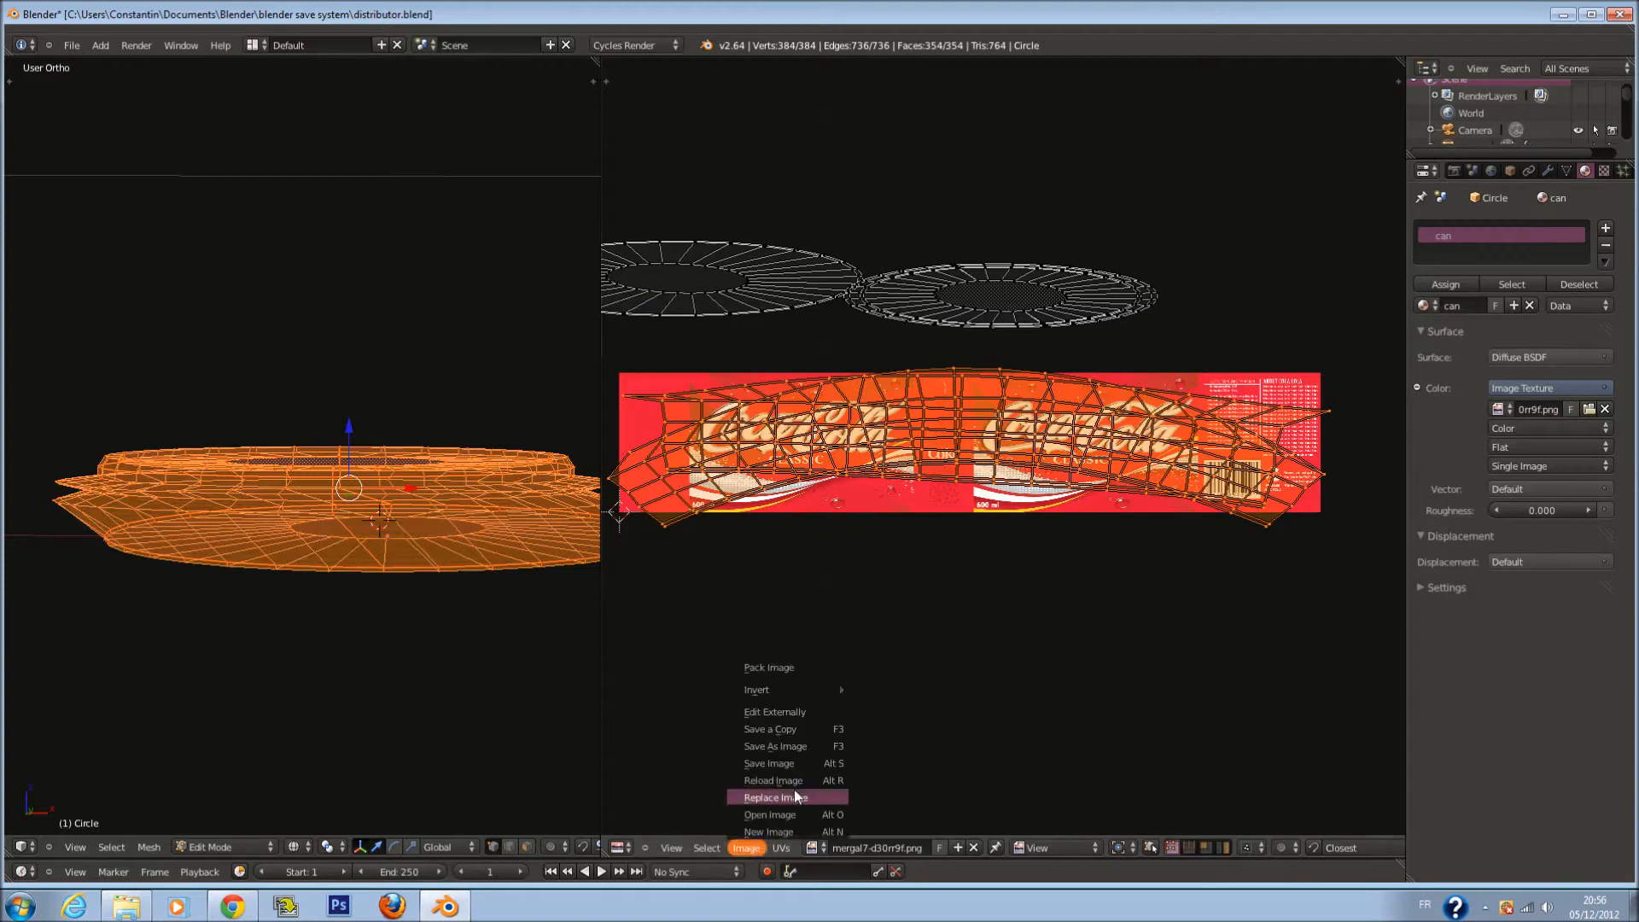
{"action": "left_click", "coordinate": [778, 849]}
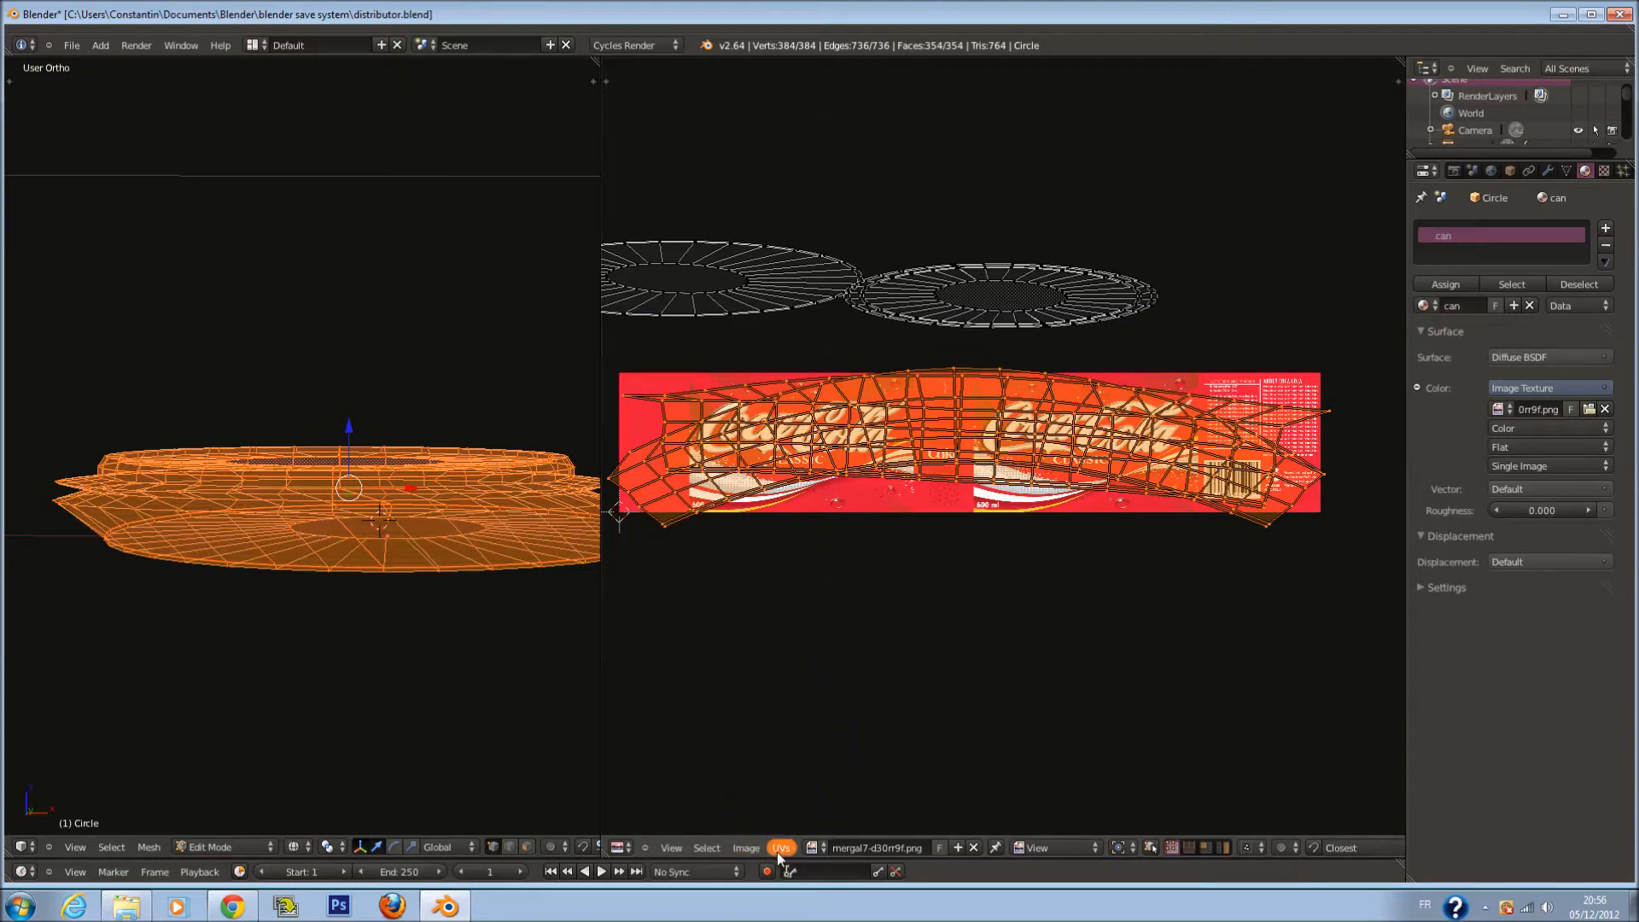
{"action": "mouse_move", "coordinate": [861, 570]}
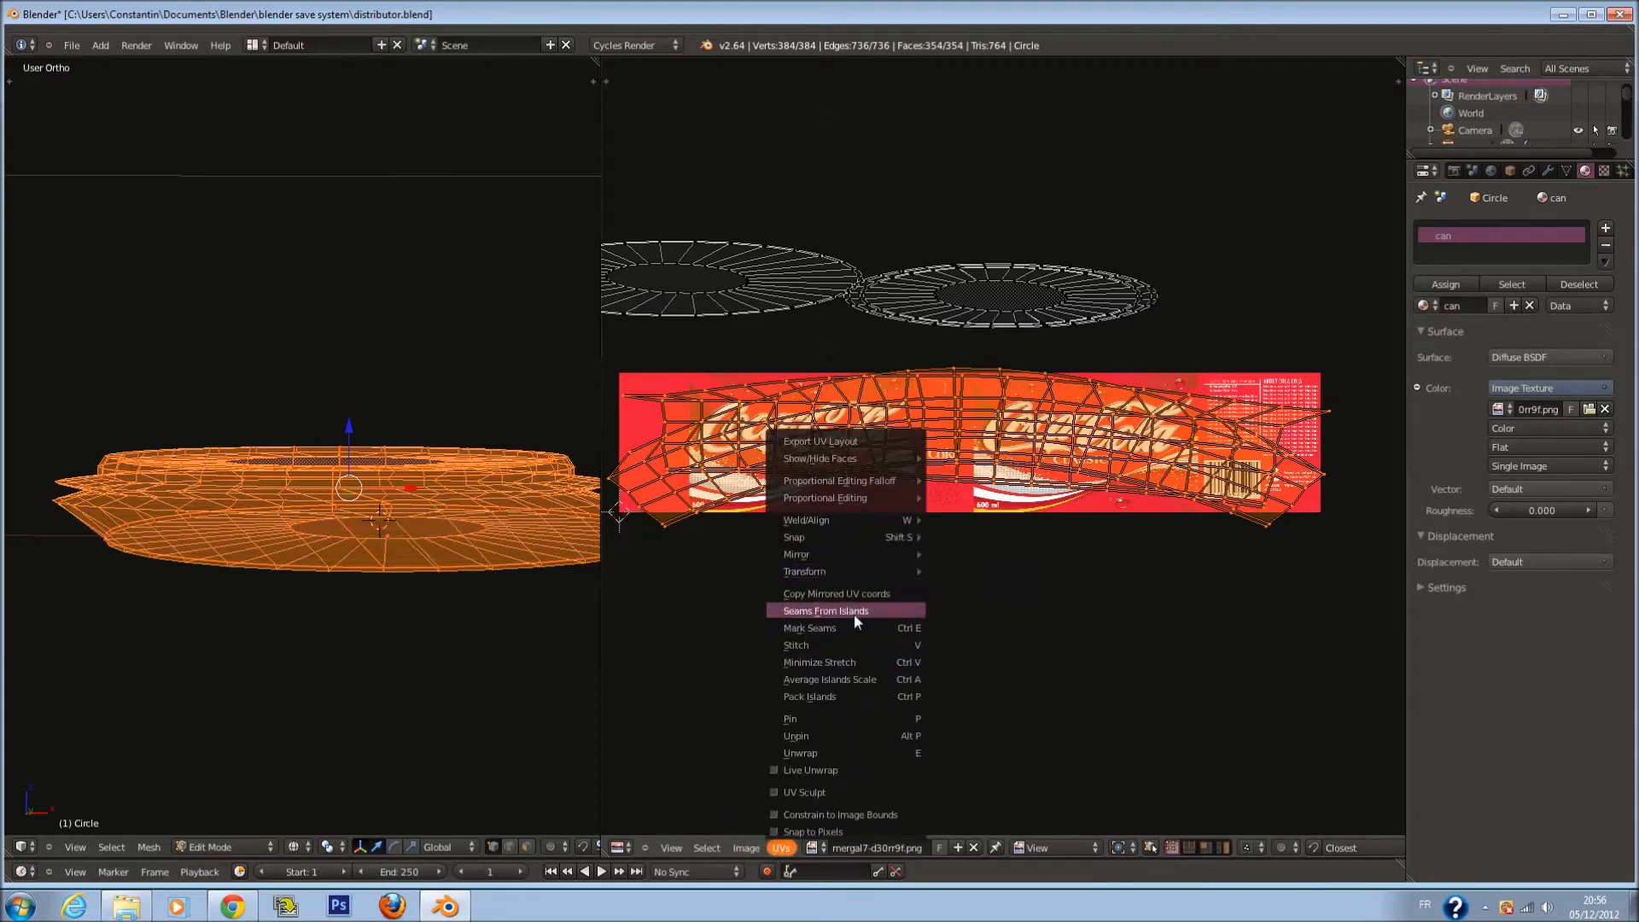
{"action": "mouse_move", "coordinate": [857, 521]}
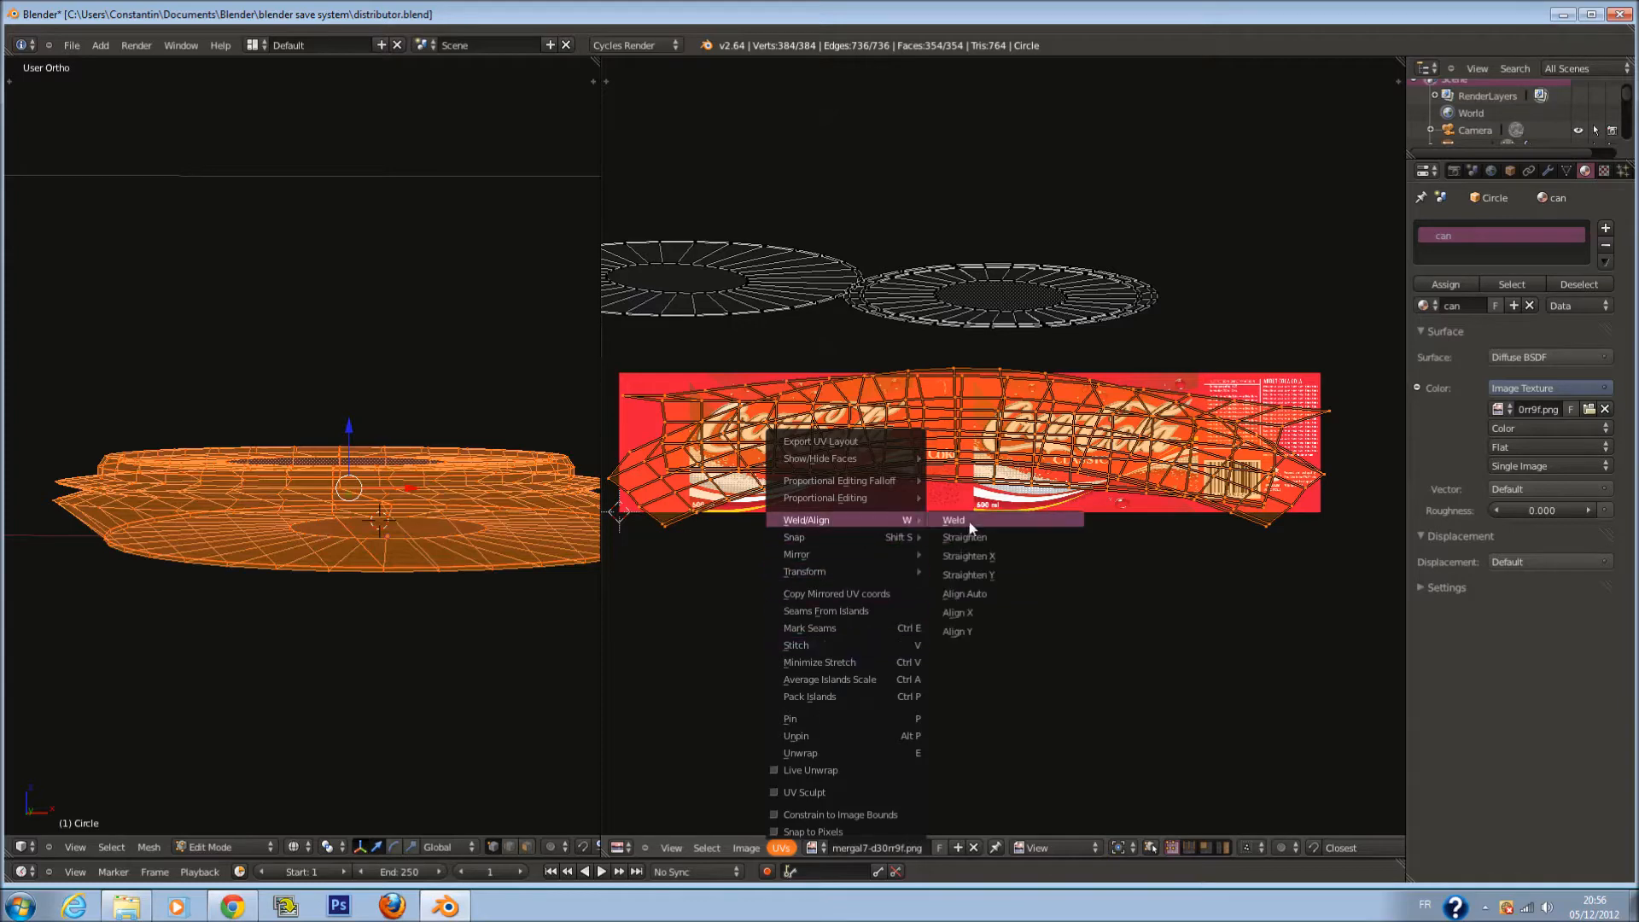
{"action": "left_click", "coordinate": [978, 630]}
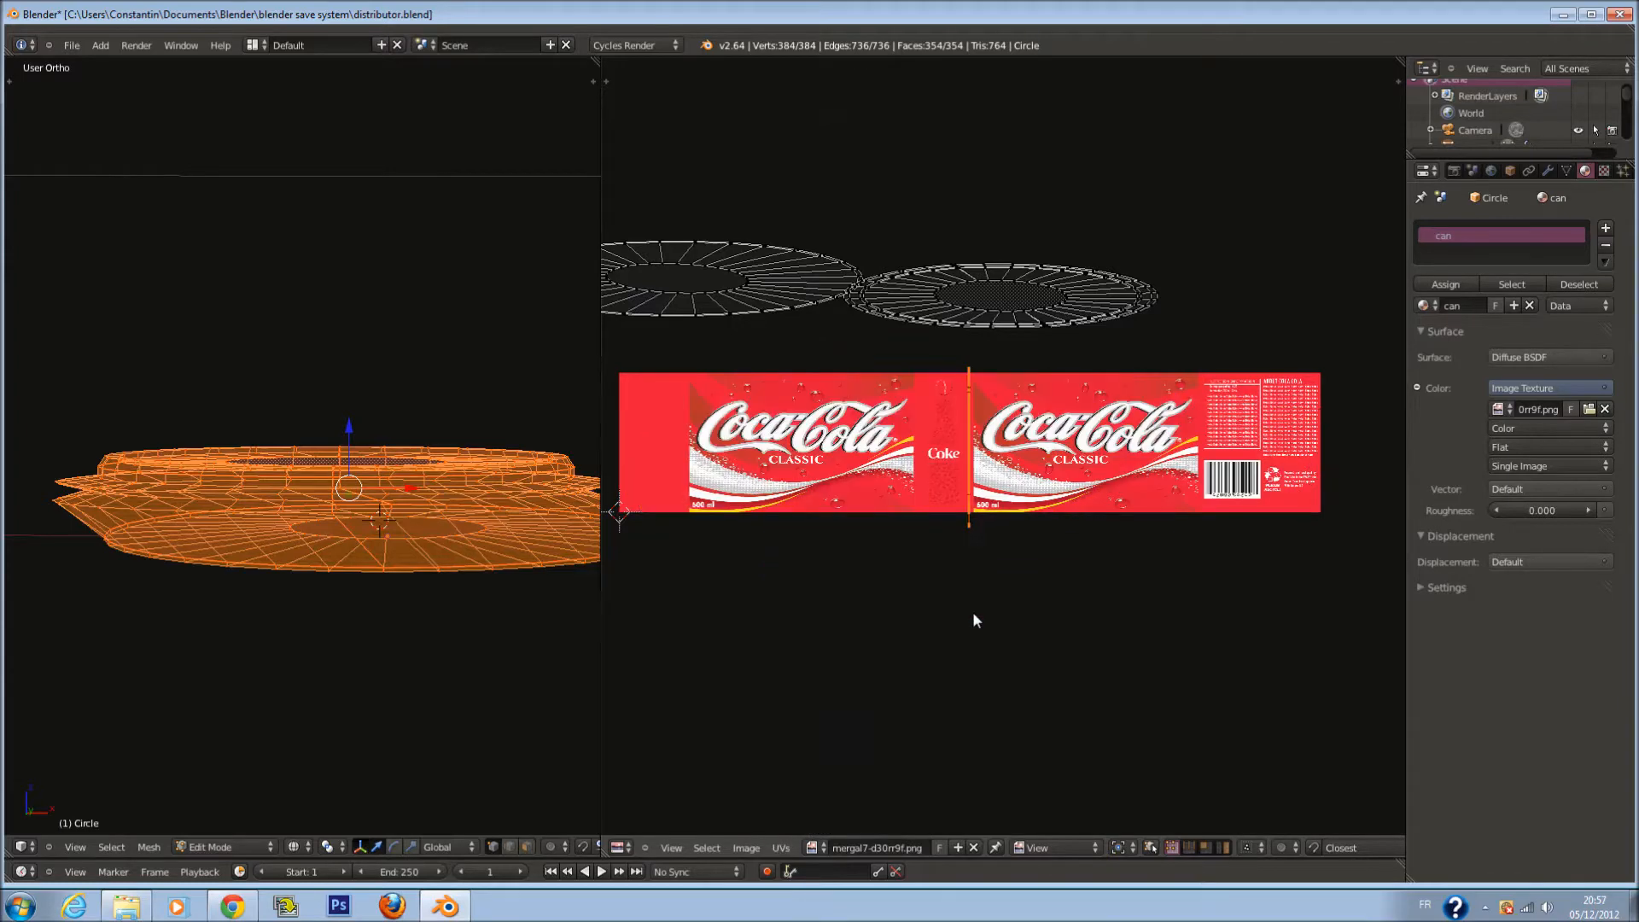
{"action": "scroll", "coordinate": [974, 615], "scroll_direction": "up", "scroll_amount": 3}
{"action": "scroll", "coordinate": [973, 615], "scroll_direction": "down", "scroll_amount": 3}
{"action": "key", "text": "ctrl+z"}
Try Align X on the lower-left corner vertices of the side-wall UV strips
{"action": "scroll", "coordinate": [783, 572], "scroll_direction": "up", "scroll_amount": 1}
{"action": "scroll", "coordinate": [652, 557], "scroll_direction": "down", "scroll_amount": 1}
{"action": "middle_click_drag", "start_coordinate": [629, 552], "coordinate": [638, 555]}
{"action": "right_click", "coordinate": [673, 538]}
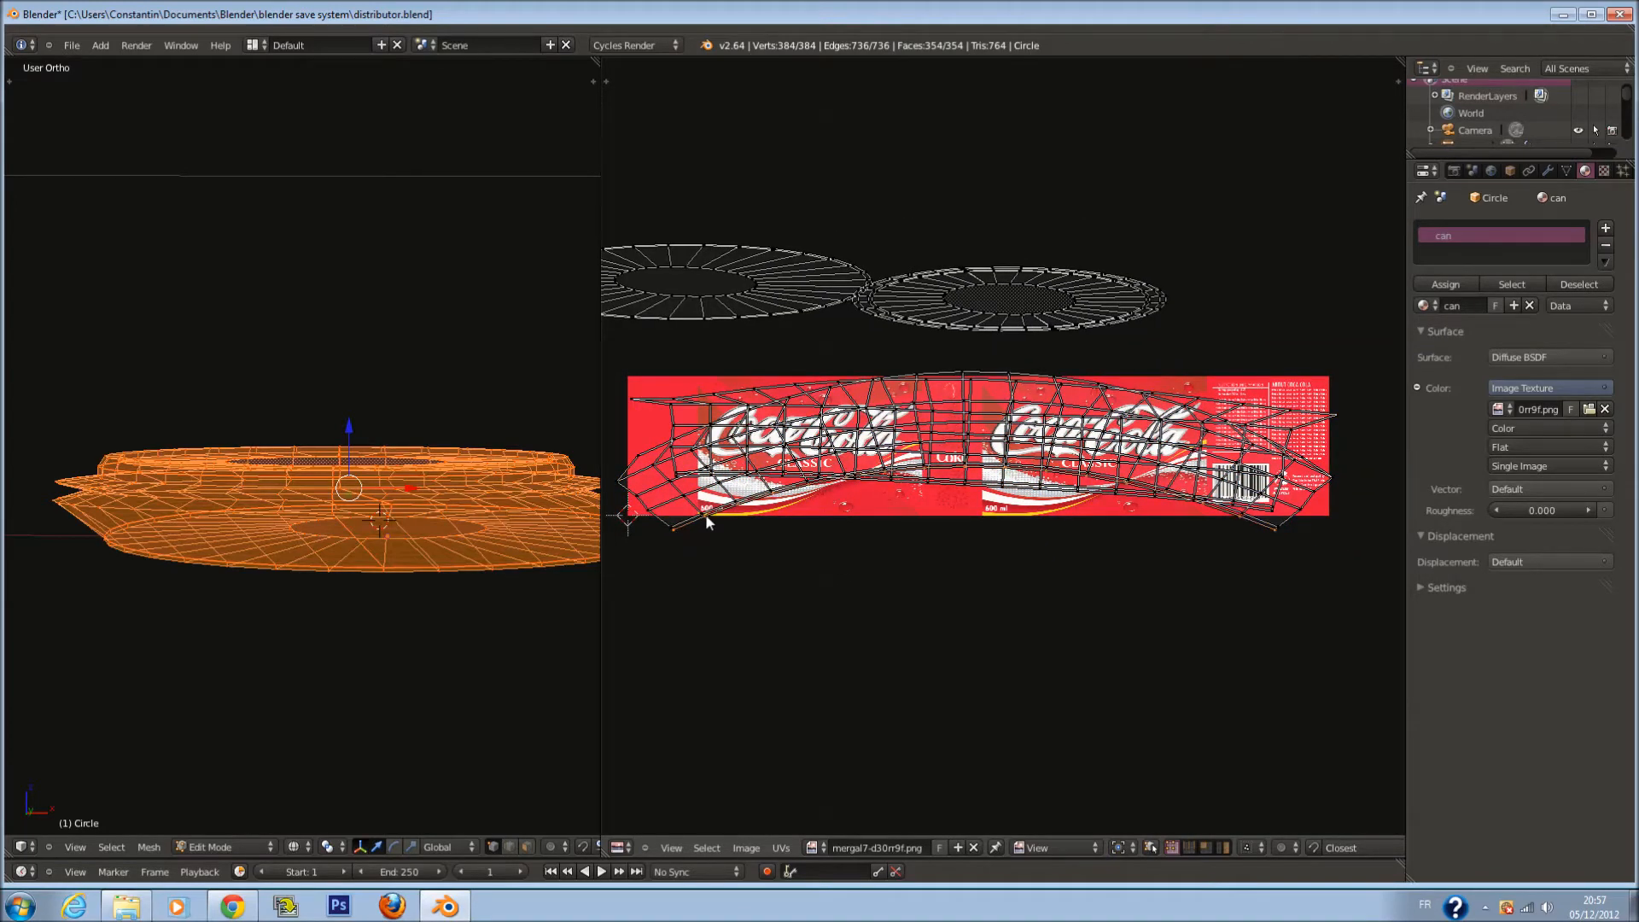
{"action": "left_click", "coordinate": [782, 846]}
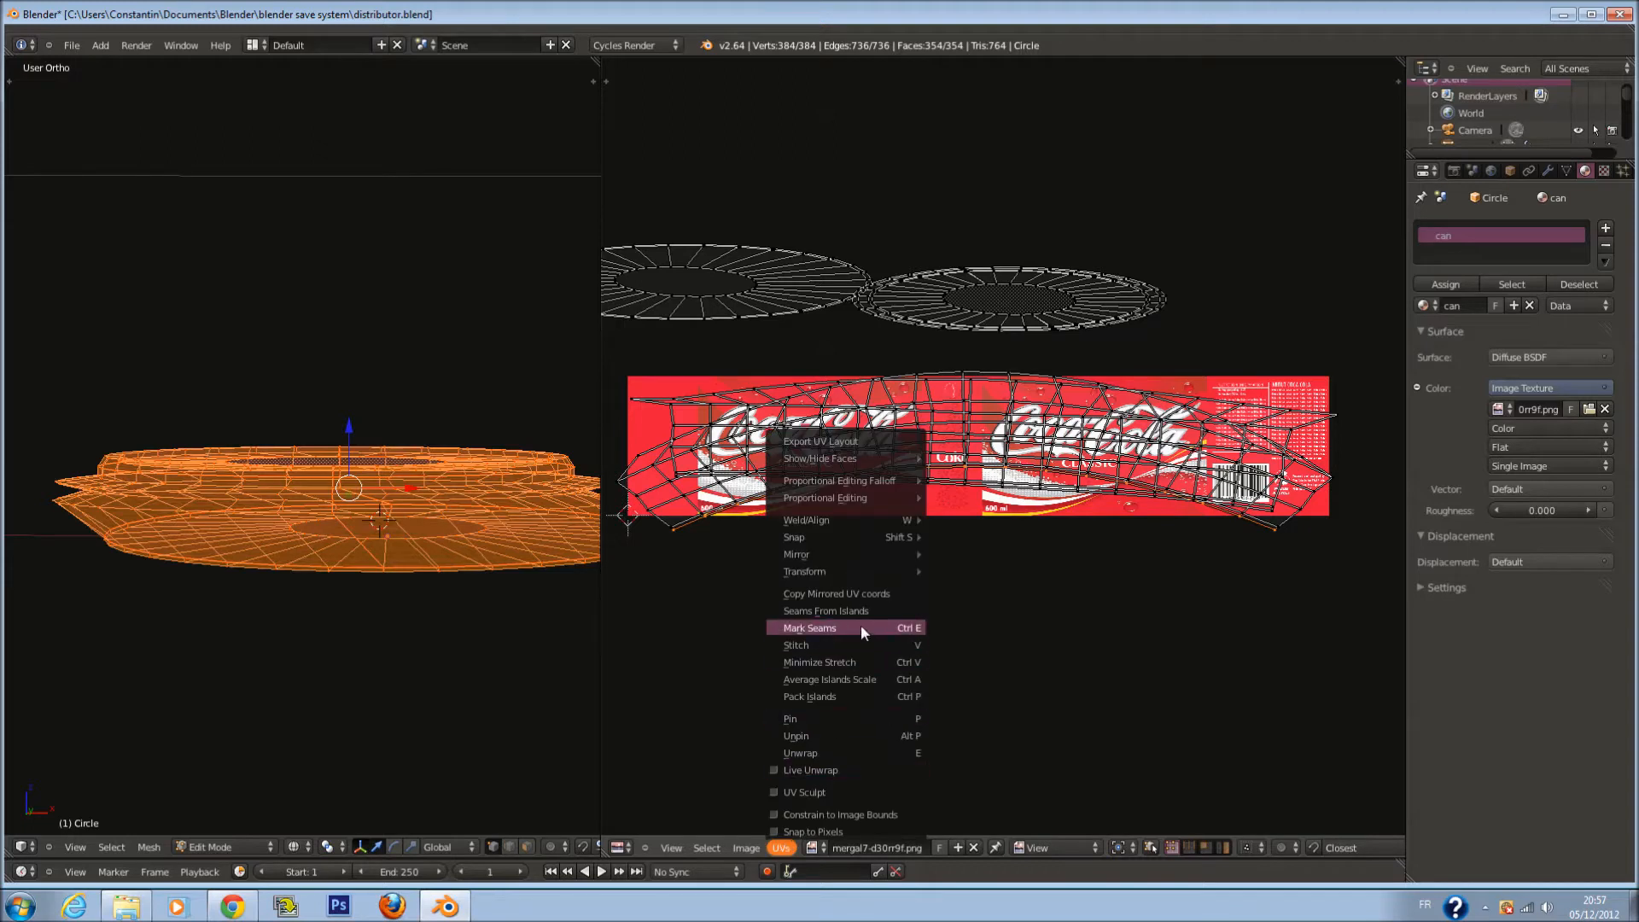
{"action": "mouse_move", "coordinate": [872, 572]}
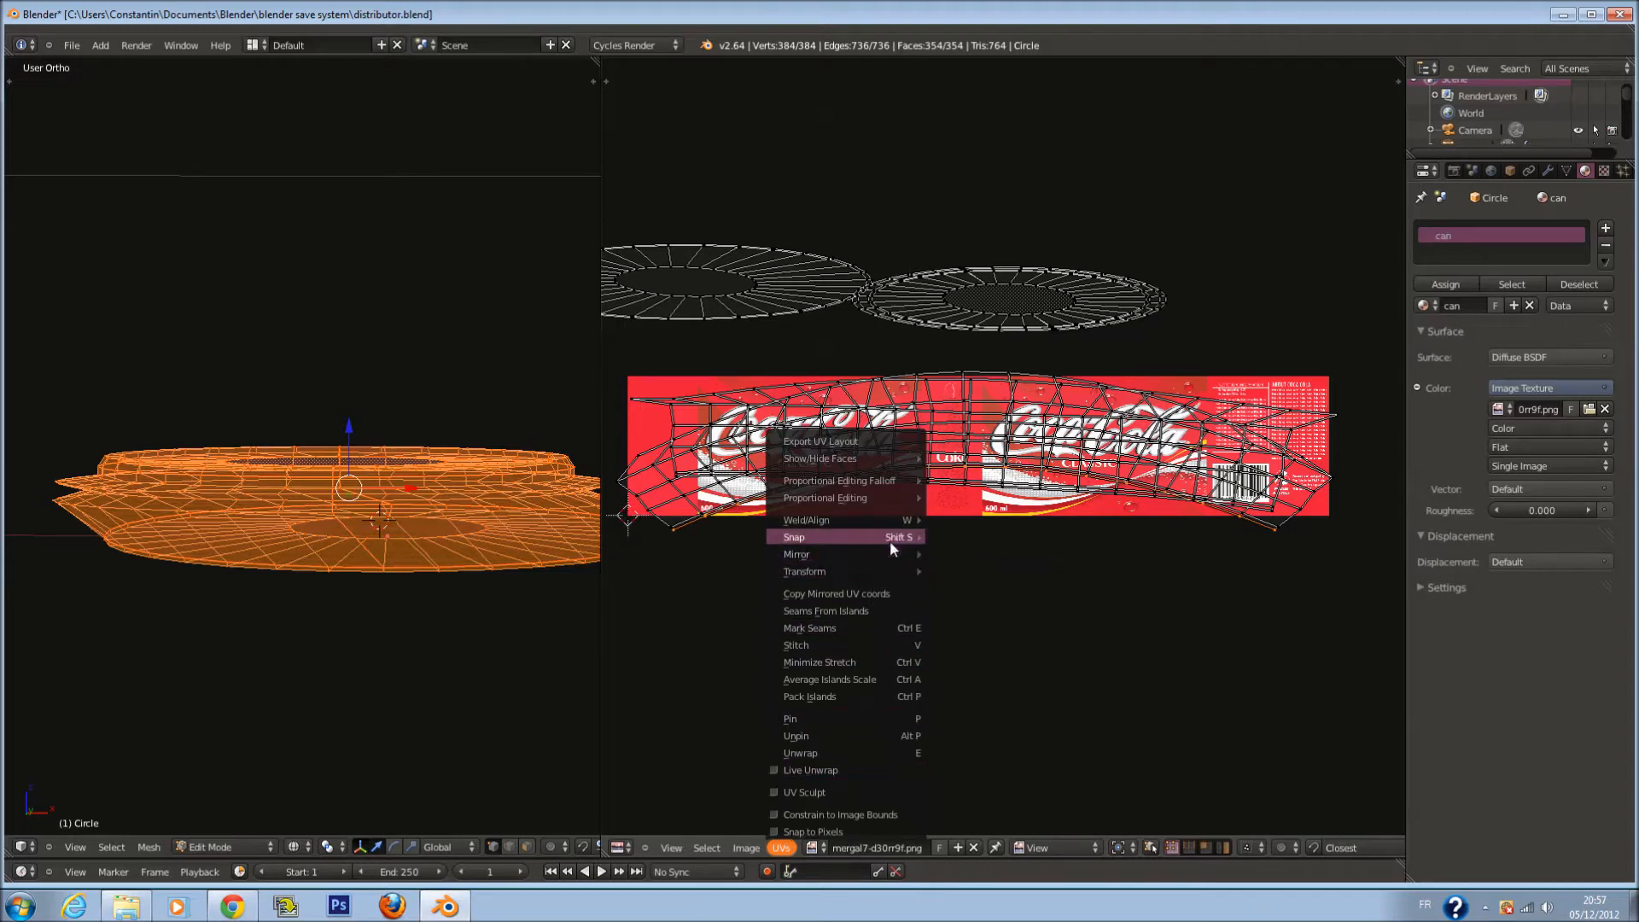
{"action": "mouse_move", "coordinate": [899, 517]}
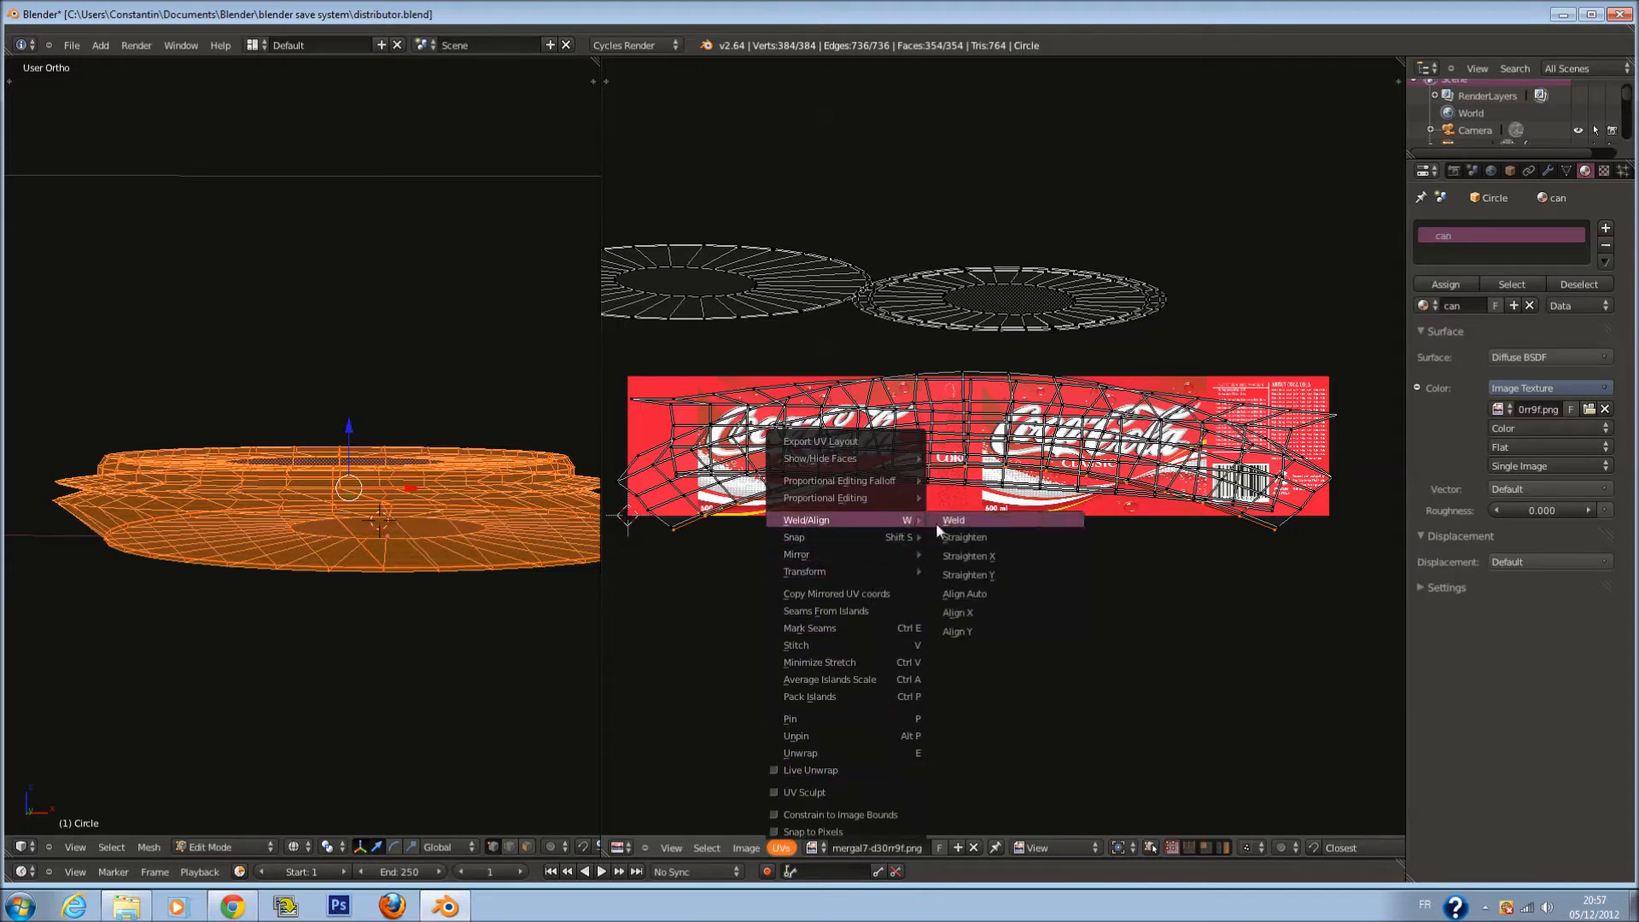
{"action": "left_click", "coordinate": [970, 620]}
Flatten the lower edge of the side-wall UV strips with Align Y
{"action": "right_click", "coordinate": [682, 535]}
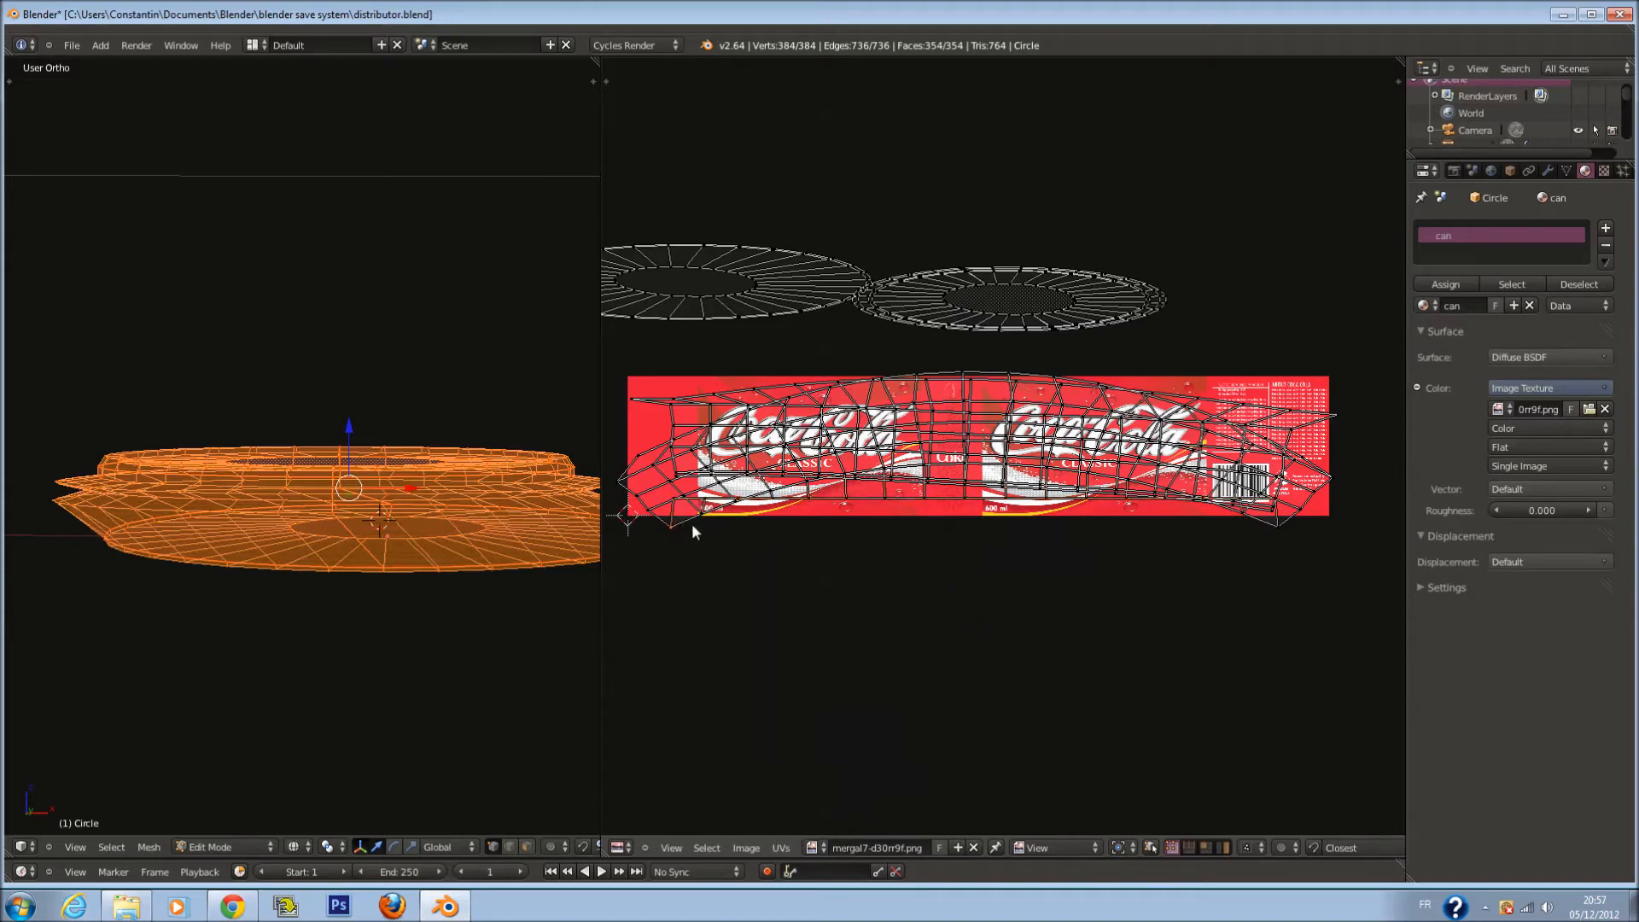
{"action": "left_click", "coordinate": [781, 847]}
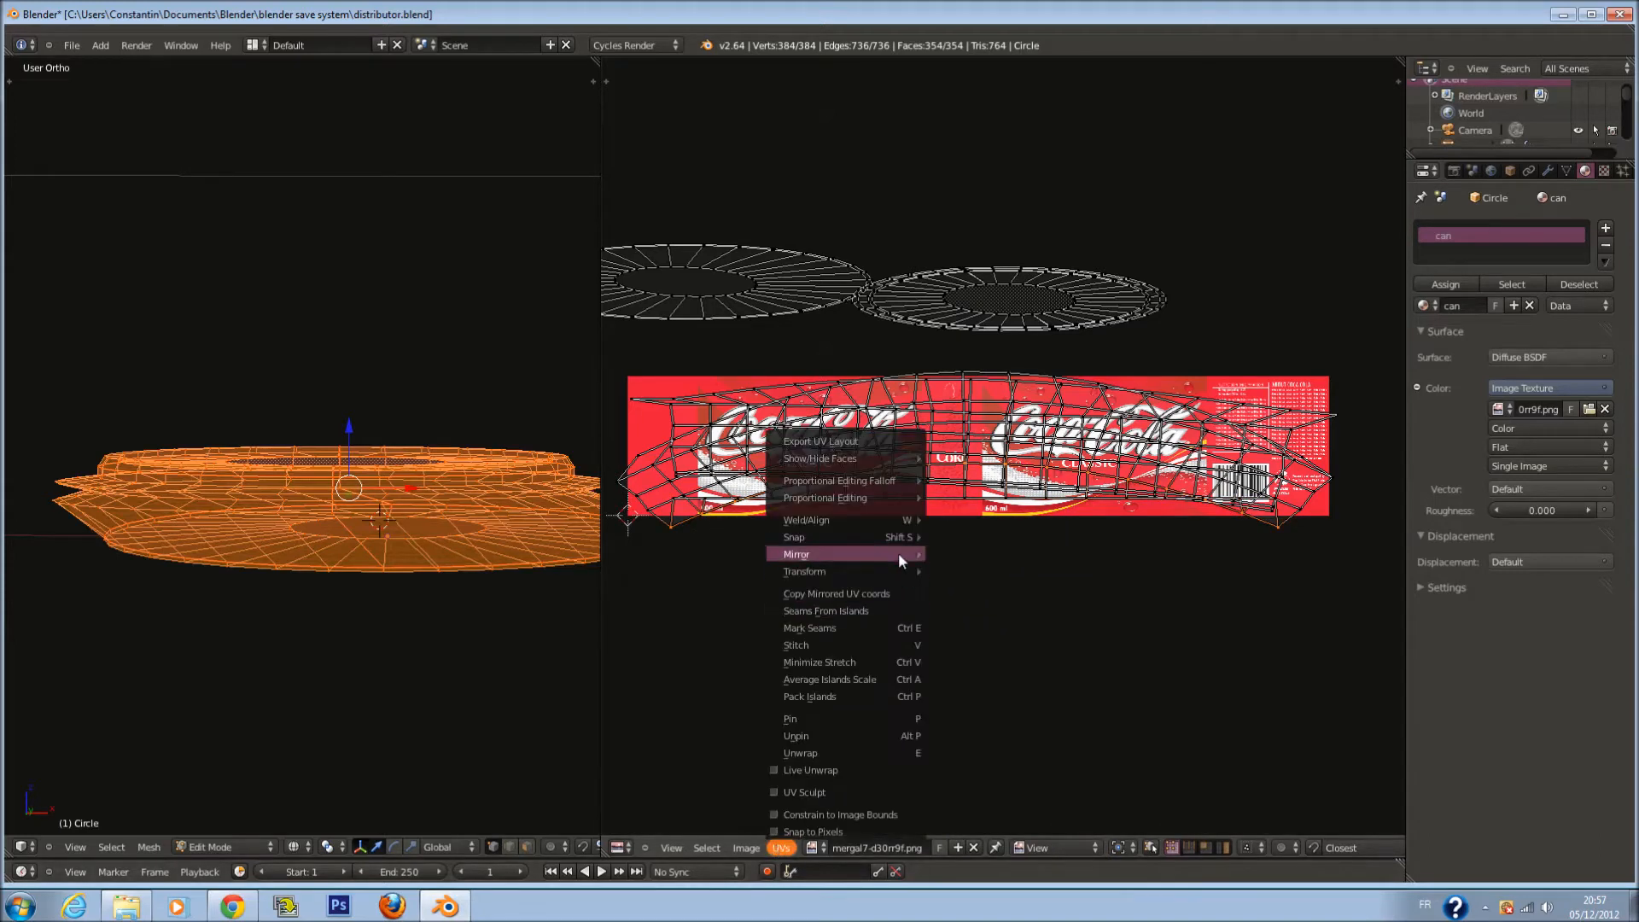
{"action": "mouse_move", "coordinate": [859, 521]}
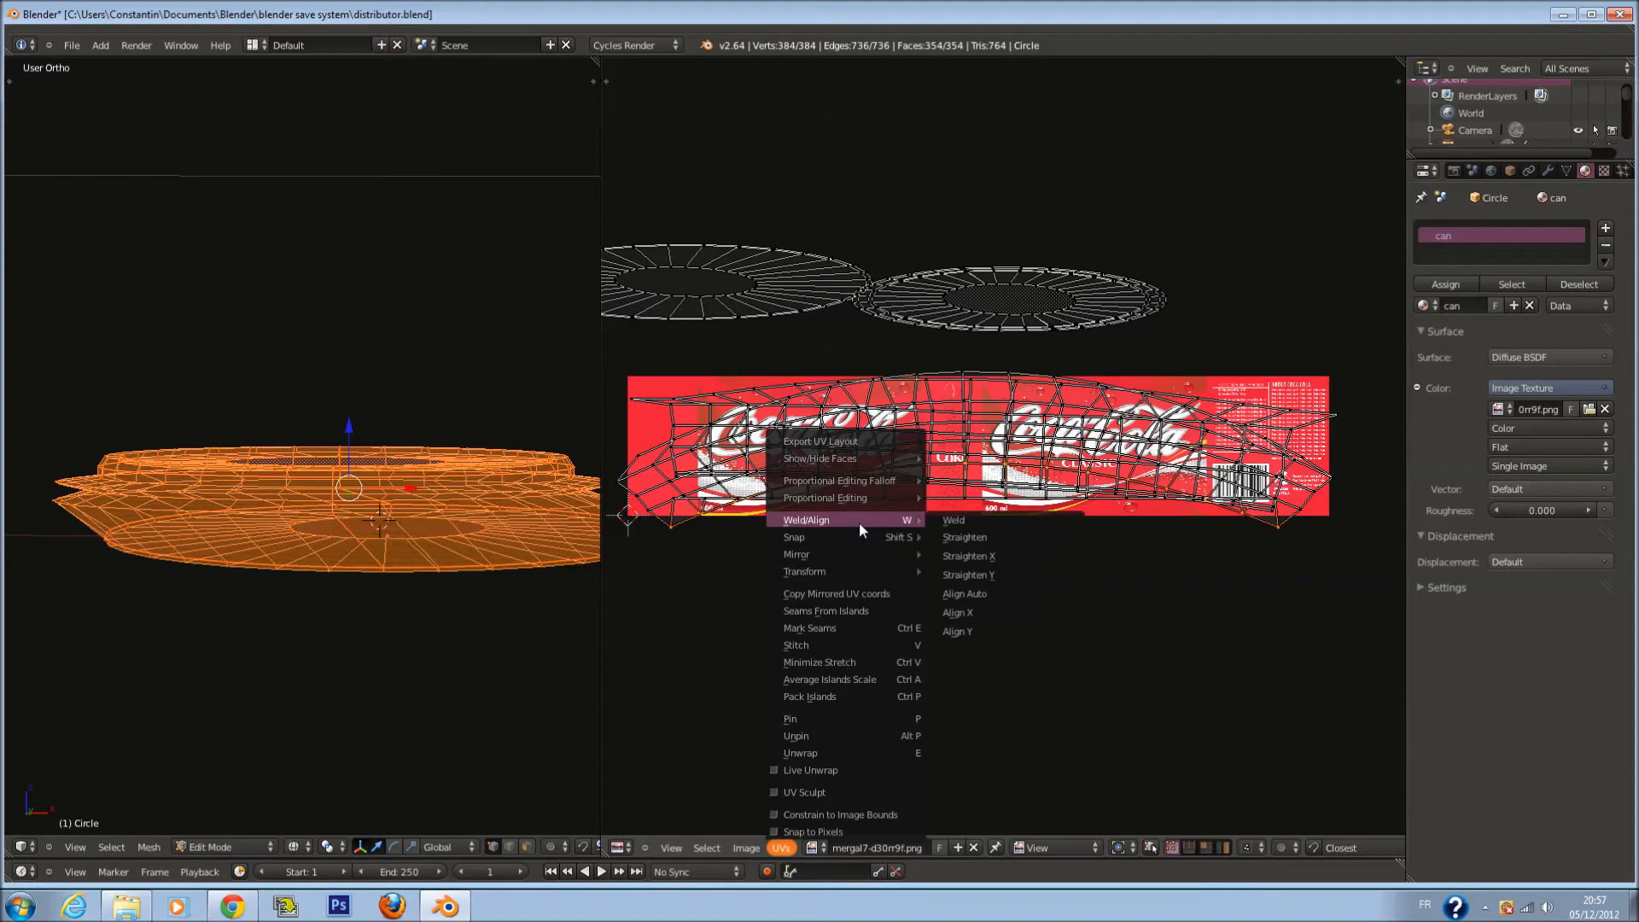
{"action": "left_click", "coordinate": [987, 631]}
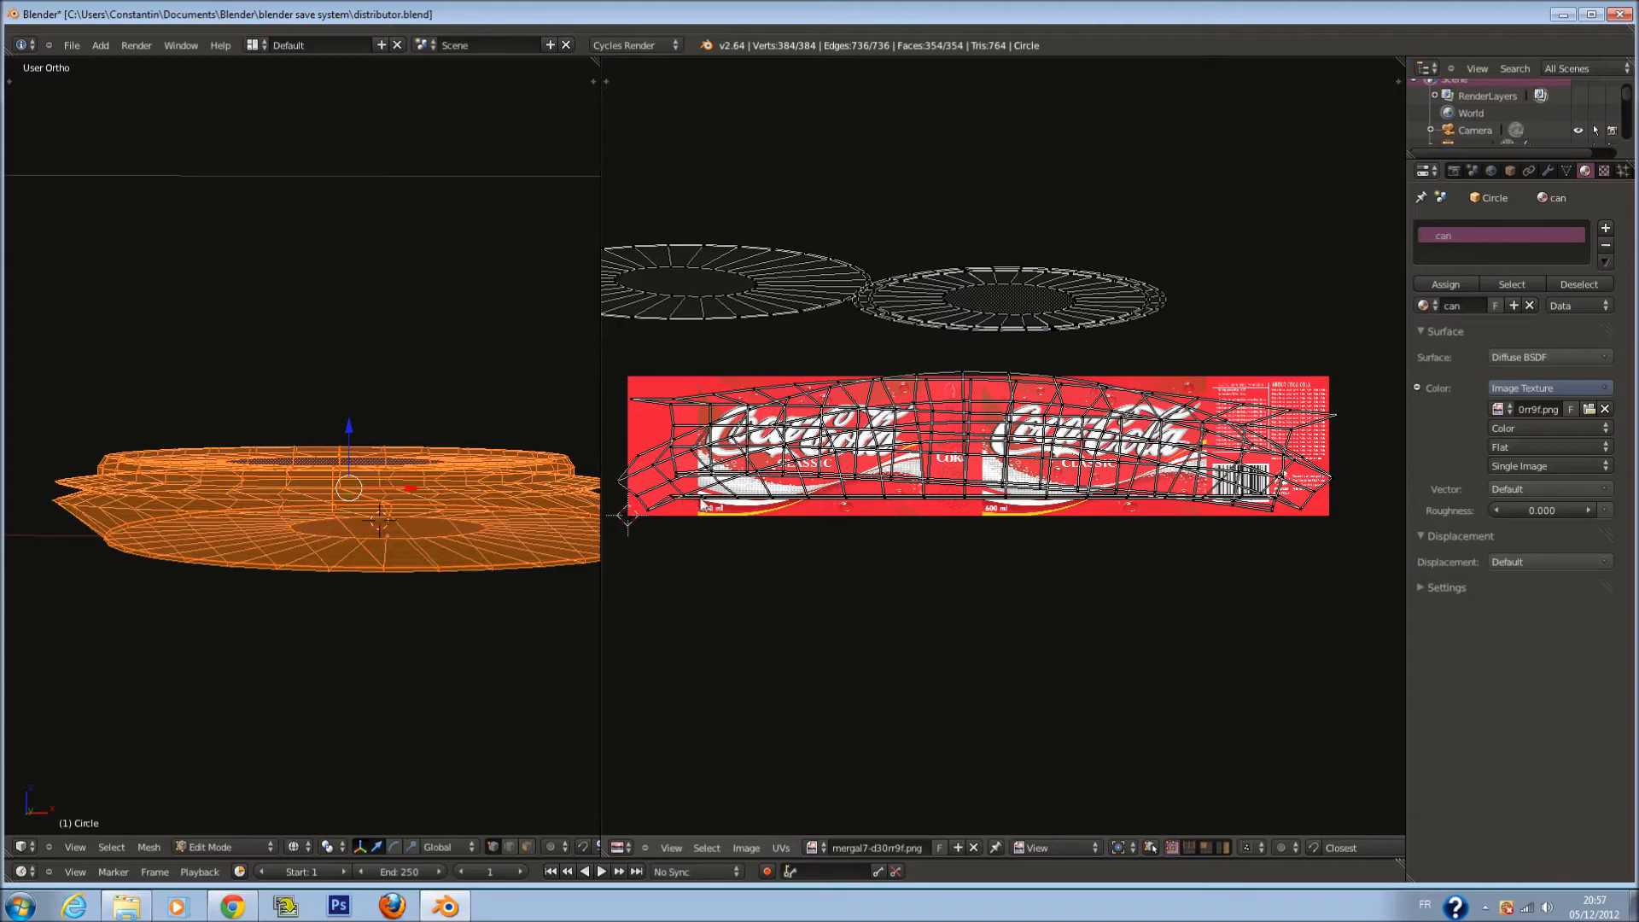
Try Align Auto on all vertices of the side-wall UV strips, cancel the scaling and undo the alignment
{"action": "scroll", "coordinate": [768, 504], "scroll_direction": "down", "scroll_amount": 1}
{"action": "key", "text": "a"}
{"action": "key", "text": "a"}
{"action": "key", "text": "c"}
{"action": "mouse_move", "coordinate": [737, 476]}
{"action": "left_mouse_down"}
{"action": "mouse_move", "coordinate": [859, 461]}
{"action": "mouse_move", "coordinate": [1225, 489]}
{"action": "left_mouse_up"}
{"action": "right_click", "coordinate": [1226, 489]}
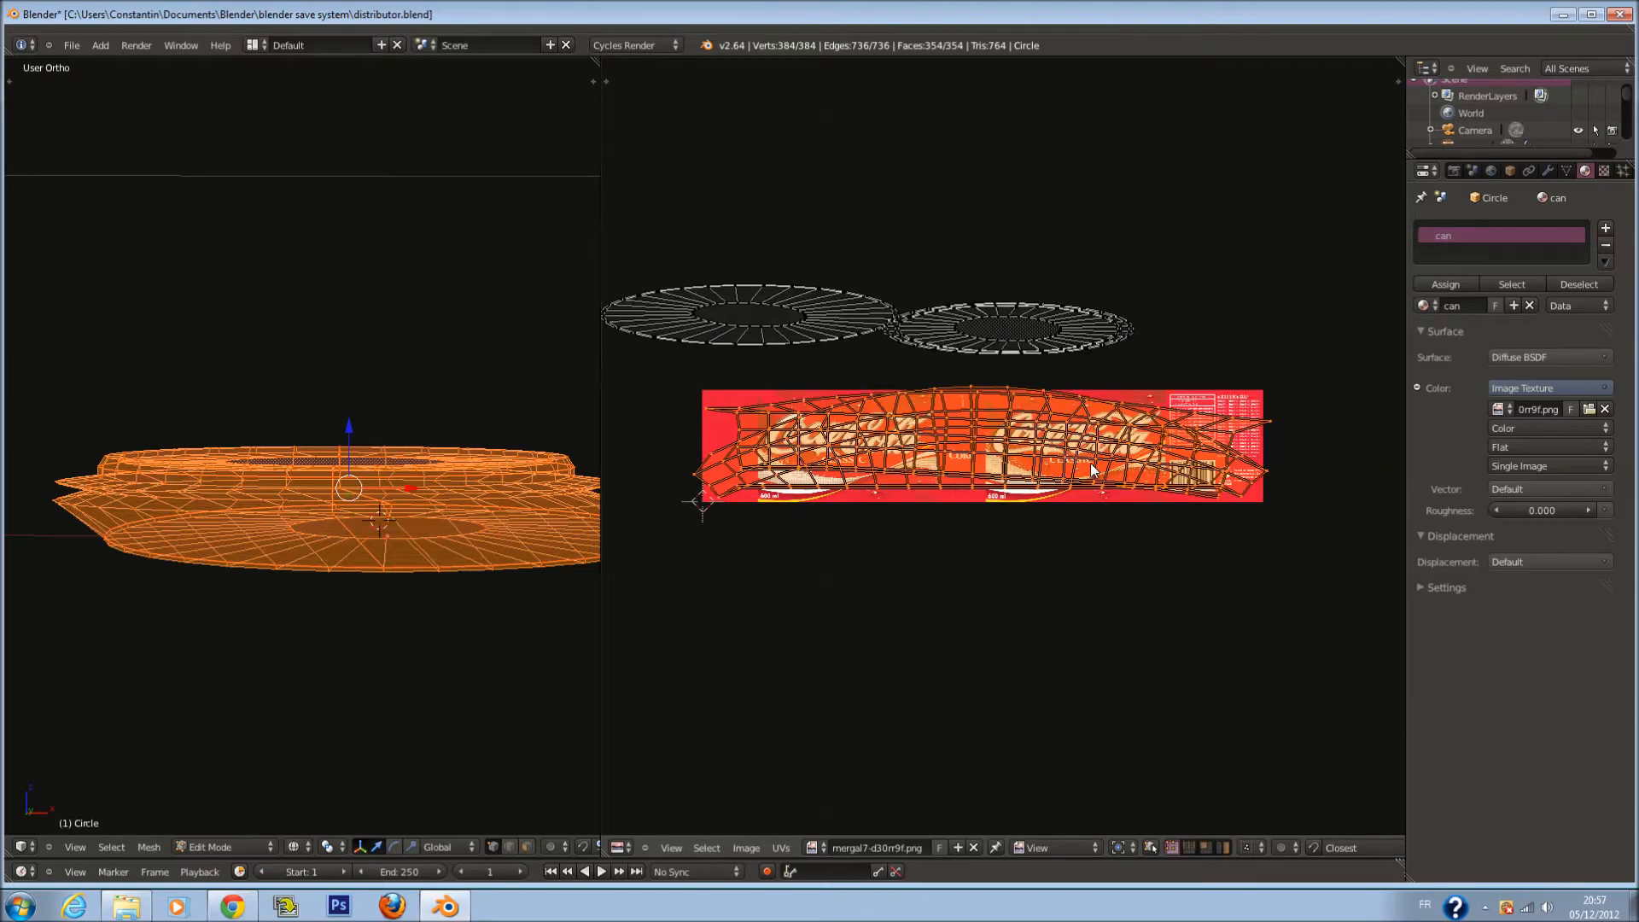
{"action": "key", "text": "w"}
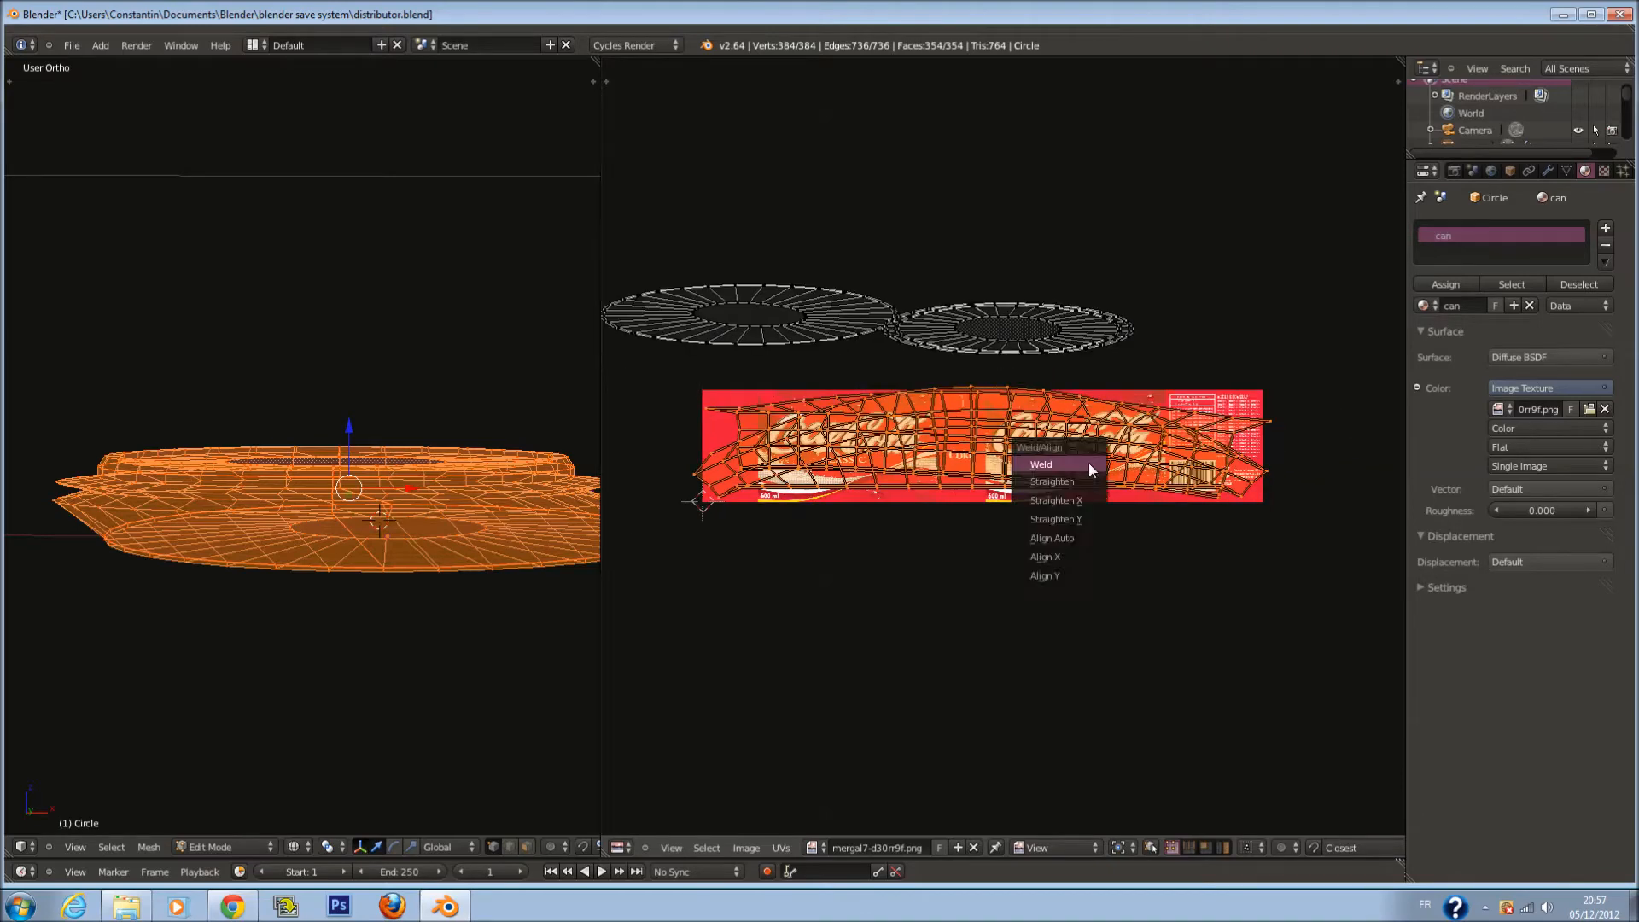
{"action": "left_click", "coordinate": [1078, 531]}
{"action": "middle_click_drag", "start_coordinate": [1035, 498], "coordinate": [1038, 538]}
{"action": "key", "text": "s"}
{"action": "right_click", "coordinate": [971, 618]}
{"action": "key", "text": "ctrl+z"}
{"action": "scroll", "coordinate": [953, 554], "scroll_direction": "up", "scroll_amount": 3}
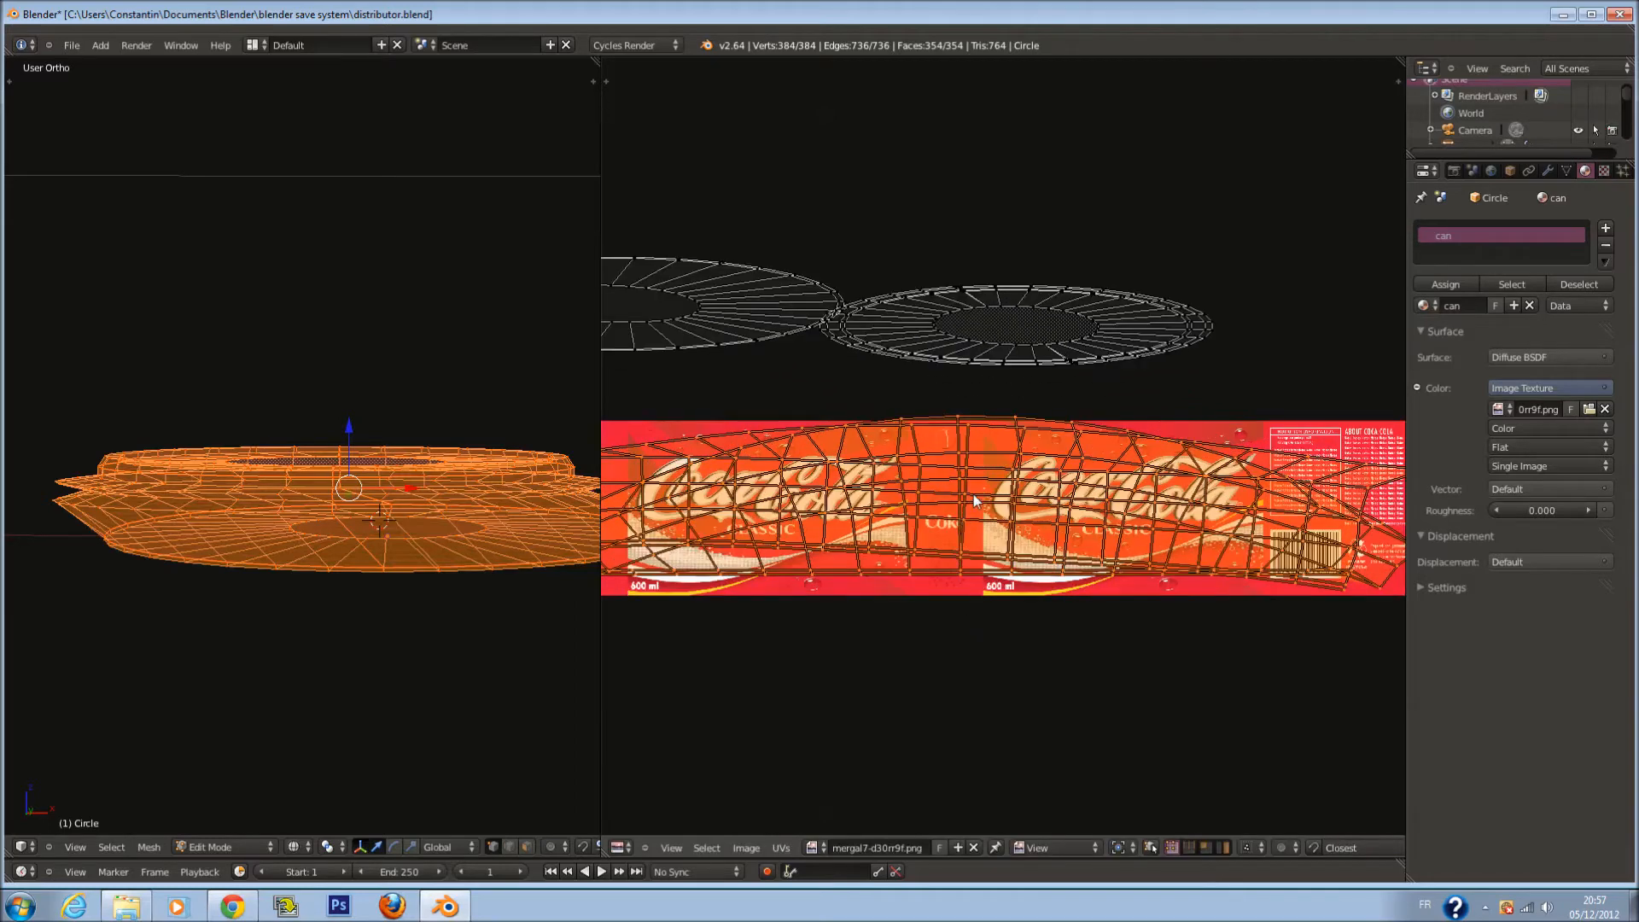
{"action": "scroll", "coordinate": [991, 492], "scroll_direction": "down", "scroll_amount": 1}
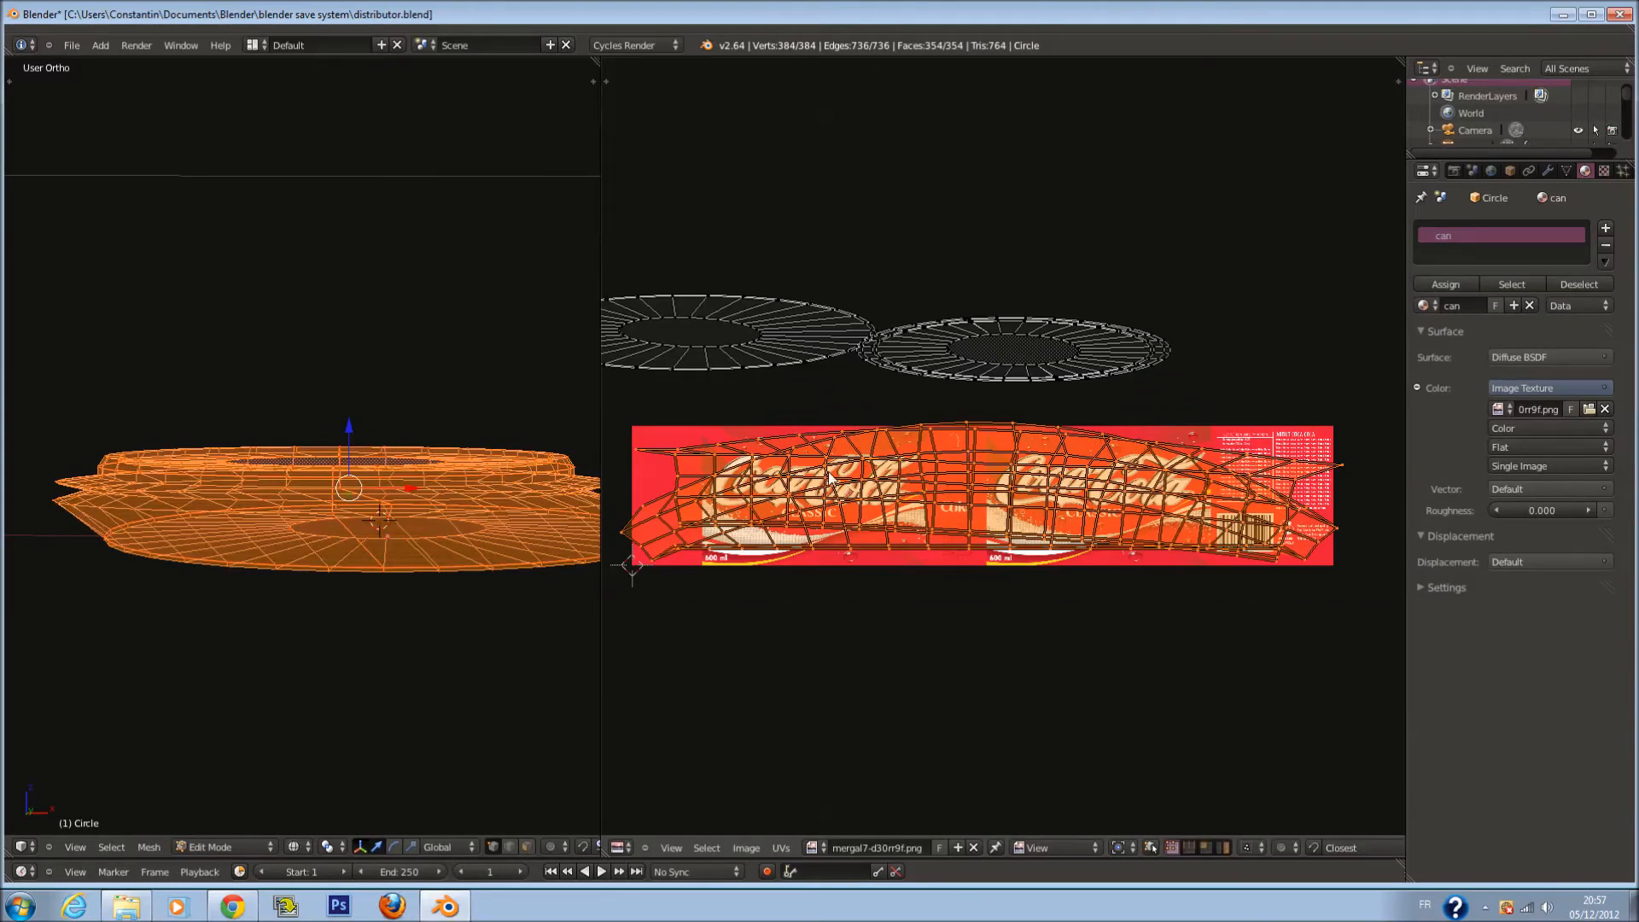
Return the can part to Object Mode with solid shading and save the file
{"action": "key", "text": "Tab"}
{"action": "key", "text": "z"}
{"action": "mouse_move", "coordinate": [434, 513]}
{"action": "middle_mouse_down"}
{"action": "mouse_move", "coordinate": [510, 551]}
{"action": "mouse_move", "coordinate": [570, 556]}
{"action": "middle_mouse_up"}
{"action": "key", "text": "ctrl+s"}
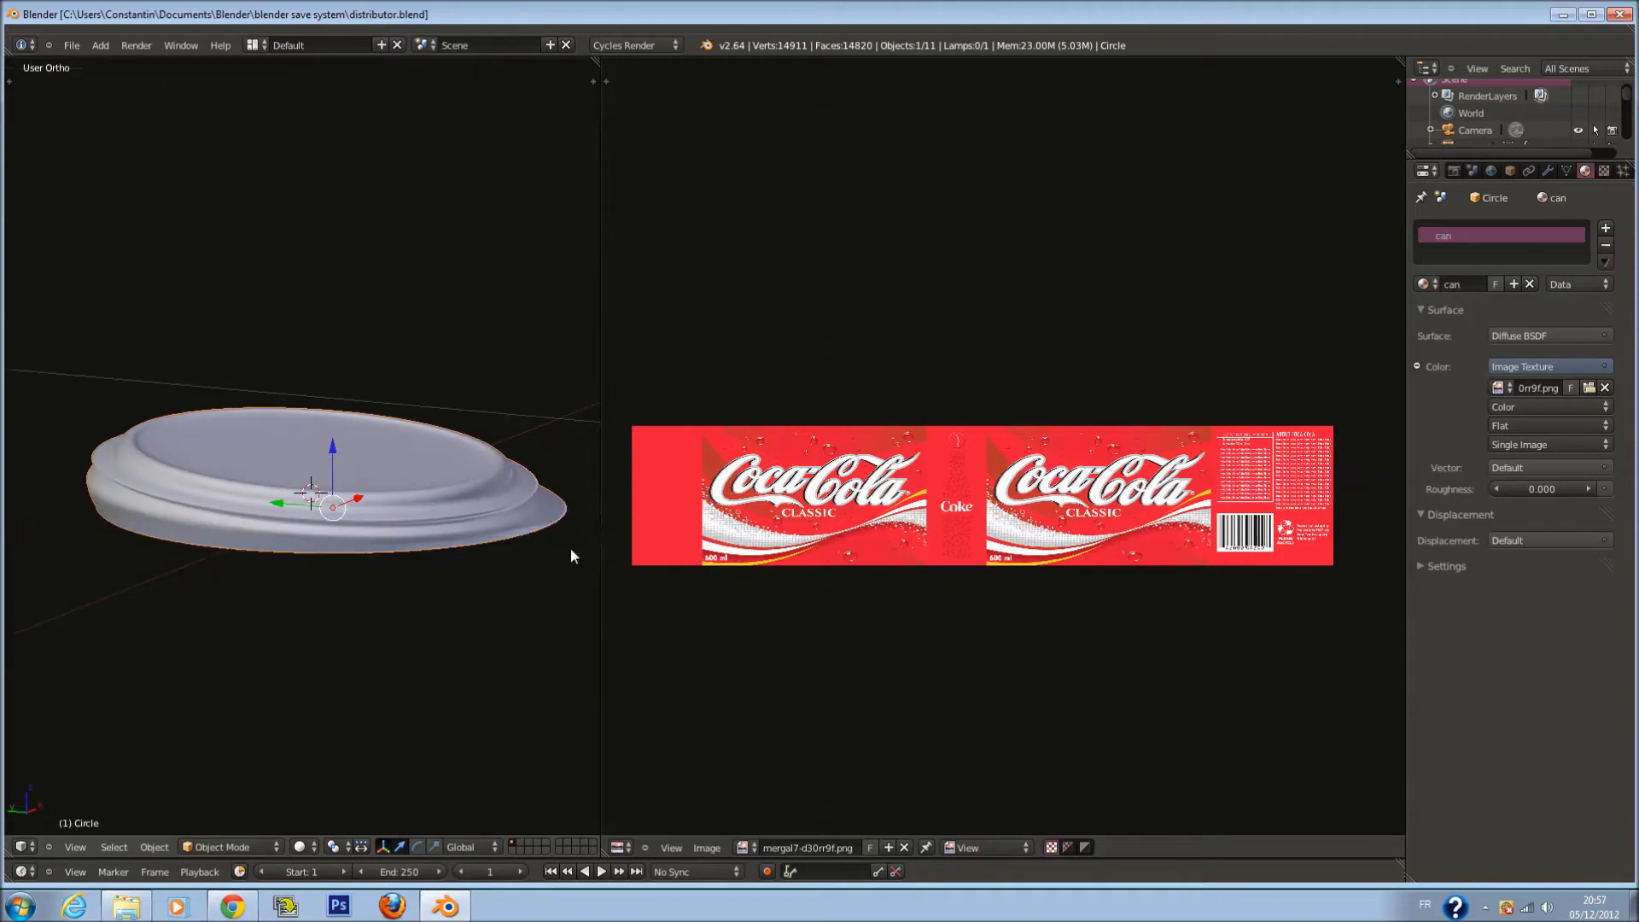
Widen the 3D viewport over the image editor and show the can part from the front with the tool shelf hidden
{"action": "left_click_drag", "start_coordinate": [602, 220], "coordinate": [1277, 257]}
{"action": "scroll", "coordinate": [1102, 457], "scroll_direction": "down", "scroll_amount": 3}
{"action": "key", "text": "t"}
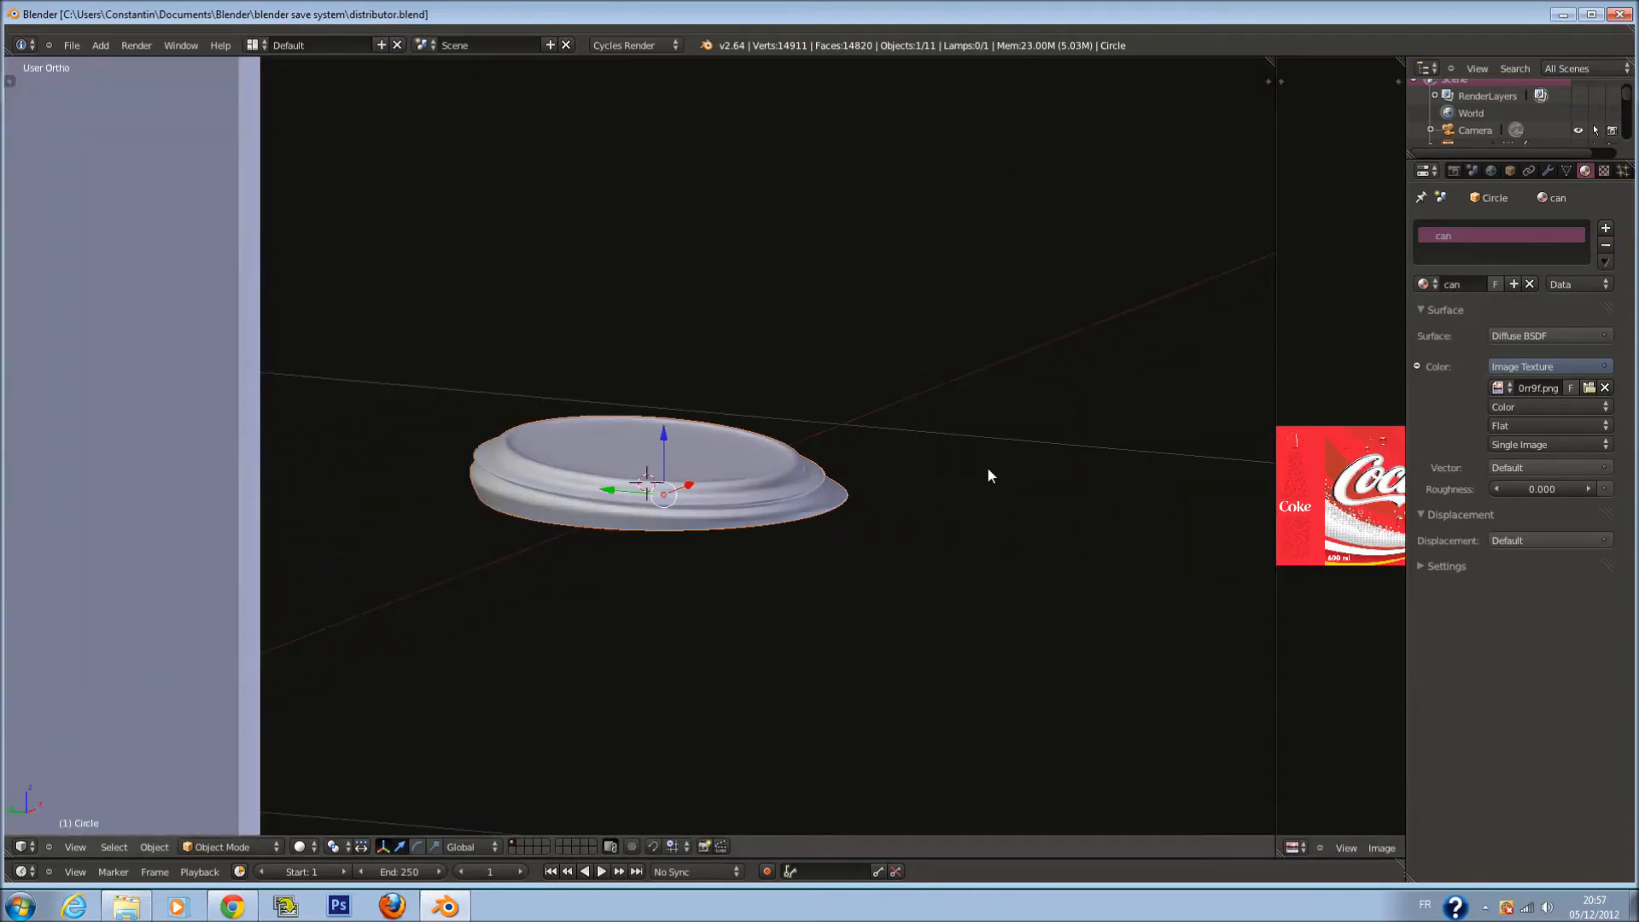
{"action": "key", "text": "KP_2"}
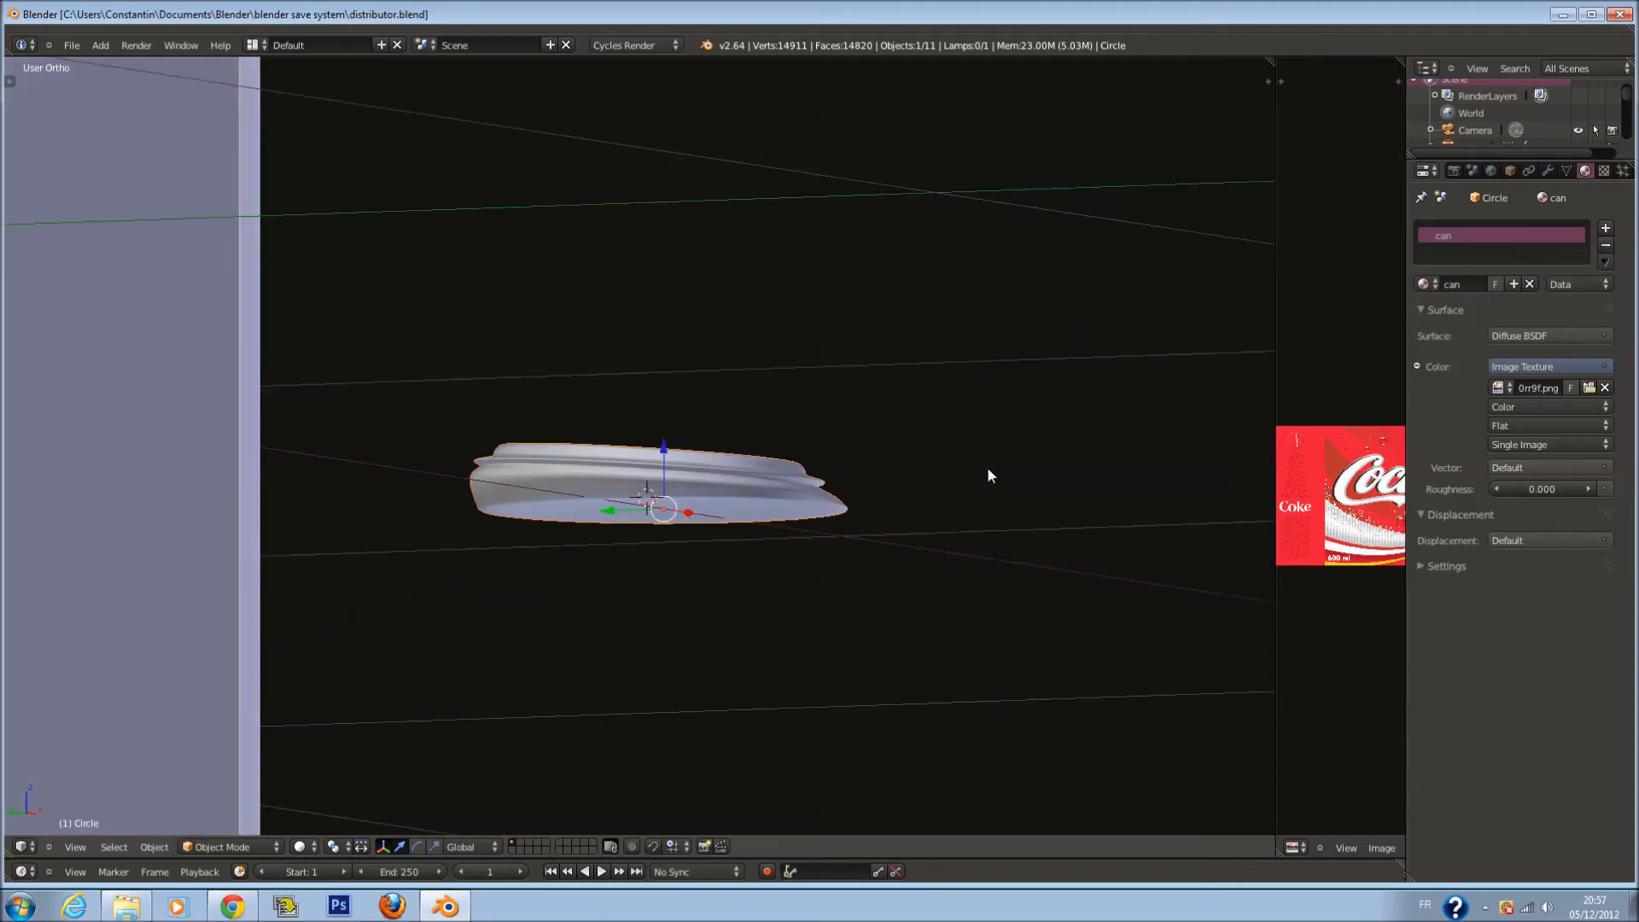
{"action": "key", "text": "KP_1"}
{"action": "key", "text": "t"}
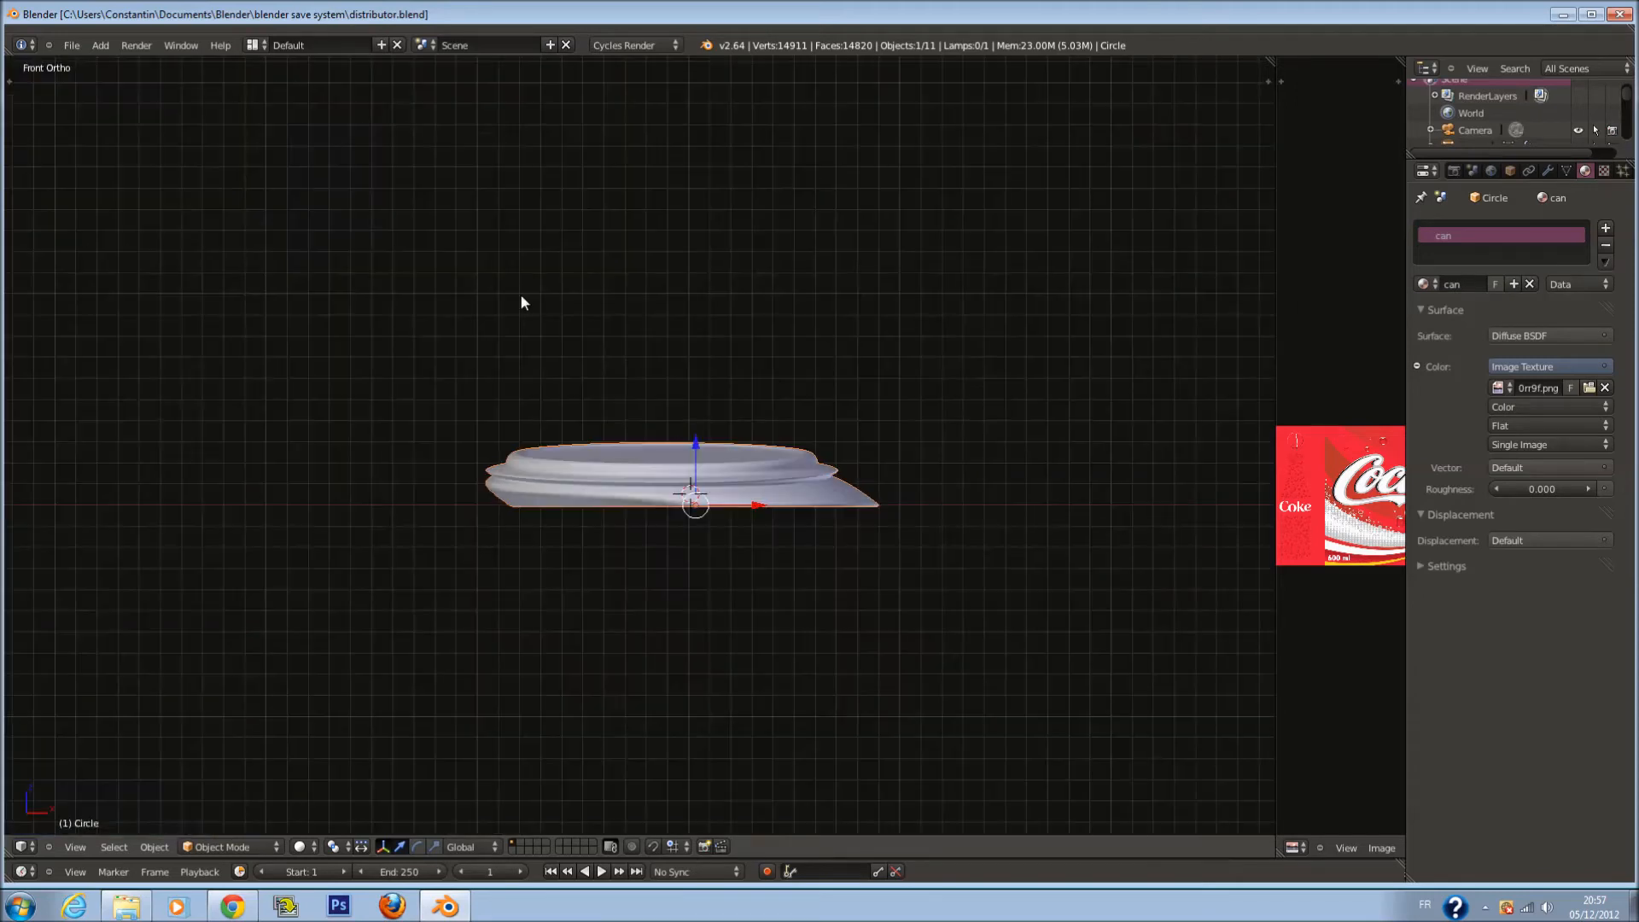
Preview the label texture on the can part in Rendered shading, then return the viewport to Solid
{"action": "left_click", "coordinate": [301, 847]}
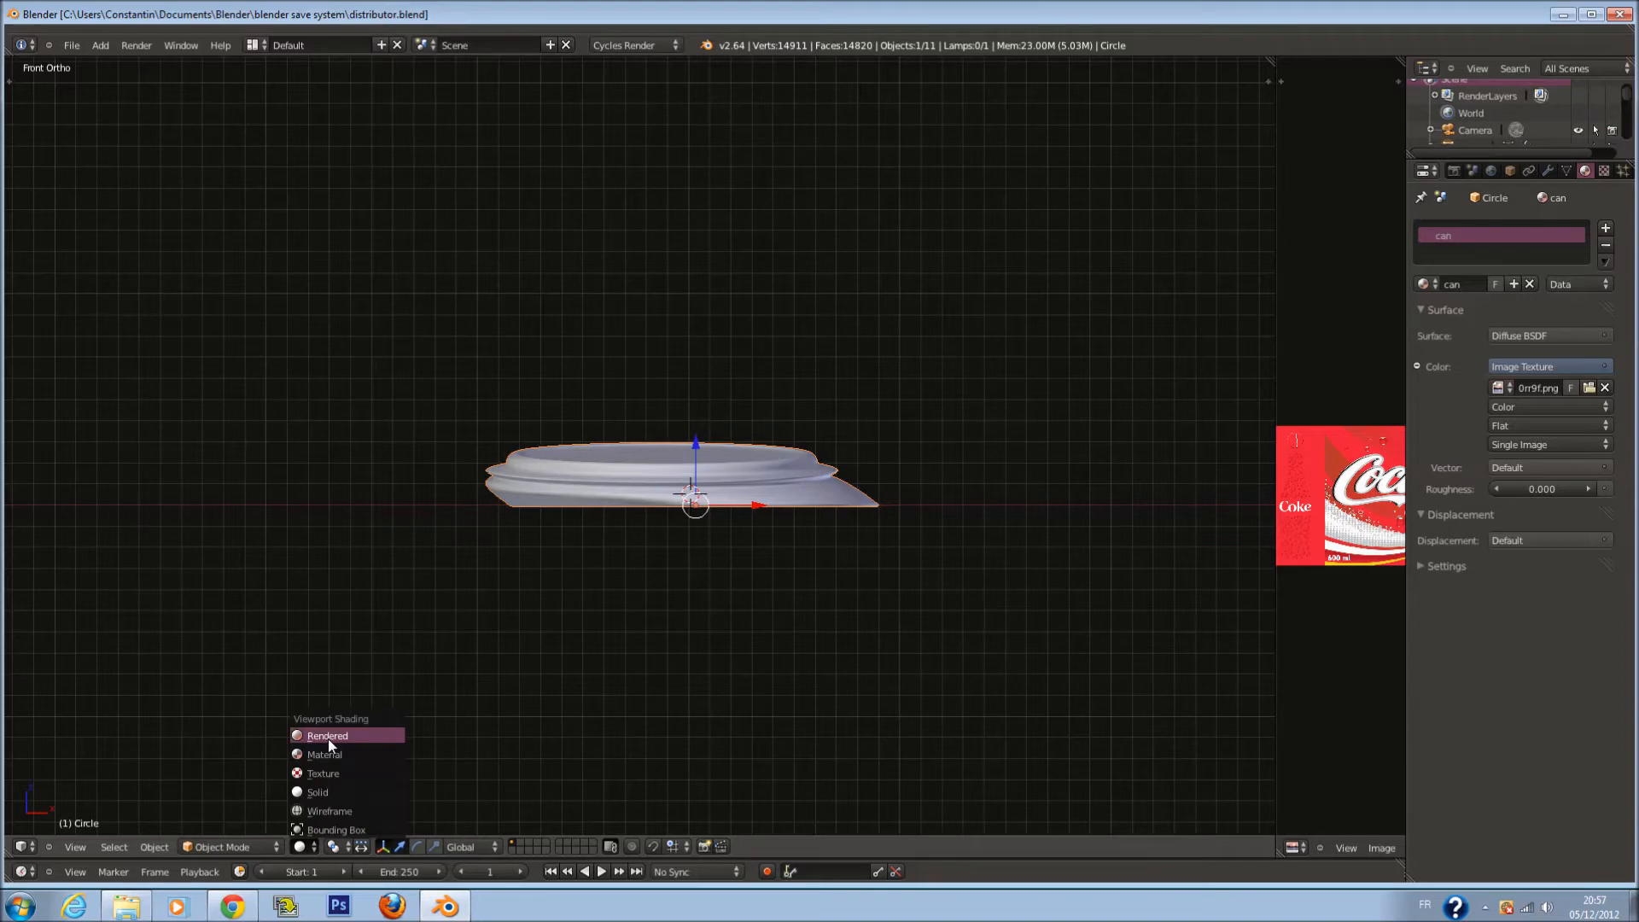
{"action": "left_click", "coordinate": [328, 737]}
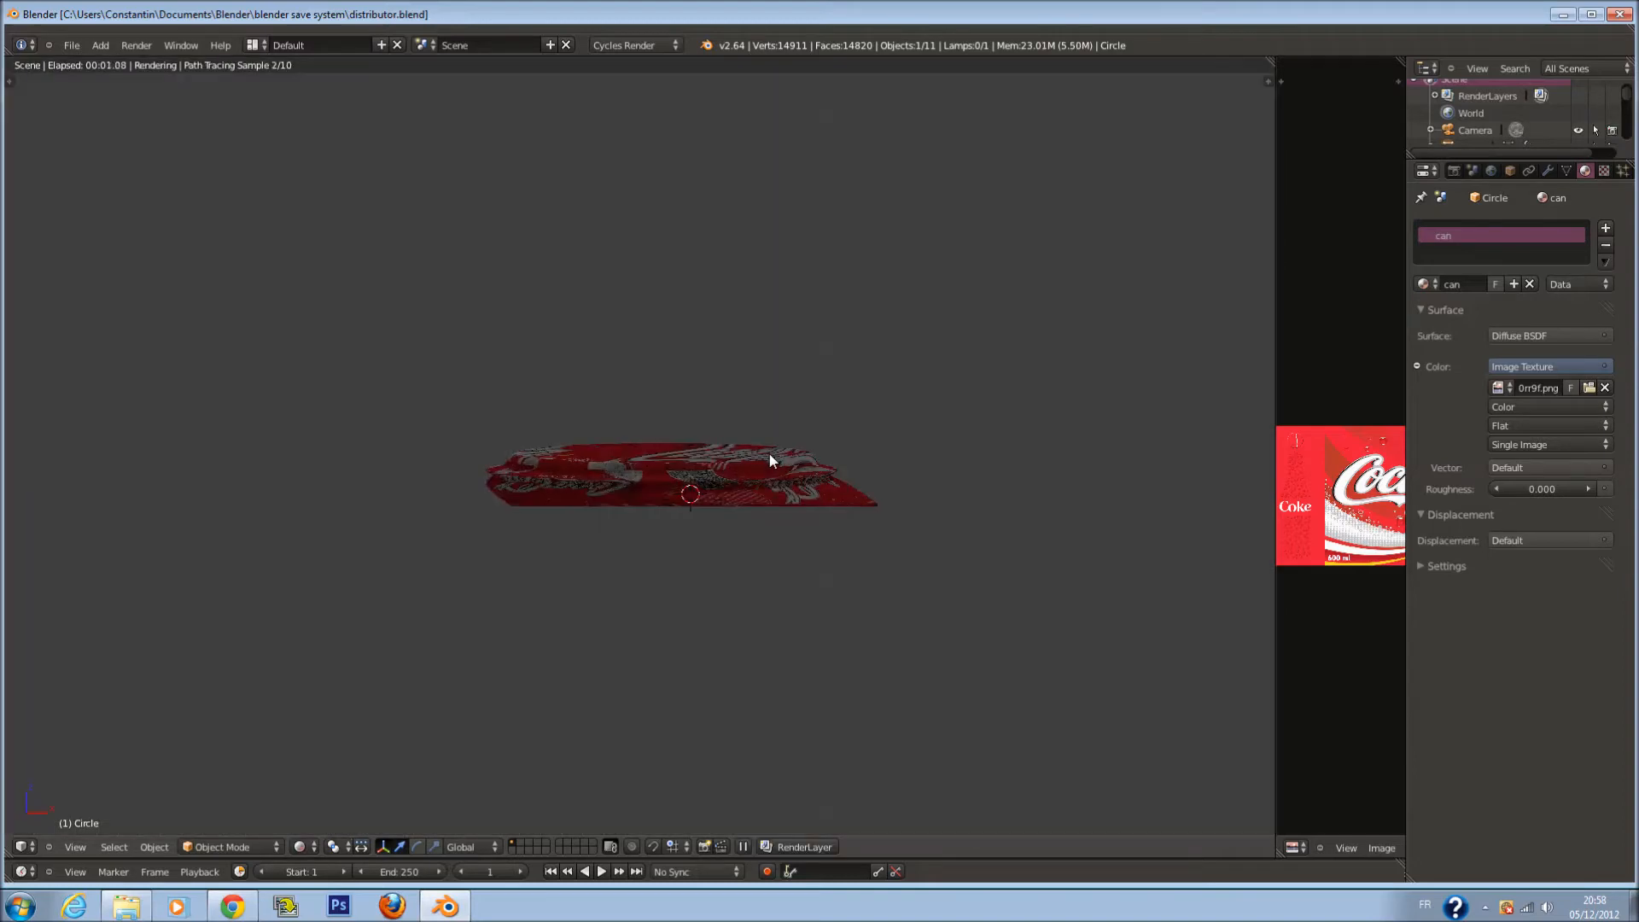
{"action": "mouse_move", "coordinate": [769, 452]}
{"action": "middle_mouse_down"}
{"action": "mouse_move", "coordinate": [716, 579]}
{"action": "mouse_move", "coordinate": [694, 495]}
{"action": "middle_mouse_up"}
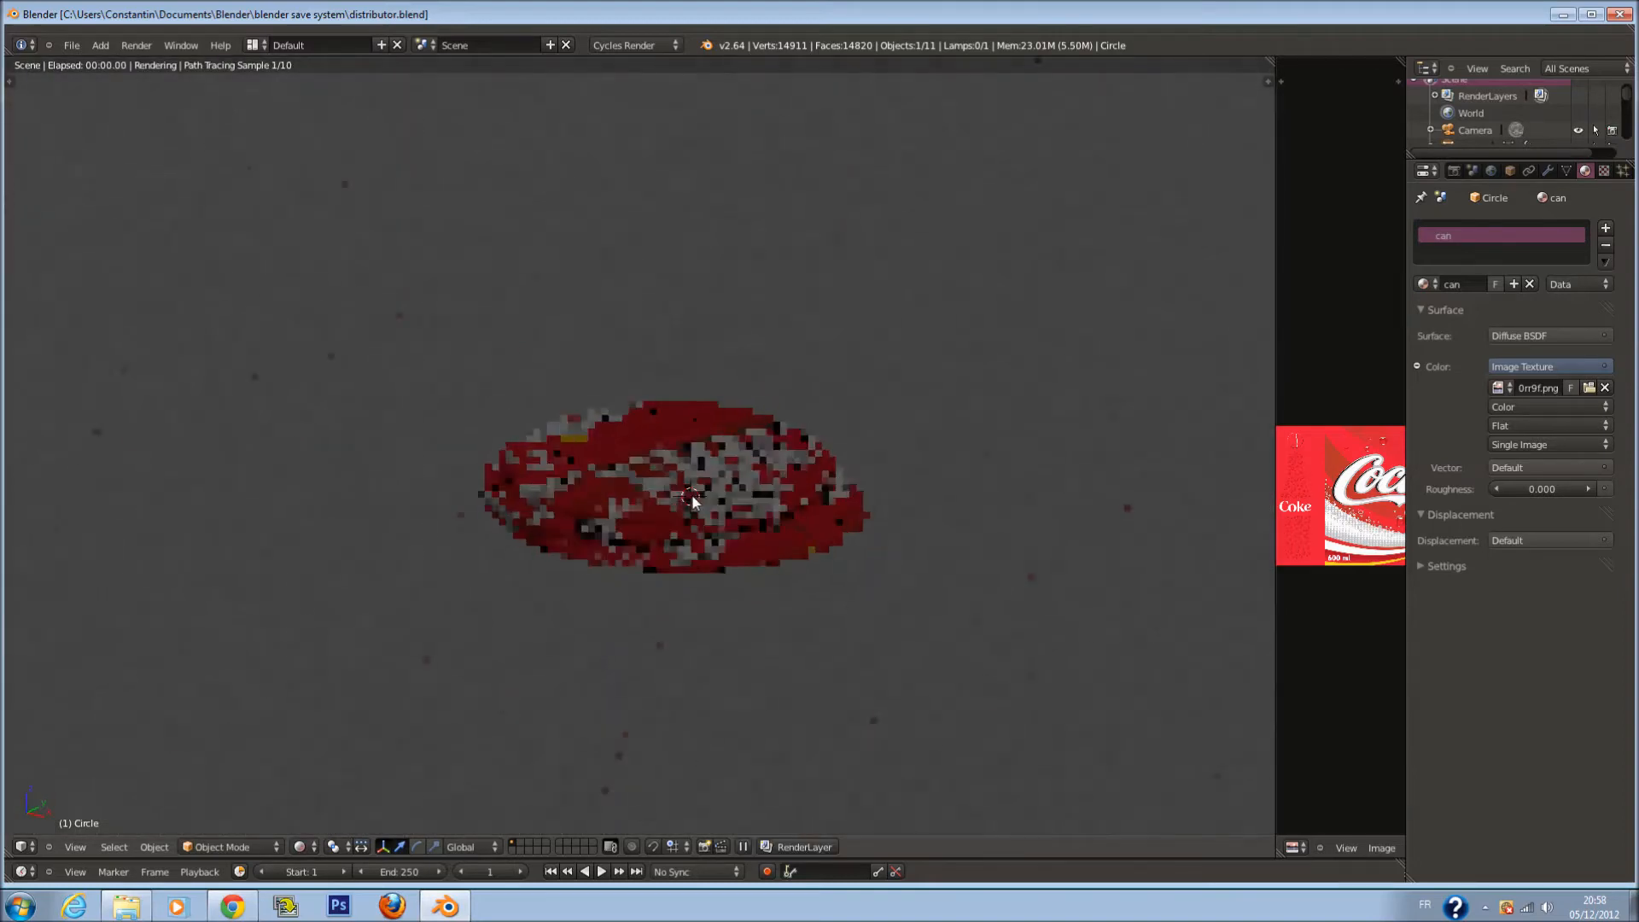
{"action": "left_click", "coordinate": [302, 847]}
{"action": "left_click", "coordinate": [338, 789]}
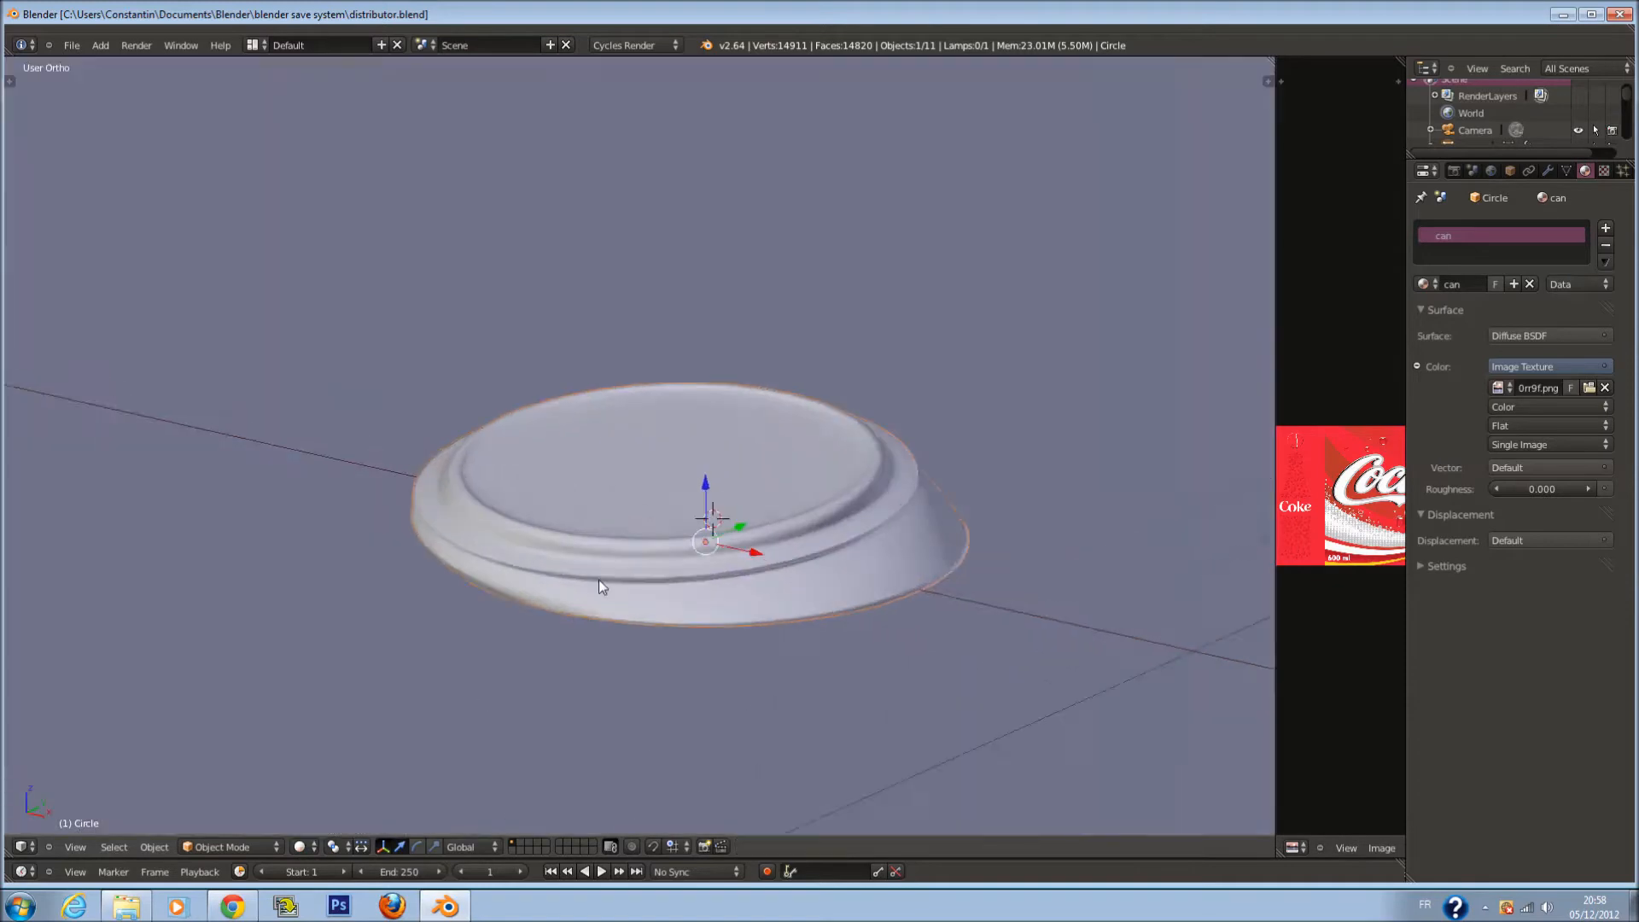
Deselect the can part's mesh in Edit Mode and add a second material slot with a new material named aluminu
{"action": "key", "text": "Tab"}
{"action": "key", "text": "a"}
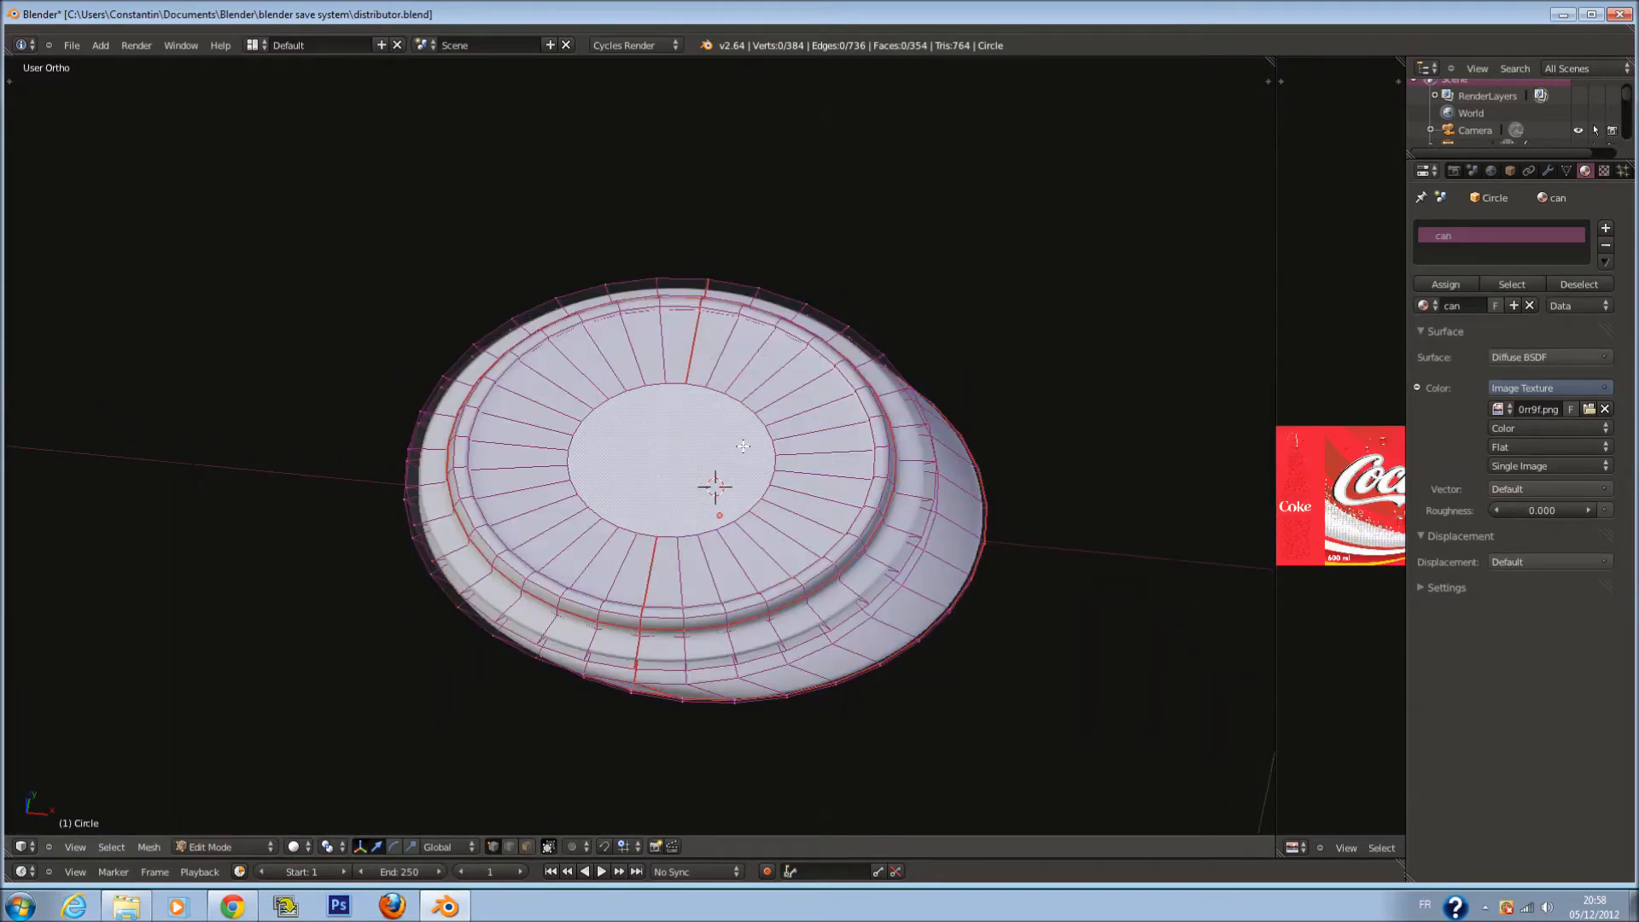
{"action": "left_click", "coordinate": [1605, 229]}
{"action": "left_click", "coordinate": [1503, 309]}
{"action": "left_click", "coordinate": [1472, 305]}
{"action": "type", "text": "aluminu"}
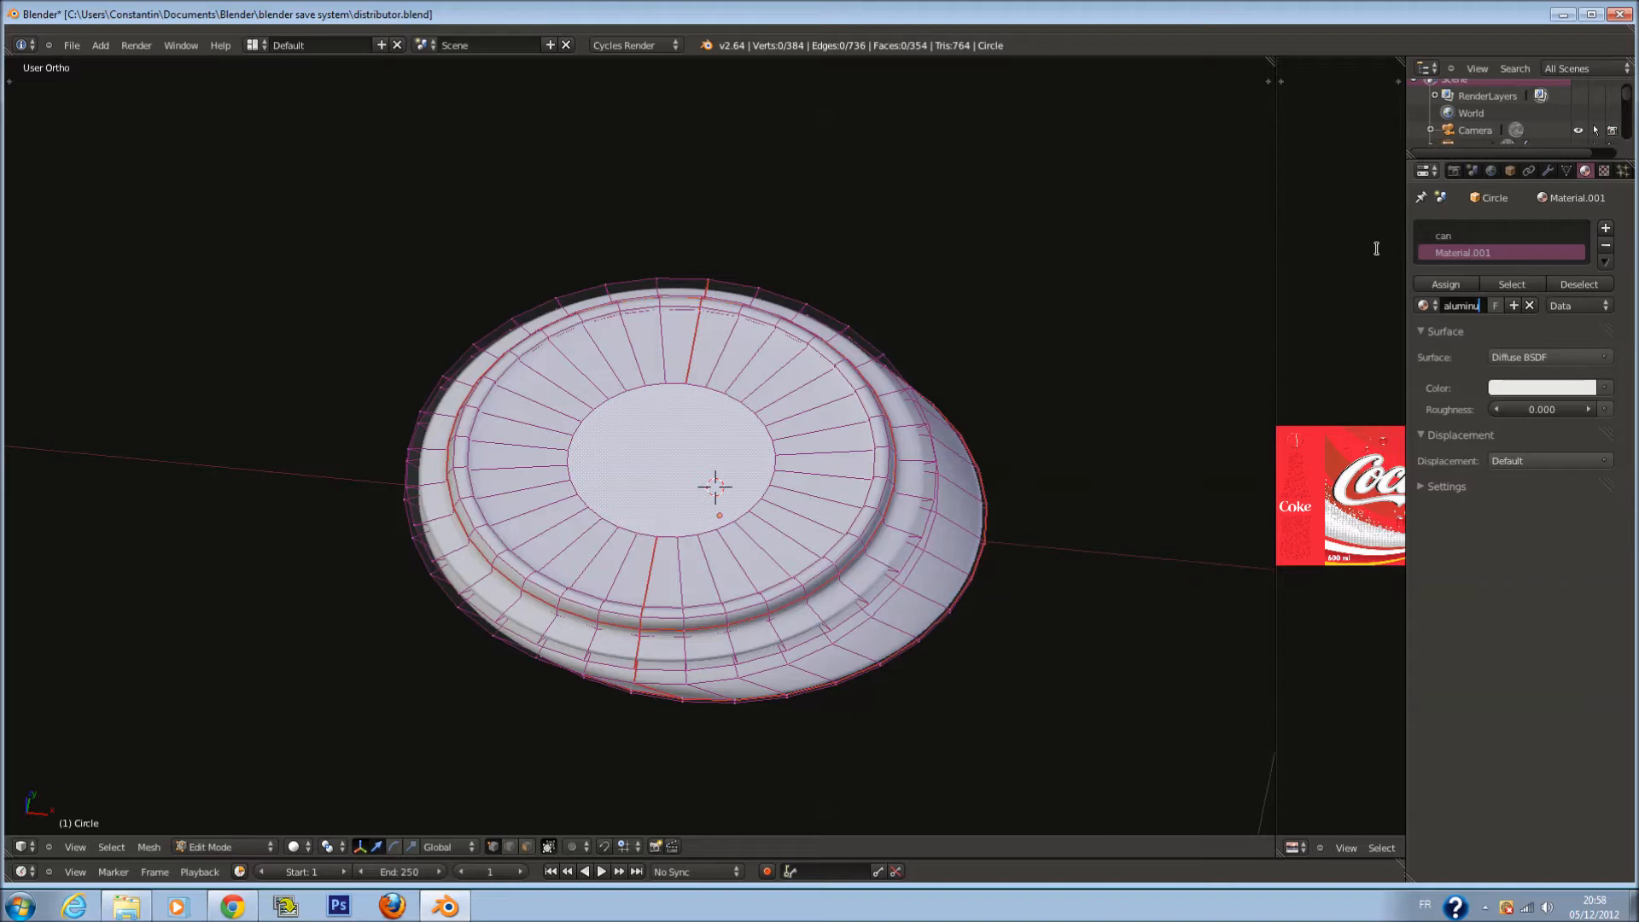
Name the second material slot "aluminuim" and widen the image editor beside the 3D view
{"action": "type", "text": "im"}
{"action": "key", "text": "Return"}
{"action": "left_click_drag", "start_coordinate": [1275, 399], "coordinate": [1070, 399]}
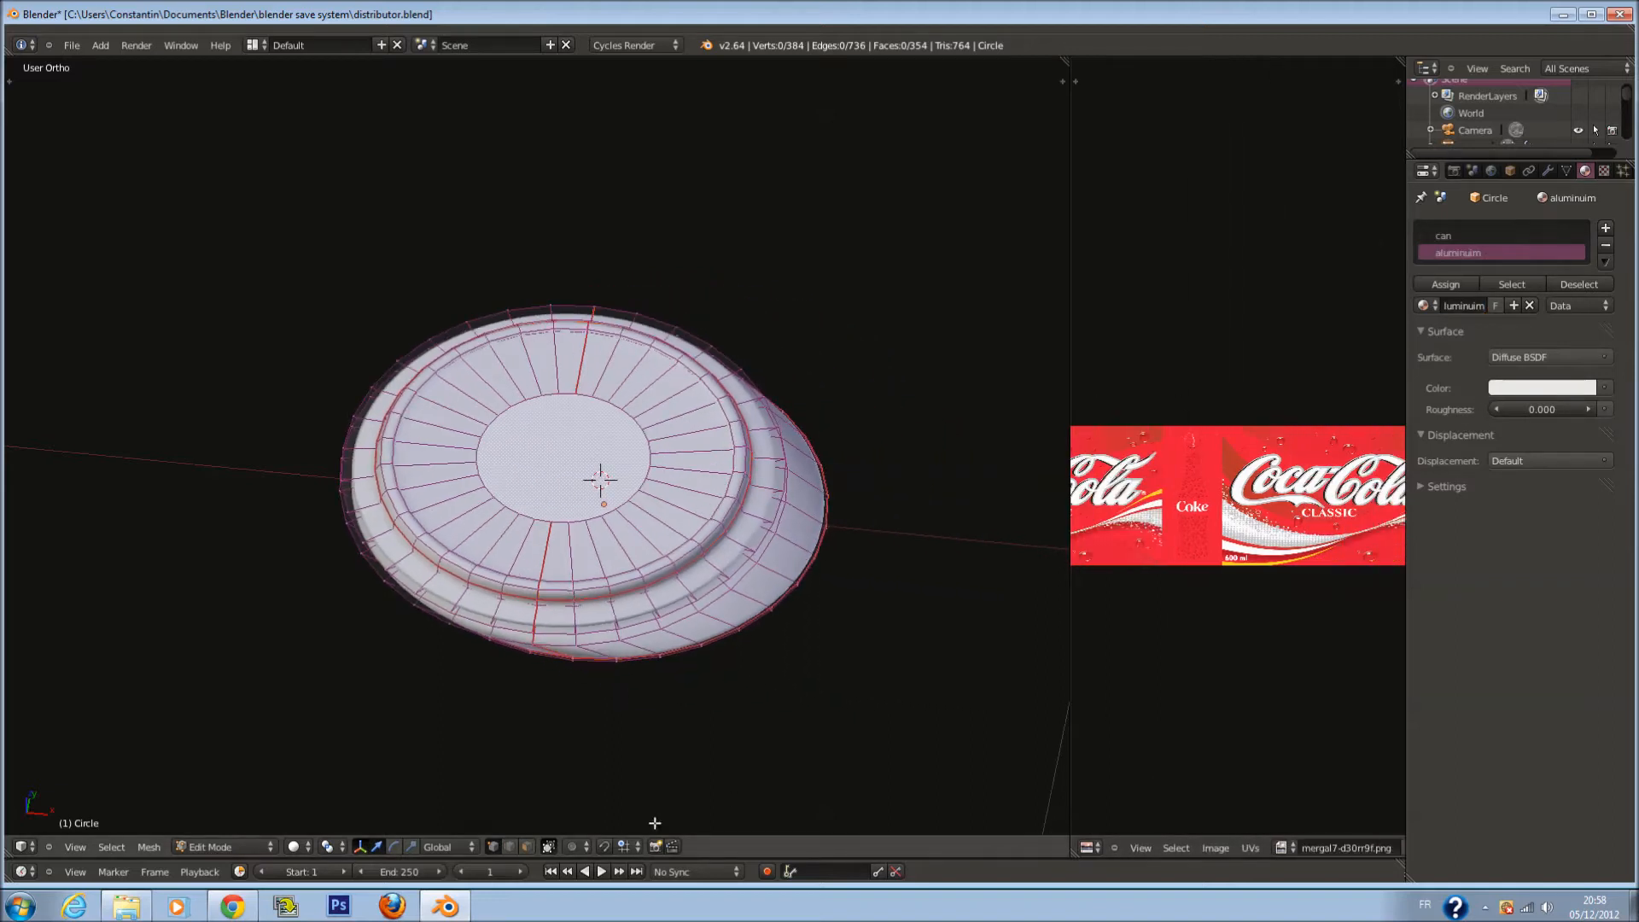
Switch to face selection and circle-select the ring of top faces and the surrounding raised rim of the can
{"action": "left_click", "coordinate": [526, 846]}
{"action": "right_click", "coordinate": [474, 425], "text": "alt"}
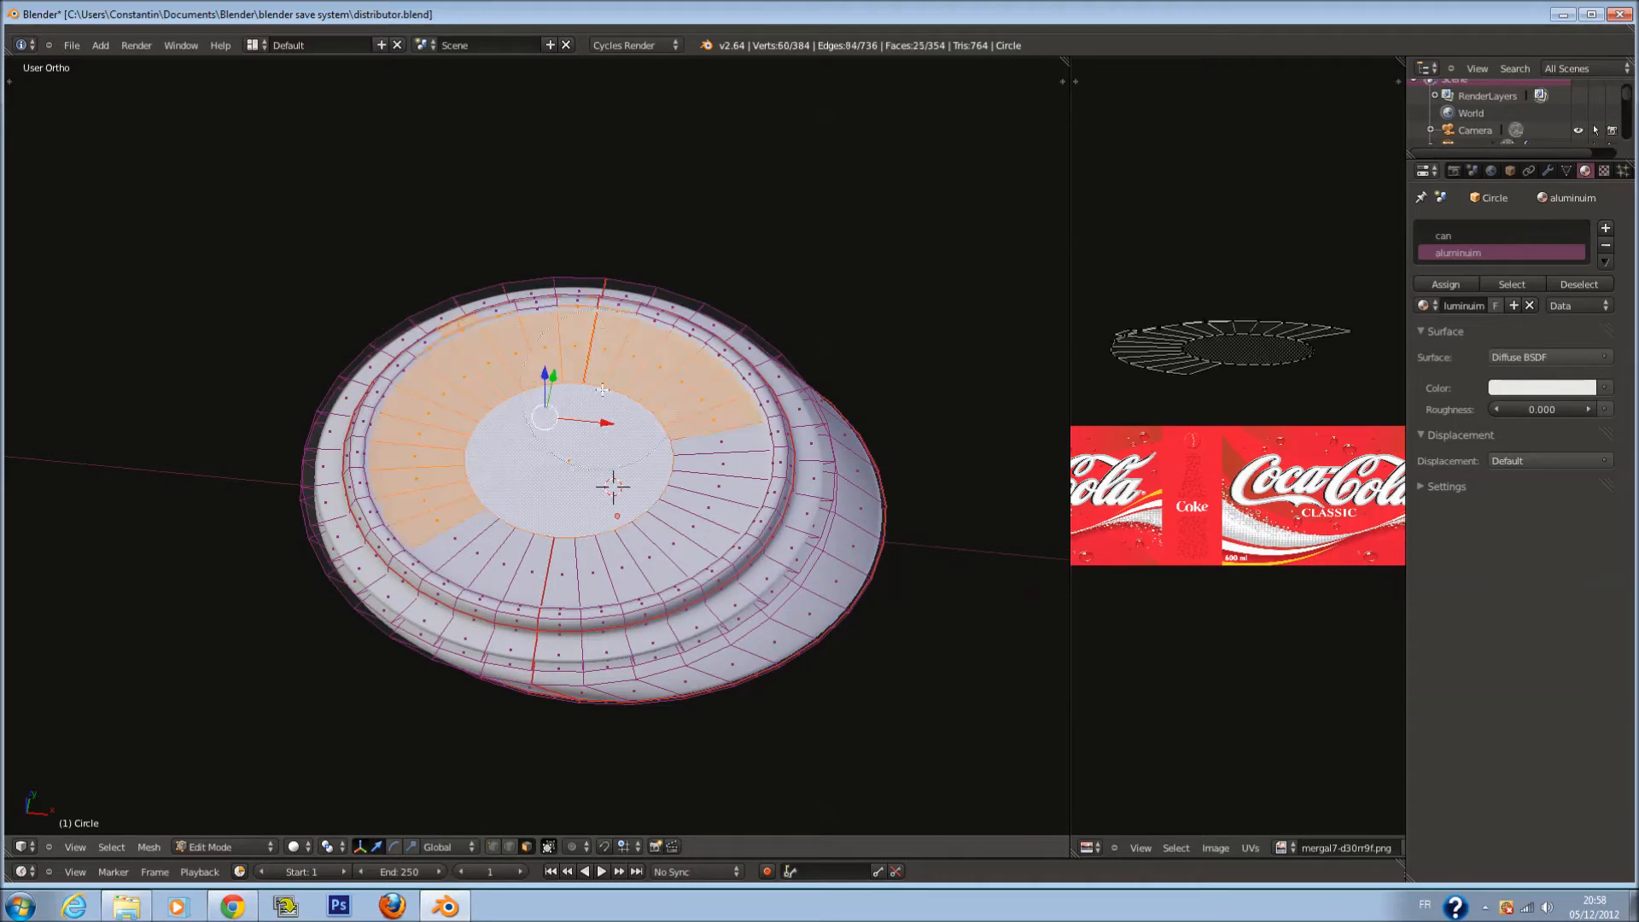
{"action": "mouse_move", "coordinate": [584, 492]}
{"action": "left_mouse_down"}
{"action": "mouse_move", "coordinate": [702, 504]}
{"action": "mouse_move", "coordinate": [701, 440]}
{"action": "mouse_move", "coordinate": [530, 384]}
{"action": "mouse_move", "coordinate": [427, 478]}
{"action": "mouse_move", "coordinate": [488, 566]}
{"action": "left_mouse_up"}
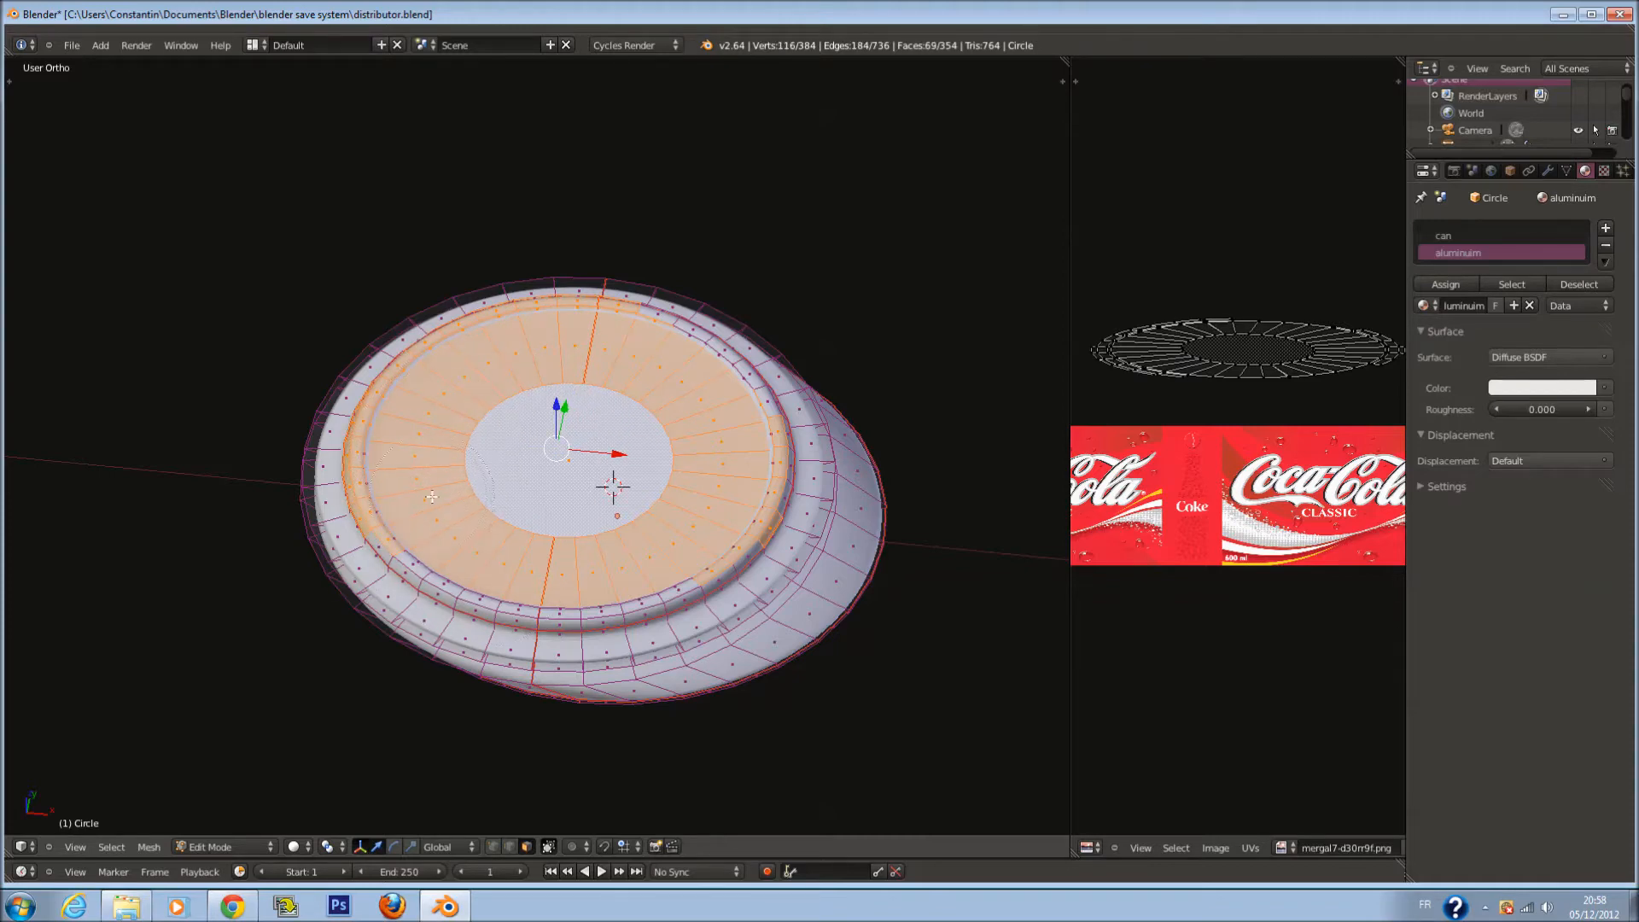
{"action": "mouse_move", "coordinate": [431, 511]}
{"action": "left_mouse_down"}
{"action": "mouse_move", "coordinate": [440, 551]}
{"action": "mouse_move", "coordinate": [469, 567]}
{"action": "mouse_move", "coordinate": [628, 585]}
{"action": "mouse_move", "coordinate": [671, 568]}
{"action": "mouse_move", "coordinate": [679, 539]}
{"action": "left_mouse_up"}
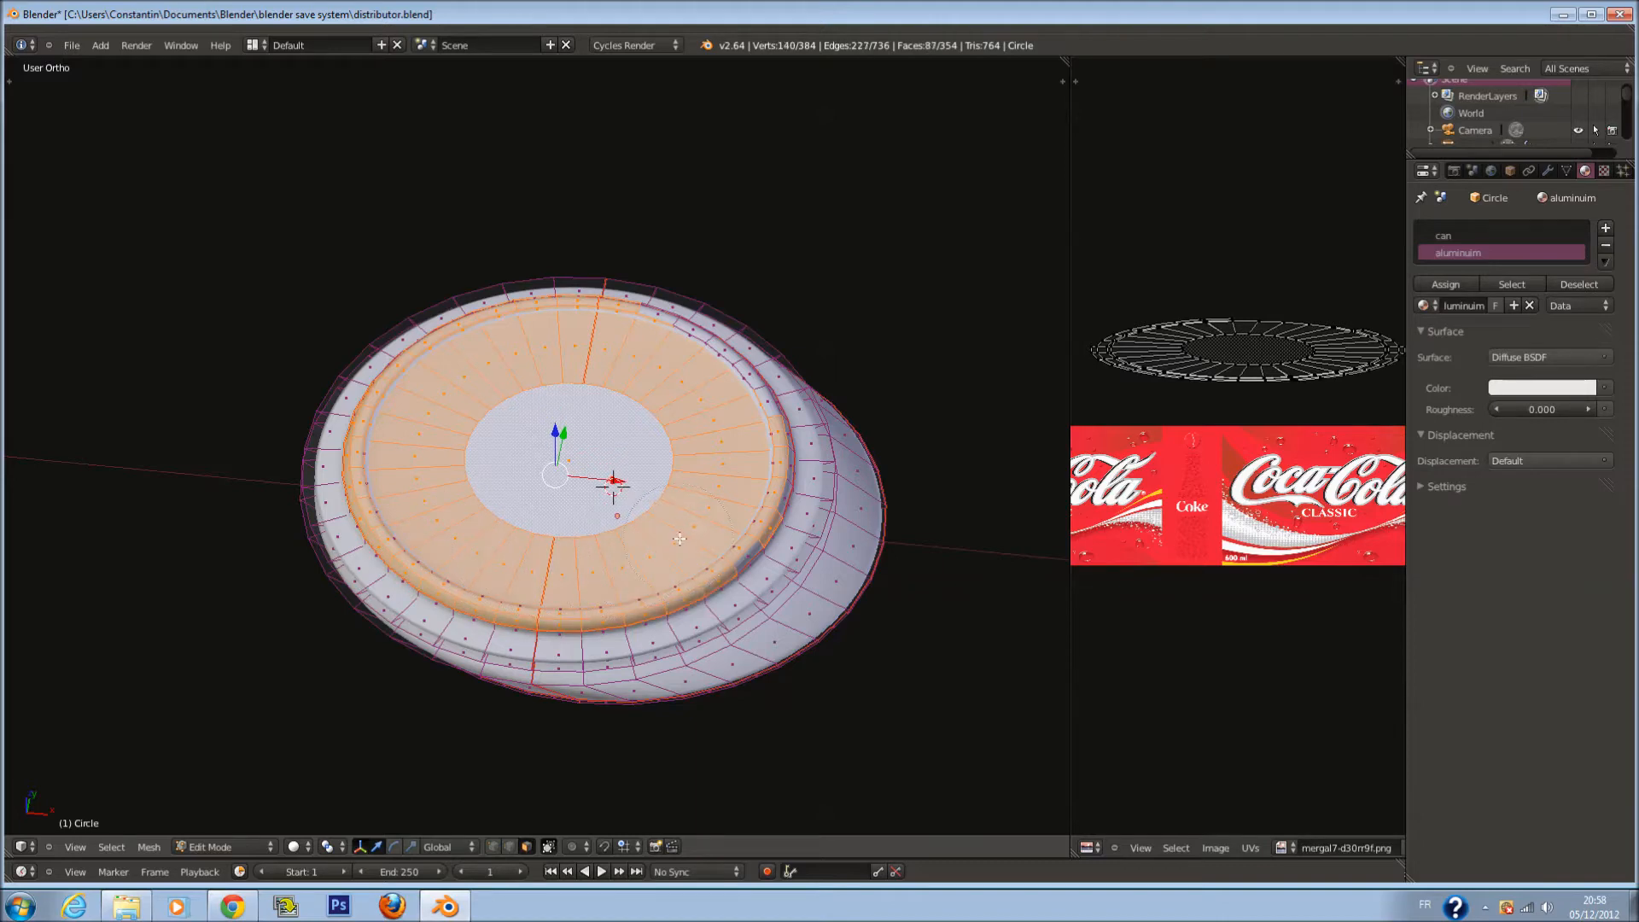
{"action": "mouse_move", "coordinate": [717, 481]}
{"action": "left_mouse_down"}
{"action": "mouse_move", "coordinate": [768, 461]}
{"action": "mouse_move", "coordinate": [751, 410]}
{"action": "mouse_move", "coordinate": [697, 396]}
{"action": "left_mouse_up"}
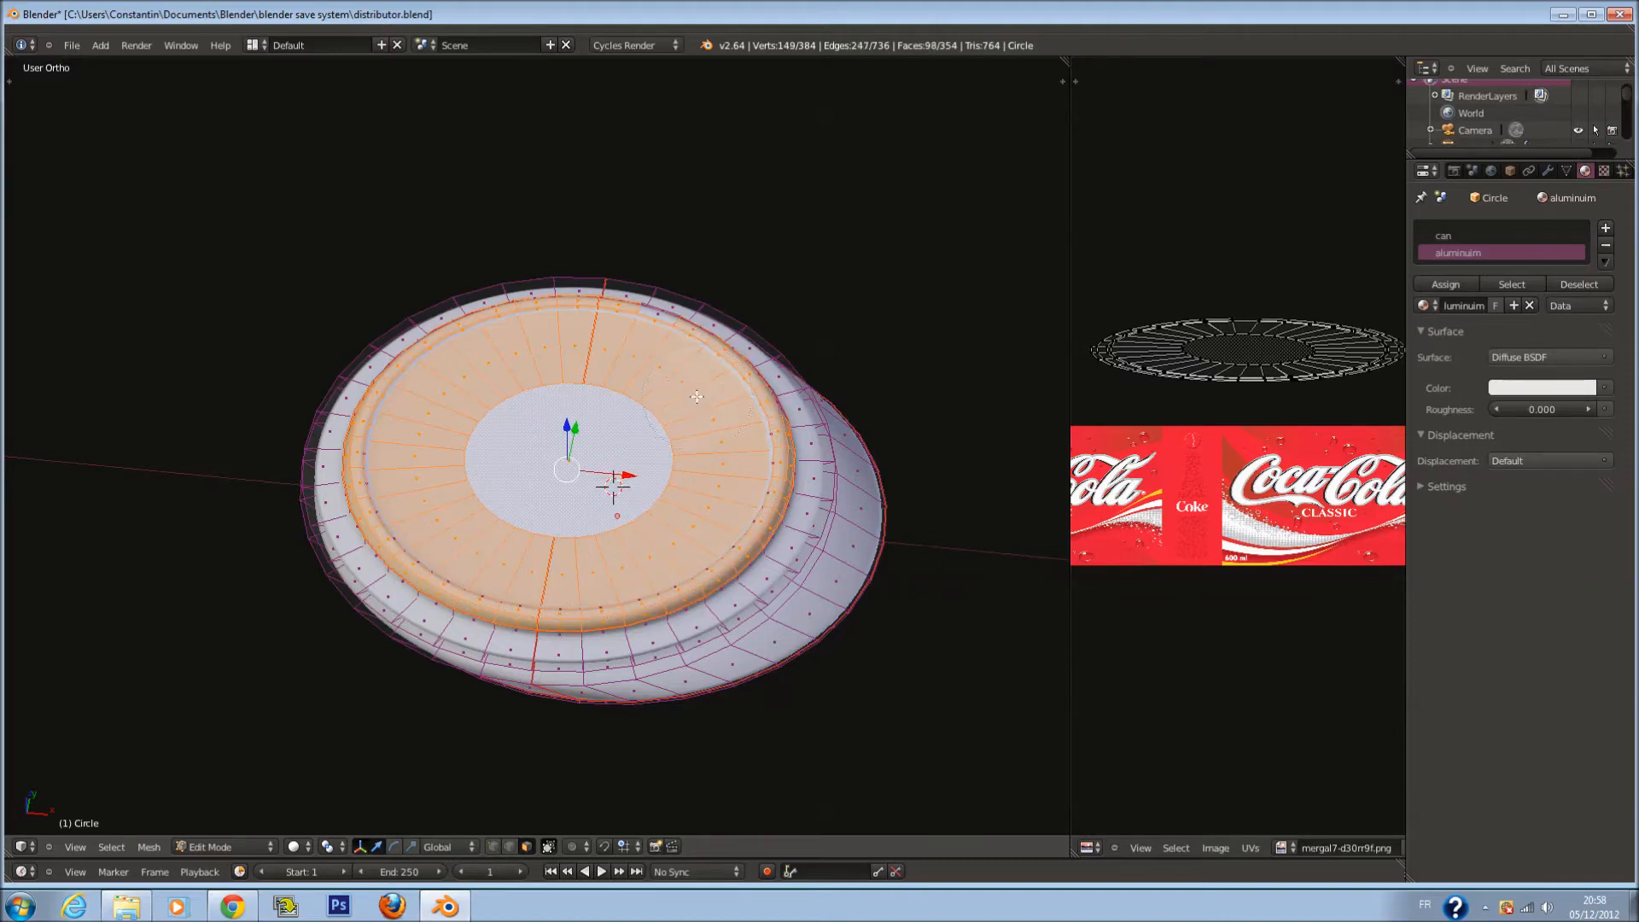
Add the missed faces along the inner side of the can's raised rim to the selection
{"action": "middle_click_drag", "start_coordinate": [623, 363], "coordinate": [471, 356]}
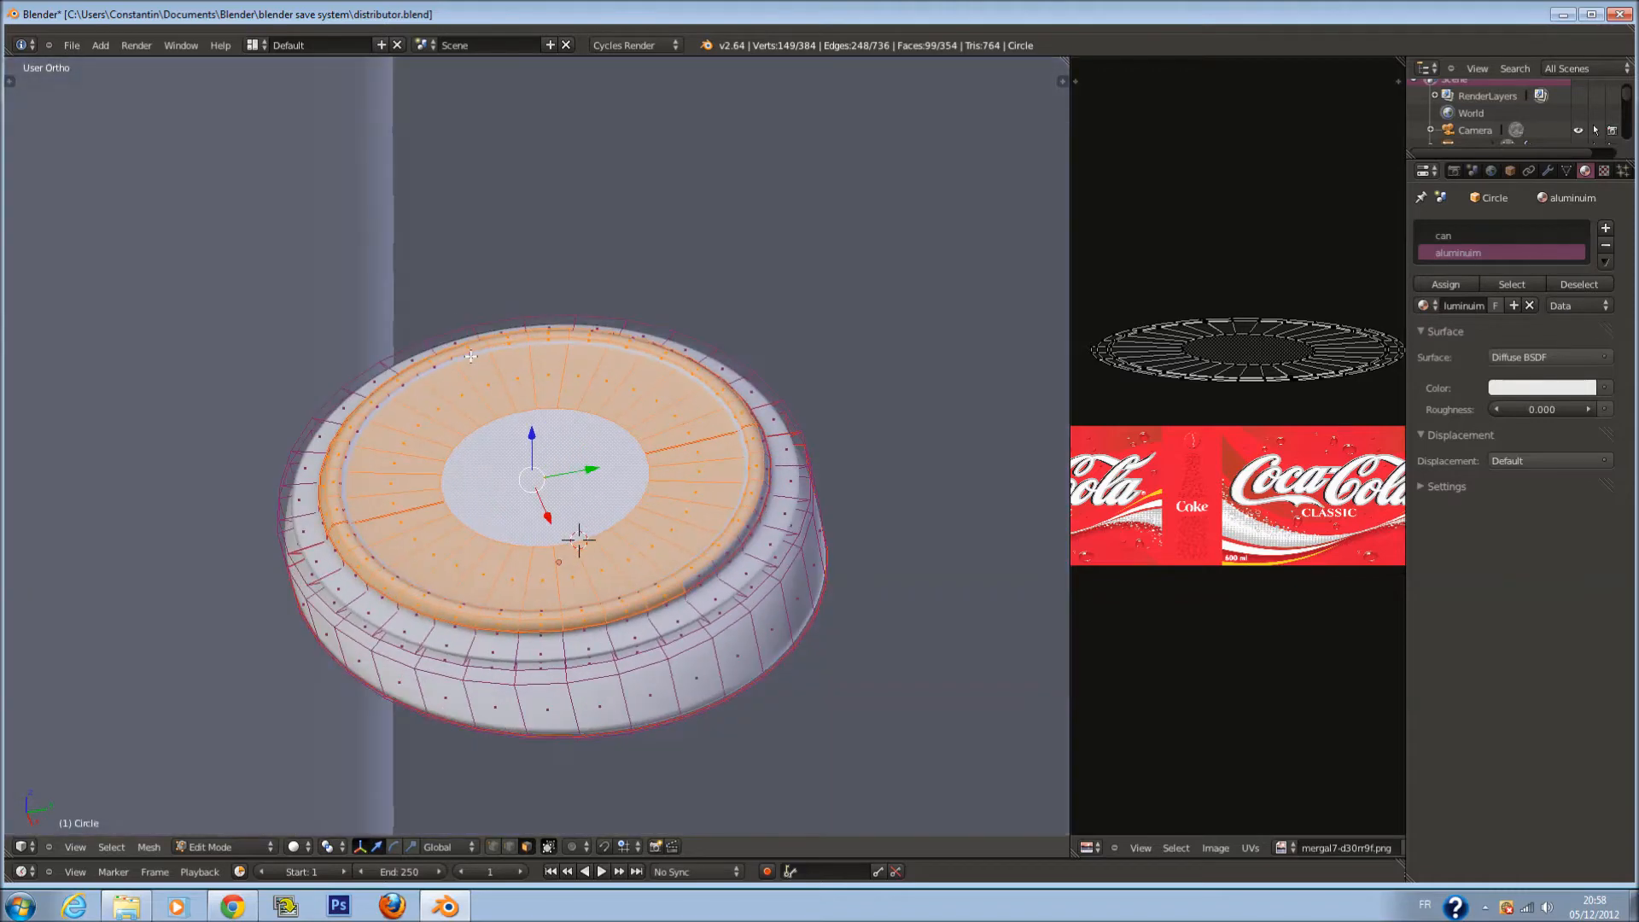
{"action": "left_click_drag", "start_coordinate": [489, 393], "coordinate": [476, 387]}
{"action": "middle_click_drag", "start_coordinate": [411, 437], "coordinate": [309, 418]}
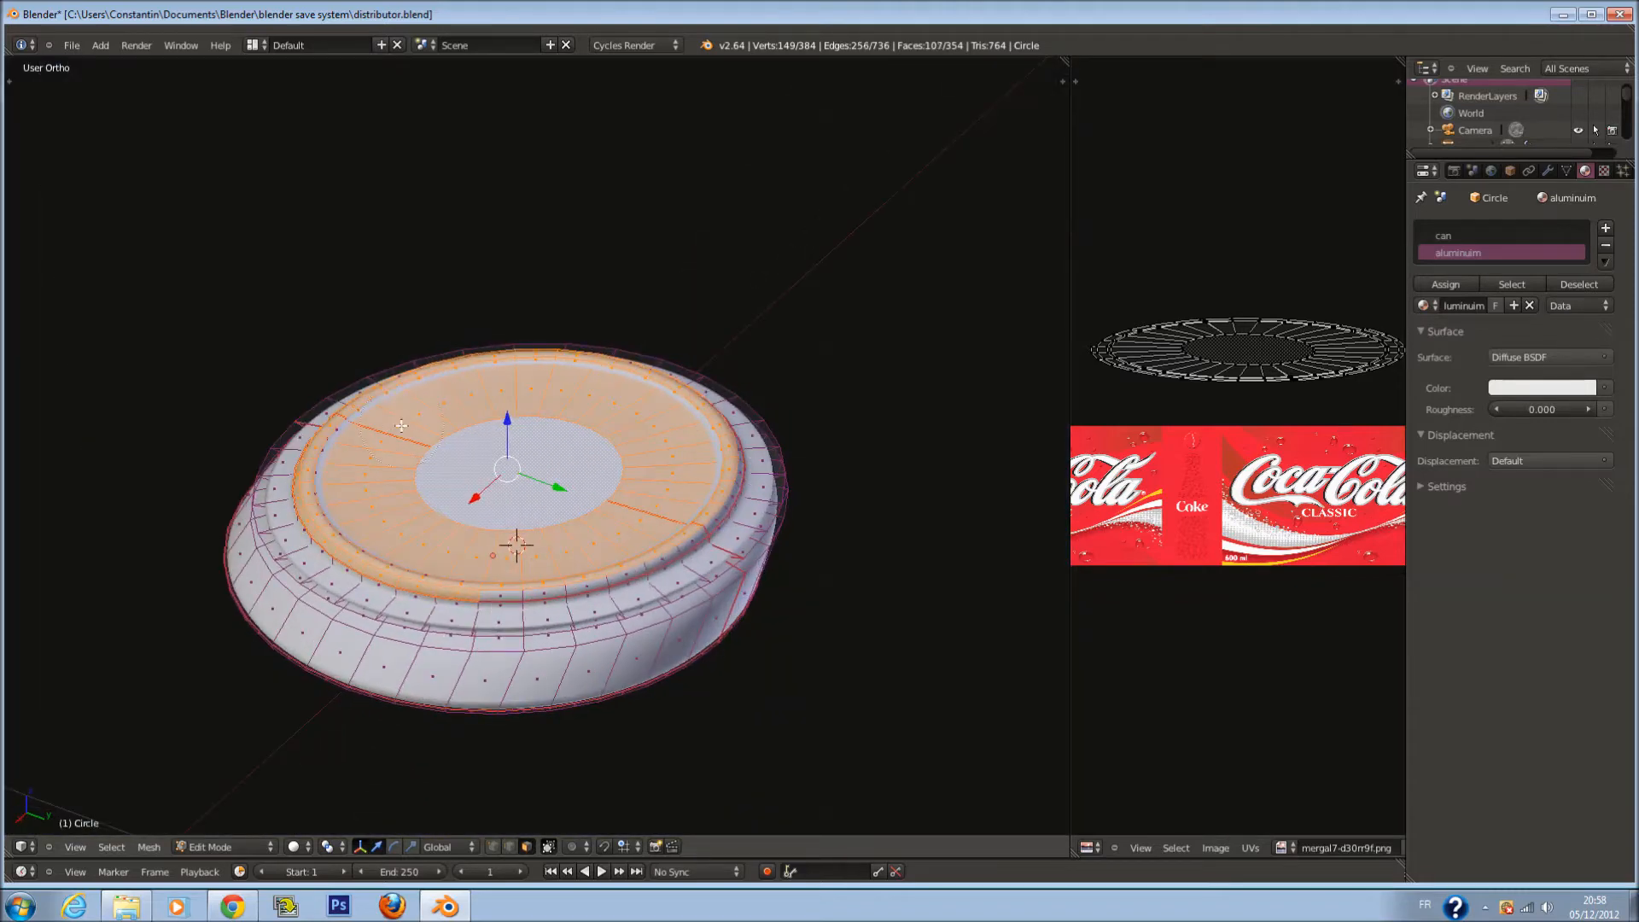
{"action": "right_click", "coordinate": [368, 492]}
{"action": "middle_click_drag", "start_coordinate": [539, 482], "coordinate": [371, 490]}
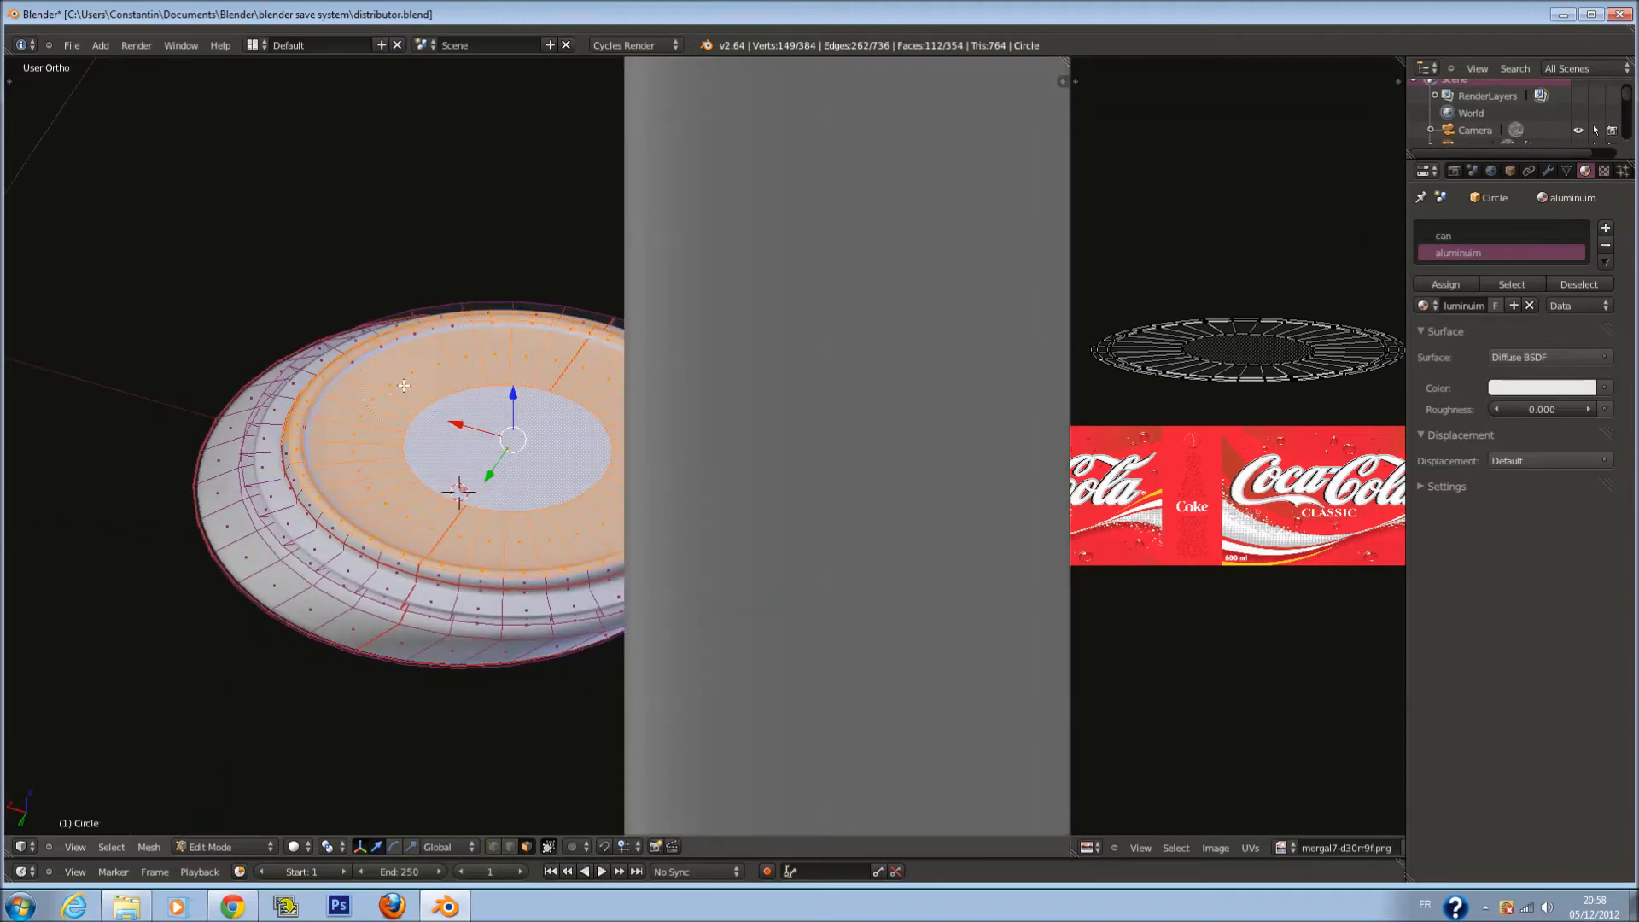
{"action": "middle_click_drag", "start_coordinate": [392, 418], "coordinate": [172, 420]}
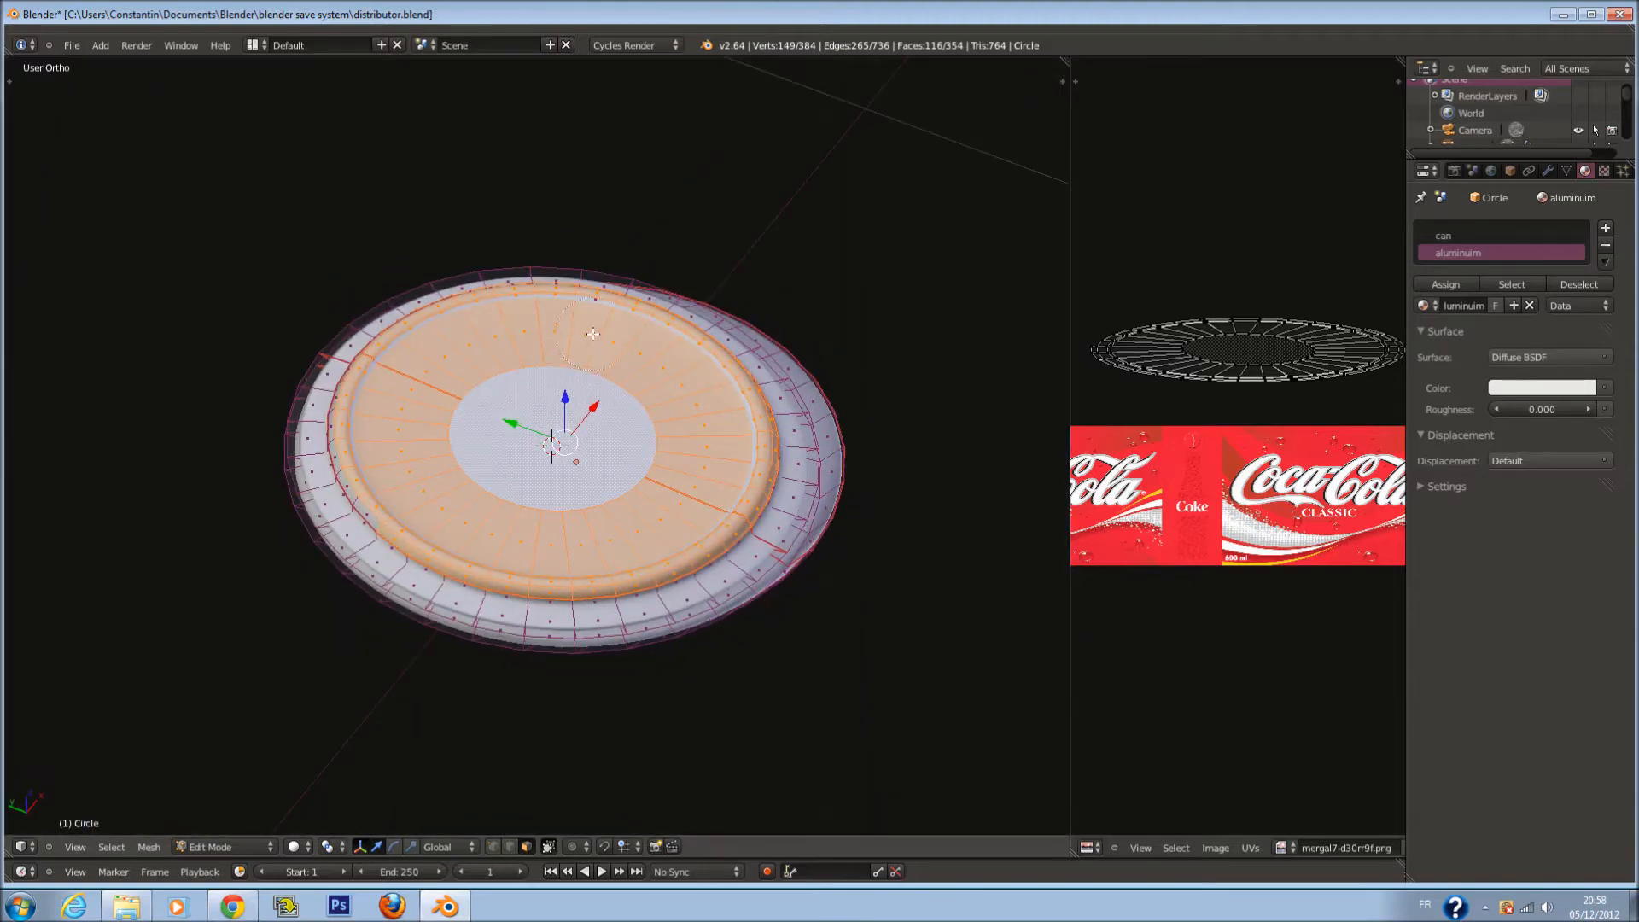
{"action": "middle_click_drag", "start_coordinate": [594, 333], "coordinate": [575, 582]}
Extend the face selection to the outer side of the rim, leaving the can's side faces out
{"action": "key", "text": "c"}
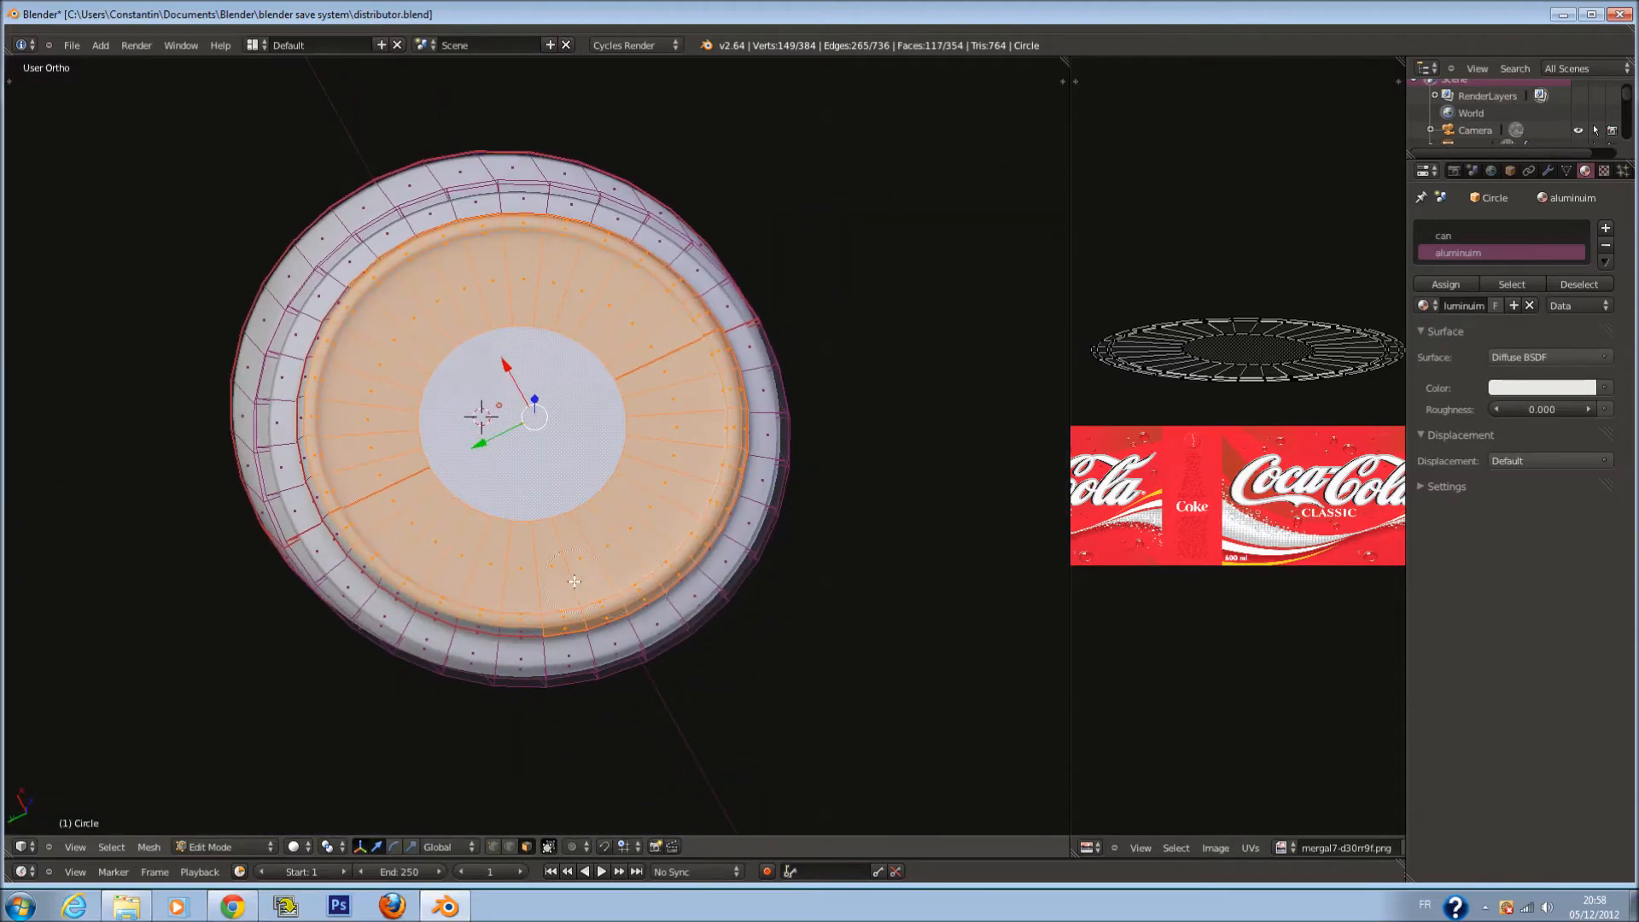
{"action": "left_click_drag", "start_coordinate": [516, 607], "coordinate": [521, 631]}
{"action": "mouse_move", "coordinate": [428, 578]}
{"action": "left_mouse_down"}
{"action": "mouse_move", "coordinate": [316, 555]}
{"action": "mouse_move", "coordinate": [303, 448]}
{"action": "mouse_move", "coordinate": [351, 350]}
{"action": "left_mouse_up"}
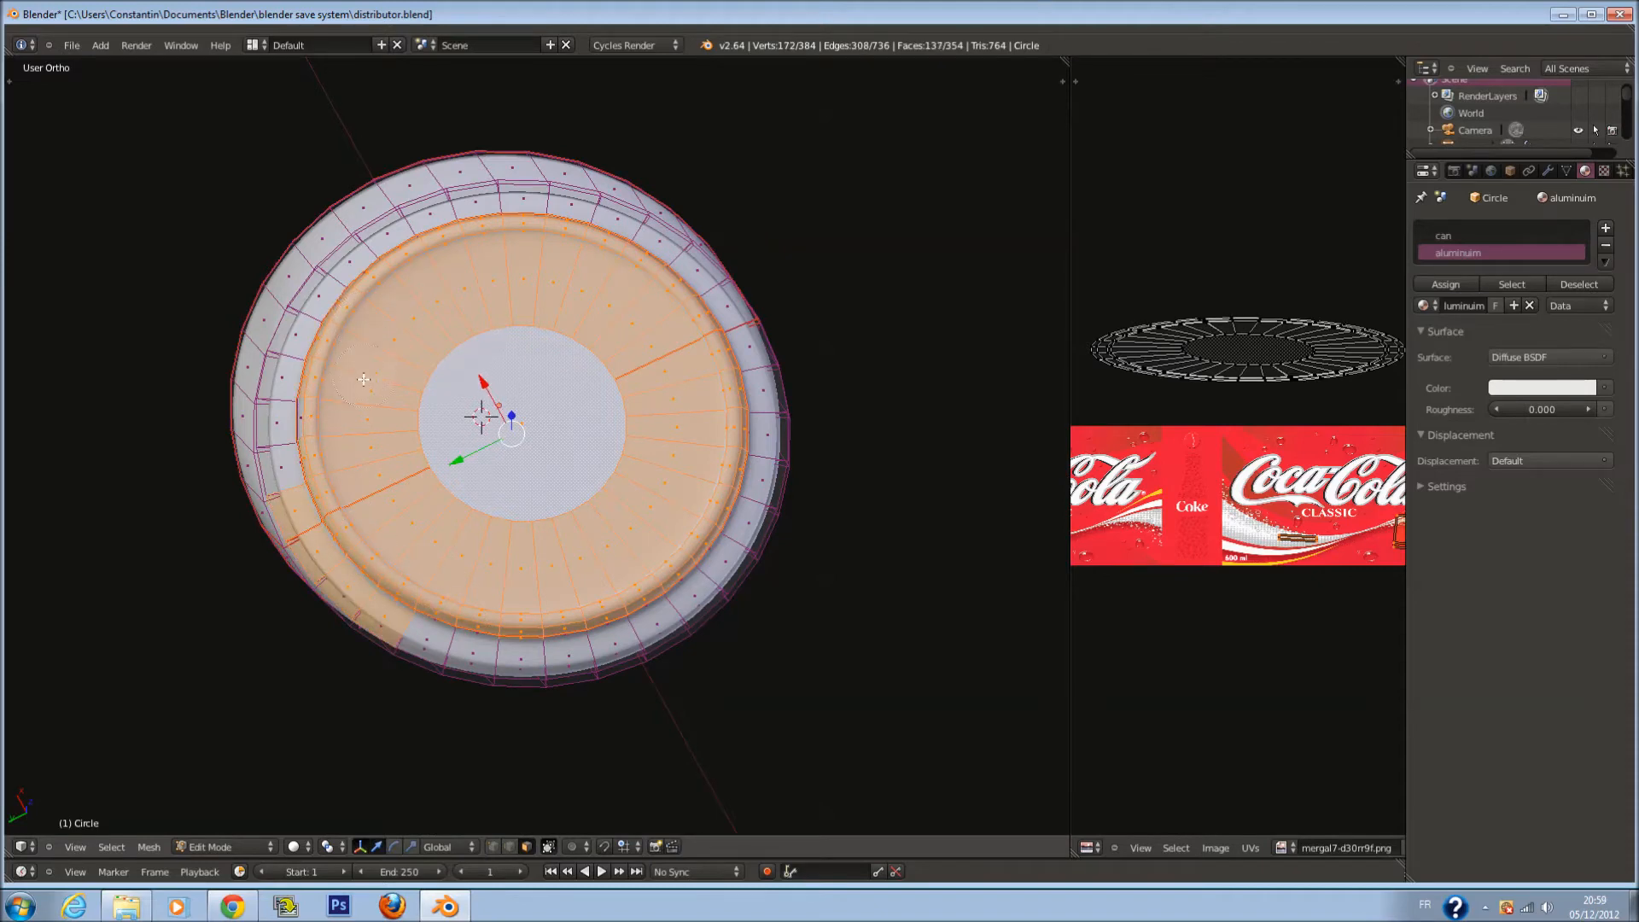
{"action": "mouse_move", "coordinate": [263, 531]}
{"action": "middle_mouse_down"}
{"action": "mouse_move", "coordinate": [362, 645]}
{"action": "mouse_move", "coordinate": [677, 497]}
{"action": "middle_mouse_up"}
{"action": "right_click", "coordinate": [364, 645]}
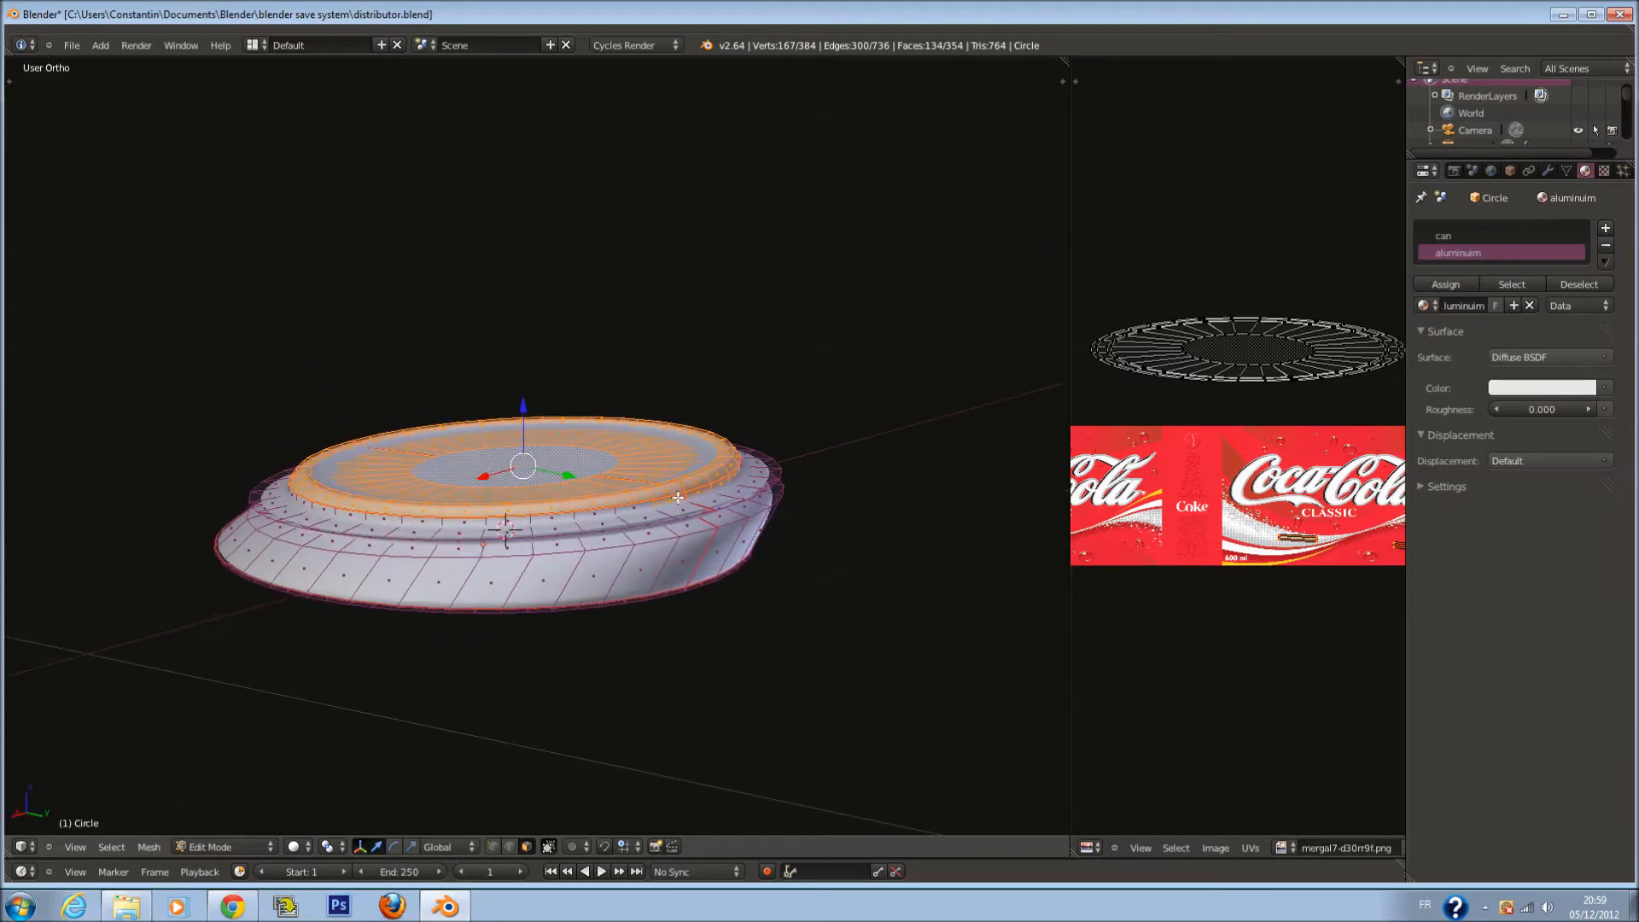
{"action": "left_click_drag", "start_coordinate": [620, 486], "coordinate": [435, 500]}
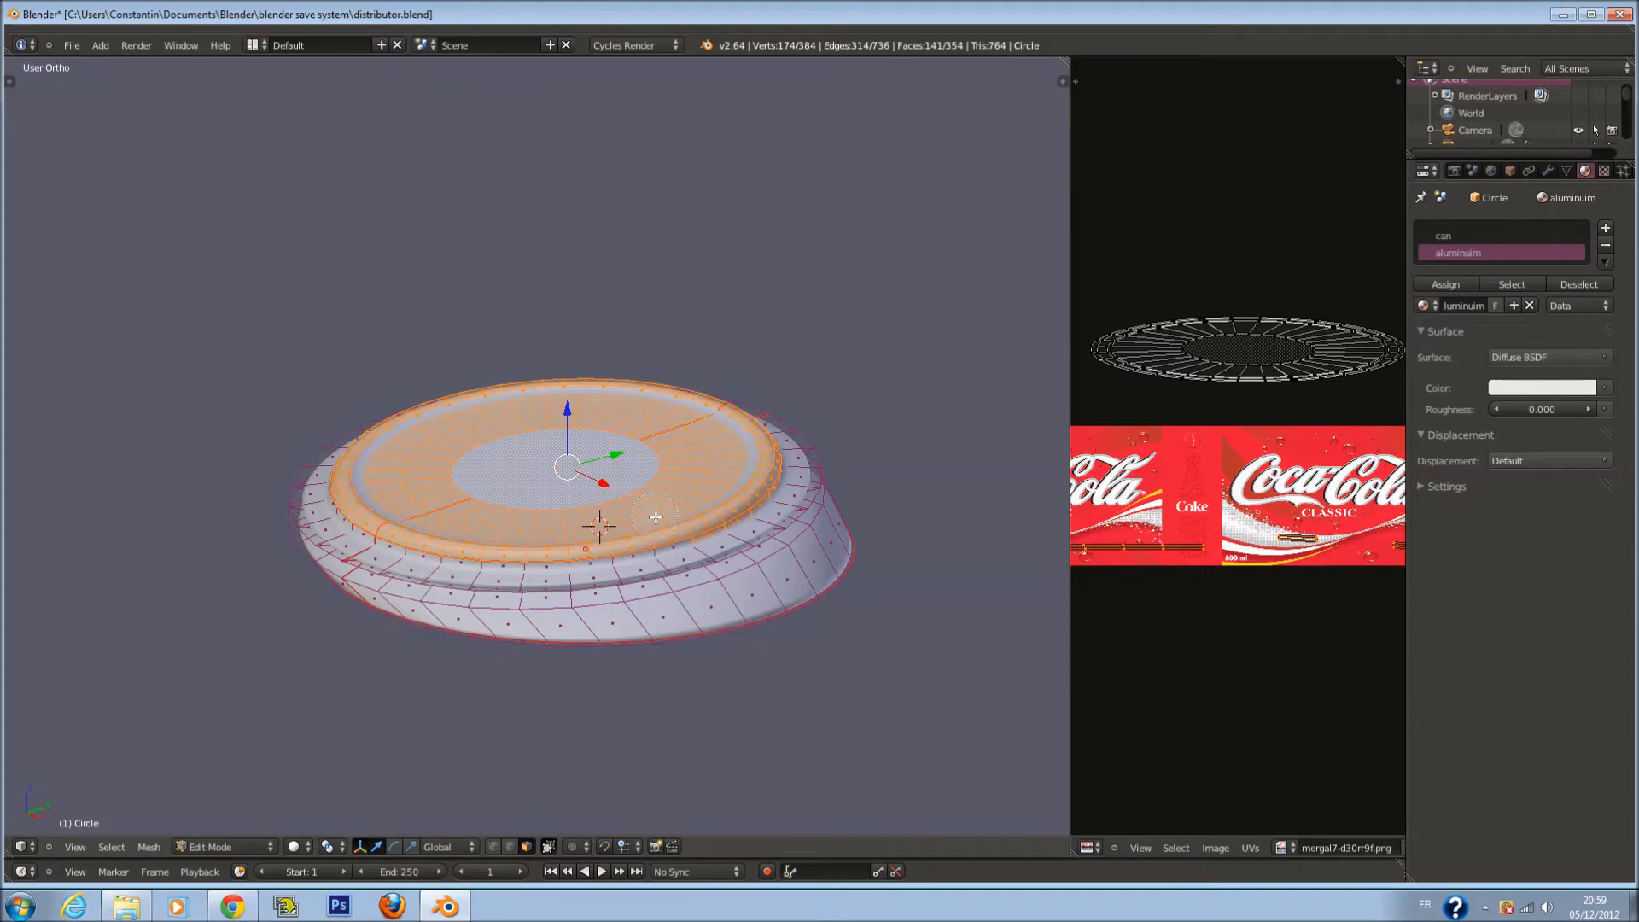
{"action": "mouse_move", "coordinate": [656, 518]}
{"action": "left_mouse_down"}
{"action": "mouse_move", "coordinate": [546, 555]}
{"action": "mouse_move", "coordinate": [596, 567]}
{"action": "left_mouse_up"}
{"action": "middle_click_drag", "start_coordinate": [596, 590], "coordinate": [472, 580]}
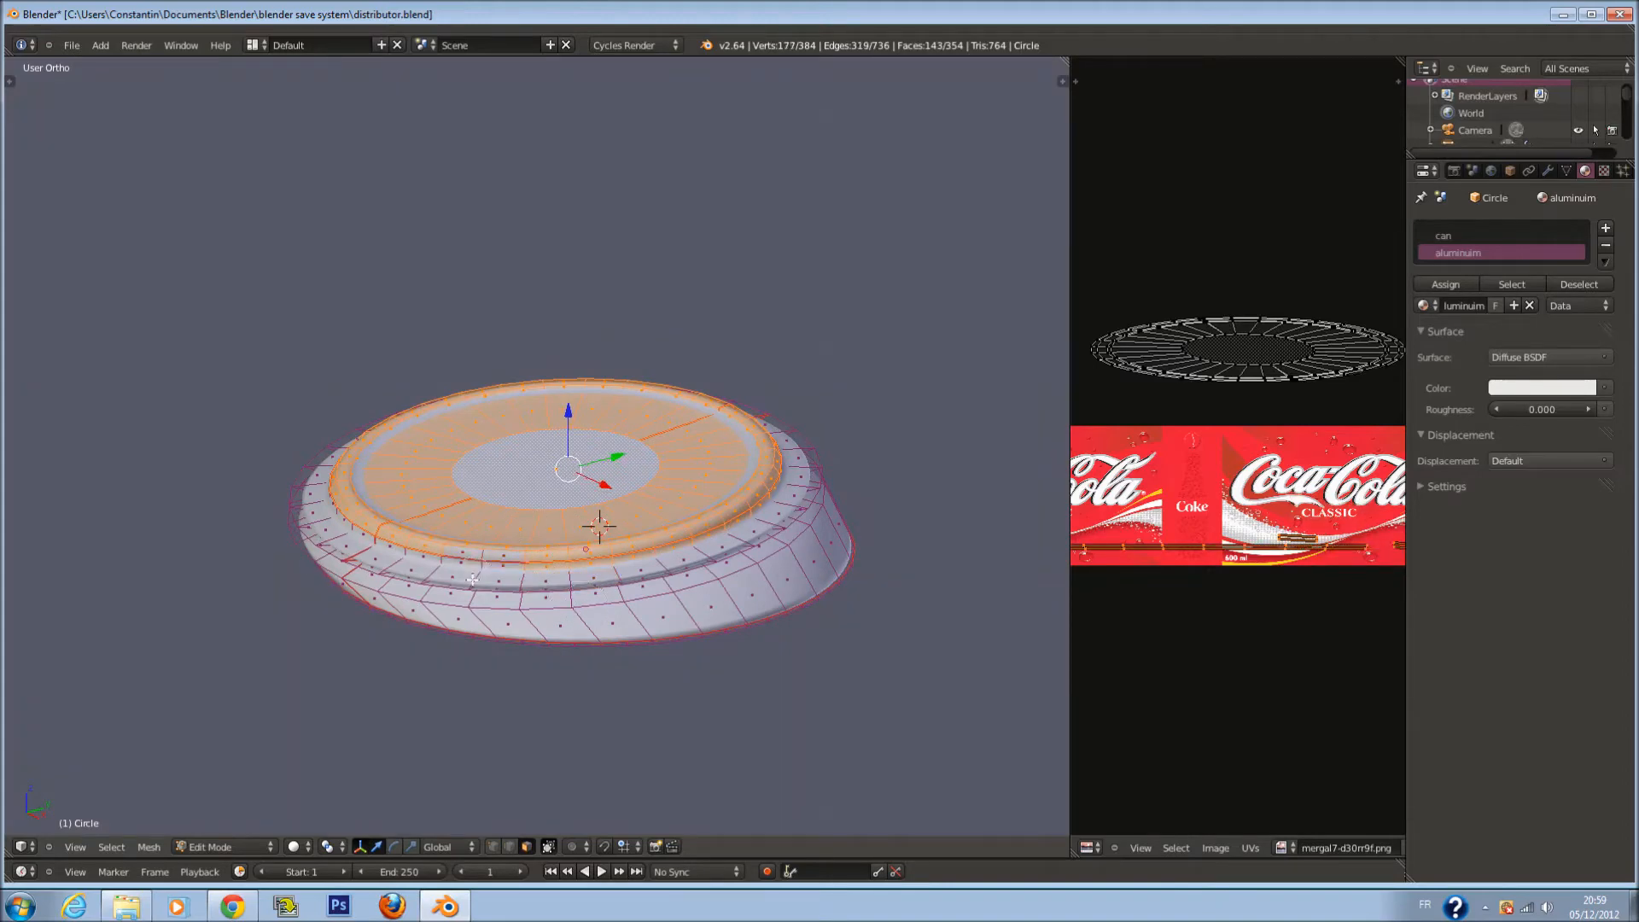
{"action": "left_click_drag", "start_coordinate": [486, 541], "coordinate": [510, 547]}
{"action": "right_click", "coordinate": [376, 506]}
Complete the face selection around the outer rim and assign the aluminuim material to the selected top faces
{"action": "middle_click_drag", "start_coordinate": [414, 510], "coordinate": [603, 529]}
{"action": "key", "text": "c"}
{"action": "mouse_move", "coordinate": [667, 543]}
{"action": "left_mouse_down"}
{"action": "mouse_move", "coordinate": [611, 563]}
{"action": "mouse_move", "coordinate": [482, 542]}
{"action": "mouse_move", "coordinate": [377, 466]}
{"action": "left_mouse_up"}
{"action": "middle_click_drag", "start_coordinate": [376, 465], "coordinate": [656, 484]}
{"action": "left_click_drag", "start_coordinate": [573, 526], "coordinate": [649, 538]}
{"action": "right_click", "coordinate": [633, 571]}
{"action": "mouse_move", "coordinate": [655, 578]}
{"action": "middle_mouse_down"}
{"action": "mouse_move", "coordinate": [636, 572]}
{"action": "mouse_move", "coordinate": [643, 597]}
{"action": "middle_mouse_up"}
{"action": "left_click", "coordinate": [688, 515]}
{"action": "right_click", "coordinate": [685, 511]}
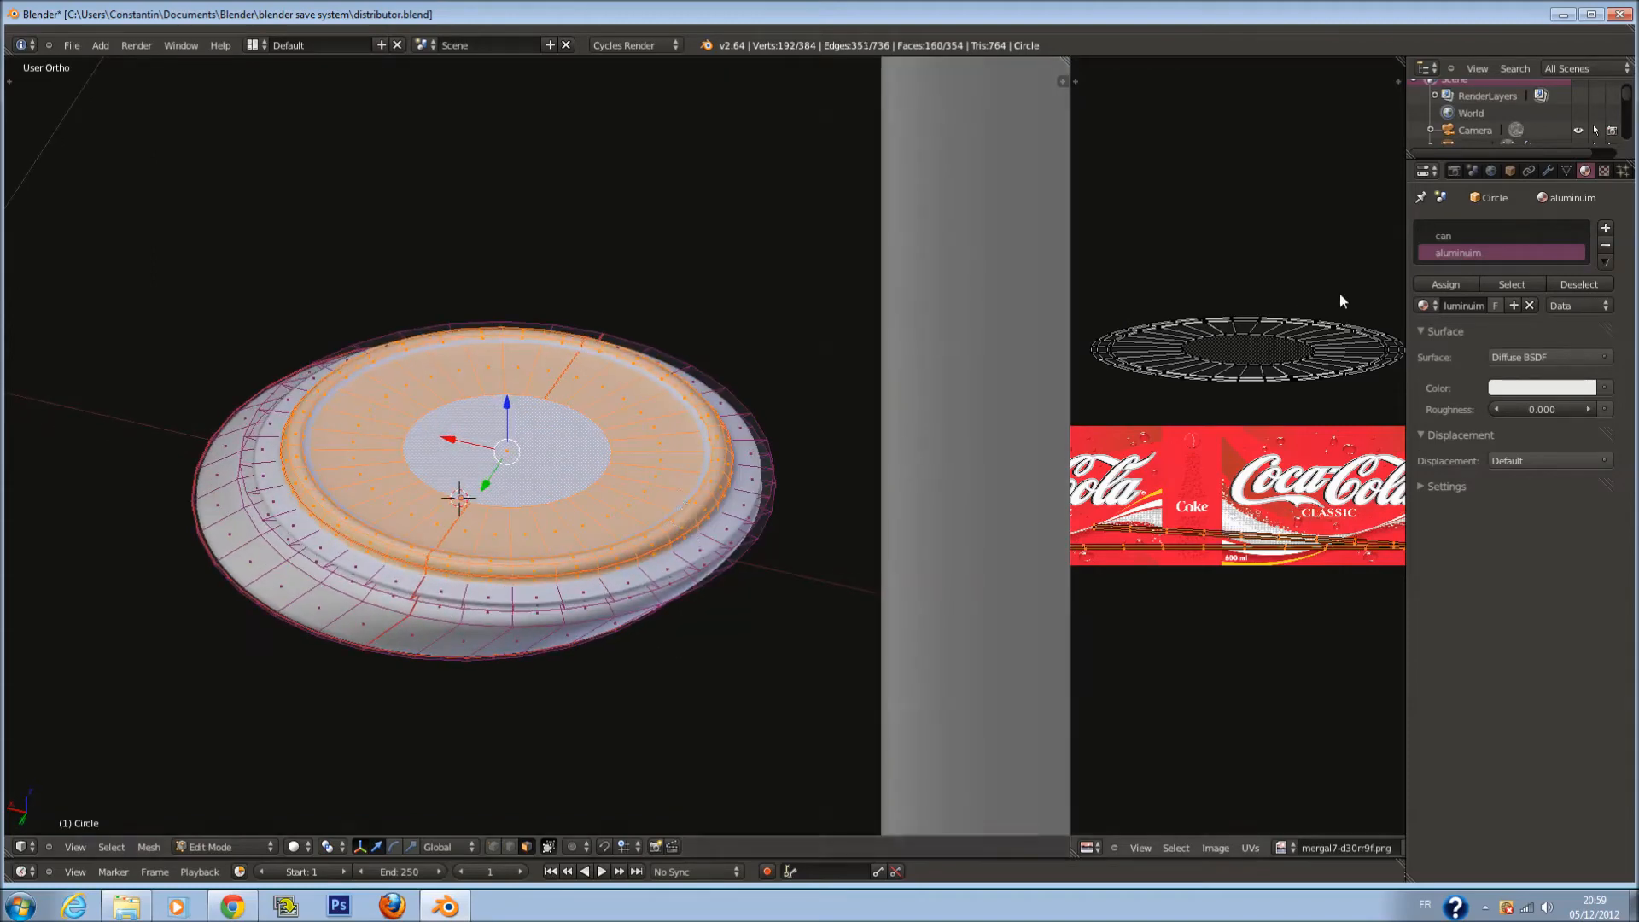
{"action": "left_click", "coordinate": [1457, 294]}
Deselect everything and circle-select the can's bottom faces in a front wireframe view
{"action": "scroll", "coordinate": [596, 530], "scroll_direction": "down", "scroll_amount": 1}
{"action": "middle_click_drag", "start_coordinate": [597, 530], "coordinate": [684, 414]}
{"action": "key", "text": "Tab"}
{"action": "scroll", "coordinate": [623, 476], "scroll_direction": "up", "scroll_amount": 3}
{"action": "key", "text": "Tab"}
{"action": "key", "text": "KP_2"}
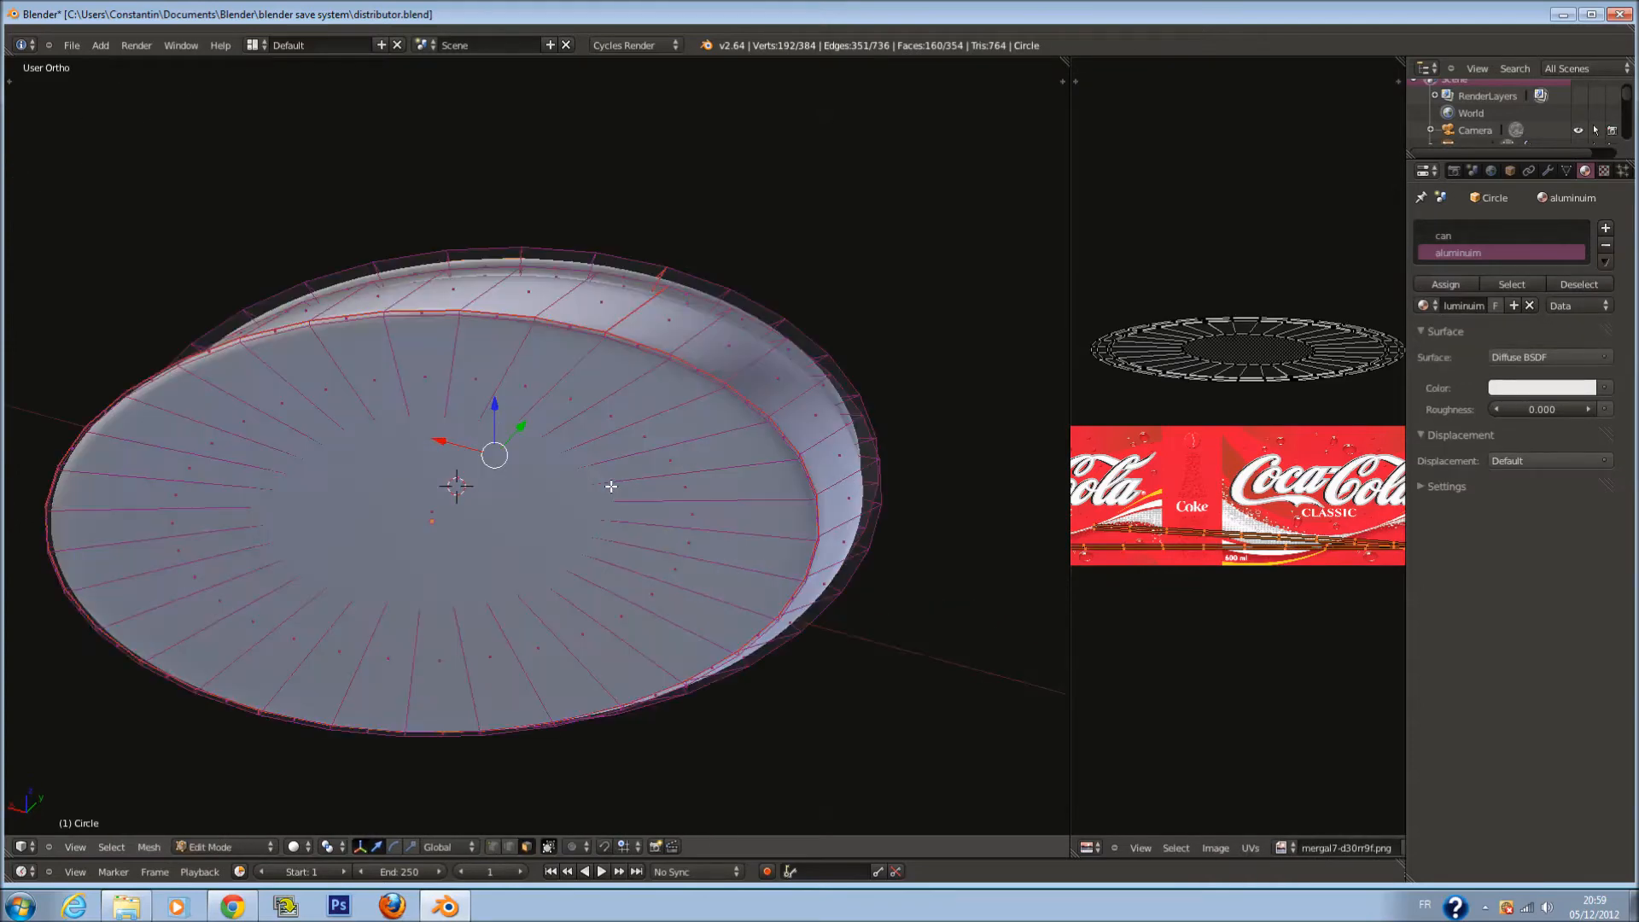
{"action": "key", "text": "KP_4"}
{"action": "key", "text": "KP_1"}
{"action": "key", "text": "z"}
{"action": "key", "text": "a"}
{"action": "key", "text": "c"}
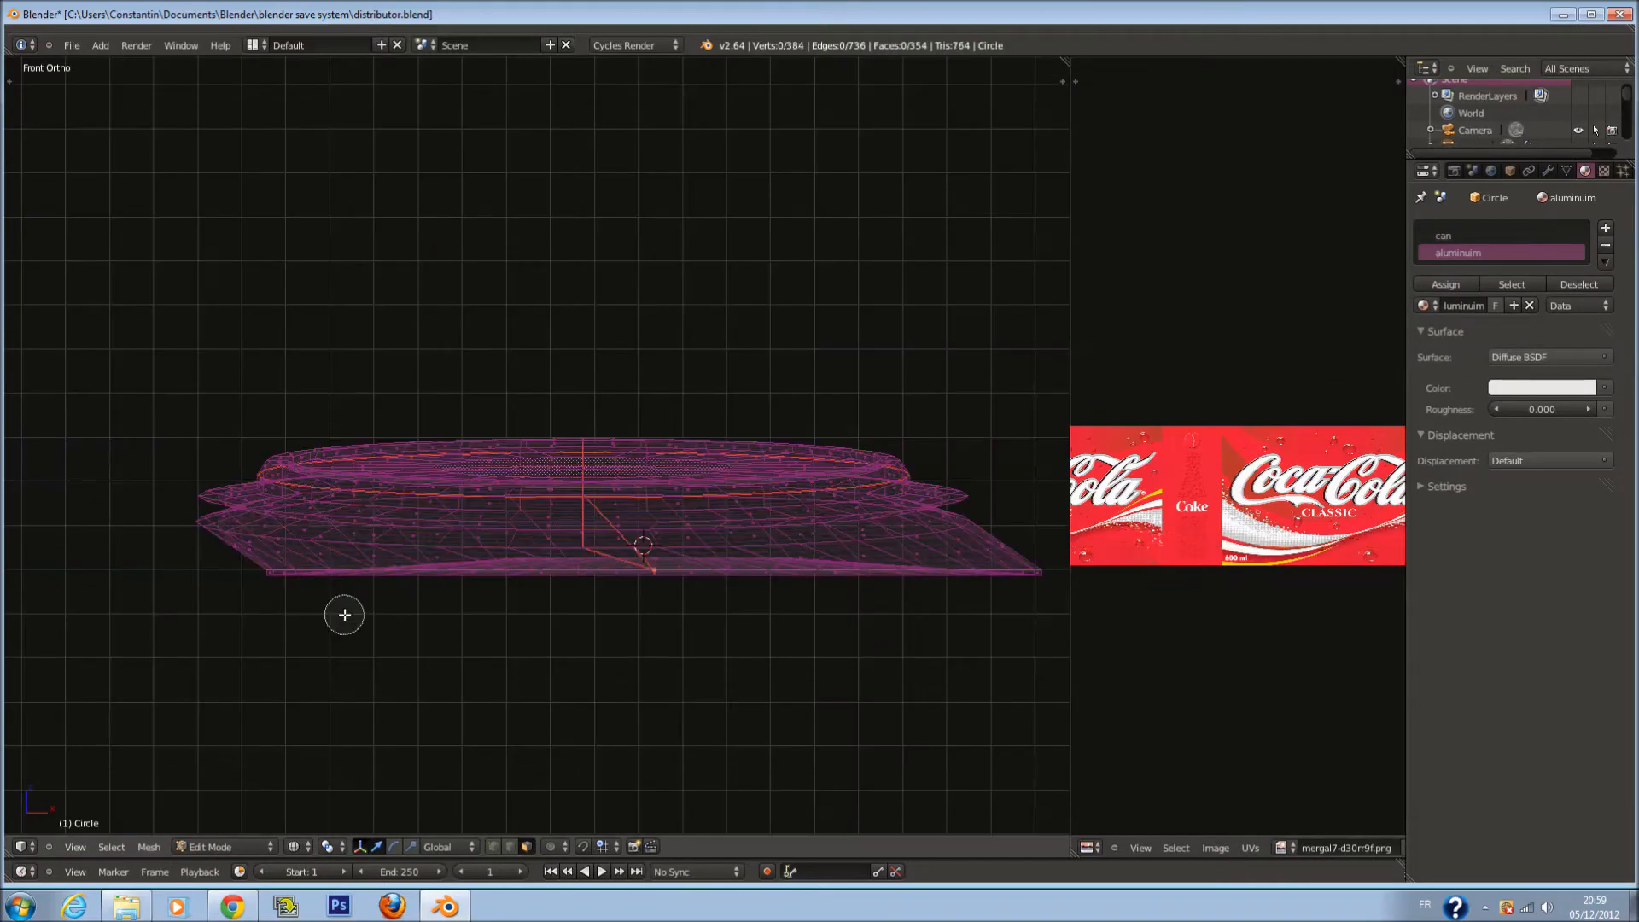
{"action": "mouse_move", "coordinate": [282, 589]}
{"action": "left_mouse_down"}
{"action": "mouse_move", "coordinate": [600, 576]}
{"action": "mouse_move", "coordinate": [1028, 592]}
{"action": "left_mouse_up"}
{"action": "key", "text": "Escape"}
Assign the aluminuim material to the can's bottom faces, leave Edit Mode and save over distributor.blend
{"action": "key", "text": "z"}
{"action": "mouse_move", "coordinate": [393, 535]}
{"action": "middle_mouse_down"}
{"action": "mouse_move", "coordinate": [566, 543]}
{"action": "mouse_move", "coordinate": [948, 517]}
{"action": "mouse_move", "coordinate": [653, 548]}
{"action": "middle_mouse_up"}
{"action": "left_click_drag", "start_coordinate": [581, 599], "coordinate": [769, 597]}
{"action": "key", "text": "Escape"}
{"action": "mouse_move", "coordinate": [917, 623]}
{"action": "middle_mouse_down"}
{"action": "mouse_move", "coordinate": [793, 653]}
{"action": "mouse_move", "coordinate": [607, 653]}
{"action": "mouse_move", "coordinate": [494, 629]}
{"action": "mouse_move", "coordinate": [585, 541]}
{"action": "mouse_move", "coordinate": [1008, 633]}
{"action": "mouse_move", "coordinate": [1025, 683]}
{"action": "middle_mouse_up"}
{"action": "left_click", "coordinate": [1459, 283]}
{"action": "key", "text": "Tab"}
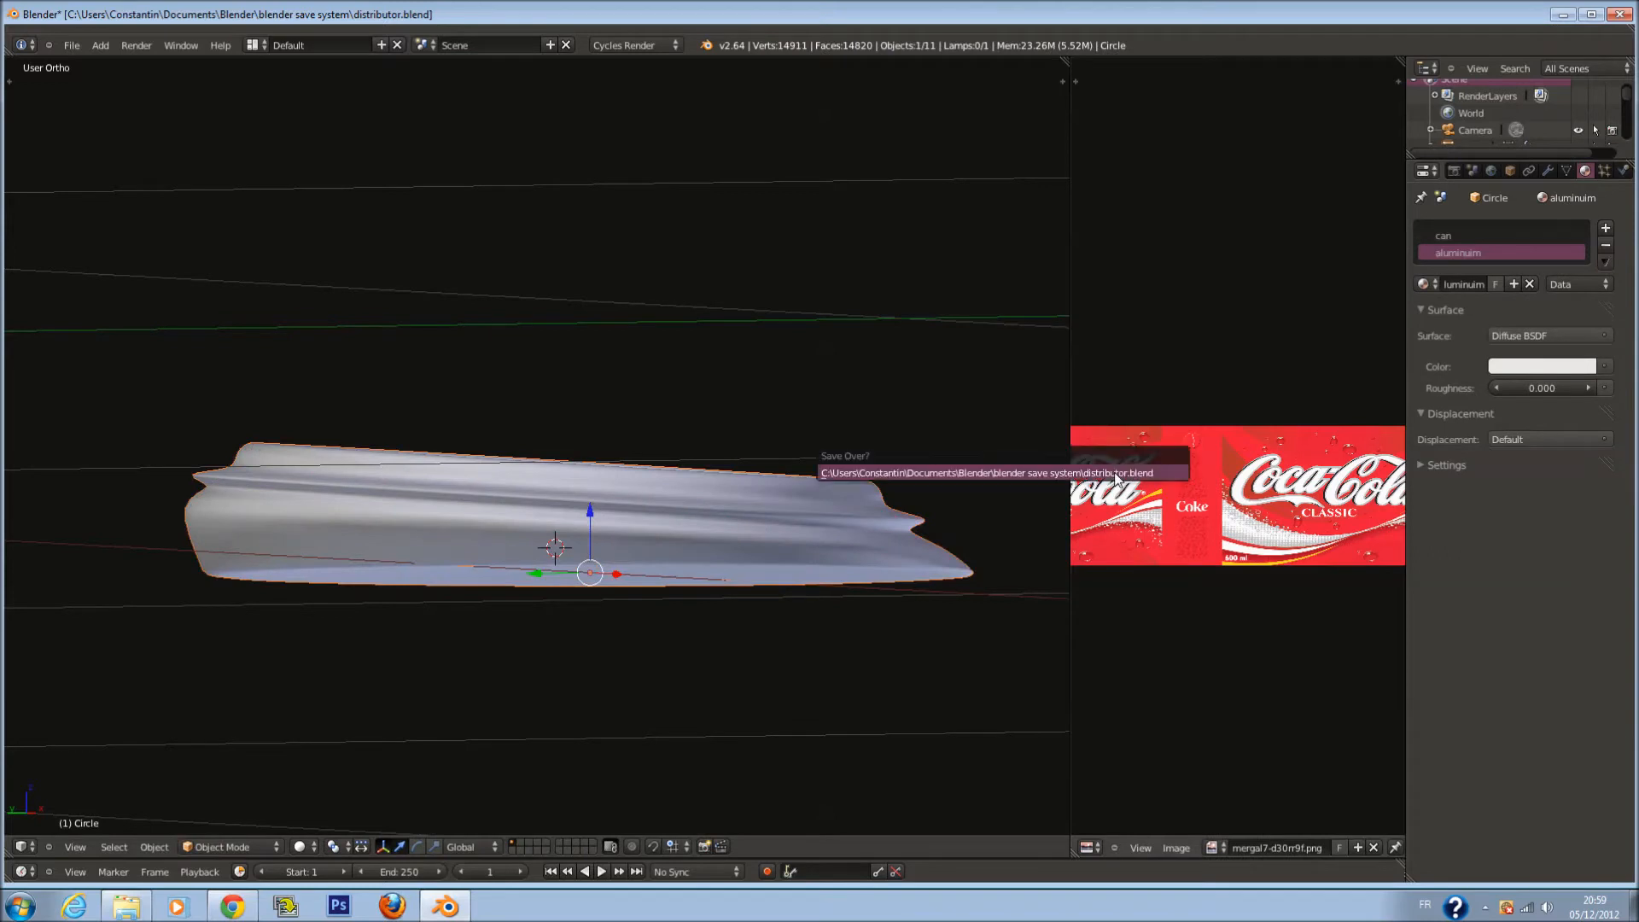
Replace the image editor with a wider node editor and set the 3D view to rendered shading
{"action": "left_click_drag", "start_coordinate": [1070, 494], "coordinate": [852, 493]}
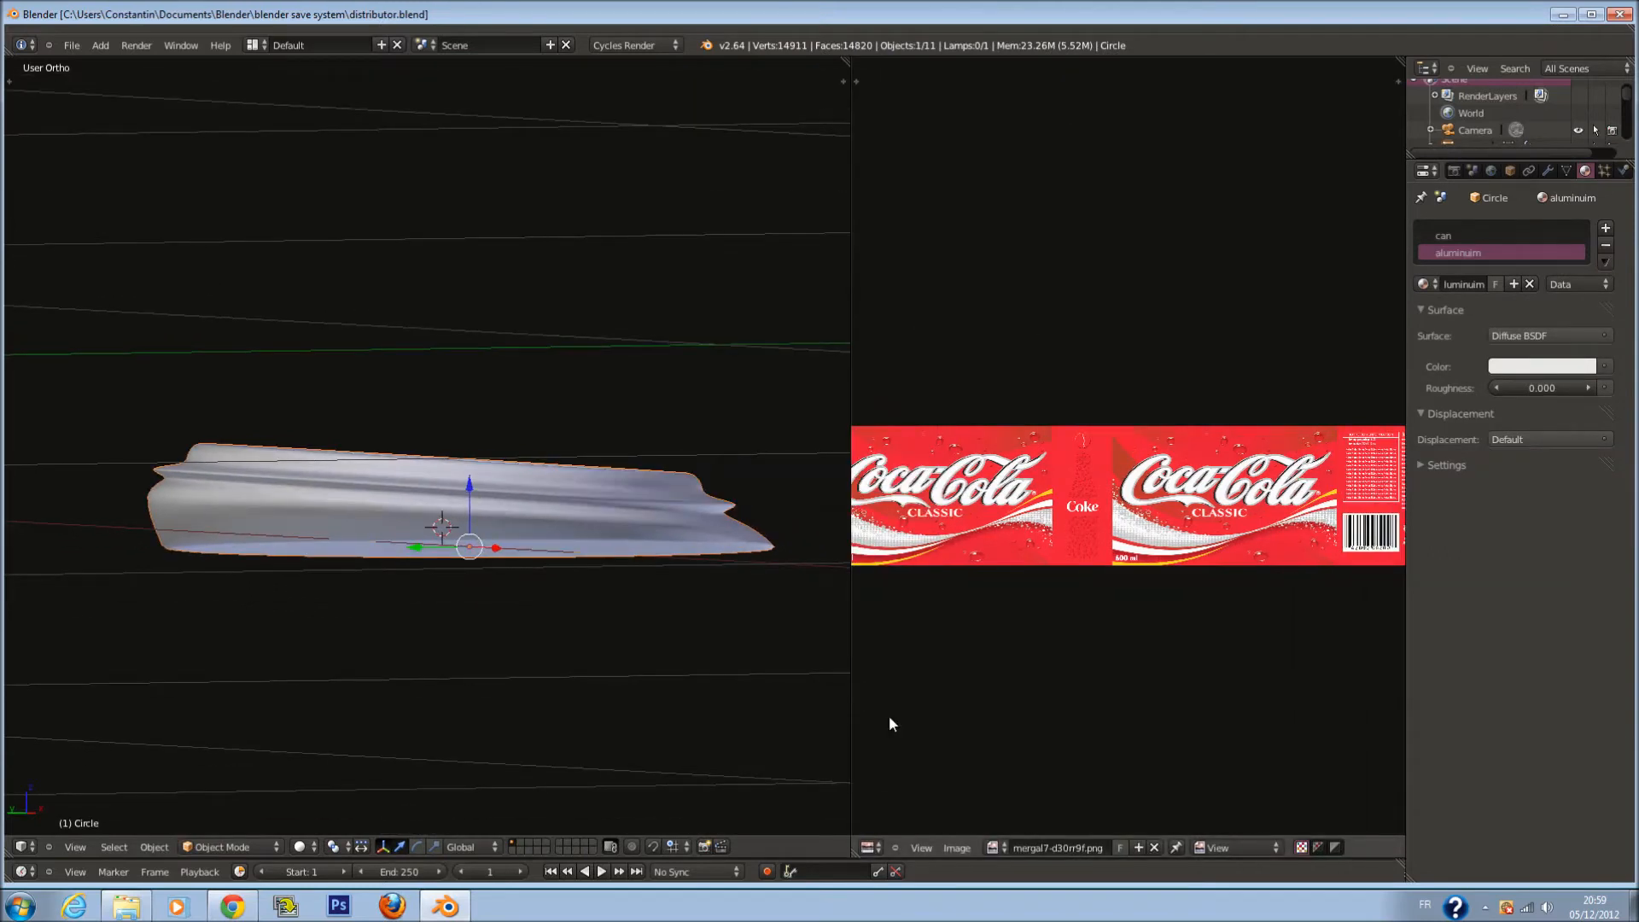
{"action": "left_click", "coordinate": [873, 847]}
{"action": "left_click", "coordinate": [923, 668]}
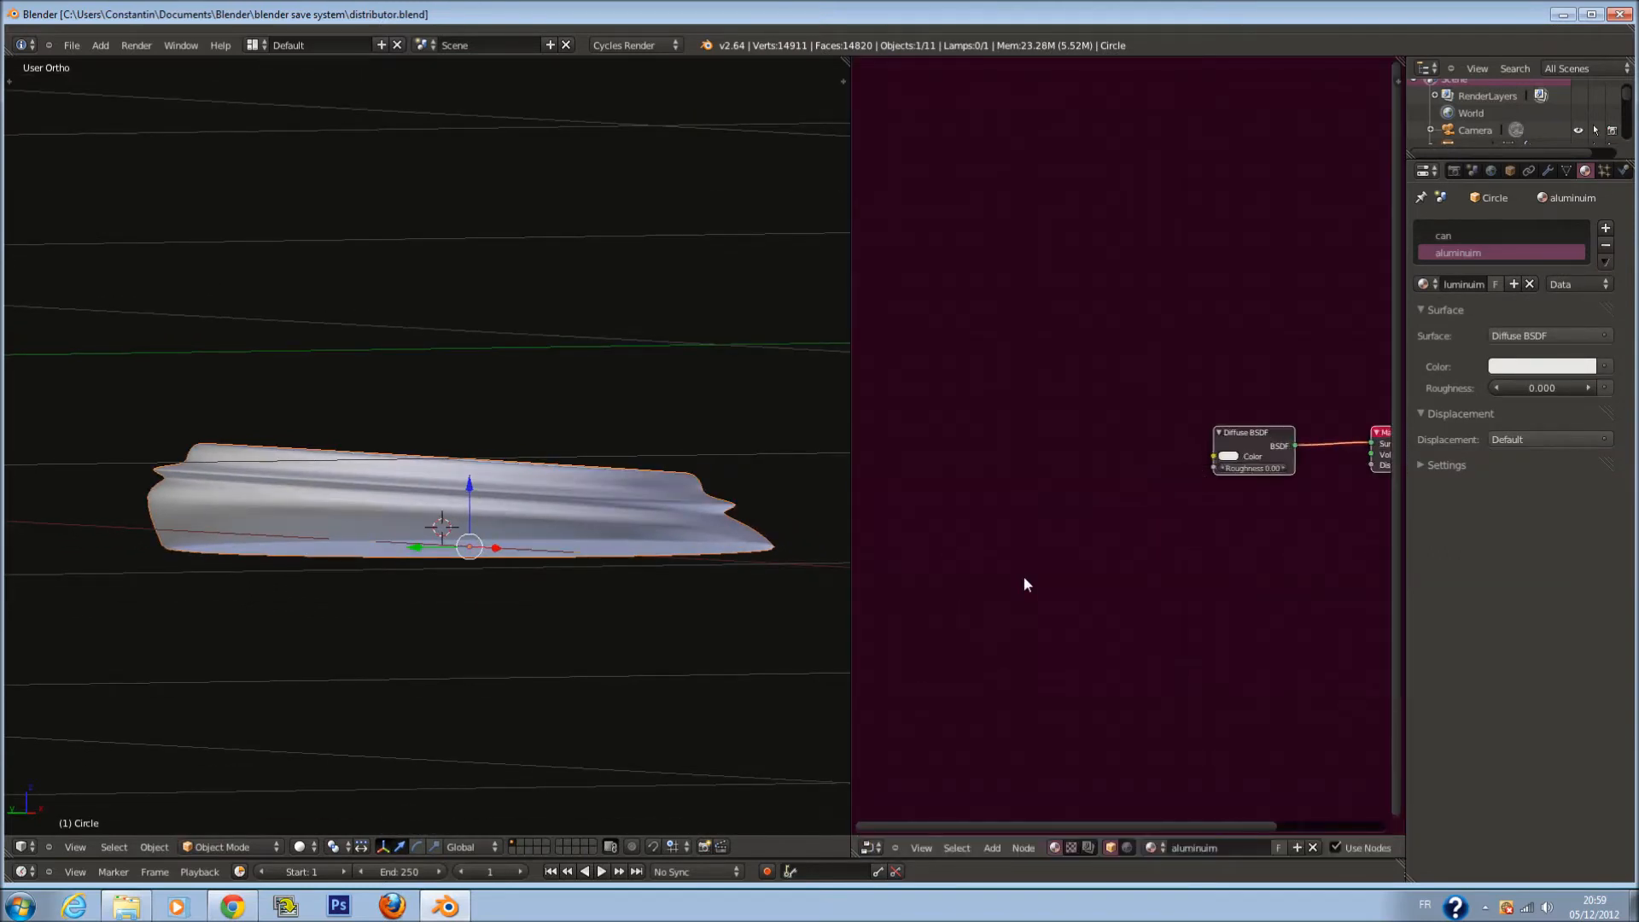
{"action": "left_click", "coordinate": [301, 847]}
{"action": "left_click", "coordinate": [341, 736]}
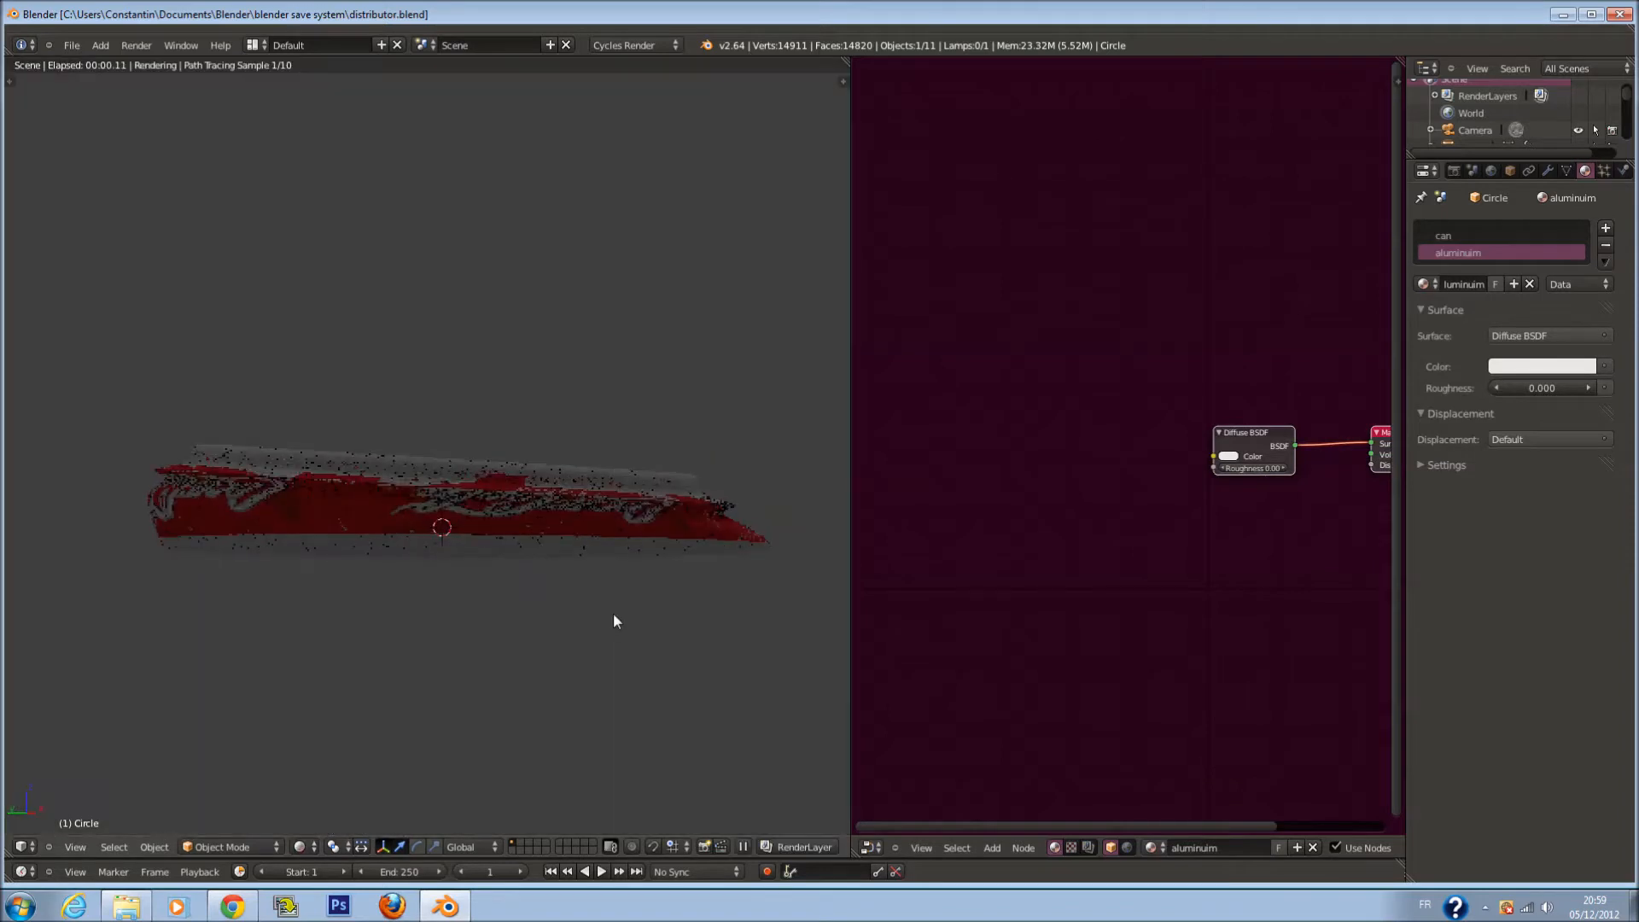
{"action": "key", "text": "Home"}
Add a Glossy BSDF node to the aluminuim material and place it below the Diffuse BSDF node
{"action": "key", "text": "shift+a"}
{"action": "mouse_move", "coordinate": [1072, 538]}
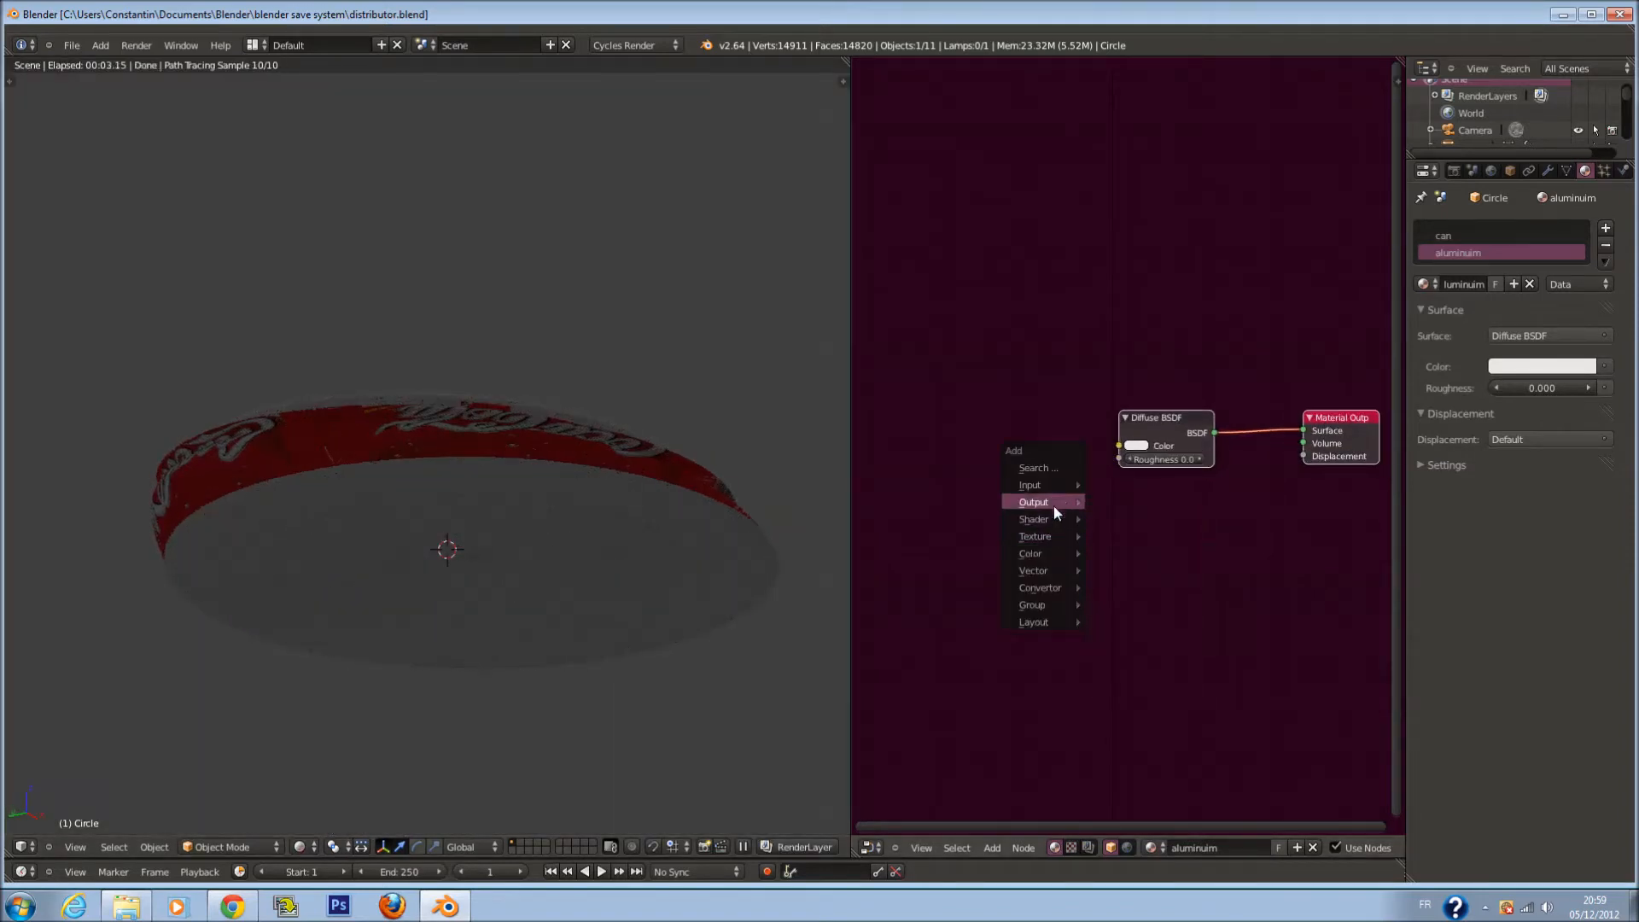
{"action": "mouse_move", "coordinate": [1047, 578]}
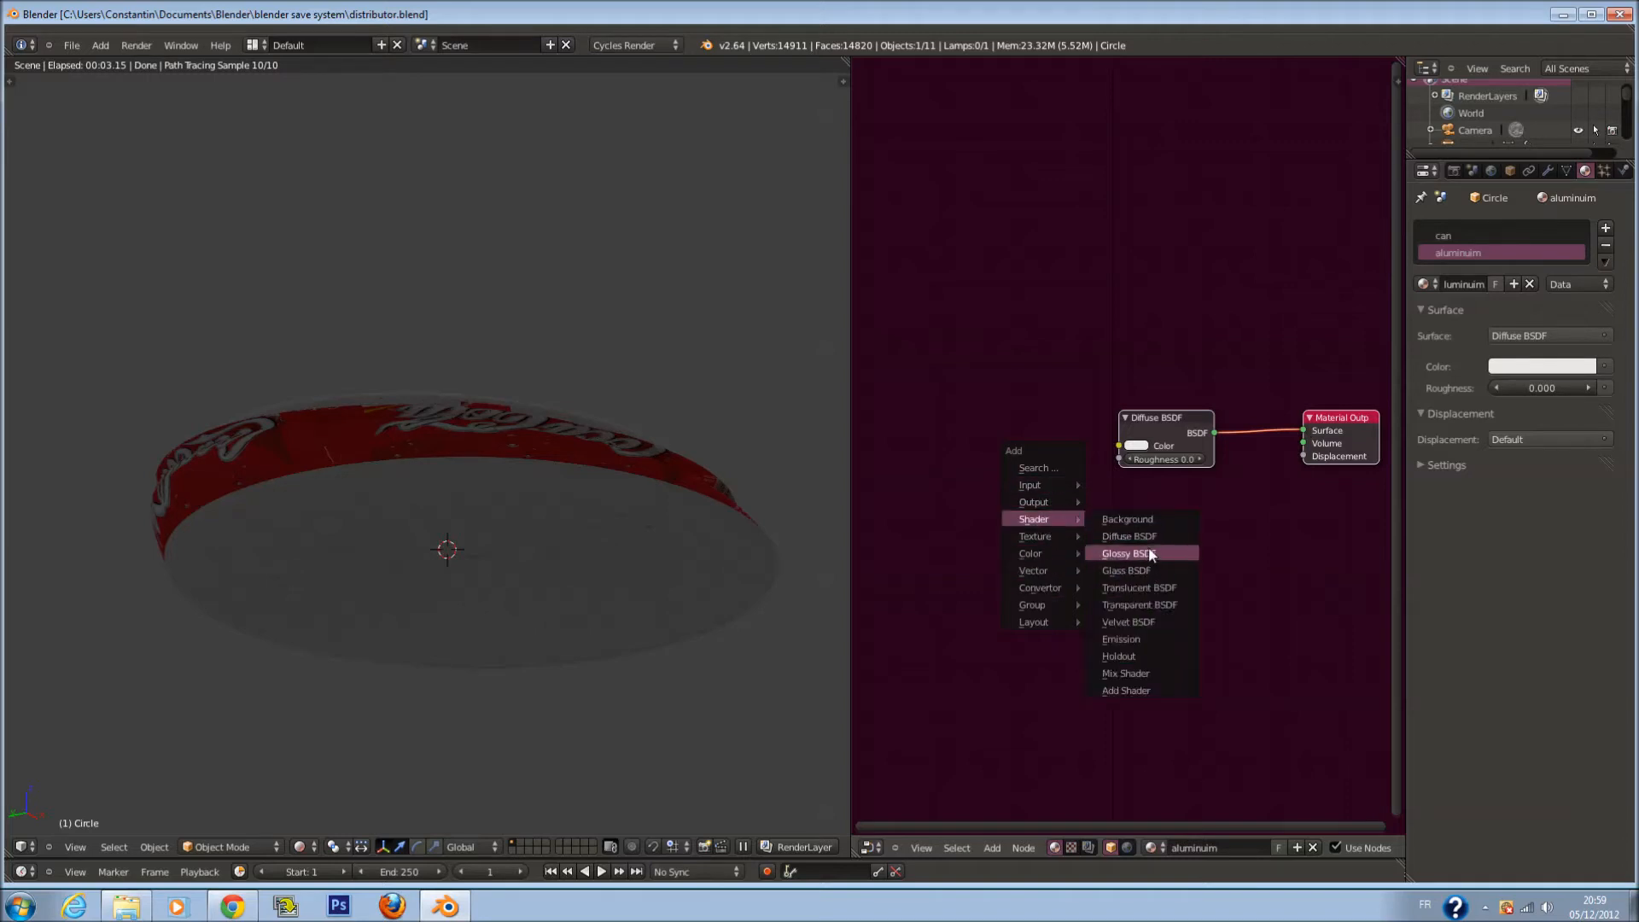
{"action": "left_click", "coordinate": [1150, 555]}
{"action": "left_click_drag", "start_coordinate": [1185, 421], "coordinate": [985, 428]}
{"action": "left_click_drag", "start_coordinate": [1175, 520], "coordinate": [997, 542]}
Insert a Mix Shader between Diffuse BSDF and Material Output, connect Glossy BSDF to its second shader input, and align the nodes
{"action": "key", "text": "shift+a"}
{"action": "mouse_move", "coordinate": [1099, 556]}
{"action": "left_click", "coordinate": [1187, 693]}
{"action": "left_click", "coordinate": [1136, 411]}
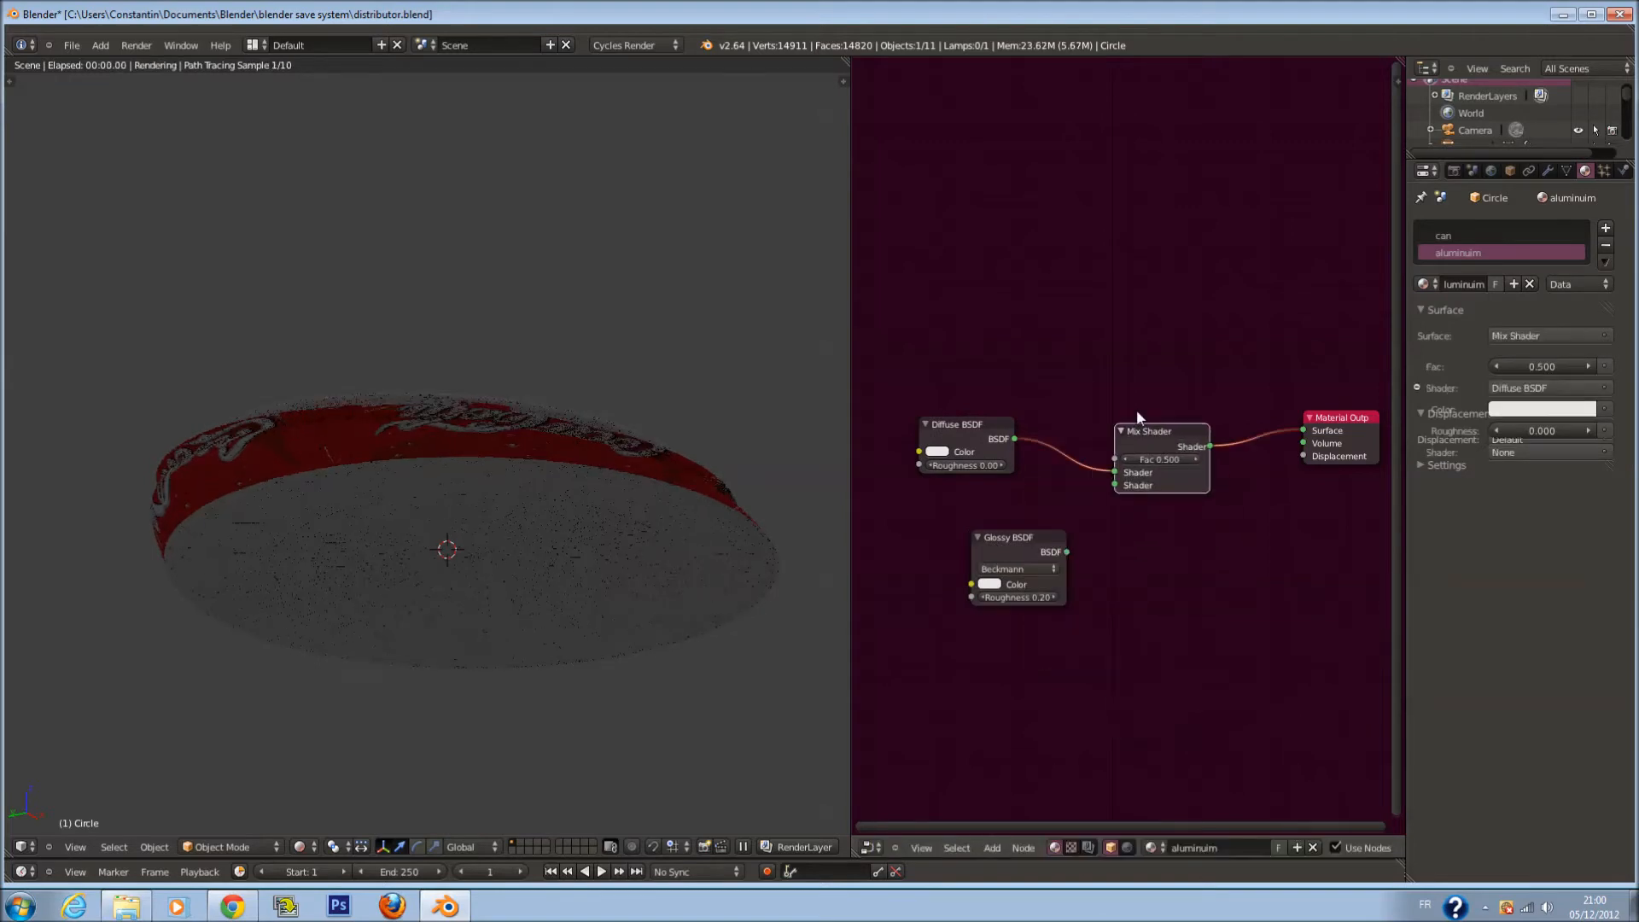
{"action": "scroll", "coordinate": [1136, 414], "scroll_direction": "up", "scroll_amount": 1}
{"action": "left_click_drag", "start_coordinate": [1052, 582], "coordinate": [1112, 497]}
{"action": "left_click_drag", "start_coordinate": [925, 418], "coordinate": [998, 405]}
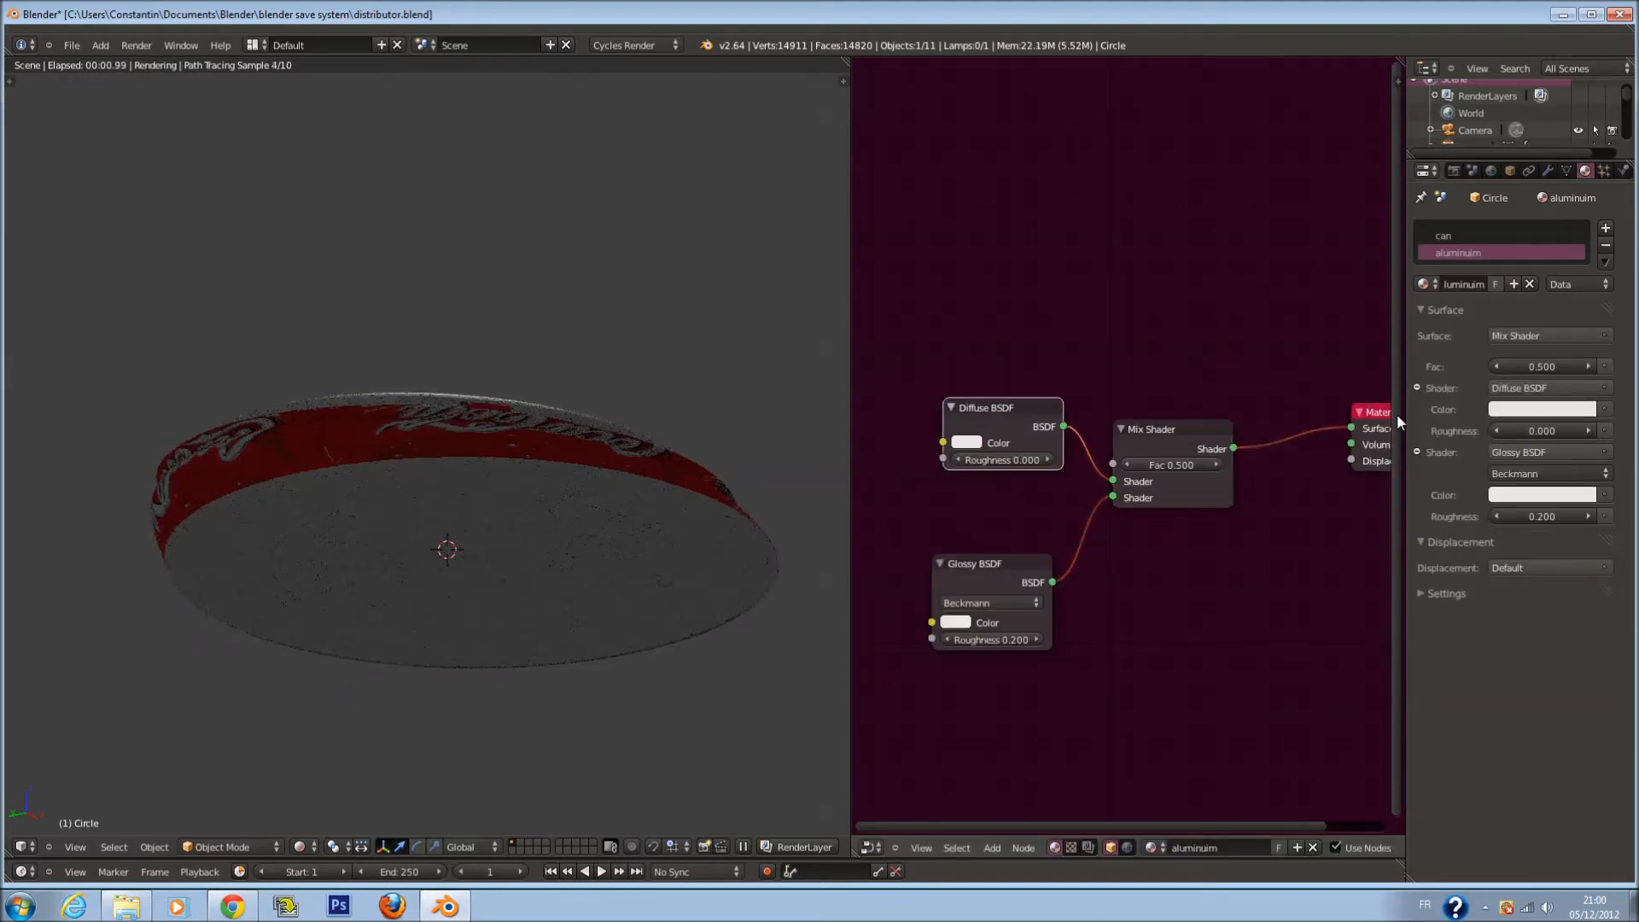
{"action": "scroll", "coordinate": [1164, 461], "scroll_direction": "down", "scroll_amount": 1}
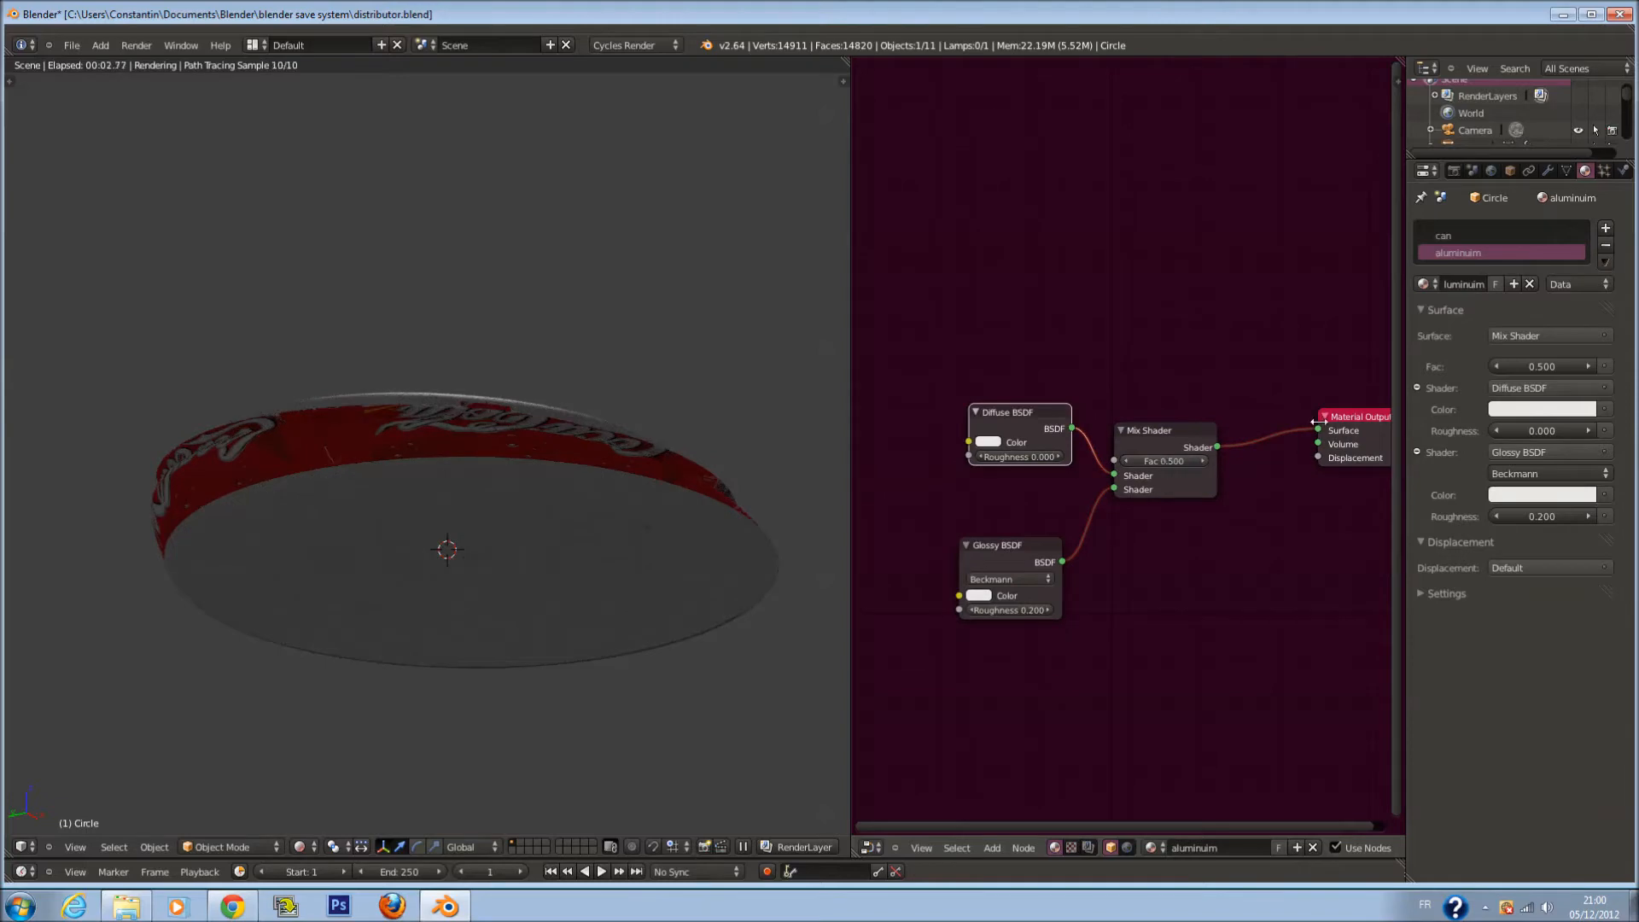
{"action": "left_click_drag", "start_coordinate": [1056, 420], "coordinate": [1035, 421]}
{"action": "left_click_drag", "start_coordinate": [1000, 546], "coordinate": [990, 520]}
Set the Glossy BSDF roughness to 0.100, check the rendered can from several sides and save the file
{"action": "middle_click_drag", "start_coordinate": [695, 528], "coordinate": [683, 630]}
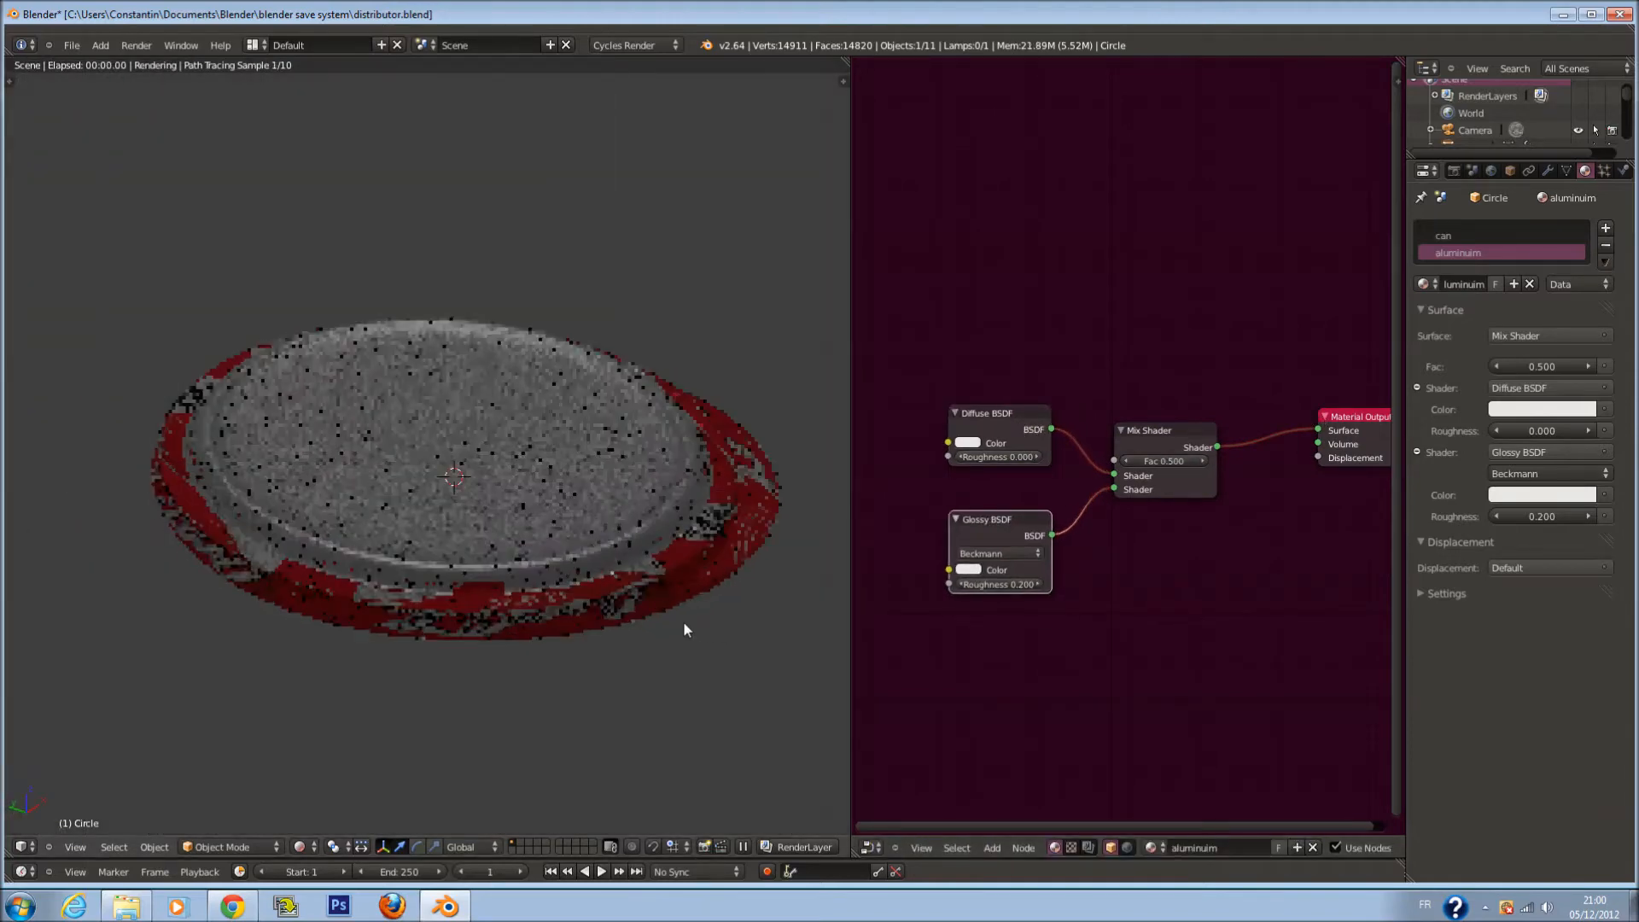
{"action": "left_click", "coordinate": [962, 585]}
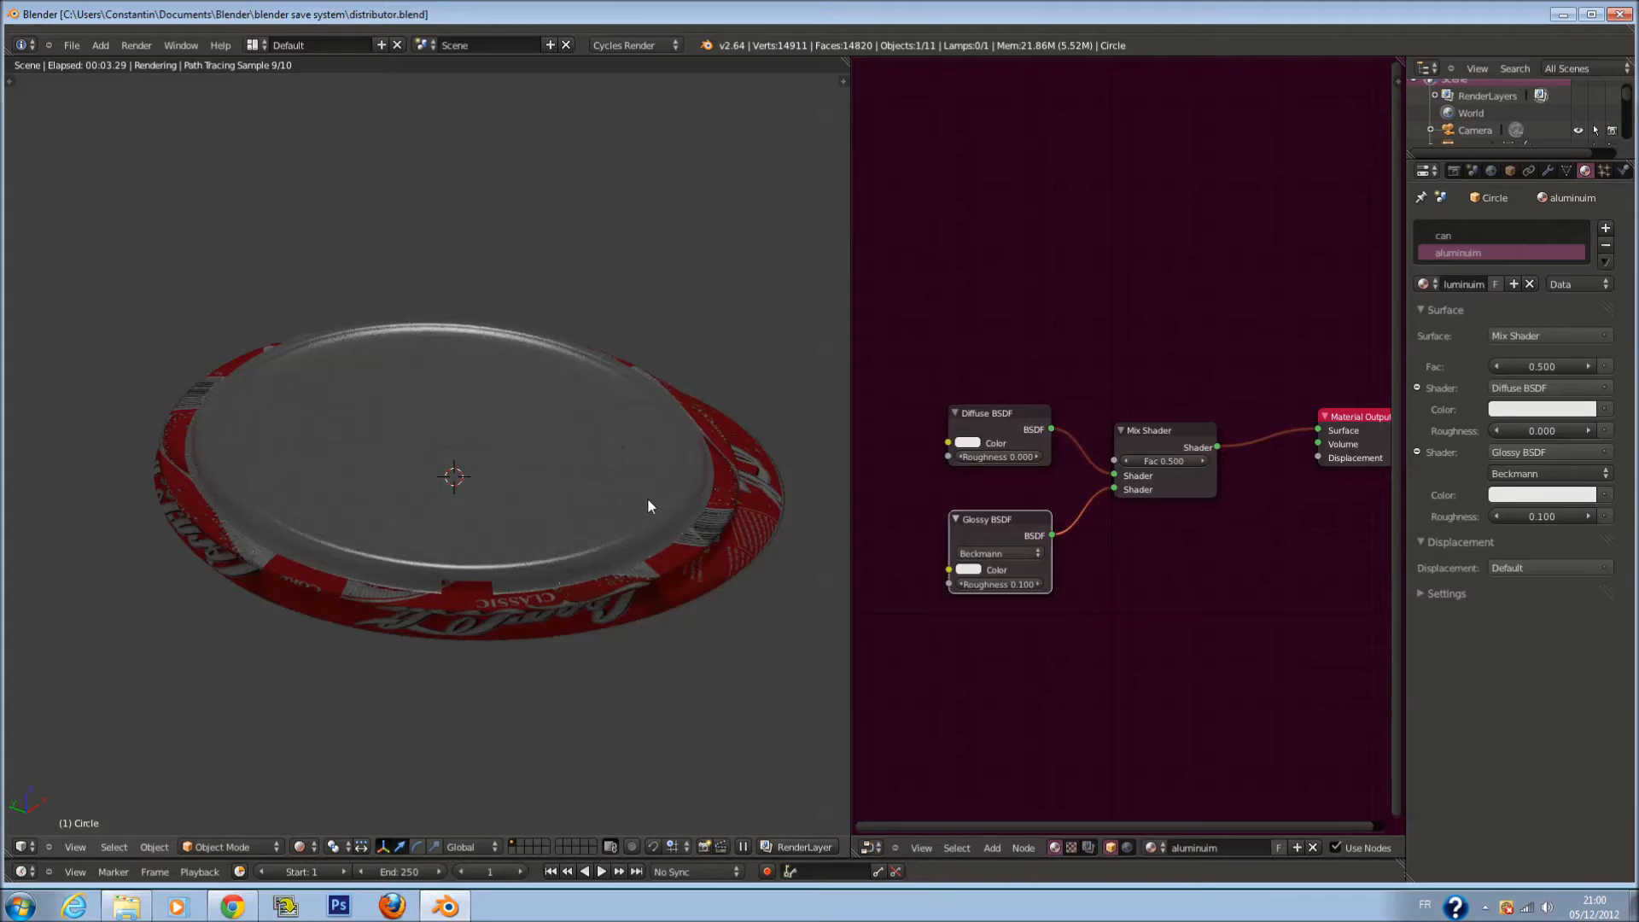
{"action": "scroll", "coordinate": [705, 476], "scroll_direction": "down", "scroll_amount": 6}
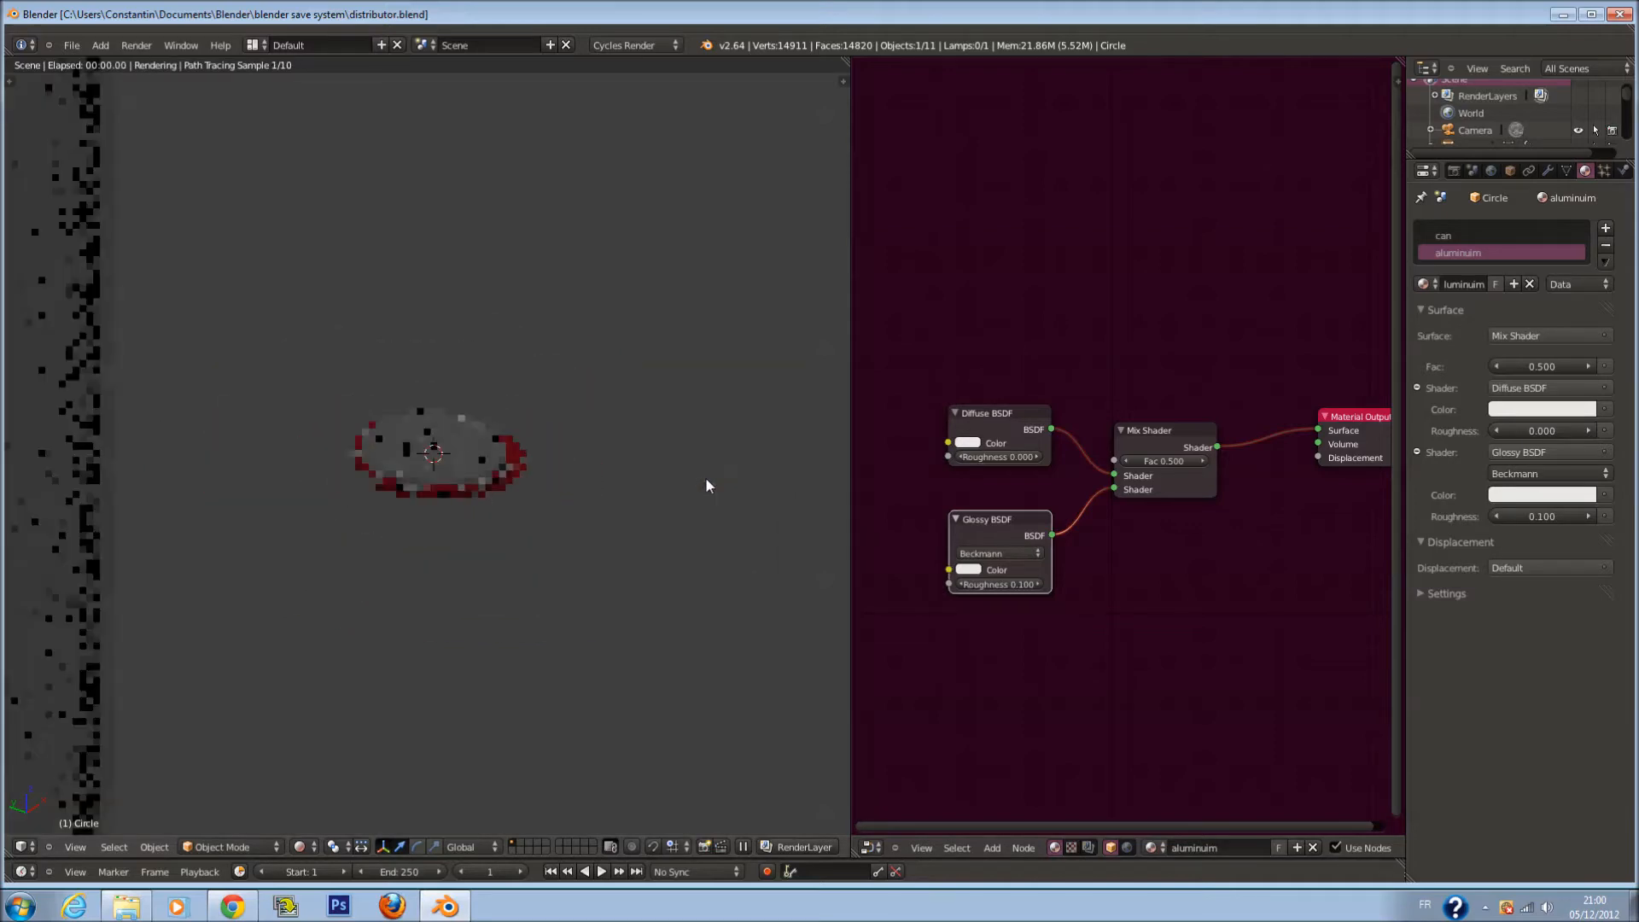
{"action": "scroll", "coordinate": [546, 475], "scroll_direction": "up", "scroll_amount": 10}
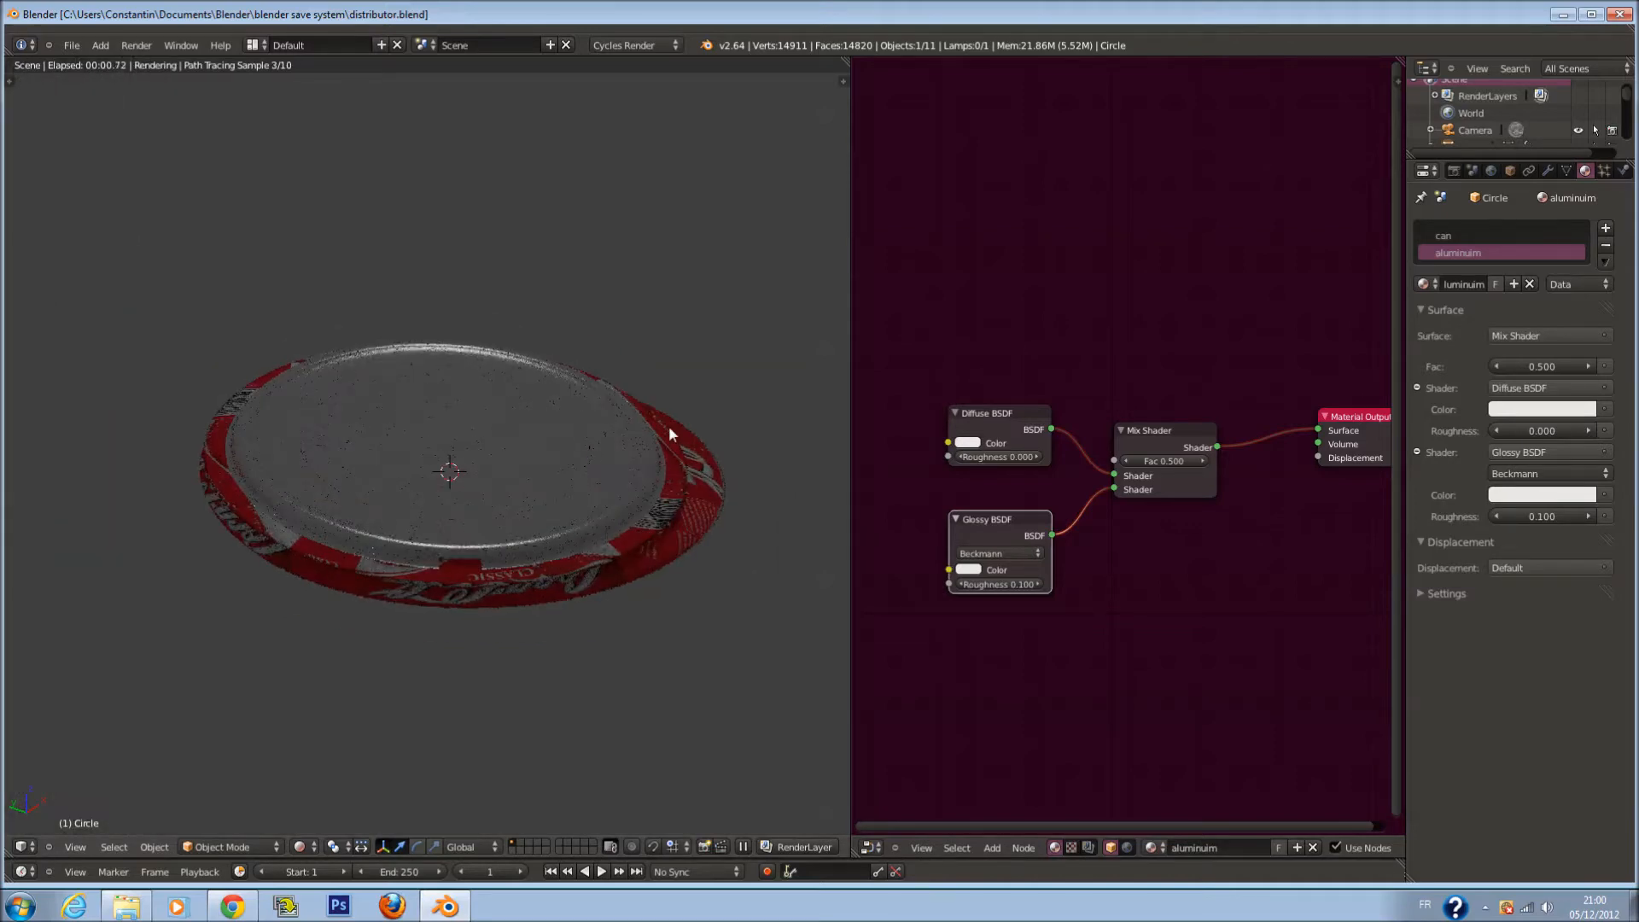
{"action": "middle_click_drag", "start_coordinate": [668, 420], "coordinate": [541, 396]}
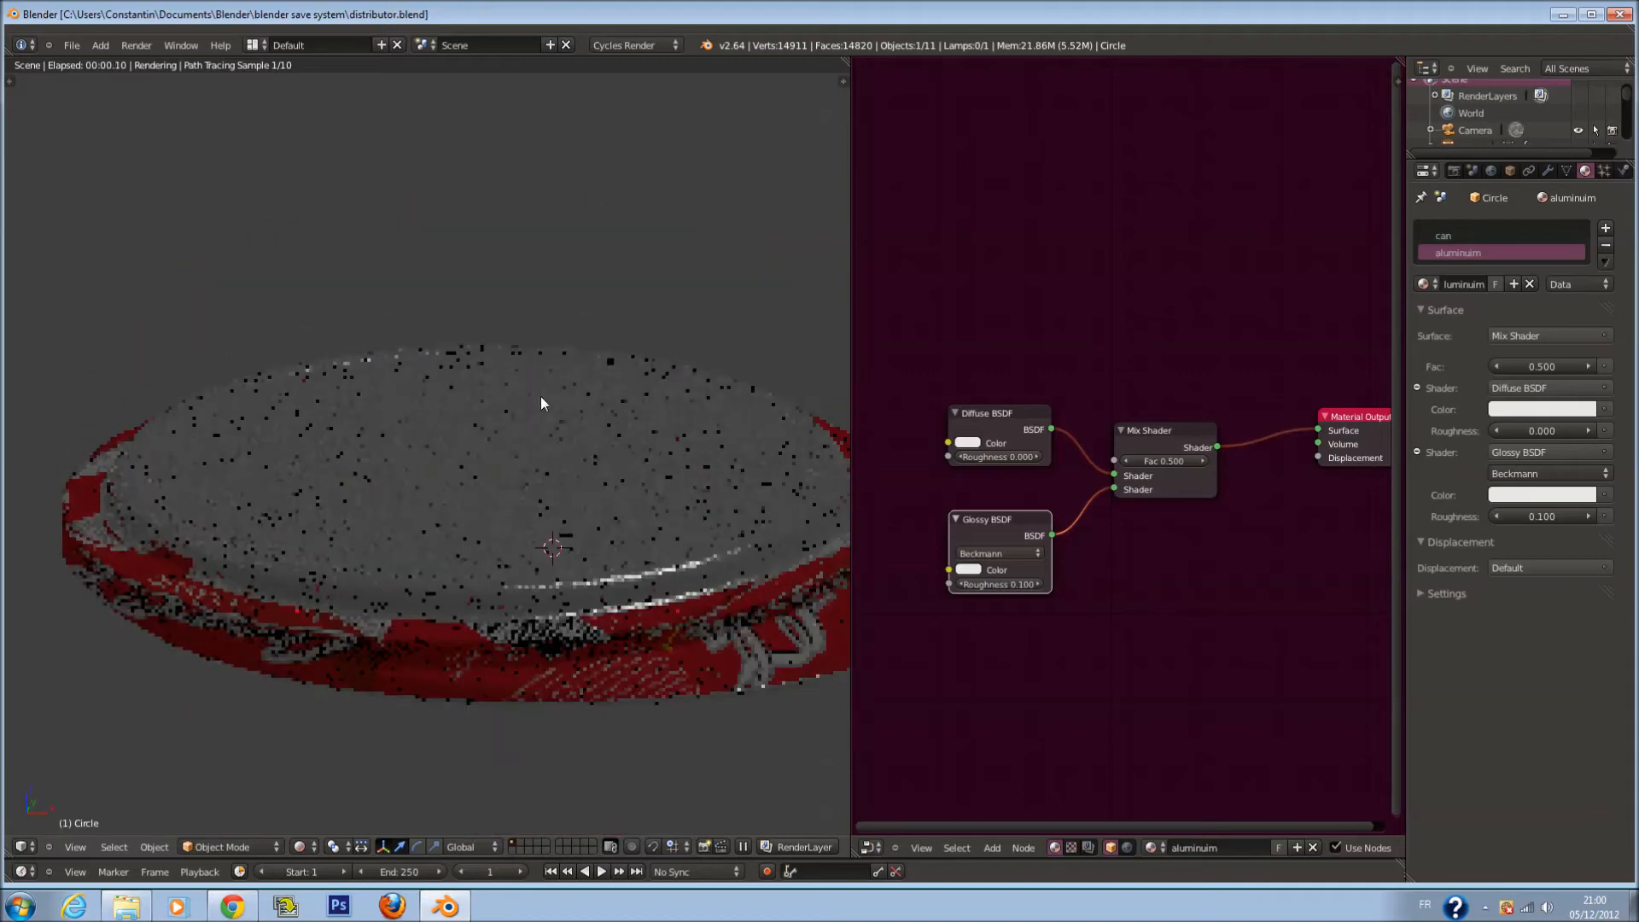
{"action": "key", "text": "ctrl+s"}
{"action": "key", "text": "Return"}
{"action": "middle_click_drag", "start_coordinate": [986, 571], "coordinate": [1004, 559]}
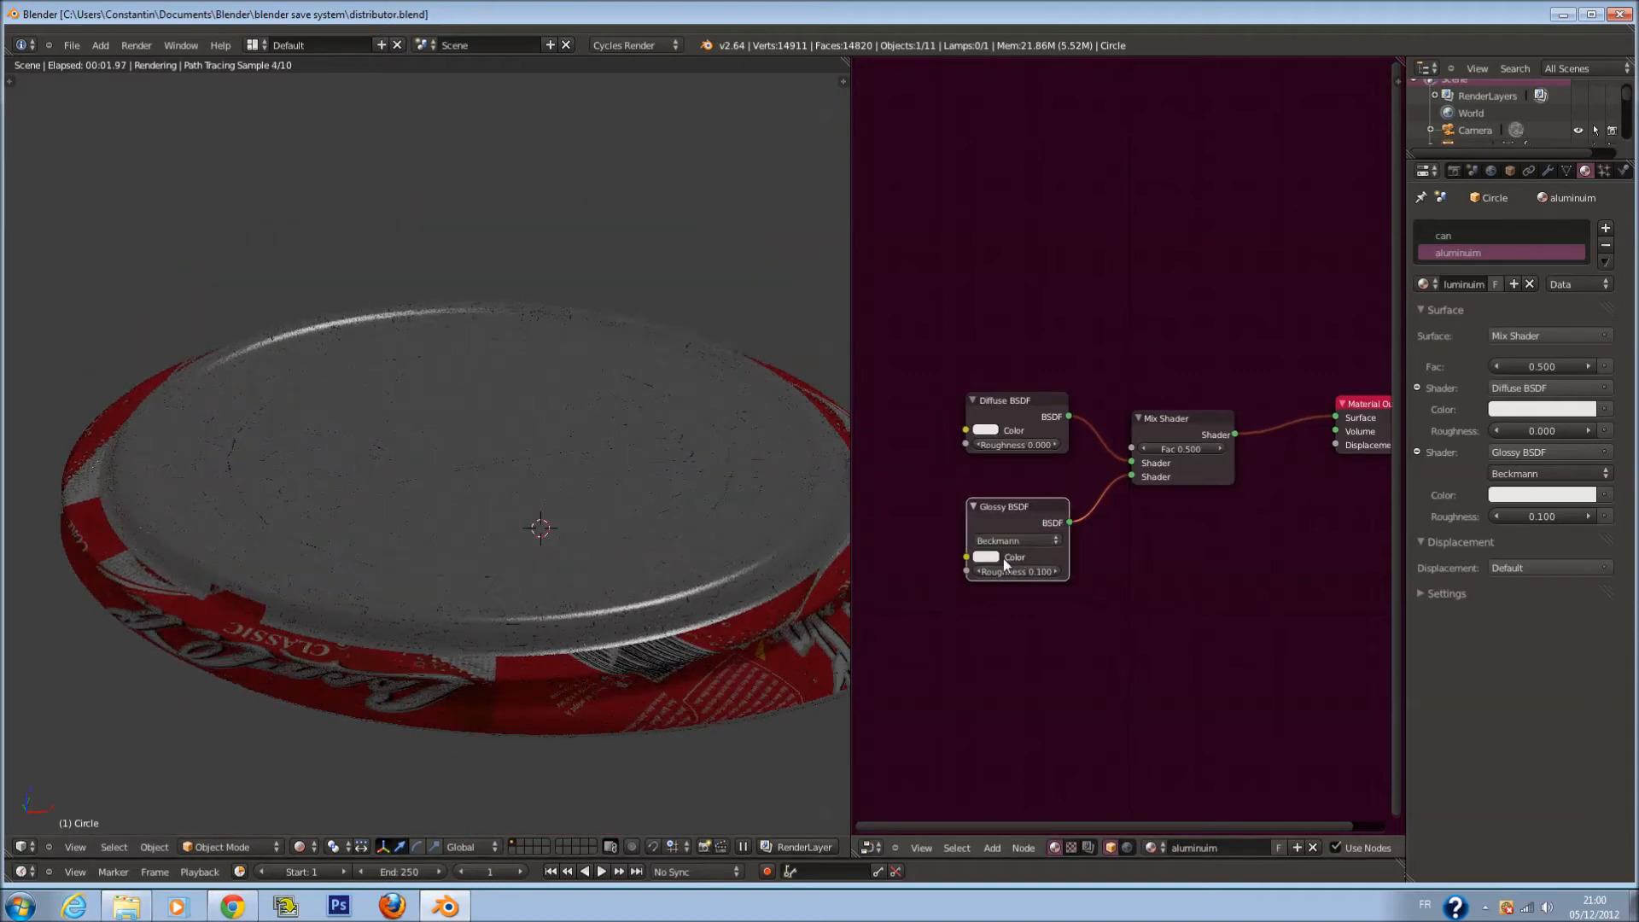
{"action": "key", "text": "shift+a"}
{"action": "mouse_move", "coordinate": [1002, 569]}
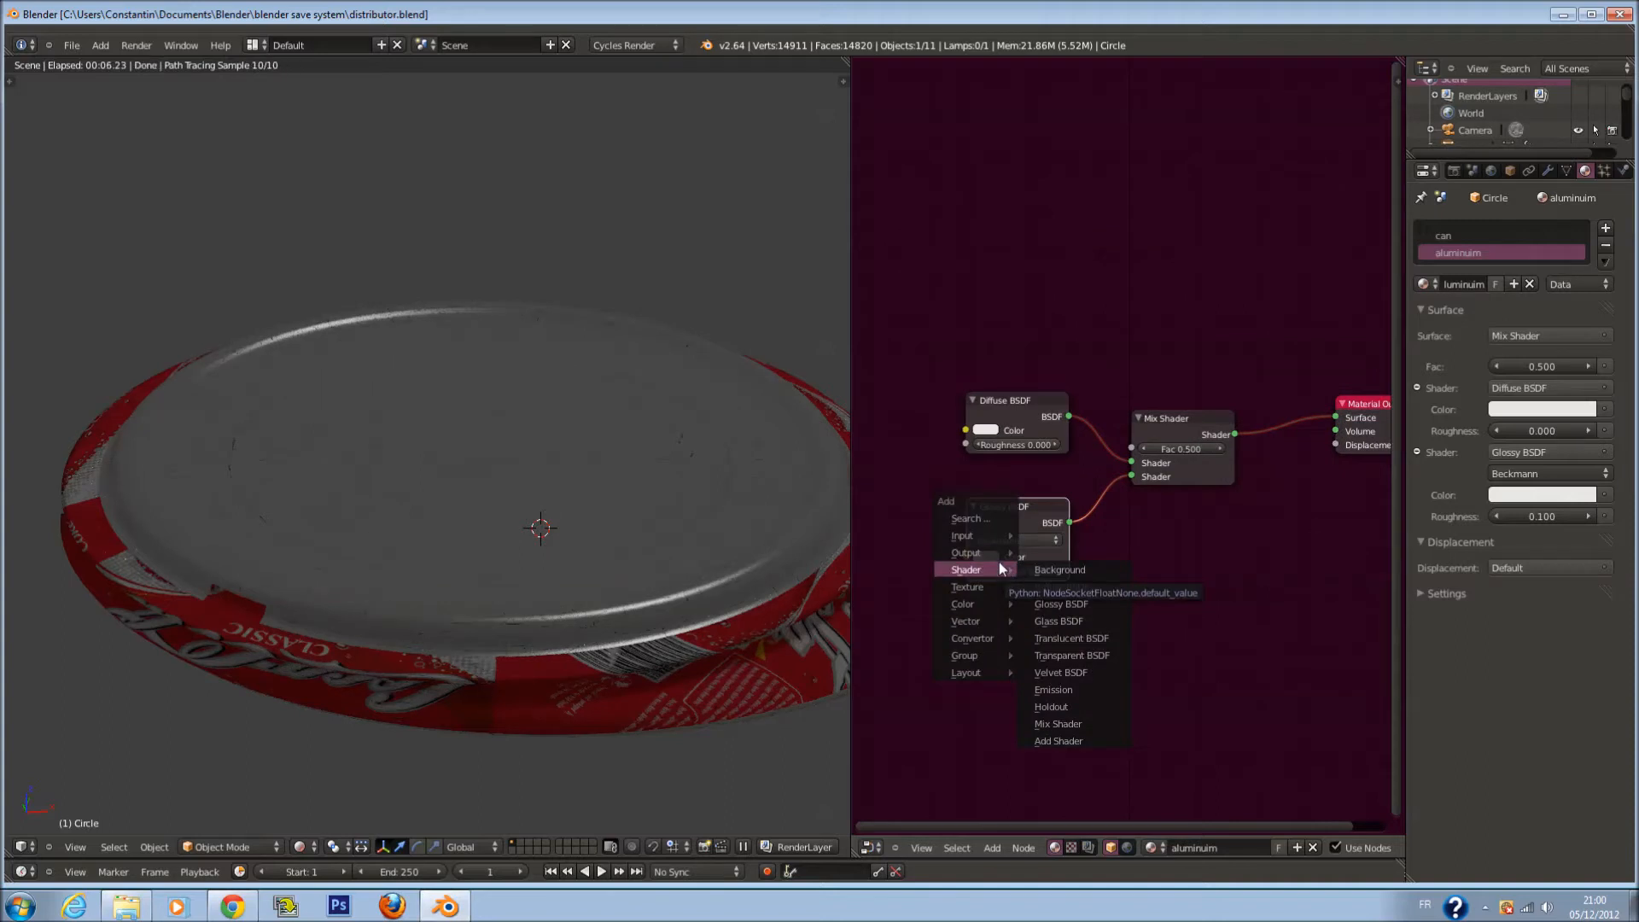
Set the 3D view back to solid shading and show the can in front view
{"action": "scroll", "coordinate": [425, 408], "scroll_direction": "down", "scroll_amount": 4}
{"action": "middle_click_drag", "start_coordinate": [429, 413], "coordinate": [334, 523]}
{"action": "left_click", "coordinate": [300, 846]}
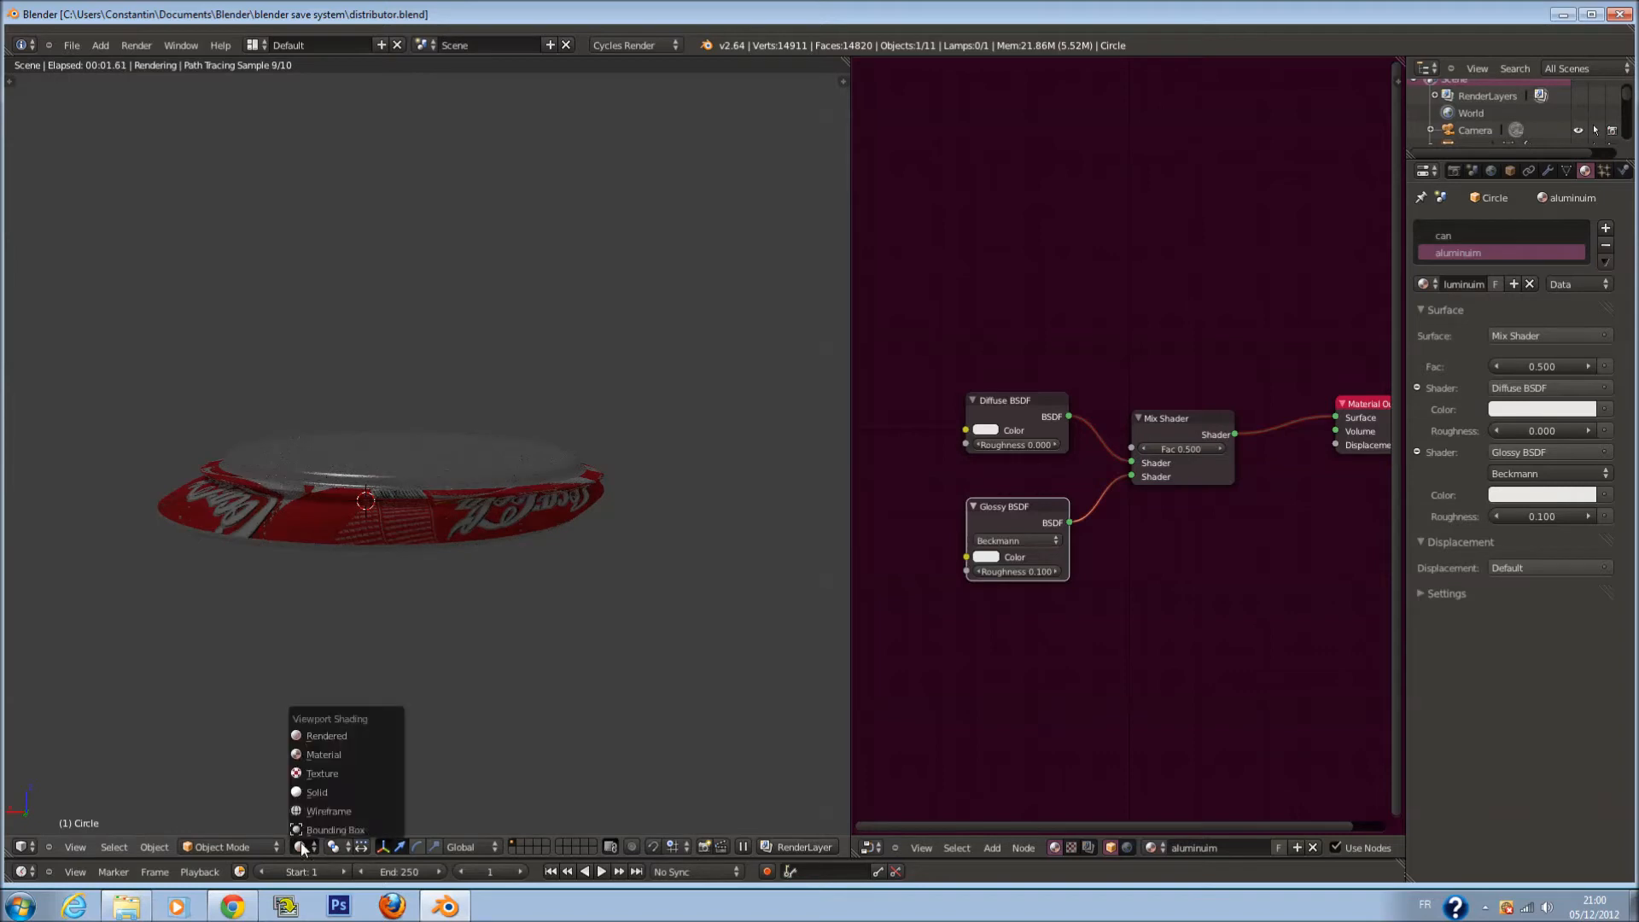
{"action": "left_click", "coordinate": [315, 796]}
{"action": "key", "text": "KP_0"}
{"action": "key", "text": "KP_1"}
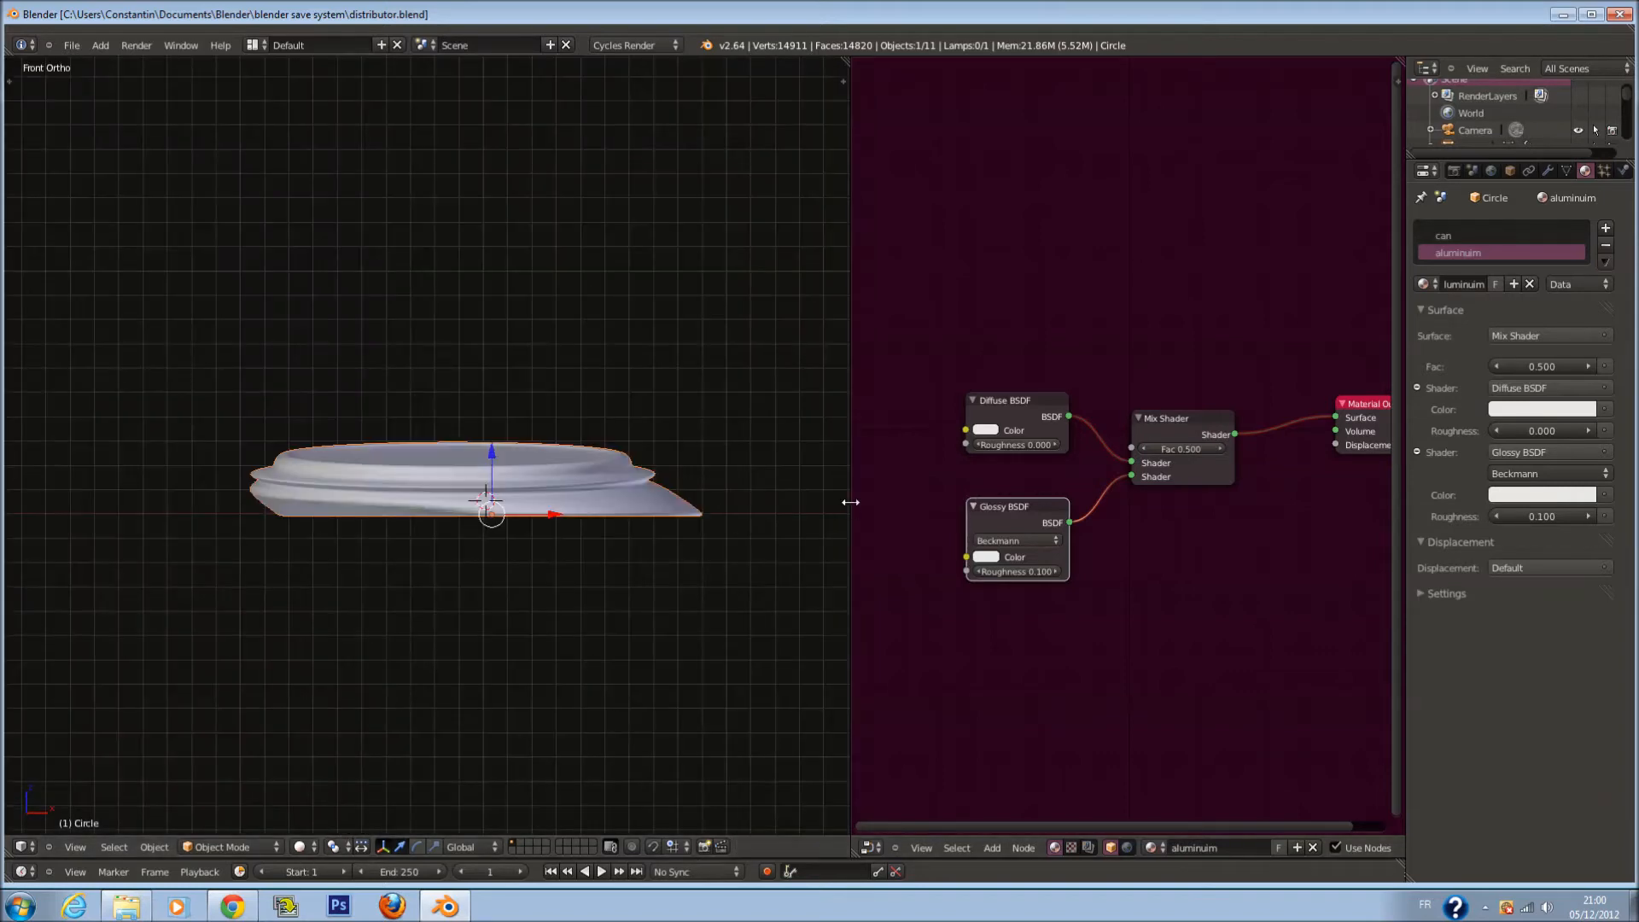
Widen the 3D view and select the vending machine's door, framing the machine in front view
{"action": "left_click_drag", "start_coordinate": [849, 498], "coordinate": [1379, 513]}
{"action": "scroll", "coordinate": [879, 589], "scroll_direction": "down", "scroll_amount": 5}
{"action": "right_click", "coordinate": [131, 364]}
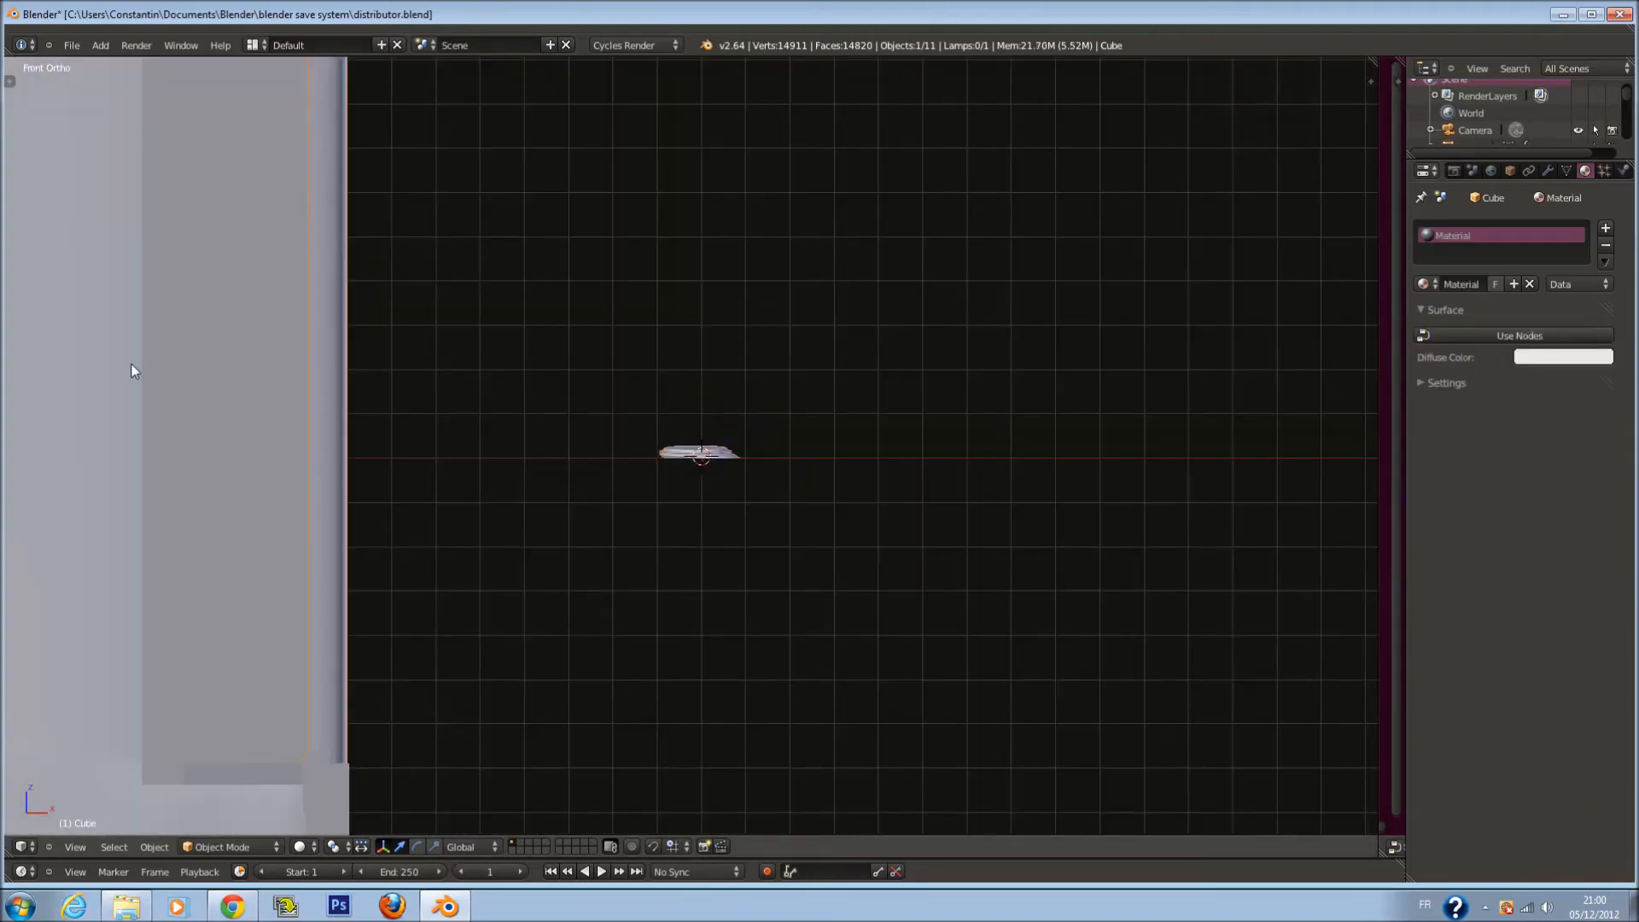
{"action": "key", "text": "KP_Decimal"}
{"action": "scroll", "coordinate": [678, 418], "scroll_direction": "up", "scroll_amount": 3}
{"action": "key", "text": "Tab"}
{"action": "middle_click_drag", "start_coordinate": [688, 410], "coordinate": [798, 408], "text": "shift"}
{"action": "key", "text": "a"}
{"action": "key", "text": "Tab"}
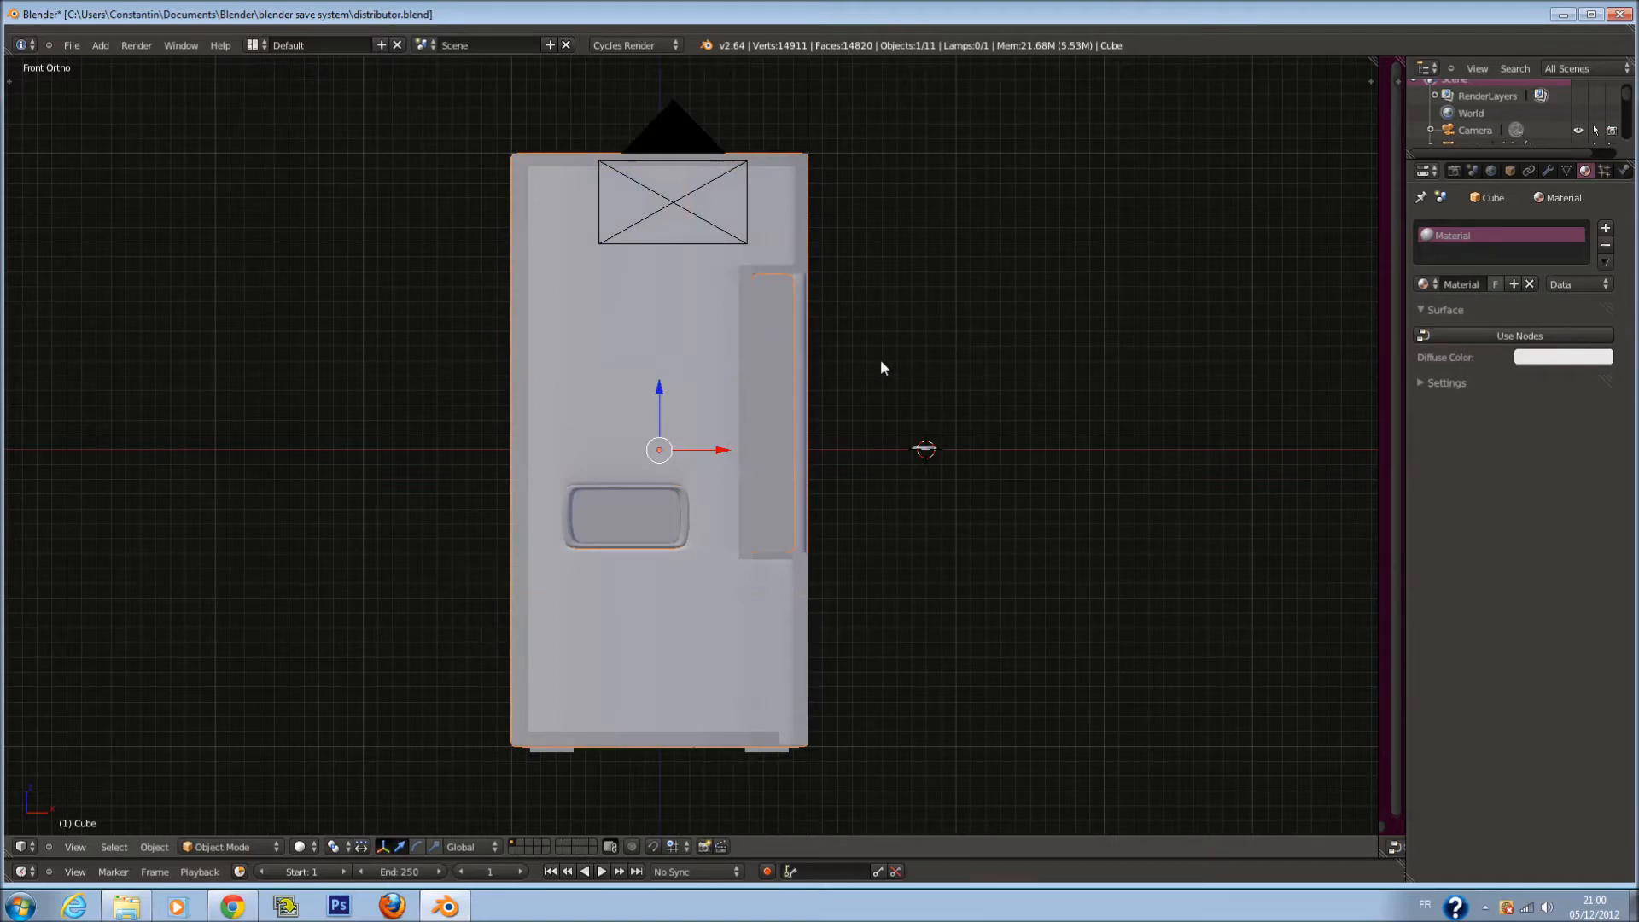
Enable nodes on the door's material, name it distributor_door, and save the file with the node editor enlarged
{"action": "left_click", "coordinate": [1552, 338]}
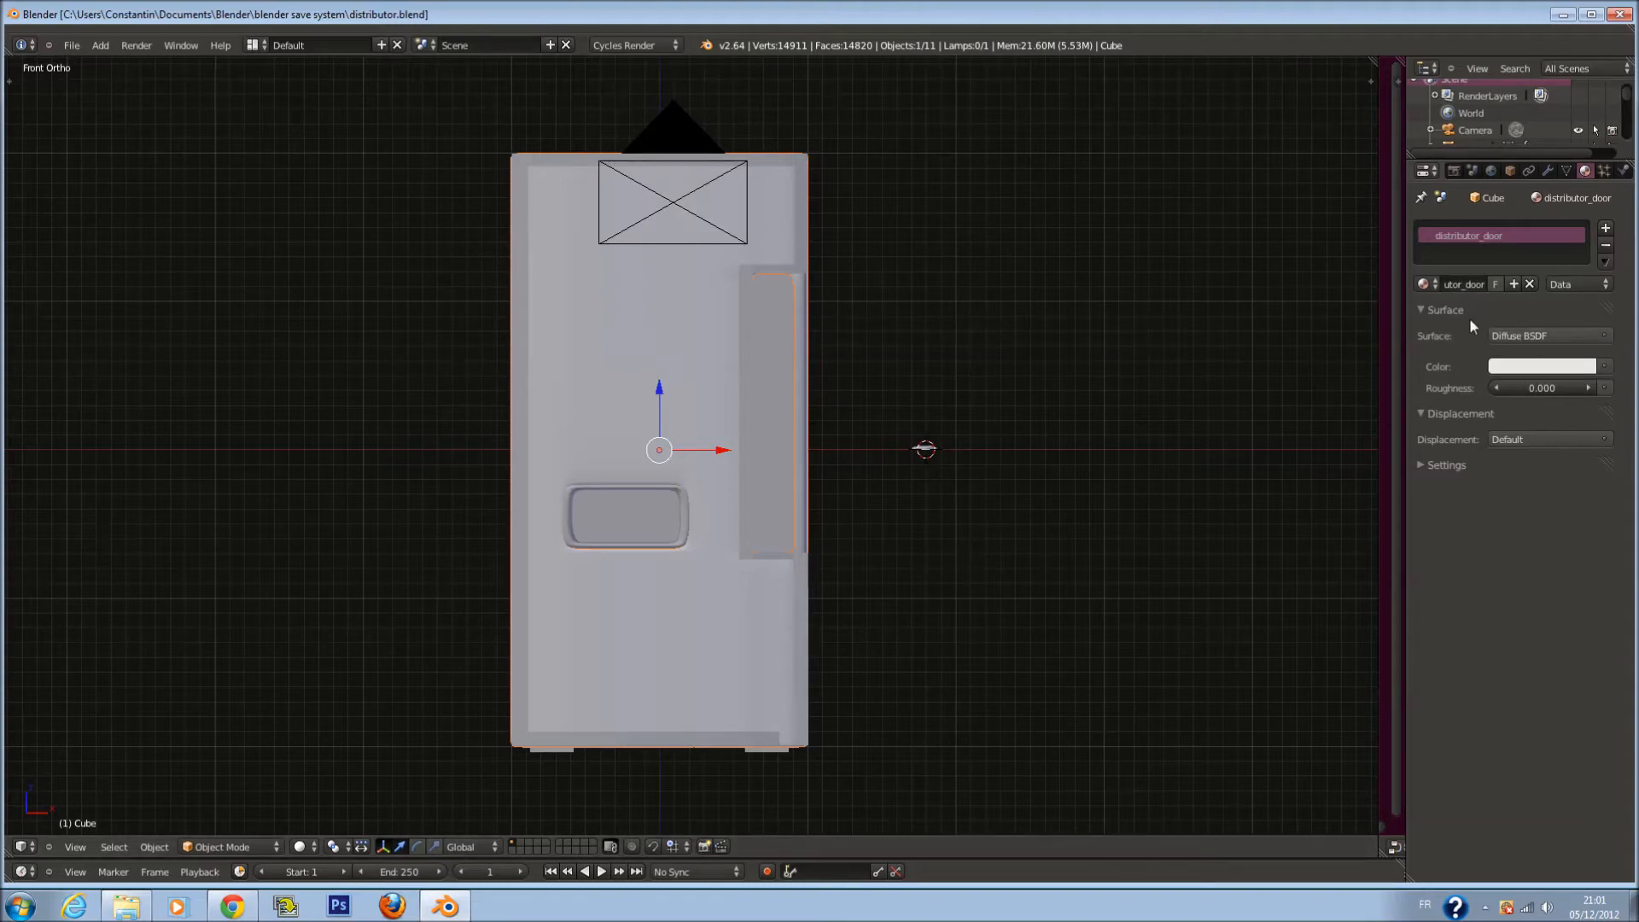
{"action": "left_click_drag", "start_coordinate": [1378, 319], "coordinate": [688, 329]}
{"action": "key", "text": "ctrl+s"}
Add an Image Texture node to distributor_door and connect its Color output to the Diffuse BSDF color
{"action": "key", "text": "shift+a"}
{"action": "mouse_move", "coordinate": [821, 523]}
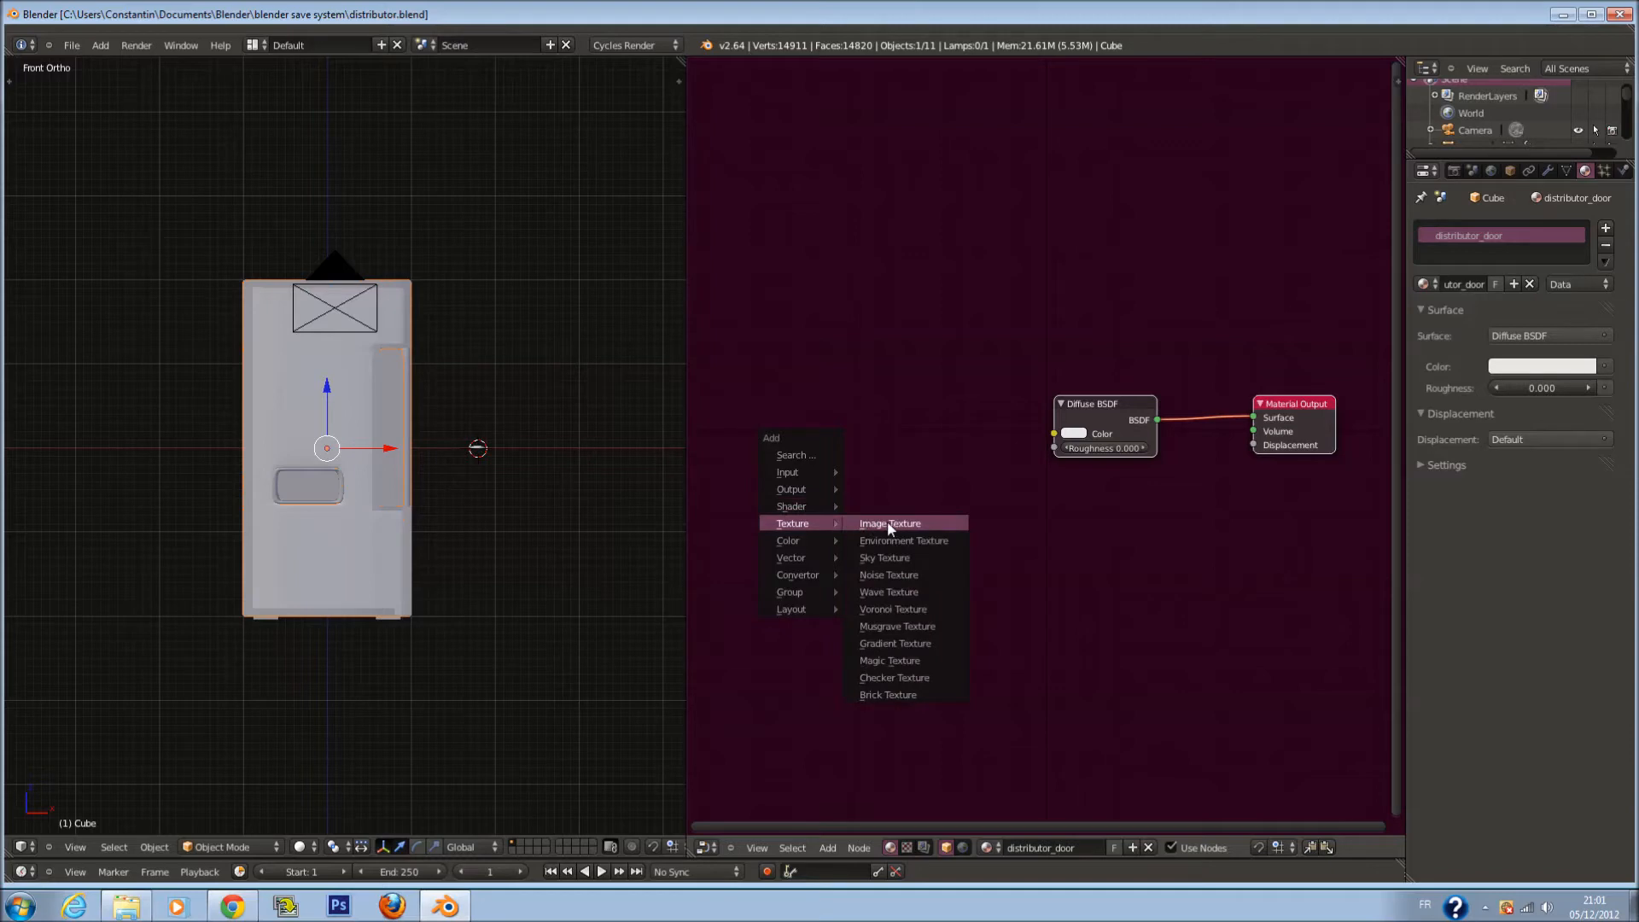
{"action": "left_click", "coordinate": [889, 522]}
{"action": "left_click_drag", "start_coordinate": [1039, 428], "coordinate": [1054, 434]}
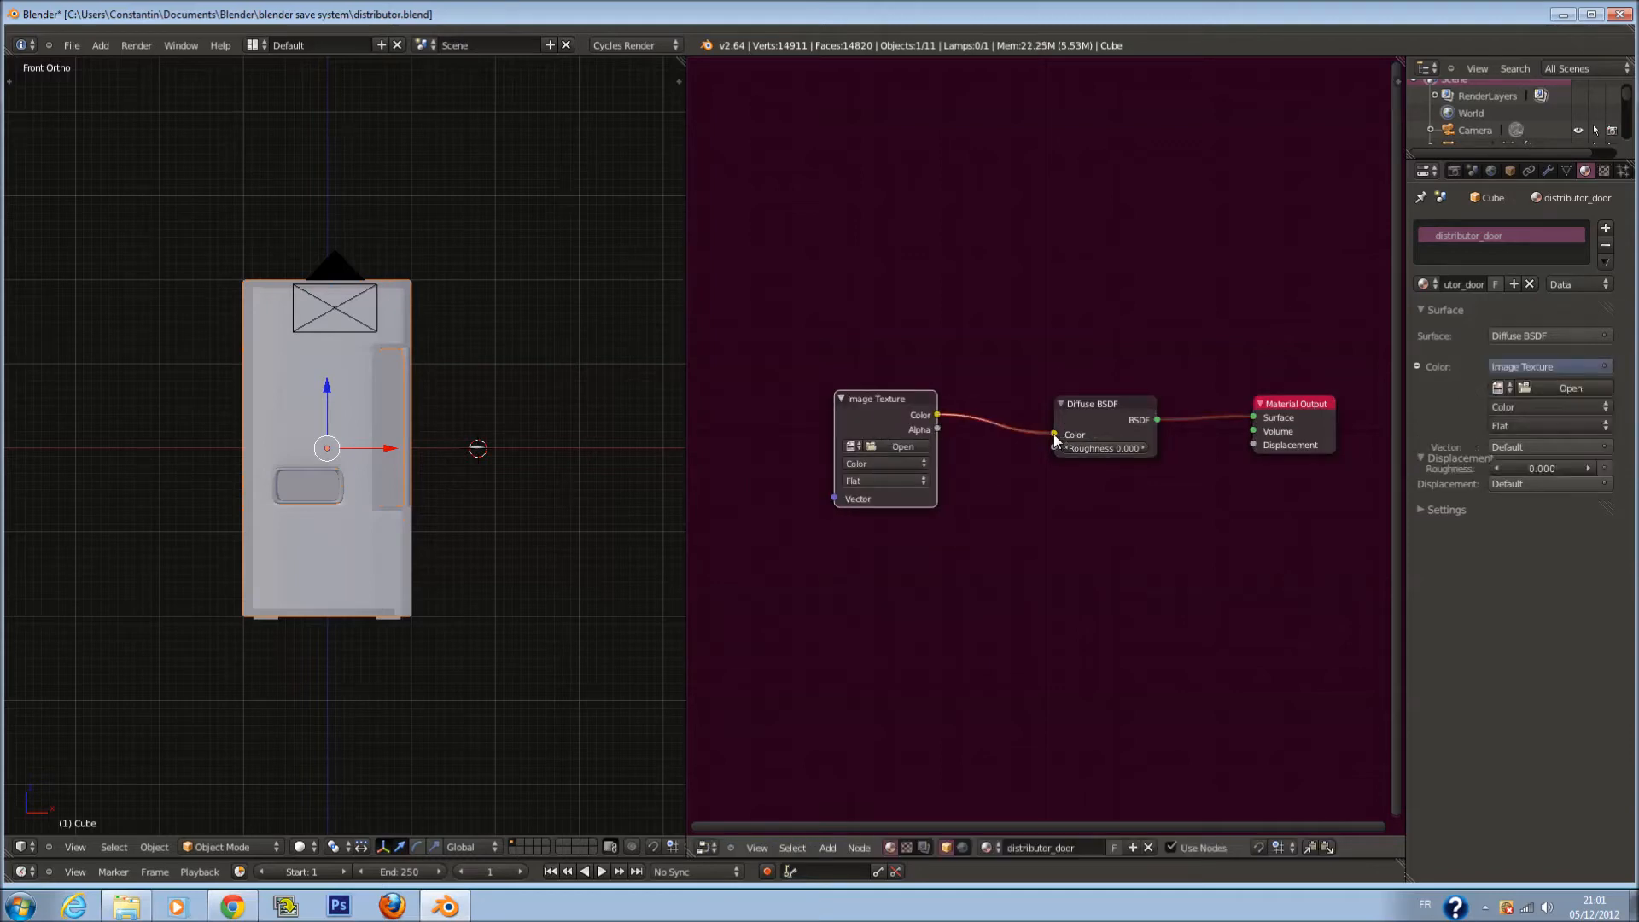
Load the Coca-Cola image bf498492 (1).jpg from the texture folder into the Image Texture node
{"action": "left_click", "coordinate": [901, 444]}
{"action": "left_click", "coordinate": [75, 347]}
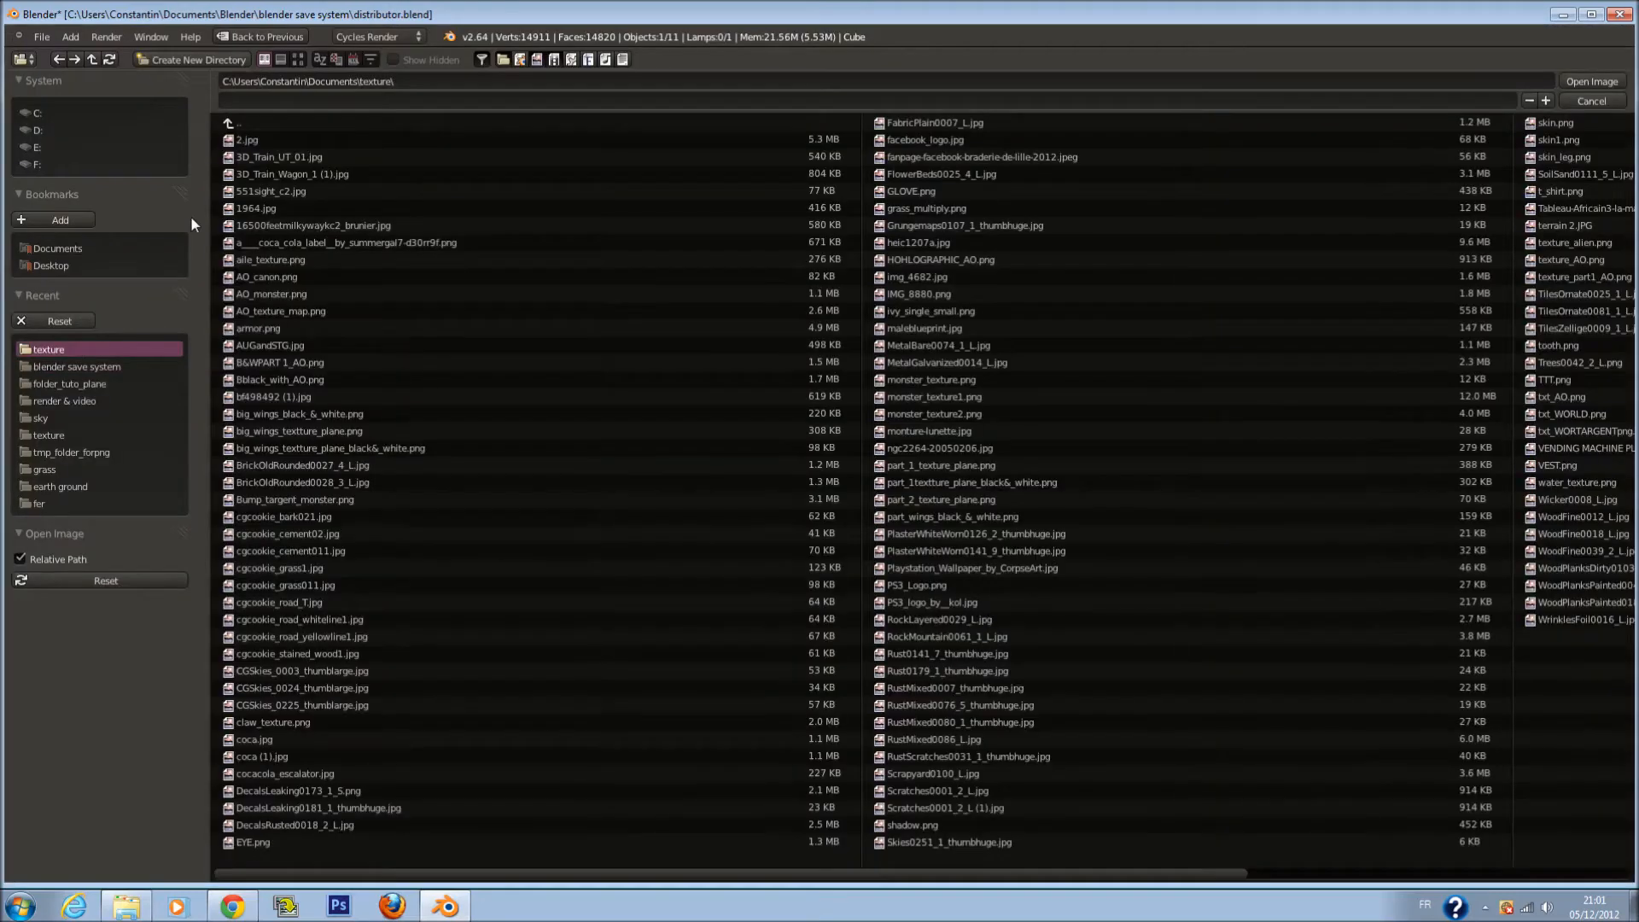
{"action": "left_click", "coordinate": [298, 60]}
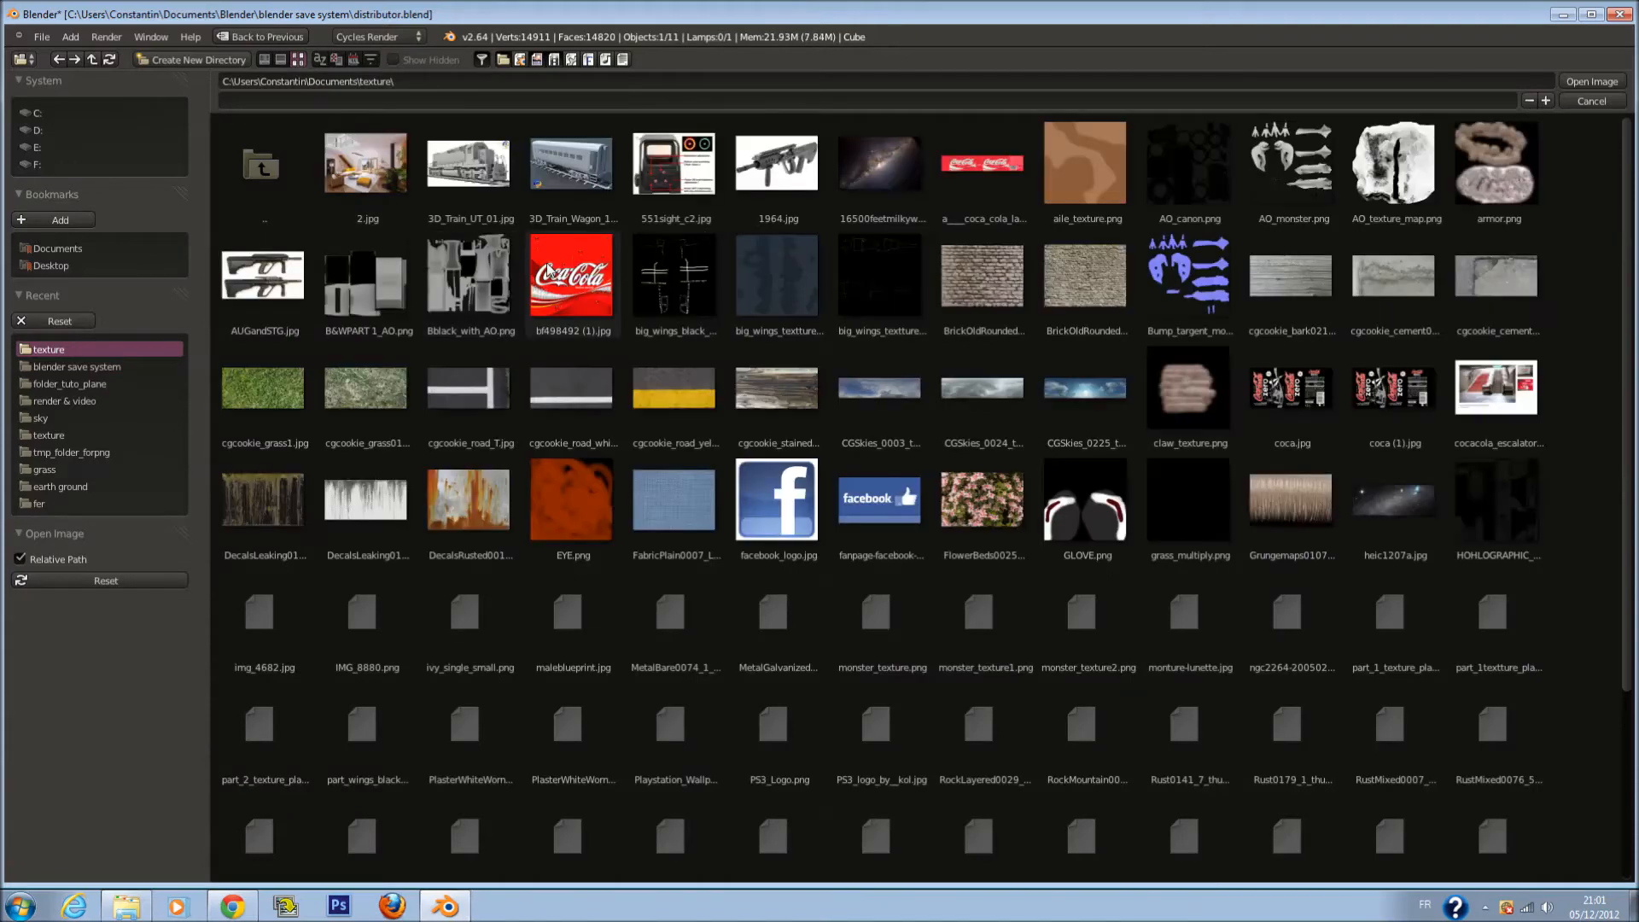
{"action": "left_click", "coordinate": [555, 272]}
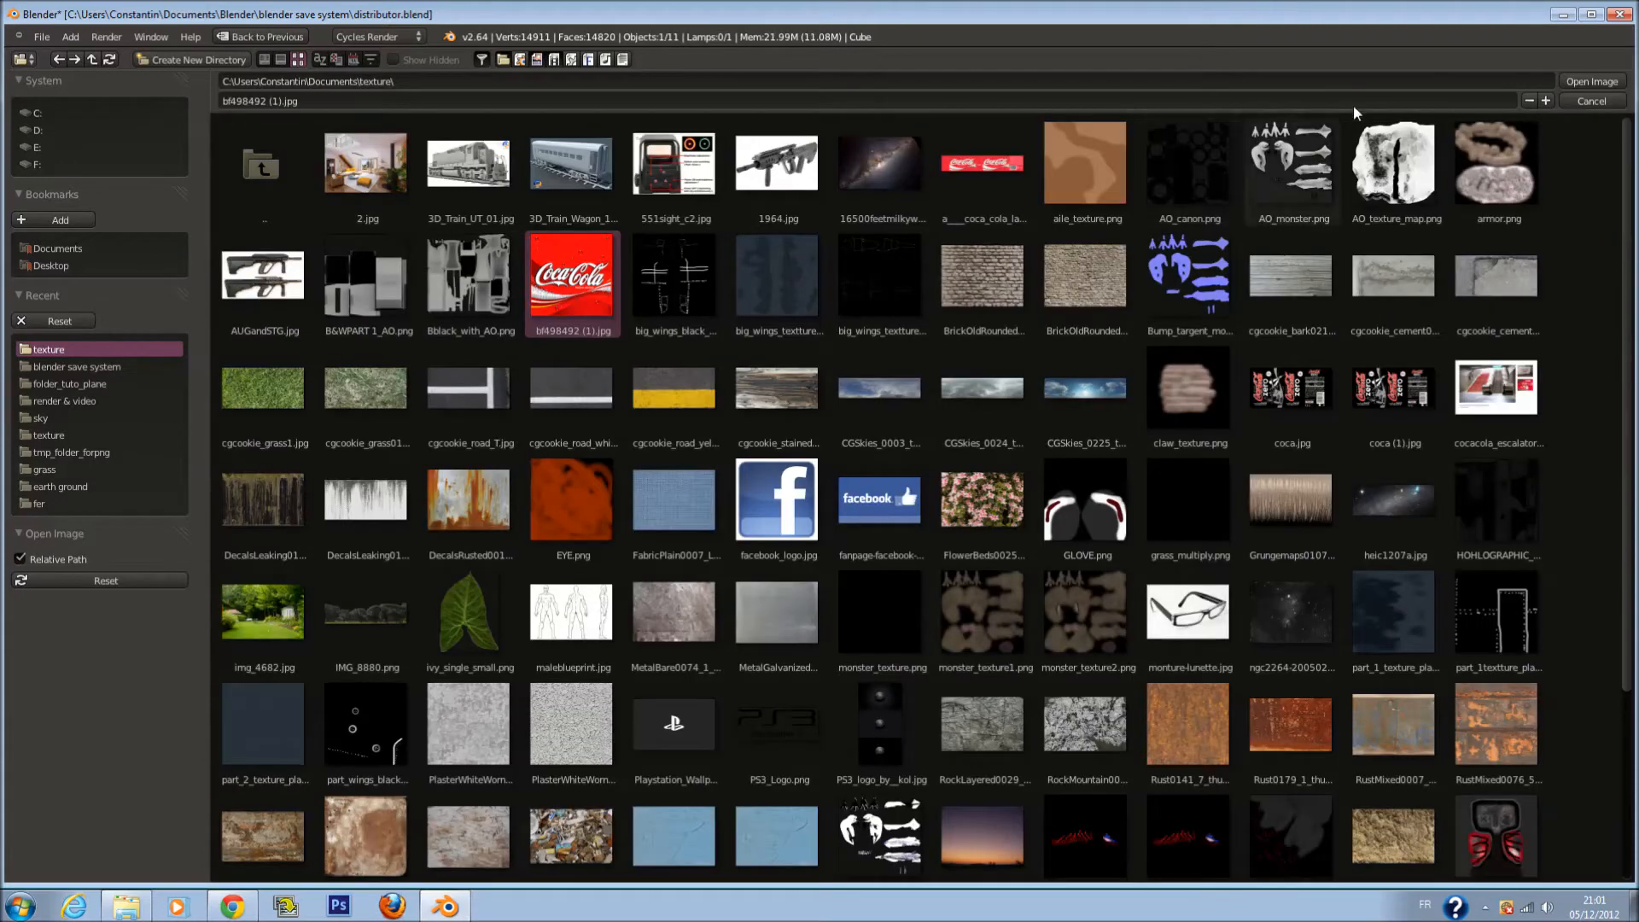
{"action": "left_click", "coordinate": [1586, 80]}
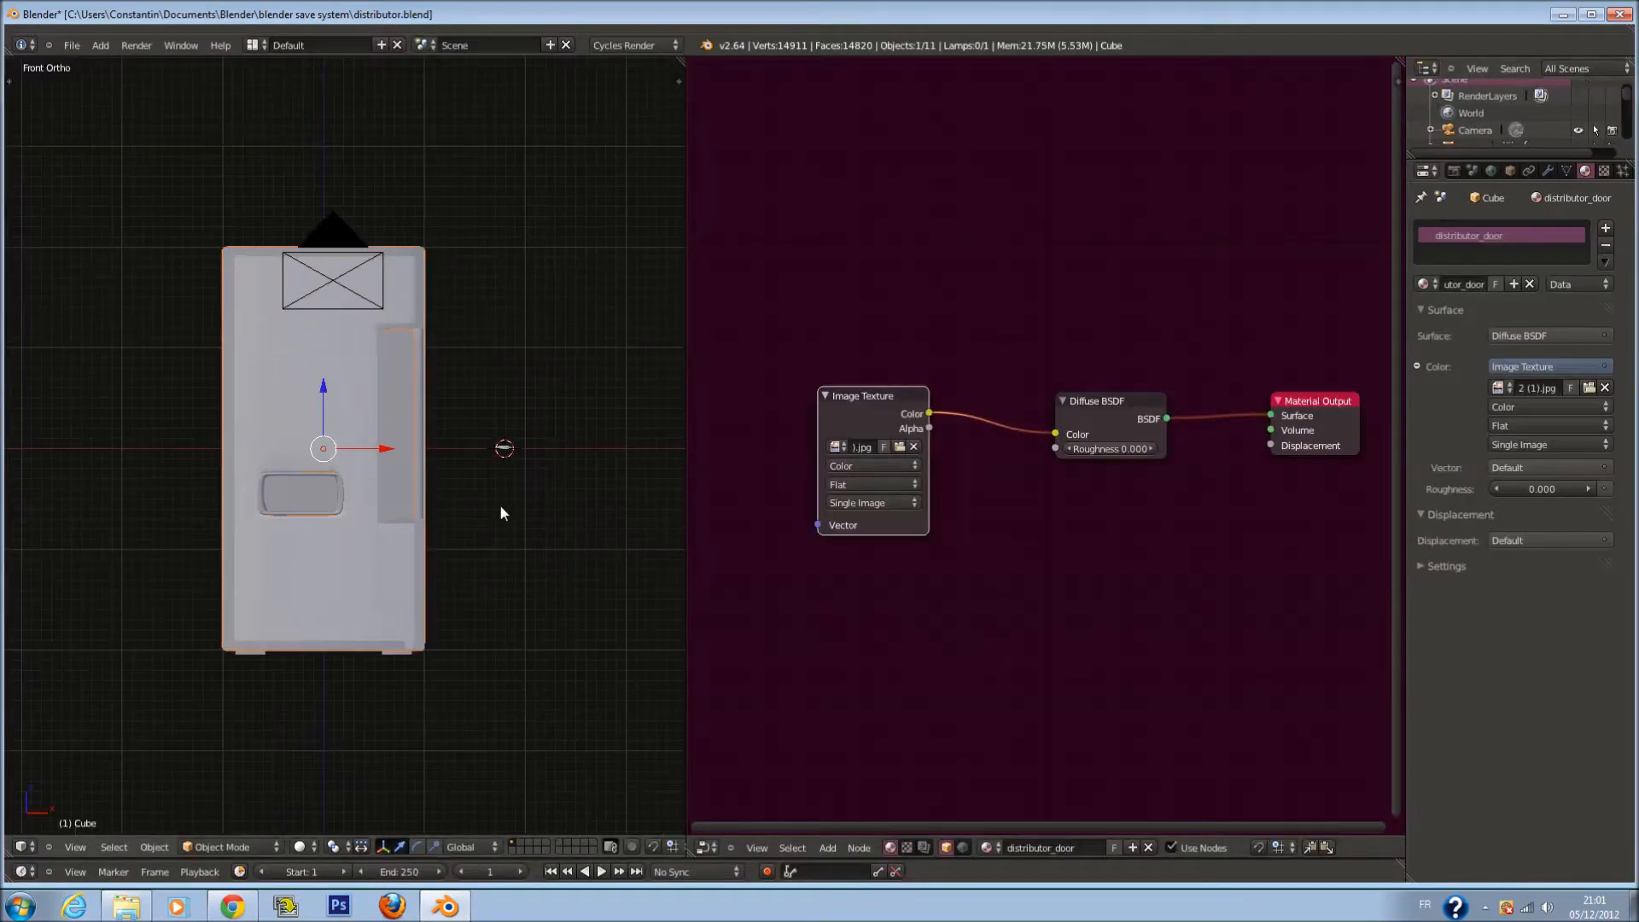
Unwrap the whole door mesh and preview its texture with rendered shading
{"action": "key", "text": "Tab"}
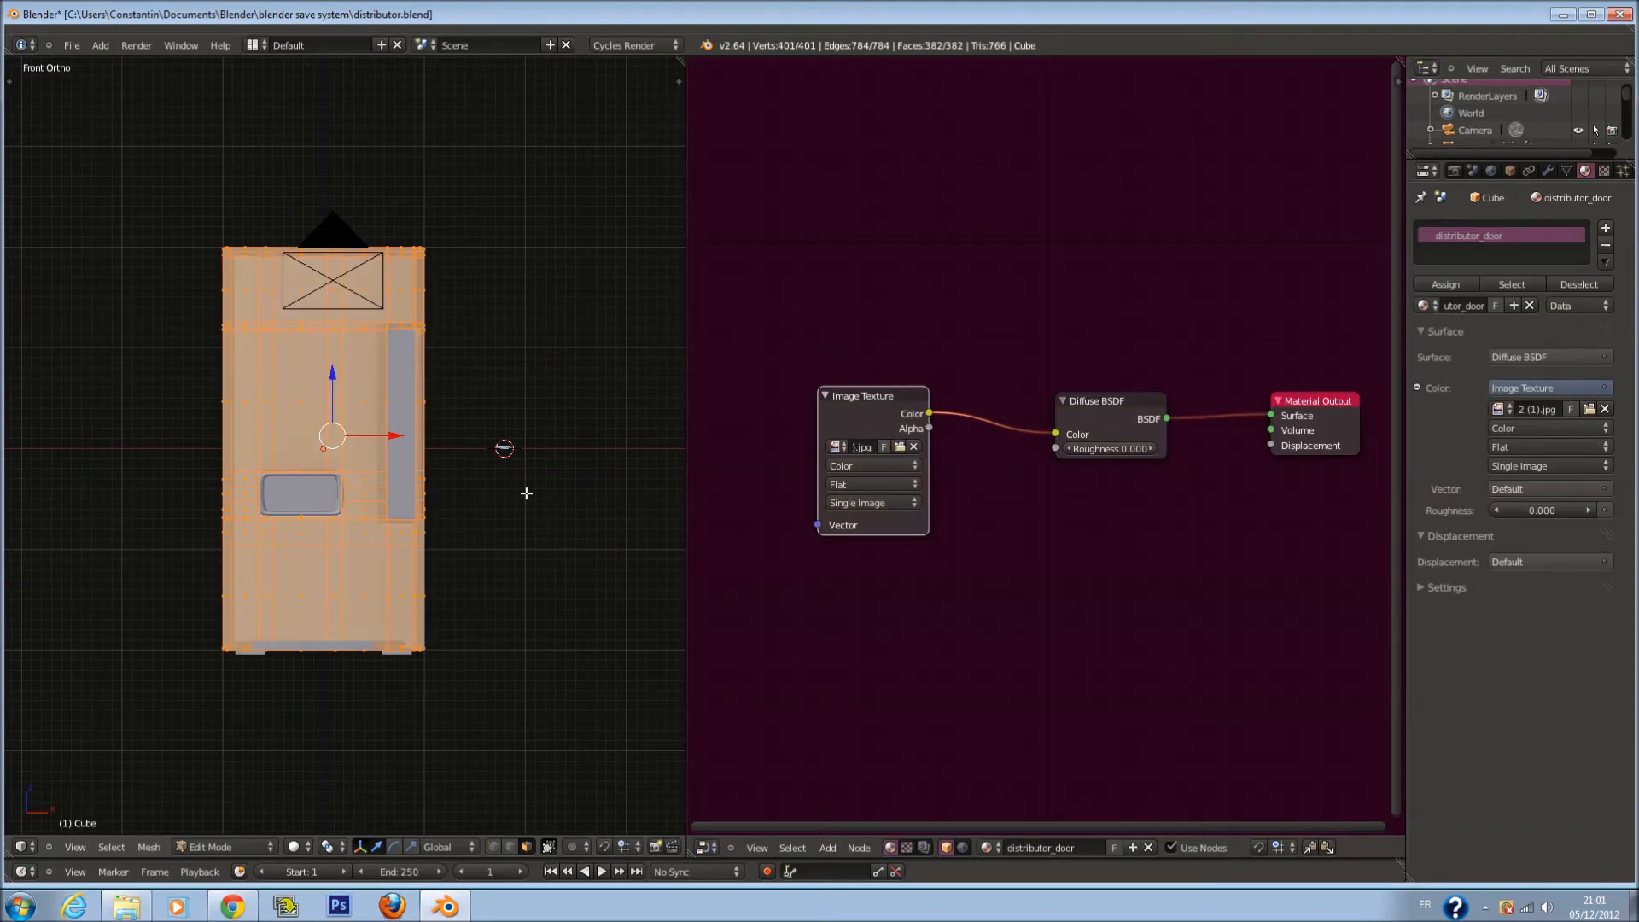
{"action": "key", "text": "u"}
{"action": "left_click", "coordinate": [526, 491]}
{"action": "key", "text": "Tab"}
{"action": "left_click", "coordinate": [298, 847]}
{"action": "left_click", "coordinate": [323, 736]}
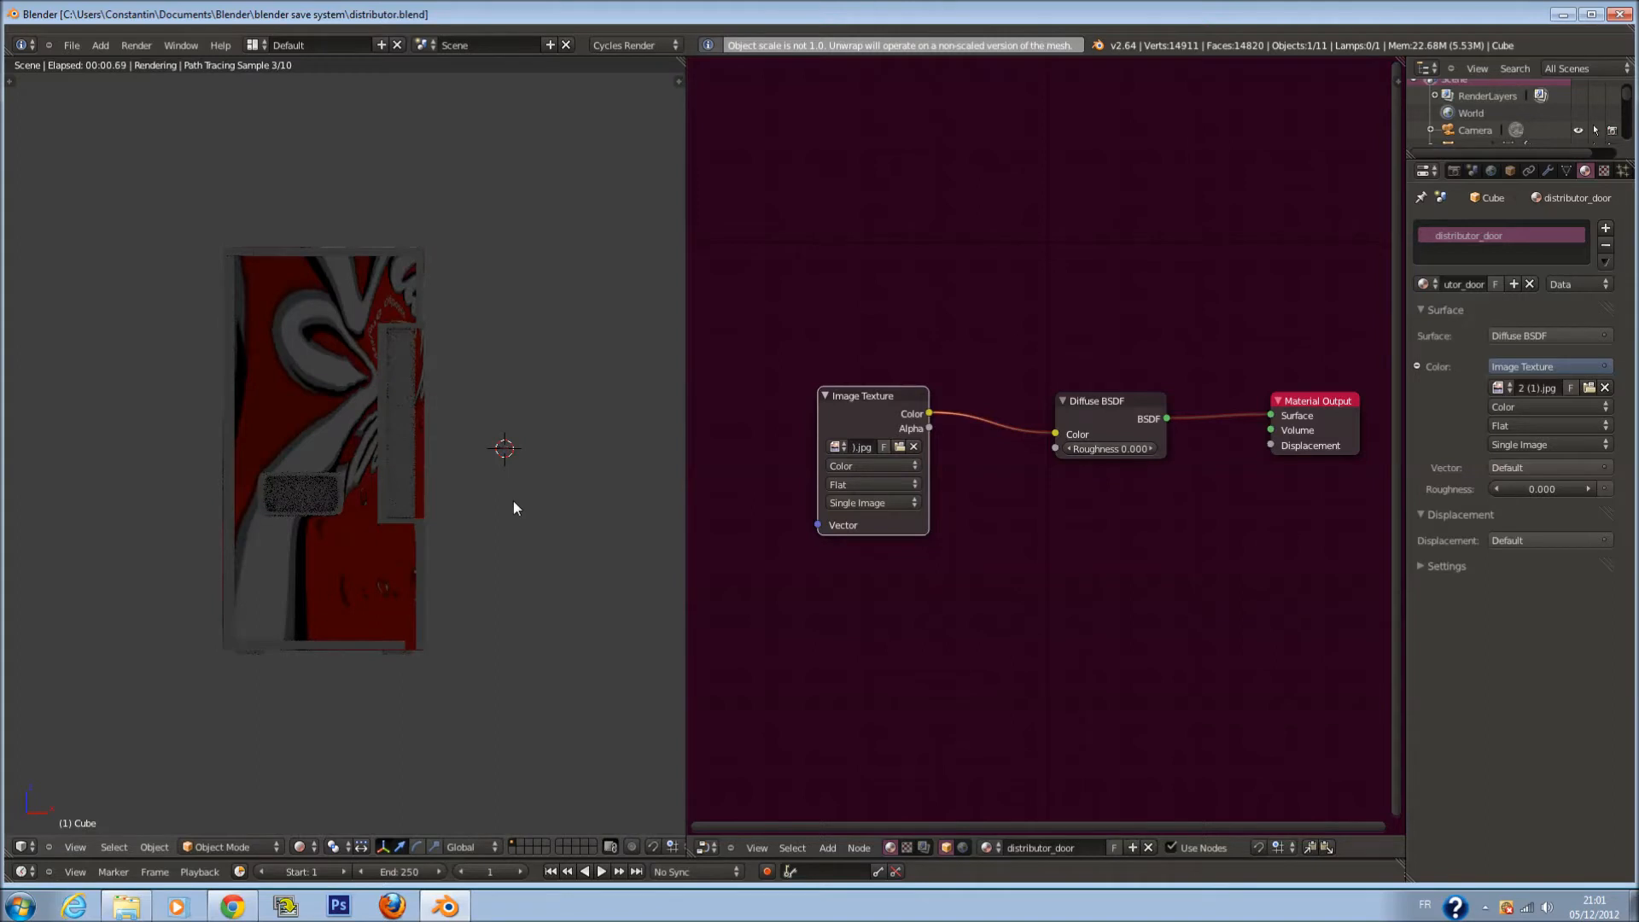
{"action": "scroll", "coordinate": [699, 523], "scroll_direction": "down", "scroll_amount": 2}
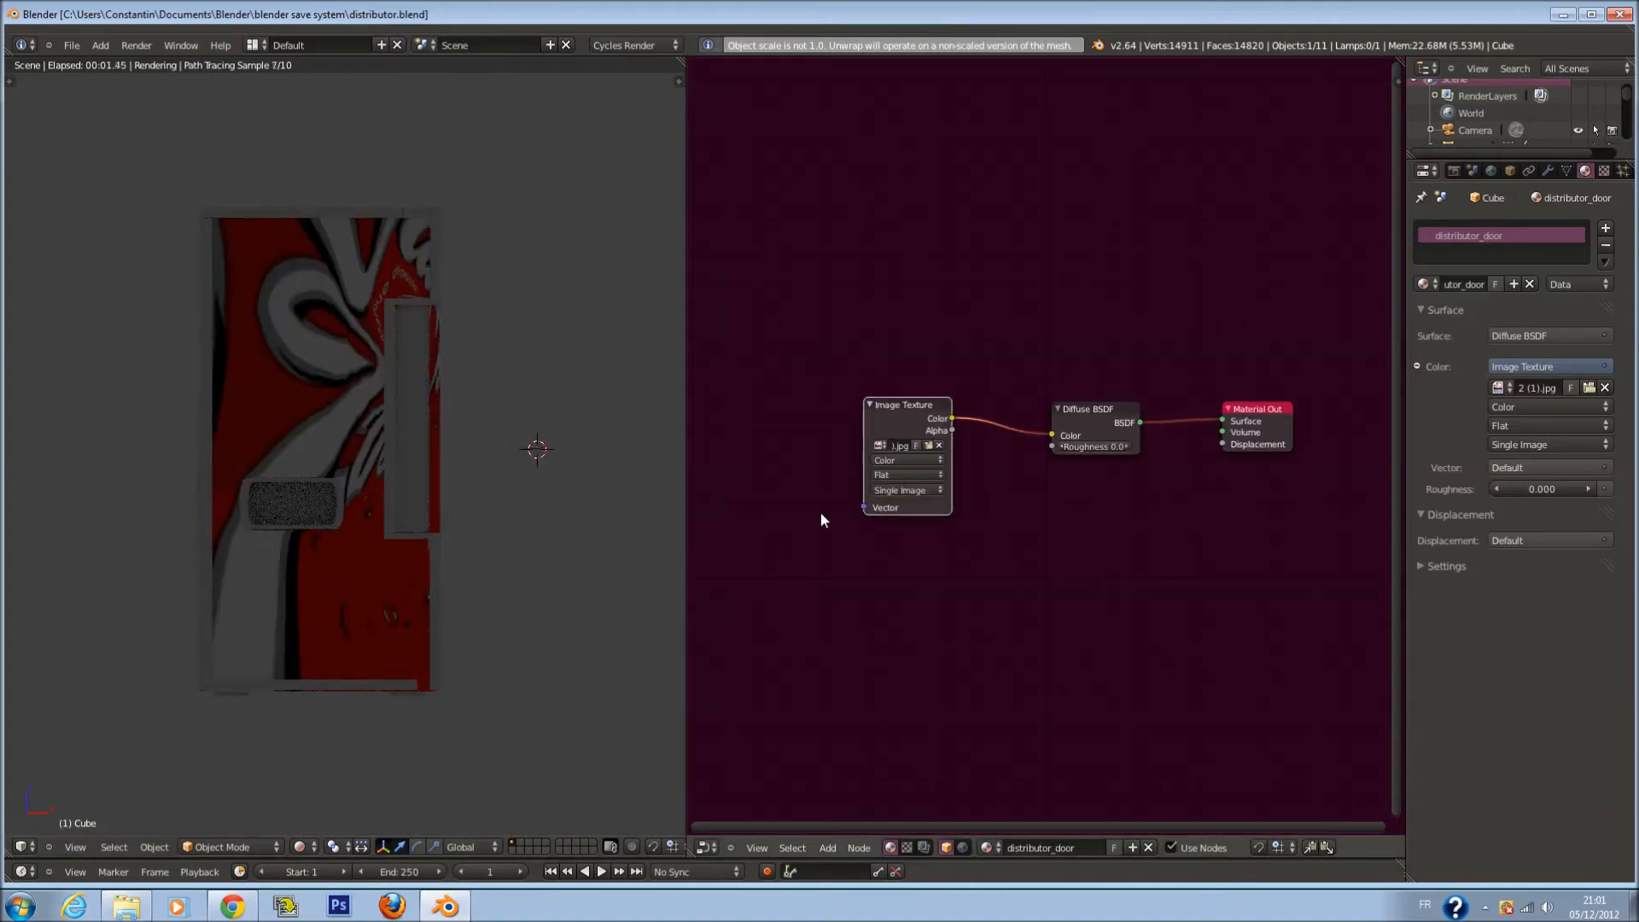
Replace the node editor with the UV/Image Editor and show the door's UV layout over the image
{"action": "left_click", "coordinate": [714, 847]}
{"action": "left_click", "coordinate": [747, 735]}
{"action": "scroll", "coordinate": [888, 579], "scroll_direction": "down", "scroll_amount": 2}
{"action": "key", "text": "Tab"}
{"action": "scroll", "coordinate": [1009, 513], "scroll_direction": "up", "scroll_amount": 1}
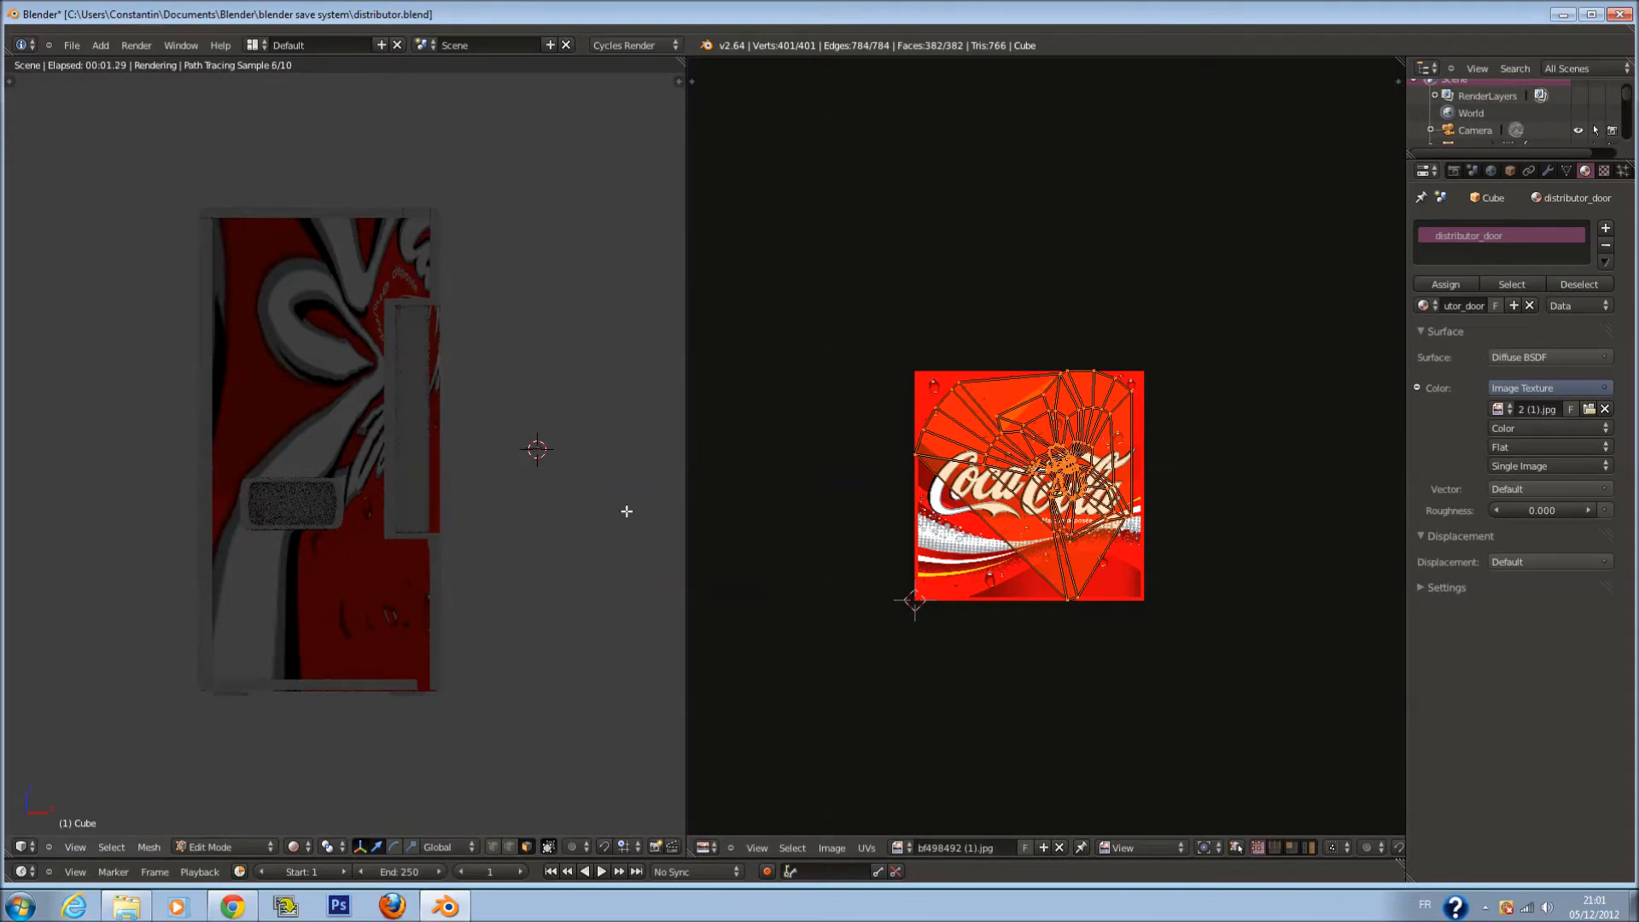
Remap the door's UVs with Project from View (Bounds) and check the rendered door from an angle
{"action": "key", "text": "u"}
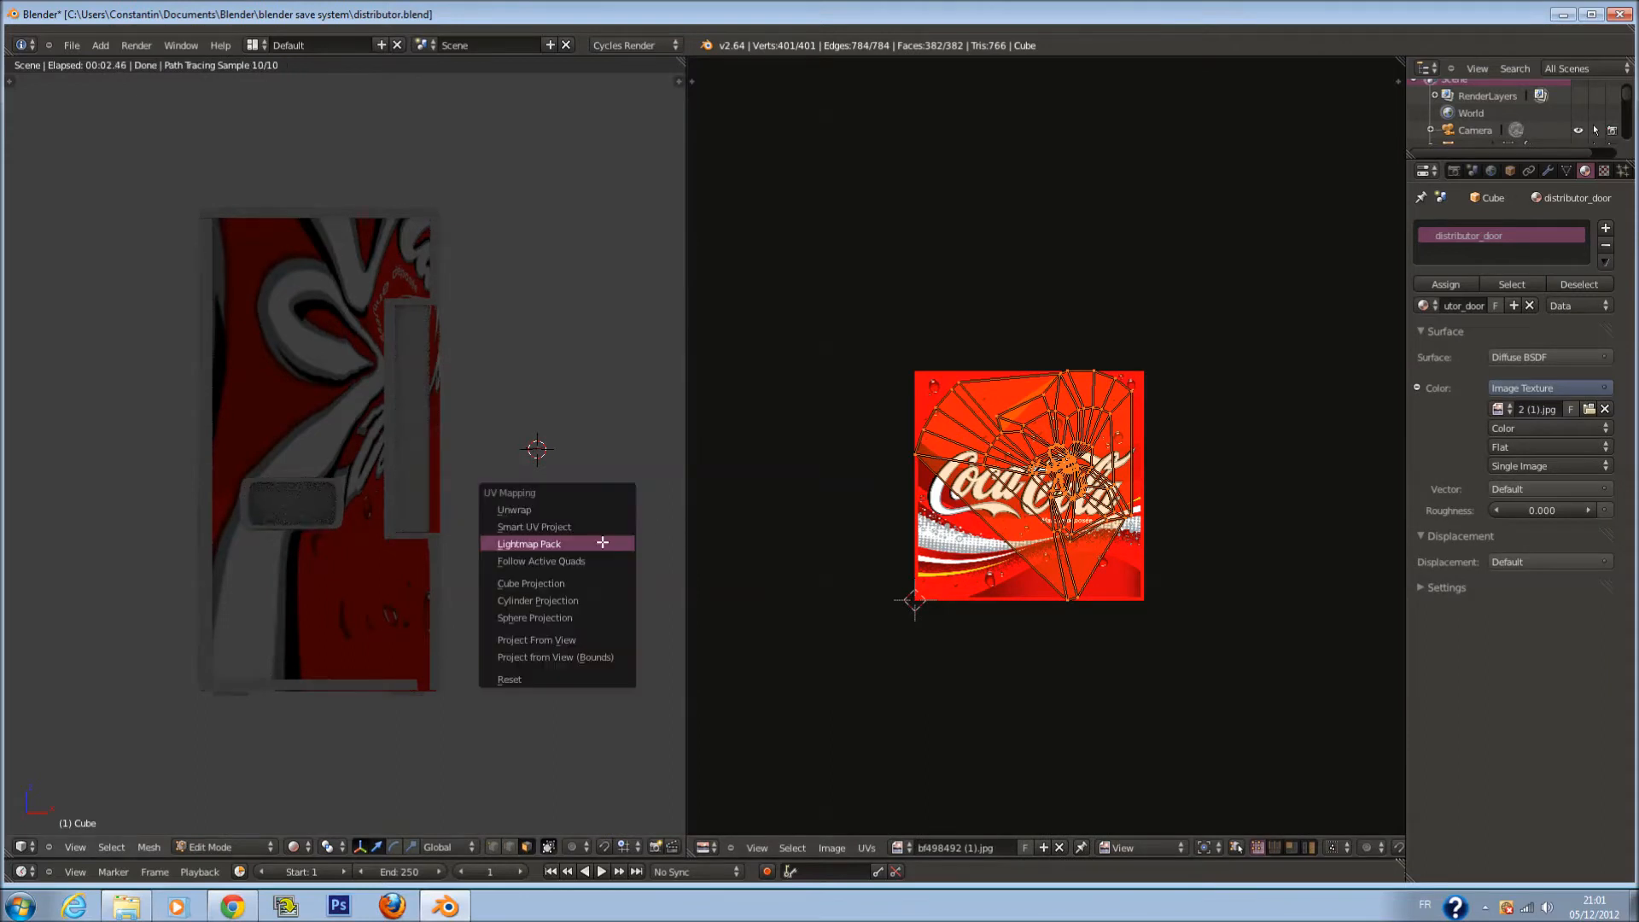
{"action": "left_click", "coordinate": [601, 664]}
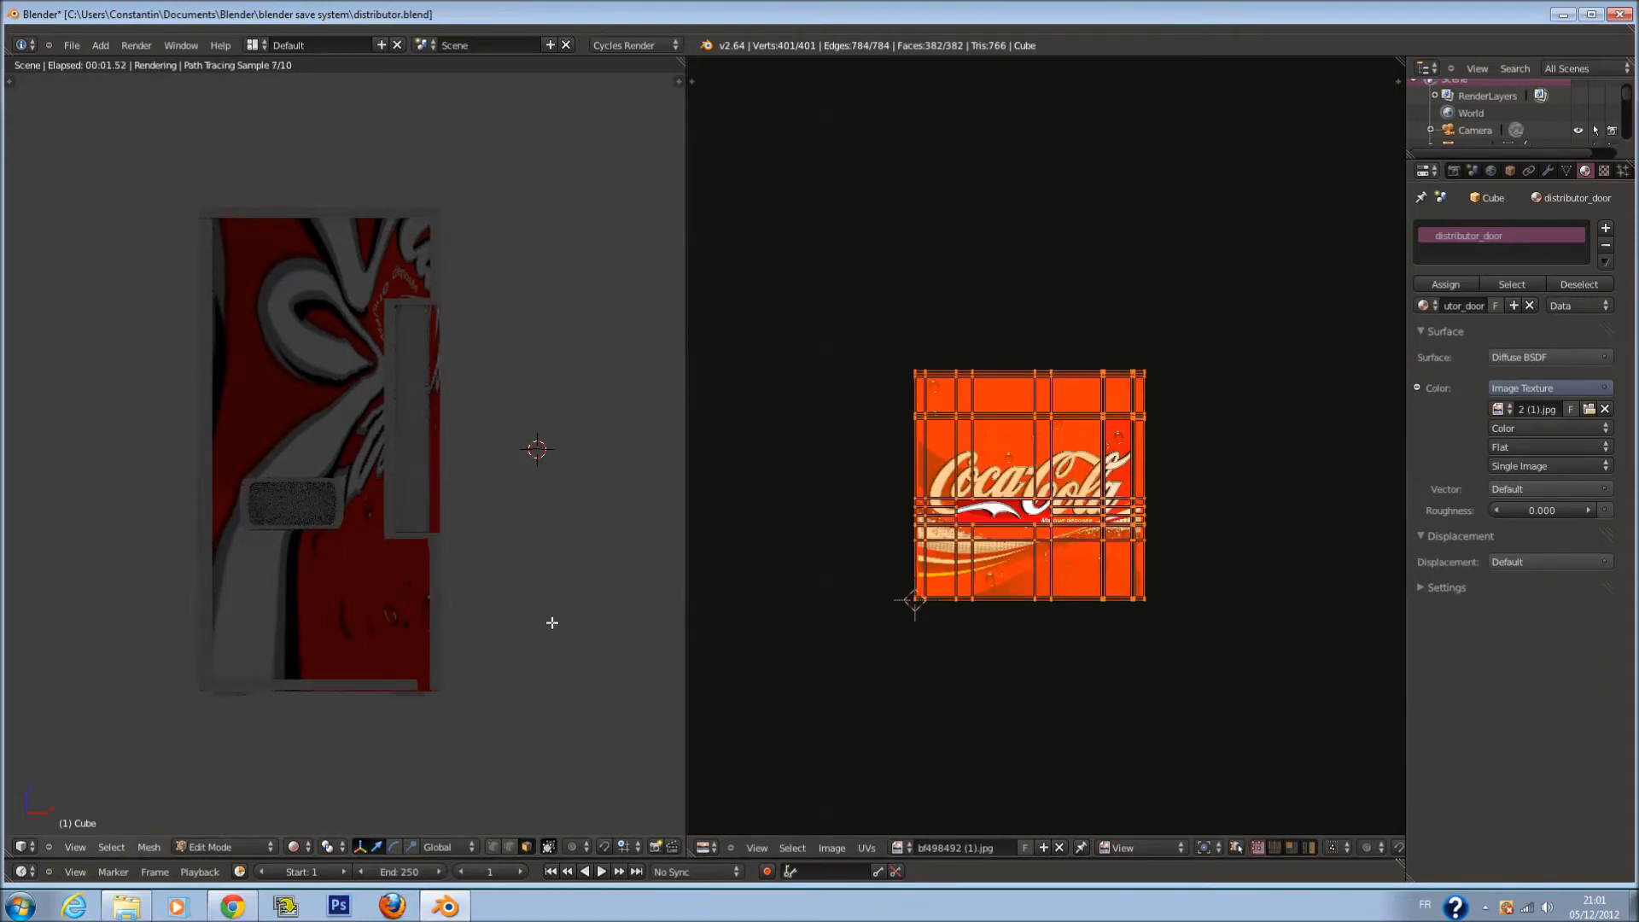
{"action": "key", "text": "Tab"}
{"action": "middle_click_drag", "start_coordinate": [554, 520], "coordinate": [596, 550]}
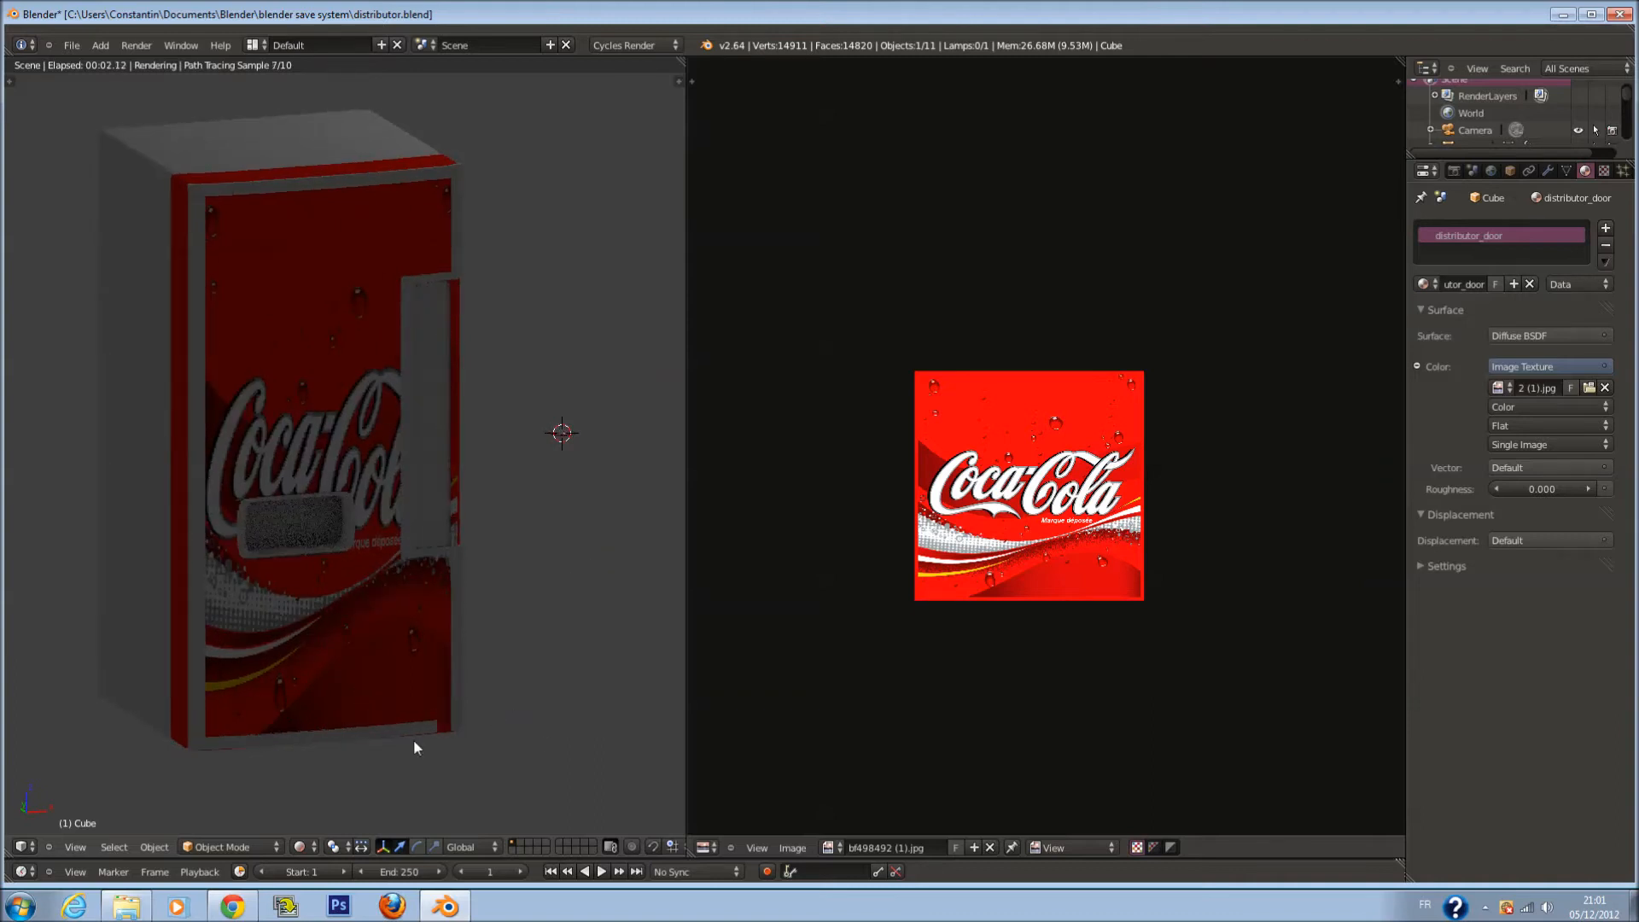
{"action": "scroll", "coordinate": [424, 743], "scroll_direction": "down", "scroll_amount": 1, "text": "shift"}
Return the 3D view to solid shading and open the door's surrounding frame for editing, shown in wireframe
{"action": "left_click", "coordinate": [299, 847]}
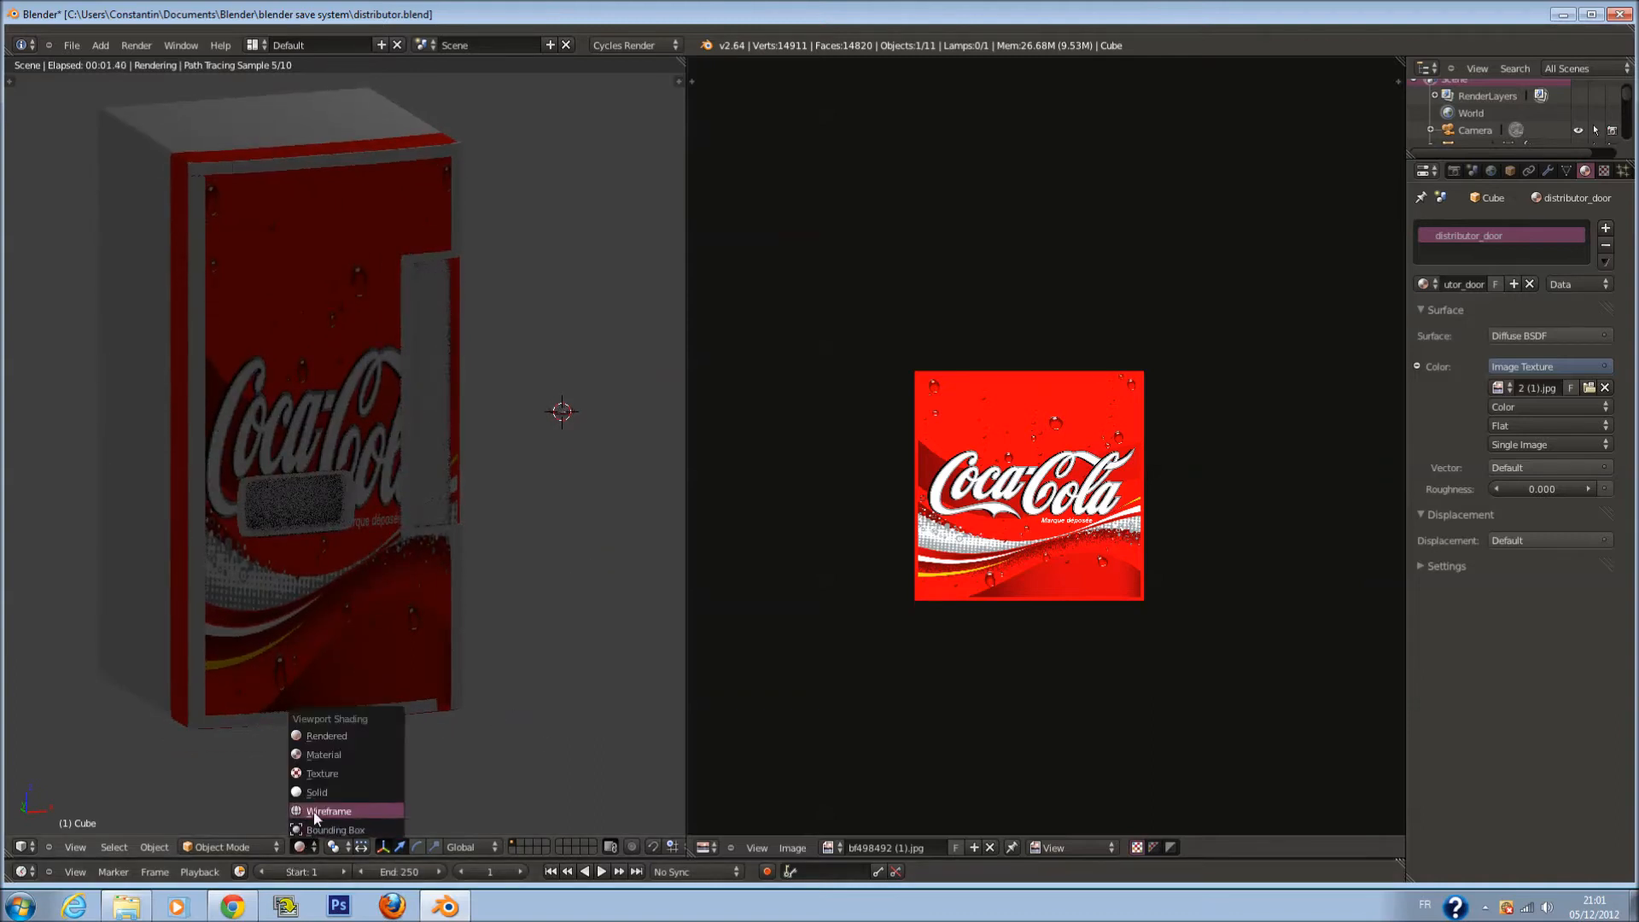
{"action": "left_click", "coordinate": [318, 790]}
{"action": "scroll", "coordinate": [401, 678], "scroll_direction": "up", "scroll_amount": 5}
{"action": "key", "text": "Tab"}
{"action": "key", "text": "z"}
{"action": "key", "text": "Tab"}
{"action": "right_click", "coordinate": [539, 617]}
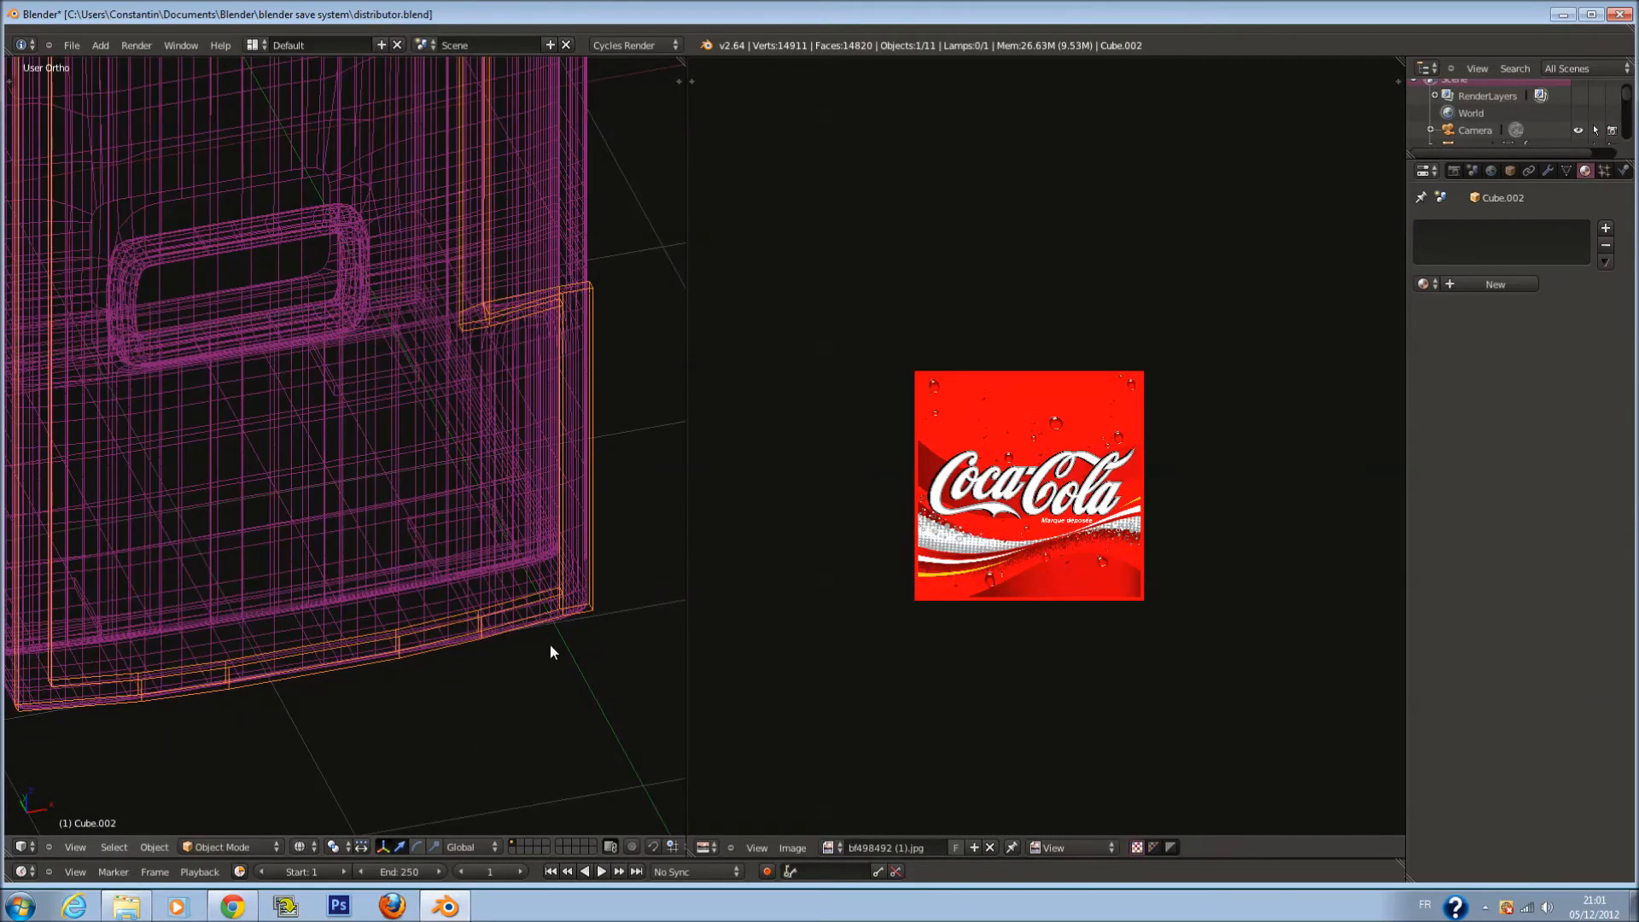
{"action": "key", "text": "Tab"}
{"action": "key", "text": "z"}
{"action": "key", "text": "z"}
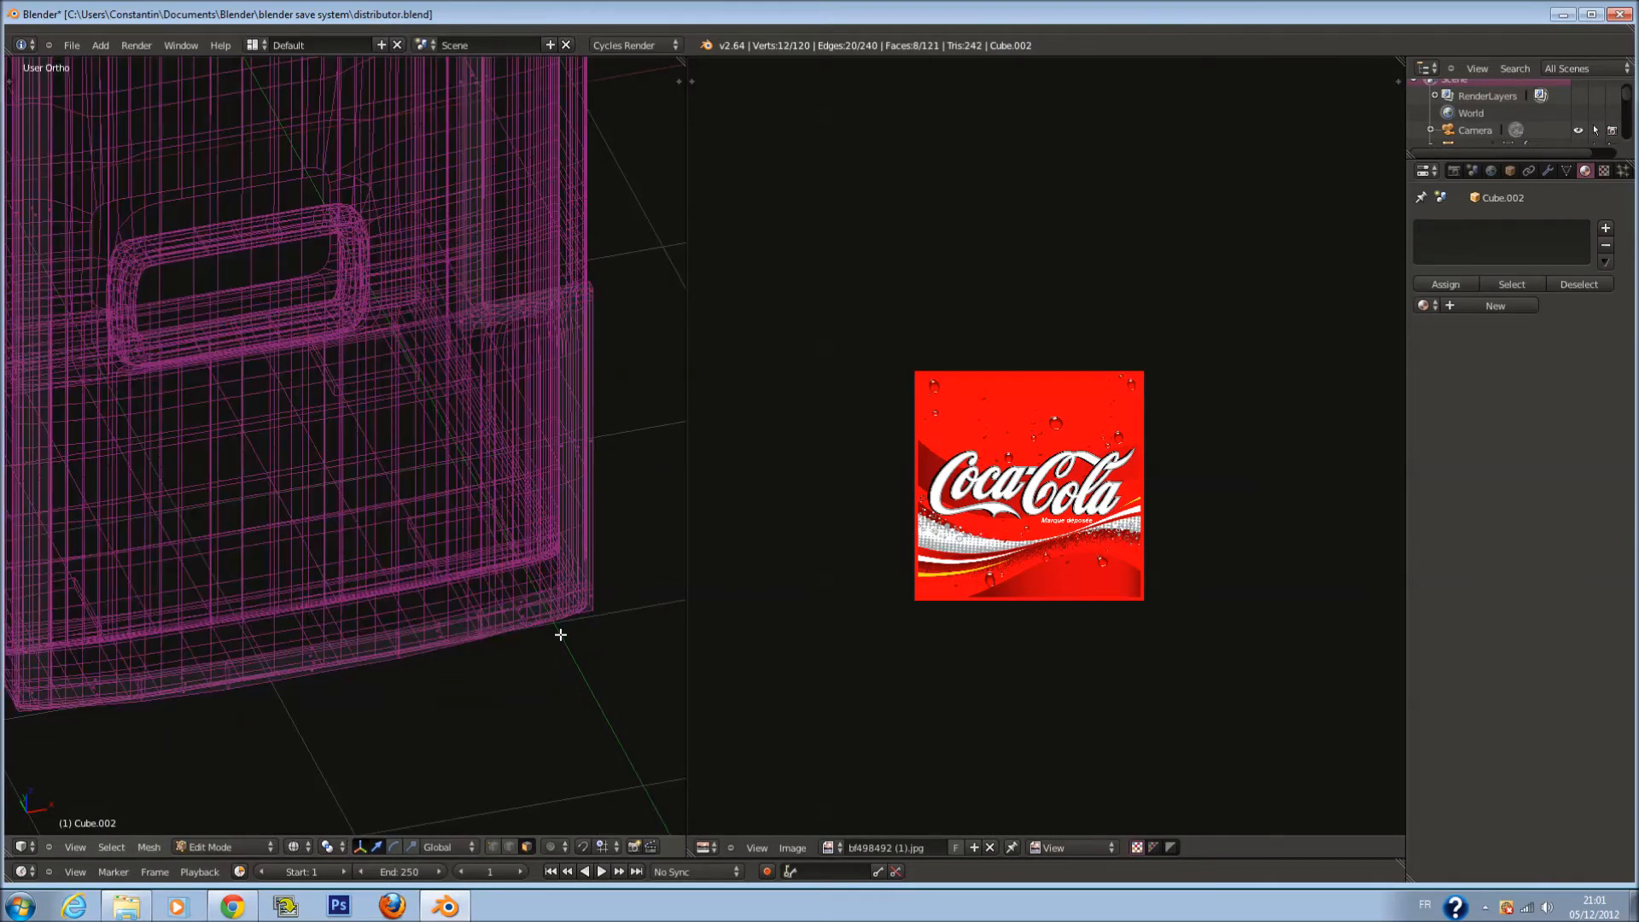
Try to circle-select the vertices at the lower and upper right corners of the door frame
{"action": "key", "text": "c"}
{"action": "left_click", "coordinate": [545, 614]}
{"action": "right_click", "coordinate": [544, 613]}
{"action": "key", "text": "c"}
{"action": "left_click", "coordinate": [547, 608]}
{"action": "right_click", "coordinate": [548, 607]}
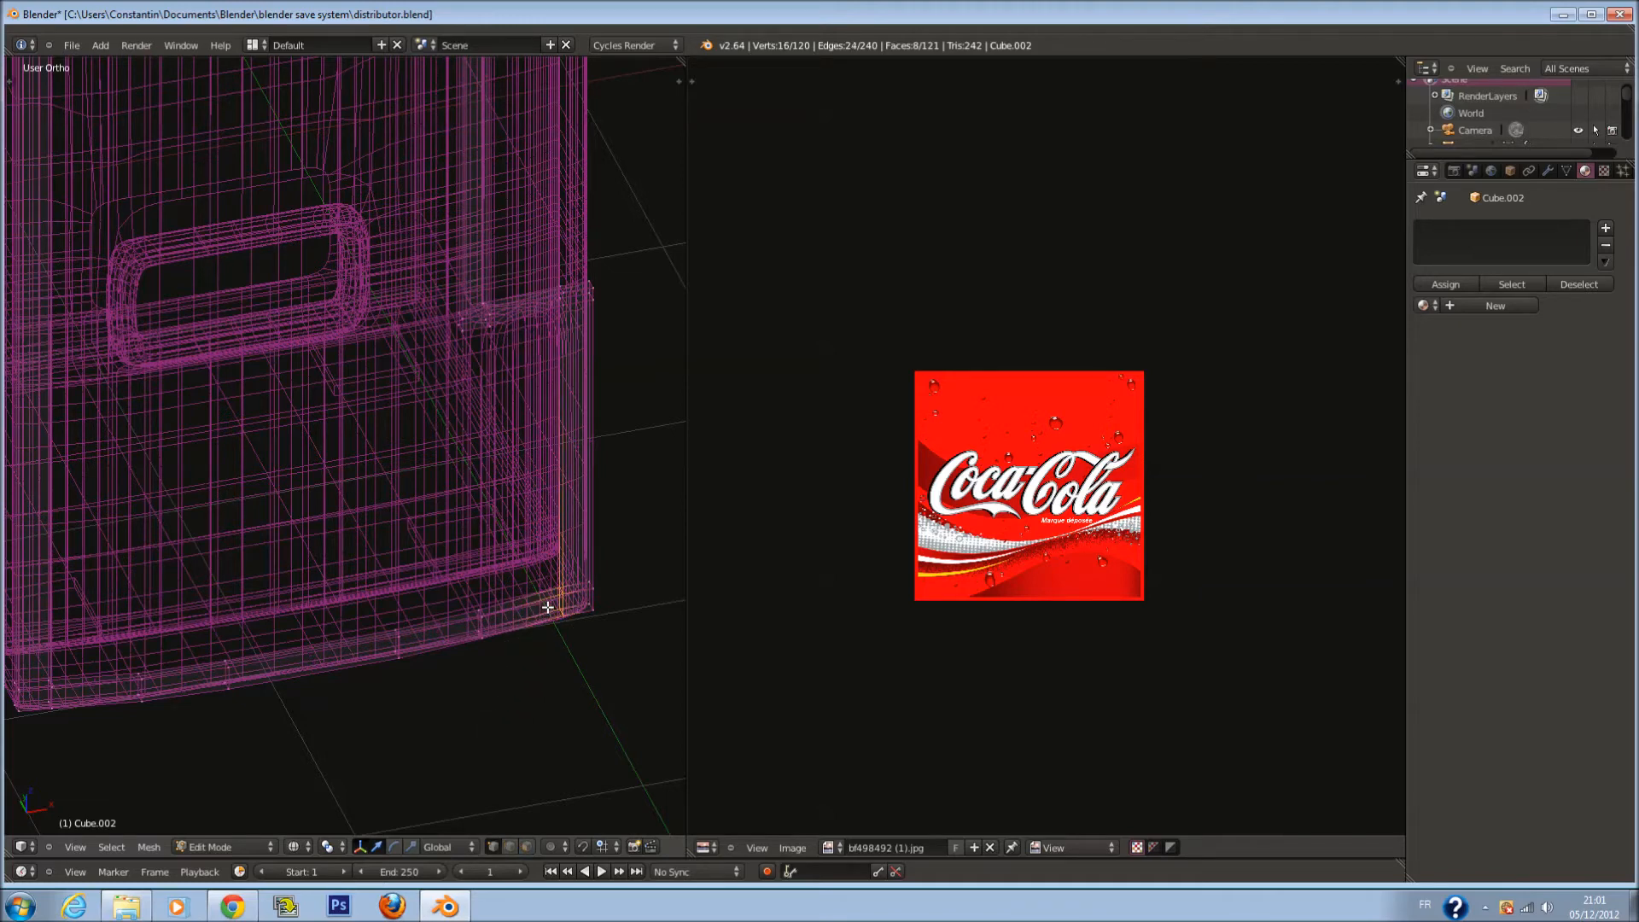
{"action": "key", "text": "z"}
{"action": "scroll", "coordinate": [546, 581], "scroll_direction": "down", "scroll_amount": 5}
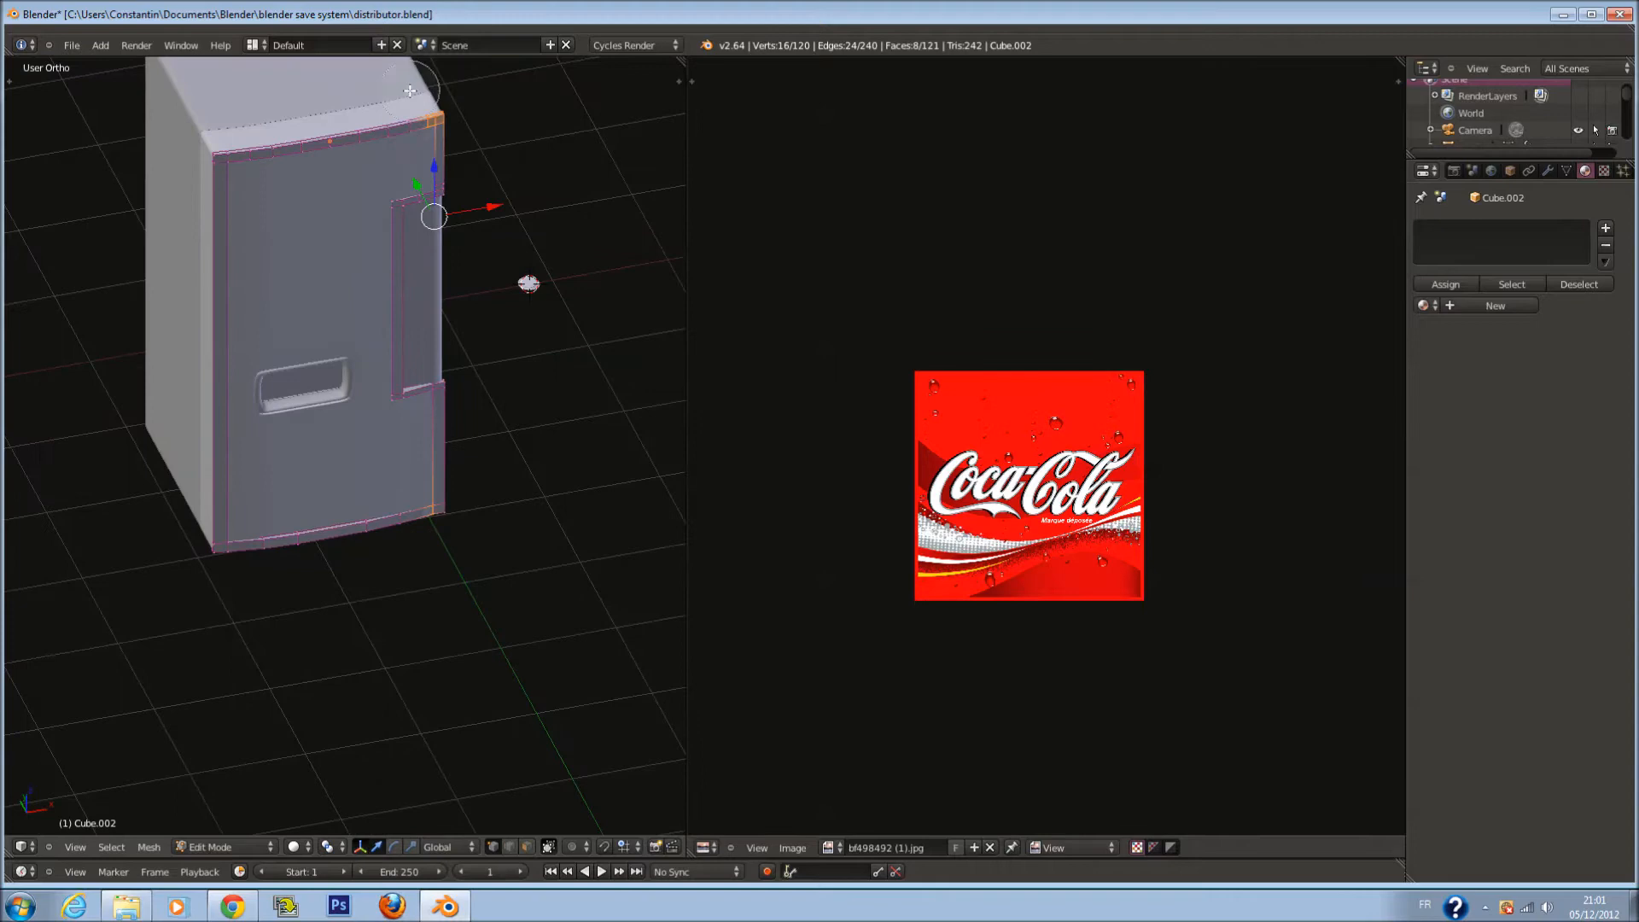
{"action": "right_click", "coordinate": [420, 103]}
{"action": "key", "text": "z"}
{"action": "key", "text": "c"}
{"action": "scroll", "coordinate": [424, 103], "scroll_direction": "down", "scroll_amount": 5}
{"action": "middle_click", "coordinate": [426, 109]}
{"action": "right_click", "coordinate": [431, 117]}
{"action": "scroll", "coordinate": [453, 227], "scroll_direction": "up", "scroll_amount": 1}
{"action": "key", "text": "c"}
{"action": "right_click", "coordinate": [364, 112]}
{"action": "key", "text": "z"}
Clear the selection and circle-select the vertices on the frame's bottom edge near the right corner
{"action": "scroll", "coordinate": [469, 605], "scroll_direction": "up", "scroll_amount": 4}
{"action": "left_click_drag", "start_coordinate": [548, 570], "coordinate": [465, 587]}
{"action": "key", "text": "z"}
{"action": "key", "text": "a"}
{"action": "key", "text": "c"}
{"action": "left_click", "coordinate": [480, 621]}
{"action": "right_click", "coordinate": [480, 621]}
{"action": "key", "text": "z"}
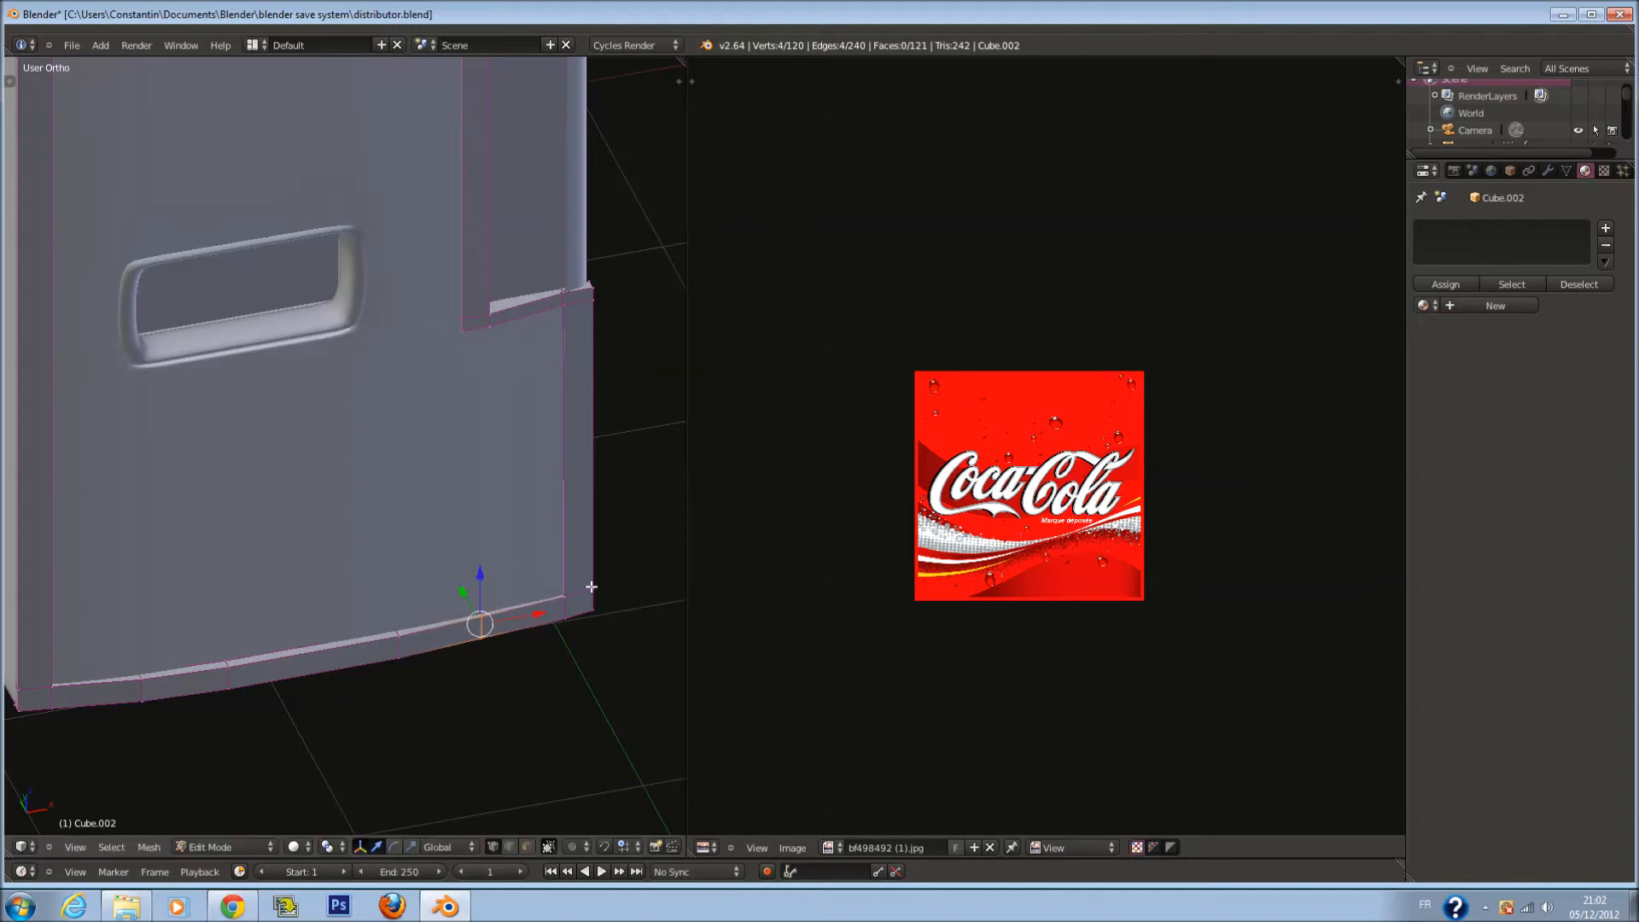
Leave mesh editing, save the file and look through the camera
{"action": "scroll", "coordinate": [589, 586], "scroll_direction": "down", "scroll_amount": 3}
{"action": "middle_click_drag", "start_coordinate": [589, 586], "coordinate": [498, 605]}
{"action": "key", "text": "Tab"}
{"action": "key", "text": "ctrl+s"}
{"action": "left_click", "coordinate": [496, 608]}
{"action": "key", "text": "KP_0"}
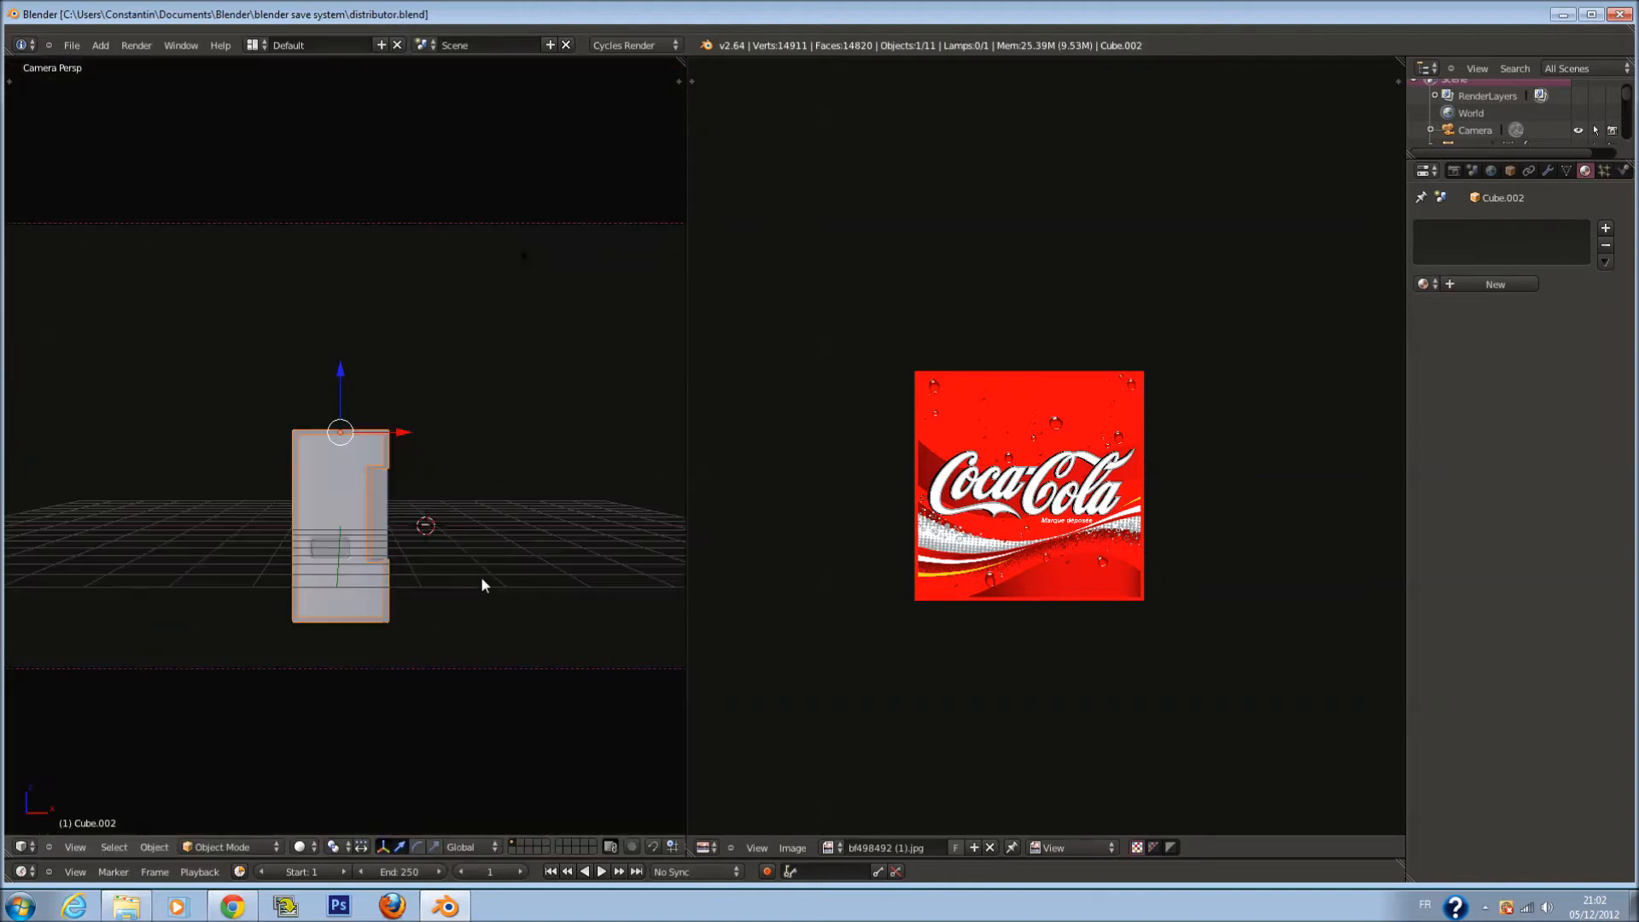
Preview the camera view with rendered shading, save the file, and go back to solid shading
{"action": "left_click", "coordinate": [299, 847]}
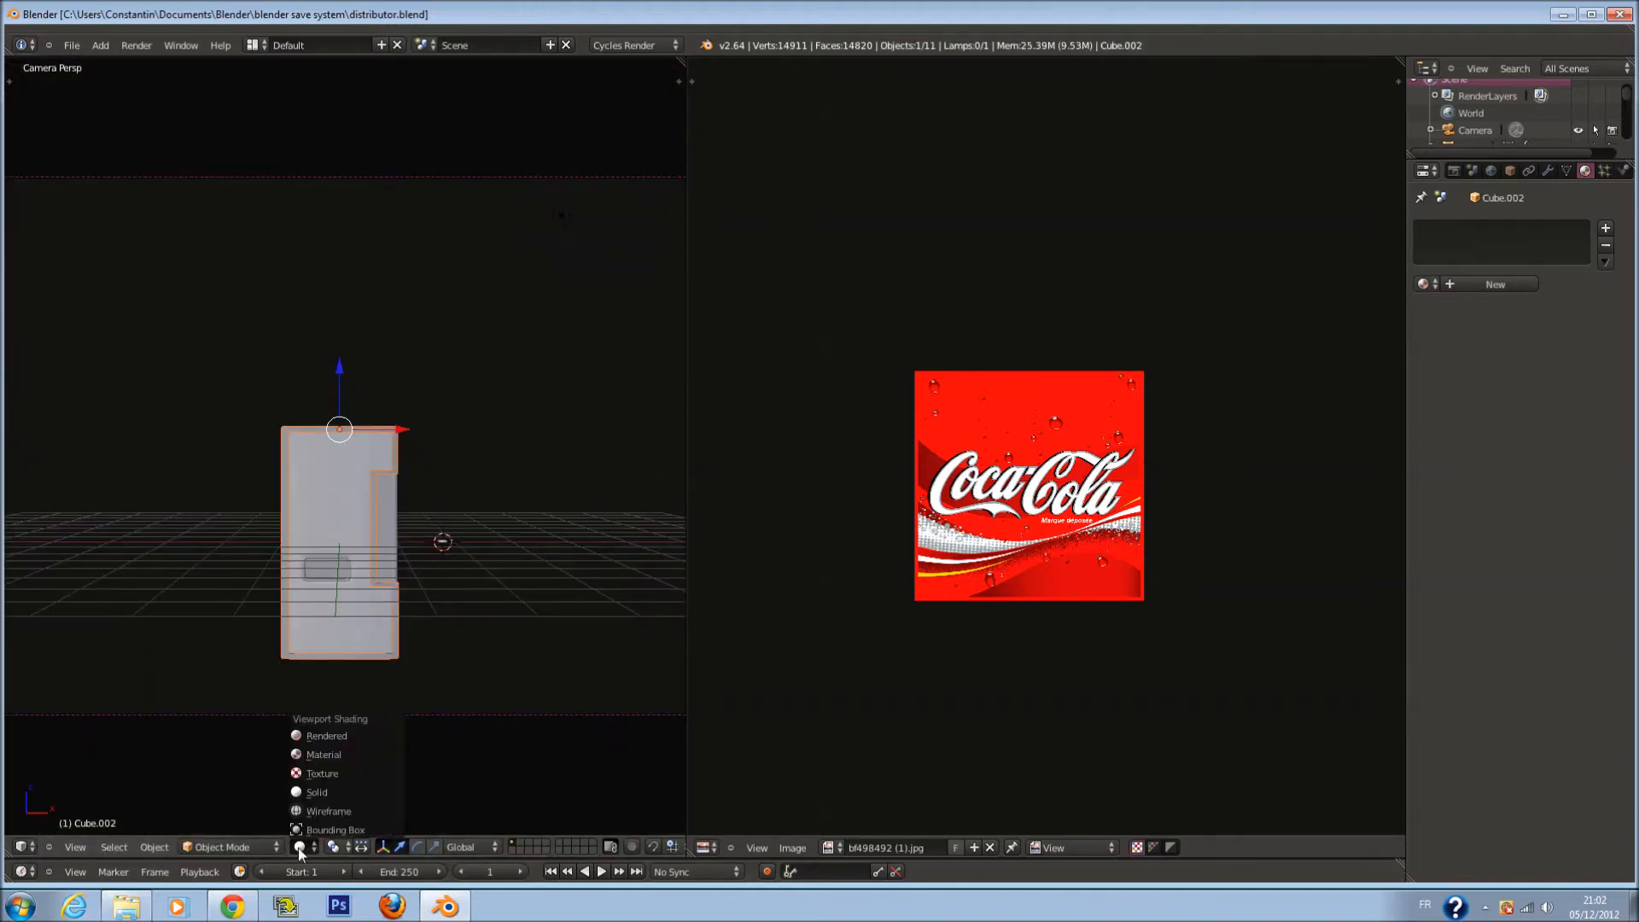
{"action": "left_click", "coordinate": [314, 741]}
{"action": "key", "text": "ctrl+s"}
{"action": "left_click", "coordinate": [516, 566]}
{"action": "left_click", "coordinate": [301, 847]}
{"action": "left_click", "coordinate": [316, 800]}
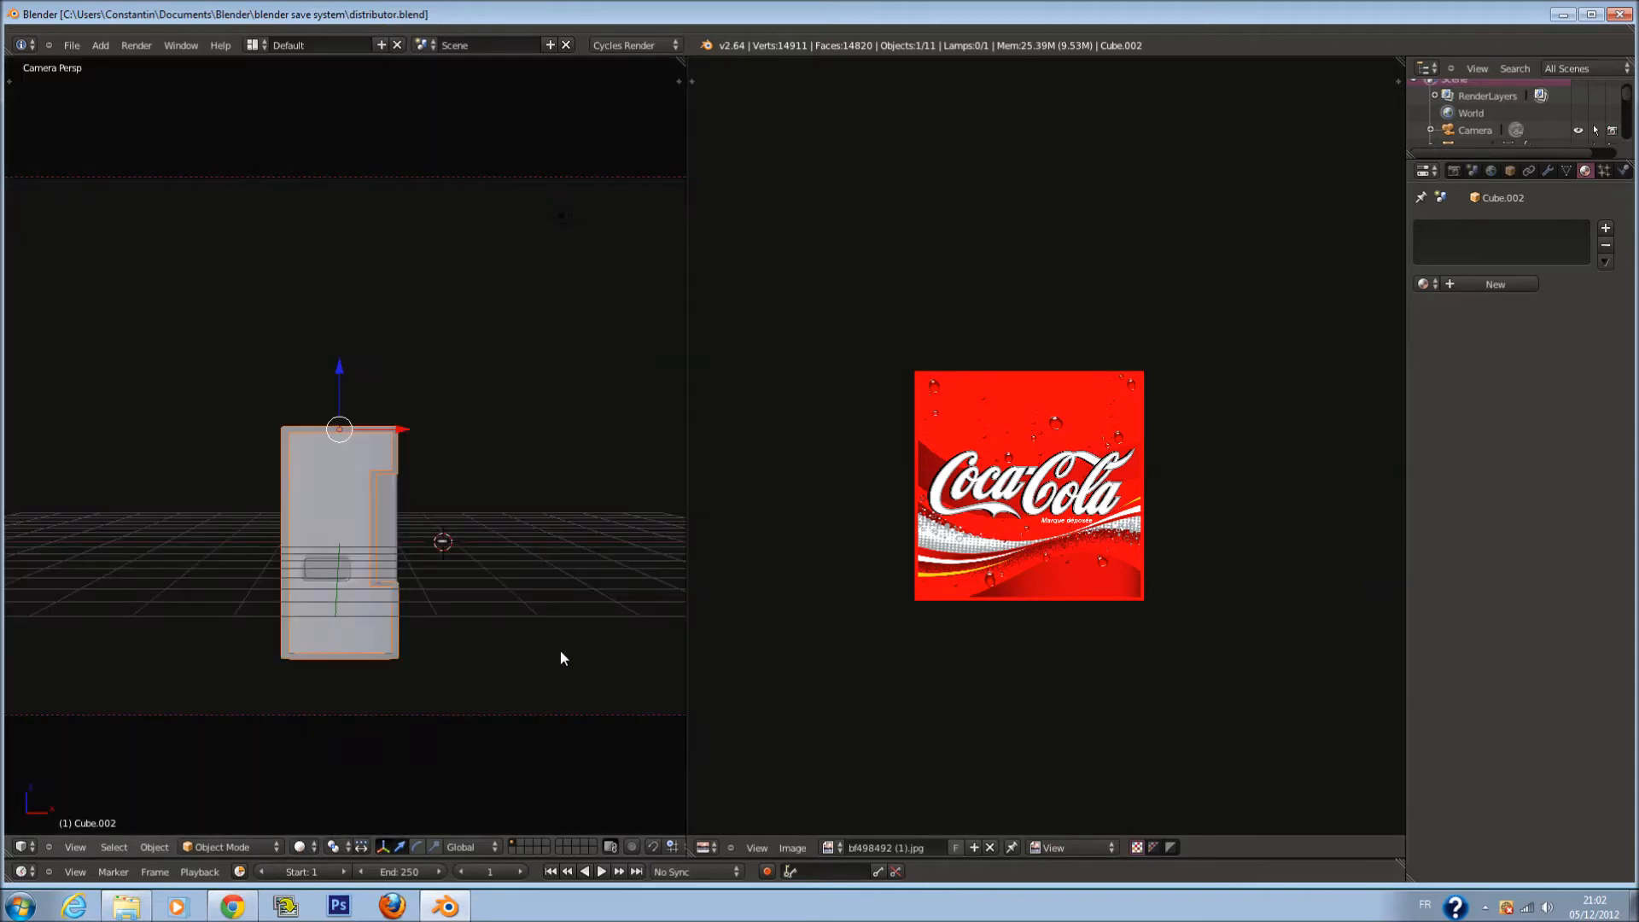
Widen the 3D view and set the background reference photo's opacity to 1.000 in camera view
{"action": "left_click_drag", "start_coordinate": [690, 635], "coordinate": [1356, 616]}
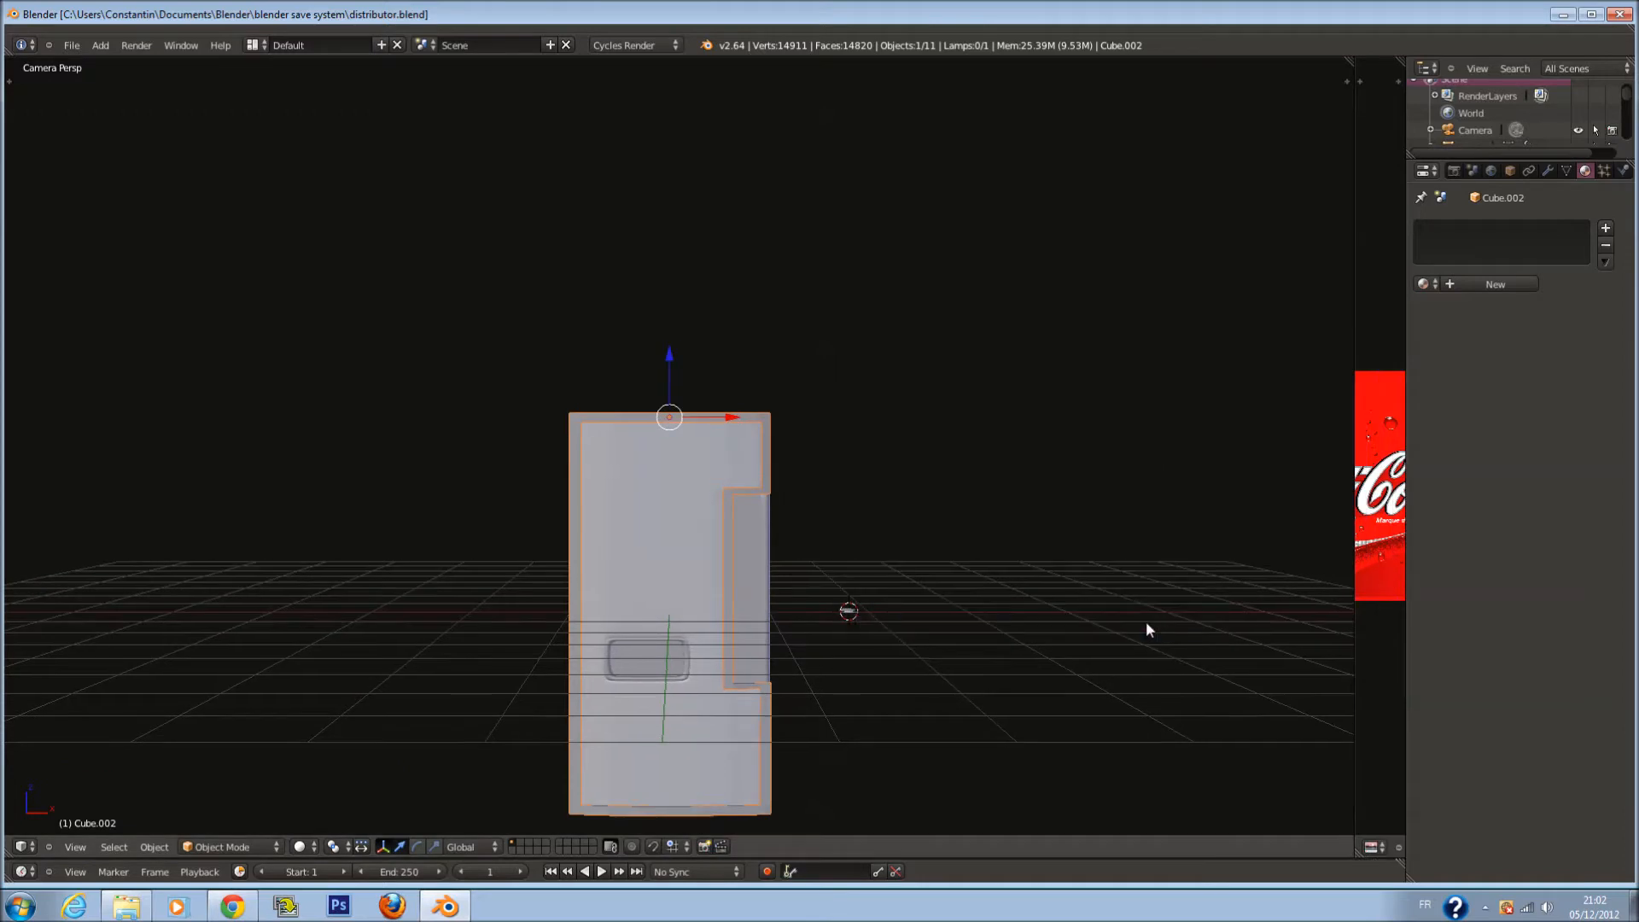
{"action": "key", "text": "KP_5"}
{"action": "scroll", "coordinate": [1146, 621], "scroll_direction": "down", "scroll_amount": 4}
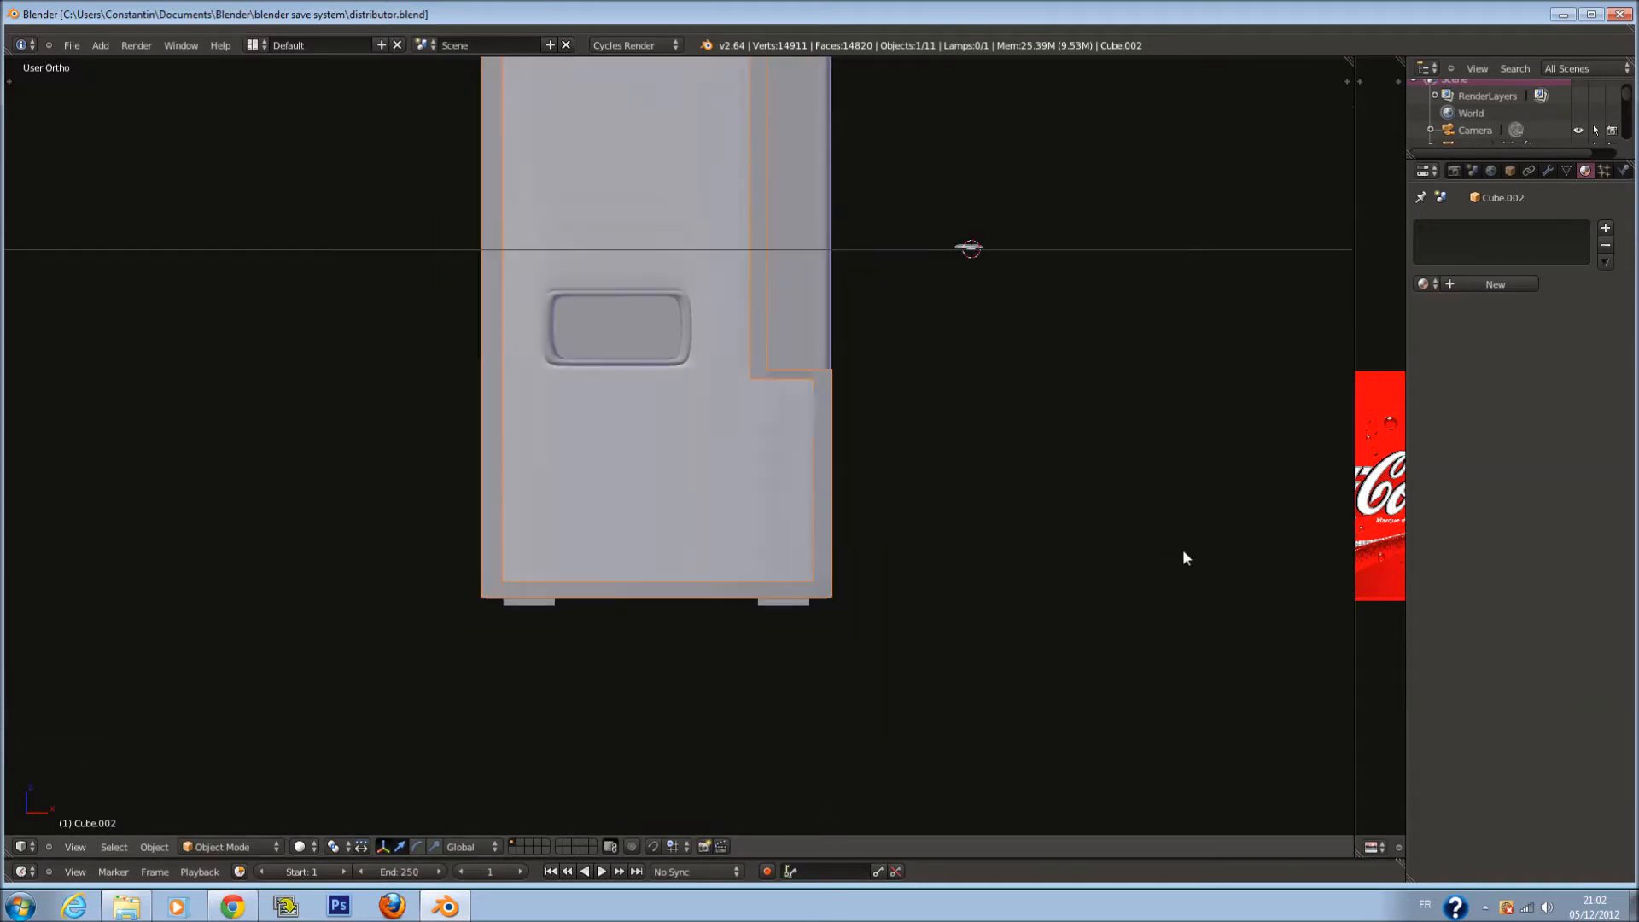
{"action": "key", "text": "n"}
{"action": "left_click", "coordinate": [1283, 345]}
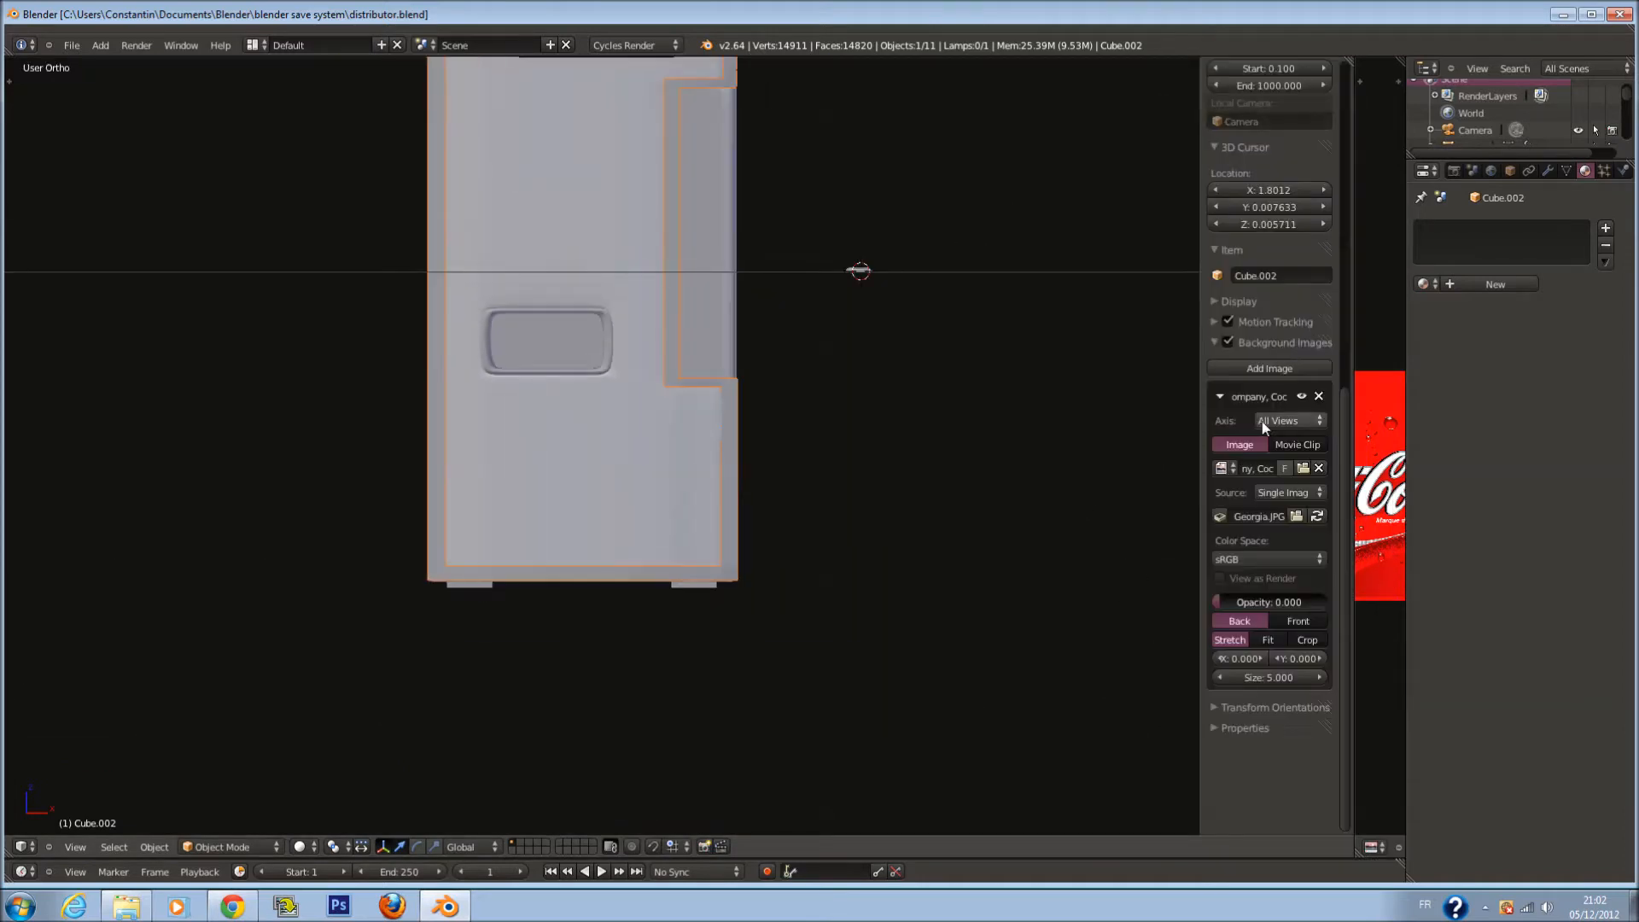
{"action": "left_click_drag", "start_coordinate": [1217, 602], "coordinate": [1396, 627]}
{"action": "key", "text": "KP_0"}
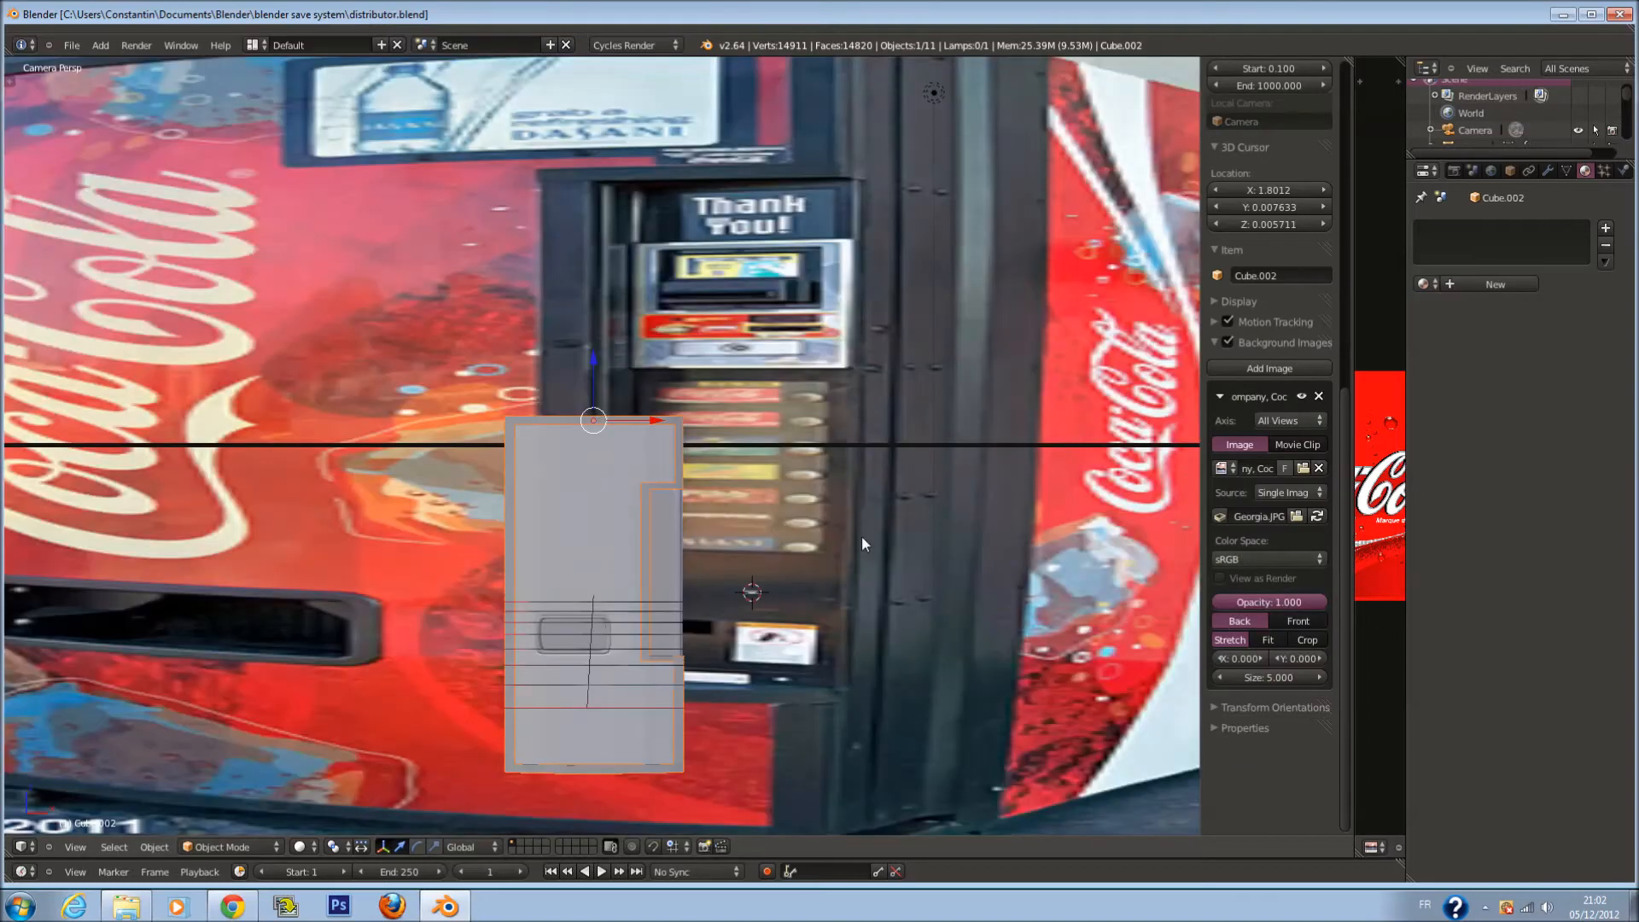
Examine the reference photo of the vending machine behind the model, and set its opacity back to 0.000
{"action": "scroll", "coordinate": [862, 544], "scroll_direction": "down", "scroll_amount": 4}
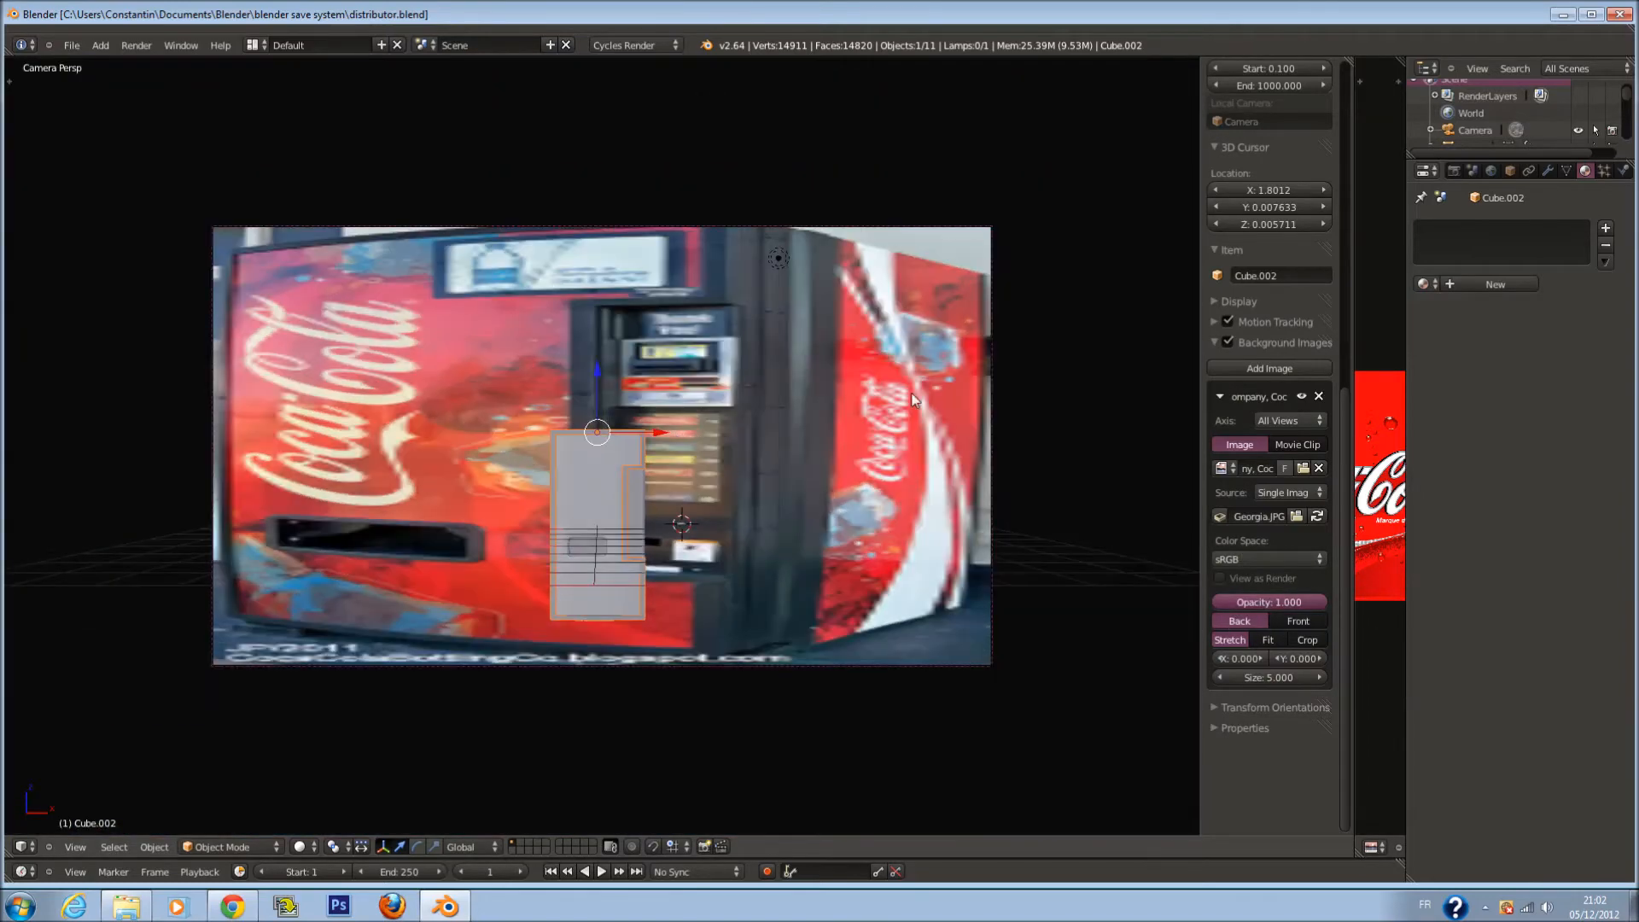
{"action": "scroll", "coordinate": [755, 418], "scroll_direction": "up", "scroll_amount": 2}
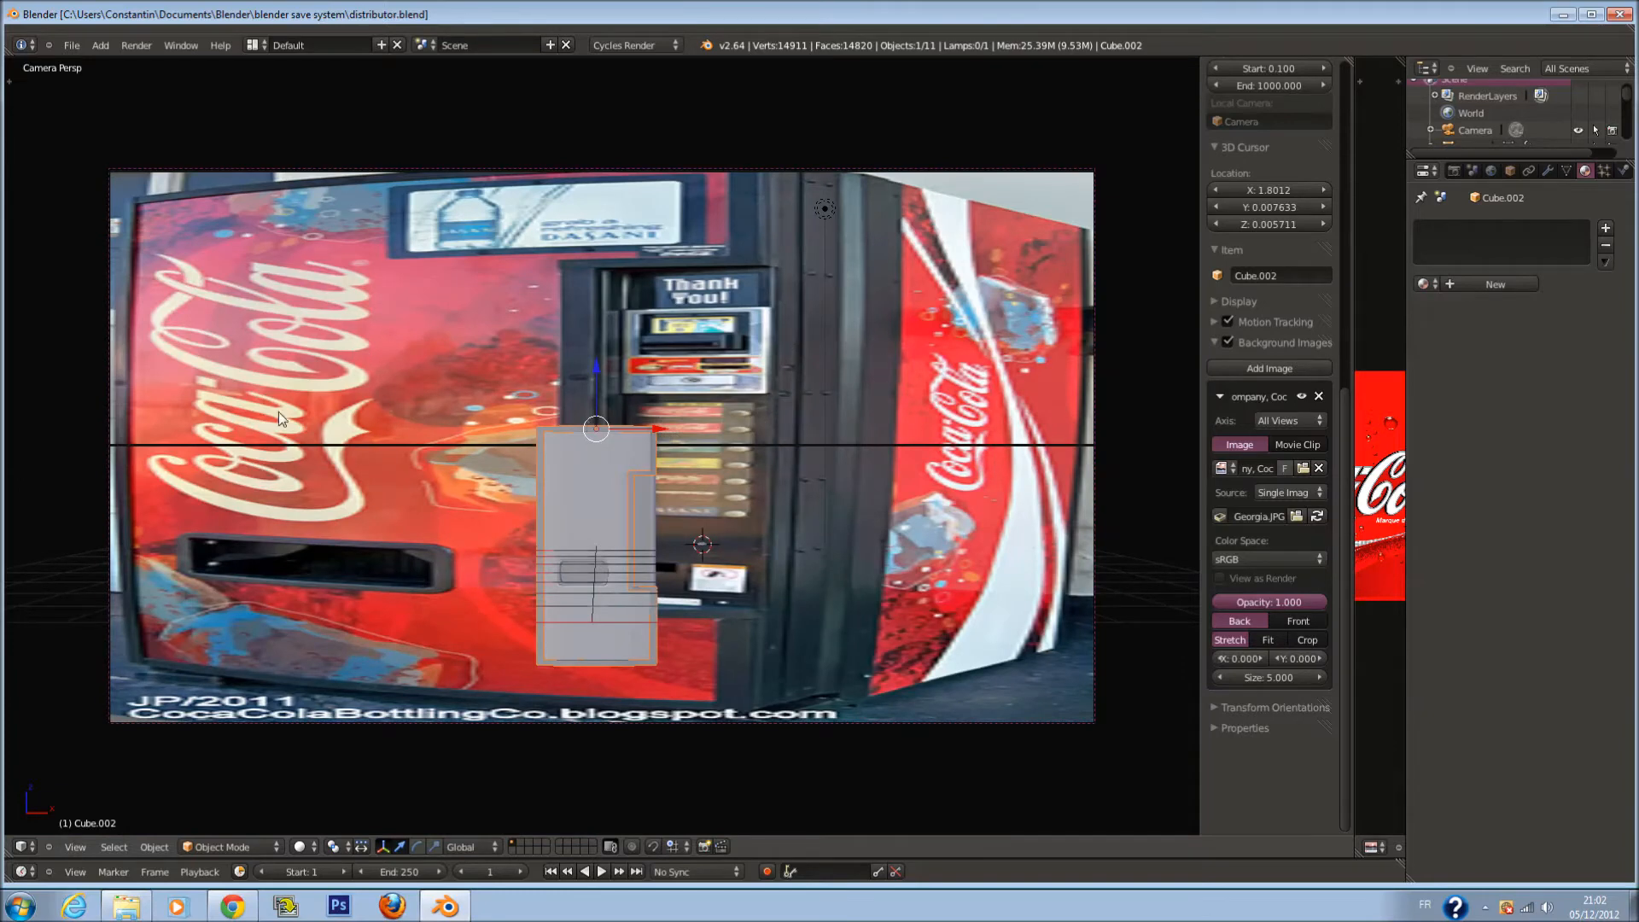
{"action": "key", "text": "KP_0"}
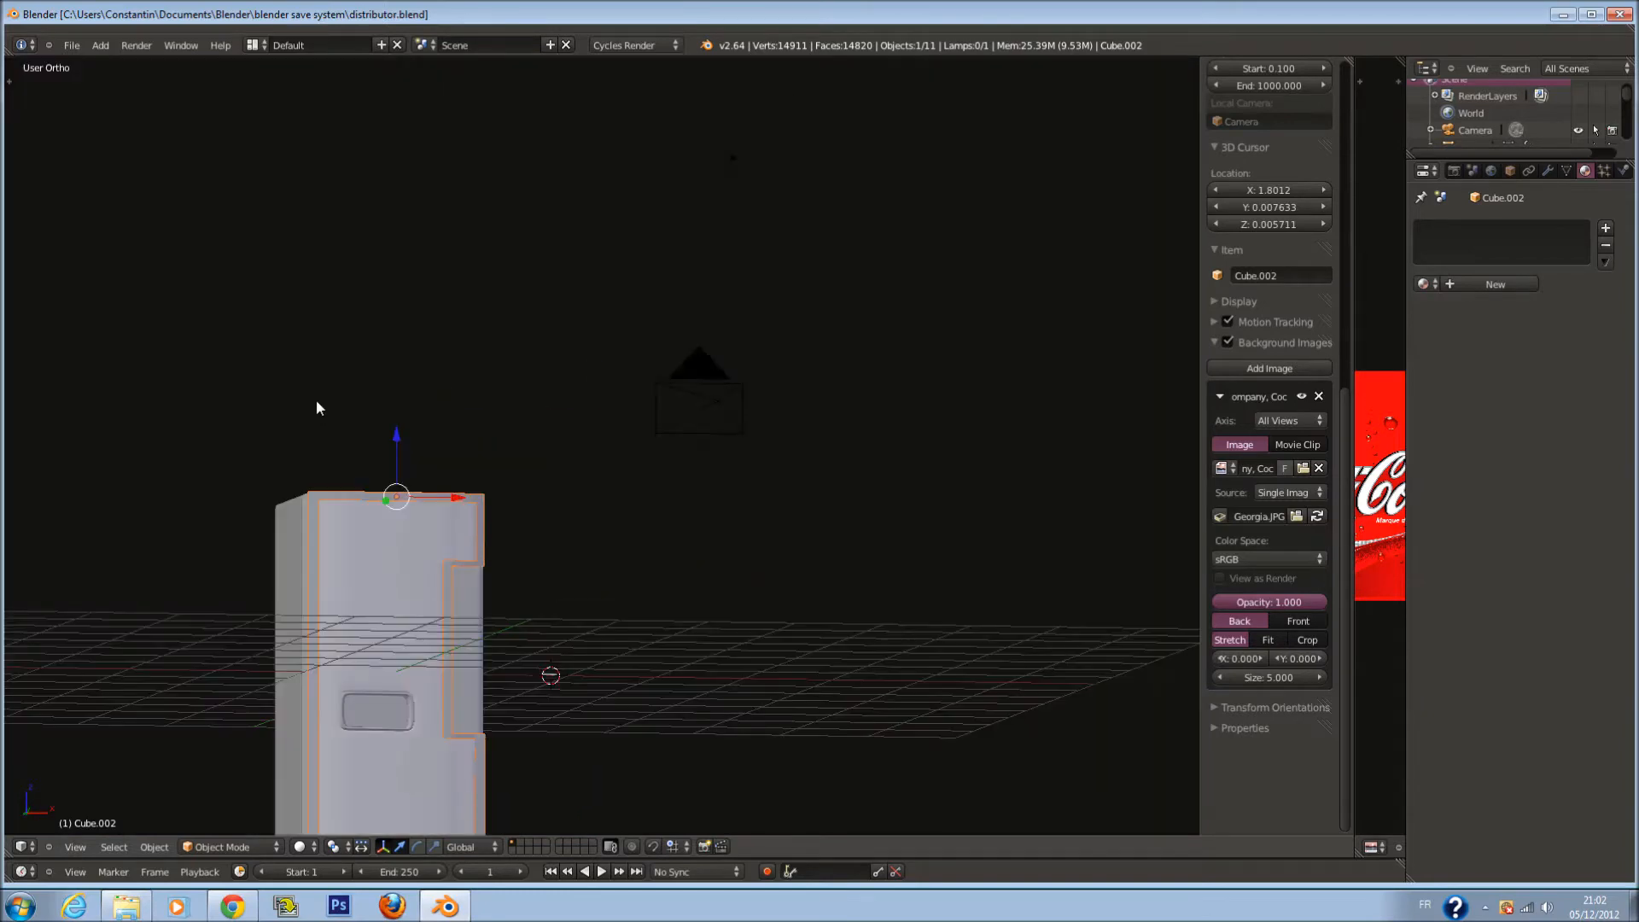
{"action": "key", "text": "KP_0"}
{"action": "scroll", "coordinate": [438, 377], "scroll_direction": "down", "scroll_amount": 4}
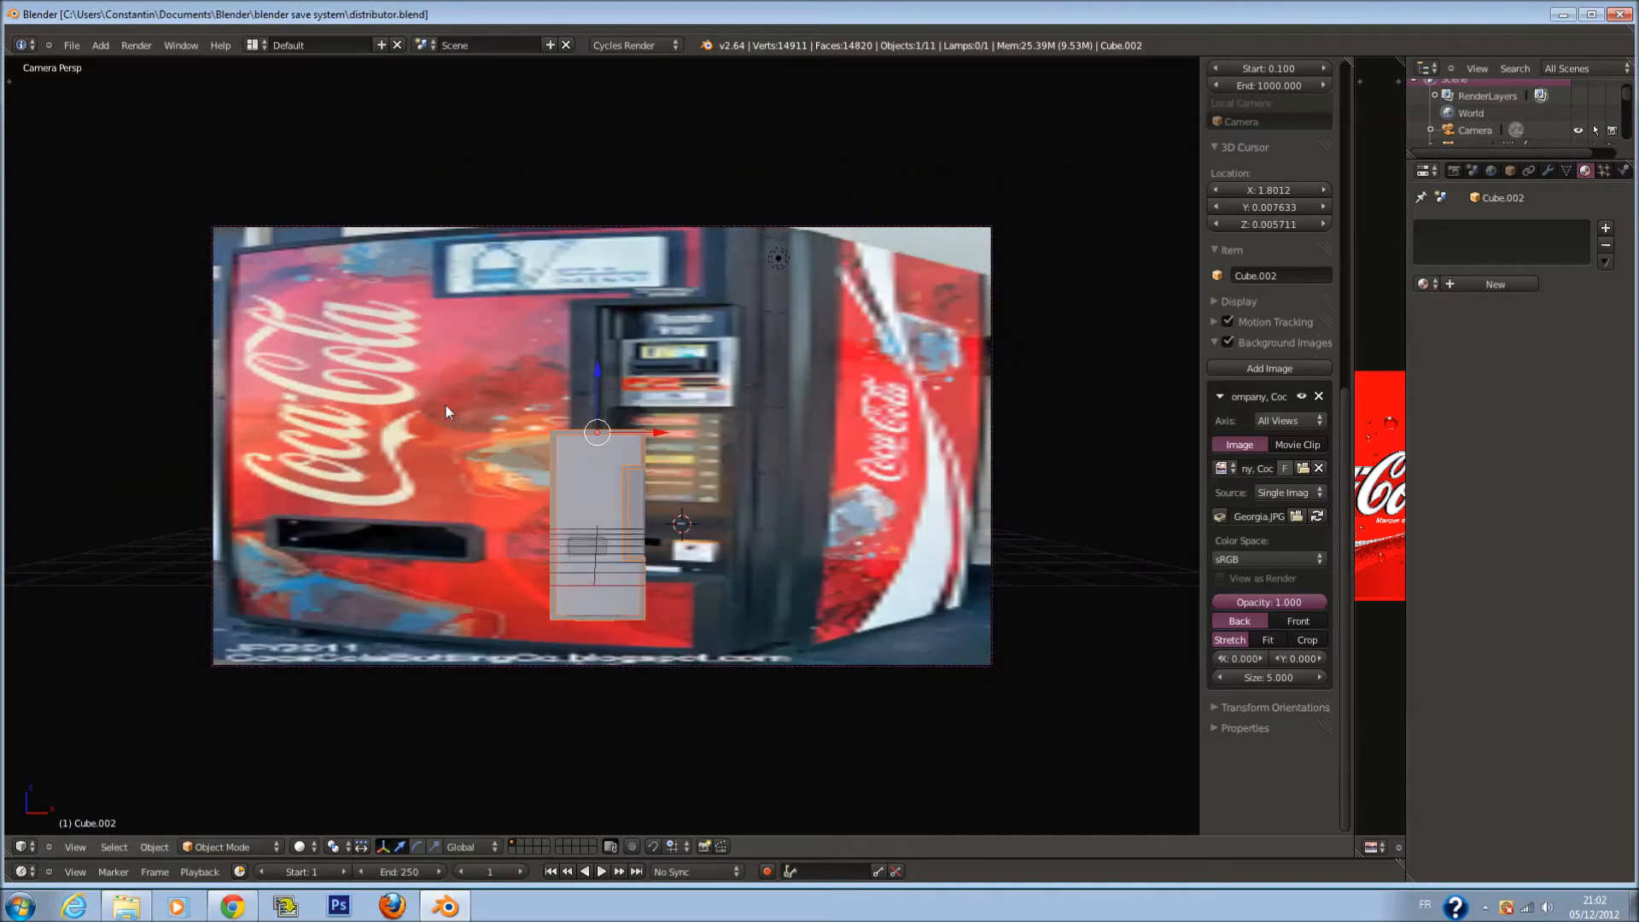
{"action": "scroll", "coordinate": [447, 429], "scroll_direction": "up", "scroll_amount": 3}
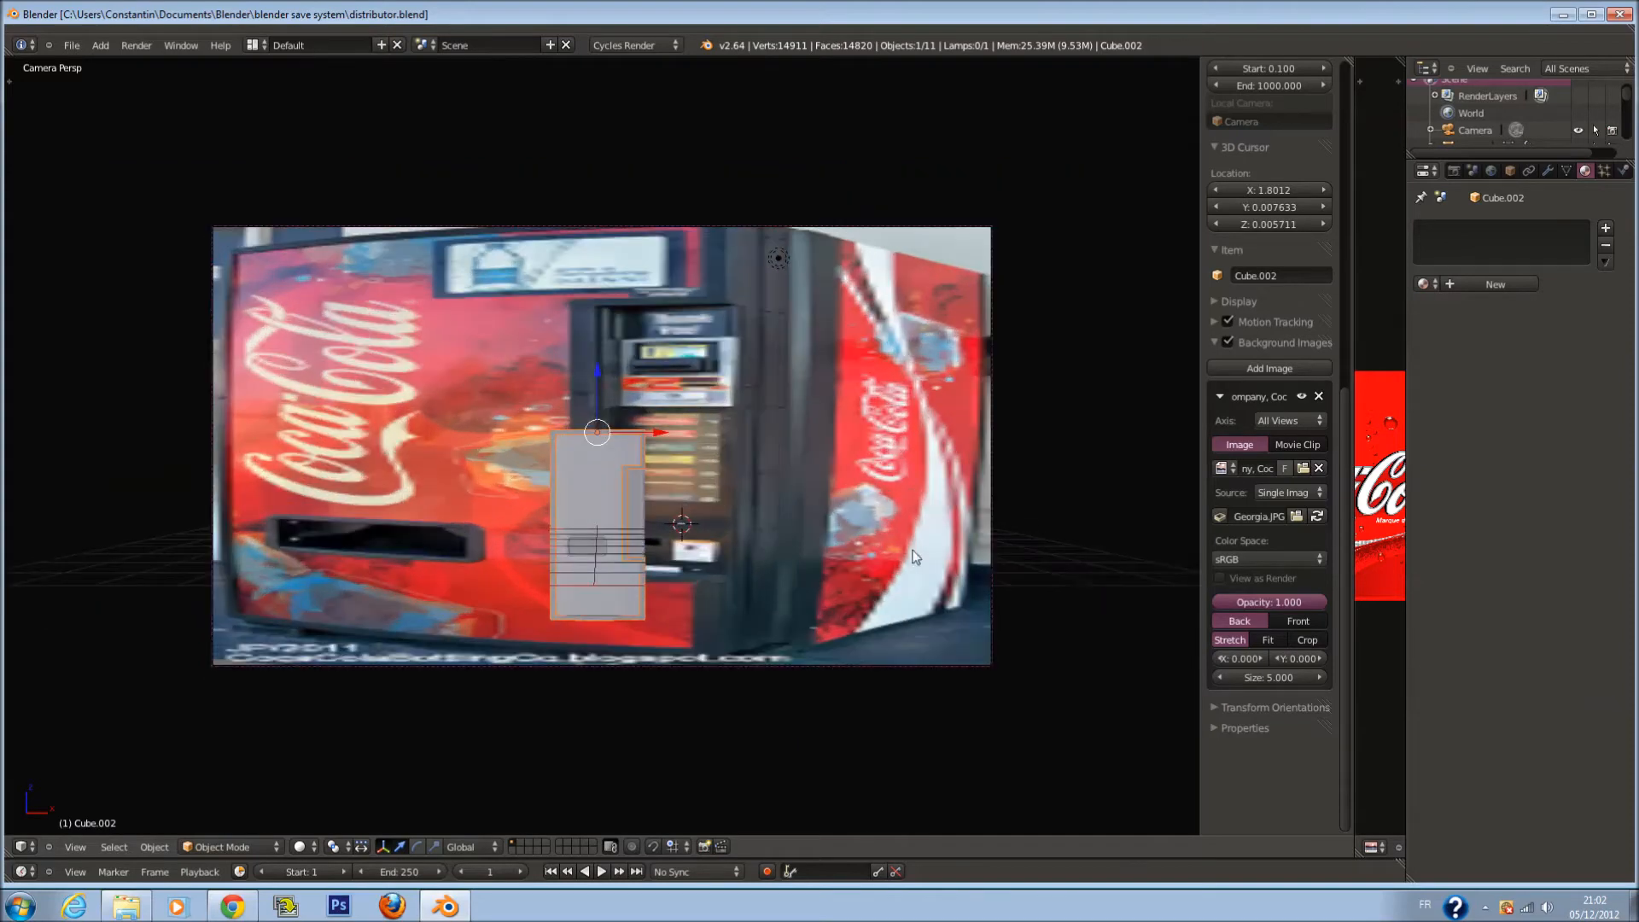
{"action": "left_click_drag", "start_coordinate": [1319, 598], "coordinate": [1170, 610]}
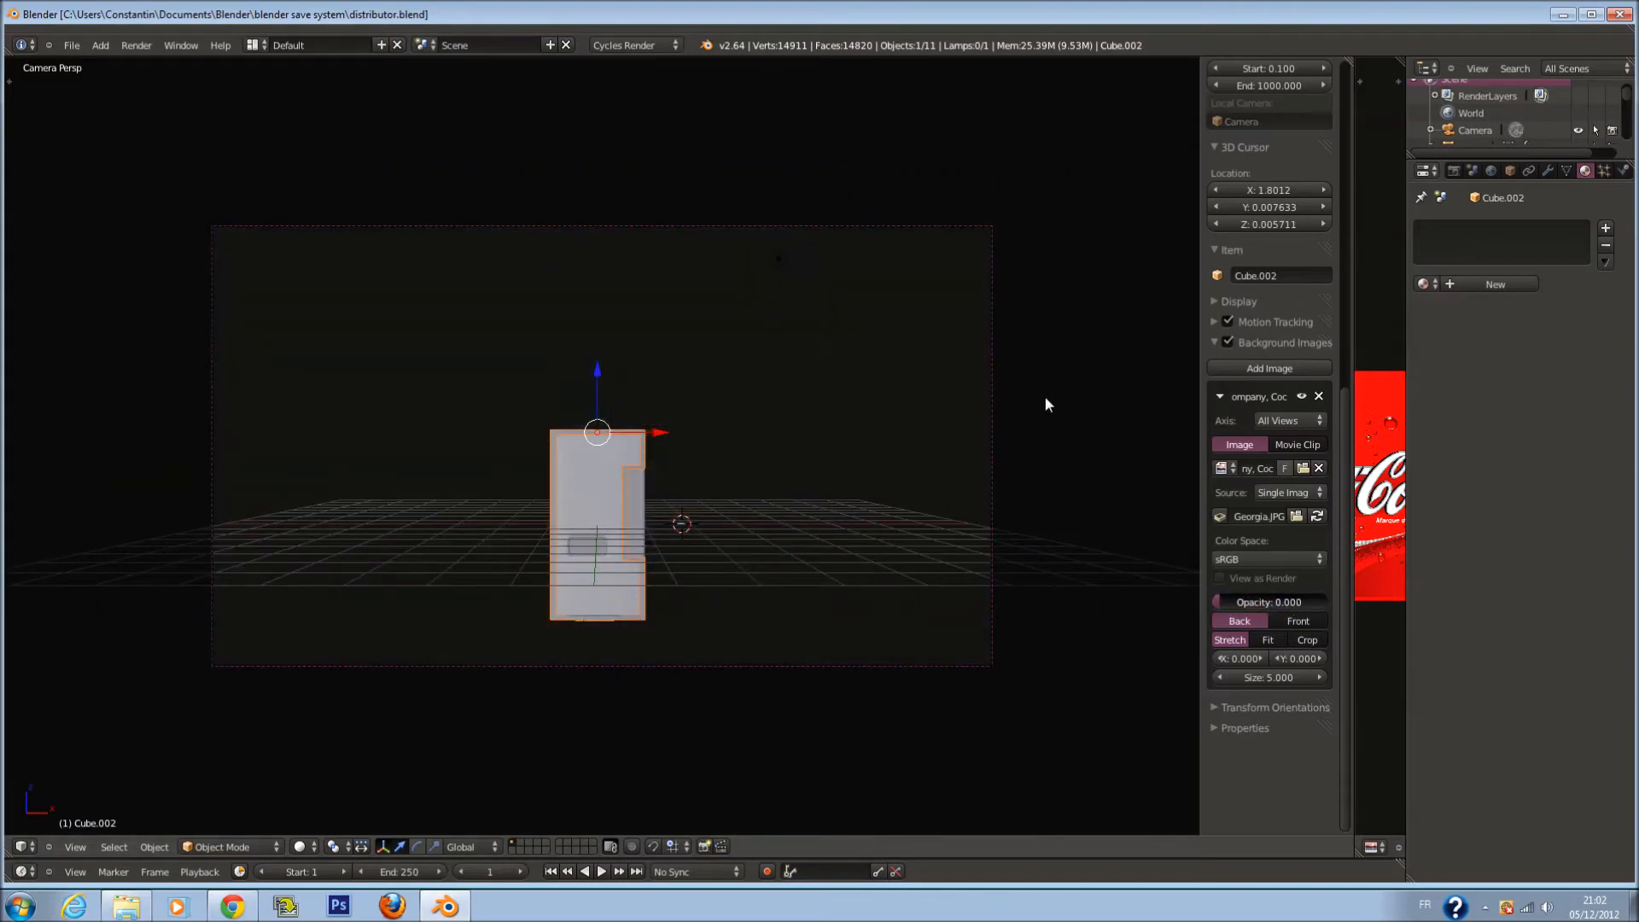
Hide the 3D view's properties sidebar, narrow the view to reveal the image beside it, and select the machine's door
{"action": "key", "text": "n"}
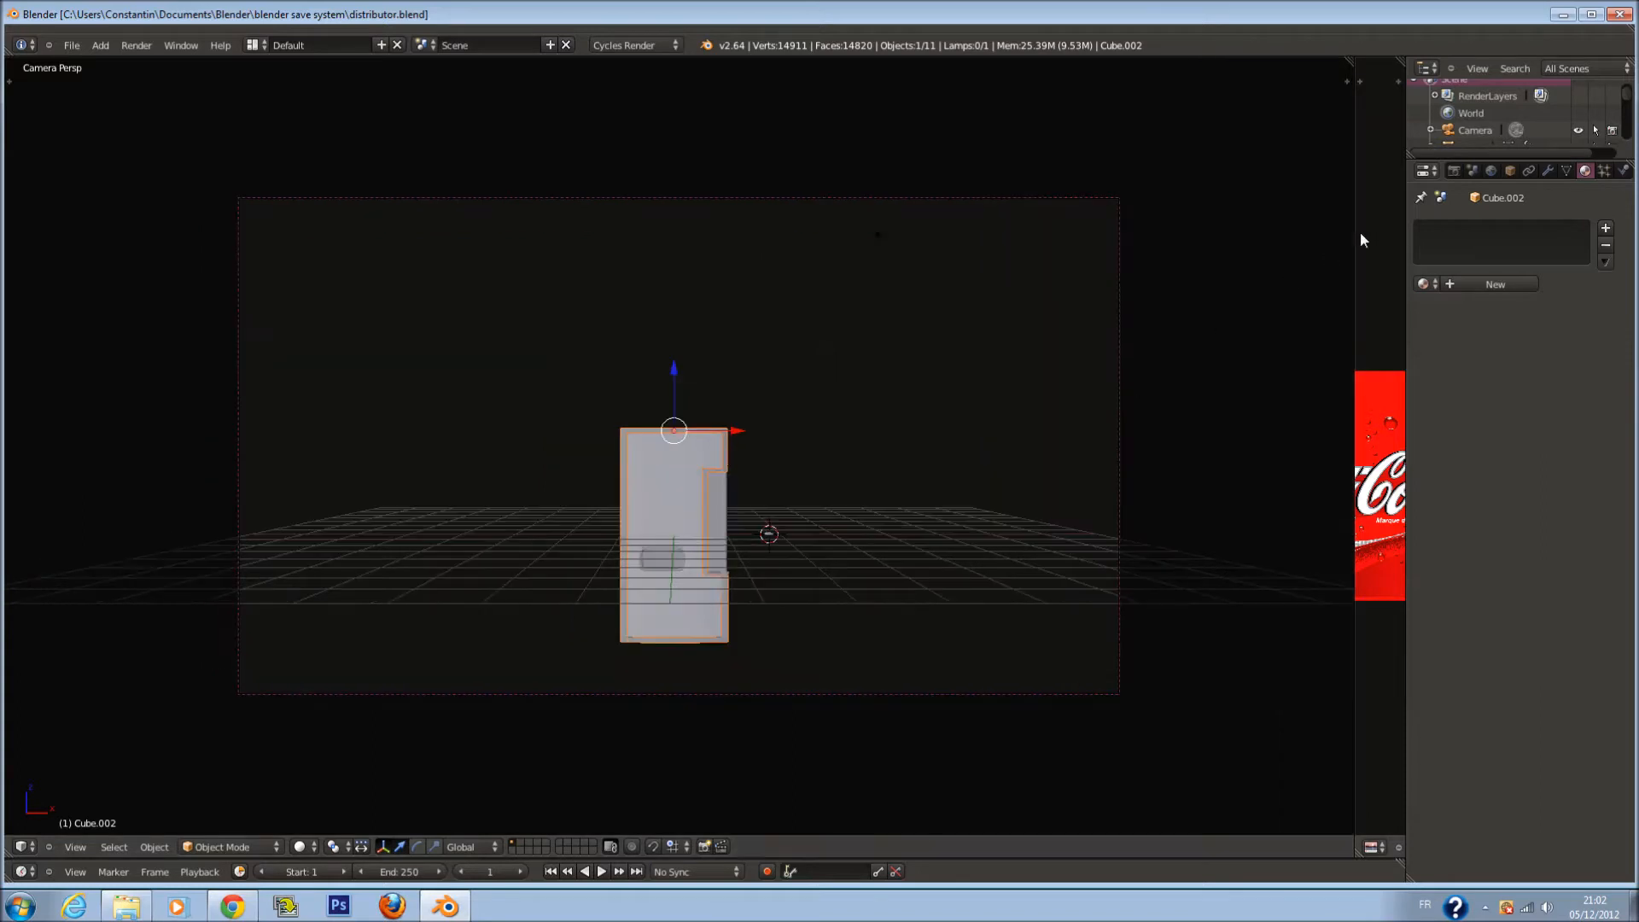
{"action": "left_click_drag", "start_coordinate": [1352, 233], "coordinate": [732, 347]}
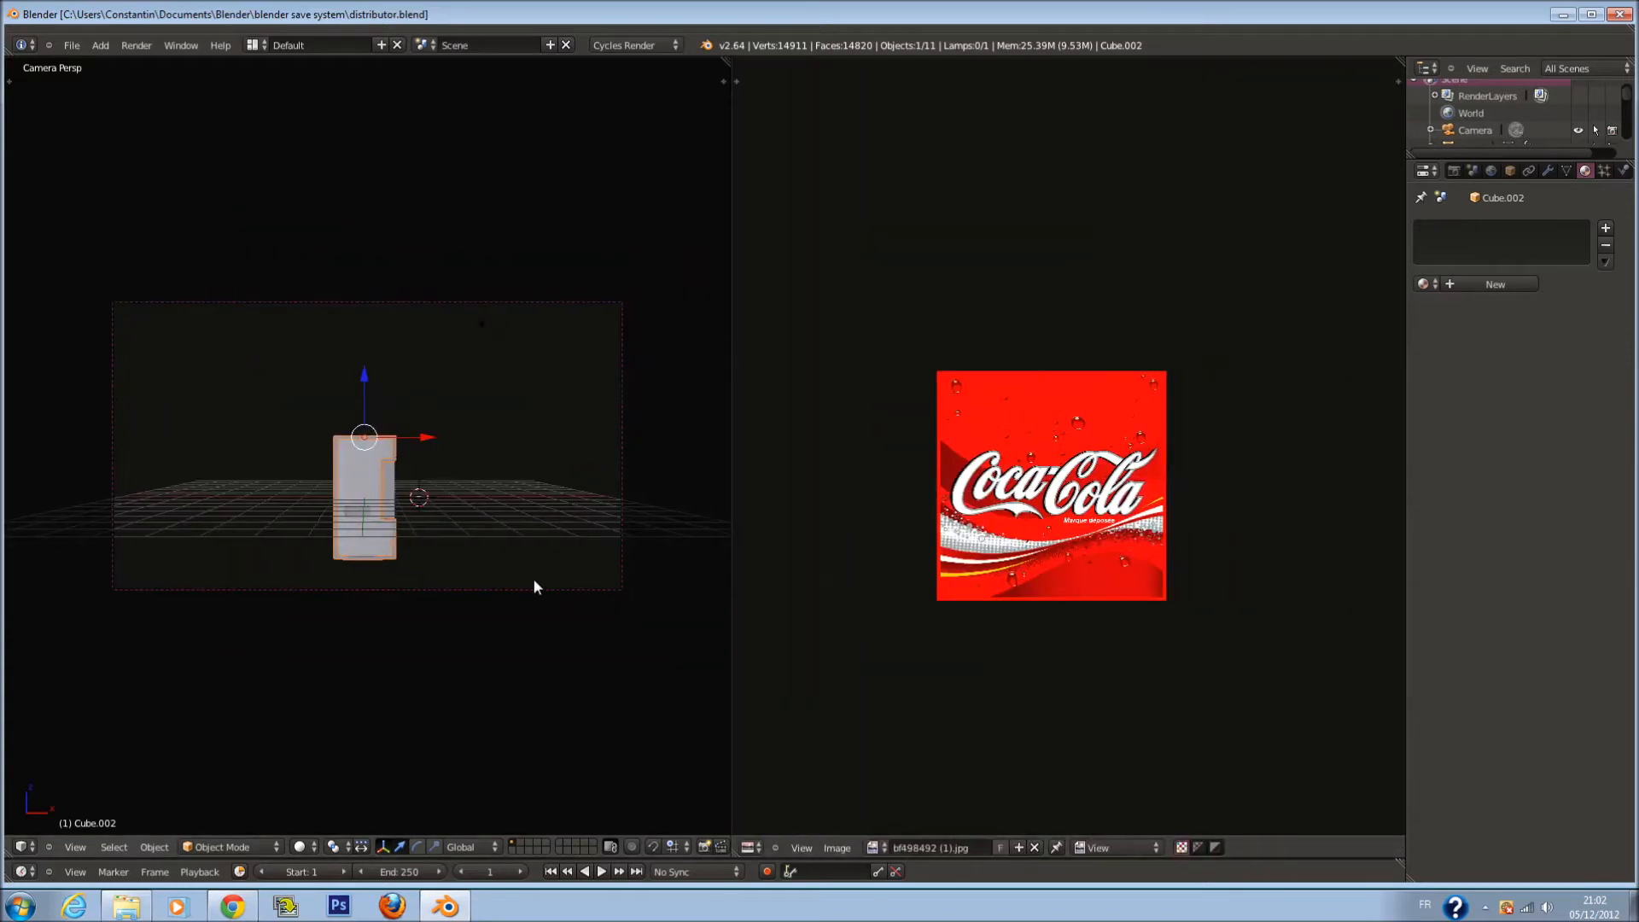
{"action": "scroll", "coordinate": [319, 458], "scroll_direction": "up", "scroll_amount": 2}
{"action": "right_click", "coordinate": [373, 483]}
{"action": "scroll", "coordinate": [980, 542], "scroll_direction": "up", "scroll_amount": 1}
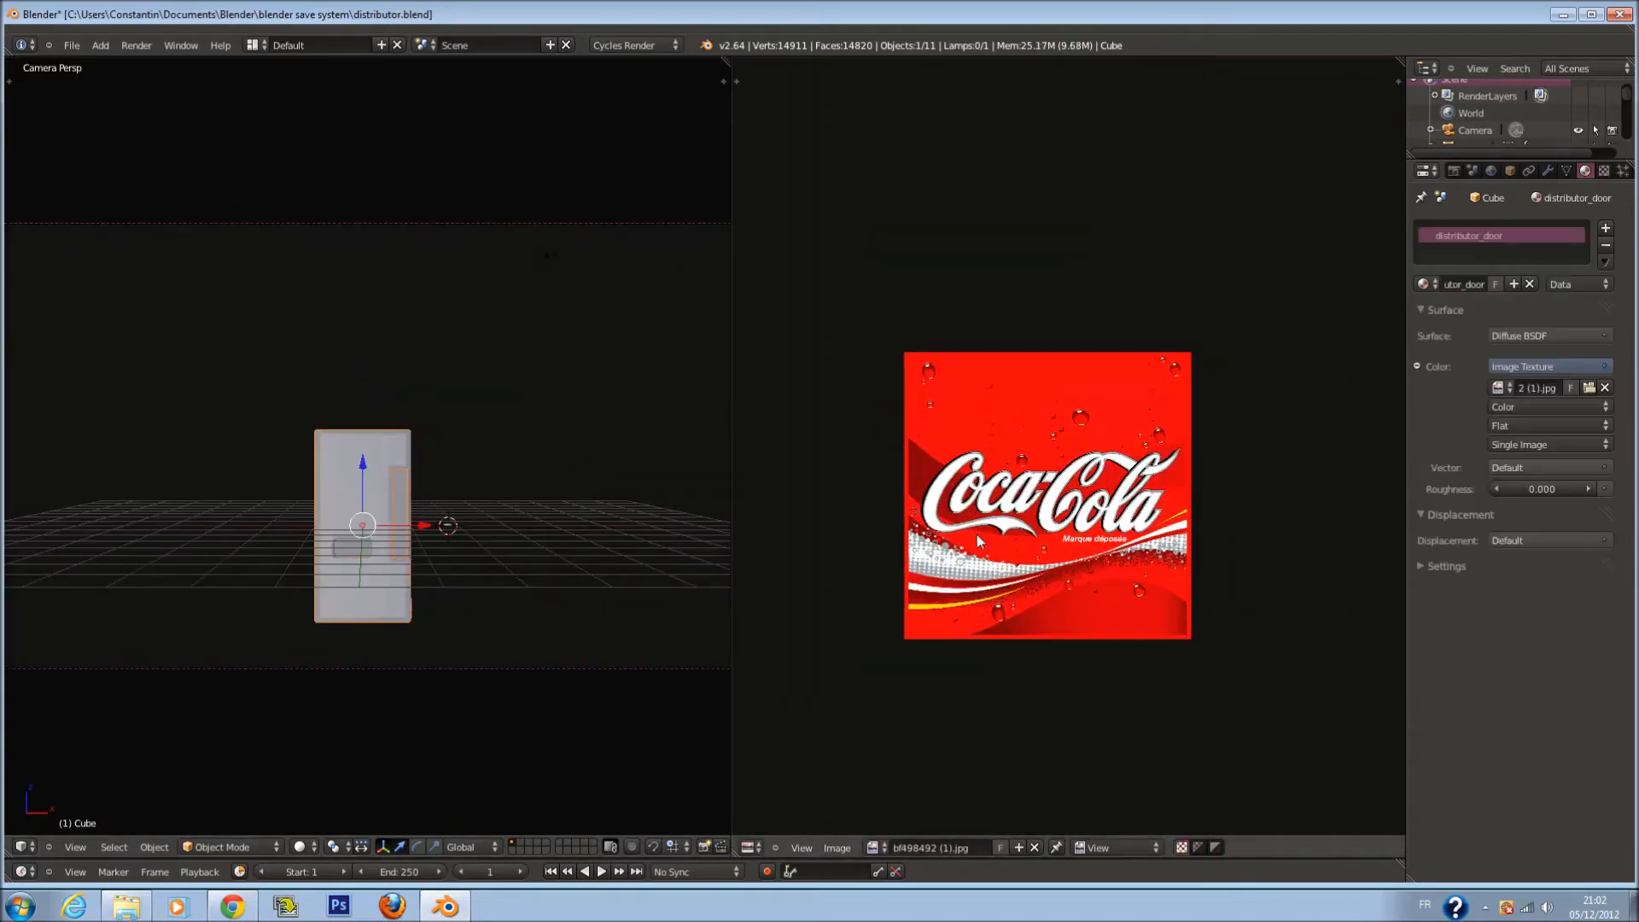
Switch the Coca-Cola image area to the Node Editor, showing the distributor_door material's nodes
{"action": "left_click", "coordinate": [751, 847]}
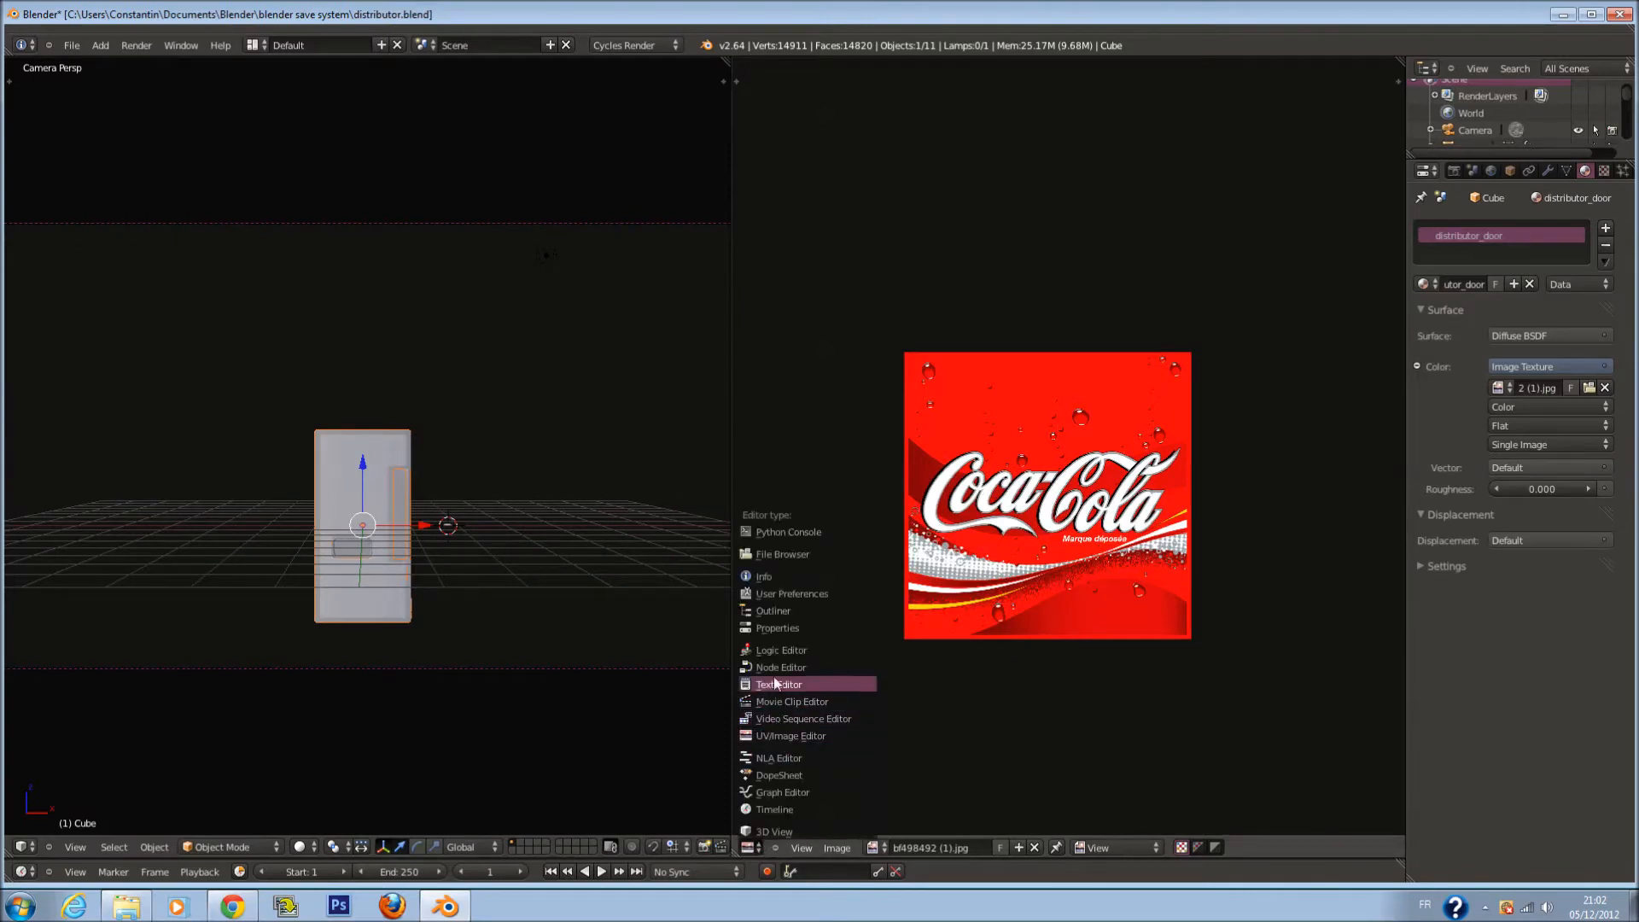
{"action": "left_click", "coordinate": [807, 667]}
{"action": "scroll", "coordinate": [983, 582], "scroll_direction": "up", "scroll_amount": 1}
Add a Mix Shader to the door material and insert it between the Diffuse BSDF and the Material Output
{"action": "key", "text": "shift+a"}
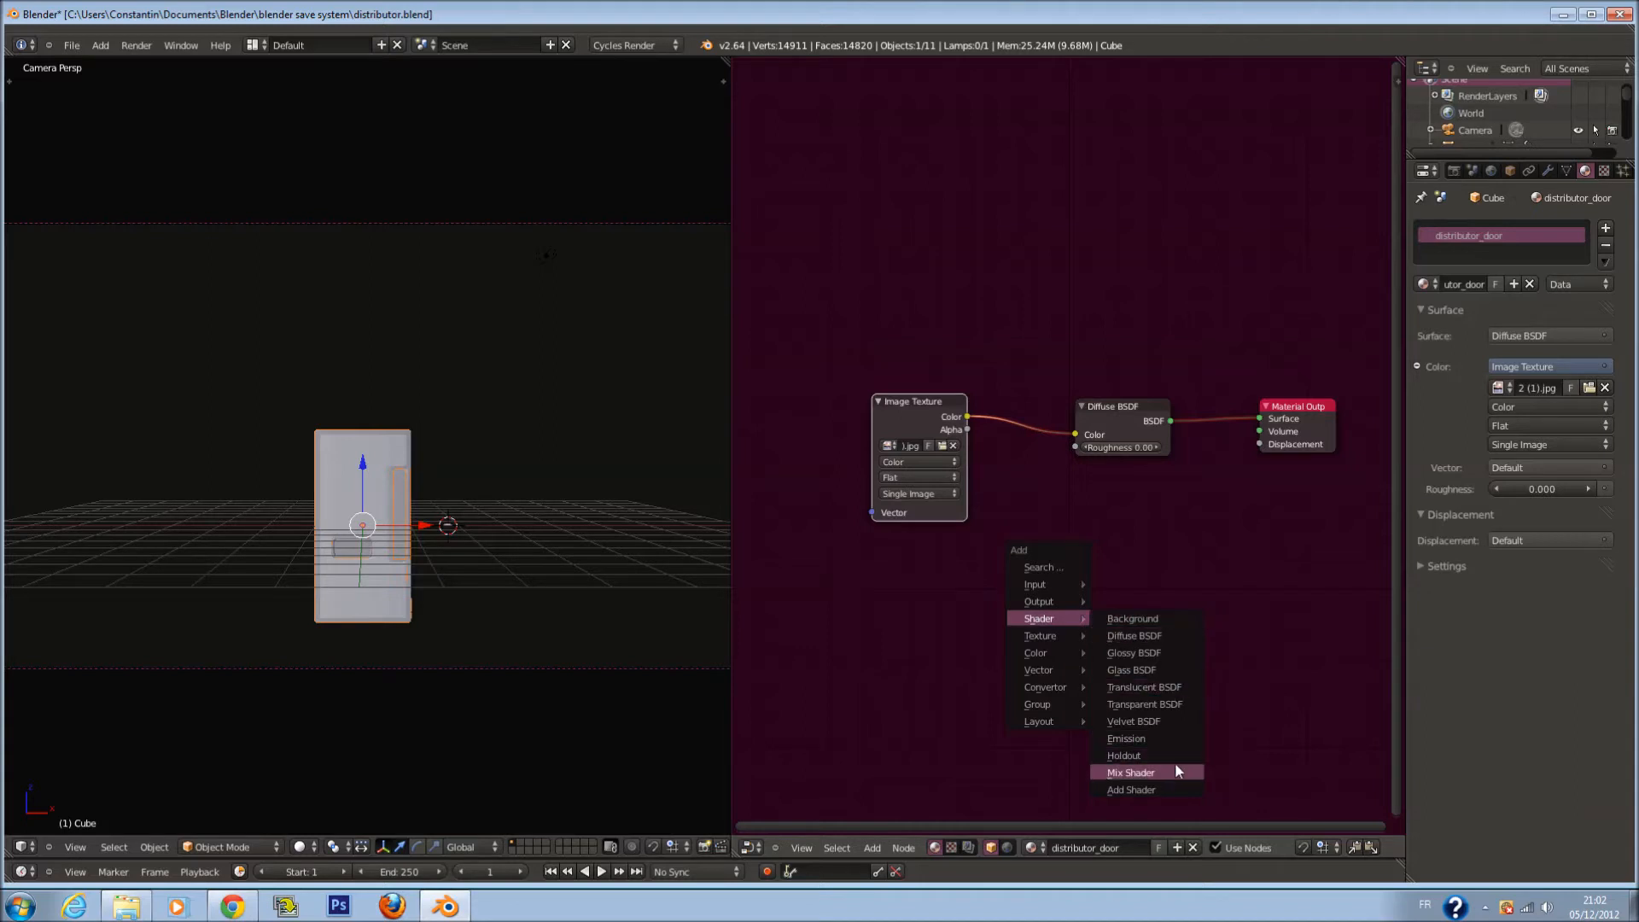
{"action": "key", "text": "shift+a"}
{"action": "mouse_move", "coordinate": [1099, 561]}
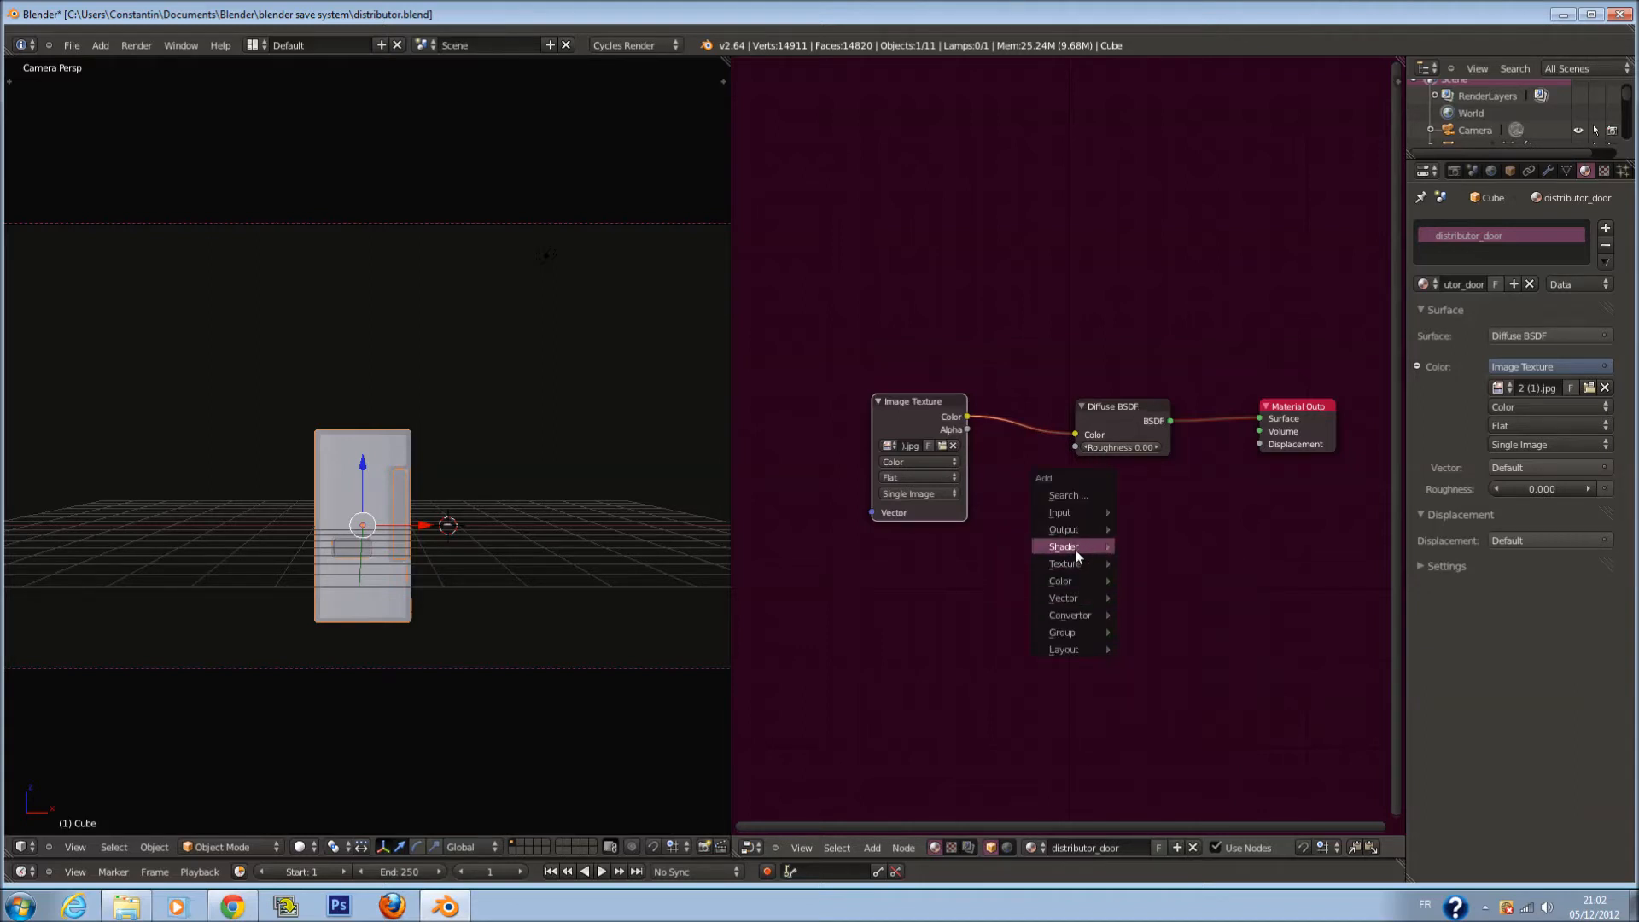
{"action": "left_click", "coordinate": [1192, 700]}
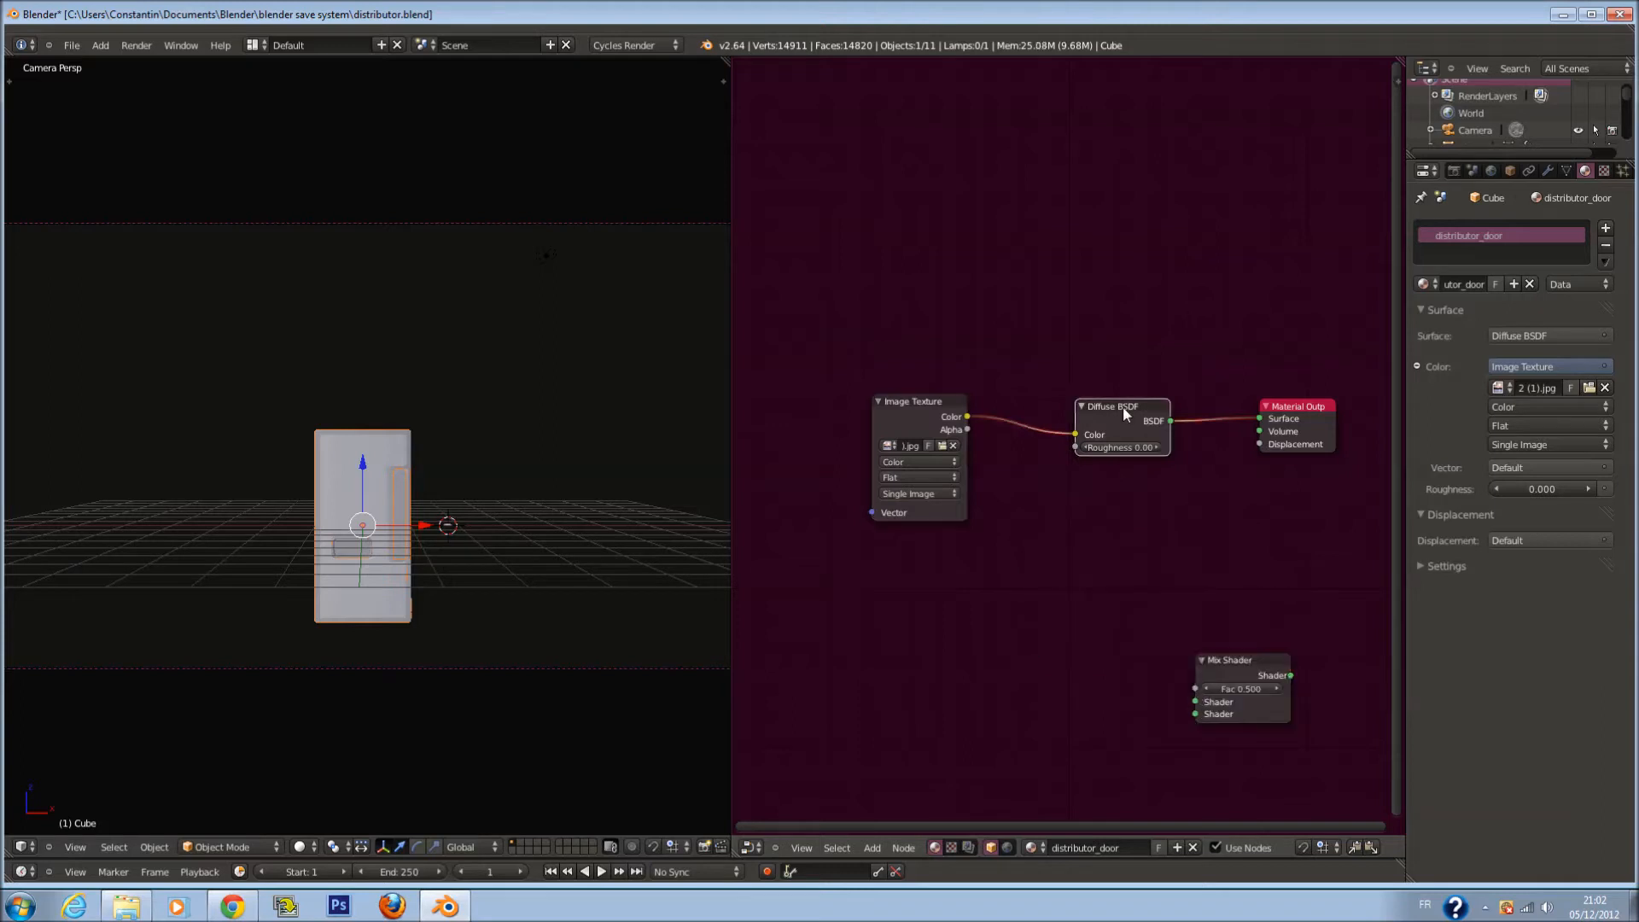
{"action": "left_click_drag", "start_coordinate": [1123, 407], "coordinate": [1070, 413]}
{"action": "left_click_drag", "start_coordinate": [1241, 688], "coordinate": [1187, 453]}
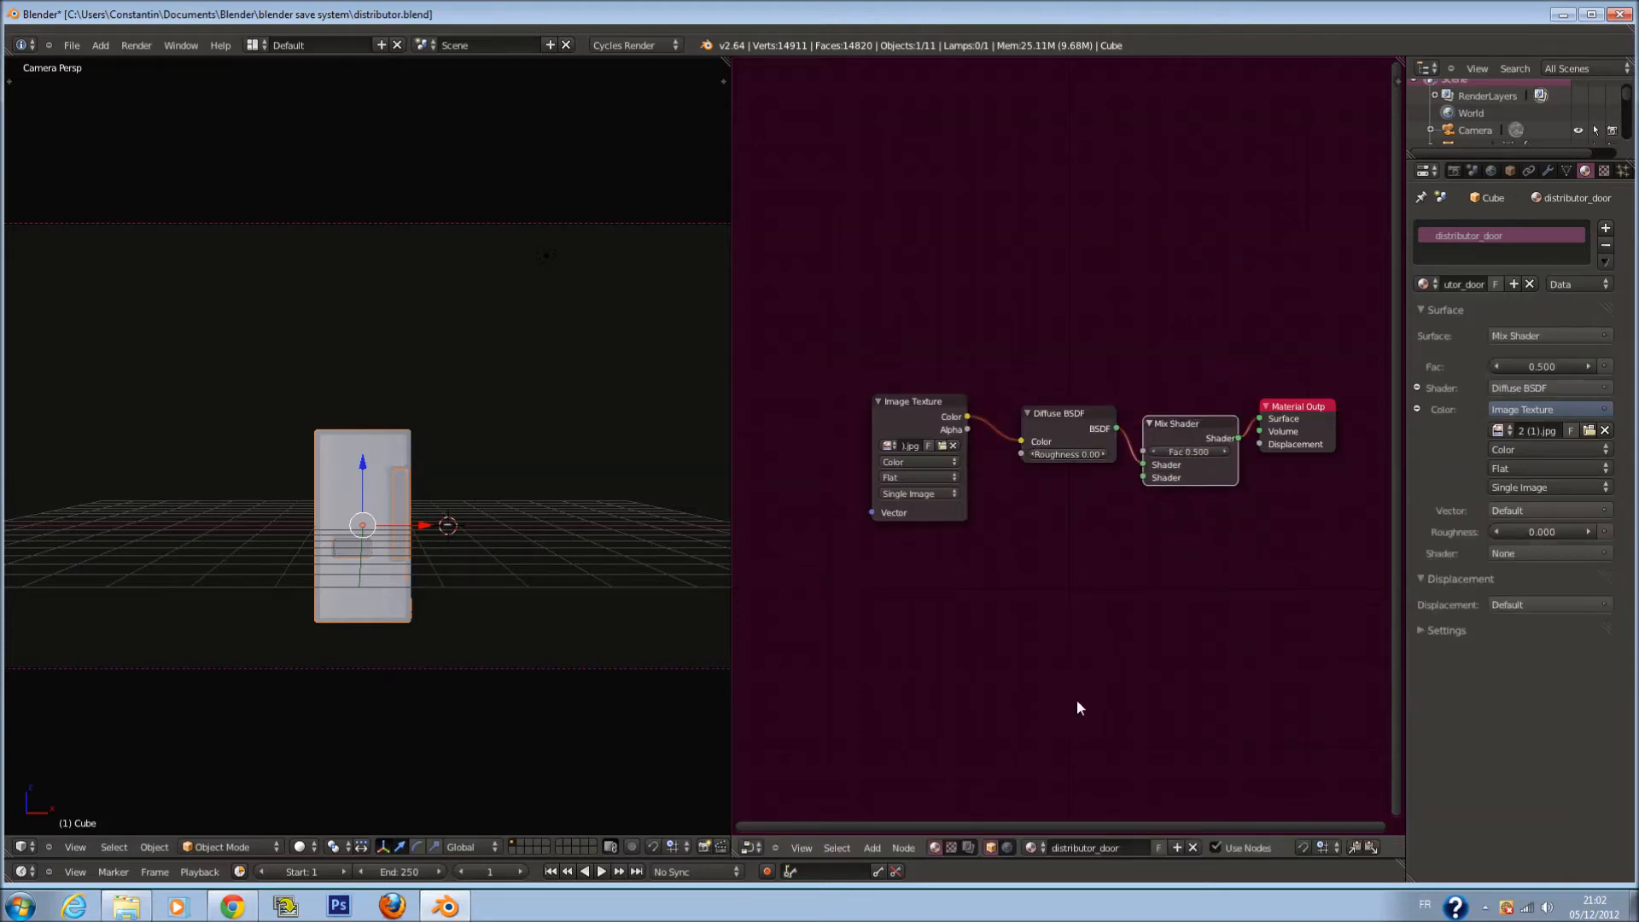
Add a Glossy BSDF below the Diffuse BSDF and connect it to the Mix Shader's second shader input
{"action": "scroll", "coordinate": [1099, 571], "scroll_direction": "up", "scroll_amount": 2}
{"action": "key", "text": "shift+a"}
{"action": "mouse_move", "coordinate": [1100, 571]}
{"action": "left_click", "coordinate": [1158, 607]}
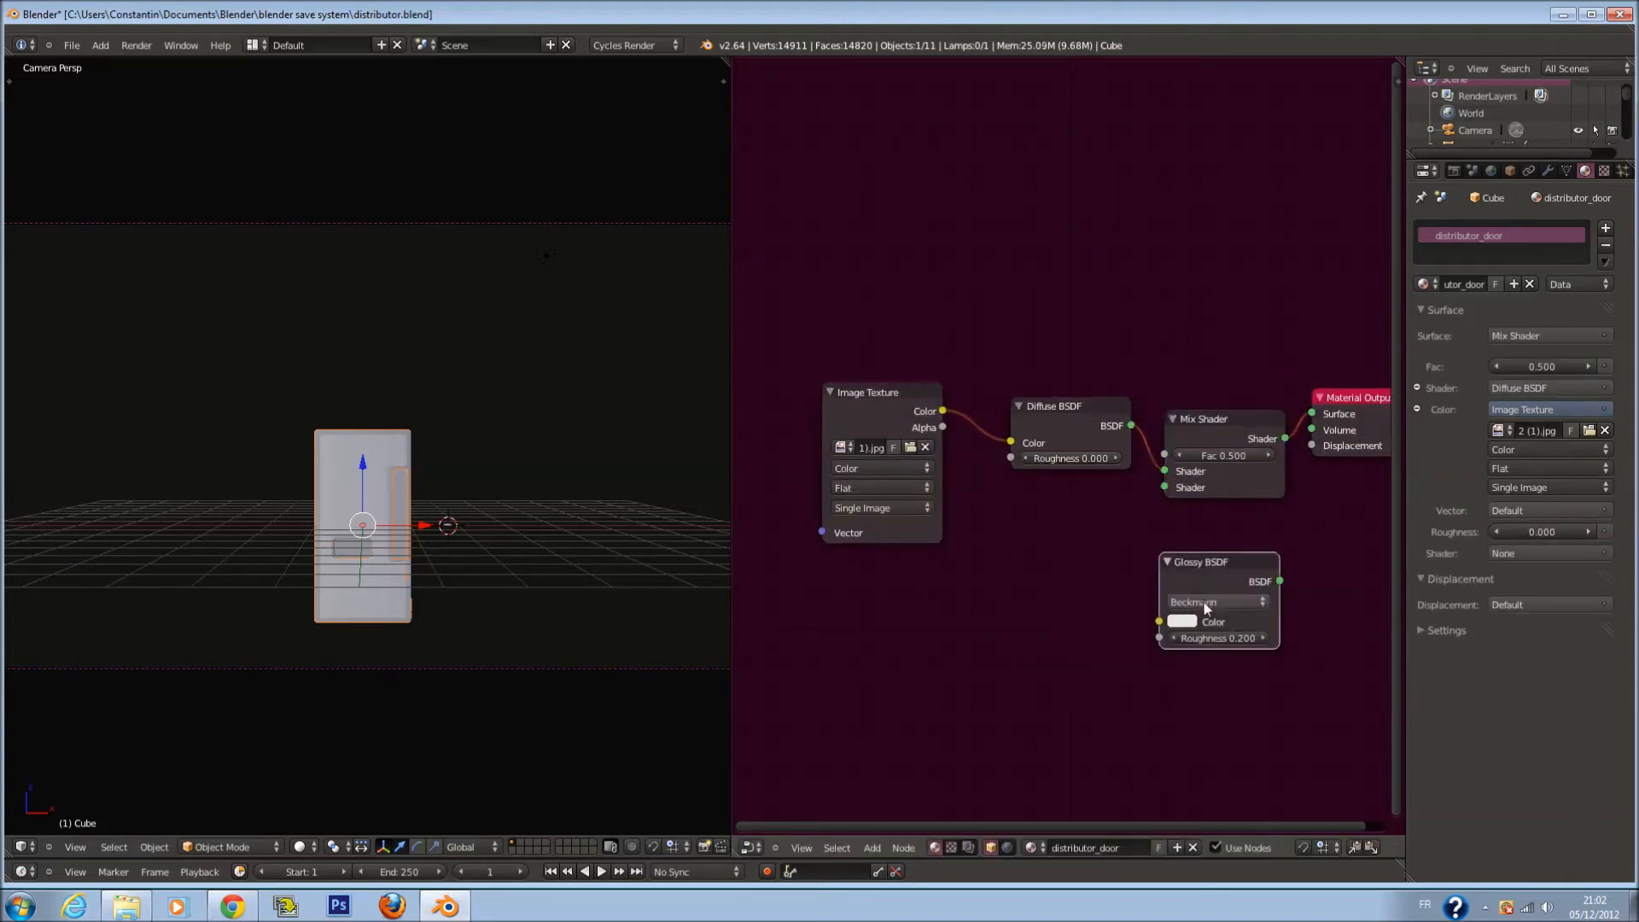
{"action": "left_click", "coordinate": [1016, 571]}
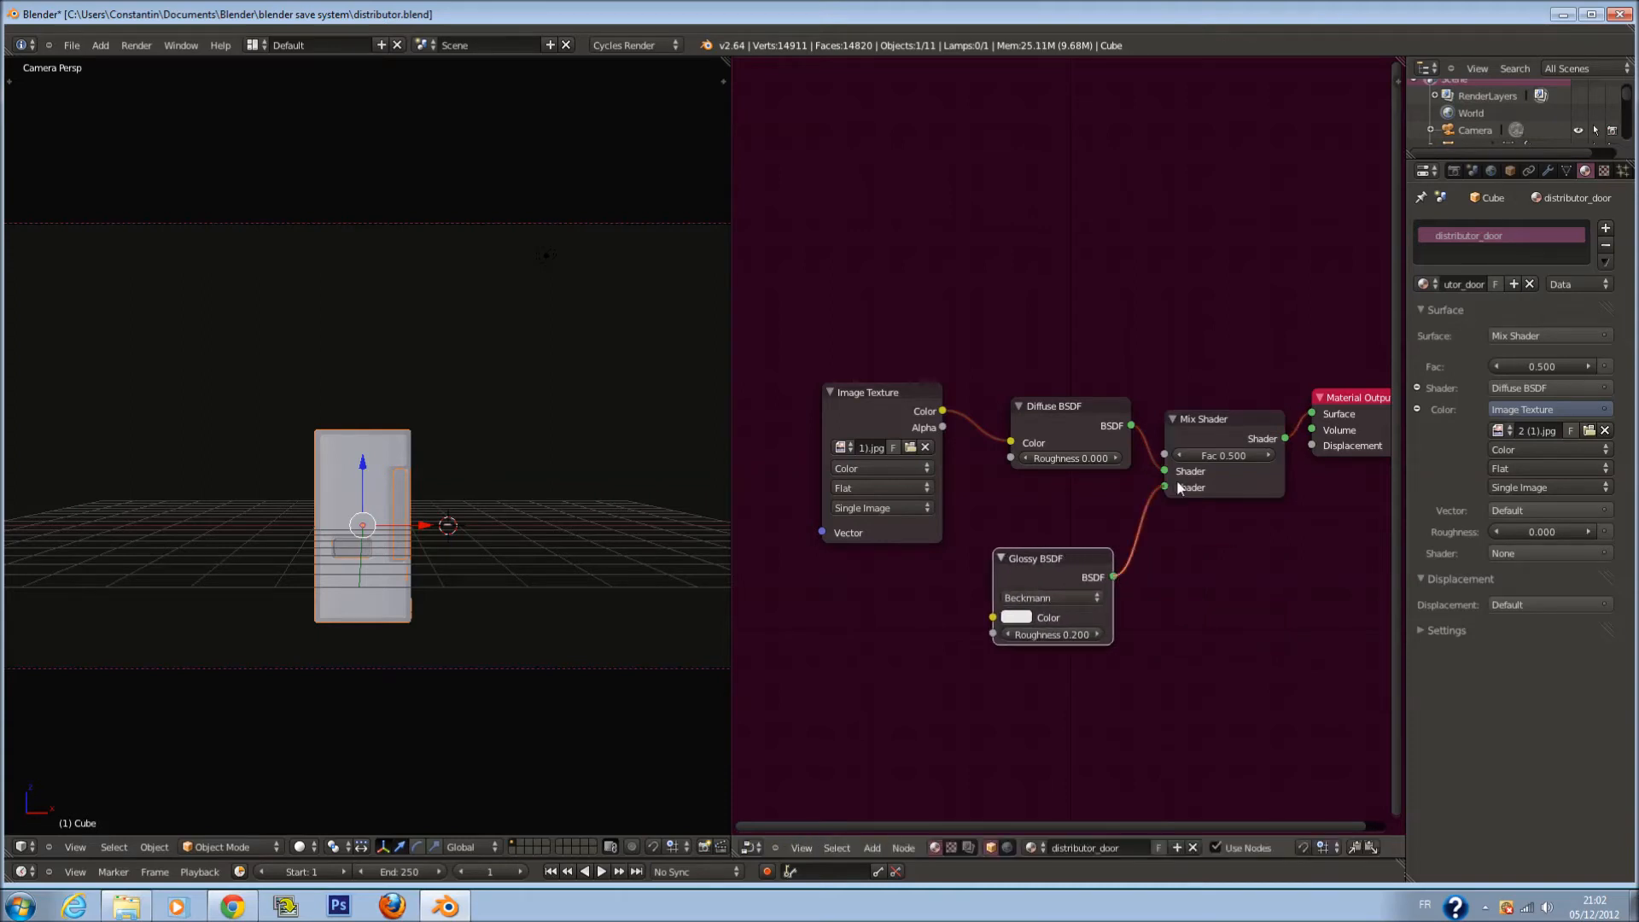
{"action": "left_click_drag", "start_coordinate": [1177, 482], "coordinate": [1176, 485]}
Preview the door material in the camera view with rendered shading
{"action": "left_click_drag", "start_coordinate": [305, 848], "coordinate": [312, 811]}
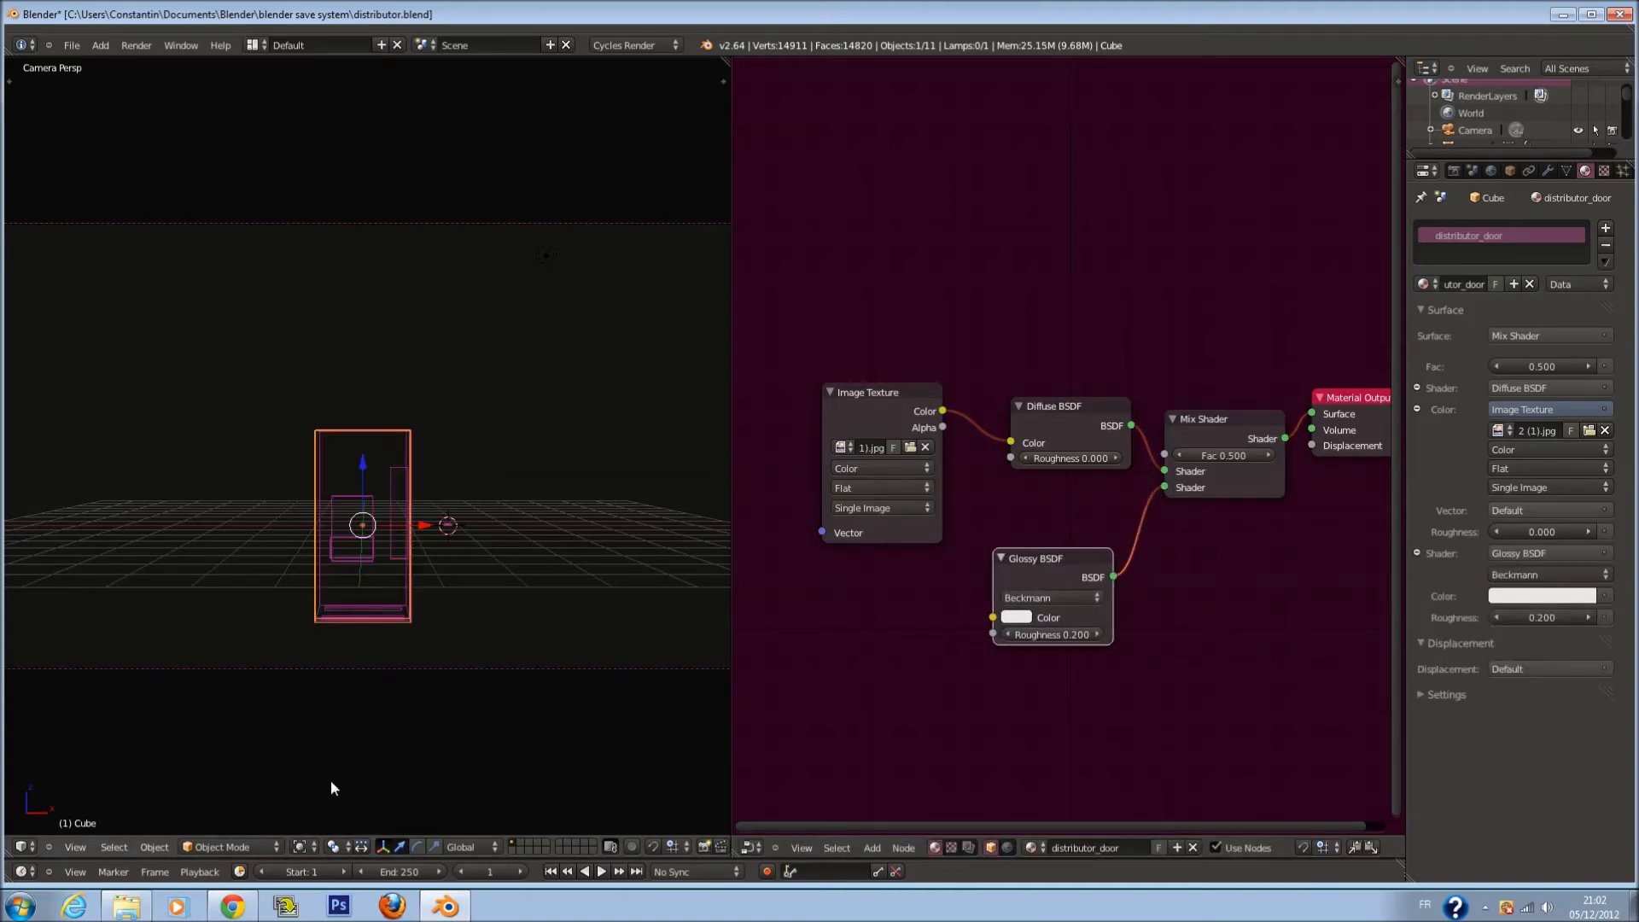
{"action": "left_click", "coordinate": [306, 847]}
{"action": "left_click", "coordinate": [334, 735]}
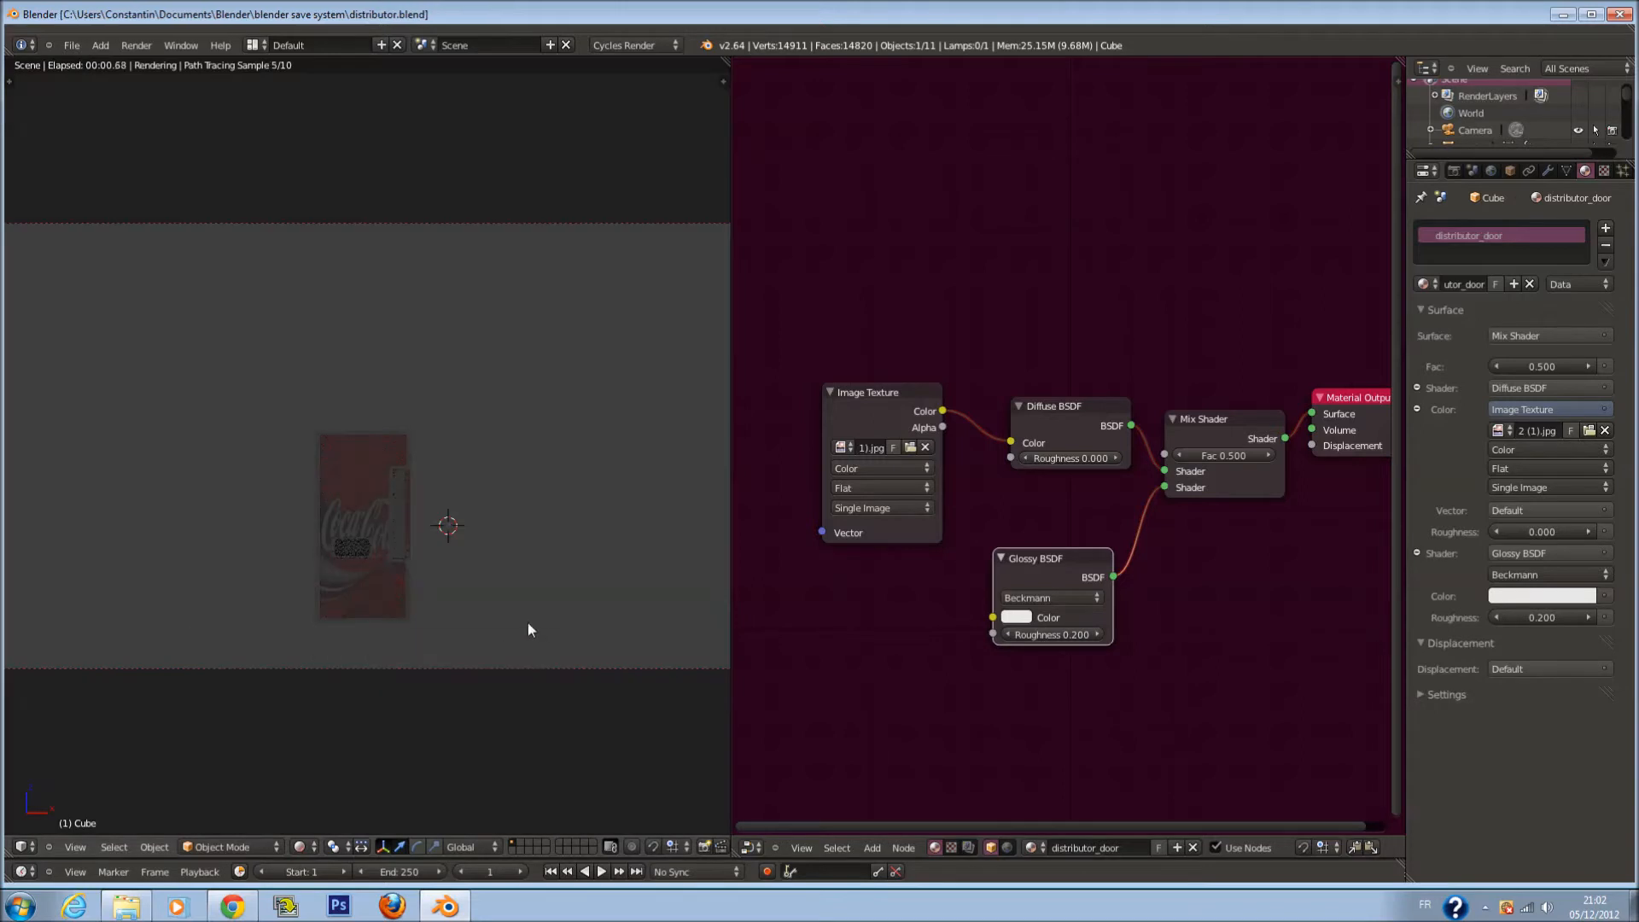
Spread the door's Image Texture and Diffuse BSDF nodes apart, and darken the Glossy BSDF colour to RGB of about 0.05
{"action": "scroll", "coordinate": [1199, 413], "scroll_direction": "down", "scroll_amount": 3}
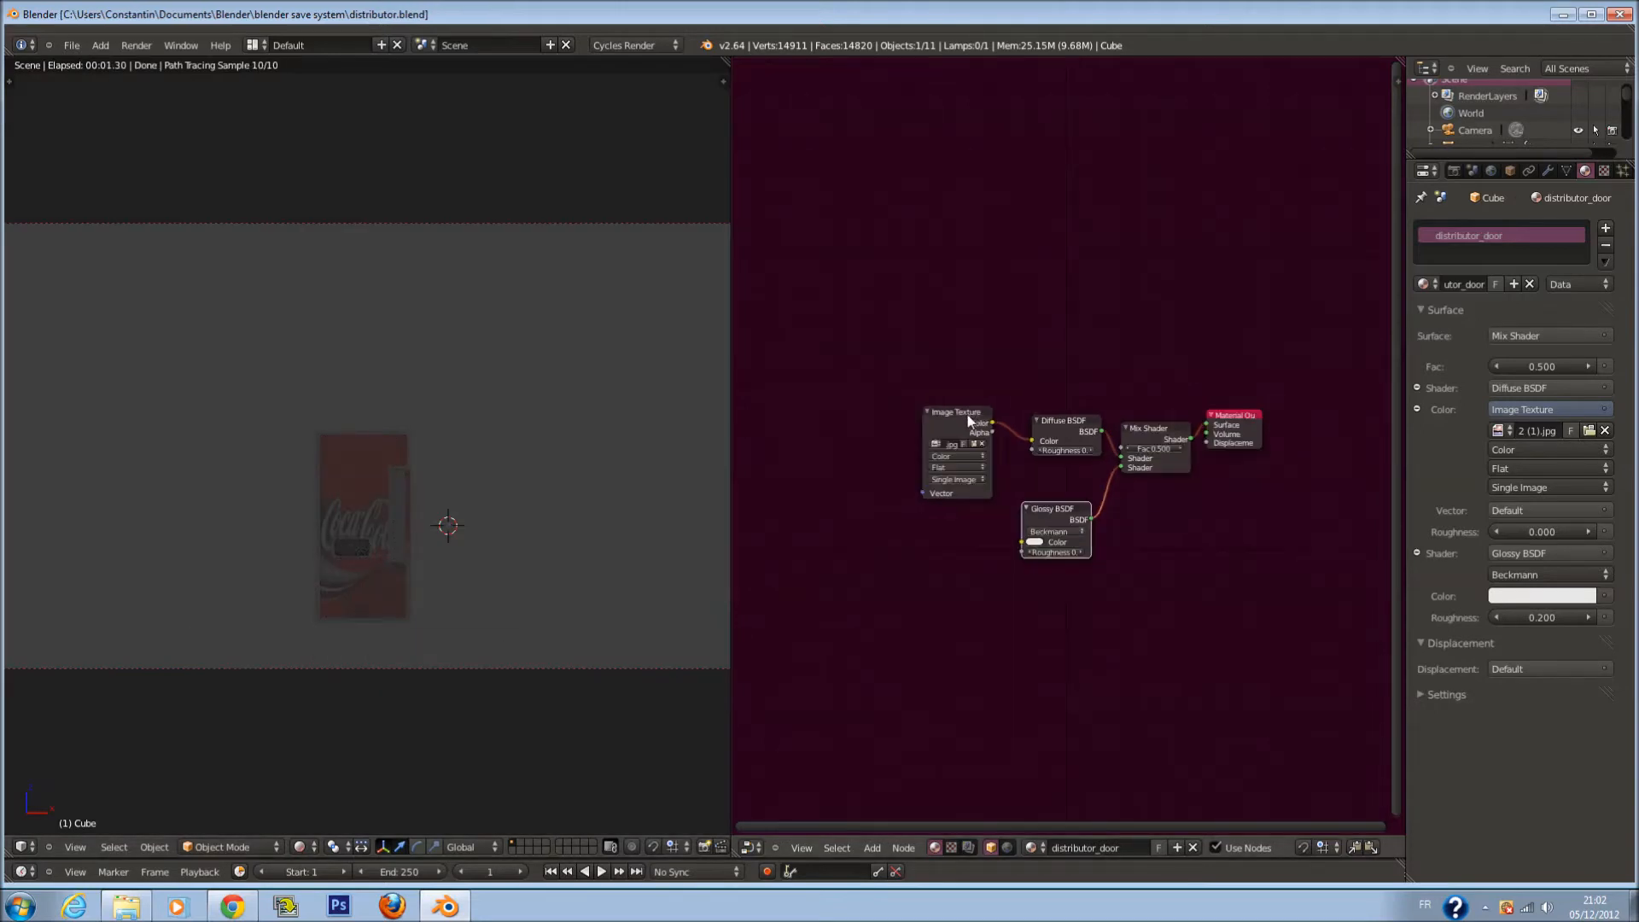
{"action": "left_click_drag", "start_coordinate": [969, 420], "coordinate": [841, 418]}
{"action": "left_click_drag", "start_coordinate": [1065, 420], "coordinate": [1008, 419]}
{"action": "scroll", "coordinate": [1018, 526], "scroll_direction": "up", "scroll_amount": 2}
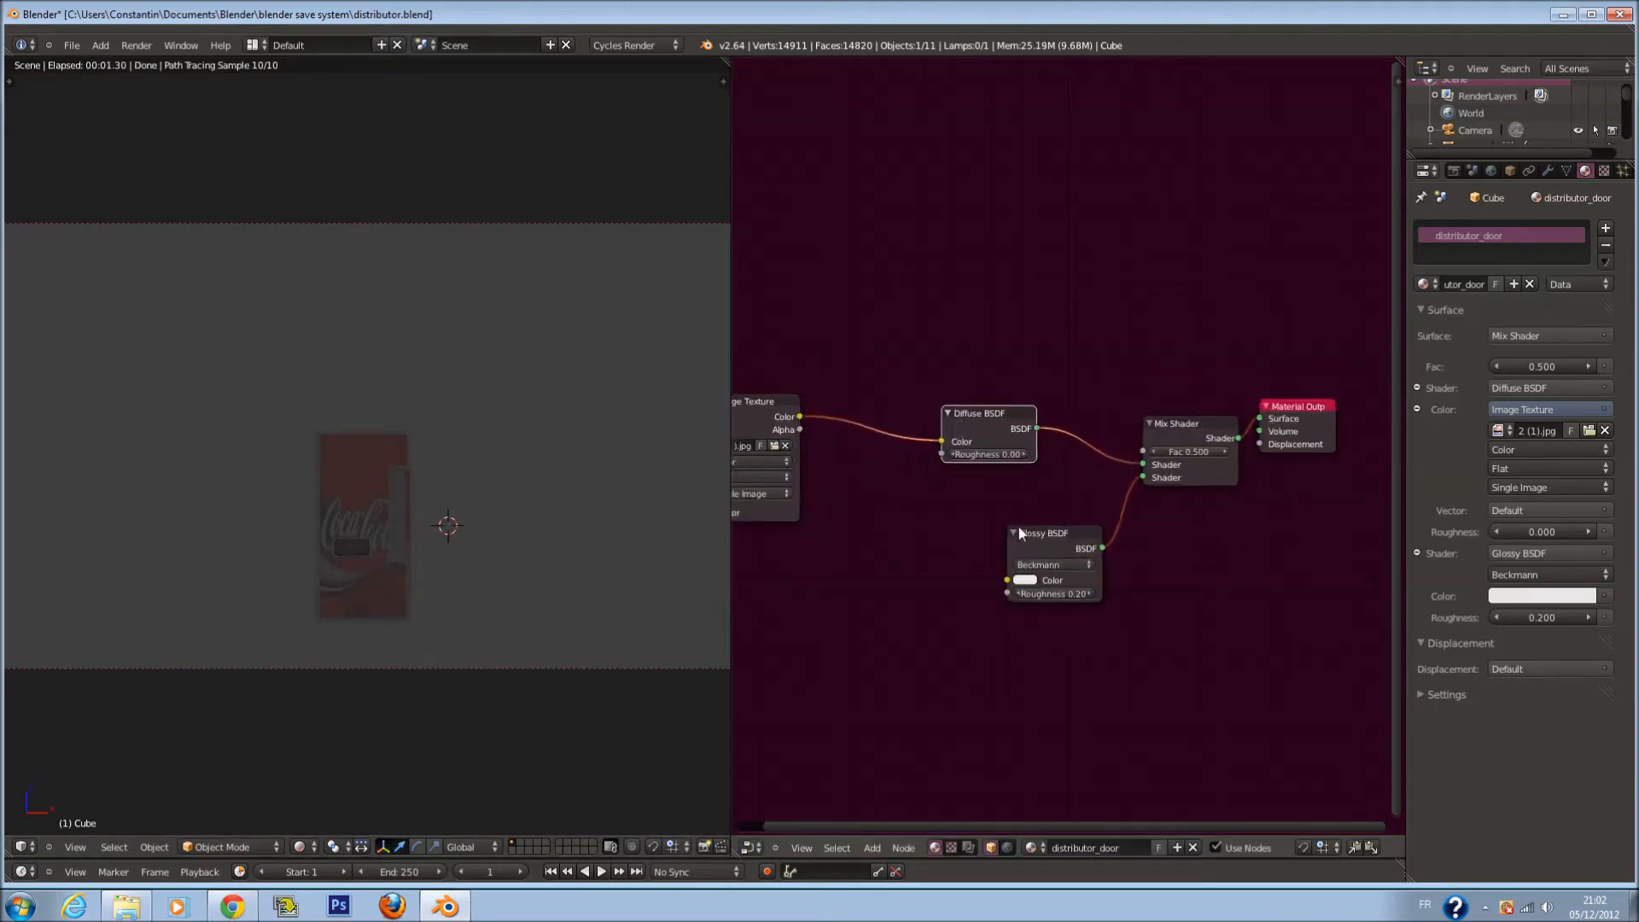
{"action": "scroll", "coordinate": [1018, 526], "scroll_direction": "up", "scroll_amount": 1}
{"action": "left_click", "coordinate": [1021, 605]}
{"action": "left_click_drag", "start_coordinate": [1138, 437], "coordinate": [1142, 474]}
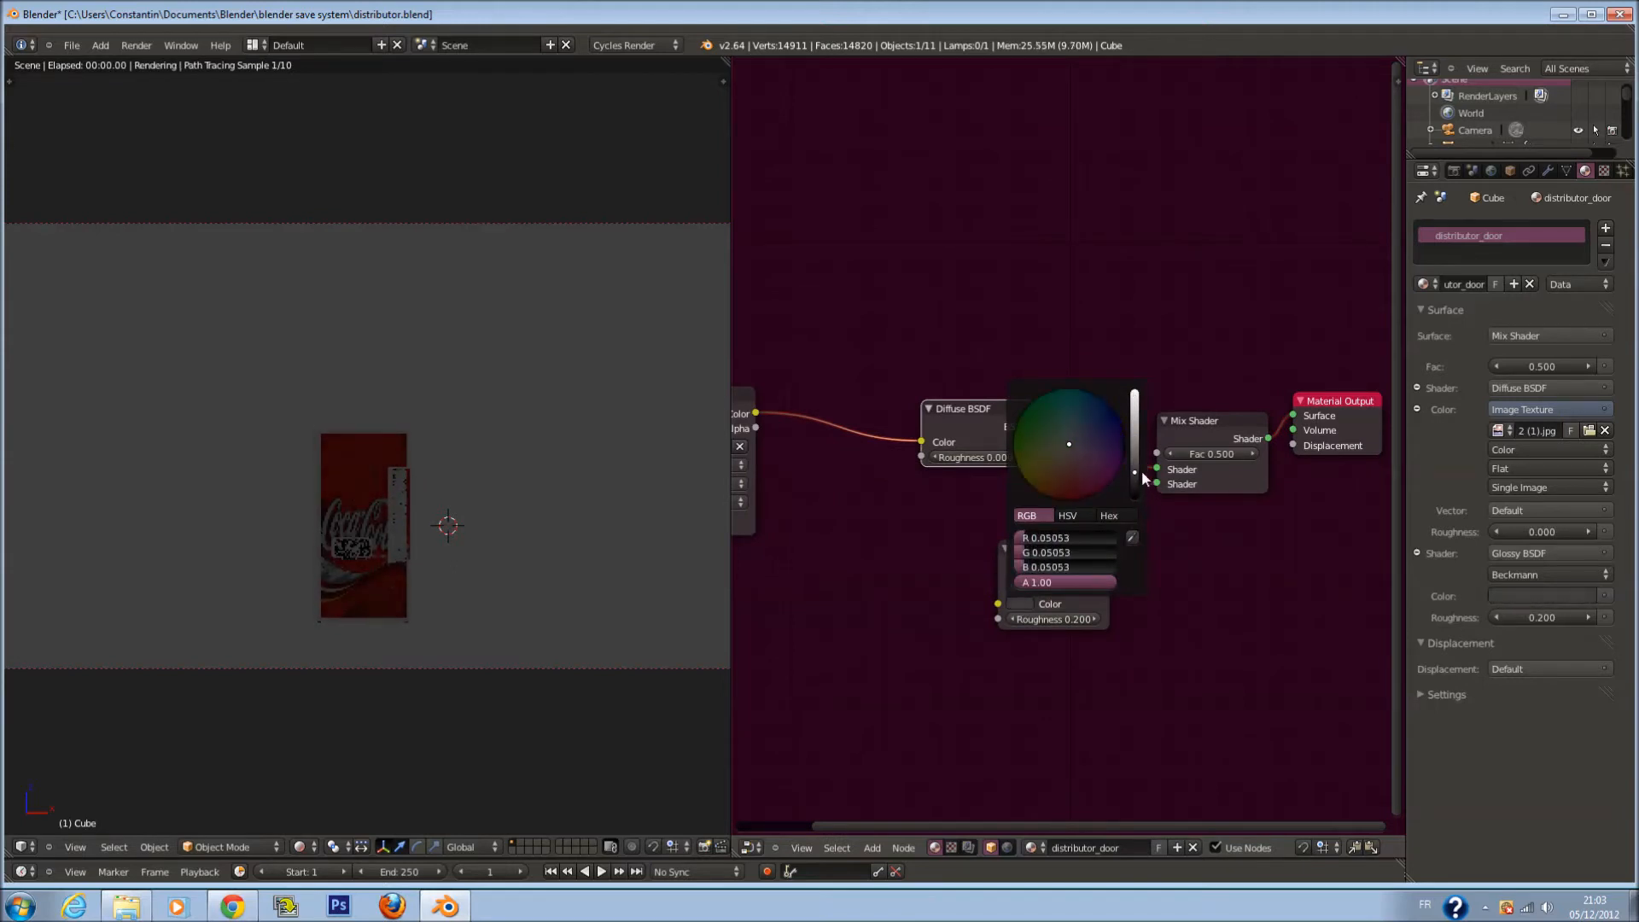
{"action": "scroll", "coordinate": [1117, 579], "scroll_direction": "up", "scroll_amount": 2}
{"action": "scroll", "coordinate": [505, 565], "scroll_direction": "up", "scroll_amount": 4}
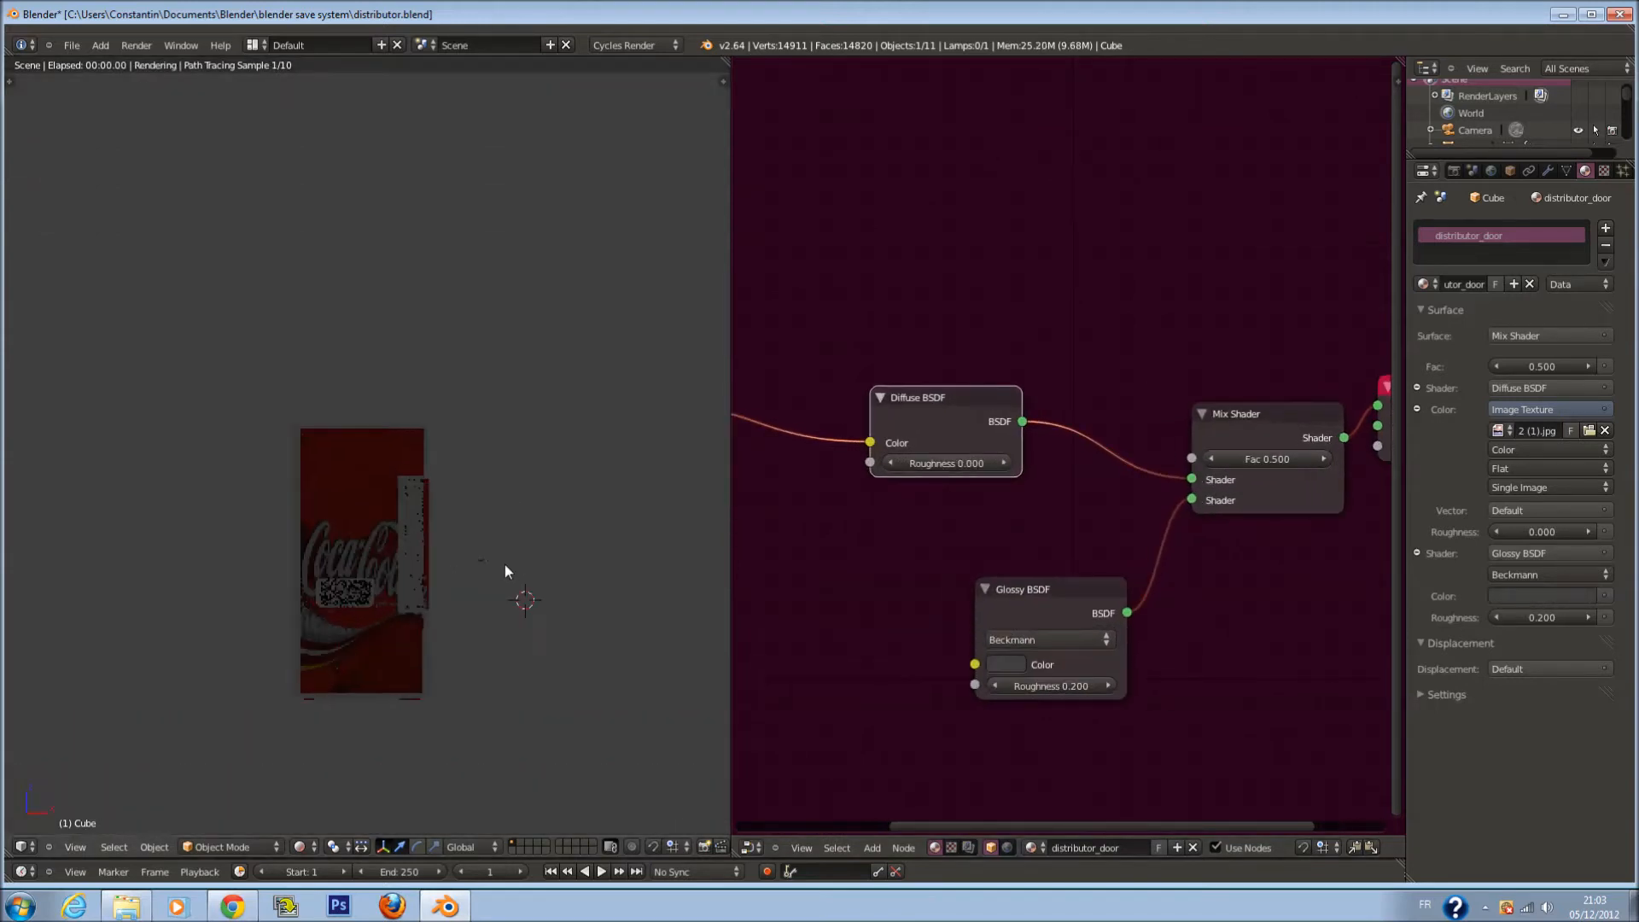
Try different roughness values on the door's Glossy BSDF, settle on 0.000, and save the file
{"action": "left_click", "coordinate": [997, 687]}
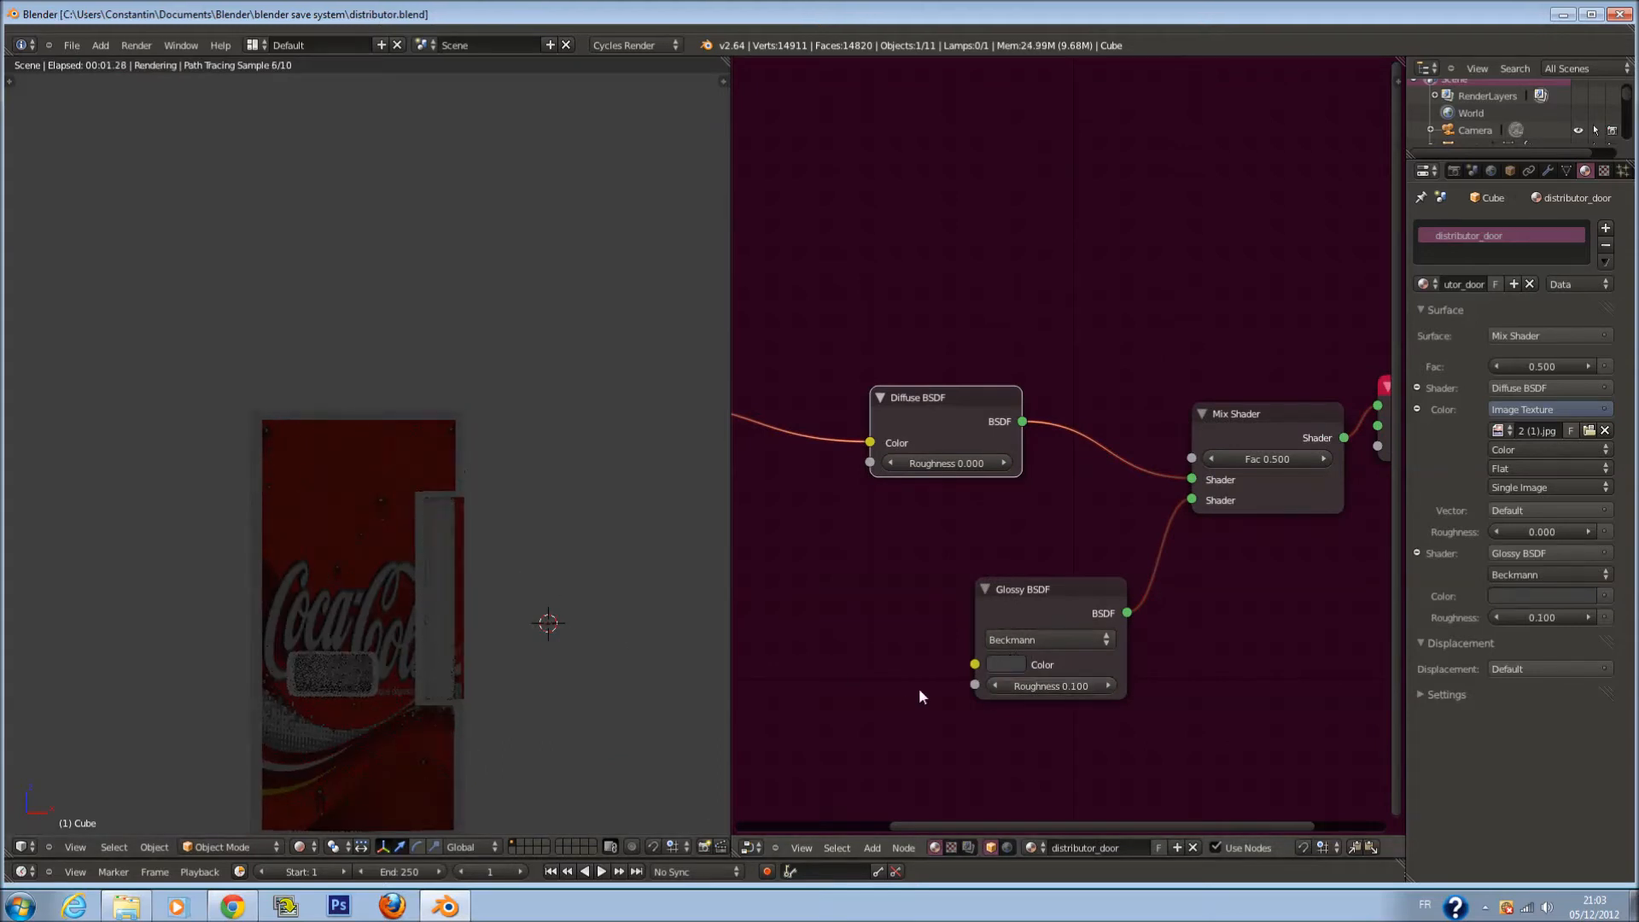
{"action": "left_click", "coordinate": [995, 687]}
{"action": "key", "text": "ctrl+s"}
{"action": "left_click", "coordinate": [659, 620]}
{"action": "left_click", "coordinate": [1109, 686]}
{"action": "key", "text": "ctrl+s"}
{"action": "left_click", "coordinate": [1071, 687]}
{"action": "left_click", "coordinate": [1001, 687]}
Move the Image Texture and Diffuse BSDF nodes closer to the Mix Shader, and return the 3D view to solid shading
{"action": "scroll", "coordinate": [924, 566], "scroll_direction": "down", "scroll_amount": 3}
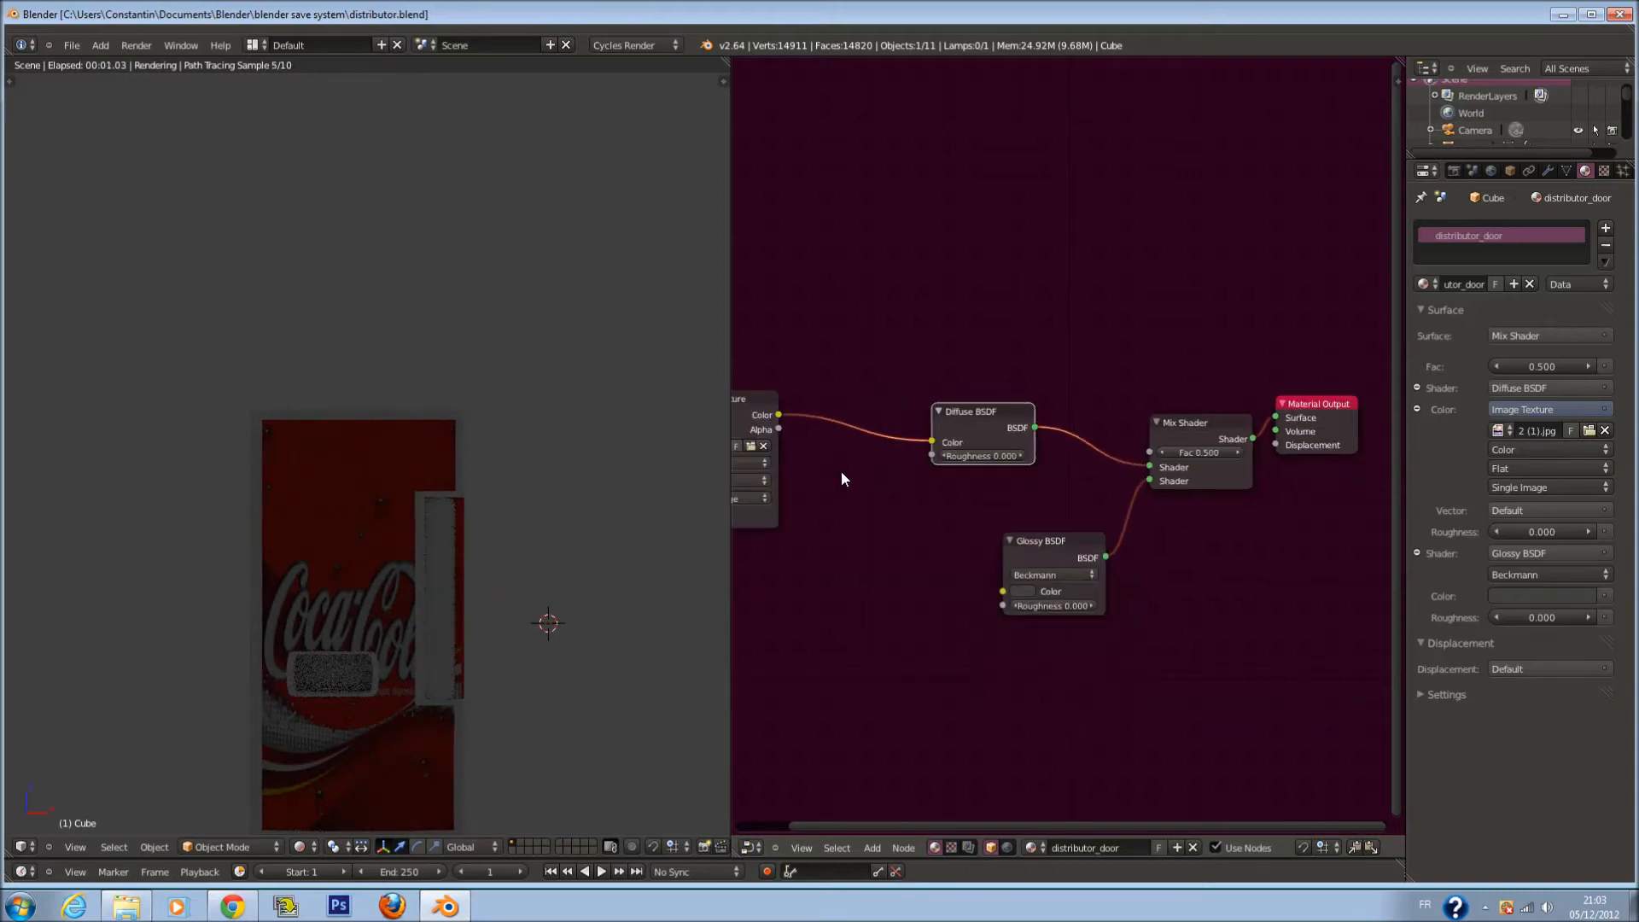
{"action": "left_click_drag", "start_coordinate": [812, 439], "coordinate": [916, 427]}
{"action": "left_click_drag", "start_coordinate": [1017, 437], "coordinate": [1060, 436]}
{"action": "scroll", "coordinate": [570, 586], "scroll_direction": "down", "scroll_amount": 2}
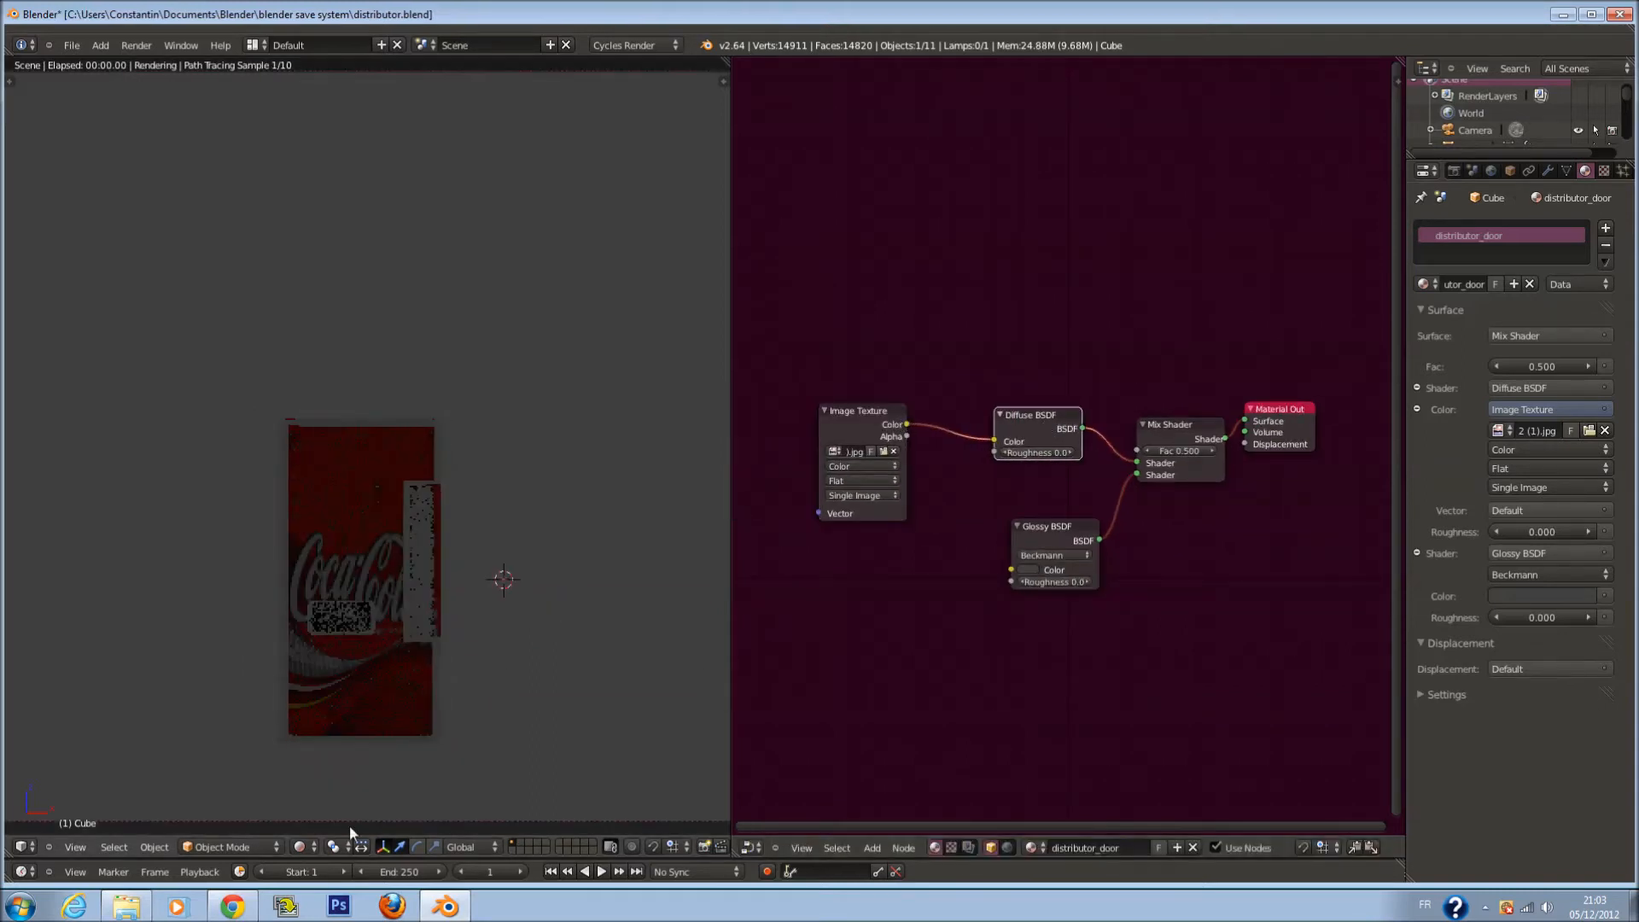
{"action": "left_click", "coordinate": [300, 847]}
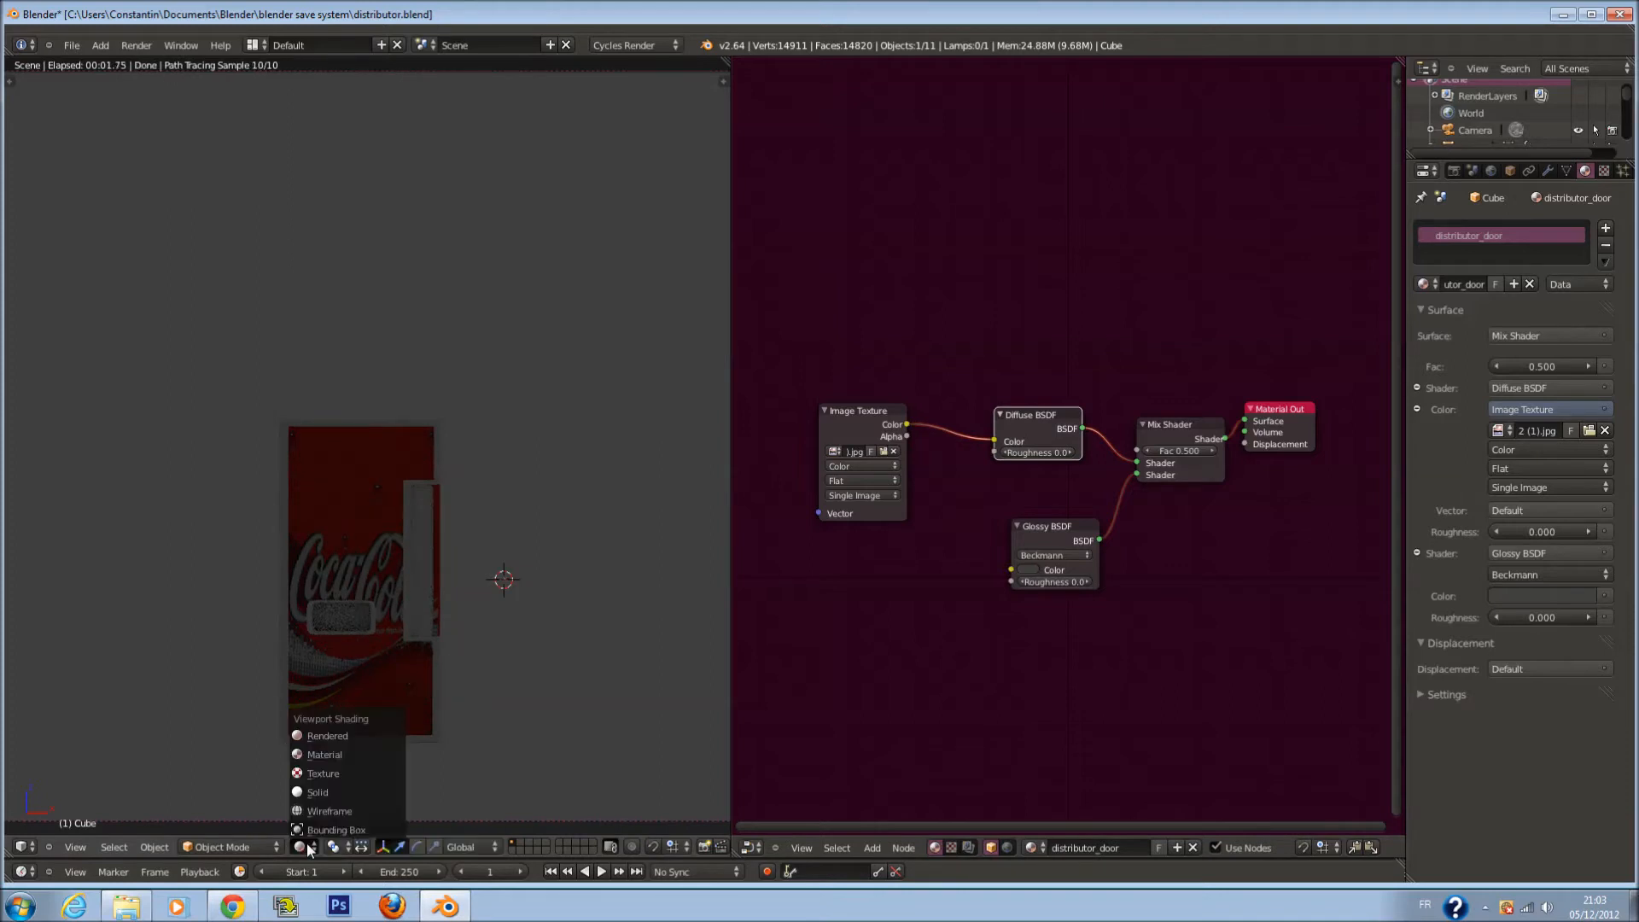
{"action": "left_click", "coordinate": [322, 793]}
Save the file and give the machine's outer casing, Cube.002, a new material with a near-black diffuse colour, RGB about 0.004
{"action": "right_click", "coordinate": [432, 599]}
{"action": "right_click", "coordinate": [461, 455]}
{"action": "key", "text": "ctrl+s"}
{"action": "left_click", "coordinate": [483, 427]}
{"action": "left_click", "coordinate": [1494, 284]}
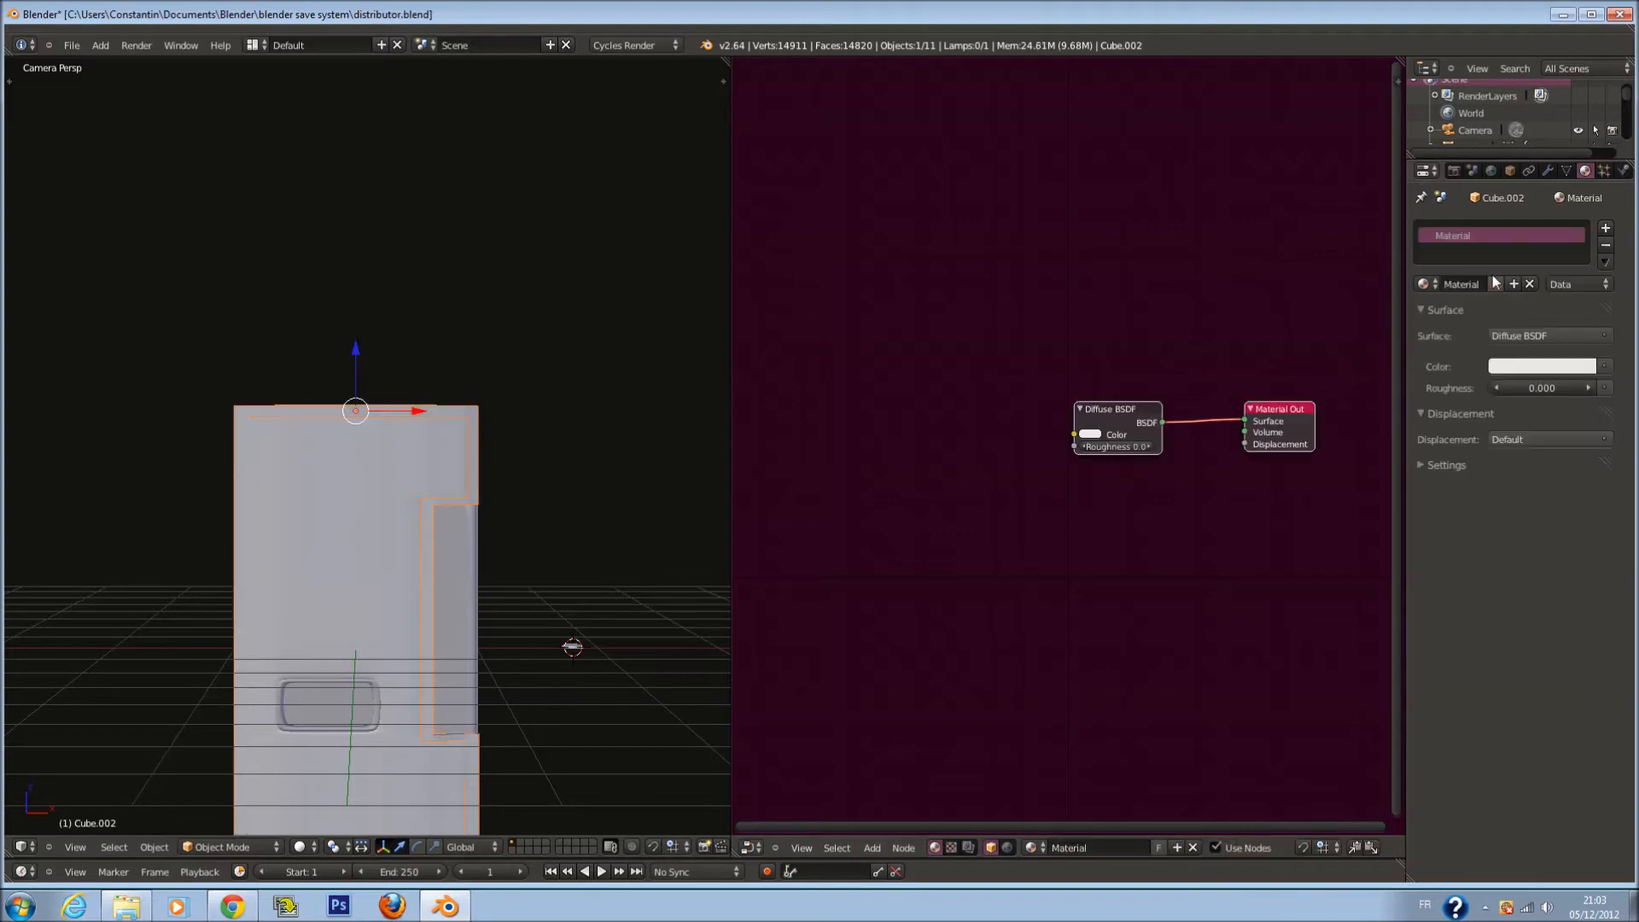
{"action": "left_click", "coordinate": [1542, 366]}
{"action": "left_click_drag", "start_coordinate": [1574, 211], "coordinate": [1590, 238]}
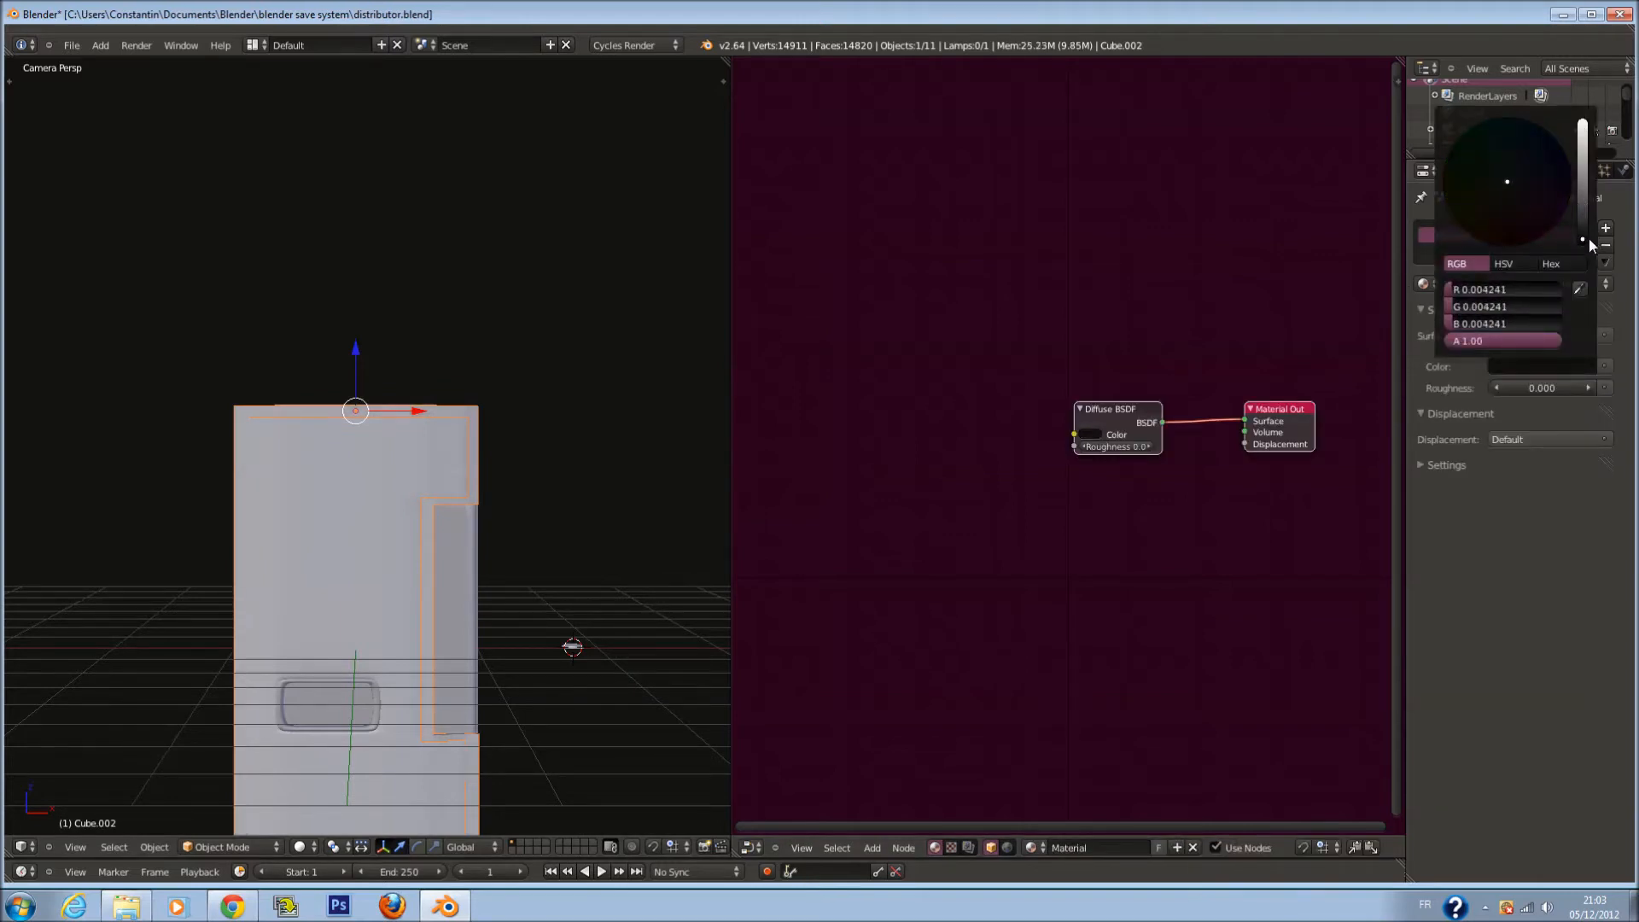
Preview the casing with rendered shading and lighten its diffuse colour to dark grey
{"action": "left_click", "coordinate": [313, 847]}
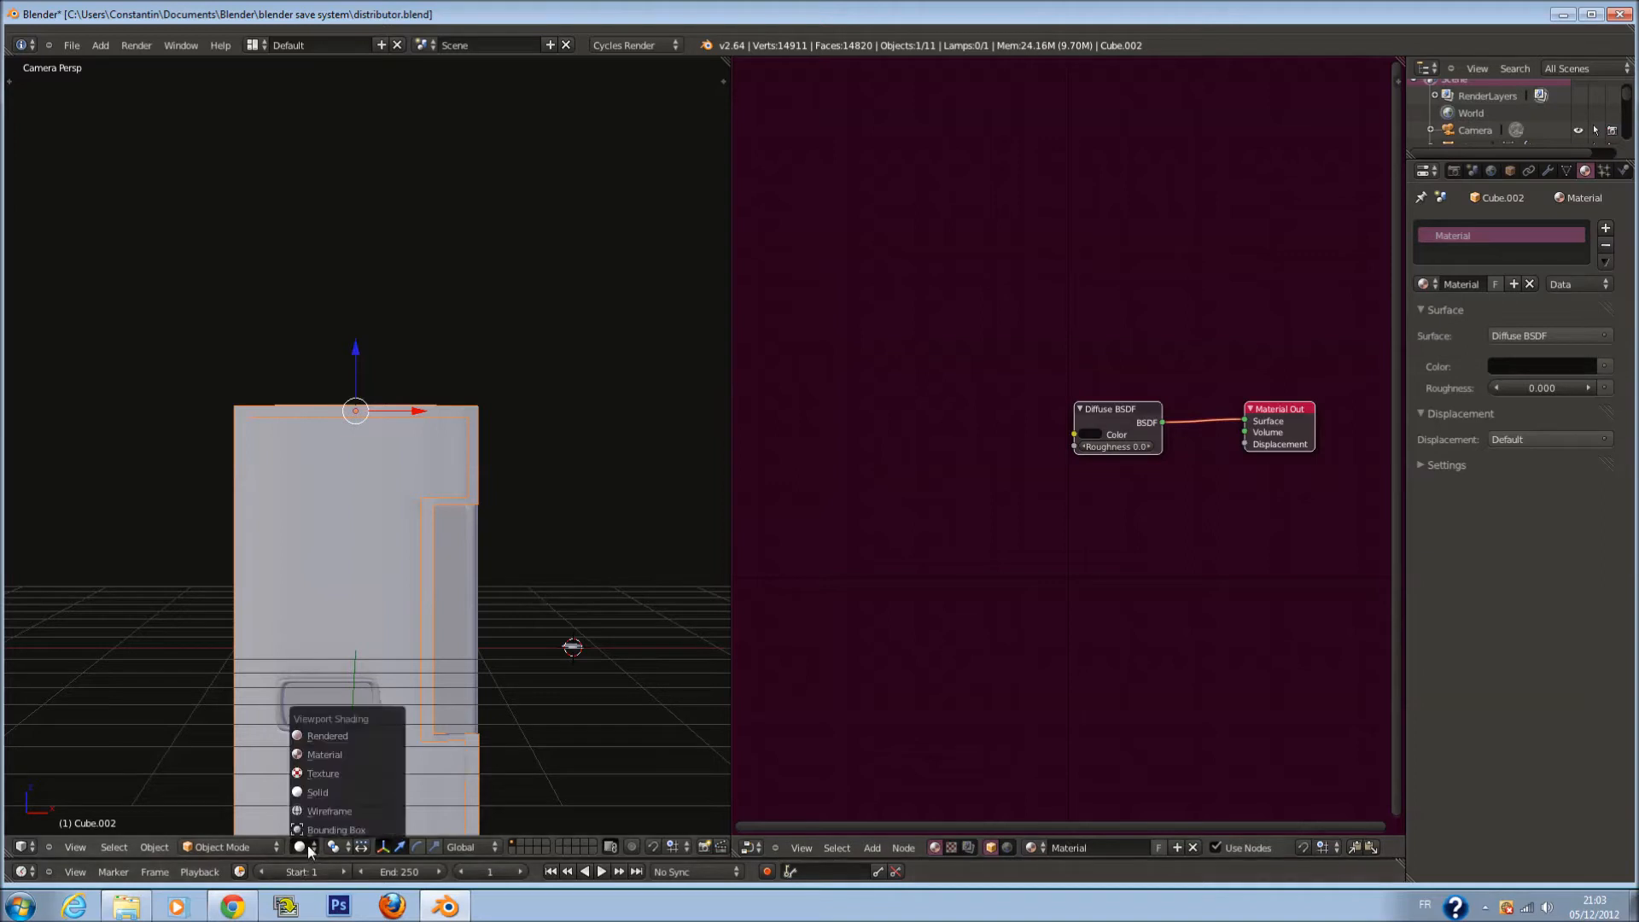
{"action": "left_click", "coordinate": [331, 736]}
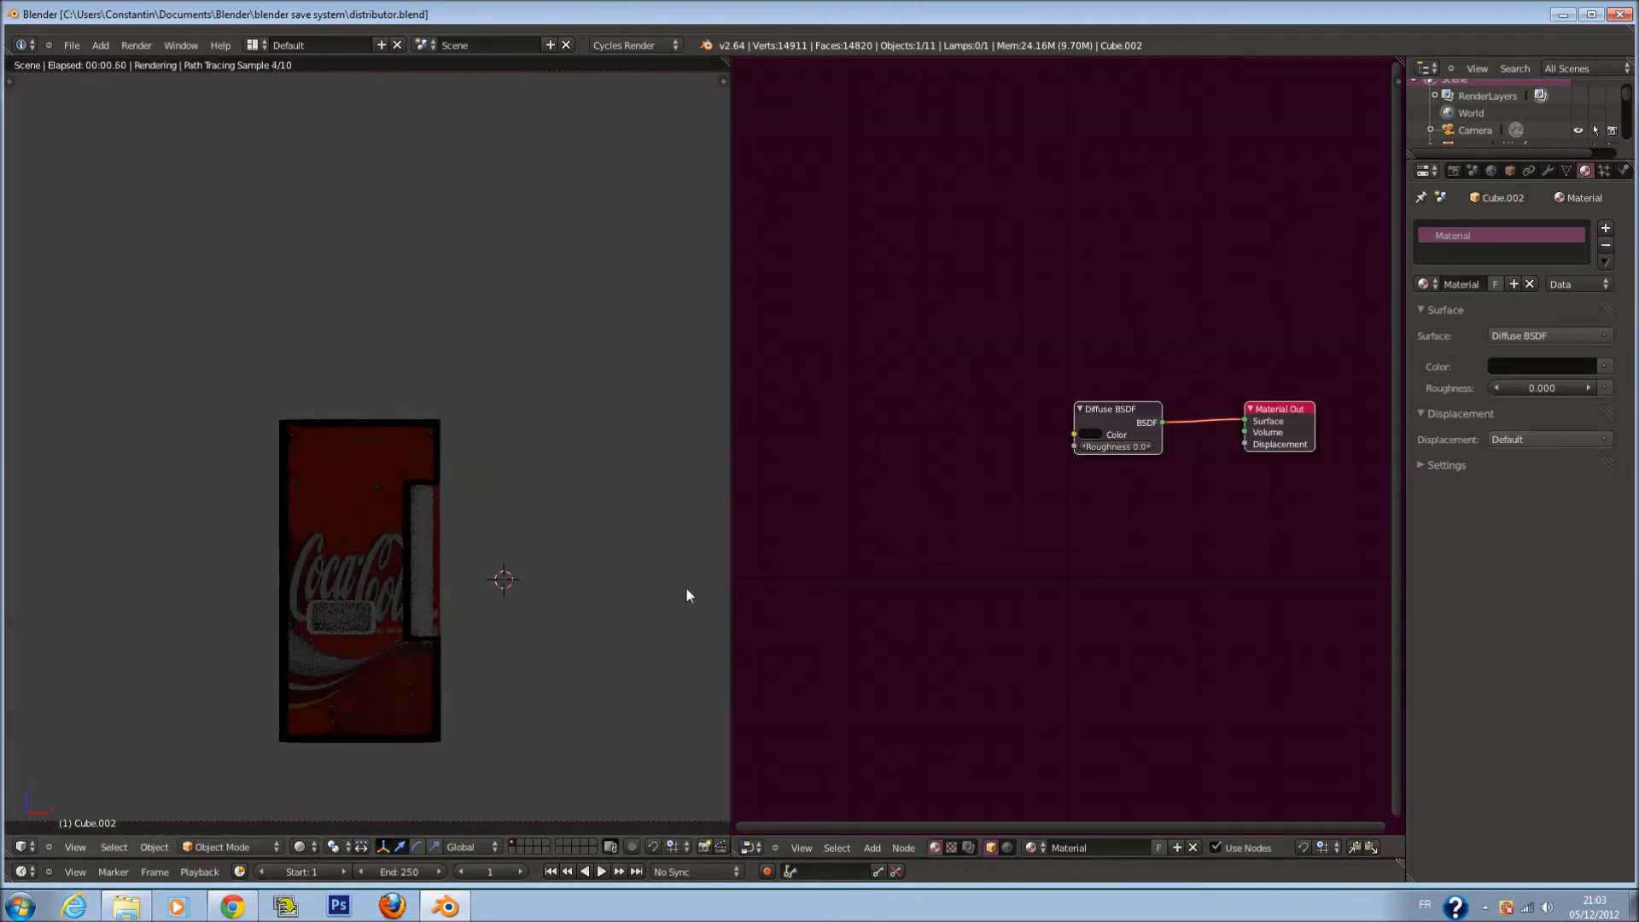
{"action": "left_click", "coordinate": [1542, 365]}
{"action": "left_click_drag", "start_coordinate": [1583, 232], "coordinate": [1585, 215]}
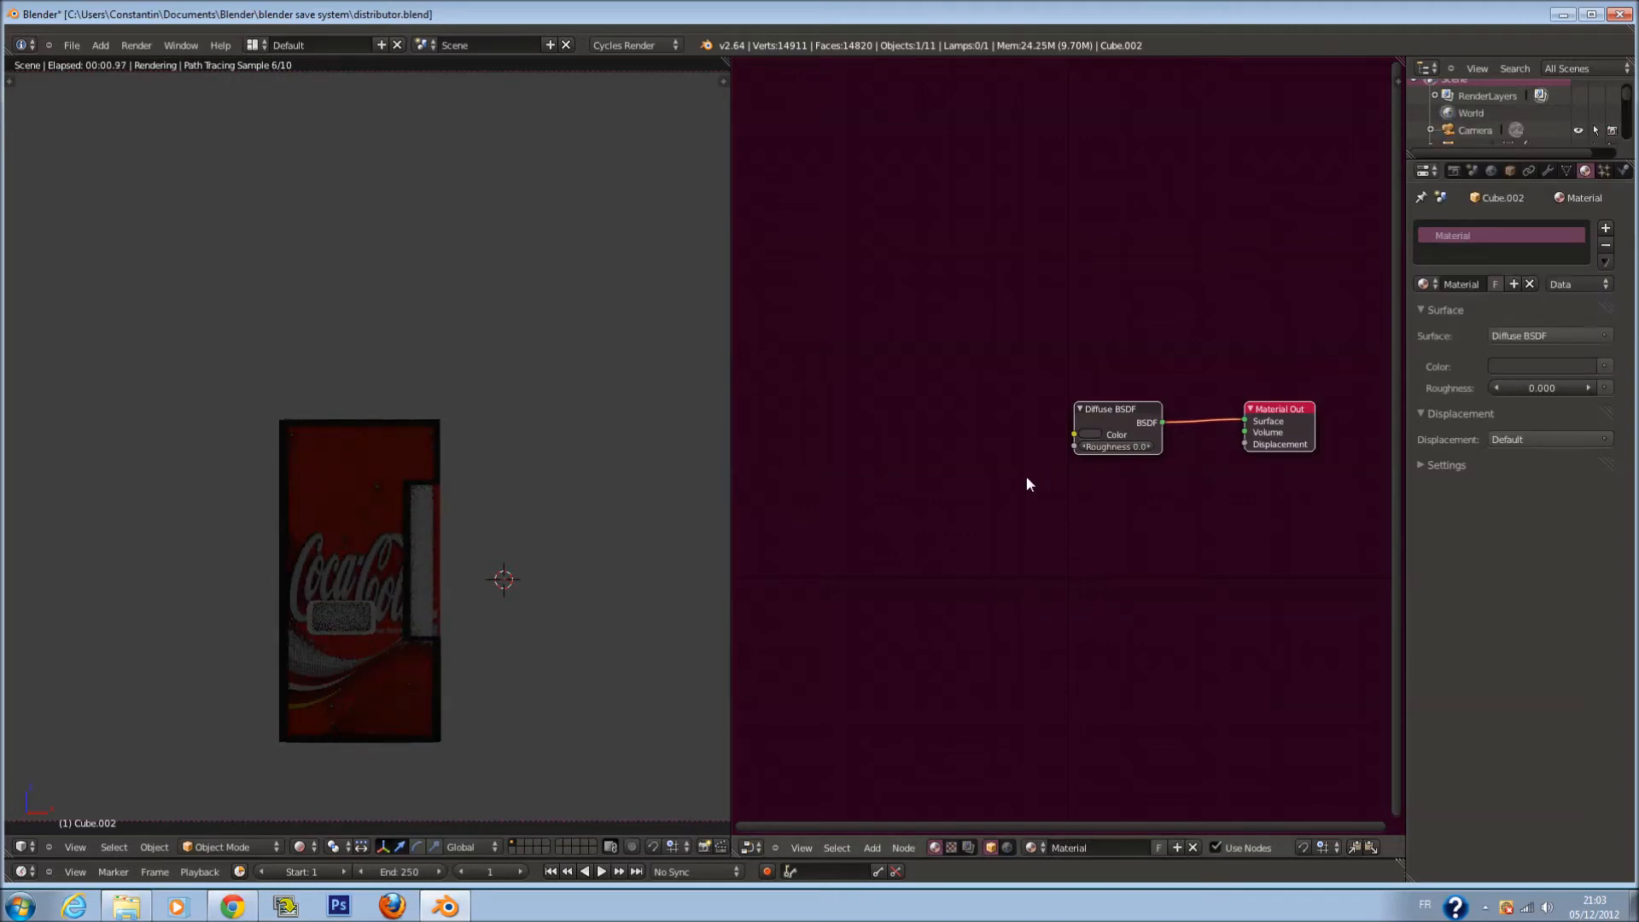
Move the casing's Diffuse BSDF away from the Material Output and insert a Mix Shader between them
{"action": "scroll", "coordinate": [1093, 485], "scroll_direction": "up", "scroll_amount": 1}
{"action": "left_click_drag", "start_coordinate": [1101, 422], "coordinate": [895, 425]}
{"action": "scroll", "coordinate": [1023, 540], "scroll_direction": "up", "scroll_amount": 1}
{"action": "key", "text": "shift+a"}
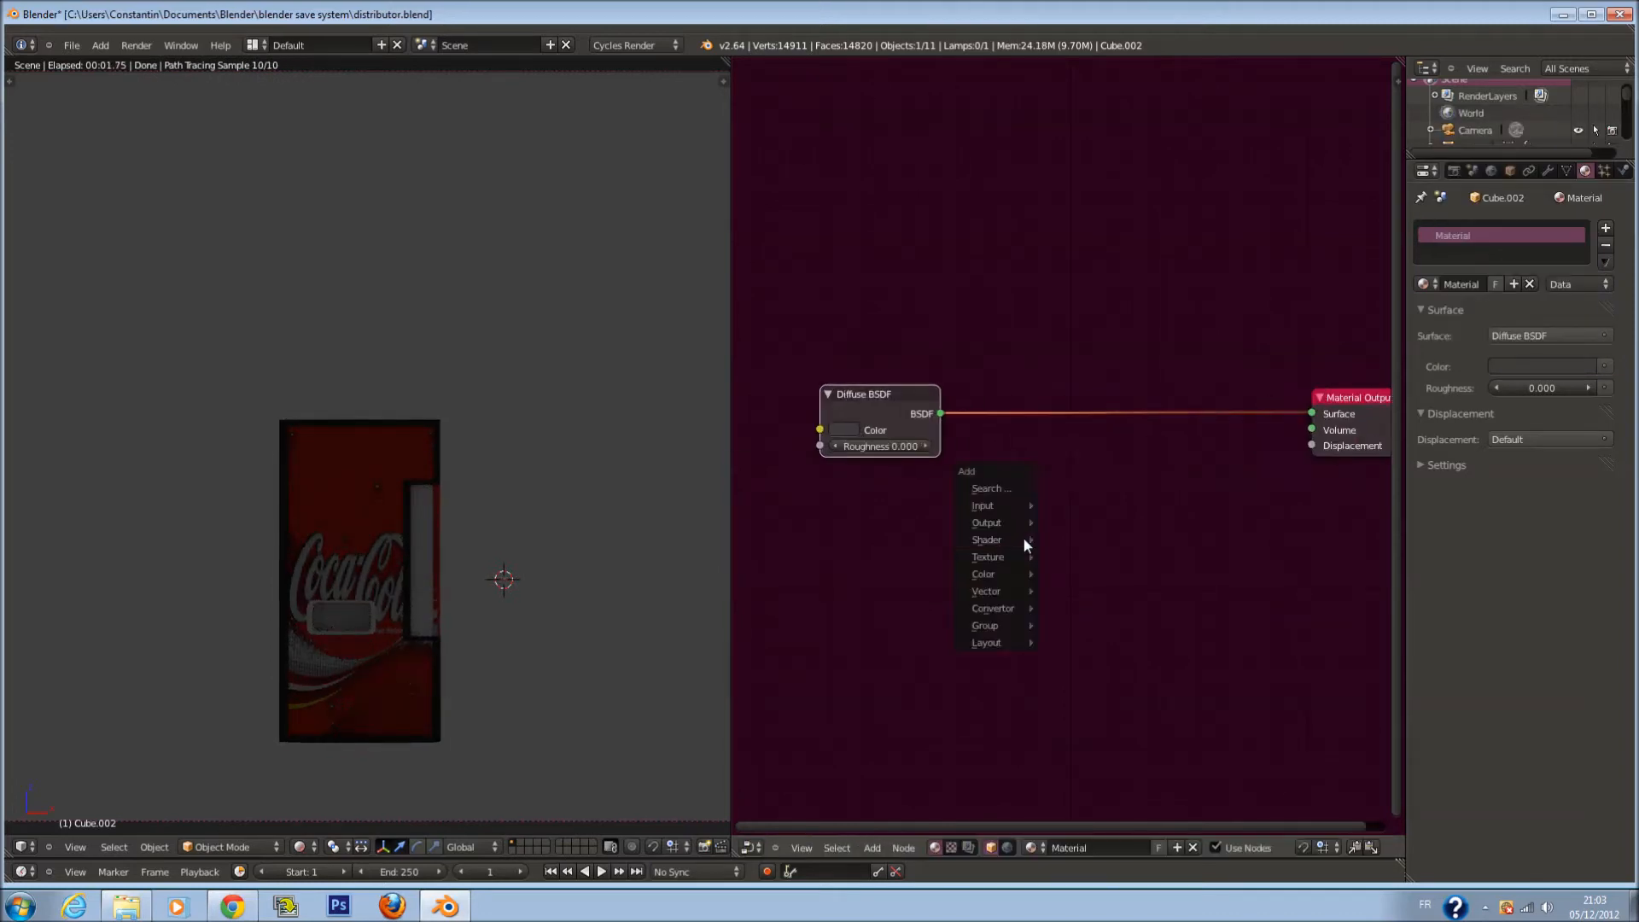
{"action": "mouse_move", "coordinate": [1006, 522]}
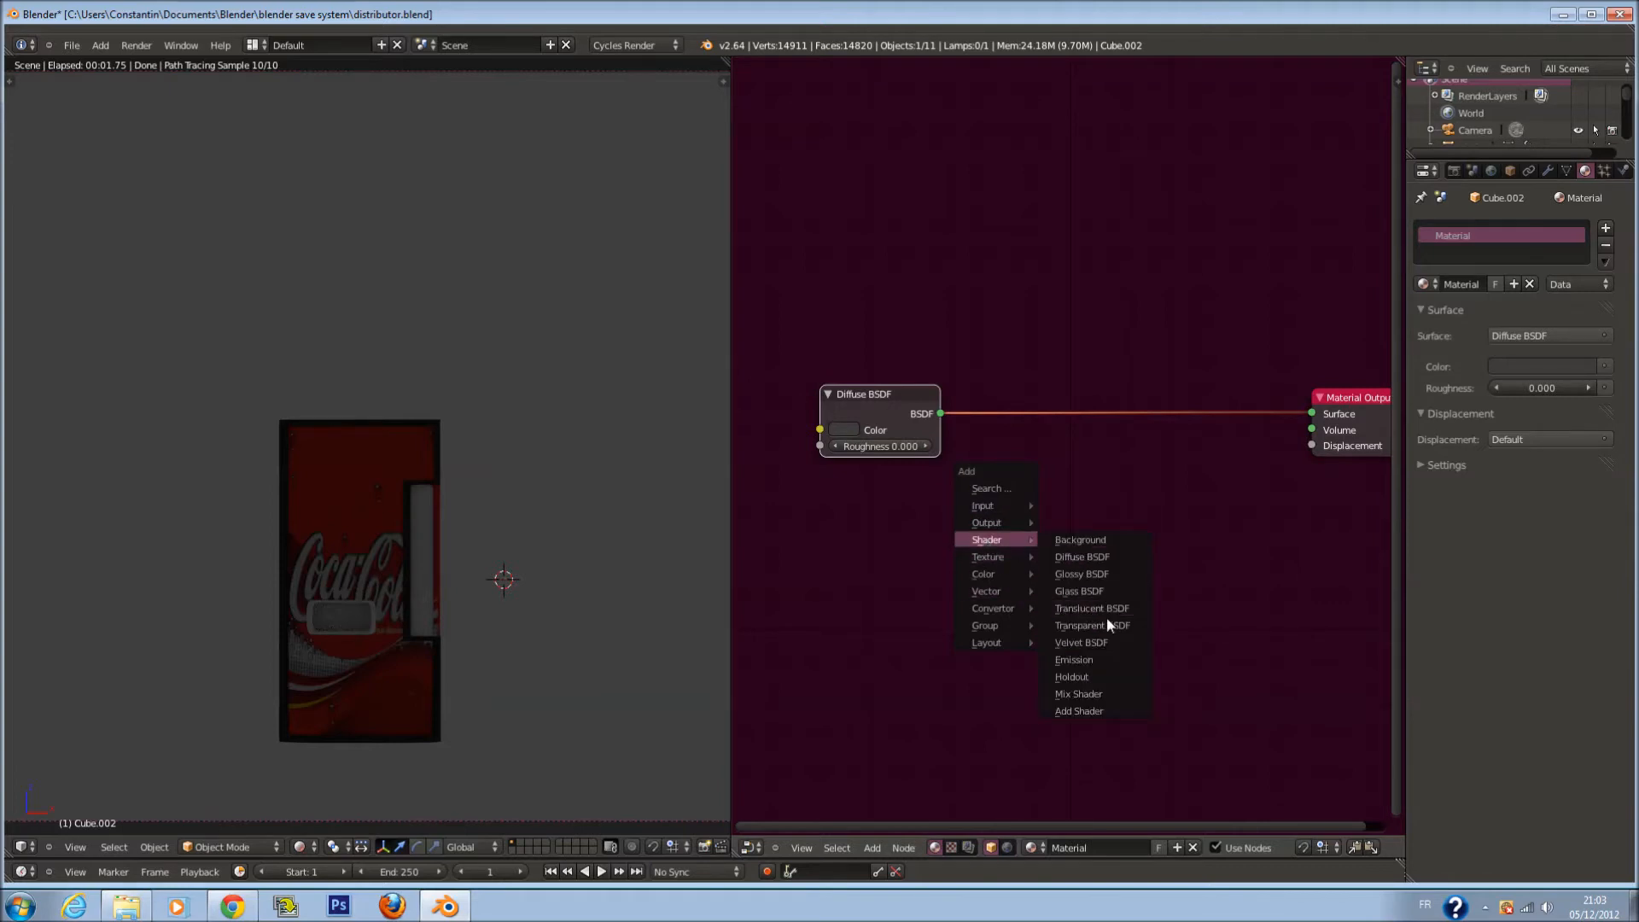
{"action": "left_click", "coordinate": [1113, 692]}
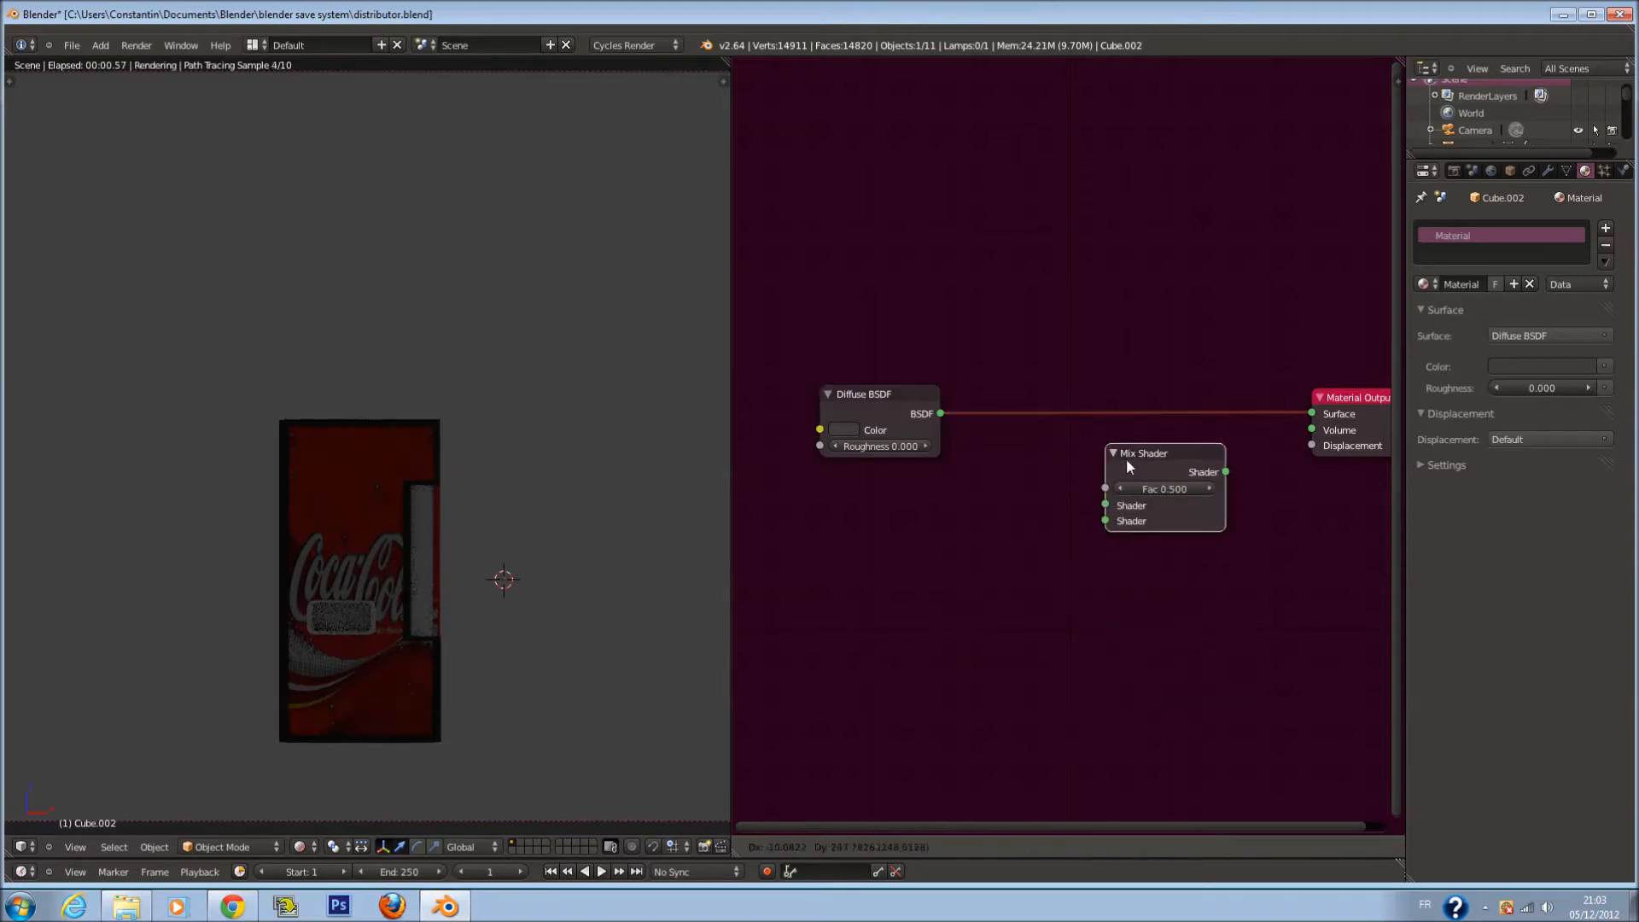
{"action": "left_click", "coordinate": [1113, 438]}
Add a Velvet BSDF to the casing material and connect it to the Mix Shader's second shader input
{"action": "key", "text": "shift+a"}
{"action": "mouse_move", "coordinate": [875, 551]}
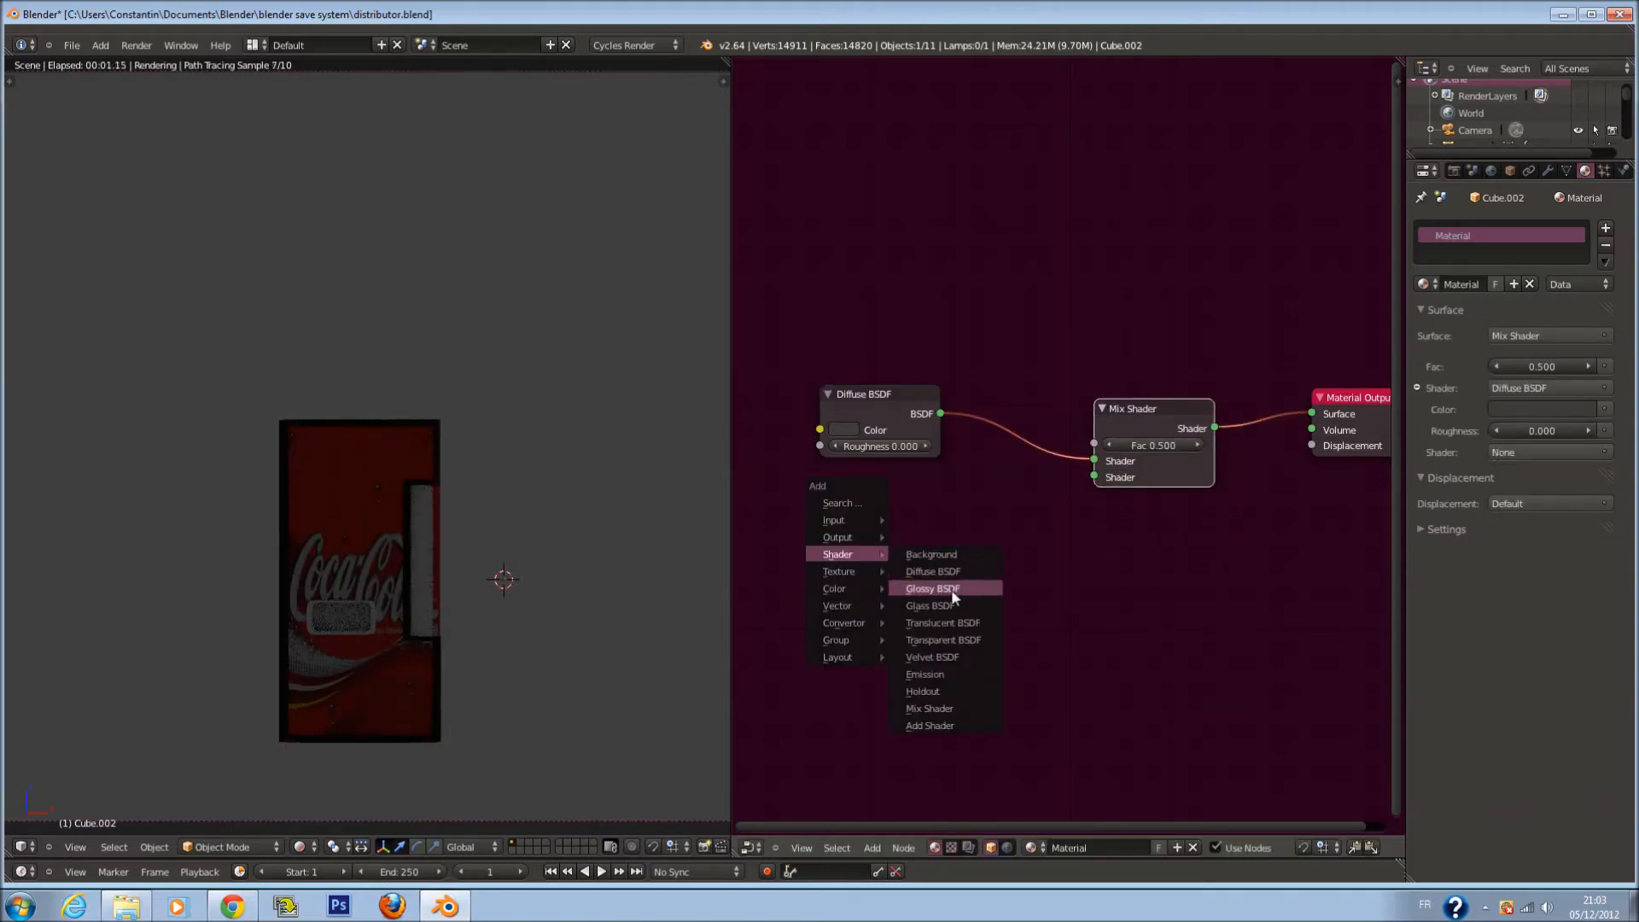
{"action": "left_click", "coordinate": [960, 653]}
{"action": "left_click", "coordinate": [968, 517]}
{"action": "scroll", "coordinate": [939, 546], "scroll_direction": "up", "scroll_amount": 2}
{"action": "left_click_drag", "start_coordinate": [930, 571], "coordinate": [1107, 490]}
{"action": "scroll", "coordinate": [980, 553], "scroll_direction": "up", "scroll_amount": 1}
{"action": "middle_click_drag", "start_coordinate": [981, 553], "coordinate": [1081, 519]}
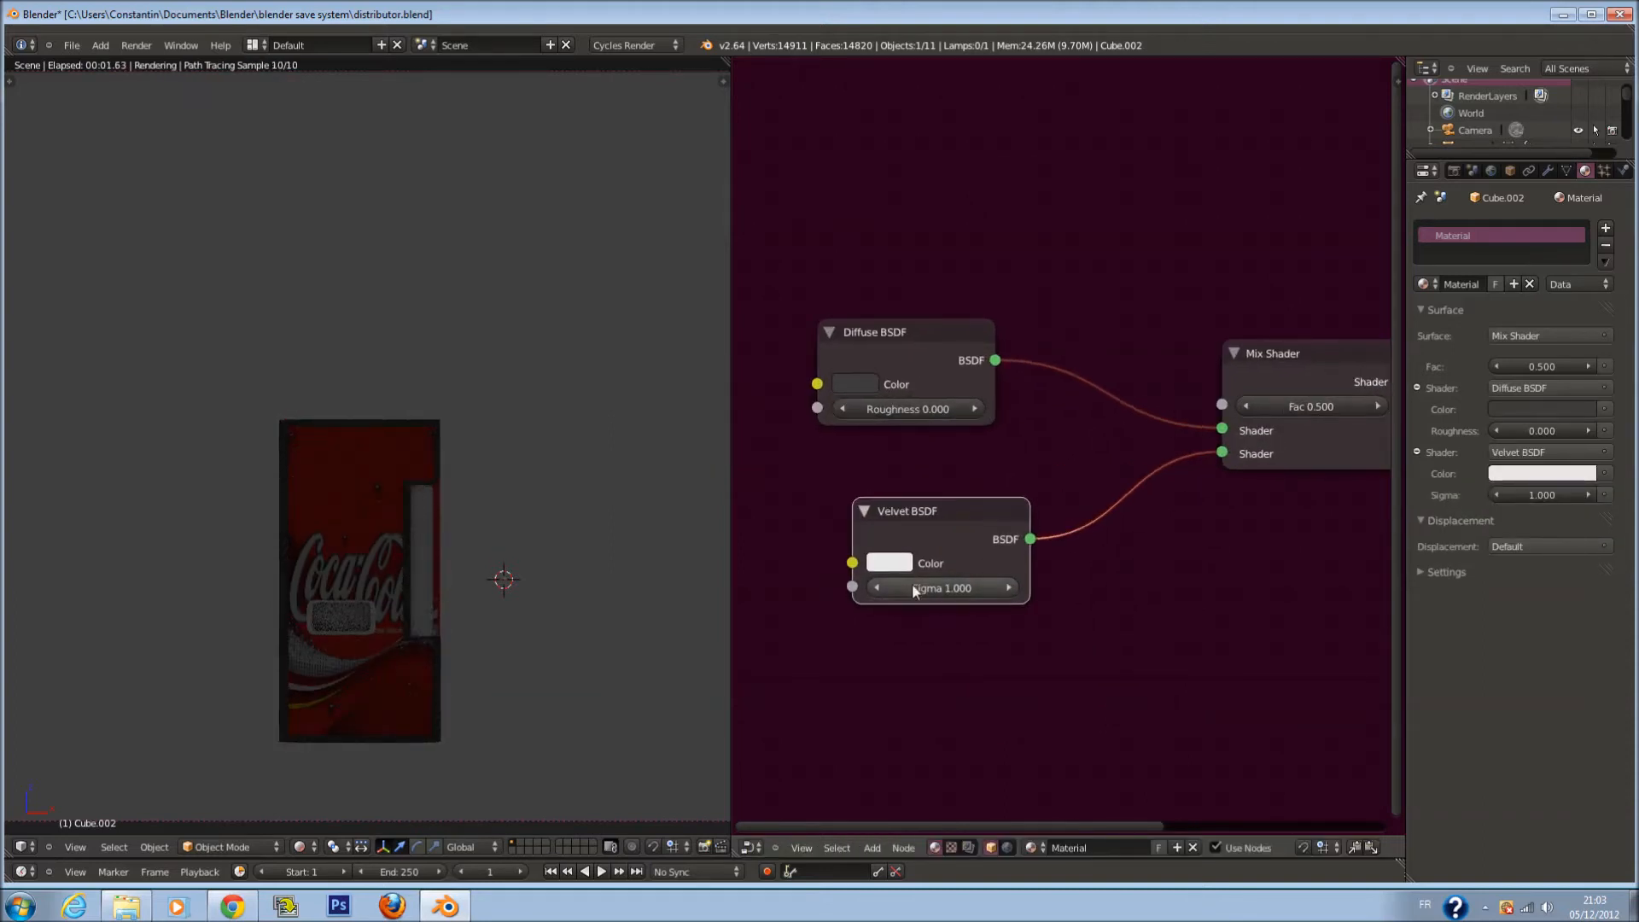
Set the casing's Velvet BSDF colour to medium grey and adjust its Diffuse BSDF colour to a slightly lighter dark grey
{"action": "left_click", "coordinate": [890, 563]}
{"action": "left_click_drag", "start_coordinate": [1069, 285], "coordinate": [1078, 301]}
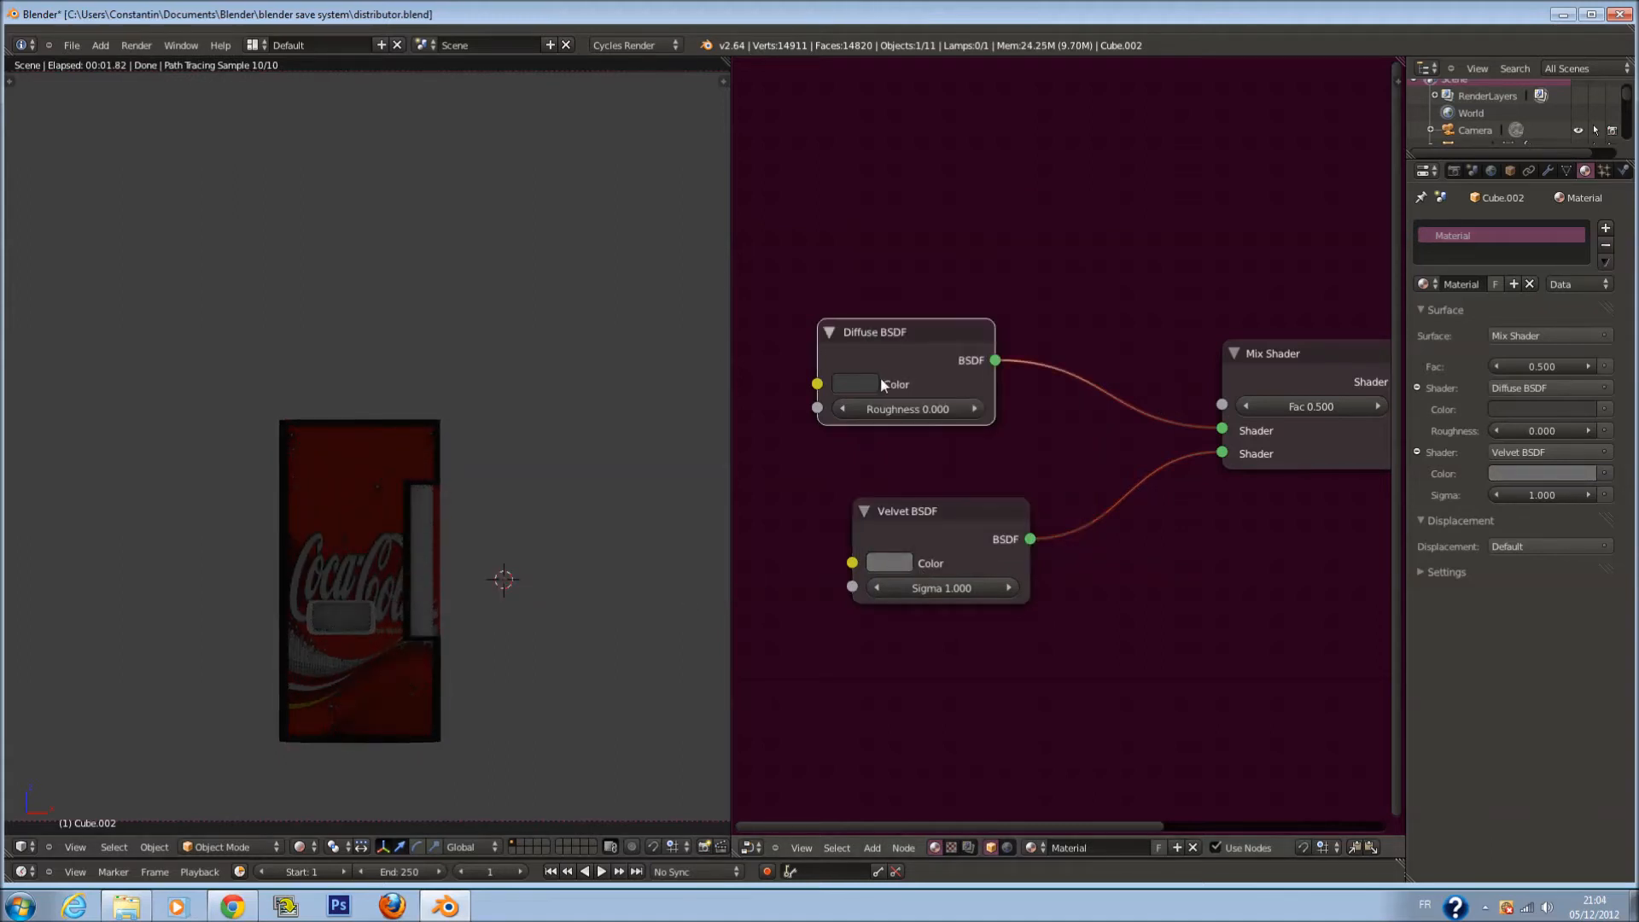
{"action": "left_click", "coordinate": [856, 383]}
{"action": "left_click_drag", "start_coordinate": [1038, 177], "coordinate": [1042, 146]}
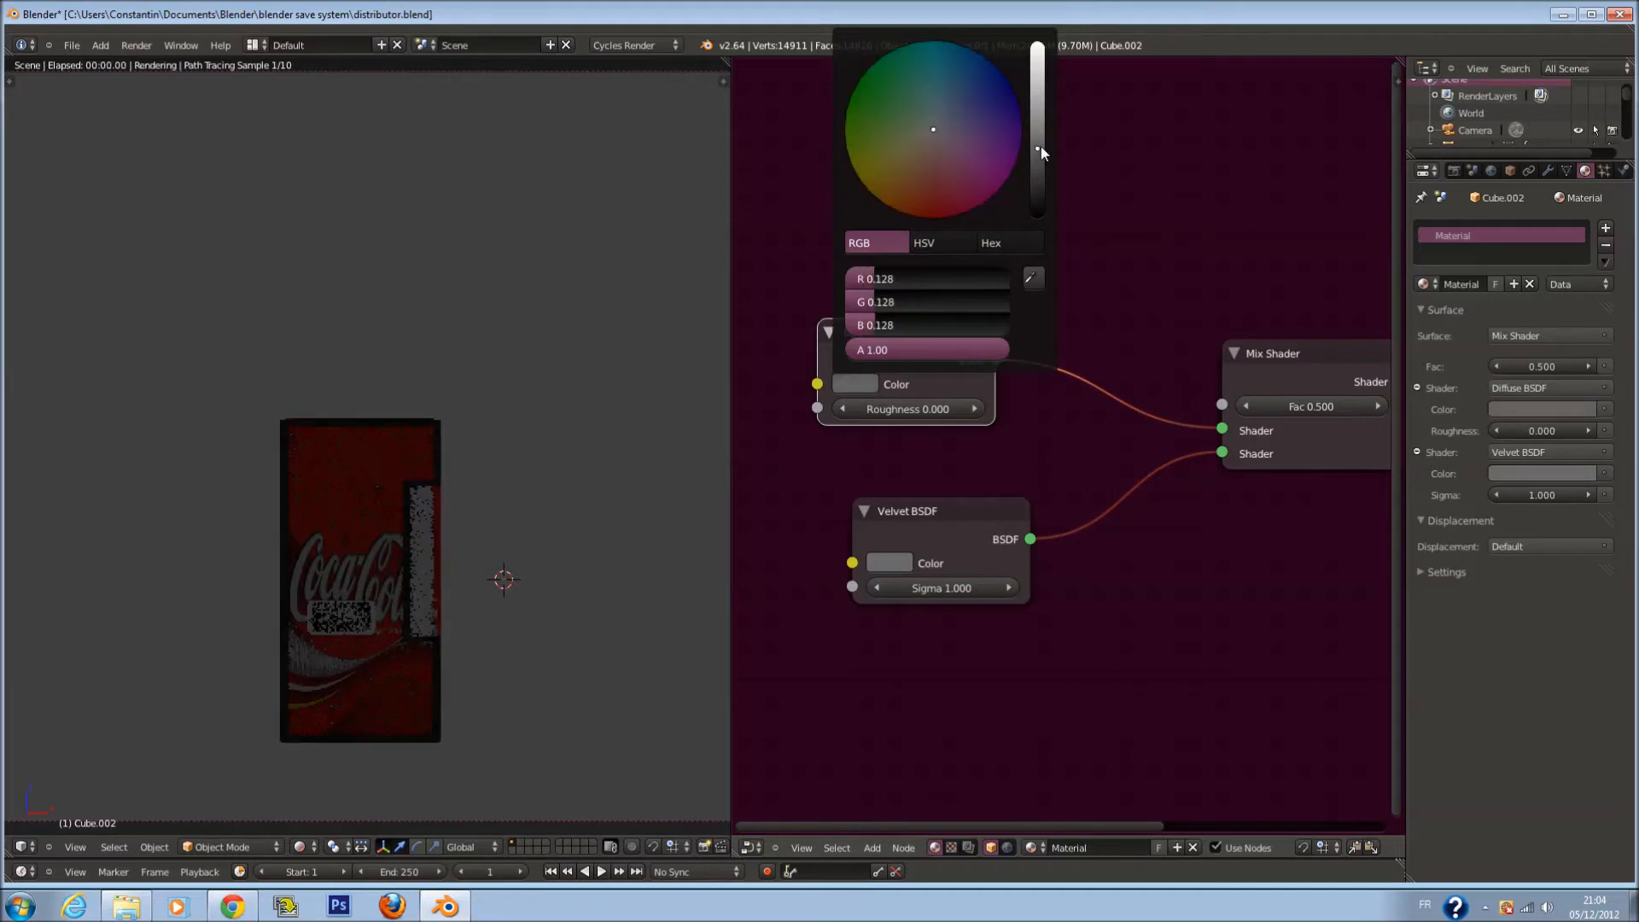
{"action": "left_click", "coordinate": [864, 390]}
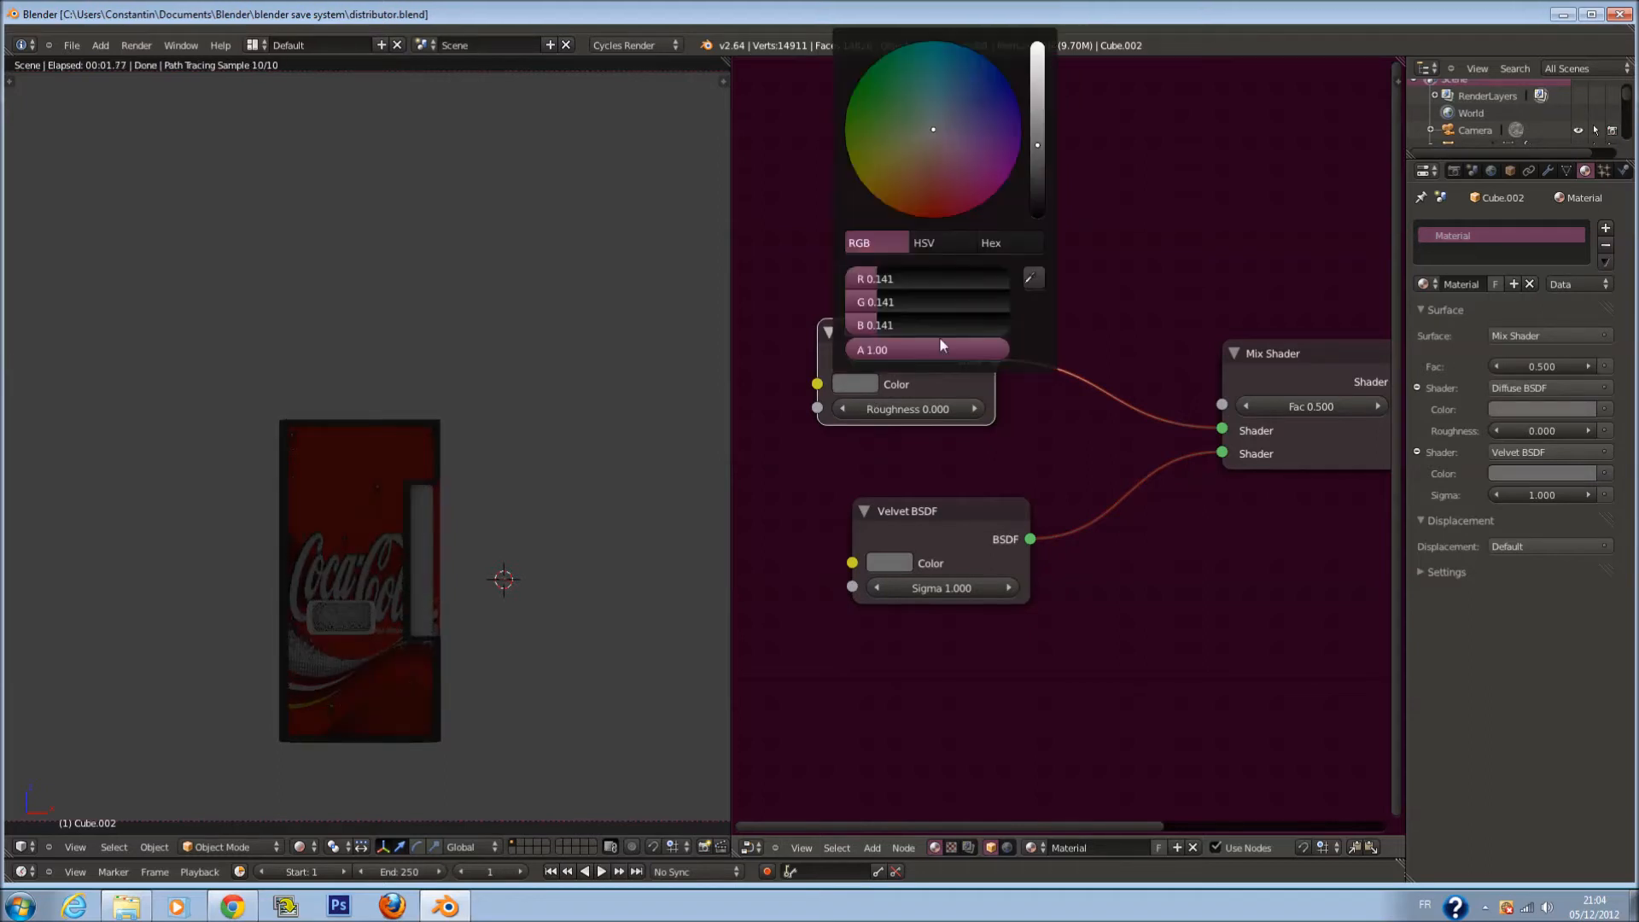
{"action": "left_click_drag", "start_coordinate": [1030, 151], "coordinate": [1038, 159]}
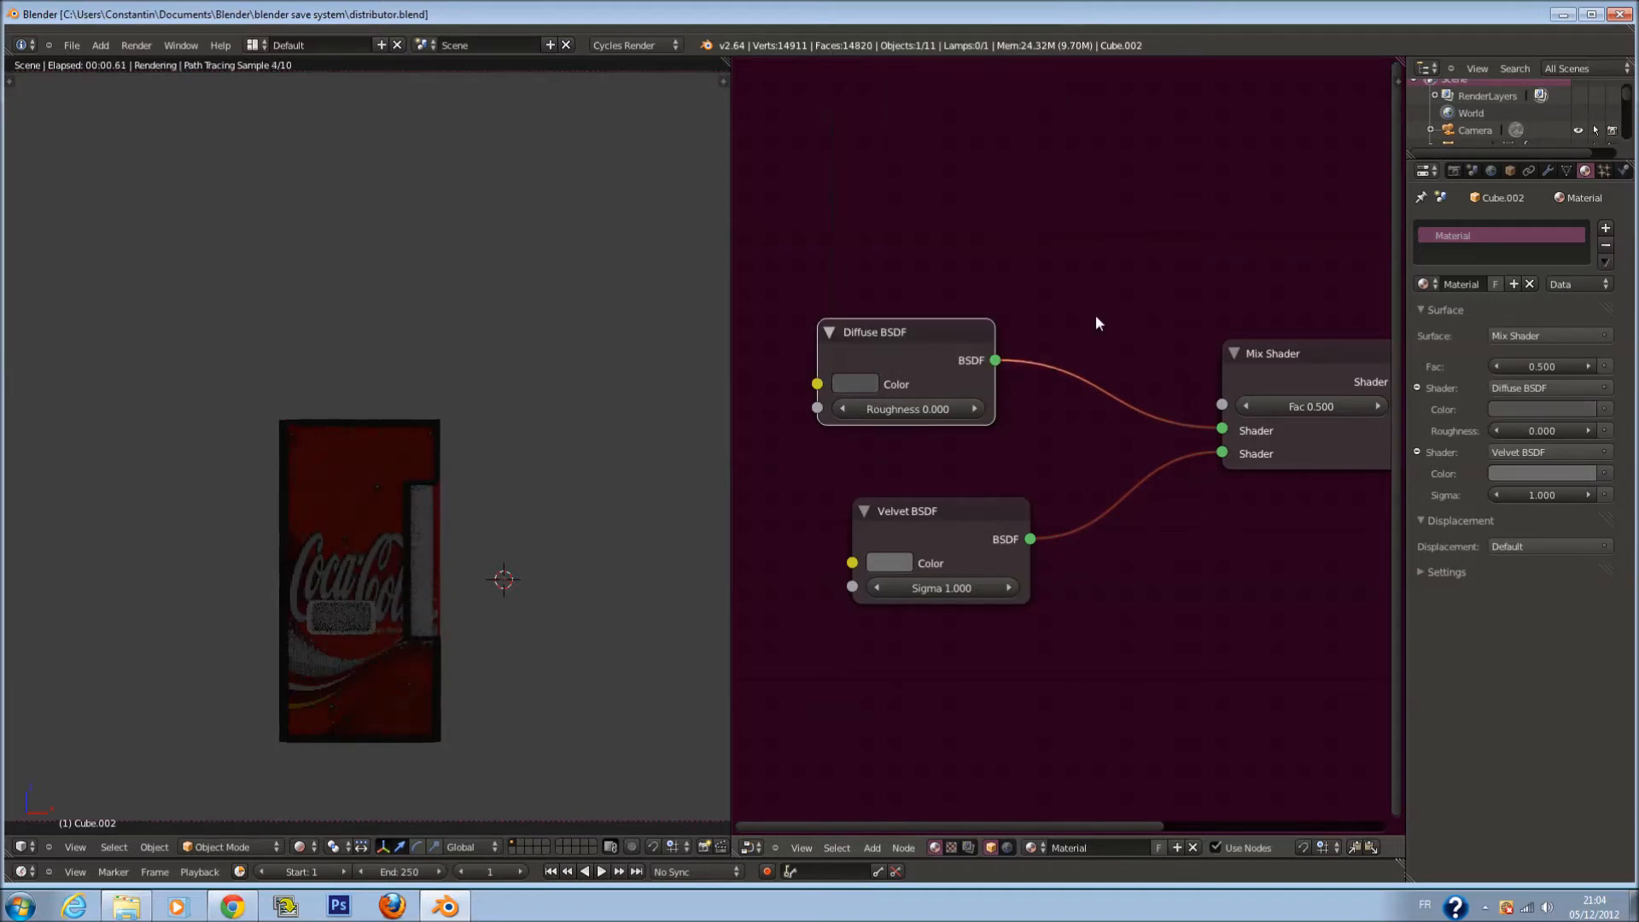
Switch the viewport to solid shading and select the panel inside the door's tall side recess
{"action": "left_click", "coordinate": [301, 847]}
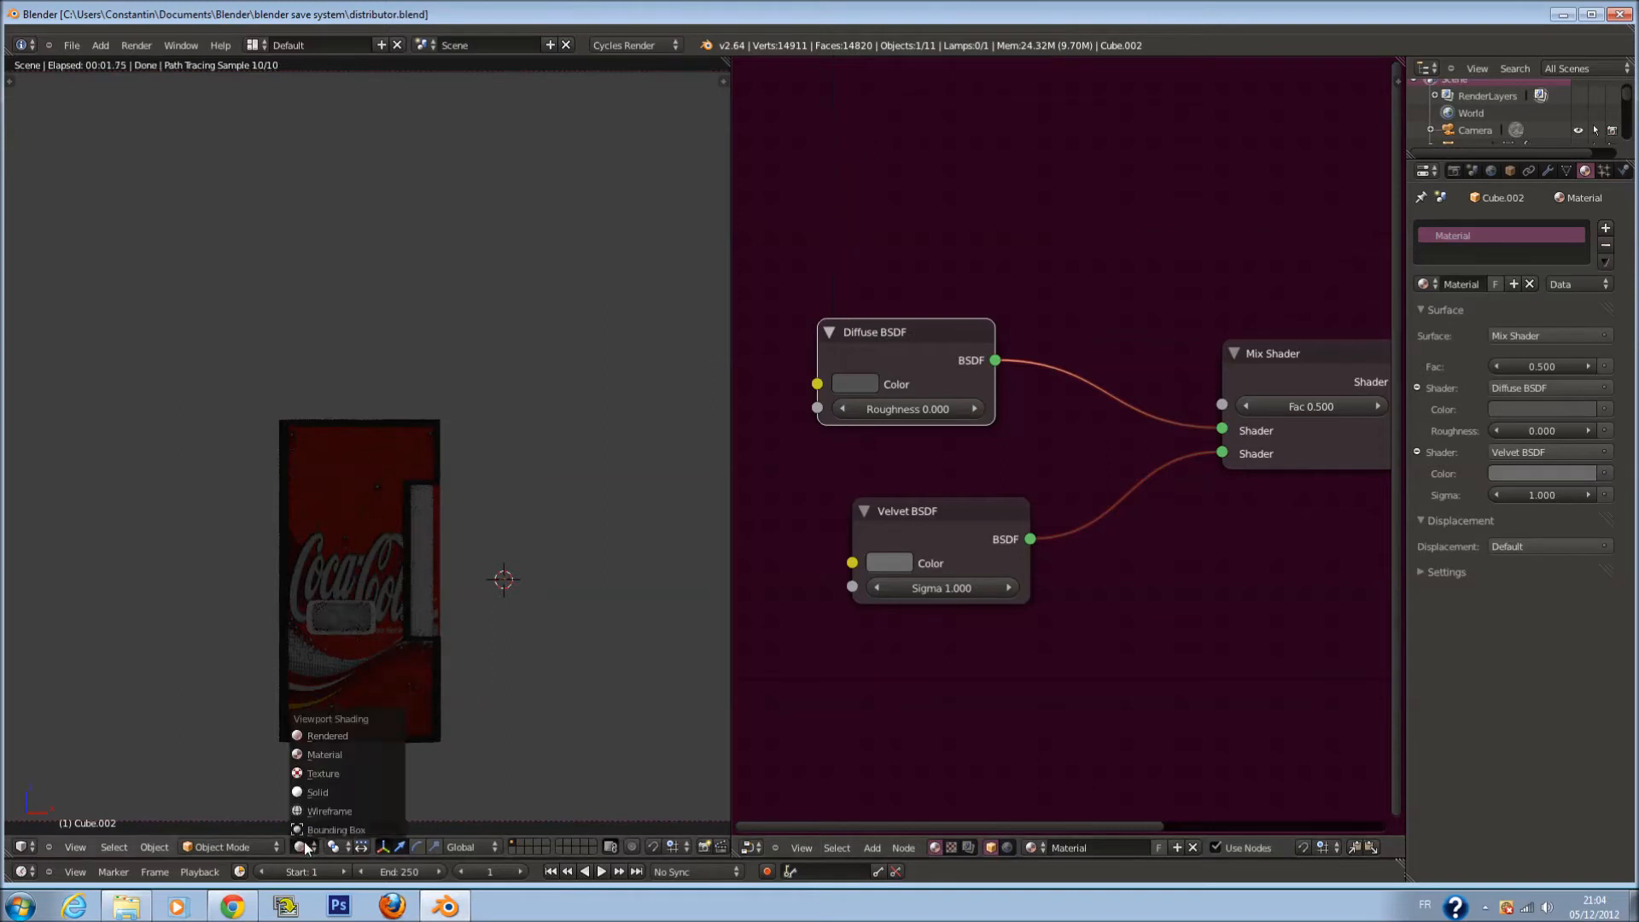
{"action": "left_click", "coordinate": [340, 794]}
{"action": "scroll", "coordinate": [483, 618], "scroll_direction": "up", "scroll_amount": 2}
{"action": "right_click", "coordinate": [483, 609]}
{"action": "right_click", "coordinate": [457, 600]}
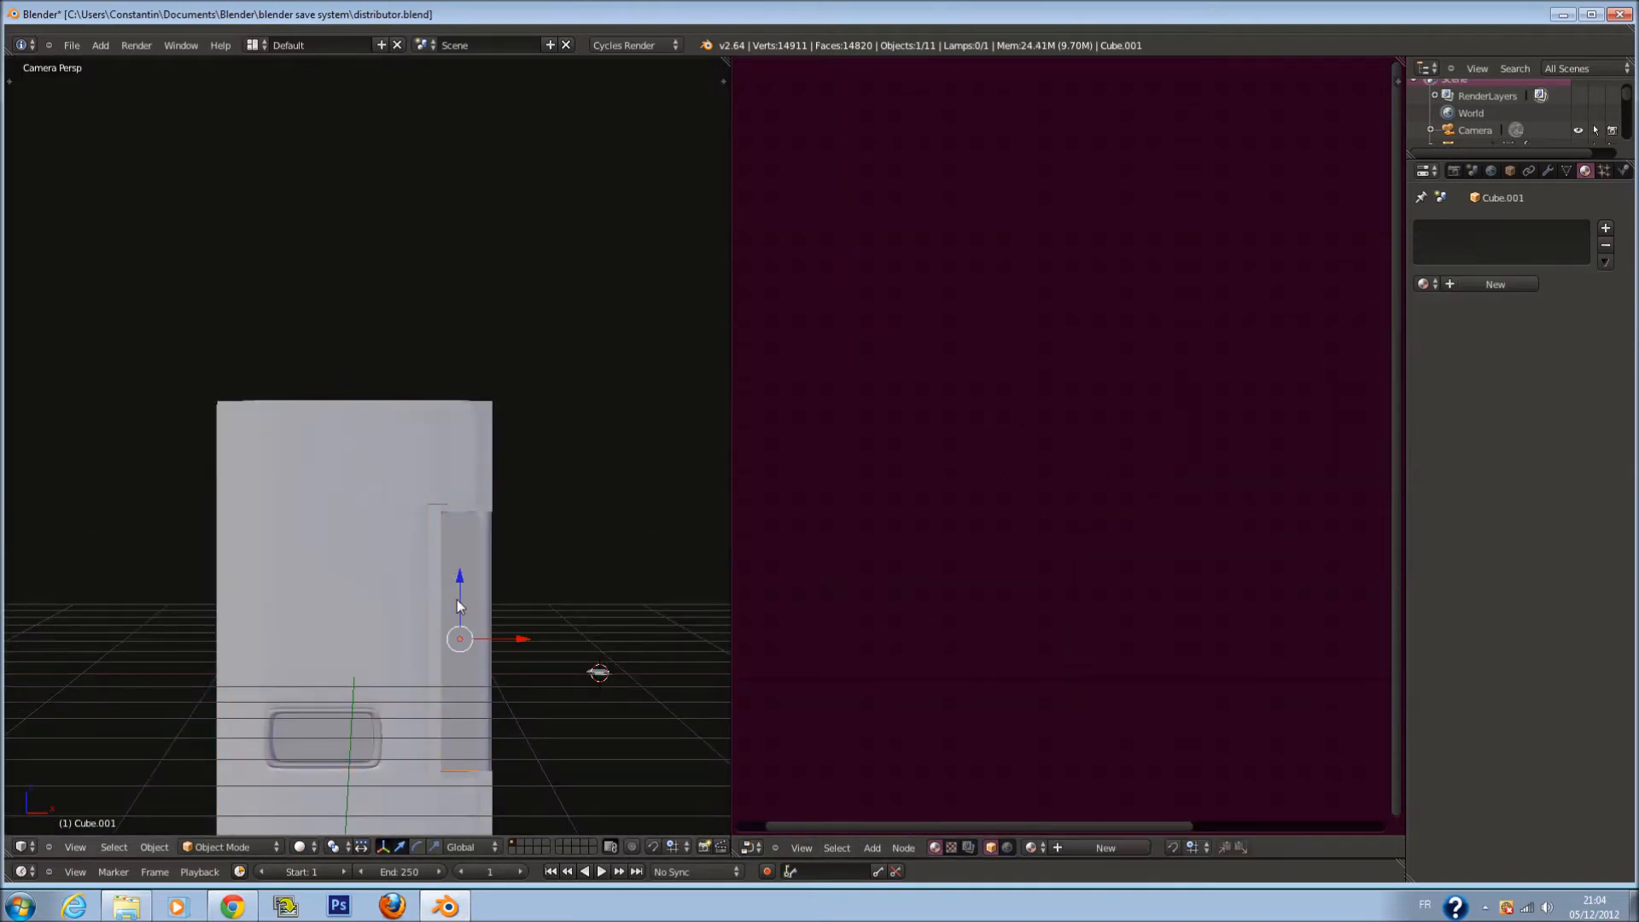
{"action": "key", "text": "KP_Decimal"}
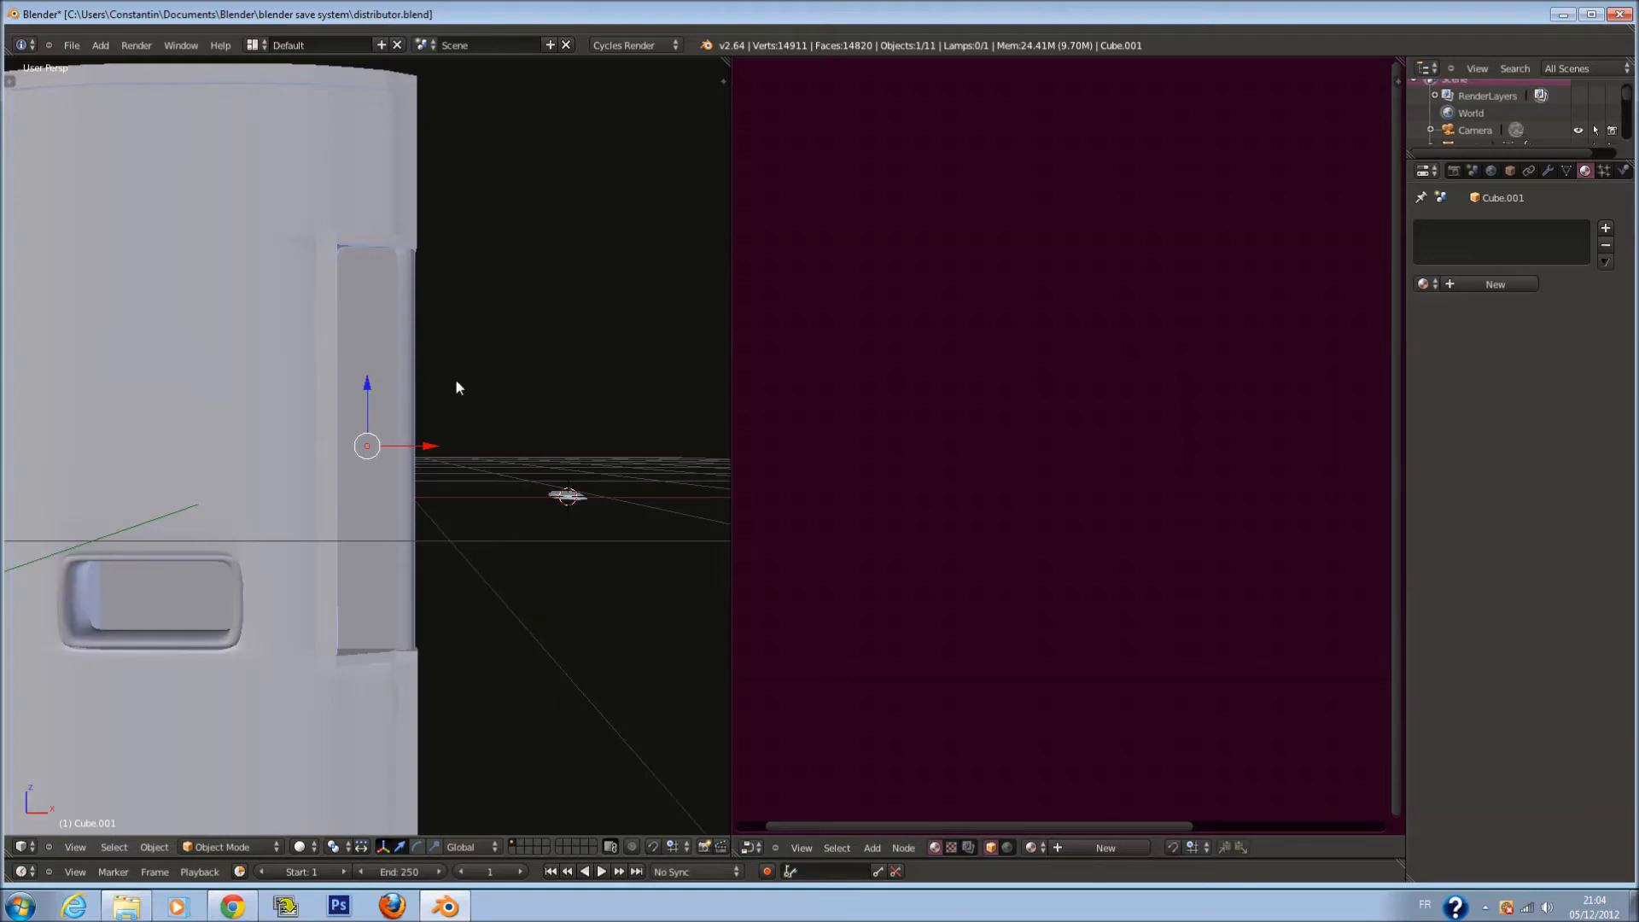
Check the recessed panel in wireframe and from an angle, and save the file over the existing version
{"action": "middle_click_drag", "start_coordinate": [456, 381], "coordinate": [460, 390]}
{"action": "key", "text": "z"}
{"action": "key", "text": "z"}
{"action": "left_click_drag", "start_coordinate": [438, 443], "coordinate": [445, 443]}
{"action": "middle_click_drag", "start_coordinate": [444, 444], "coordinate": [365, 451]}
{"action": "key", "text": "ctrl+s"}
{"action": "left_click", "coordinate": [365, 451]}
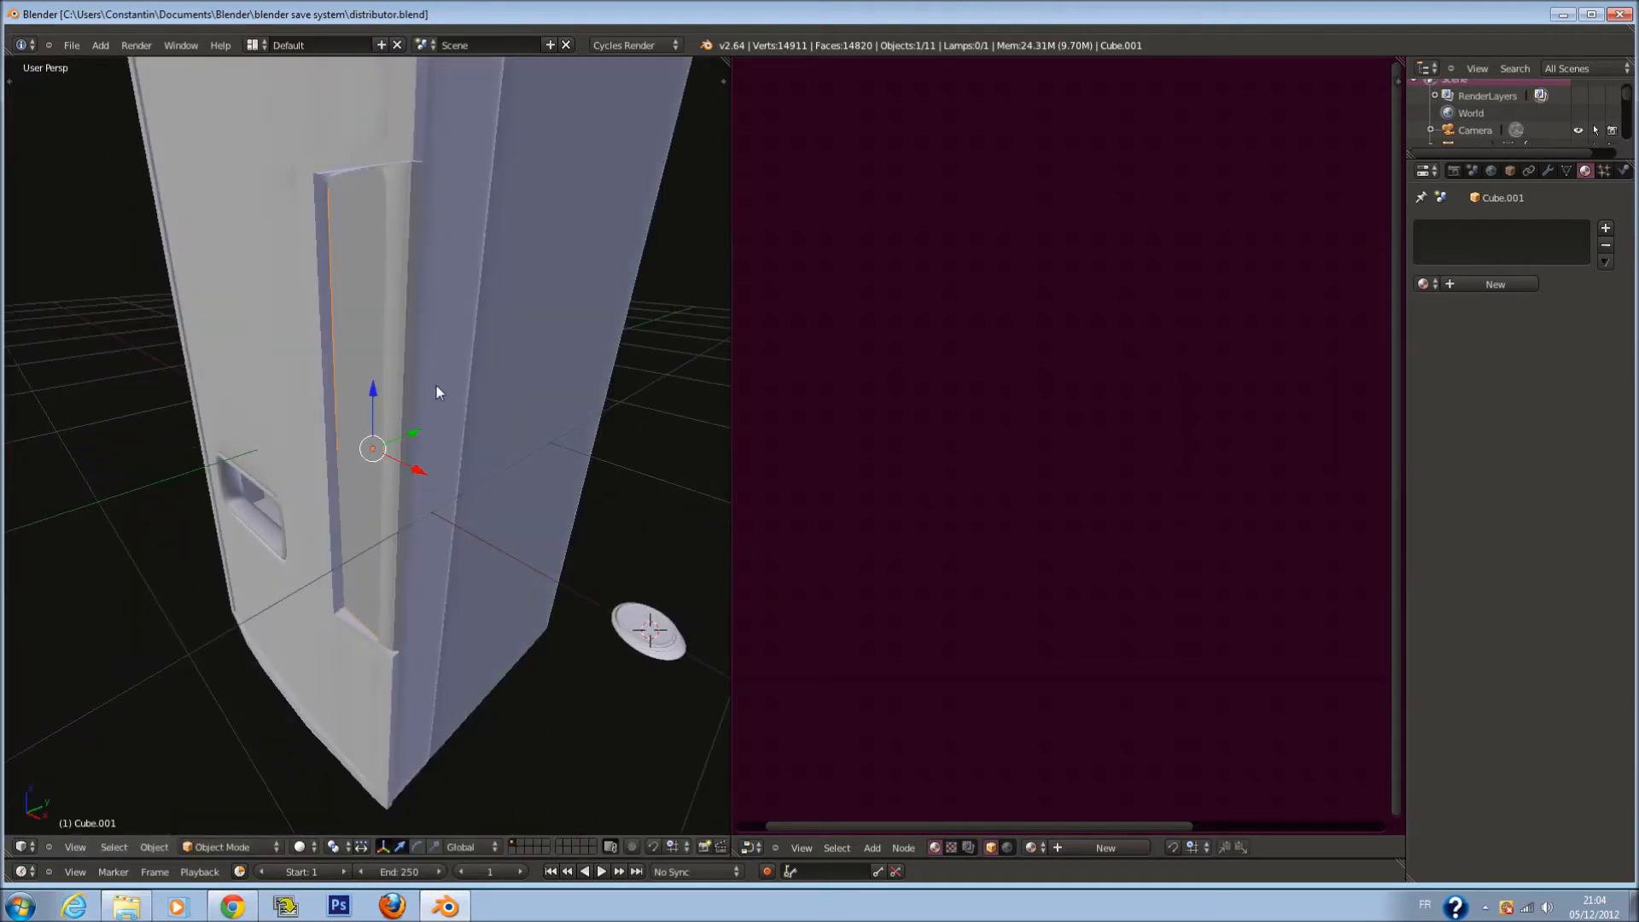
Enlarge the 3D view across the node editor so the machine has the full working width
{"action": "middle_click_drag", "start_coordinate": [450, 275], "coordinate": [323, 378]}
{"action": "middle_click_drag", "start_coordinate": [428, 370], "coordinate": [429, 432]}
{"action": "left_click_drag", "start_coordinate": [731, 445], "coordinate": [1379, 414]}
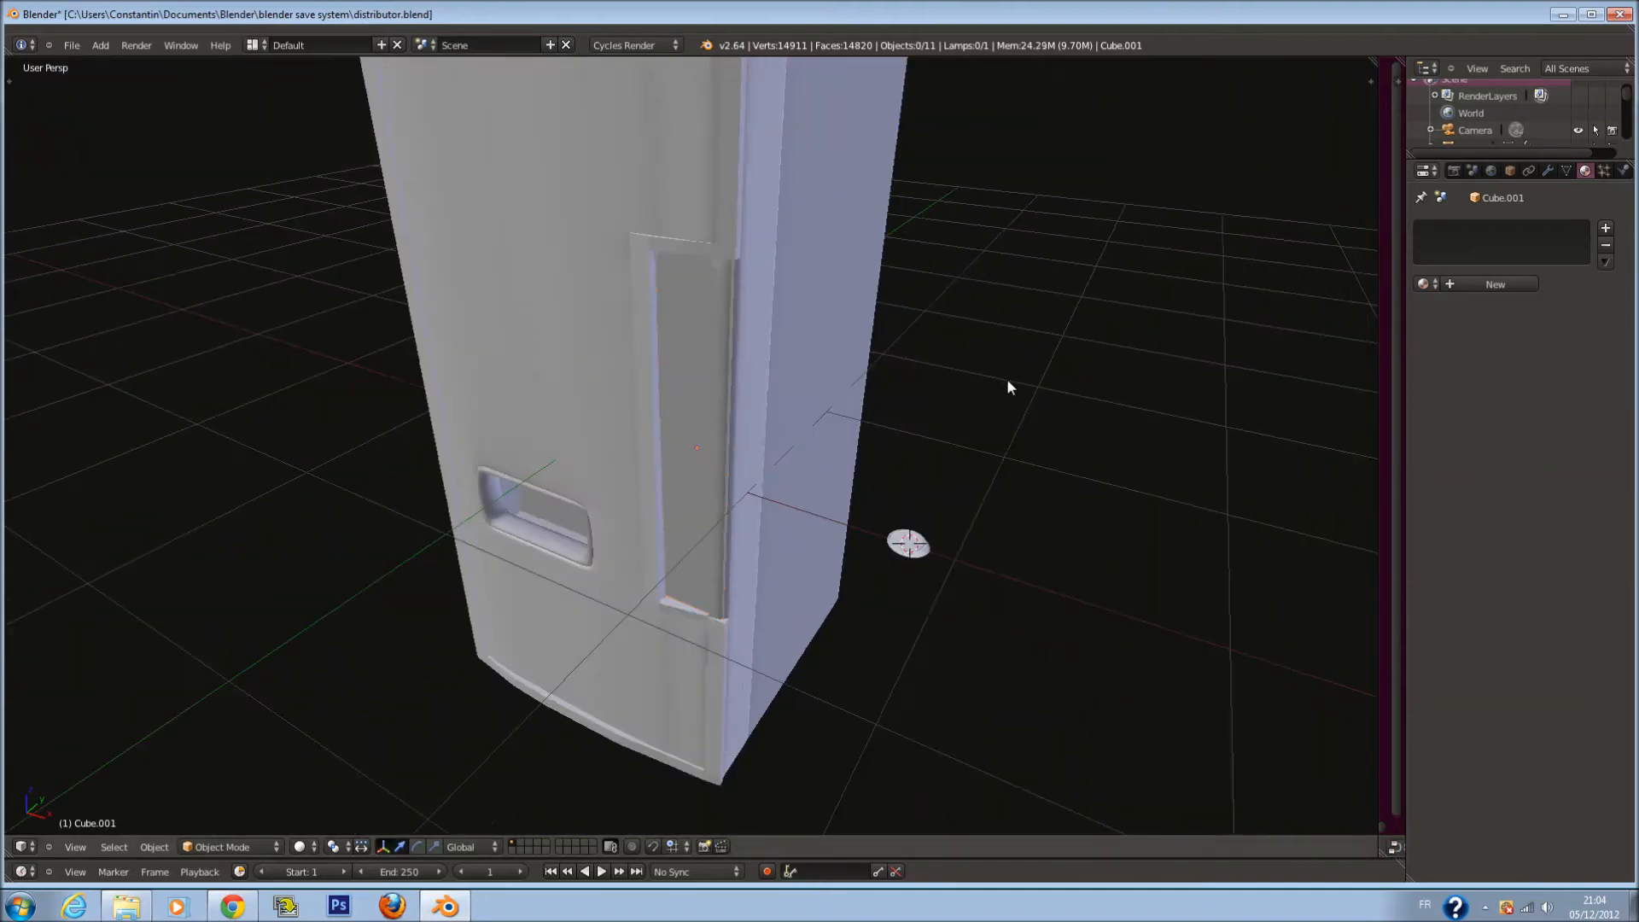
{"action": "left_click", "coordinate": [1563, 14]}
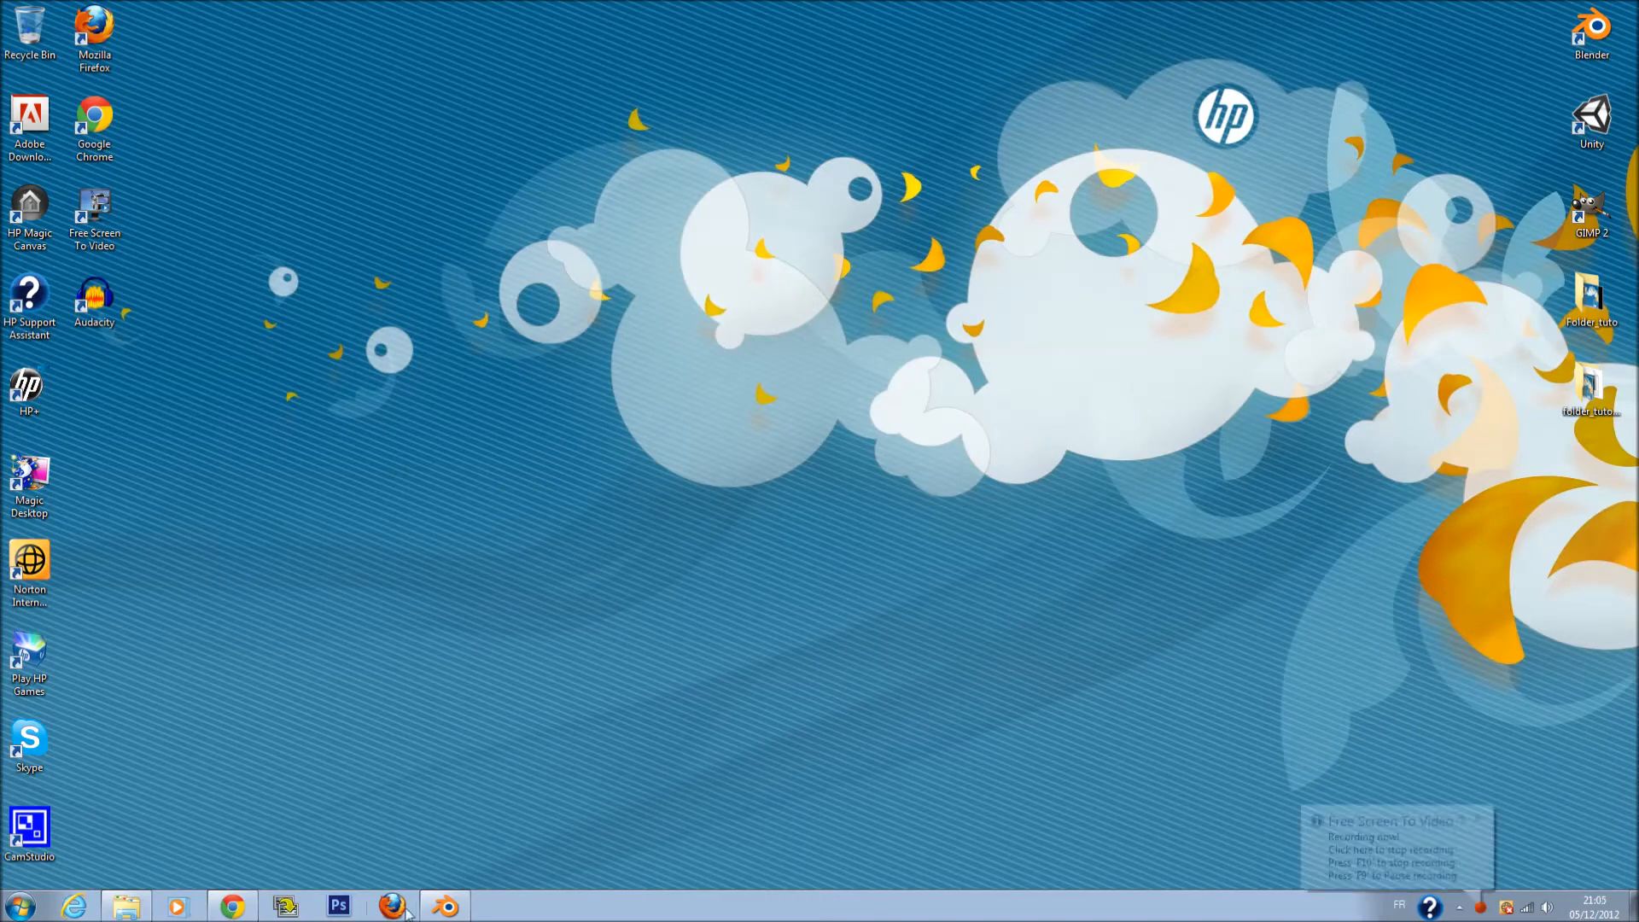
{"action": "left_click", "coordinate": [441, 908]}
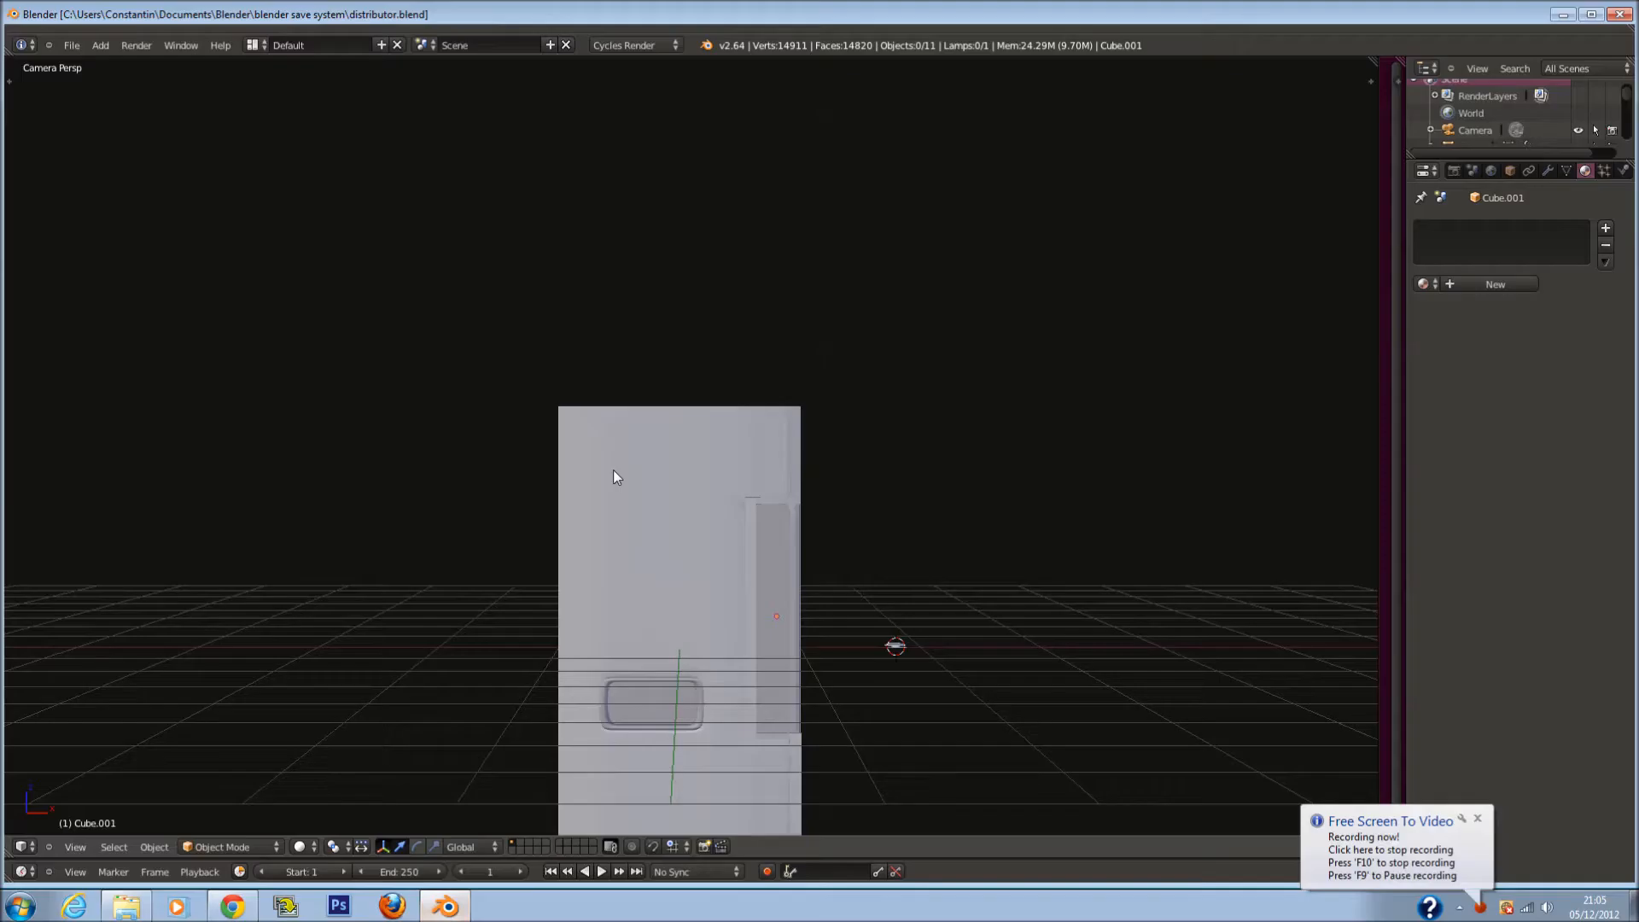
Show the whole vending machine in a front orthographic view
{"action": "scroll", "coordinate": [683, 478], "scroll_direction": "down", "scroll_amount": 4}
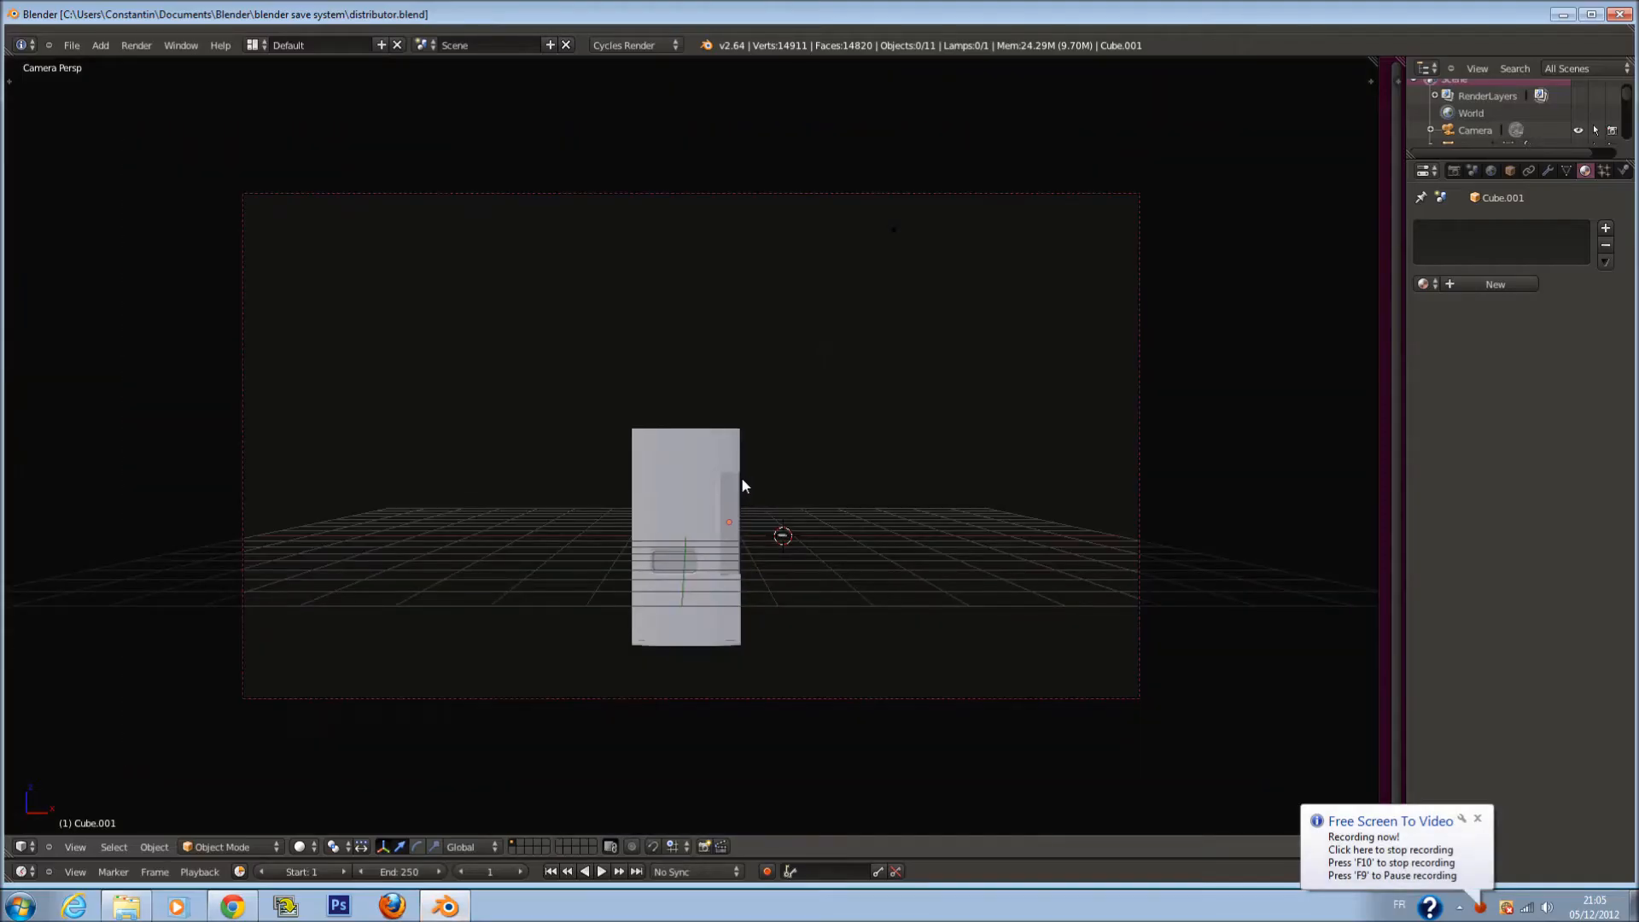
{"action": "key", "text": "KP_1"}
{"action": "scroll", "coordinate": [742, 484], "scroll_direction": "up", "scroll_amount": 3}
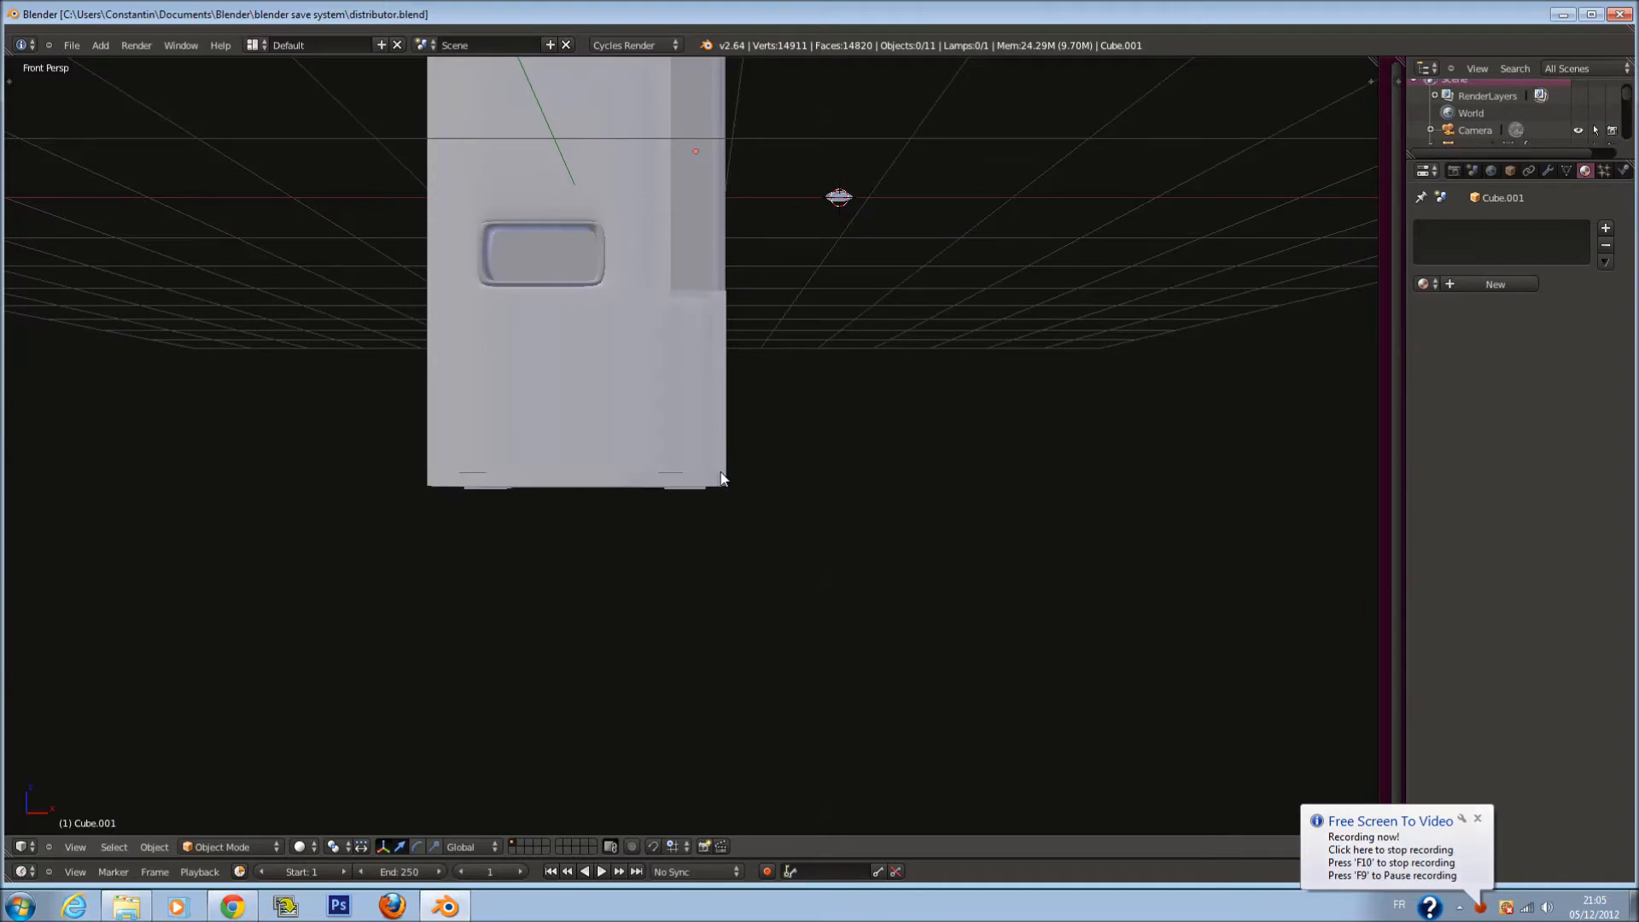
{"action": "key", "text": "KP_5"}
{"action": "middle_click_drag", "start_coordinate": [790, 125], "coordinate": [790, 211], "text": "shift"}
{"action": "scroll", "coordinate": [784, 214], "scroll_direction": "up", "scroll_amount": 3, "text": "shift"}
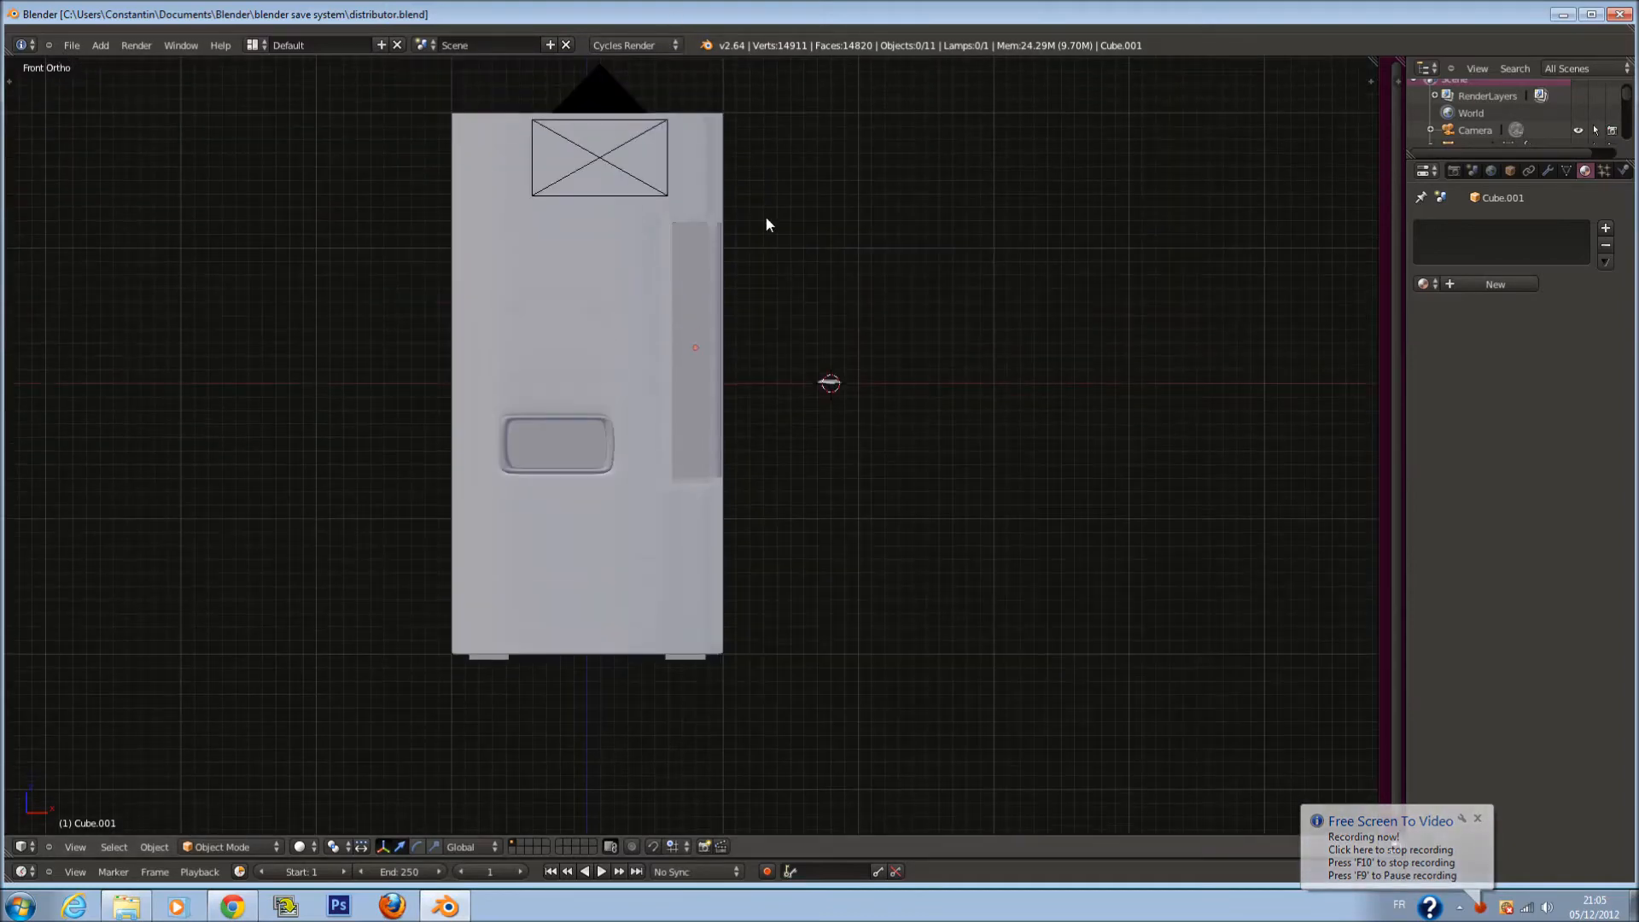
Select the machine's door, check its mesh in Edit Mode, display the scene in wireframe and save the file
{"action": "right_click", "coordinate": [709, 268]}
{"action": "scroll", "coordinate": [725, 341], "scroll_direction": "up", "scroll_amount": 2, "text": "shift"}
{"action": "key", "text": "Tab"}
{"action": "scroll", "coordinate": [726, 367], "scroll_direction": "down", "scroll_amount": 2, "text": "shift"}
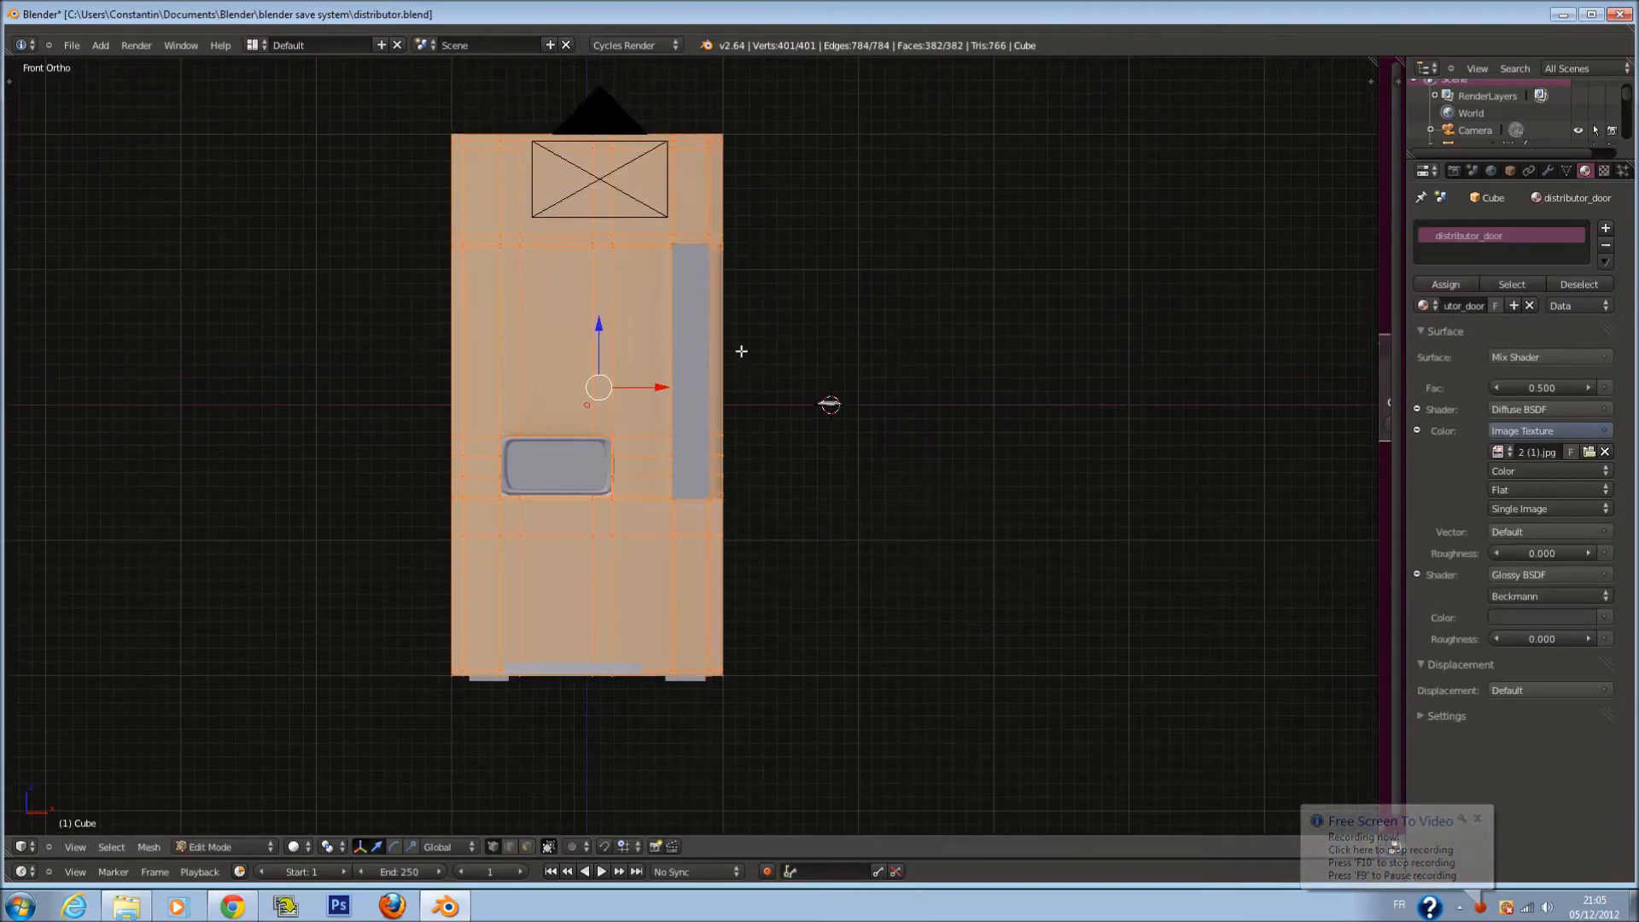
{"action": "scroll", "coordinate": [752, 342], "scroll_direction": "up", "scroll_amount": 6}
{"action": "key", "text": "Tab"}
{"action": "key", "text": "z"}
{"action": "key", "text": "ctrl+s"}
{"action": "scroll", "coordinate": [772, 377], "scroll_direction": "down", "scroll_amount": 4}
Add a cylinder mesh and rotate it 90 degrees around the X axis
{"action": "key", "text": "shift+a"}
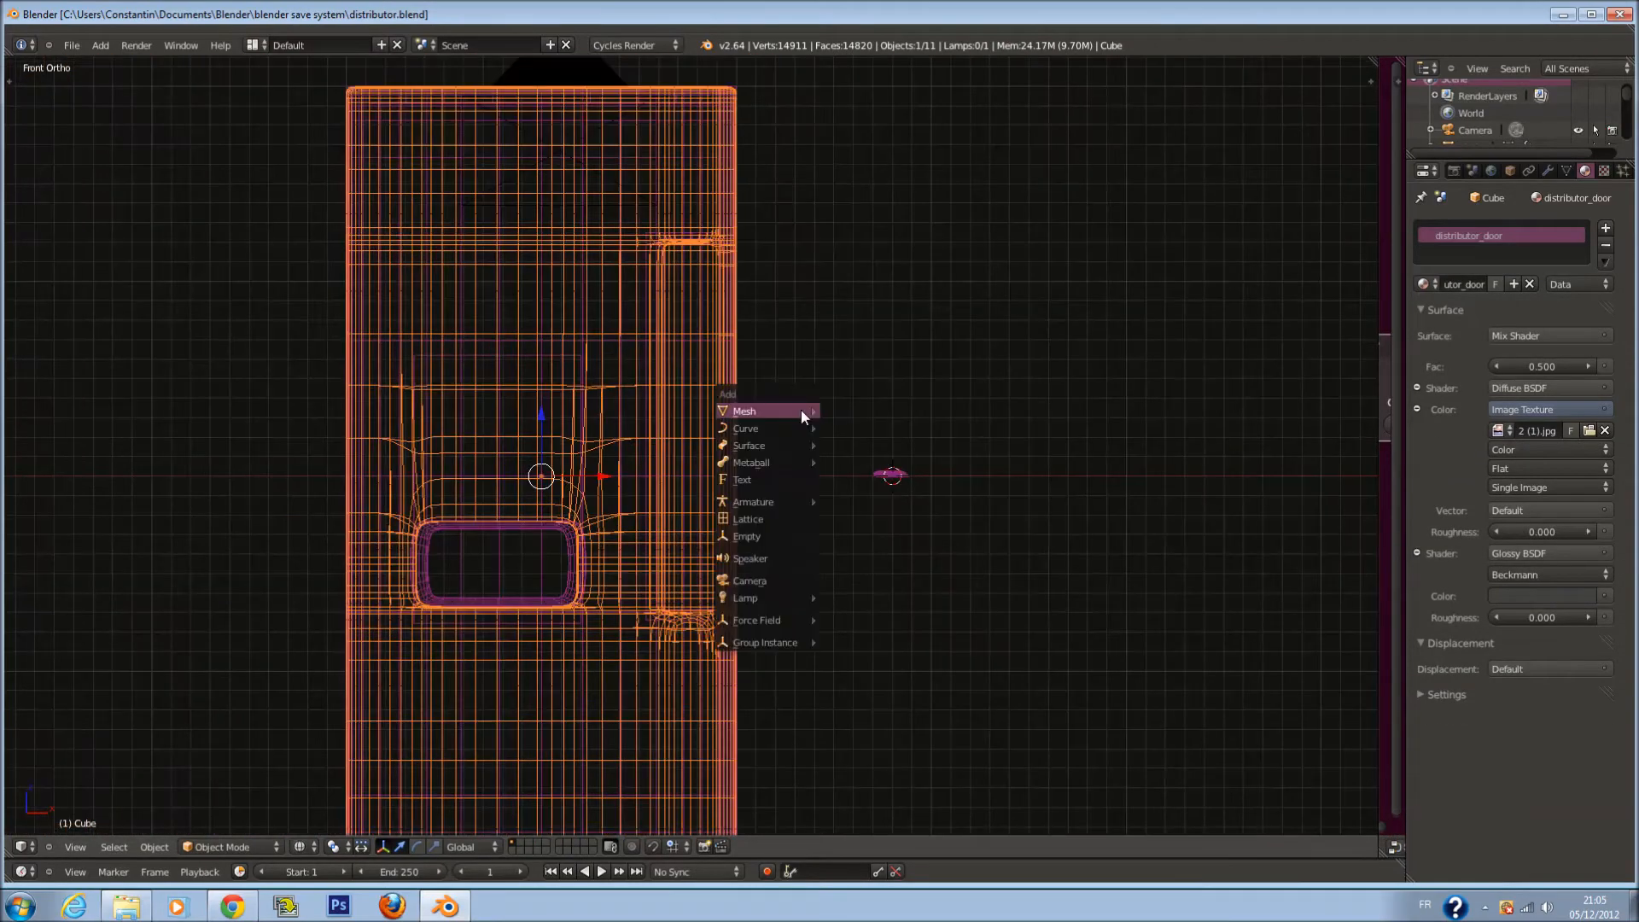
{"action": "mouse_move", "coordinate": [802, 415]}
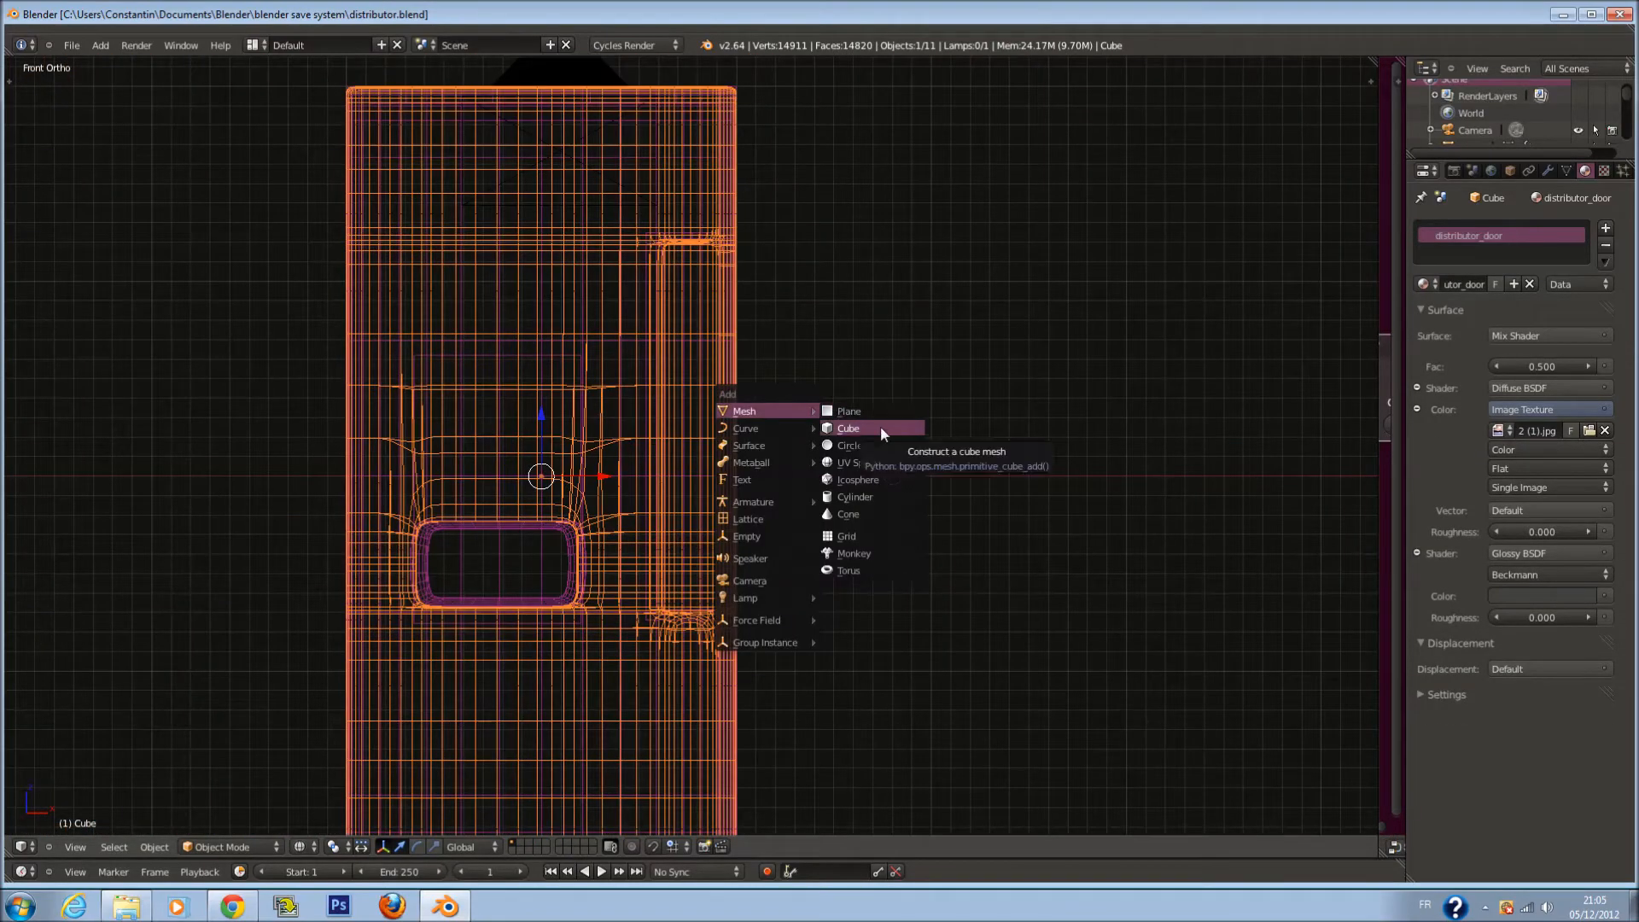
{"action": "left_click", "coordinate": [883, 497]}
{"action": "scroll", "coordinate": [908, 482], "scroll_direction": "up", "scroll_amount": 1}
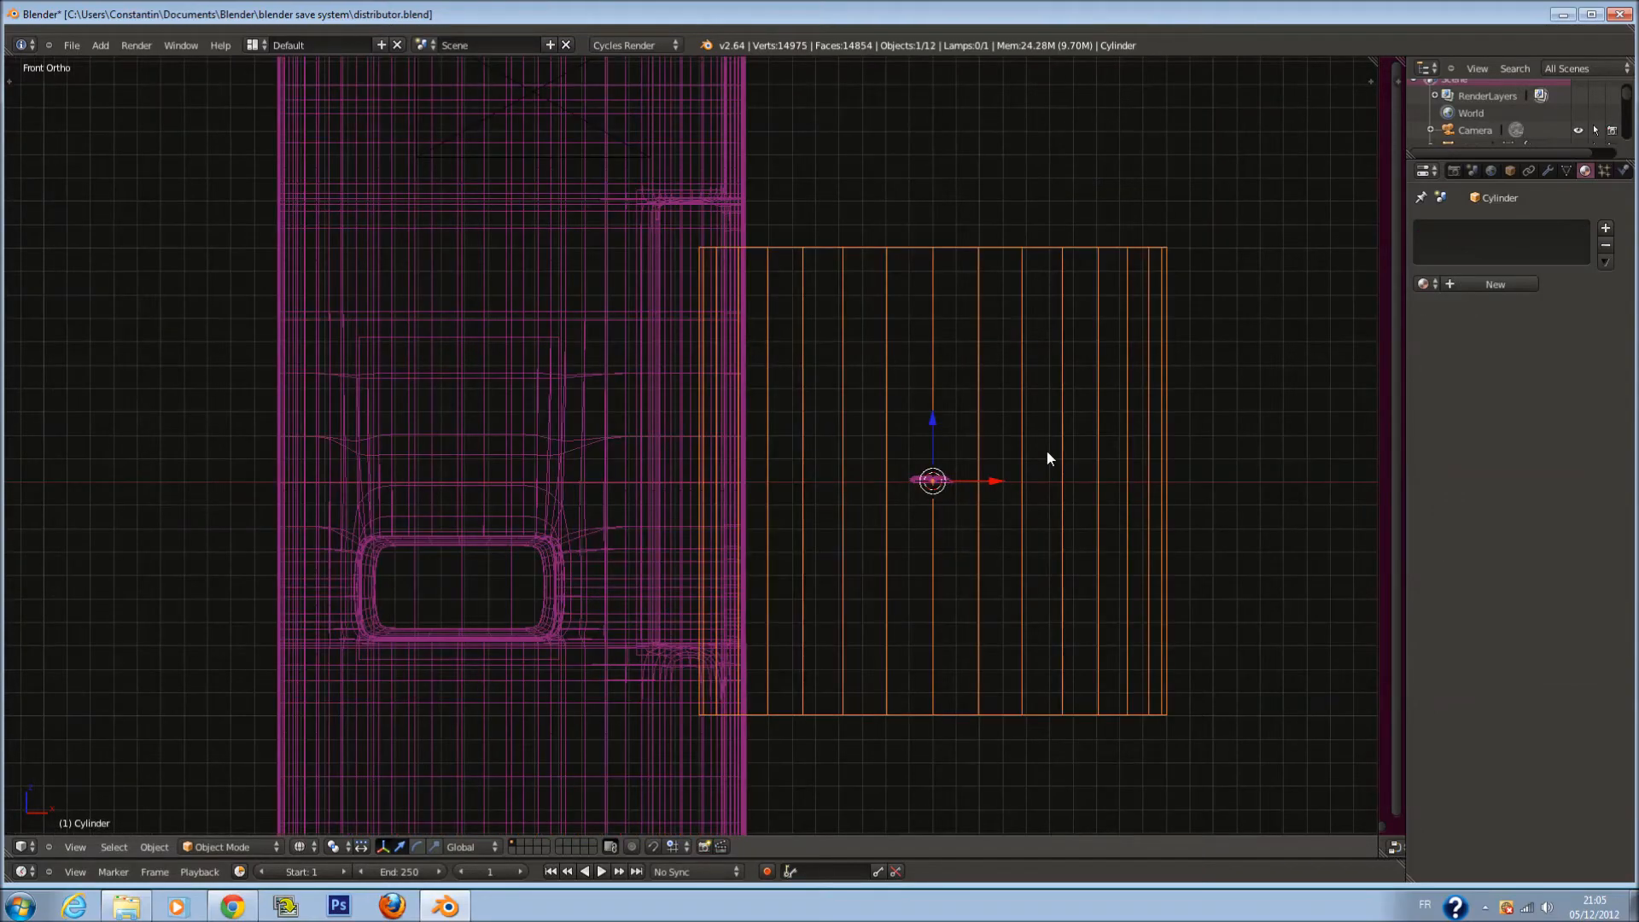
{"action": "key", "text": "r"}
{"action": "key", "text": "x"}
{"action": "type", "text": "90"}
{"action": "key", "text": "Return"}
Scale the cylinder down to button size and move it along X onto the door's tall recess
{"action": "scroll", "coordinate": [1048, 454], "scroll_direction": "up", "scroll_amount": 2}
{"action": "key", "text": "s"}
{"action": "left_click", "coordinate": [1034, 509]}
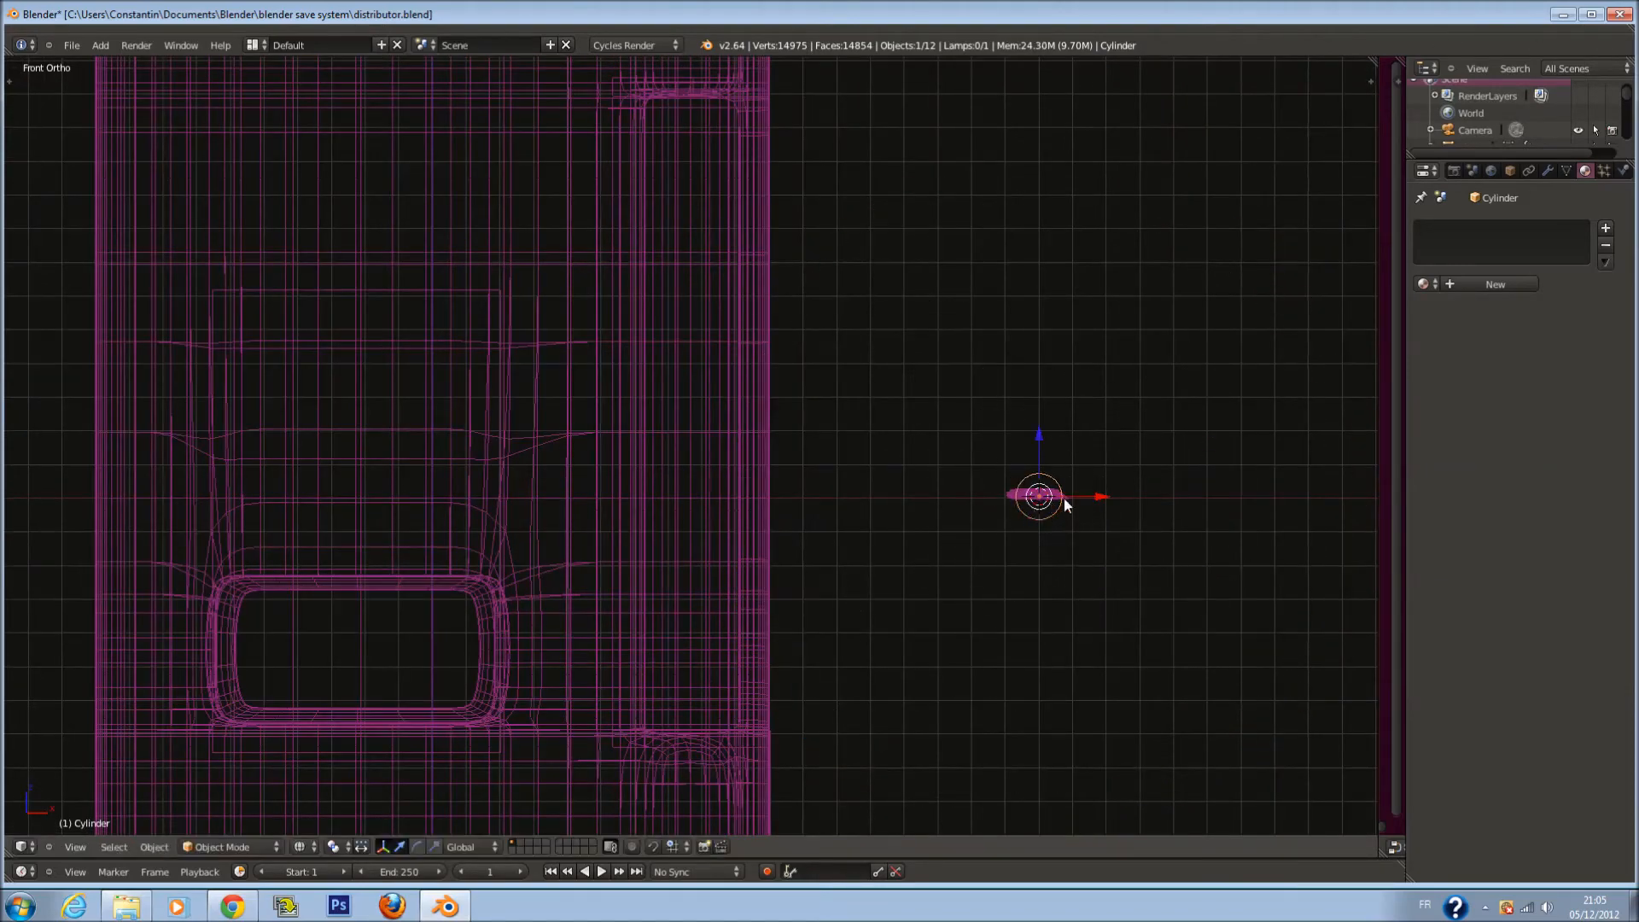
{"action": "left_click", "coordinate": [1083, 495]}
{"action": "key", "text": "z"}
{"action": "left_click_drag", "start_coordinate": [1060, 497], "coordinate": [731, 531]}
In the right side view, move the cylinder forward to the door's front, shrink it and flatten it along Y
{"action": "key", "text": "KP_3"}
{"action": "key", "text": "z"}
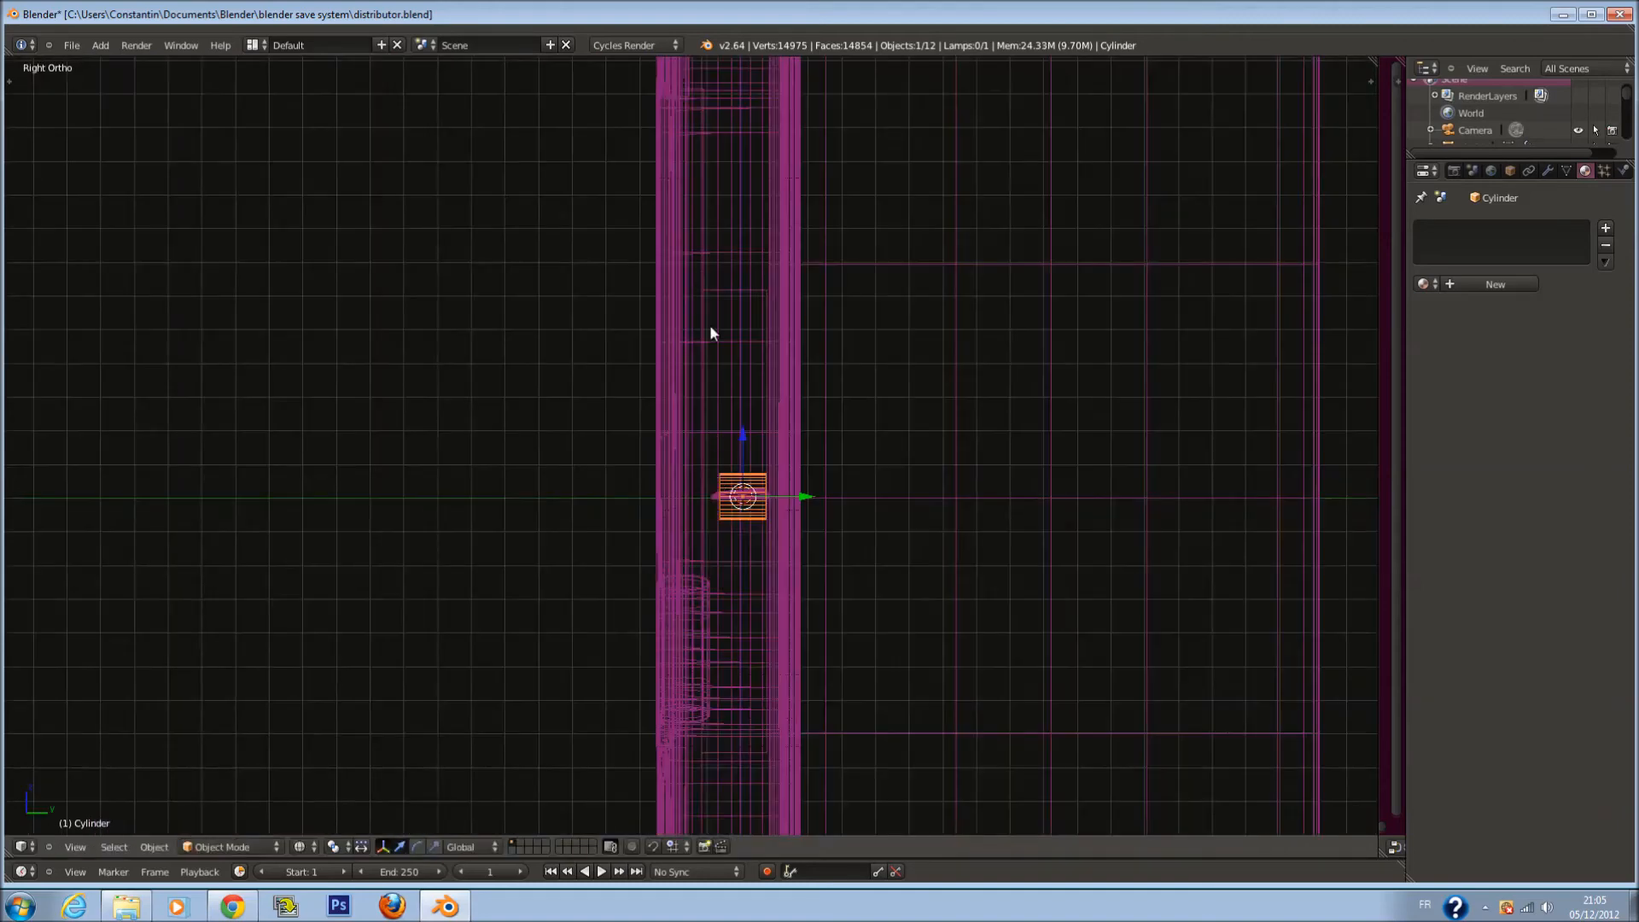
{"action": "left_click_drag", "start_coordinate": [830, 520], "coordinate": [678, 535]}
{"action": "left_click", "coordinate": [629, 535]}
{"action": "key", "text": "s"}
{"action": "left_click", "coordinate": [652, 519]}
{"action": "key", "text": "s"}
{"action": "key", "text": "y"}
{"action": "left_click", "coordinate": [661, 525]}
Adjust the flattened cylinder's depth along Y against the recessed panel
{"action": "key", "text": "z"}
{"action": "middle_click_drag", "start_coordinate": [694, 519], "coordinate": [813, 536]}
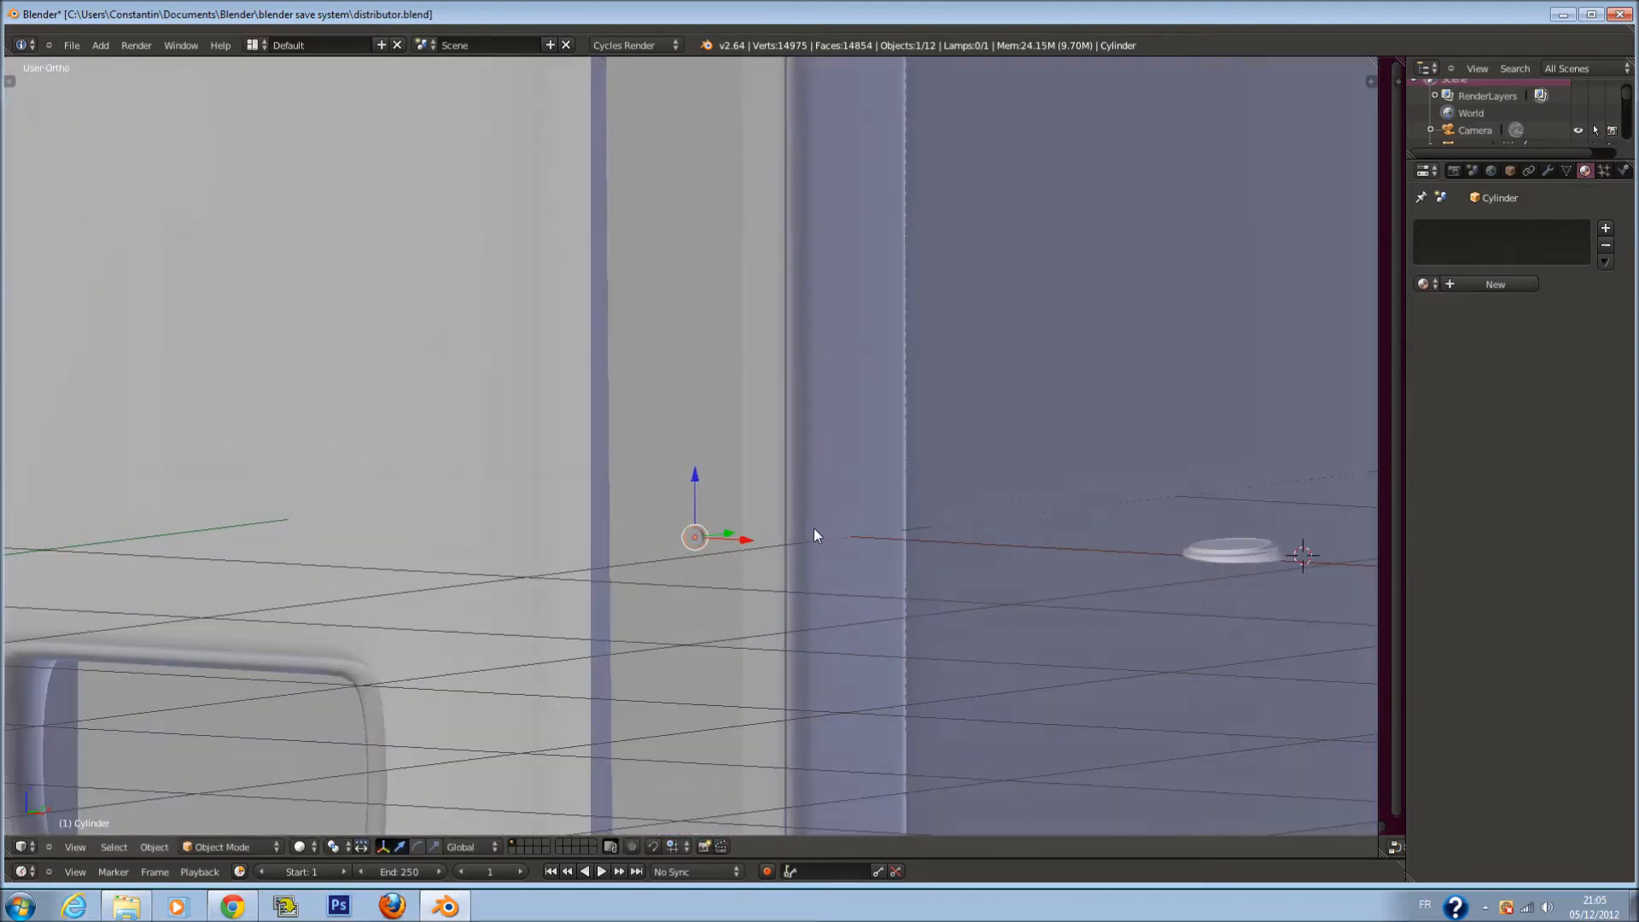
{"action": "key", "text": "g"}
{"action": "key", "text": "y"}
{"action": "left_click", "coordinate": [743, 527]}
Check the cylinder's placement from several views and nudge it along X toward the recess's outer edge
{"action": "key", "text": "KP_0"}
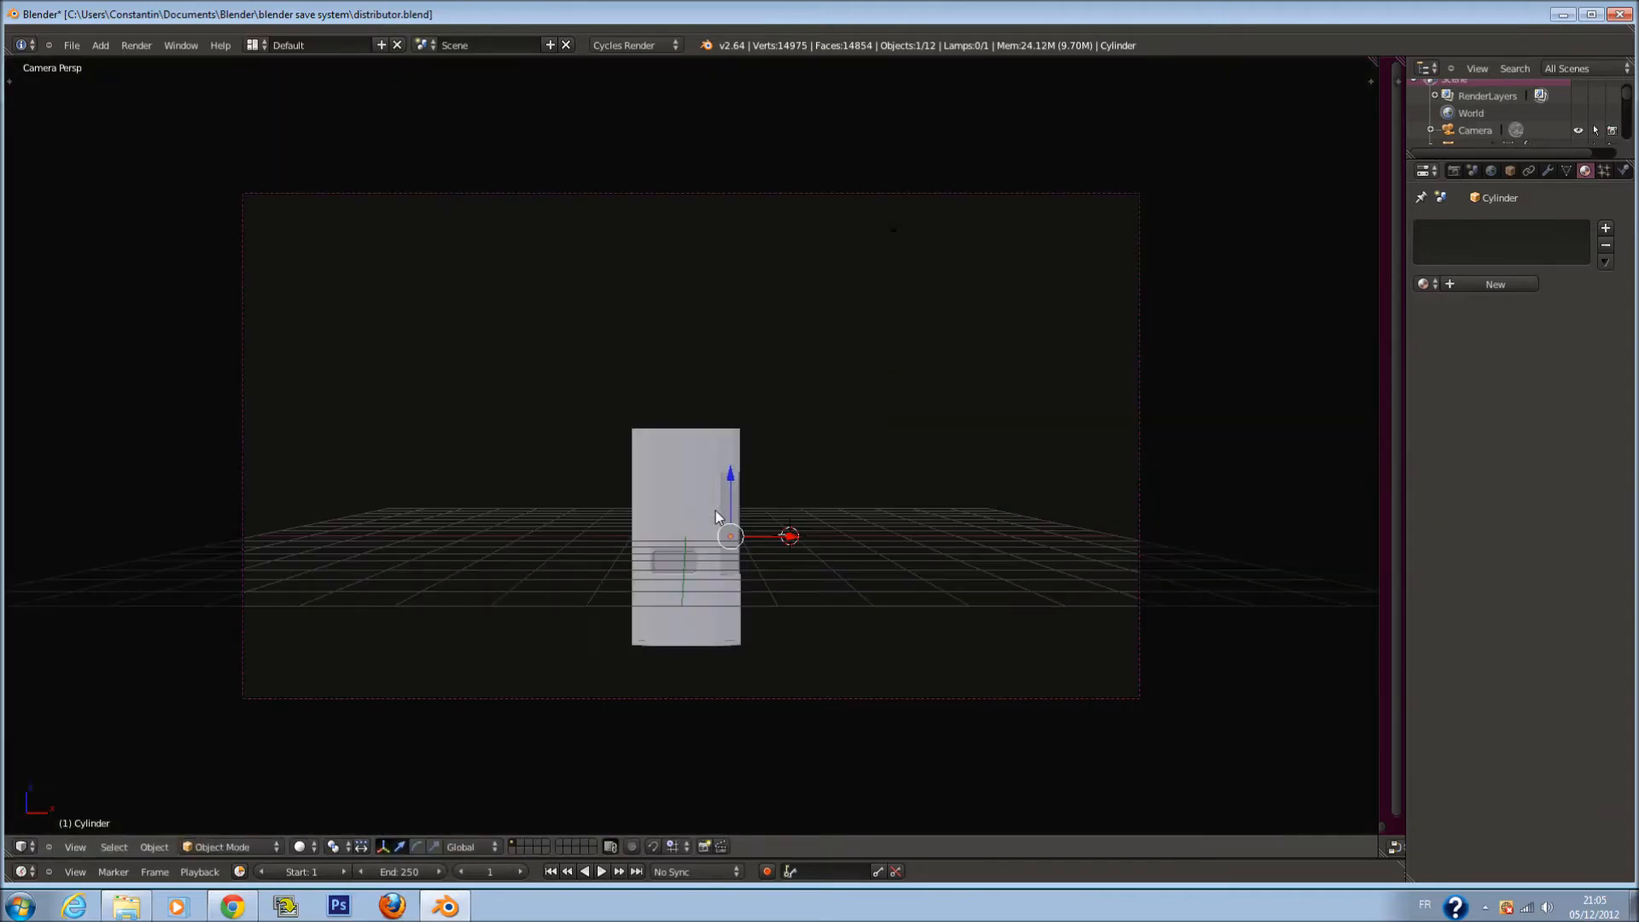
{"action": "key", "text": "KP_Decimal"}
{"action": "key", "text": "KP_5"}
{"action": "scroll", "coordinate": [716, 510], "scroll_direction": "down", "scroll_amount": 5}
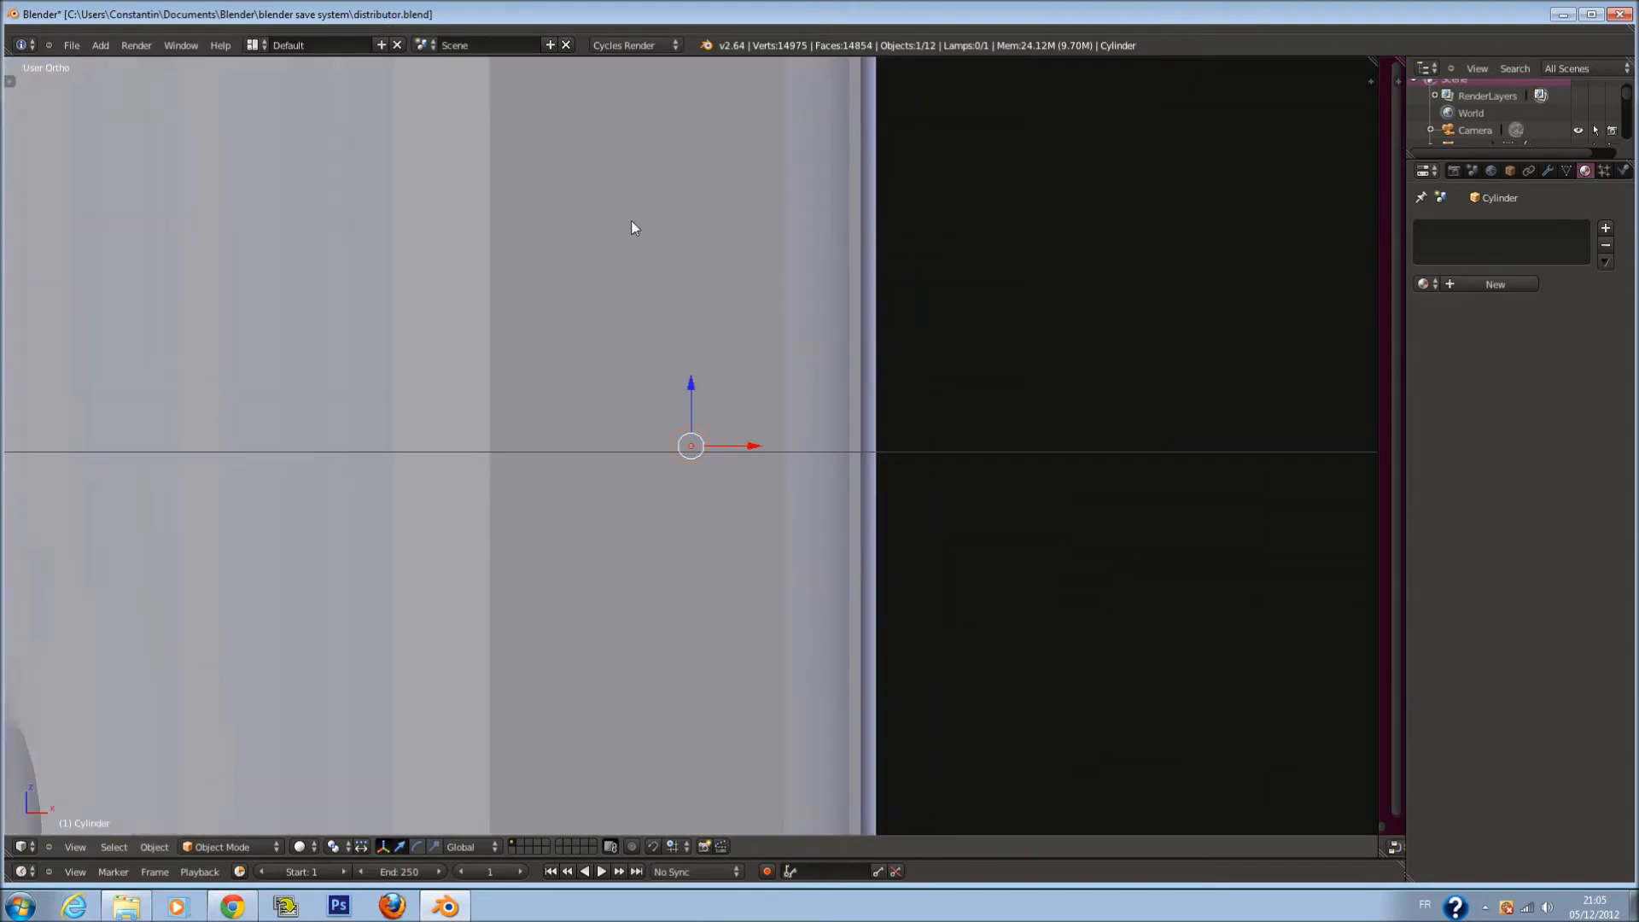
{"action": "scroll", "coordinate": [693, 283], "scroll_direction": "down", "scroll_amount": 8}
{"action": "key", "text": "KP_5"}
{"action": "key", "text": "KP_8"}
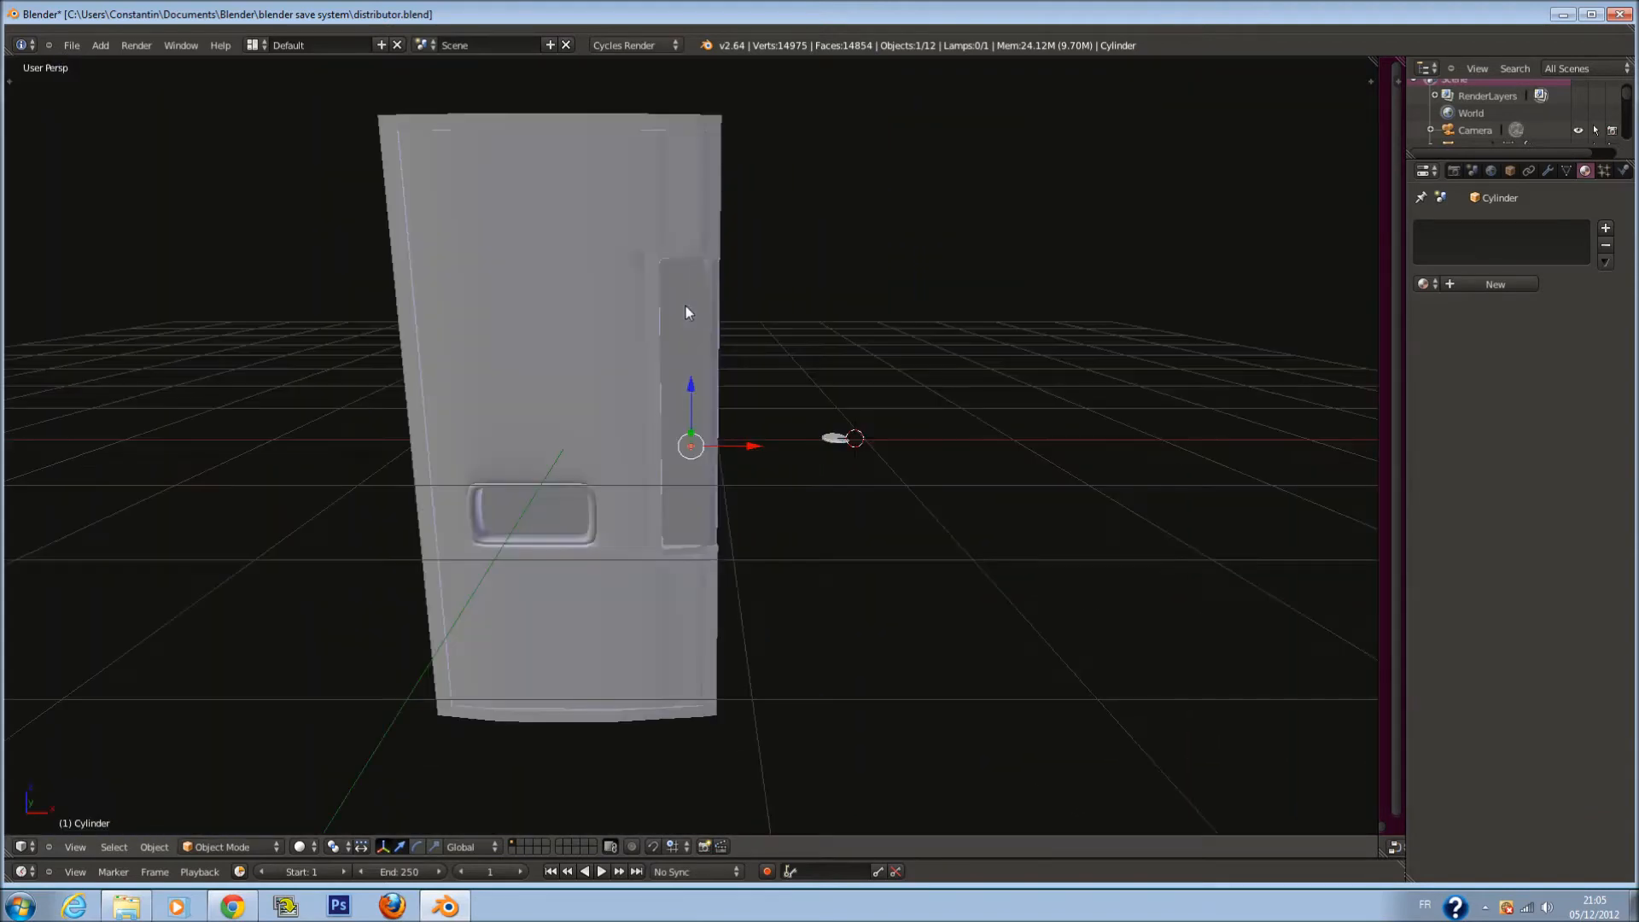
{"action": "key", "text": "KP_1"}
{"action": "key", "text": "KP_5"}
{"action": "scroll", "coordinate": [701, 475], "scroll_direction": "up", "scroll_amount": 8}
{"action": "left_click_drag", "start_coordinate": [725, 447], "coordinate": [744, 448]}
{"action": "scroll", "coordinate": [738, 461], "scroll_direction": "up", "scroll_amount": 3, "text": "shift"}
{"action": "scroll", "coordinate": [735, 470], "scroll_direction": "down", "scroll_amount": 1}
{"action": "scroll", "coordinate": [735, 470], "scroll_direction": "up", "scroll_amount": 2, "text": "shift"}
Duplicate the small cylinder and raise the copy along Z within the recess
{"action": "key", "text": "shift+d"}
{"action": "left_click", "coordinate": [735, 471]}
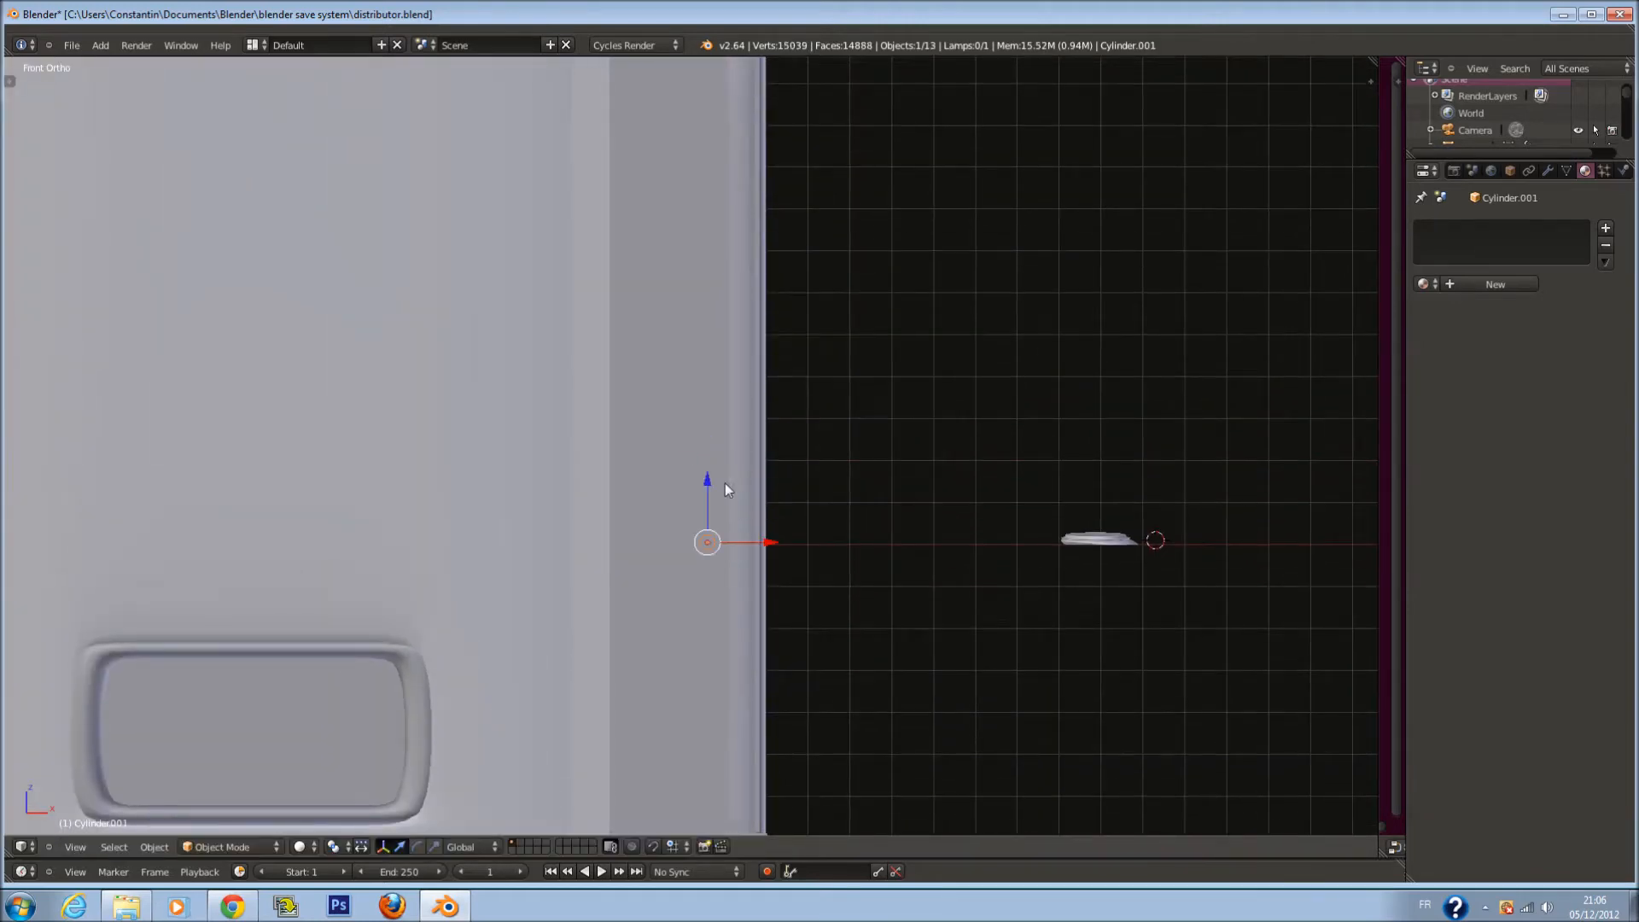
{"action": "key", "text": "z"}
{"action": "left_click_drag", "start_coordinate": [710, 490], "coordinate": [701, 402]}
{"action": "key", "text": "z"}
{"action": "scroll", "coordinate": [720, 427], "scroll_direction": "up", "scroll_amount": 2, "text": "shift"}
Select both small cylinders and duplicate them straight up along Z to make a column of four
{"action": "key", "text": "z"}
{"action": "key", "text": "c"}
{"action": "scroll", "coordinate": [702, 547], "scroll_direction": "up", "scroll_amount": 3}
{"action": "left_click", "coordinate": [704, 584]}
{"action": "right_click", "coordinate": [704, 584]}
{"action": "key", "text": "shift+d"}
{"action": "key", "text": "z"}
{"action": "left_click", "coordinate": [695, 315]}
Reposition the middle cylinders vertically to even out the gaps in the column of four
{"action": "right_click", "coordinate": [710, 402]}
{"action": "left_click_drag", "start_coordinate": [709, 374], "coordinate": [703, 342]}
{"action": "right_click", "coordinate": [710, 461]}
{"action": "left_click_drag", "start_coordinate": [709, 456], "coordinate": [704, 492]}
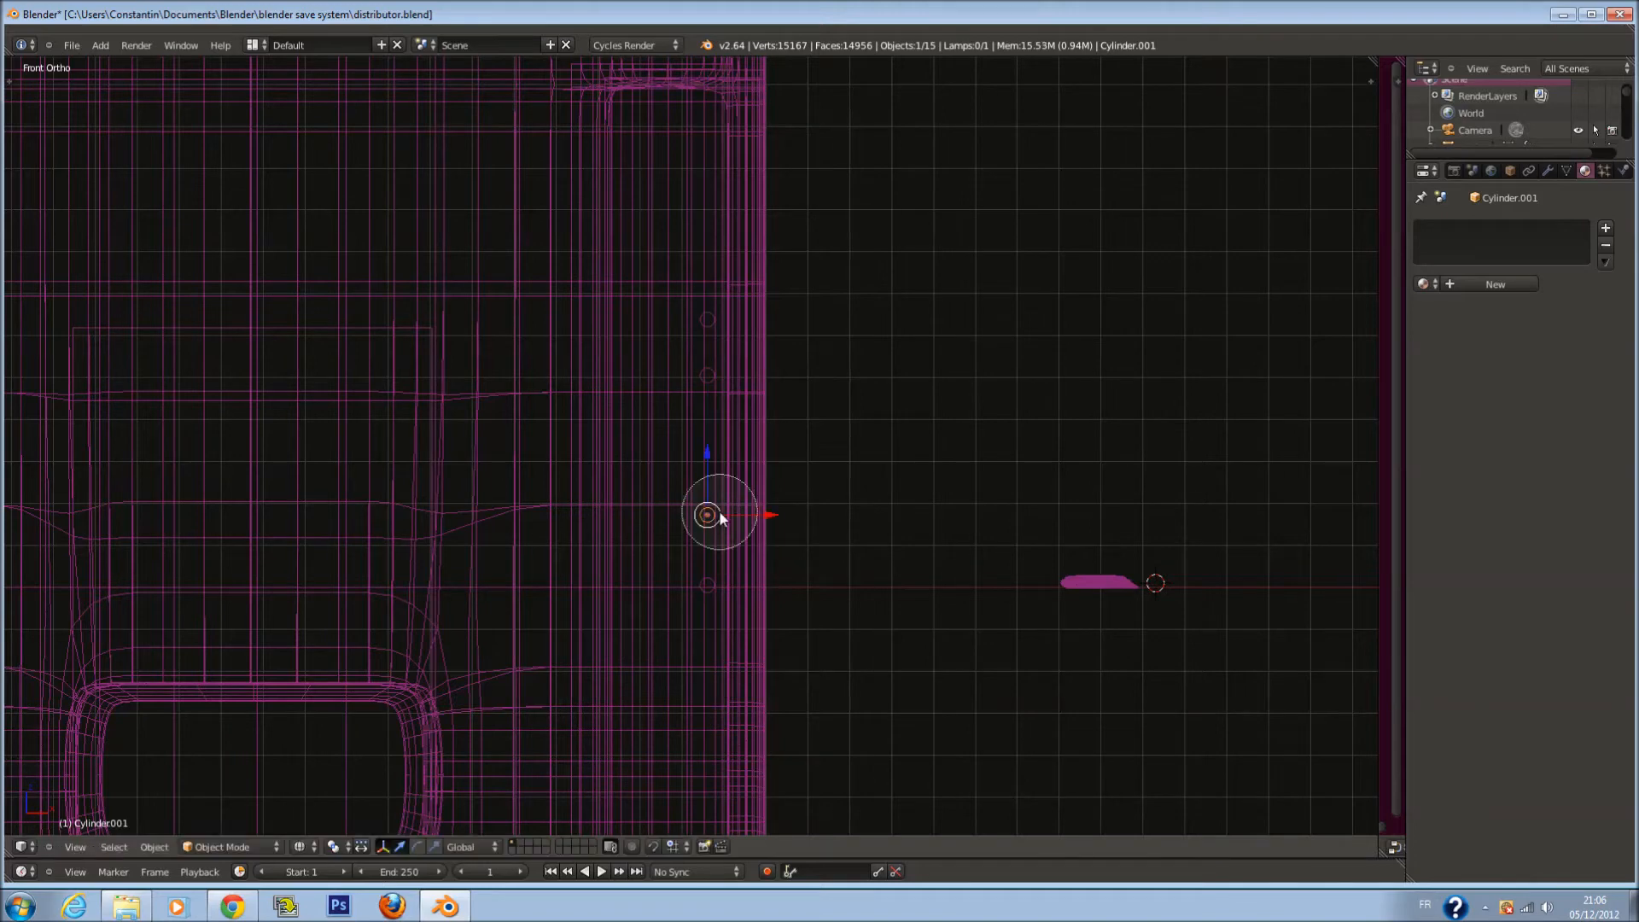
{"action": "left_click_drag", "start_coordinate": [707, 460], "coordinate": [690, 383]}
Circle-select two of the column's cylinders and duplicate them for a column of six
{"action": "key", "text": "c"}
{"action": "left_click", "coordinate": [701, 557]}
{"action": "right_click", "coordinate": [710, 542]}
{"action": "key", "text": "shift+d"}
{"action": "right_click", "coordinate": [712, 500]}
Space the six cylinders vertically by moving them individually along Z, and save the file
{"action": "right_click", "coordinate": [705, 331]}
{"action": "right_click", "coordinate": [705, 327]}
{"action": "left_click_drag", "start_coordinate": [704, 270], "coordinate": [706, 291]}
{"action": "right_click", "coordinate": [709, 403]}
{"action": "left_click_drag", "start_coordinate": [707, 370], "coordinate": [705, 429]}
{"action": "right_click", "coordinate": [710, 464]}
{"action": "right_click", "coordinate": [710, 467]}
{"action": "right_click", "coordinate": [708, 473]}
{"action": "right_click", "coordinate": [707, 586]}
{"action": "left_click_drag", "start_coordinate": [705, 543], "coordinate": [706, 530]}
{"action": "key", "text": "ctrl+s"}
{"action": "left_click", "coordinate": [706, 525]}
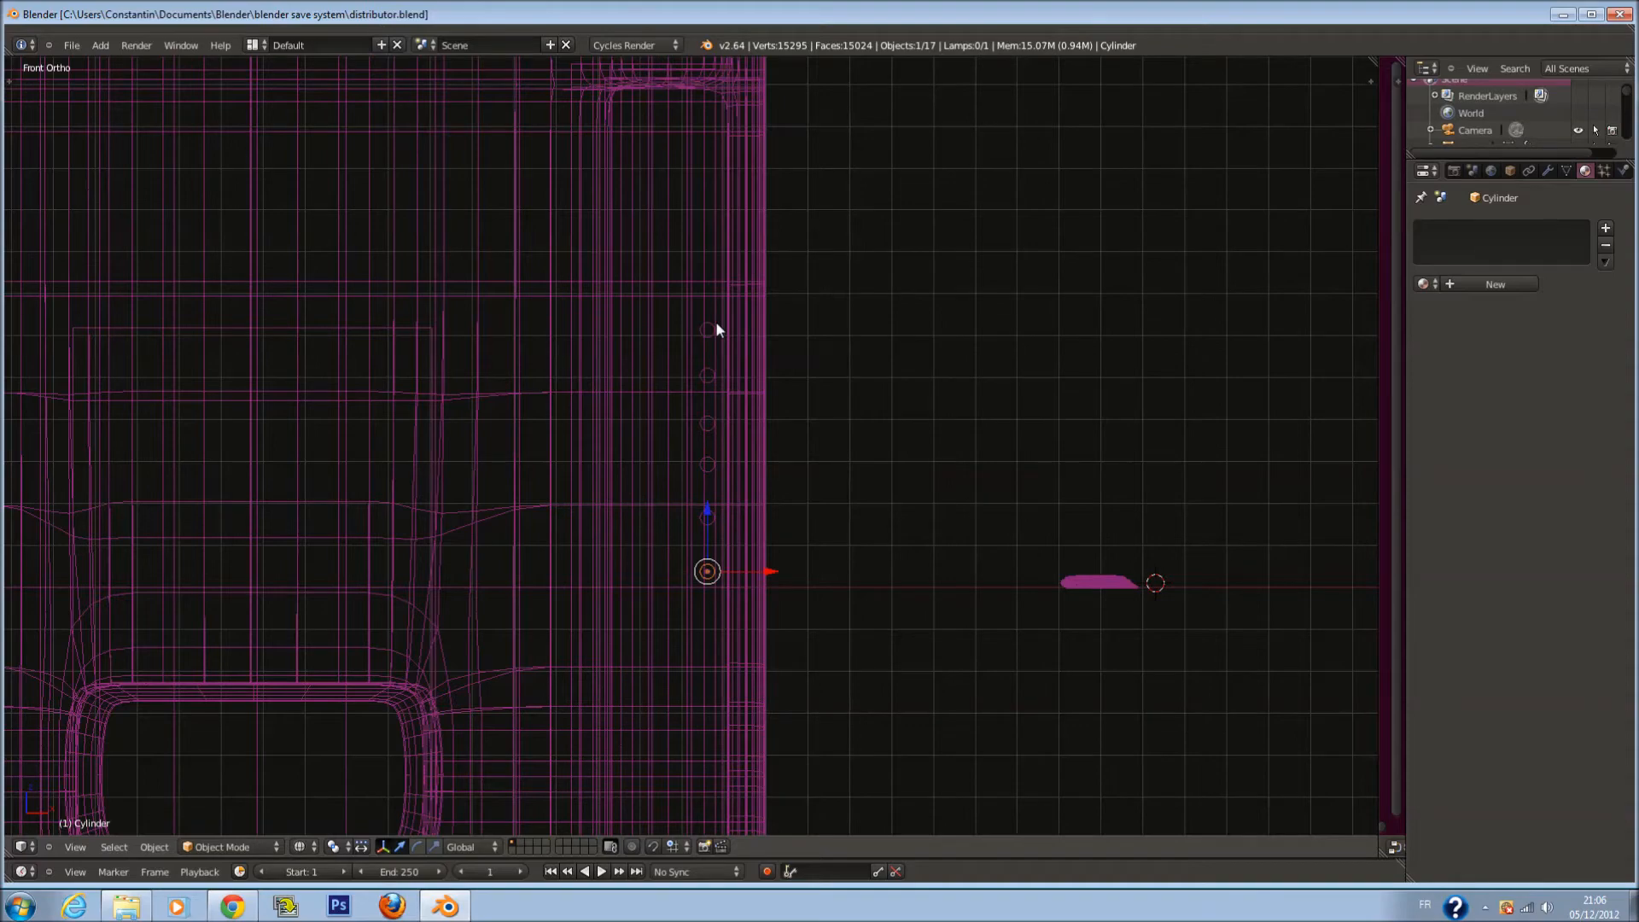
Check the column of cylinders, deselect everything and save the file over the existing version
{"action": "scroll", "coordinate": [768, 333], "scroll_direction": "up", "scroll_amount": 3}
{"action": "scroll", "coordinate": [774, 327], "scroll_direction": "down", "scroll_amount": 3}
{"action": "key", "text": "z"}
{"action": "key", "text": "z"}
{"action": "scroll", "coordinate": [632, 323], "scroll_direction": "up", "scroll_amount": 2}
{"action": "key", "text": "a"}
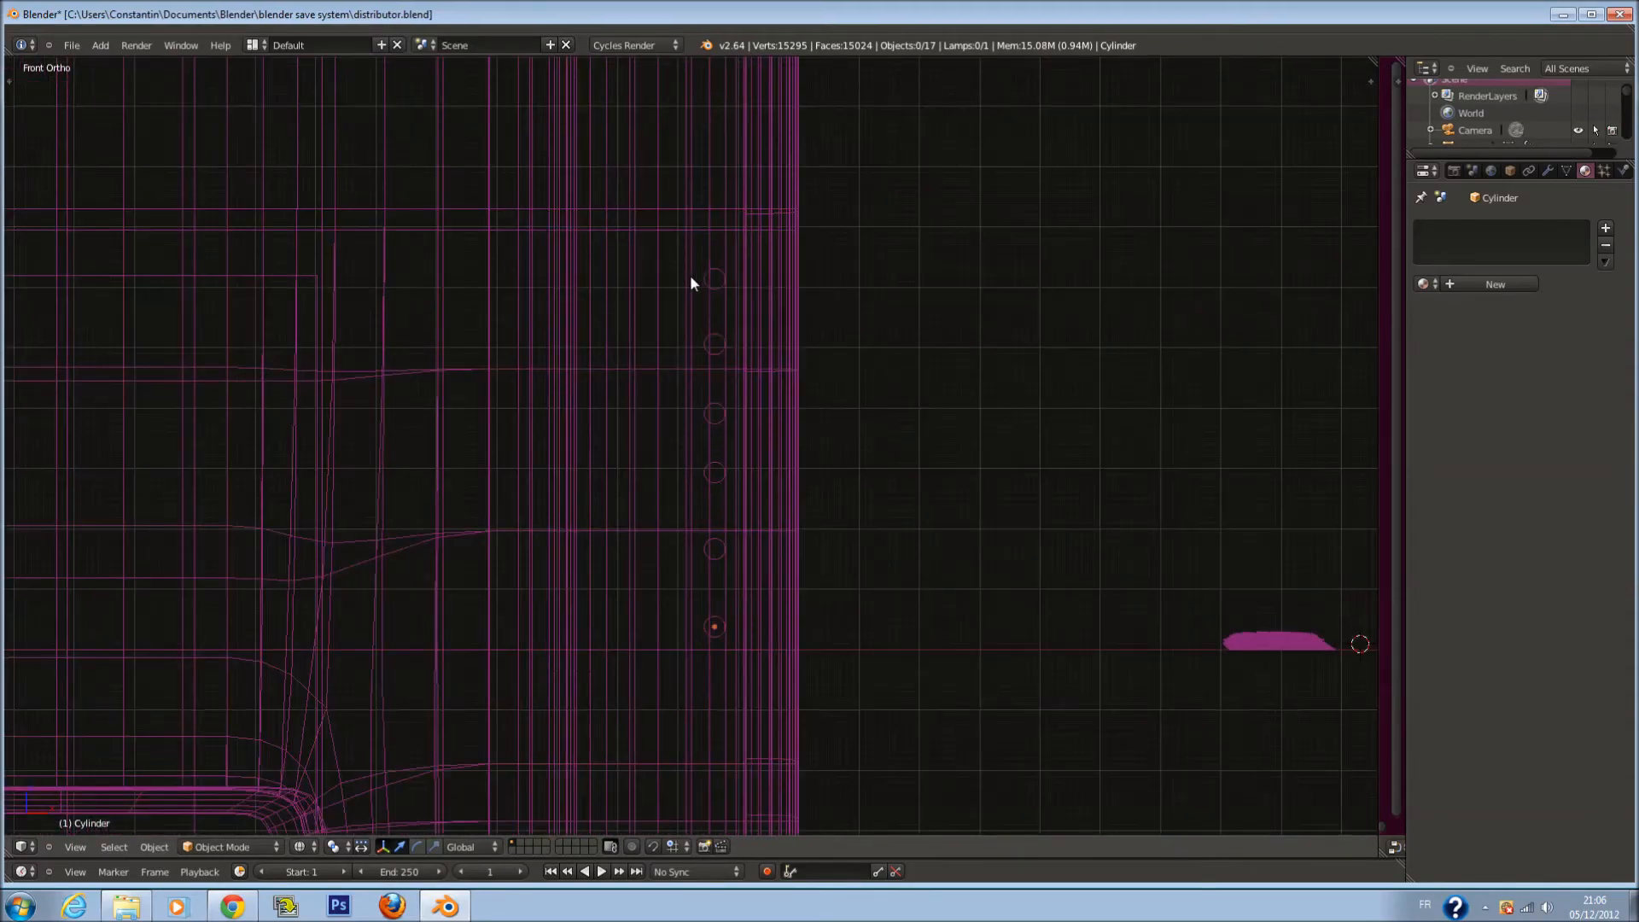
{"action": "key", "text": "ctrl+s"}
{"action": "left_click", "coordinate": [638, 273]}
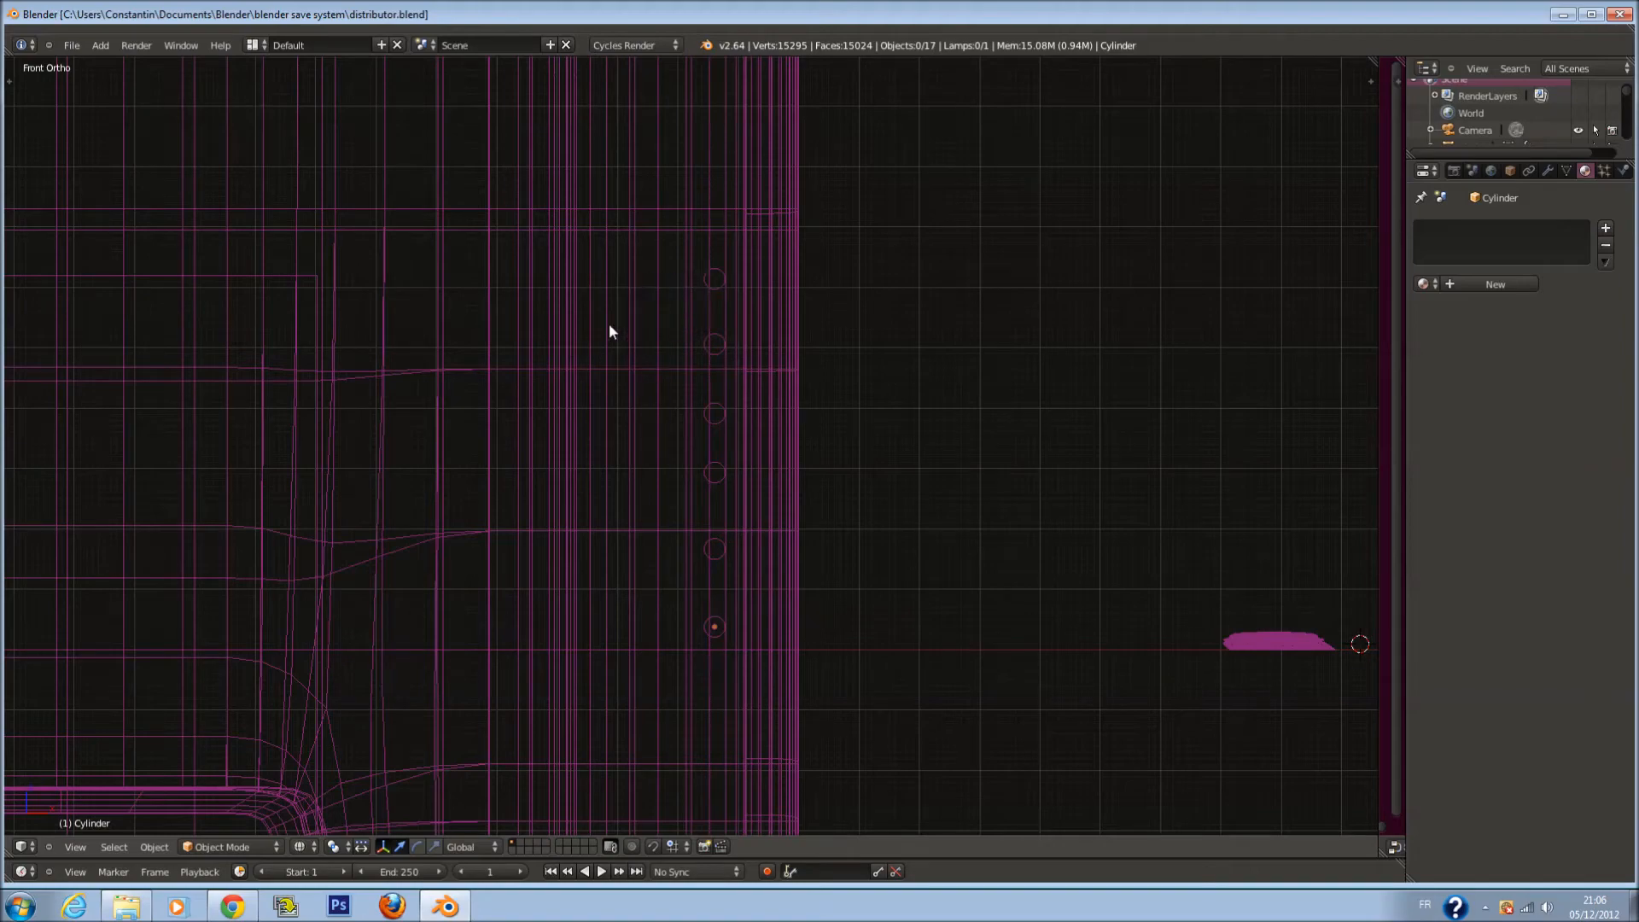
{"action": "scroll", "coordinate": [797, 488], "scroll_direction": "down", "scroll_amount": 3}
{"action": "scroll", "coordinate": [770, 402], "scroll_direction": "up", "scroll_amount": 4}
{"action": "scroll", "coordinate": [743, 380], "scroll_direction": "down", "scroll_amount": 4}
{"action": "key", "text": "shift+a"}
{"action": "mouse_move", "coordinate": [727, 374]}
{"action": "left_click", "coordinate": [785, 382]}
{"action": "scroll", "coordinate": [797, 377], "scroll_direction": "down", "scroll_amount": 5}
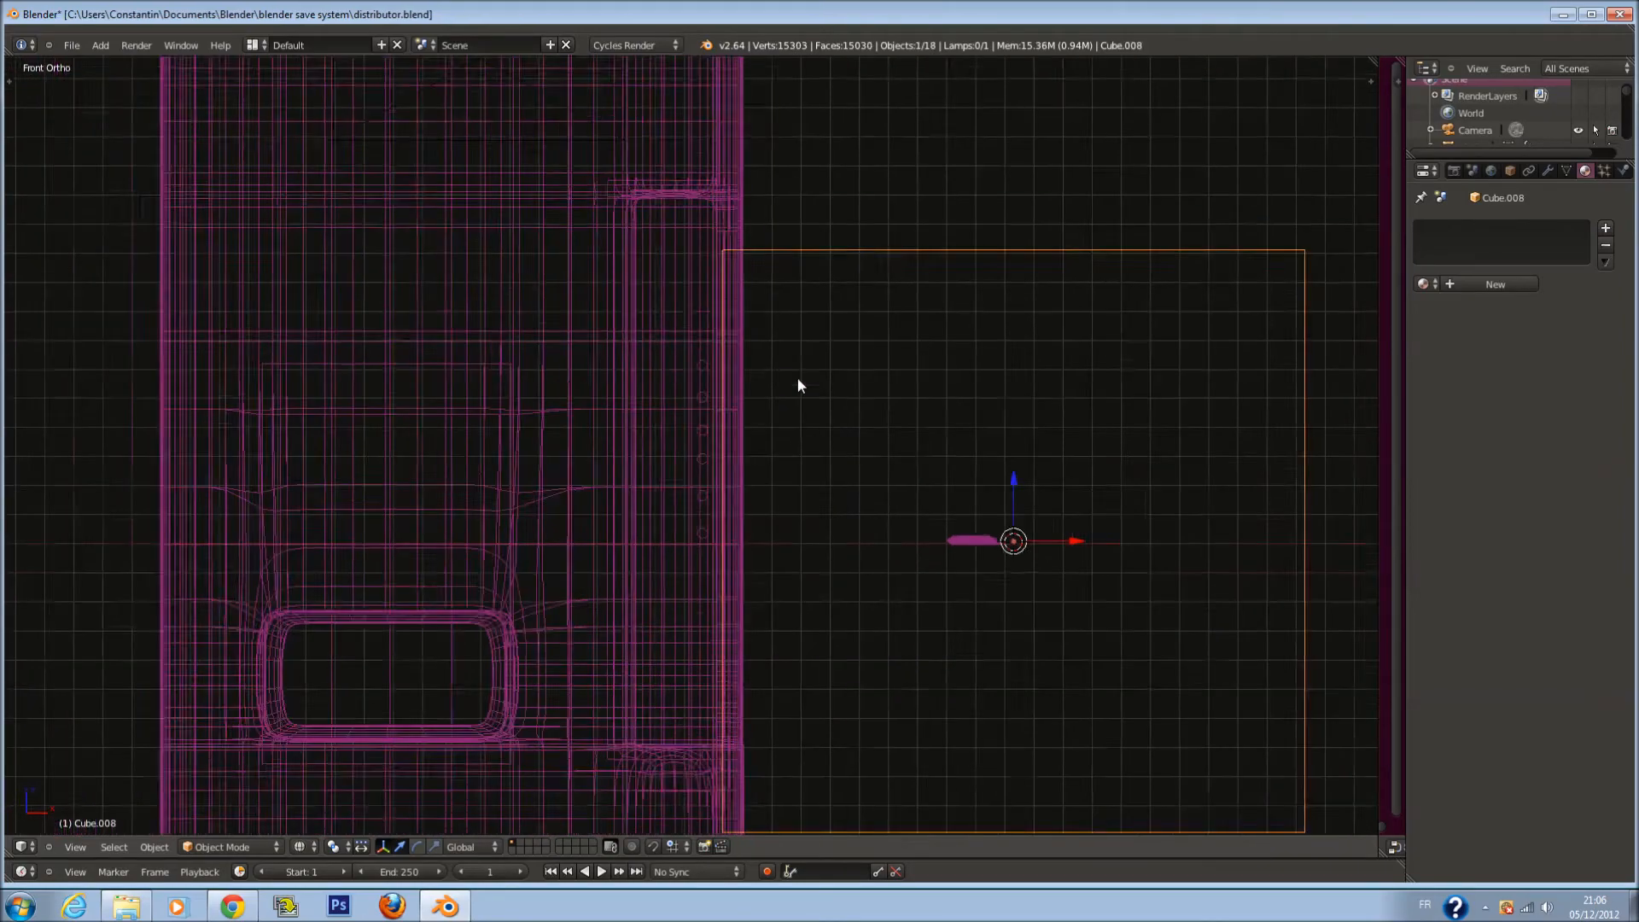
{"action": "scroll", "coordinate": [982, 393], "scroll_direction": "up", "scroll_amount": 3}
{"action": "key", "text": "x"}
{"action": "left_click", "coordinate": [1095, 438]}
Circle-select the five lower cylinders in the recess and delete them, keeping only the top one
{"action": "scroll", "coordinate": [730, 393], "scroll_direction": "up", "scroll_amount": 3}
{"action": "key", "text": "c"}
{"action": "left_click_drag", "start_coordinate": [717, 388], "coordinate": [715, 561]}
{"action": "right_click", "coordinate": [715, 562]}
{"action": "key", "text": "x"}
{"action": "left_click", "coordinate": [939, 472]}
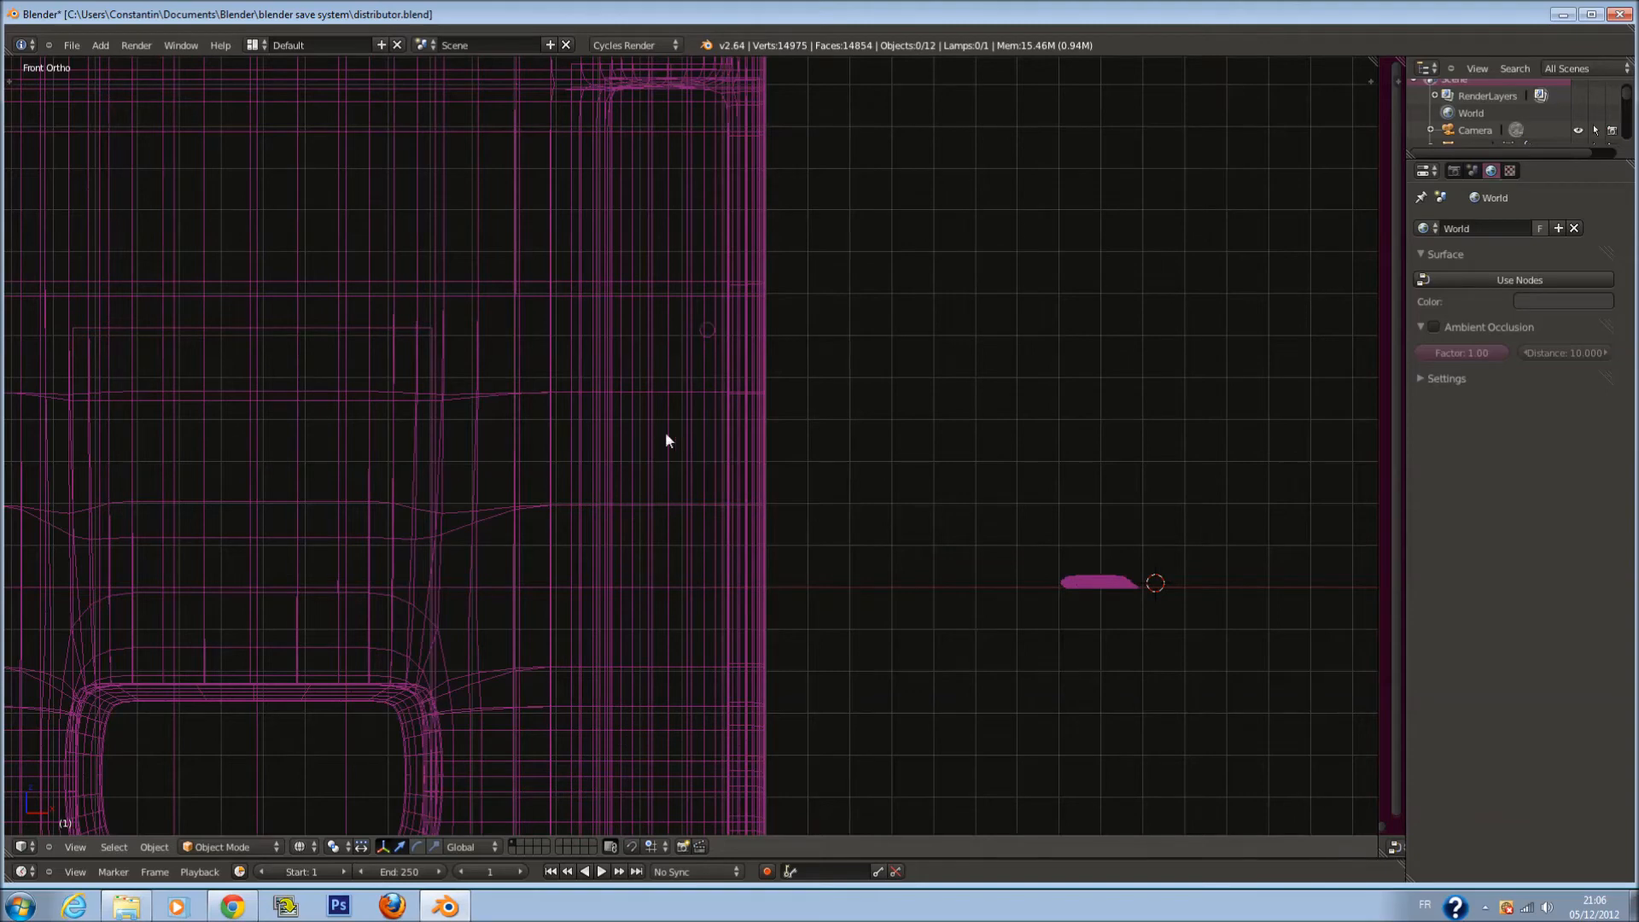
Add a cube mesh beside the vending machine
{"action": "scroll", "coordinate": [869, 392], "scroll_direction": "down", "scroll_amount": 3}
{"action": "scroll", "coordinate": [837, 380], "scroll_direction": "up", "scroll_amount": 1}
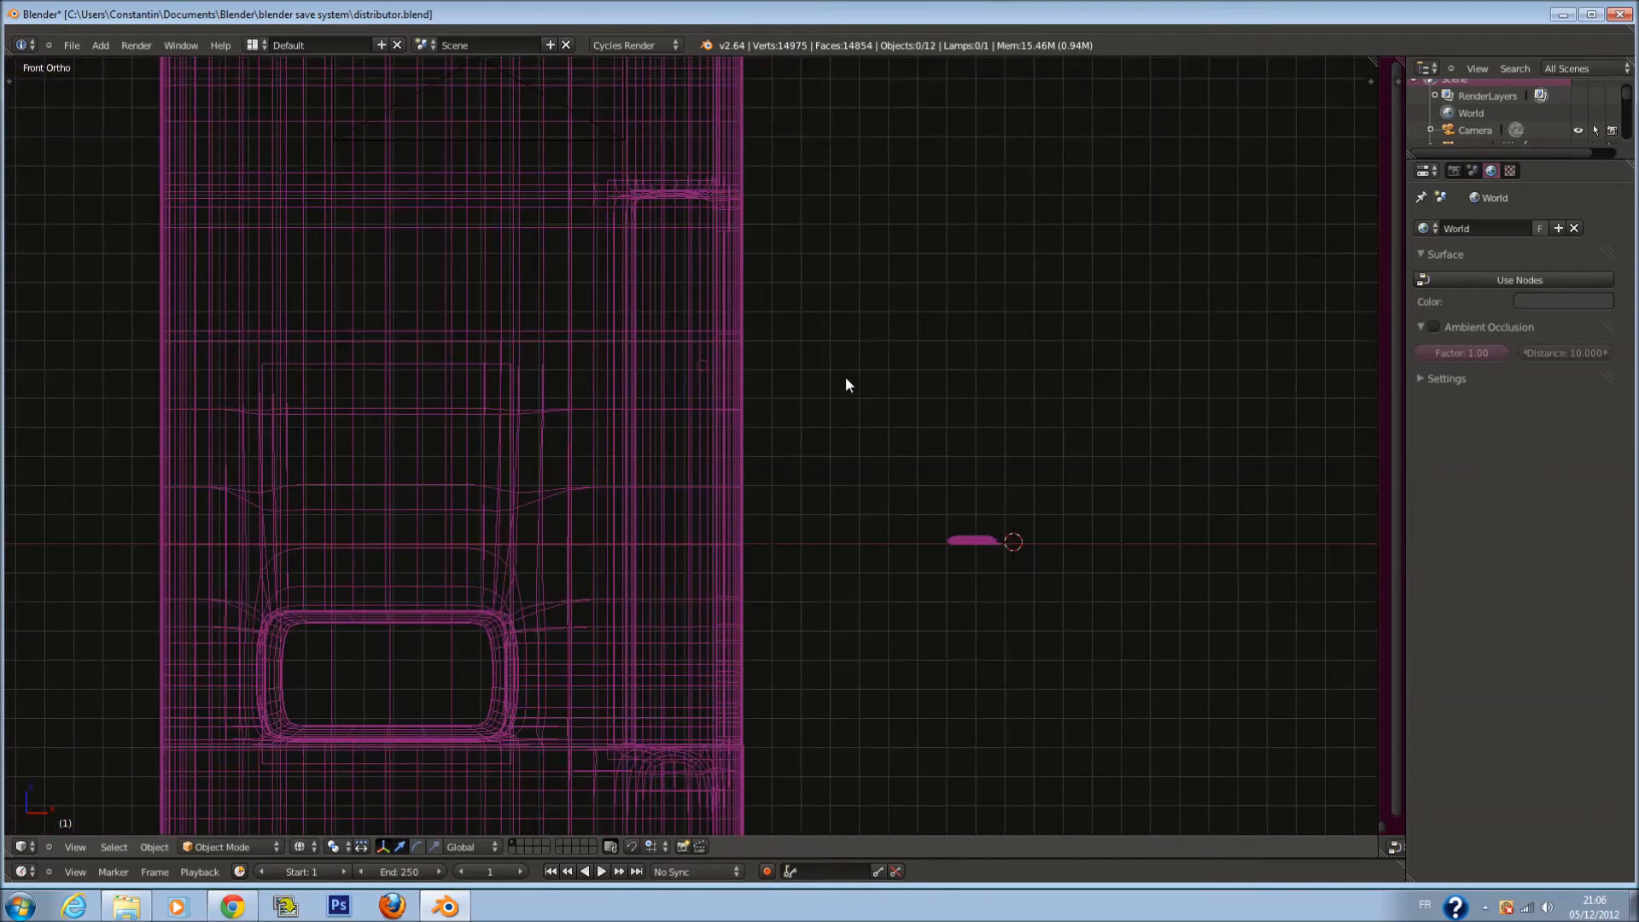
{"action": "key", "text": "shift+a"}
{"action": "mouse_move", "coordinate": [846, 379]}
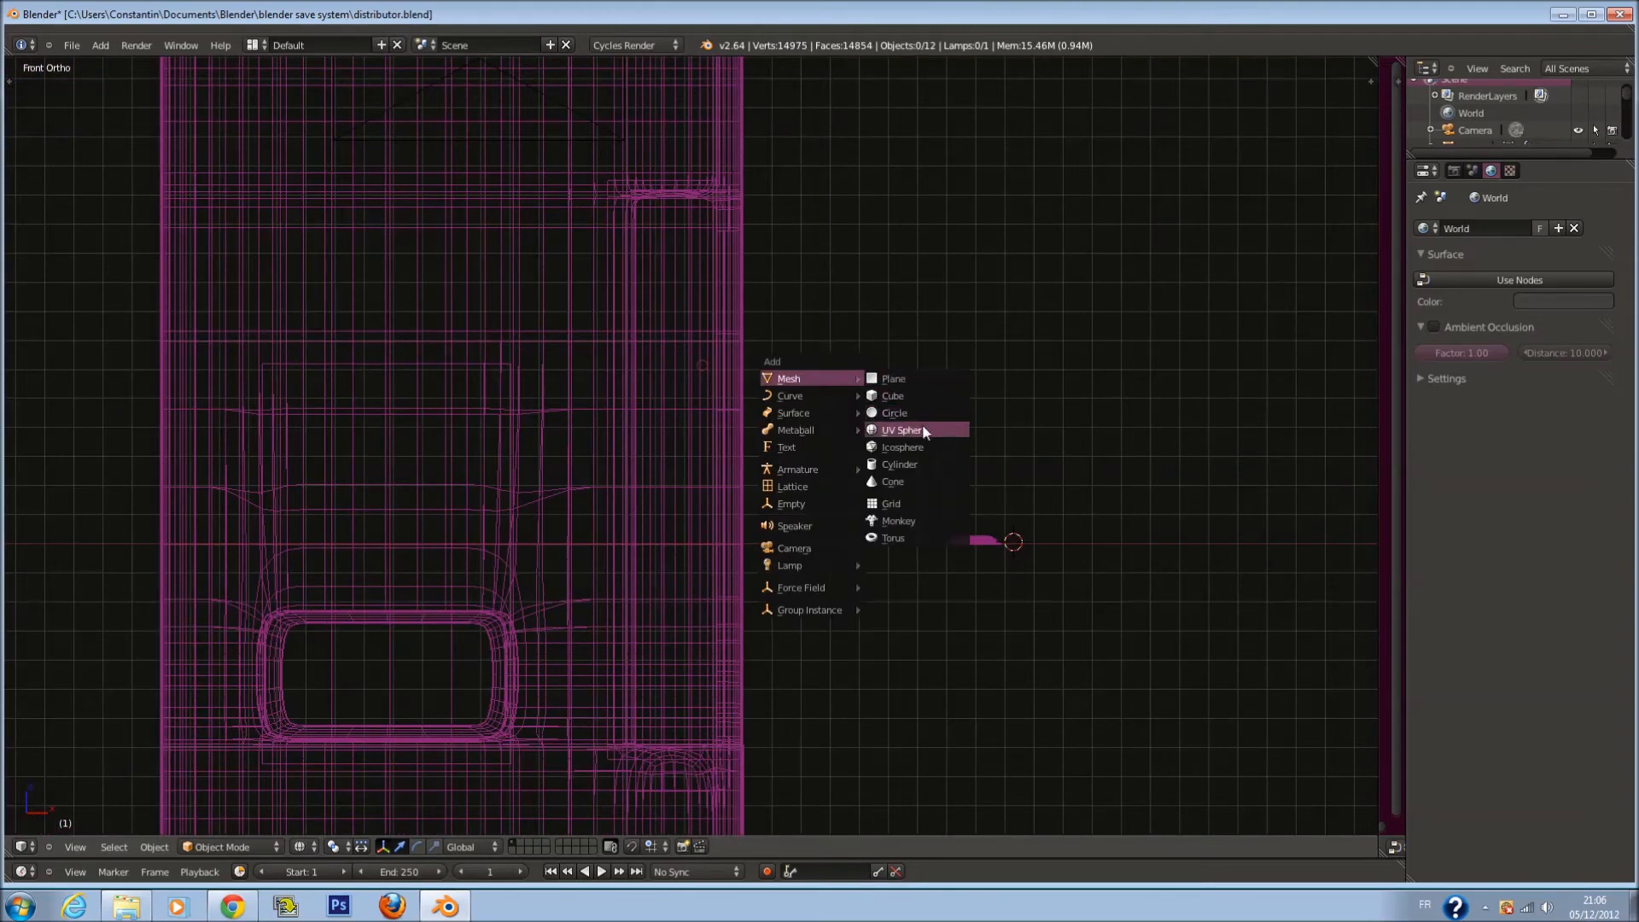
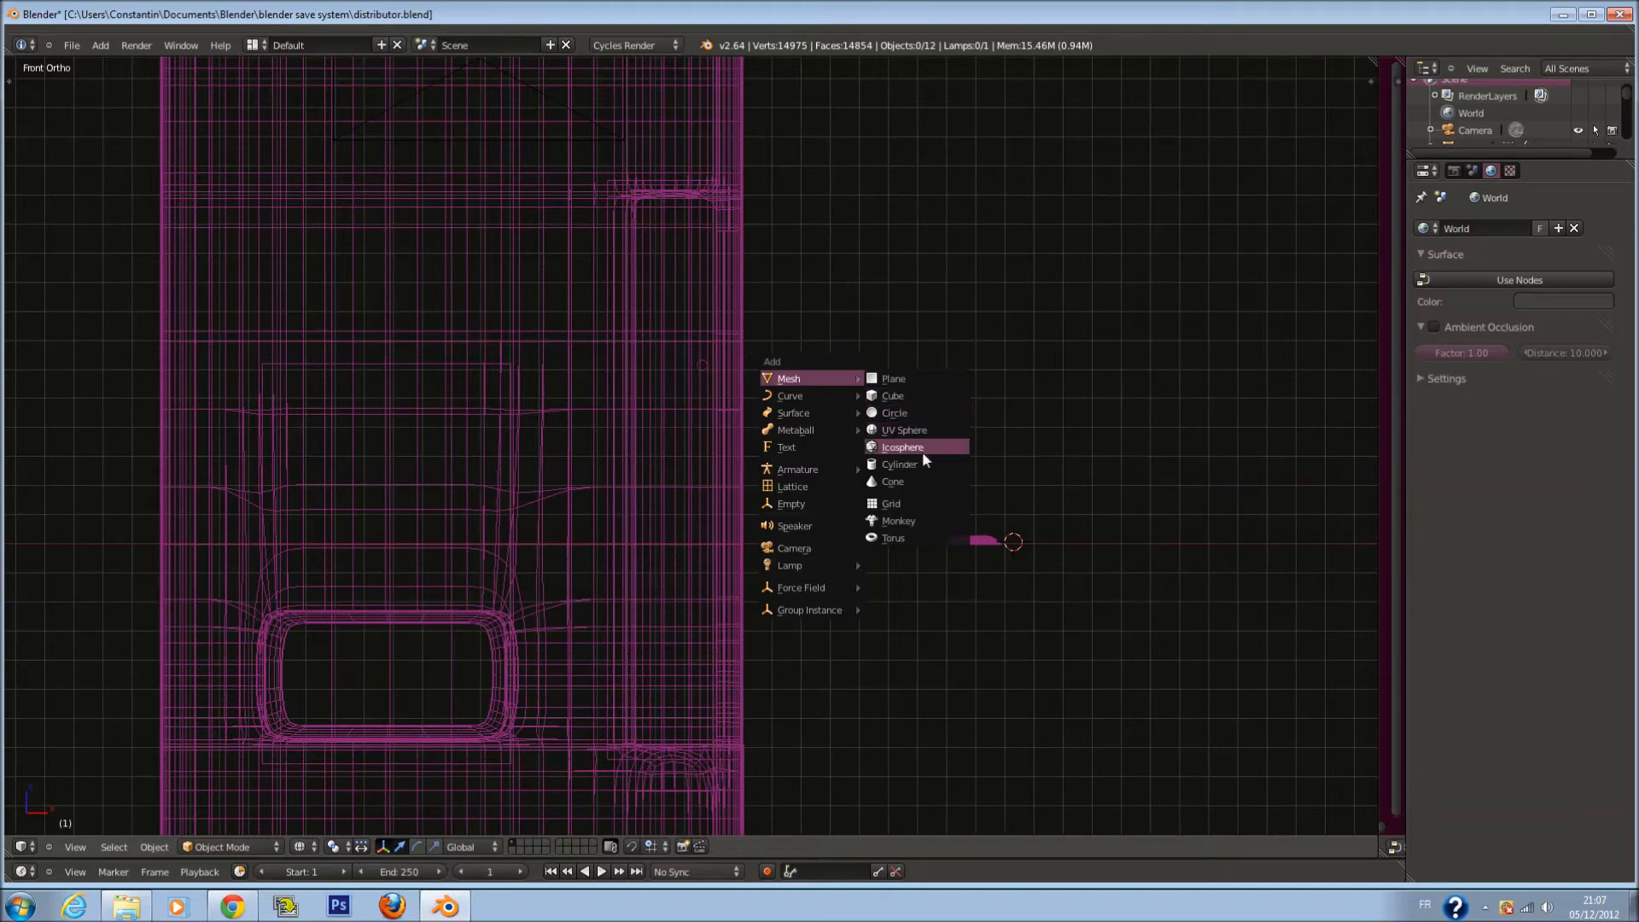
{"action": "left_click", "coordinate": [921, 395]}
{"action": "scroll", "coordinate": [970, 459], "scroll_direction": "down", "scroll_amount": 2}
{"action": "scroll", "coordinate": [1129, 511], "scroll_direction": "up", "scroll_amount": 1}
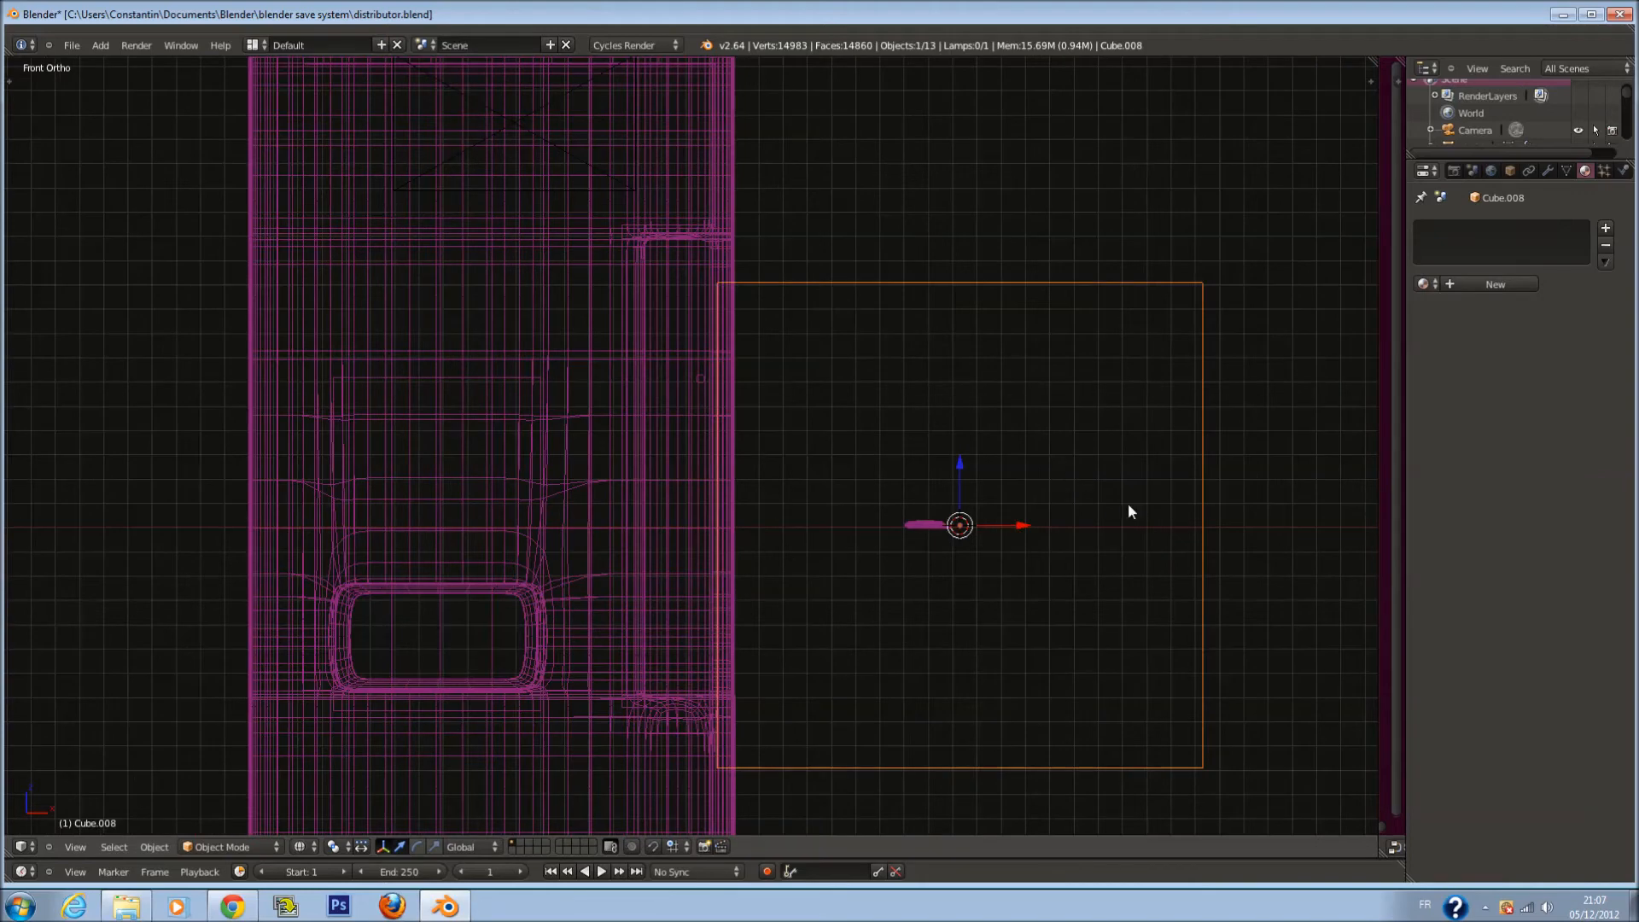
Apply level 2 subdivision to the cube, scale it down and stretch it along X into a wide rounded shape
{"action": "key", "text": "ctrl+2"}
{"action": "key", "text": "s"}
{"action": "left_click", "coordinate": [996, 541]}
{"action": "key", "text": "s"}
{"action": "key", "text": "x"}
{"action": "left_click", "coordinate": [1050, 540]}
Move the rounded cube into the door's side recess beside the small cylinder and shrink it to button size
{"action": "key", "text": "g"}
{"action": "key", "text": "x"}
{"action": "left_click", "coordinate": [781, 517]}
{"action": "key", "text": "s"}
{"action": "left_click", "coordinate": [738, 540]}
{"action": "key", "text": "g"}
{"action": "key", "text": "x"}
{"action": "left_click", "coordinate": [739, 518]}
{"action": "key", "text": "g"}
{"action": "key", "text": "z"}
{"action": "left_click_drag", "start_coordinate": [687, 338], "coordinate": [687, 331]}
{"action": "left_click_drag", "start_coordinate": [750, 399], "coordinate": [671, 325]}
{"action": "key", "text": "s"}
{"action": "left_click", "coordinate": [734, 411]}
{"action": "key", "text": "KP_Decimal"}
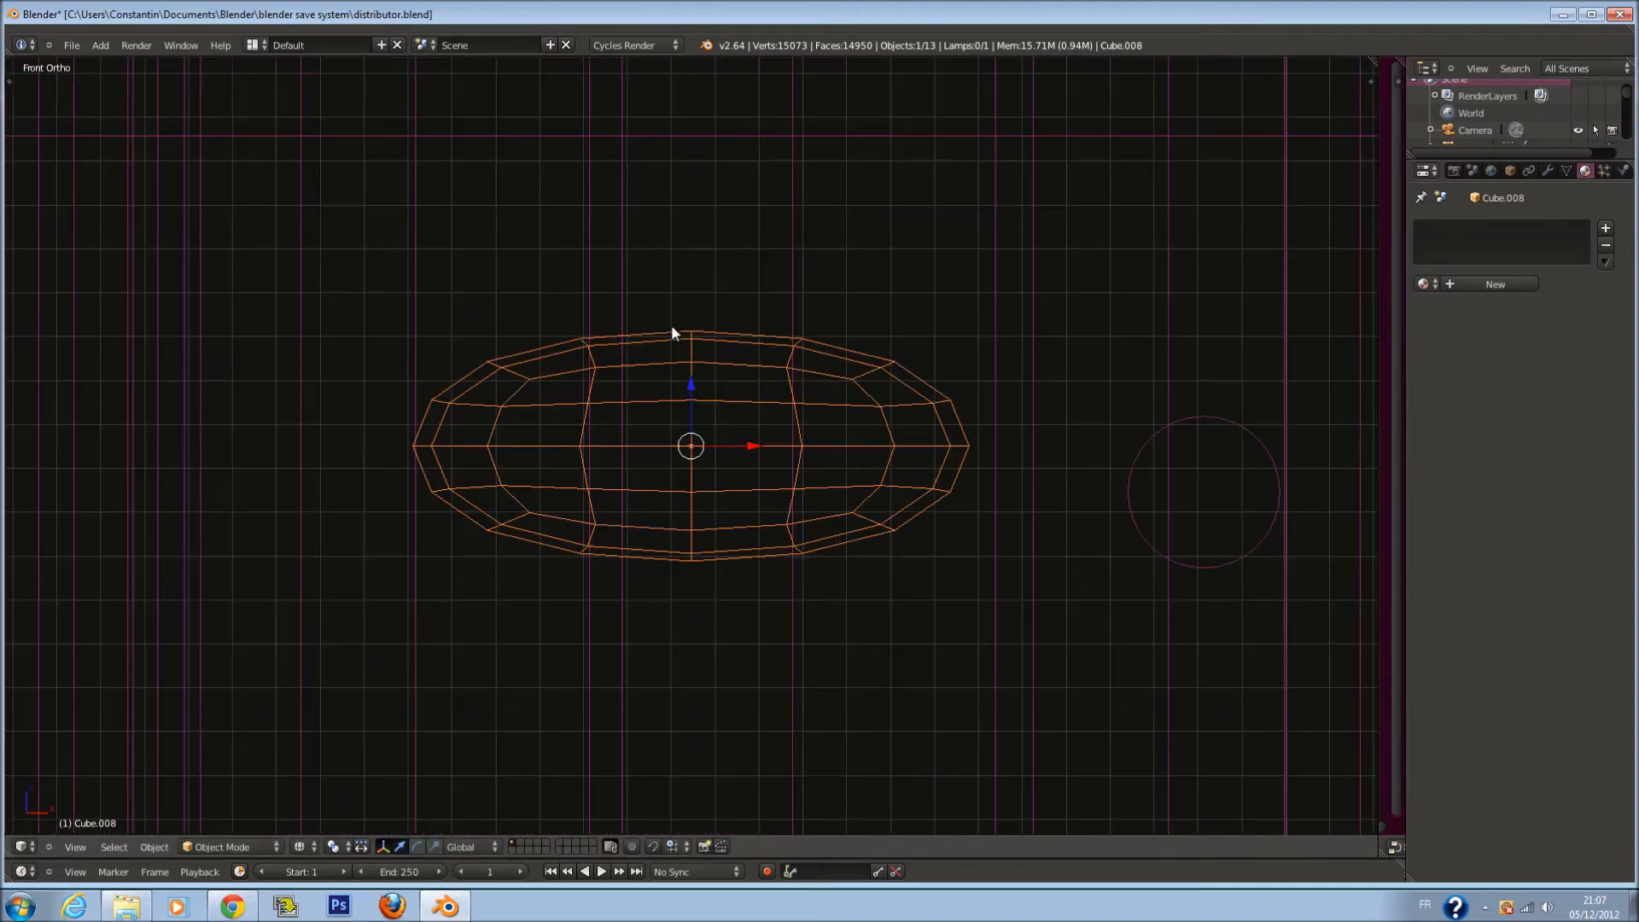
Adjust the button's height along Z to line it up with the small cylinder
{"action": "scroll", "coordinate": [768, 371], "scroll_direction": "down", "scroll_amount": 3}
{"action": "key", "text": "g"}
{"action": "key", "text": "z"}
{"action": "left_click", "coordinate": [696, 393]}
Move the button forward along Y in side view so that it protrudes from the recessed panel
{"action": "key", "text": "z"}
{"action": "scroll", "coordinate": [780, 426], "scroll_direction": "down", "scroll_amount": 2}
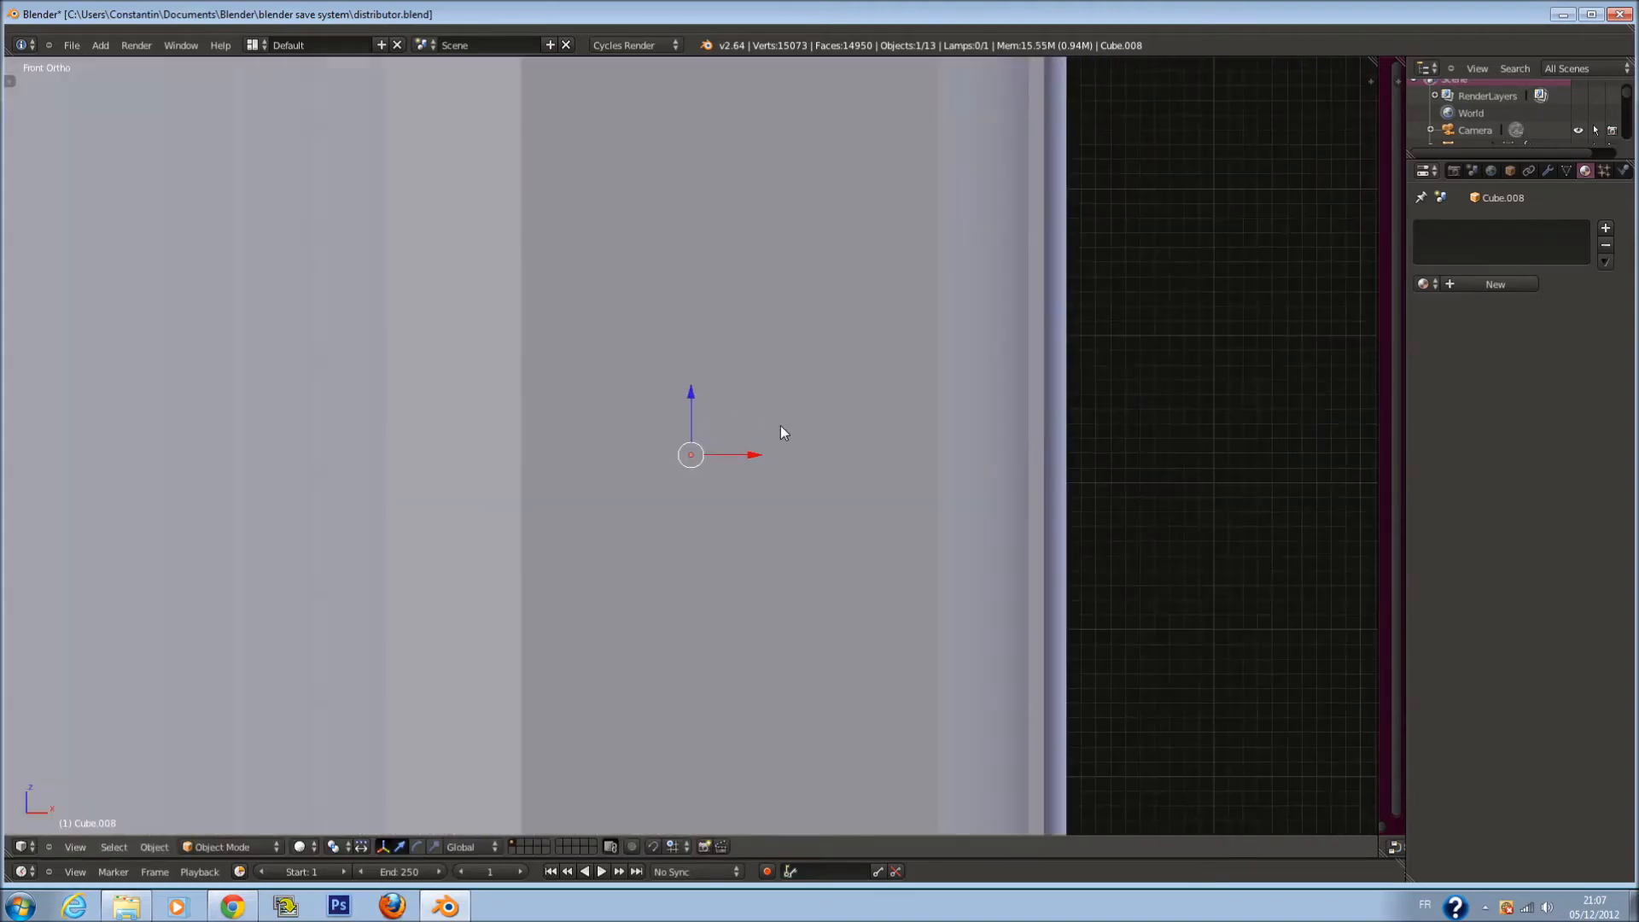
{"action": "key", "text": "KP_6"}
{"action": "key", "text": "z"}
{"action": "key", "text": "KP_6"}
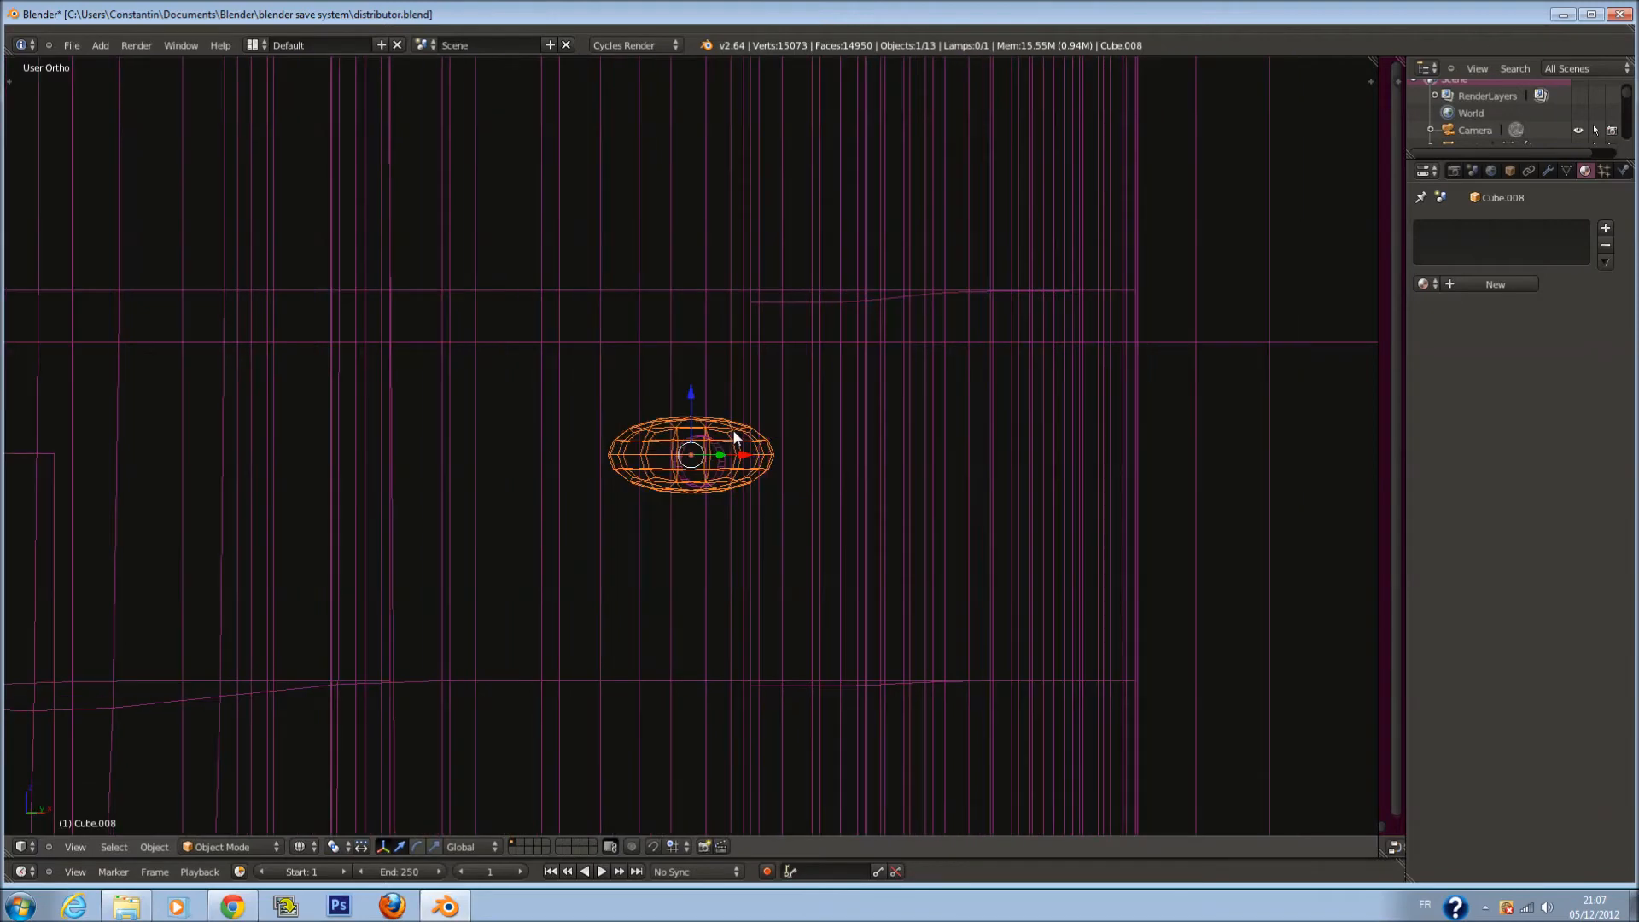
{"action": "key", "text": "KP_3"}
{"action": "key", "text": "z"}
{"action": "key", "text": "z"}
{"action": "key", "text": "g"}
{"action": "key", "text": "y"}
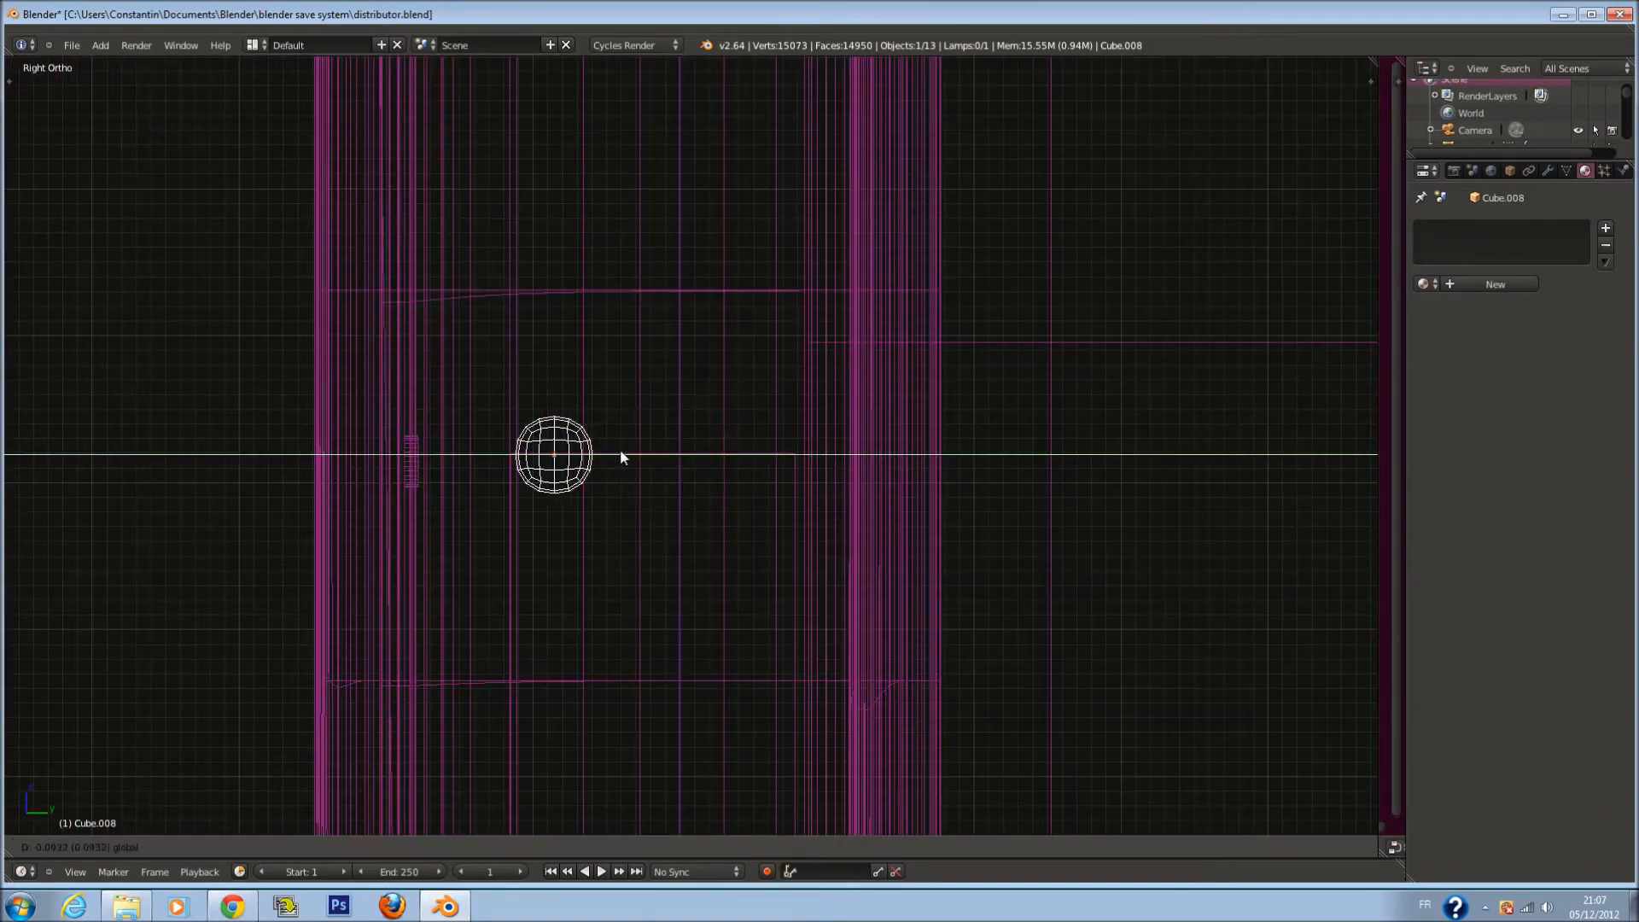
{"action": "left_click_drag", "start_coordinate": [500, 444], "coordinate": [483, 442]}
{"action": "key", "text": "z"}
Add two loop cuts around the button and spread them along X towards its ends to sharpen its shape
{"action": "mouse_move", "coordinate": [485, 443]}
{"action": "middle_mouse_down"}
{"action": "mouse_move", "coordinate": [592, 489]}
{"action": "mouse_move", "coordinate": [597, 507]}
{"action": "middle_mouse_up"}
{"action": "key", "text": "Tab"}
{"action": "key", "text": "ctrl+r"}
{"action": "scroll", "coordinate": [585, 505], "scroll_direction": "up", "scroll_amount": 1}
{"action": "left_click", "coordinate": [586, 505]}
{"action": "key", "text": "s"}
{"action": "right_click", "coordinate": [680, 538]}
{"action": "key", "text": "s"}
{"action": "key", "text": "x"}
{"action": "left_click", "coordinate": [768, 543]}
{"action": "key", "text": "Tab"}
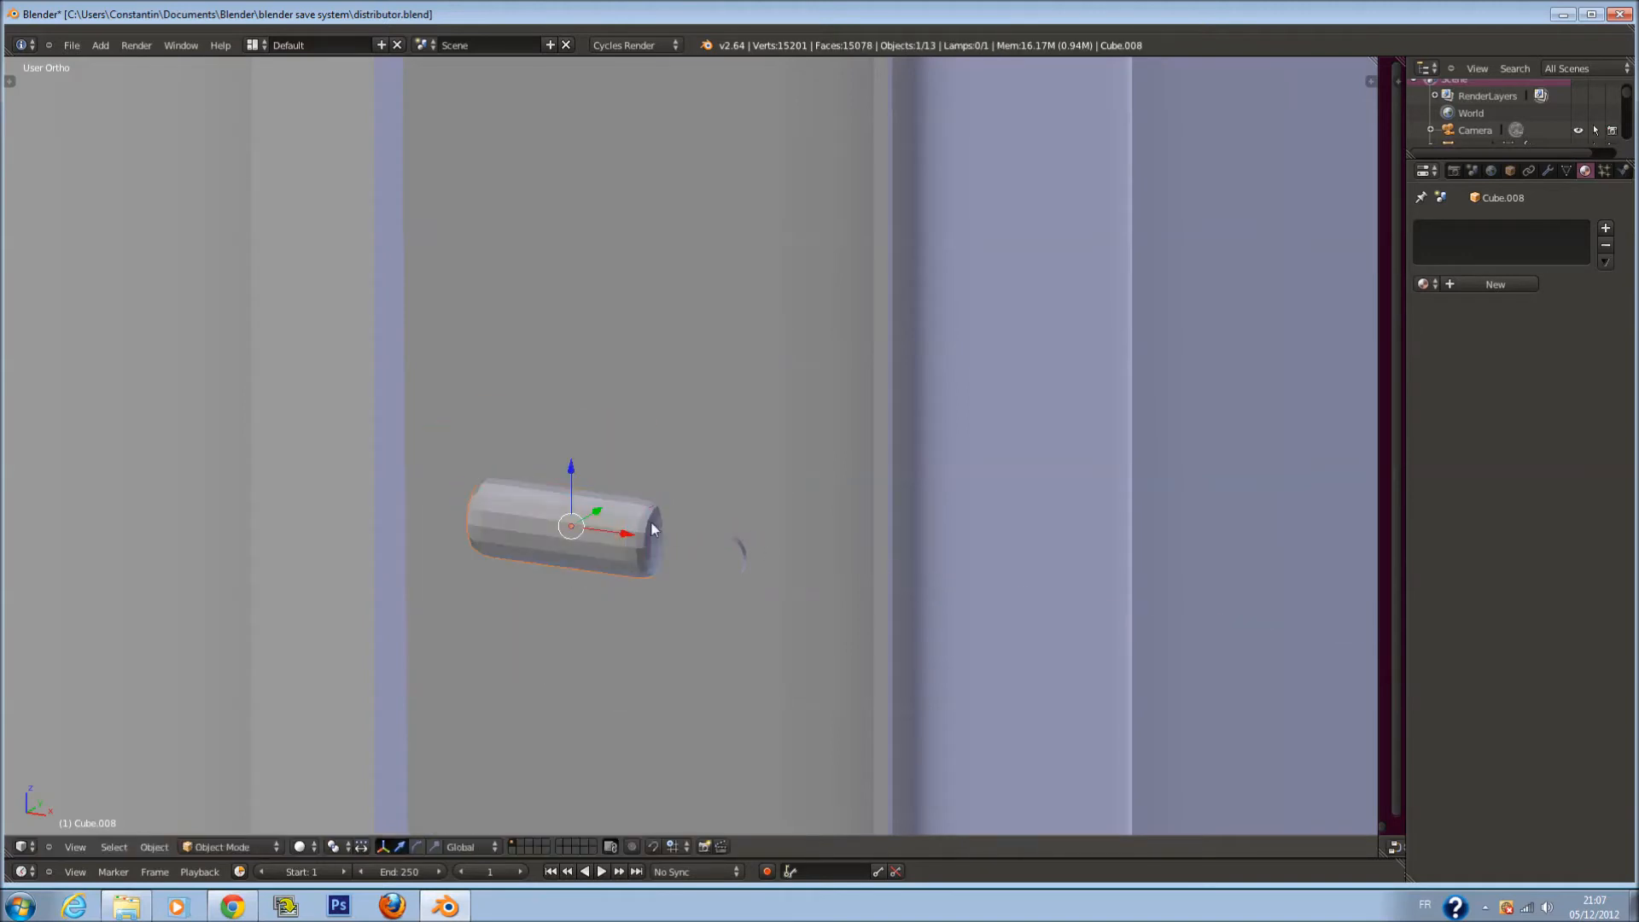
Apply smooth shading to the button
{"action": "key", "text": "t"}
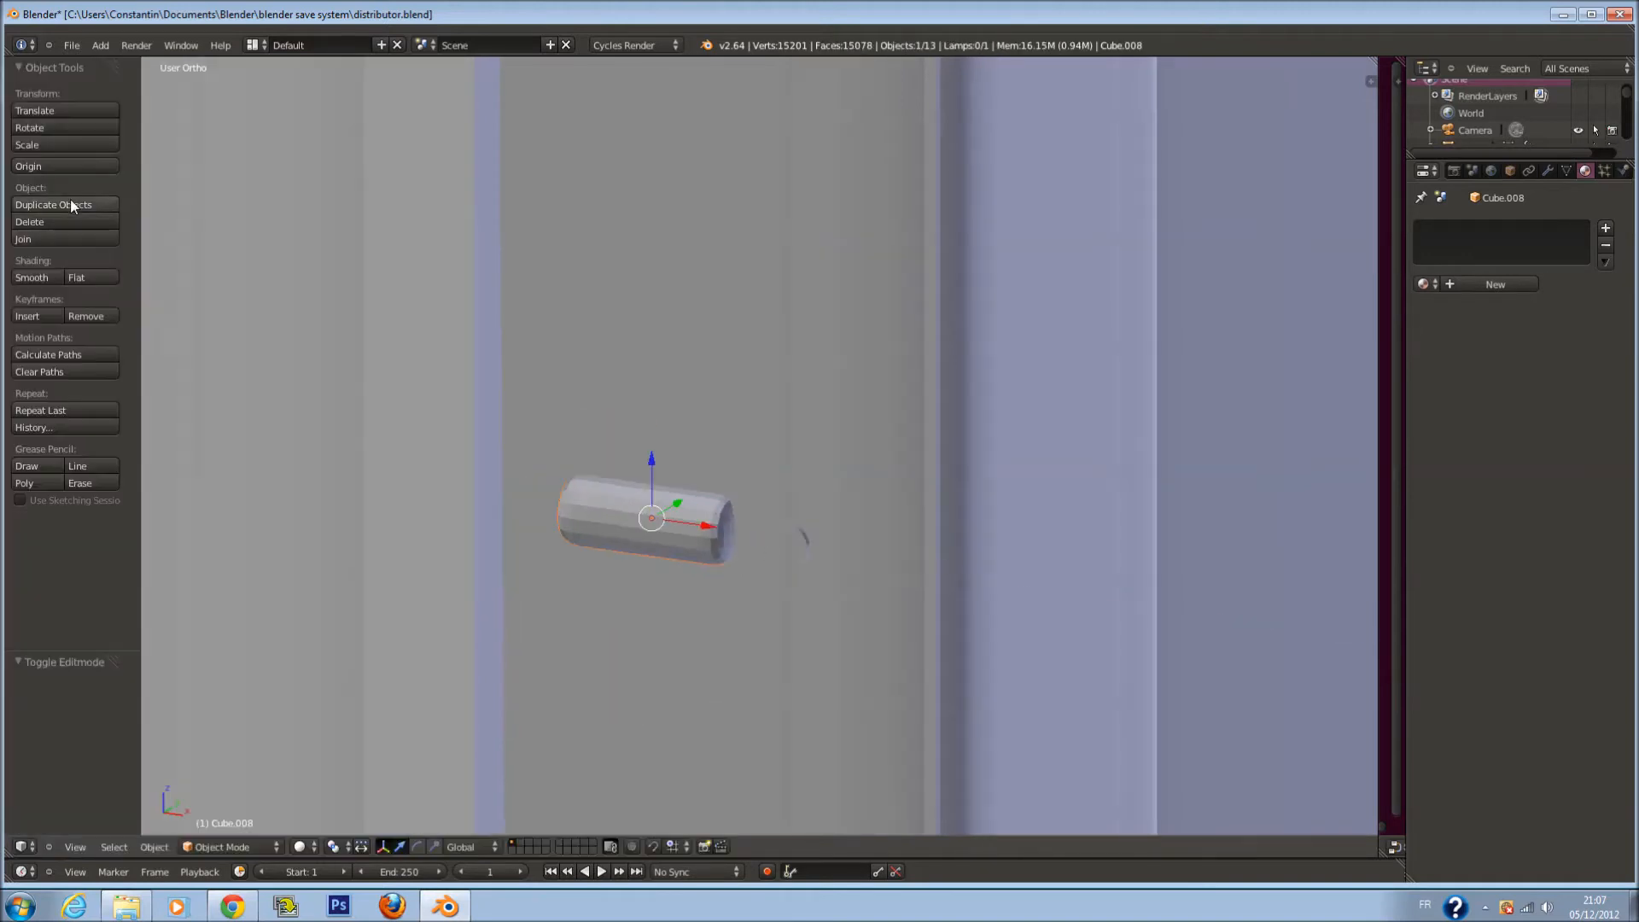
{"action": "key", "text": "t"}
{"action": "key", "text": "KP_3"}
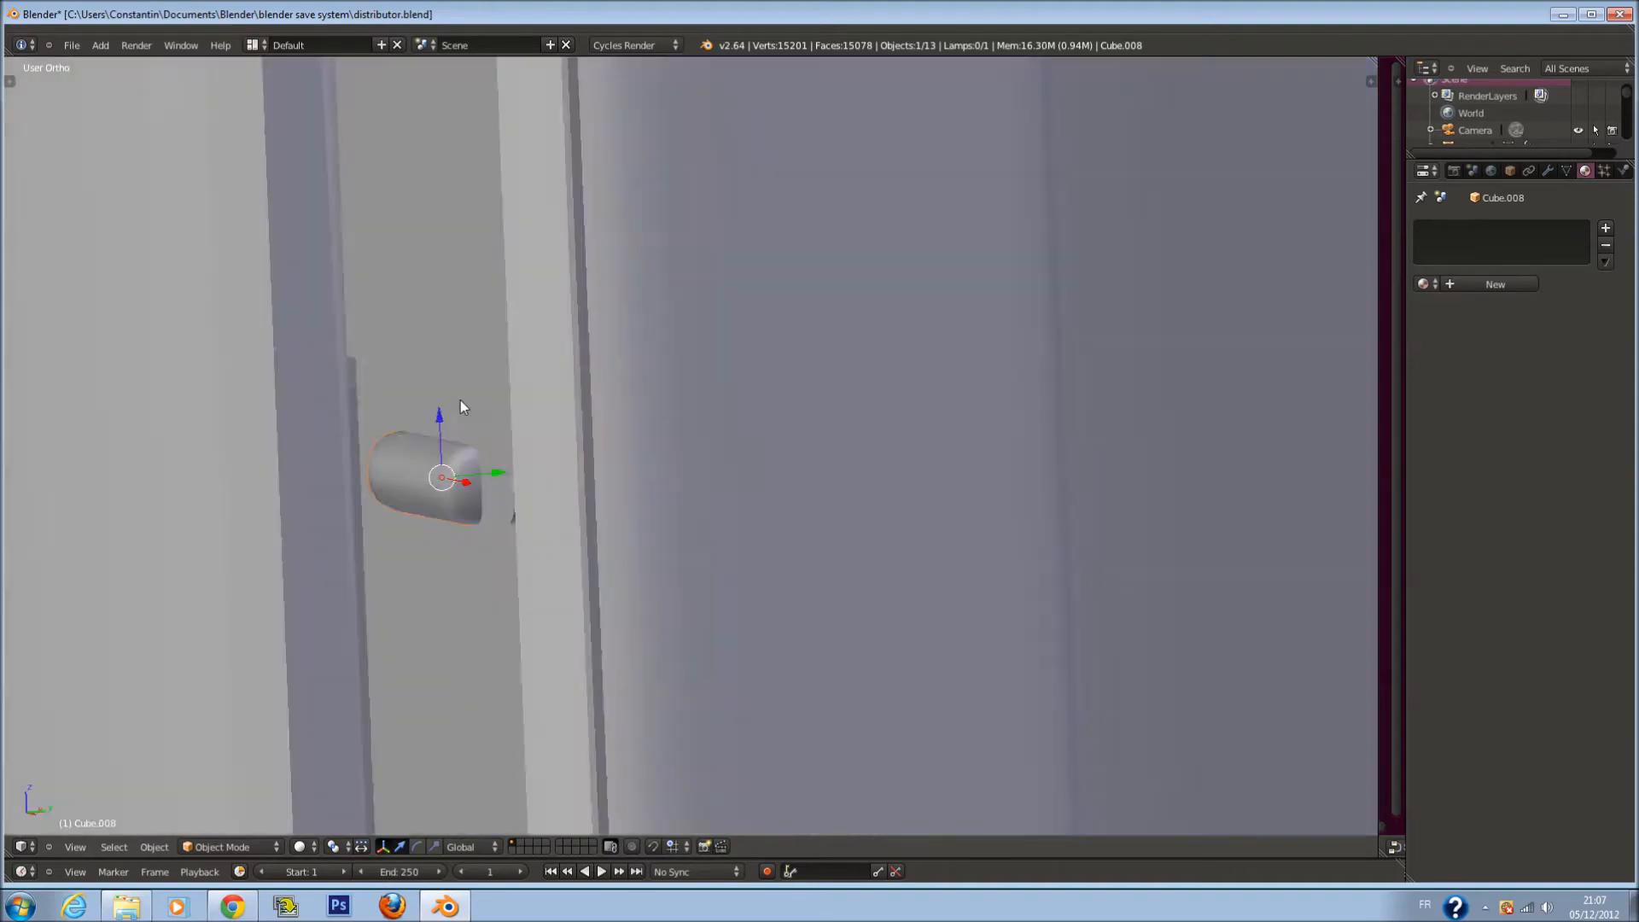
Add a loop cut through the middle of the button's depth in side view
{"action": "key", "text": "Tab"}
{"action": "key", "text": "z"}
{"action": "scroll", "coordinate": [457, 465], "scroll_direction": "down", "scroll_amount": 3, "text": "ctrl"}
{"action": "key", "text": "a"}
{"action": "key", "text": "ctrl+e"}
{"action": "key", "text": "ctrl+r"}
{"action": "left_click", "coordinate": [492, 535]}
{"action": "left_click", "coordinate": [492, 534]}
Circle-select the button's rear half, delete its faces and save the file
{"action": "key", "text": "x"}
{"action": "key", "text": "c"}
{"action": "left_click_drag", "start_coordinate": [548, 441], "coordinate": [546, 562]}
{"action": "right_click", "coordinate": [548, 433]}
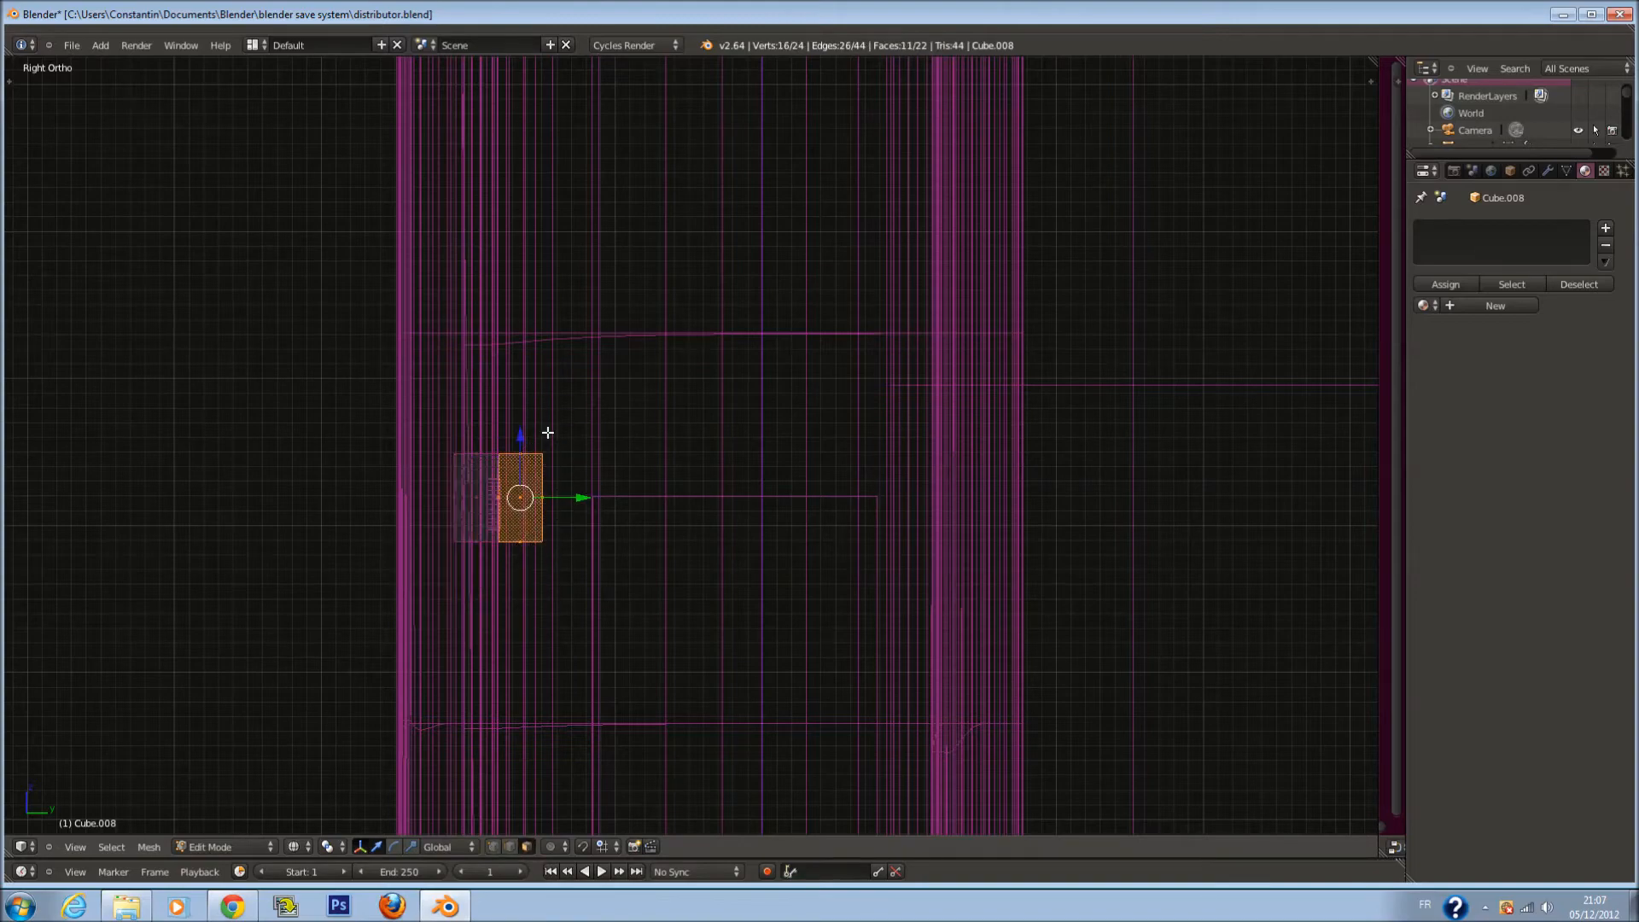
{"action": "key", "text": "x"}
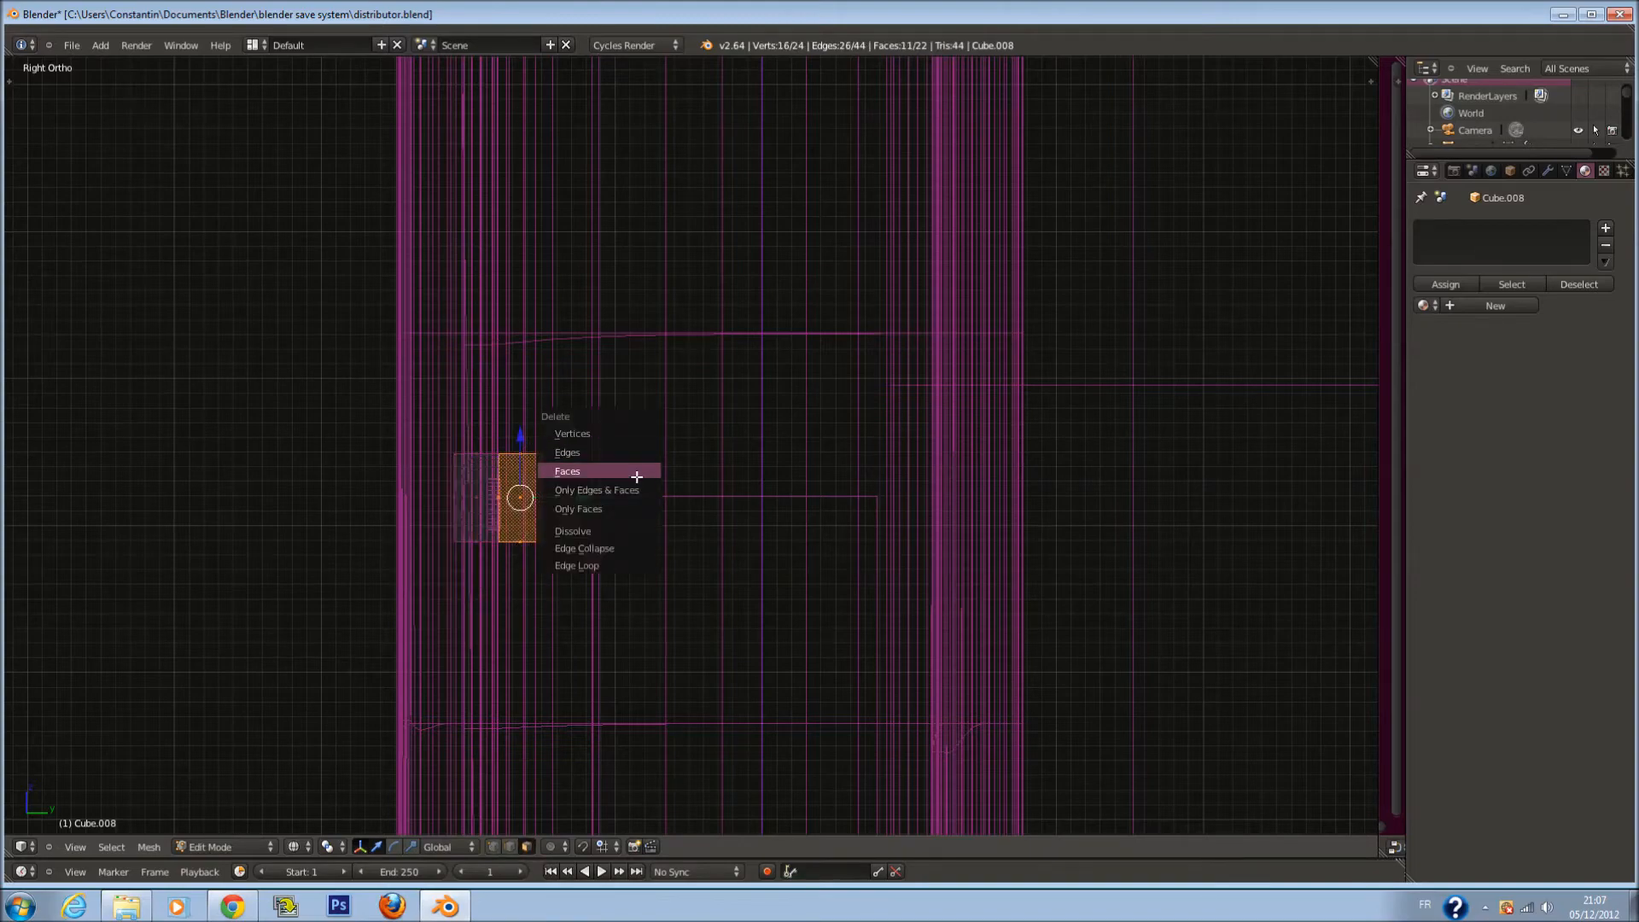
{"action": "left_click", "coordinate": [637, 476]}
{"action": "key", "text": "Tab"}
{"action": "middle_click_drag", "start_coordinate": [574, 490], "coordinate": [730, 524]}
{"action": "key", "text": "z"}
{"action": "key", "text": "ctrl+s"}
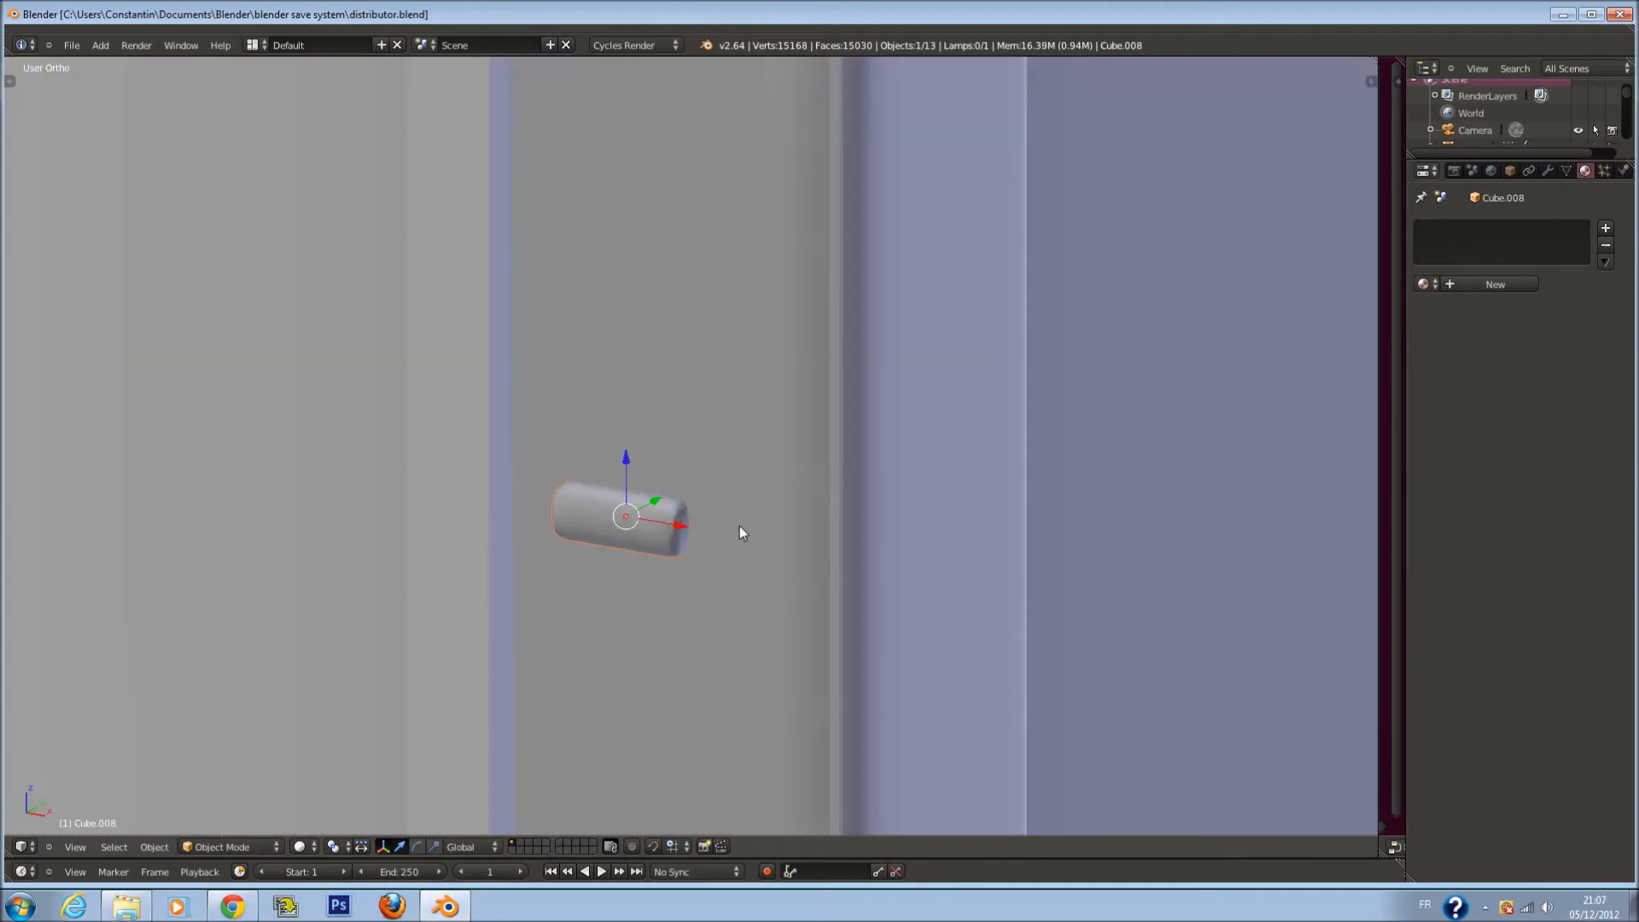
Snap the 3D cursor to the selected button in front view
{"action": "key", "text": "KP_1"}
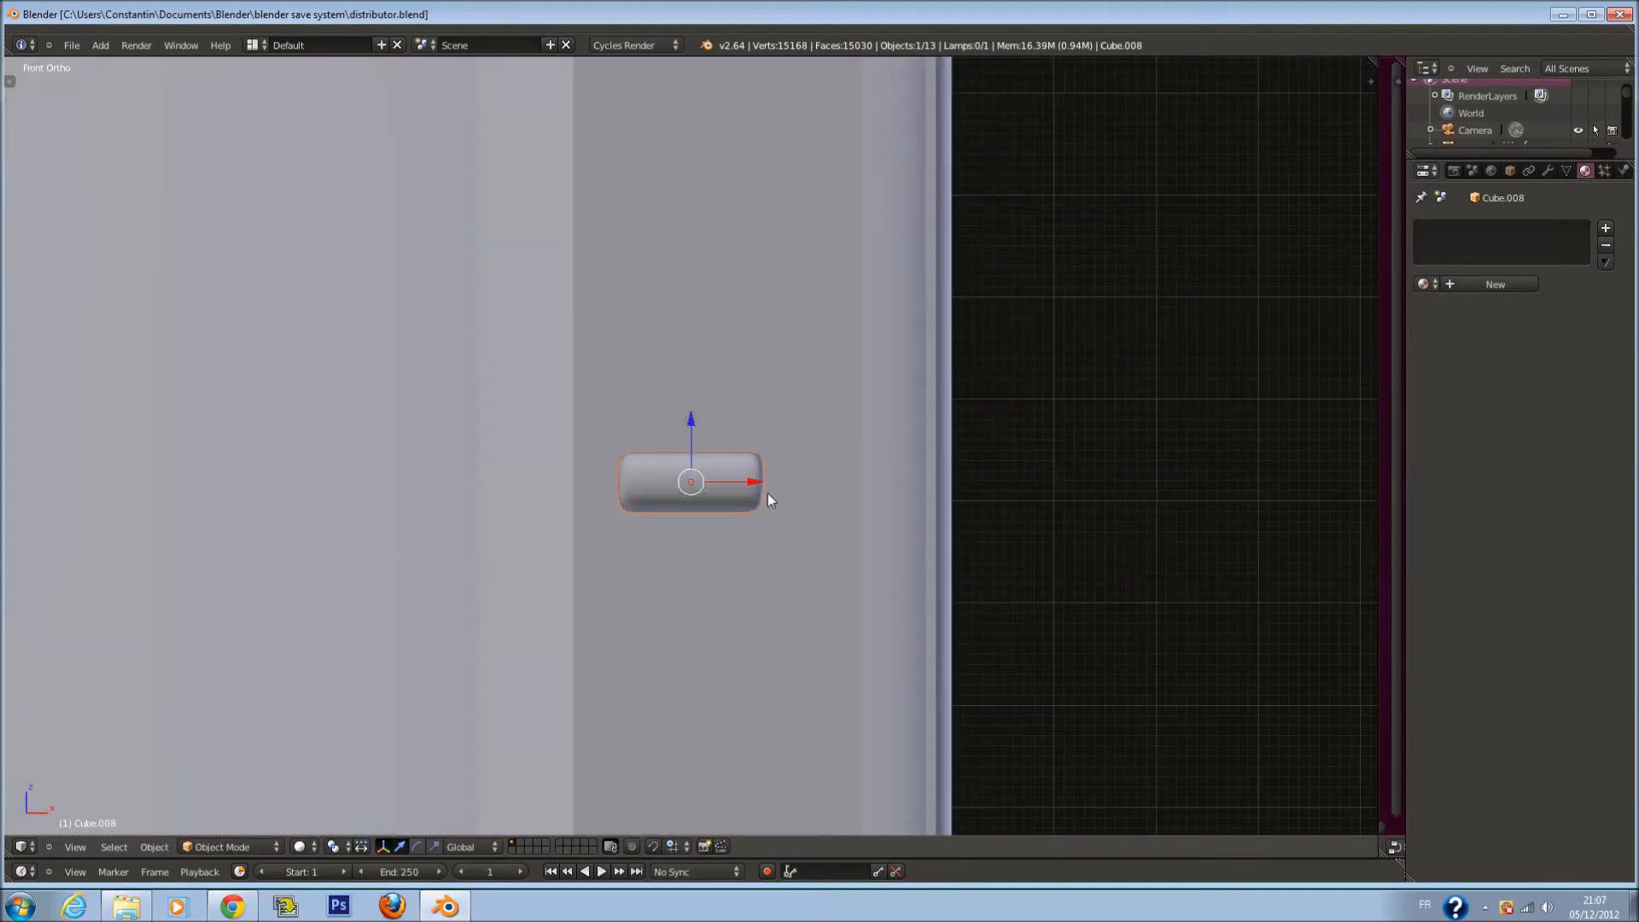
{"action": "key", "text": "z"}
{"action": "key", "text": "shift+s"}
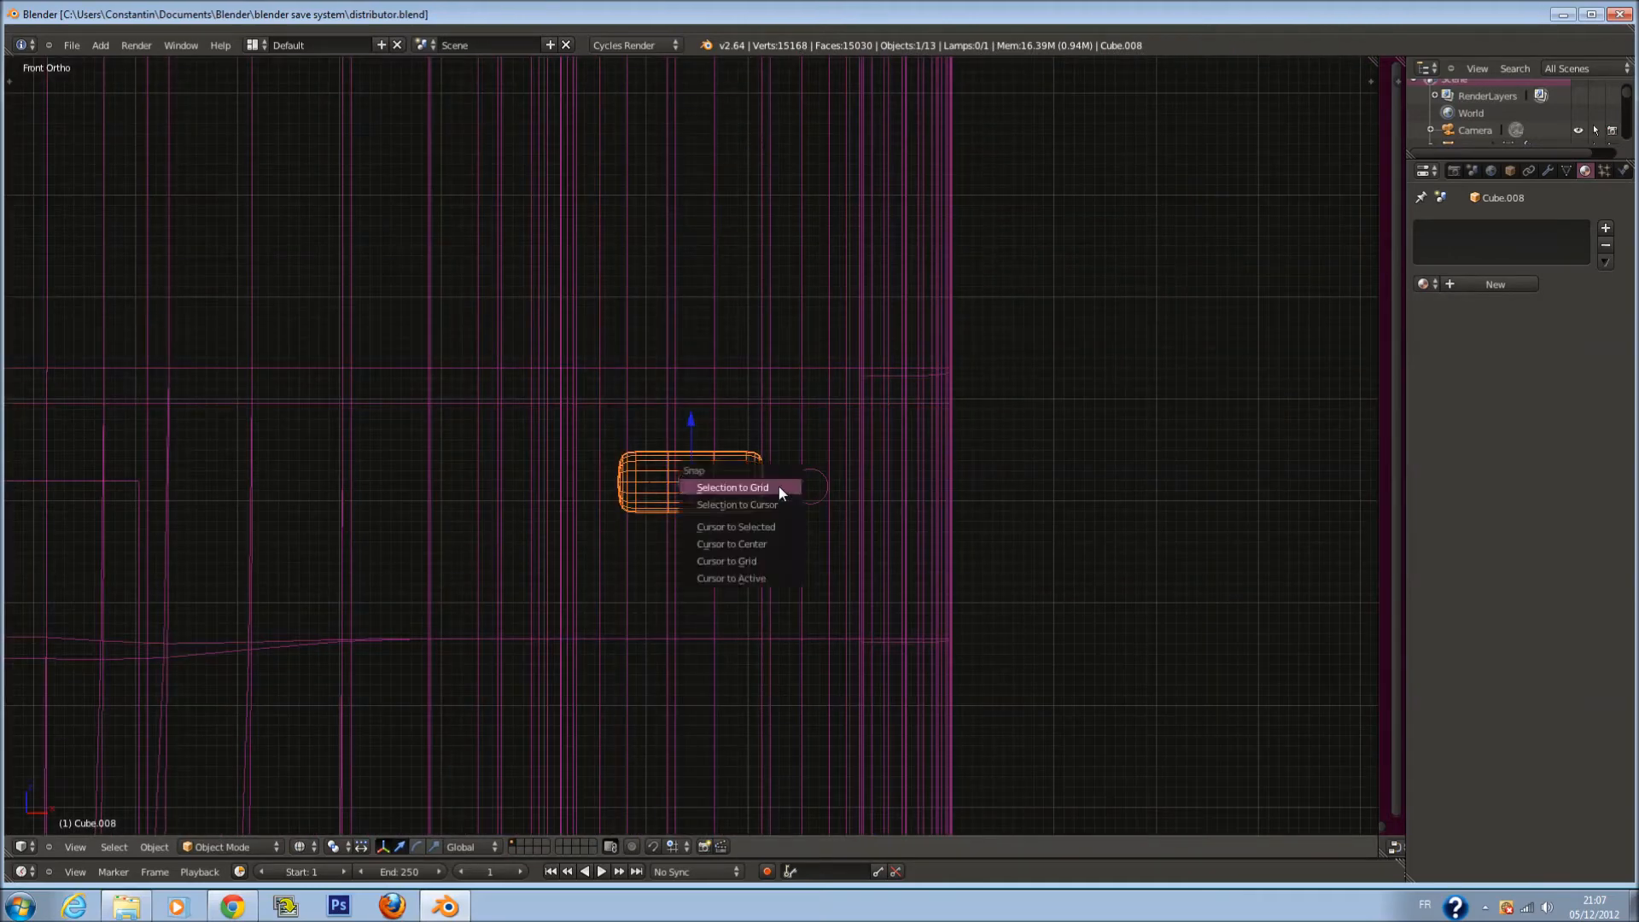
{"action": "left_click", "coordinate": [777, 523]}
Add a plane at the 3D cursor and rotate it 90 degrees about X
{"action": "key", "text": "shift+a"}
{"action": "mouse_move", "coordinate": [810, 511]}
{"action": "left_click", "coordinate": [877, 524]}
{"action": "scroll", "coordinate": [798, 514], "scroll_direction": "down", "scroll_amount": 2}
{"action": "type", "text": "rx"}
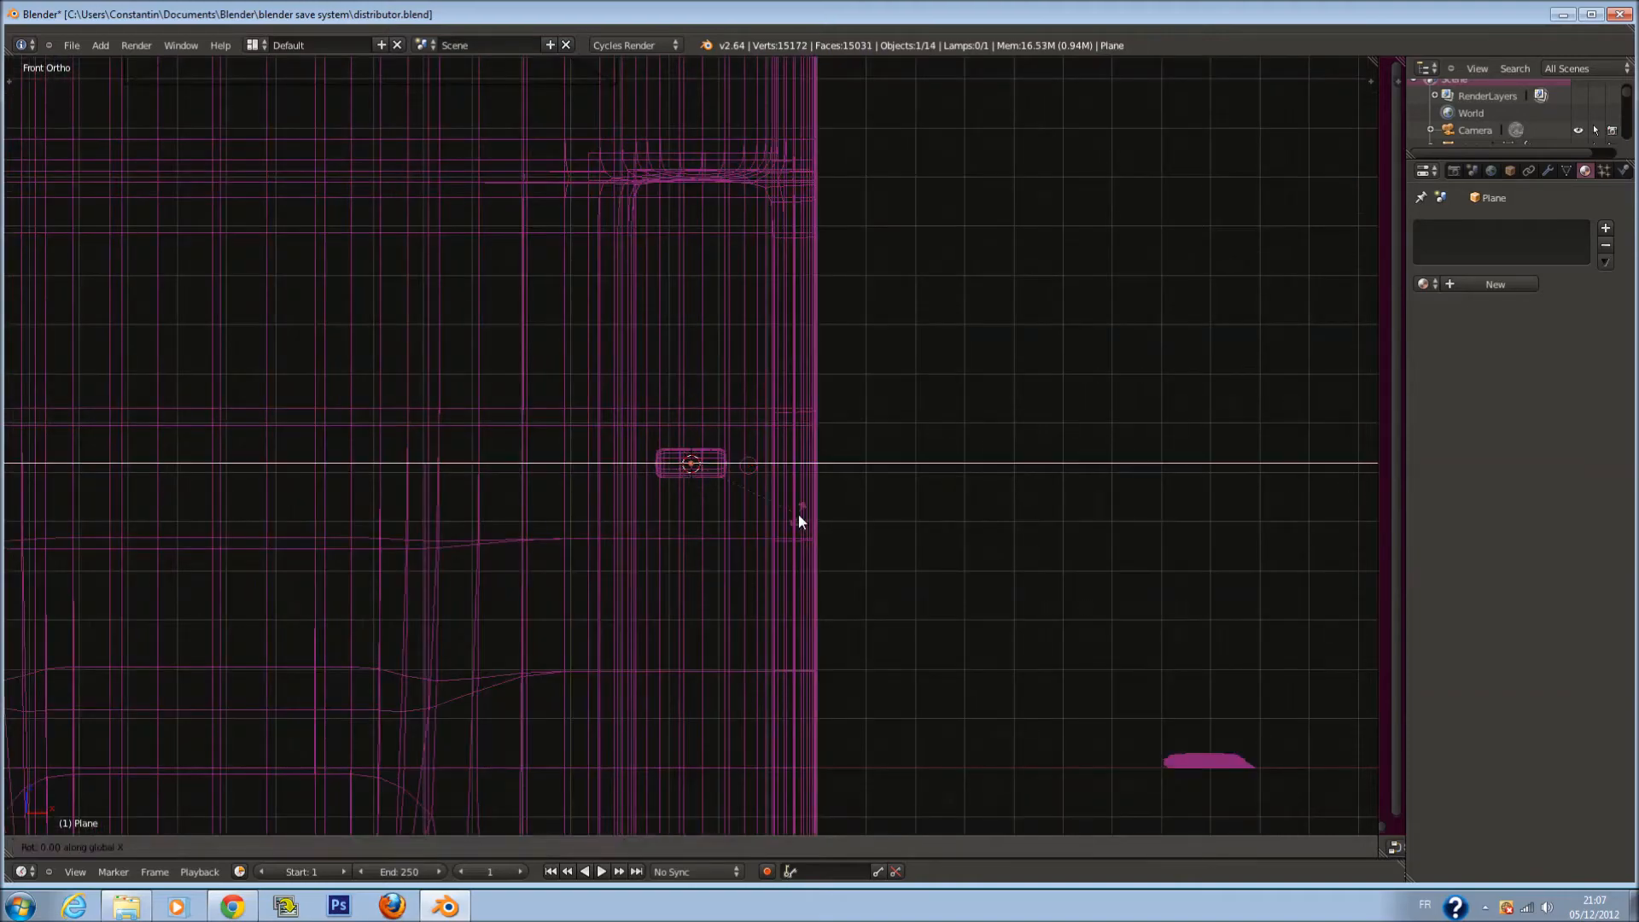
{"action": "type", "text": "90"}
{"action": "key", "text": "Return"}
Scale the plane down to the button's height and widen it along X to fit just inside the button outline
{"action": "scroll", "coordinate": [922, 504], "scroll_direction": "down", "scroll_amount": 2}
{"action": "key", "text": "s"}
{"action": "left_click", "coordinate": [704, 489]}
{"action": "scroll", "coordinate": [704, 490], "scroll_direction": "up", "scroll_amount": 6}
{"action": "key", "text": "s"}
{"action": "left_click", "coordinate": [761, 504]}
{"action": "scroll", "coordinate": [758, 504], "scroll_direction": "up", "scroll_amount": 3}
{"action": "key", "text": "s"}
{"action": "key", "text": "x"}
{"action": "left_click", "coordinate": [918, 520]}
Extrude the plane slightly along Y to turn it into a thin block
{"action": "middle_click_drag", "start_coordinate": [918, 521], "coordinate": [765, 571]}
{"action": "key", "text": "z"}
{"action": "mouse_move", "coordinate": [598, 571]}
{"action": "middle_mouse_down"}
{"action": "mouse_move", "coordinate": [475, 572]}
{"action": "mouse_move", "coordinate": [385, 539]}
{"action": "middle_mouse_up"}
{"action": "key", "text": "z"}
{"action": "left_click", "coordinate": [390, 531]}
{"action": "key", "text": "Tab"}
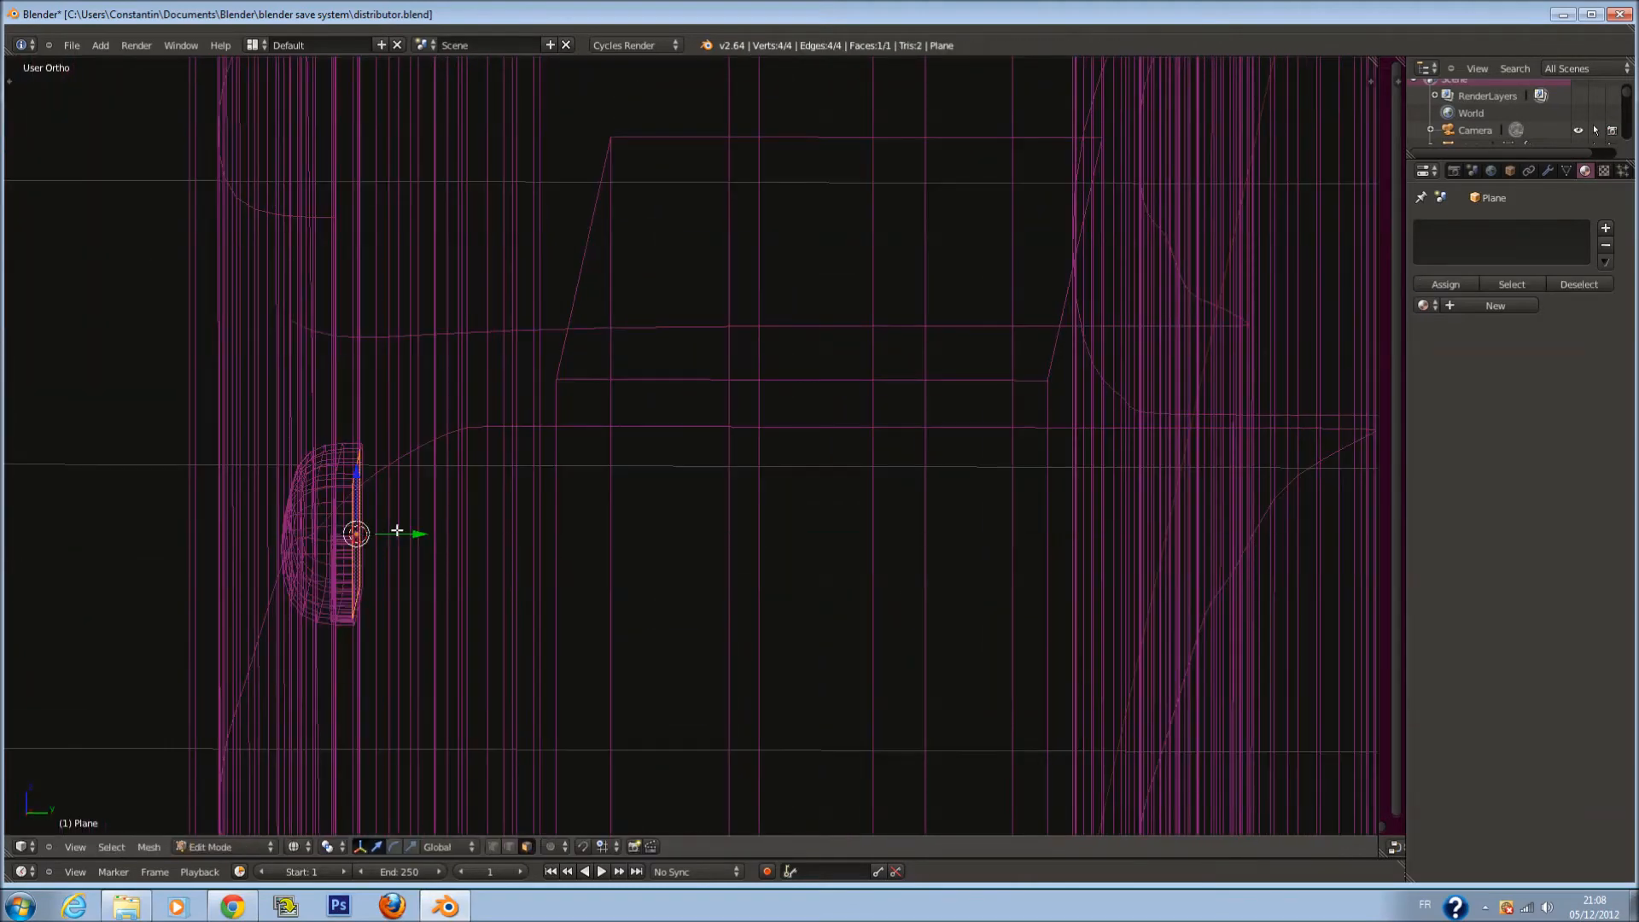
{"action": "left_click_drag", "start_coordinate": [400, 531], "coordinate": [403, 534]}
{"action": "key", "text": "Tab"}
{"action": "key", "text": "KP_1"}
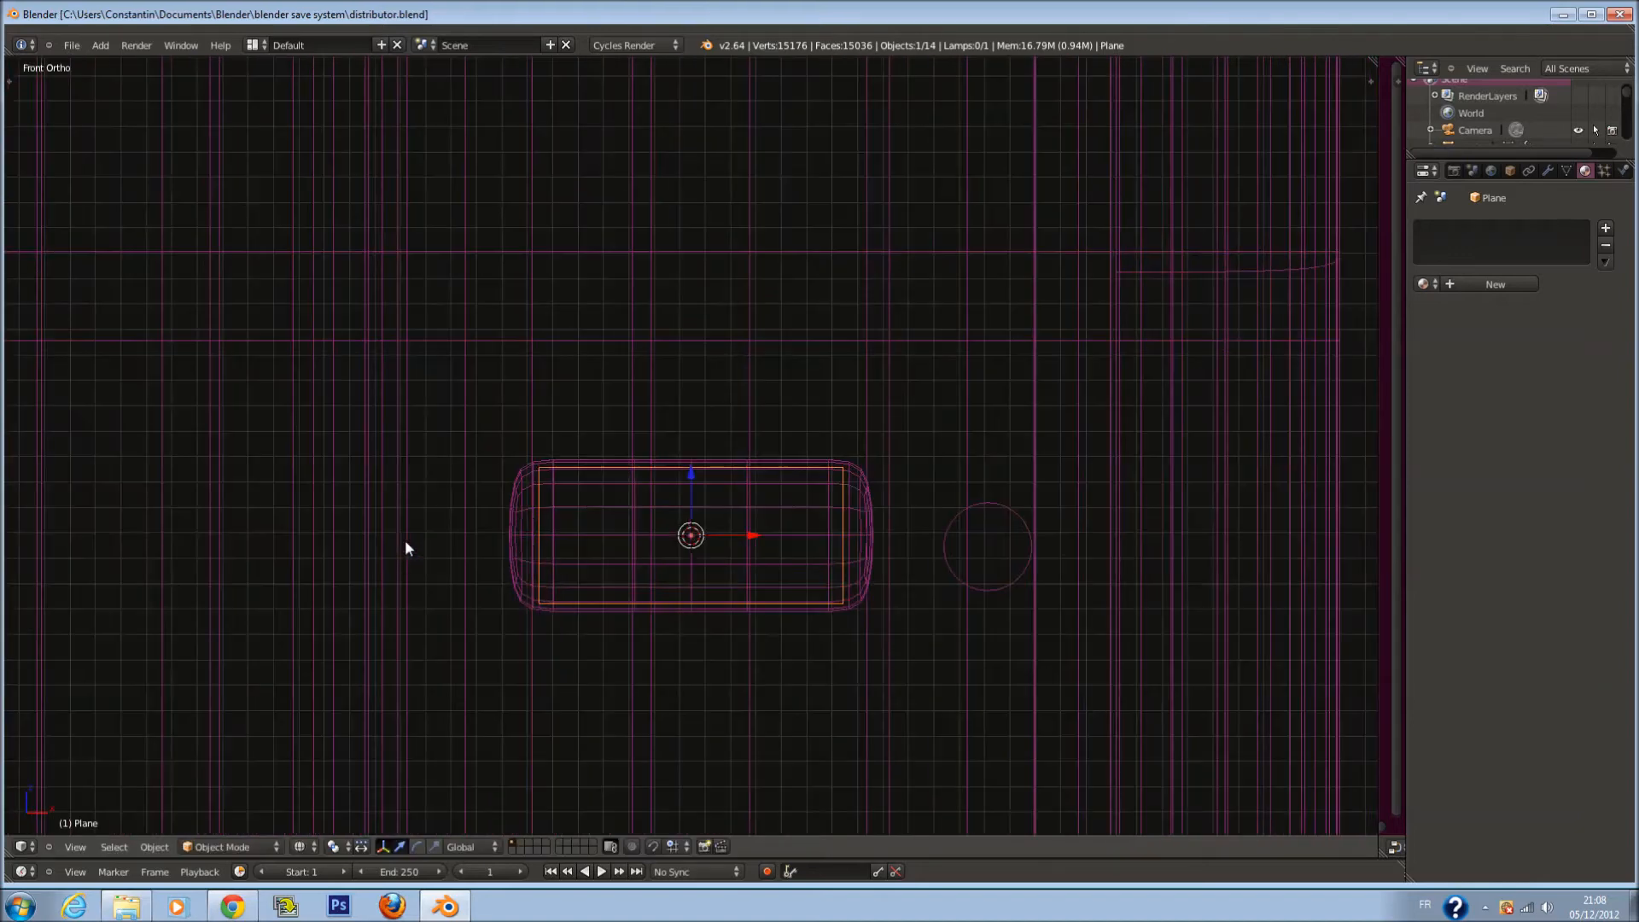
Select all faces of the thin block, UV-map them in front view and save the file
{"action": "key", "text": "Tab"}
{"action": "key", "text": "a"}
{"action": "key", "text": "a"}
{"action": "key", "text": "ctrl+s"}
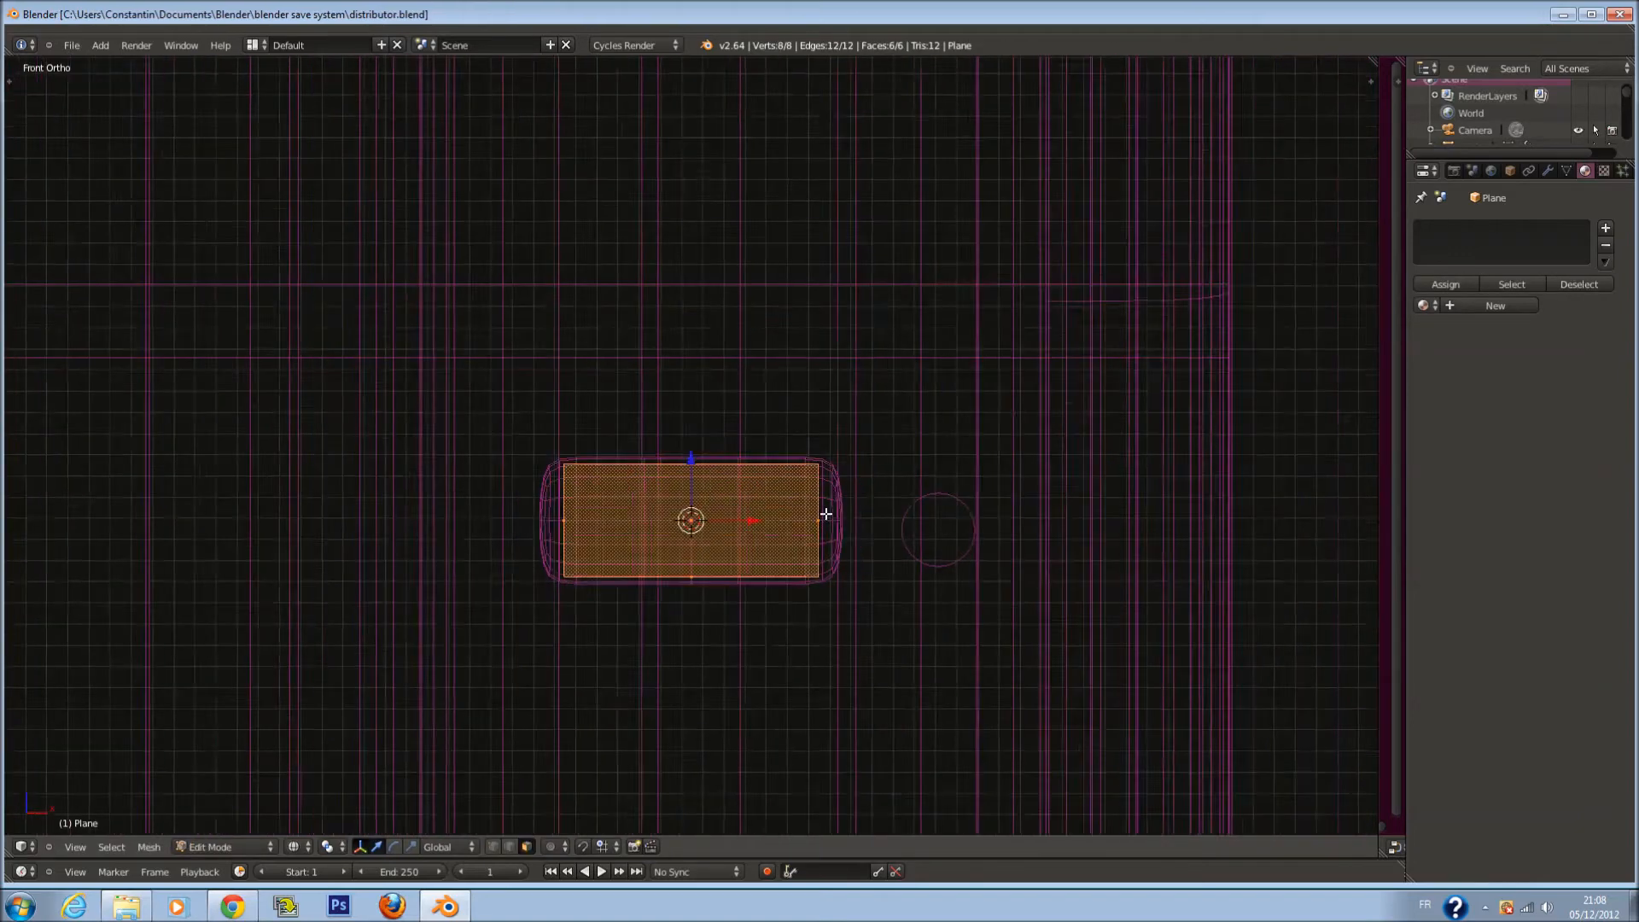
{"action": "key", "text": "u"}
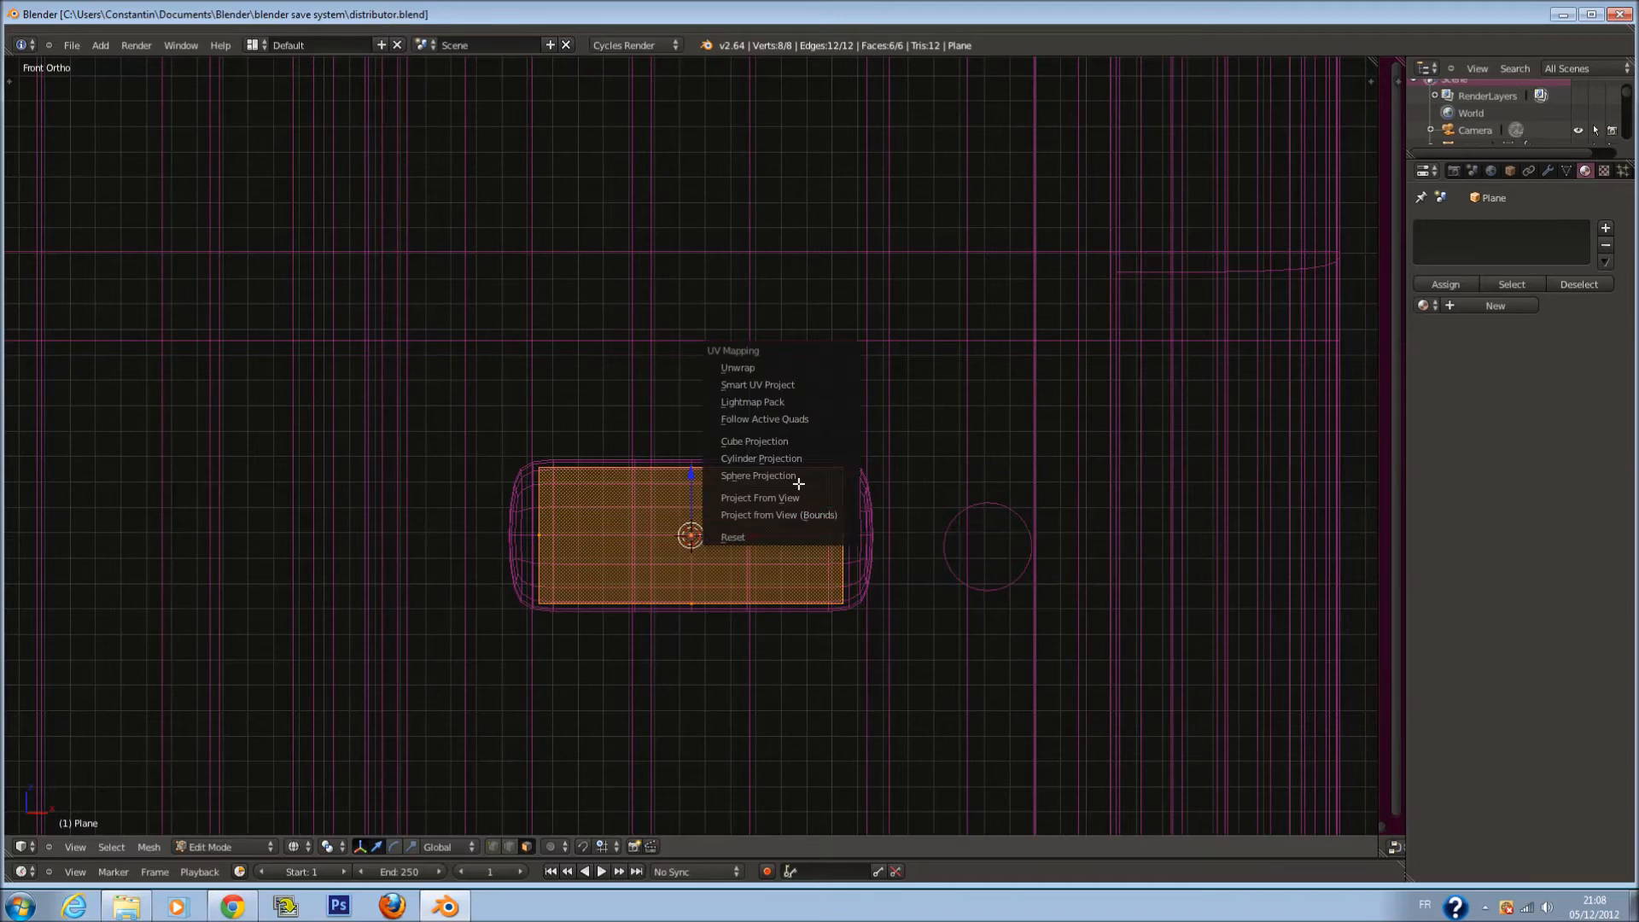
{"action": "scroll", "coordinate": [925, 466], "scroll_direction": "up", "scroll_amount": 1}
{"action": "scroll", "coordinate": [925, 467], "scroll_direction": "down", "scroll_amount": 1}
{"action": "key", "text": "u"}
{"action": "left_click", "coordinate": [904, 469]}
{"action": "key", "text": "Tab"}
{"action": "key", "text": "ctrl+s"}
Widen the node editor and give the thin block inside the button a new material named logo
{"action": "right_click", "coordinate": [866, 511]}
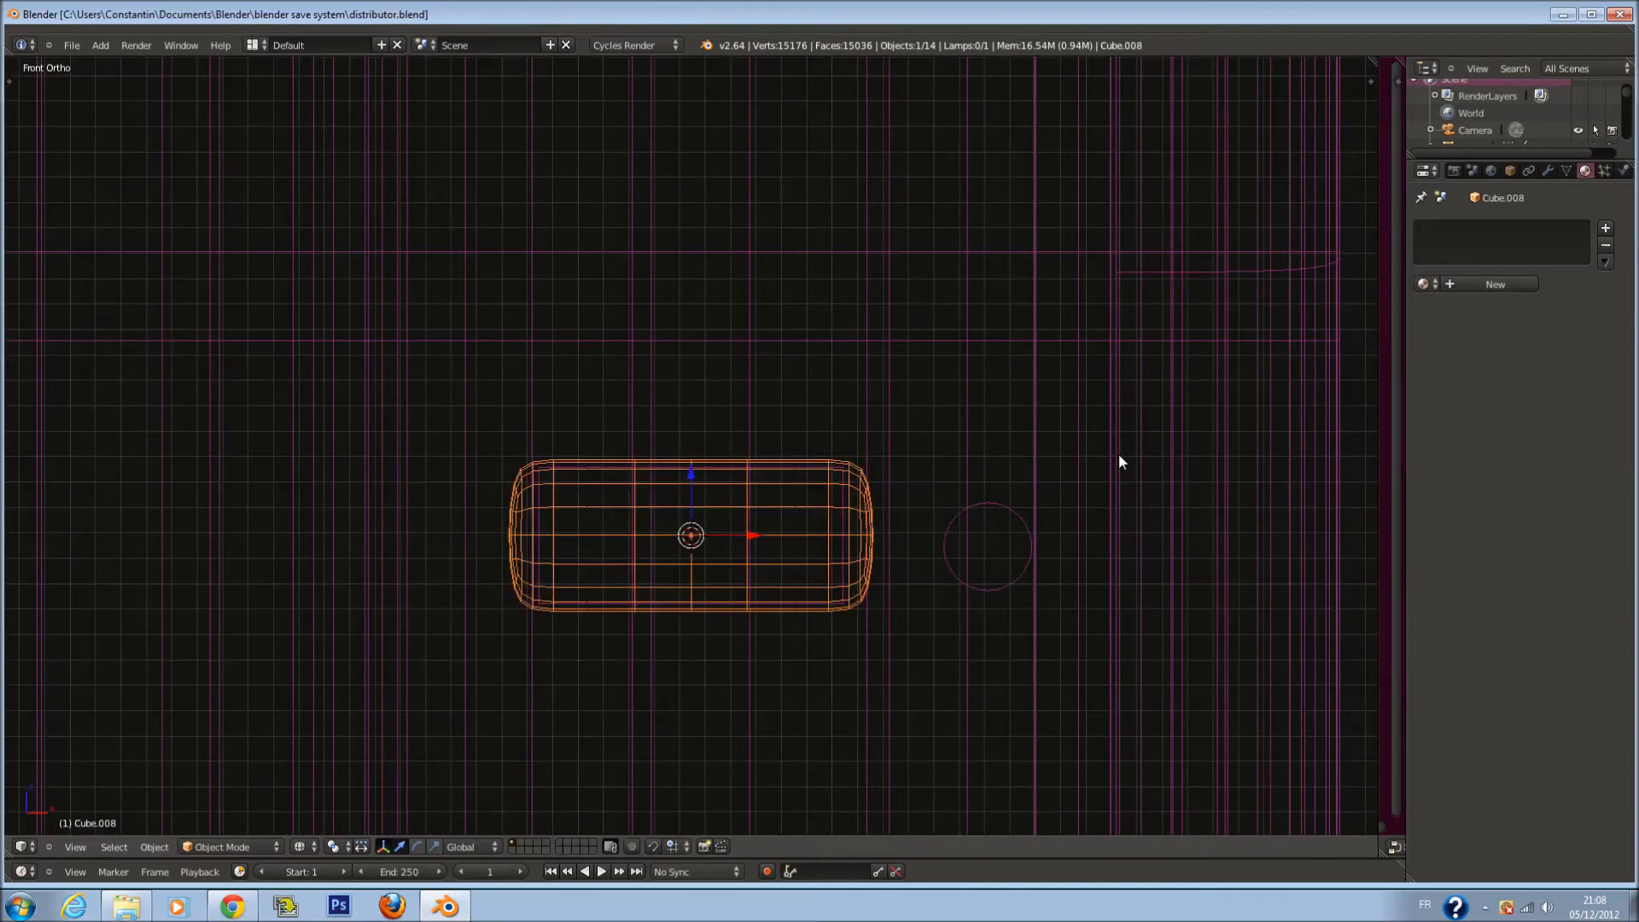
{"action": "left_click_drag", "start_coordinate": [1378, 396], "coordinate": [1104, 396]}
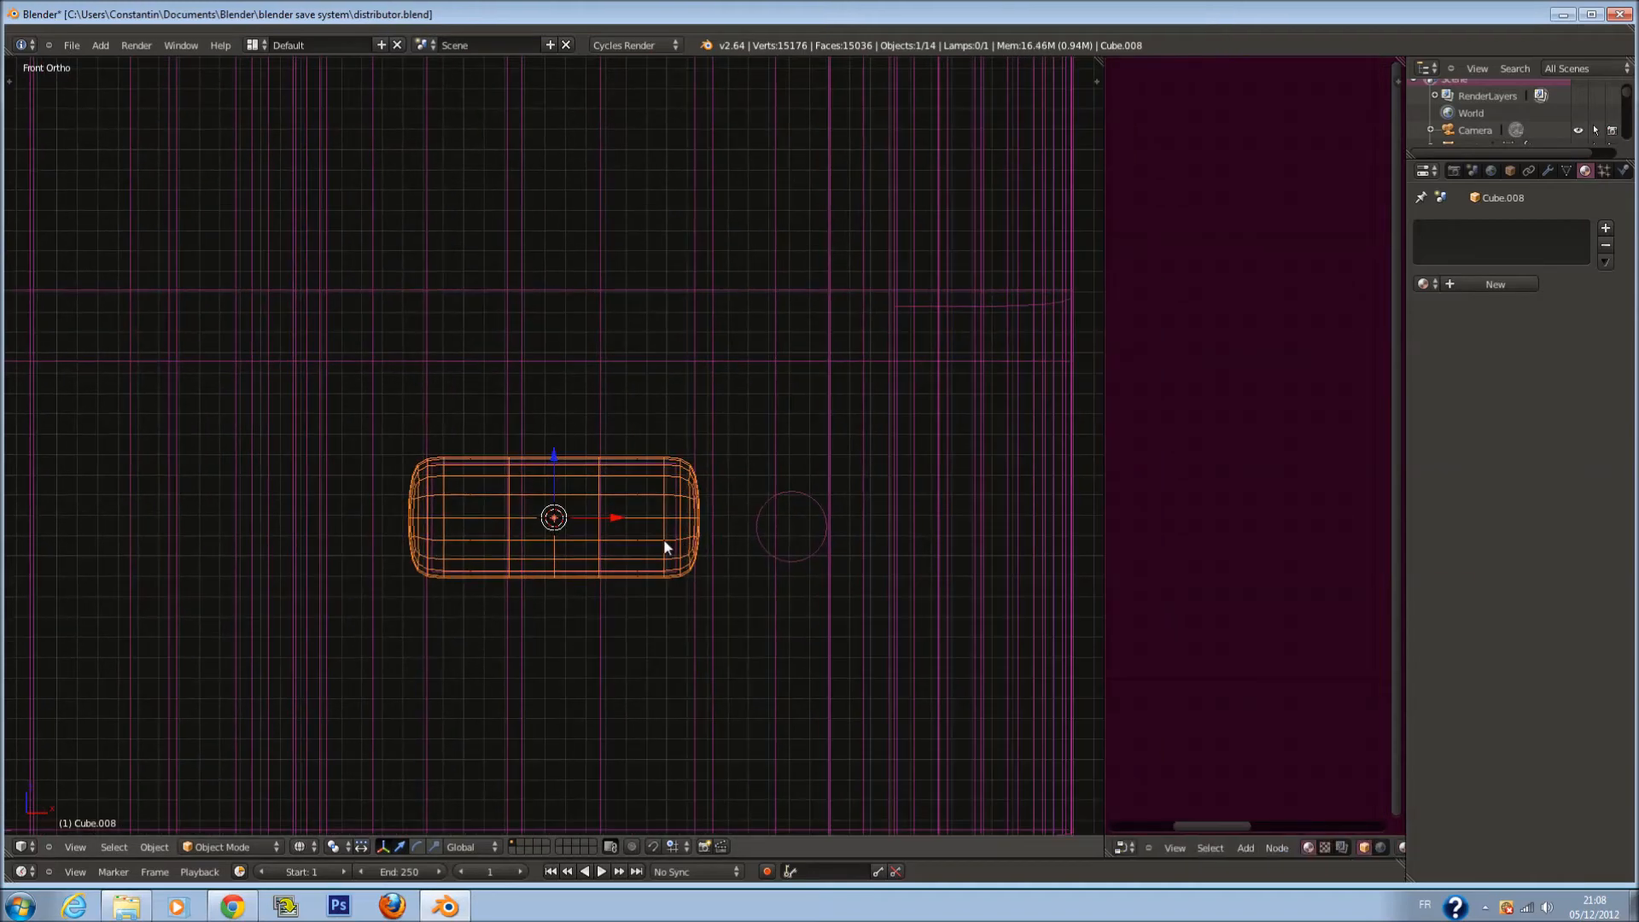
{"action": "right_click", "coordinate": [676, 518]}
{"action": "left_click", "coordinate": [1486, 282]}
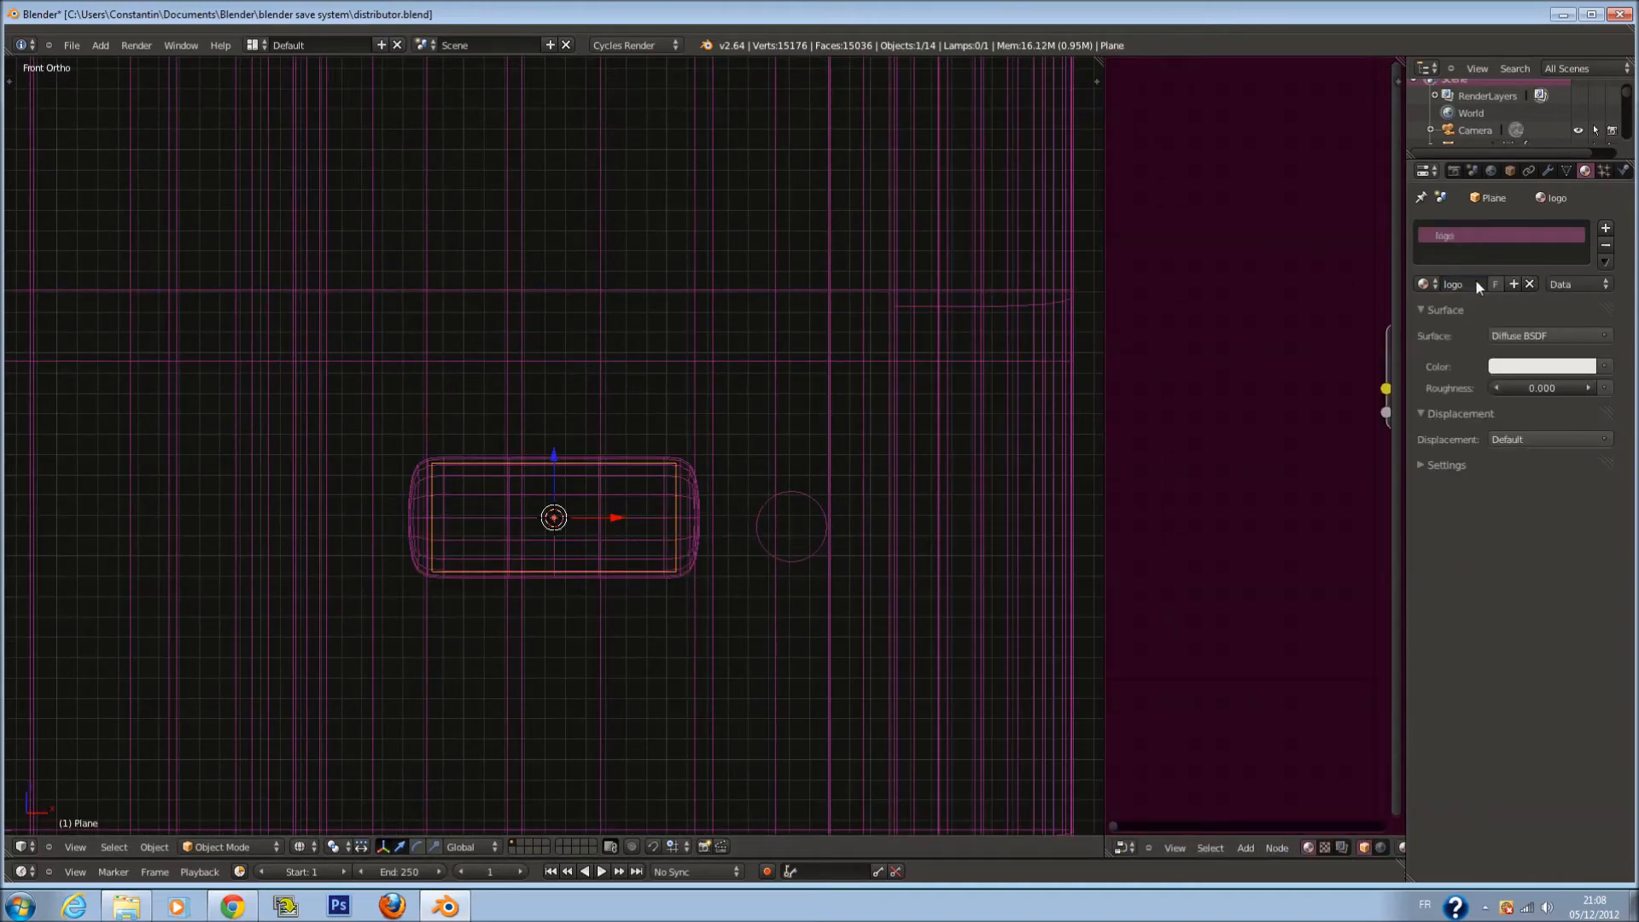
Assign the aluminuim material to the small cylinder and view its nodes
{"action": "right_click", "coordinate": [828, 525]}
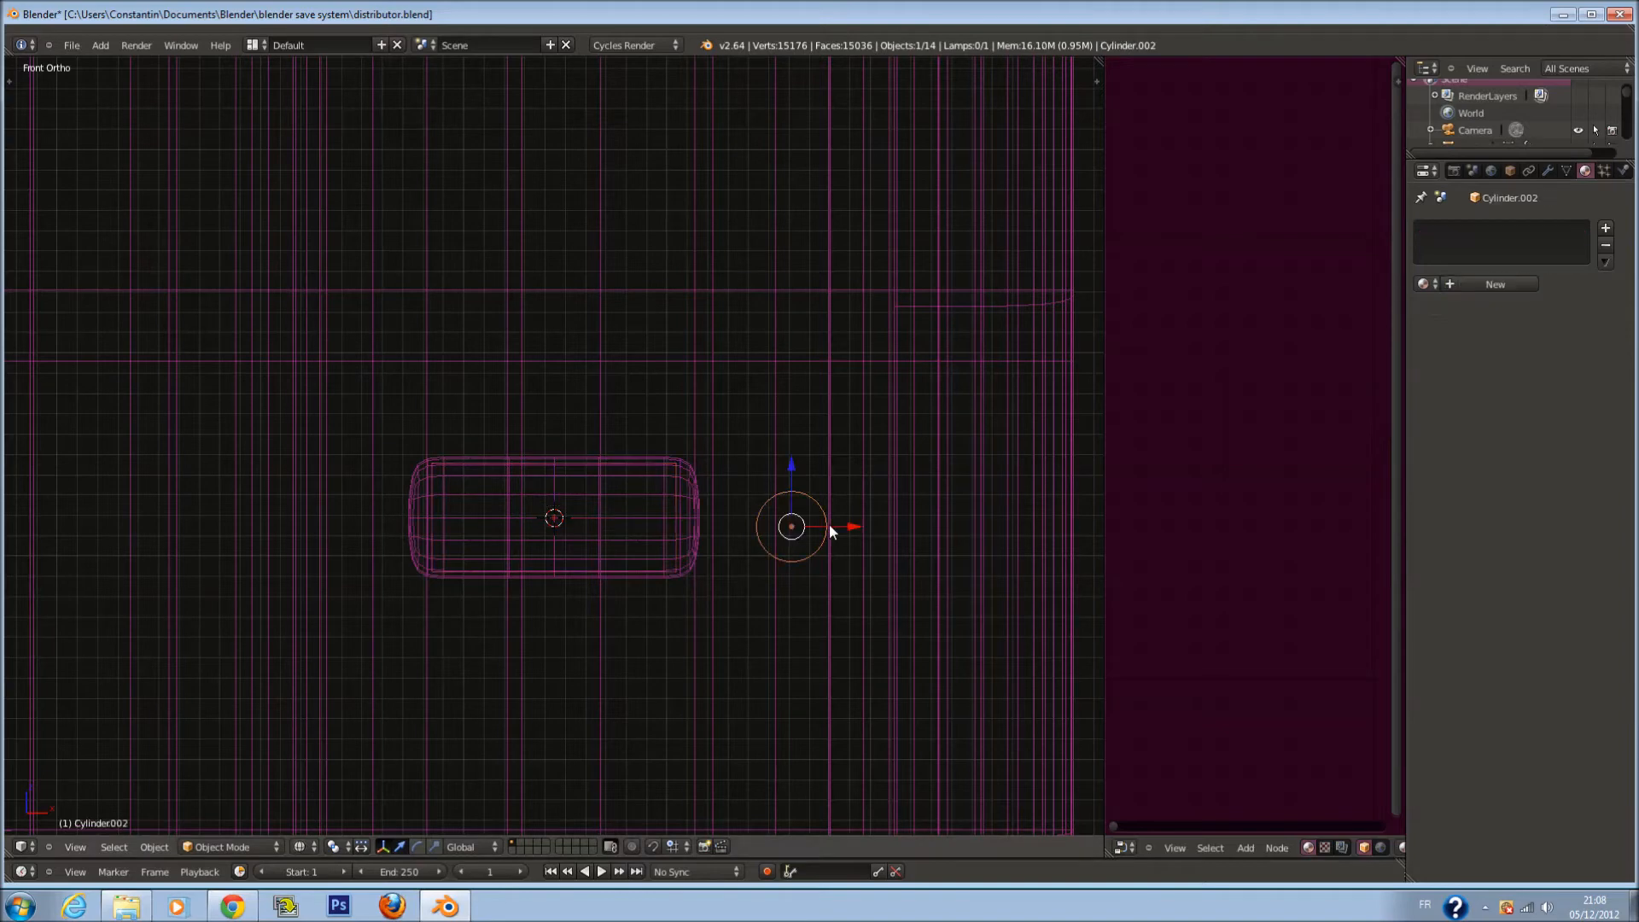
{"action": "left_click", "coordinate": [1437, 287]}
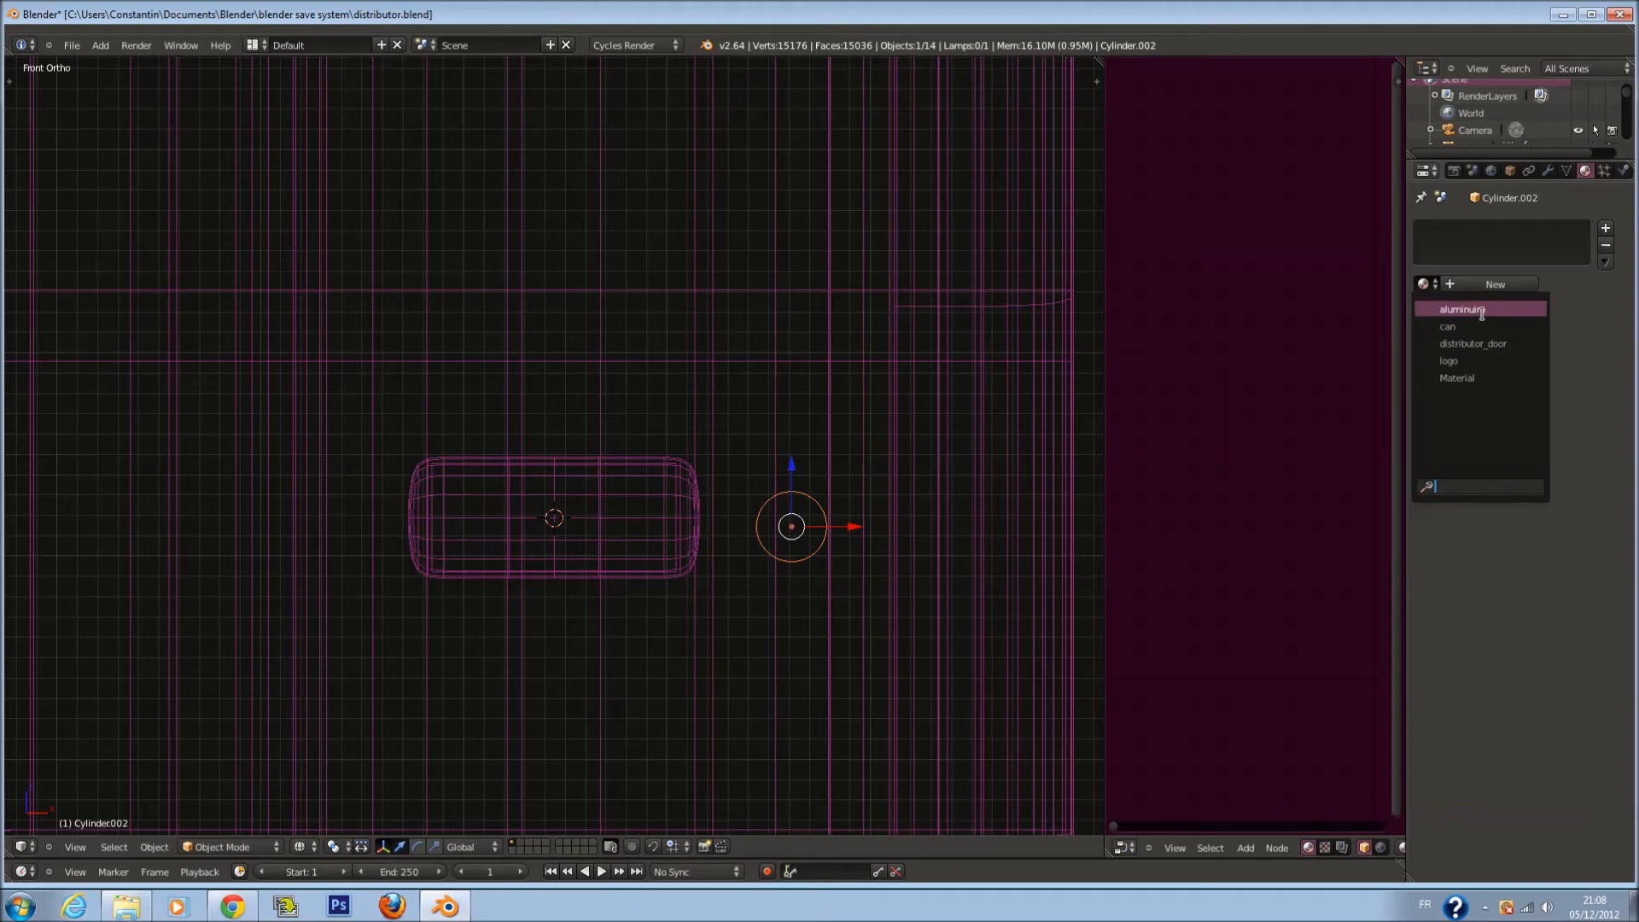
{"action": "left_click", "coordinate": [1482, 310]}
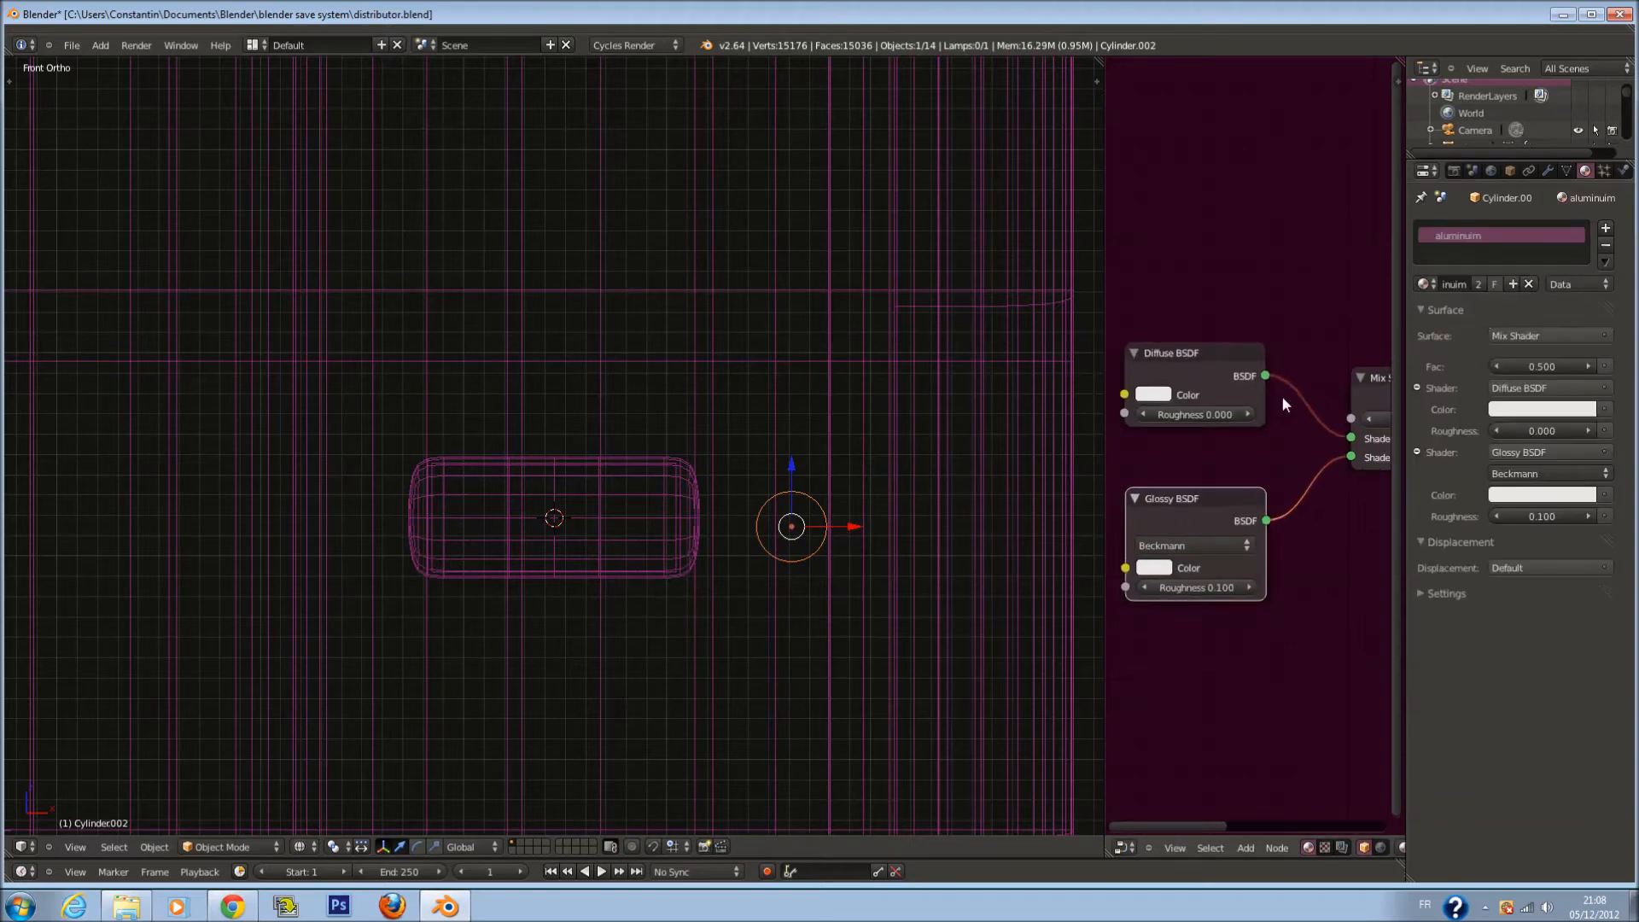
{"action": "scroll", "coordinate": [1282, 397], "scroll_direction": "down", "scroll_amount": 4}
{"action": "mouse_move", "coordinate": [1290, 392]}
{"action": "middle_mouse_down"}
{"action": "mouse_move", "coordinate": [1206, 341]}
{"action": "mouse_move", "coordinate": [1224, 350]}
{"action": "middle_mouse_up"}
Select the vending machine's outer body, rename its material to plastic and save over the existing file
{"action": "scroll", "coordinate": [1037, 412], "scroll_direction": "down", "scroll_amount": 12}
{"action": "key", "text": "z"}
{"action": "scroll", "coordinate": [468, 360], "scroll_direction": "down", "scroll_amount": 3}
{"action": "right_click", "coordinate": [580, 309]}
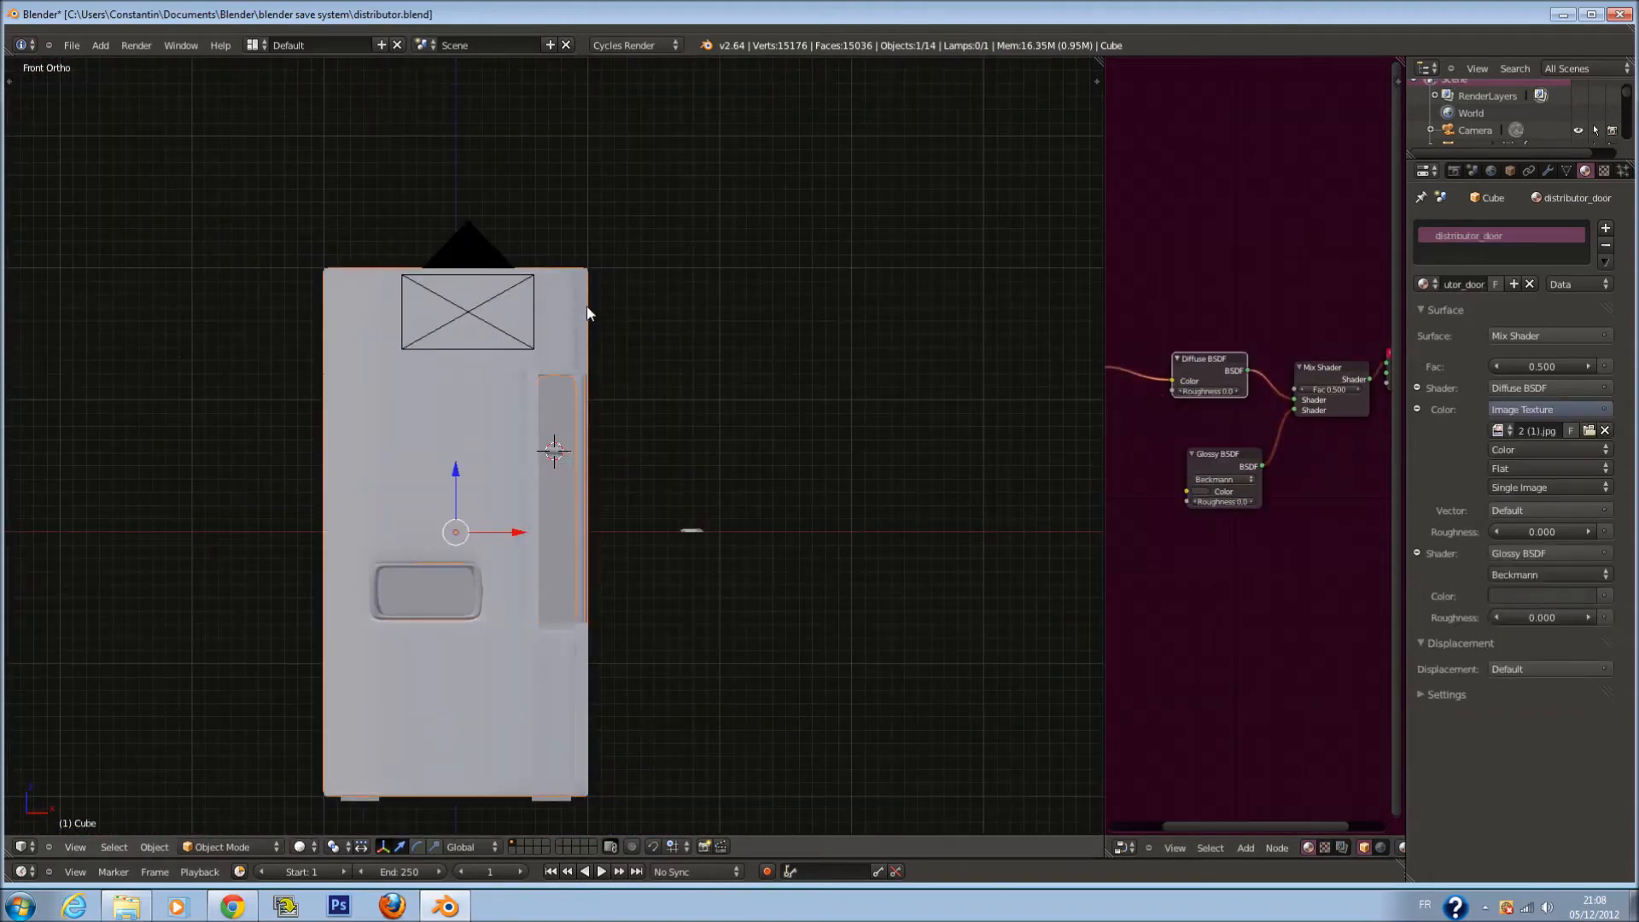
{"action": "scroll", "coordinate": [584, 317], "scroll_direction": "up", "scroll_amount": 1}
{"action": "right_click", "coordinate": [593, 306]}
{"action": "scroll", "coordinate": [611, 308], "scroll_direction": "up", "scroll_amount": 1}
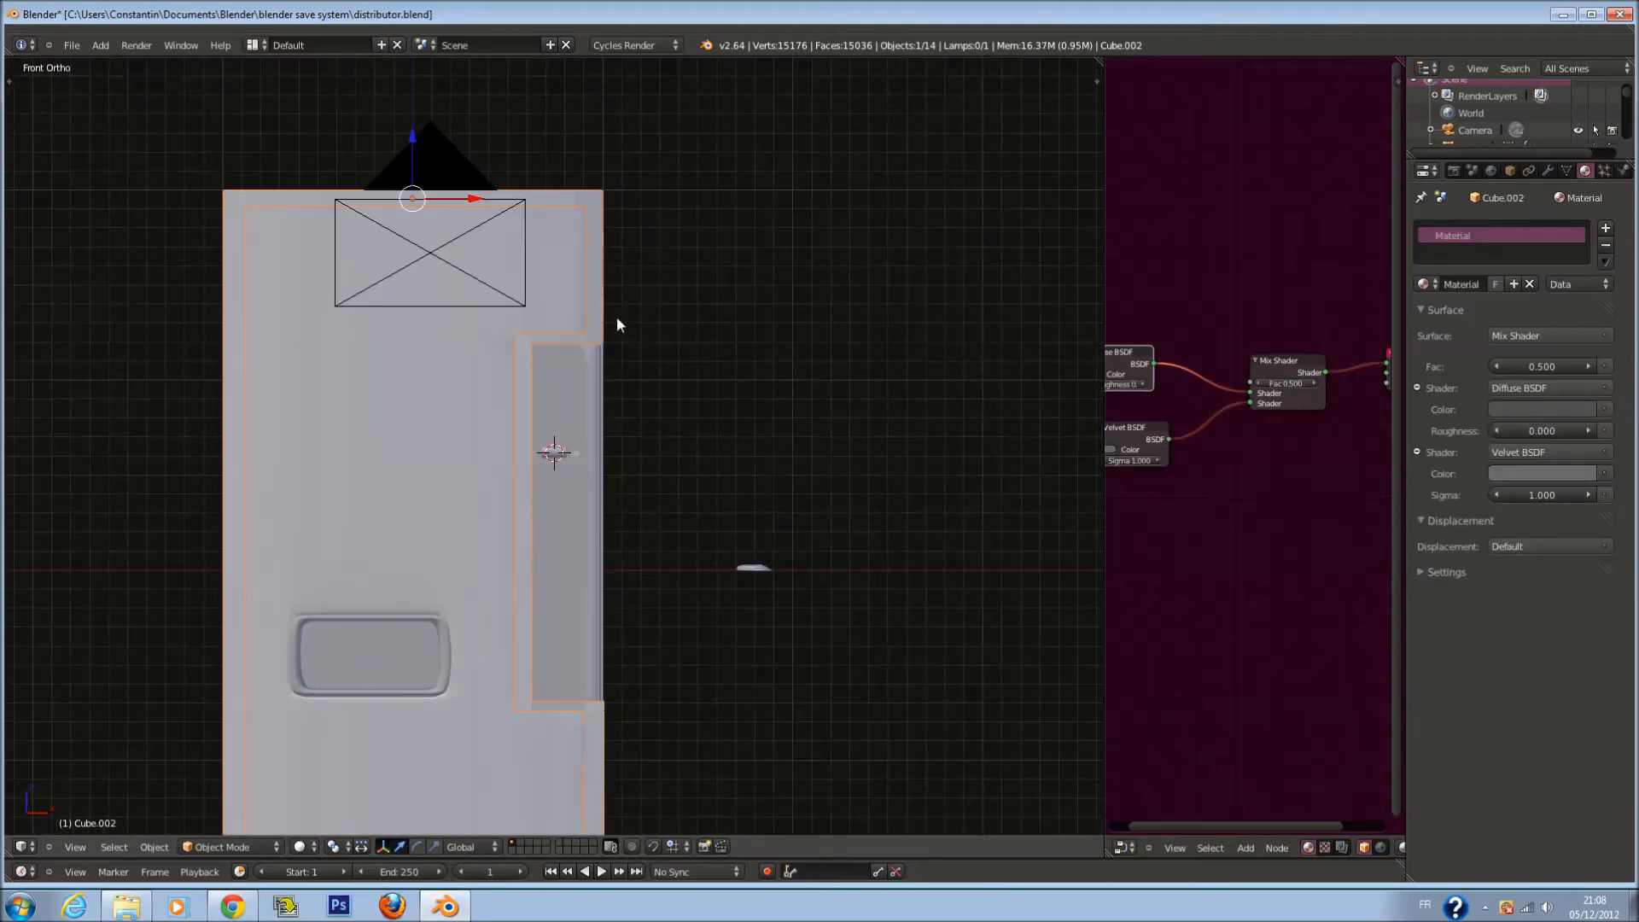
{"action": "middle_click_drag", "start_coordinate": [1138, 413], "coordinate": [1207, 431]}
{"action": "scroll", "coordinate": [1262, 418], "scroll_direction": "up", "scroll_amount": 2}
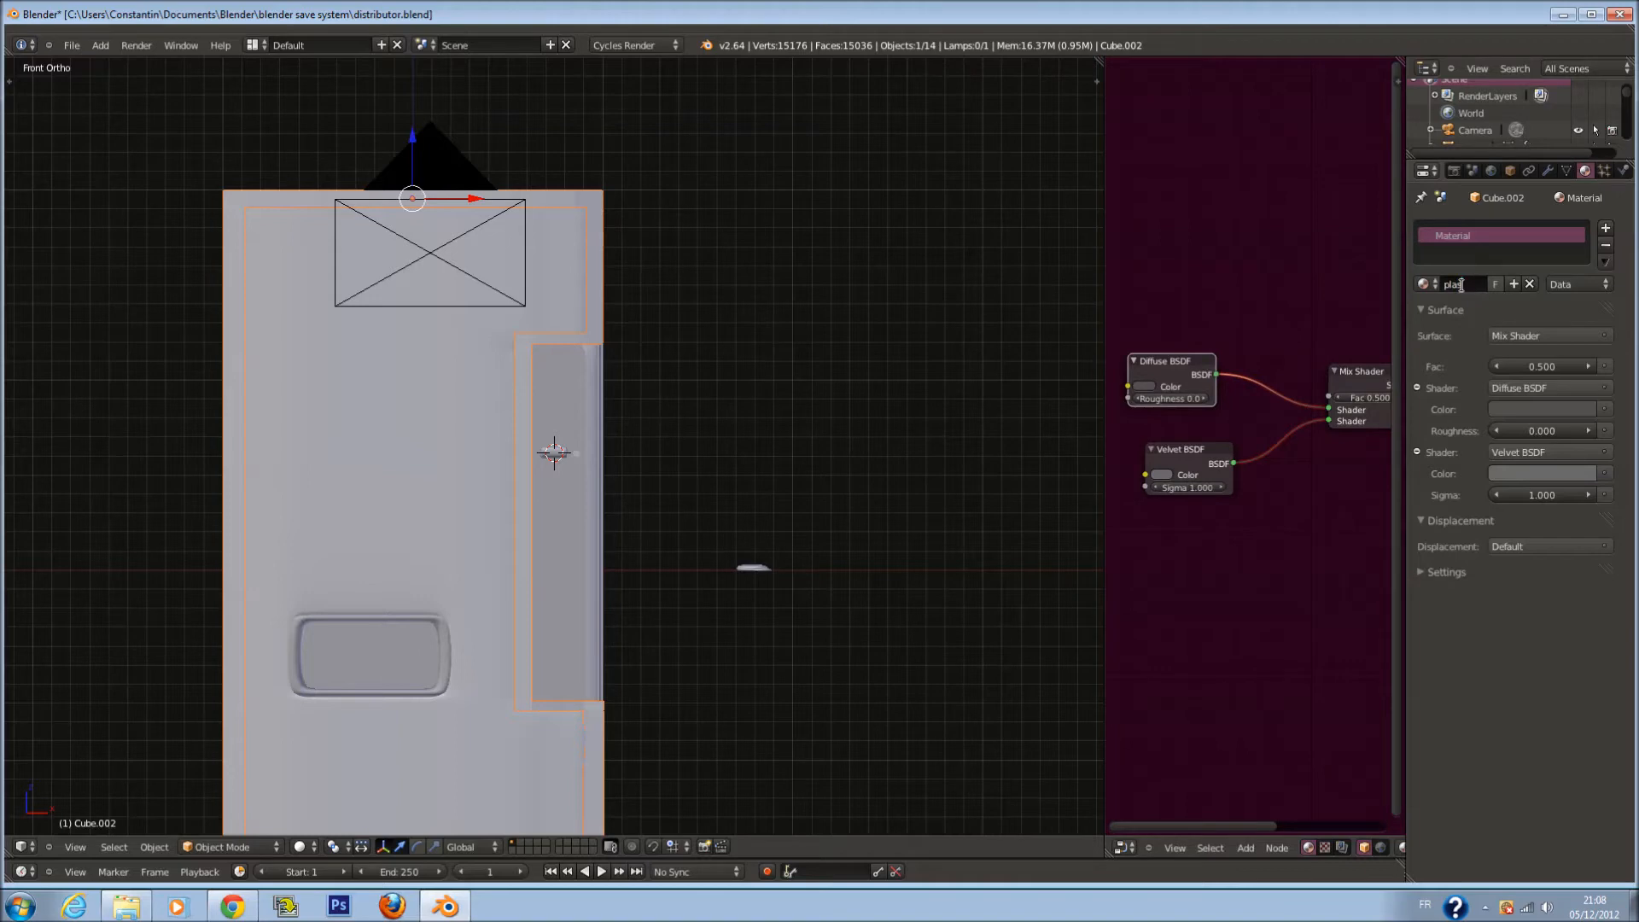
{"action": "scroll", "coordinate": [1013, 398], "scroll_direction": "up", "scroll_amount": 3}
{"action": "key", "text": "ctrl+s"}
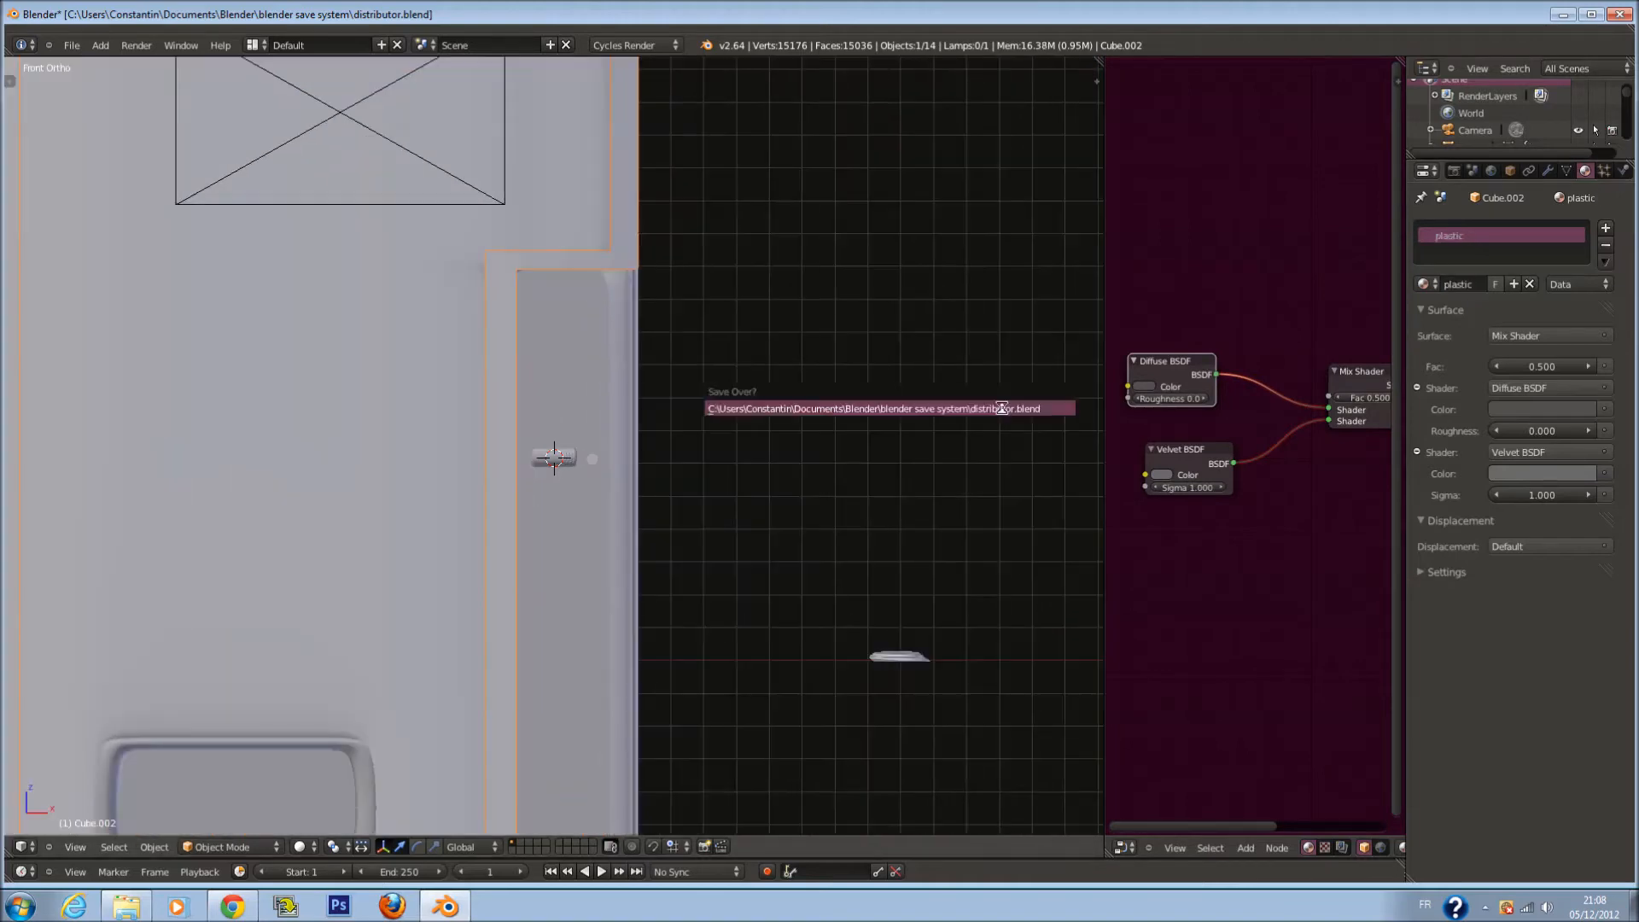
{"action": "left_click", "coordinate": [1004, 406]}
Check the materials assigned to the can, the button and the machine door
{"action": "scroll", "coordinate": [983, 428], "scroll_direction": "up", "scroll_amount": 9, "text": "ctrl"}
{"action": "right_click", "coordinate": [673, 668]}
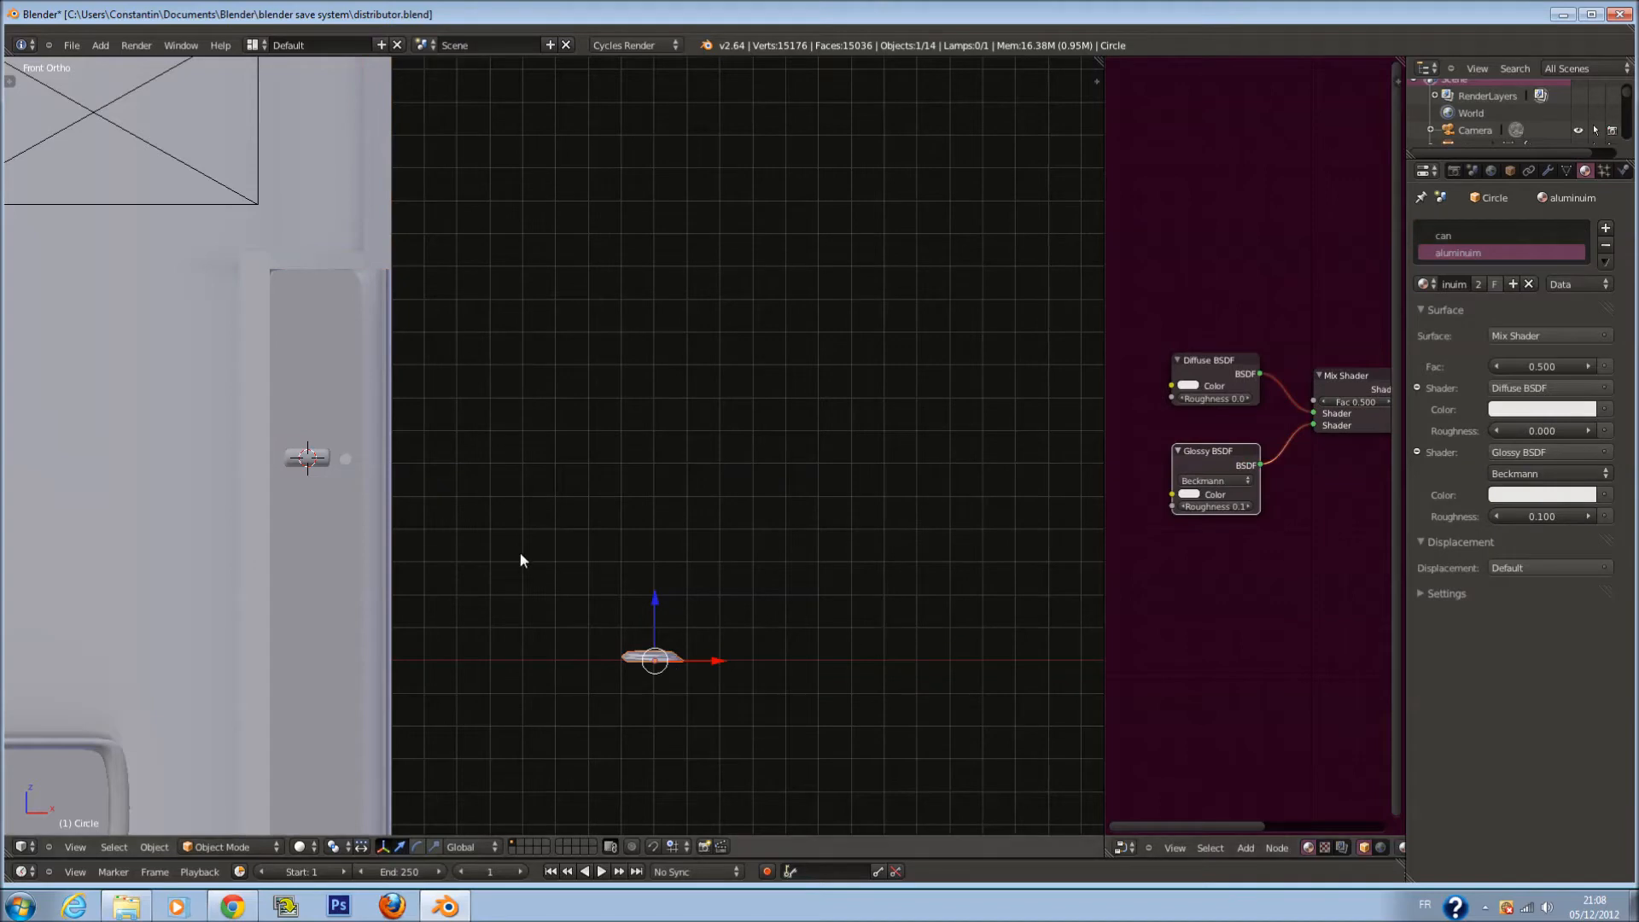
{"action": "right_click", "coordinate": [328, 452]}
{"action": "middle_click_drag", "start_coordinate": [327, 453], "coordinate": [467, 451], "text": "shift"}
{"action": "scroll", "coordinate": [562, 449], "scroll_direction": "up", "scroll_amount": 5}
{"action": "middle_click_drag", "start_coordinate": [503, 625], "coordinate": [641, 412], "text": "shift"}
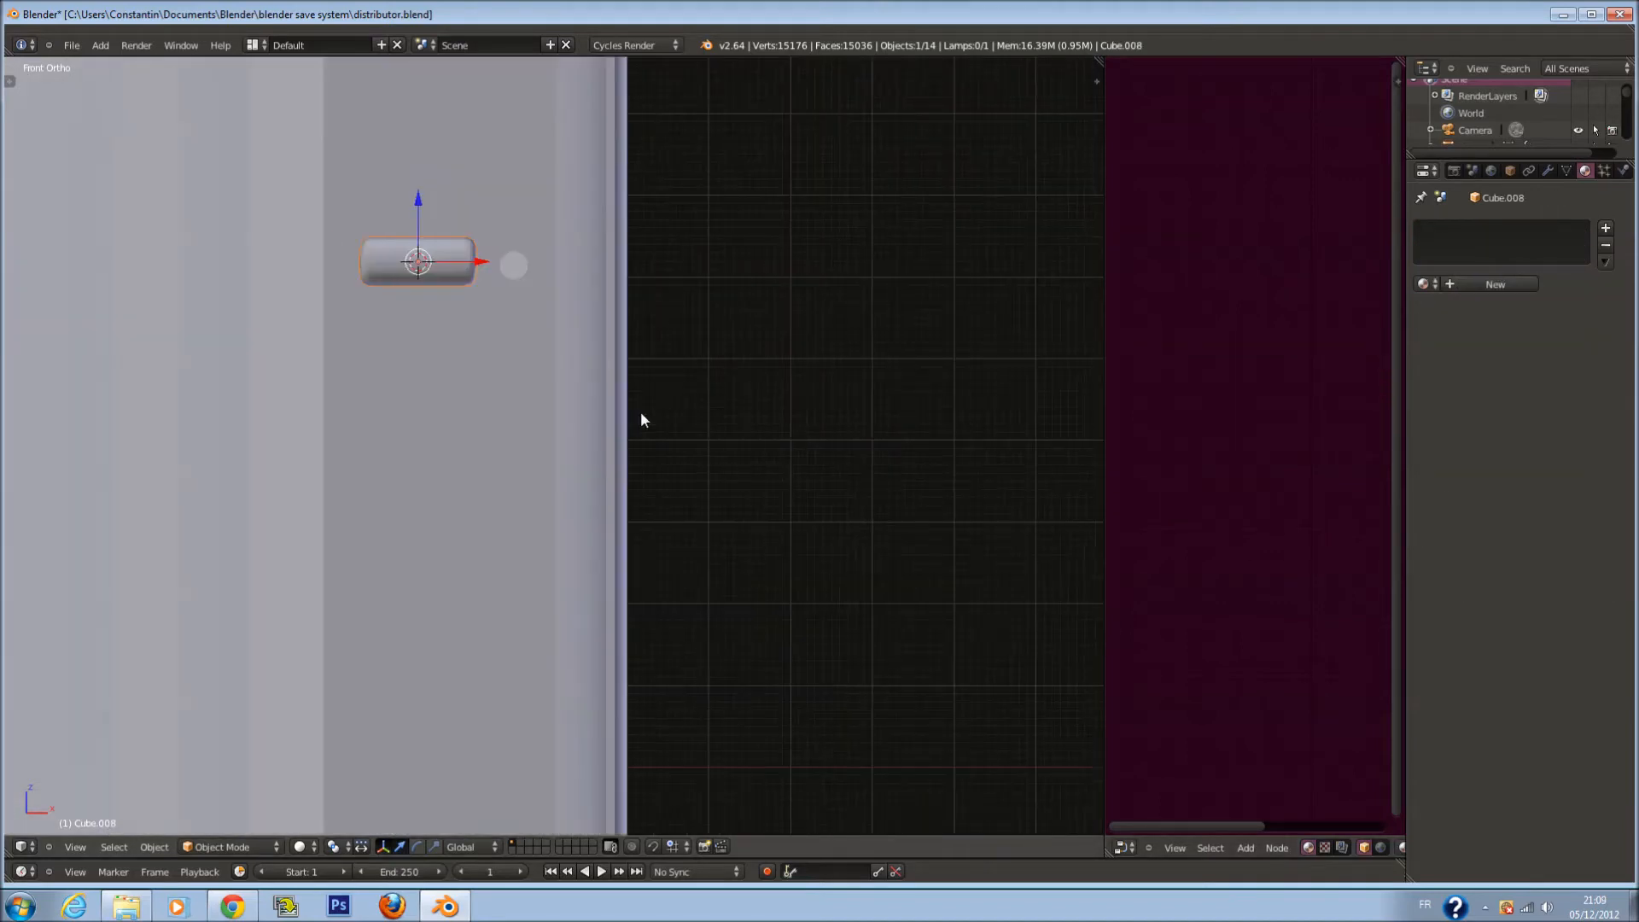
{"action": "middle_click_drag", "start_coordinate": [540, 377], "coordinate": [703, 420], "text": "shift"}
{"action": "scroll", "coordinate": [704, 420], "scroll_direction": "up", "scroll_amount": 4, "text": "shift"}
{"action": "key", "text": "z"}
{"action": "scroll", "coordinate": [574, 331], "scroll_direction": "up", "scroll_amount": 3}
{"action": "right_click", "coordinate": [572, 330]}
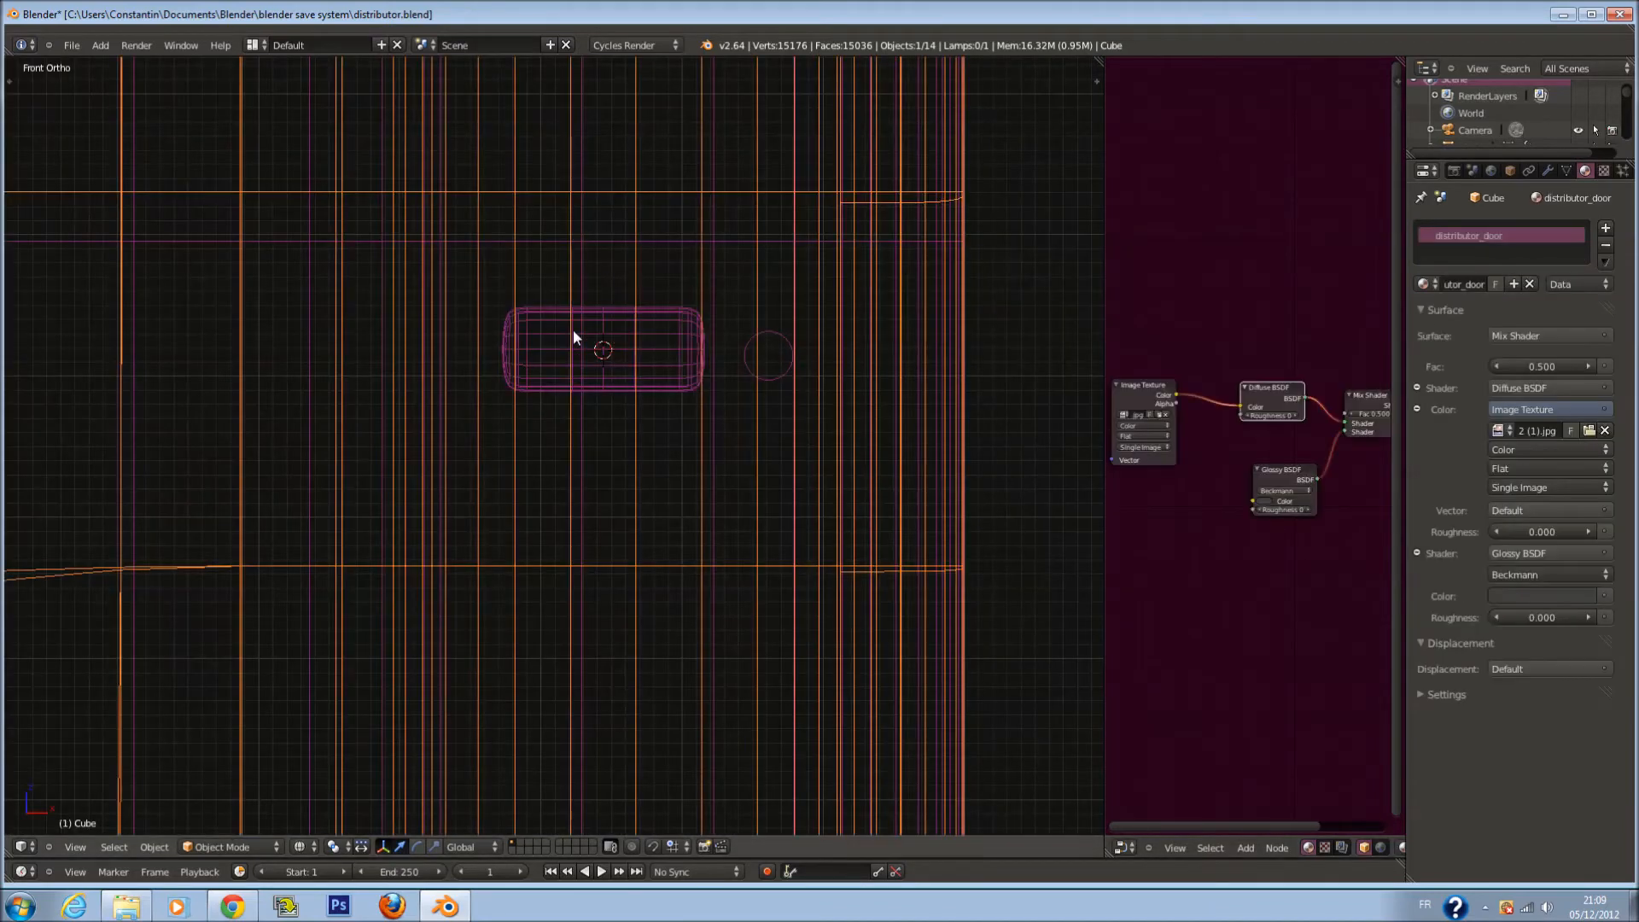
{"action": "right_click", "coordinate": [602, 332]}
Assign the plastic material to the small cylinder and save the file
{"action": "right_click", "coordinate": [768, 355]}
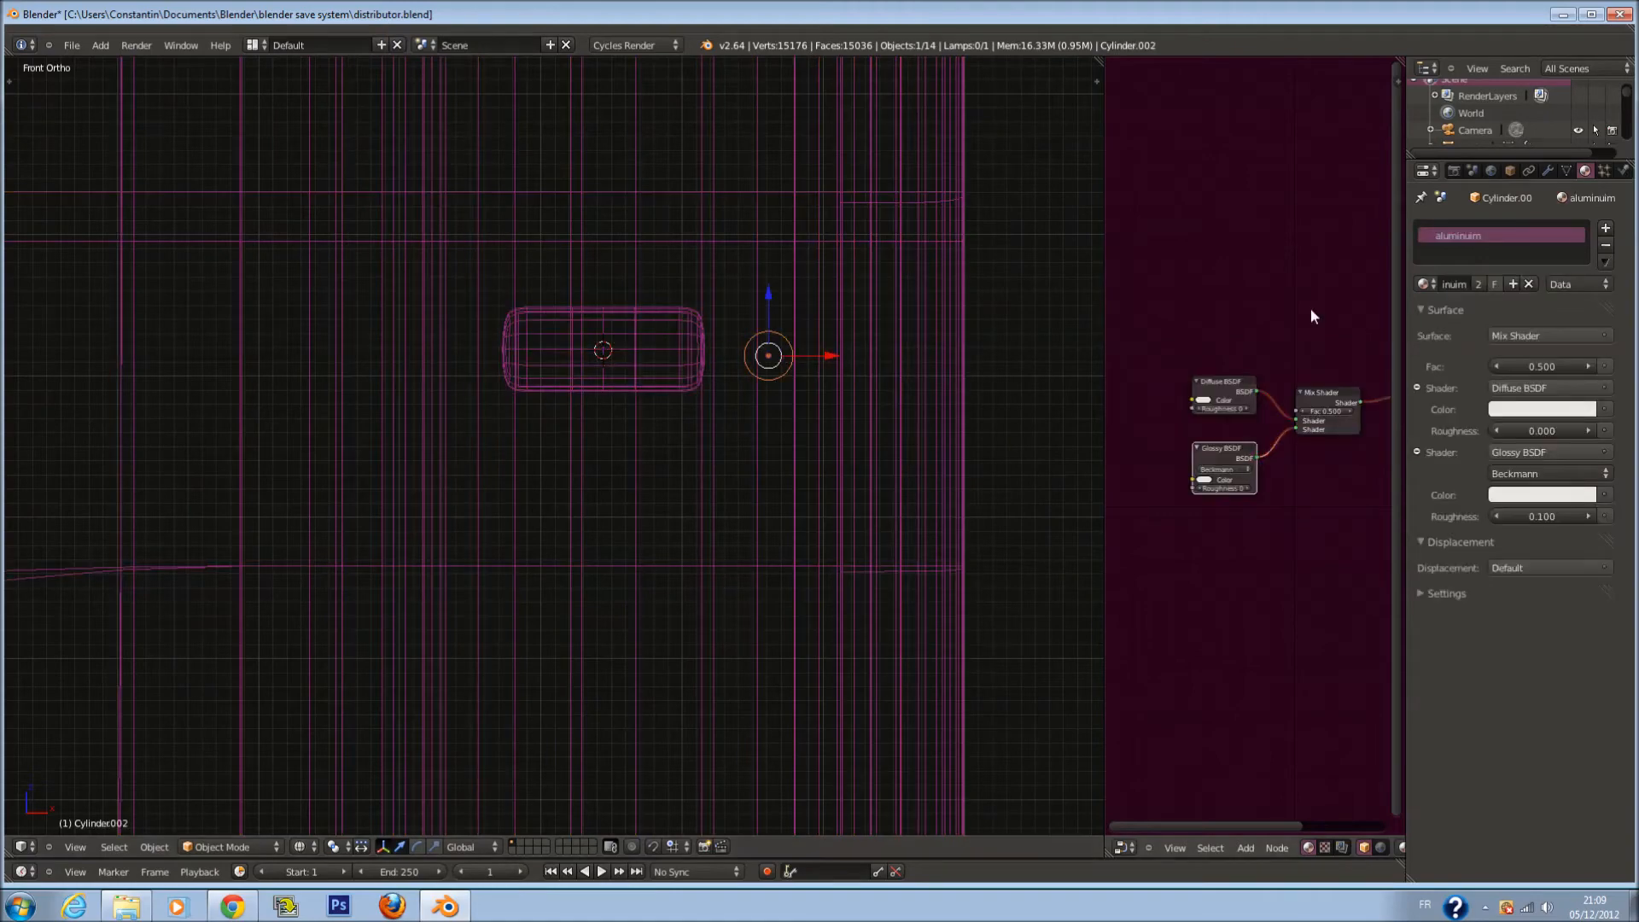
{"action": "left_click", "coordinate": [1424, 284]}
{"action": "left_click", "coordinate": [1473, 376]}
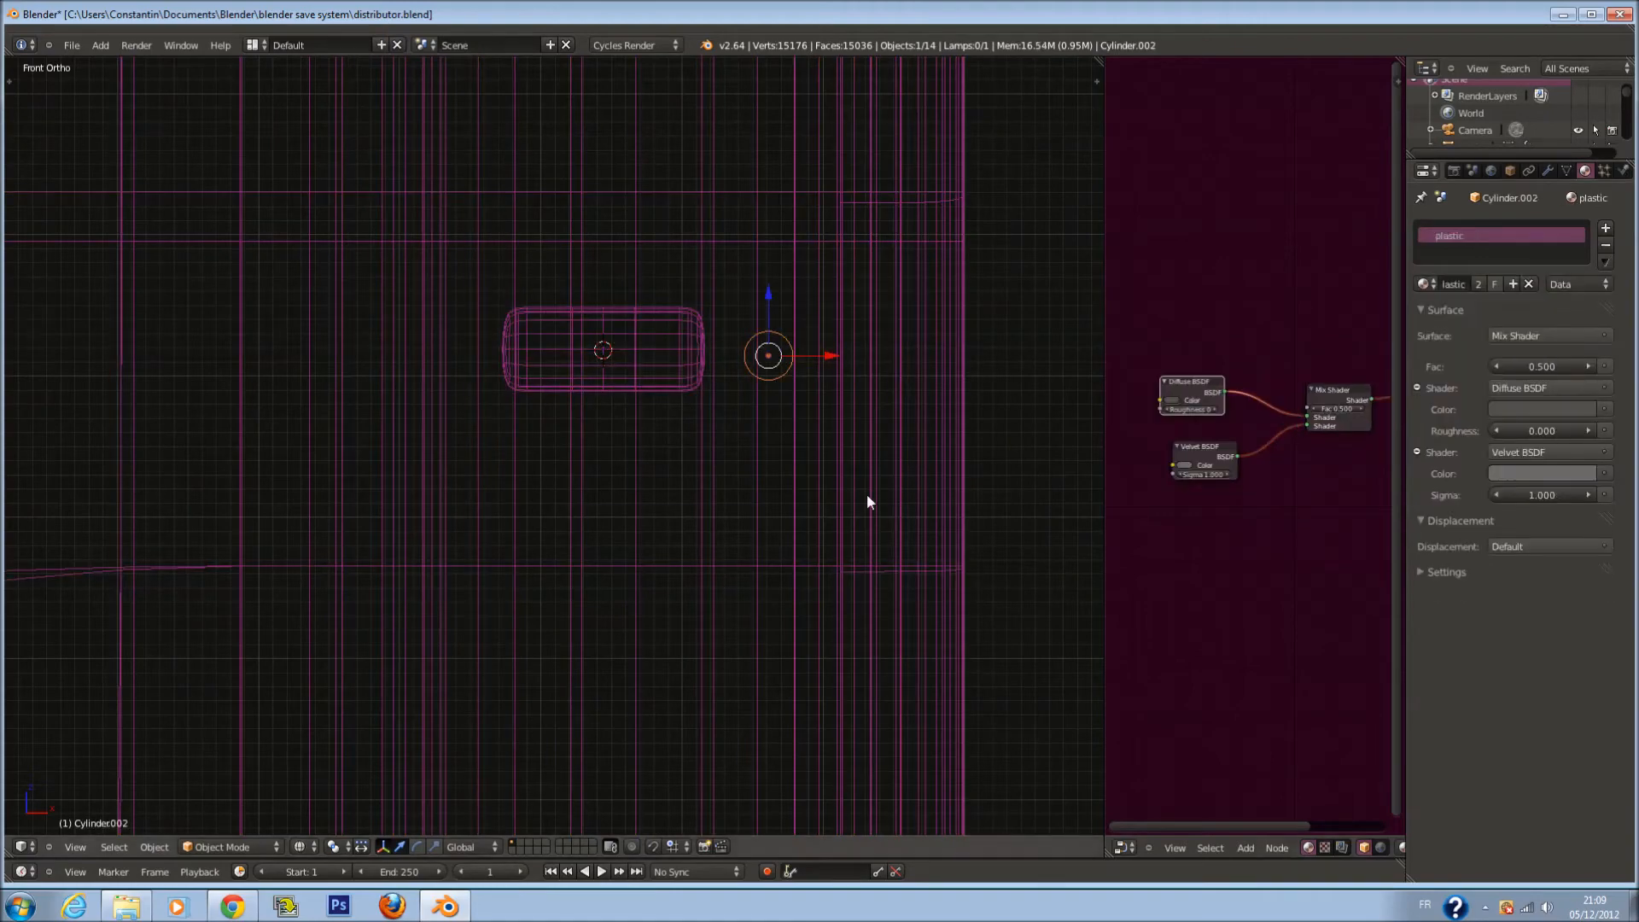
{"action": "key", "text": "ctrl+s"}
Add a new material to the rounded button body and save the file
{"action": "scroll", "coordinate": [749, 399], "scroll_direction": "up", "scroll_amount": 4}
{"action": "right_click", "coordinate": [756, 265]}
{"action": "middle_click_drag", "start_coordinate": [756, 264], "coordinate": [757, 351], "text": "shift"}
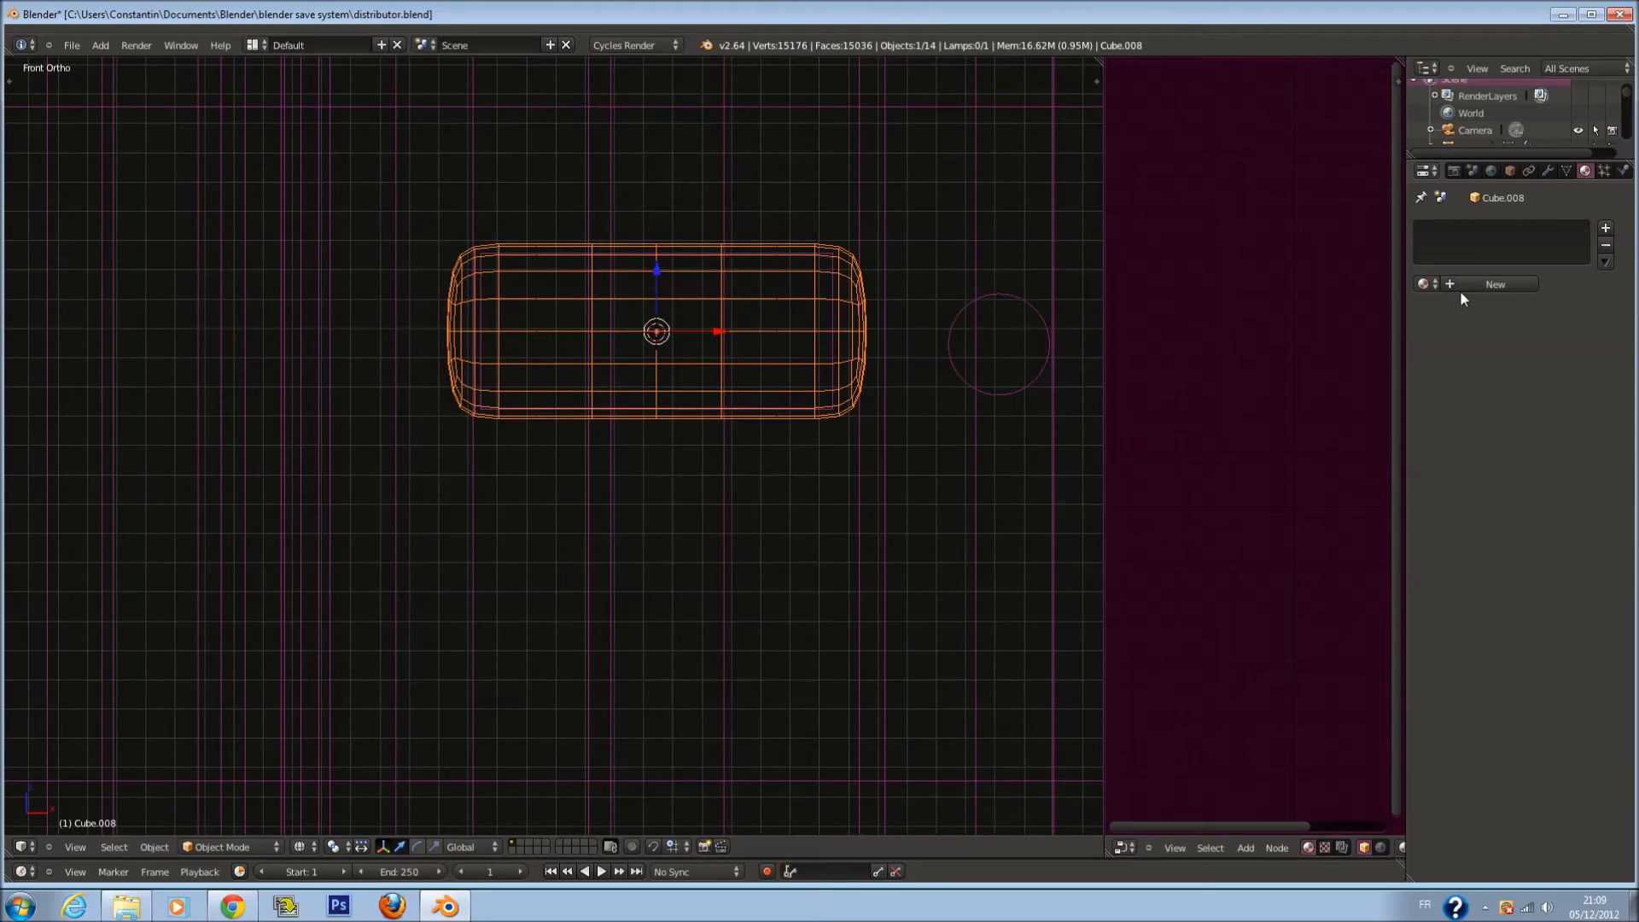
{"action": "left_click", "coordinate": [1460, 286]}
{"action": "key", "text": "ctrl+s"}
{"action": "left_click", "coordinate": [1267, 375]}
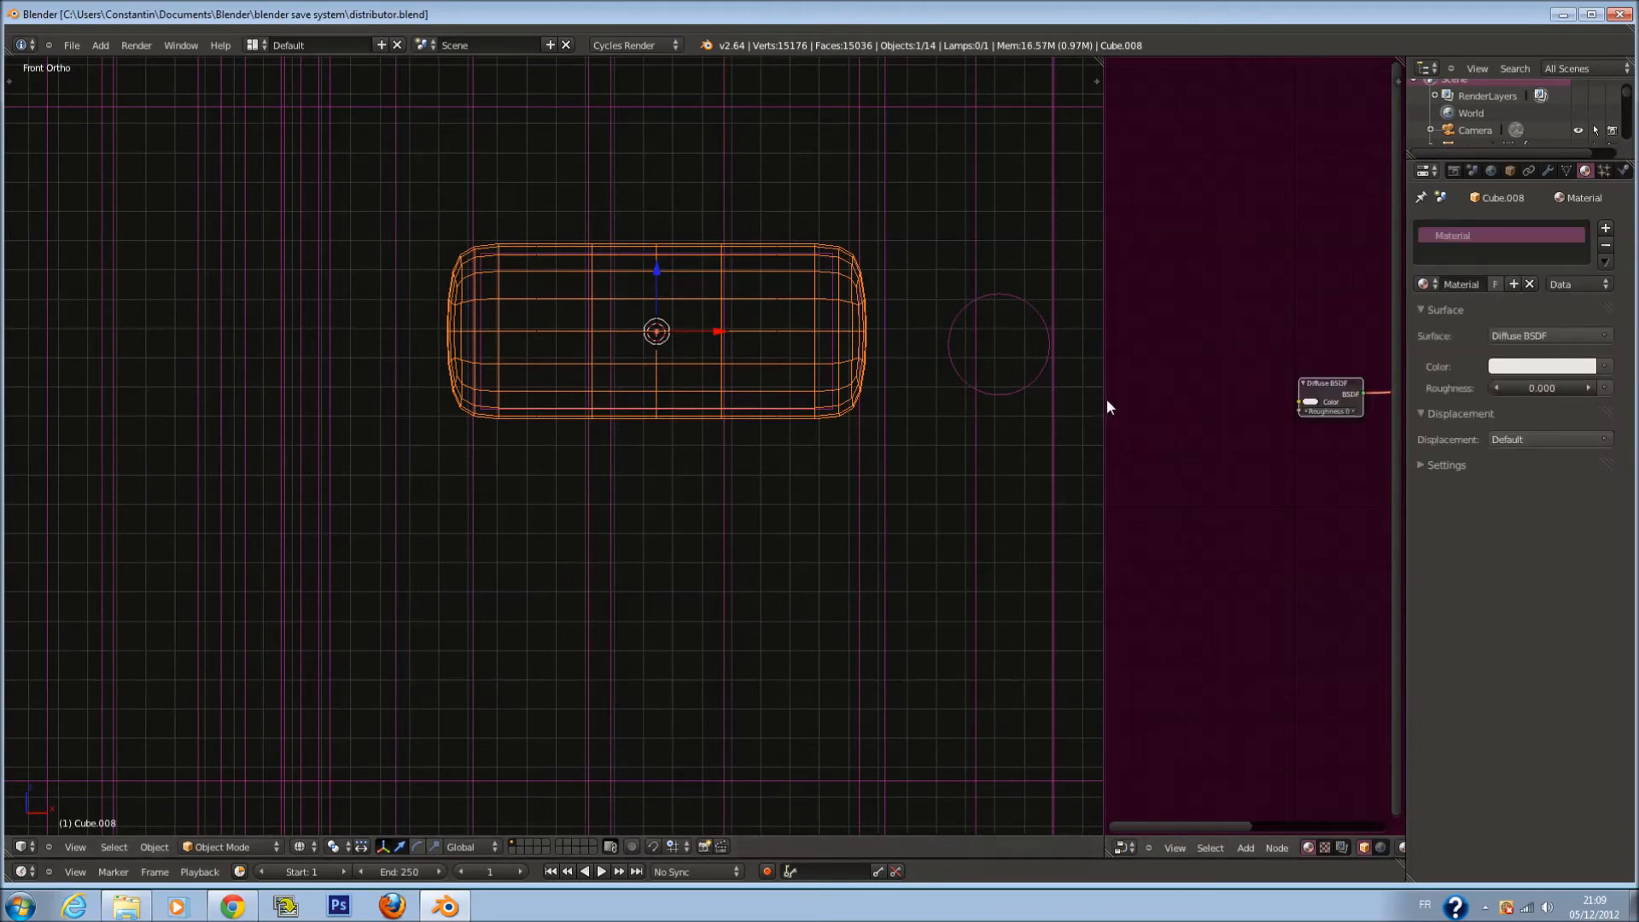
Widen the node editor and insert a Mix Shader between the button body's Diffuse BSDF and Material Output
{"action": "left_click_drag", "start_coordinate": [1105, 400], "coordinate": [858, 410]}
{"action": "middle_click_drag", "start_coordinate": [1098, 388], "coordinate": [890, 433]}
{"action": "scroll", "coordinate": [1025, 439], "scroll_direction": "up", "scroll_amount": 4}
{"action": "middle_click_drag", "start_coordinate": [1052, 457], "coordinate": [1235, 378]}
{"action": "scroll", "coordinate": [1234, 378], "scroll_direction": "up", "scroll_amount": 2}
{"action": "left_click_drag", "start_coordinate": [1151, 322], "coordinate": [1034, 349]}
{"action": "scroll", "coordinate": [1215, 488], "scroll_direction": "up", "scroll_amount": 3}
{"action": "key", "text": "shift+a"}
{"action": "mouse_move", "coordinate": [1101, 546]}
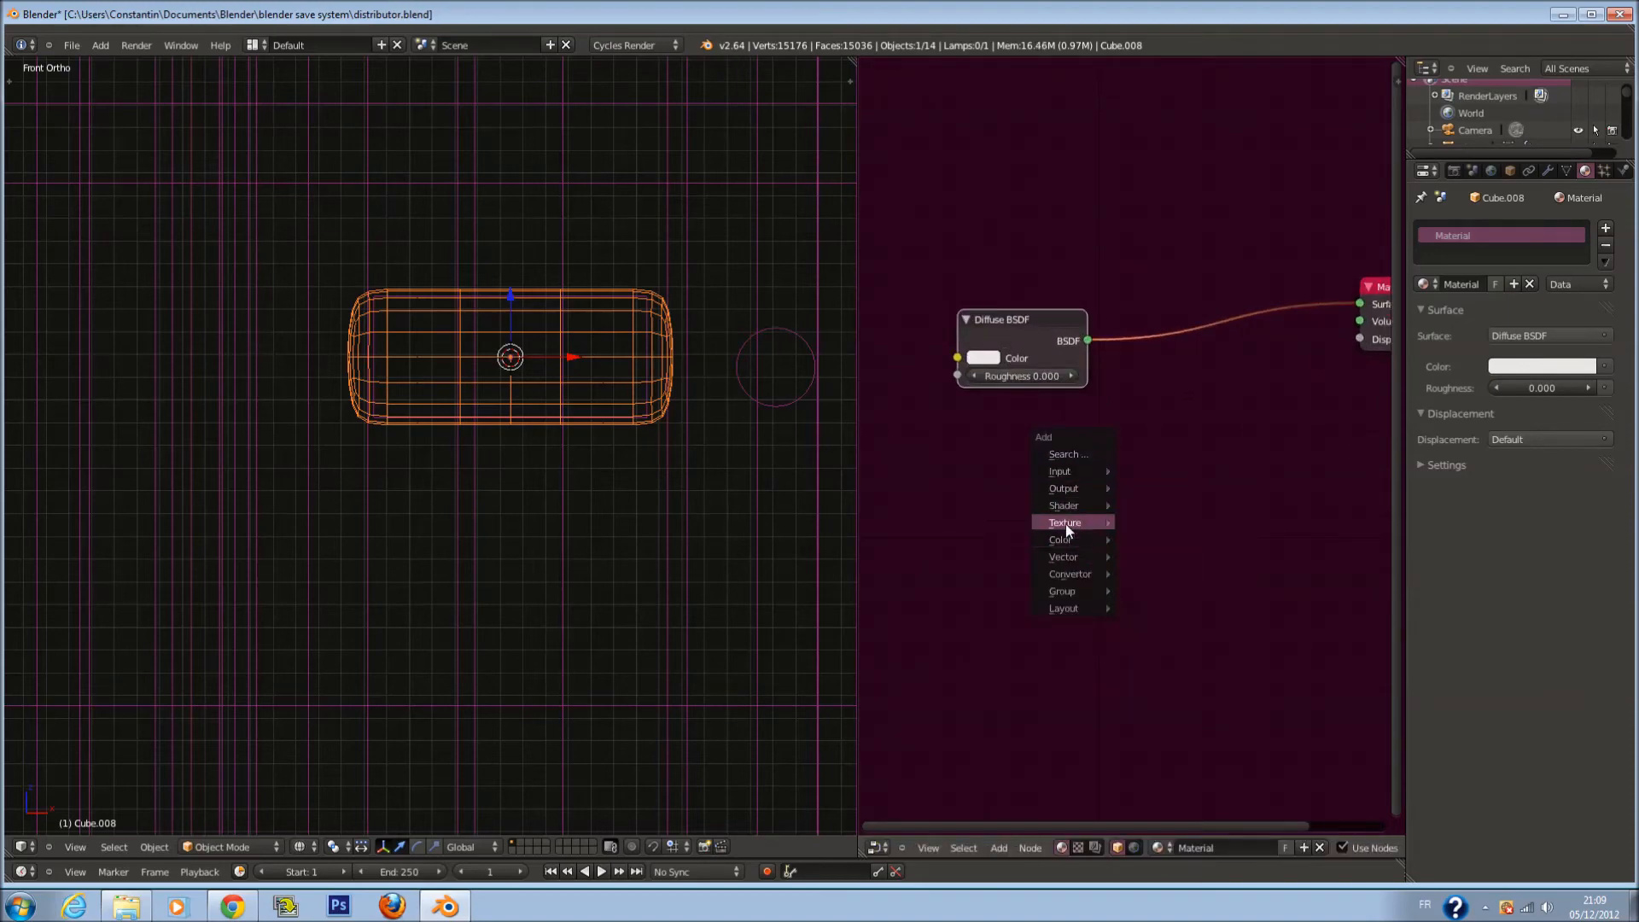
{"action": "mouse_move", "coordinate": [1067, 506]}
{"action": "left_click", "coordinate": [1182, 659]}
{"action": "left_click", "coordinate": [1195, 324]}
Add a Glass BSDF, connect it to the Mix Shader's second shader input and save the file
{"action": "key", "text": "shift+a"}
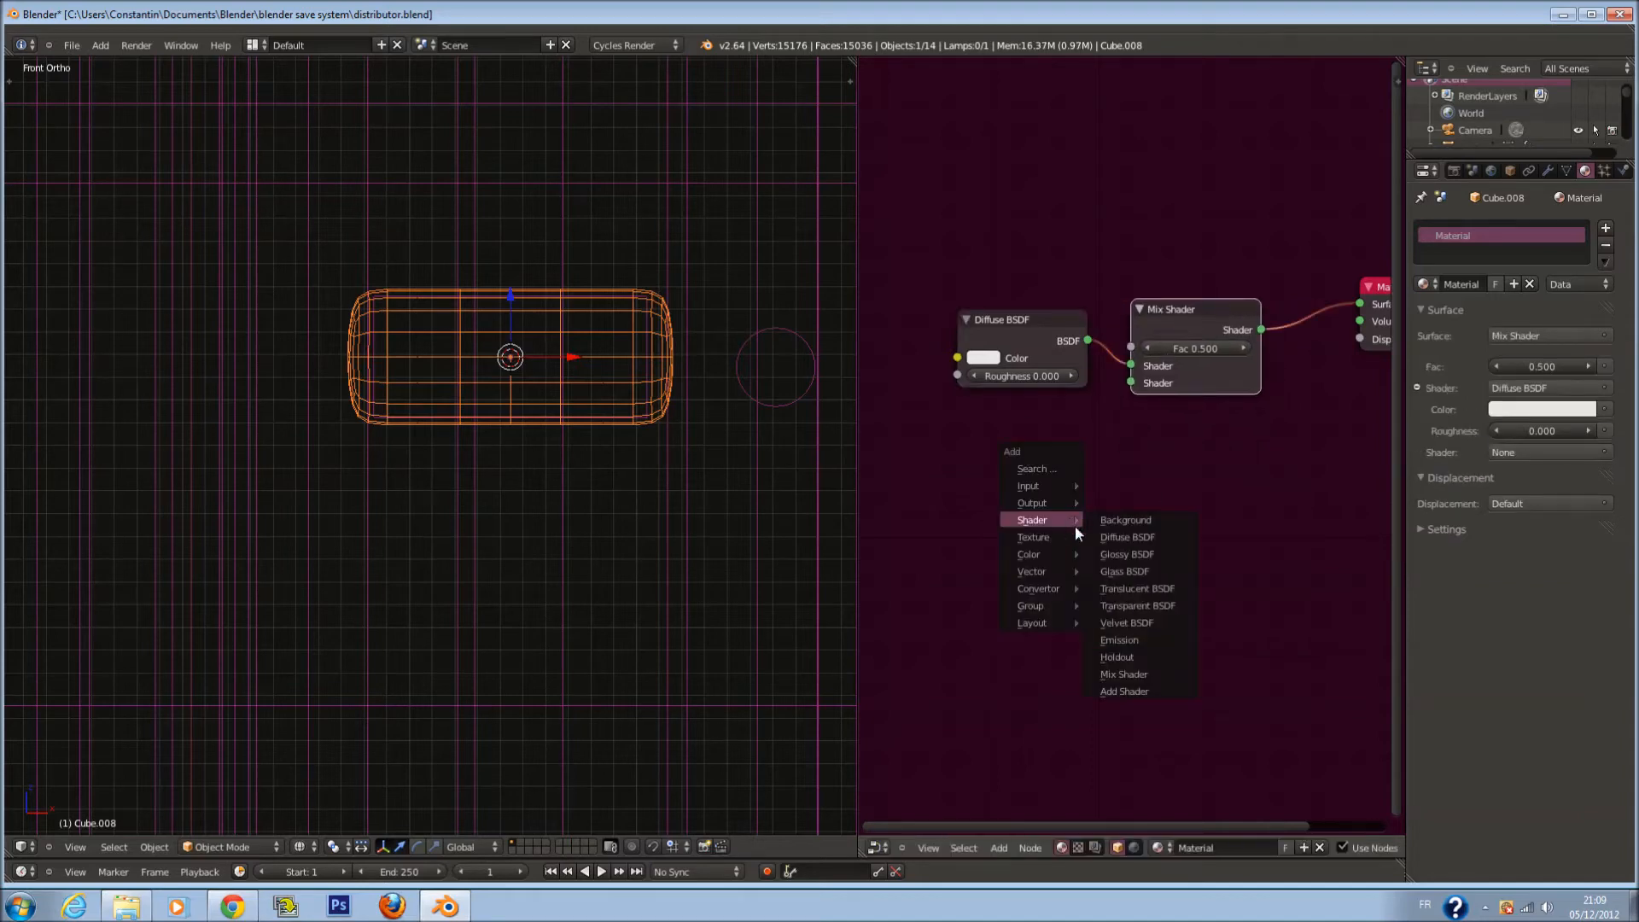
{"action": "left_click", "coordinate": [1150, 573]}
{"action": "left_click", "coordinate": [1040, 498]}
{"action": "left_click_drag", "start_coordinate": [1084, 496], "coordinate": [1132, 383]}
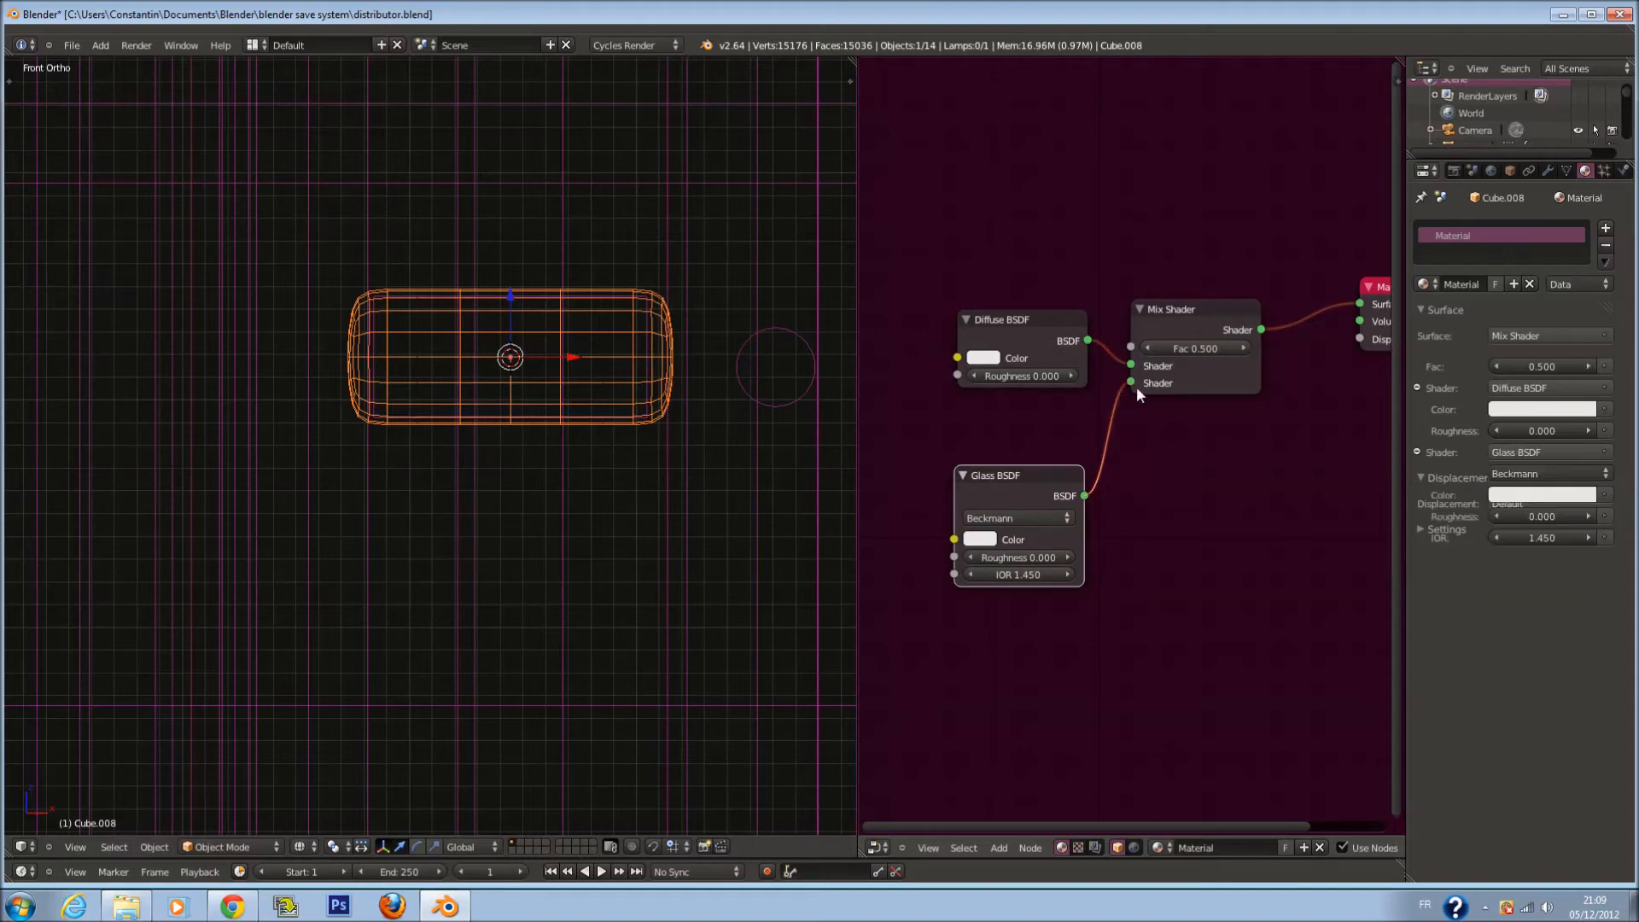
{"action": "key", "text": "shift+z"}
{"action": "key", "text": "shift+z"}
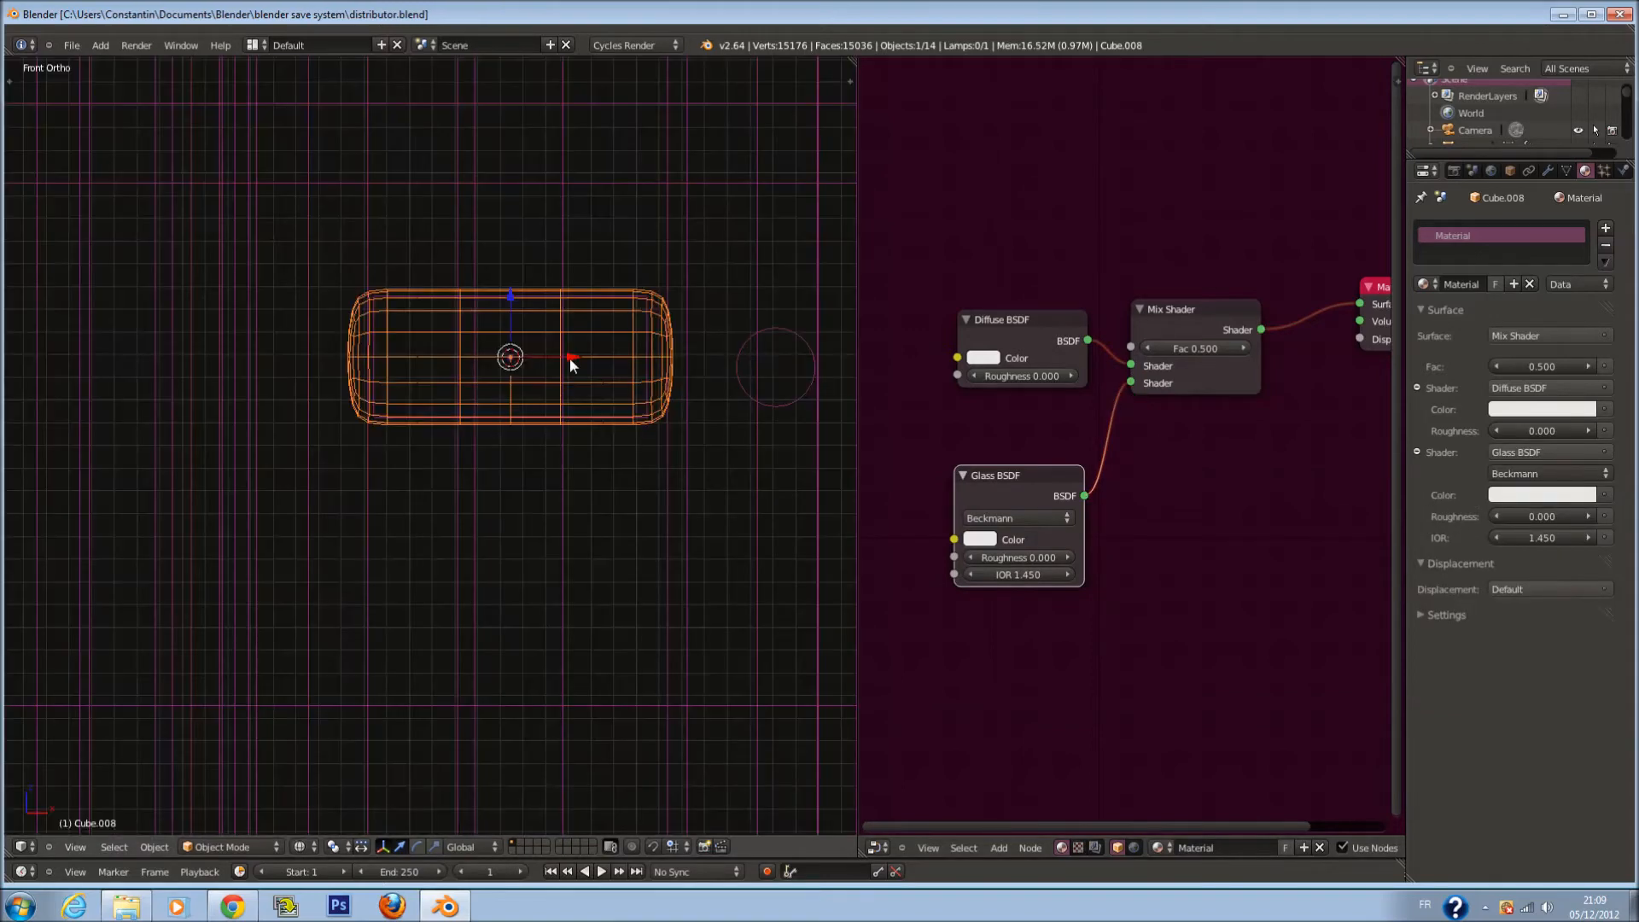
Select the logo plate inside the button and connect a new Image Texture node to its Diffuse BSDF color
{"action": "right_click", "coordinate": [626, 295]}
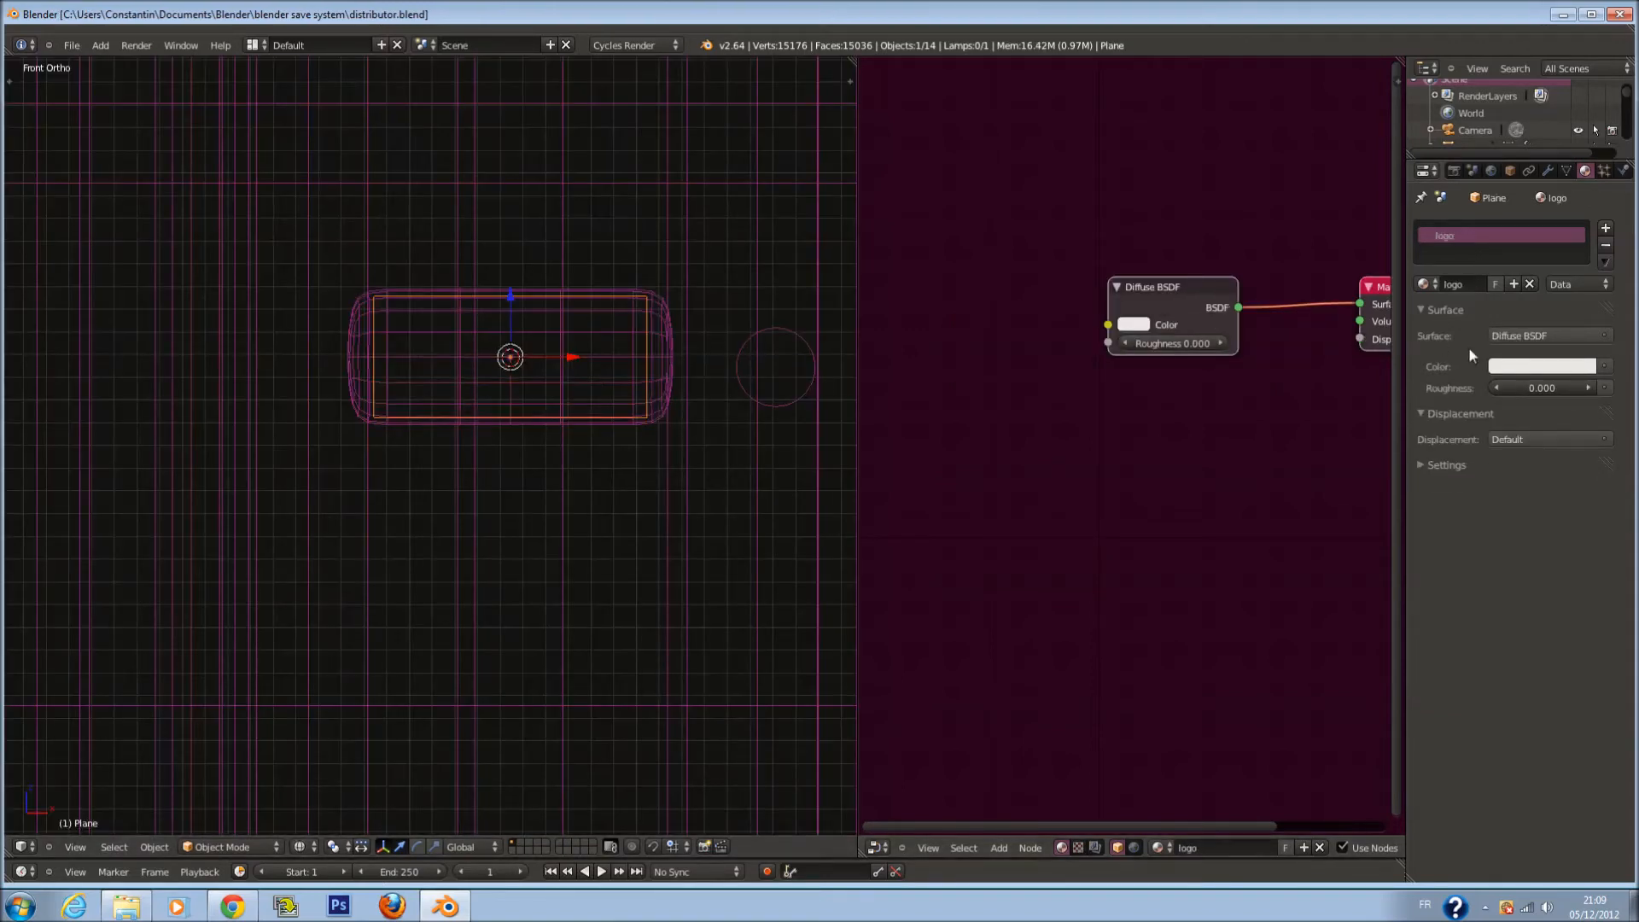
{"action": "scroll", "coordinate": [1102, 403], "scroll_direction": "down", "scroll_amount": 1}
{"action": "key", "text": "shift+a"}
{"action": "mouse_move", "coordinate": [1059, 441]}
{"action": "left_click", "coordinate": [1143, 439]}
{"action": "left_click", "coordinate": [985, 326]}
{"action": "left_click_drag", "start_coordinate": [1036, 336], "coordinate": [1110, 334]}
Load the image bf498492 (1).jpg into the logo material's Image Texture node and save over the file
{"action": "left_click", "coordinate": [934, 373]}
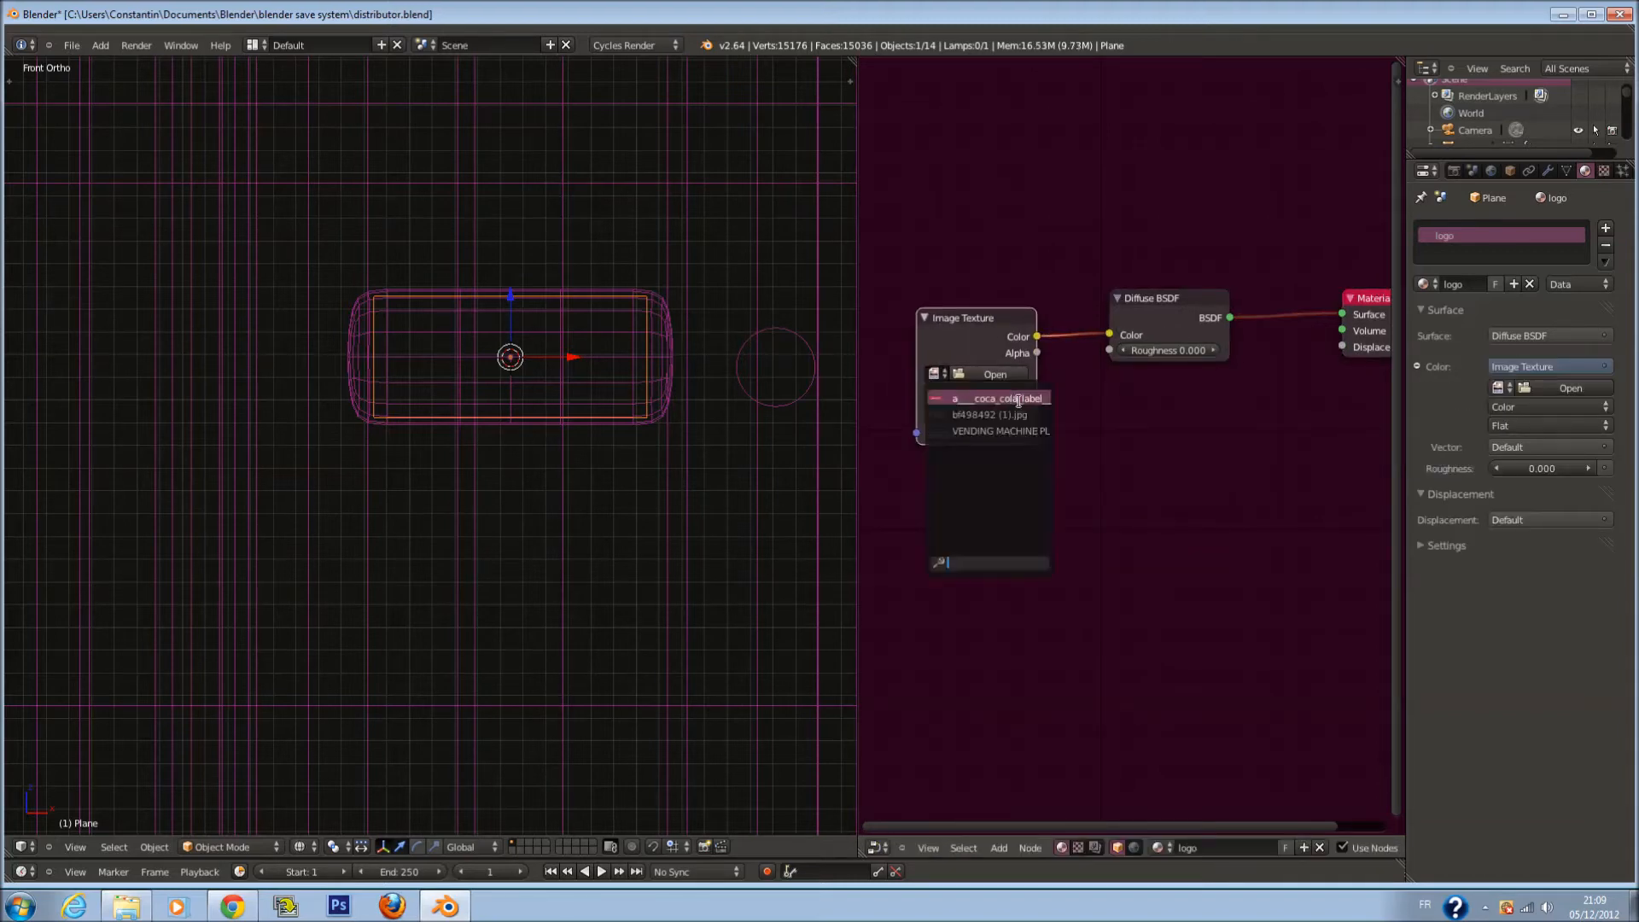
{"action": "left_click", "coordinate": [956, 398]}
{"action": "left_click", "coordinate": [936, 373]}
{"action": "left_click", "coordinate": [982, 414]}
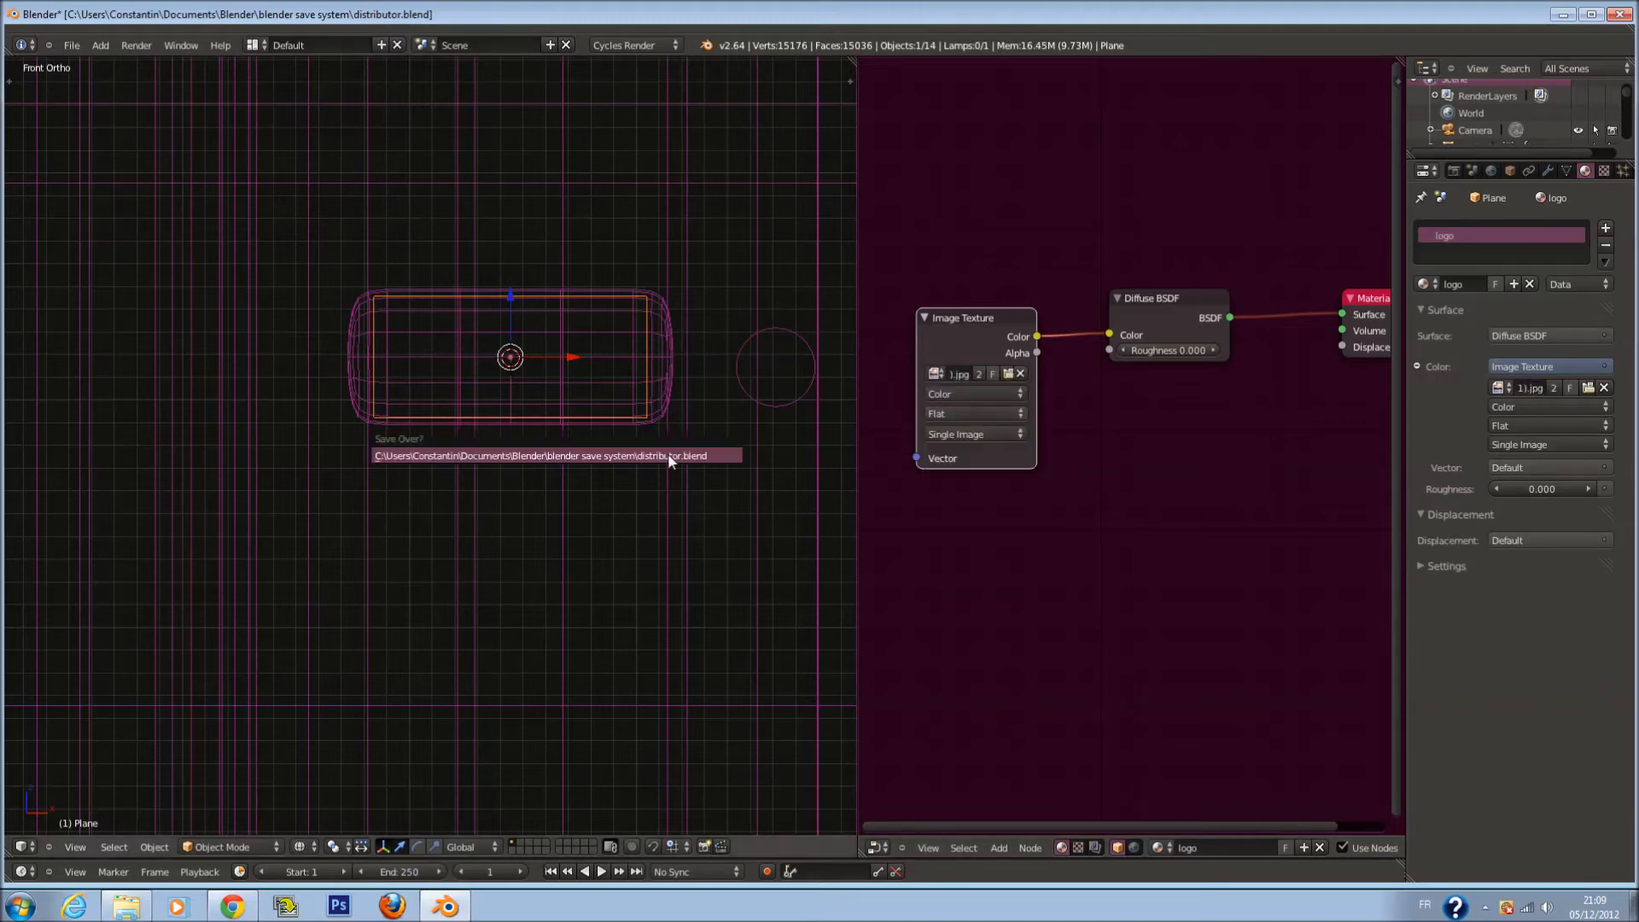
Preview the button in rendered shading and return the viewport to wireframe
{"action": "left_click", "coordinate": [301, 843]}
{"action": "left_click", "coordinate": [342, 736]}
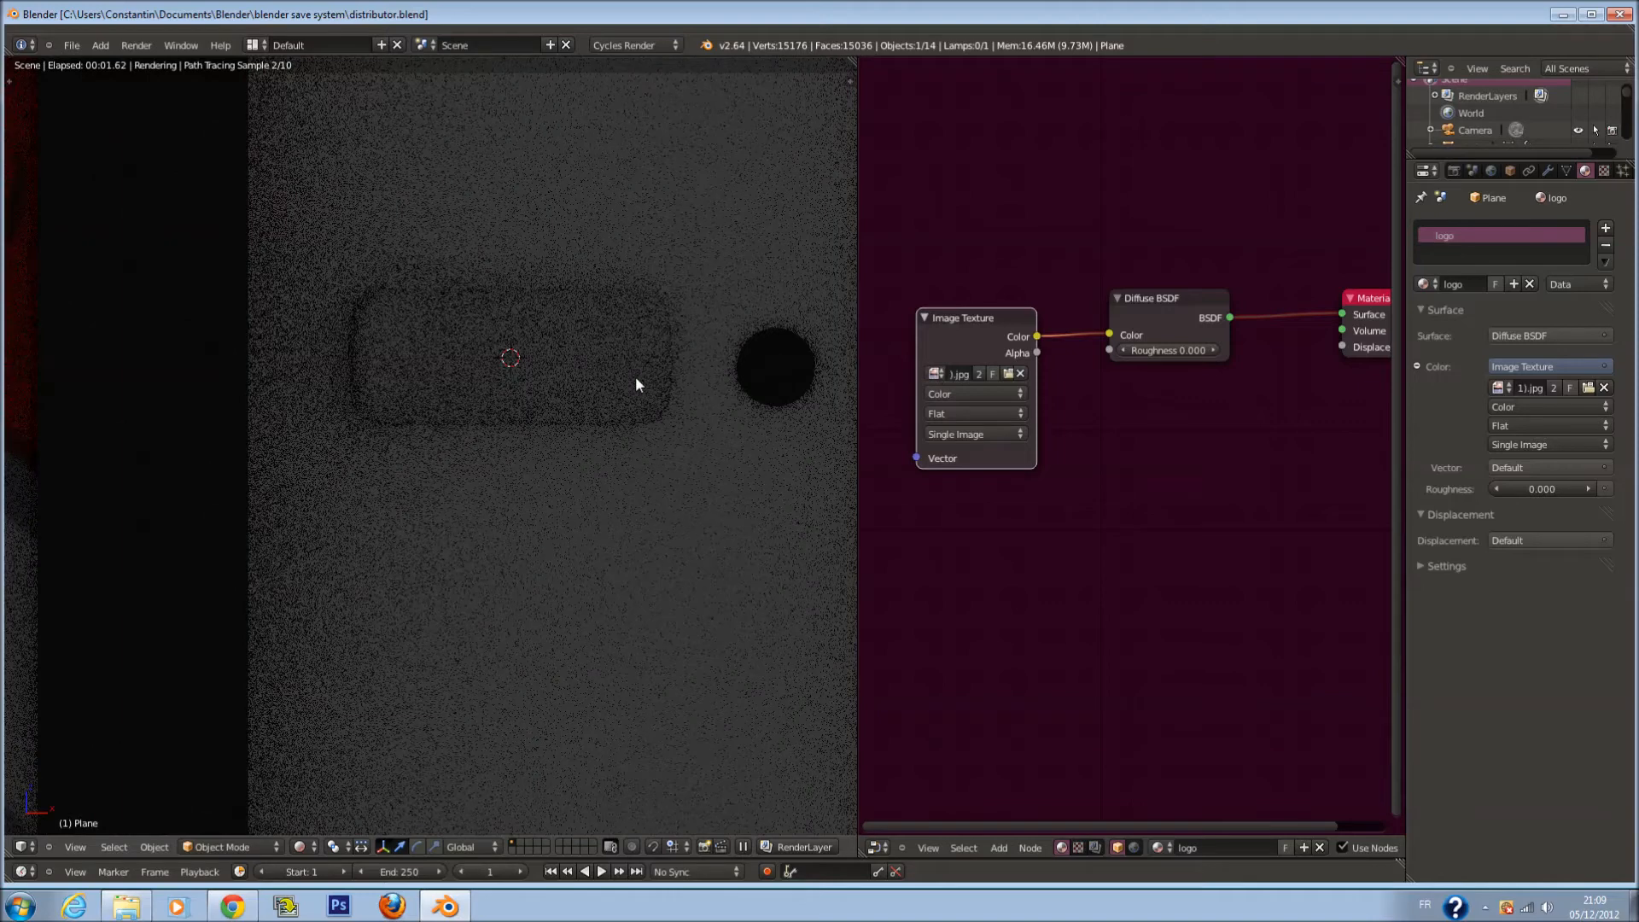
{"action": "left_click", "coordinate": [313, 848]}
{"action": "left_click", "coordinate": [329, 779]}
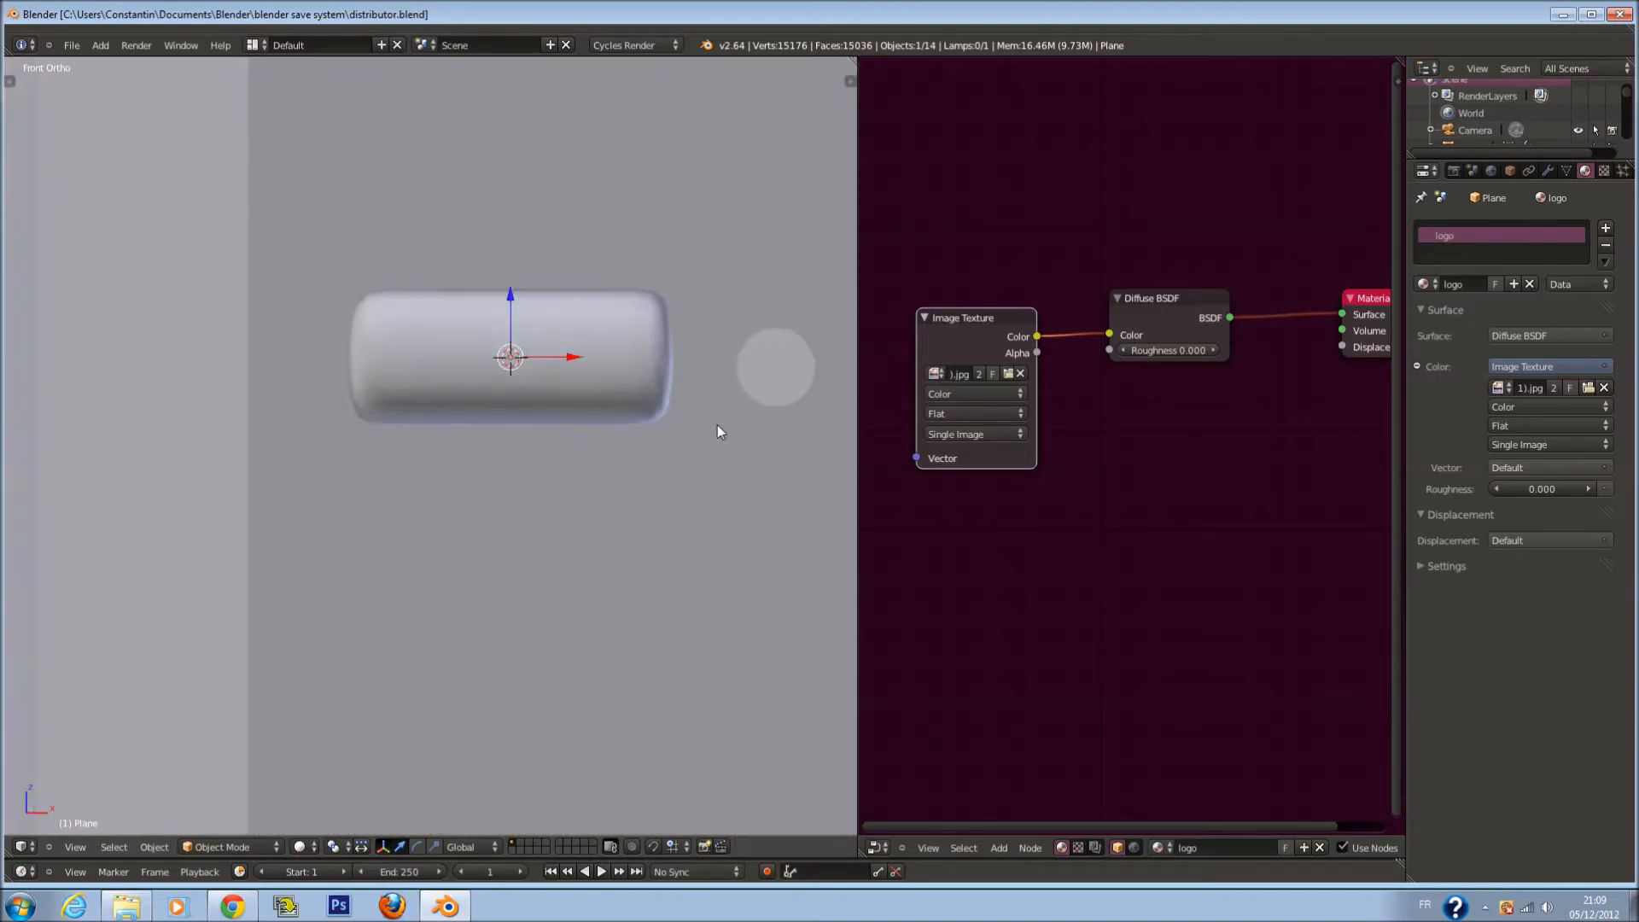
{"action": "key", "text": "z"}
UV-map all faces of the logo plate from the front view with Project from View (Bounds)
{"action": "mouse_move", "coordinate": [519, 364]}
{"action": "middle_mouse_down"}
{"action": "mouse_move", "coordinate": [511, 385]}
{"action": "mouse_move", "coordinate": [556, 400]}
{"action": "middle_mouse_up"}
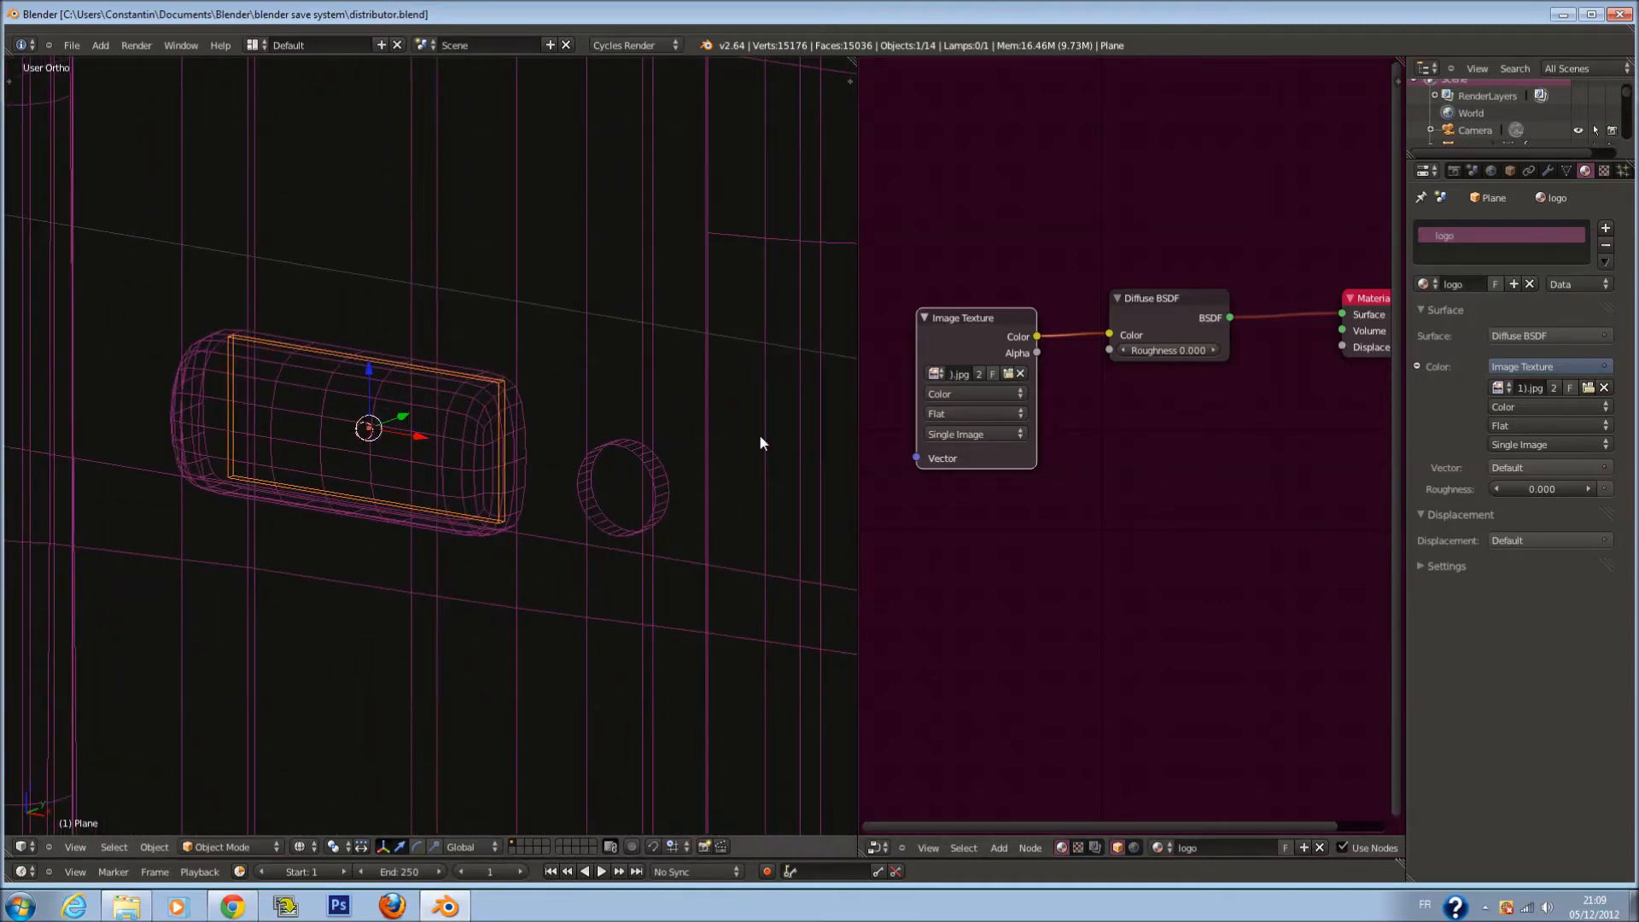
{"action": "key", "text": "Tab"}
{"action": "key", "text": "KP_1"}
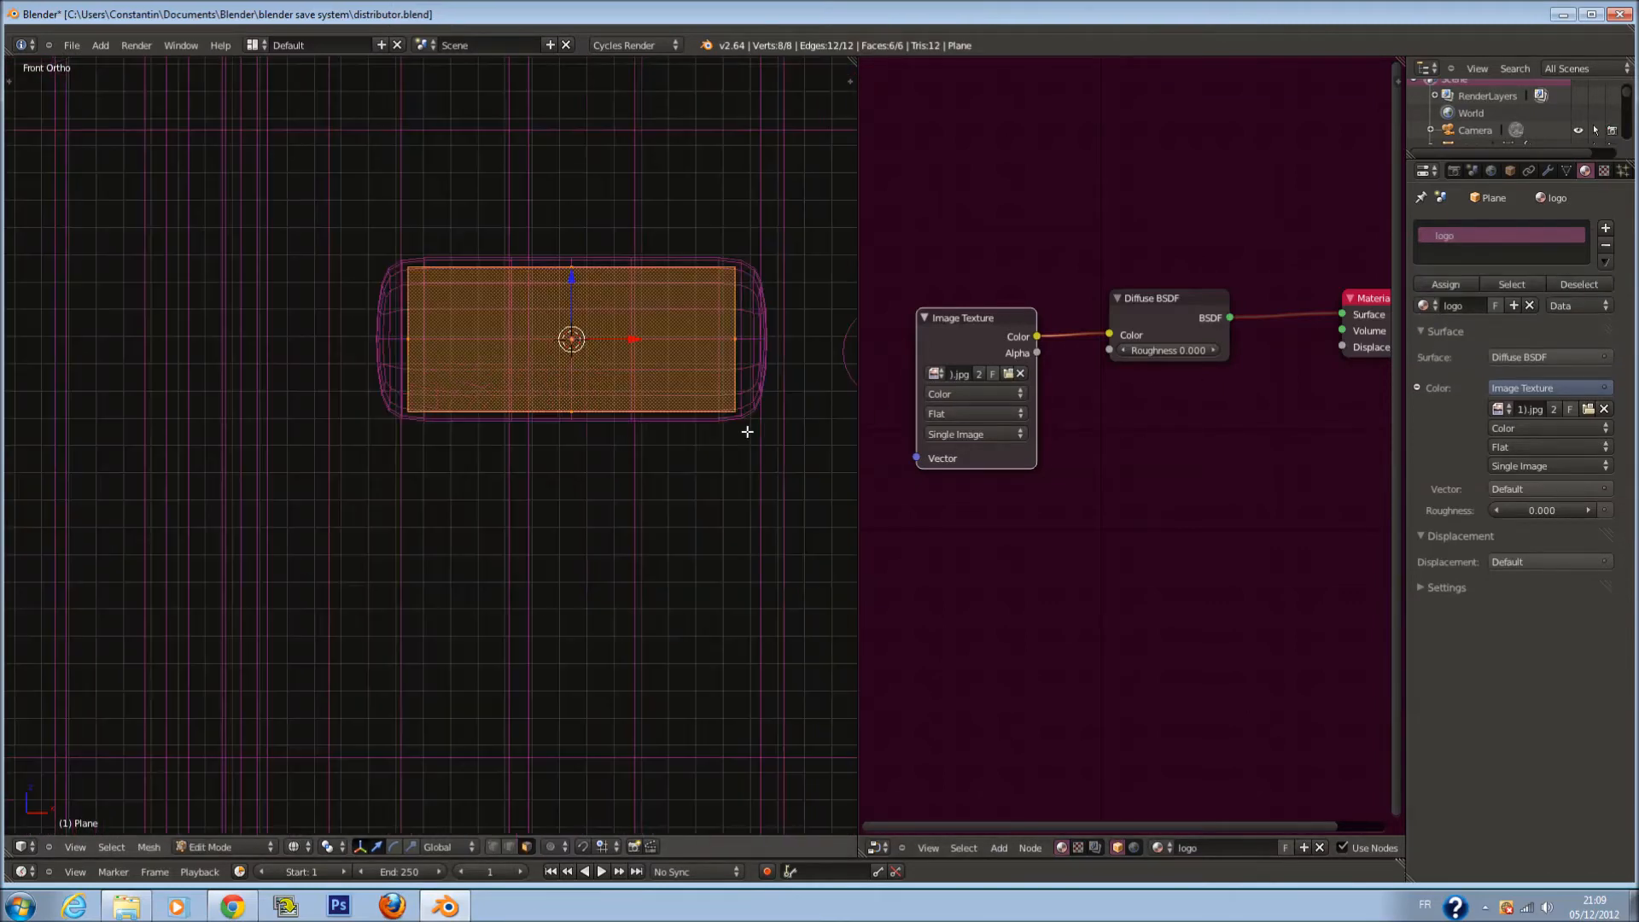
{"action": "key", "text": "u"}
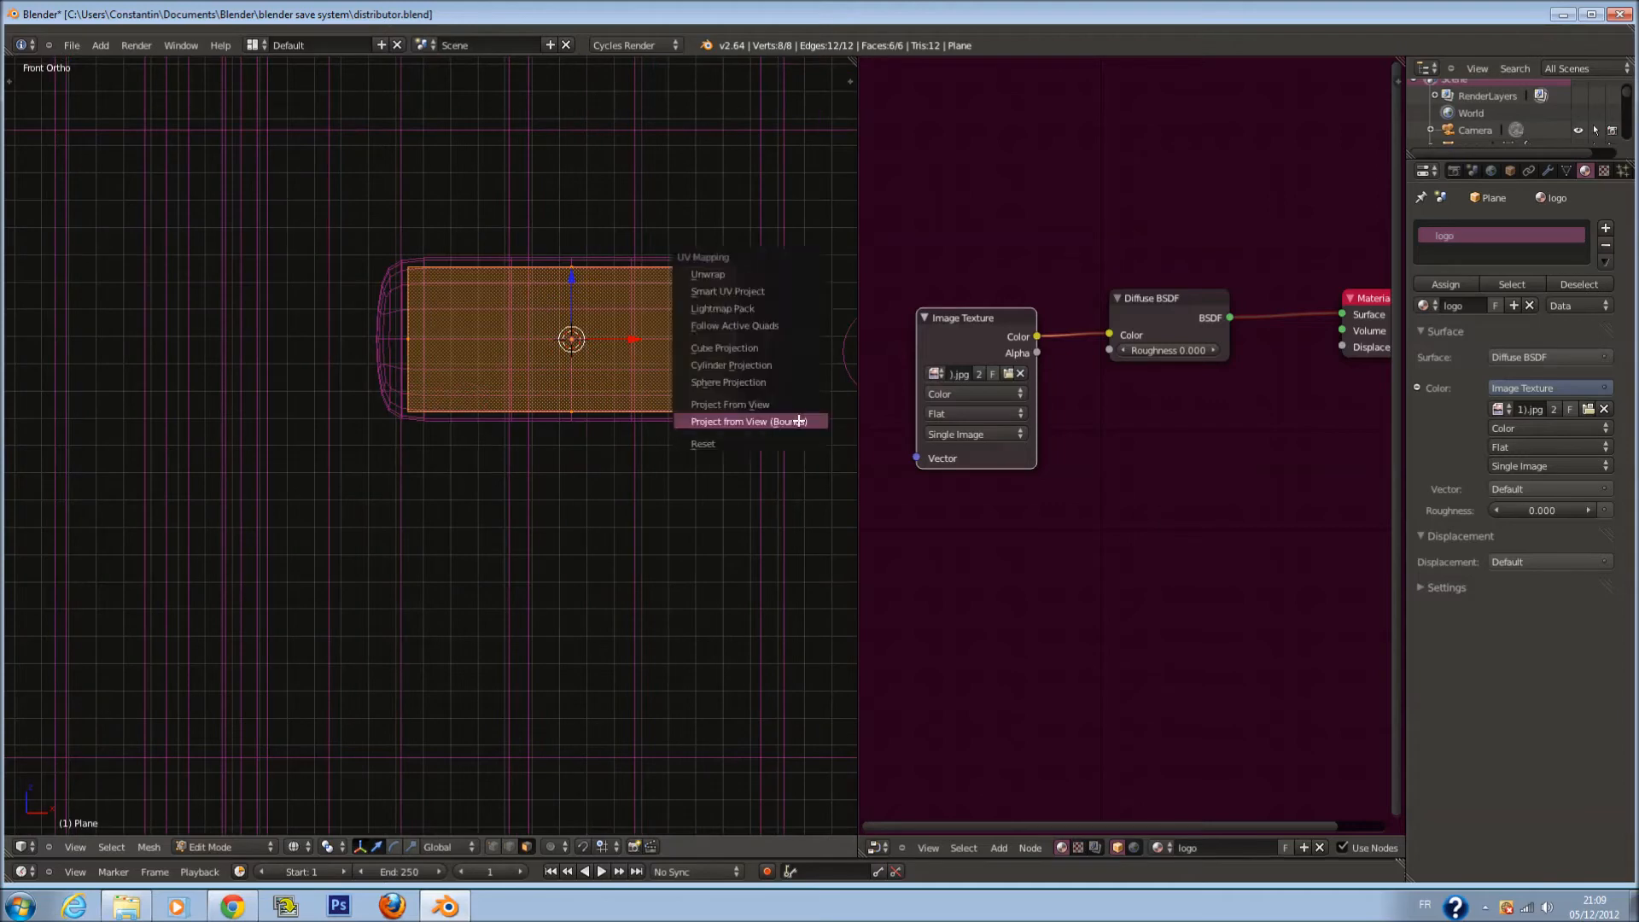
{"action": "left_click", "coordinate": [782, 271]}
{"action": "key", "text": "u"}
{"action": "left_click", "coordinate": [760, 436]}
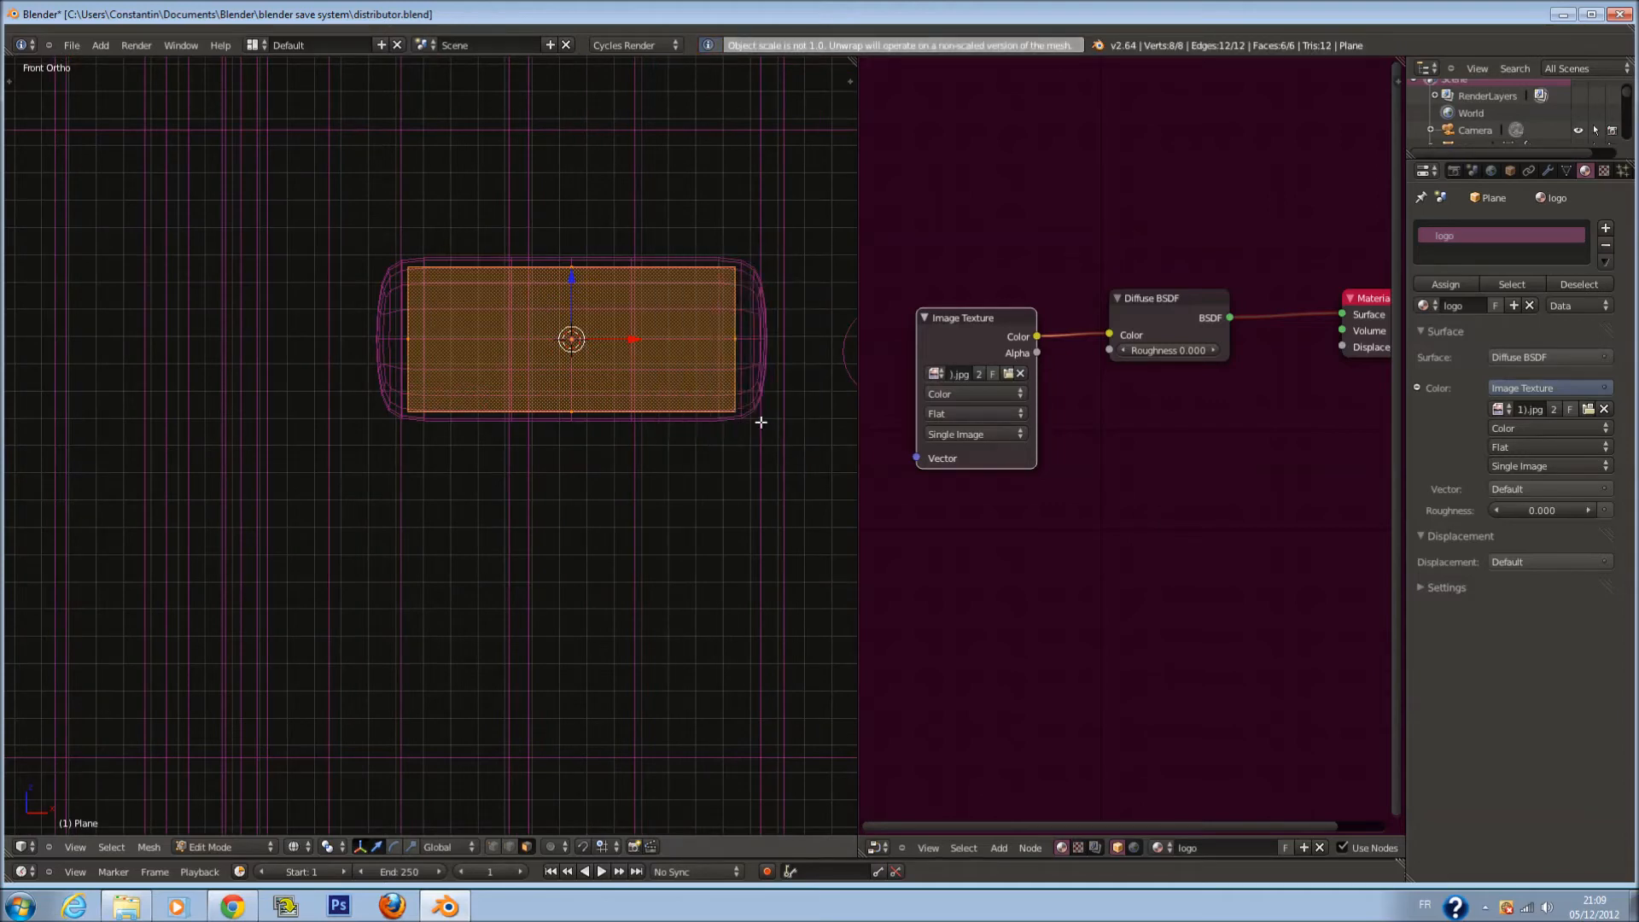
{"action": "key", "text": "Tab"}
Show the rendered preview and lower the IOR of the button body's Glass BSDF to 1.000
{"action": "left_click", "coordinate": [299, 847]}
{"action": "left_click", "coordinate": [322, 736]}
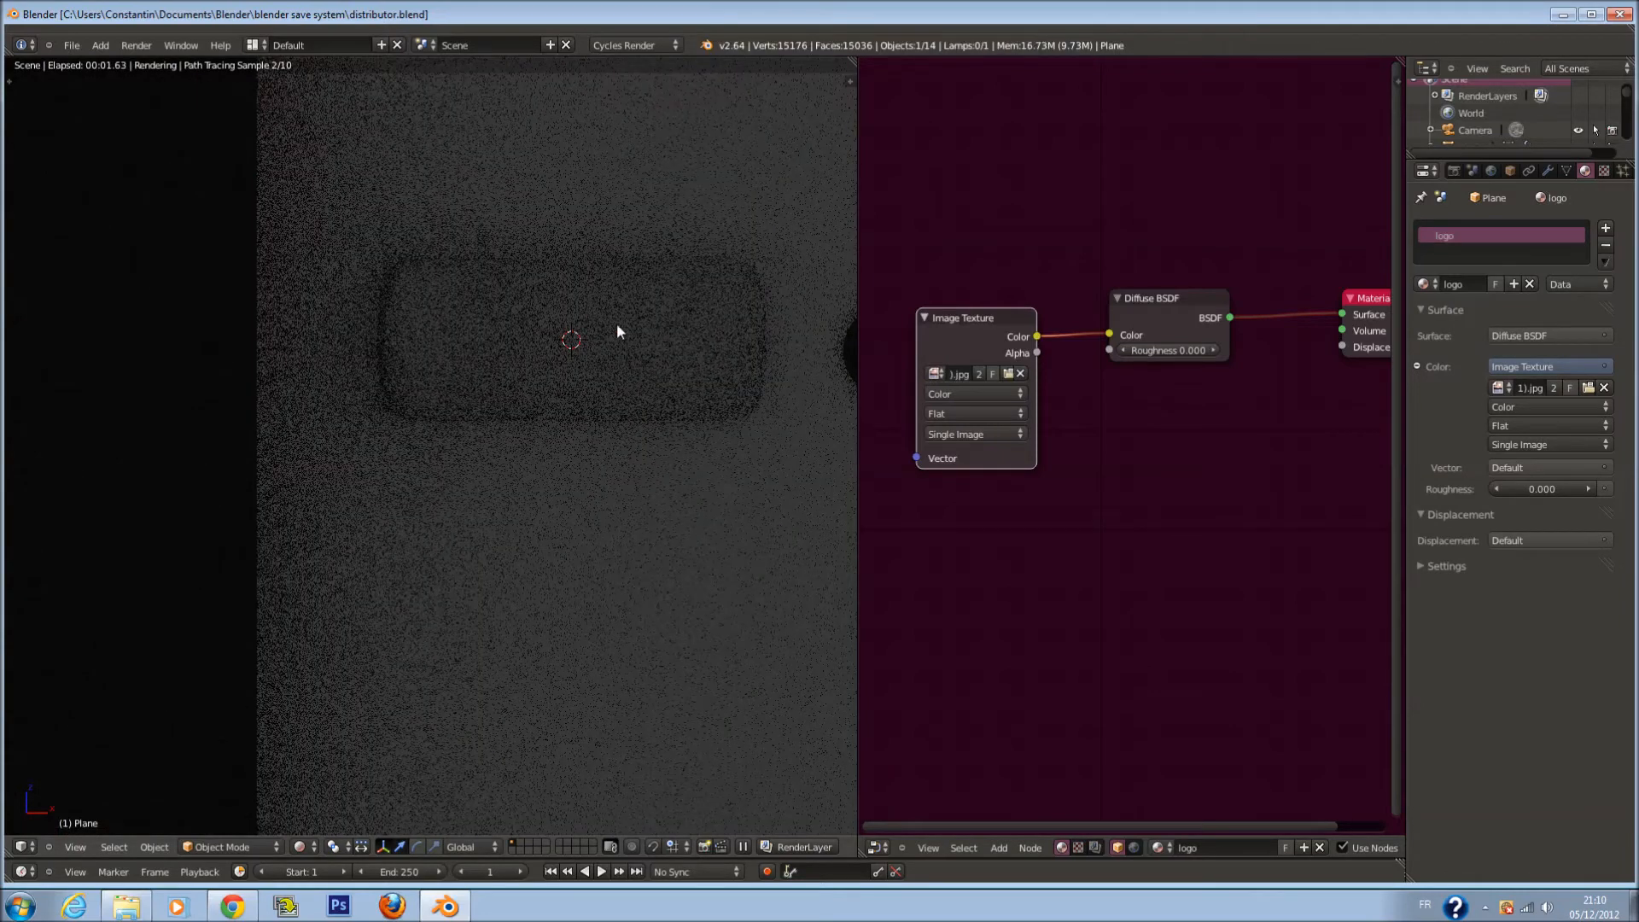
{"action": "left_click", "coordinate": [301, 847]}
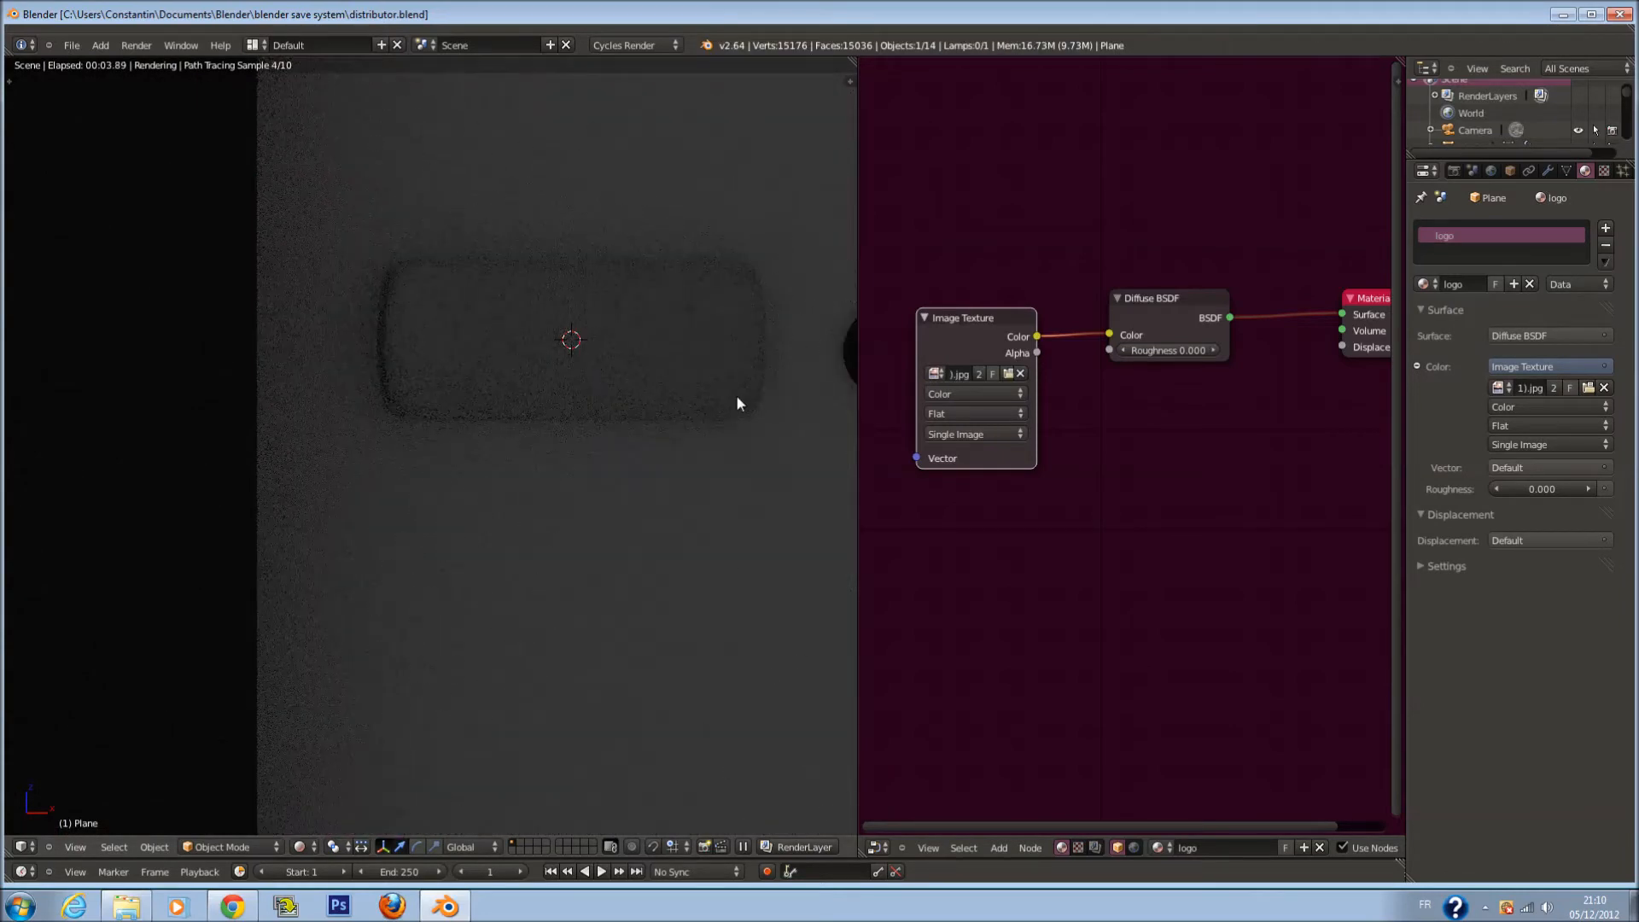
{"action": "right_click", "coordinate": [752, 351]}
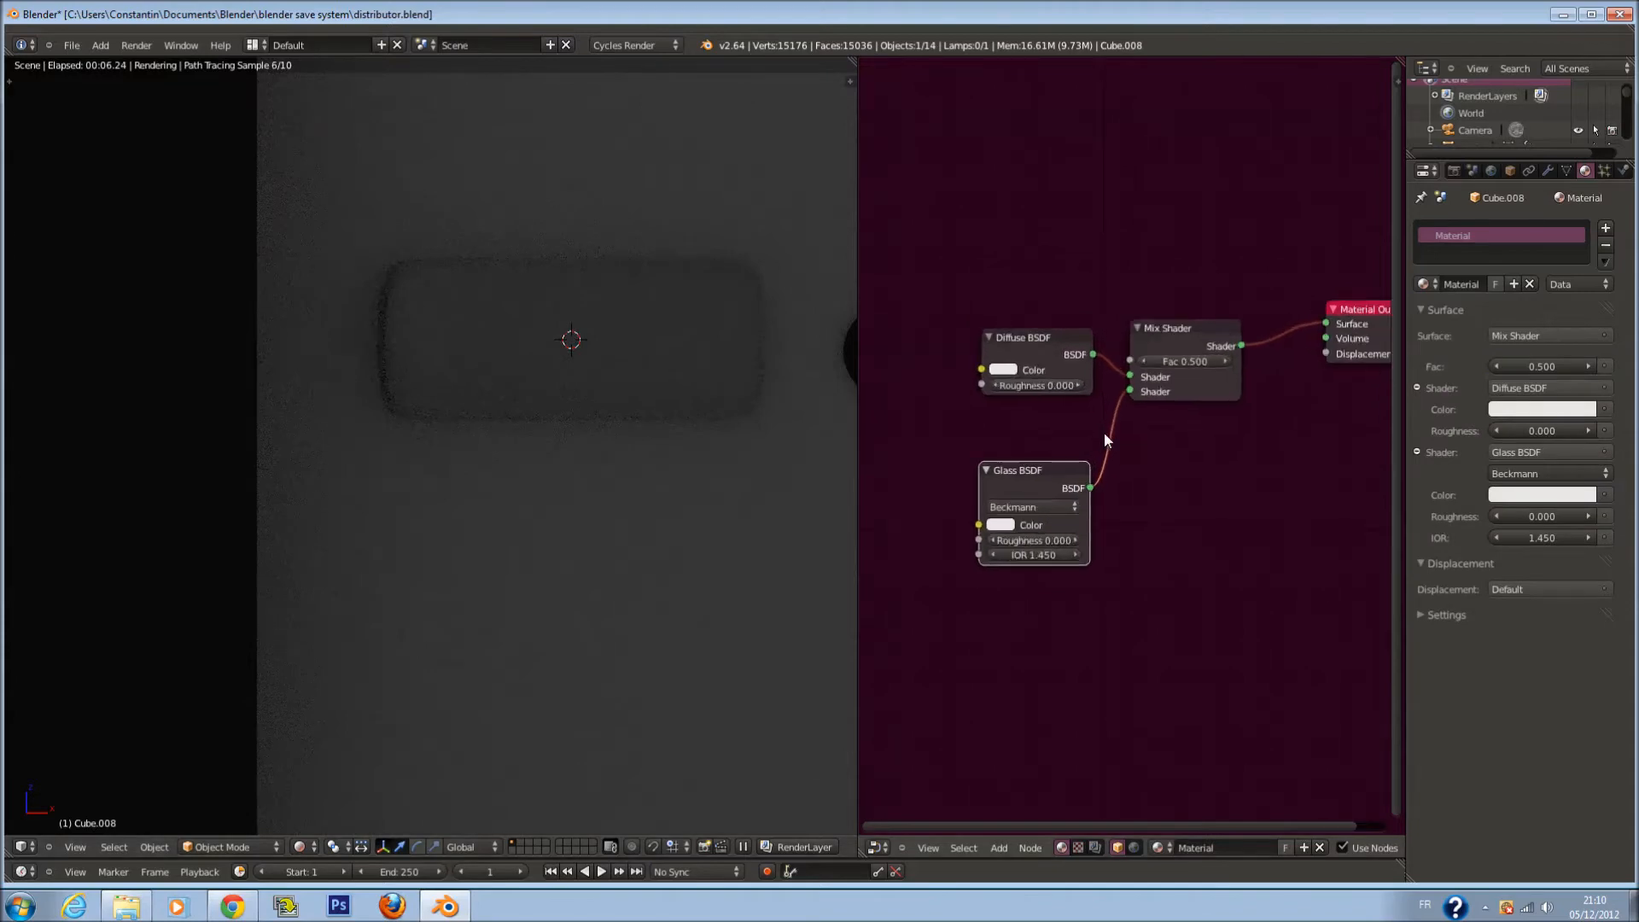
{"action": "scroll", "coordinate": [1099, 432], "scroll_direction": "down", "scroll_amount": 2}
{"action": "left_click", "coordinate": [984, 566]}
{"action": "left_click", "coordinate": [984, 566]}
{"action": "left_click", "coordinate": [986, 565]}
{"action": "left_click", "coordinate": [986, 565]}
{"action": "left_click", "coordinate": [985, 565]}
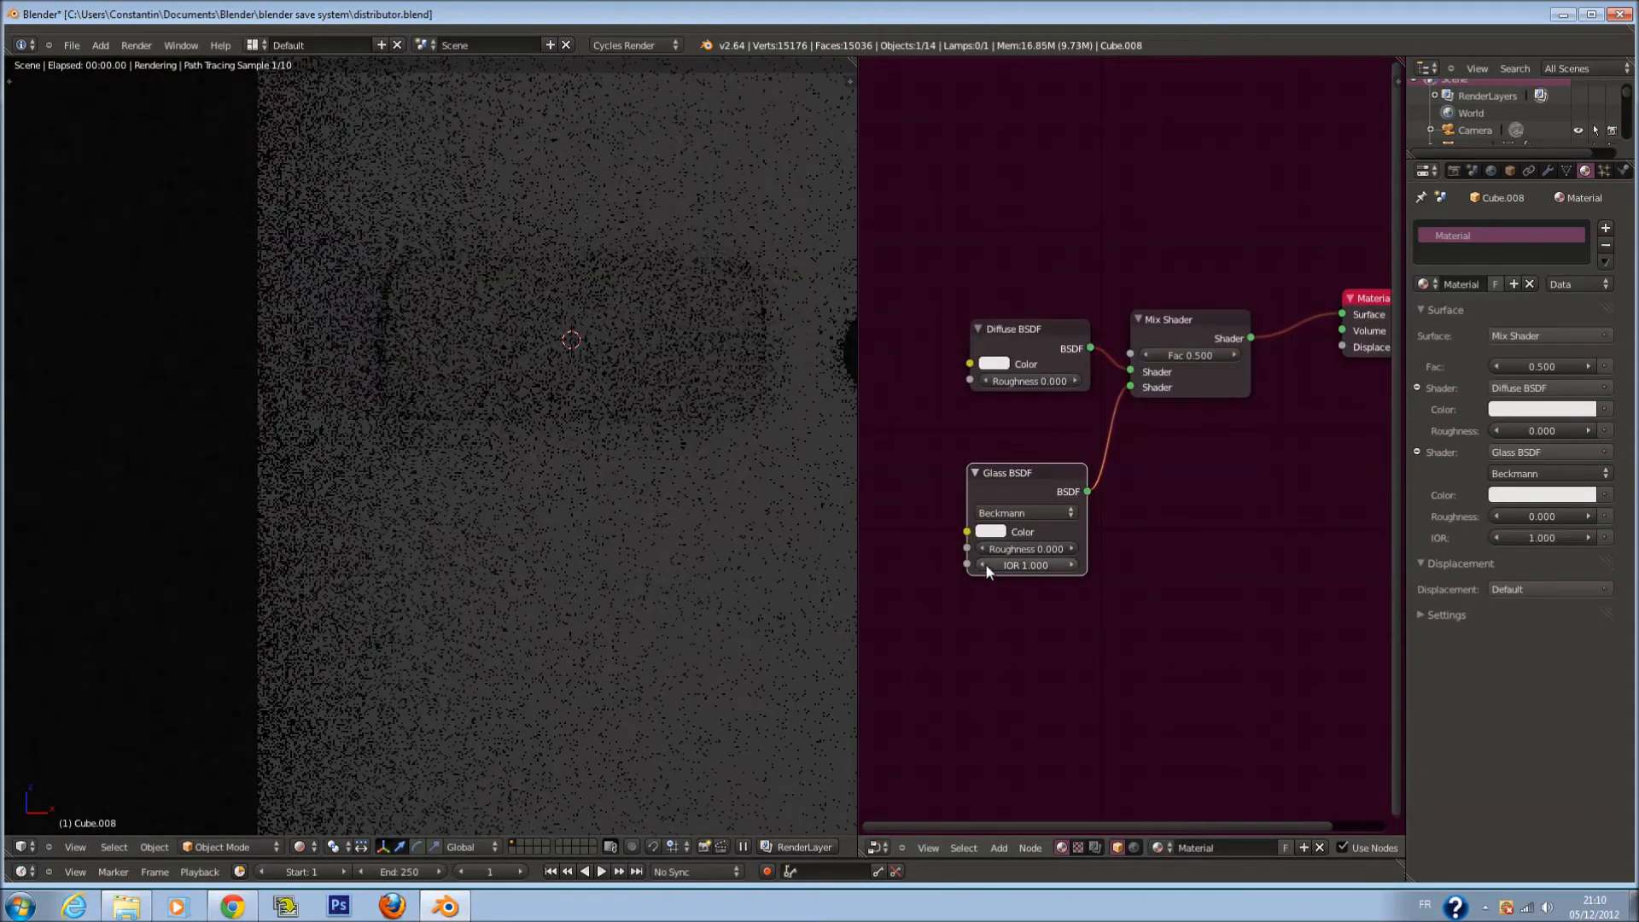
Try adding a Translucent BSDF linked to the Mix Shader's factor input, and delete the node again
{"action": "key", "text": "shift+a"}
{"action": "mouse_move", "coordinate": [1069, 427]}
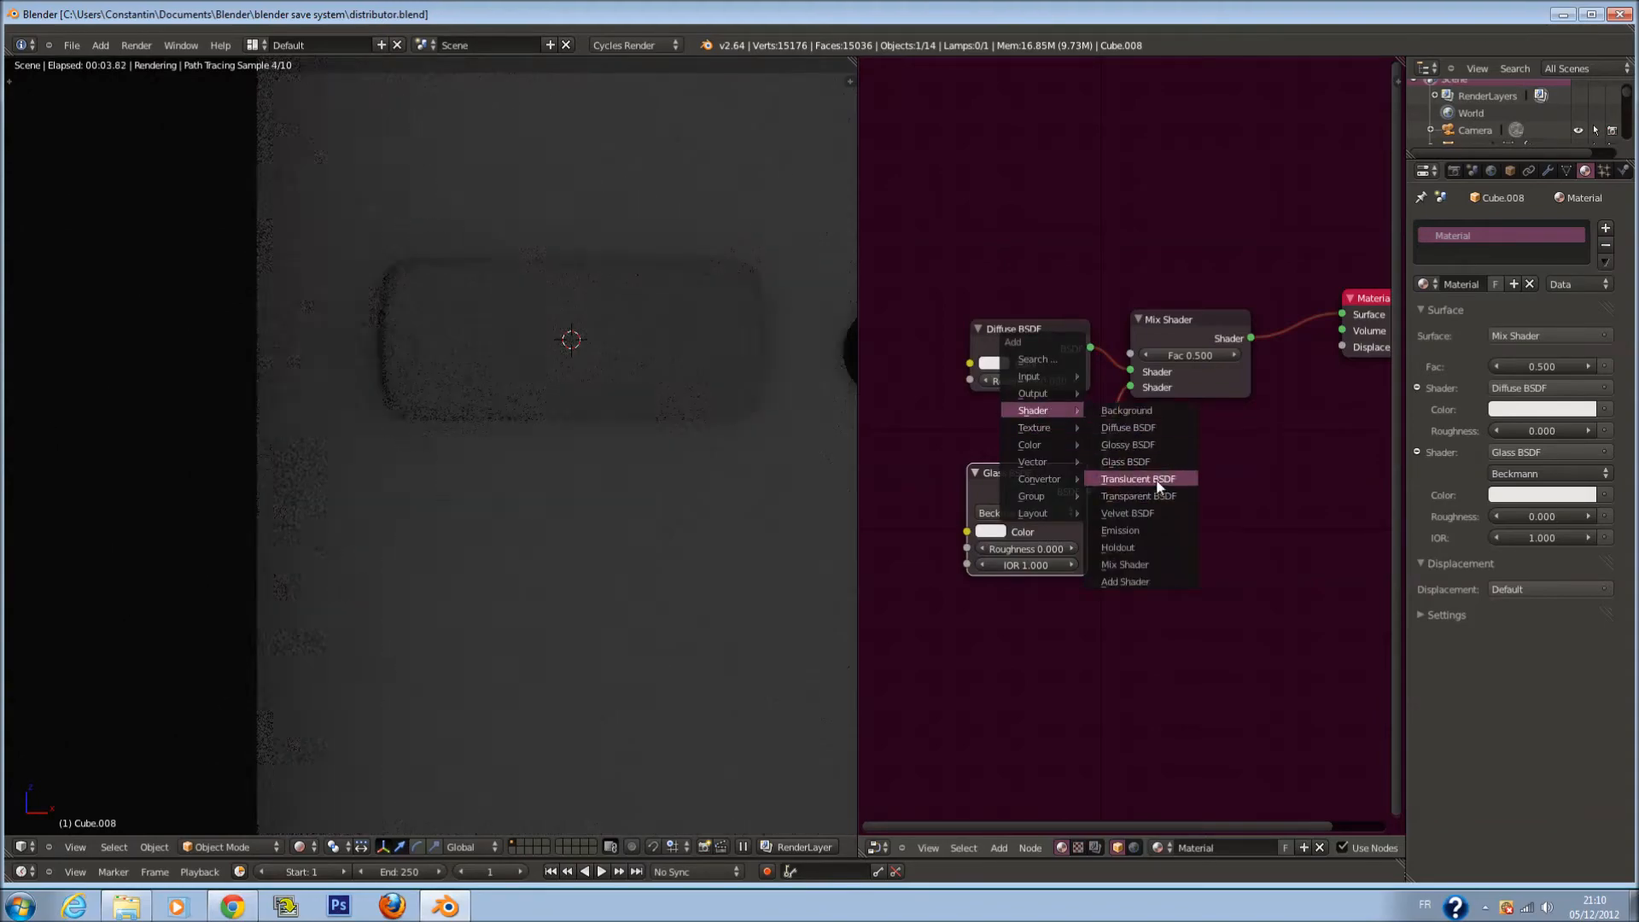
{"action": "left_click", "coordinate": [1135, 479]}
{"action": "left_click_drag", "start_coordinate": [1212, 451], "coordinate": [1035, 229]}
{"action": "left_click_drag", "start_coordinate": [1029, 327], "coordinate": [976, 327]}
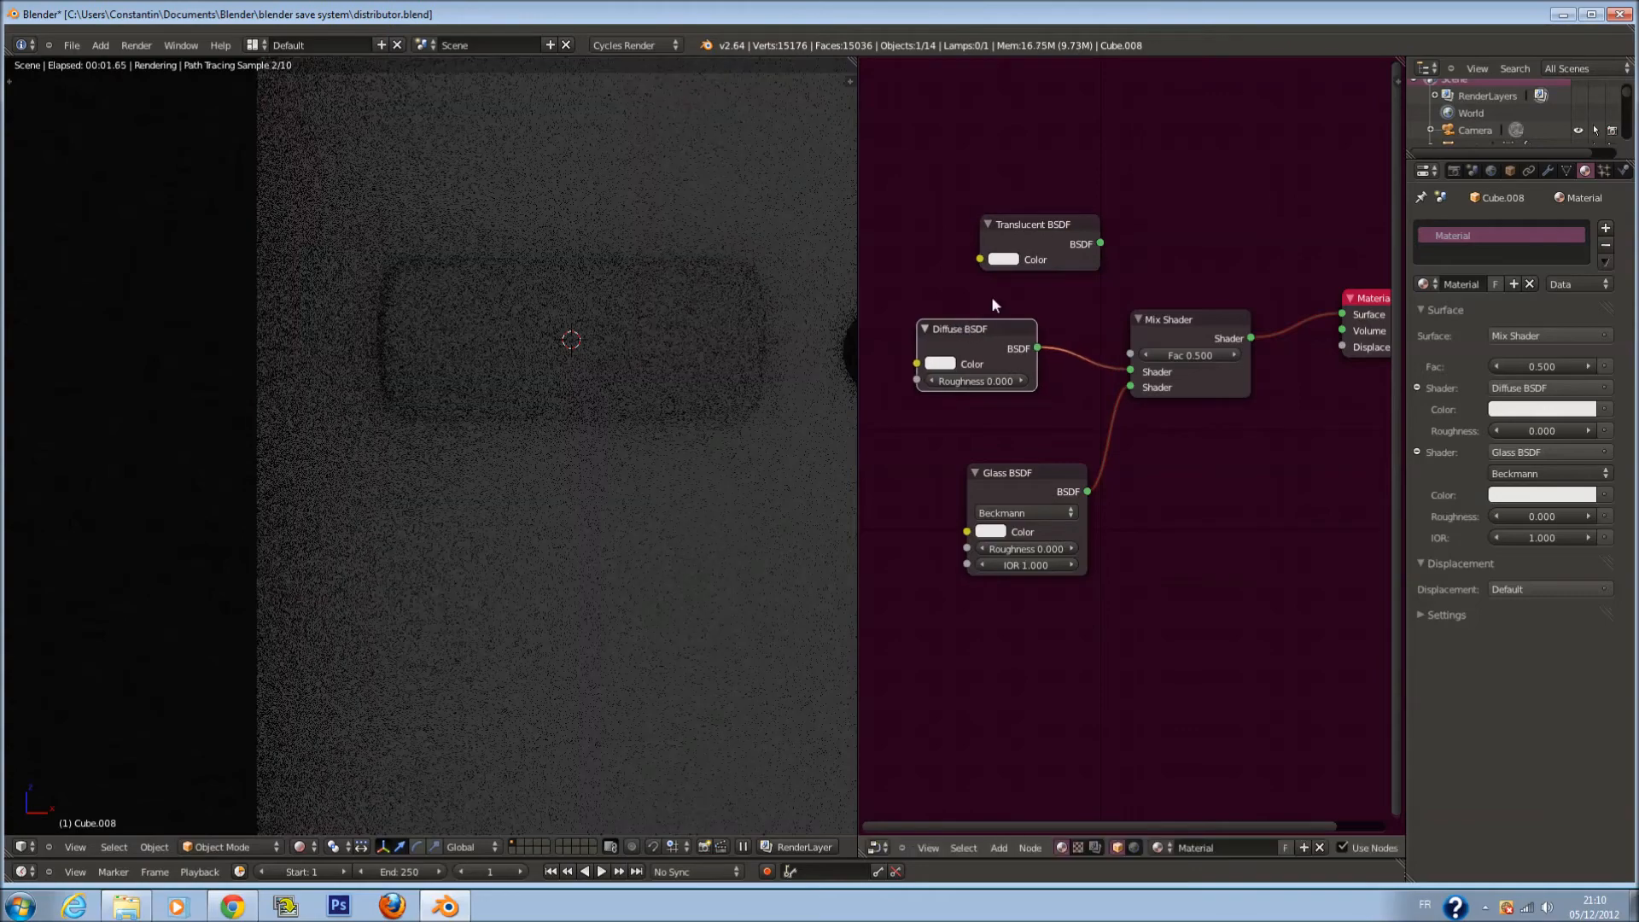
{"action": "left_click_drag", "start_coordinate": [1041, 226], "coordinate": [1062, 285]}
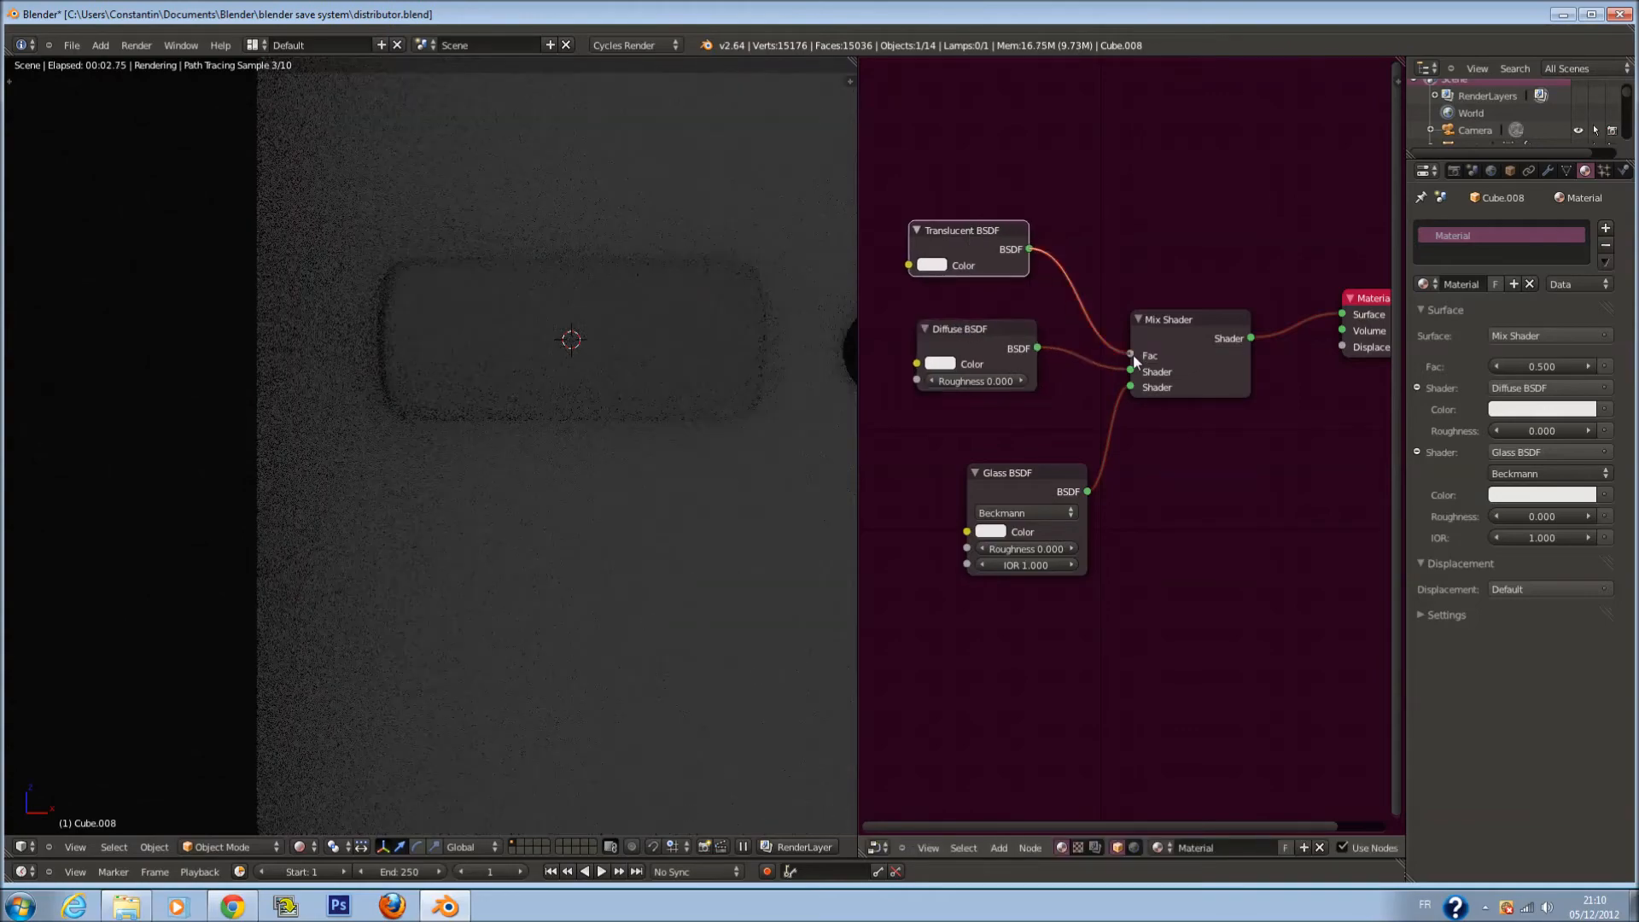
{"action": "left_click_drag", "start_coordinate": [1134, 363], "coordinate": [1132, 358]}
{"action": "key", "text": "x"}
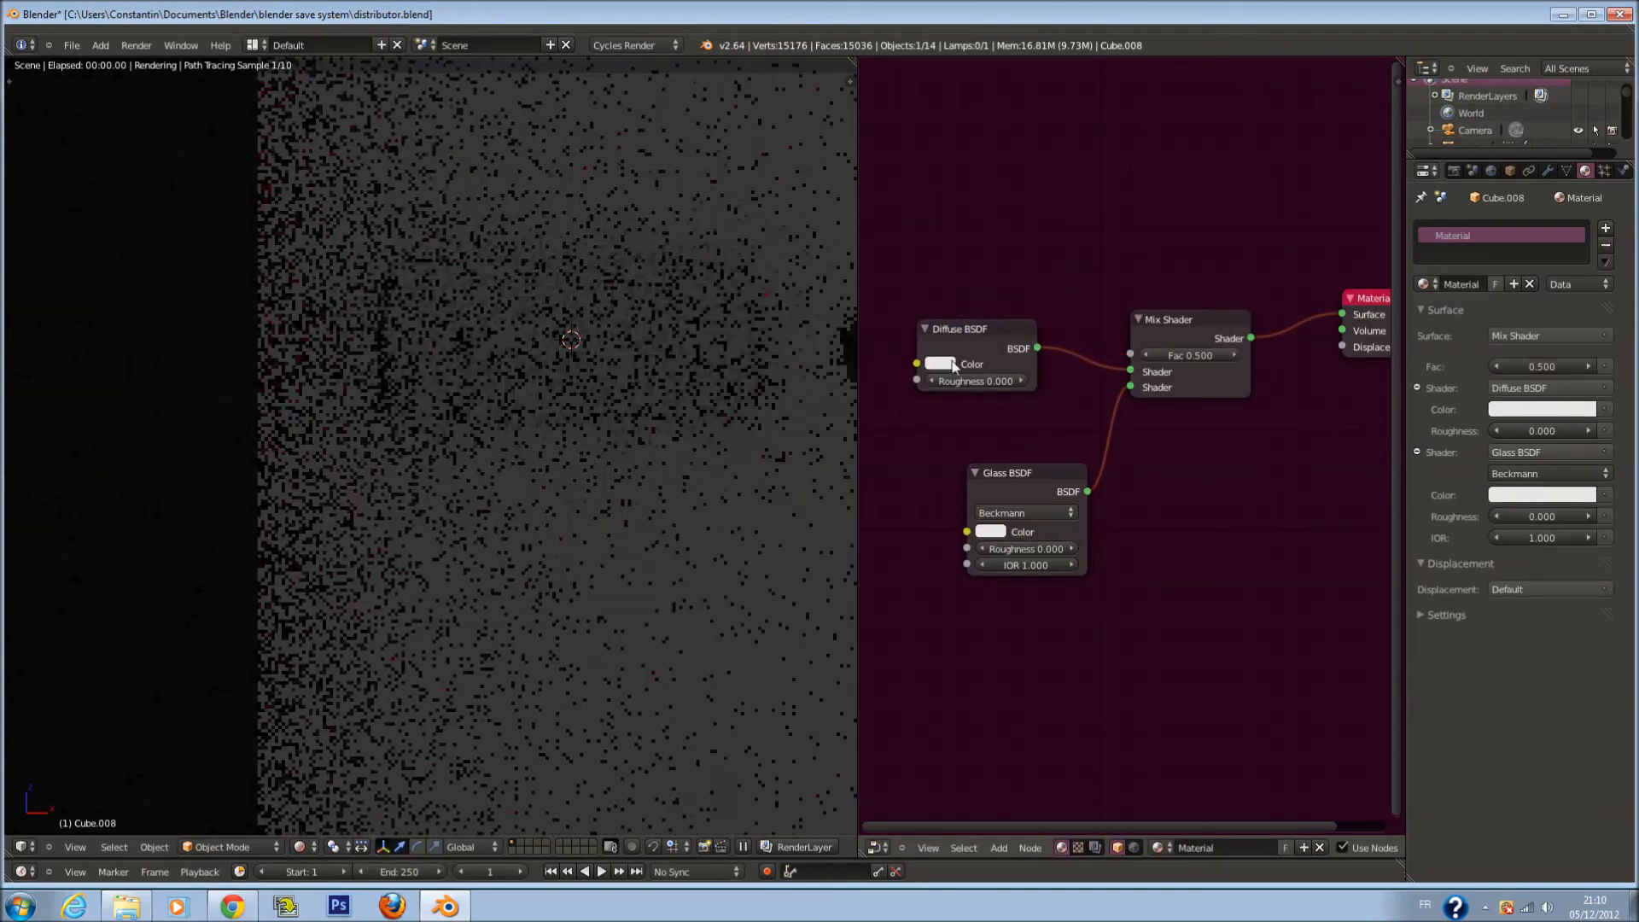
Brighten the Diffuse BSDF and Glass BSDF colors of the button body to white and save over the file
{"action": "left_click", "coordinate": [943, 365]}
{"action": "left_click_drag", "start_coordinate": [1066, 203], "coordinate": [1062, 128]}
{"action": "left_click", "coordinate": [991, 531]}
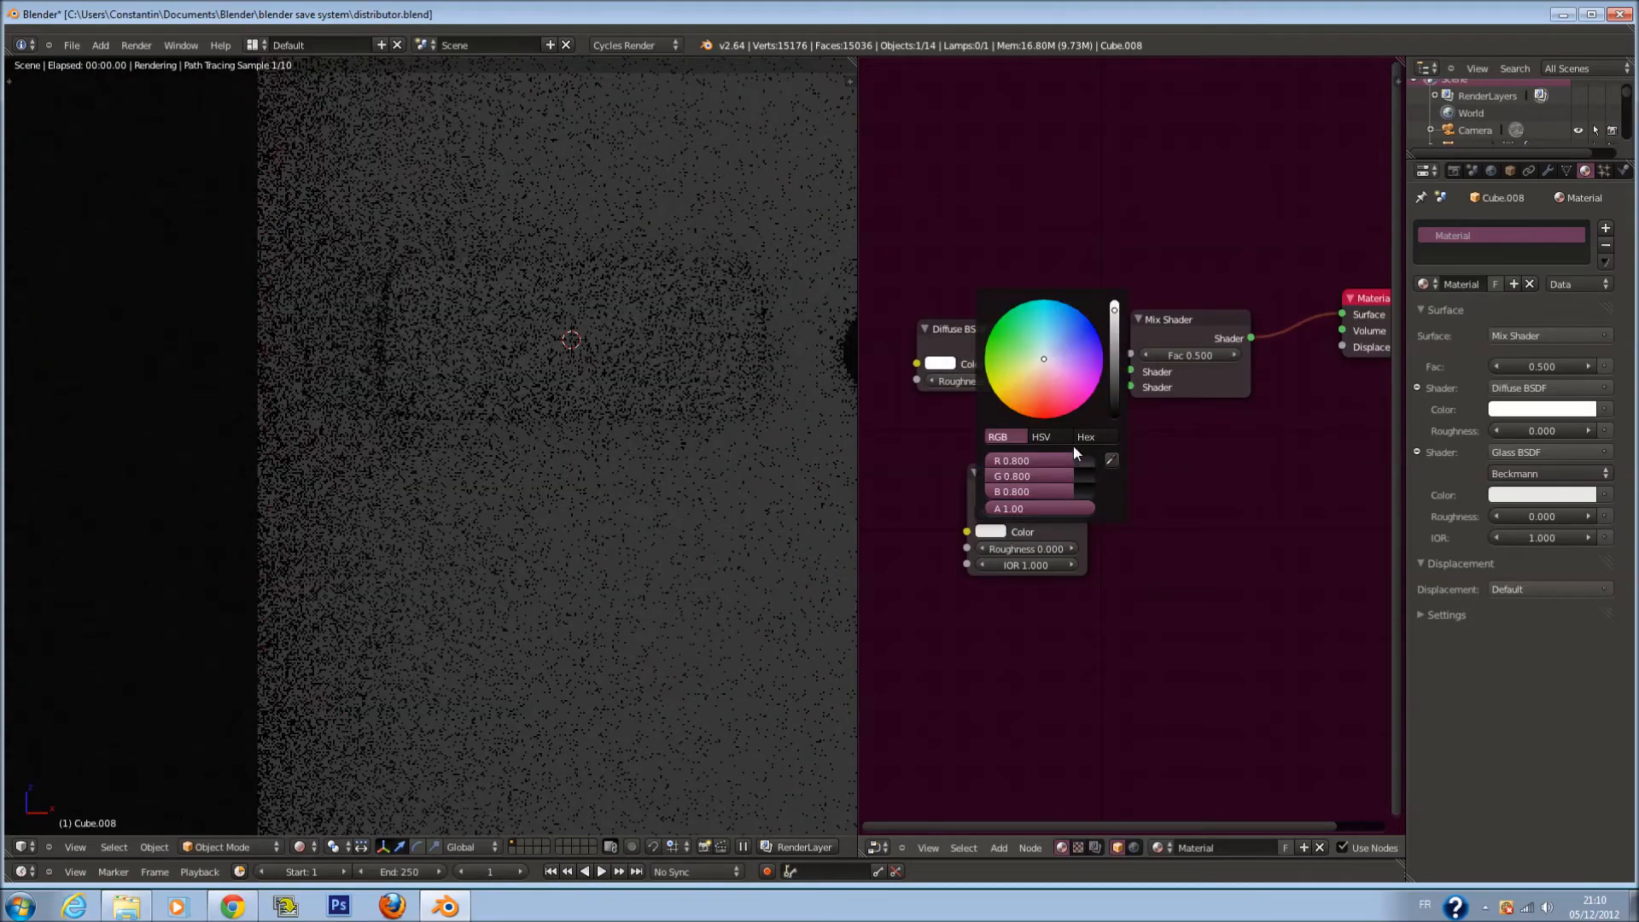
{"action": "left_click_drag", "start_coordinate": [1113, 350], "coordinate": [1113, 307]}
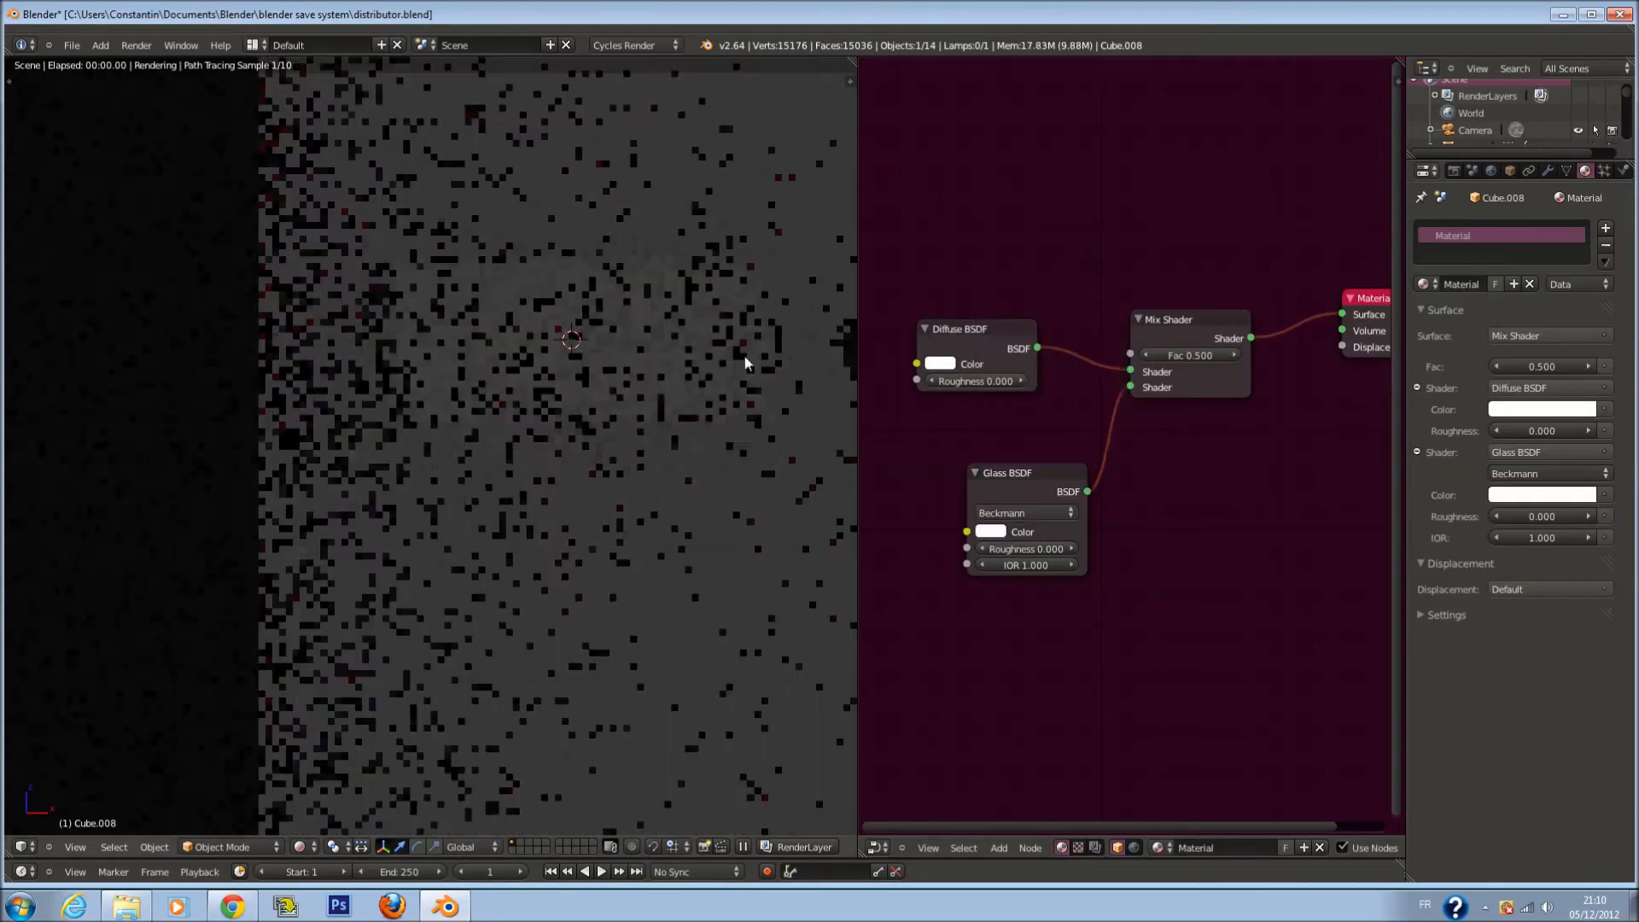
{"action": "key", "text": "ctrl+s"}
{"action": "left_click", "coordinate": [605, 403]}
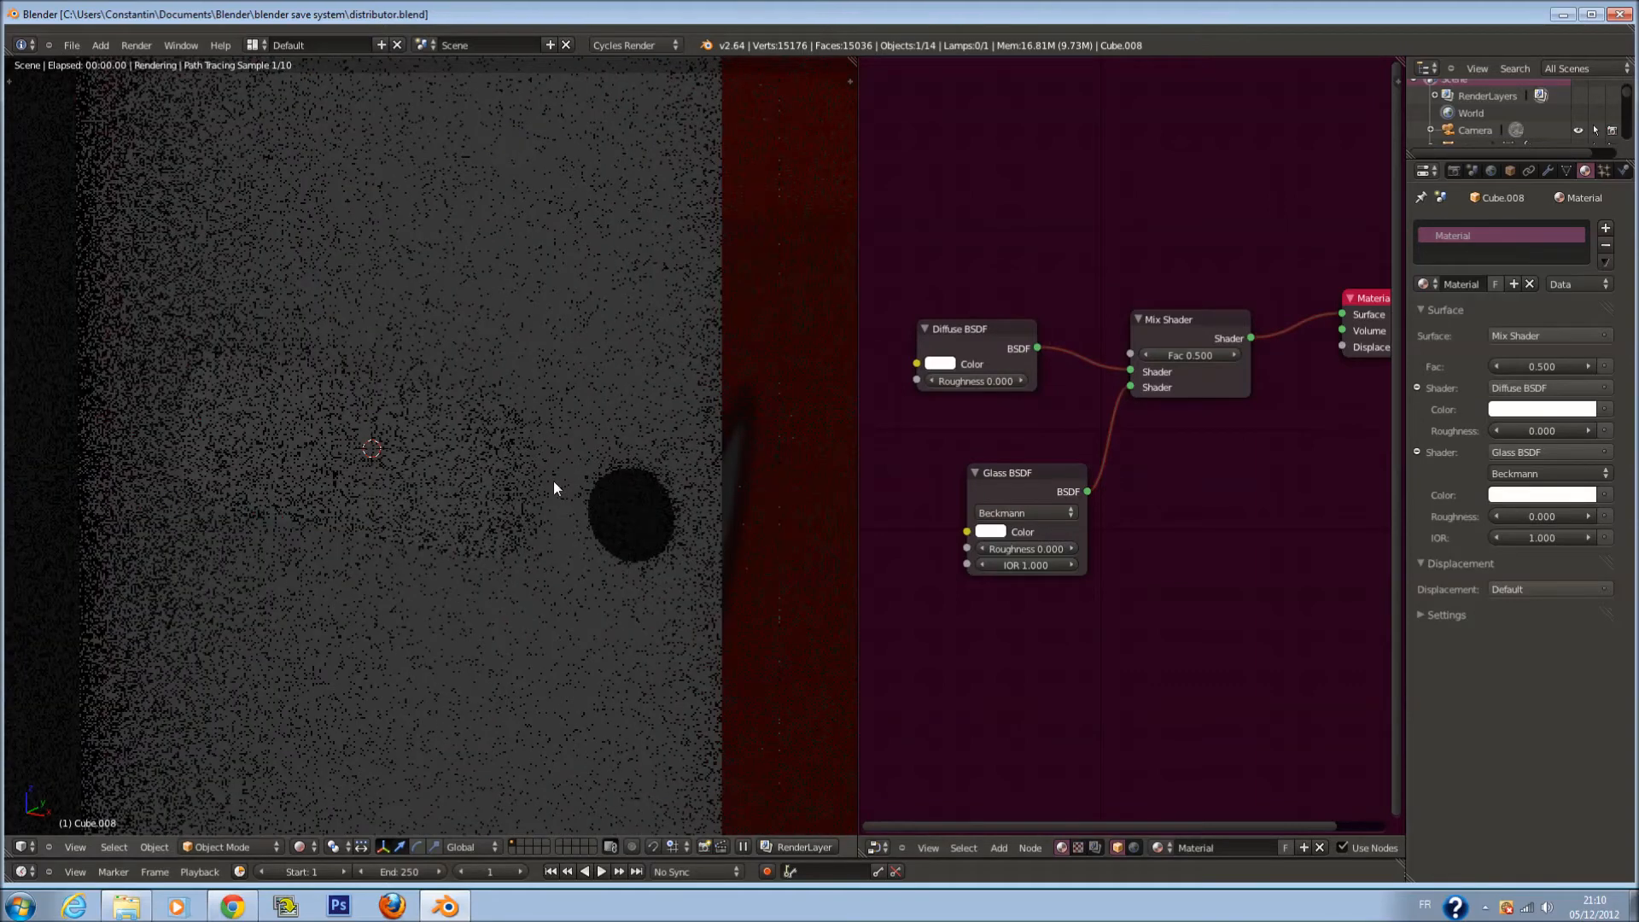
Hide the rounded button body in solid view and move the logo plate slightly forward along the Y axis
{"action": "left_click", "coordinate": [309, 848]}
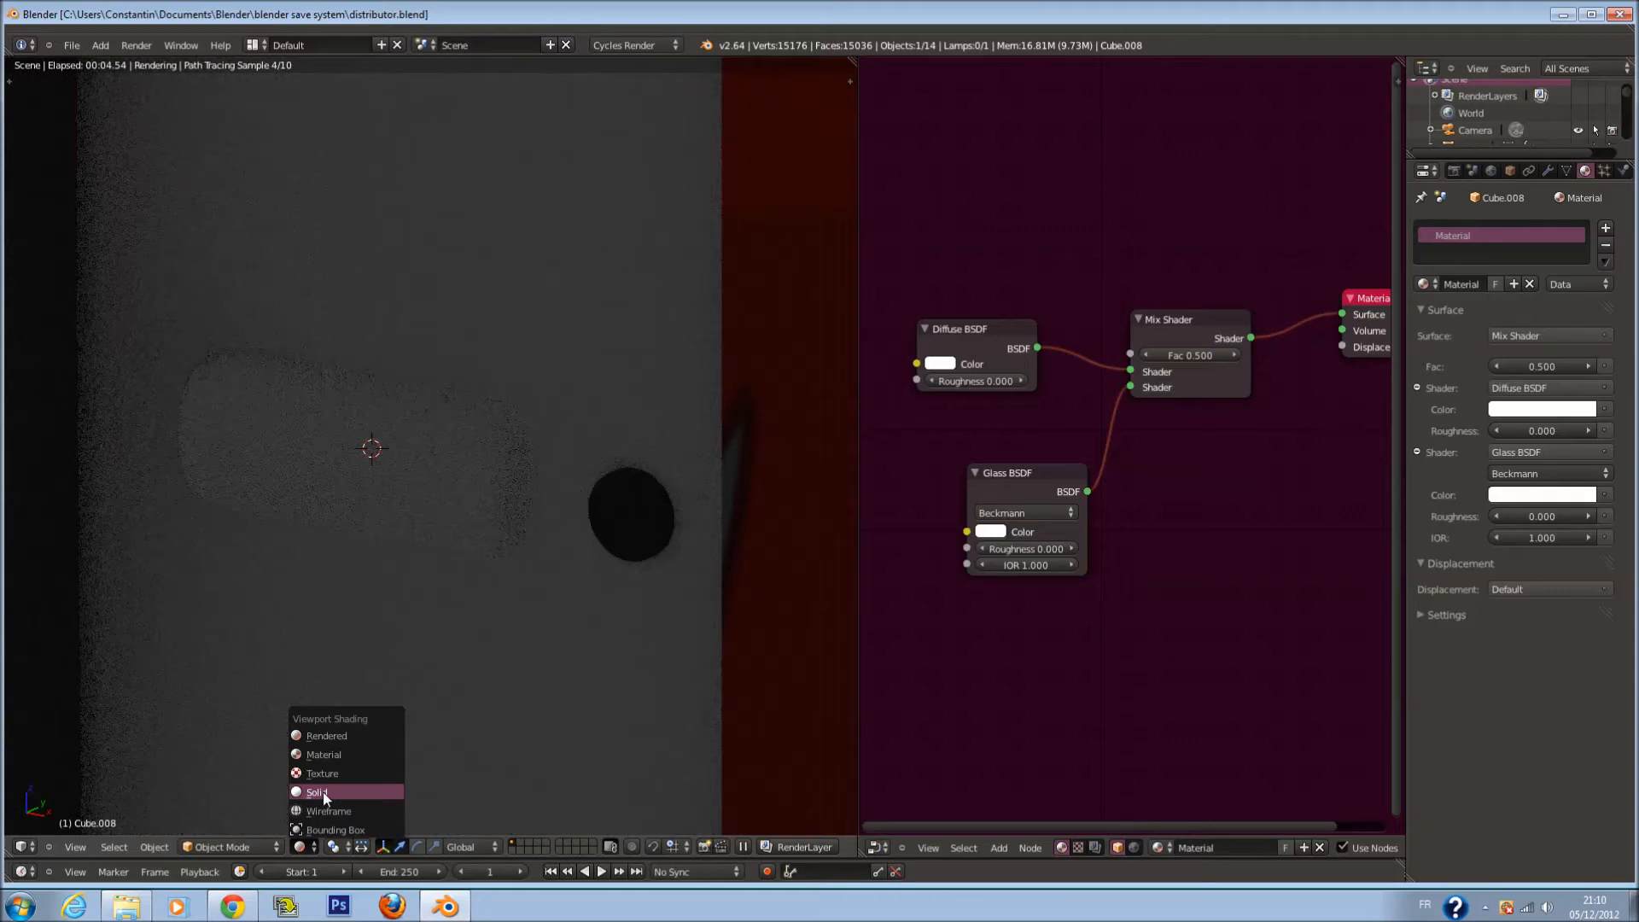
{"action": "left_click", "coordinate": [323, 810]}
{"action": "mouse_move", "coordinate": [585, 395]}
{"action": "middle_mouse_down"}
{"action": "mouse_move", "coordinate": [490, 439]}
{"action": "mouse_move", "coordinate": [373, 435]}
{"action": "mouse_move", "coordinate": [387, 423]}
{"action": "middle_mouse_up"}
{"action": "key", "text": "z"}
{"action": "key", "text": "h"}
{"action": "right_click", "coordinate": [361, 442]}
{"action": "right_click", "coordinate": [365, 463]}
{"action": "key", "text": "z"}
{"action": "key", "text": "z"}
{"action": "left_click_drag", "start_coordinate": [361, 442], "coordinate": [351, 449]}
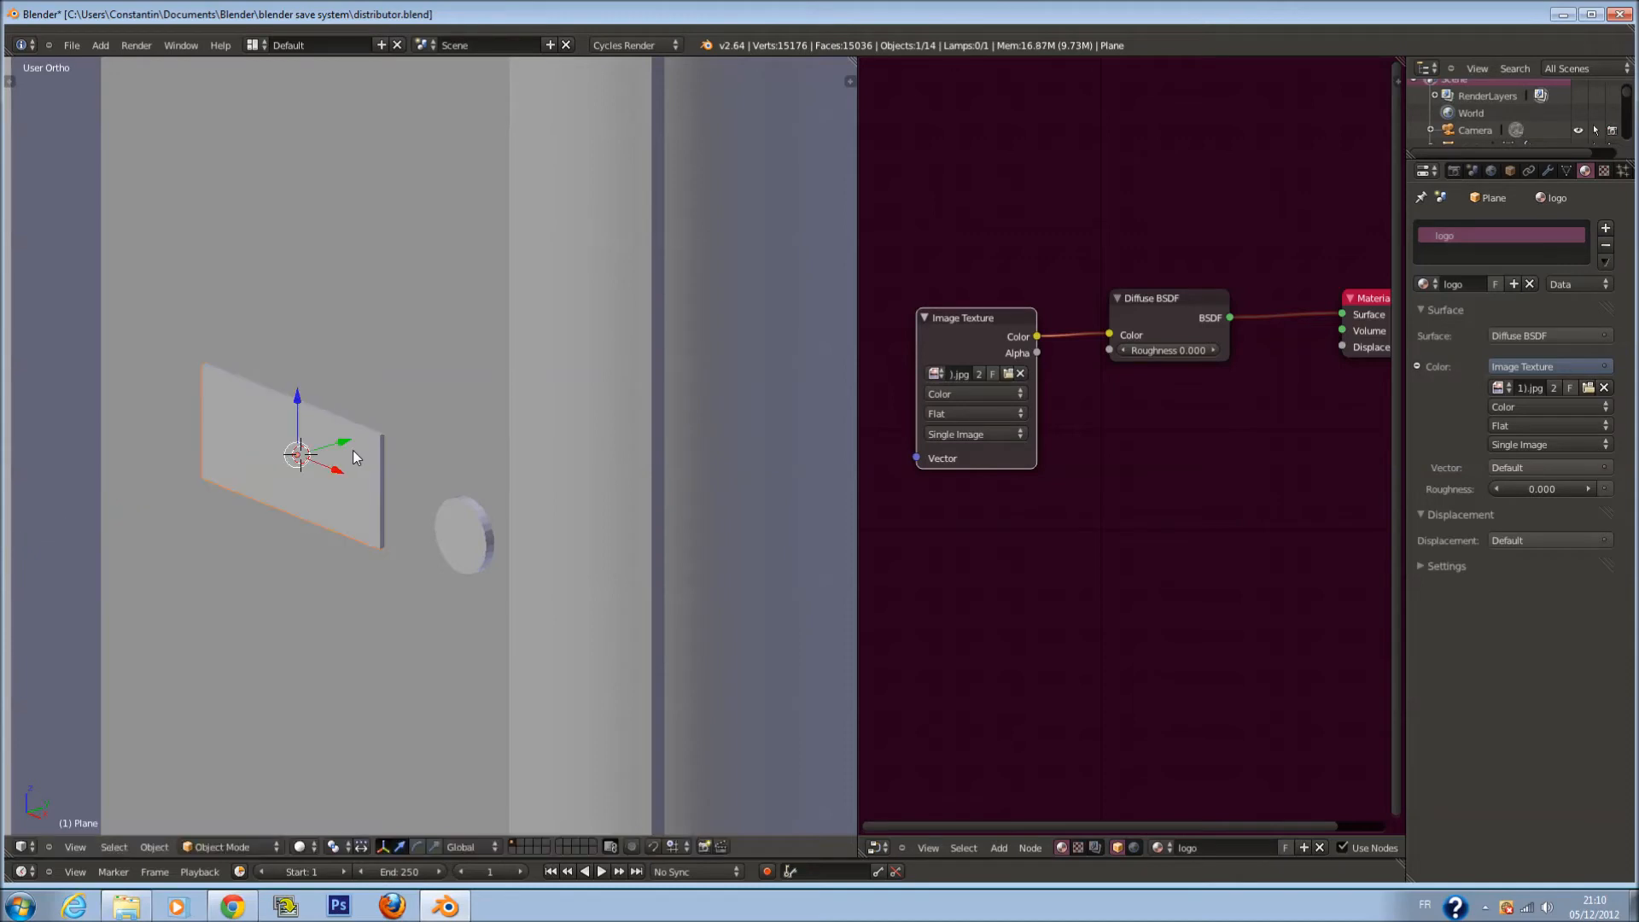
Unhide the rounded button body, save over the file and show the button in rendered shading
{"action": "key", "text": "alt+h"}
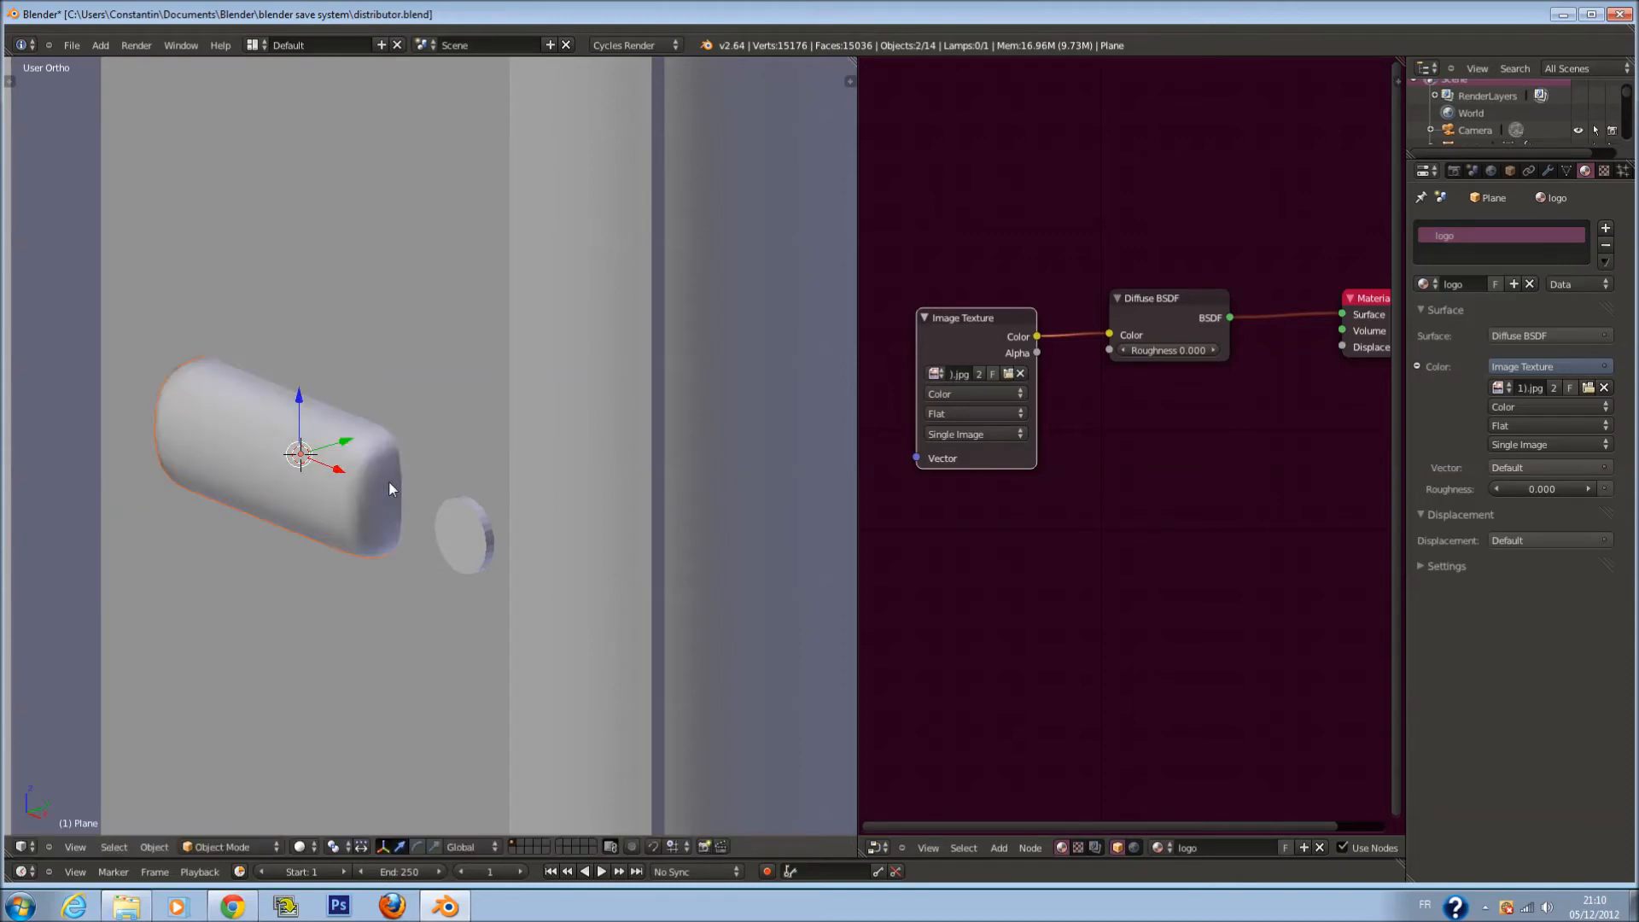
{"action": "key", "text": "ctrl+s"}
{"action": "left_click", "coordinate": [469, 710]}
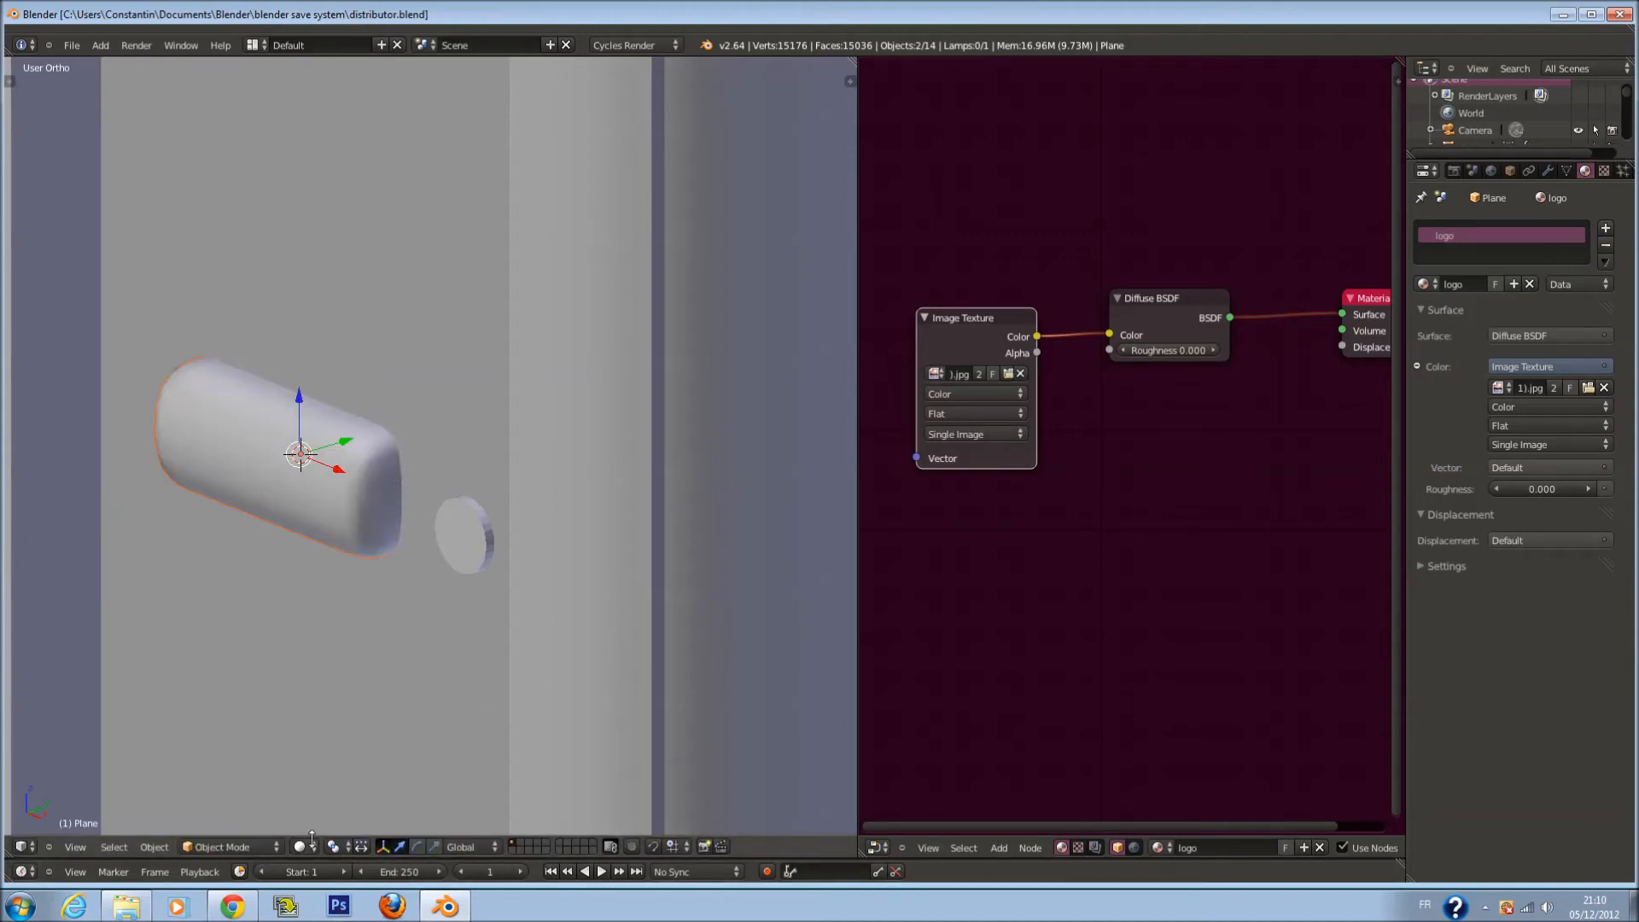
{"action": "left_click", "coordinate": [315, 847]}
{"action": "left_click", "coordinate": [340, 739]}
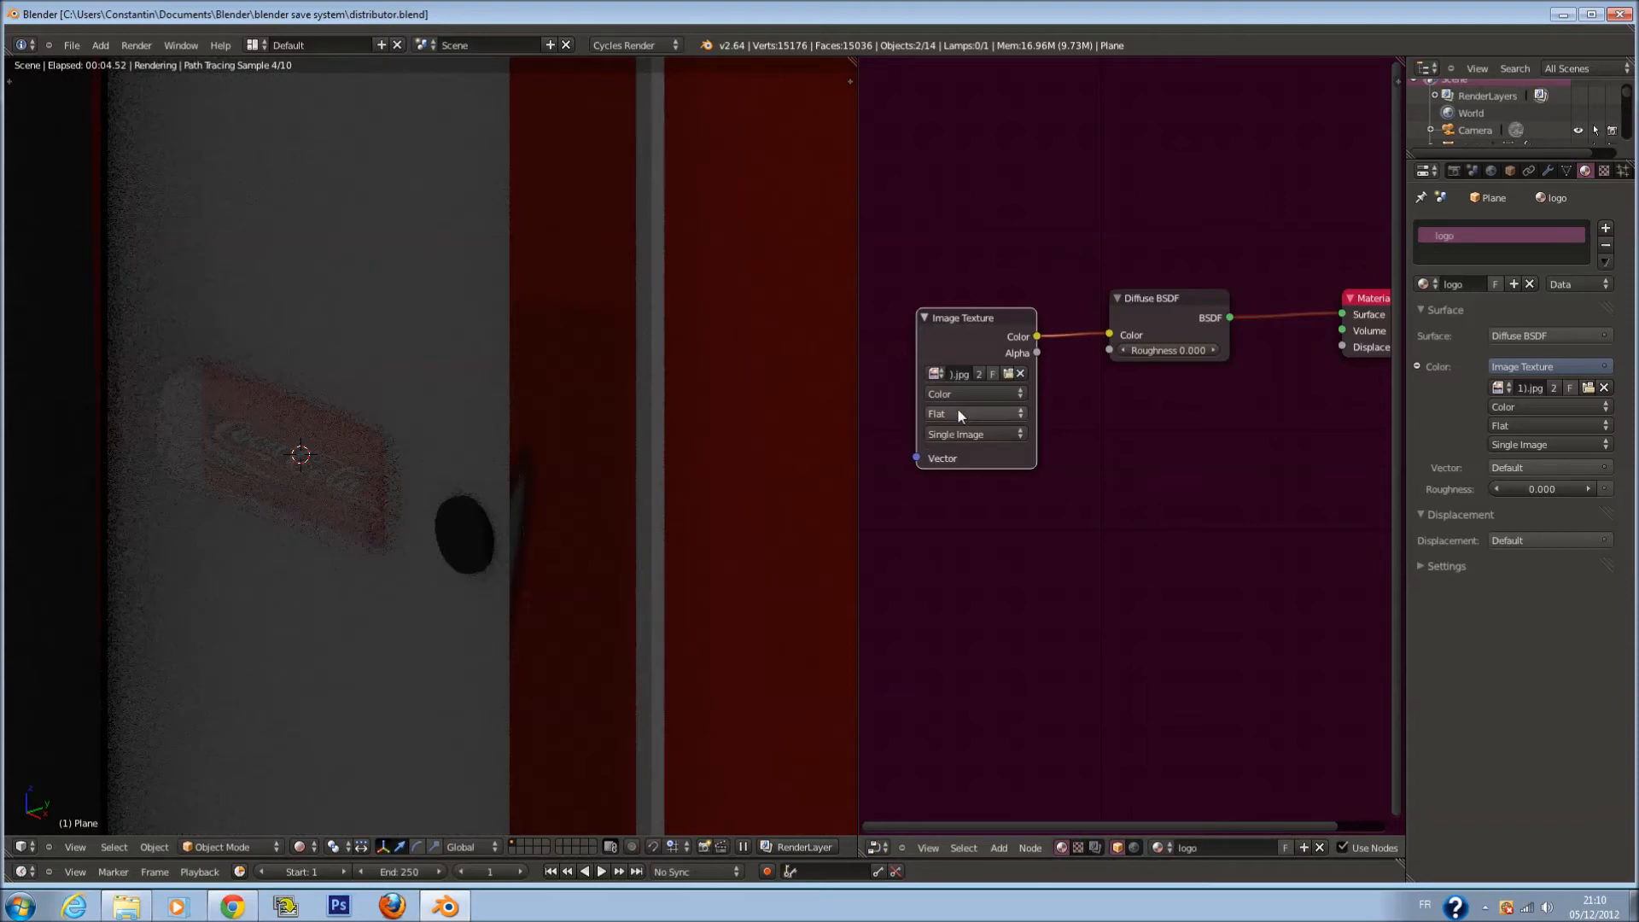
{"action": "scroll", "coordinate": [957, 407], "scroll_direction": "down", "scroll_amount": 1}
Try a darker Glass BSDF color on the button body, restore it to white and save over the file
{"action": "right_click", "coordinate": [342, 464]}
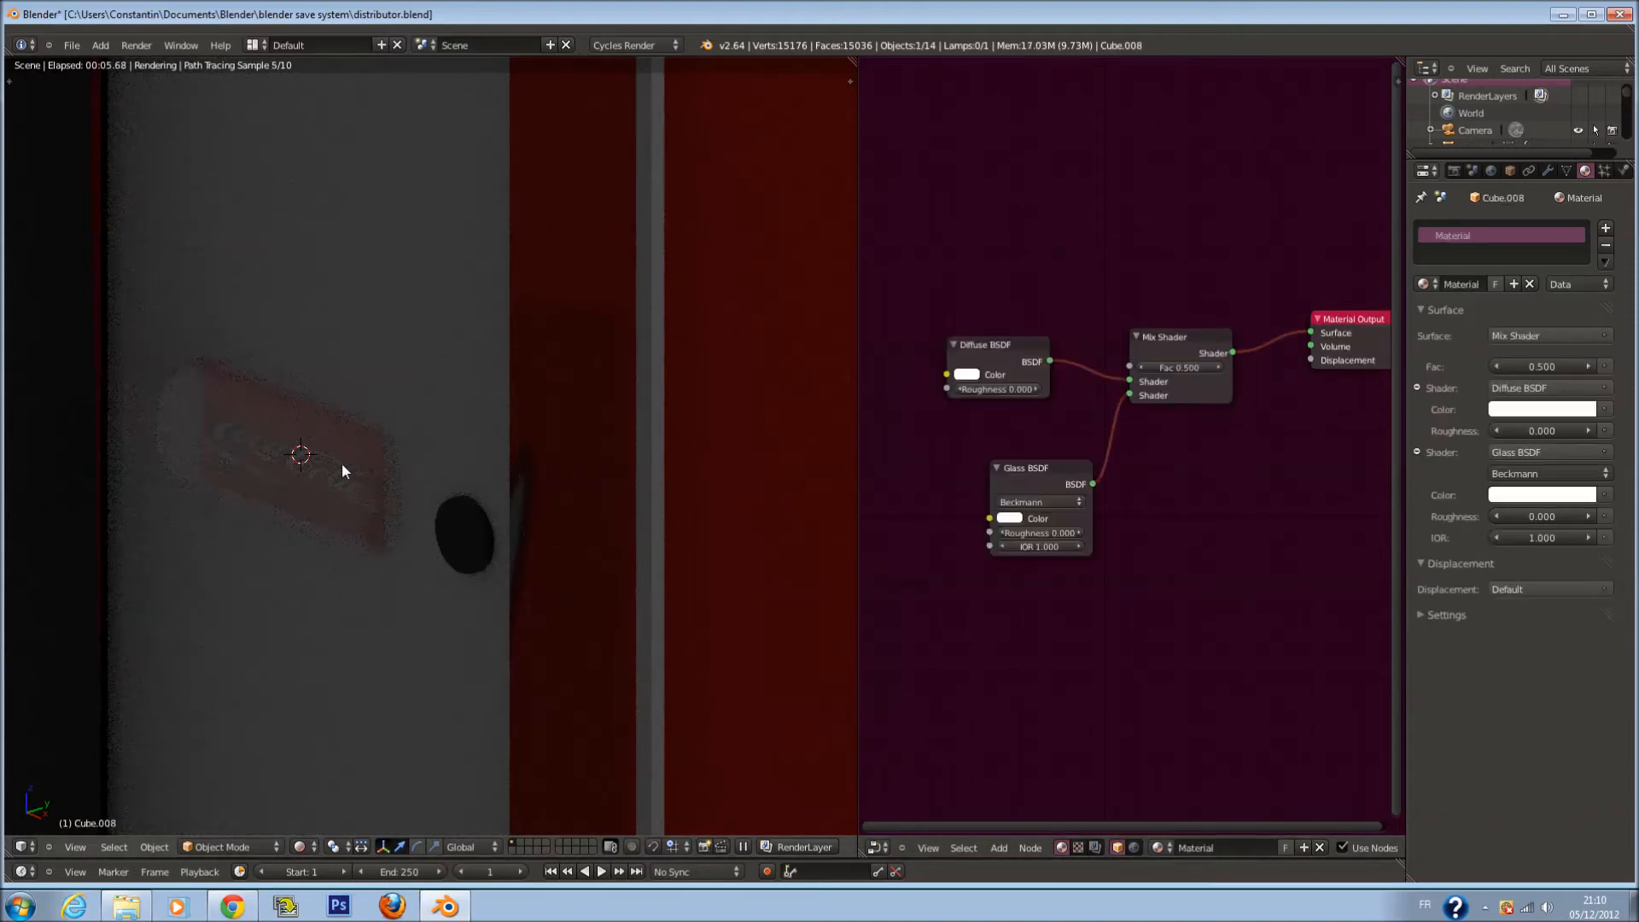
{"action": "left_click", "coordinate": [1010, 518]}
{"action": "left_click_drag", "start_coordinate": [1118, 386], "coordinate": [1116, 324]}
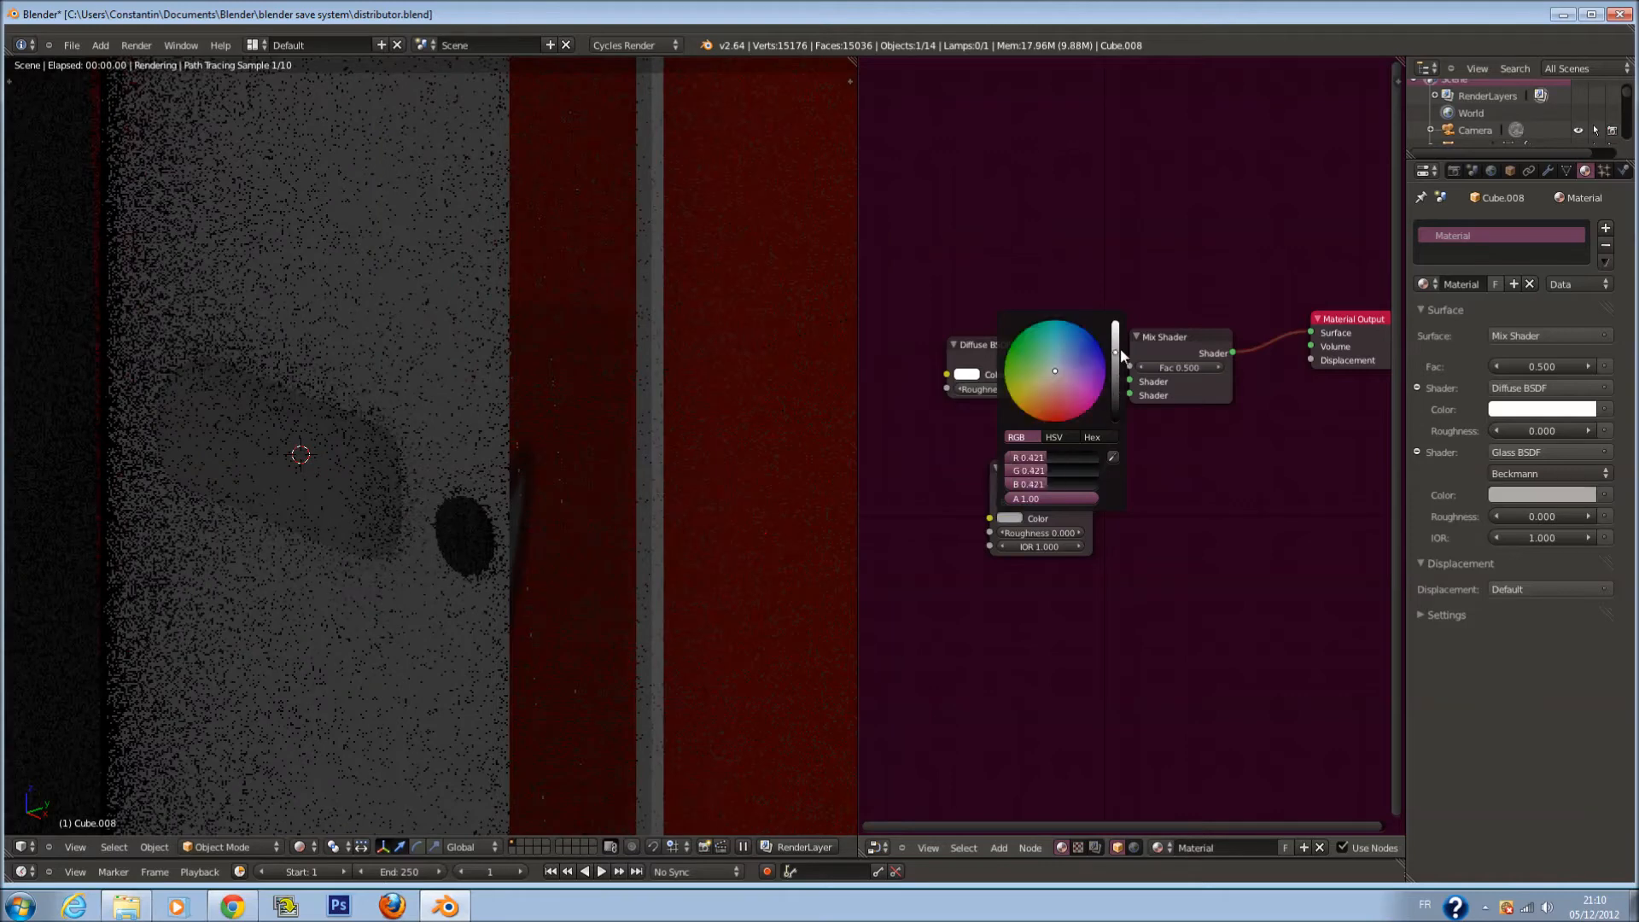
{"action": "scroll", "coordinate": [1200, 357], "scroll_direction": "up", "scroll_amount": 1}
{"action": "key", "text": "ctrl+s"}
{"action": "left_click", "coordinate": [1082, 391]}
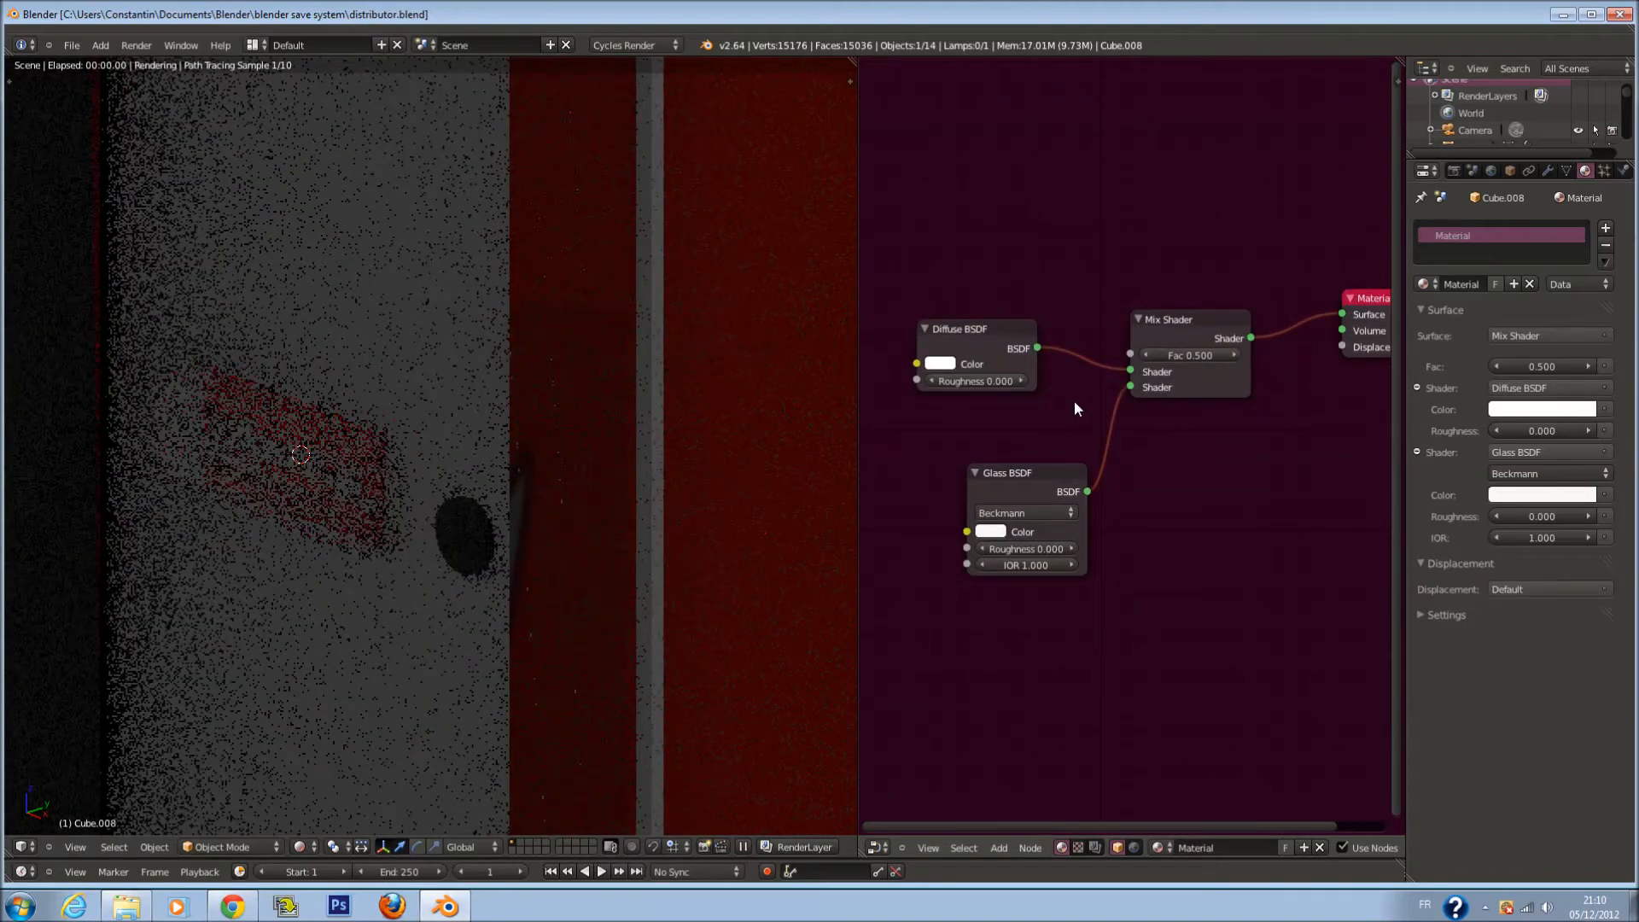
Darken the button body's Diffuse BSDF color to grey and save over the file
{"action": "scroll", "coordinate": [1074, 403], "scroll_direction": "up", "scroll_amount": 1}
{"action": "left_click", "coordinate": [942, 365]}
{"action": "left_click_drag", "start_coordinate": [1059, 162], "coordinate": [1064, 183]}
{"action": "key", "text": "ctrl+s"}
{"action": "left_click", "coordinate": [1166, 263]}
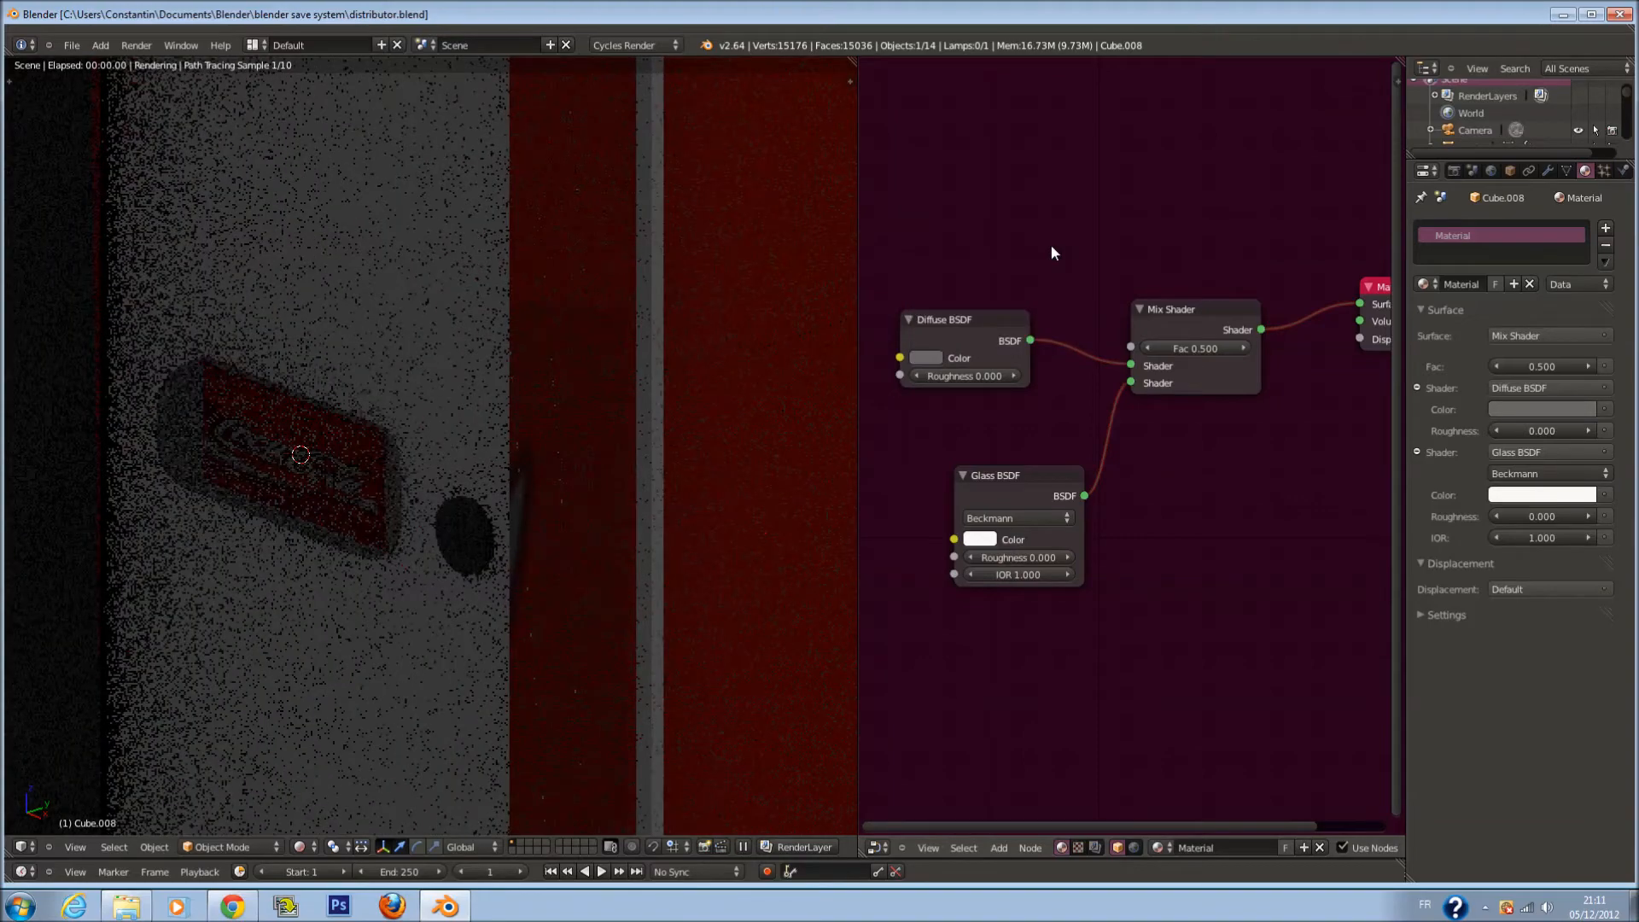
Lighten the grey of the Diffuse BSDF slightly and raise the Glass BSDF's IOR to 1.100
{"action": "left_click", "coordinate": [926, 358]}
{"action": "left_click", "coordinate": [1059, 180]}
{"action": "left_click", "coordinate": [1067, 574]}
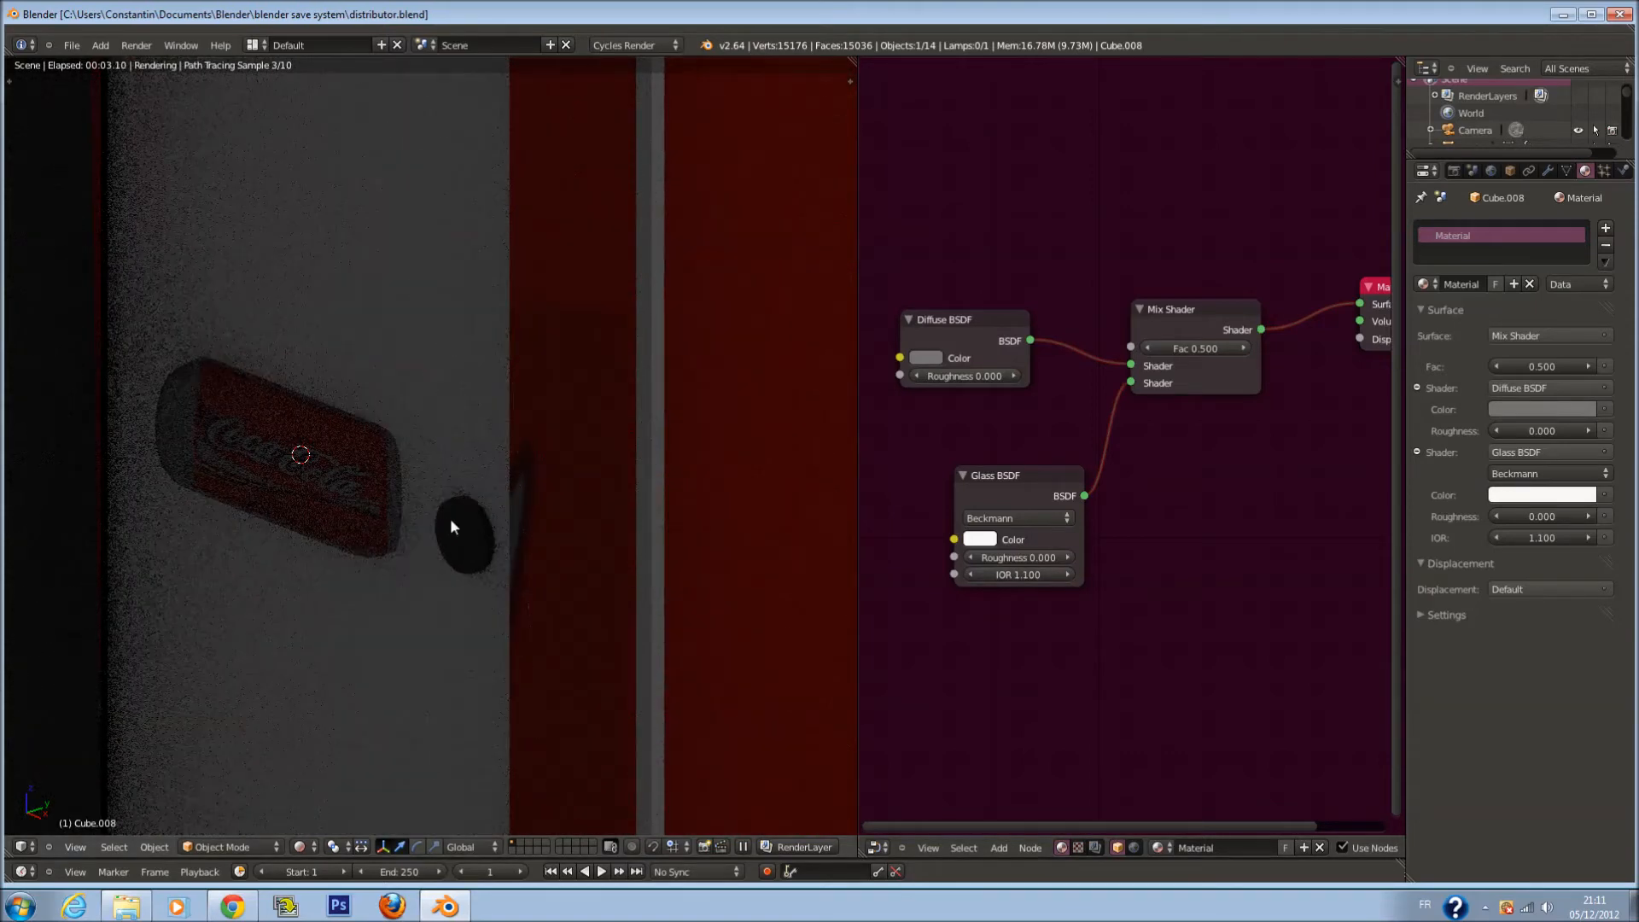
Try a Transparent BSDF set to black as the Mix Shader's factor input, and delete that node
{"action": "key", "text": "shift+a"}
{"action": "mouse_move", "coordinate": [1031, 431]}
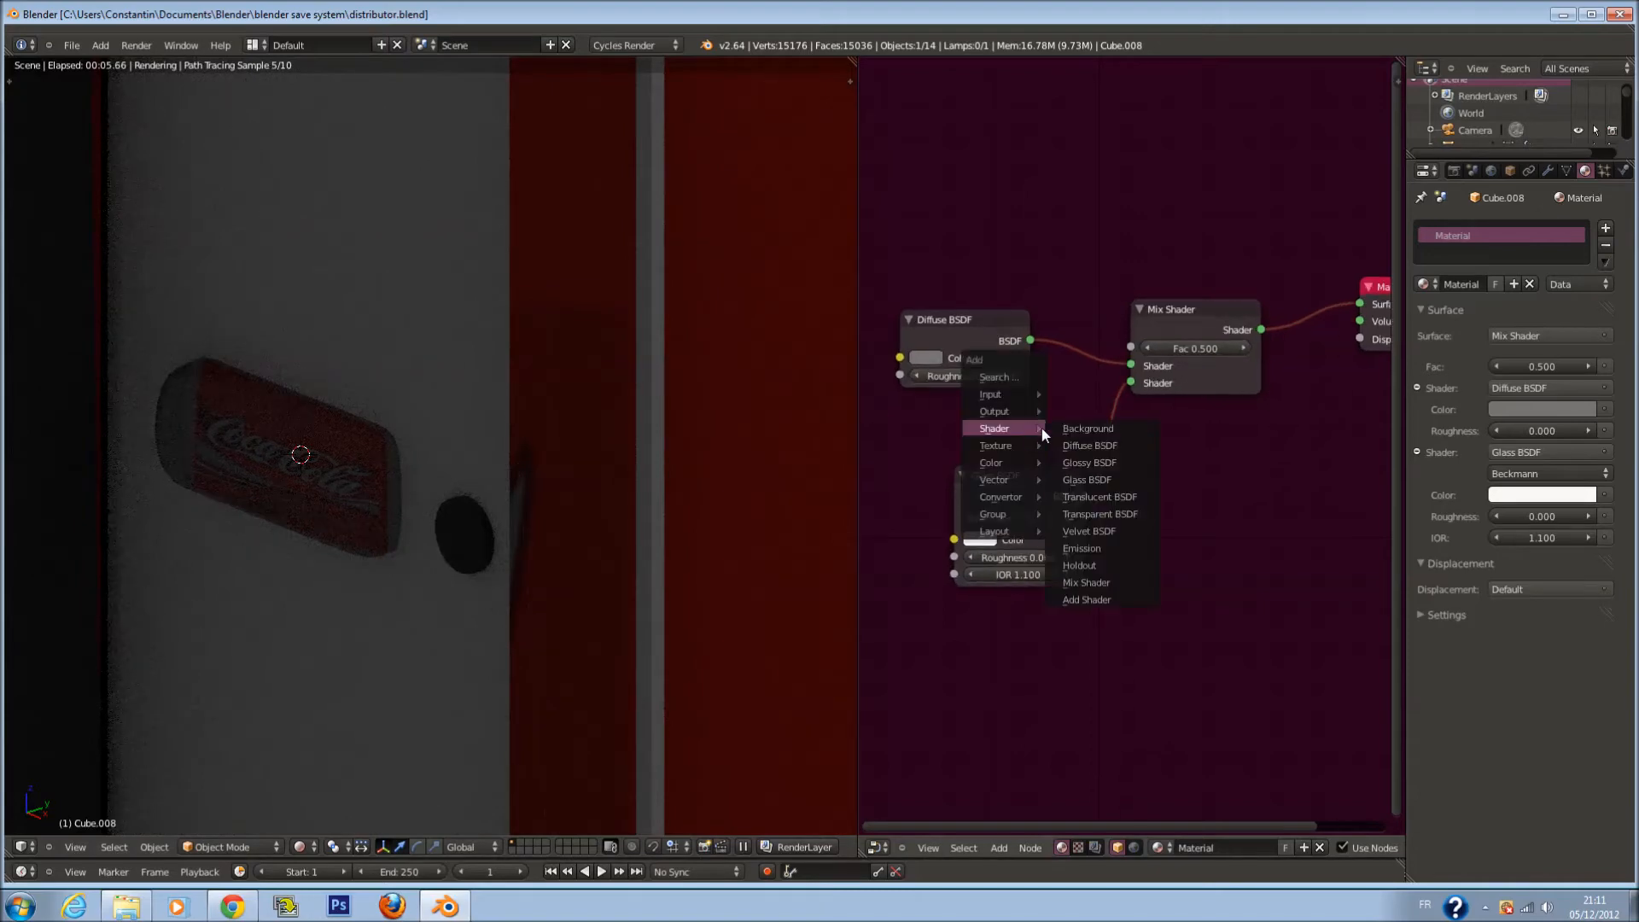
{"action": "left_click", "coordinate": [1100, 516]}
{"action": "left_click", "coordinate": [968, 233]}
{"action": "left_click_drag", "start_coordinate": [1054, 248], "coordinate": [1131, 348]}
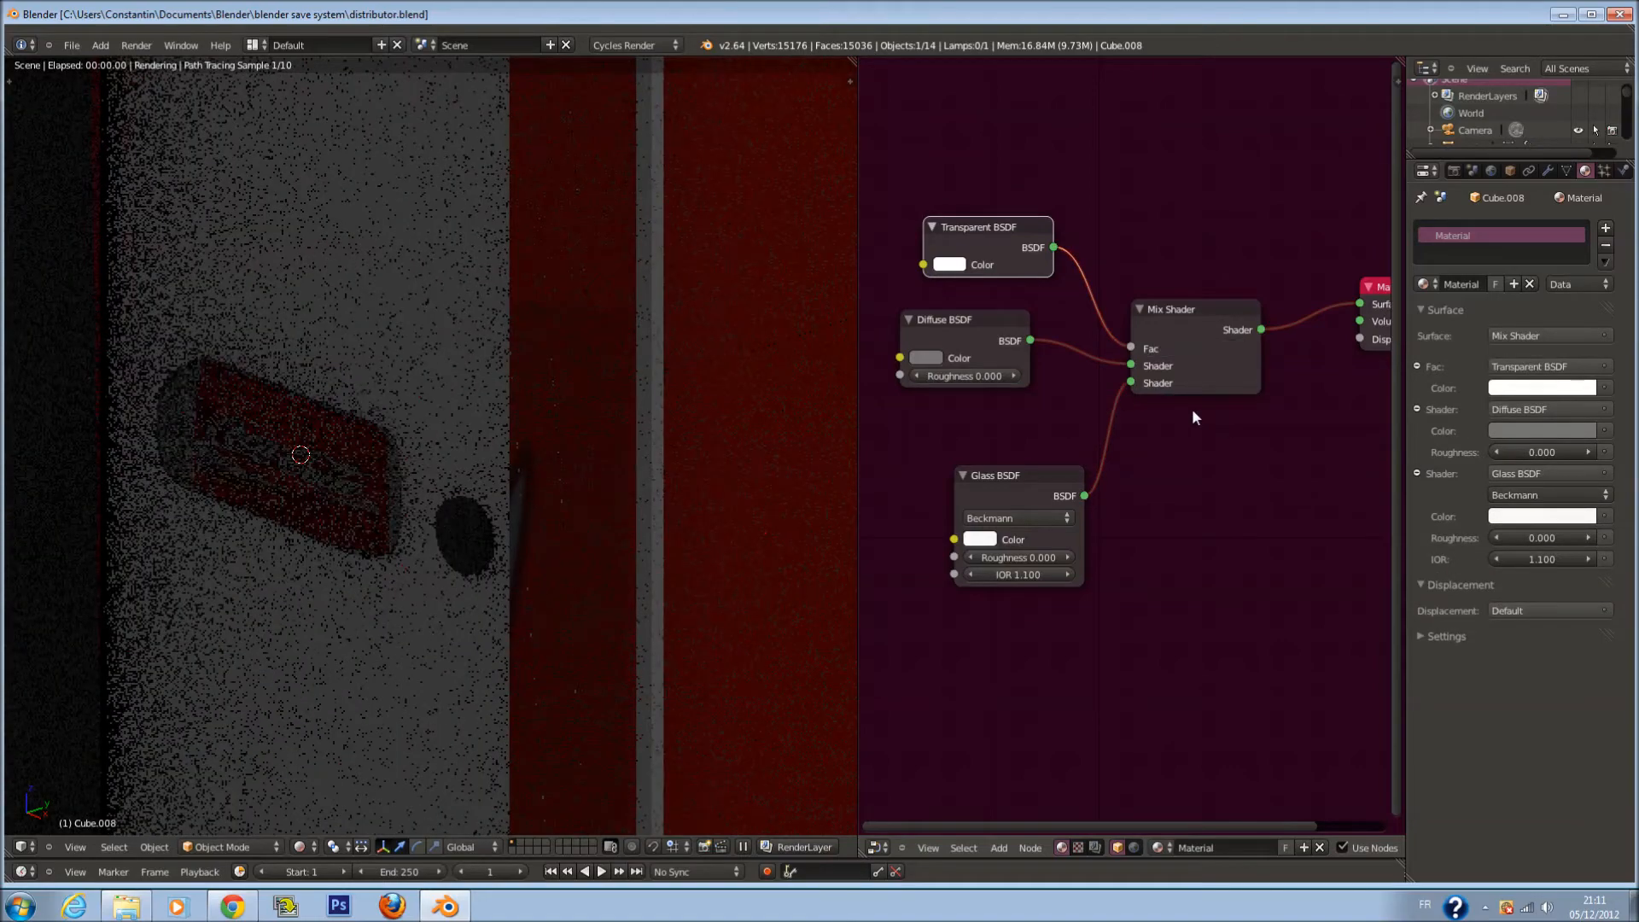
{"action": "left_click", "coordinate": [949, 264]}
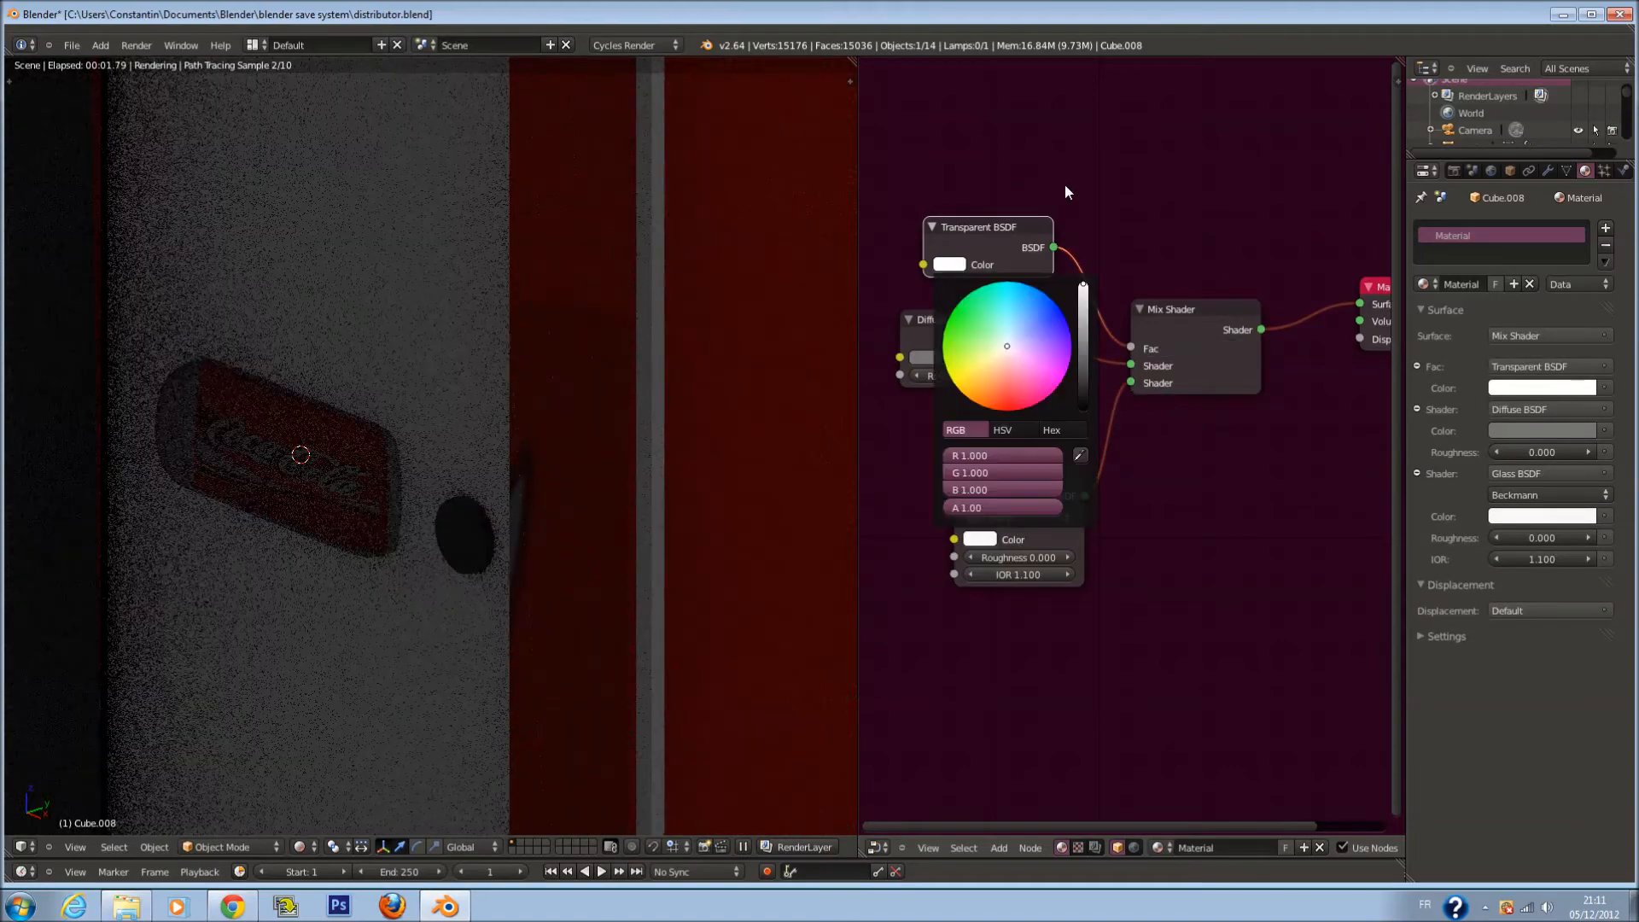
{"action": "left_click", "coordinate": [949, 264]}
{"action": "left_click_drag", "start_coordinate": [1087, 309], "coordinate": [1107, 464]}
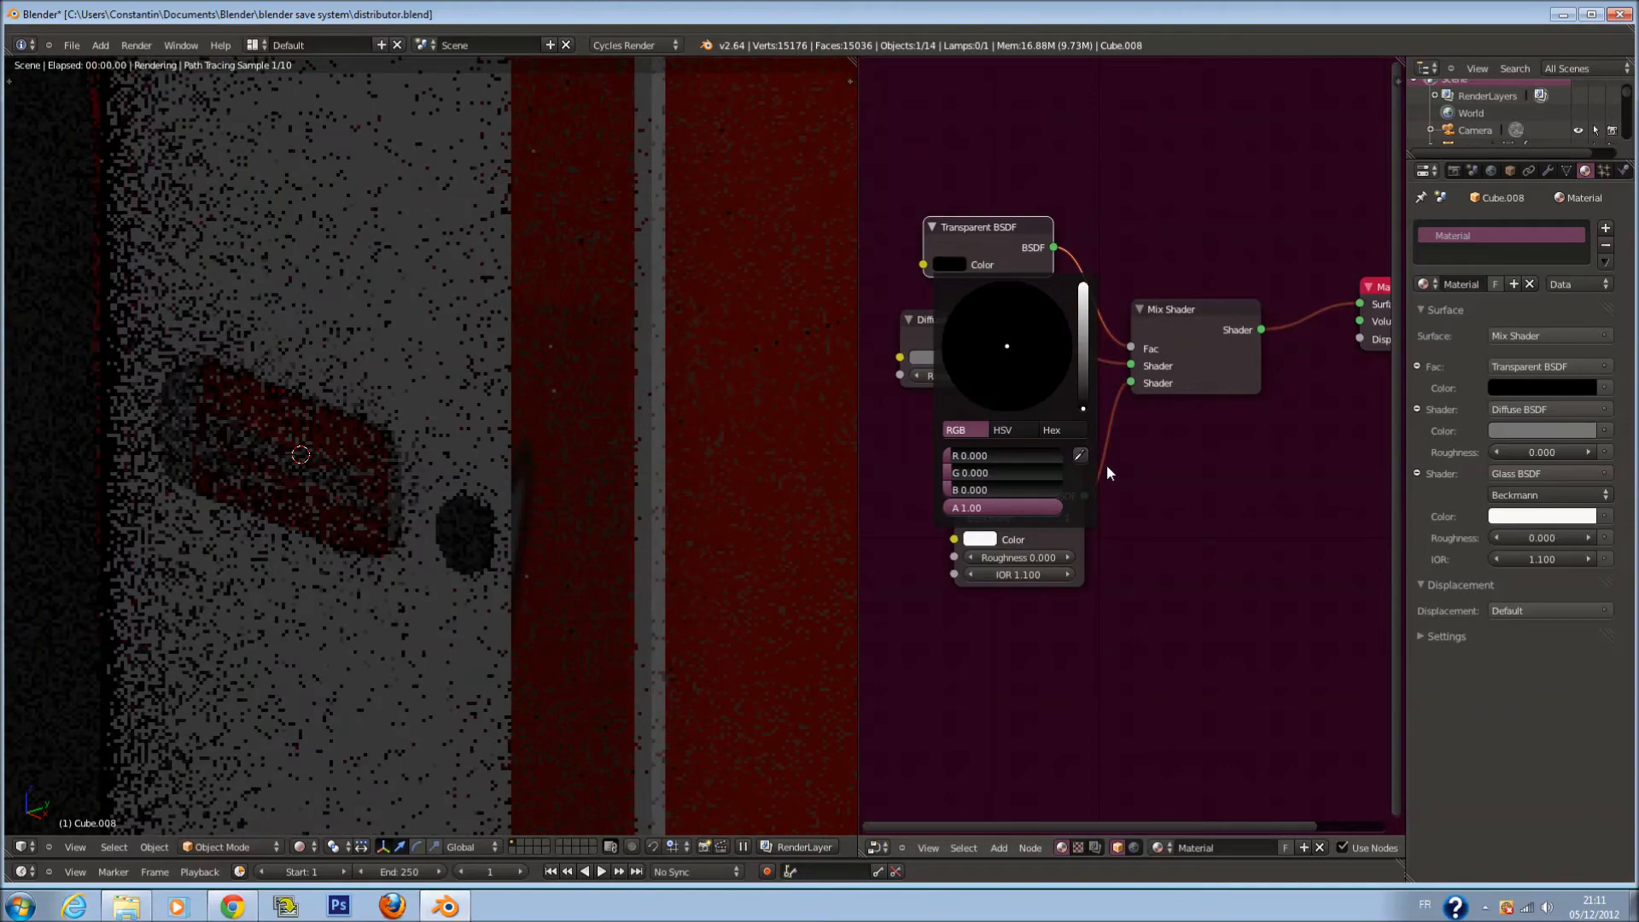
{"action": "left_click_drag", "start_coordinate": [1118, 266], "coordinate": [1110, 257]}
{"action": "key", "text": "x"}
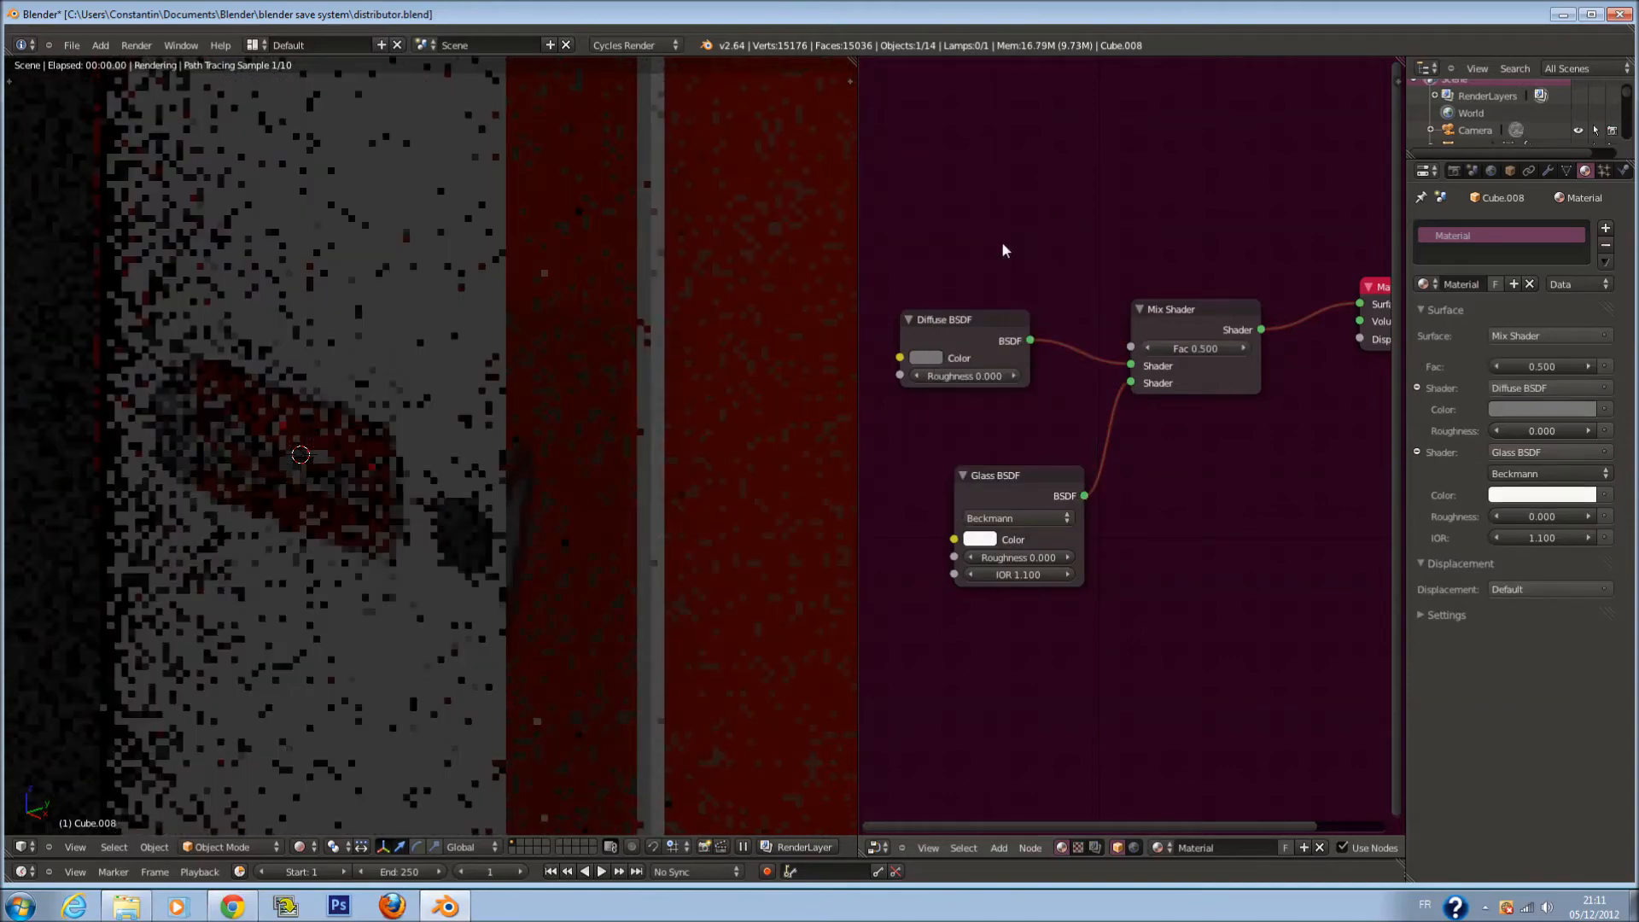
Save over the file and switch the viewport from rendered to solid shading
{"action": "scroll", "coordinate": [1004, 246], "scroll_direction": "down", "scroll_amount": 2}
{"action": "key", "text": "ctrl+s"}
{"action": "left_click", "coordinate": [1007, 255]}
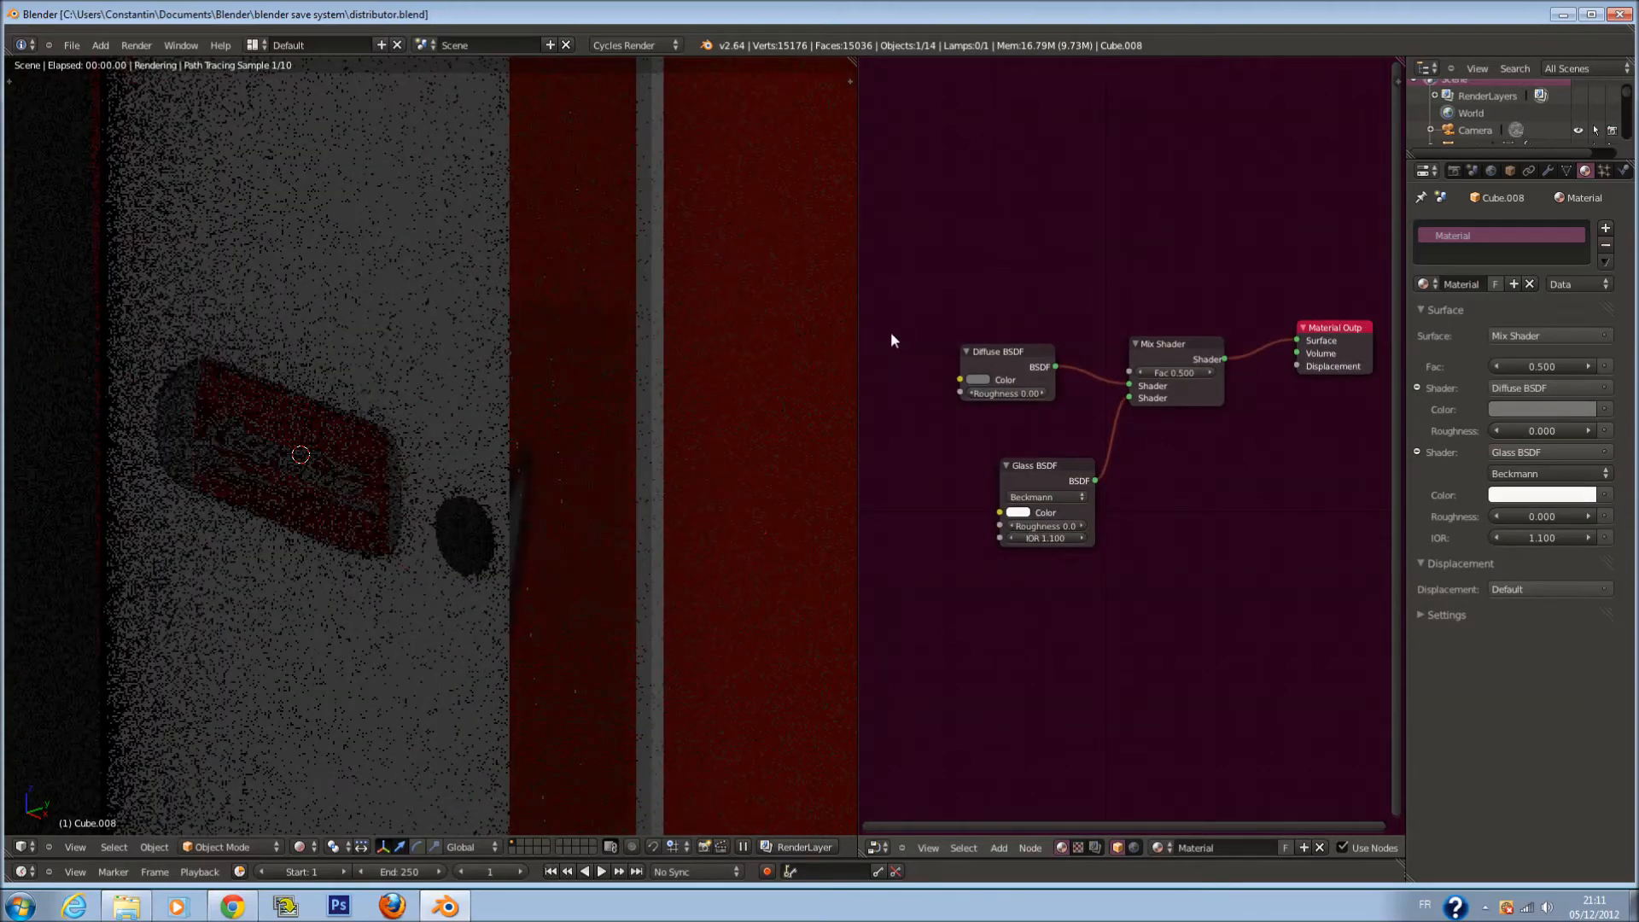
{"action": "left_click", "coordinate": [297, 848]}
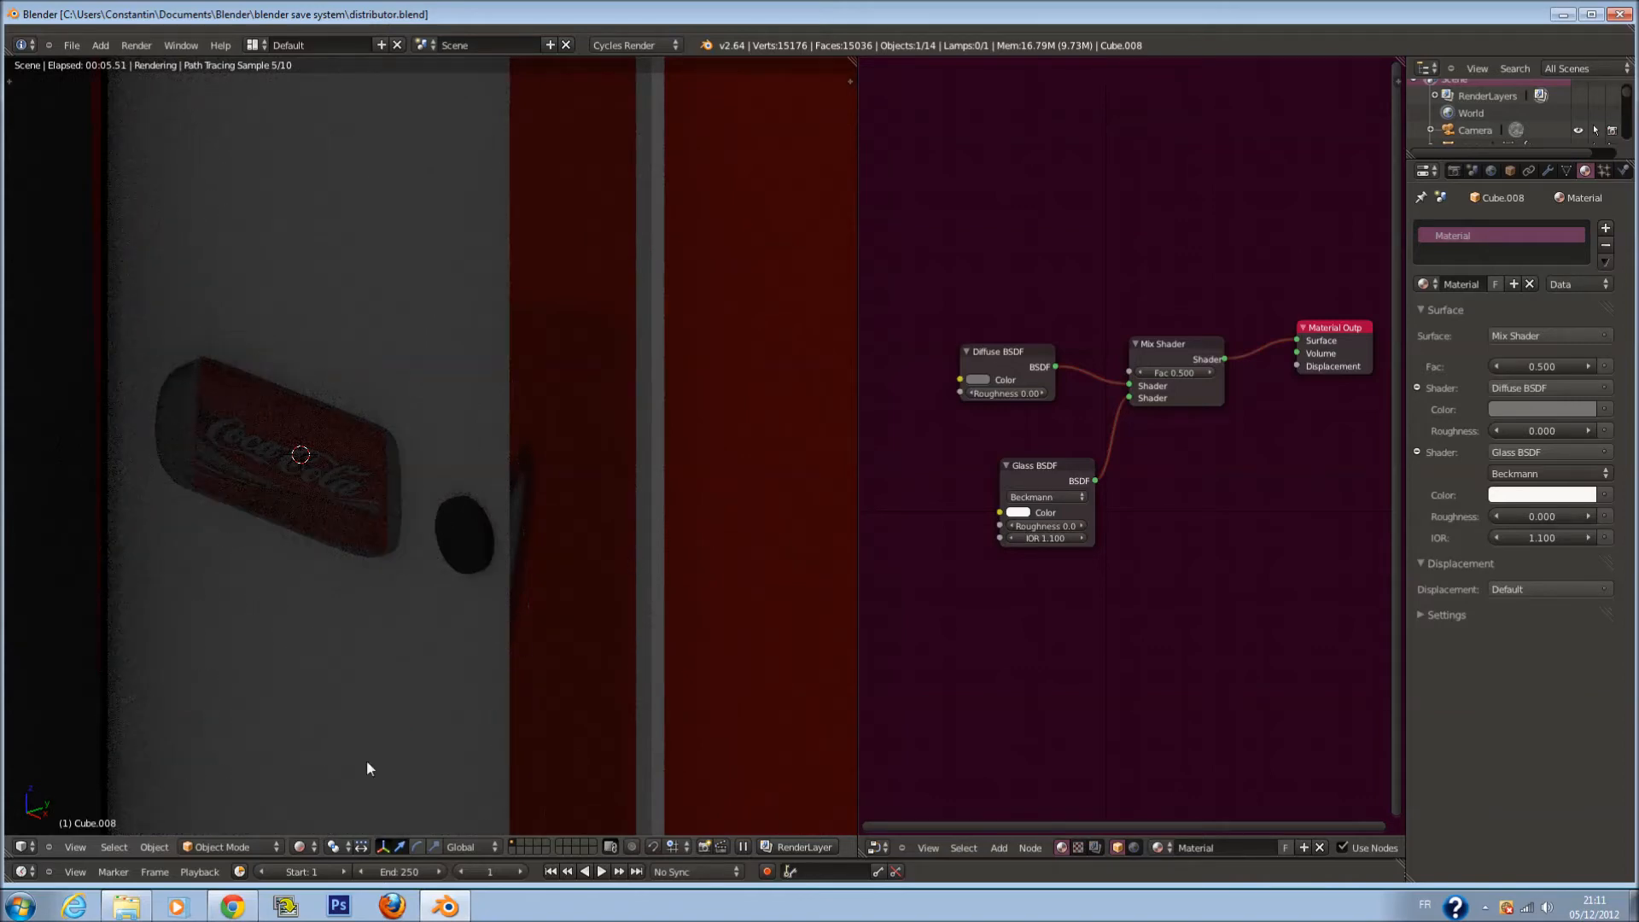
{"action": "left_click", "coordinate": [298, 848]}
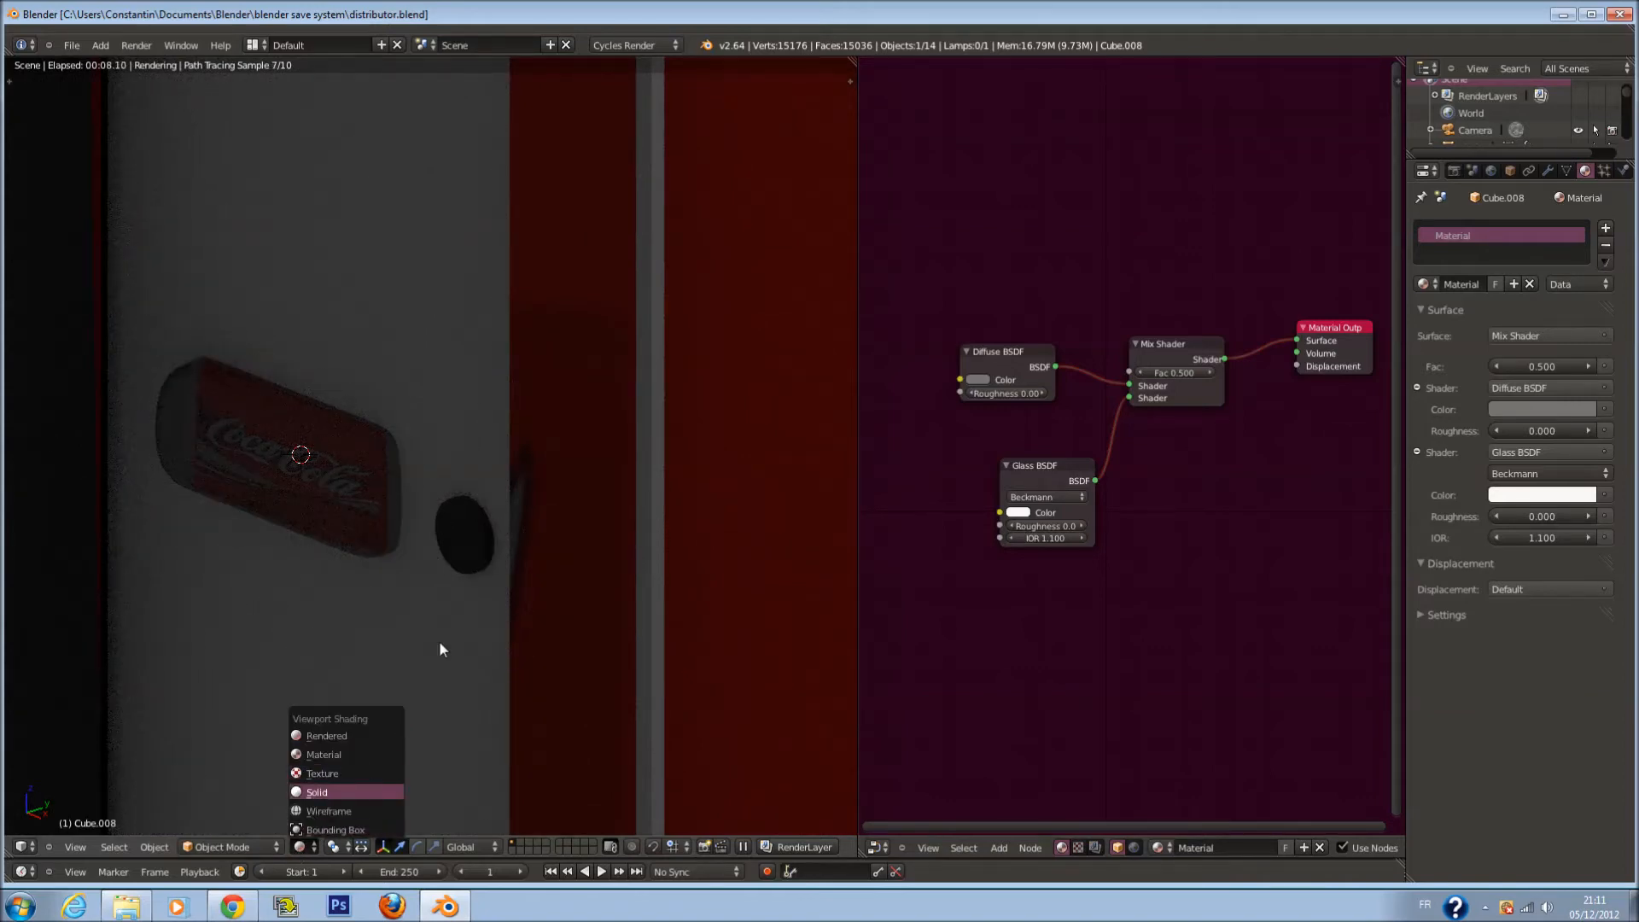
{"action": "left_click", "coordinate": [359, 743]}
{"action": "scroll", "coordinate": [539, 559], "scroll_direction": "down", "scroll_amount": 1}
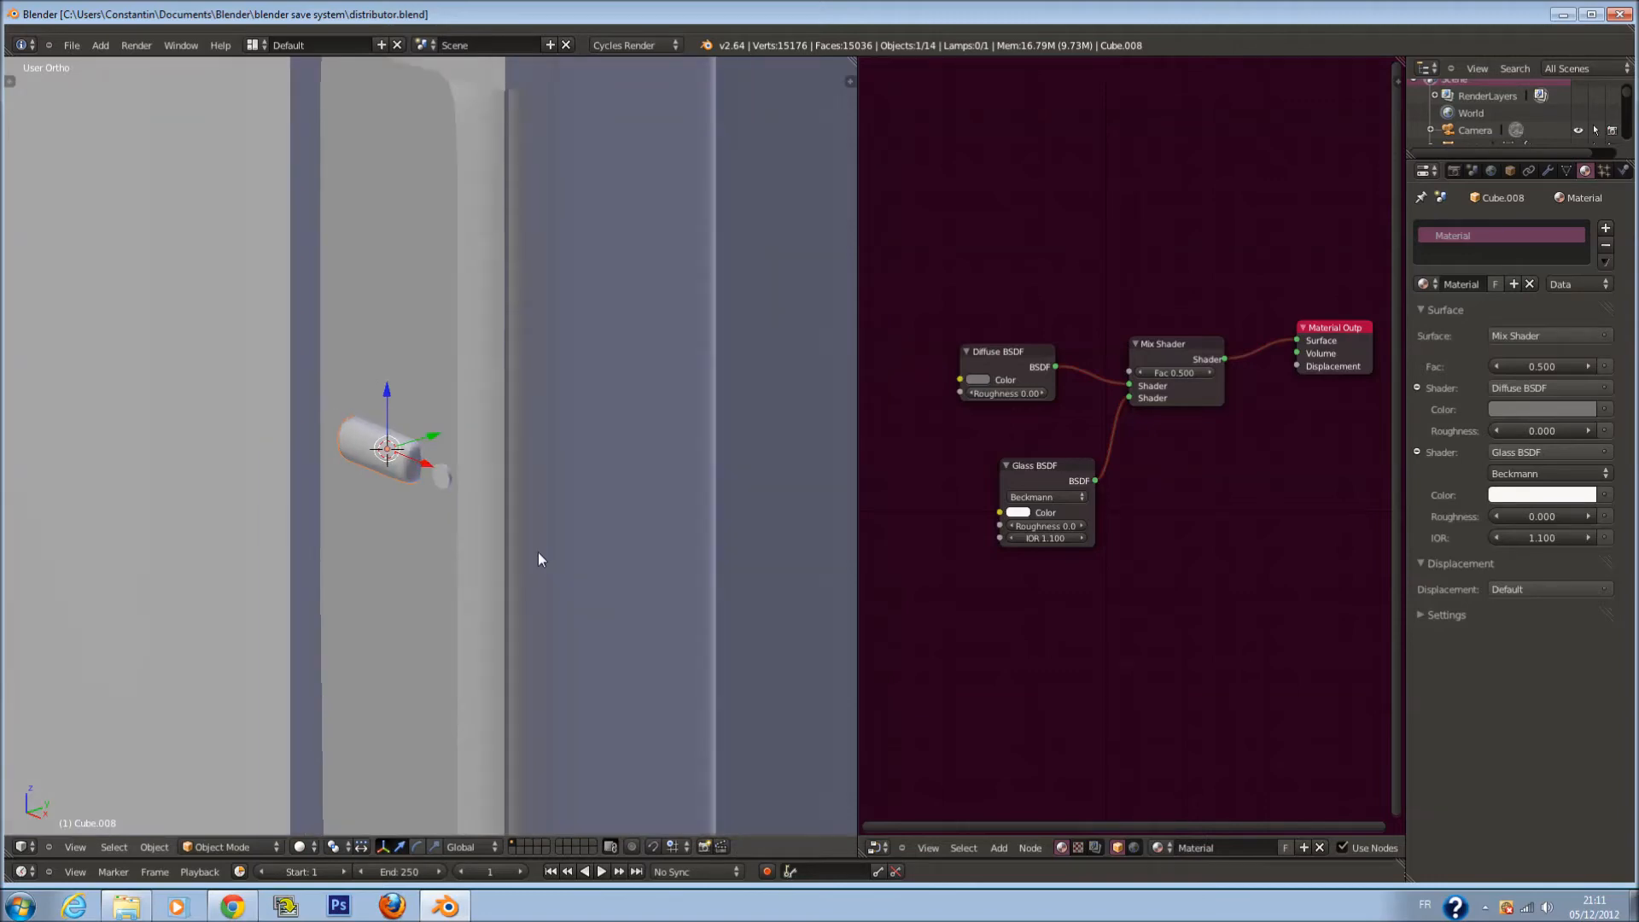
Show the background reference photo at opacity 1.000 in front wireframe view, examine the payment panel above the buttons, and reset the opacity to 0
{"action": "key", "text": "KP_1"}
{"action": "key", "text": "z"}
{"action": "key", "text": "n"}
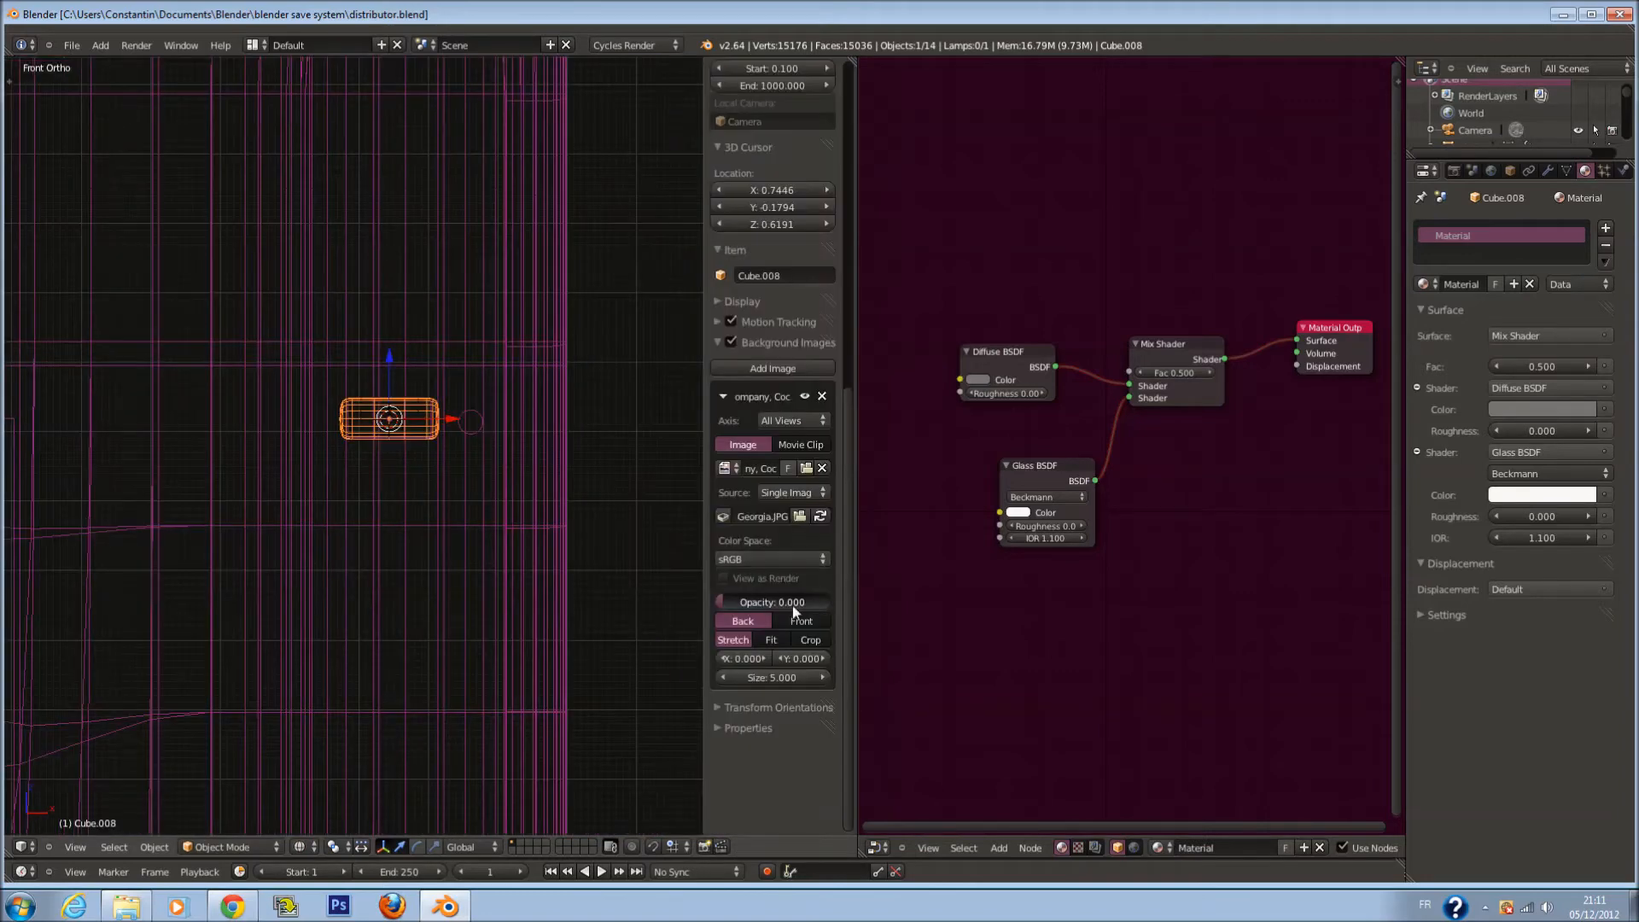
{"action": "left_click_drag", "start_coordinate": [728, 587], "coordinate": [833, 590]}
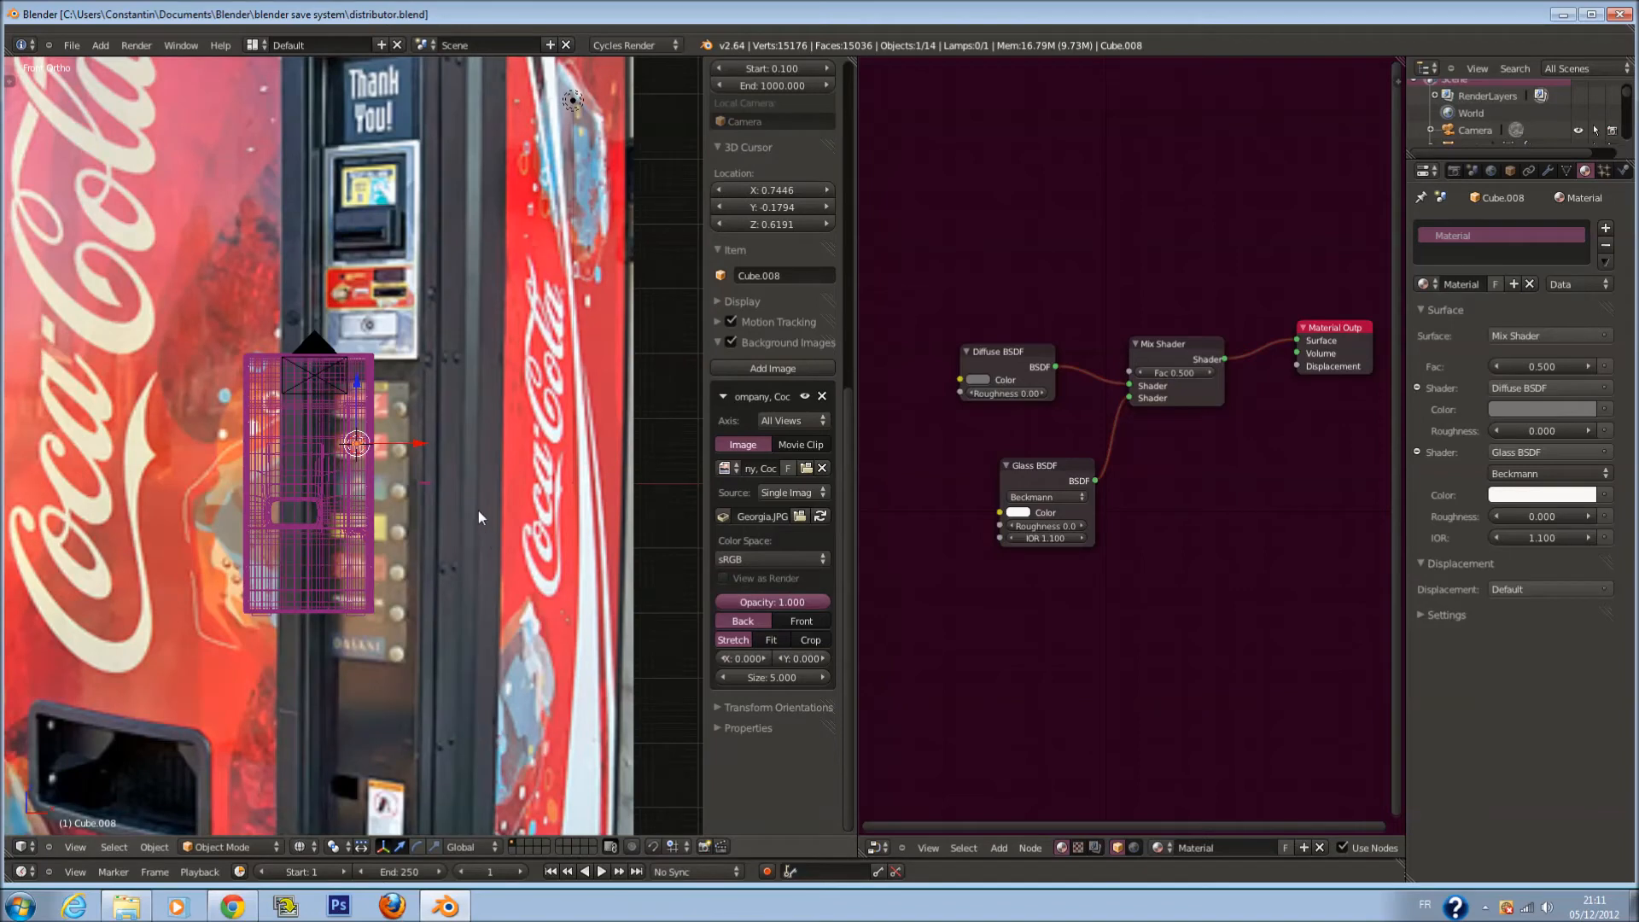
{"action": "scroll", "coordinate": [413, 186], "scroll_direction": "up", "scroll_amount": 1}
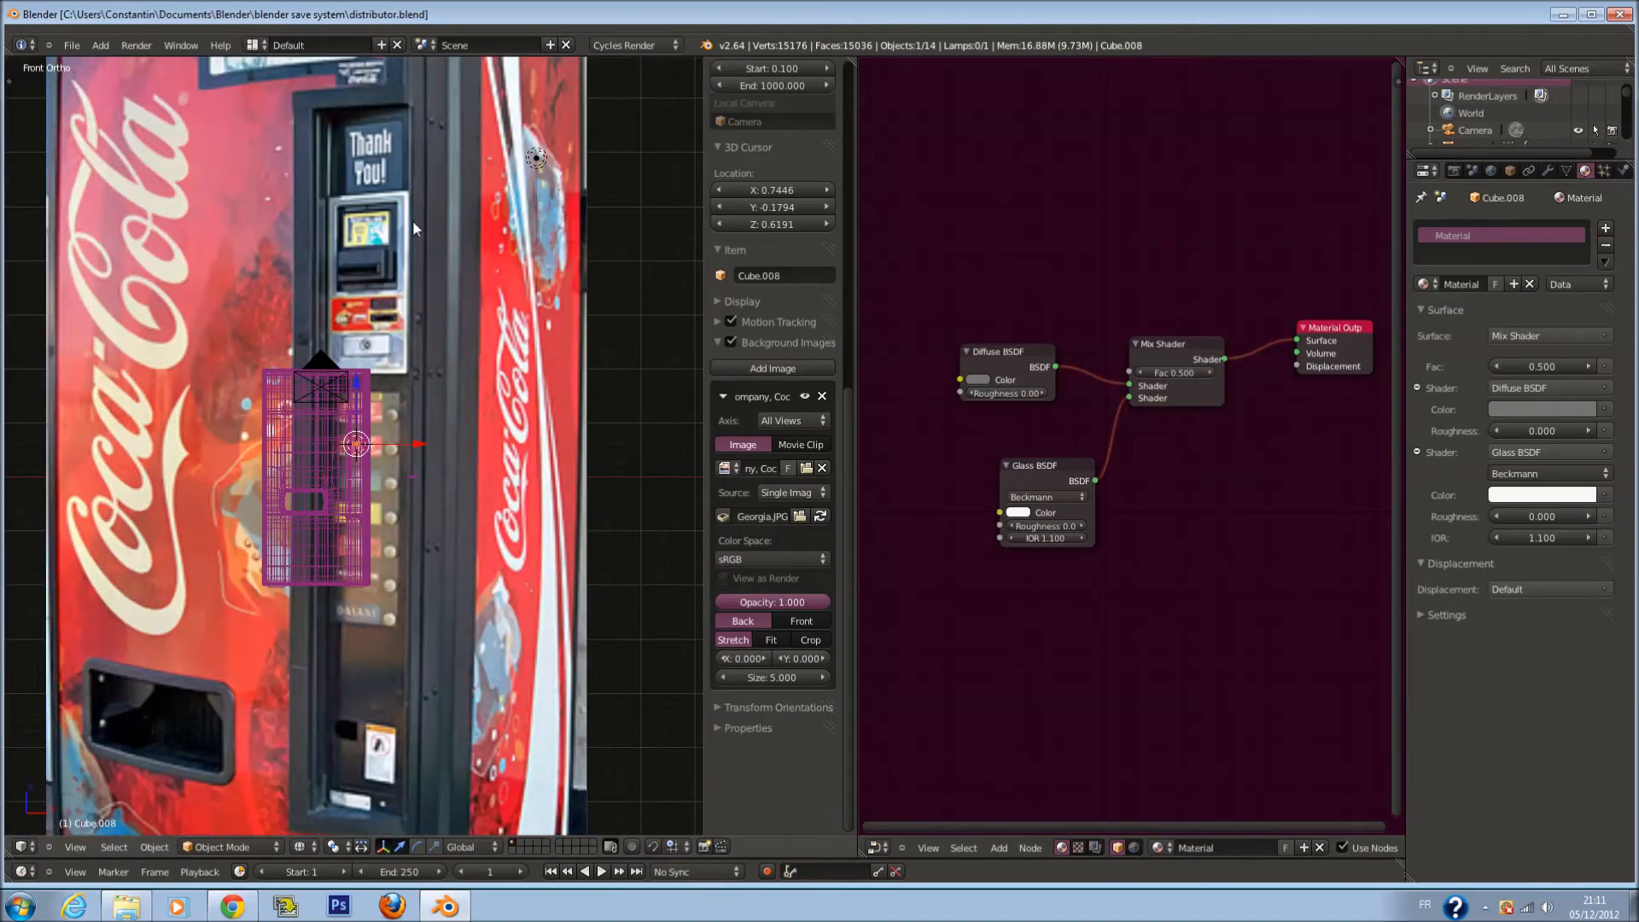
{"action": "scroll", "coordinate": [369, 305], "scroll_direction": "up", "scroll_amount": 2}
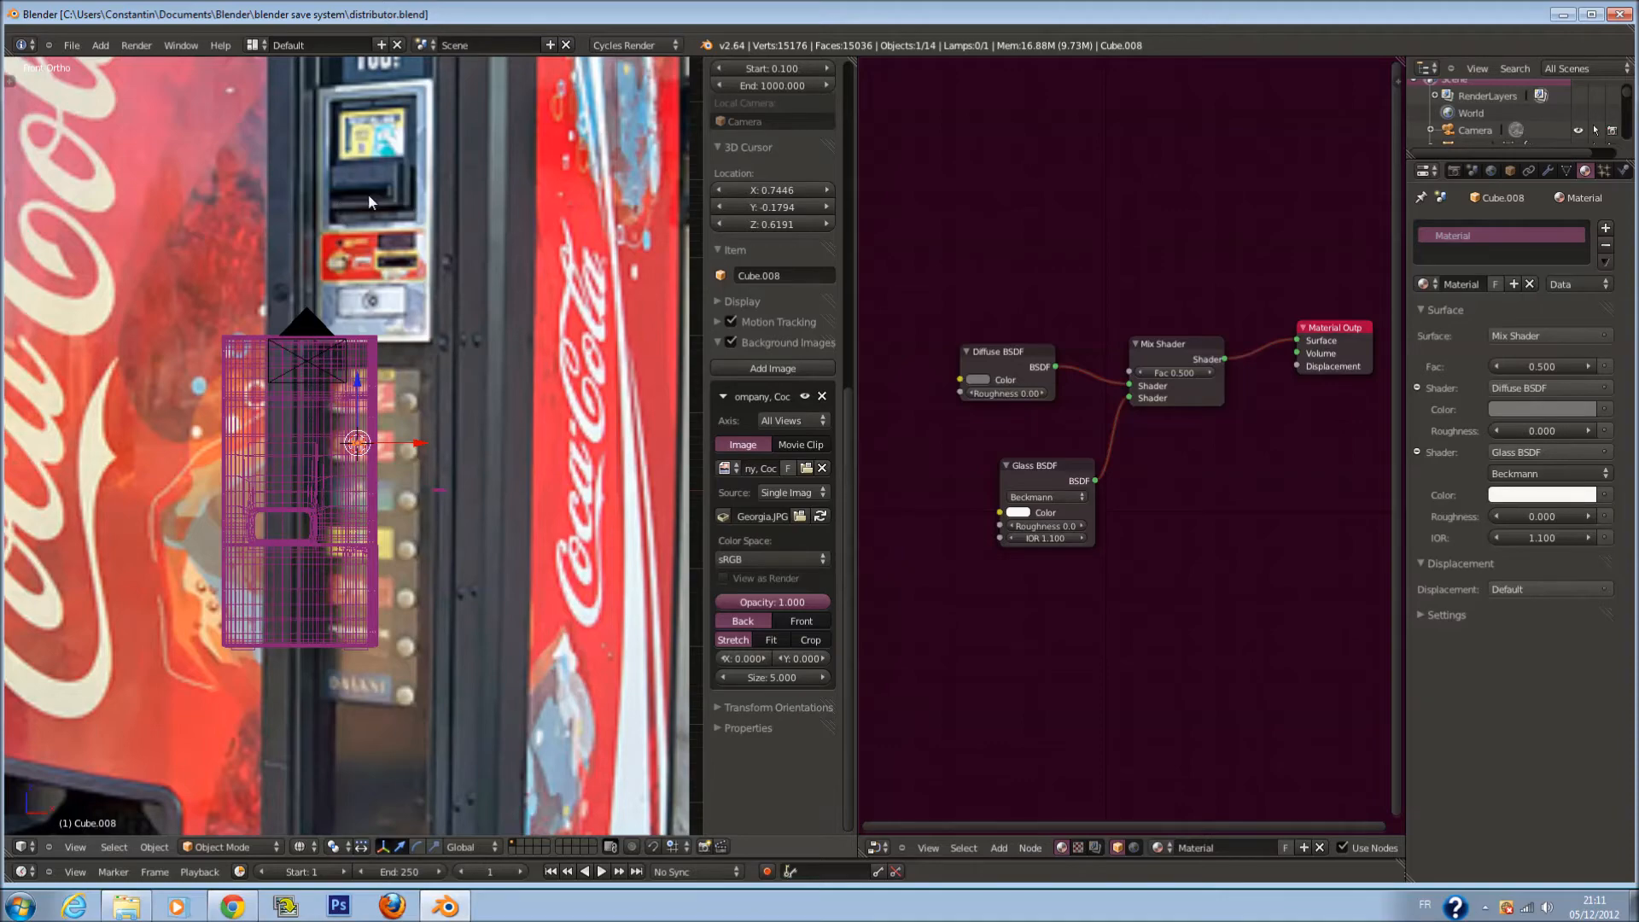
{"action": "scroll", "coordinate": [352, 305], "scroll_direction": "down", "scroll_amount": 5}
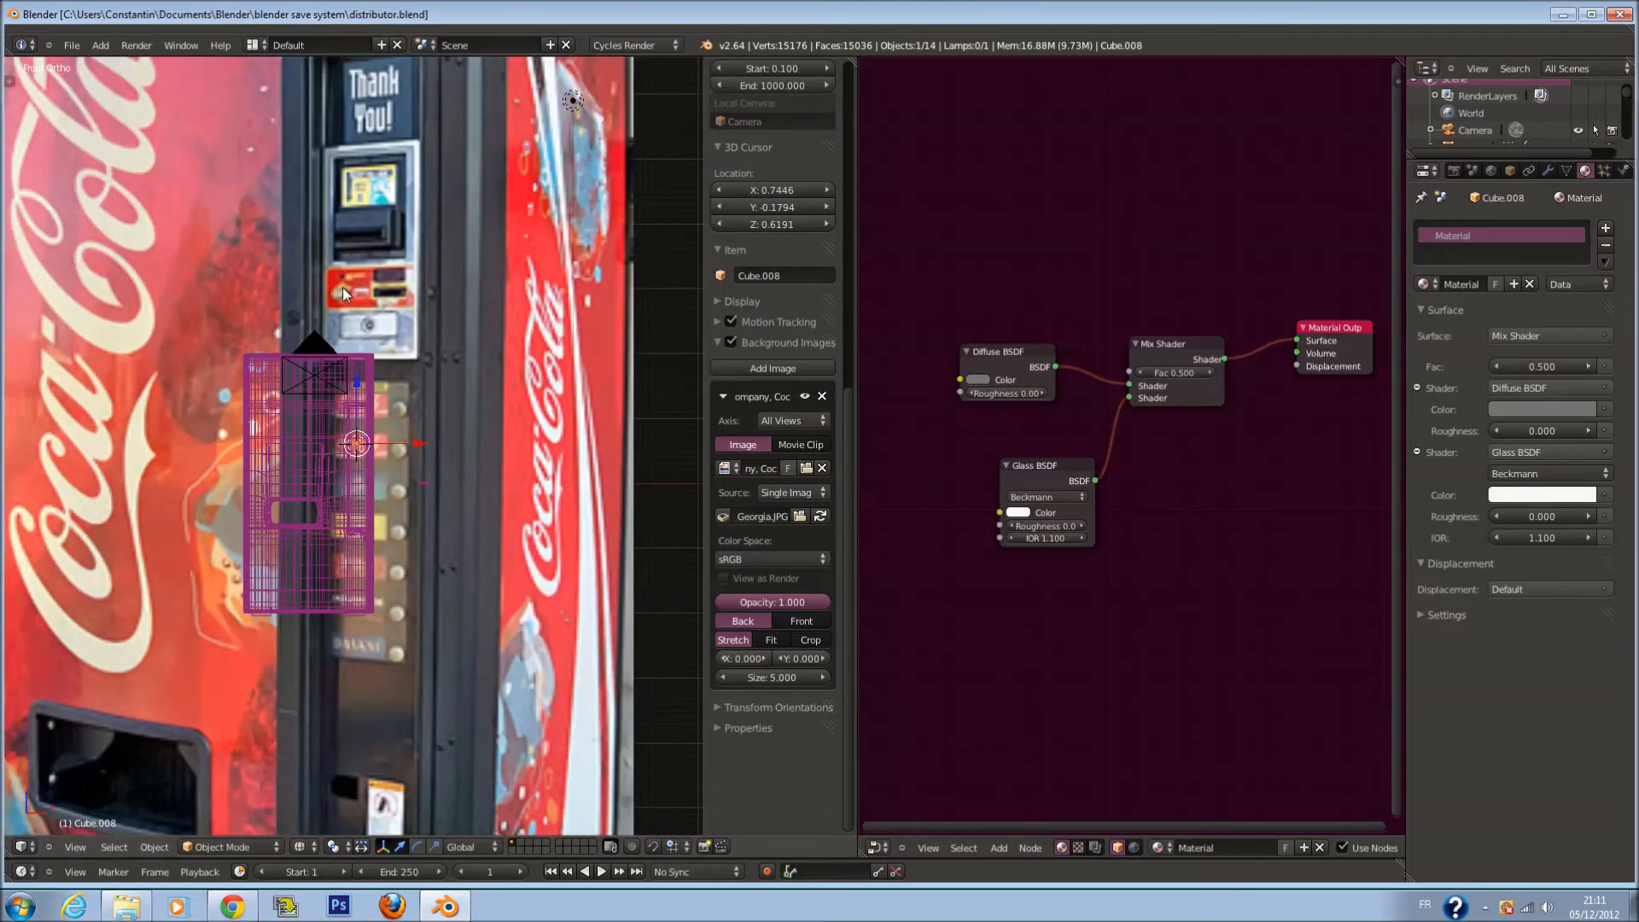
{"action": "scroll", "coordinate": [344, 293], "scroll_direction": "down", "scroll_amount": 3}
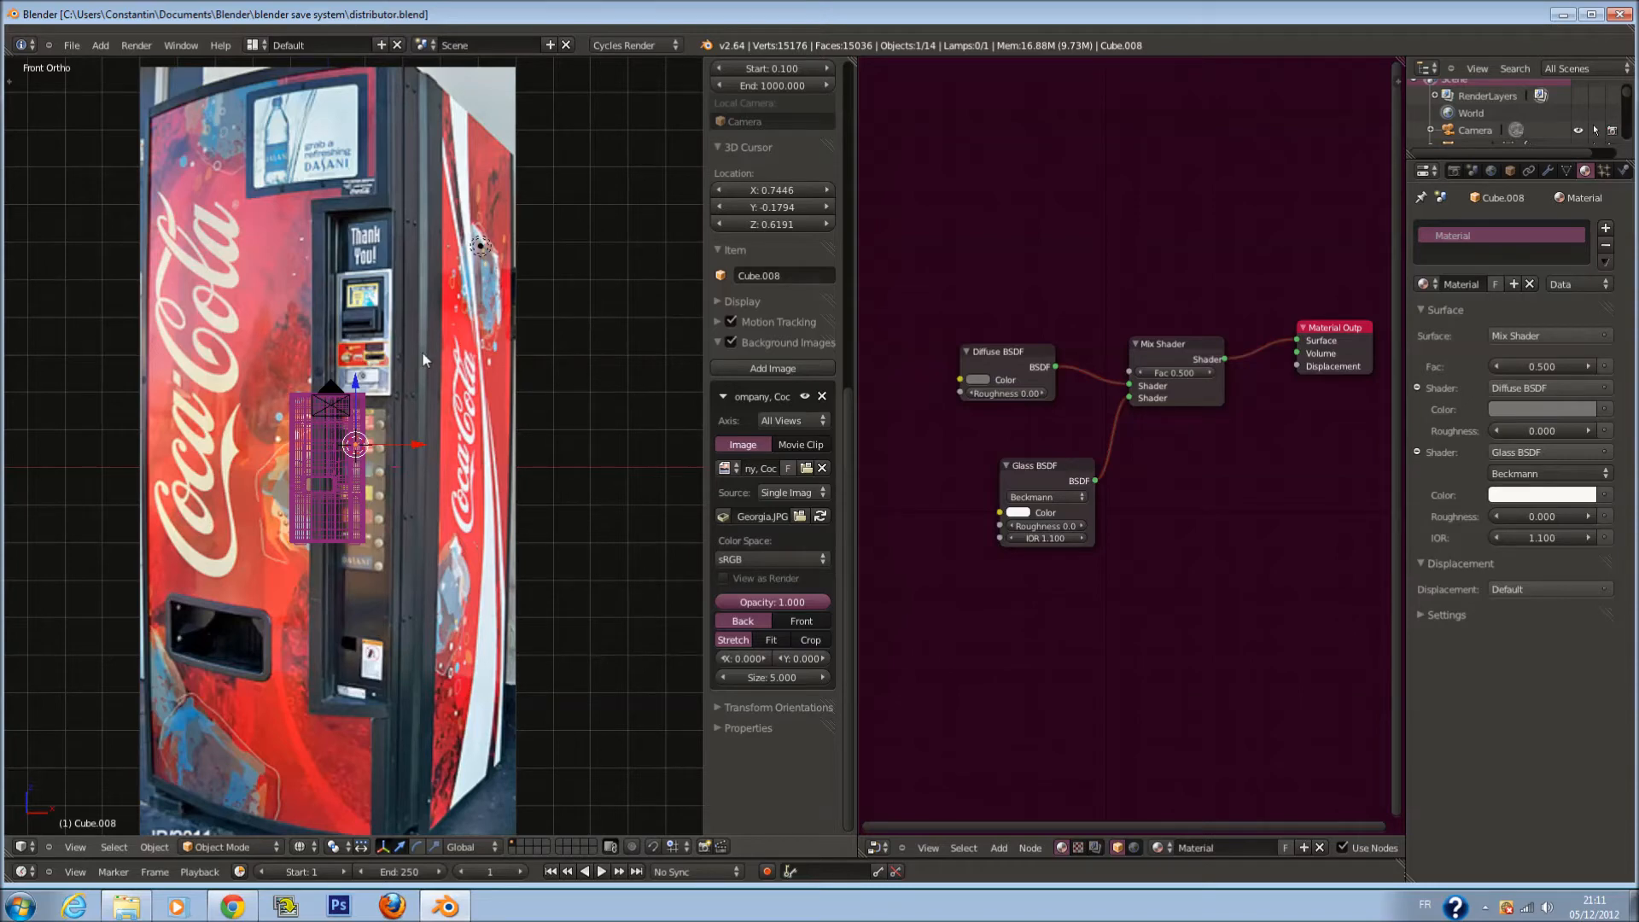
{"action": "scroll", "coordinate": [423, 359], "scroll_direction": "up", "scroll_amount": 1}
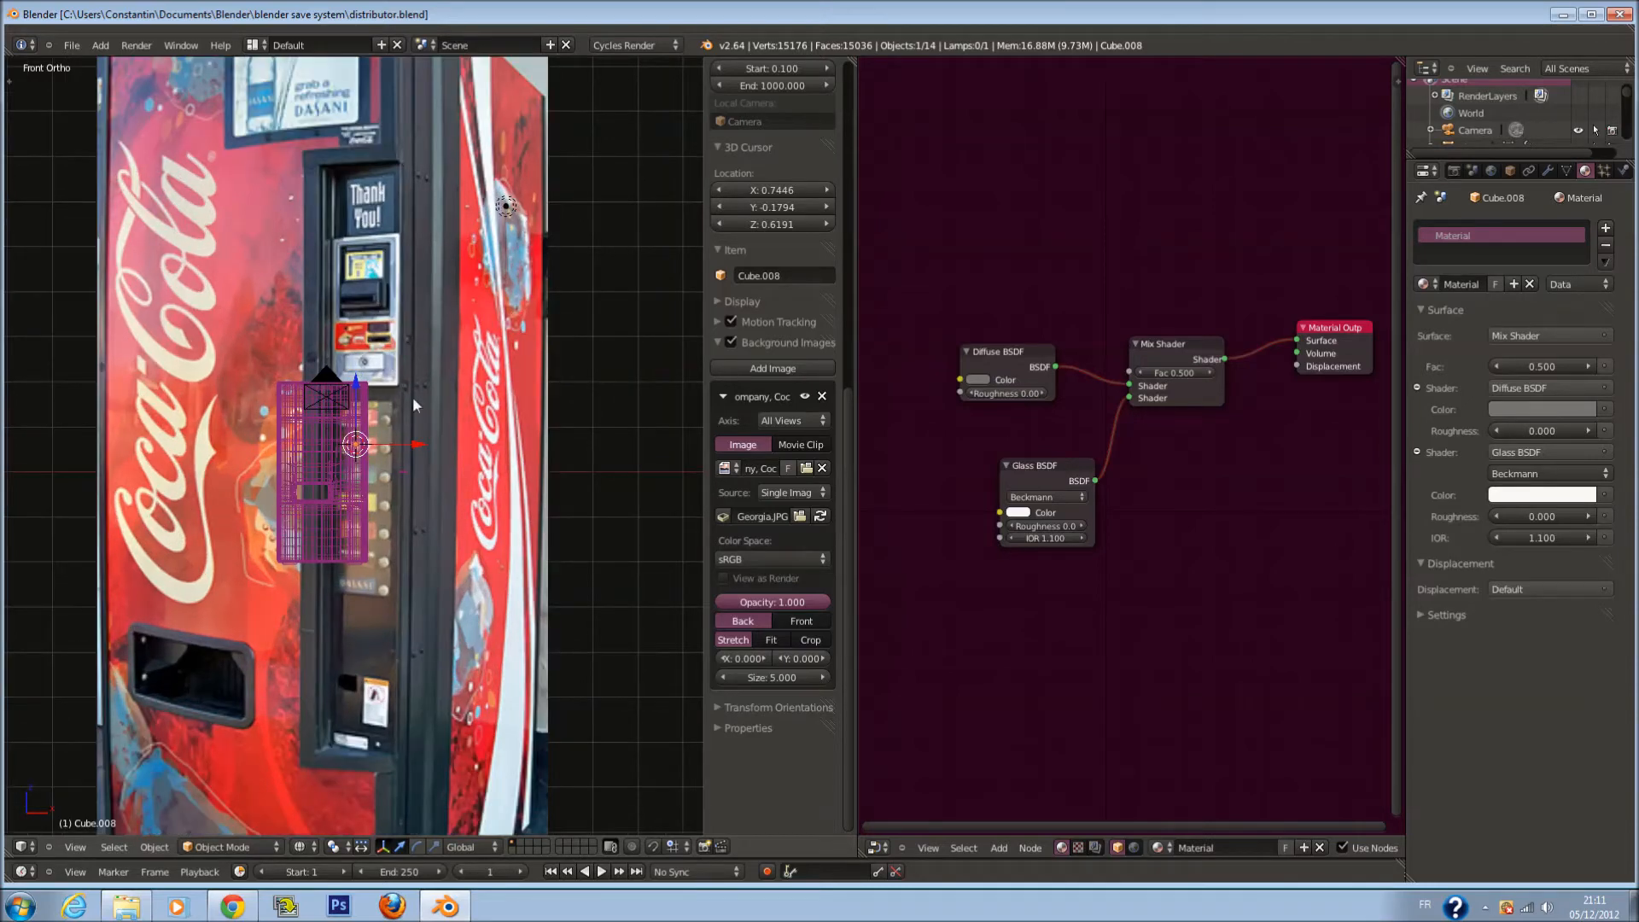
{"action": "scroll", "coordinate": [370, 420], "scroll_direction": "up", "scroll_amount": 1}
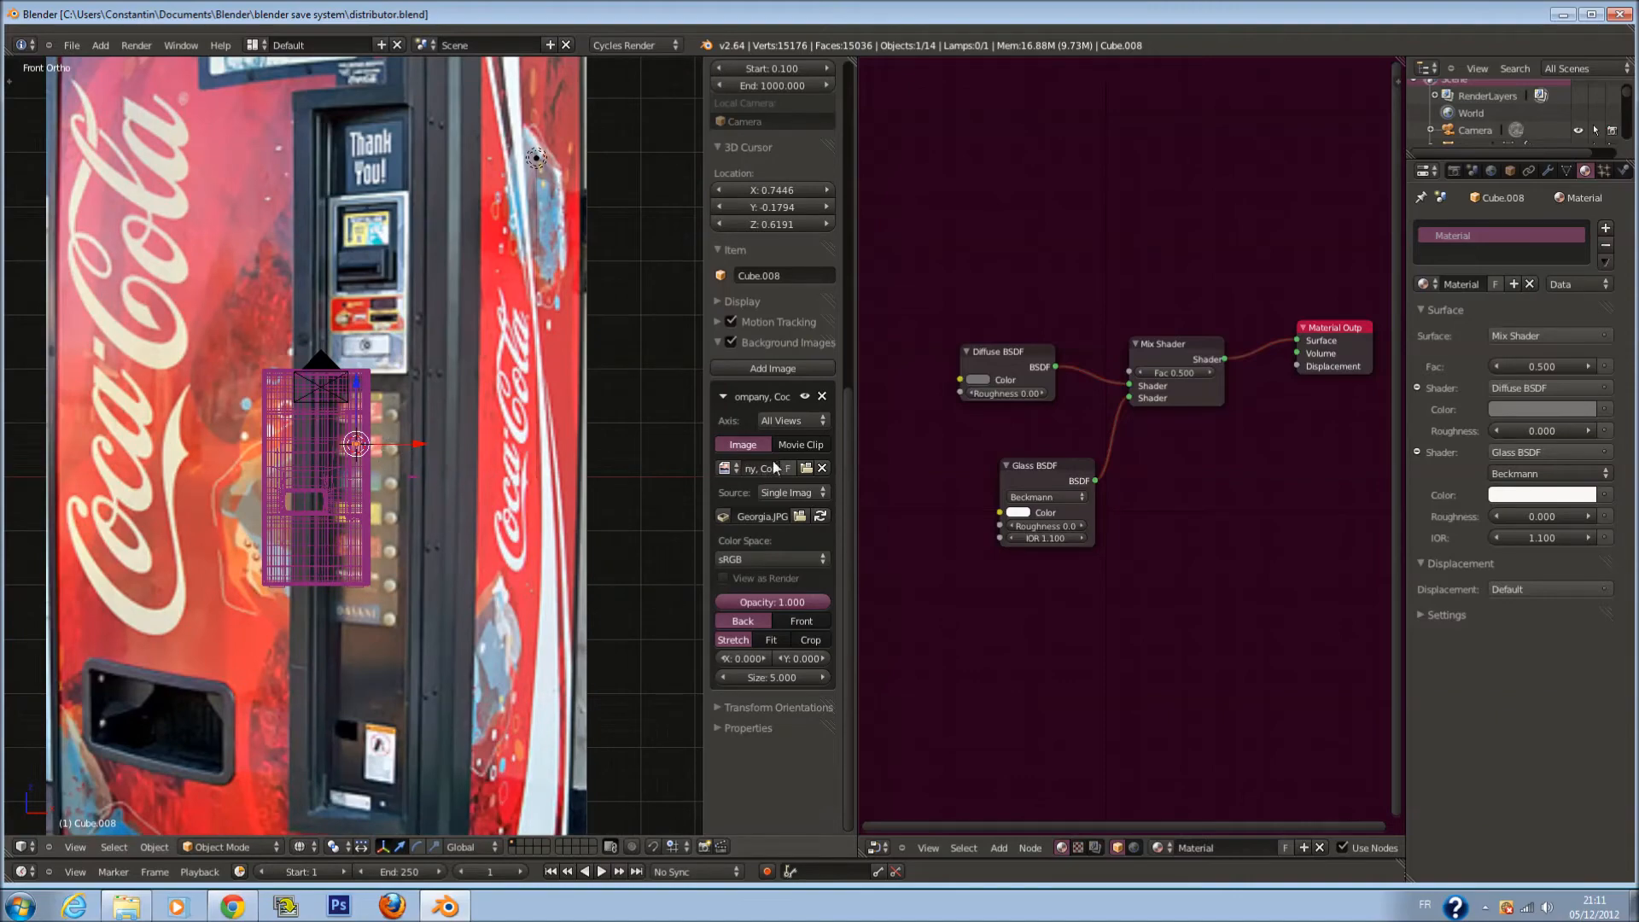
{"action": "left_click_drag", "start_coordinate": [823, 602], "coordinate": [681, 603]}
{"action": "key", "text": "n"}
Deselect everything, add a cube at the selection button in solid front view and scale it down to fit the recess
{"action": "scroll", "coordinate": [639, 504], "scroll_direction": "up", "scroll_amount": 4}
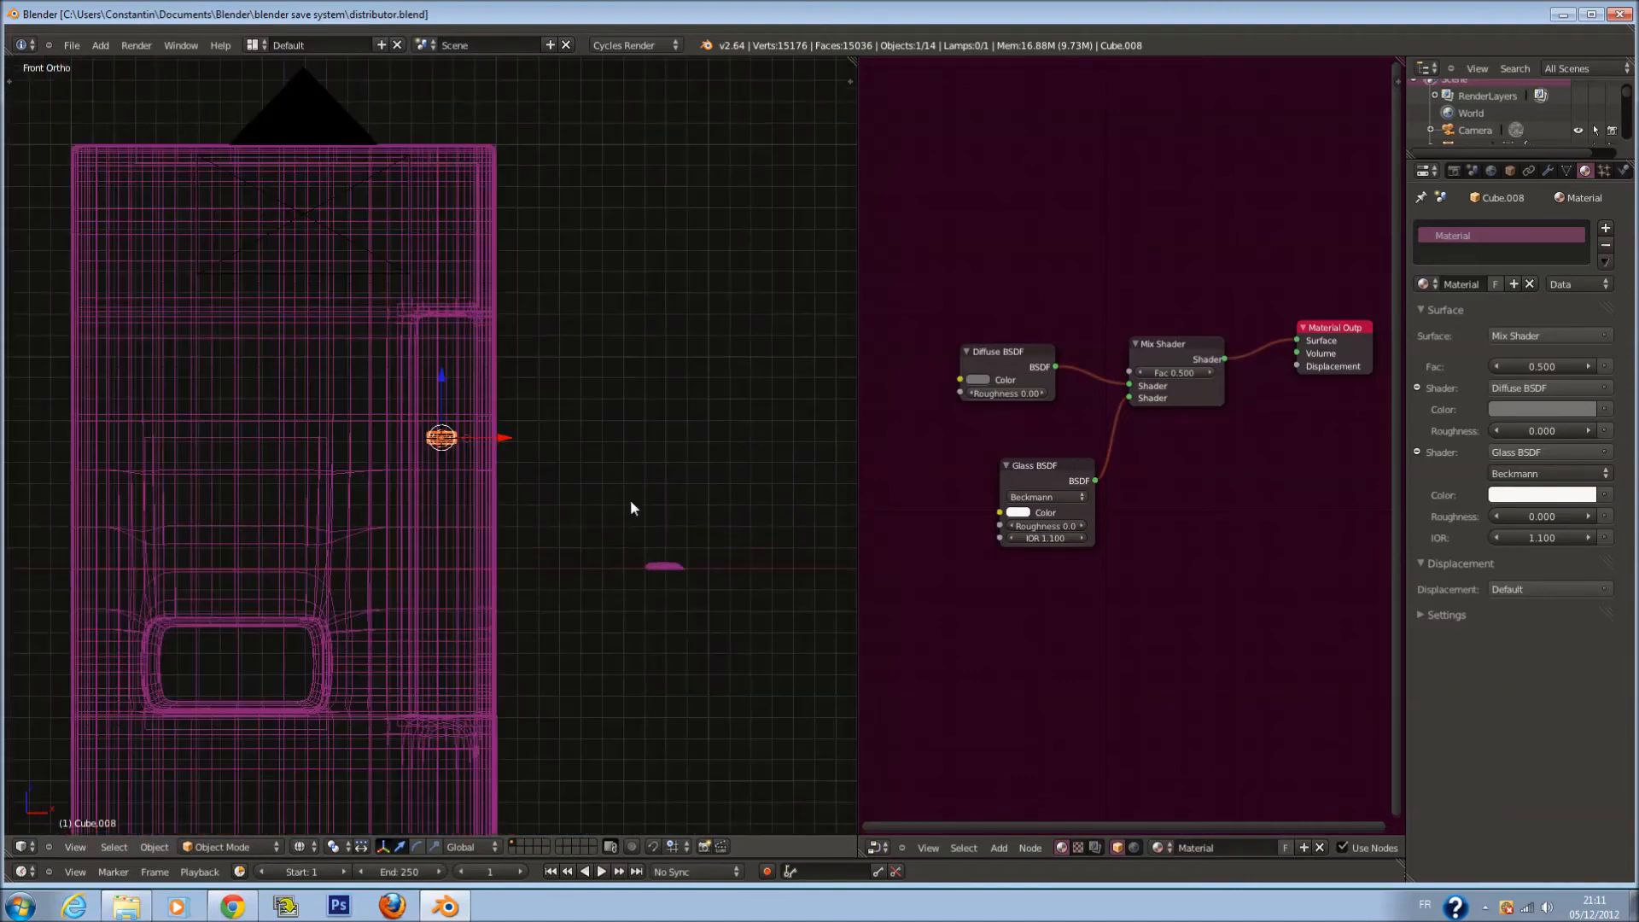
{"action": "key", "text": "z"}
{"action": "scroll", "coordinate": [627, 494], "scroll_direction": "up", "scroll_amount": 4}
{"action": "scroll", "coordinate": [589, 468], "scroll_direction": "down", "scroll_amount": 2}
{"action": "key", "text": "a"}
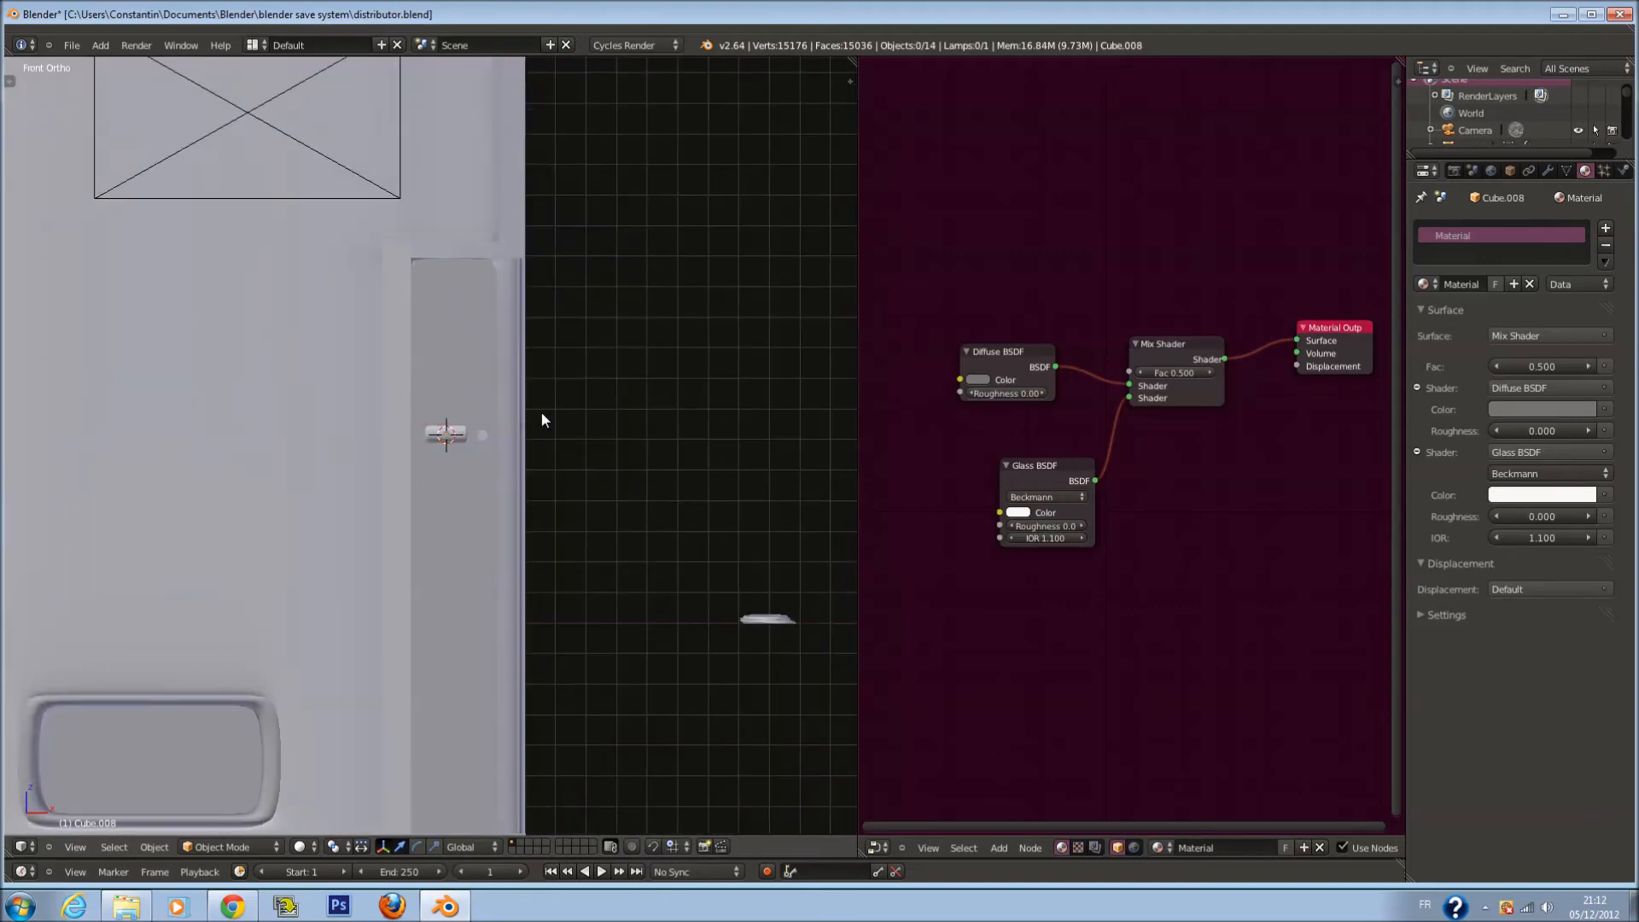
{"action": "key", "text": "shift+a"}
{"action": "mouse_move", "coordinate": [543, 414]}
{"action": "left_click", "coordinate": [588, 426]}
{"action": "scroll", "coordinate": [591, 424], "scroll_direction": "down", "scroll_amount": 5}
{"action": "key", "text": "s"}
{"action": "left_click", "coordinate": [492, 422]}
{"action": "scroll", "coordinate": [555, 427], "scroll_direction": "up", "scroll_amount": 5}
{"action": "key", "text": "s"}
{"action": "left_click", "coordinate": [478, 433]}
Move the new cube up above the selection button and resize it within the recess
{"action": "key", "text": "z"}
{"action": "left_click_drag", "start_coordinate": [447, 410], "coordinate": [440, 338]}
{"action": "key", "text": "z"}
{"action": "scroll", "coordinate": [494, 343], "scroll_direction": "up", "scroll_amount": 7}
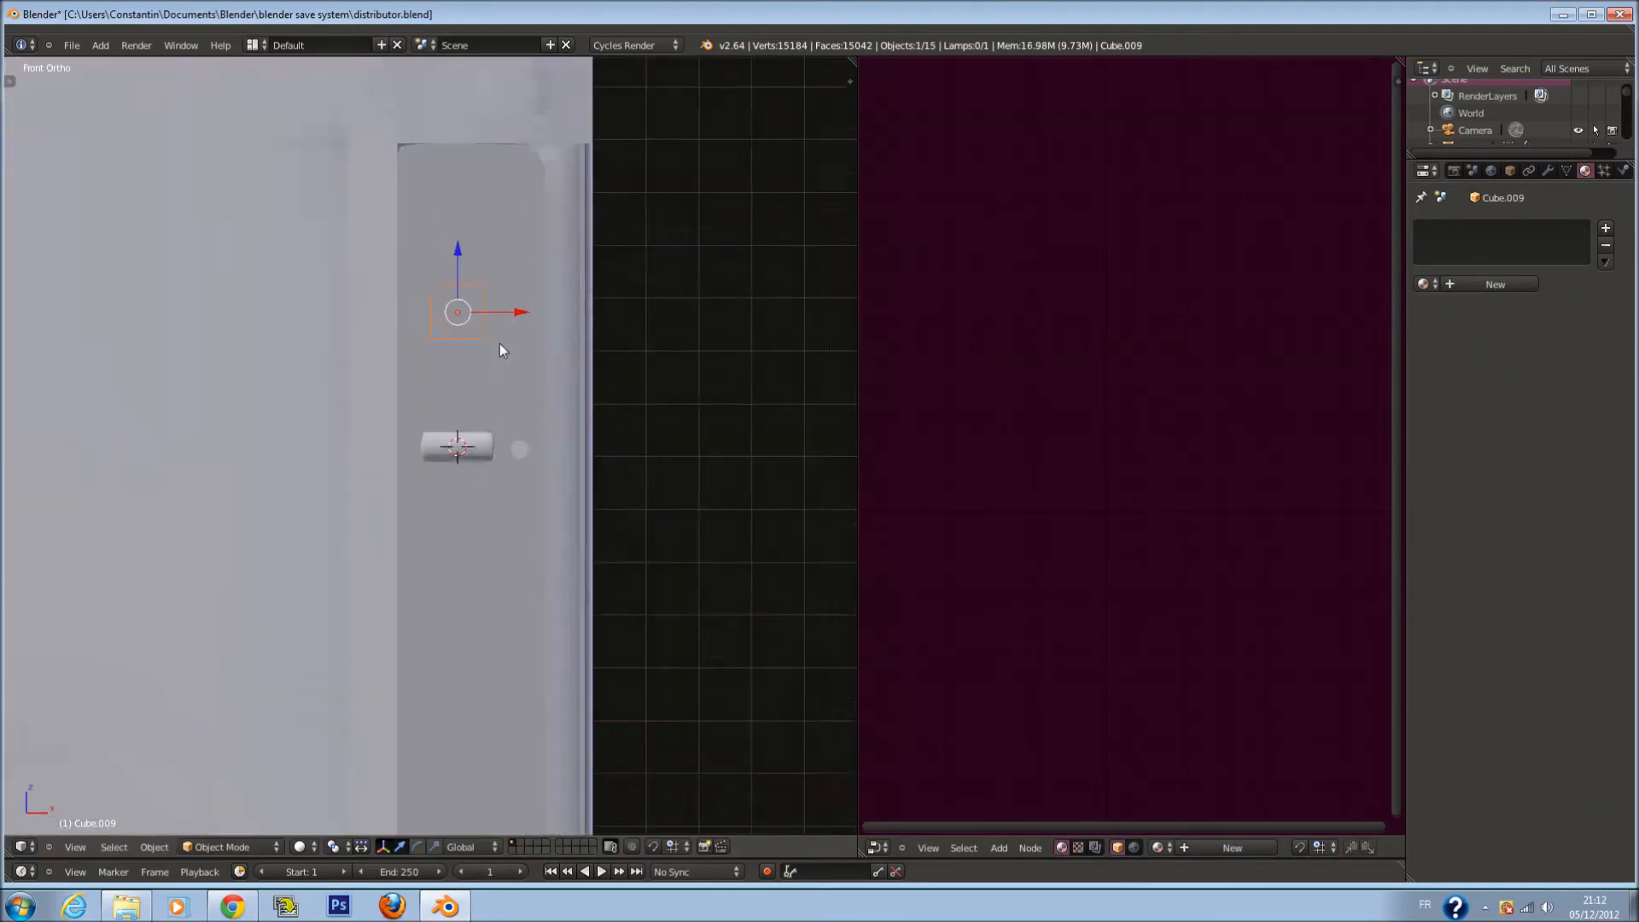
{"action": "scroll", "coordinate": [513, 359], "scroll_direction": "up", "scroll_amount": 3, "text": "shift"}
{"action": "key", "text": "s"}
{"action": "left_click", "coordinate": [598, 403]}
{"action": "scroll", "coordinate": [547, 388], "scroll_direction": "down", "scroll_amount": 3}
Assign the existing plastic material to the back panel of the machine's button recess
{"action": "right_click", "coordinate": [530, 254]}
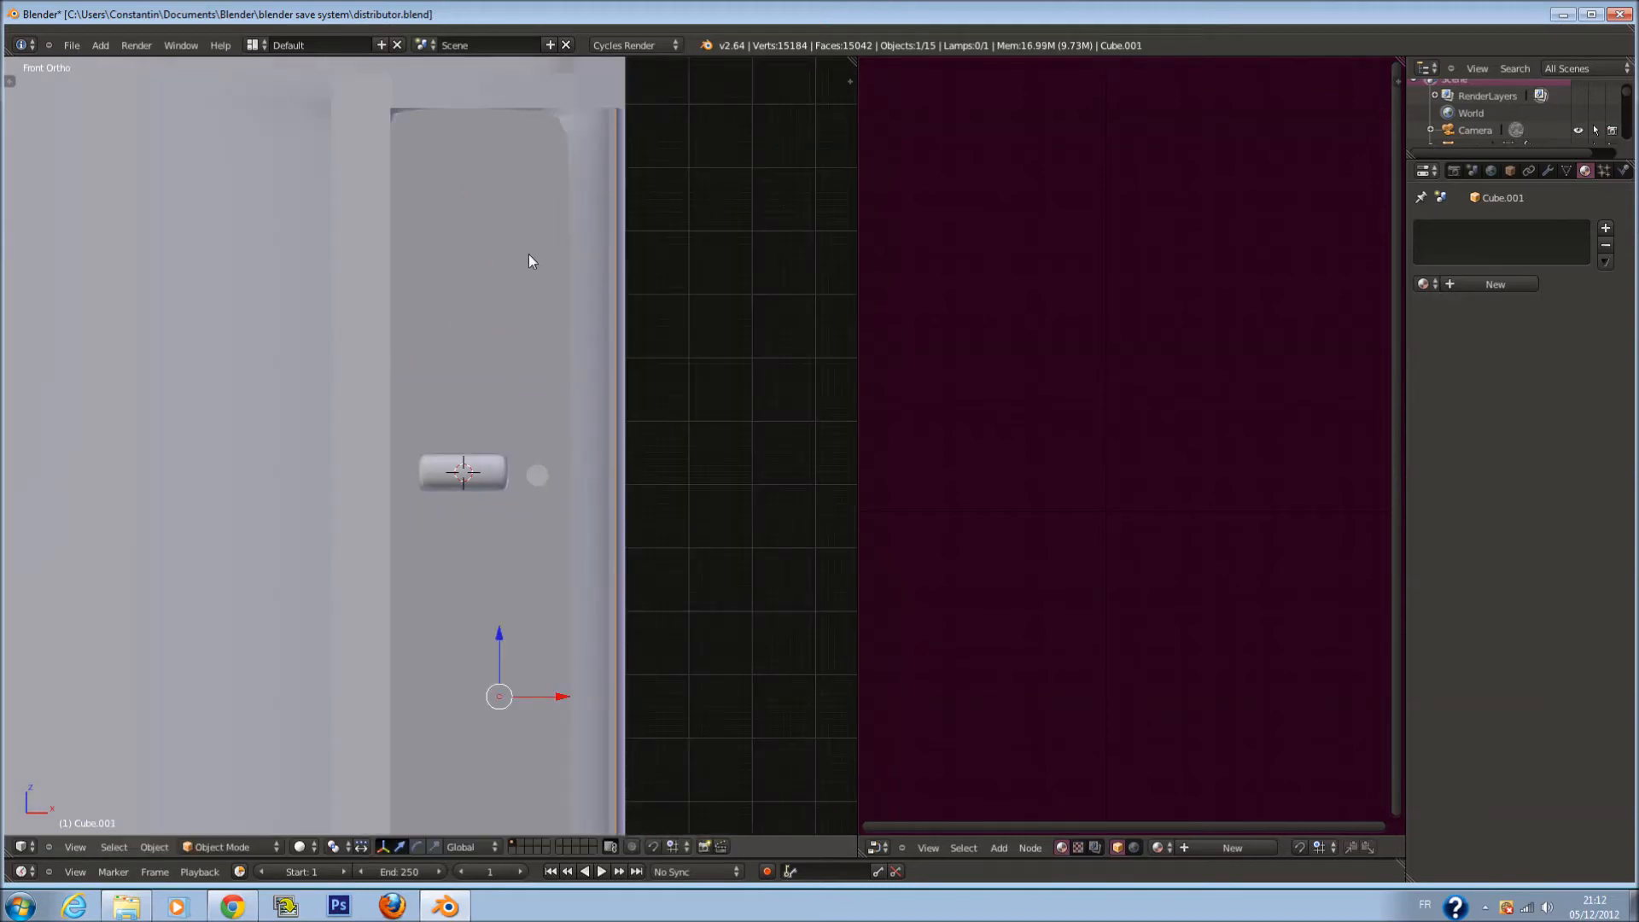
{"action": "key", "text": "z"}
{"action": "scroll", "coordinate": [489, 263], "scroll_direction": "down", "scroll_amount": 1}
{"action": "left_click", "coordinate": [1424, 284]}
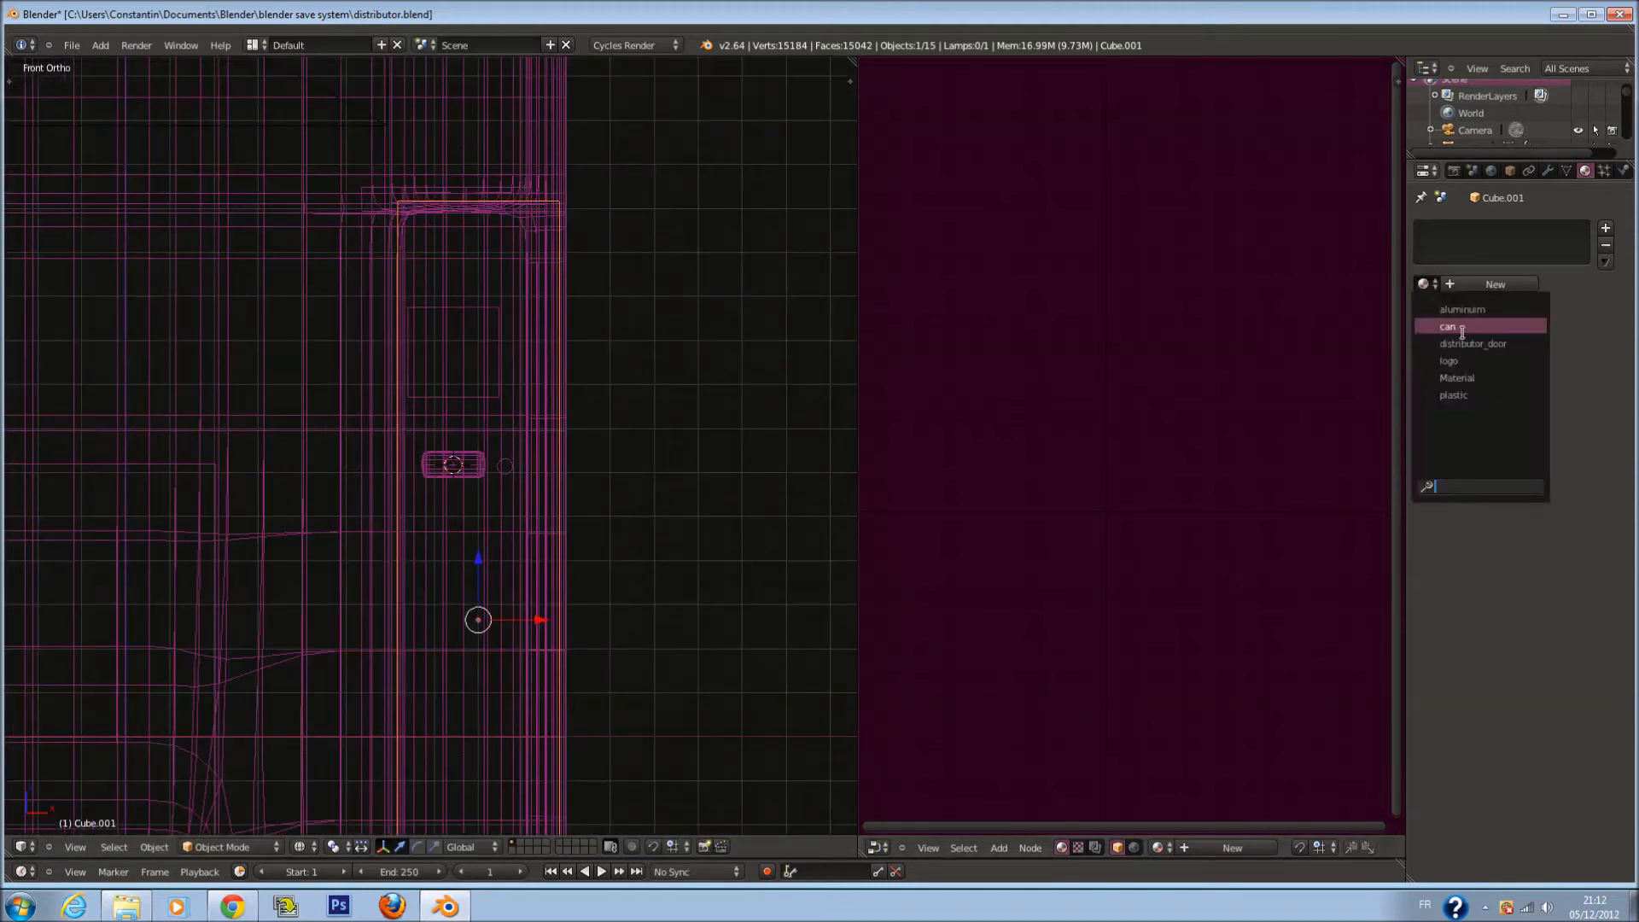
{"action": "left_click", "coordinate": [1497, 393]}
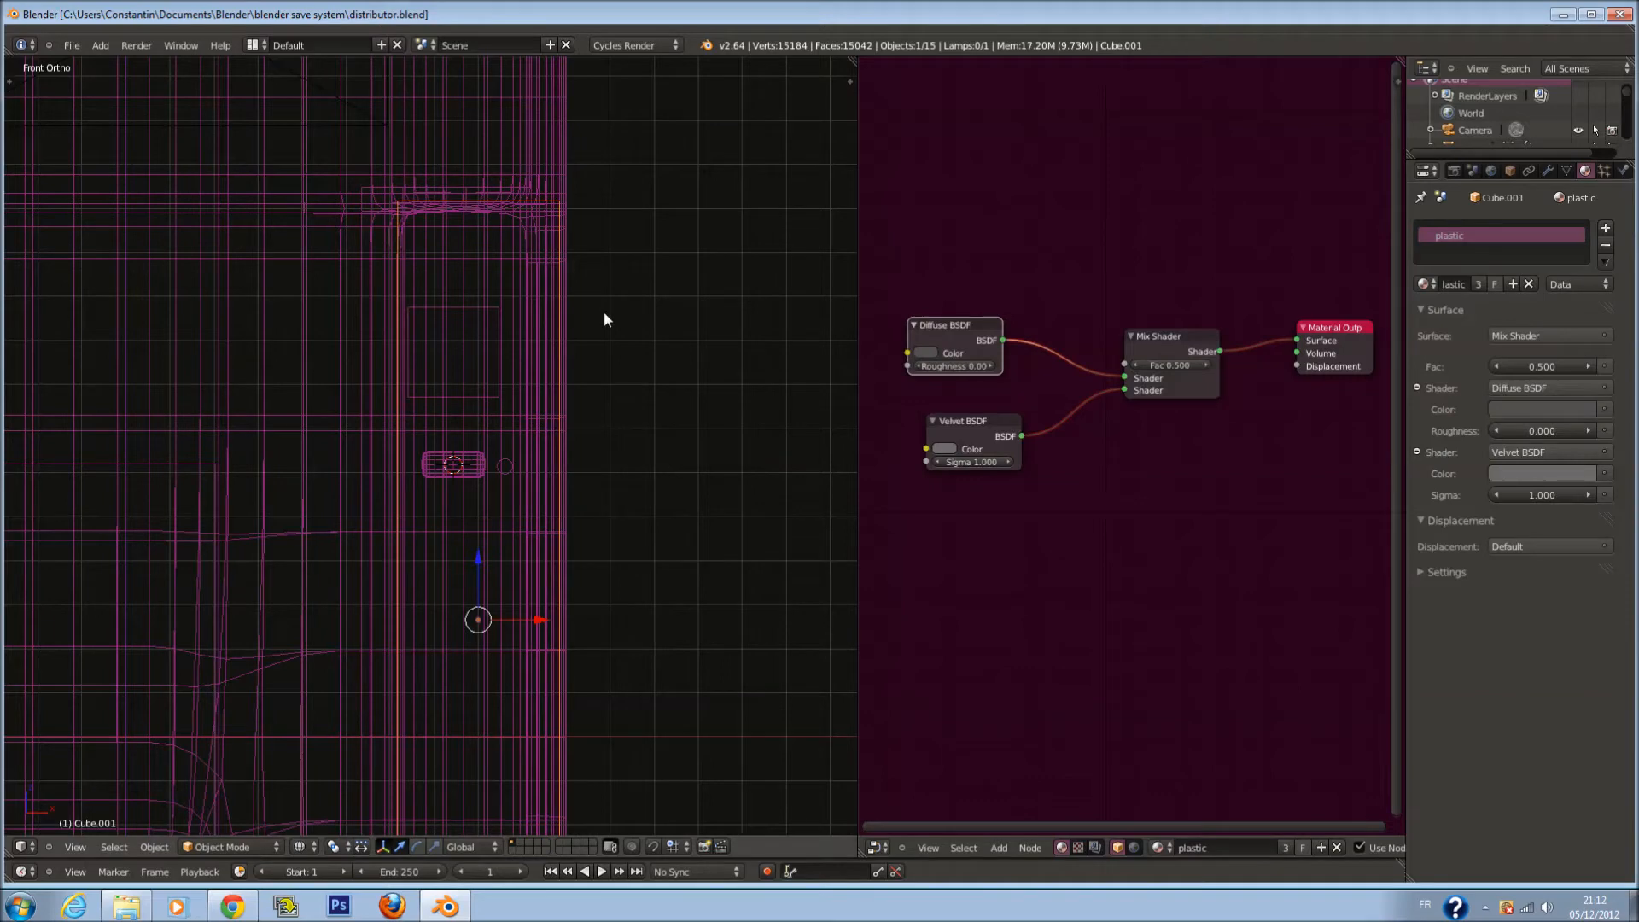
{"action": "key", "text": "z"}
Shift the new cube slightly along X, assign it the existing aluminuim material and save over the file
{"action": "right_click", "coordinate": [479, 332]}
{"action": "left_click_drag", "start_coordinate": [512, 352], "coordinate": [526, 351]}
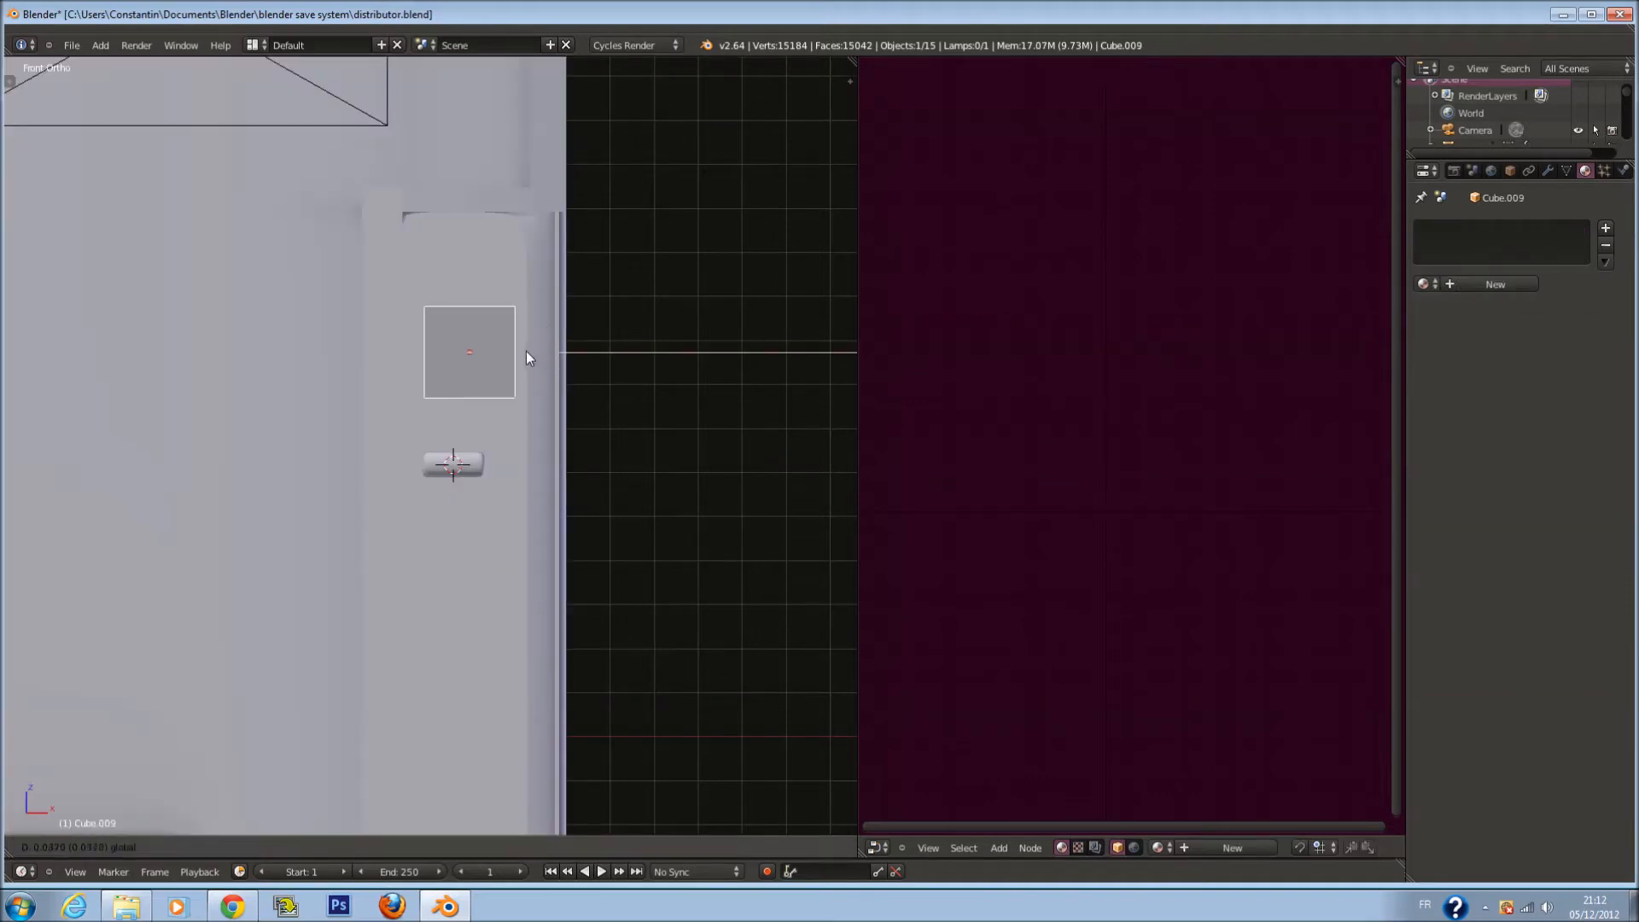
{"action": "left_click", "coordinate": [1423, 284]}
{"action": "left_click", "coordinate": [1544, 308]}
{"action": "key", "text": "ctrl+s"}
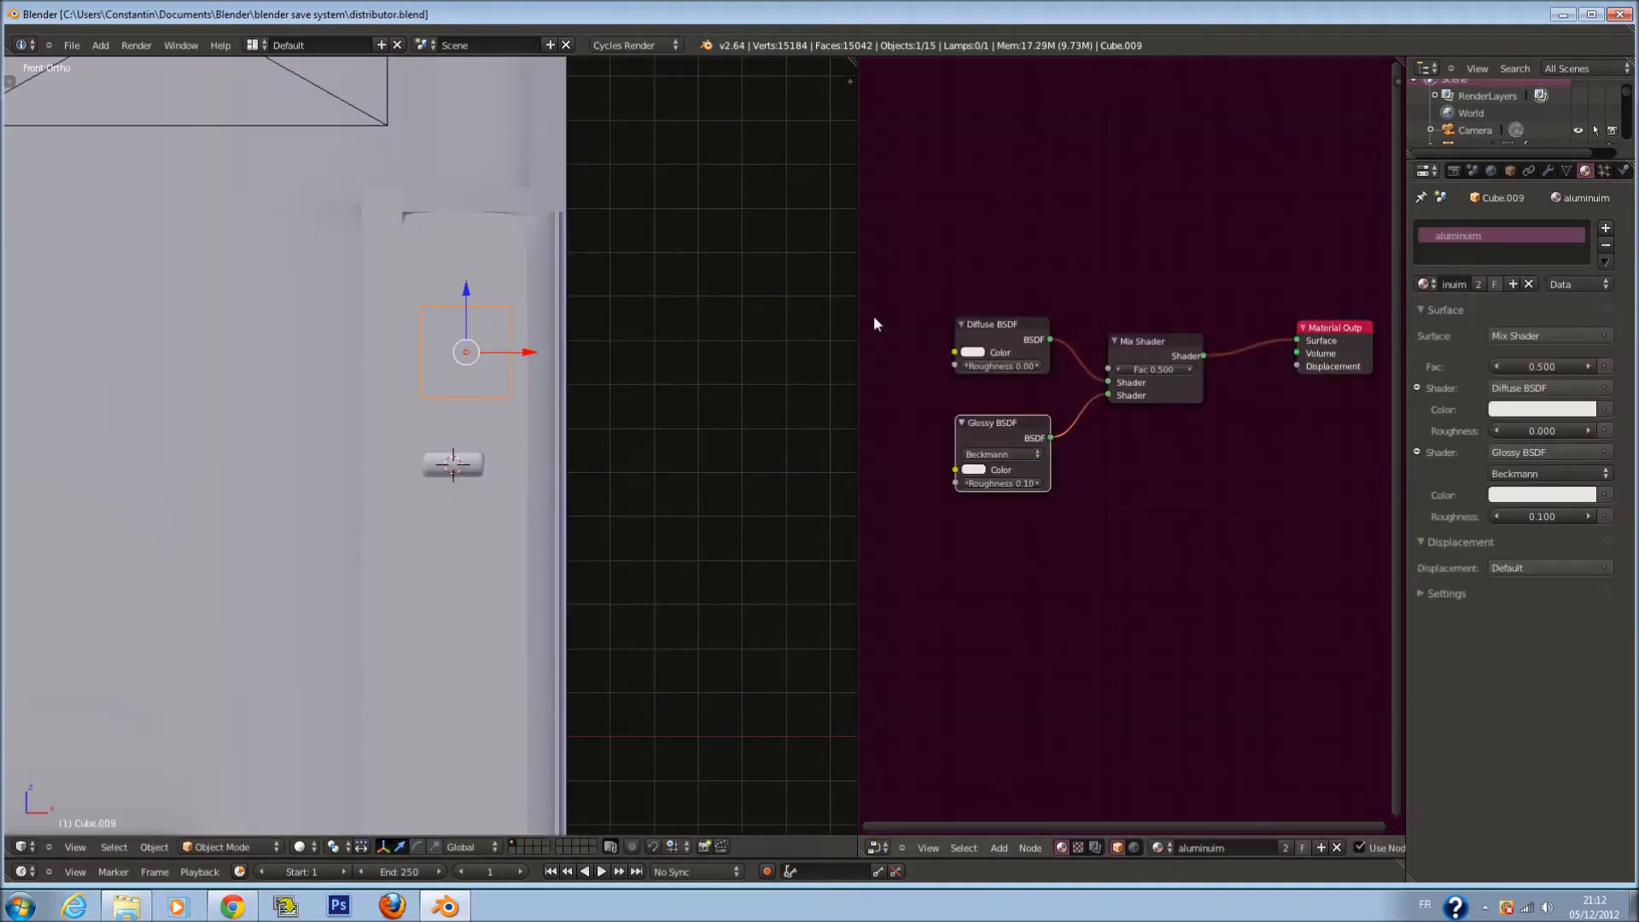
{"action": "left_click", "coordinate": [905, 309]}
Scale the aluminium cube down and nudge the plastic recess panel slightly along Y
{"action": "scroll", "coordinate": [564, 316], "scroll_direction": "up", "scroll_amount": 2}
{"action": "key", "text": "z"}
{"action": "scroll", "coordinate": [597, 341], "scroll_direction": "up", "scroll_amount": 3, "text": "shift"}
{"action": "key", "text": "s"}
{"action": "left_click", "coordinate": [546, 394]}
{"action": "key", "text": "z"}
{"action": "middle_click_drag", "start_coordinate": [546, 394], "coordinate": [384, 432]}
{"action": "right_click", "coordinate": [354, 304]}
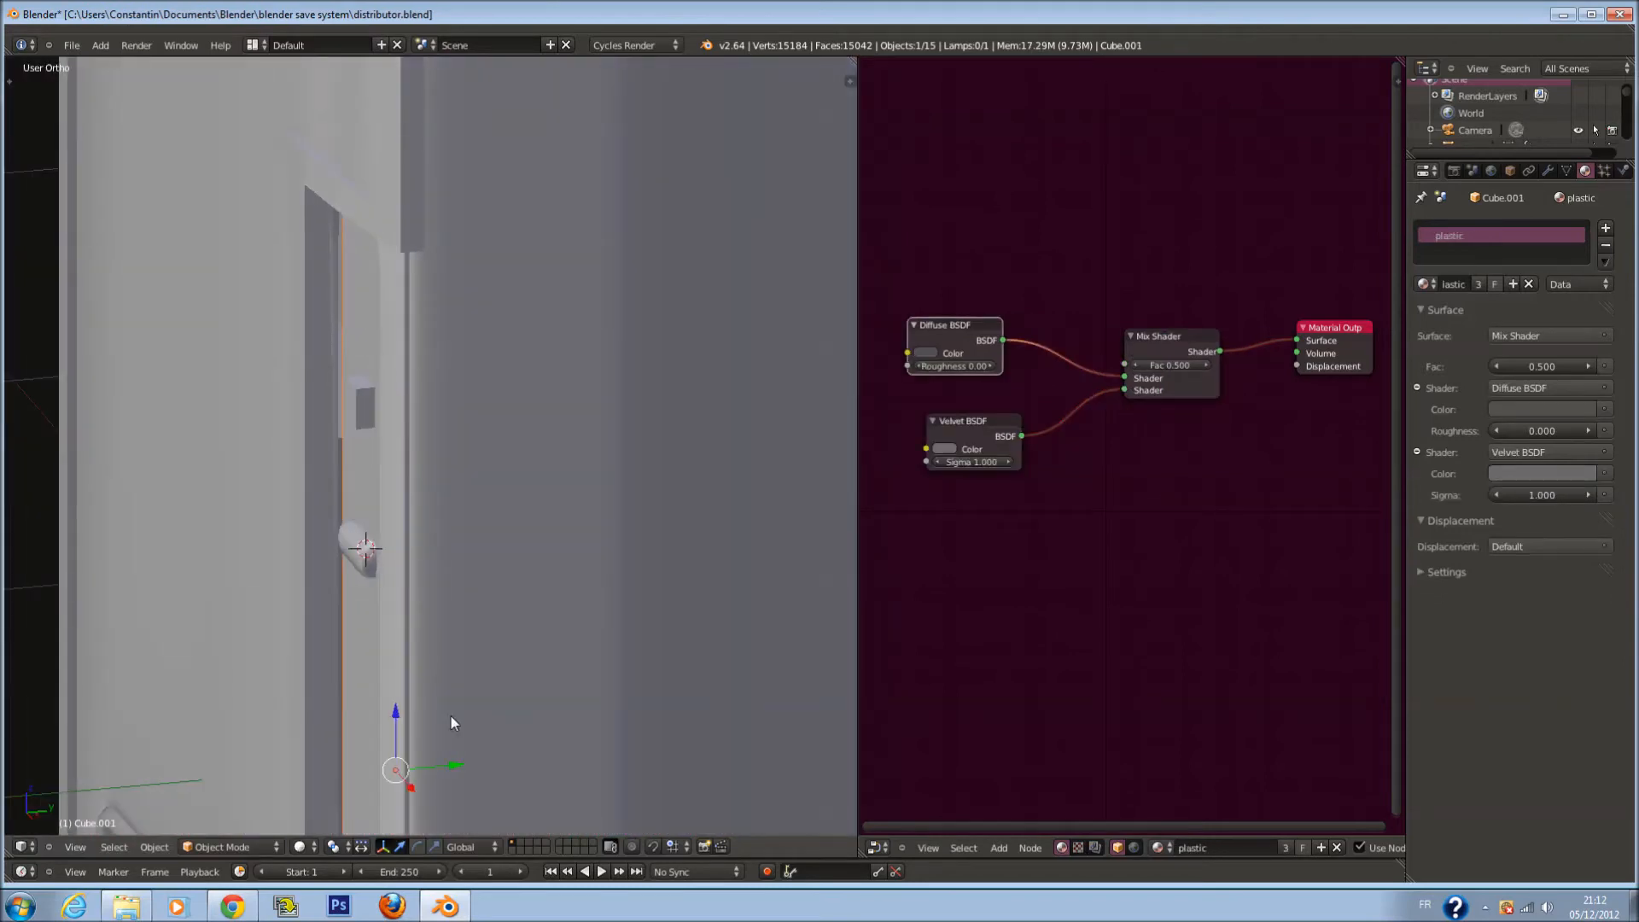
{"action": "left_click_drag", "start_coordinate": [459, 766], "coordinate": [458, 765]}
Reposition the aluminium cube along Y, enlarge it and adjust its depth along Y so it protrudes from the recess panel
{"action": "right_click", "coordinate": [363, 402]}
{"action": "key", "text": "KP_Decimal"}
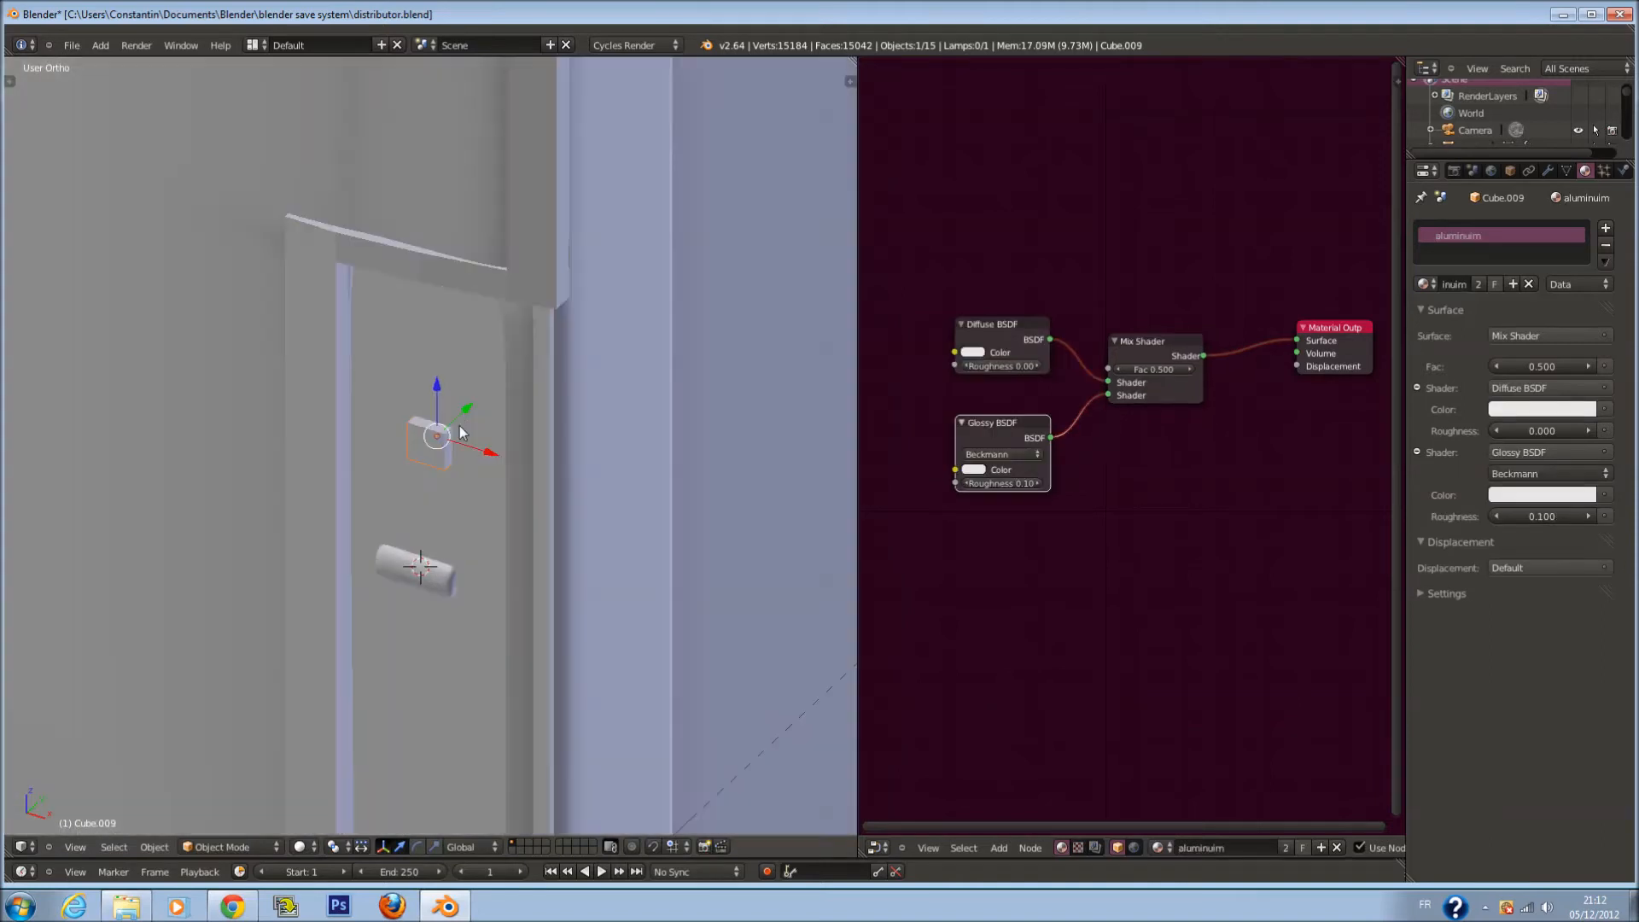
{"action": "left_click_drag", "start_coordinate": [458, 412], "coordinate": [466, 412]}
{"action": "key", "text": "s"}
{"action": "left_click", "coordinate": [559, 473]}
{"action": "key", "text": "s"}
{"action": "key", "text": "y"}
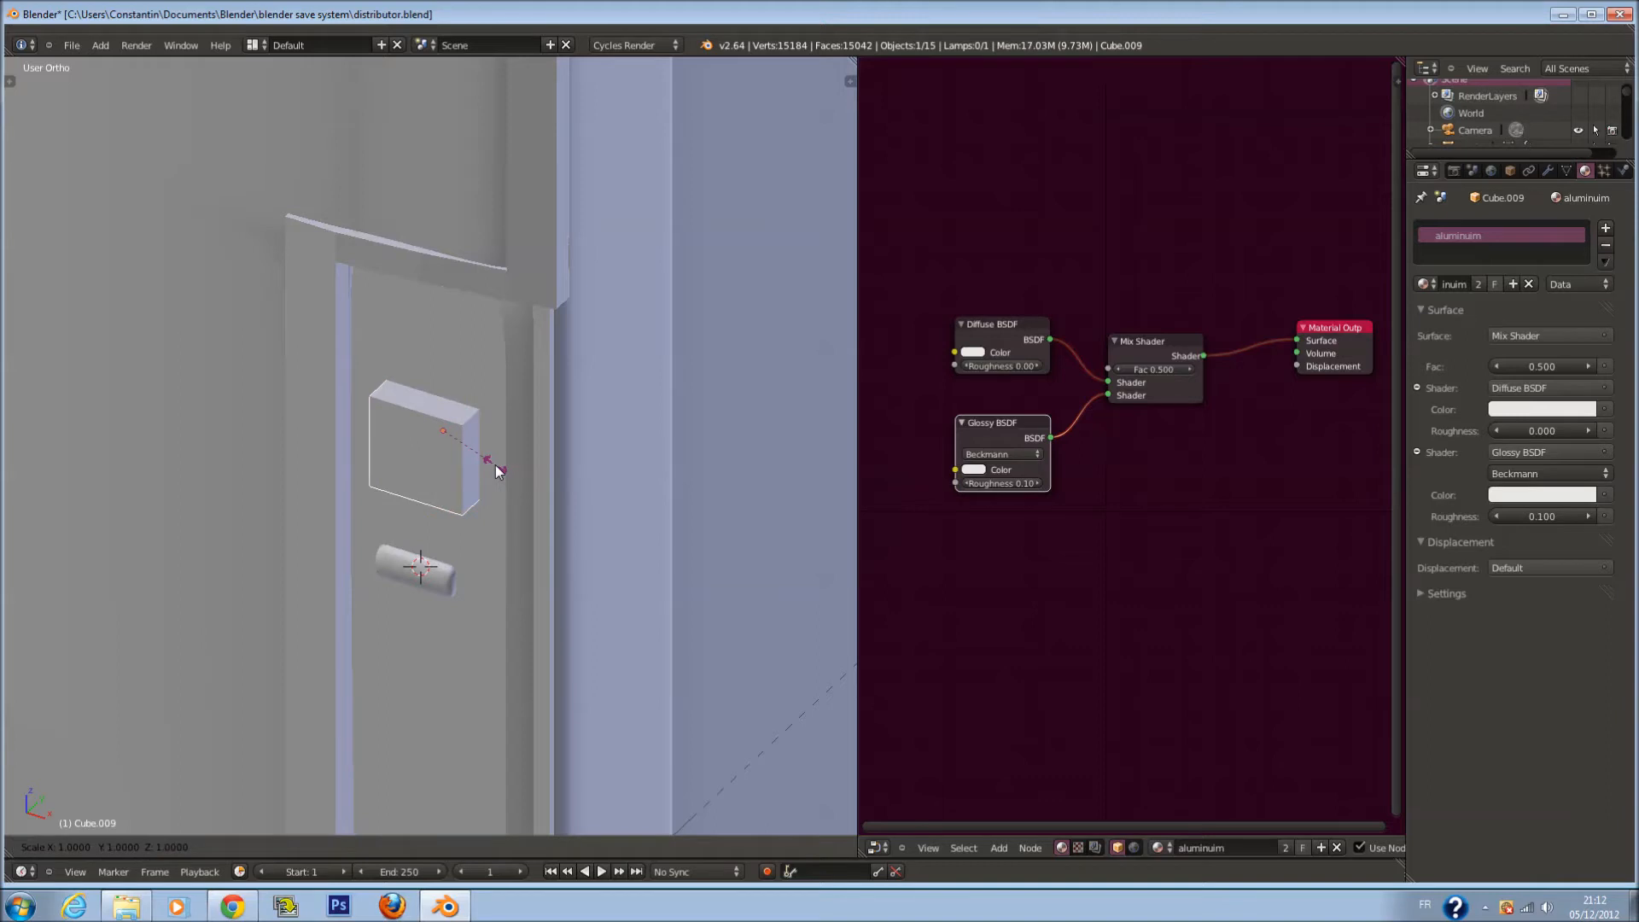
{"action": "left_click", "coordinate": [466, 449]}
{"action": "key", "text": "z"}
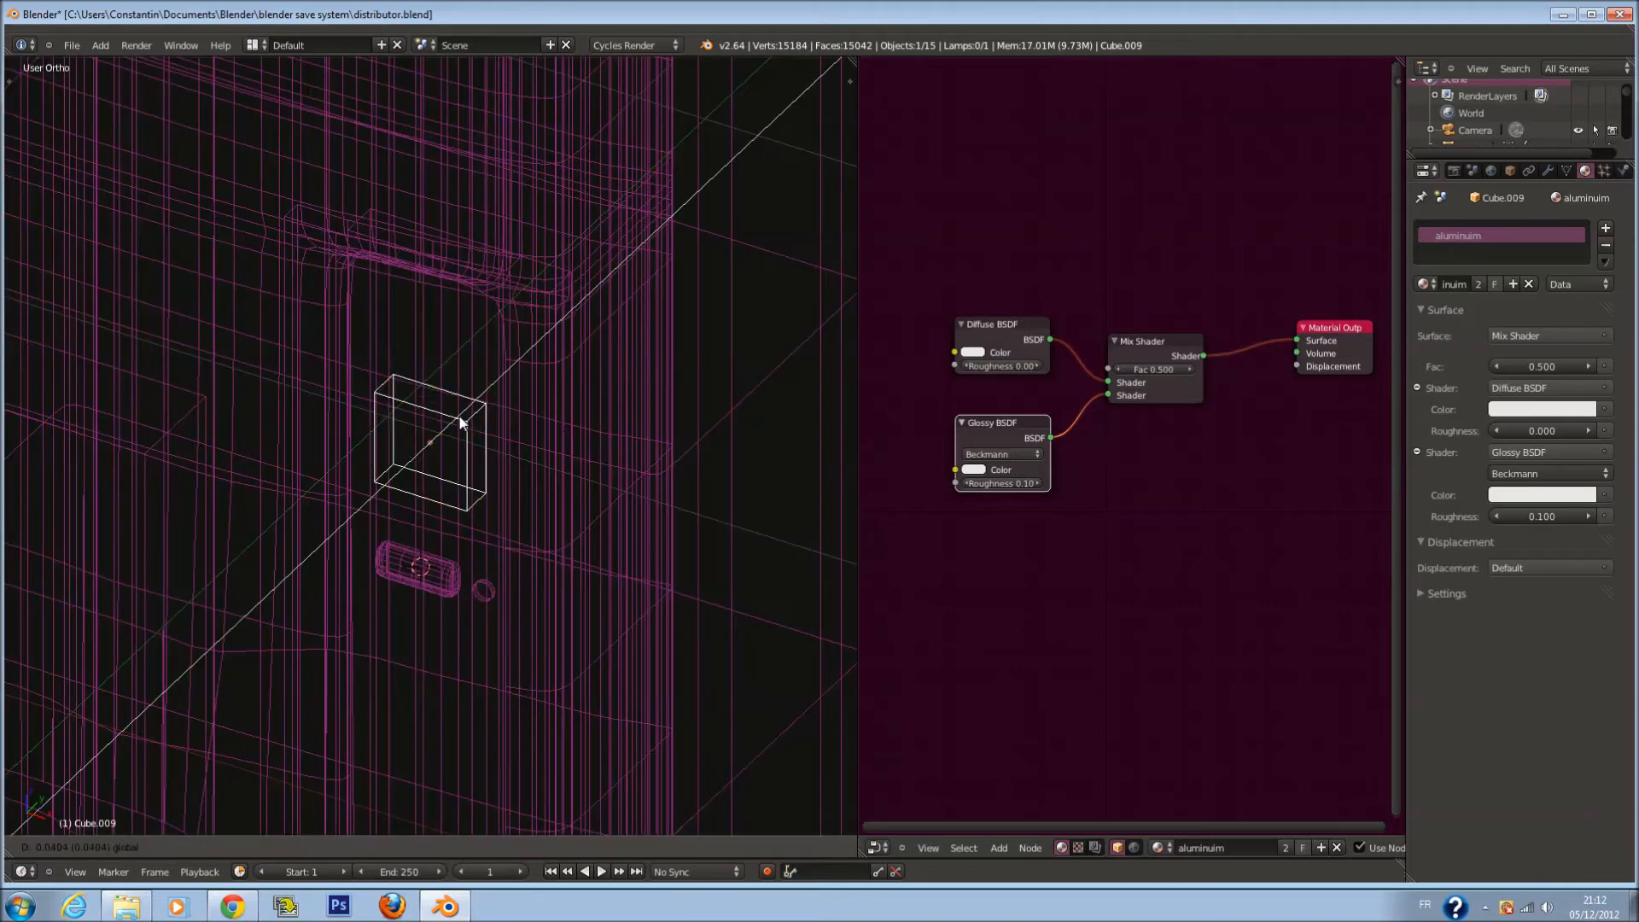
{"action": "key", "text": "z"}
Enter edit mode on the aluminium block and add a horizontal loop cut slid down to its lower part
{"action": "key", "text": "Tab"}
{"action": "middle_click_drag", "start_coordinate": [494, 465], "coordinate": [532, 397]}
{"action": "key", "text": "a"}
{"action": "scroll", "coordinate": [529, 400], "scroll_direction": "up", "scroll_amount": 1}
{"action": "key", "text": "ctrl+r"}
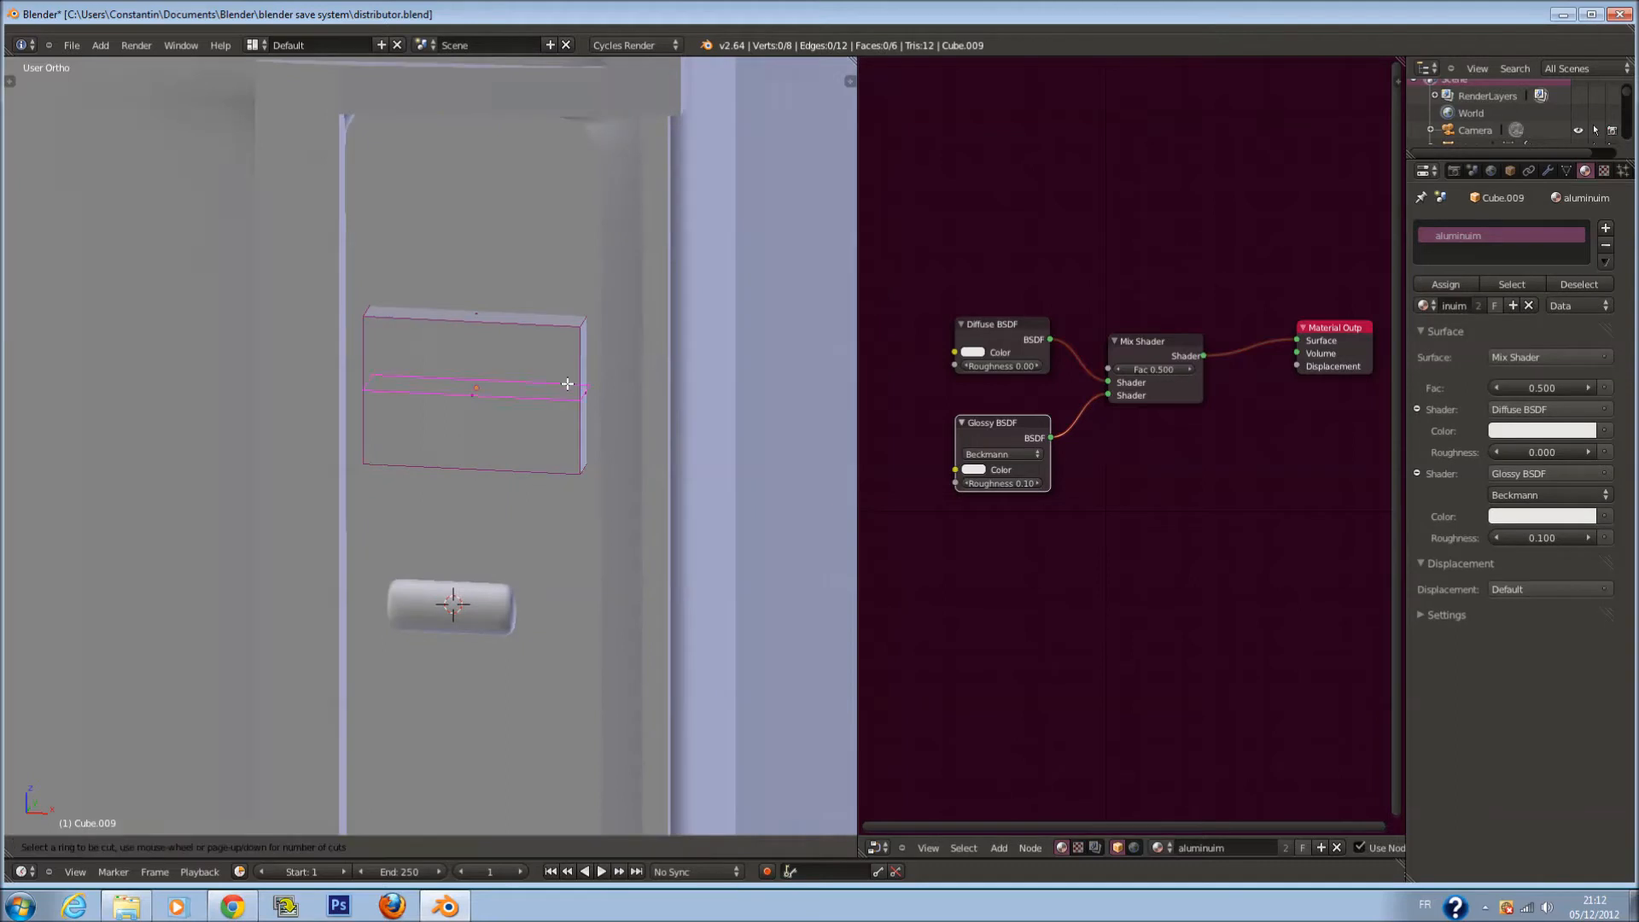
{"action": "left_click", "coordinate": [568, 385]}
{"action": "left_click", "coordinate": [546, 435]}
Add two closely spaced vertical loop cuts just right of the block's centre
{"action": "key", "text": "ctrl+r"}
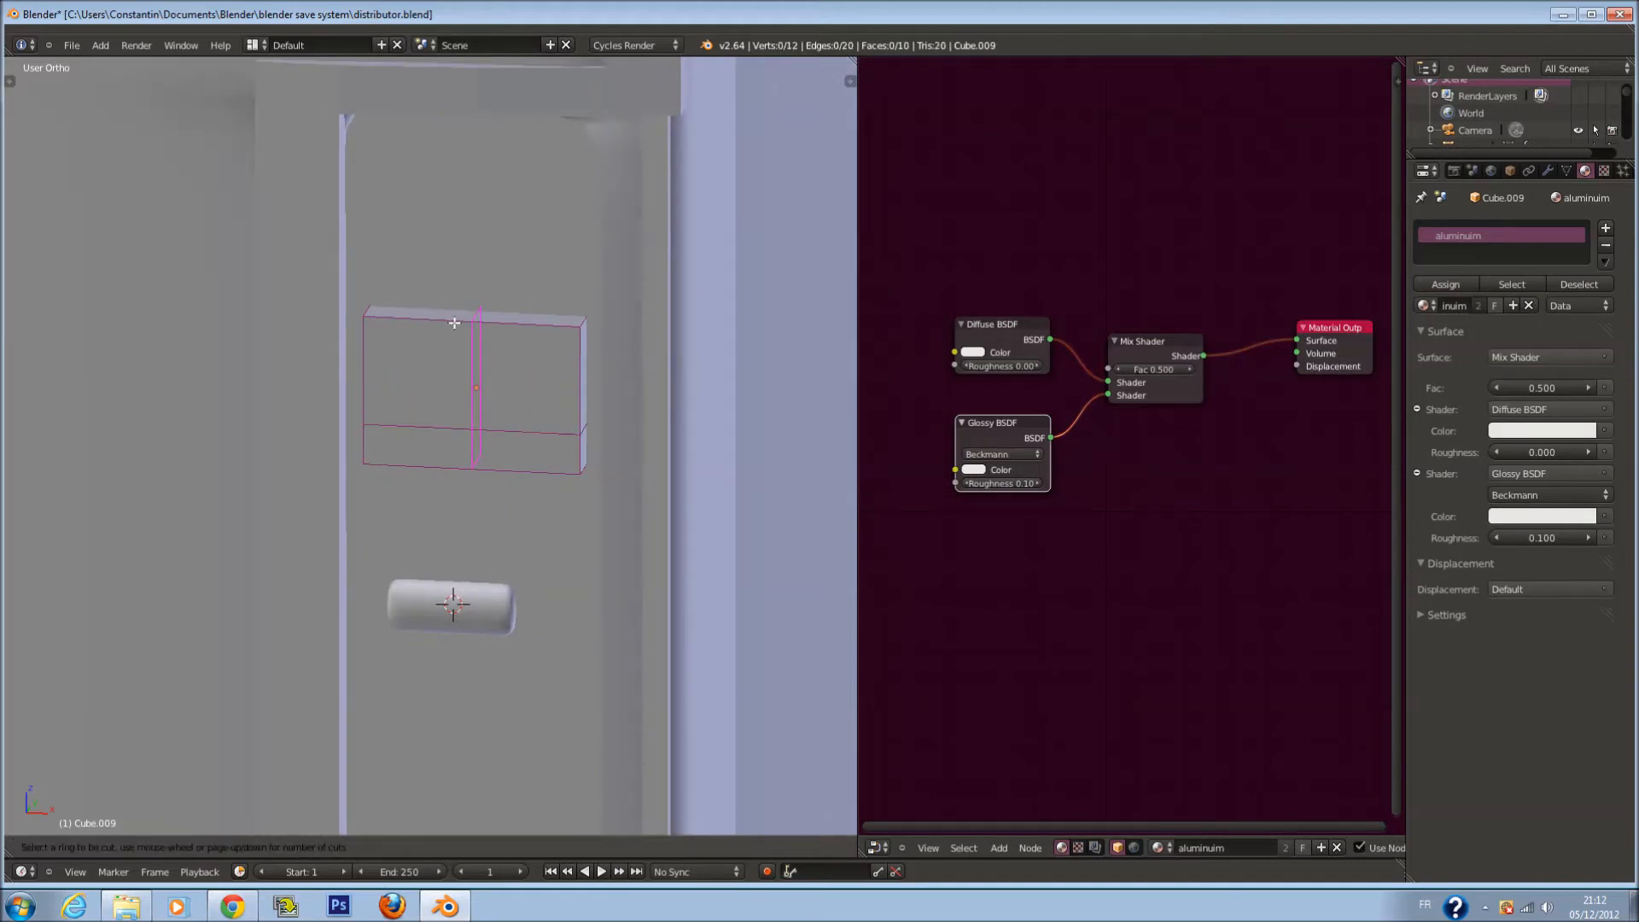
{"action": "left_click", "coordinate": [487, 353]}
{"action": "scroll", "coordinate": [537, 280], "scroll_direction": "up", "scroll_amount": 1}
{"action": "key", "text": "ctrl+r"}
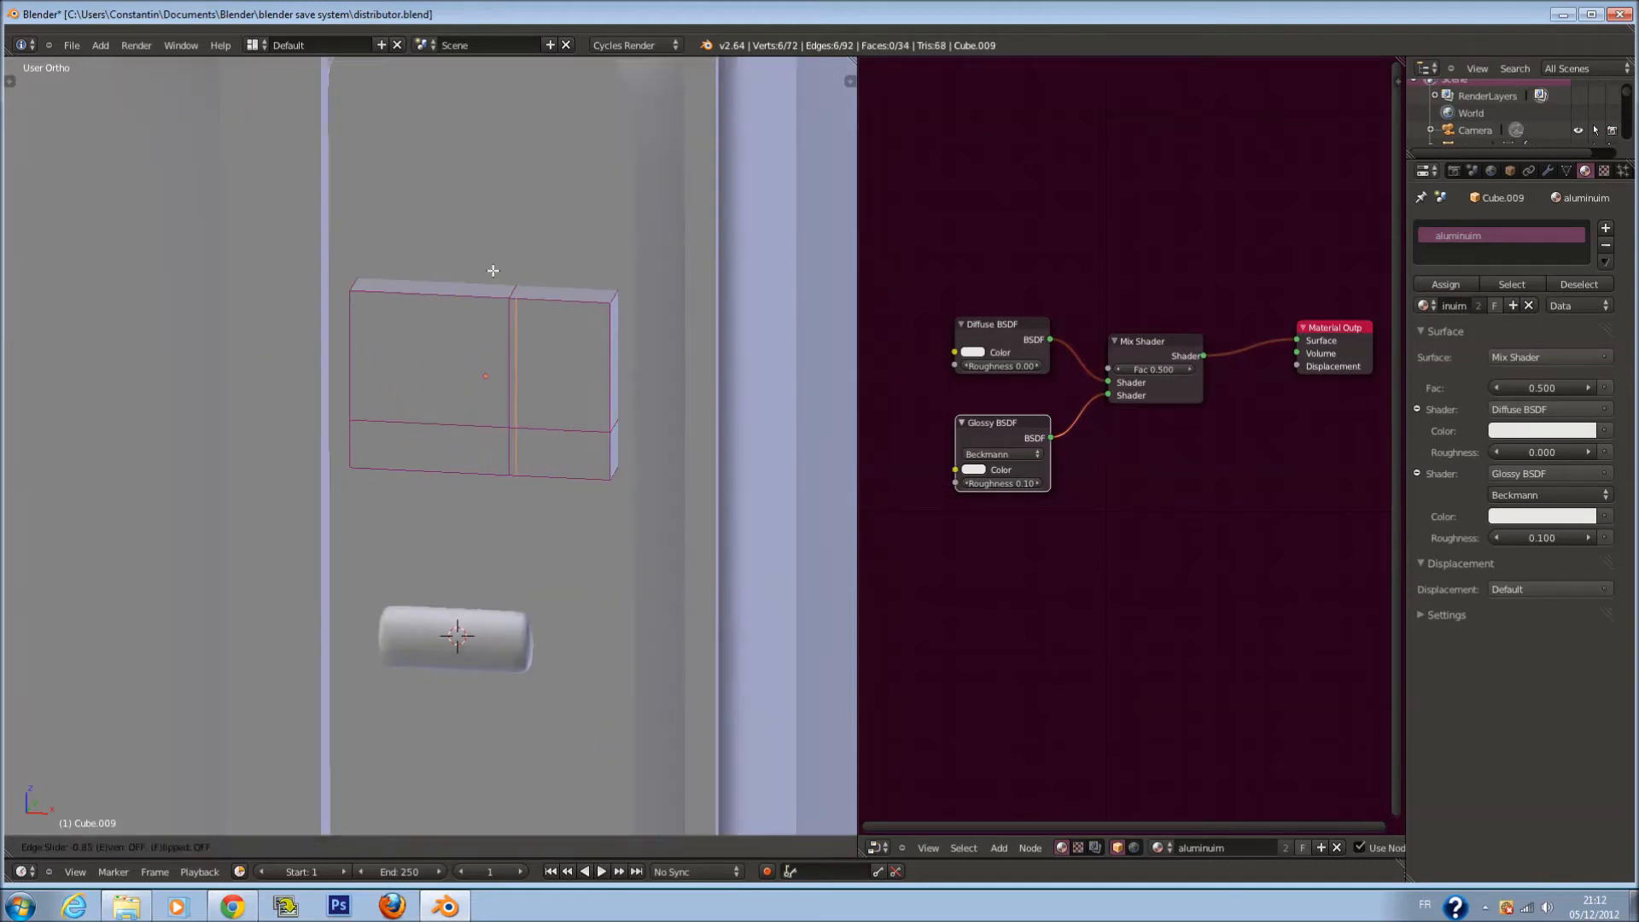
{"action": "left_click", "coordinate": [493, 271]}
{"action": "scroll", "coordinate": [492, 427], "scroll_direction": "up", "scroll_amount": 2}
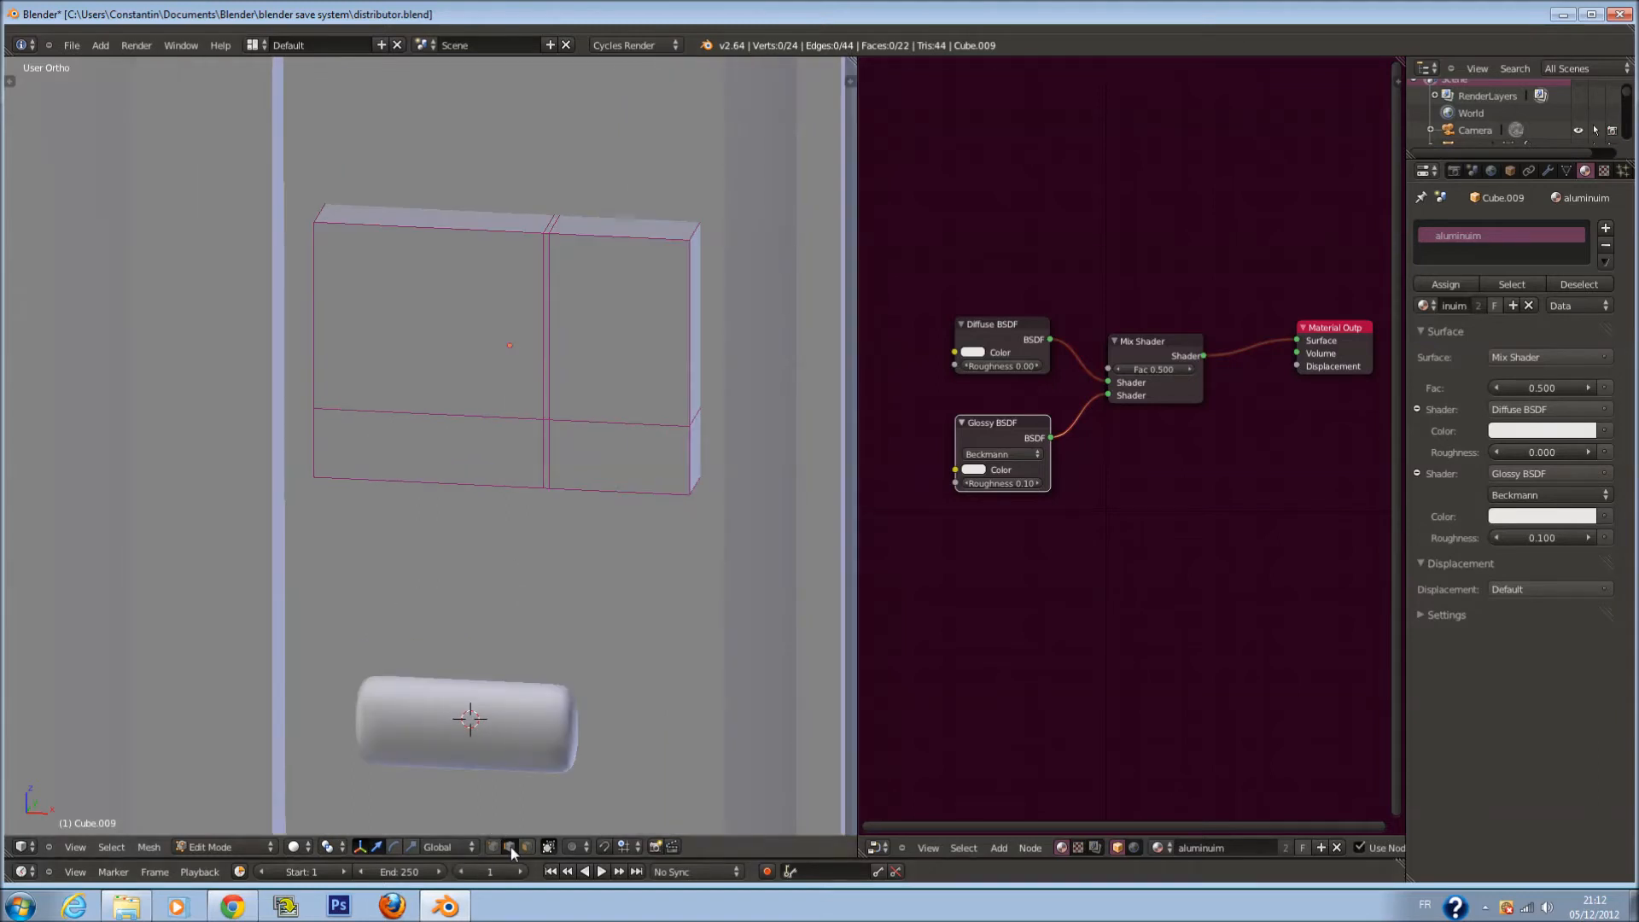
Add a vertical loop cut close to the block's right edge and a second horizontal loop cut
{"action": "right_click", "coordinate": [602, 405]}
{"action": "middle_click_drag", "start_coordinate": [603, 404], "coordinate": [525, 465]}
{"action": "left_click_drag", "start_coordinate": [498, 535], "coordinate": [479, 550]}
{"action": "right_click", "coordinate": [477, 551]}
{"action": "key", "text": "ctrl+r"}
{"action": "left_click", "coordinate": [506, 422]}
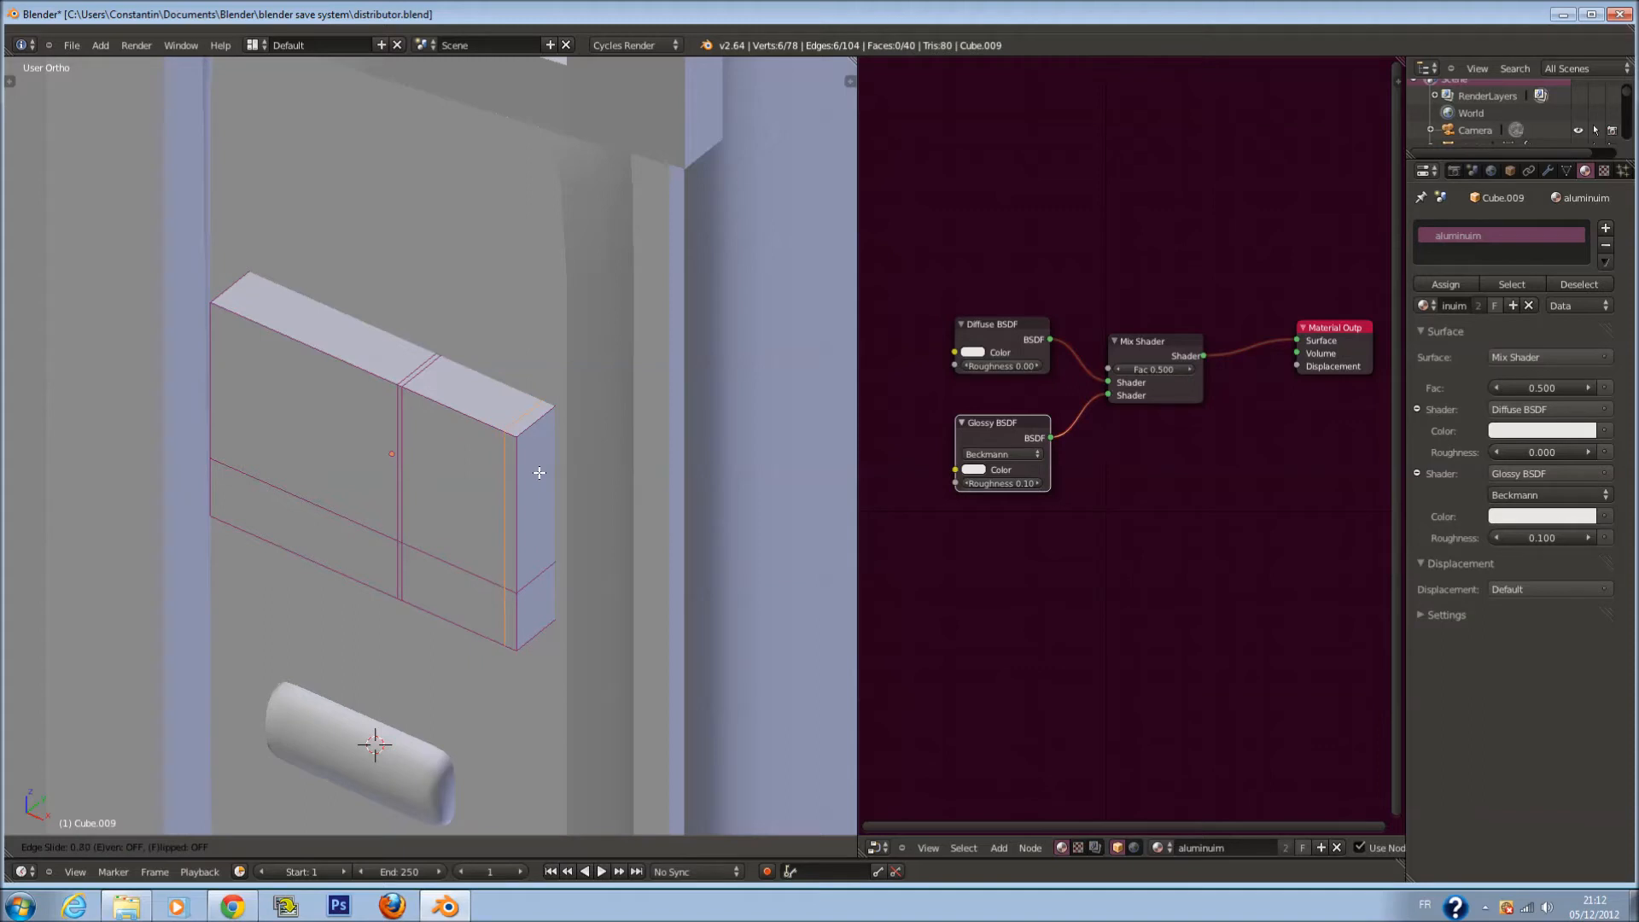
{"action": "left_click", "coordinate": [544, 481]}
{"action": "key", "text": "ctrl+r"}
{"action": "left_click", "coordinate": [515, 513]}
{"action": "left_click", "coordinate": [515, 531]}
Delete the front face framed by the loop cuts, leave edit mode and save over the file
{"action": "right_click", "coordinate": [479, 567]}
{"action": "left_click_drag", "start_coordinate": [480, 566], "coordinate": [460, 587]}
{"action": "left_click", "coordinate": [526, 846]}
{"action": "right_click", "coordinate": [438, 535]}
{"action": "key", "text": "x"}
{"action": "left_click", "coordinate": [438, 534]}
{"action": "key", "text": "Tab"}
{"action": "middle_click_drag", "start_coordinate": [468, 546], "coordinate": [506, 367]}
{"action": "key", "text": "ctrl+s"}
{"action": "left_click", "coordinate": [524, 531]}
Select the tall plastic panel in the recess and enter edit mode in wireframe with nothing selected
{"action": "scroll", "coordinate": [506, 366], "scroll_direction": "down", "scroll_amount": 1}
{"action": "key", "text": "a"}
{"action": "scroll", "coordinate": [504, 367], "scroll_direction": "down", "scroll_amount": 10, "text": "shift"}
{"action": "right_click", "coordinate": [452, 590]}
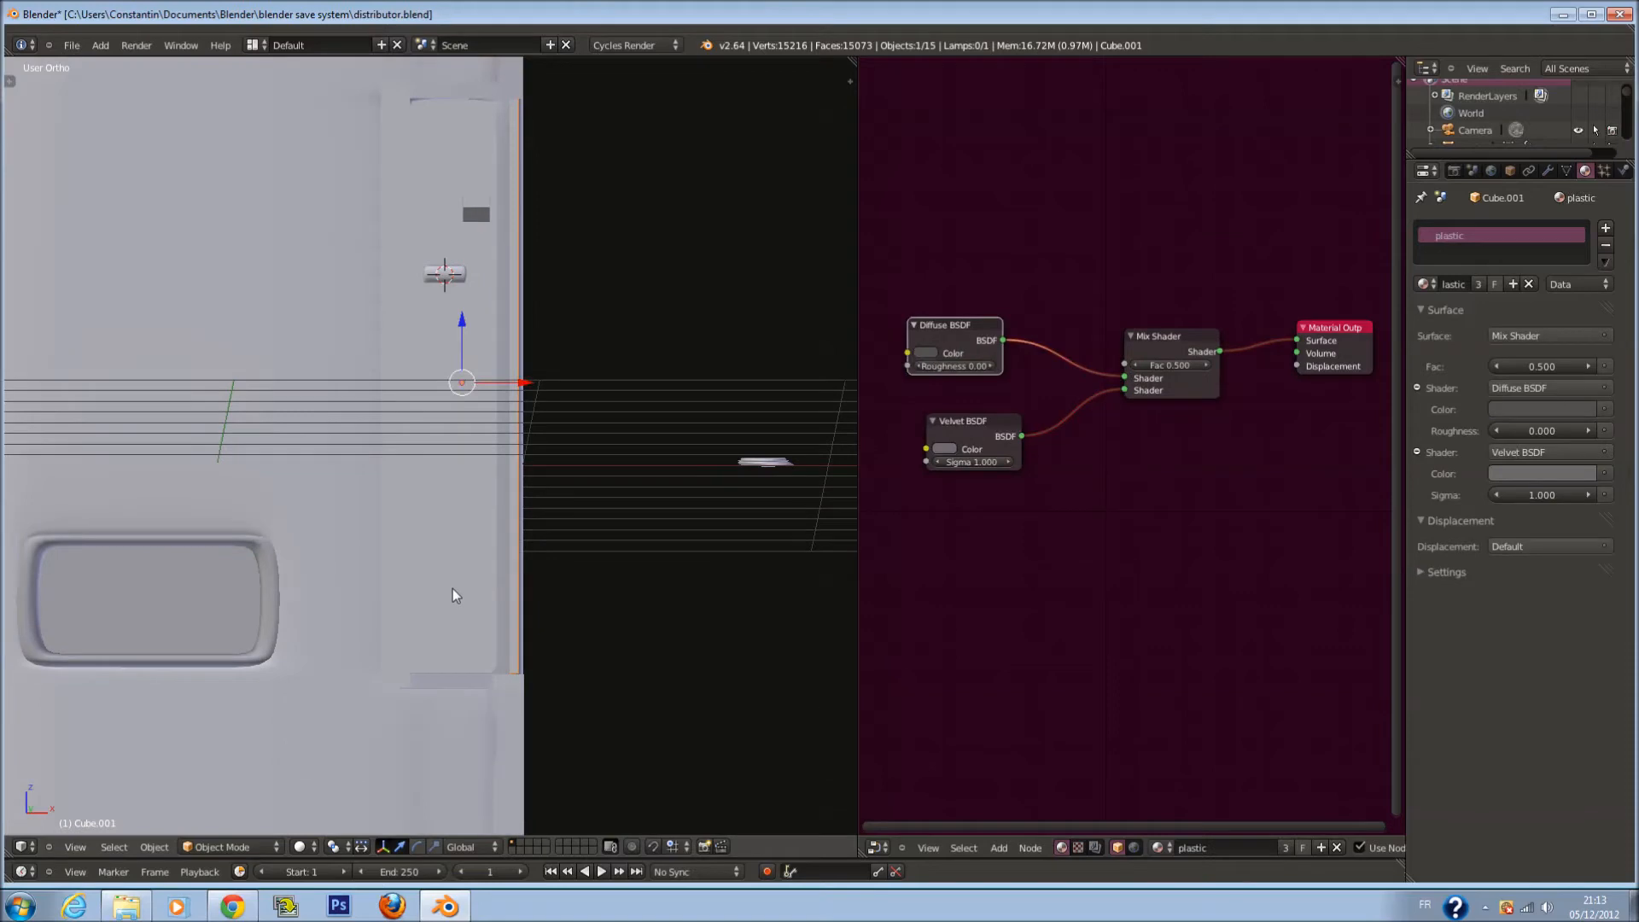
{"action": "key", "text": "Tab"}
{"action": "scroll", "coordinate": [485, 556], "scroll_direction": "down", "scroll_amount": 3, "text": "ctrl"}
{"action": "key", "text": "z"}
{"action": "key", "text": "a"}
{"action": "key", "text": "ctrl+r"}
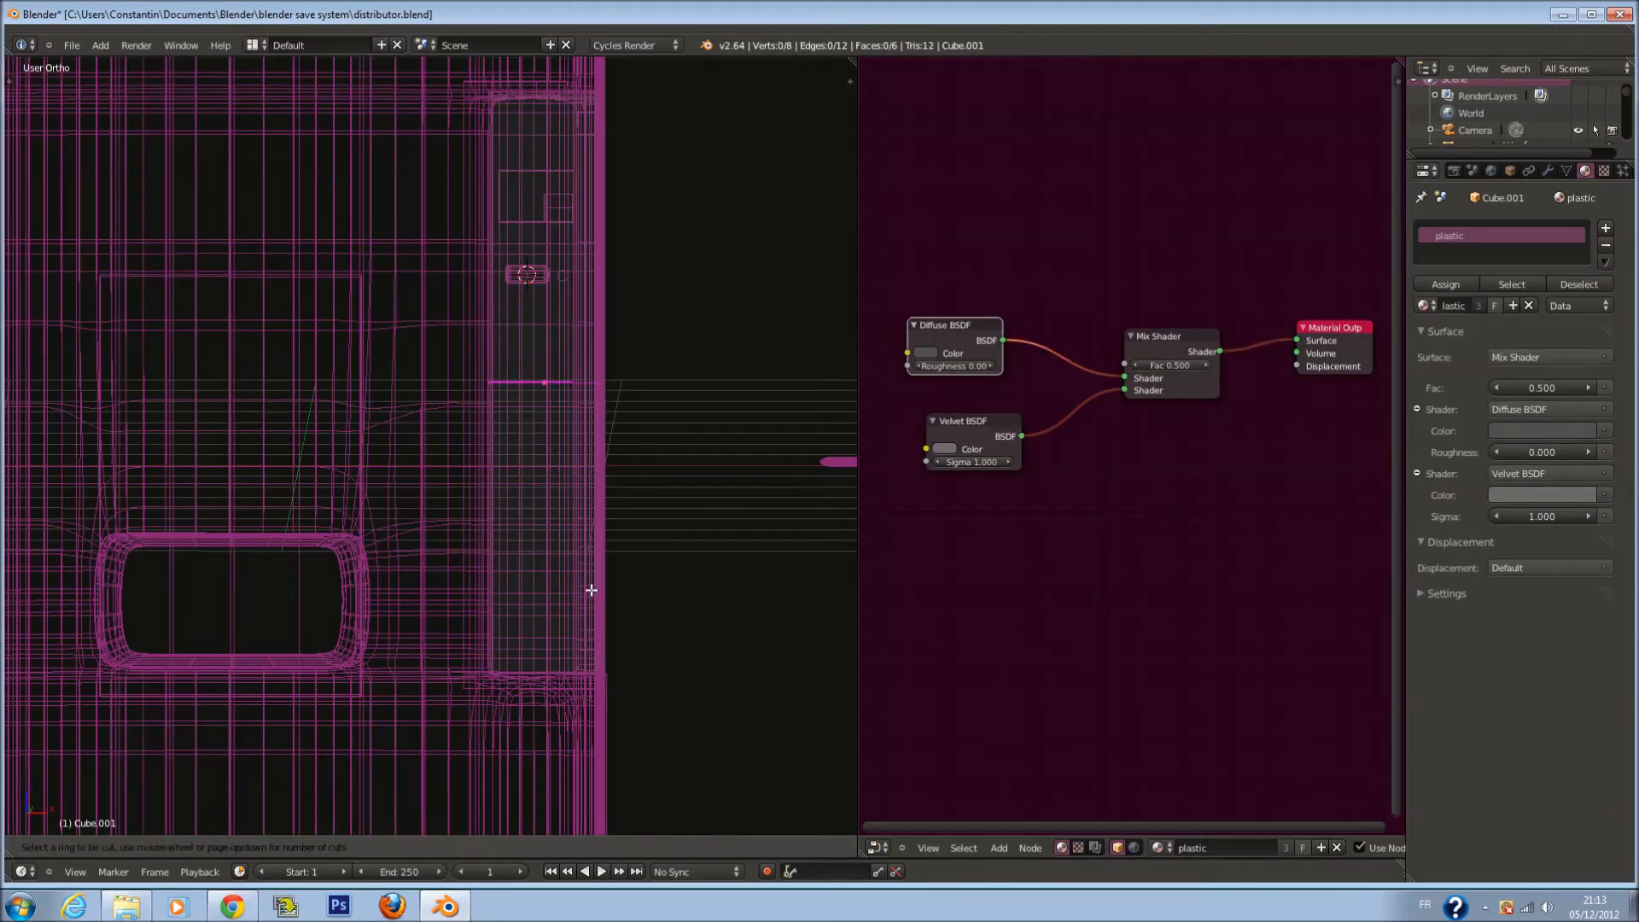
{"action": "key", "text": "Escape"}
{"action": "scroll", "coordinate": [557, 306], "scroll_direction": "up", "scroll_amount": 2, "text": "shift"}
{"action": "key", "text": "Tab"}
{"action": "key", "text": "Tab"}
{"action": "scroll", "coordinate": [610, 541], "scroll_direction": "down", "scroll_amount": 8, "text": "shift"}
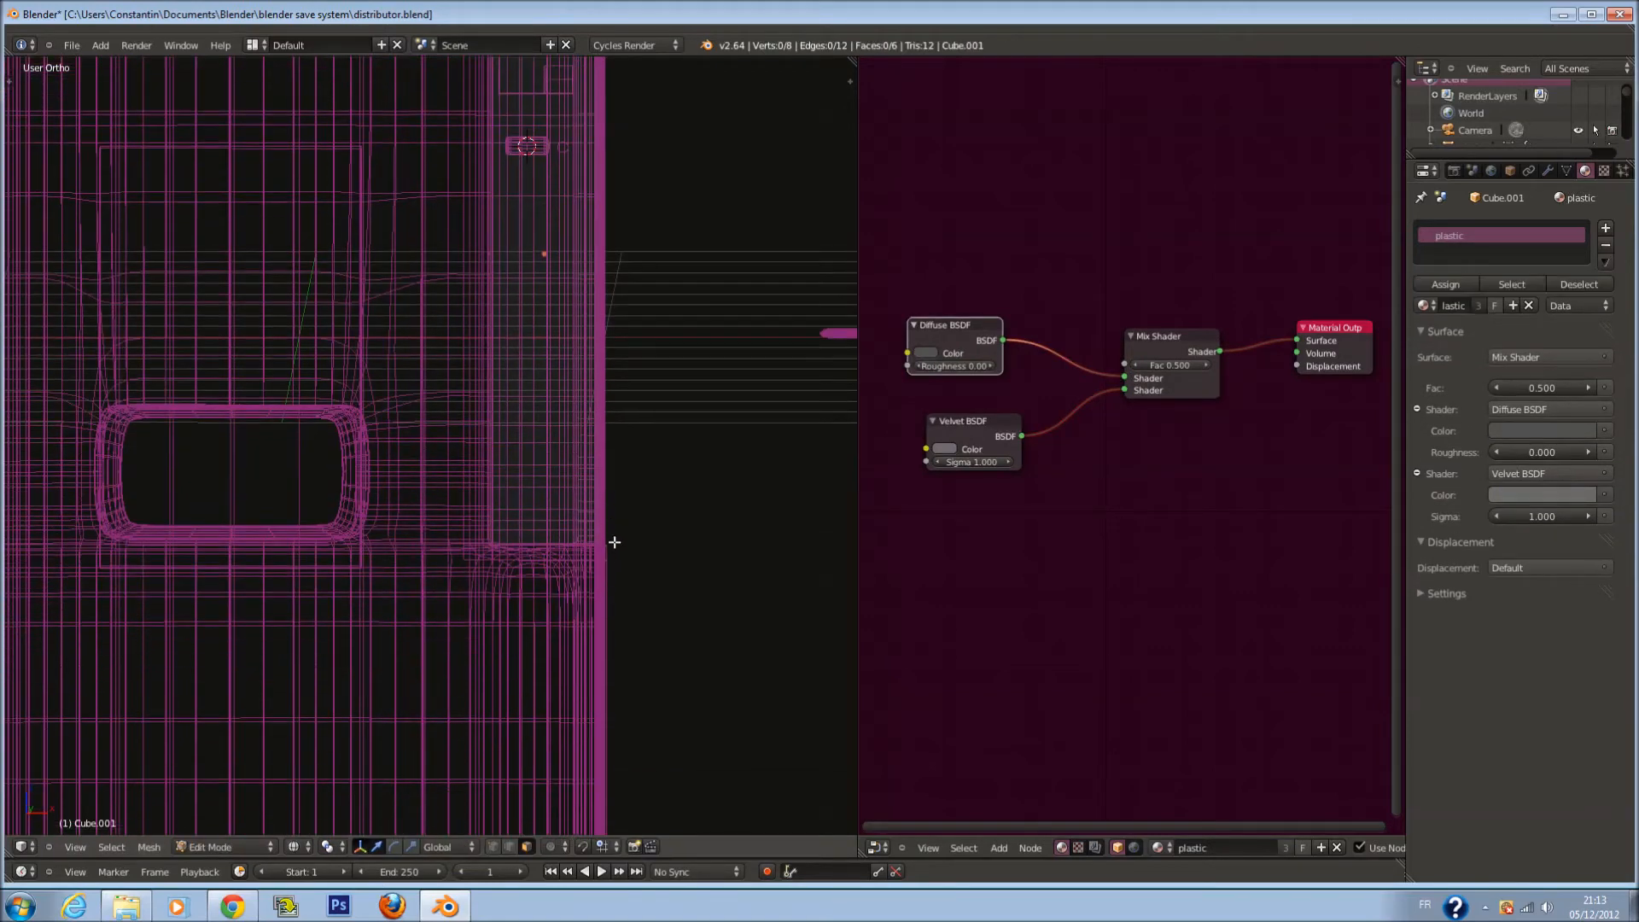
{"action": "scroll", "coordinate": [615, 542], "scroll_direction": "up", "scroll_amount": 4}
{"action": "key", "text": "ctrl+r"}
{"action": "key", "text": "Escape"}
{"action": "scroll", "coordinate": [480, 368], "scroll_direction": "down", "scroll_amount": 4}
Add a horizontal loop cut to the recess panel and slide it down near the lower end
{"action": "key", "text": "ctrl+r"}
{"action": "left_click", "coordinate": [463, 258]}
{"action": "left_click", "coordinate": [450, 489]}
Add two vertical loop cuts to the recess panel and scale them closer together along X around its centre
{"action": "key", "text": "z"}
{"action": "scroll", "coordinate": [450, 488], "scroll_direction": "up", "scroll_amount": 2}
{"action": "key", "text": "ctrl+r"}
{"action": "scroll", "coordinate": [479, 515], "scroll_direction": "up", "scroll_amount": 1}
{"action": "left_click", "coordinate": [480, 515]}
{"action": "key", "text": "s"}
{"action": "key", "text": "x"}
{"action": "left_click", "coordinate": [566, 518]}
{"action": "key", "text": "s"}
{"action": "key", "text": "x"}
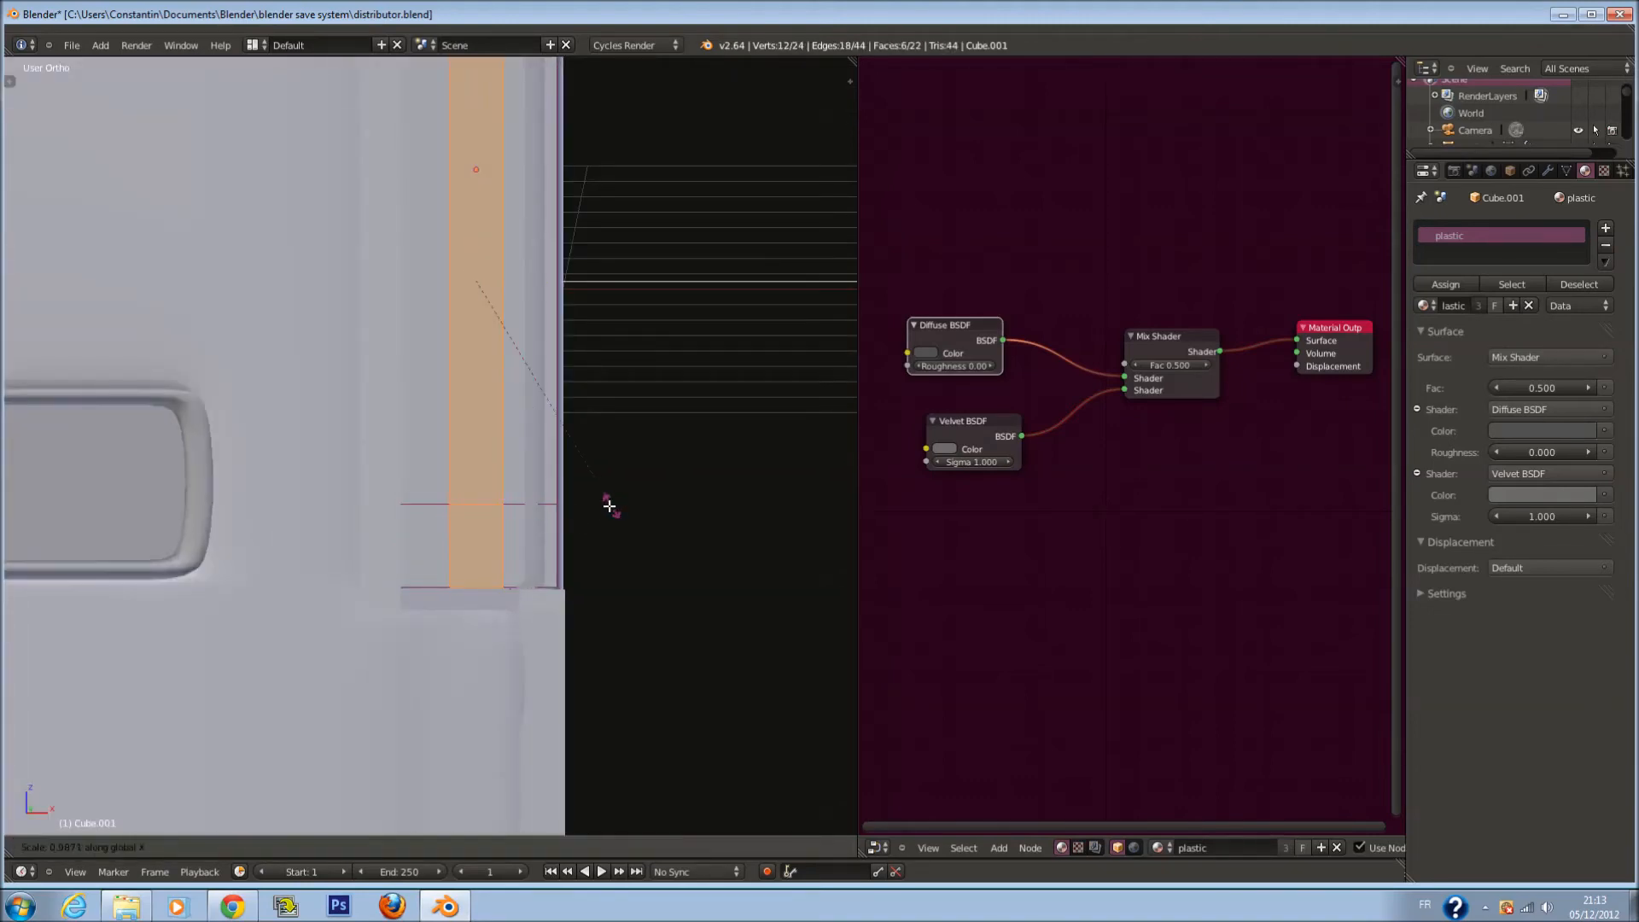
{"action": "left_click", "coordinate": [468, 415]}
Add a second horizontal loop cut just below the first one and move it slightly down
{"action": "key", "text": "ctrl+r"}
{"action": "left_click", "coordinate": [504, 526]}
{"action": "left_click", "coordinate": [506, 503]}
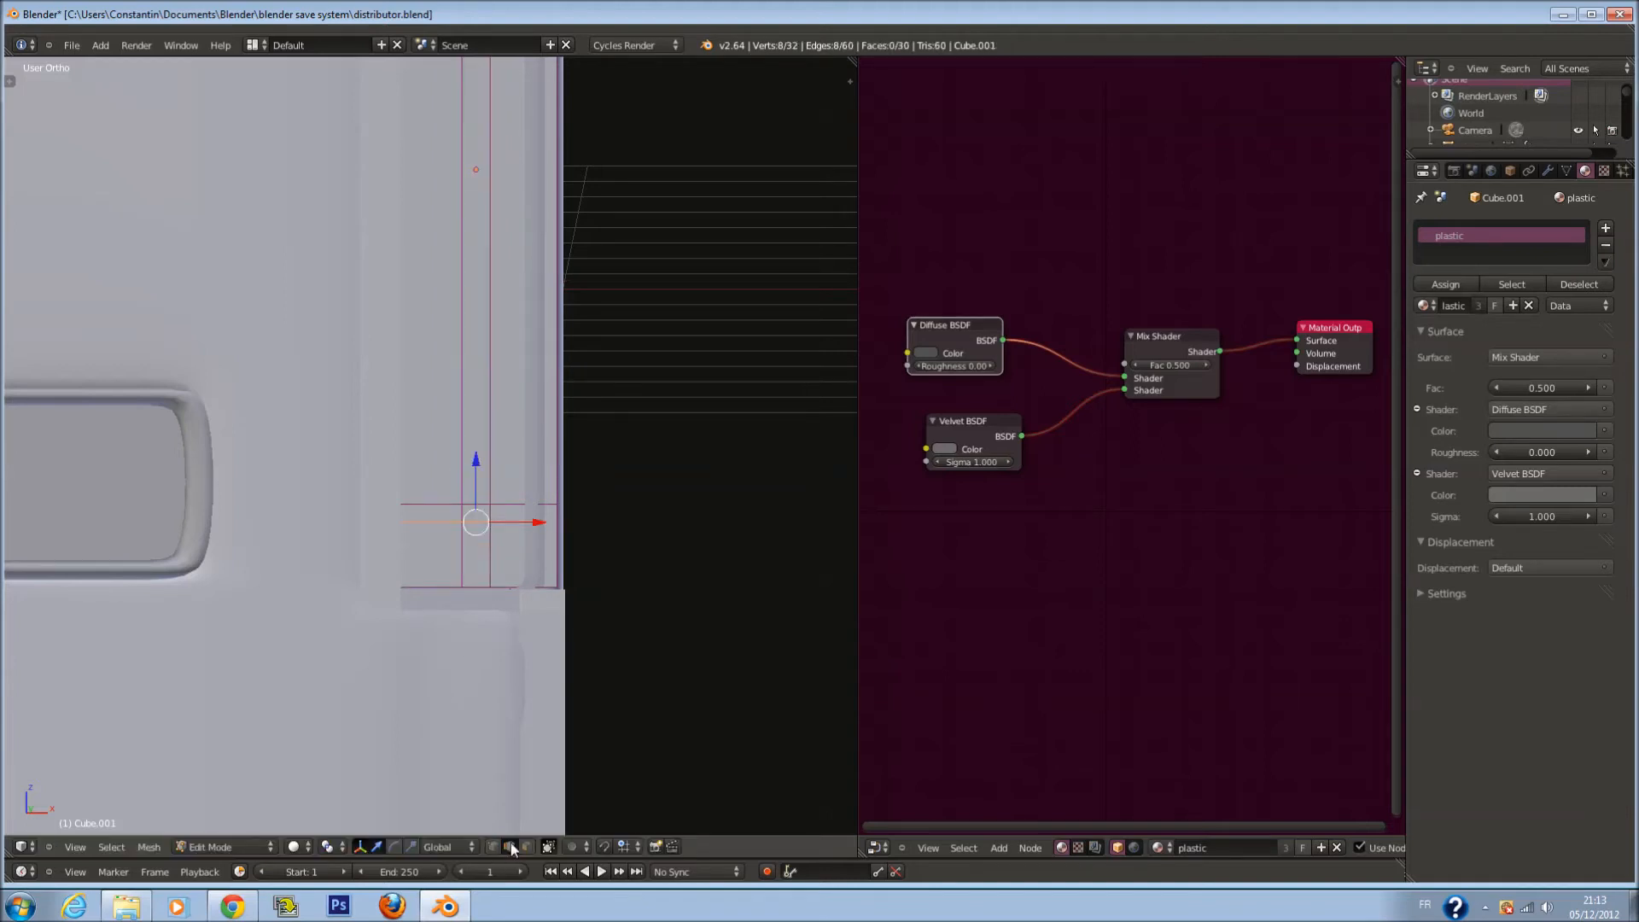
{"action": "scroll", "coordinate": [484, 493], "scroll_direction": "up", "scroll_amount": 3}
{"action": "right_click", "coordinate": [517, 463], "text": "alt"}
{"action": "left_click_drag", "start_coordinate": [510, 414], "coordinate": [511, 435]}
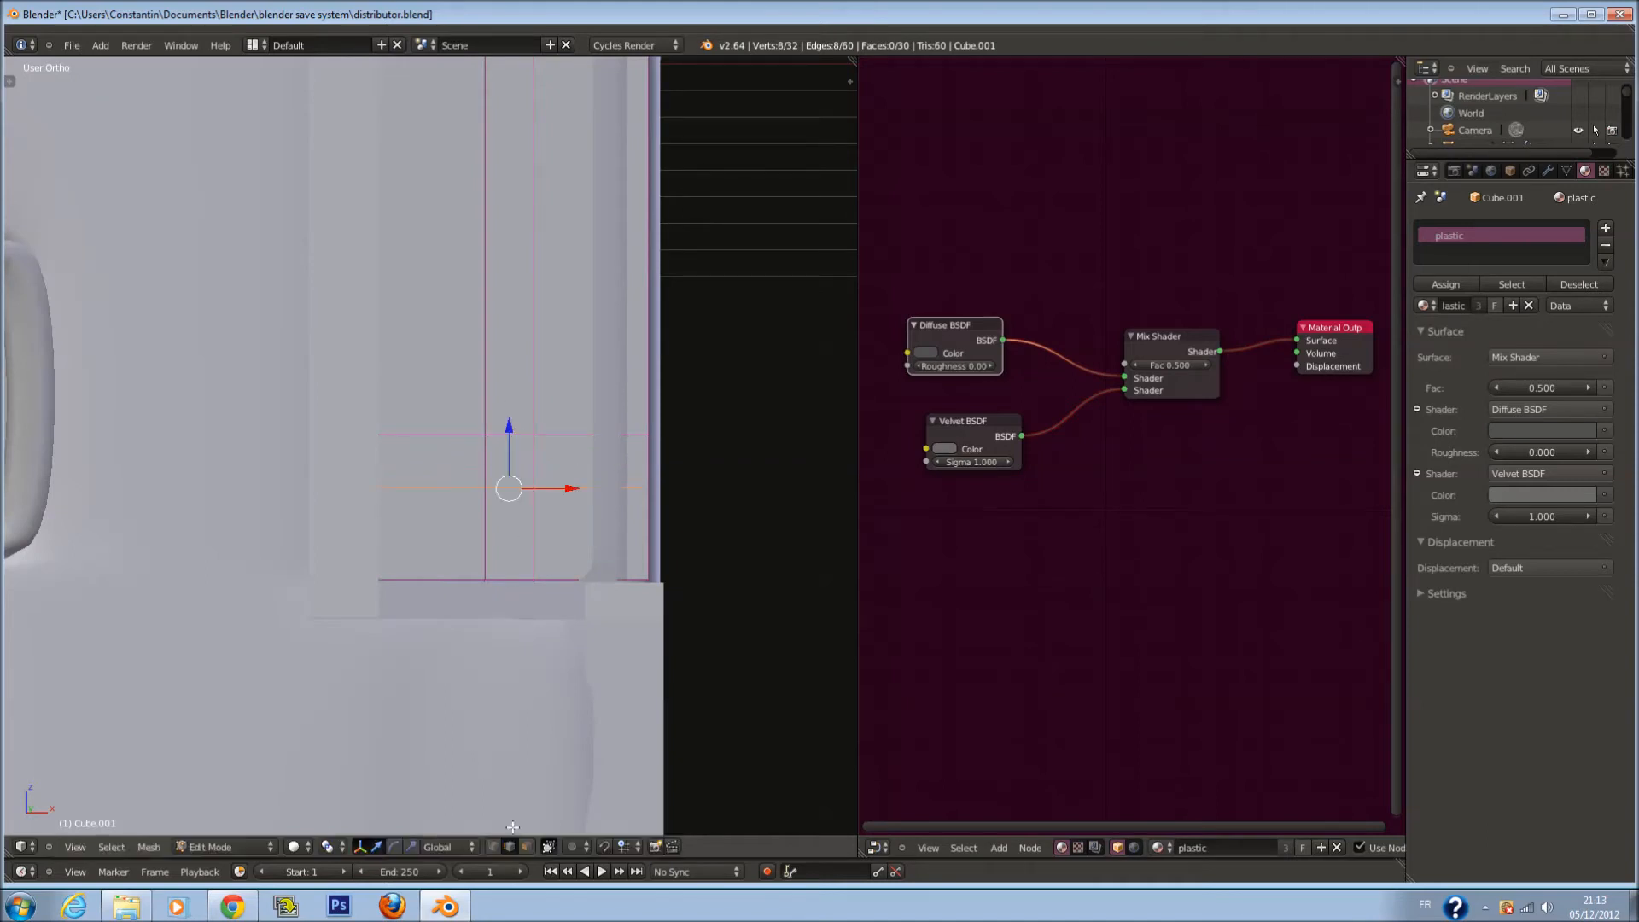
Delete the small front face framed by the loop cuts near the panel's lower end
{"action": "right_click", "coordinate": [510, 463]}
{"action": "key", "text": "x"}
{"action": "left_click", "coordinate": [512, 454]}
Try to add another loop cut near the lower end of the panel's side
{"action": "mouse_move", "coordinate": [513, 453]}
{"action": "middle_mouse_down"}
{"action": "mouse_move", "coordinate": [444, 531]}
{"action": "mouse_move", "coordinate": [506, 476]}
{"action": "mouse_move", "coordinate": [351, 495]}
{"action": "middle_mouse_up"}
{"action": "scroll", "coordinate": [479, 496], "scroll_direction": "down", "scroll_amount": 1}
{"action": "key", "text": "z"}
{"action": "mouse_move", "coordinate": [444, 442]}
{"action": "middle_mouse_down"}
{"action": "mouse_move", "coordinate": [416, 433]}
{"action": "mouse_move", "coordinate": [413, 447]}
{"action": "mouse_move", "coordinate": [552, 469]}
{"action": "mouse_move", "coordinate": [530, 537]}
{"action": "middle_mouse_up"}
{"action": "key", "text": "z"}
{"action": "key", "text": "a"}
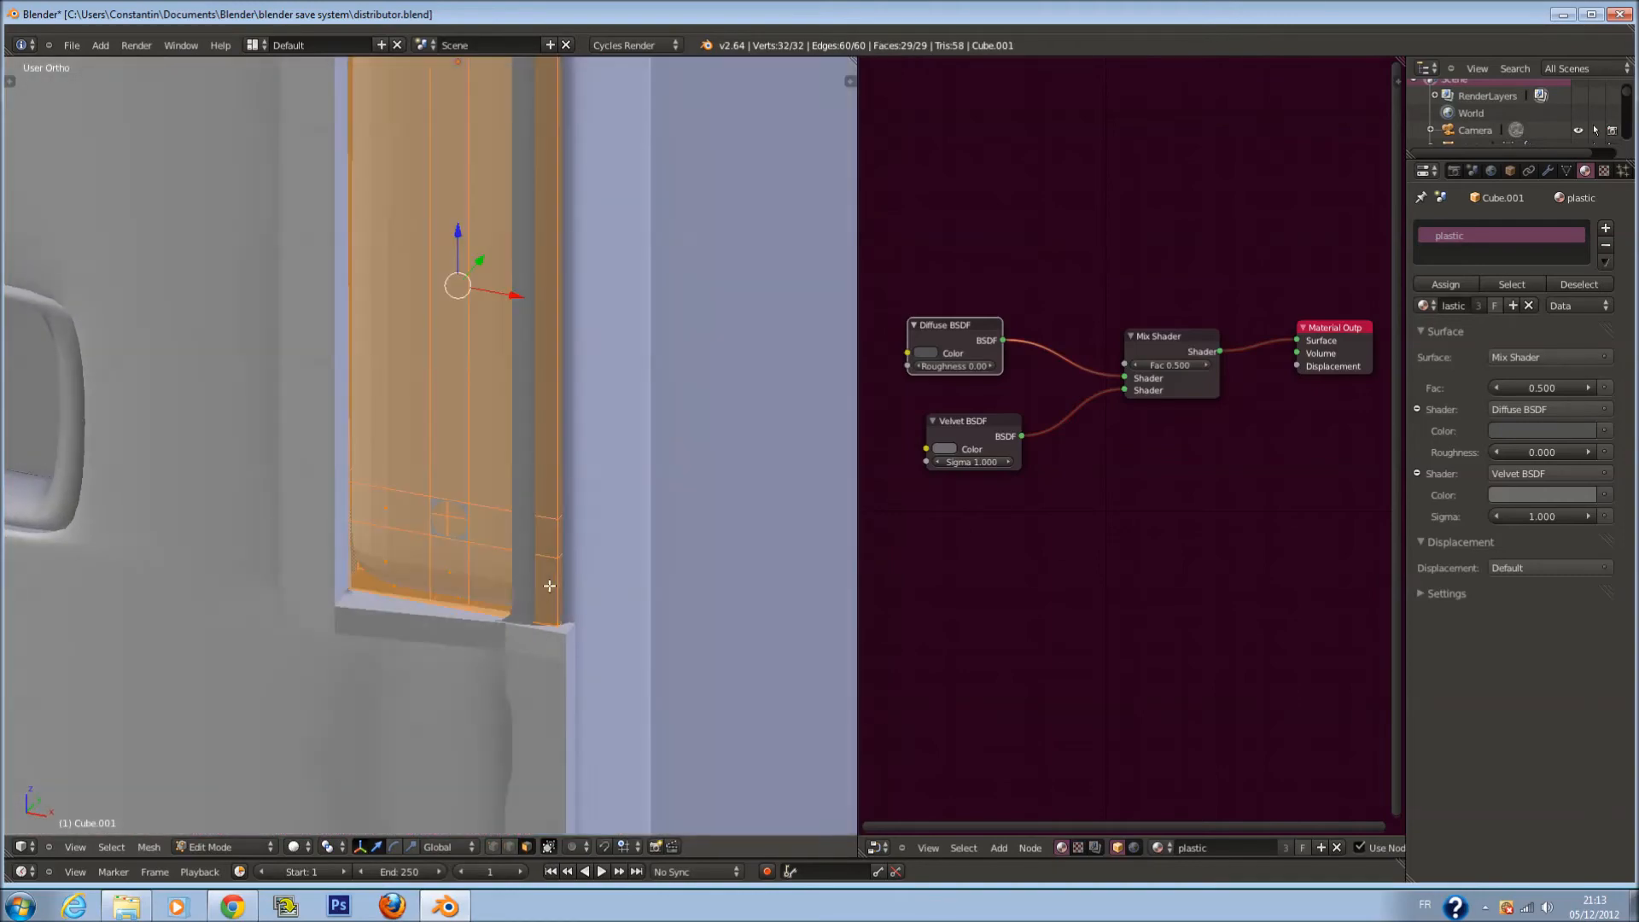
{"action": "key", "text": "ctrl+r"}
{"action": "left_click", "coordinate": [560, 589]}
{"action": "left_click", "coordinate": [562, 594]}
{"action": "key", "text": "ctrl+z"}
Circle-select the faces on the panel's underside and delete them
{"action": "middle_click_drag", "start_coordinate": [561, 564], "coordinate": [605, 540]}
{"action": "key", "text": "z"}
{"action": "key", "text": "c"}
{"action": "left_click_drag", "start_coordinate": [597, 592], "coordinate": [410, 591]}
{"action": "right_click", "coordinate": [410, 591]}
{"action": "key", "text": "x"}
{"action": "left_click", "coordinate": [436, 589]}
Circle-select the vertices along the panel's lower edge and move them slightly down
{"action": "key", "text": "z"}
{"action": "middle_click_drag", "start_coordinate": [518, 539], "coordinate": [466, 562]}
{"action": "key", "text": "z"}
{"action": "key", "text": "c"}
{"action": "mouse_move", "coordinate": [362, 608]}
{"action": "left_mouse_down"}
{"action": "mouse_move", "coordinate": [483, 585]}
{"action": "mouse_move", "coordinate": [479, 606]}
{"action": "mouse_move", "coordinate": [362, 592]}
{"action": "left_mouse_up"}
{"action": "right_click", "coordinate": [362, 593]}
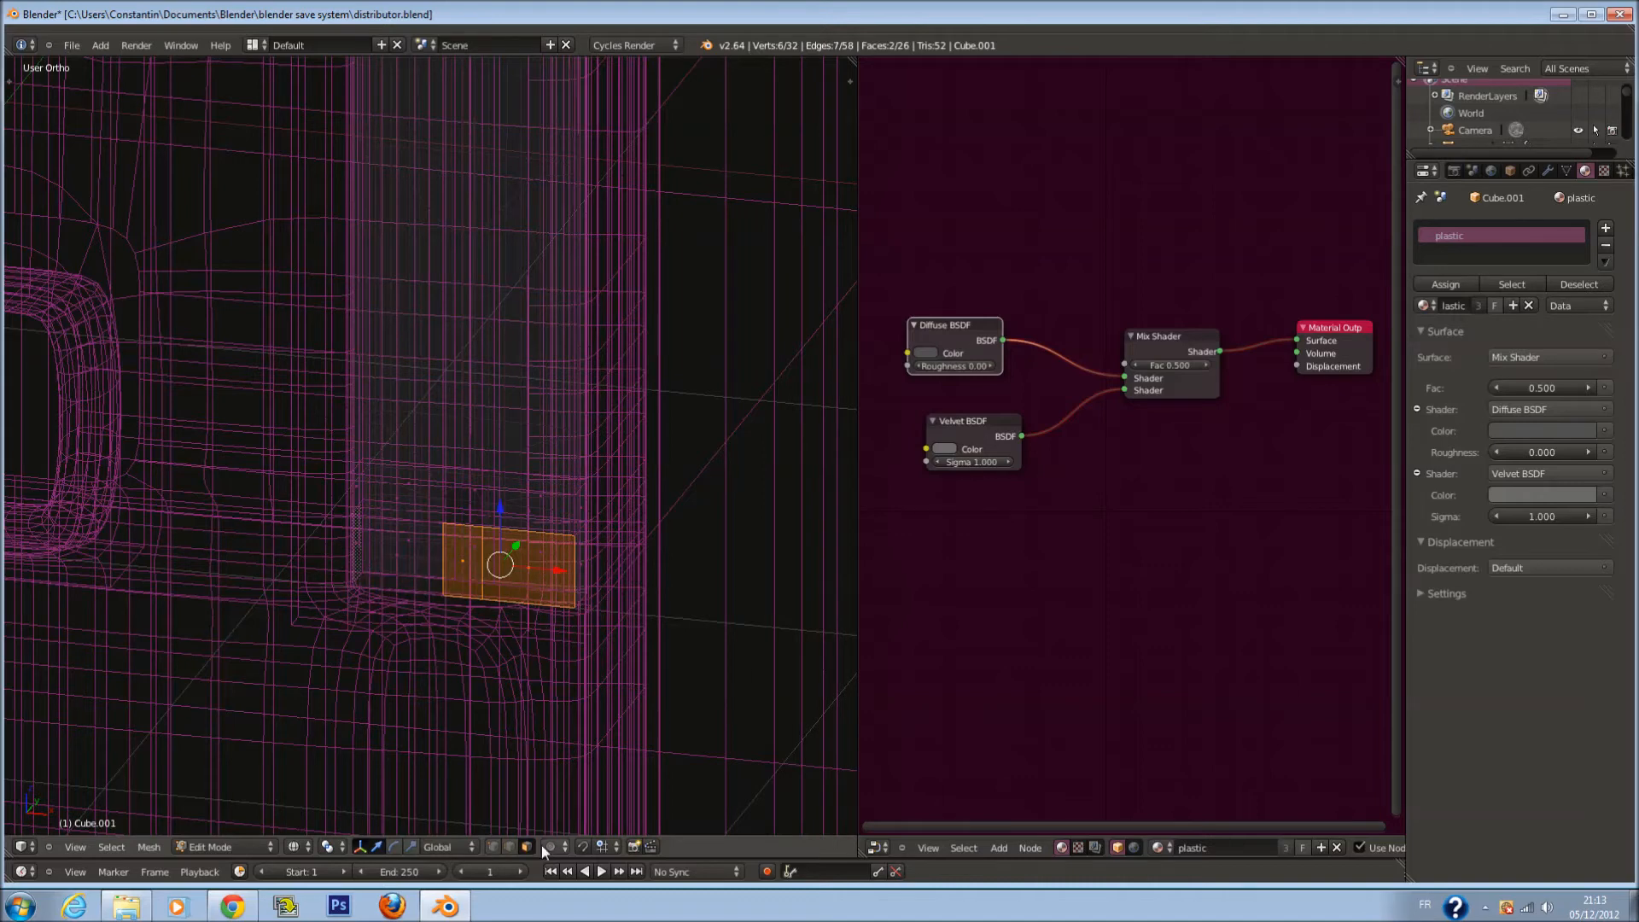
{"action": "left_click", "coordinate": [497, 844]}
{"action": "key", "text": "a"}
{"action": "key", "text": "c"}
{"action": "mouse_move", "coordinate": [472, 587]}
{"action": "left_mouse_down"}
{"action": "mouse_move", "coordinate": [556, 597]}
{"action": "mouse_move", "coordinate": [472, 596]}
{"action": "mouse_move", "coordinate": [527, 592]}
{"action": "left_mouse_up"}
{"action": "right_click", "coordinate": [527, 592]}
{"action": "left_click_drag", "start_coordinate": [470, 529], "coordinate": [466, 548]}
Circle-select the faces at the panel's upper end in face mode and delete them
{"action": "key", "text": "z"}
{"action": "scroll", "coordinate": [525, 309], "scroll_direction": "down", "scroll_amount": 4}
{"action": "middle_click_drag", "start_coordinate": [525, 309], "coordinate": [526, 651], "text": "shift"}
{"action": "key", "text": "z"}
{"action": "scroll", "coordinate": [479, 597], "scroll_direction": "up", "scroll_amount": 1}
{"action": "left_click", "coordinate": [529, 848]}
{"action": "scroll", "coordinate": [491, 338], "scroll_direction": "up", "scroll_amount": 5, "text": "shift"}
{"action": "key", "text": "a"}
{"action": "key", "text": "c"}
{"action": "right_click", "coordinate": [384, 364]}
{"action": "key", "text": "a"}
{"action": "key", "text": "c"}
{"action": "left_click_drag", "start_coordinate": [400, 371], "coordinate": [535, 394]}
{"action": "right_click", "coordinate": [547, 396]}
{"action": "key", "text": "x"}
{"action": "left_click", "coordinate": [561, 400]}
Circle-select the panel's upper edge, move it slightly up and leave edit mode
{"action": "key", "text": "c"}
{"action": "left_click_drag", "start_coordinate": [385, 377], "coordinate": [531, 401]}
{"action": "right_click", "coordinate": [581, 418]}
{"action": "key", "text": "z"}
{"action": "left_click_drag", "start_coordinate": [455, 340], "coordinate": [451, 323]}
{"action": "key", "text": "Tab"}
Apply smooth shading to the recess panel and save over the file
{"action": "middle_click_drag", "start_coordinate": [513, 401], "coordinate": [566, 345]}
{"action": "key", "text": "t"}
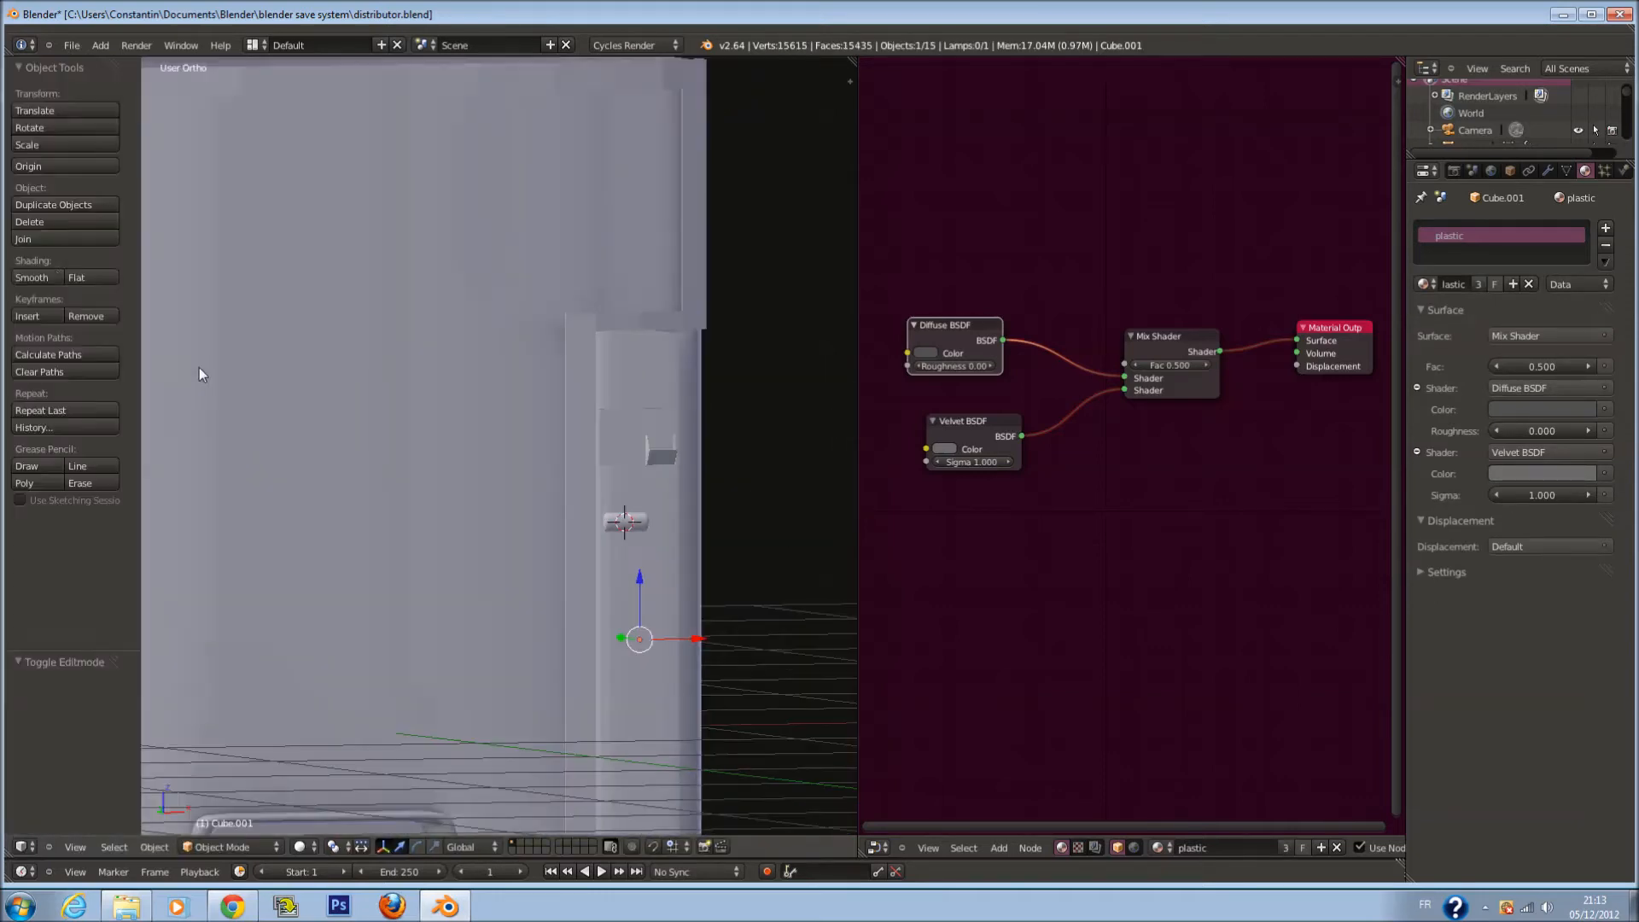
{"action": "left_click", "coordinate": [59, 280]}
Widen the 3D view over the node editor and preview the machine through the camera in rendered shading
{"action": "scroll", "coordinate": [616, 383], "scroll_direction": "down", "scroll_amount": 2}
{"action": "left_click_drag", "start_coordinate": [859, 475], "coordinate": [1351, 480]}
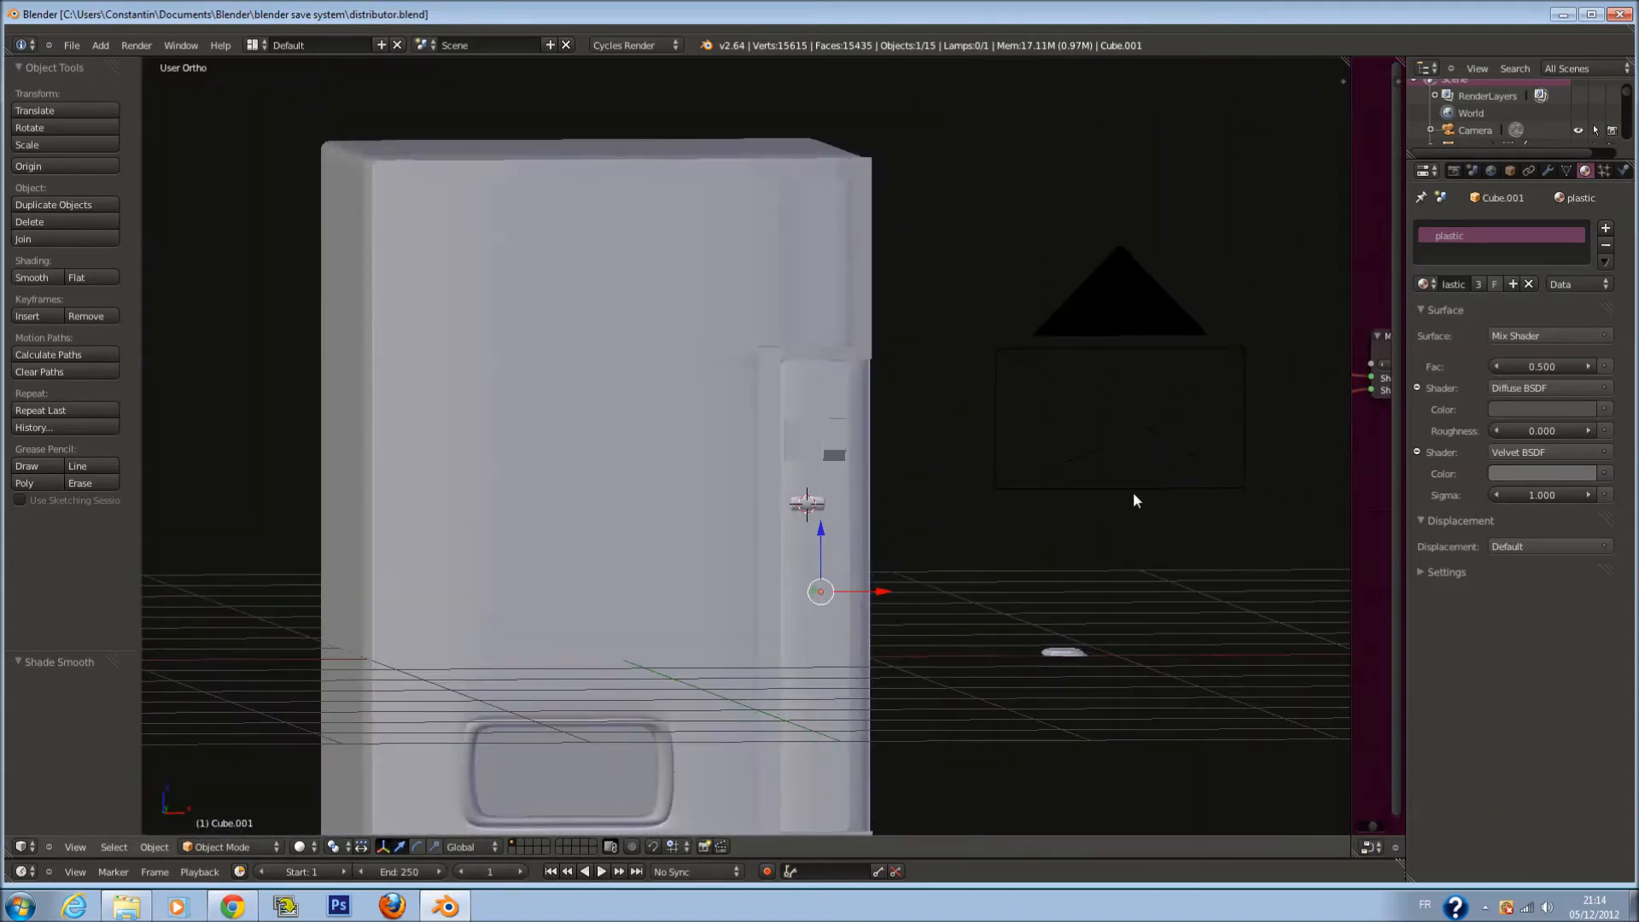
{"action": "key", "text": "KP_0"}
{"action": "key", "text": "Home"}
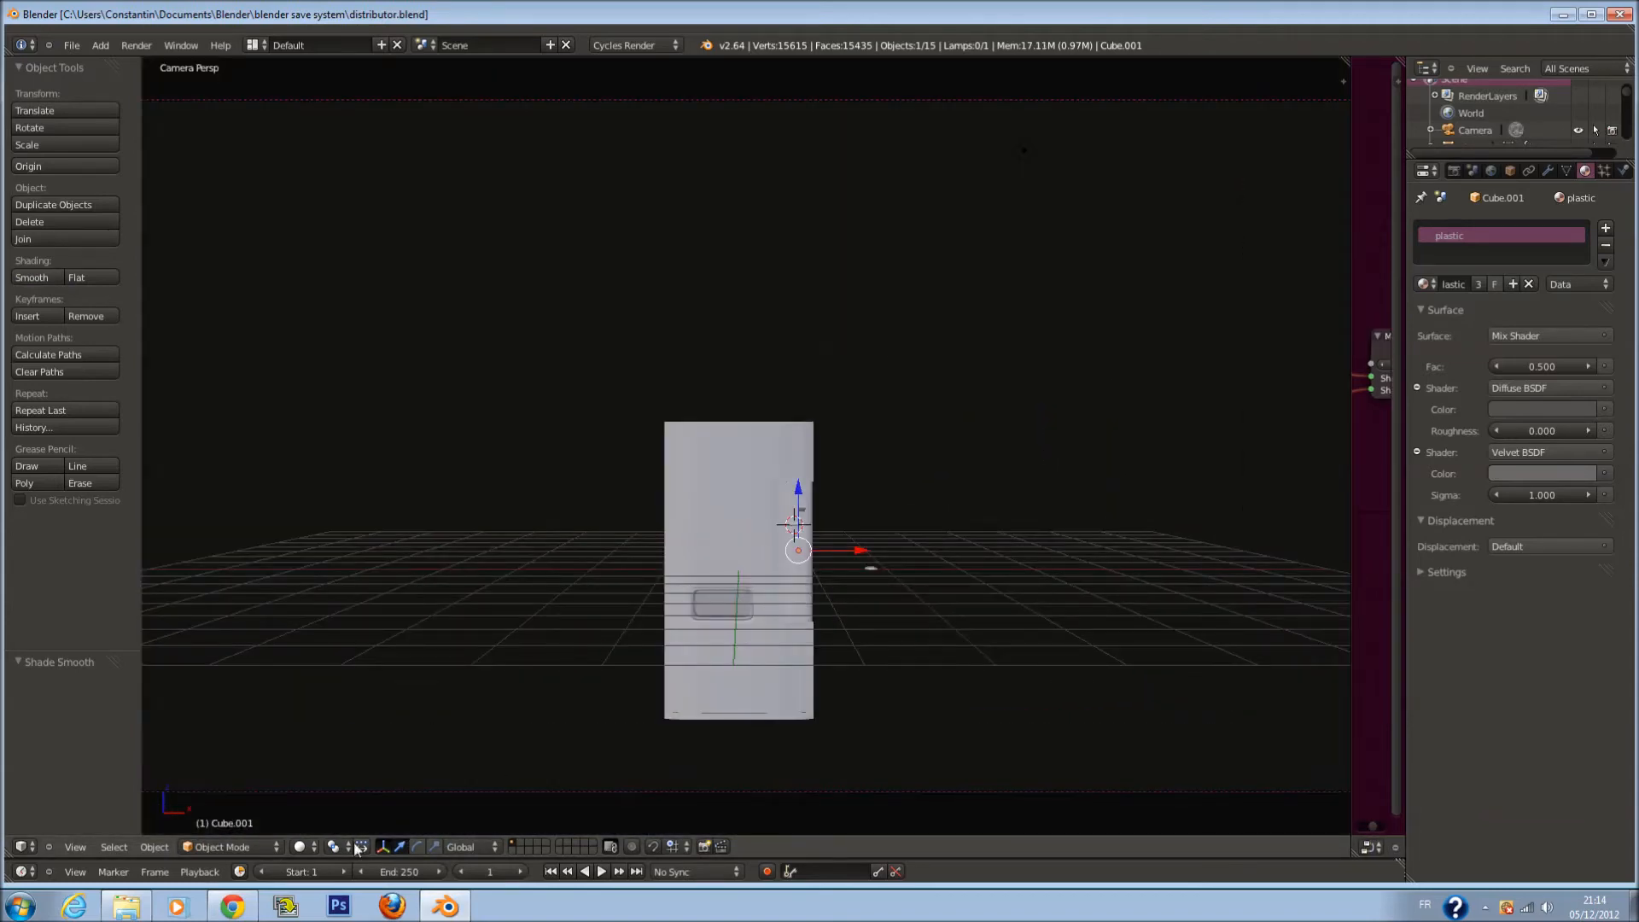
{"action": "left_click", "coordinate": [305, 847]}
{"action": "left_click", "coordinate": [329, 736]}
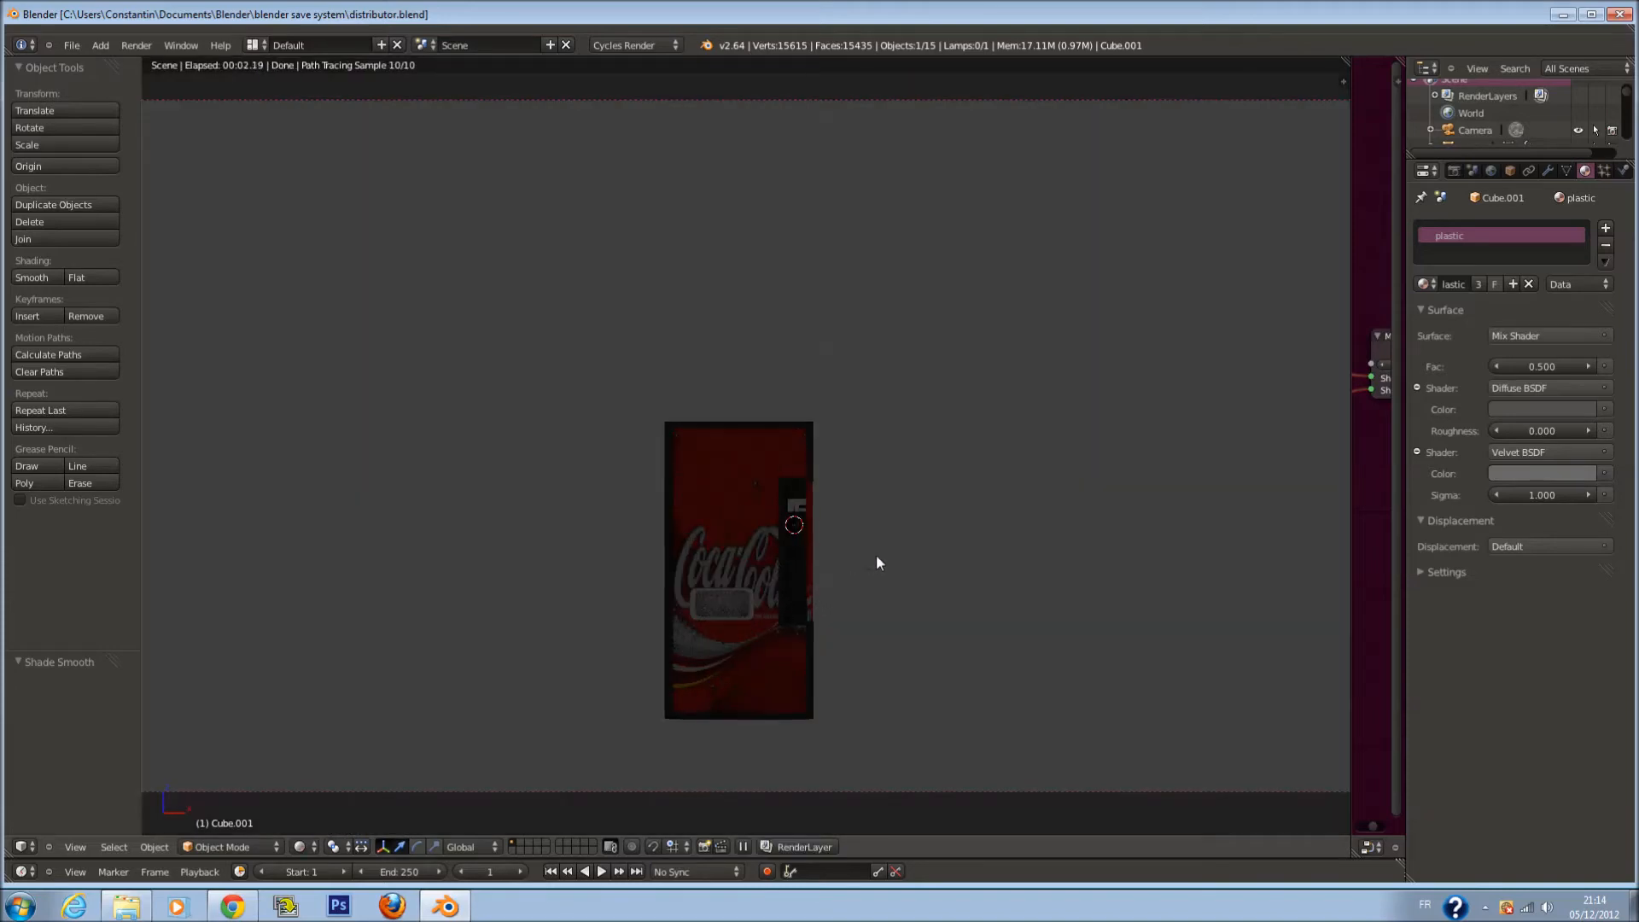
{"action": "scroll", "coordinate": [876, 555], "scroll_direction": "up", "scroll_amount": 2}
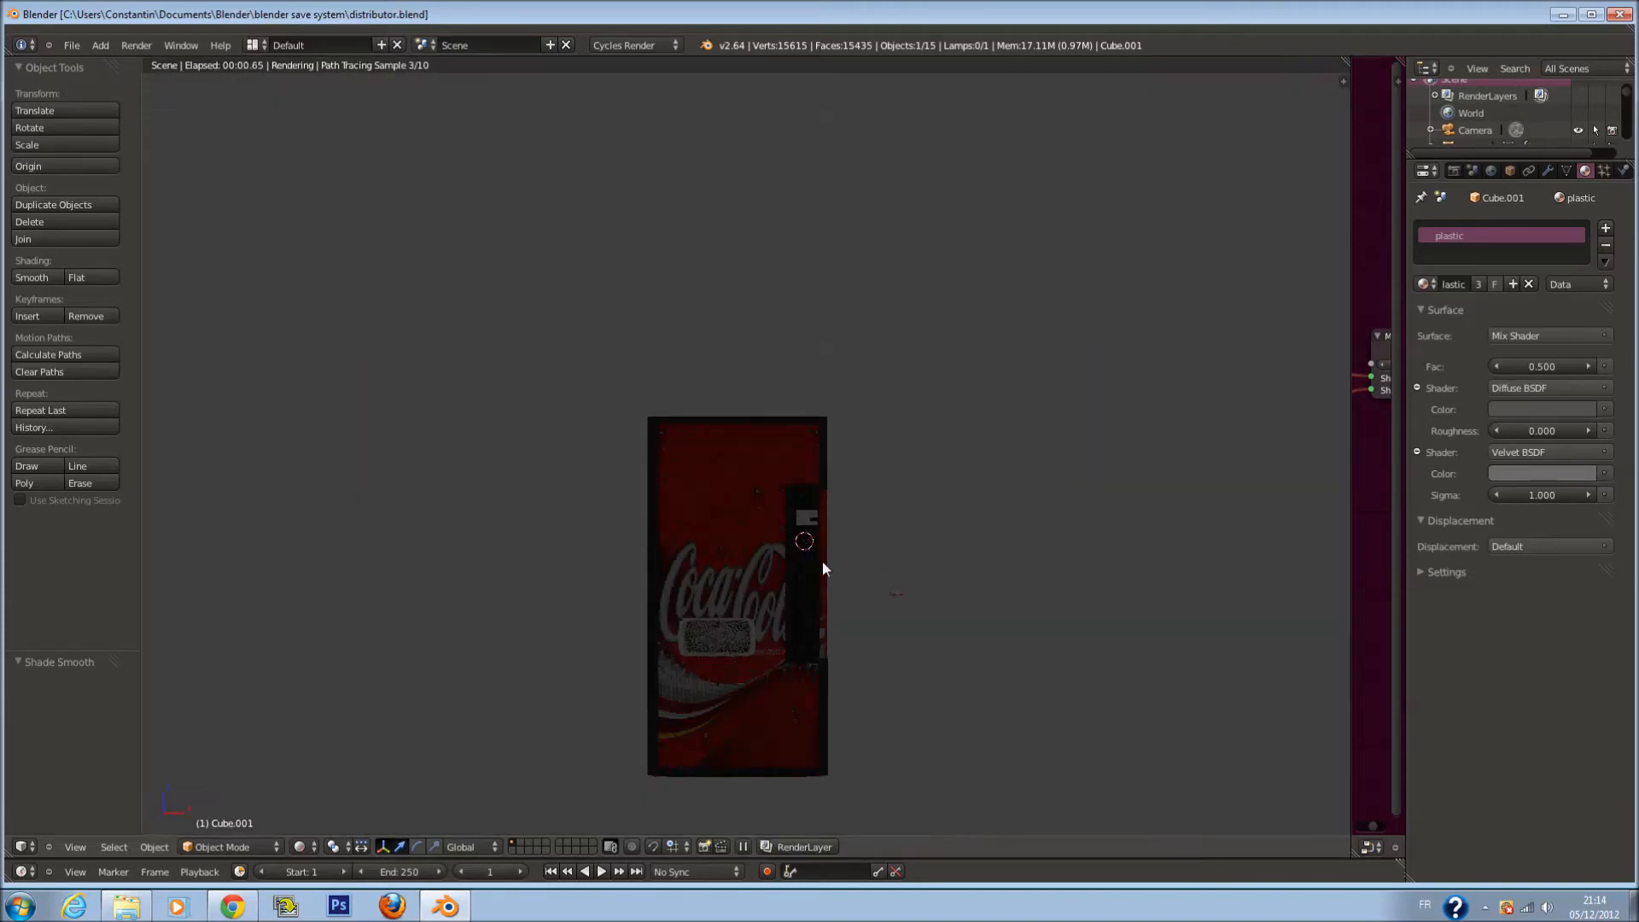
Return to solid shading, assign the aluminuim material to the recess panel and save over the file
{"action": "right_click", "coordinate": [806, 561]}
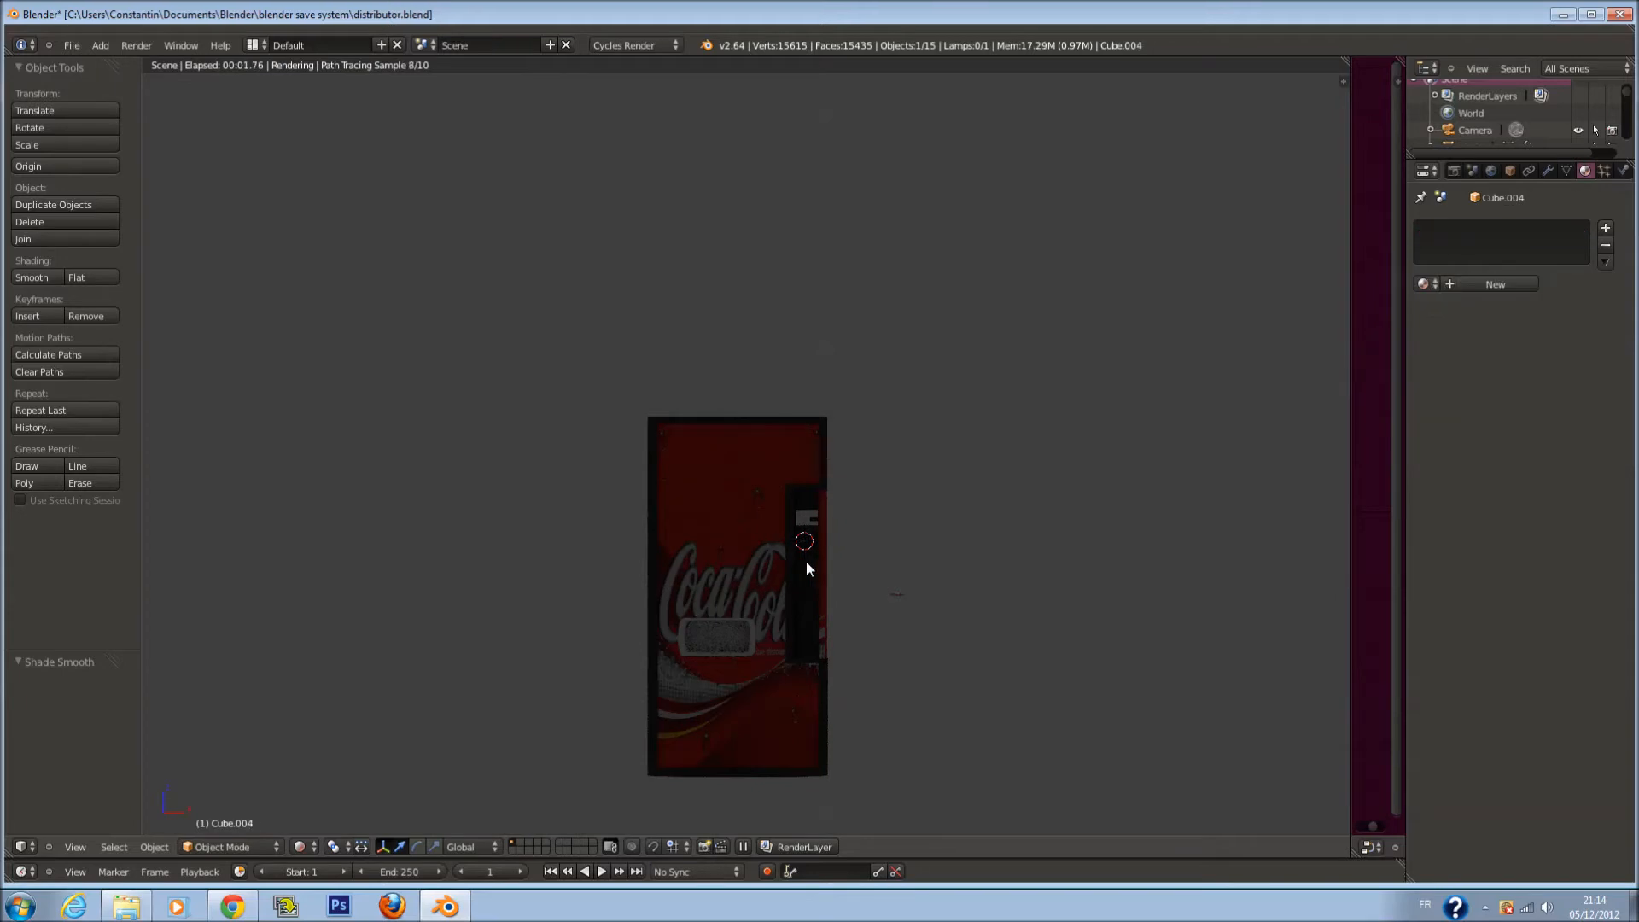
{"action": "left_click", "coordinate": [303, 848]}
{"action": "left_click", "coordinate": [314, 791]}
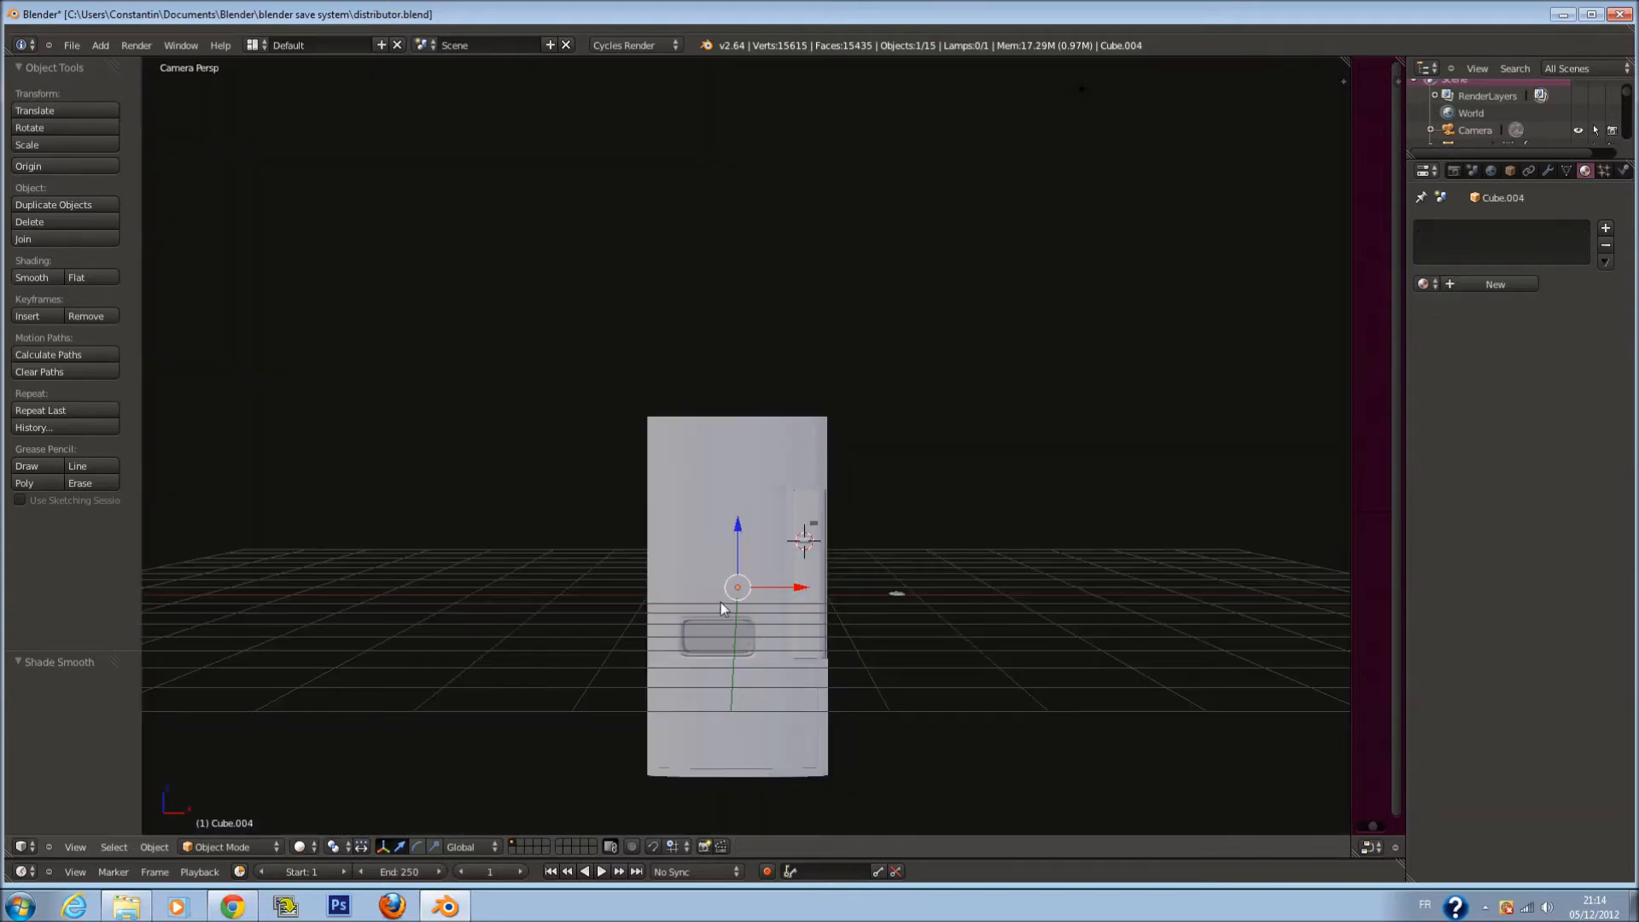
{"action": "right_click", "coordinate": [803, 584]}
{"action": "left_click", "coordinate": [1424, 291]}
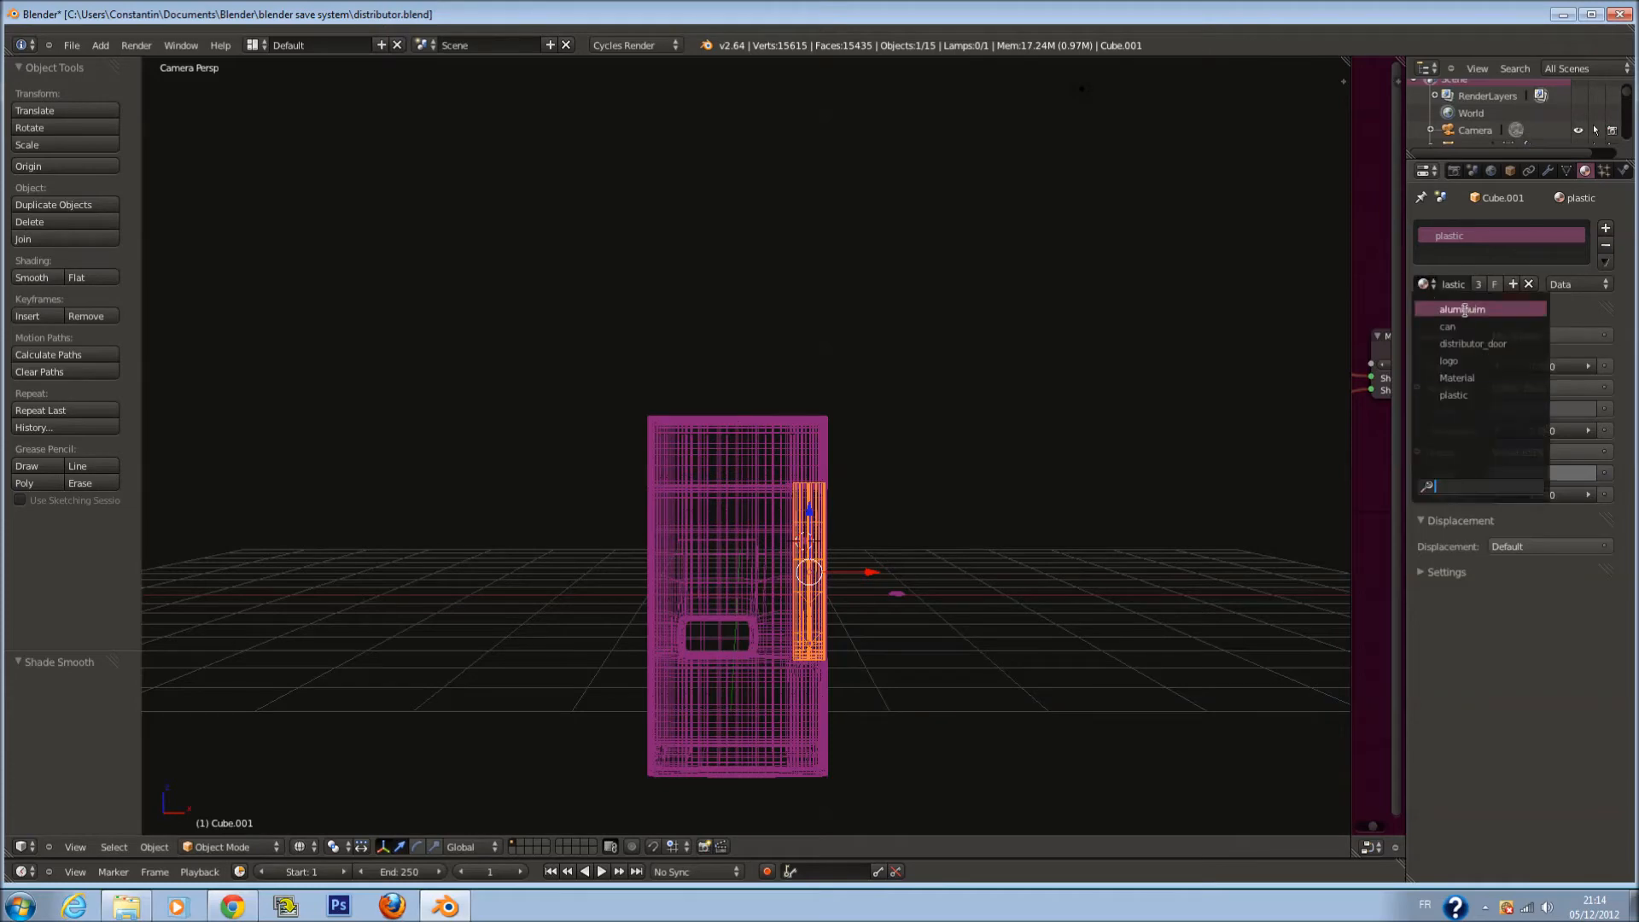
{"action": "left_click", "coordinate": [1466, 309]}
{"action": "key", "text": "ctrl+s"}
{"action": "left_click", "coordinate": [833, 413]}
Preview the machine in rendered shading and examine the selection button in the recess up close
{"action": "key", "text": "z"}
{"action": "scroll", "coordinate": [625, 641], "scroll_direction": "down", "scroll_amount": 2}
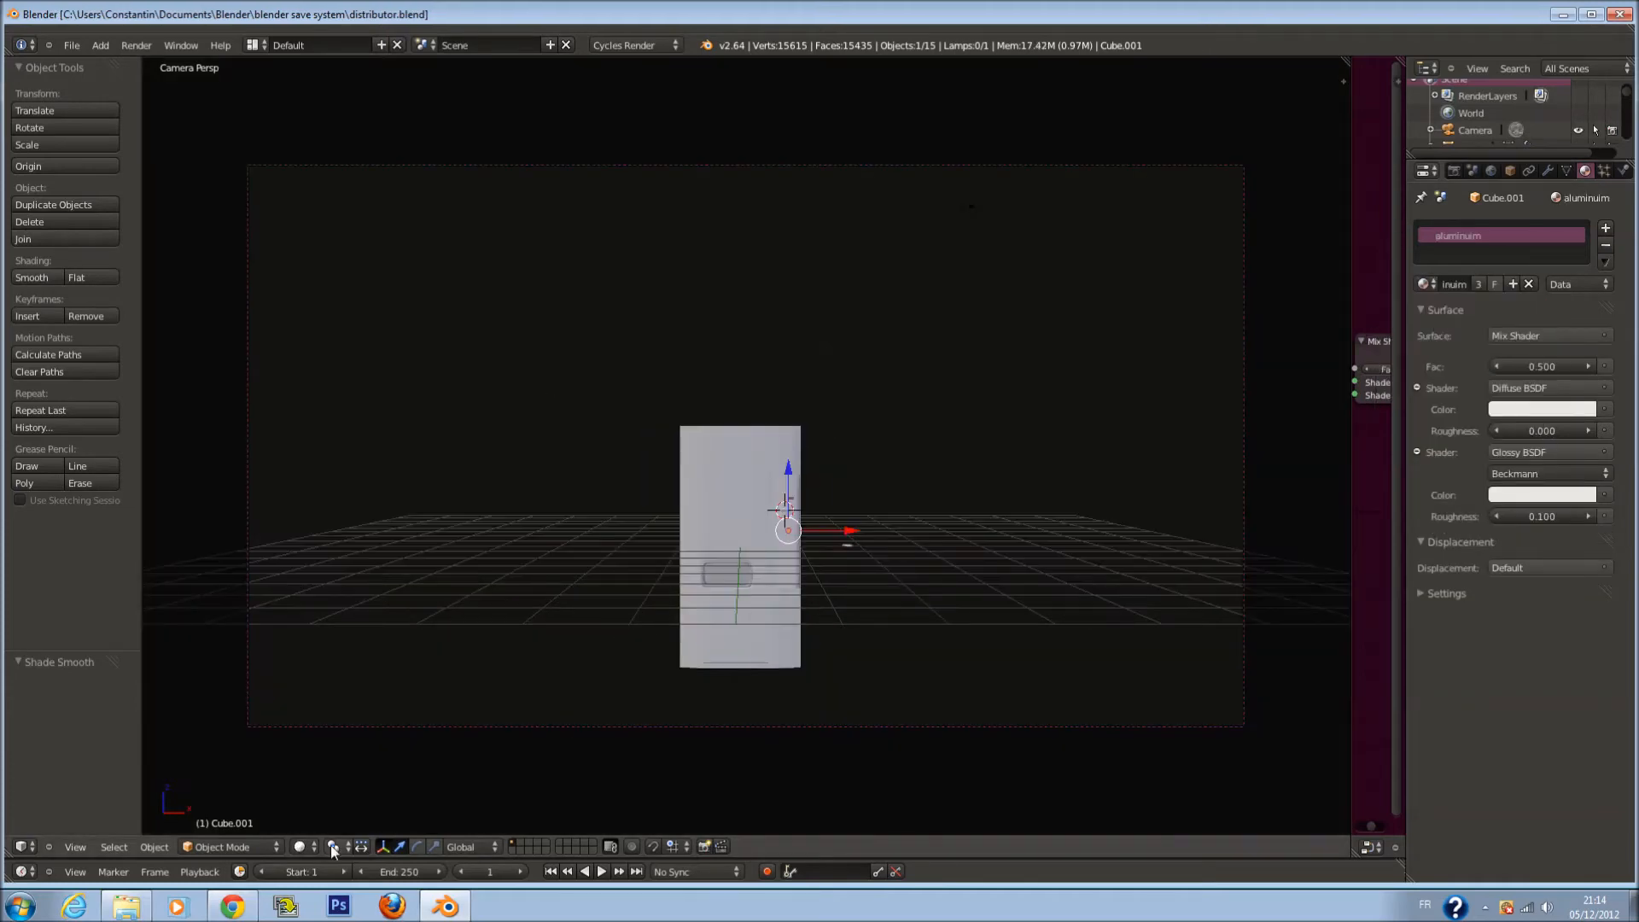
{"action": "left_click", "coordinate": [332, 846]}
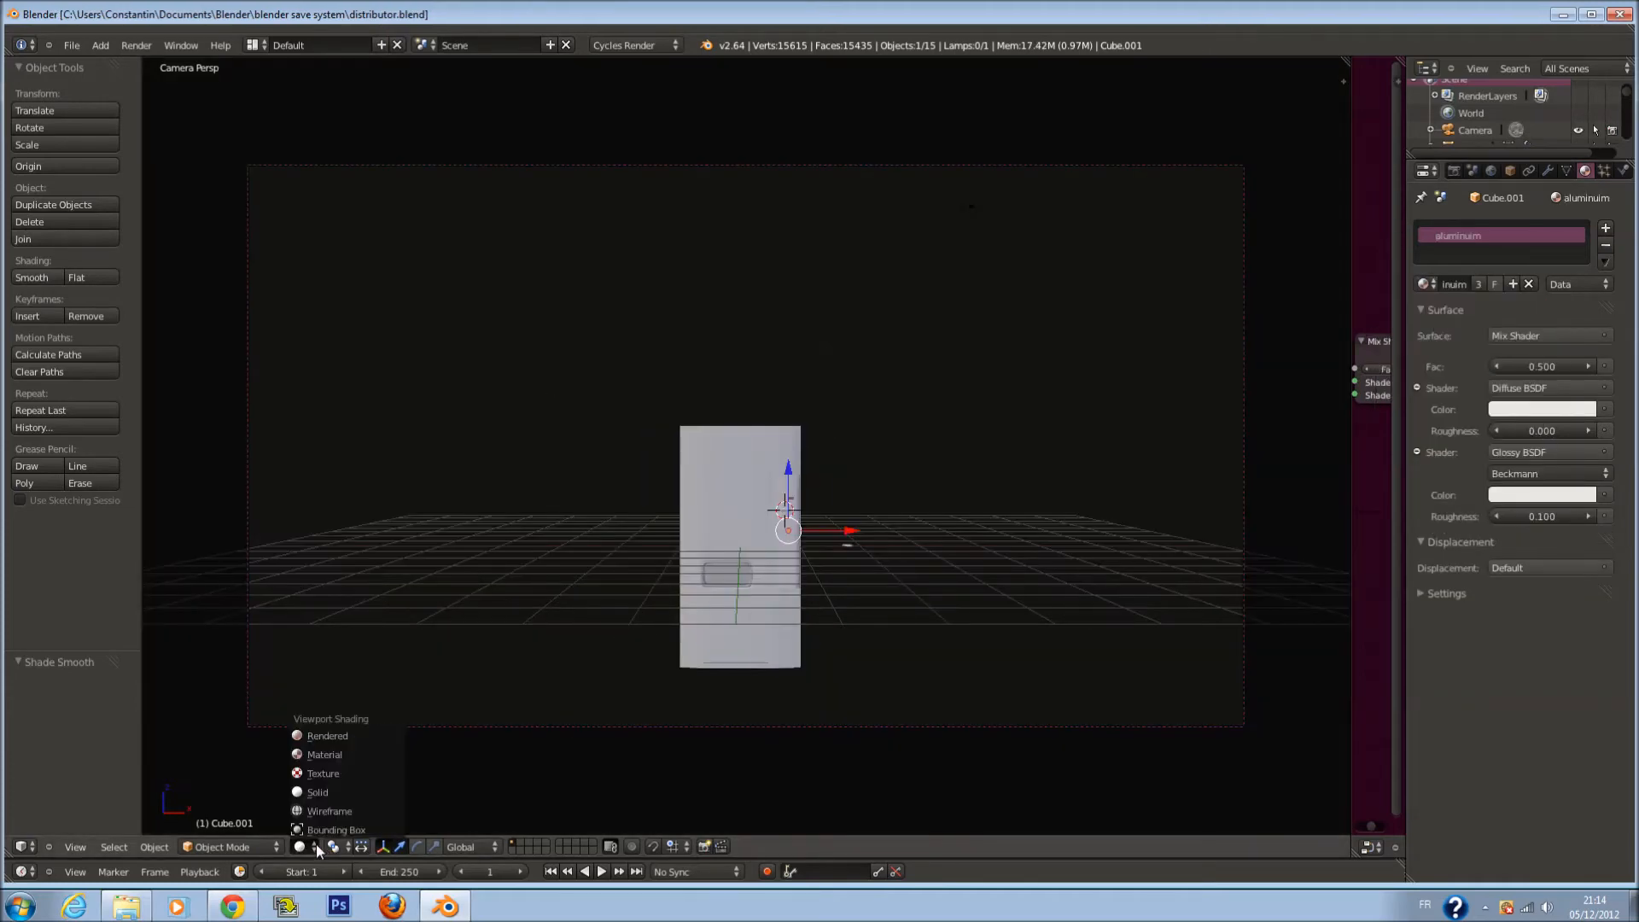
{"action": "left_click", "coordinate": [334, 740]}
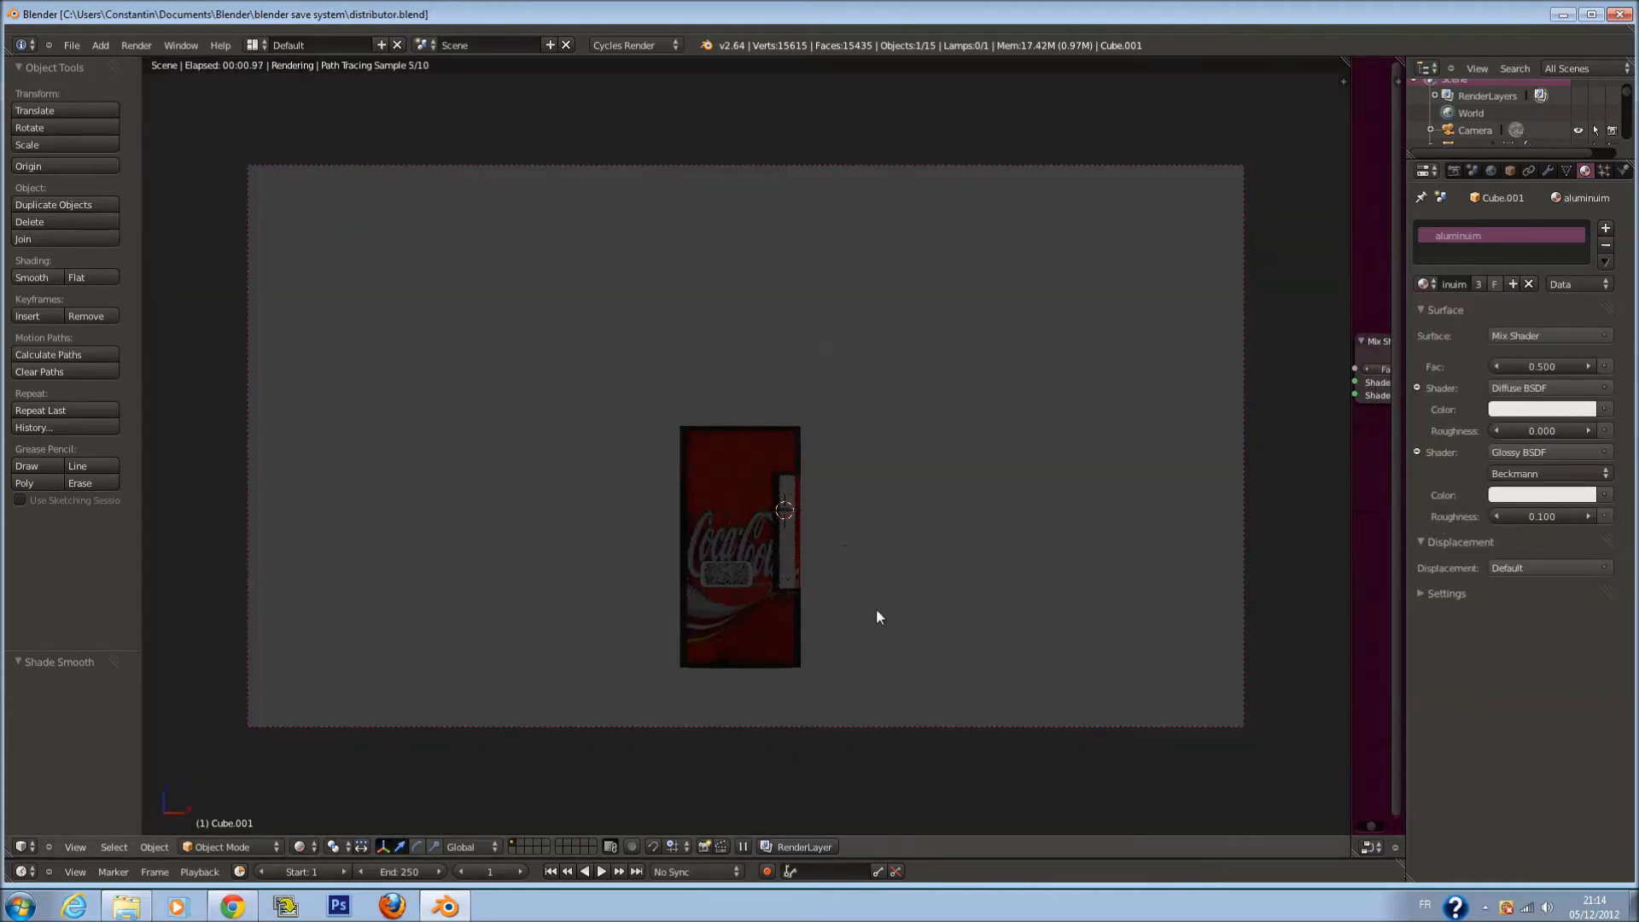
{"action": "scroll", "coordinate": [876, 608], "scroll_direction": "up", "scroll_amount": 4}
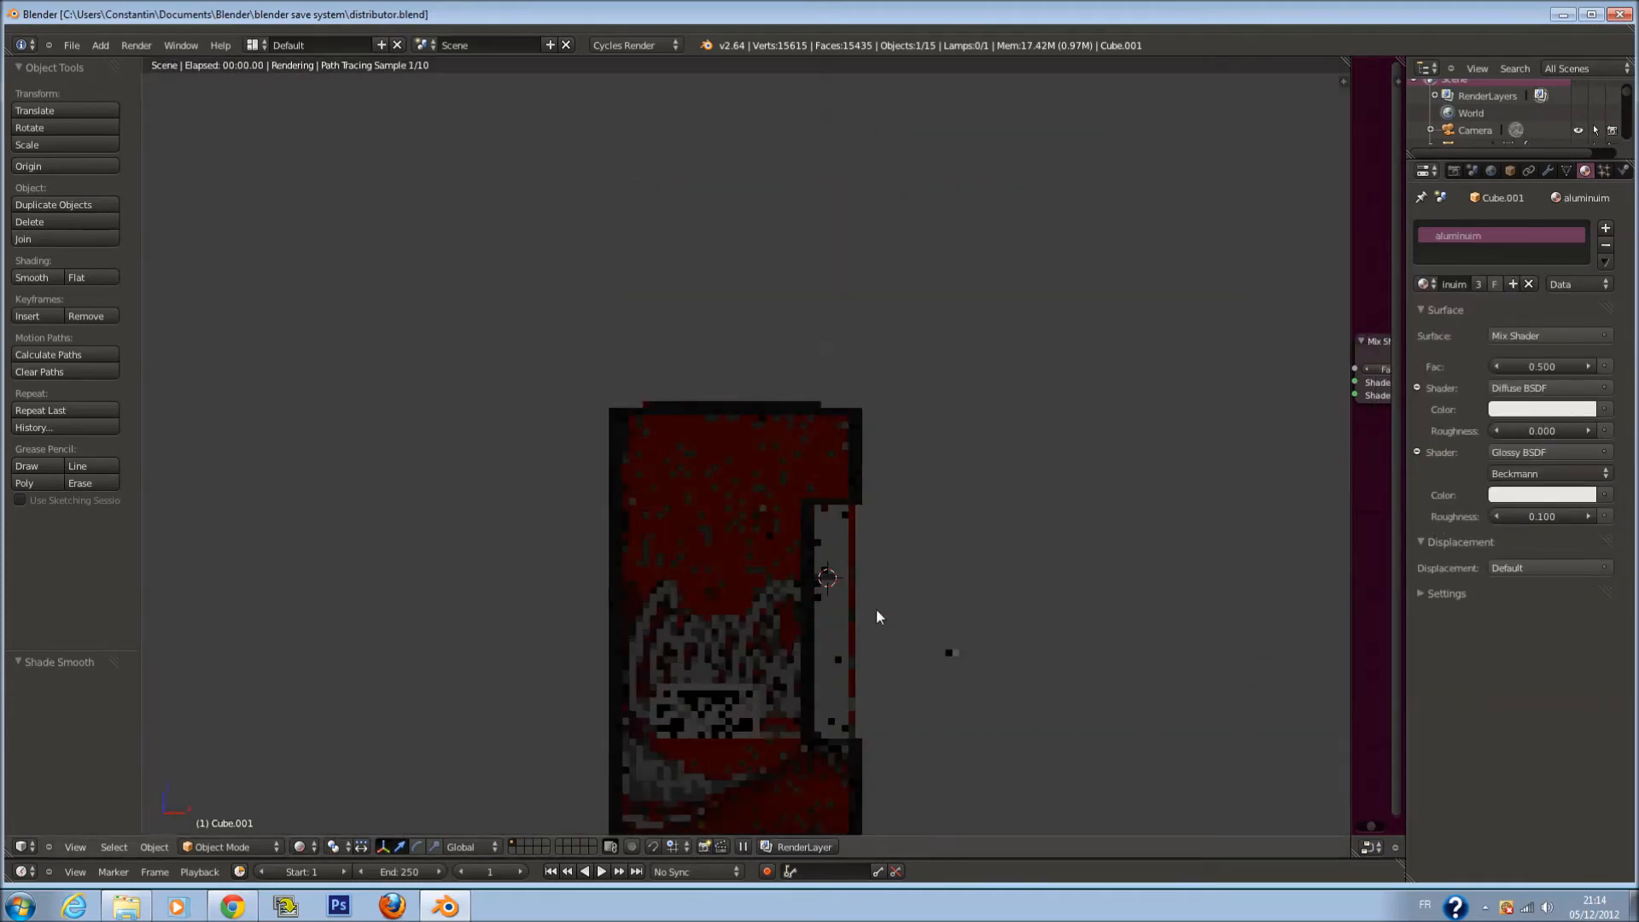
{"action": "right_click", "coordinate": [830, 588]}
{"action": "key", "text": "KP_Decimal"}
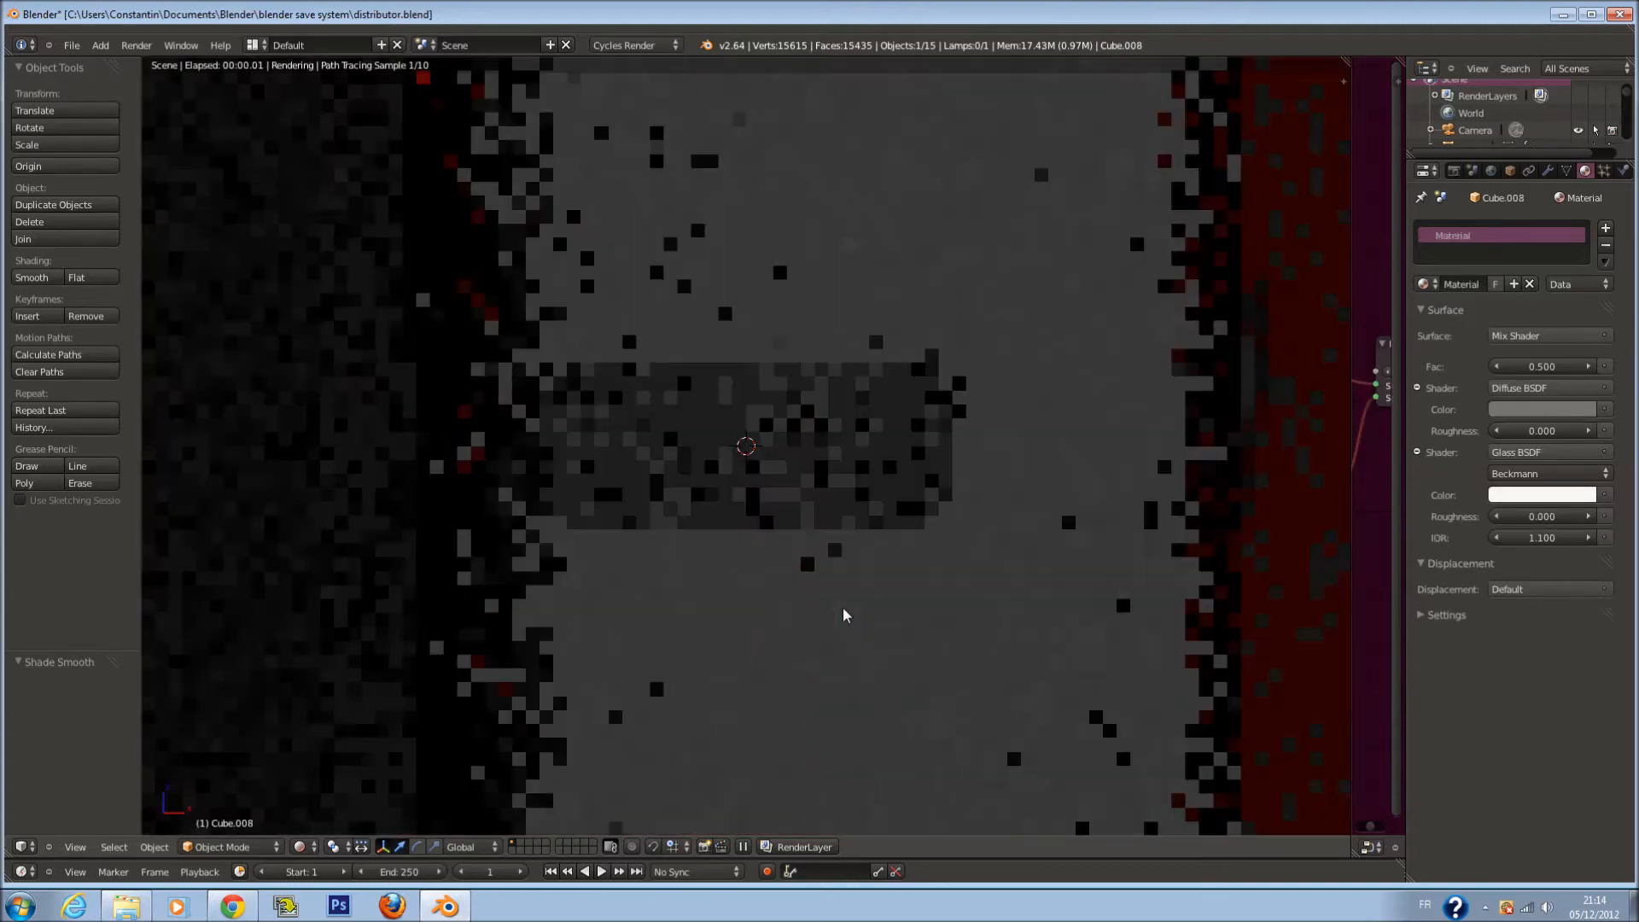
{"action": "mouse_move", "coordinate": [772, 469]}
{"action": "middle_mouse_down"}
{"action": "mouse_move", "coordinate": [732, 486]}
{"action": "mouse_move", "coordinate": [777, 476]}
{"action": "middle_mouse_up"}
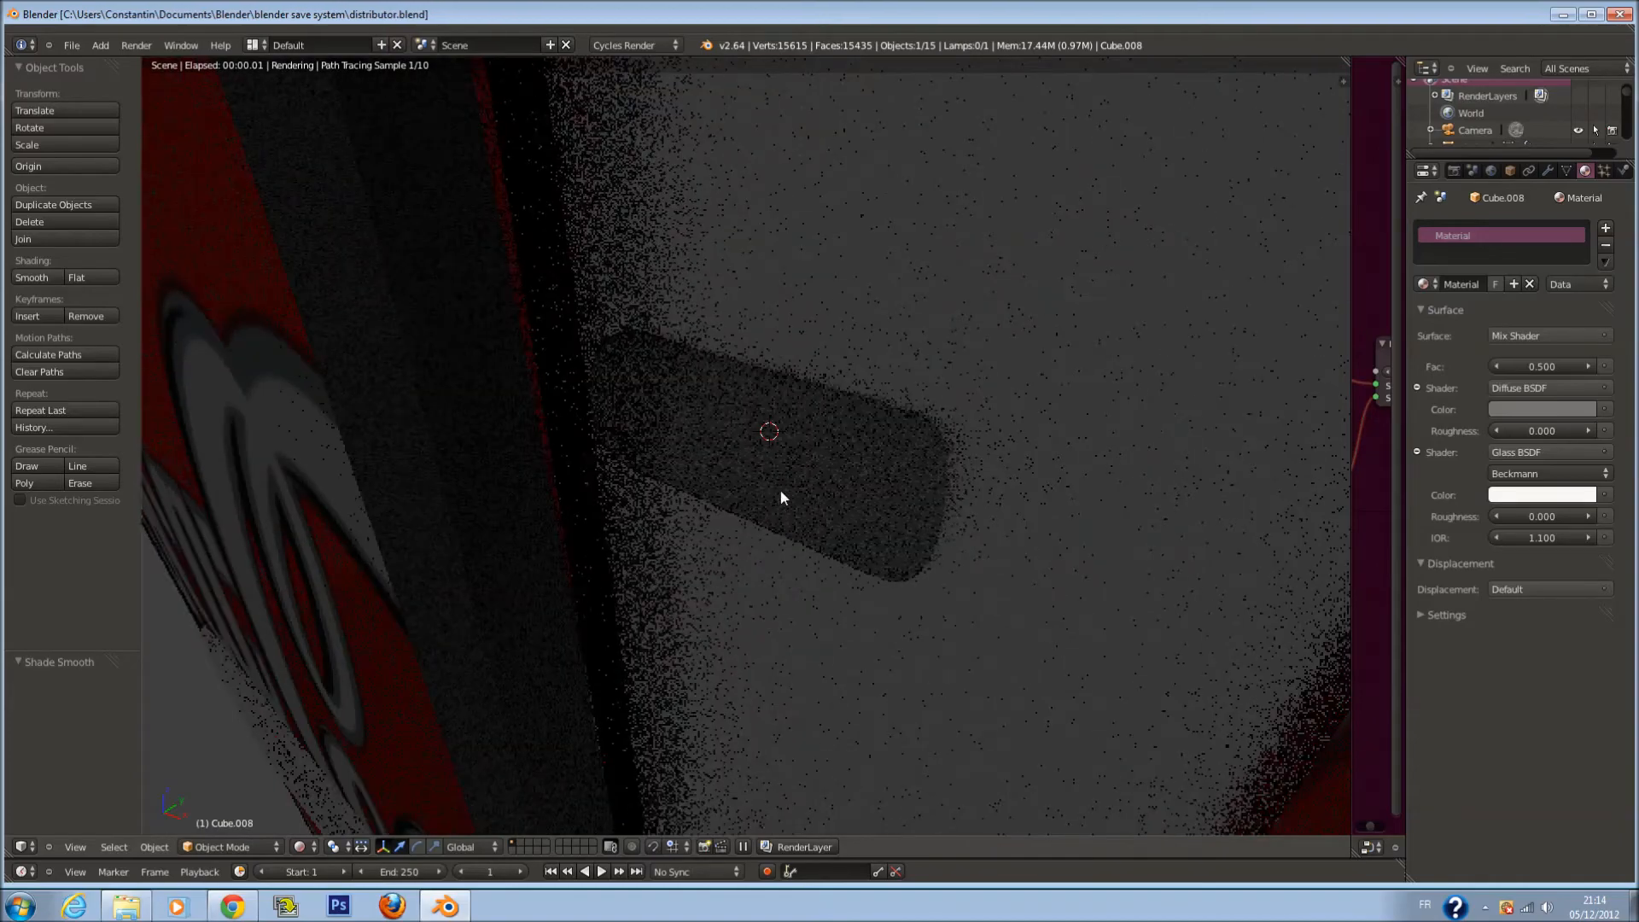
Switch to wireframe shading and snap the 3D cursor to the selection button
{"action": "left_click", "coordinate": [301, 847]}
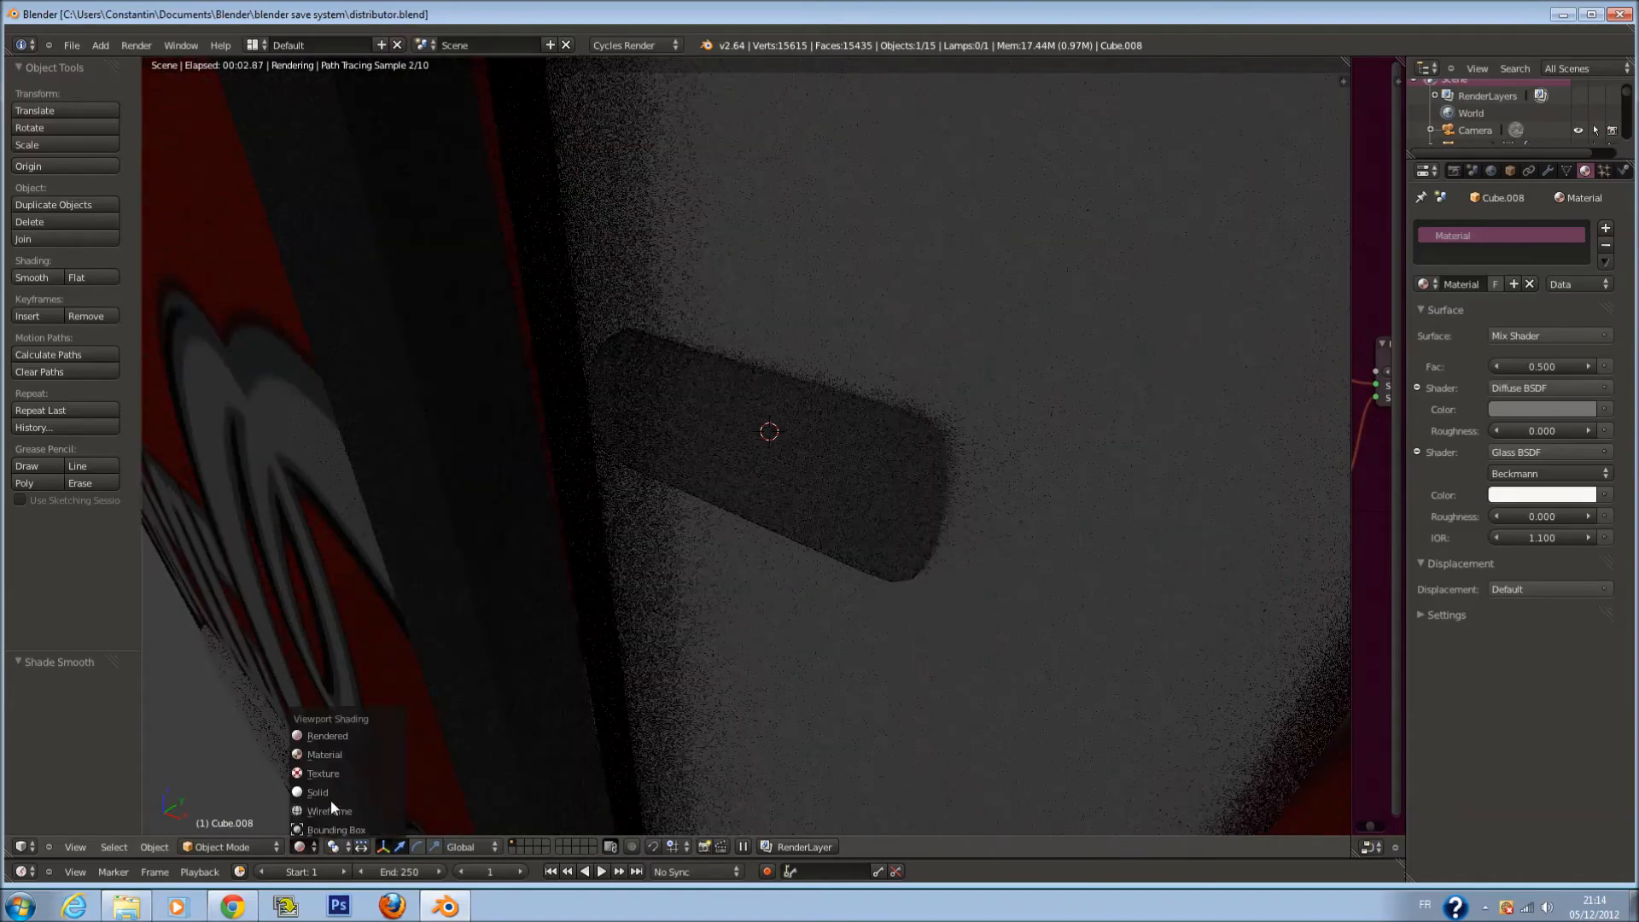
{"action": "left_click", "coordinate": [332, 810]}
{"action": "mouse_move", "coordinate": [832, 457]}
{"action": "middle_mouse_down"}
{"action": "mouse_move", "coordinate": [867, 449]}
{"action": "mouse_move", "coordinate": [801, 434]}
{"action": "mouse_move", "coordinate": [839, 432]}
{"action": "mouse_move", "coordinate": [791, 406]}
{"action": "mouse_move", "coordinate": [602, 350]}
{"action": "mouse_move", "coordinate": [536, 403]}
{"action": "mouse_move", "coordinate": [633, 453]}
{"action": "mouse_move", "coordinate": [885, 478]}
{"action": "mouse_move", "coordinate": [970, 463]}
{"action": "middle_mouse_up"}
{"action": "right_click", "coordinate": [840, 404]}
{"action": "right_click", "coordinate": [839, 407]}
{"action": "right_click", "coordinate": [839, 410]}
{"action": "key", "text": "z"}
{"action": "key", "text": "z"}
{"action": "mouse_move", "coordinate": [807, 483]}
{"action": "middle_mouse_down"}
{"action": "mouse_move", "coordinate": [818, 456]}
{"action": "mouse_move", "coordinate": [865, 454]}
{"action": "mouse_move", "coordinate": [829, 423]}
{"action": "middle_mouse_up"}
{"action": "right_click", "coordinate": [796, 449]}
{"action": "scroll", "coordinate": [796, 450], "scroll_direction": "up", "scroll_amount": 2}
{"action": "key", "text": "shift+s"}
{"action": "left_click", "coordinate": [820, 445]}
Add a cube at the 3D cursor and scale it down to fit the selection button's size
{"action": "key", "text": "shift+a"}
{"action": "mouse_move", "coordinate": [854, 429]}
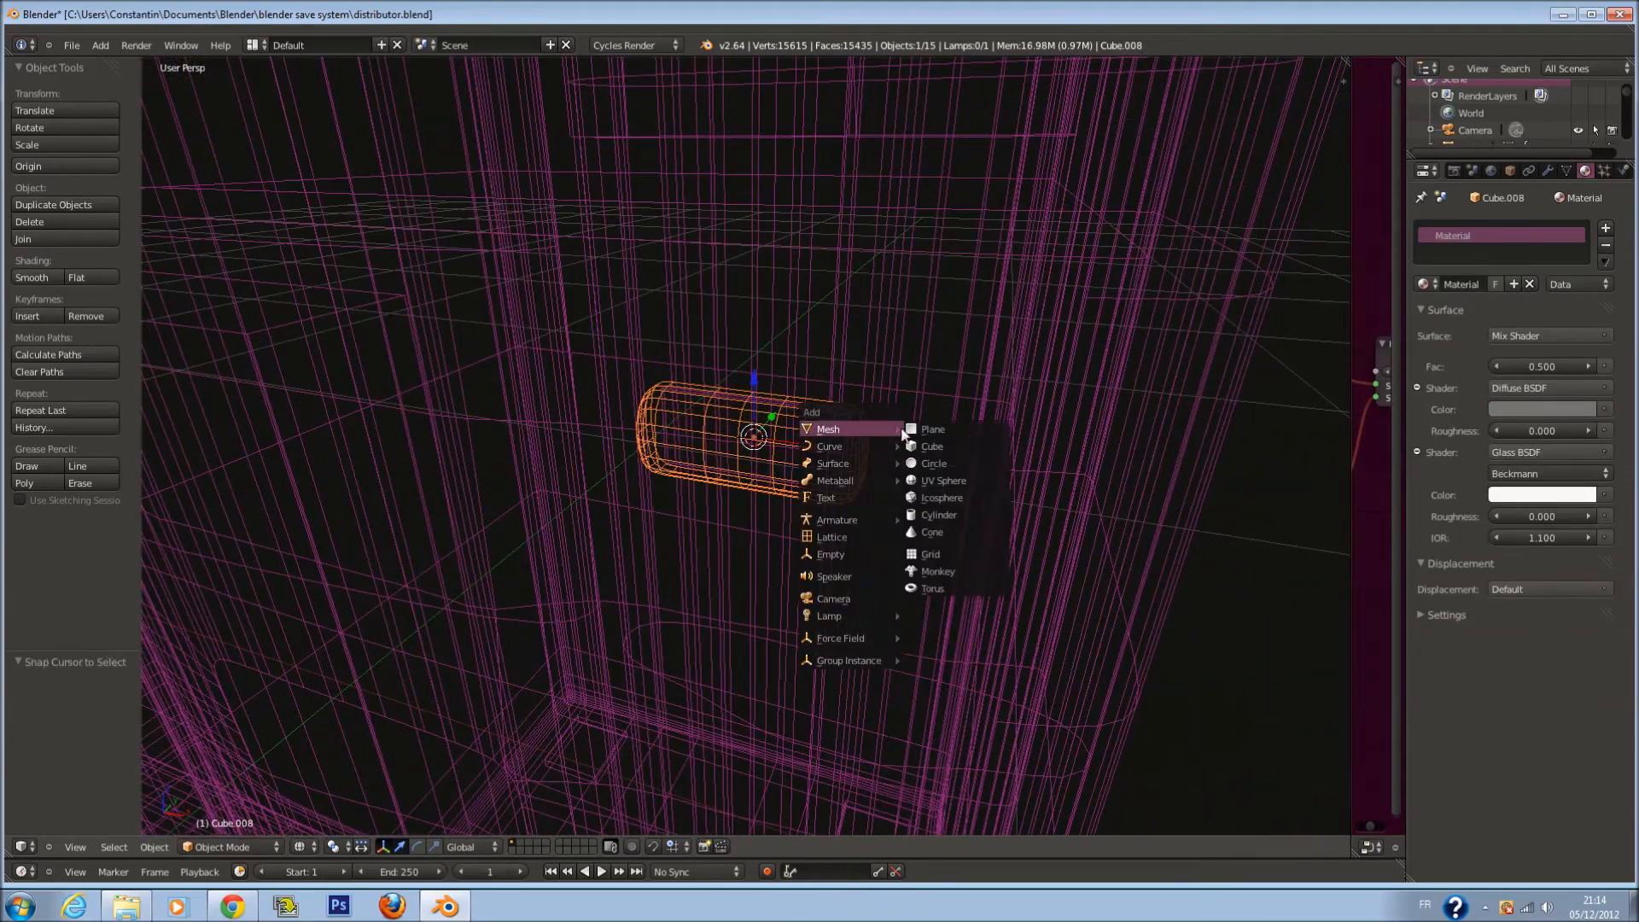
{"action": "left_click", "coordinate": [948, 443]}
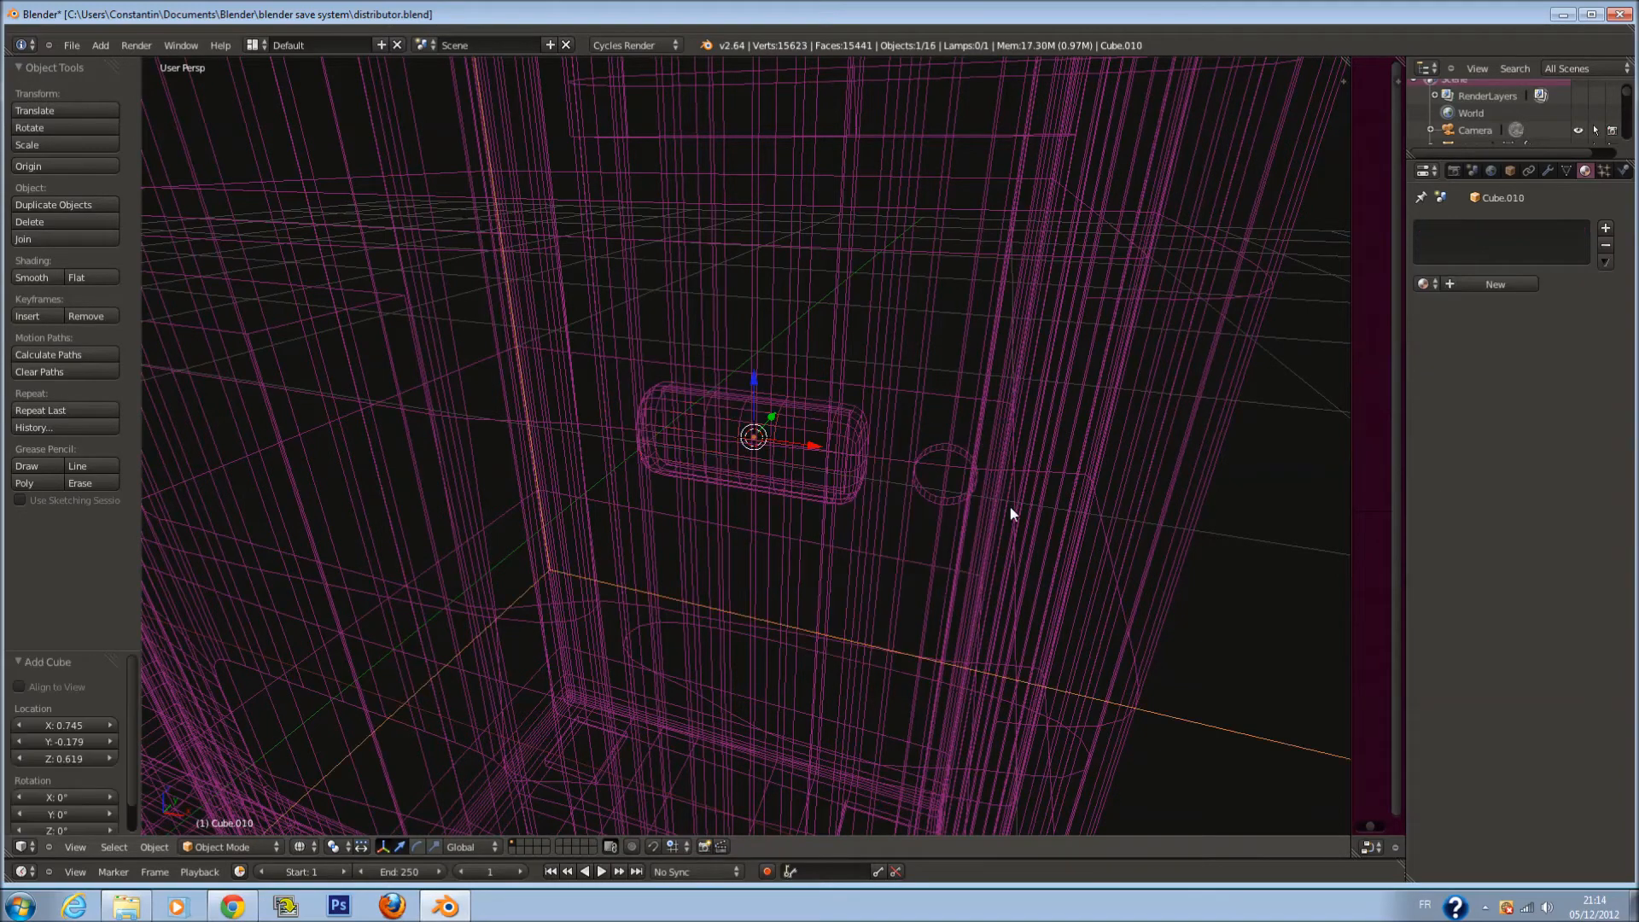
{"action": "key", "text": "s"}
{"action": "left_click", "coordinate": [780, 463]}
{"action": "key", "text": "z"}
{"action": "key", "text": "s"}
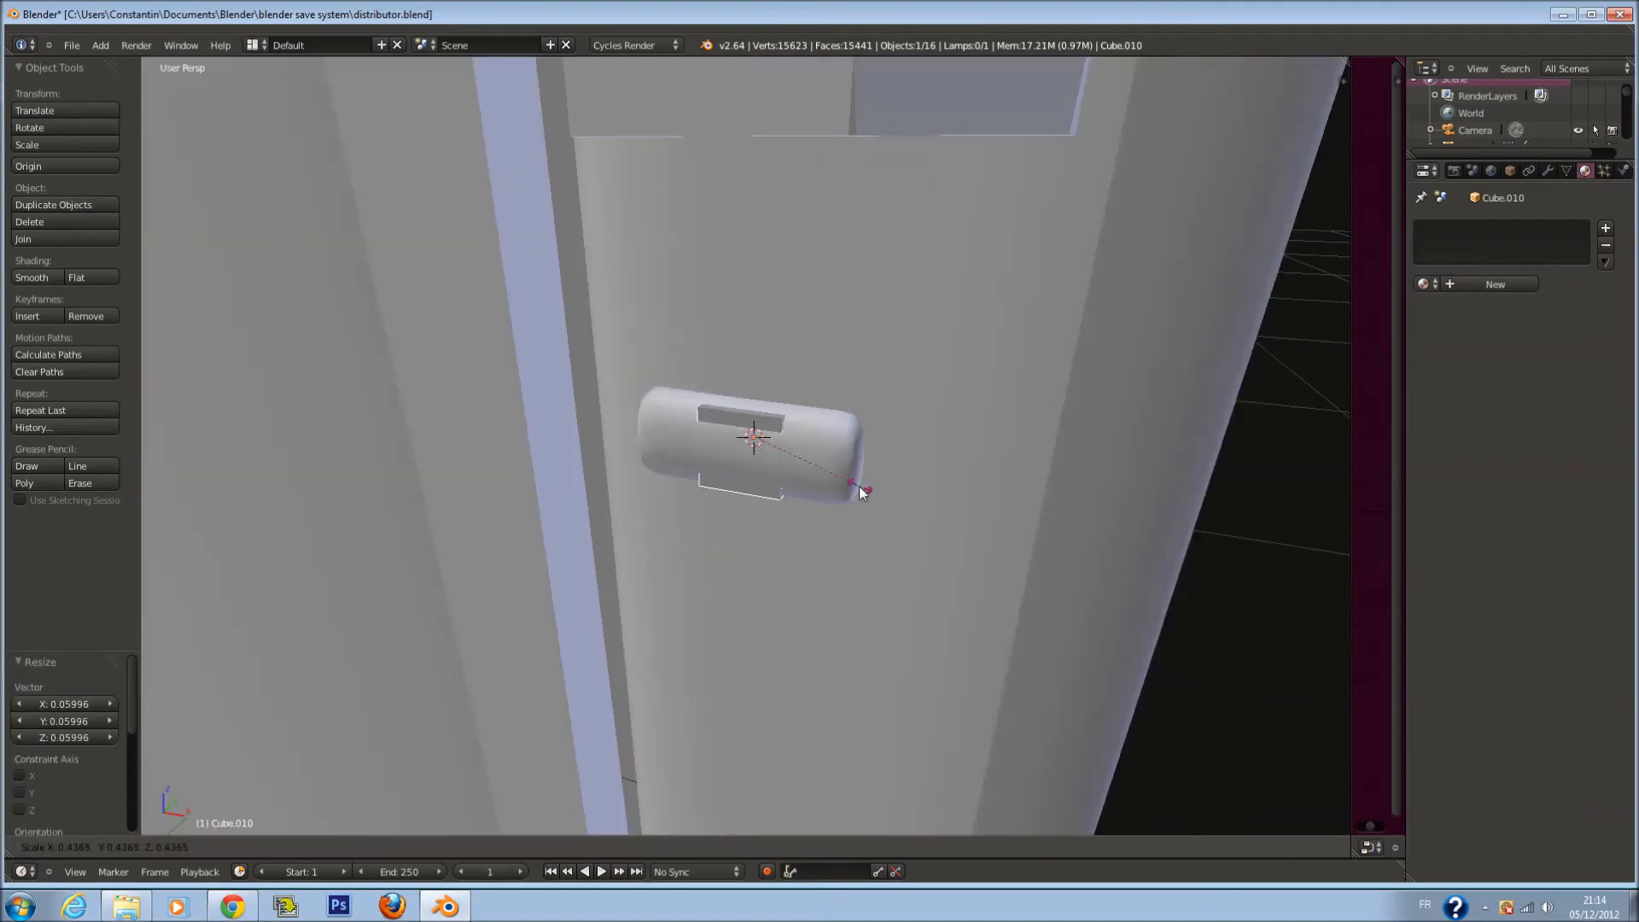
{"action": "left_click", "coordinate": [840, 484]}
Stretch the small box along the X axis so it spans most of the selection button's width
{"action": "key", "text": "z"}
{"action": "scroll", "coordinate": [840, 484], "scroll_direction": "up", "scroll_amount": 1}
{"action": "scroll", "coordinate": [841, 481], "scroll_direction": "up", "scroll_amount": 2}
{"action": "scroll", "coordinate": [841, 482], "scroll_direction": "down", "scroll_amount": 1}
{"action": "key", "text": "s"}
{"action": "key", "text": "x"}
{"action": "left_click", "coordinate": [980, 491]}
{"action": "middle_click_drag", "start_coordinate": [980, 491], "coordinate": [835, 475]}
{"action": "key", "text": "s"}
{"action": "key", "text": "x"}
{"action": "right_click", "coordinate": [846, 475]}
Adjust the box's depth along the Y axis and move it along Y inside the selection button
{"action": "key", "text": "s"}
{"action": "key", "text": "y"}
{"action": "left_click", "coordinate": [790, 468]}
{"action": "key", "text": "z"}
{"action": "key", "text": "g"}
{"action": "key", "text": "y"}
{"action": "left_click", "coordinate": [821, 448]}
Unwrap the whole box from the front orthographic view with Project from View (Bounds)
{"action": "key", "text": "Tab"}
{"action": "middle_click_drag", "start_coordinate": [811, 449], "coordinate": [921, 451]}
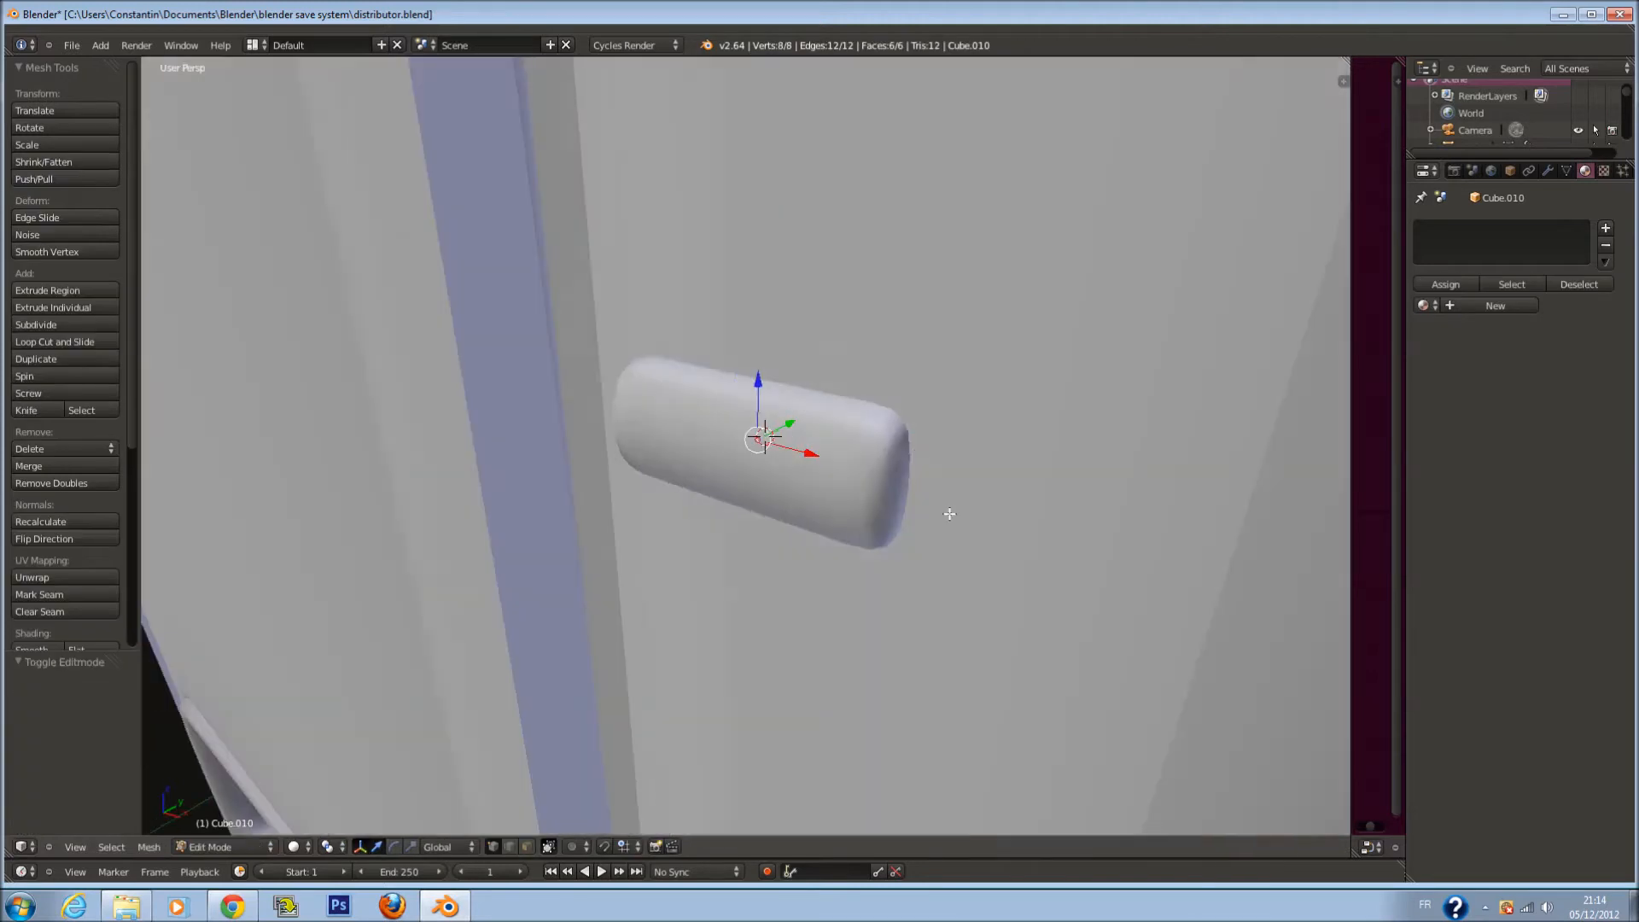
{"action": "key", "text": "KP_1"}
{"action": "key", "text": "KP_5"}
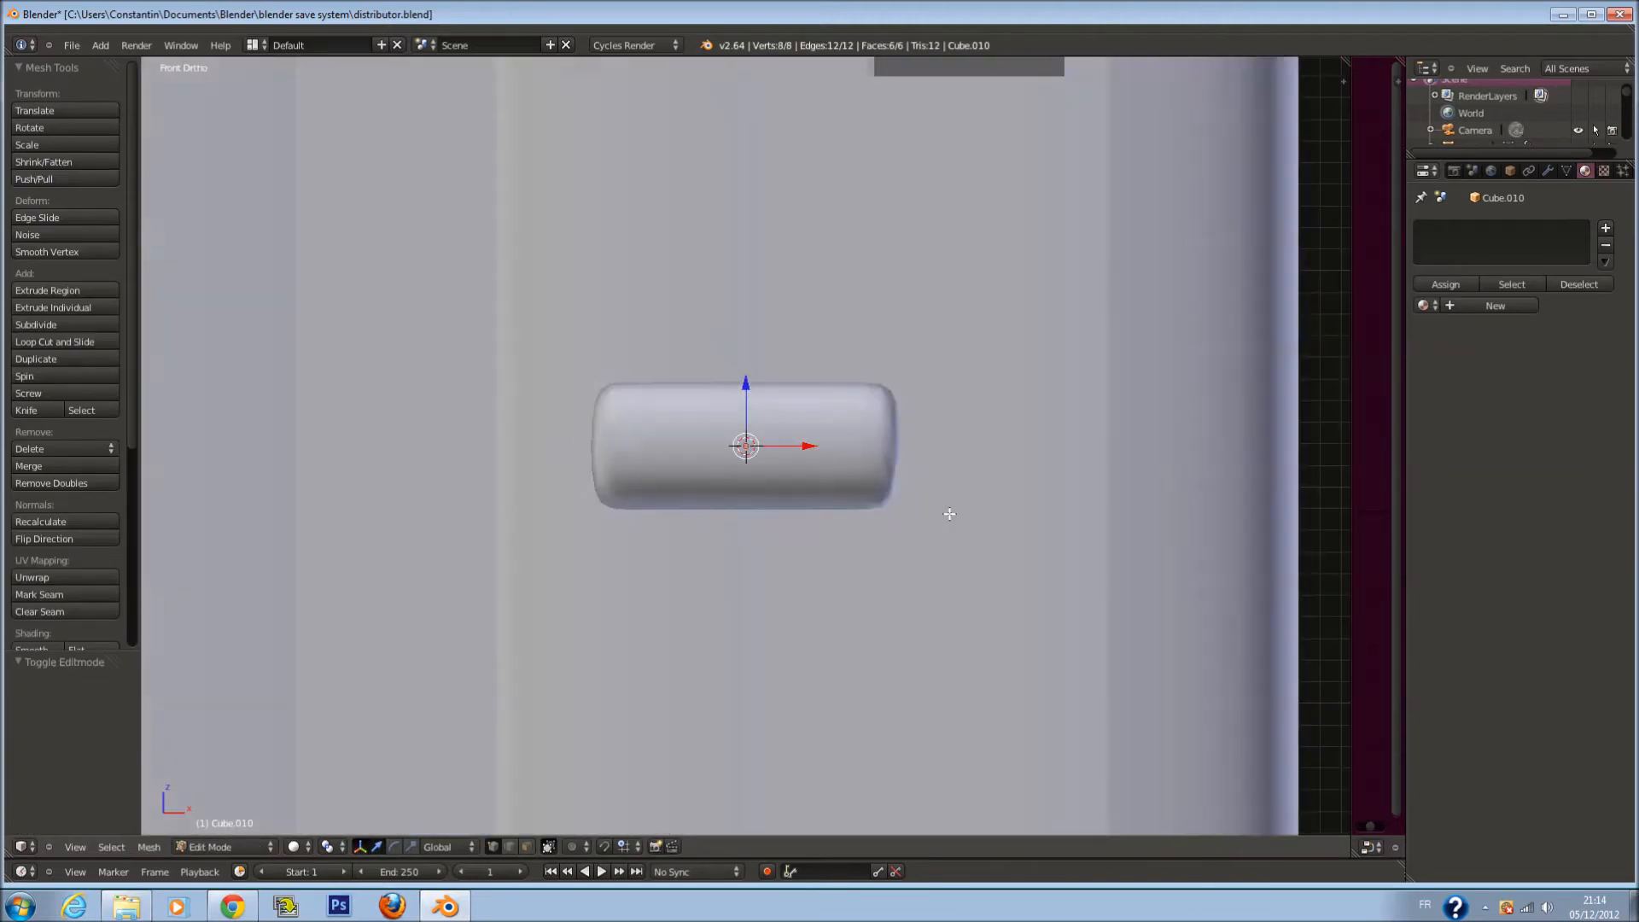
{"action": "key", "text": "z"}
{"action": "key", "text": "u"}
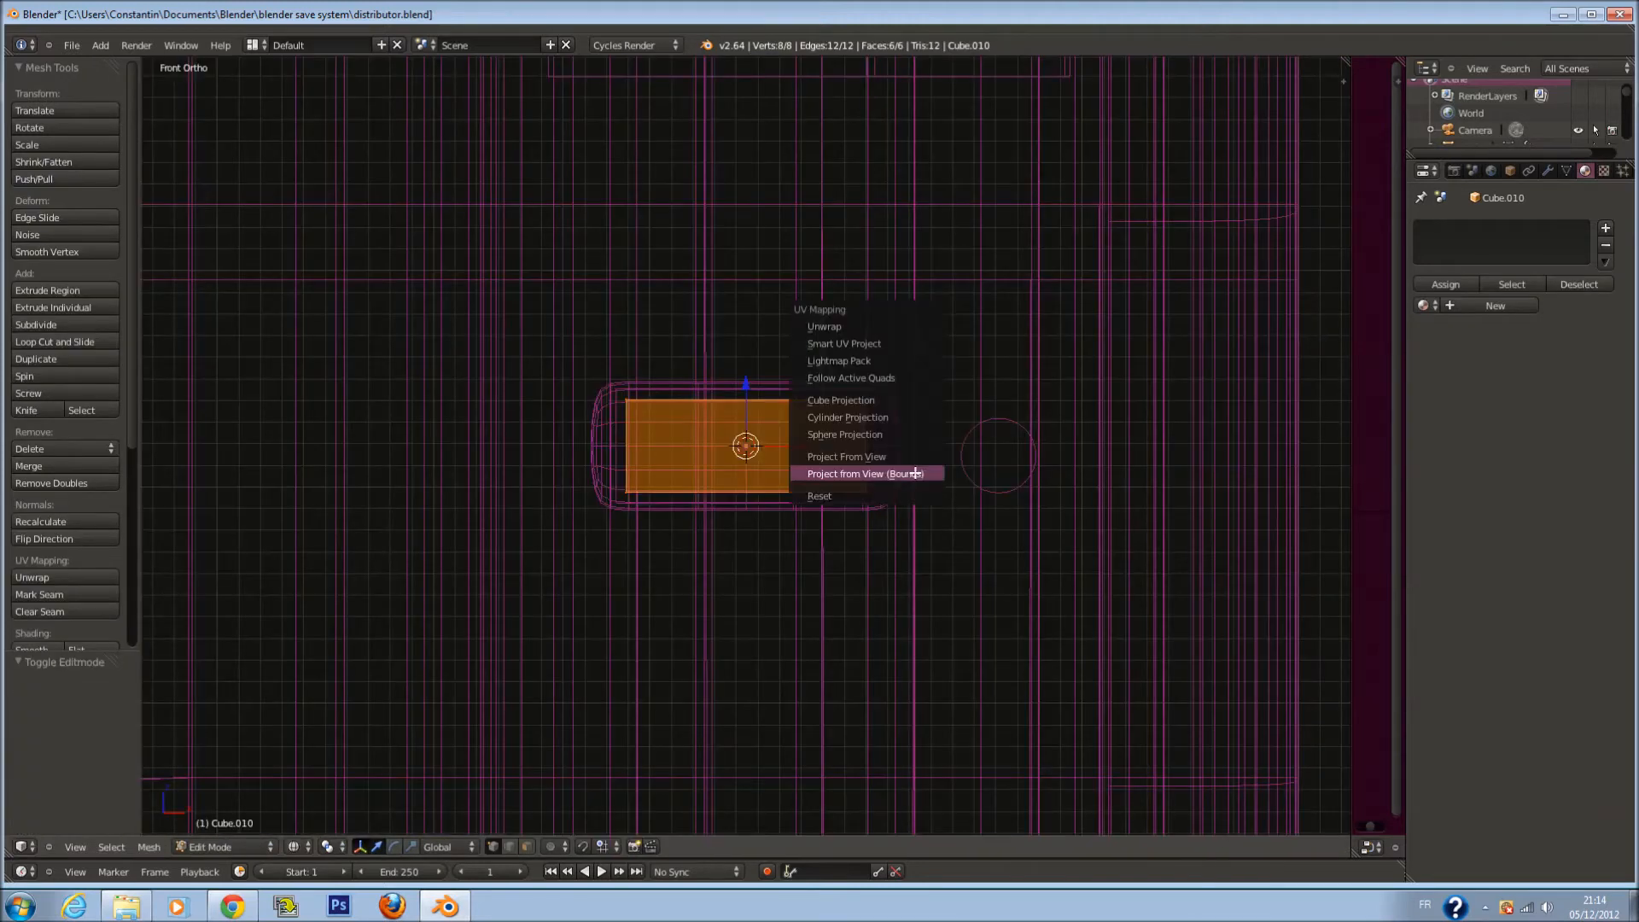
{"action": "left_click", "coordinate": [916, 474]}
Scale the whole box up by about 1.09 and assign it the existing logo material
{"action": "key", "text": "Tab"}
{"action": "key", "text": "s"}
{"action": "left_click", "coordinate": [1024, 480]}
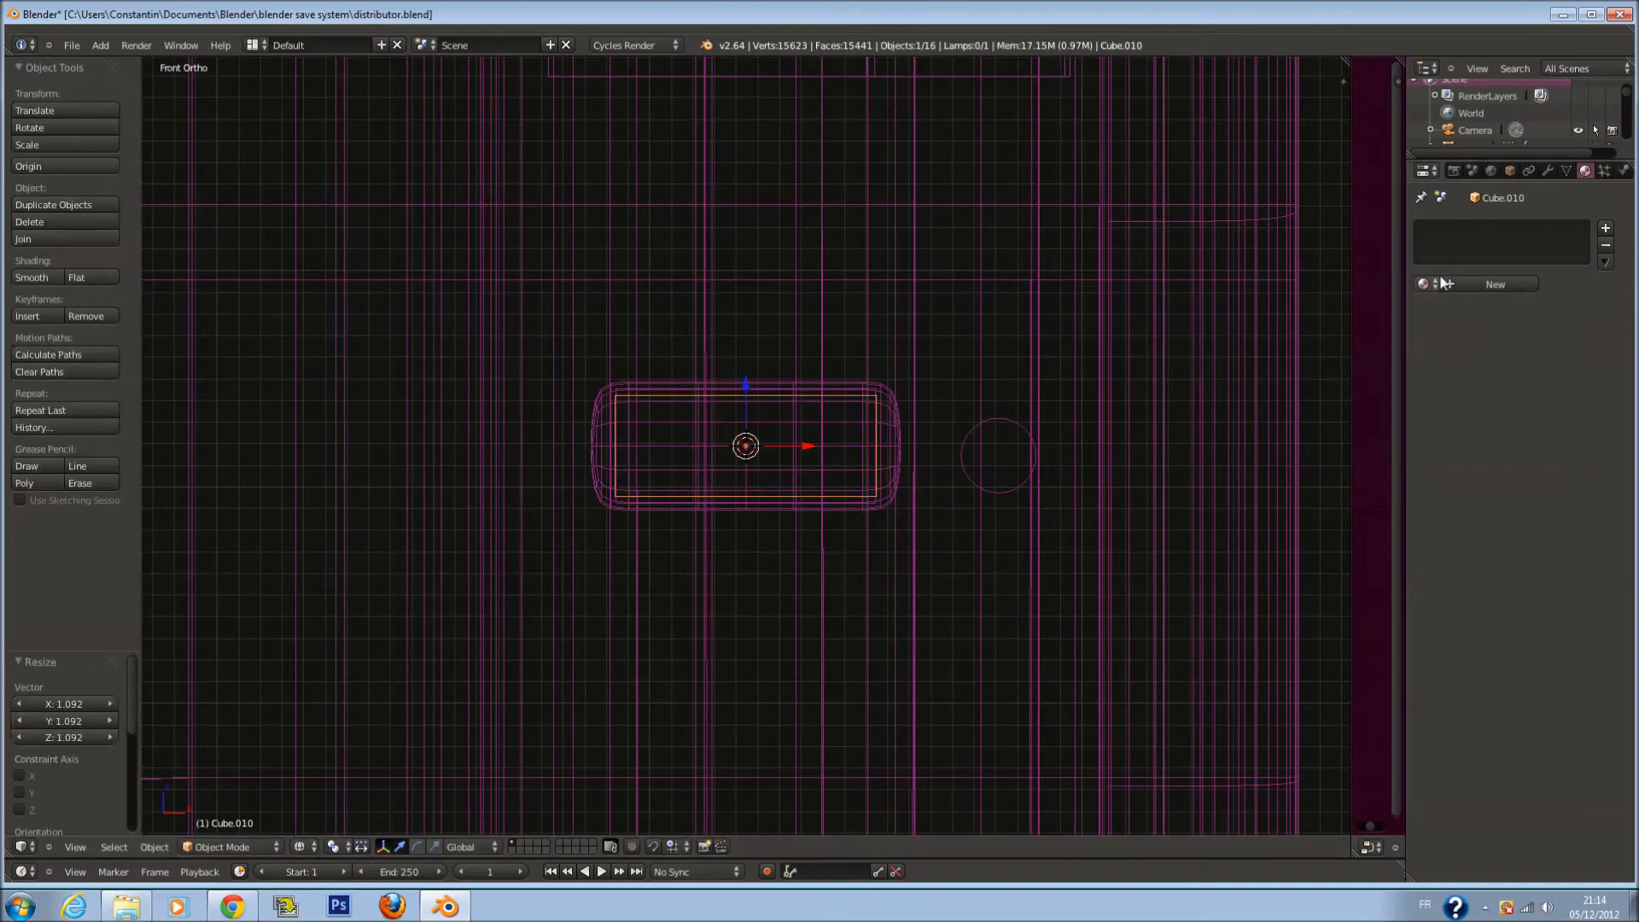
{"action": "left_click", "coordinate": [1443, 284]}
{"action": "left_click", "coordinate": [1483, 356]}
Preview the machine in rendered shading and examine the logo box inside the selection button up close
{"action": "key", "text": "shift+z"}
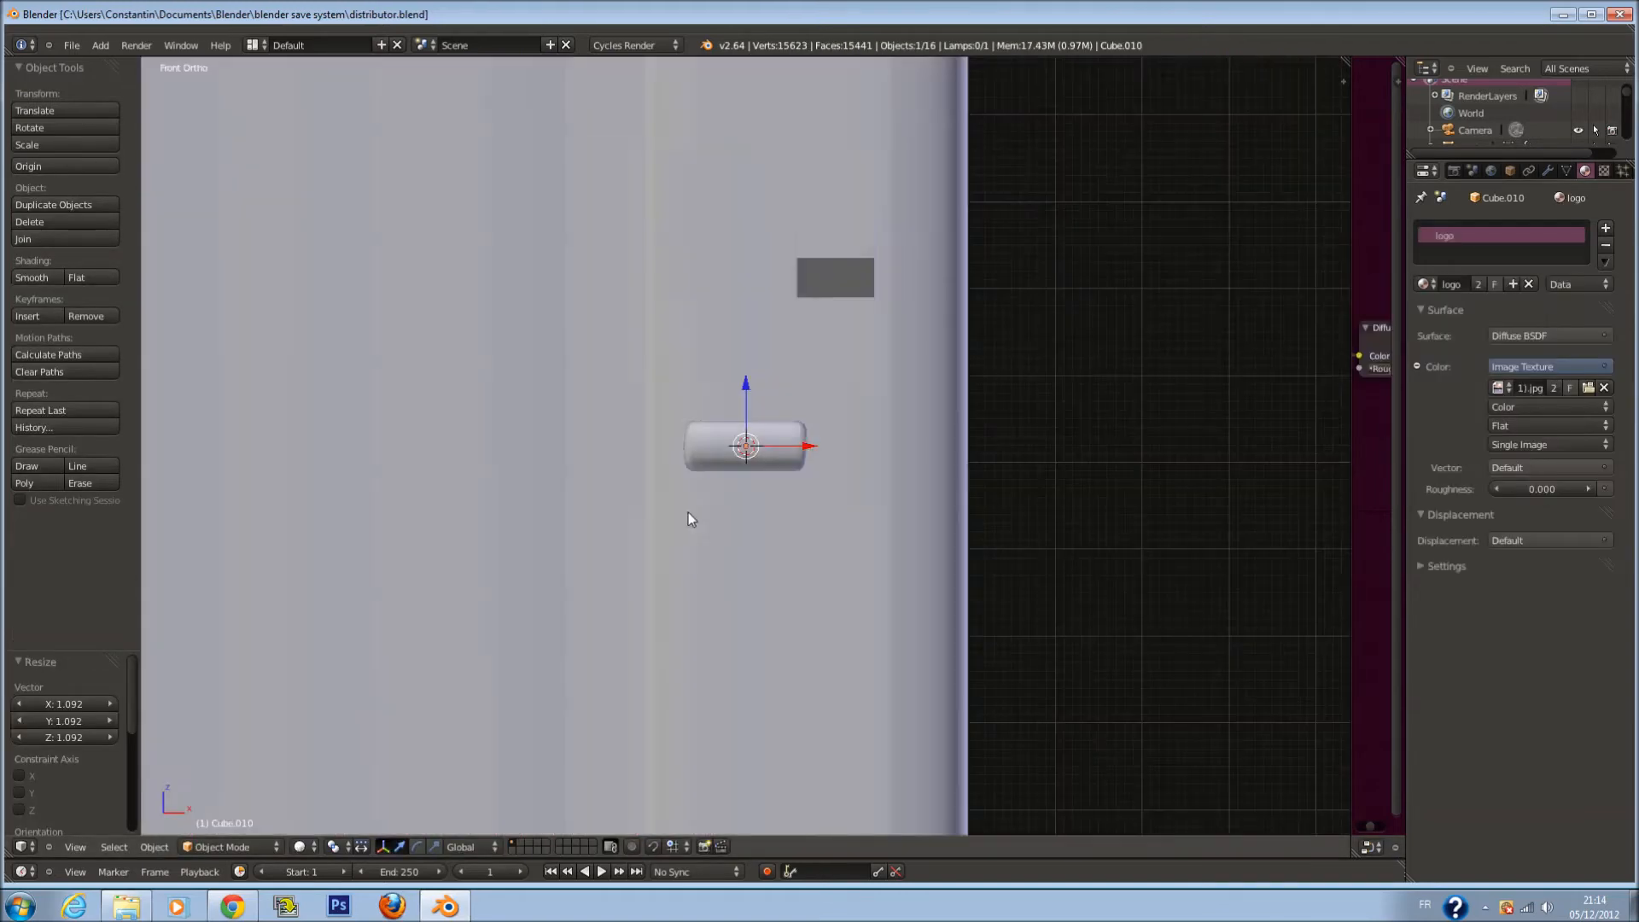
{"action": "middle_click_drag", "start_coordinate": [688, 519], "coordinate": [625, 601]}
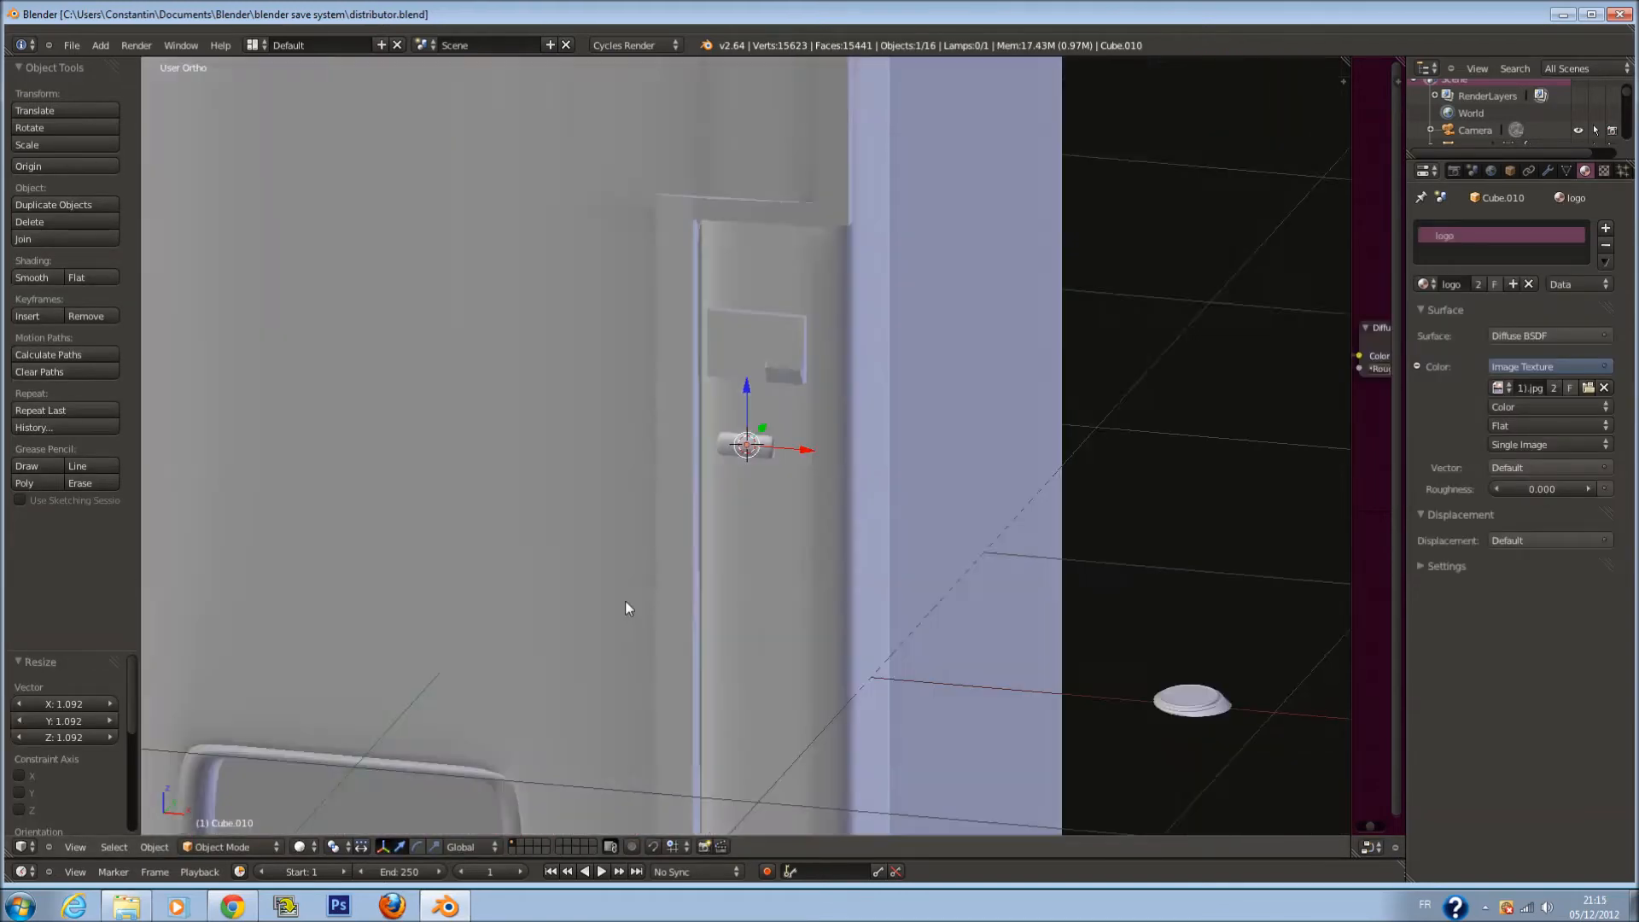
{"action": "left_click", "coordinate": [305, 844]}
{"action": "left_click", "coordinate": [380, 735]}
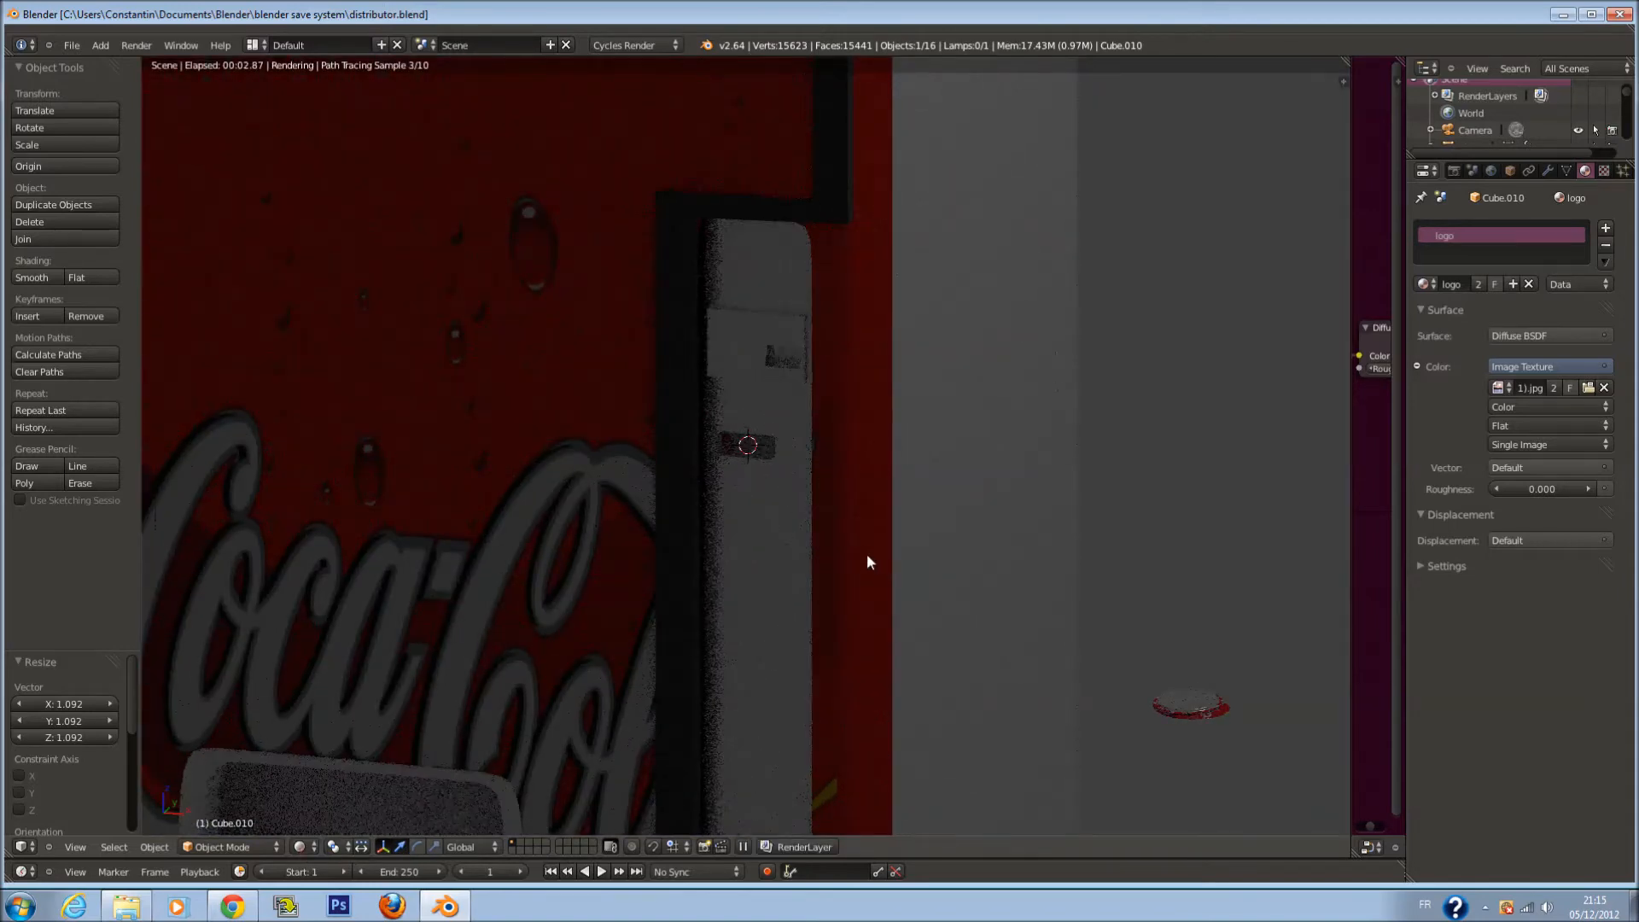
{"action": "scroll", "coordinate": [854, 550], "scroll_direction": "up", "scroll_amount": 10}
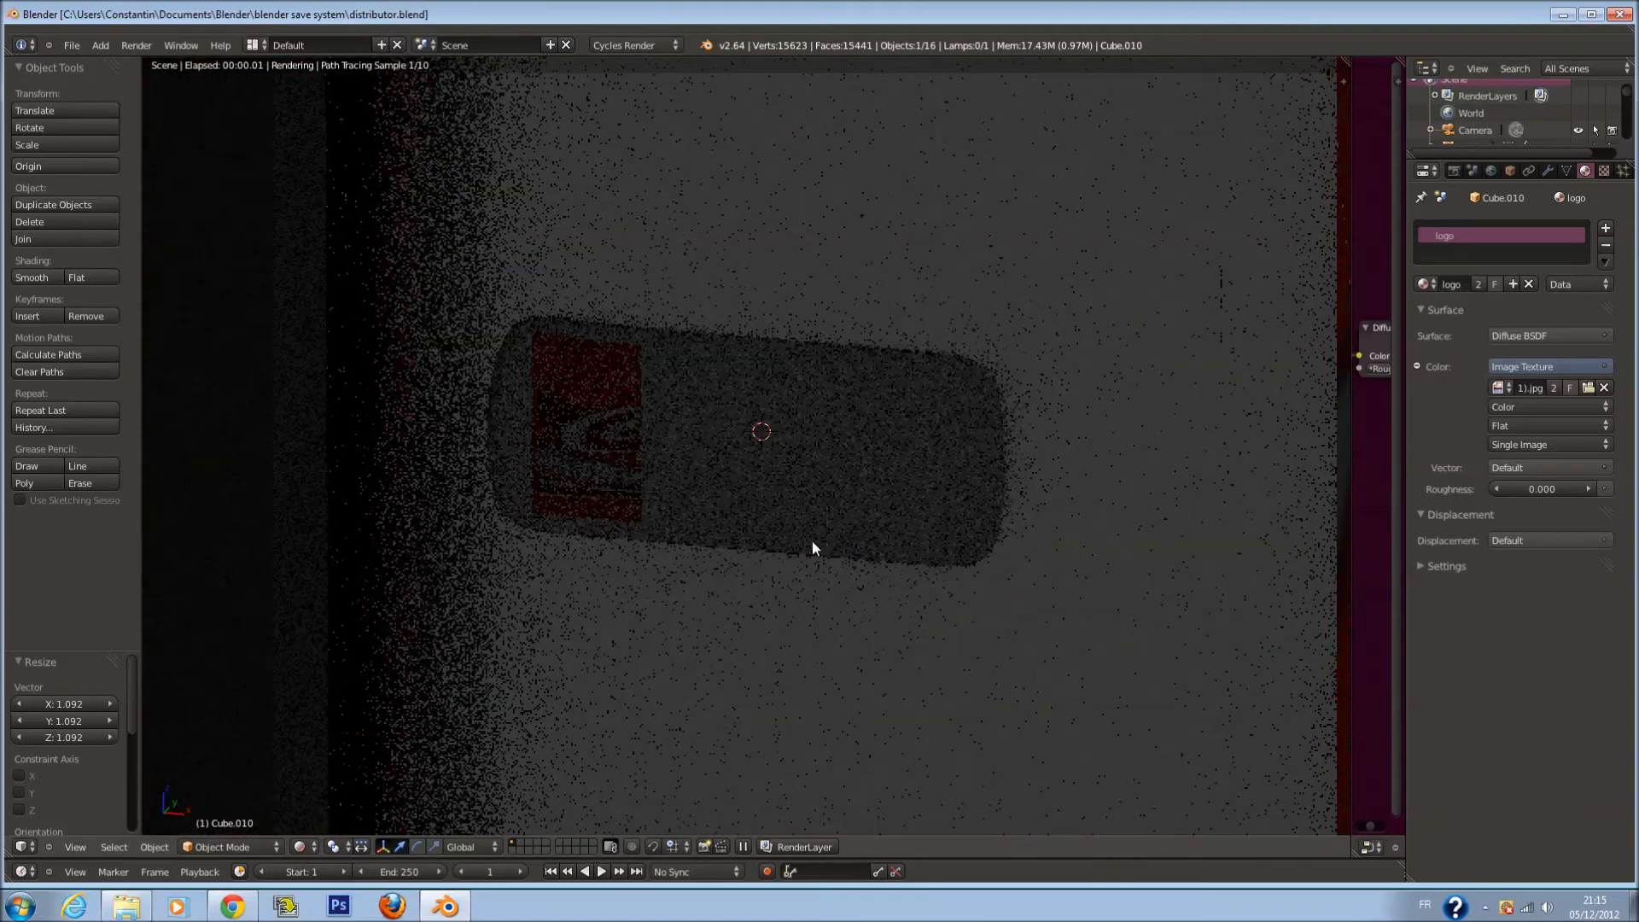
Return to solid shading, move the logo box about -0.005 along Y toward the button's front and save the file
{"action": "left_click", "coordinate": [306, 846]}
{"action": "left_click", "coordinate": [329, 794]}
{"action": "key", "text": "z"}
{"action": "mouse_move", "coordinate": [795, 536]}
{"action": "middle_mouse_down"}
{"action": "mouse_move", "coordinate": [698, 560]}
{"action": "mouse_move", "coordinate": [801, 410]}
{"action": "mouse_move", "coordinate": [828, 453]}
{"action": "mouse_move", "coordinate": [905, 419]}
{"action": "middle_mouse_up"}
{"action": "key", "text": "g"}
{"action": "key", "text": "y"}
{"action": "left_click", "coordinate": [822, 447]}
{"action": "key", "text": "z"}
{"action": "key", "text": "ctrl+s"}
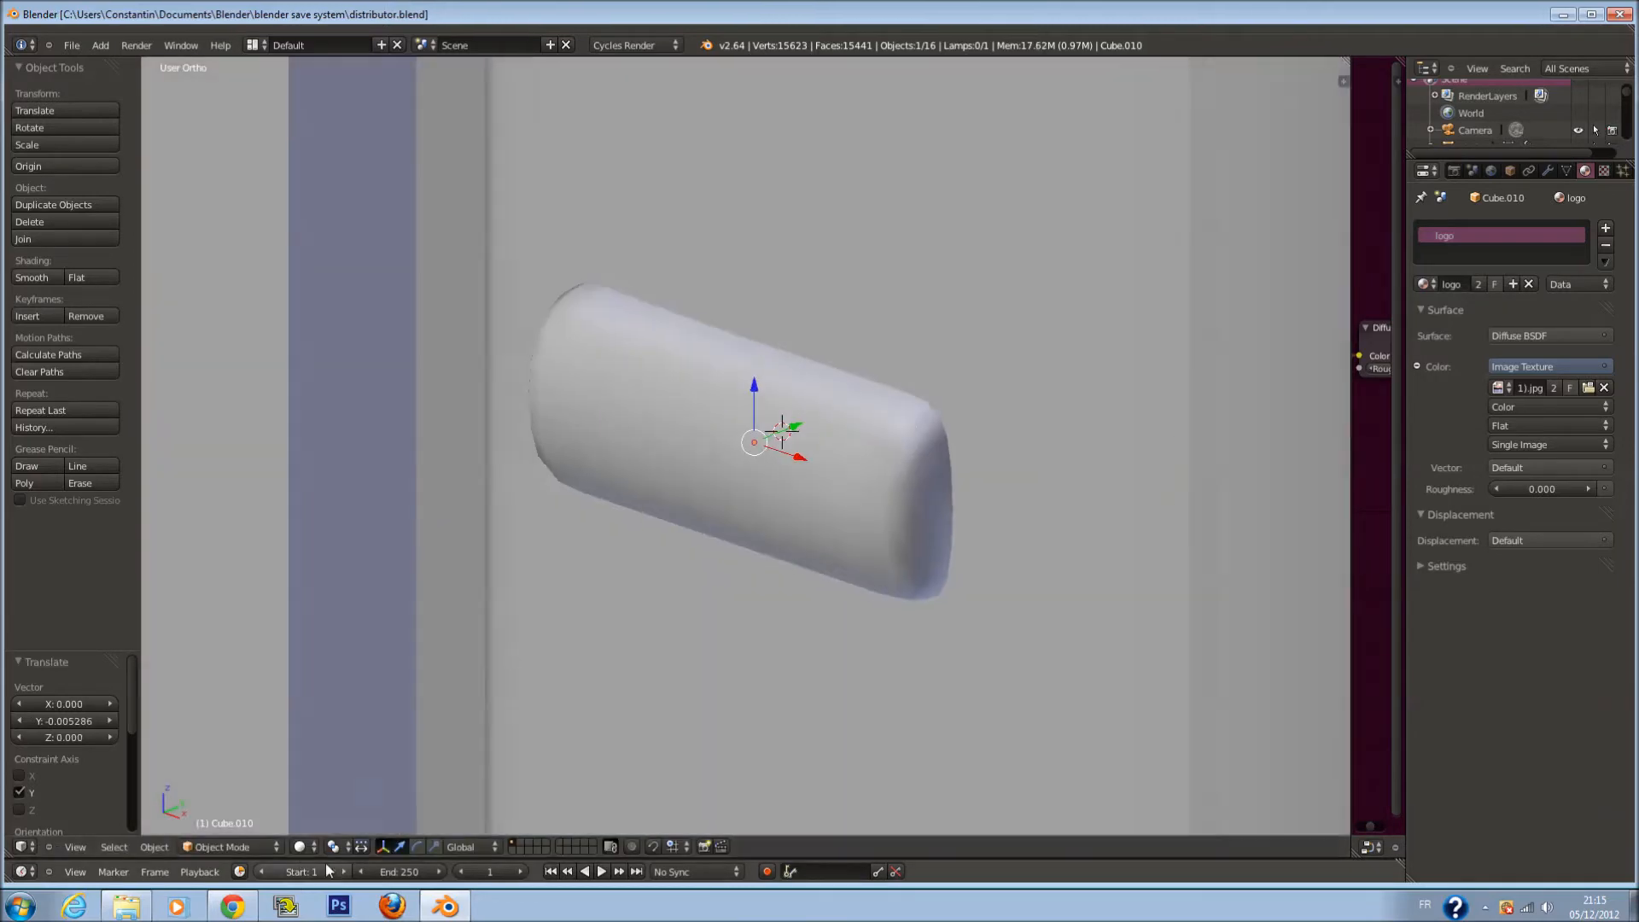
Check the logo inside the selection button in rendered shading and return to solid shading
{"action": "left_click", "coordinate": [306, 847]}
{"action": "left_click", "coordinate": [342, 736]}
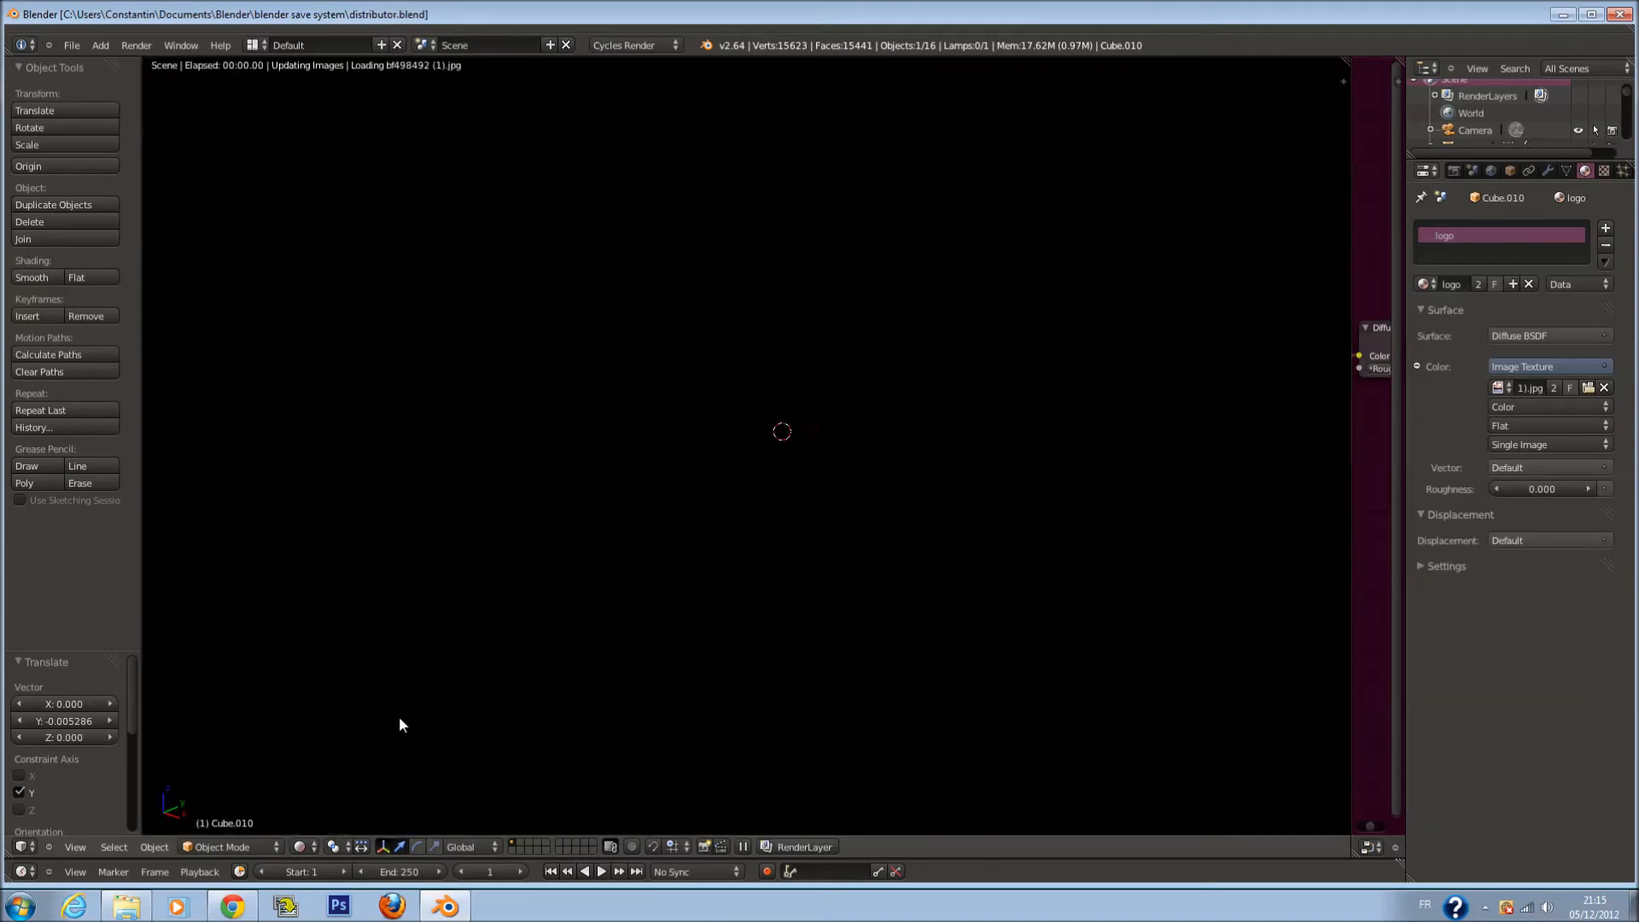
{"action": "middle_click_drag", "start_coordinate": [741, 513], "coordinate": [898, 503]}
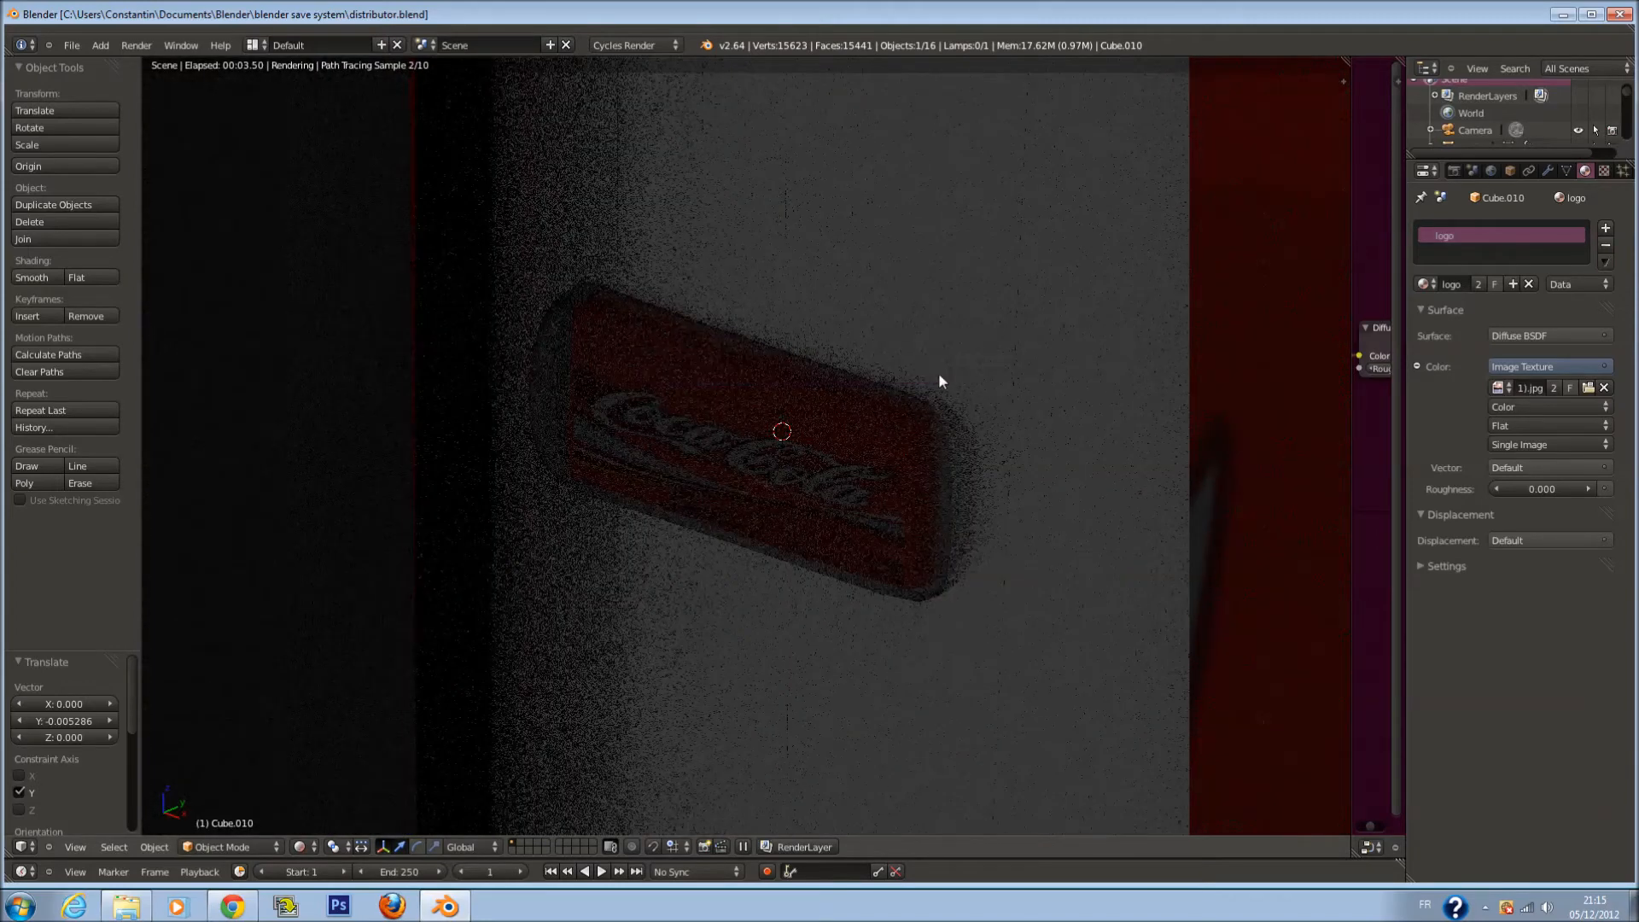
{"action": "left_click", "coordinate": [305, 848]}
{"action": "left_click", "coordinate": [336, 793]}
{"action": "scroll", "coordinate": [661, 569], "scroll_direction": "down", "scroll_amount": 3}
{"action": "scroll", "coordinate": [696, 535], "scroll_direction": "up", "scroll_amount": 3}
{"action": "scroll", "coordinate": [854, 484], "scroll_direction": "down", "scroll_amount": 1}
Select the selection button, widen the node editor and rename the button's material to glass
{"action": "right_click", "coordinate": [854, 484]}
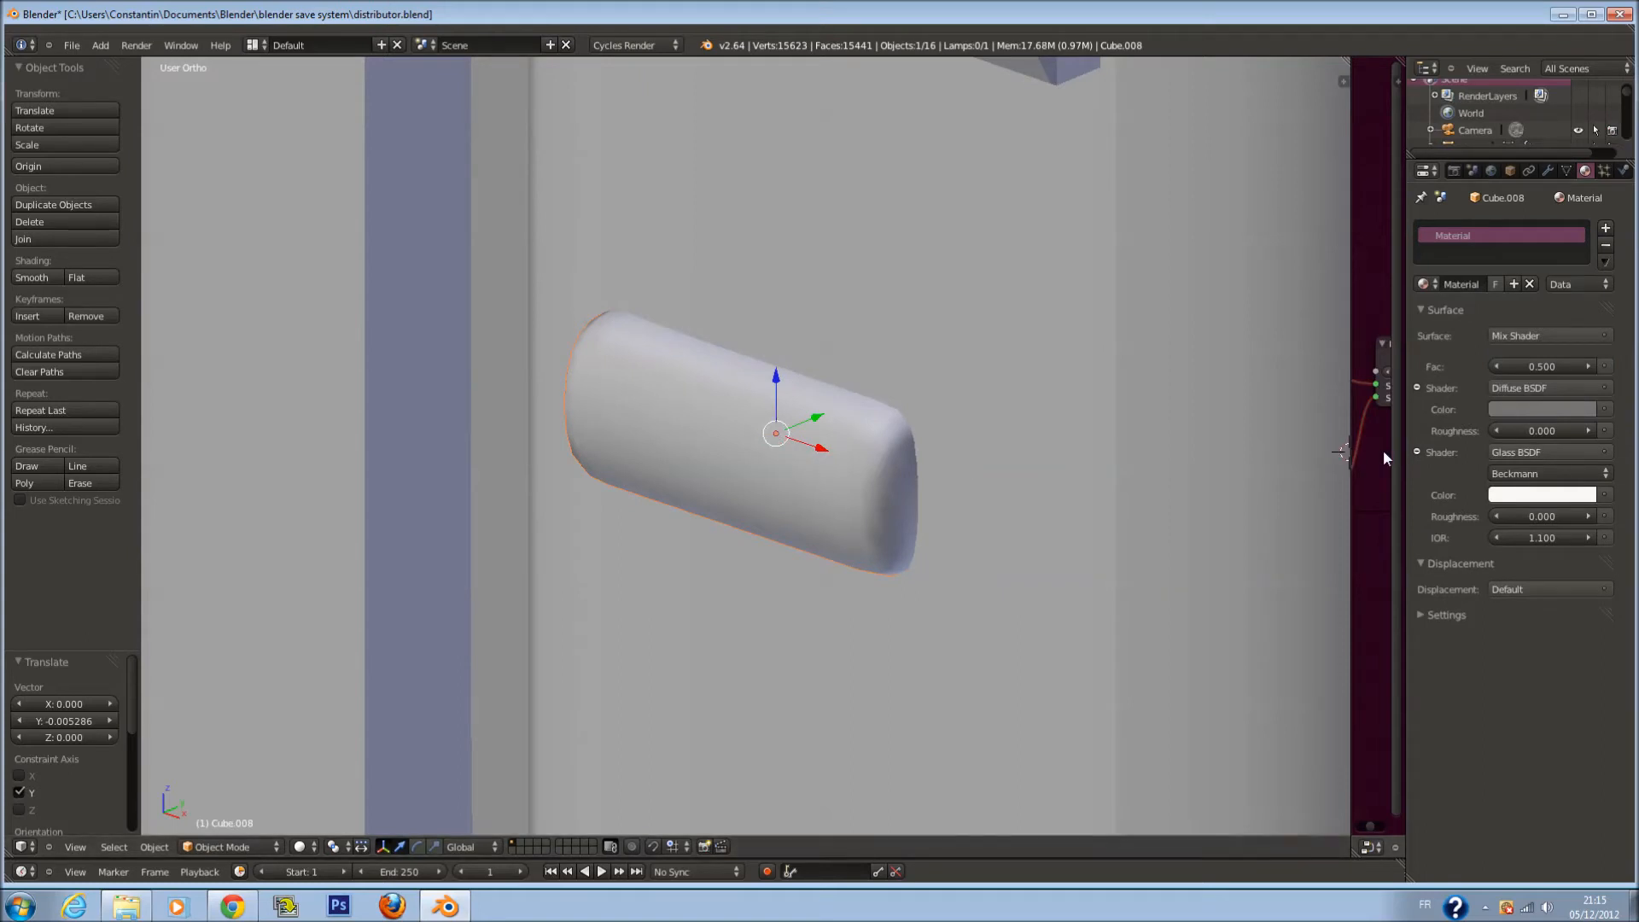
{"action": "left_click_drag", "start_coordinate": [1348, 453], "coordinate": [921, 449]}
{"action": "left_click", "coordinate": [1454, 282]}
{"action": "type", "text": "glass"}
{"action": "key", "text": "Return"}
Darken the glass material's Diffuse BSDF colour to a grey of about 0.097 and save over the file
{"action": "scroll", "coordinate": [1137, 352], "scroll_direction": "up", "scroll_amount": 2}
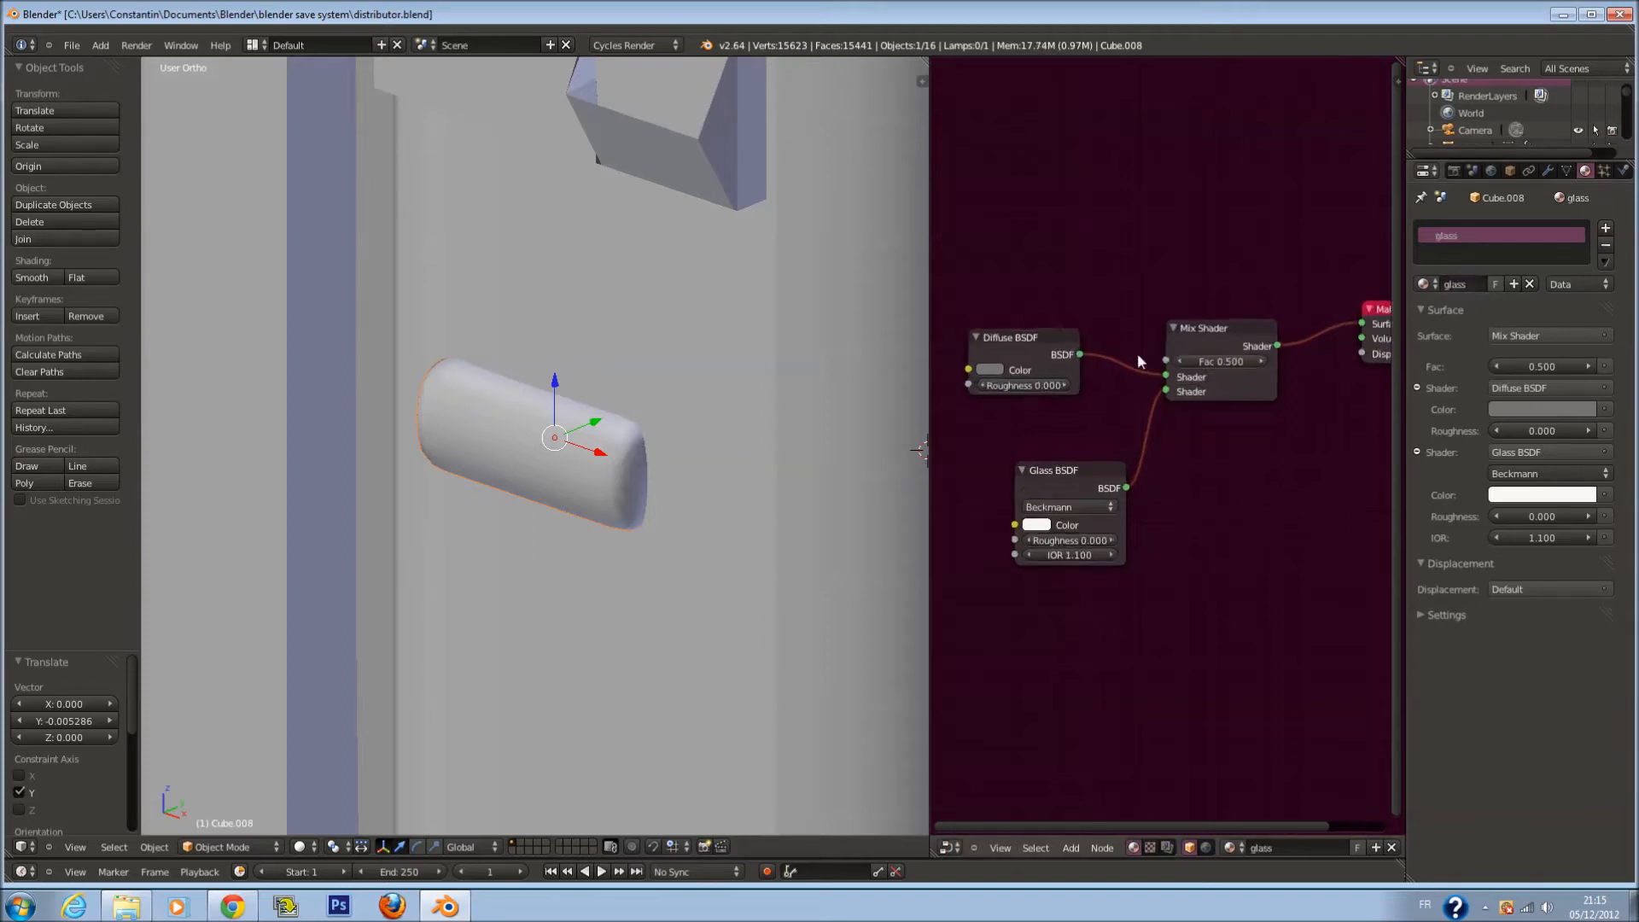
{"action": "left_click", "coordinate": [972, 365]}
{"action": "left_click_drag", "start_coordinate": [1096, 219], "coordinate": [1101, 212]}
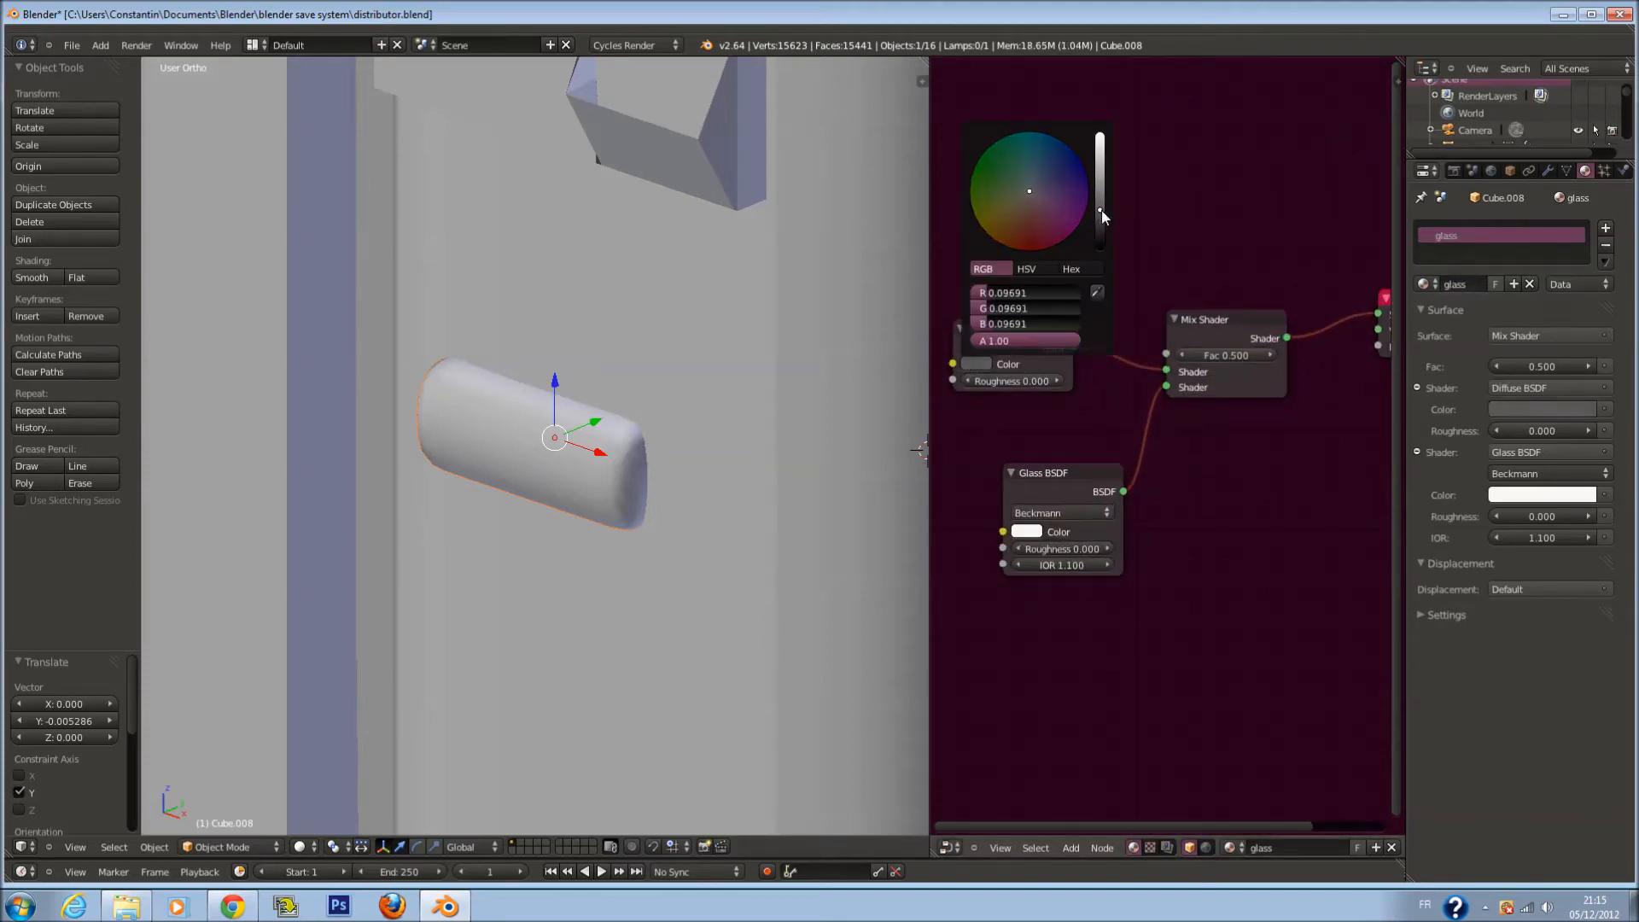
{"action": "key", "text": "ctrl+s"}
{"action": "left_click", "coordinate": [1230, 239]}
Enlarge the 3D view, hide its tool shelf and preview the machine through the camera in rendered shading
{"action": "key", "text": "KP_0"}
{"action": "scroll", "coordinate": [526, 509], "scroll_direction": "down", "scroll_amount": 2}
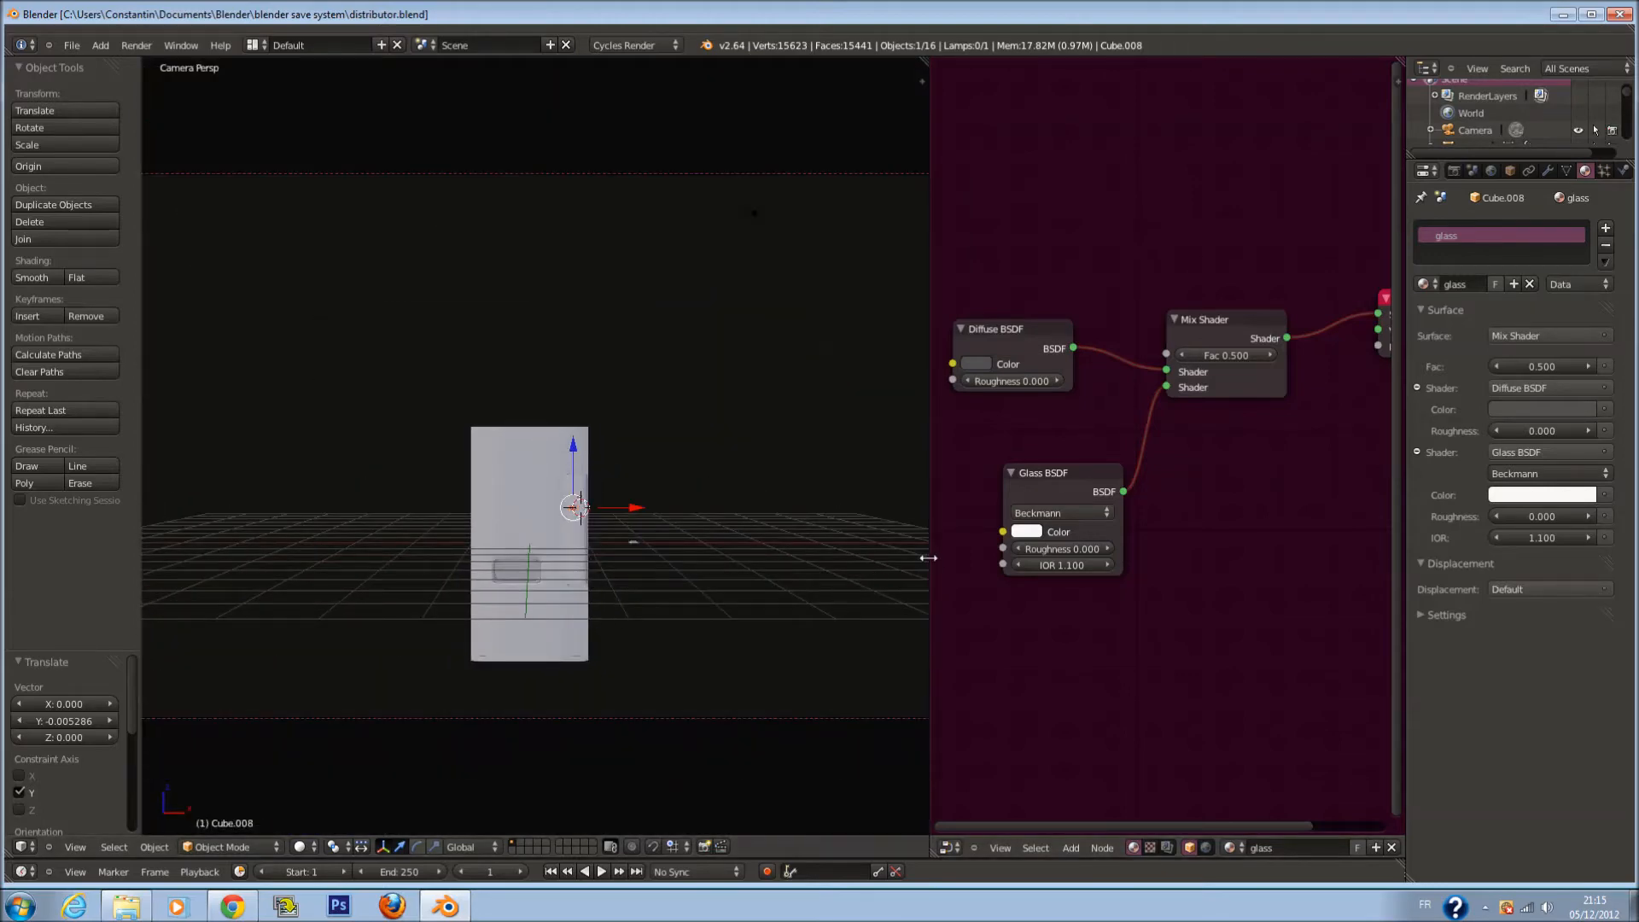
{"action": "left_click_drag", "start_coordinate": [931, 560], "coordinate": [1378, 564]}
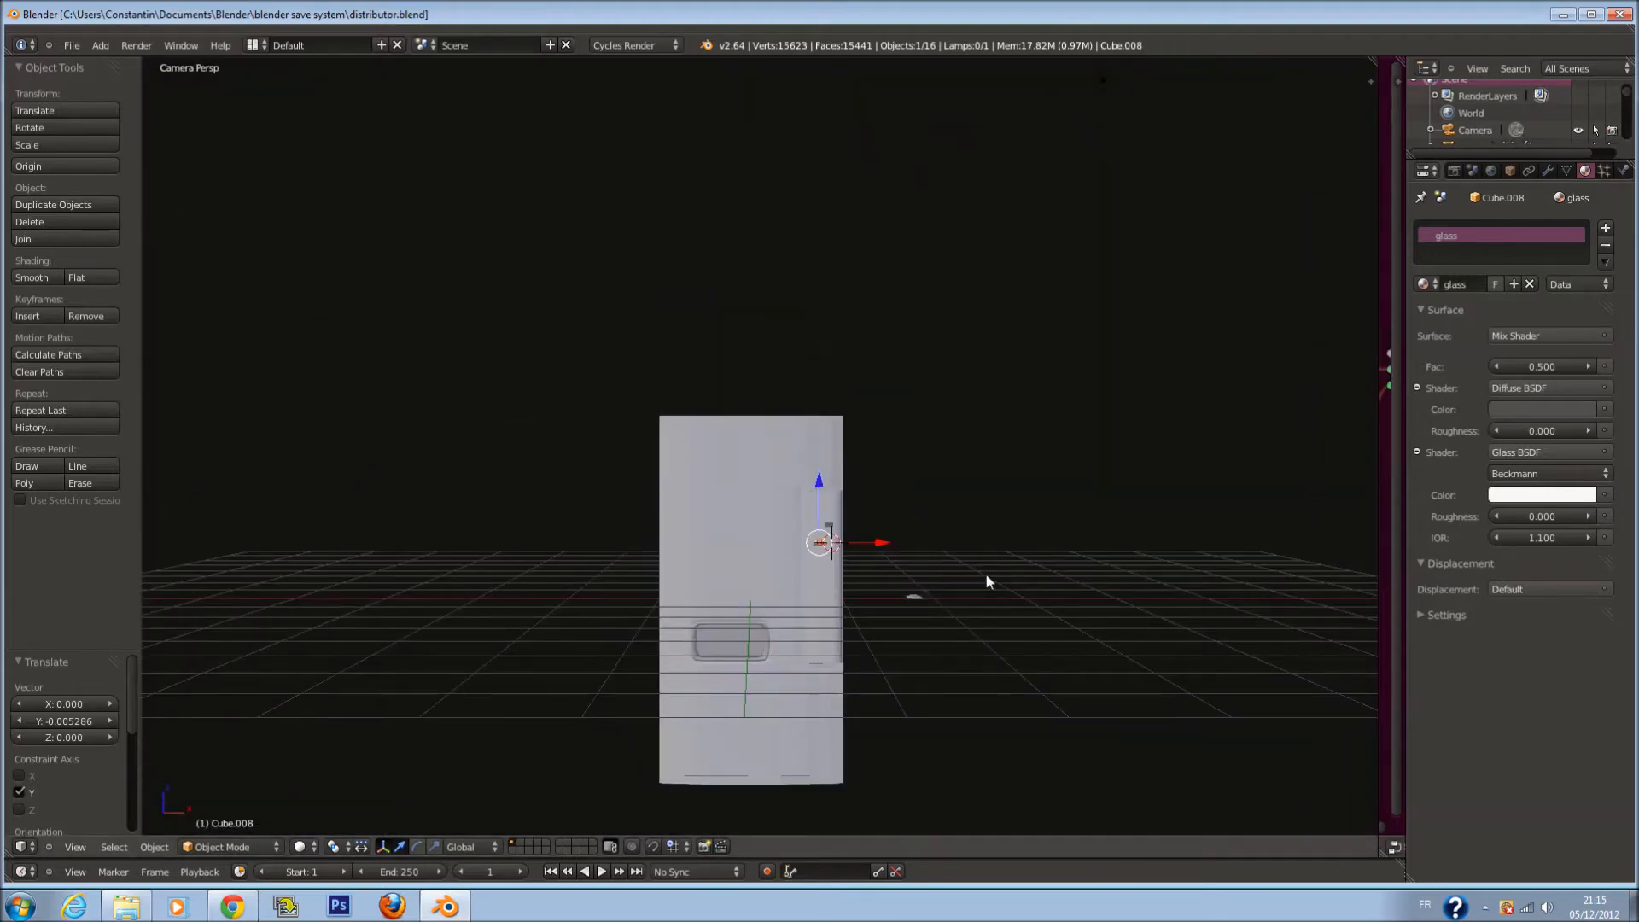
{"action": "key", "text": "n"}
{"action": "key", "text": "n"}
{"action": "key", "text": "t"}
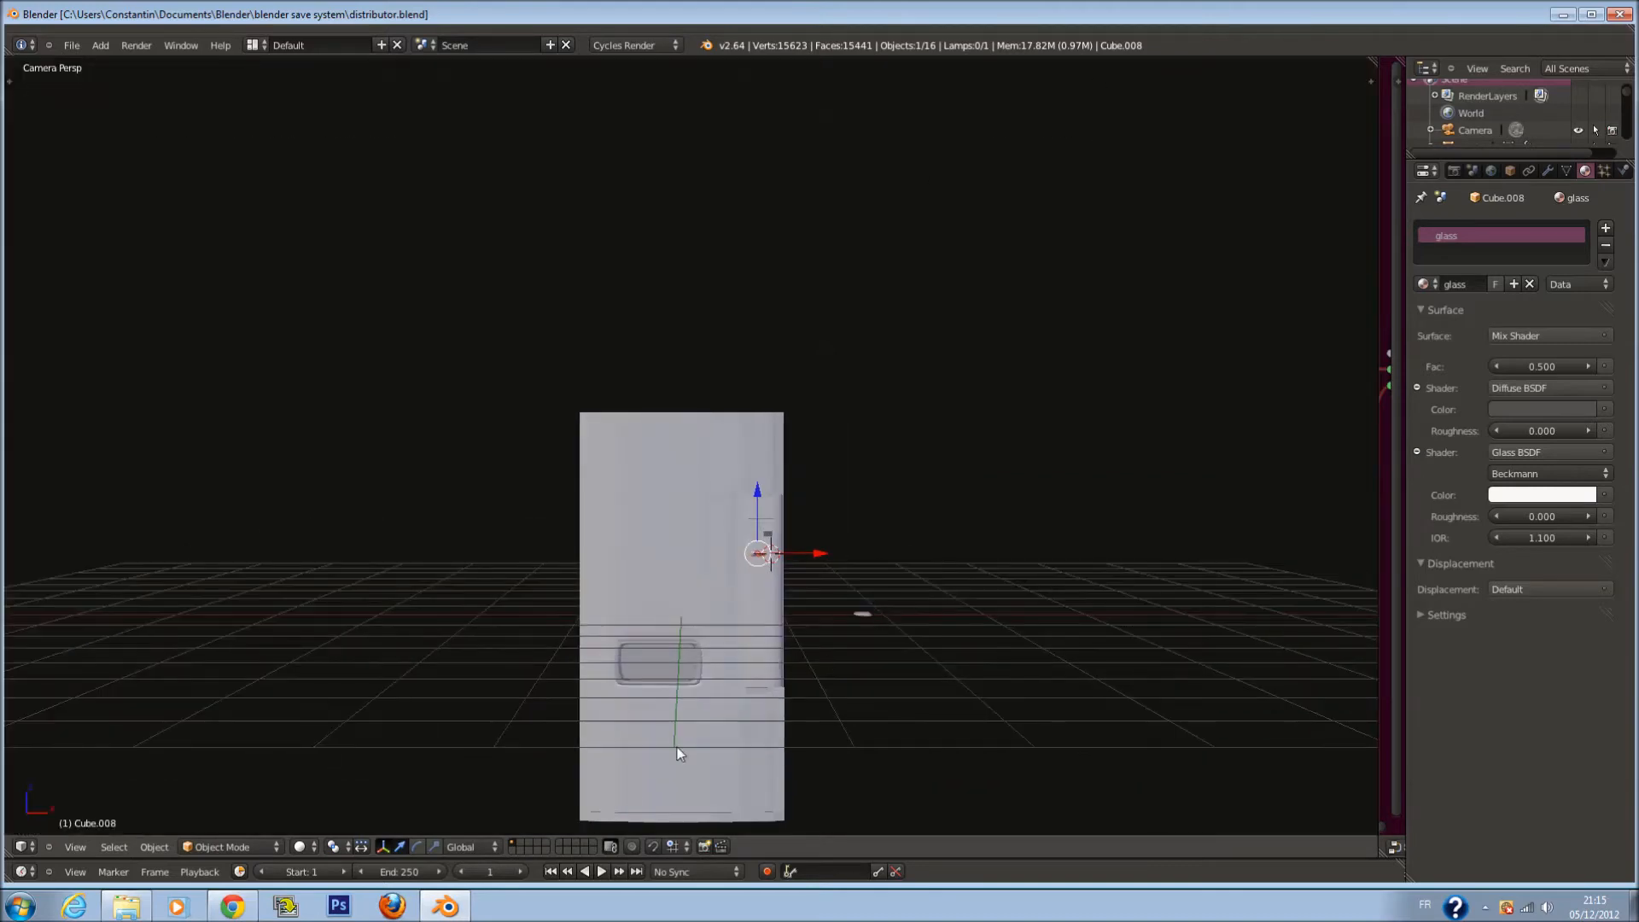
{"action": "left_click", "coordinate": [299, 846]}
{"action": "left_click", "coordinate": [346, 738]}
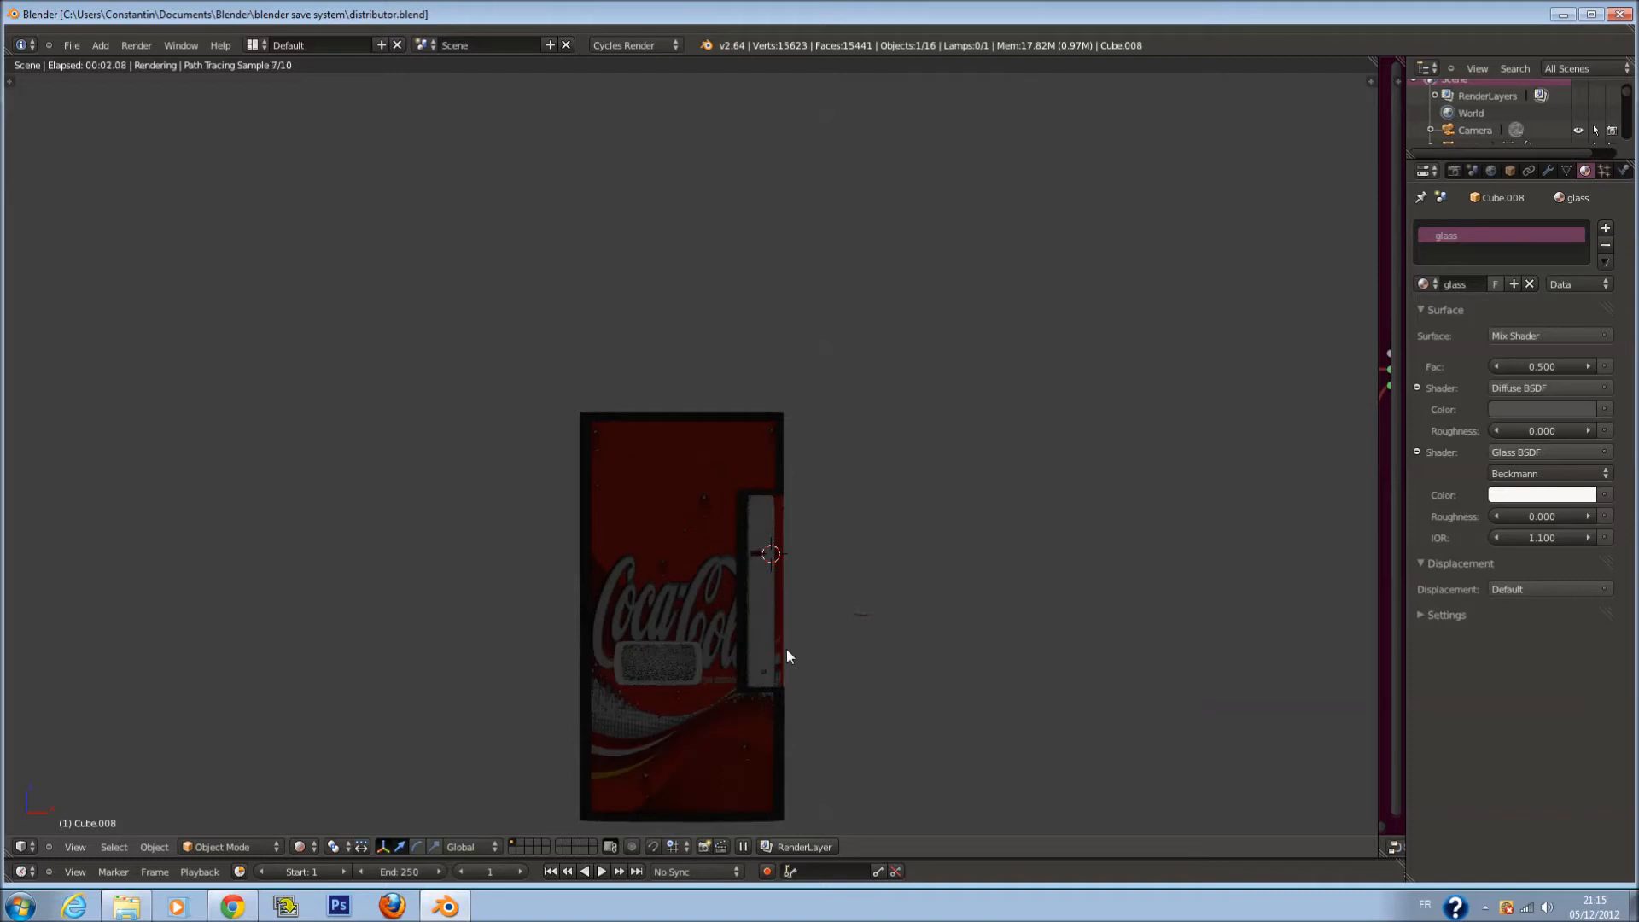
{"action": "key", "text": "KP_0"}
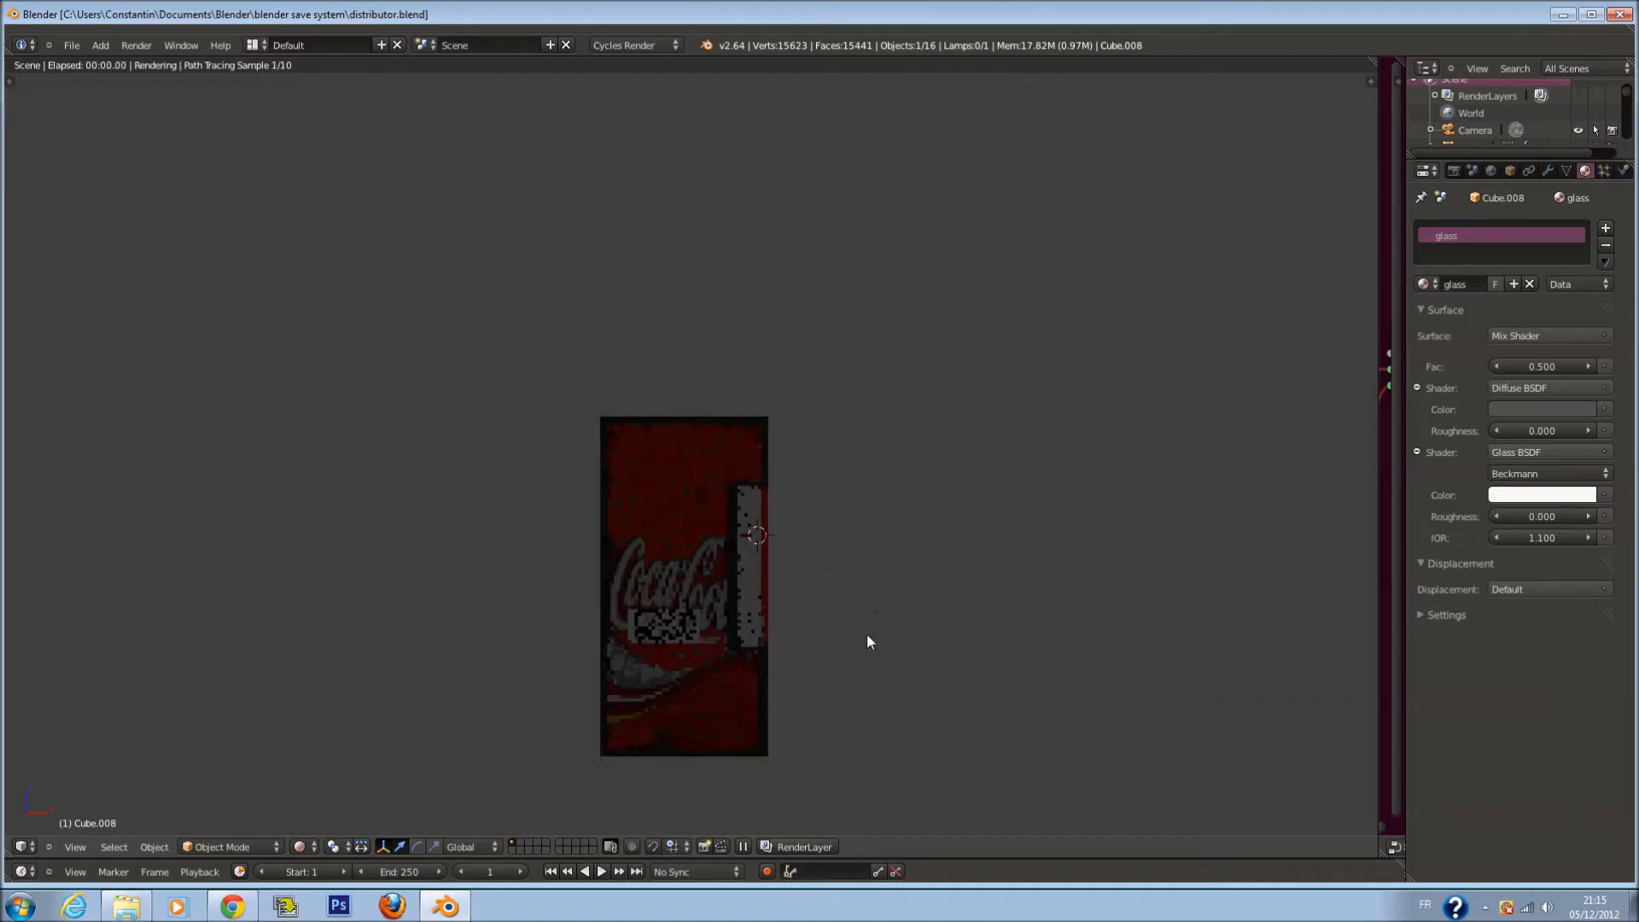
Return to solid shading, select the can beside the machine and save over the file
{"action": "left_click", "coordinate": [314, 848]}
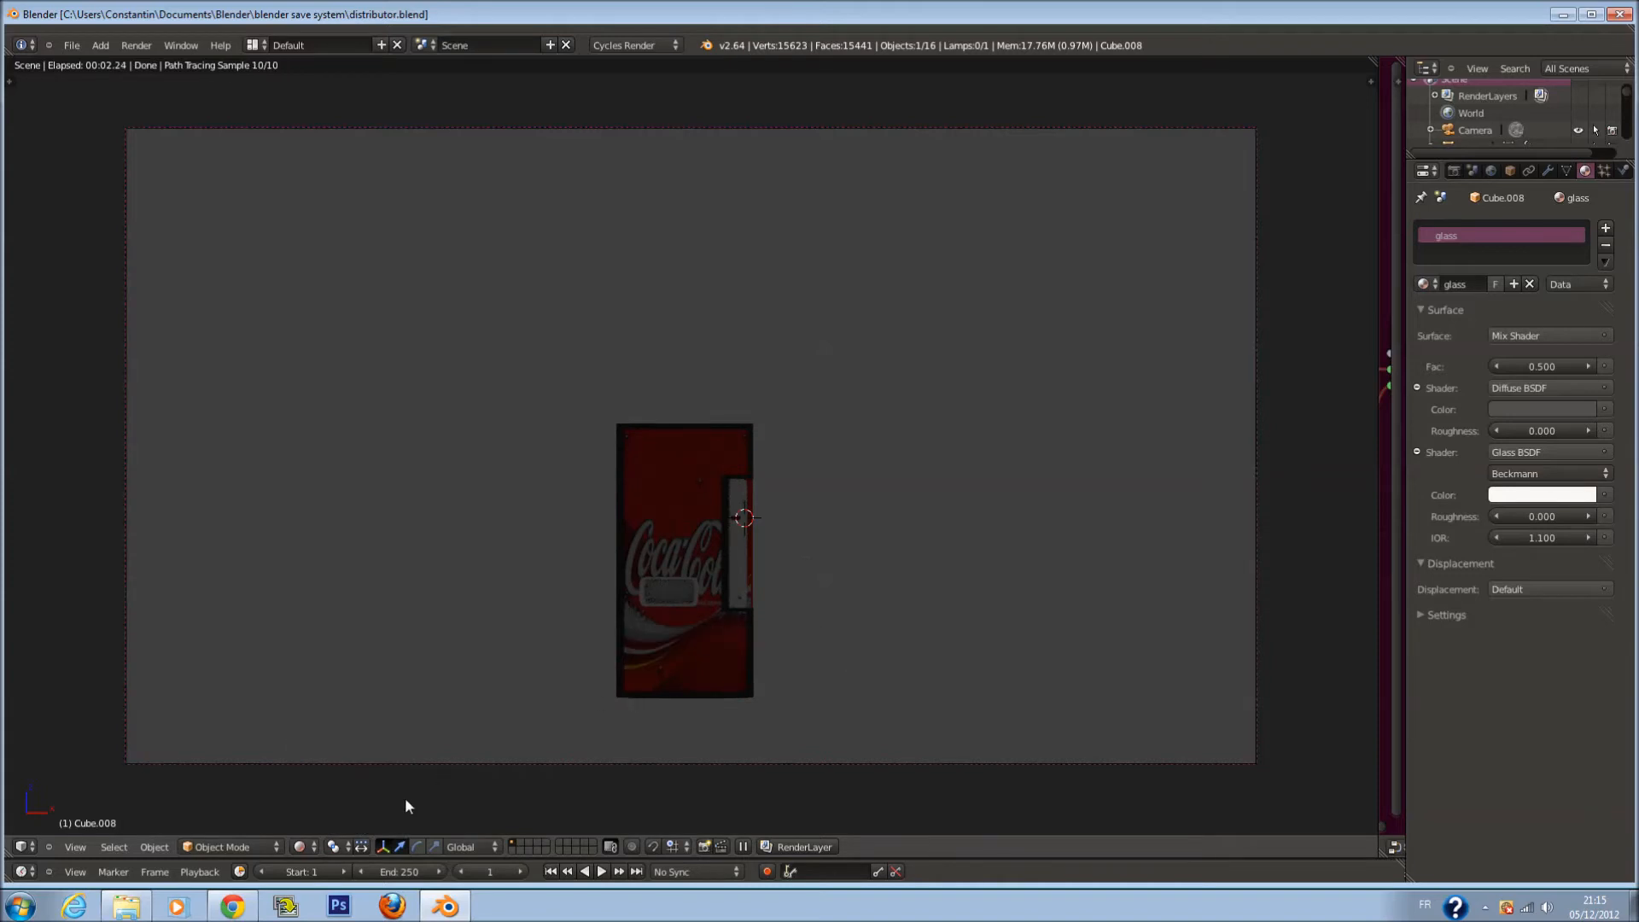
{"action": "left_click", "coordinate": [299, 848]}
{"action": "left_click", "coordinate": [325, 791]}
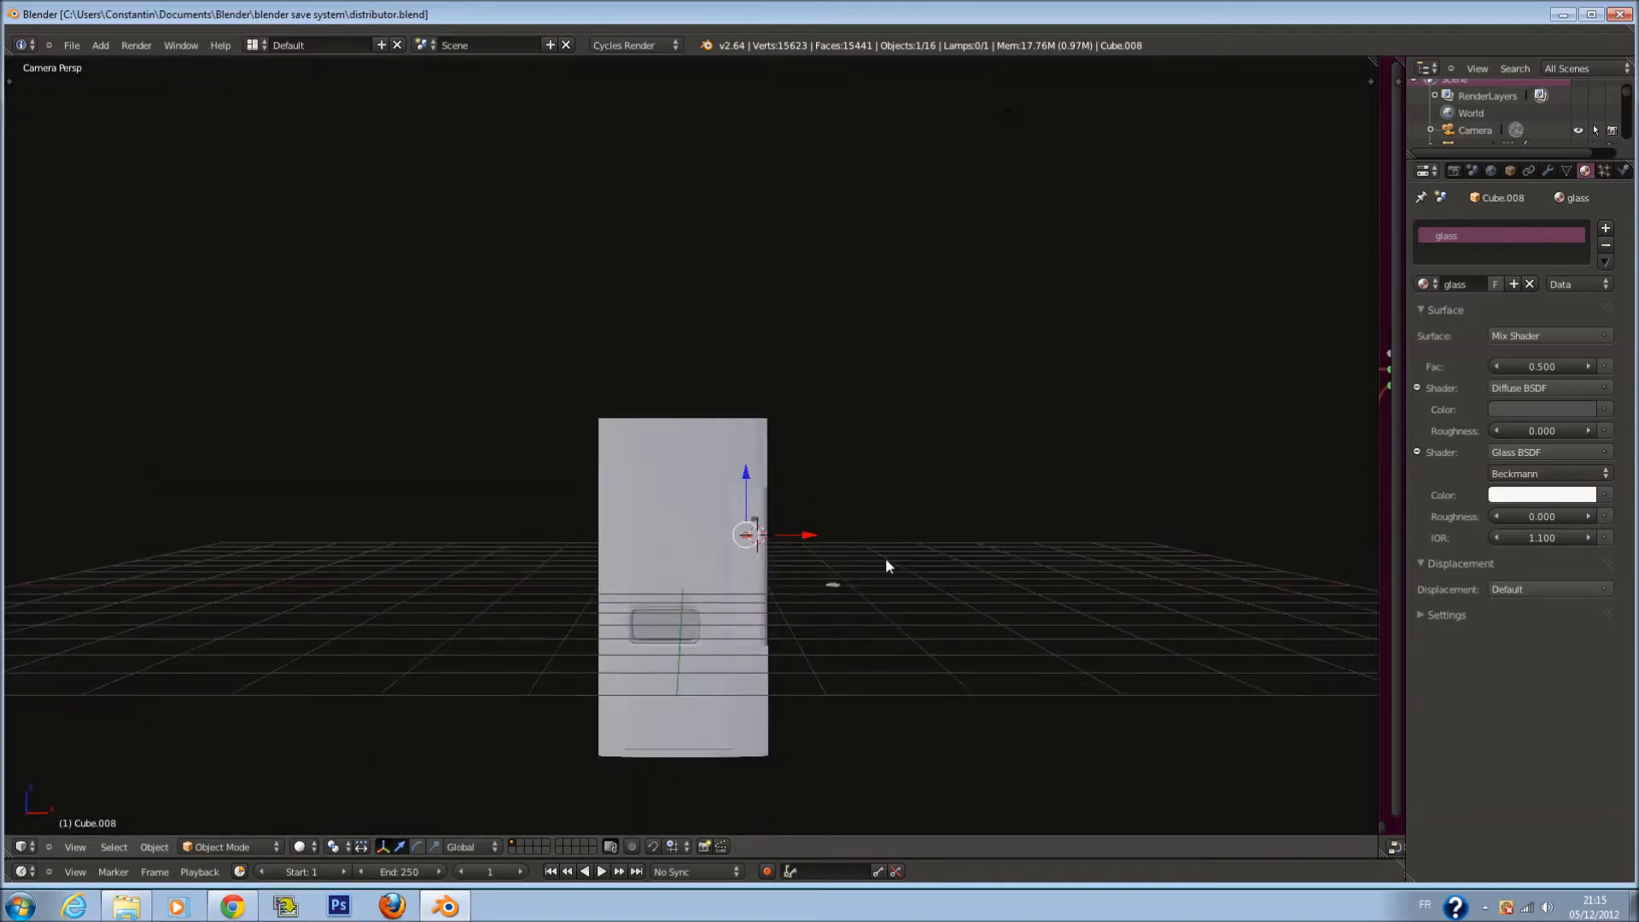
{"action": "right_click", "coordinate": [883, 608]}
{"action": "key", "text": "ctrl+s"}
{"action": "left_click", "coordinate": [883, 608]}
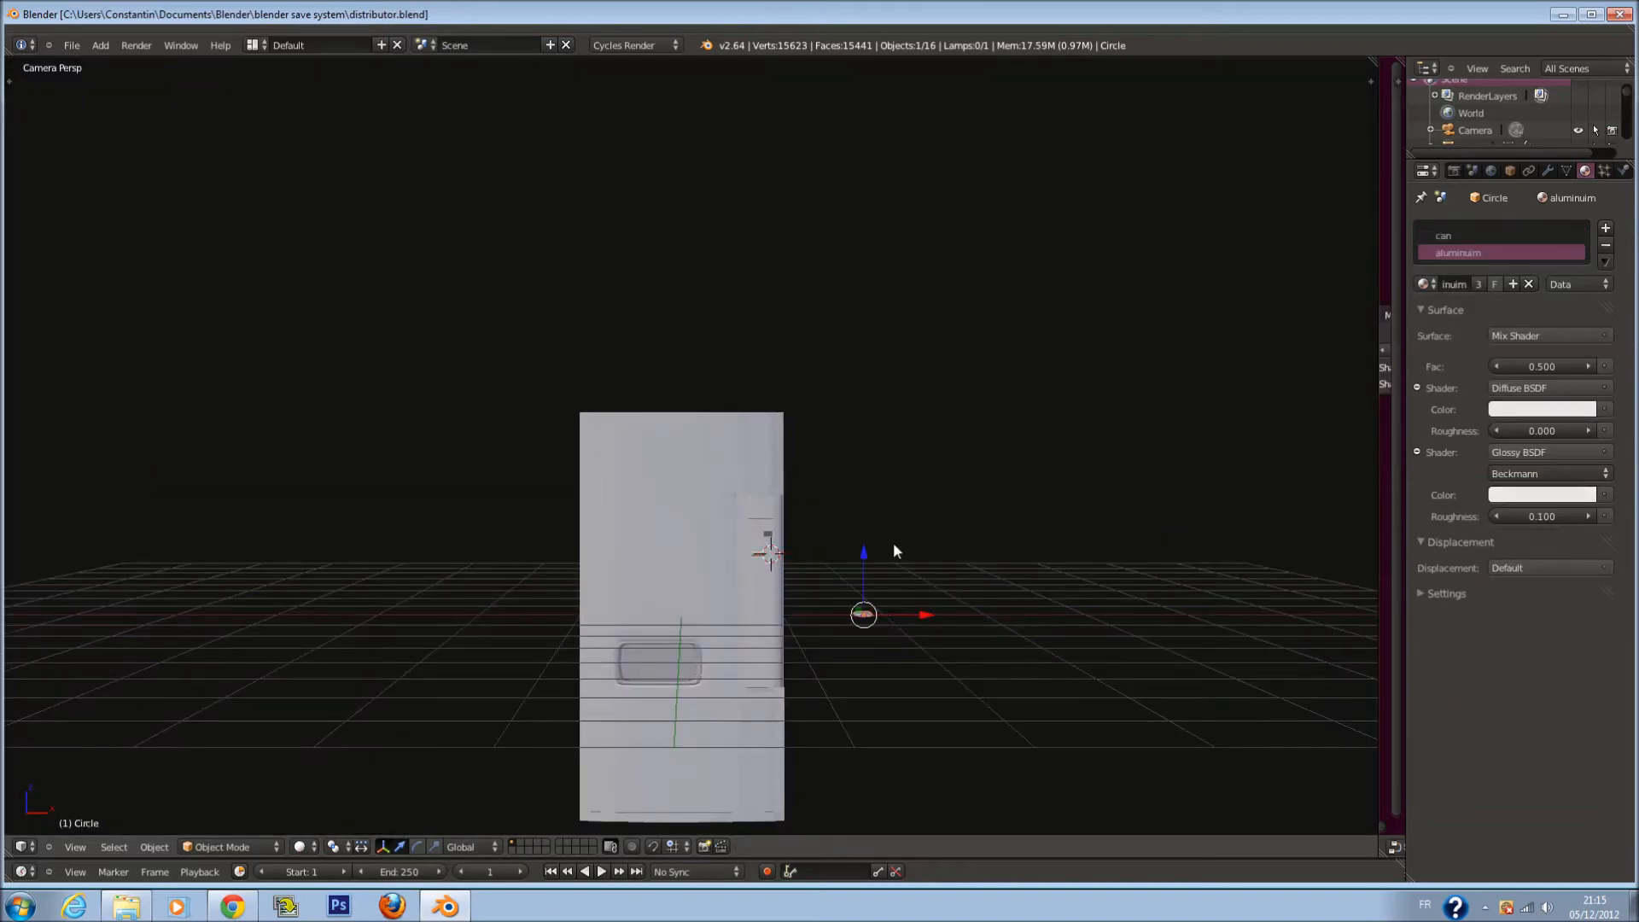
{"action": "key", "text": "KP_7"}
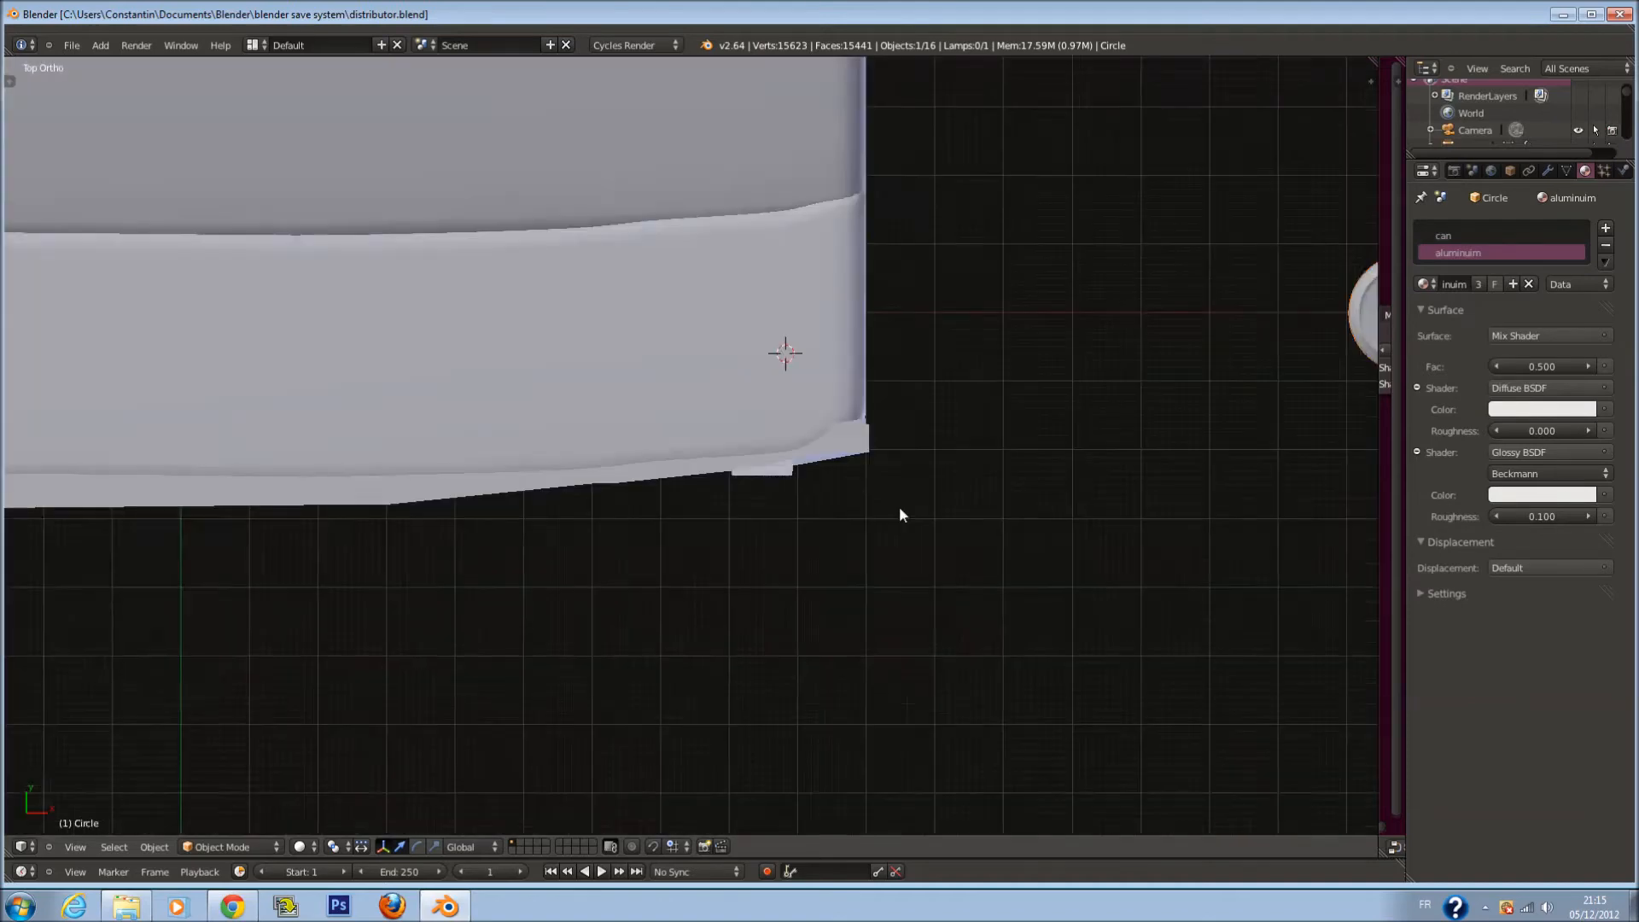
{"action": "key", "text": "z"}
{"action": "scroll", "coordinate": [888, 475], "scroll_direction": "down", "scroll_amount": 7}
{"action": "key", "text": "a"}
{"action": "key", "text": "shift+a"}
{"action": "left_click", "coordinate": [810, 415]}
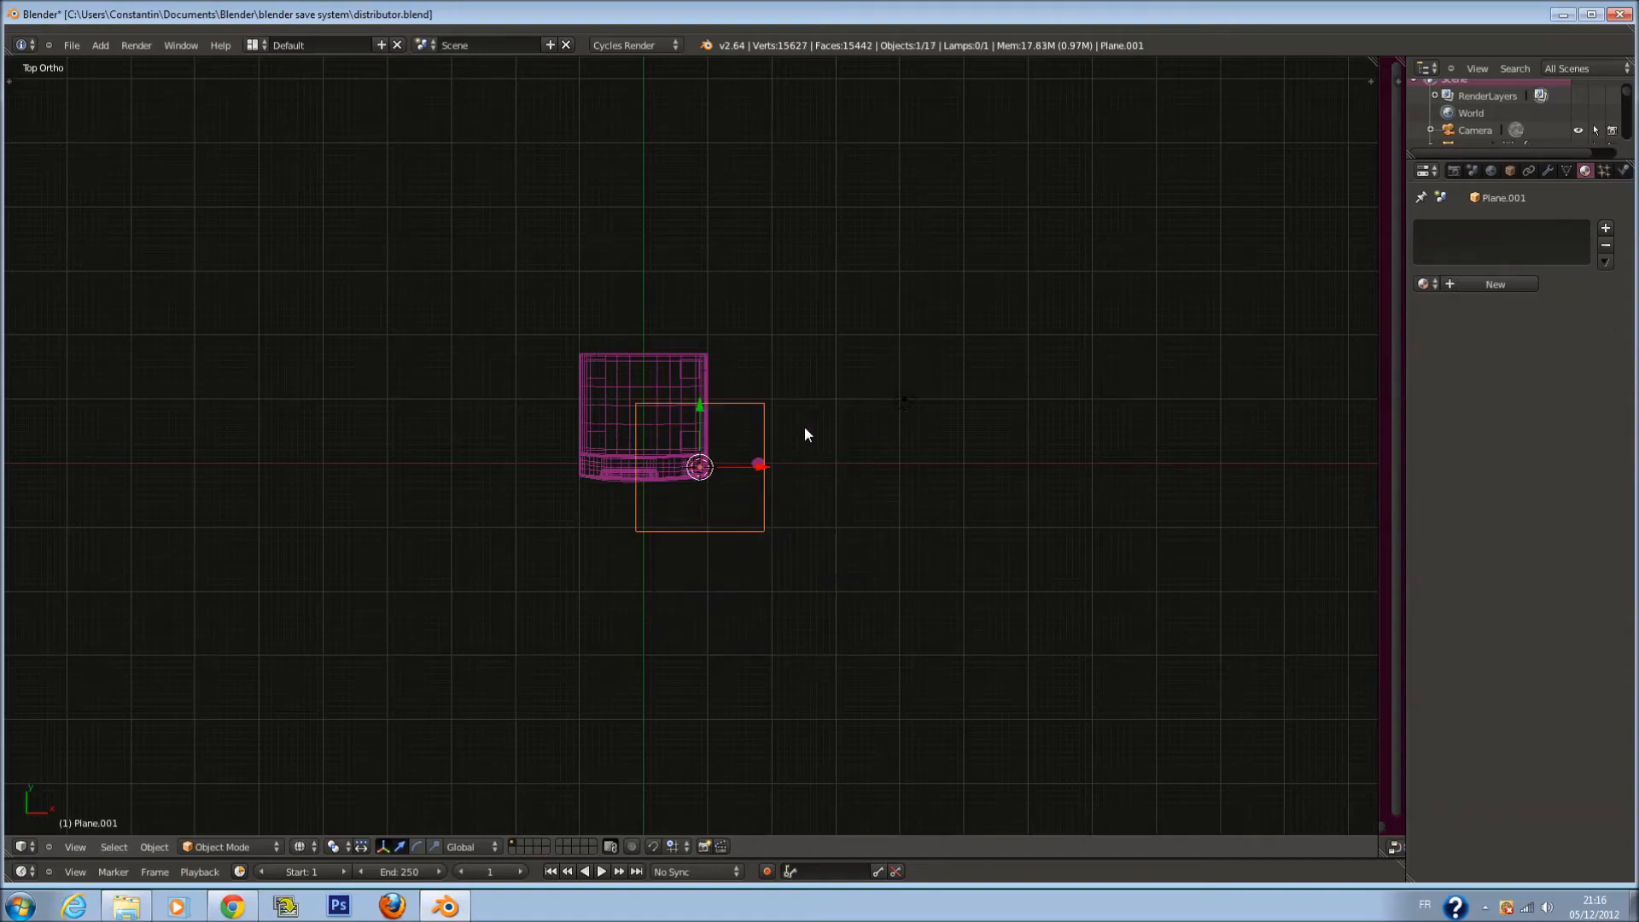
{"action": "scroll", "coordinate": [774, 461], "scroll_direction": "down", "scroll_amount": 1}
{"action": "key", "text": "x"}
{"action": "left_click", "coordinate": [774, 459]}
Reset the 3D cursor to the scene origin, add a plane there and scale it well beyond the machine's footprint
{"action": "key", "text": "shift+c"}
{"action": "scroll", "coordinate": [728, 401], "scroll_direction": "up", "scroll_amount": 12, "text": "shift"}
{"action": "key", "text": "shift+a"}
{"action": "left_click", "coordinate": [753, 425]}
{"action": "scroll", "coordinate": [738, 461], "scroll_direction": "up", "scroll_amount": 3}
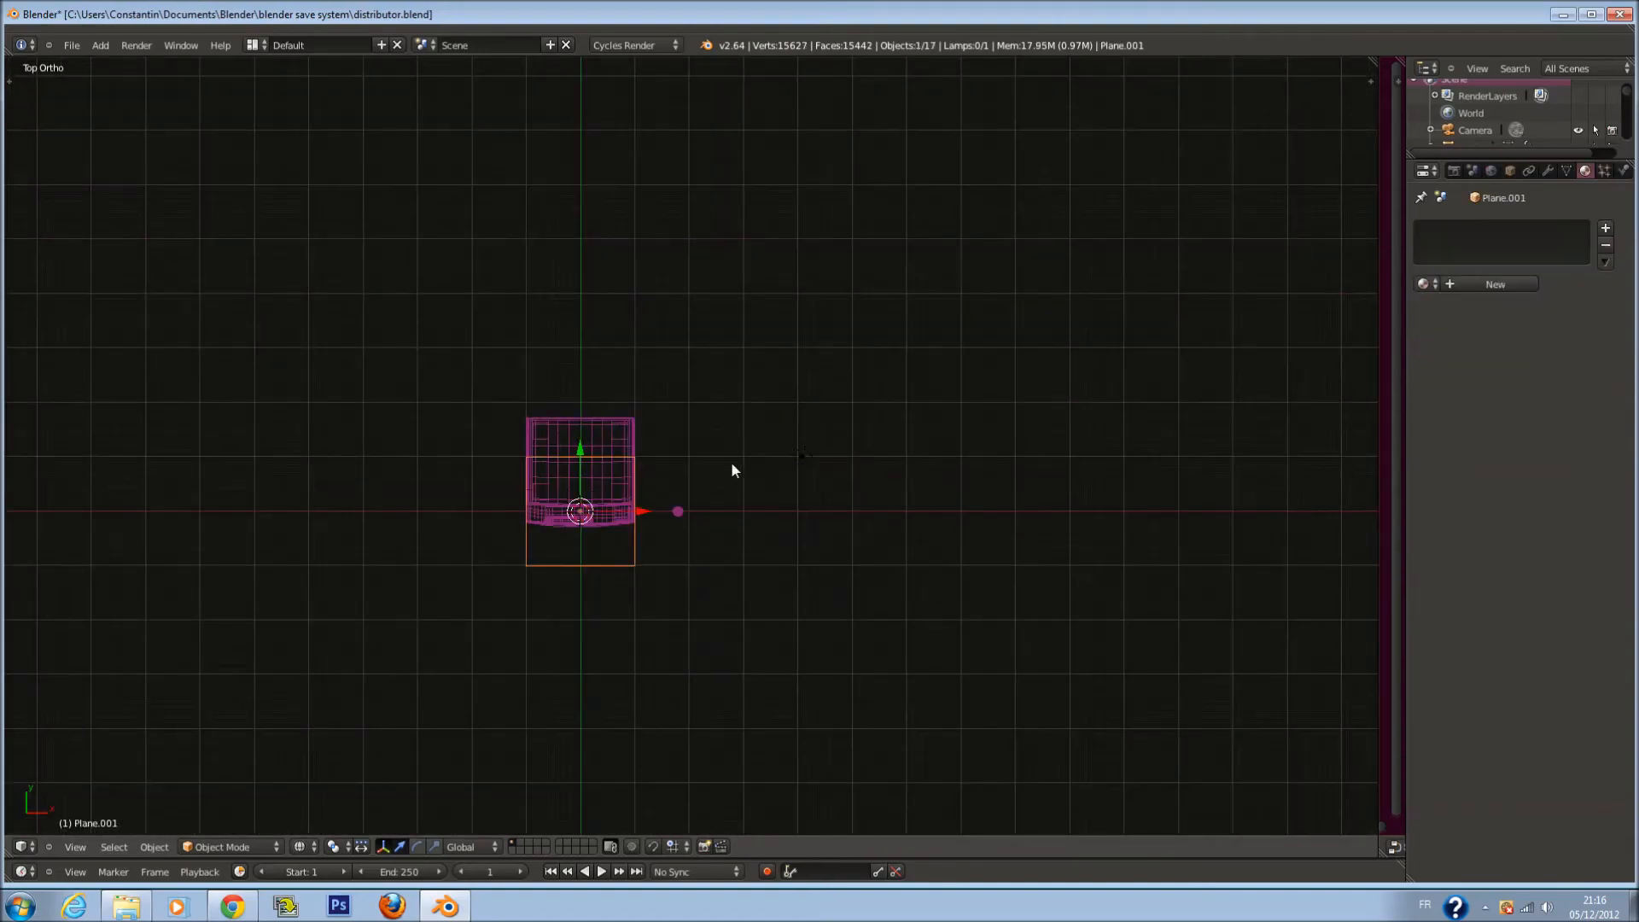
{"action": "key", "text": "s"}
{"action": "left_click", "coordinate": [1051, 478]}
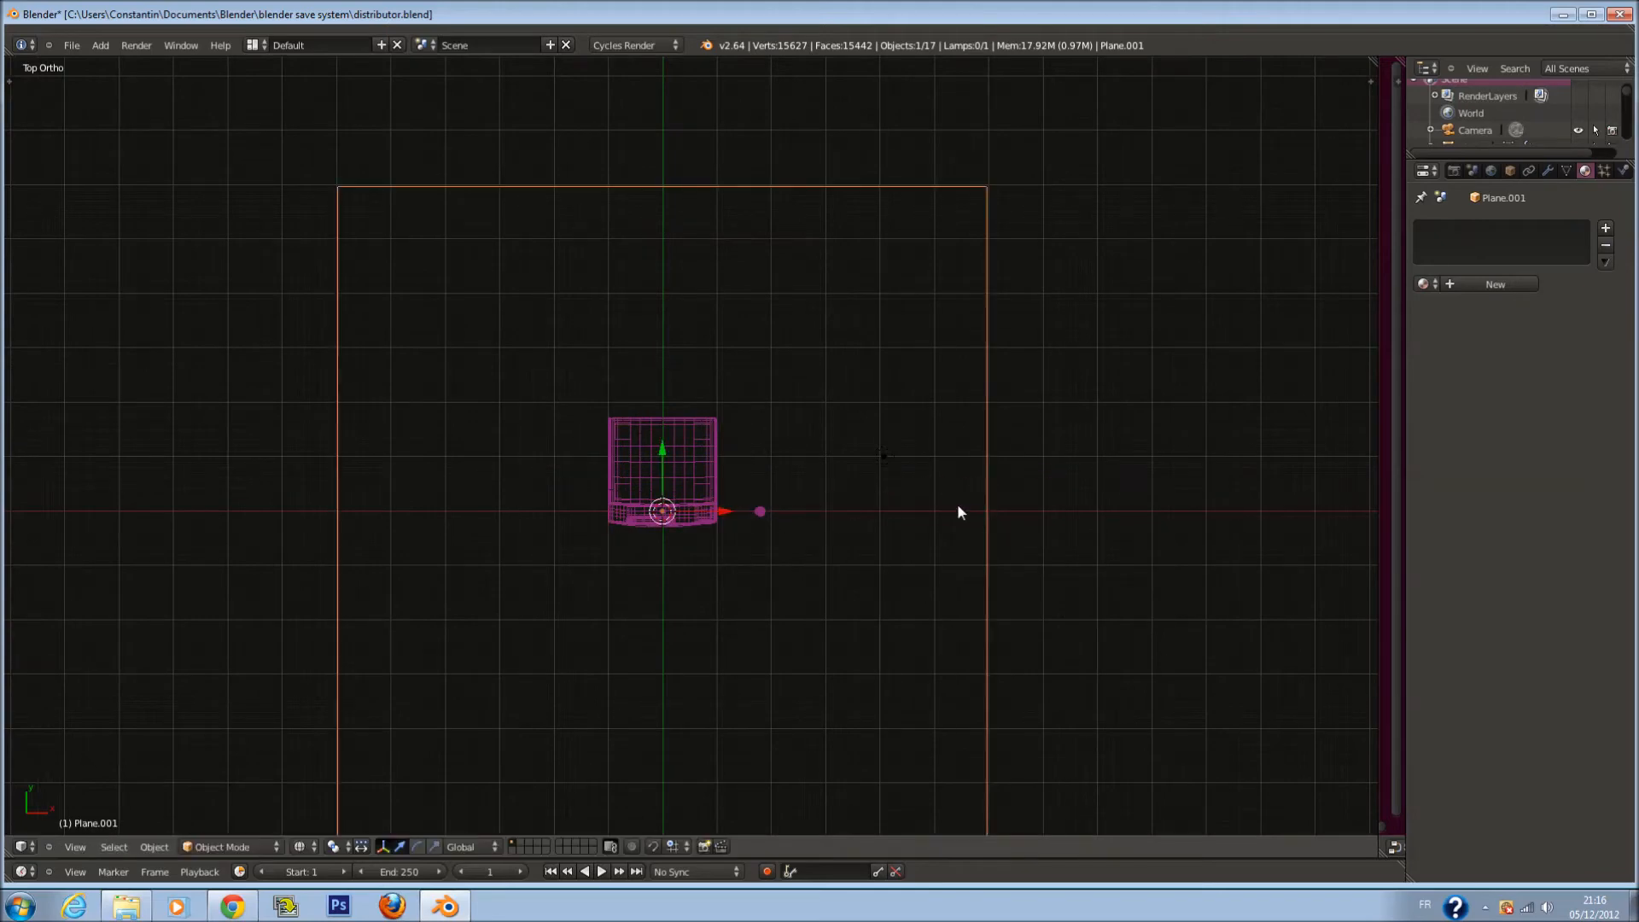
Scale the plane down from the top view to slightly wider than the machine
{"action": "key", "text": "KP_0"}
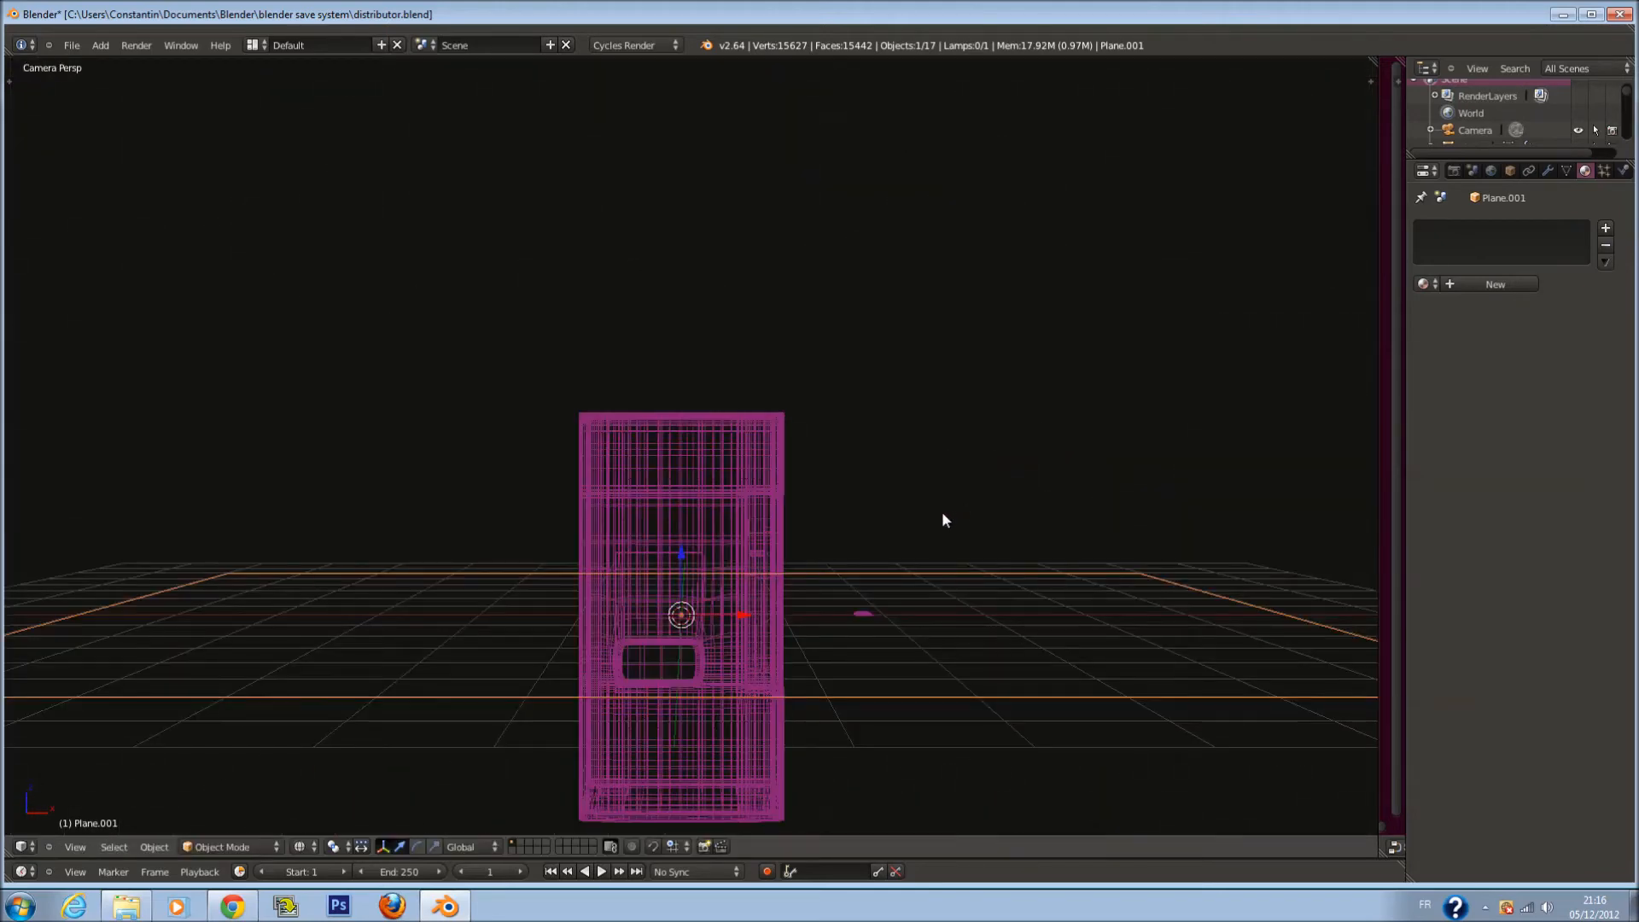
{"action": "key", "text": "KP_7"}
{"action": "key", "text": "s"}
{"action": "left_click", "coordinate": [755, 501]}
{"action": "key", "text": "KP_0"}
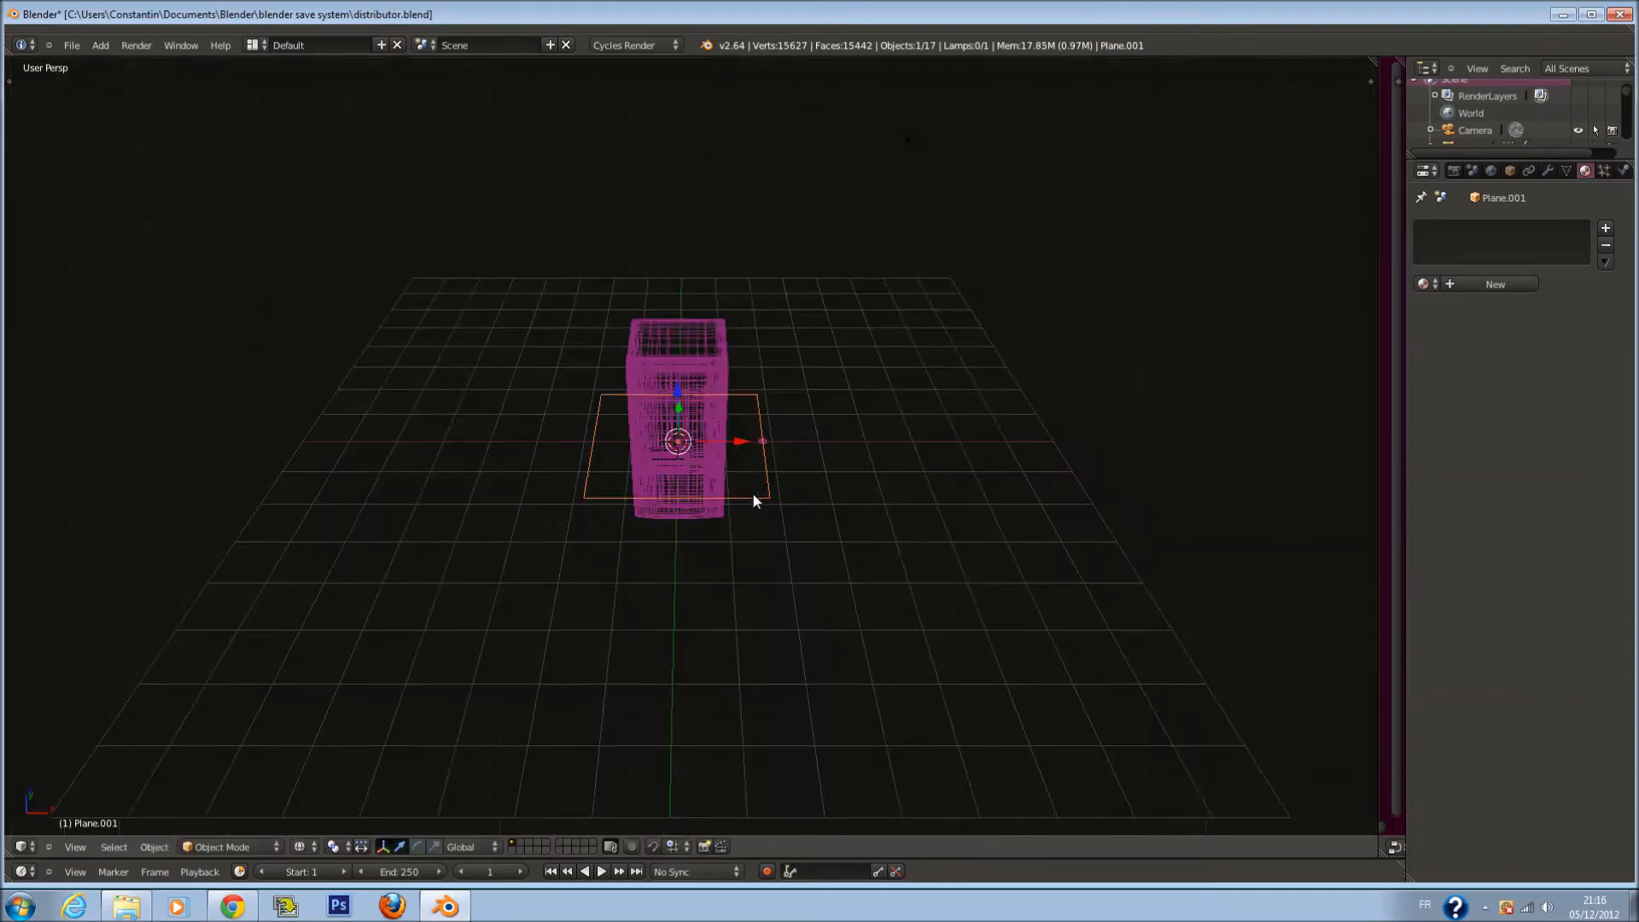
In the front view, lower the plane to the machine's base and enlarge it into a wide floor
{"action": "key", "text": "KP_1"}
{"action": "key", "text": "z"}
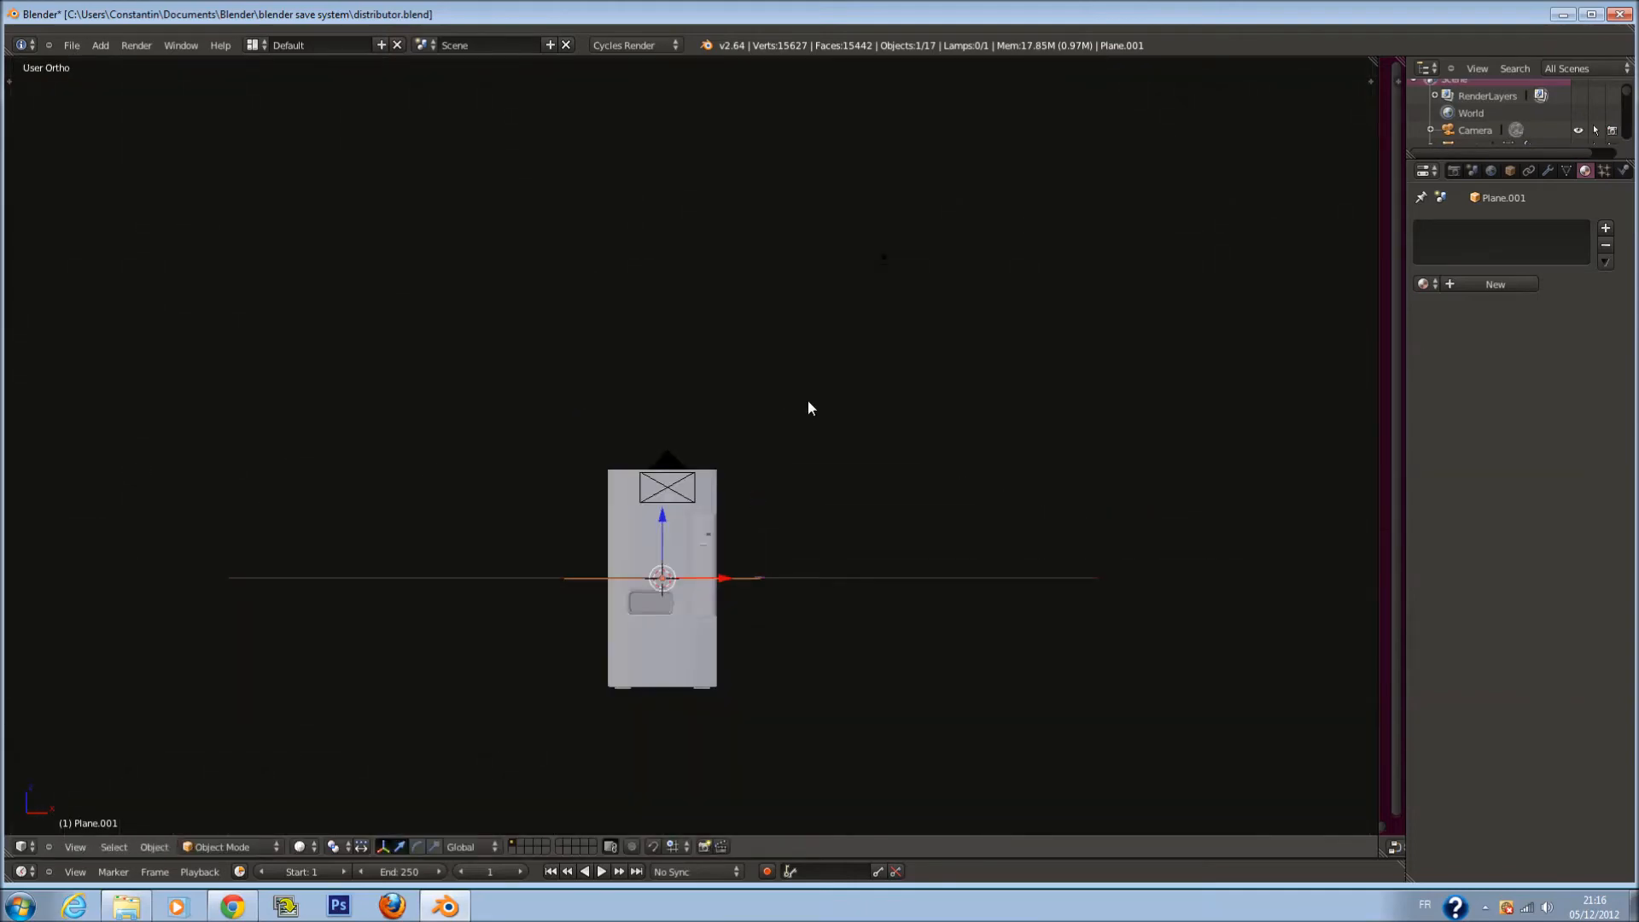
{"action": "key", "text": "KP_6"}
{"action": "key", "text": "KP_8"}
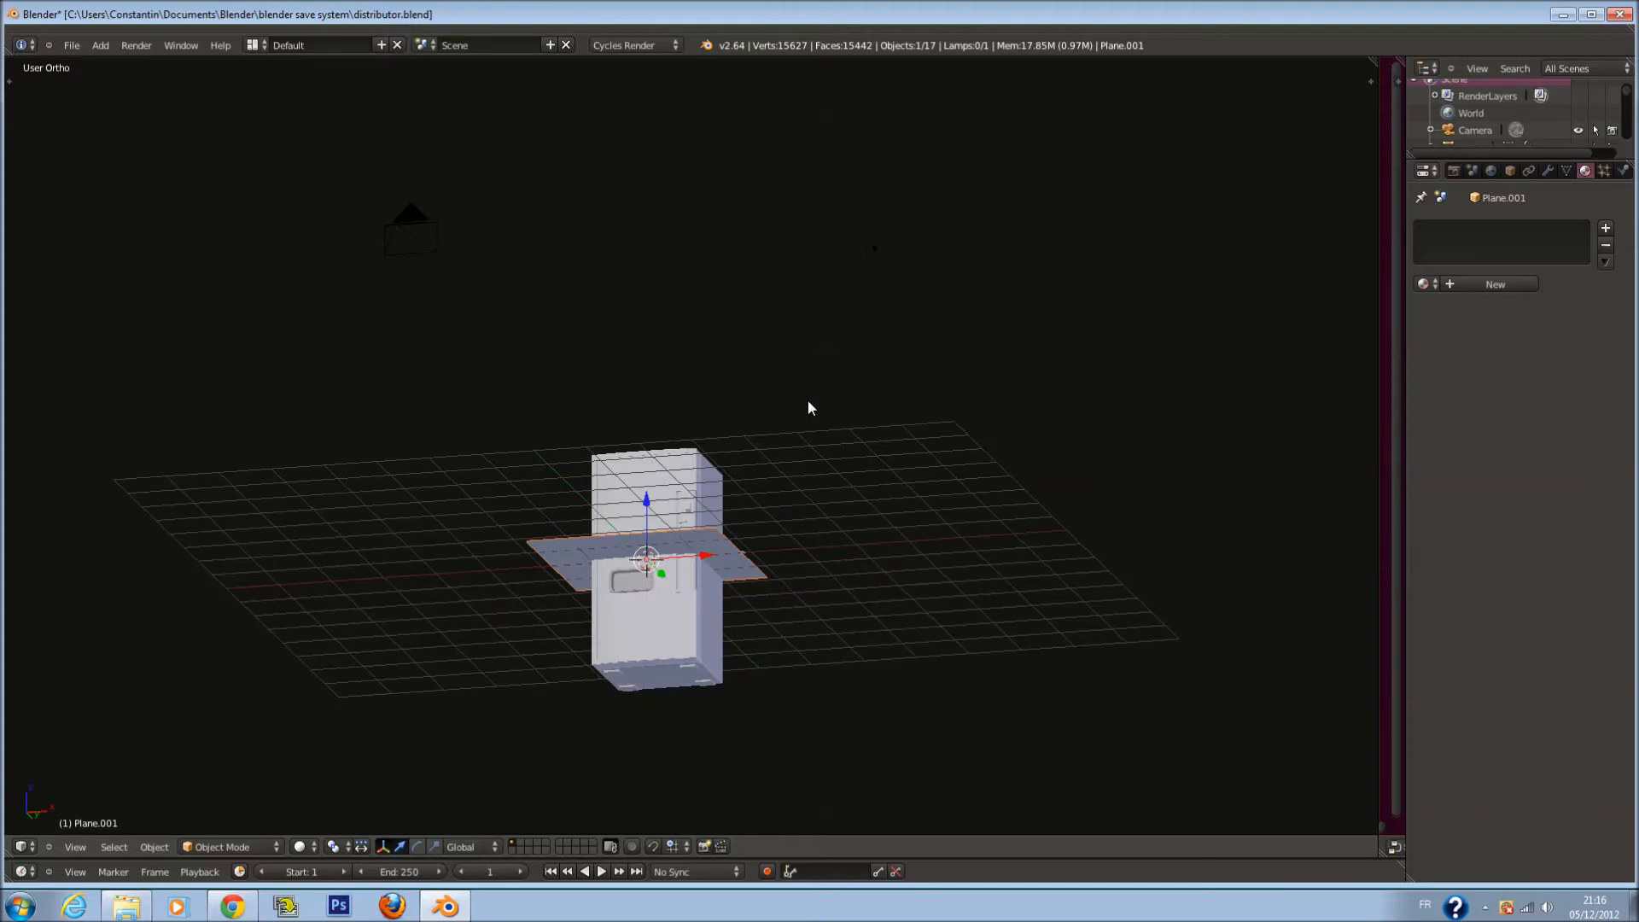
{"action": "key", "text": "KP_1"}
{"action": "key", "text": "KP_8"}
{"action": "key", "text": "KP_1"}
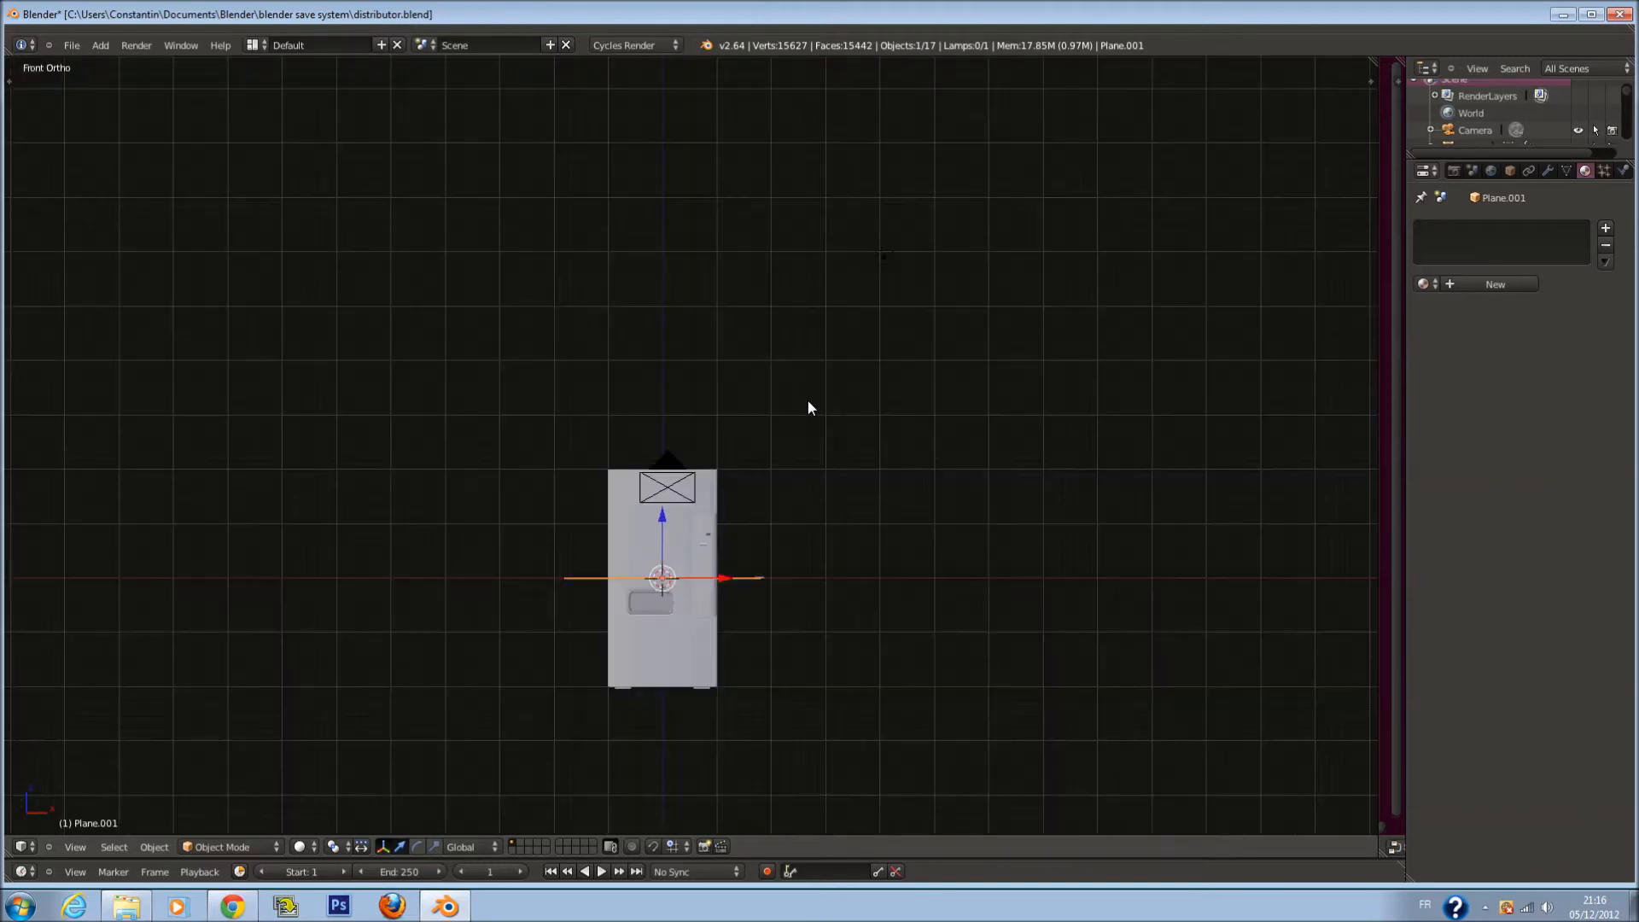
{"action": "scroll", "coordinate": [888, 427], "scroll_direction": "down", "scroll_amount": 7, "text": "shift"}
{"action": "left_click_drag", "start_coordinate": [670, 369], "coordinate": [683, 485]}
{"action": "key", "text": "s"}
{"action": "left_click", "coordinate": [1063, 561]}
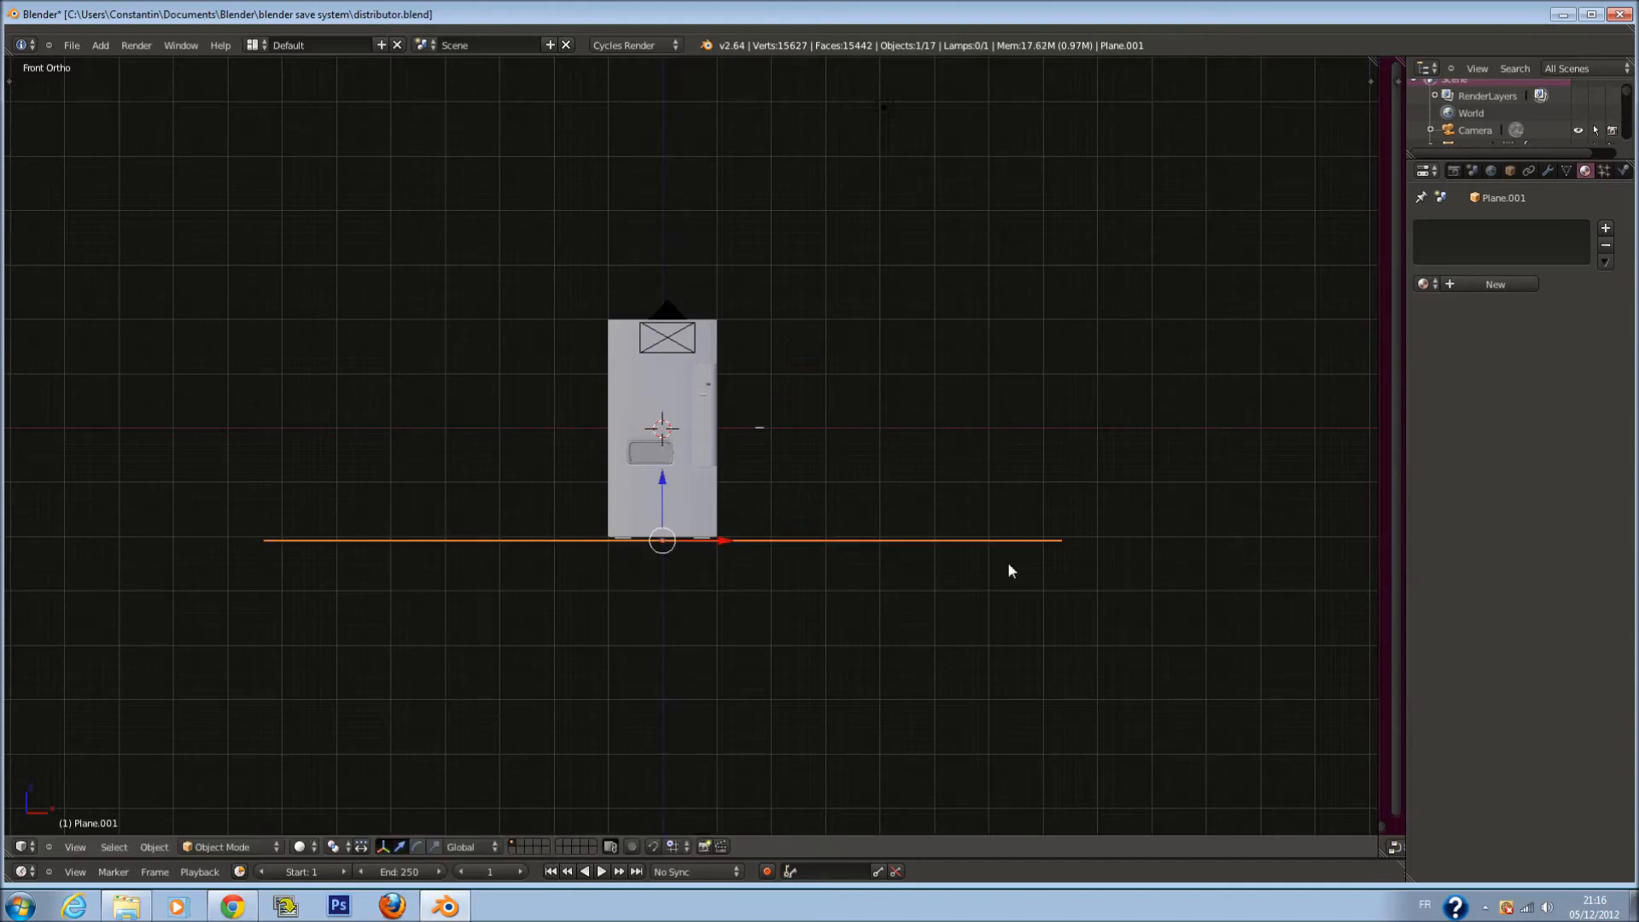
Fine-tune the floor plane's height along Z so it meets the underside of the machine
{"action": "scroll", "coordinate": [769, 495], "scroll_direction": "down", "scroll_amount": 2, "text": "ctrl"}
{"action": "scroll", "coordinate": [723, 477], "scroll_direction": "down", "scroll_amount": 6, "text": "shift"}
{"action": "scroll", "coordinate": [752, 448], "scroll_direction": "up", "scroll_amount": 7}
{"action": "scroll", "coordinate": [789, 427], "scroll_direction": "up", "scroll_amount": 5, "text": "shift"}
{"action": "scroll", "coordinate": [818, 427], "scroll_direction": "up", "scroll_amount": 3}
{"action": "key", "text": "g"}
{"action": "key", "text": "z"}
{"action": "left_click_drag", "start_coordinate": [856, 377], "coordinate": [855, 376]}
Scale the floor plane down along the Y axis into a long strip that ends just behind the machine
{"action": "middle_click_drag", "start_coordinate": [1187, 222], "coordinate": [1018, 373]}
{"action": "key", "text": "z"}
{"action": "scroll", "coordinate": [1033, 367], "scroll_direction": "down", "scroll_amount": 6}
{"action": "middle_click_drag", "start_coordinate": [1204, 286], "coordinate": [1043, 345]}
{"action": "key", "text": "z"}
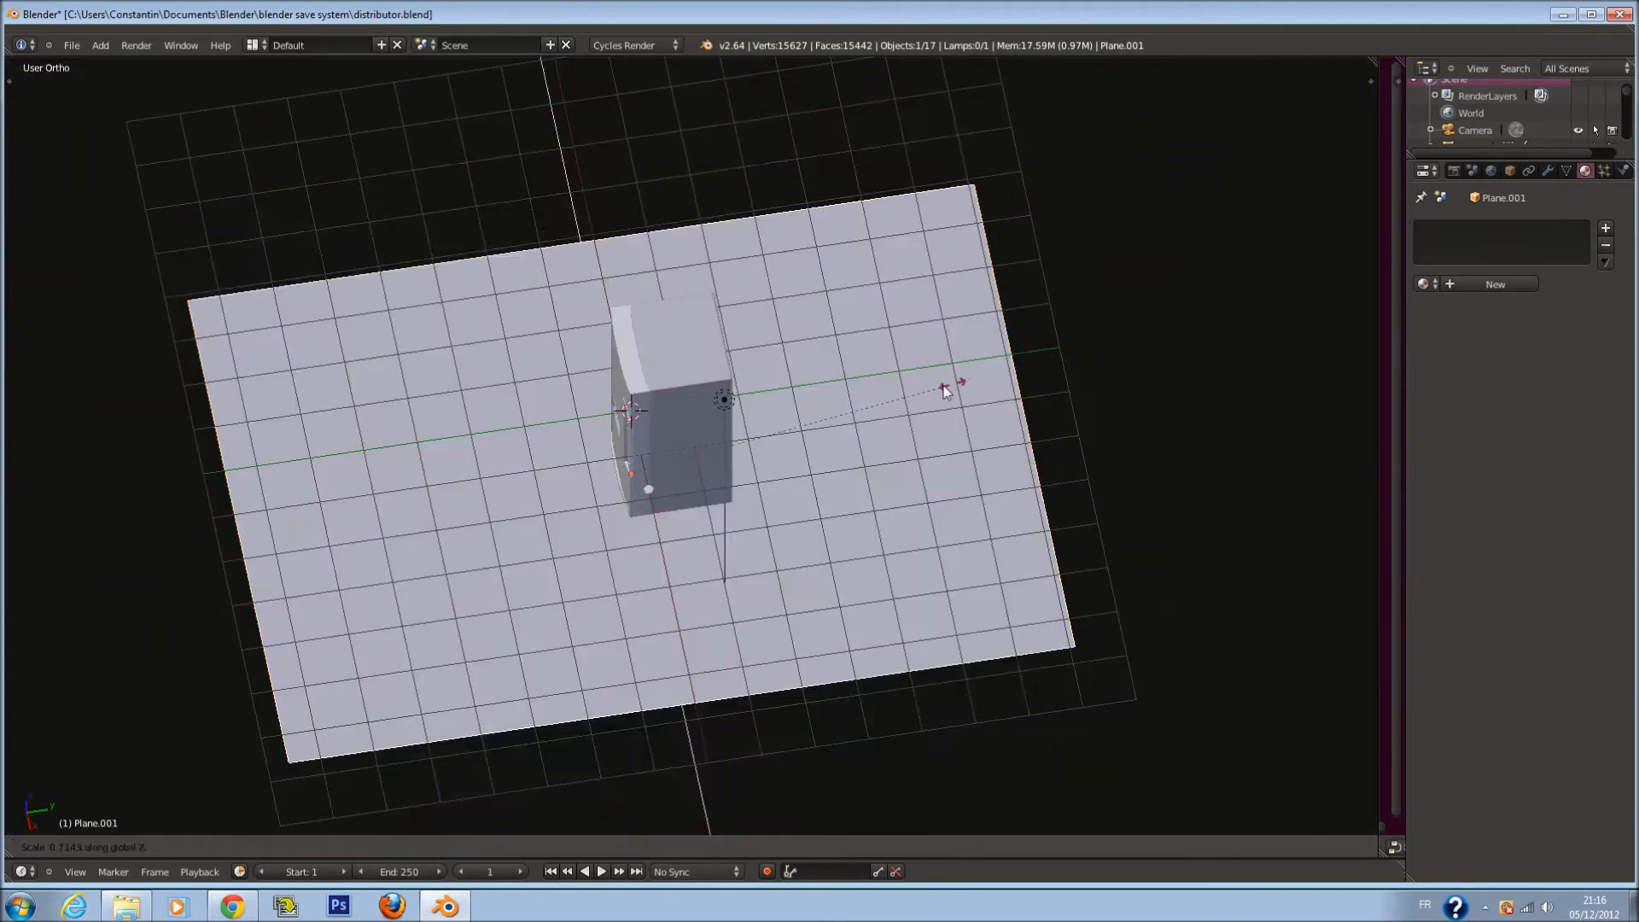
{"action": "key", "text": "s"}
{"action": "key", "text": "y"}
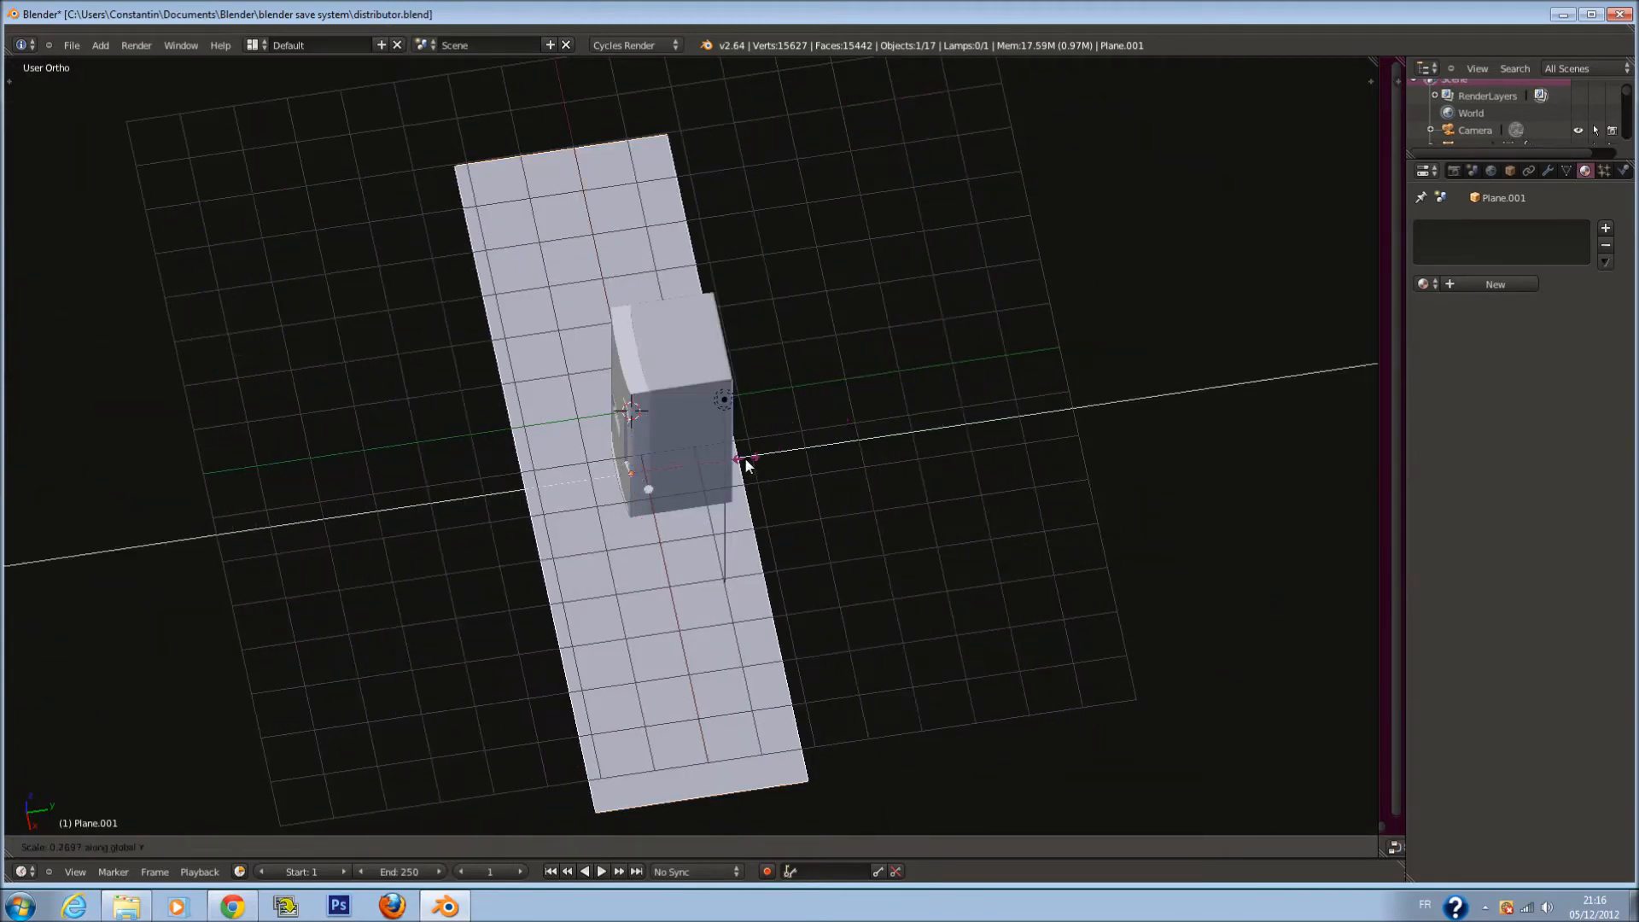
{"action": "left_click", "coordinate": [743, 469]}
In Edit Mode, extrude the floor's rear edge upward from the front view to form a back wall taller than the machine
{"action": "key", "text": "Tab"}
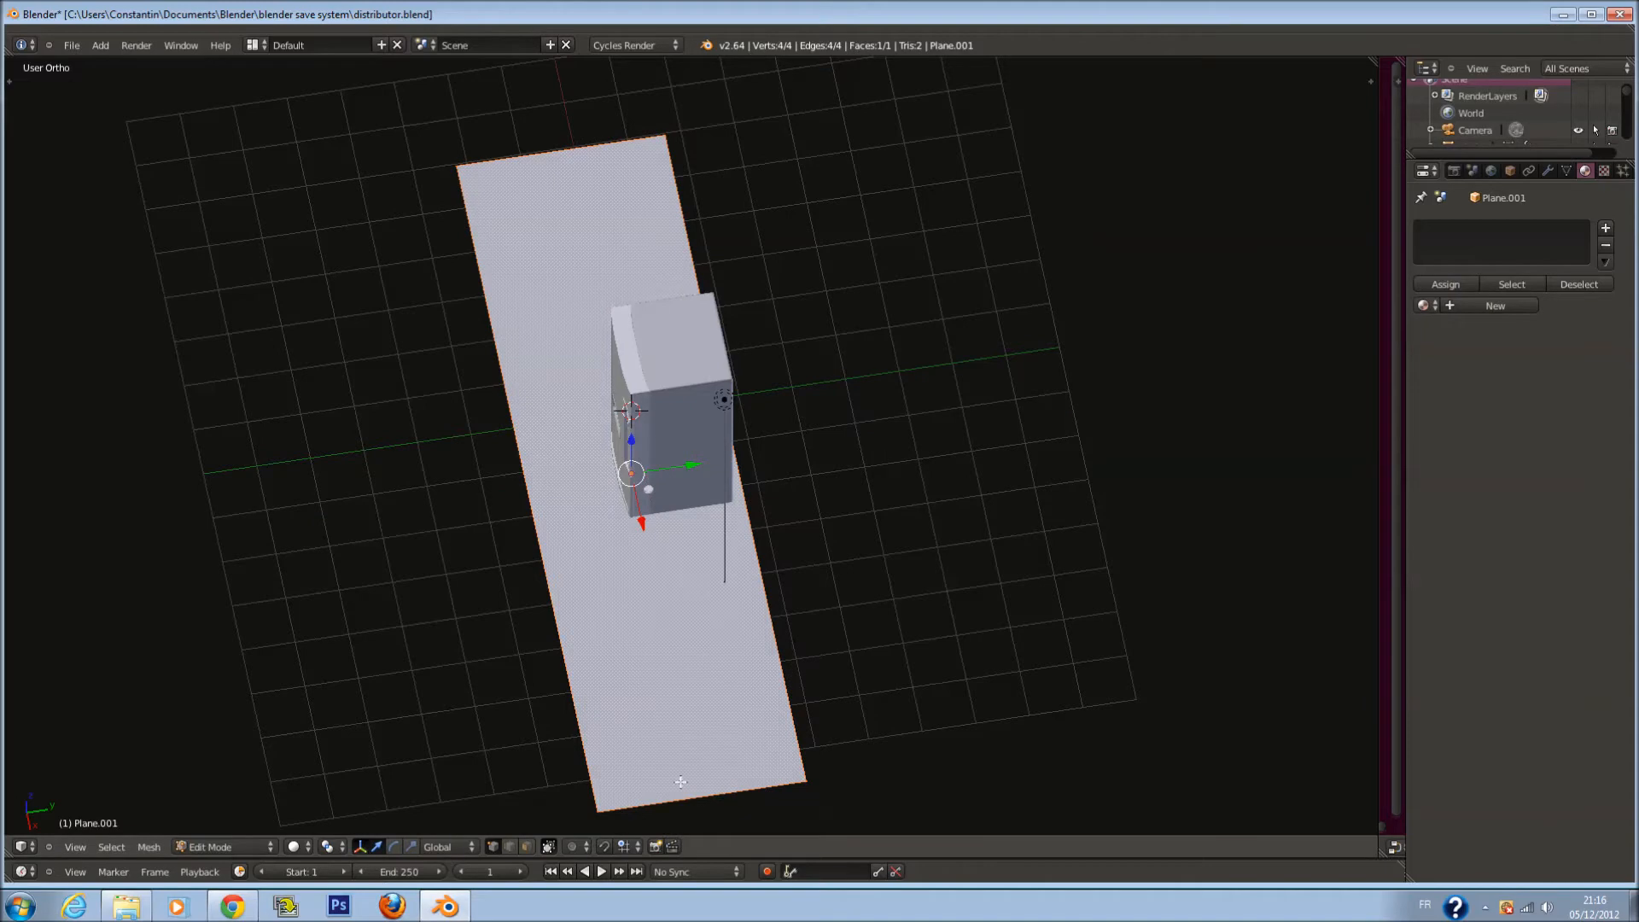
{"action": "right_click", "coordinate": [794, 661]}
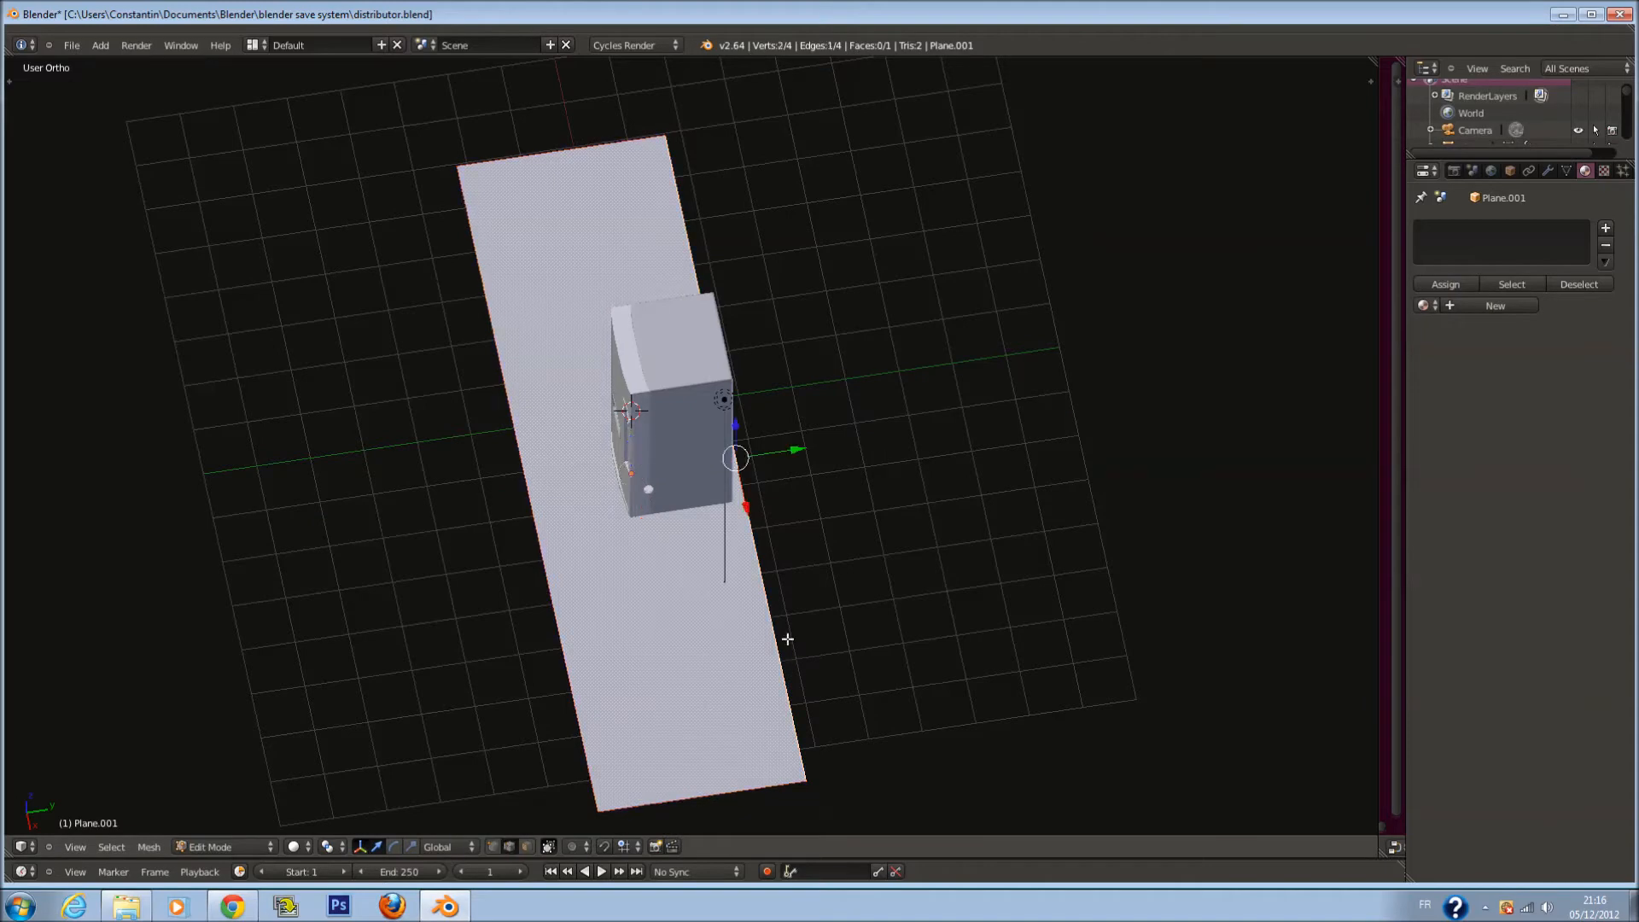
{"action": "key", "text": "KP_1"}
{"action": "scroll", "coordinate": [717, 564], "scroll_direction": "up", "scroll_amount": 5, "text": "shift"}
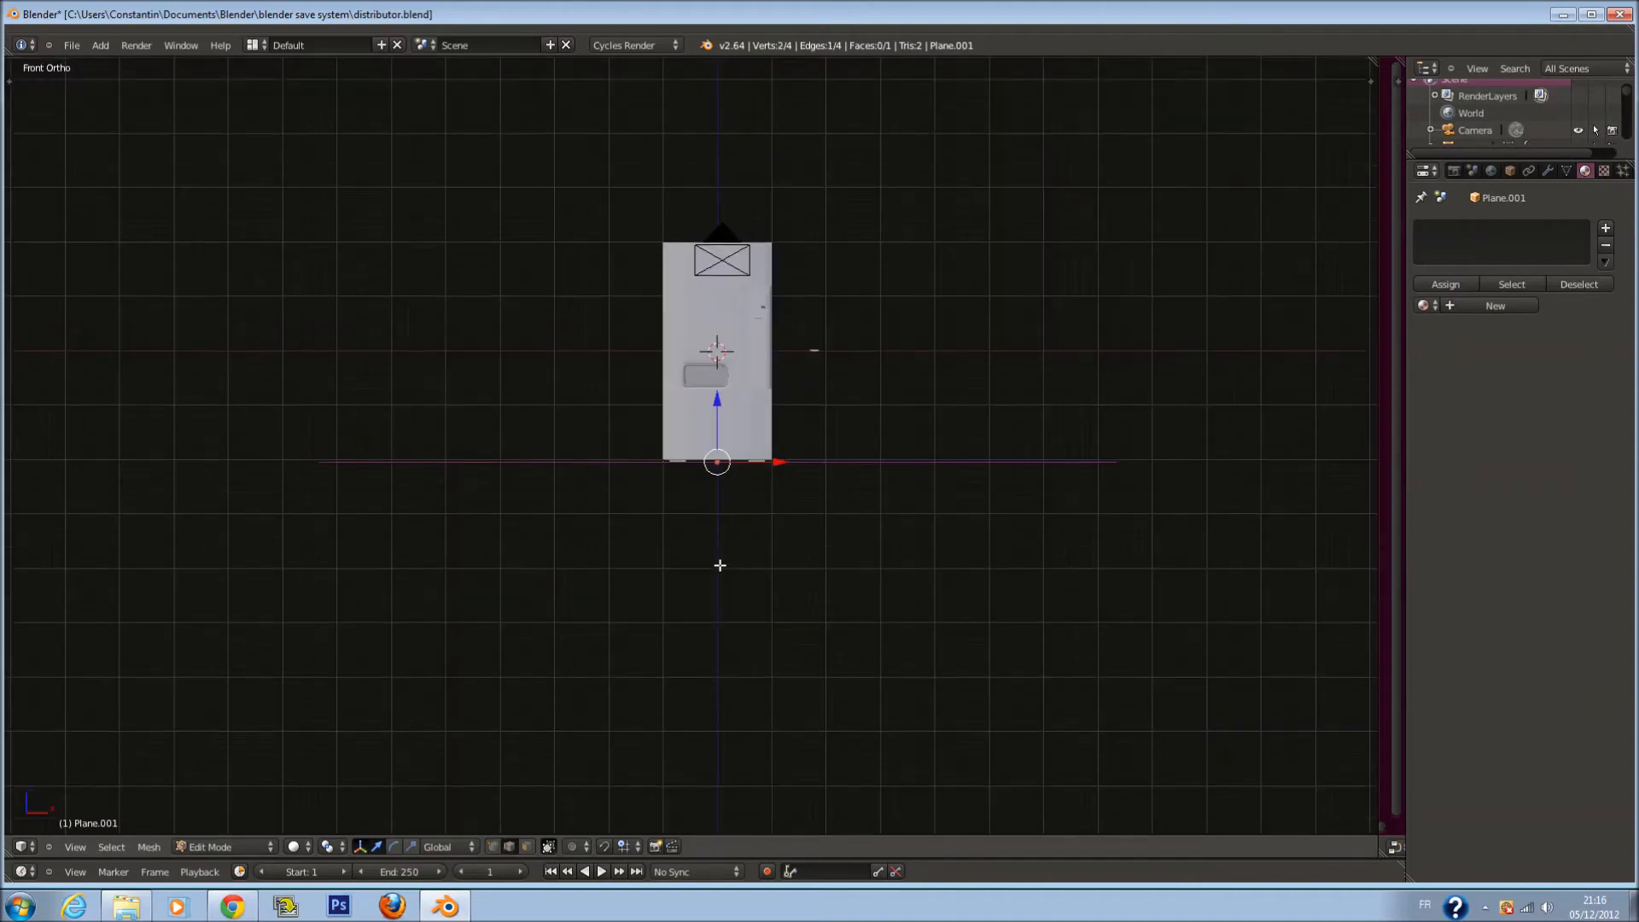
{"action": "key", "text": "z"}
{"action": "scroll", "coordinate": [846, 523], "scroll_direction": "down", "scroll_amount": 1}
{"action": "scroll", "coordinate": [846, 512], "scroll_direction": "up", "scroll_amount": 1}
{"action": "key", "text": "e"}
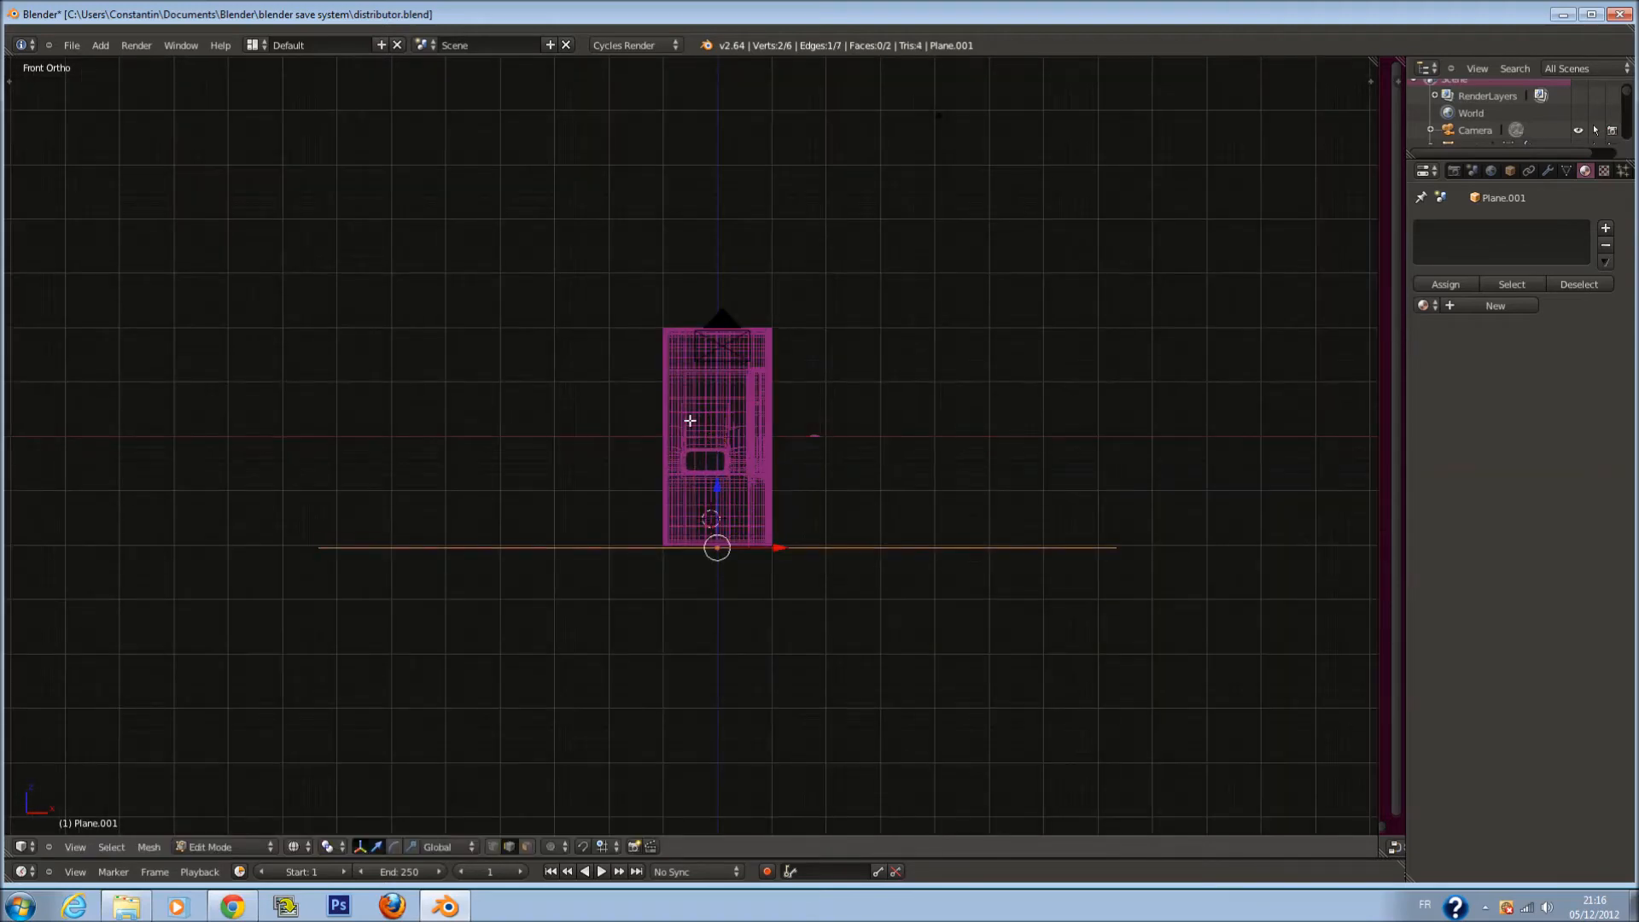
{"action": "left_click", "coordinate": [685, 242]}
Raise the back wall's upper edge along Z by about 1 unit and return to Object Mode
{"action": "key", "text": "Tab"}
{"action": "key", "text": "Tab"}
{"action": "key", "text": "g"}
{"action": "key", "text": "z"}
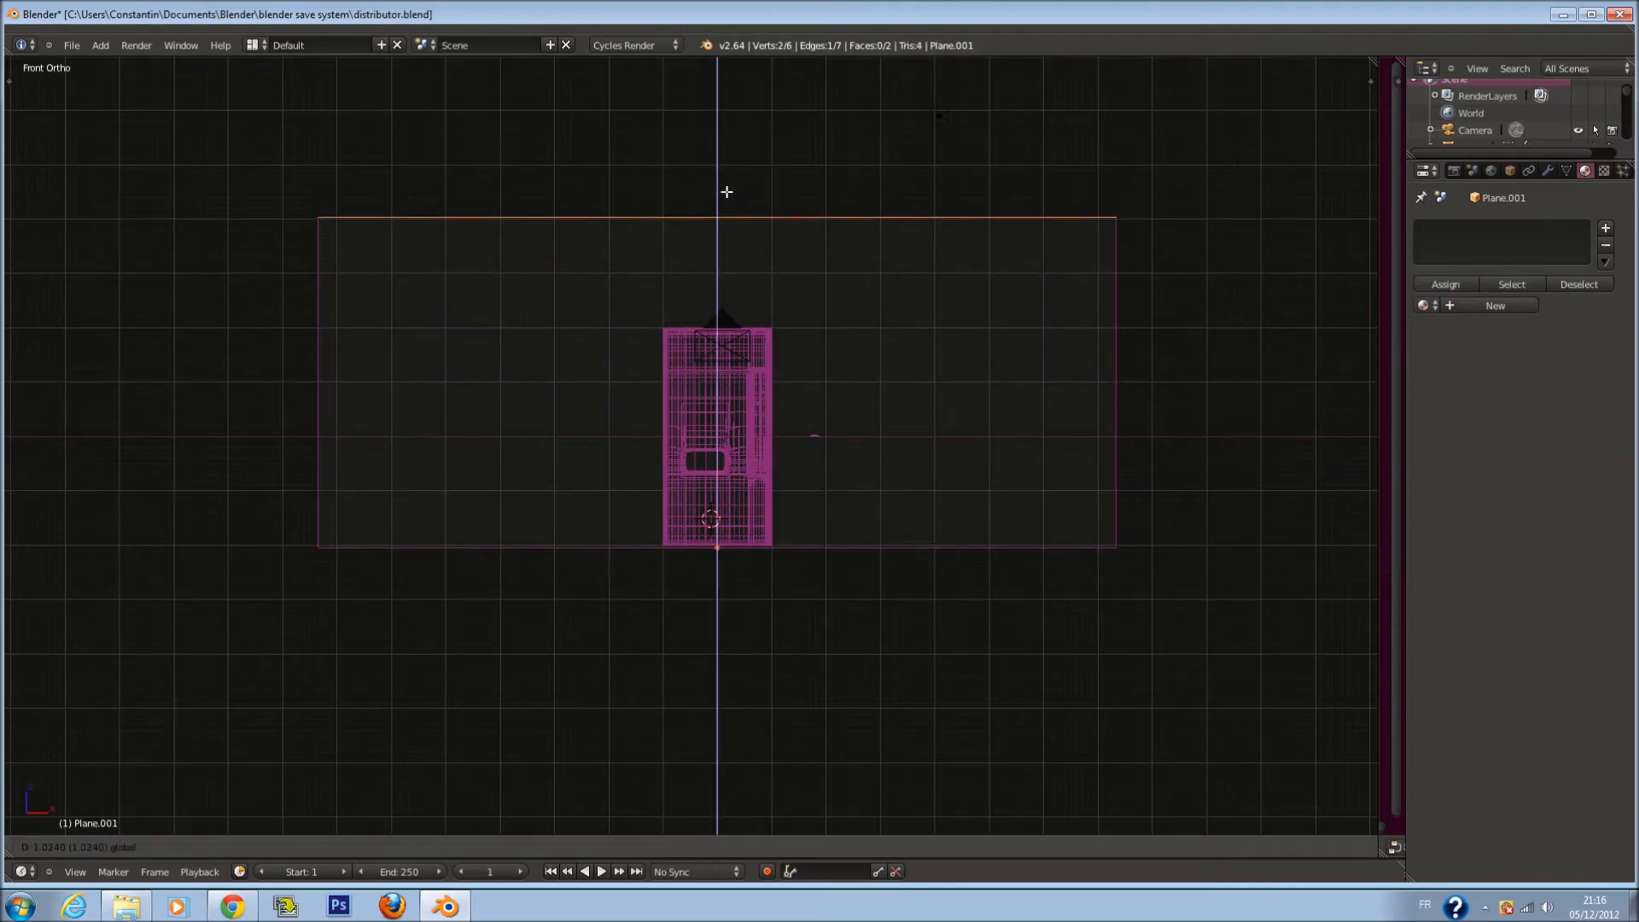
{"action": "left_click", "coordinate": [725, 193]}
{"action": "key", "text": "Tab"}
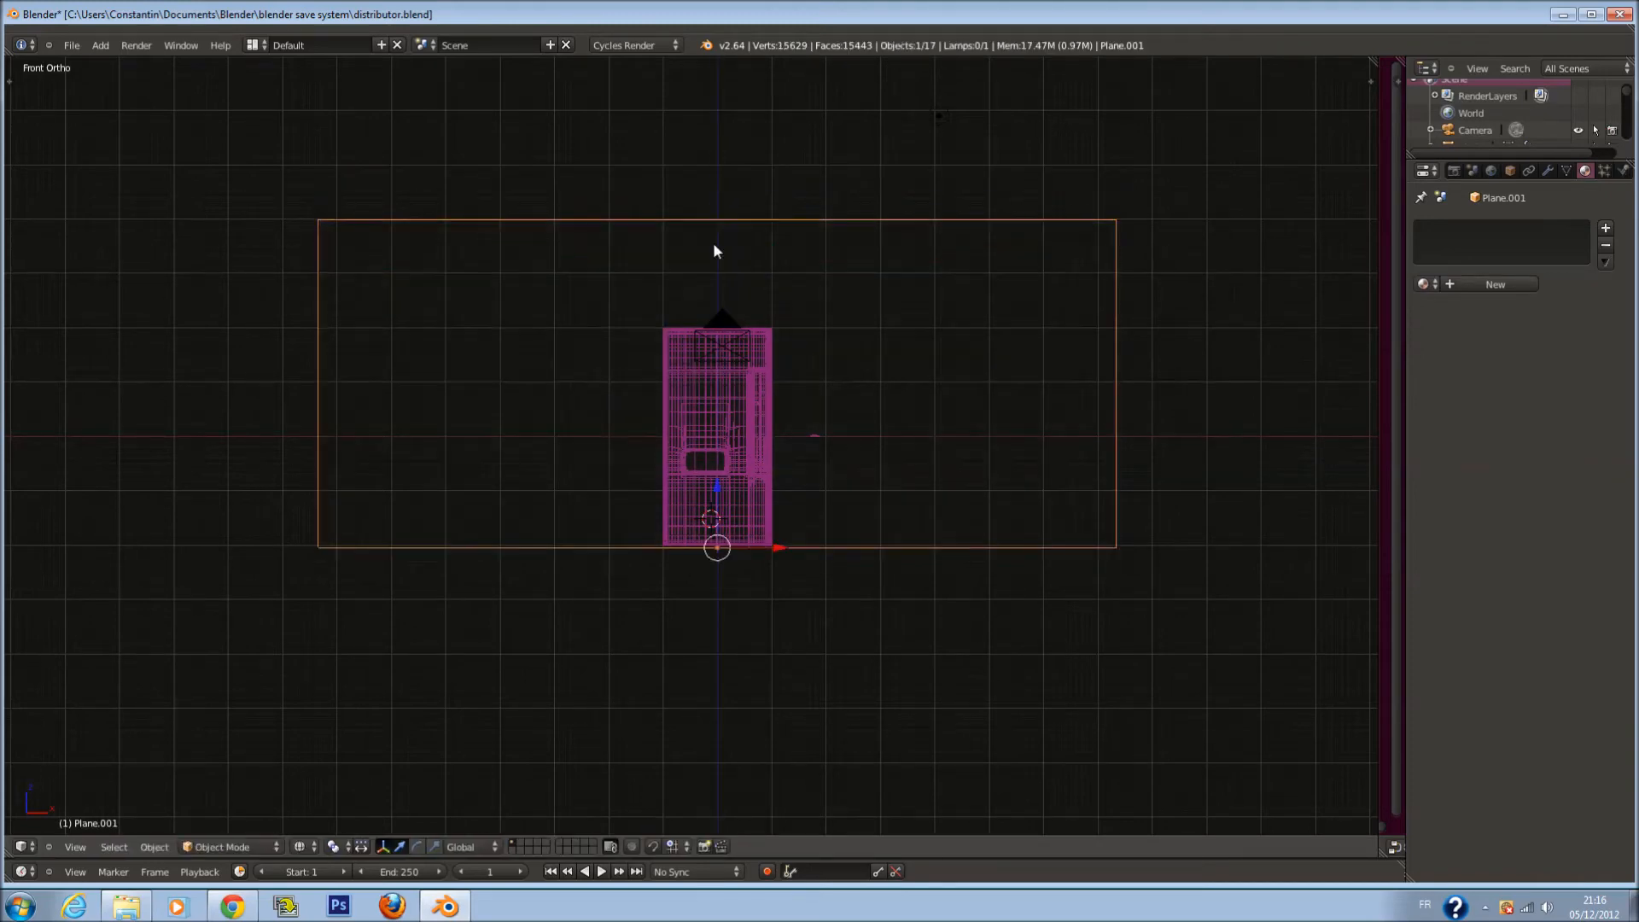
Look through the camera, move it closer to the machine and tilt it about X to frame the whole machine
{"action": "right_click", "coordinate": [731, 307]}
{"action": "key", "text": "KP_0"}
{"action": "key", "text": "shift+z"}
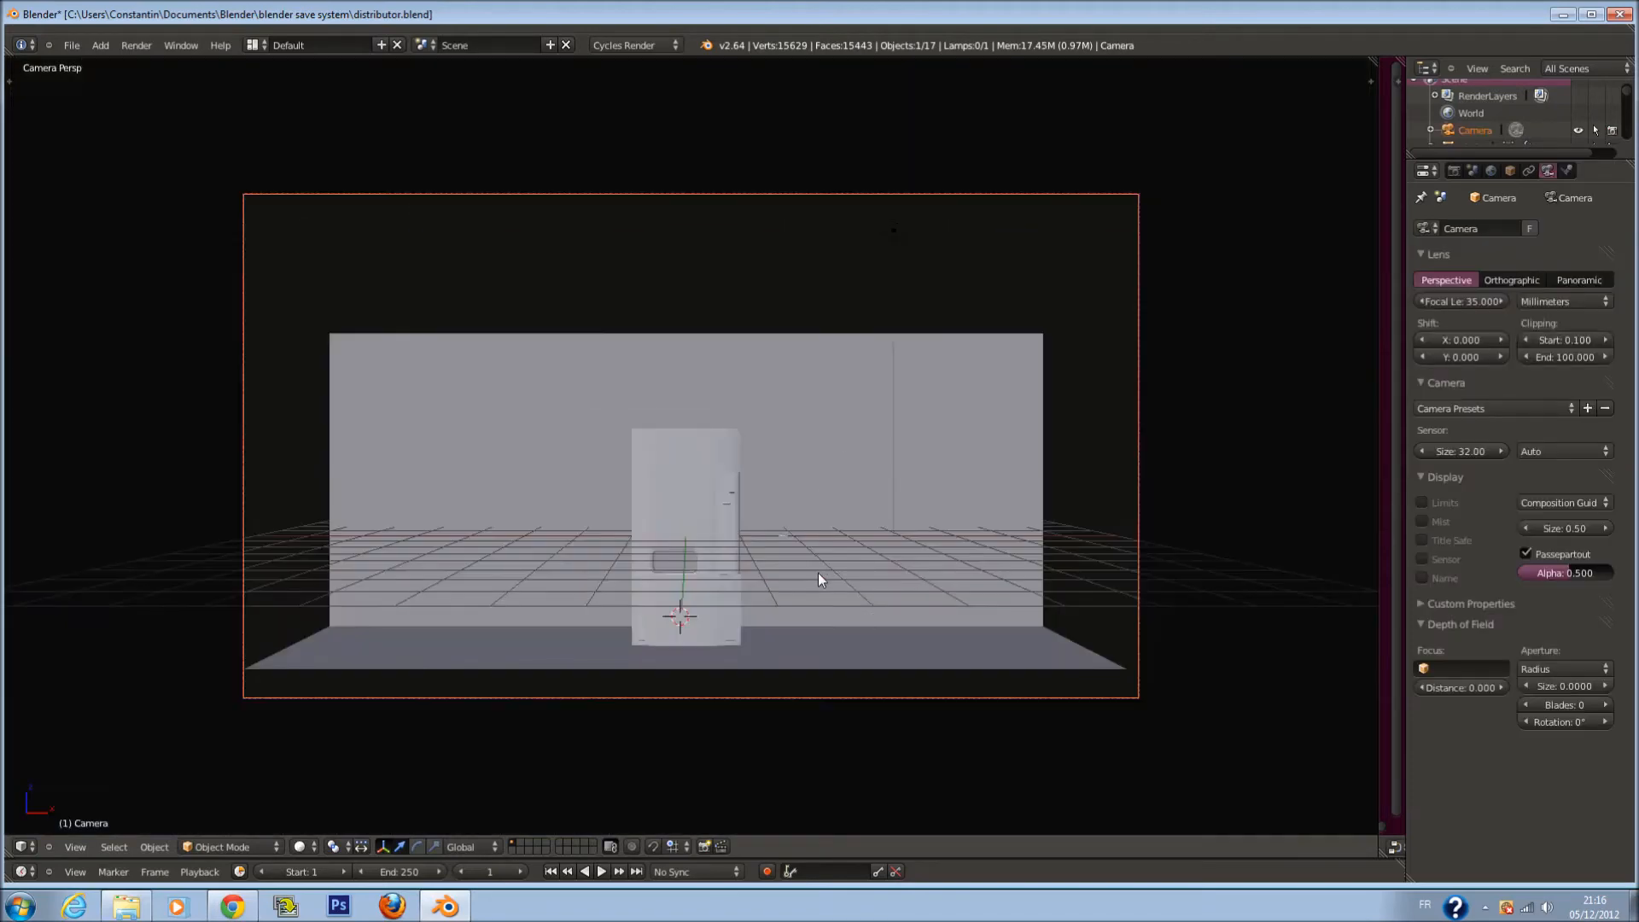
{"action": "key", "text": "g"}
{"action": "key", "text": "y"}
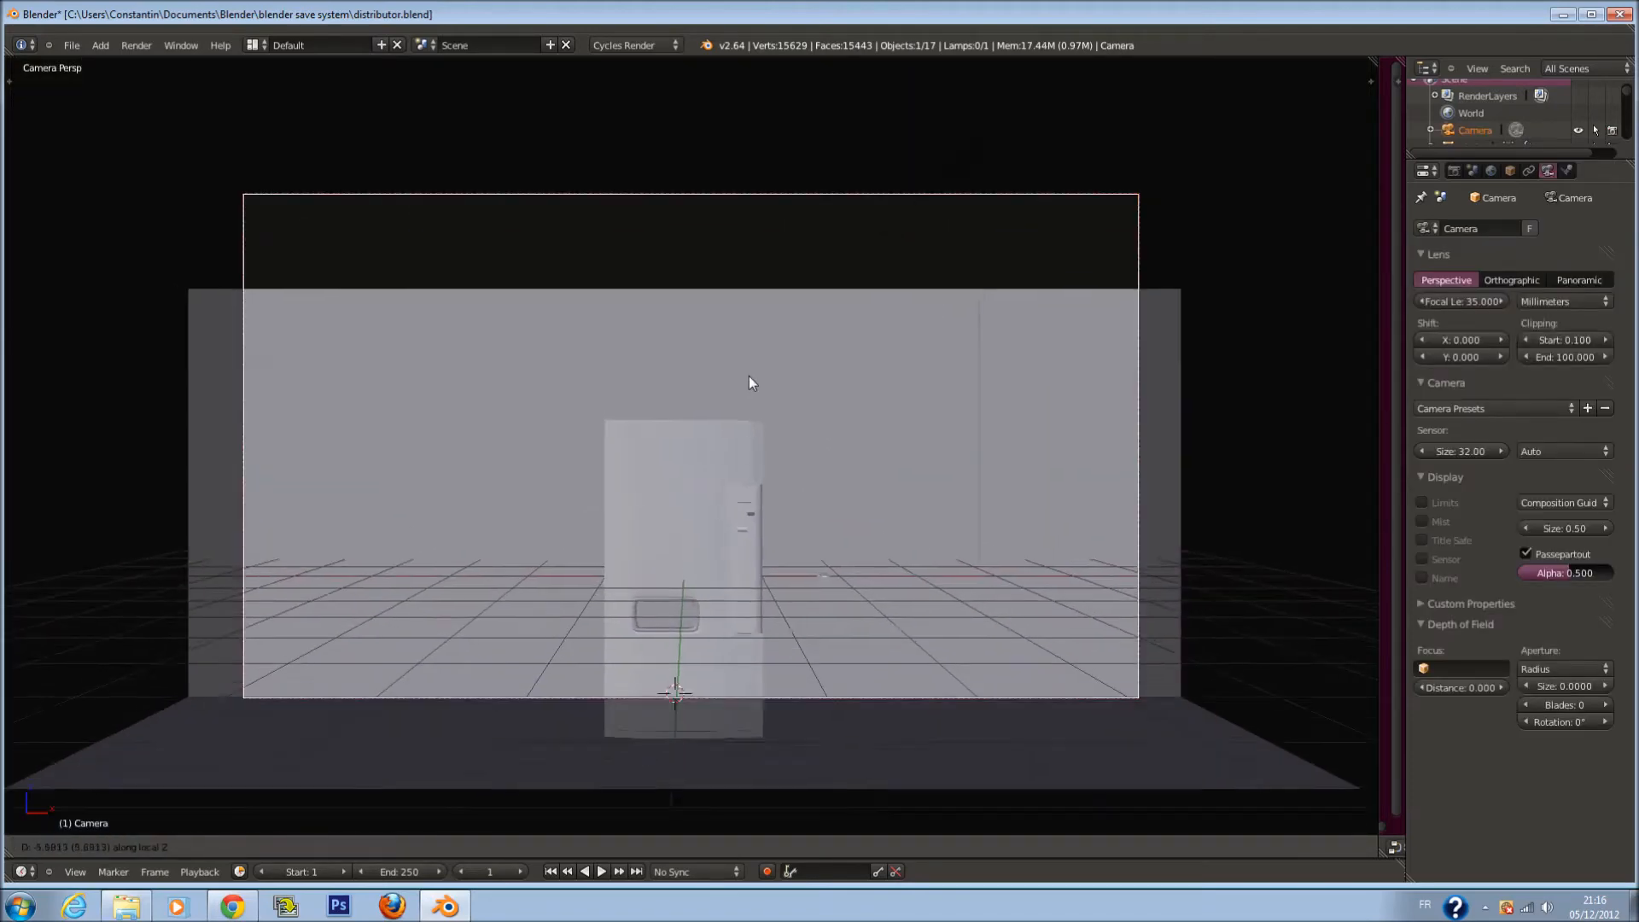
{"action": "left_click", "coordinate": [745, 362]}
{"action": "key", "text": "r"}
{"action": "key", "text": "x"}
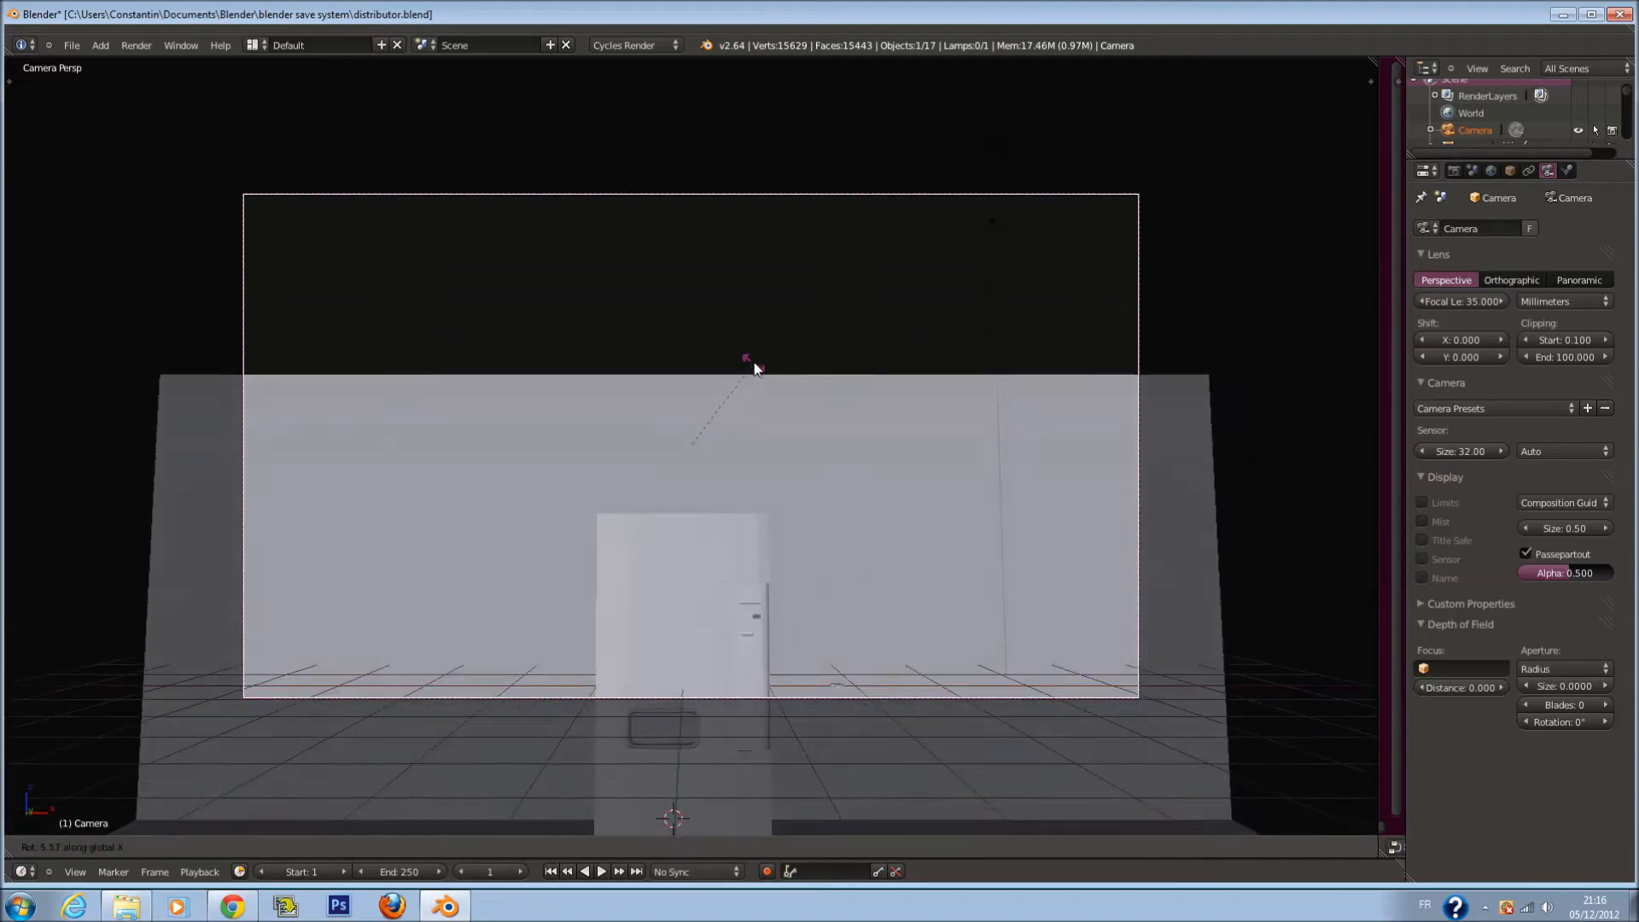
{"action": "left_click", "coordinate": [756, 307]}
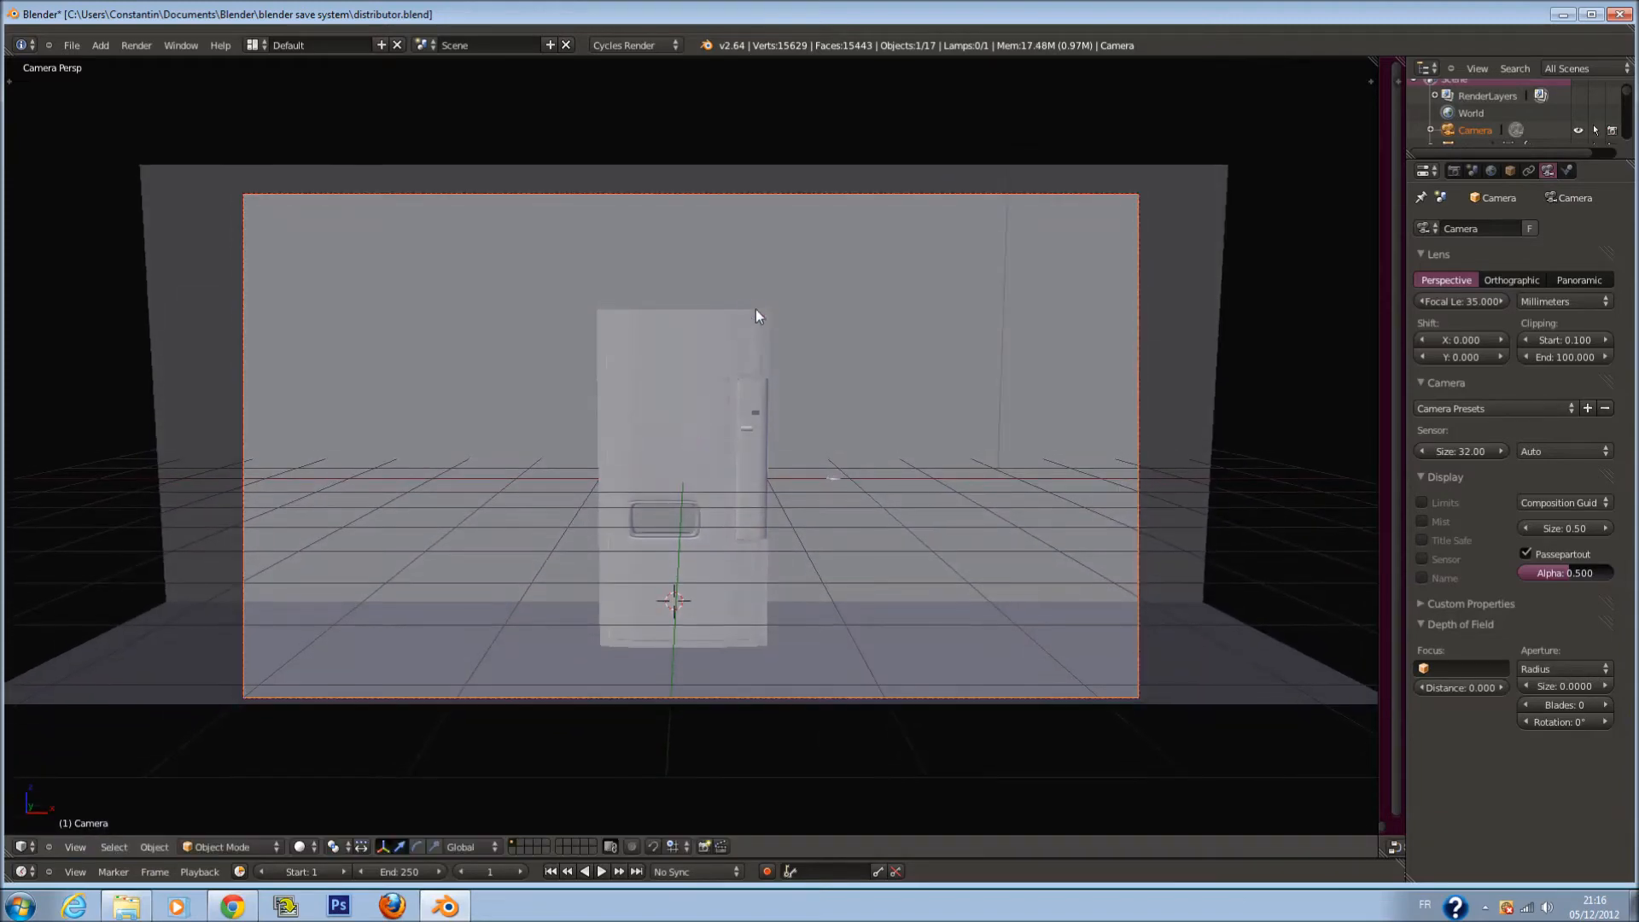
Move the floor's front edge further out toward the camera and save over the file
{"action": "right_click", "coordinate": [818, 698]}
{"action": "key", "text": "Tab"}
{"action": "right_click", "coordinate": [711, 706]}
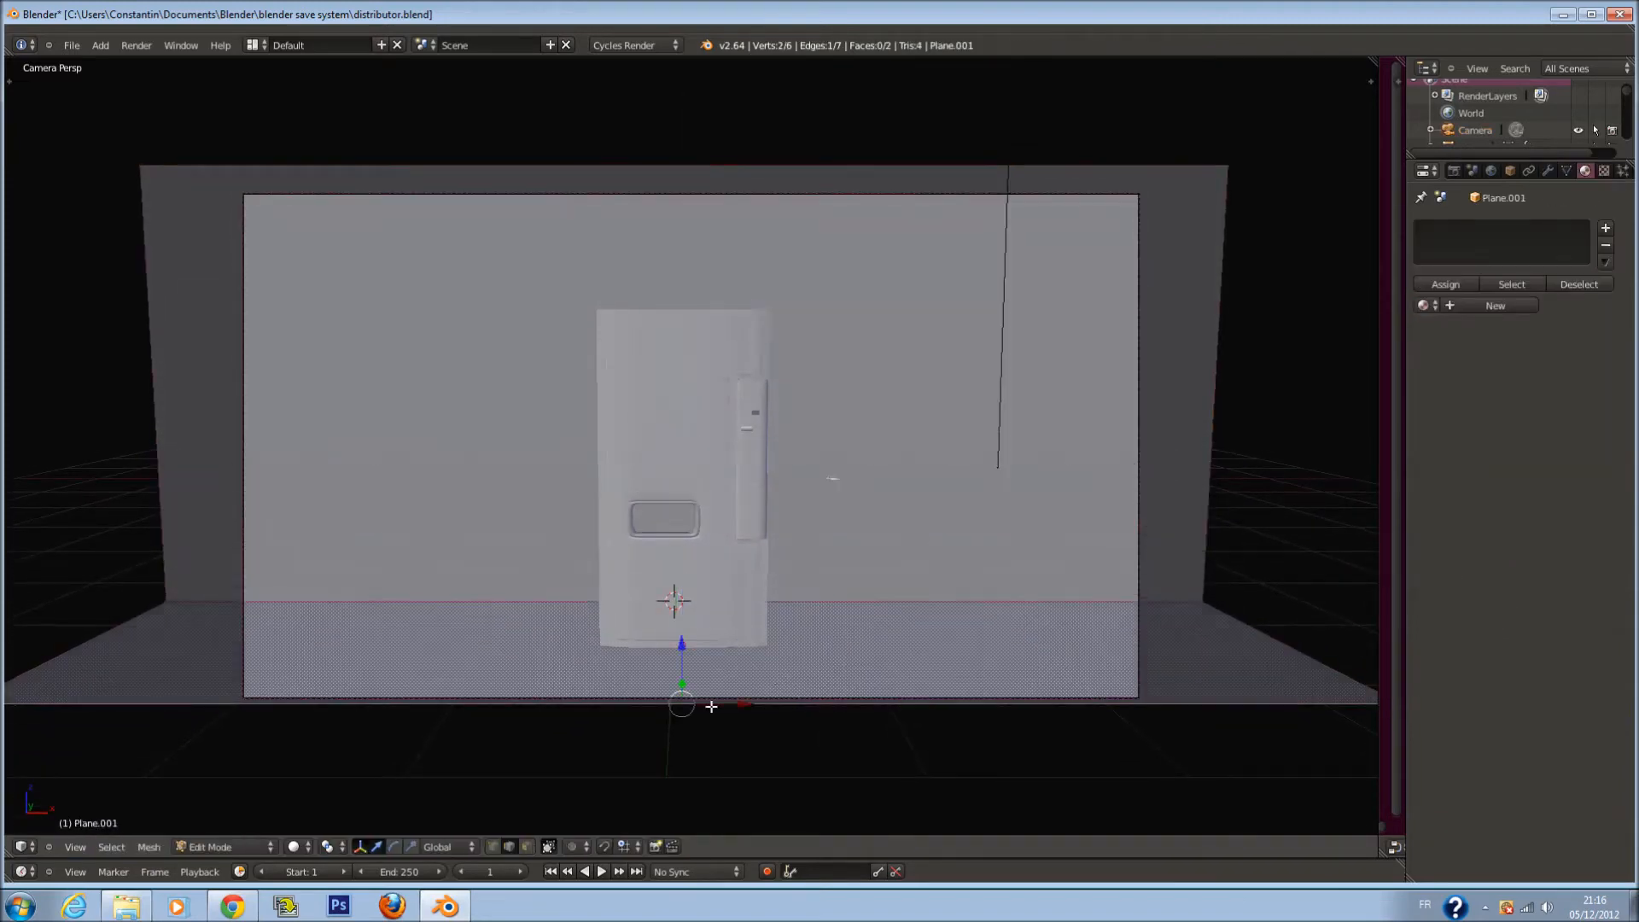
{"action": "middle_click_drag", "start_coordinate": [686, 656], "coordinate": [585, 556]}
{"action": "key", "text": "g"}
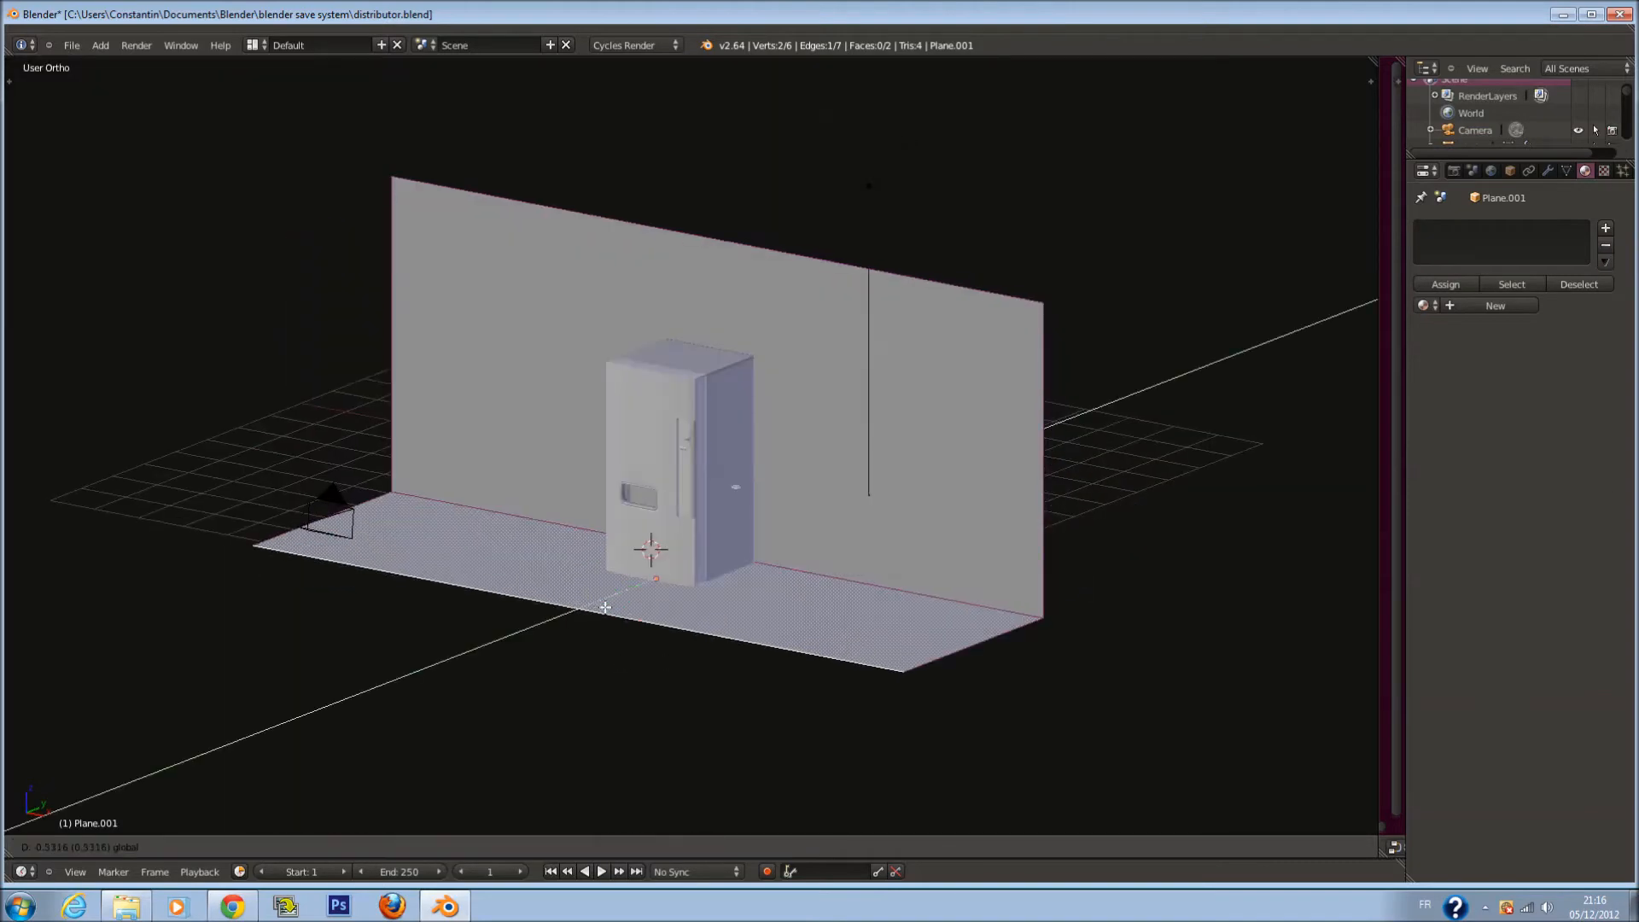
{"action": "left_click", "coordinate": [555, 652]}
{"action": "key", "text": "Tab"}
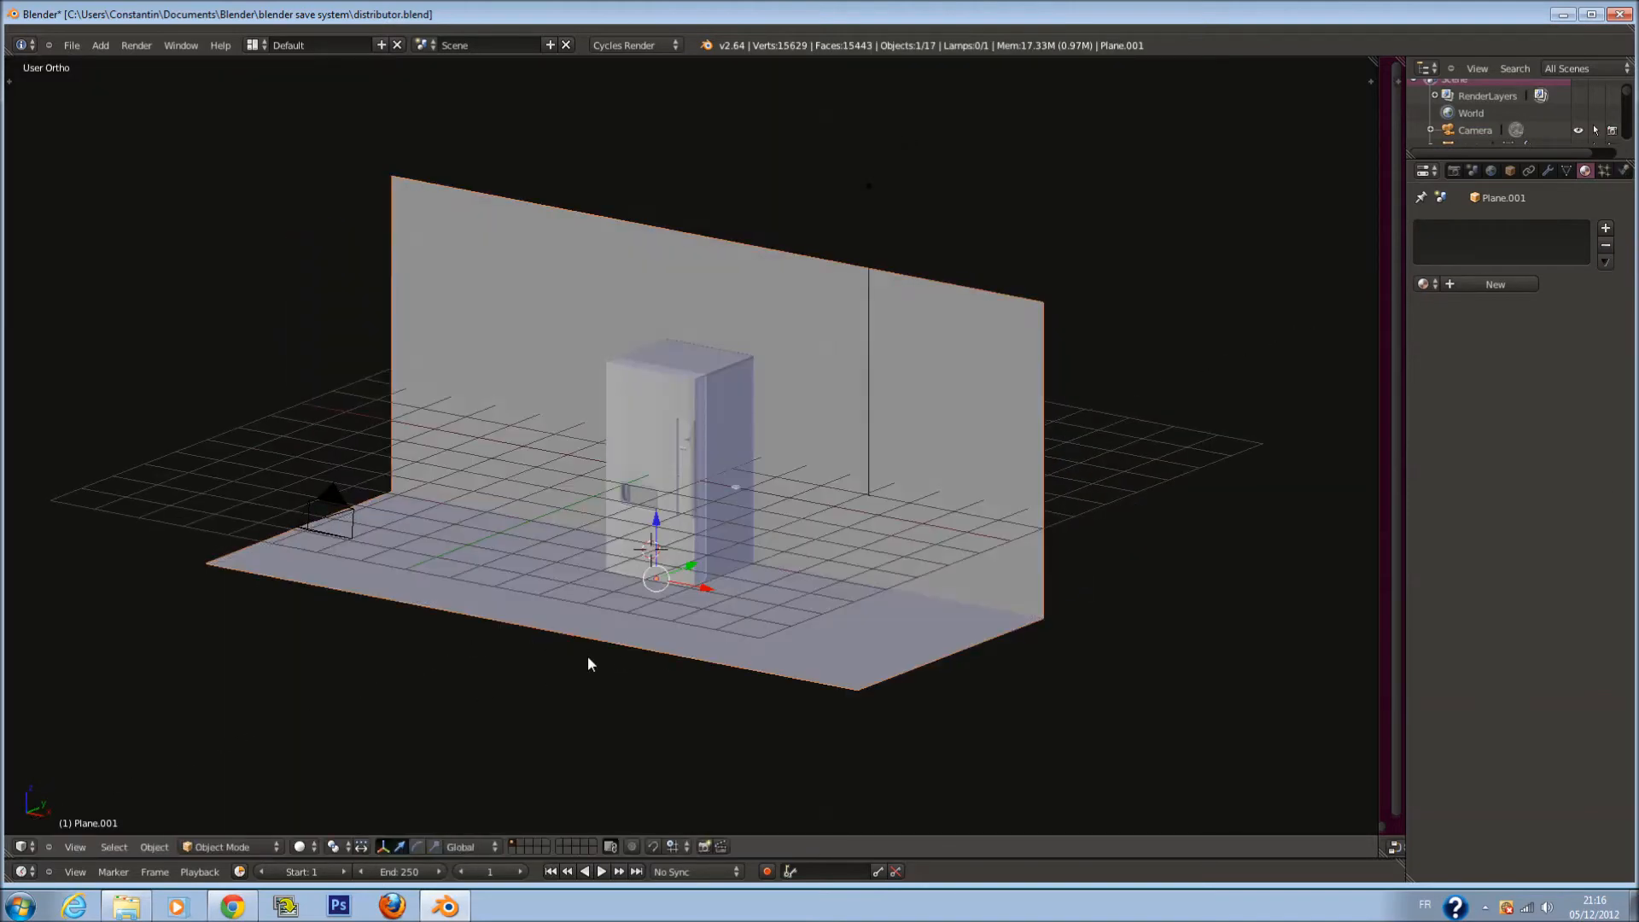
{"action": "key", "text": "KP_0"}
{"action": "key", "text": "ctrl+s"}
{"action": "left_click", "coordinate": [766, 622]}
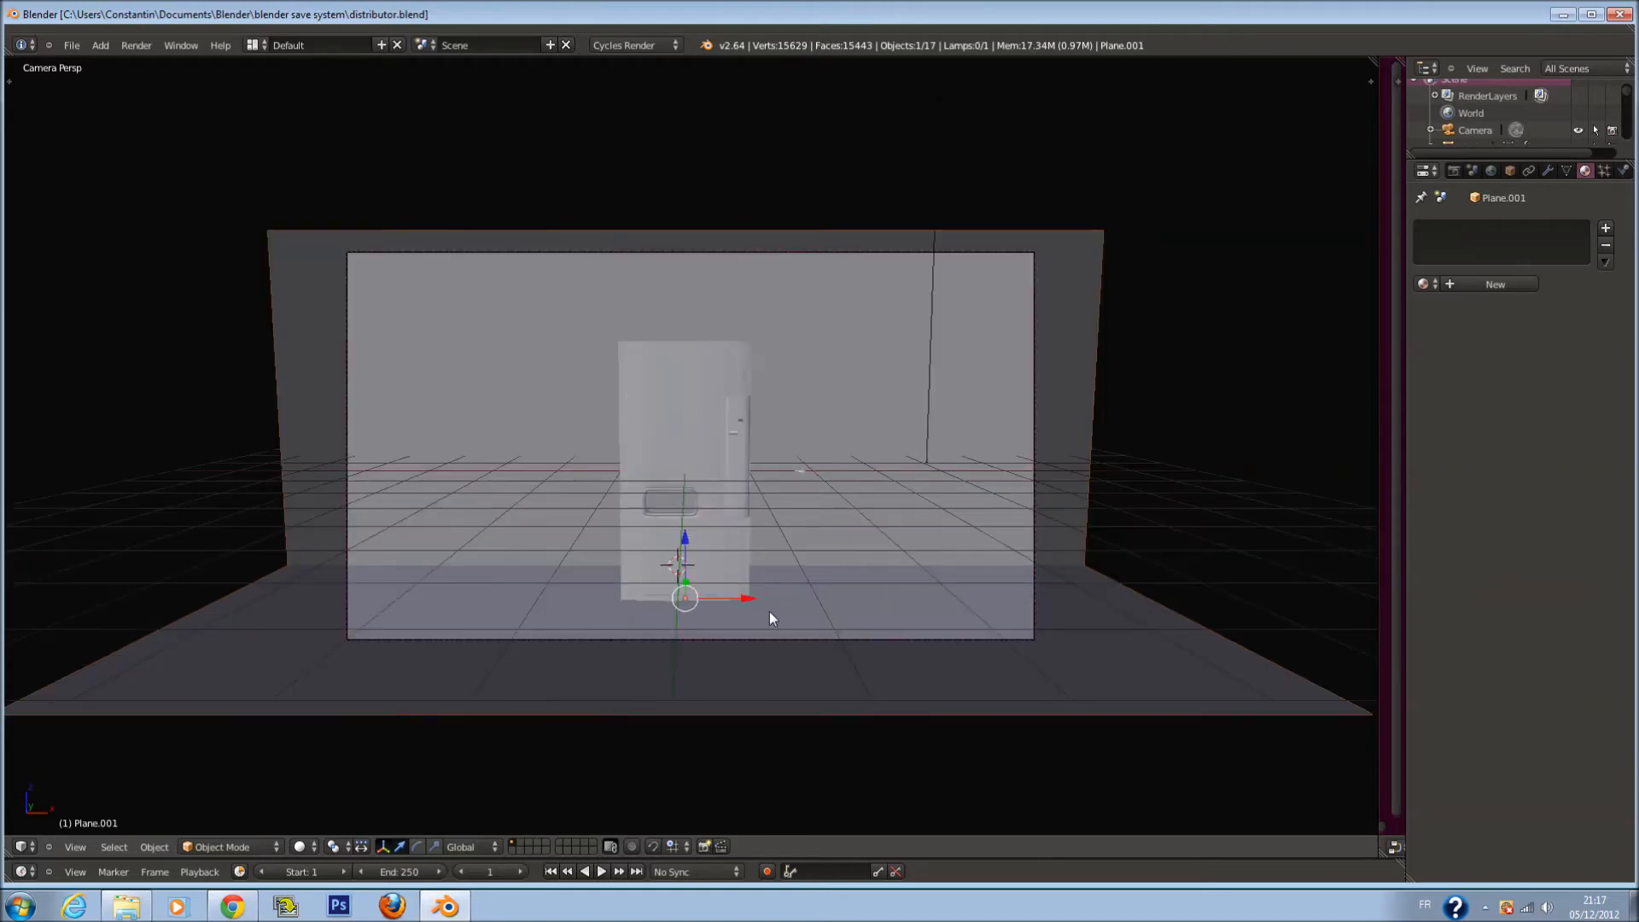
Move the camera slightly closer along its local Z axis, adjust its tilt about X and save the file
{"action": "scroll", "coordinate": [852, 569], "scroll_direction": "up", "scroll_amount": 2}
{"action": "right_click", "coordinate": [1139, 570]}
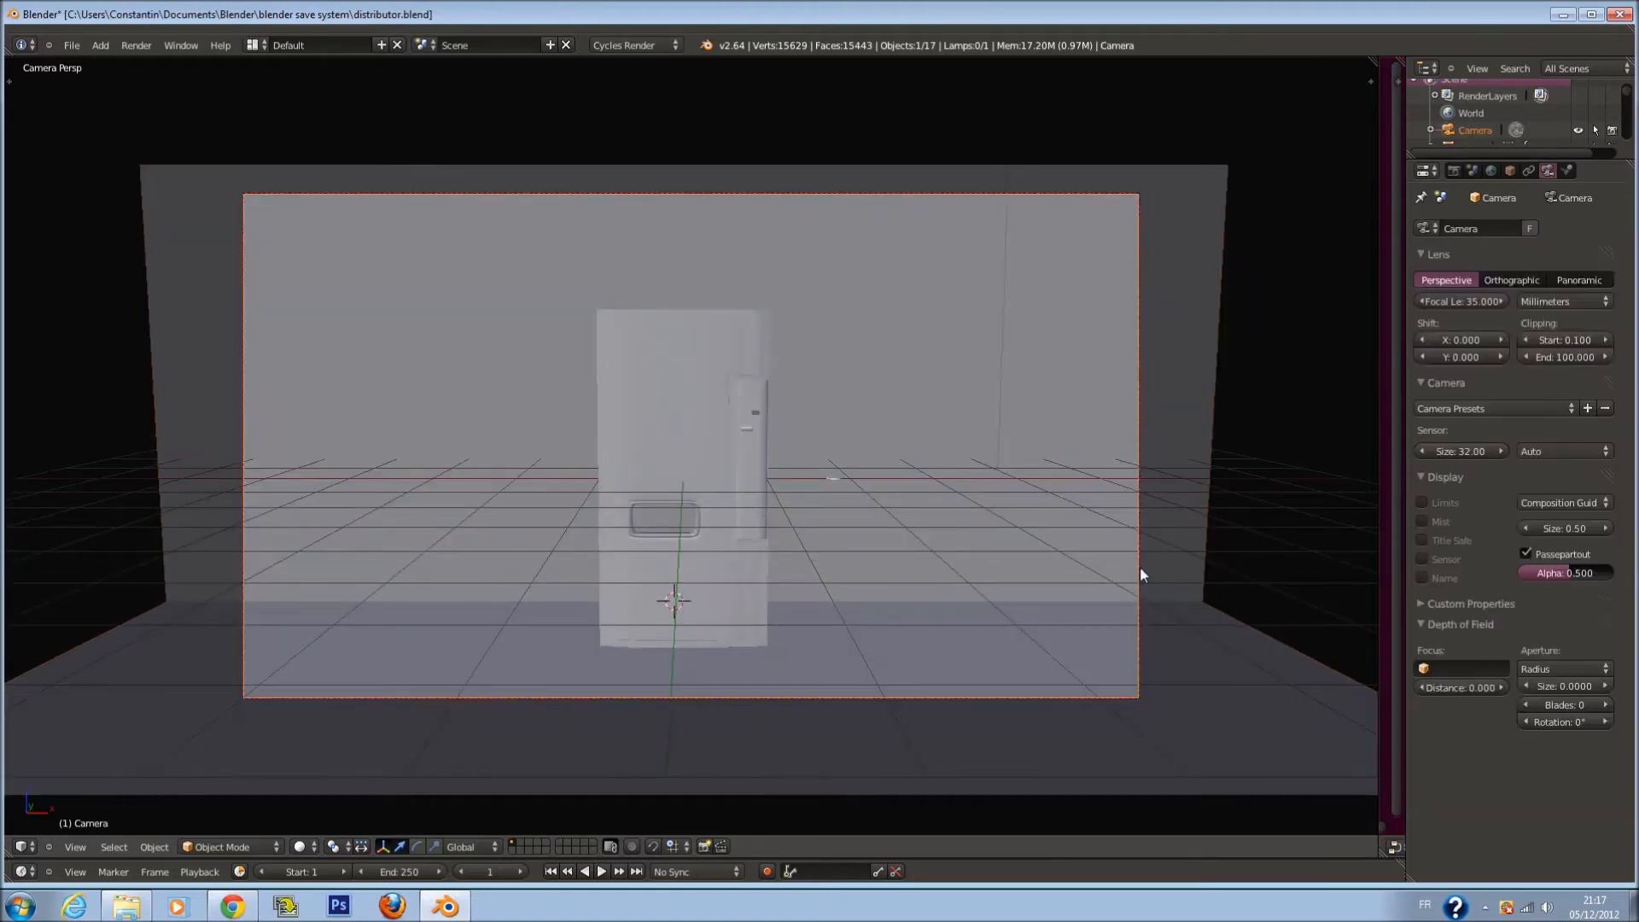
{"action": "key", "text": "g"}
{"action": "key", "text": "z"}
{"action": "key", "text": "z"}
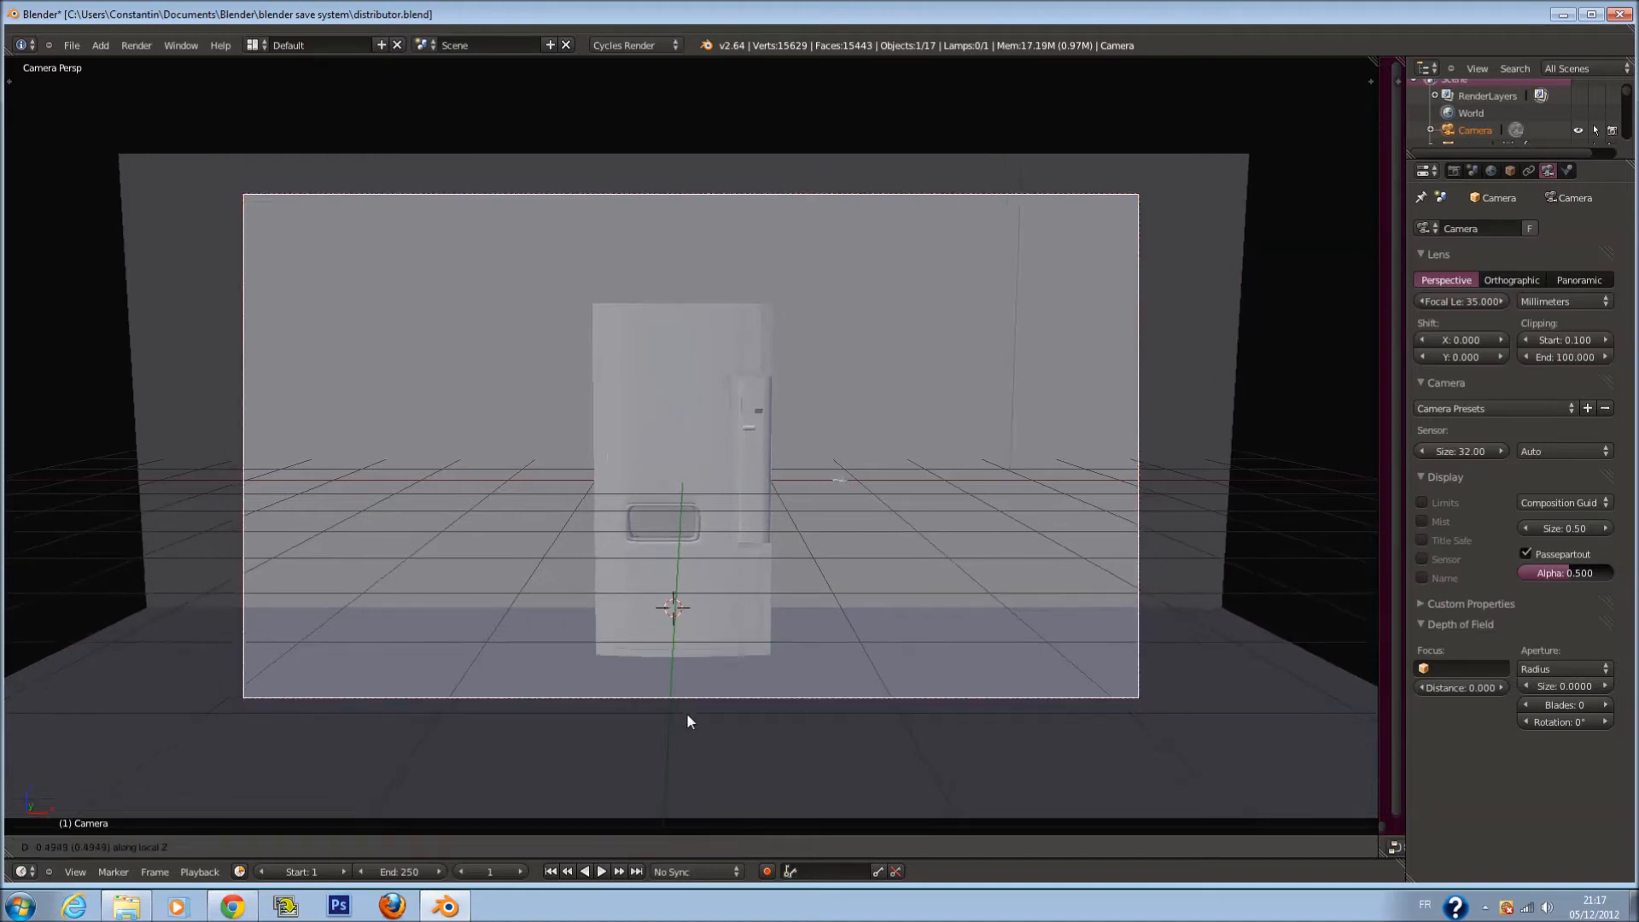
{"action": "left_click", "coordinate": [681, 684]}
{"action": "key", "text": "r"}
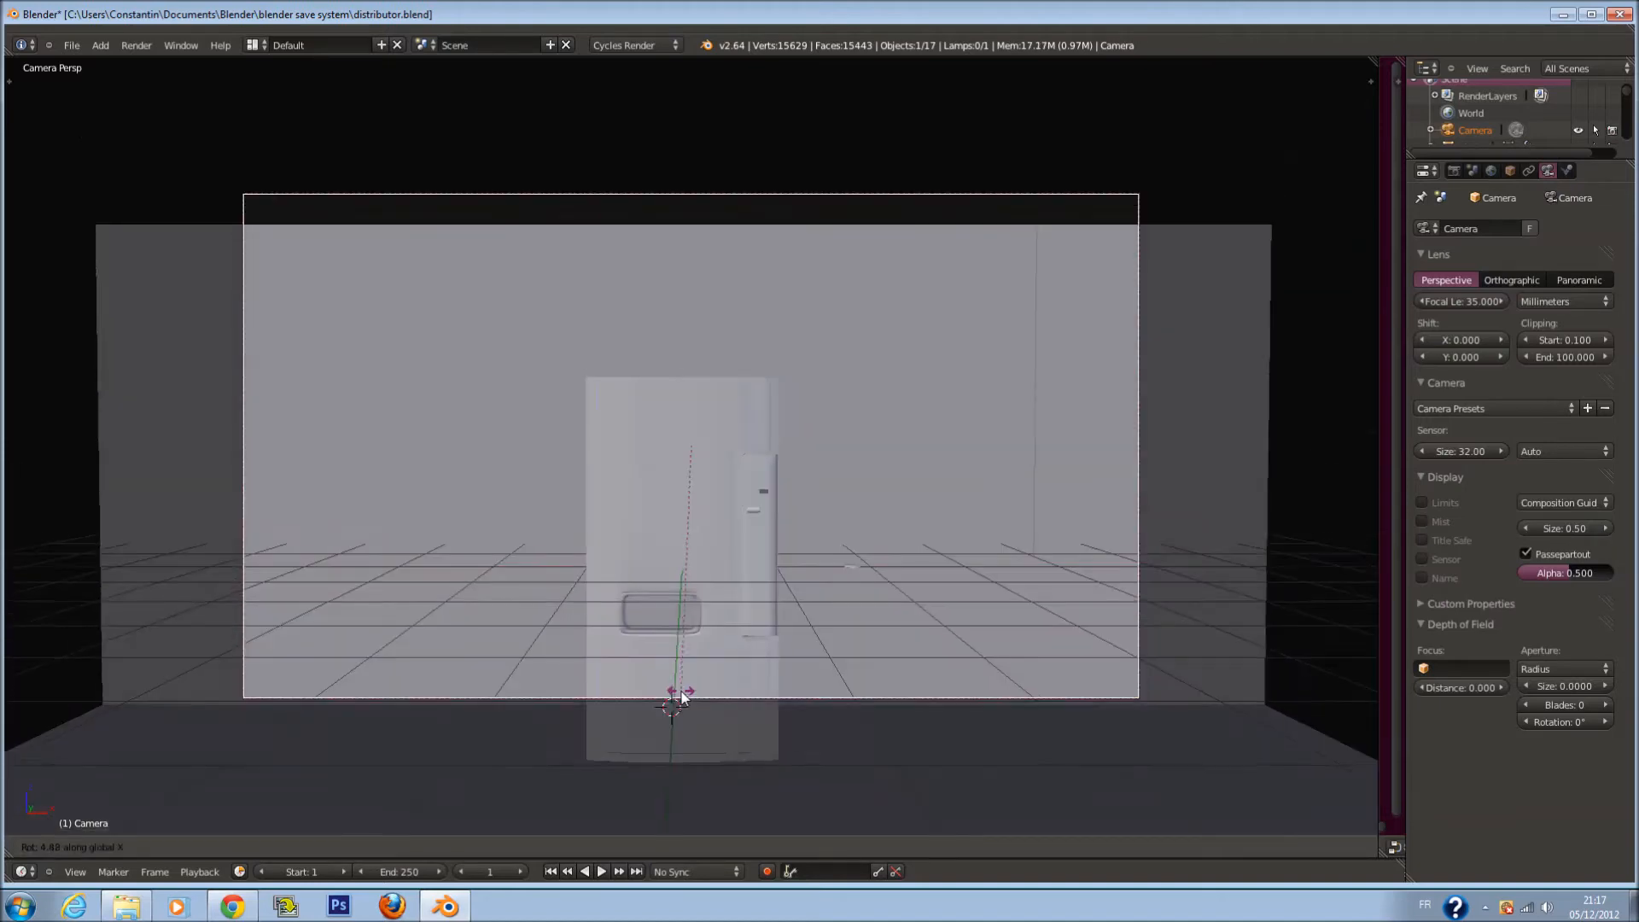
{"action": "key", "text": "x"}
{"action": "left_click", "coordinate": [688, 661]}
{"action": "key", "text": "ctrl+s"}
In the front view, lower the can to floor level and move it along X to the machine's left side
{"action": "right_click", "coordinate": [858, 442]}
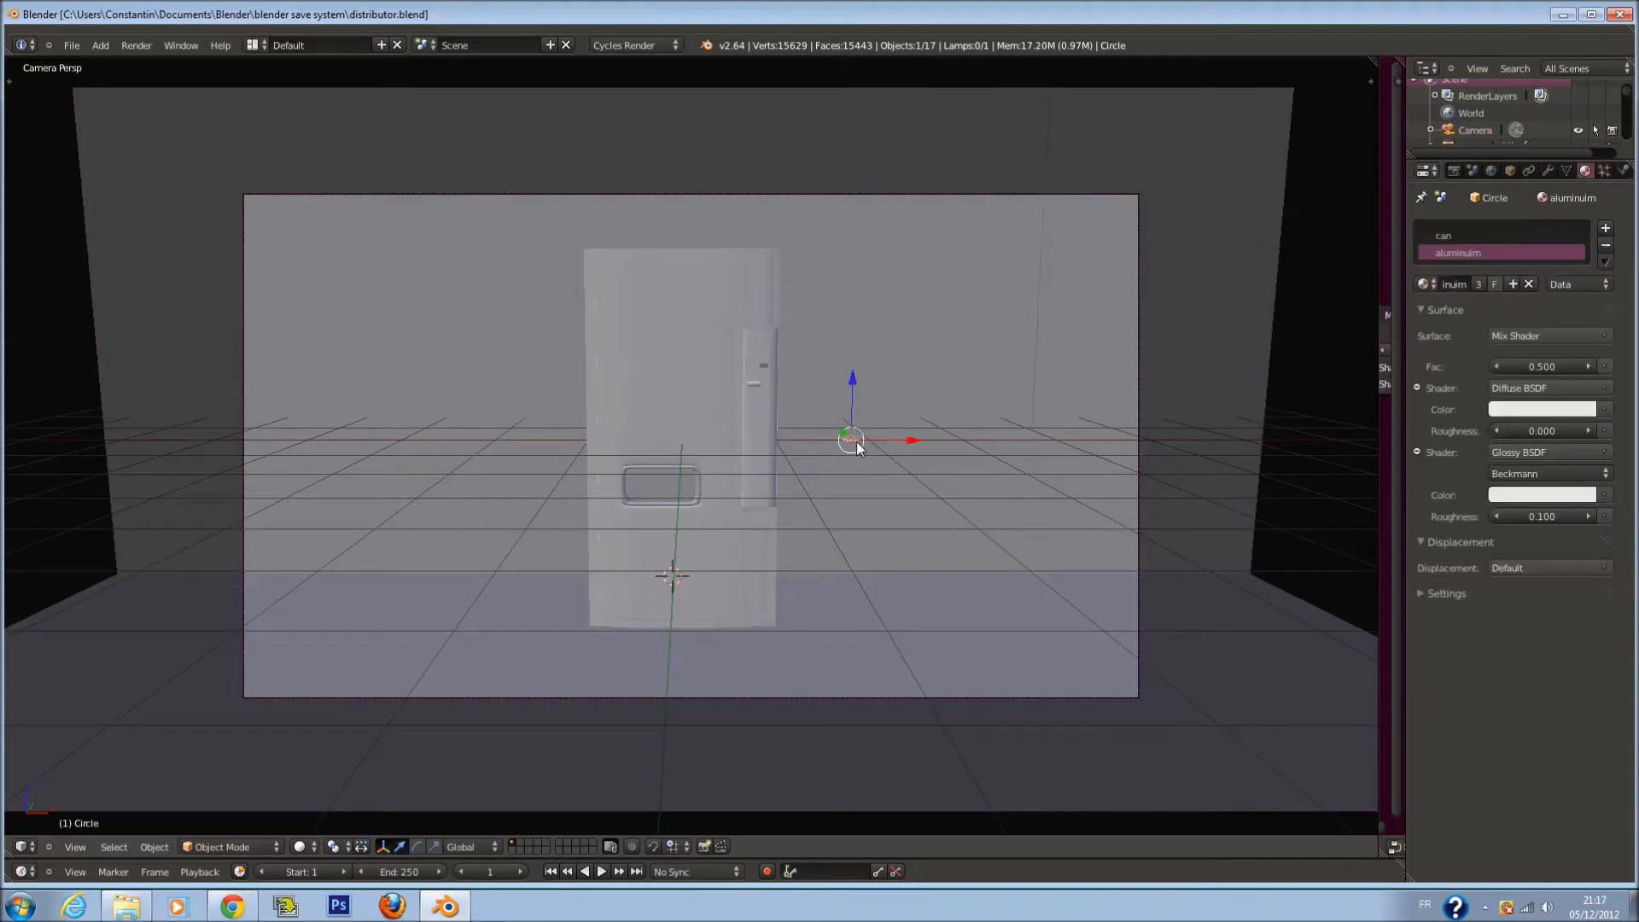
{"action": "key", "text": "KP_1"}
{"action": "key", "text": "z"}
{"action": "scroll", "coordinate": [858, 441], "scroll_direction": "up", "scroll_amount": 3}
{"action": "left_click_drag", "start_coordinate": [858, 412], "coordinate": [873, 596]}
{"action": "left_click", "coordinate": [873, 597]}
{"action": "key", "text": "g"}
{"action": "key", "text": "x"}
{"action": "left_click", "coordinate": [590, 656]}
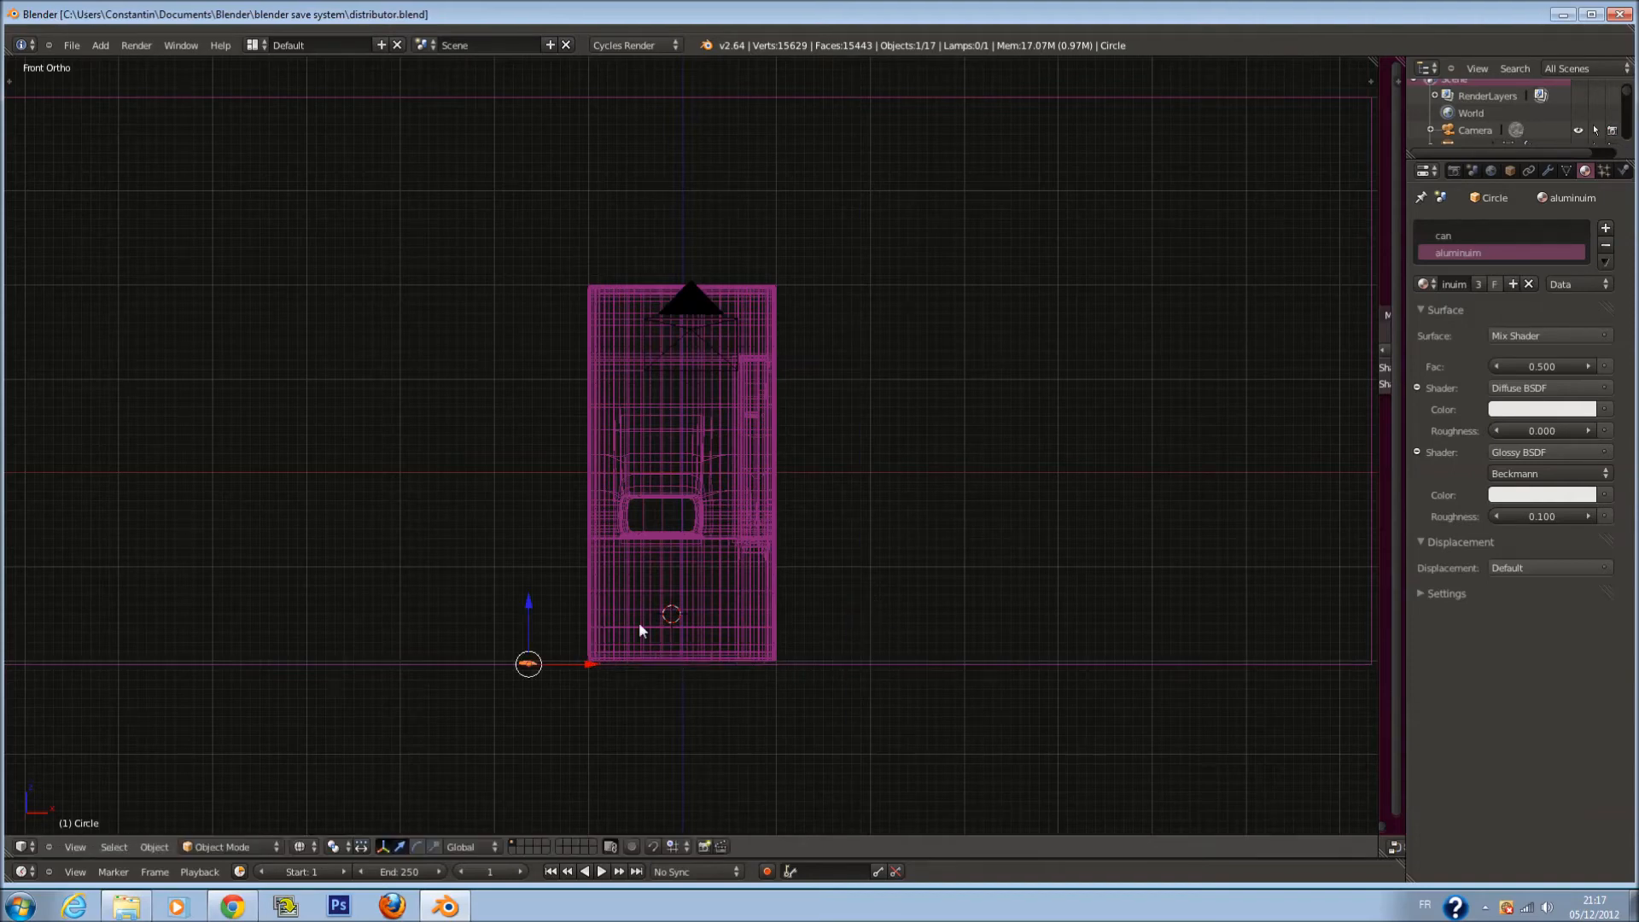
Save over the file and move the can along Y from the top view to the area in front of the machine
{"action": "key", "text": "KP_7"}
{"action": "key", "text": "z"}
{"action": "key", "text": "ctrl+s"}
{"action": "left_click", "coordinate": [704, 461]}
{"action": "key", "text": "z"}
{"action": "scroll", "coordinate": [638, 402], "scroll_direction": "up", "scroll_amount": 3}
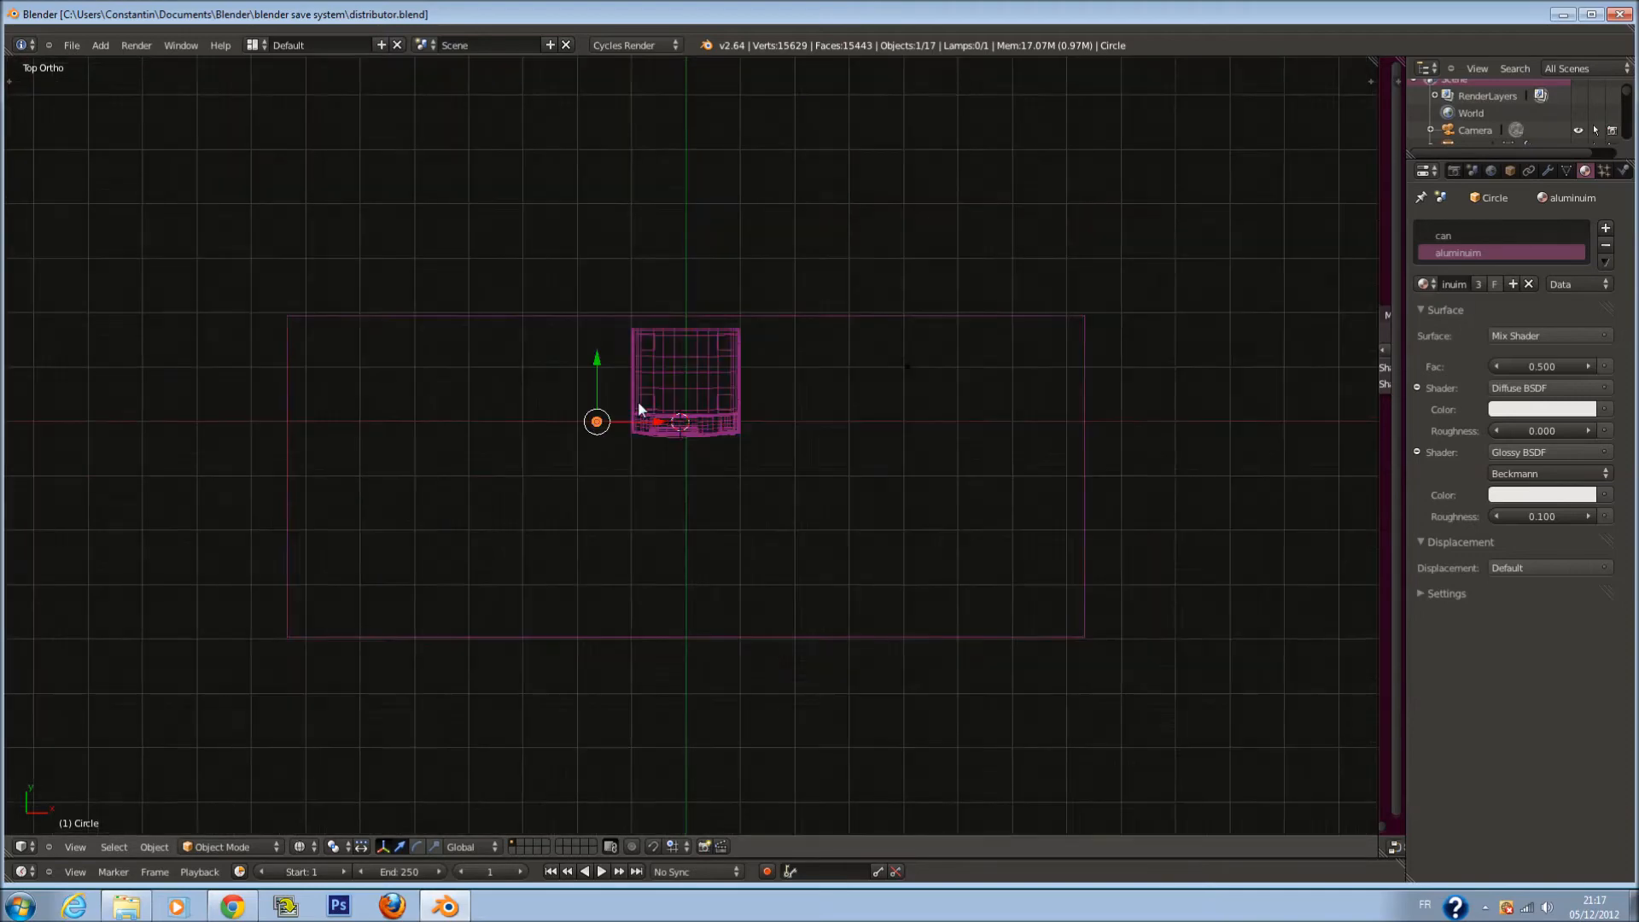
{"action": "key", "text": "g"}
{"action": "key", "text": "y"}
{"action": "left_click", "coordinate": [588, 540]}
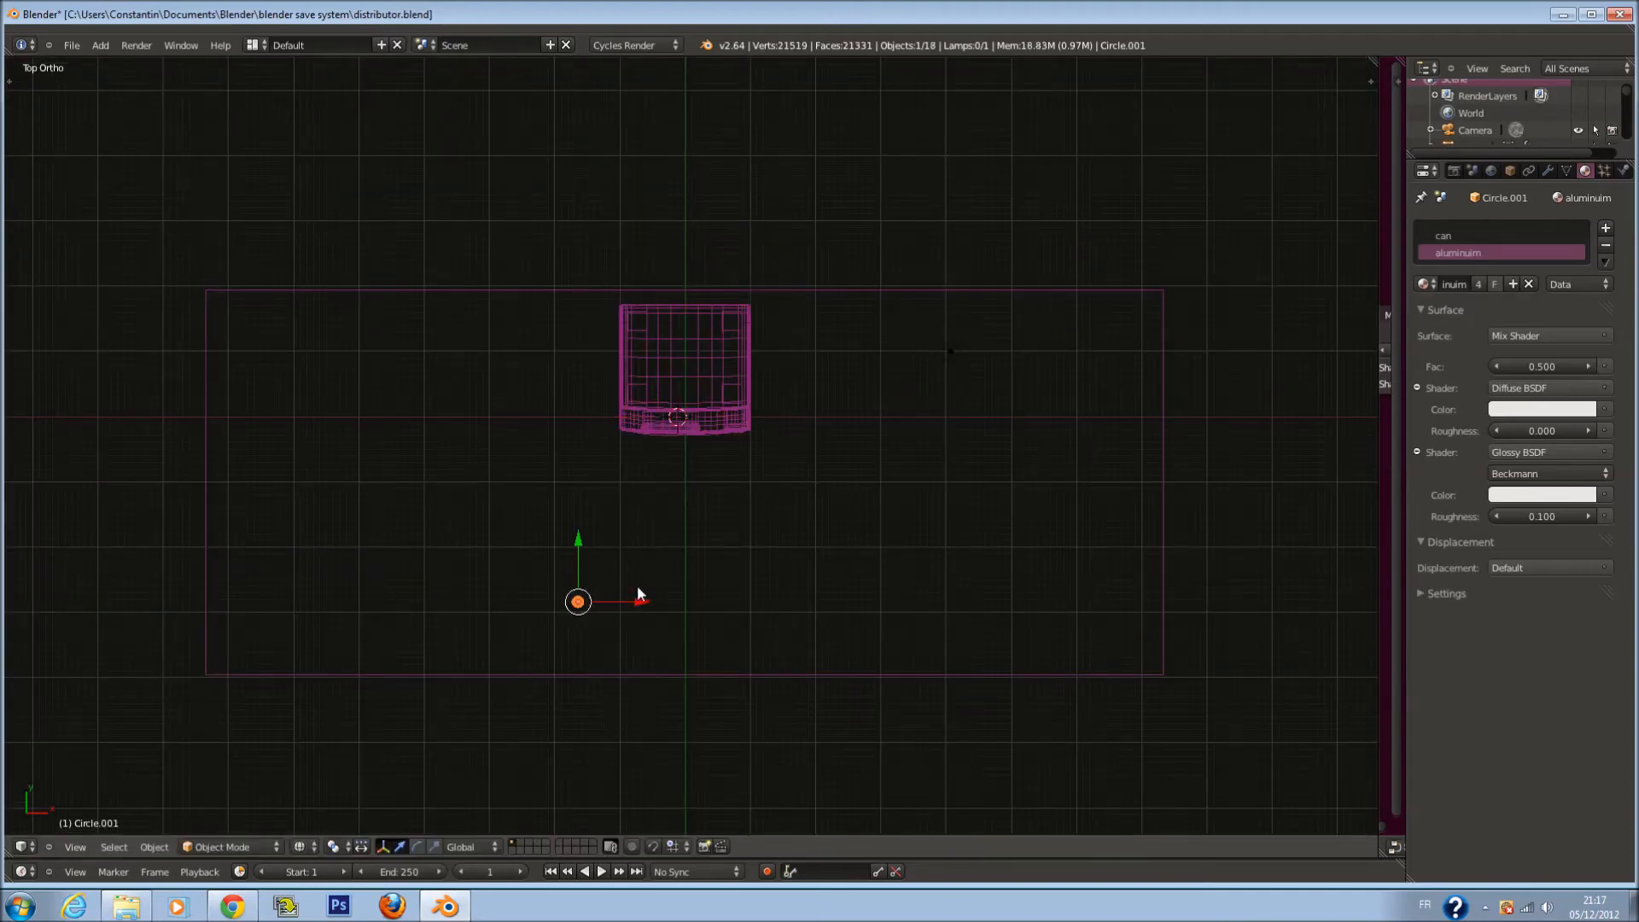
Place a duplicate of the can right beside the original on the floor
{"action": "key", "text": "g"}
{"action": "left_click", "coordinate": [661, 572]}
{"action": "middle_click_drag", "start_coordinate": [661, 572], "coordinate": [726, 559], "text": "shift"}
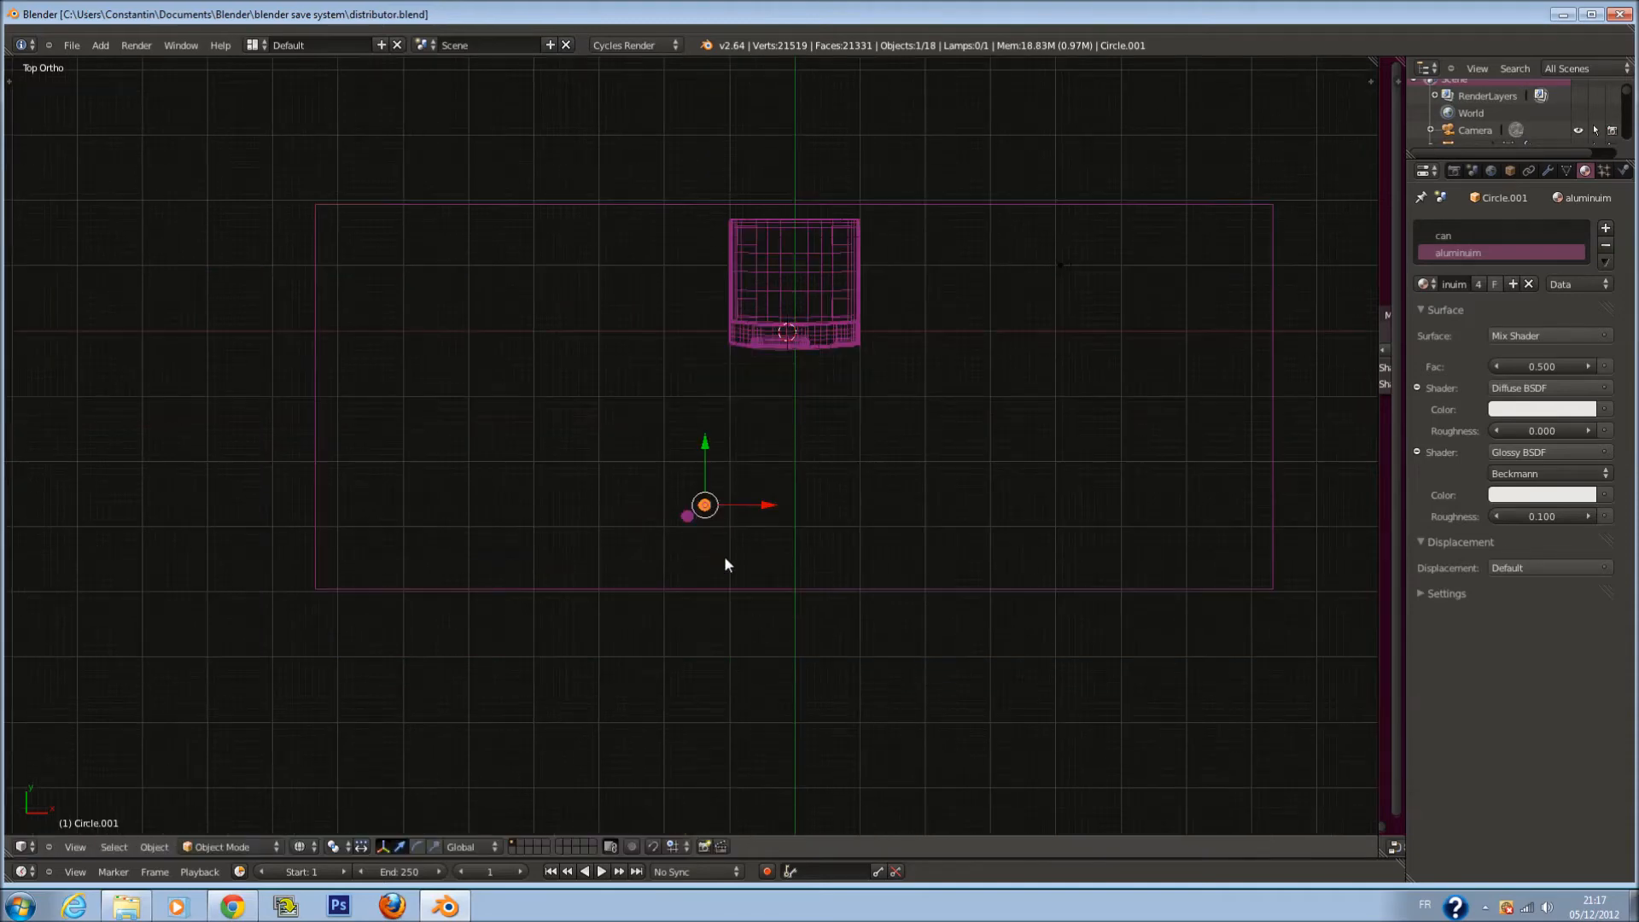
Duplicate the can six times and scatter the copies in a cluster around the machine's front left corner
{"action": "scroll", "coordinate": [726, 564], "scroll_direction": "up", "scroll_amount": 3}
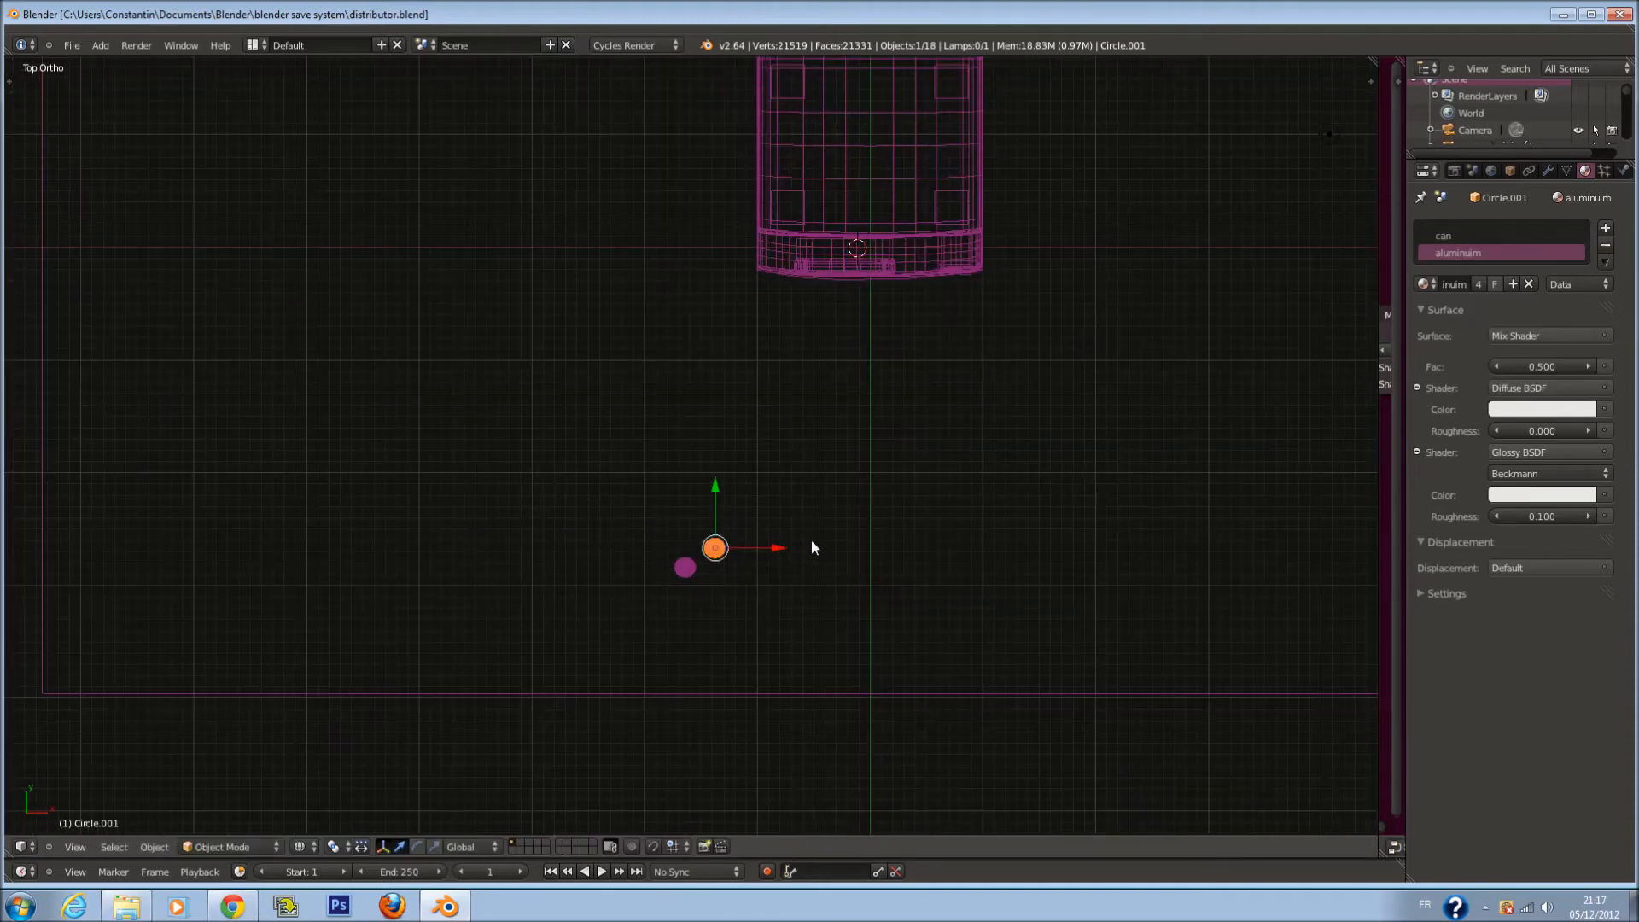
{"action": "key", "text": "shift+d"}
{"action": "left_click", "coordinate": [808, 256]}
{"action": "key", "text": "shift+d"}
{"action": "left_click", "coordinate": [834, 267]}
{"action": "key", "text": "shift+d"}
{"action": "left_click", "coordinate": [857, 283]}
{"action": "key", "text": "shift+d"}
{"action": "left_click", "coordinate": [781, 311]}
{"action": "key", "text": "shift+d"}
{"action": "left_click", "coordinate": [747, 307]}
{"action": "key", "text": "shift+d"}
{"action": "left_click", "coordinate": [756, 265]}
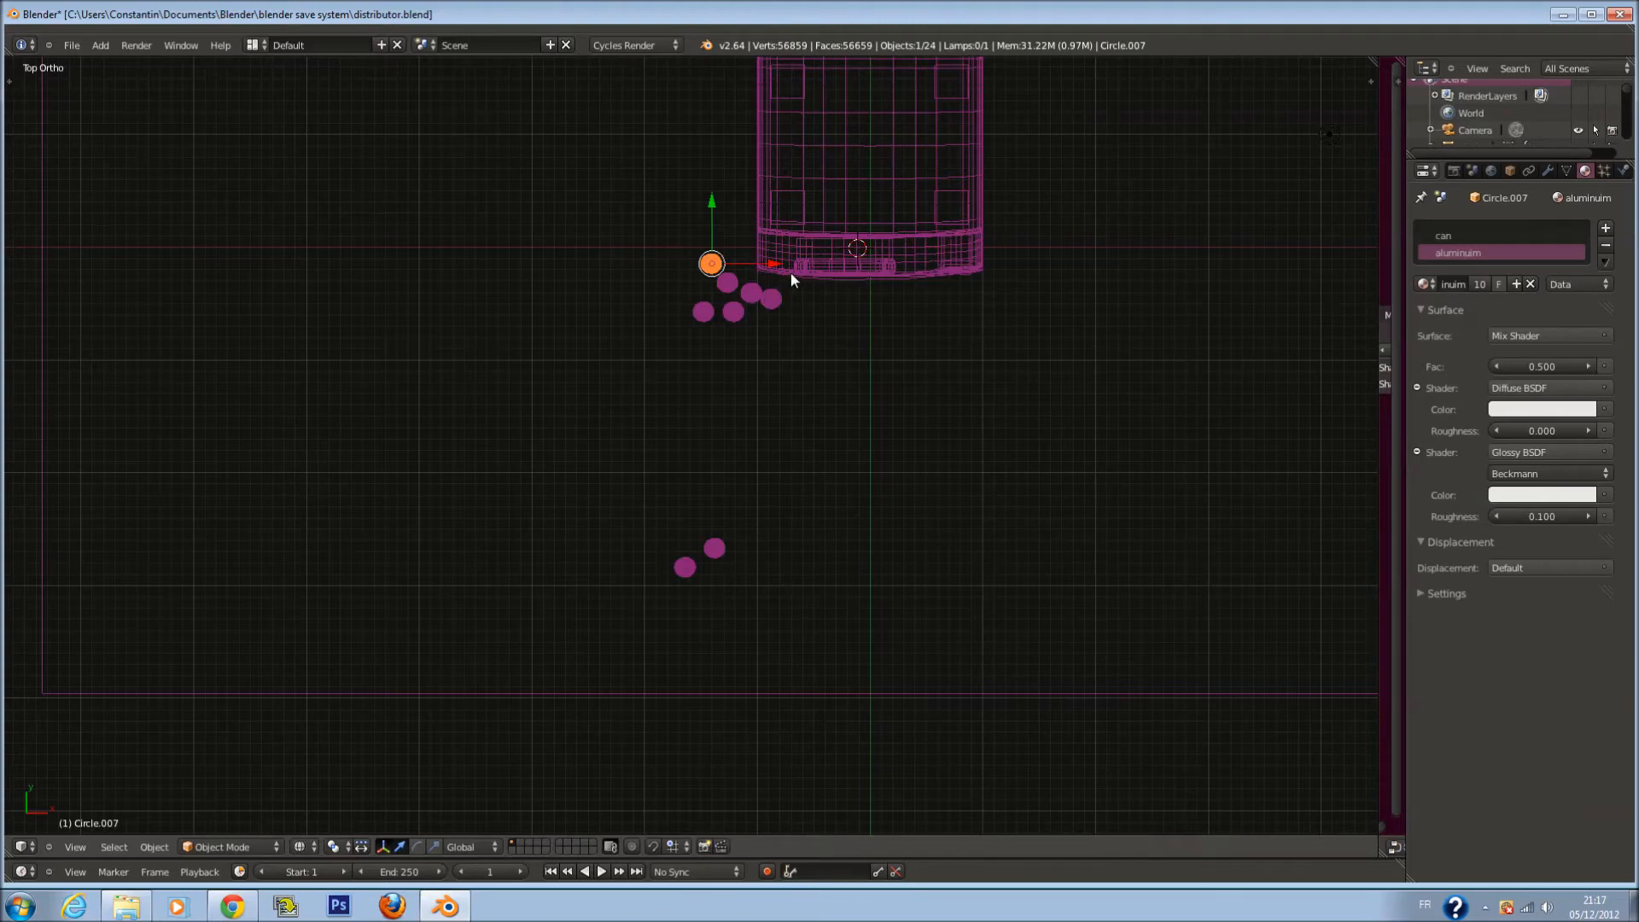
Place two more can copies by the machine's right side and one further out in front, checking the camera view
{"action": "scroll", "coordinate": [791, 273], "scroll_direction": "down", "scroll_amount": 1}
{"action": "scroll", "coordinate": [790, 273], "scroll_direction": "up", "scroll_amount": 1}
{"action": "scroll", "coordinate": [782, 309], "scroll_direction": "down", "scroll_amount": 2}
{"action": "key", "text": "shift+d"}
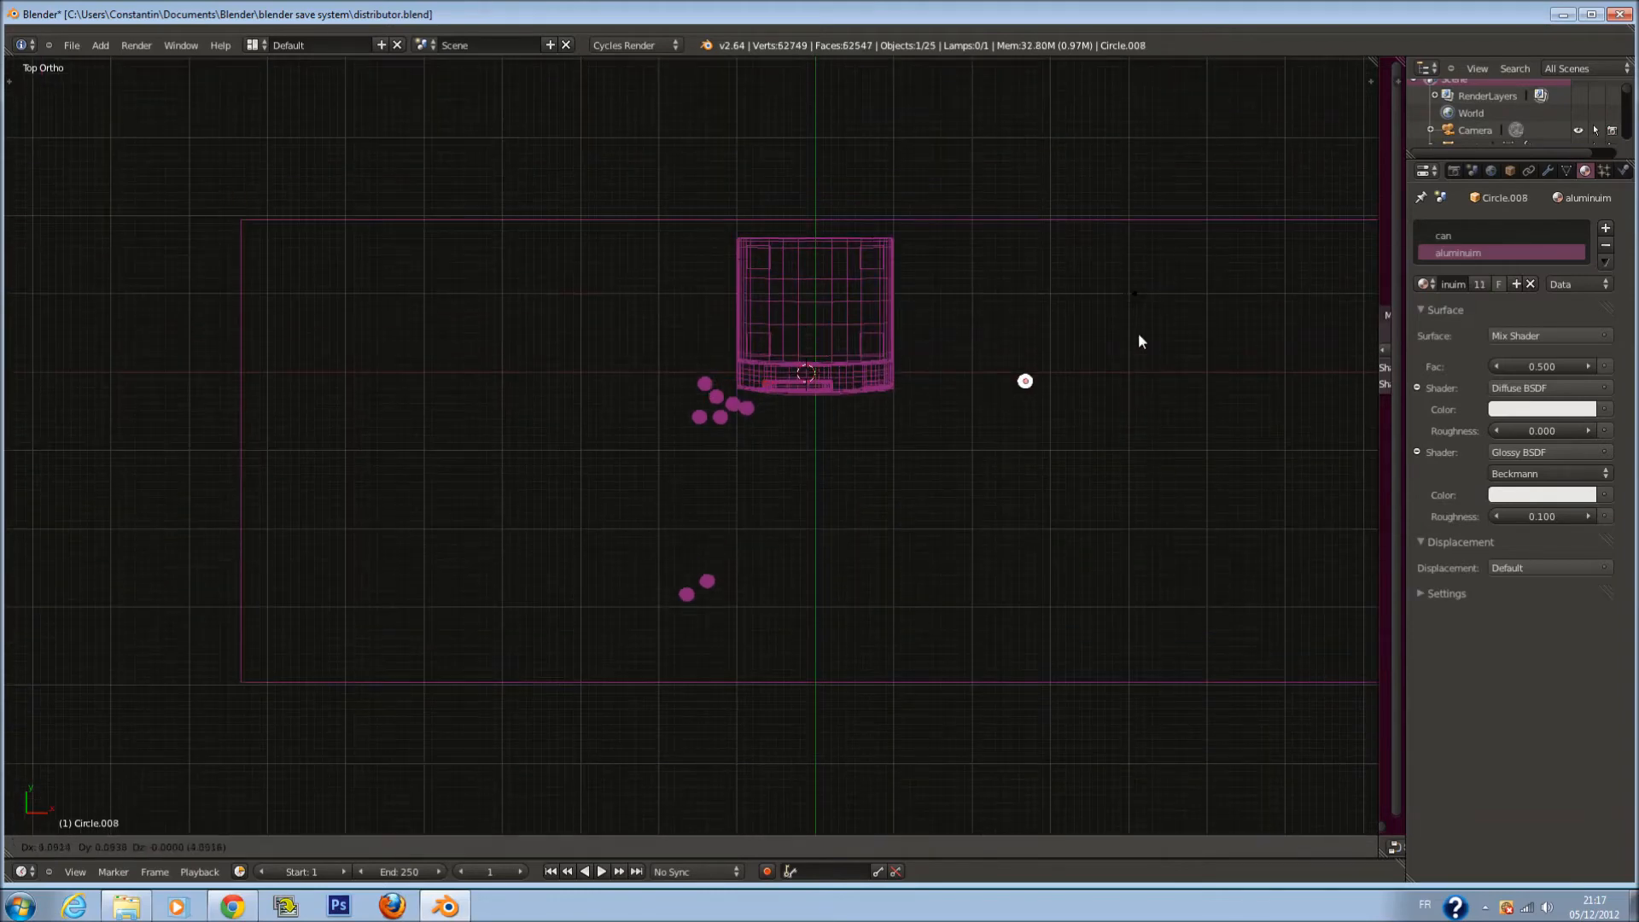
{"action": "left_click", "coordinate": [1025, 330]}
{"action": "key", "text": "shift+d"}
{"action": "left_click", "coordinate": [1051, 334]}
{"action": "key", "text": "shift+d"}
{"action": "left_click", "coordinate": [1145, 466]}
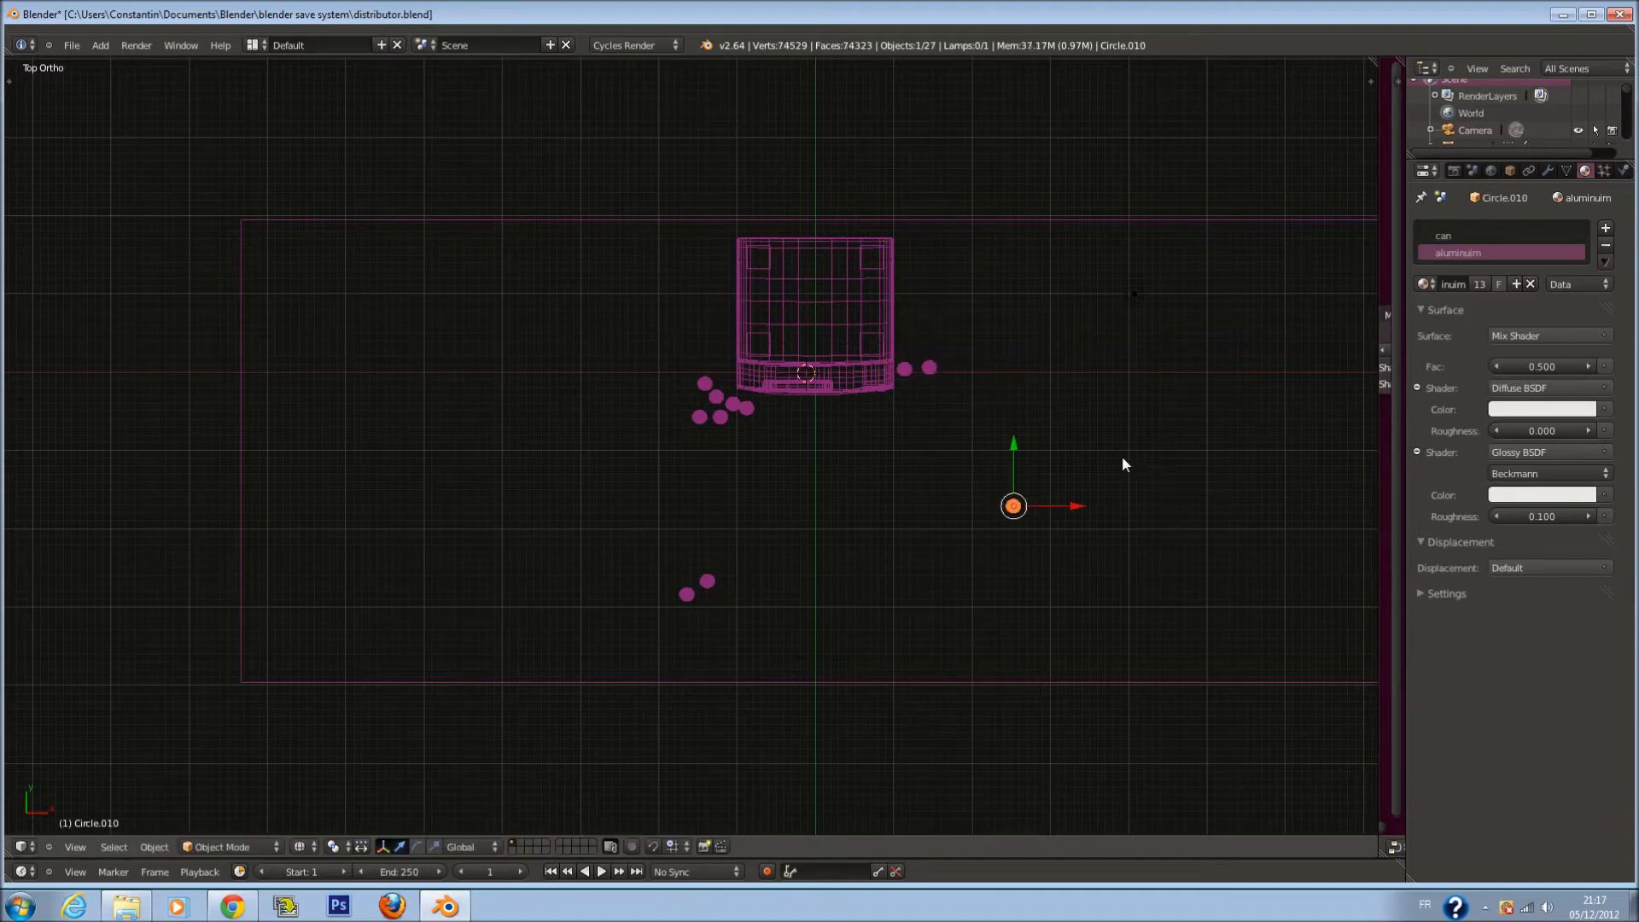
{"action": "key", "text": "KP_0"}
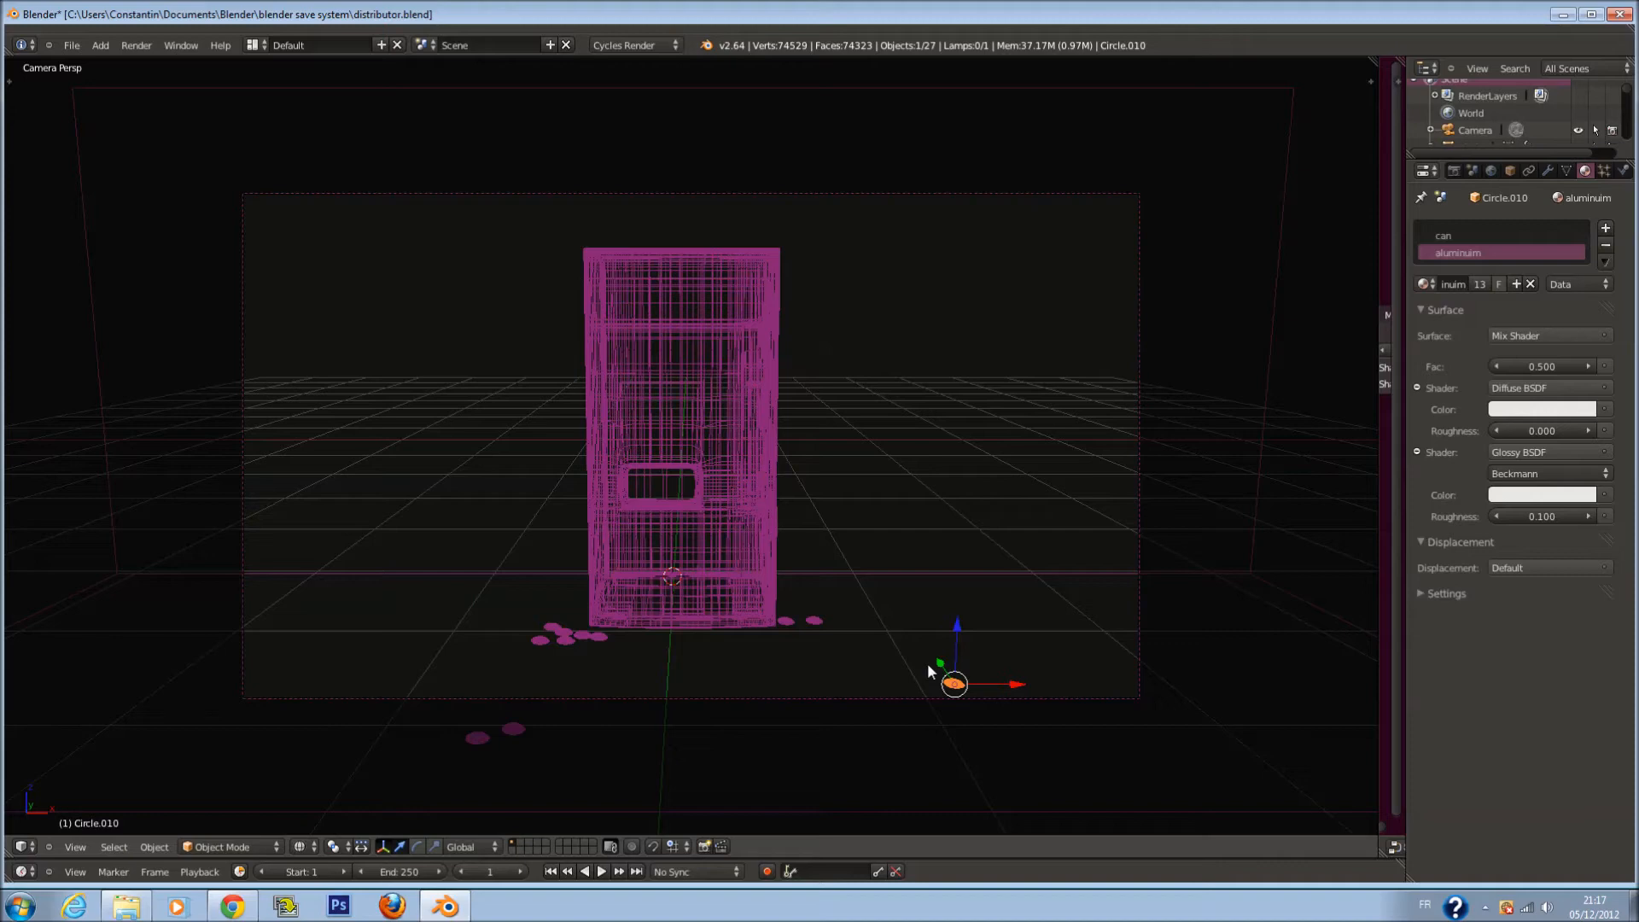
{"action": "key", "text": "KP_7"}
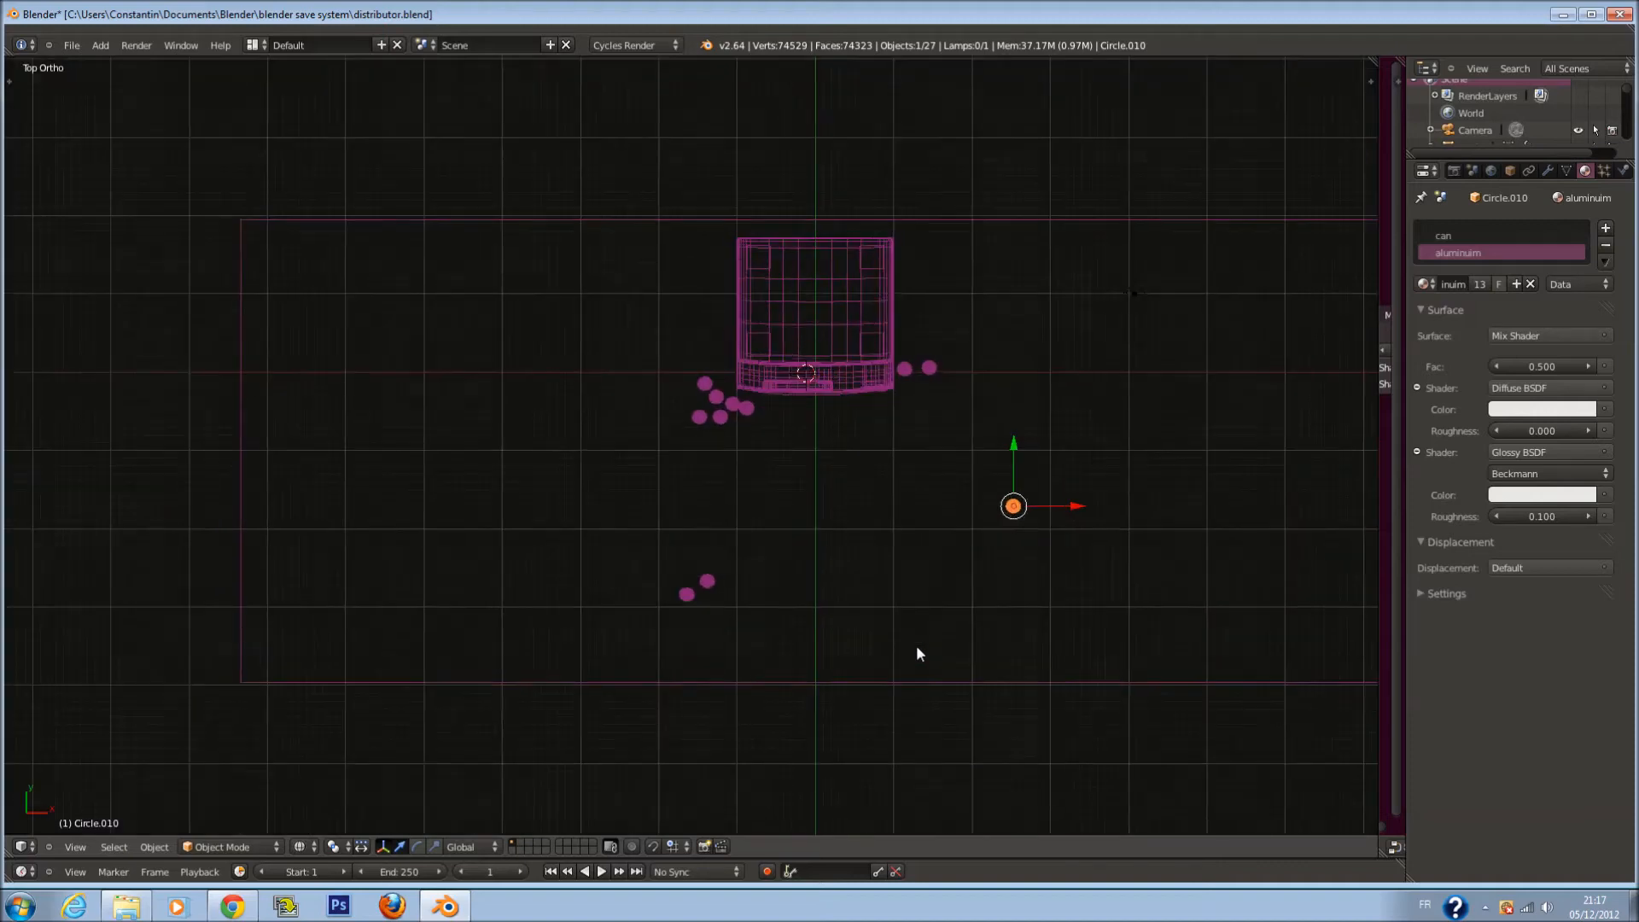
Add seven more can copies: two along the machine's front, one far to its left and four in the corner cluster
{"action": "key", "text": "shift+d"}
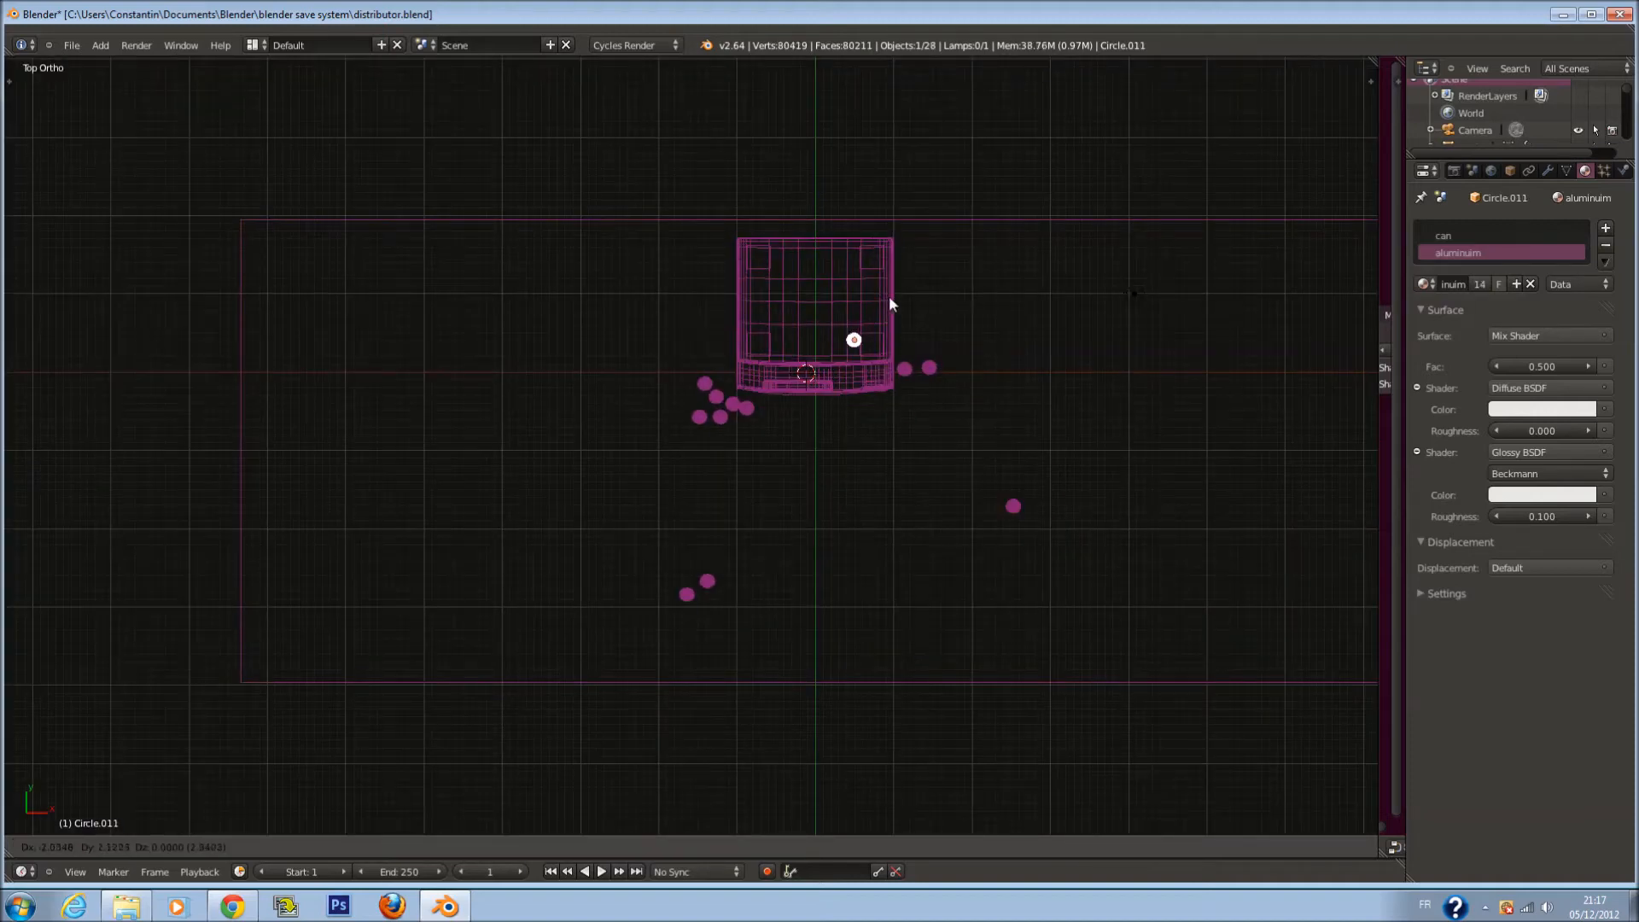
{"action": "left_click", "coordinate": [883, 345]}
{"action": "key", "text": "shift+d"}
{"action": "left_click", "coordinate": [832, 356]}
{"action": "key", "text": "shift+d"}
{"action": "left_click", "coordinate": [768, 362]}
{"action": "key", "text": "shift+d"}
{"action": "left_click", "coordinate": [905, 334]}
{"action": "key", "text": "shift+d"}
{"action": "left_click", "coordinate": [910, 307]}
{"action": "key", "text": "shift+d"}
{"action": "left_click", "coordinate": [894, 309]}
{"action": "key", "text": "shift+d"}
{"action": "left_click", "coordinate": [866, 322]}
Duplicate a can in the corner cluster and position the copy on top of a neighbouring can
{"action": "scroll", "coordinate": [874, 379], "scroll_direction": "up", "scroll_amount": 3}
{"action": "middle_click_drag", "start_coordinate": [874, 379], "coordinate": [869, 321]}
{"action": "key", "text": "KP_Decimal"}
{"action": "scroll", "coordinate": [871, 327], "scroll_direction": "down", "scroll_amount": 6}
{"action": "middle_click_drag", "start_coordinate": [1035, 453], "coordinate": [959, 549]}
{"action": "key", "text": "shift+d"}
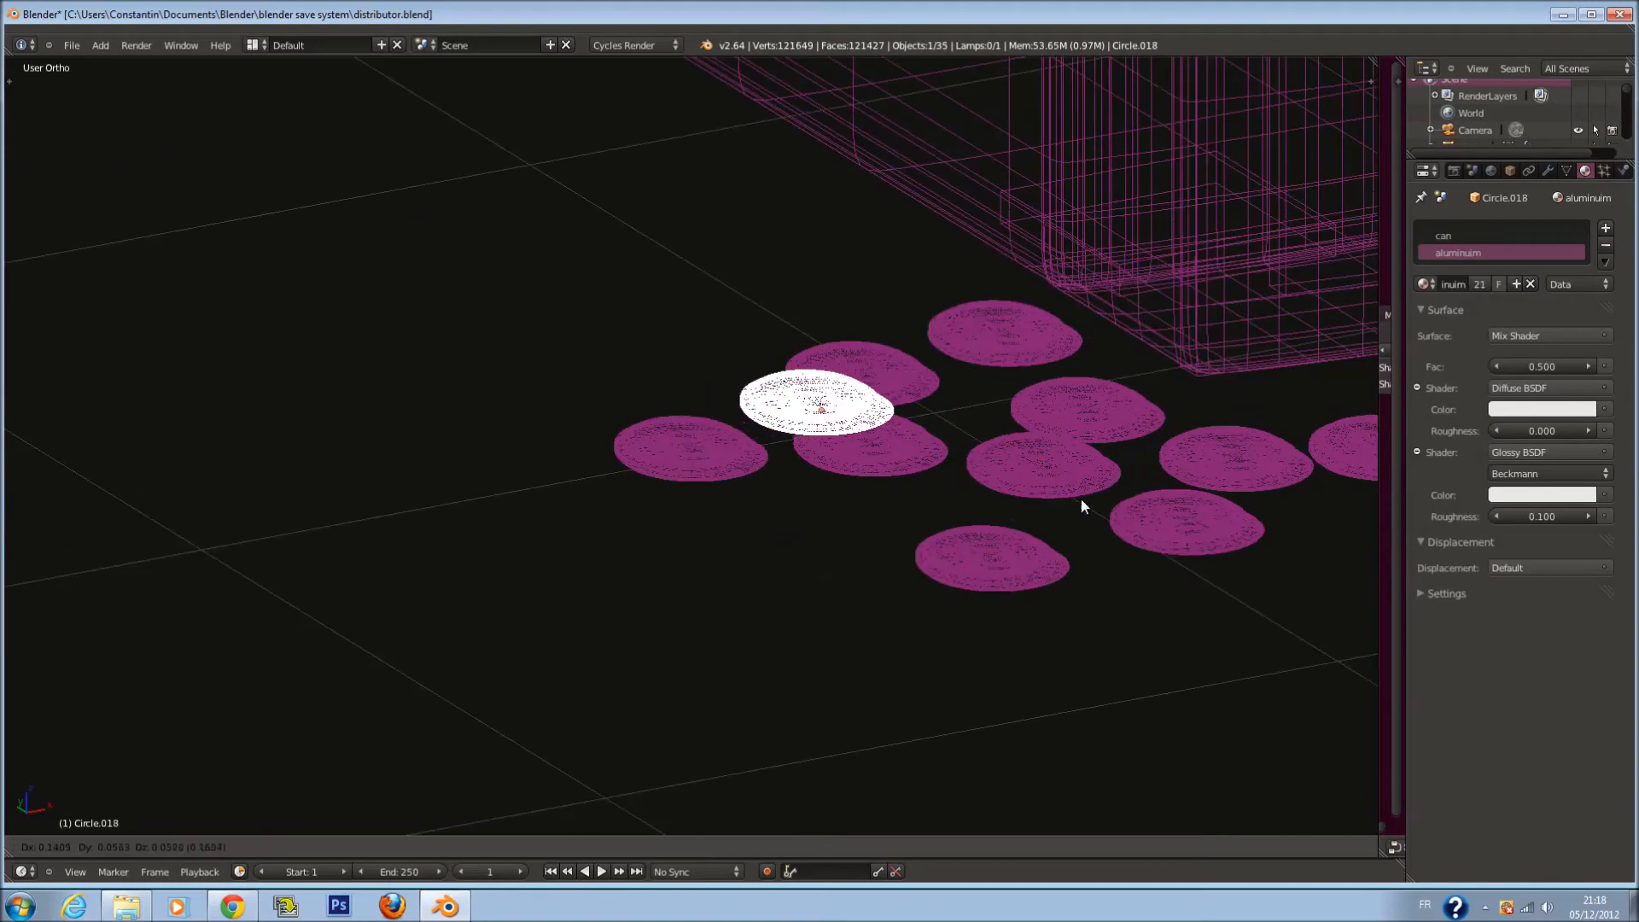
{"action": "left_click", "coordinate": [1123, 526]}
{"action": "middle_click_drag", "start_coordinate": [1126, 530], "coordinate": [1069, 516]}
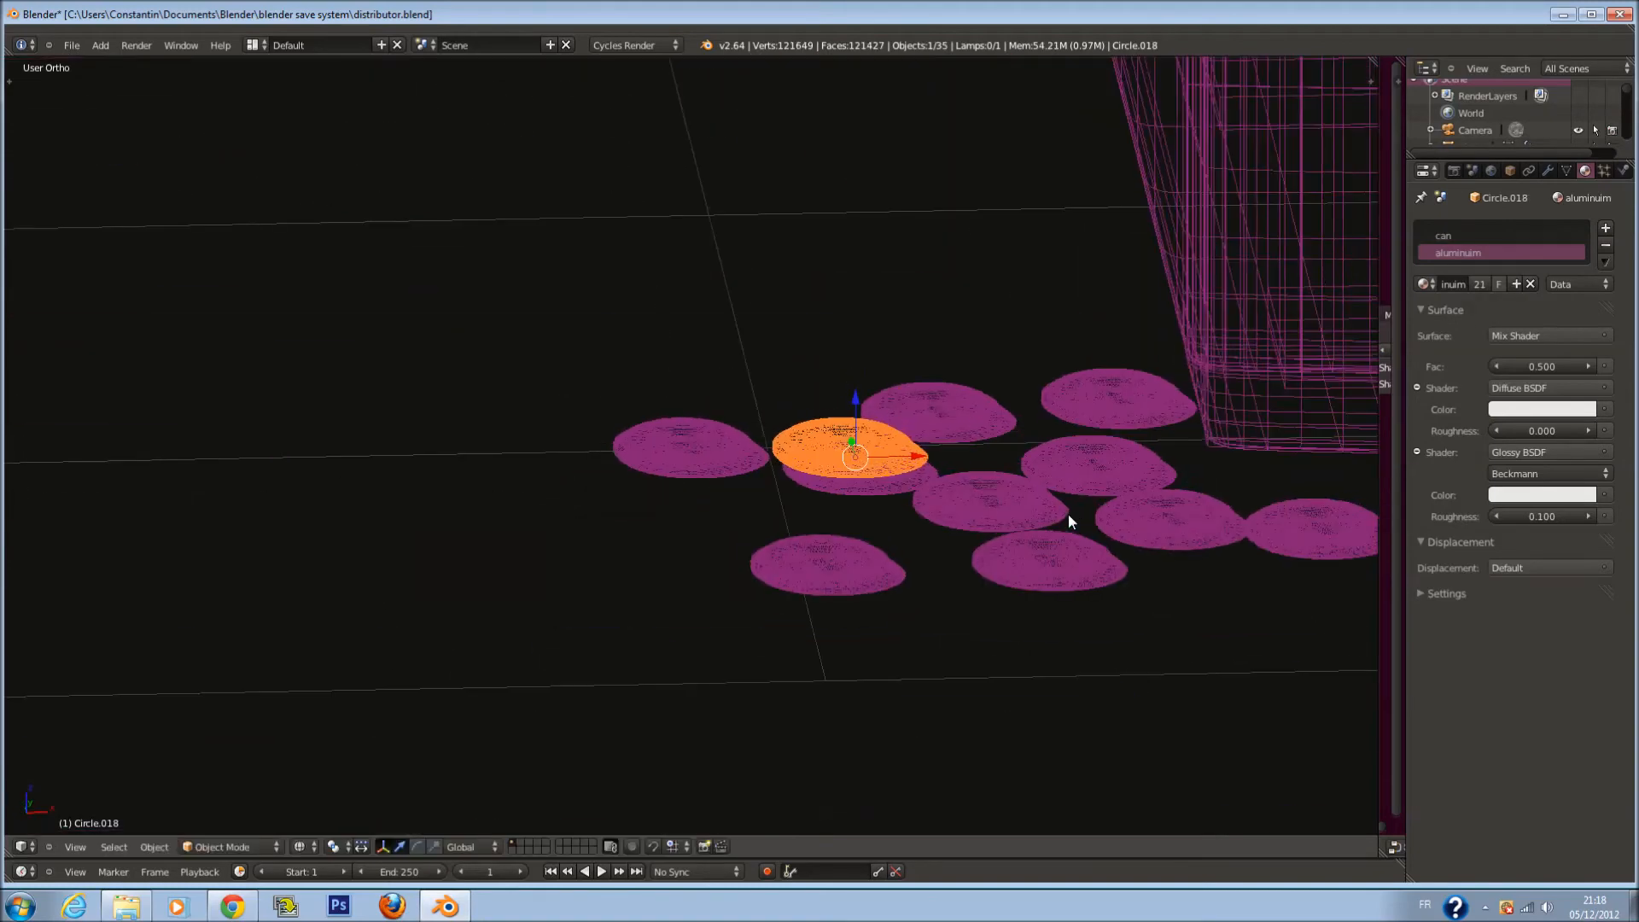
{"action": "key", "text": "g"}
{"action": "left_click", "coordinate": [959, 473]}
Return to the camera view with solid shading and save over the file
{"action": "key", "text": "KP_0"}
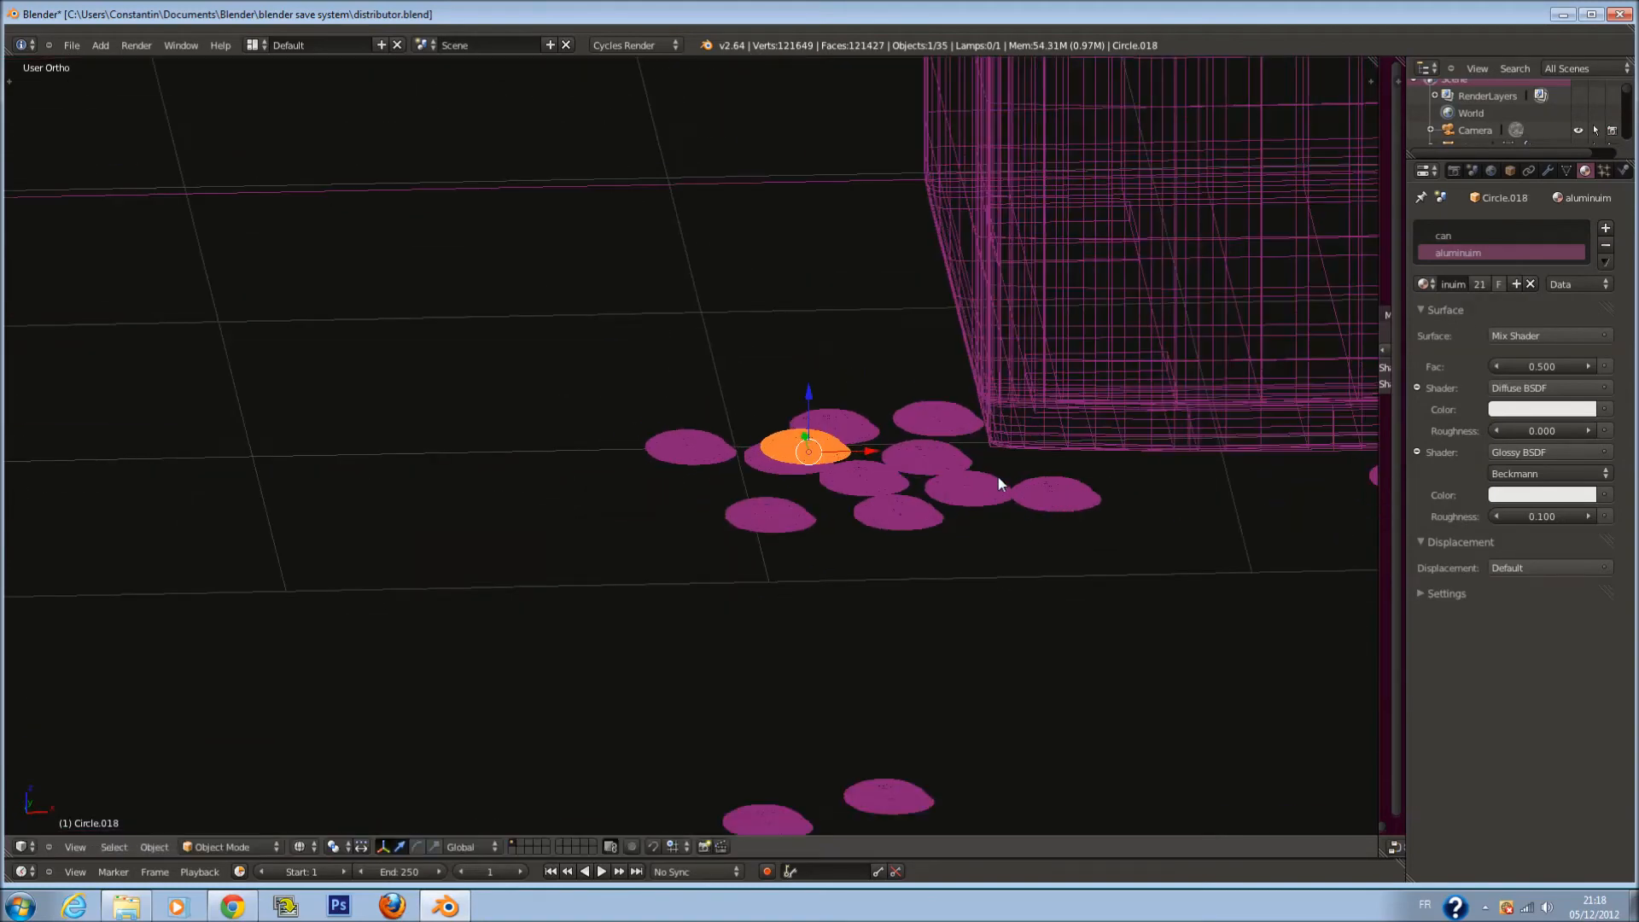
{"action": "key", "text": "z"}
{"action": "key", "text": "ctrl+s"}
{"action": "key", "text": "Return"}
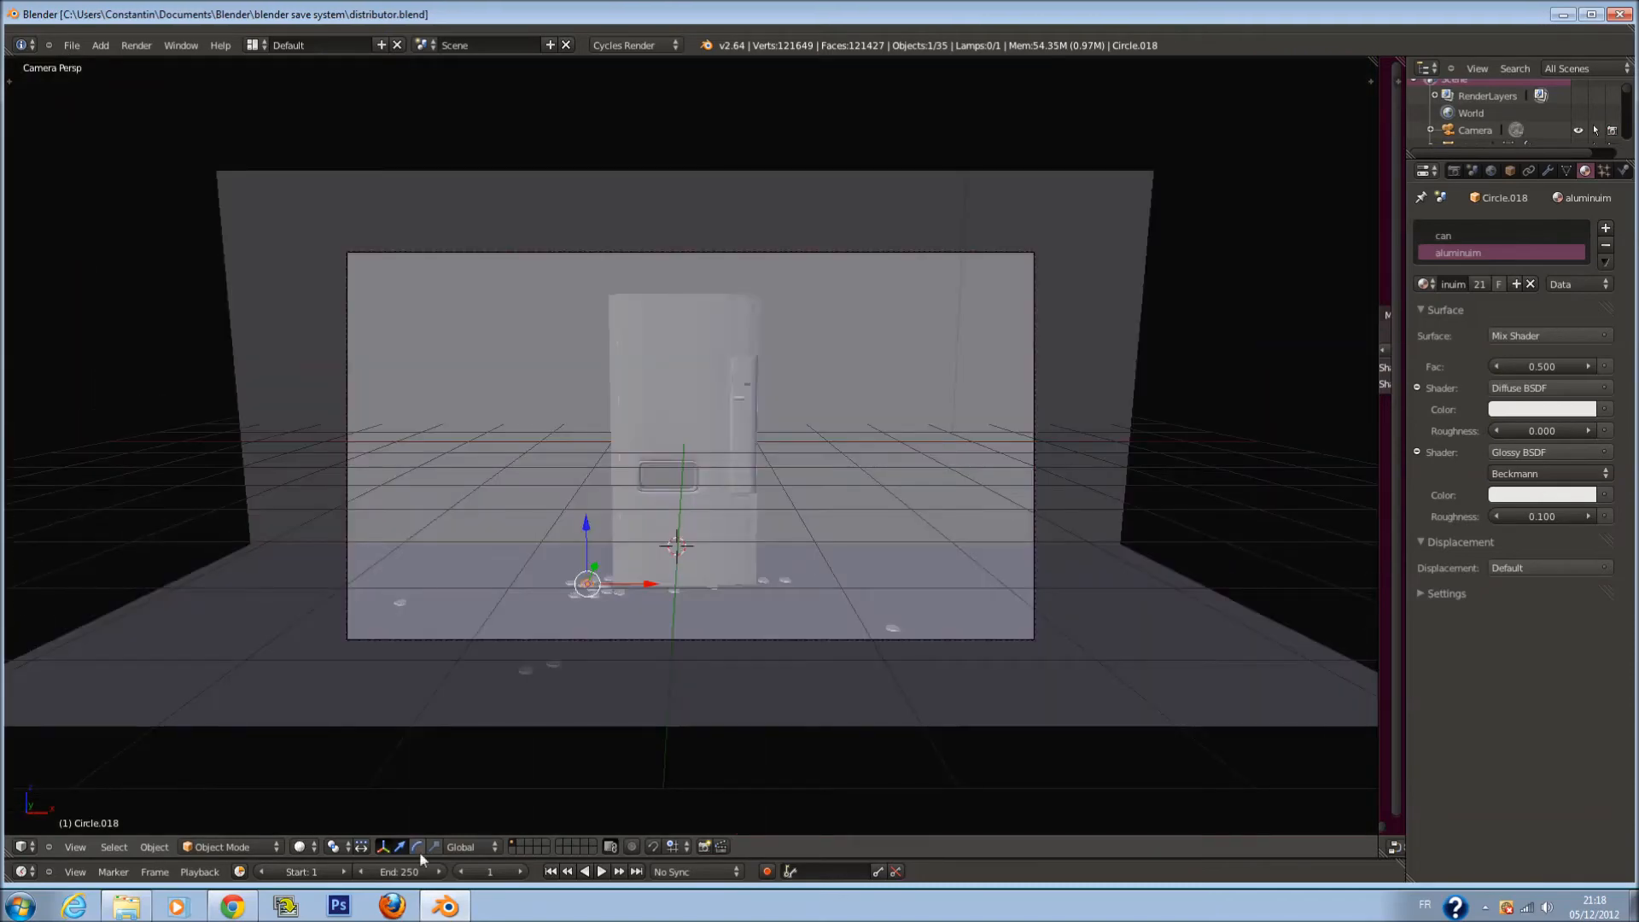
Preview the camera view in rendered shading and return to solid shading
{"action": "left_click", "coordinate": [304, 846]}
{"action": "left_click", "coordinate": [340, 734]}
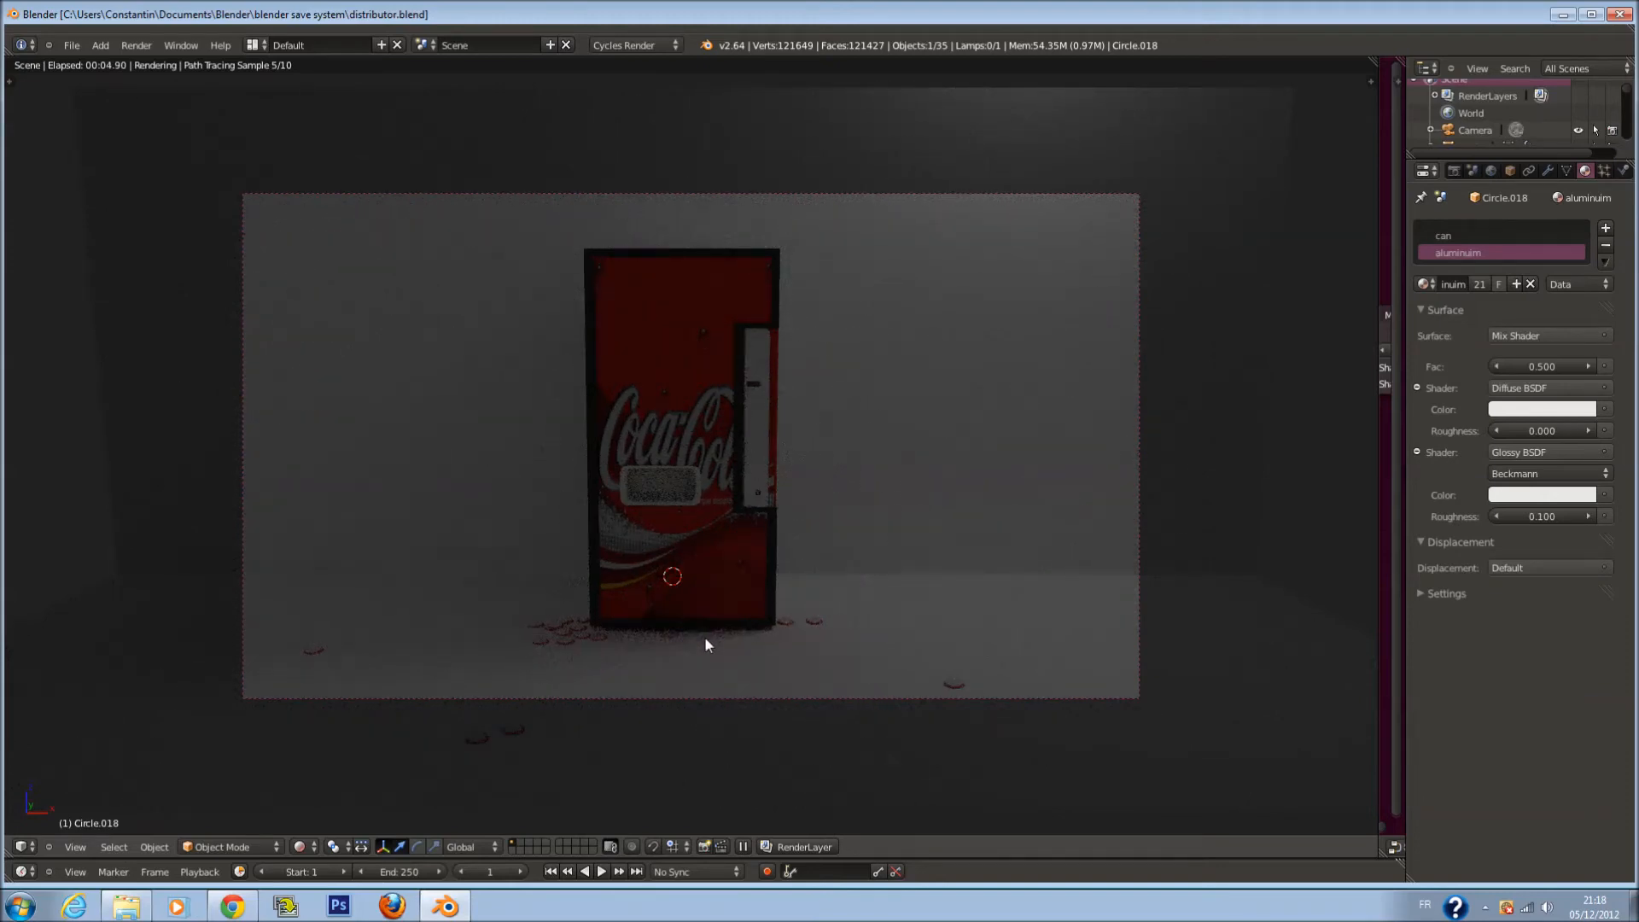
{"action": "left_click", "coordinate": [303, 847]}
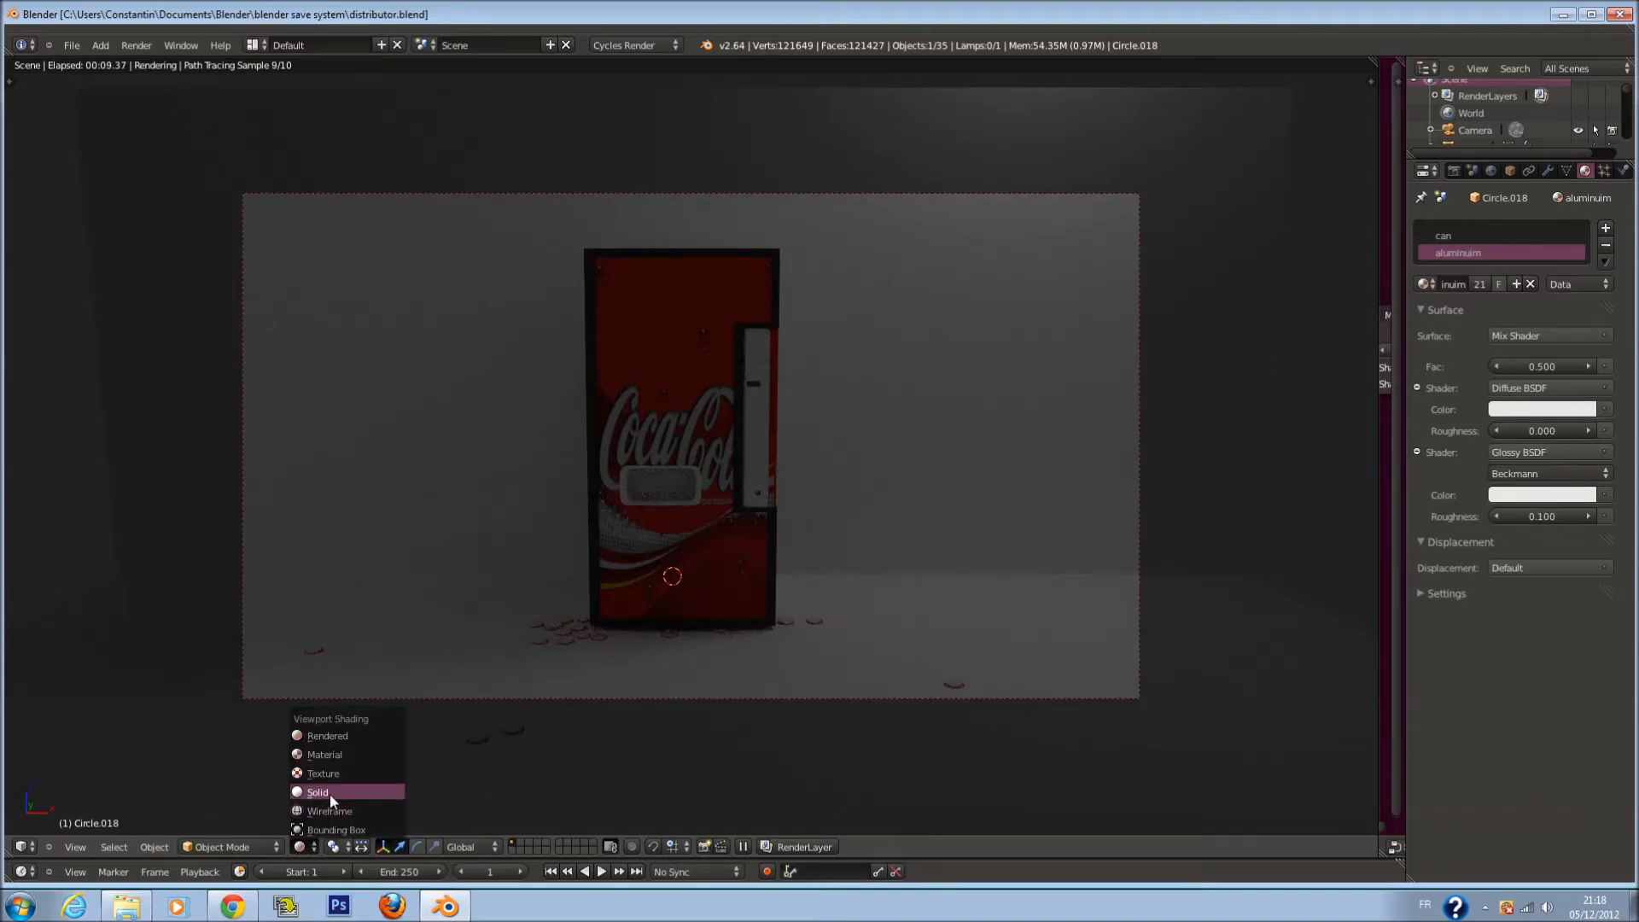
{"action": "left_click", "coordinate": [330, 795]}
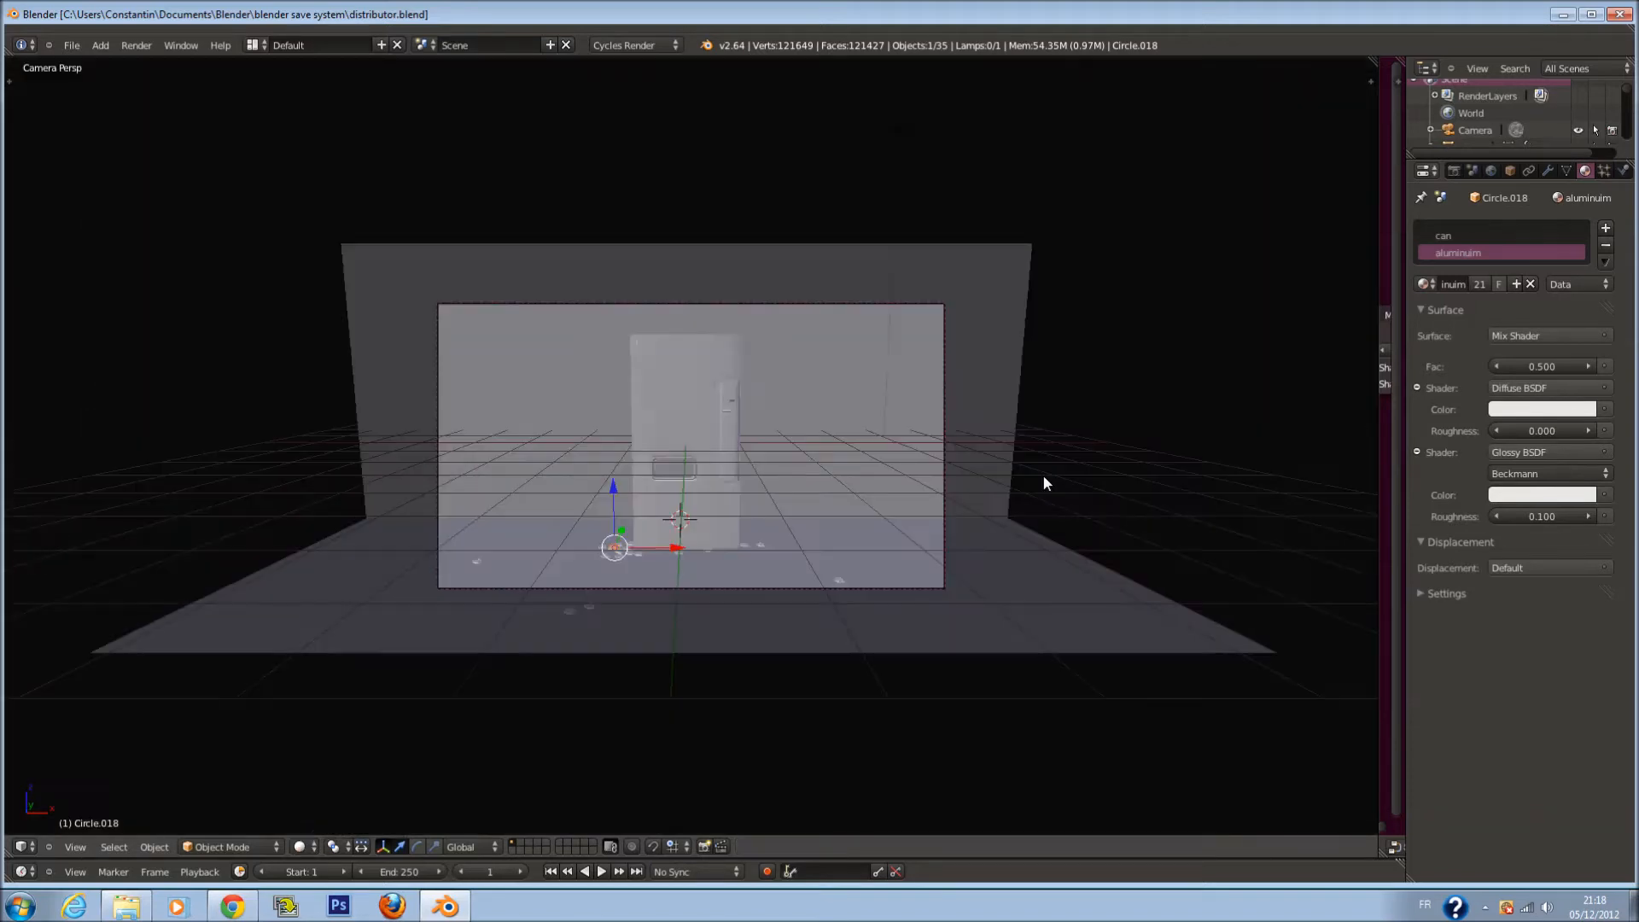
Delete the lamp above the back wall and save over the file
{"action": "right_click", "coordinate": [913, 146]}
{"action": "key", "text": "x"}
{"action": "left_click", "coordinate": [913, 147]}
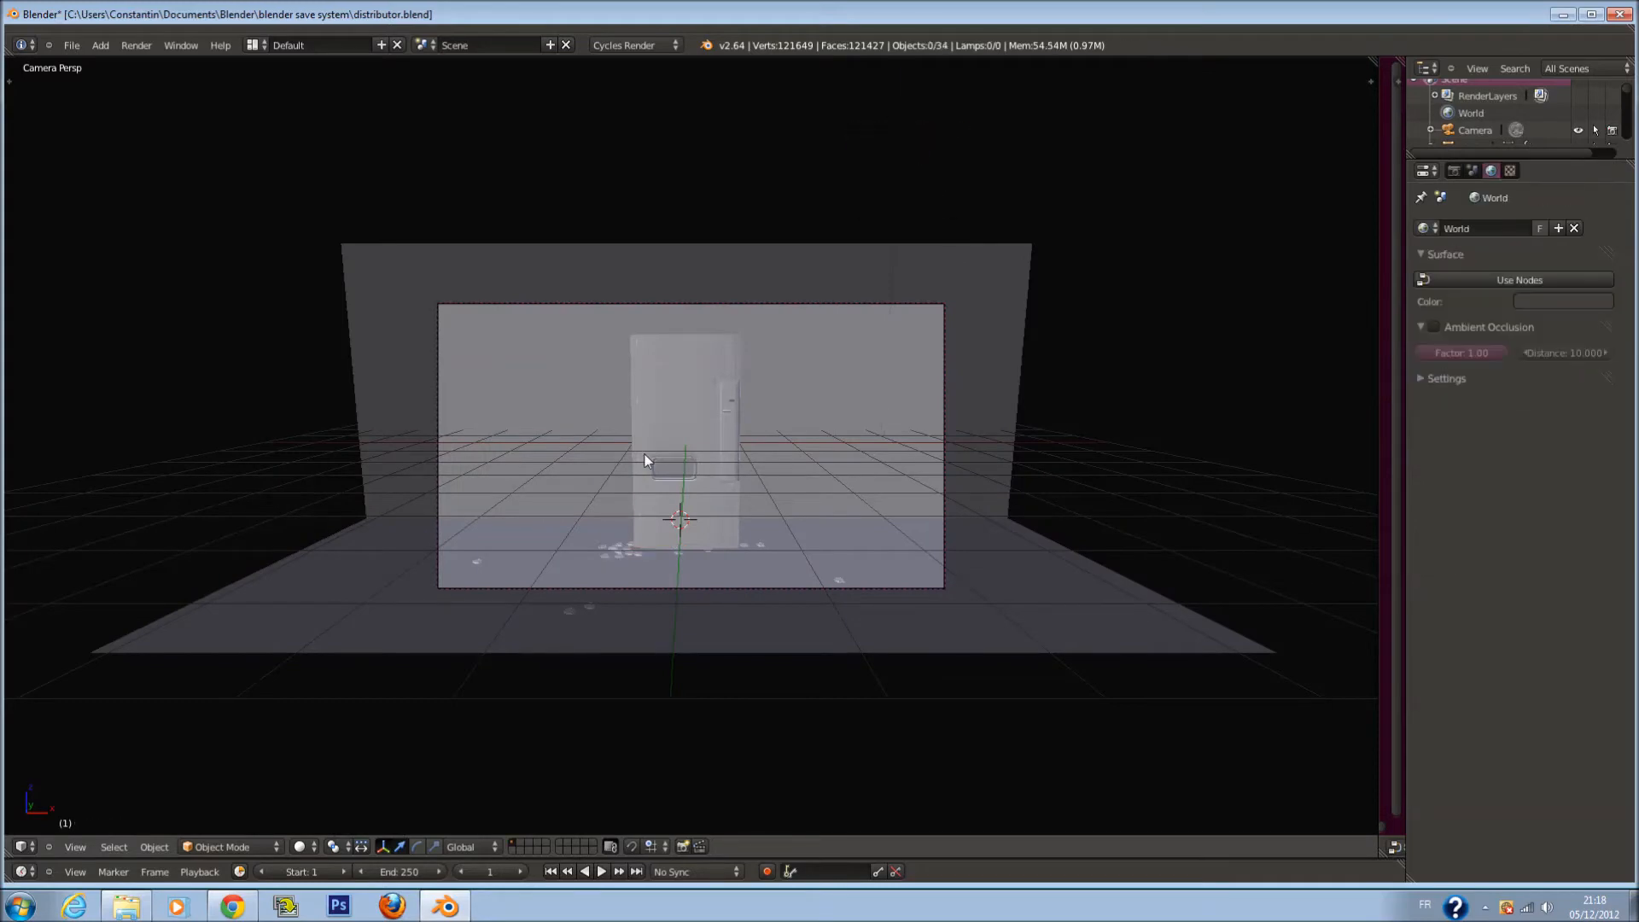
{"action": "scroll", "coordinate": [644, 457], "scroll_direction": "up", "scroll_amount": 2}
{"action": "key", "text": "ctrl+s"}
{"action": "left_click", "coordinate": [644, 458]}
Preview the scene without the lamp in rendered shading, save over the file and return to solid shading
{"action": "left_click", "coordinate": [301, 846]}
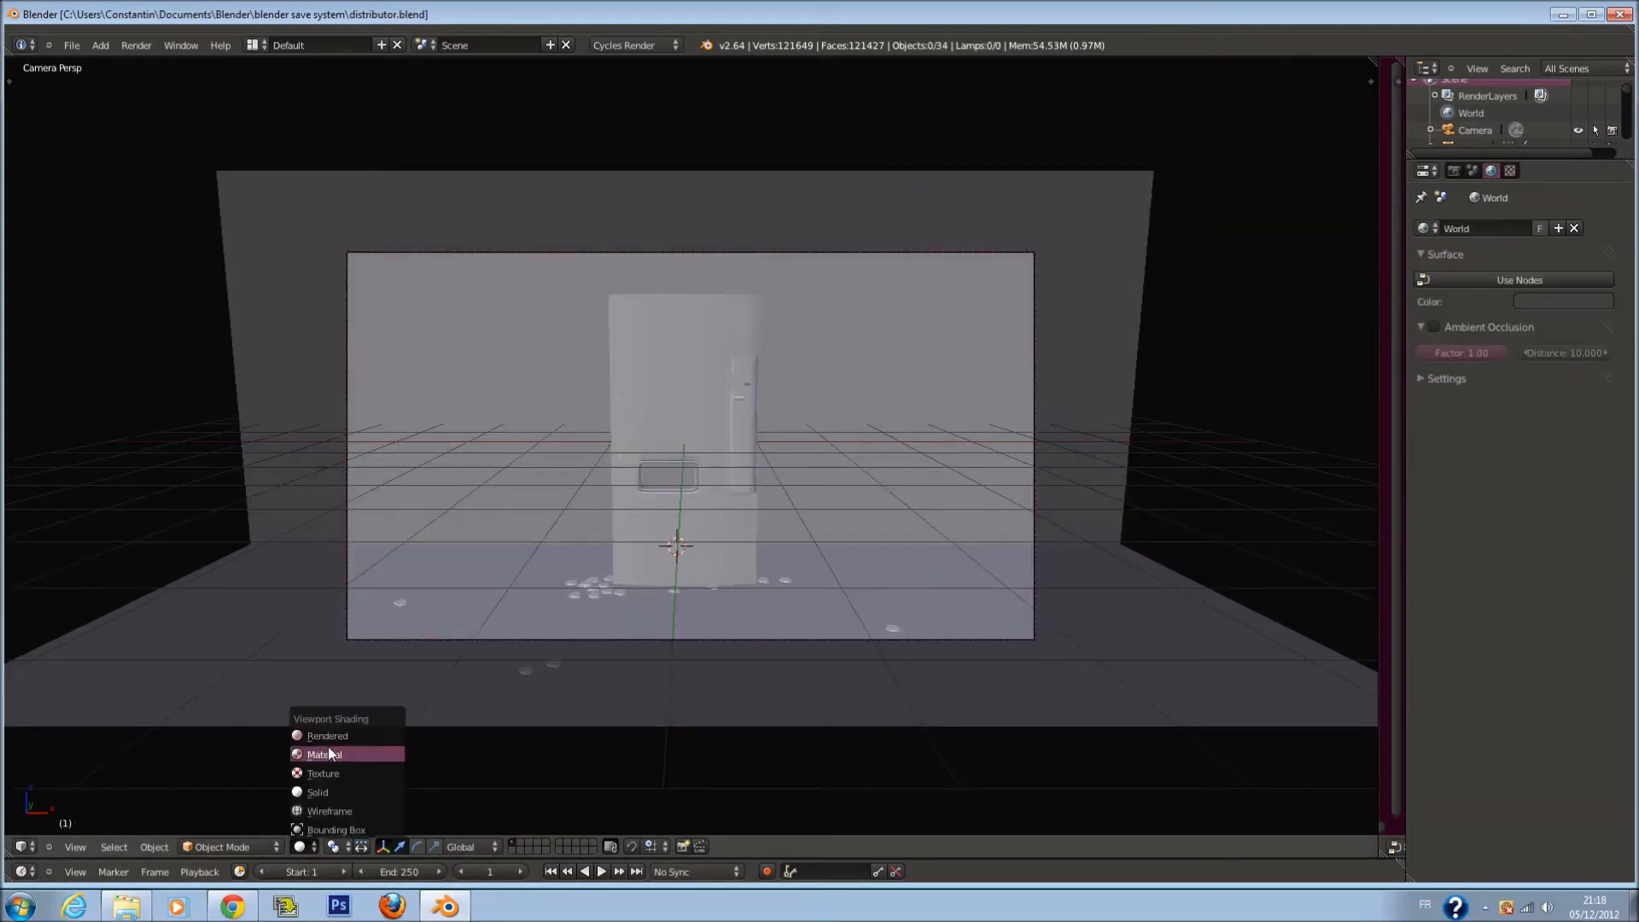
{"action": "left_click", "coordinate": [342, 736]}
{"action": "key", "text": "ctrl+s"}
{"action": "left_click", "coordinate": [672, 601]}
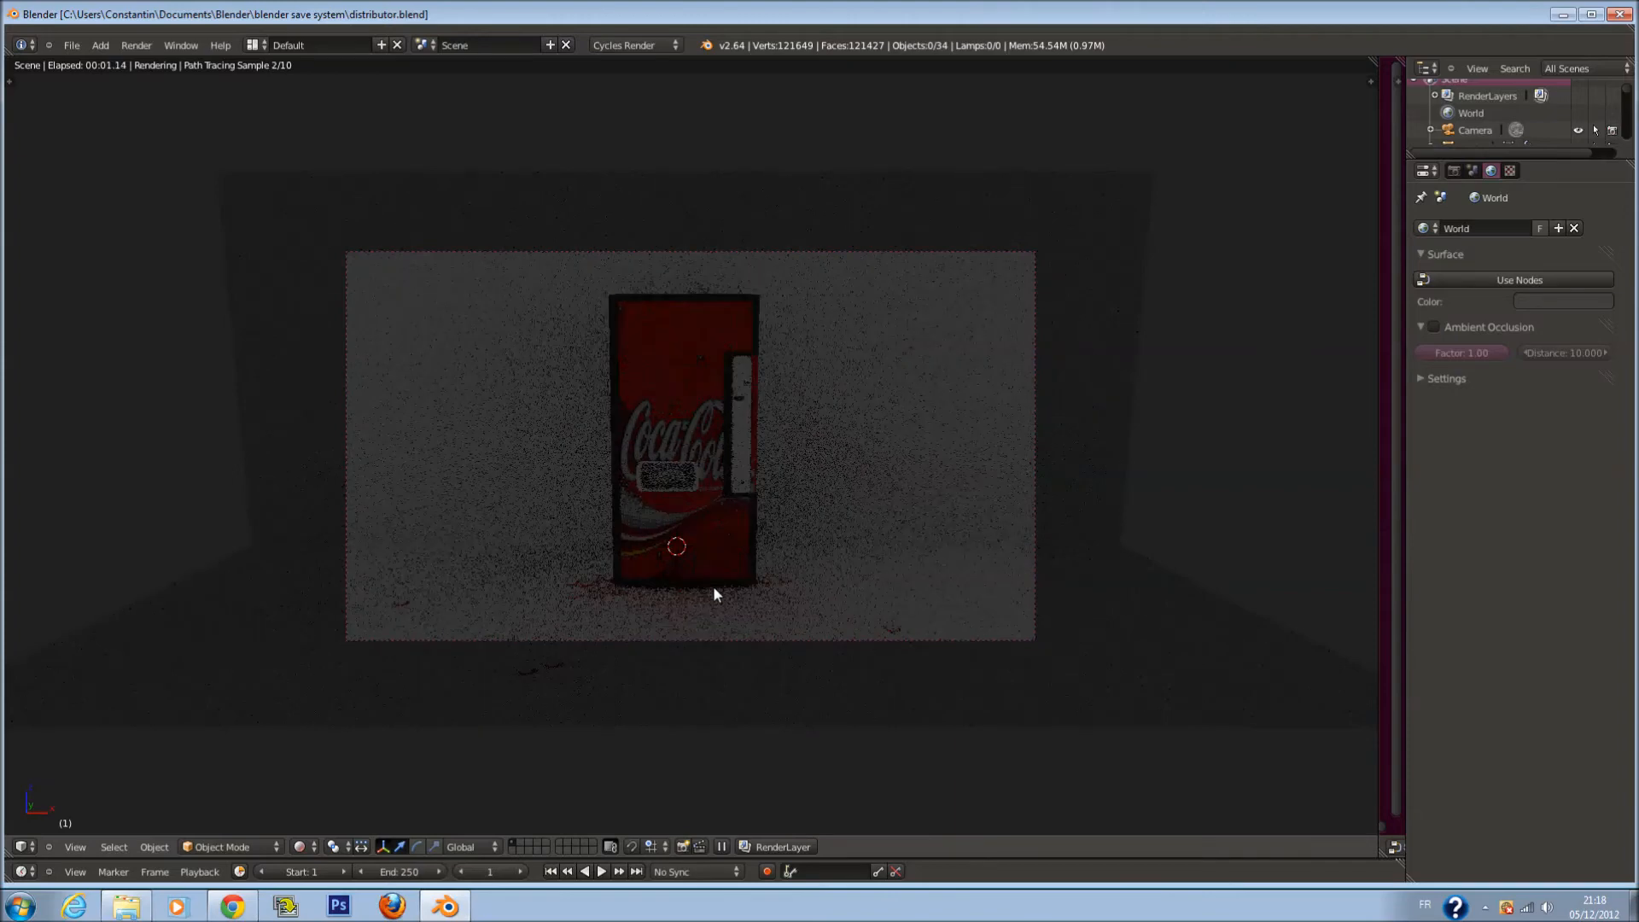
{"action": "scroll", "coordinate": [714, 589], "scroll_direction": "up", "scroll_amount": 2}
{"action": "scroll", "coordinate": [752, 580], "scroll_direction": "down", "scroll_amount": 2}
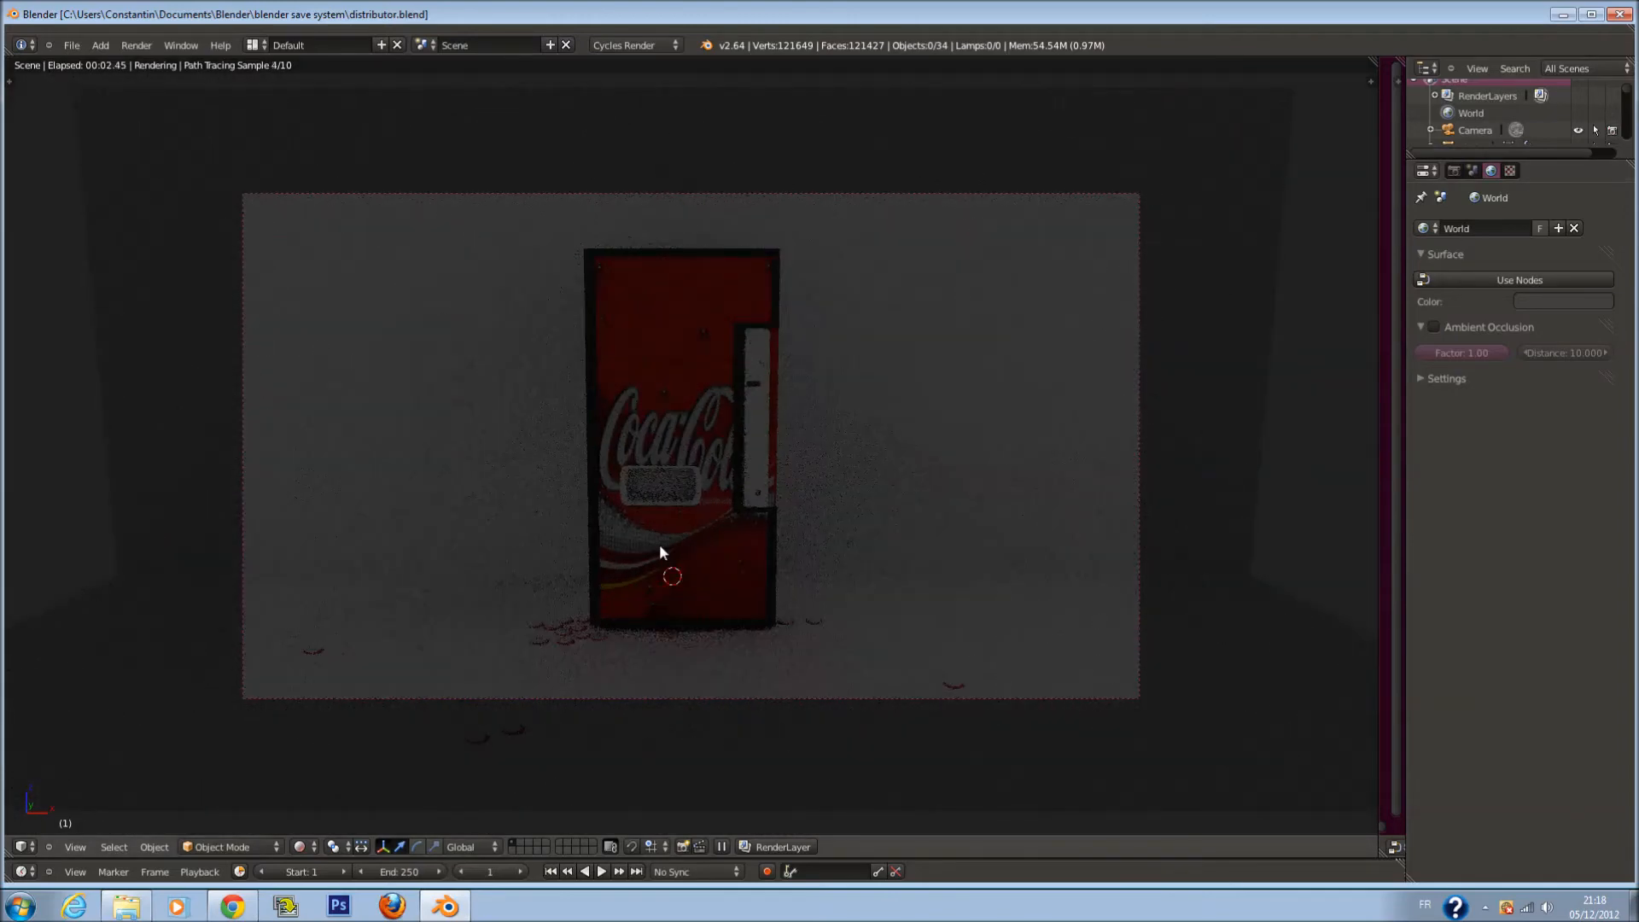
{"action": "left_click", "coordinate": [299, 846]}
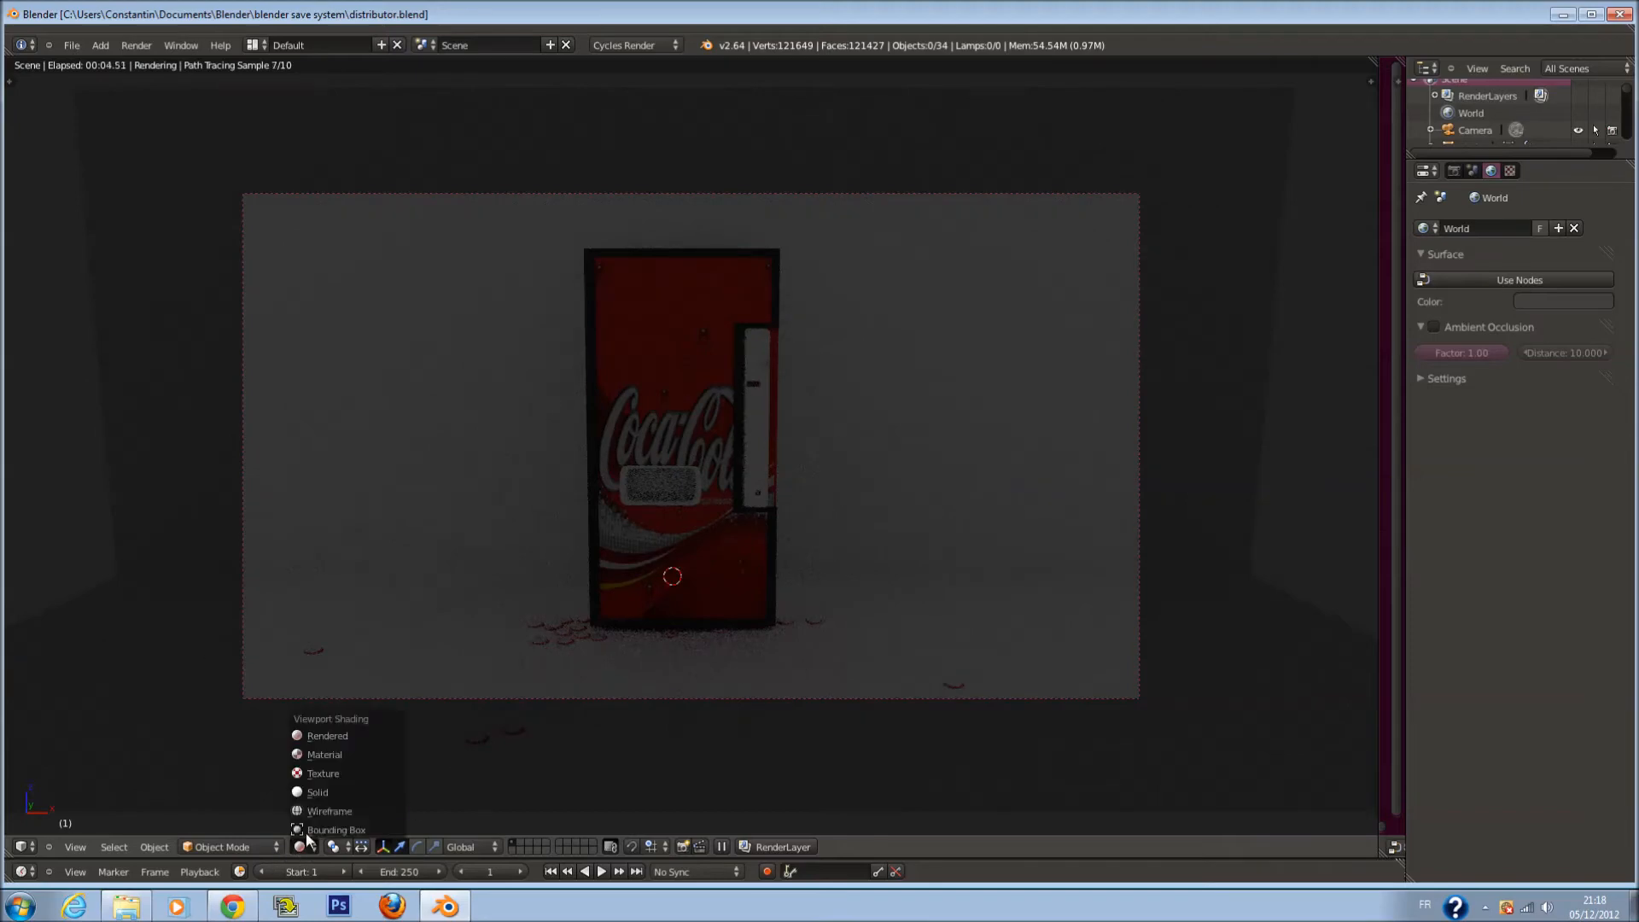
{"action": "left_click", "coordinate": [337, 790]}
Assign the existing plastic material to the frame around the machine's dispensing opening, selecting it in wireframe
{"action": "right_click", "coordinate": [690, 482]}
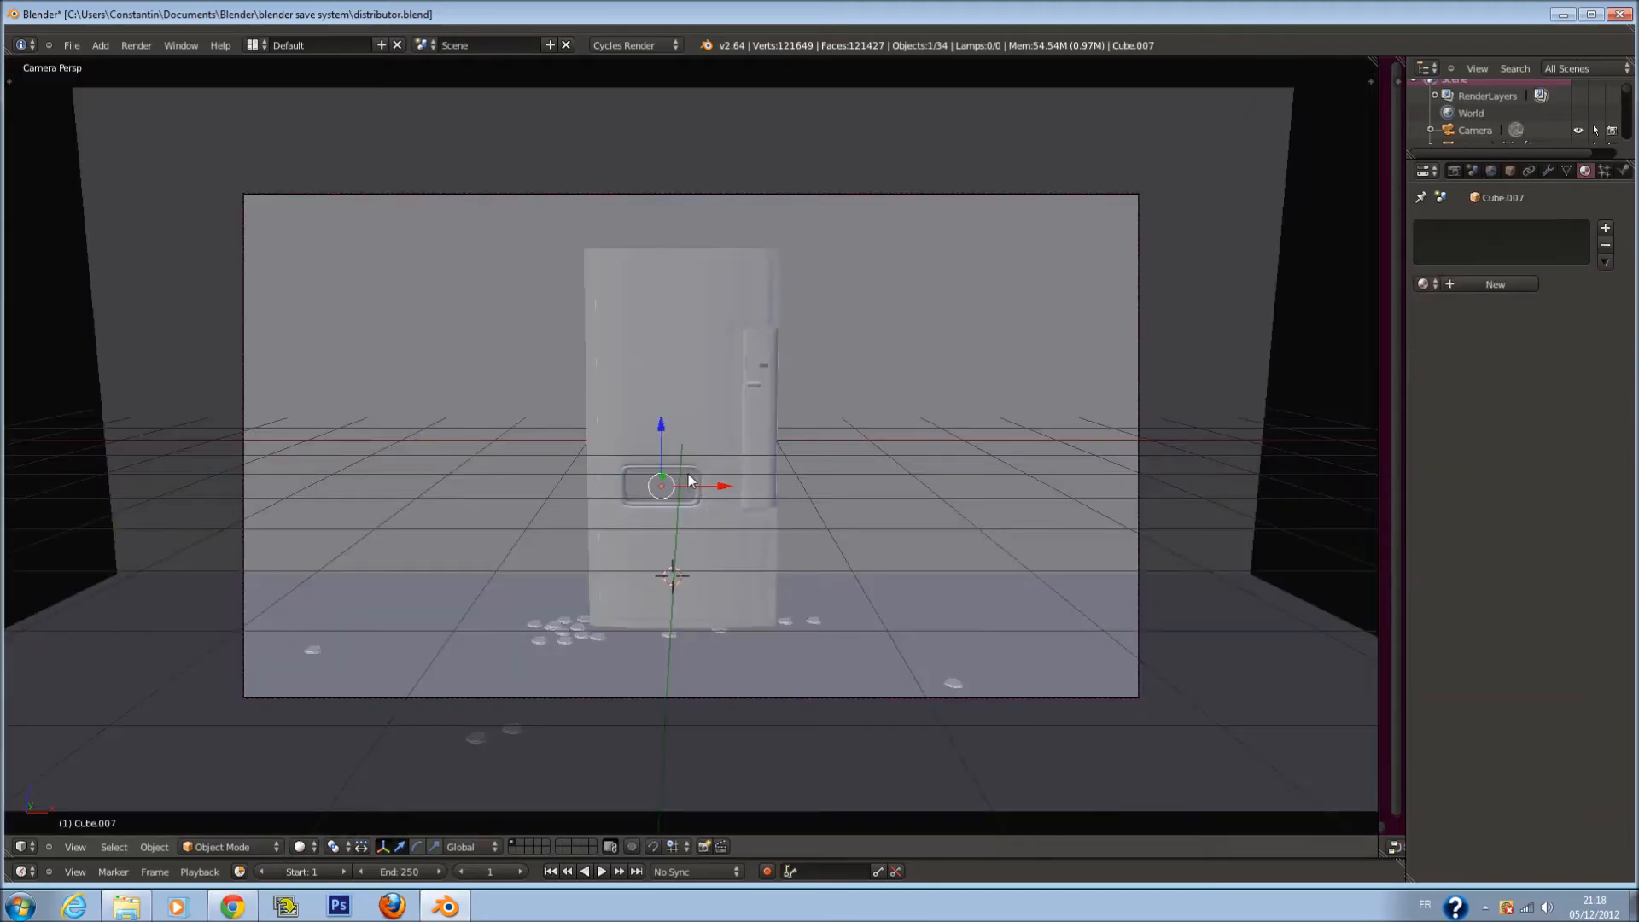
{"action": "key", "text": "z"}
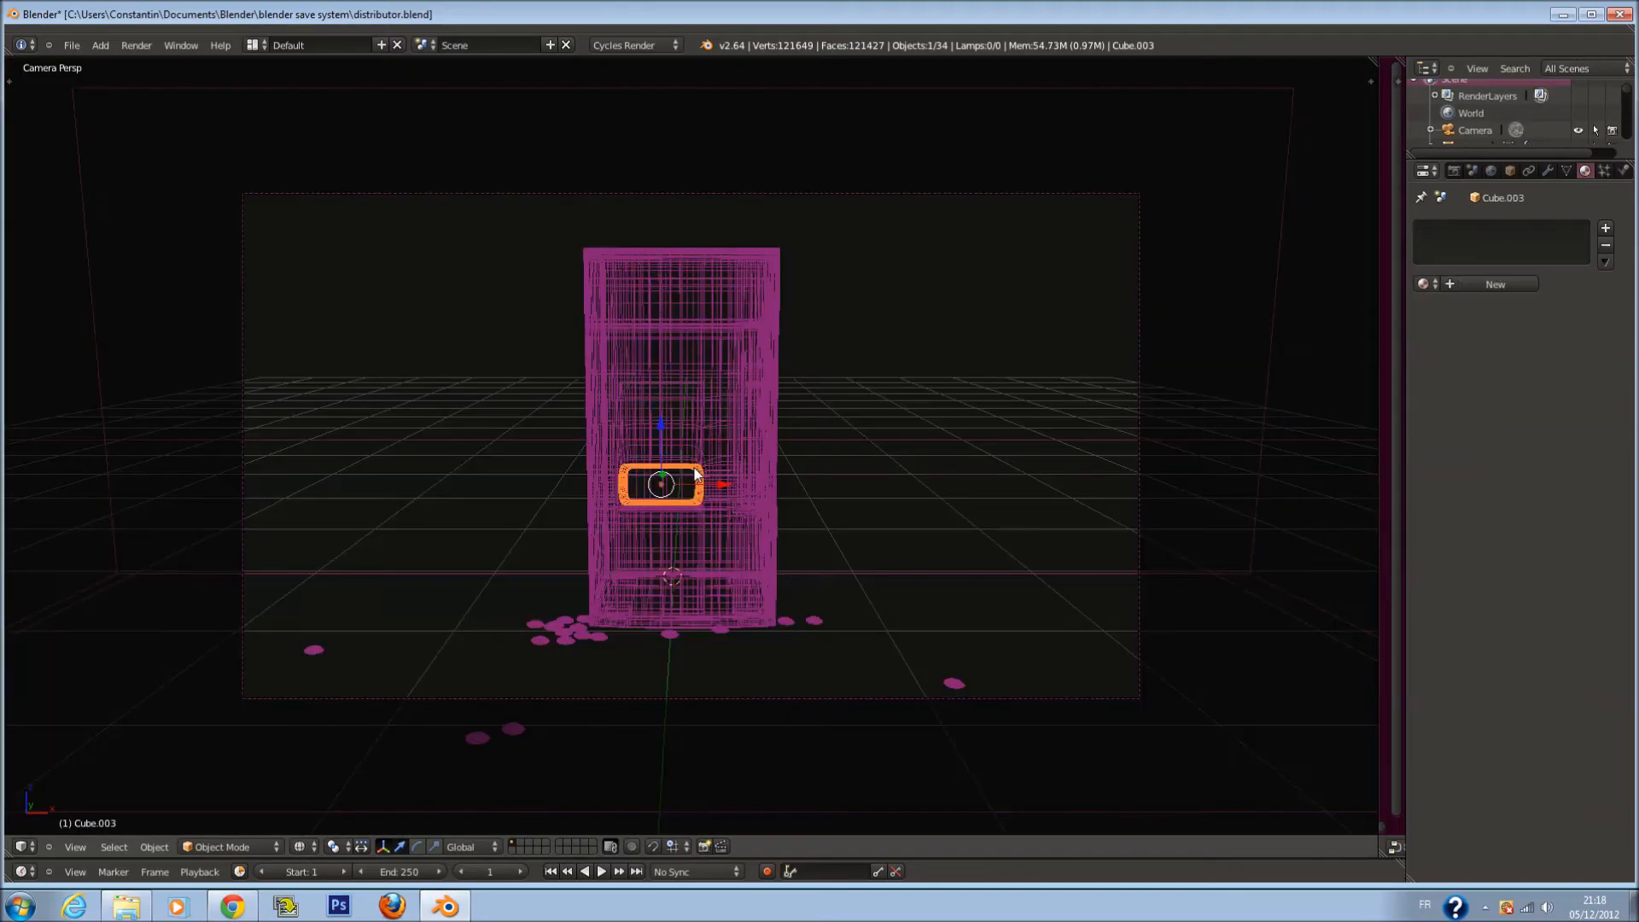
{"action": "left_click", "coordinate": [1423, 283]}
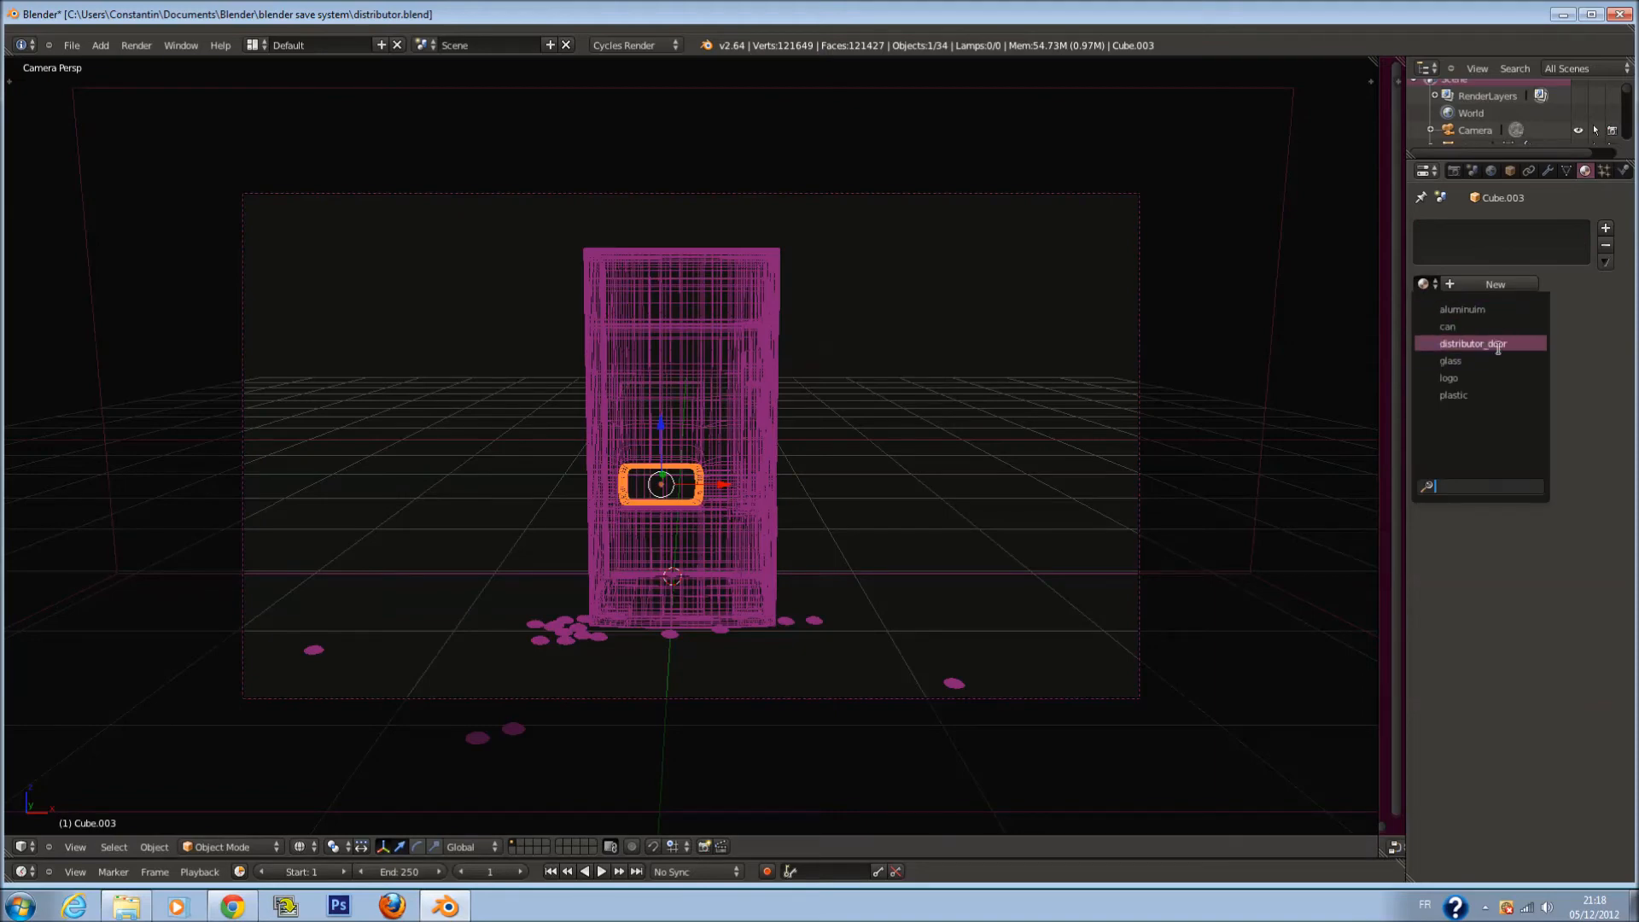
{"action": "left_click", "coordinate": [1490, 394]}
Select the panel inside the dispensing opening, Cube.007, and assign the existing aluminuim material to it
{"action": "right_click", "coordinate": [662, 485]}
{"action": "right_click", "coordinate": [688, 444]}
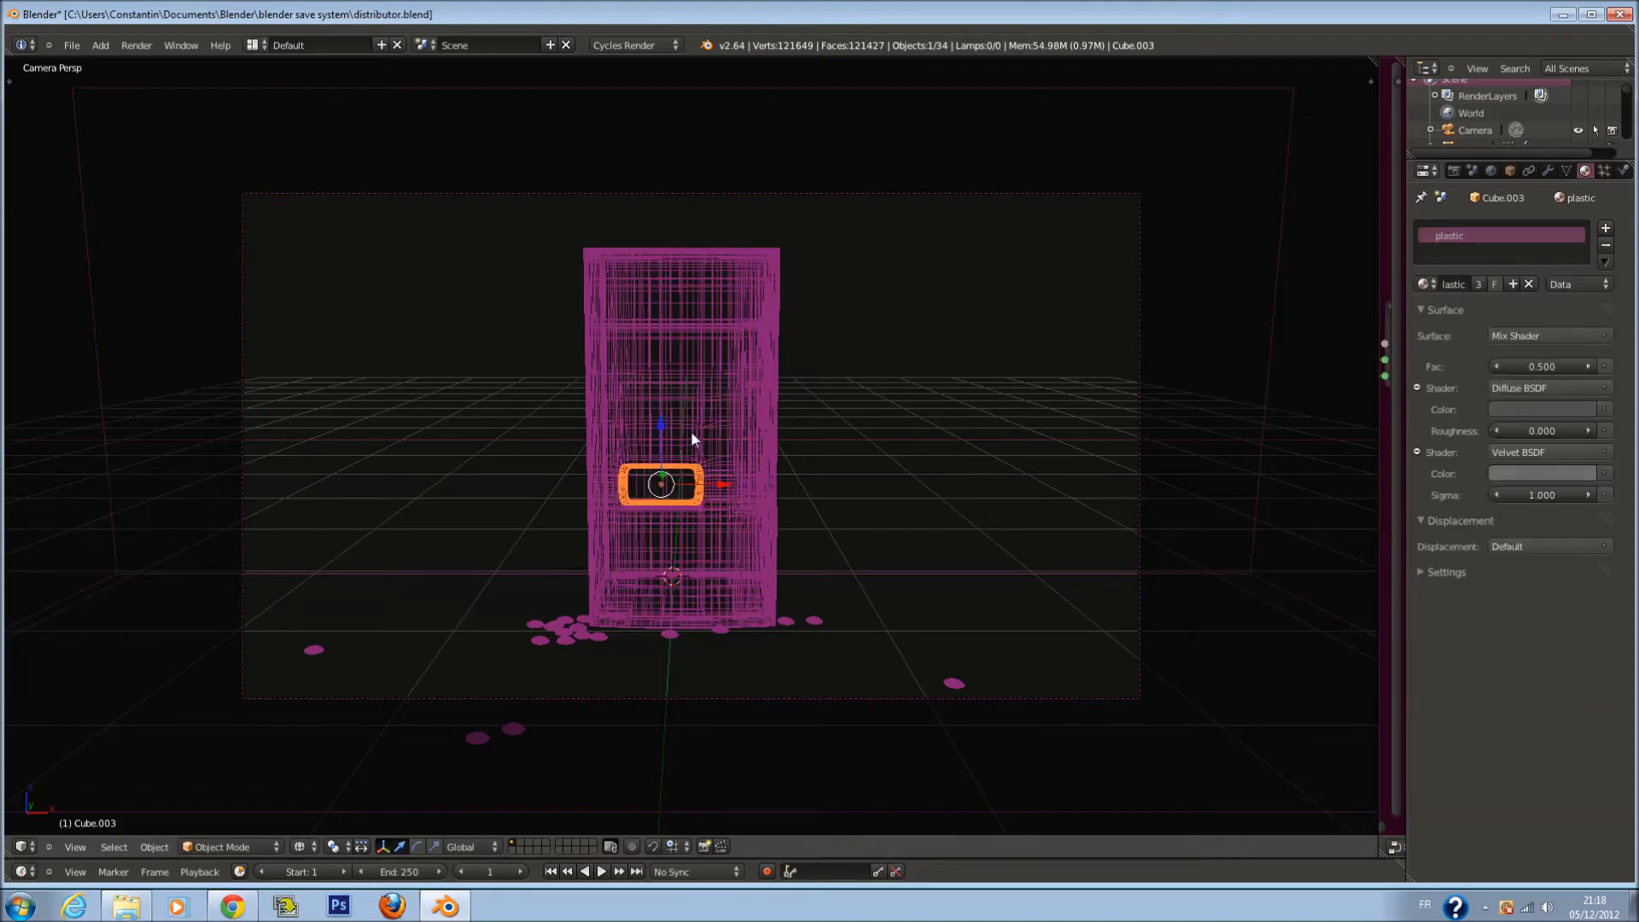
{"action": "right_click", "coordinate": [691, 432]}
{"action": "right_click", "coordinate": [698, 420]}
{"action": "left_click", "coordinate": [1423, 283]}
{"action": "left_click", "coordinate": [1456, 311]}
Return to solid shading with nothing selected, leave the camera view and save over distributor.blend
{"action": "key", "text": "shift+z"}
{"action": "key", "text": "a"}
{"action": "key", "text": "z"}
{"action": "key", "text": "z"}
{"action": "key", "text": "KP_0"}
{"action": "key", "text": "ctrl+s"}
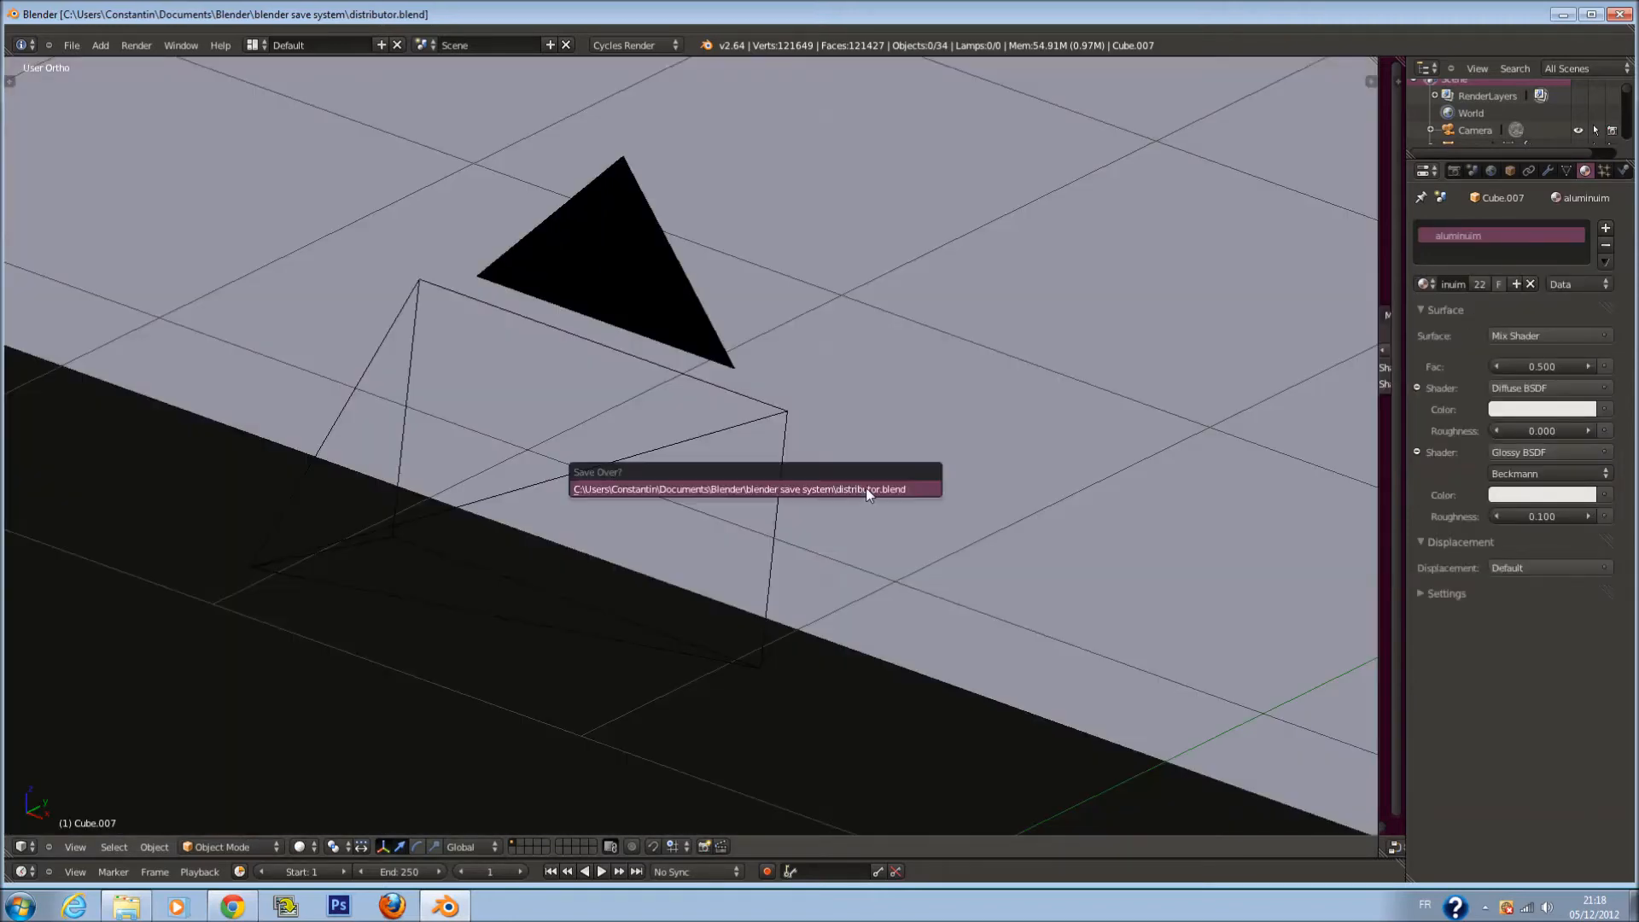
Save the scene over distributor.blend, then inspect the vending machine in solid shading through the camera and from an orbited view
{"action": "left_click", "coordinate": [866, 490]}
{"action": "key", "text": "KP_0"}
{"action": "key", "text": "z"}
{"action": "key", "text": "z"}
{"action": "scroll", "coordinate": [880, 475], "scroll_direction": "up", "scroll_amount": 2}
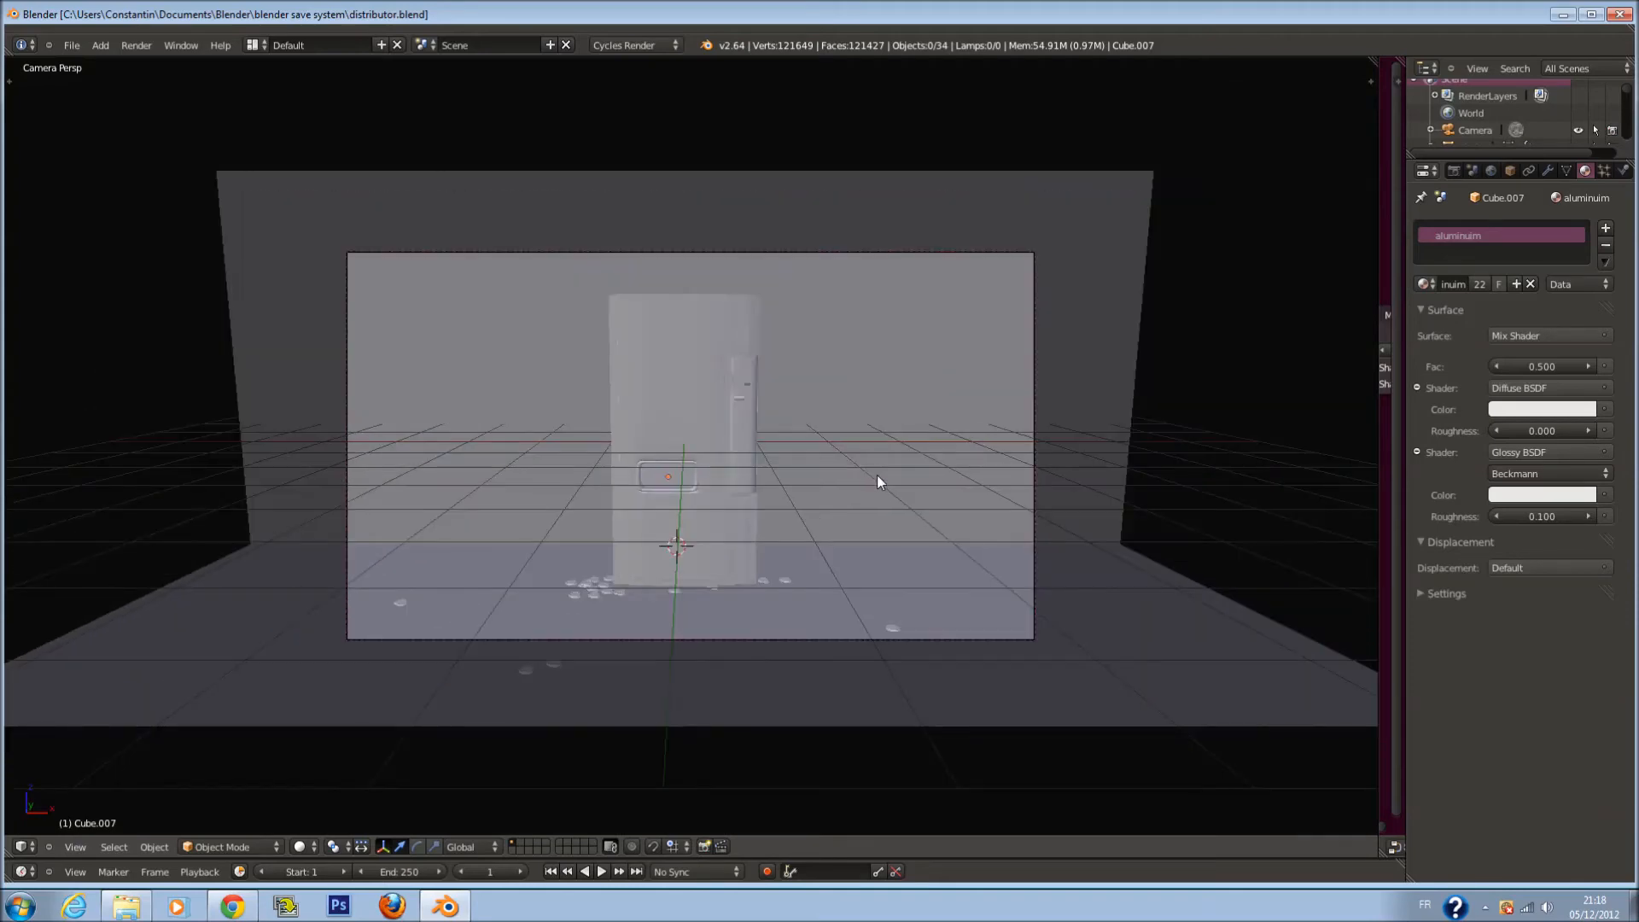
{"action": "scroll", "coordinate": [894, 449], "scroll_direction": "down", "scroll_amount": 1}
{"action": "scroll", "coordinate": [898, 454], "scroll_direction": "up", "scroll_amount": 1}
{"action": "middle_click_drag", "start_coordinate": [899, 454], "coordinate": [782, 480]}
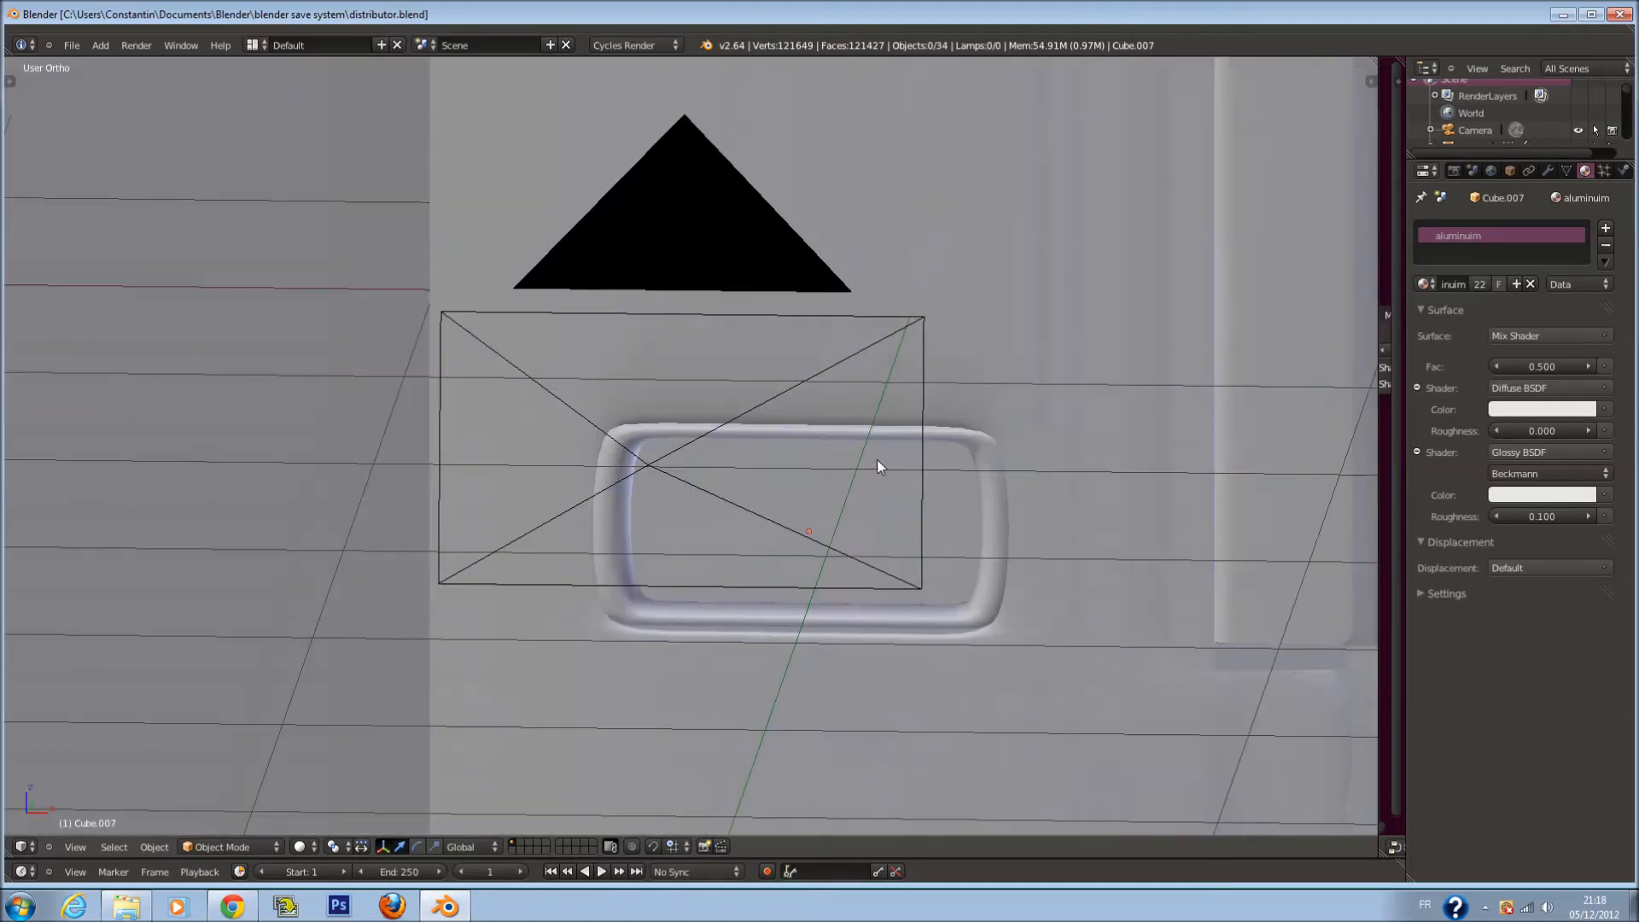
{"action": "scroll", "coordinate": [781, 480], "scroll_direction": "down", "scroll_amount": 10}
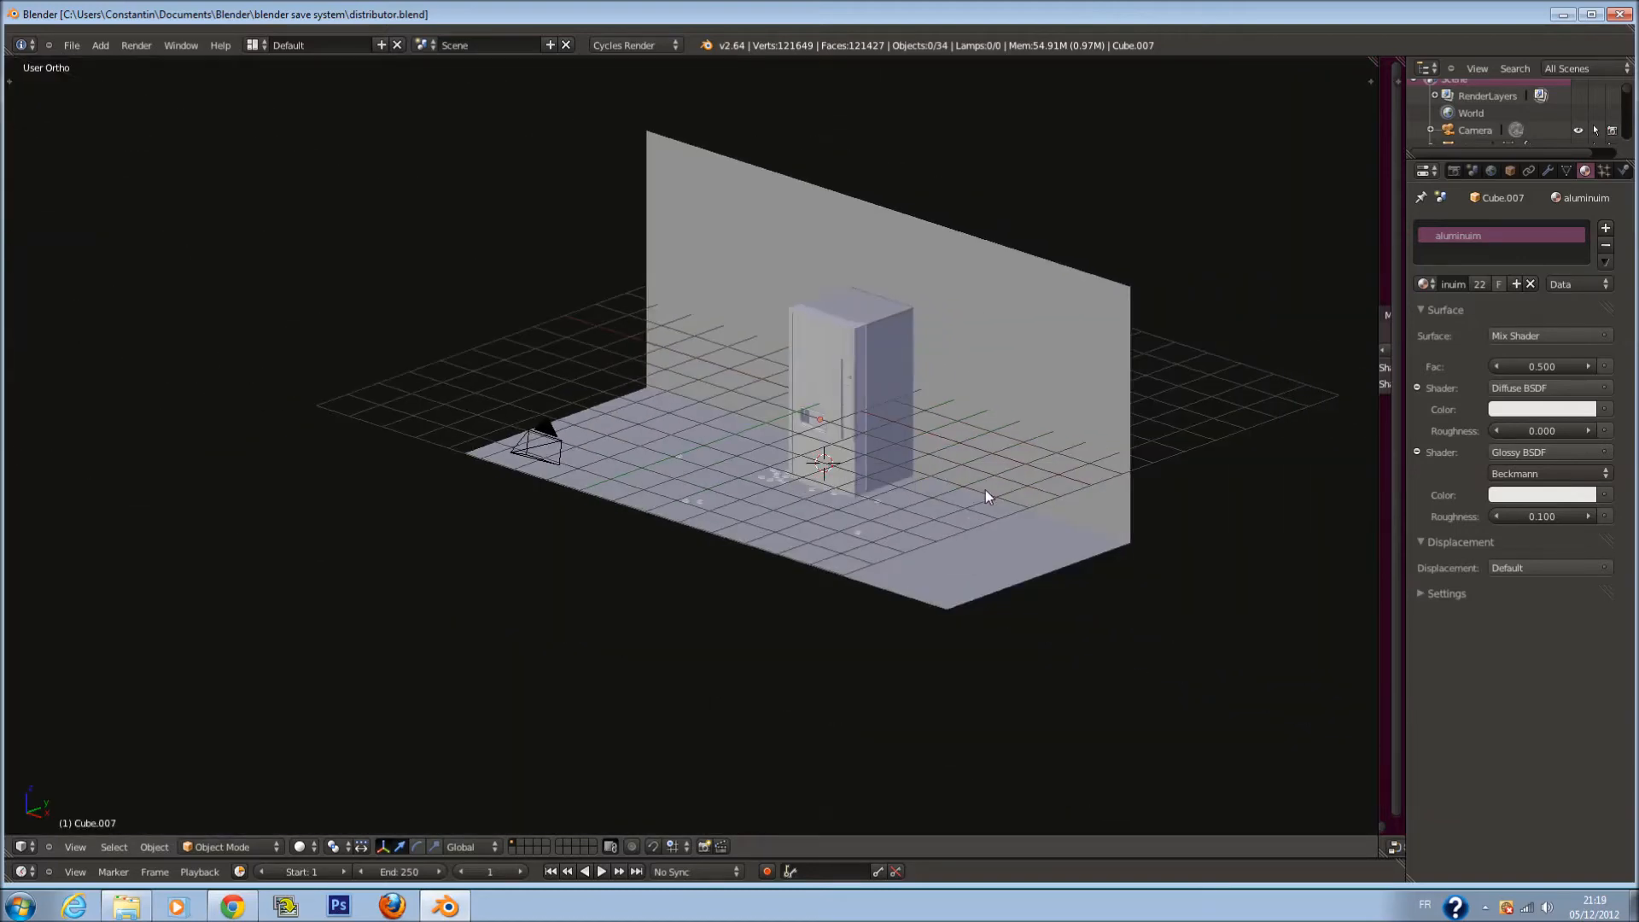
Select the floor-and-wall backdrop plane behind the vending machine and save the scene over distributor.blend
{"action": "right_click", "coordinate": [1050, 465]}
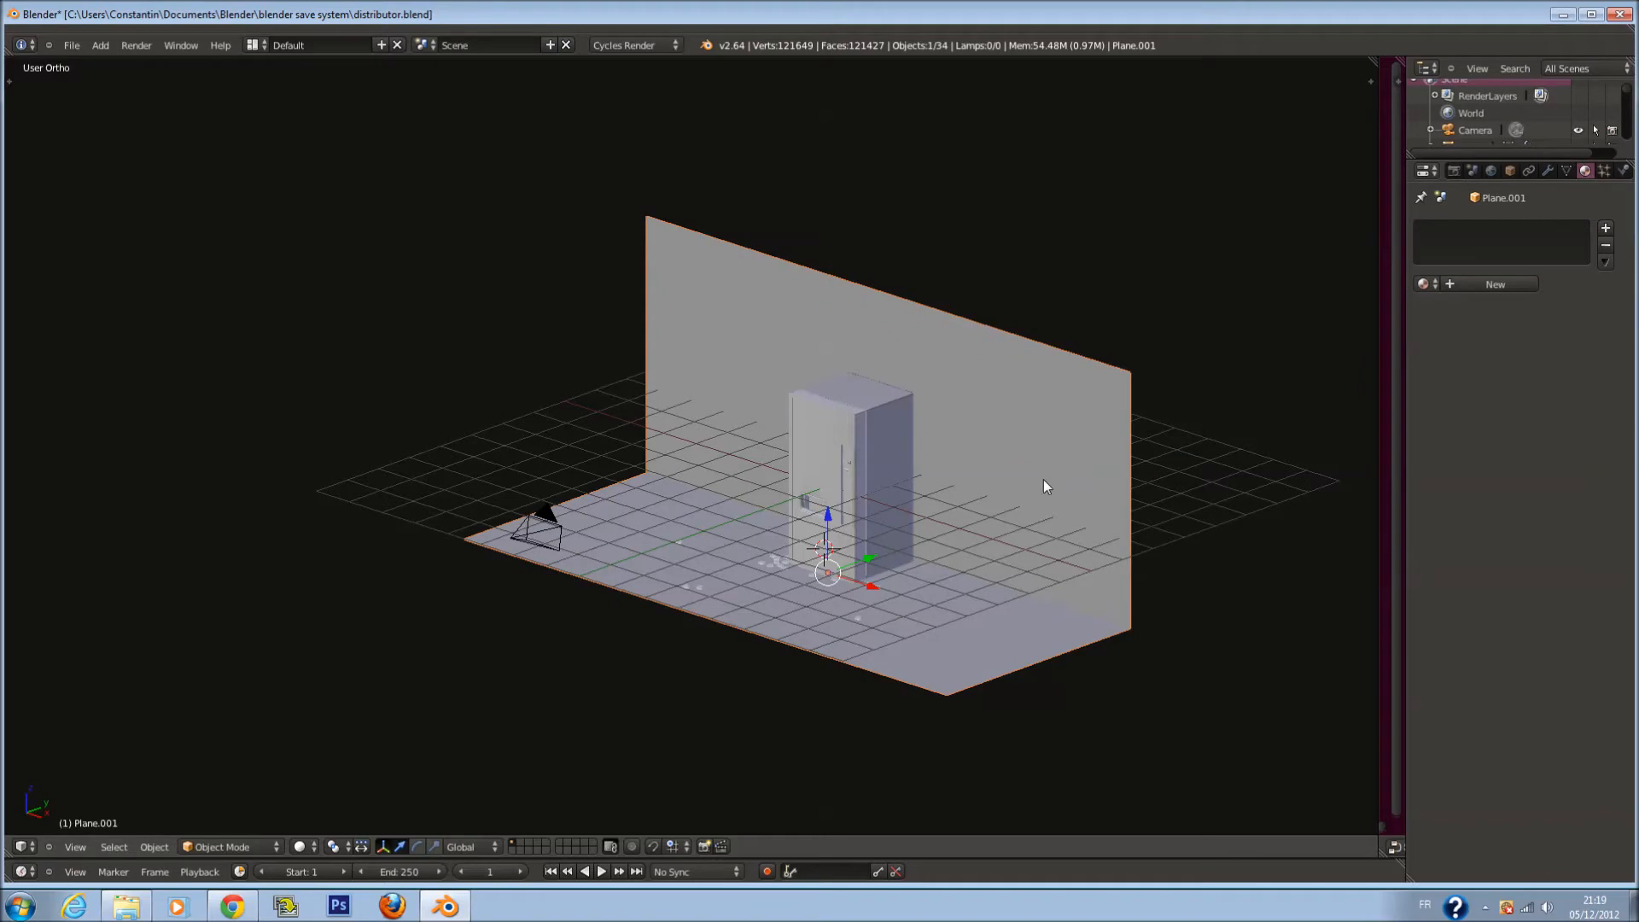
{"action": "key", "text": "Tab"}
{"action": "scroll", "coordinate": [1057, 472], "scroll_direction": "up", "scroll_amount": 2}
{"action": "scroll", "coordinate": [1035, 457], "scroll_direction": "down", "scroll_amount": 3}
{"action": "key", "text": "ctrl+s"}
{"action": "left_click", "coordinate": [1048, 432]}
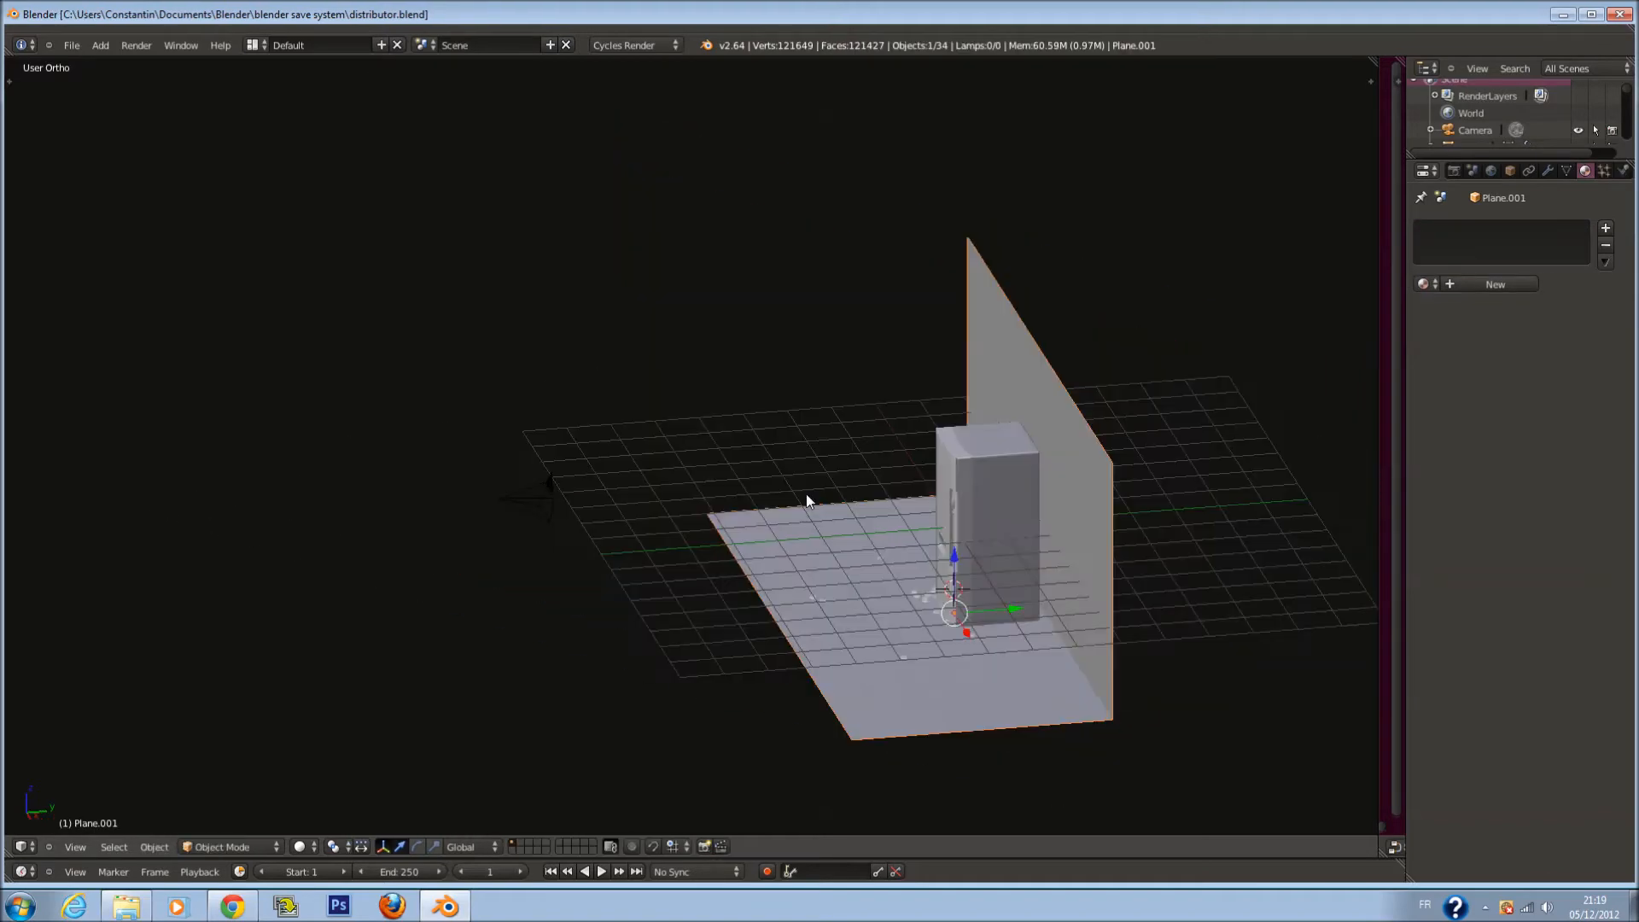
{"action": "key", "text": "ctrl+s"}
{"action": "left_click", "coordinate": [767, 495]}
{"action": "middle_click_drag", "start_coordinate": [767, 495], "coordinate": [948, 464]}
{"action": "scroll", "coordinate": [699, 514], "scroll_direction": "up", "scroll_amount": 3}
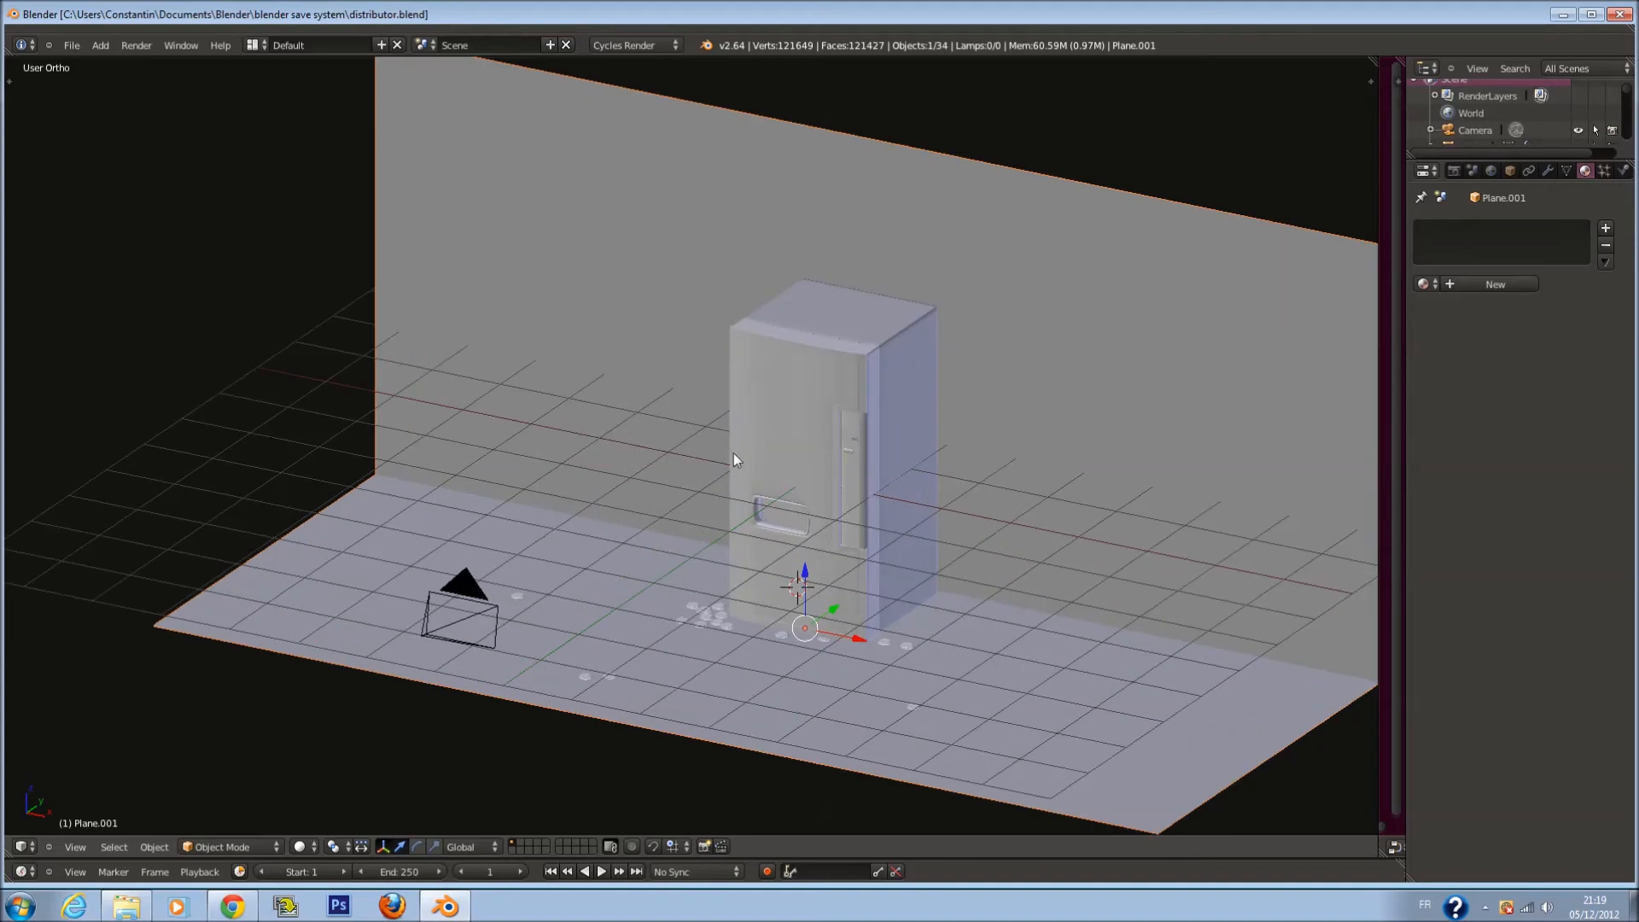
{"action": "scroll", "coordinate": [320, 282], "scroll_direction": "down", "scroll_amount": 4}
{"action": "scroll", "coordinate": [439, 300], "scroll_direction": "up", "scroll_amount": 5}
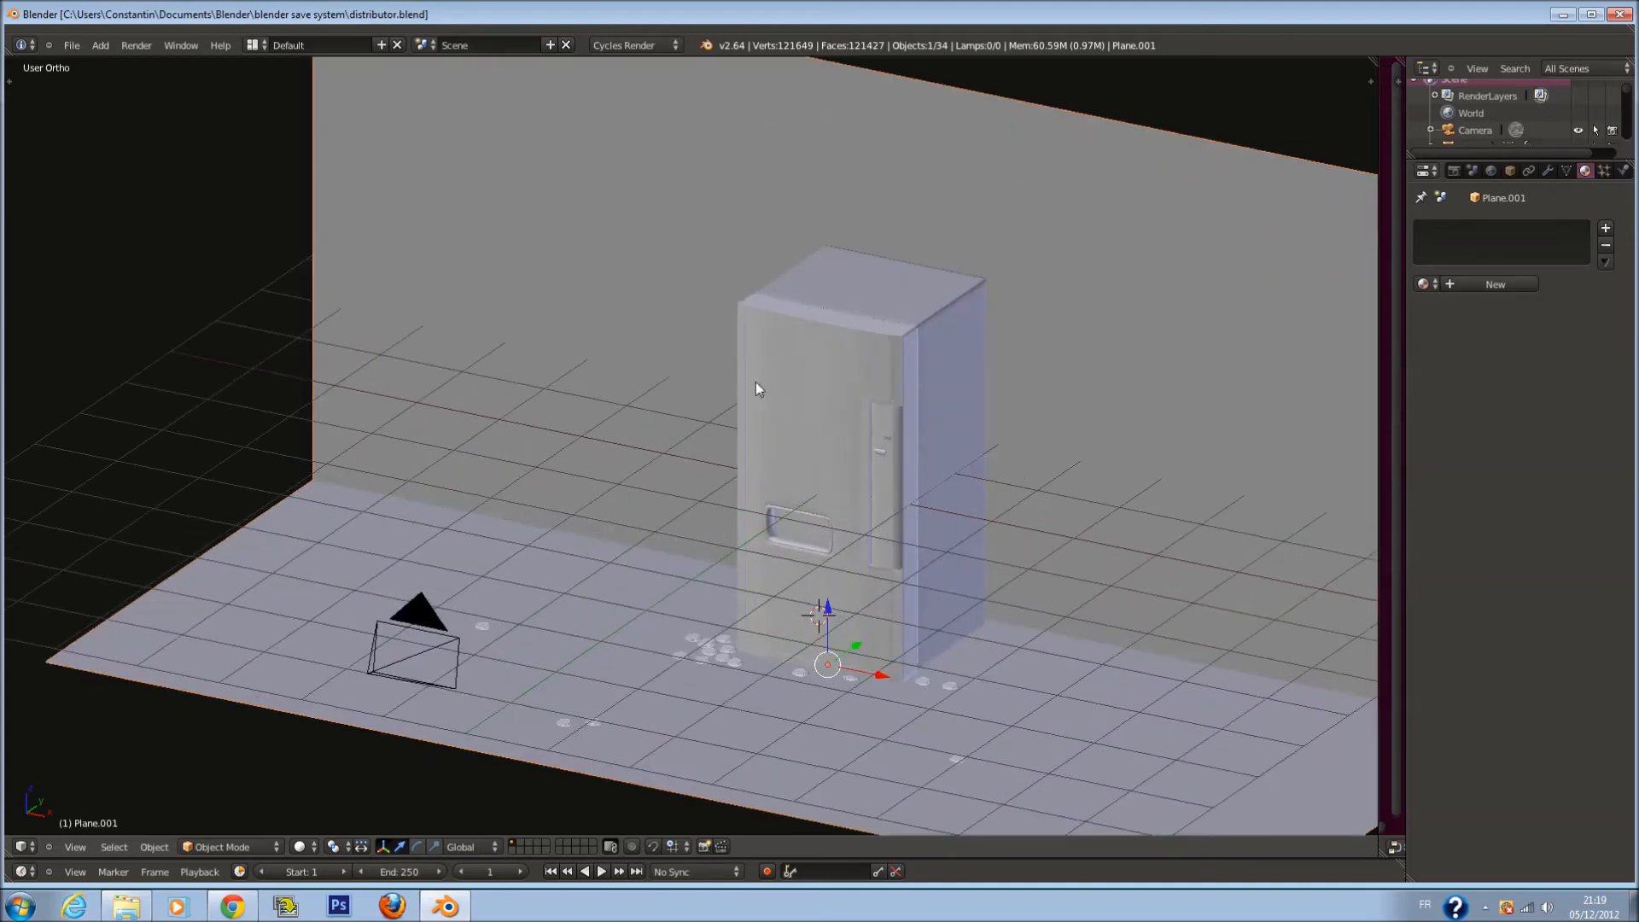
{"action": "key", "text": "ctrl+s"}
{"action": "left_click", "coordinate": [805, 421]}
Examine the vending machine and its backdrop from an angled overview and through the camera
{"action": "scroll", "coordinate": [835, 419], "scroll_direction": "down", "scroll_amount": 2}
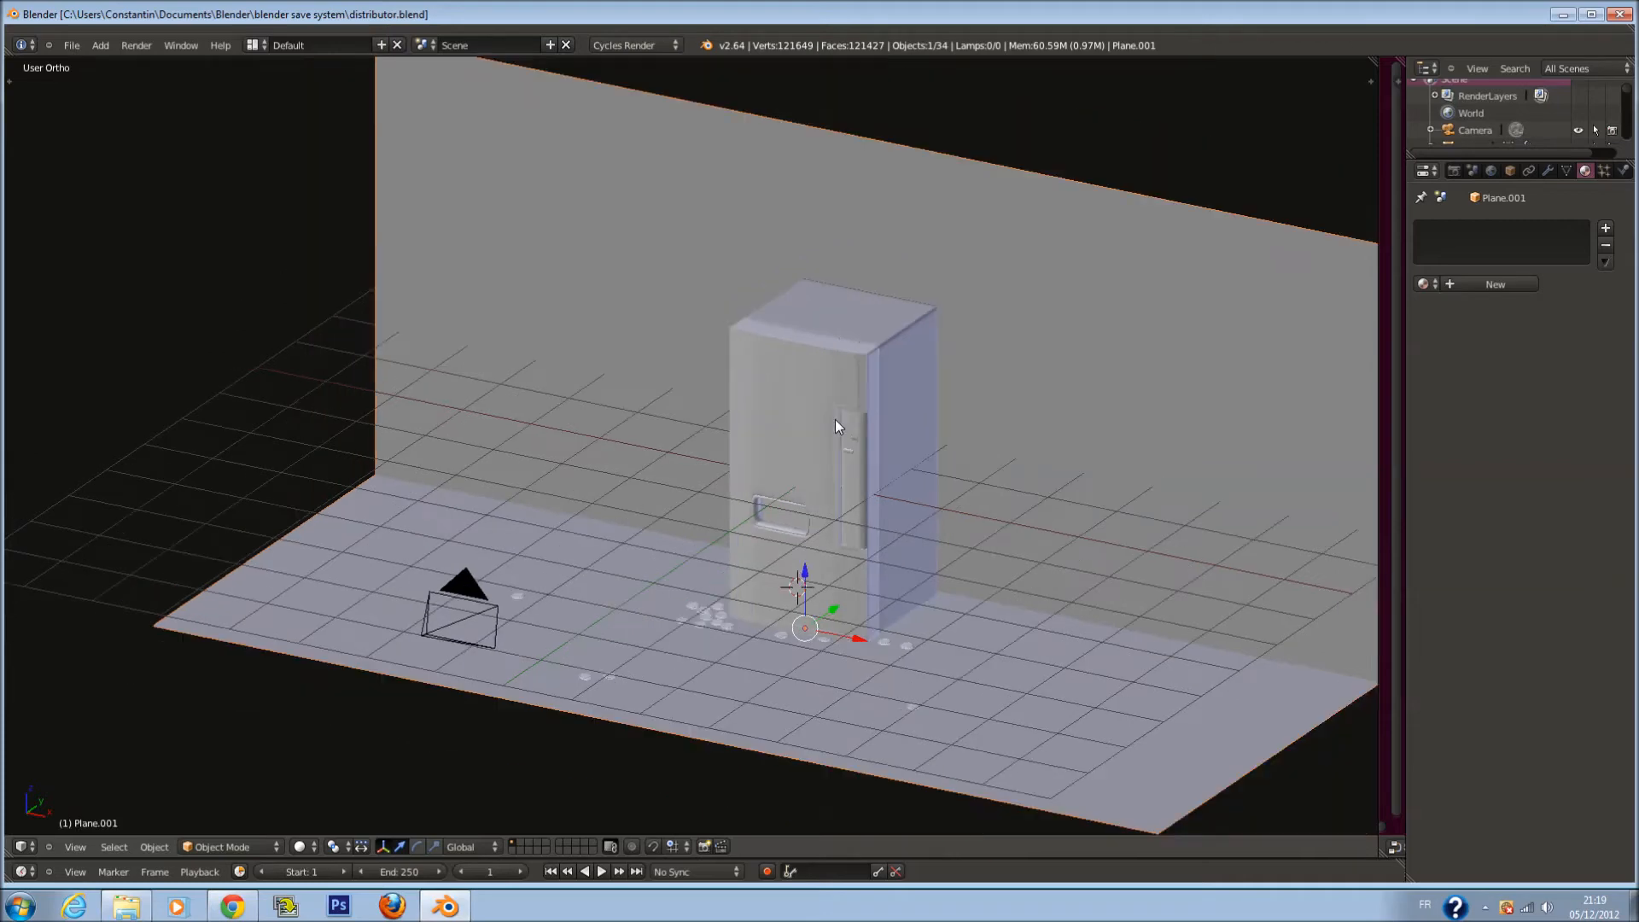
{"action": "scroll", "coordinate": [835, 418], "scroll_direction": "down", "scroll_amount": 3}
{"action": "scroll", "coordinate": [835, 419], "scroll_direction": "up", "scroll_amount": 2}
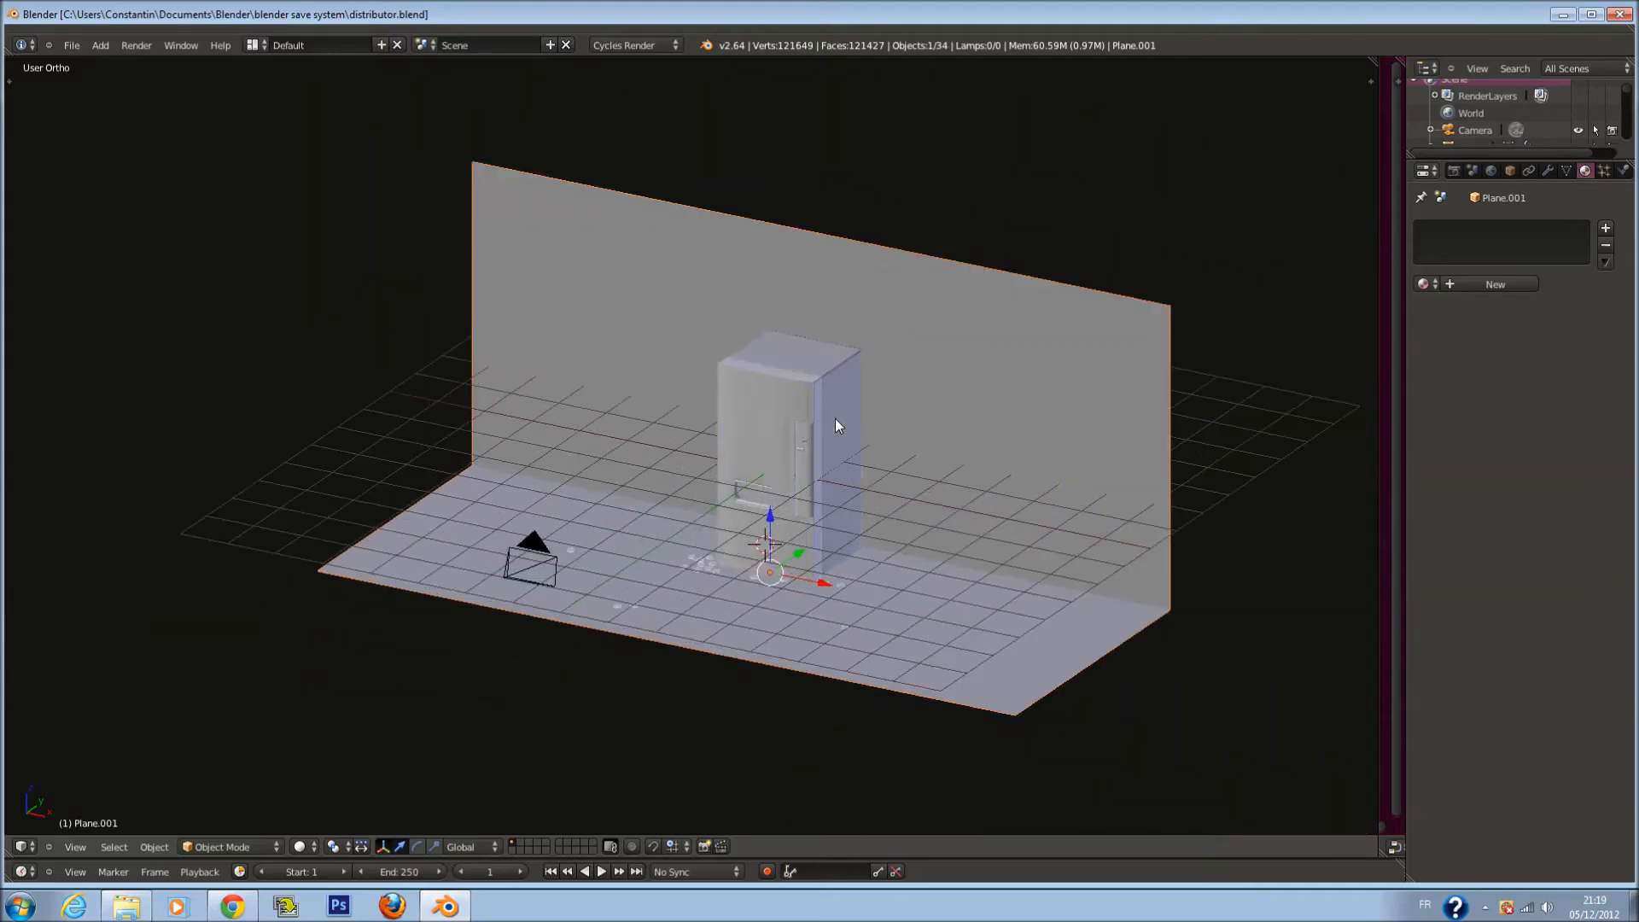
{"action": "middle_click_drag", "start_coordinate": [839, 427], "coordinate": [871, 437]}
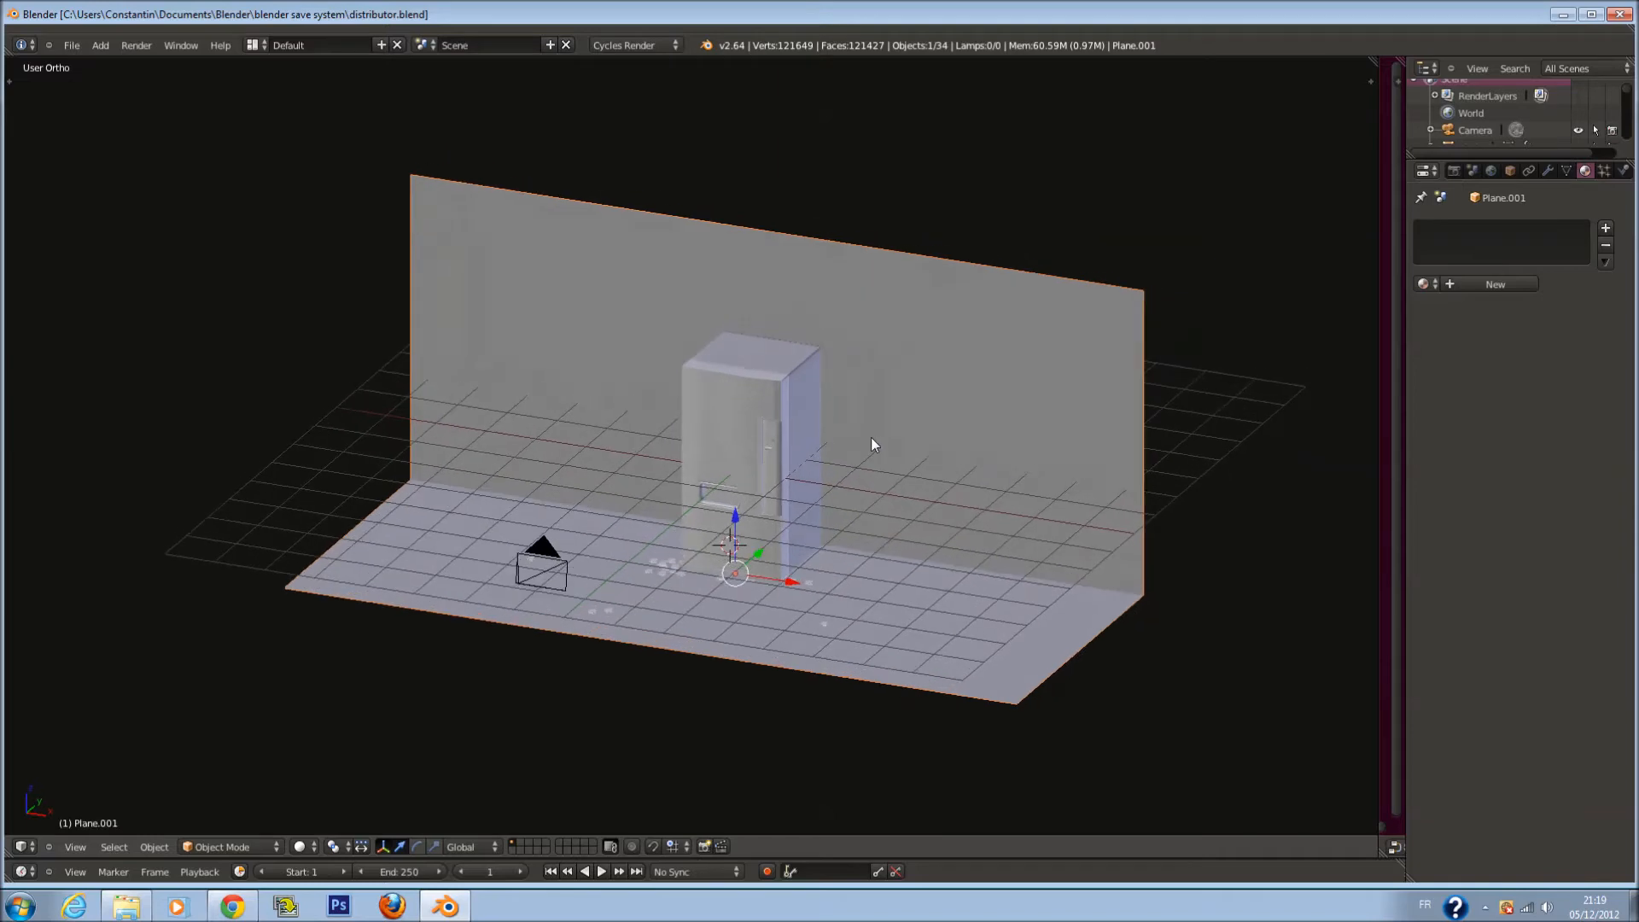
{"action": "key", "text": "KP_0"}
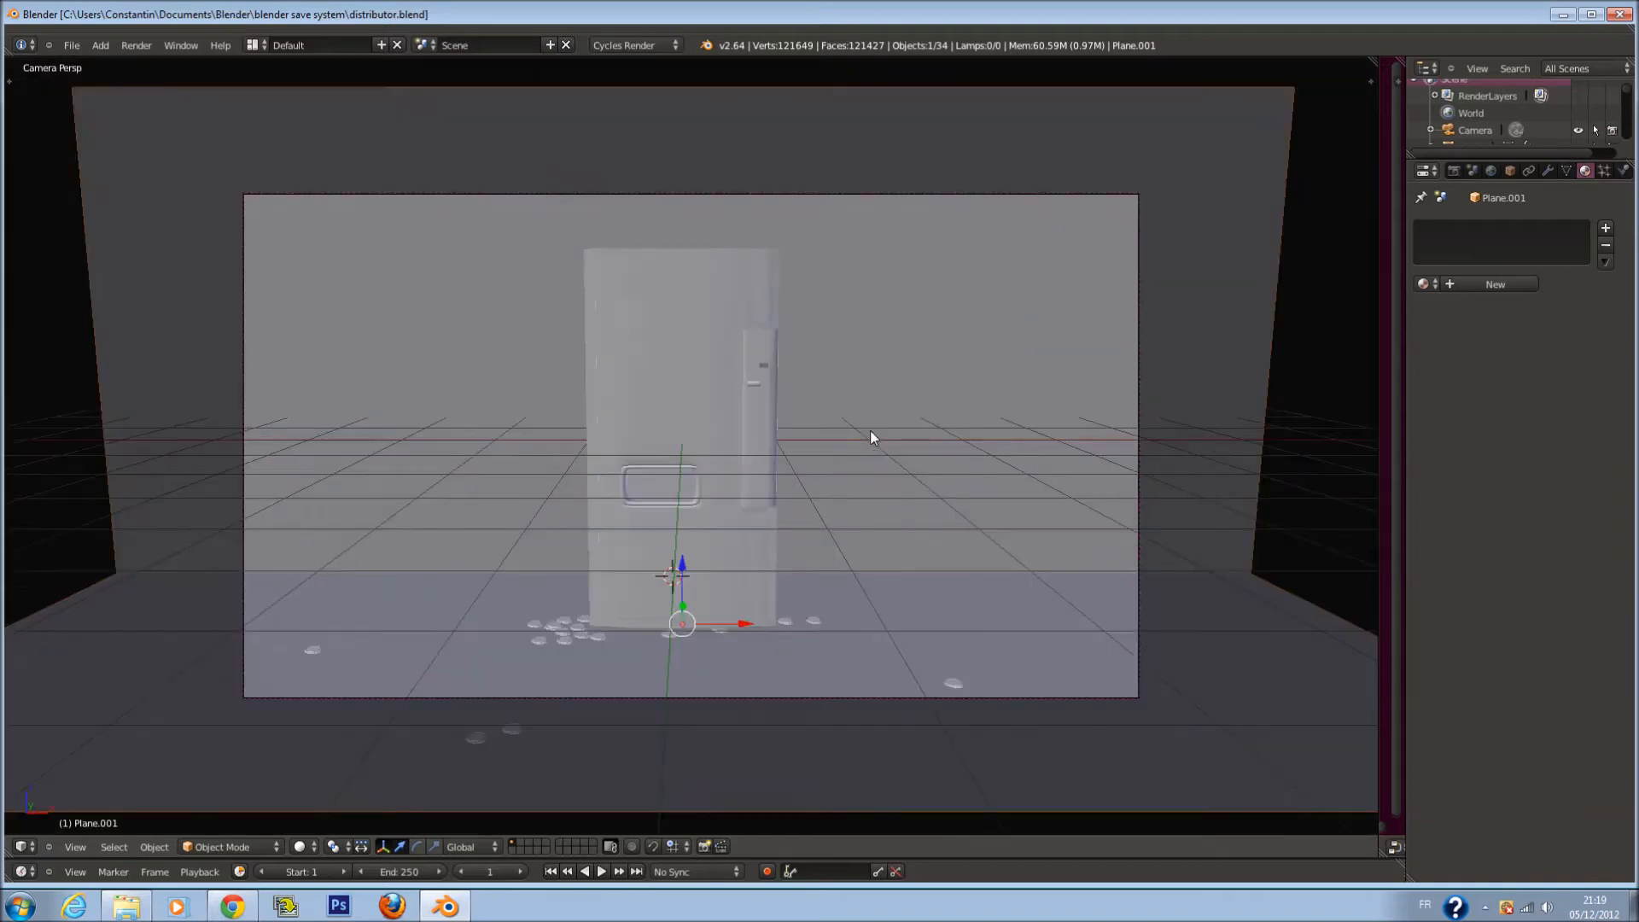
{"action": "scroll", "coordinate": [843, 374], "scroll_direction": "down", "scroll_amount": 1}
{"action": "scroll", "coordinate": [843, 375], "scroll_direction": "up", "scroll_amount": 1}
{"action": "scroll", "coordinate": [845, 377], "scroll_direction": "down", "scroll_amount": 1}
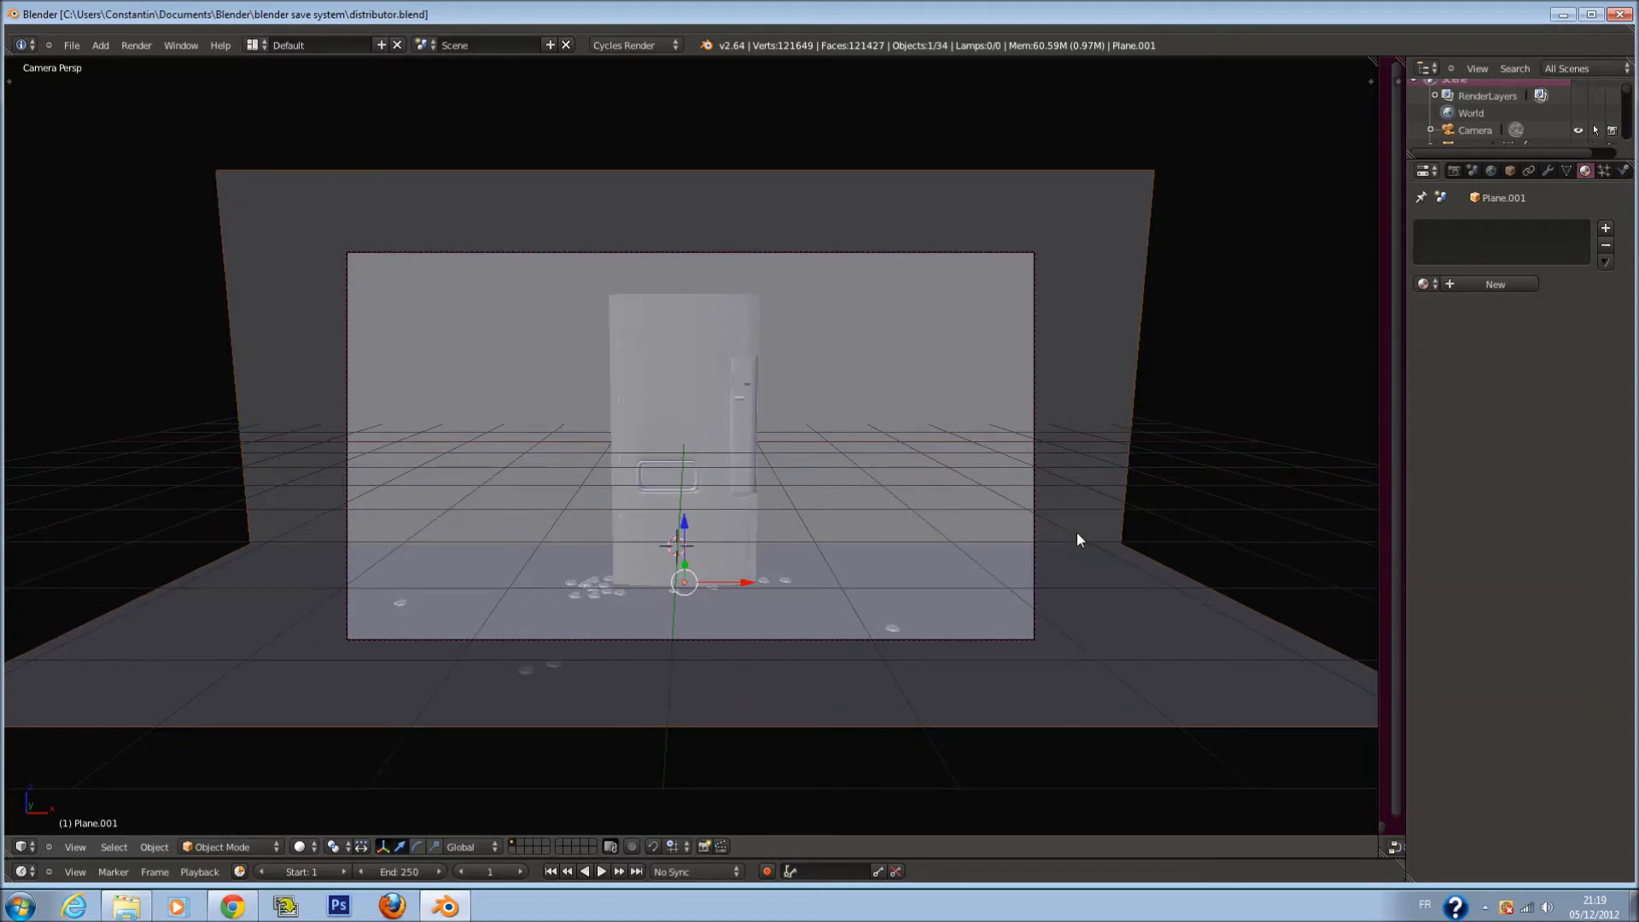
{"action": "left_click", "coordinate": [1560, 17]}
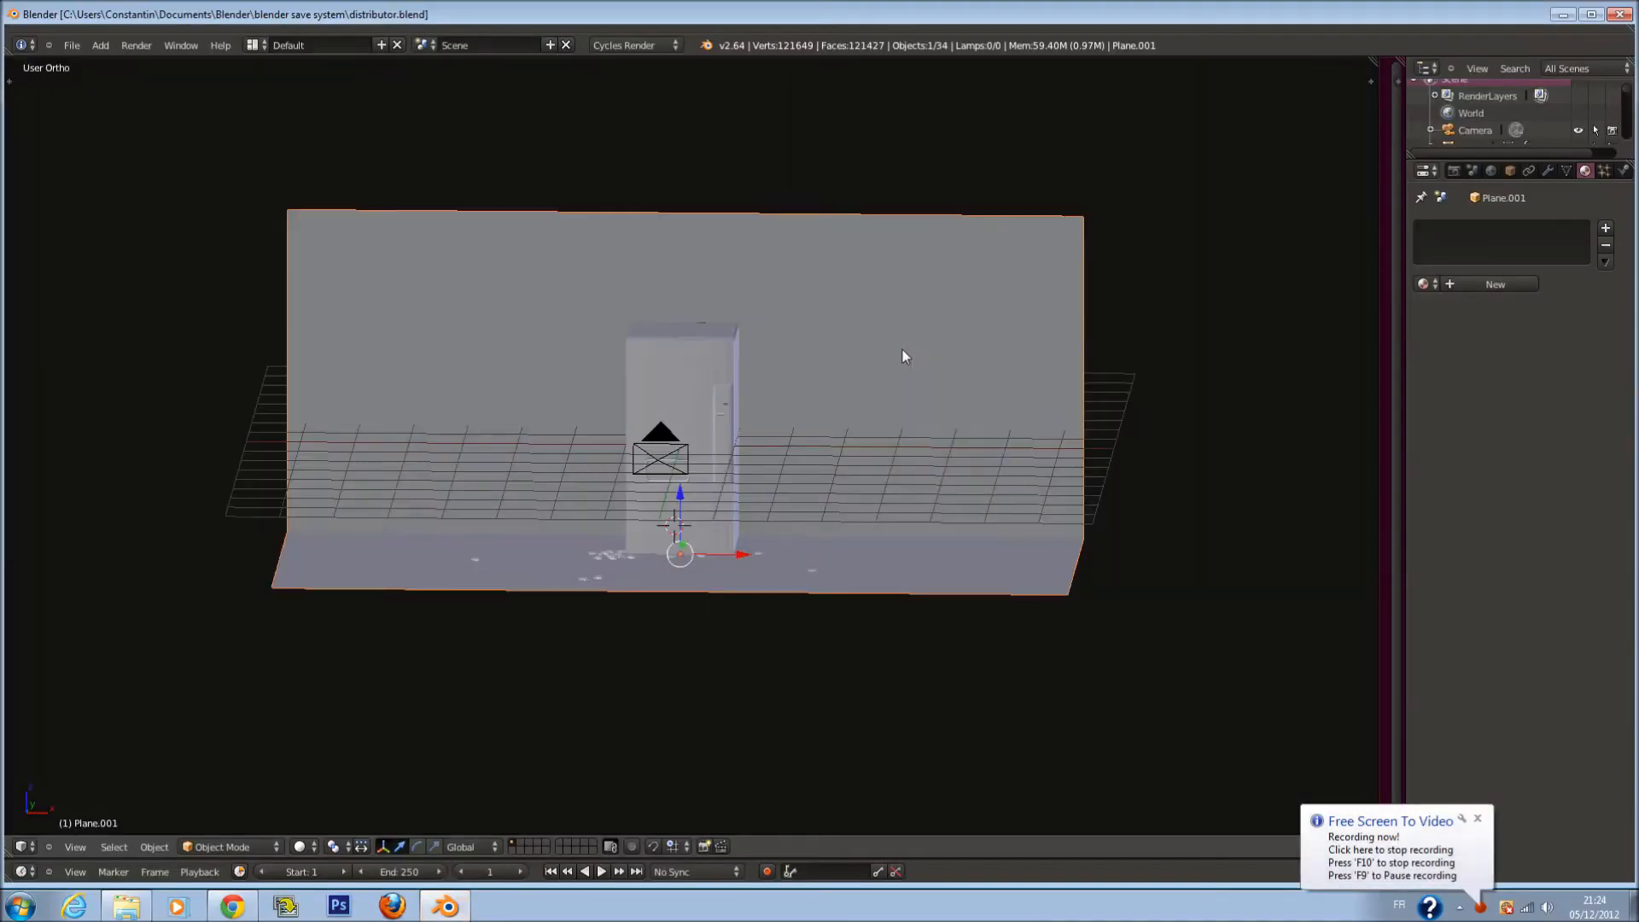
Remove the narrow leftover area beside the 3D view and widen the properties area to over a third of the window
{"action": "middle_click_drag", "start_coordinate": [904, 350], "coordinate": [632, 330]}
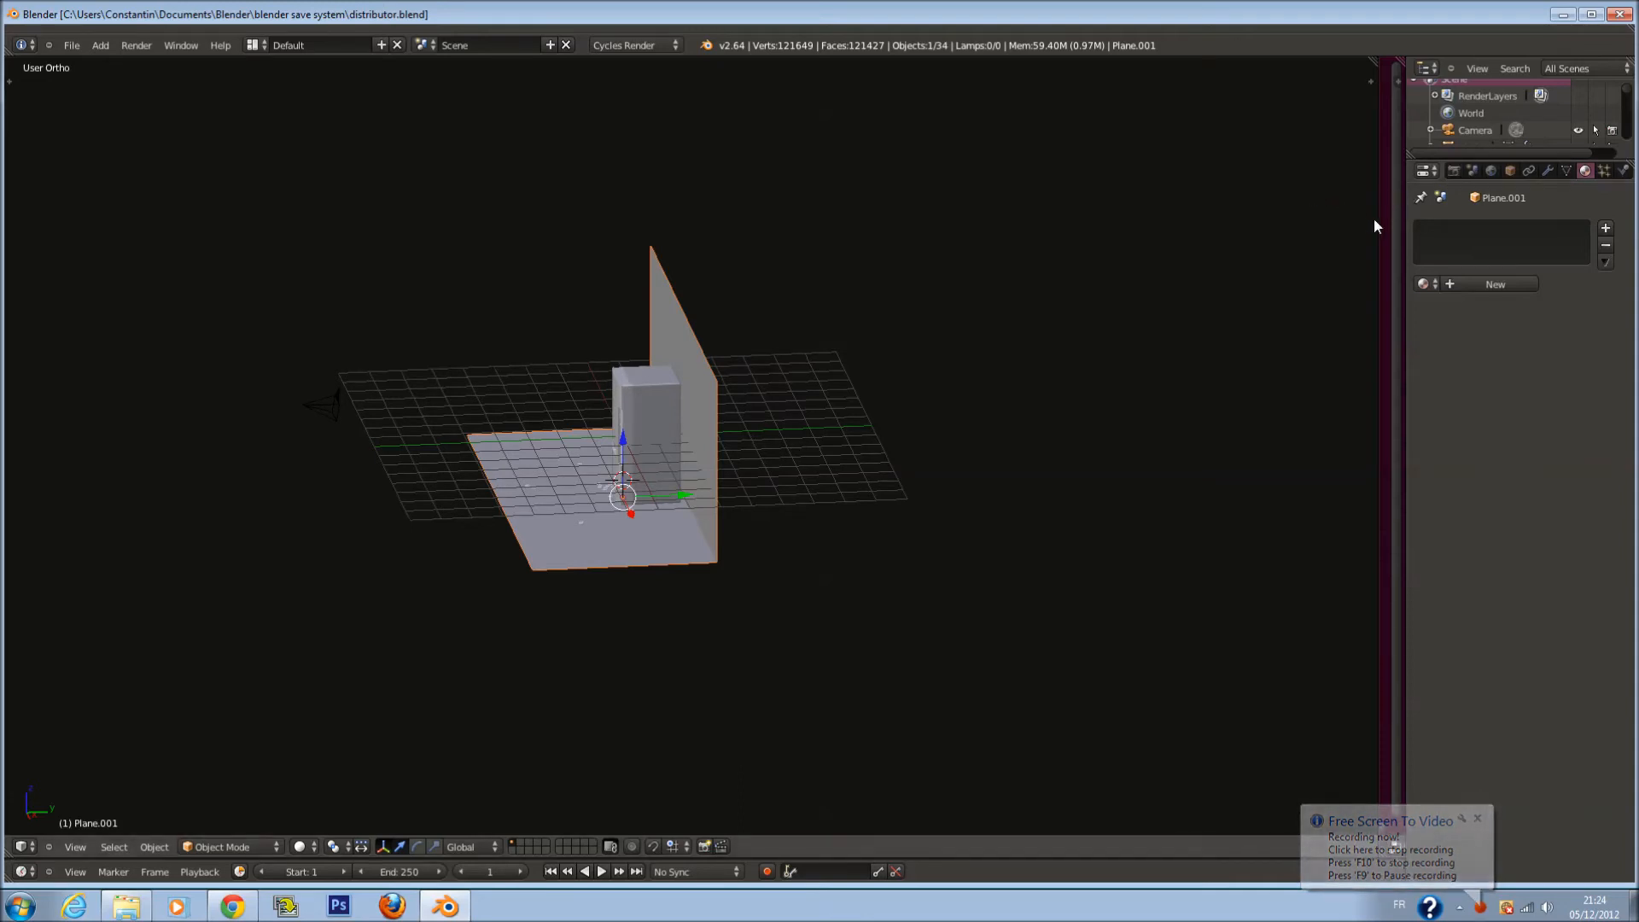
{"action": "left_click_drag", "start_coordinate": [1378, 220], "coordinate": [1025, 220]}
{"action": "left_click_drag", "start_coordinate": [1032, 61], "coordinate": [1212, 128]}
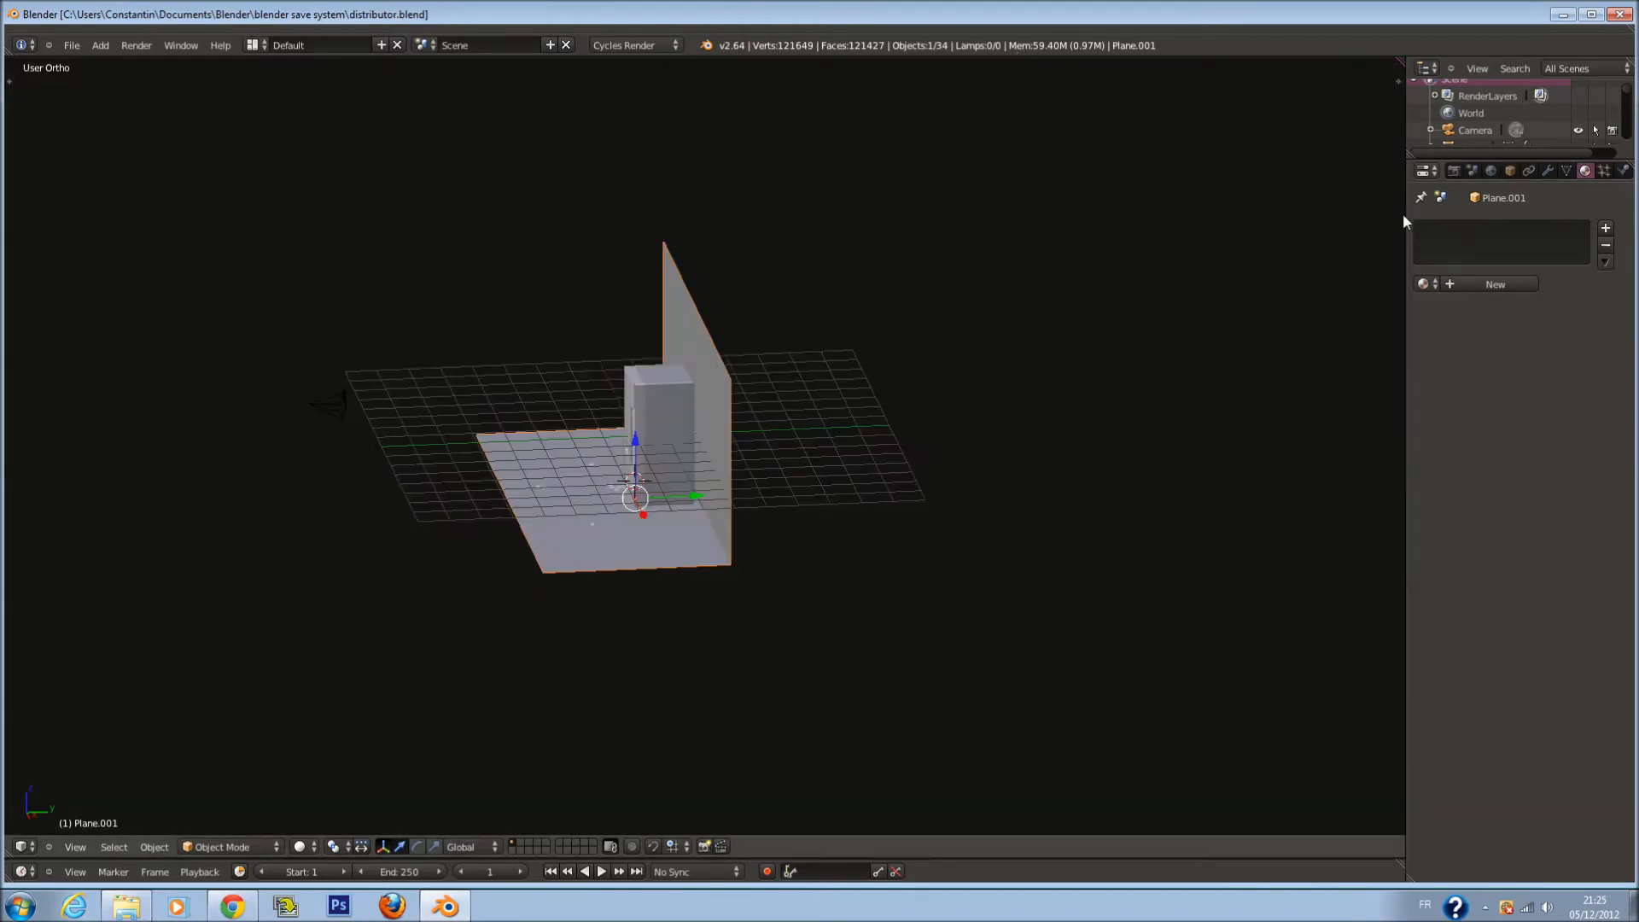
{"action": "left_click_drag", "start_coordinate": [1404, 215], "coordinate": [1015, 221]}
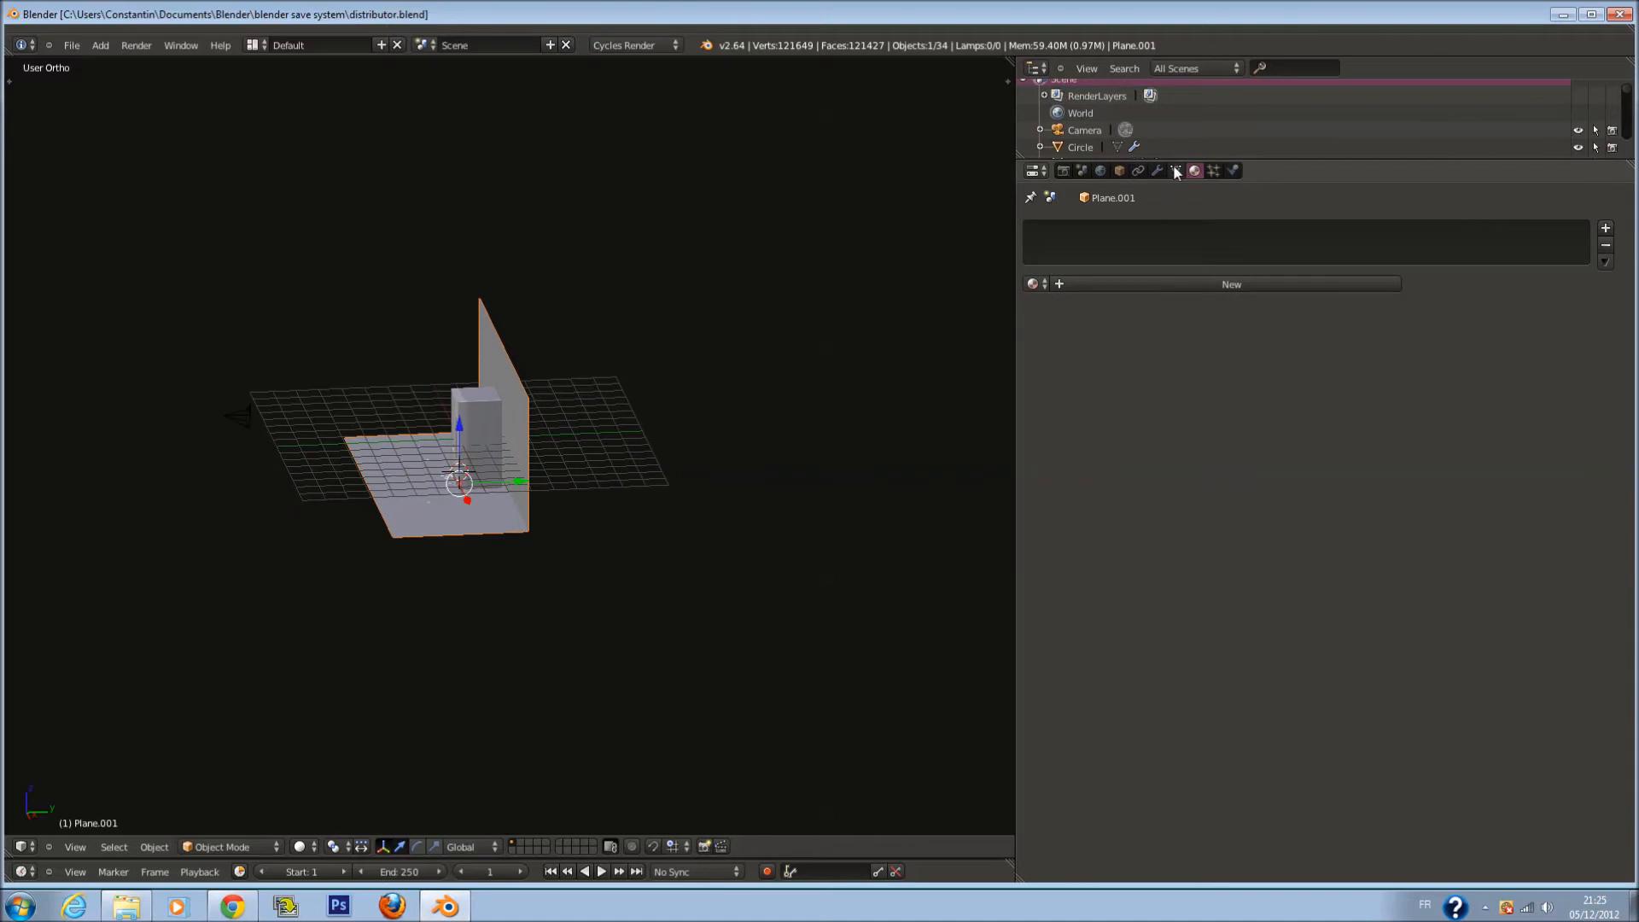
Enable nodes for the world's Background surface and set its color source to Environment Texture
{"action": "left_click", "coordinate": [1102, 170]}
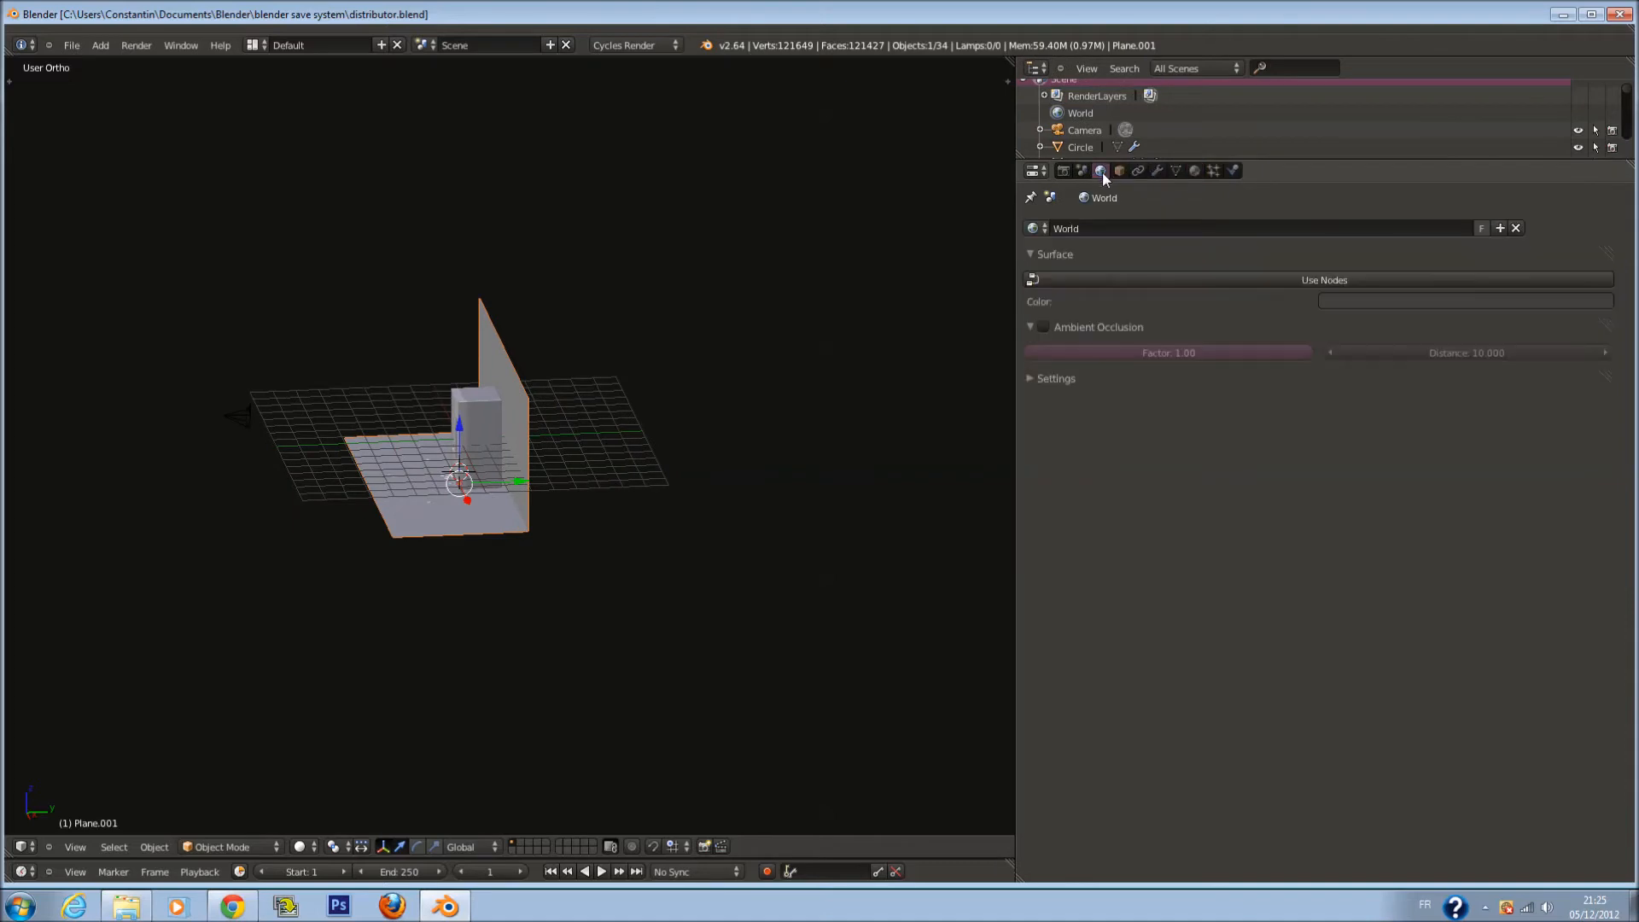
{"action": "left_click", "coordinate": [1151, 280]}
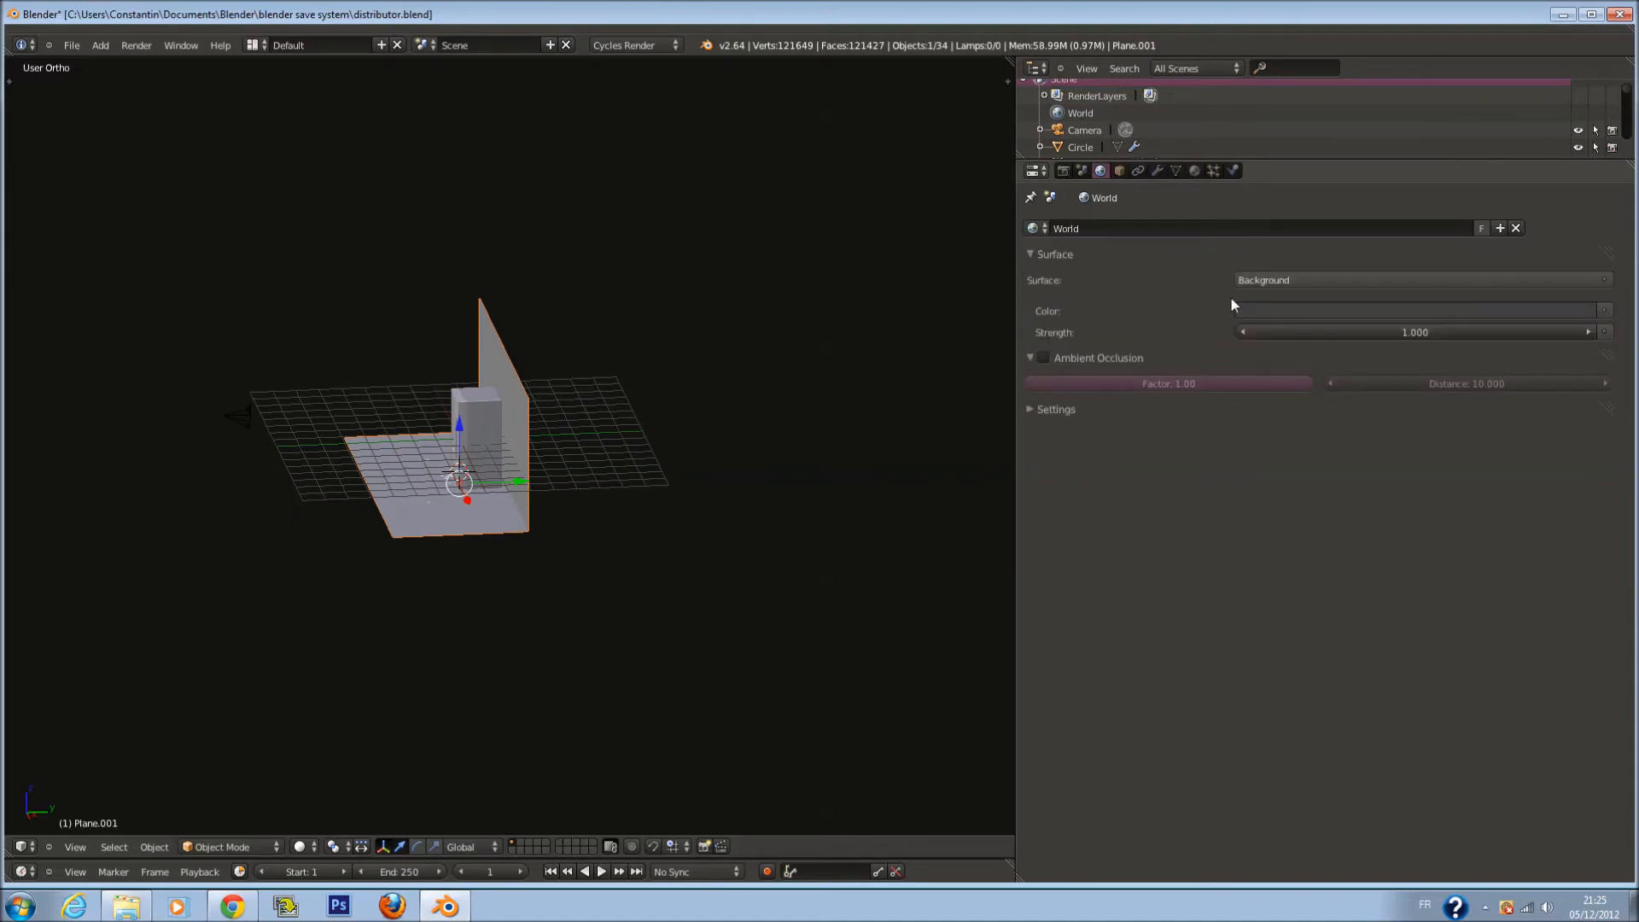
{"action": "left_click", "coordinate": [1271, 281]}
{"action": "left_click", "coordinate": [1605, 311]}
{"action": "left_click", "coordinate": [1606, 311]}
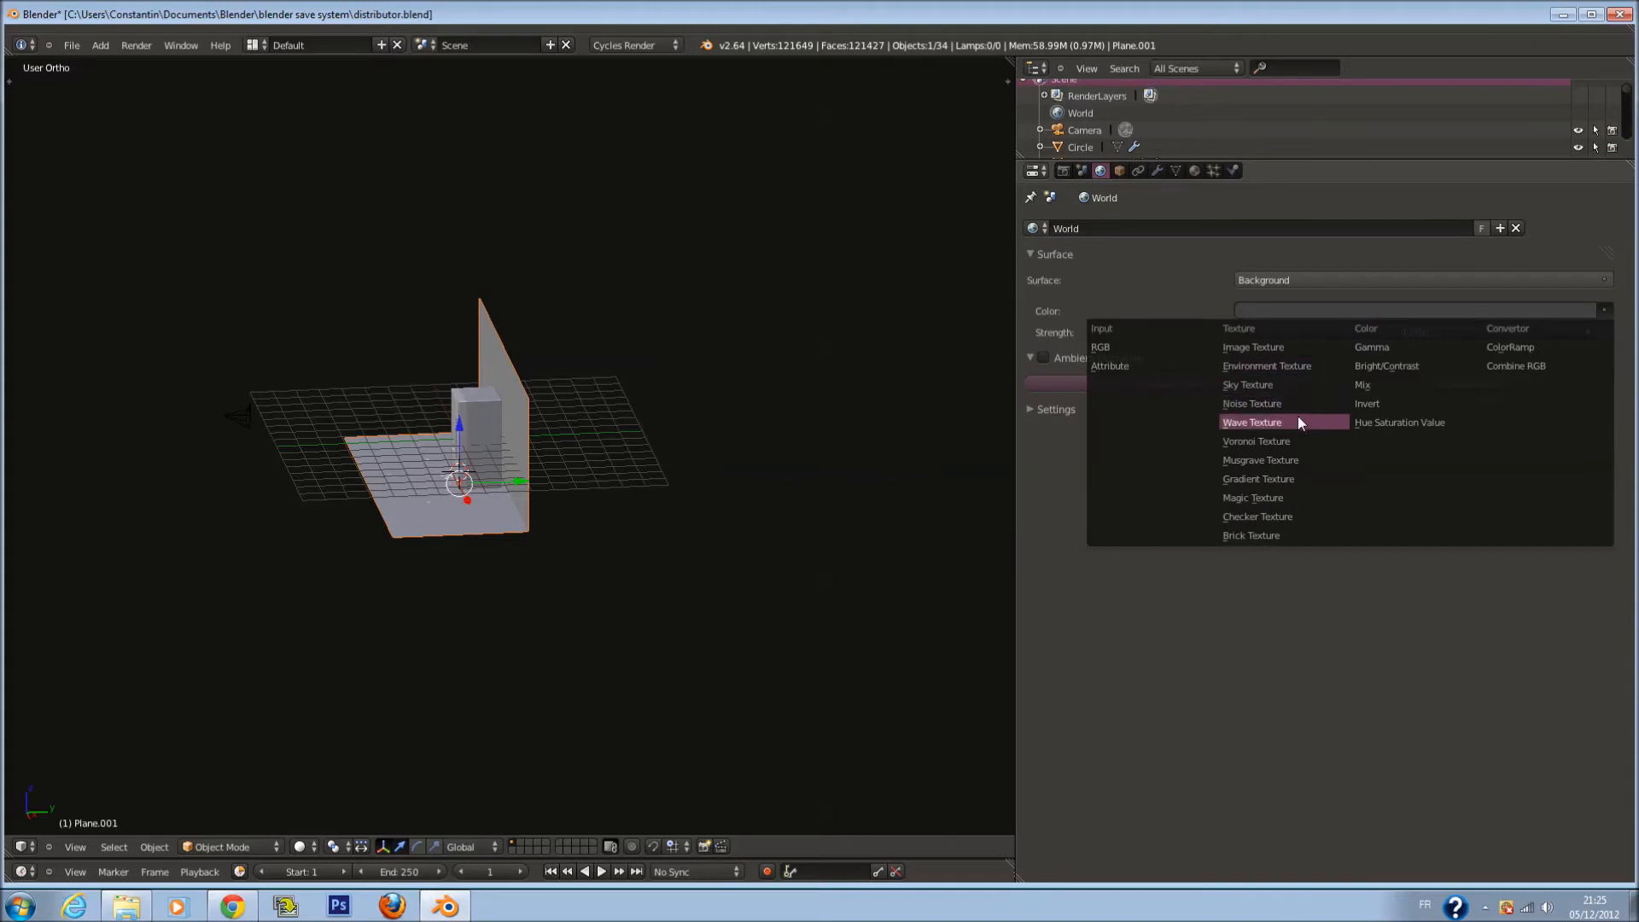
{"action": "left_click", "coordinate": [1272, 367]}
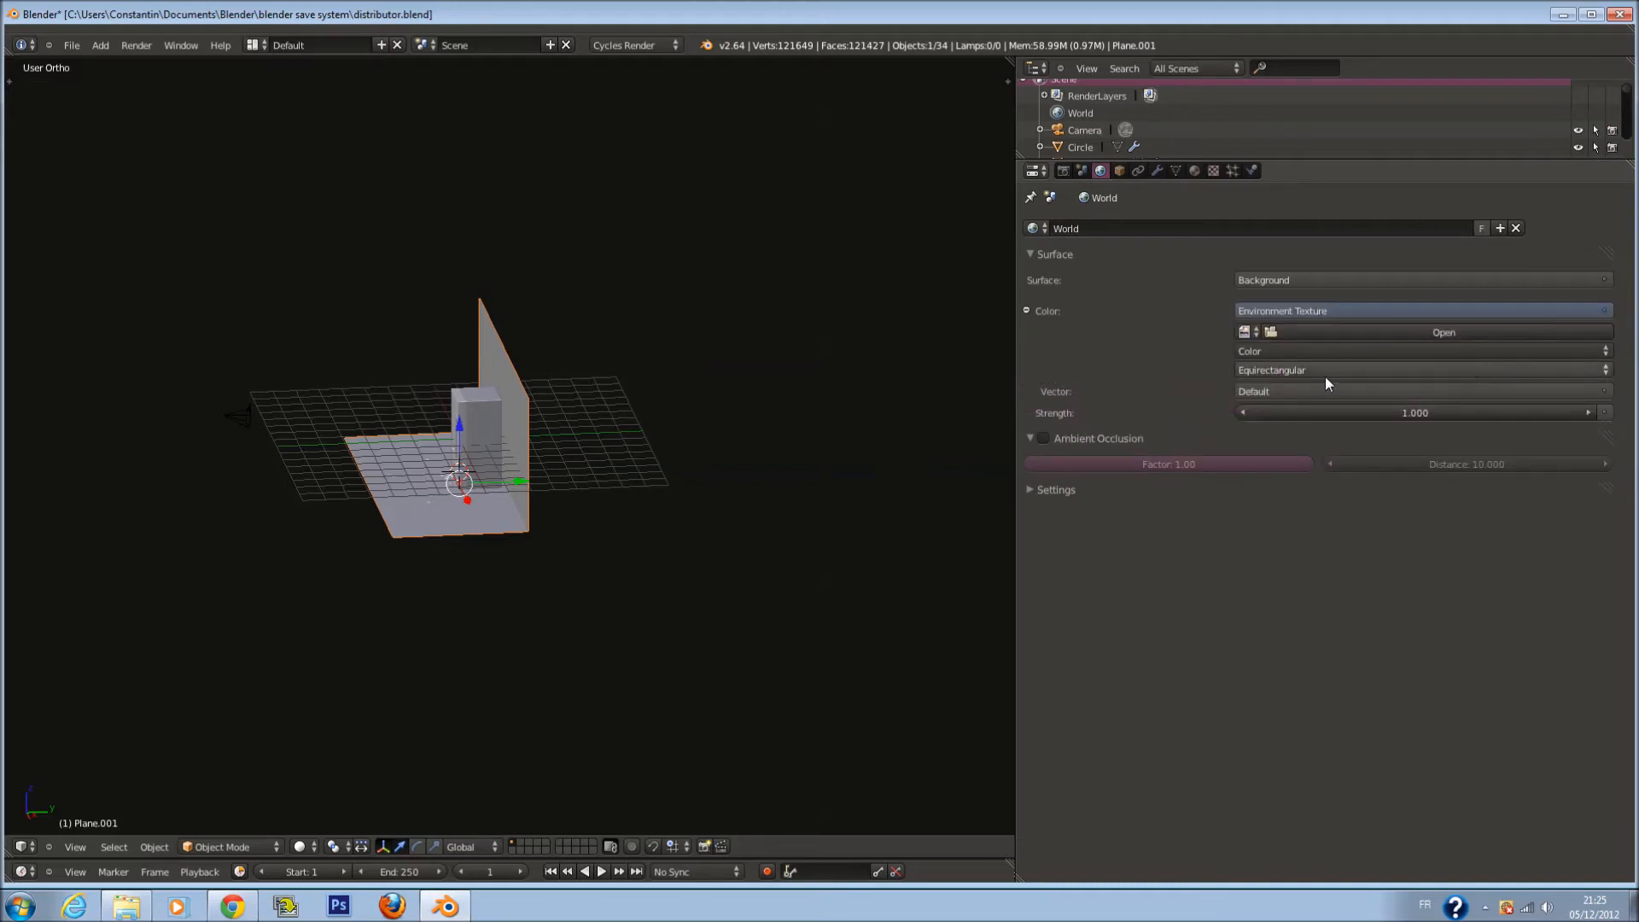
Load 003.JPG from the texture folder as the world's environment image, browsing the files as thumbnails
{"action": "left_click", "coordinate": [1377, 332]}
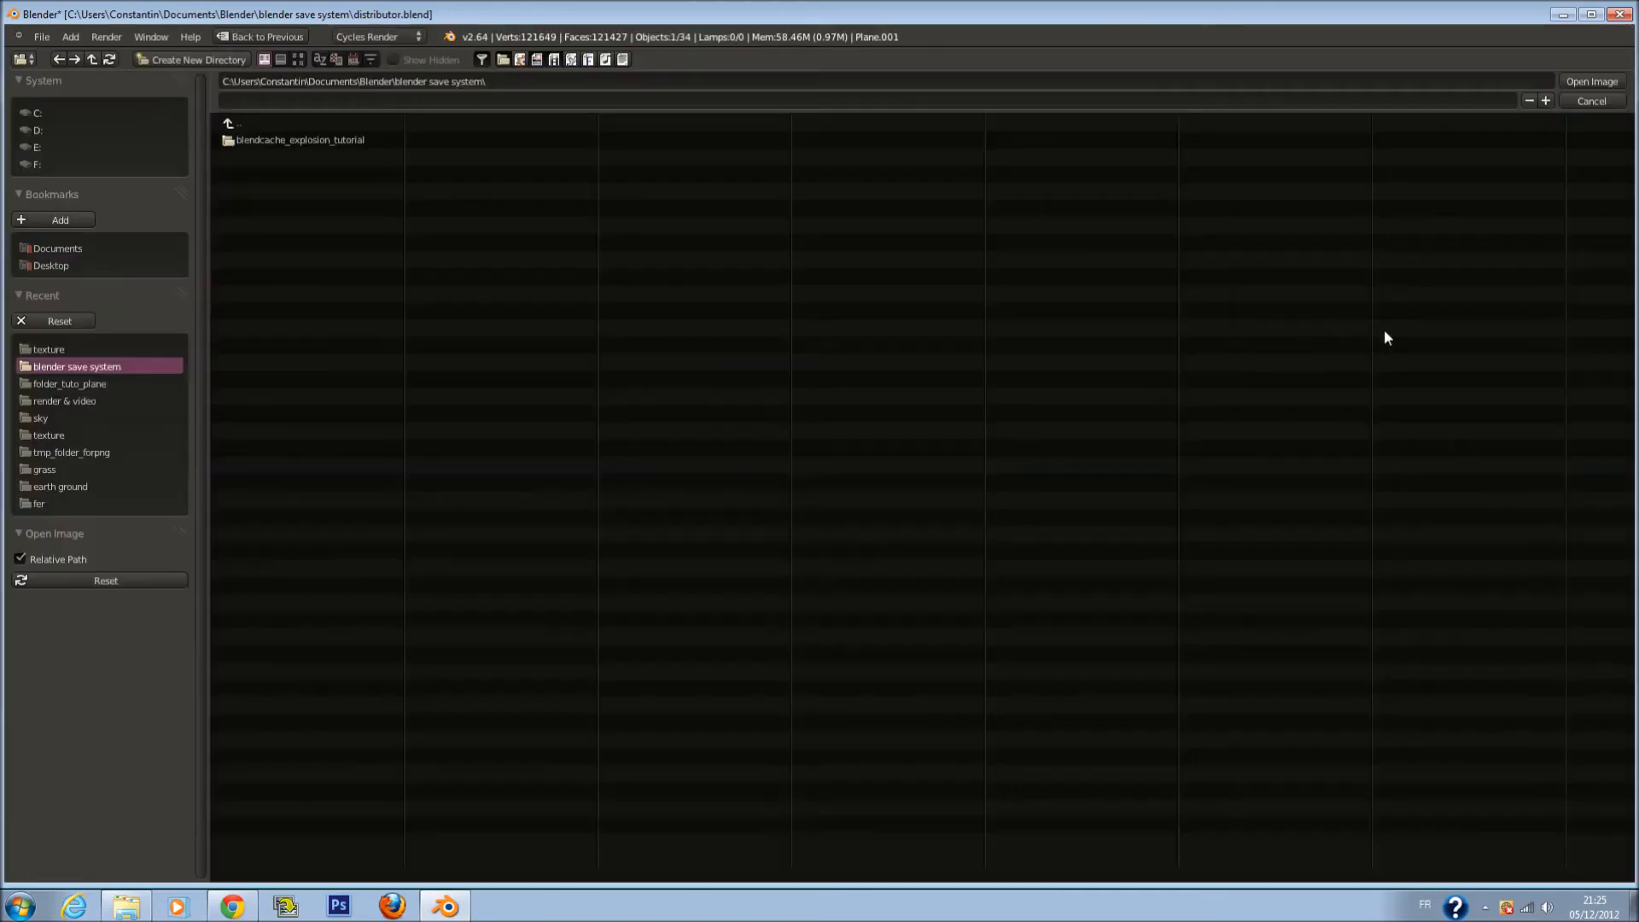
{"action": "left_click", "coordinate": [45, 351]}
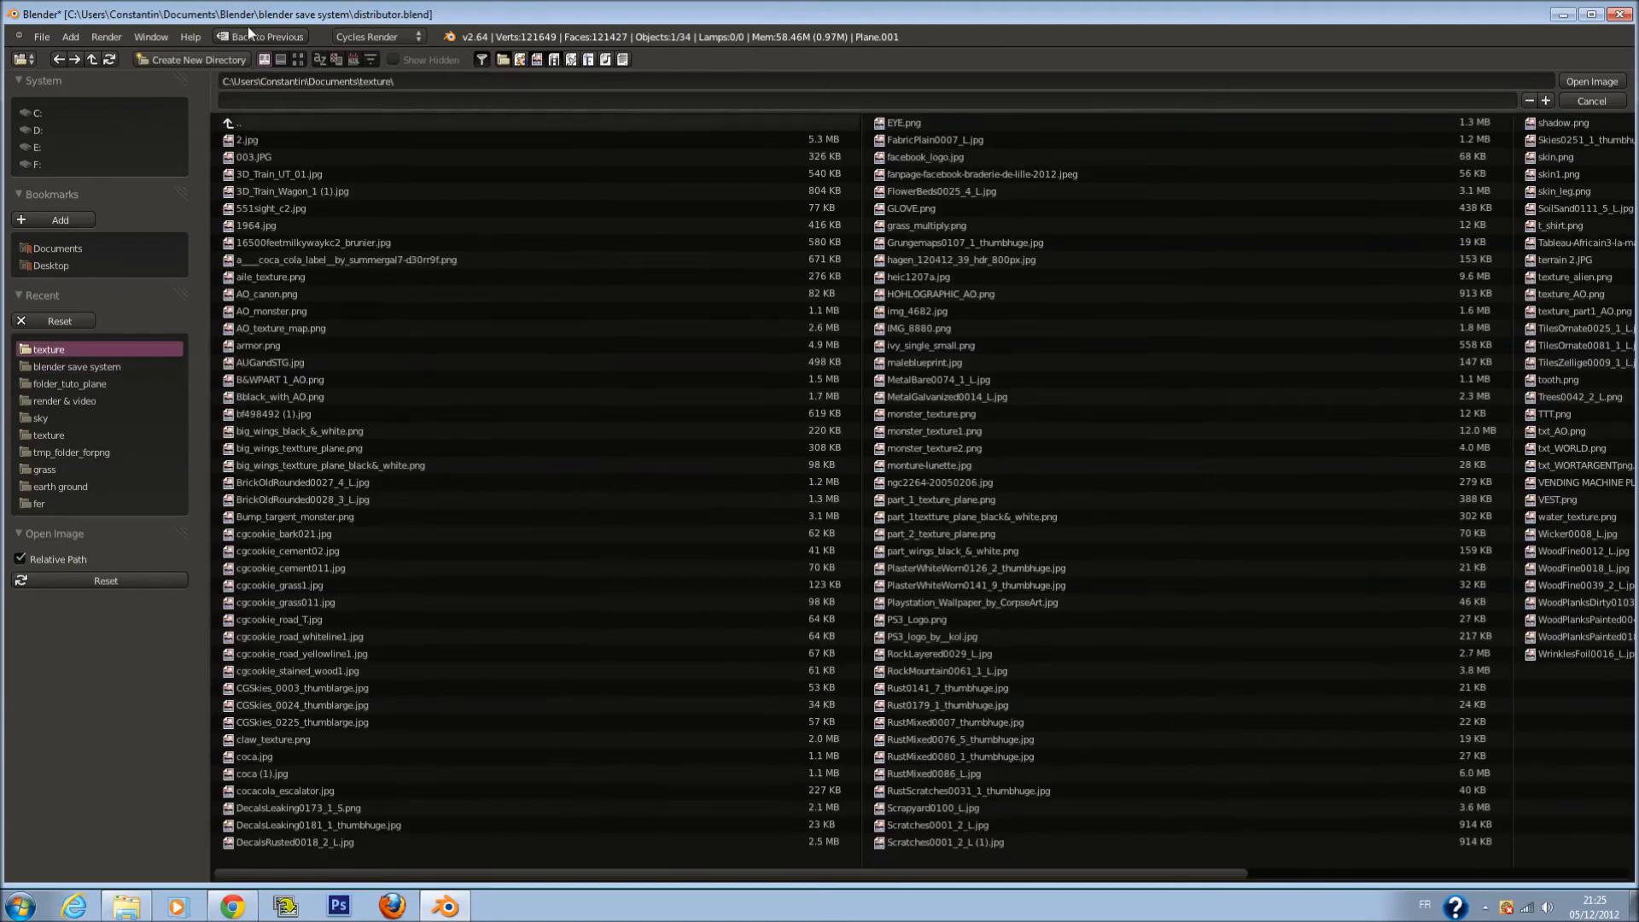
{"action": "left_click", "coordinate": [298, 59]}
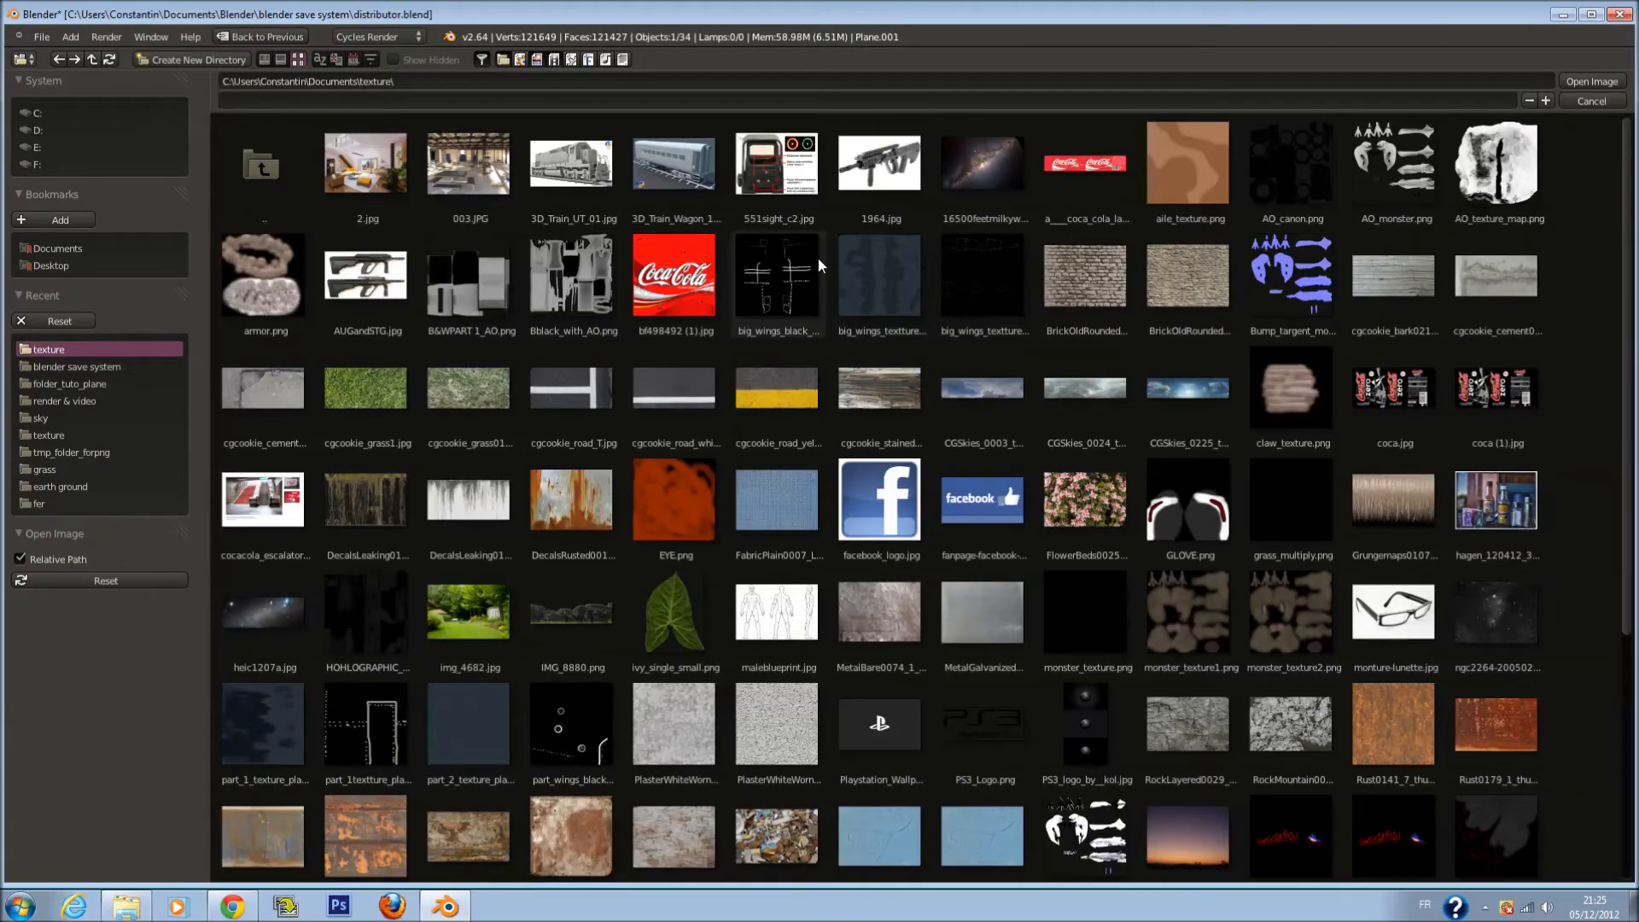
{"action": "scroll", "coordinate": [900, 309], "scroll_direction": "down", "scroll_amount": 2}
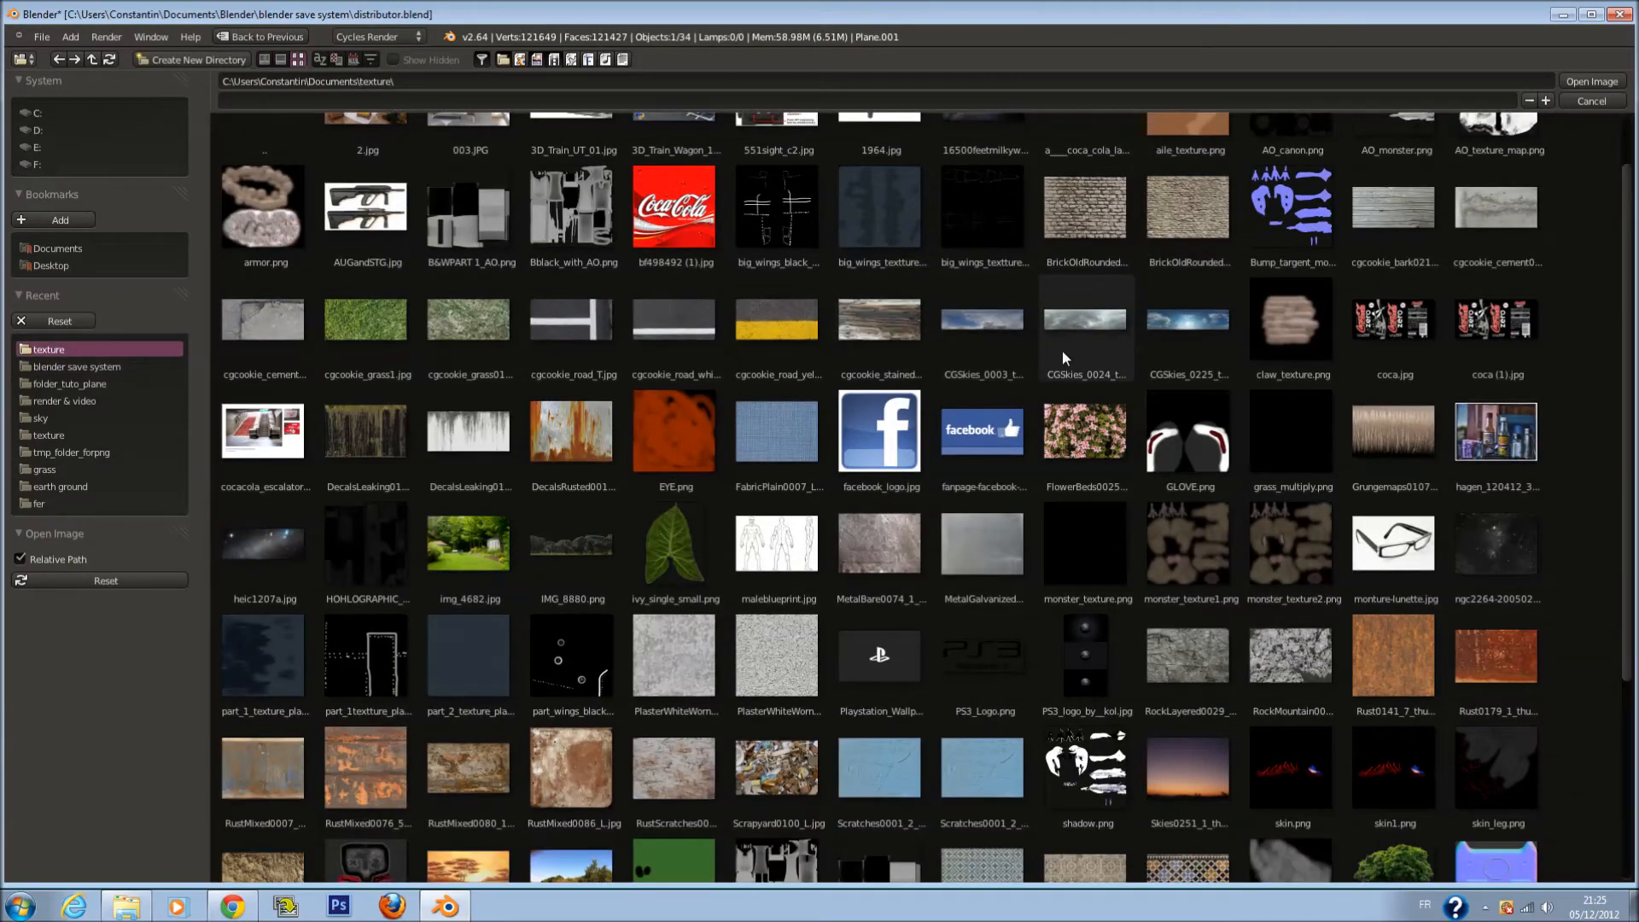
{"action": "scroll", "coordinate": [858, 423], "scroll_direction": "down", "scroll_amount": 2}
{"action": "scroll", "coordinate": [858, 424], "scroll_direction": "down", "scroll_amount": 6}
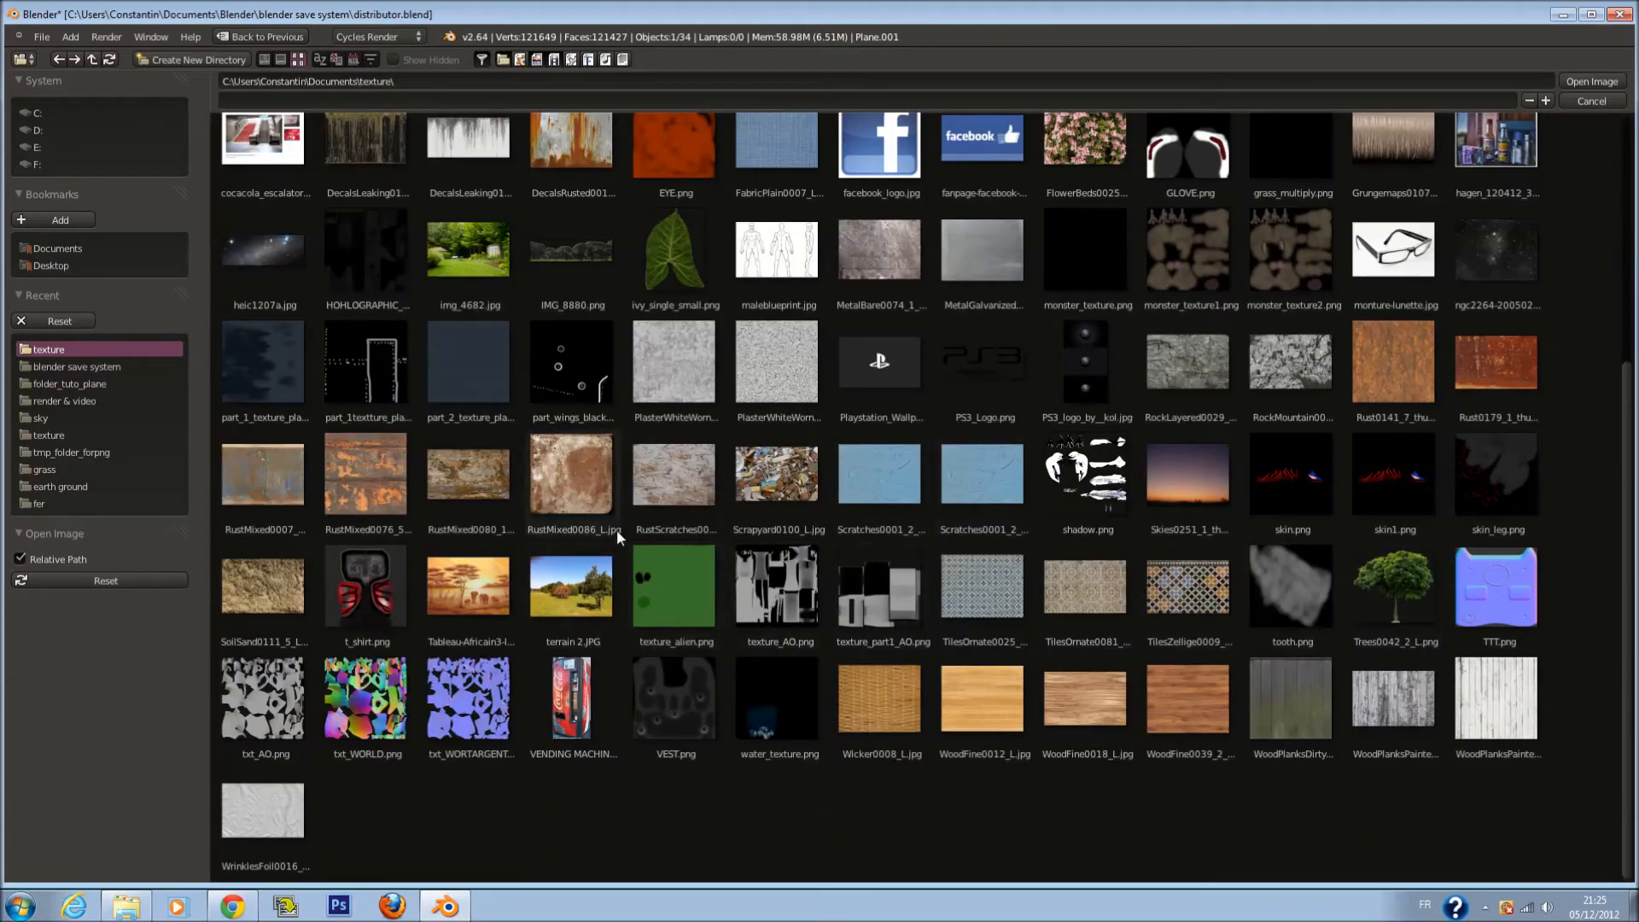
{"action": "scroll", "coordinate": [1136, 488], "scroll_direction": "up", "scroll_amount": 4}
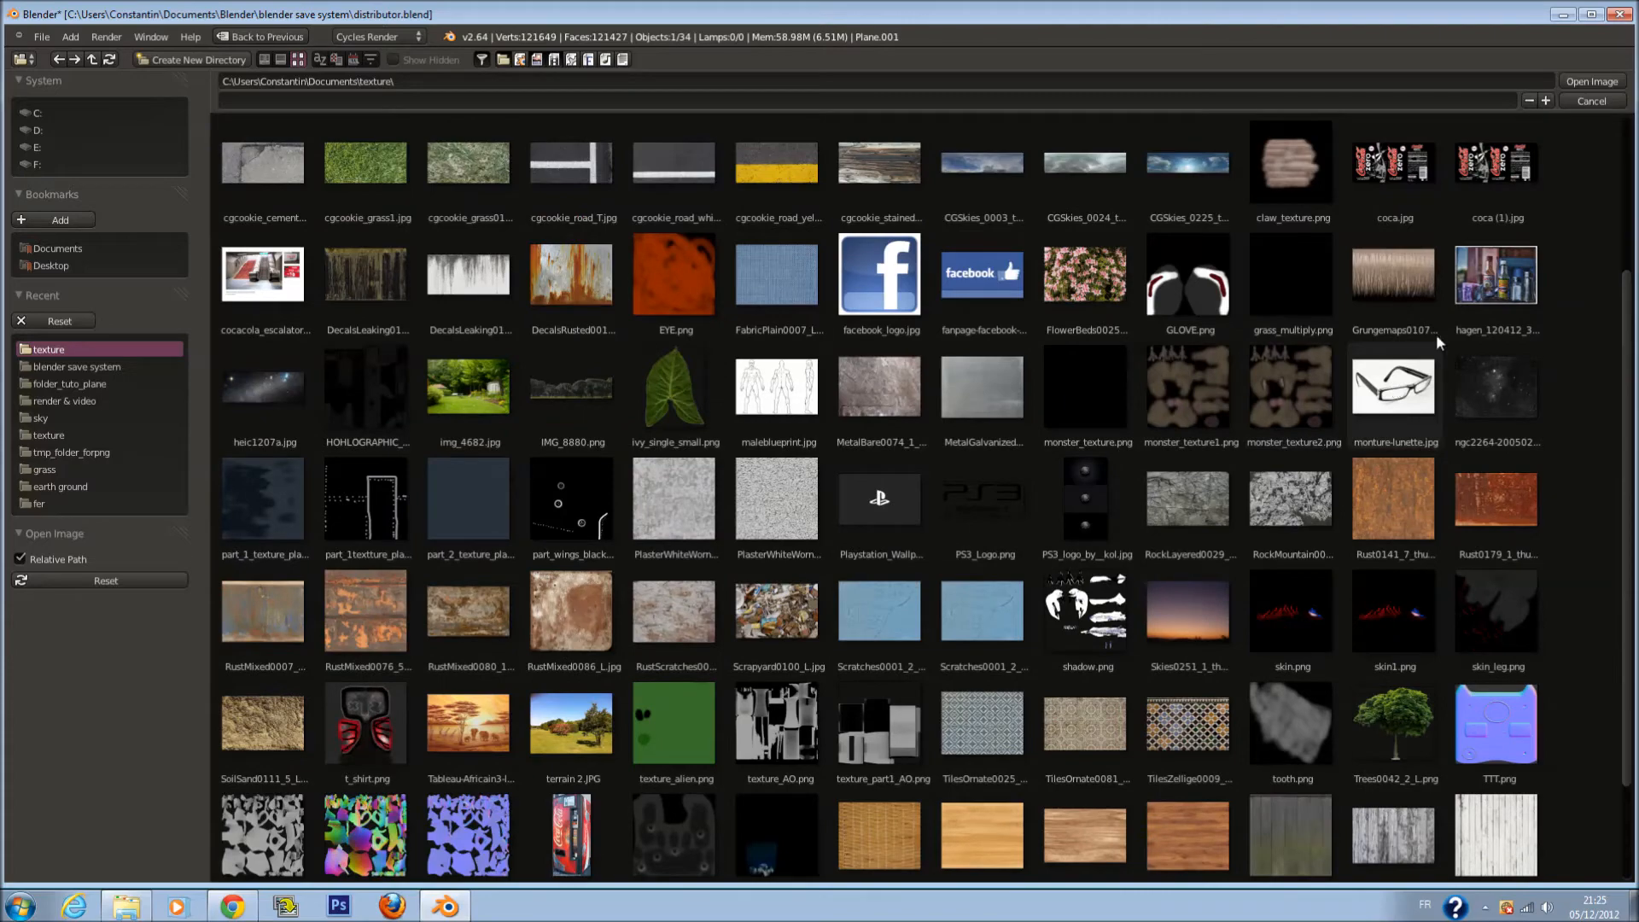
{"action": "scroll", "coordinate": [946, 510], "scroll_direction": "up", "scroll_amount": 6}
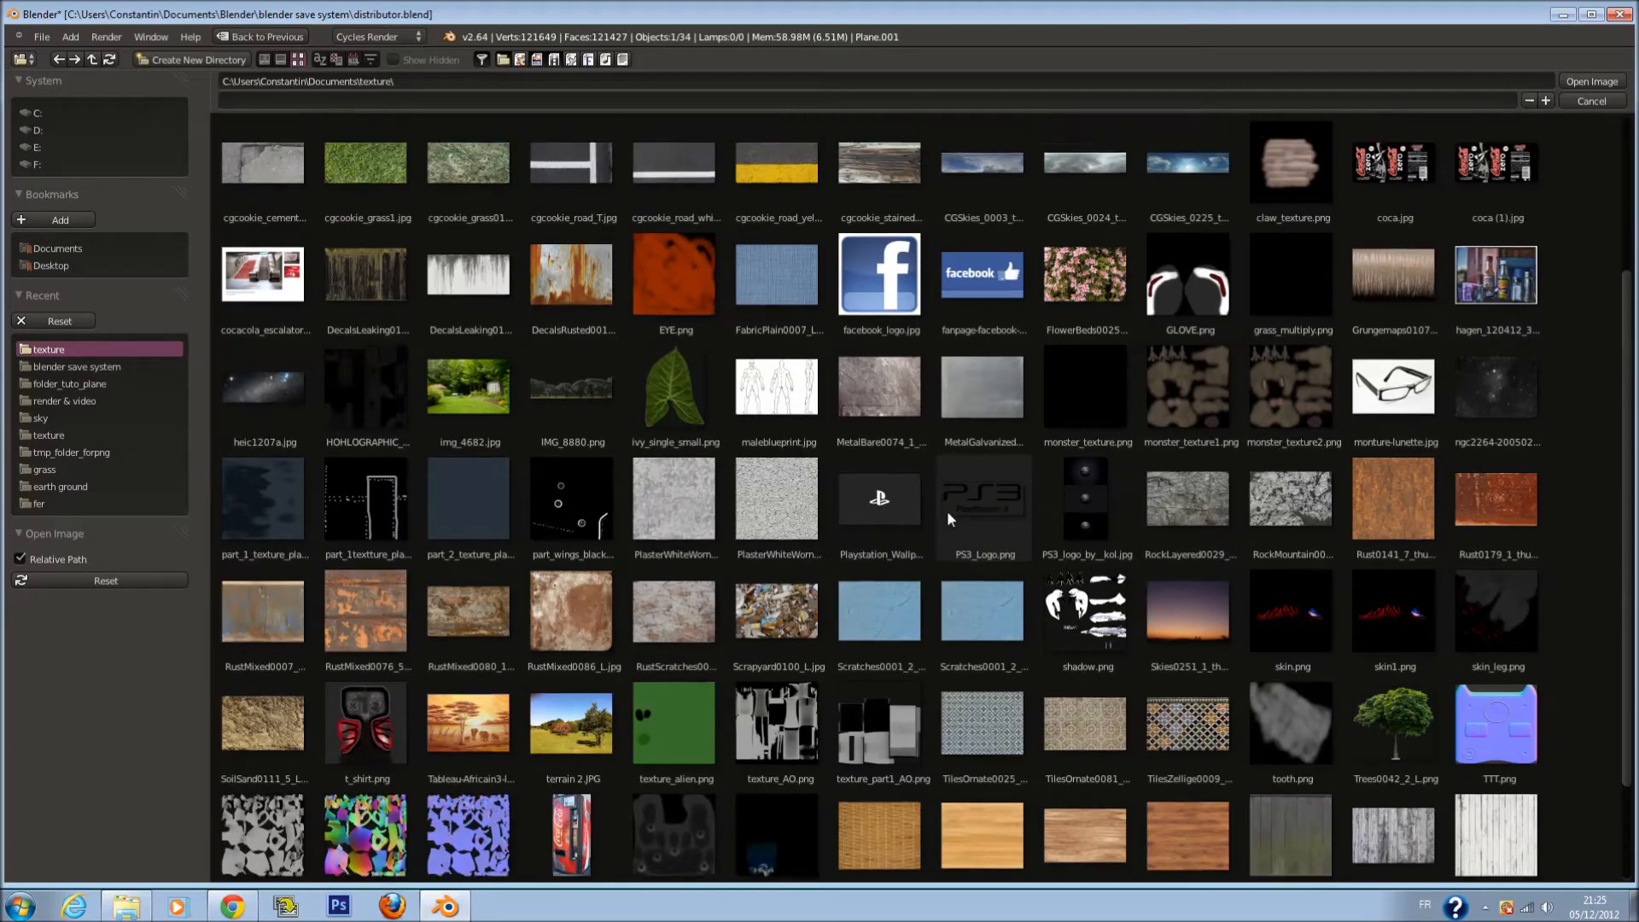
{"action": "scroll", "coordinate": [742, 380], "scroll_direction": "up", "scroll_amount": 1}
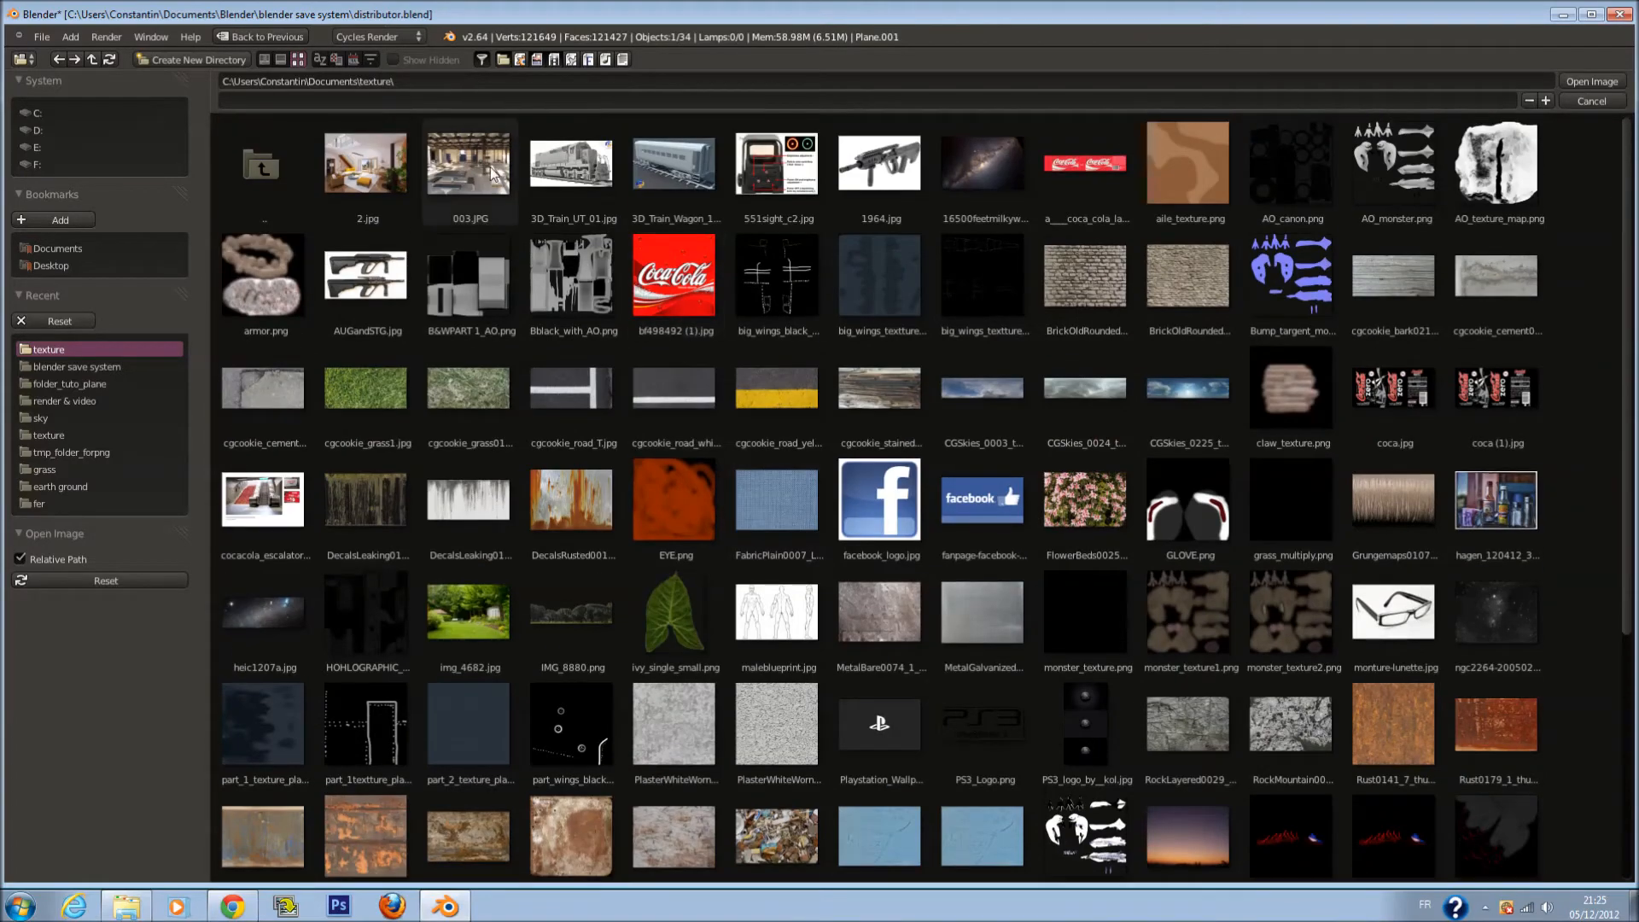
{"action": "left_click", "coordinate": [489, 166]}
{"action": "left_click", "coordinate": [1593, 82]}
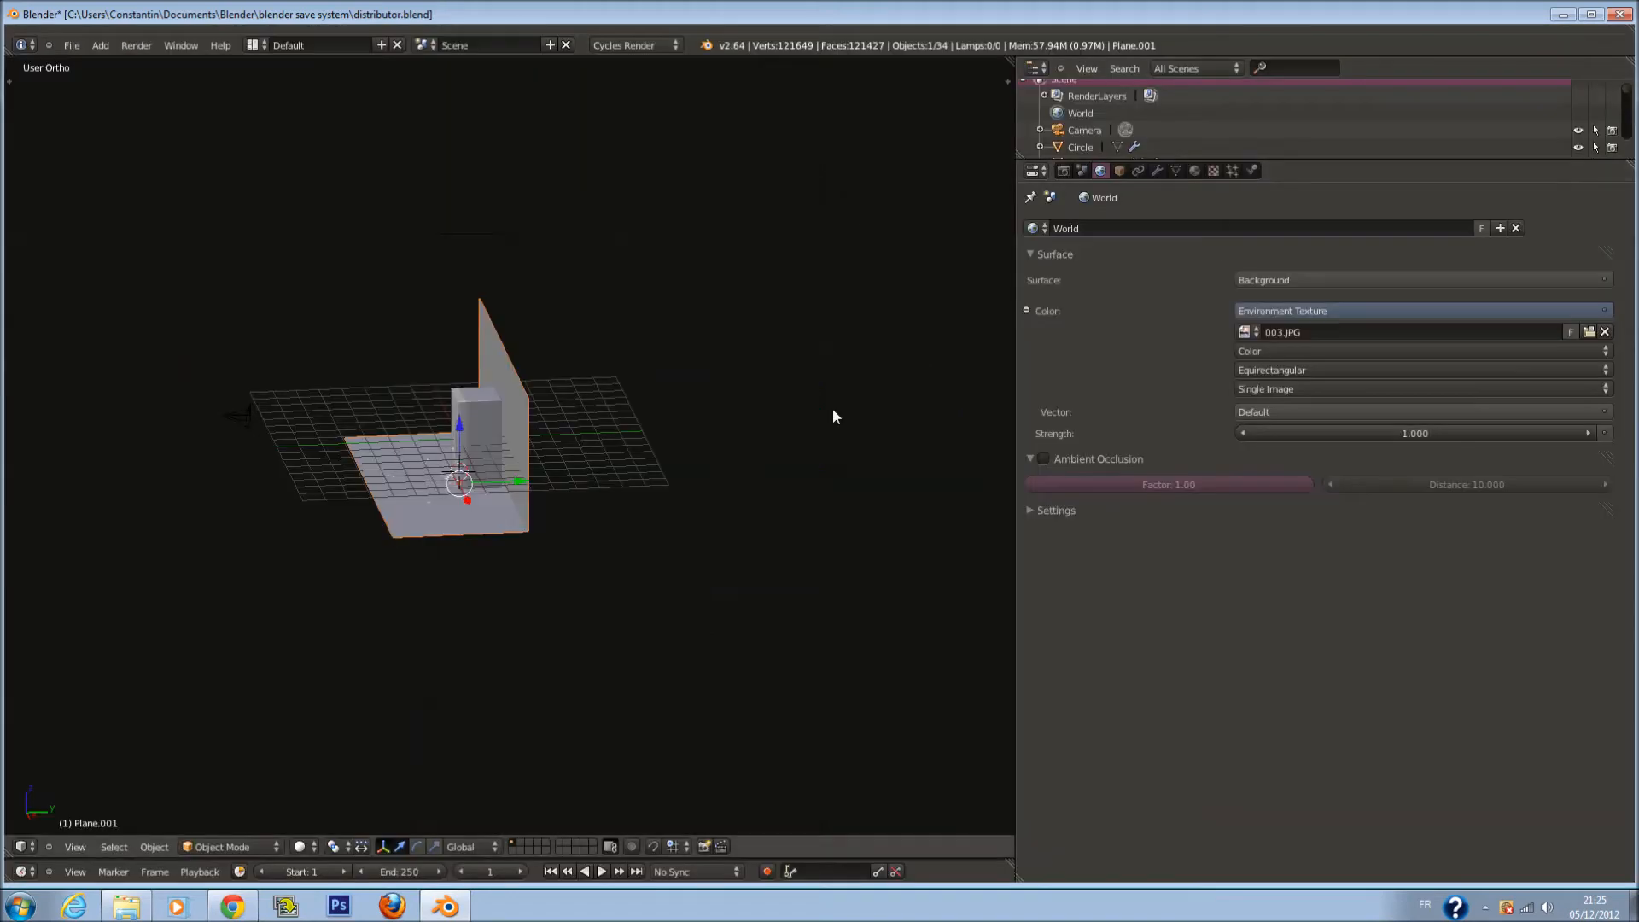
Switch the viewport shading to Rendered and preview the vending machine with its environment lighting through the camera
{"action": "scroll", "coordinate": [690, 438], "scroll_direction": "up", "scroll_amount": 2}
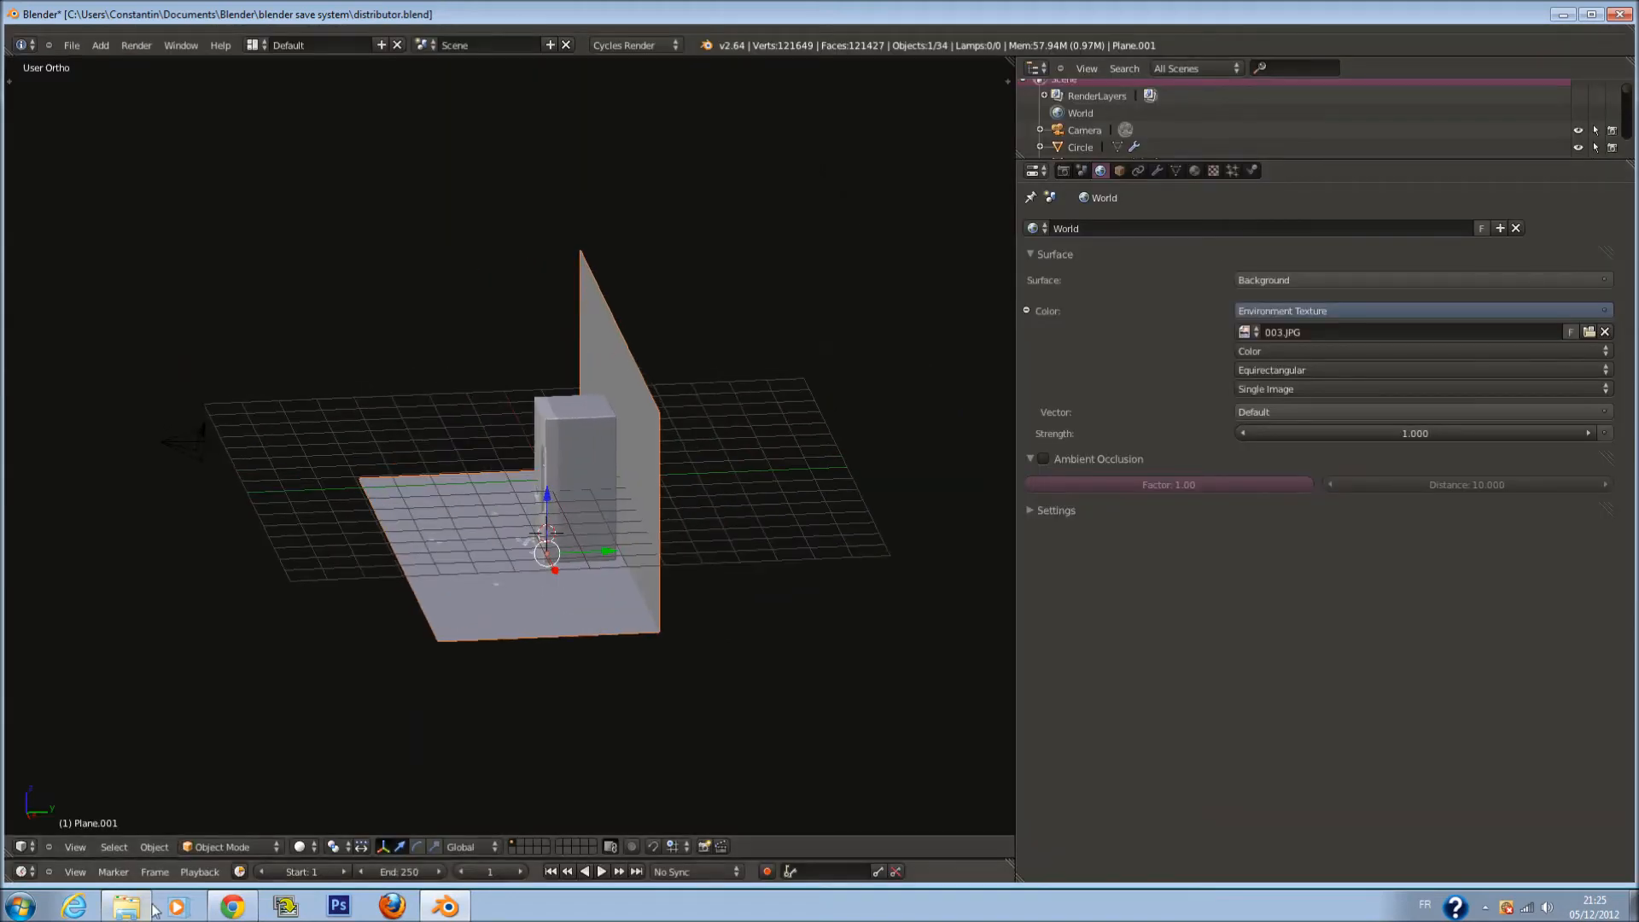
{"action": "left_click", "coordinate": [299, 847]}
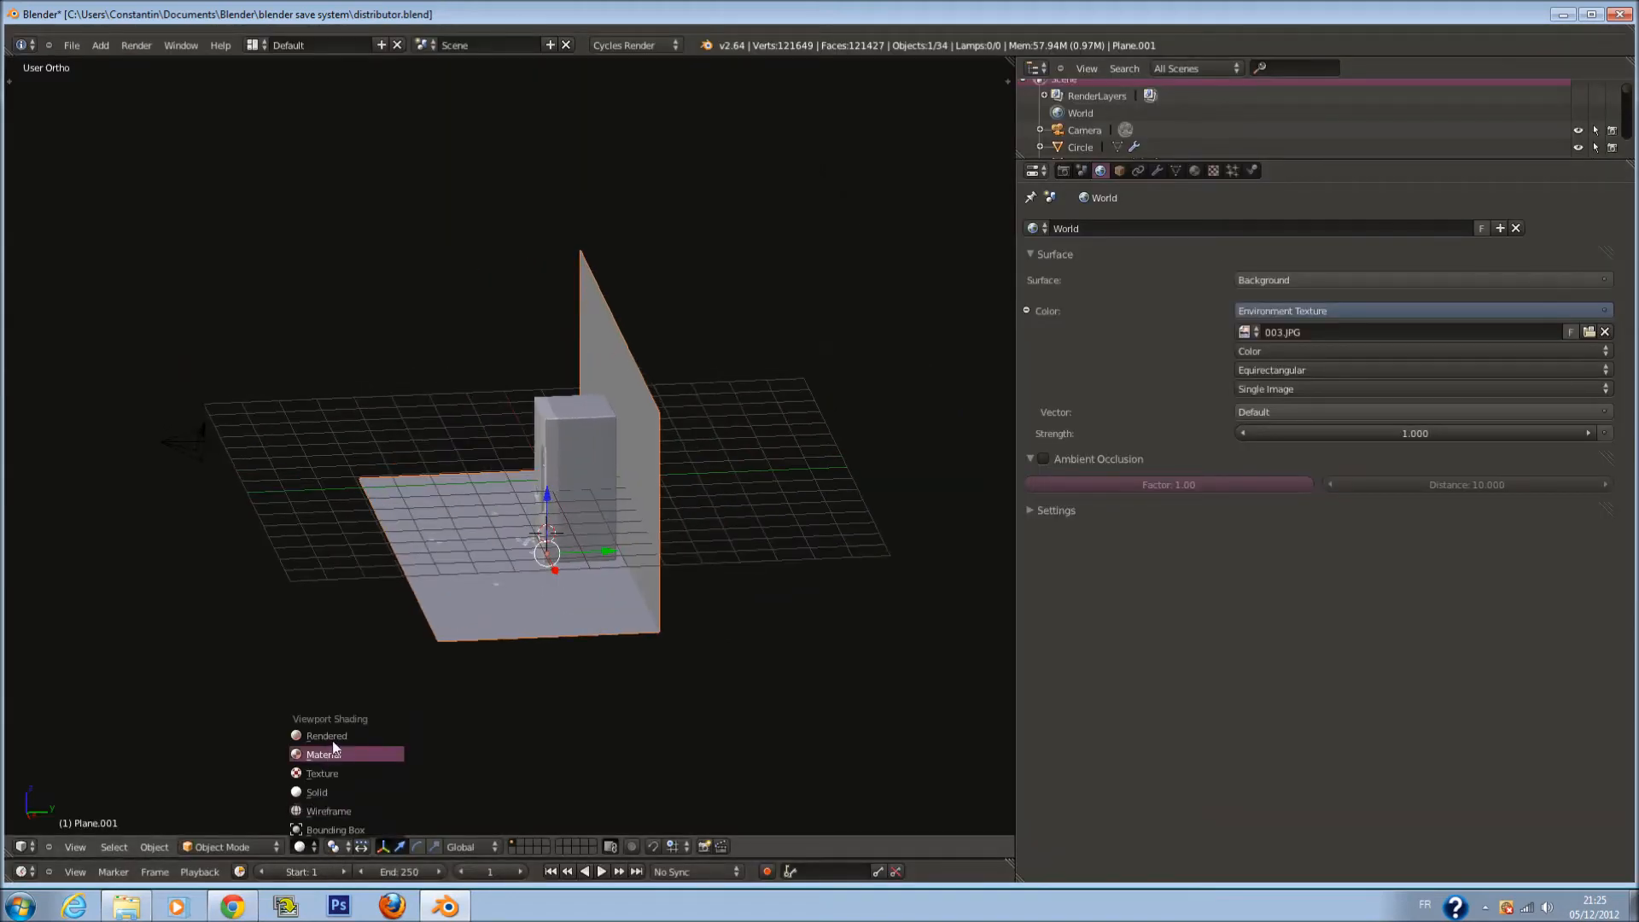
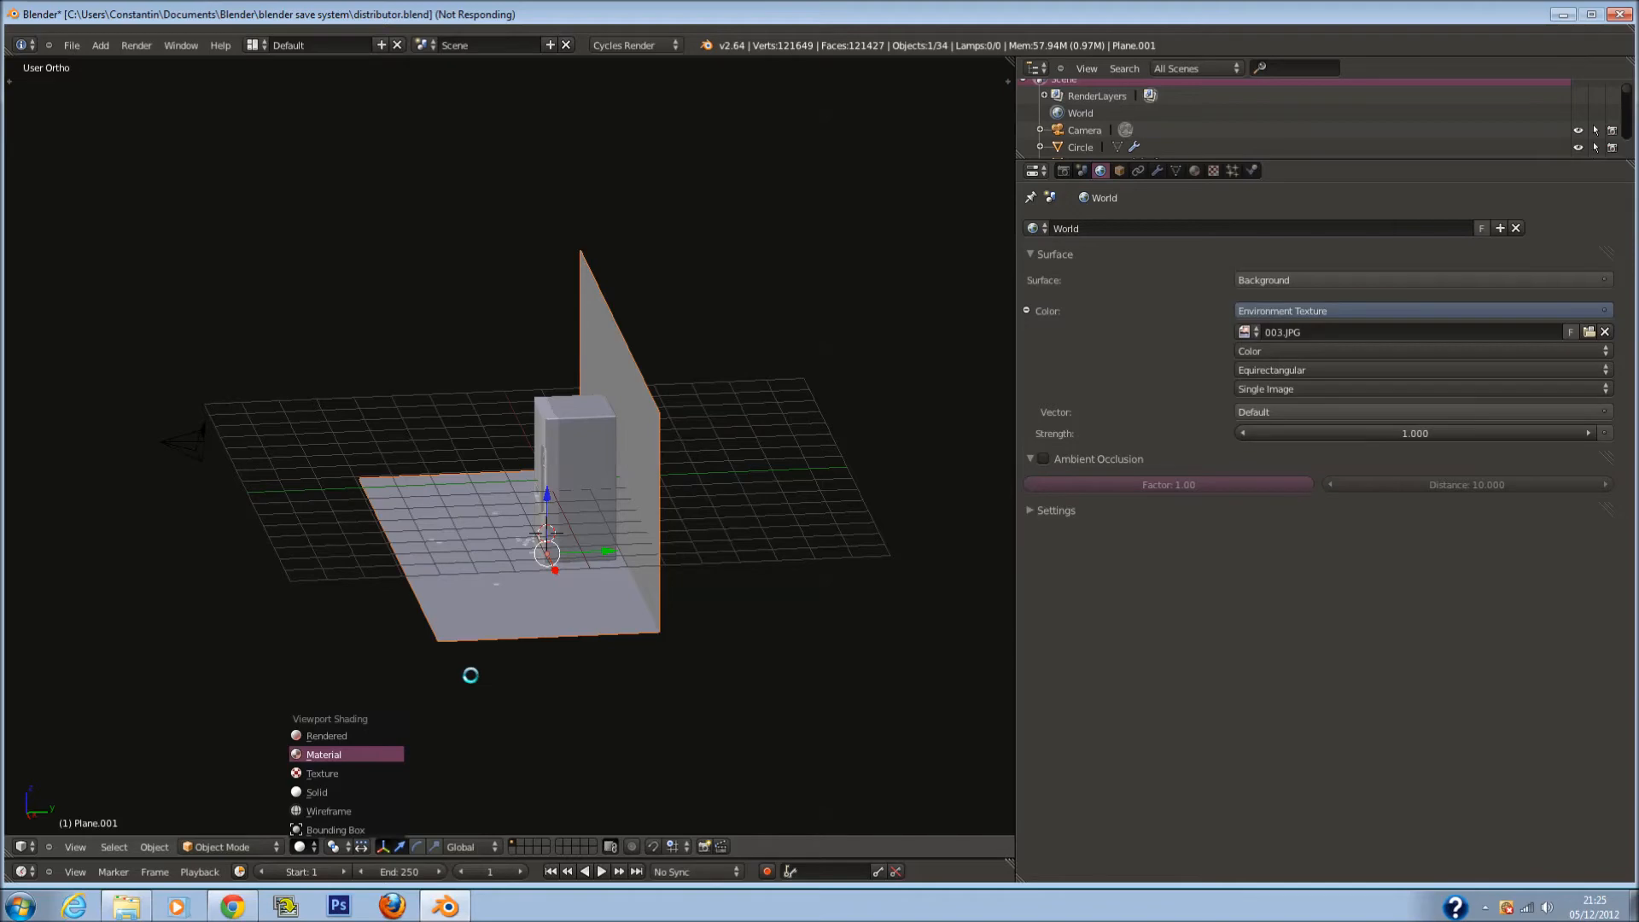
{"action": "left_click", "coordinate": [299, 847]}
{"action": "left_click", "coordinate": [353, 738]}
{"action": "key", "text": "KP_0"}
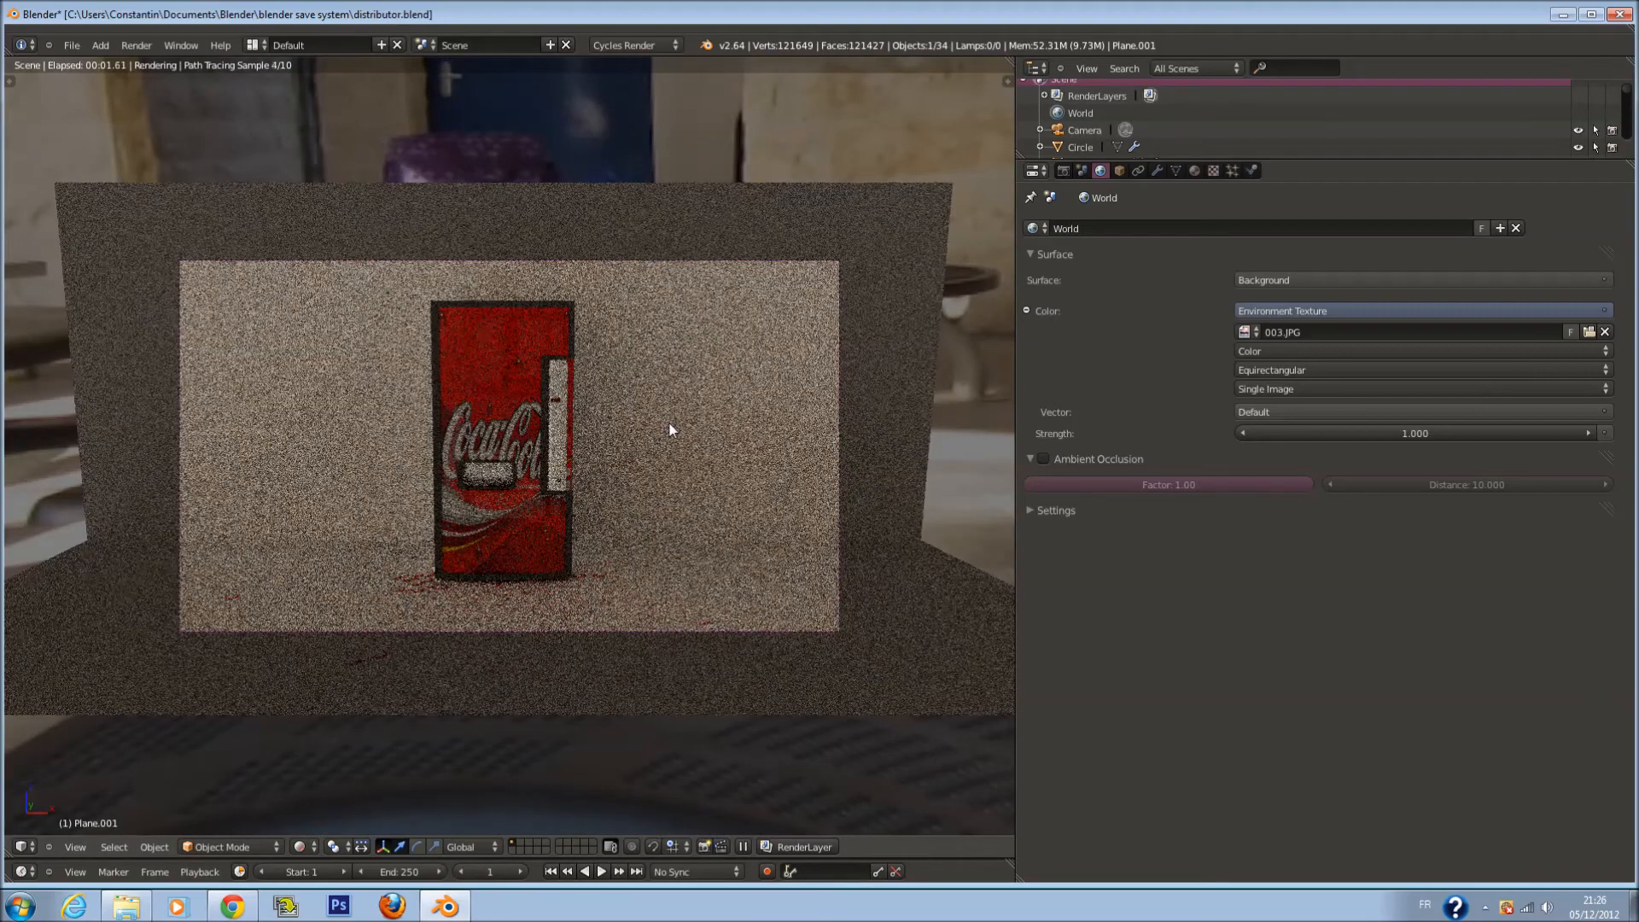
{"action": "scroll", "coordinate": [642, 437], "scroll_direction": "down", "scroll_amount": 6}
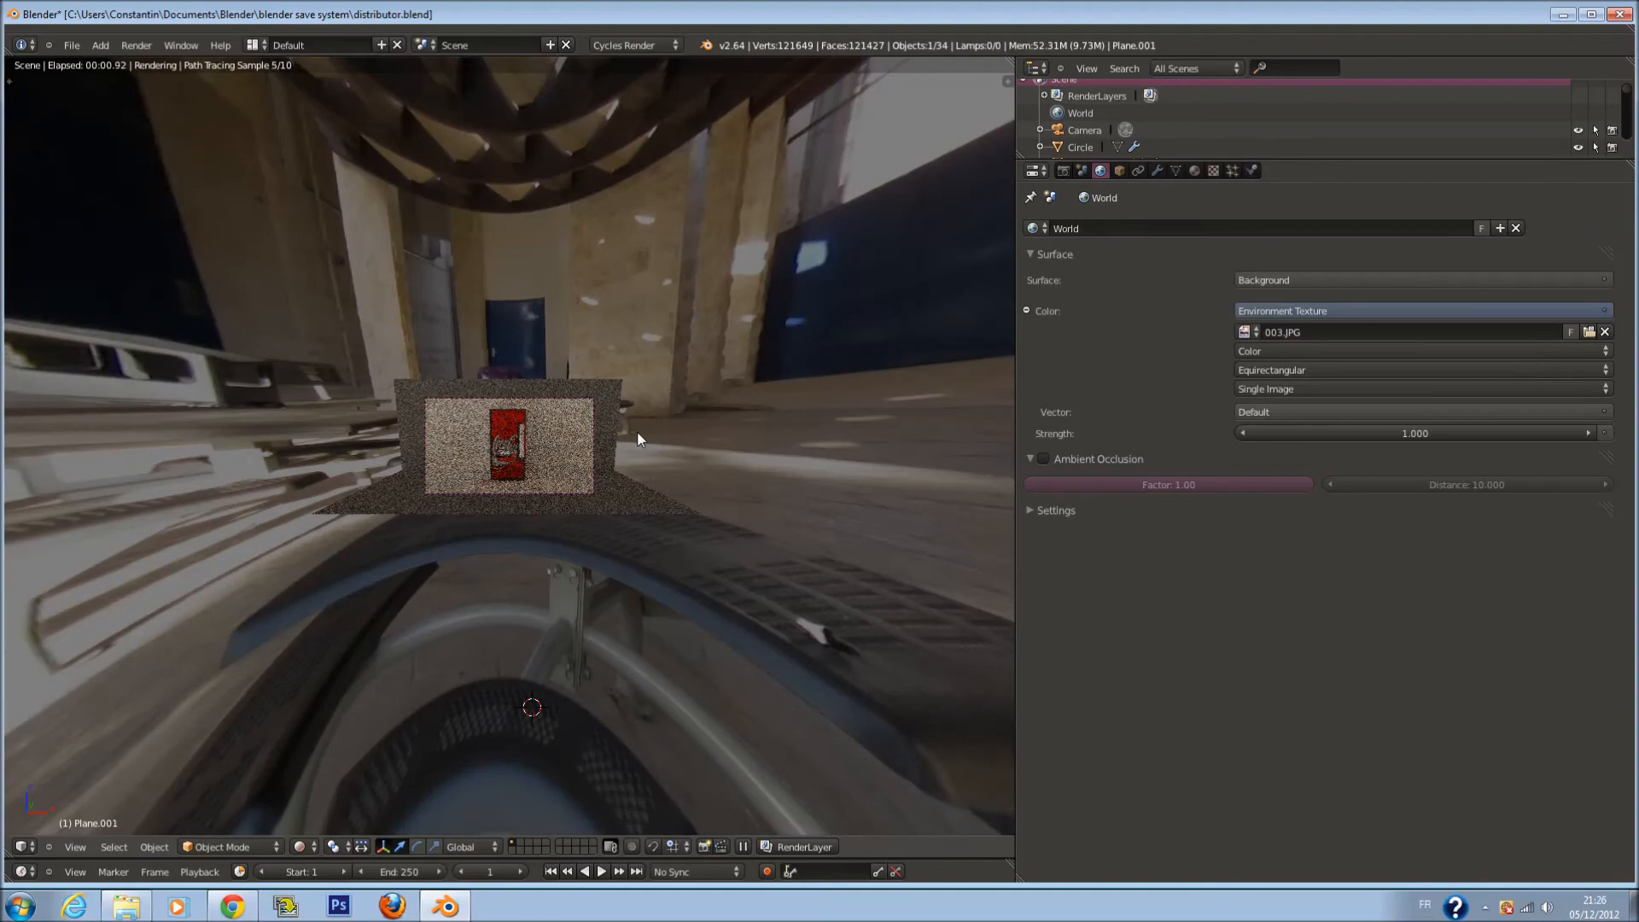
{"action": "scroll", "coordinate": [636, 437], "scroll_direction": "up", "scroll_amount": 5}
{"action": "scroll", "coordinate": [694, 404], "scroll_direction": "up", "scroll_amount": 2}
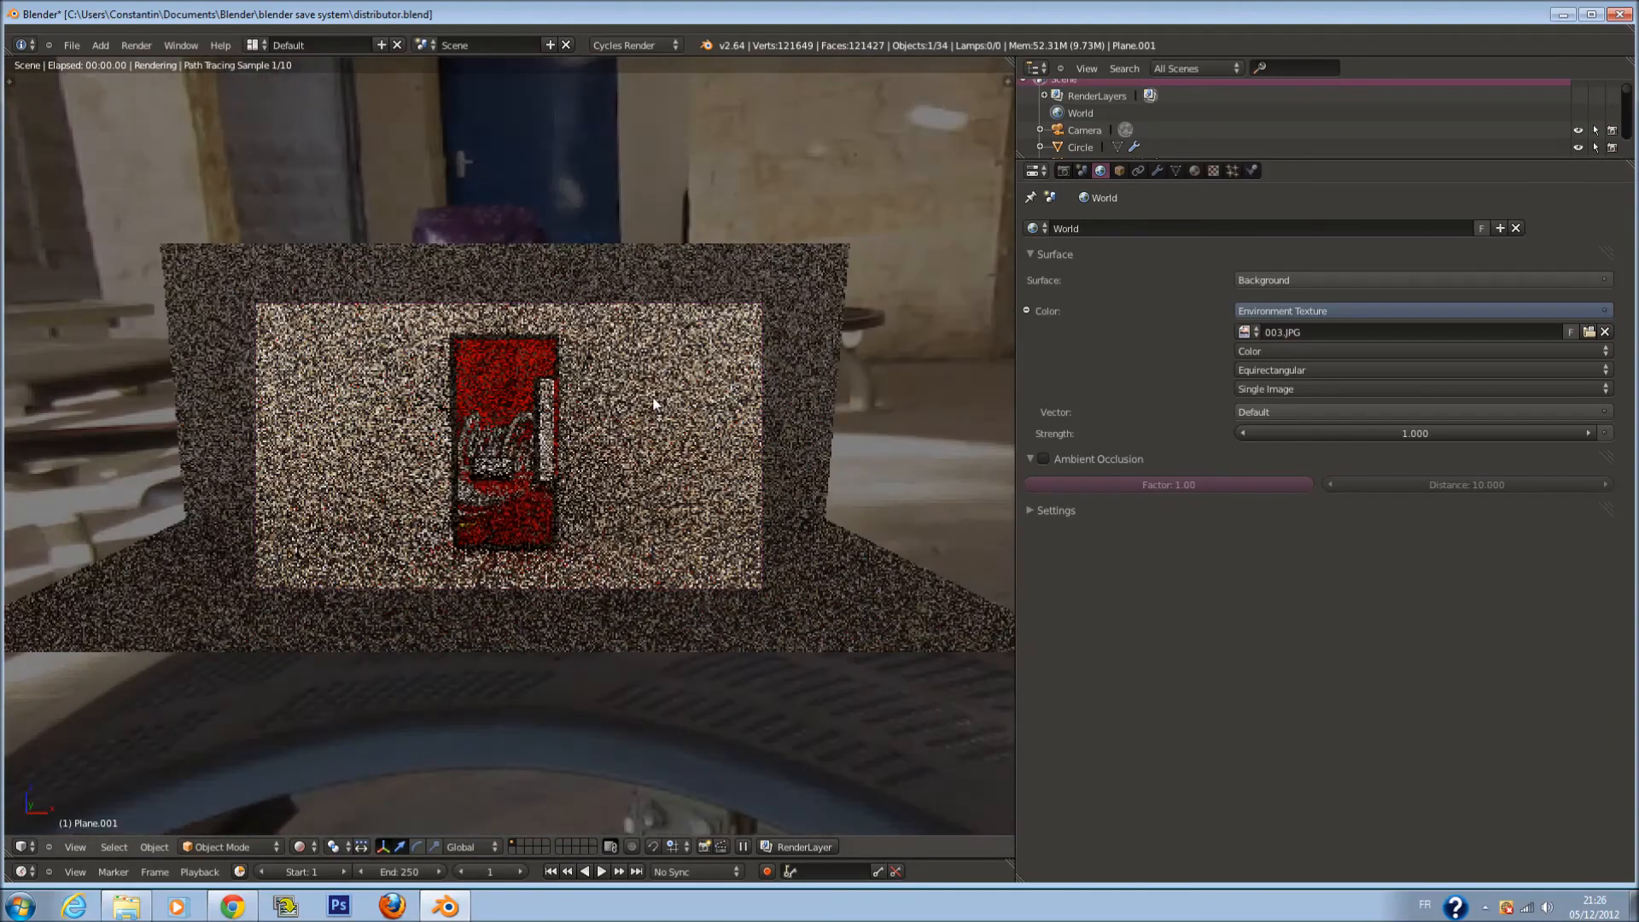
Set the source of the environment texture image to Generated
{"action": "left_click", "coordinate": [1372, 389]}
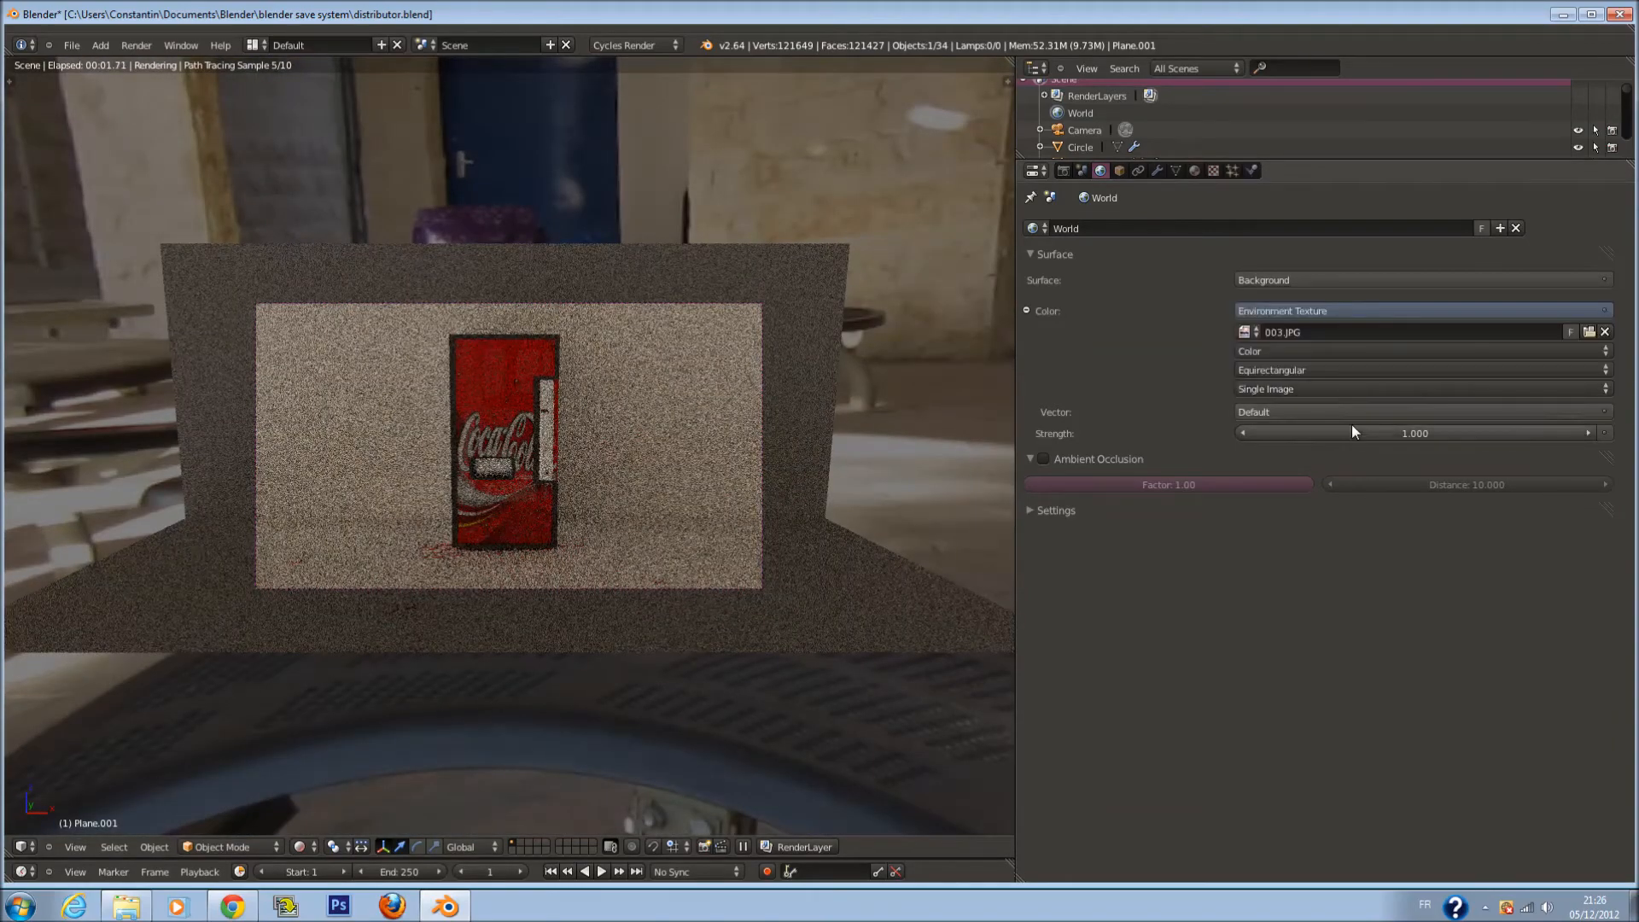
{"action": "left_click", "coordinate": [1291, 388]}
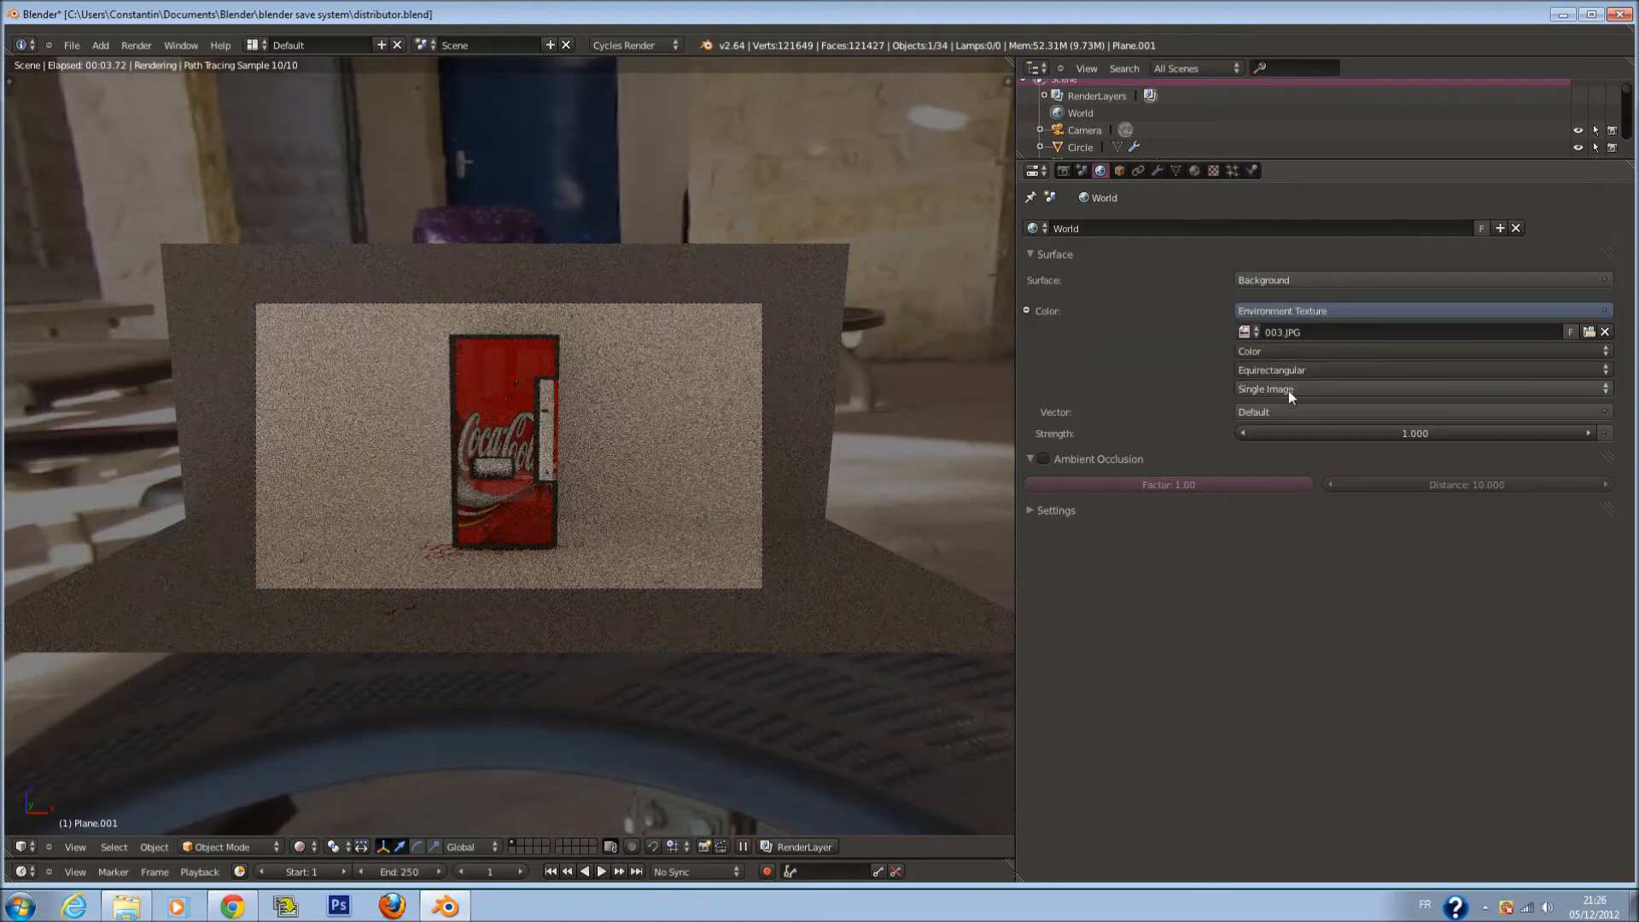
{"action": "left_click", "coordinate": [1278, 316]}
{"action": "left_click", "coordinate": [1298, 386]}
{"action": "left_click", "coordinate": [1243, 350]}
{"action": "left_click", "coordinate": [1263, 345]}
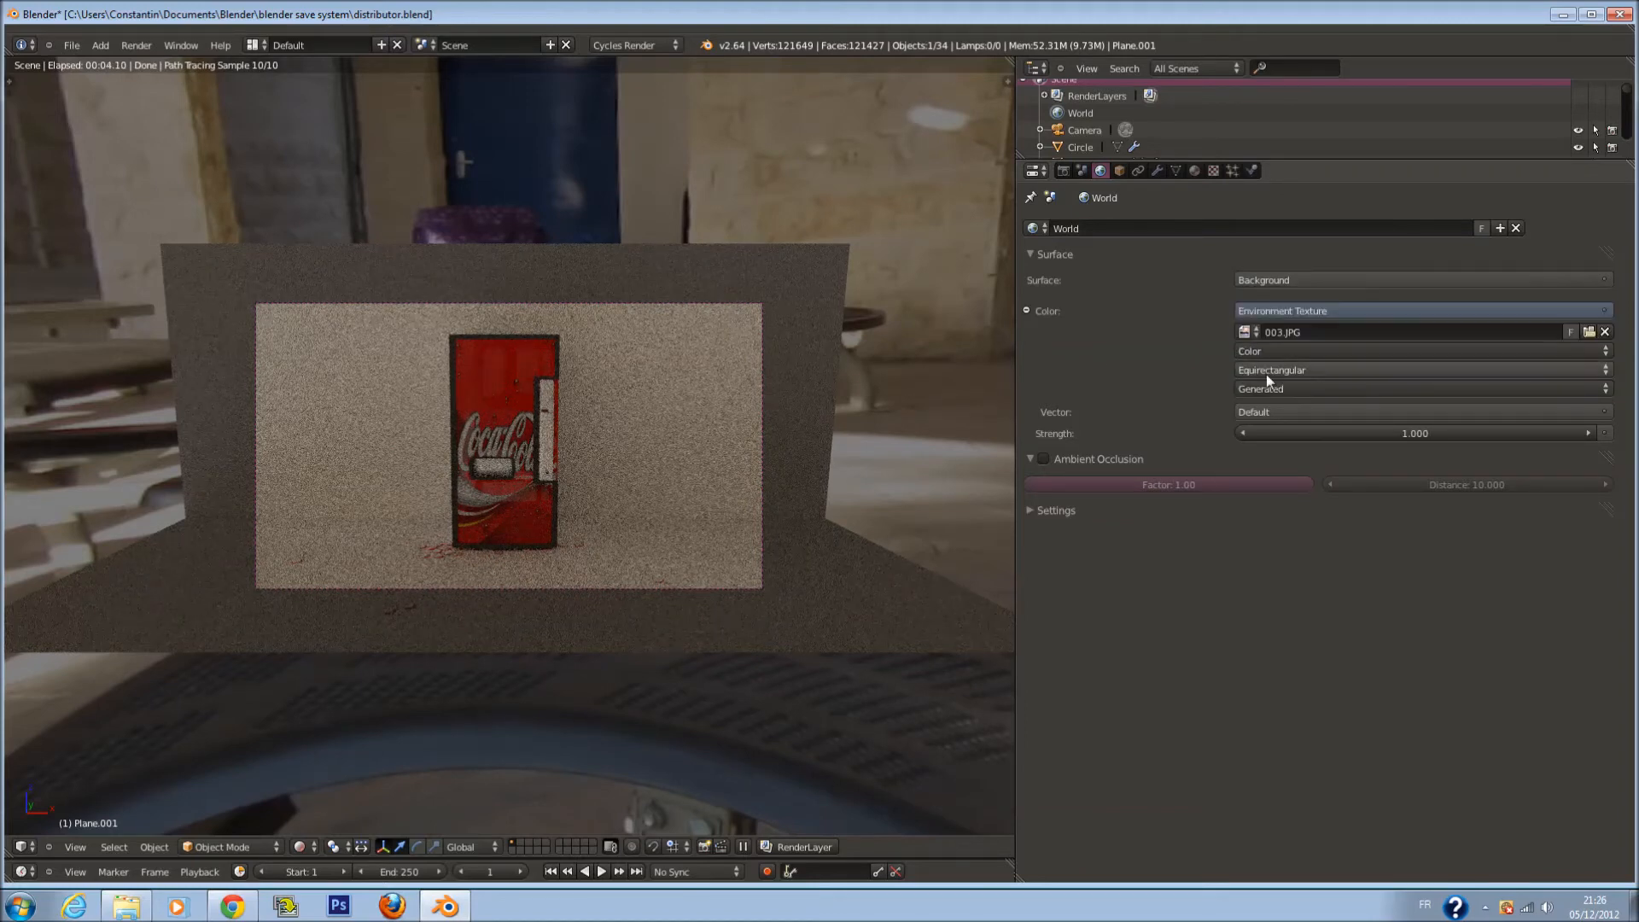
{"action": "left_click", "coordinate": [1303, 412]}
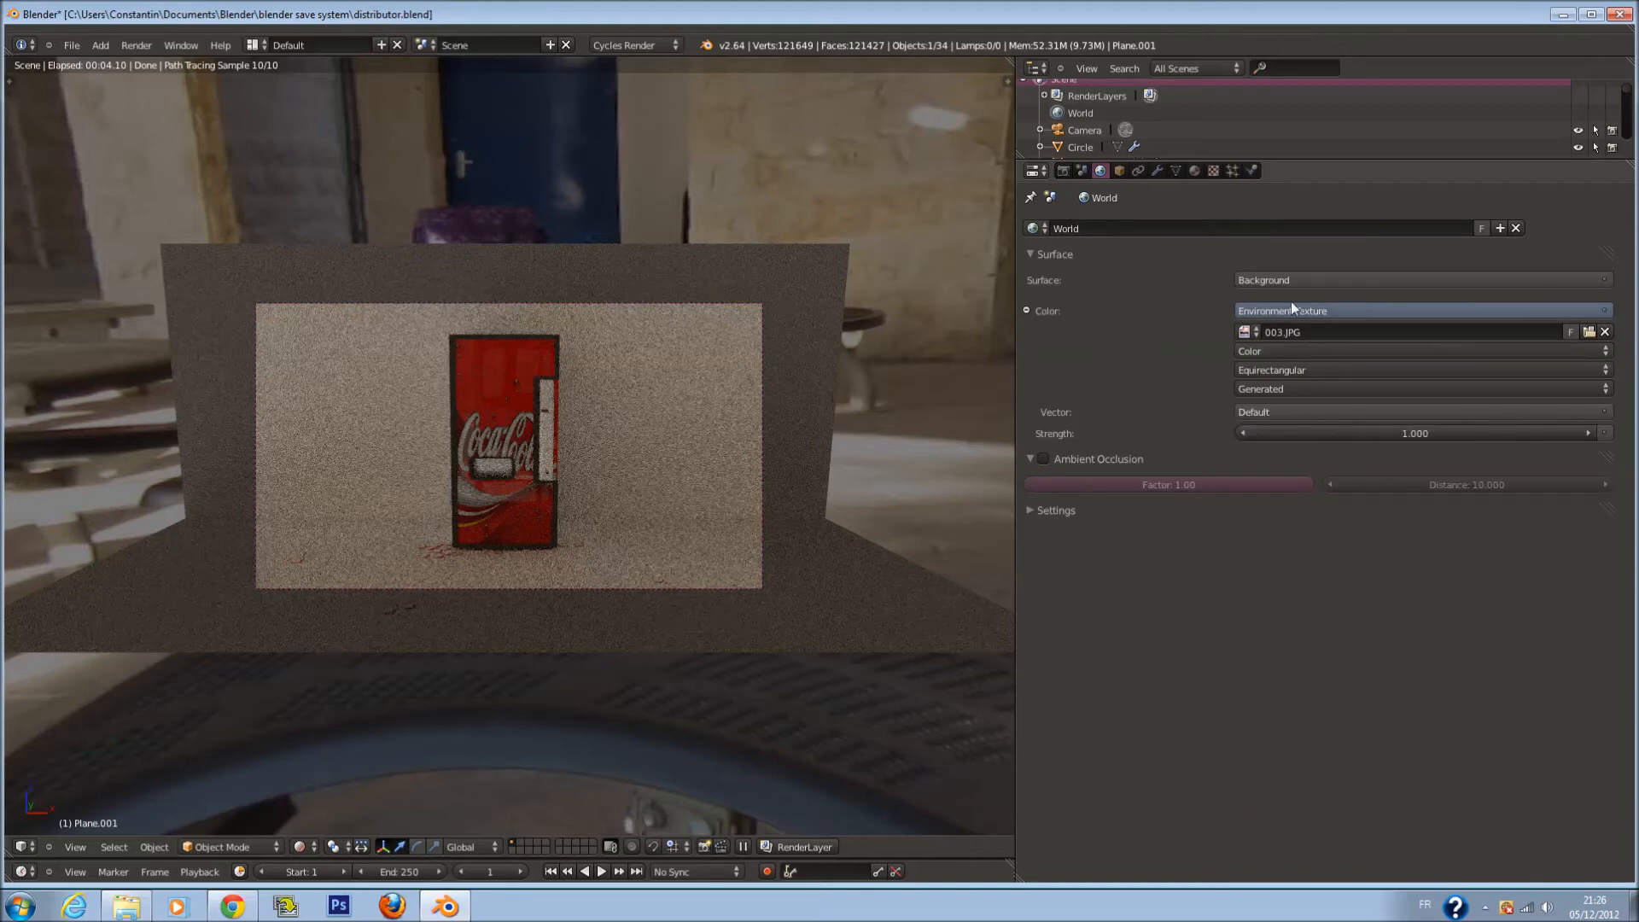
{"action": "left_click", "coordinate": [1291, 309]}
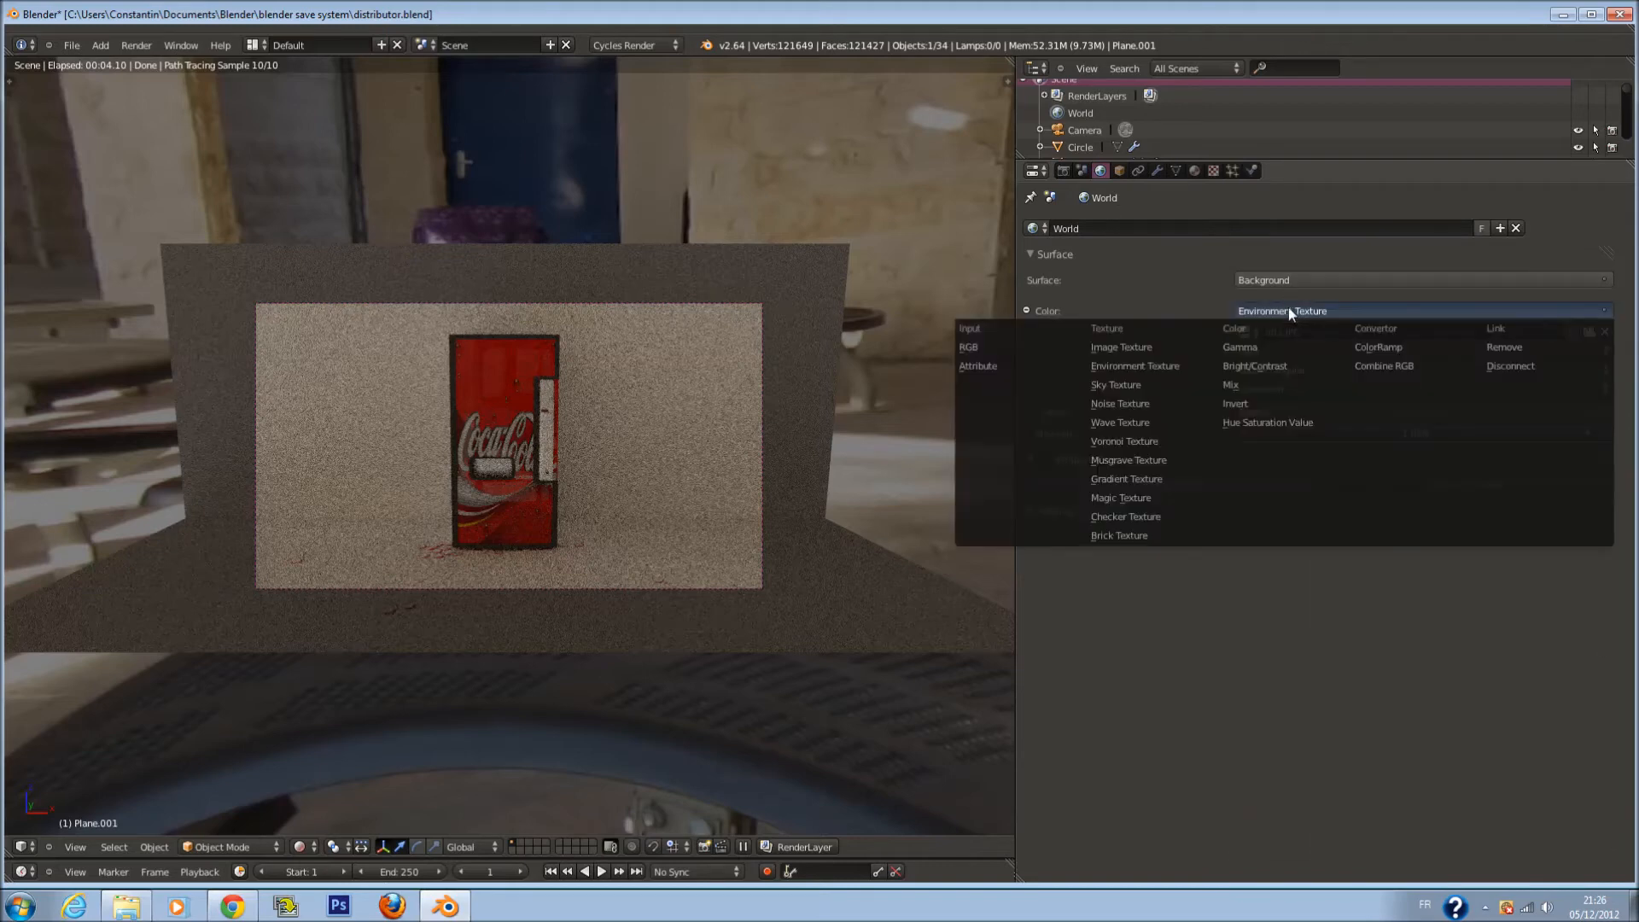
{"action": "left_click", "coordinate": [1274, 372]}
{"action": "left_click", "coordinate": [1275, 392]}
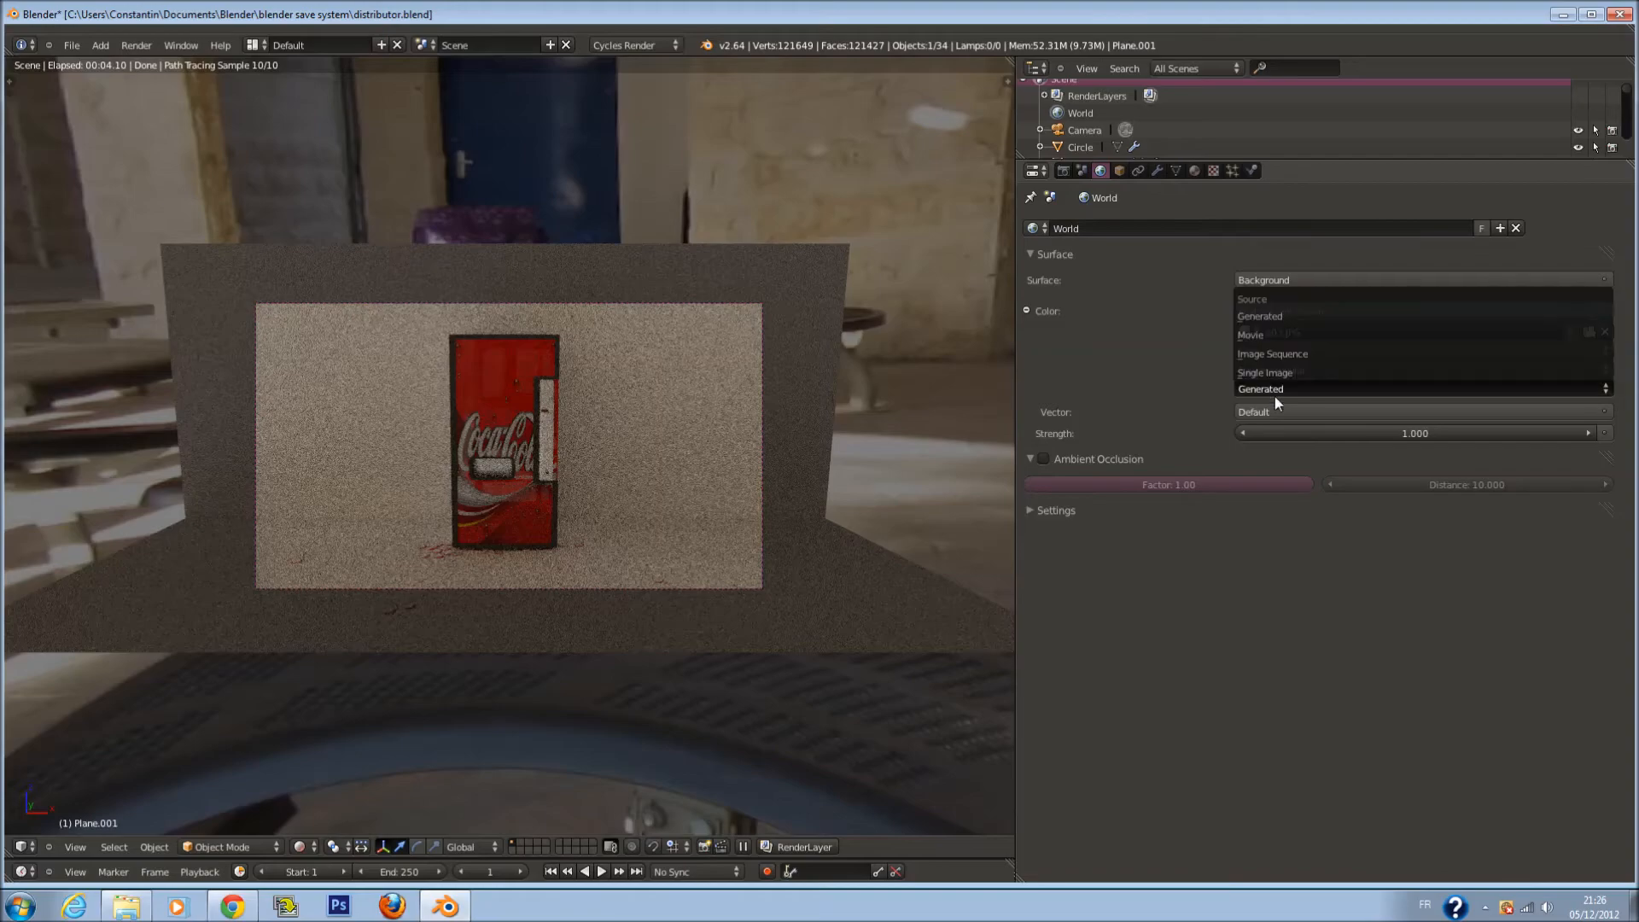
{"action": "left_click", "coordinate": [1273, 413]}
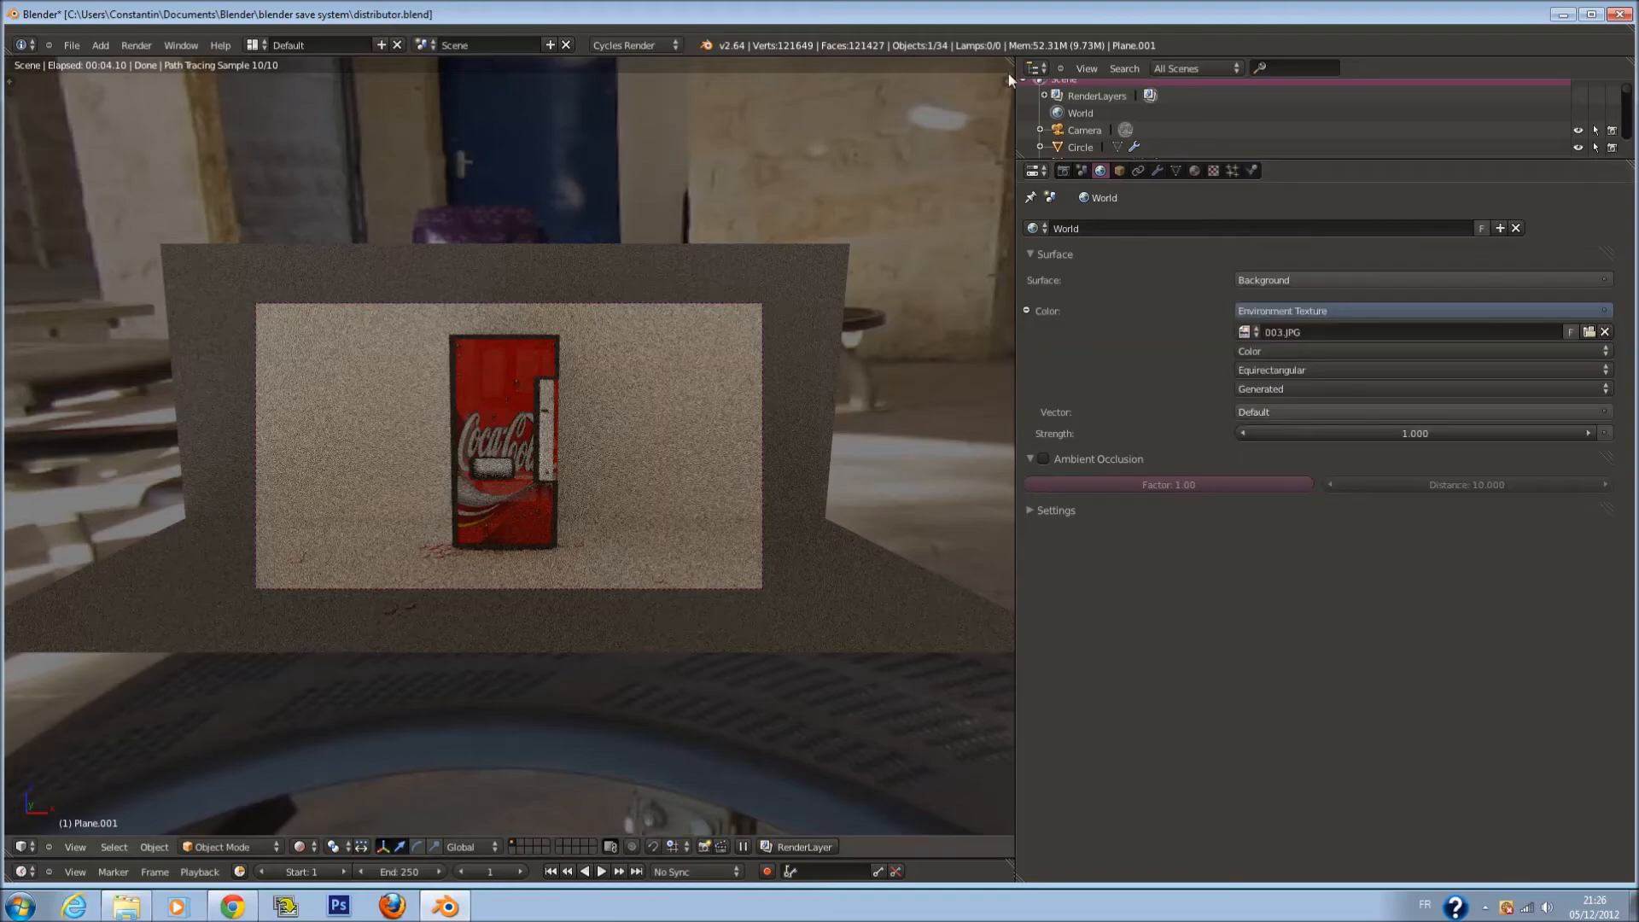
Split the 3D view into two side-by-side views and set the new one's shading to Rendered
{"action": "left_click_drag", "start_coordinate": [1016, 75], "coordinate": [642, 324]}
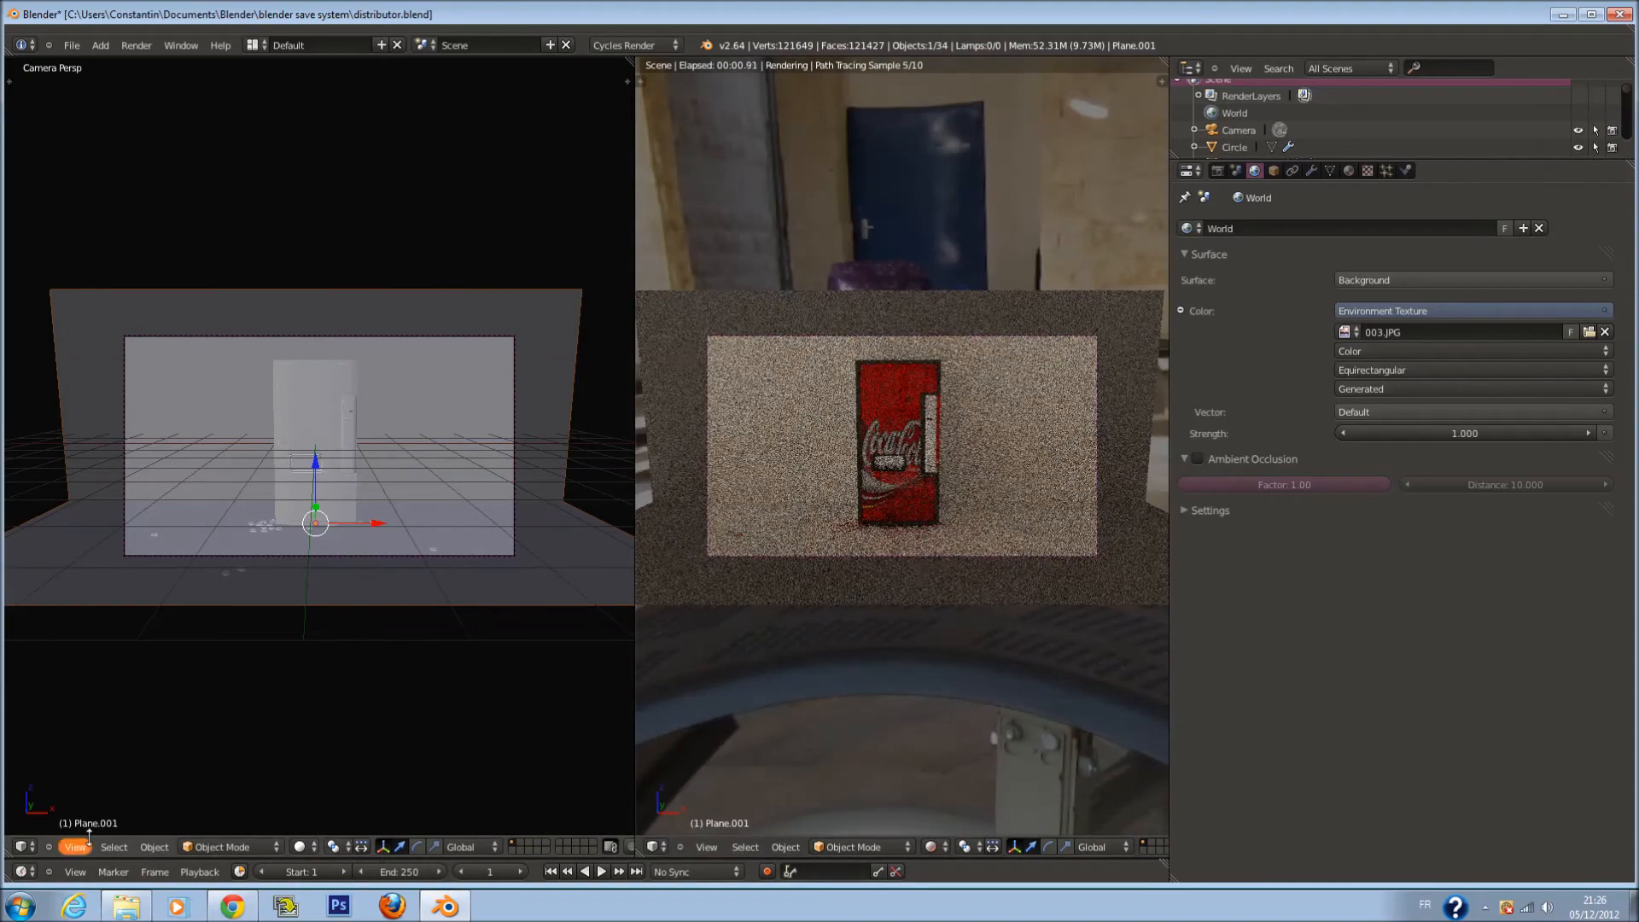
{"action": "left_click", "coordinate": [305, 847]}
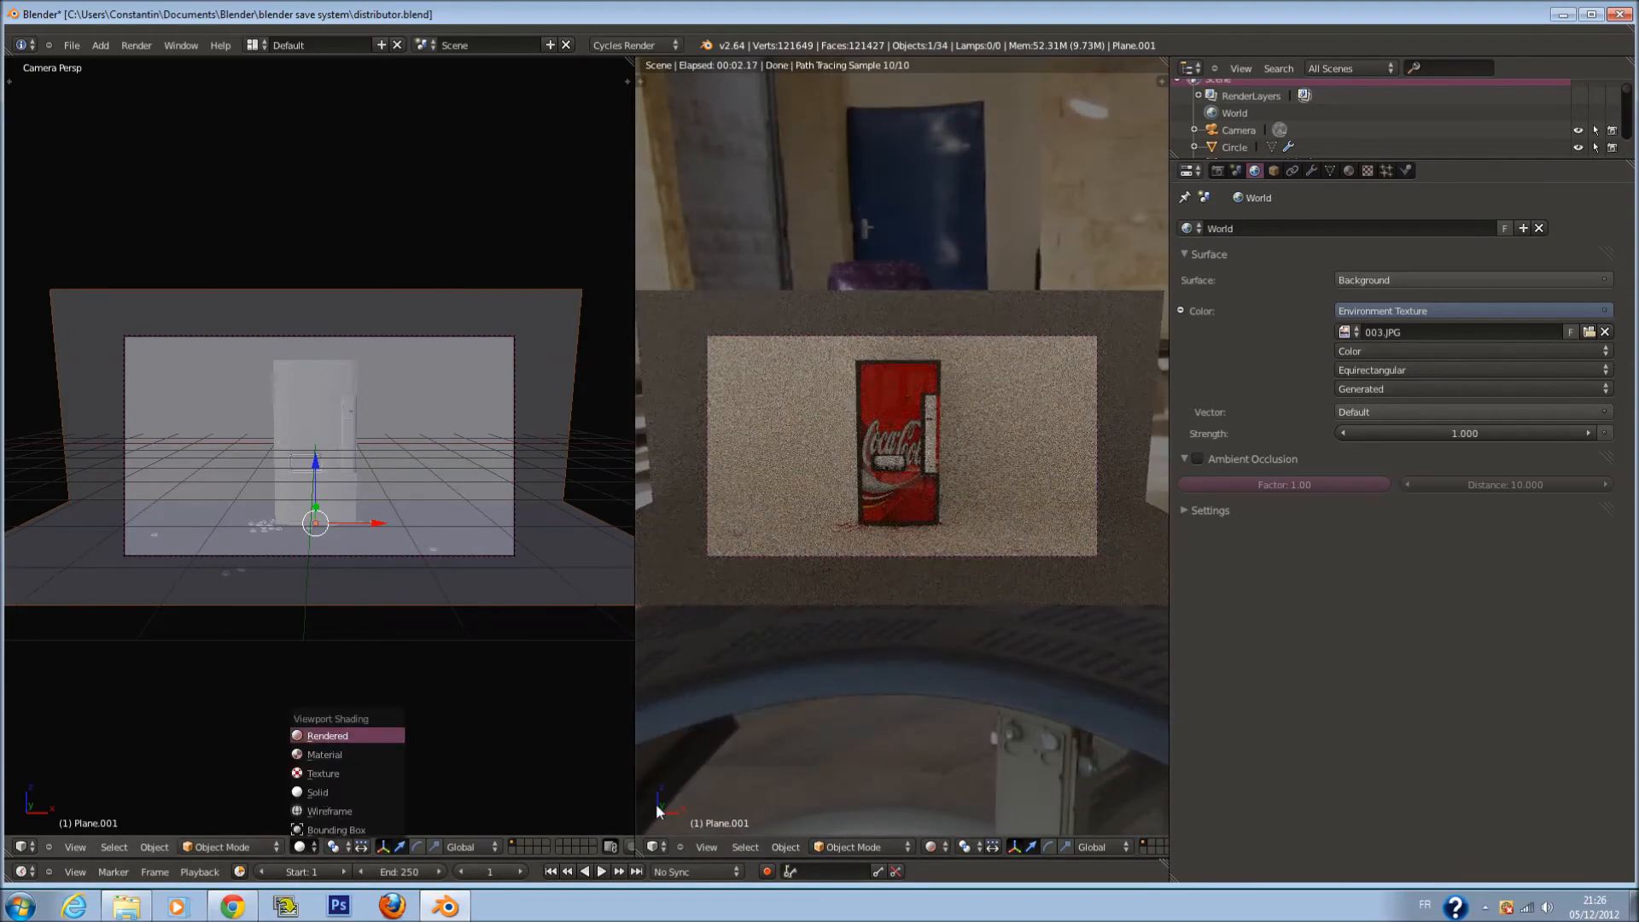
{"action": "key", "text": "Return"}
Turn the second 3D view, beside the properties area, into a Node Editor showing the World's shader nodes
{"action": "left_click", "coordinate": [654, 848]}
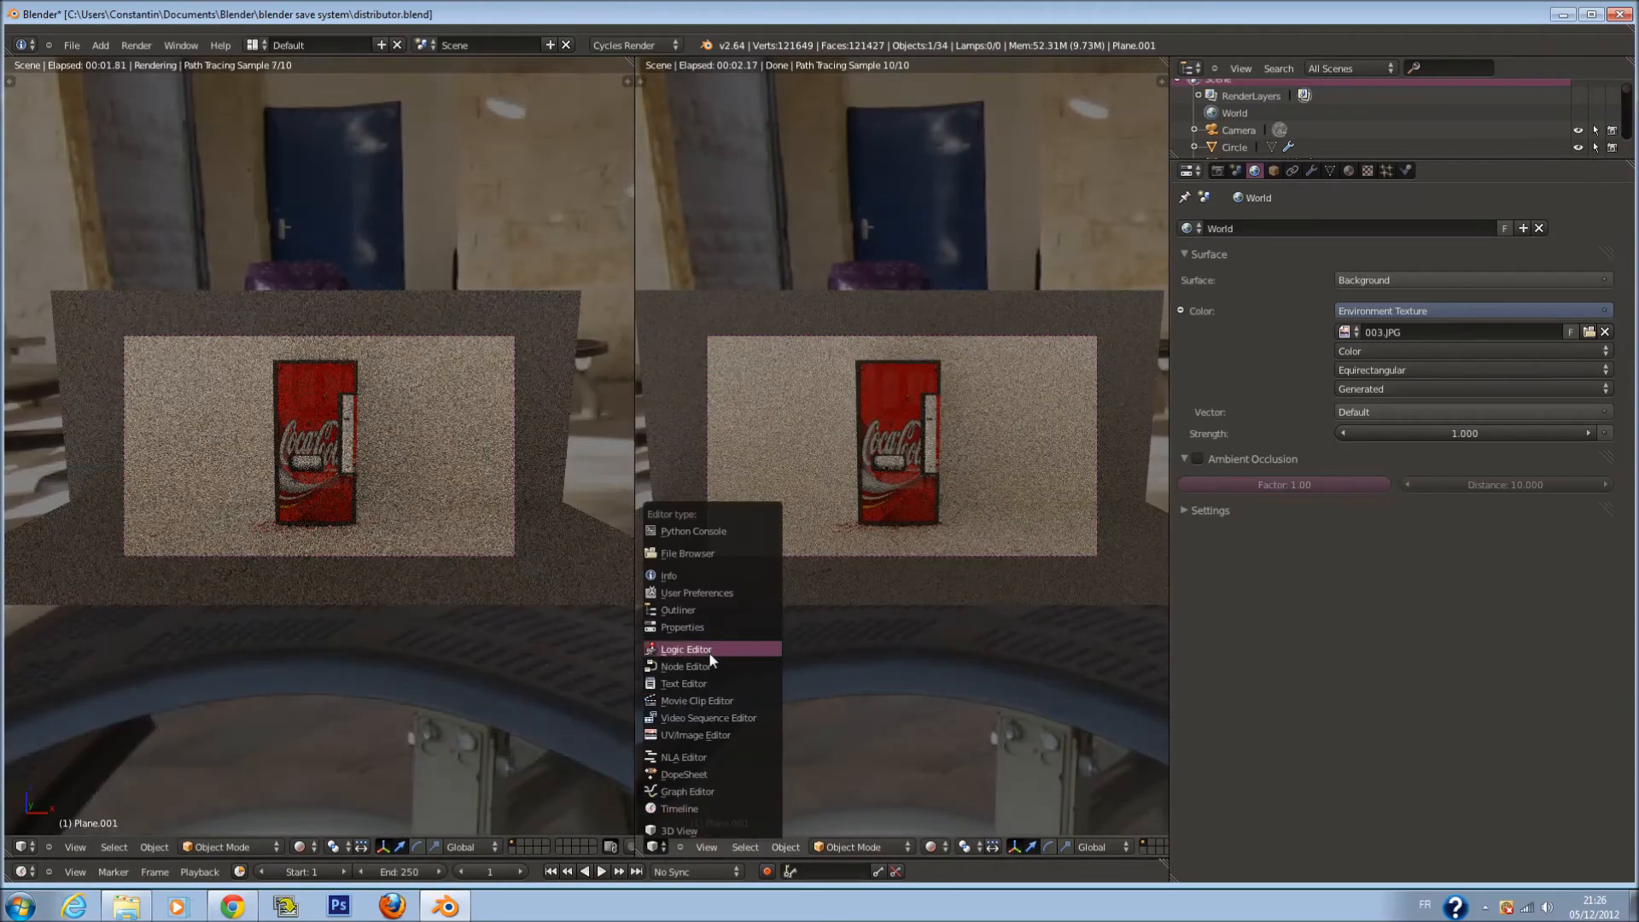
{"action": "left_click", "coordinate": [710, 666]}
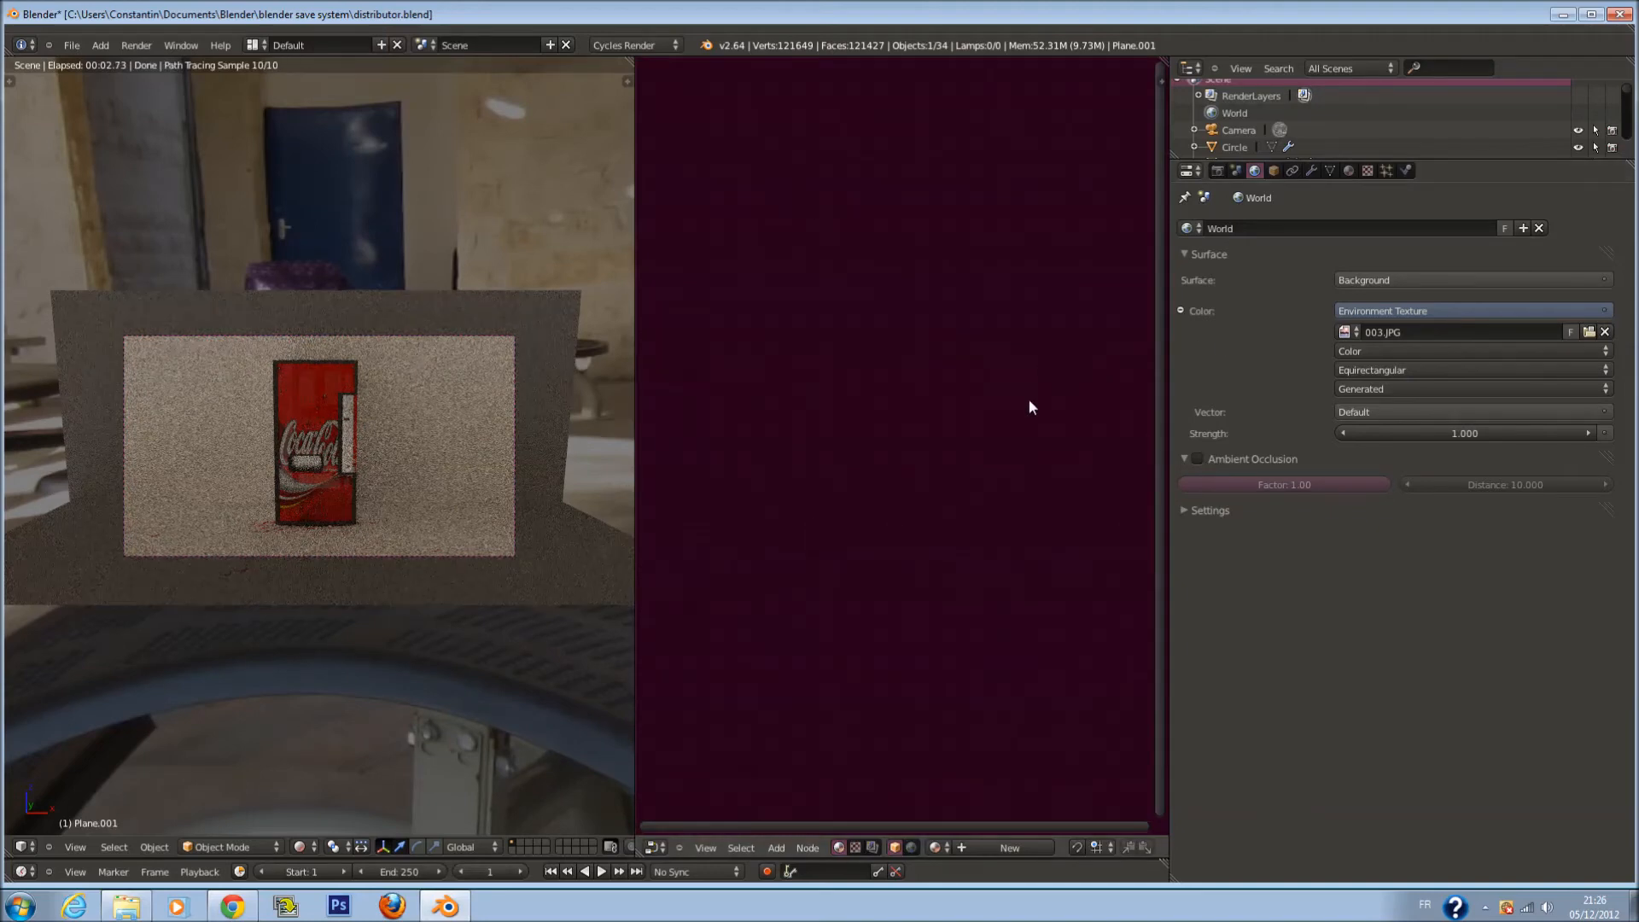
{"action": "left_click", "coordinate": [911, 847]}
{"action": "scroll", "coordinate": [776, 543], "scroll_direction": "up", "scroll_amount": 5}
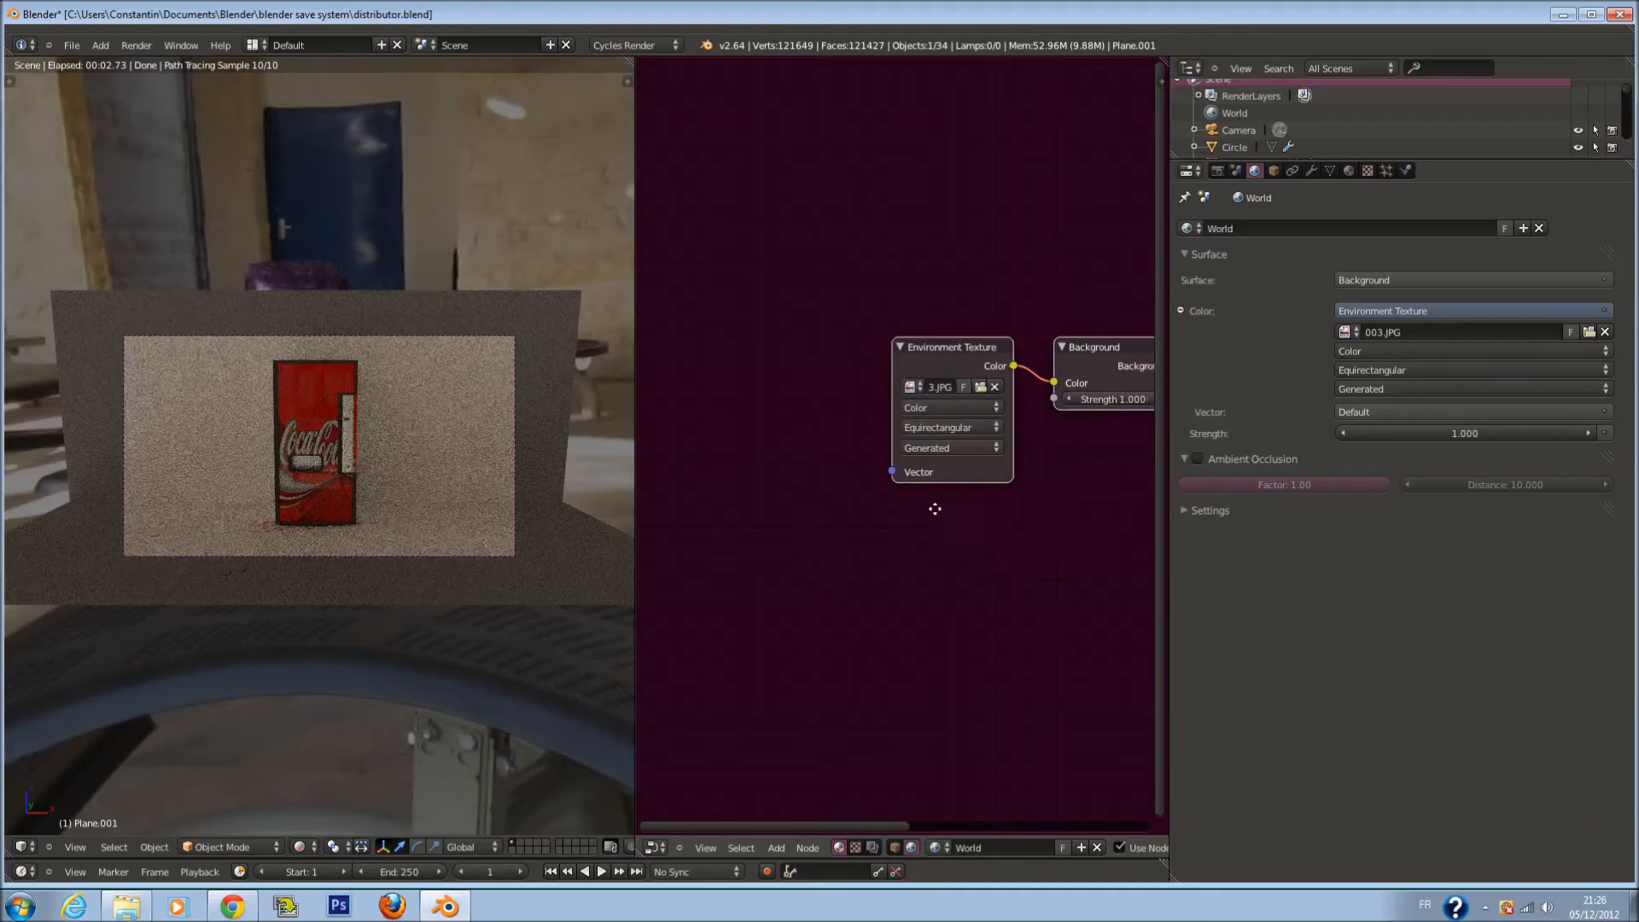
{"action": "middle_click_drag", "start_coordinate": [962, 504], "coordinate": [818, 495]}
{"action": "key", "text": "shift+a"}
{"action": "mouse_move", "coordinate": [798, 533]}
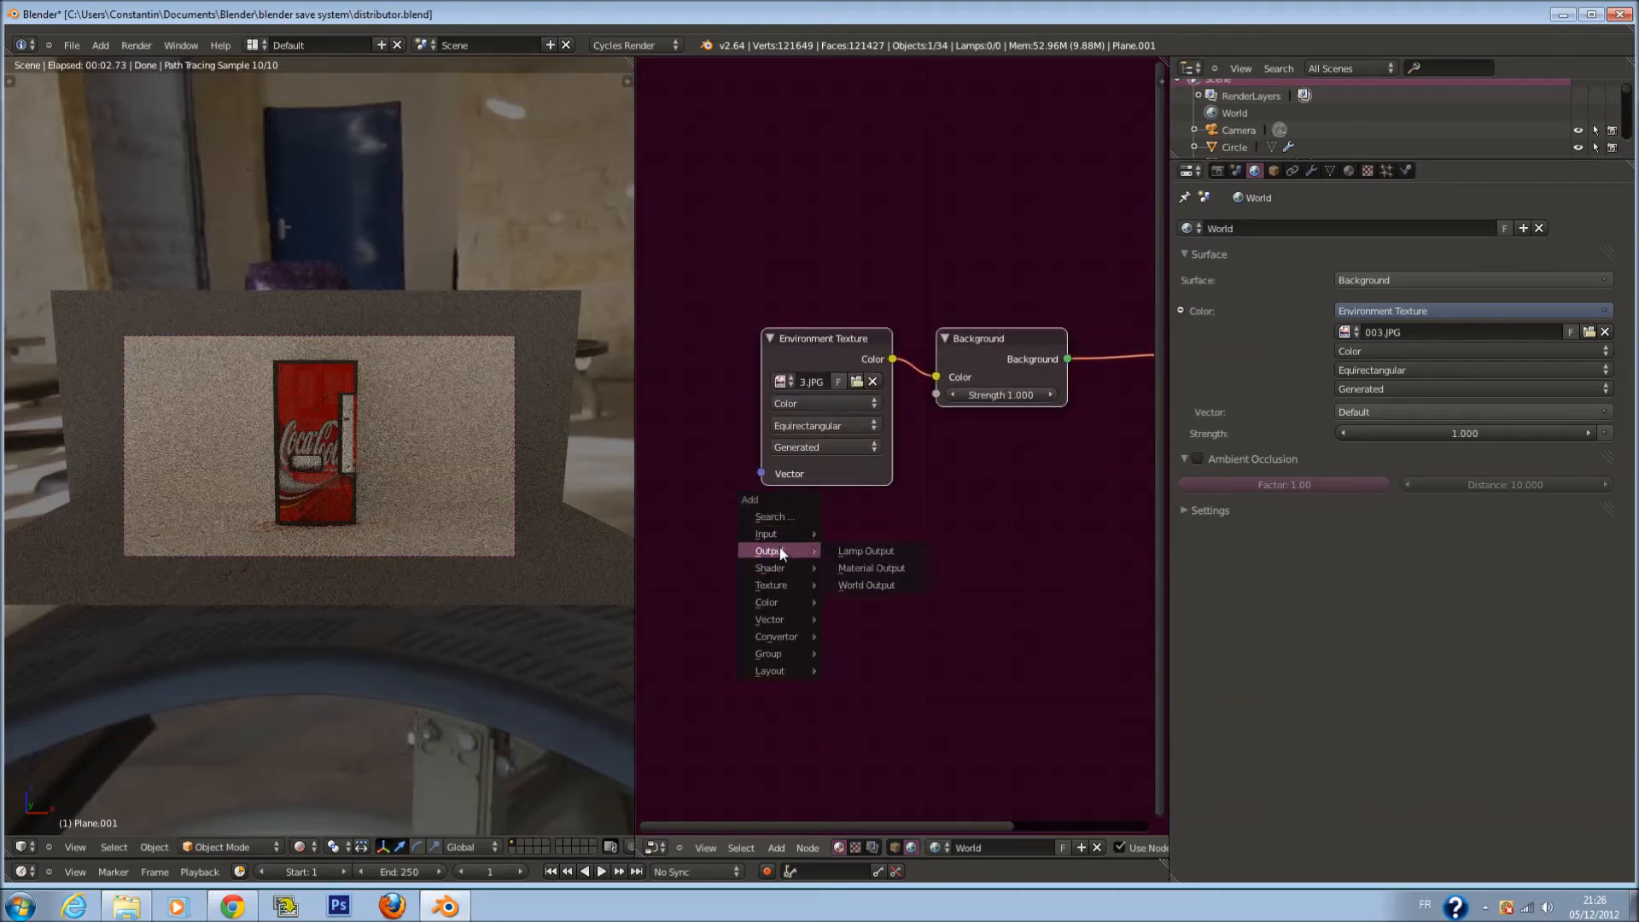
{"action": "left_click", "coordinate": [858, 580]}
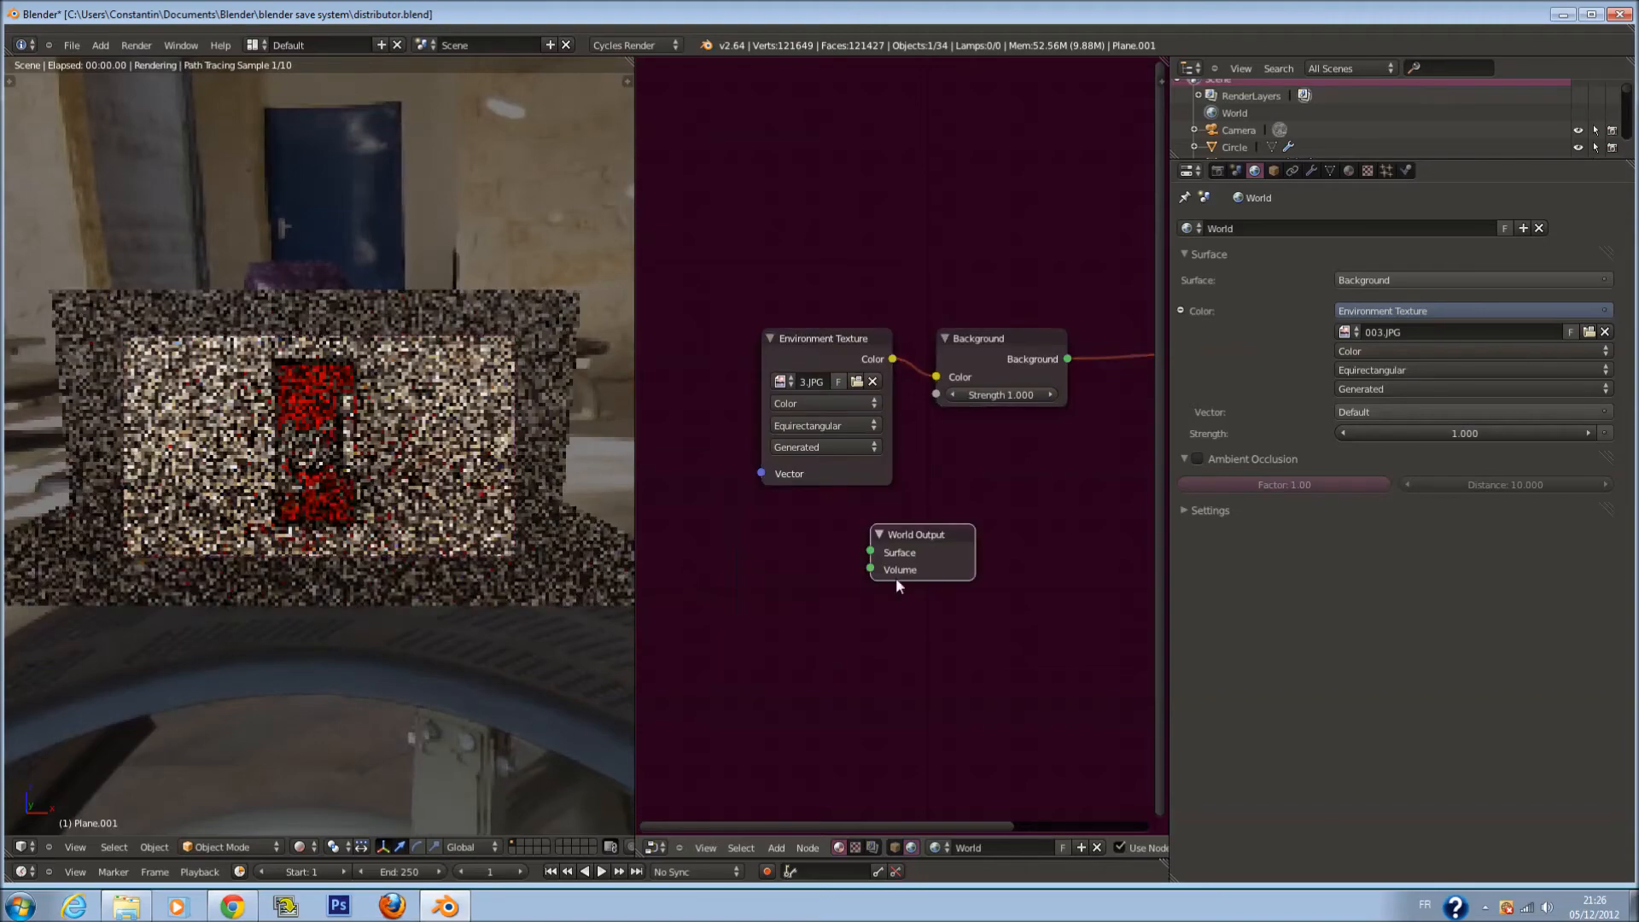
{"action": "key", "text": "x"}
Add a Mapping node before the Environment Texture and link its Vector output to the texture's Vector input
{"action": "key", "text": "shift+a"}
{"action": "mouse_move", "coordinate": [910, 564]}
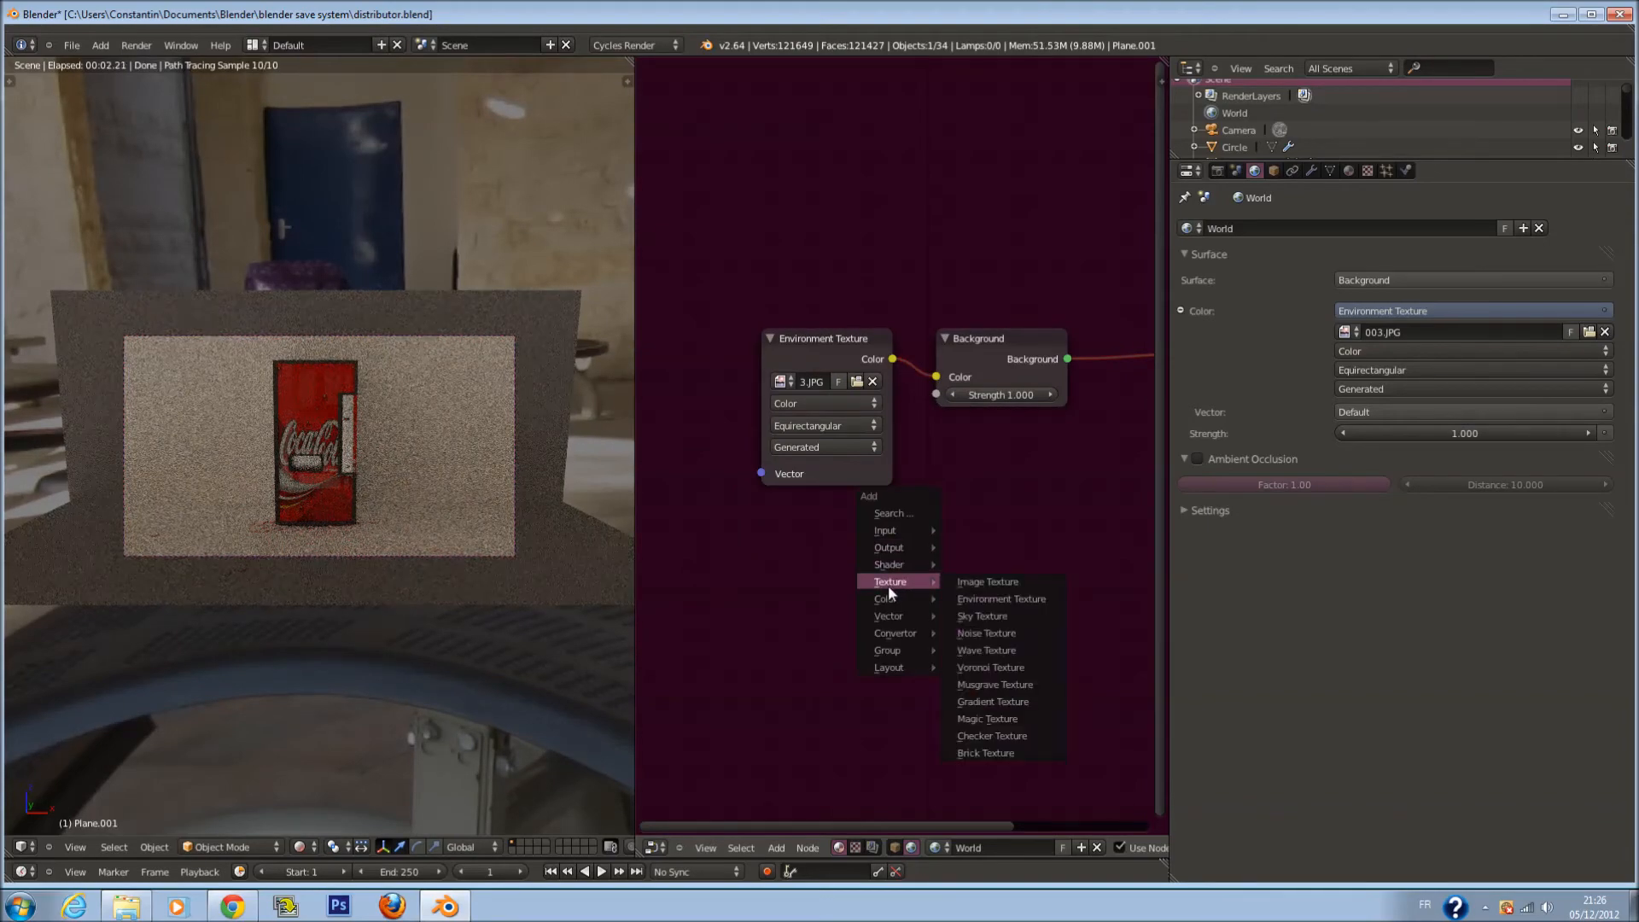
{"action": "mouse_move", "coordinate": [894, 615]}
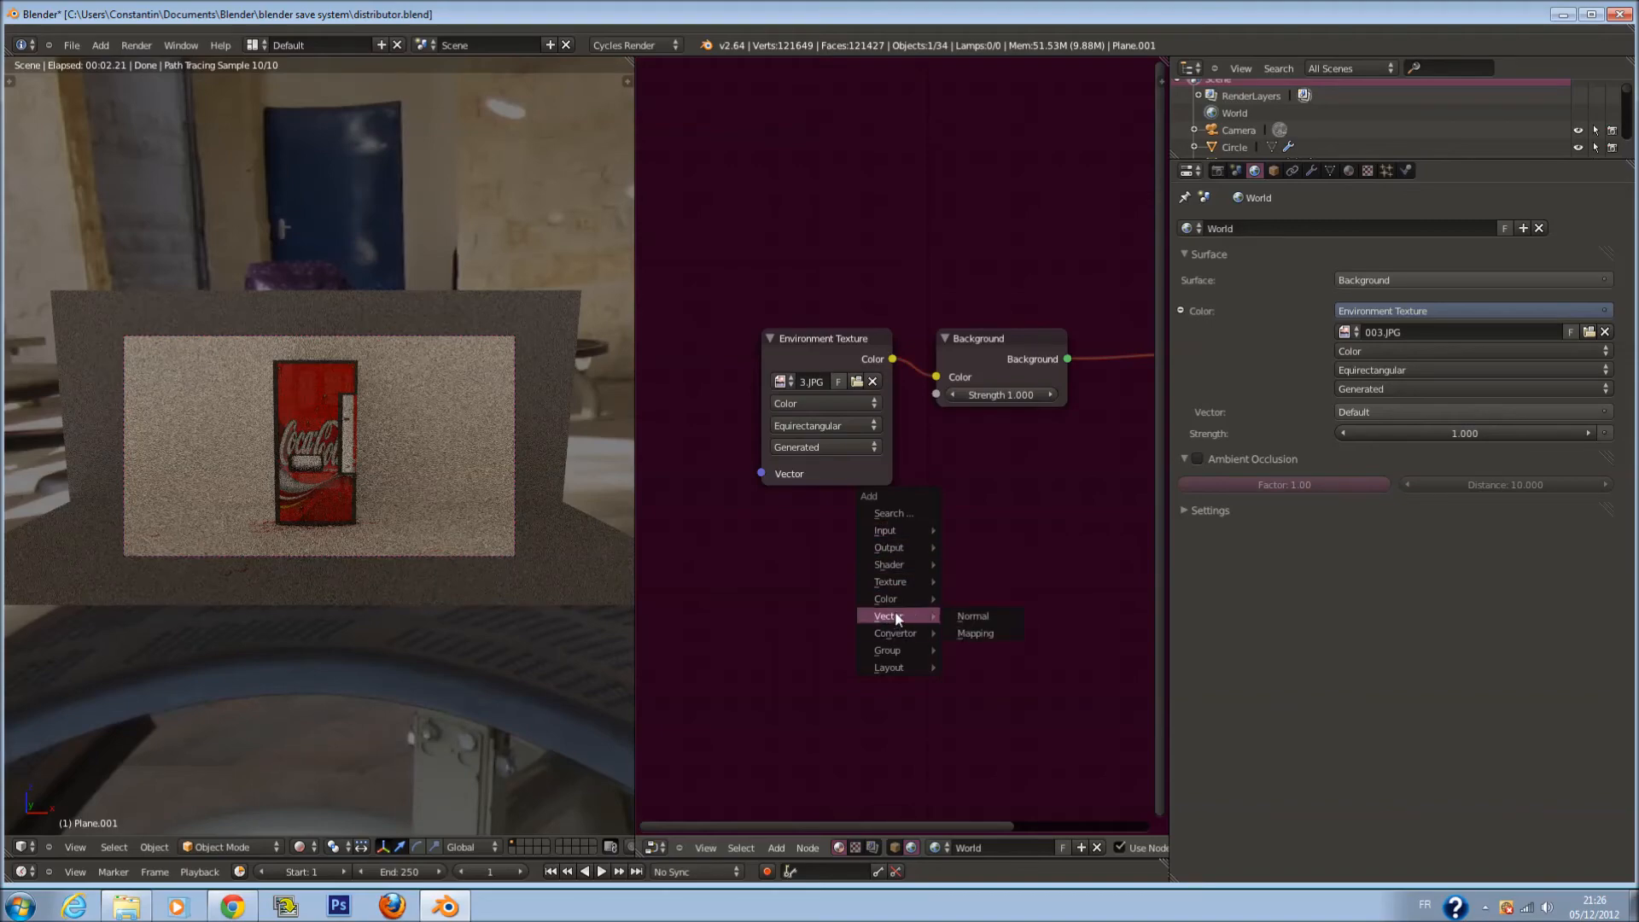
{"action": "left_click", "coordinate": [974, 633]}
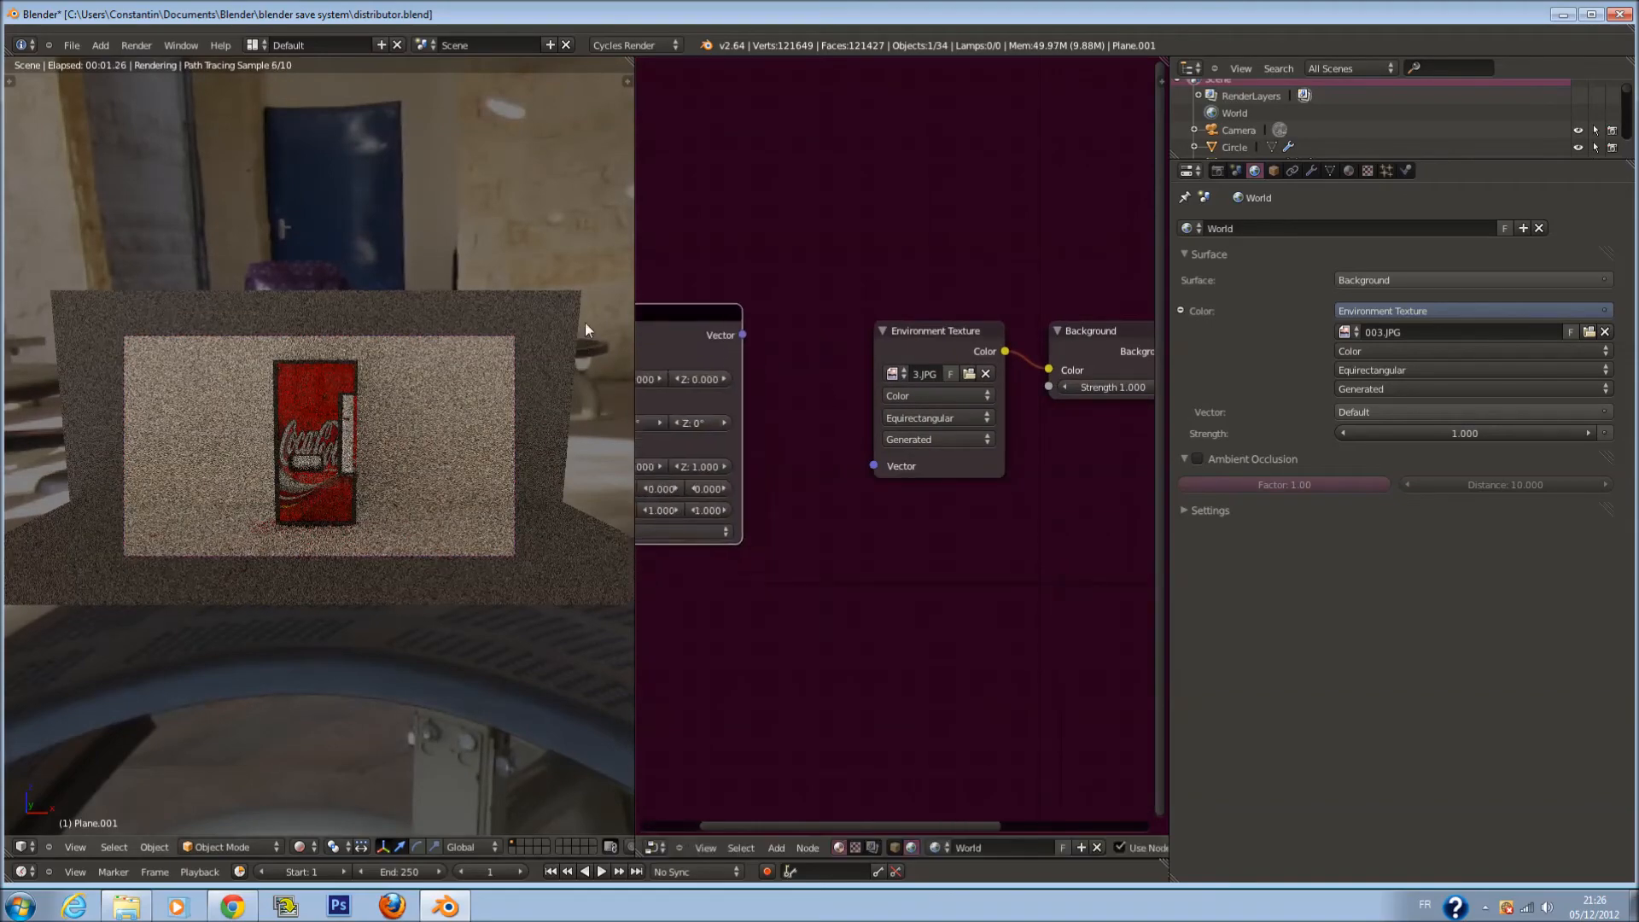
{"action": "middle_click_drag", "start_coordinate": [766, 370], "coordinate": [944, 406]}
{"action": "left_click_drag", "start_coordinate": [1025, 453], "coordinate": [1053, 501]}
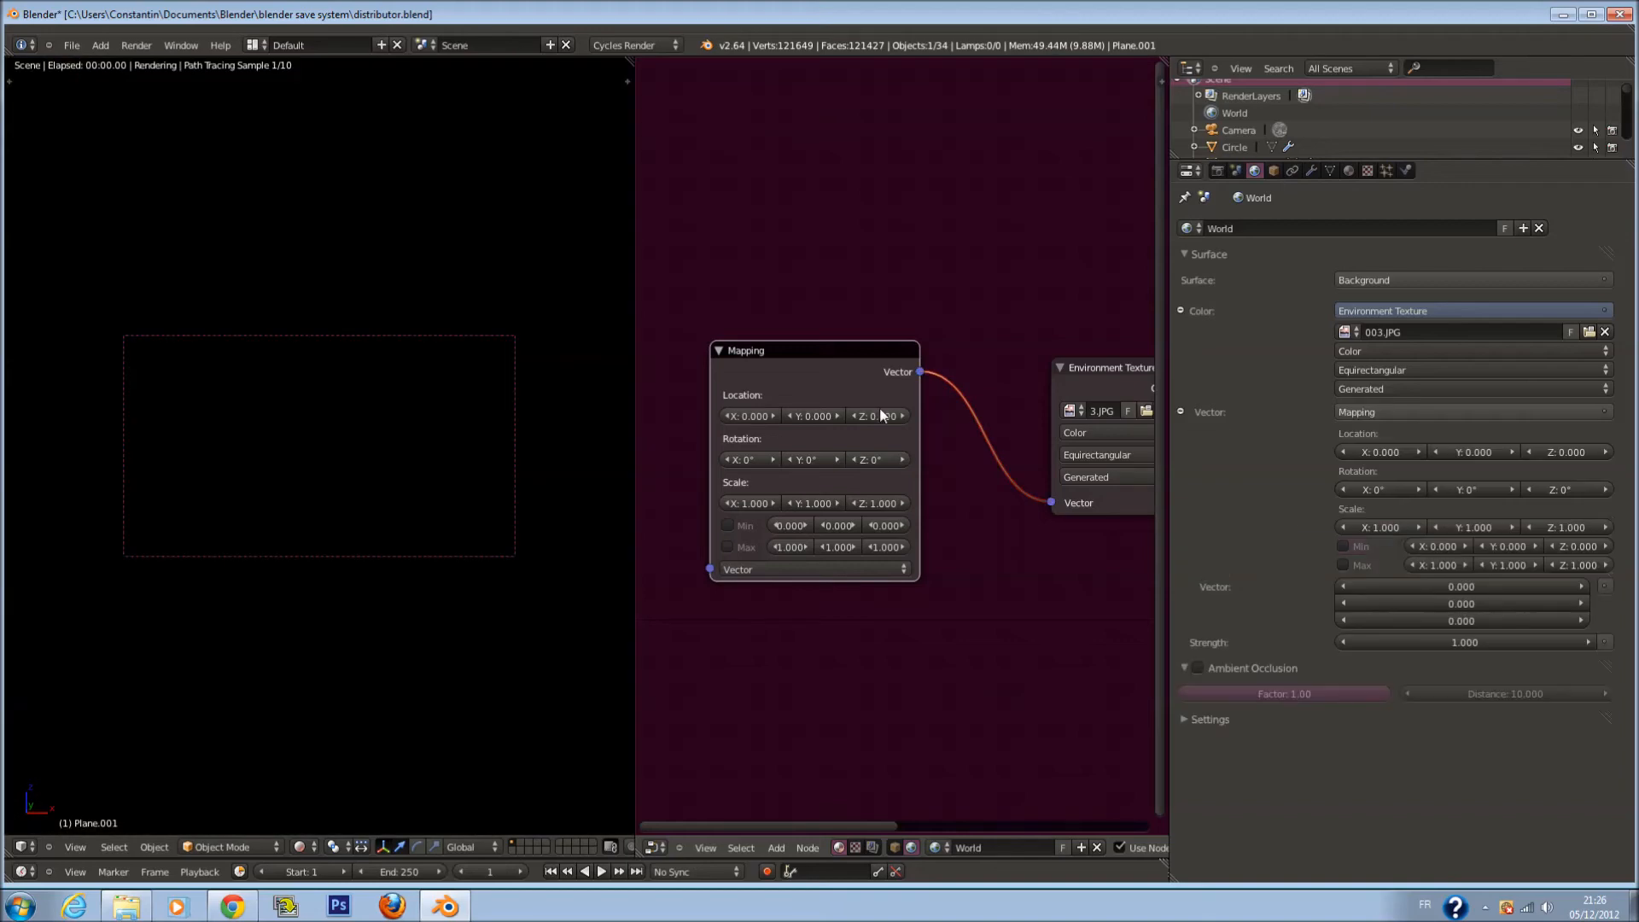
{"action": "left_click_drag", "start_coordinate": [801, 364], "coordinate": [906, 369]}
{"action": "scroll", "coordinate": [839, 391], "scroll_direction": "down", "scroll_amount": 1}
Add a Texture Coordinate node before the Mapping node and link it to the Mapping node's Vector input
{"action": "key", "text": "shift+a"}
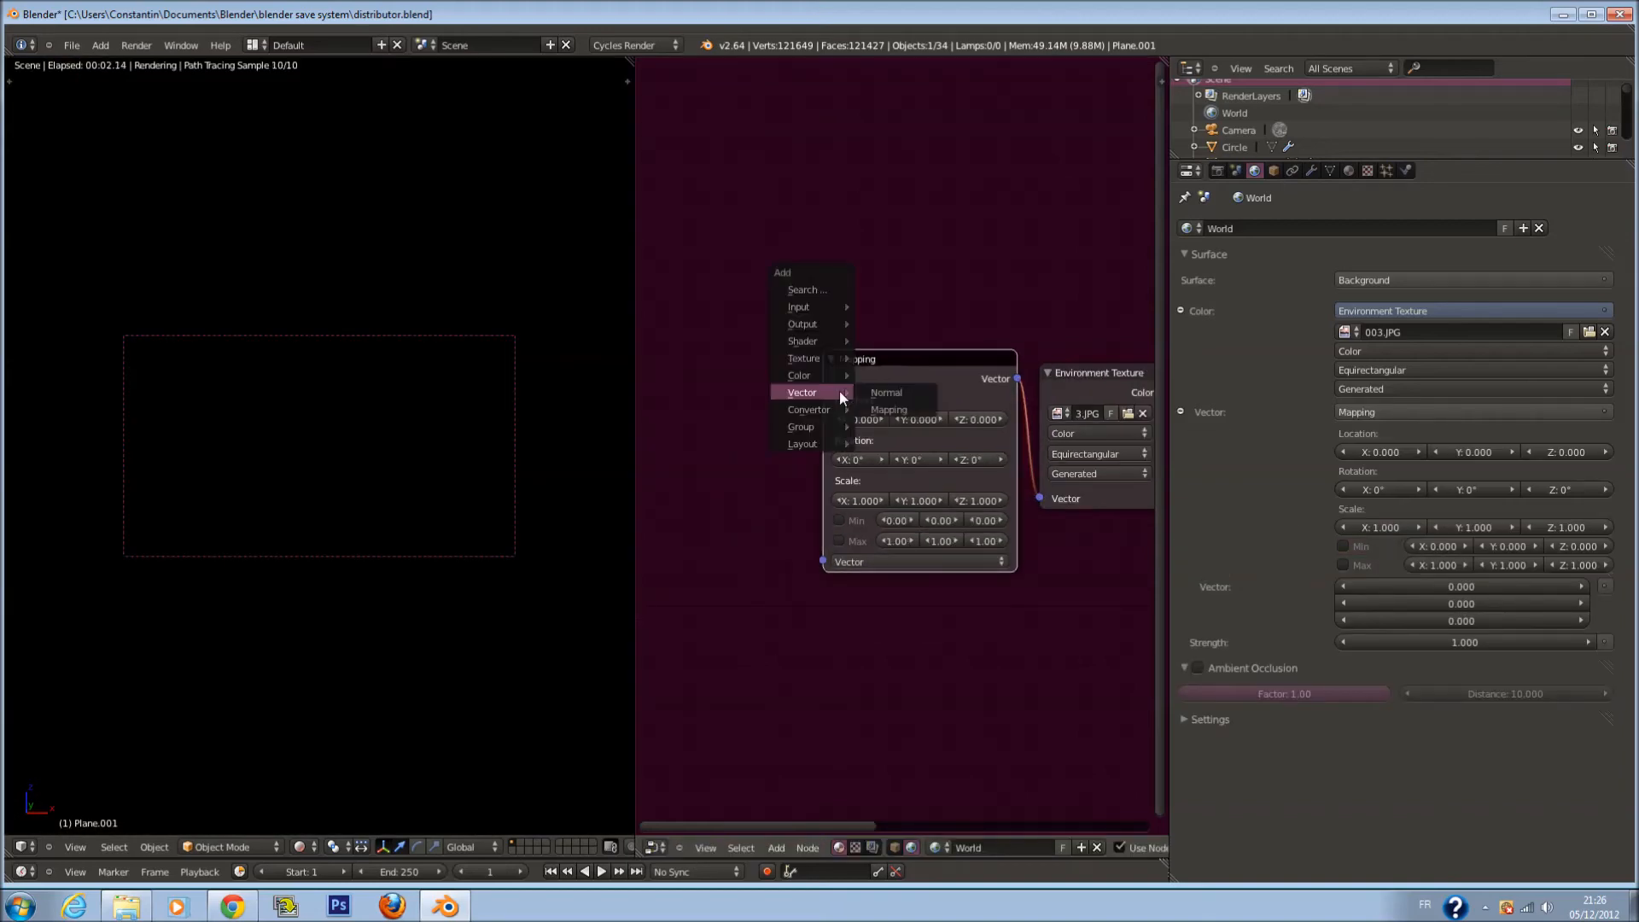
{"action": "mouse_move", "coordinate": [820, 307]}
{"action": "left_click", "coordinate": [935, 462]}
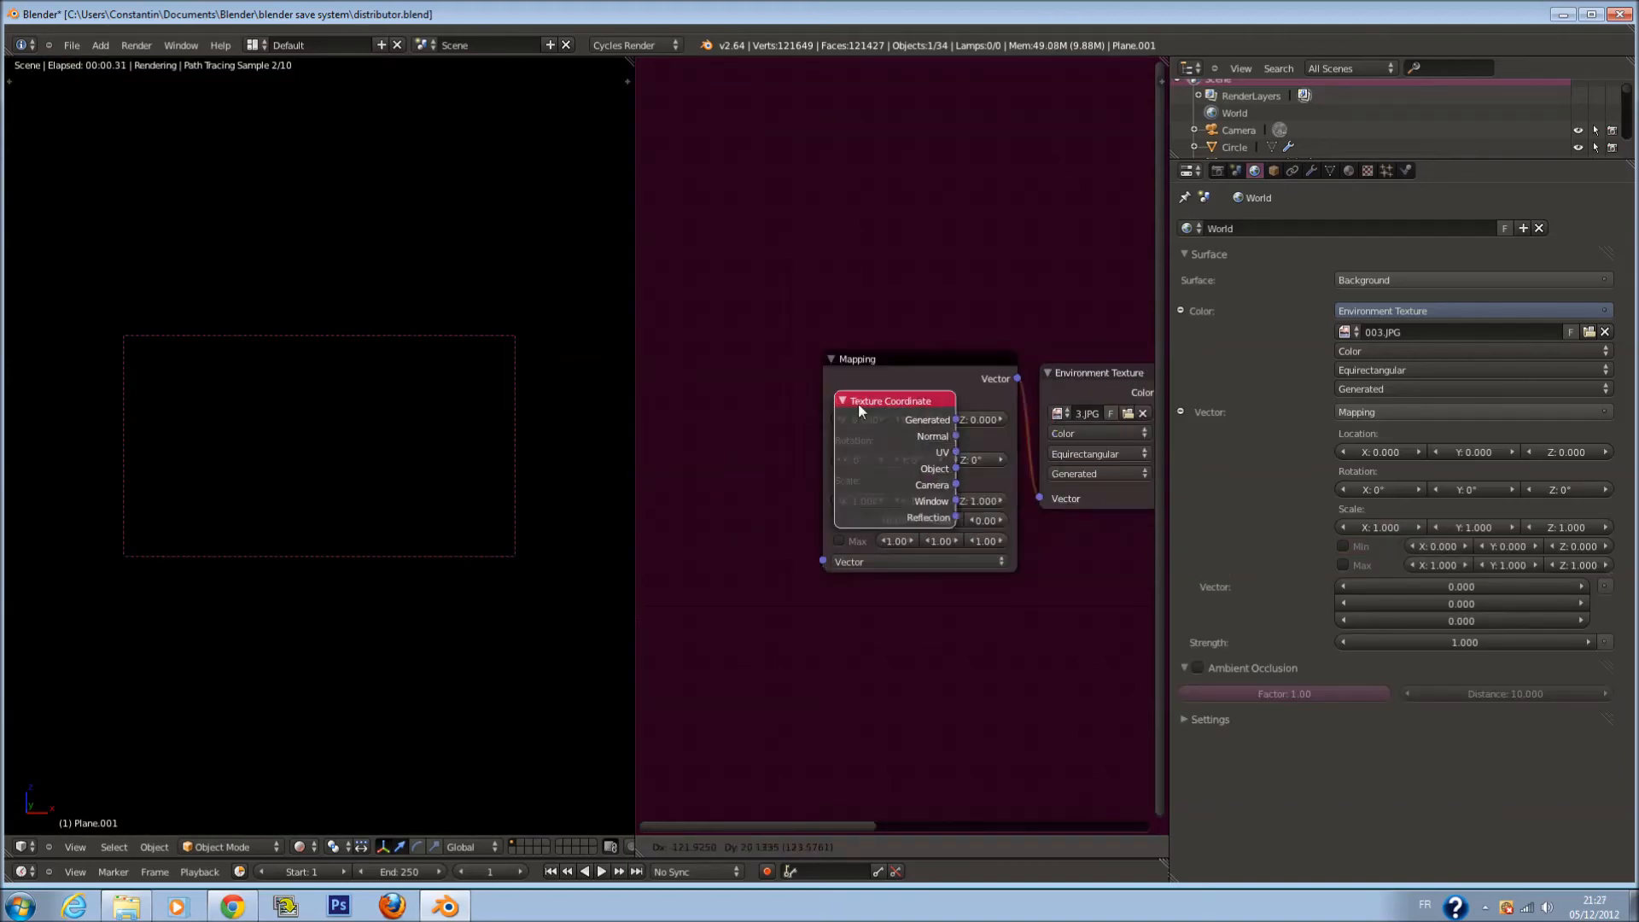
{"action": "left_click_drag", "start_coordinate": [757, 358], "coordinate": [824, 557]}
{"action": "middle_click_drag", "start_coordinate": [725, 515], "coordinate": [812, 531]}
Try the Reflection and Camera coordinates as the Mapping node's vector source and preview each in the rendered view
{"action": "left_click_drag", "start_coordinate": [772, 368], "coordinate": [909, 577]}
{"action": "left_click_drag", "start_coordinate": [840, 462], "coordinate": [811, 540]}
{"action": "left_click_drag", "start_coordinate": [914, 578], "coordinate": [909, 577]}
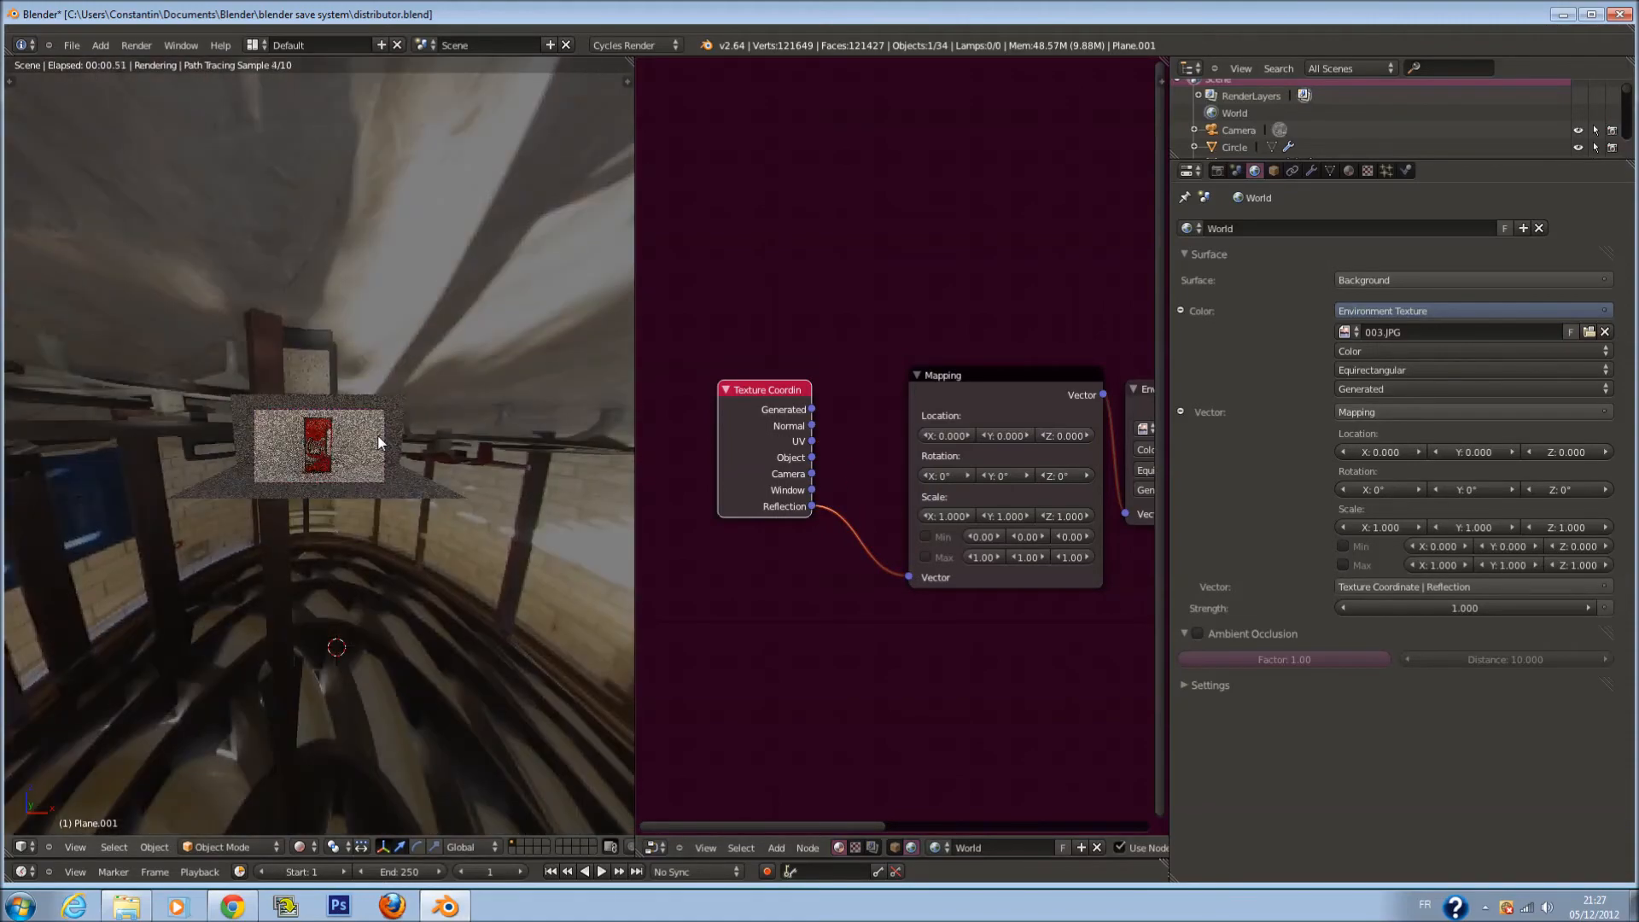
{"action": "scroll", "coordinate": [379, 441], "scroll_direction": "up", "scroll_amount": 3}
{"action": "scroll", "coordinate": [379, 441], "scroll_direction": "down", "scroll_amount": 3}
{"action": "scroll", "coordinate": [393, 441], "scroll_direction": "up", "scroll_amount": 8}
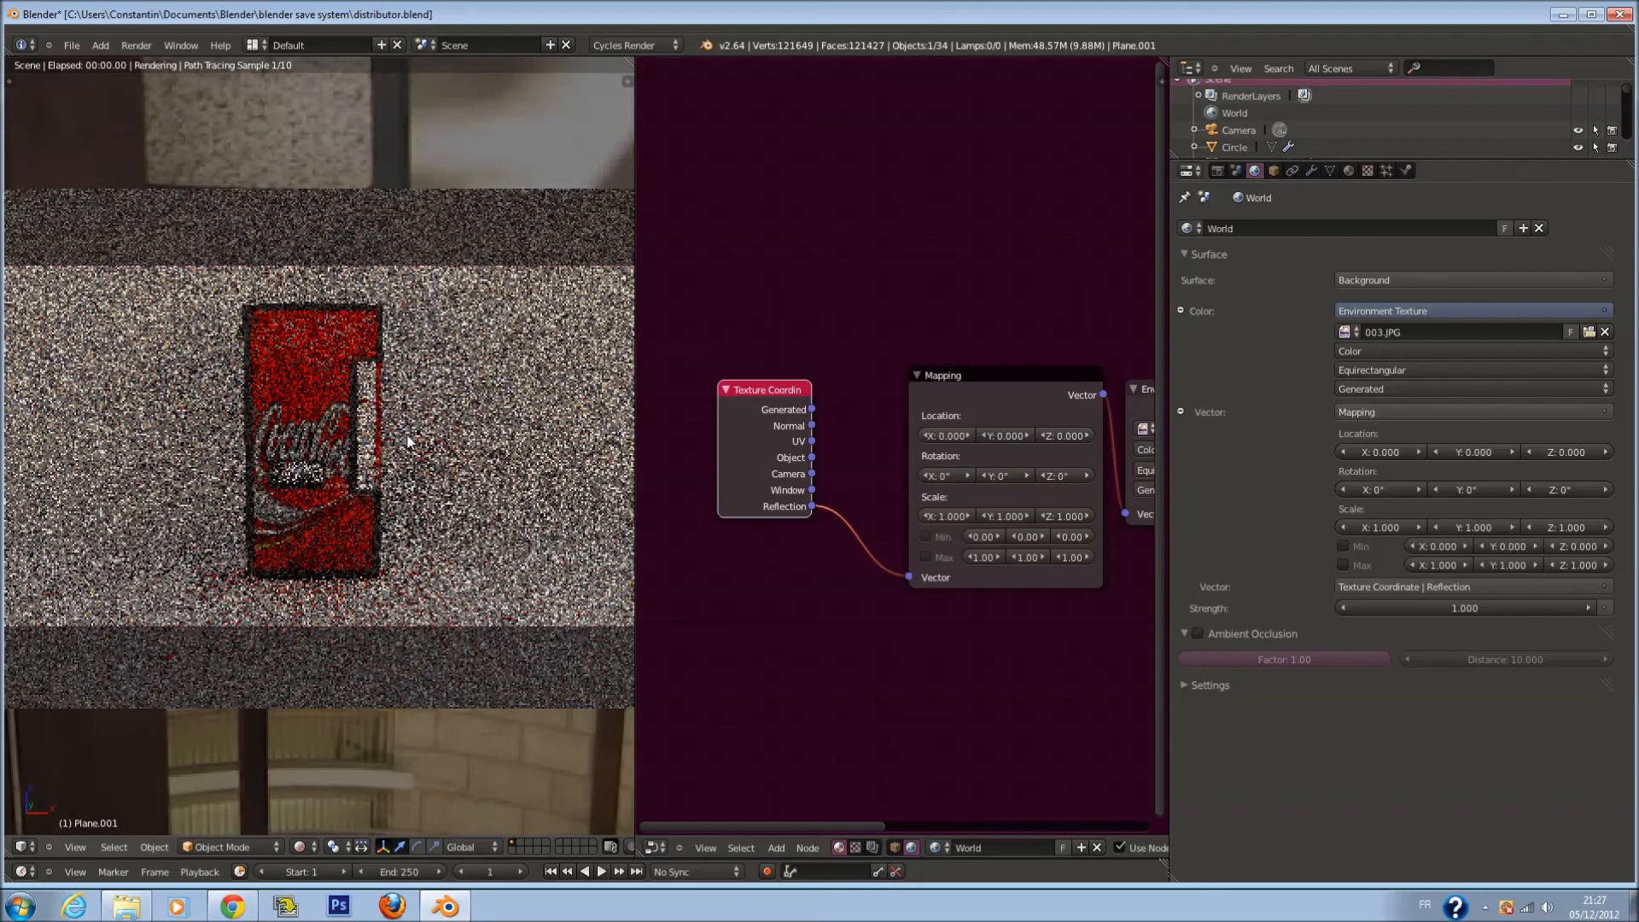
{"action": "scroll", "coordinate": [408, 442], "scroll_direction": "down", "scroll_amount": 5}
{"action": "left_click_drag", "start_coordinate": [813, 474], "coordinate": [908, 577]}
{"action": "scroll", "coordinate": [420, 483], "scroll_direction": "down", "scroll_amount": 5}
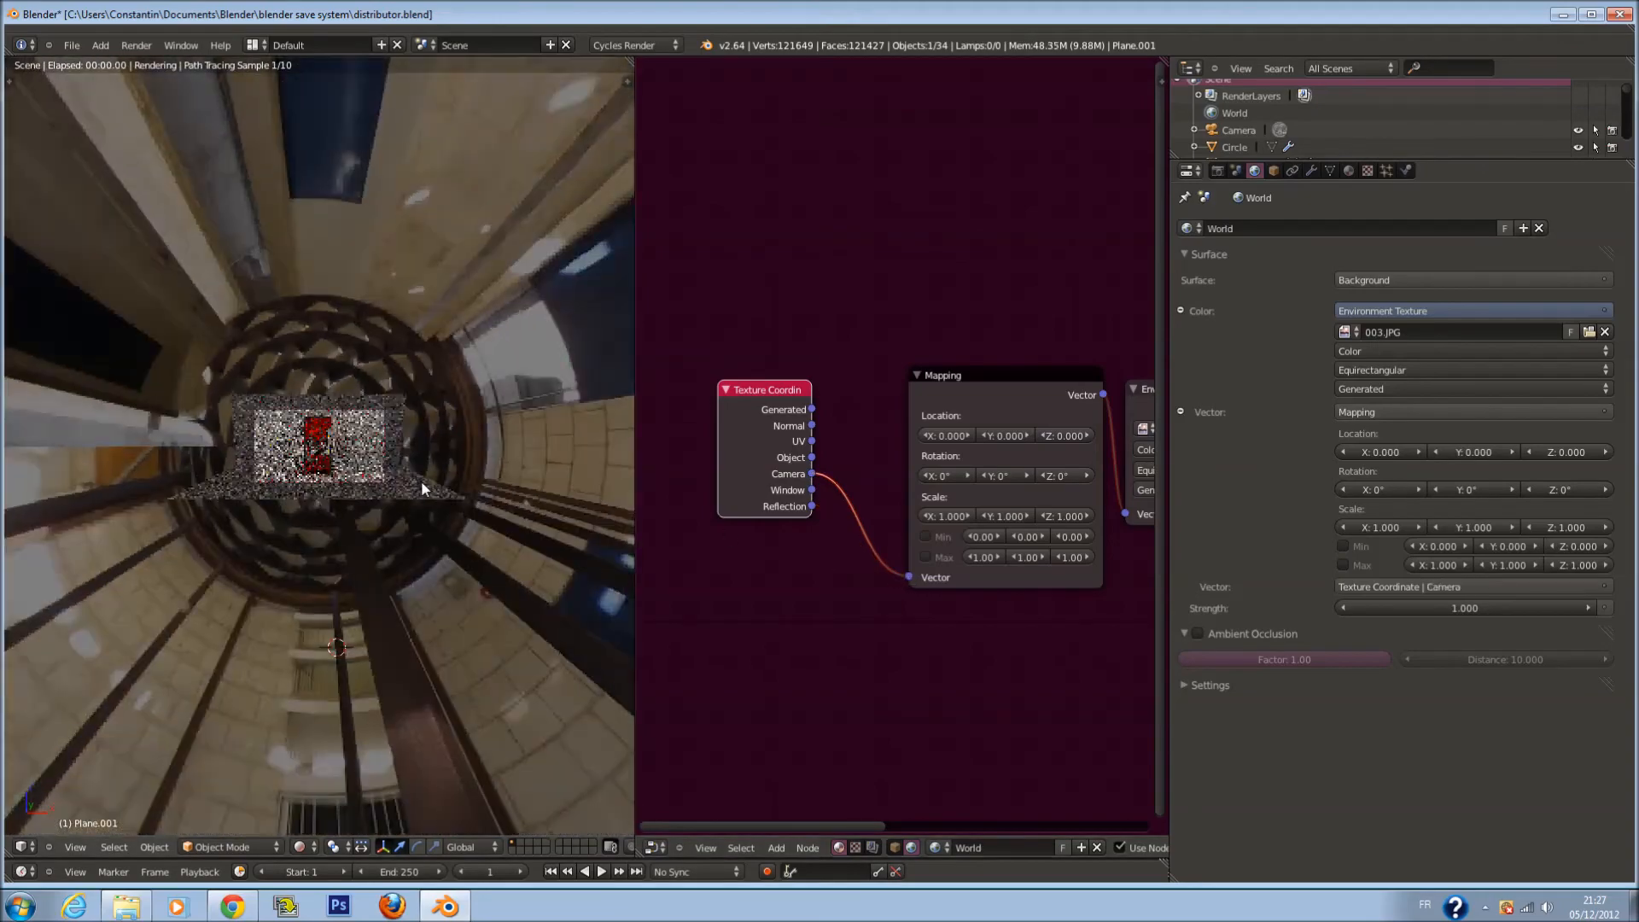
{"action": "scroll", "coordinate": [418, 479], "scroll_direction": "up", "scroll_amount": 7}
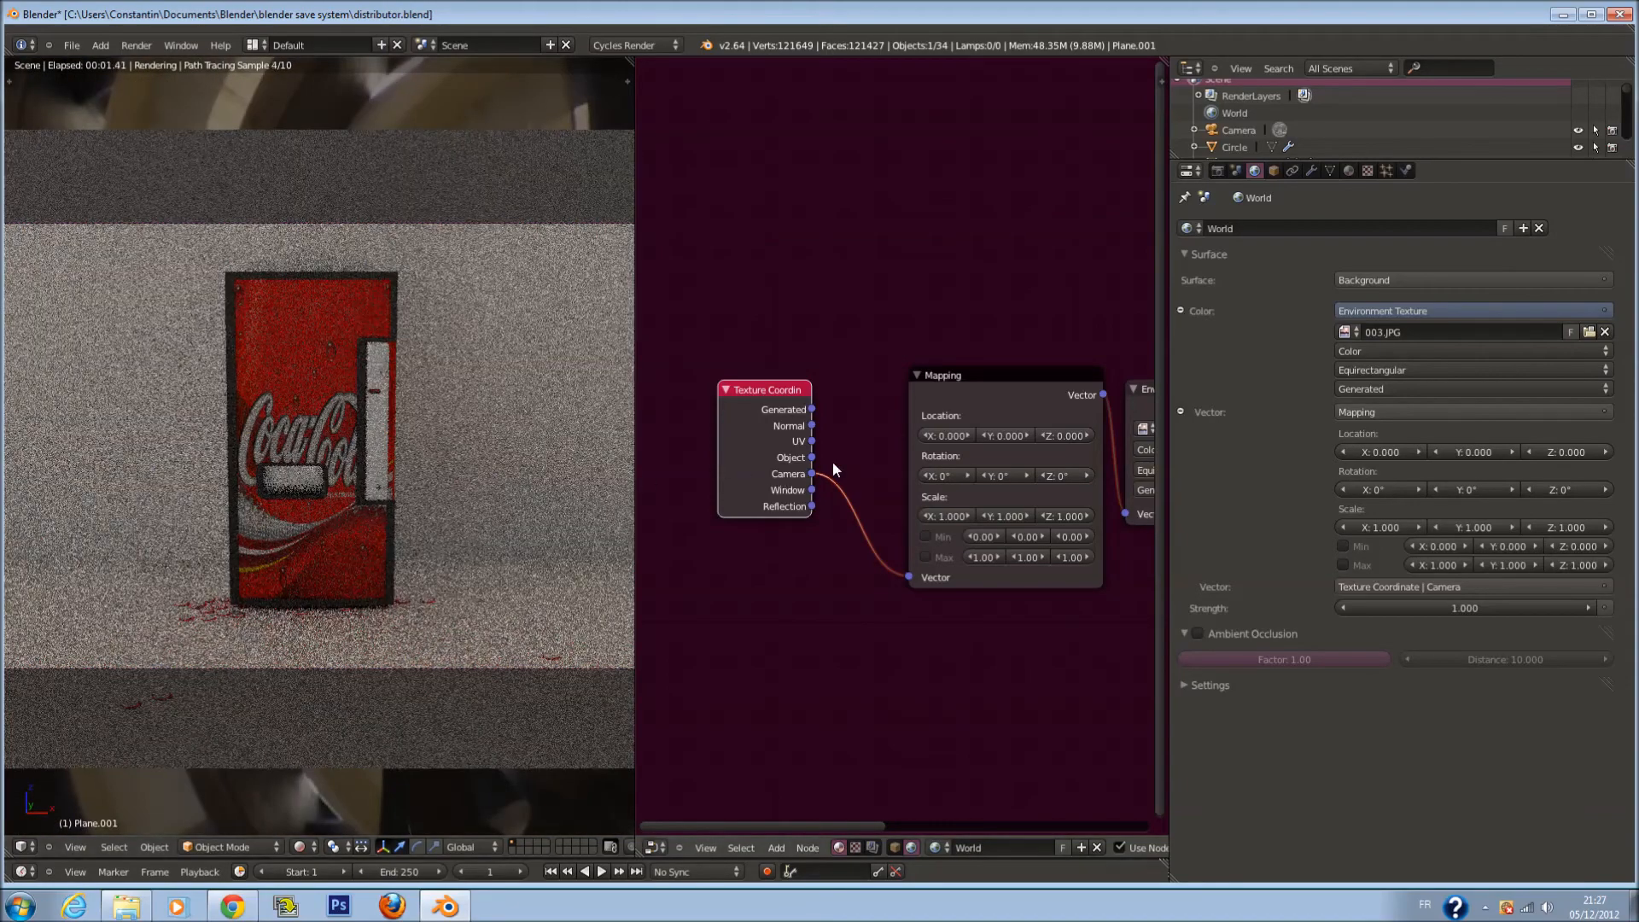
Link the Texture Coordinate node's Generated output to the Mapping node's Vector input
{"action": "left_click_drag", "start_coordinate": [812, 411], "coordinate": [915, 576]}
{"action": "scroll", "coordinate": [499, 508], "scroll_direction": "up", "scroll_amount": 2}
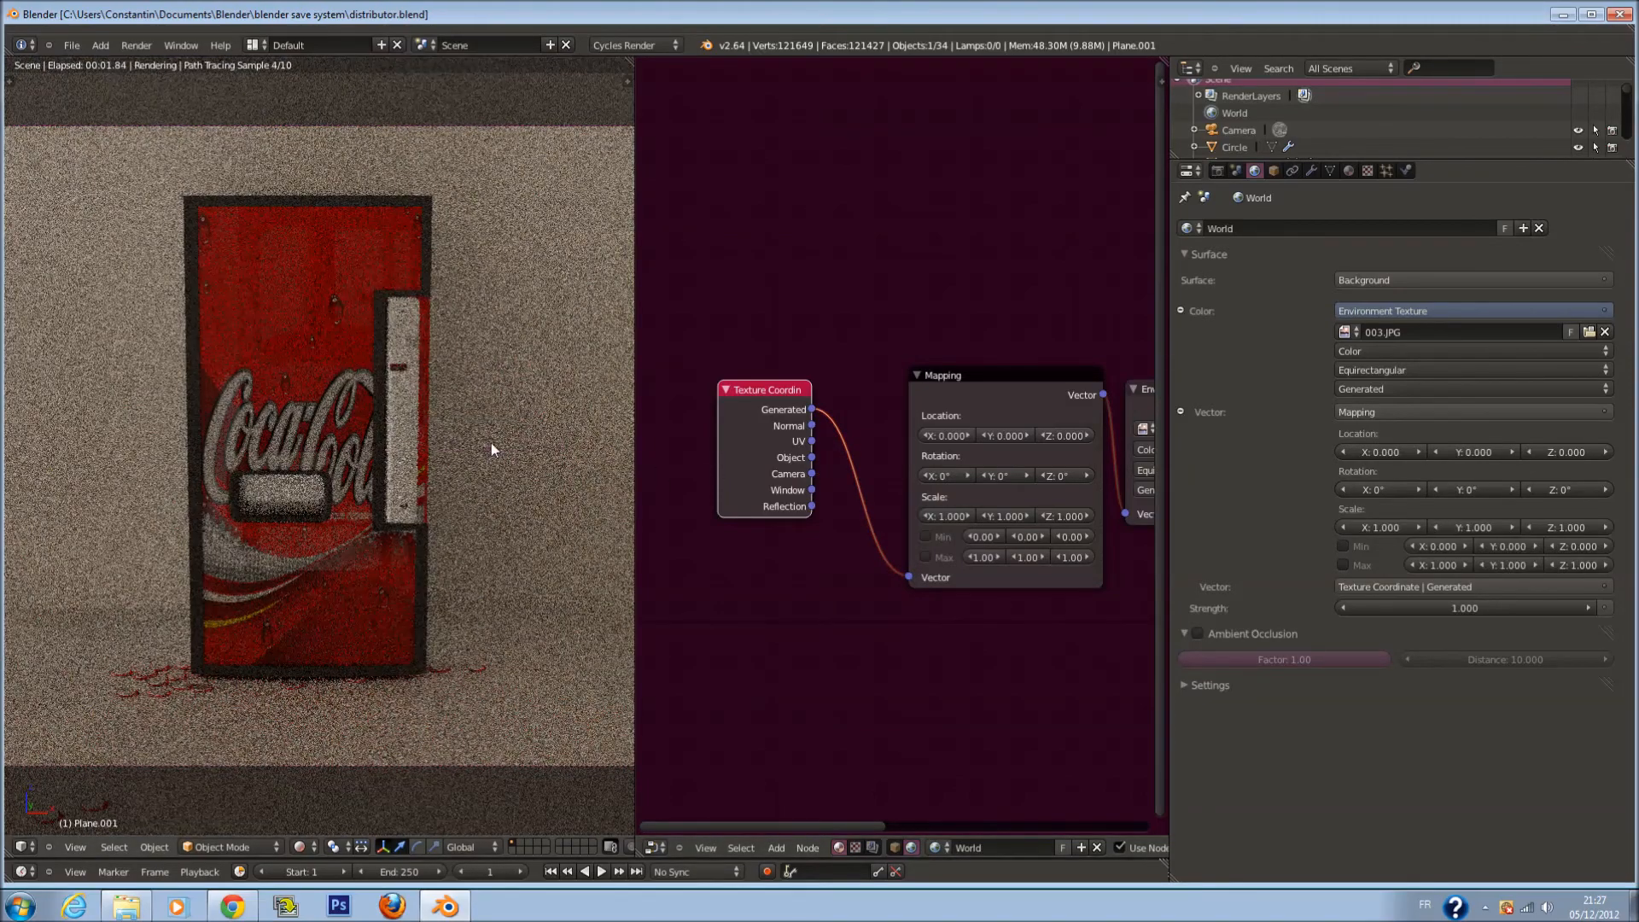
Examine the material settings of the vending machine's door and its dark frame, and save the file
{"action": "right_click", "coordinate": [352, 329]}
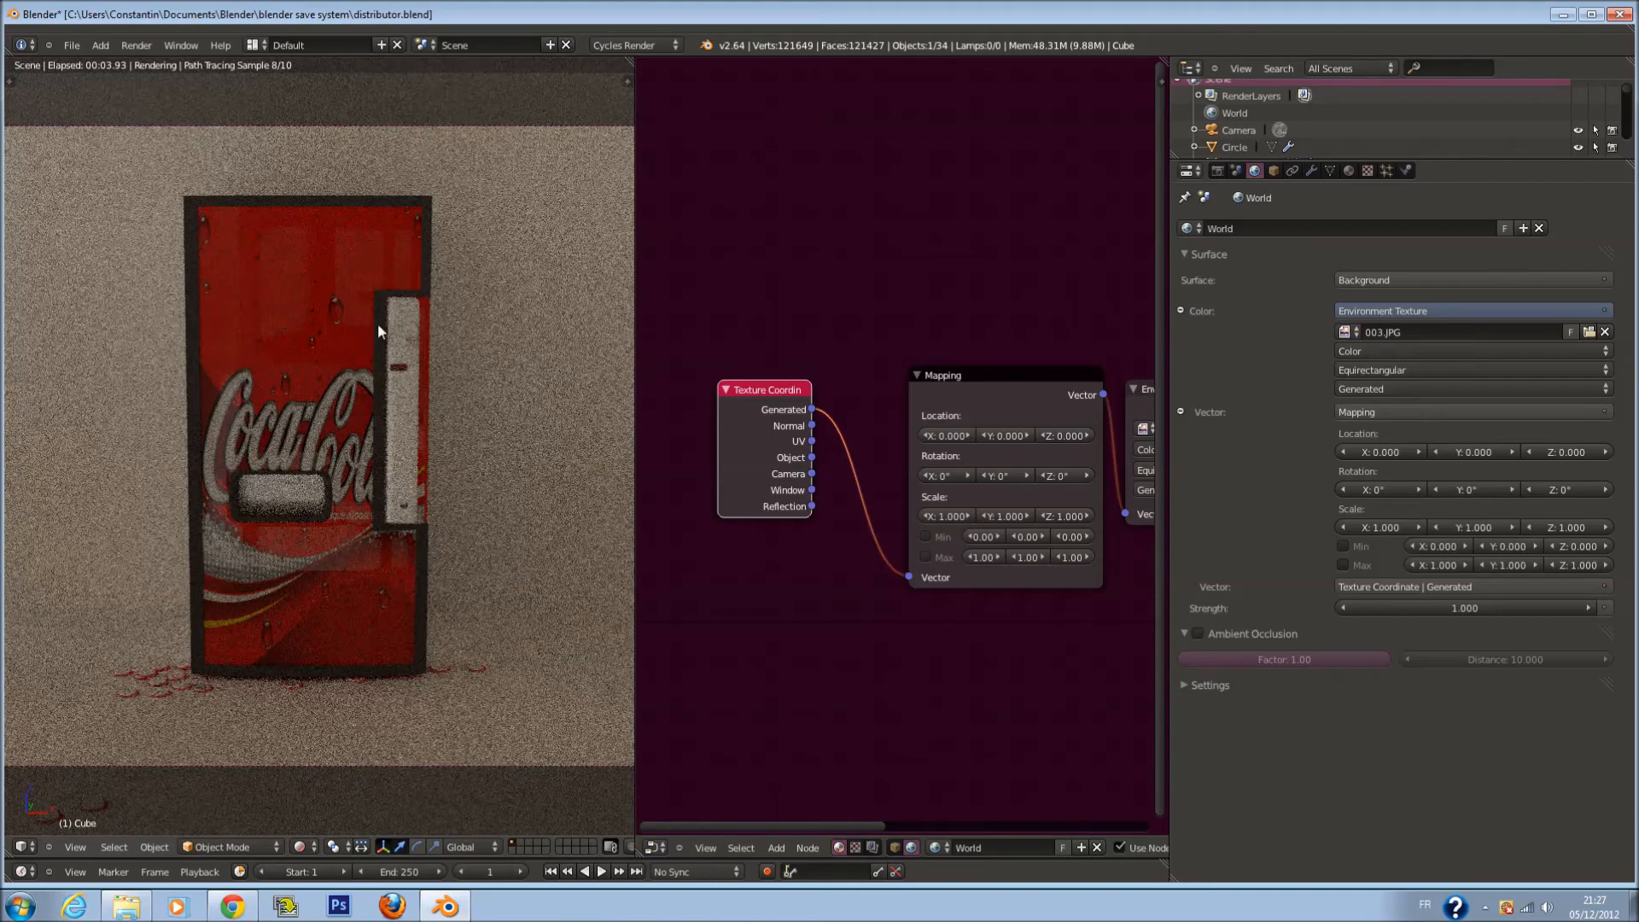
{"action": "left_click", "coordinate": [1344, 173]}
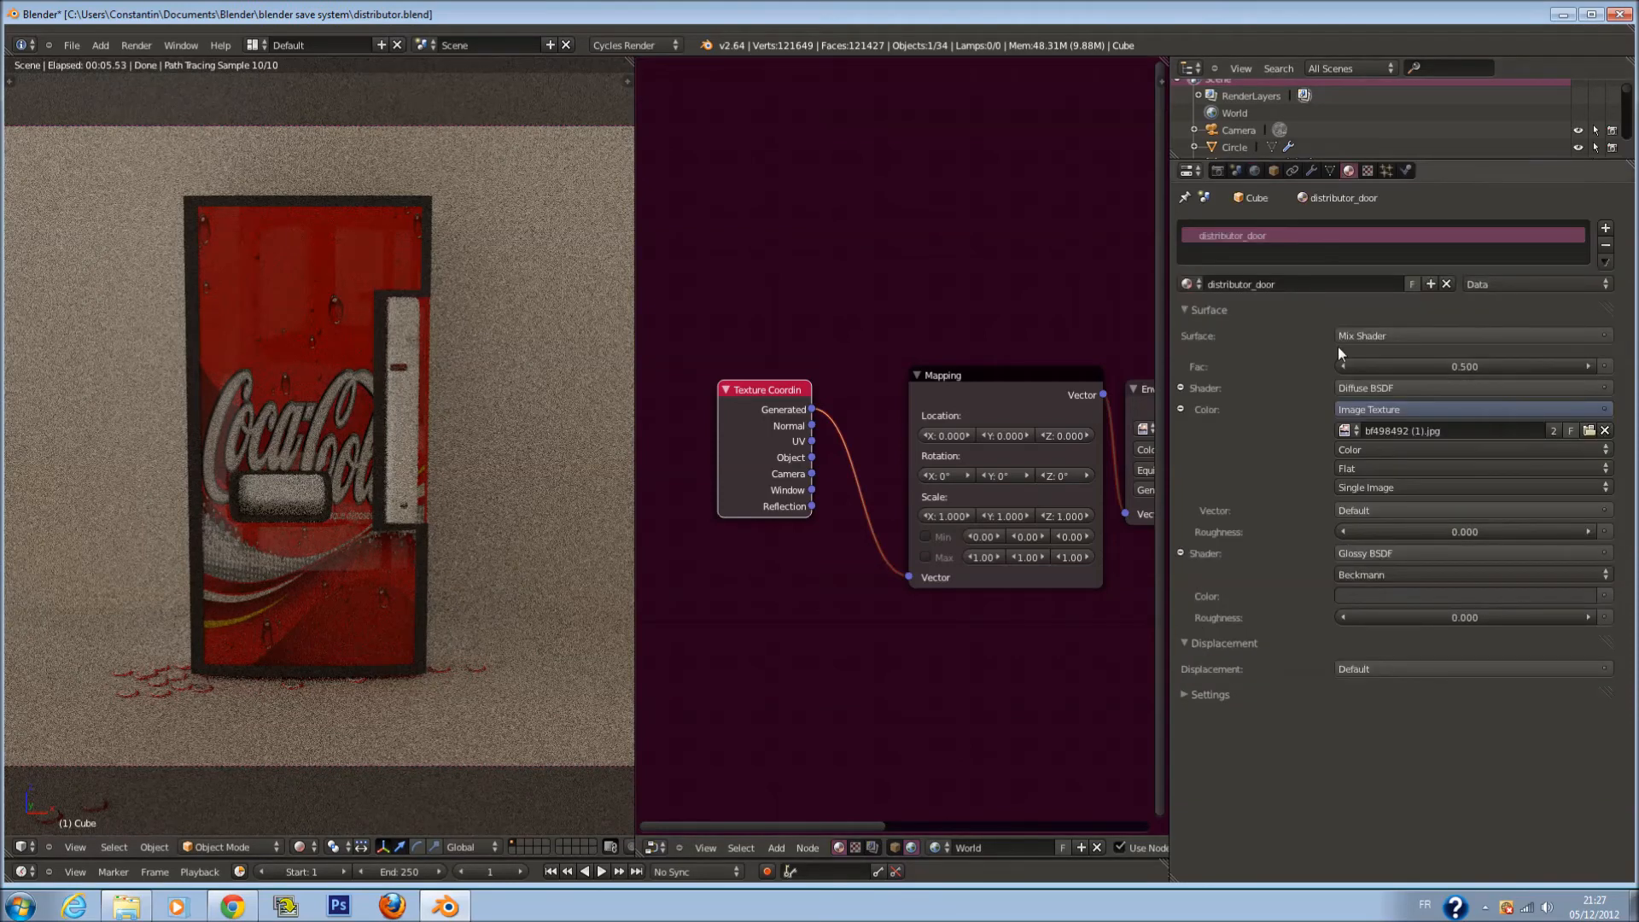
{"action": "right_click", "coordinate": [195, 273]}
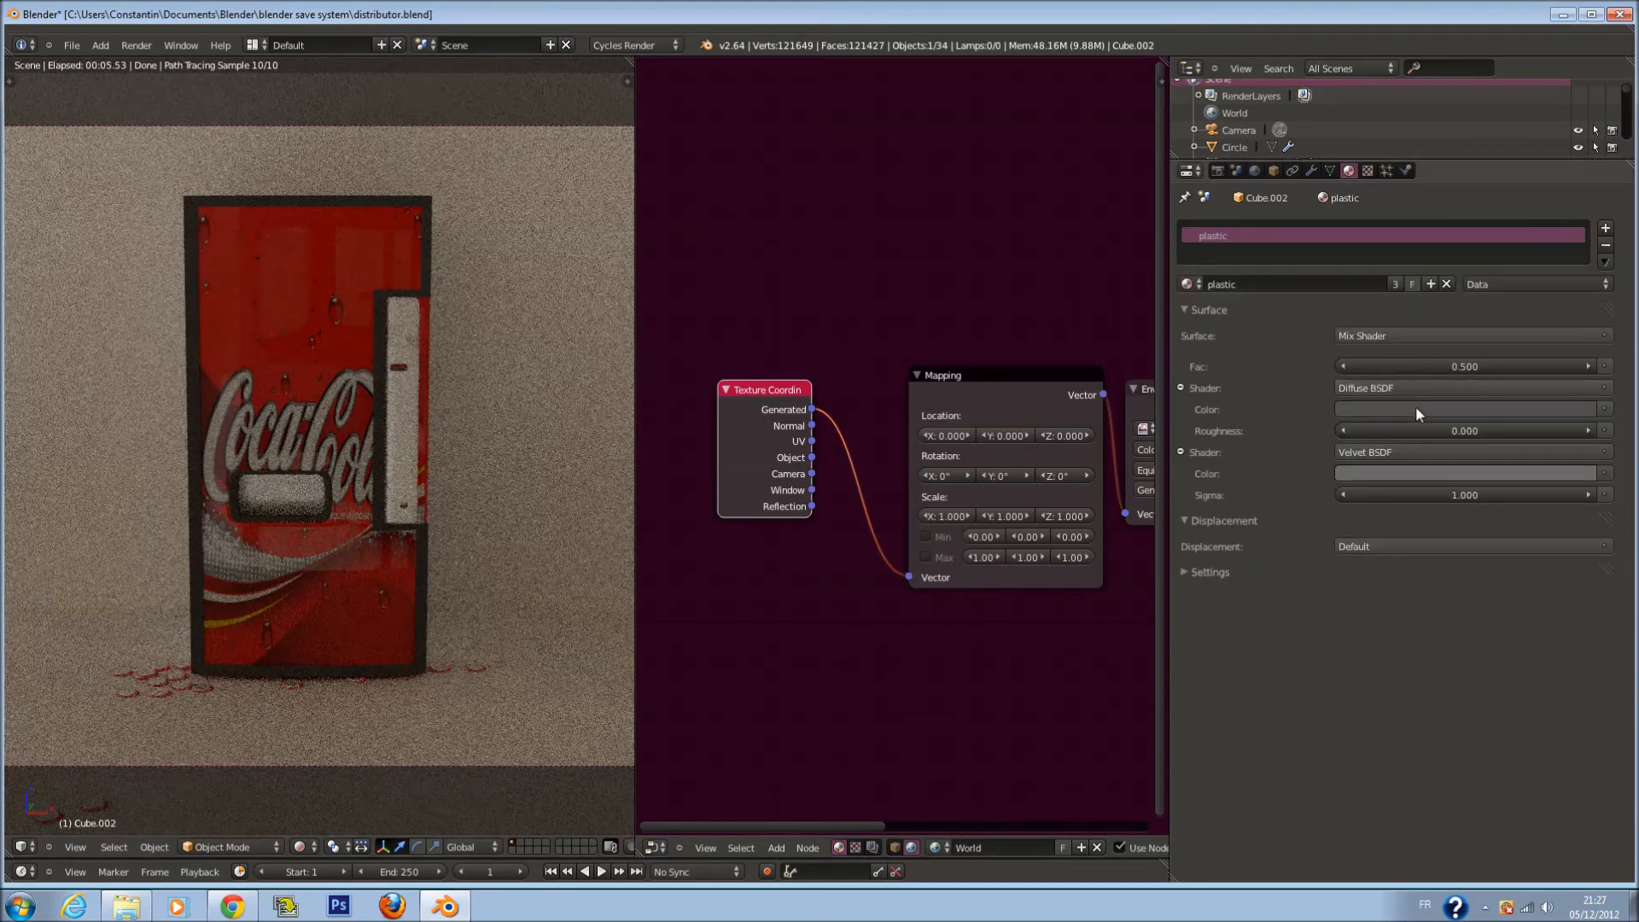
{"action": "key", "text": "ctrl+s"}
{"action": "scroll", "coordinate": [336, 500], "scroll_direction": "down", "scroll_amount": 2}
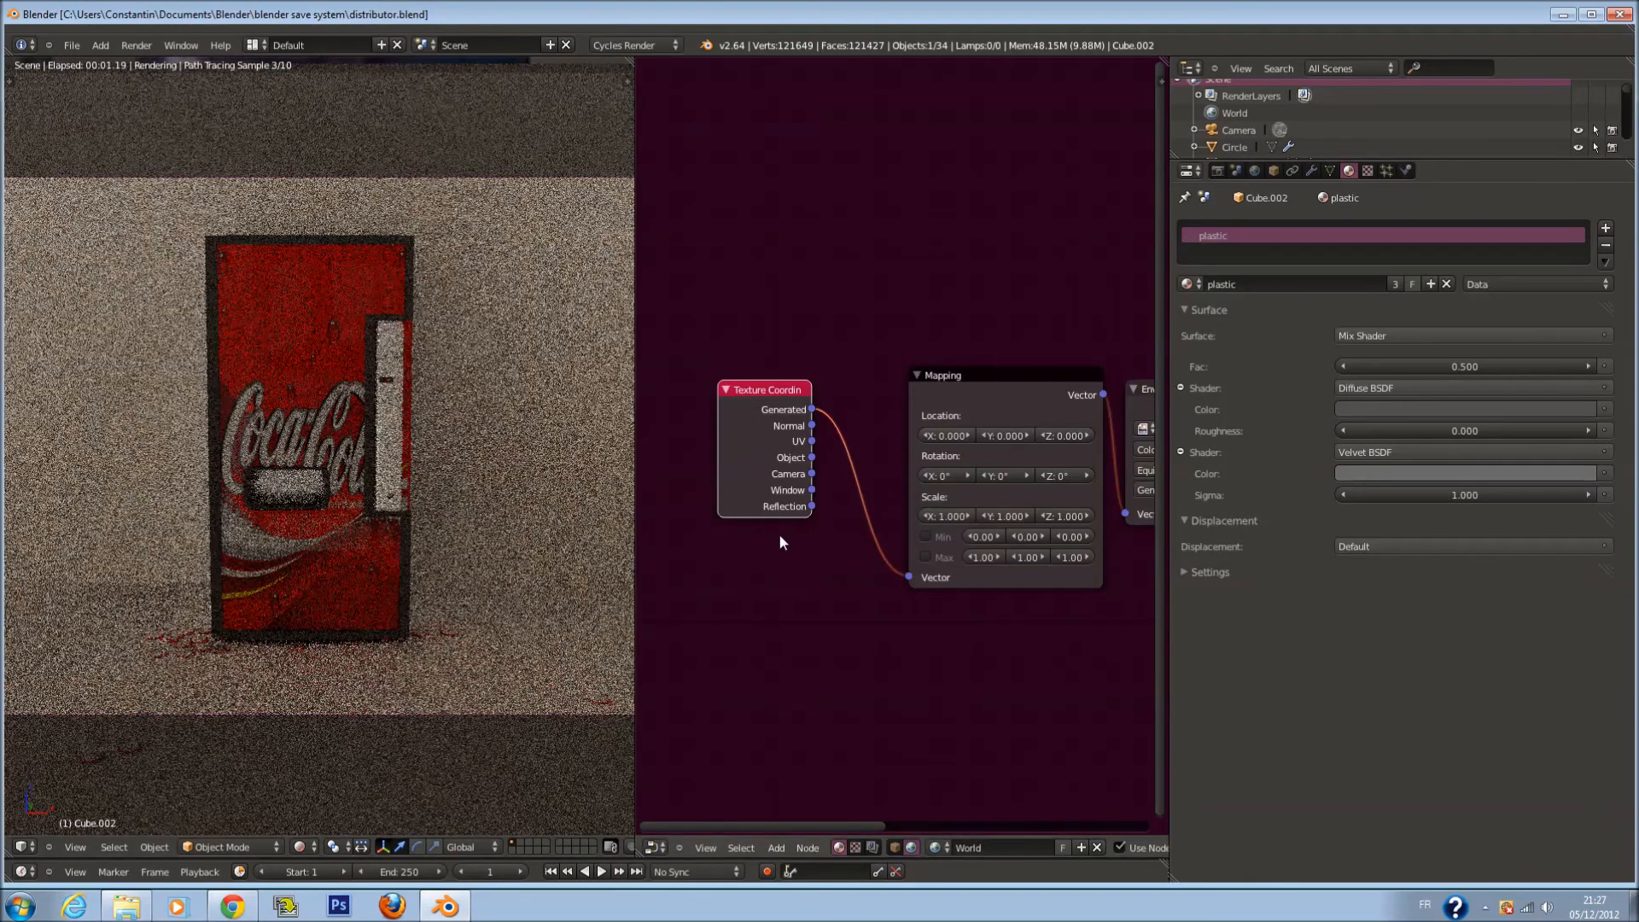
Move the Mapping node slightly closer to the Texture Coordinate node
{"action": "scroll", "coordinate": [854, 478], "scroll_direction": "down", "scroll_amount": 2}
{"action": "scroll", "coordinate": [966, 405], "scroll_direction": "up", "scroll_amount": 1}
{"action": "left_click_drag", "start_coordinate": [985, 395], "coordinate": [956, 392]}
{"action": "scroll", "coordinate": [530, 418], "scroll_direction": "down", "scroll_amount": 4}
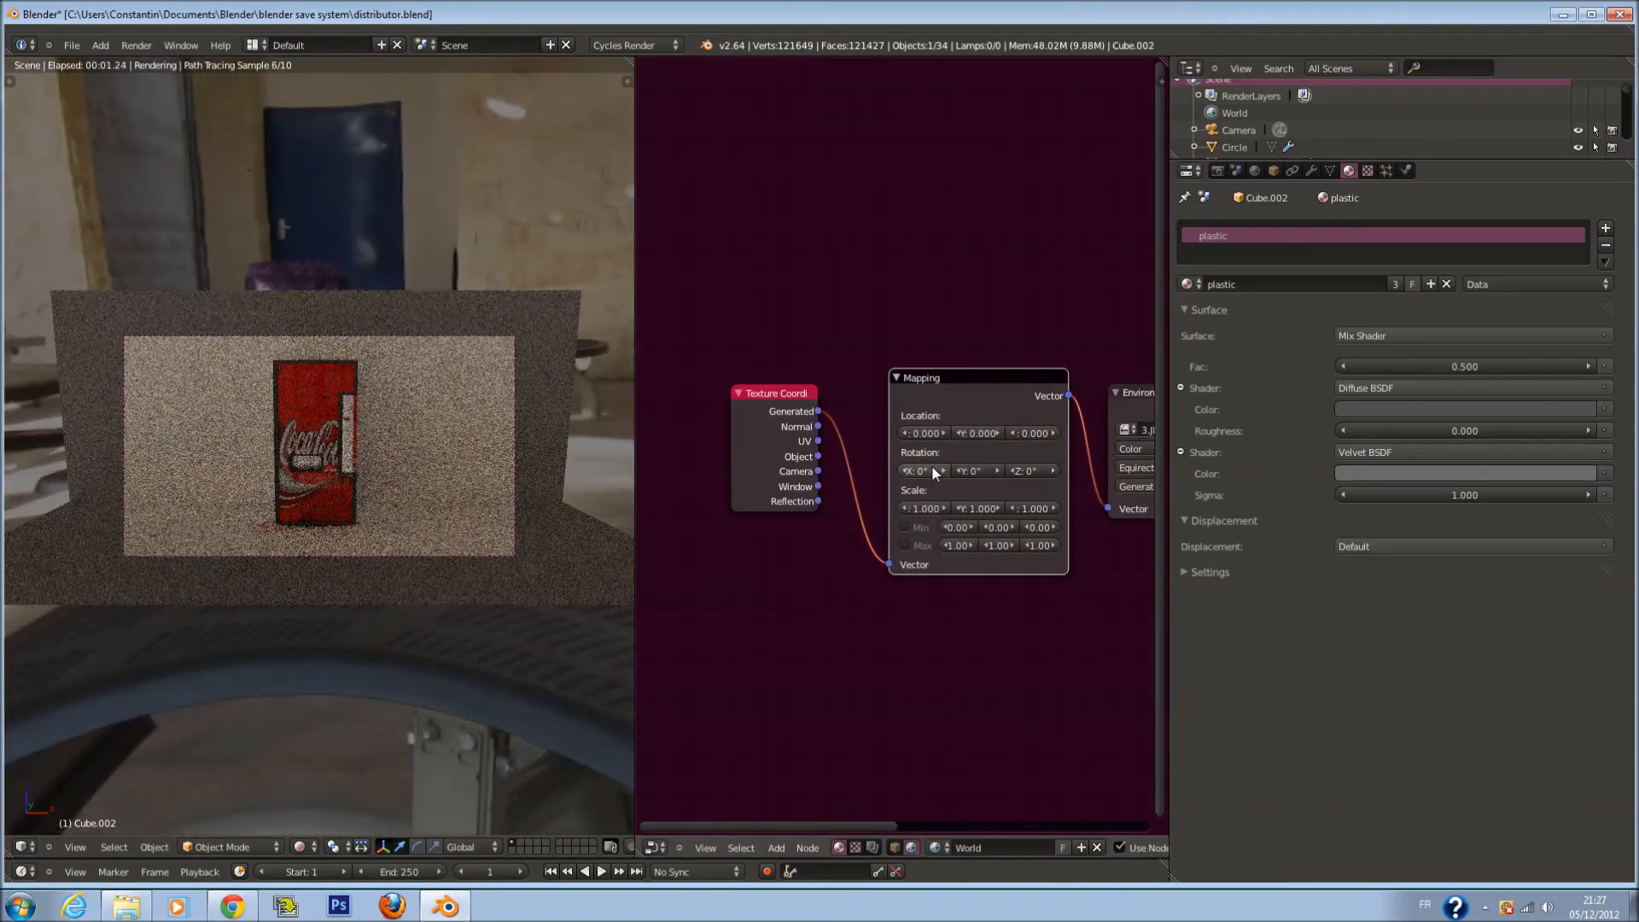
Set the Mapping node's X, Y and Z scale to 9 and preview the environment around the vending machine
{"action": "left_click", "coordinate": [944, 509]}
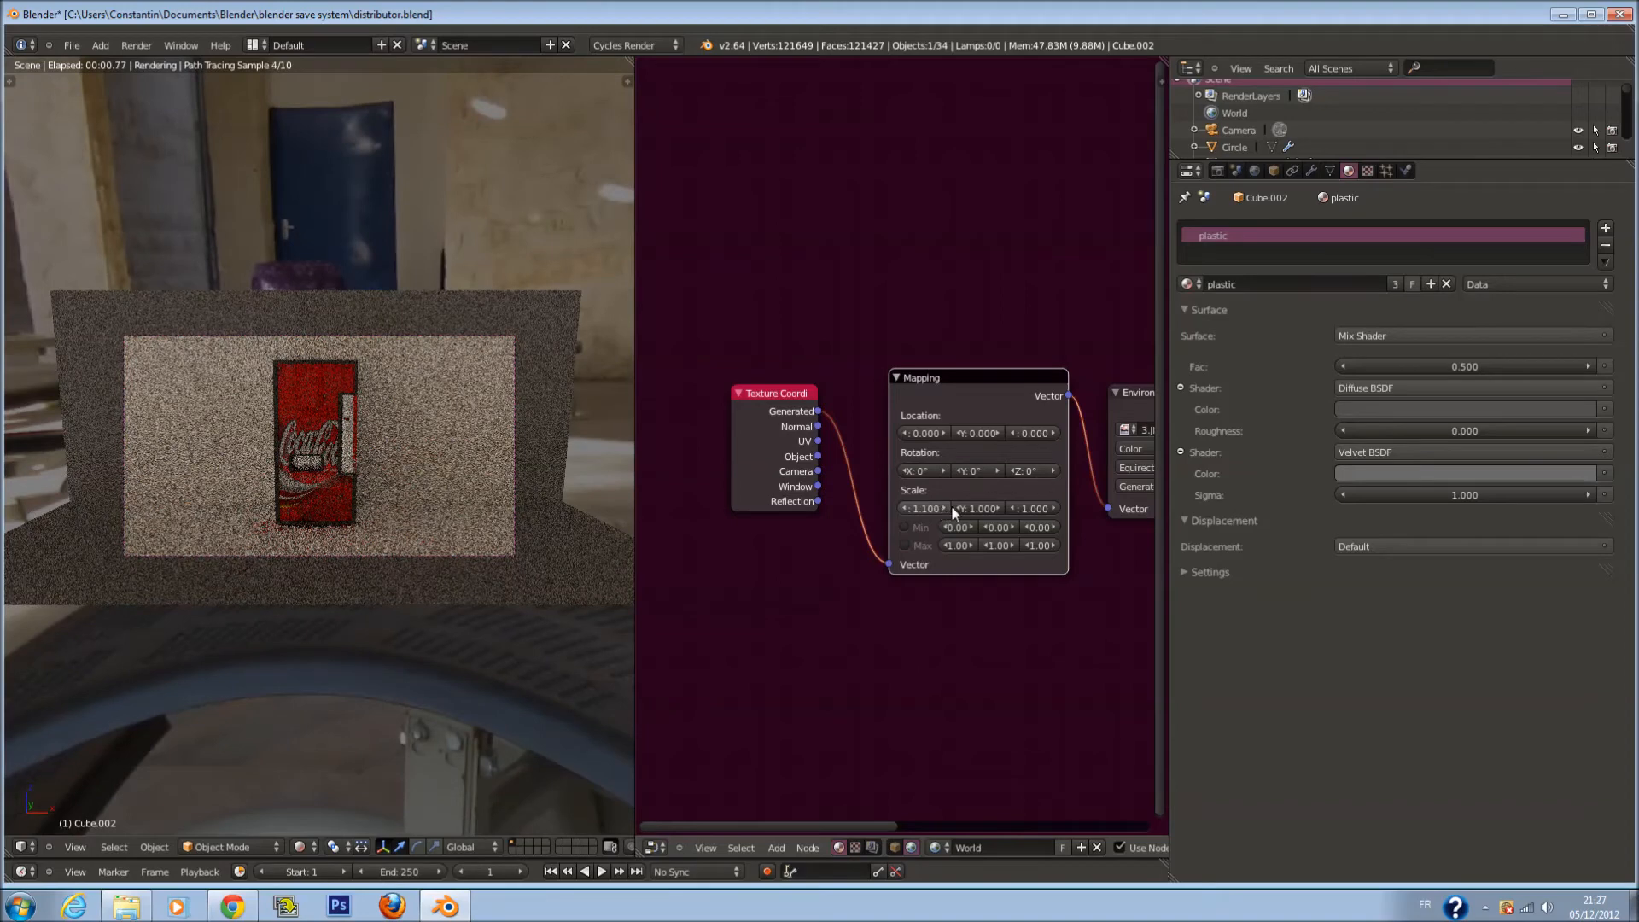
{"action": "key", "text": "Escape"}
{"action": "left_click", "coordinate": [988, 508]}
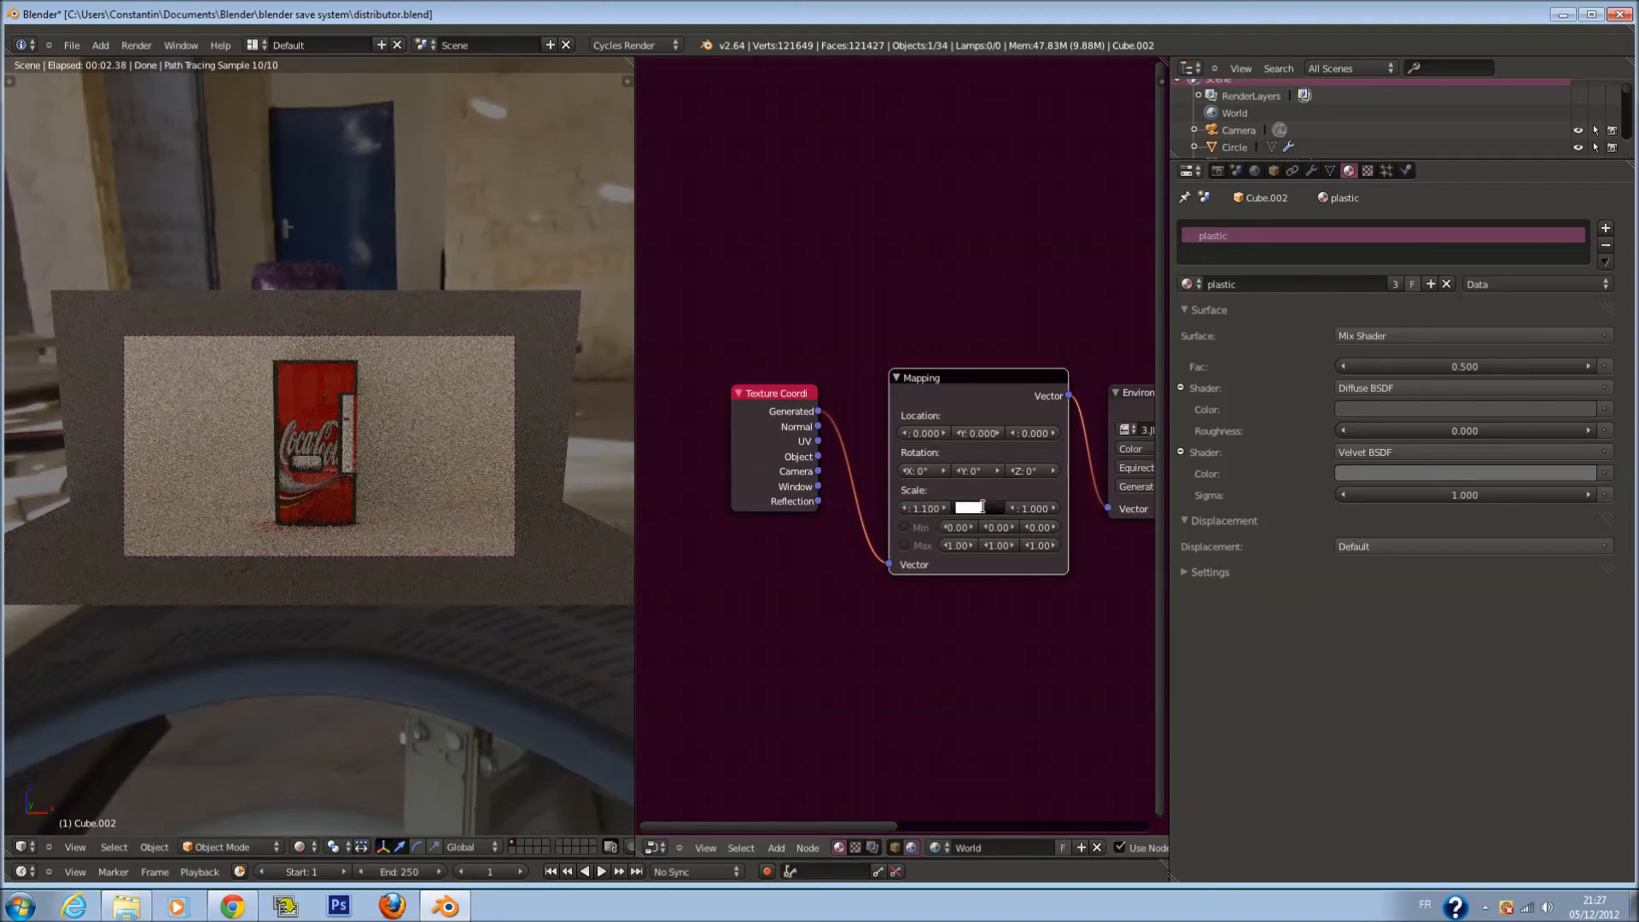
{"action": "key", "text": "Return"}
{"action": "left_click", "coordinate": [1031, 507]}
{"action": "type", "text": "9"}
{"action": "key", "text": "Return"}
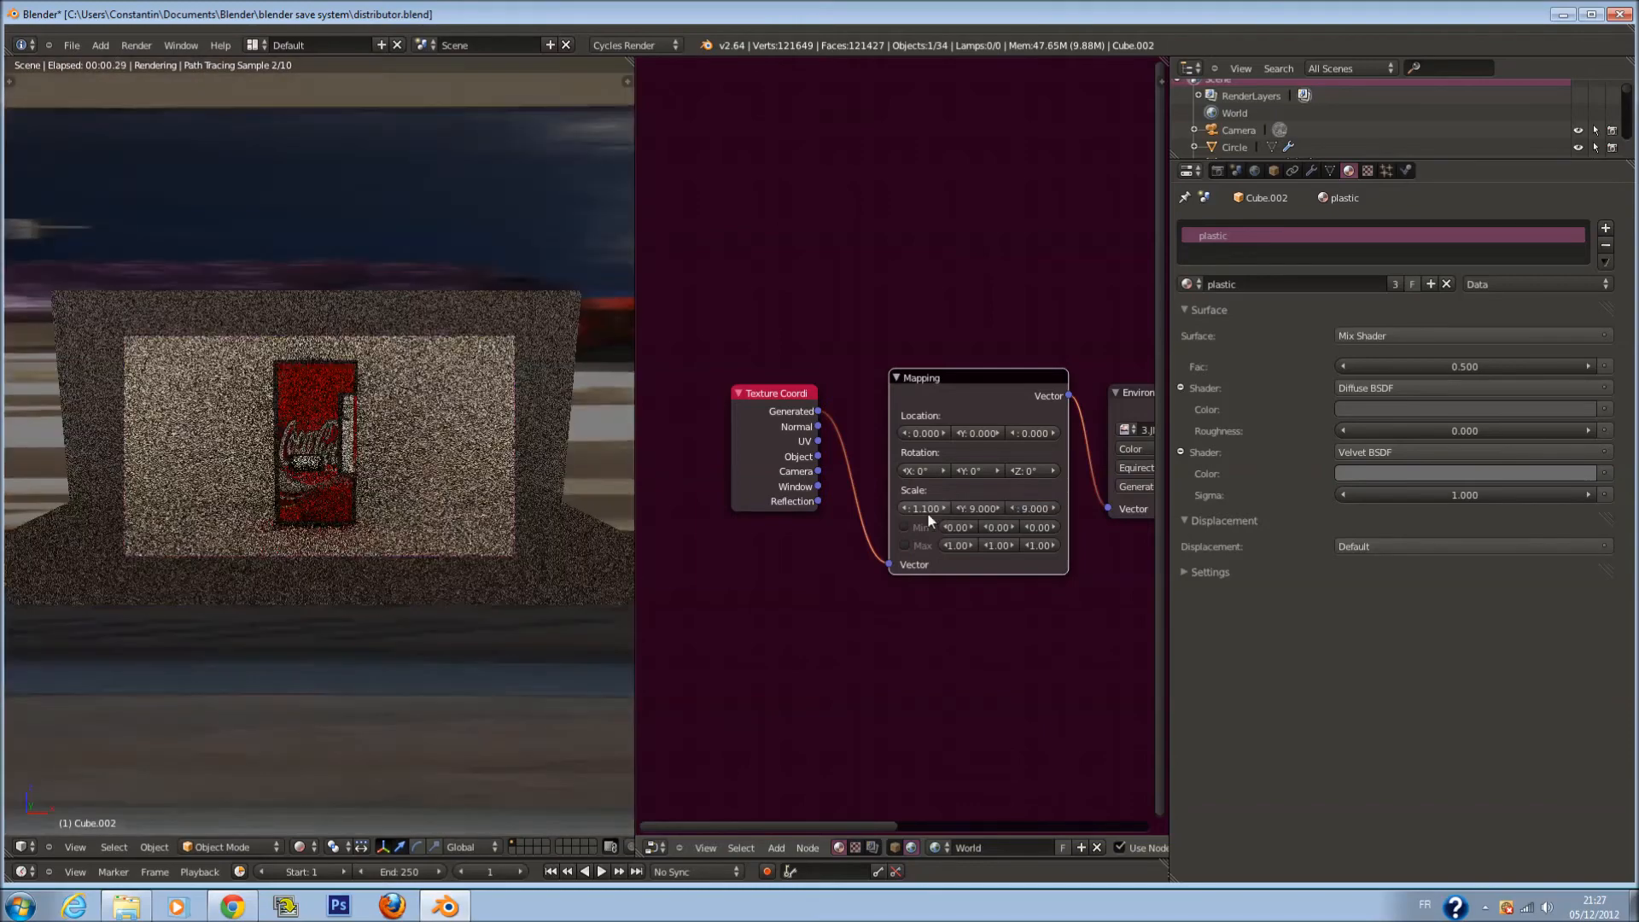
{"action": "left_click", "coordinate": [929, 511]}
{"action": "type", "text": "9"}
{"action": "key", "text": "Return"}
{"action": "scroll", "coordinate": [344, 473], "scroll_direction": "down", "scroll_amount": 6}
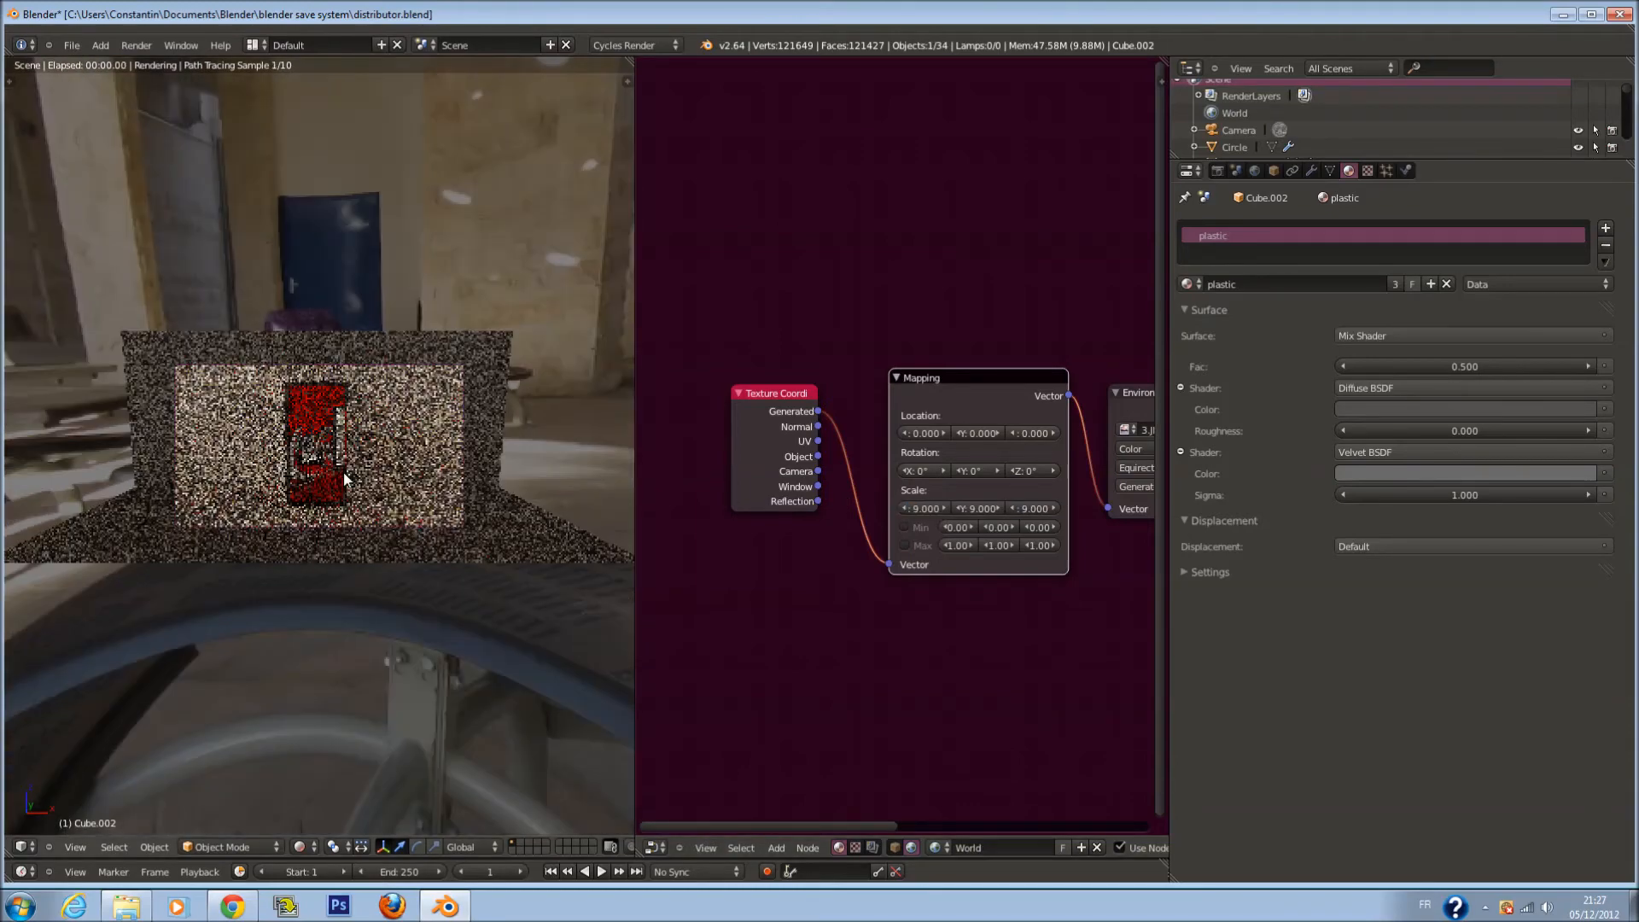
{"action": "scroll", "coordinate": [343, 473], "scroll_direction": "up", "scroll_amount": 6}
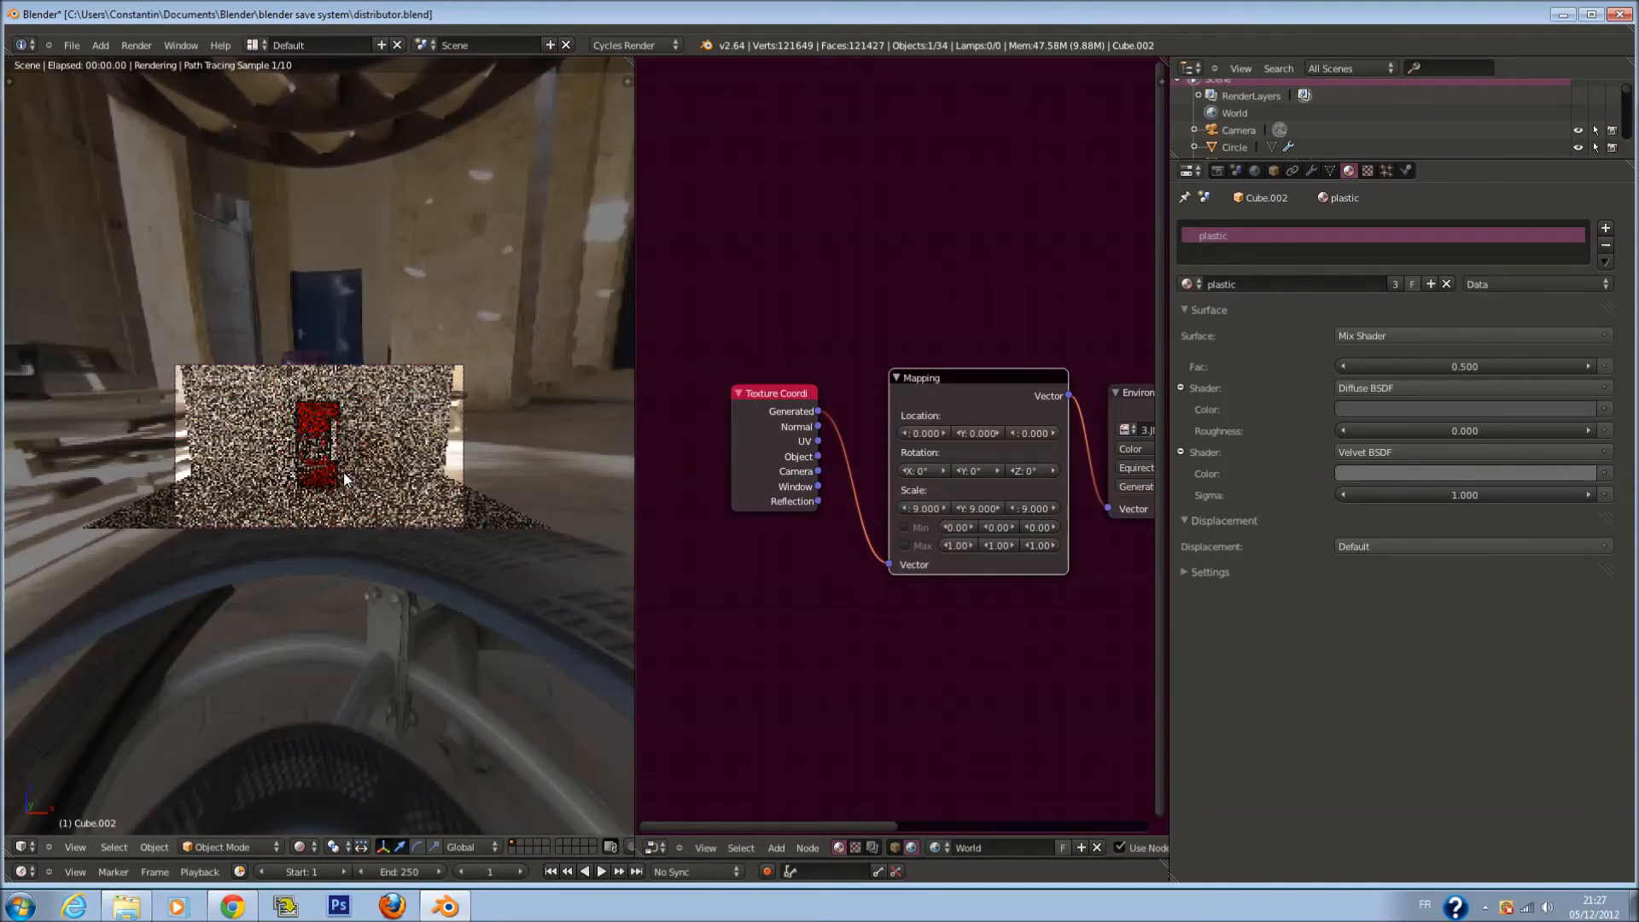
Try tilting the environment a few degrees with the Mapping node's X and Y rotation, then return both to 0°
{"action": "scroll", "coordinate": [671, 528], "scroll_direction": "down", "scroll_amount": 1}
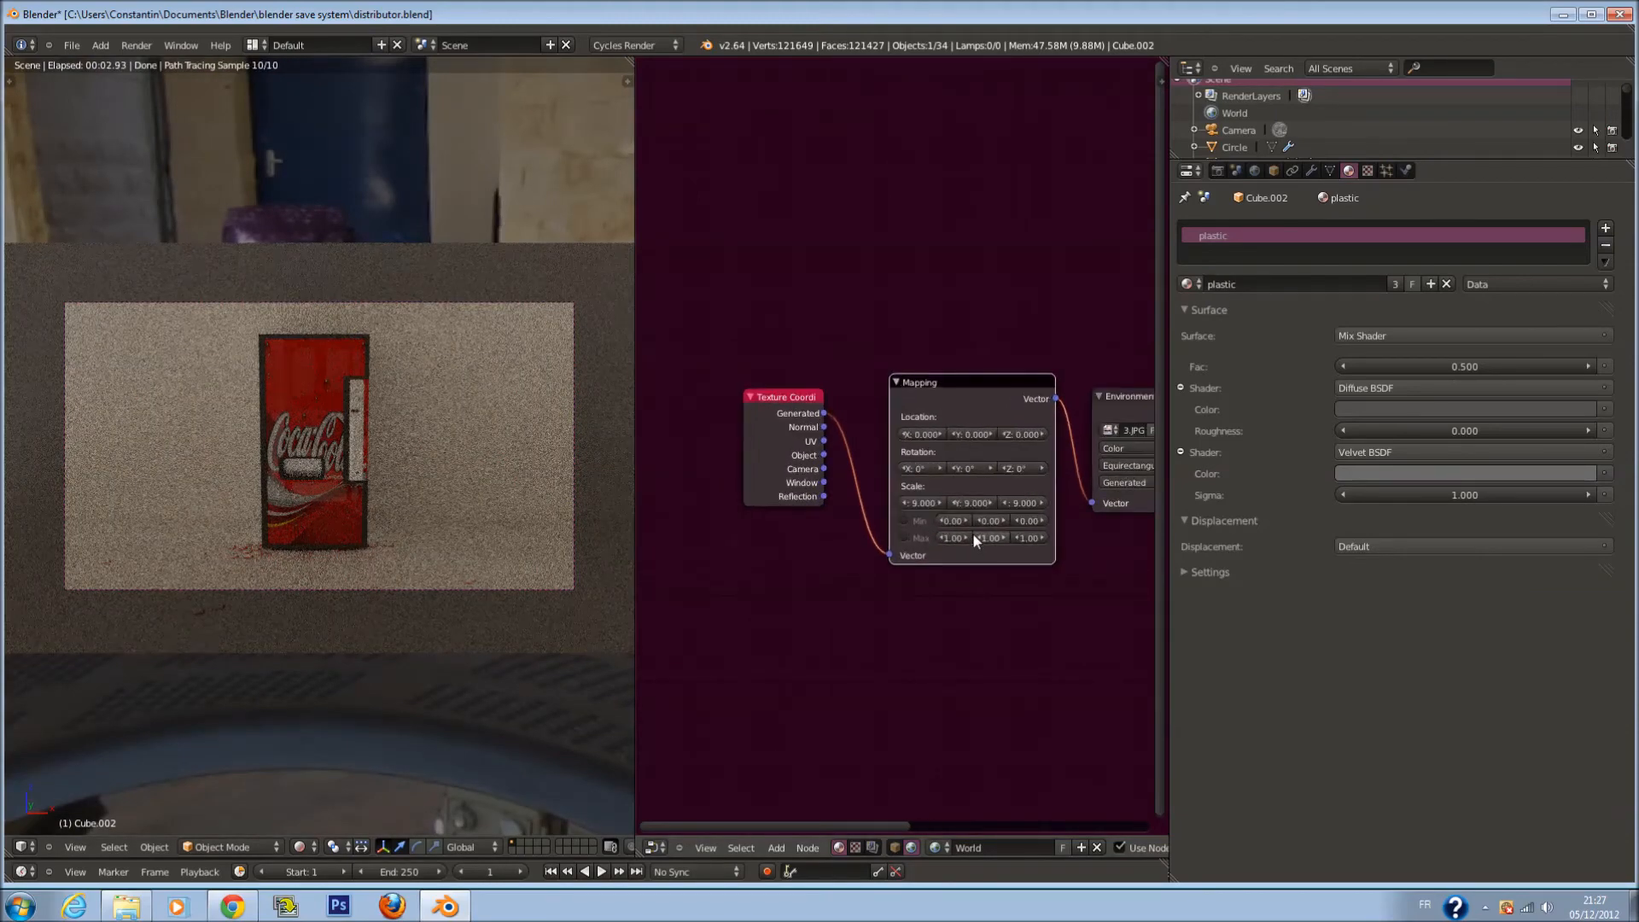
{"action": "scroll", "coordinate": [833, 461], "scroll_direction": "down", "scroll_amount": 1}
{"action": "scroll", "coordinate": [386, 464], "scroll_direction": "down", "scroll_amount": 5}
{"action": "scroll", "coordinate": [524, 465], "scroll_direction": "down", "scroll_amount": 4}
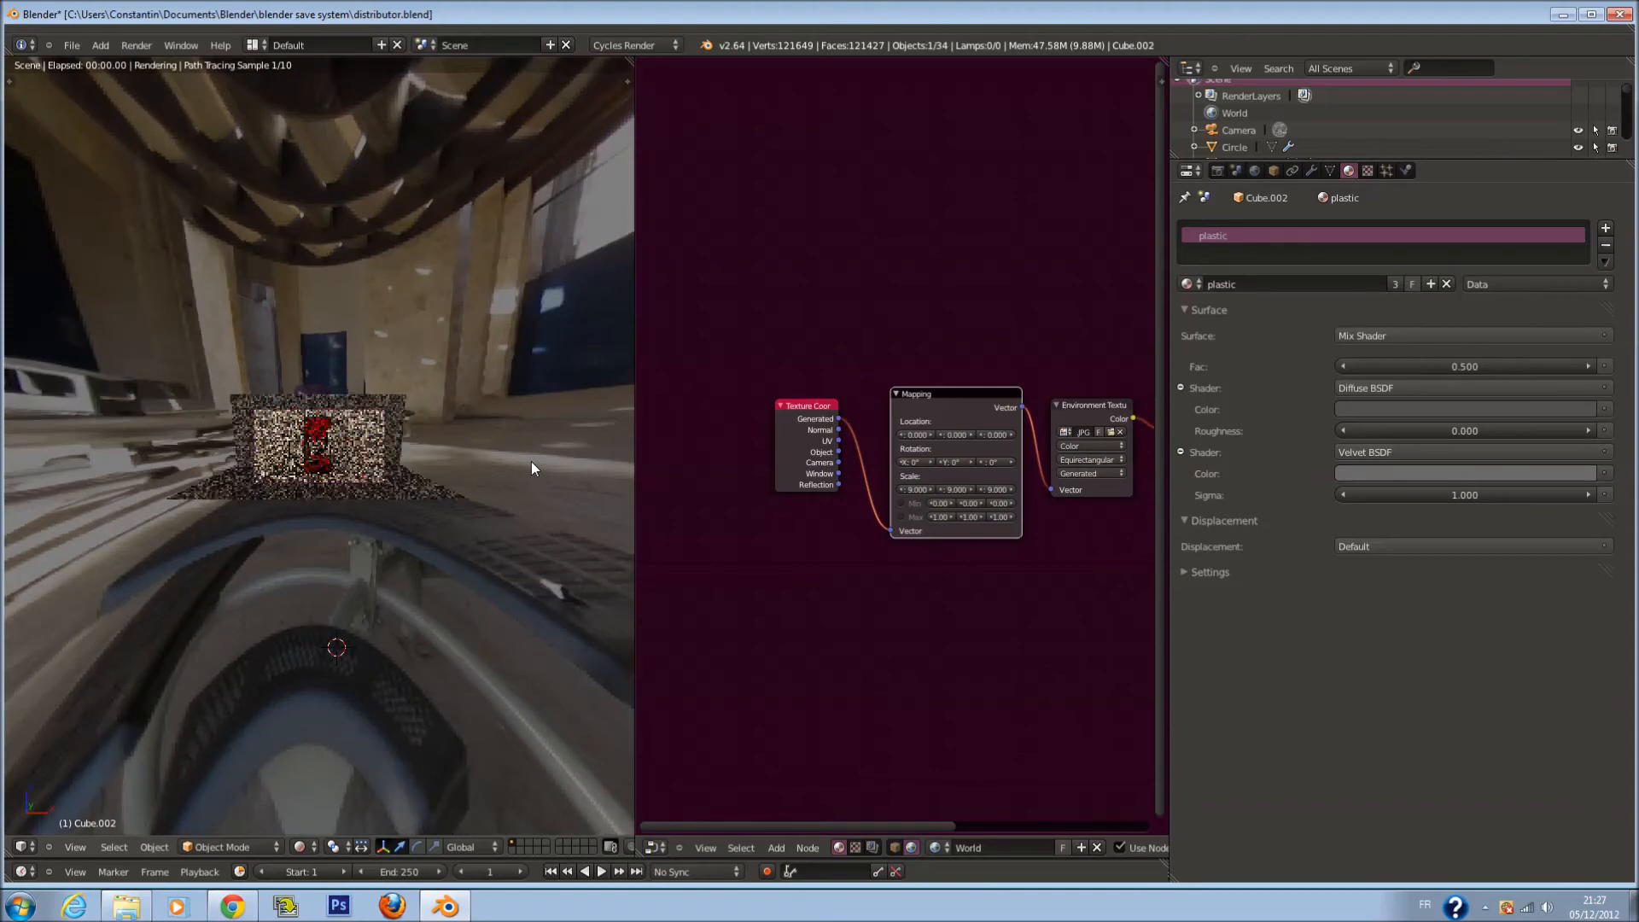
{"action": "scroll", "coordinate": [547, 466], "scroll_direction": "up", "scroll_amount": 2}
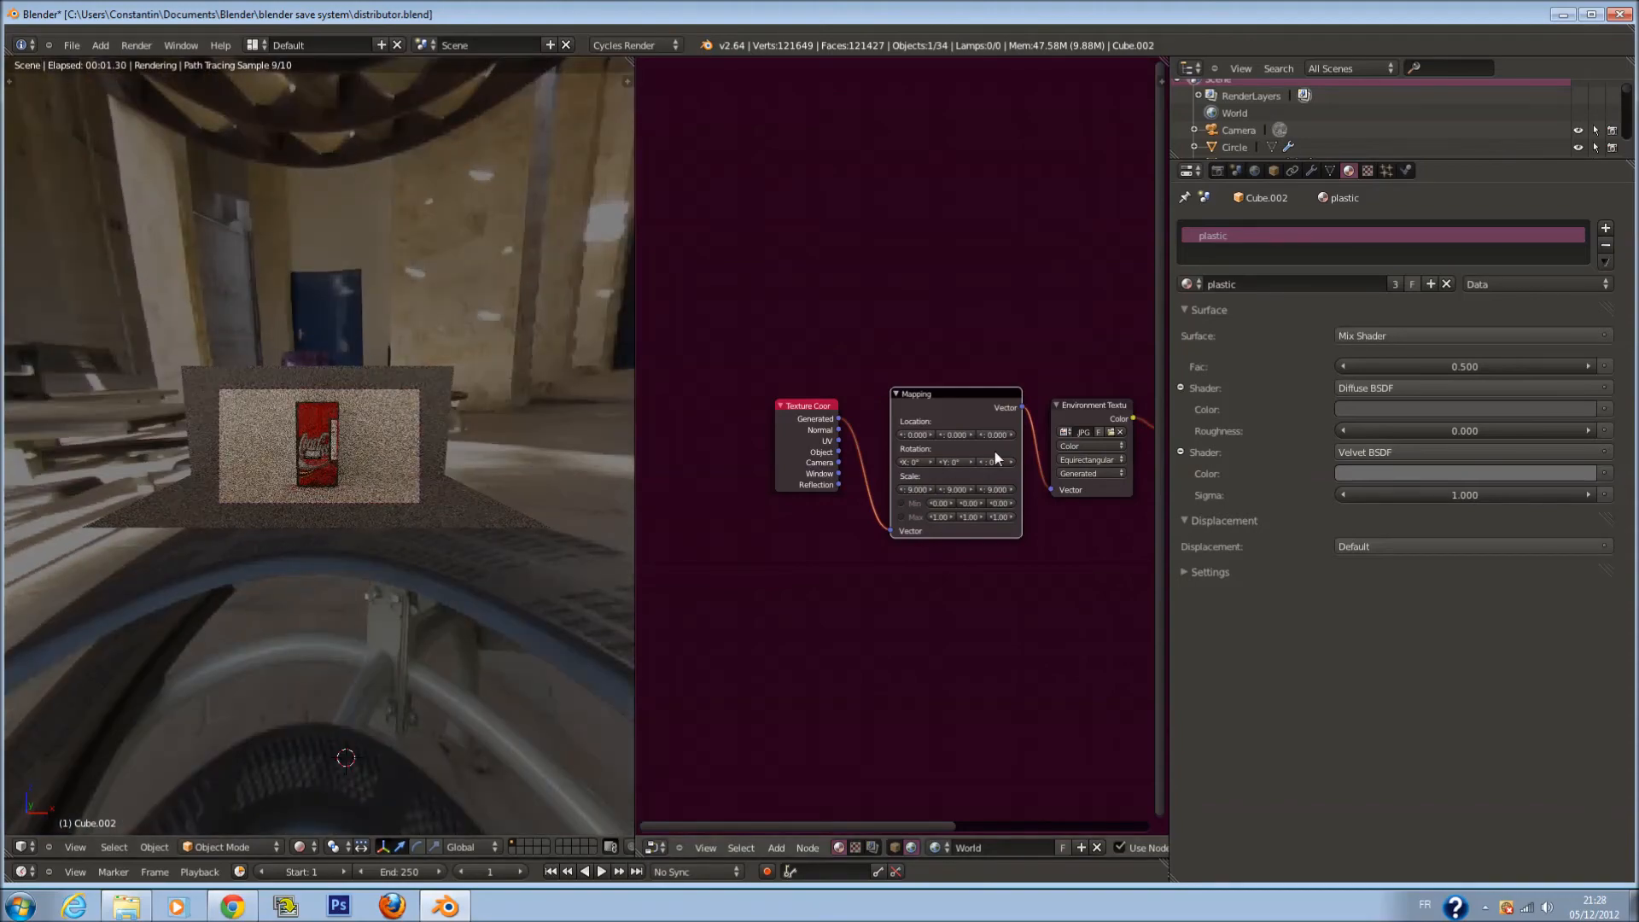
{"action": "left_click", "coordinate": [930, 460]}
{"action": "left_click", "coordinate": [930, 460]}
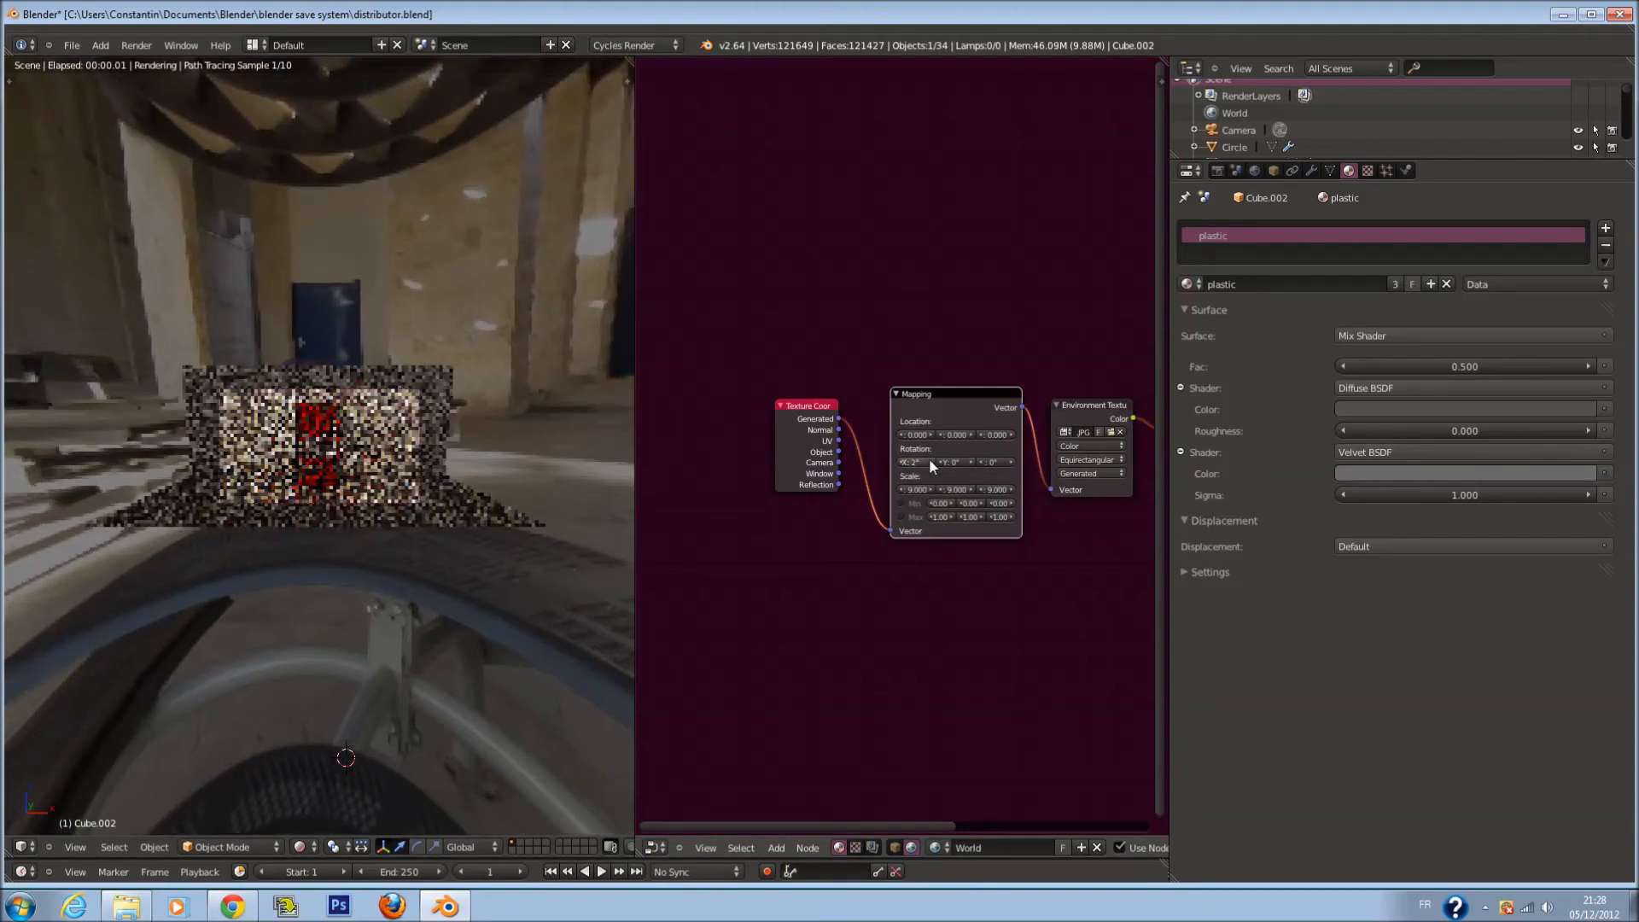
{"action": "left_click", "coordinate": [929, 459]}
{"action": "left_click", "coordinate": [930, 459]}
{"action": "left_click", "coordinate": [930, 460]}
{"action": "left_click", "coordinate": [930, 460]}
{"action": "left_click", "coordinate": [930, 459]}
{"action": "left_click", "coordinate": [902, 462]}
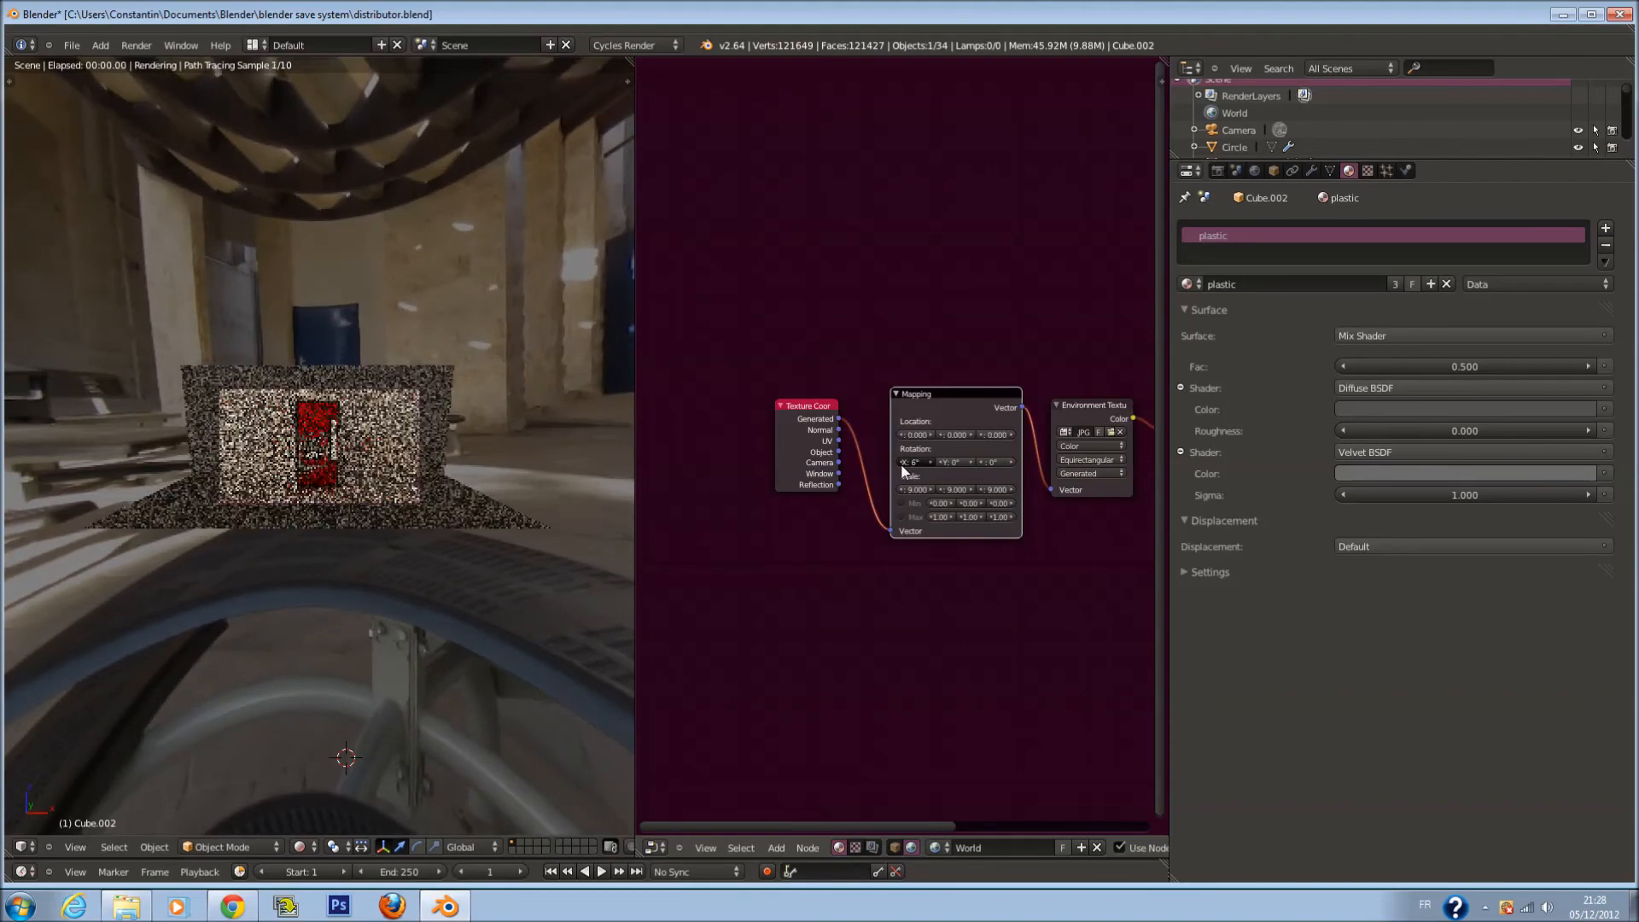
{"action": "left_click", "coordinate": [901, 462]}
{"action": "left_click", "coordinate": [902, 462]}
{"action": "left_click", "coordinate": [902, 462]}
{"action": "left_click", "coordinate": [901, 462]}
{"action": "left_click", "coordinate": [902, 462]}
{"action": "left_click", "coordinate": [901, 462]}
{"action": "left_click", "coordinate": [972, 462]}
{"action": "left_click", "coordinate": [972, 462]}
{"action": "left_click", "coordinate": [940, 463]}
{"action": "left_click", "coordinate": [941, 463]}
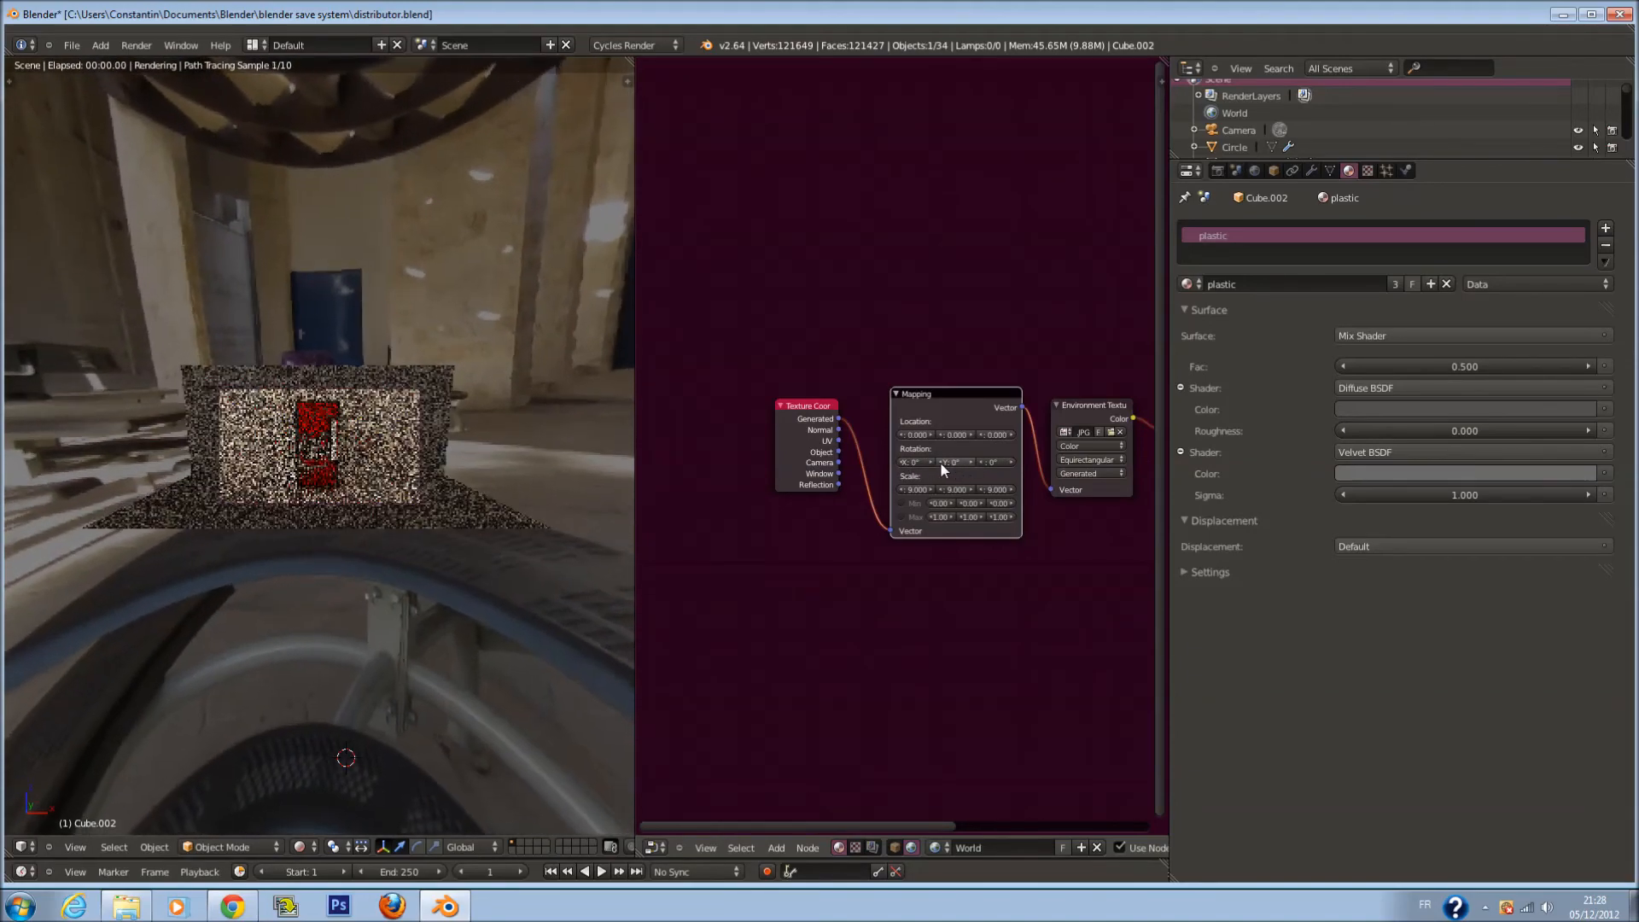
Try a Z rotation of about 3155.5° on the Mapping node and preview the vending machine's lighting
{"action": "mouse_move", "coordinate": [1013, 459]}
{"action": "left_mouse_down"}
{"action": "mouse_move", "coordinate": [1054, 460]}
{"action": "mouse_move", "coordinate": [1026, 458]}
{"action": "left_mouse_up"}
{"action": "scroll", "coordinate": [578, 514], "scroll_direction": "up", "scroll_amount": 5}
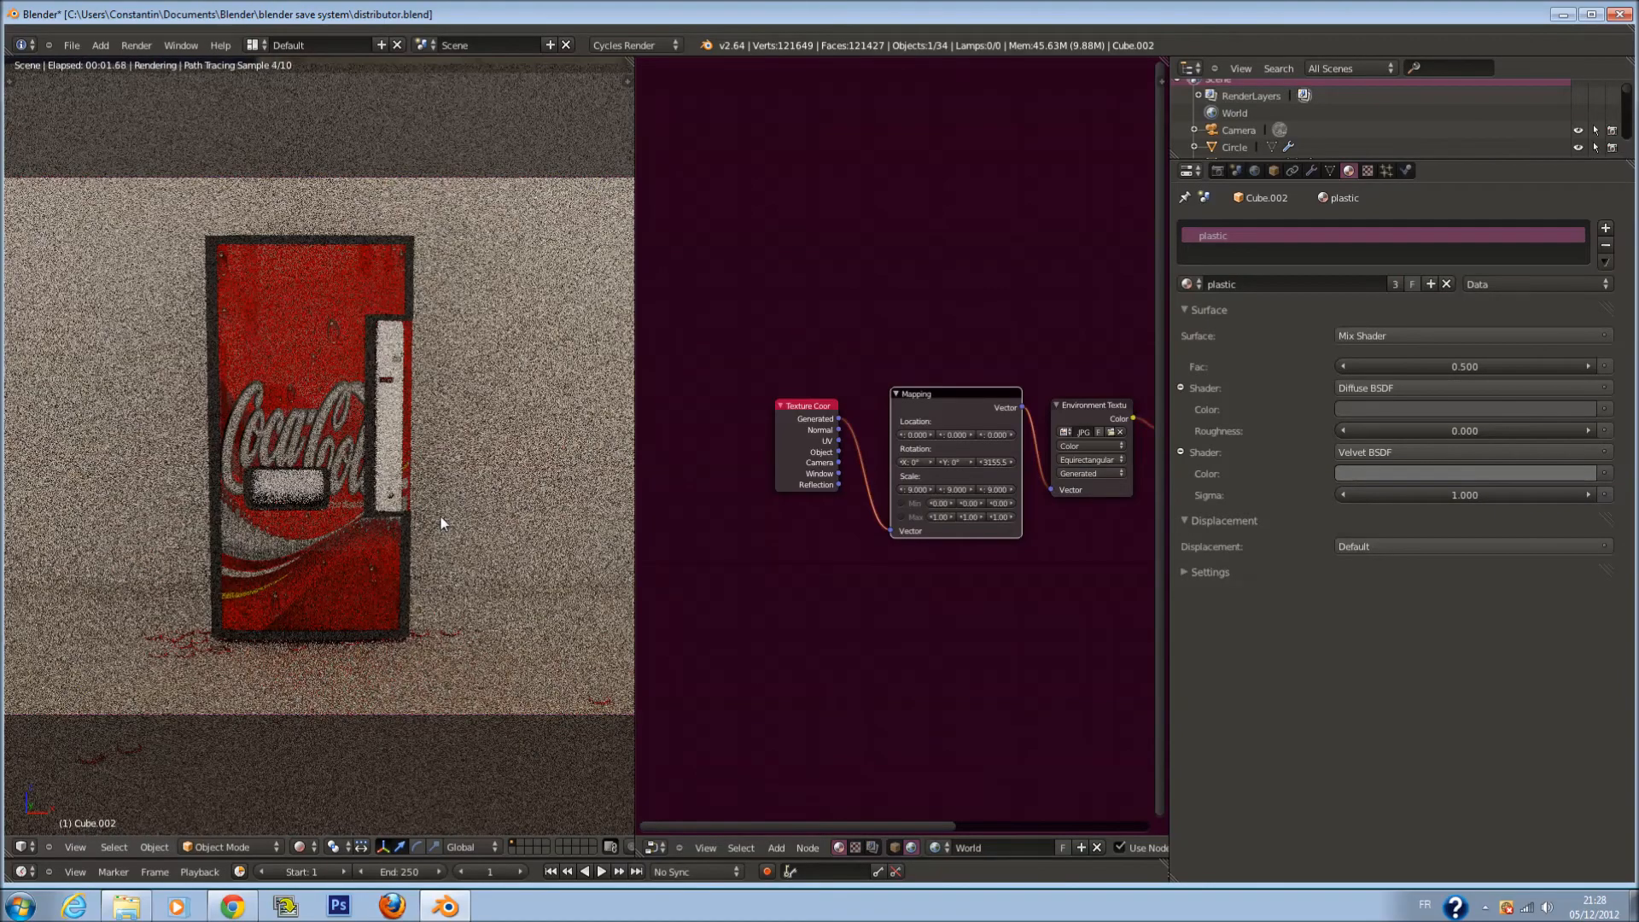
{"action": "scroll", "coordinate": [516, 521], "scroll_direction": "down", "scroll_amount": 8}
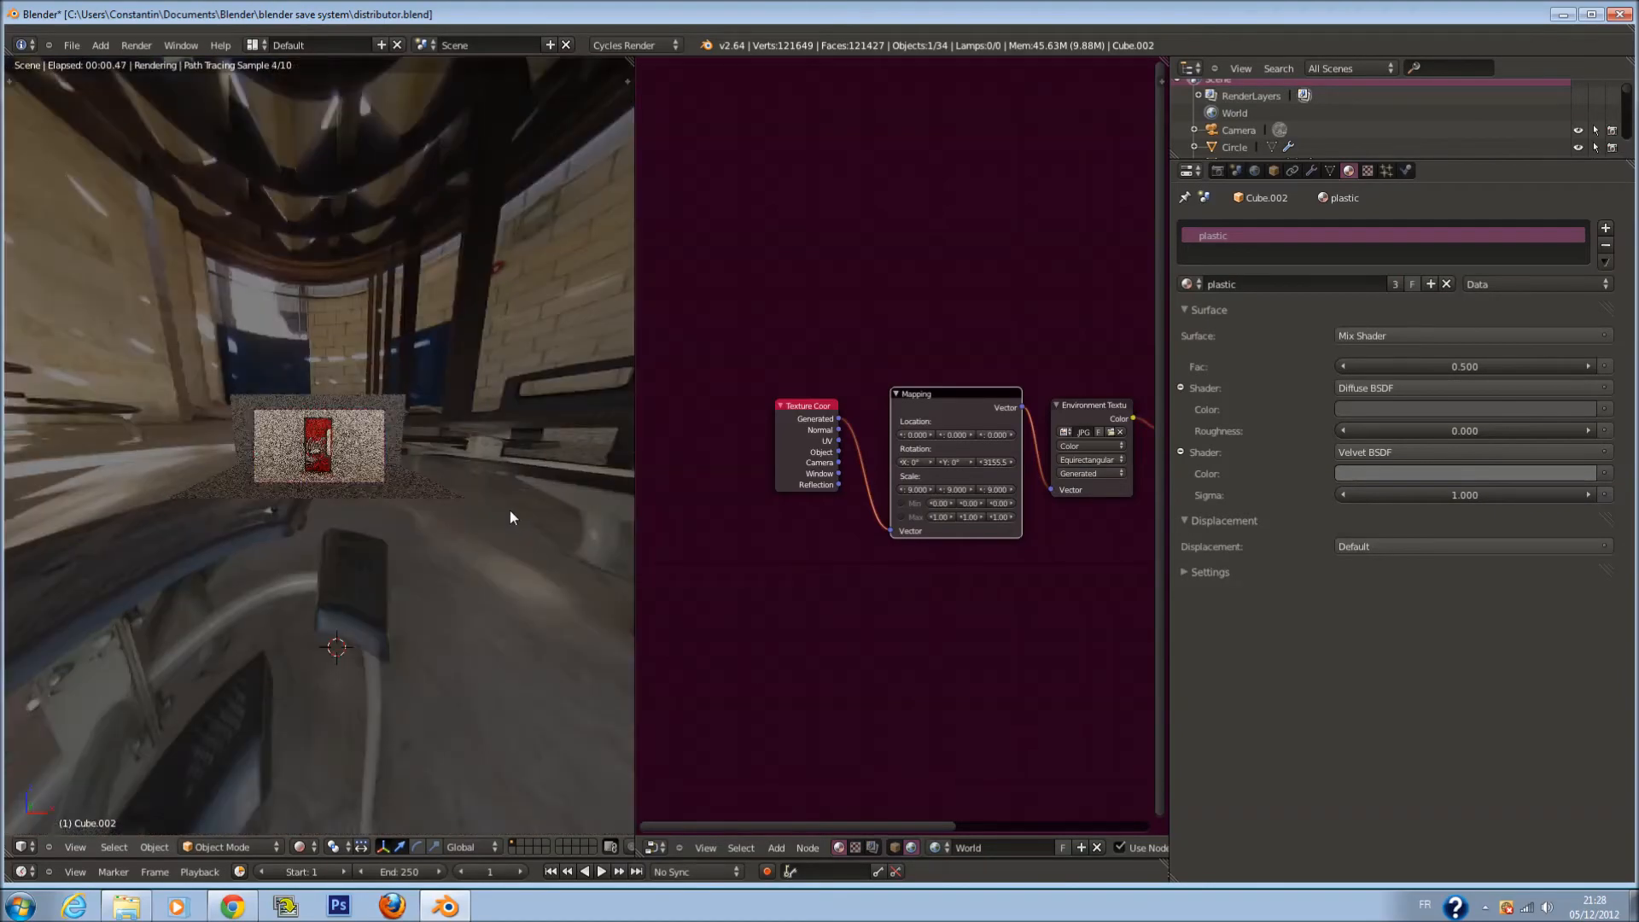
Try a Mapping Z rotation of about 2816.3° and inspect the environment and vending machine in the rendered preview
{"action": "left_click_drag", "start_coordinate": [1001, 468], "coordinate": [992, 468]}
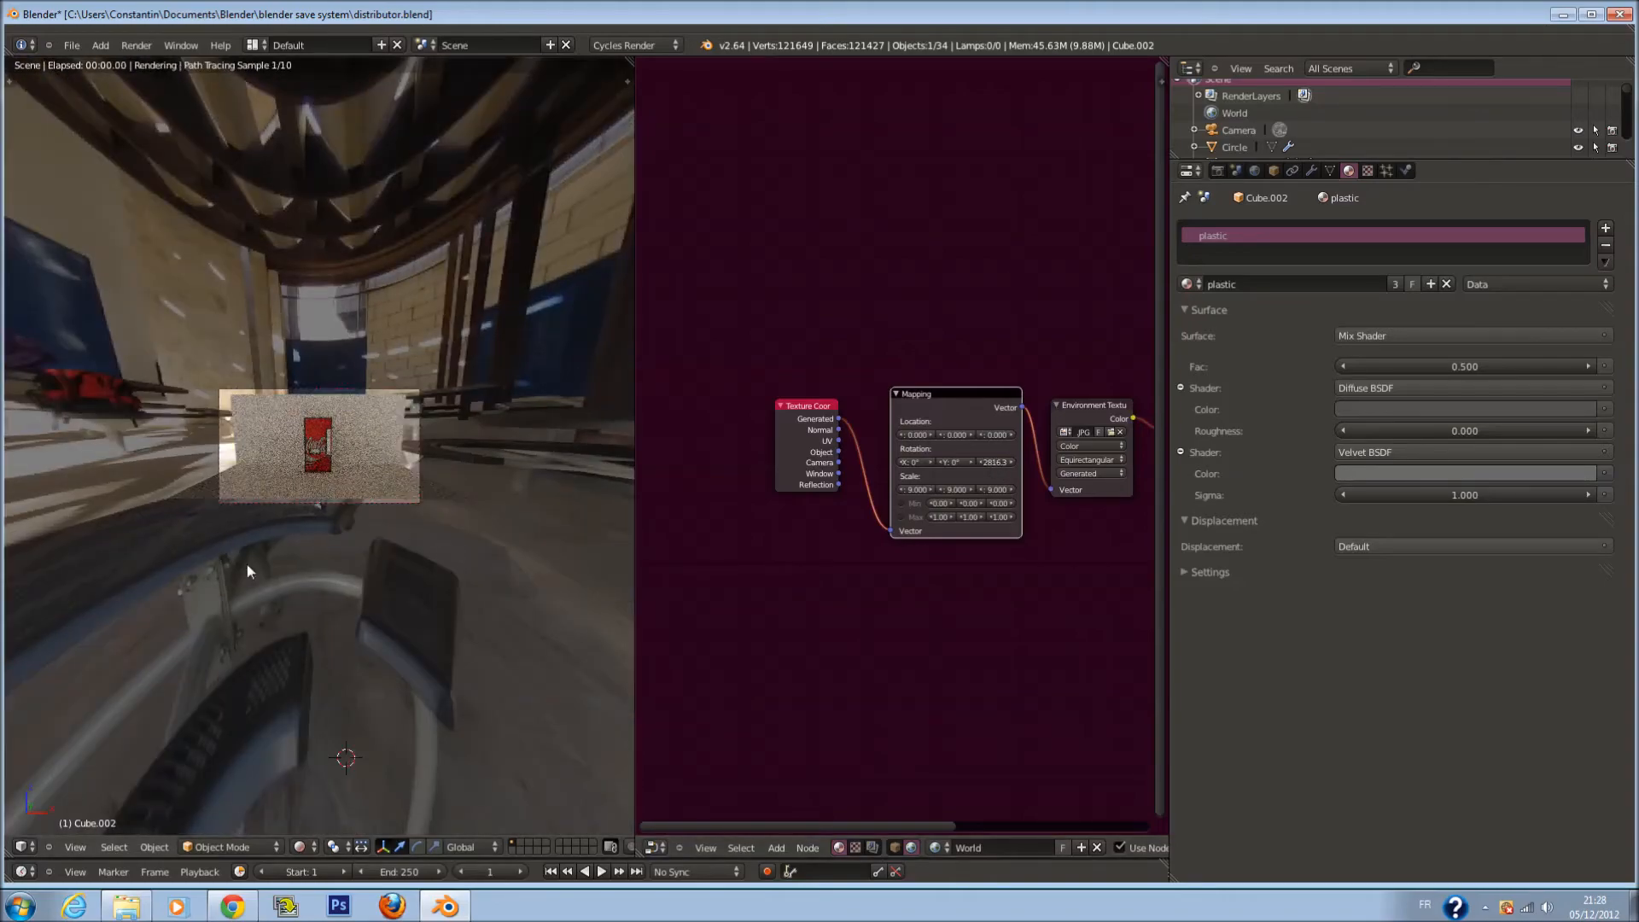
{"action": "scroll", "coordinate": [276, 580], "scroll_direction": "up", "scroll_amount": 8}
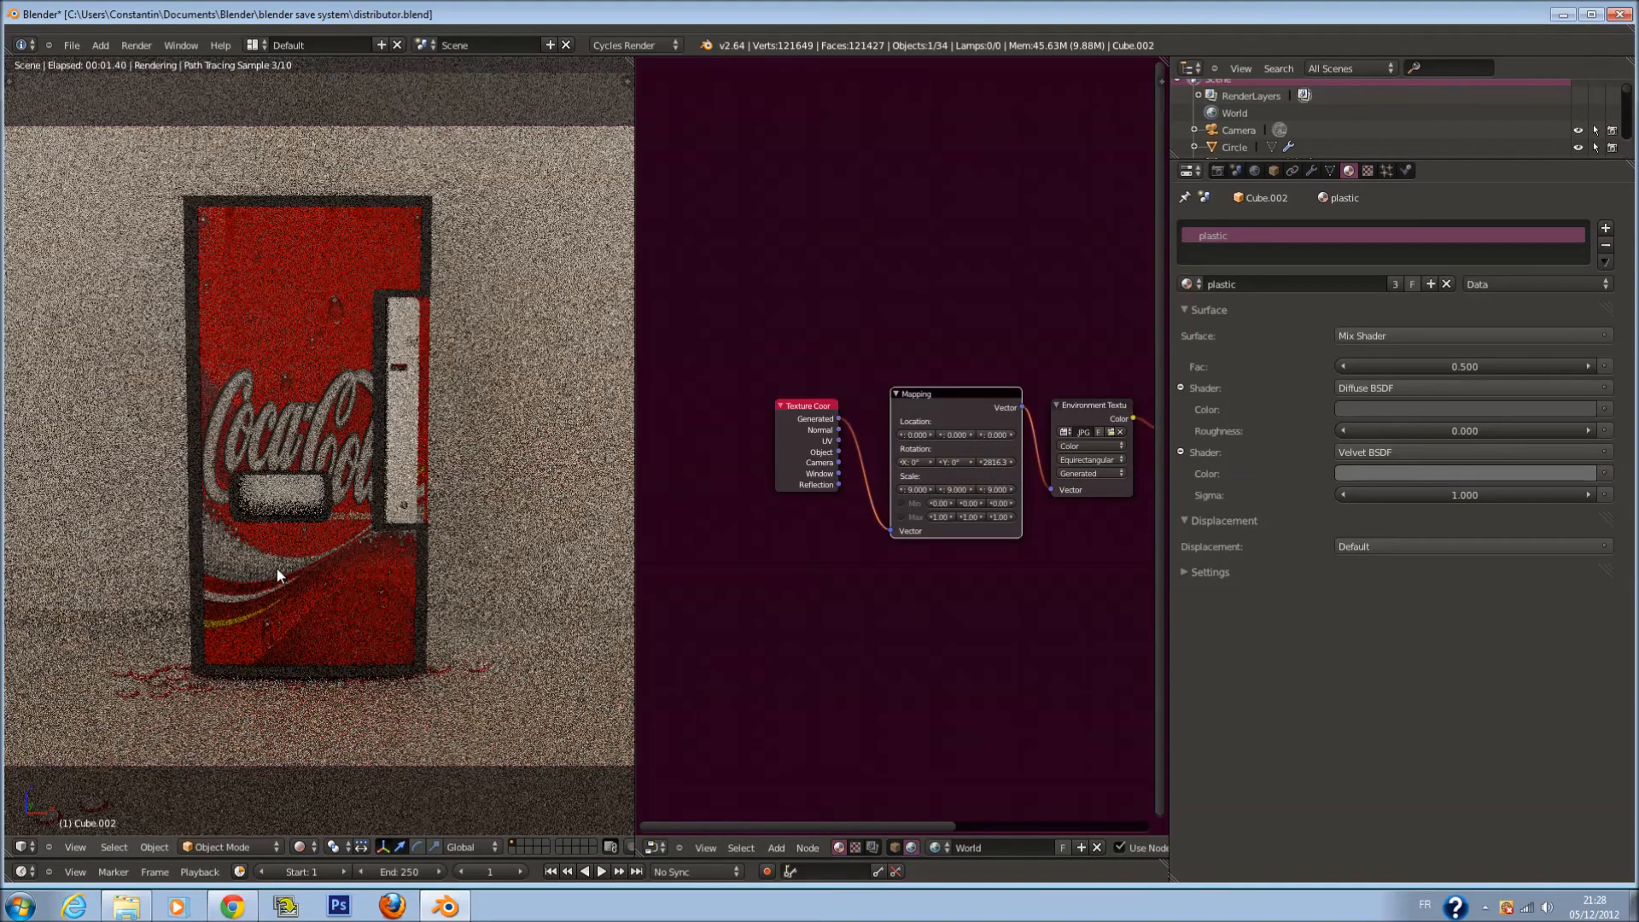
{"action": "scroll", "coordinate": [441, 541], "scroll_direction": "down", "scroll_amount": 8}
{"action": "scroll", "coordinate": [443, 547], "scroll_direction": "down", "scroll_amount": 4}
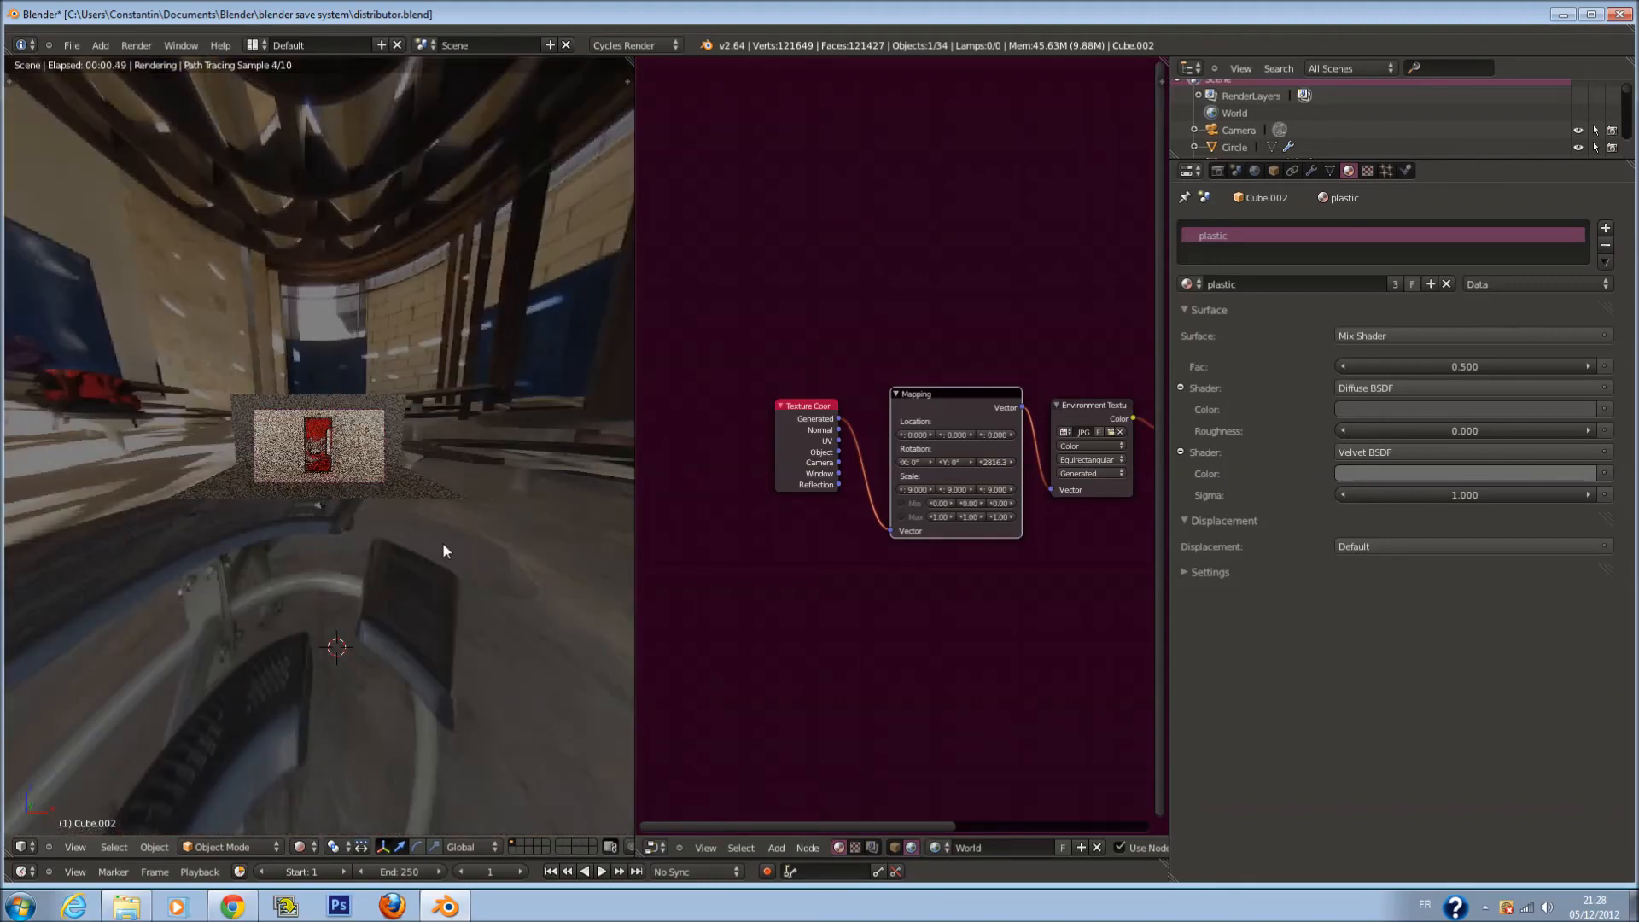
{"action": "scroll", "coordinate": [444, 551], "scroll_direction": "down", "scroll_amount": 6}
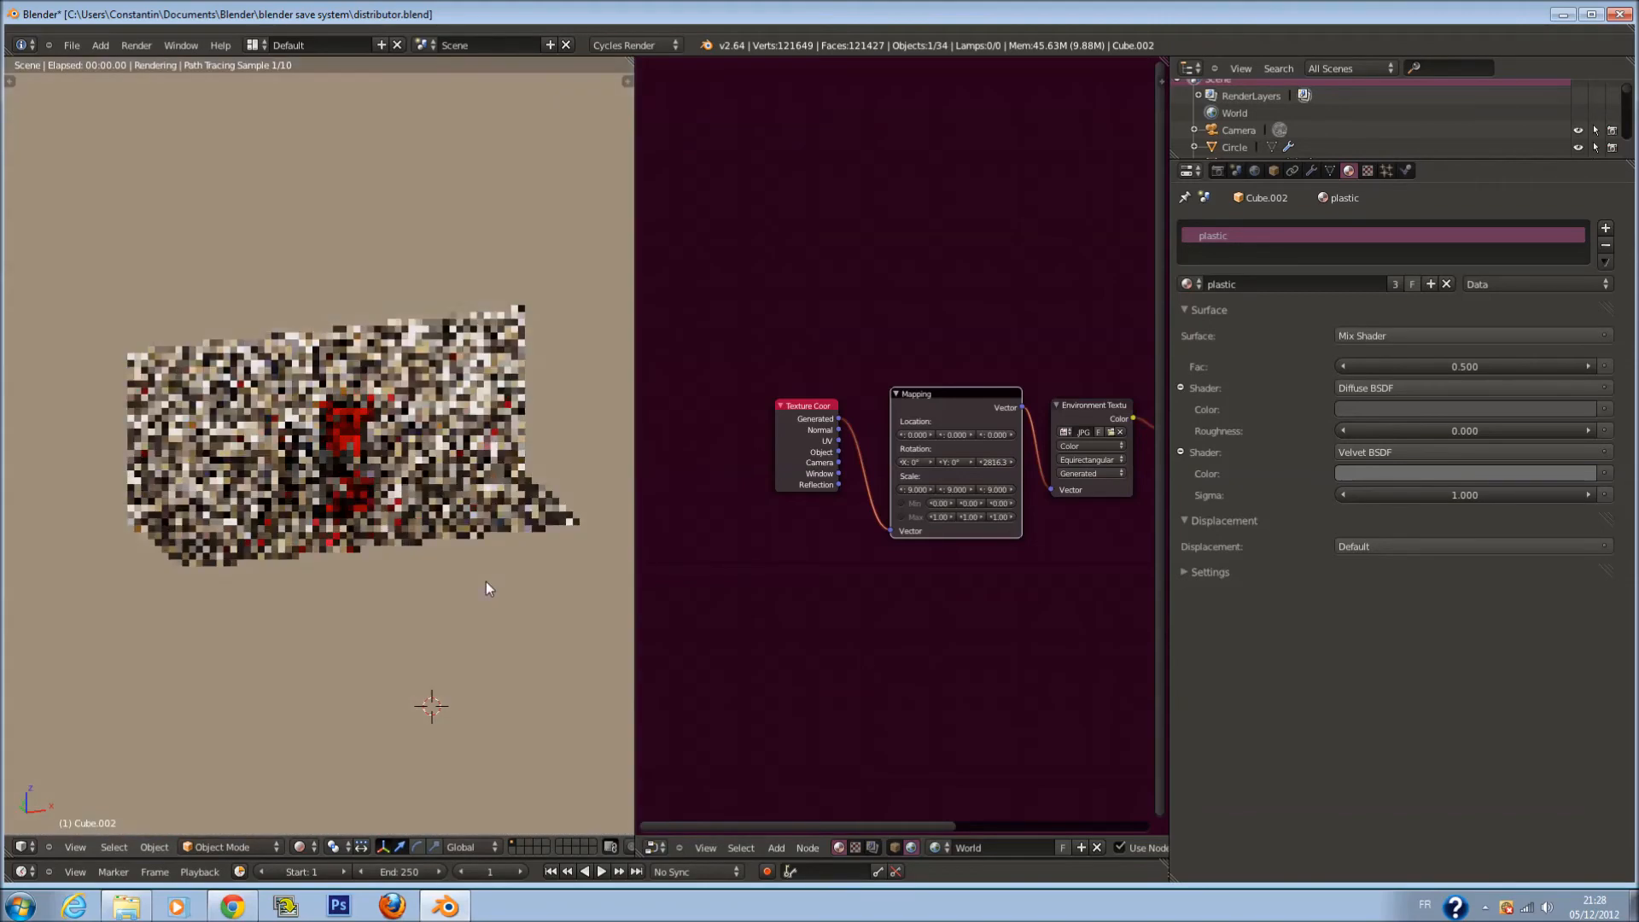
{"action": "scroll", "coordinate": [437, 525], "scroll_direction": "up", "scroll_amount": 8}
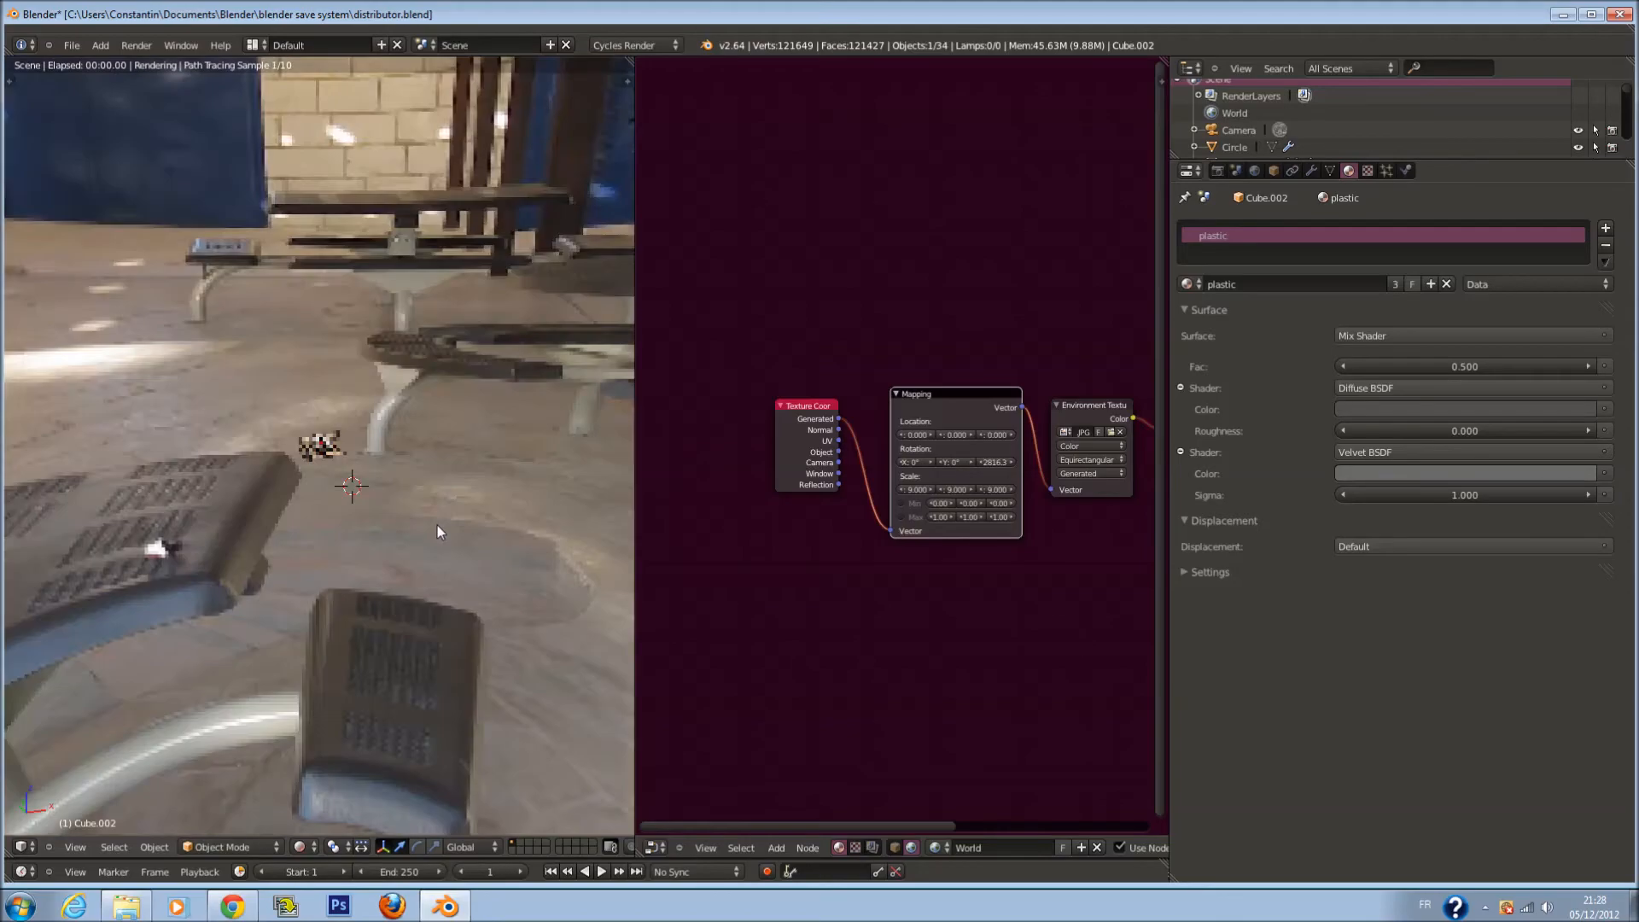
{"action": "scroll", "coordinate": [476, 376], "scroll_direction": "up", "scroll_amount": 5}
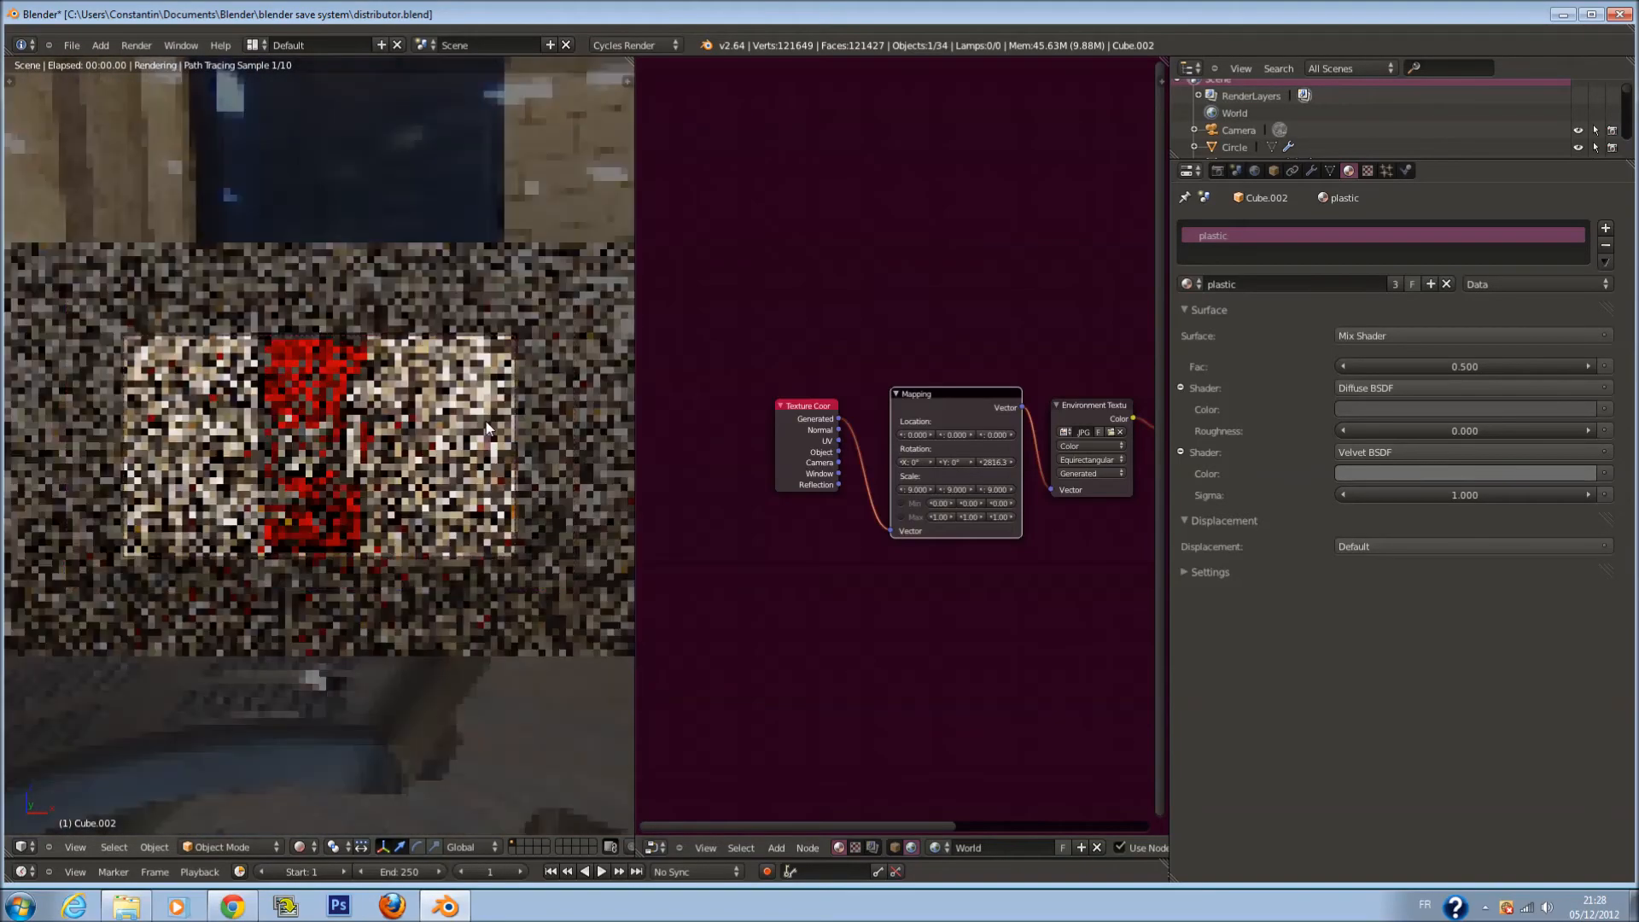
{"action": "scroll", "coordinate": [483, 427], "scroll_direction": "down", "scroll_amount": 3}
Try raising the Mapping node's Z rotation to about 3422° and check the reflections on the vending machine
{"action": "mouse_move", "coordinate": [993, 463]}
{"action": "left_mouse_down"}
{"action": "mouse_move", "coordinate": [1059, 464]}
{"action": "mouse_move", "coordinate": [1001, 462]}
{"action": "left_mouse_up"}
{"action": "scroll", "coordinate": [555, 533], "scroll_direction": "up", "scroll_amount": 5}
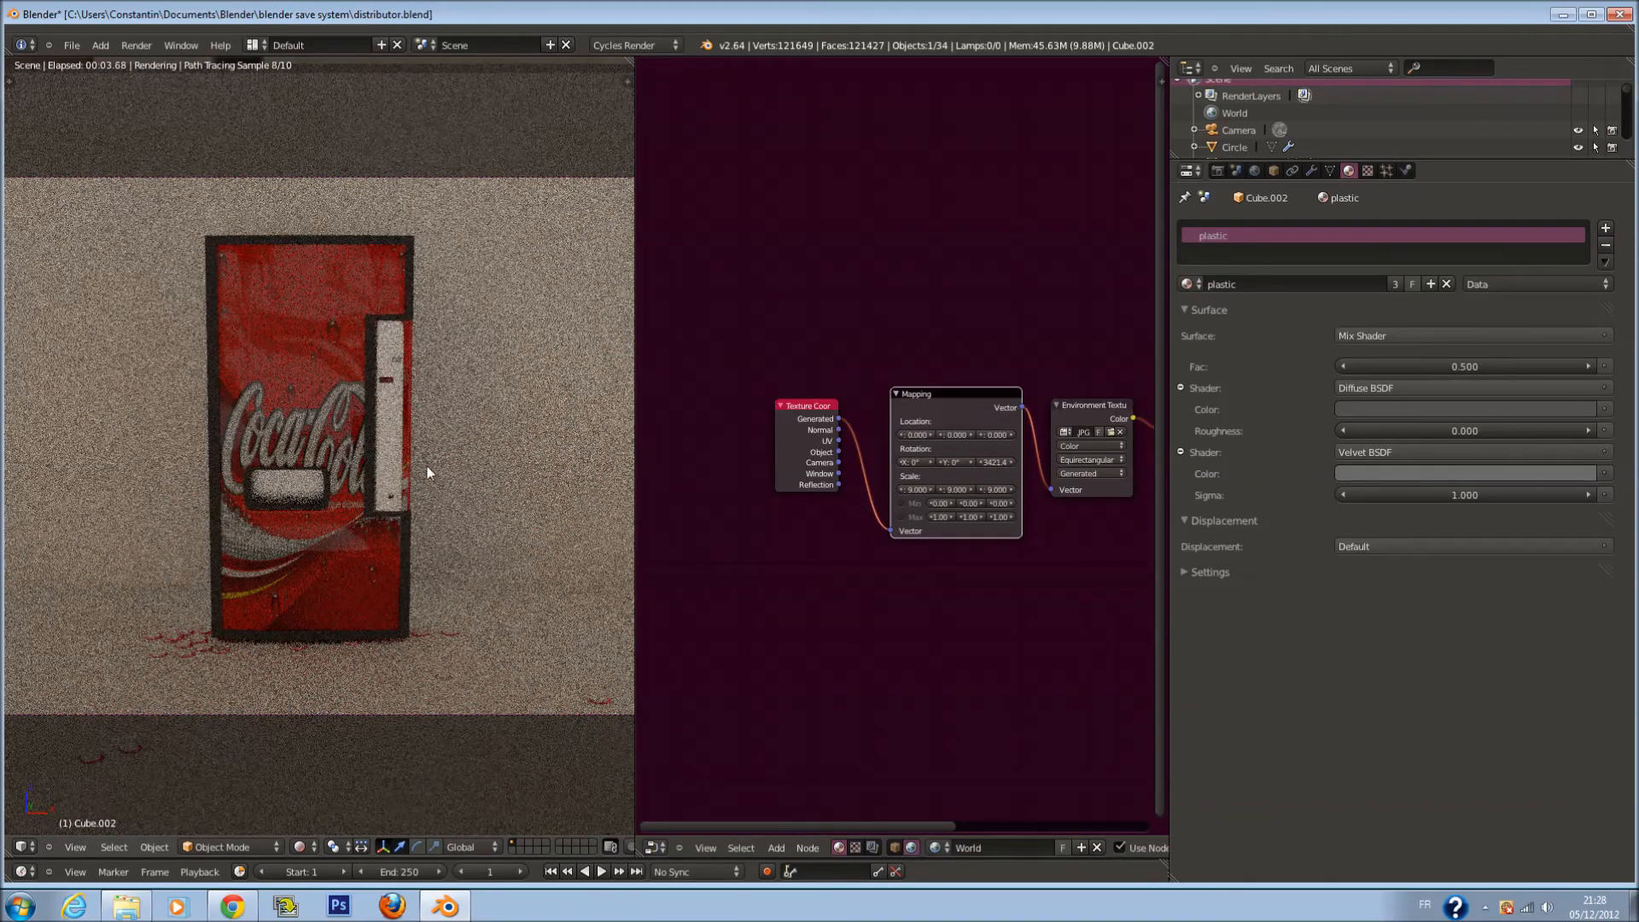
{"action": "left_click", "coordinate": [1005, 462]}
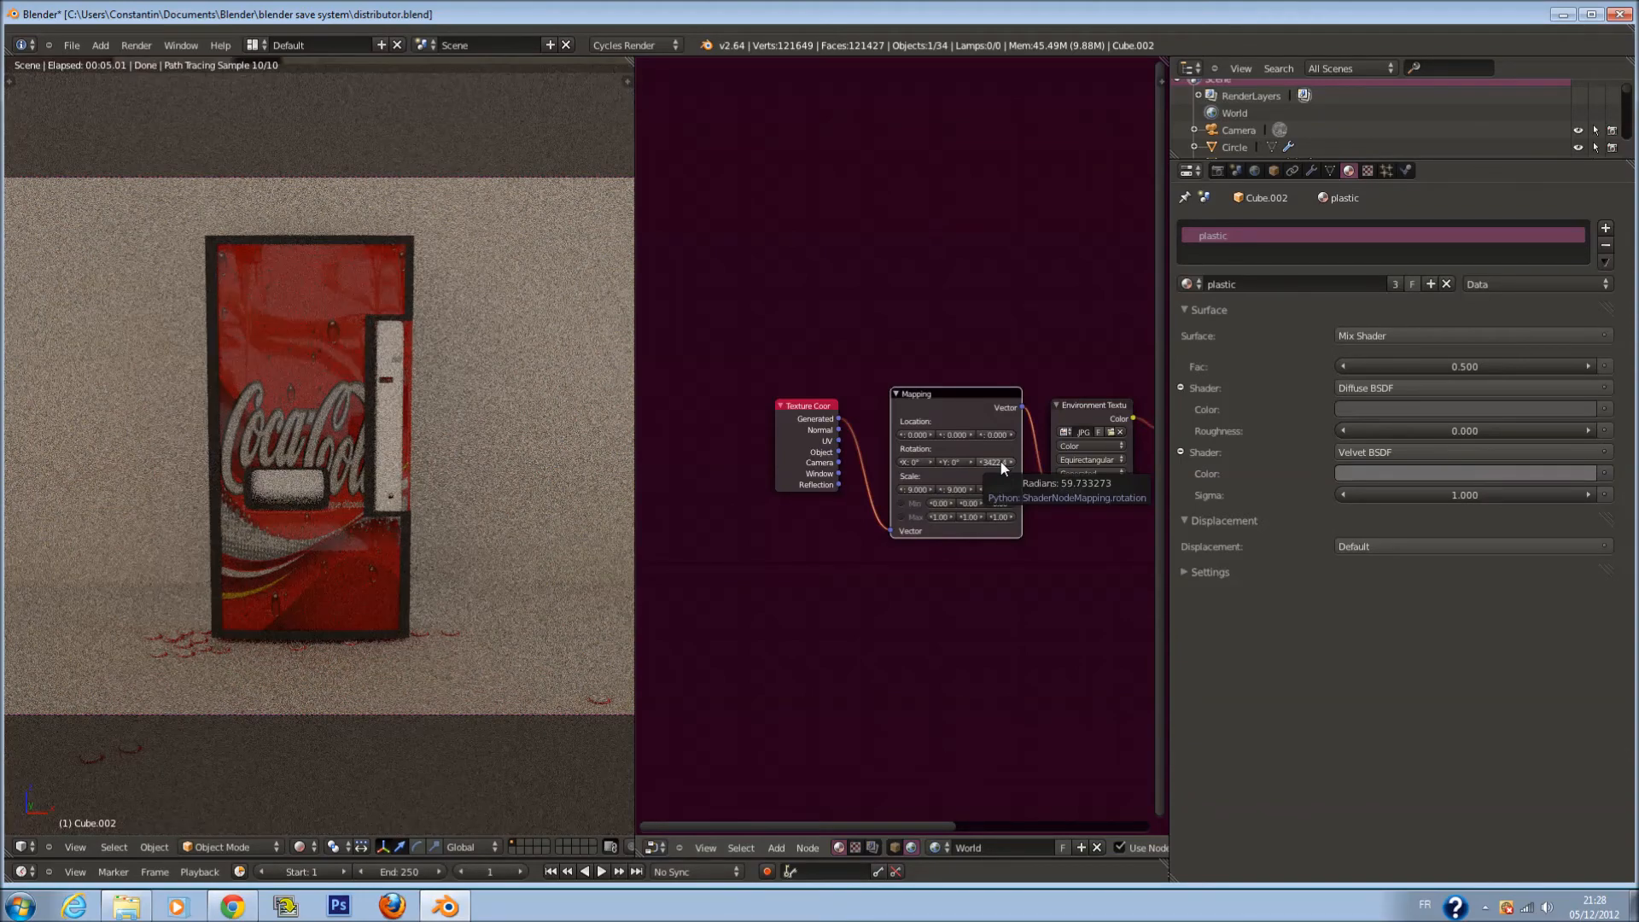
Try a Mapping Z rotation of about 11187° and compare the vending machine's lighting in the preview
{"action": "mouse_move", "coordinate": [1002, 464]}
{"action": "left_mouse_down"}
{"action": "mouse_move", "coordinate": [1025, 464]}
{"action": "mouse_move", "coordinate": [1009, 465]}
{"action": "left_mouse_up"}
{"action": "scroll", "coordinate": [445, 466], "scroll_direction": "down", "scroll_amount": 5}
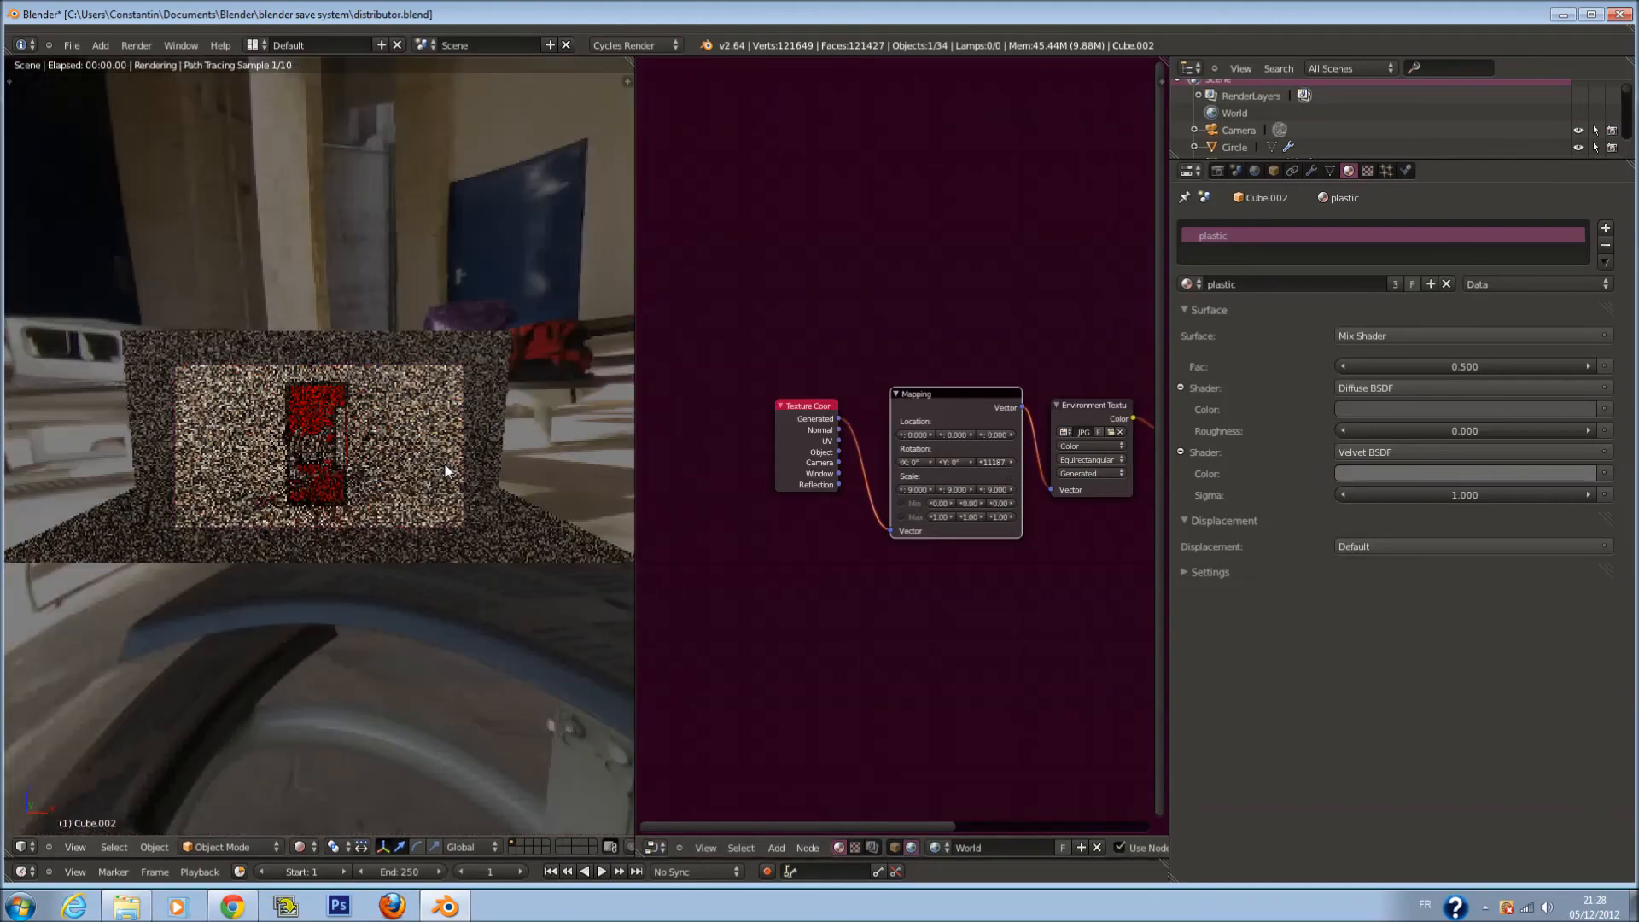
{"action": "scroll", "coordinate": [445, 470], "scroll_direction": "up", "scroll_amount": 6}
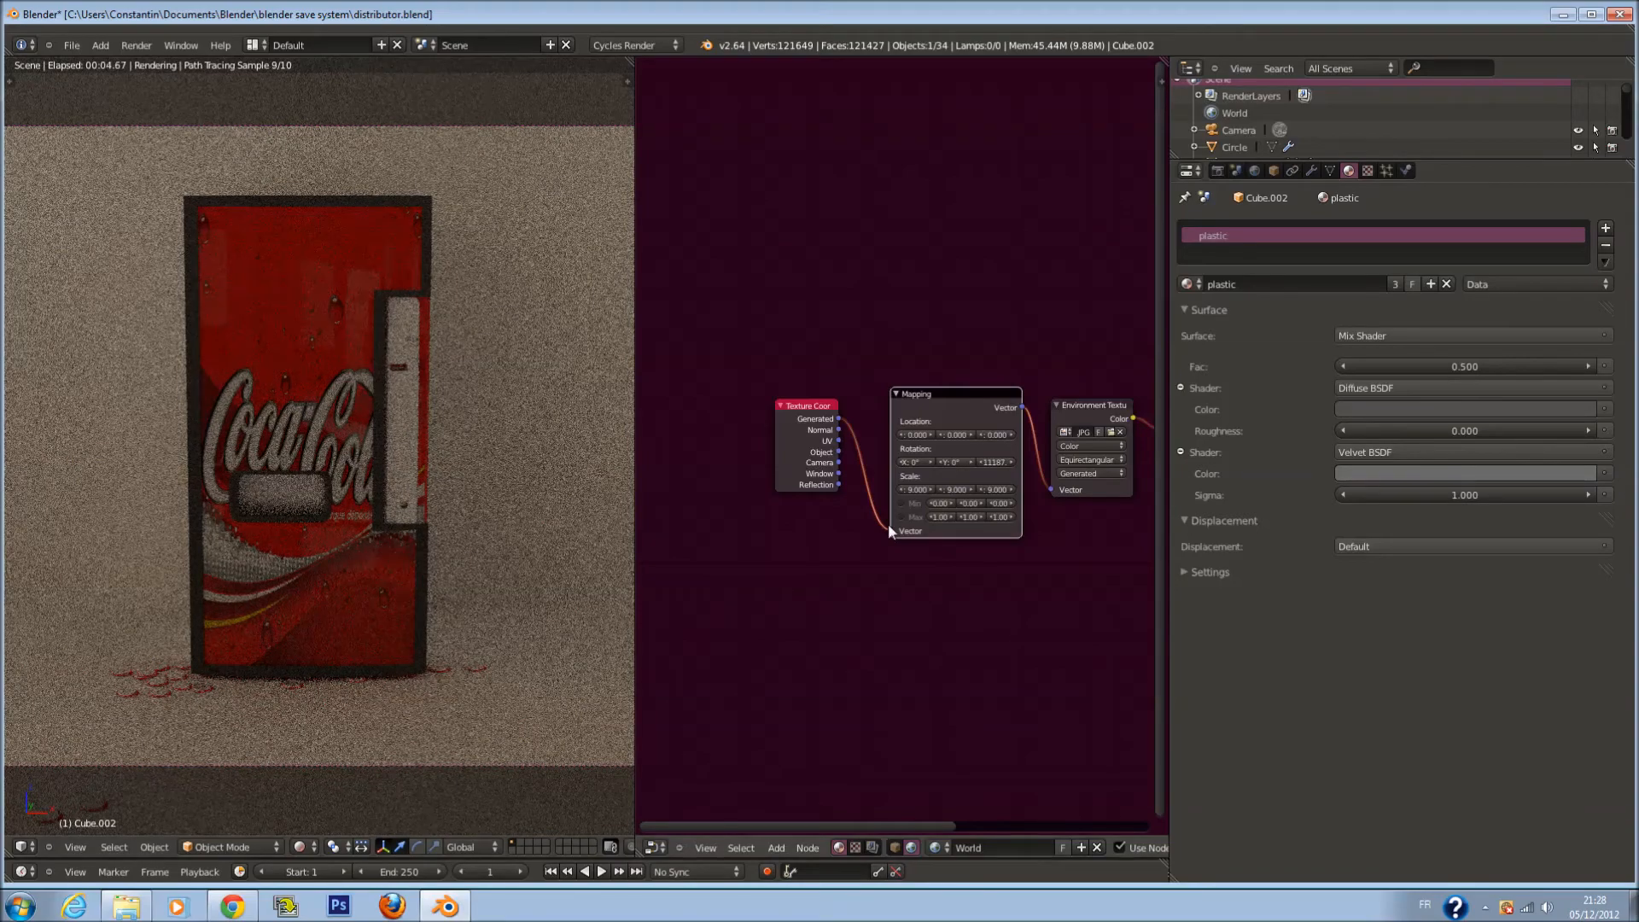
Set the Mapping node's Z rotation to about 6681.4°, check the rendered preview and save the file
{"action": "mouse_move", "coordinate": [988, 467]}
{"action": "left_mouse_down"}
{"action": "mouse_move", "coordinate": [937, 459]}
{"action": "mouse_move", "coordinate": [967, 463]}
{"action": "left_mouse_up"}
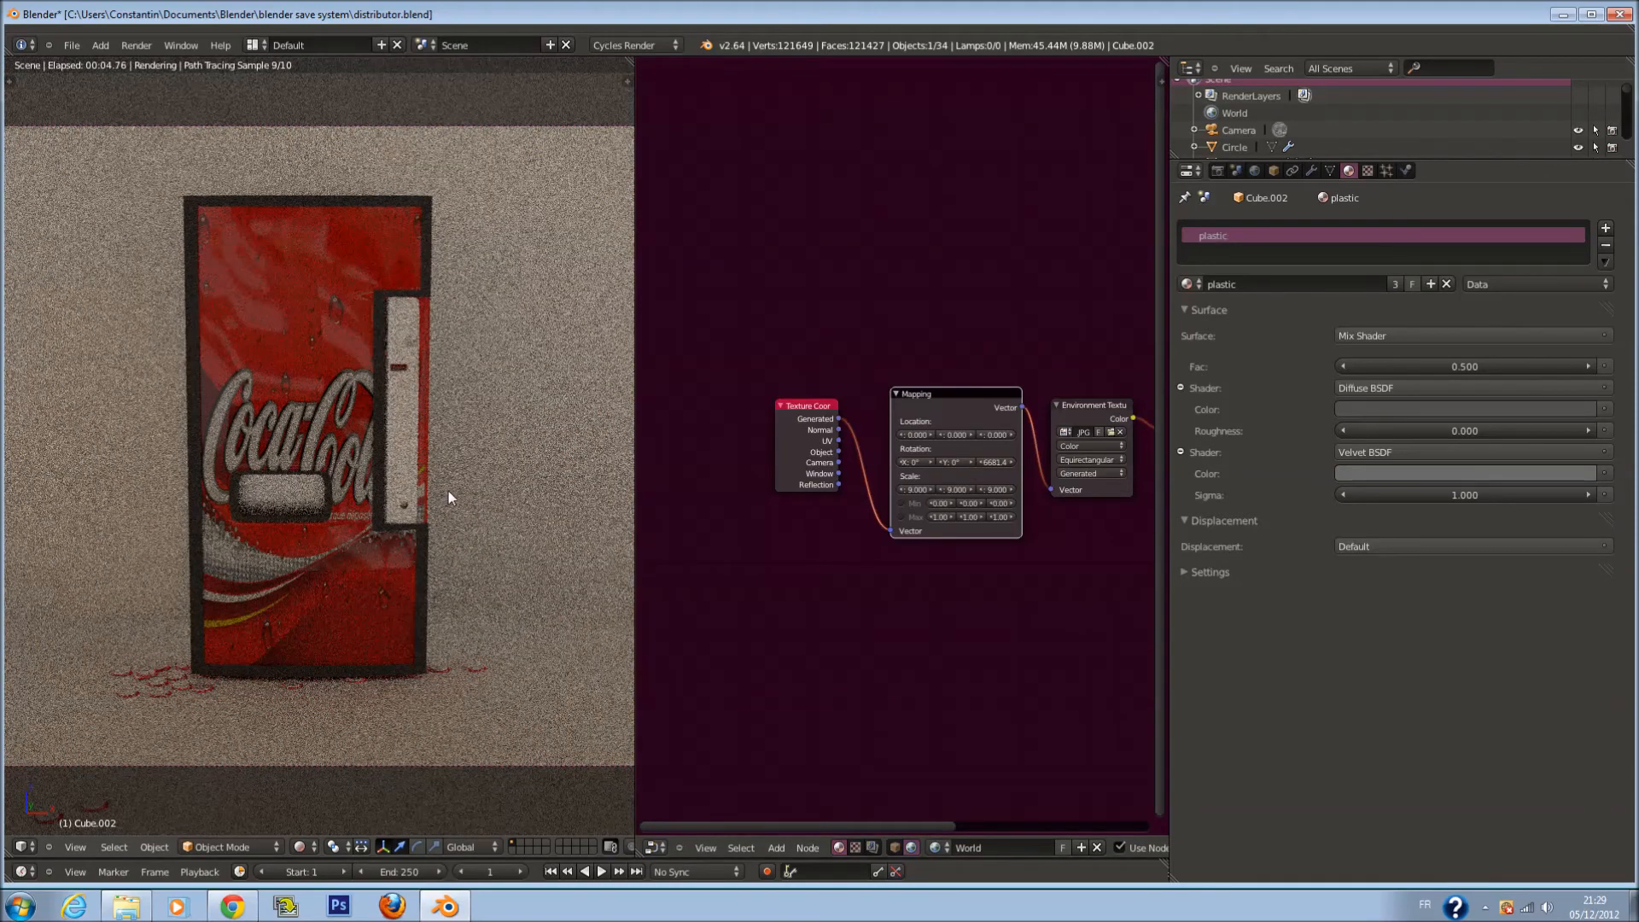
{"action": "scroll", "coordinate": [461, 484], "scroll_direction": "down", "scroll_amount": 2}
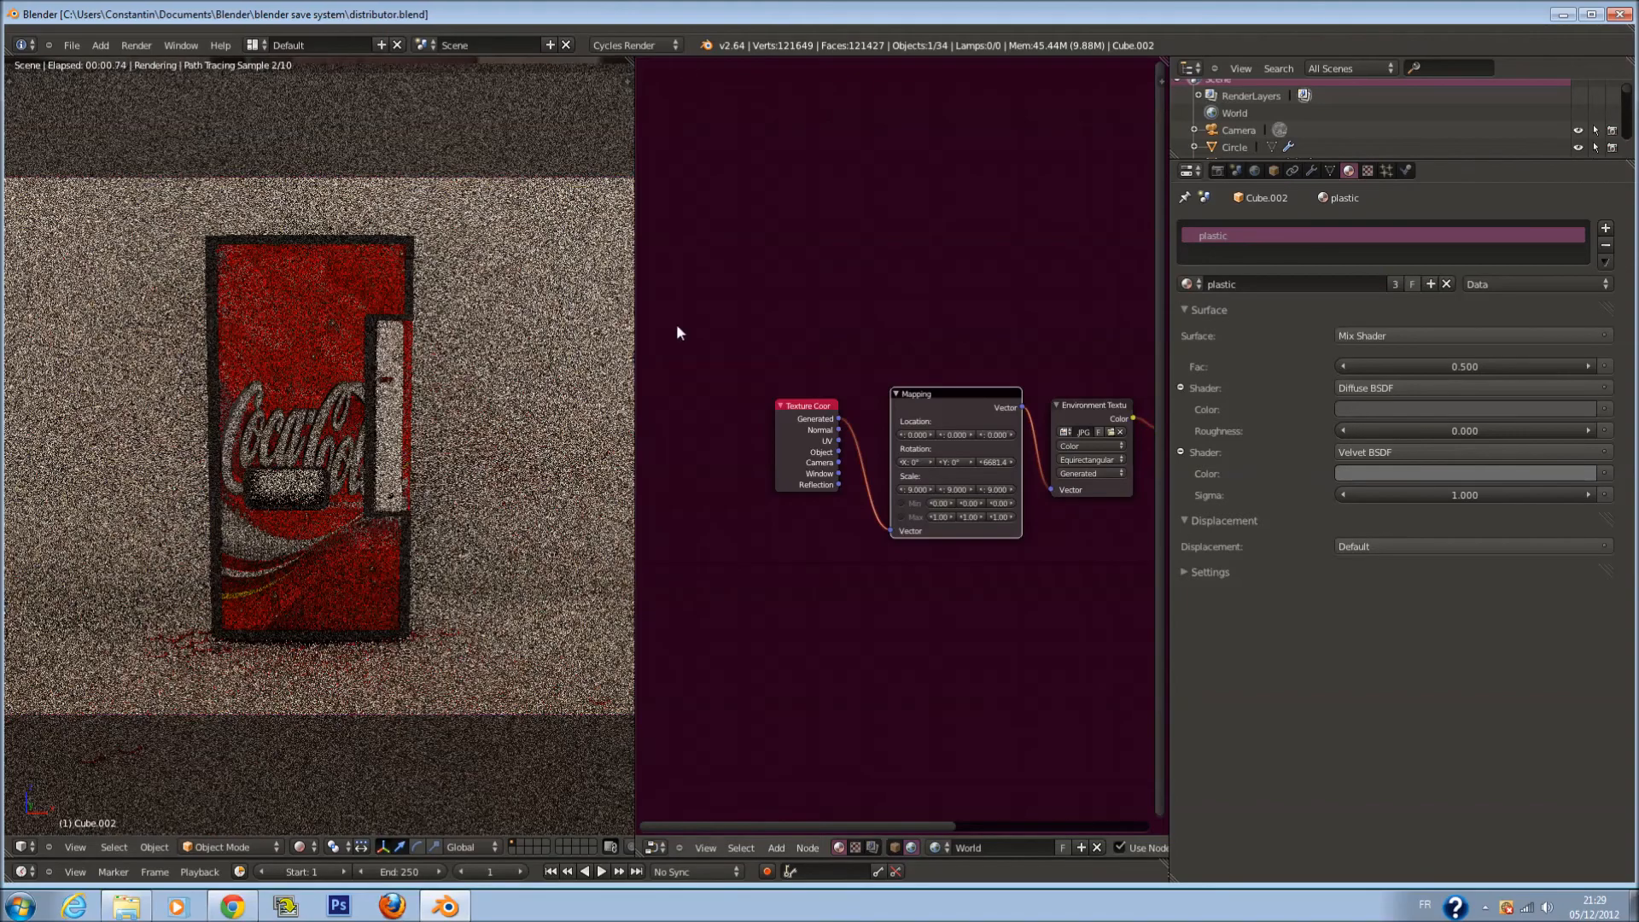
{"action": "left_click_drag", "start_coordinate": [636, 266], "coordinate": [896, 286]}
{"action": "key", "text": "ctrl+s"}
{"action": "left_click", "coordinate": [493, 317]}
Merge the node editor into the 3D view and switch the viewport to solid shading, showing the whole scene
{"action": "left_click_drag", "start_coordinate": [897, 57], "coordinate": [1034, 77]}
{"action": "left_click", "coordinate": [303, 846]}
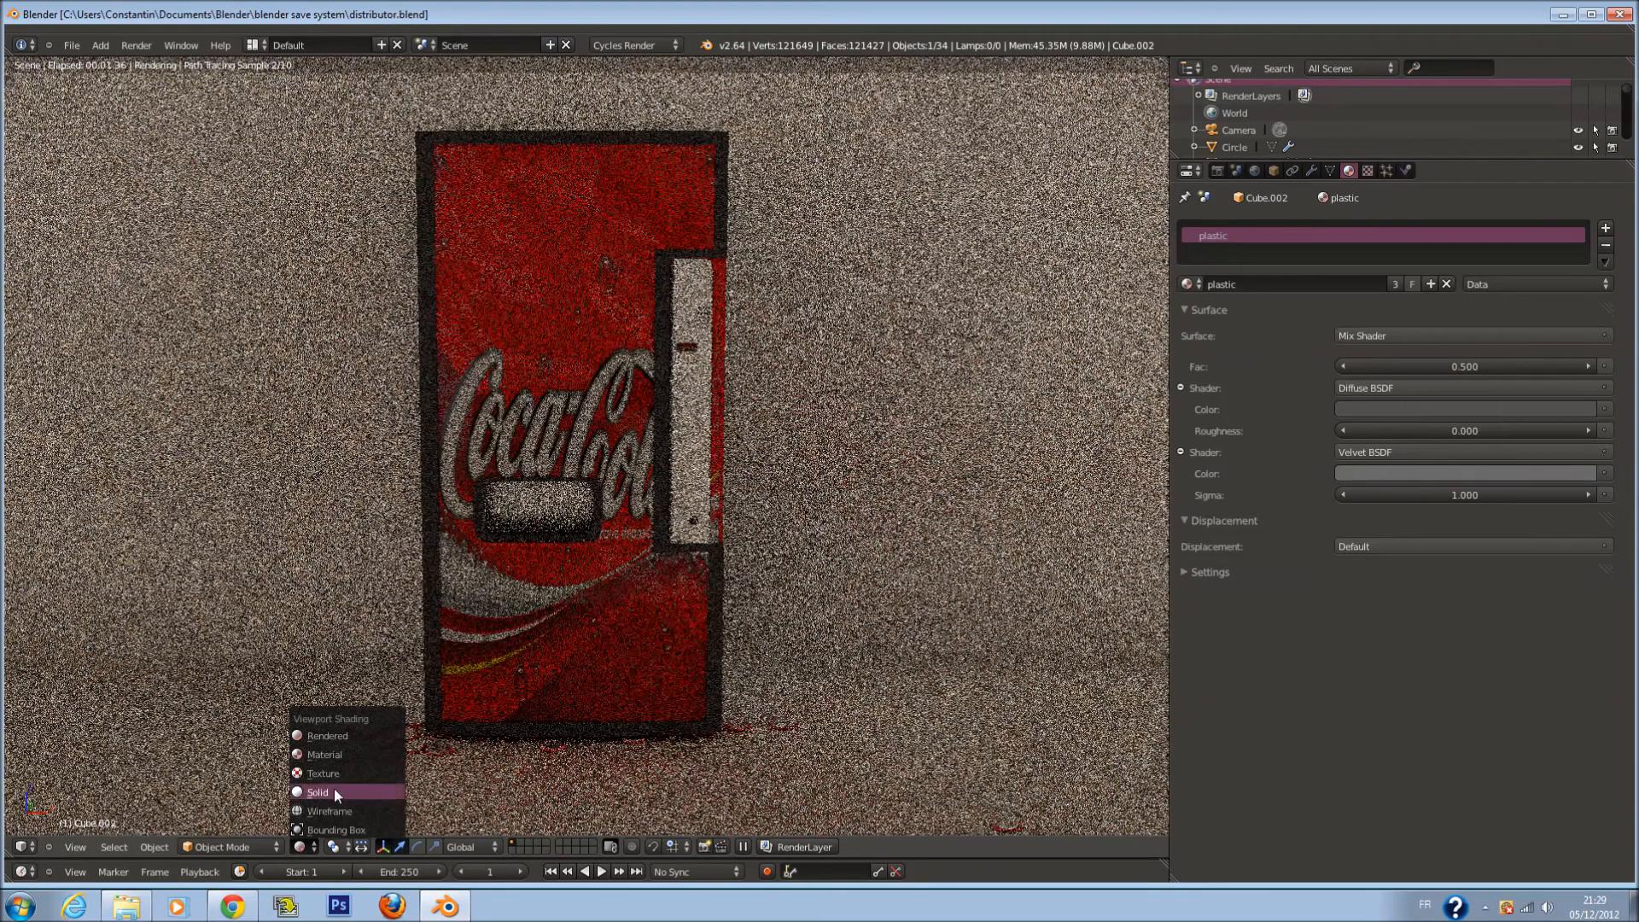
{"action": "left_click", "coordinate": [335, 791]}
{"action": "middle_click_drag", "start_coordinate": [804, 483], "coordinate": [760, 560]}
{"action": "scroll", "coordinate": [550, 539], "scroll_direction": "down", "scroll_amount": 6}
{"action": "key", "text": "KP_Decimal"}
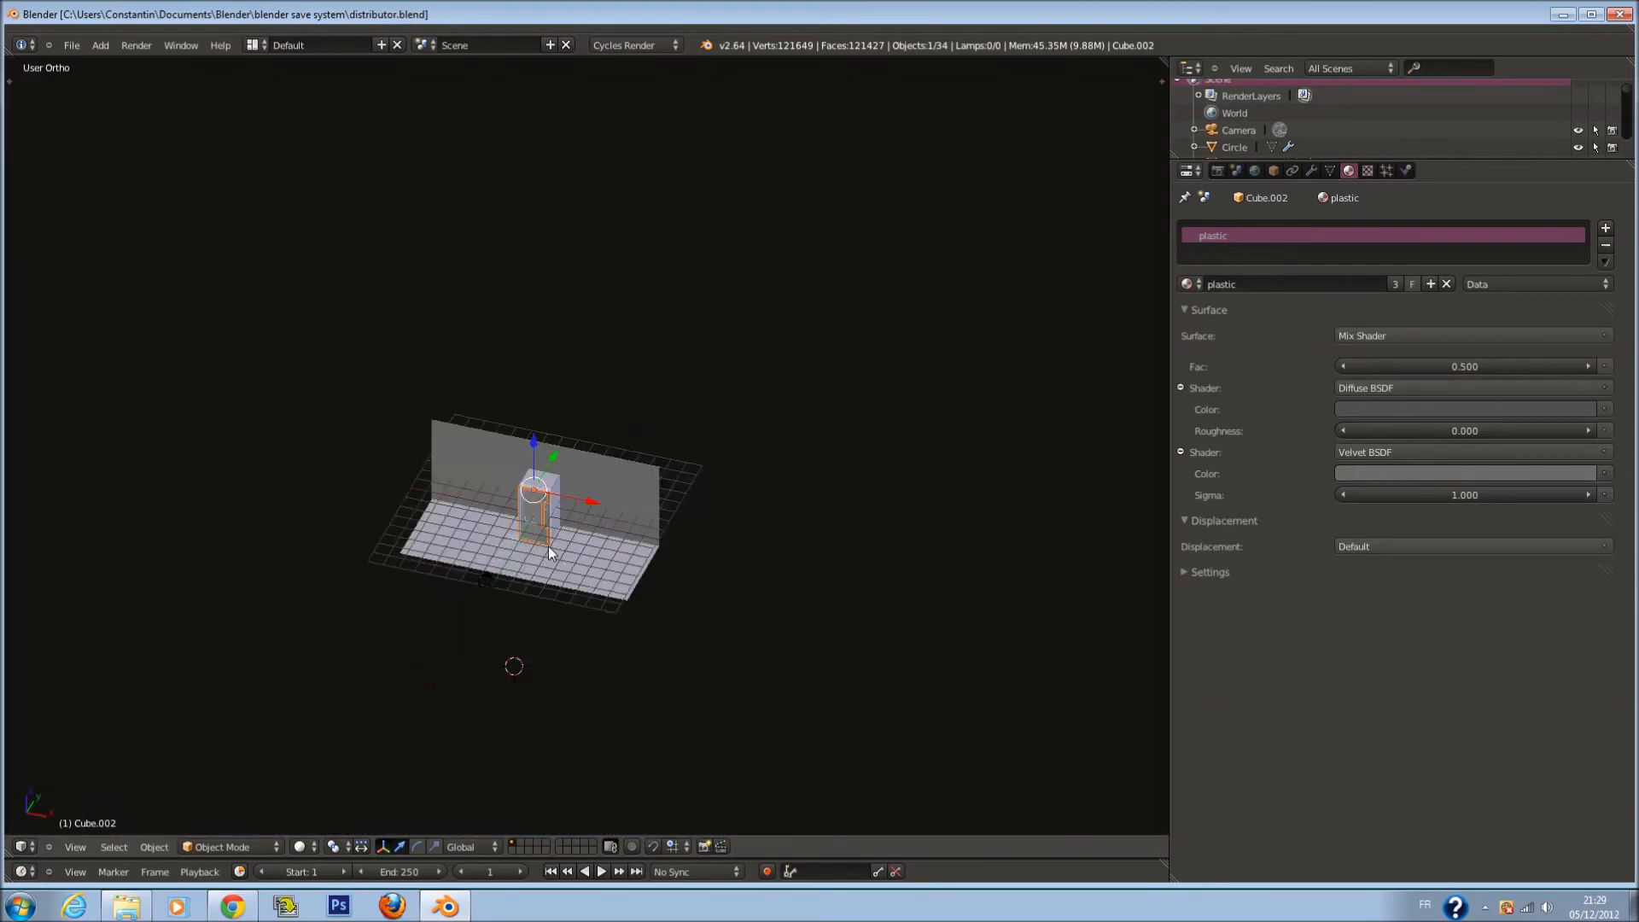
{"action": "scroll", "coordinate": [683, 546], "scroll_direction": "down", "scroll_amount": 6}
Give the wall-and-floor plane a new material named WALL
{"action": "right_click", "coordinate": [813, 527]}
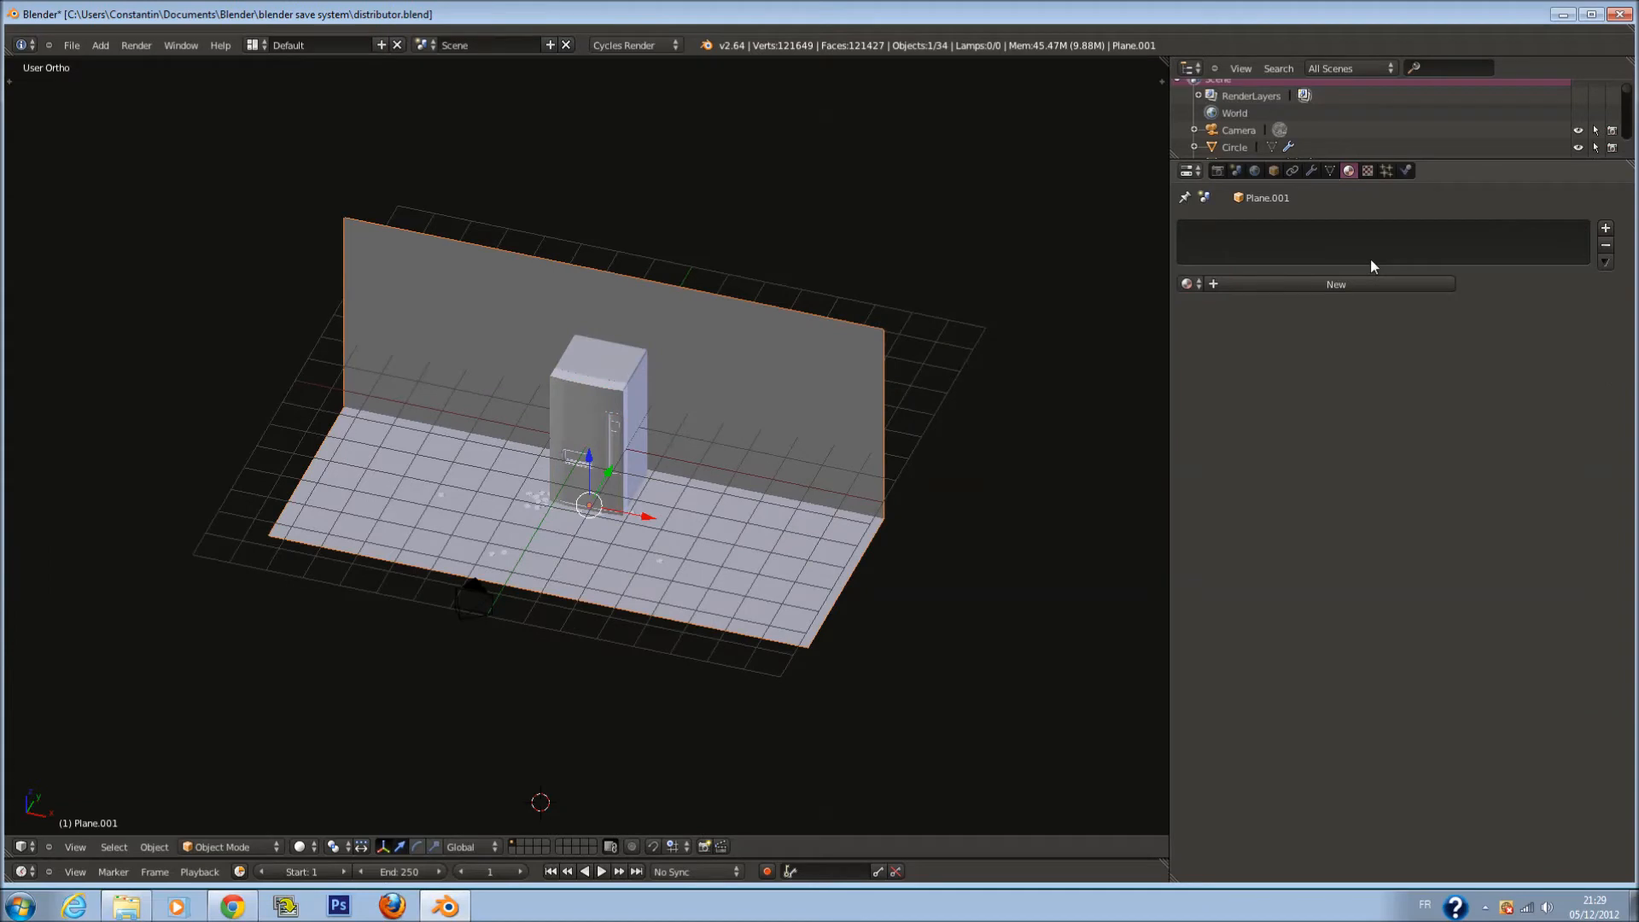
{"action": "left_click", "coordinate": [1361, 284]}
{"action": "left_click", "coordinate": [1387, 368]}
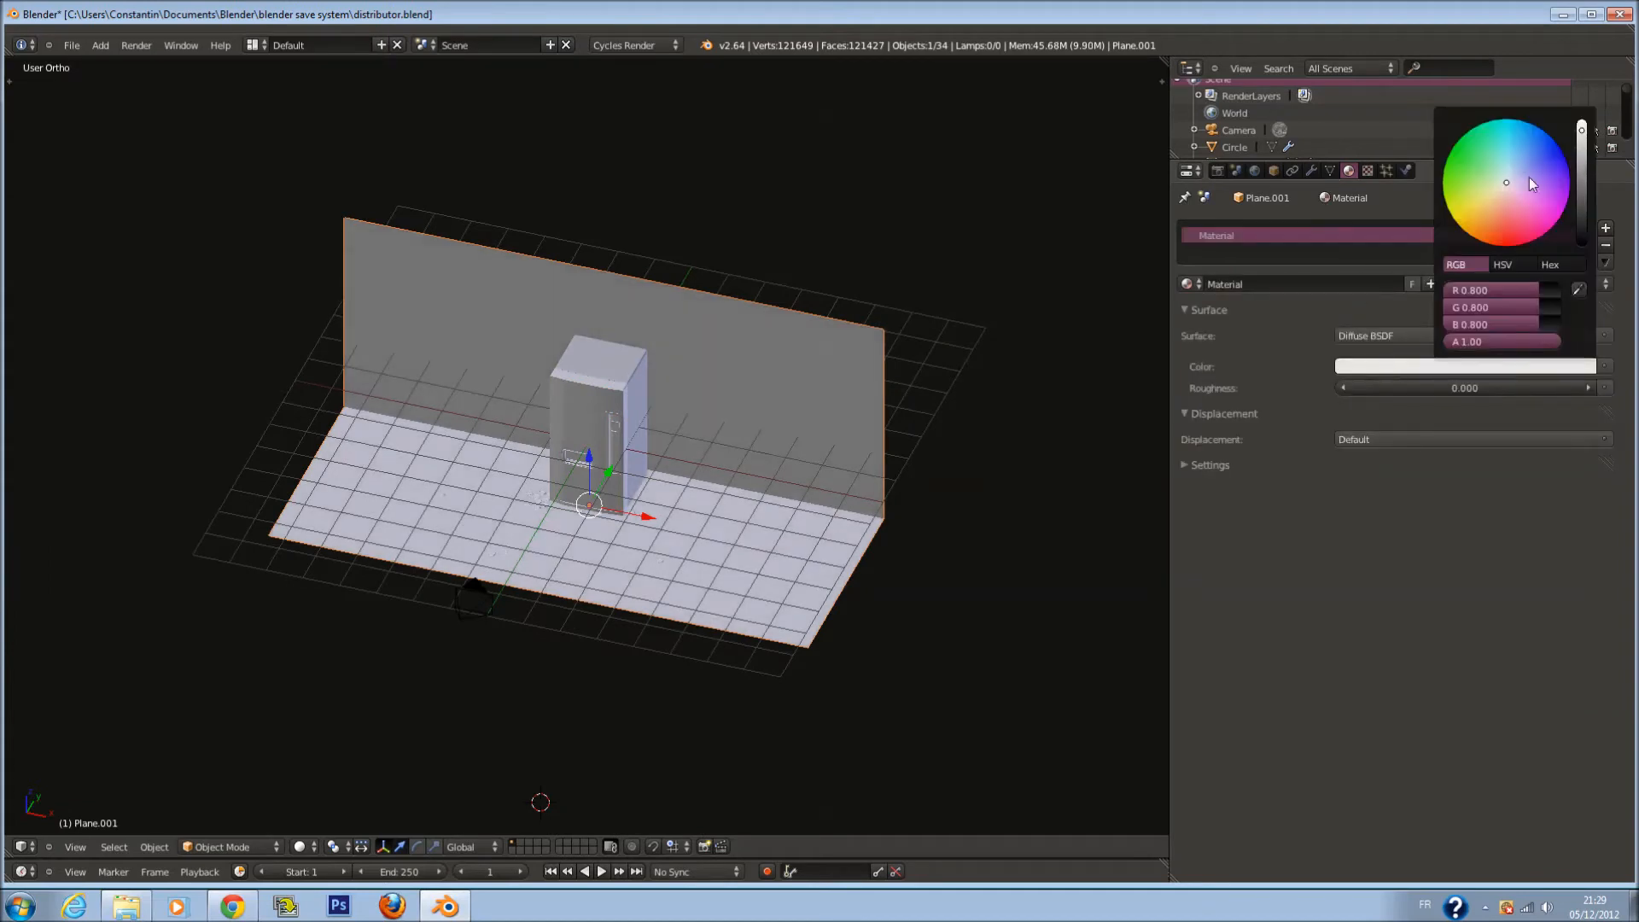
{"action": "double_click", "coordinate": [1348, 284]}
{"action": "type", "text": "WALL"}
{"action": "key", "text": "Return"}
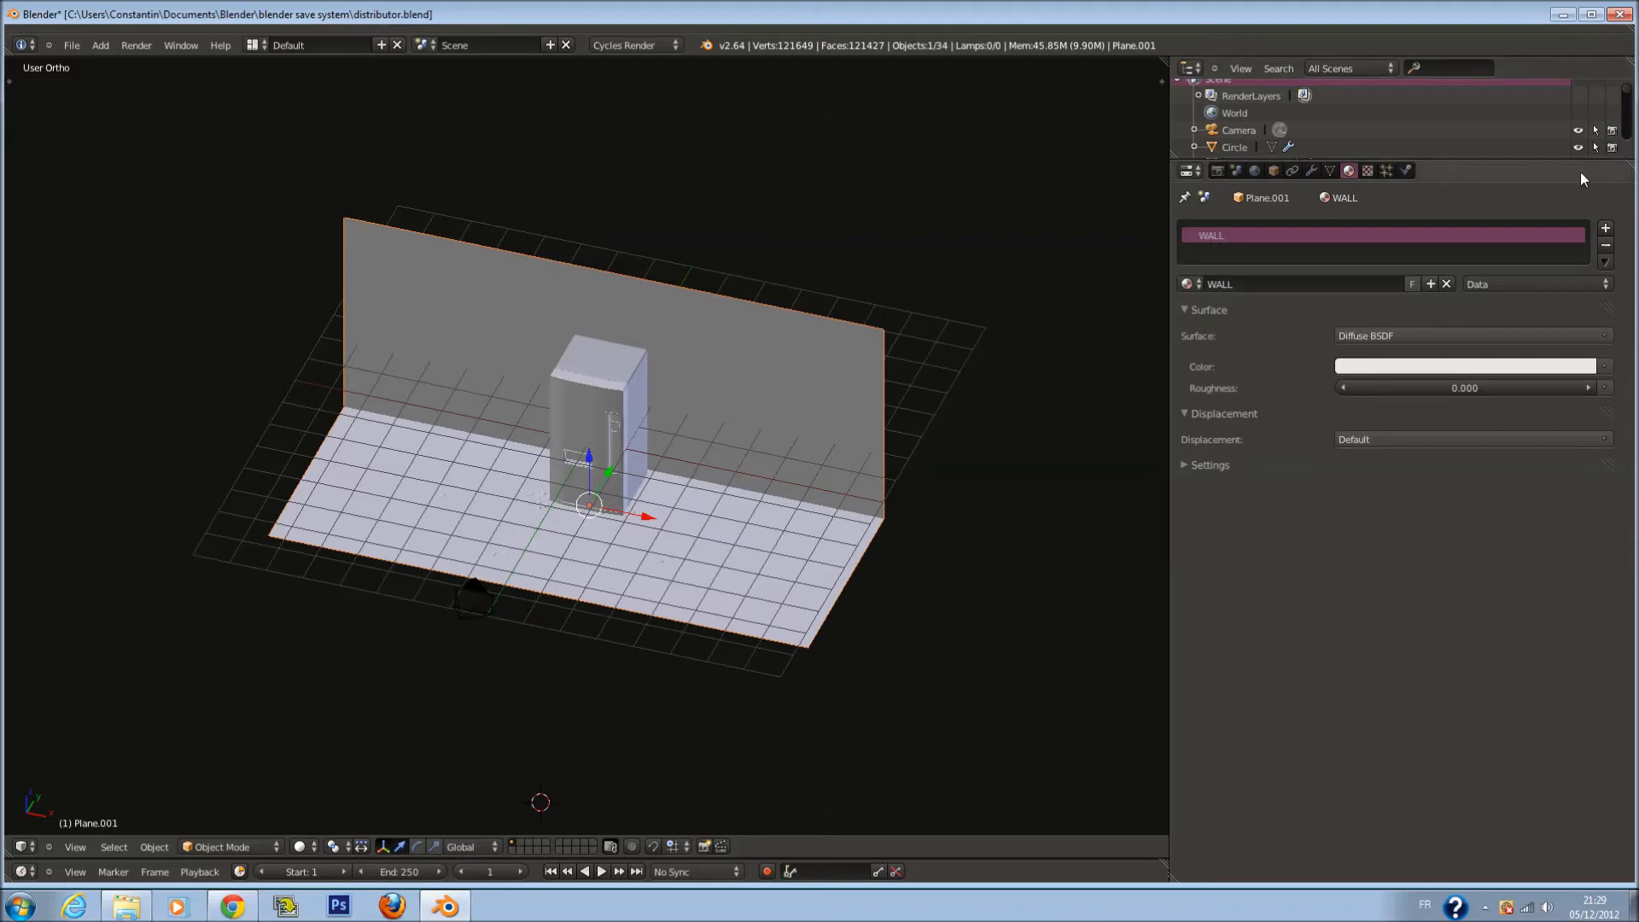
Add a second material slot with a new material named FLOOR to the plane, and save the file
{"action": "left_click", "coordinate": [1606, 228]}
{"action": "left_click", "coordinate": [1309, 286]}
{"action": "double_click", "coordinate": [1273, 283]}
{"action": "type", "text": "FLOOR"}
{"action": "key", "text": "Return"}
{"action": "key", "text": "ctrl+s"}
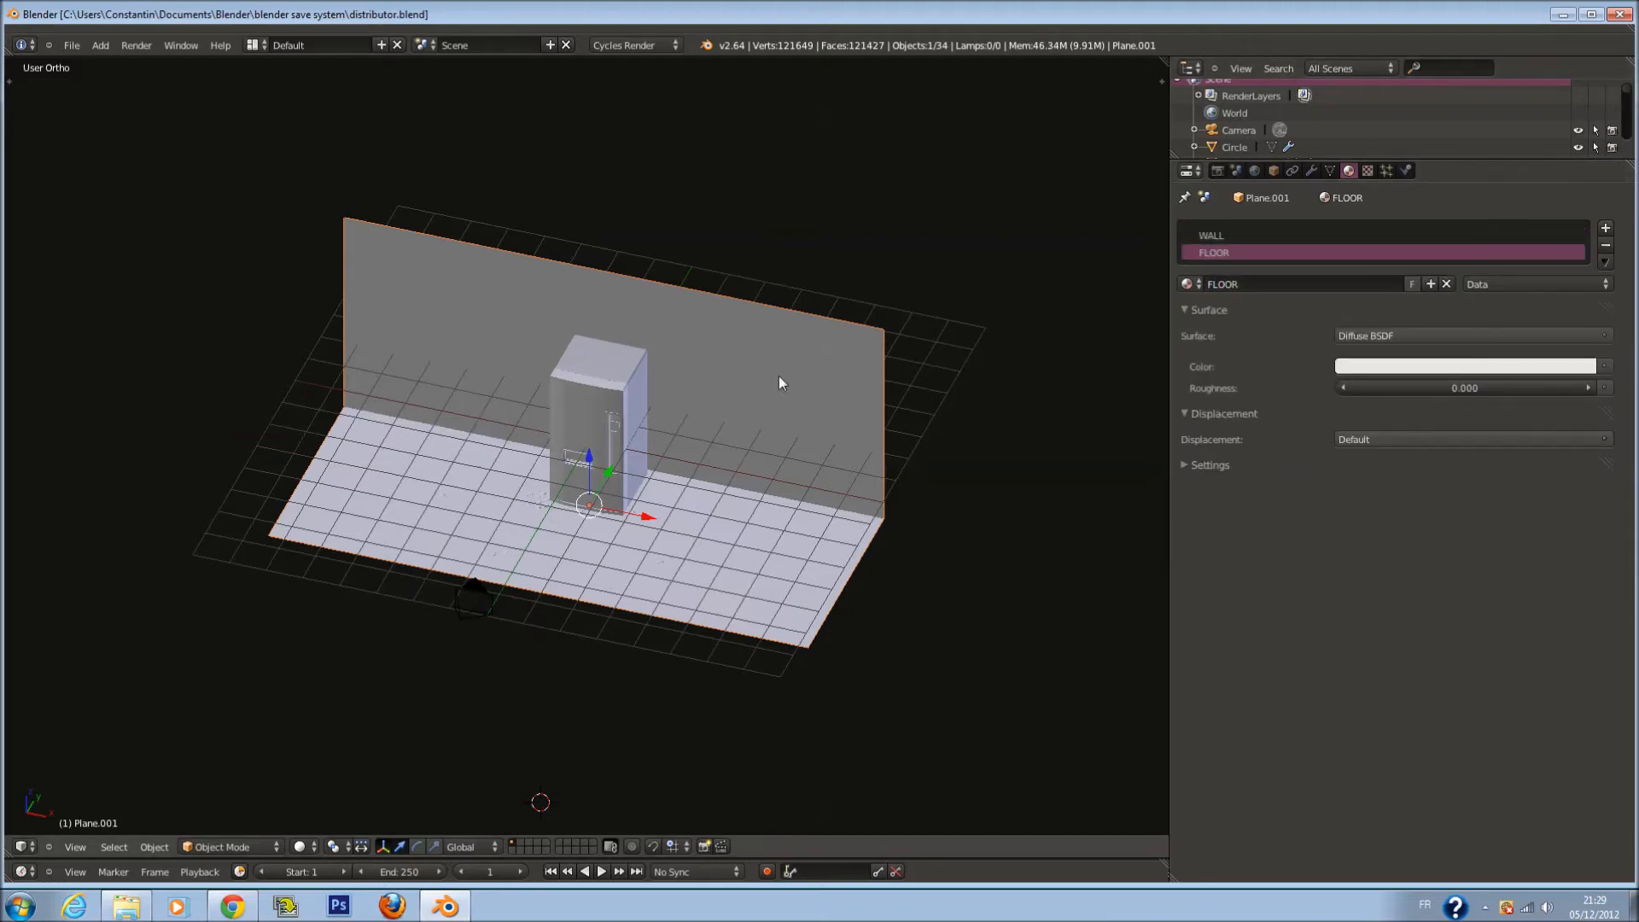
Assign the FLOOR material to the plane's horizontal floor face in Edit Mode and return to Object Mode
{"action": "scroll", "coordinate": [669, 419], "scroll_direction": "up", "scroll_amount": 3}
{"action": "key", "text": "Tab"}
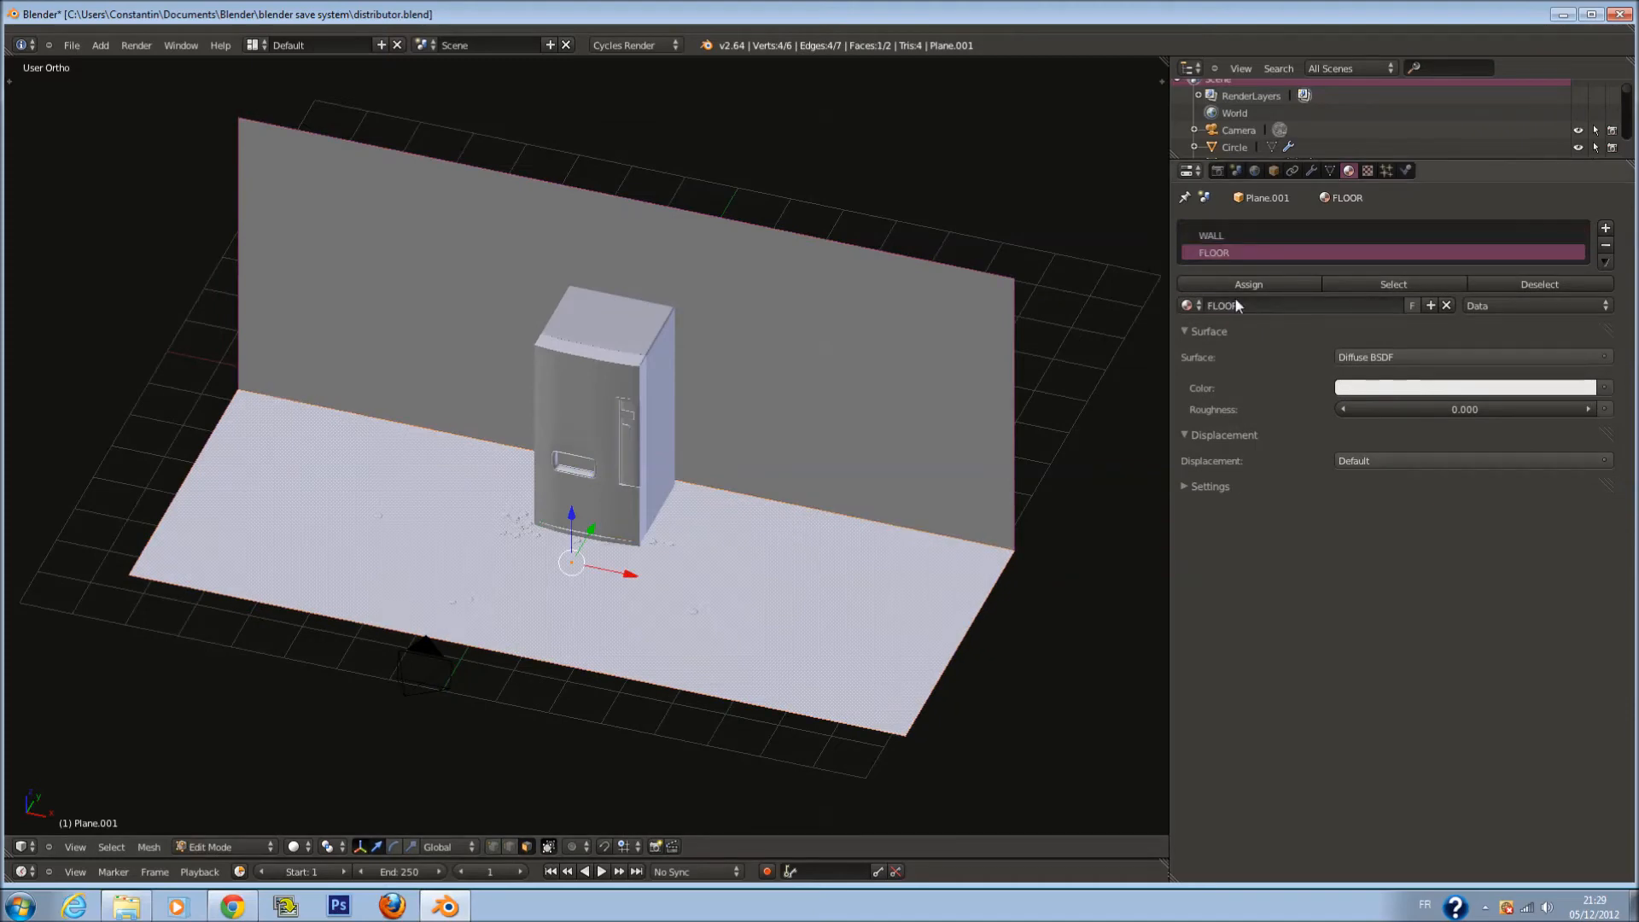
{"action": "left_click", "coordinate": [1240, 282]}
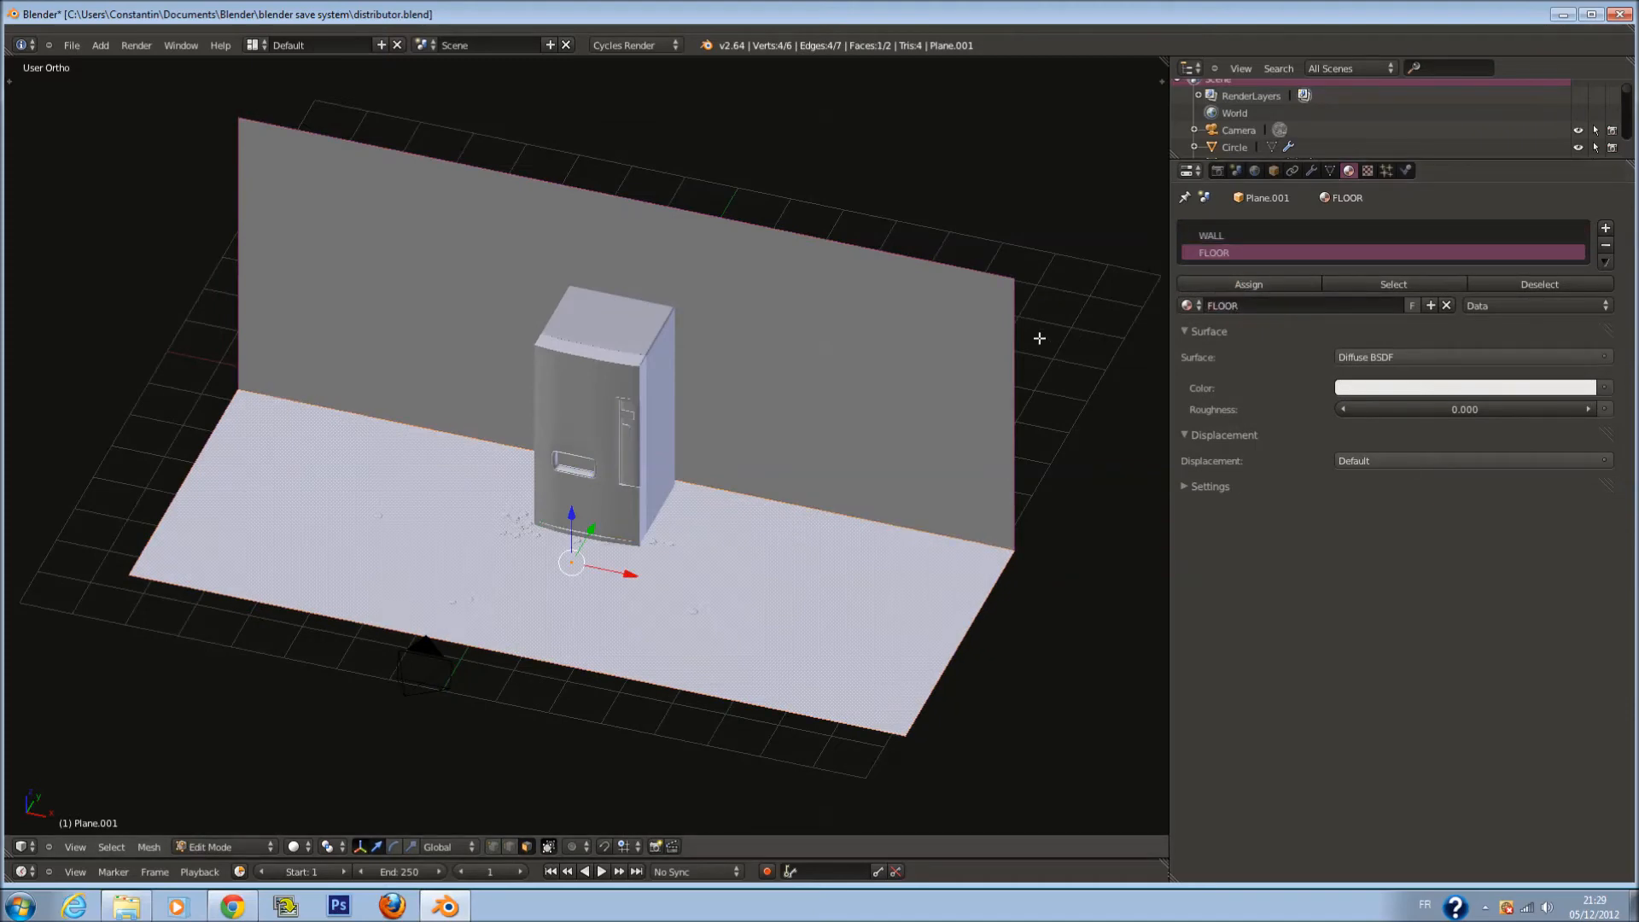
{"action": "key", "text": "Tab"}
{"action": "scroll", "coordinate": [1025, 346], "scroll_direction": "down", "scroll_amount": 2}
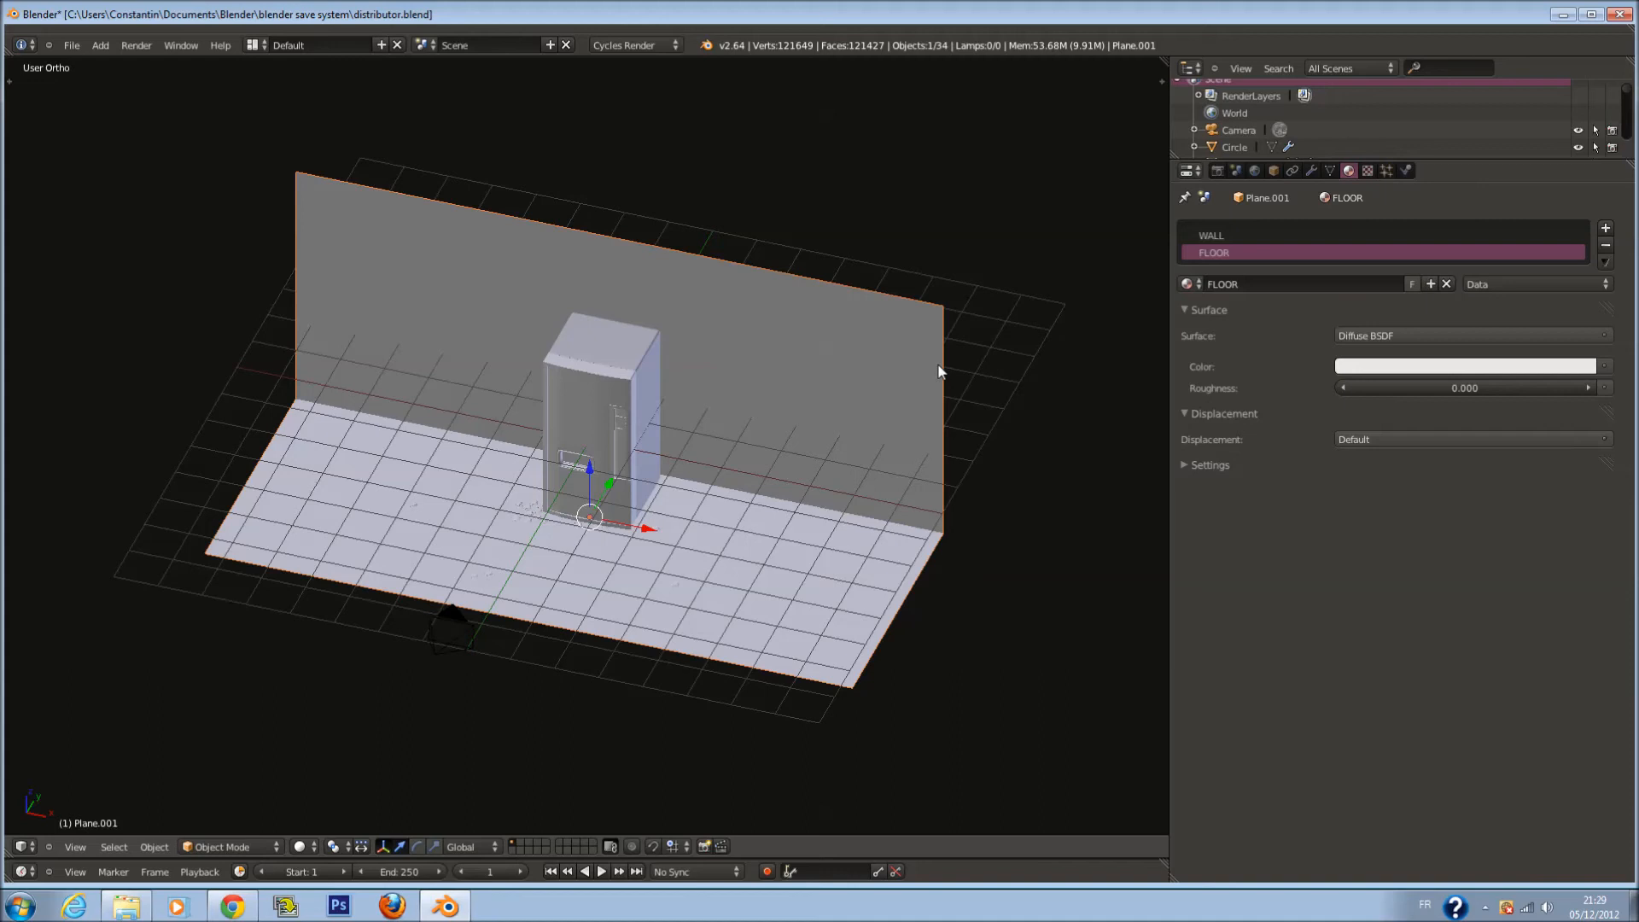
Select the plane's vertical wall face in Edit Mode with wireframe shading, and return to Object Mode in front view
{"action": "key", "text": "KP_1"}
{"action": "key", "text": "Tab"}
{"action": "key", "text": "z"}
{"action": "scroll", "coordinate": [699, 300], "scroll_direction": "up", "scroll_amount": 1}
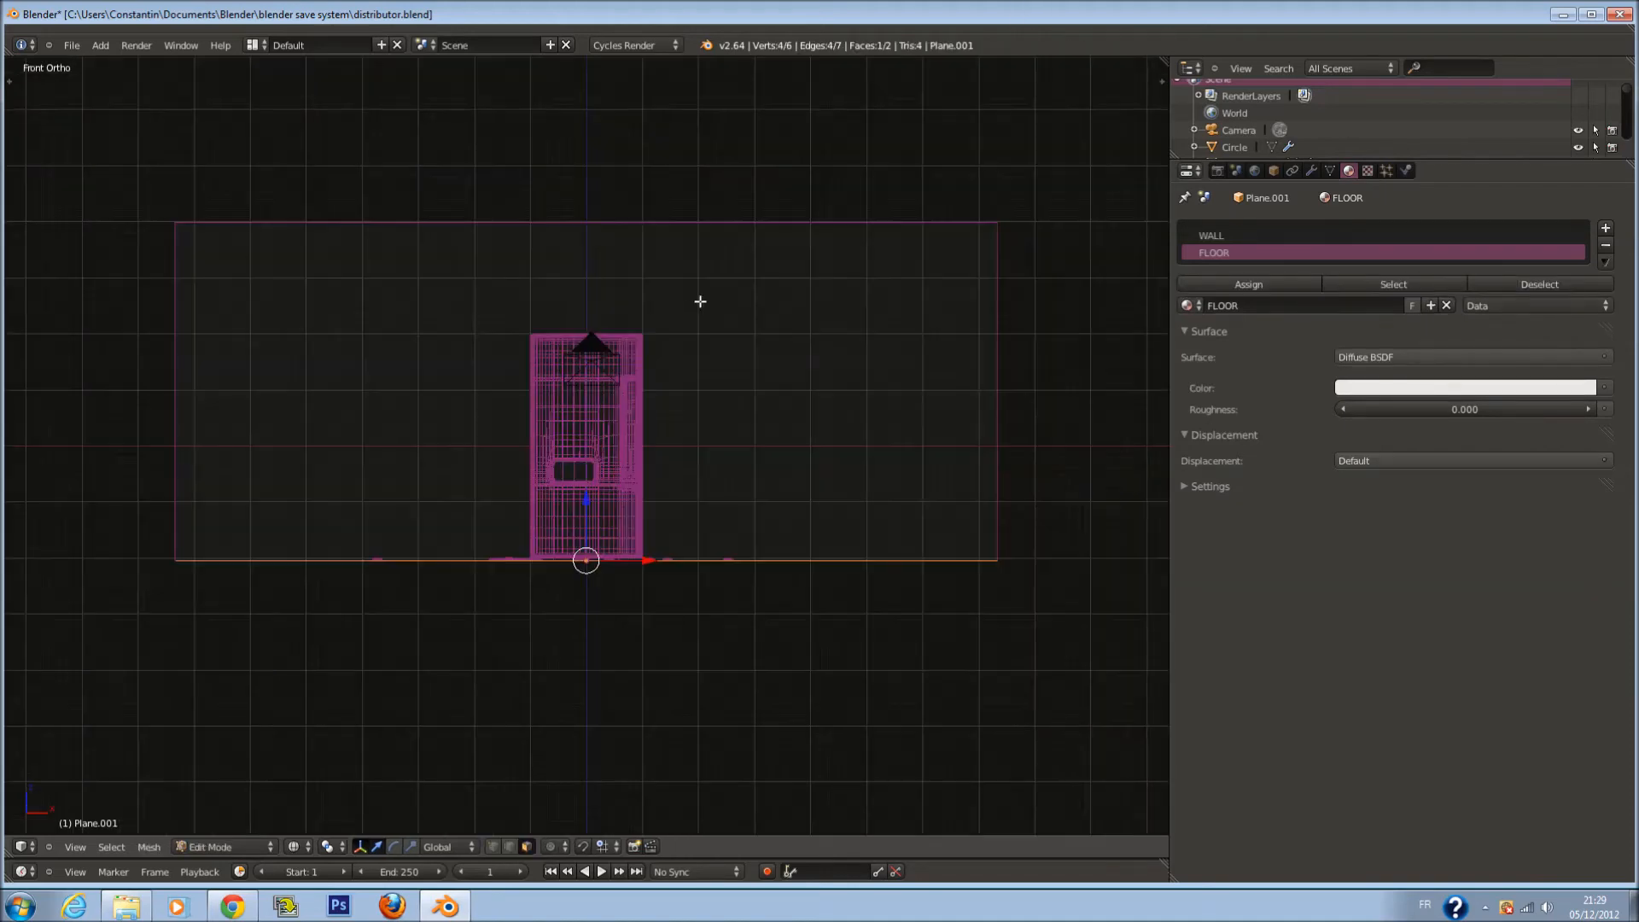
{"action": "scroll", "coordinate": [601, 446], "scroll_direction": "up", "scroll_amount": 2}
{"action": "scroll", "coordinate": [611, 440], "scroll_direction": "down", "scroll_amount": 2}
{"action": "key", "text": "a"}
{"action": "key", "text": "a"}
{"action": "middle_click_drag", "start_coordinate": [556, 303], "coordinate": [668, 331]}
{"action": "right_click", "coordinate": [668, 332]}
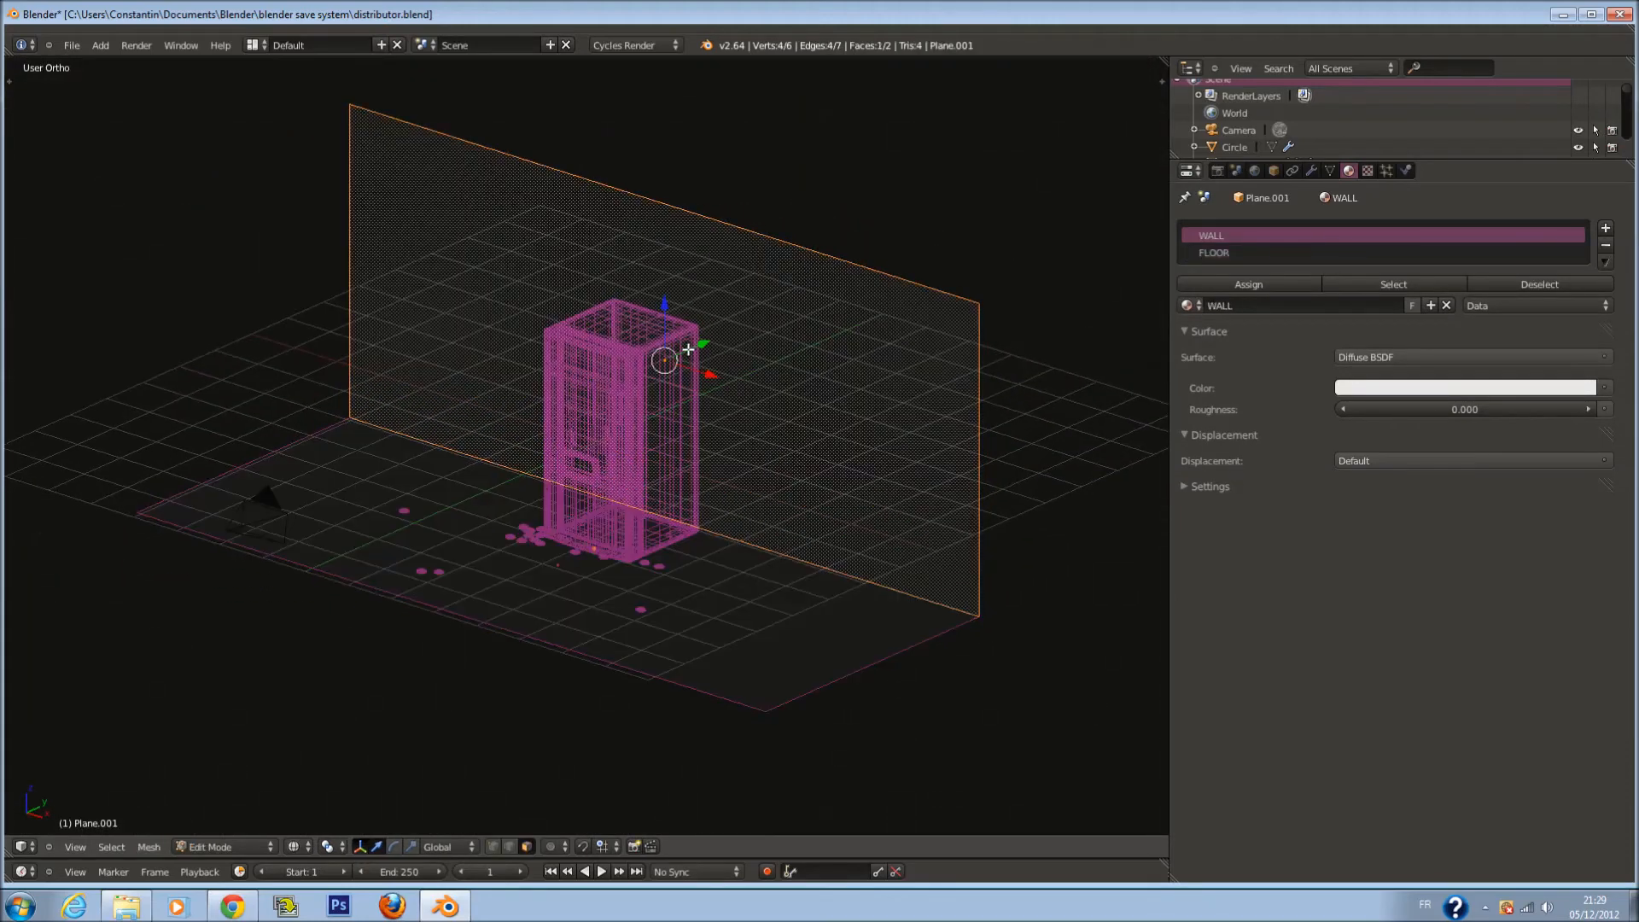
{"action": "key", "text": "KP_1"}
{"action": "key", "text": "w"}
{"action": "key", "text": "Escape"}
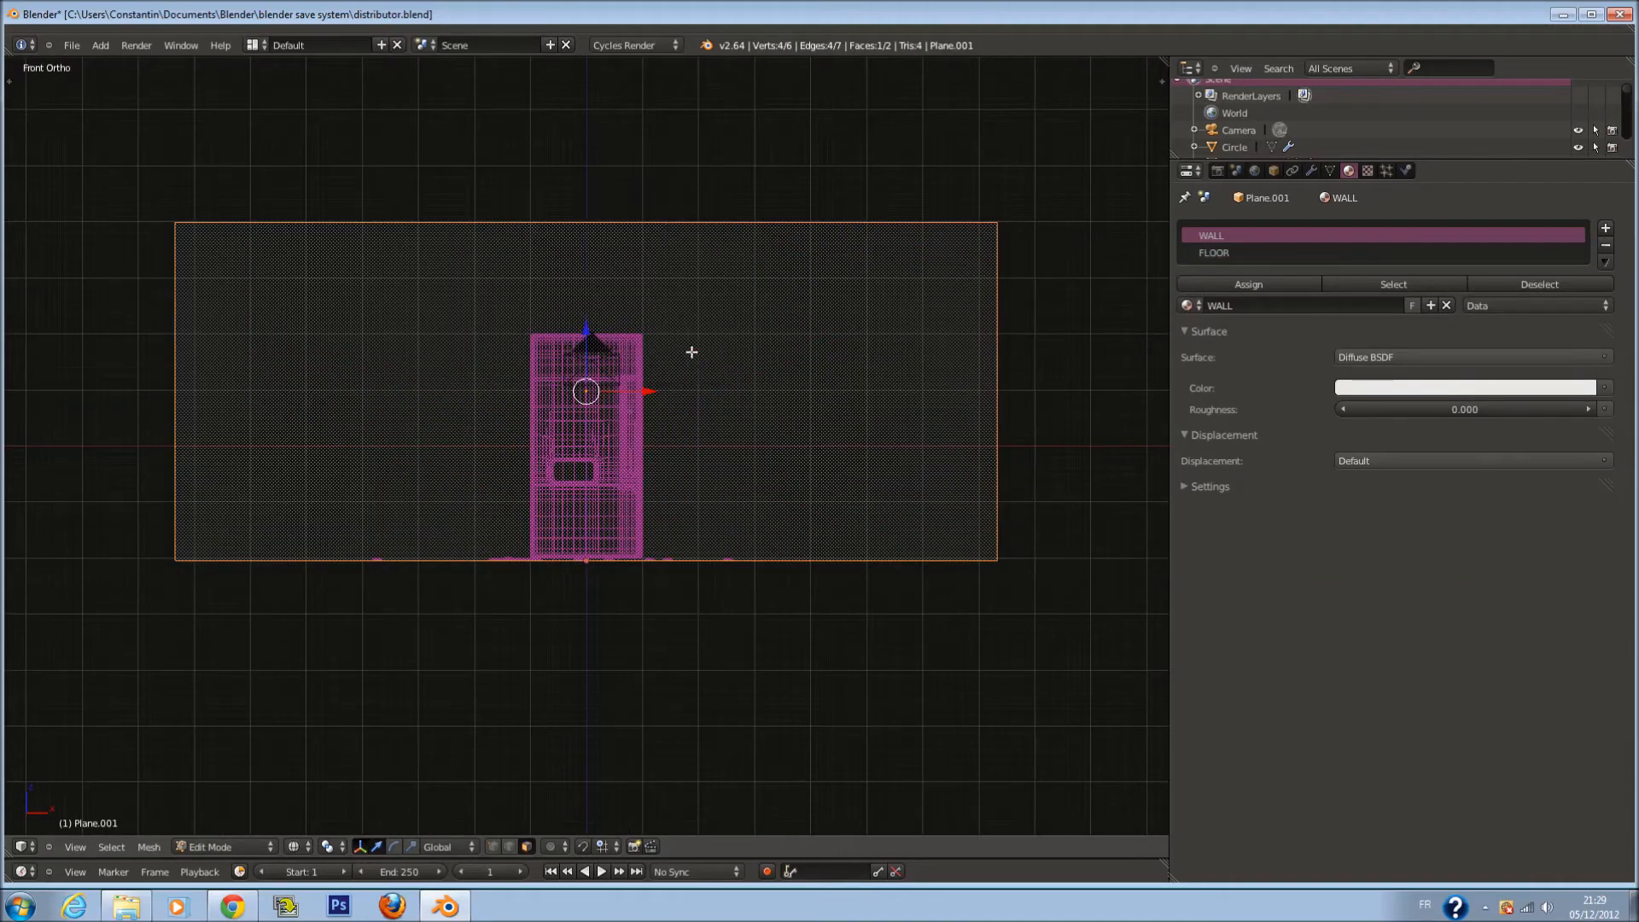
{"action": "key", "text": "Tab"}
Split the 3D view, show the WALL material's nodes in a node editor beside it, and save the file
{"action": "left_click_drag", "start_coordinate": [1161, 64], "coordinate": [709, 131]}
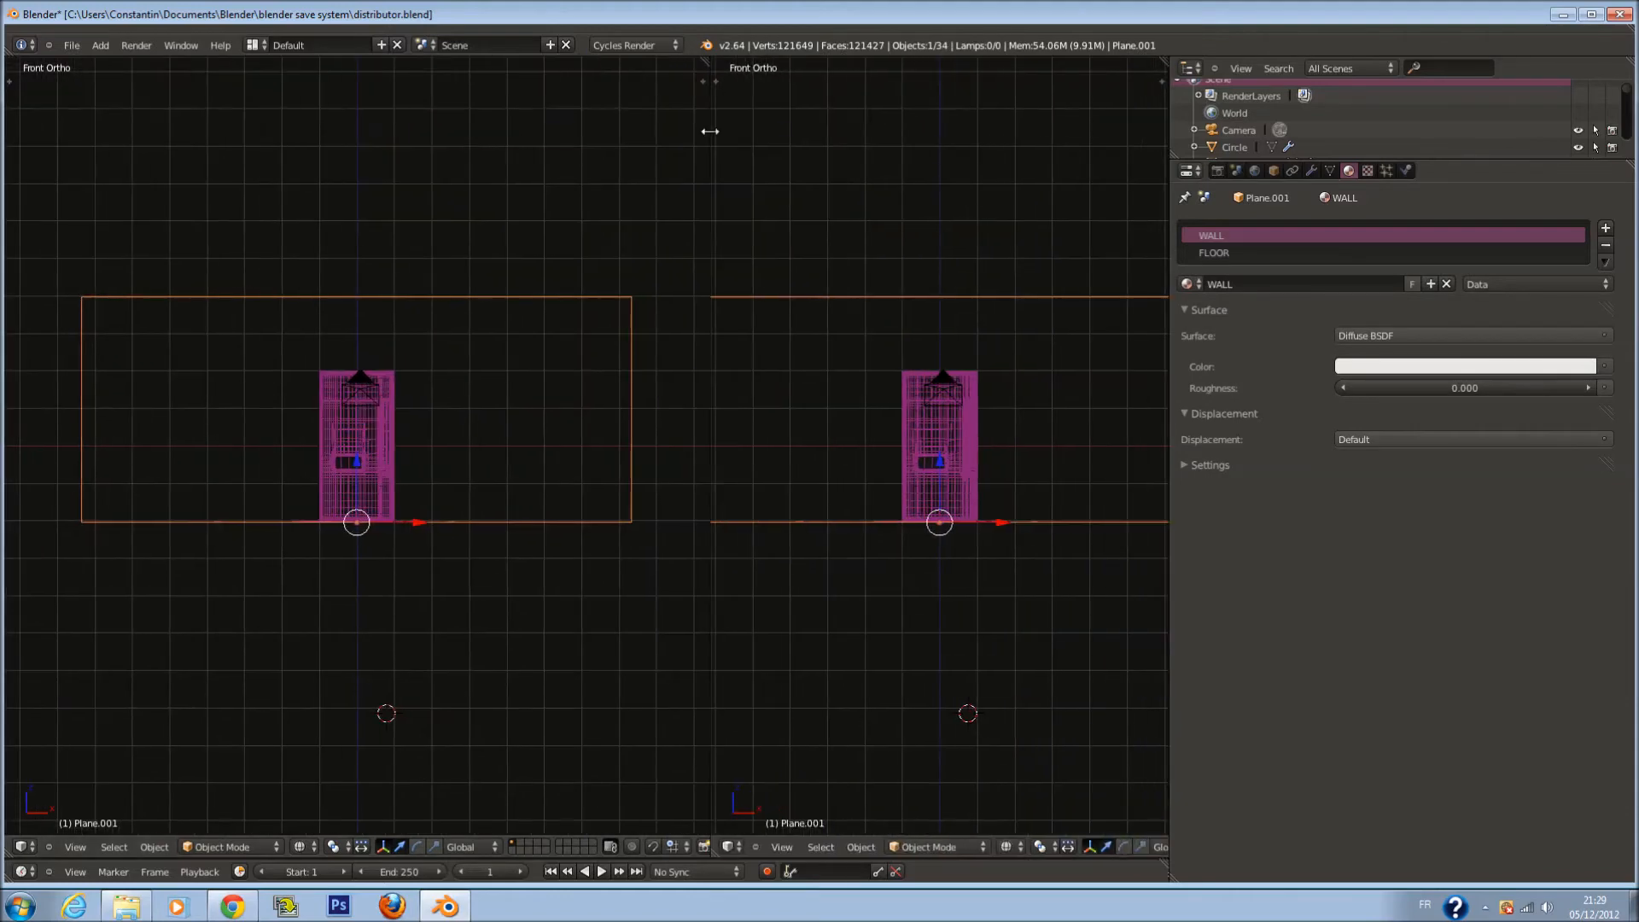
{"action": "left_click", "coordinate": [733, 847]}
{"action": "left_click", "coordinate": [773, 679]}
{"action": "key", "text": "ctrl+s"}
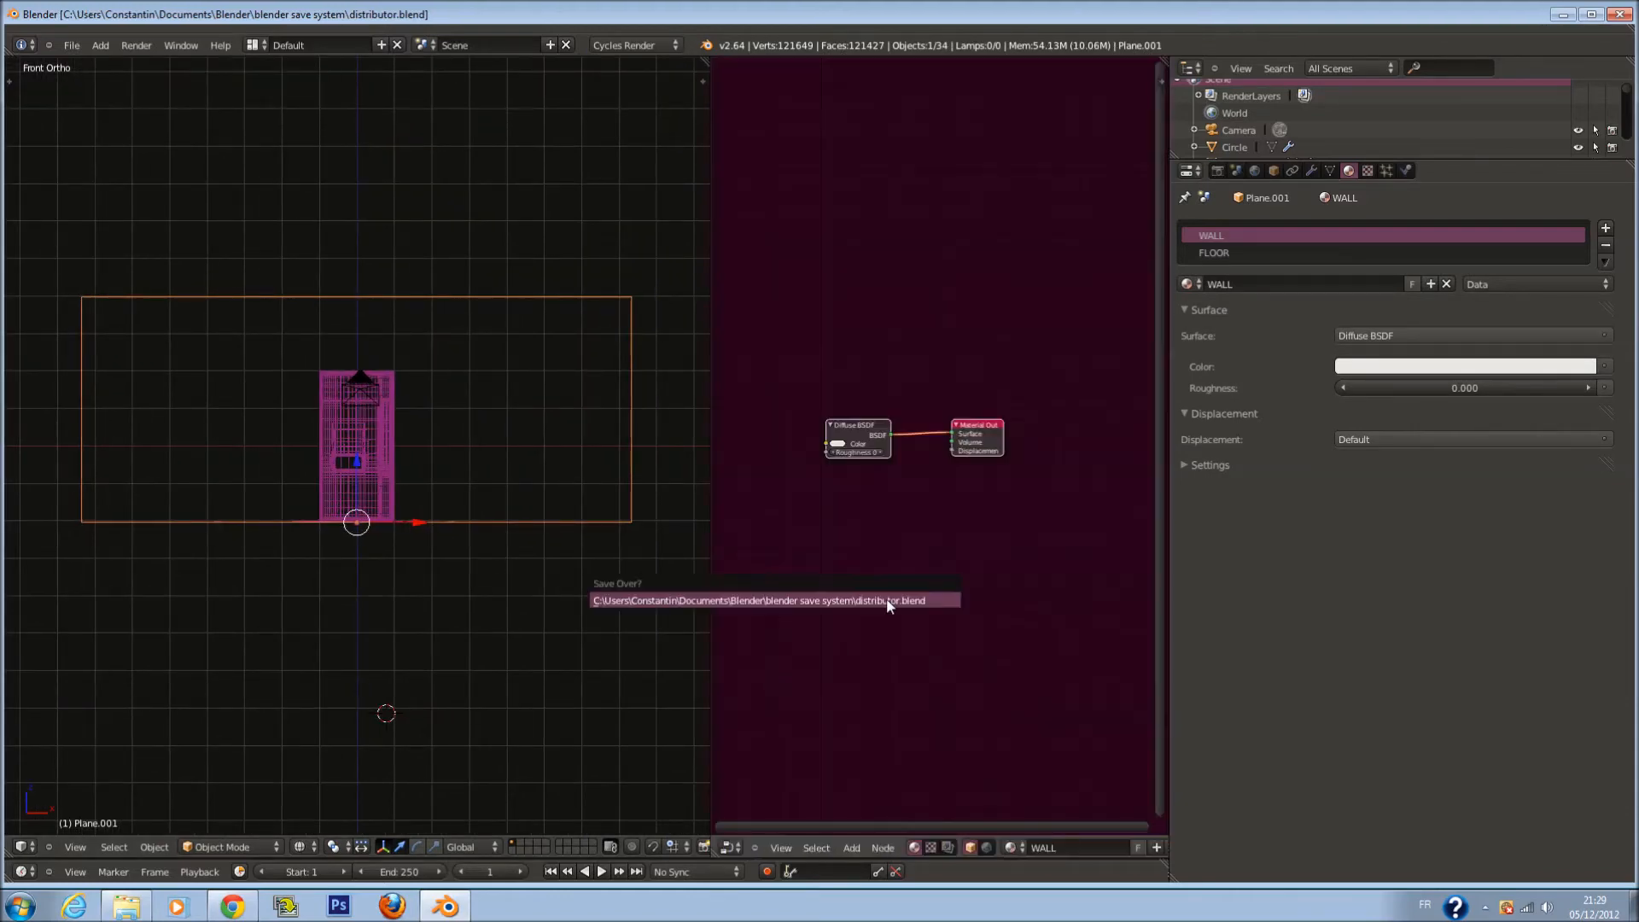
{"action": "left_click", "coordinate": [888, 602]}
Add an Image Texture node to the WALL material and place it beside the Diffuse BSDF node
{"action": "scroll", "coordinate": [885, 610], "scroll_direction": "up", "scroll_amount": 4}
{"action": "middle_click_drag", "start_coordinate": [882, 603], "coordinate": [1069, 567]}
{"action": "key", "text": "shift+a"}
{"action": "mouse_move", "coordinate": [867, 504]}
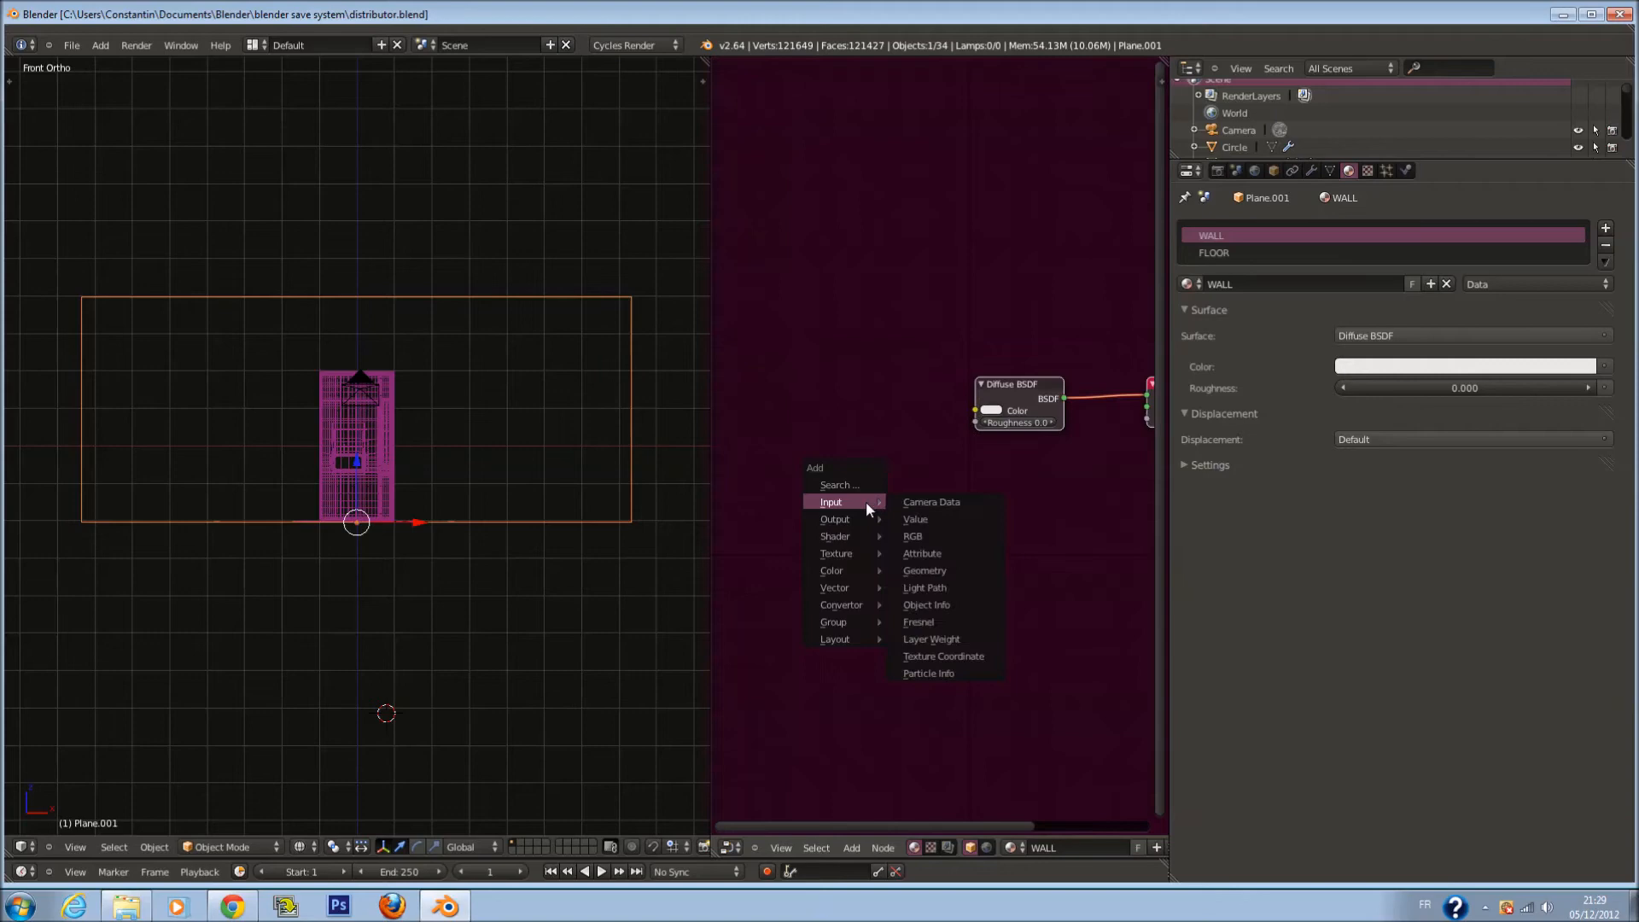
{"action": "mouse_move", "coordinate": [842, 547]}
{"action": "left_click", "coordinate": [939, 553]}
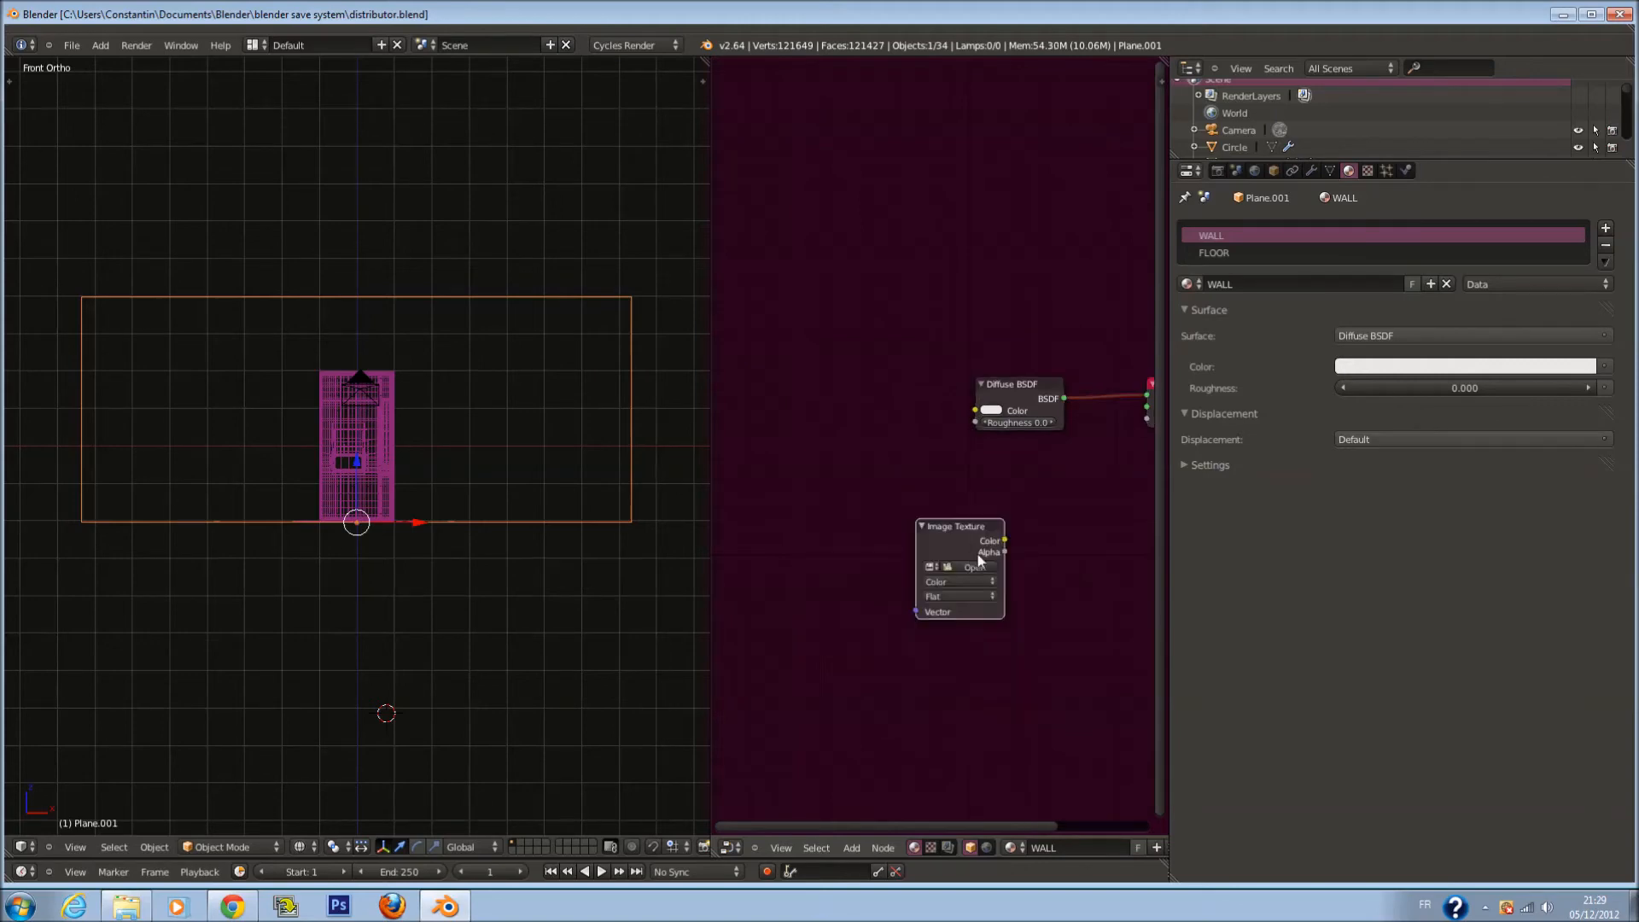
{"action": "left_click", "coordinate": [864, 433]}
{"action": "scroll", "coordinate": [928, 452], "scroll_direction": "up", "scroll_amount": 2}
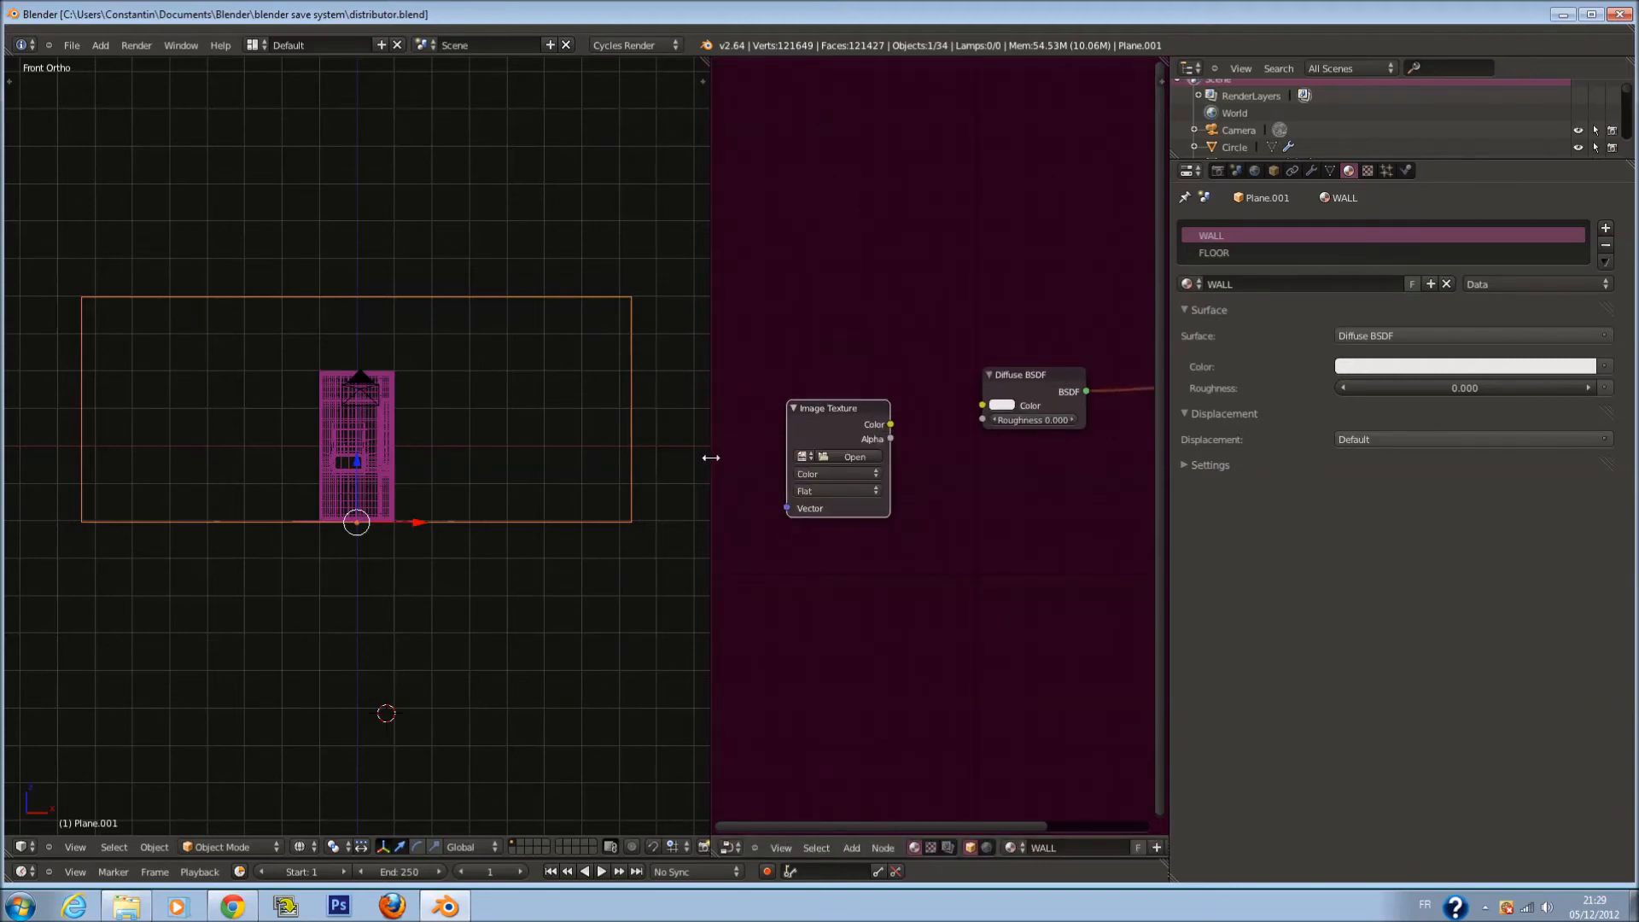
Widen the node editor and connect the Image Texture's Color output to the Diffuse BSDF's Color input
{"action": "left_click_drag", "start_coordinate": [716, 466], "coordinate": [487, 465]}
{"action": "scroll", "coordinate": [743, 470], "scroll_direction": "down", "scroll_amount": 1}
{"action": "scroll", "coordinate": [769, 444], "scroll_direction": "up", "scroll_amount": 1}
{"action": "left_click_drag", "start_coordinate": [779, 423], "coordinate": [870, 404]}
Load DecalsRusted0018_2_L.jpg from the texture folder into the Image Texture node, browsing with thumbnails
{"action": "left_click", "coordinate": [754, 463]}
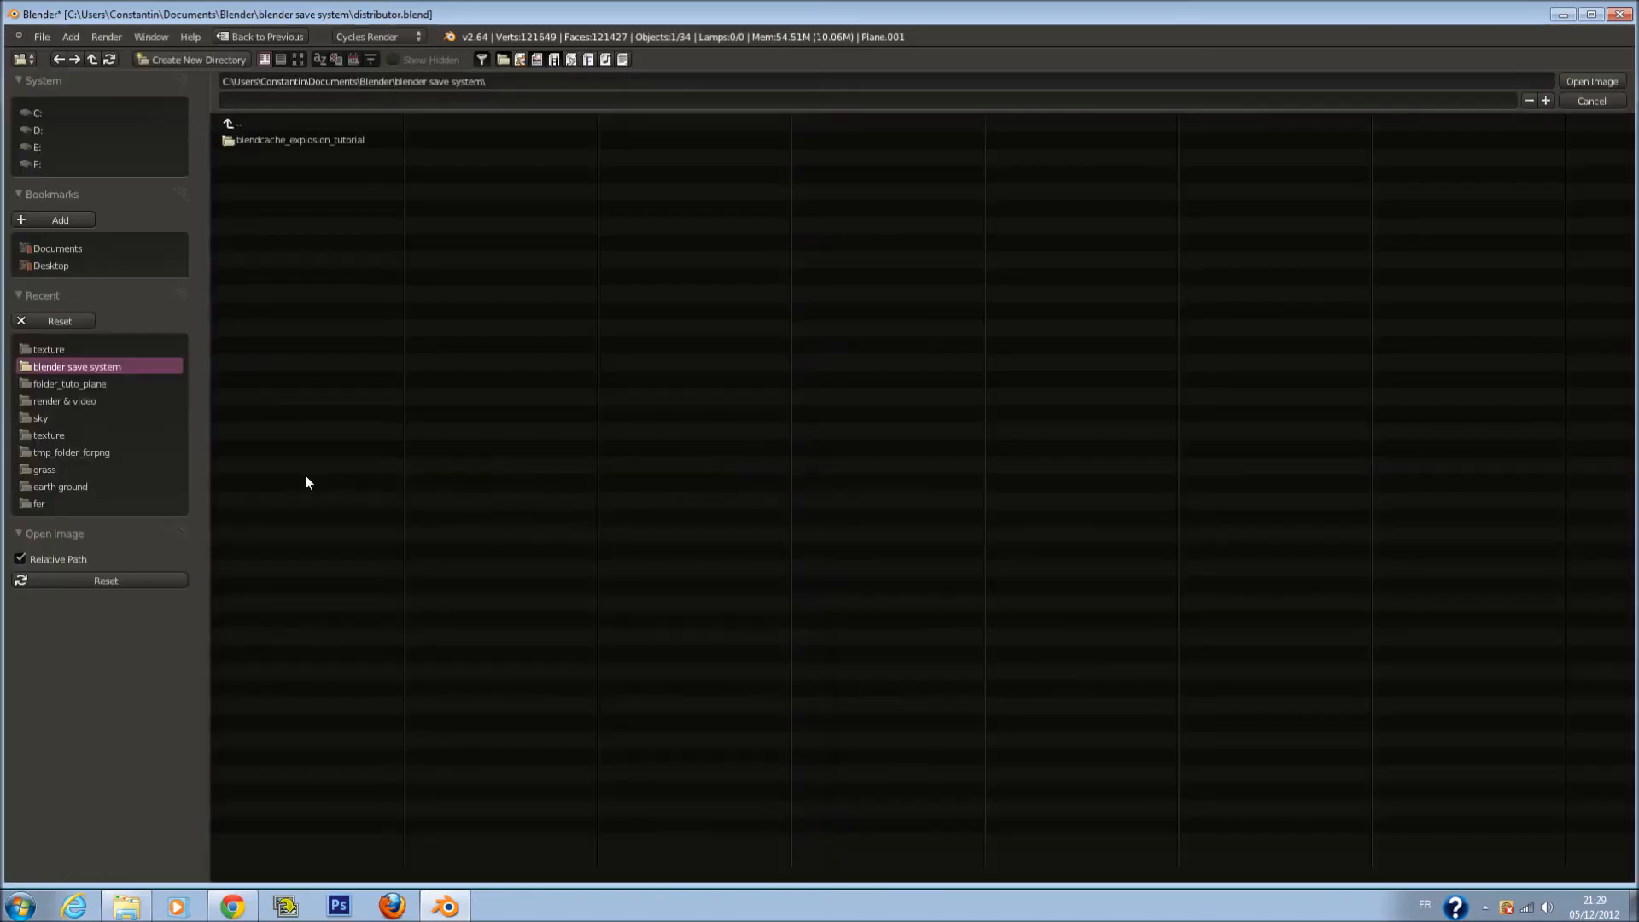
{"action": "left_click", "coordinate": [21, 349]}
{"action": "left_click", "coordinate": [298, 59]}
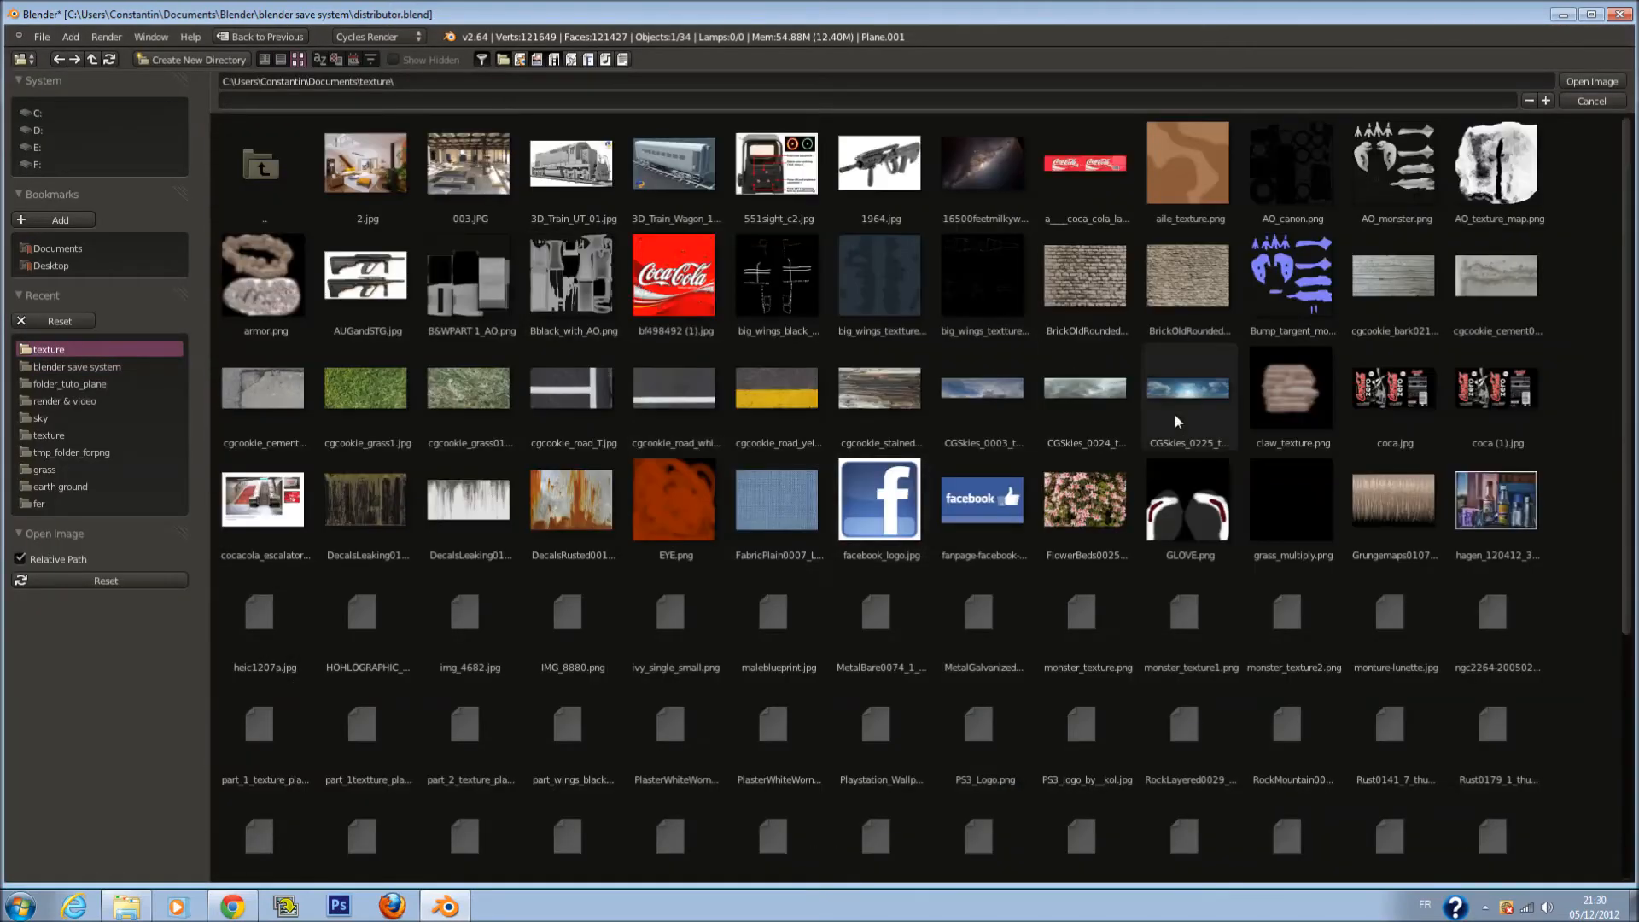
{"action": "scroll", "coordinate": [1178, 411], "scroll_direction": "down", "scroll_amount": 1}
{"action": "scroll", "coordinate": [1207, 397], "scroll_direction": "down", "scroll_amount": 8}
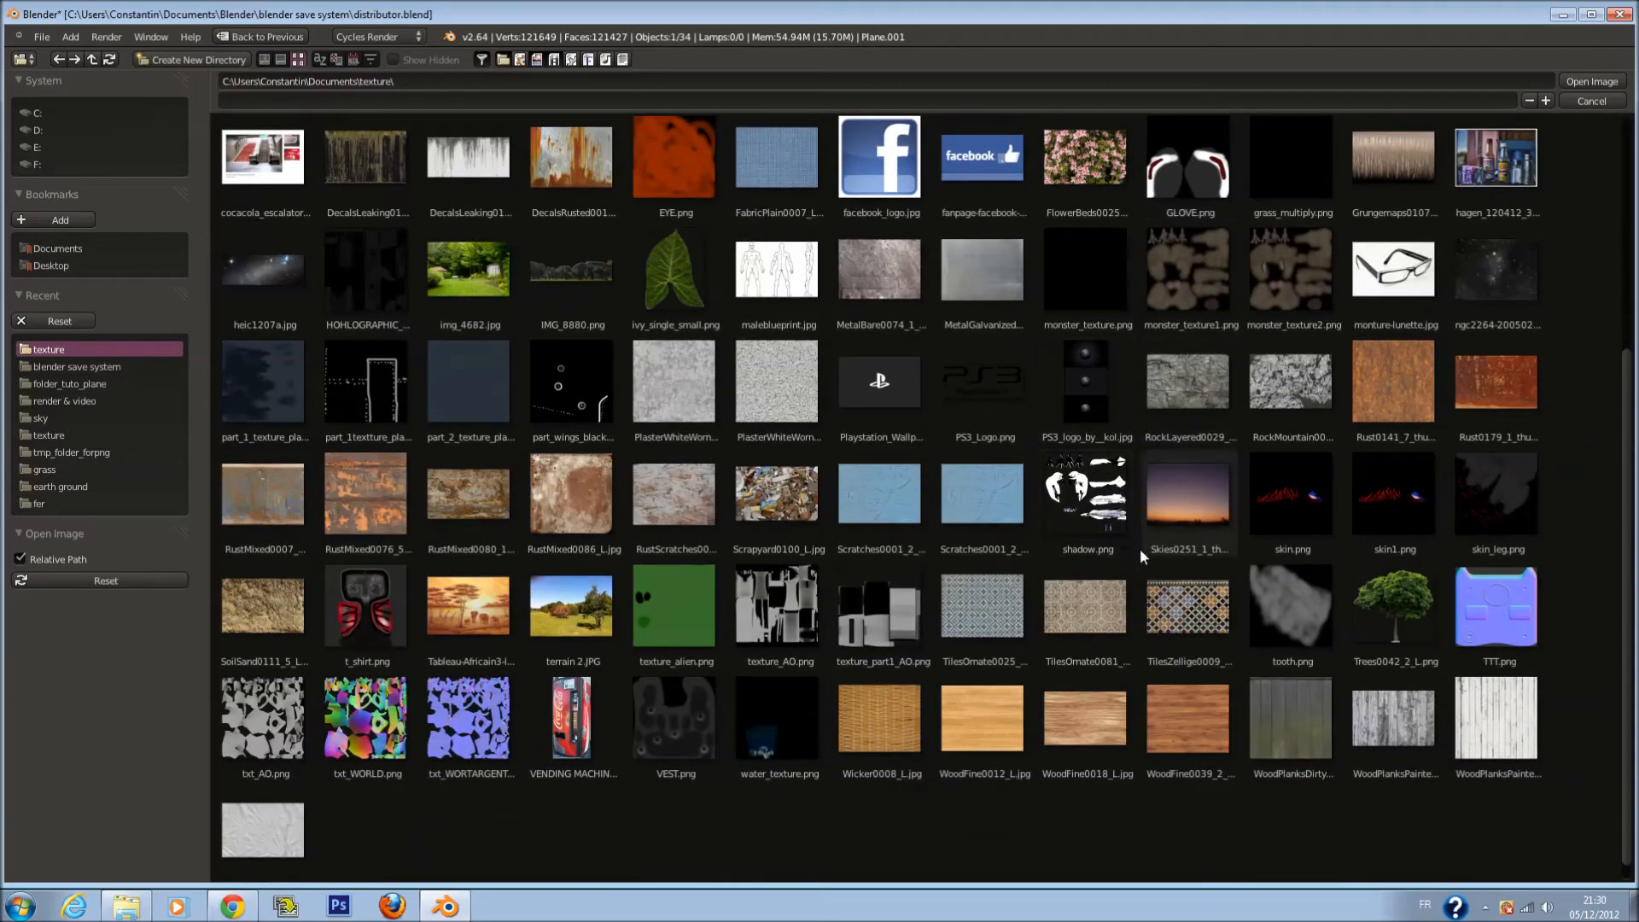
{"action": "scroll", "coordinate": [1447, 602], "scroll_direction": "up", "scroll_amount": 4}
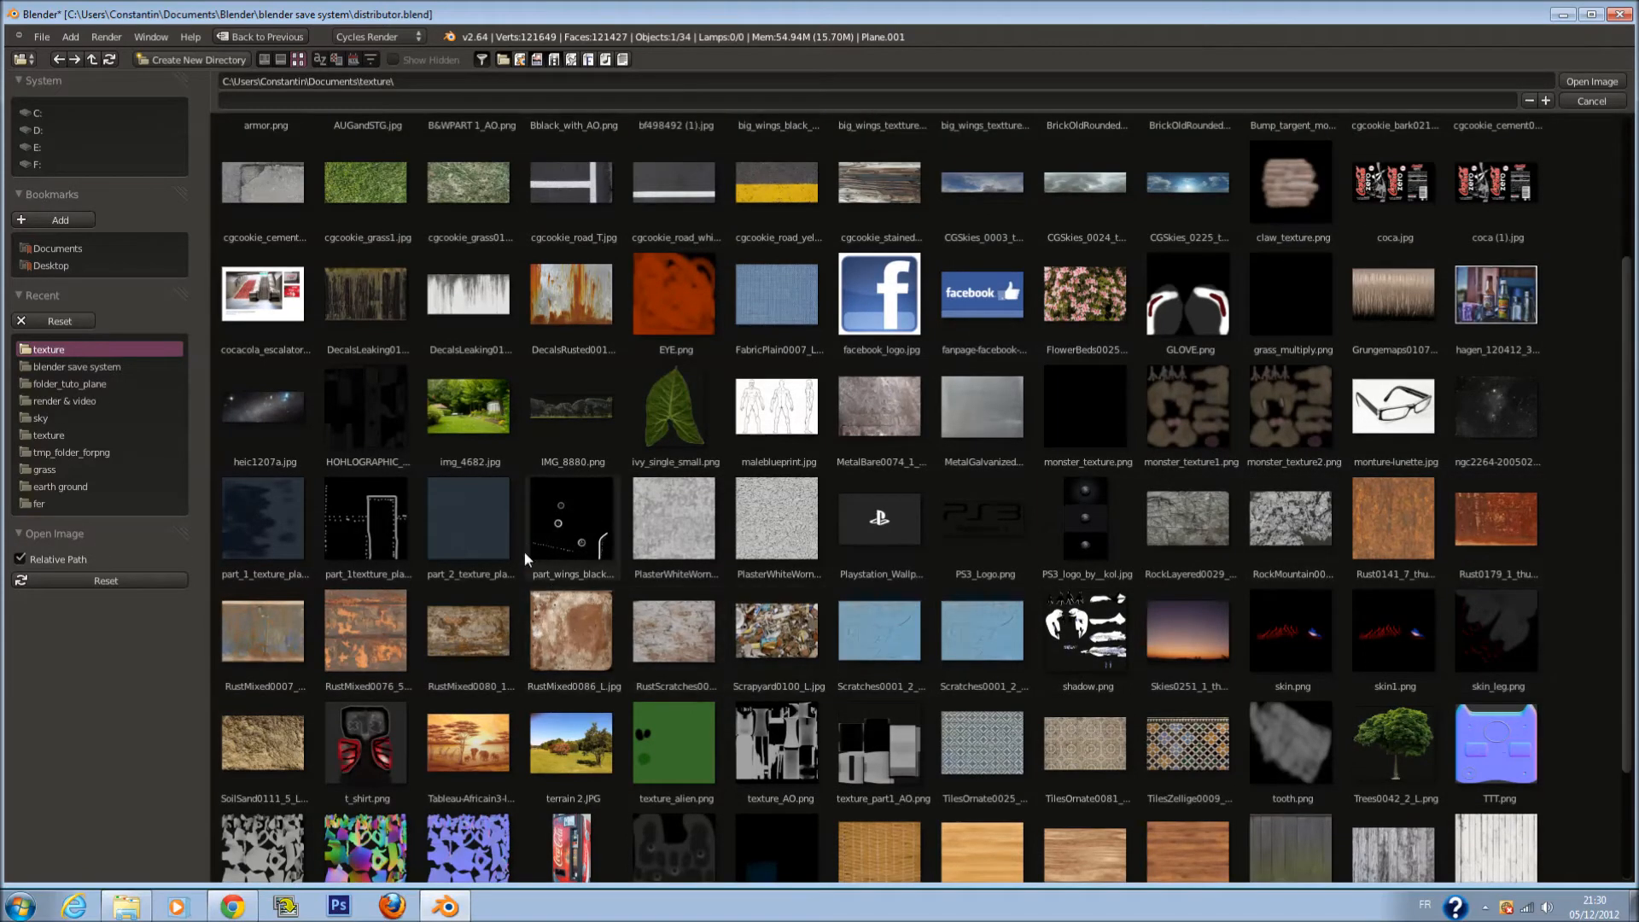
{"action": "scroll", "coordinate": [702, 525], "scroll_direction": "up", "scroll_amount": 5}
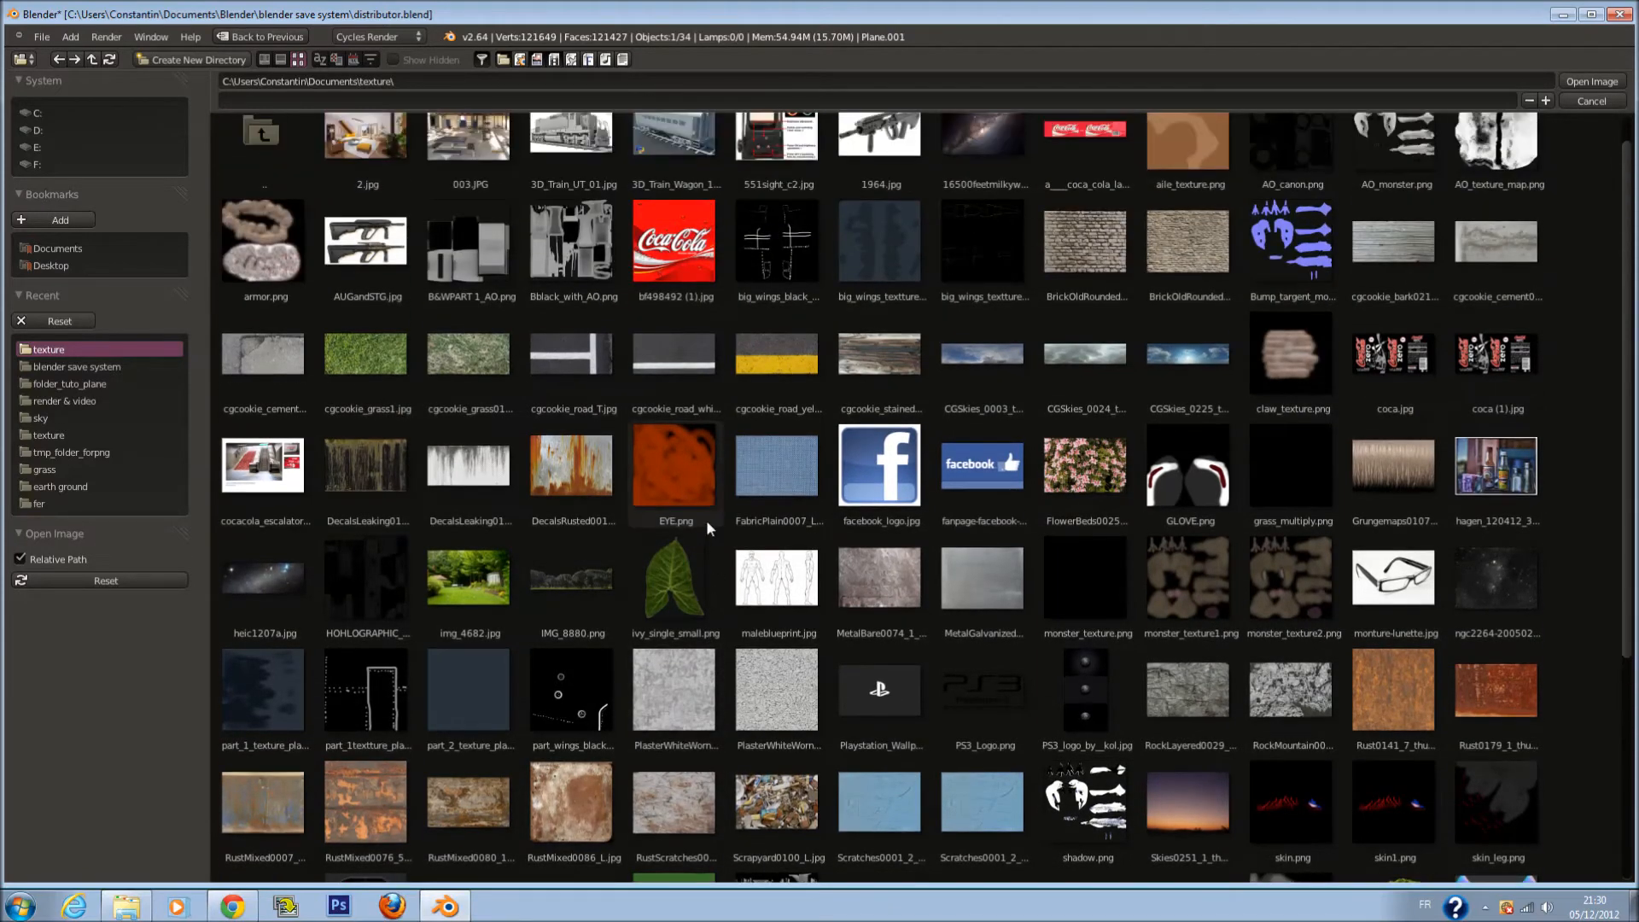
{"action": "left_click", "coordinate": [571, 474]}
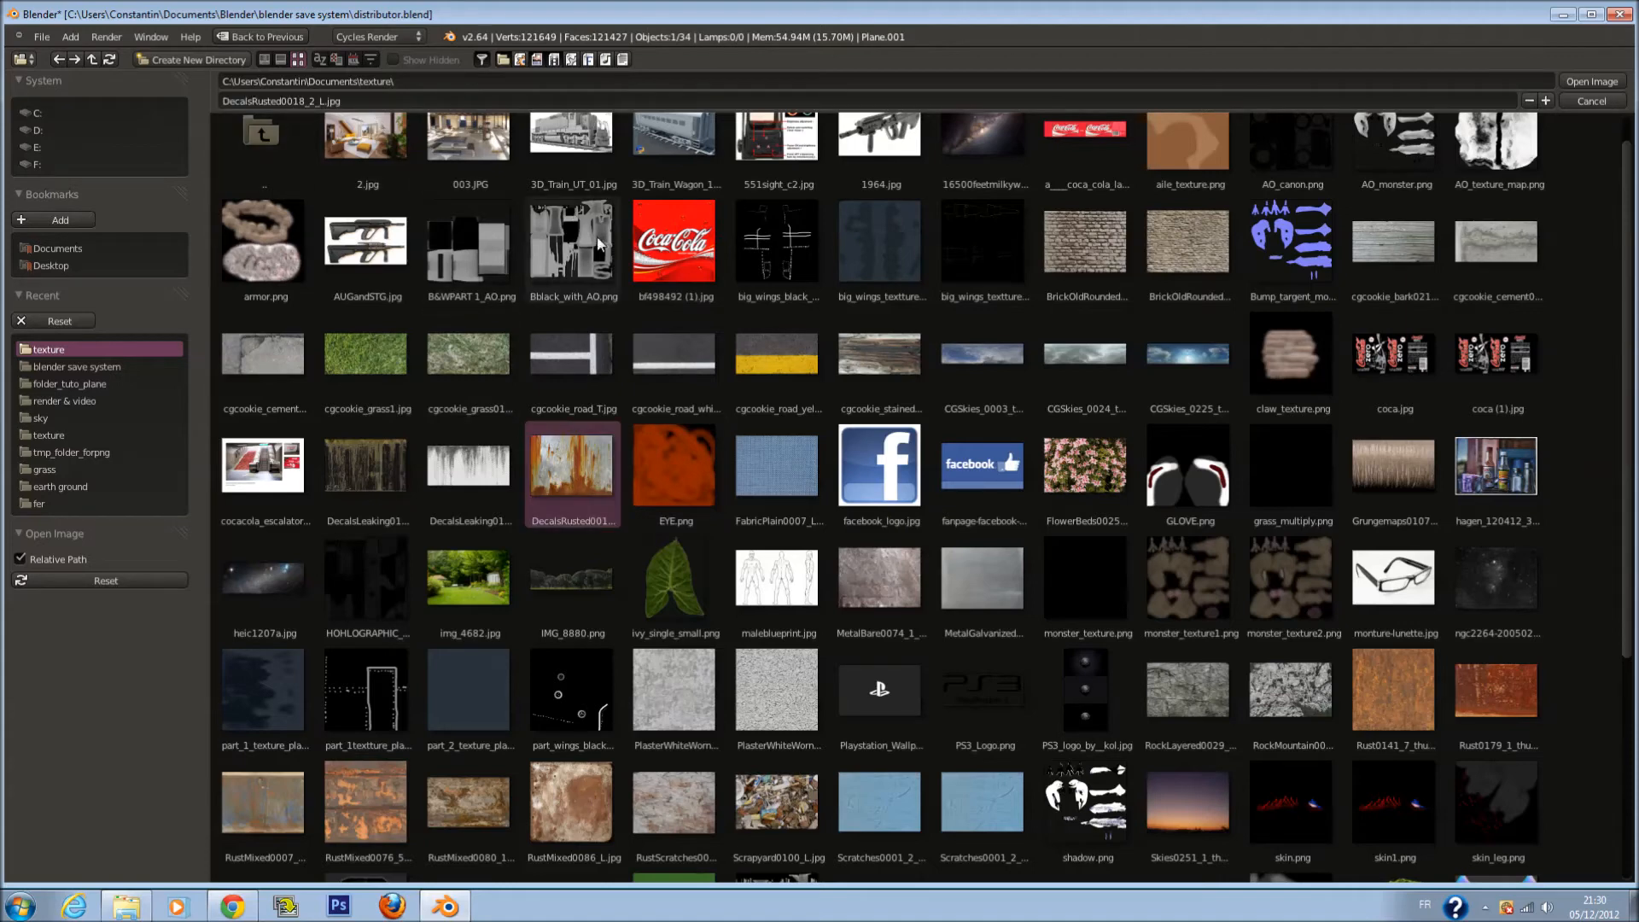
{"action": "scroll", "coordinate": [663, 479], "scroll_direction": "up", "scroll_amount": 1}
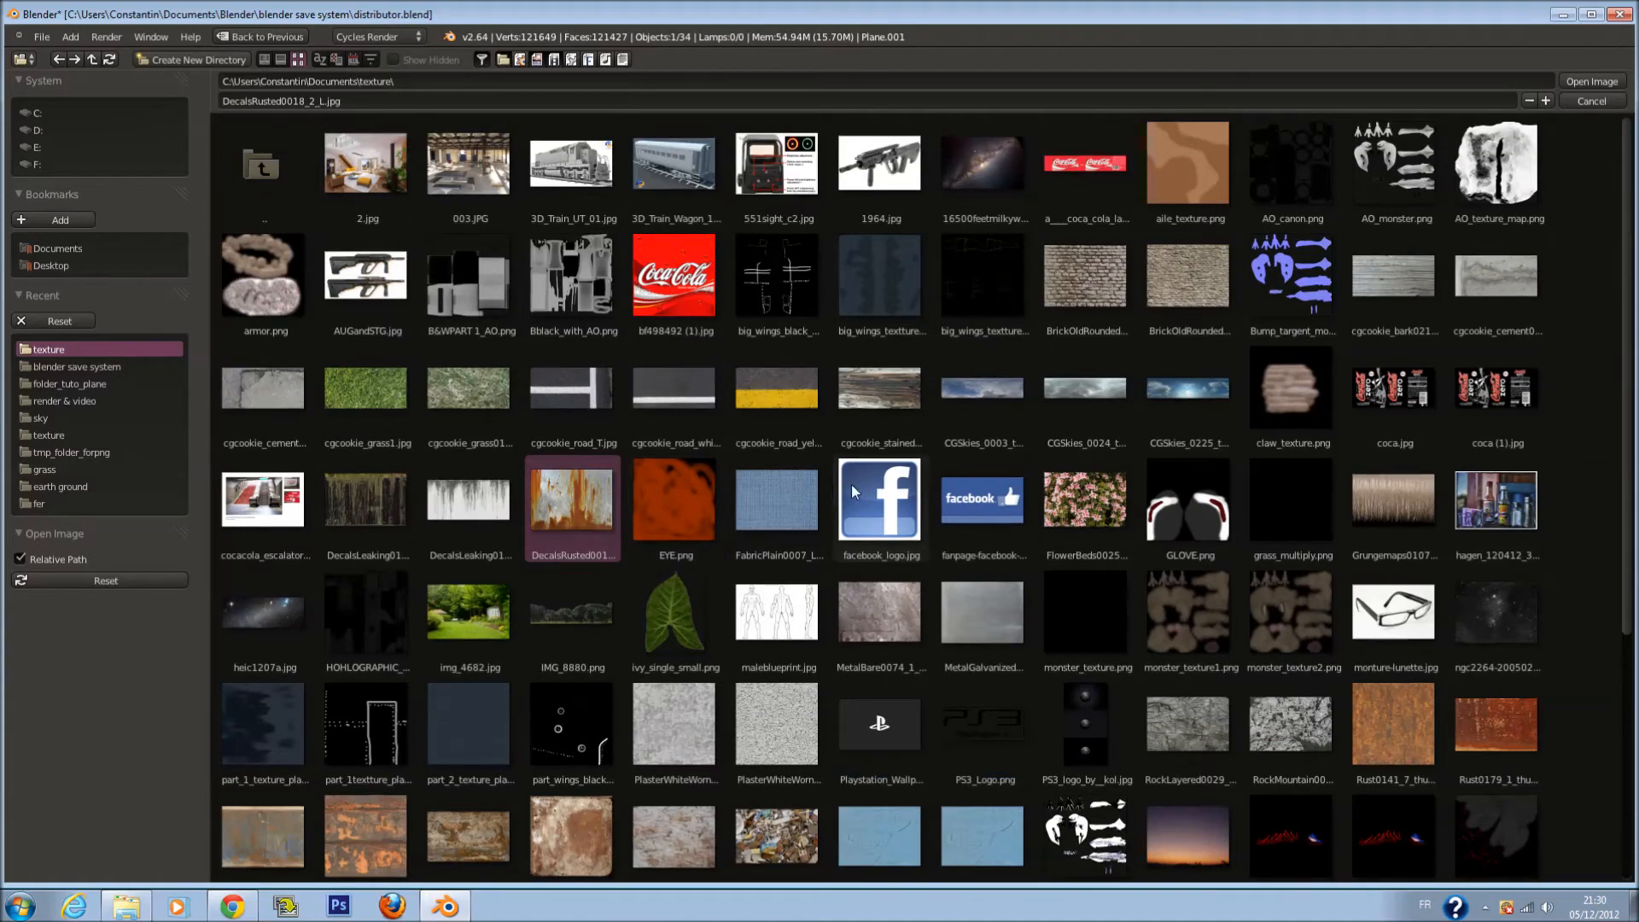
{"action": "left_click", "coordinate": [1590, 80]}
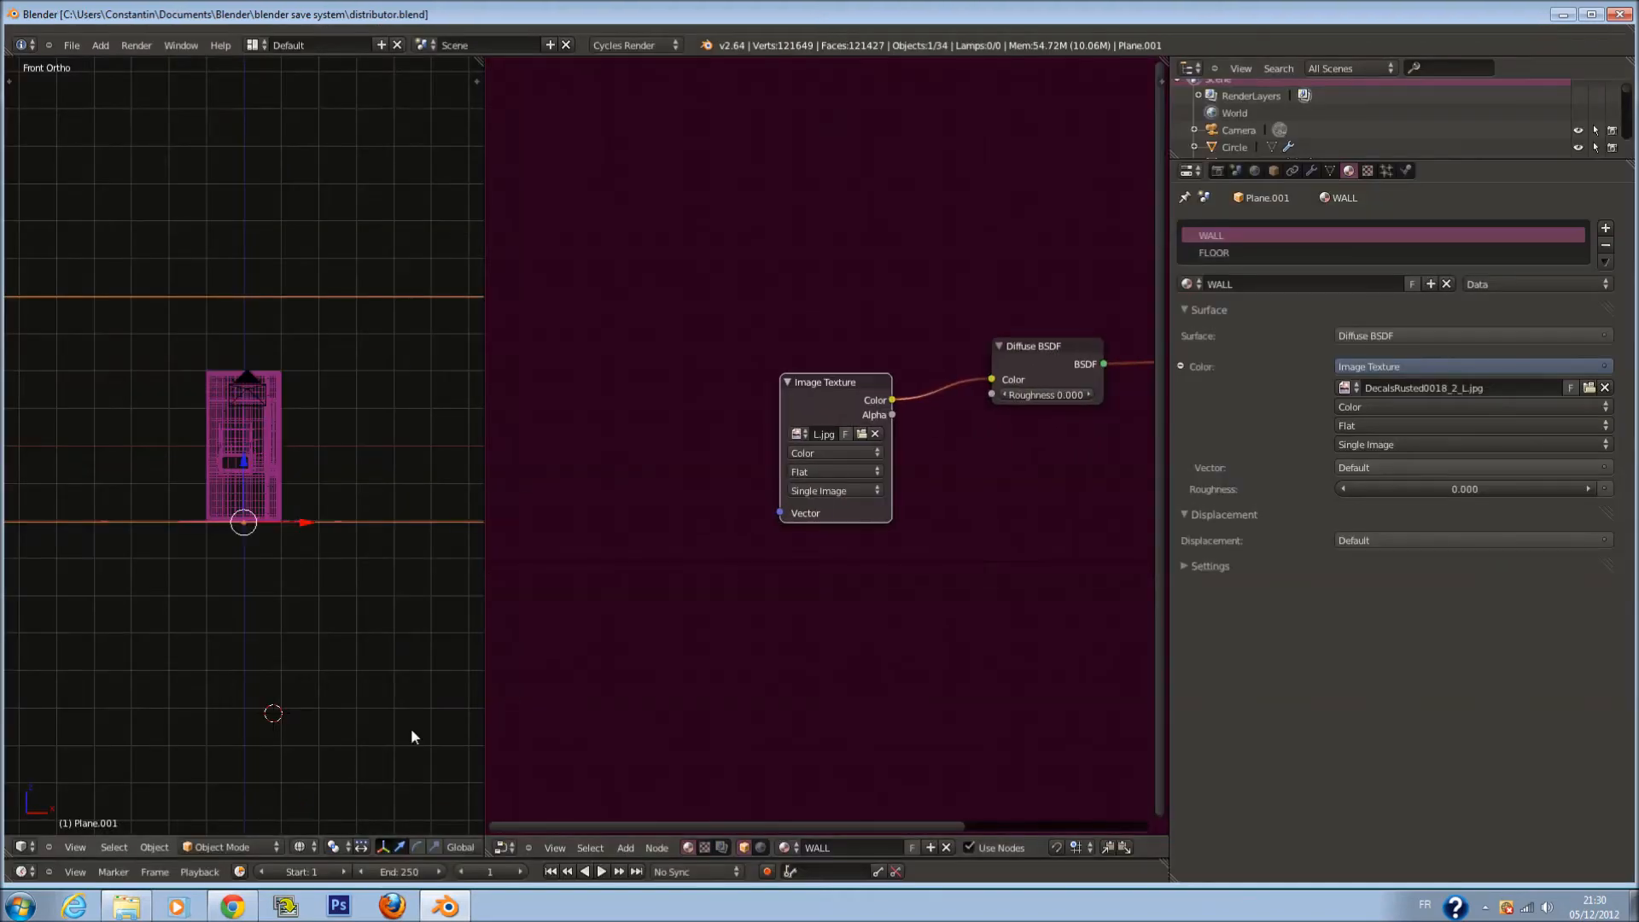
Show the 3D view in Rendered shading through the camera, and save over distributor.blend
{"action": "left_click", "coordinate": [302, 847]}
{"action": "left_click", "coordinate": [318, 739]}
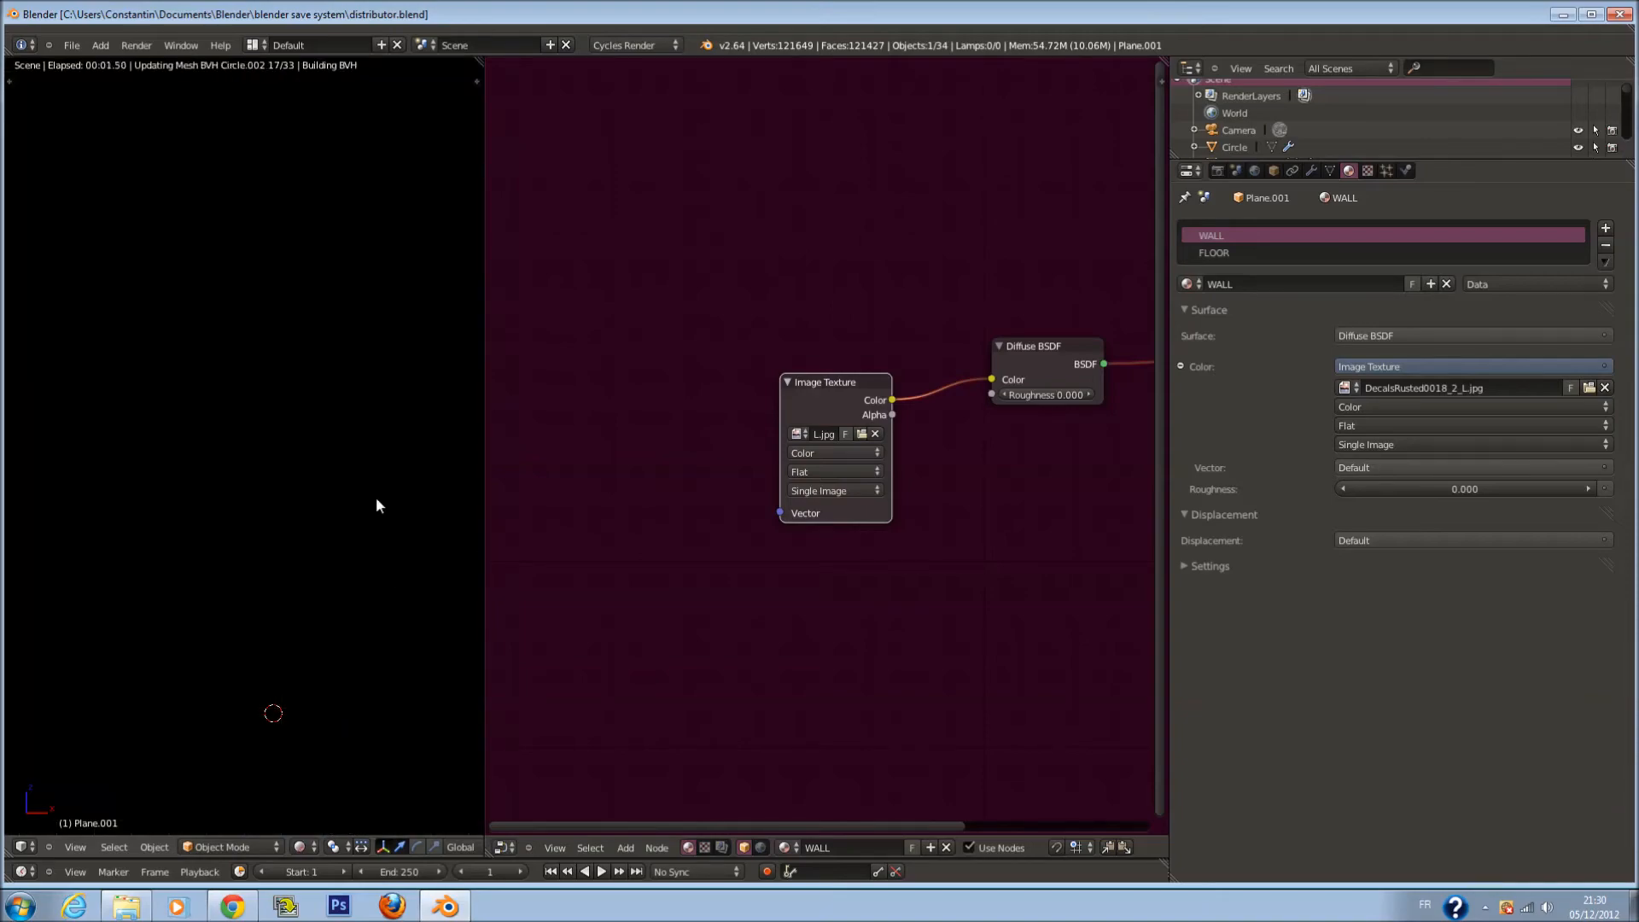
{"action": "key", "text": "KP_0"}
{"action": "scroll", "coordinate": [375, 497], "scroll_direction": "up", "scroll_amount": 4}
{"action": "scroll", "coordinate": [357, 495], "scroll_direction": "down", "scroll_amount": 1}
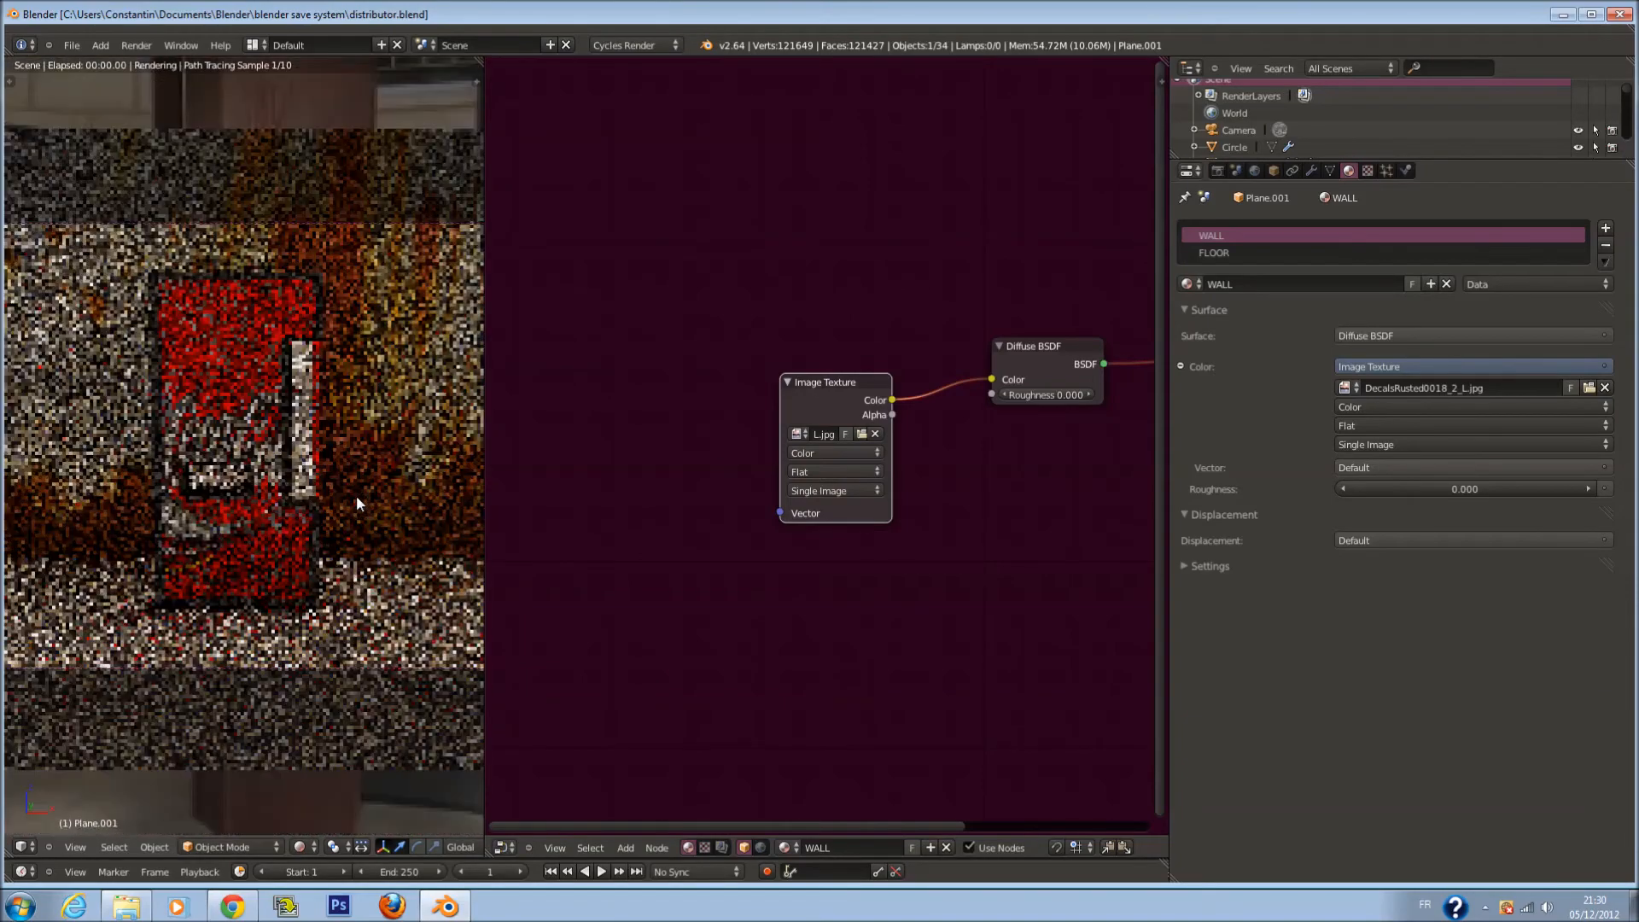
{"action": "scroll", "coordinate": [827, 514], "scroll_direction": "down", "scroll_amount": 1}
{"action": "key", "text": "ctrl+s"}
{"action": "scroll", "coordinate": [849, 348], "scroll_direction": "up", "scroll_amount": 2}
{"action": "key", "text": "ctrl+s"}
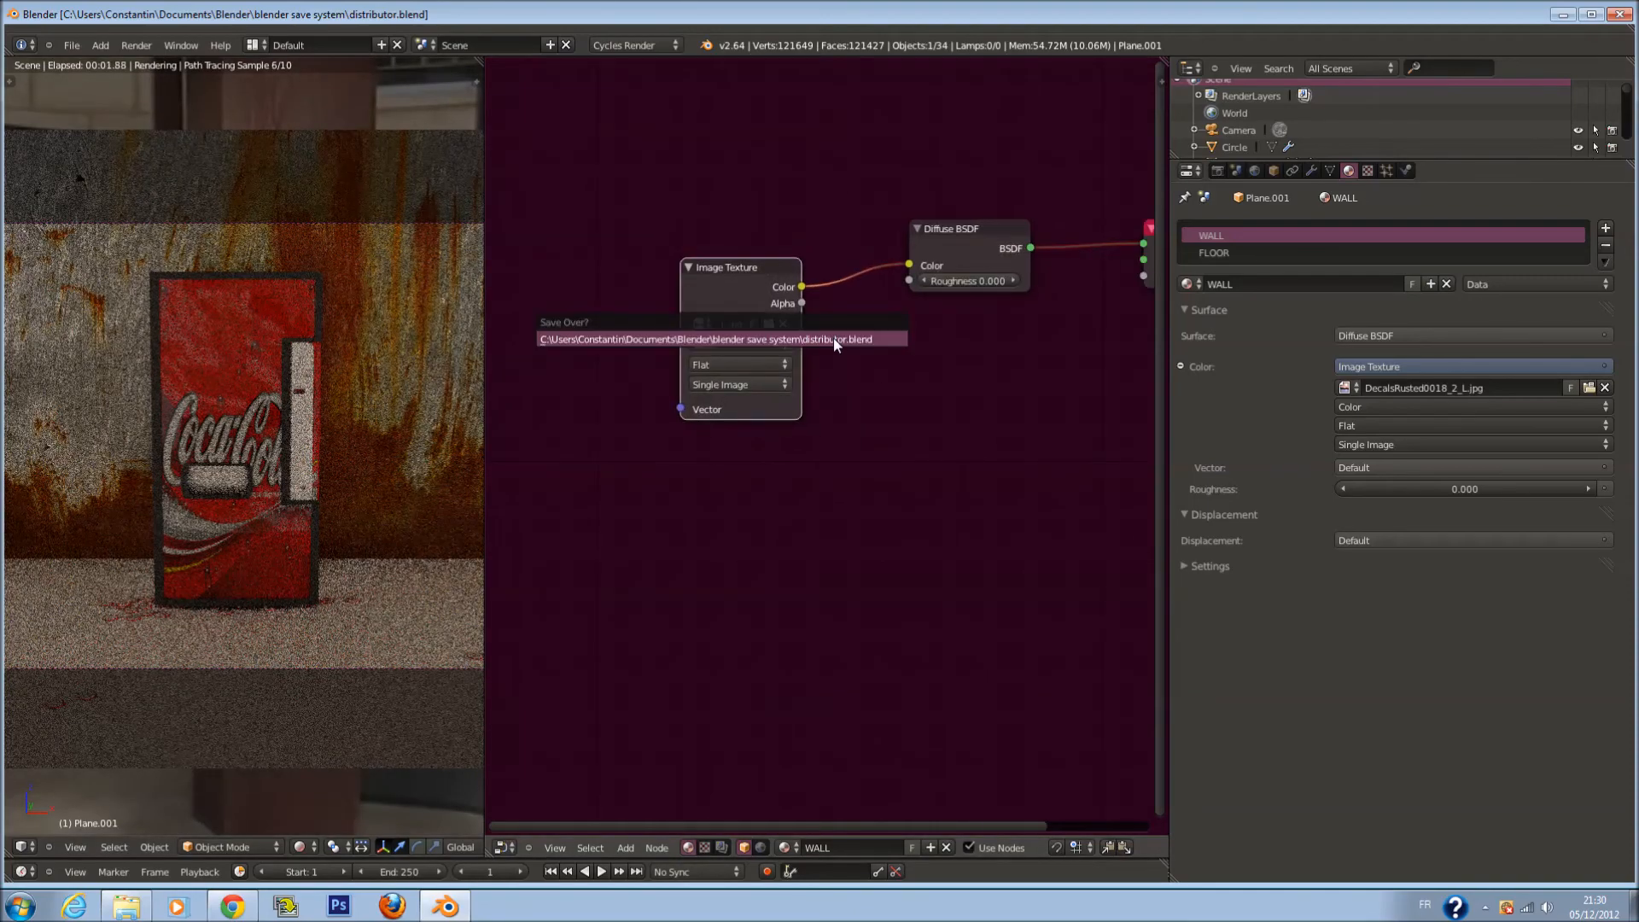
{"action": "left_click", "coordinate": [833, 339]}
Add a second Image Texture node and place it below the first one
{"action": "key", "text": "shift+a"}
{"action": "mouse_move", "coordinate": [835, 452]}
{"action": "left_click", "coordinate": [930, 454]}
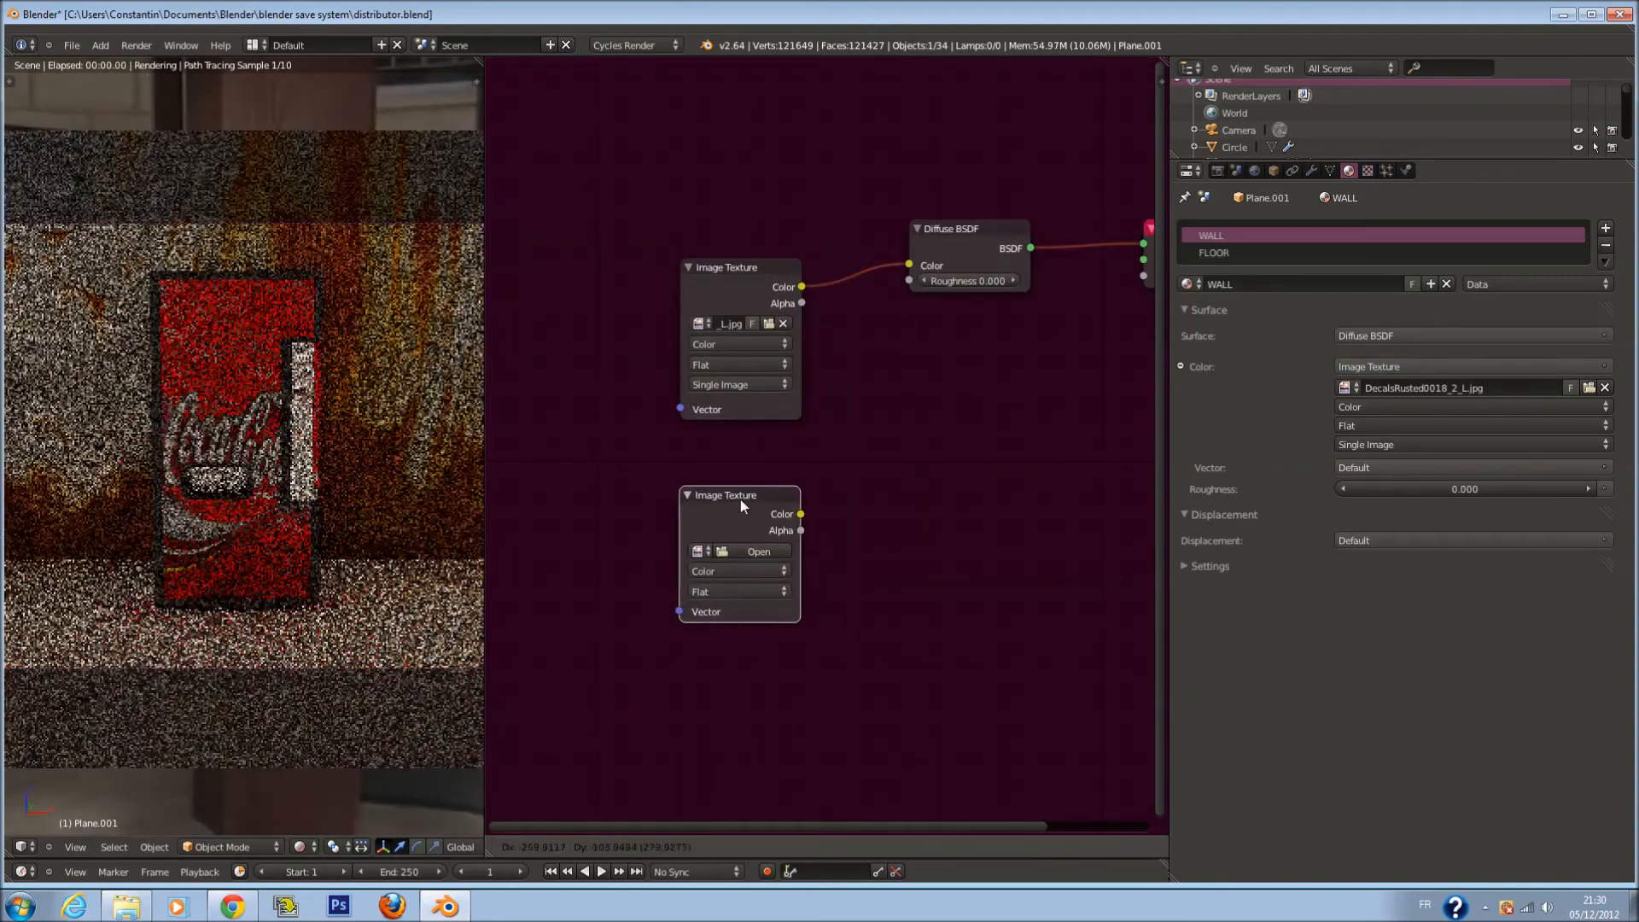
{"action": "left_click", "coordinate": [739, 510]}
Load DecalsLeaking0173_1_S.png into the second Image Texture node and save the file
{"action": "left_click", "coordinate": [756, 552]}
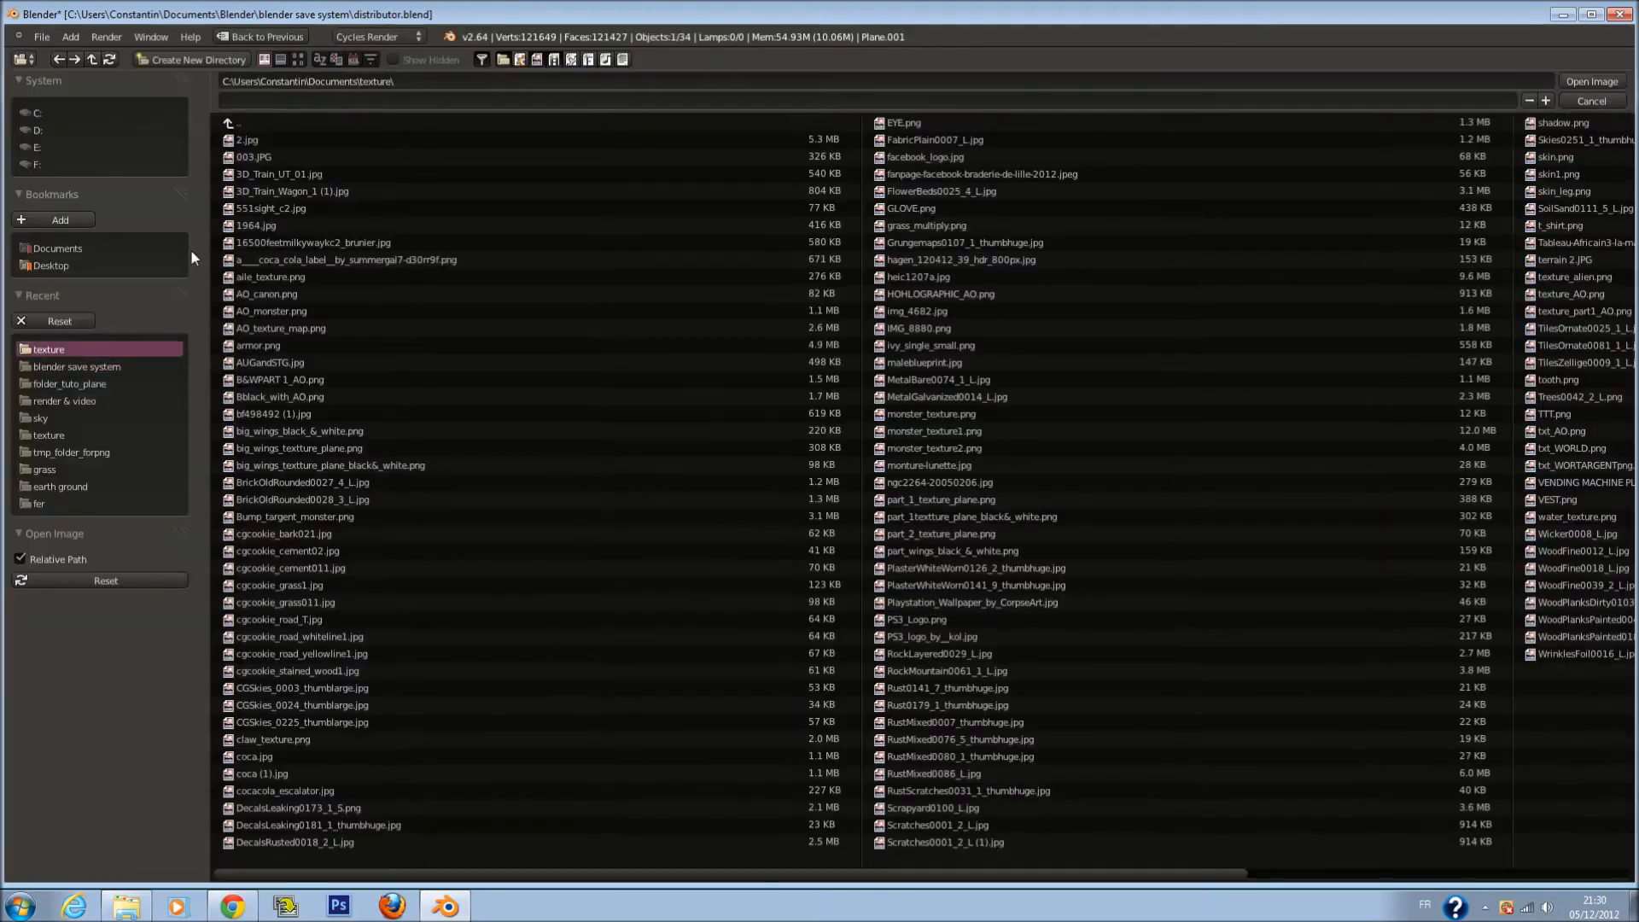
{"action": "left_click", "coordinate": [298, 59]}
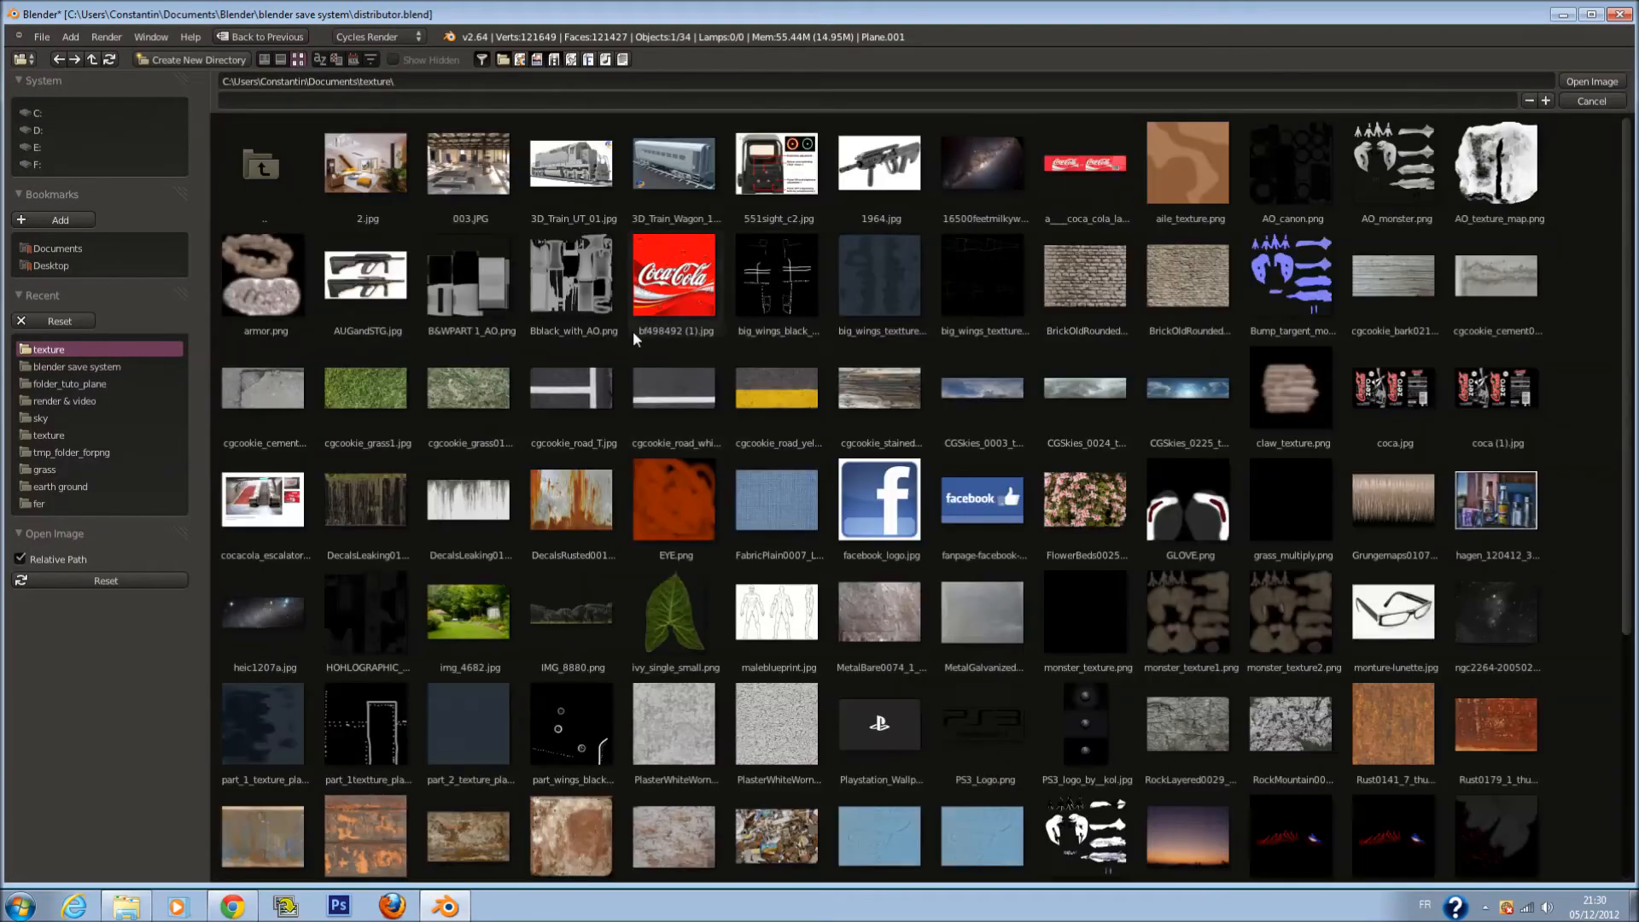
{"action": "left_click", "coordinate": [372, 497]}
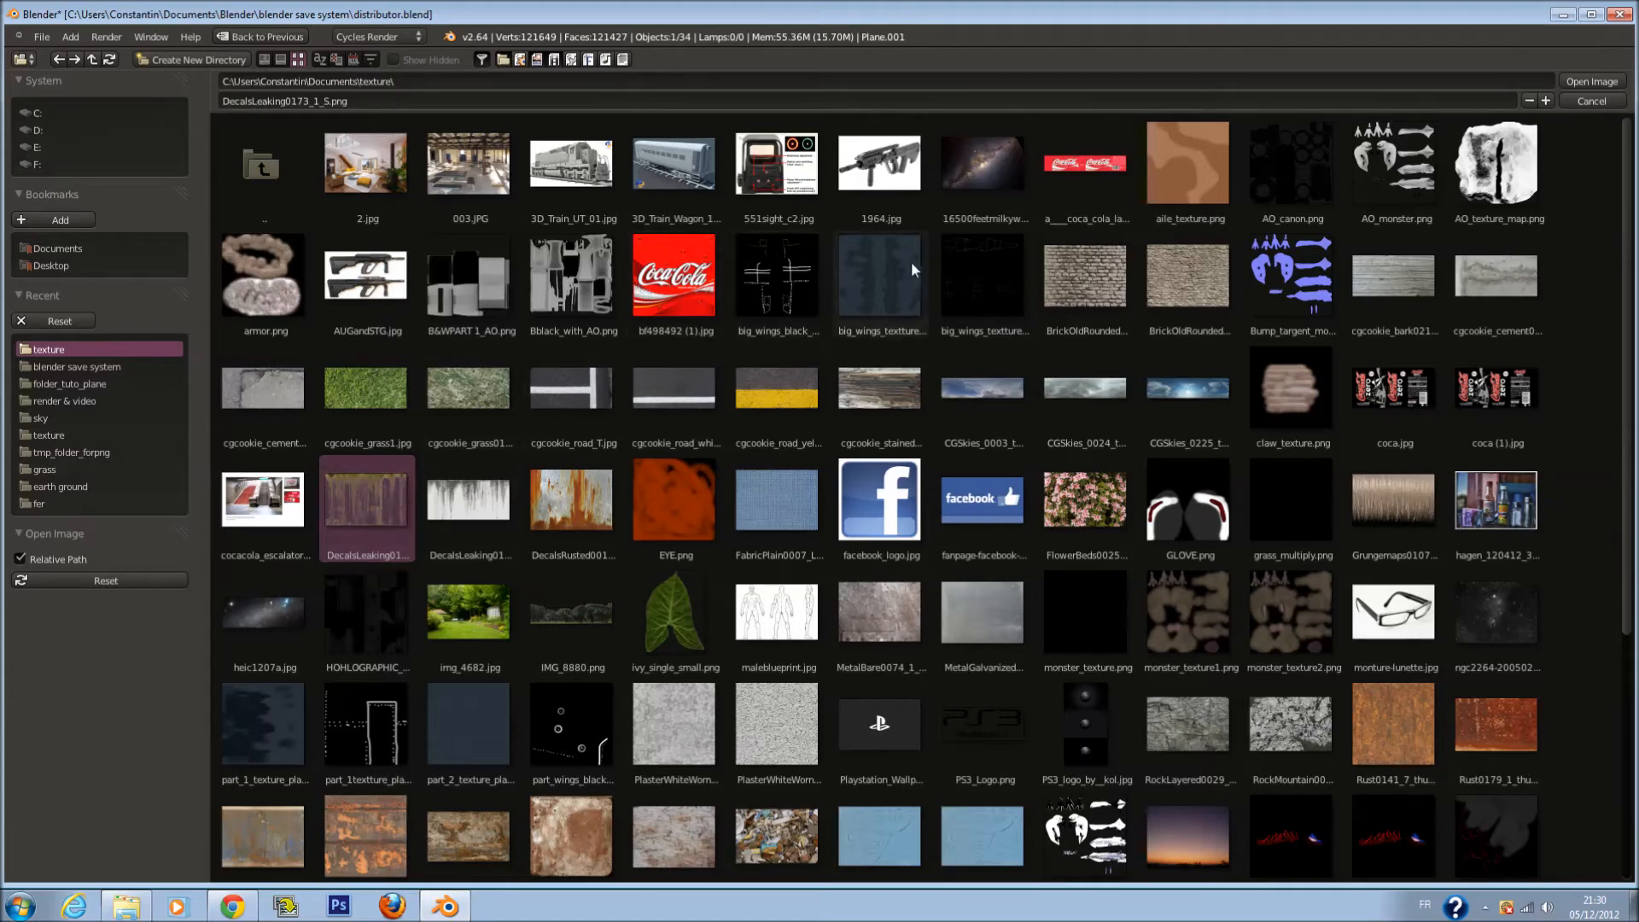
{"action": "scroll", "coordinate": [1440, 288], "scroll_direction": "down", "scroll_amount": 3}
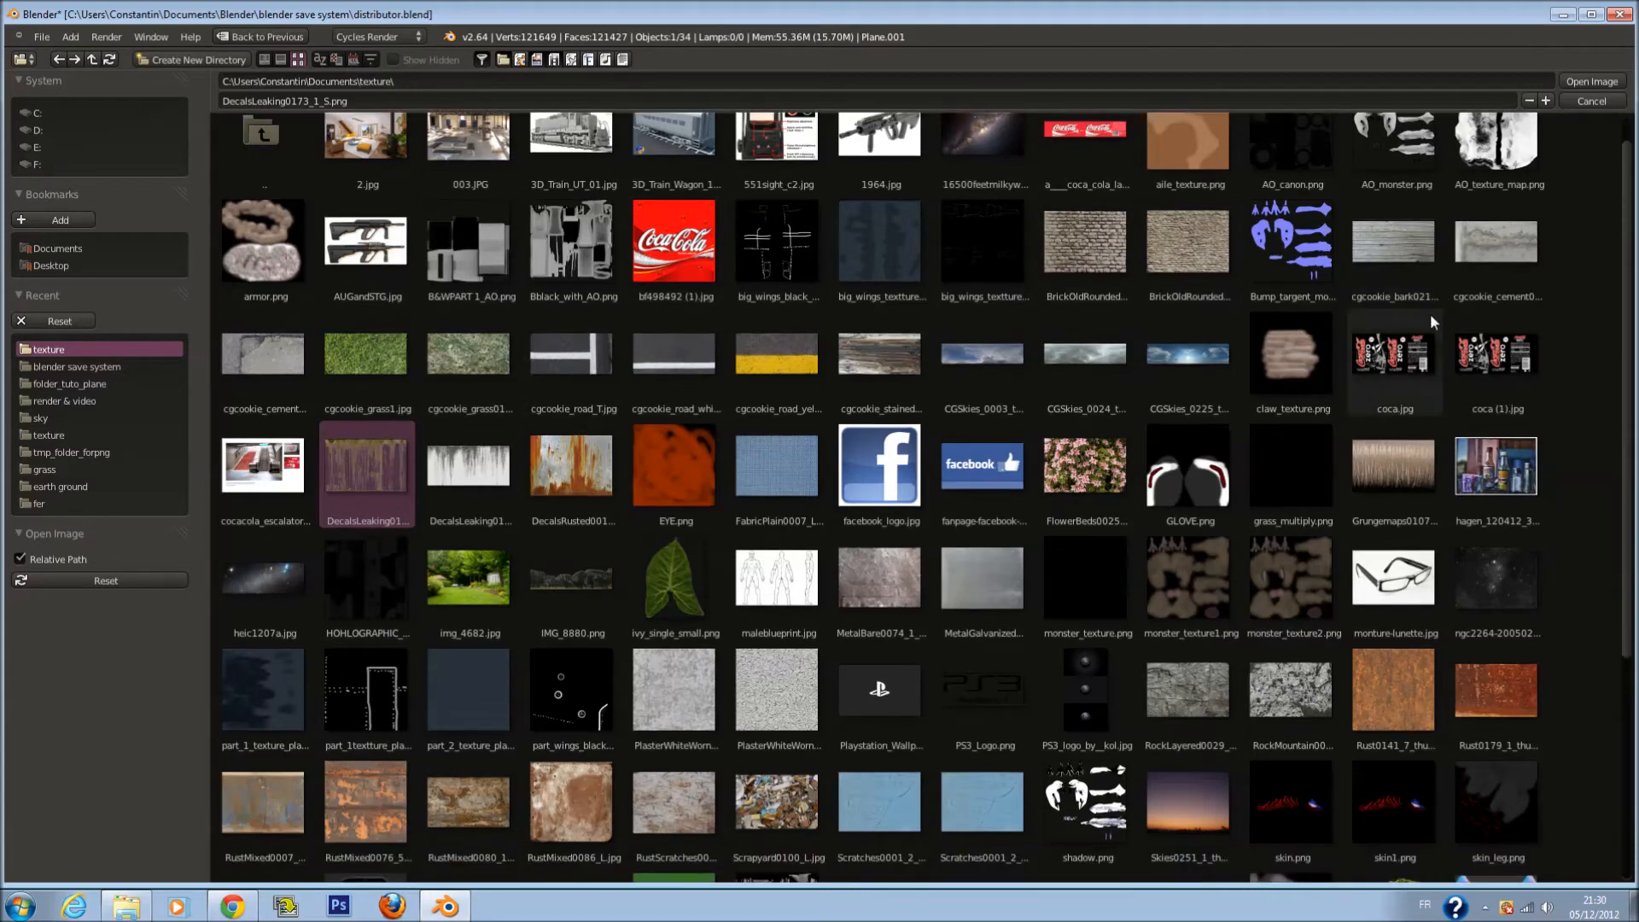
{"action": "scroll", "coordinate": [685, 373], "scroll_direction": "down", "scroll_amount": 2}
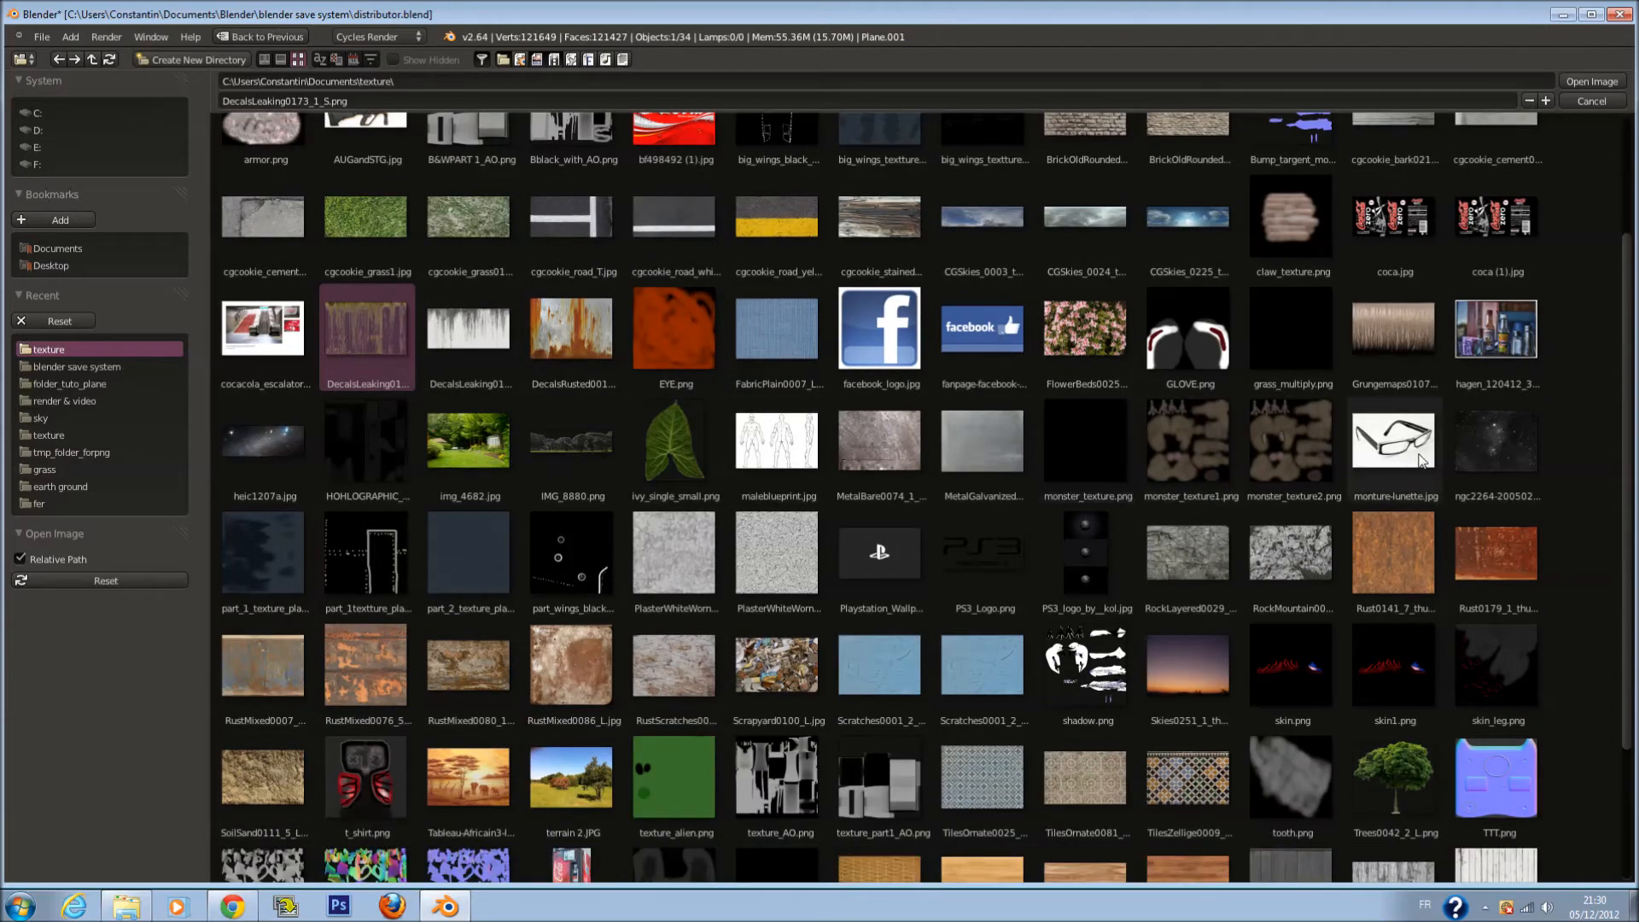
{"action": "scroll", "coordinate": [868, 495], "scroll_direction": "down", "scroll_amount": 4}
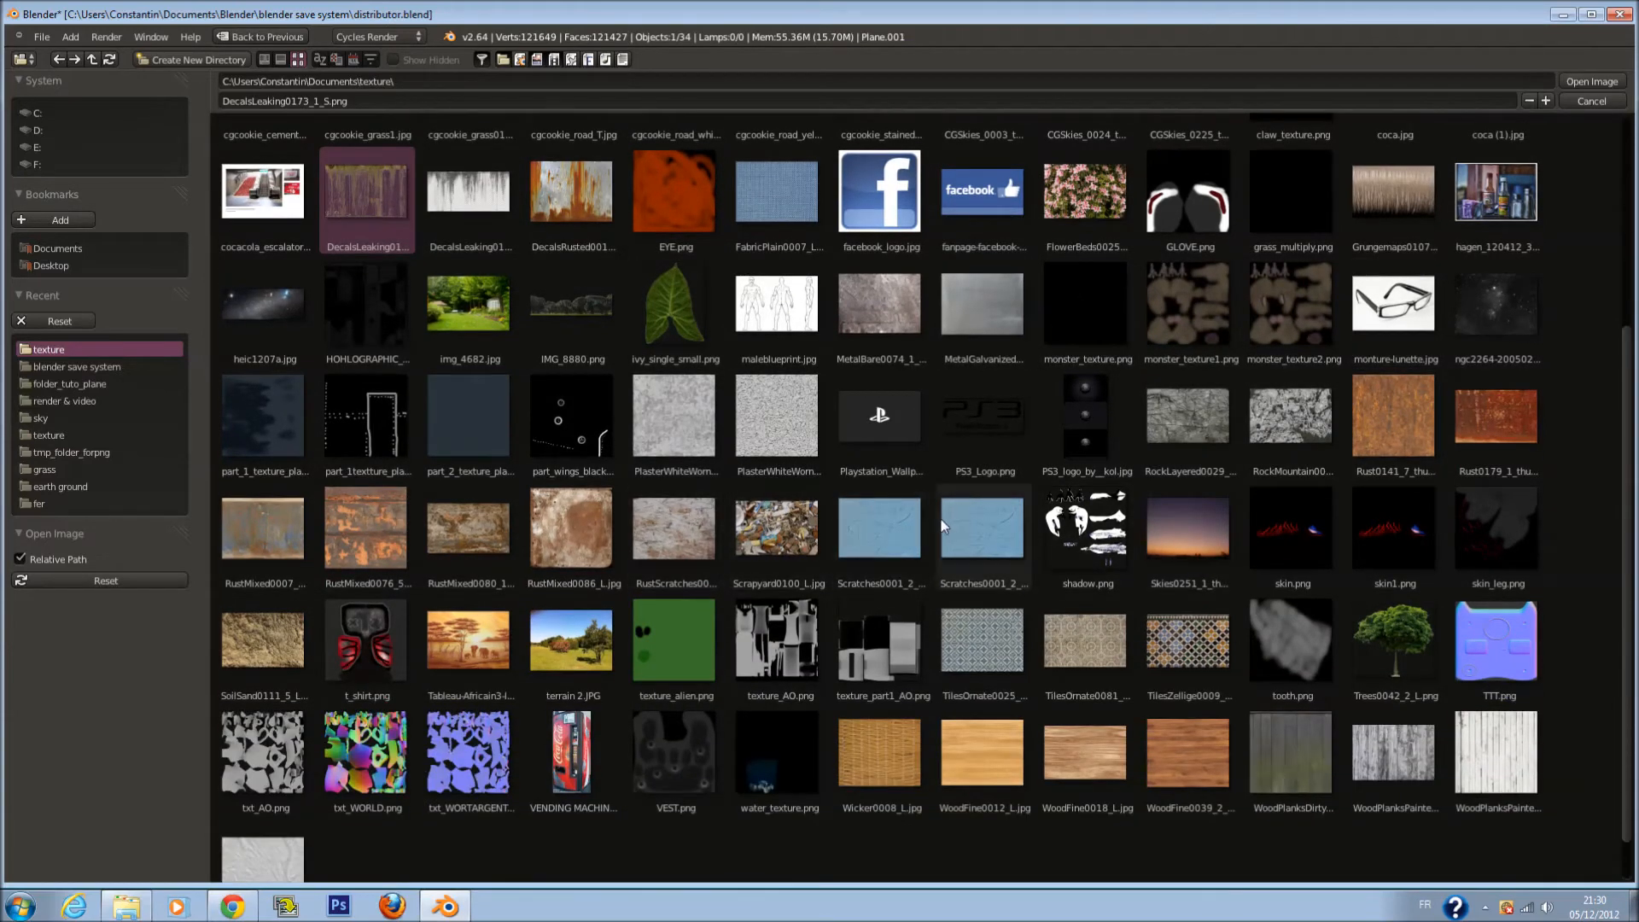
{"action": "scroll", "coordinate": [639, 513], "scroll_direction": "down", "scroll_amount": 1}
{"action": "scroll", "coordinate": [1016, 674], "scroll_direction": "up", "scroll_amount": 10}
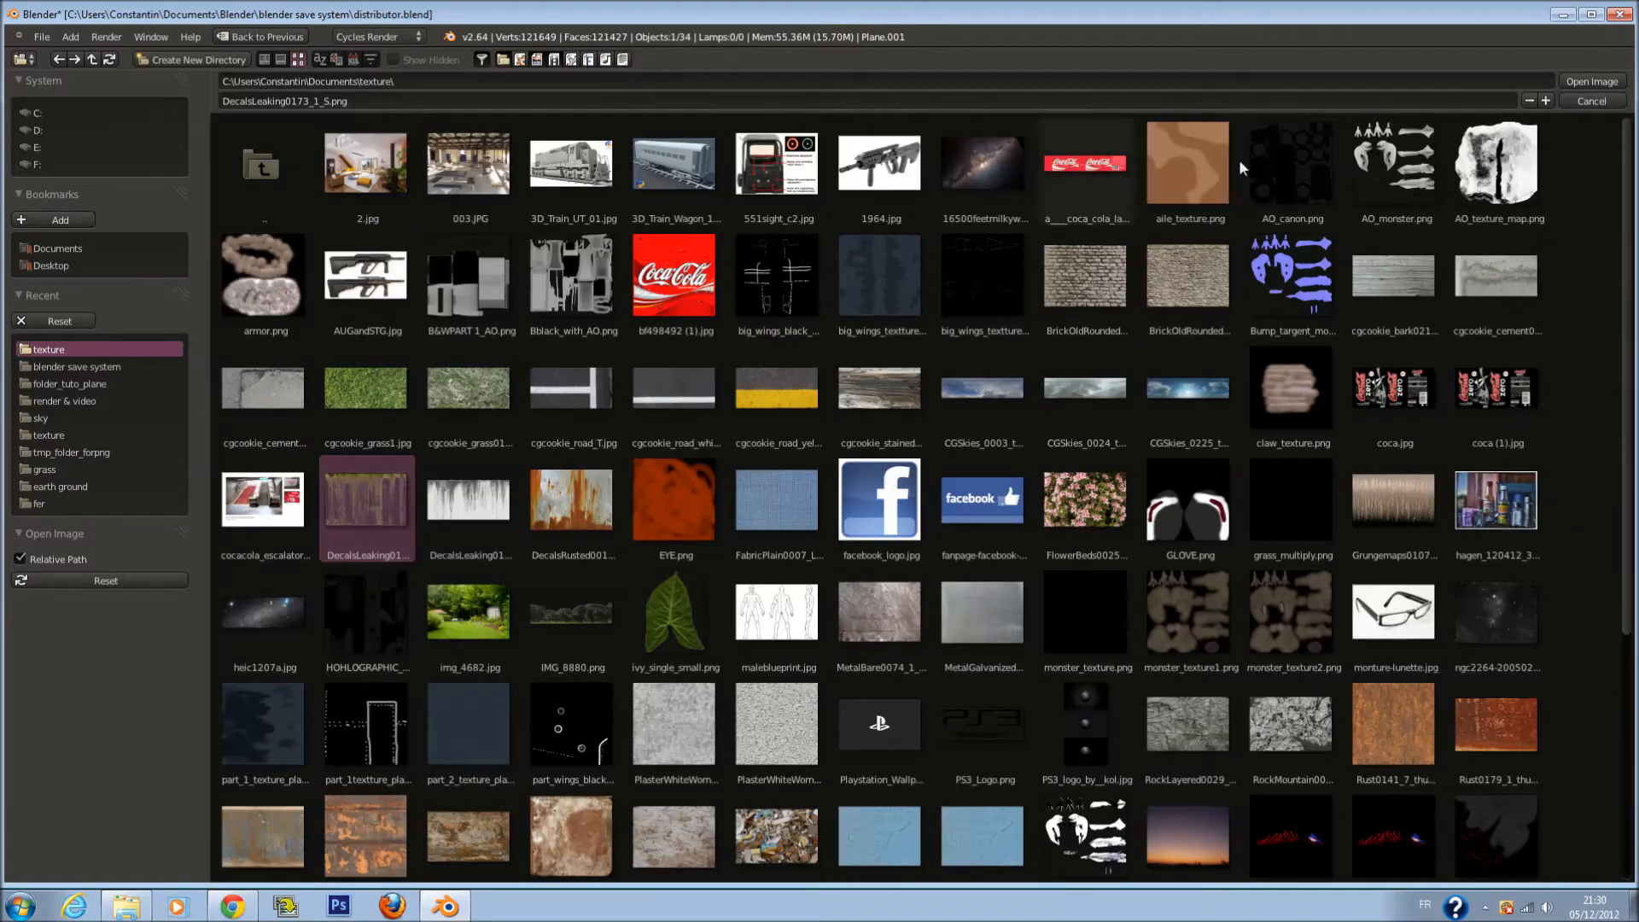
{"action": "left_click", "coordinate": [1589, 81]}
{"action": "key", "text": "ctrl+s"}
{"action": "key", "text": "Return"}
Insert a Mix color node between the rusted texture and the Diffuse BSDF, and connect the leaking texture's Color to Color2
{"action": "left_click_drag", "start_coordinate": [740, 335], "coordinate": [556, 311]}
{"action": "key", "text": "shift+a"}
{"action": "mouse_move", "coordinate": [835, 393]}
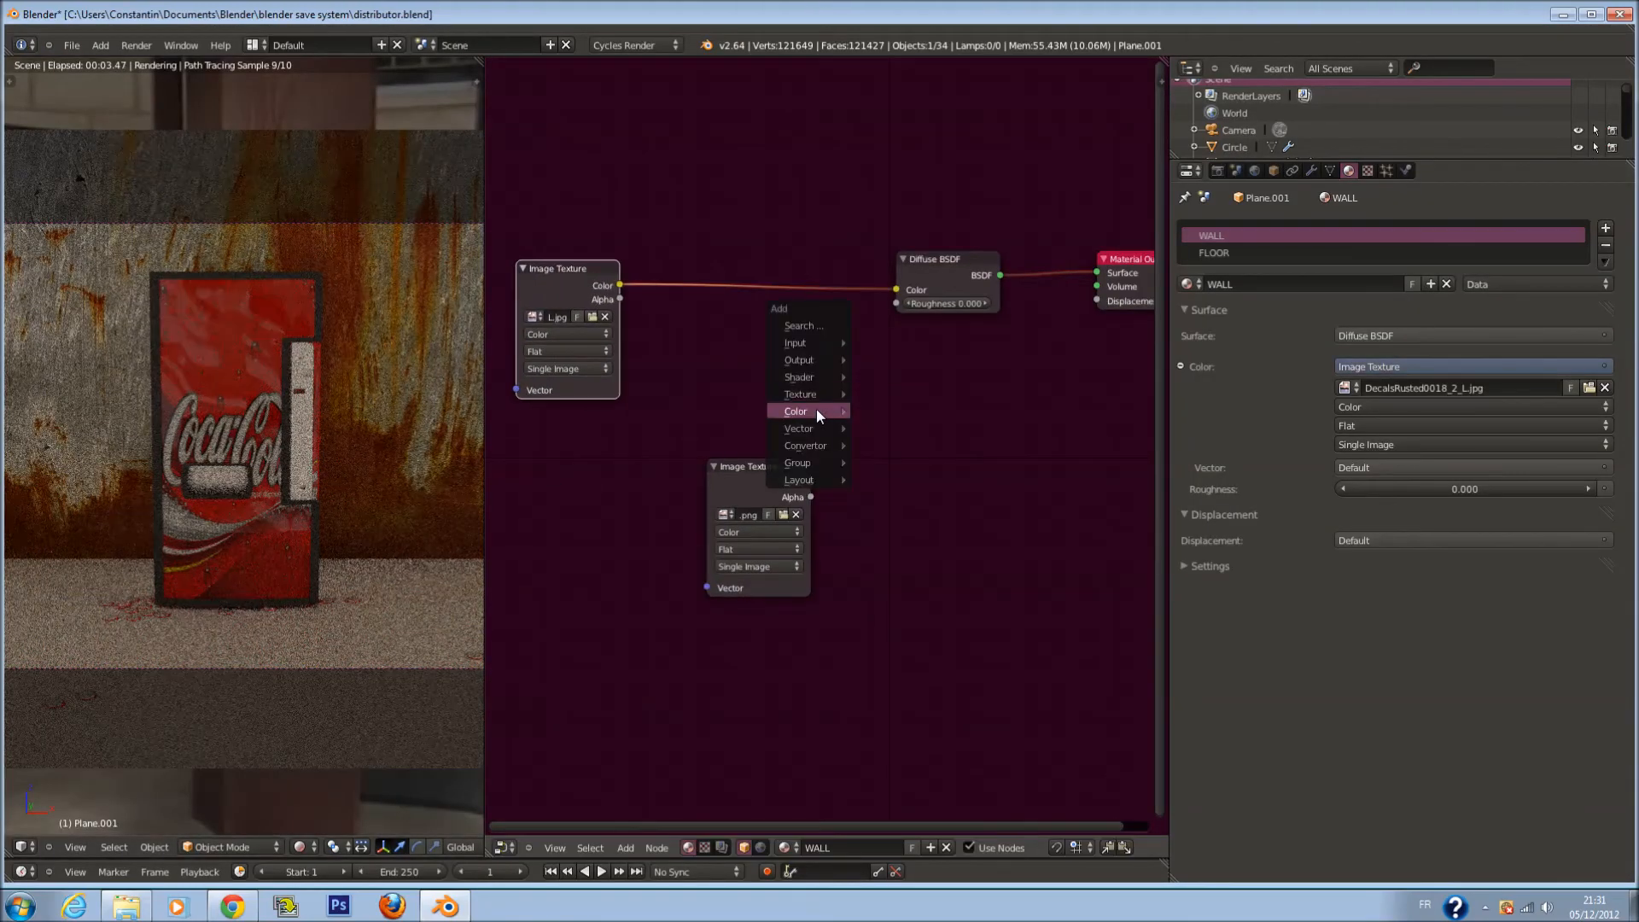
{"action": "left_click", "coordinate": [935, 448]}
{"action": "left_click", "coordinate": [769, 240]}
{"action": "left_click_drag", "start_coordinate": [751, 464], "coordinate": [512, 413]}
{"action": "left_click_drag", "start_coordinate": [666, 399], "coordinate": [762, 336]}
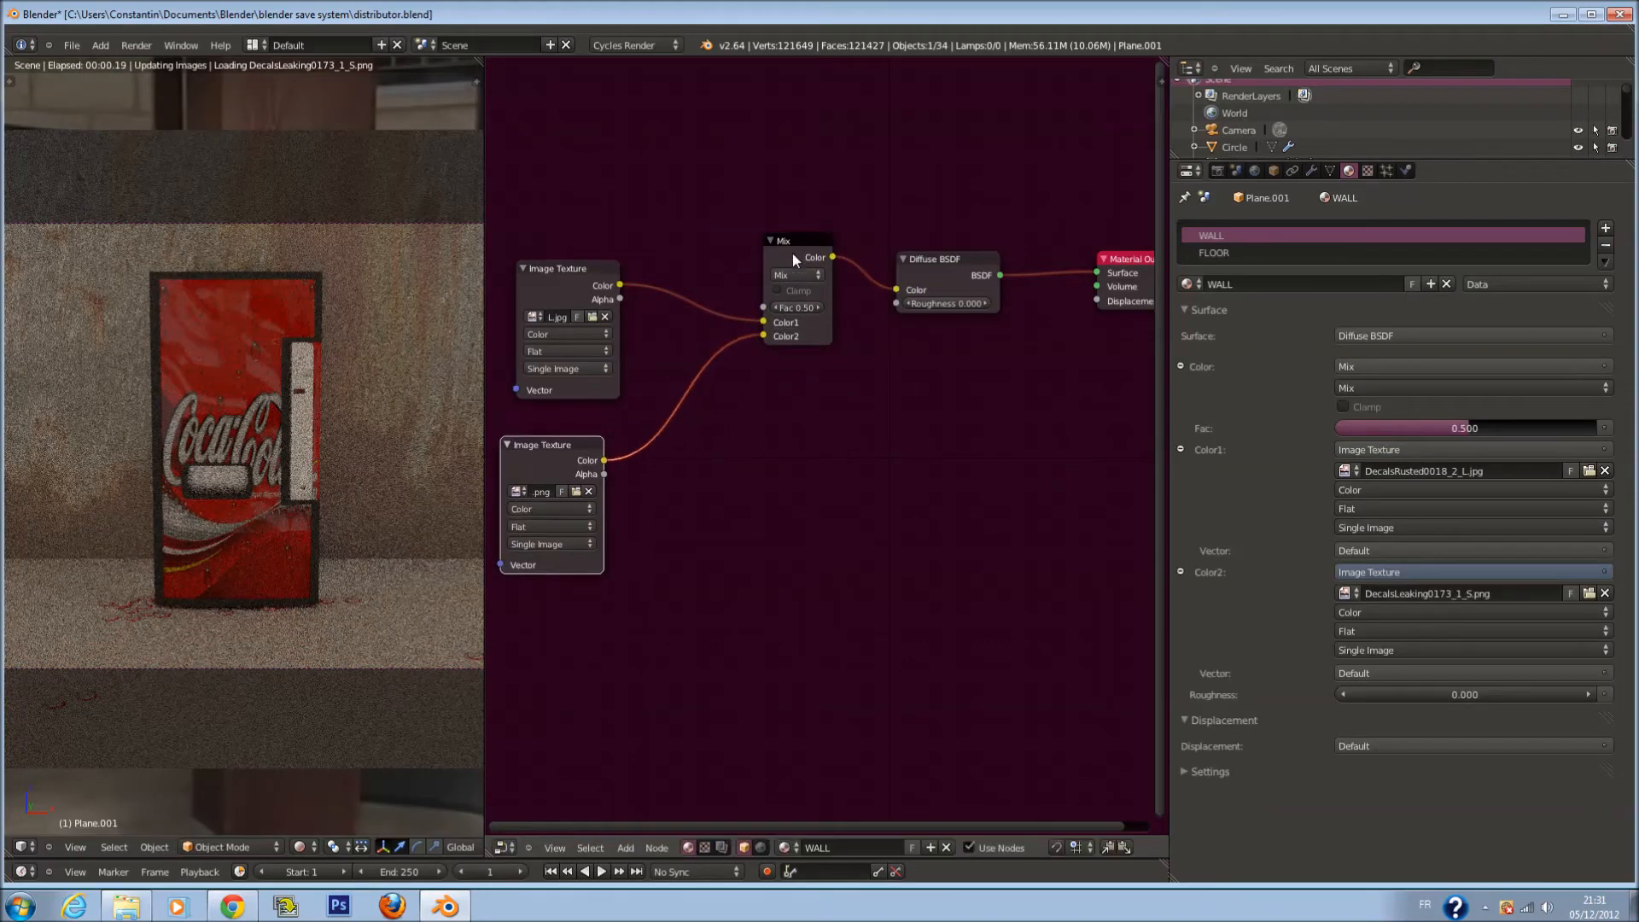
Set the Mix node's blend type to Add
{"action": "scroll", "coordinate": [791, 304], "scroll_direction": "up", "scroll_amount": 2}
{"action": "left_click", "coordinate": [782, 310]}
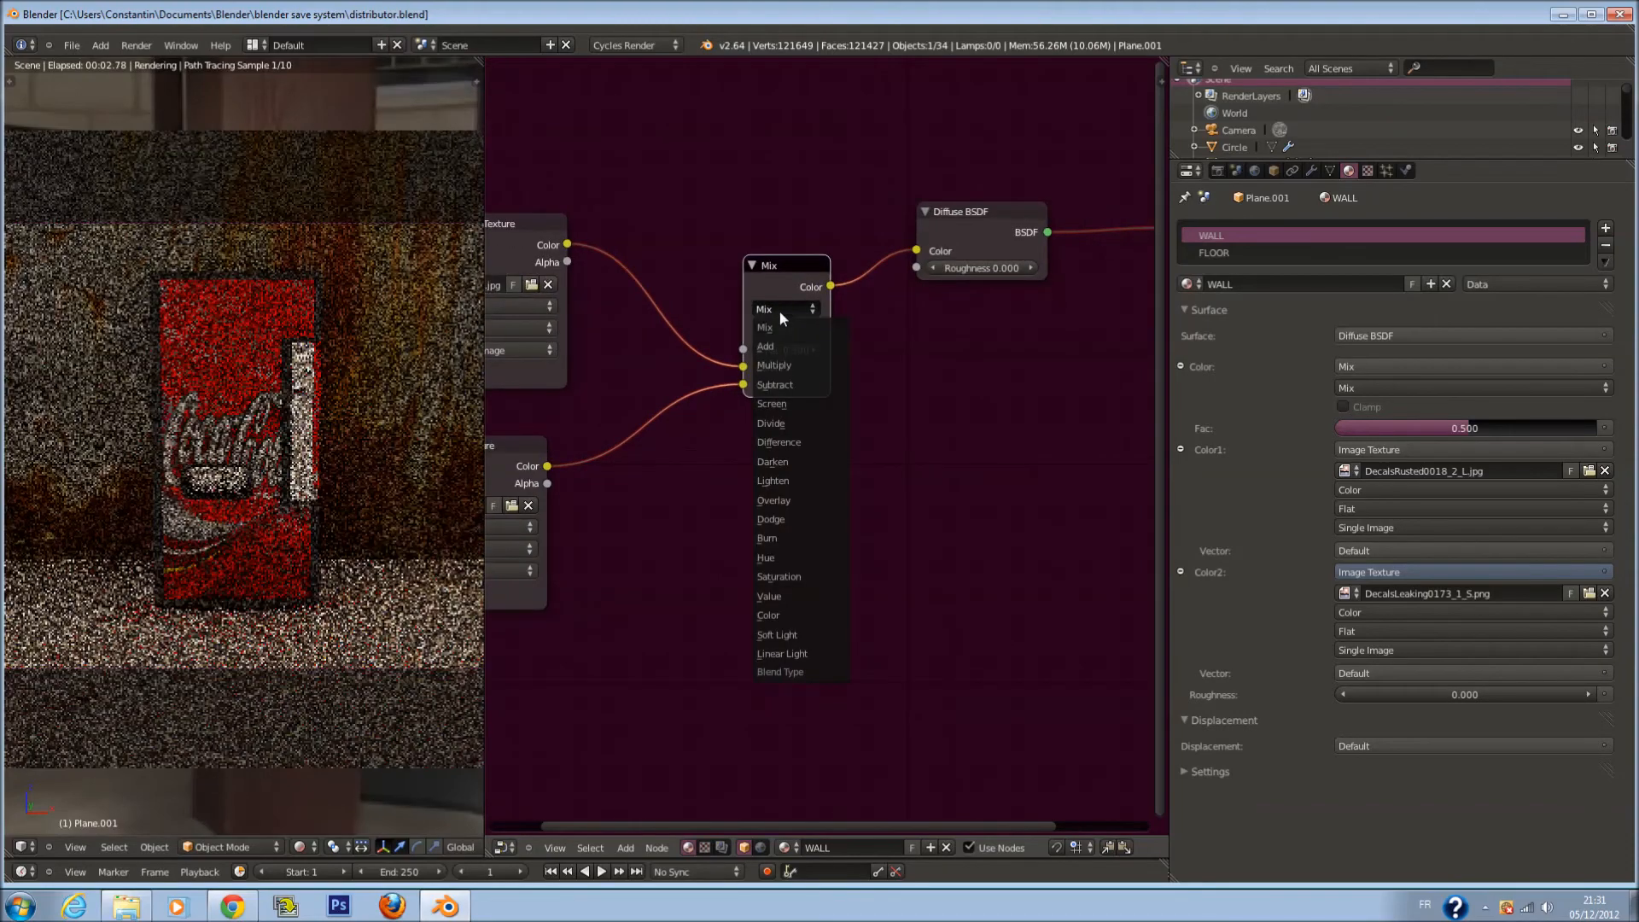
{"action": "left_click", "coordinate": [769, 346]}
{"action": "scroll", "coordinate": [946, 371], "scroll_direction": "up", "scroll_amount": 1}
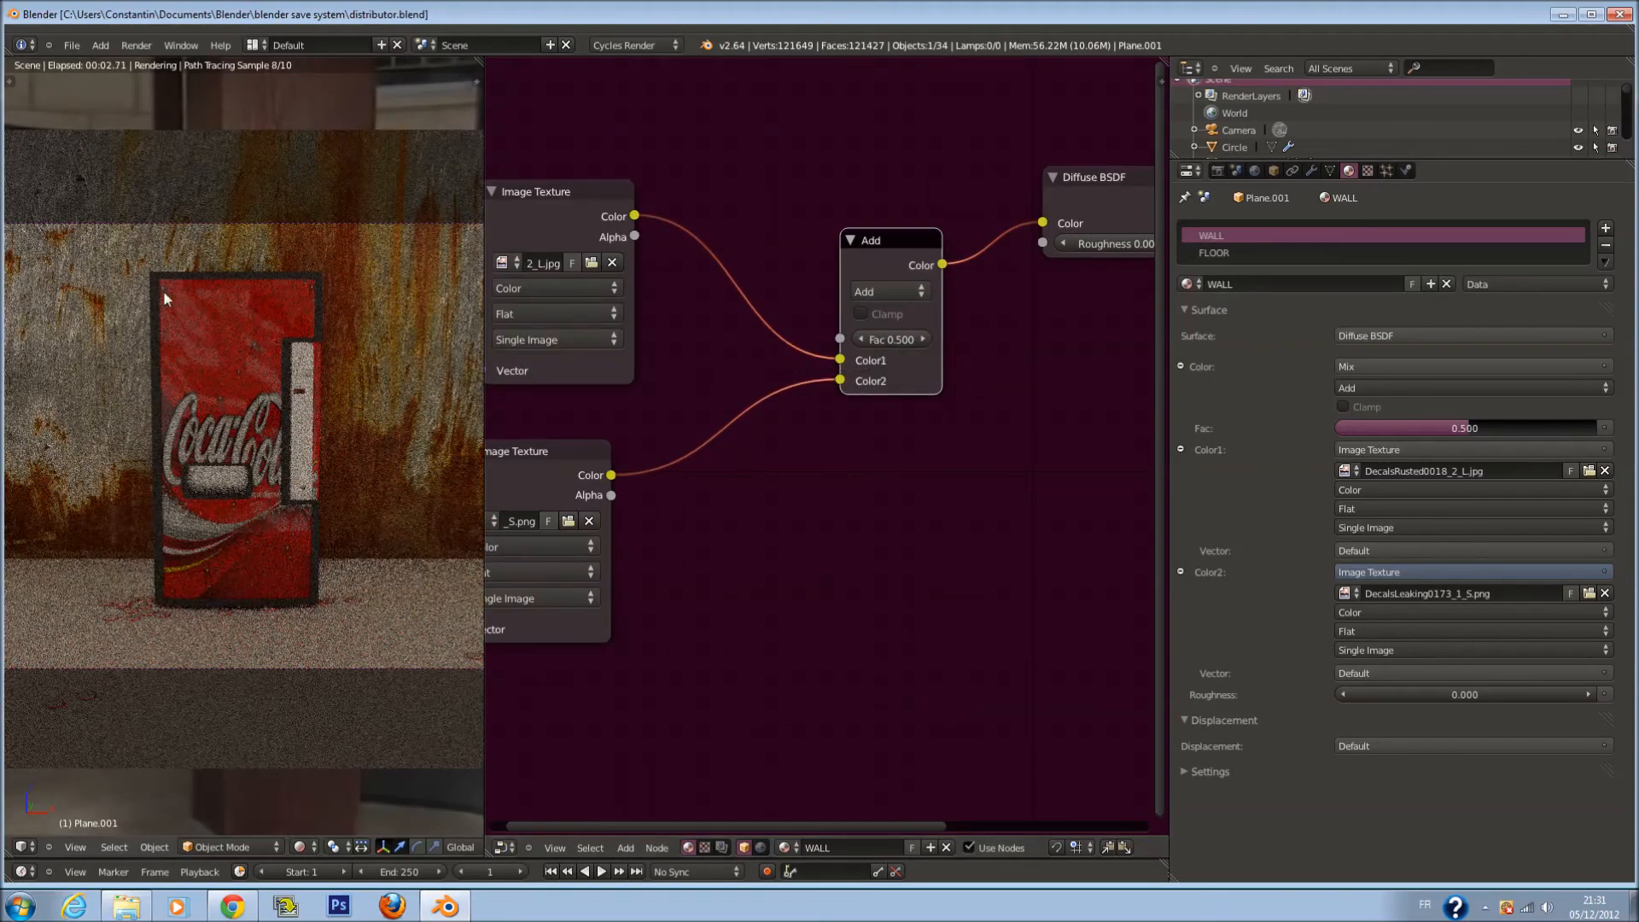
{"action": "scroll", "coordinate": [758, 409], "scroll_direction": "down", "scroll_amount": 1}
Duplicate the Add node below the Diffuse BSDF and connect the rusted texture's Color to the duplicate's Color2
{"action": "middle_click_drag", "start_coordinate": [960, 410], "coordinate": [670, 391]}
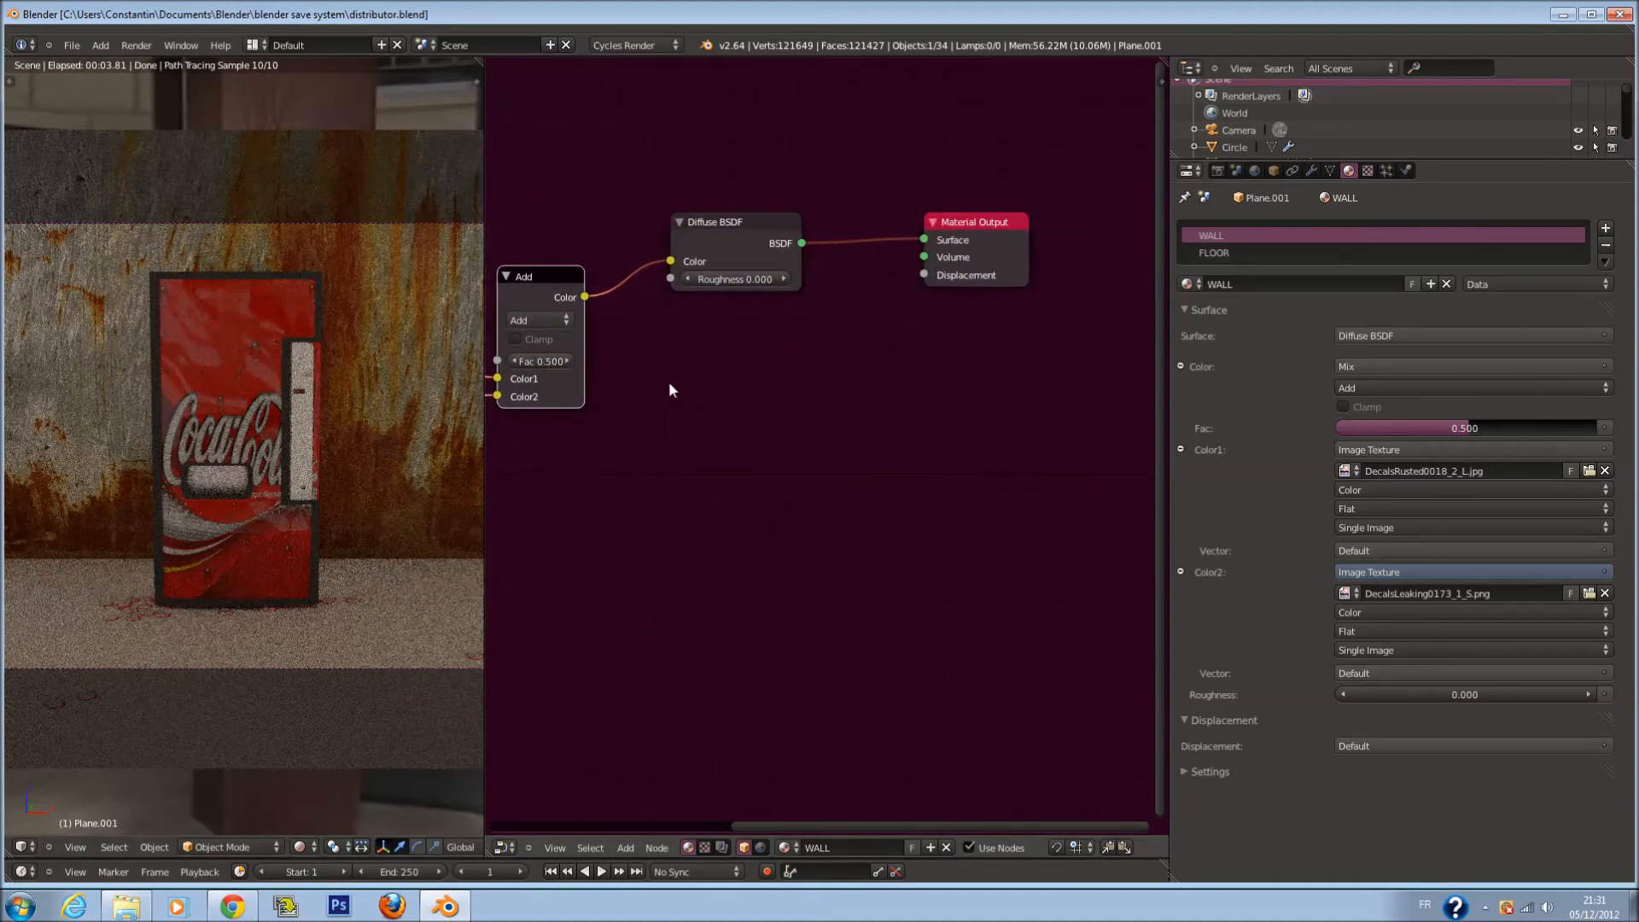
{"action": "scroll", "coordinate": [669, 390], "scroll_direction": "down", "scroll_amount": 1}
{"action": "key", "text": "shift+d"}
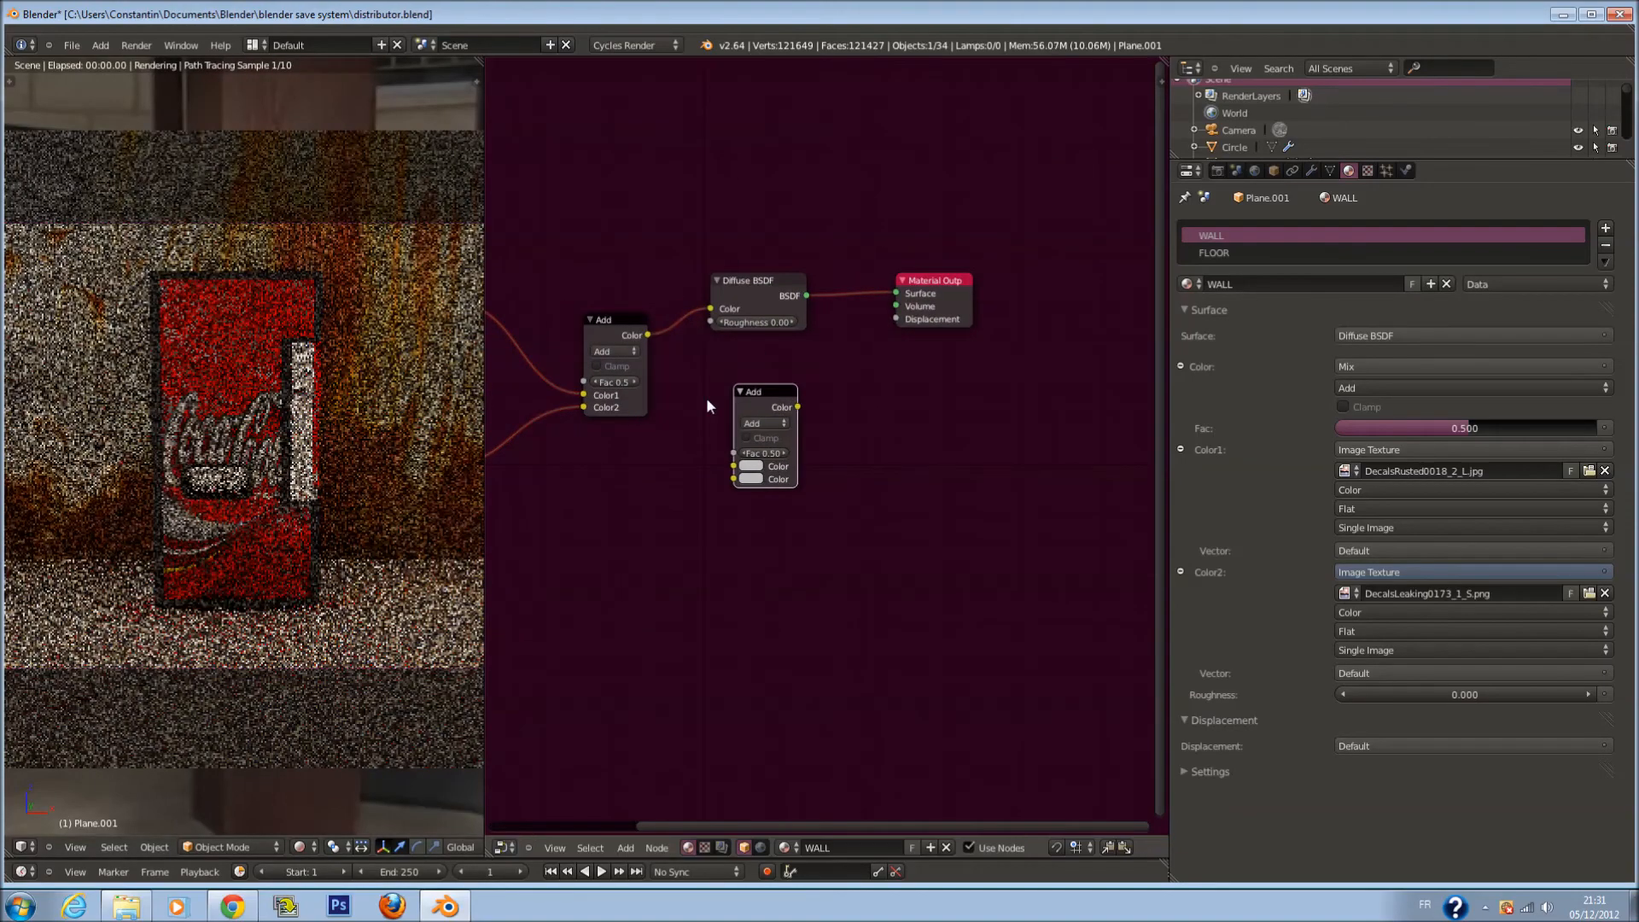
{"action": "middle_click_drag", "start_coordinate": [707, 400], "coordinate": [806, 378]}
{"action": "left_click_drag", "start_coordinate": [552, 283], "coordinate": [838, 454]}
Set the duplicated Add node's Color1 to black and connect its Color output to the Material Output's Displacement
{"action": "left_click", "coordinate": [849, 444]}
{"action": "left_click_drag", "start_coordinate": [947, 335], "coordinate": [996, 298]}
{"action": "scroll", "coordinate": [880, 374], "scroll_direction": "up", "scroll_amount": 1}
{"action": "left_click_drag", "start_coordinate": [880, 374], "coordinate": [772, 463]}
{"action": "scroll", "coordinate": [515, 503], "scroll_direction": "up", "scroll_amount": 1}
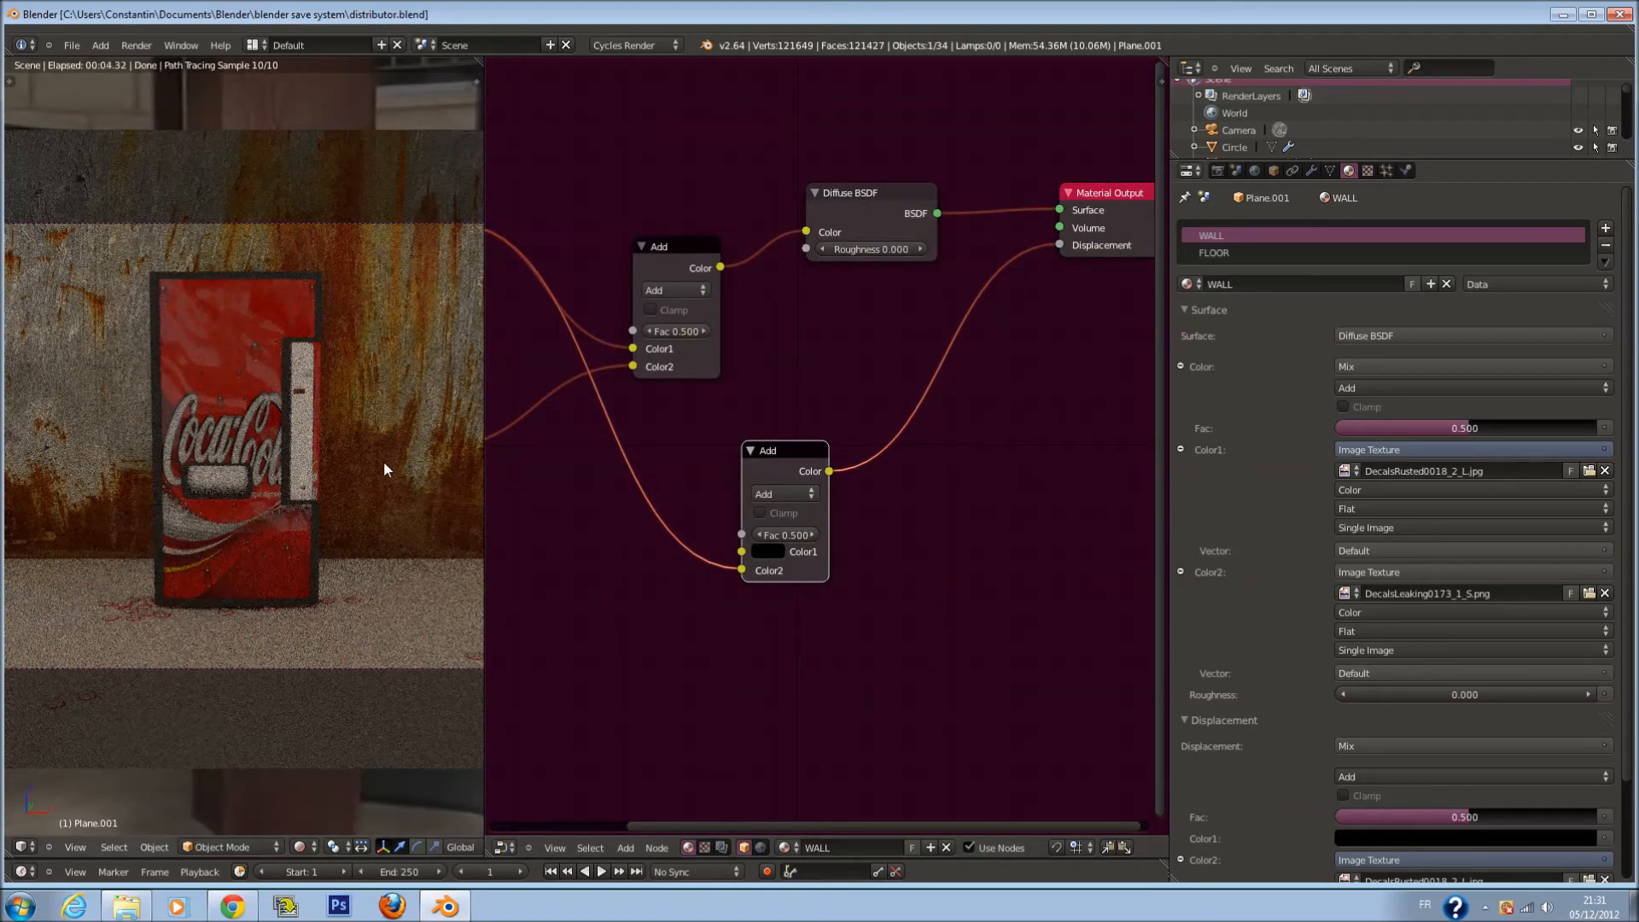
Save the file with the rendered view enlarged, and set the displacement Add node's Fac to 0.2
{"action": "left_click_drag", "start_coordinate": [487, 495], "coordinate": [880, 479]}
{"action": "key", "text": "ctrl+s"}
{"action": "left_click", "coordinate": [669, 471]}
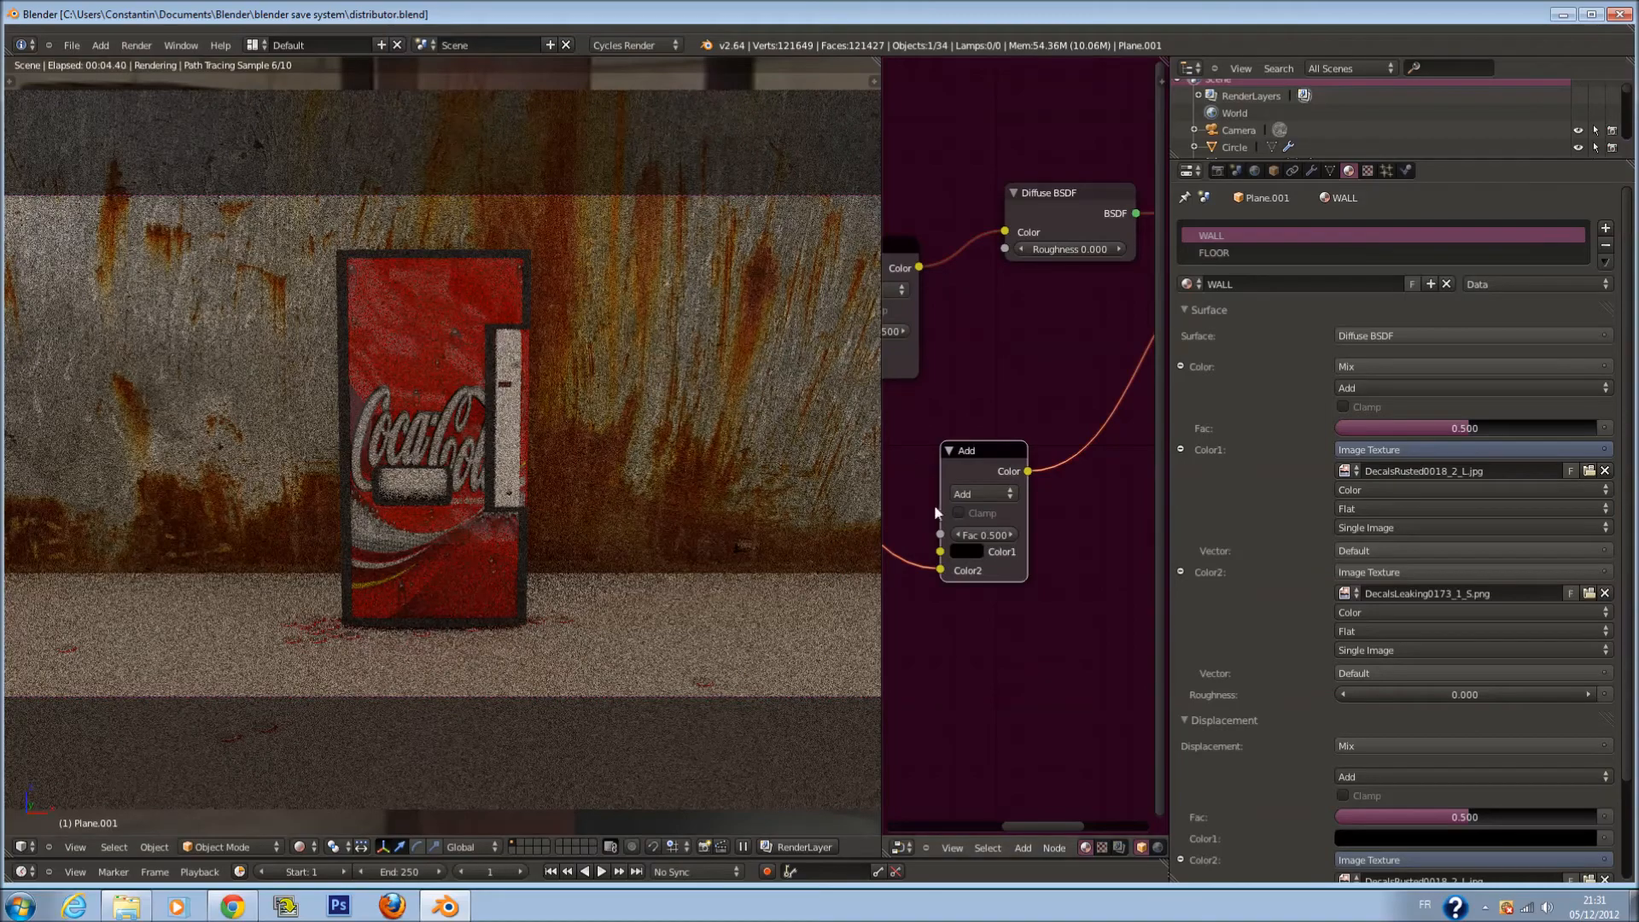
{"action": "left_click", "coordinate": [958, 535]}
{"action": "left_click", "coordinate": [958, 535]}
{"action": "left_click", "coordinate": [958, 535]}
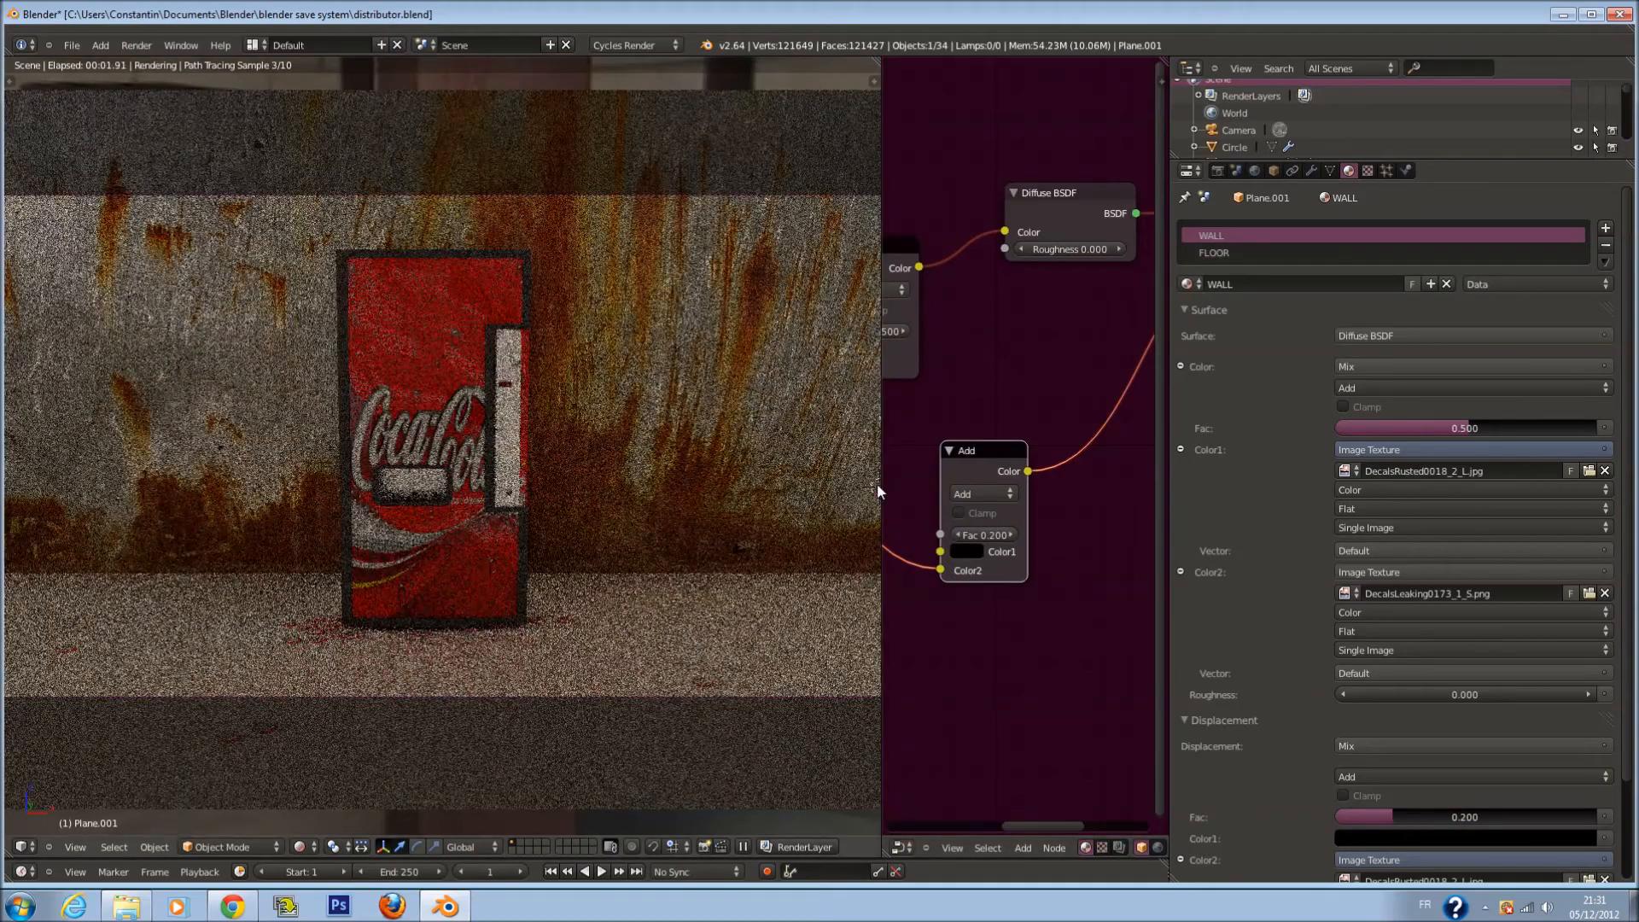
Widen the node editor and rearrange the WALL nodes, spacing them out and moving the displacement Add node above the other Add node
{"action": "left_click_drag", "start_coordinate": [880, 485], "coordinate": [419, 485]}
{"action": "key", "text": "Home"}
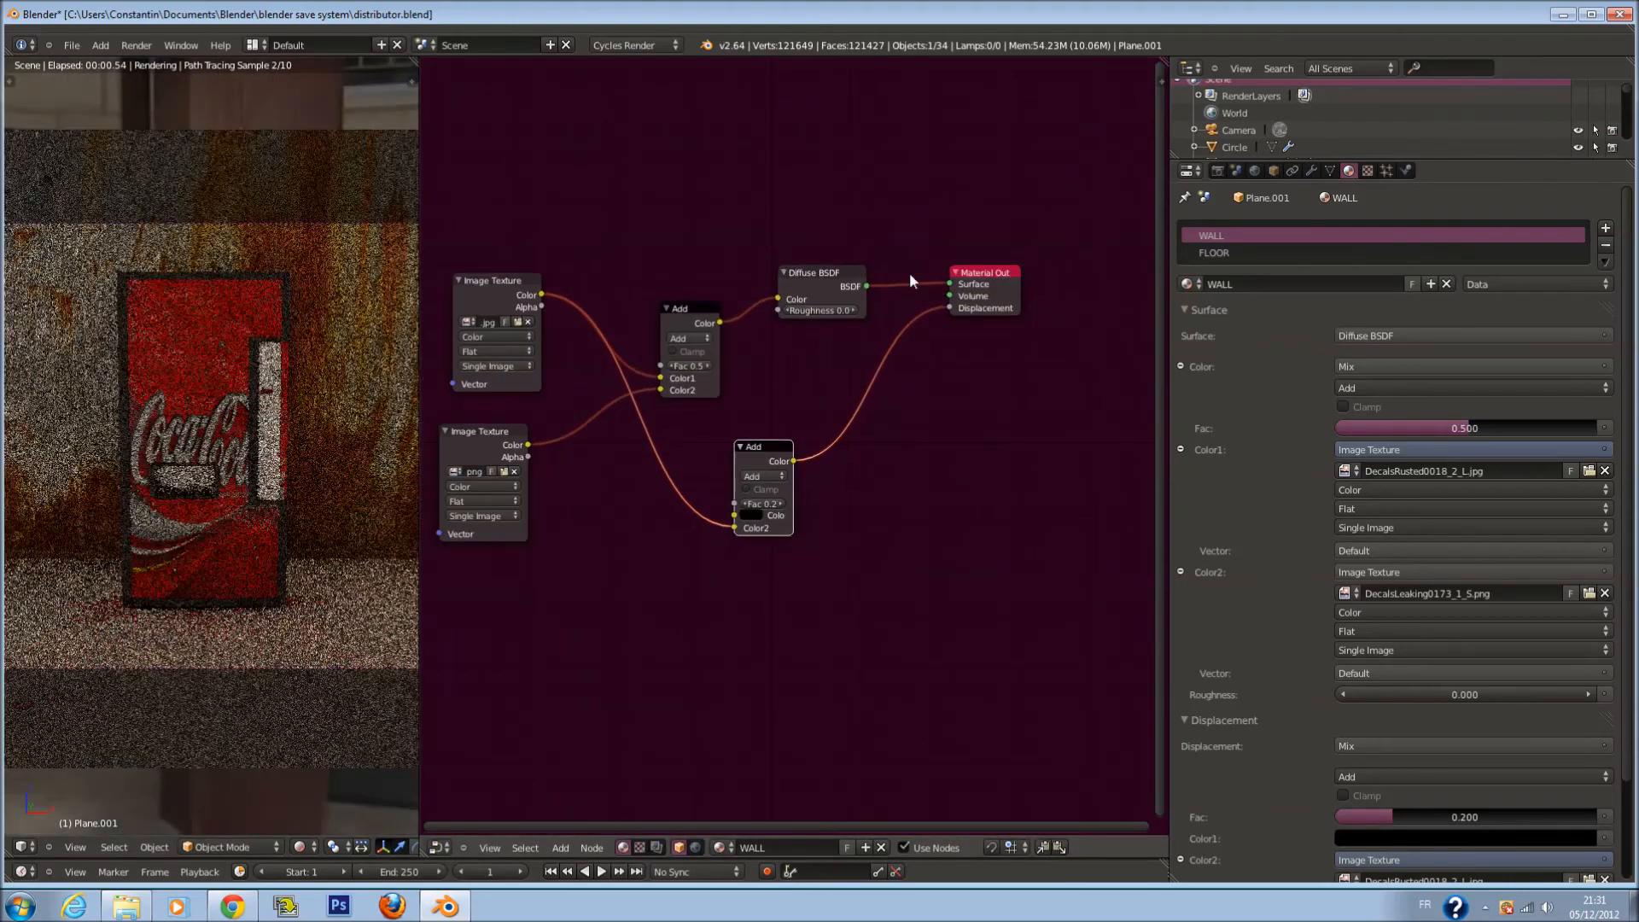
{"action": "left_click_drag", "start_coordinate": [975, 284], "coordinate": [1087, 268]}
{"action": "left_click_drag", "start_coordinate": [833, 274], "coordinate": [956, 264]}
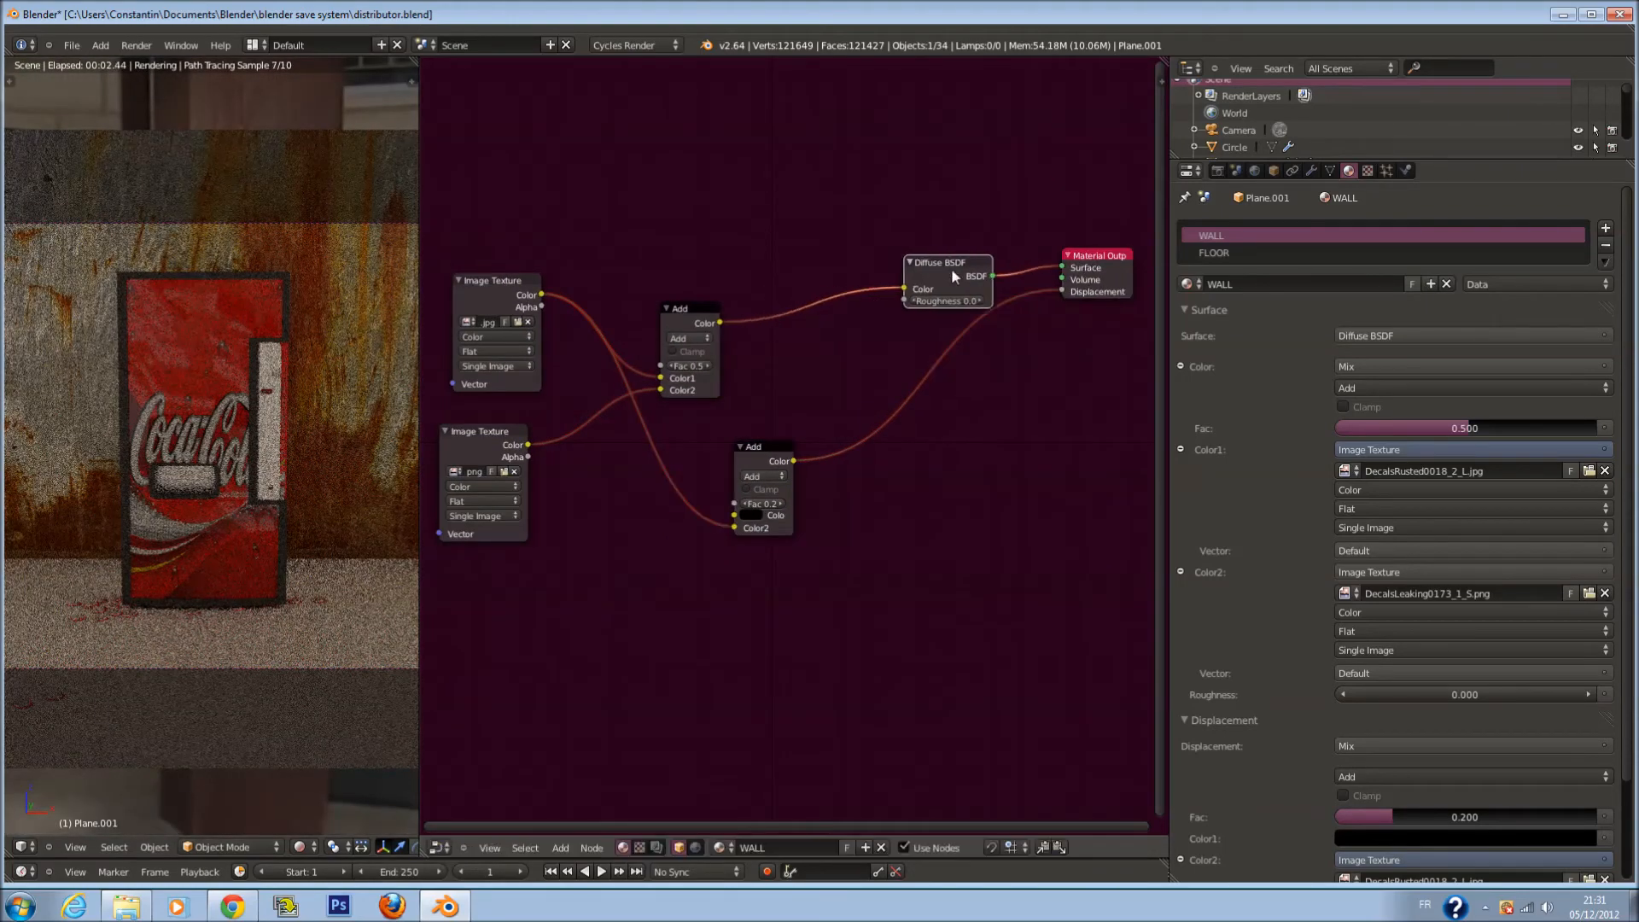
{"action": "left_click_drag", "start_coordinate": [668, 325], "coordinate": [774, 268]}
{"action": "scroll", "coordinate": [767, 381], "scroll_direction": "up", "scroll_amount": 2}
{"action": "left_click_drag", "start_coordinate": [768, 461], "coordinate": [827, 74]}
{"action": "scroll", "coordinate": [898, 183], "scroll_direction": "down", "scroll_amount": 3}
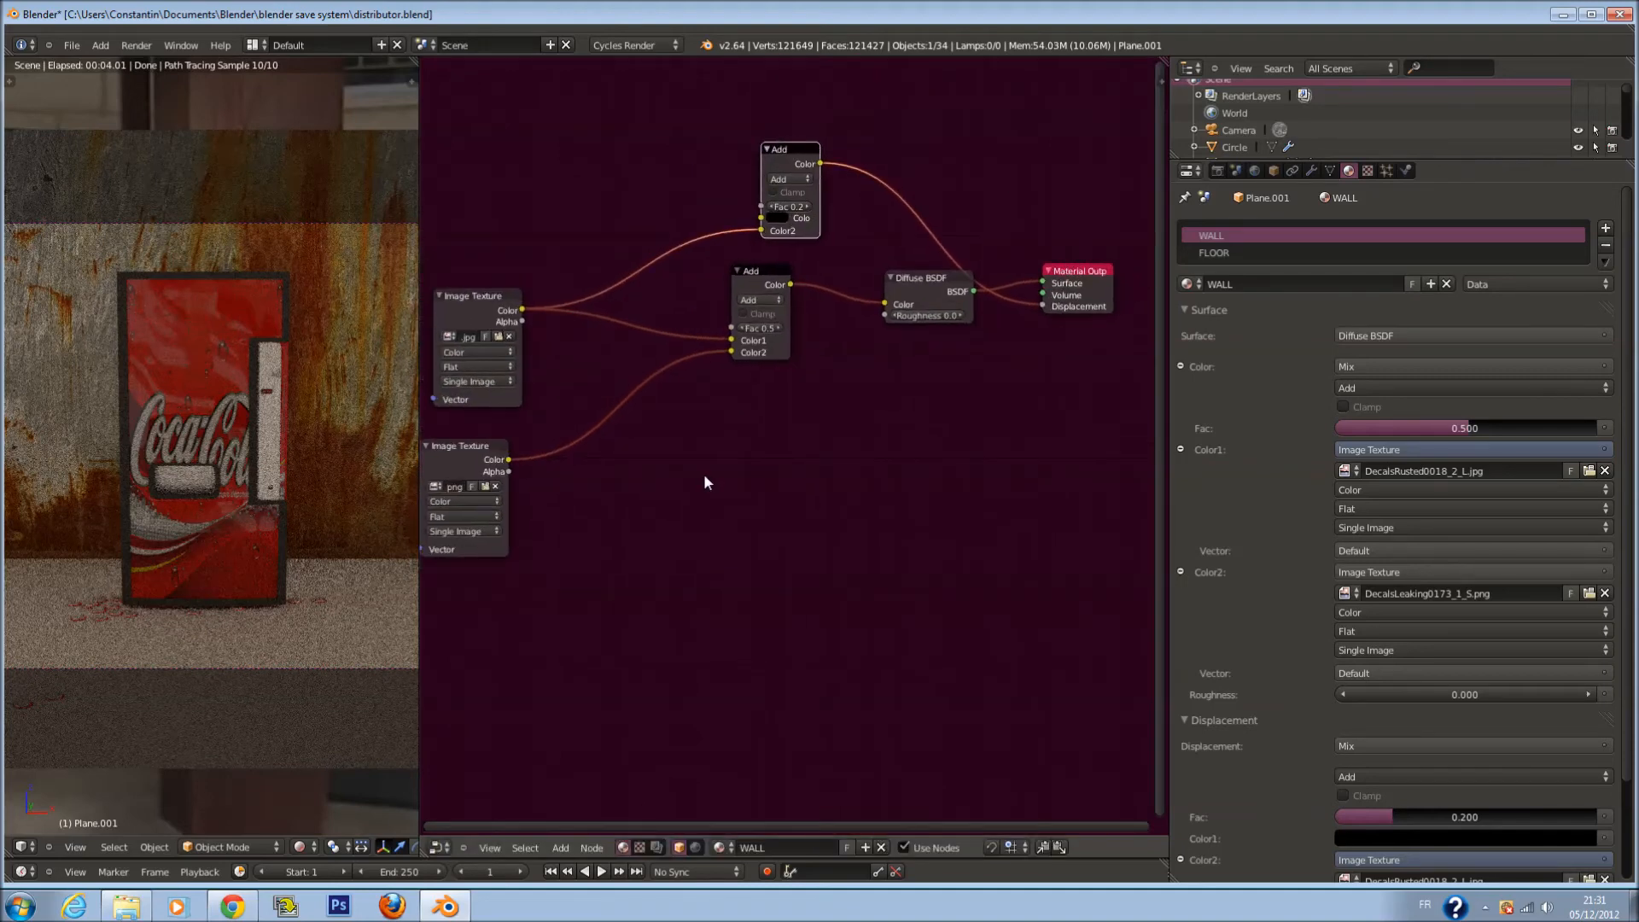
Try inserting a ColorRamp node, collapsed, on the link between the rusted Image Texture and the Add node's Color1
{"action": "key", "text": "shift+a"}
{"action": "mouse_move", "coordinate": [732, 462]}
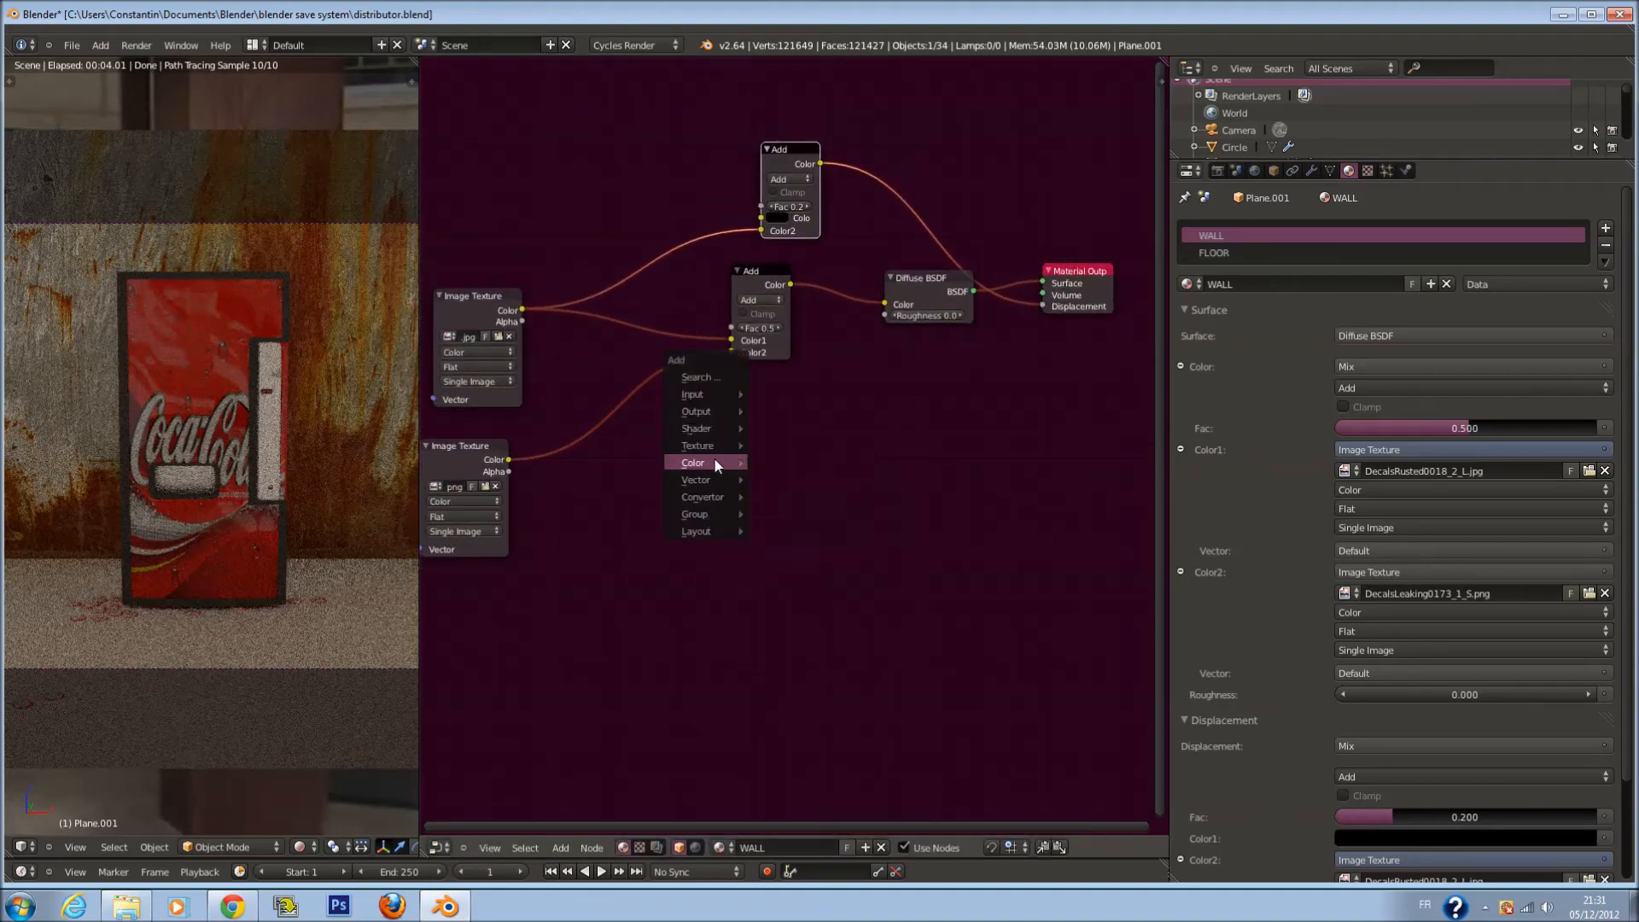
{"action": "mouse_move", "coordinate": [702, 497]}
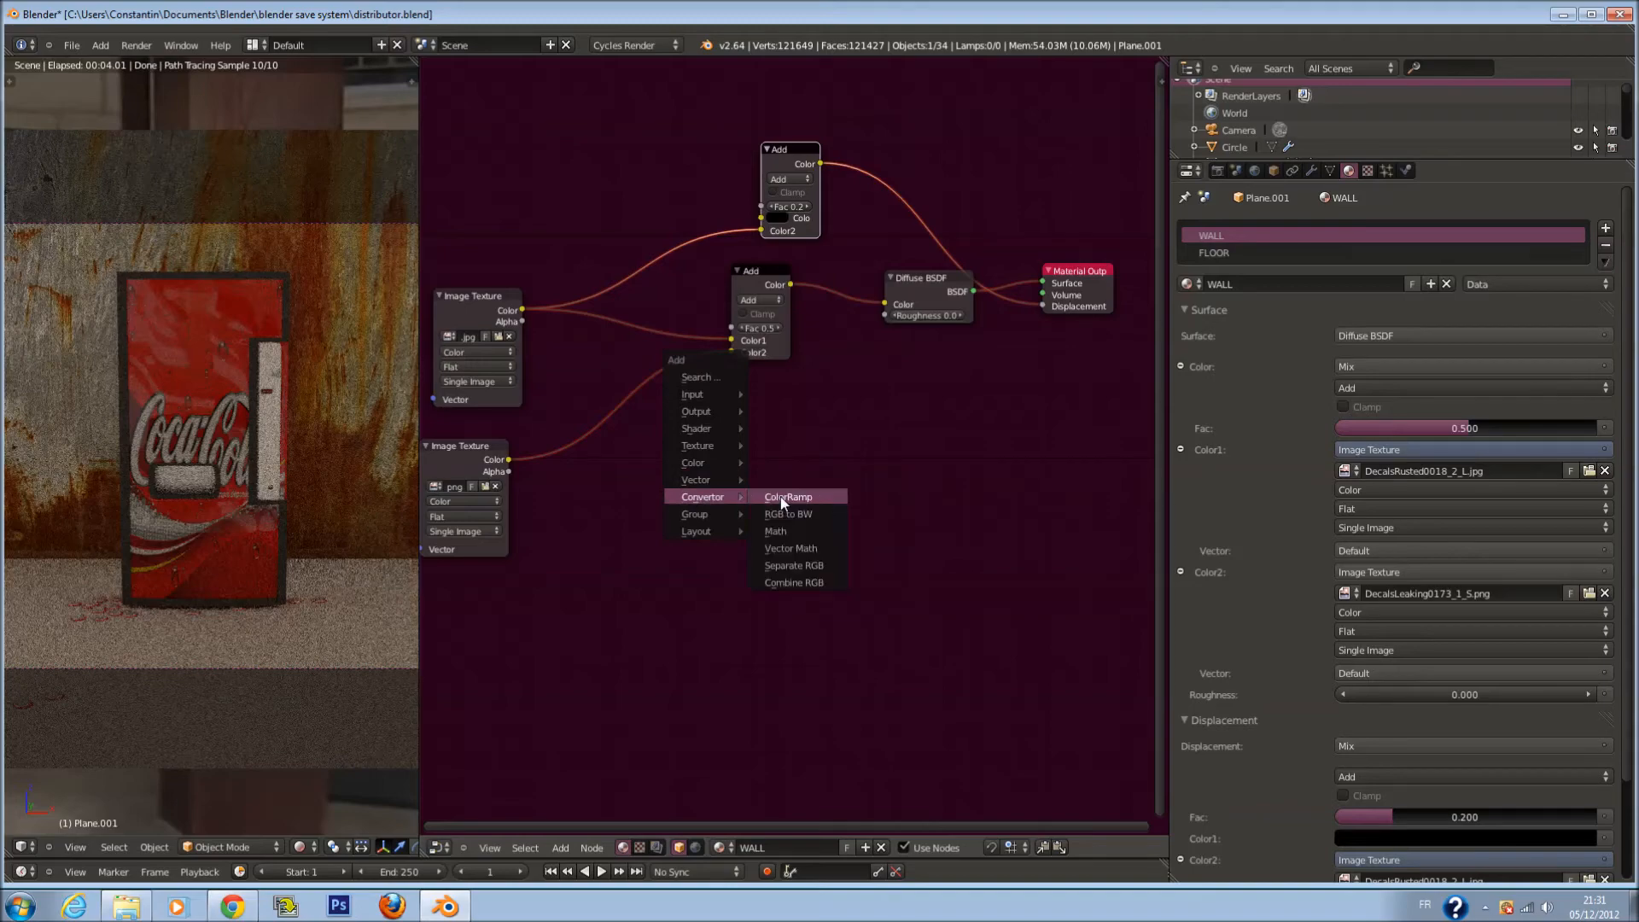
{"action": "left_click", "coordinate": [784, 497]}
{"action": "scroll", "coordinate": [944, 484], "scroll_direction": "up", "scroll_amount": 1}
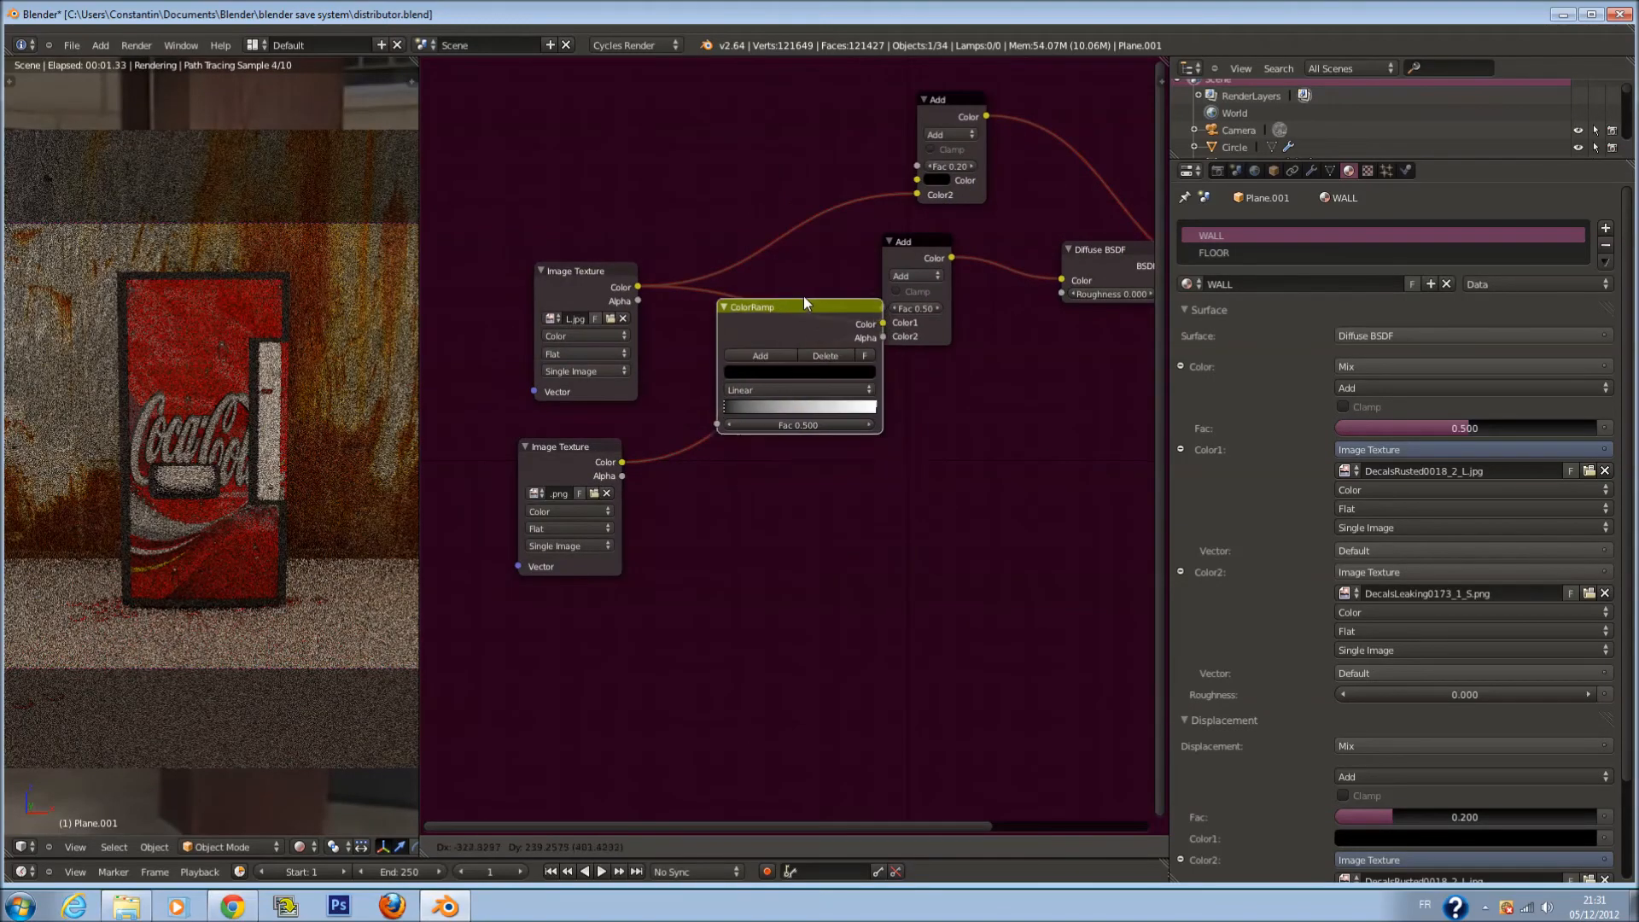
{"action": "left_click", "coordinate": [771, 285]}
{"action": "left_click", "coordinate": [692, 286]}
{"action": "left_click", "coordinate": [692, 286]}
{"action": "left_click_drag", "start_coordinate": [711, 299], "coordinate": [727, 300]}
{"action": "left_click", "coordinate": [727, 295]}
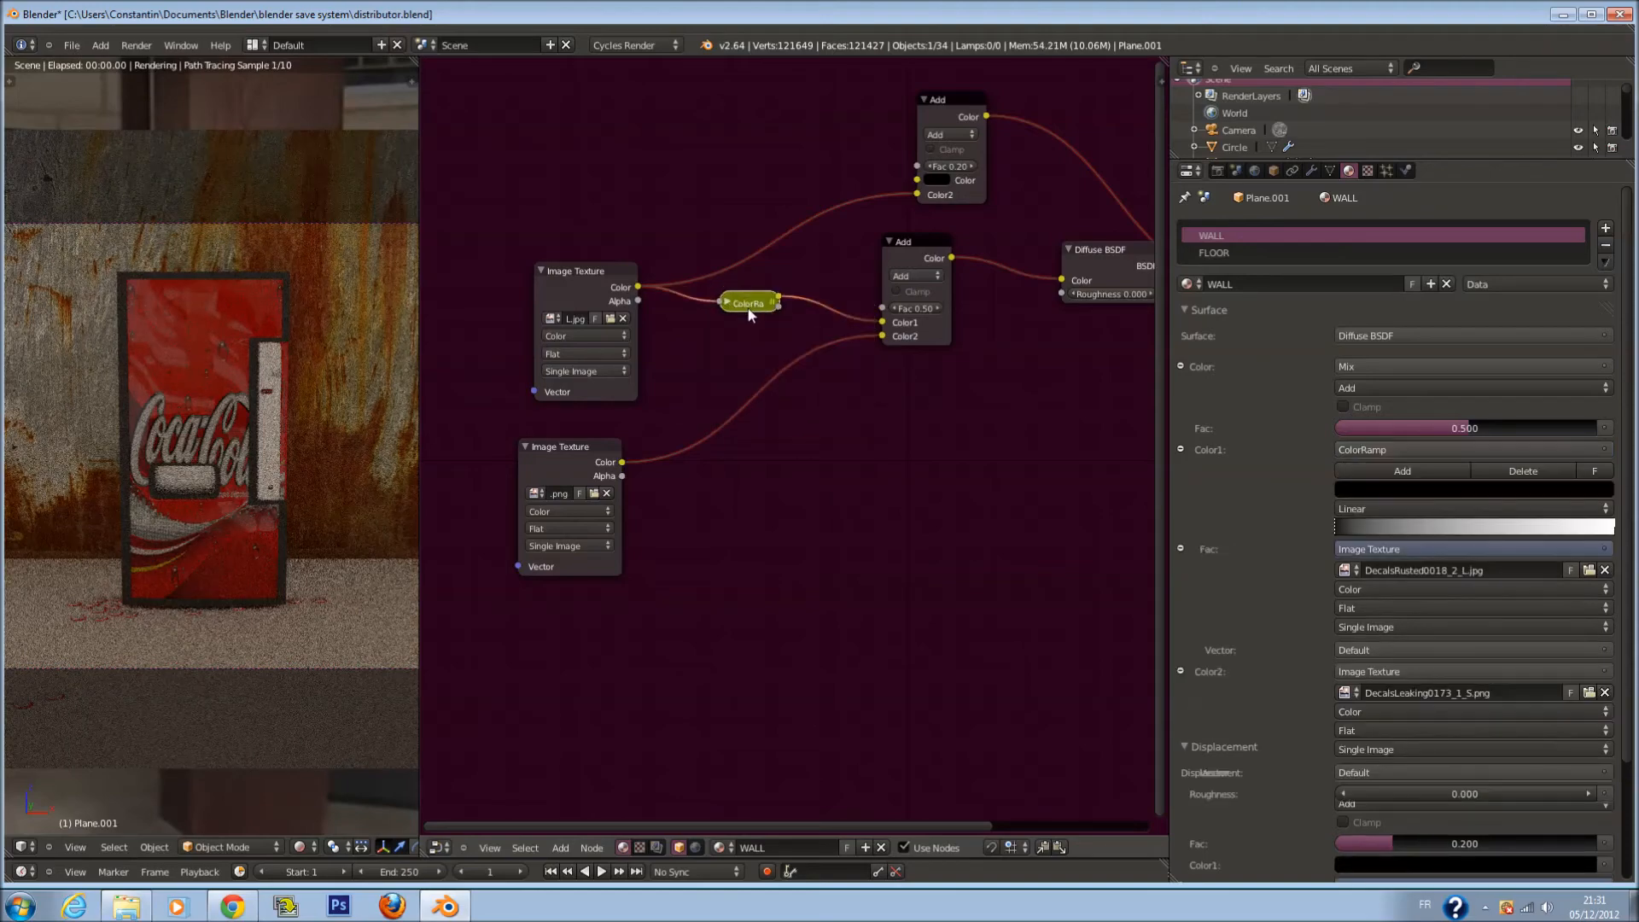
Move the rusted Image Texture farther from the ColorRamp, re-expand the ColorRamp, and save the file
{"action": "left_click_drag", "start_coordinate": [587, 275], "coordinate": [410, 222]}
{"action": "left_click", "coordinate": [728, 302]}
{"action": "middle_click_drag", "start_coordinate": [661, 394], "coordinate": [793, 410]}
{"action": "key", "text": "ctrl+s"}
{"action": "left_click", "coordinate": [834, 425]}
{"action": "scroll", "coordinate": [965, 424], "scroll_direction": "up", "scroll_amount": 3}
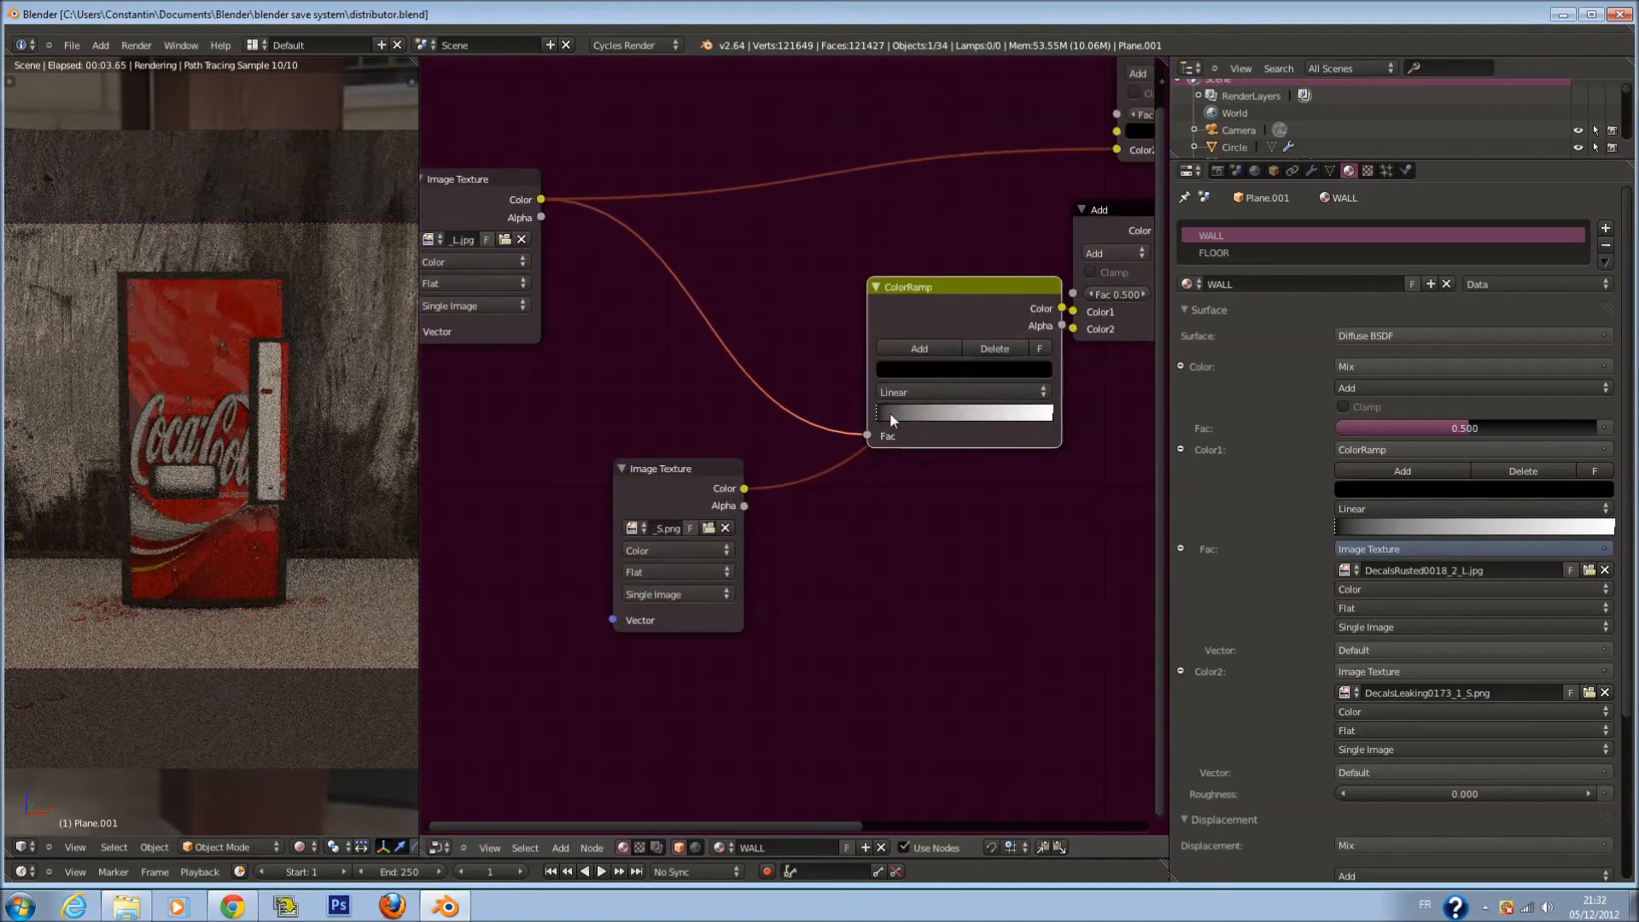
Try narrowing the ColorRamp's gradient by shifting its white and black stops inward
{"action": "left_click_drag", "start_coordinate": [890, 413], "coordinate": [893, 412]}
{"action": "left_click_drag", "start_coordinate": [1050, 413], "coordinate": [854, 414]}
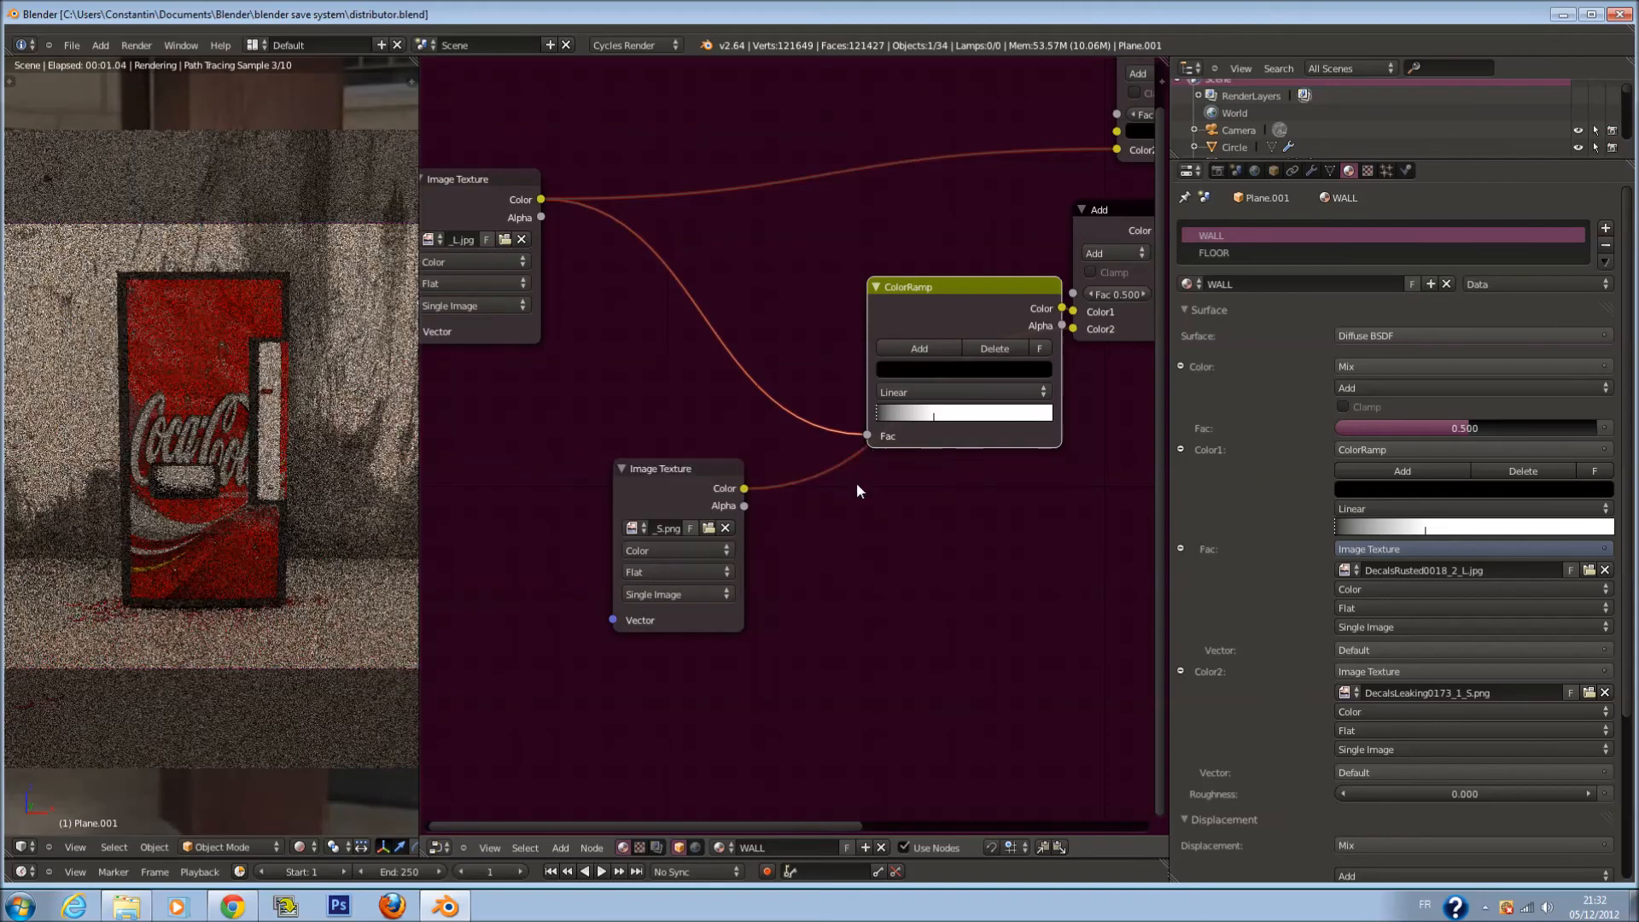
{"action": "left_click_drag", "start_coordinate": [931, 418], "coordinate": [996, 413]}
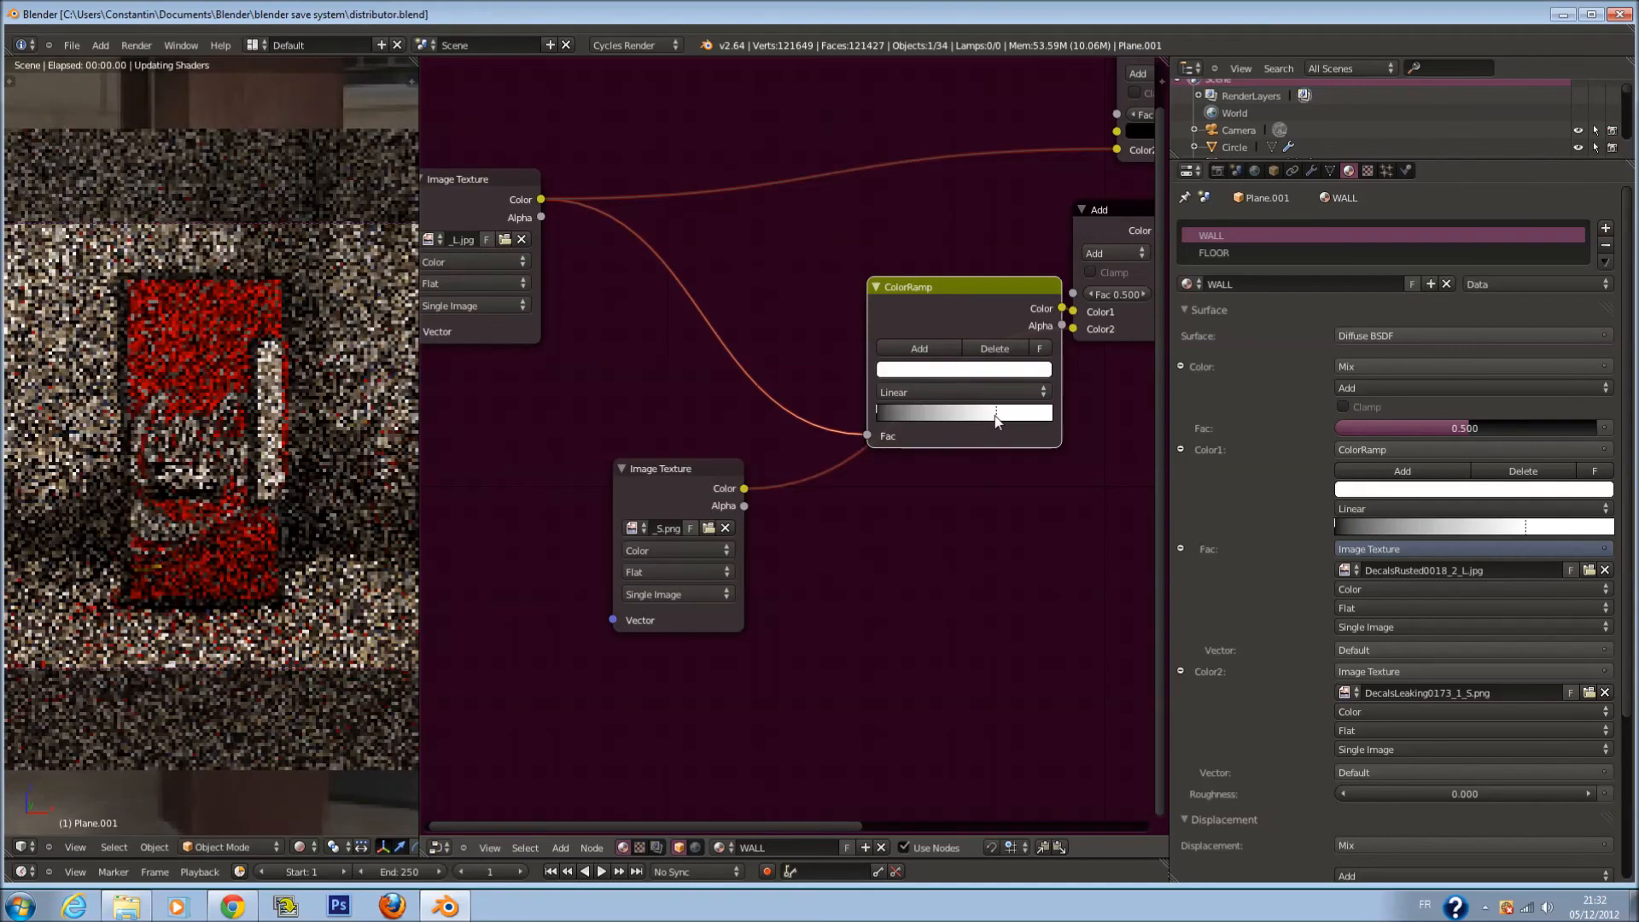
{"action": "left_click_drag", "start_coordinate": [877, 413], "coordinate": [903, 417]}
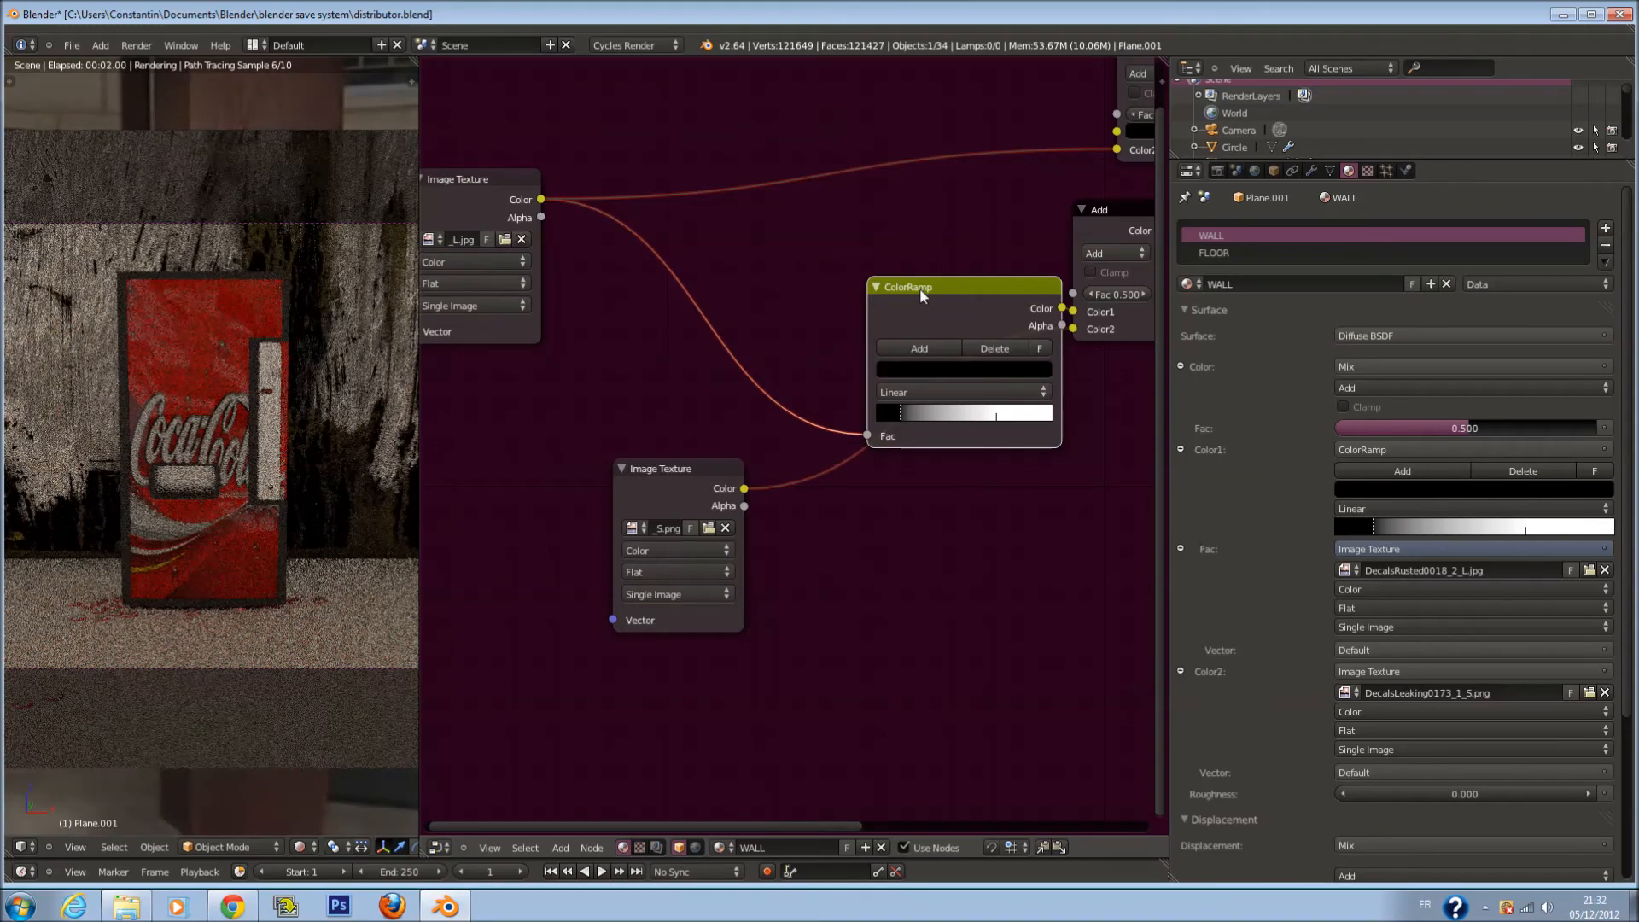
Delete the ColorRamp and reconnect the rusted texture's Color to the Add node's Color1
{"action": "key", "text": "x"}
{"action": "left_click_drag", "start_coordinate": [559, 218], "coordinate": [1051, 321]}
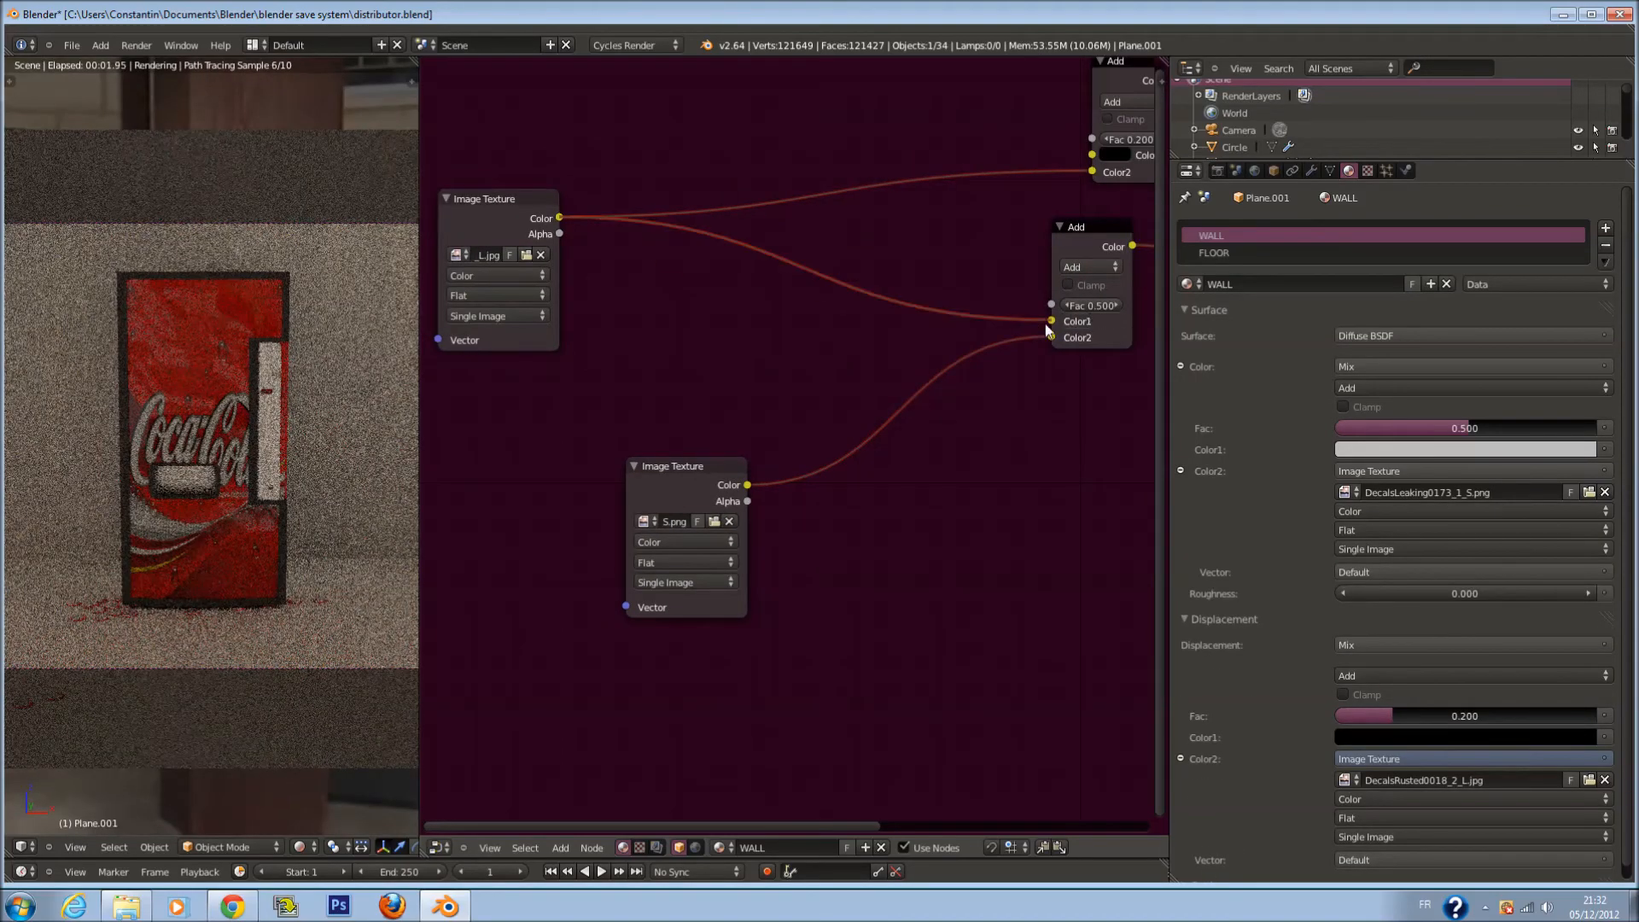
Duplicate the displacement Add node onto the rusted texture's link to the color Add node, feeding the texture into the duplicate's Color2
{"action": "left_click_drag", "start_coordinate": [1118, 80], "coordinate": [807, 253]}
{"action": "scroll", "coordinate": [808, 290], "scroll_direction": "up", "scroll_amount": 1}
{"action": "left_click_drag", "start_coordinate": [778, 308], "coordinate": [779, 327]}
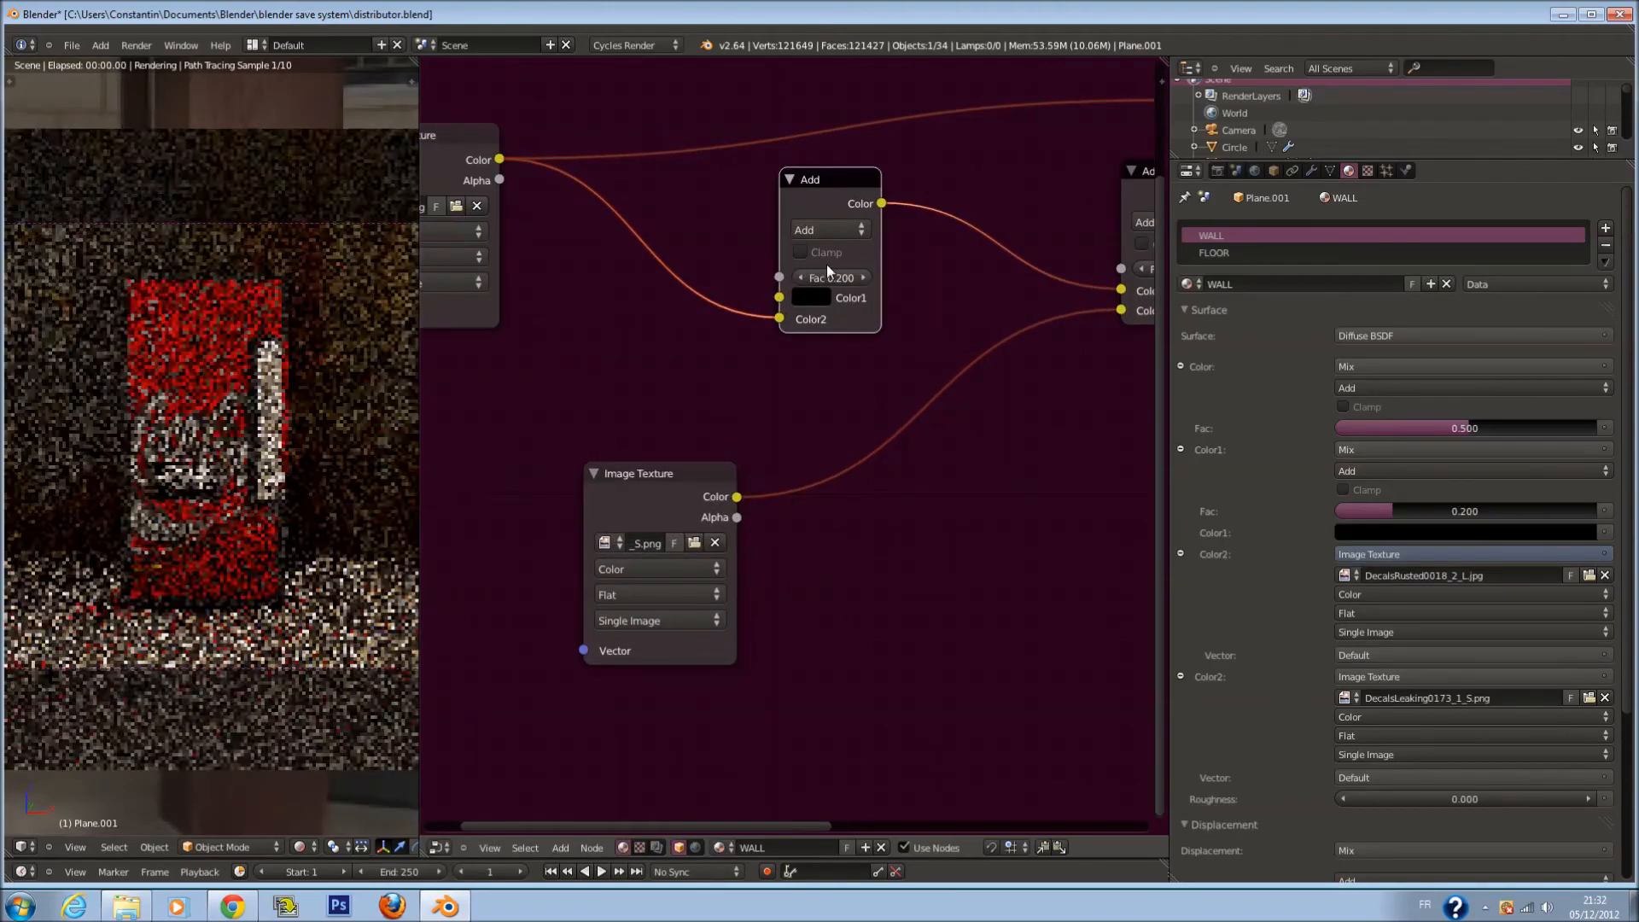
Change the duplicated Add node's blend type to Mix and set its Fac to 1.000
{"action": "scroll", "coordinate": [822, 270], "scroll_direction": "up", "scroll_amount": 1}
{"action": "left_click_drag", "start_coordinate": [832, 265], "coordinate": [736, 260]}
{"action": "left_click", "coordinate": [832, 212]}
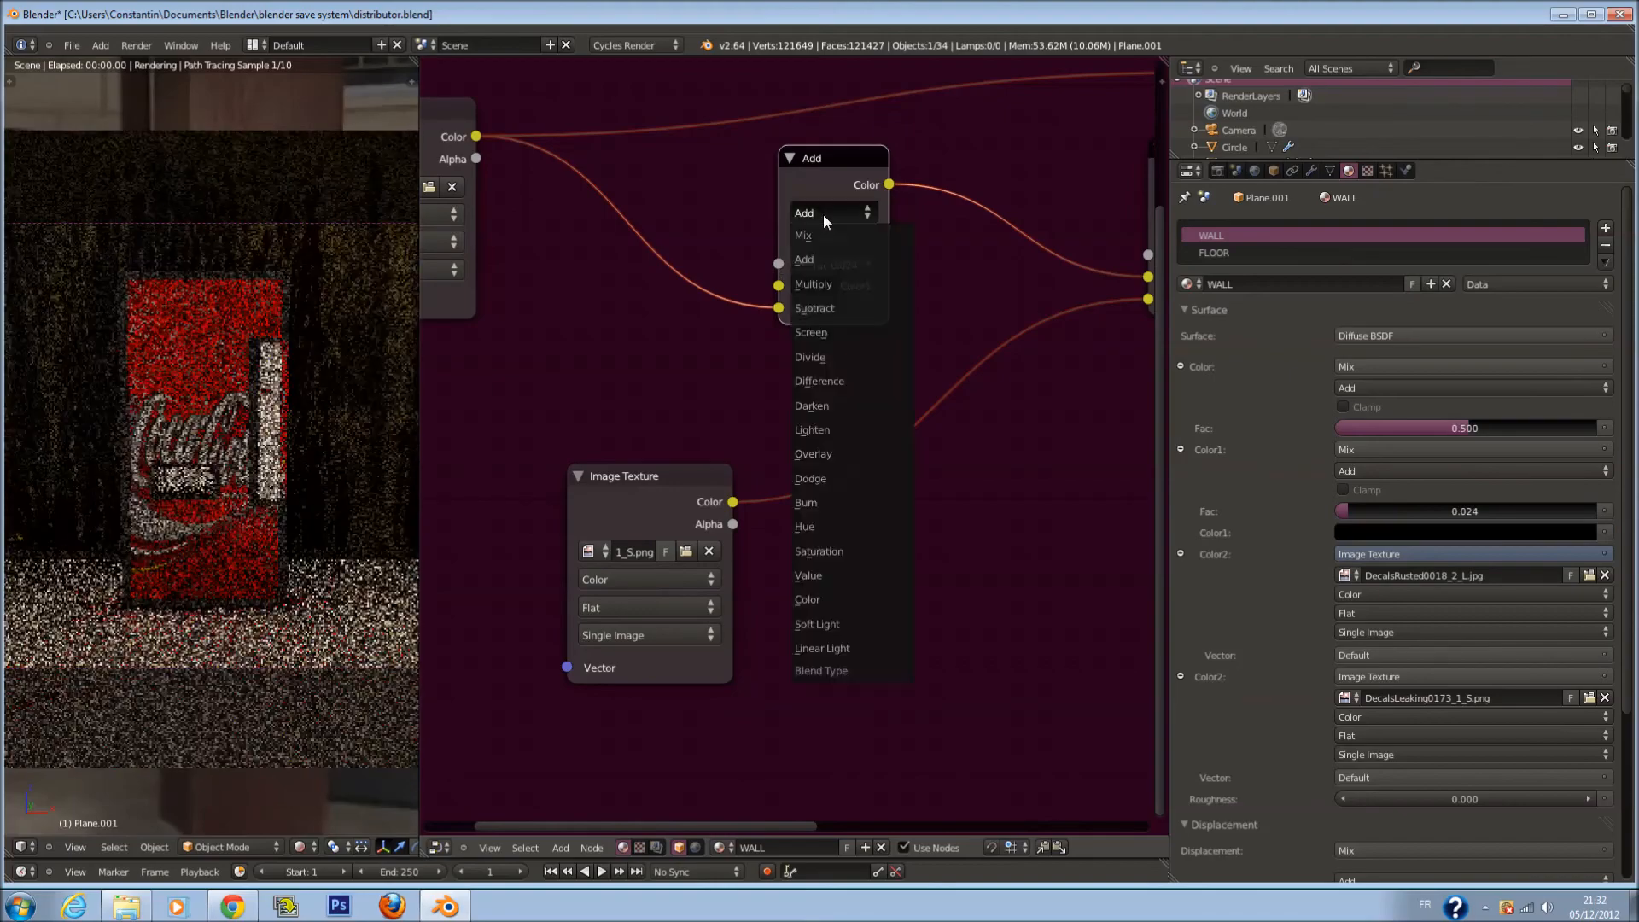
{"action": "left_click", "coordinate": [856, 252]}
{"action": "left_click_drag", "start_coordinate": [844, 264], "coordinate": [1387, 280]}
Set the new Mix node's Color1 to a dark bluish grey
{"action": "left_click", "coordinate": [815, 286]}
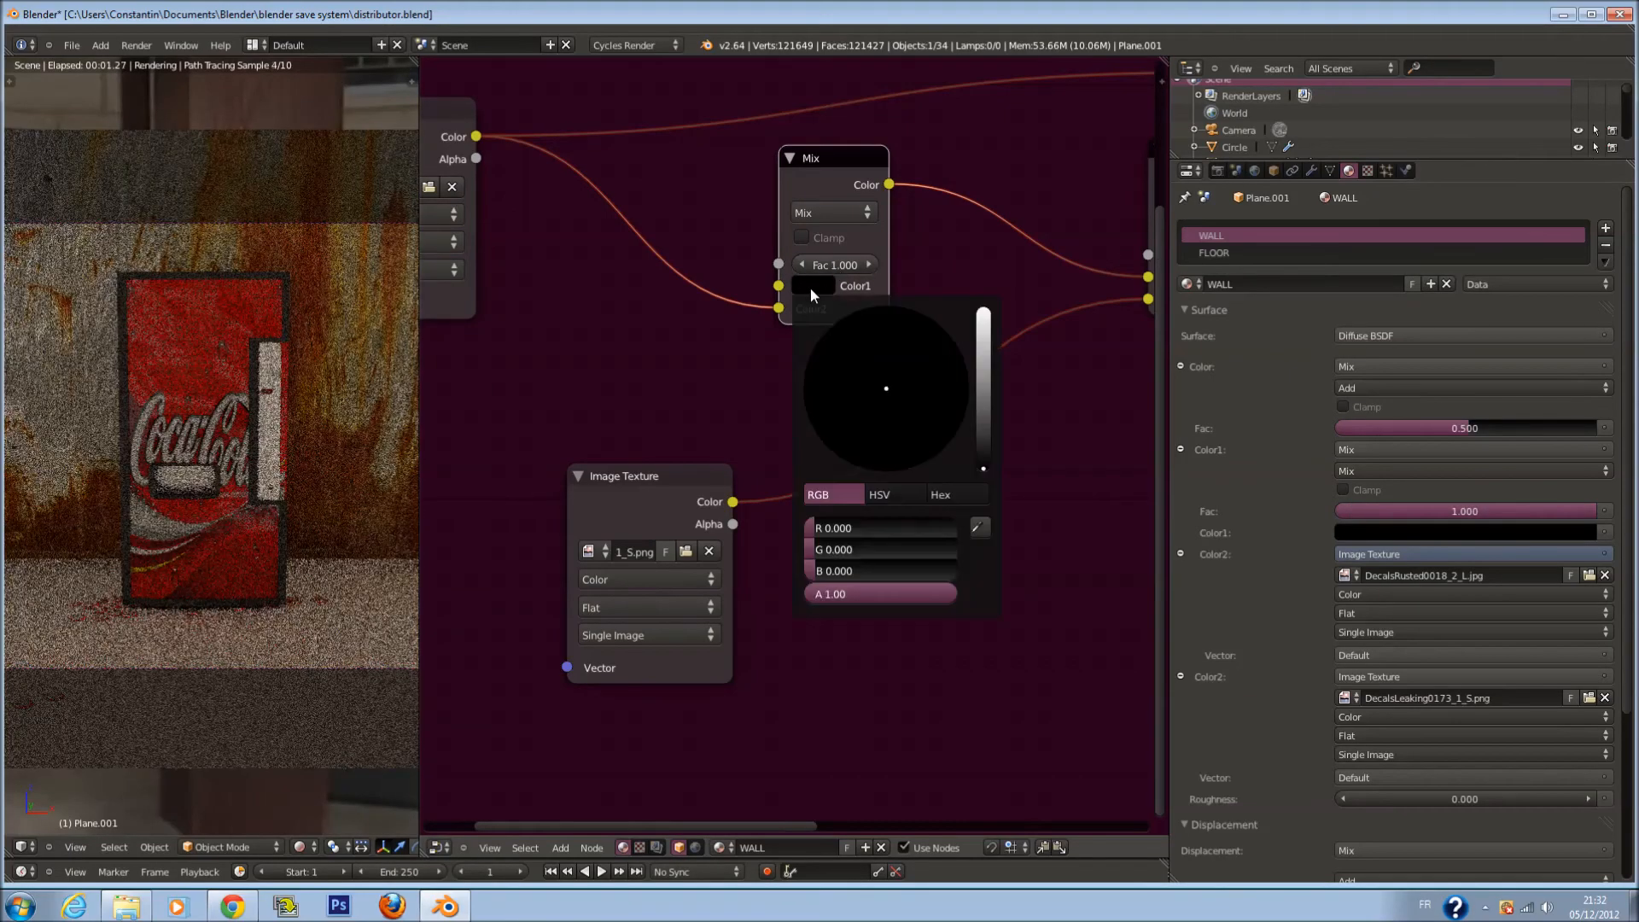
{"action": "left_click", "coordinate": [825, 289]}
{"action": "left_click_drag", "start_coordinate": [988, 362], "coordinate": [1013, 399]}
{"action": "left_click", "coordinate": [895, 375]}
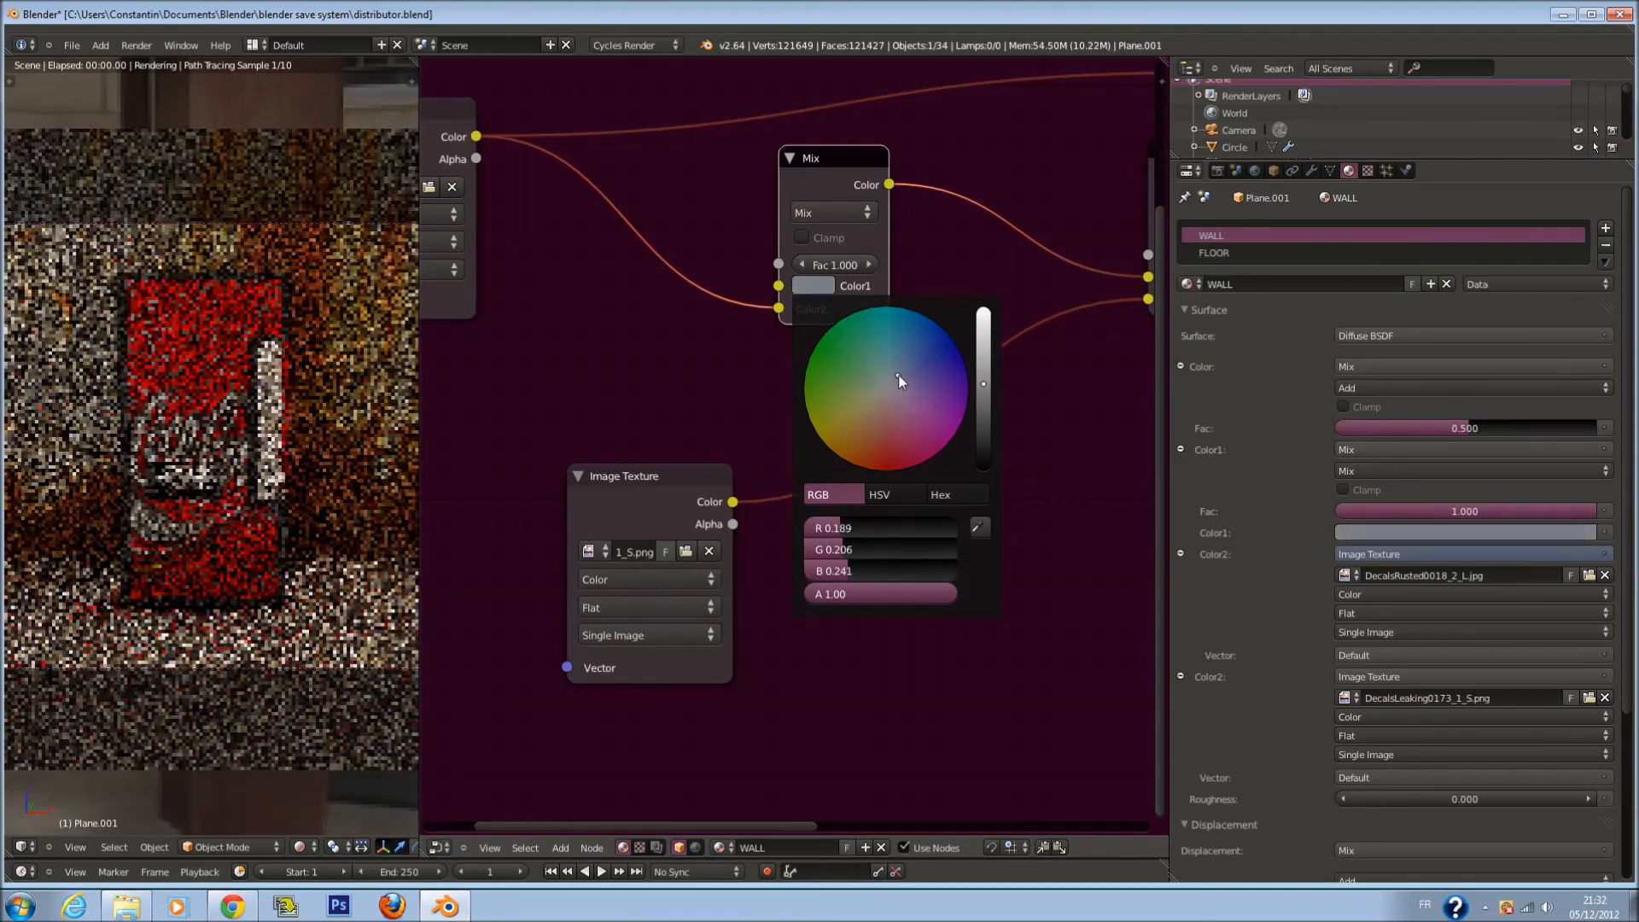
{"action": "left_click_drag", "start_coordinate": [984, 384], "coordinate": [985, 396]}
Set the new Mix node's Fac to 0.500 and save the file
{"action": "left_click", "coordinate": [802, 264]}
{"action": "left_click", "coordinate": [802, 263]}
{"action": "left_click", "coordinate": [802, 263]}
{"action": "key", "text": "ctrl+s"}
{"action": "left_click", "coordinate": [963, 387]}
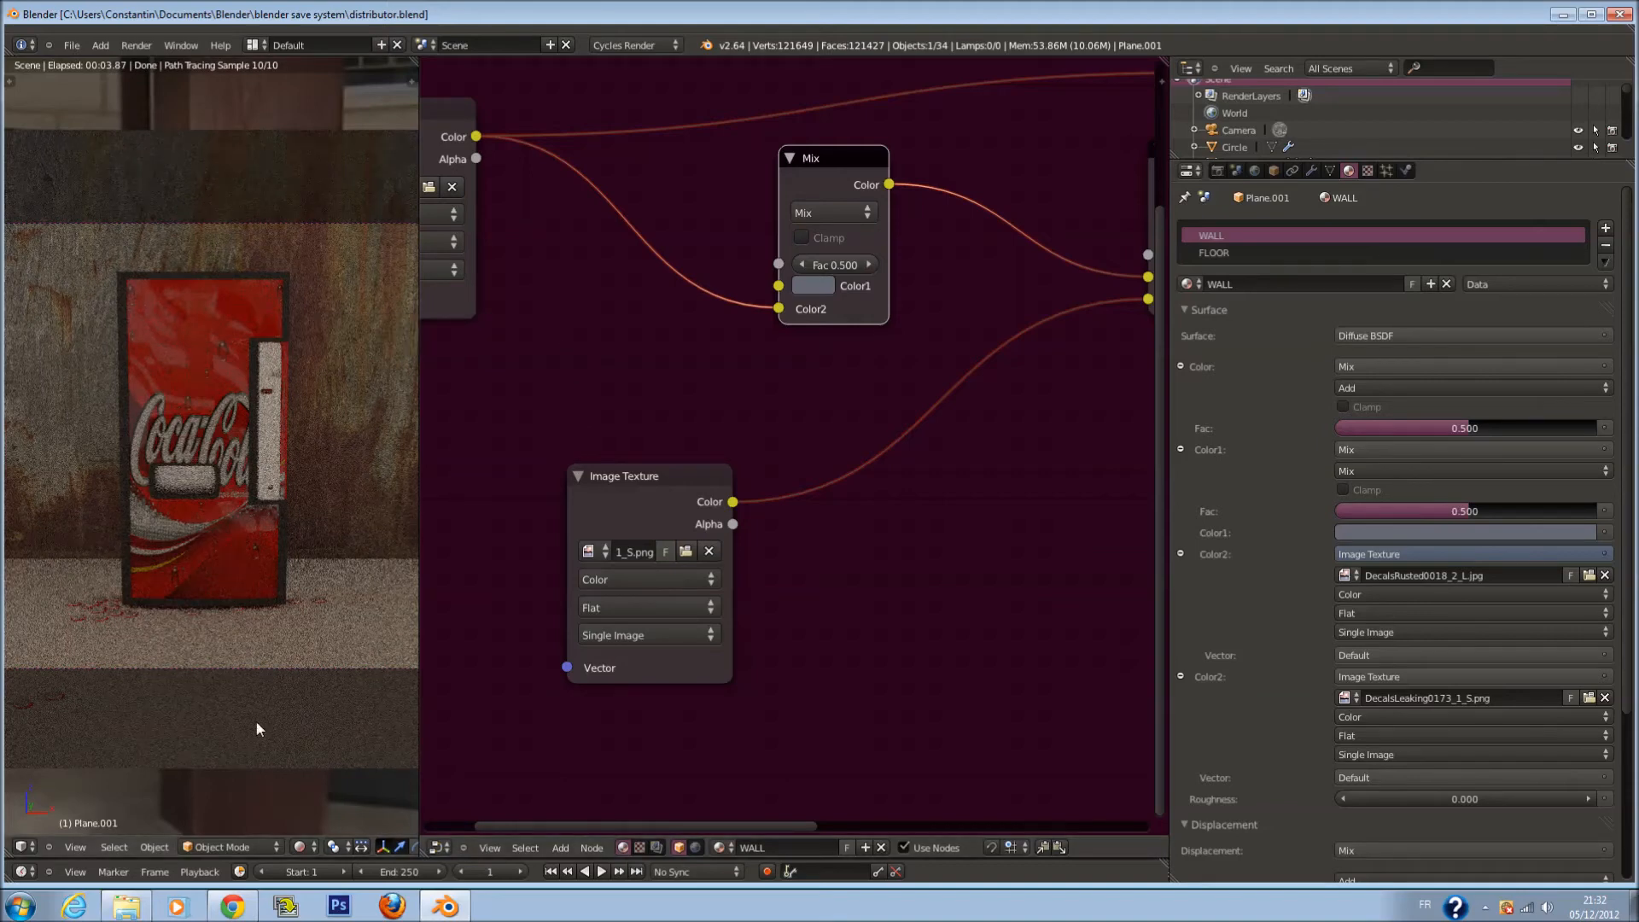
Show the backdrop plane in an enlarged, solid-shaded top view, enter its edit mode, and save the file
{"action": "left_click", "coordinate": [299, 847]}
{"action": "left_click", "coordinate": [332, 776]}
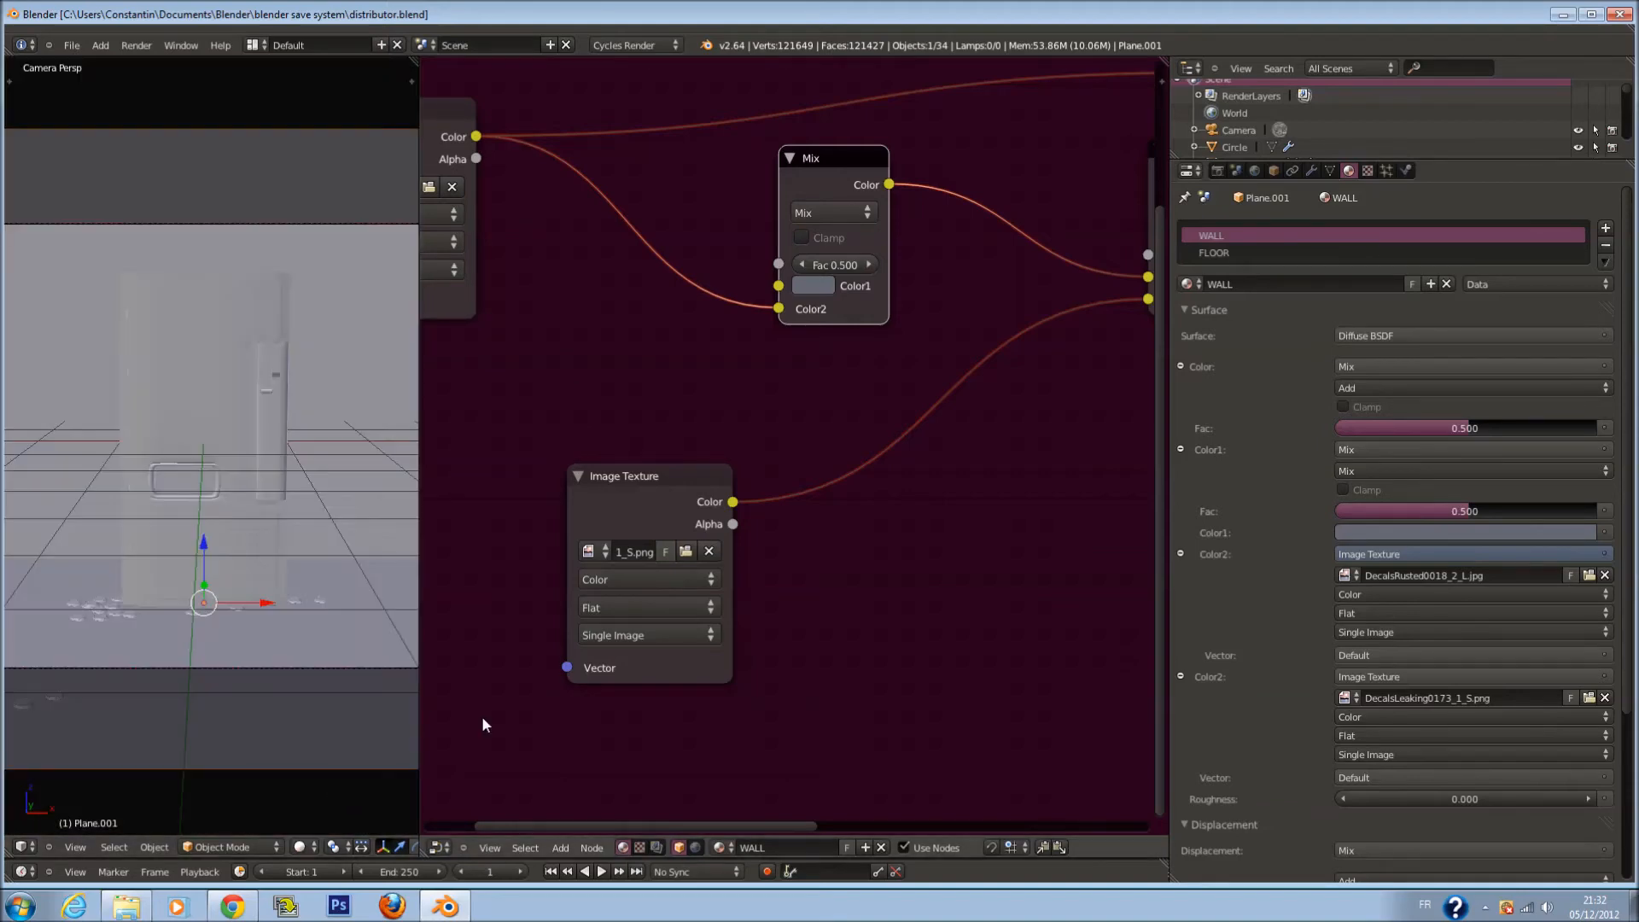
{"action": "left_click_drag", "start_coordinate": [420, 575], "coordinate": [1037, 575]}
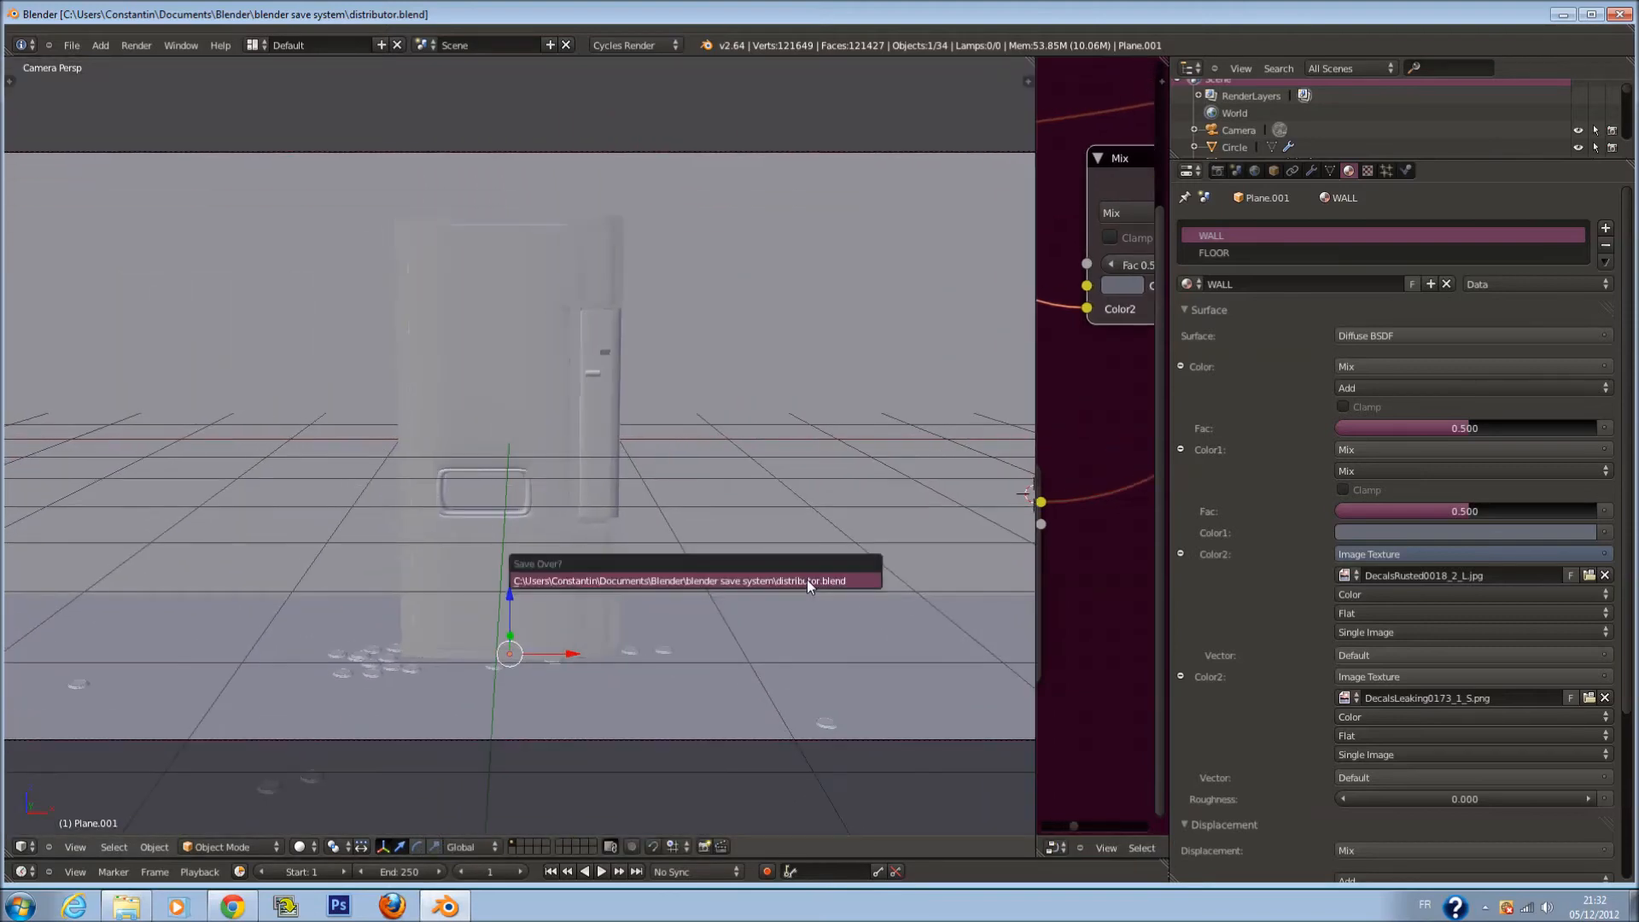
{"action": "key", "text": "KP_7"}
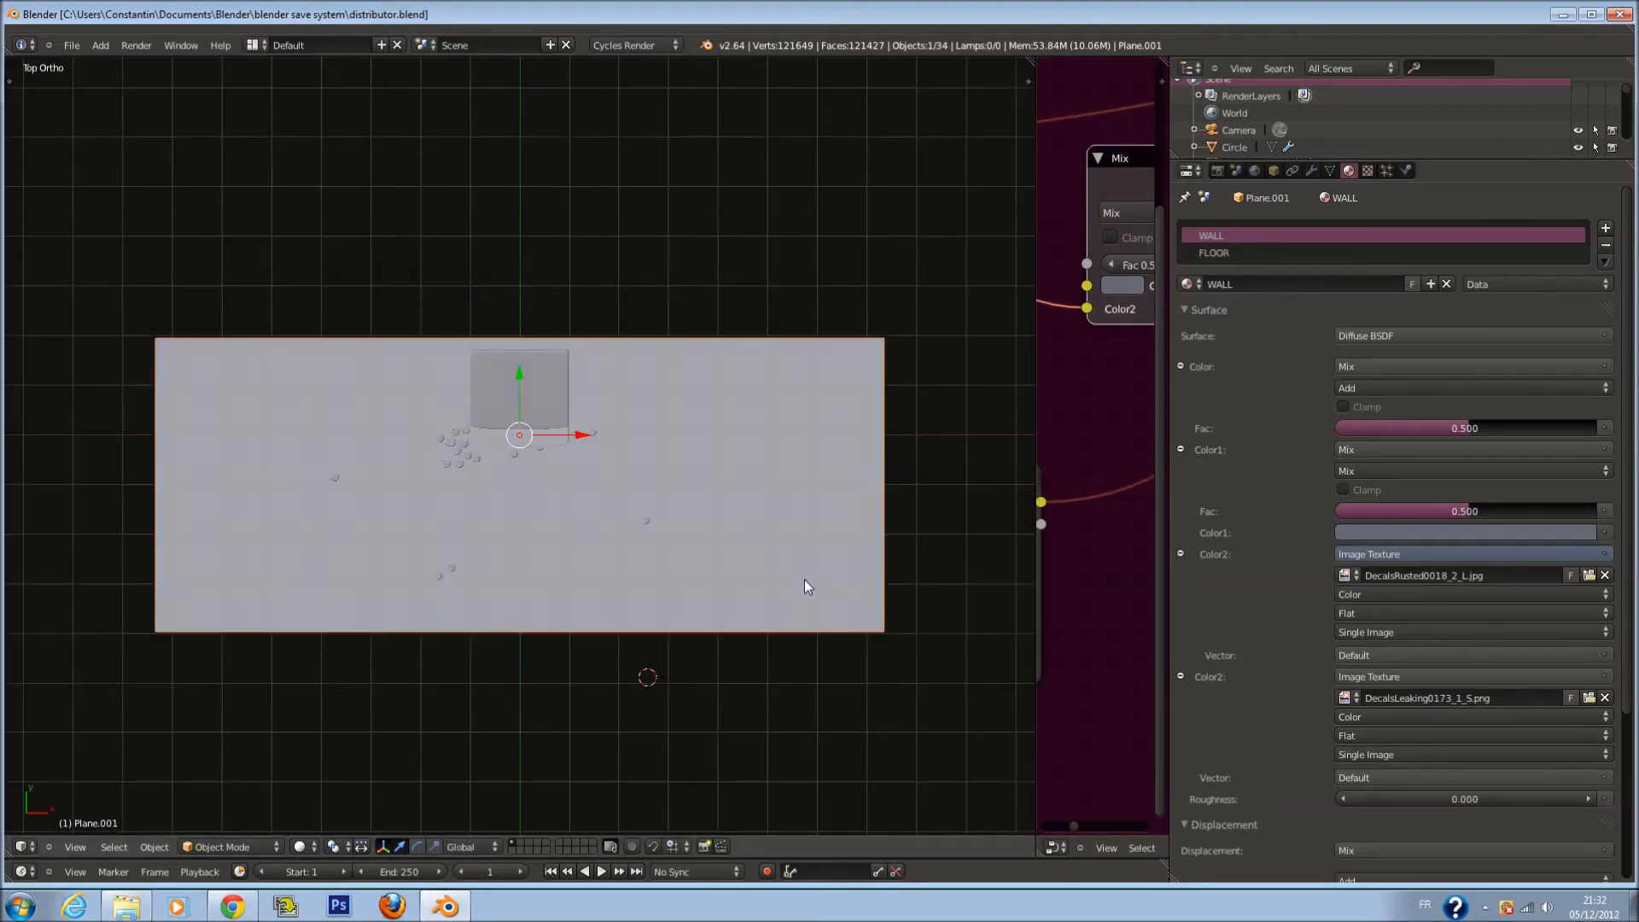
{"action": "key", "text": "Tab"}
{"action": "key", "text": "ctrl+s"}
{"action": "left_click", "coordinate": [774, 493]}
Assign the FLOOR material to the backdrop's floor face and unwrap it, saving the file back in object mode
{"action": "right_click", "coordinate": [509, 527]}
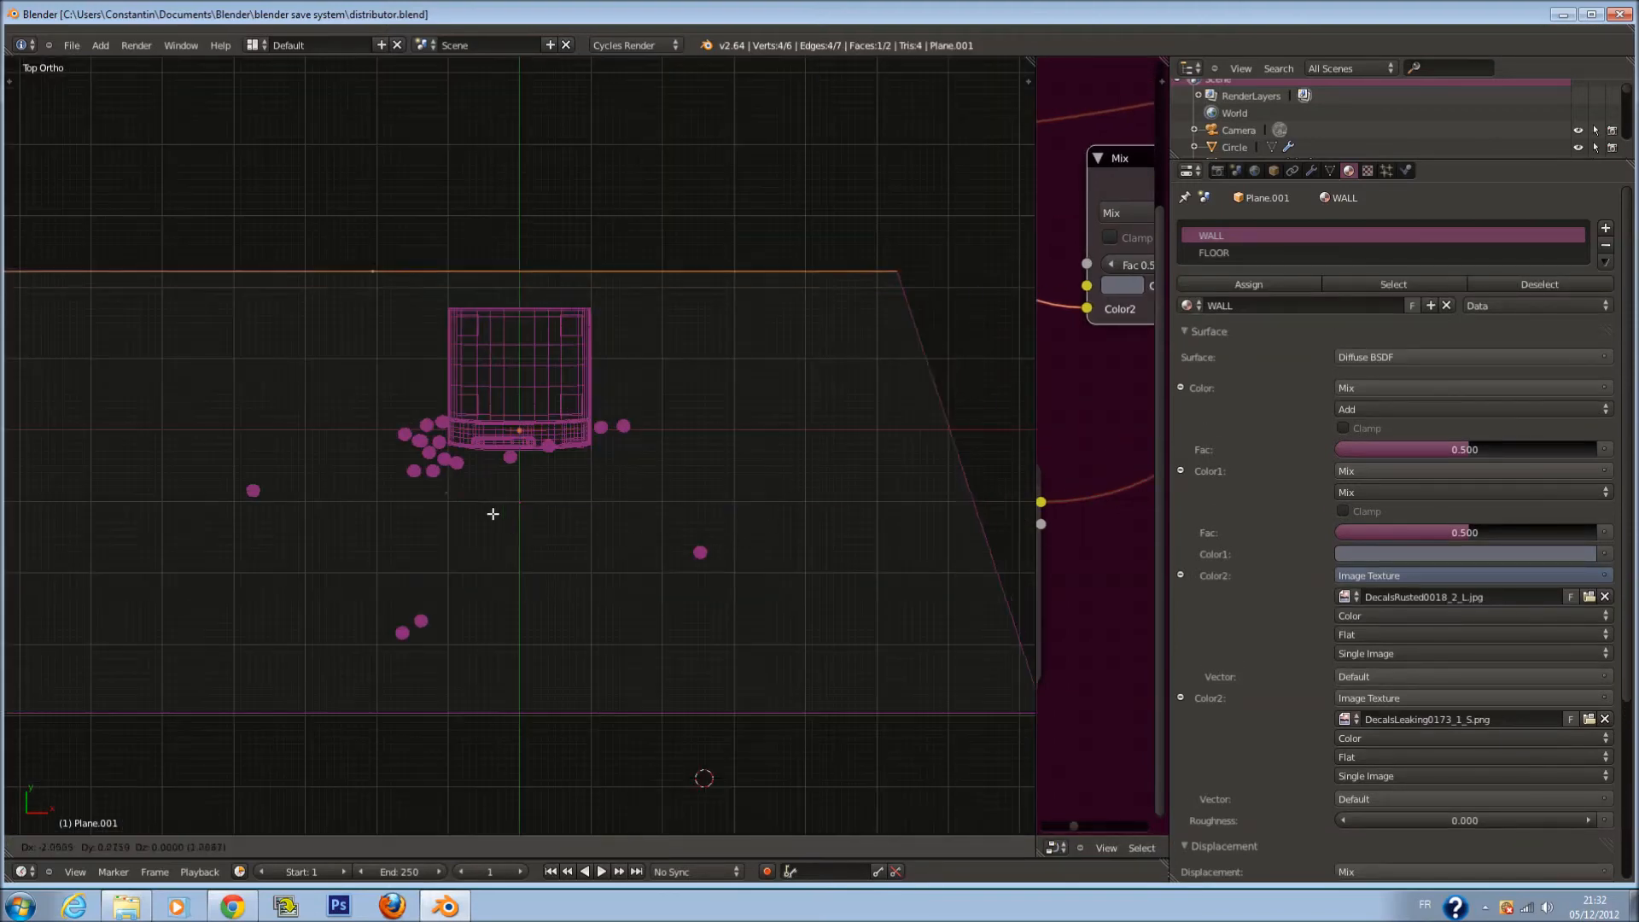
{"action": "left_click", "coordinate": [1284, 283]}
{"action": "key", "text": "u"}
{"action": "left_click", "coordinate": [739, 584]}
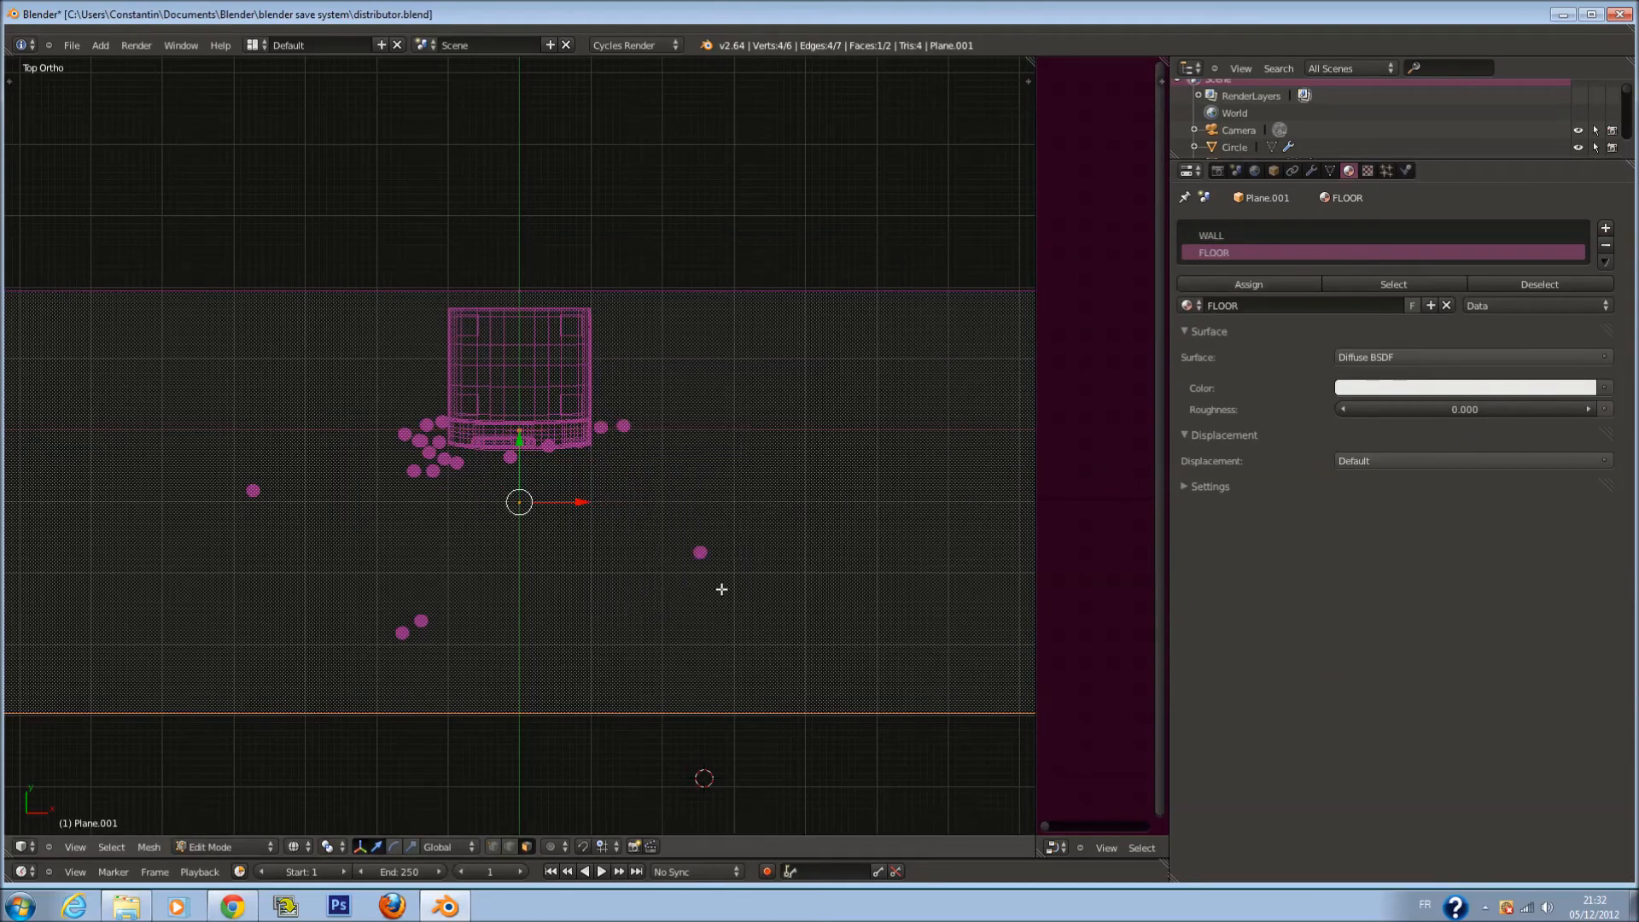
{"action": "key", "text": "Tab"}
{"action": "key", "text": "ctrl+s"}
{"action": "left_click", "coordinate": [755, 572]}
Return to the camera view with rendered shading, save the file, and widen the node editor
{"action": "key", "text": "KP_0"}
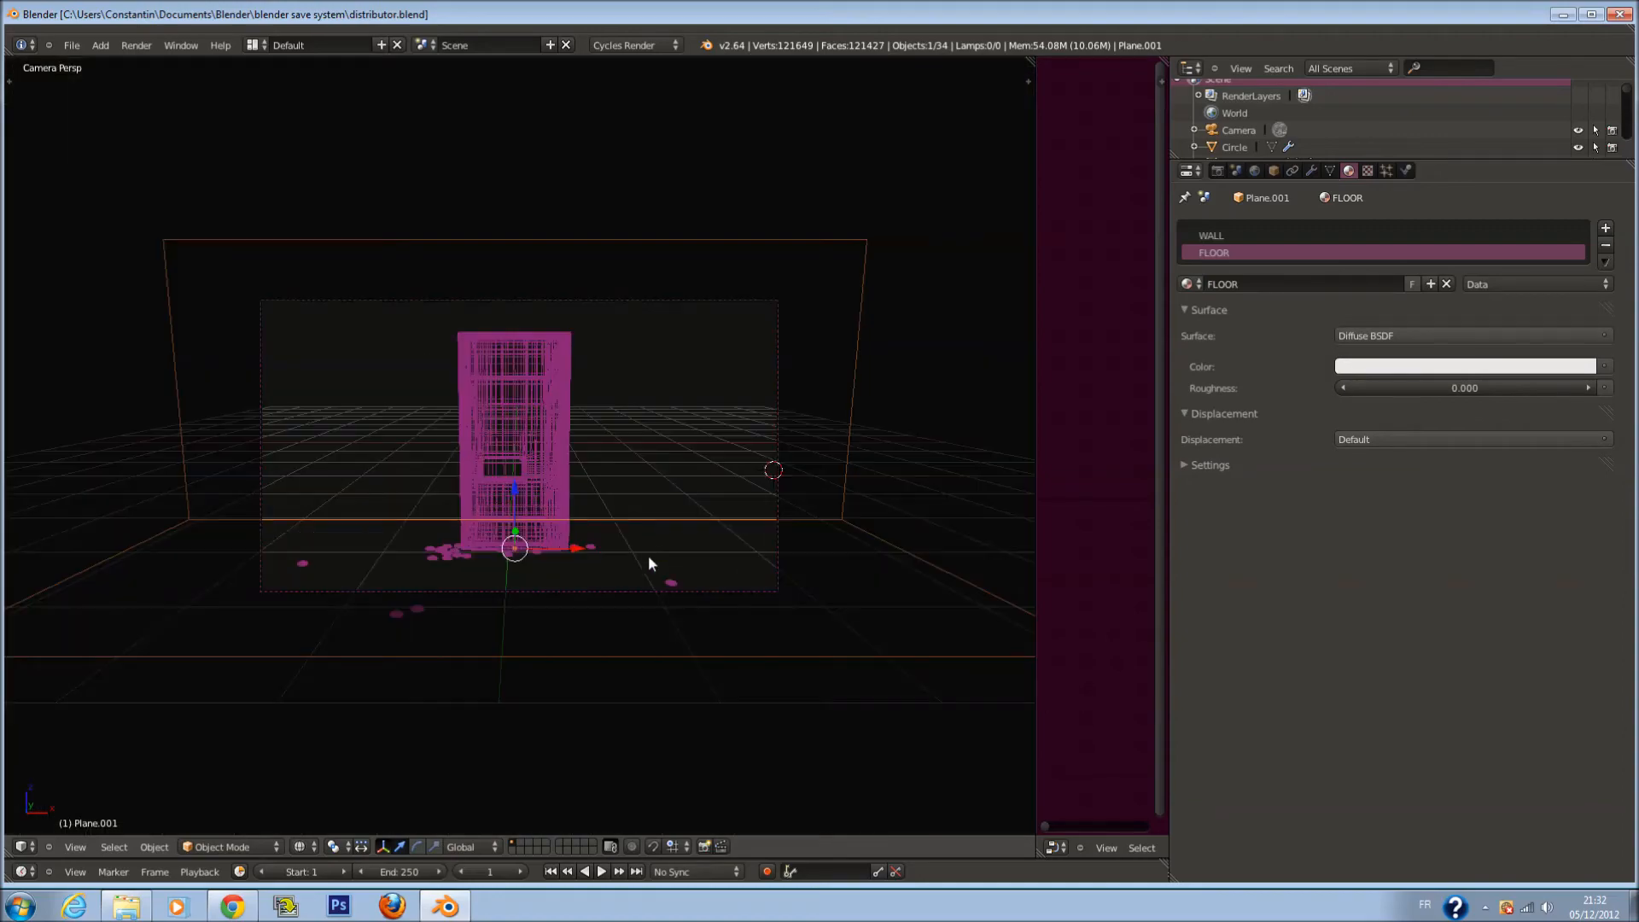
{"action": "key", "text": "ctrl+s"}
{"action": "left_click", "coordinate": [655, 568]}
{"action": "scroll", "coordinate": [653, 569], "scroll_direction": "up", "scroll_amount": 1}
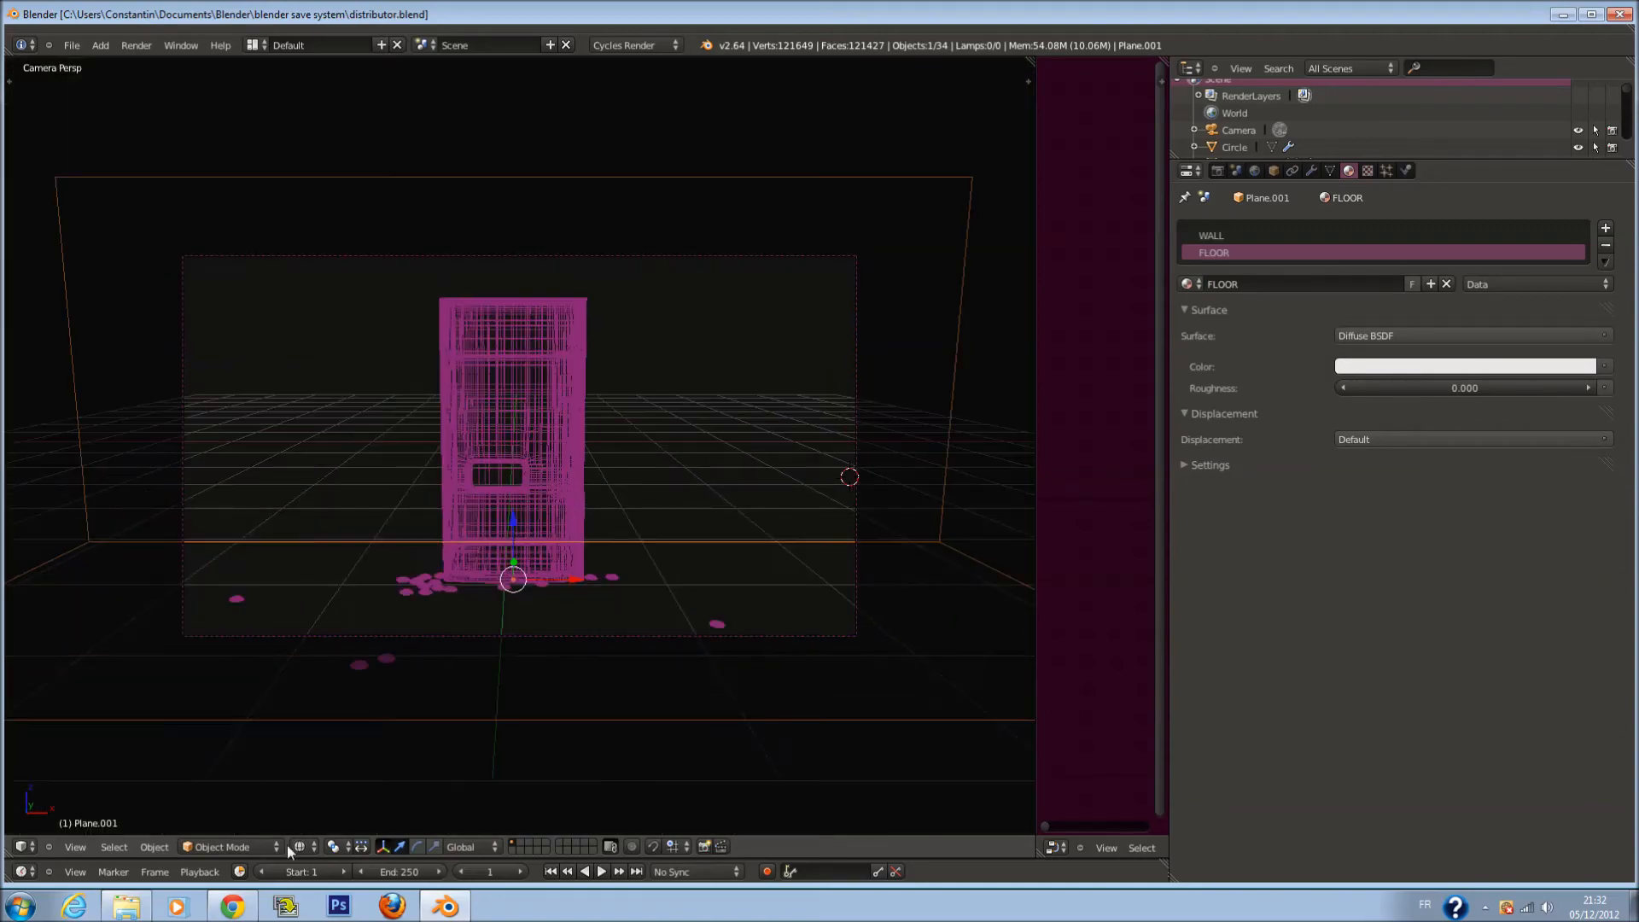
{"action": "left_click", "coordinate": [301, 846]}
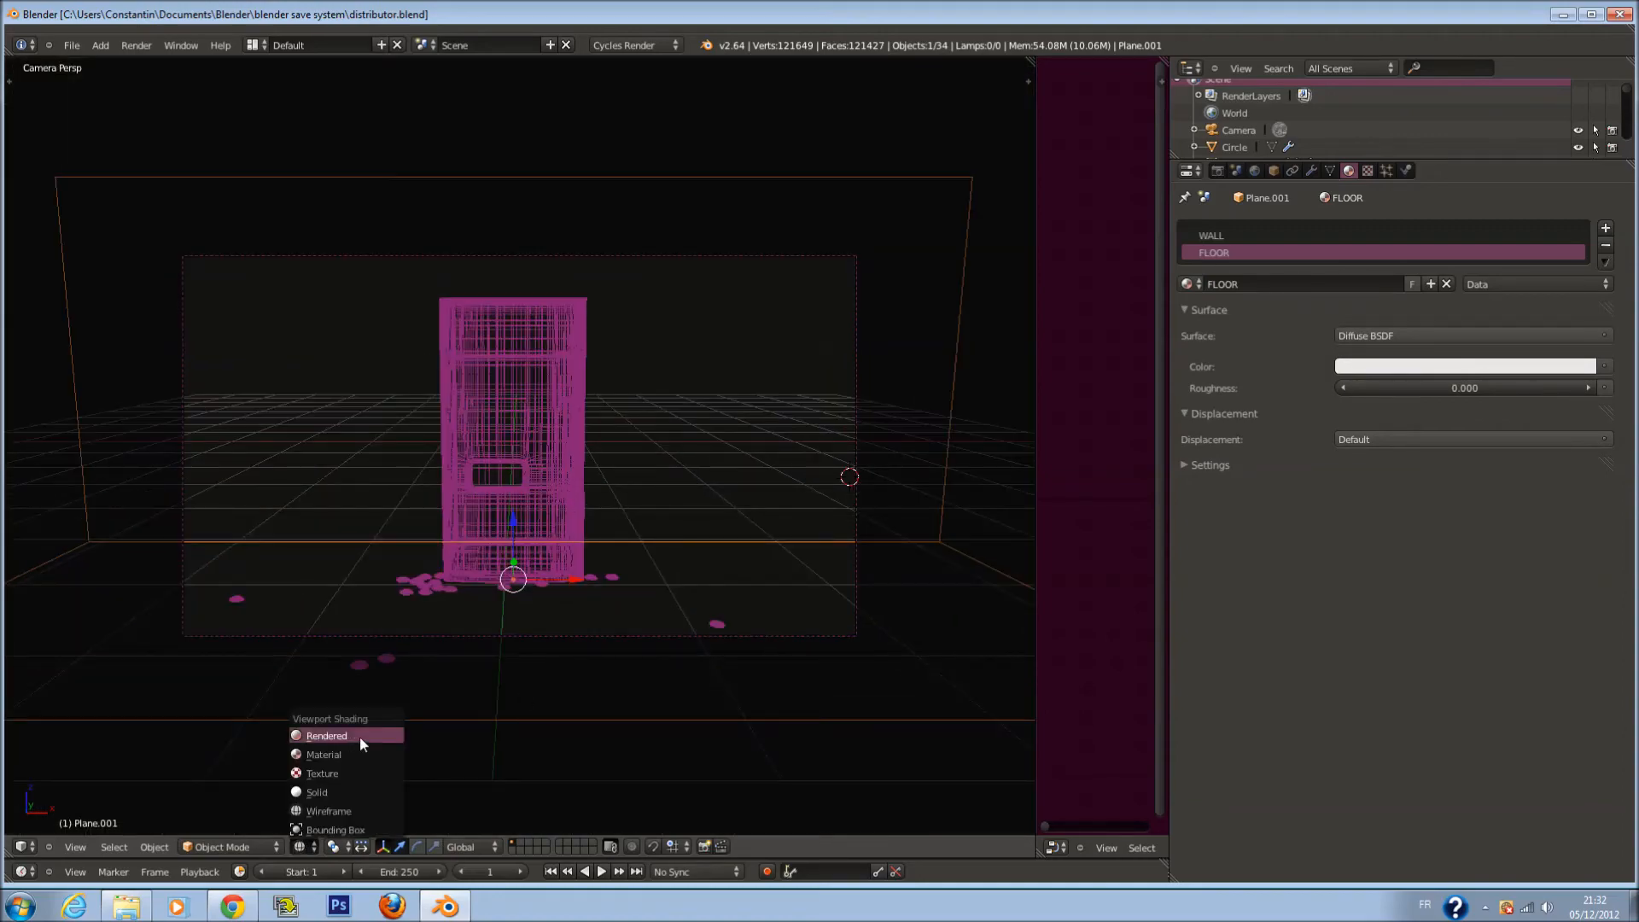
{"action": "left_click", "coordinate": [349, 736]}
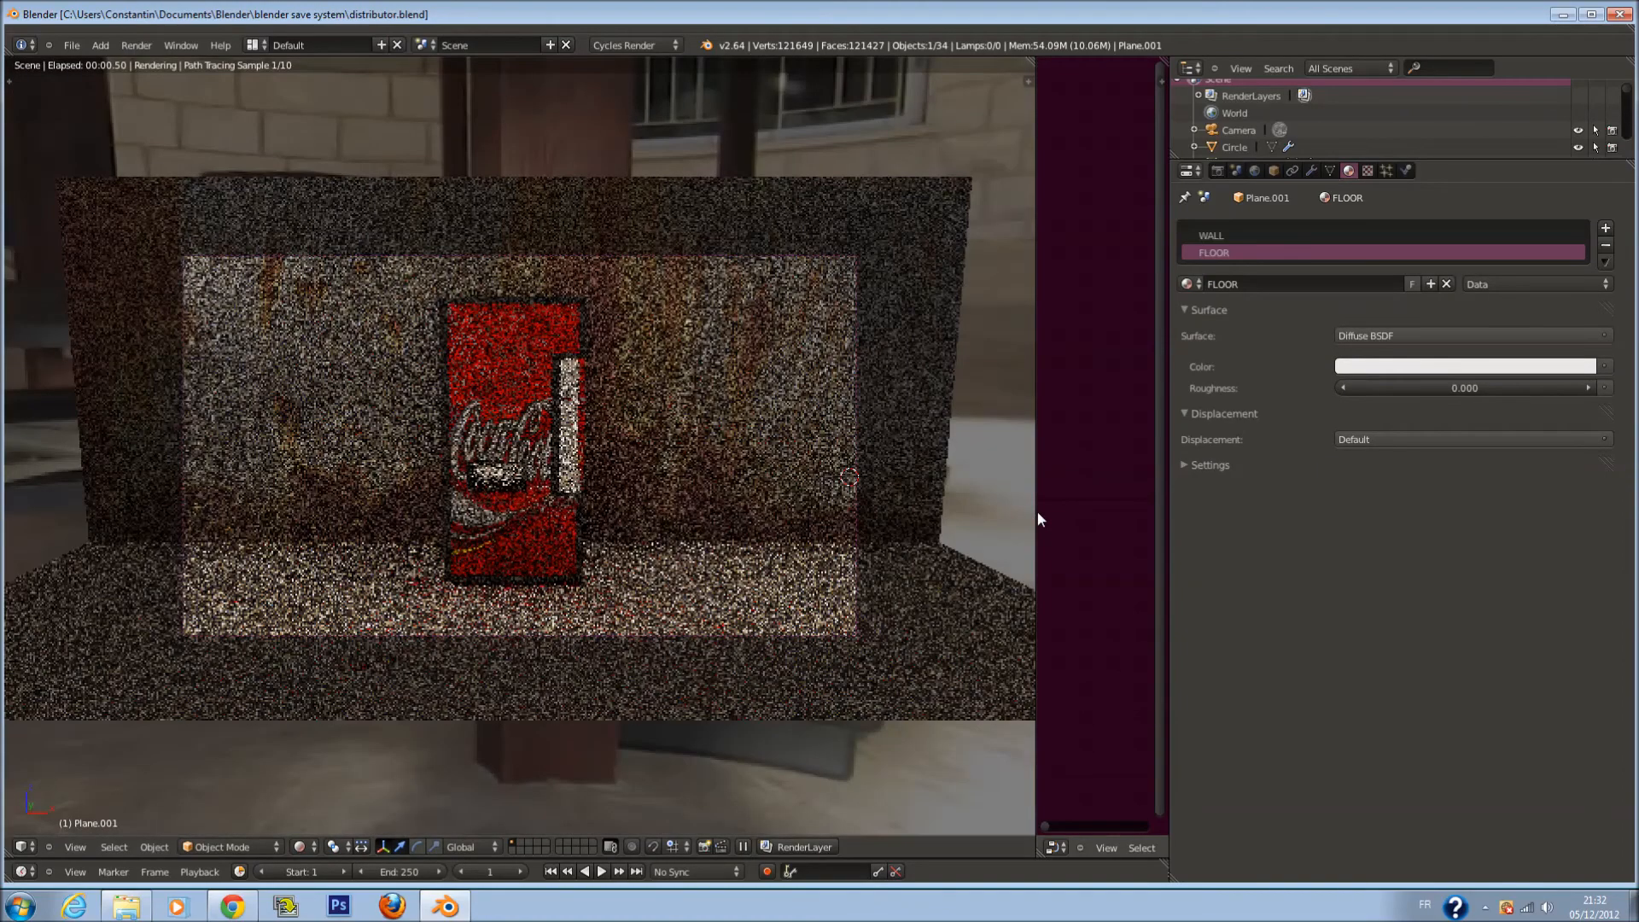
{"action": "left_click_drag", "start_coordinate": [1039, 514], "coordinate": [659, 512]}
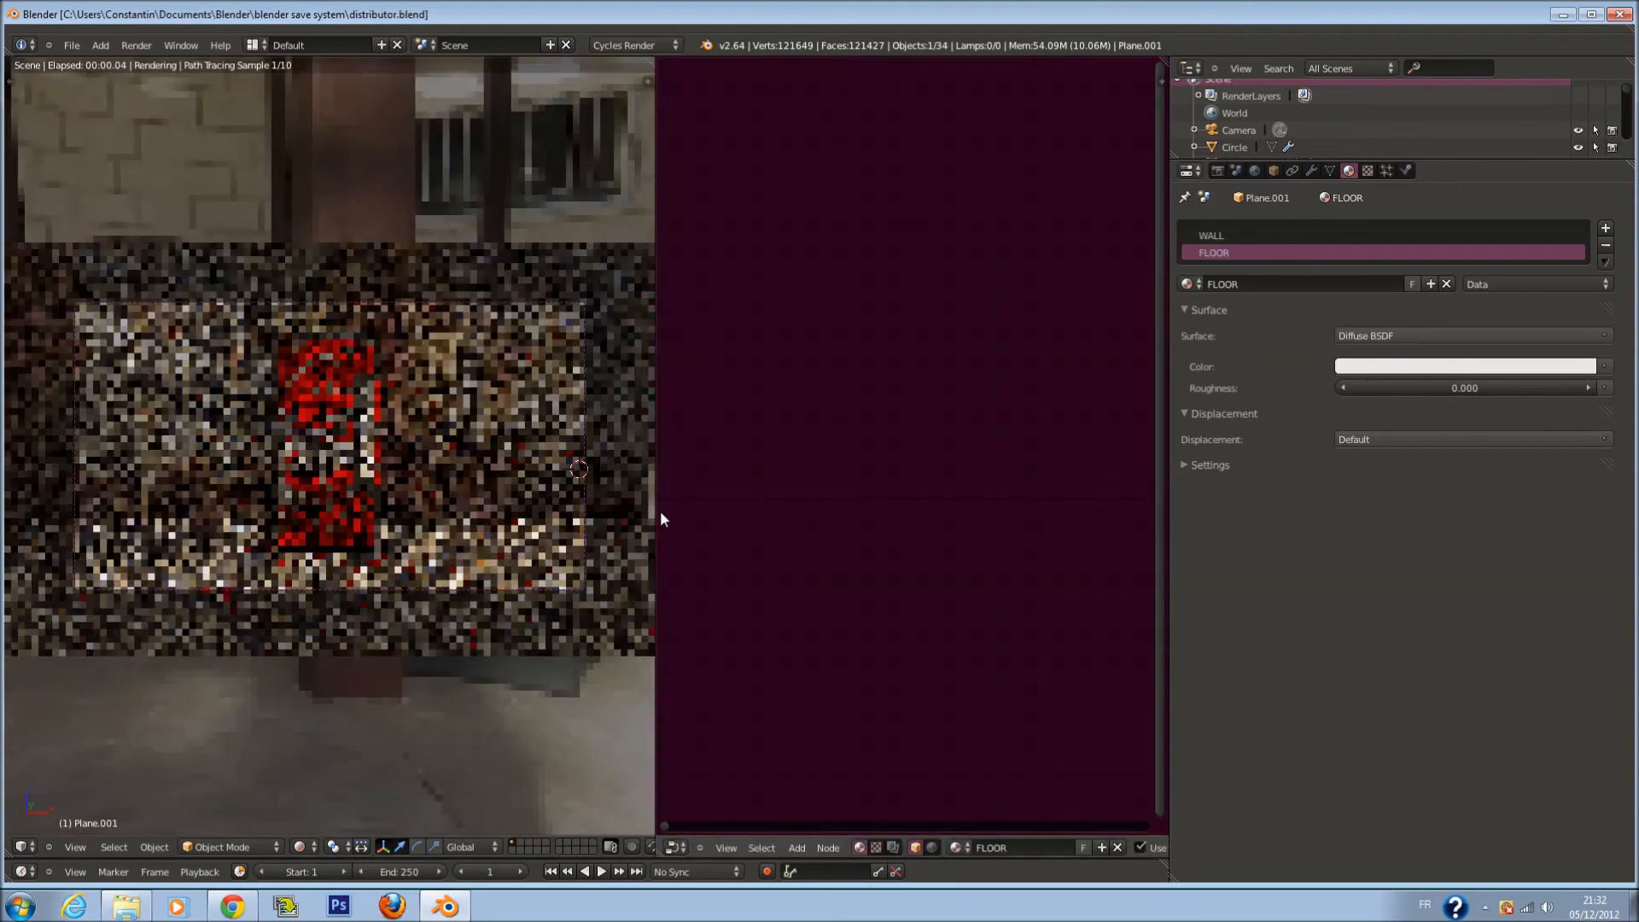
Add an Image Texture node to the FLOOR material and connect its Color to the Diffuse BSDF's Color
{"action": "key", "text": "Home"}
{"action": "key", "text": "shift+a"}
{"action": "left_click", "coordinate": [794, 406]}
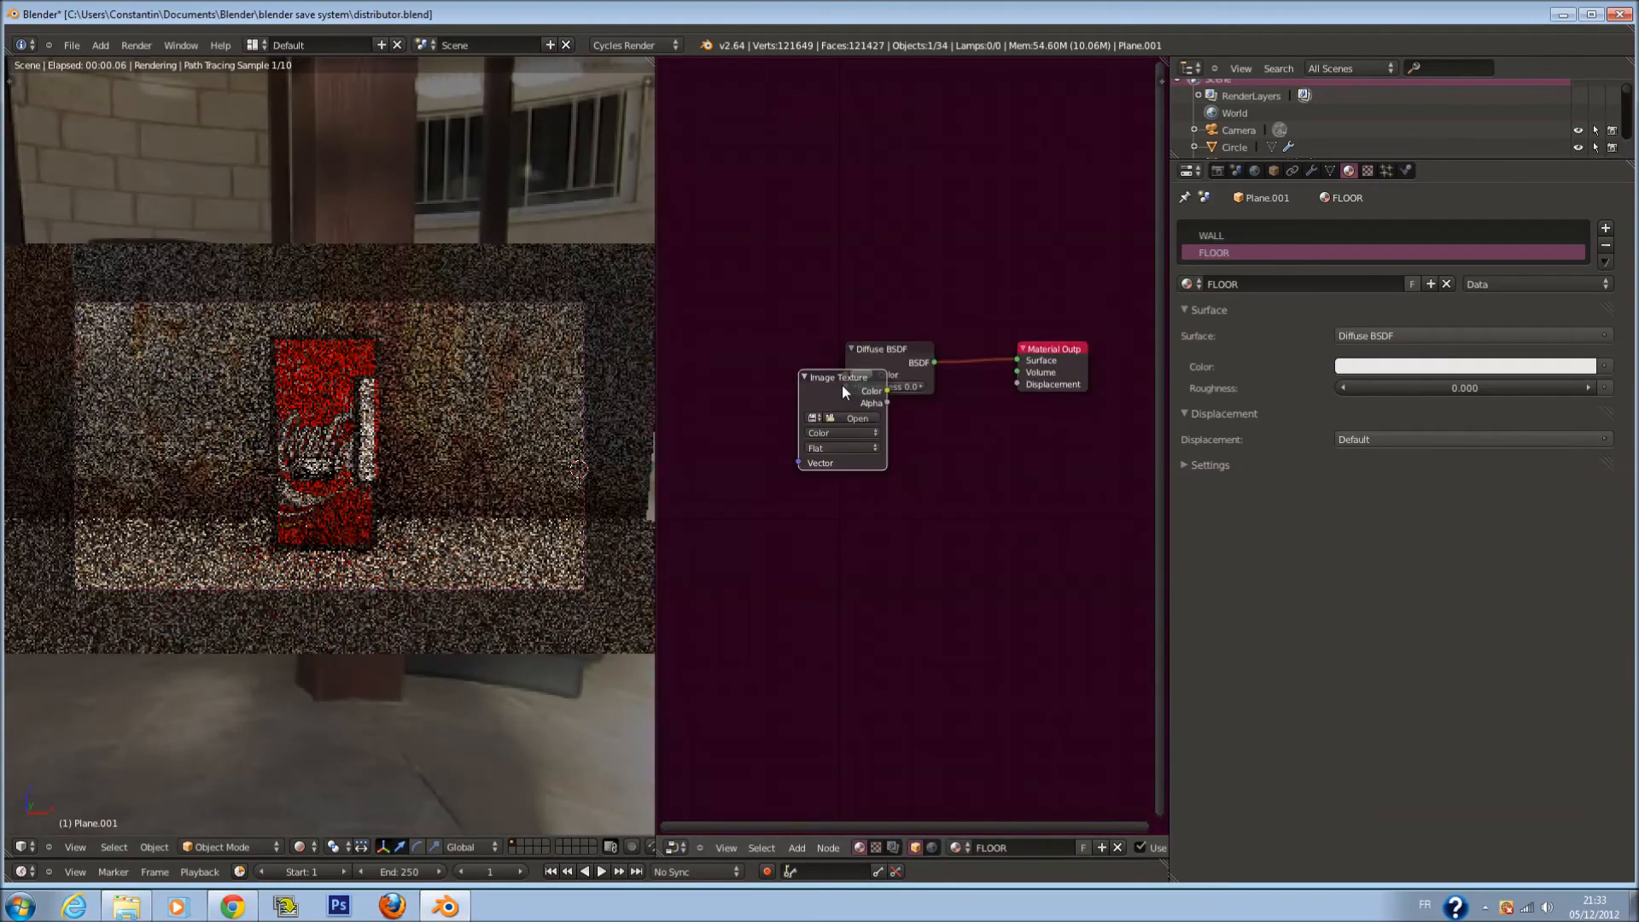
{"action": "left_click", "coordinate": [753, 364]}
{"action": "left_click_drag", "start_coordinate": [791, 373], "coordinate": [852, 374]}
Start loading an image into the FLOOR Image Texture, showing the recent texture folder as thumbnails
{"action": "middle_click_drag", "start_coordinate": [832, 417], "coordinate": [1046, 406]}
{"action": "left_click", "coordinate": [992, 392]}
{"action": "left_click", "coordinate": [49, 349]}
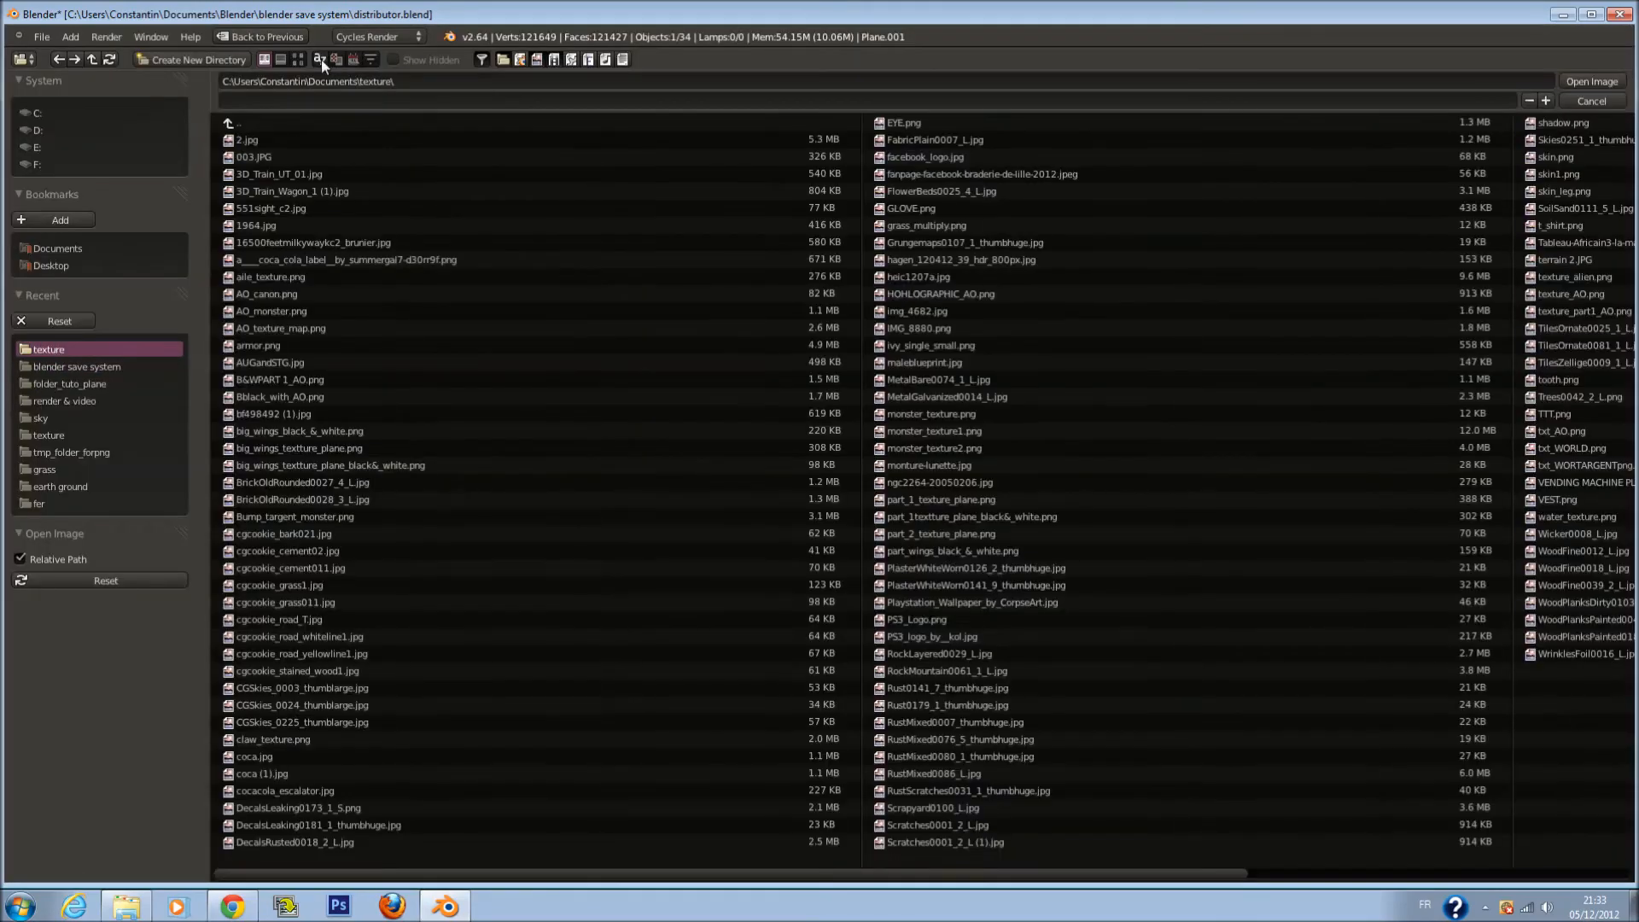
{"action": "left_click", "coordinate": [298, 58]}
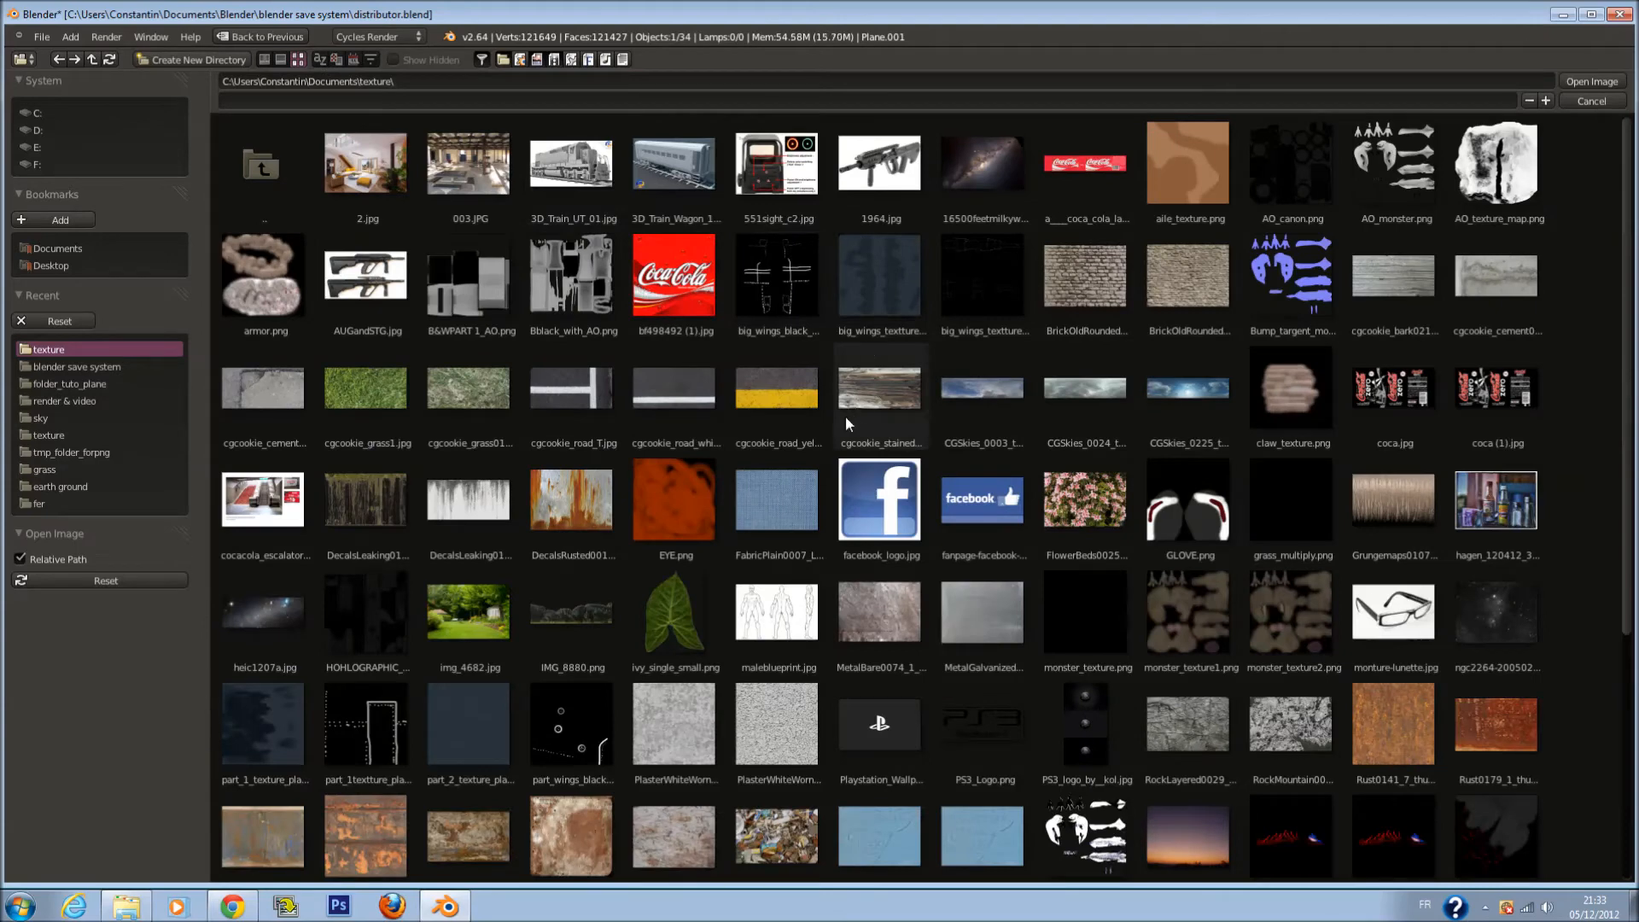
Look through the texture folder's thumbnails for an image suited to the floor
{"action": "scroll", "coordinate": [847, 409], "scroll_direction": "down", "scroll_amount": 3}
{"action": "scroll", "coordinate": [848, 406], "scroll_direction": "down", "scroll_amount": 1}
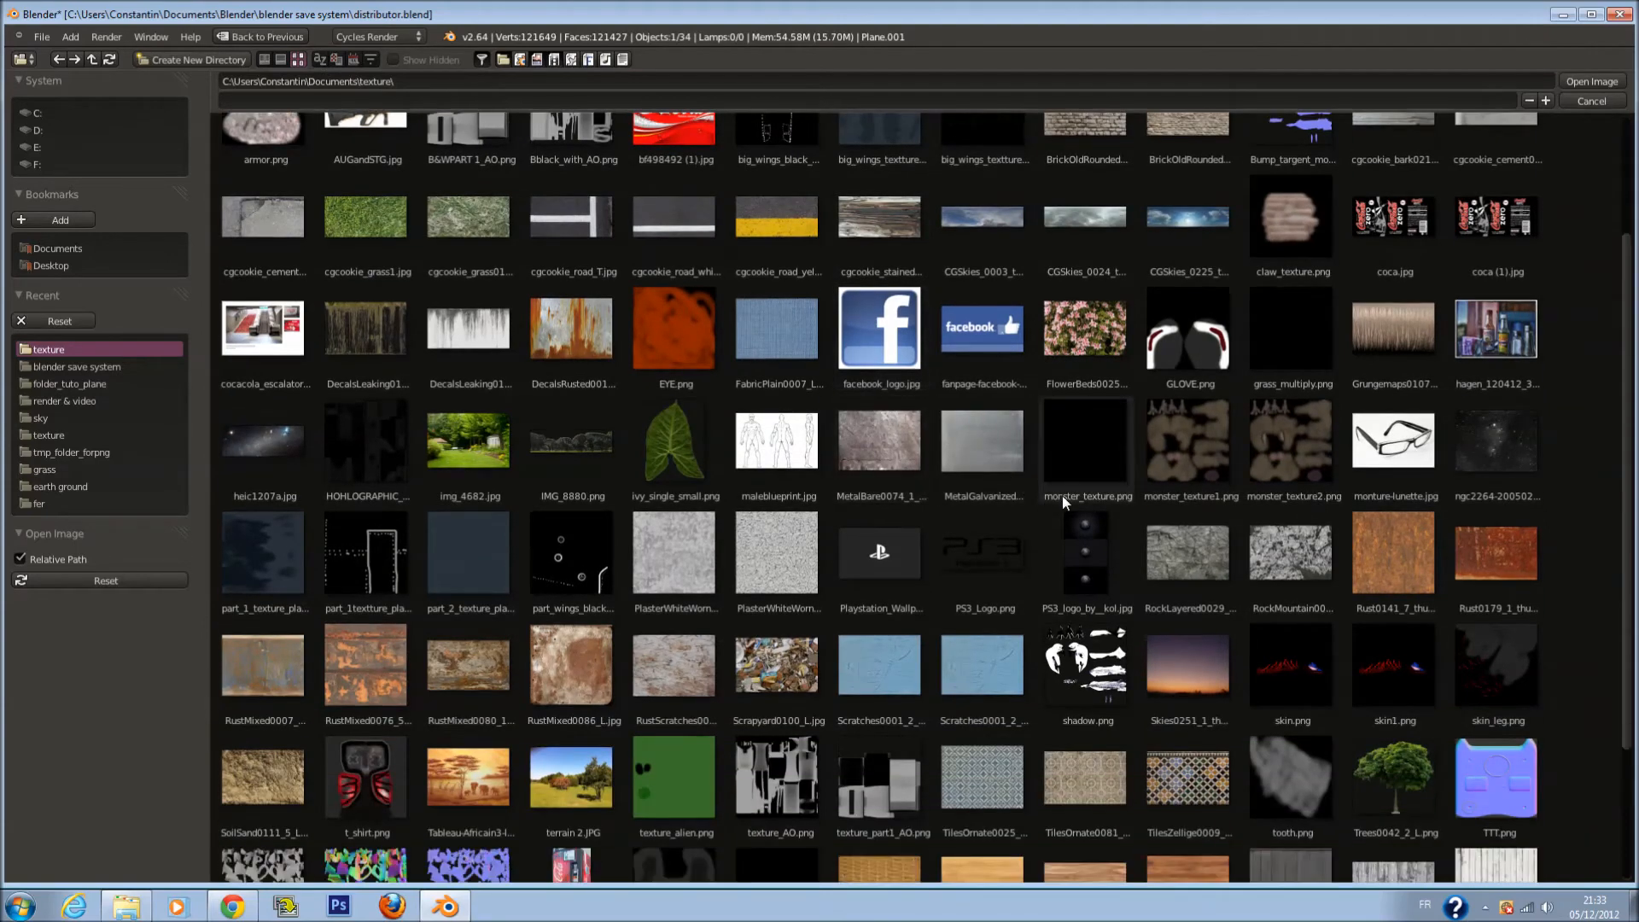
{"action": "scroll", "coordinate": [1281, 478], "scroll_direction": "down", "scroll_amount": 1}
{"action": "scroll", "coordinate": [1342, 488], "scroll_direction": "down", "scroll_amount": 2}
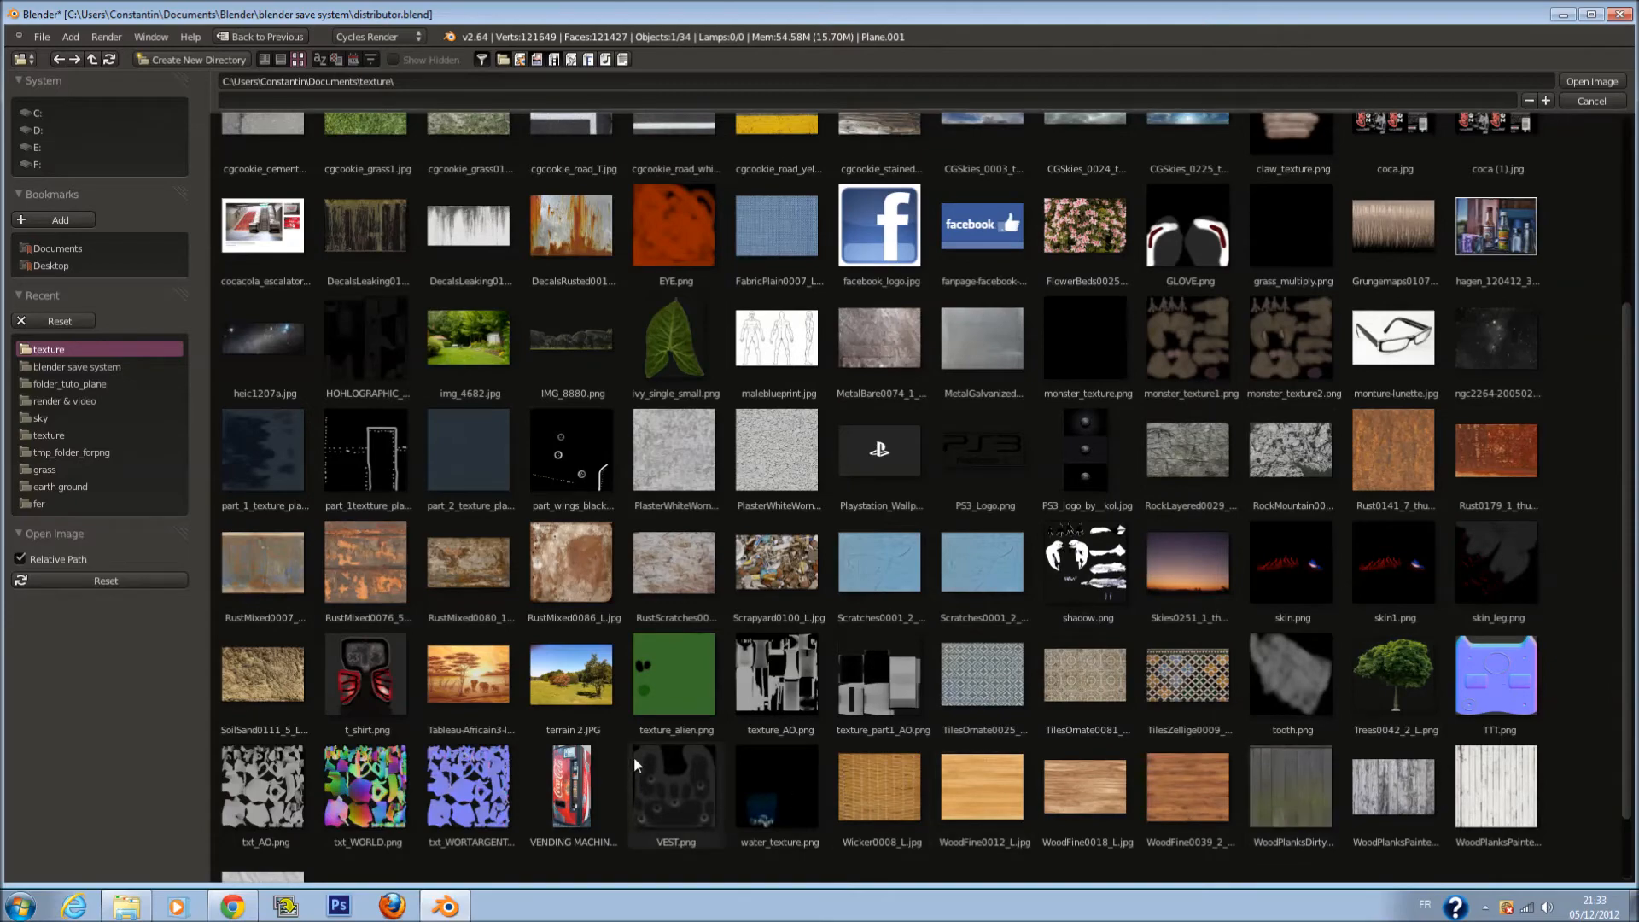
{"action": "scroll", "coordinate": [649, 739], "scroll_direction": "up", "scroll_amount": 2}
{"action": "scroll", "coordinate": [765, 634], "scroll_direction": "up", "scroll_amount": 3}
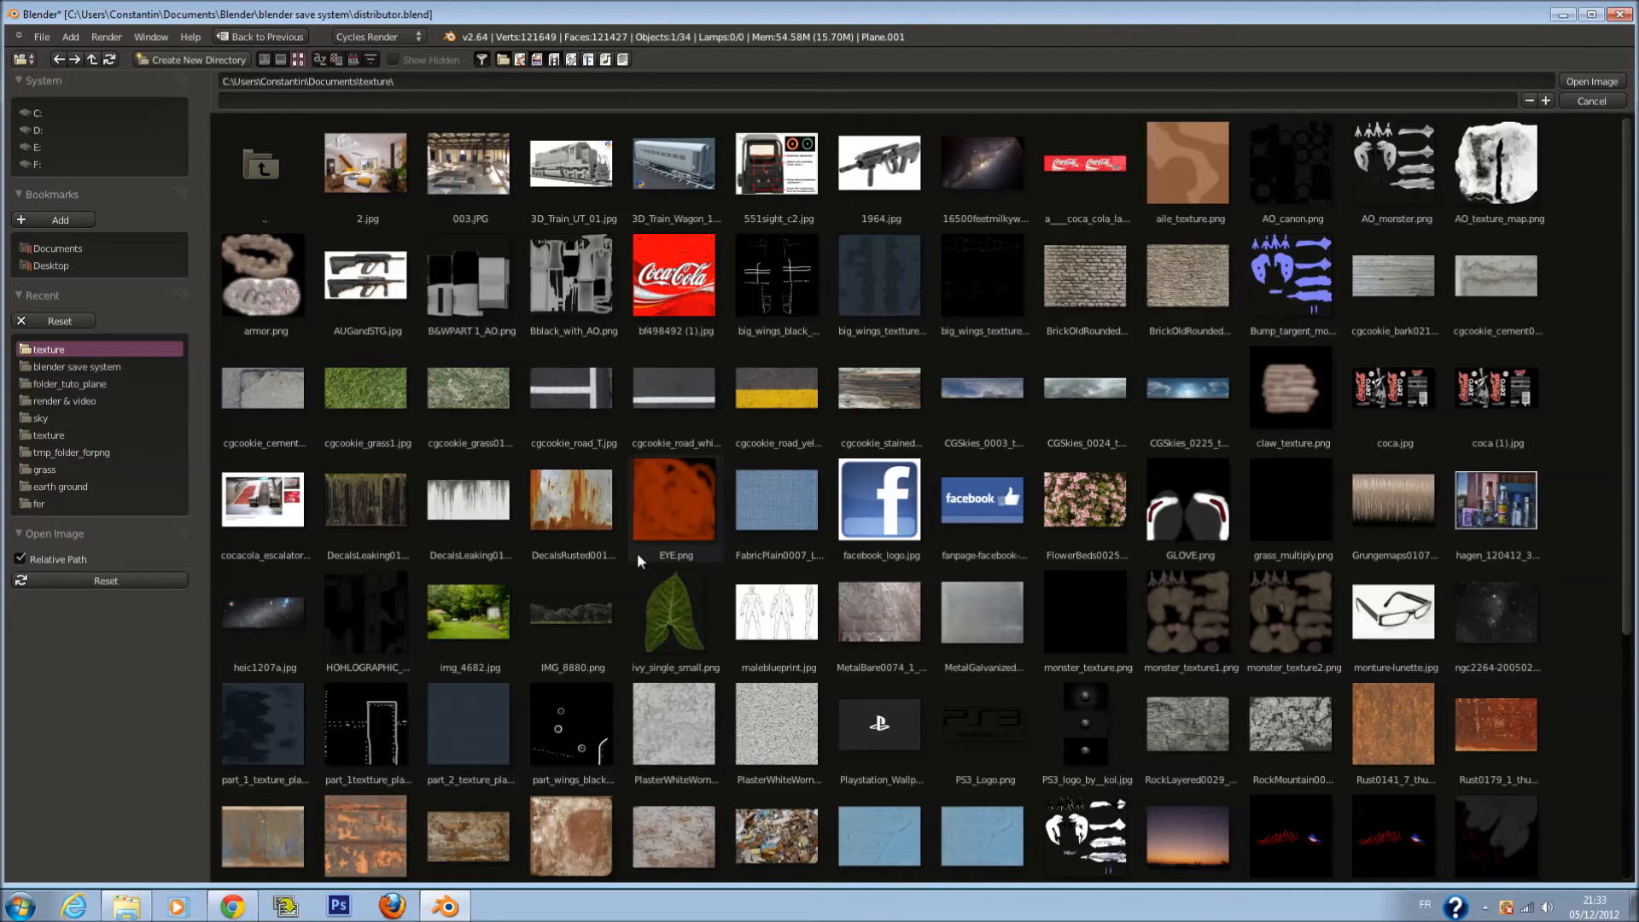
{"action": "scroll", "coordinate": [777, 534], "scroll_direction": "down", "scroll_amount": 1}
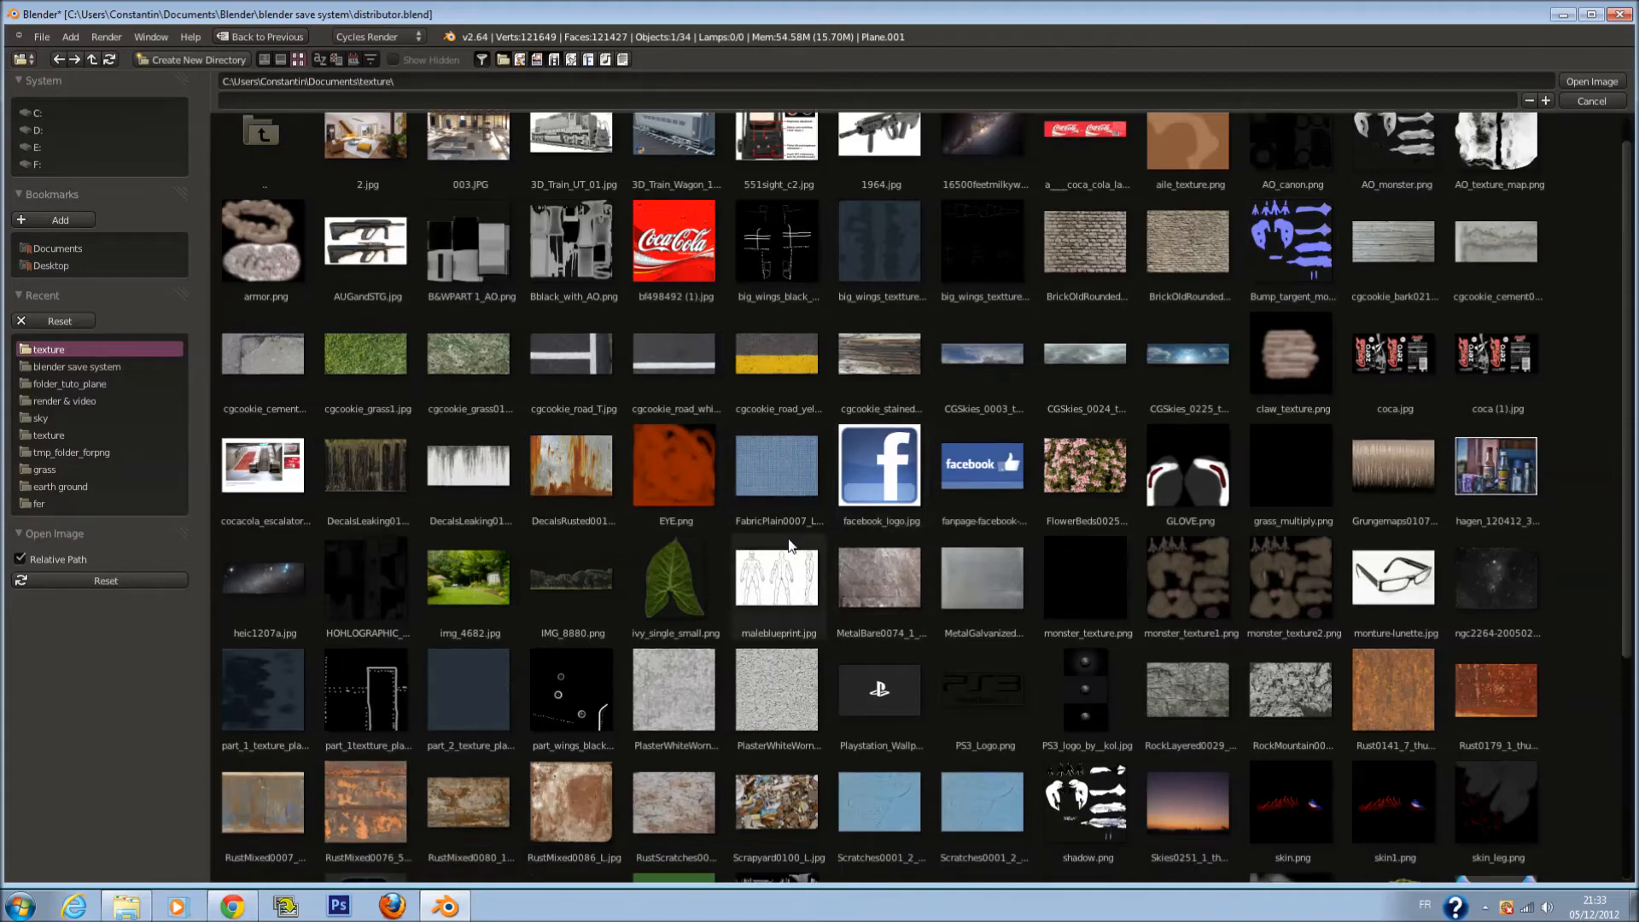
{"action": "scroll", "coordinate": [876, 524], "scroll_direction": "down", "scroll_amount": 2}
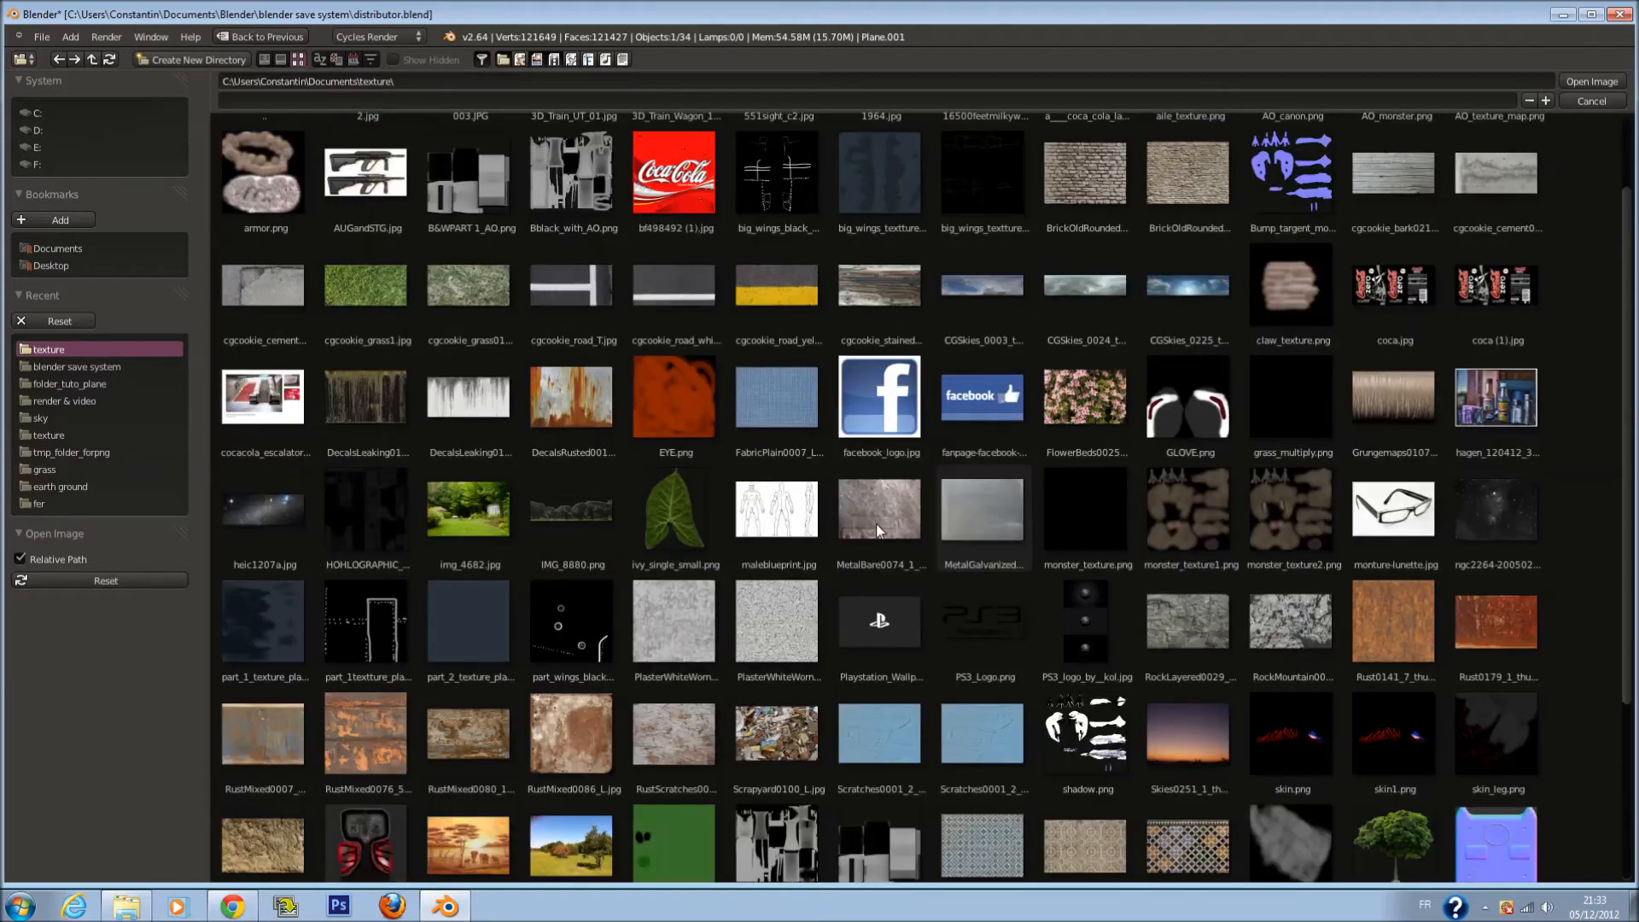
{"action": "scroll", "coordinate": [618, 619], "scroll_direction": "down", "scroll_amount": 1}
{"action": "scroll", "coordinate": [536, 650], "scroll_direction": "down", "scroll_amount": 1}
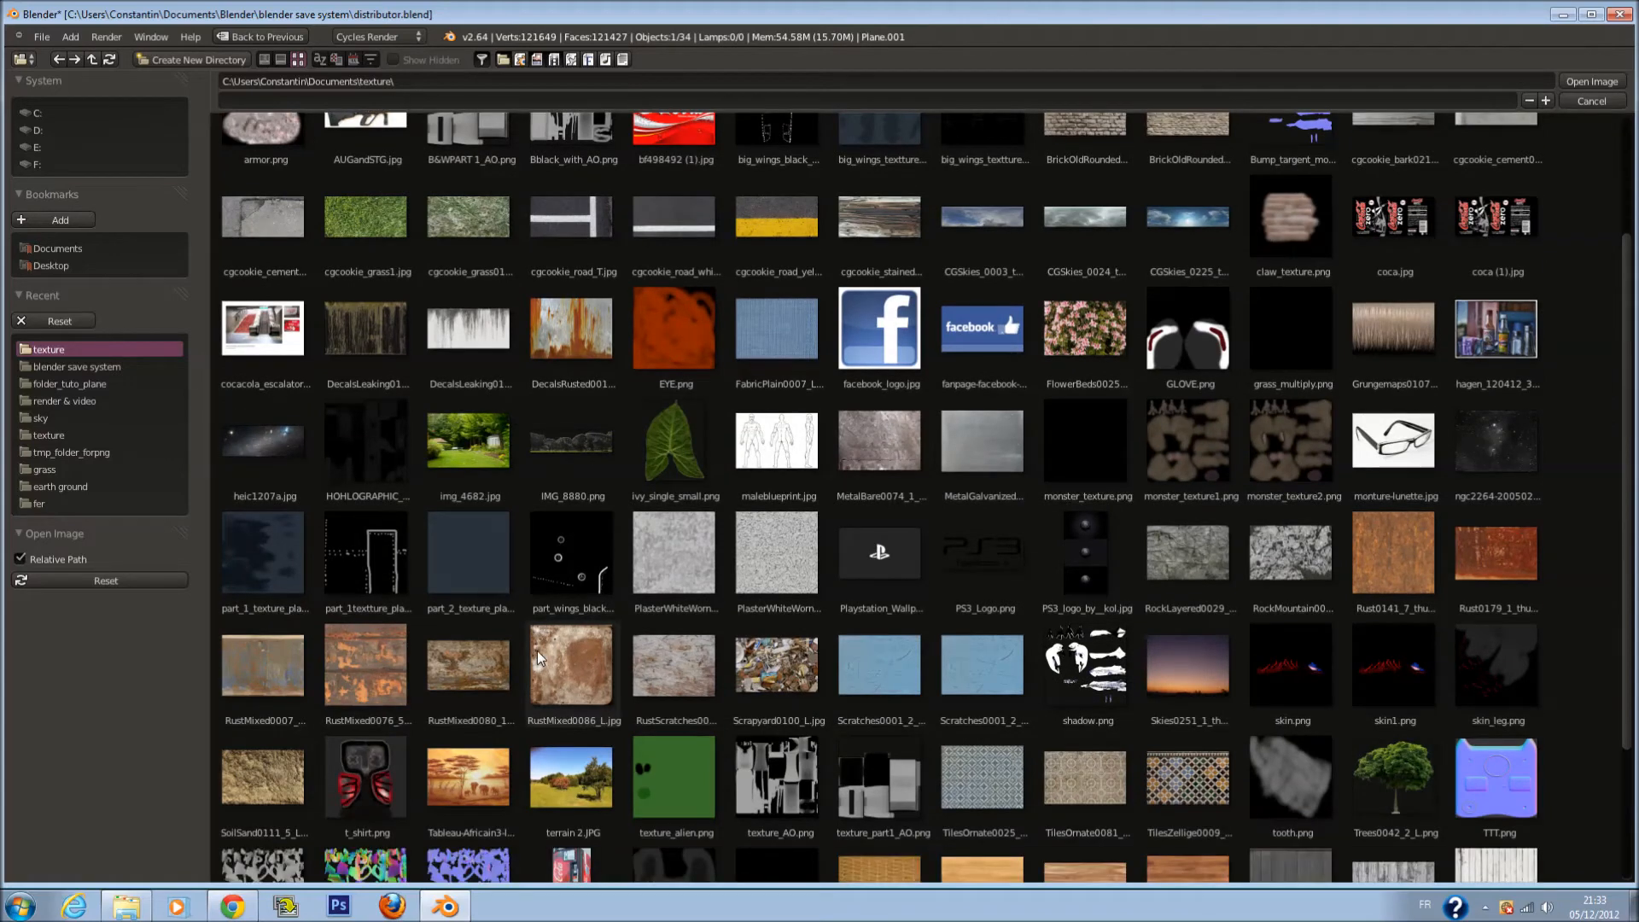
{"action": "scroll", "coordinate": [551, 640], "scroll_direction": "down", "scroll_amount": 1}
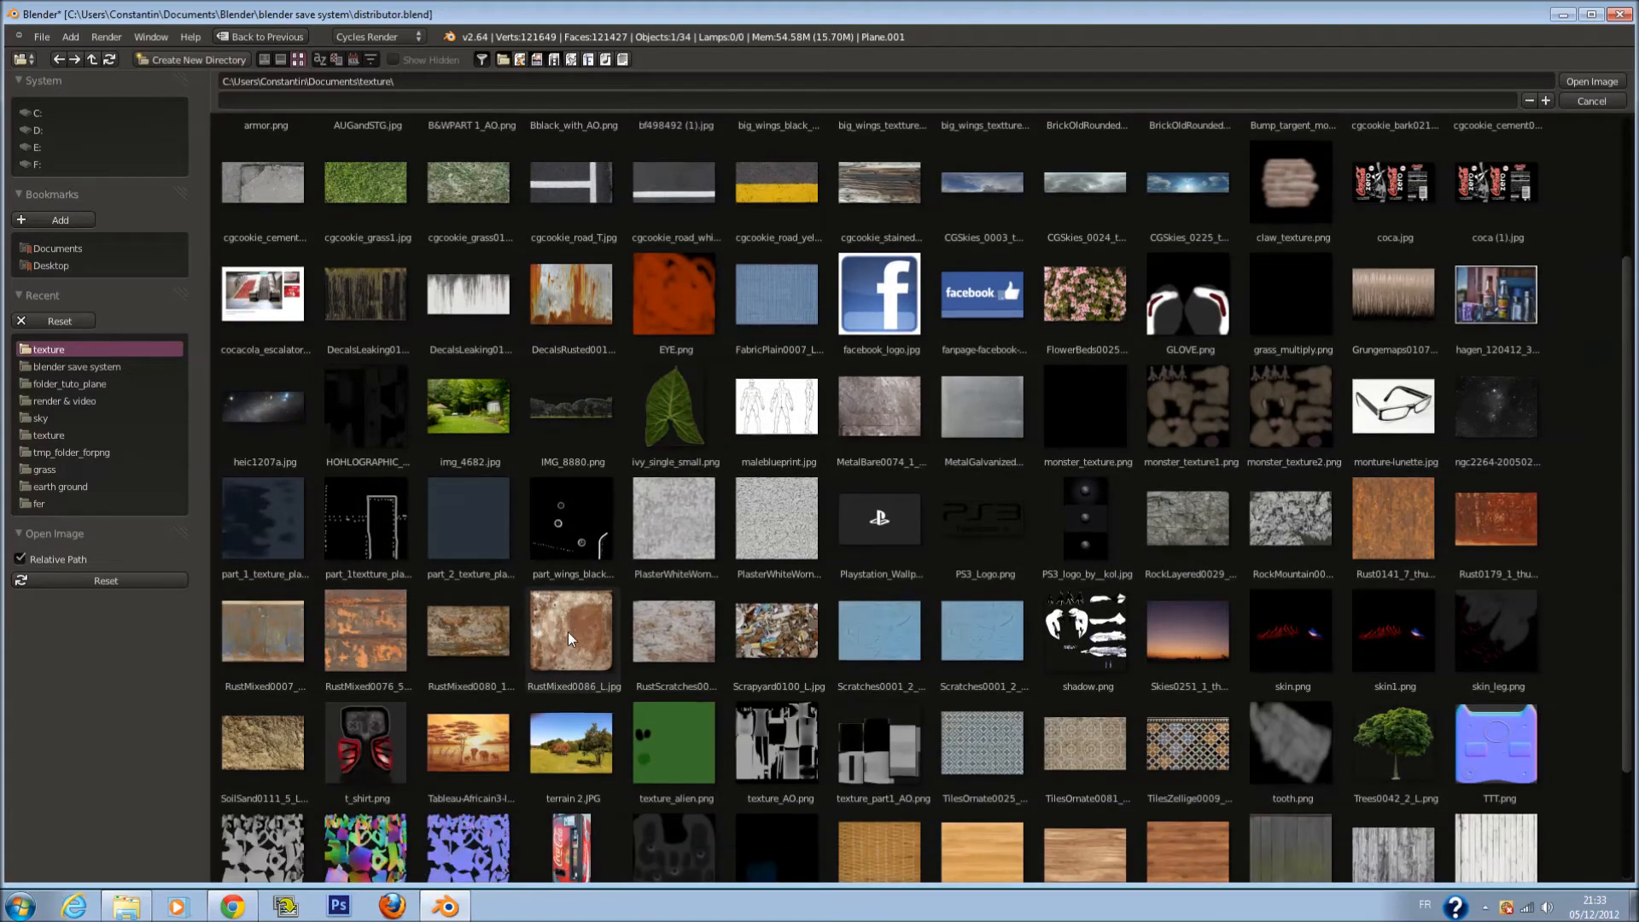
{"action": "scroll", "coordinate": [567, 632], "scroll_direction": "down", "scroll_amount": 4}
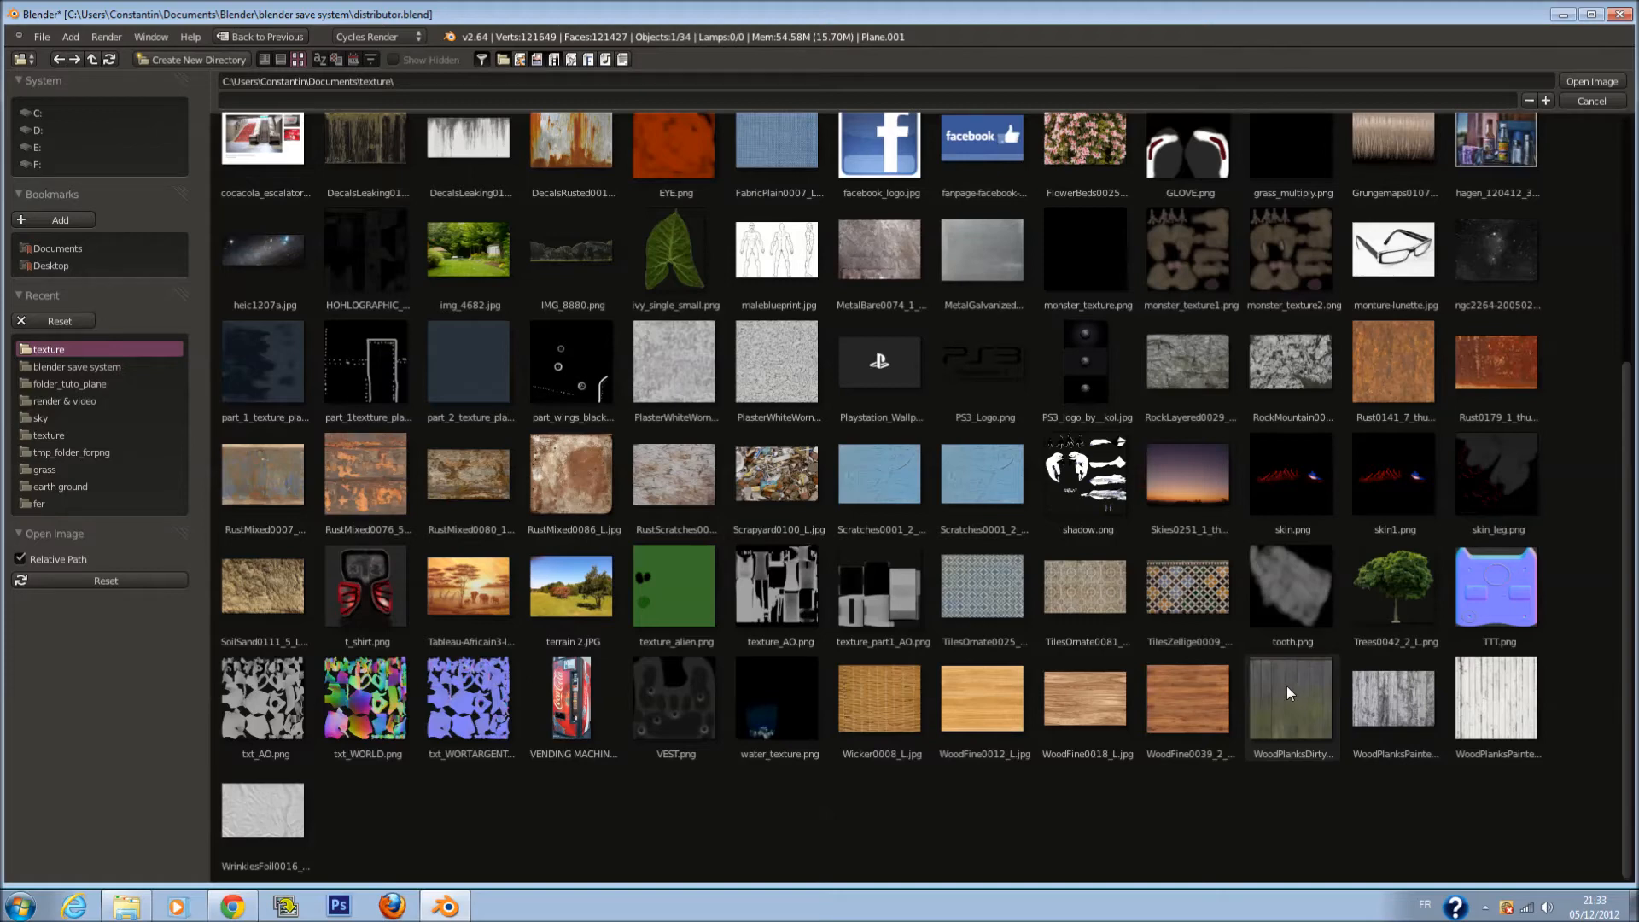
{"action": "scroll", "coordinate": [1277, 678], "scroll_direction": "up", "scroll_amount": 5}
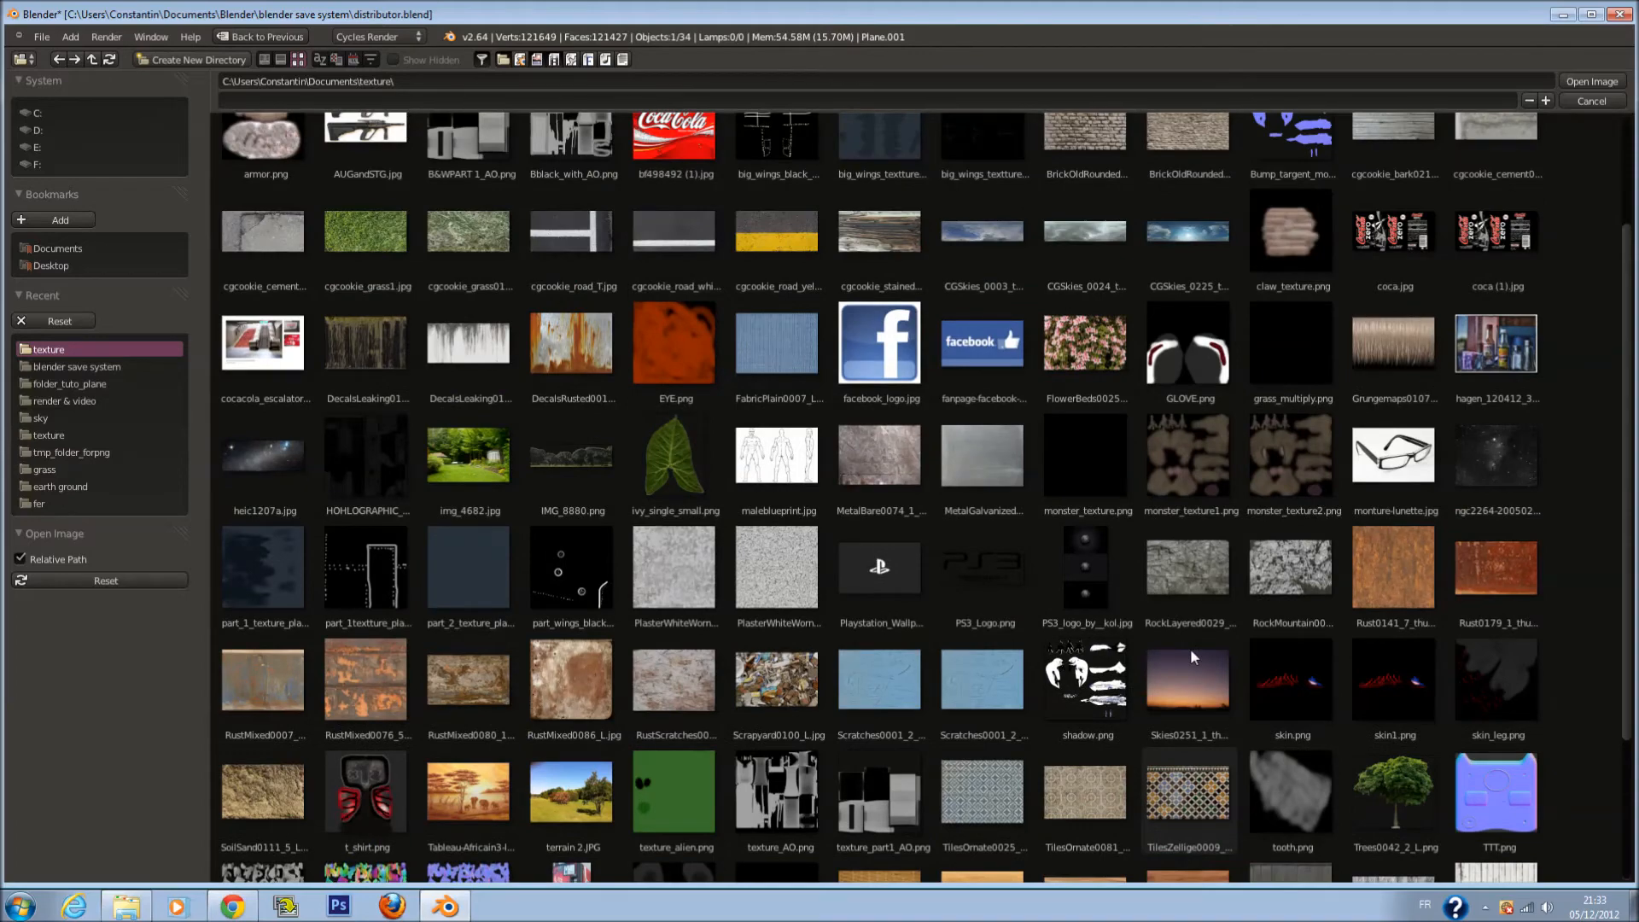
{"action": "scroll", "coordinate": [1189, 653], "scroll_direction": "up", "scroll_amount": 4}
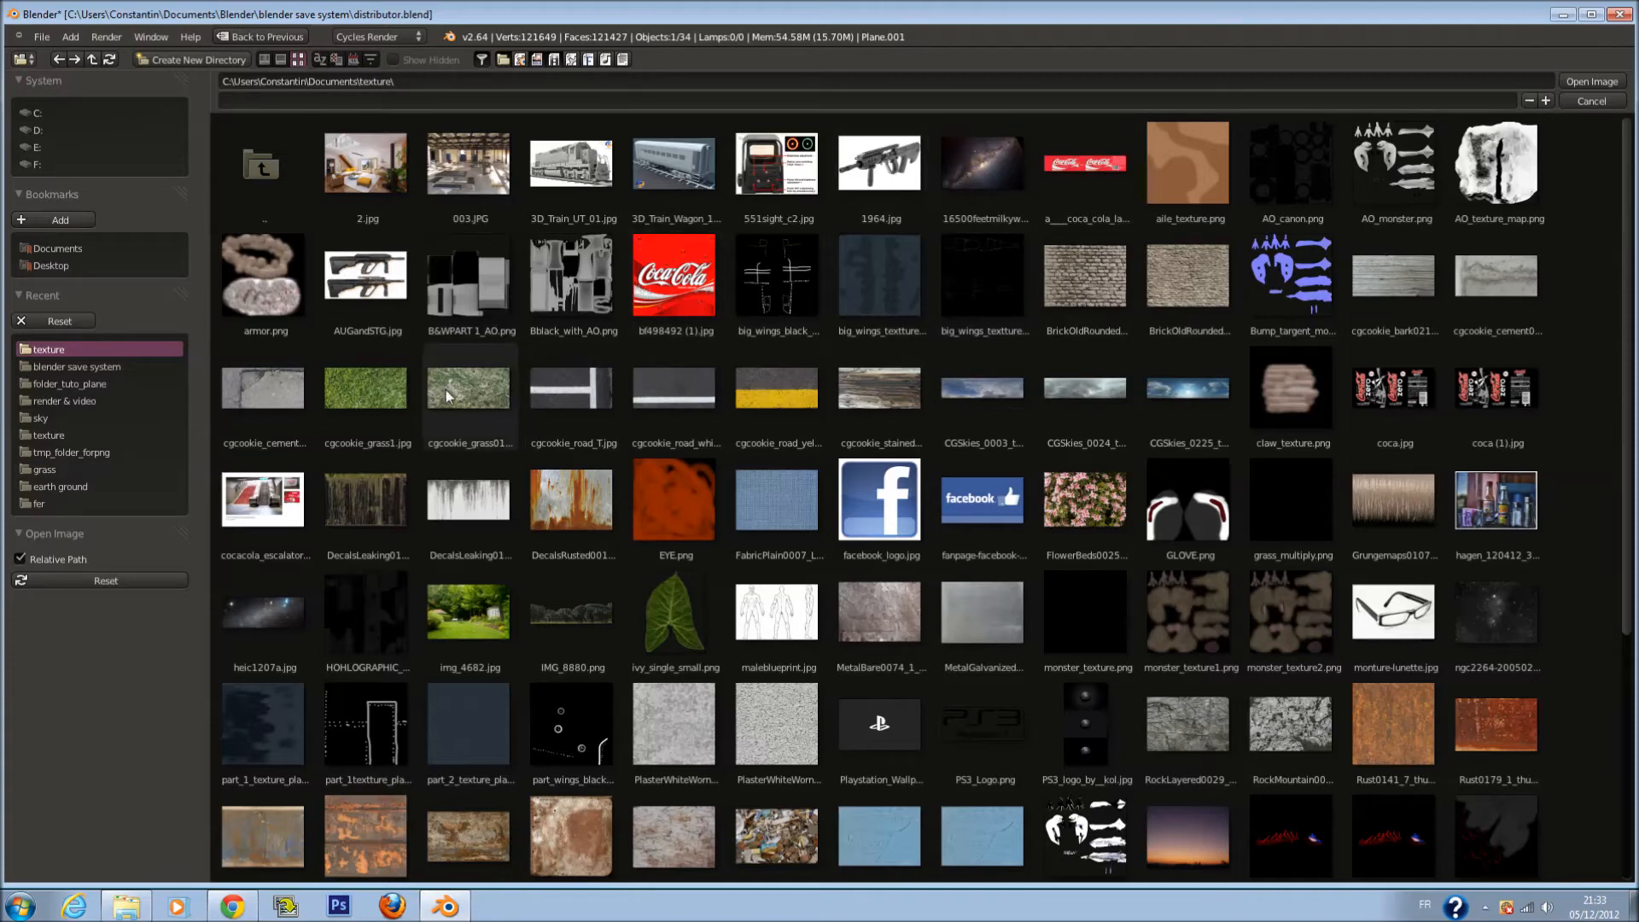
{"action": "scroll", "coordinate": [449, 373], "scroll_direction": "down", "scroll_amount": 1}
{"action": "scroll", "coordinate": [547, 376], "scroll_direction": "down", "scroll_amount": 3}
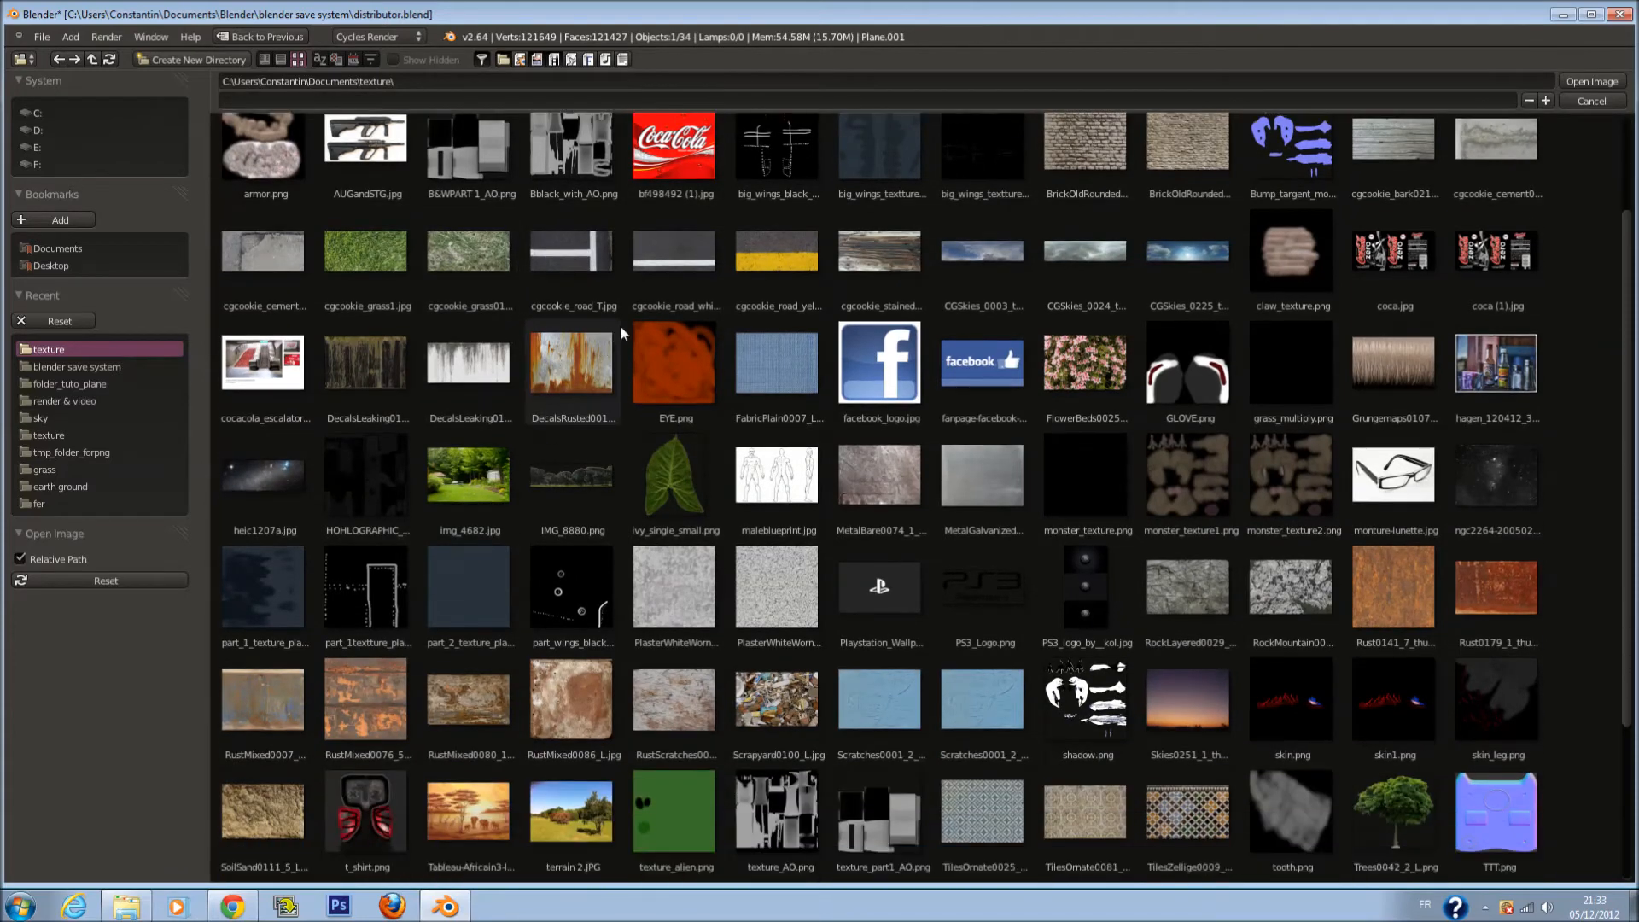
{"action": "scroll", "coordinate": [883, 475], "scroll_direction": "down", "scroll_amount": 1}
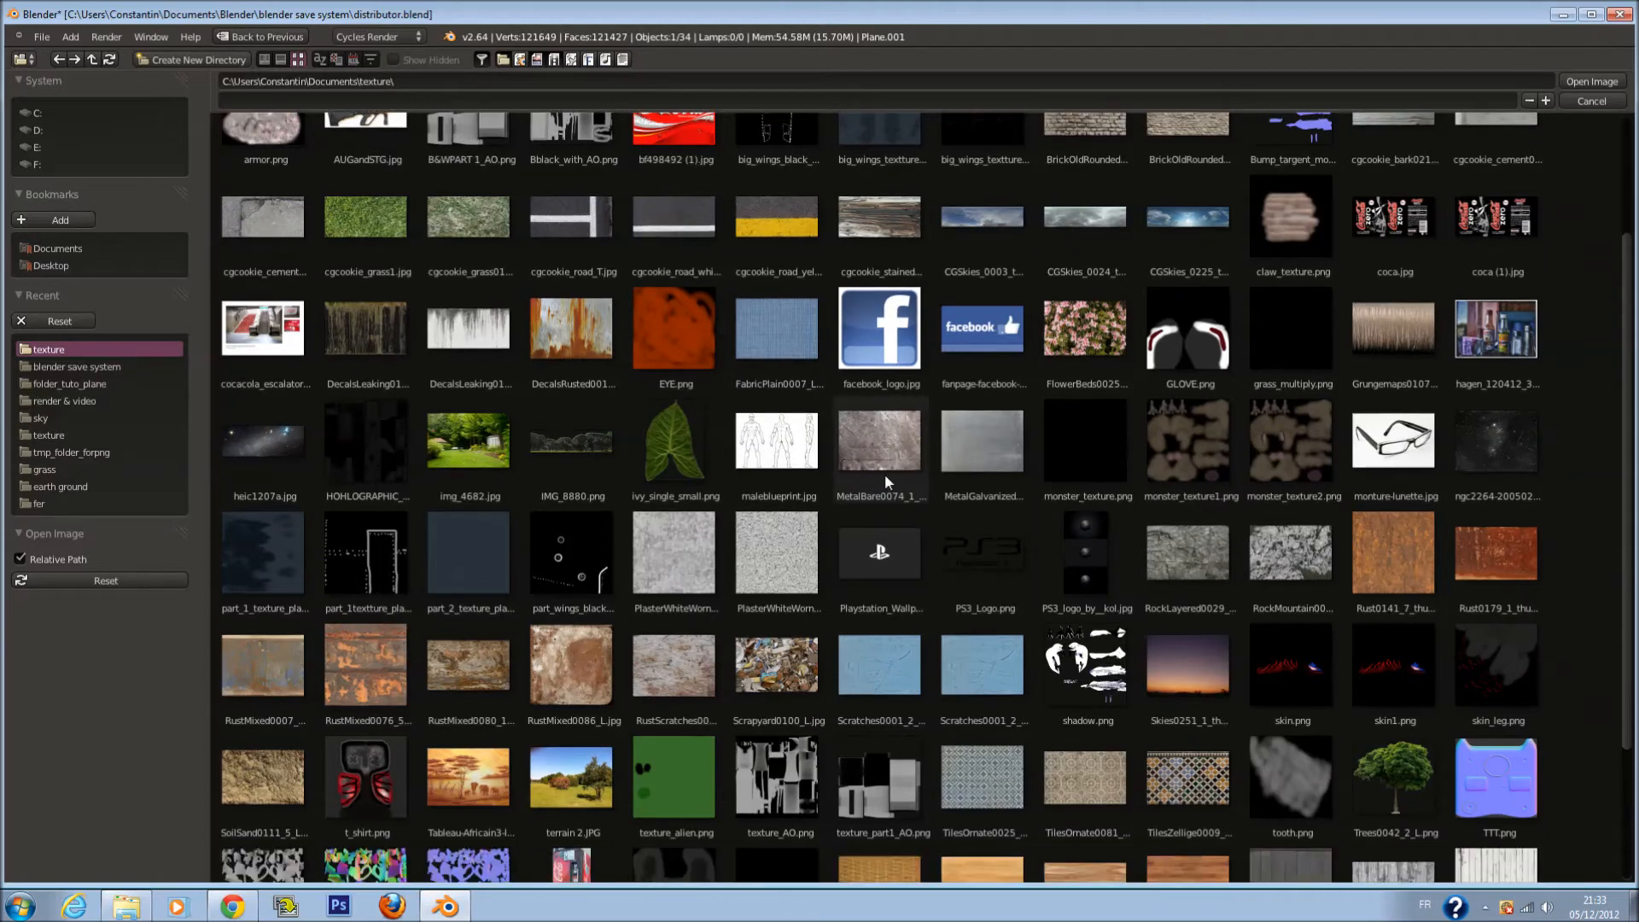
Load RustMixed0080_1_thumbhuge.jpg into the FLOOR material's Image Texture node
{"action": "scroll", "coordinate": [982, 449], "scroll_direction": "down", "scroll_amount": 1}
{"action": "left_click", "coordinate": [1002, 392]}
{"action": "scroll", "coordinate": [1002, 393], "scroll_direction": "down", "scroll_amount": 1}
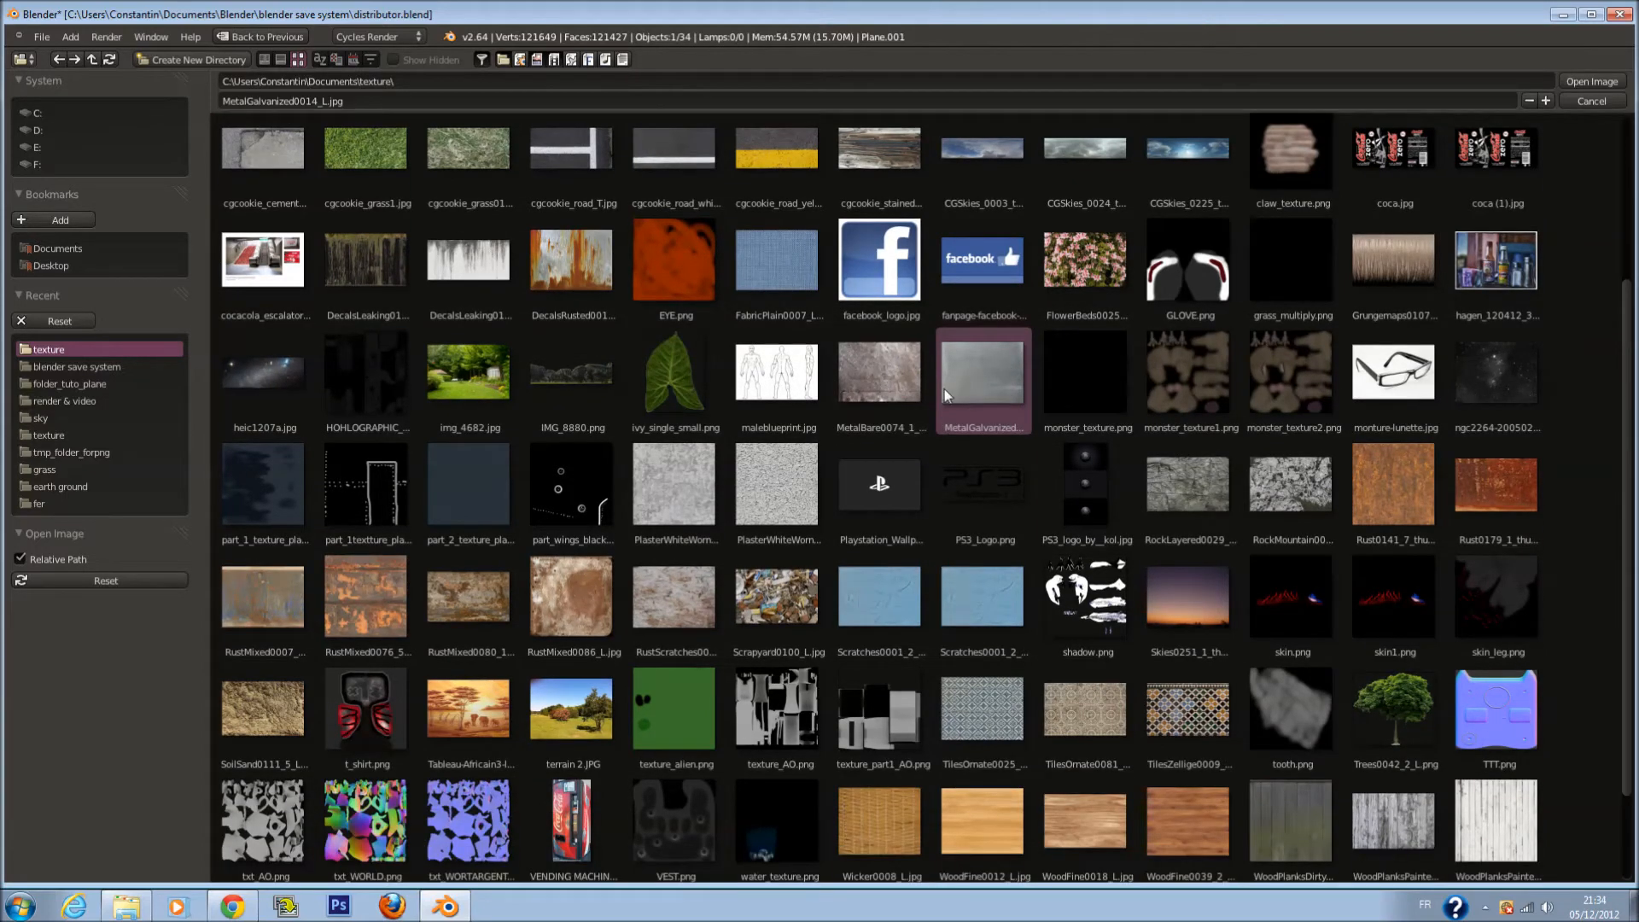
{"action": "left_click", "coordinate": [790, 500]}
{"action": "scroll", "coordinate": [803, 502], "scroll_direction": "down", "scroll_amount": 2}
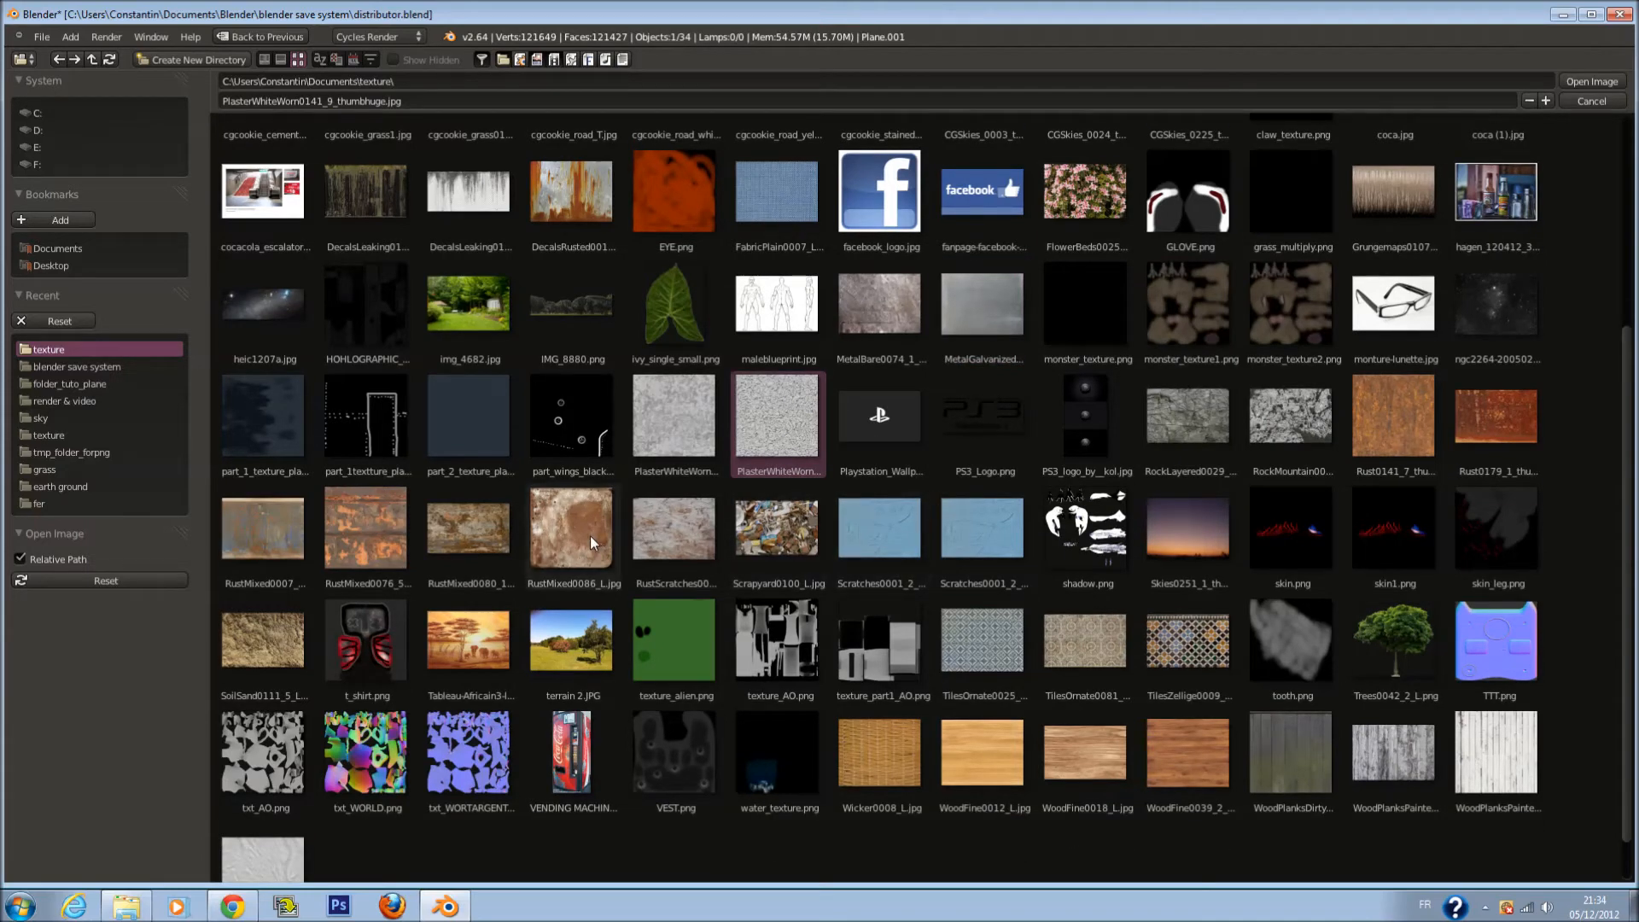
{"action": "left_click", "coordinate": [500, 539]}
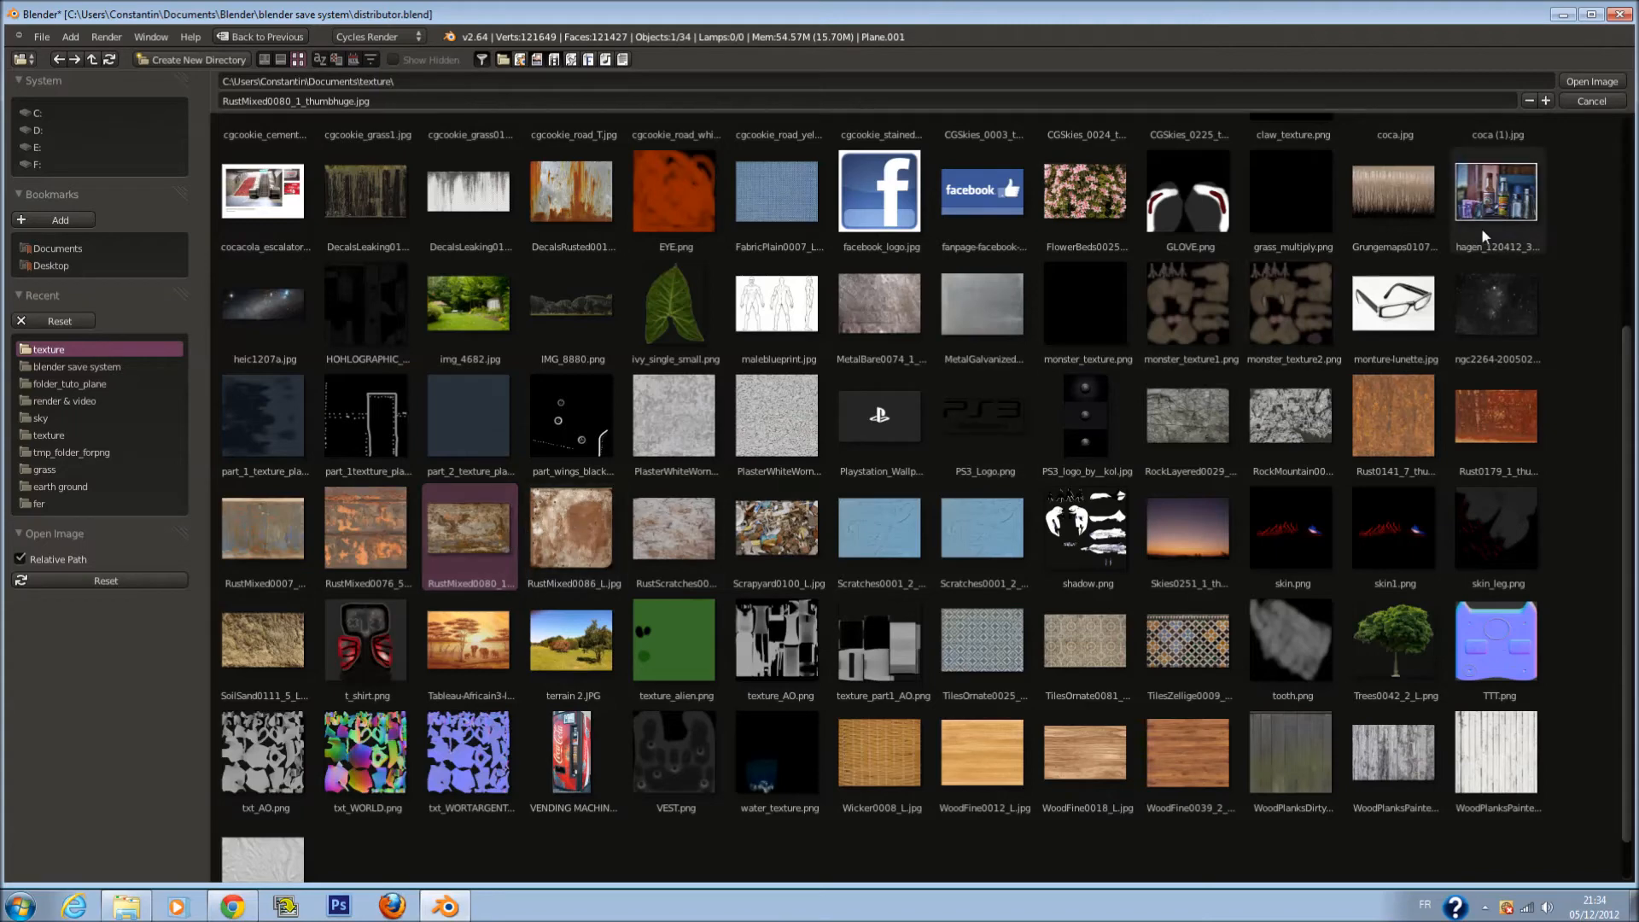
{"action": "left_click", "coordinate": [1599, 84]}
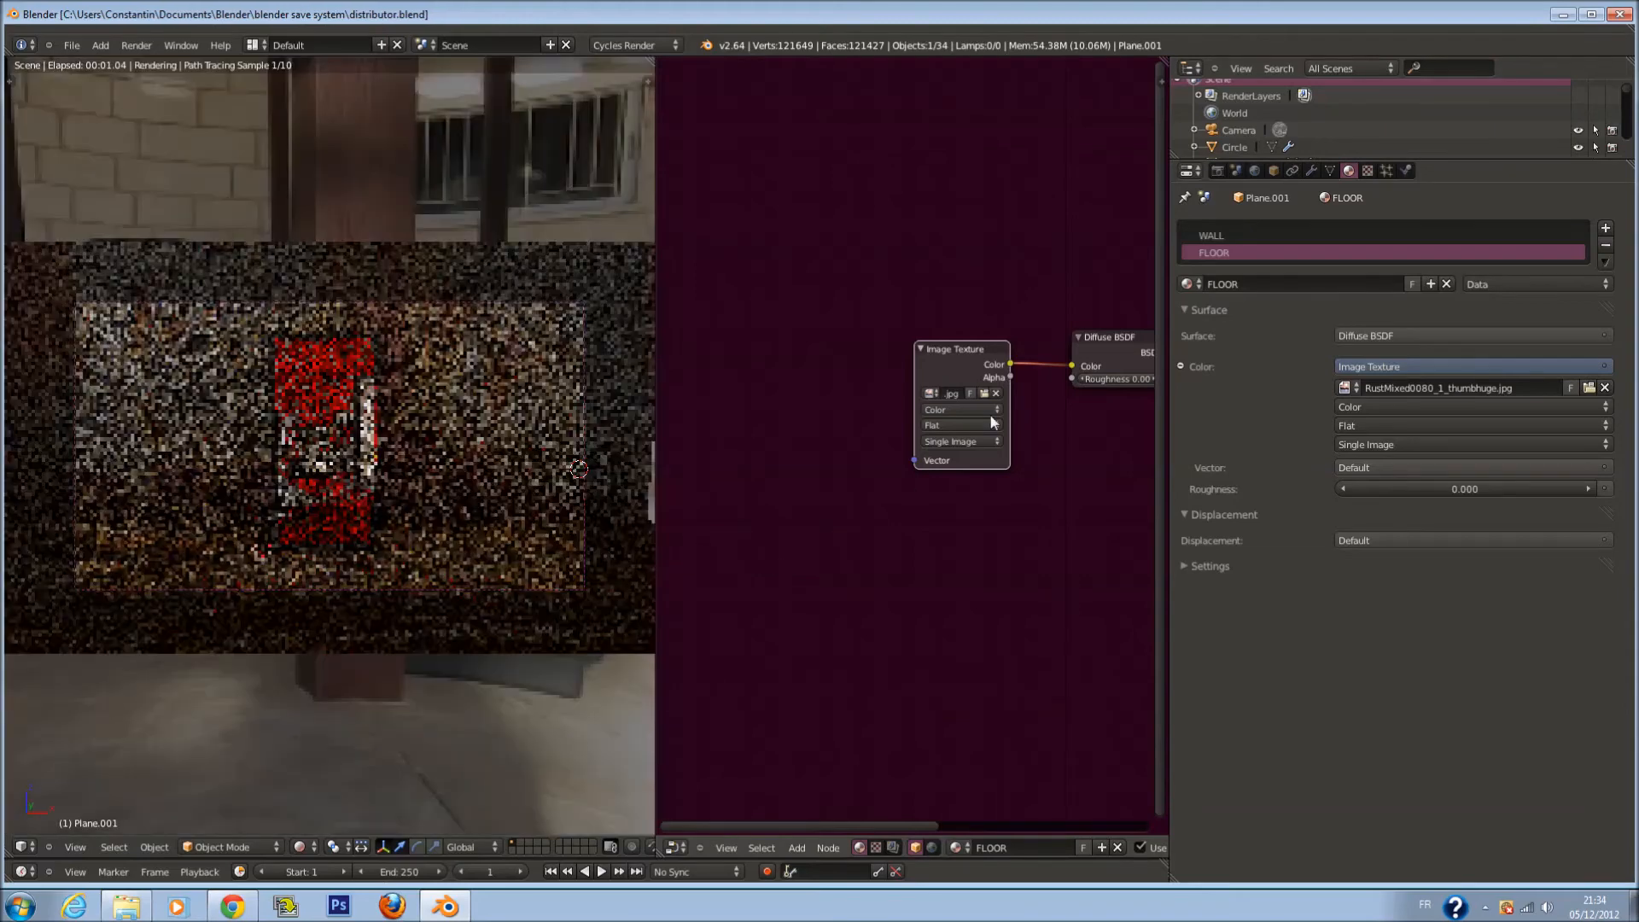
Spread the FLOOR nodes apart to make room between the Image Texture and the Diffuse BSDF
{"action": "scroll", "coordinate": [695, 500], "scroll_direction": "up", "scroll_amount": 1}
{"action": "scroll", "coordinate": [856, 509], "scroll_direction": "up", "scroll_amount": 1}
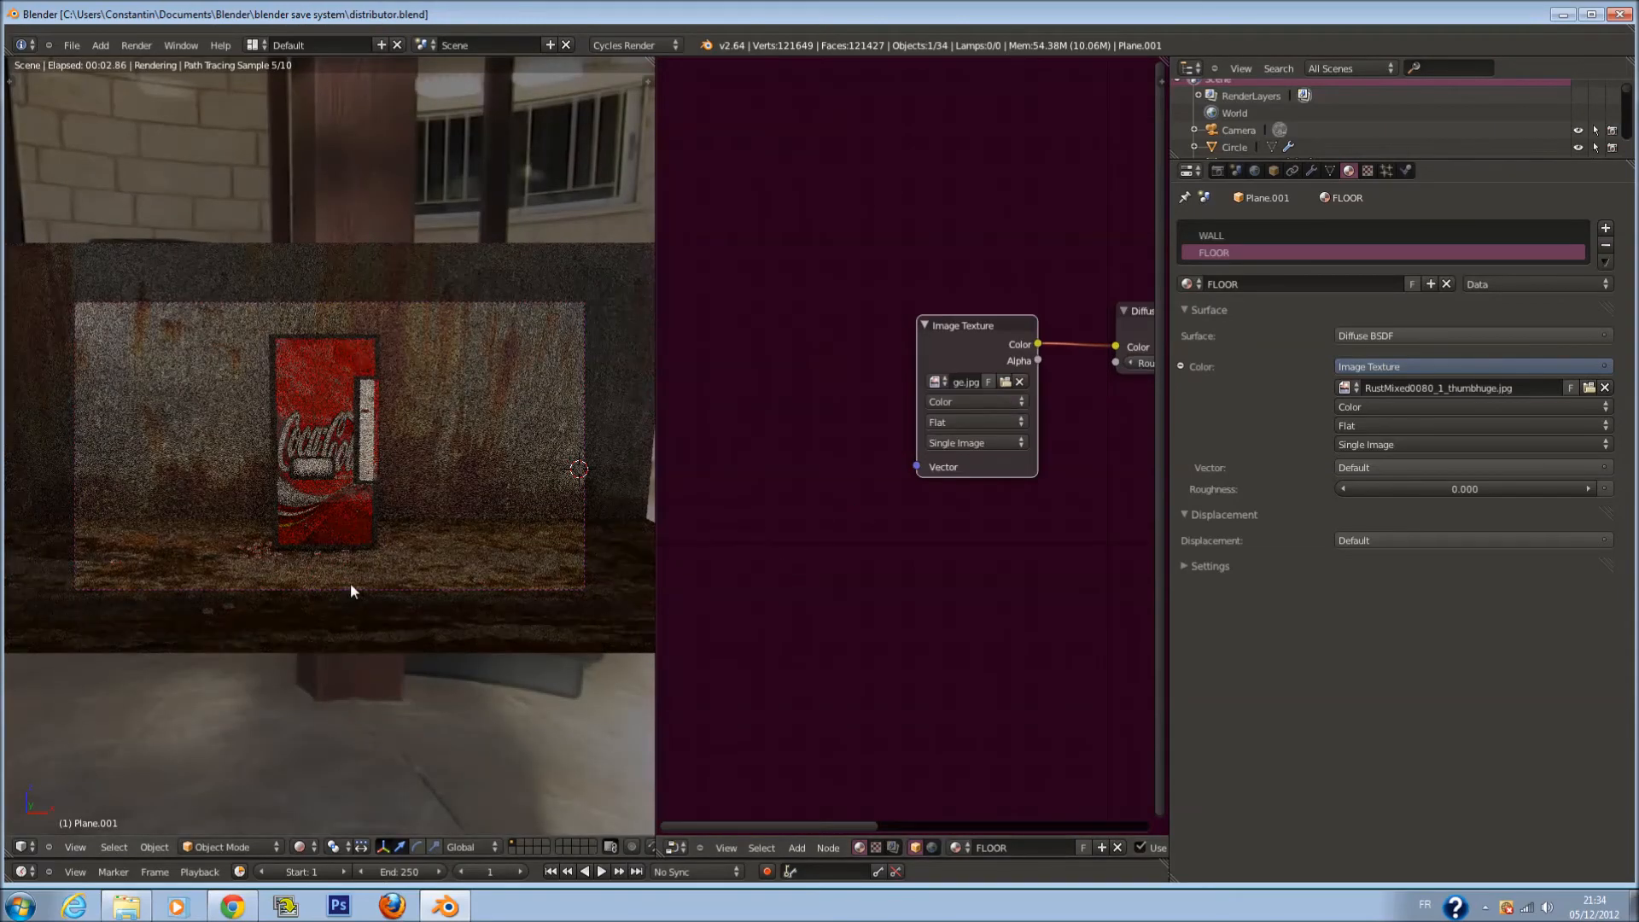
{"action": "middle_click_drag", "start_coordinate": [981, 486], "coordinate": [806, 424]}
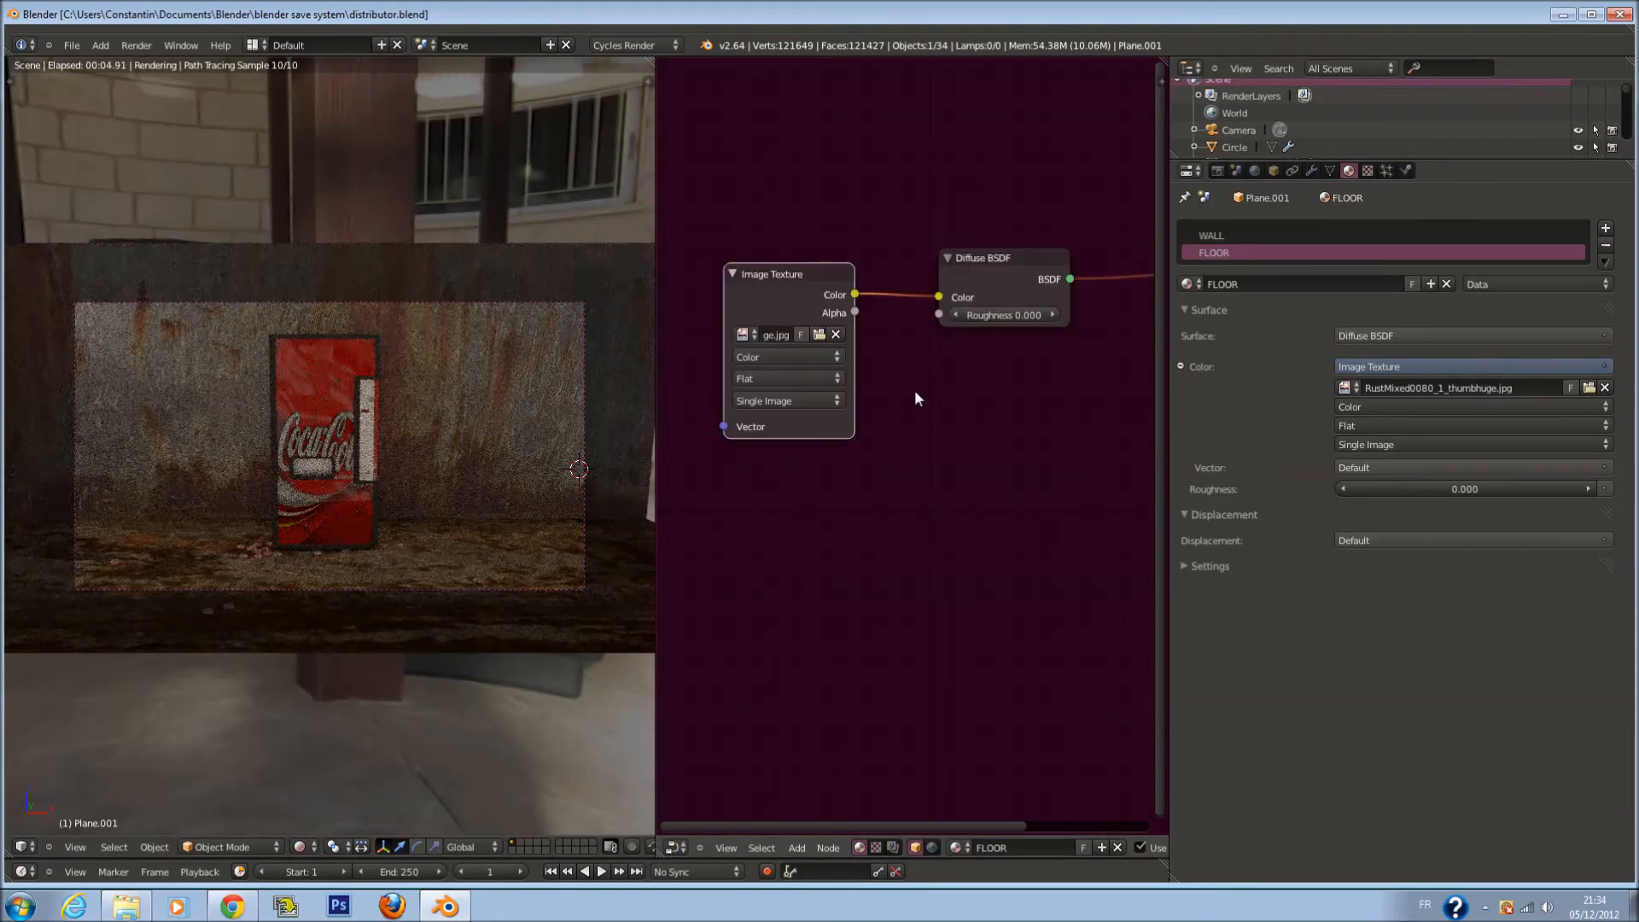
{"action": "middle_click_drag", "start_coordinate": [915, 389], "coordinate": [727, 325]}
{"action": "scroll", "coordinate": [726, 319], "scroll_direction": "down", "scroll_amount": 2}
{"action": "left_click_drag", "start_coordinate": [987, 290], "coordinate": [1124, 289]}
{"action": "left_click_drag", "start_coordinate": [820, 284], "coordinate": [914, 280]}
{"action": "scroll", "coordinate": [895, 315], "scroll_direction": "up", "scroll_amount": 1}
Insert a ColorRamp node between the Image Texture and the Diffuse BSDF's Color, and save the file
{"action": "key", "text": "shift+a"}
{"action": "mouse_move", "coordinate": [849, 446]}
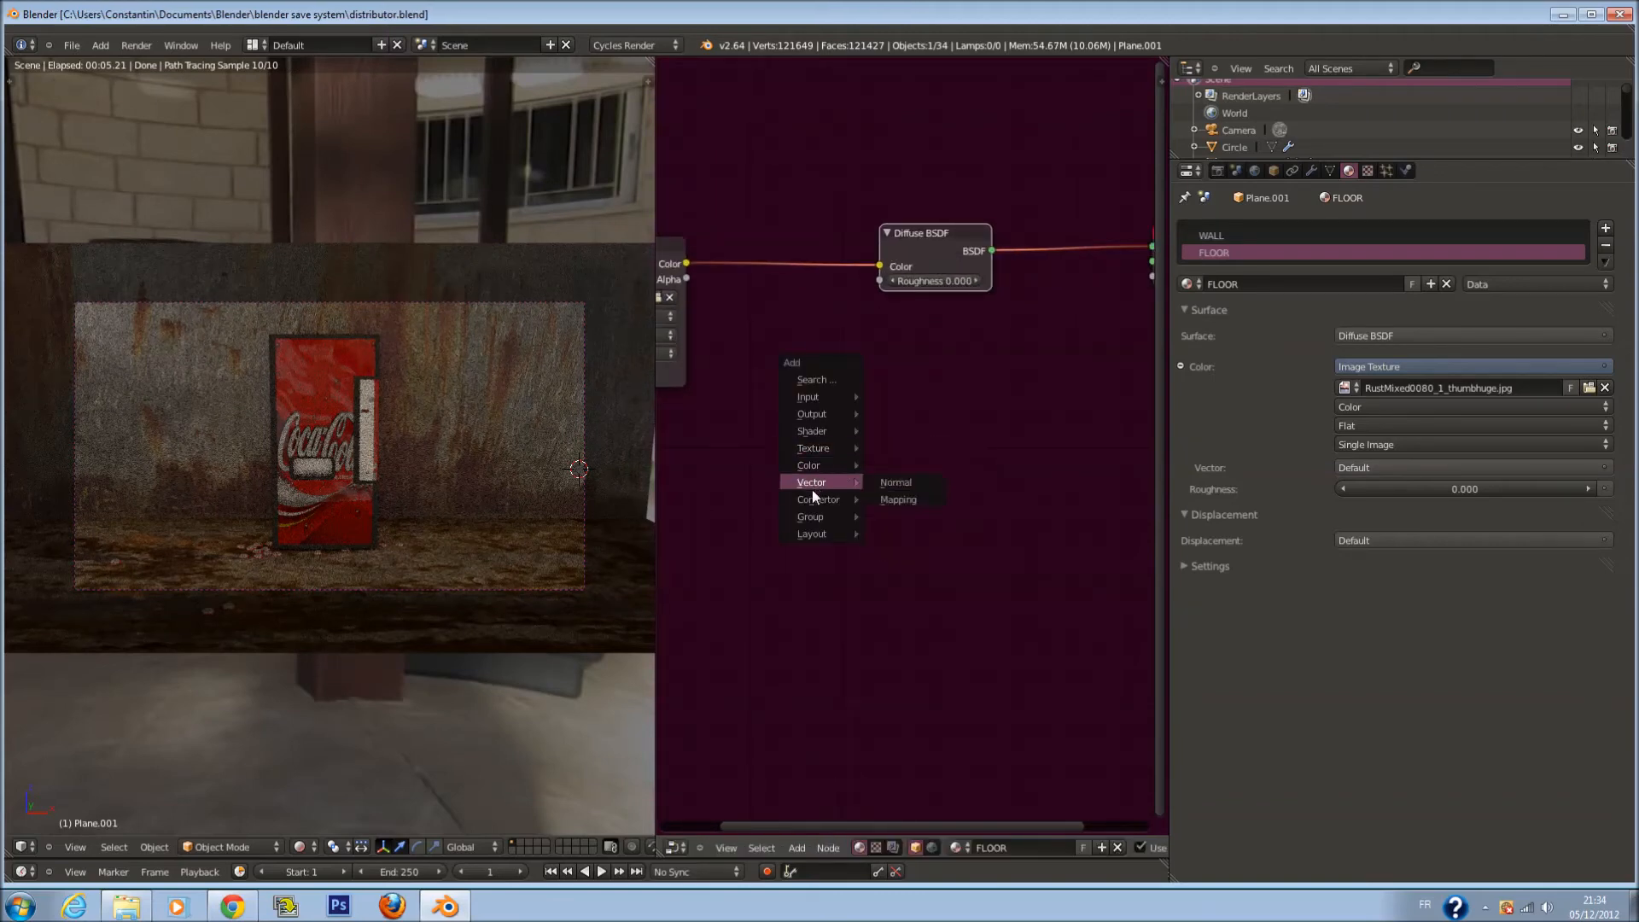
{"action": "mouse_move", "coordinate": [809, 506]}
{"action": "left_click", "coordinate": [904, 501]}
{"action": "scroll", "coordinate": [1025, 465], "scroll_direction": "down", "scroll_amount": 3}
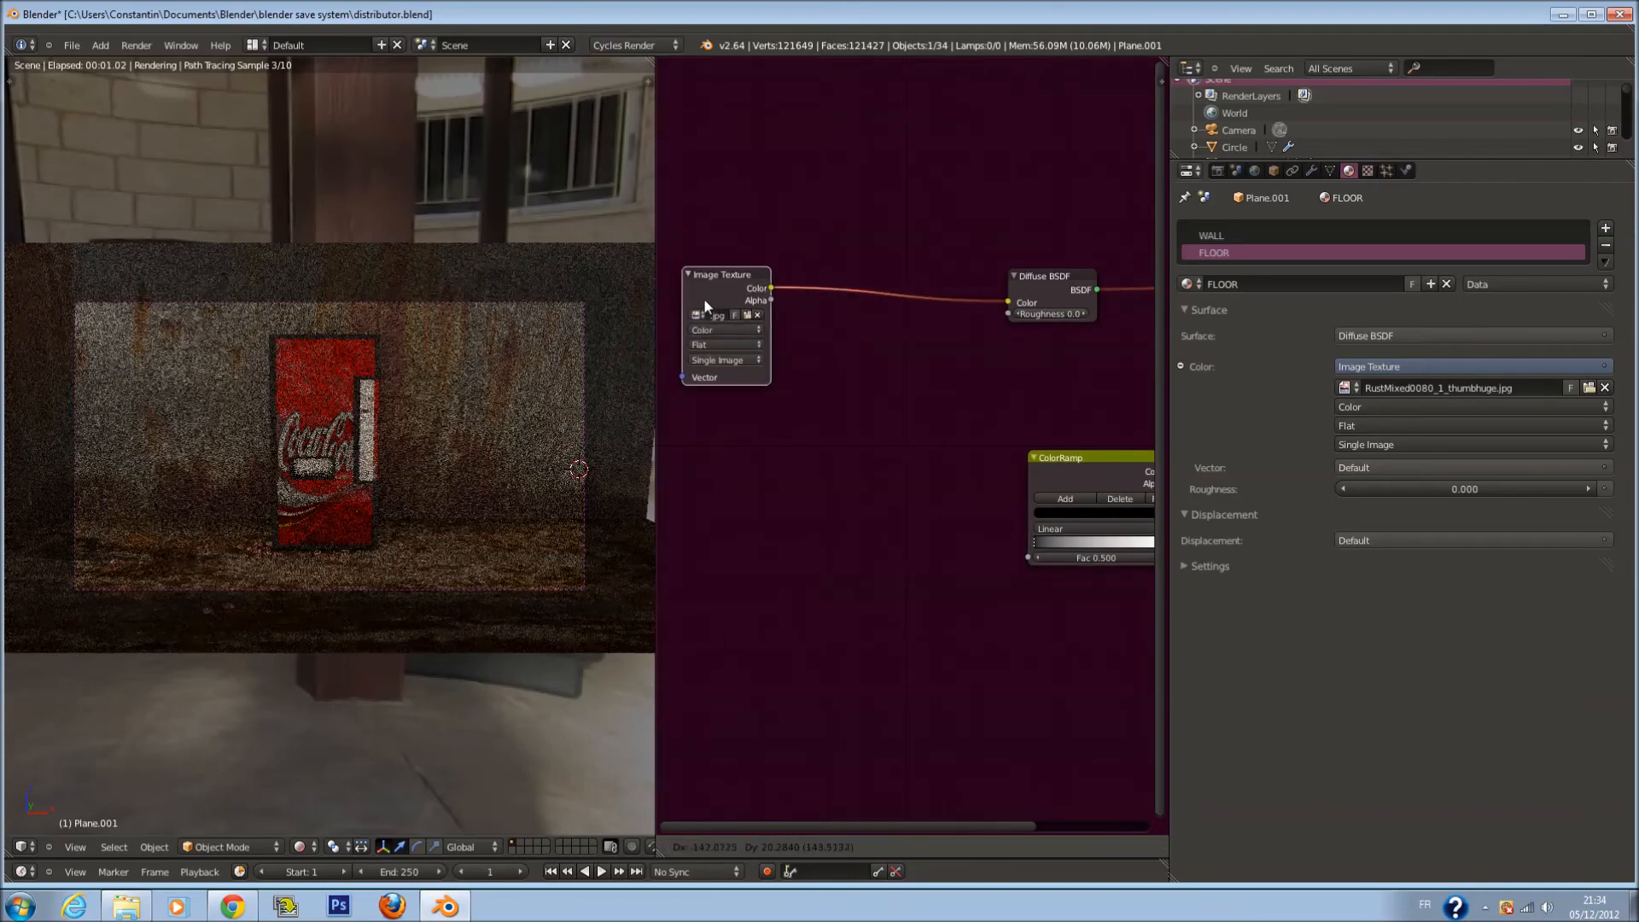
{"action": "left_click", "coordinate": [829, 279]}
{"action": "scroll", "coordinate": [920, 425], "scroll_direction": "up", "scroll_amount": 3}
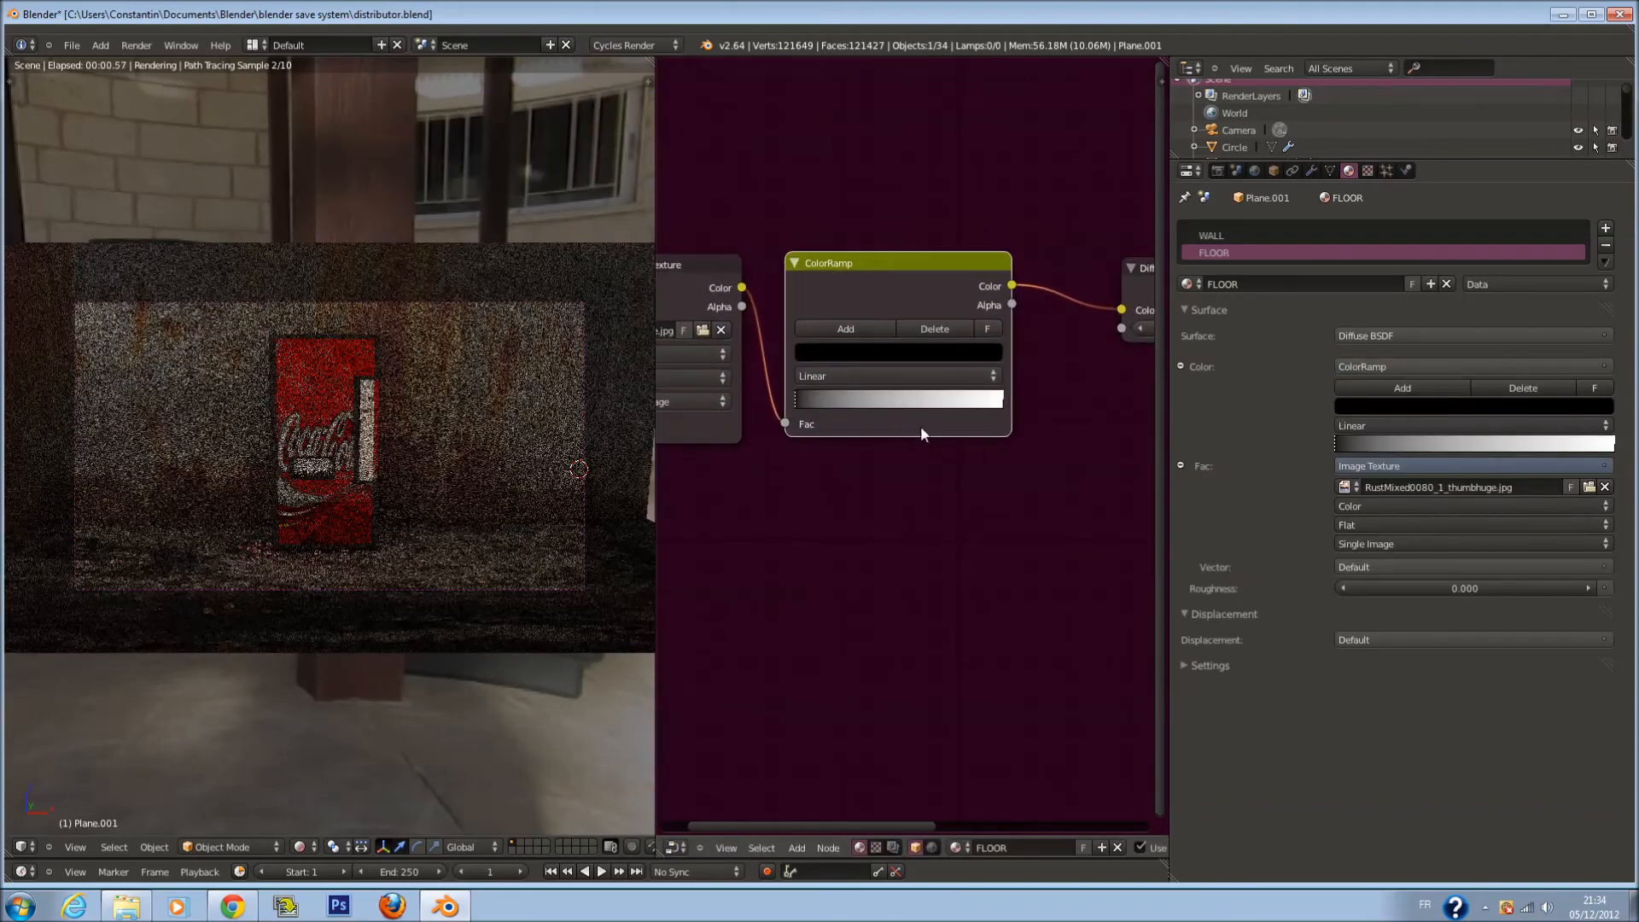
{"action": "key", "text": "ctrl+s"}
{"action": "left_click", "coordinate": [916, 433]}
Move the ColorRamp's white stop slightly inward and lighten its black stop to a dark grey
{"action": "left_click_drag", "start_coordinate": [1017, 397], "coordinate": [979, 398]}
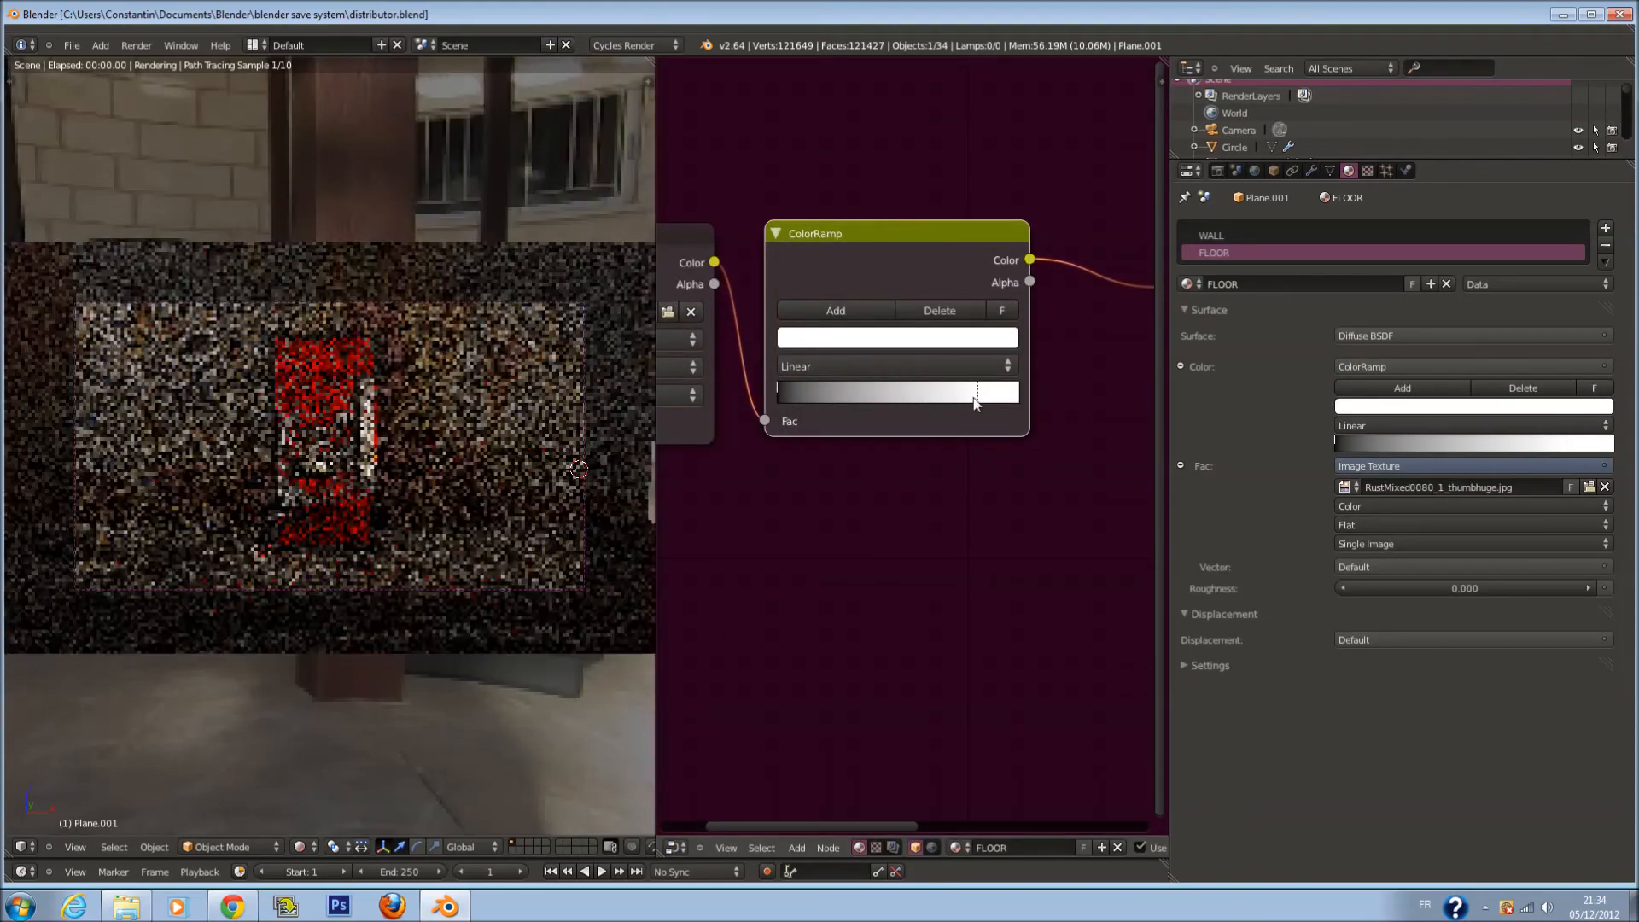
{"action": "left_click", "coordinate": [778, 393]}
{"action": "left_click", "coordinate": [905, 338]}
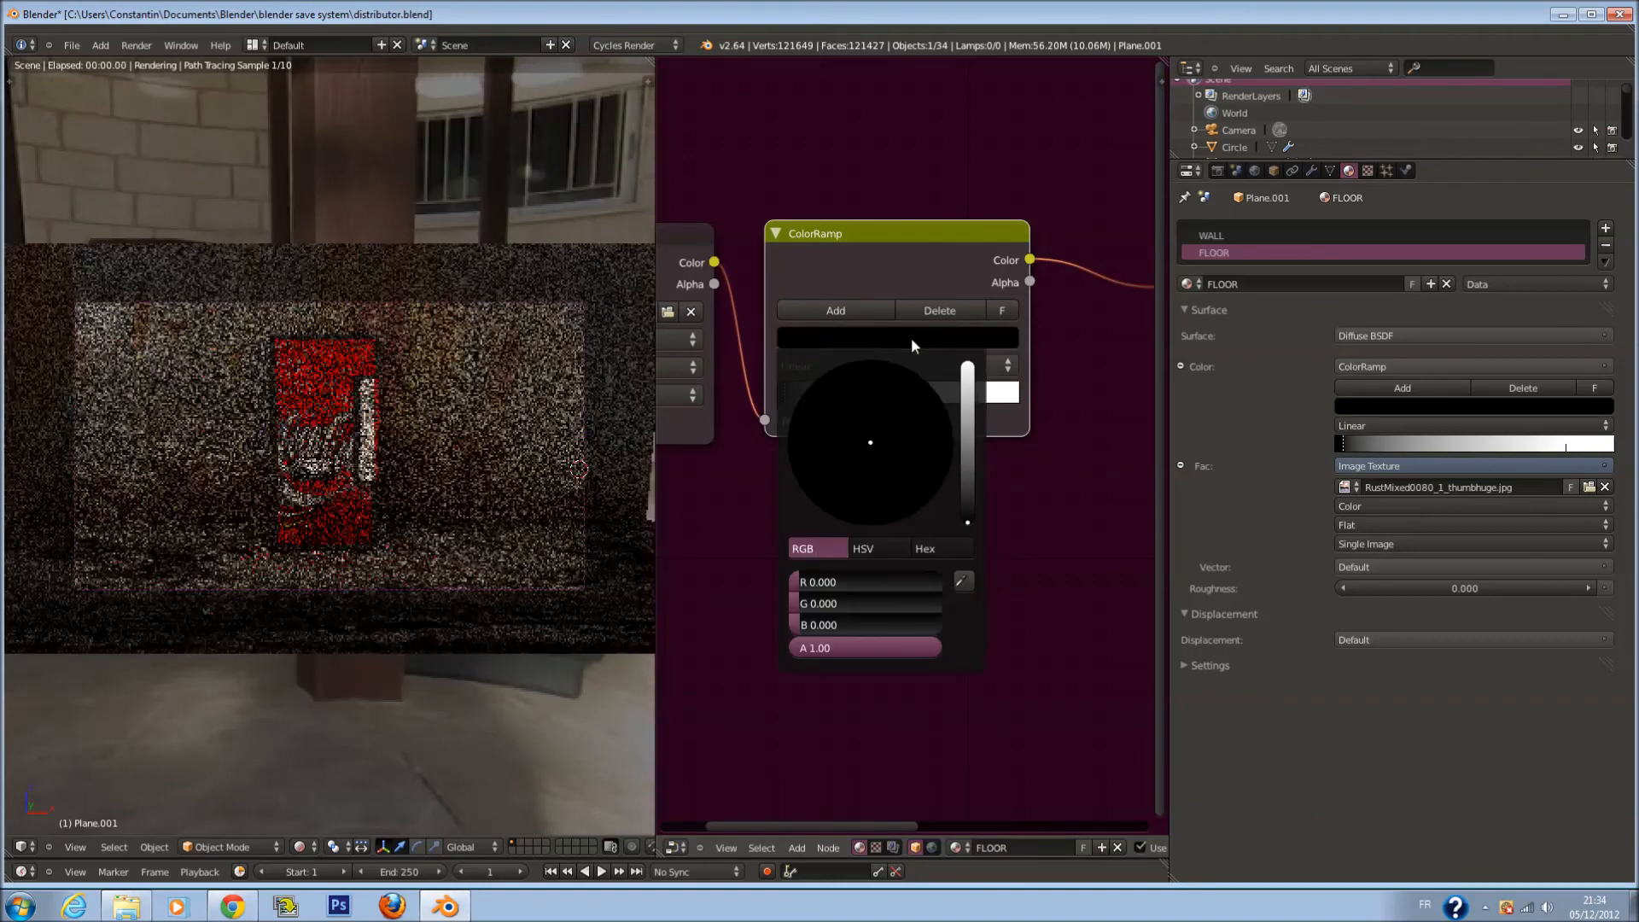
{"action": "left_click", "coordinate": [966, 471]}
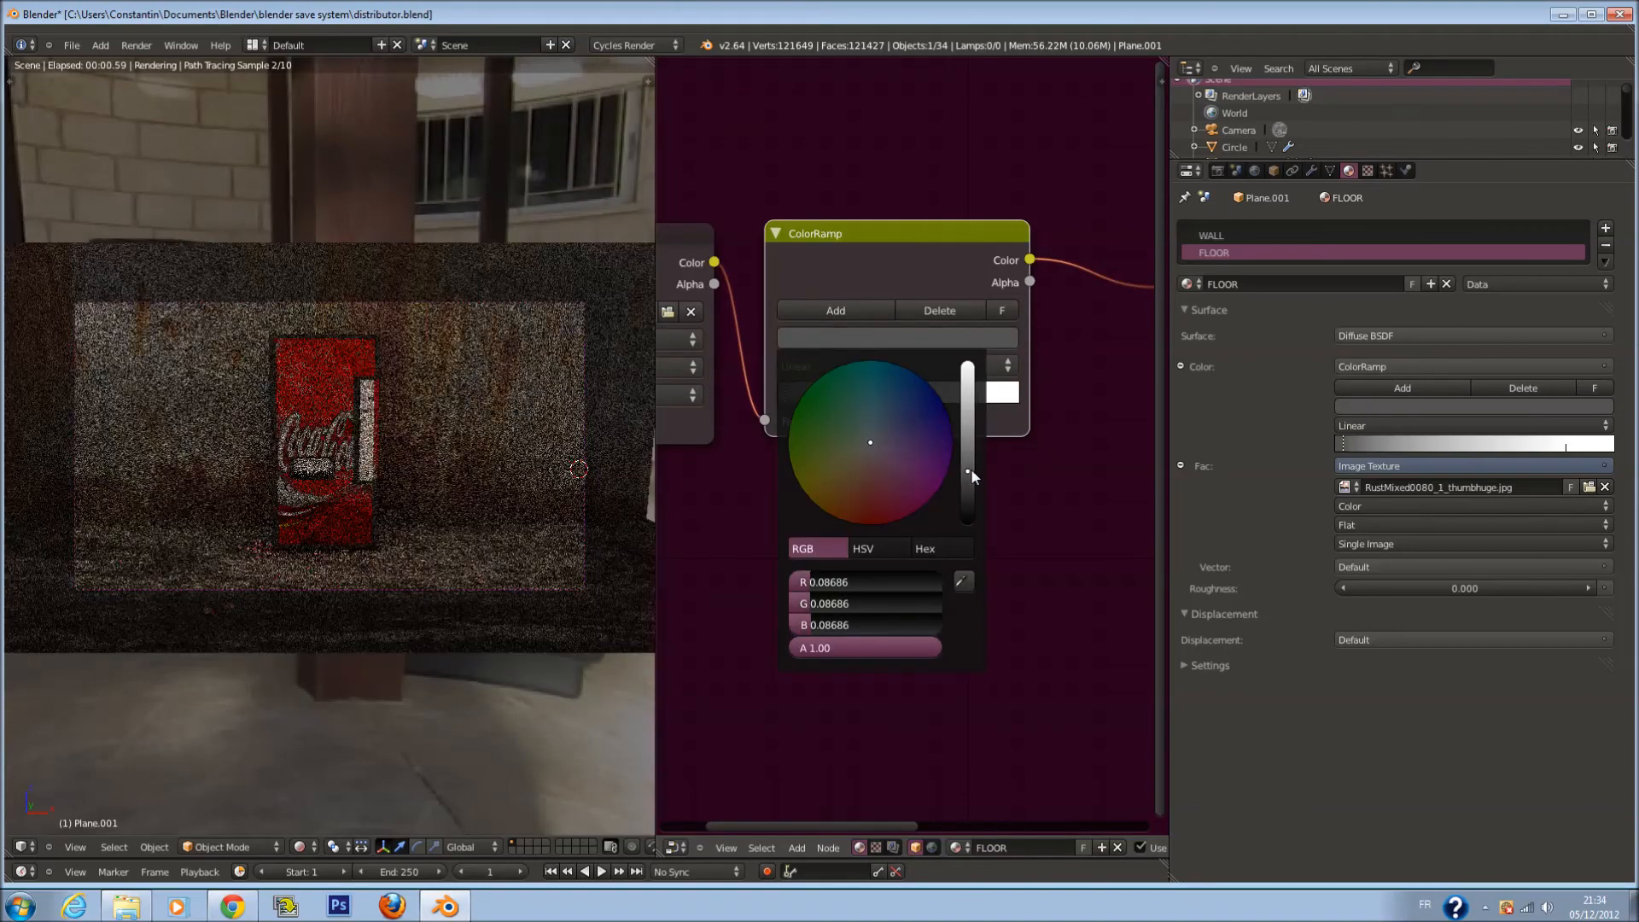
{"action": "left_click_drag", "start_coordinate": [968, 468], "coordinate": [986, 530]}
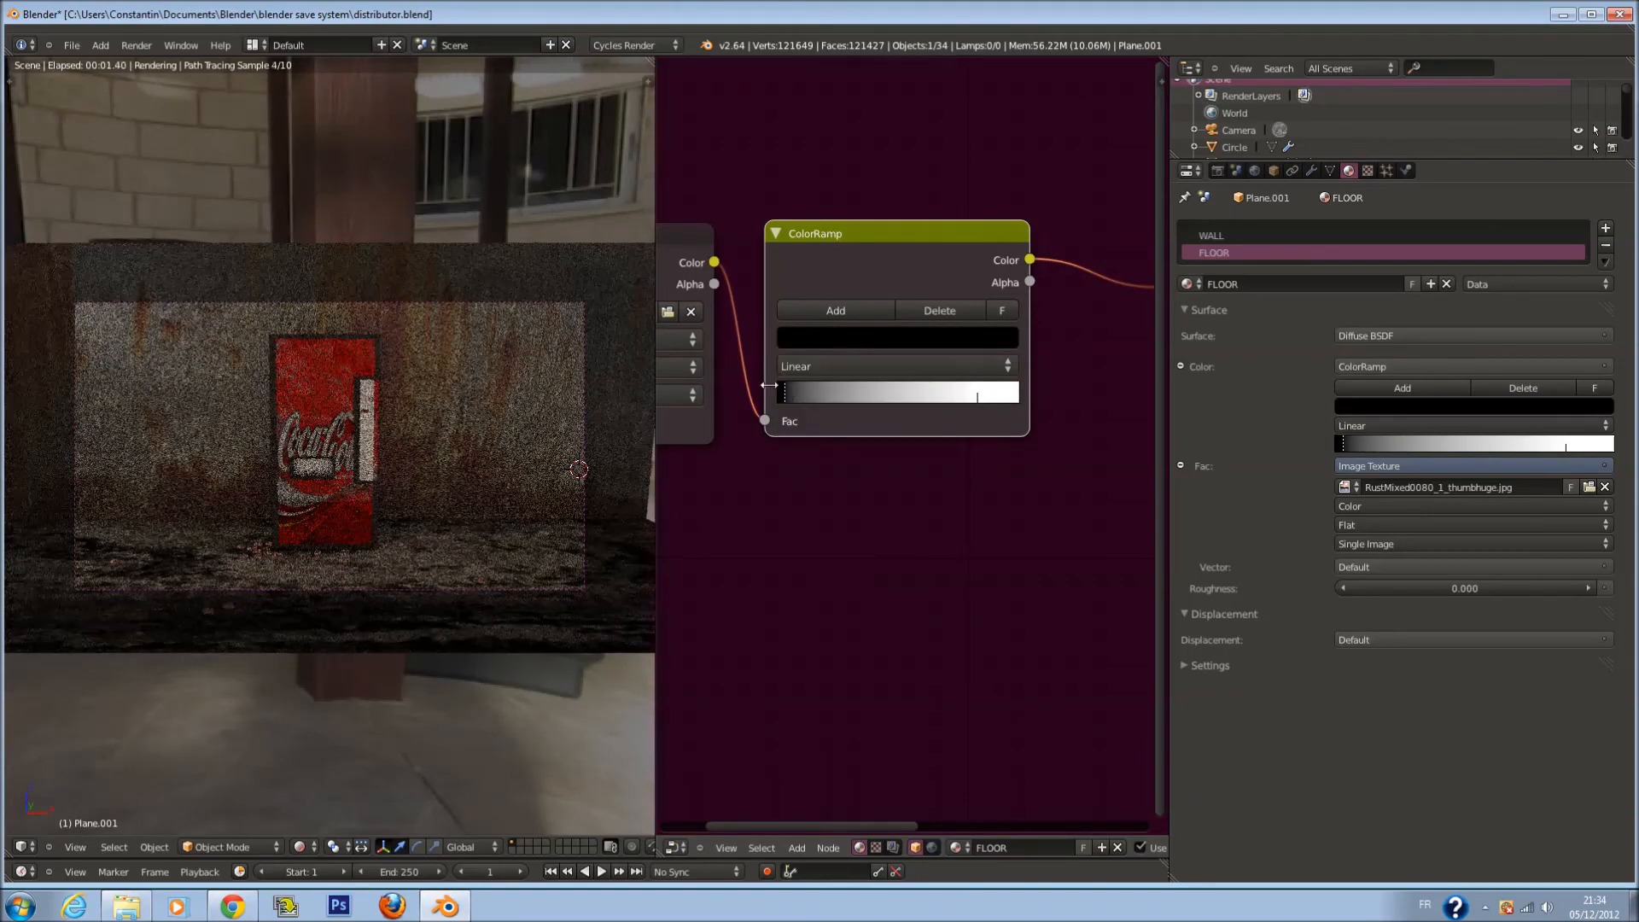
{"action": "left_click", "coordinate": [791, 392]}
{"action": "left_click", "coordinate": [893, 339]}
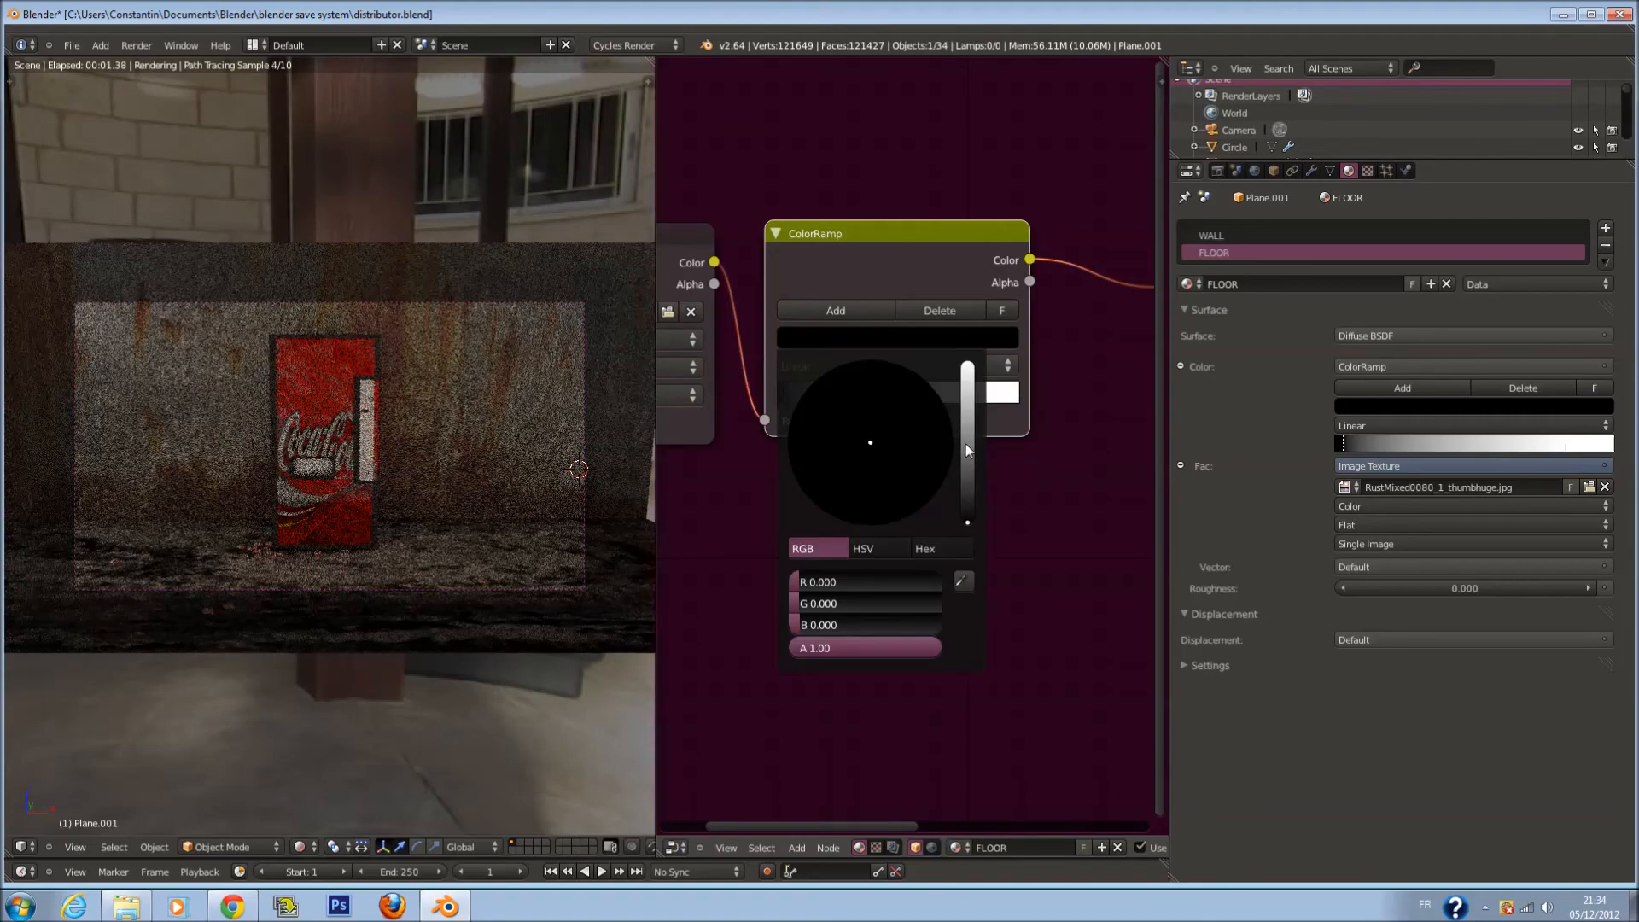
{"action": "left_click", "coordinate": [972, 498]}
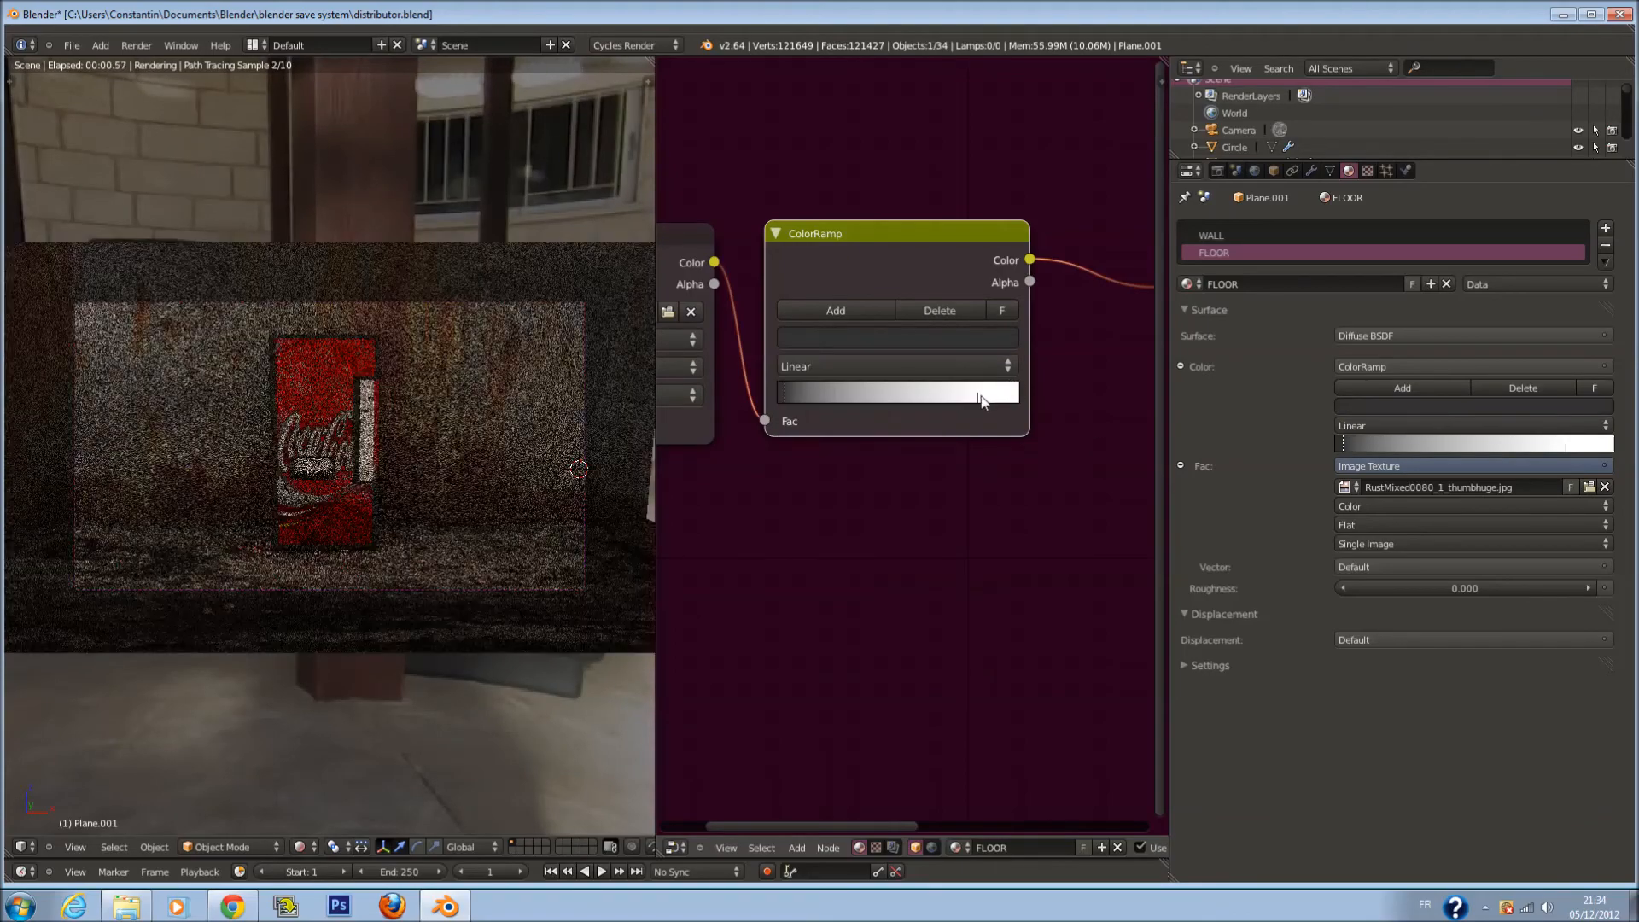
Colour the ColorRamp's white stop pale peach (R 1.000, G 0.769, B 0.622) and save the file
{"action": "left_click", "coordinate": [979, 395]}
{"action": "left_click", "coordinate": [918, 340]}
{"action": "left_click", "coordinate": [858, 470]}
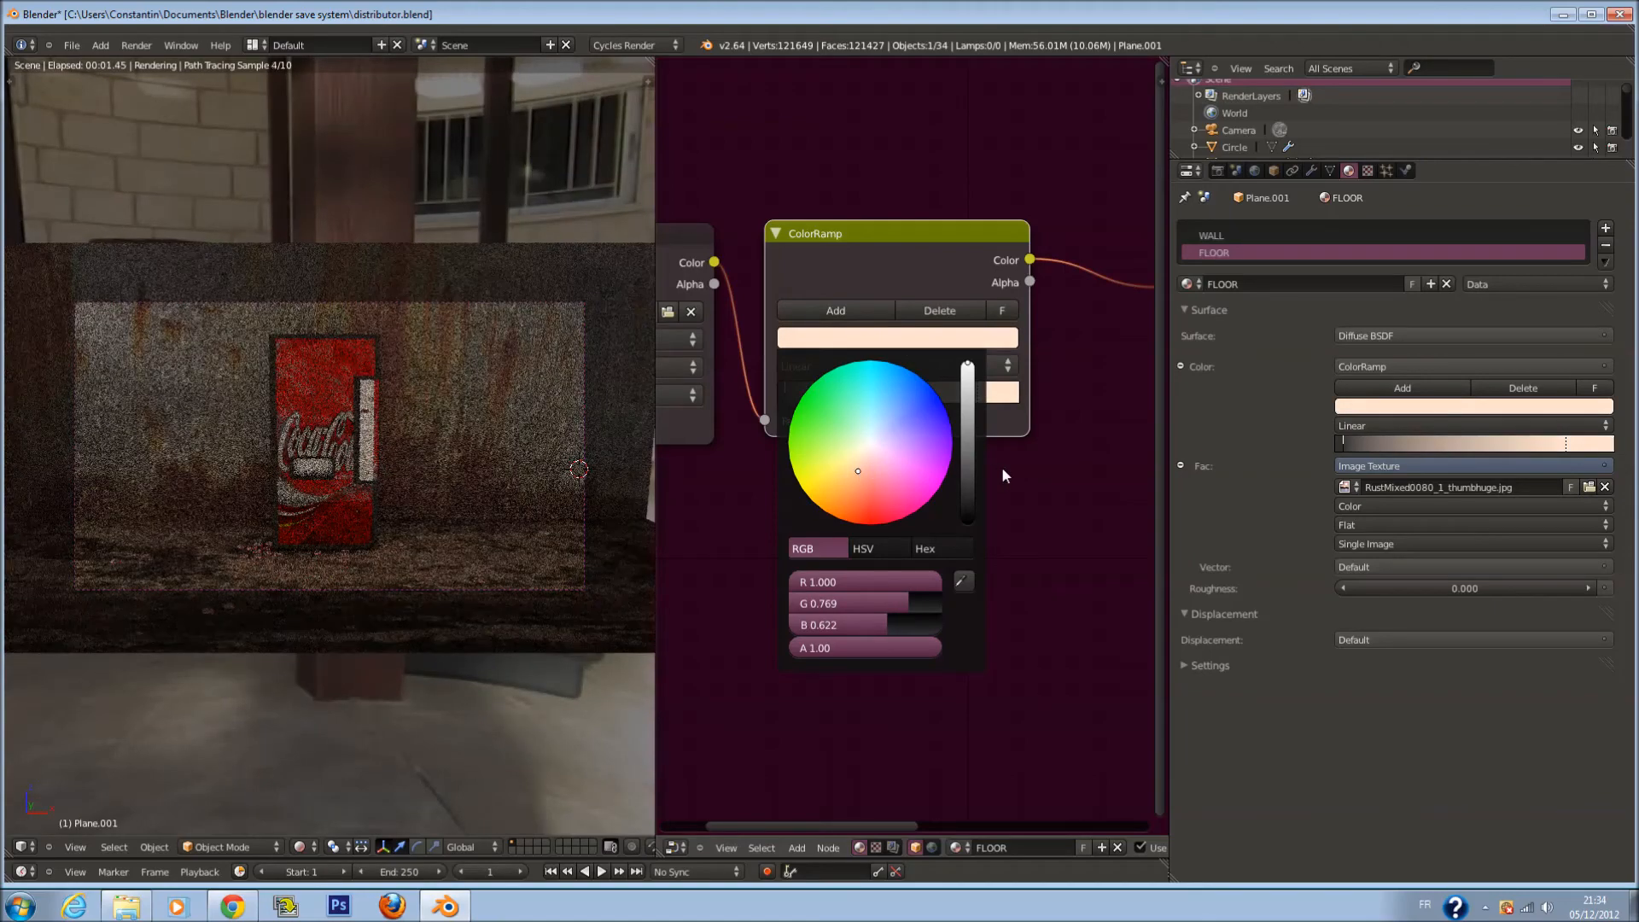
{"action": "key", "text": "ctrl+s"}
{"action": "left_click", "coordinate": [864, 468]}
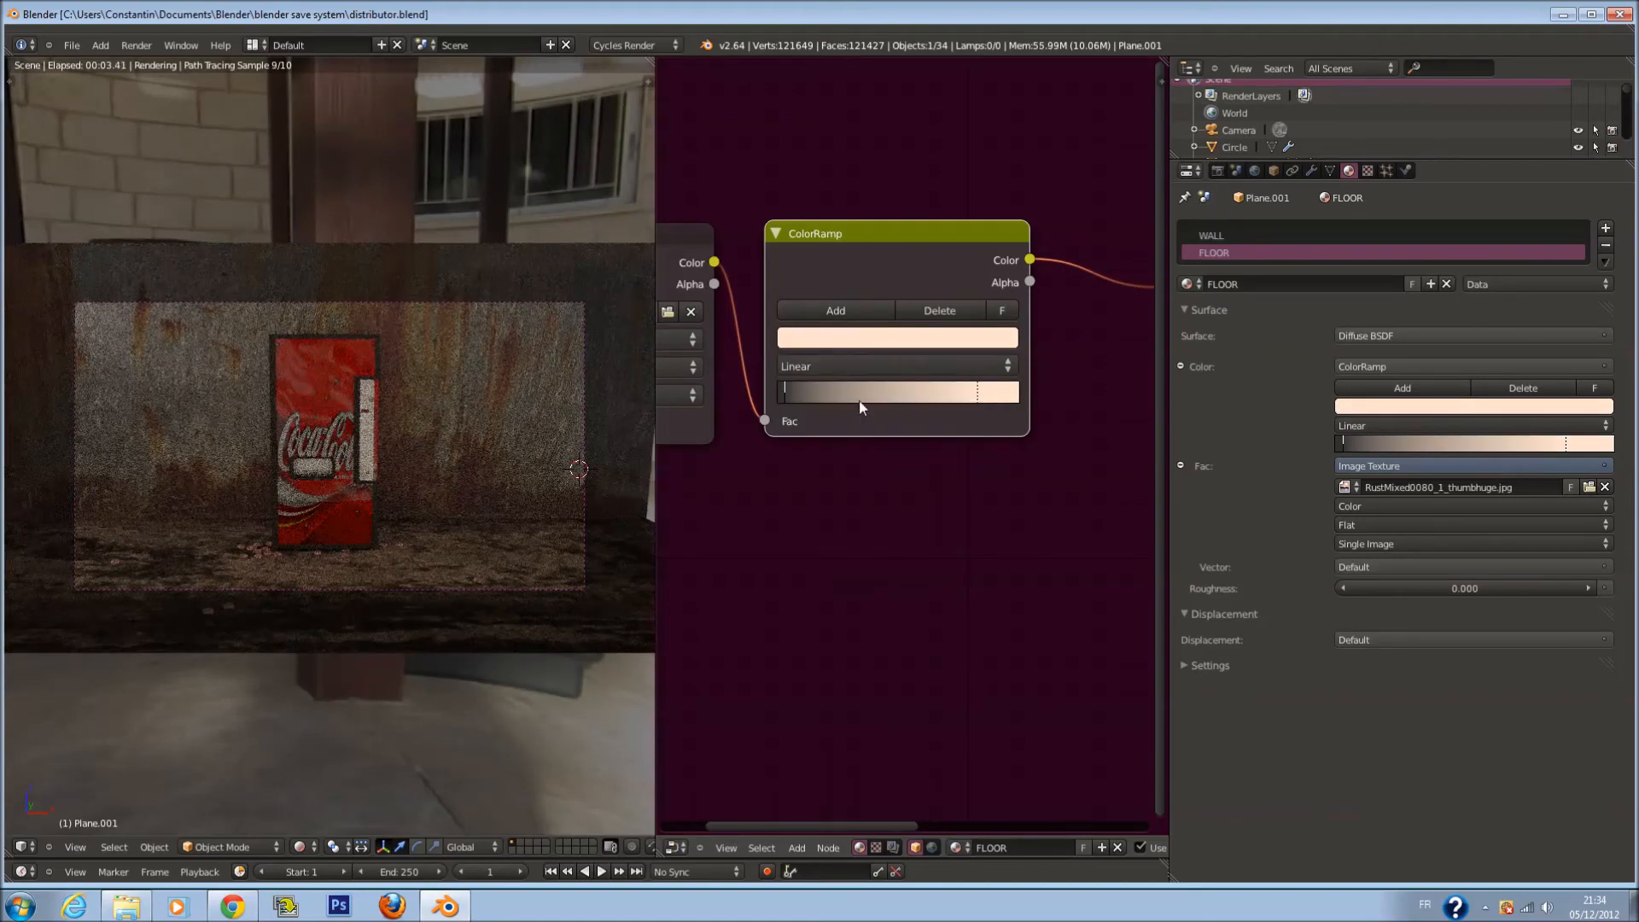
Add a Mix color node, feeding the Image Texture's Color into Color2 and its output into the Material Output's Displacement
{"action": "scroll", "coordinate": [836, 478], "scroll_direction": "down", "scroll_amount": 4}
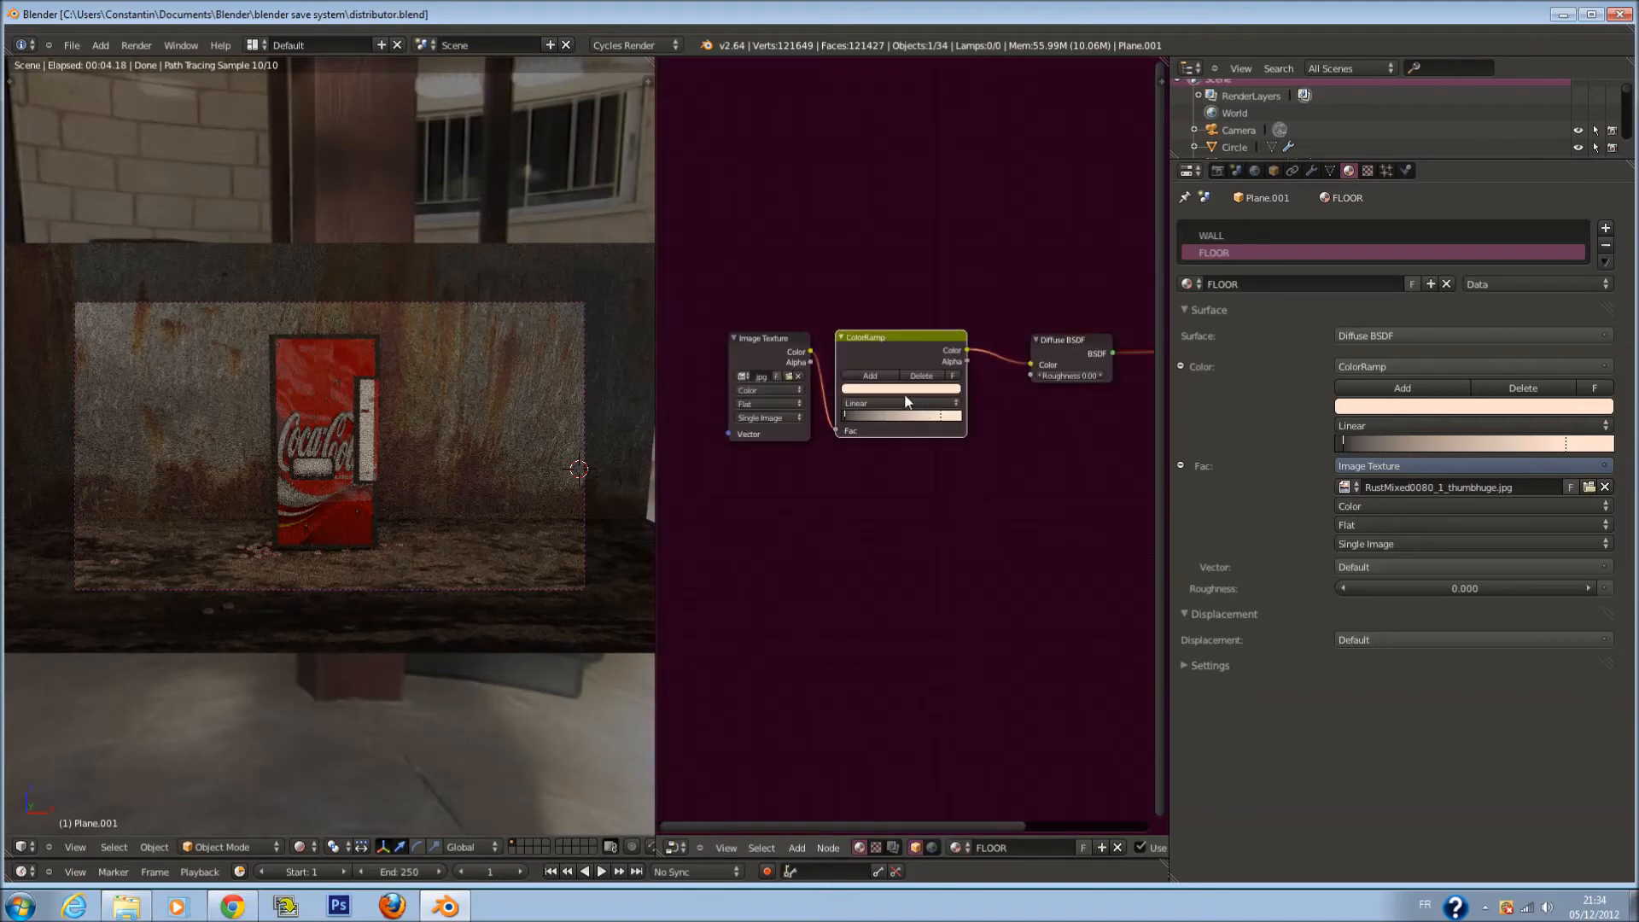
{"action": "key", "text": "shift+a"}
{"action": "mouse_move", "coordinate": [857, 462]}
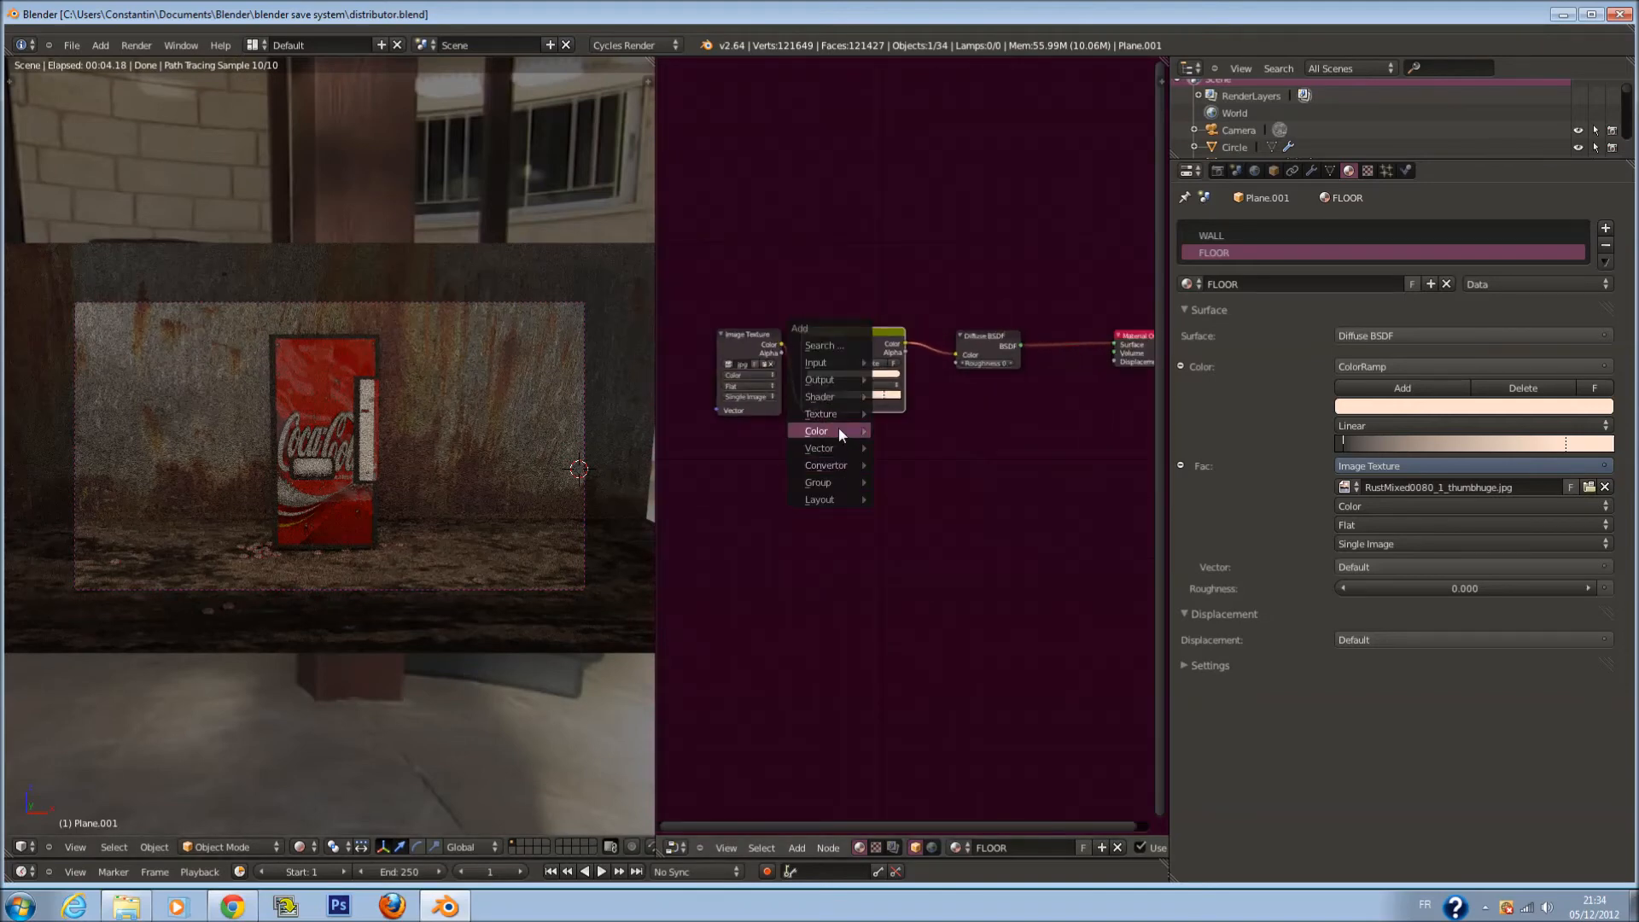
{"action": "mouse_move", "coordinate": [832, 396]}
{"action": "left_click", "coordinate": [909, 464]}
{"action": "left_click_drag", "start_coordinate": [781, 344], "coordinate": [1113, 361]}
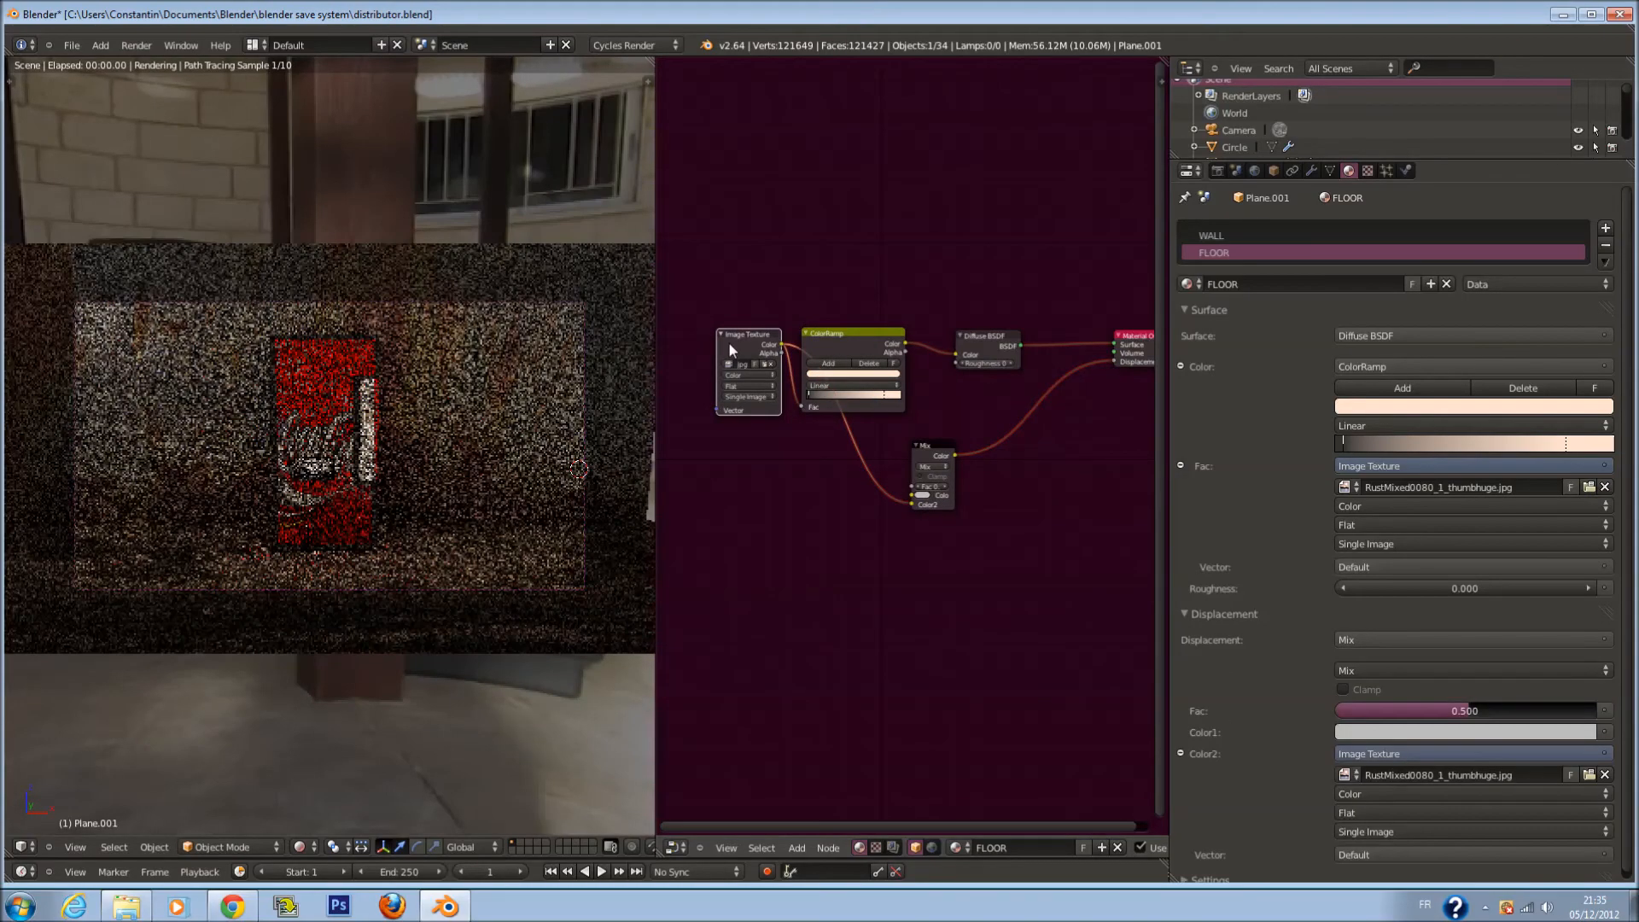
Duplicate the FLOOR Image Texture node, place the copy below the original, and save the file
{"action": "key", "text": "shift+d"}
{"action": "left_click", "coordinate": [748, 484]}
{"action": "key", "text": "ctrl+s"}
{"action": "left_click", "coordinate": [748, 485]}
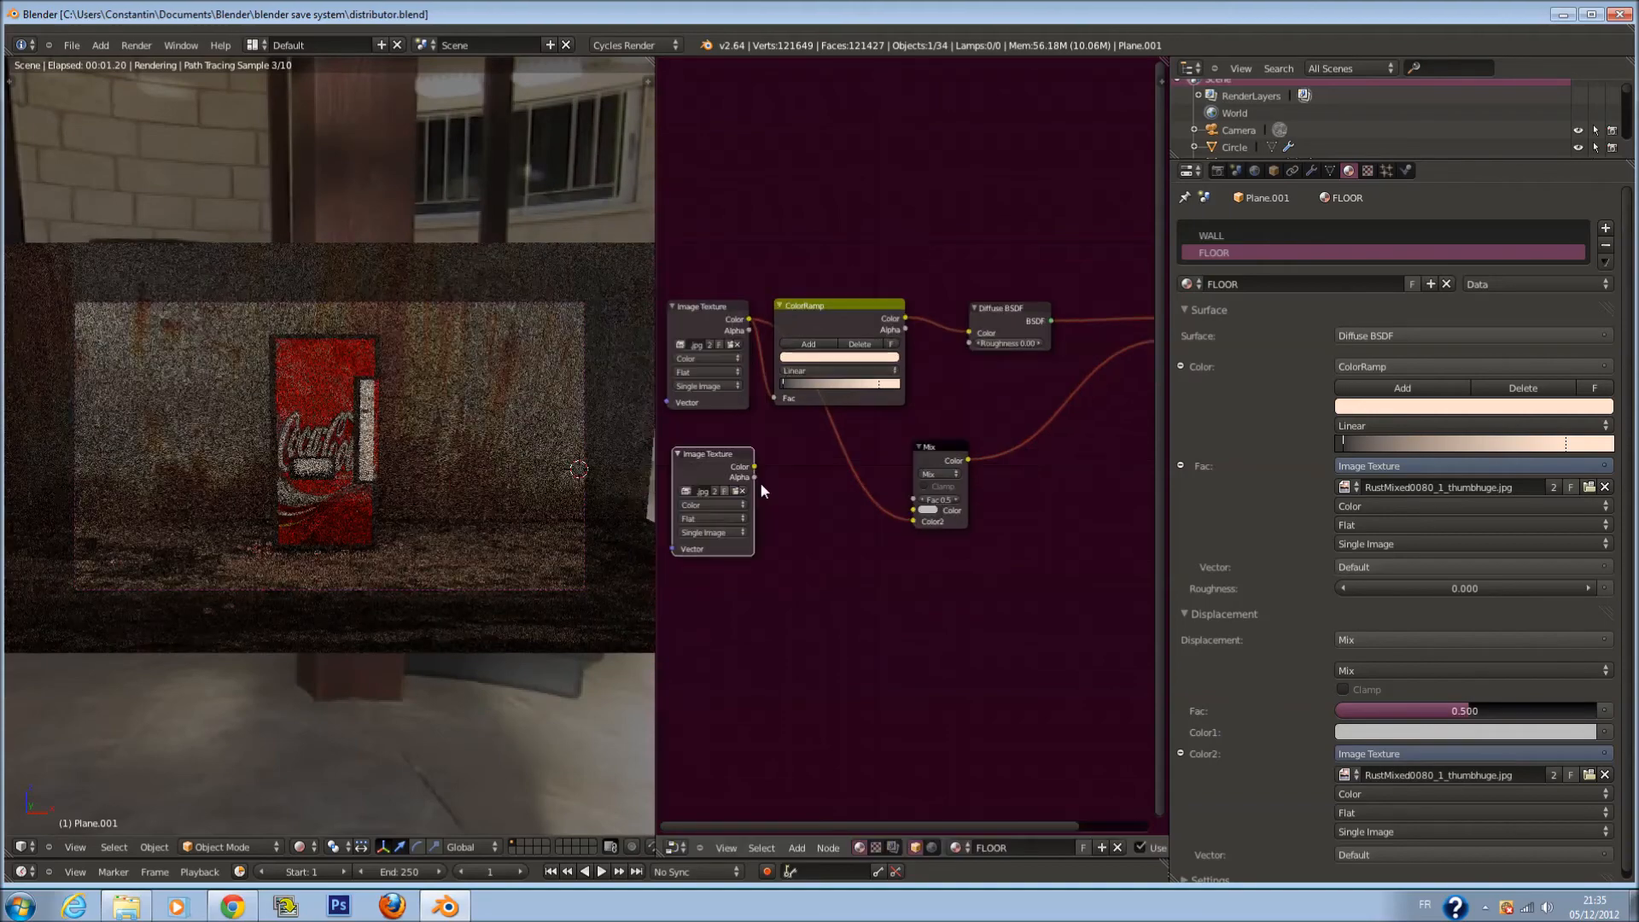
Load Scratches0001_2_L (1).jpg from the texture folder into the duplicated FLOOR Image Texture node
{"action": "scroll", "coordinate": [820, 462], "scroll_direction": "up", "scroll_amount": 2}
{"action": "left_click", "coordinate": [825, 469]}
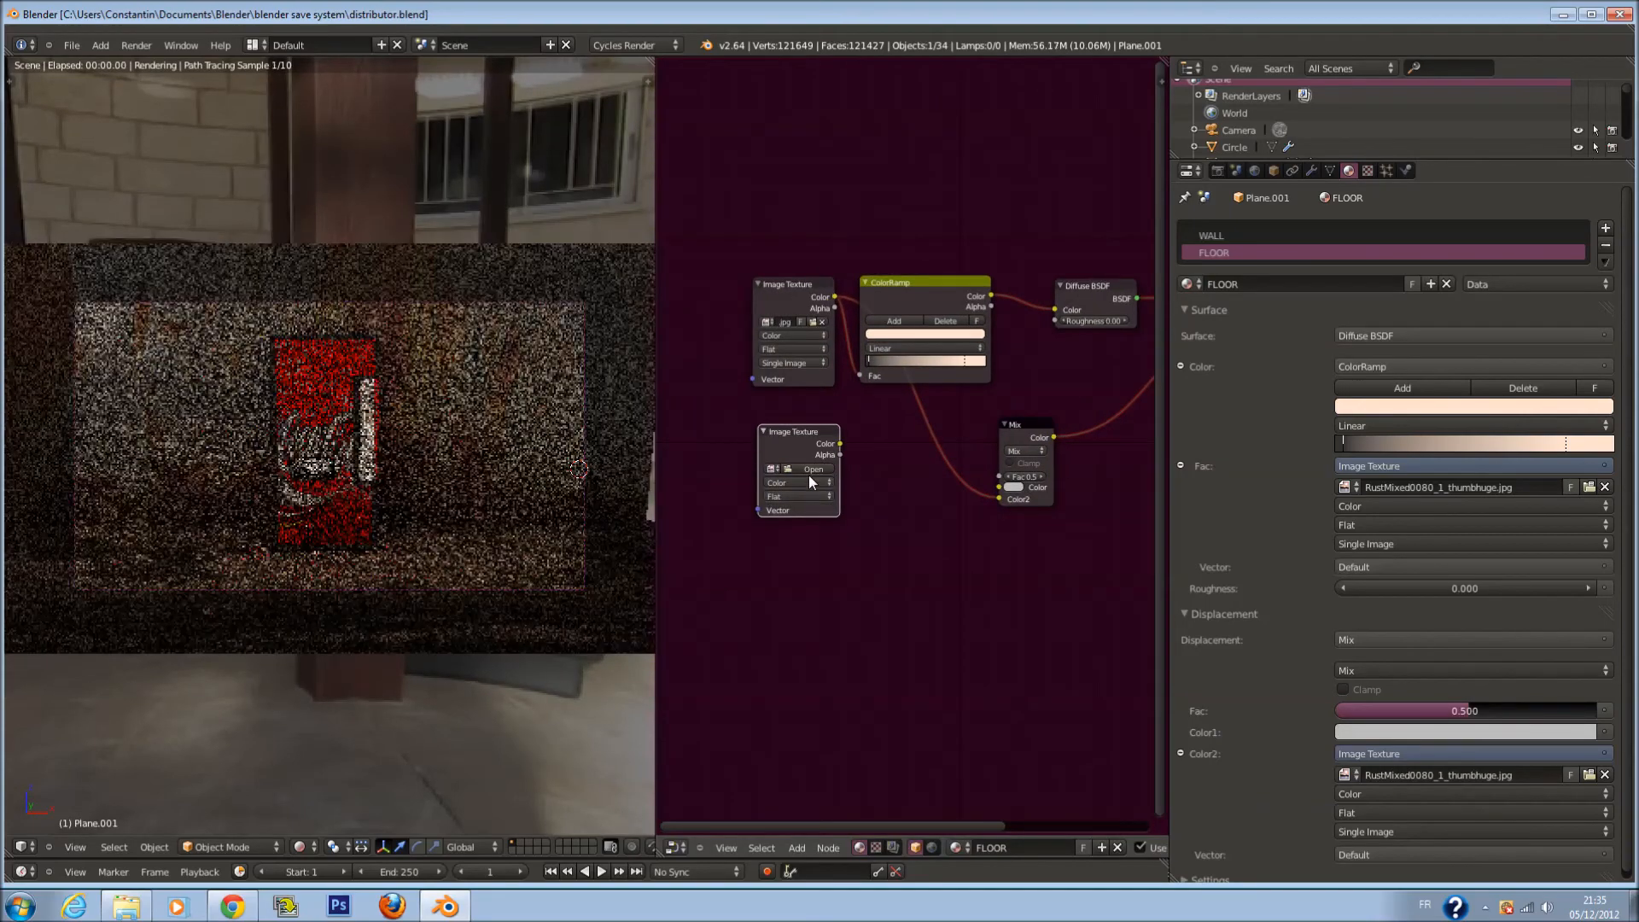
{"action": "left_click", "coordinate": [807, 470]}
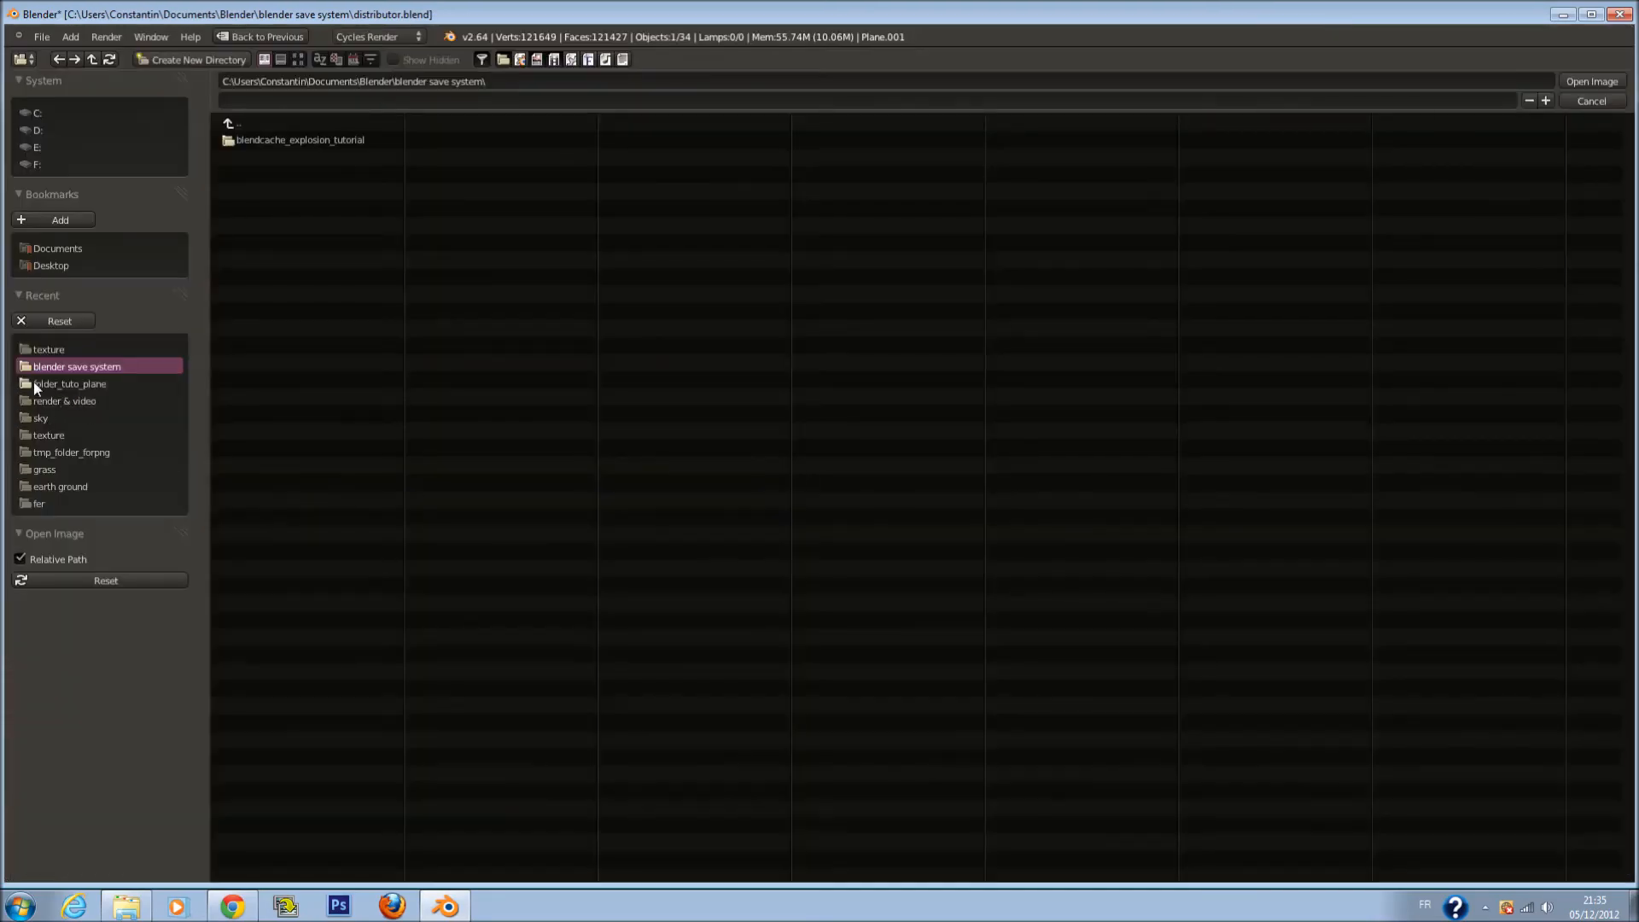
{"action": "left_click", "coordinate": [39, 350]}
{"action": "left_click", "coordinate": [298, 59]}
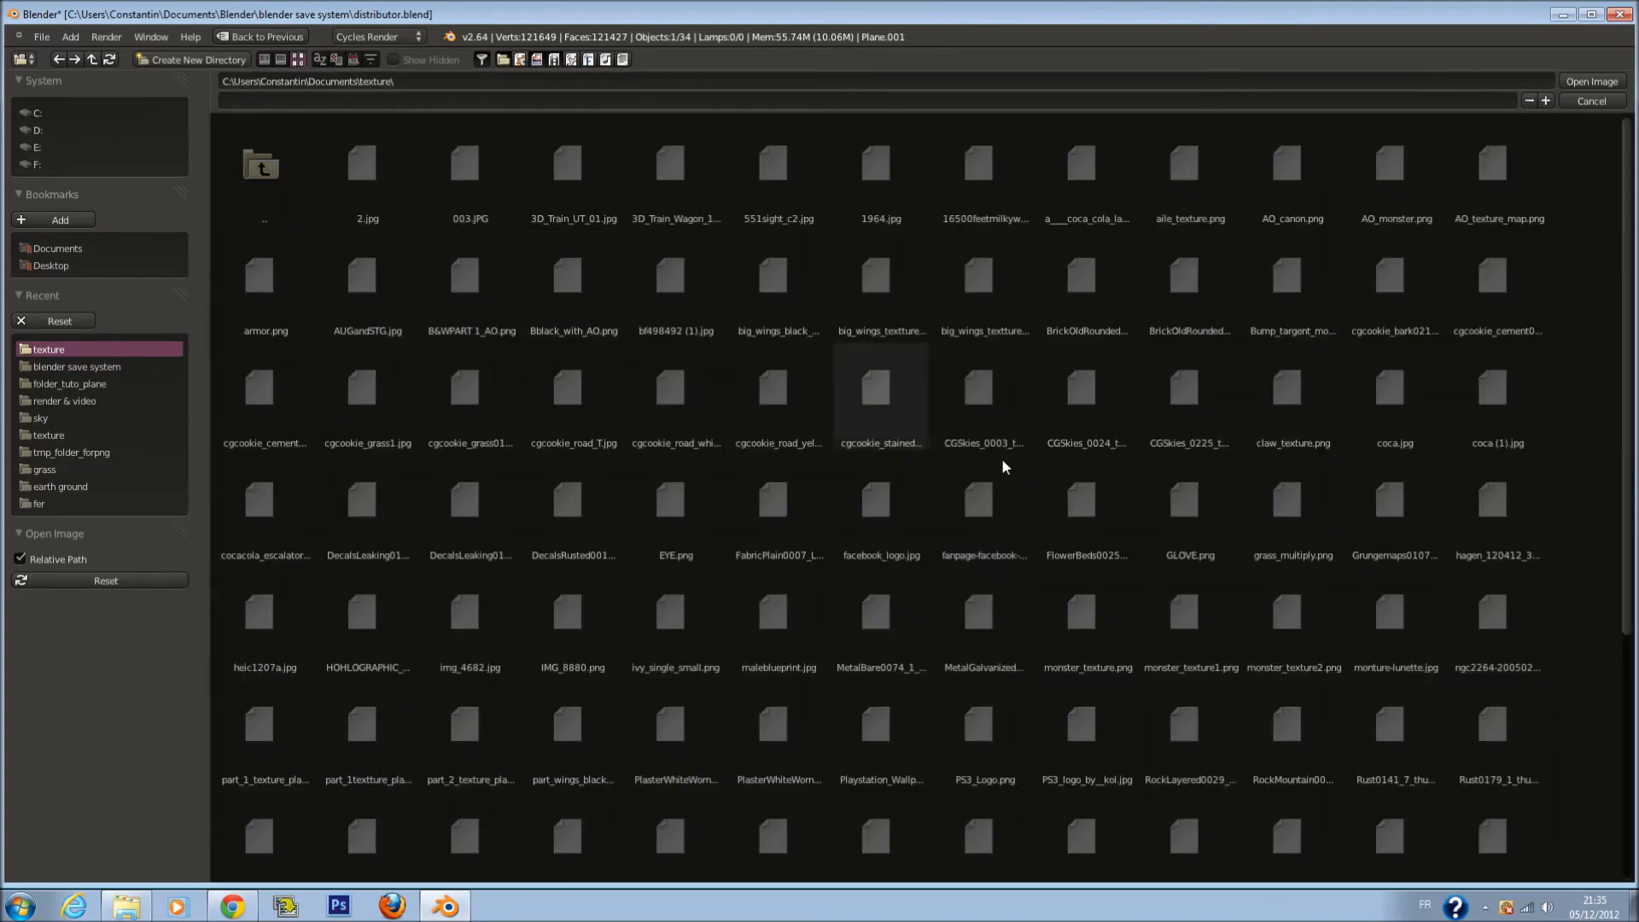
{"action": "scroll", "coordinate": [1004, 467], "scroll_direction": "down", "scroll_amount": 4}
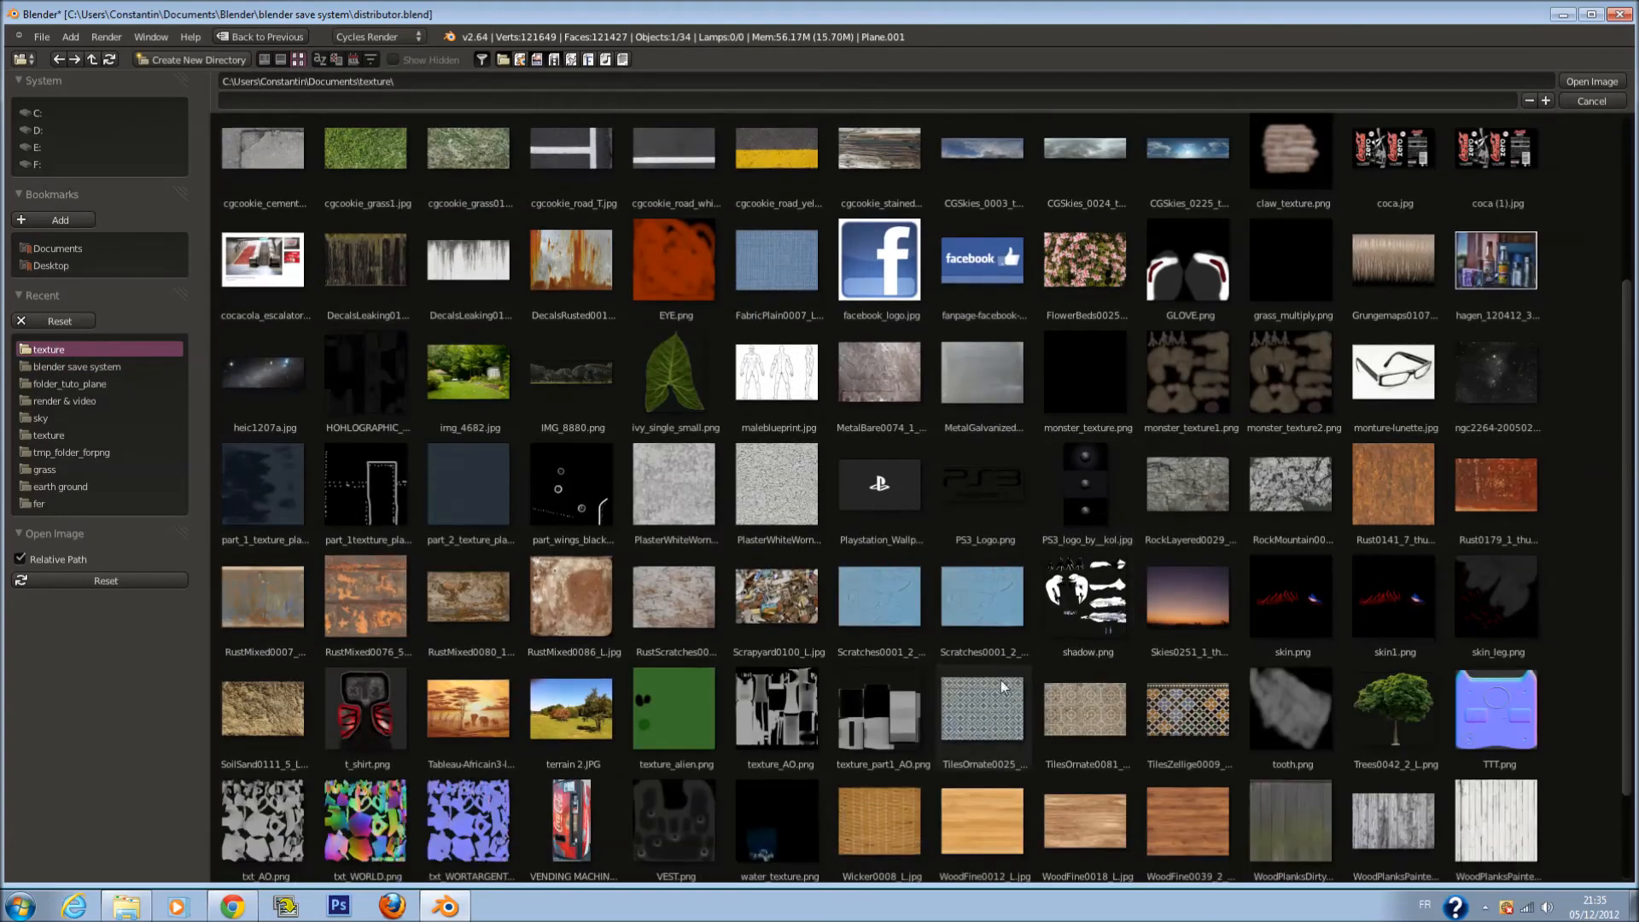
{"action": "left_click", "coordinate": [971, 628]}
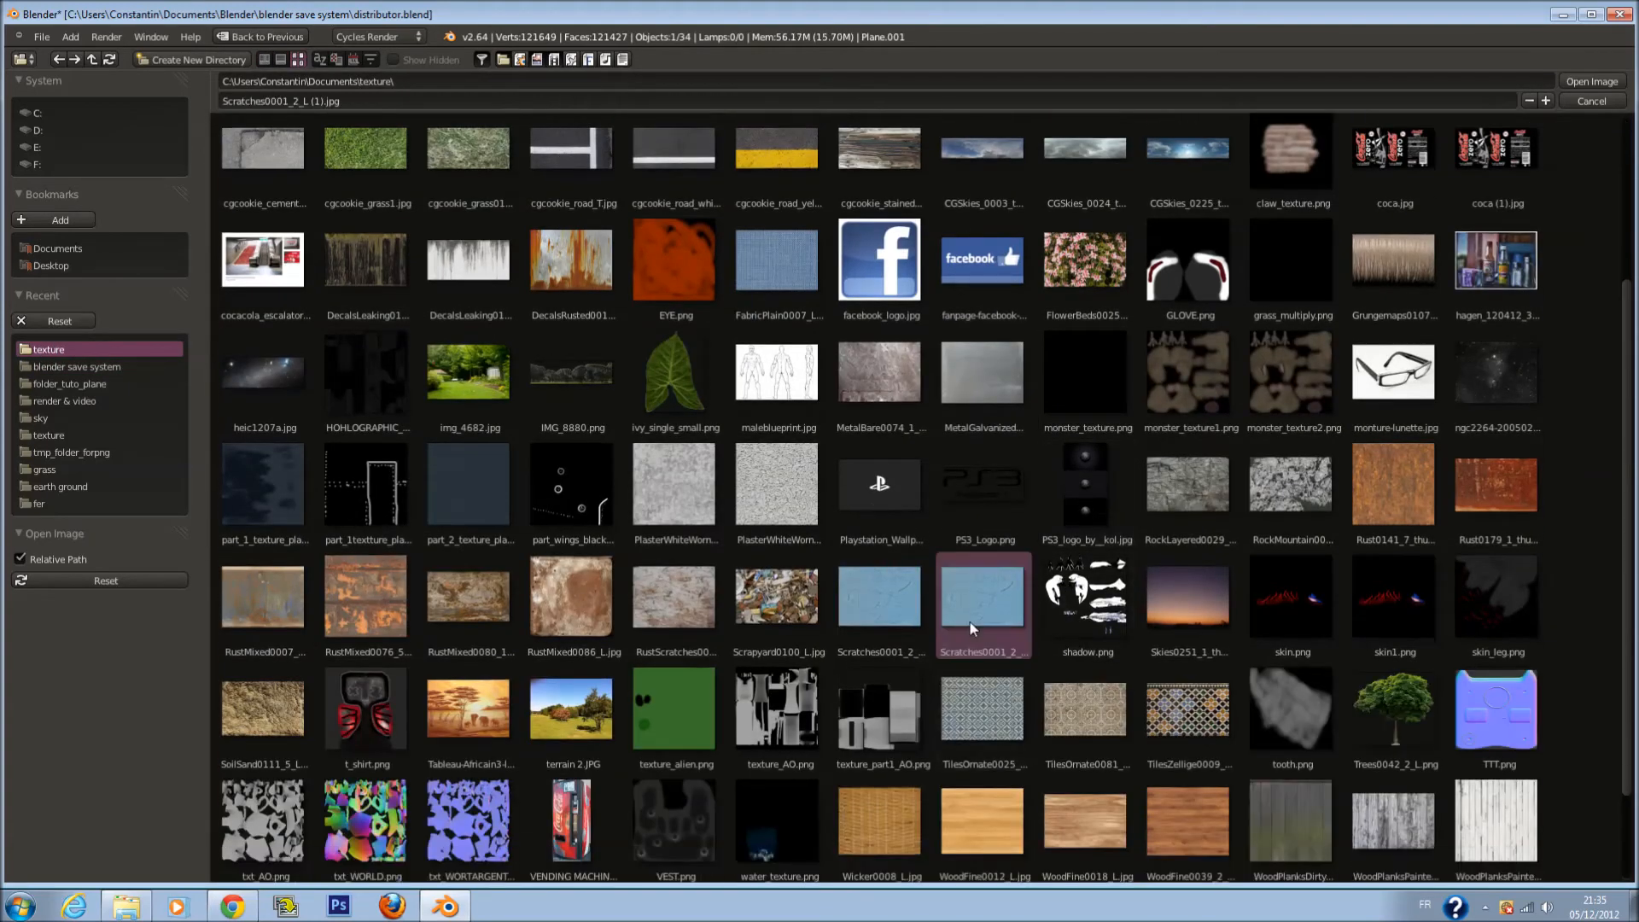
{"action": "left_click", "coordinate": [1592, 81]}
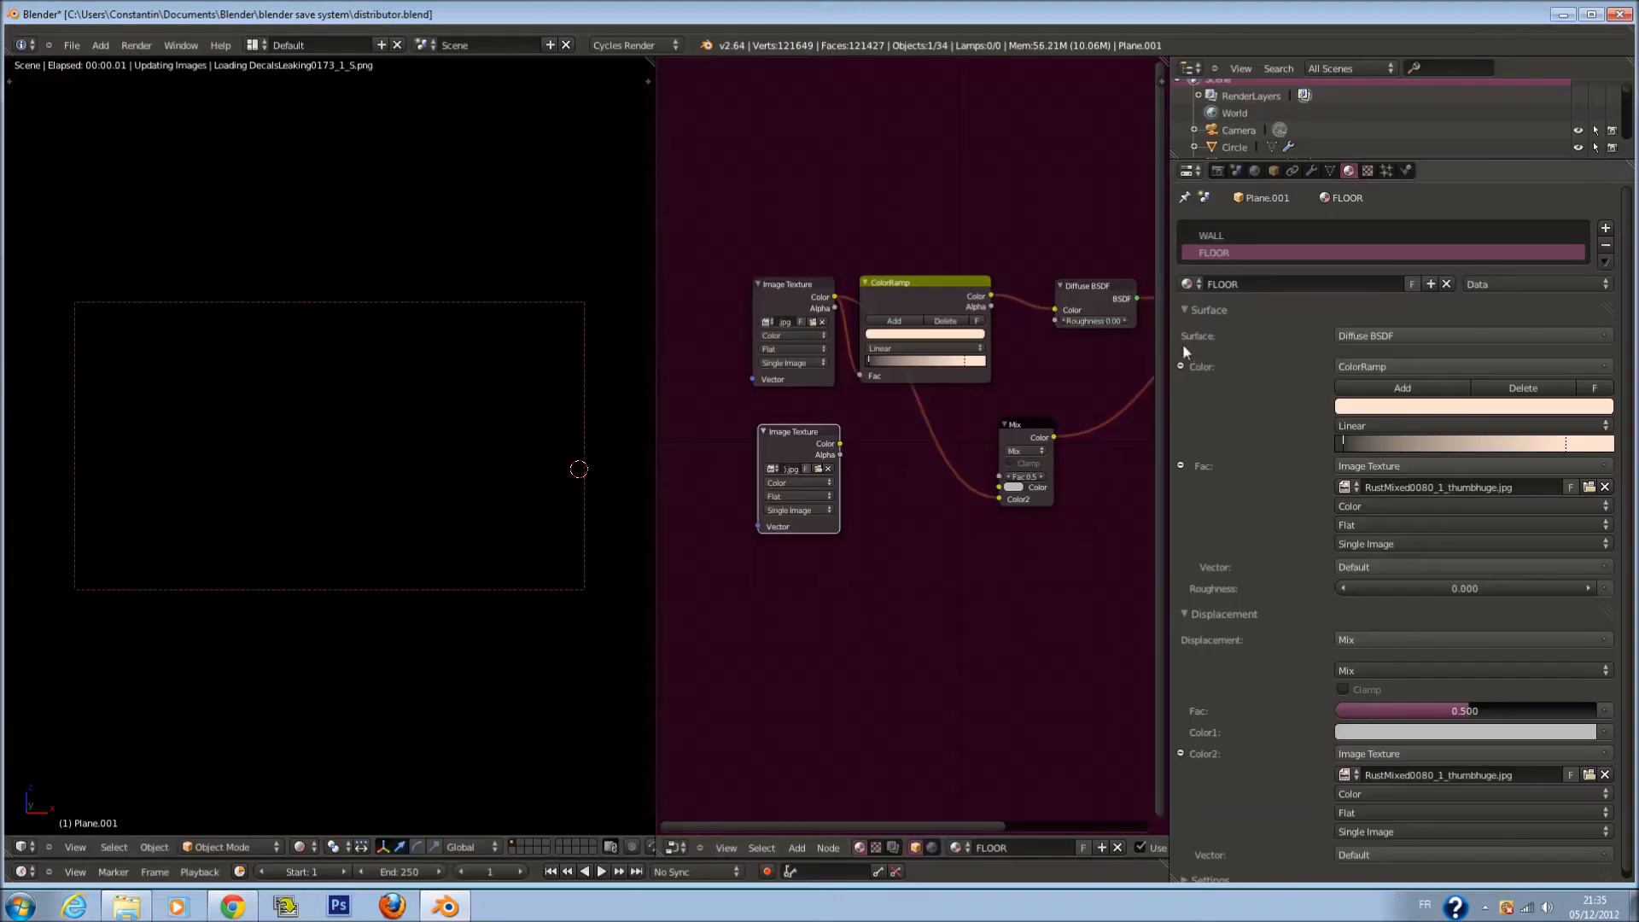
Feed the scratches texture's Color into the Mix node's Color2, set its factor to 1, and set its blend mode to Add
{"action": "scroll", "coordinate": [840, 476], "scroll_direction": "up", "scroll_amount": 1}
{"action": "left_click_drag", "start_coordinate": [821, 444], "coordinate": [1024, 515]}
{"action": "left_click", "coordinate": [1048, 485]}
{"action": "type", "text": "1"}
{"action": "key", "text": "Return"}
{"action": "left_click", "coordinate": [1057, 453]}
{"action": "left_click", "coordinate": [1053, 417]}
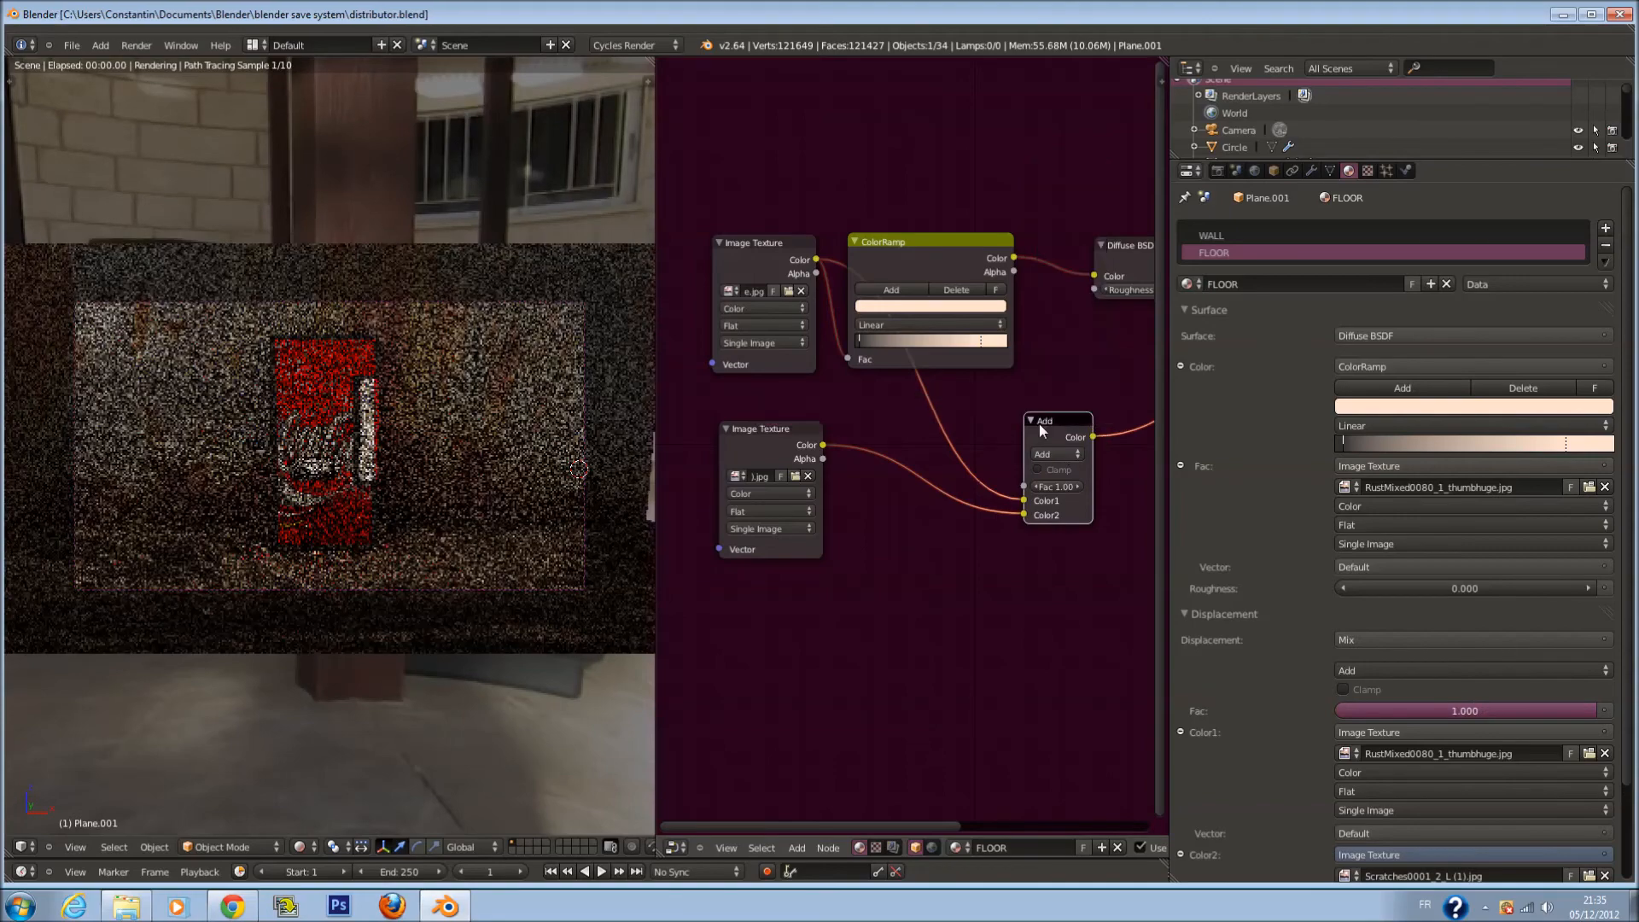
Enlarge the rendered 3D view and examine the floor's displacement in the preview
{"action": "scroll", "coordinate": [986, 442], "scroll_direction": "down", "scroll_amount": 2}
{"action": "scroll", "coordinate": [986, 442], "scroll_direction": "down", "scroll_amount": 1}
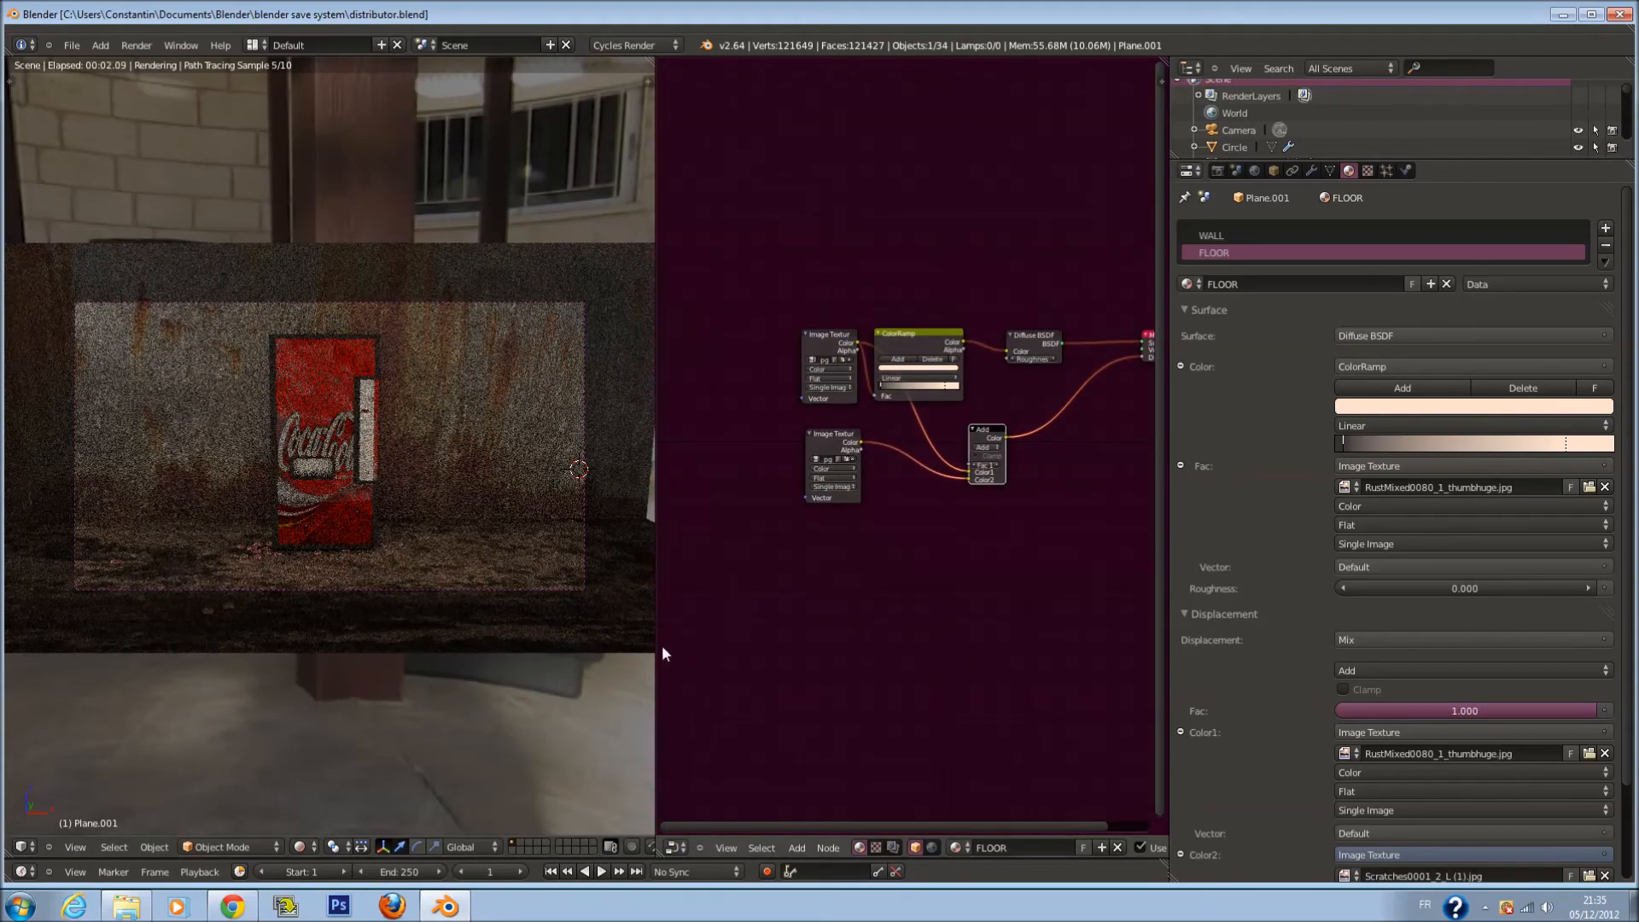
{"action": "left_click_drag", "start_coordinate": [656, 643], "coordinate": [1073, 642]}
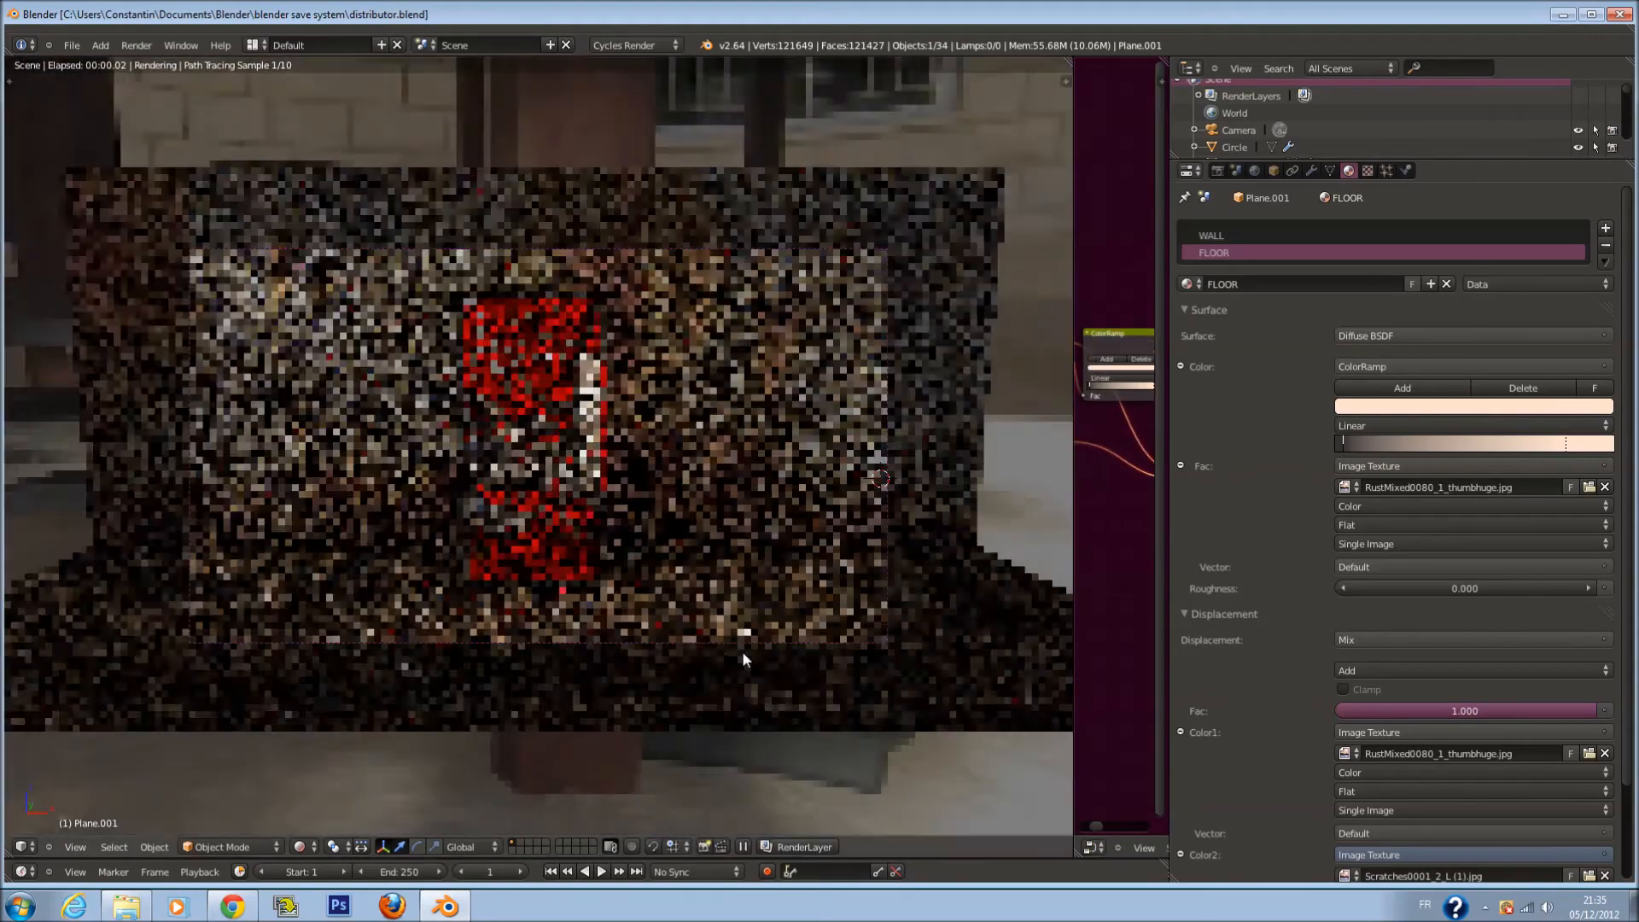
{"action": "scroll", "coordinate": [724, 652], "scroll_direction": "up", "scroll_amount": 4}
{"action": "scroll", "coordinate": [723, 653], "scroll_direction": "down", "scroll_amount": 4}
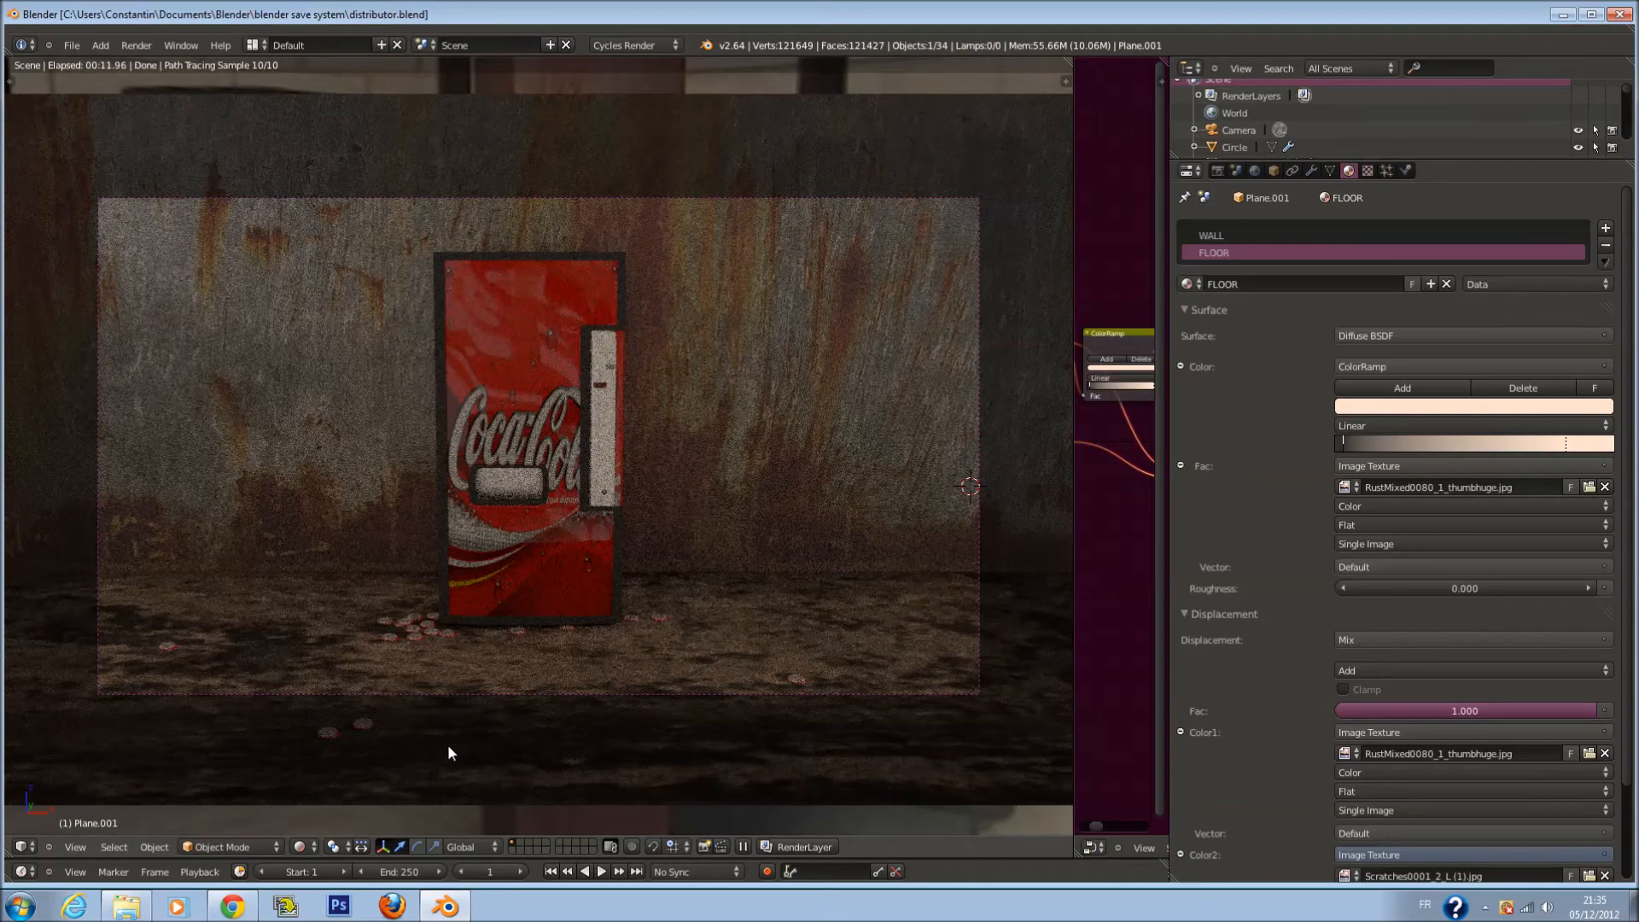
Switch the 3D view to solid shading, enlarge the node editor, and space the Diffuse BSDF and ColorRamp nodes away from the Image Textures
{"action": "left_click", "coordinate": [306, 846]}
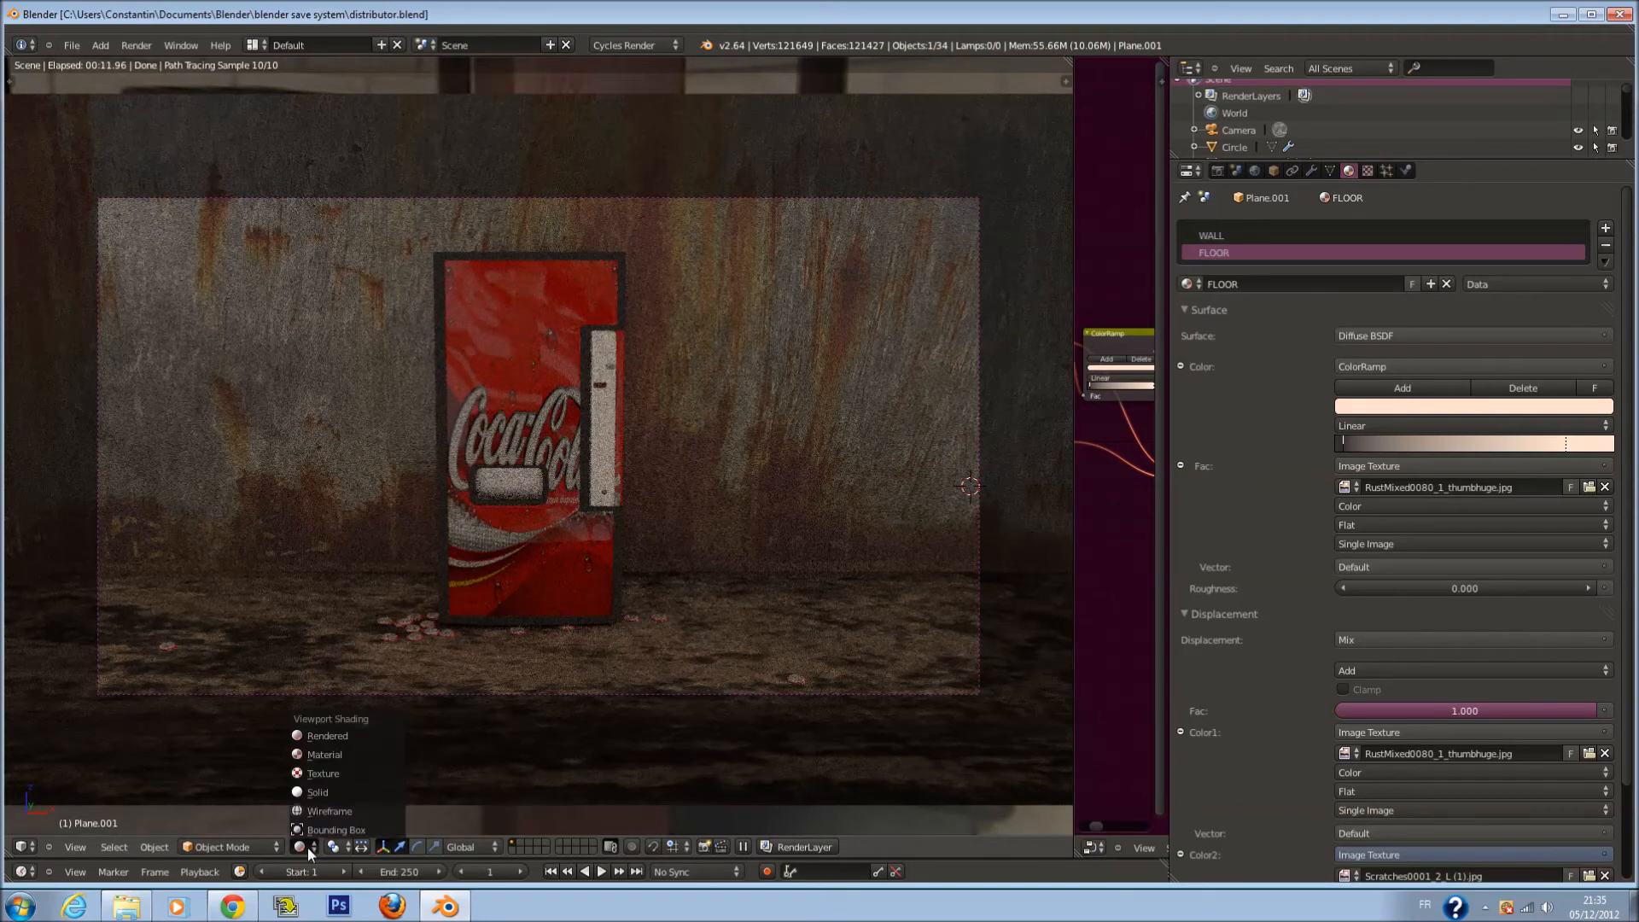
{"action": "left_click", "coordinate": [337, 791]}
{"action": "left_click_drag", "start_coordinate": [1073, 626], "coordinate": [444, 606]}
{"action": "scroll", "coordinate": [991, 517], "scroll_direction": "up", "scroll_amount": 2}
{"action": "scroll", "coordinate": [1029, 332], "scroll_direction": "up", "scroll_amount": 3}
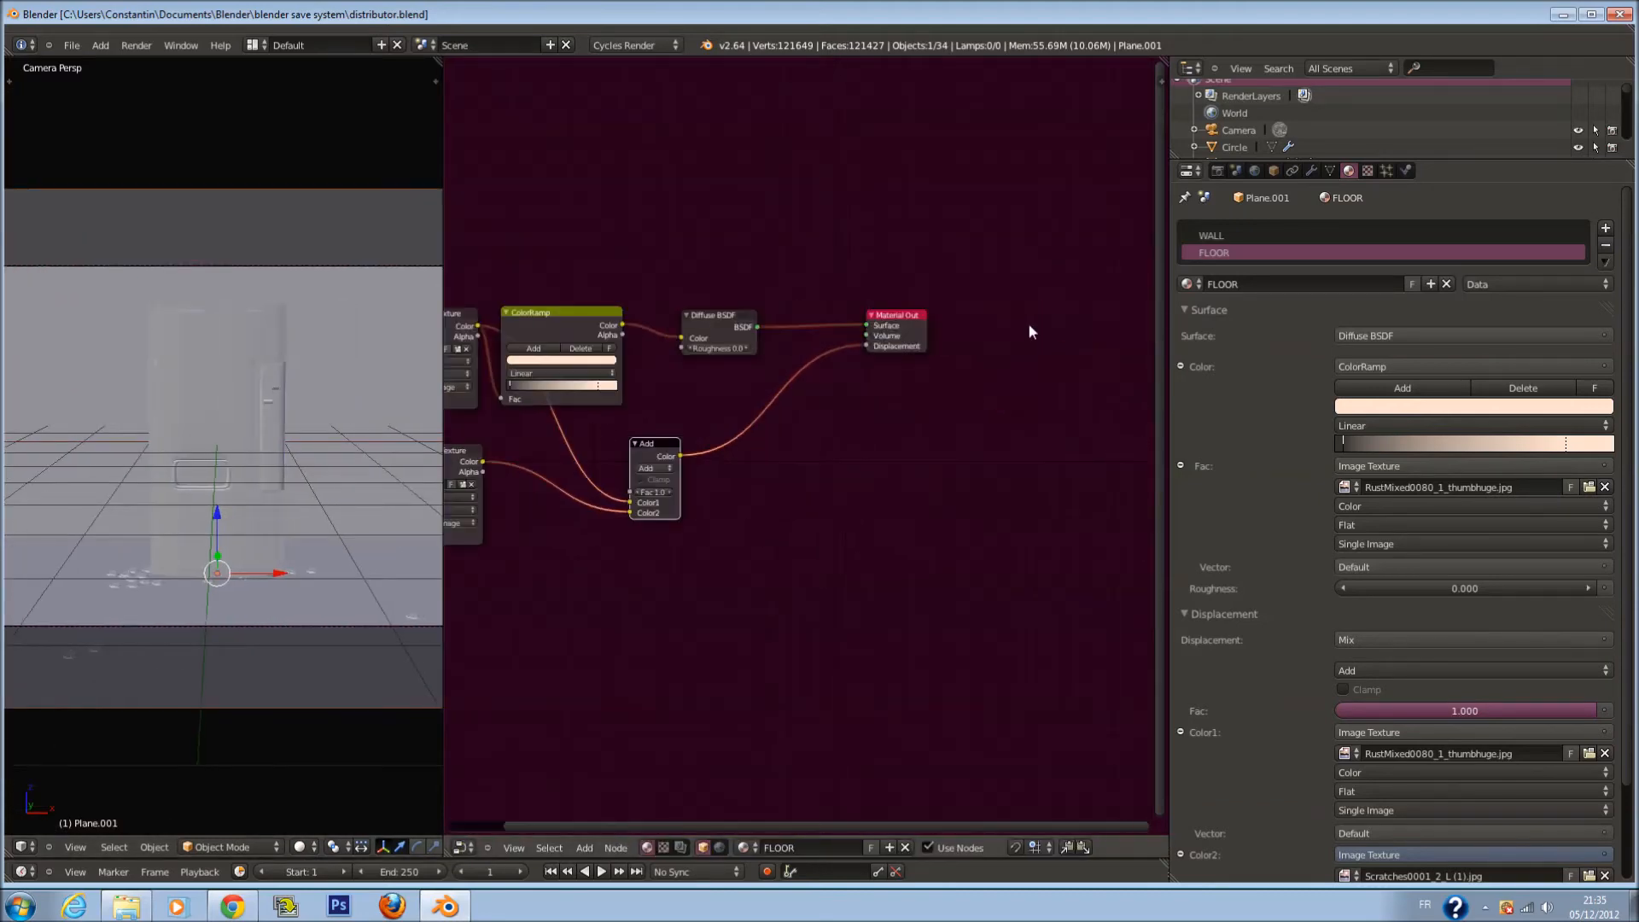
{"action": "left_click_drag", "start_coordinate": [706, 322], "coordinate": [840, 325]}
{"action": "left_click_drag", "start_coordinate": [560, 327], "coordinate": [684, 328]}
{"action": "middle_click_drag", "start_coordinate": [675, 375], "coordinate": [1106, 328]}
{"action": "scroll", "coordinate": [662, 384], "scroll_direction": "up", "scroll_amount": 2}
Add a Mapping node and connect its Vector output to the rust Image Texture's Vector input
{"action": "key", "text": "shift+a"}
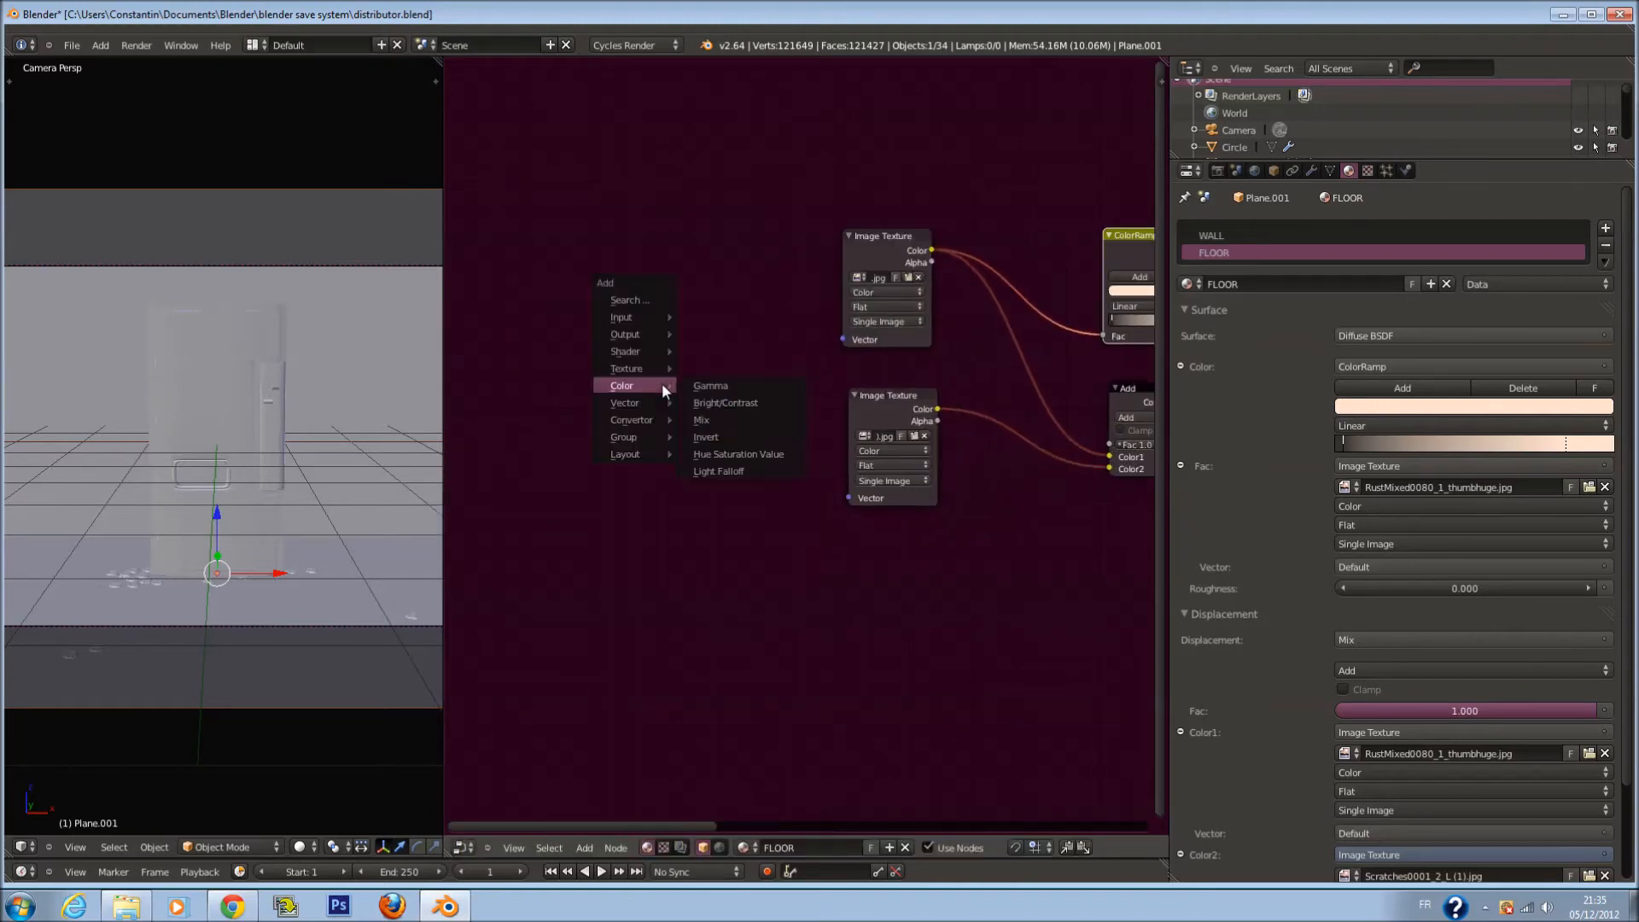
{"action": "mouse_move", "coordinate": [645, 370]}
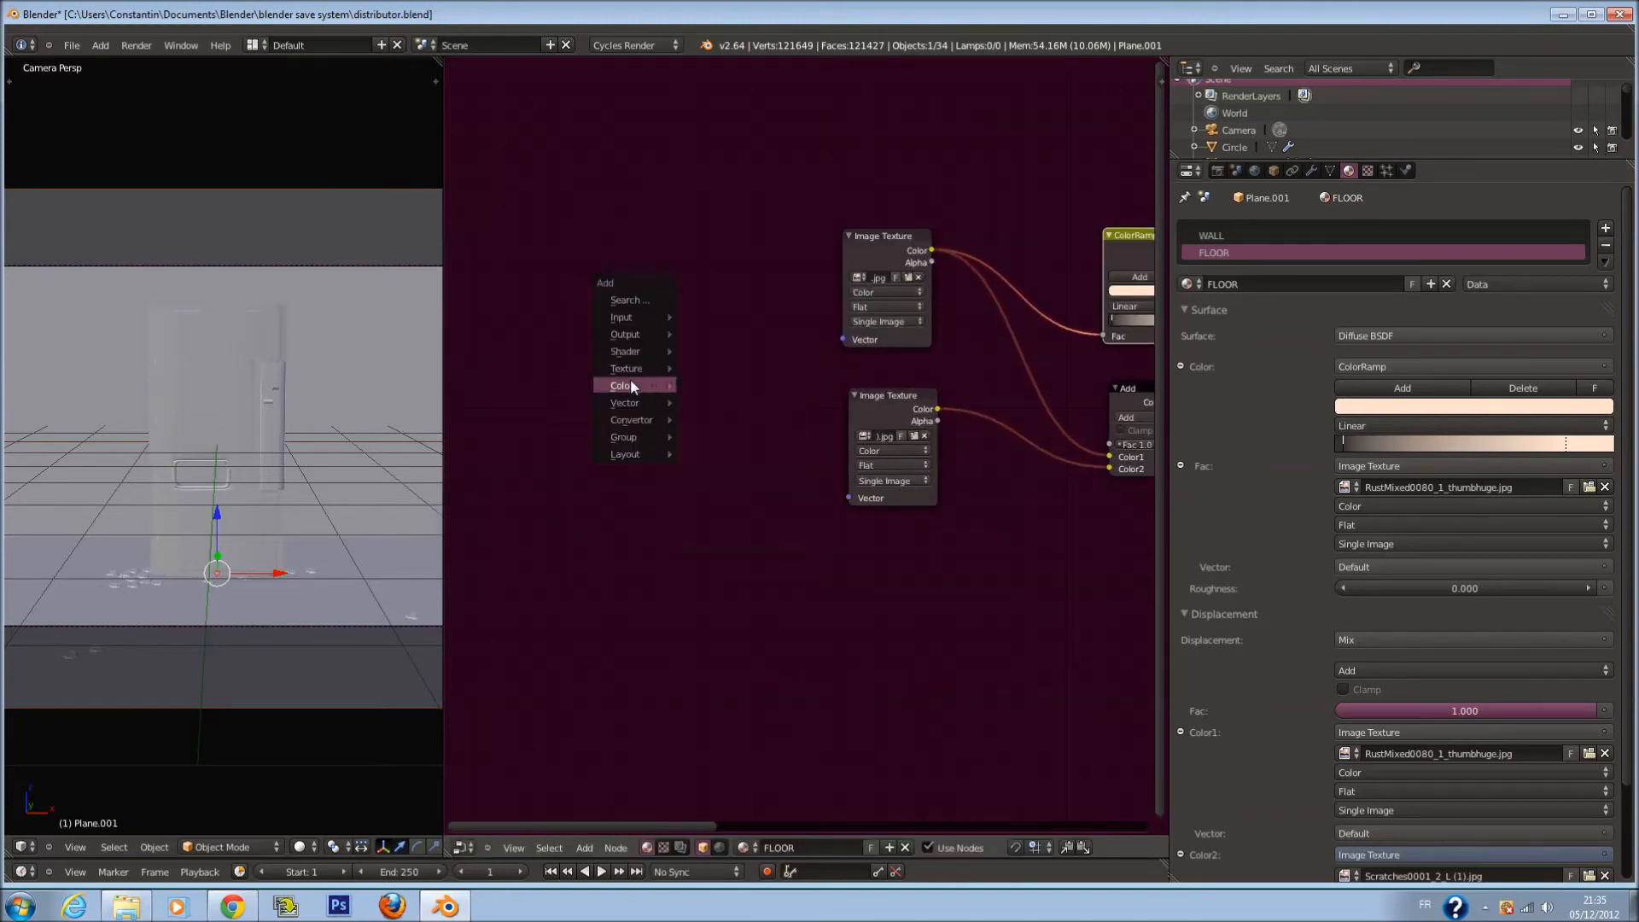
{"action": "left_click", "coordinate": [743, 404]}
{"action": "left_click_drag", "start_coordinate": [772, 407], "coordinate": [703, 294]}
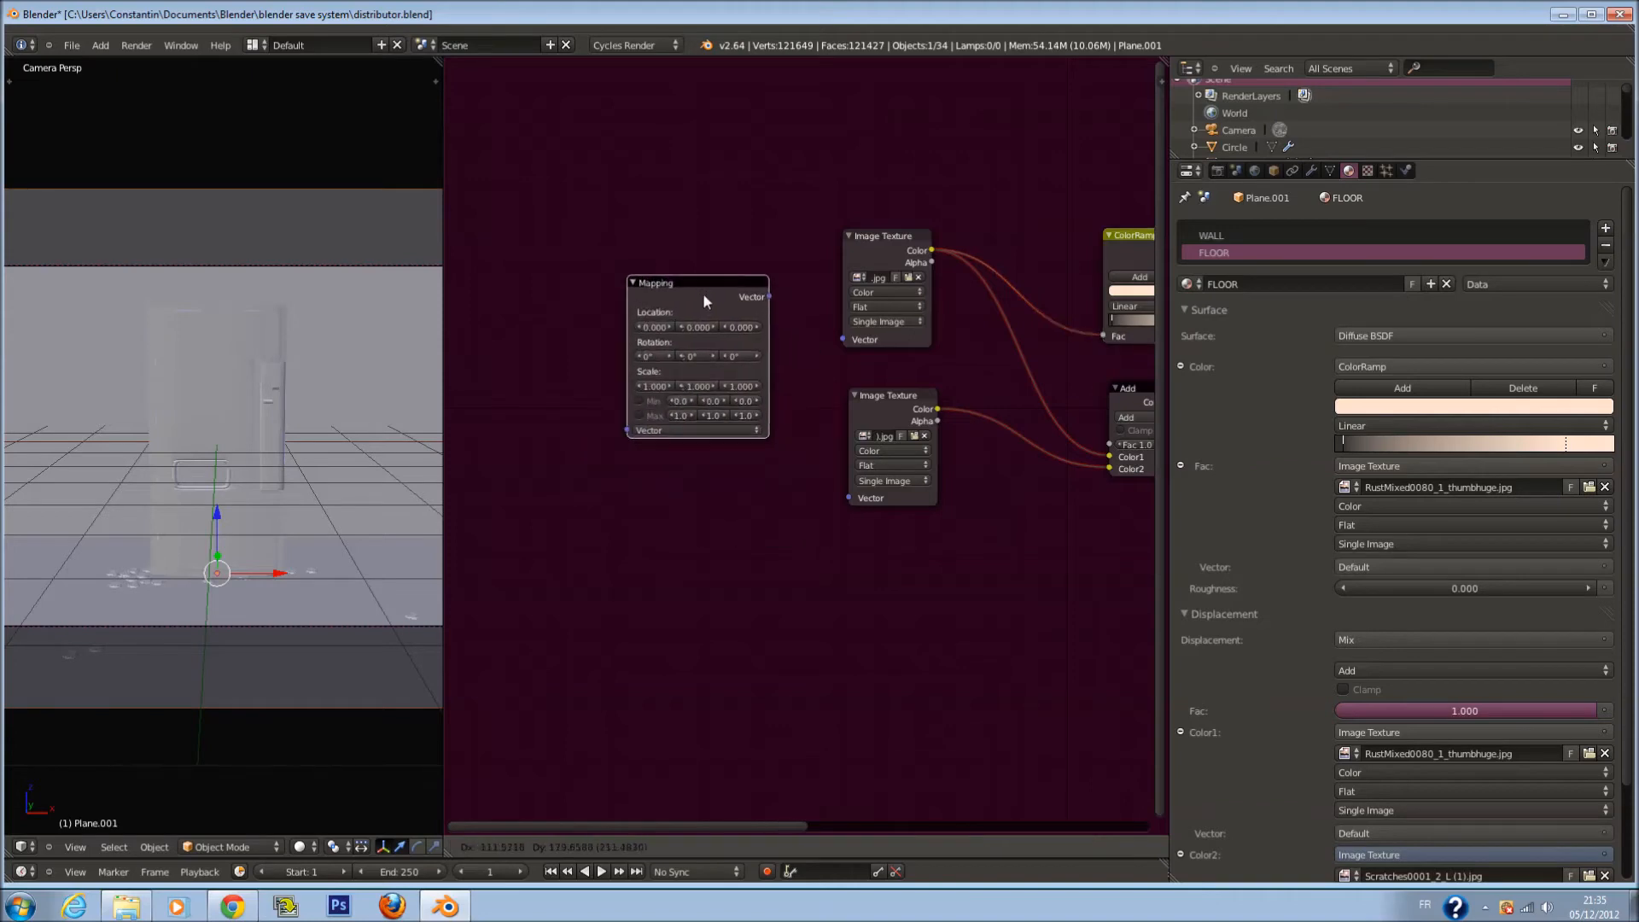
{"action": "left_click_drag", "start_coordinate": [868, 345], "coordinate": [865, 343]}
{"action": "scroll", "coordinate": [700, 354], "scroll_direction": "up", "scroll_amount": 1}
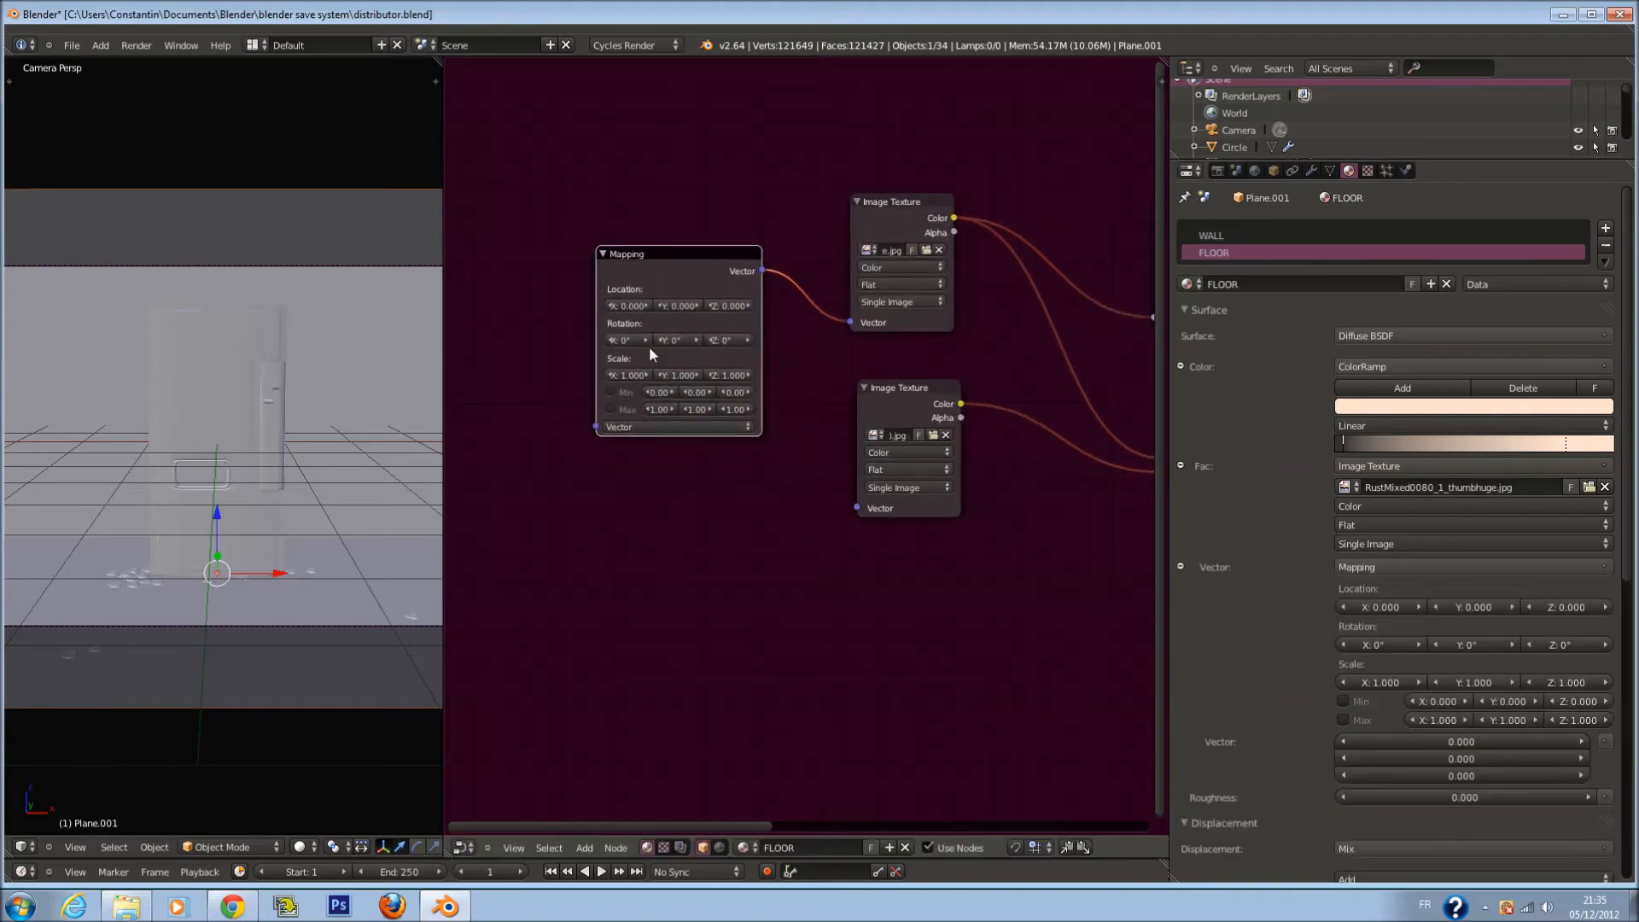
Set the Mapping node's X and Y scale to 3
{"action": "left_click", "coordinate": [632, 375]}
{"action": "type", "text": "3"}
{"action": "key", "text": "Return"}
{"action": "left_click", "coordinate": [681, 375]}
{"action": "type", "text": "3"}
{"action": "key", "text": "Return"}
Add a Texture Coordinate node before the Mapping node and connect its UV output to the Mapping's Vector input
{"action": "left_click", "coordinate": [311, 848]}
{"action": "key", "text": "shift+a"}
{"action": "mouse_move", "coordinate": [661, 464]}
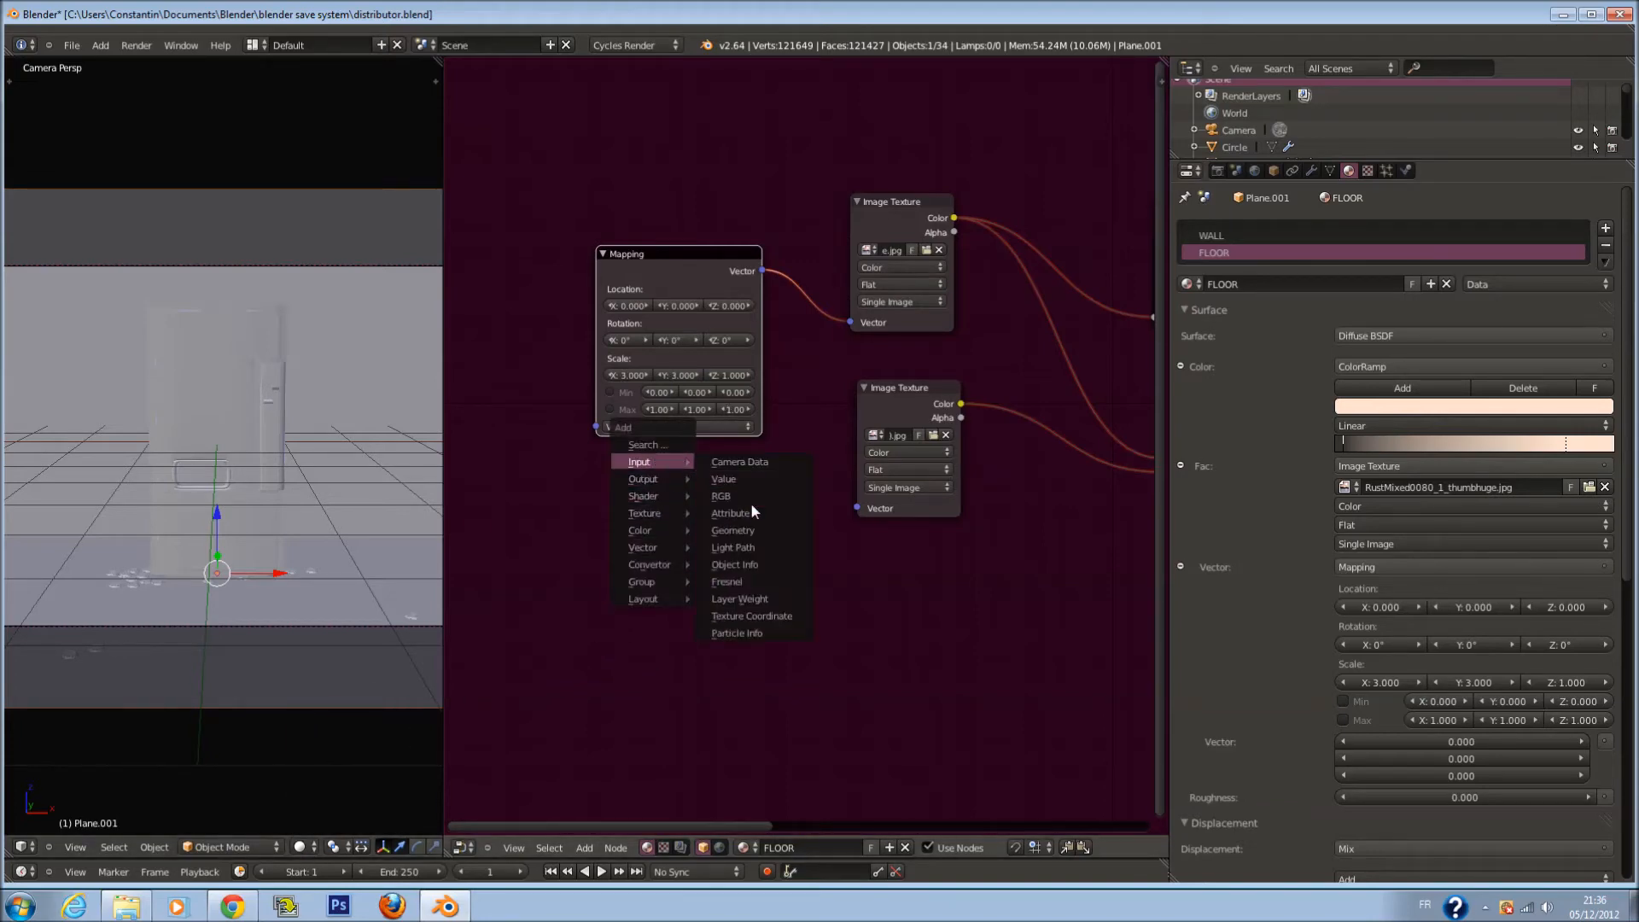
{"action": "left_click", "coordinate": [781, 623]}
{"action": "middle_click_drag", "start_coordinate": [781, 622], "coordinate": [889, 653]}
{"action": "left_click_drag", "start_coordinate": [890, 653], "coordinate": [539, 361]}
{"action": "mouse_move", "coordinate": [645, 368]}
{"action": "left_mouse_down"}
{"action": "mouse_move", "coordinate": [722, 453]}
{"action": "mouse_move", "coordinate": [704, 457]}
{"action": "left_mouse_up"}
Switch the 3D view to rendered shading to preview the floor texture
{"action": "left_click", "coordinate": [301, 848]}
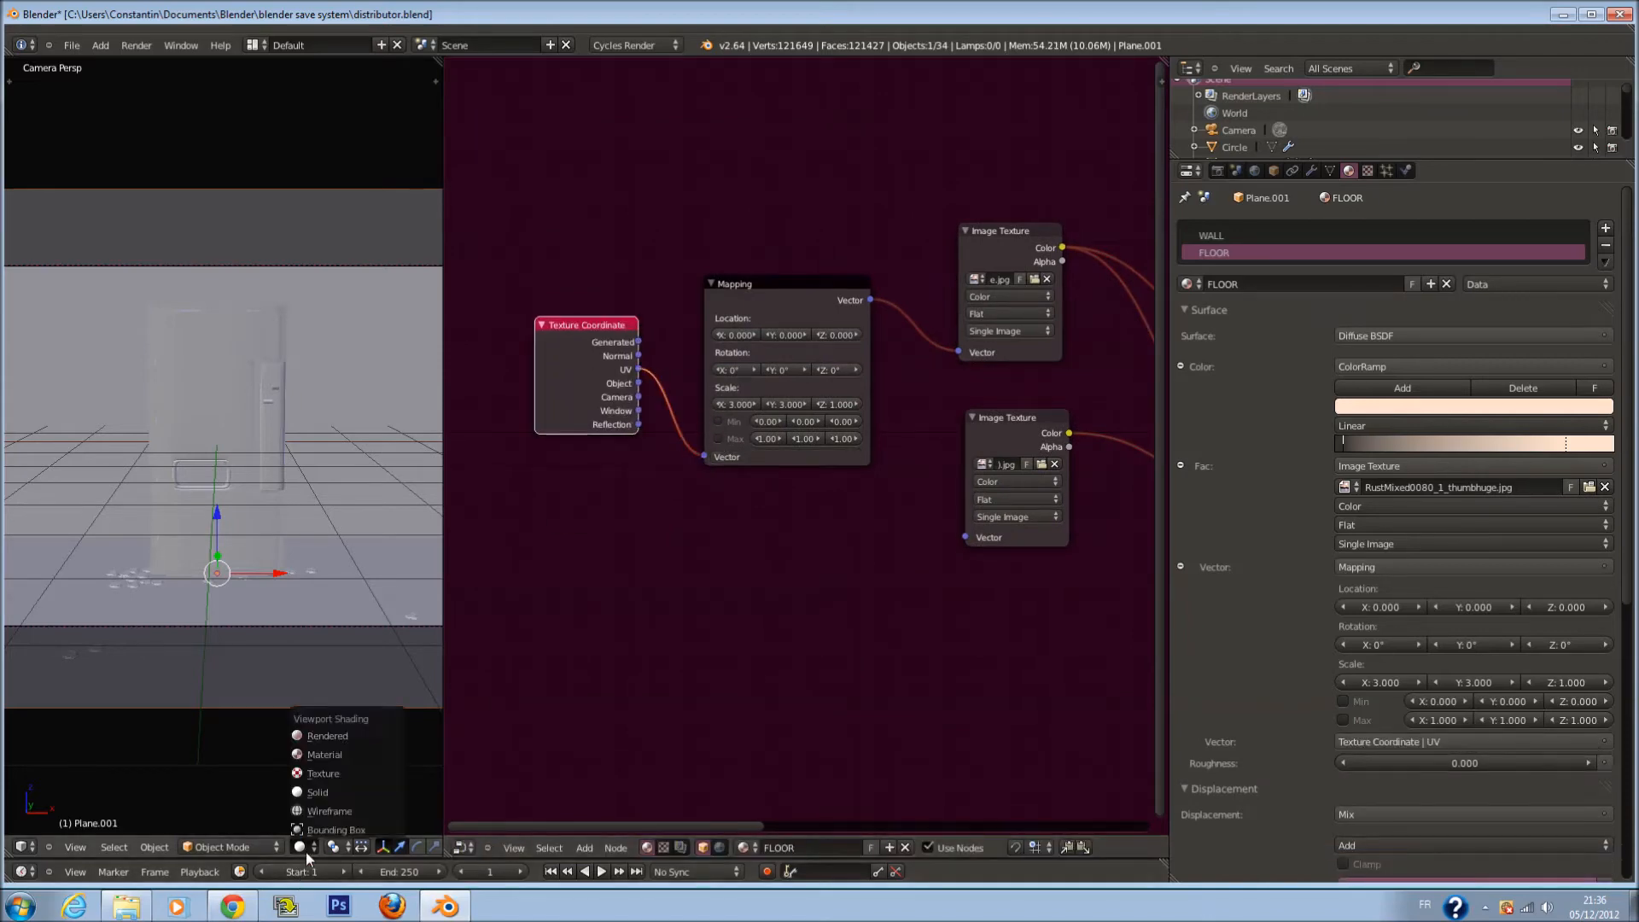
{"action": "left_click", "coordinate": [327, 736]}
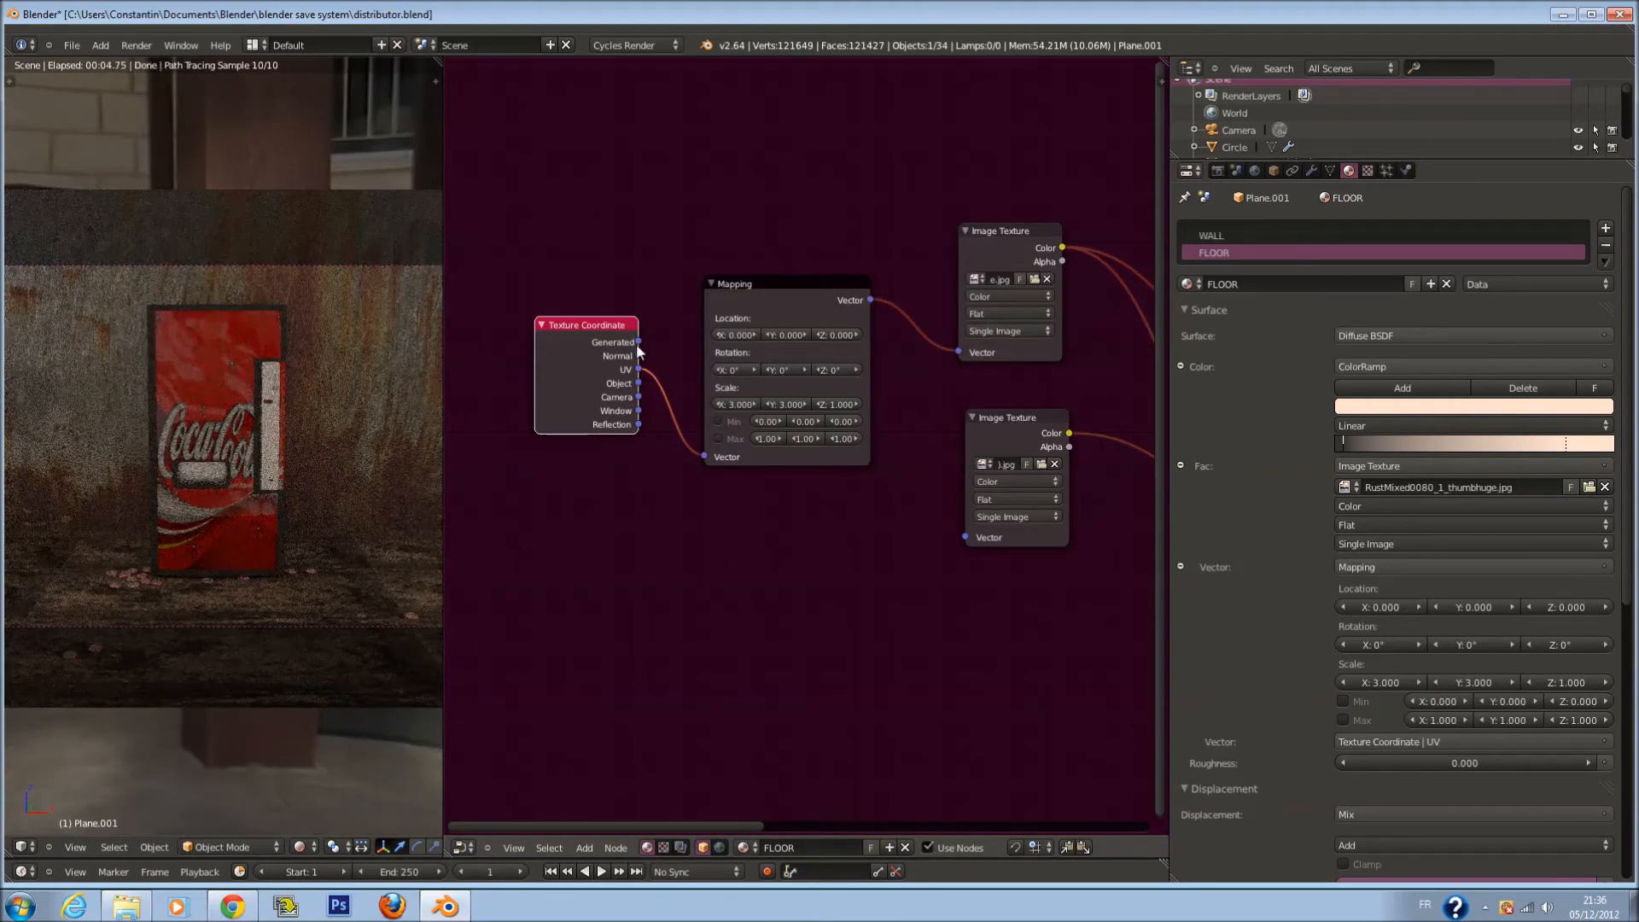
Drive the Mapping node from Generated coordinates instead and test X and Y scales of 1 and 2
{"action": "left_click_drag", "start_coordinate": [649, 340], "coordinate": [704, 455]}
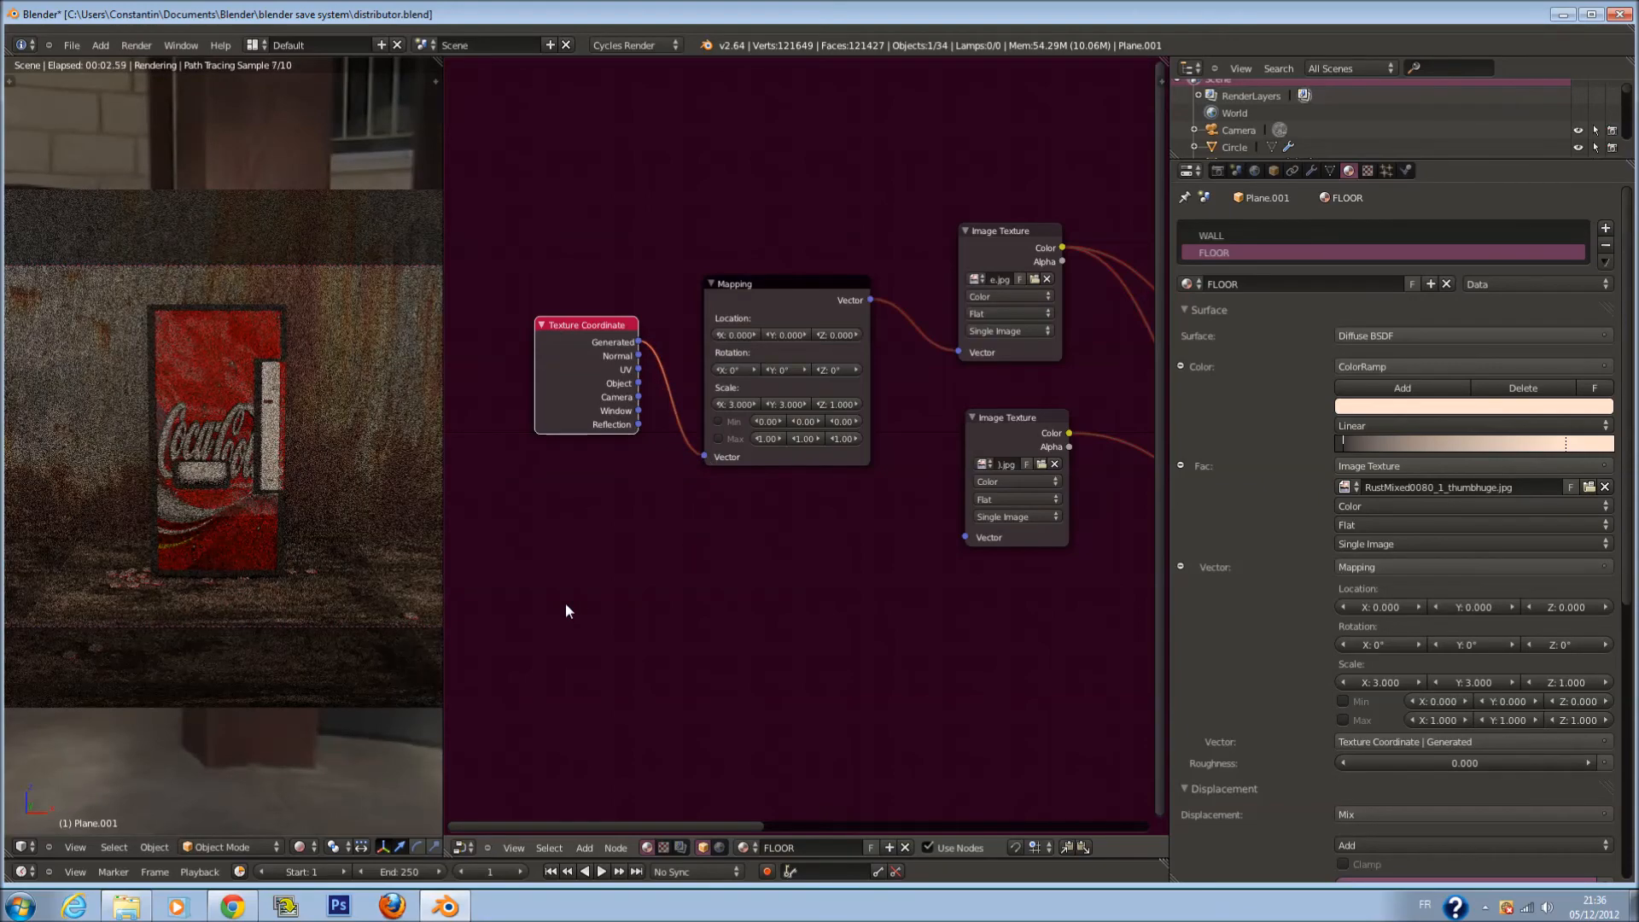
{"action": "left_click", "coordinate": [789, 401]}
{"action": "type", "text": "1"}
{"action": "key", "text": "Return"}
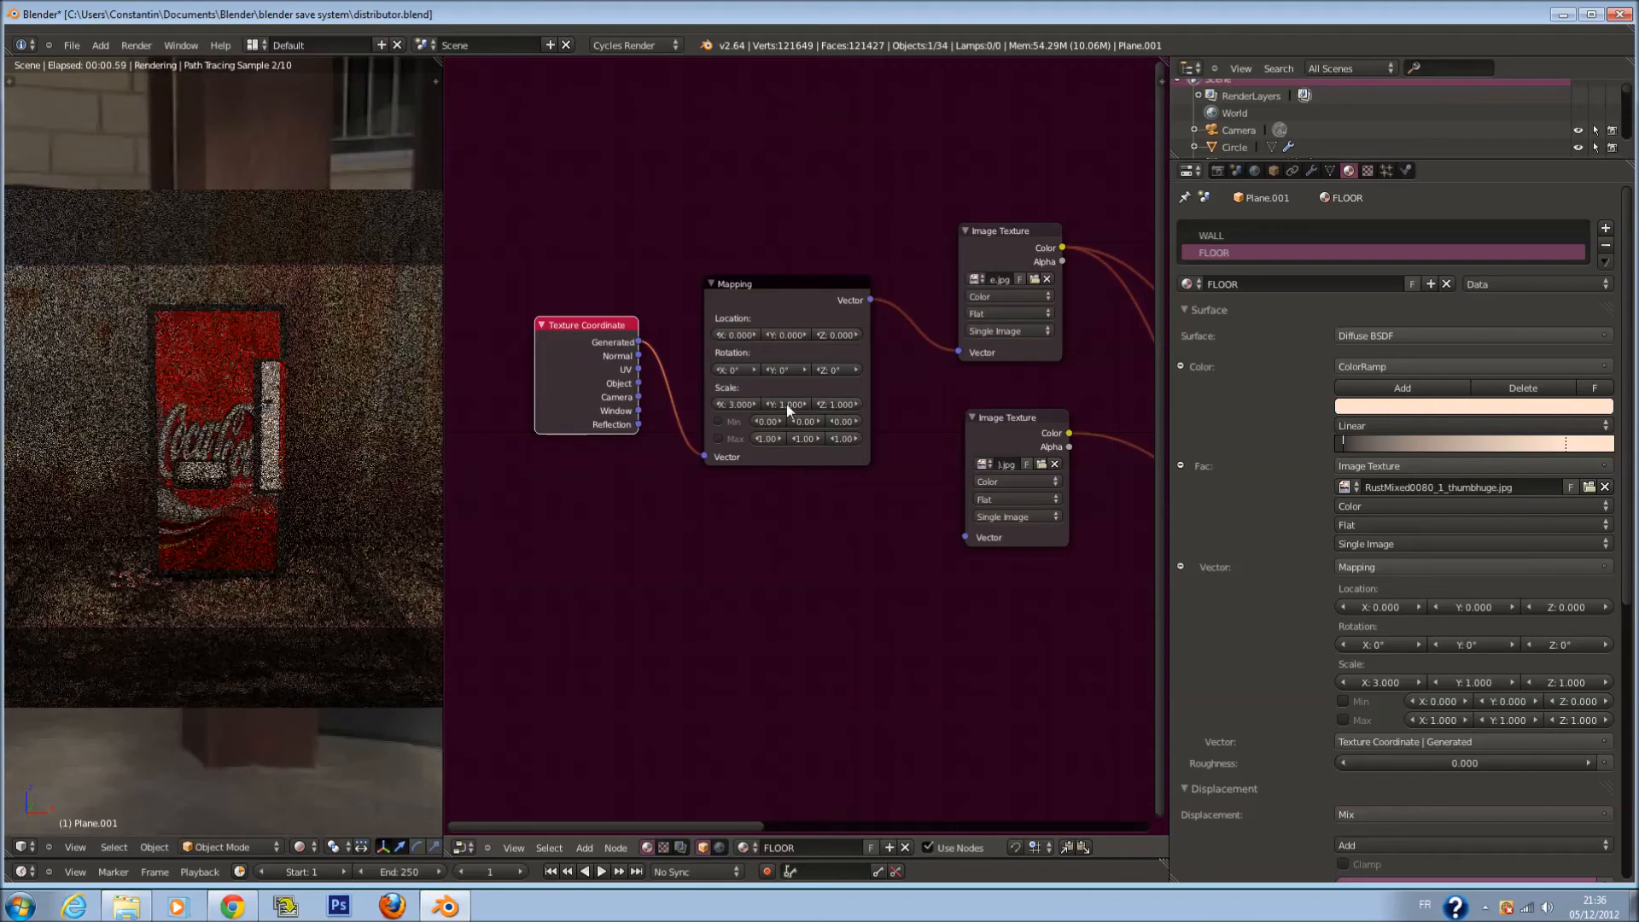
{"action": "left_click", "coordinate": [734, 404]}
{"action": "type", "text": "2"}
{"action": "key", "text": "Return"}
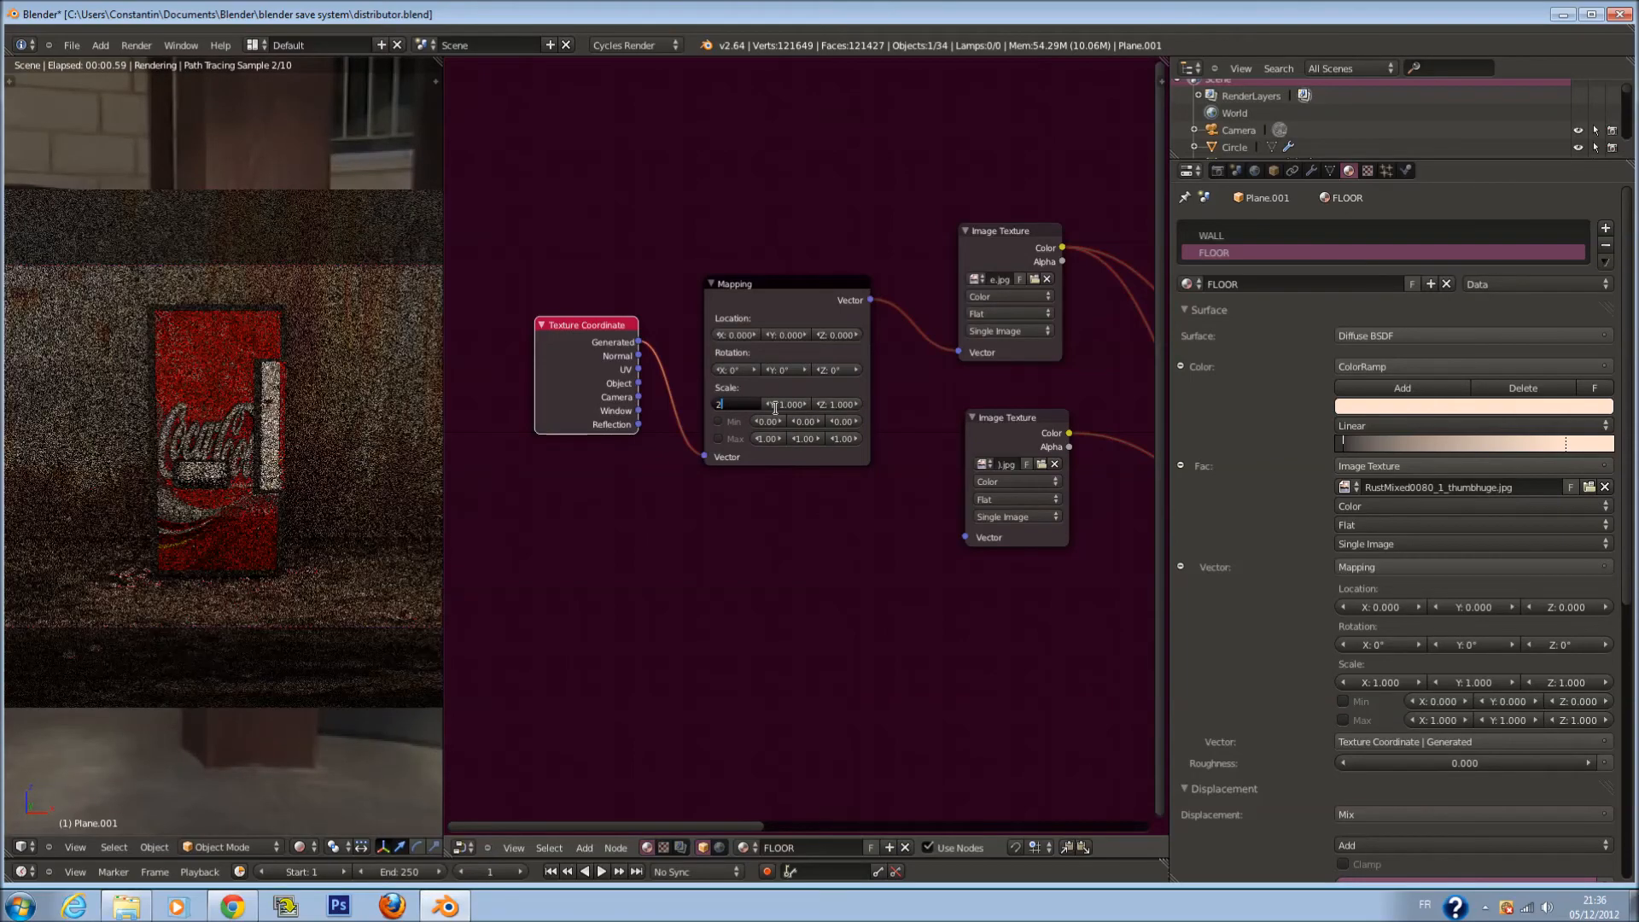
{"action": "left_click", "coordinate": [785, 404]}
{"action": "type", "text": "2"}
{"action": "key", "text": "Return"}
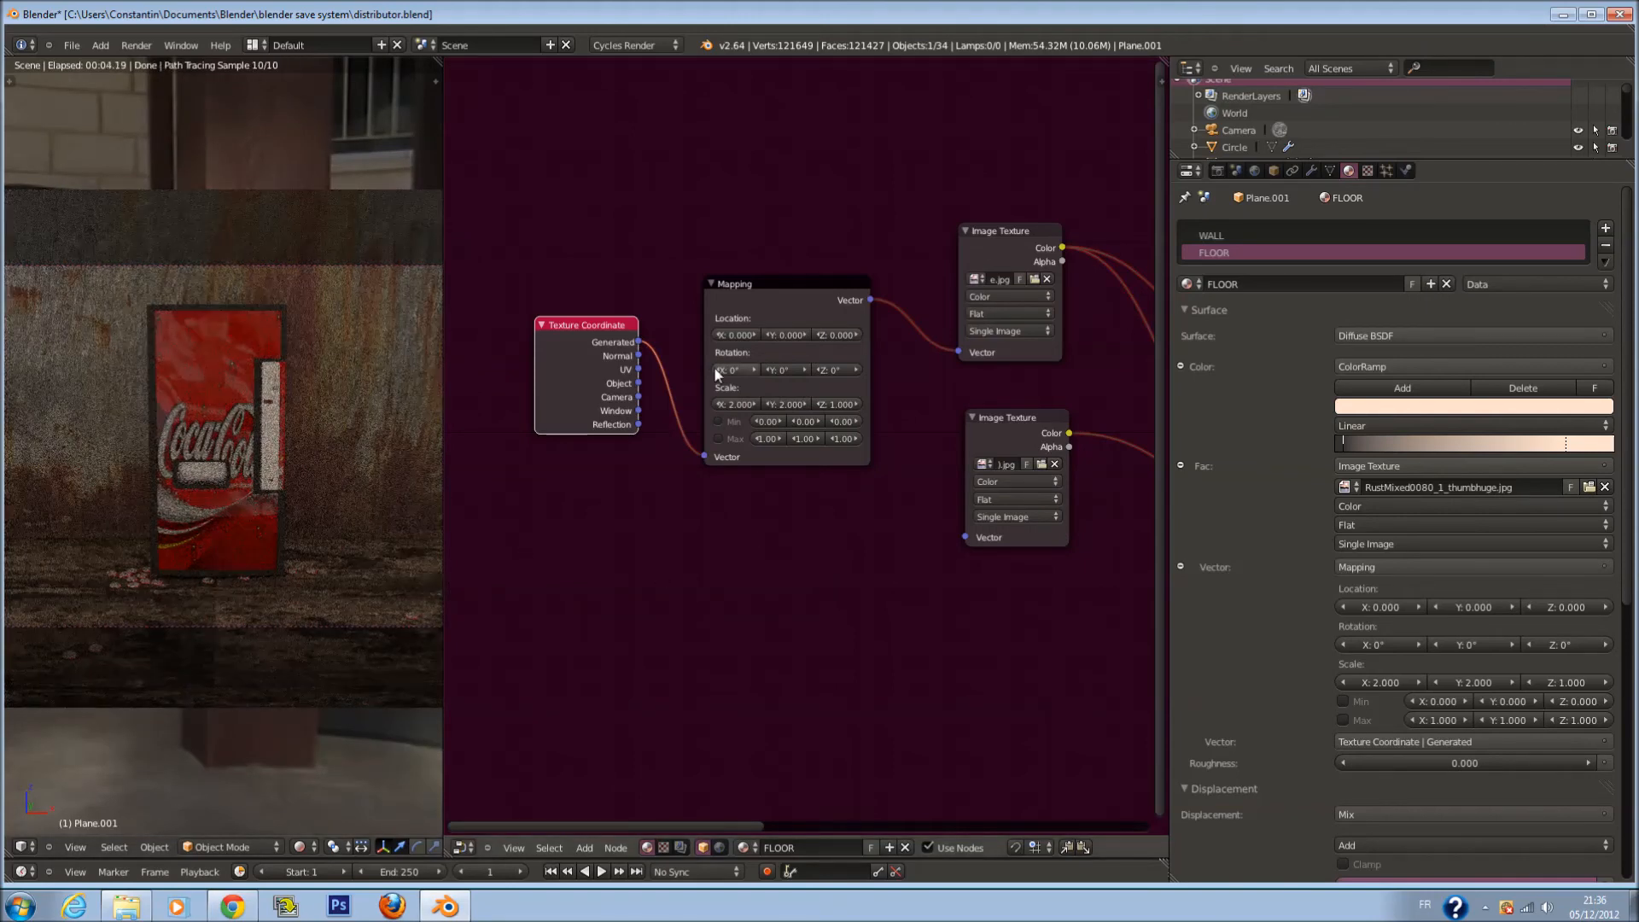
Delete the Mapping and Texture Coordinate nodes from the FLOOR material
{"action": "left_click", "coordinate": [791, 294]}
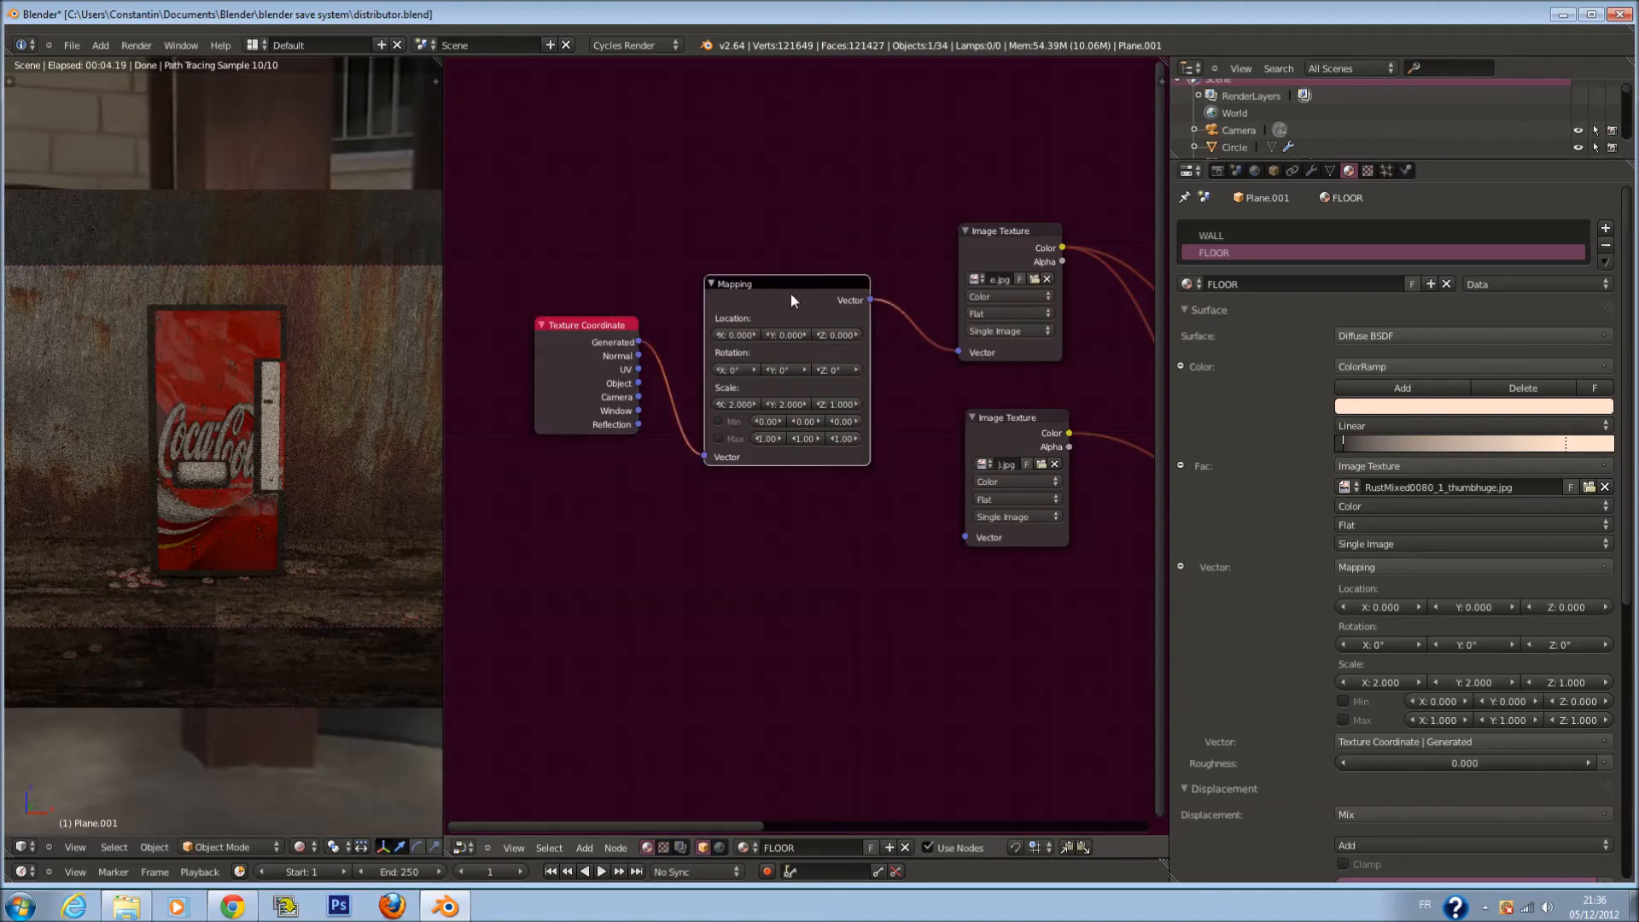
{"action": "key", "text": "x"}
{"action": "left_click", "coordinate": [574, 361]}
{"action": "key", "text": "x"}
Save the file and widen the rendered 3D view across the node editor's area
{"action": "scroll", "coordinate": [871, 372], "scroll_direction": "down", "scroll_amount": 6}
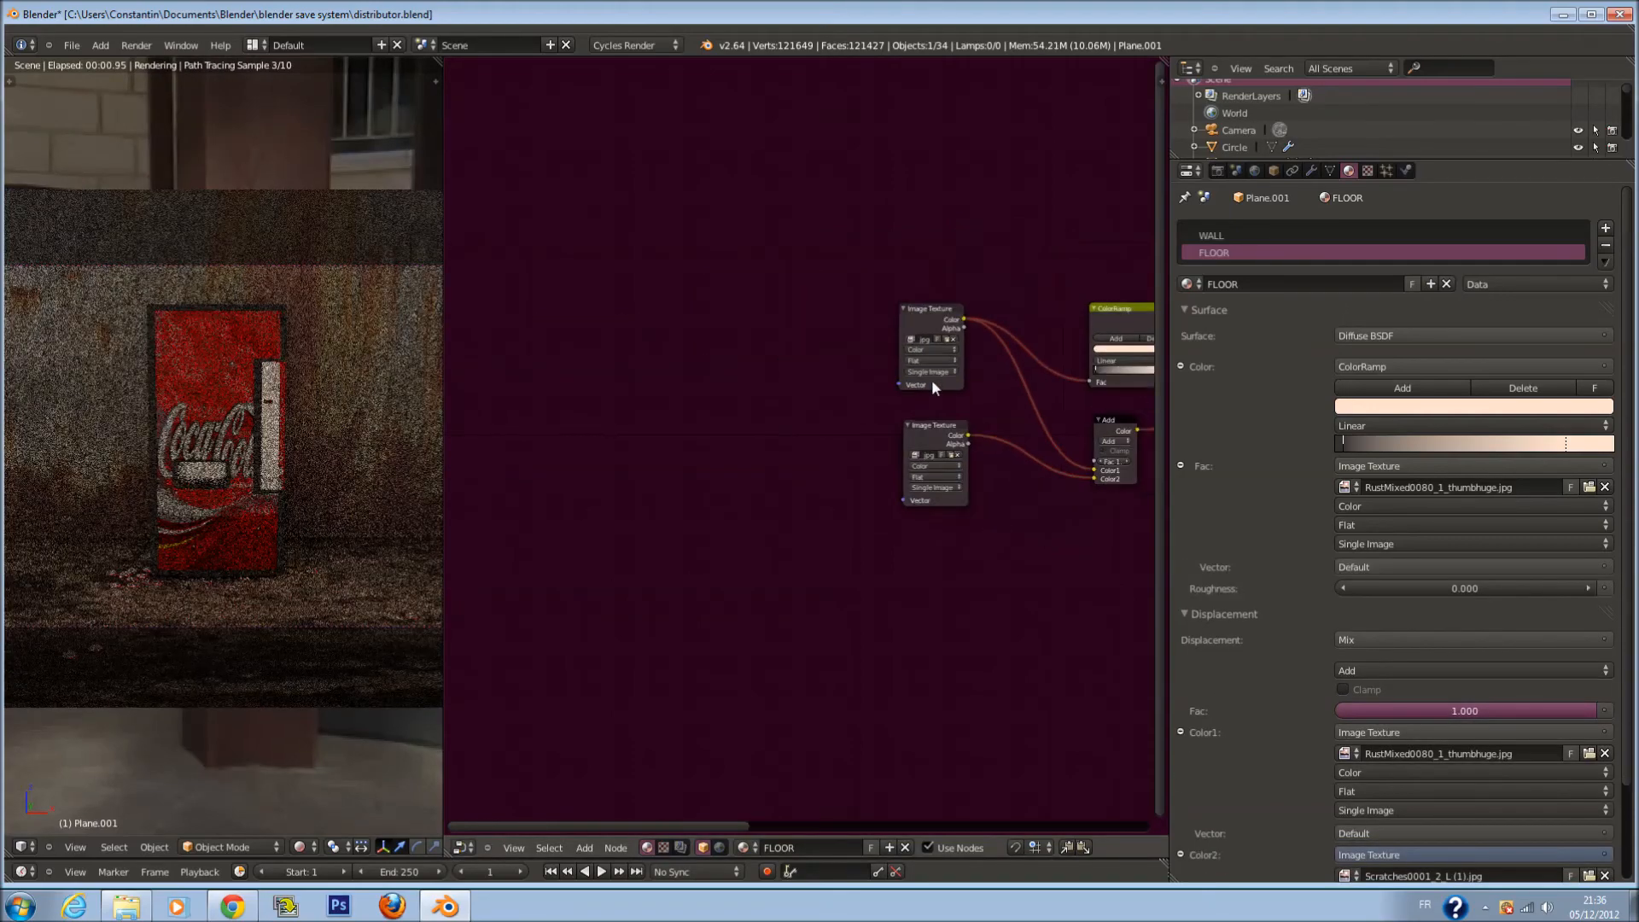
{"action": "middle_click_drag", "start_coordinate": [937, 382], "coordinate": [813, 382]}
{"action": "key", "text": "ctrl+s"}
{"action": "left_click", "coordinate": [813, 384]}
{"action": "scroll", "coordinate": [837, 427], "scroll_direction": "up", "scroll_amount": 3}
{"action": "middle_click_drag", "start_coordinate": [844, 438], "coordinate": [683, 441]}
{"action": "scroll", "coordinate": [683, 441], "scroll_direction": "down", "scroll_amount": 1}
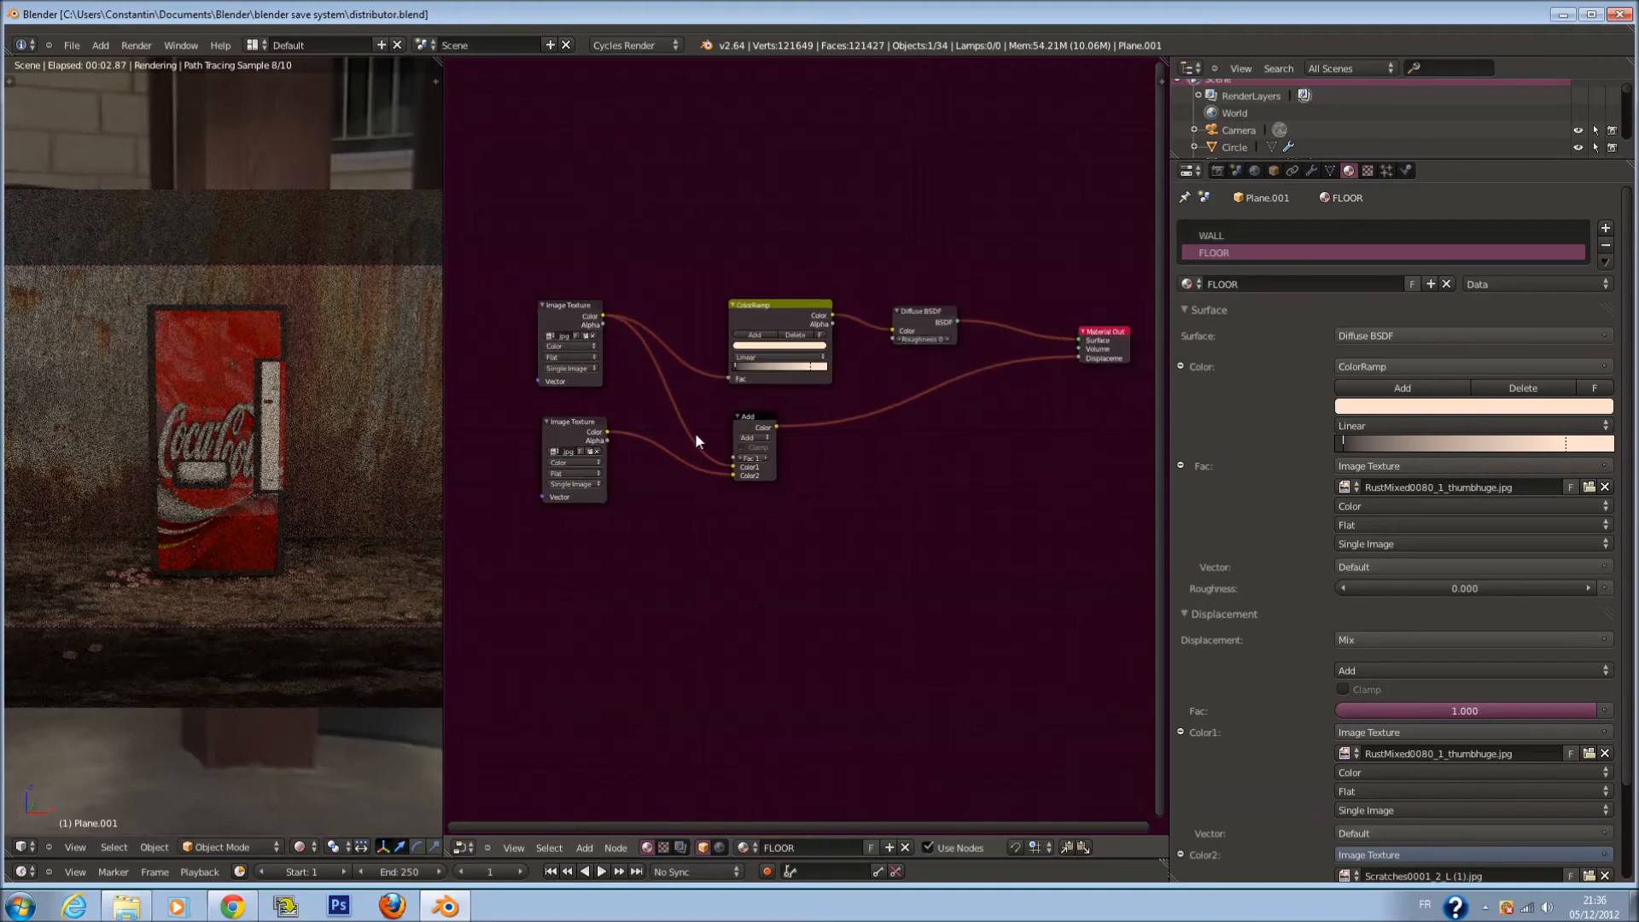
{"action": "left_click_drag", "start_coordinate": [443, 446], "coordinate": [1154, 420]}
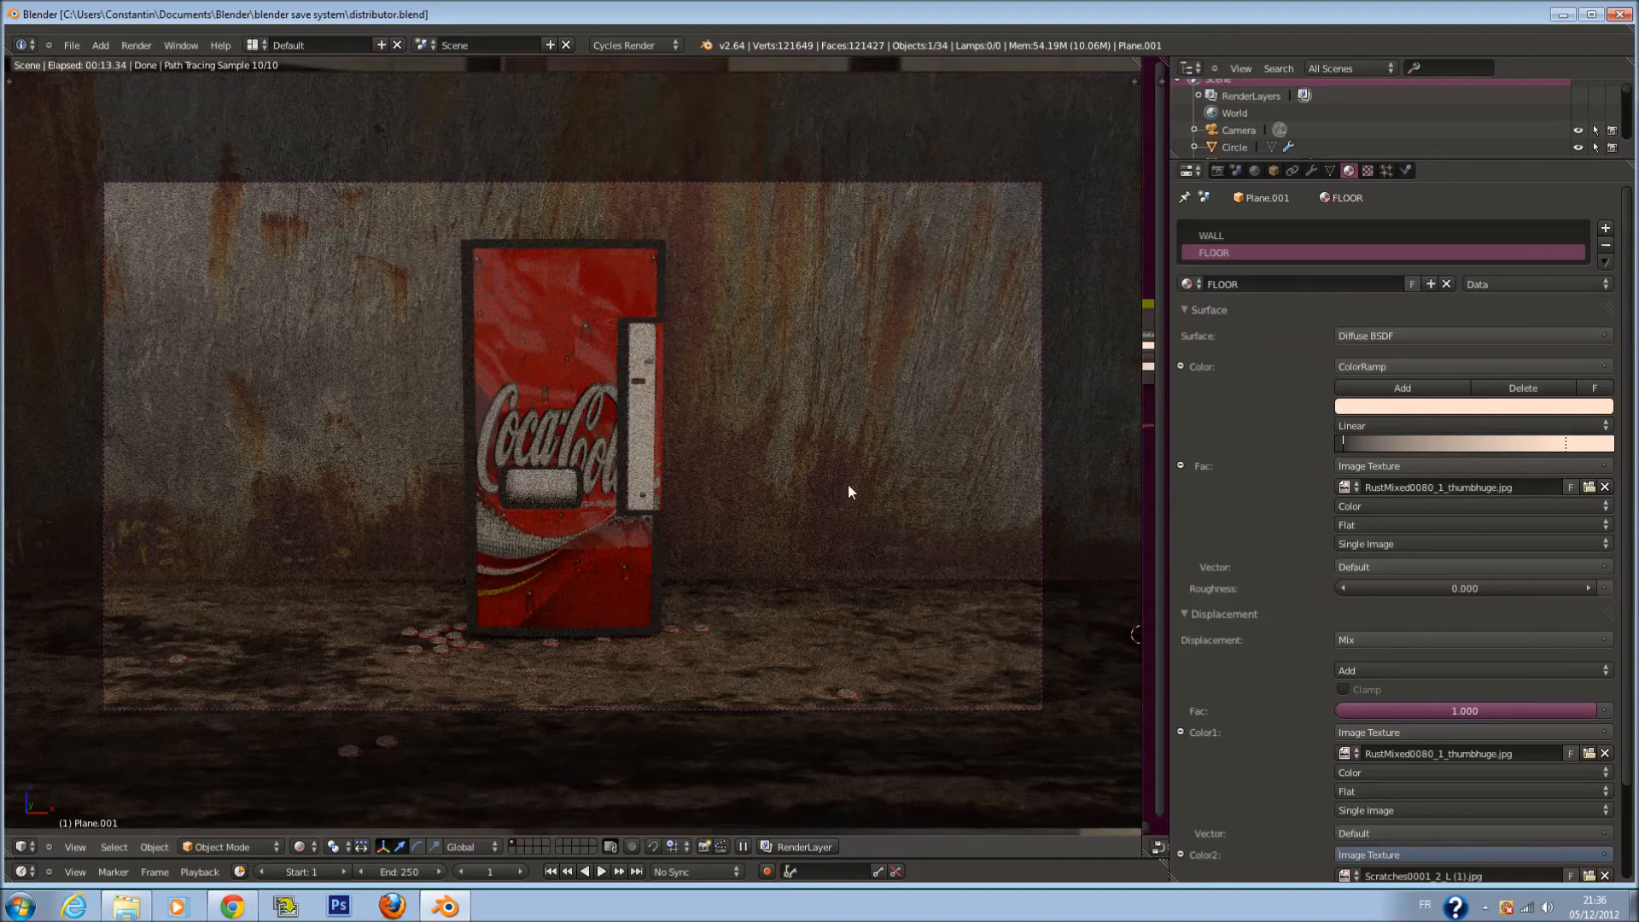
Examine the rendered vending machine scene and save over distributor.blend
{"action": "key", "text": "ctrl+s"}
{"action": "left_click", "coordinate": [835, 439]}
{"action": "key", "text": "ctrl+s"}
{"action": "left_click", "coordinate": [739, 313]}
{"action": "key", "text": "ctrl+s"}
{"action": "left_click", "coordinate": [755, 457]}
{"action": "key", "text": "ctrl+s"}
{"action": "left_click", "coordinate": [879, 202]}
{"action": "scroll", "coordinate": [956, 272], "scroll_direction": "down", "scroll_amount": 2}
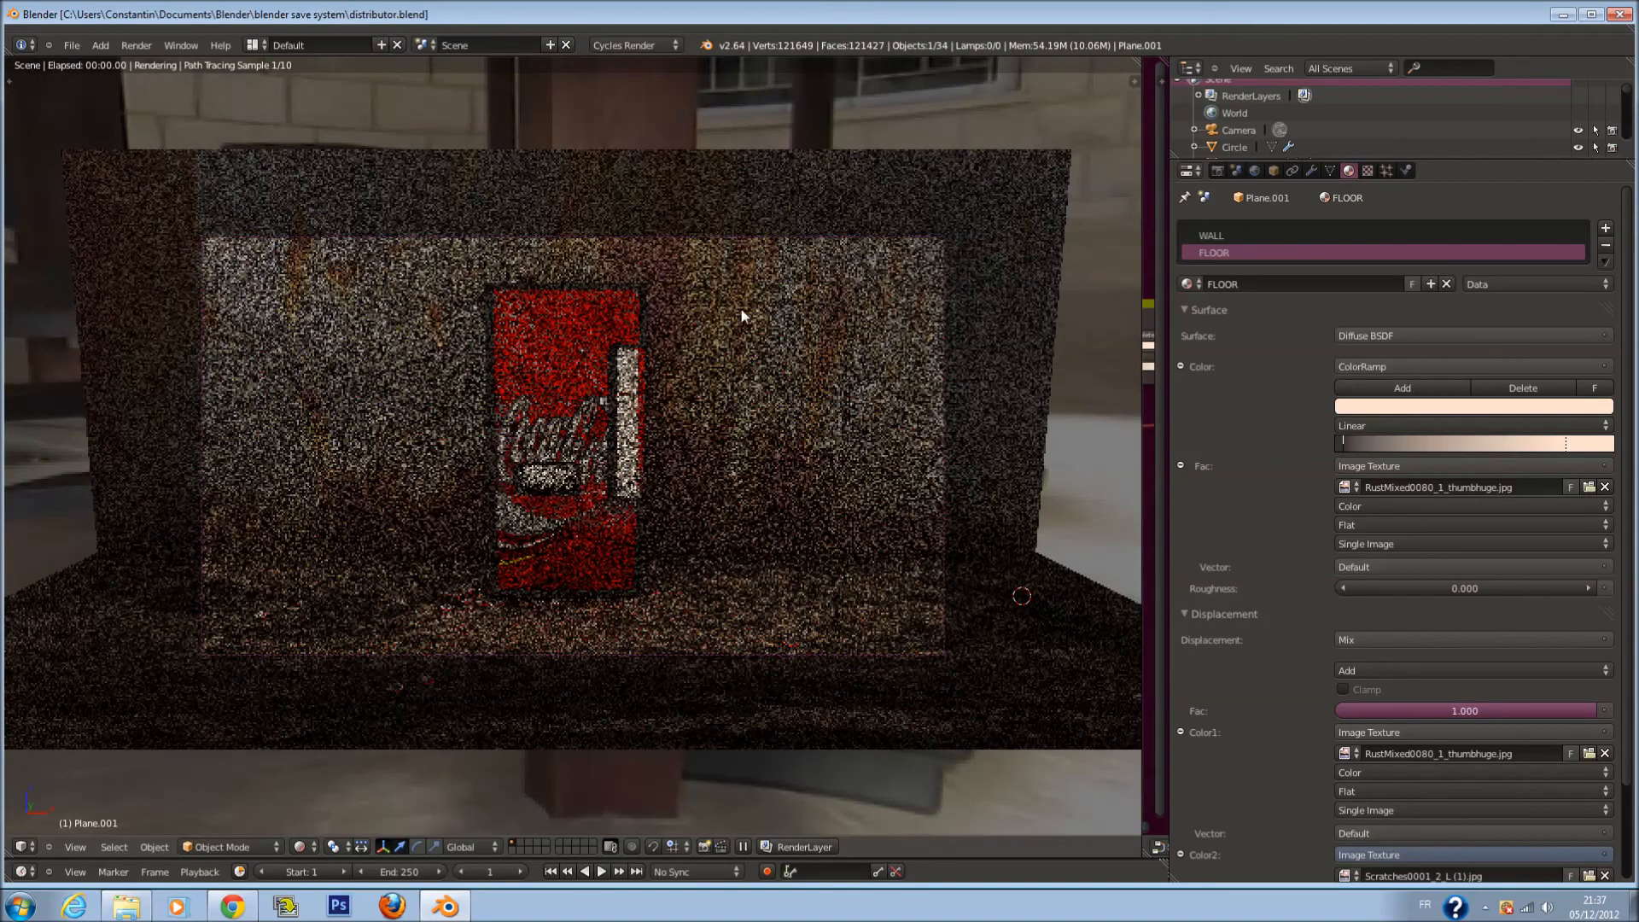
{"action": "scroll", "coordinate": [796, 285], "scroll_direction": "up", "scroll_amount": 1}
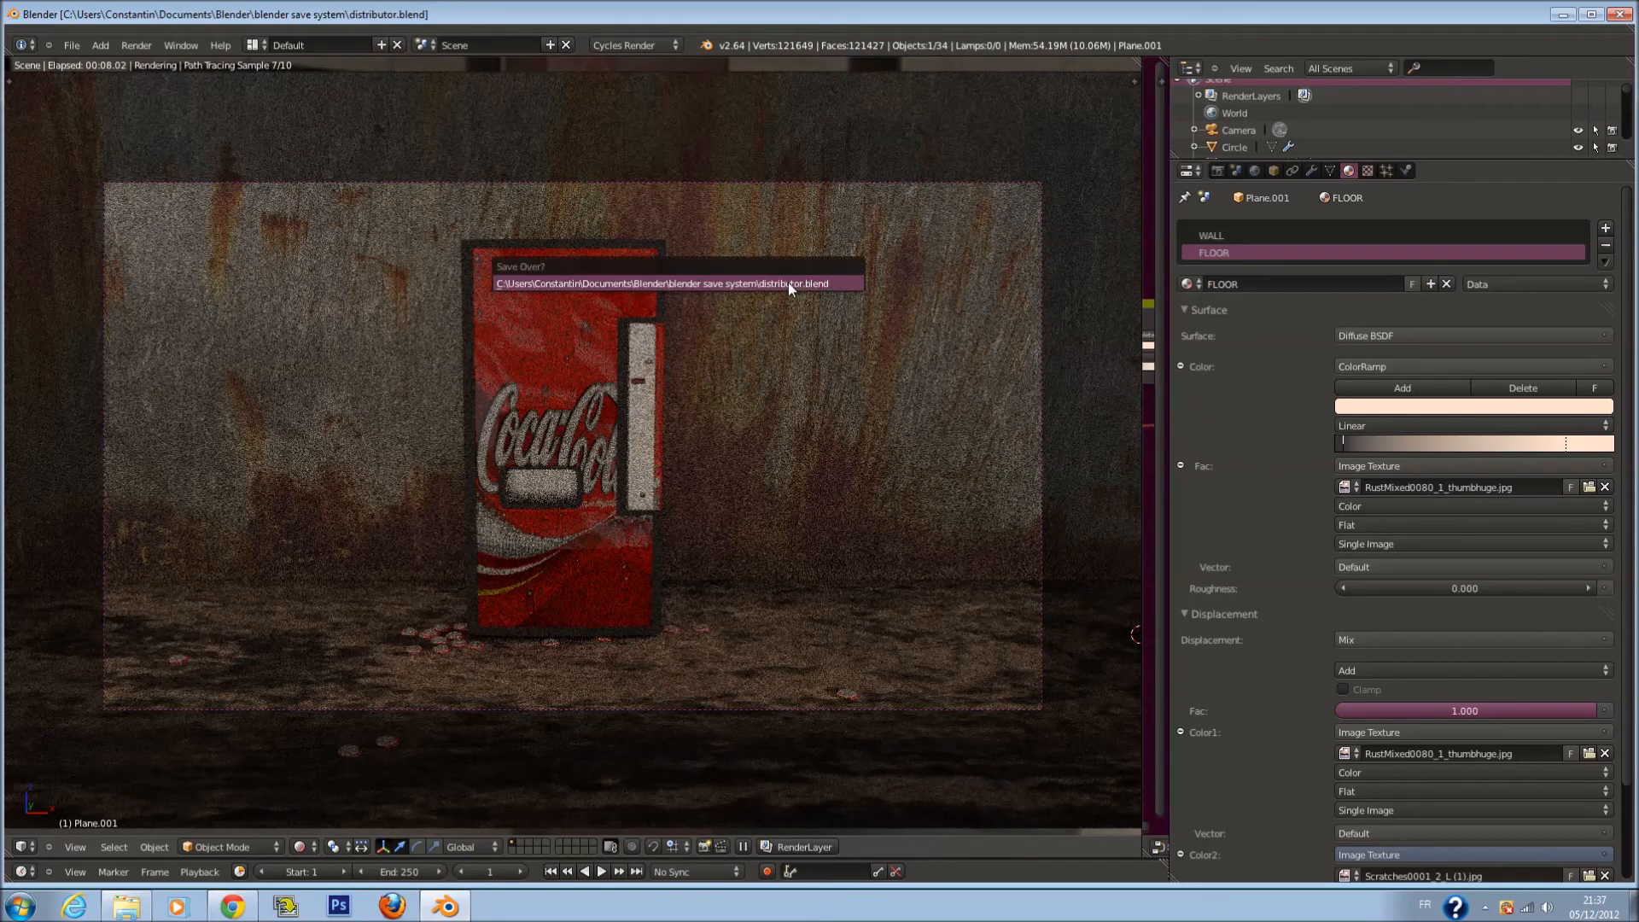
{"action": "left_click", "coordinate": [1561, 15]}
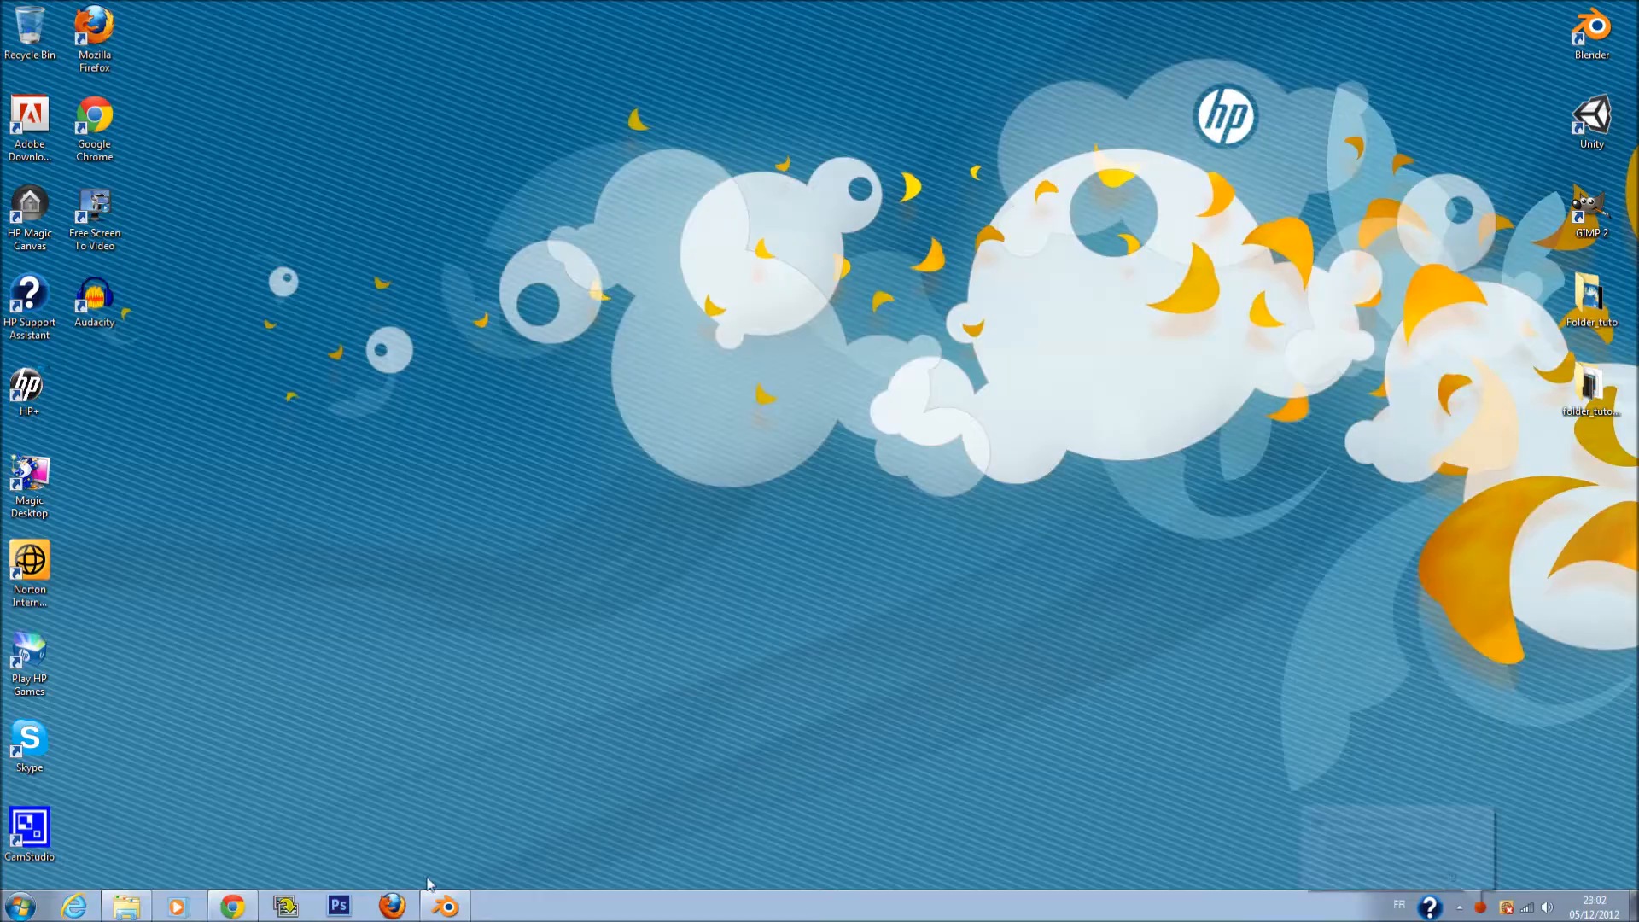
{"action": "left_click", "coordinate": [445, 906]}
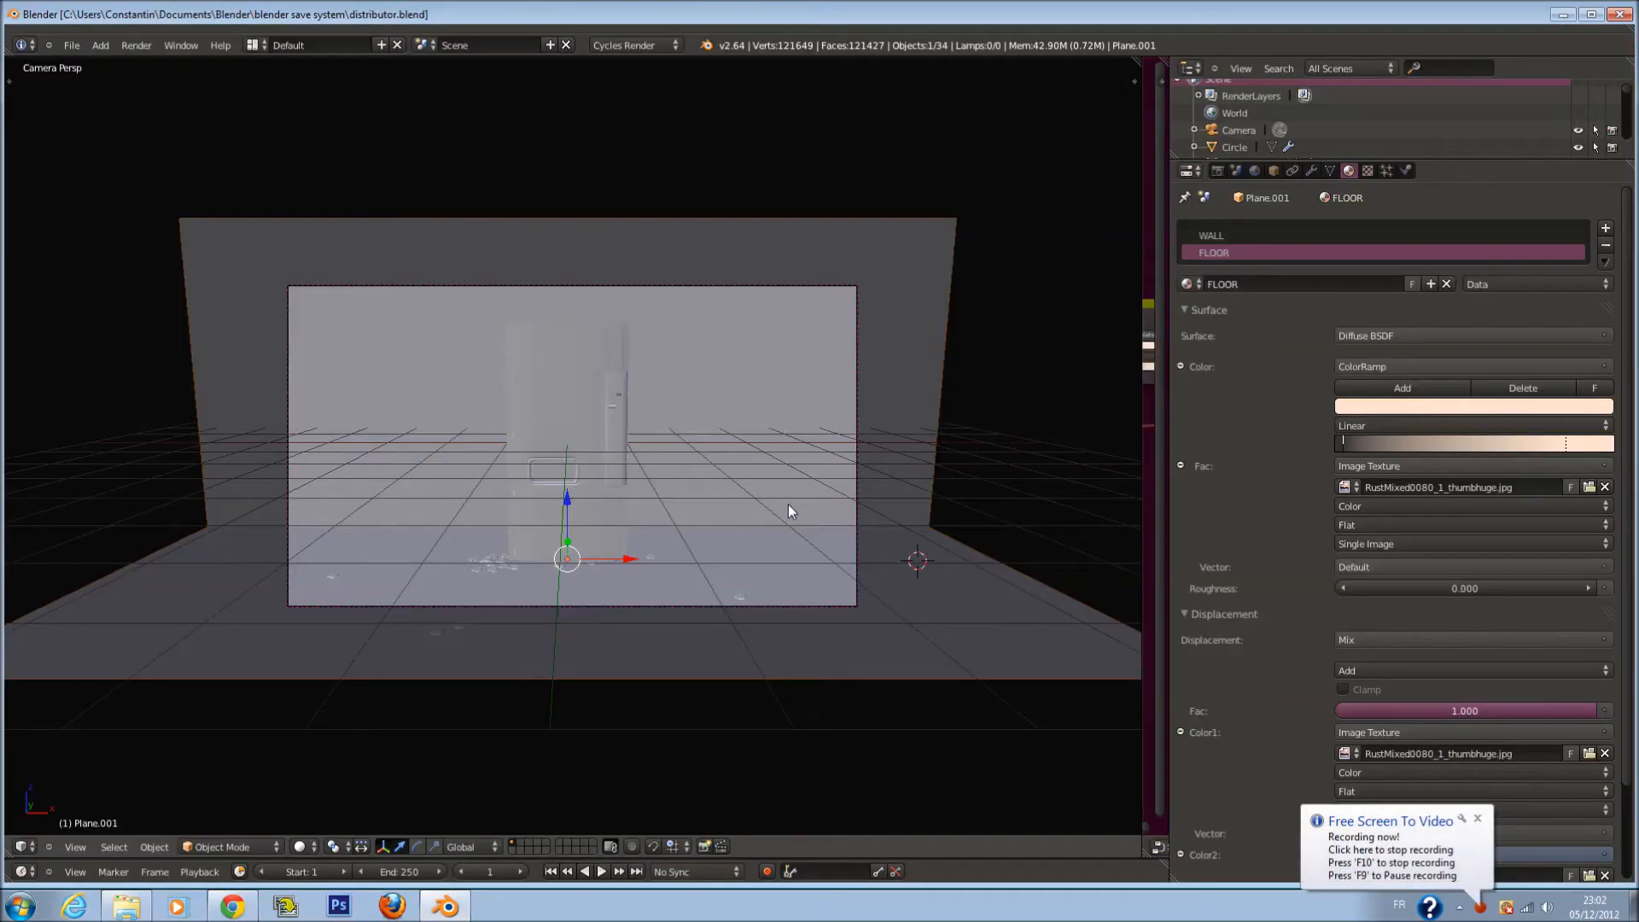
Deselect everything in a wireframe top view and add a new mesh plane at the 3D cursor
{"action": "key", "text": "KP_7"}
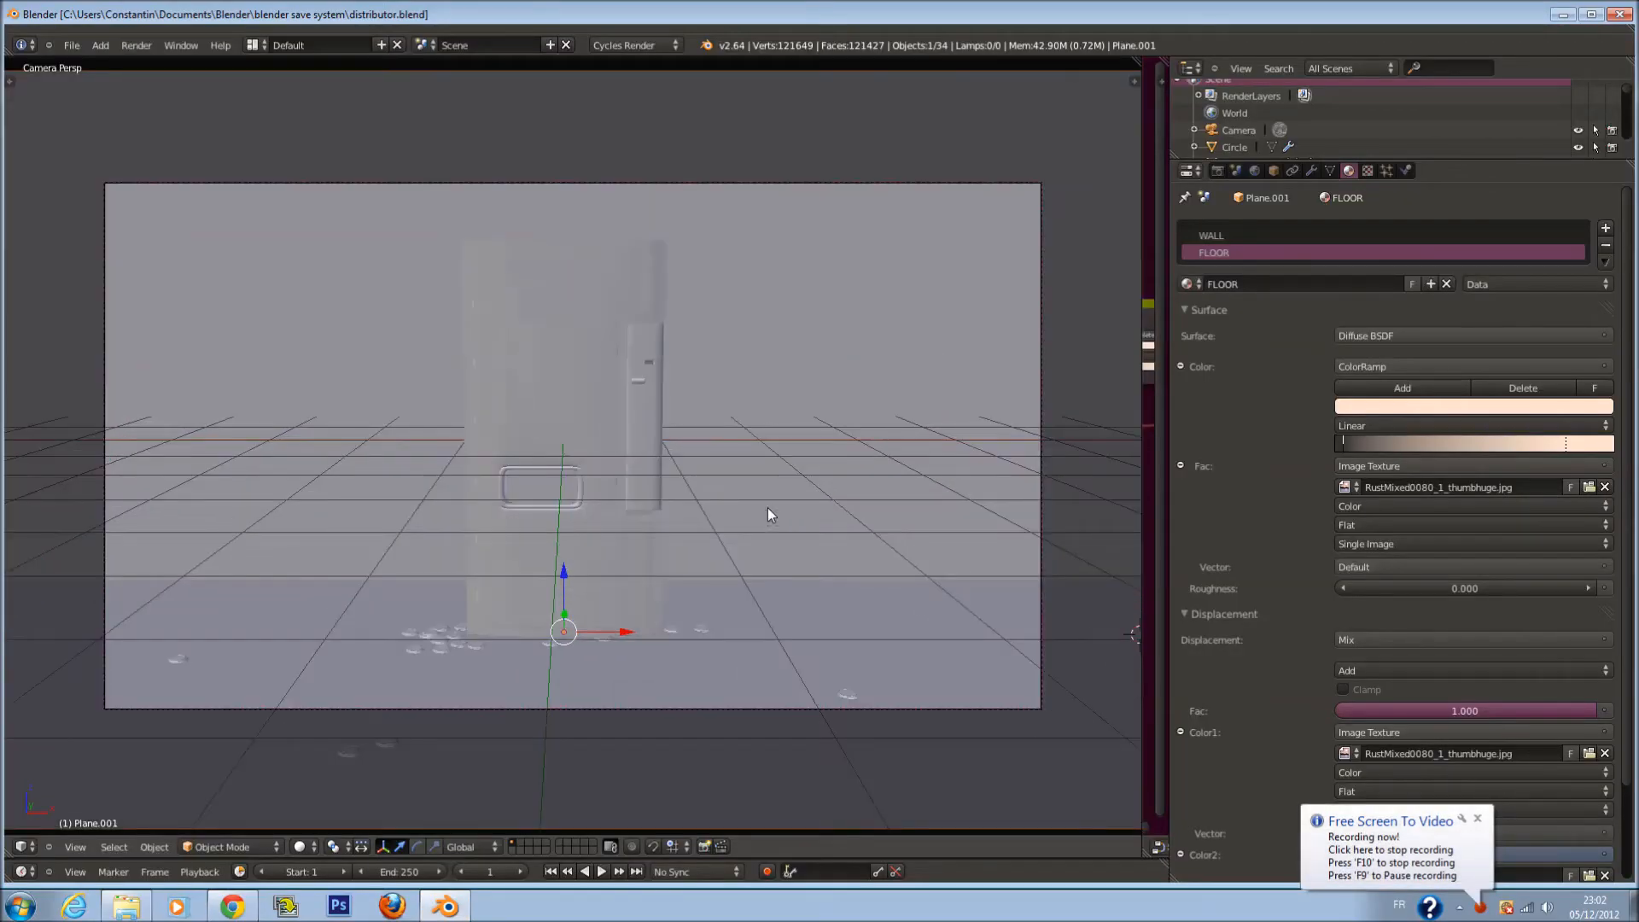
{"action": "key", "text": "z"}
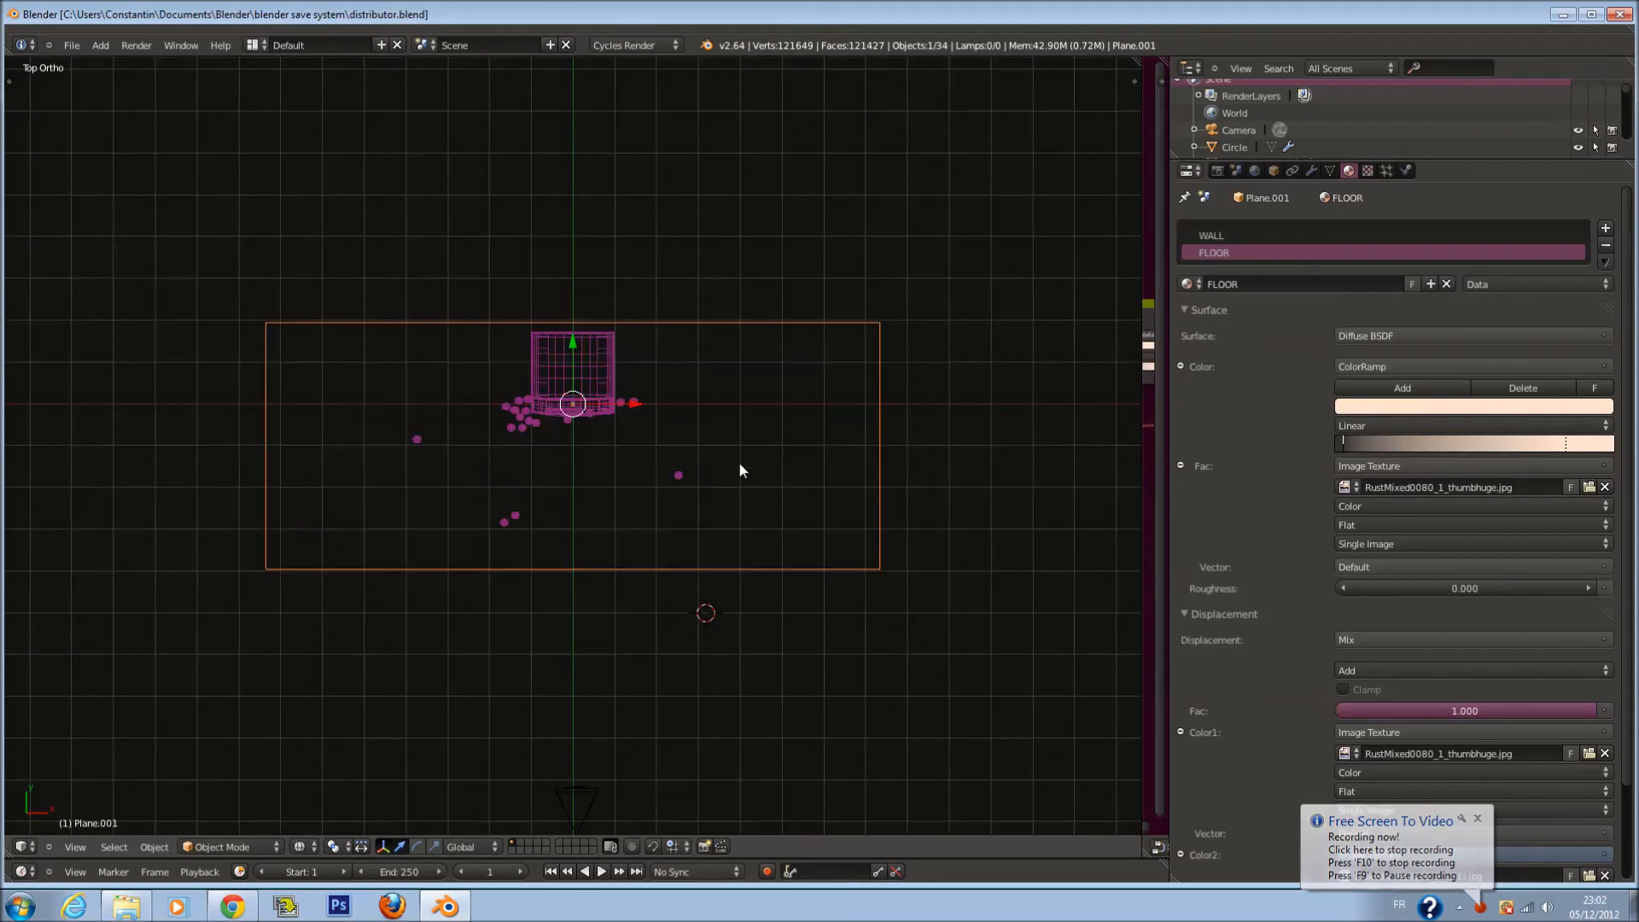
{"action": "key", "text": "a"}
{"action": "scroll", "coordinate": [740, 461], "scroll_direction": "down", "scroll_amount": 1}
{"action": "key", "text": "shift+a"}
{"action": "mouse_move", "coordinate": [648, 389]}
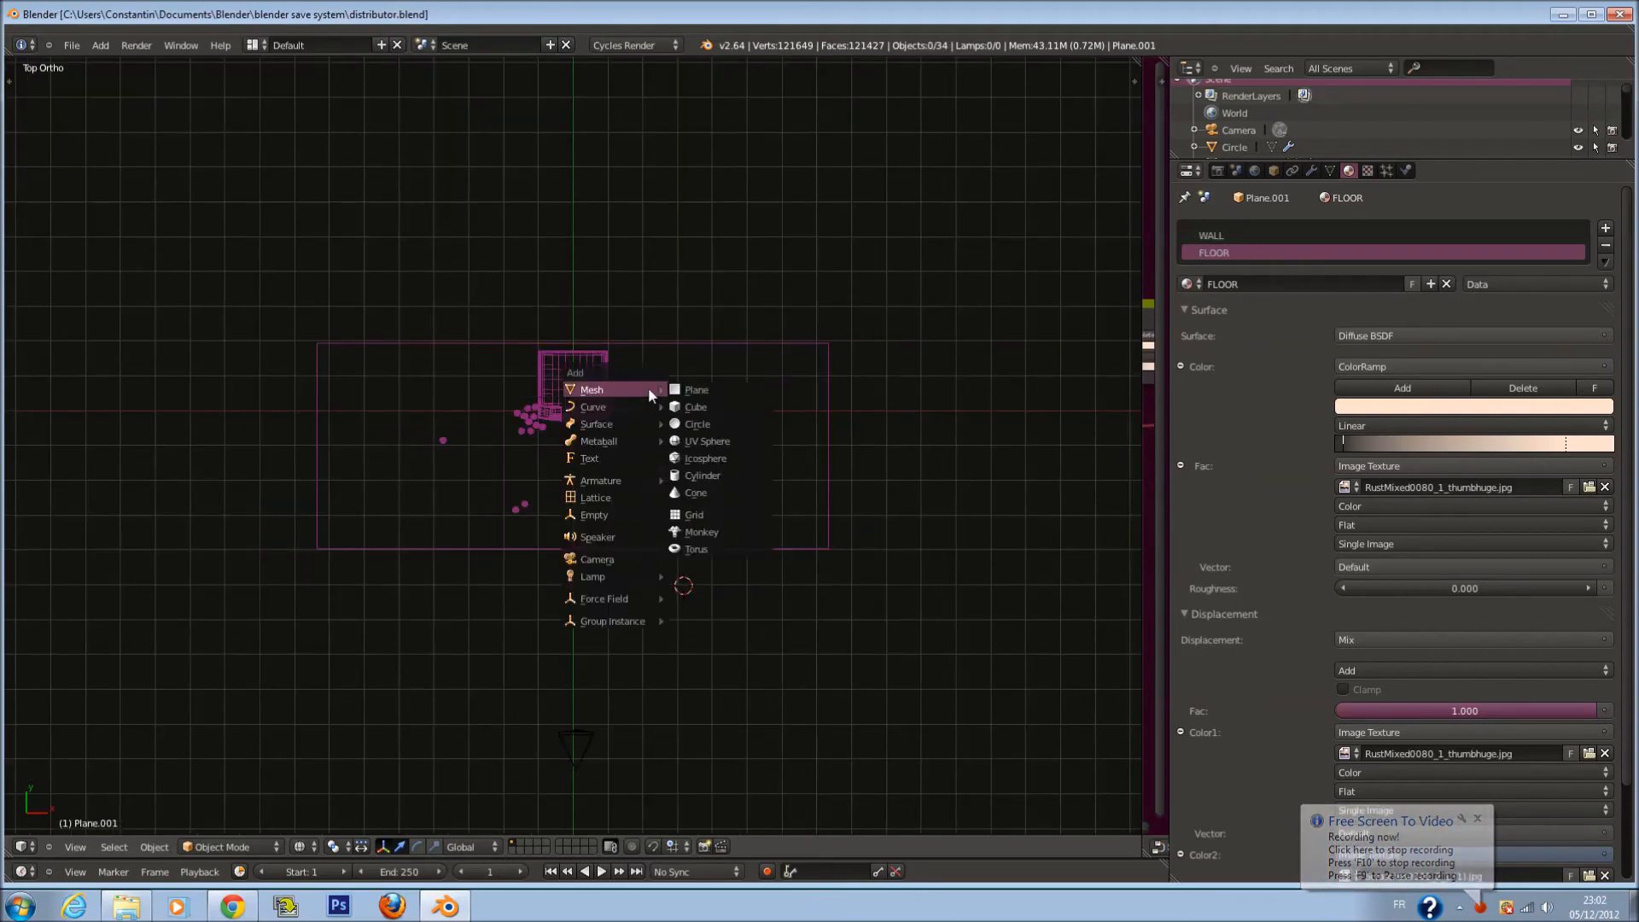
{"action": "left_click", "coordinate": [708, 388]}
{"action": "scroll", "coordinate": [840, 522], "scroll_direction": "up", "scroll_amount": 1}
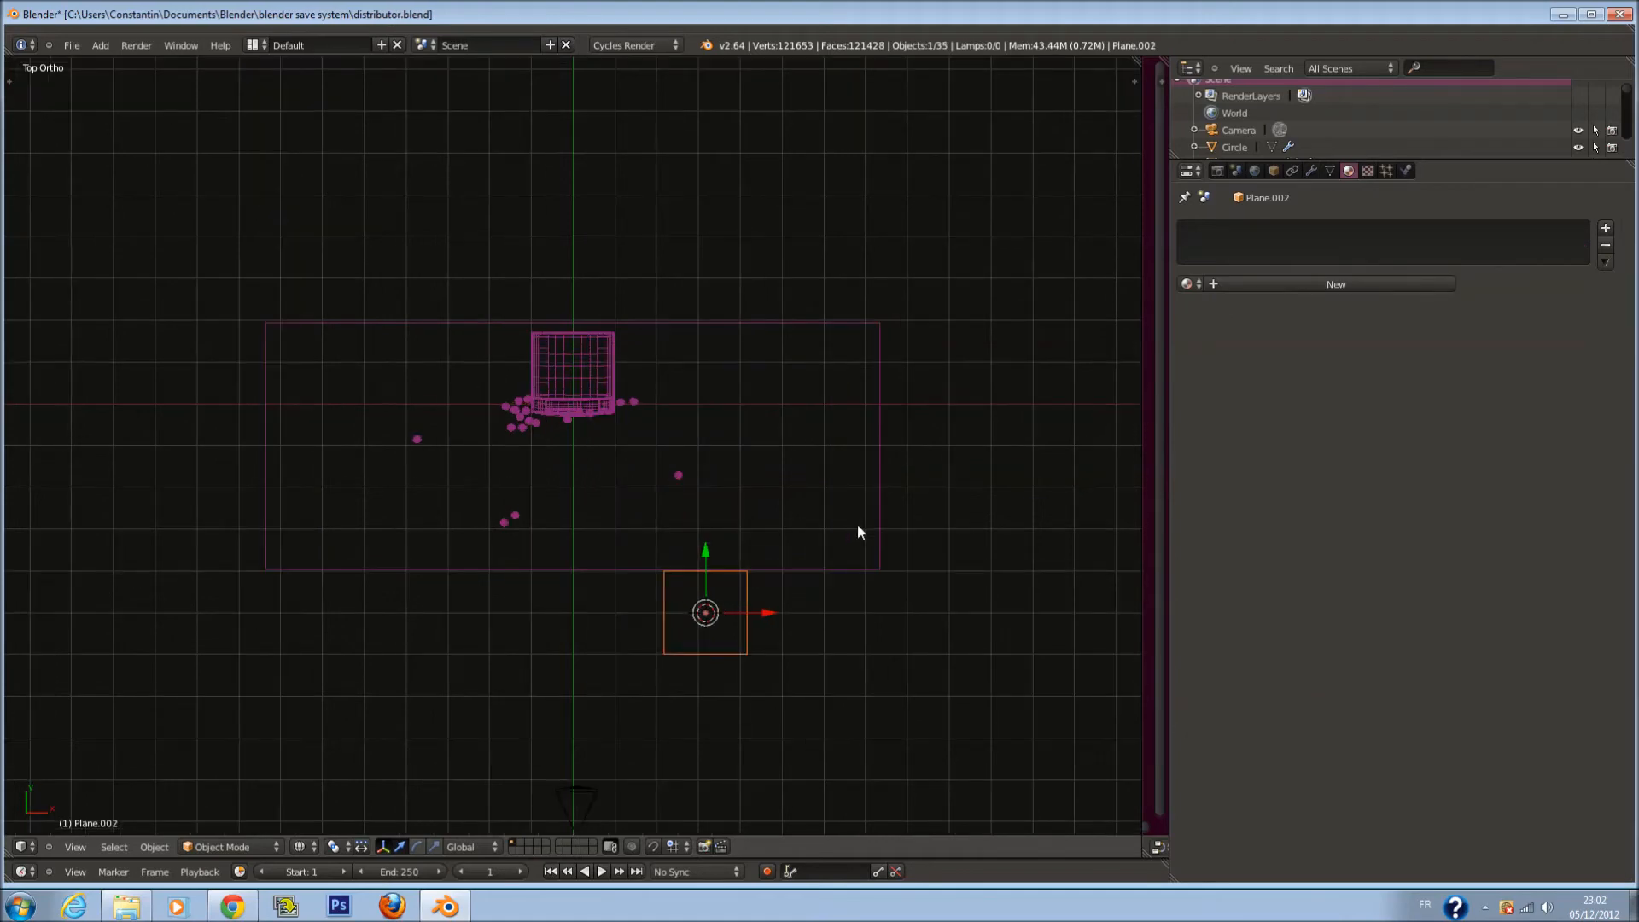
Narrow the new plane along the X axis into a slim strip
{"action": "key", "text": "s"}
{"action": "key", "text": "x"}
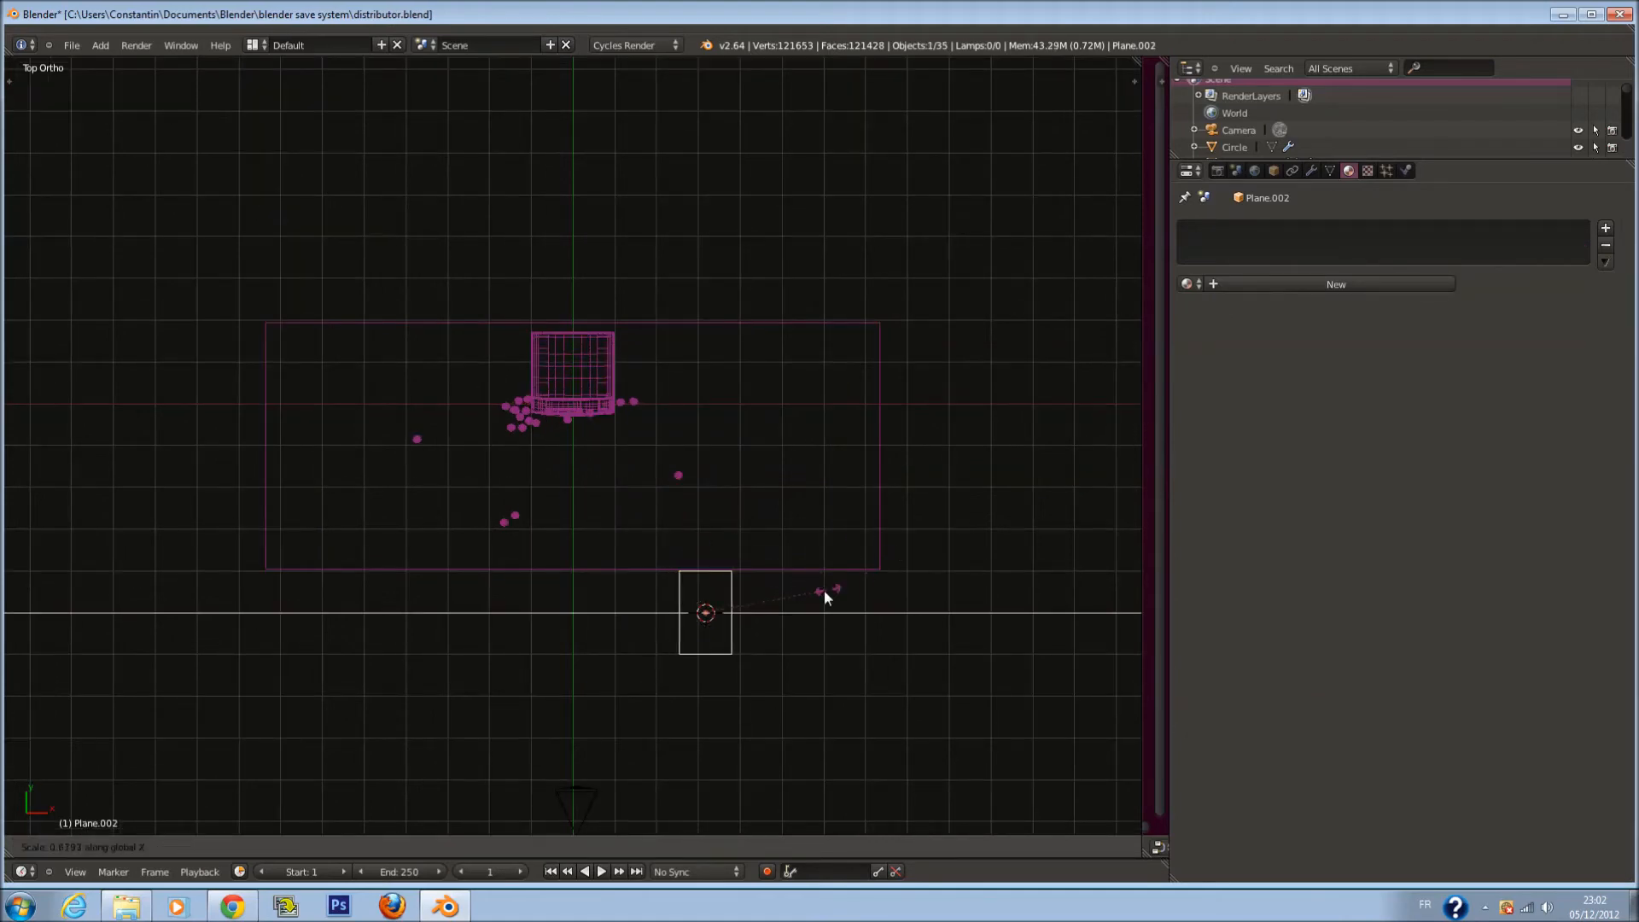
{"action": "left_click", "coordinate": [775, 607]}
{"action": "key", "text": "KP_0"}
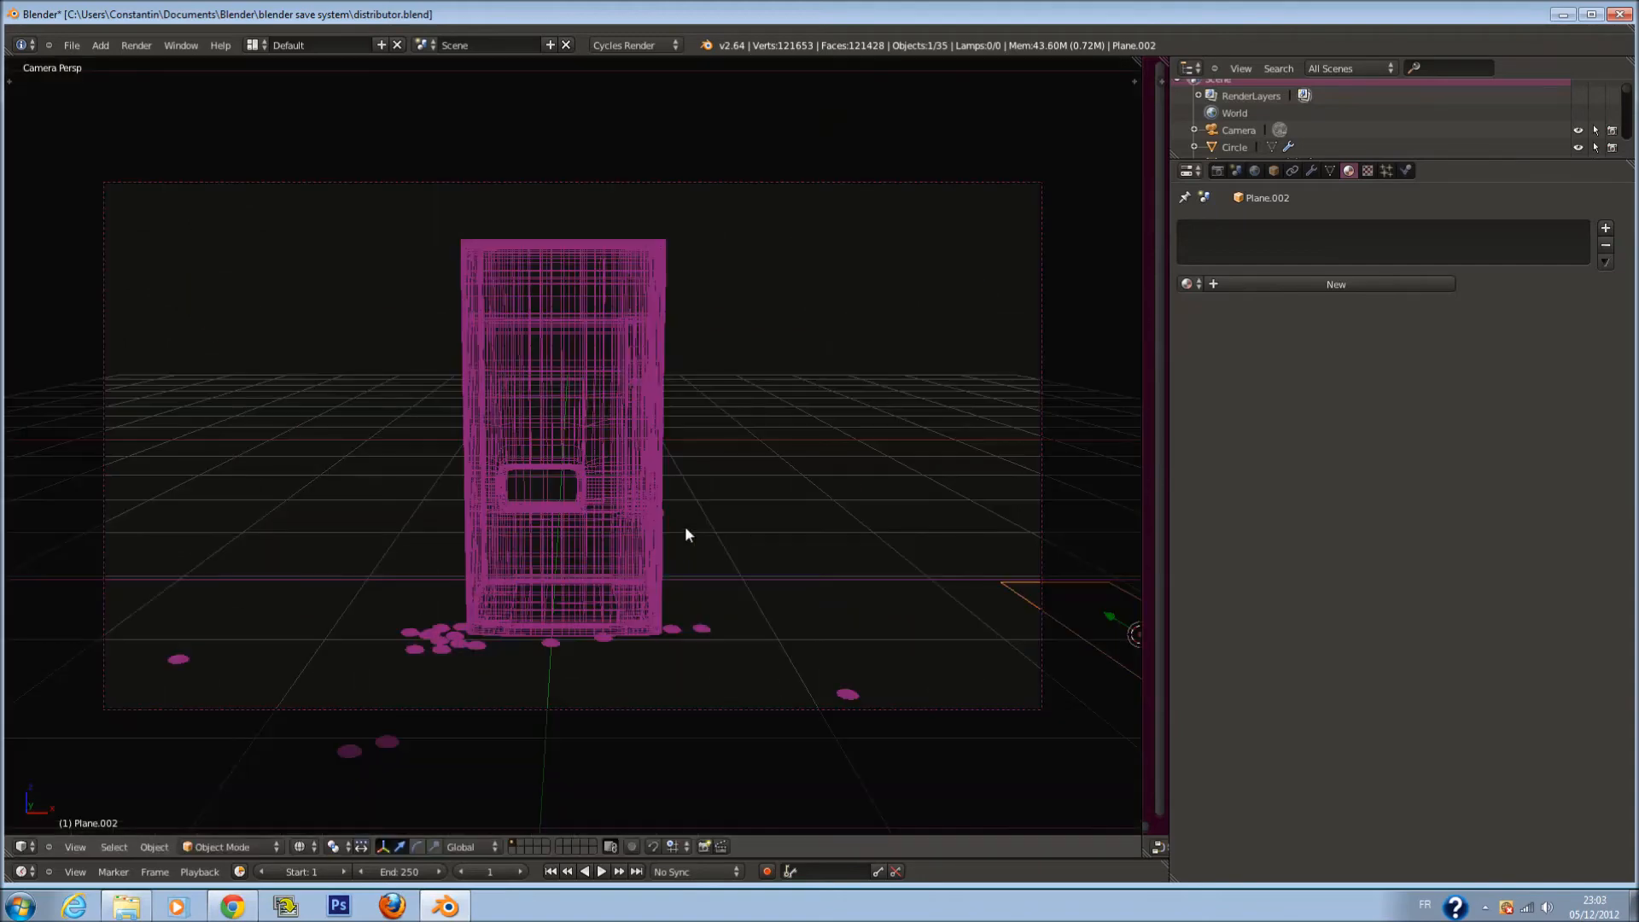
{"action": "key", "text": "KP_7"}
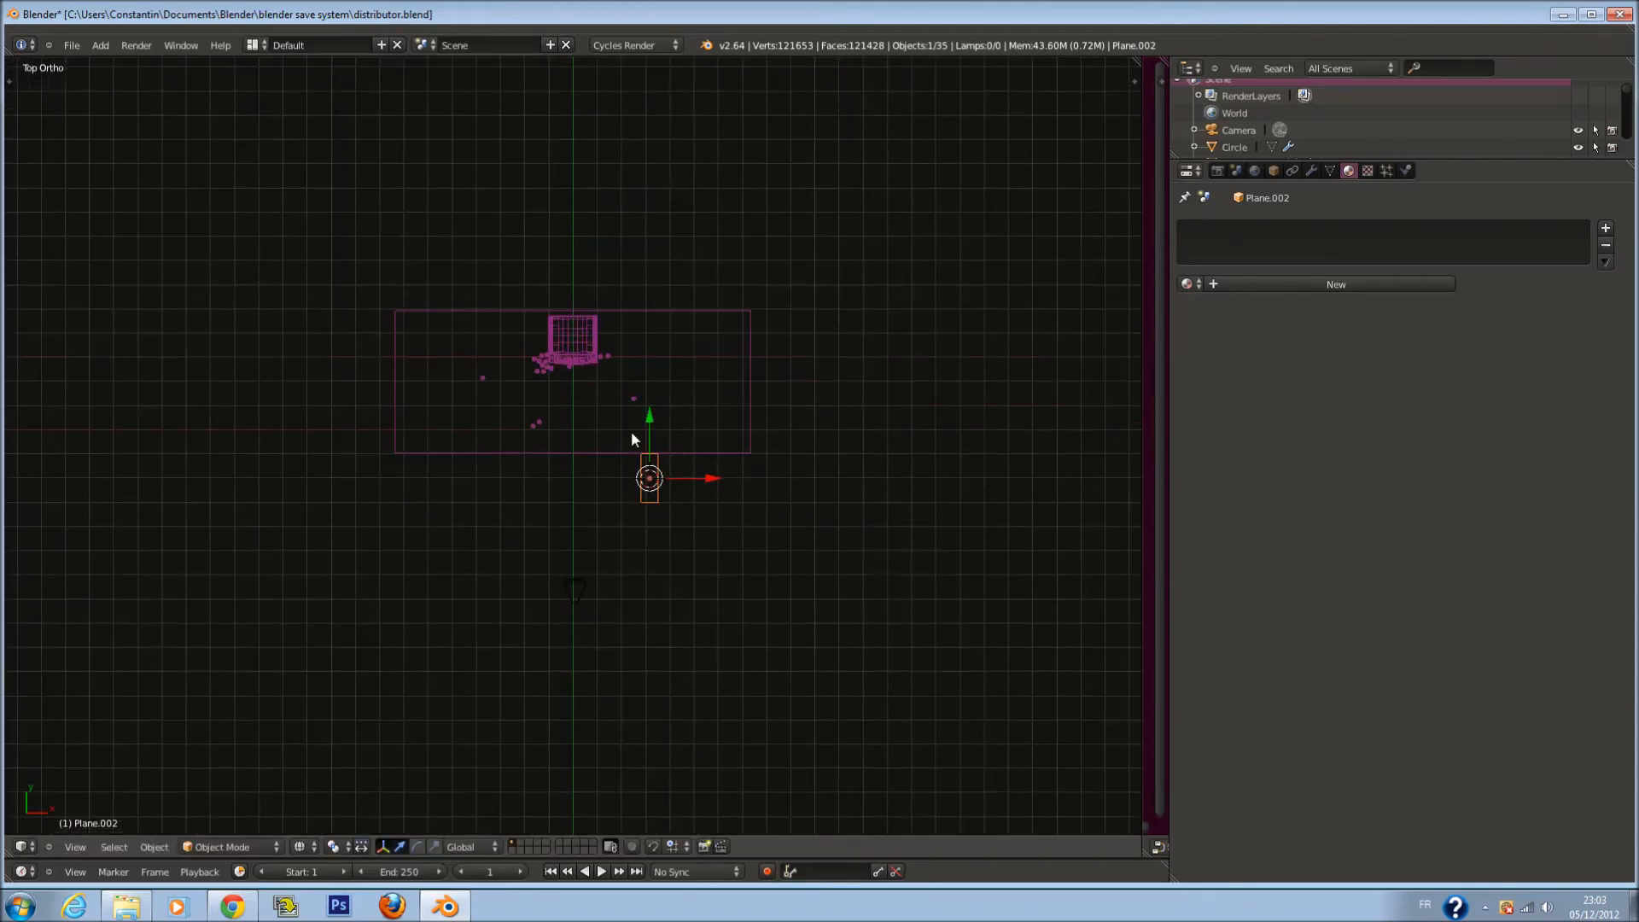
Move the strip along Y until it is level with the camera and duplicate it along X to the camera's other side
{"action": "left_click_drag", "start_coordinate": [649, 423], "coordinate": [653, 549]}
{"action": "key", "text": "shift+d"}
{"action": "key", "text": "x"}
{"action": "left_click", "coordinate": [556, 596]}
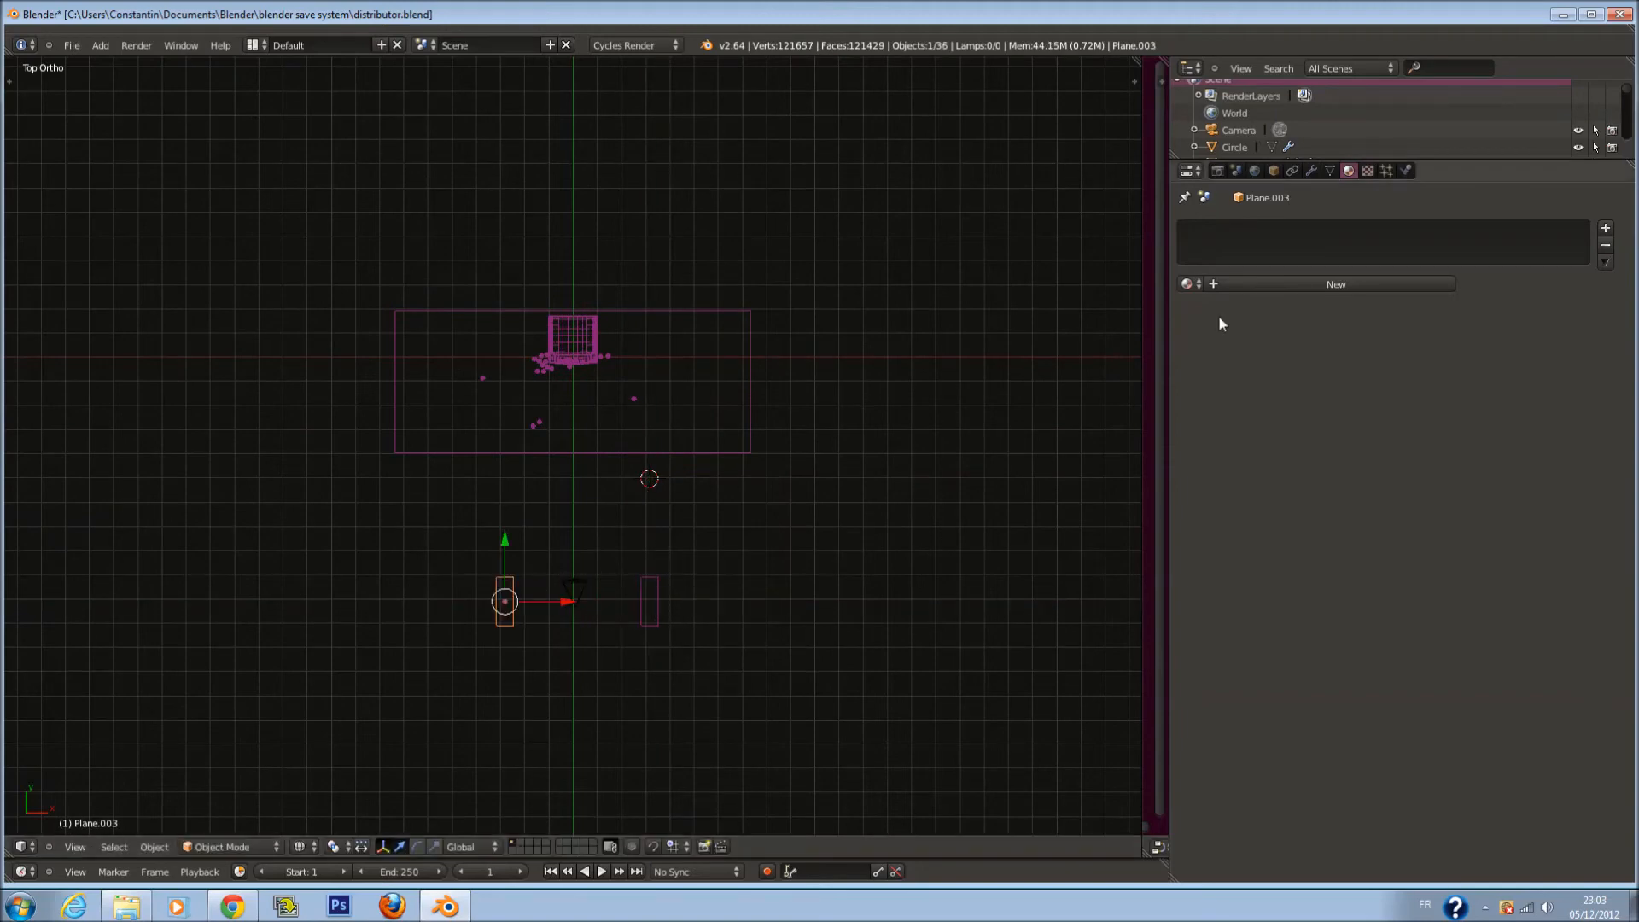
Create a material named LIGTH on the duplicated strip with an Emission surface
{"action": "left_click", "coordinate": [1300, 282]}
{"action": "left_click", "coordinate": [1311, 284]}
{"action": "type", "text": "LIGTH"}
{"action": "key", "text": "Return"}
{"action": "left_click", "coordinate": [1470, 336]}
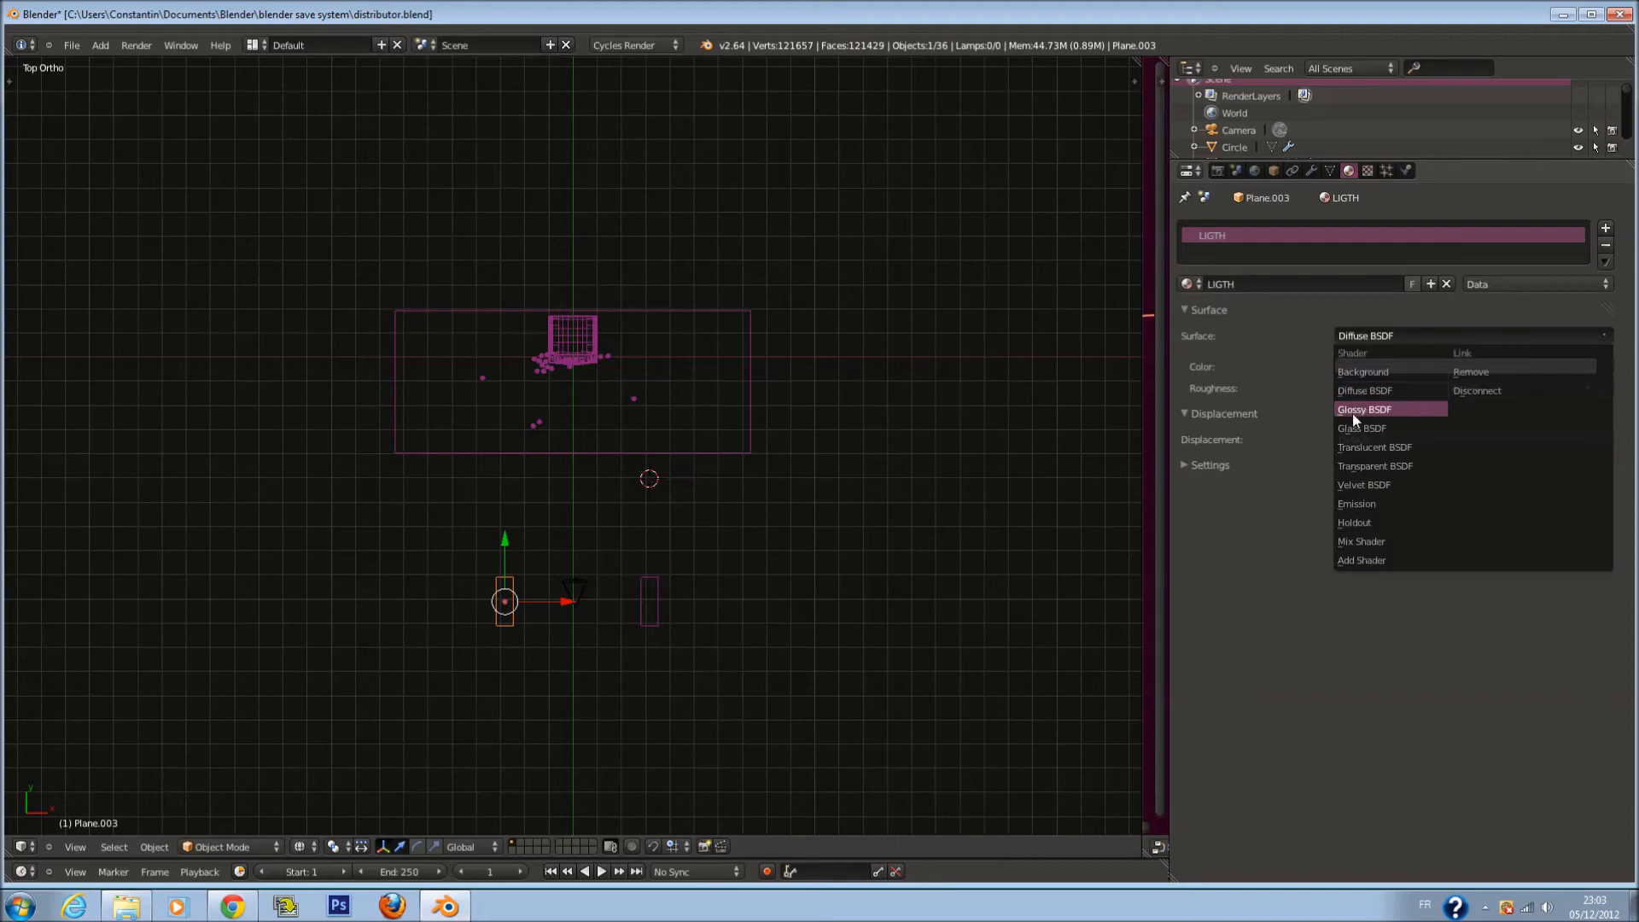
{"action": "left_click", "coordinate": [1377, 502]}
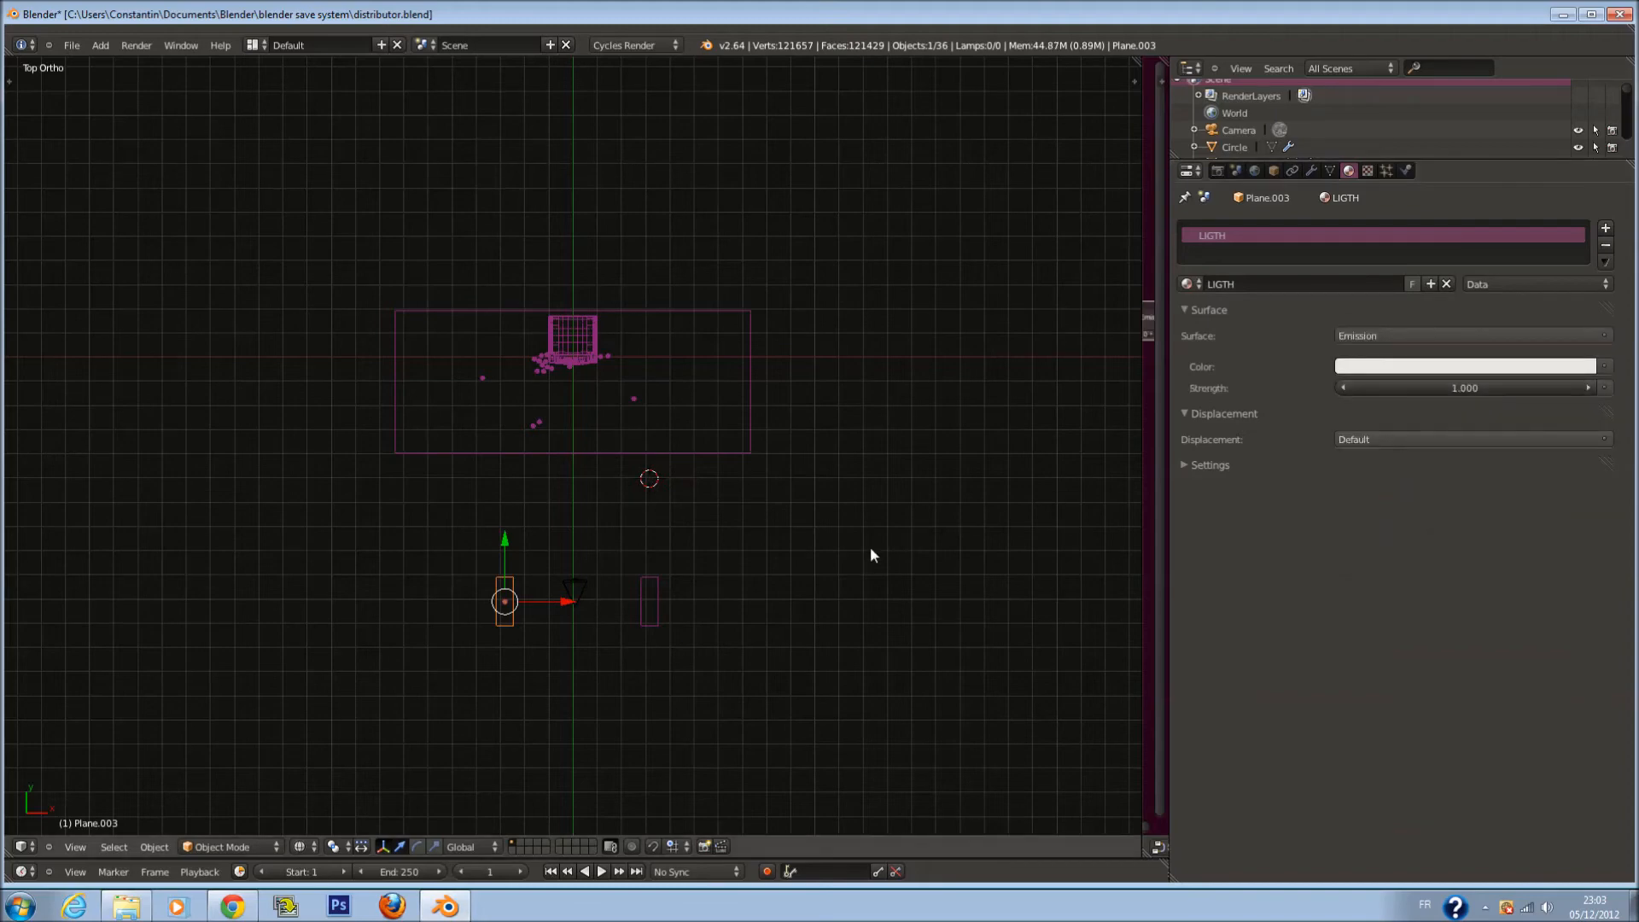
Assign the existing LIGTH material to the original strip plane
{"action": "right_click", "coordinate": [649, 602]}
{"action": "left_click", "coordinate": [1187, 284]}
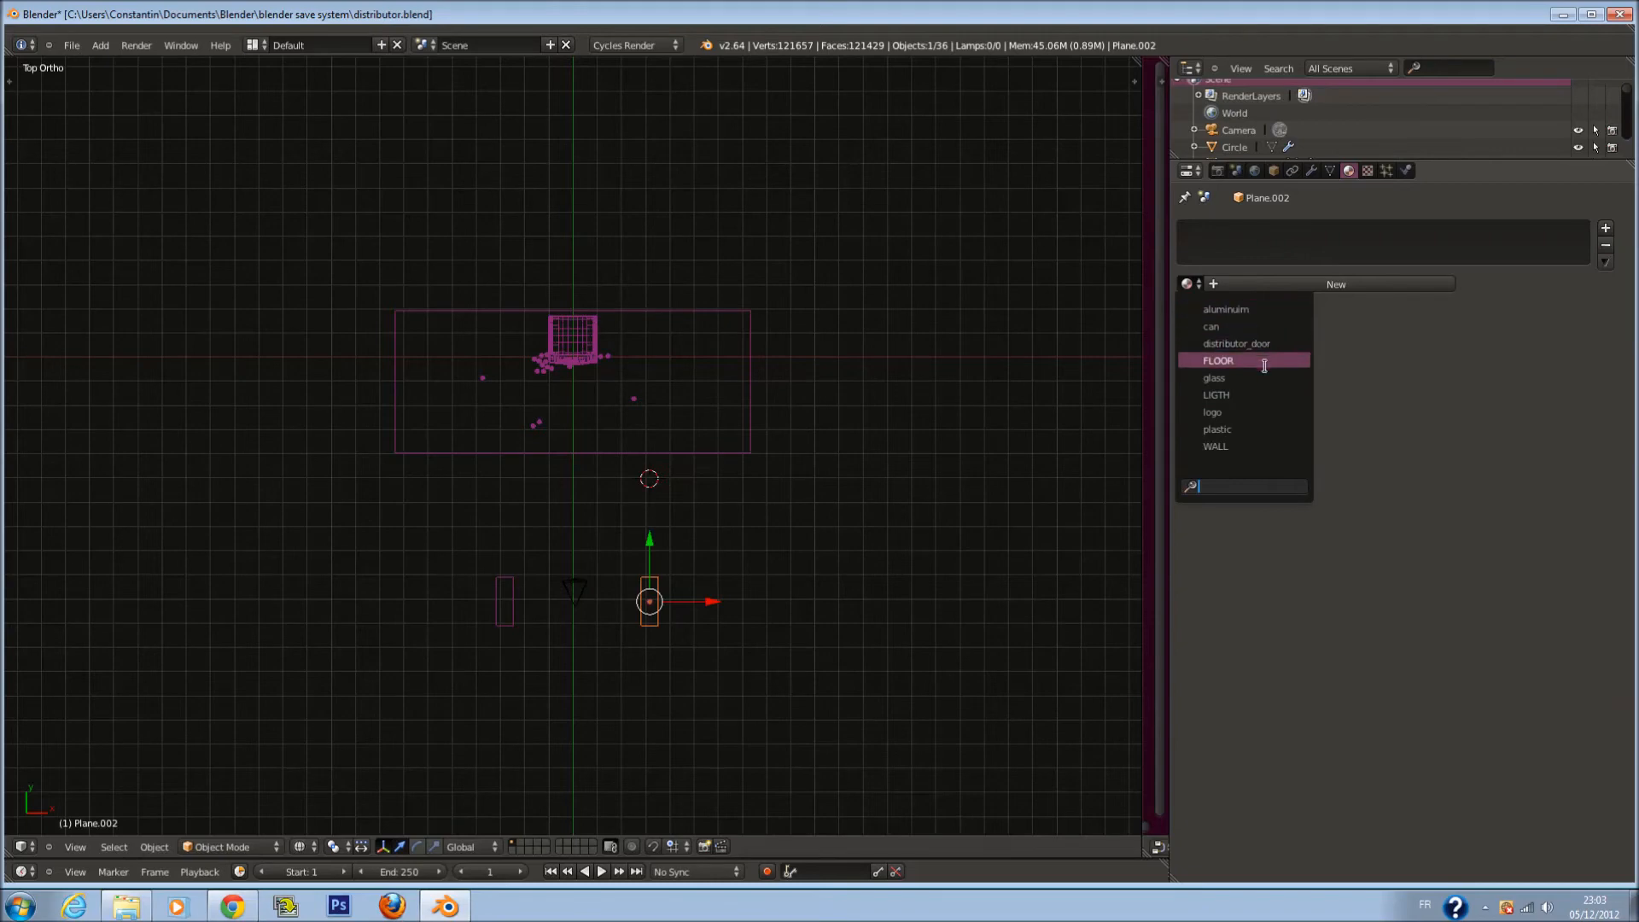
{"action": "left_click", "coordinate": [1271, 395]}
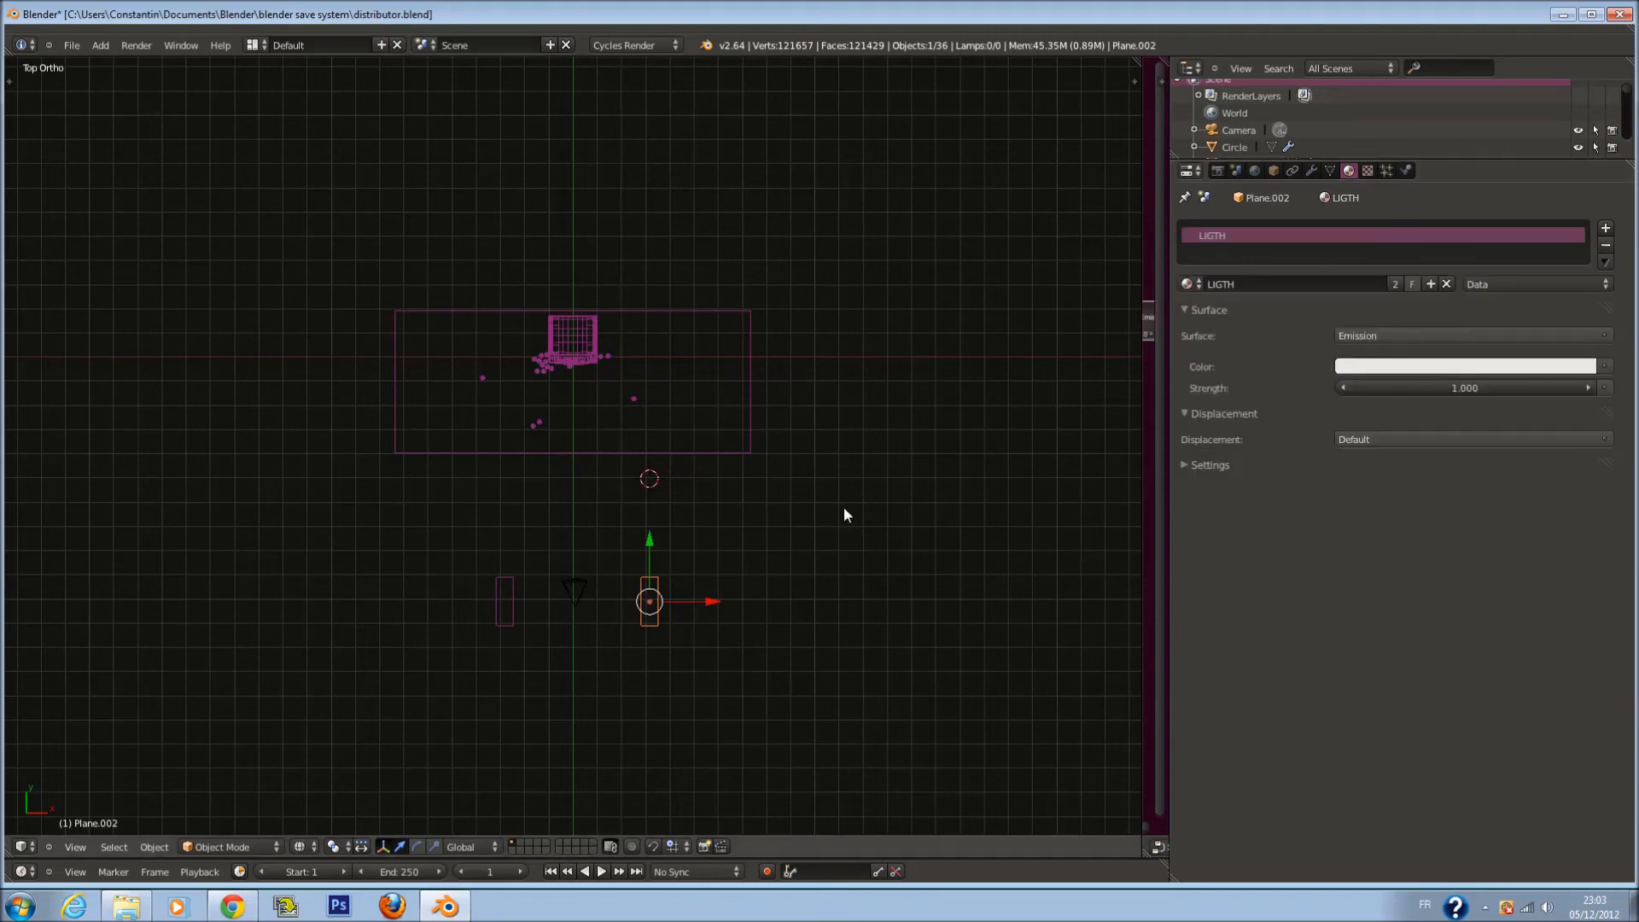
Select both light planes and raise them along Z above the camera and the vending machine's top
{"action": "key", "text": "KP_3"}
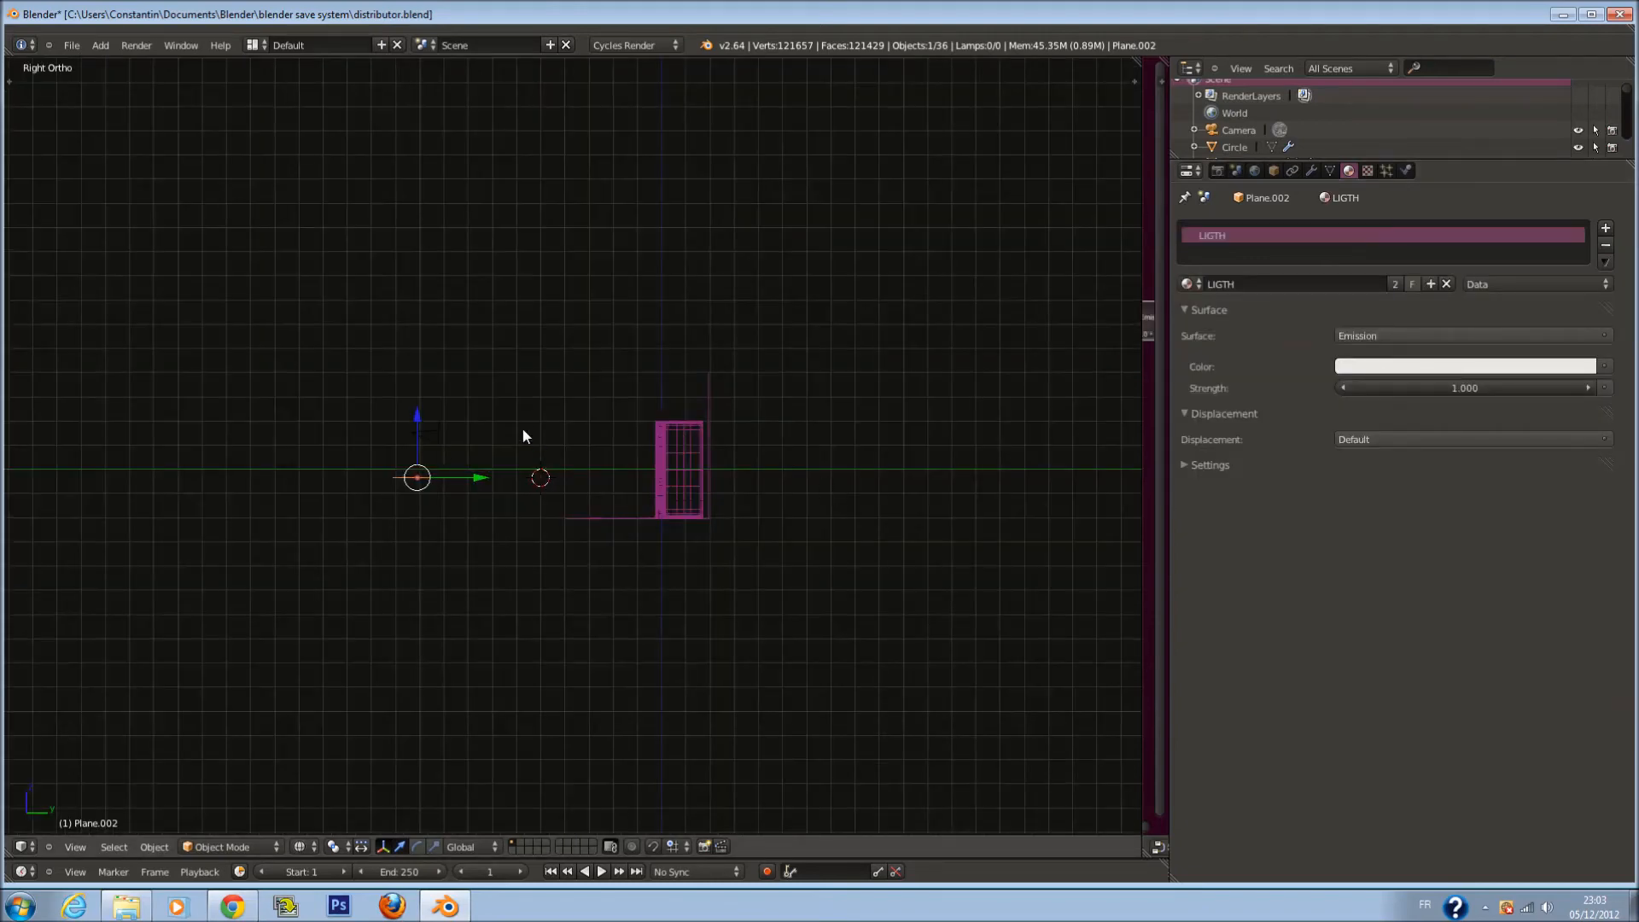
{"action": "key", "text": "KP_Decimal"}
{"action": "key", "text": "c"}
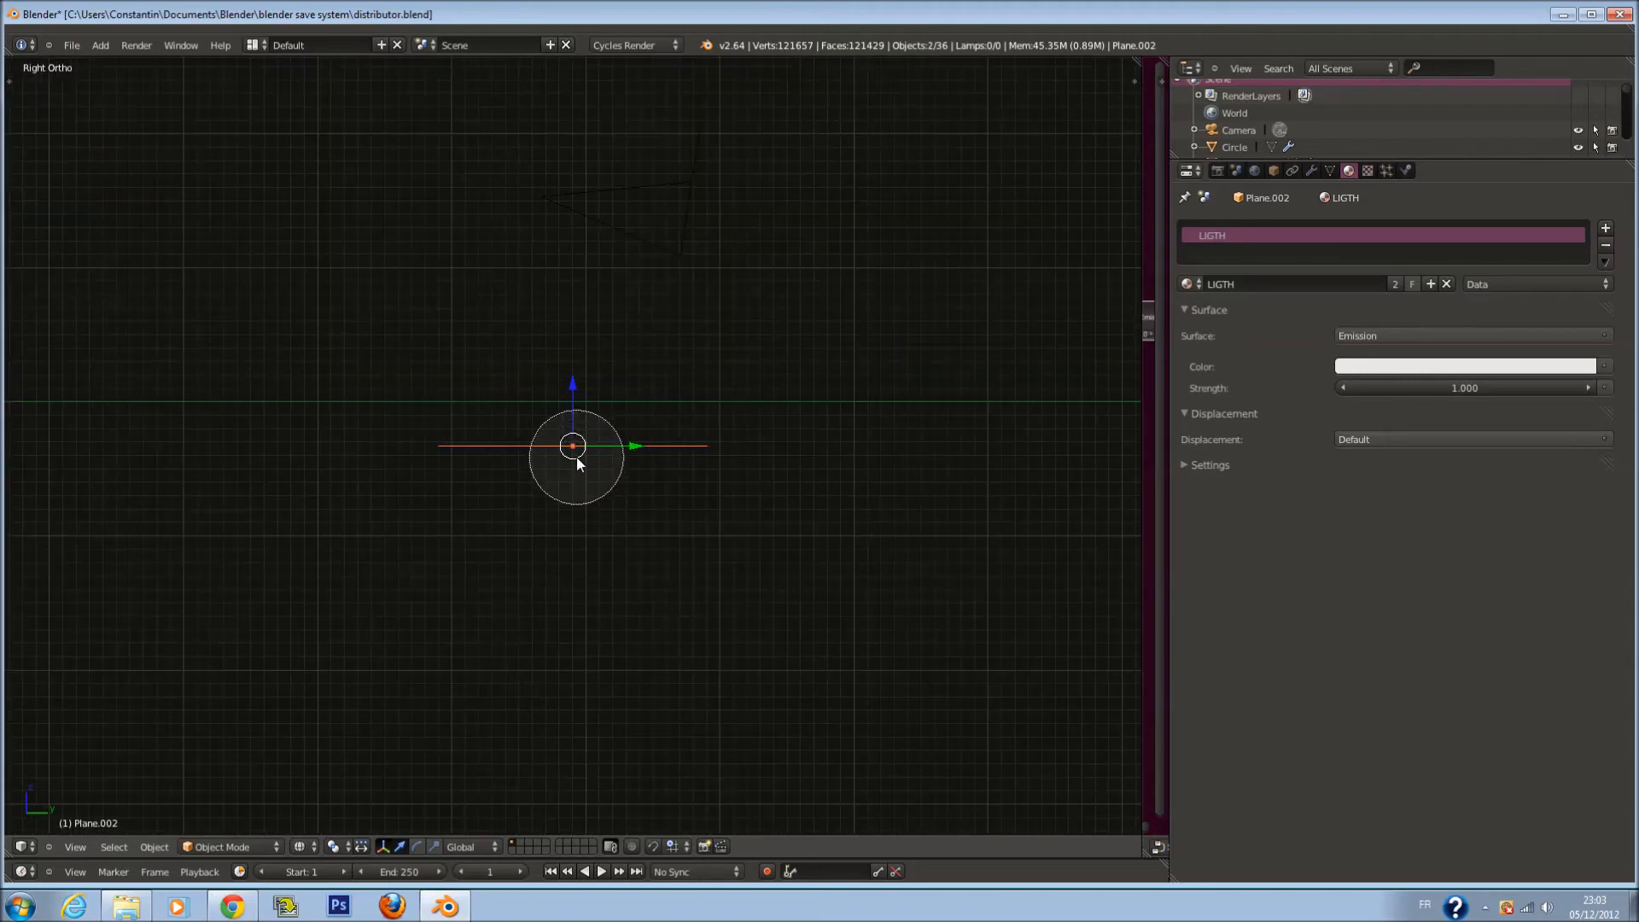
{"action": "right_click", "coordinate": [577, 457]}
{"action": "scroll", "coordinate": [576, 440], "scroll_direction": "down", "scroll_amount": 2}
{"action": "left_click_drag", "start_coordinate": [569, 386], "coordinate": [608, 82]}
{"action": "scroll", "coordinate": [649, 171], "scroll_direction": "down", "scroll_amount": 3}
{"action": "scroll", "coordinate": [656, 187], "scroll_direction": "up", "scroll_amount": 1, "text": "shift"}
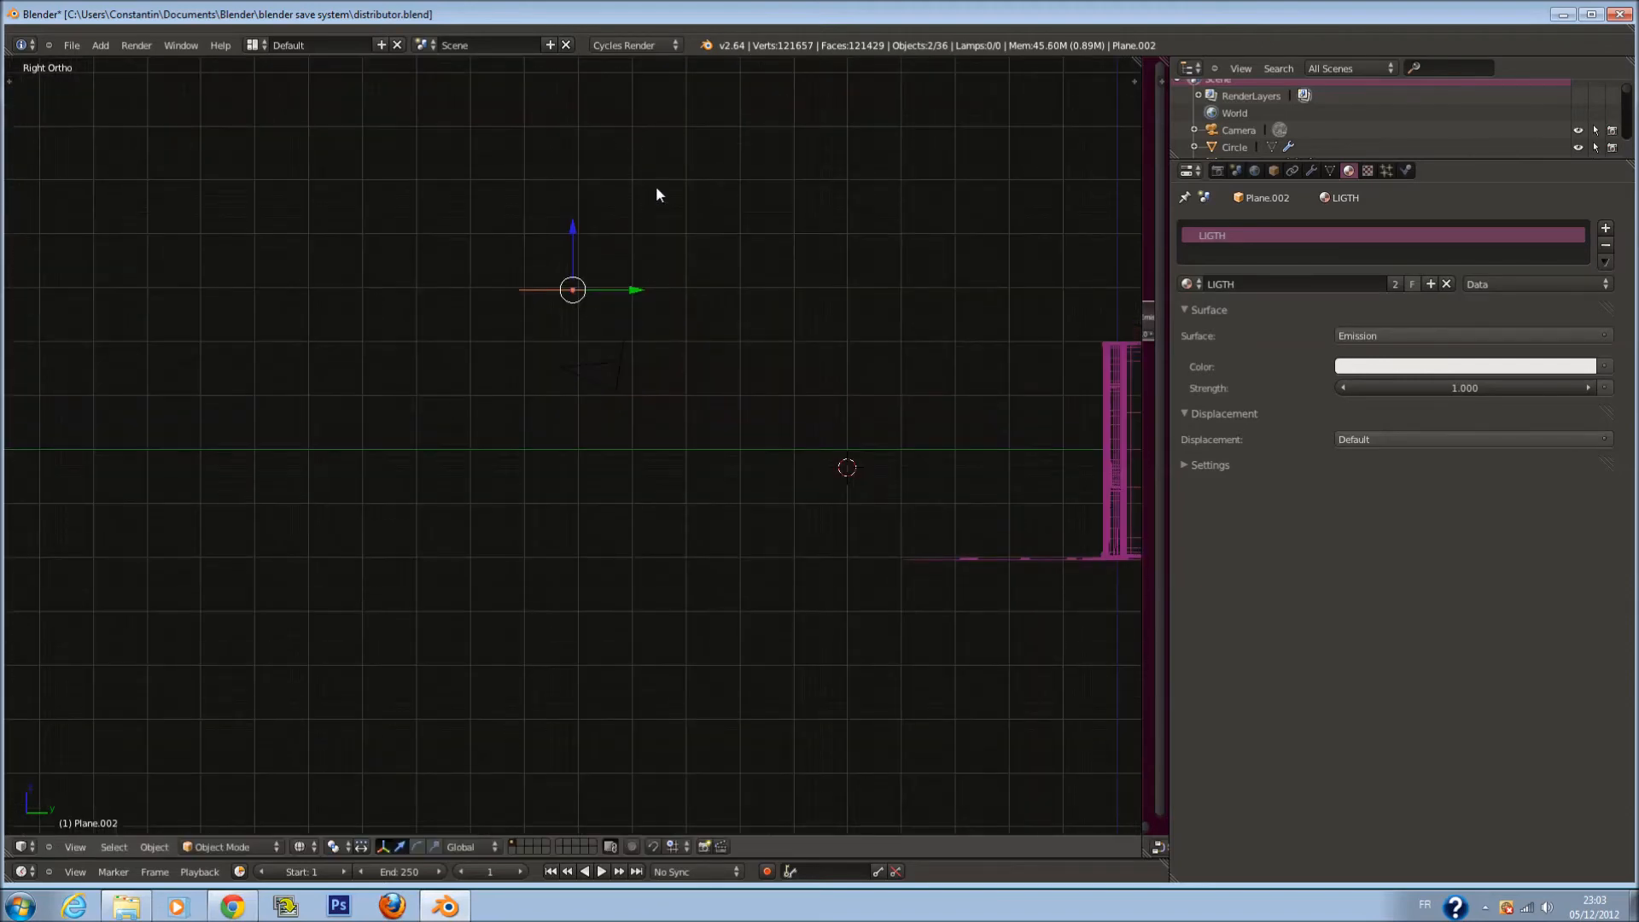
{"action": "scroll", "coordinate": [657, 190], "scroll_direction": "up", "scroll_amount": 2, "text": "shift"}
{"action": "left_click_drag", "start_coordinate": [576, 290], "coordinate": [578, 268]}
Enlarge both light planes along X and Y
{"action": "key", "text": "s"}
{"action": "key", "text": "x"}
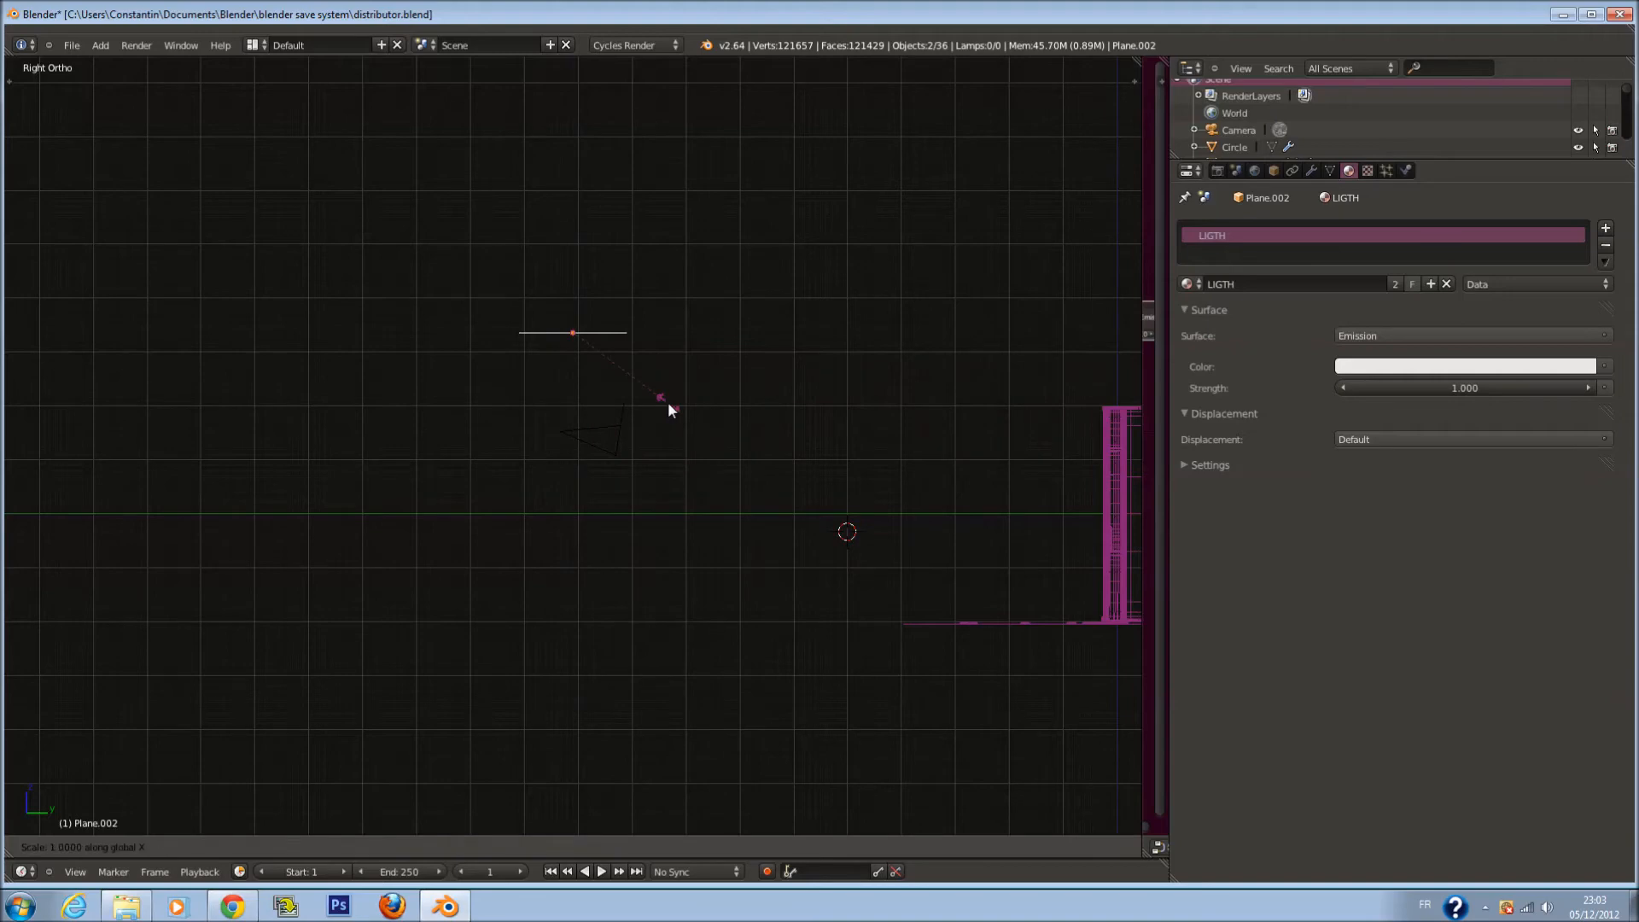
{"action": "left_click", "coordinate": [778, 399]}
{"action": "key", "text": "s"}
{"action": "key", "text": "y"}
{"action": "left_click", "coordinate": [919, 425]}
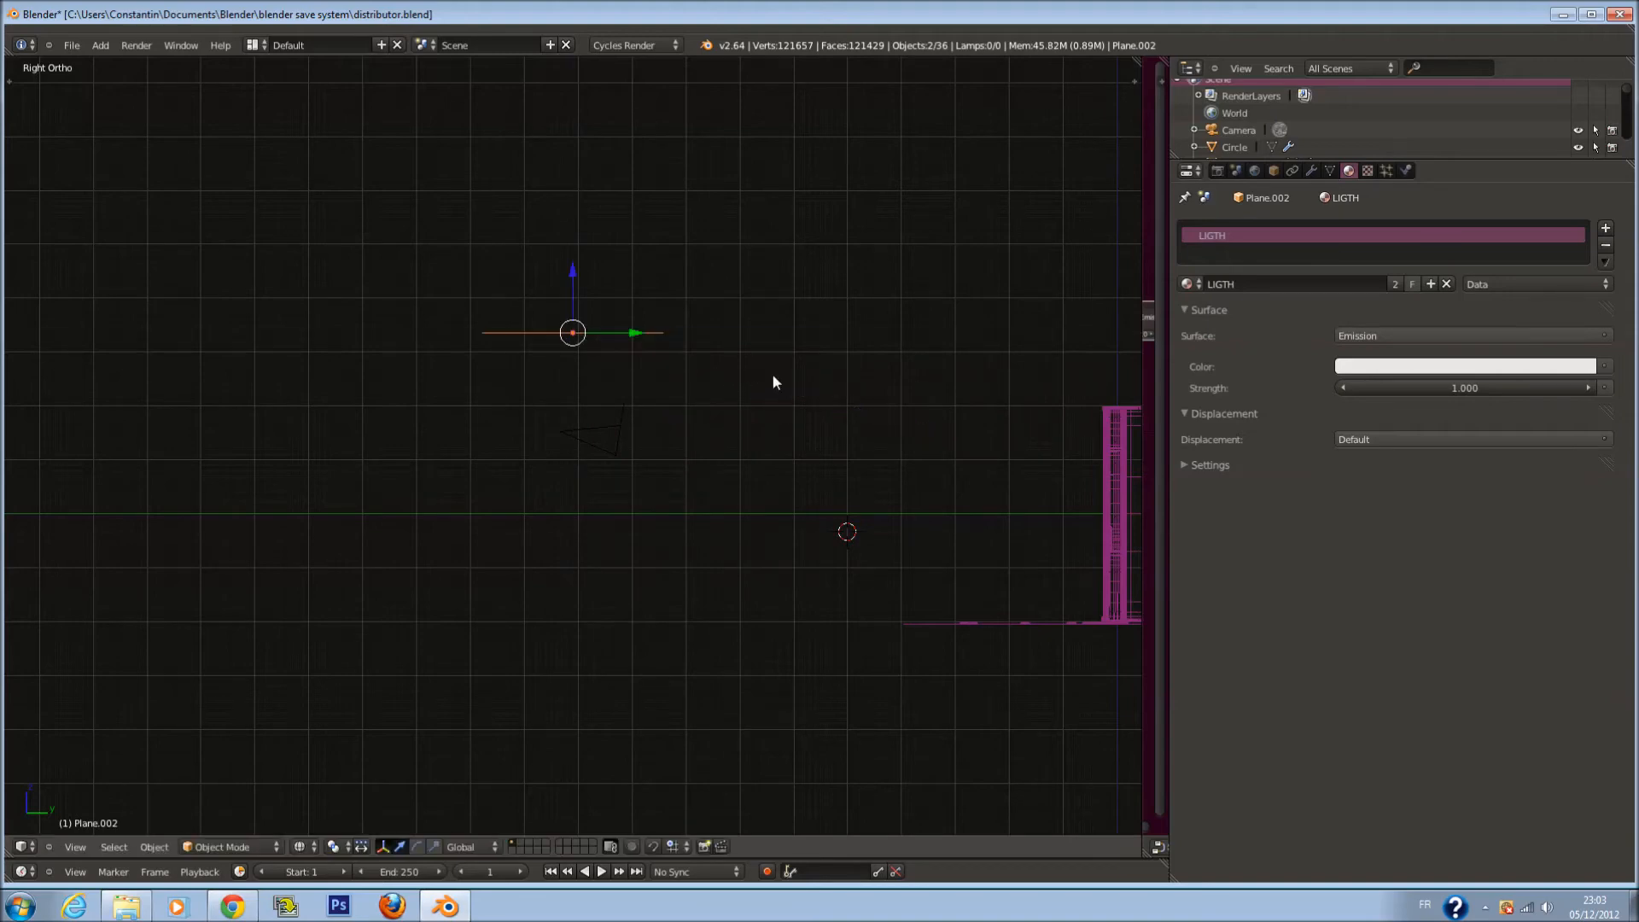
{"action": "middle_click_drag", "start_coordinate": [704, 342], "coordinate": [751, 377]}
{"action": "key", "text": "KP_3"}
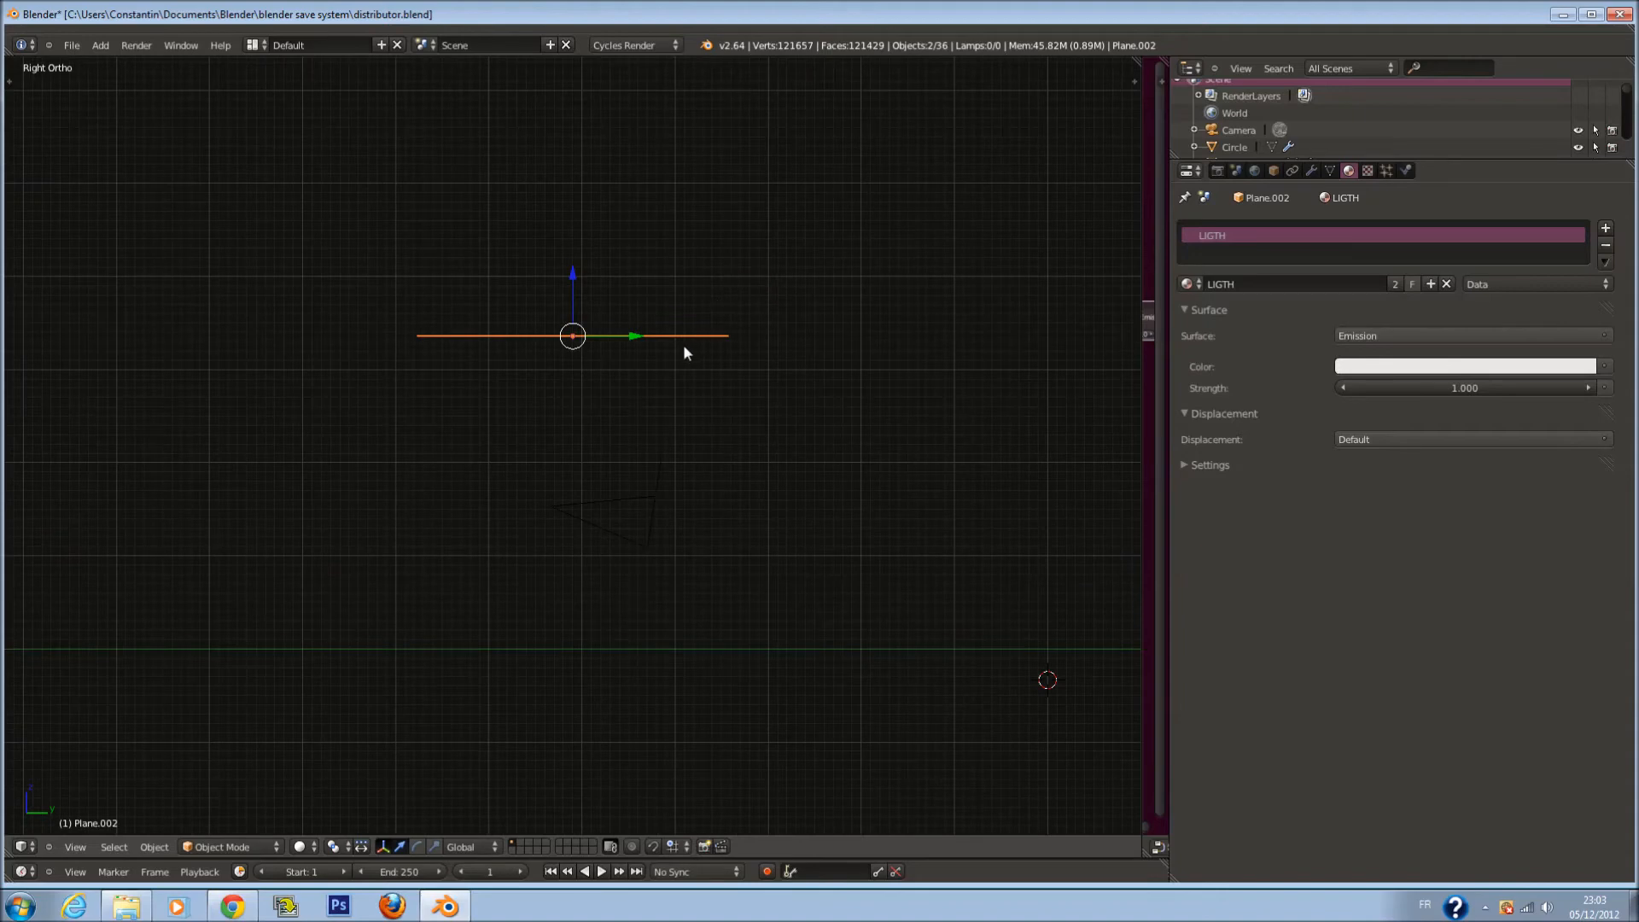
Snap the 3D cursor to the midpoint between the two light planes and add a mesh cube there
{"action": "key", "text": "shift+s"}
{"action": "left_click", "coordinate": [684, 346]}
{"action": "middle_click_drag", "start_coordinate": [684, 346], "coordinate": [708, 376]}
{"action": "key", "text": "shift+a"}
{"action": "mouse_move", "coordinate": [709, 376]}
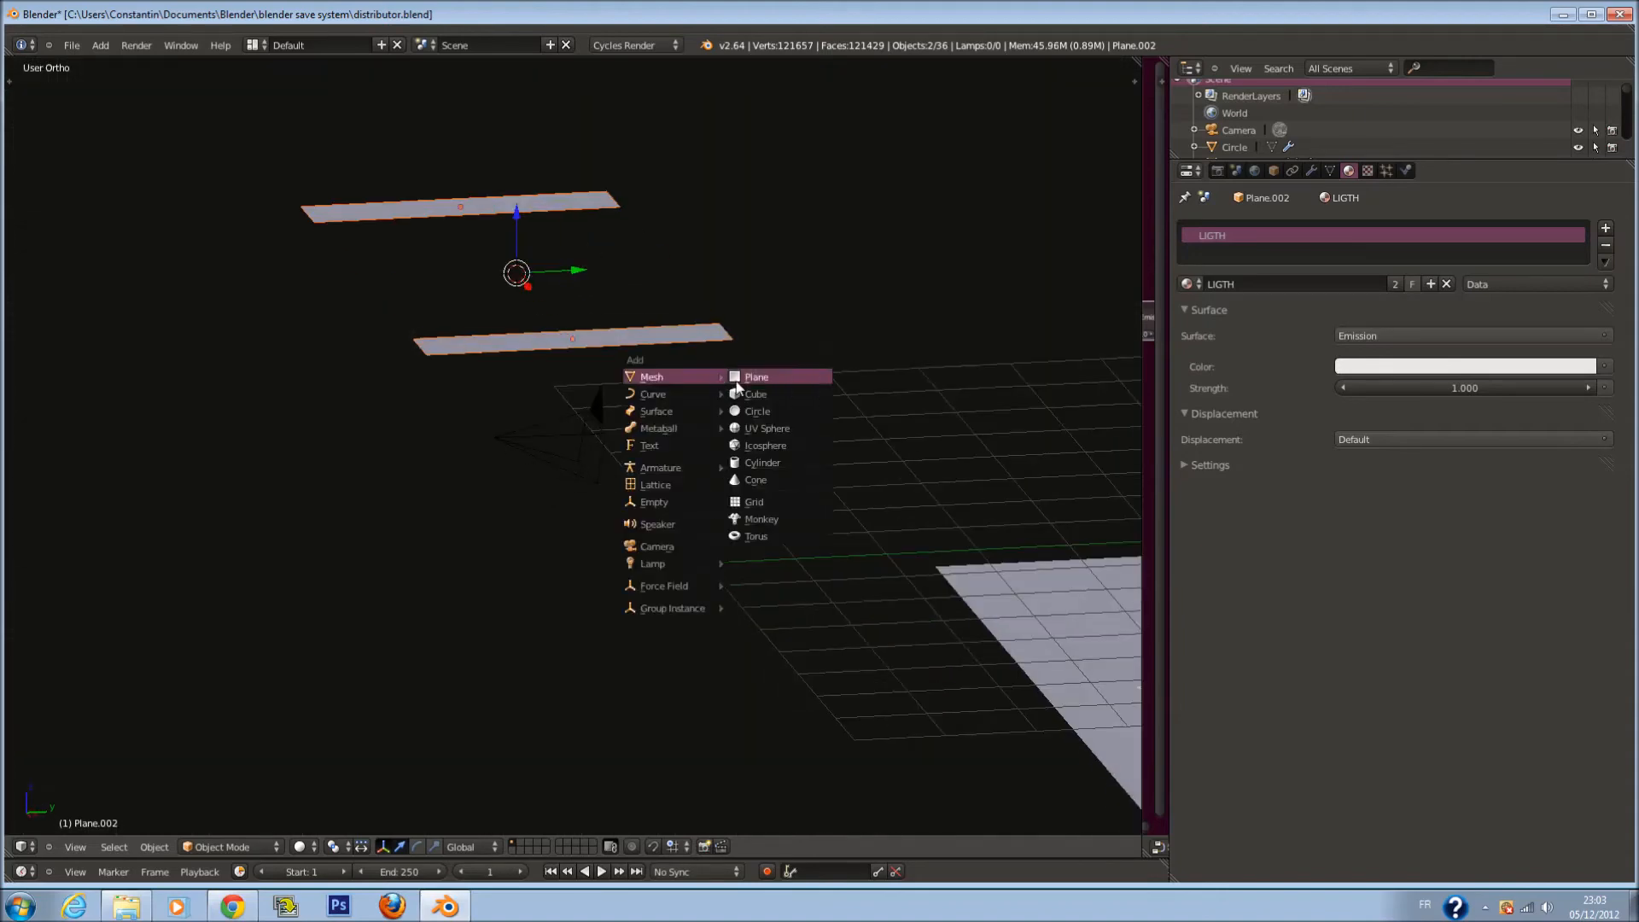
{"action": "left_click", "coordinate": [755, 394]}
Move the cube along X onto the light plane on the positive X side and scale it down uniformly
{"action": "key", "text": "KP_1"}
{"action": "key", "text": "z"}
{"action": "scroll", "coordinate": [715, 316], "scroll_direction": "down", "scroll_amount": 9, "text": "ctrl"}
{"action": "scroll", "coordinate": [657, 374], "scroll_direction": "up", "scroll_amount": 2}
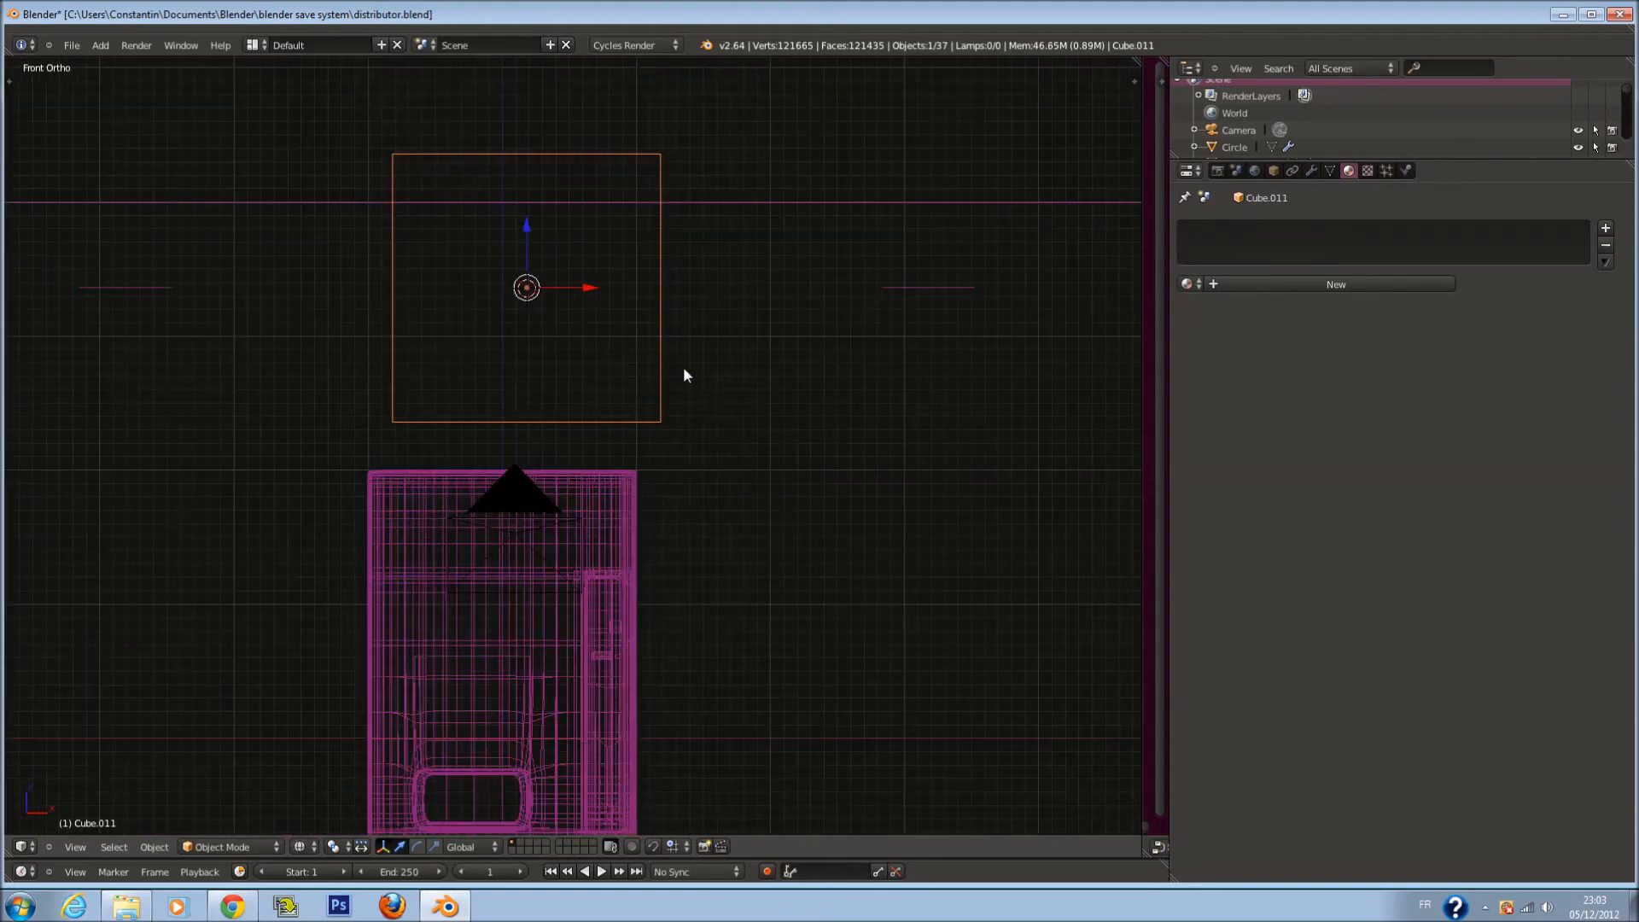
{"action": "key", "text": "g"}
{"action": "key", "text": "x"}
{"action": "left_click", "coordinate": [996, 316]}
{"action": "middle_click_drag", "start_coordinate": [996, 316], "coordinate": [1008, 316]}
{"action": "key", "text": "KP_Decimal"}
{"action": "key", "text": "s"}
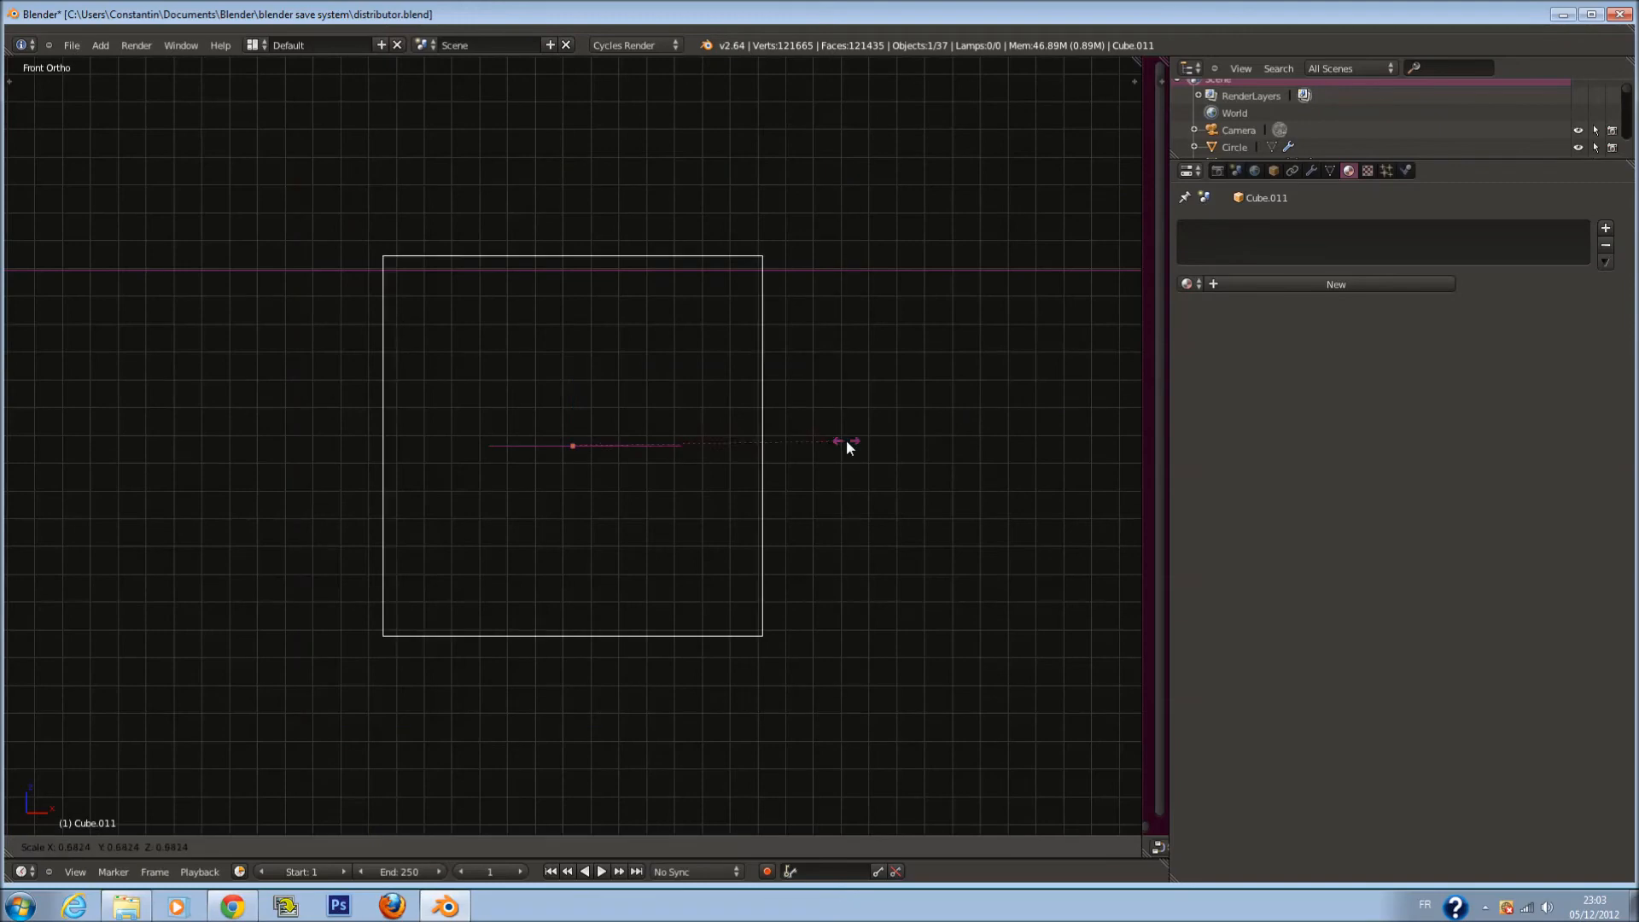
{"action": "left_click", "coordinate": [608, 470]}
Place the cube just above the light plane and widen it along X to match the plane's width
{"action": "key", "text": "g"}
{"action": "key", "text": "z"}
{"action": "left_click", "coordinate": [581, 366]}
{"action": "key", "text": "g"}
{"action": "key", "text": "x"}
{"action": "left_click", "coordinate": [619, 413]}
{"action": "key", "text": "s"}
{"action": "key", "text": "x"}
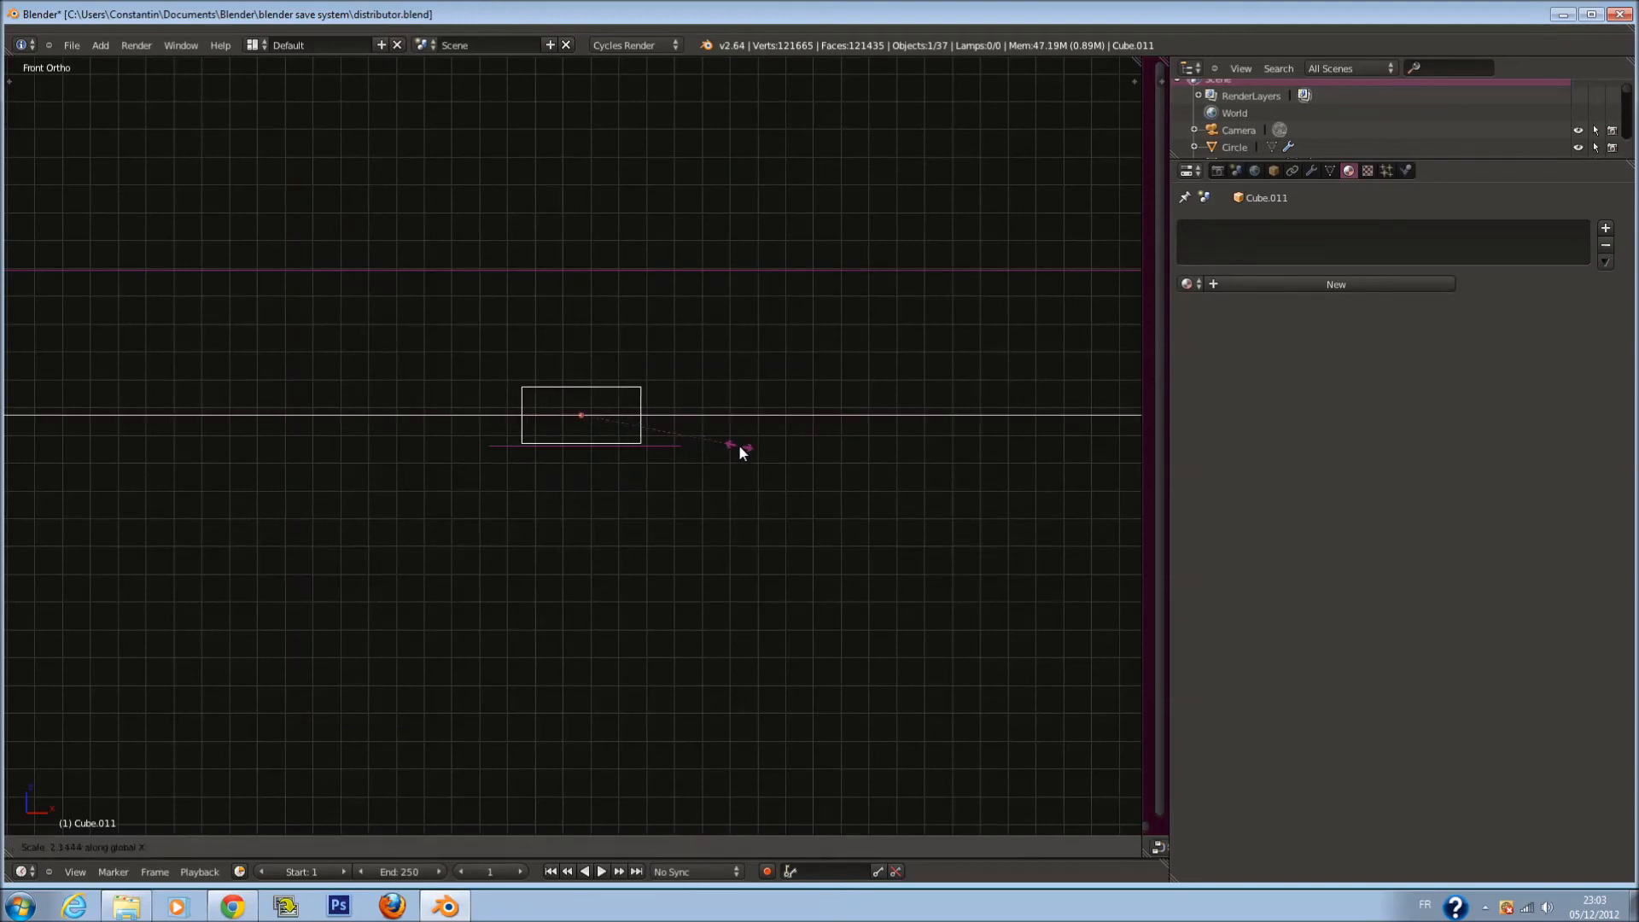
{"action": "left_click", "coordinate": [838, 463]}
Flatten the cube along Z into a thin slab and align it directly over the light plane
{"action": "key", "text": "s"}
{"action": "key", "text": "z"}
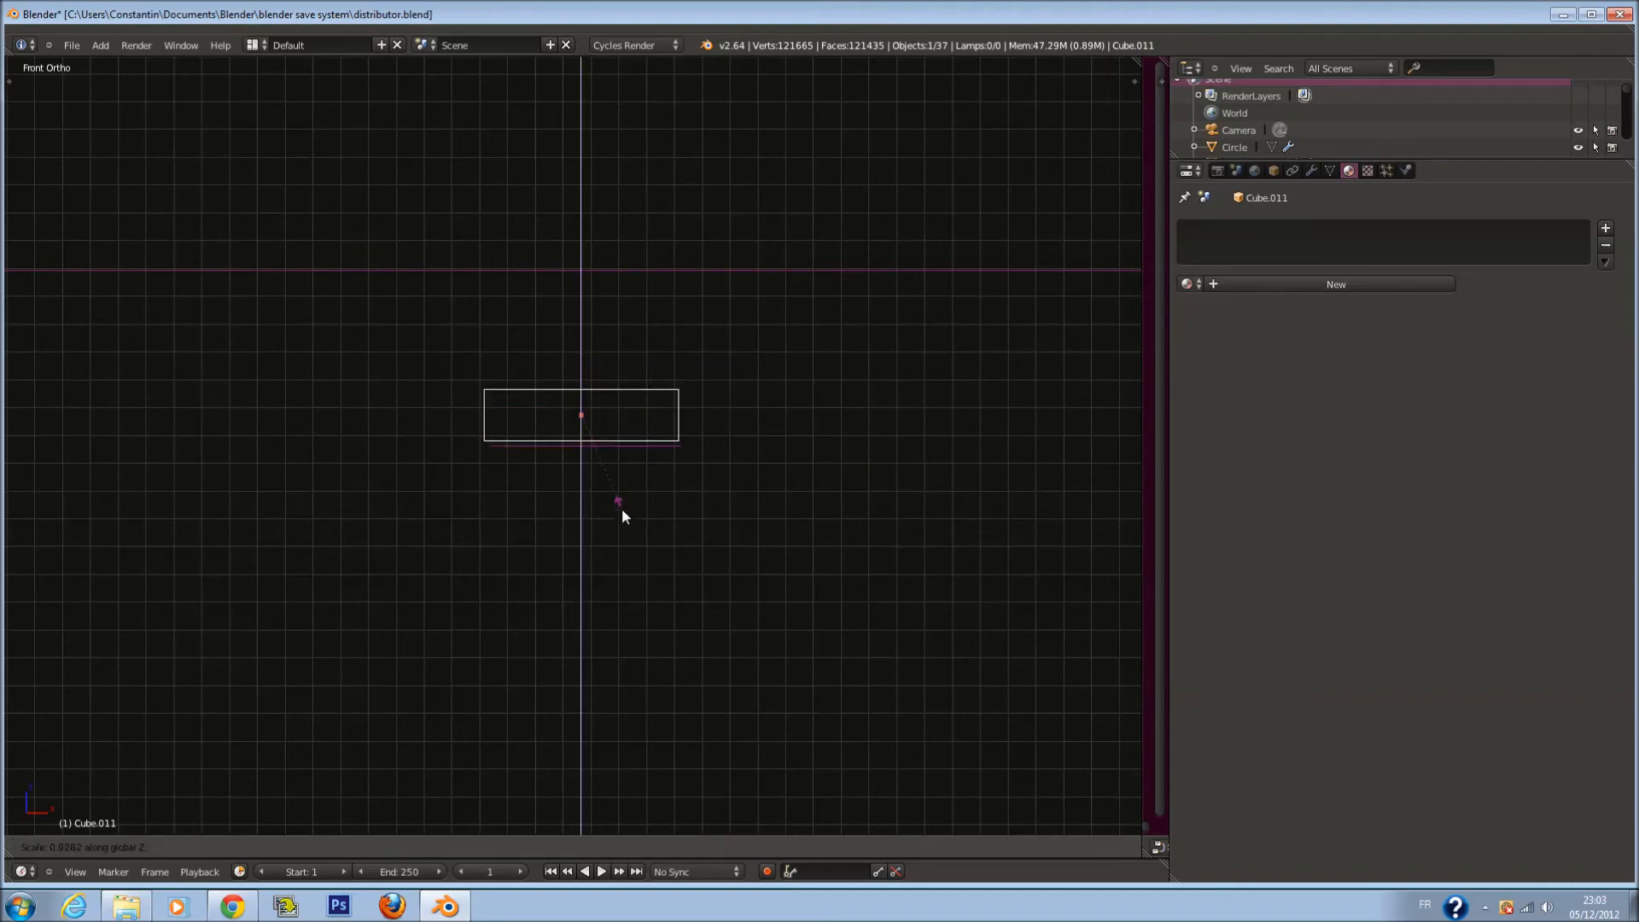
{"action": "left_click", "coordinate": [593, 428]}
{"action": "key", "text": "g"}
{"action": "key", "text": "z"}
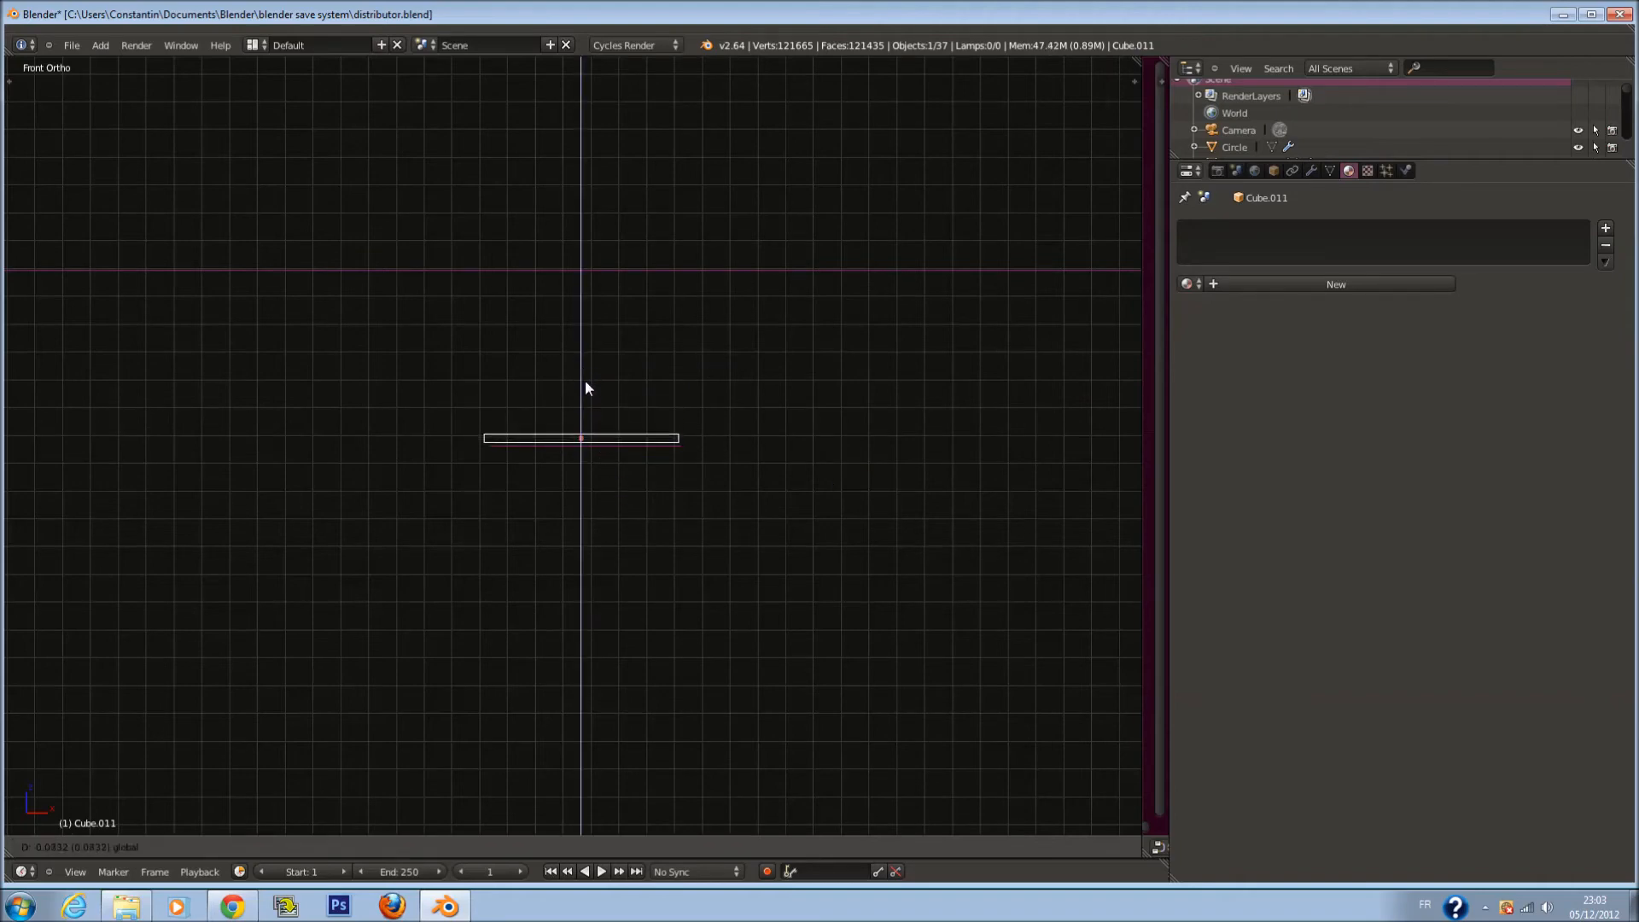
{"action": "left_click", "coordinate": [587, 384]}
{"action": "key", "text": "g"}
{"action": "key", "text": "x"}
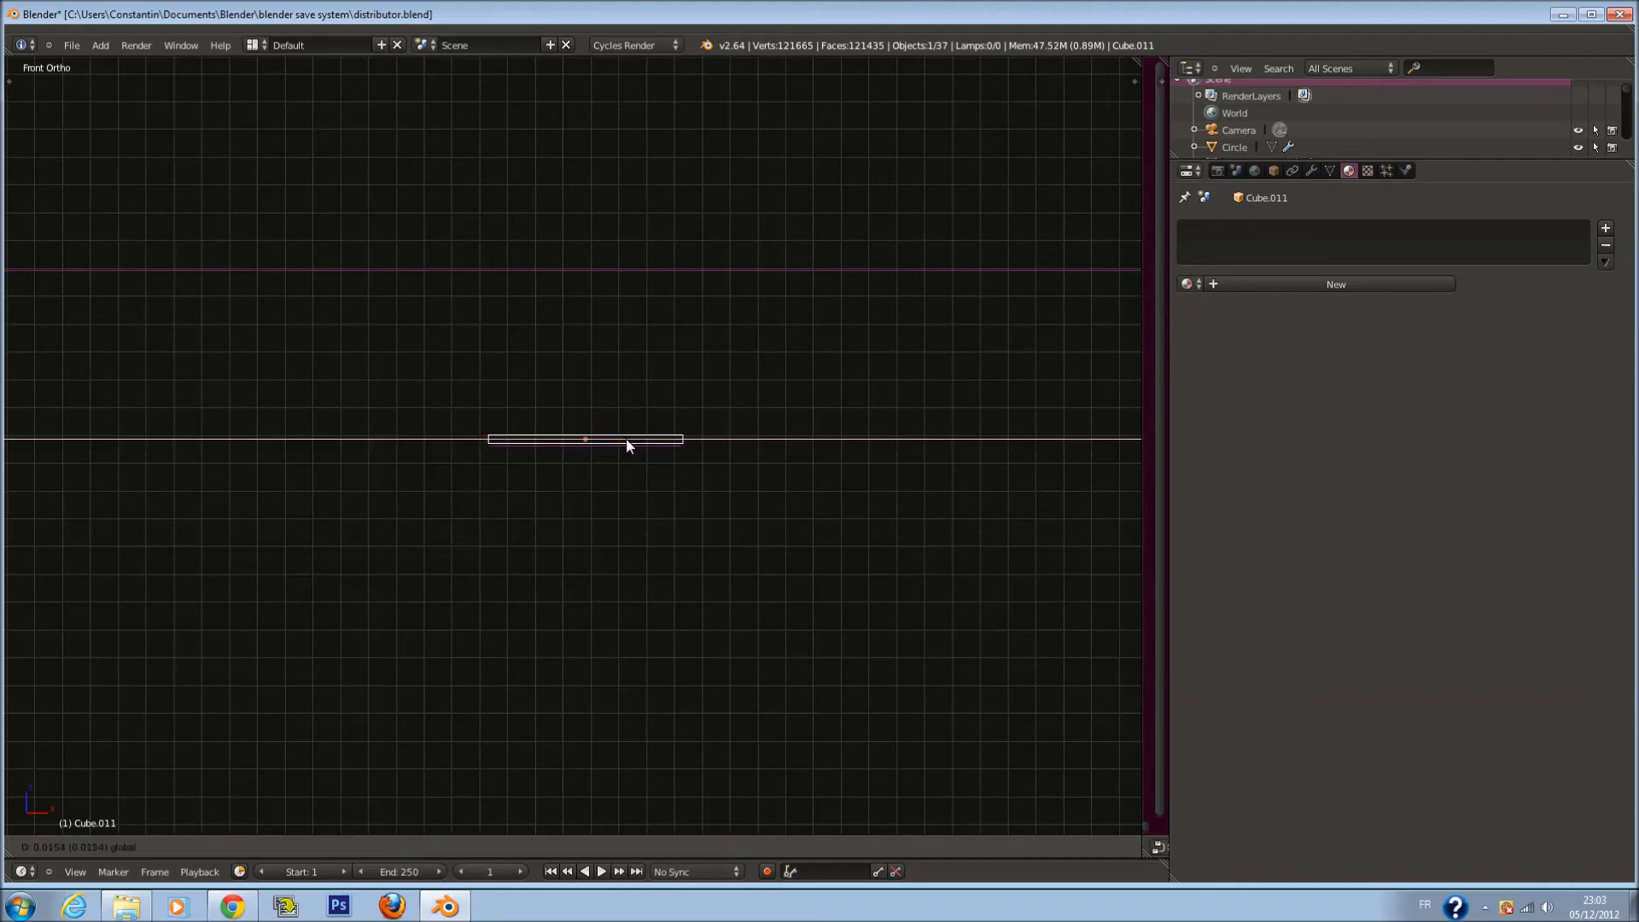
{"action": "left_click", "coordinate": [627, 444]}
Stretch the slab along Y to match the light plane's length
{"action": "middle_click_drag", "start_coordinate": [626, 443], "coordinate": [585, 504]}
{"action": "key", "text": "KP_7"}
{"action": "key", "text": "s"}
{"action": "key", "text": "y"}
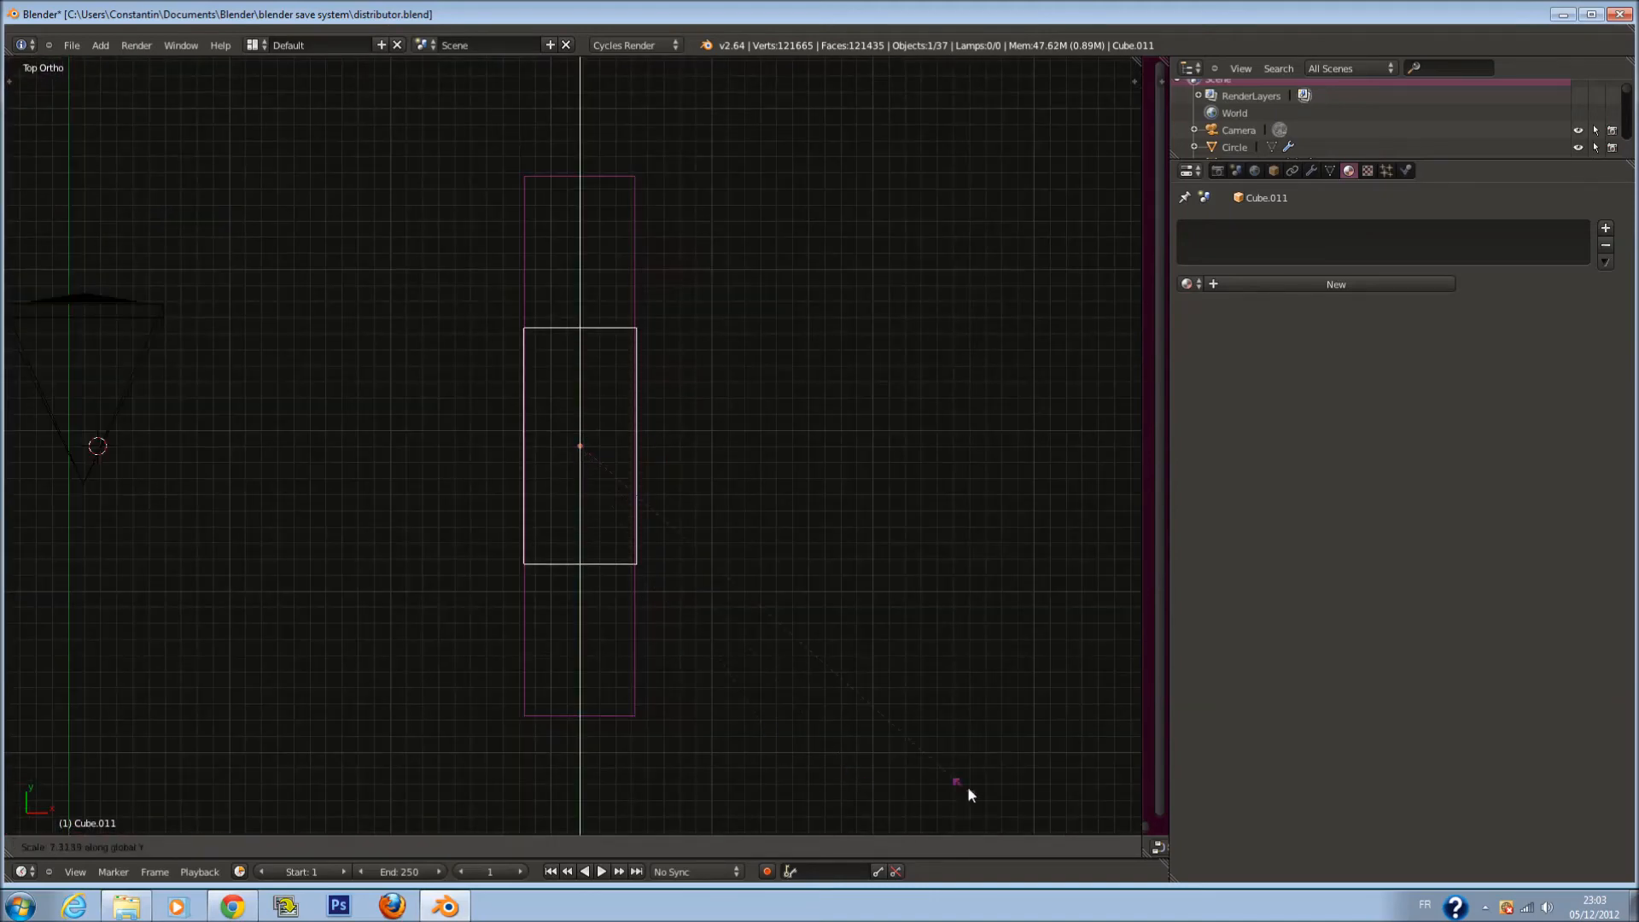
{"action": "left_click", "coordinate": [1637, 647]}
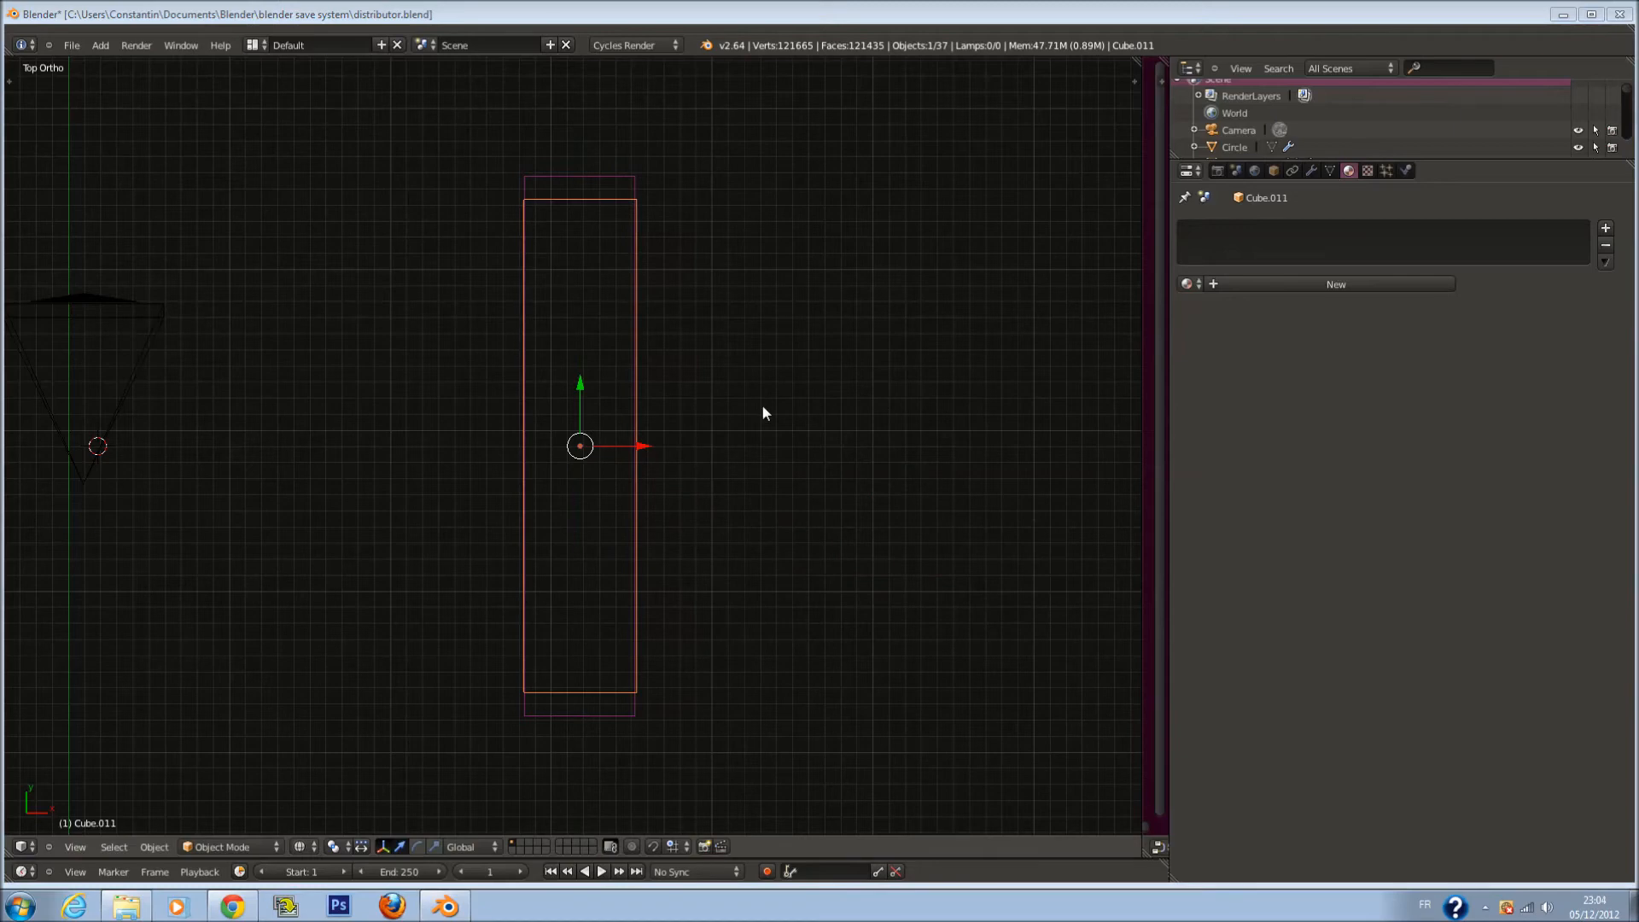
{"action": "left_click", "coordinate": [769, 413]}
{"action": "scroll", "coordinate": [762, 410], "scroll_direction": "down", "scroll_amount": 1}
{"action": "key", "text": "s"}
{"action": "key", "text": "y"}
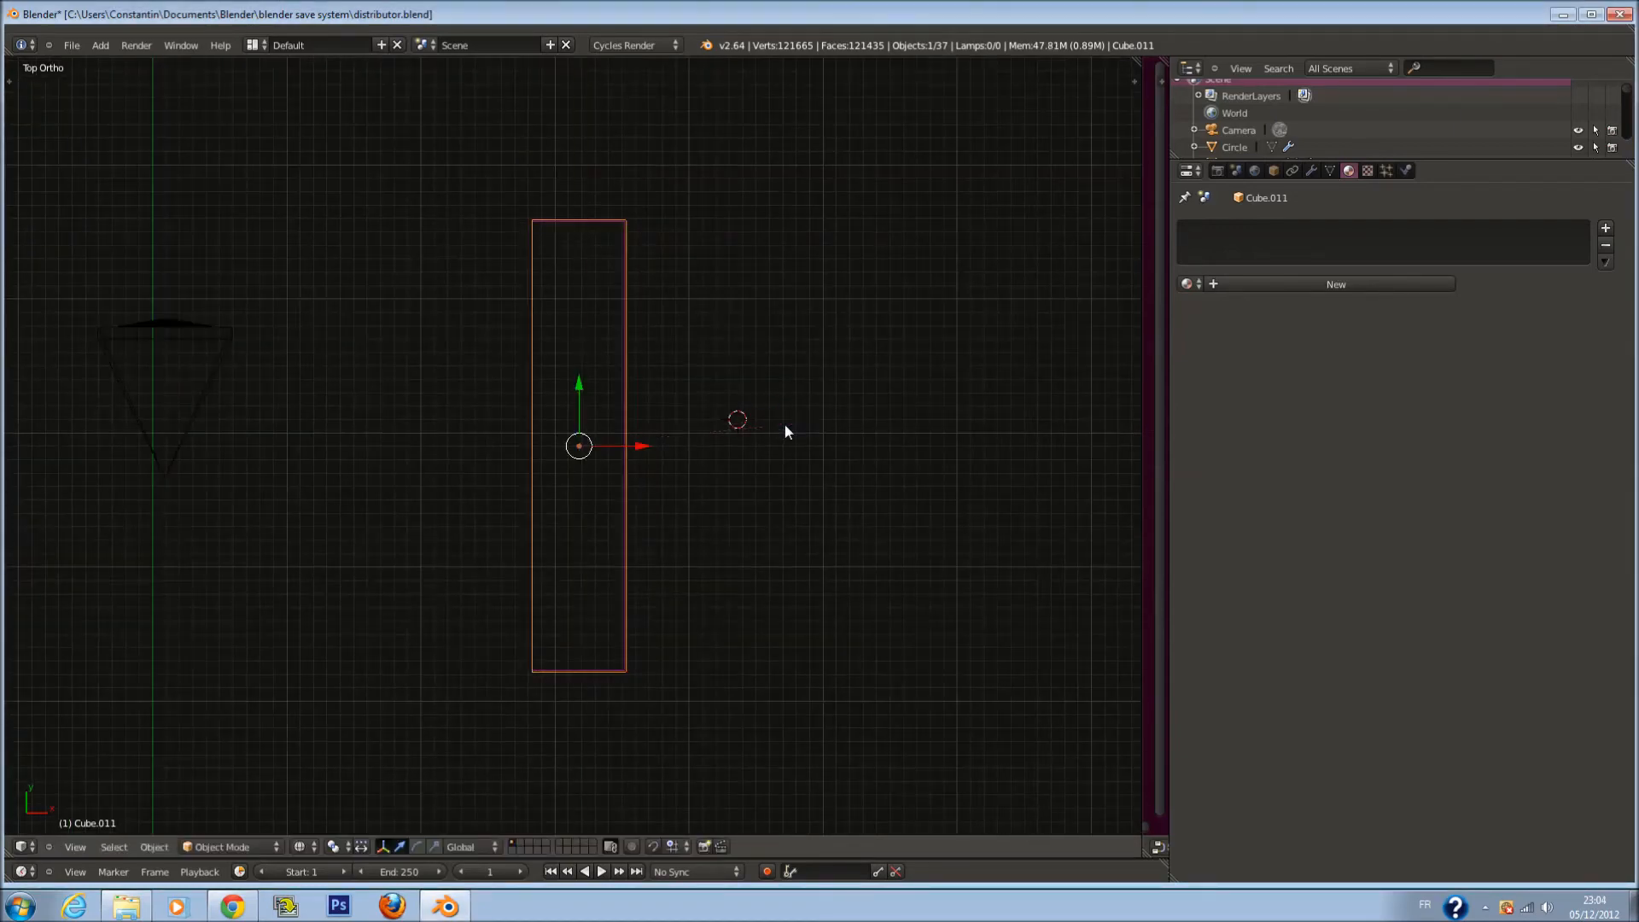
{"action": "left_click", "coordinate": [785, 423]}
Enter Edit Mode on the slab and select its upper face in solid shading
{"action": "key", "text": "Tab"}
{"action": "scroll", "coordinate": [570, 451], "scroll_direction": "up", "scroll_amount": 1}
{"action": "right_click", "coordinate": [570, 451]}
{"action": "key", "text": "z"}
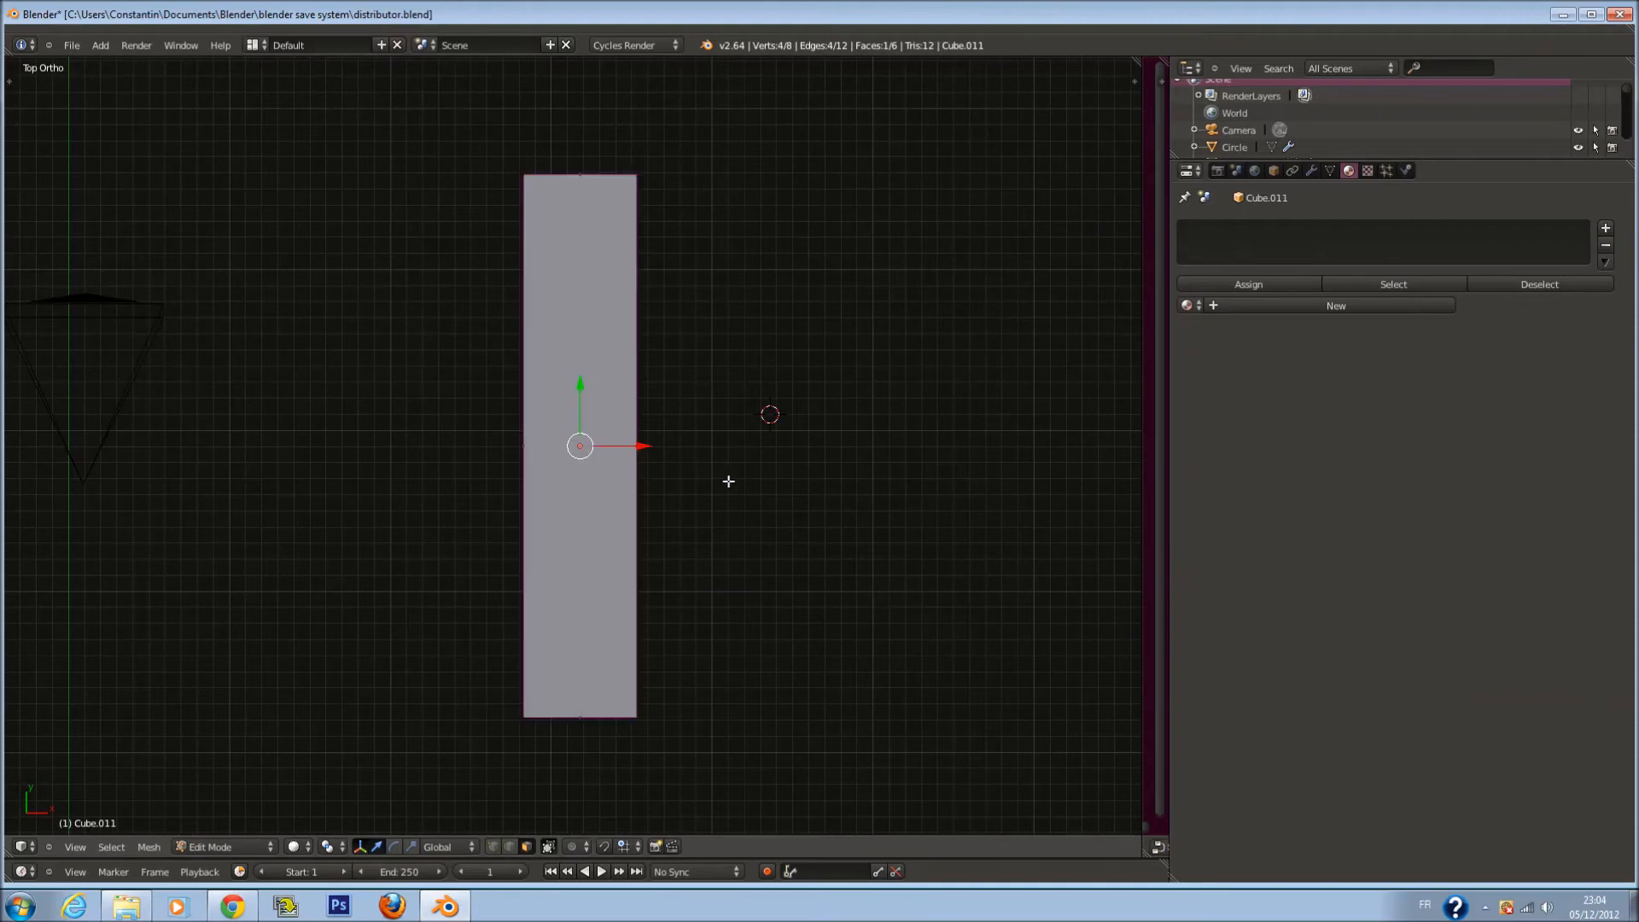
{"action": "scroll", "coordinate": [729, 479], "scroll_direction": "up", "scroll_amount": 1}
{"action": "key", "text": "e"}
{"action": "right_click", "coordinate": [743, 460]}
{"action": "key", "text": "s"}
{"action": "right_click", "coordinate": [621, 460]}
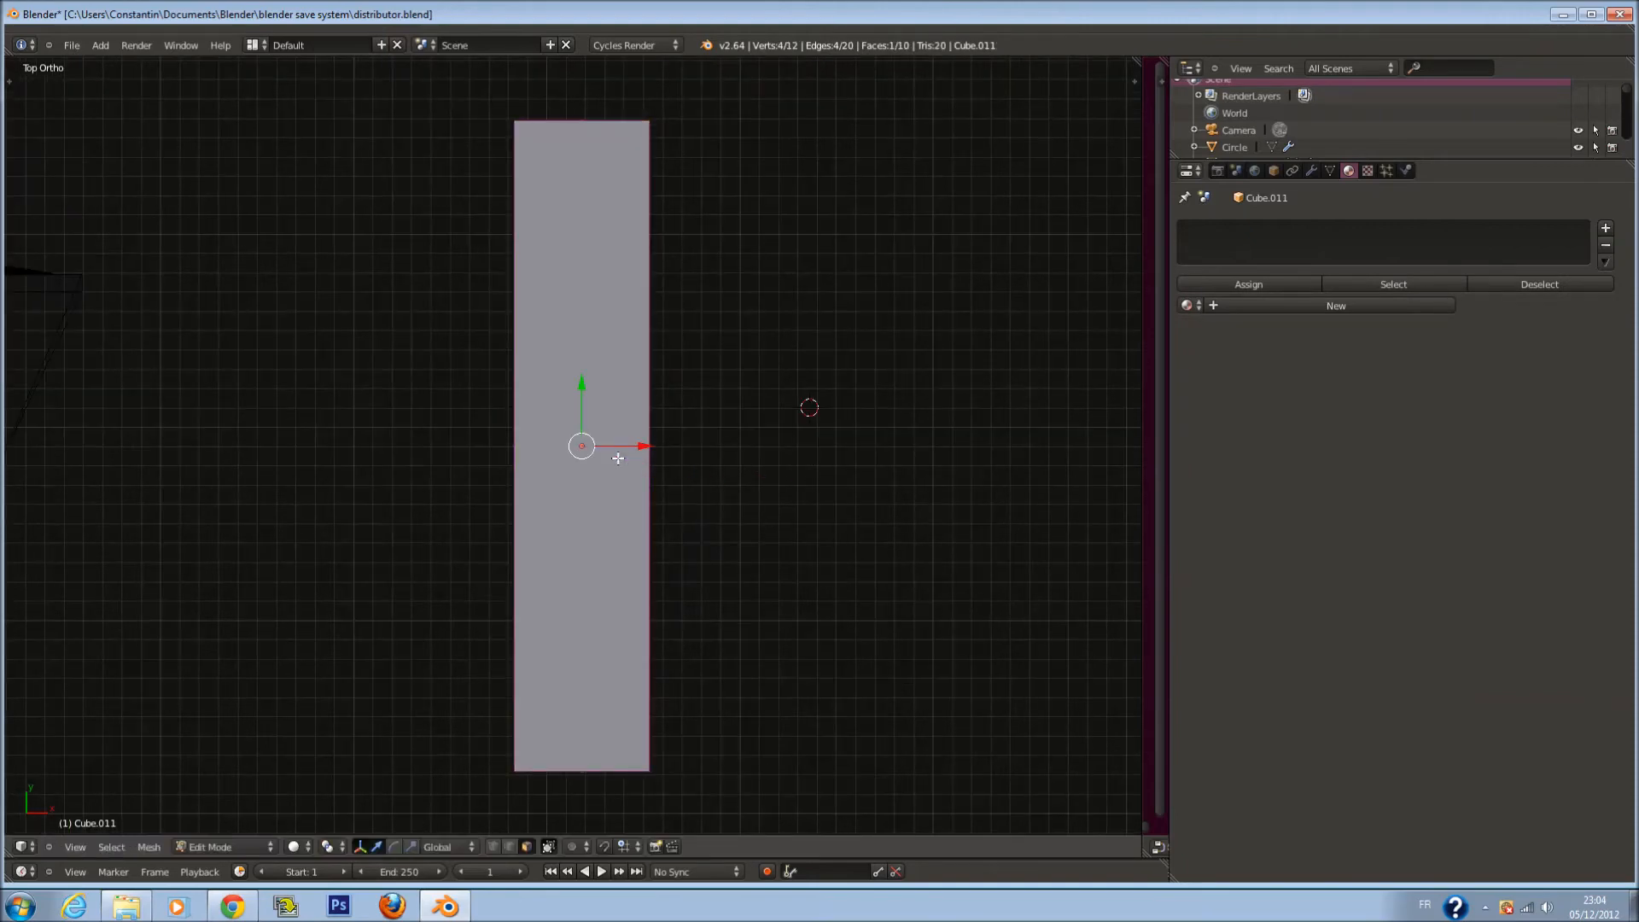
{"action": "key", "text": "z"}
{"action": "key", "text": "ctrl+z"}
{"action": "key", "text": "ctrl+z"}
{"action": "key", "text": "z"}
Extrude the slab's upper face in place and shrink it along X and Y to a small central face
{"action": "right_click", "coordinate": [590, 449]}
{"action": "key", "text": "e"}
{"action": "right_click", "coordinate": [805, 465]}
{"action": "key", "text": "s"}
{"action": "key", "text": "y"}
{"action": "left_click", "coordinate": [588, 485]}
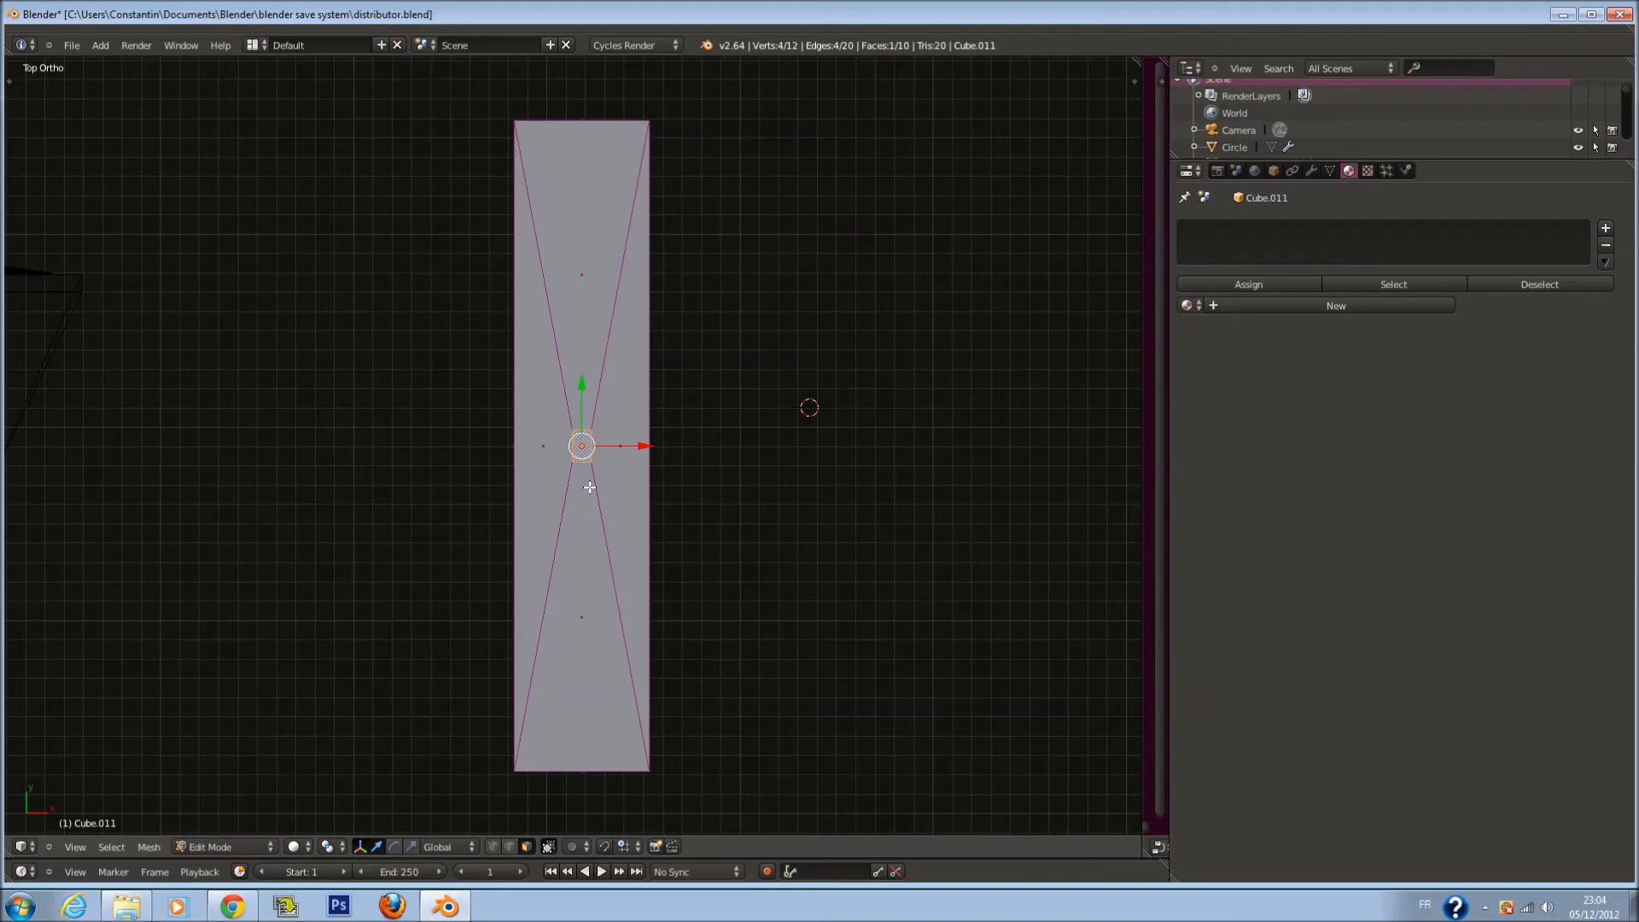
Extrude the small central face upward into a tall stem and leave Edit Mode
{"action": "key", "text": "KP_3"}
{"action": "scroll", "coordinate": [812, 428], "scroll_direction": "down", "scroll_amount": 1}
{"action": "key", "text": "e"}
{"action": "left_click", "coordinate": [695, 151]}
{"action": "key", "text": "Tab"}
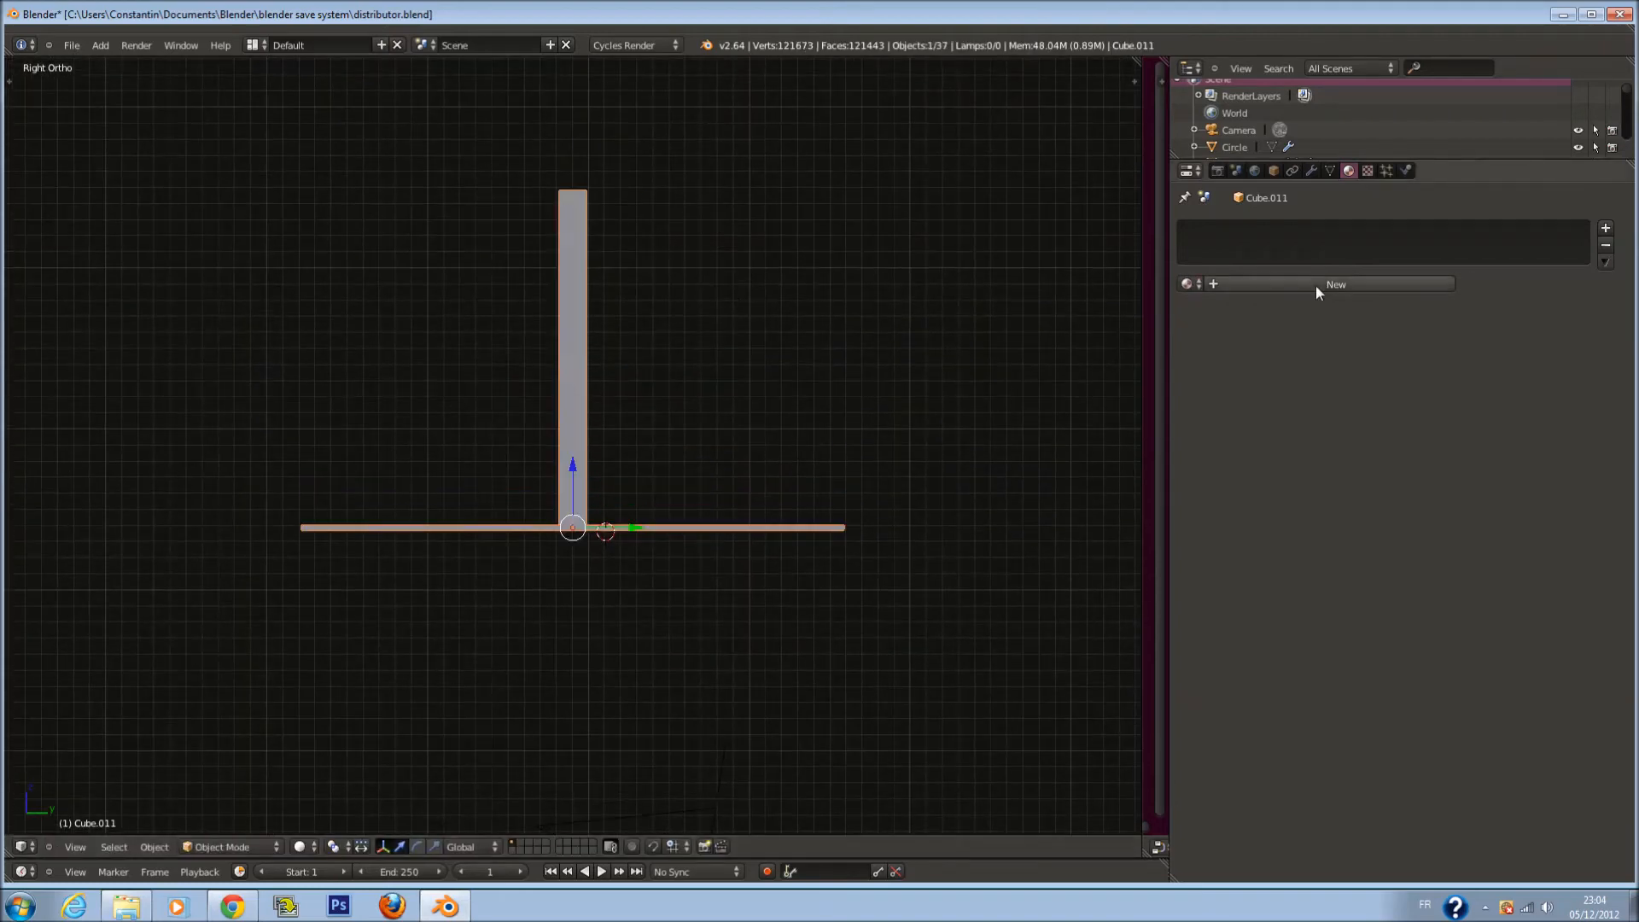
Assign the plastic material to the lamp fixture and duplicate it along X by about 6 units onto the other light plane
{"action": "left_click", "coordinate": [1187, 283]}
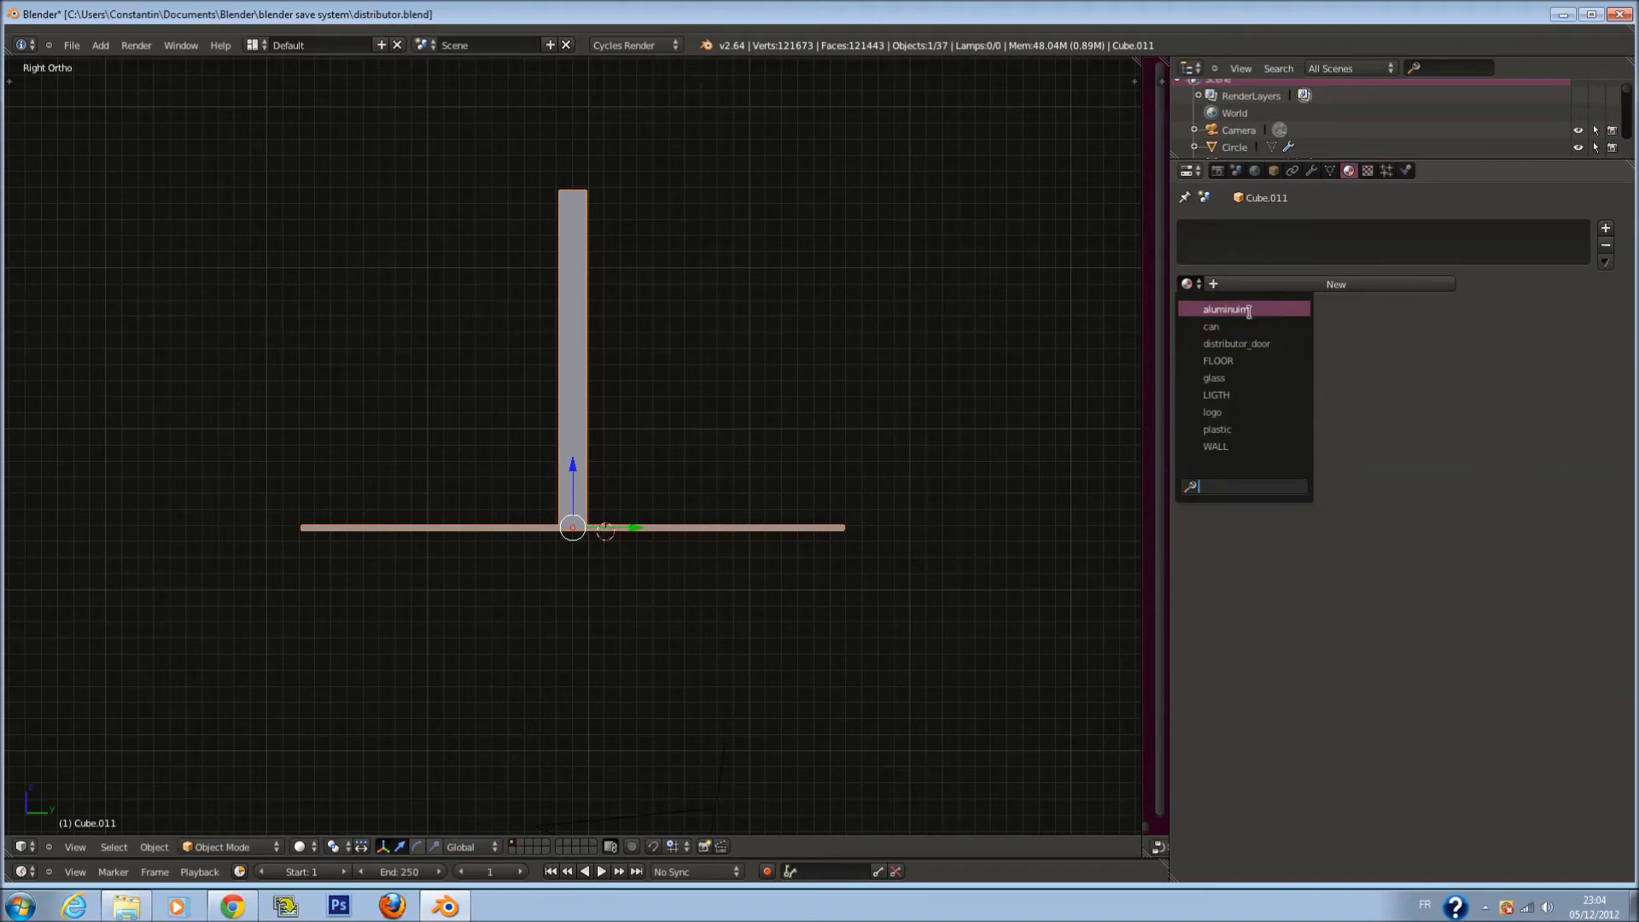
{"action": "left_click", "coordinate": [1261, 429]}
{"action": "middle_click_drag", "start_coordinate": [1114, 422], "coordinate": [800, 432]}
{"action": "key", "text": "KP_7"}
{"action": "key", "text": "z"}
{"action": "scroll", "coordinate": [801, 384], "scroll_direction": "down", "scroll_amount": 5}
{"action": "scroll", "coordinate": [799, 372], "scroll_direction": "down", "scroll_amount": 5, "text": "ctrl"}
{"action": "scroll", "coordinate": [819, 415], "scroll_direction": "up", "scroll_amount": 2}
{"action": "key", "text": "x"}
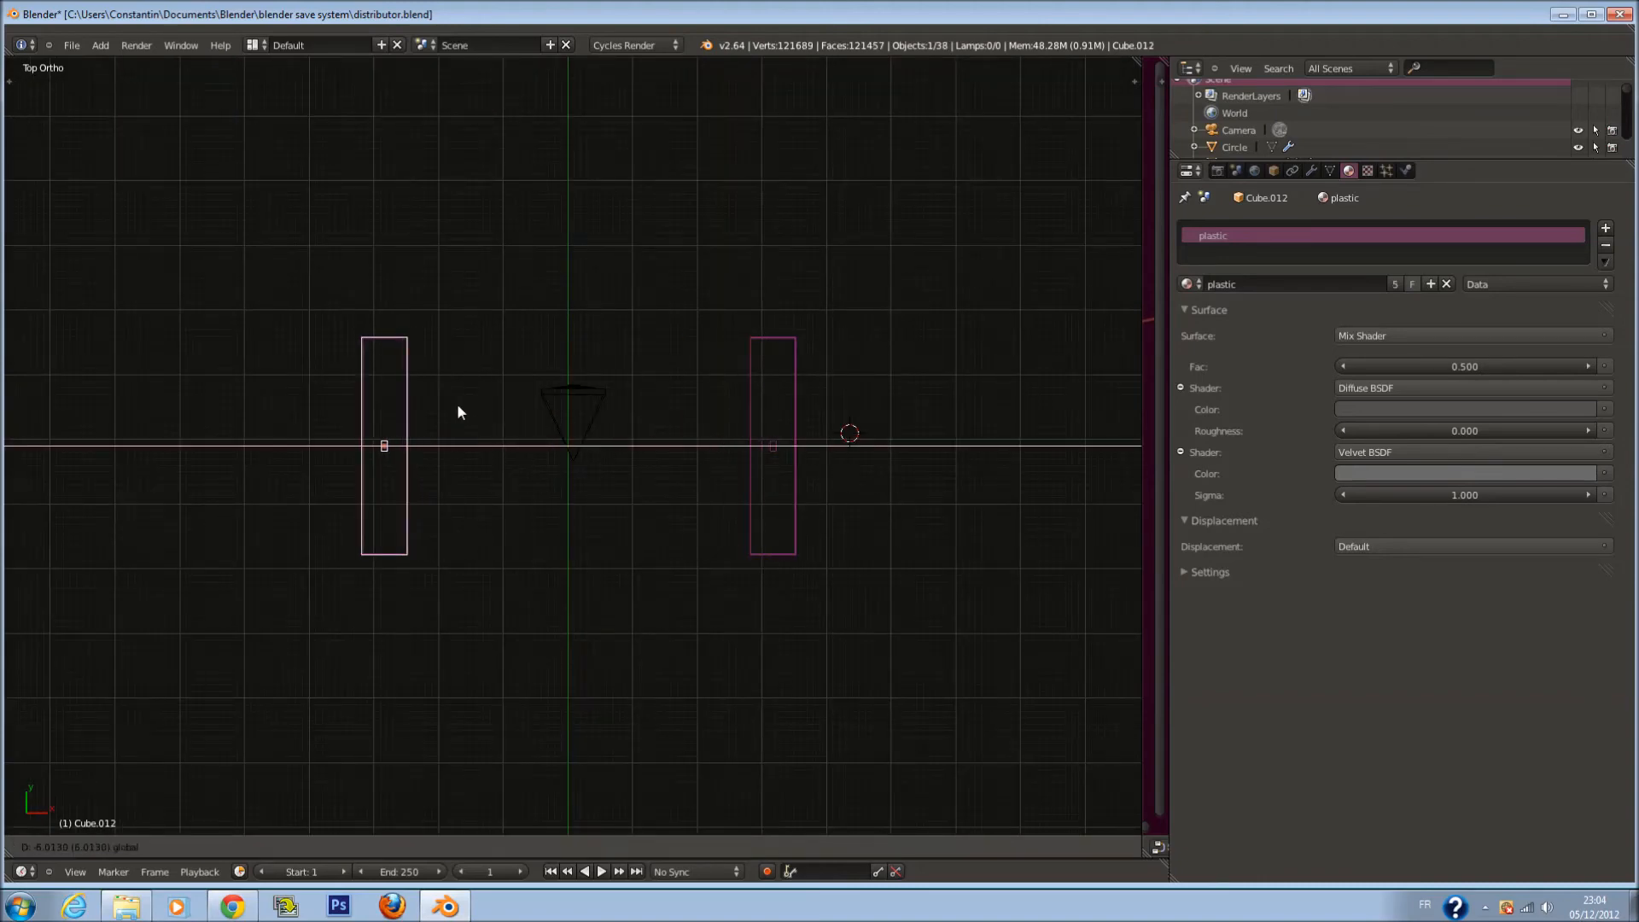
{"action": "left_click", "coordinate": [466, 409]}
Save over distributor.blend and preview the camera view in Rendered shading
{"action": "key", "text": "KP_0"}
{"action": "key", "text": "ctrl+s"}
{"action": "left_click", "coordinate": [478, 411]}
{"action": "left_click", "coordinate": [301, 846]}
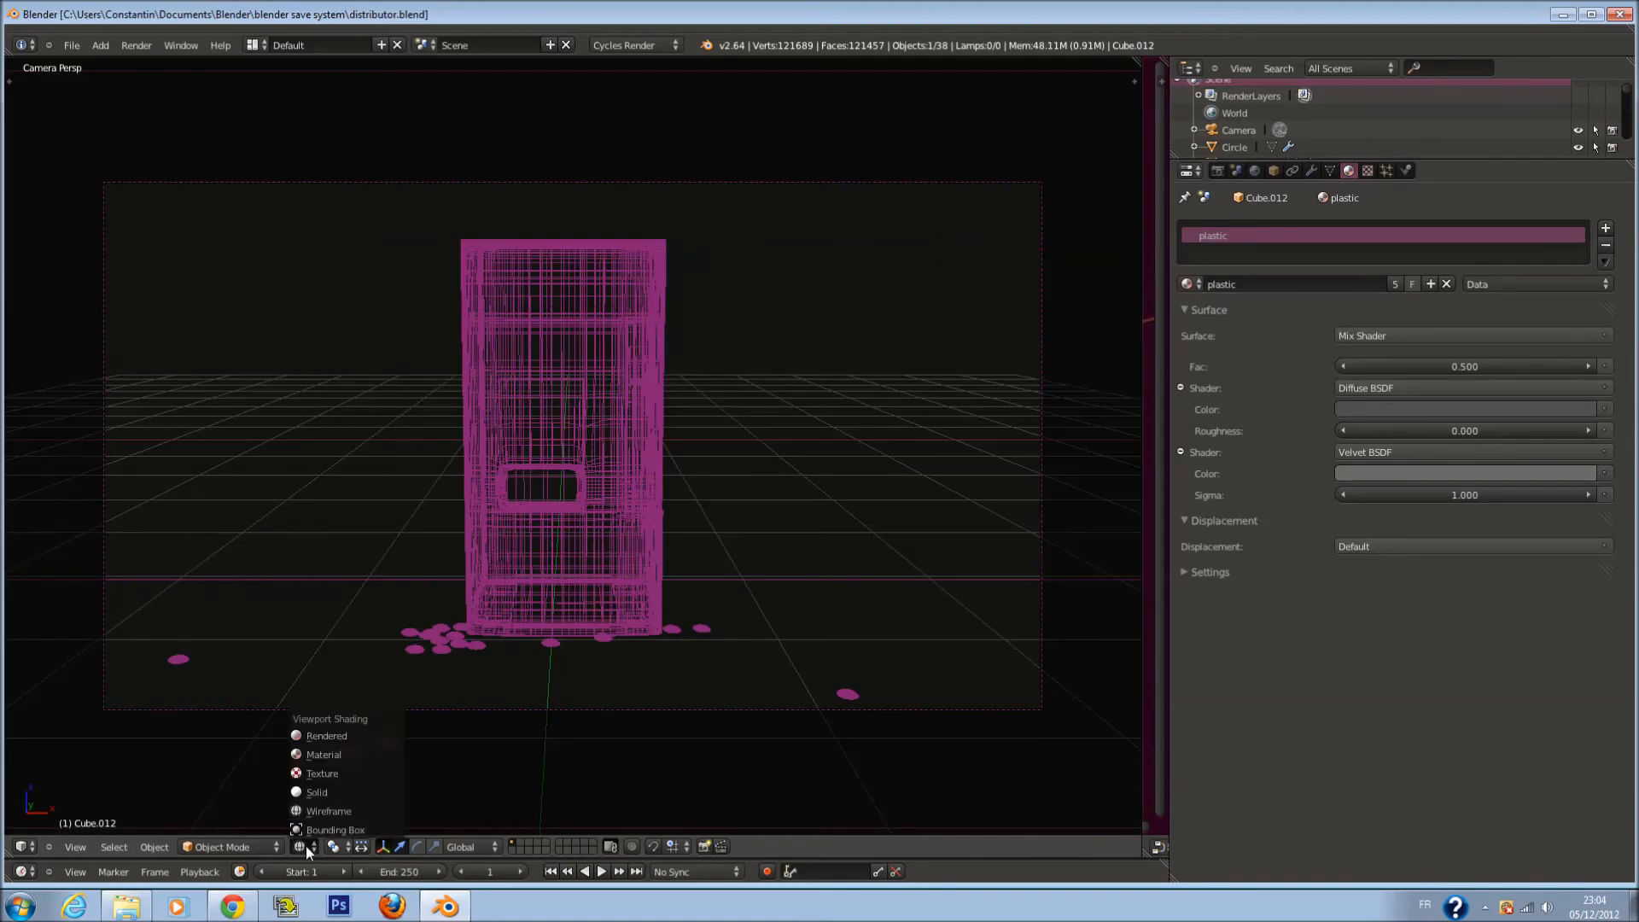
{"action": "left_click", "coordinate": [320, 735]}
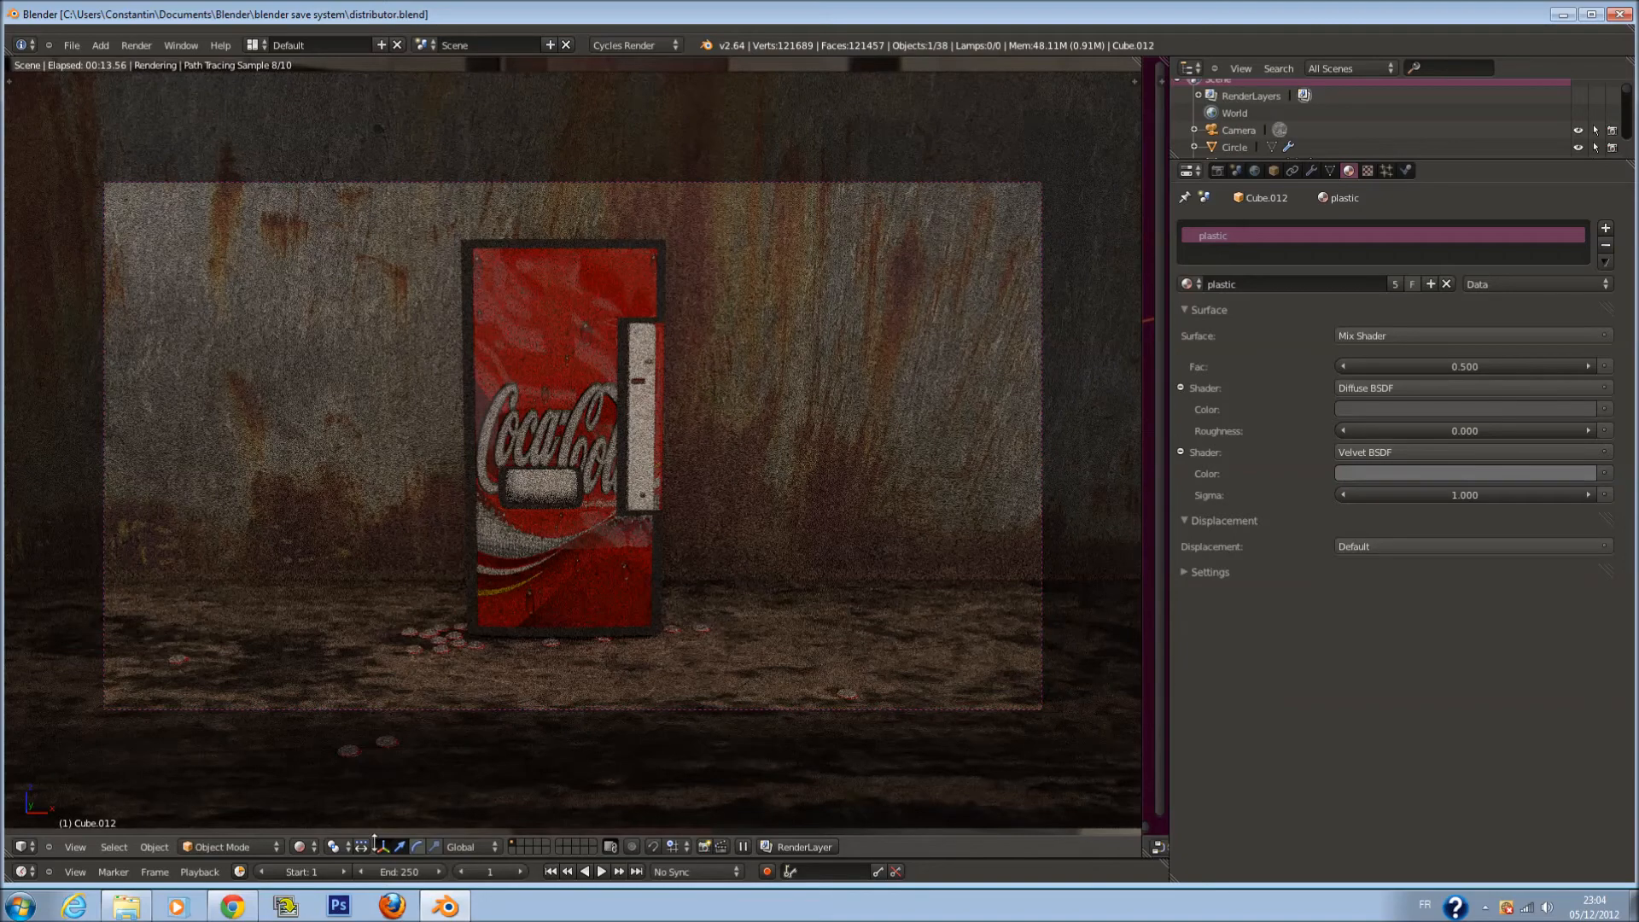
In a wireframe top view, move the lamp and light plane on the negative X side about 1.7 units towards the camera
{"action": "left_click", "coordinate": [304, 847]}
{"action": "left_click", "coordinate": [323, 797]}
{"action": "key", "text": "KP_7"}
{"action": "key", "text": "z"}
{"action": "scroll", "coordinate": [716, 403], "scroll_direction": "down", "scroll_amount": 4}
{"action": "scroll", "coordinate": [706, 390], "scroll_direction": "up", "scroll_amount": 3, "text": "shift"}
{"action": "key", "text": "a"}
{"action": "key", "text": "c"}
{"action": "left_click", "coordinate": [476, 504]}
{"action": "key", "text": "Escape"}
{"action": "key", "text": "g"}
{"action": "key", "text": "x"}
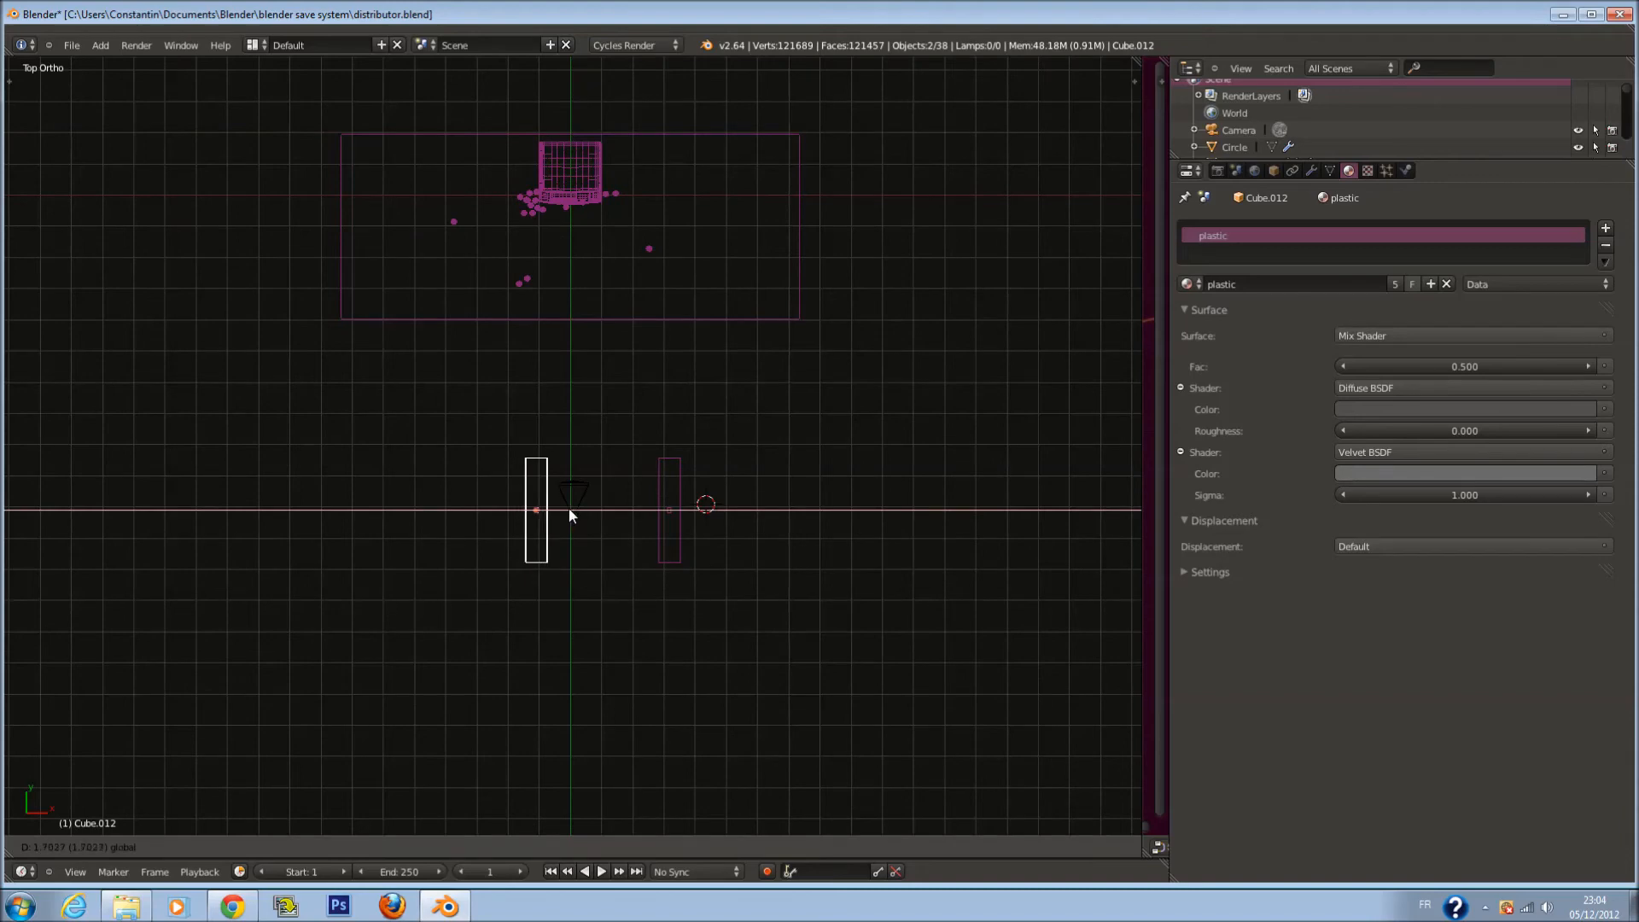
{"action": "left_click", "coordinate": [569, 509]}
Move the lamp and light plane on the positive X side along X towards the camera
{"action": "right_click", "coordinate": [675, 479]}
{"action": "key", "text": "g"}
{"action": "key", "text": "x"}
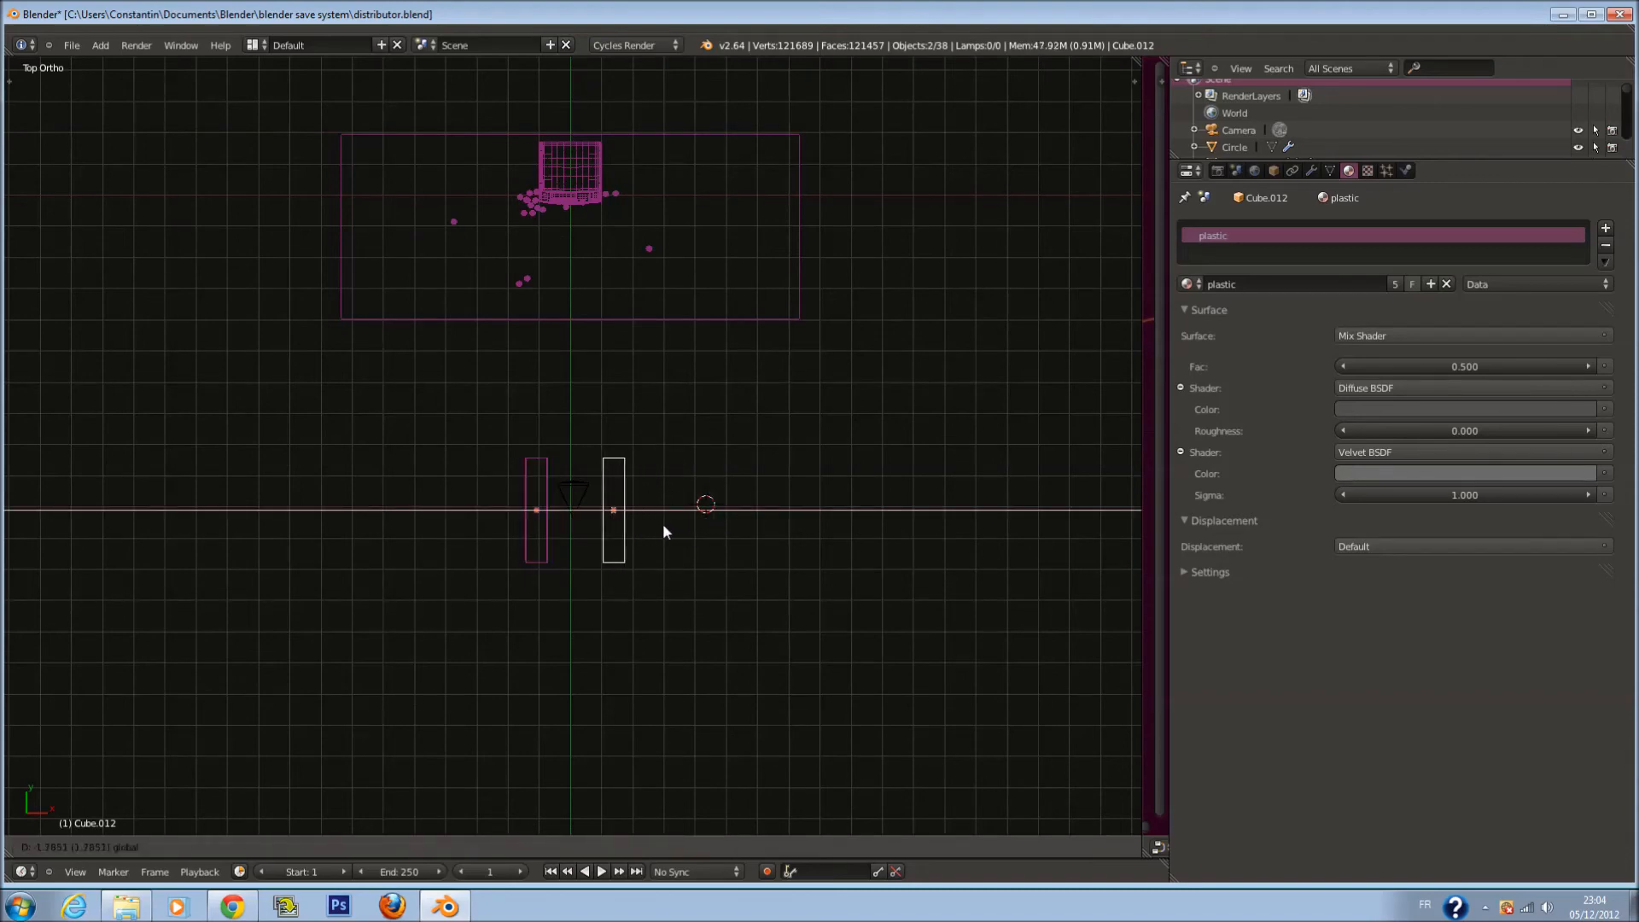
{"action": "left_click", "coordinate": [654, 526]}
Duplicate the pair of lamps with their light planes along Y behind the camera until there are four rows
{"action": "key", "text": "c"}
{"action": "left_click", "coordinate": [531, 533]}
{"action": "key", "text": "Escape"}
{"action": "scroll", "coordinate": [646, 519], "scroll_direction": "down", "scroll_amount": 2}
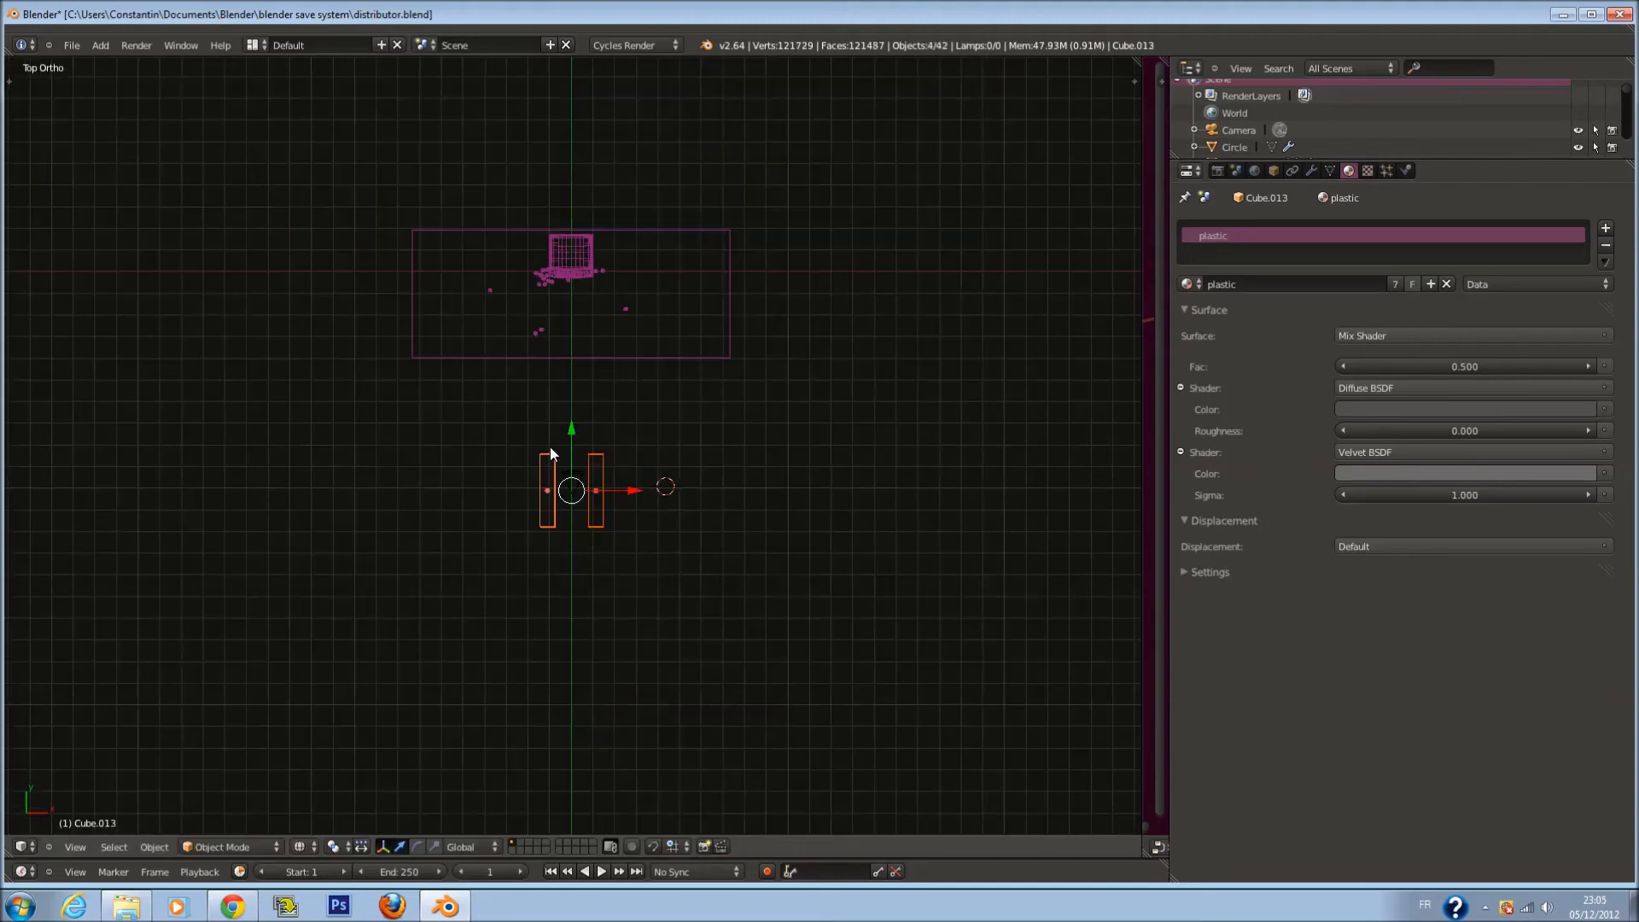
{"action": "left_click_drag", "start_coordinate": [571, 429], "coordinate": [581, 521]}
{"action": "scroll", "coordinate": [584, 519], "scroll_direction": "down", "scroll_amount": 5, "text": "shift"}
{"action": "key", "text": "shift+d"}
{"action": "right_click", "coordinate": [597, 517]}
{"action": "left_click_drag", "start_coordinate": [571, 419], "coordinate": [570, 593]}
{"action": "key", "text": "shift+d"}
{"action": "right_click", "coordinate": [579, 555]}
Save over distributor.blend, preview the camera view in Rendered shading and return to Solid shading
{"action": "key", "text": "KP_0"}
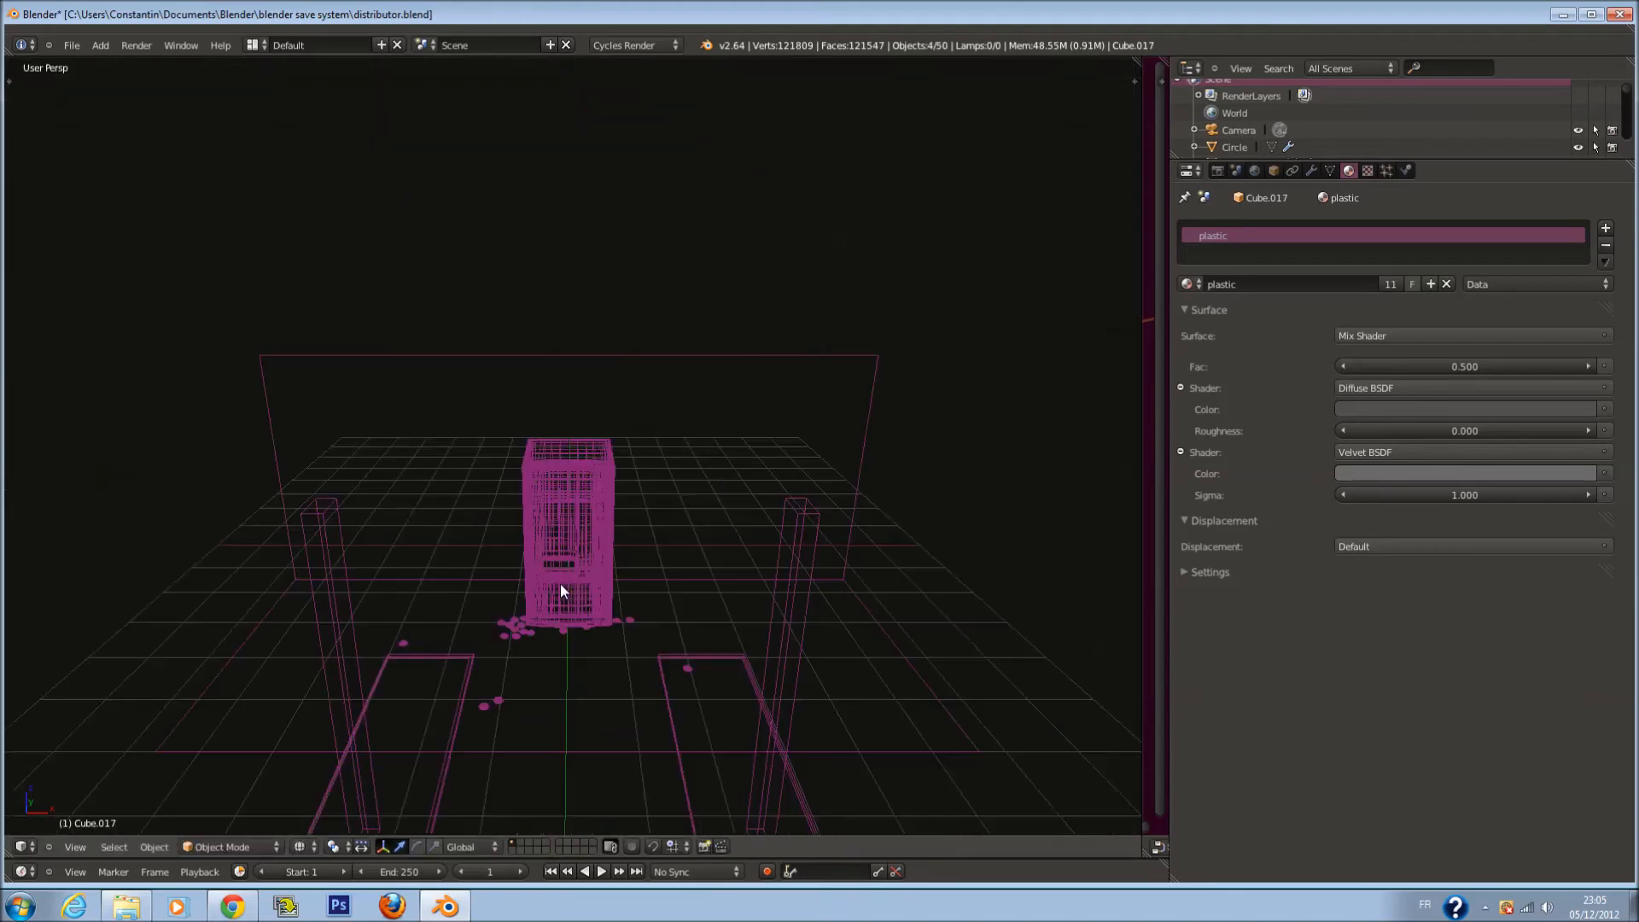
{"action": "key", "text": "shift+z"}
{"action": "key", "text": "ctrl+s"}
{"action": "left_click", "coordinate": [300, 846]}
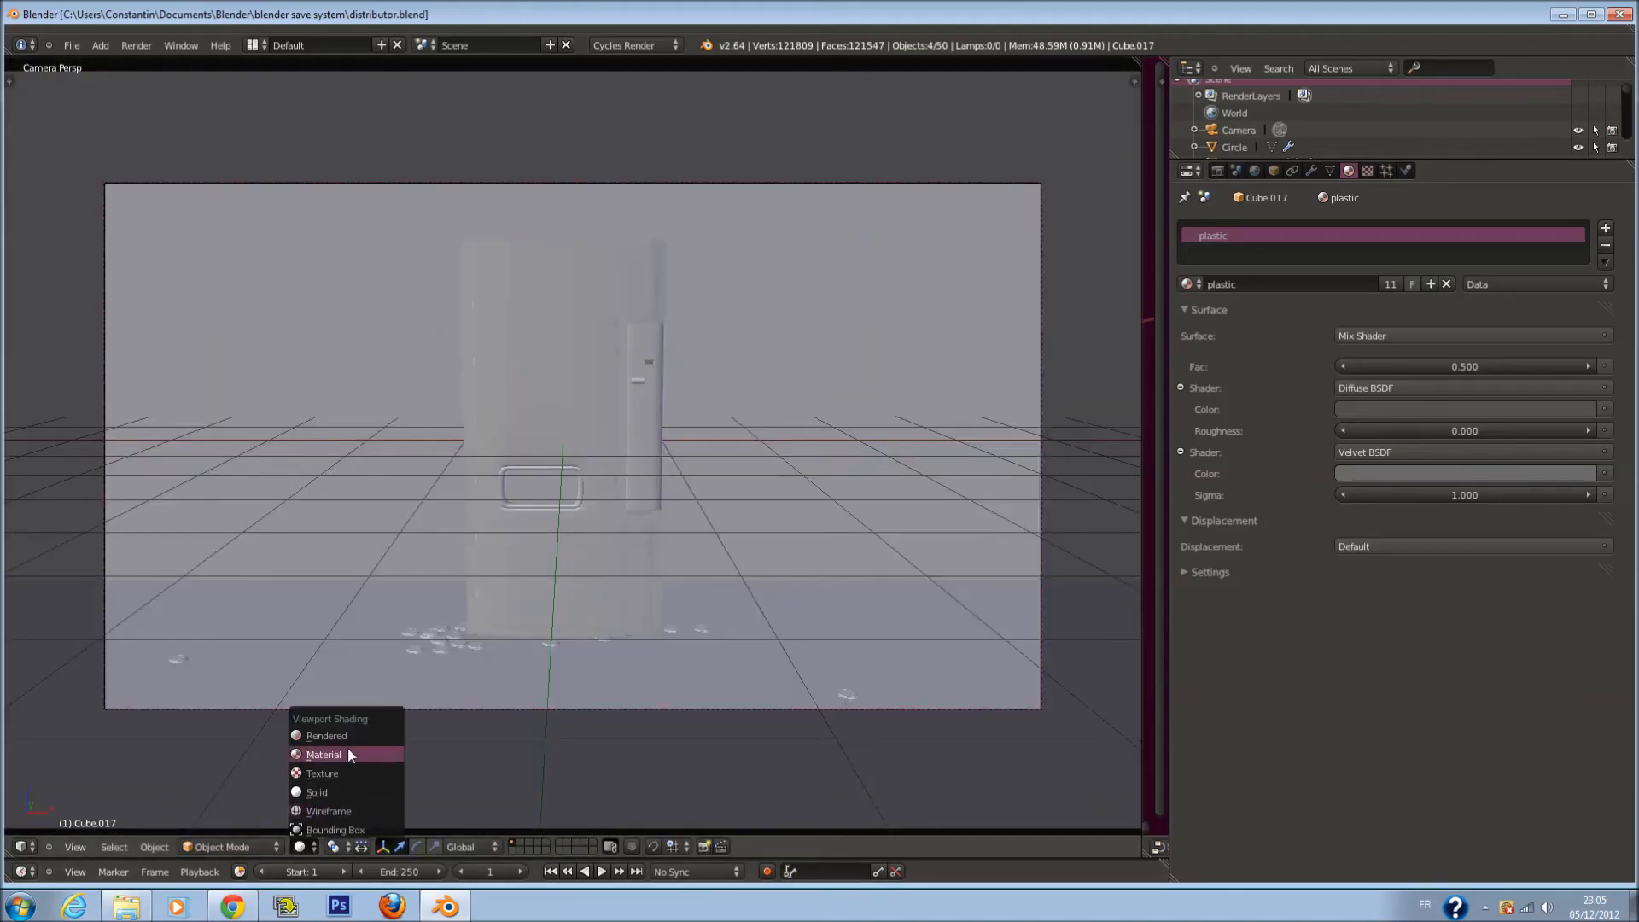
{"action": "left_click", "coordinate": [350, 736]}
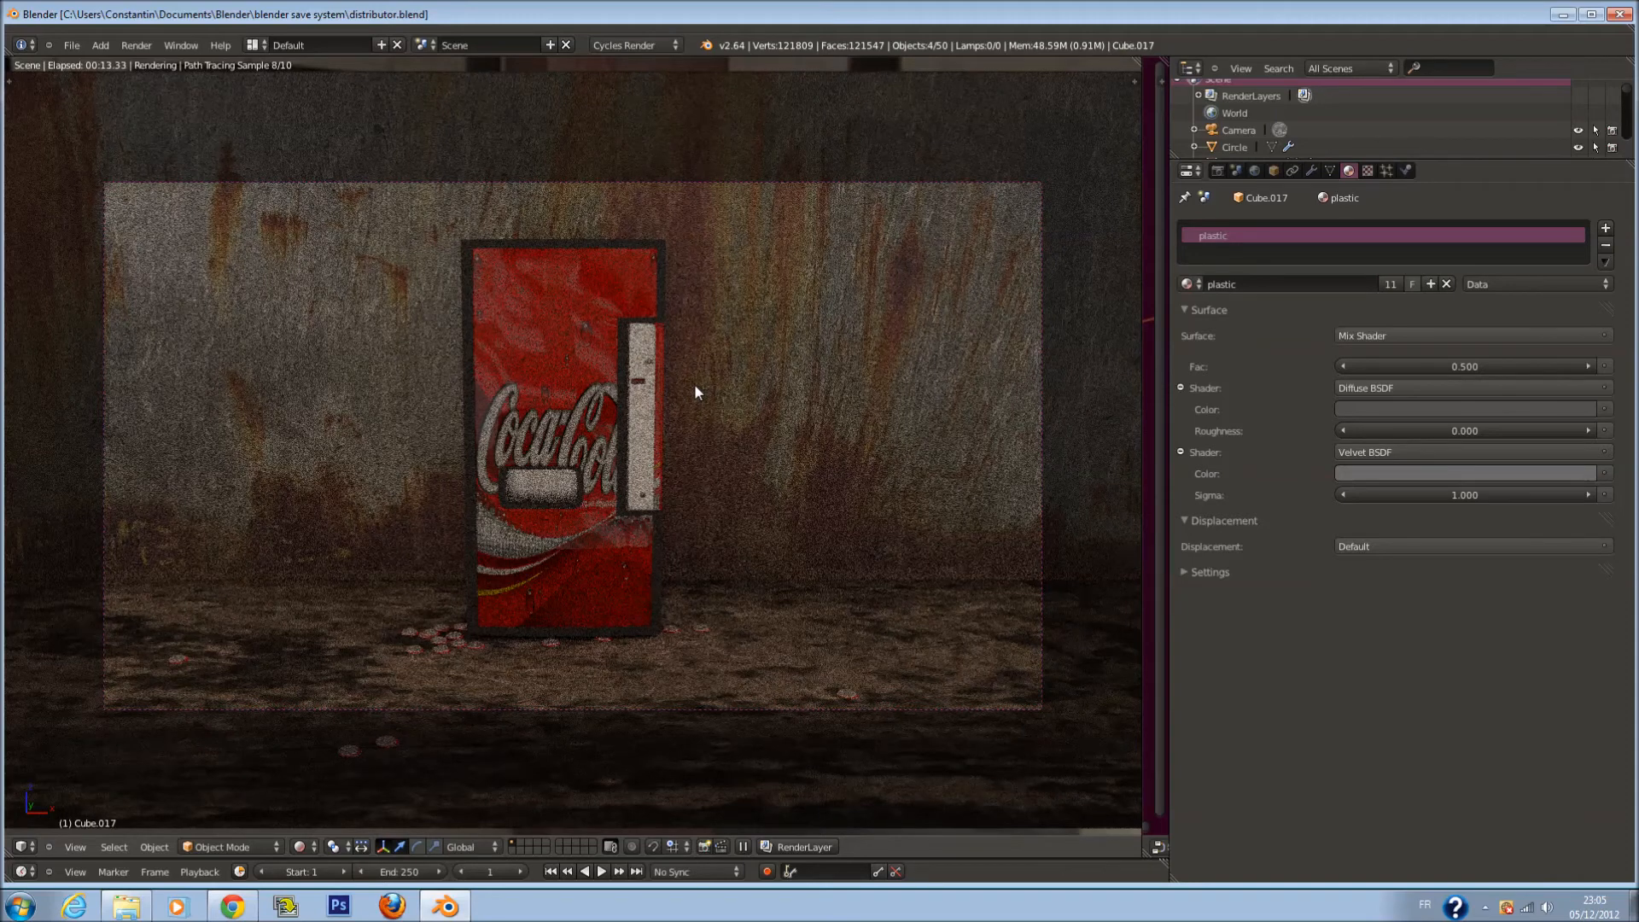
{"action": "left_click", "coordinate": [300, 846]}
{"action": "left_click", "coordinate": [359, 781]}
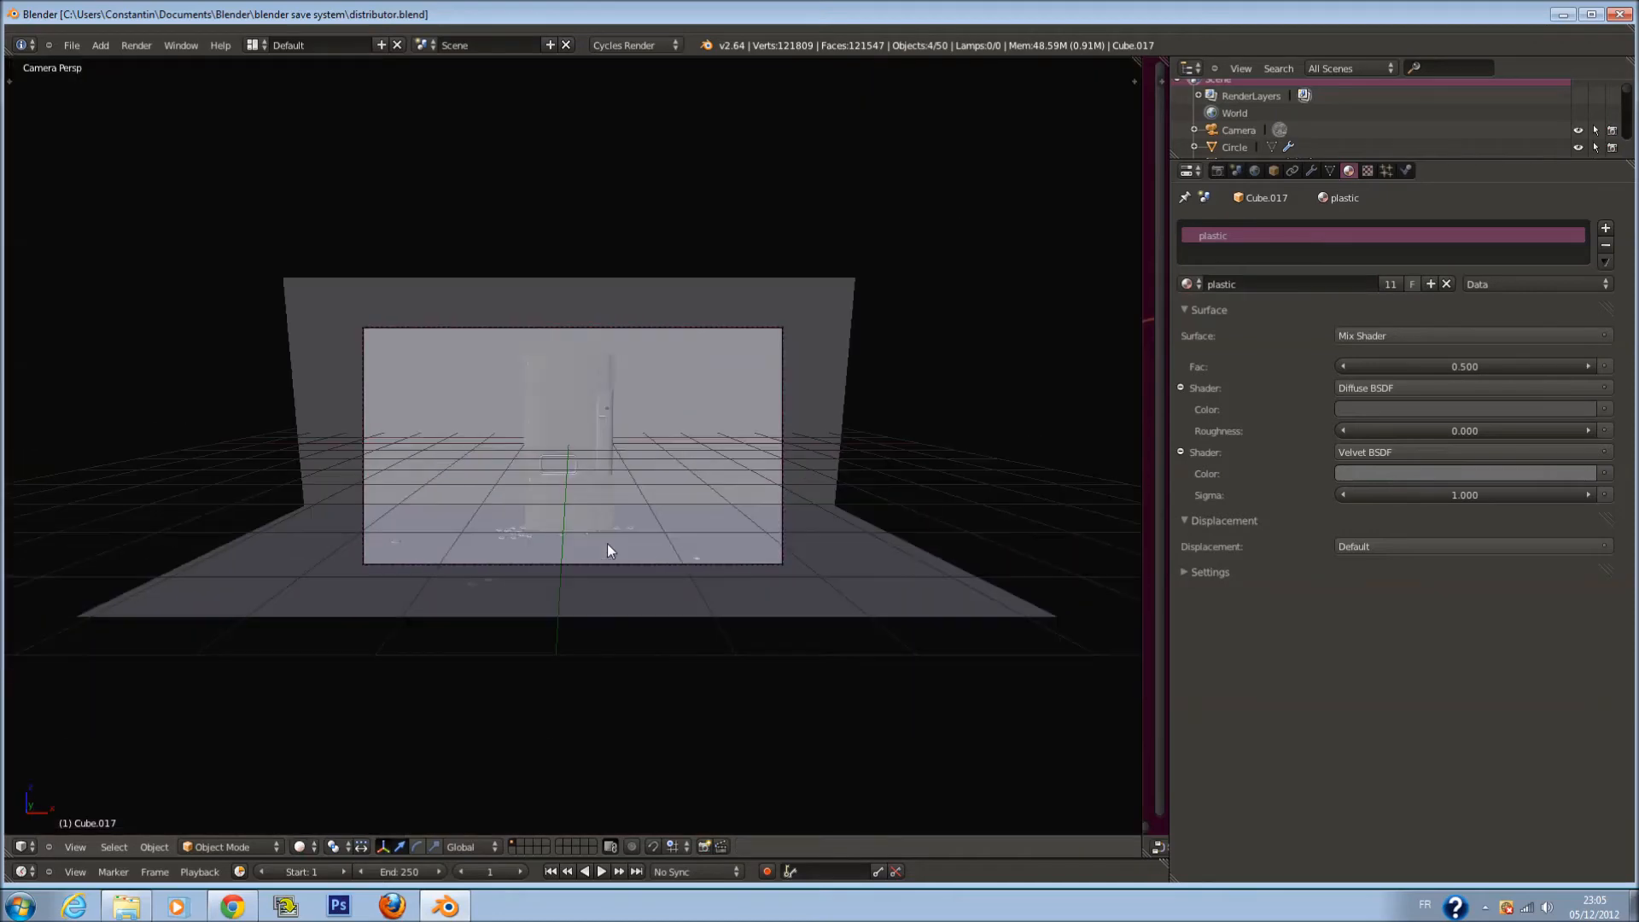
Select one of the rear light planes and set its LIGTH material's emission strength to 3
{"action": "key", "text": "KP_0"}
{"action": "key", "text": "KP_Decimal"}
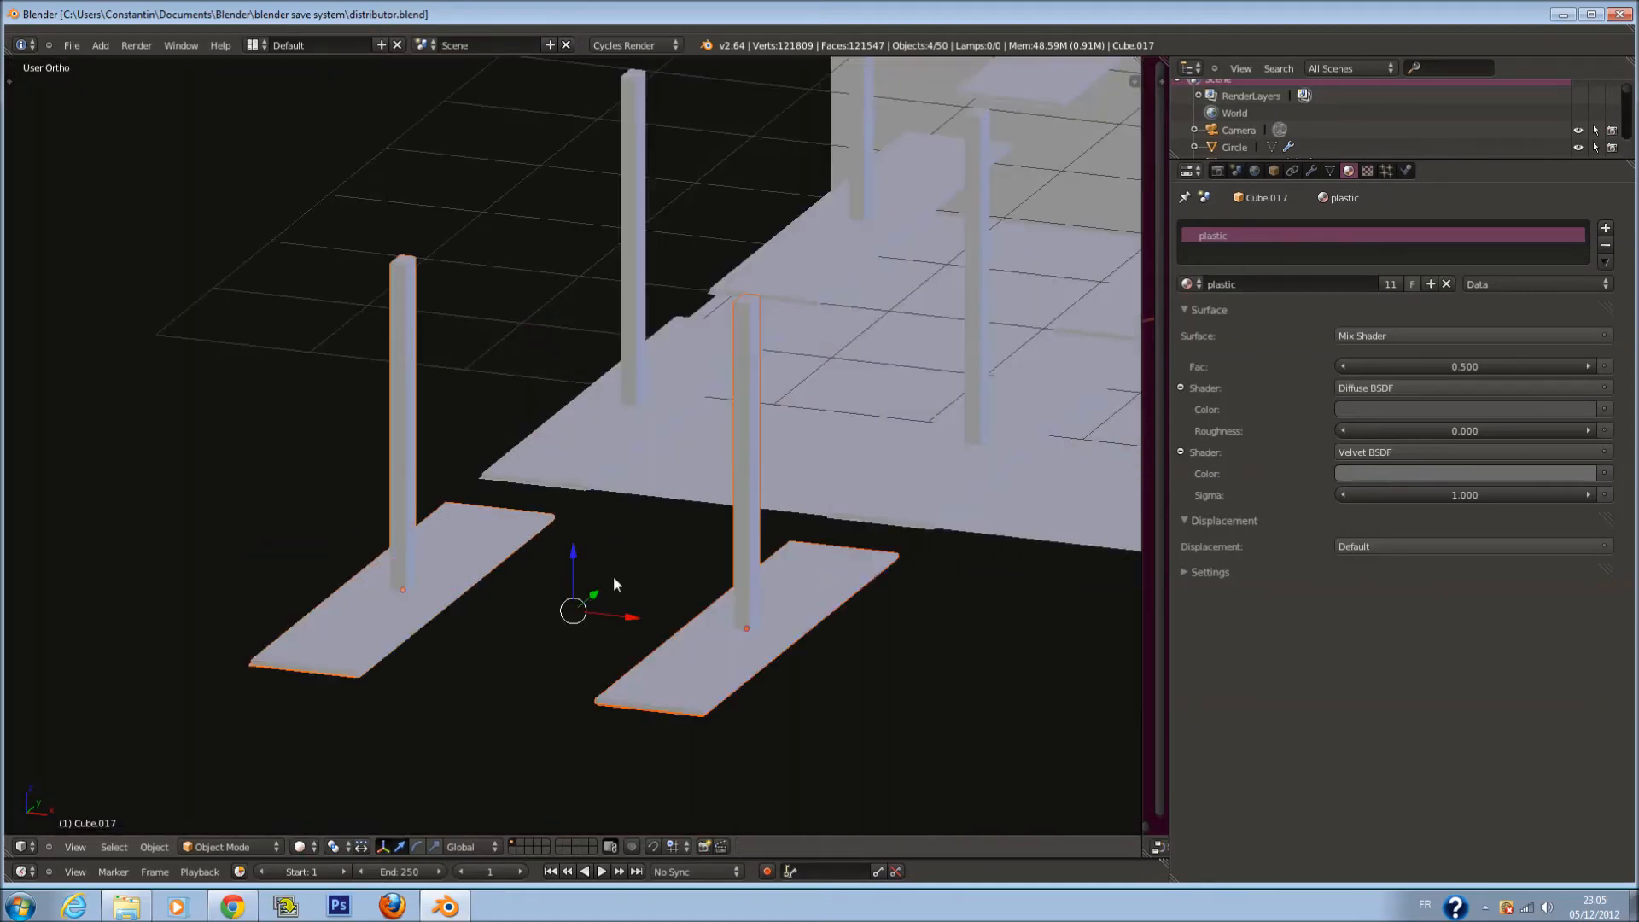
{"action": "middle_click_drag", "start_coordinate": [613, 576], "coordinate": [629, 489]}
{"action": "key", "text": "z"}
{"action": "key", "text": "z"}
{"action": "right_click", "coordinate": [812, 559]}
{"action": "key", "text": "z"}
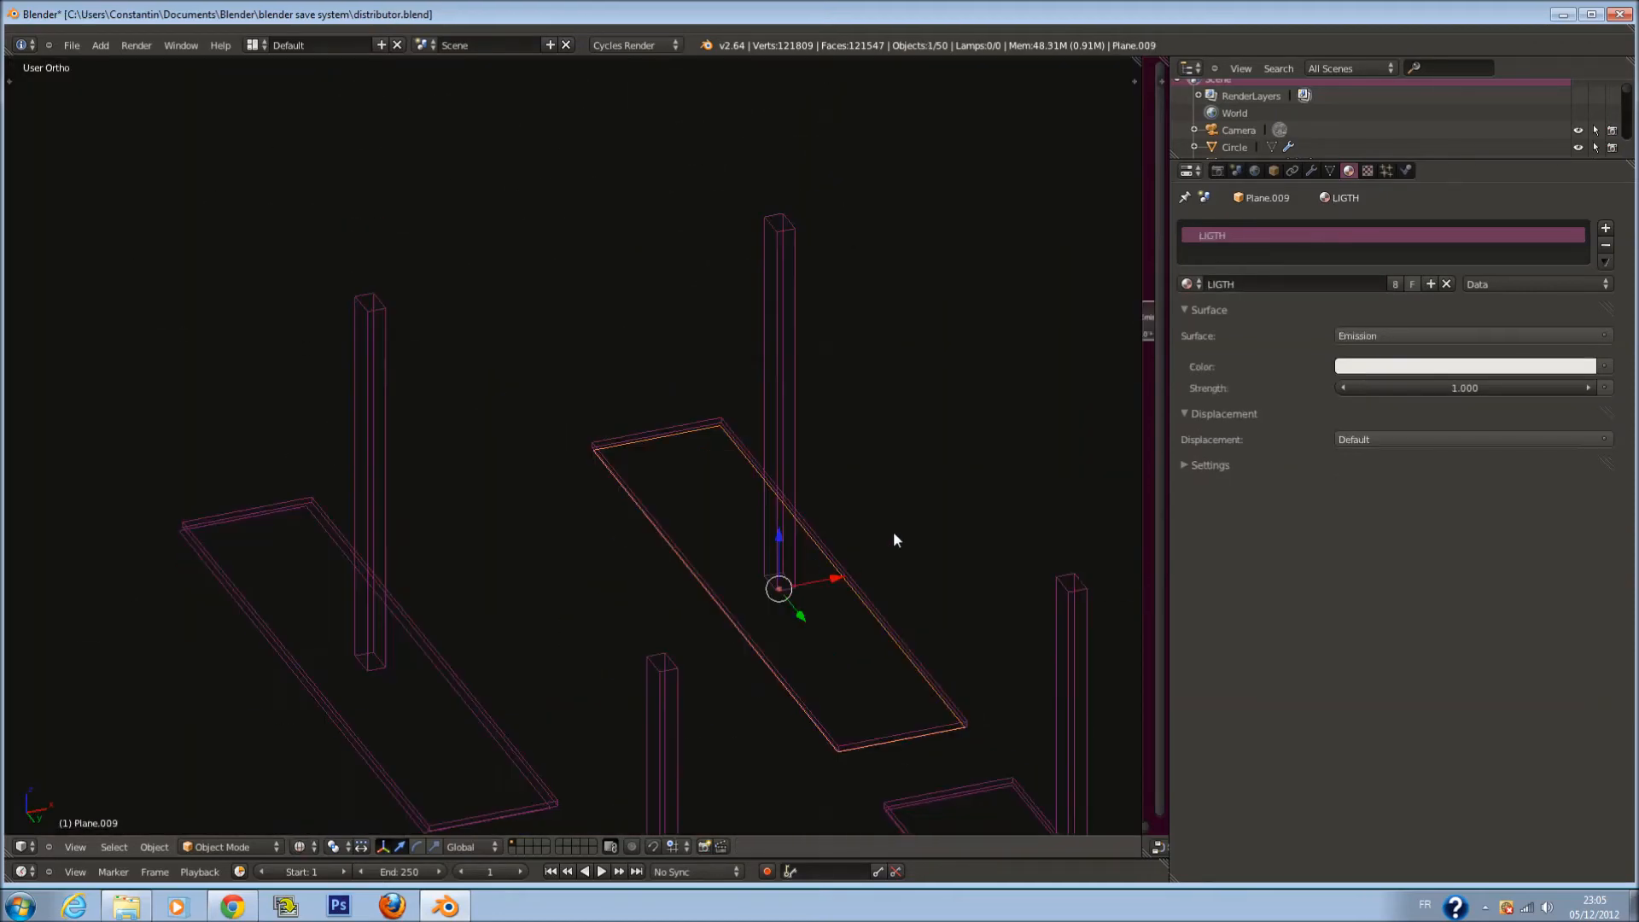
{"action": "left_click", "coordinate": [1460, 386]}
{"action": "type", "text": "3"}
{"action": "key", "text": "Return"}
In top view, select the rearmost light plane on the negative X side and save over distributor.blend
{"action": "middle_click_drag", "start_coordinate": [914, 449], "coordinate": [911, 562]}
{"action": "key", "text": "KP_7"}
{"action": "right_click", "coordinate": [450, 521]}
{"action": "key", "text": "z"}
{"action": "scroll", "coordinate": [685, 437], "scroll_direction": "down", "scroll_amount": 3}
{"action": "scroll", "coordinate": [688, 437], "scroll_direction": "up", "scroll_amount": 5, "text": "shift"}
{"action": "key", "text": "ctrl+s"}
{"action": "left_click", "coordinate": [701, 432]}
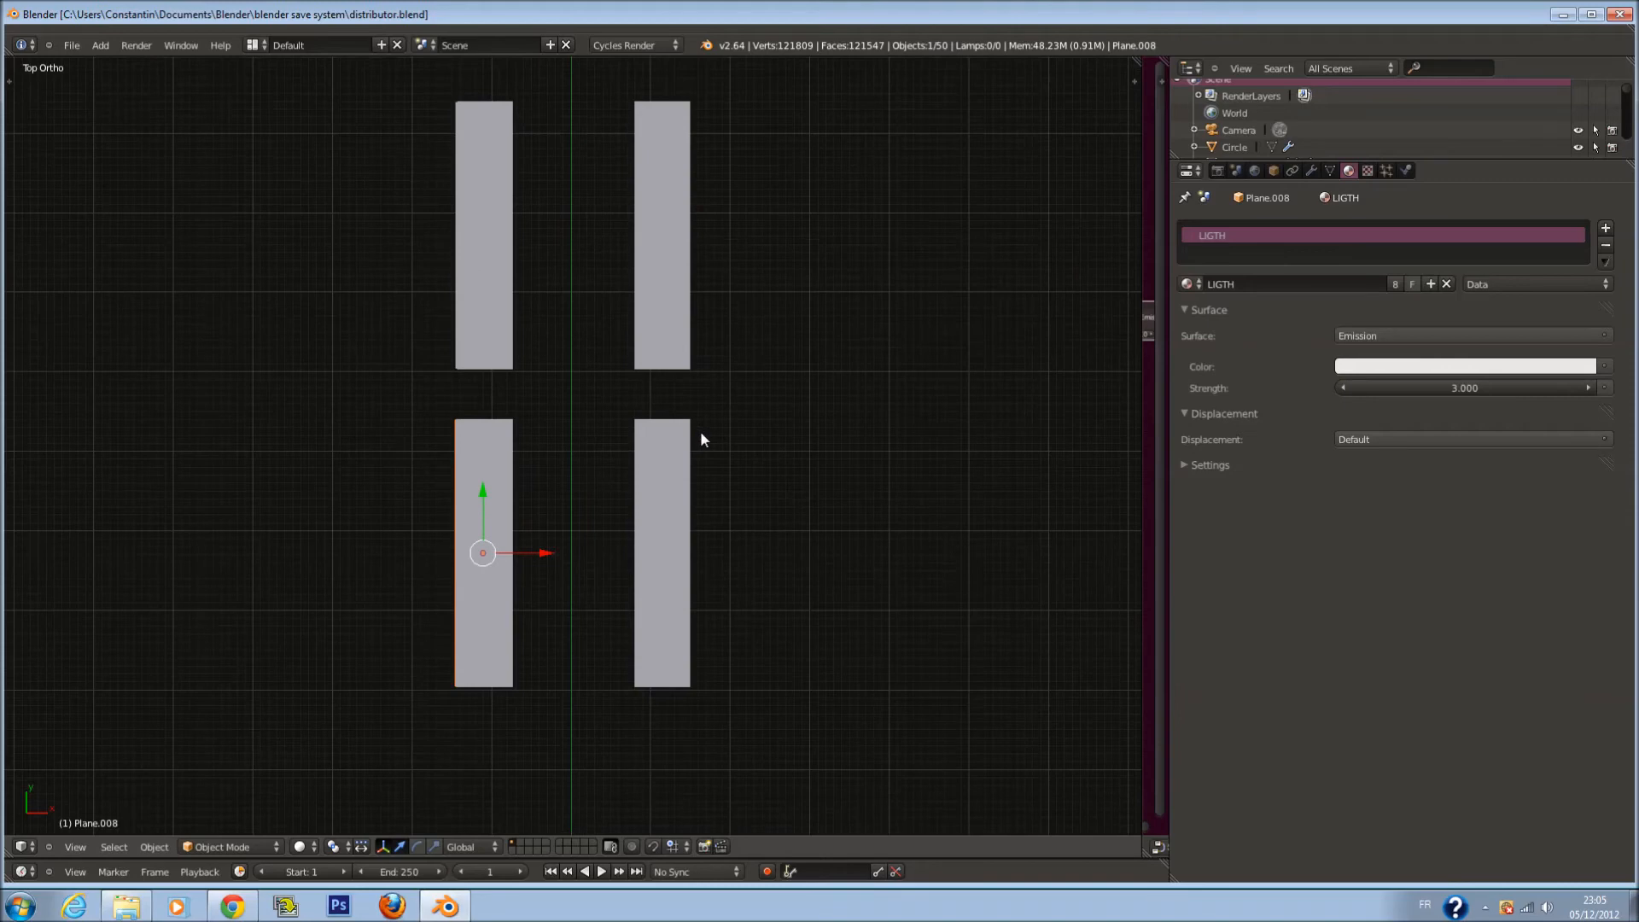
Select all eight lamps with their light planes and move them along positive X until one column lines up with the camera
{"action": "scroll", "coordinate": [700, 439], "scroll_direction": "down", "scroll_amount": 7}
{"action": "key", "text": "z"}
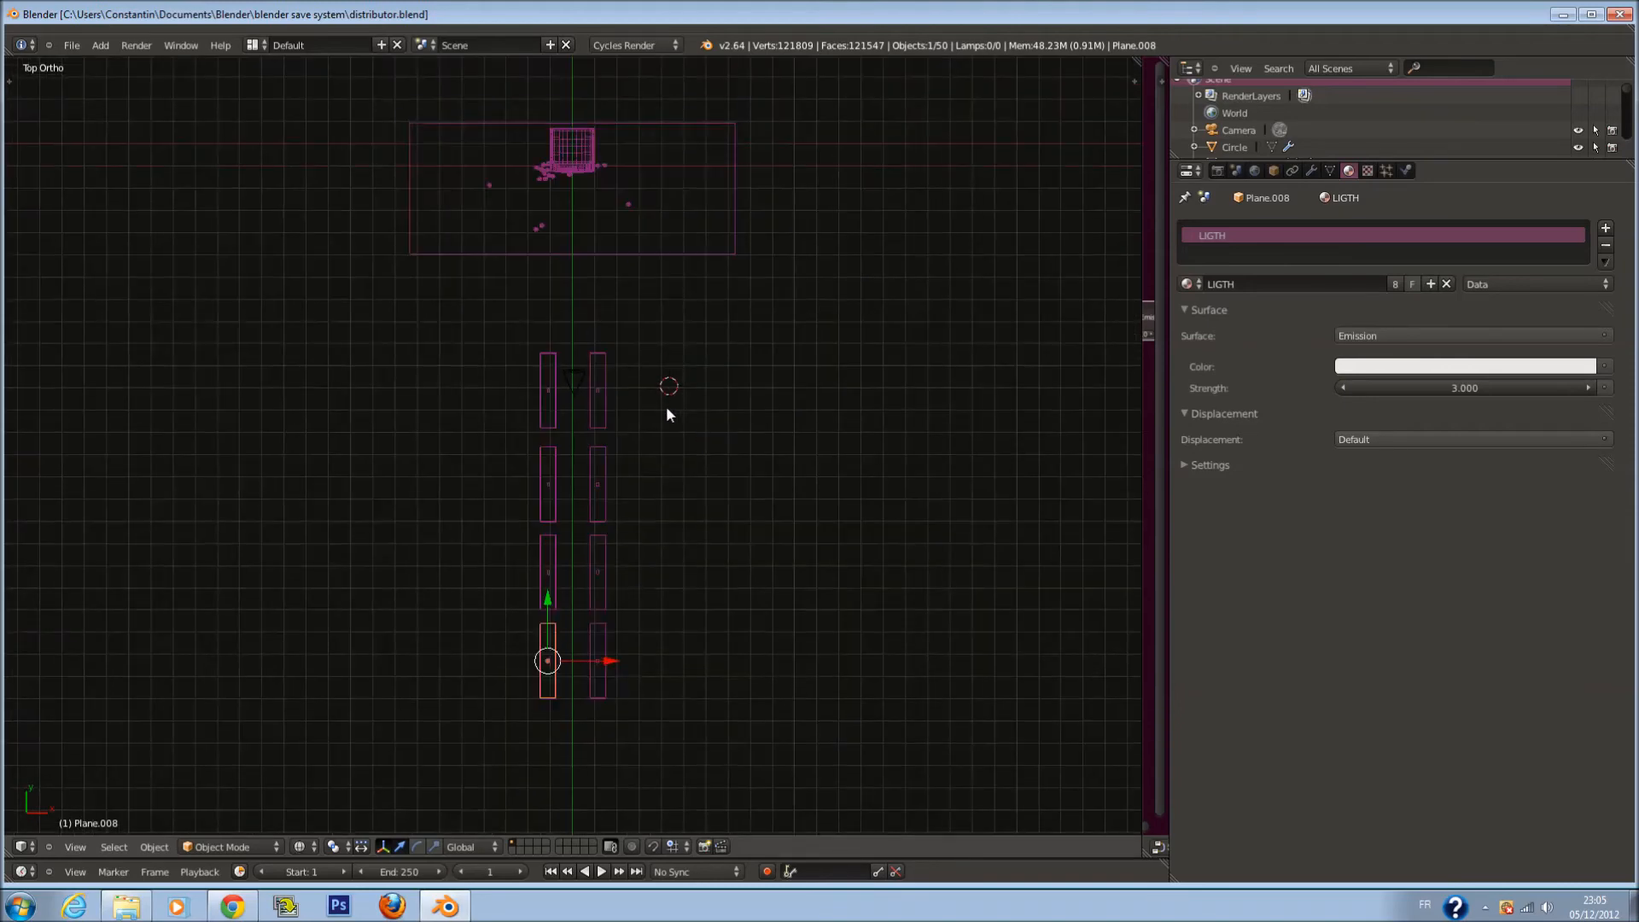
{"action": "key", "text": "a"}
{"action": "key", "text": "c"}
{"action": "mouse_move", "coordinate": [629, 374]}
{"action": "left_mouse_down"}
{"action": "mouse_move", "coordinate": [604, 452]}
{"action": "mouse_move", "coordinate": [611, 683]}
{"action": "left_mouse_up"}
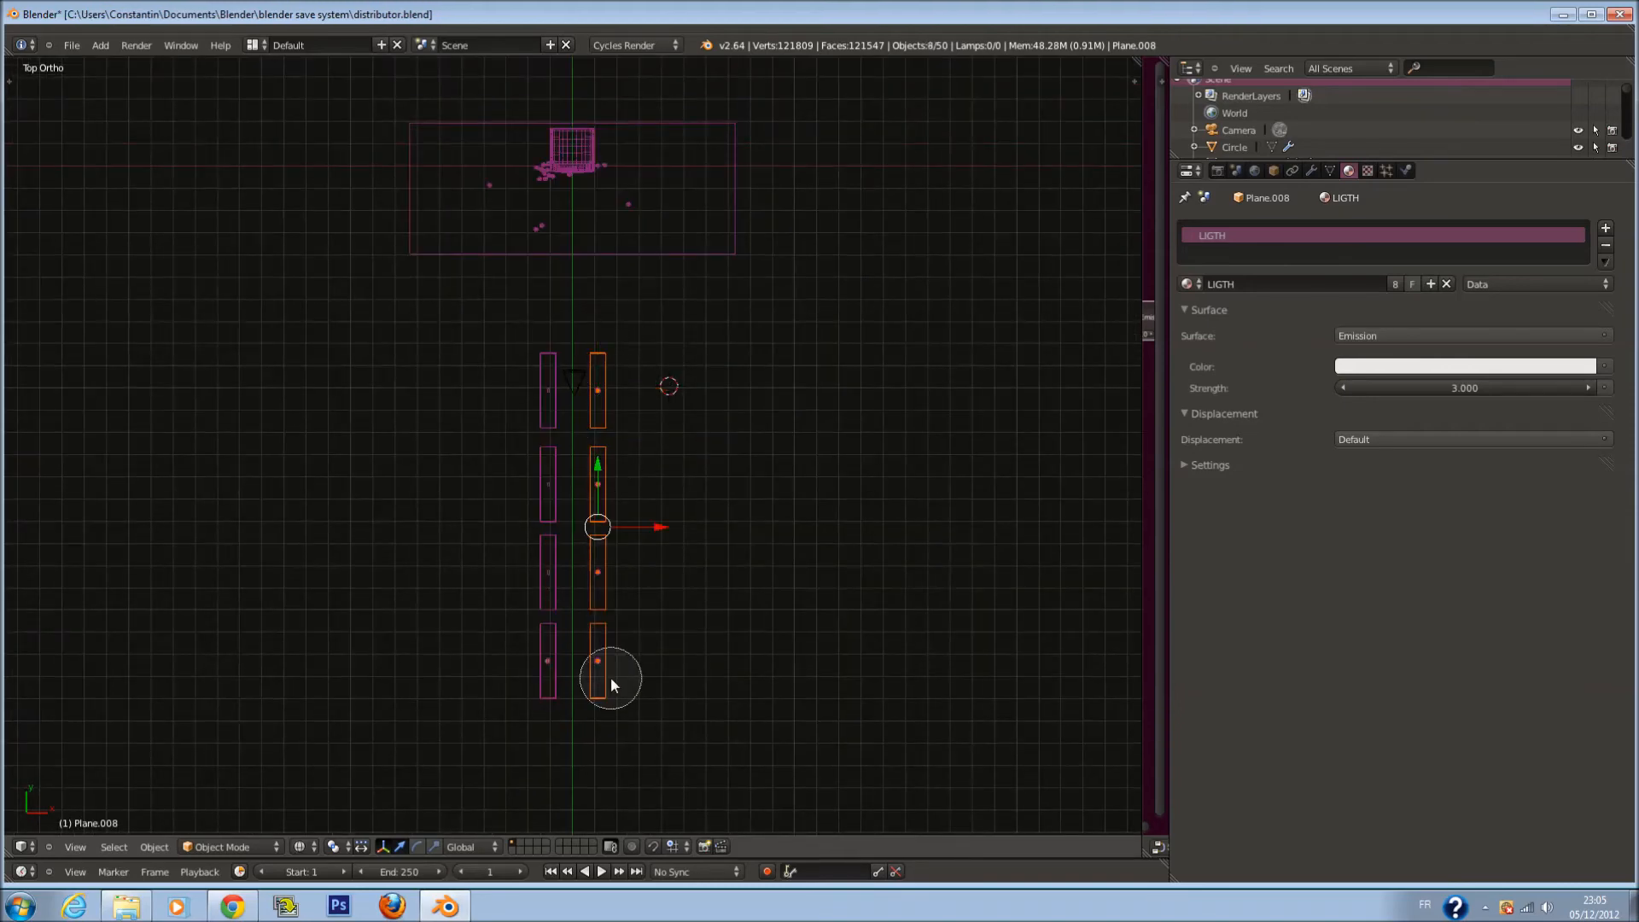
{"action": "left_click_drag", "start_coordinate": [550, 408], "coordinate": [542, 678]}
{"action": "right_click", "coordinate": [541, 678]}
{"action": "key", "text": "g"}
{"action": "key", "text": "x"}
{"action": "left_click", "coordinate": [658, 530]}
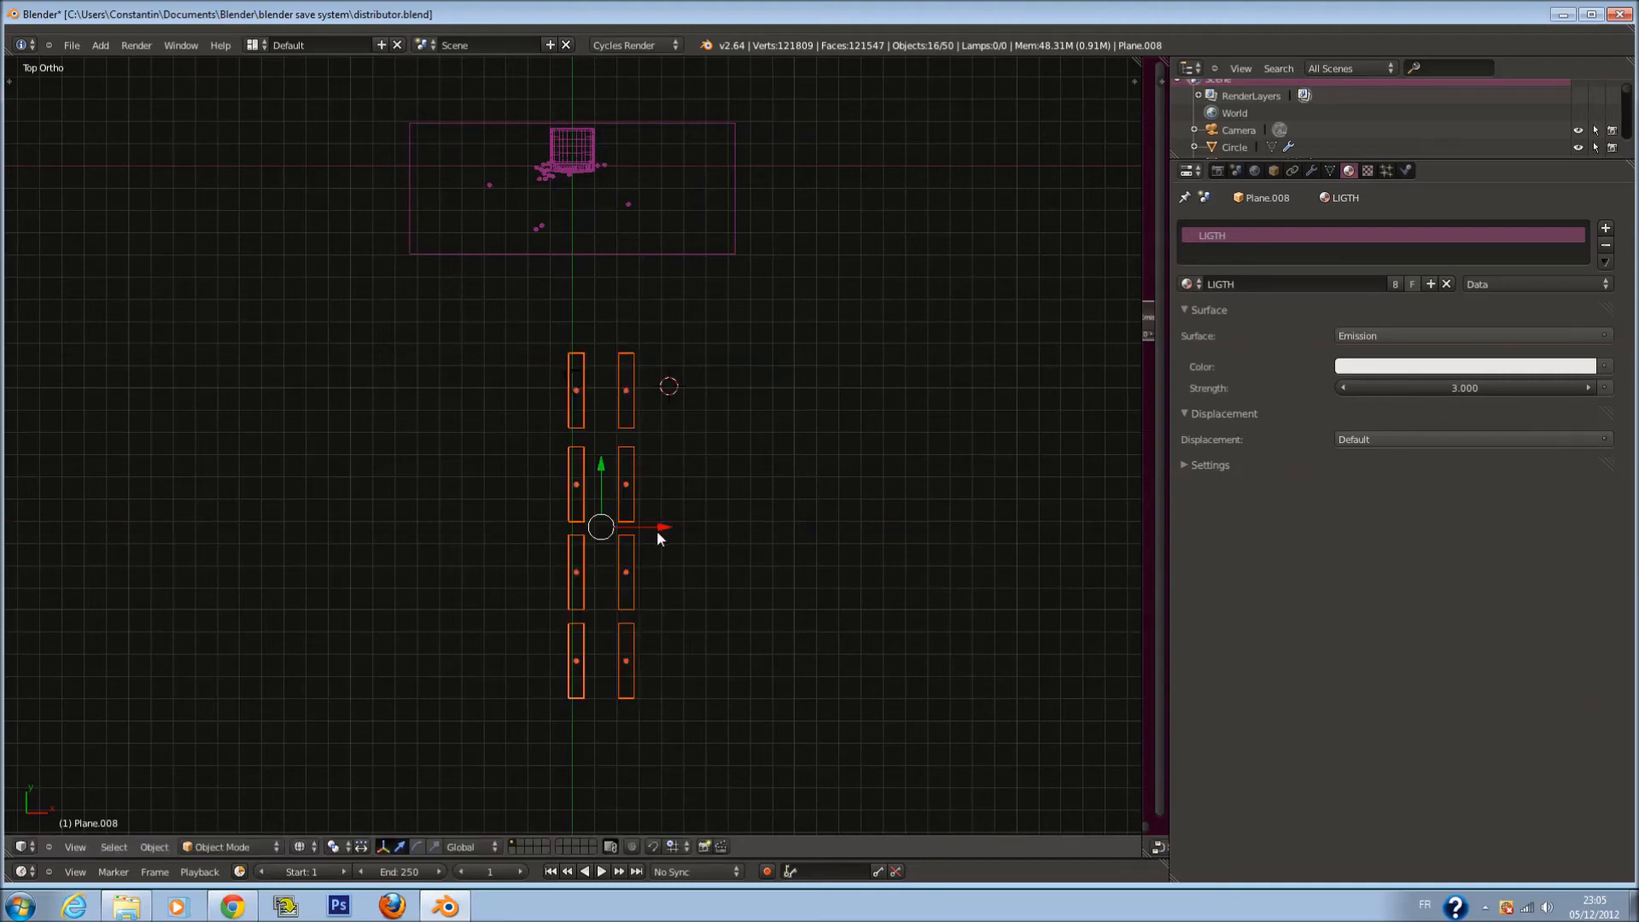
In the right side view, move all the selected lamps along negative Y, further away from the vending machine
{"action": "key", "text": "KP_0"}
{"action": "key", "text": "KP_3"}
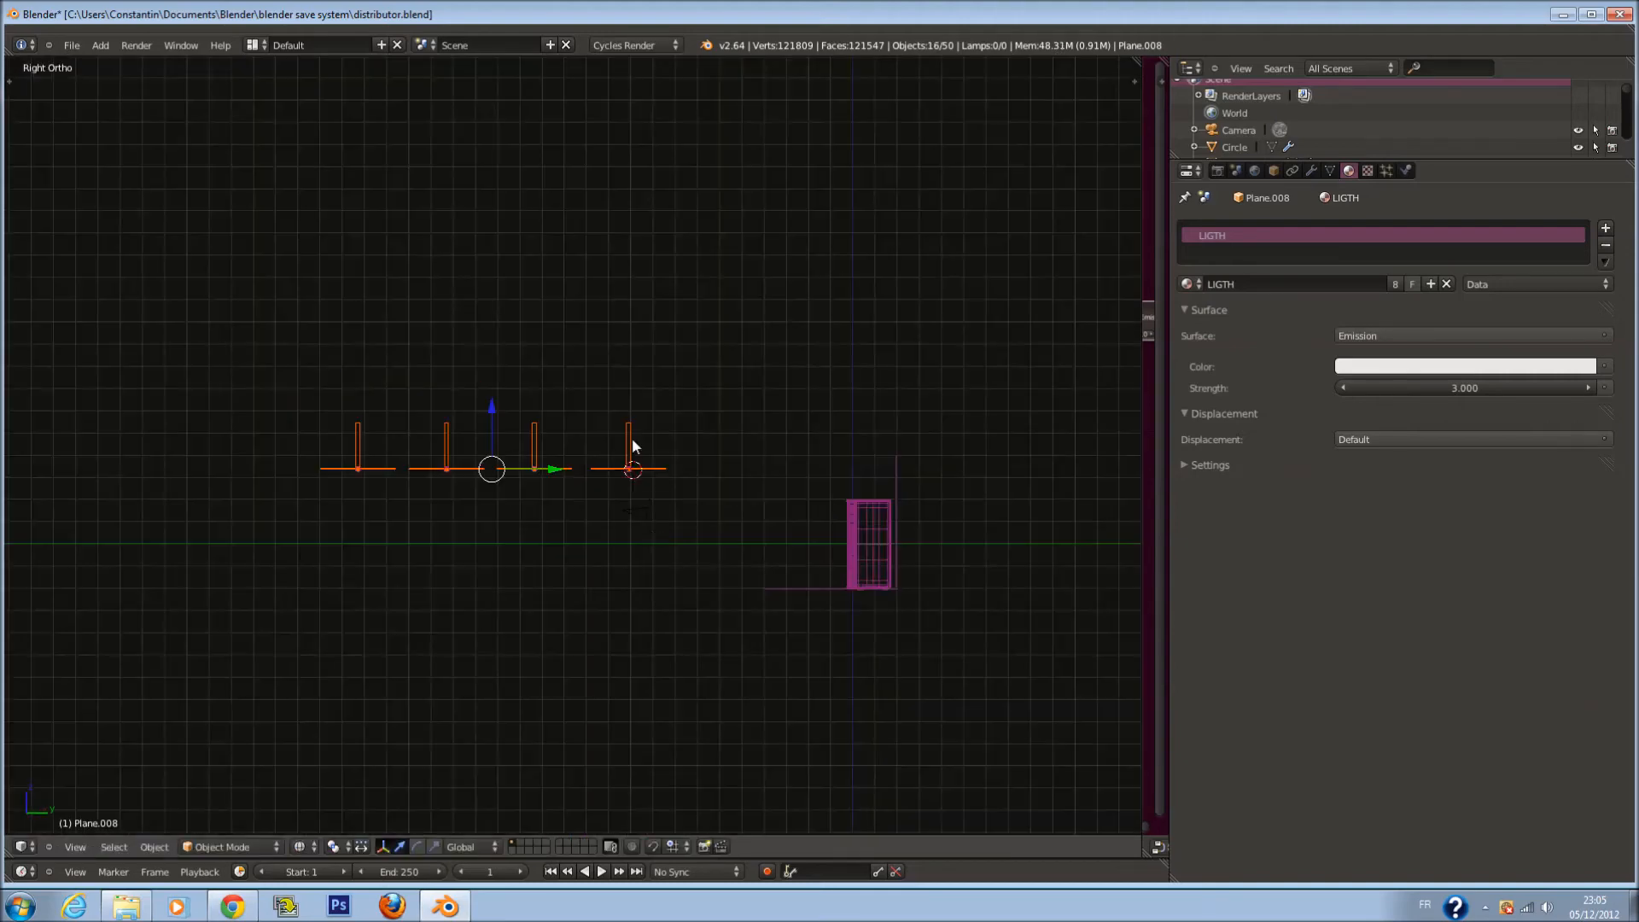
{"action": "left_click", "coordinate": [463, 429]}
{"action": "left_click_drag", "start_coordinate": [459, 418], "coordinate": [466, 449]}
{"action": "left_click", "coordinate": [553, 509]}
{"action": "left_click_drag", "start_coordinate": [514, 510], "coordinate": [465, 510]}
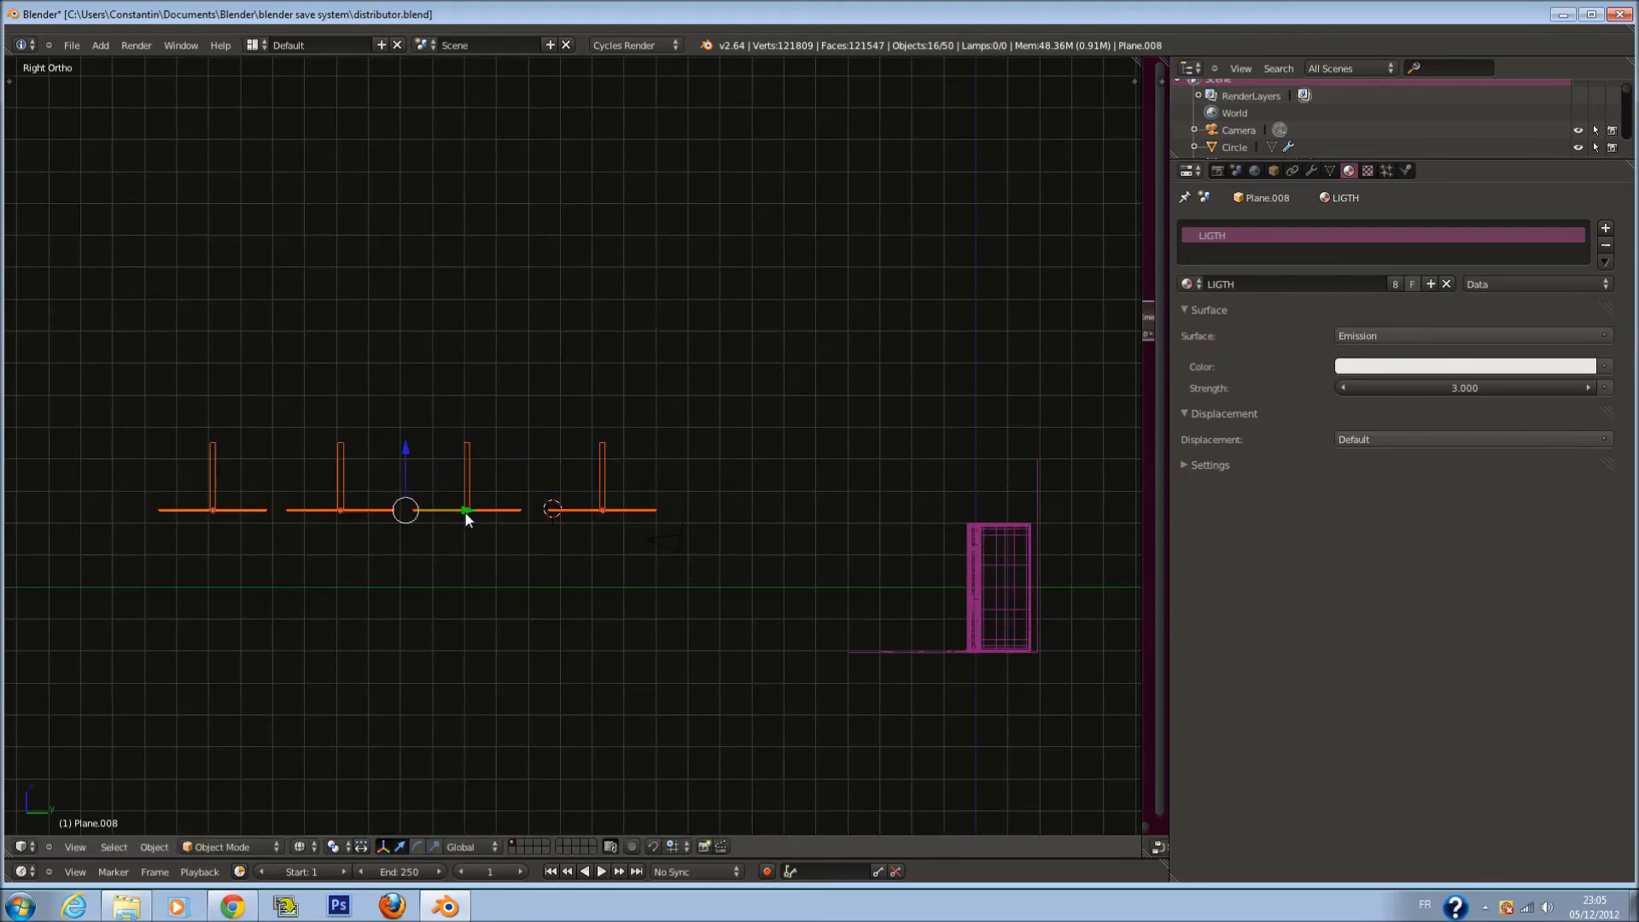
Preview the camera view in Rendered shading and save over distributor.blend
{"action": "key", "text": "KP_0"}
{"action": "key", "text": "z"}
{"action": "left_click", "coordinate": [304, 847]}
{"action": "left_click", "coordinate": [311, 828]}
{"action": "left_click", "coordinate": [300, 846]}
{"action": "left_click", "coordinate": [329, 738]}
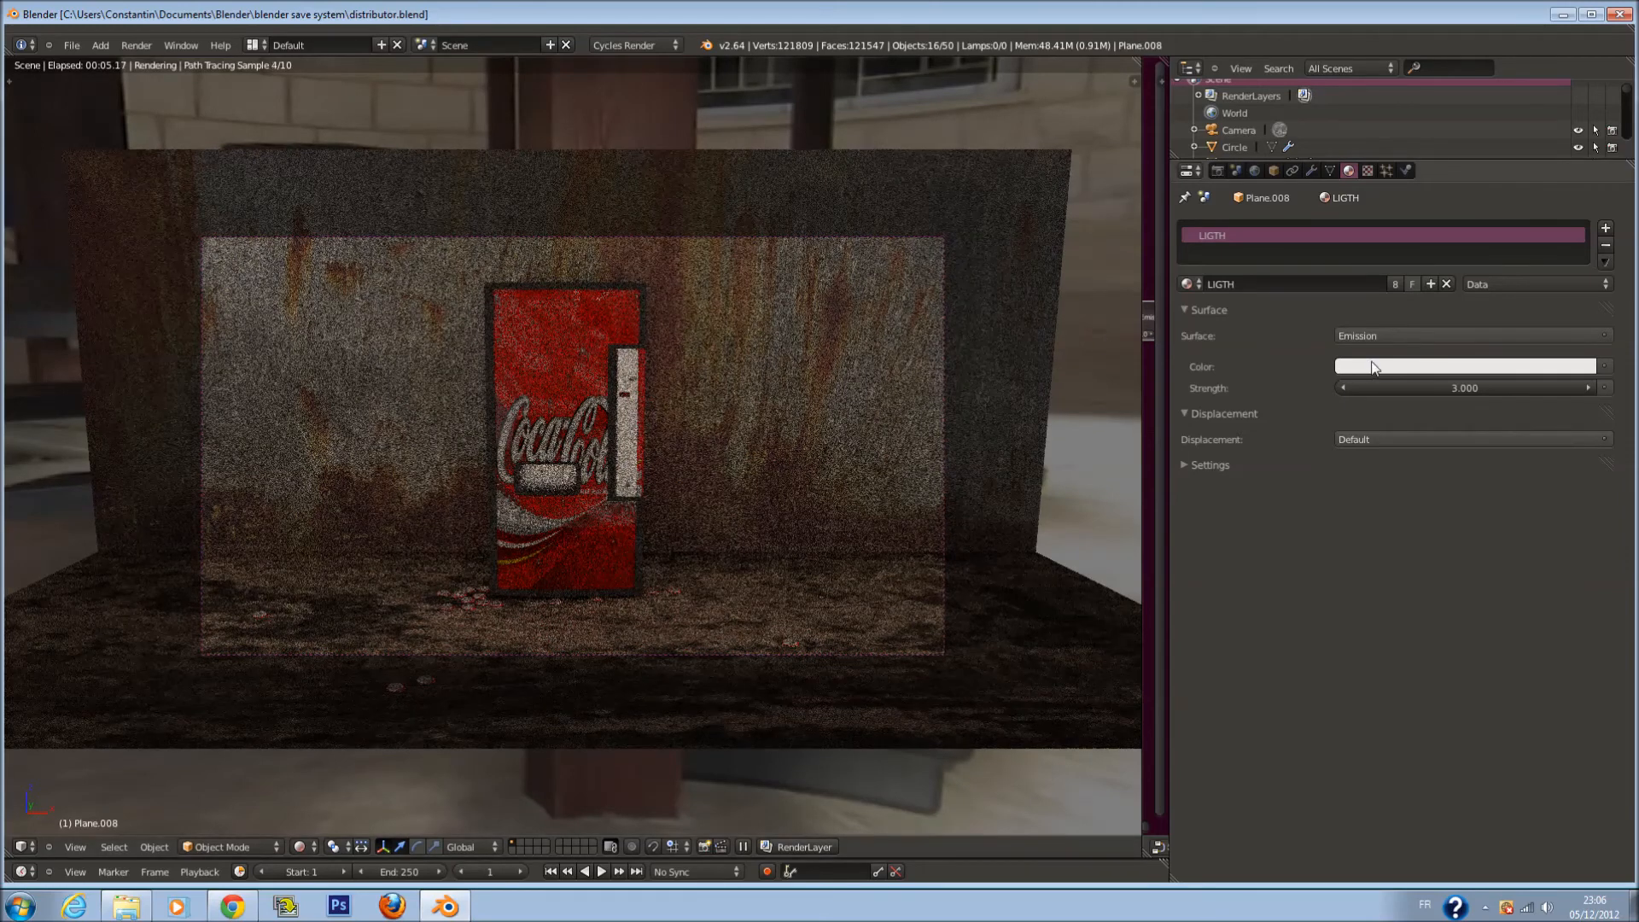
{"action": "key", "text": "ctrl+s"}
{"action": "left_click", "coordinate": [642, 434]}
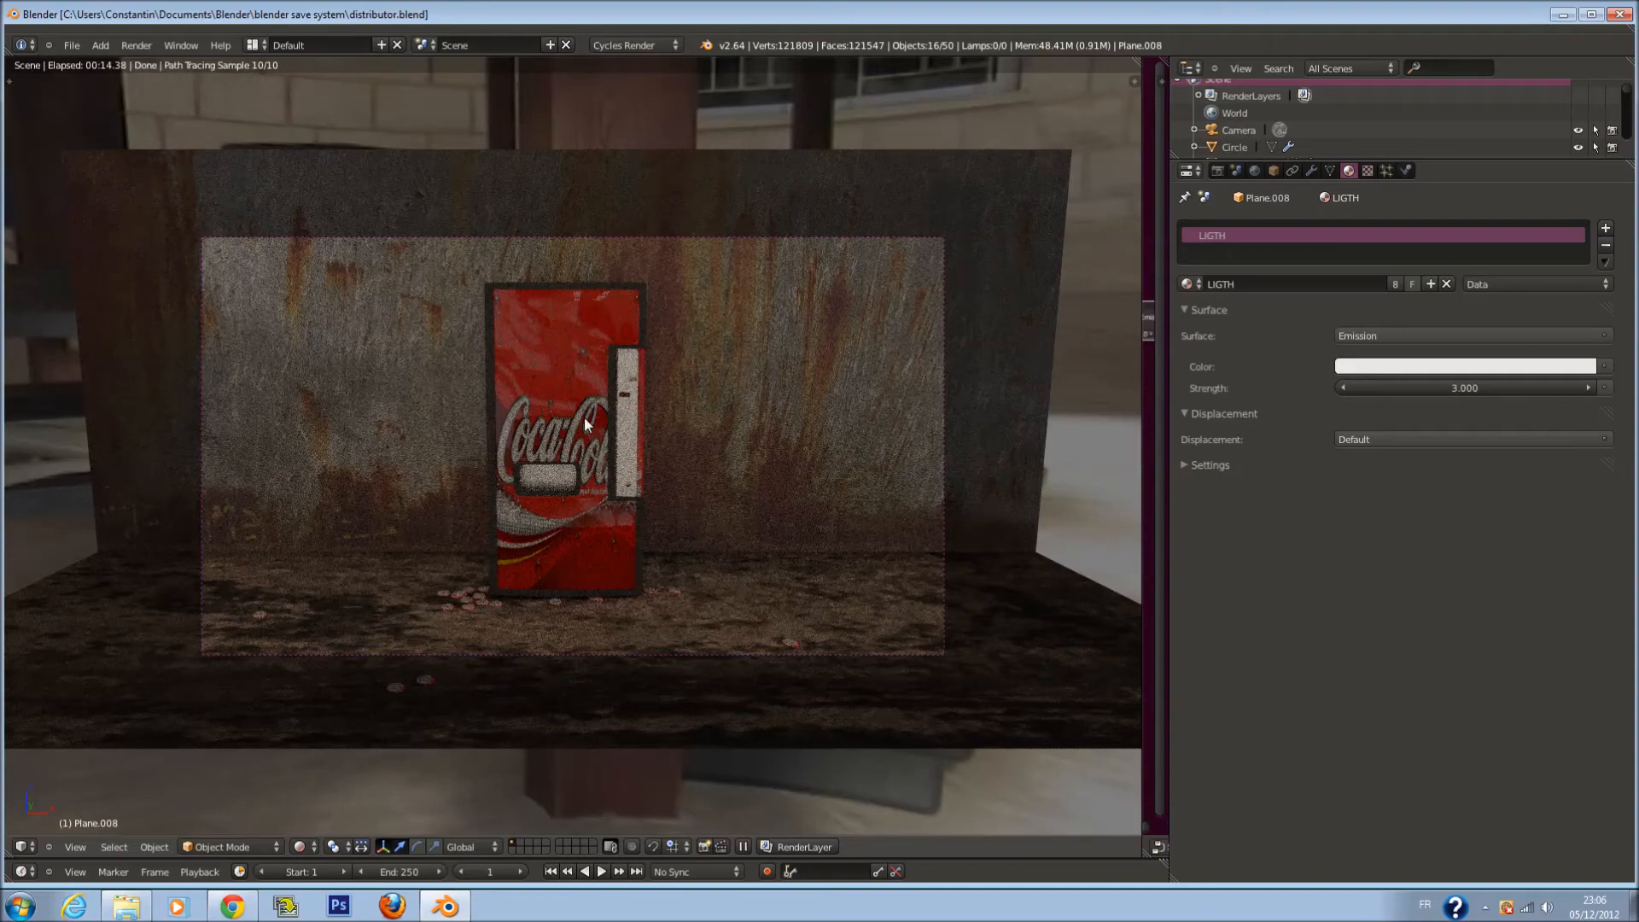
Switch back to a wireframe top view of the lamps and deselect everything
{"action": "left_click", "coordinate": [302, 849]}
{"action": "left_click", "coordinate": [328, 793]}
{"action": "key", "text": "KP_7"}
{"action": "key", "text": "z"}
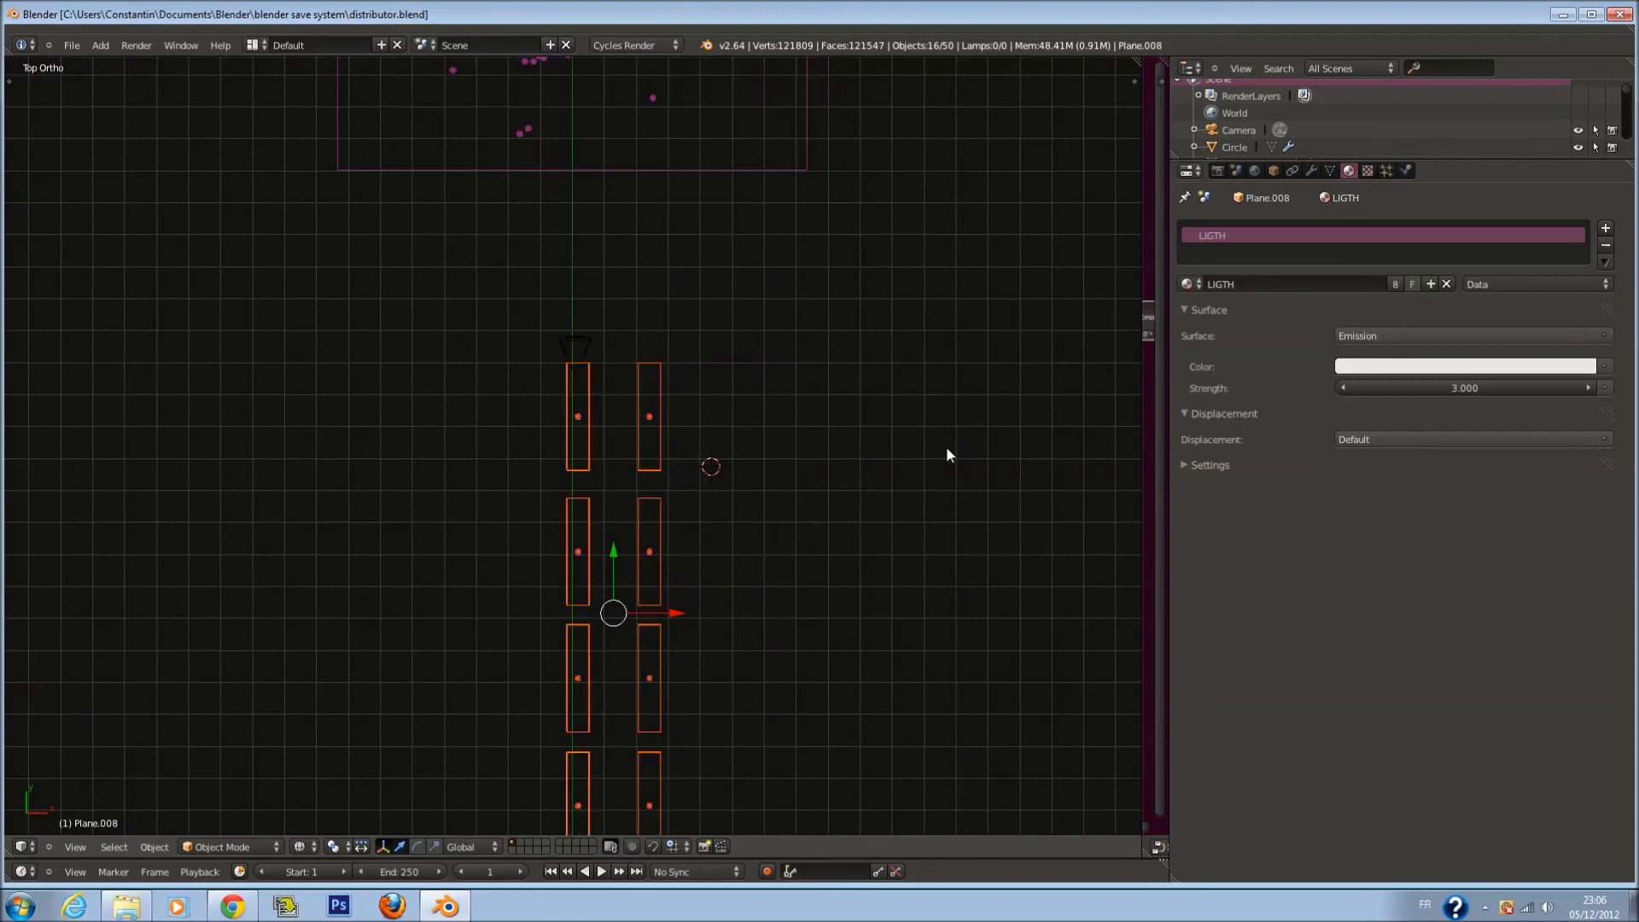
{"action": "scroll", "coordinate": [720, 483], "scroll_direction": "down", "scroll_amount": 3}
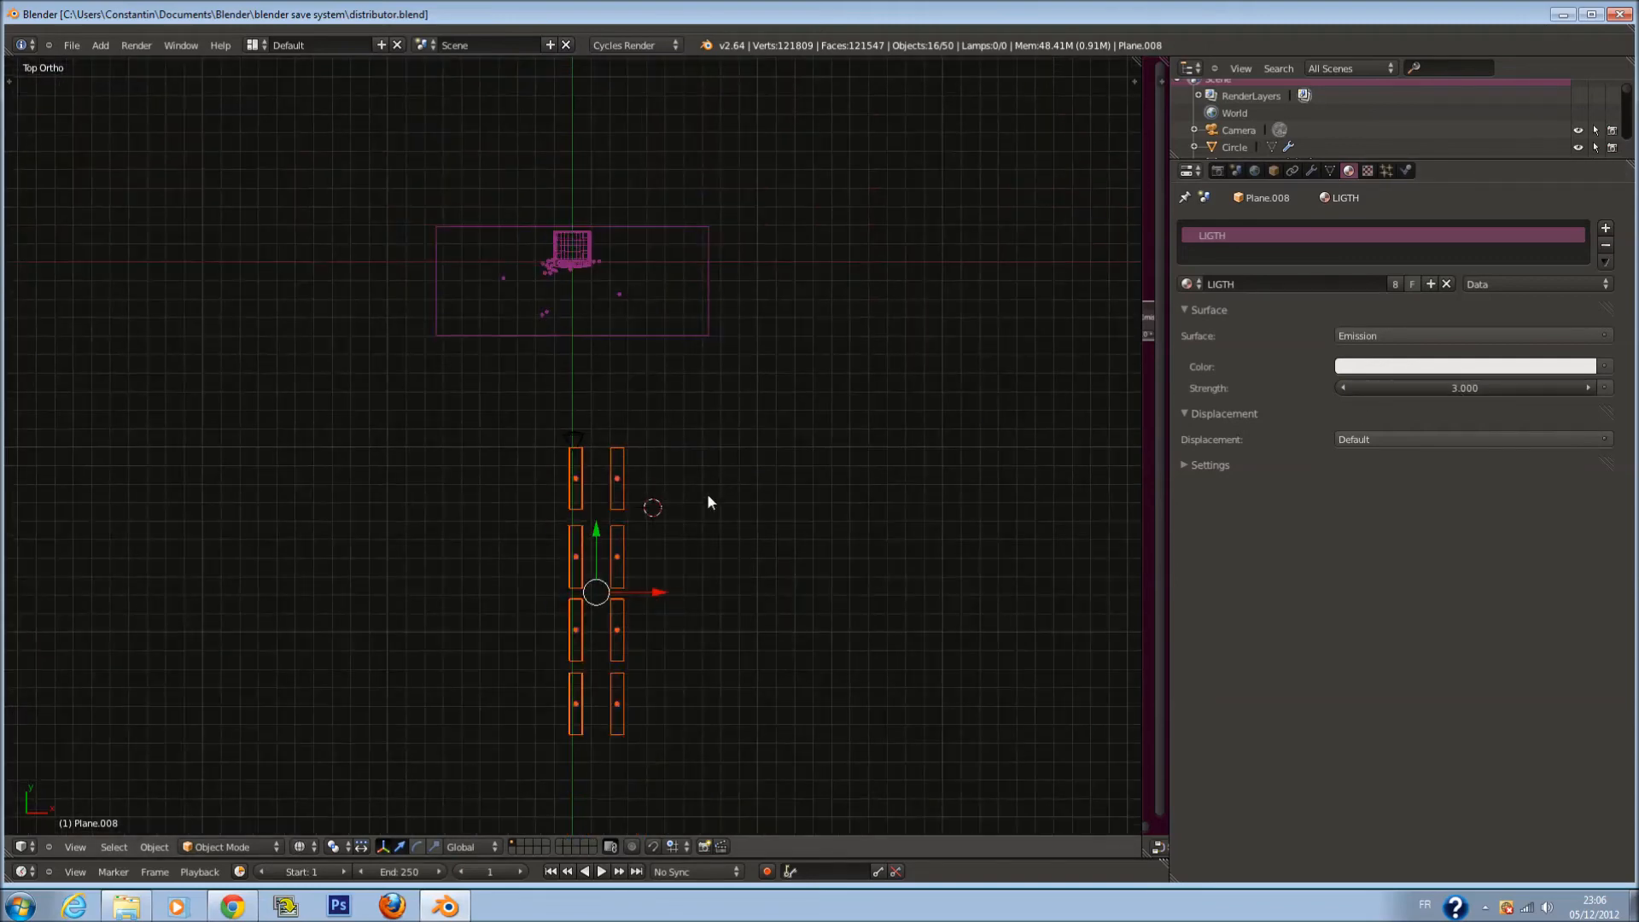
{"action": "key", "text": "a"}
{"action": "scroll", "coordinate": [668, 480], "scroll_direction": "up", "scroll_amount": 4}
{"action": "key", "text": "c"}
{"action": "left_click_drag", "start_coordinate": [688, 509], "coordinate": [553, 523]}
{"action": "key", "text": "Escape"}
{"action": "scroll", "coordinate": [747, 574], "scroll_direction": "up", "scroll_amount": 4, "text": "shift"}
{"action": "key", "text": "a"}
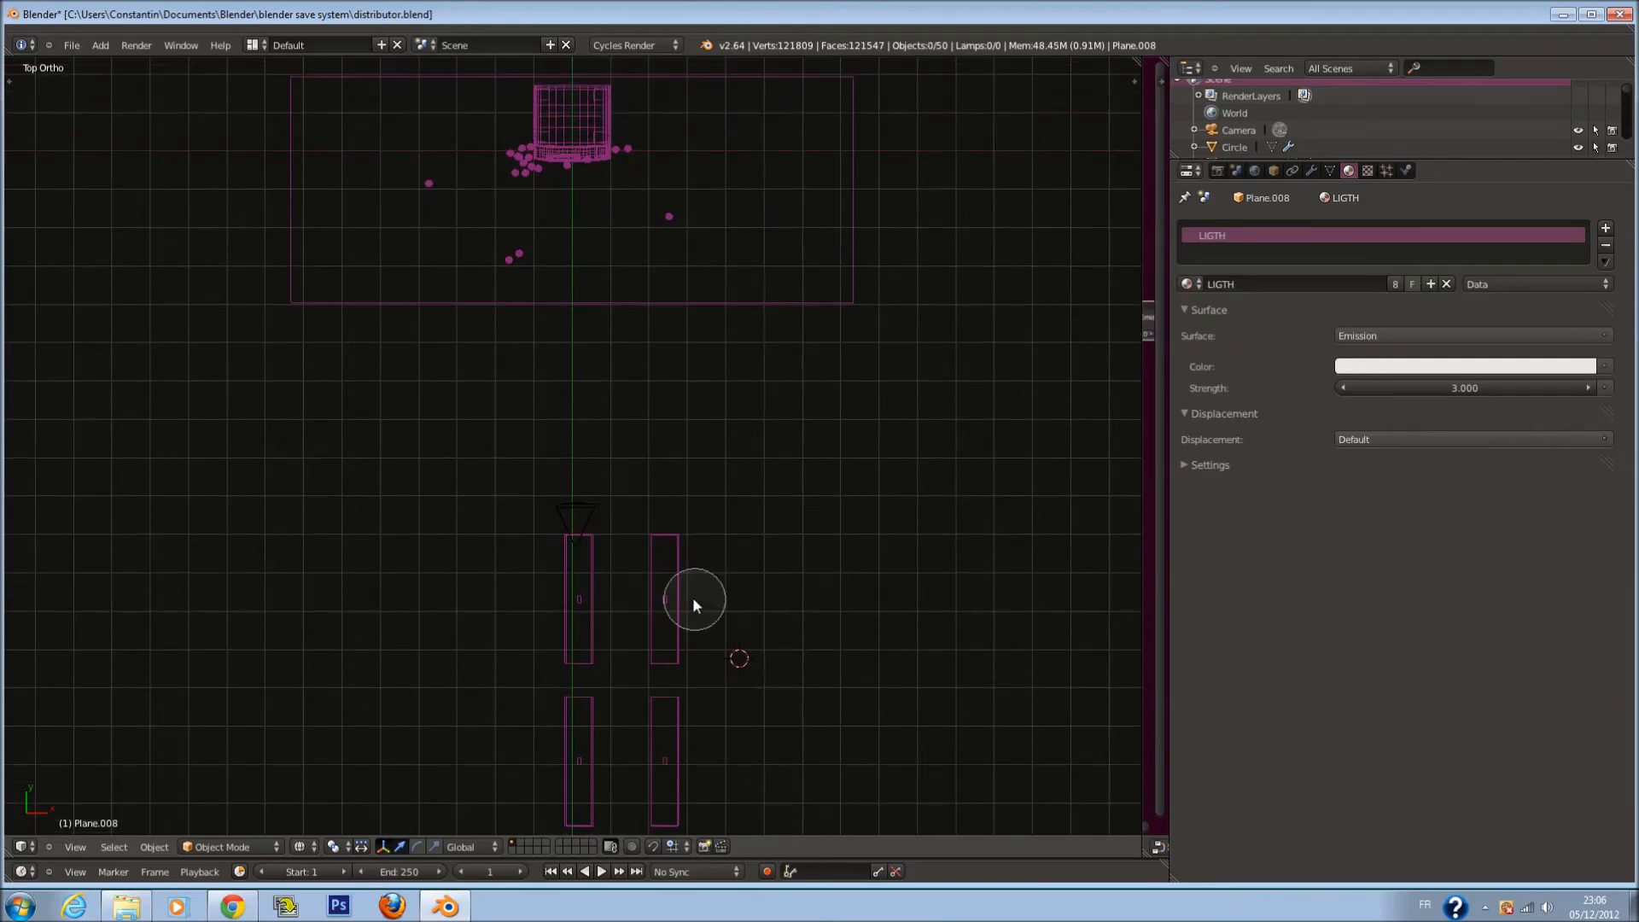
Duplicate the front lamp and light plane on the positive X side and move the copy along Y beside the vending machine
{"action": "key", "text": "c"}
{"action": "left_click", "coordinate": [690, 599]}
{"action": "key", "text": "Escape"}
{"action": "scroll", "coordinate": [738, 607], "scroll_direction": "up", "scroll_amount": 4, "text": "shift"}
{"action": "key", "text": "shift+d"}
{"action": "right_click", "coordinate": [740, 537]}
{"action": "key", "text": "g"}
{"action": "key", "text": "y"}
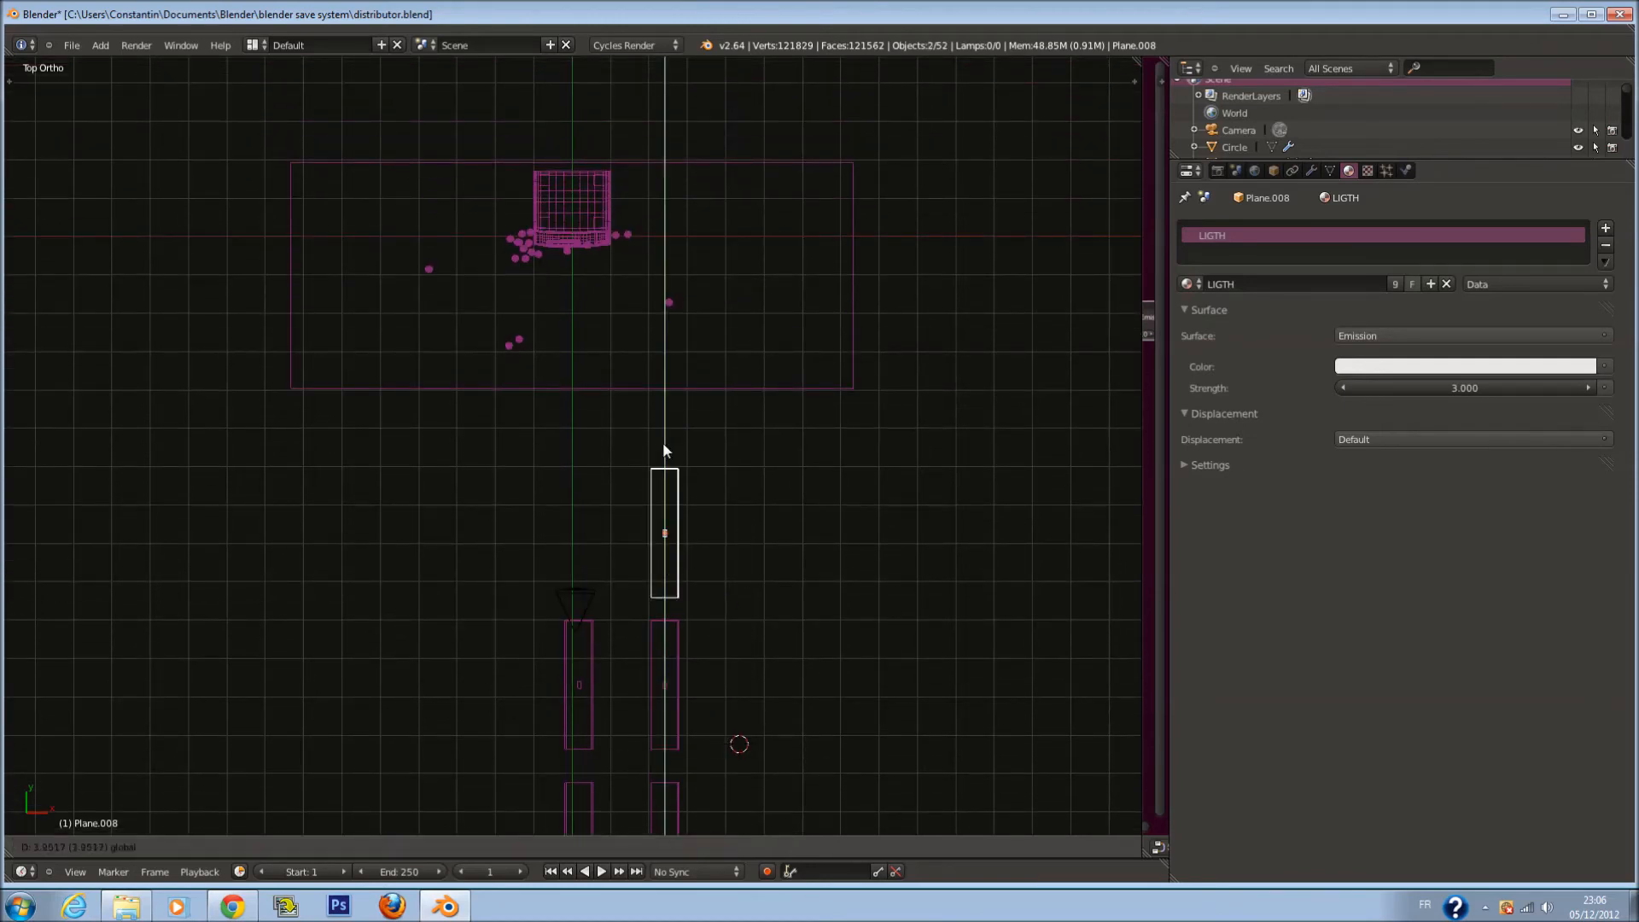
{"action": "left_click", "coordinate": [727, 247]}
Rotate the copied lamp 90 degrees about Z and move it along positive X, away from the vending machine
{"action": "type", "text": "rz90"}
{"action": "key", "text": "Return"}
{"action": "key", "text": "g"}
{"action": "key", "text": "x"}
{"action": "left_click", "coordinate": [795, 253]}
Duplicate the rotated lamp and move the copy along X to the opposite side of the vending machine
{"action": "key", "text": "shift+d"}
{"action": "key", "text": "y"}
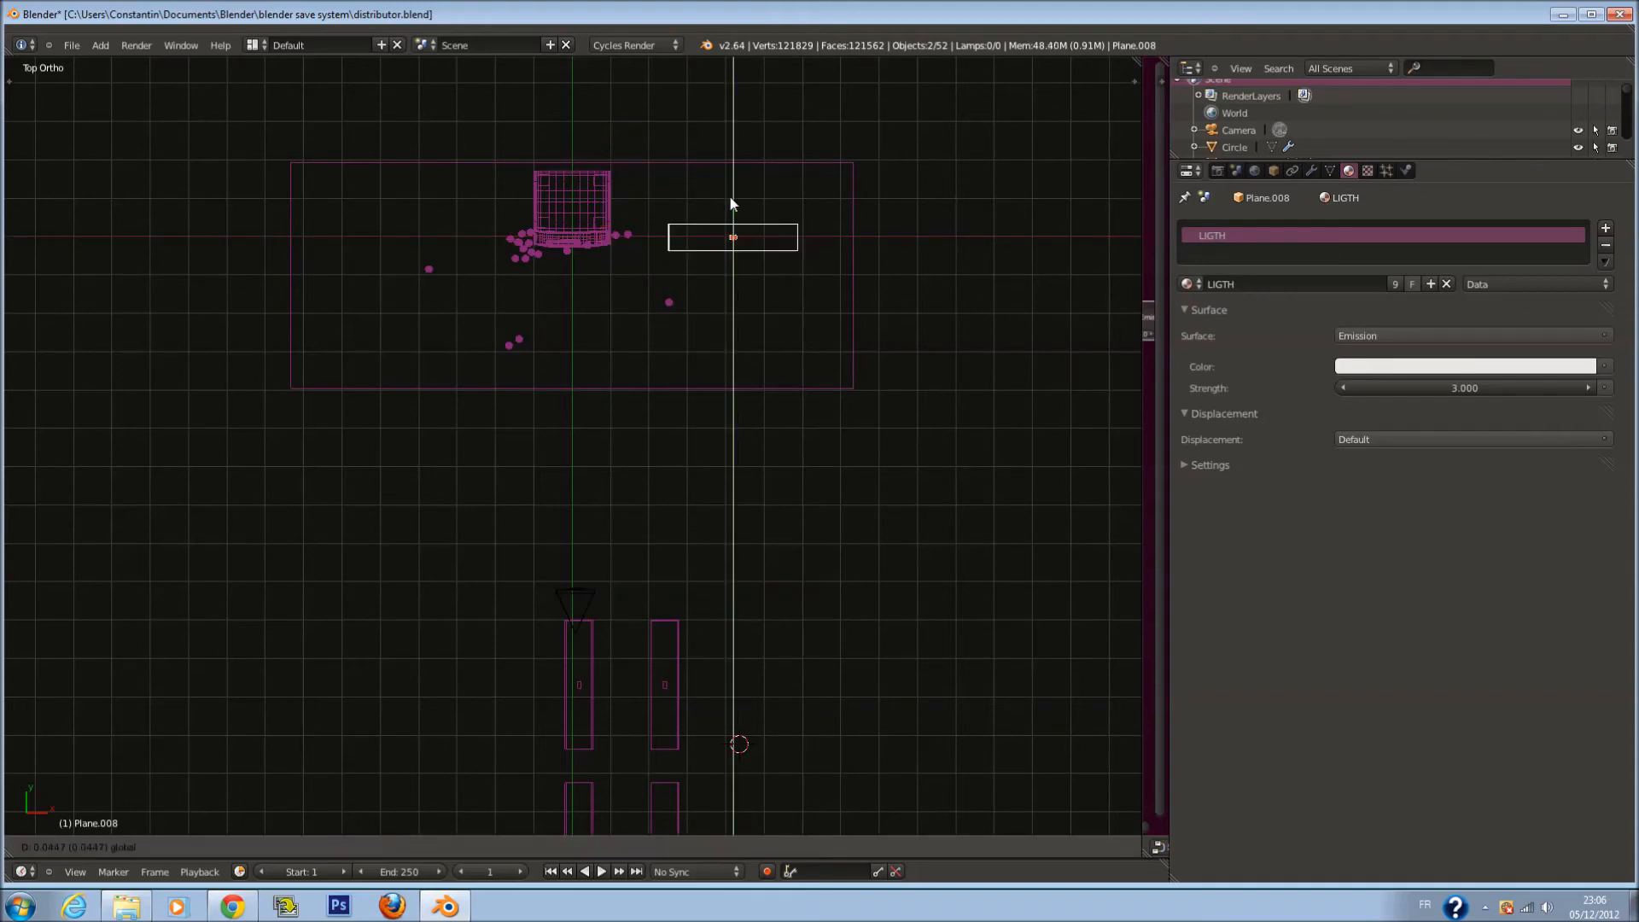
{"action": "left_click", "coordinate": [756, 209]}
{"action": "key", "text": "g"}
{"action": "key", "text": "x"}
{"action": "left_click", "coordinate": [457, 225]}
Set the LIGTH material's emission strength to 1 and save over distributor.blend
{"action": "key", "text": "KP_Decimal"}
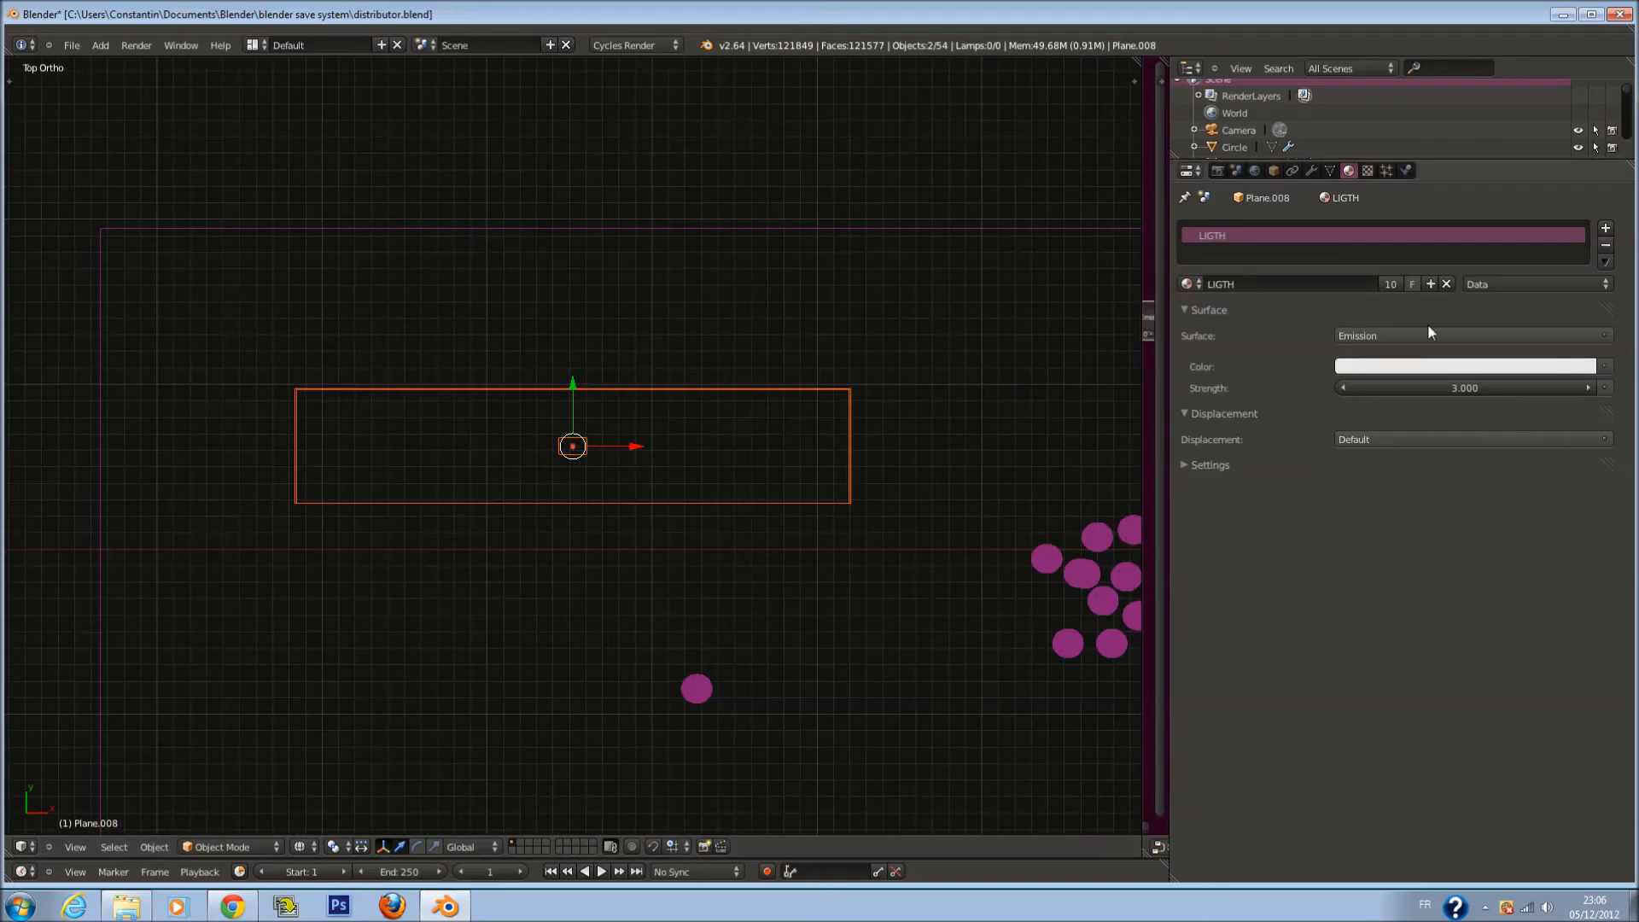
{"action": "left_click", "coordinate": [1462, 389]}
{"action": "type", "text": "1"}
{"action": "key", "text": "Return"}
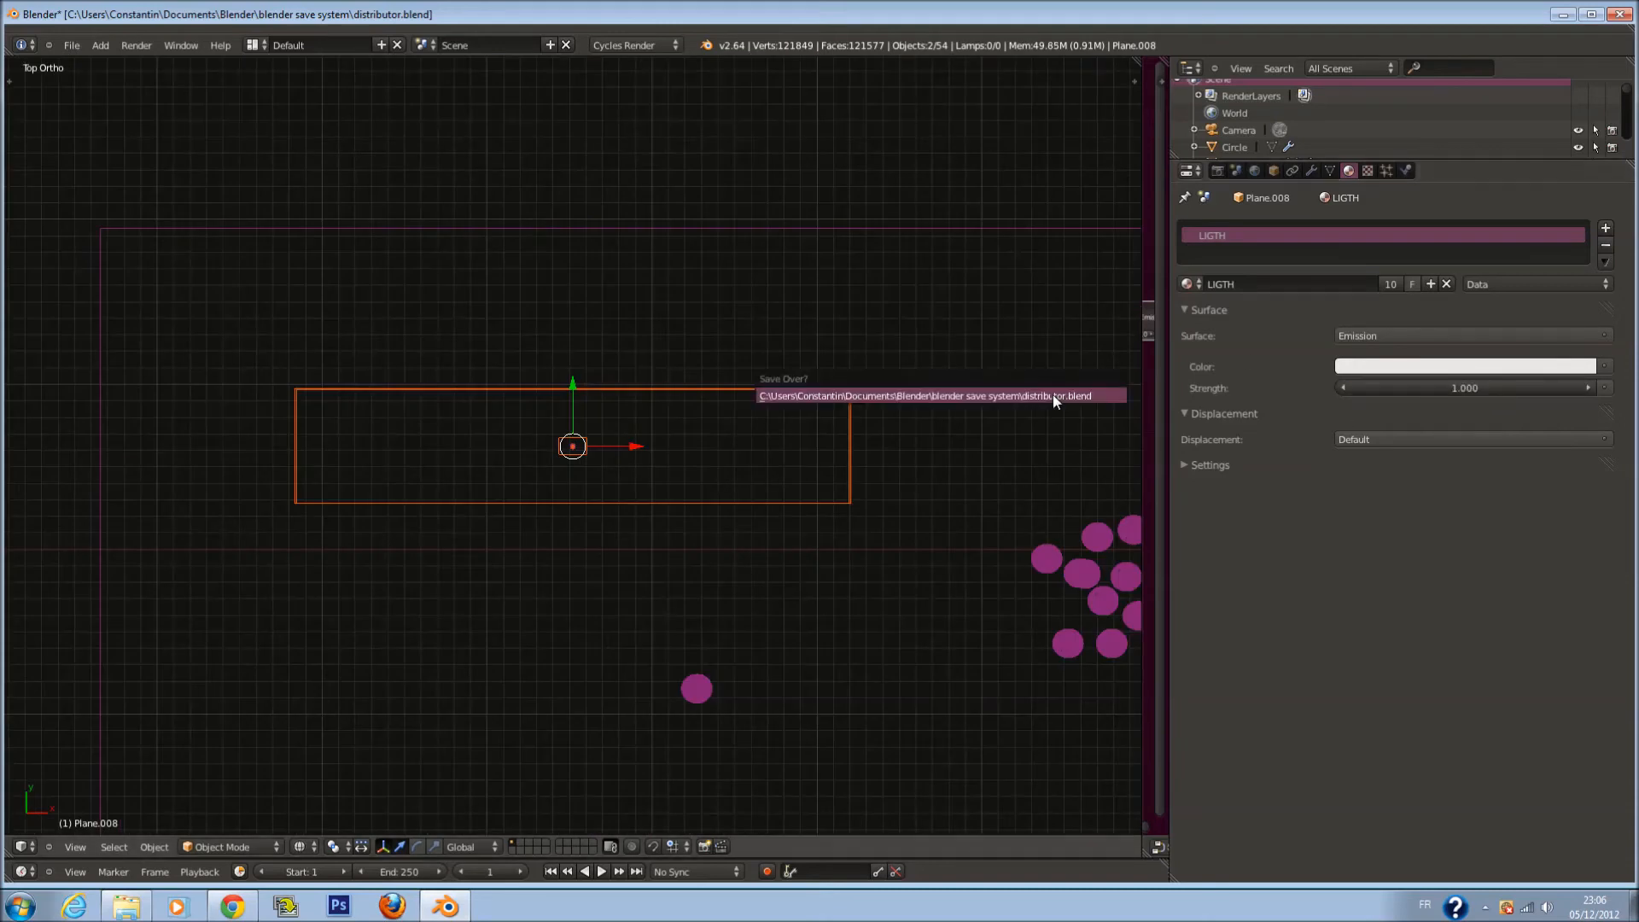
Open the World settings, then check the new lamps in the camera view with Rendered shading and return to Solid shading
{"action": "left_click", "coordinate": [1254, 171]}
{"action": "left_click", "coordinate": [1300, 170]}
{"action": "left_click", "coordinate": [1255, 170]}
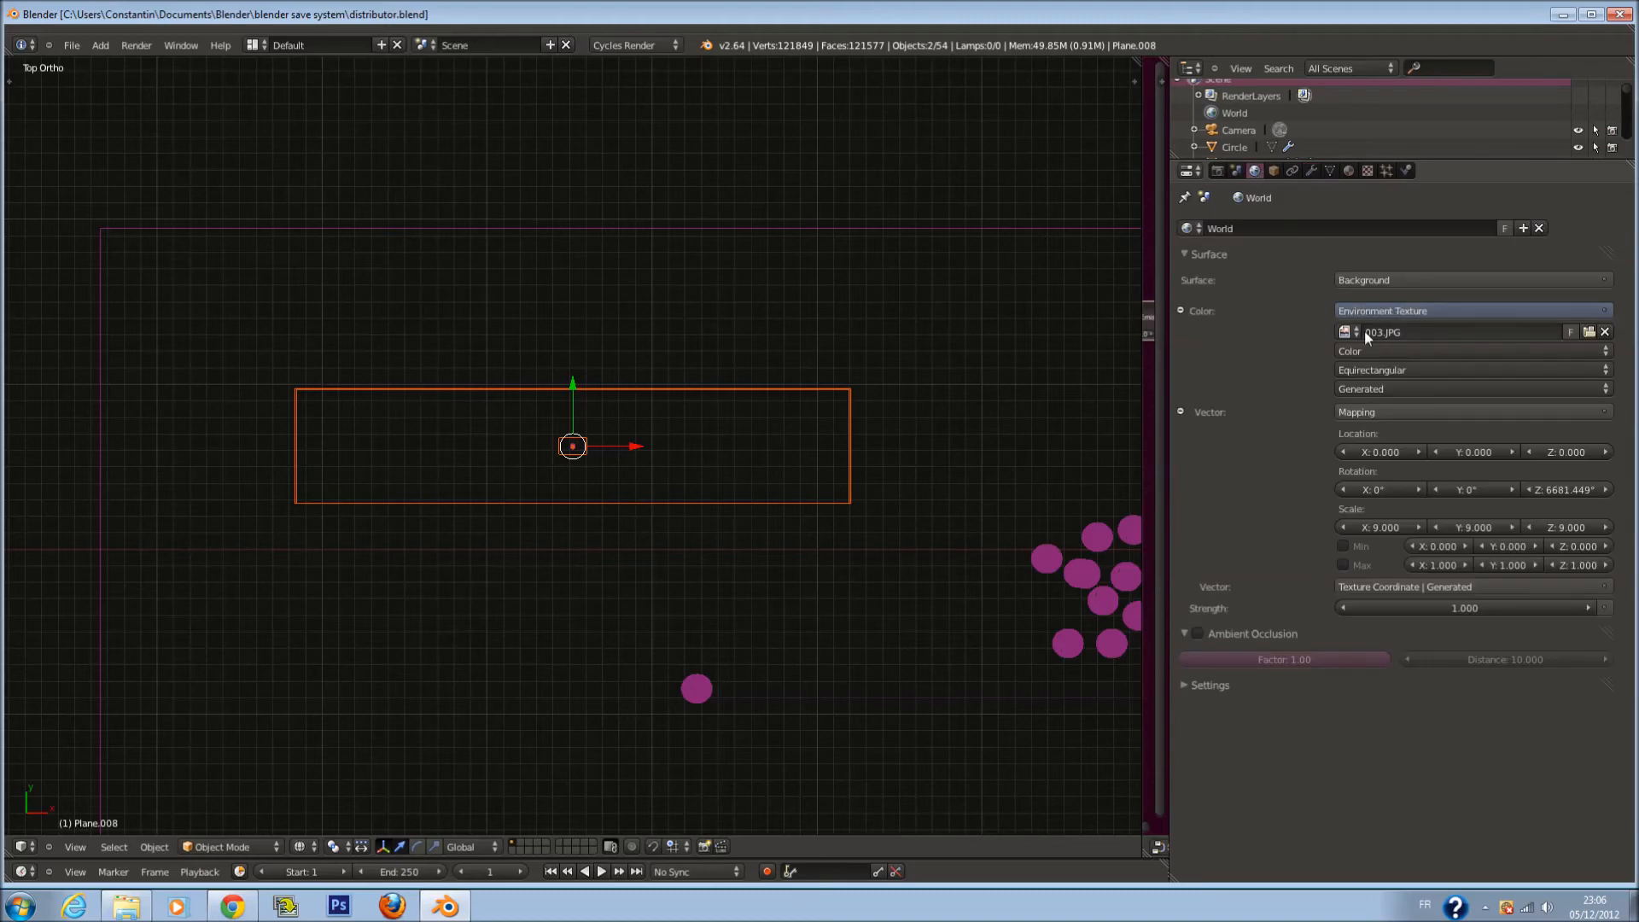
{"action": "key", "text": "KP_0"}
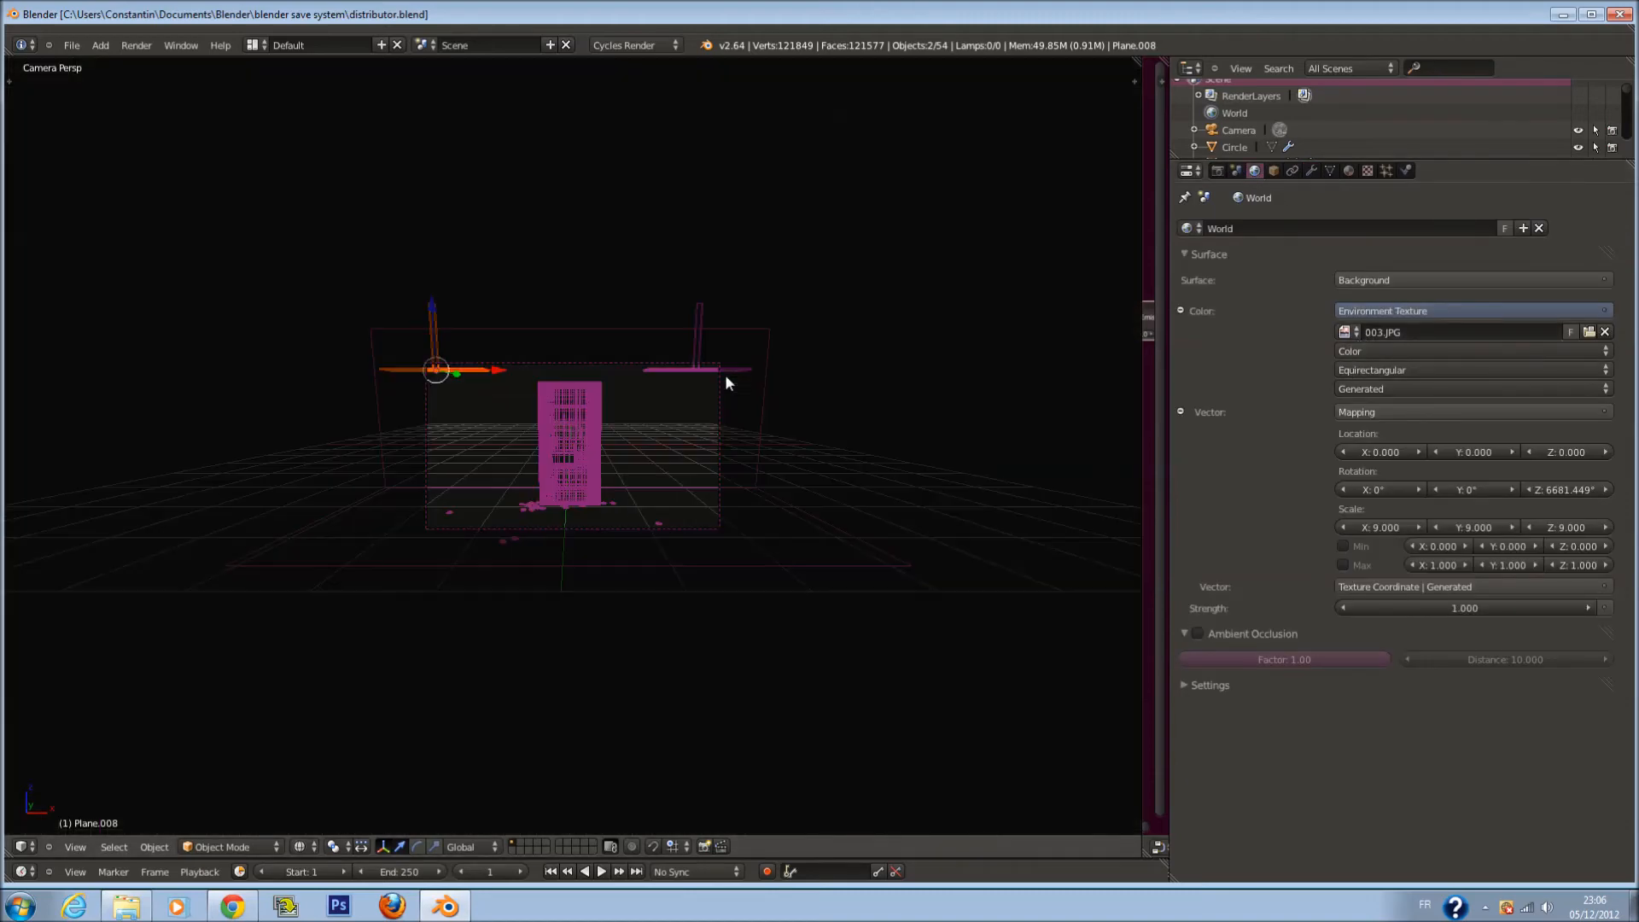
{"action": "key", "text": "z"}
{"action": "scroll", "coordinate": [722, 380], "scroll_direction": "up", "scroll_amount": 3}
{"action": "left_click", "coordinate": [306, 846]}
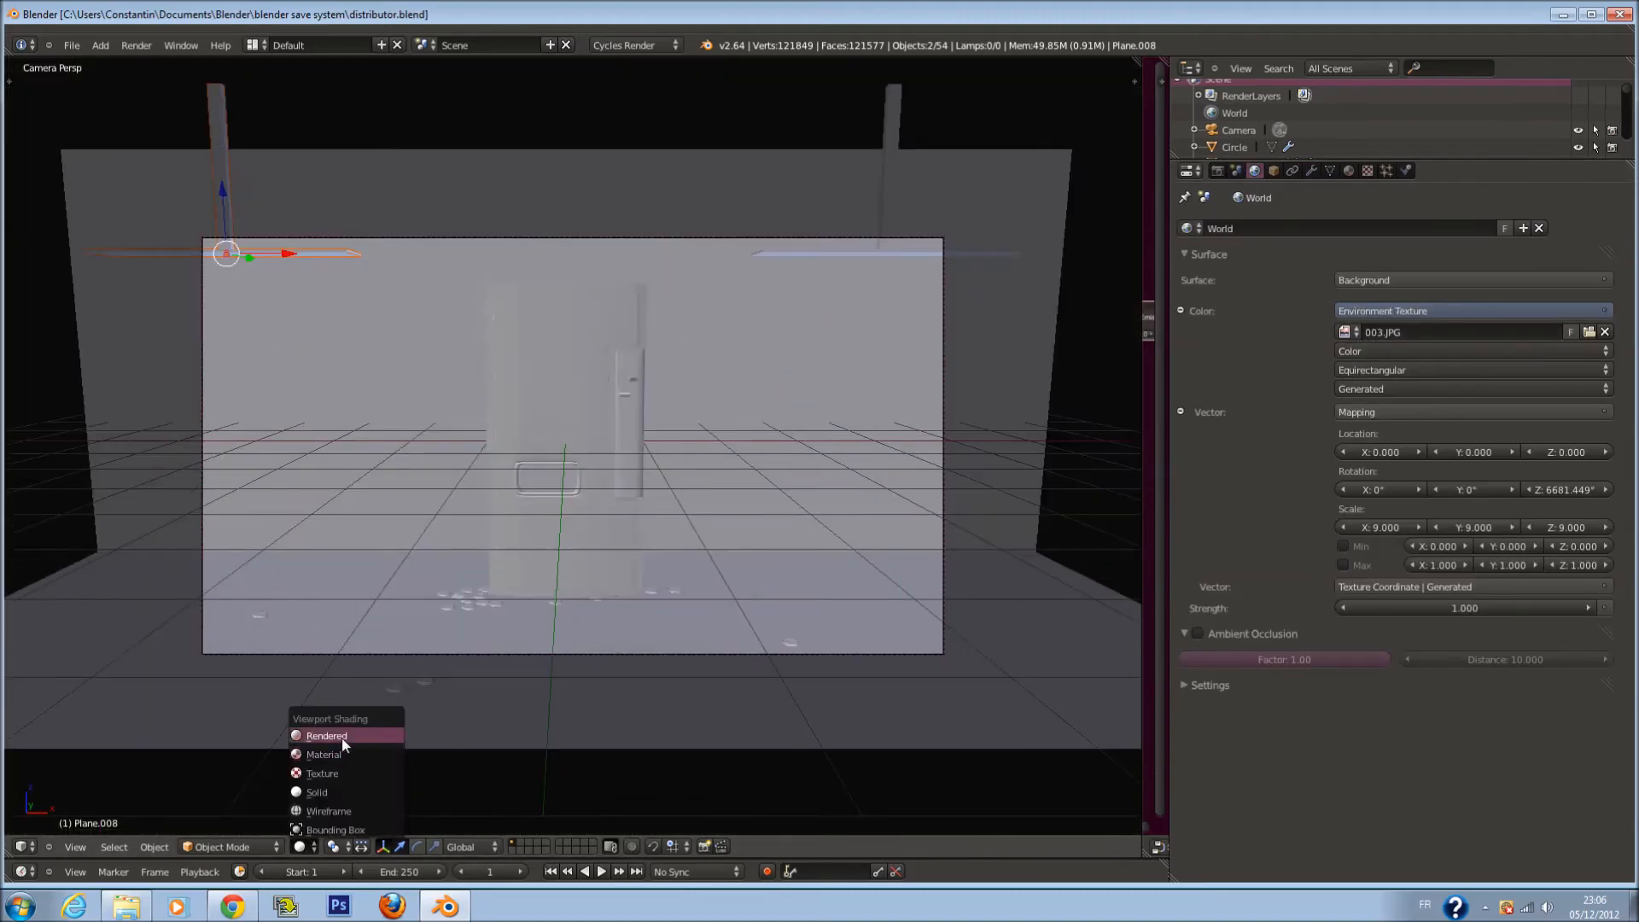
{"action": "left_click", "coordinate": [327, 736]}
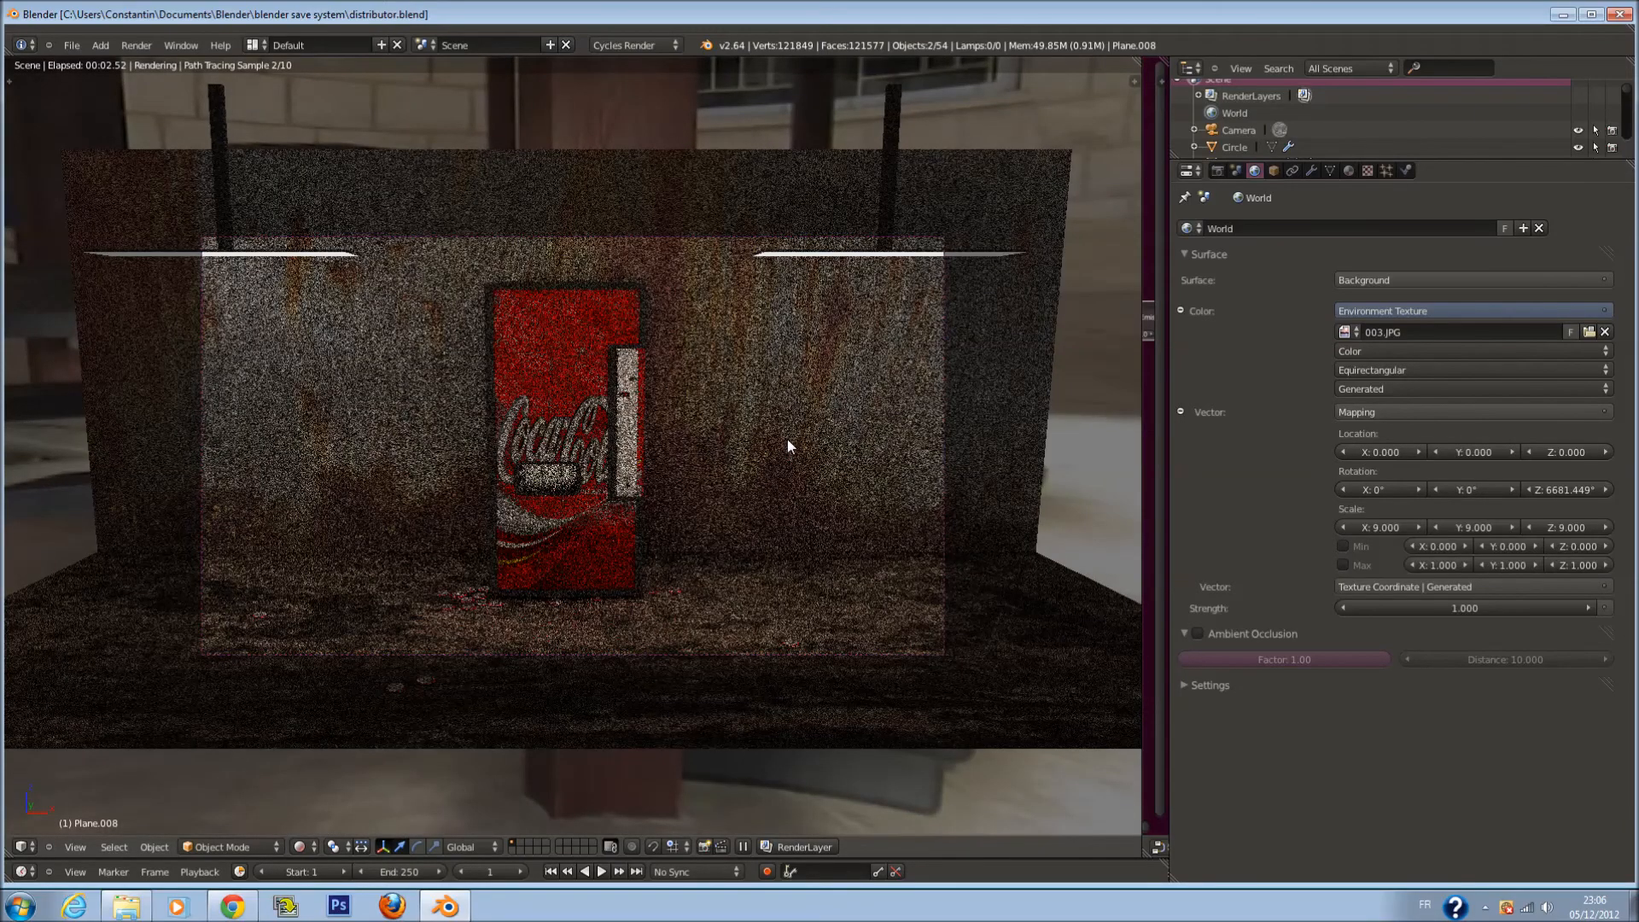
{"action": "left_click", "coordinate": [300, 846]}
{"action": "left_click", "coordinate": [340, 793]}
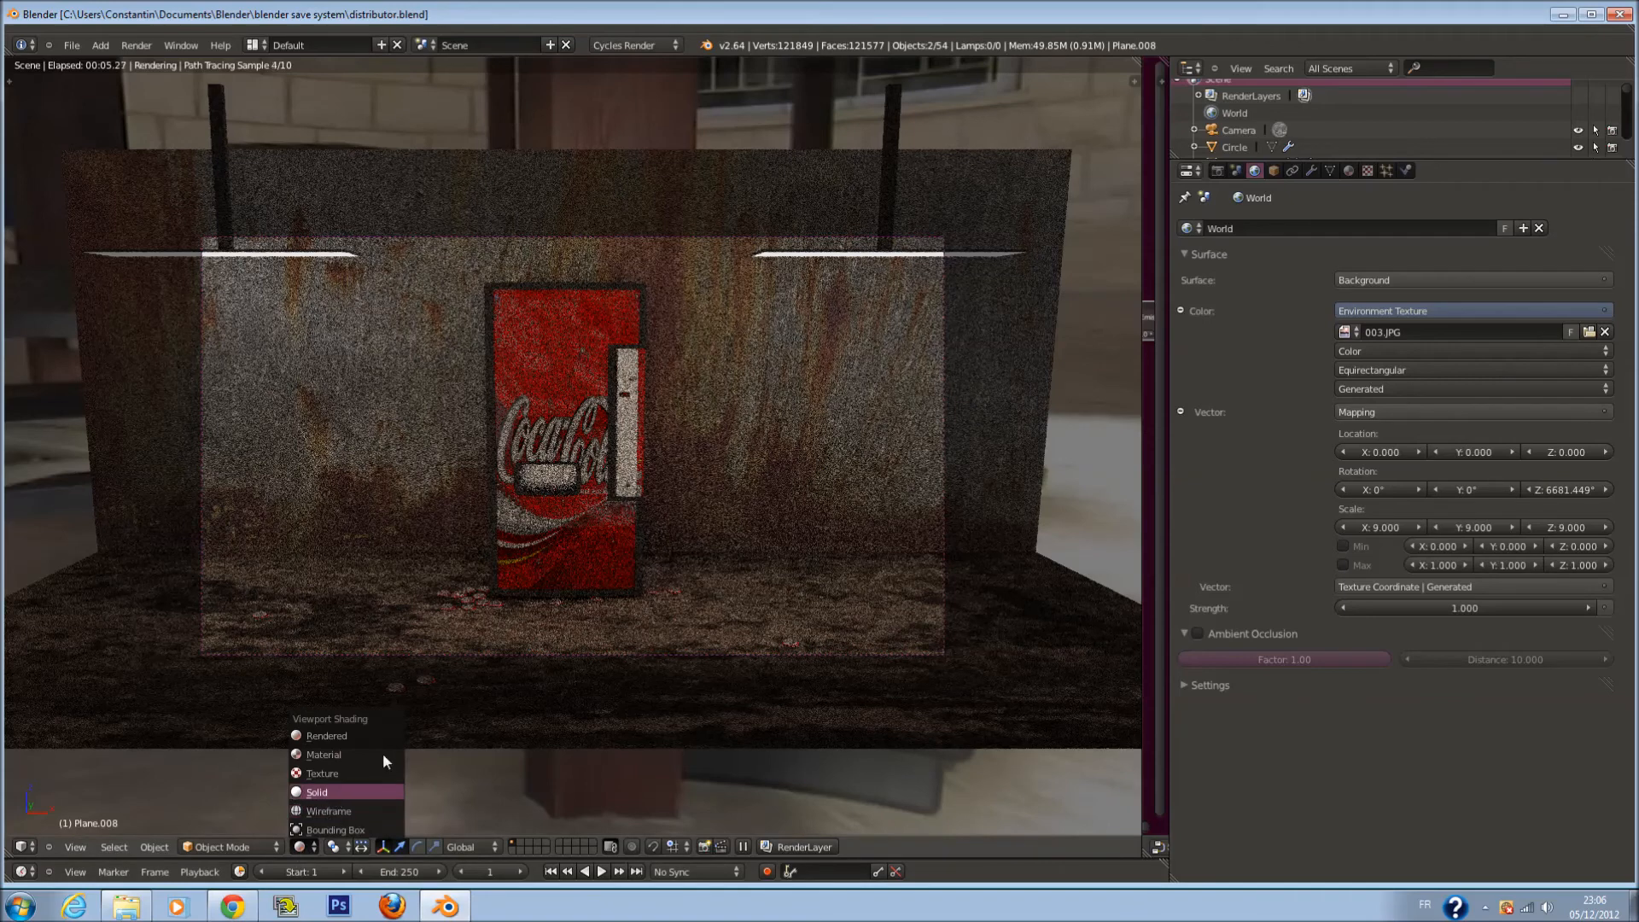
Select both lamps beside the vending machine and move them up along Z by about 0.73 units, out of the camera frame
{"action": "key", "text": "z"}
{"action": "right_click", "coordinate": [905, 245], "text": "shift"}
{"action": "key", "text": "g"}
{"action": "key", "text": "z"}
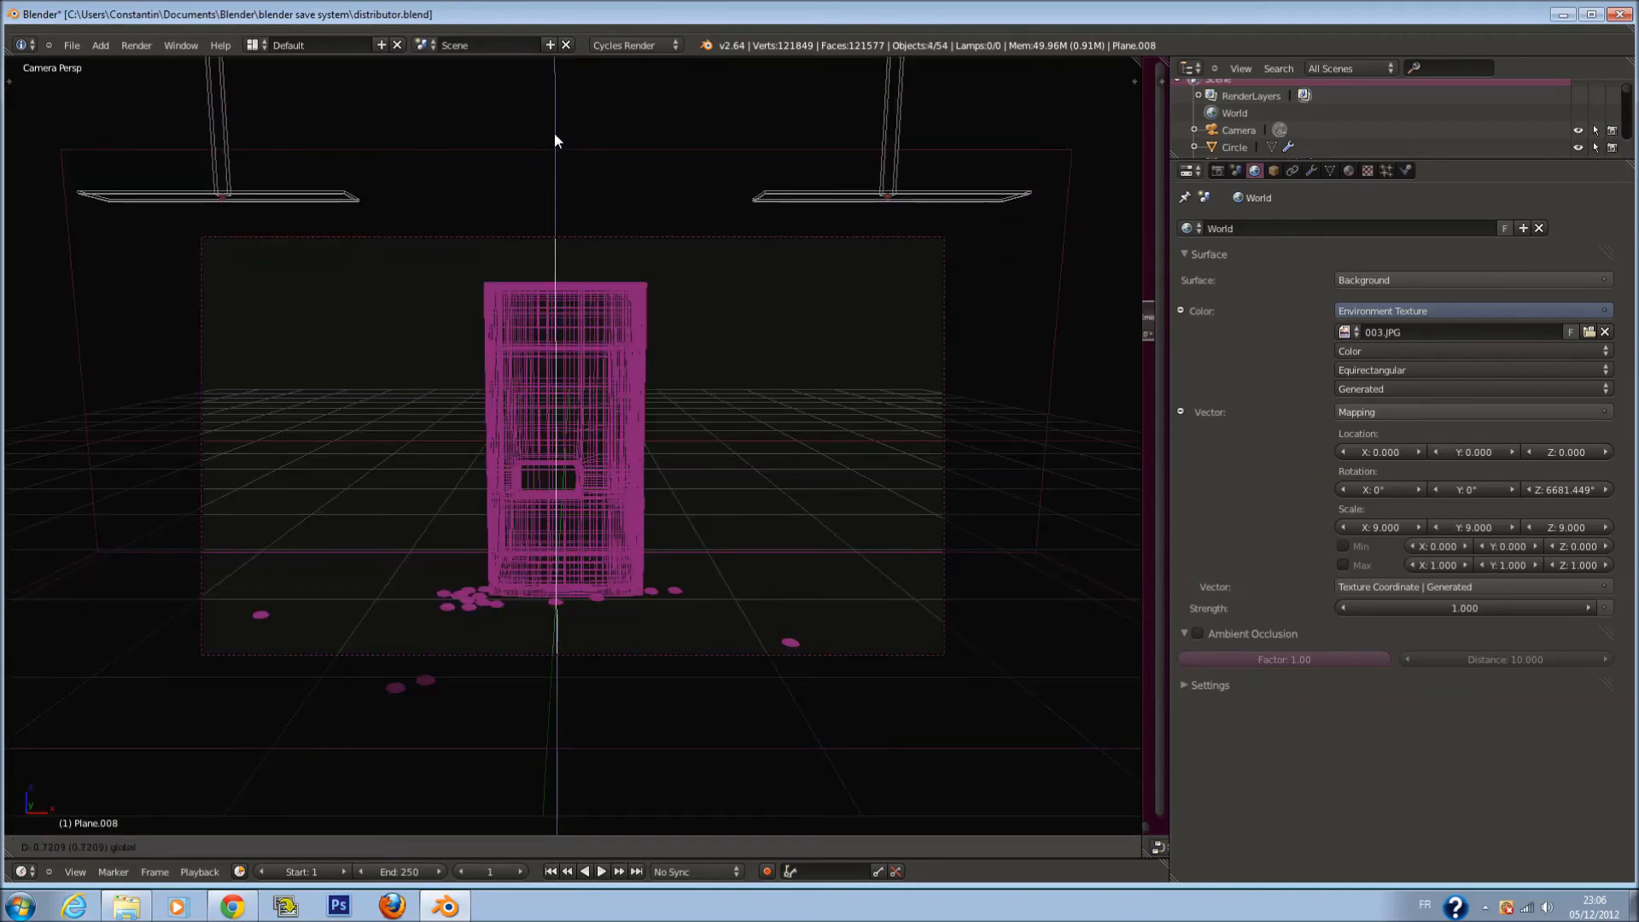
{"action": "left_click", "coordinate": [555, 134]}
Preview the raised lamps in the camera view with Rendered shading and save over distributor.blend
{"action": "key", "text": "z"}
{"action": "left_click", "coordinate": [300, 846]}
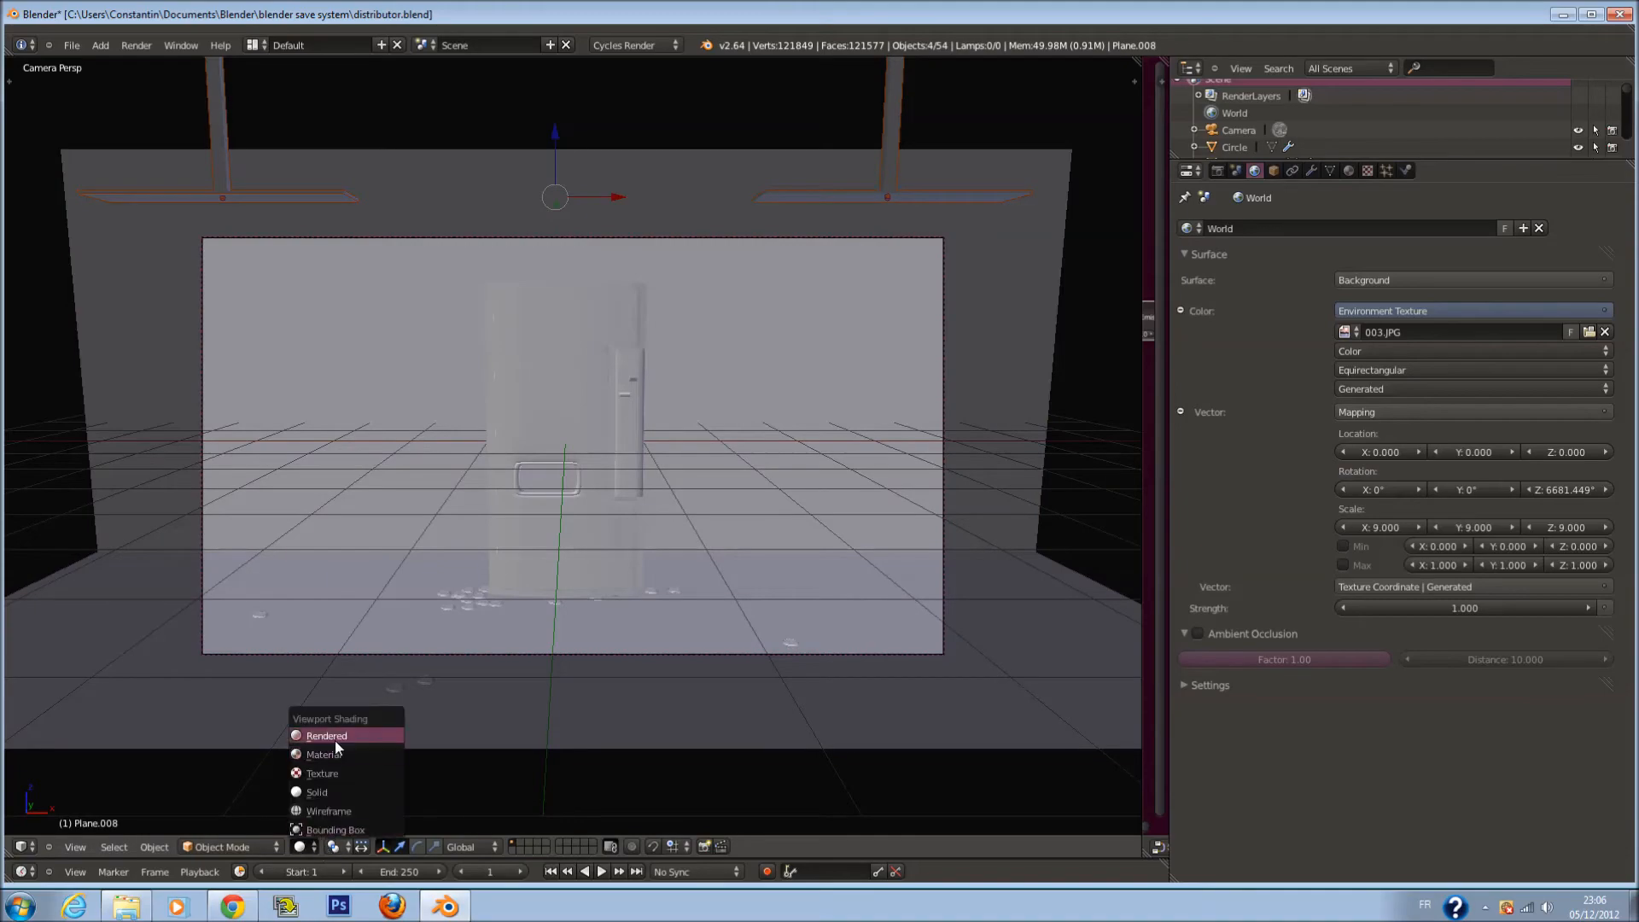
{"action": "left_click", "coordinate": [335, 738]}
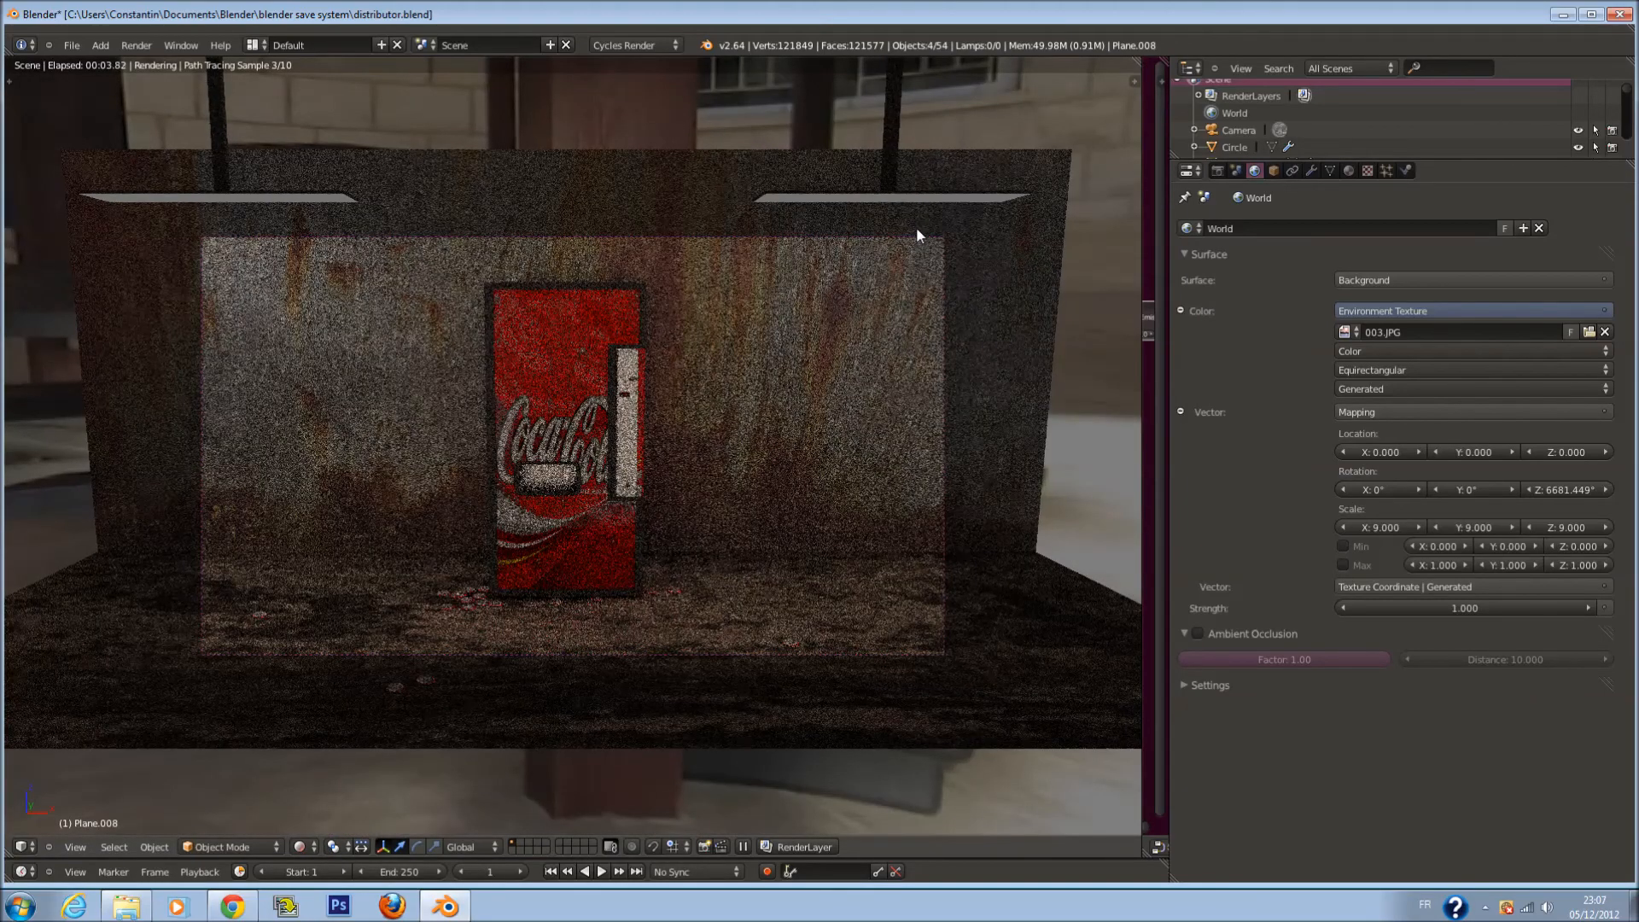
{"action": "key", "text": "ctrl+s"}
{"action": "left_click", "coordinate": [792, 490]}
{"action": "scroll", "coordinate": [735, 295], "scroll_direction": "up", "scroll_amount": 1}
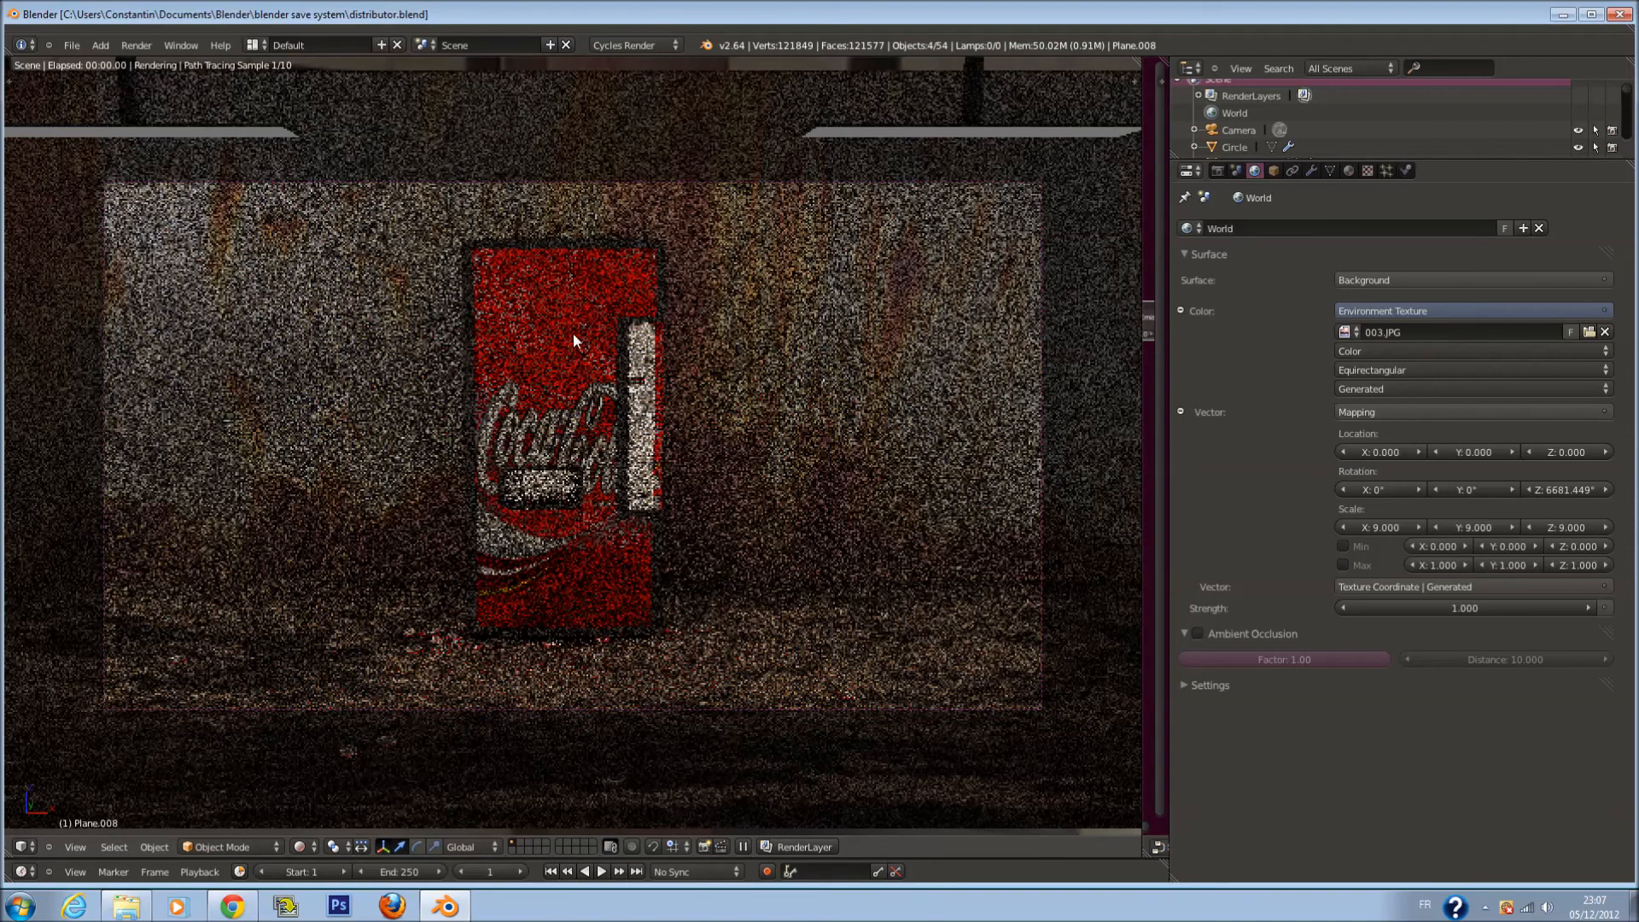
{"action": "key", "text": "ctrl+s"}
{"action": "left_click", "coordinate": [639, 280]}
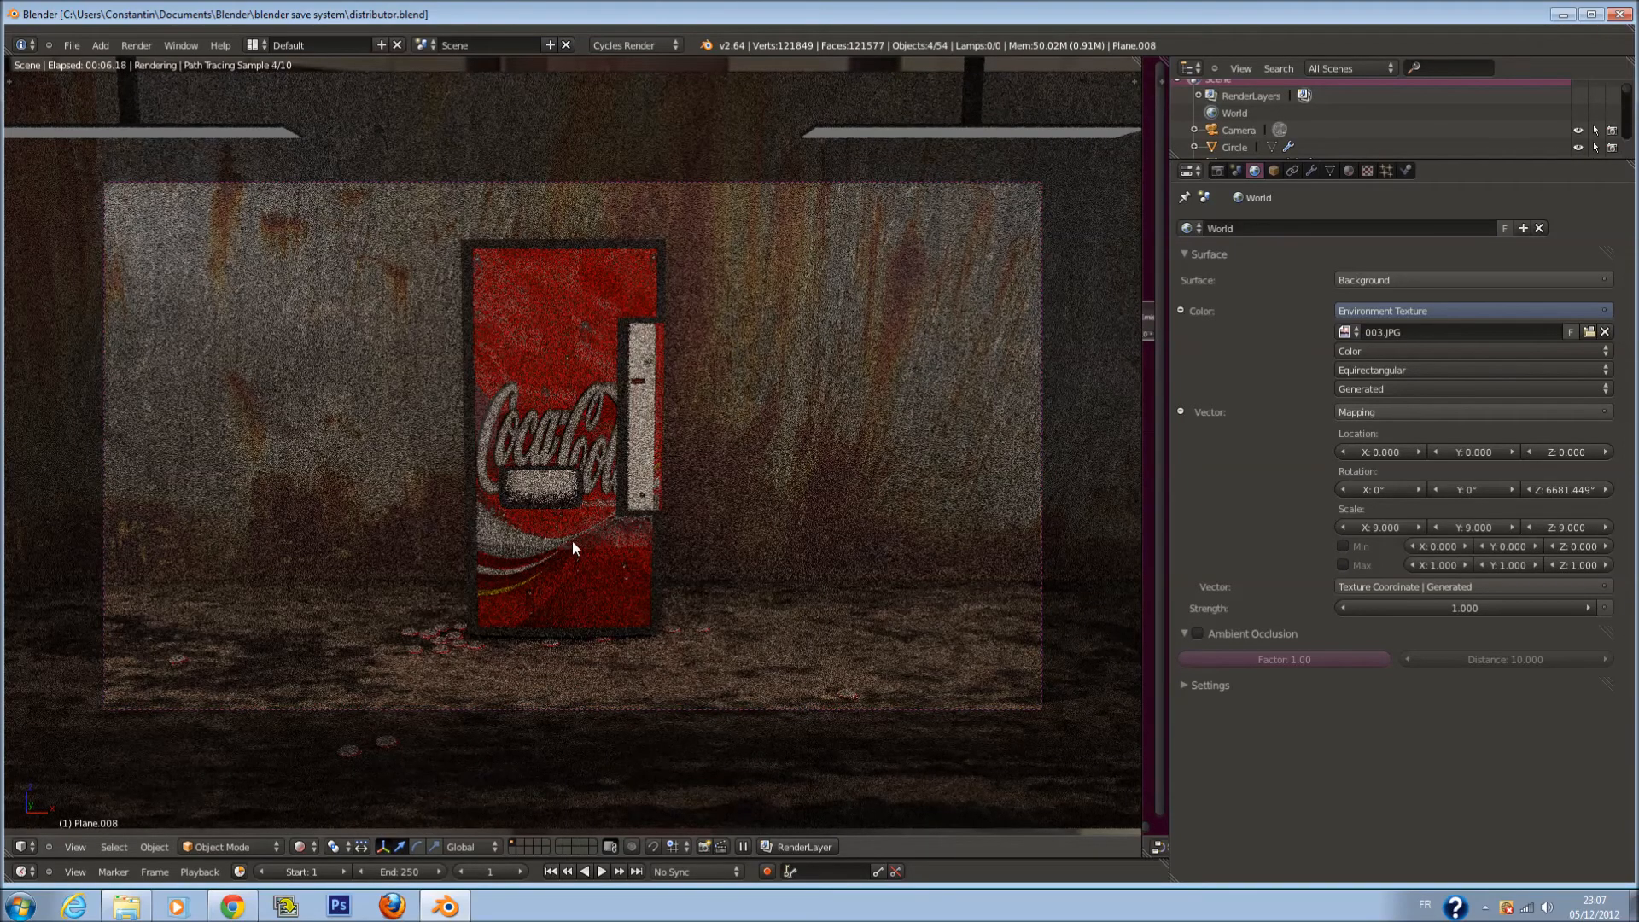
Return to Solid shading, save over distributor.blend again and inspect the whole lamp layout from an angled view
{"action": "left_click", "coordinate": [303, 847]}
{"action": "left_click", "coordinate": [339, 795]}
{"action": "scroll", "coordinate": [742, 542], "scroll_direction": "down", "scroll_amount": 2}
{"action": "key", "text": "ctrl+s"}
{"action": "left_click", "coordinate": [773, 521]}
{"action": "scroll", "coordinate": [806, 481], "scroll_direction": "down", "scroll_amount": 3}
{"action": "middle_click_drag", "start_coordinate": [806, 481], "coordinate": [731, 540]}
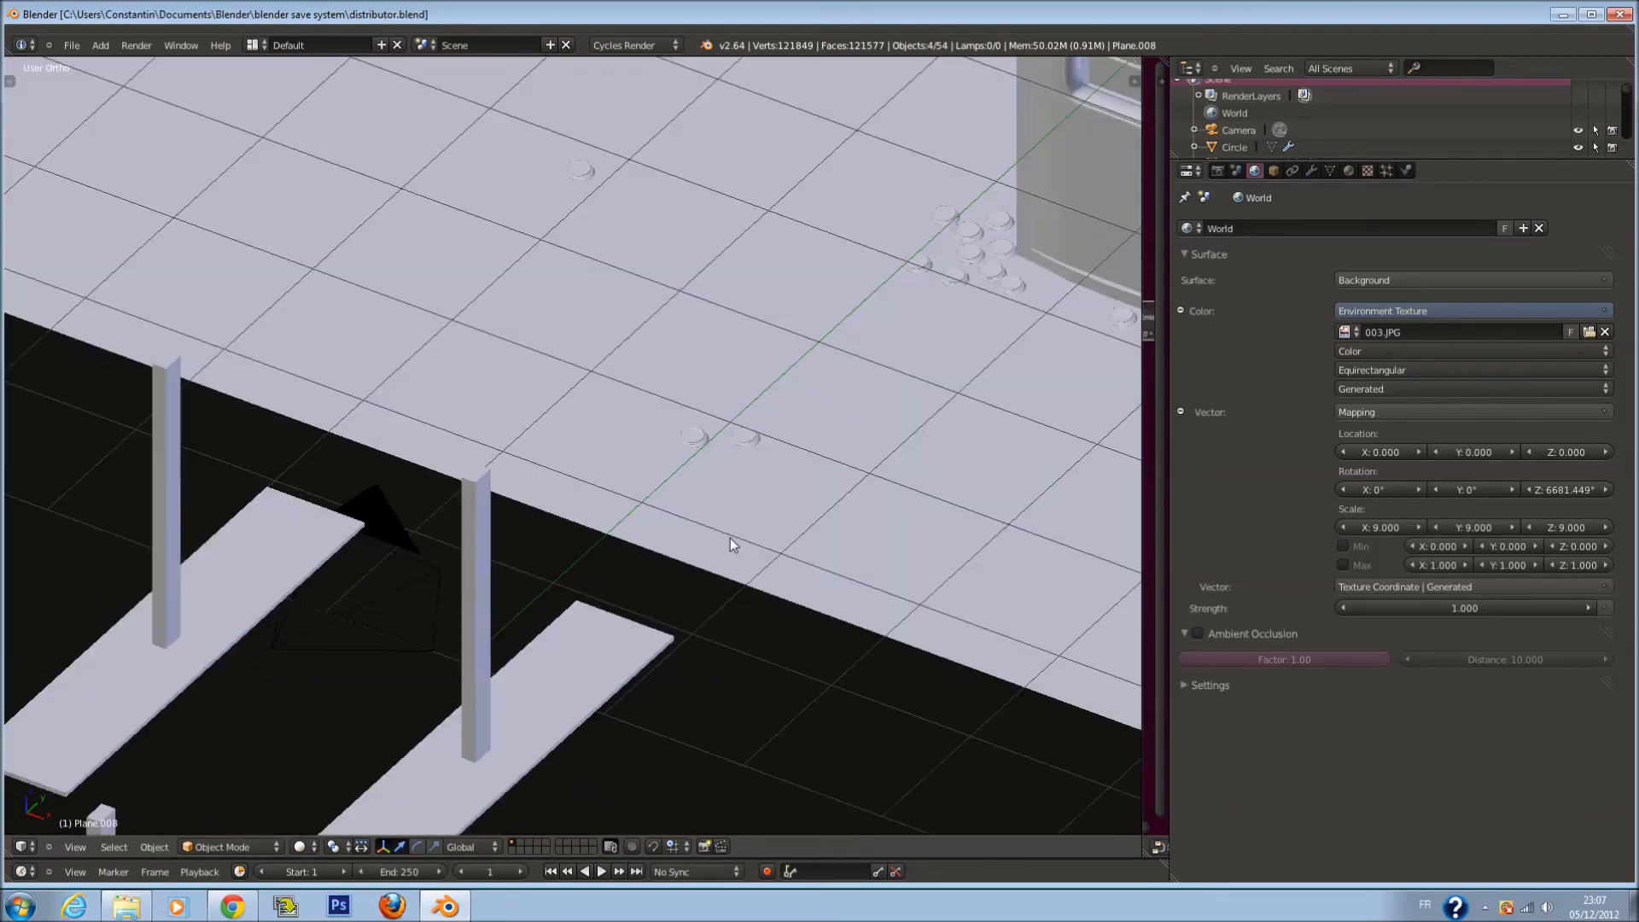
{"action": "scroll", "coordinate": [723, 541], "scroll_direction": "down", "scroll_amount": 5}
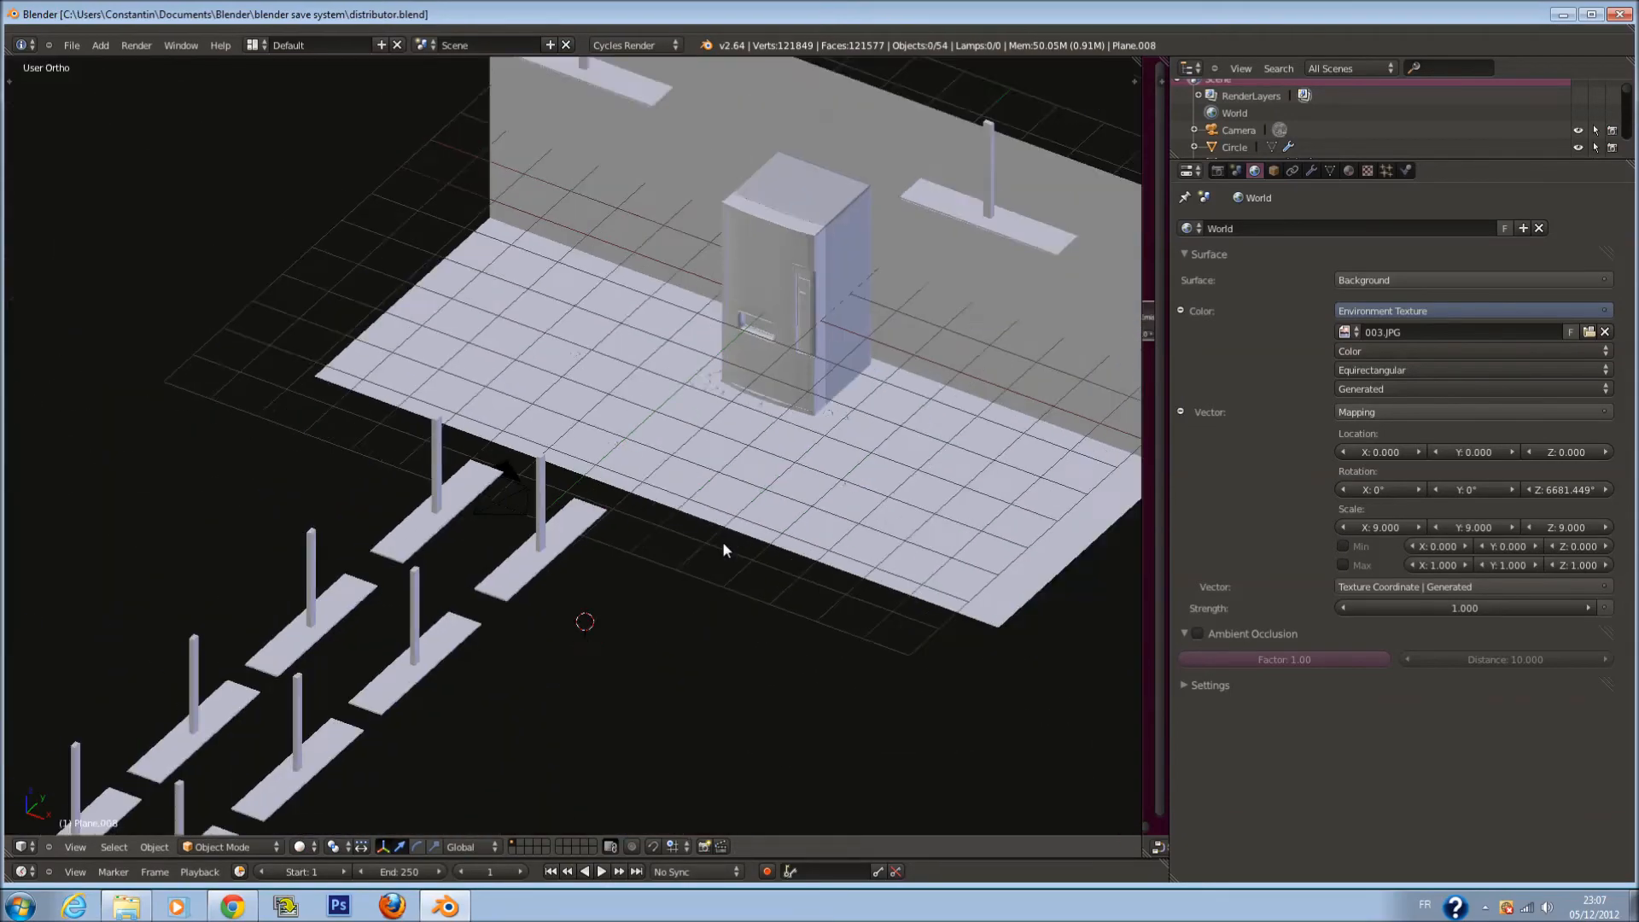
{"action": "middle_click_drag", "start_coordinate": [615, 549], "coordinate": [885, 459]}
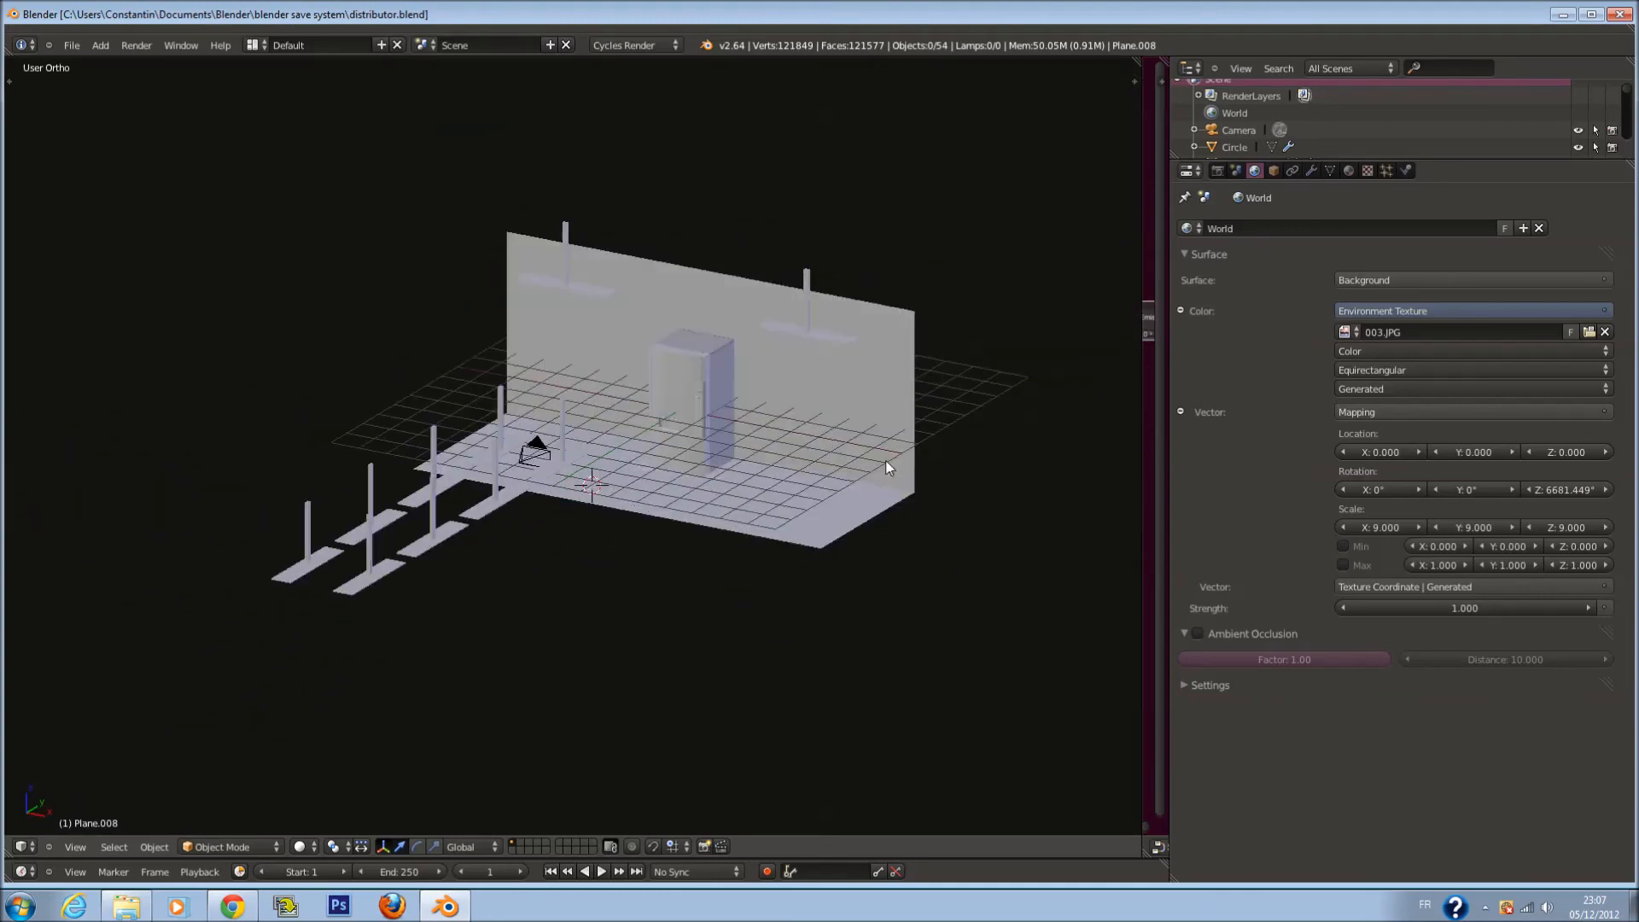
Switch from the angled view to the camera view and save over distributor.blend
{"action": "key", "text": "KP_5"}
{"action": "key", "text": "KP_0"}
{"action": "scroll", "coordinate": [895, 444], "scroll_direction": "up", "scroll_amount": 5}
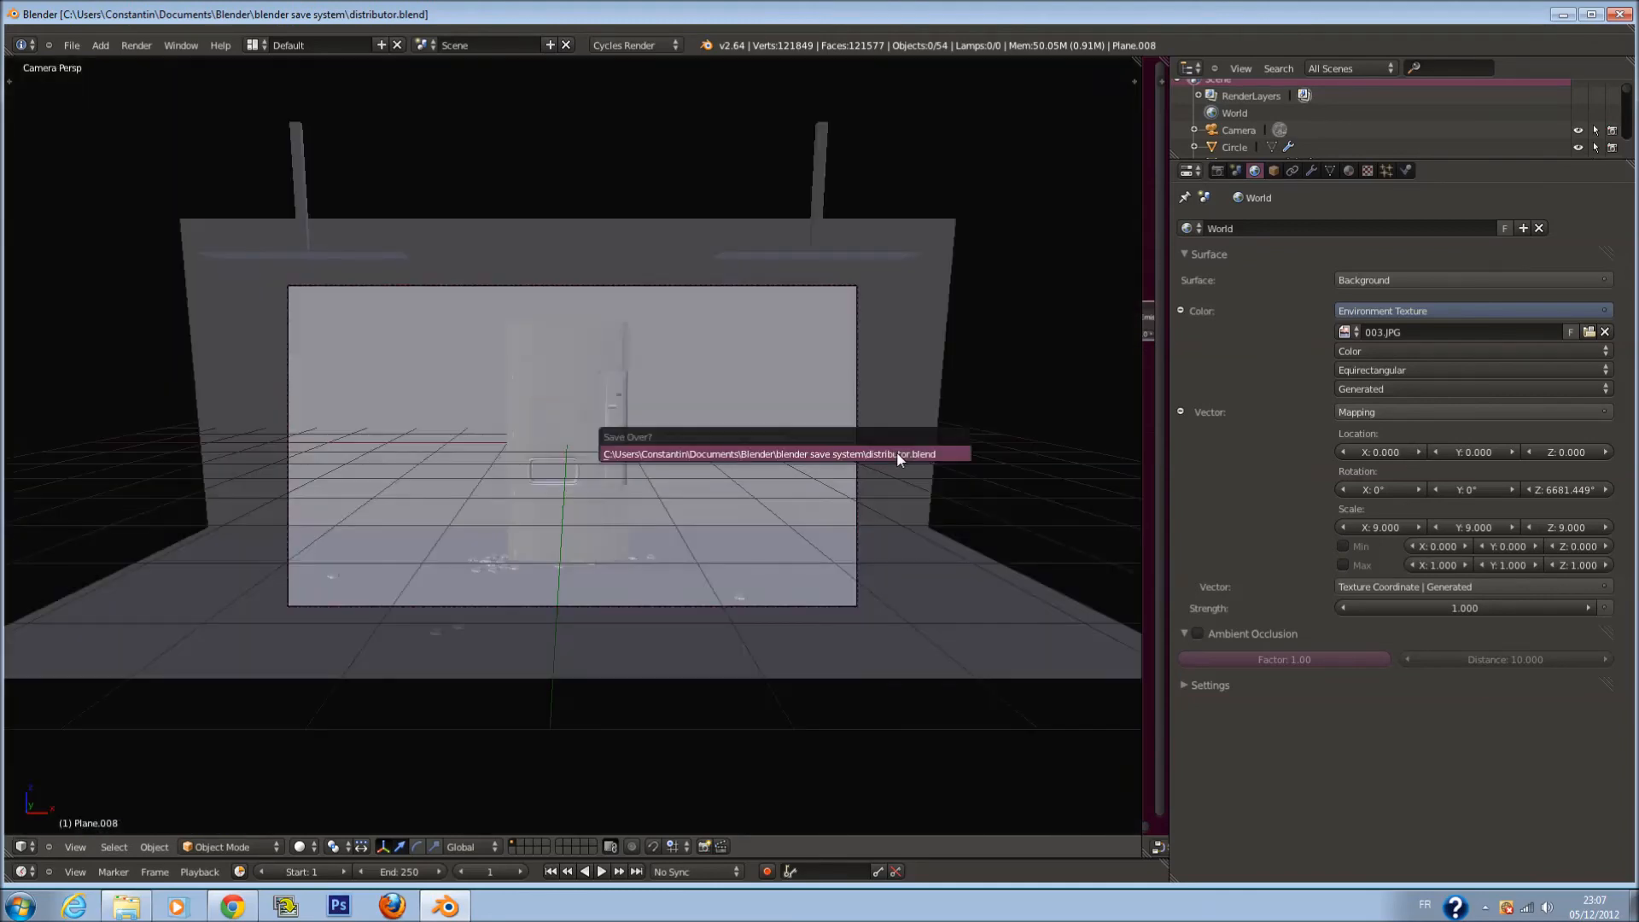
{"action": "scroll", "coordinate": [936, 432], "scroll_direction": "down", "scroll_amount": 2}
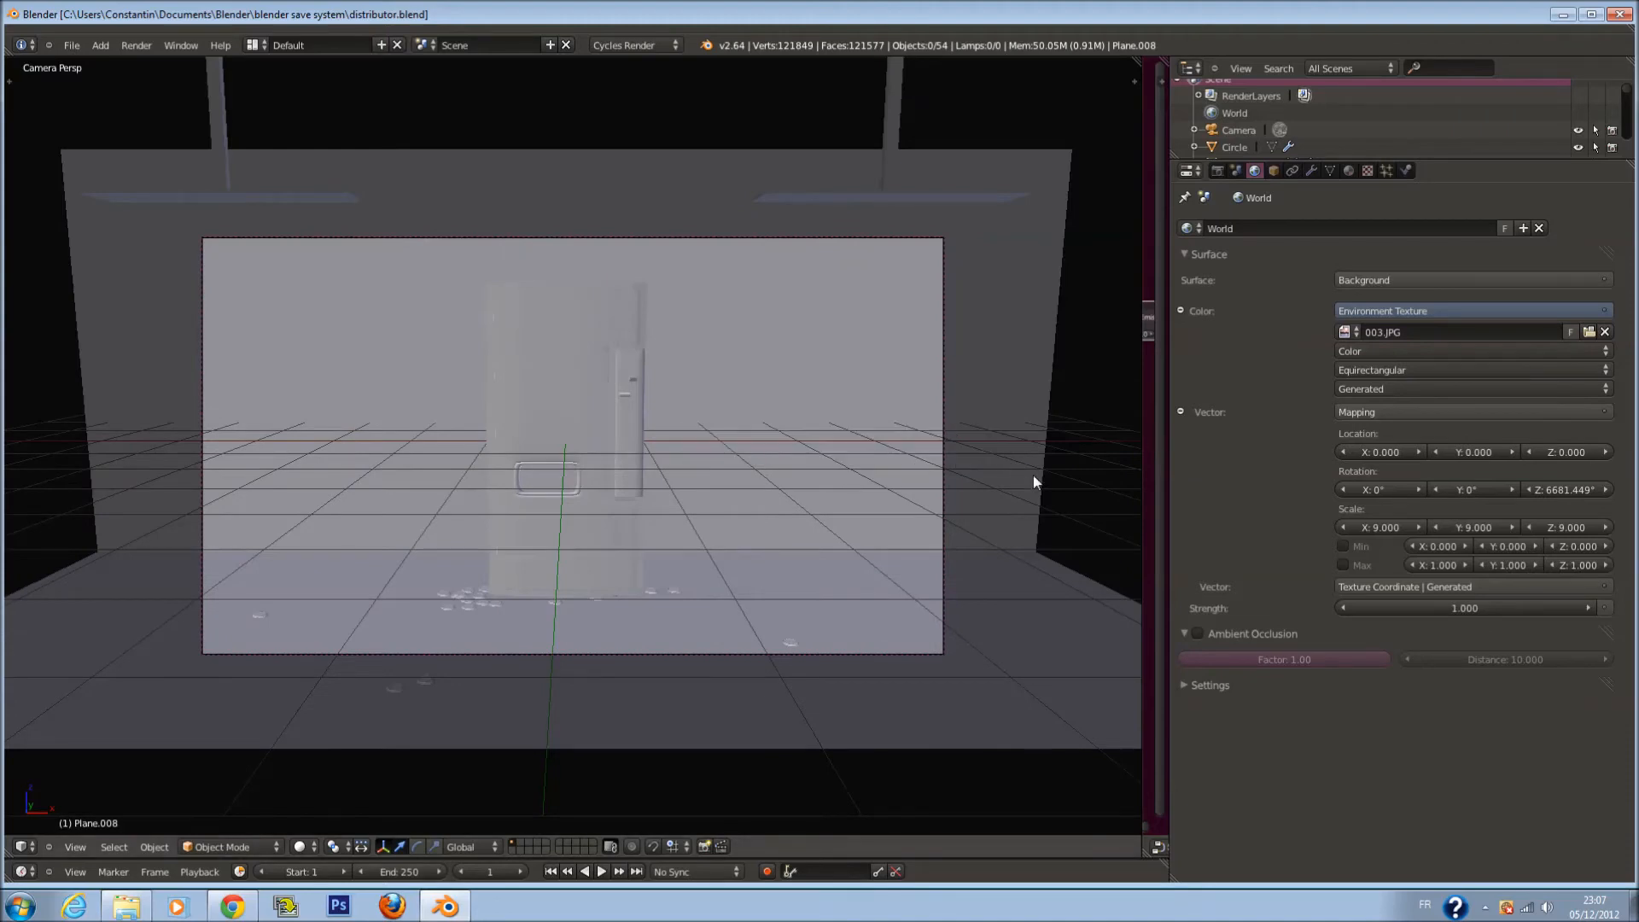
Widen the node editor area, then merge it into the 3D view so that the camera view fills the space
{"action": "left_click_drag", "start_coordinate": [1144, 489], "coordinate": [600, 495]}
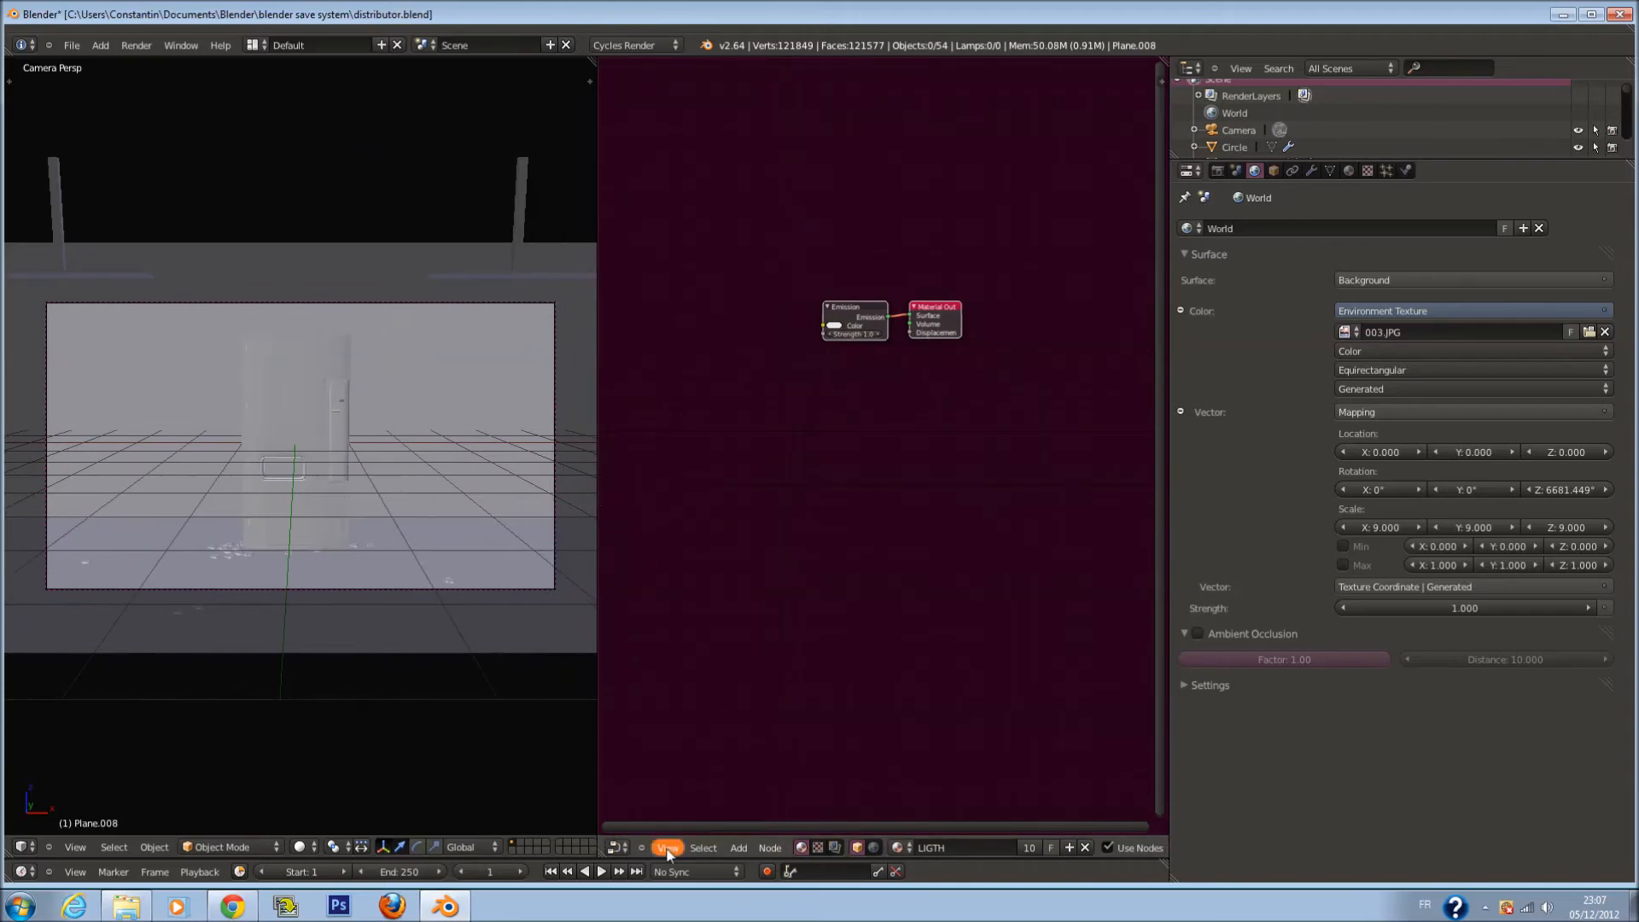
{"action": "left_click", "coordinate": [770, 848]}
{"action": "left_click", "coordinate": [616, 848]}
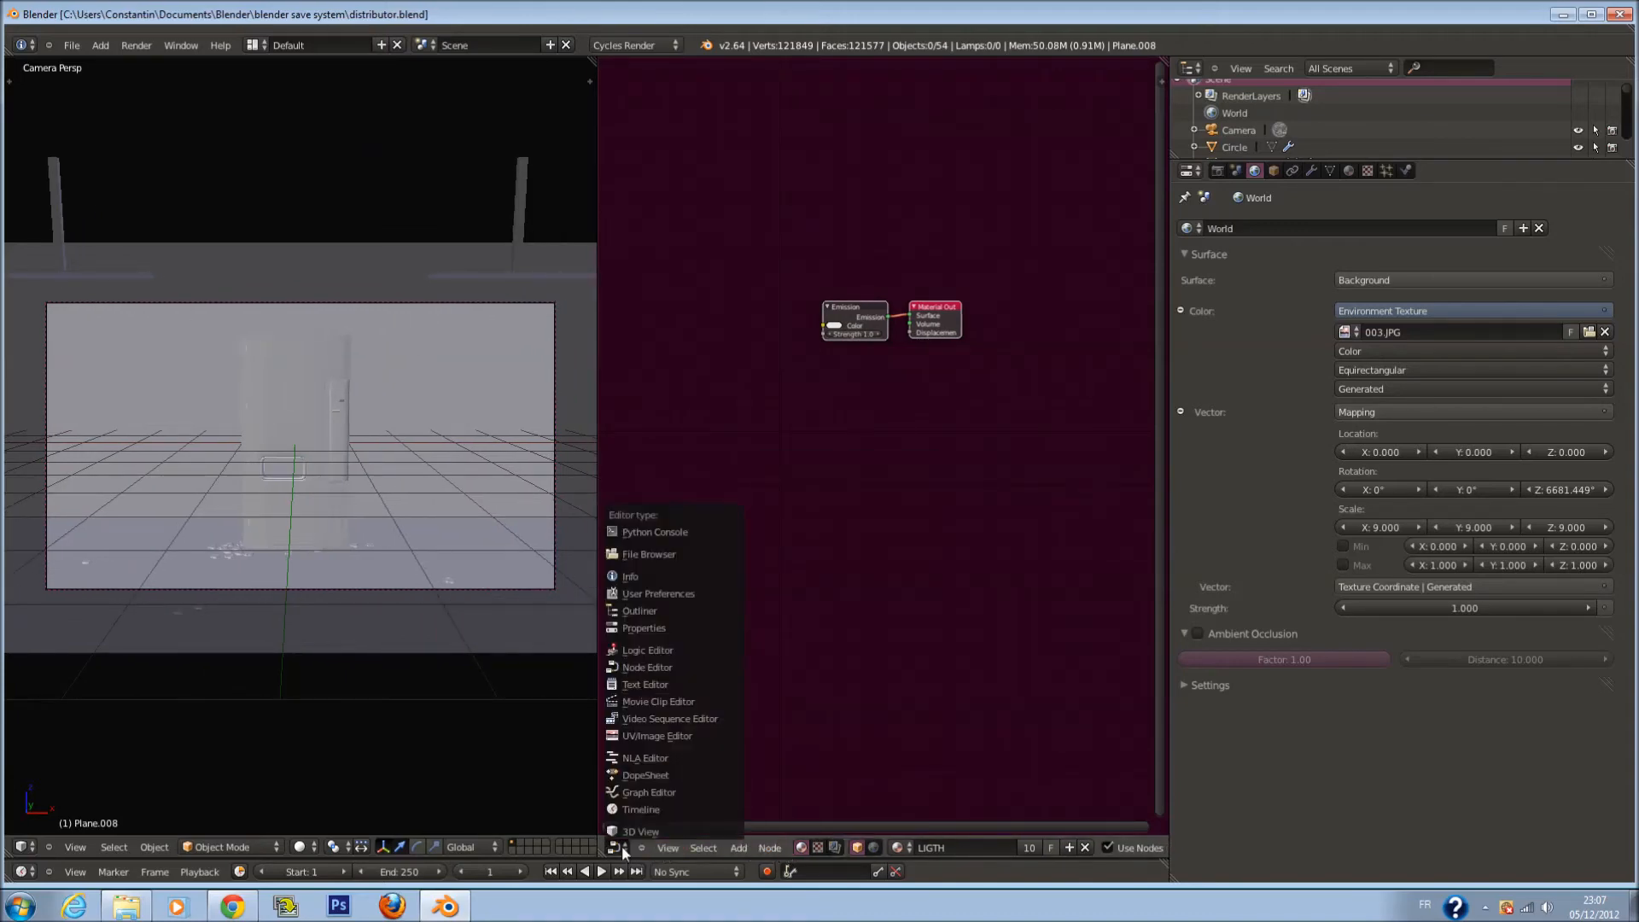
{"action": "left_click_drag", "start_coordinate": [588, 56], "coordinate": [670, 150]}
Open the Render settings, collapse the Dimensions, Film and Layers sections, and expand Sampling
{"action": "left_click", "coordinate": [1218, 170]}
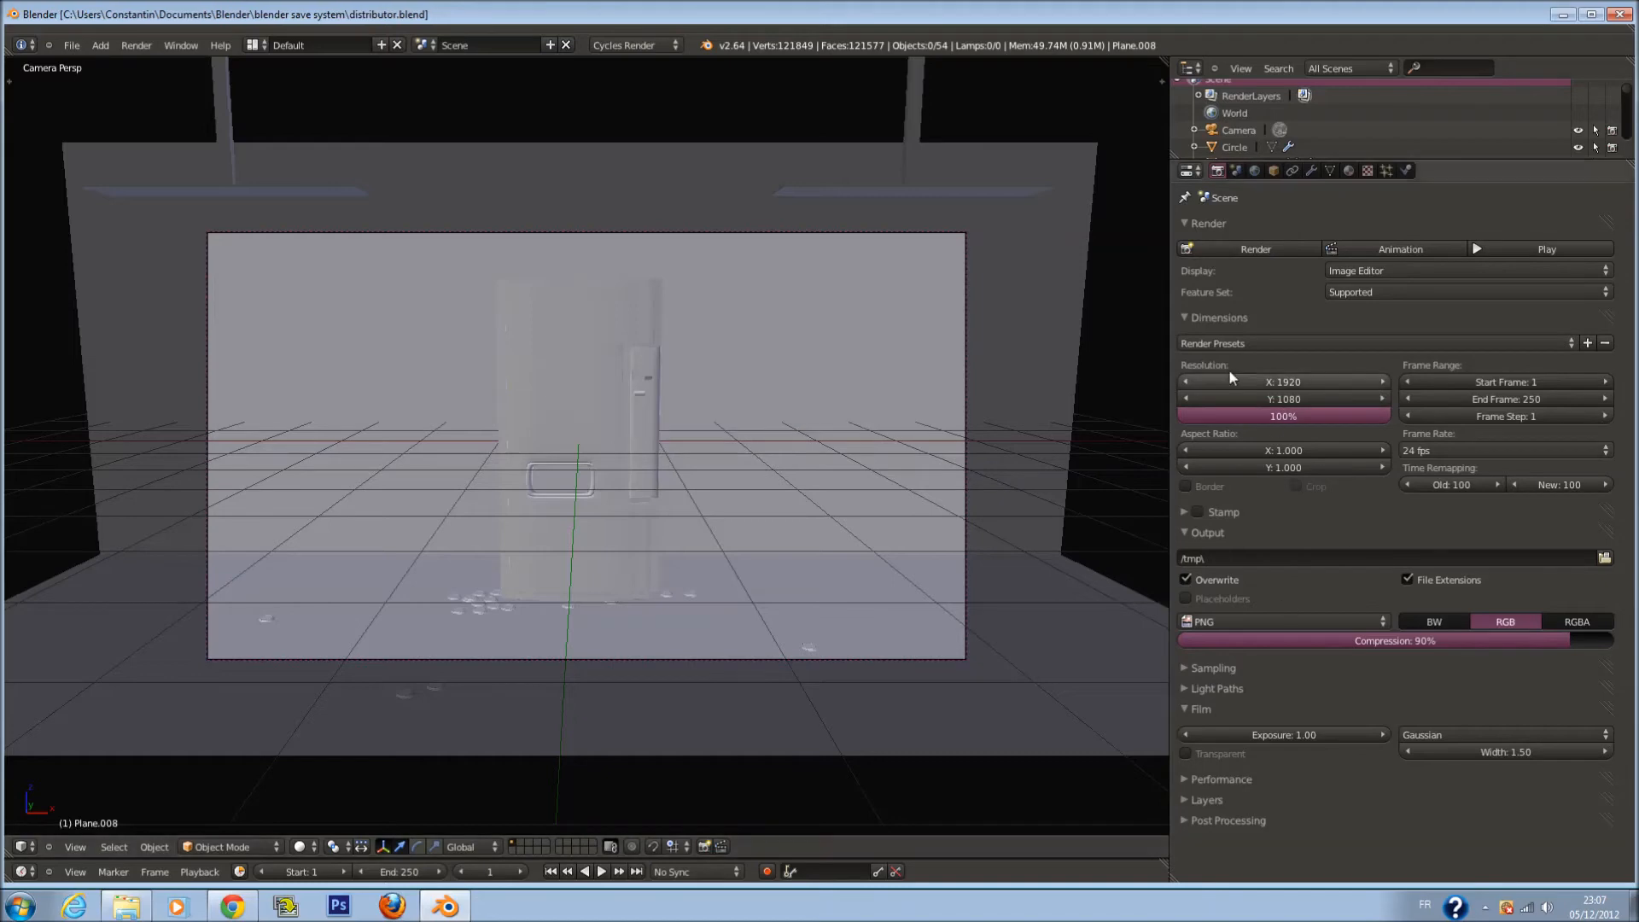
{"action": "left_click", "coordinate": [1219, 320]}
{"action": "left_click", "coordinate": [1226, 532]}
{"action": "left_click", "coordinate": [1233, 556]}
{"action": "left_click", "coordinate": [1233, 557]}
{"action": "left_click", "coordinate": [1234, 576]}
{"action": "scroll", "coordinate": [1238, 581], "scroll_direction": "down", "scroll_amount": 4}
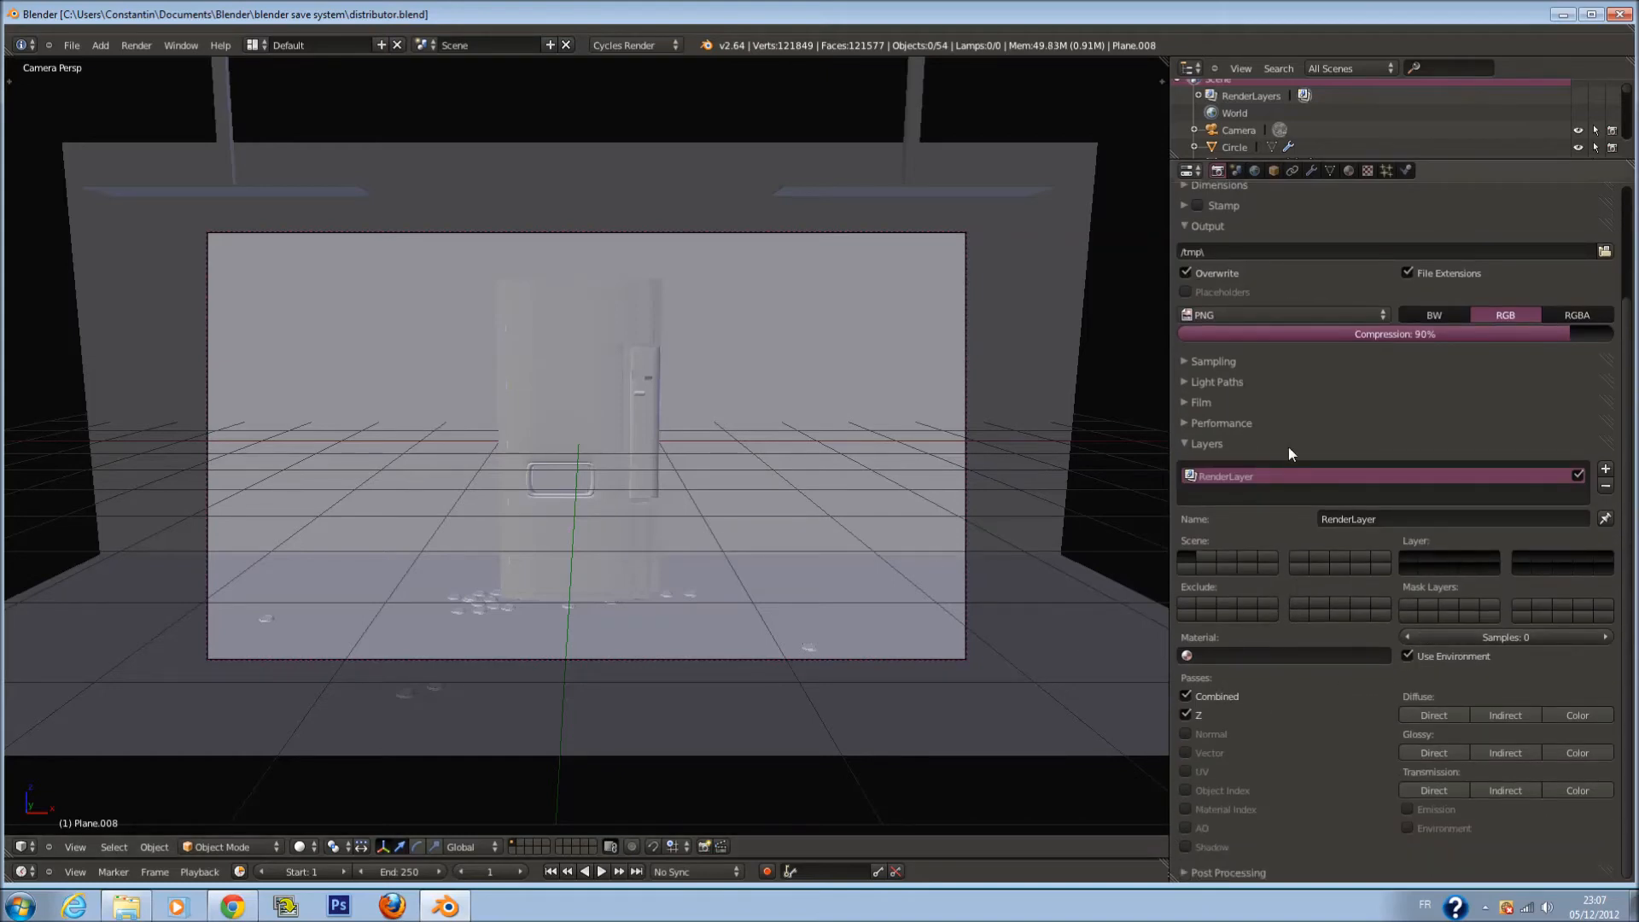
{"action": "left_click", "coordinate": [1264, 445]}
{"action": "left_click", "coordinate": [1257, 423]}
{"action": "left_click", "coordinate": [1257, 423]}
{"action": "left_click", "coordinate": [1238, 404]}
{"action": "left_click", "coordinate": [1237, 405]}
{"action": "left_click", "coordinate": [1238, 381]}
{"action": "left_click", "coordinate": [1247, 383]}
{"action": "left_click", "coordinate": [1233, 360]}
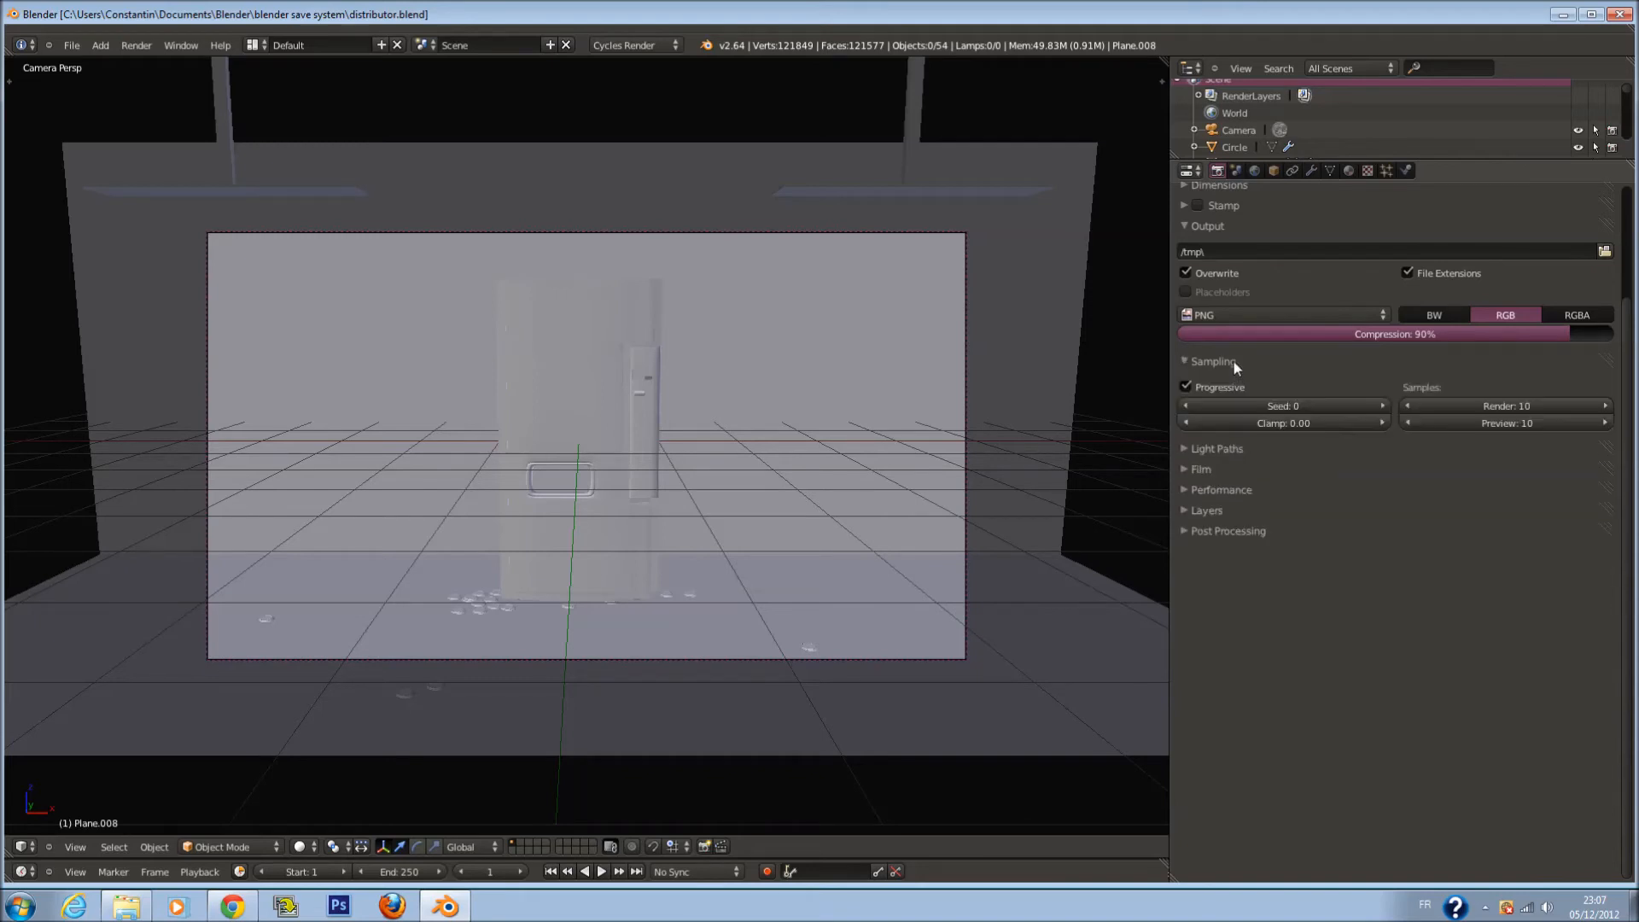
Set the render samples to 50 and render the image from the camera
{"action": "left_click", "coordinate": [1528, 405]}
{"action": "type", "text": "50"}
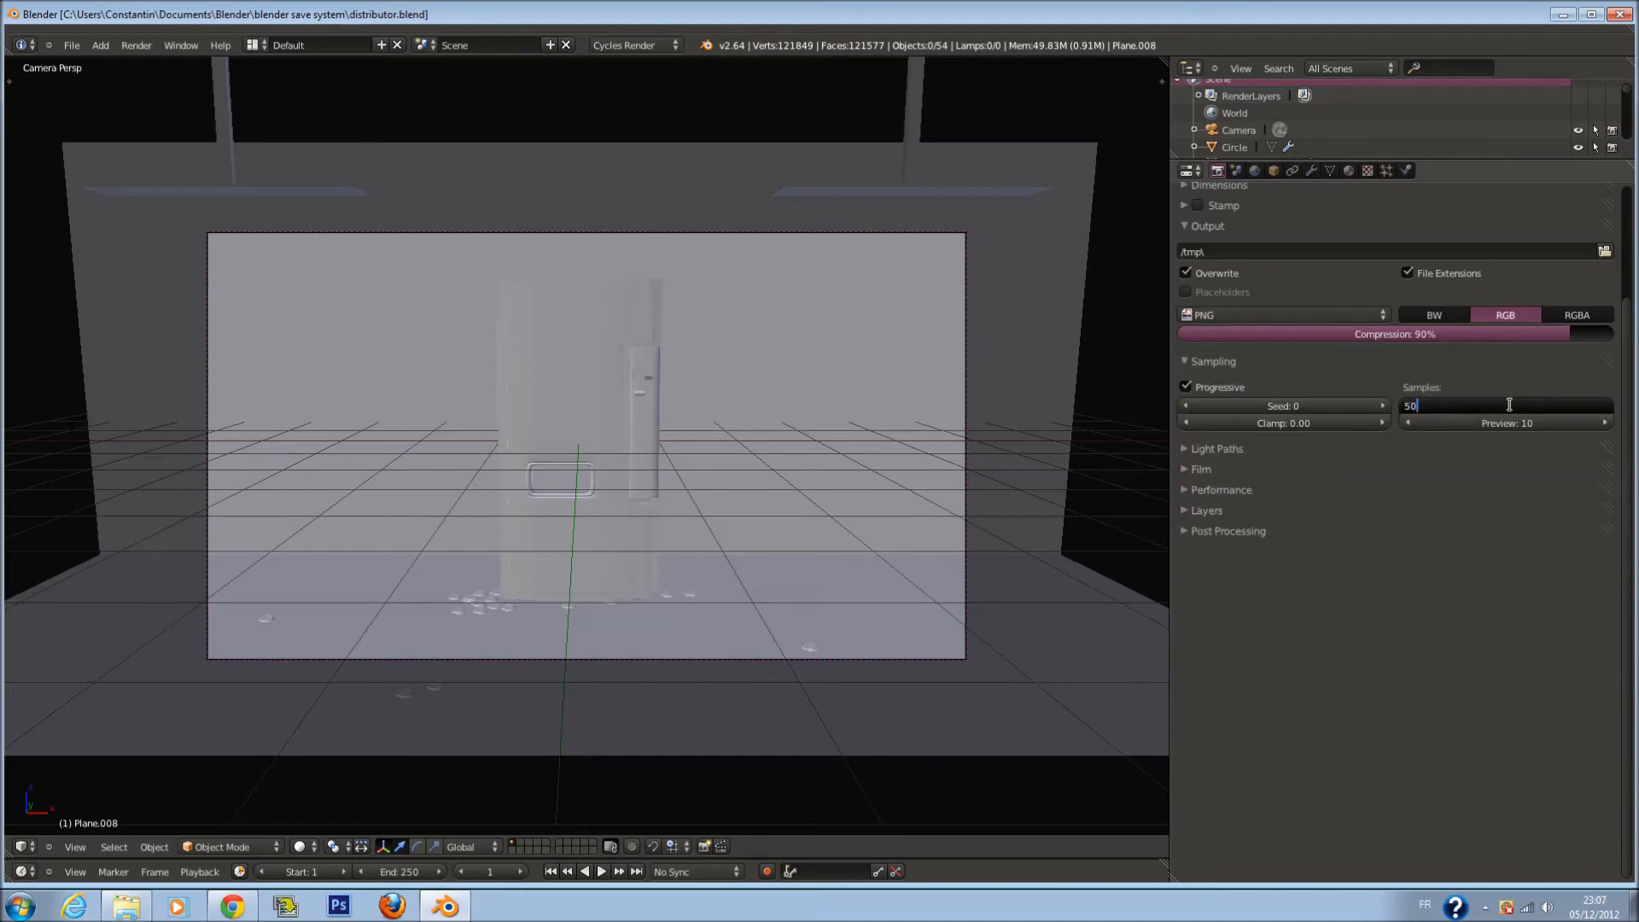
{"action": "key", "text": "Return"}
{"action": "scroll", "coordinate": [951, 391], "scroll_direction": "up", "scroll_amount": 2}
{"action": "key", "text": "F12"}
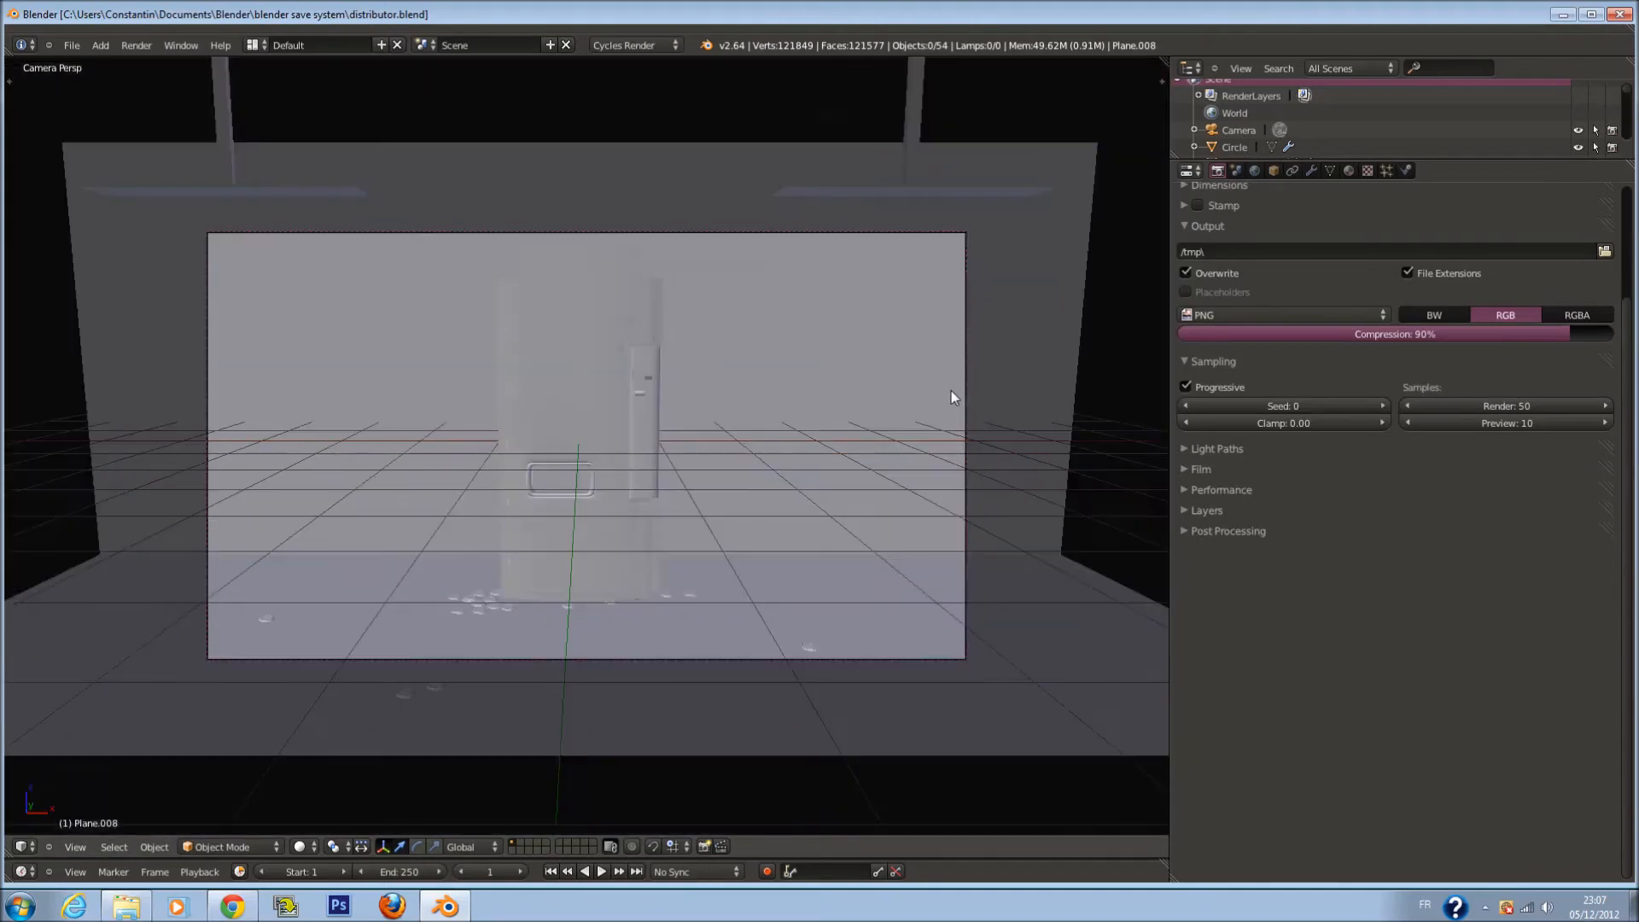
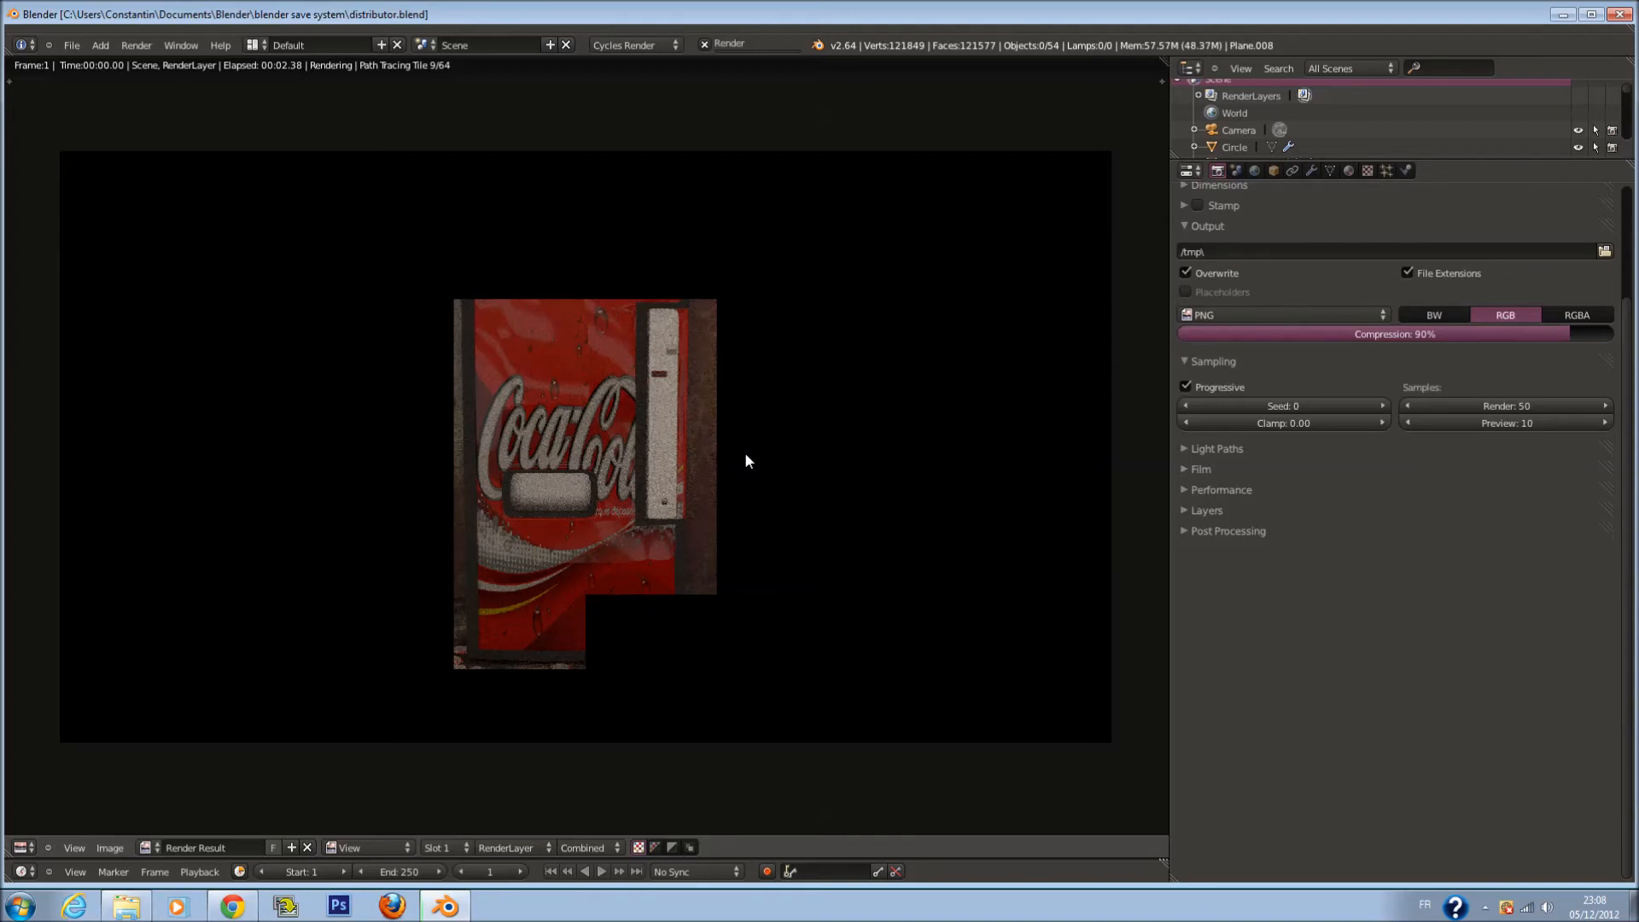
Examine the vending machine's front, reflections and surrounding wall up close in the render in progress
{"action": "scroll", "coordinate": [746, 461], "scroll_direction": "up", "scroll_amount": 1}
{"action": "scroll", "coordinate": [746, 461], "scroll_direction": "up", "scroll_amount": 1}
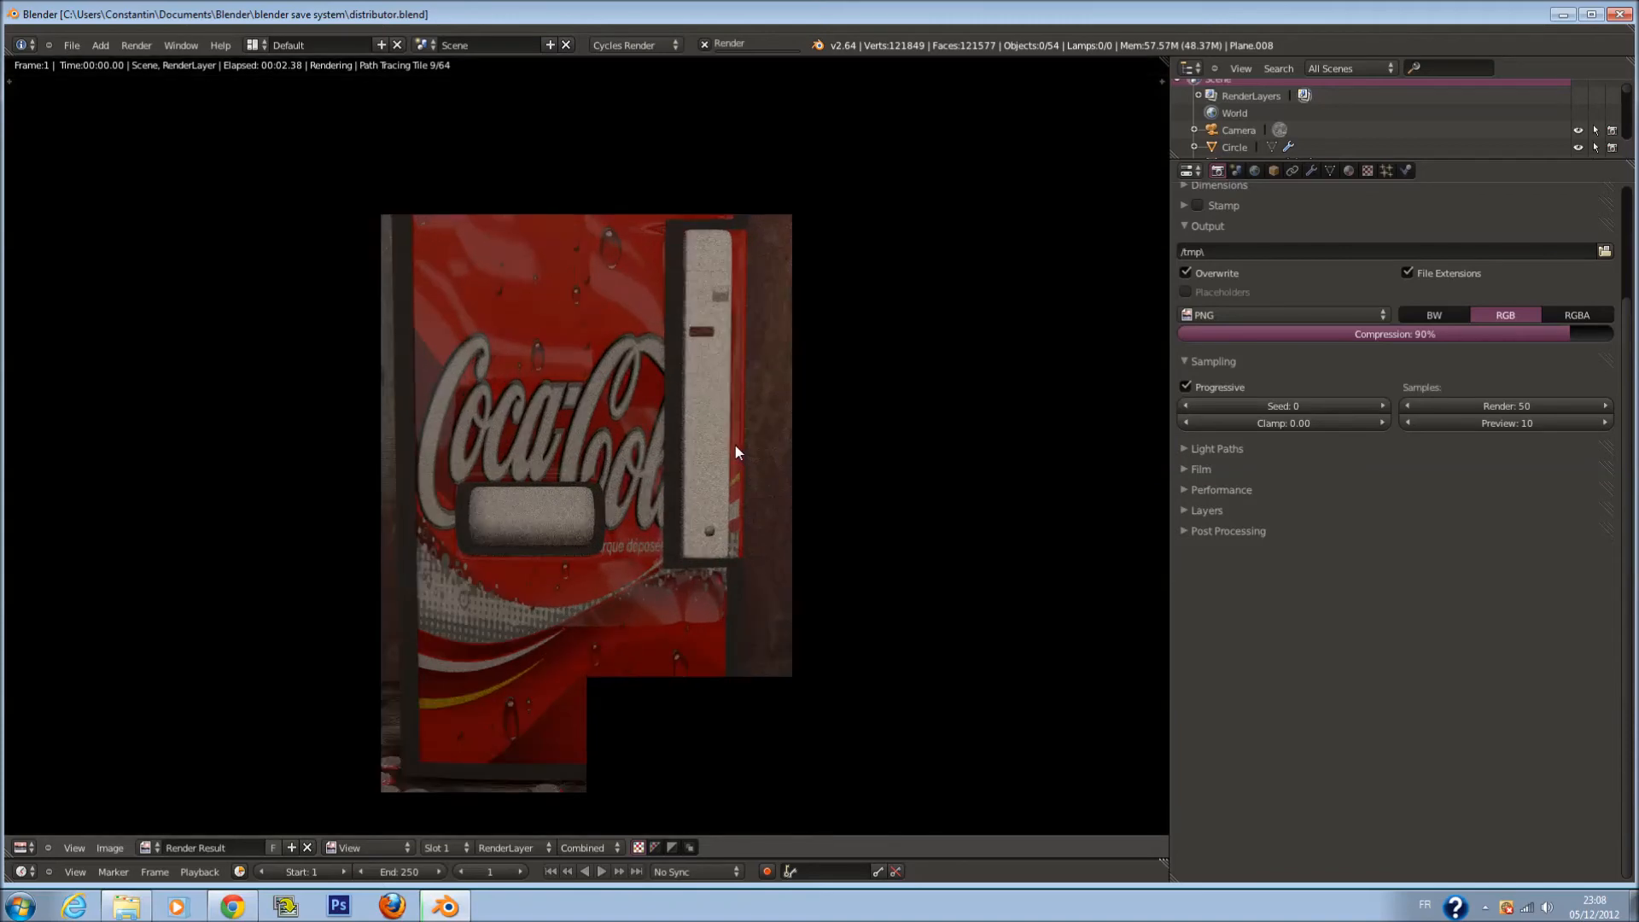
{"action": "scroll", "coordinate": [739, 426], "scroll_direction": "up", "scroll_amount": 1}
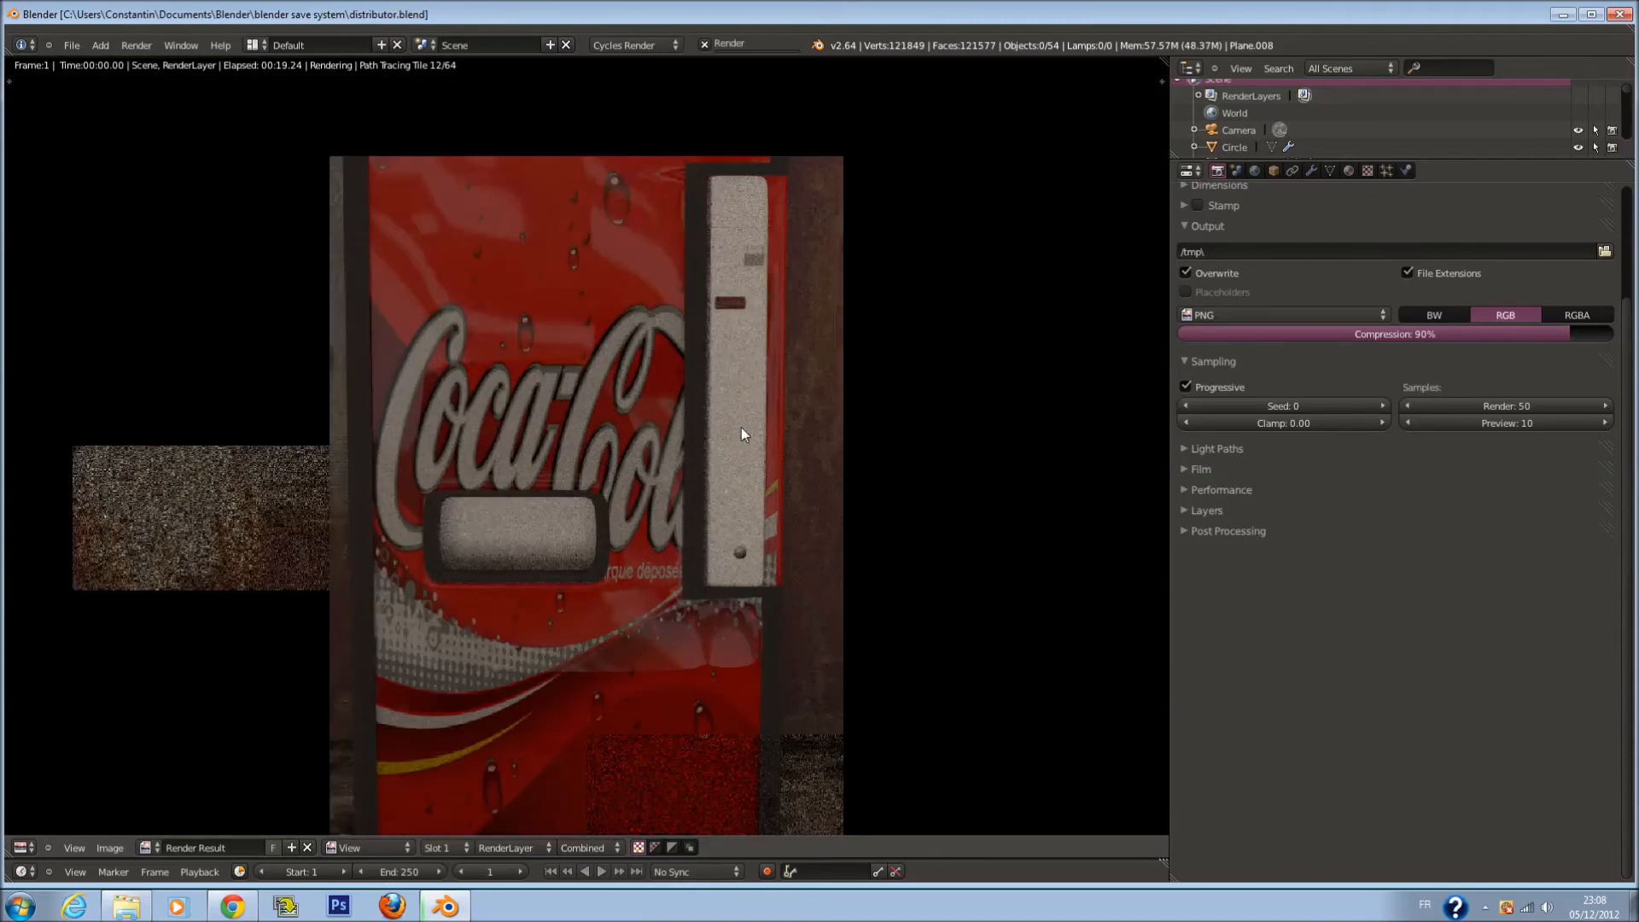
{"action": "scroll", "coordinate": [557, 514], "scroll_direction": "down", "scroll_amount": 2}
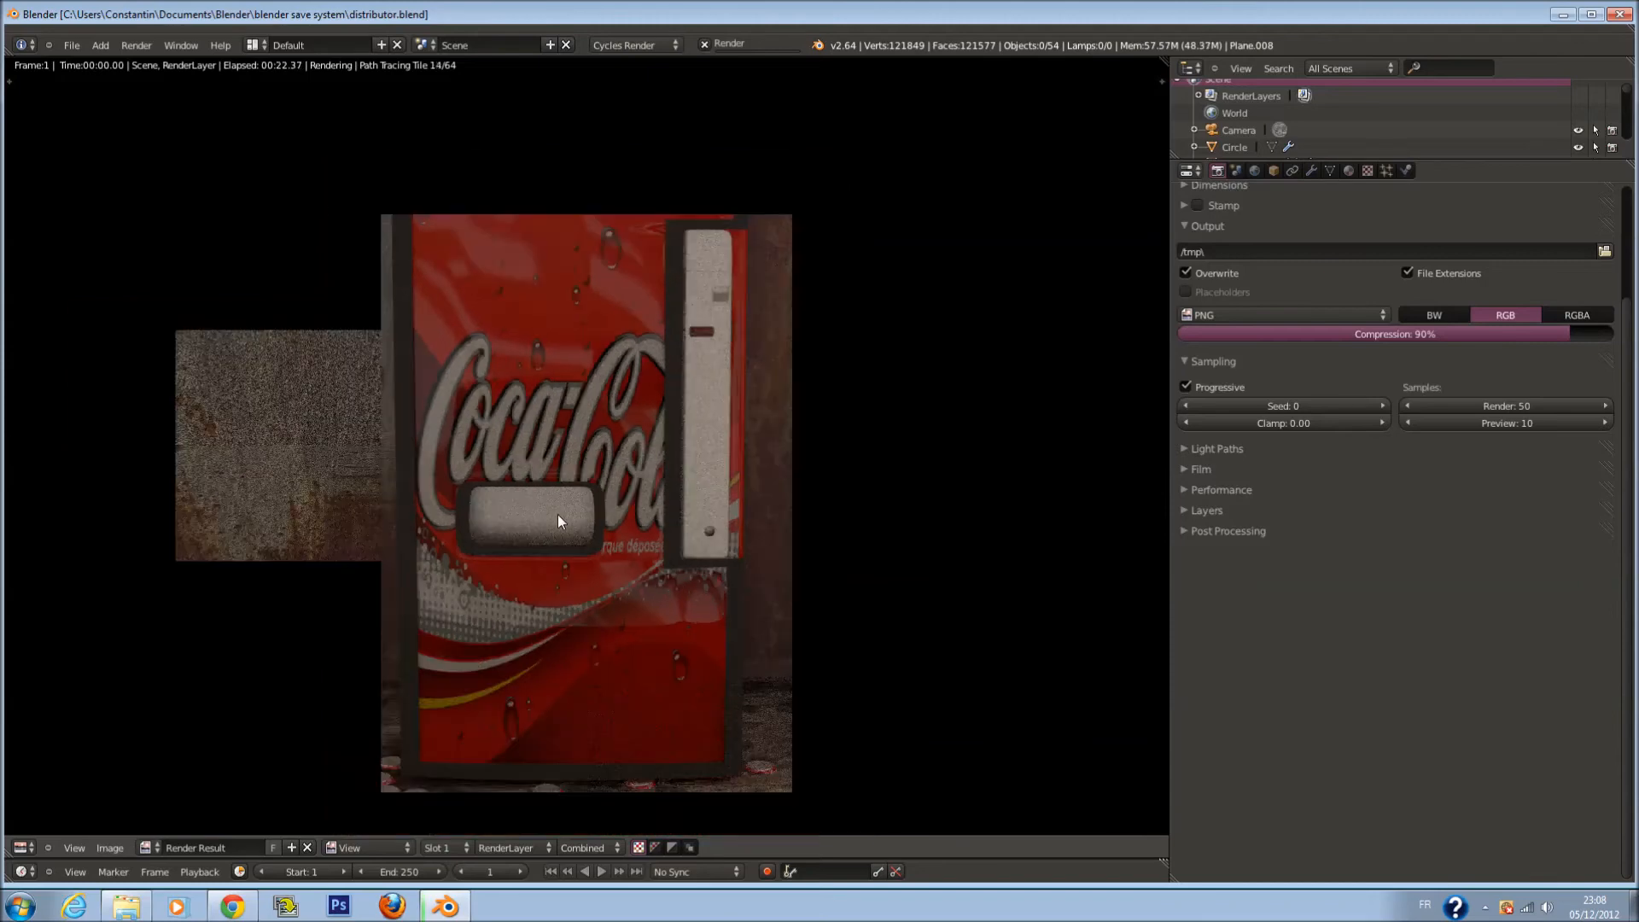
{"action": "scroll", "coordinate": [563, 512], "scroll_direction": "up", "scroll_amount": 2}
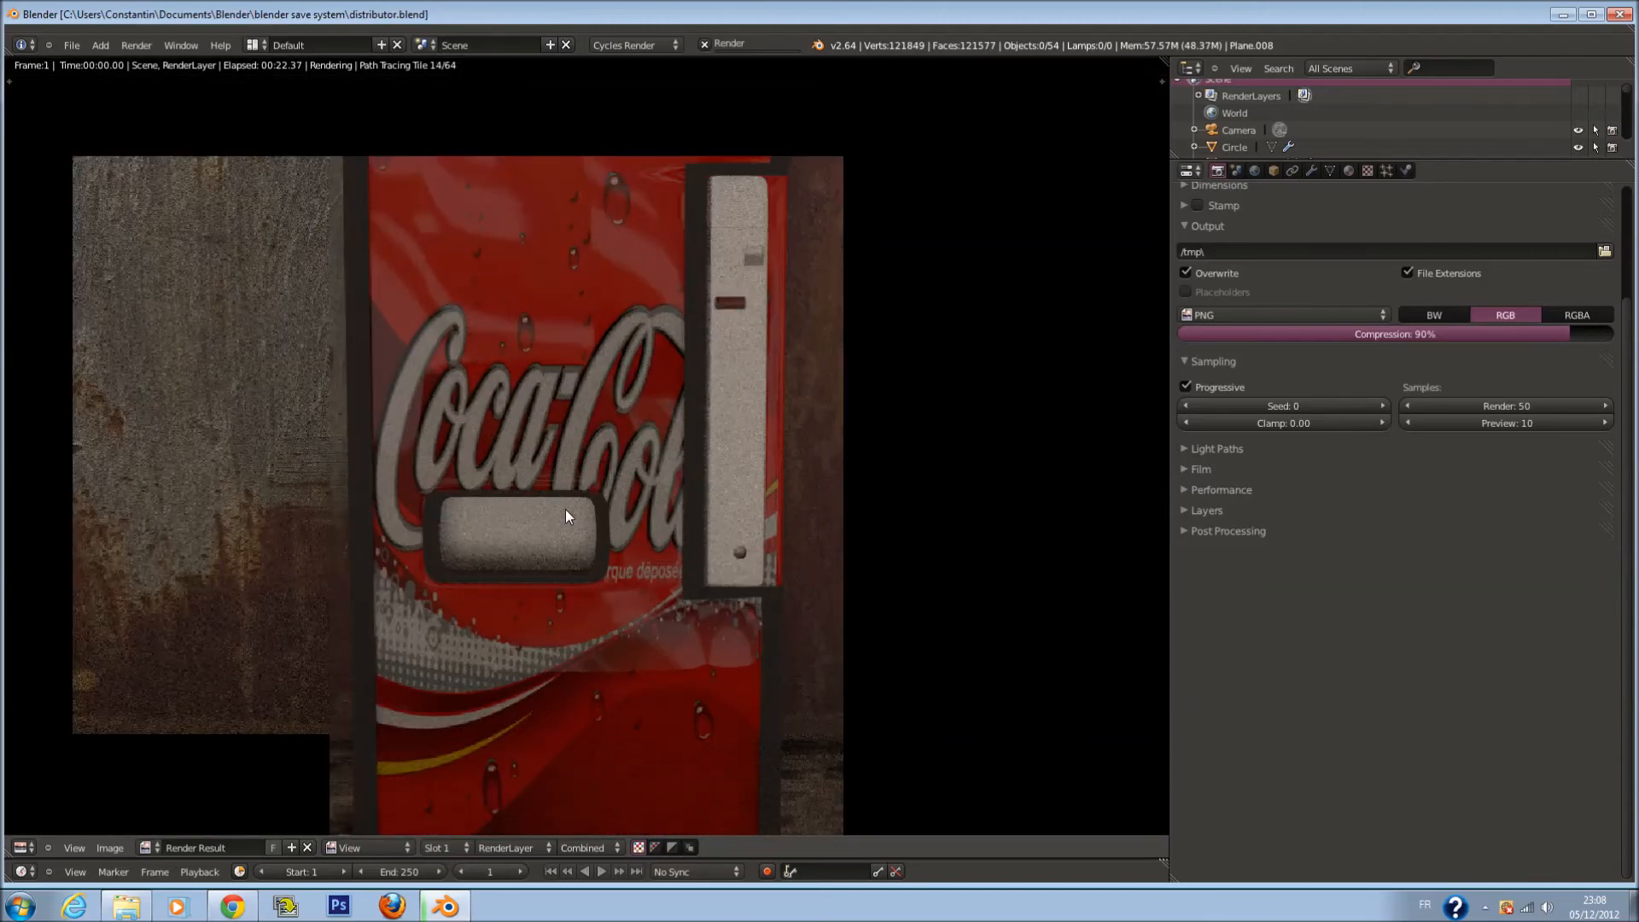
{"action": "scroll", "coordinate": [877, 350], "scroll_direction": "up", "scroll_amount": 2}
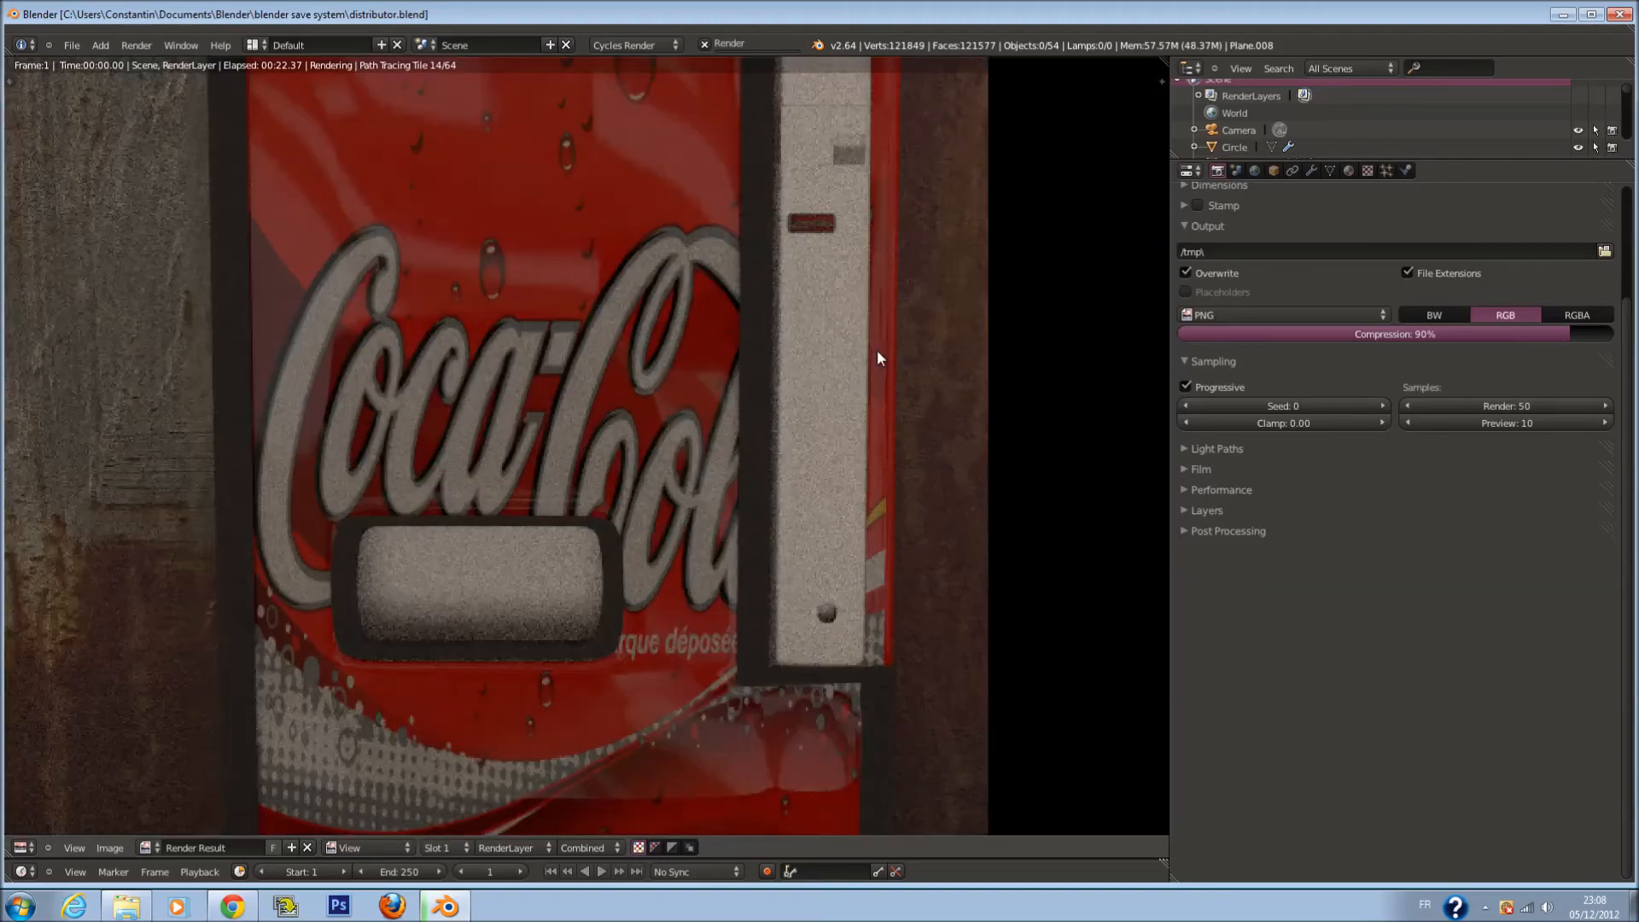
{"action": "scroll", "coordinate": [878, 350], "scroll_direction": "down", "scroll_amount": 1}
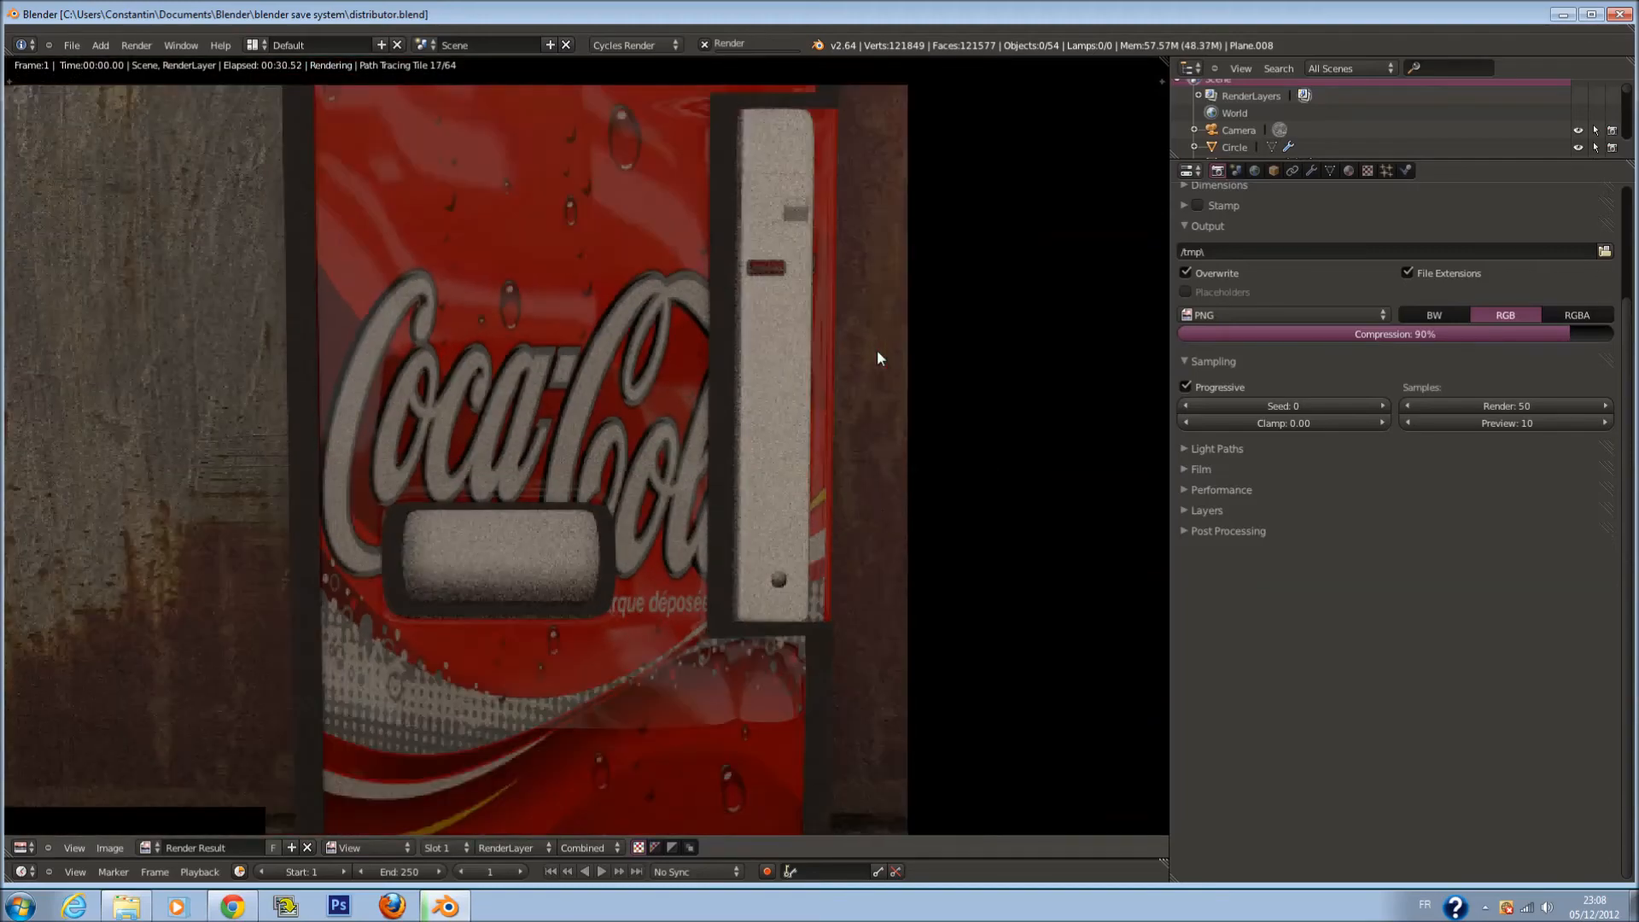
{"action": "scroll", "coordinate": [873, 358], "scroll_direction": "down", "scroll_amount": 3}
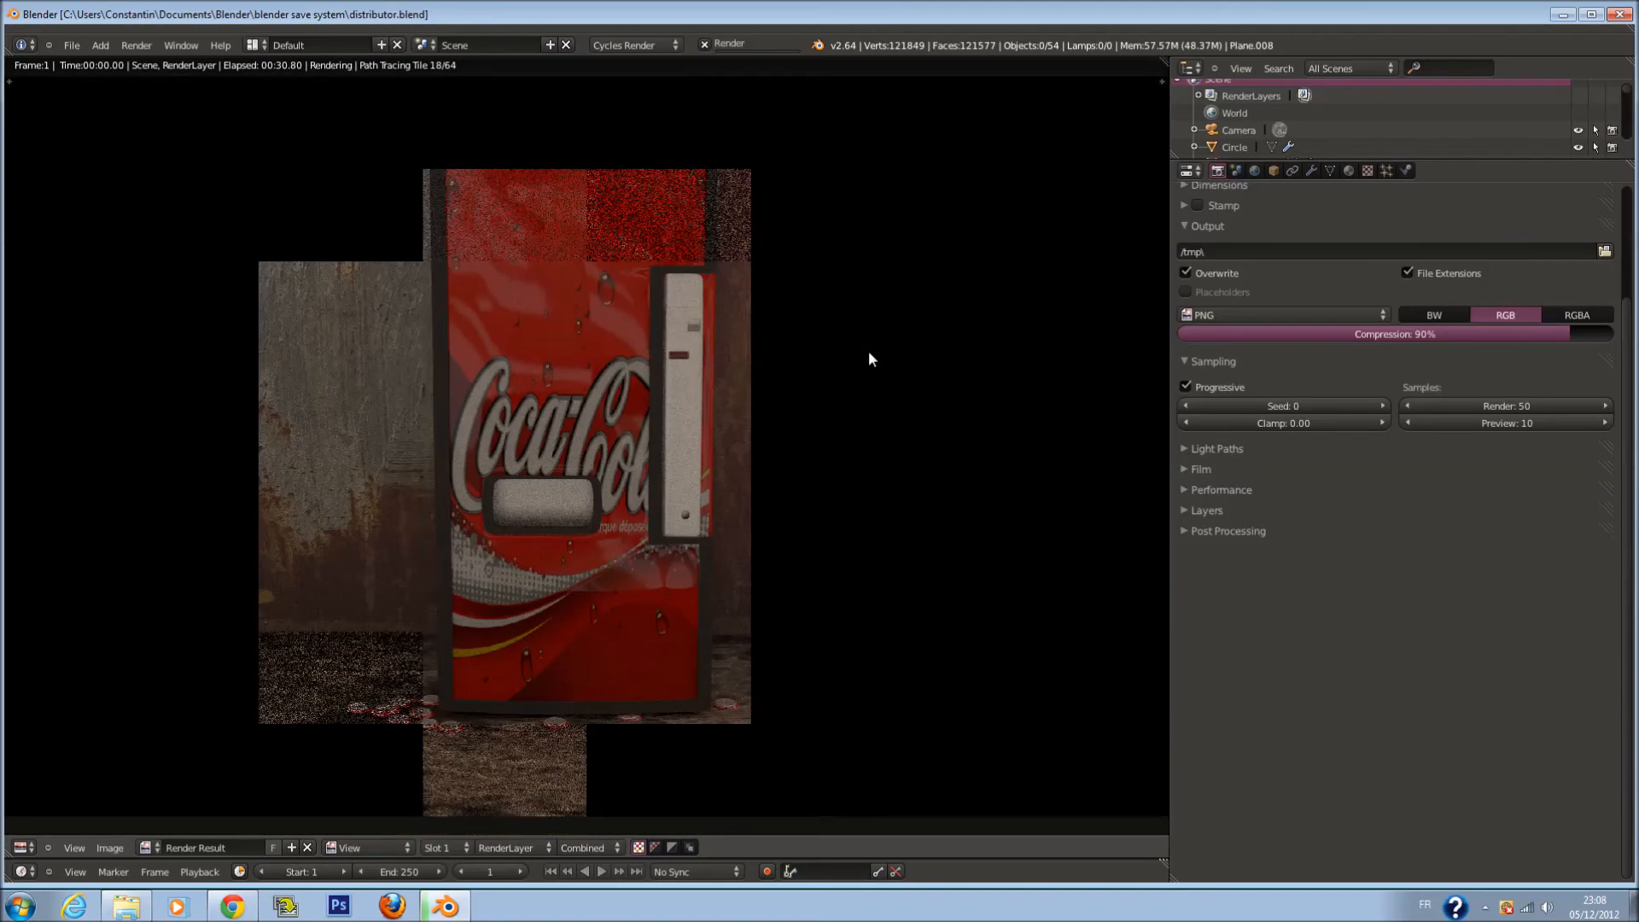
{"action": "scroll", "coordinate": [739, 526], "scroll_direction": "up", "scroll_amount": 1}
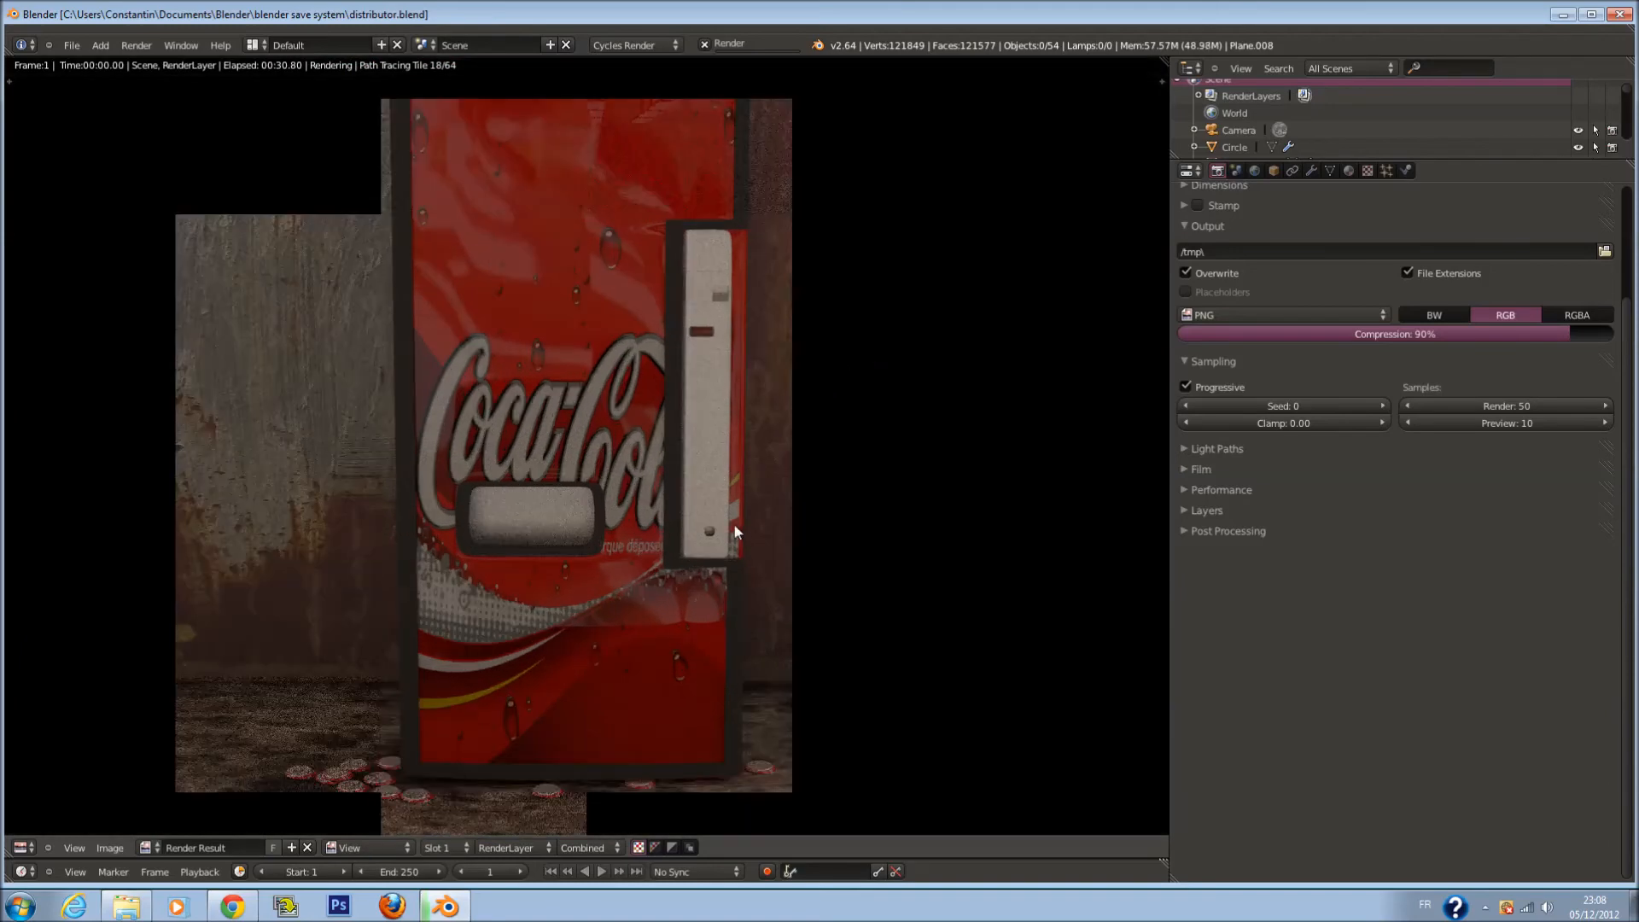
{"action": "scroll", "coordinate": [728, 514], "scroll_direction": "up", "scroll_amount": 1}
{"action": "scroll", "coordinate": [726, 511], "scroll_direction": "down", "scroll_amount": 3}
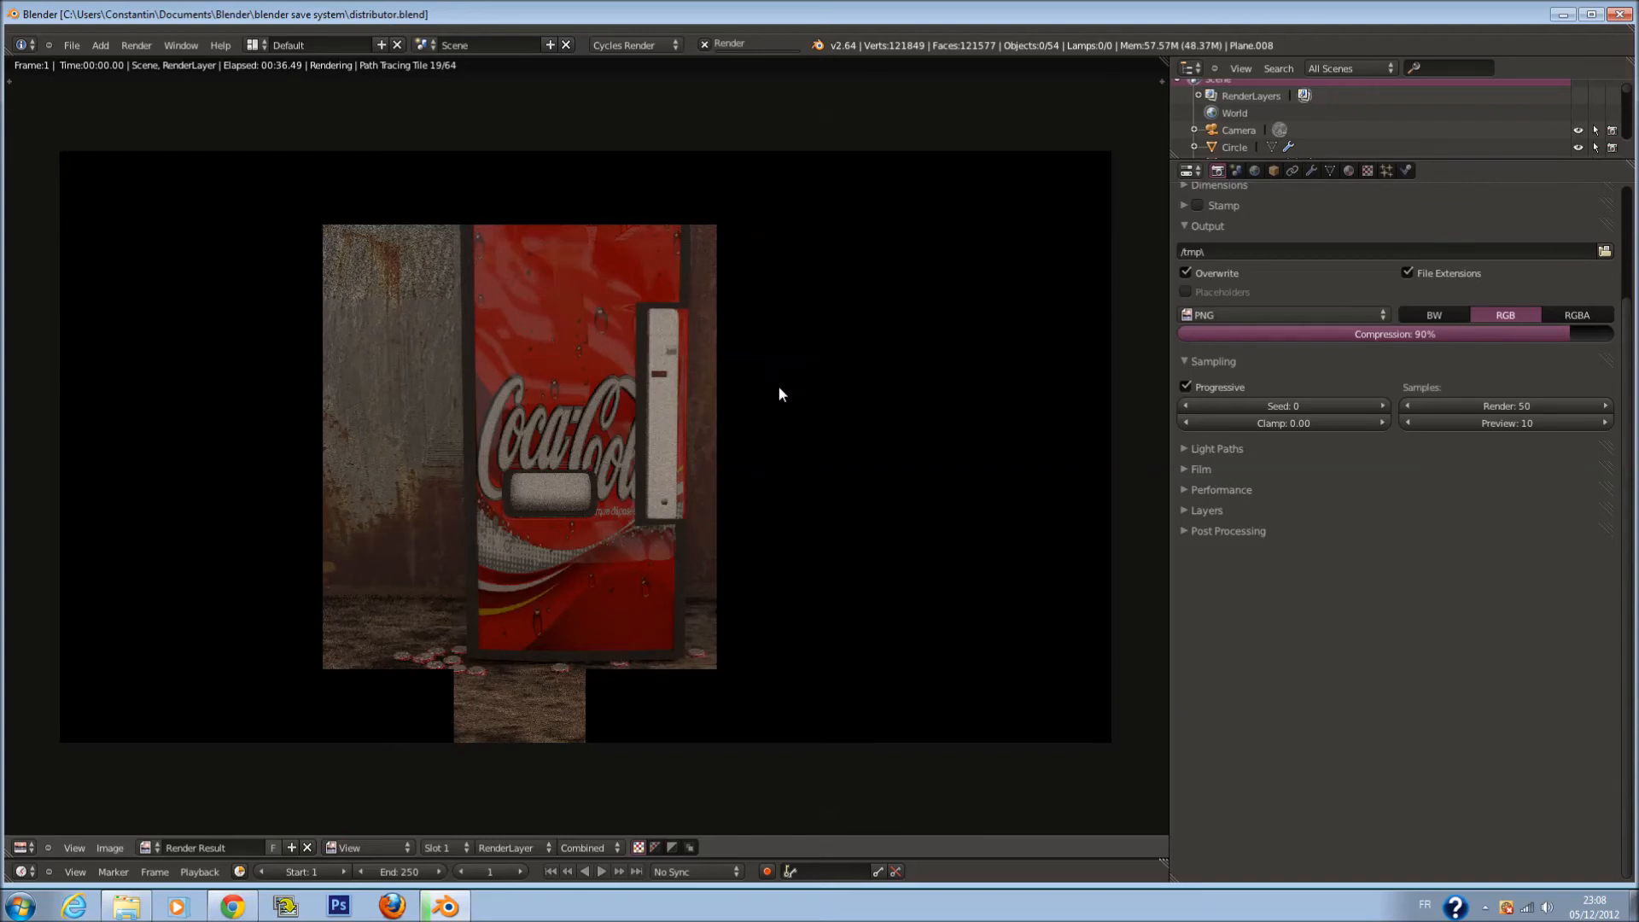
{"action": "scroll", "coordinate": [584, 470], "scroll_direction": "up", "scroll_amount": 1}
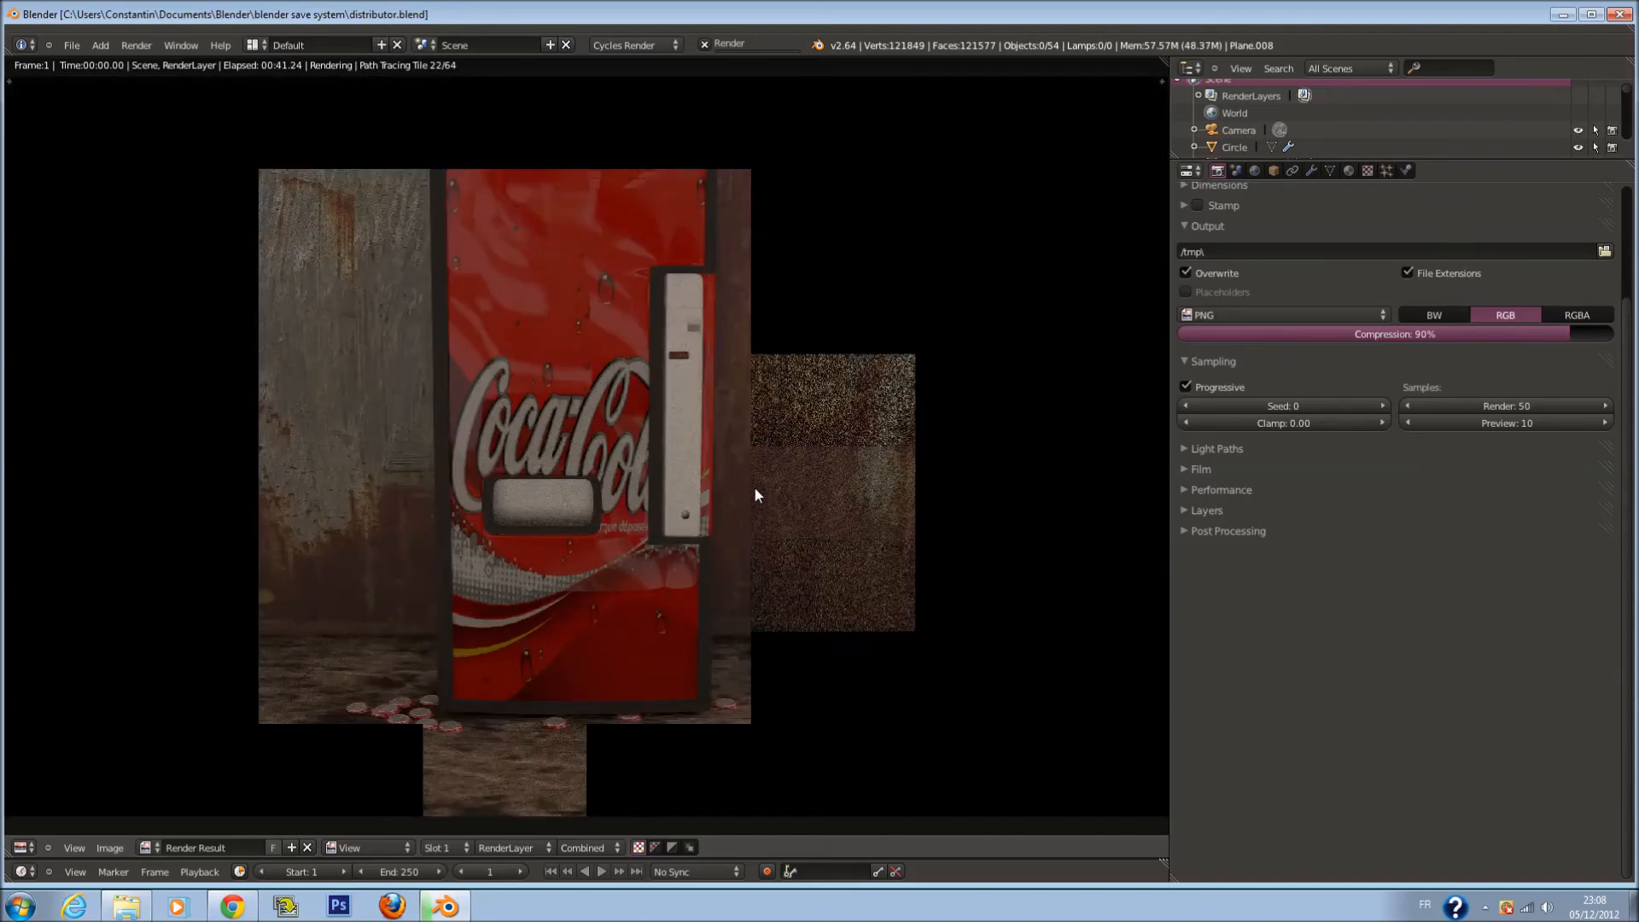
{"action": "scroll", "coordinate": [755, 487], "scroll_direction": "down", "scroll_amount": 1}
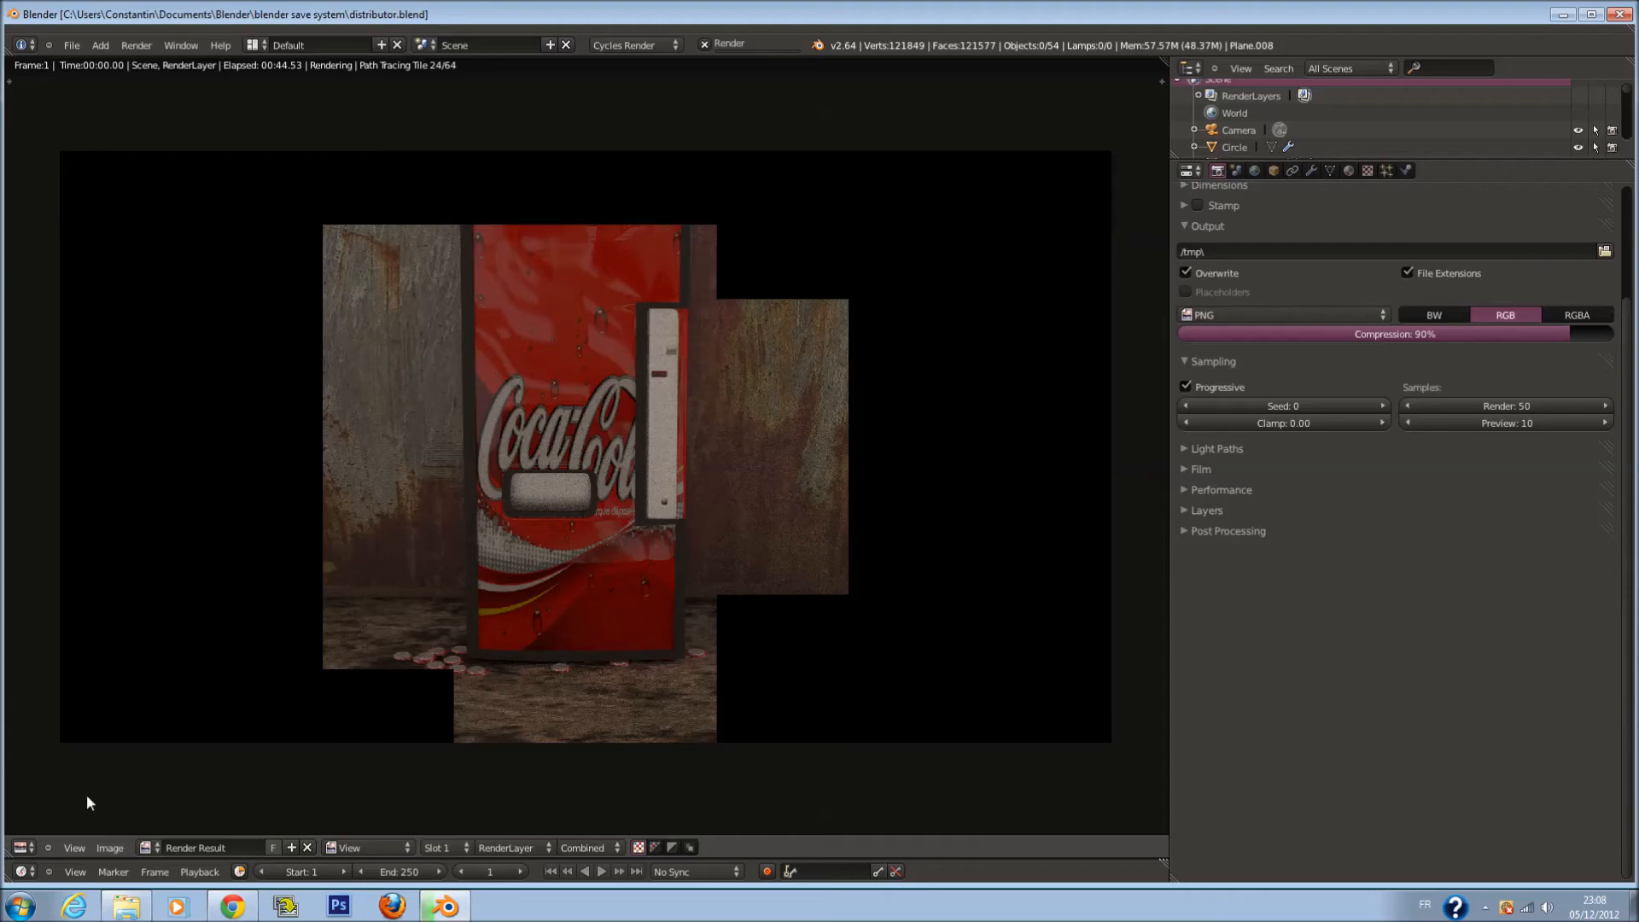
Open the compositing nodes in the Node Editor and enable Use Nodes, Free Unused and Backdrop
{"action": "left_click", "coordinate": [20, 848]}
{"action": "left_click", "coordinate": [78, 673]}
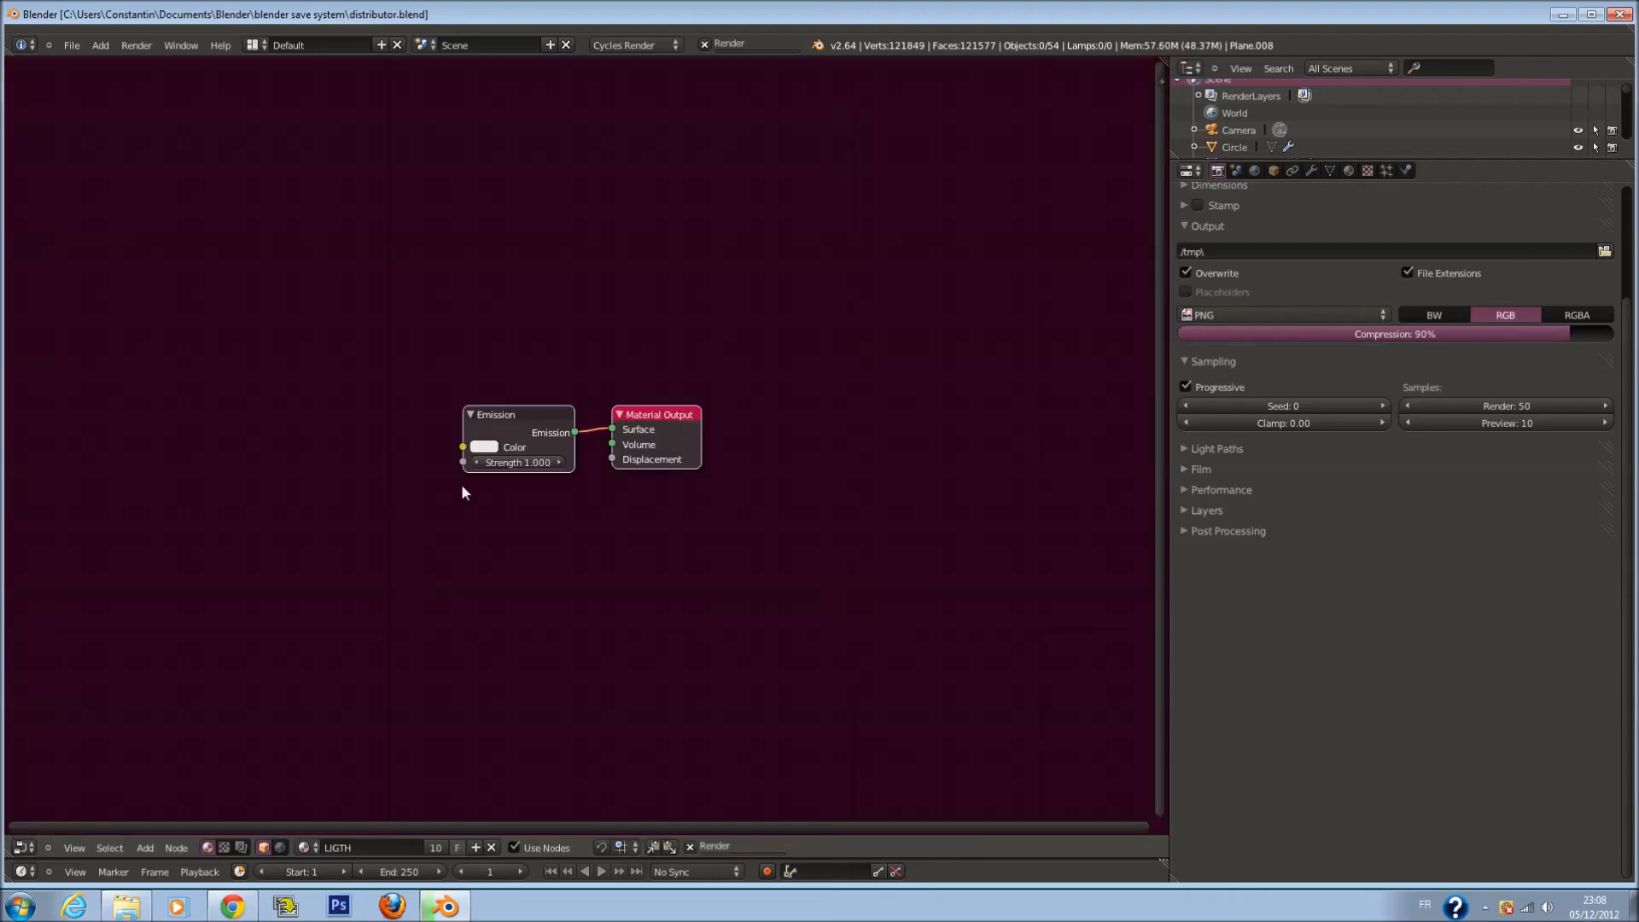
{"action": "left_click", "coordinate": [242, 847]}
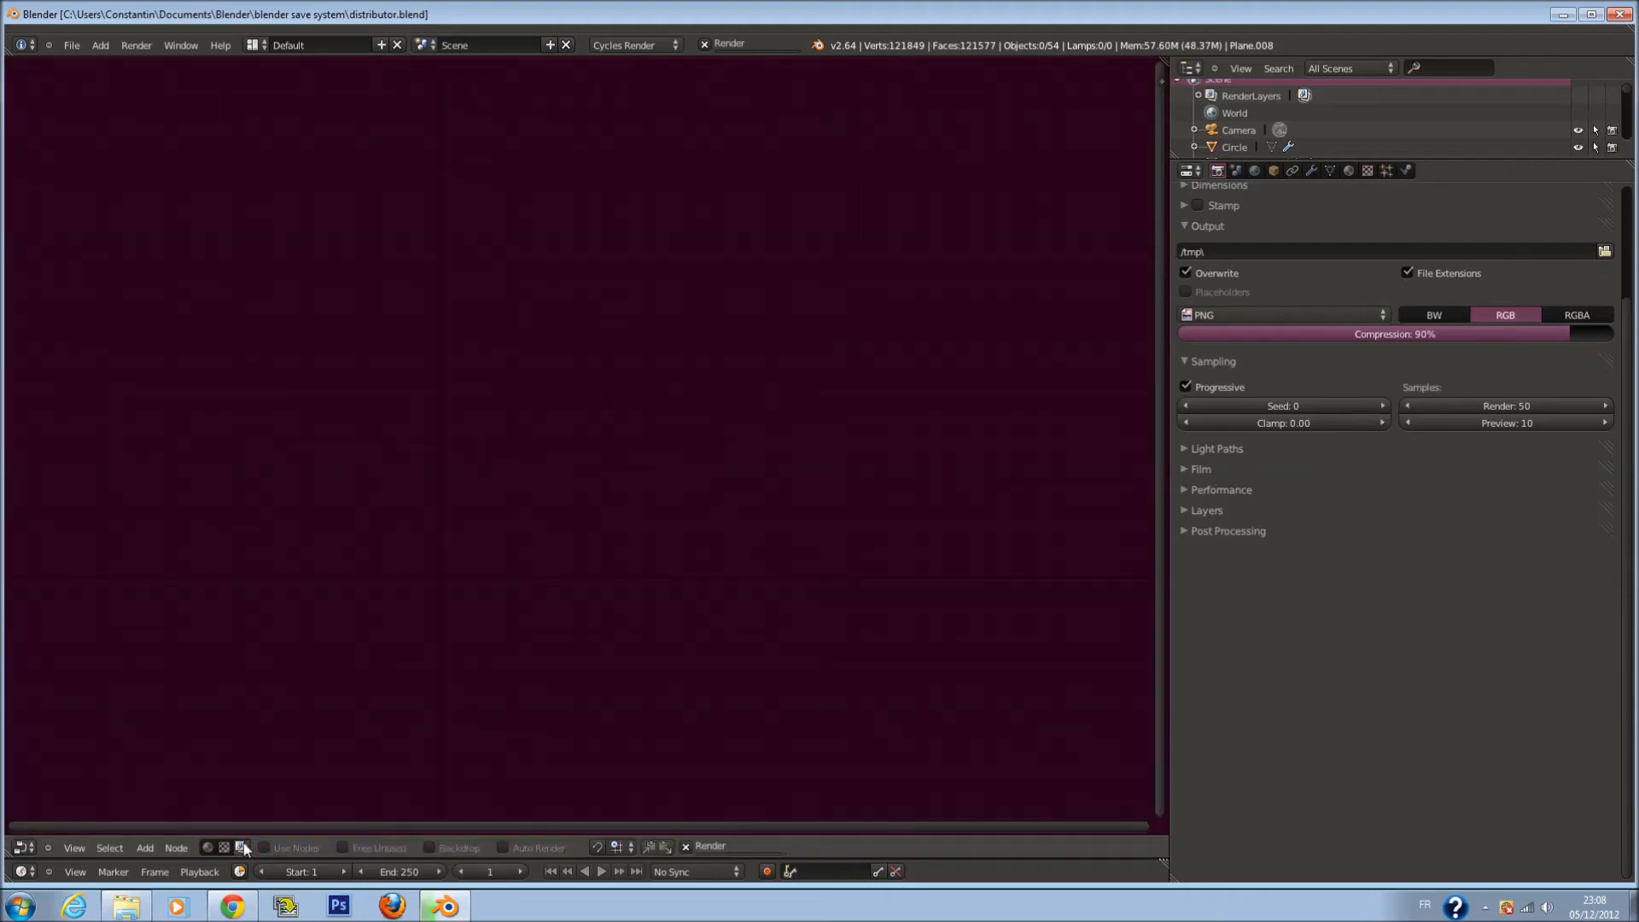
{"action": "left_click", "coordinate": [262, 848]}
{"action": "left_click", "coordinate": [342, 849]}
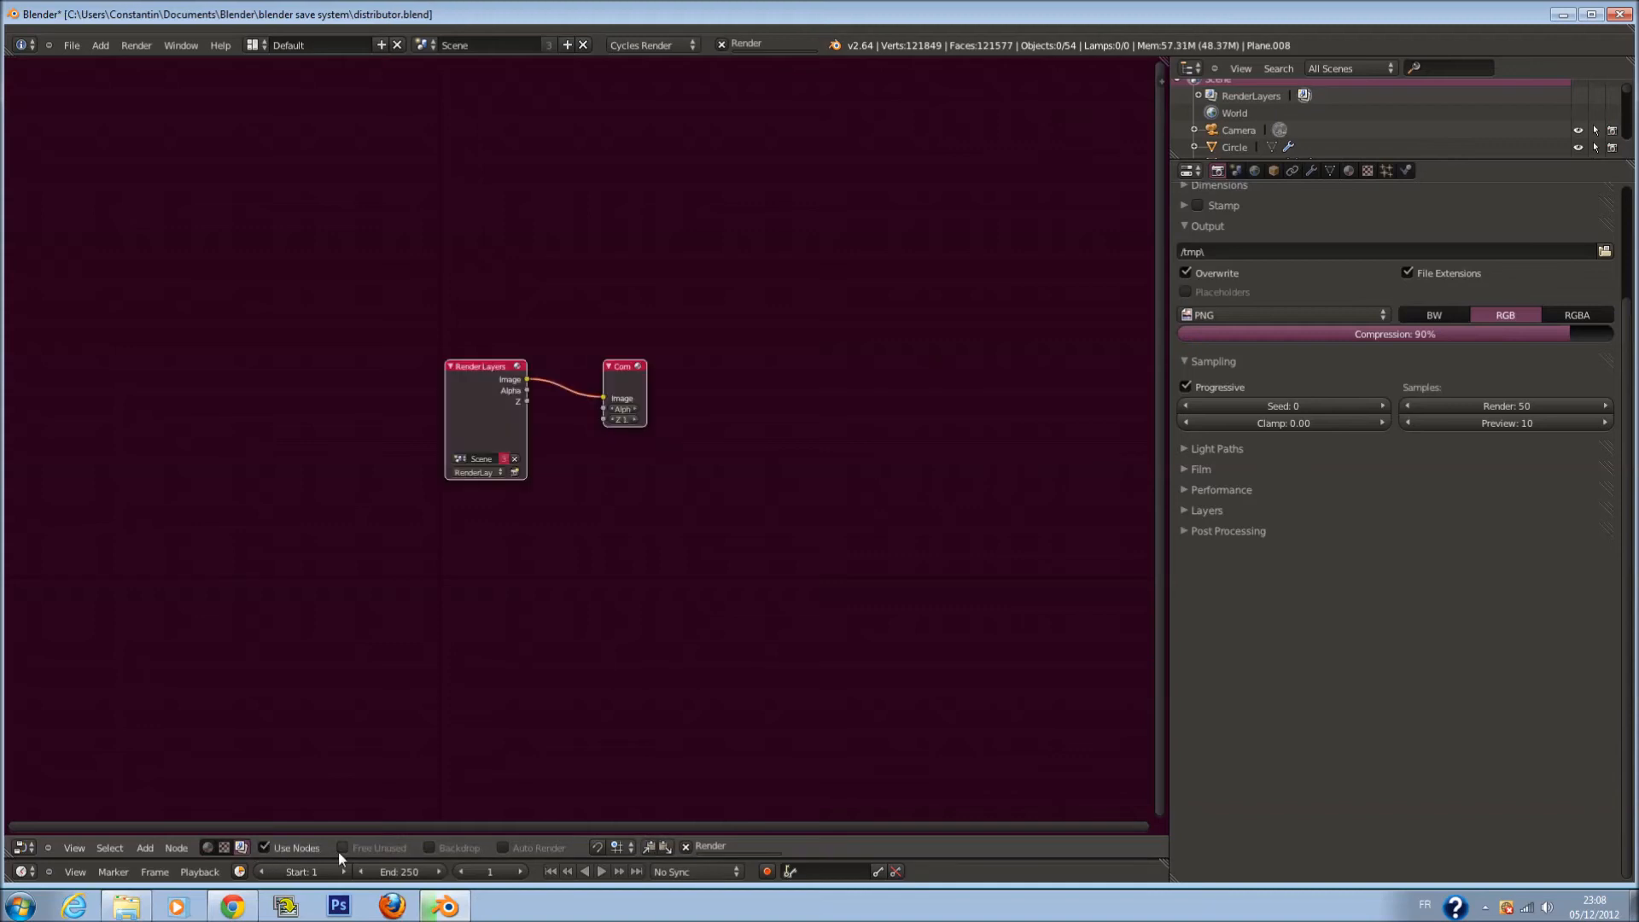
{"action": "left_click", "coordinate": [428, 845]}
Move the Composite node away from Render Layers, add a Viewer node linked to the Image output, and save over distributor.blend
{"action": "scroll", "coordinate": [629, 523], "scroll_direction": "up", "scroll_amount": 3}
{"action": "left_click_drag", "start_coordinate": [645, 370], "coordinate": [966, 449]}
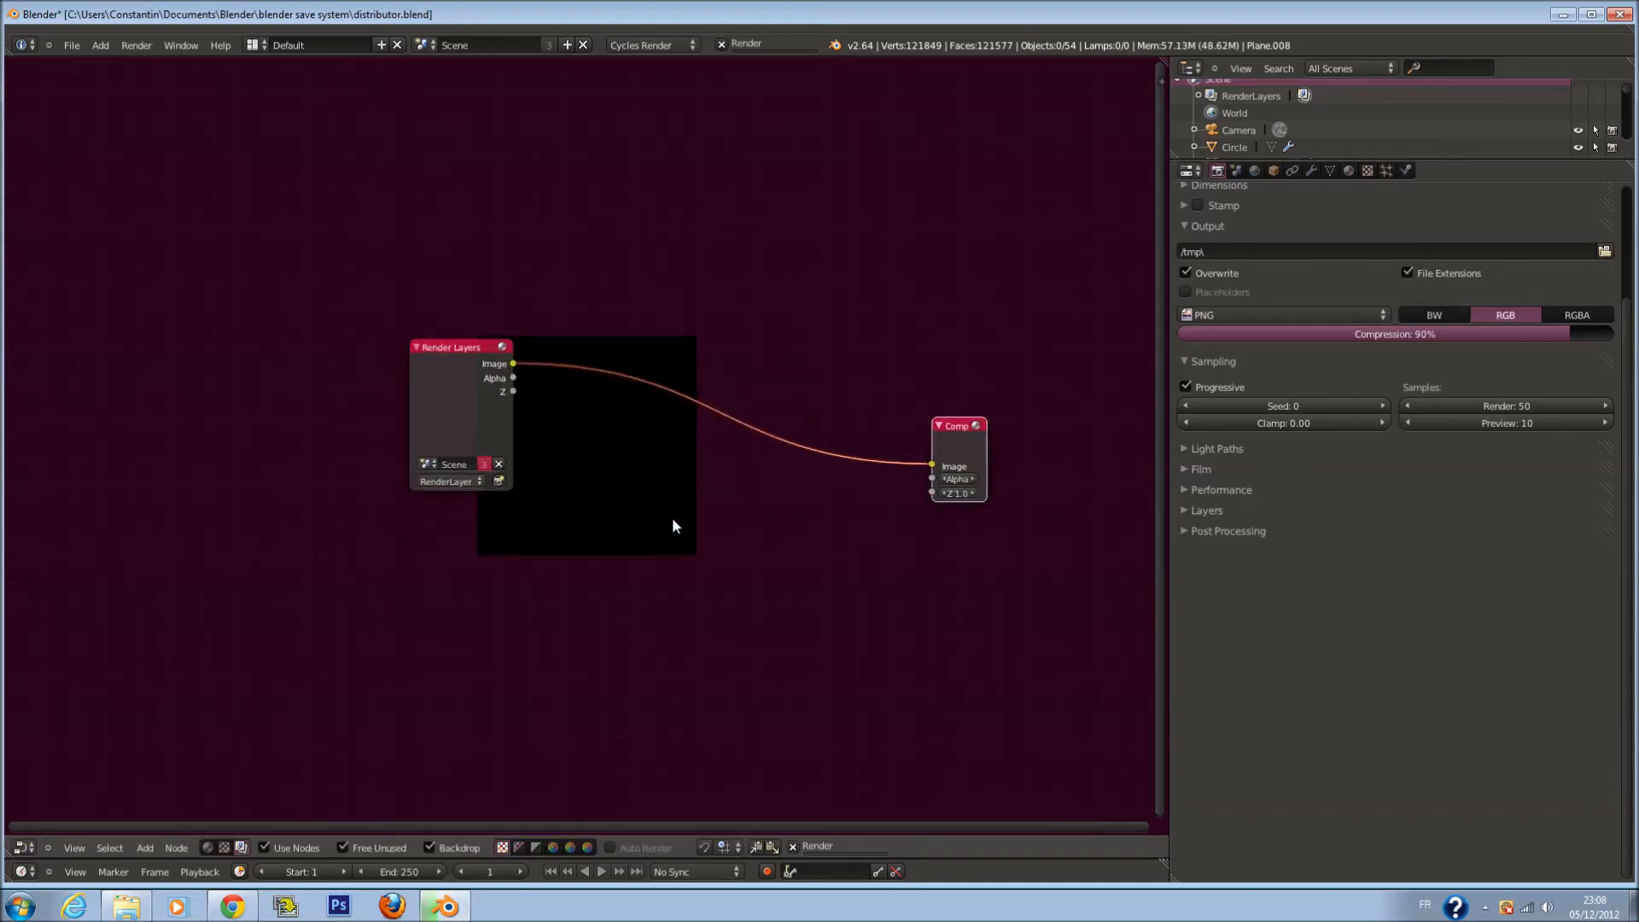
{"action": "key", "text": "shift+a"}
{"action": "mouse_move", "coordinate": [612, 565]}
{"action": "left_click", "coordinate": [700, 573]}
{"action": "left_click_drag", "start_coordinate": [513, 363], "coordinate": [974, 546]}
{"action": "scroll", "coordinate": [927, 597], "scroll_direction": "up", "scroll_amount": 2}
{"action": "middle_click_drag", "start_coordinate": [922, 598], "coordinate": [880, 458]}
{"action": "key", "text": "ctrl+s"}
{"action": "left_click", "coordinate": [856, 437]}
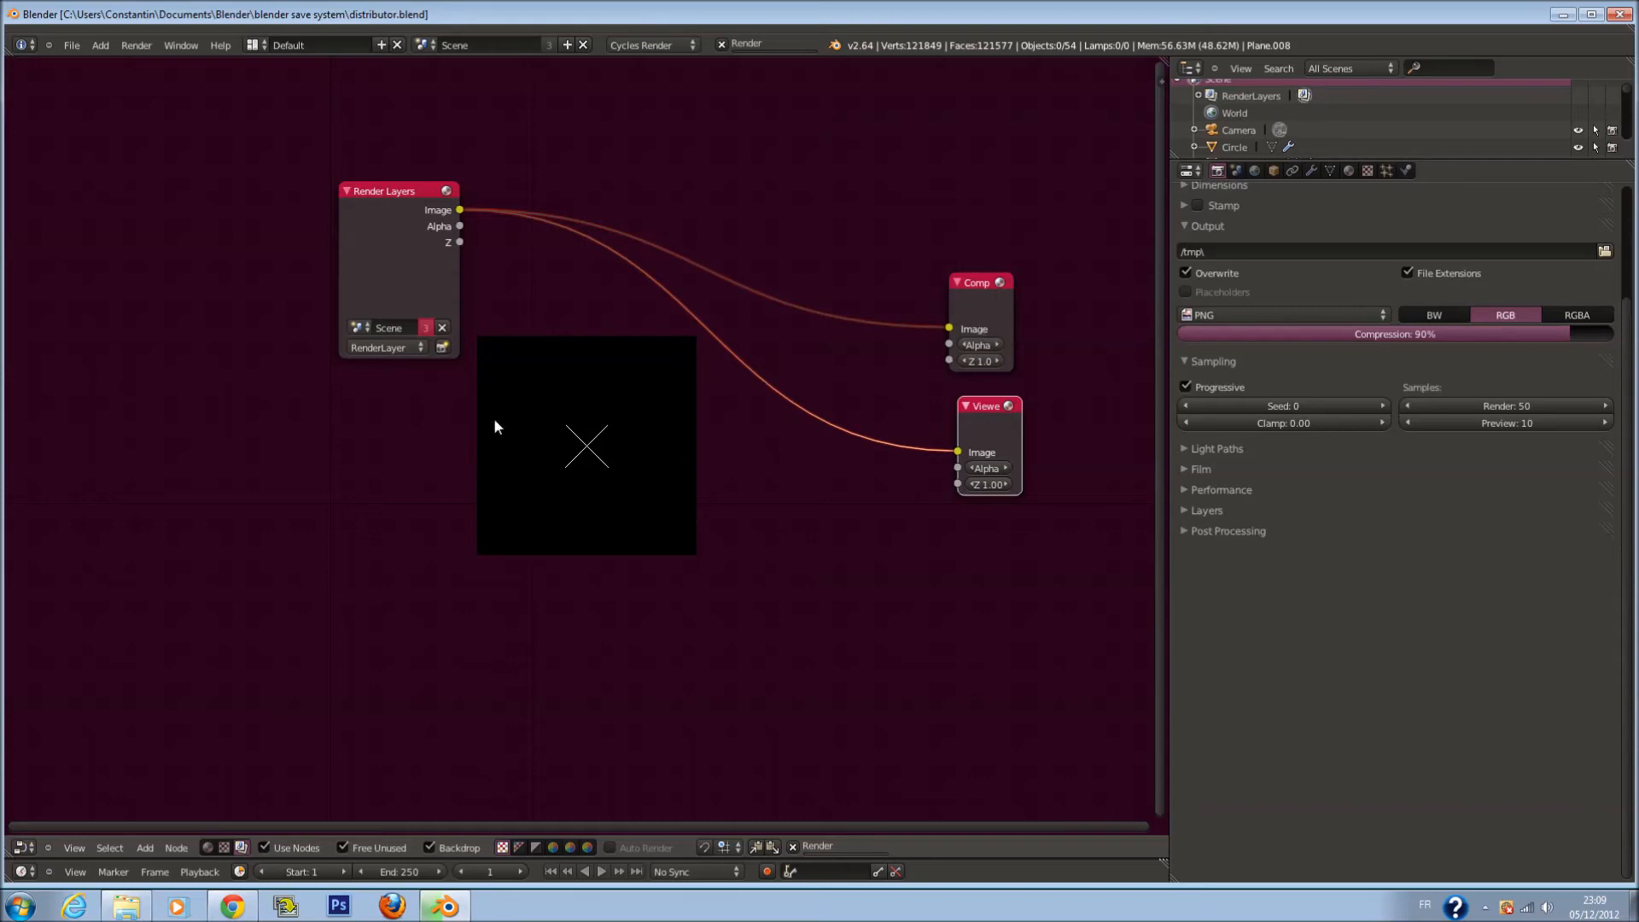
Switch to the UV/Image Editor and check the progress of the vending machine render
{"action": "left_click", "coordinate": [23, 847]}
{"action": "left_click", "coordinate": [79, 728]}
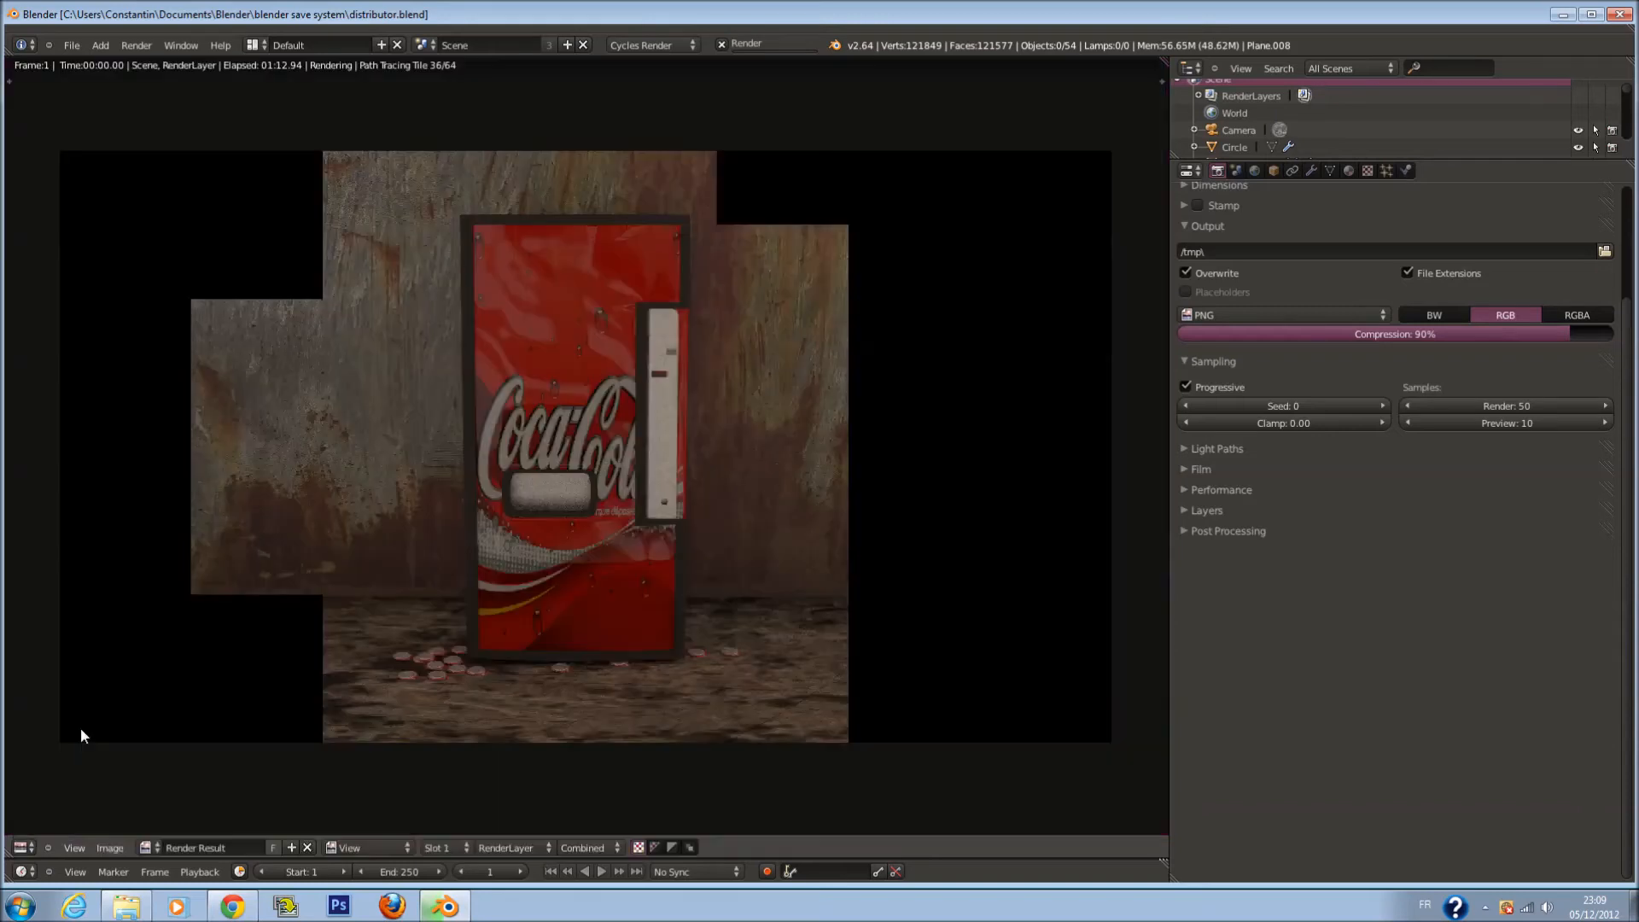
{"action": "scroll", "coordinate": [510, 414], "scroll_direction": "down", "scroll_amount": 2}
{"action": "scroll", "coordinate": [511, 417], "scroll_direction": "up", "scroll_amount": 1}
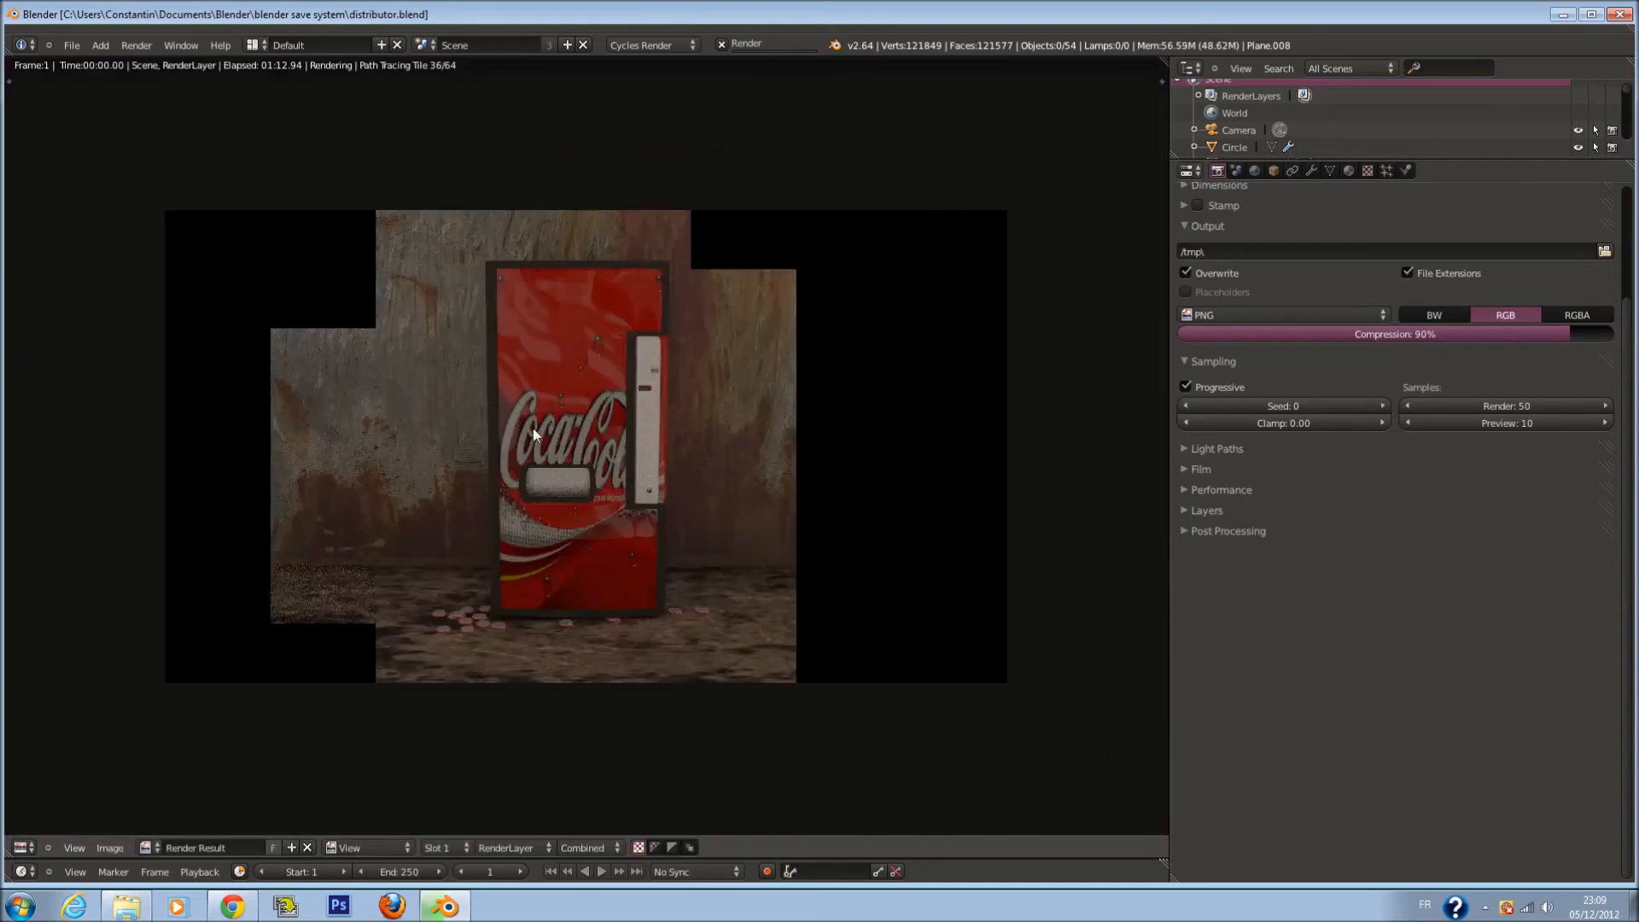
{"action": "scroll", "coordinate": [457, 402], "scroll_direction": "up", "scroll_amount": 1}
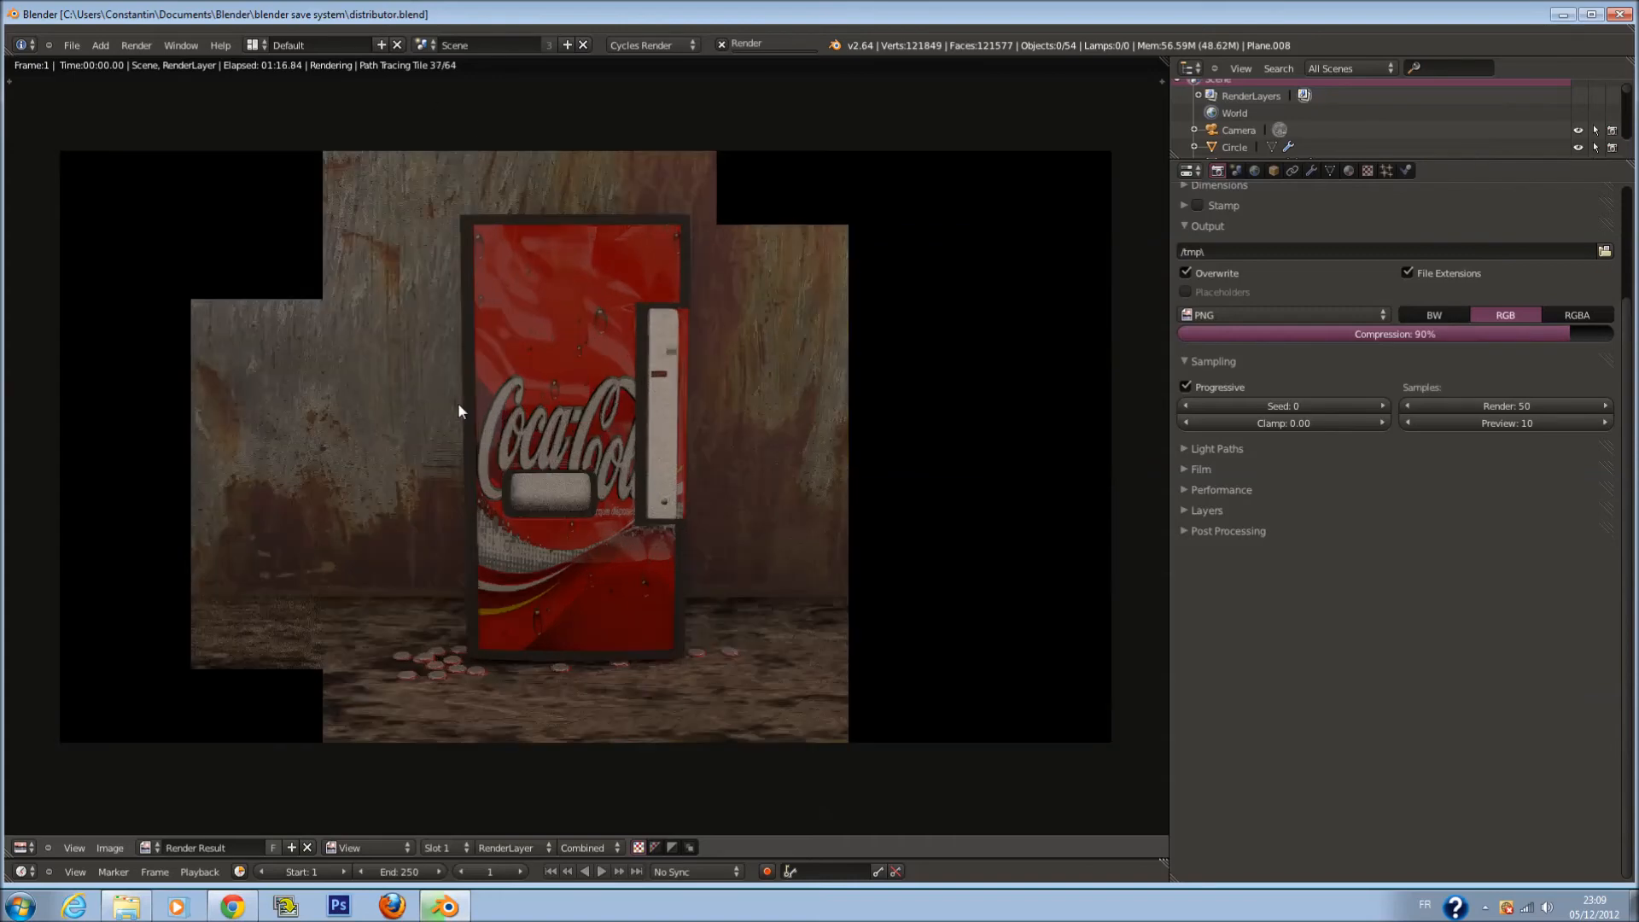
{"action": "scroll", "coordinate": [554, 453], "scroll_direction": "up", "scroll_amount": 1}
{"action": "scroll", "coordinate": [554, 453], "scroll_direction": "down", "scroll_amount": 1}
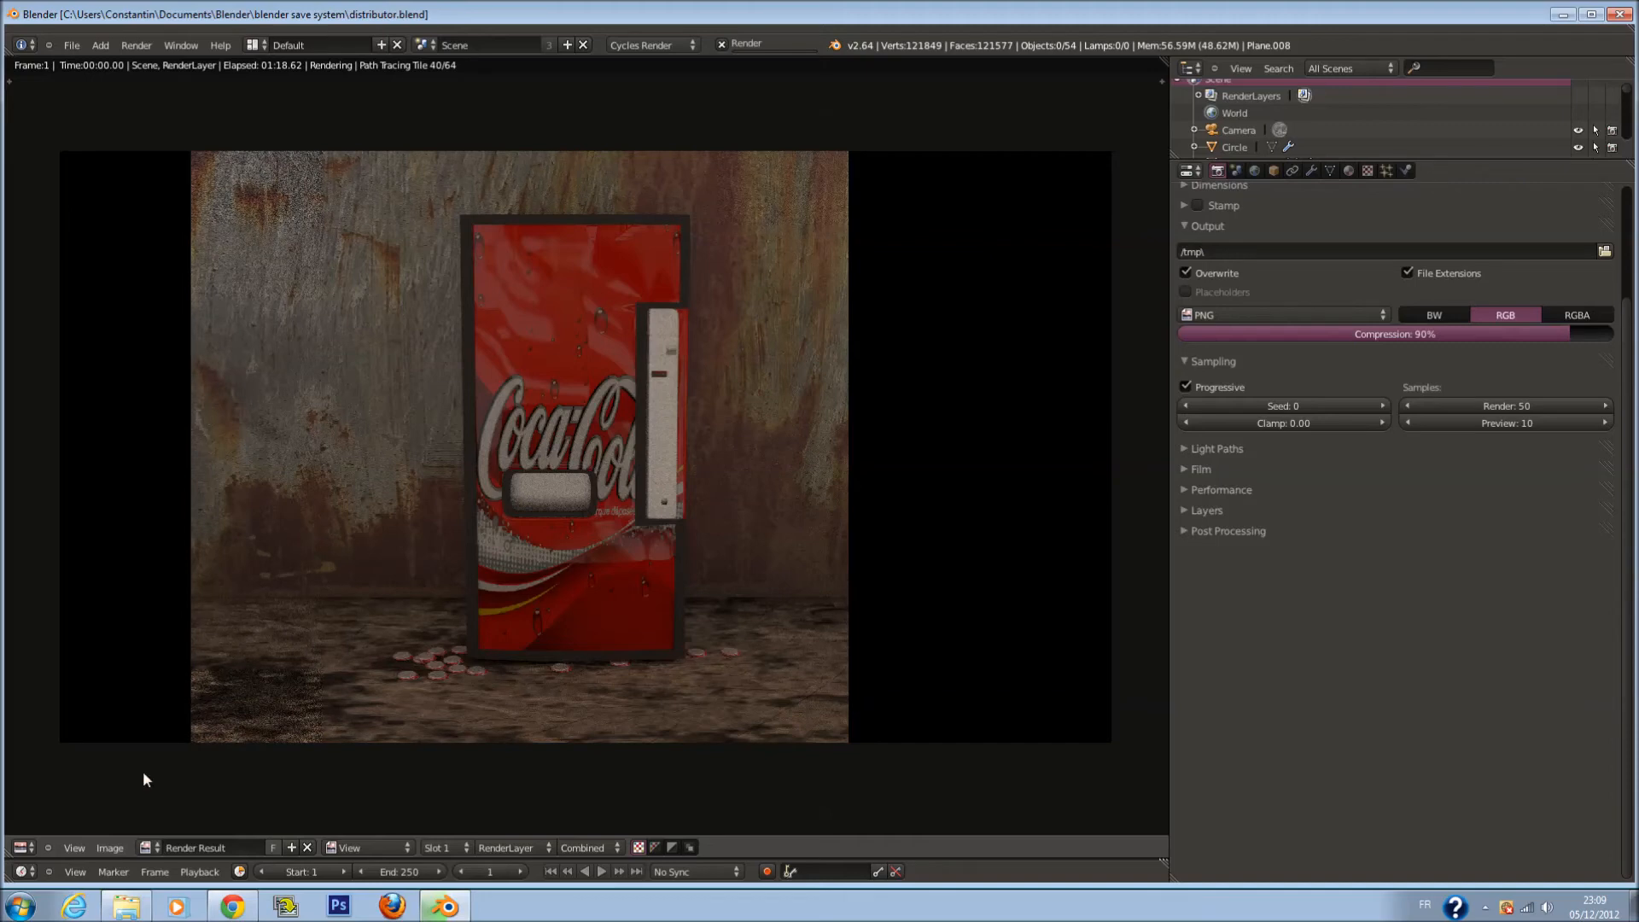
Return to the Node Editor, move the Composite and Viewer nodes much farther from Render Layers, and save over distributor.blend
{"action": "left_click", "coordinate": [21, 848]}
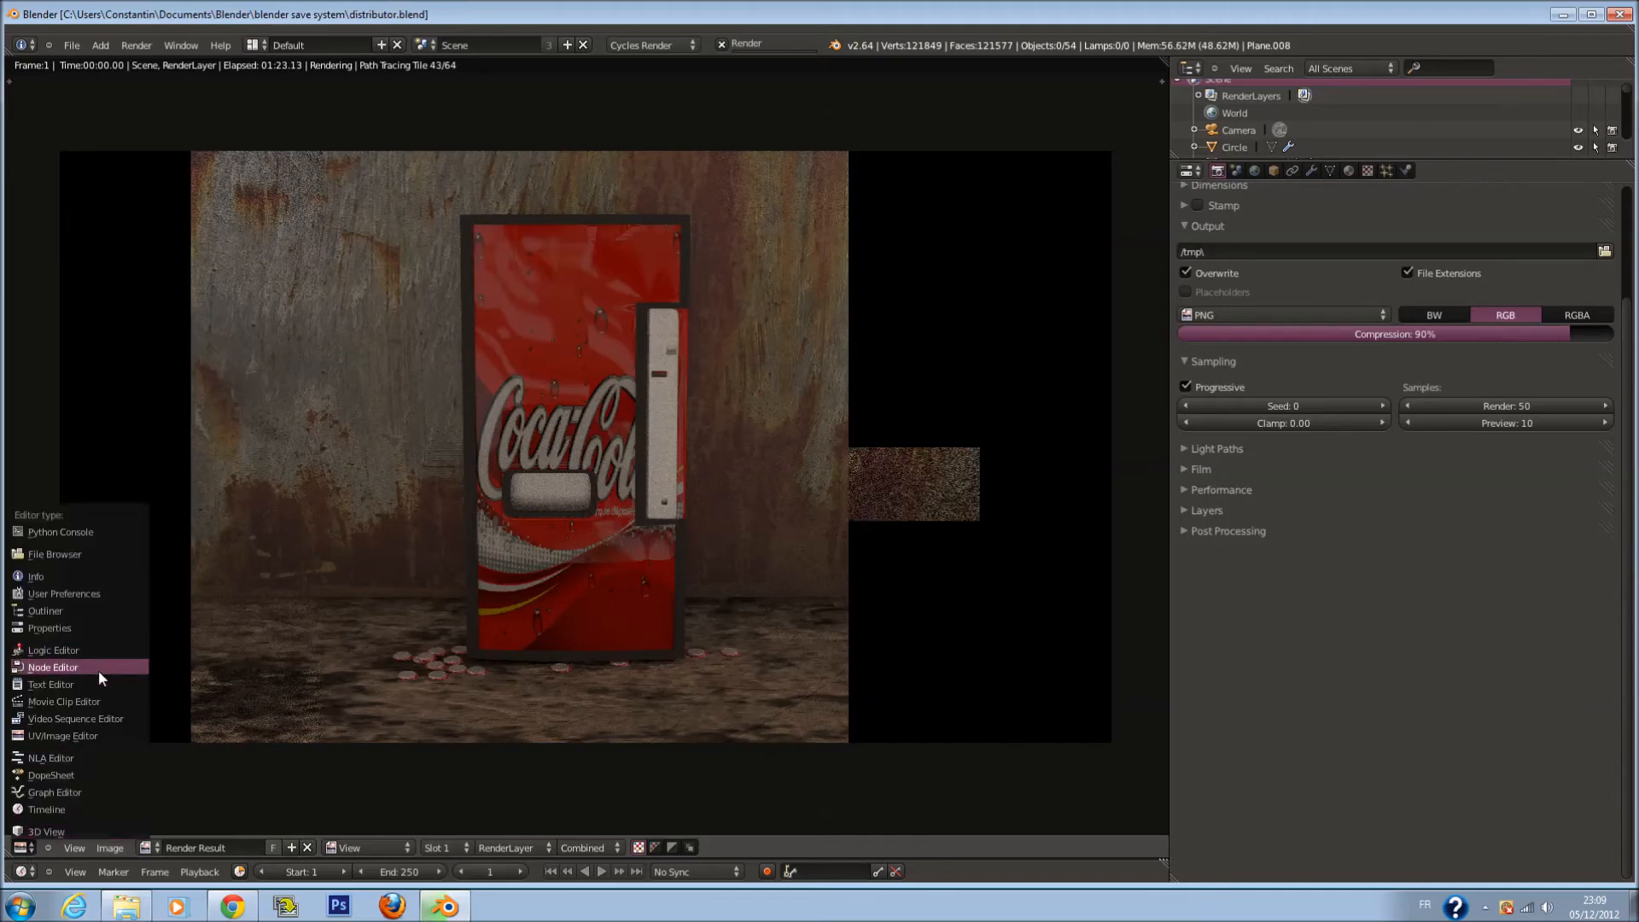
{"action": "left_click", "coordinate": [99, 669]}
{"action": "scroll", "coordinate": [606, 475], "scroll_direction": "down", "scroll_amount": 1}
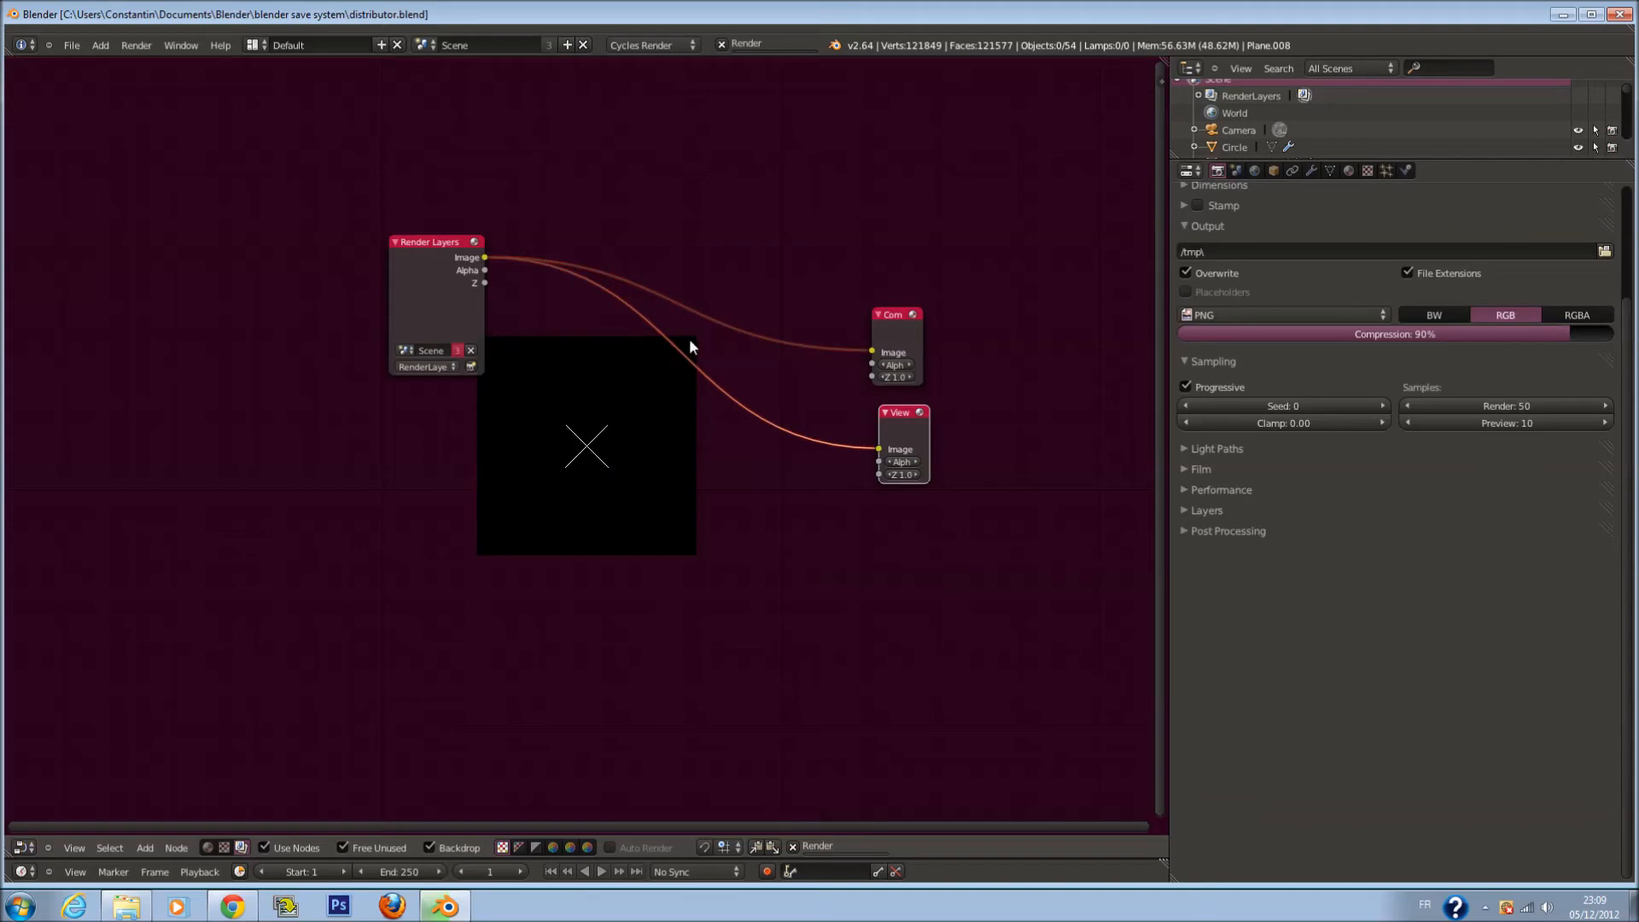
{"action": "scroll", "coordinate": [690, 340], "scroll_direction": "down", "scroll_amount": 2}
{"action": "left_click_drag", "start_coordinate": [840, 335], "coordinate": [1049, 303]}
{"action": "middle_click_drag", "start_coordinate": [998, 287], "coordinate": [420, 252]}
{"action": "scroll", "coordinate": [475, 307], "scroll_direction": "down", "scroll_amount": 3}
{"action": "left_click_drag", "start_coordinate": [476, 315], "coordinate": [841, 280]}
{"action": "left_click_drag", "start_coordinate": [335, 397], "coordinate": [871, 349]}
{"action": "scroll", "coordinate": [550, 381], "scroll_direction": "up", "scroll_amount": 3}
{"action": "middle_click_drag", "start_coordinate": [518, 368], "coordinate": [874, 348]}
{"action": "key", "text": "ctrl+s"}
{"action": "left_click", "coordinate": [866, 350]}
{"action": "scroll", "coordinate": [451, 350], "scroll_direction": "up", "scroll_amount": 2}
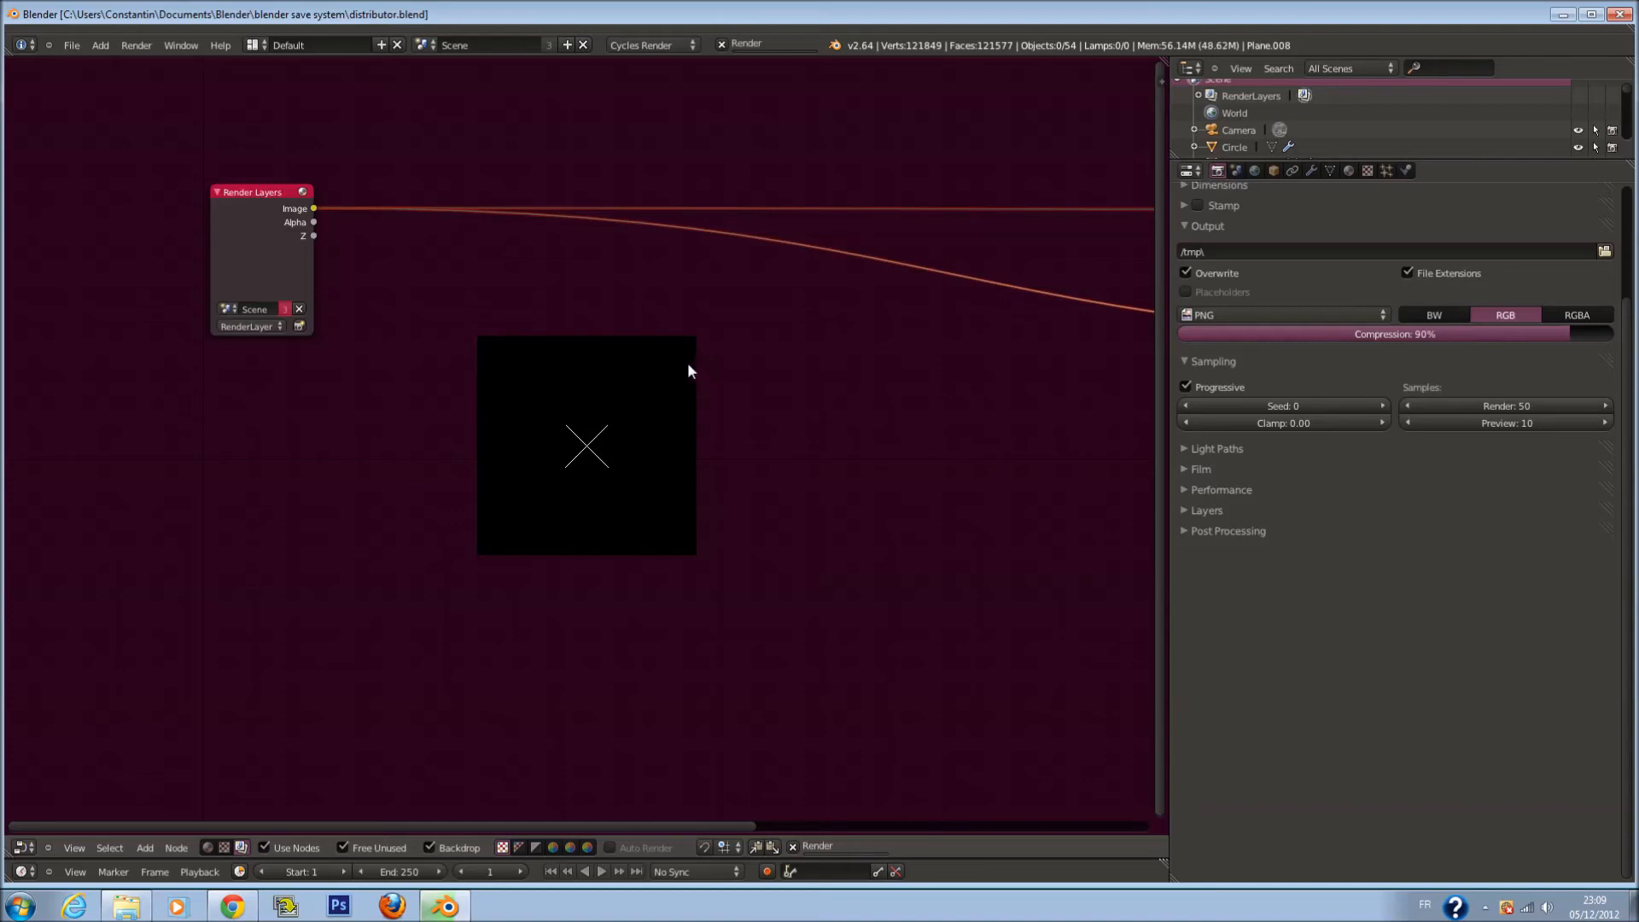
Show the Render Result in the UV/Image Editor again to follow the remaining render tiles
{"action": "left_click", "coordinate": [23, 848]}
{"action": "left_click", "coordinate": [60, 667]}
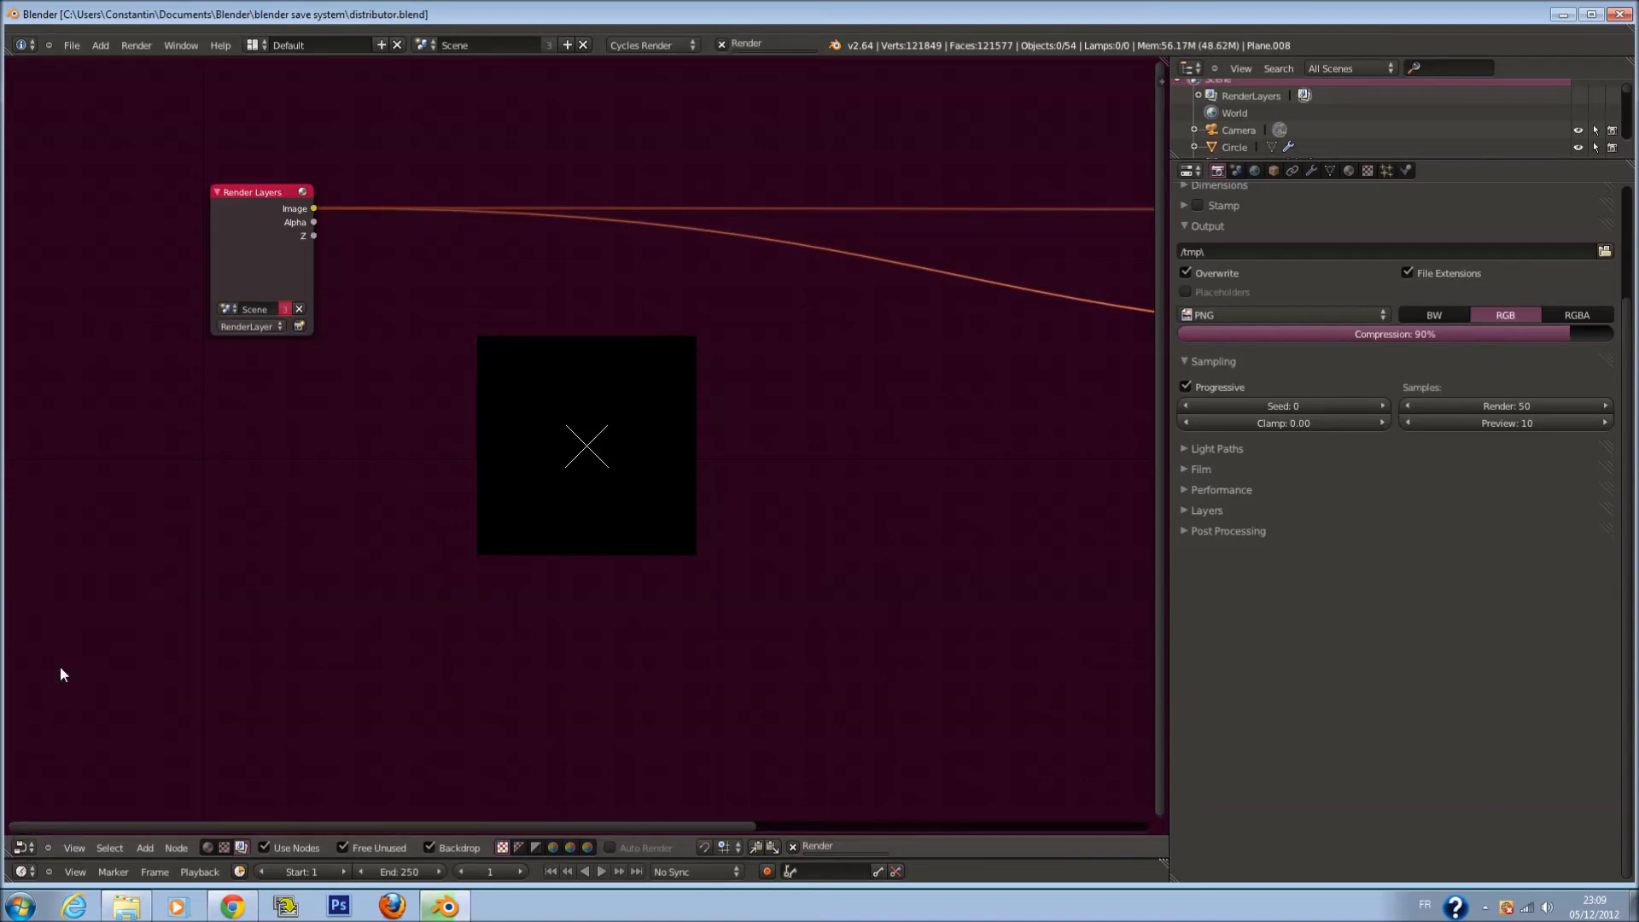
{"action": "left_click", "coordinate": [23, 848]}
{"action": "left_click", "coordinate": [45, 739]}
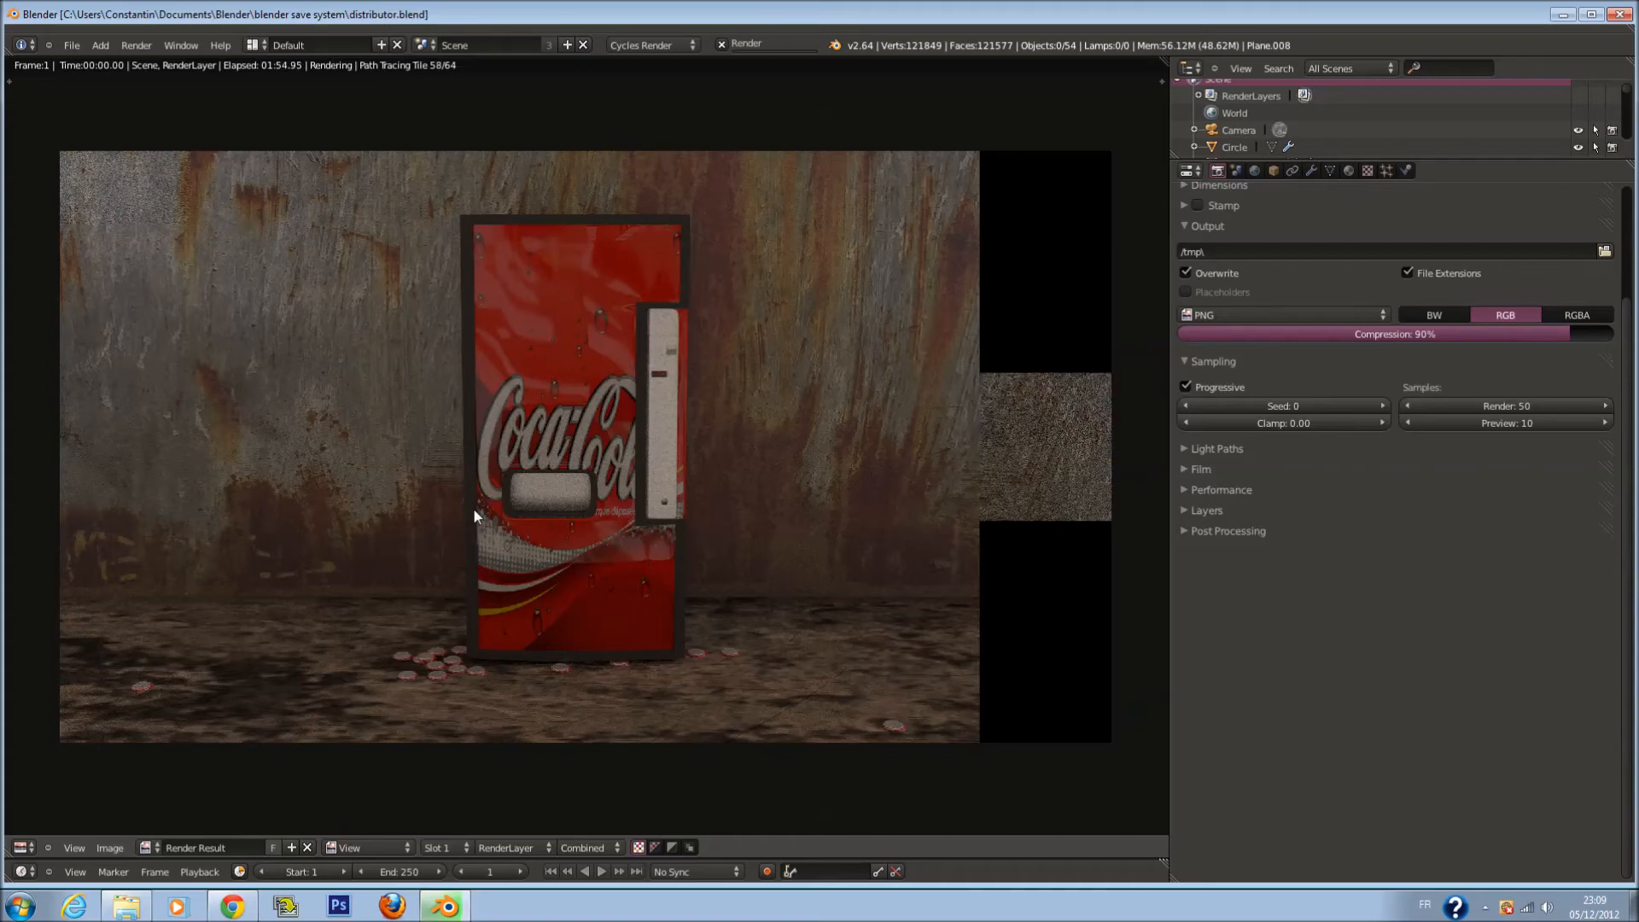
Switch to the Node Editor, add a Blur filter node, and place it below the links between Render Layers and the output nodes
{"action": "left_click", "coordinate": [19, 847]}
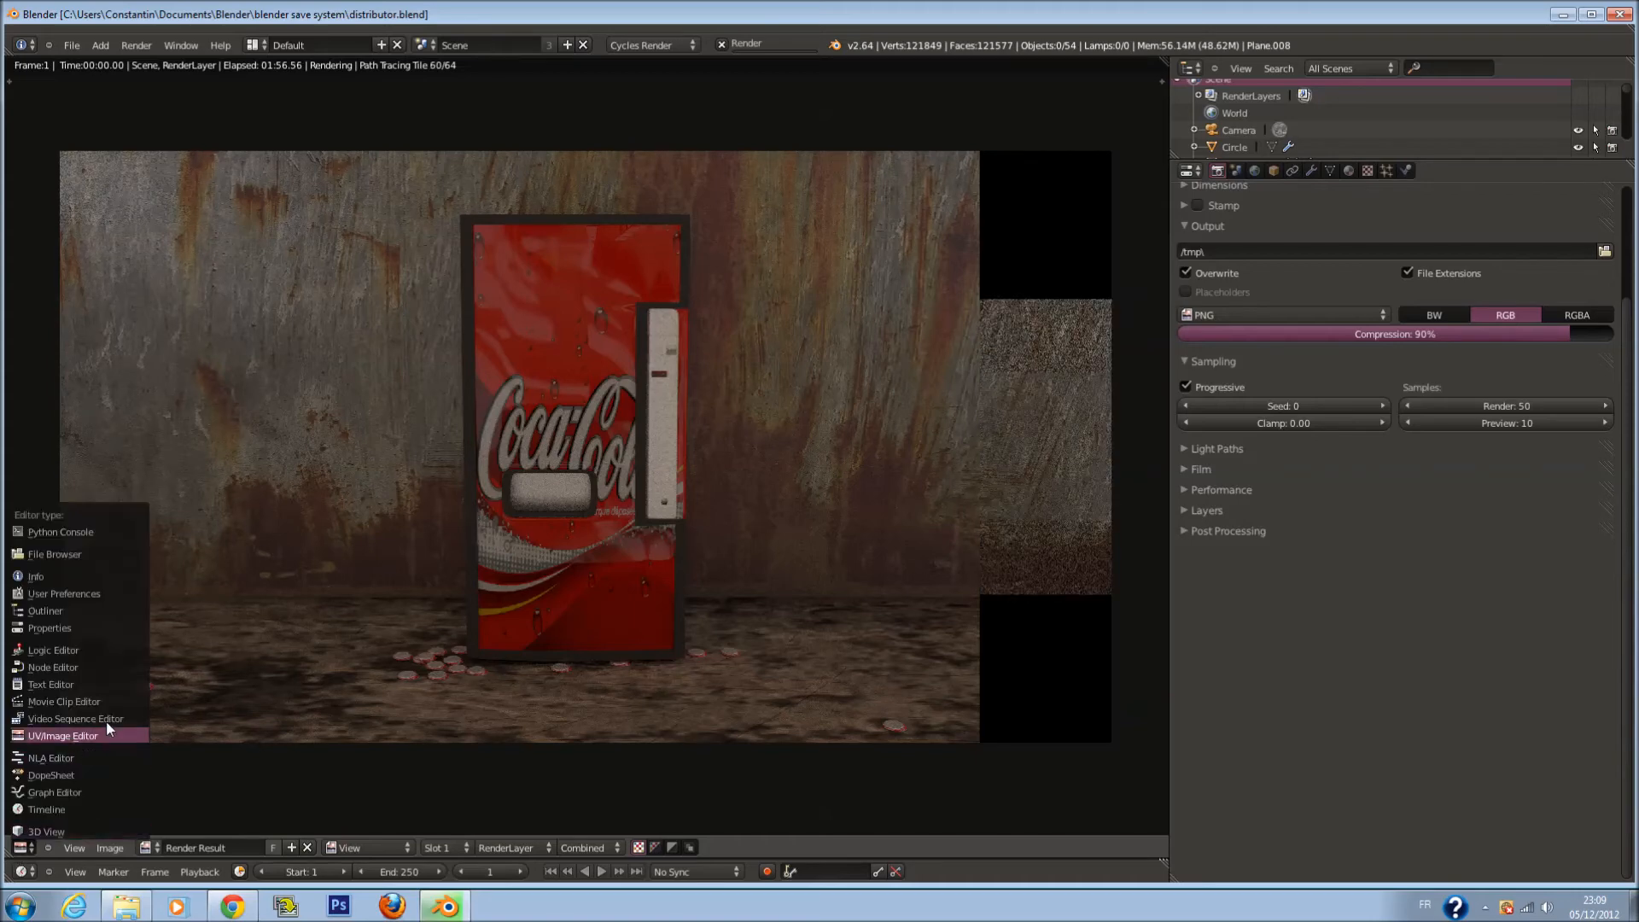
{"action": "left_click", "coordinate": [83, 666]}
{"action": "scroll", "coordinate": [539, 422], "scroll_direction": "down", "scroll_amount": 3}
{"action": "scroll", "coordinate": [751, 358], "scroll_direction": "up", "scroll_amount": 1}
{"action": "key", "text": "shift+a"}
{"action": "mouse_move", "coordinate": [746, 386]}
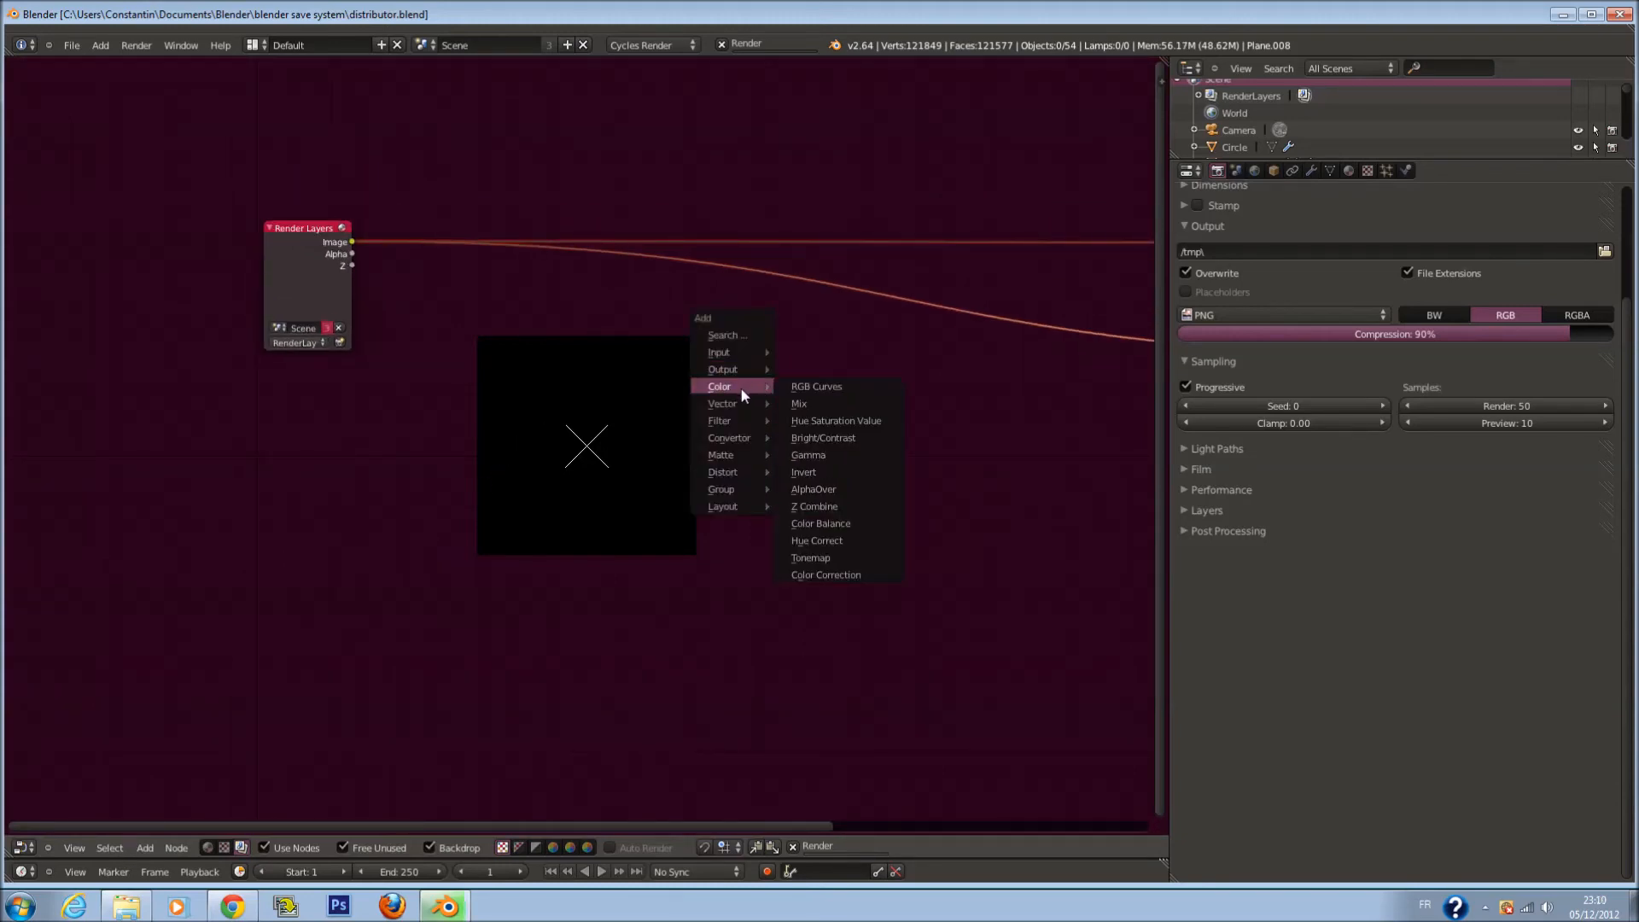
{"action": "mouse_move", "coordinate": [730, 422]}
{"action": "left_click", "coordinate": [806, 437]}
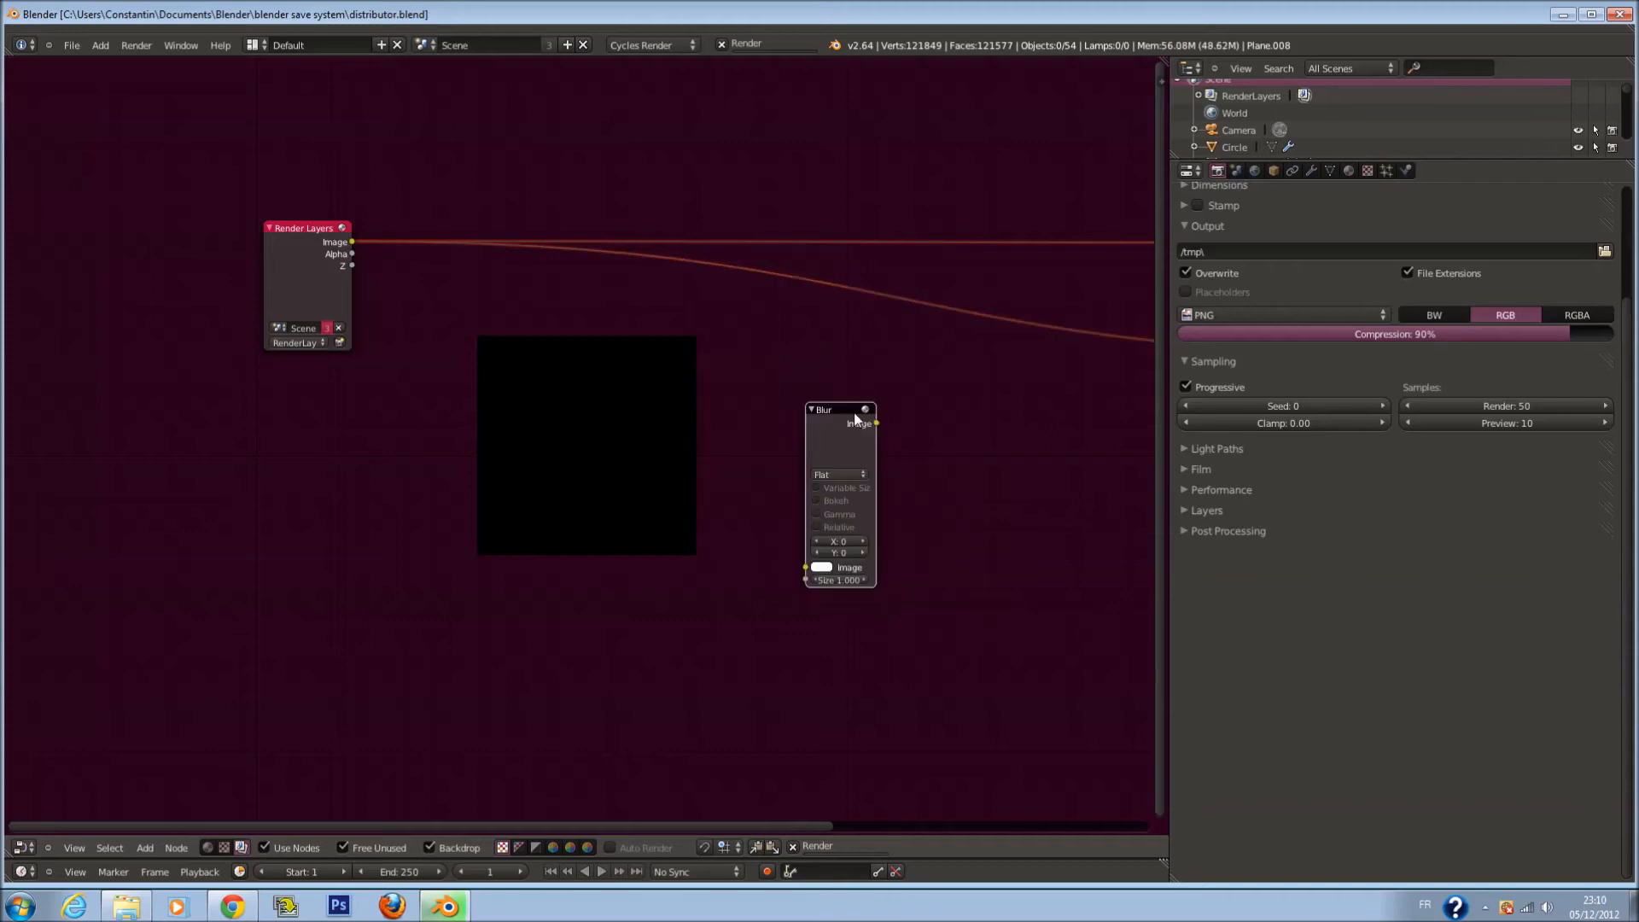
{"action": "left_click", "coordinate": [807, 366]}
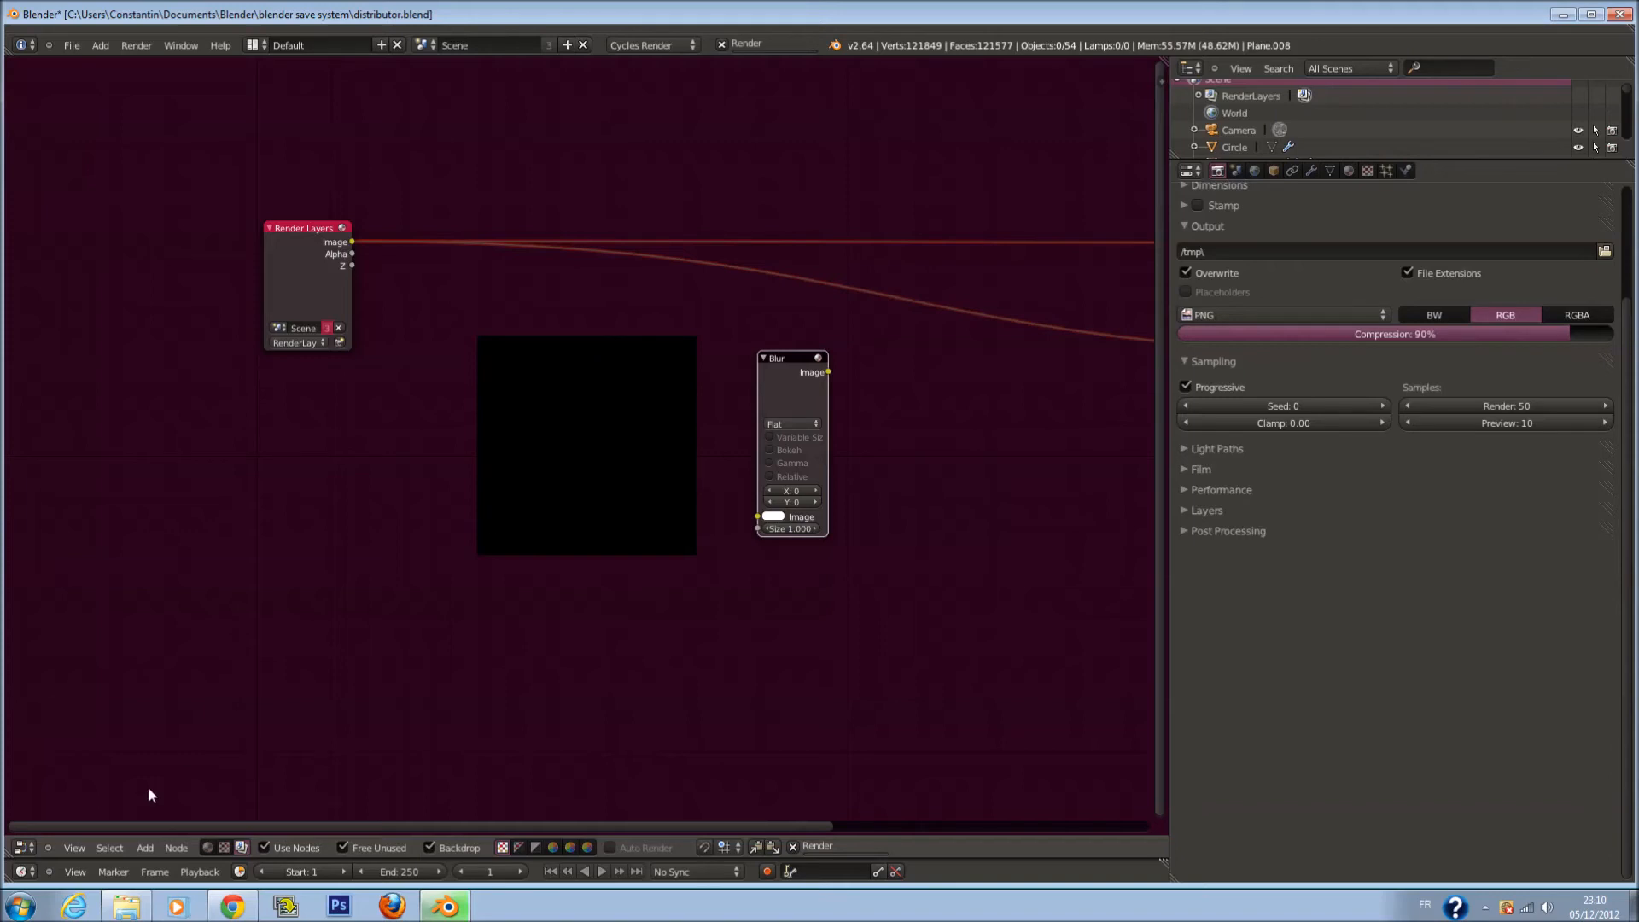
Show the Render Result in the UV/Image Editor to check the last render tile
{"action": "left_click", "coordinate": [22, 848]}
{"action": "left_click", "coordinate": [82, 736]}
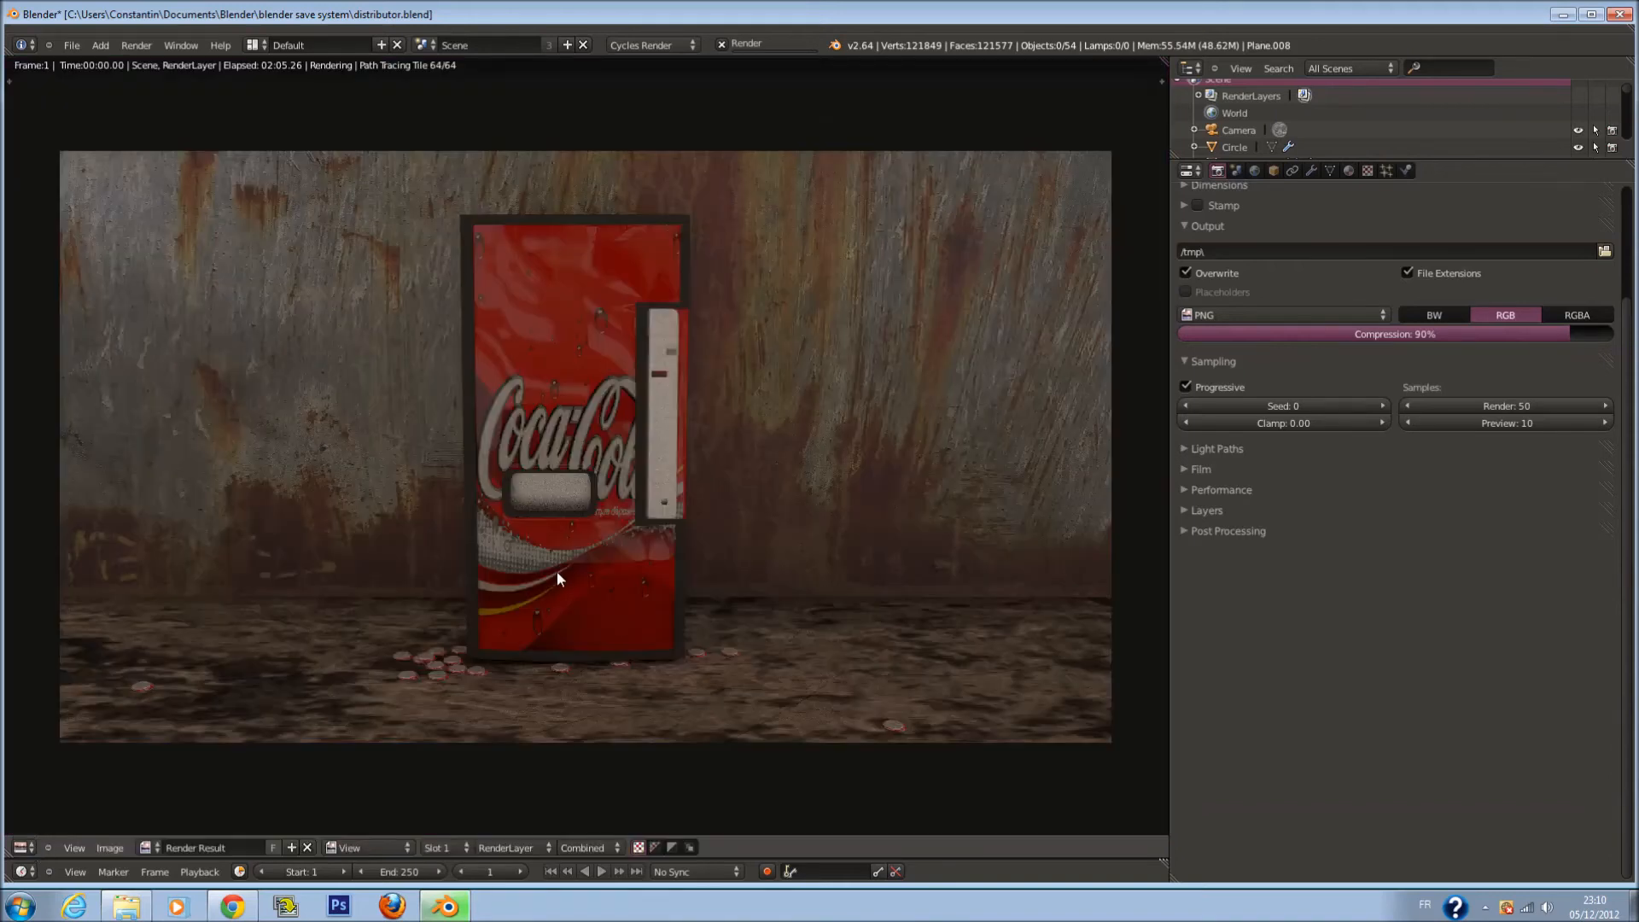
Return to the Node Editor and toggle the Backdrop off and back on to refresh the preview
{"action": "left_click", "coordinate": [20, 848]}
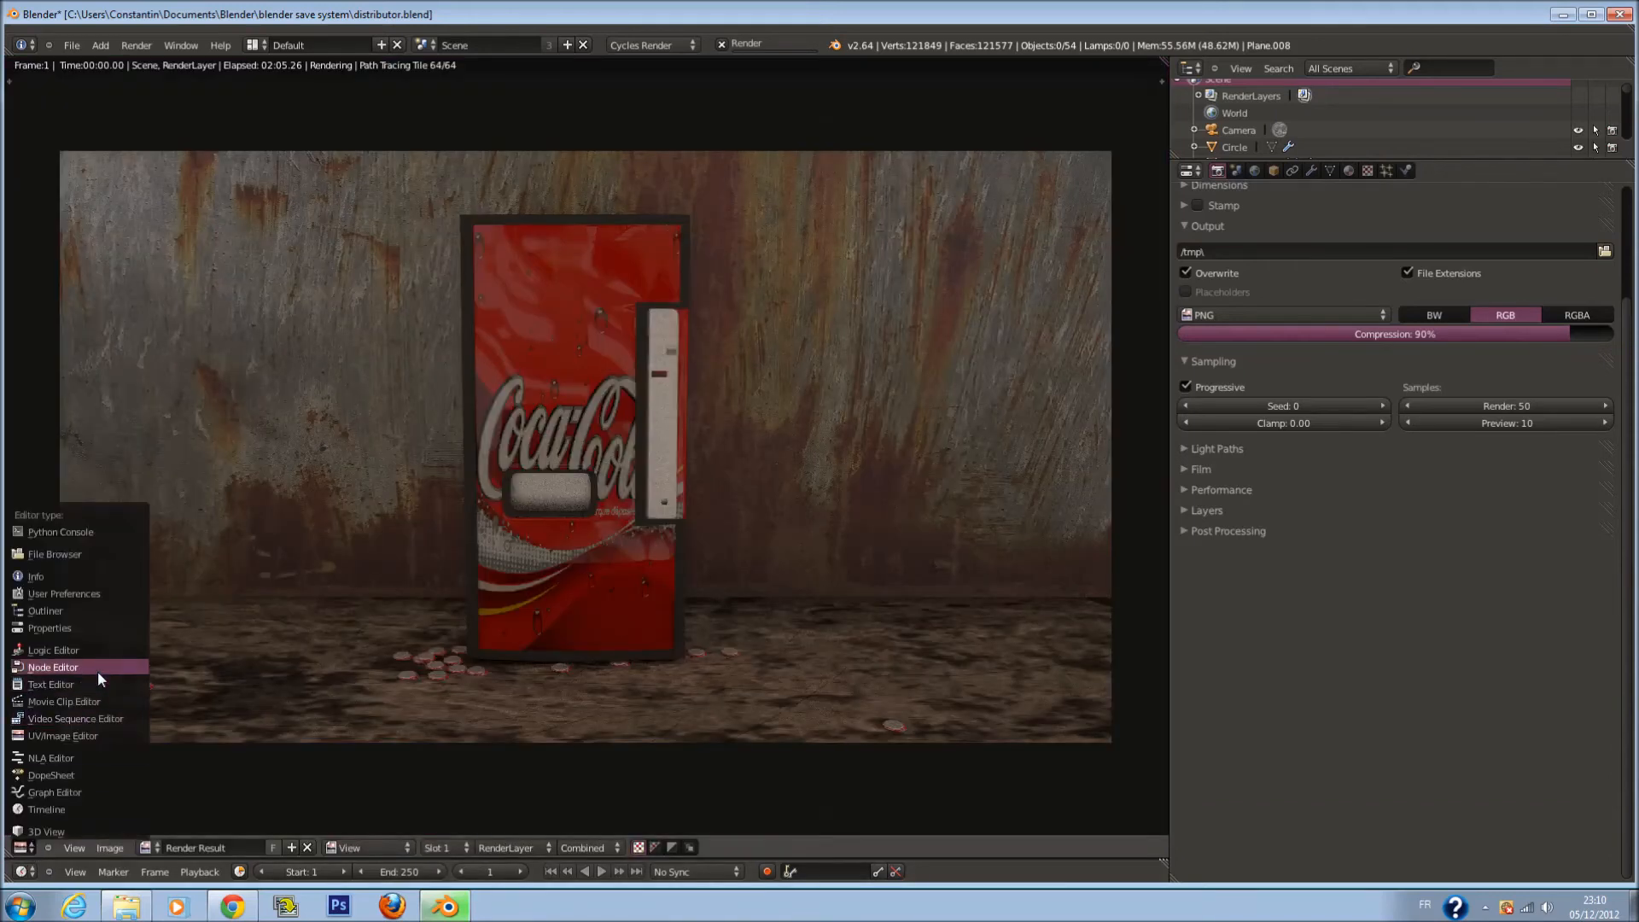
{"action": "left_click", "coordinate": [97, 672]}
{"action": "scroll", "coordinate": [775, 485], "scroll_direction": "down", "scroll_amount": 1}
{"action": "left_click", "coordinate": [429, 848]}
{"action": "left_click", "coordinate": [428, 848]}
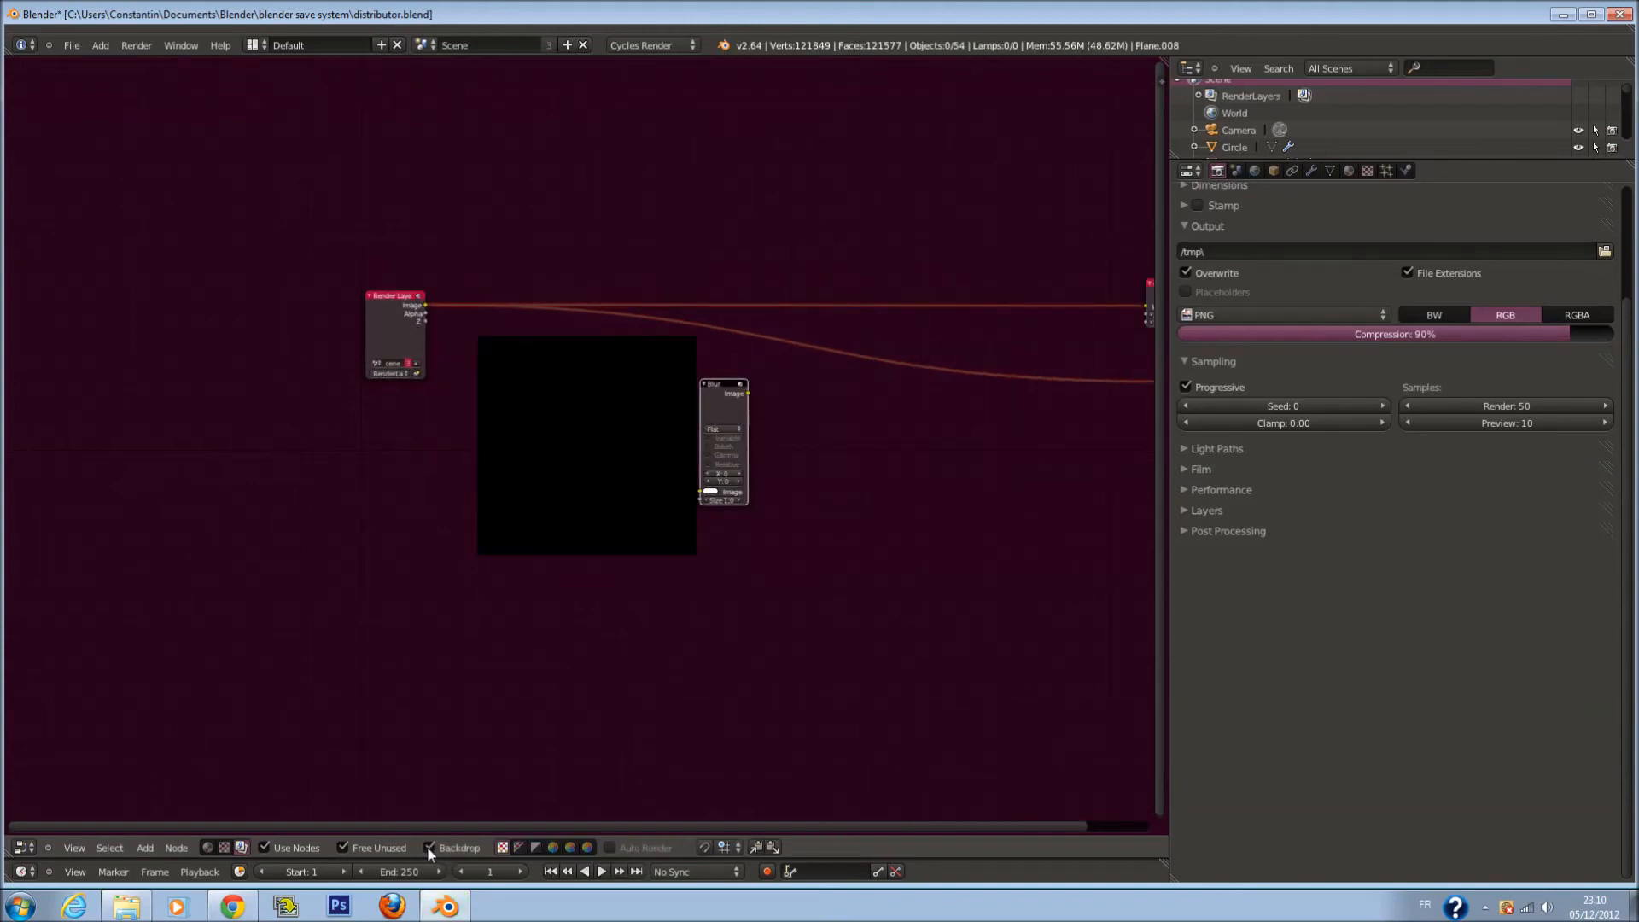
Switch Use Nodes off and on again to refresh the compositor, and delete the unconnected Blur node
{"action": "middle_click_drag", "start_coordinate": [940, 538], "coordinate": [517, 527]}
{"action": "key", "text": "Home"}
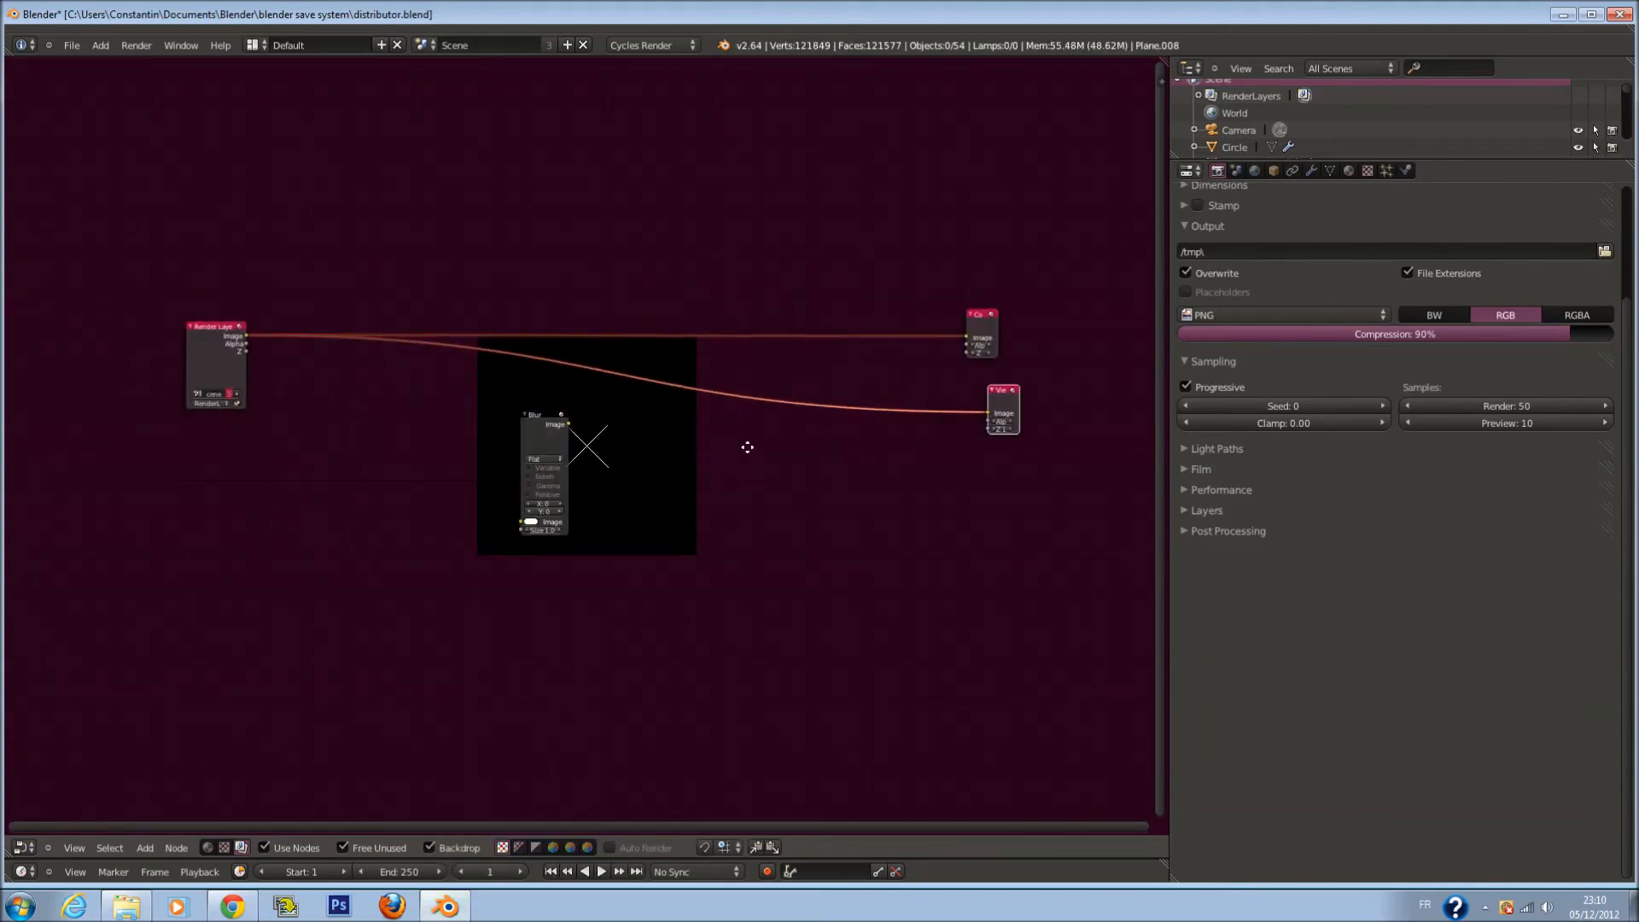
{"action": "left_click", "coordinate": [343, 848]}
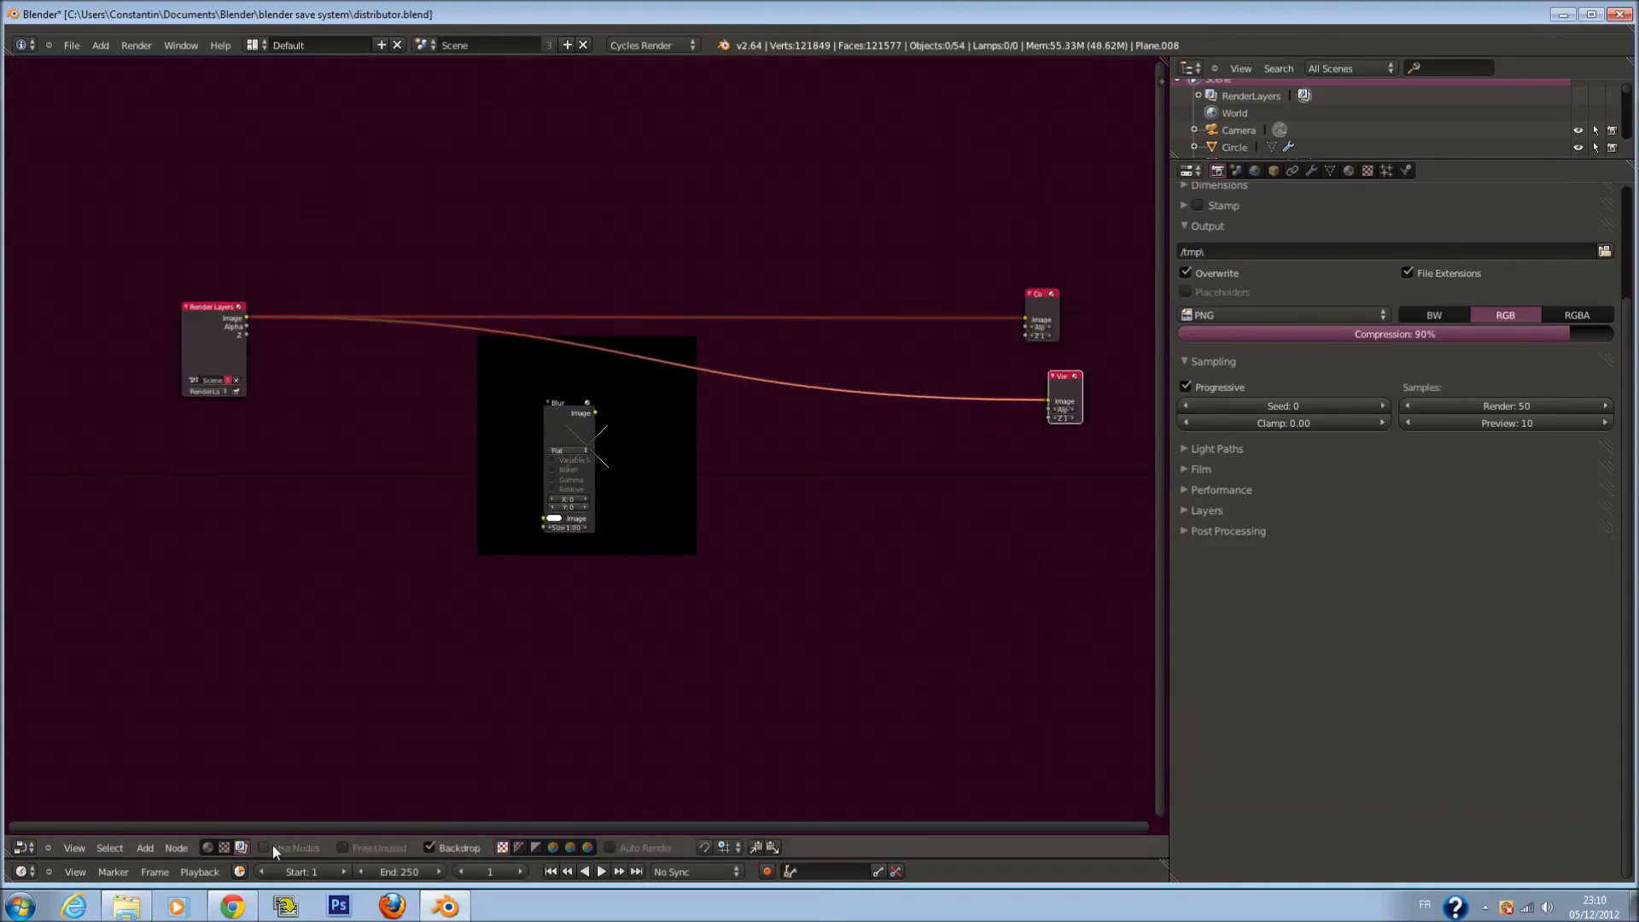
{"action": "scroll", "coordinate": [410, 529], "scroll_direction": "up", "scroll_amount": 1}
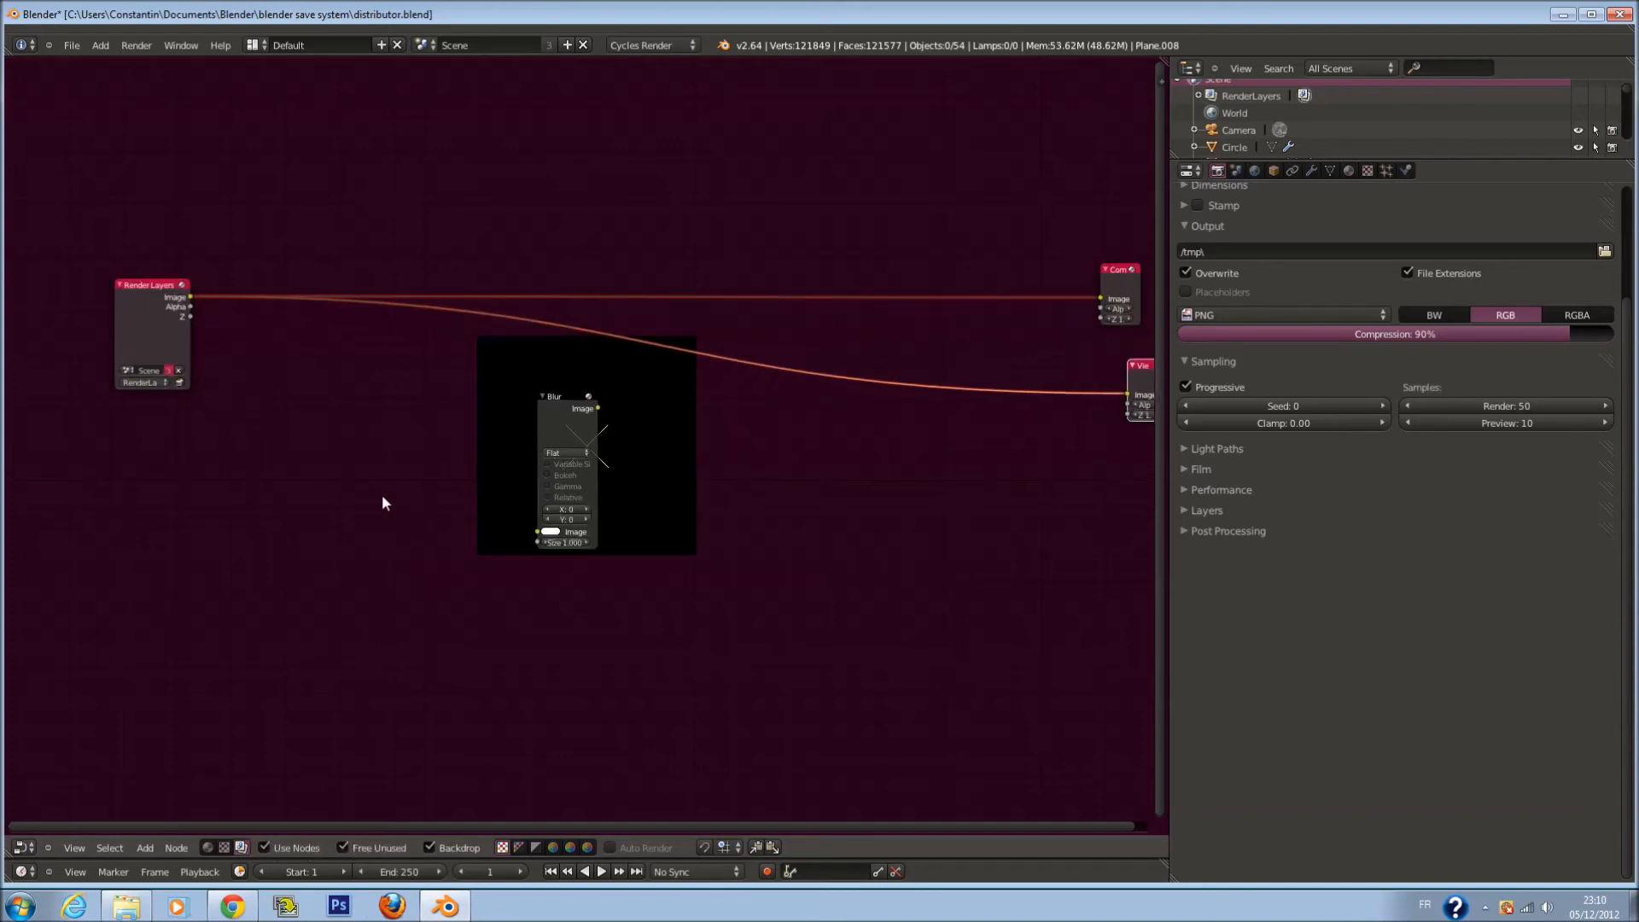
{"action": "key", "text": "x"}
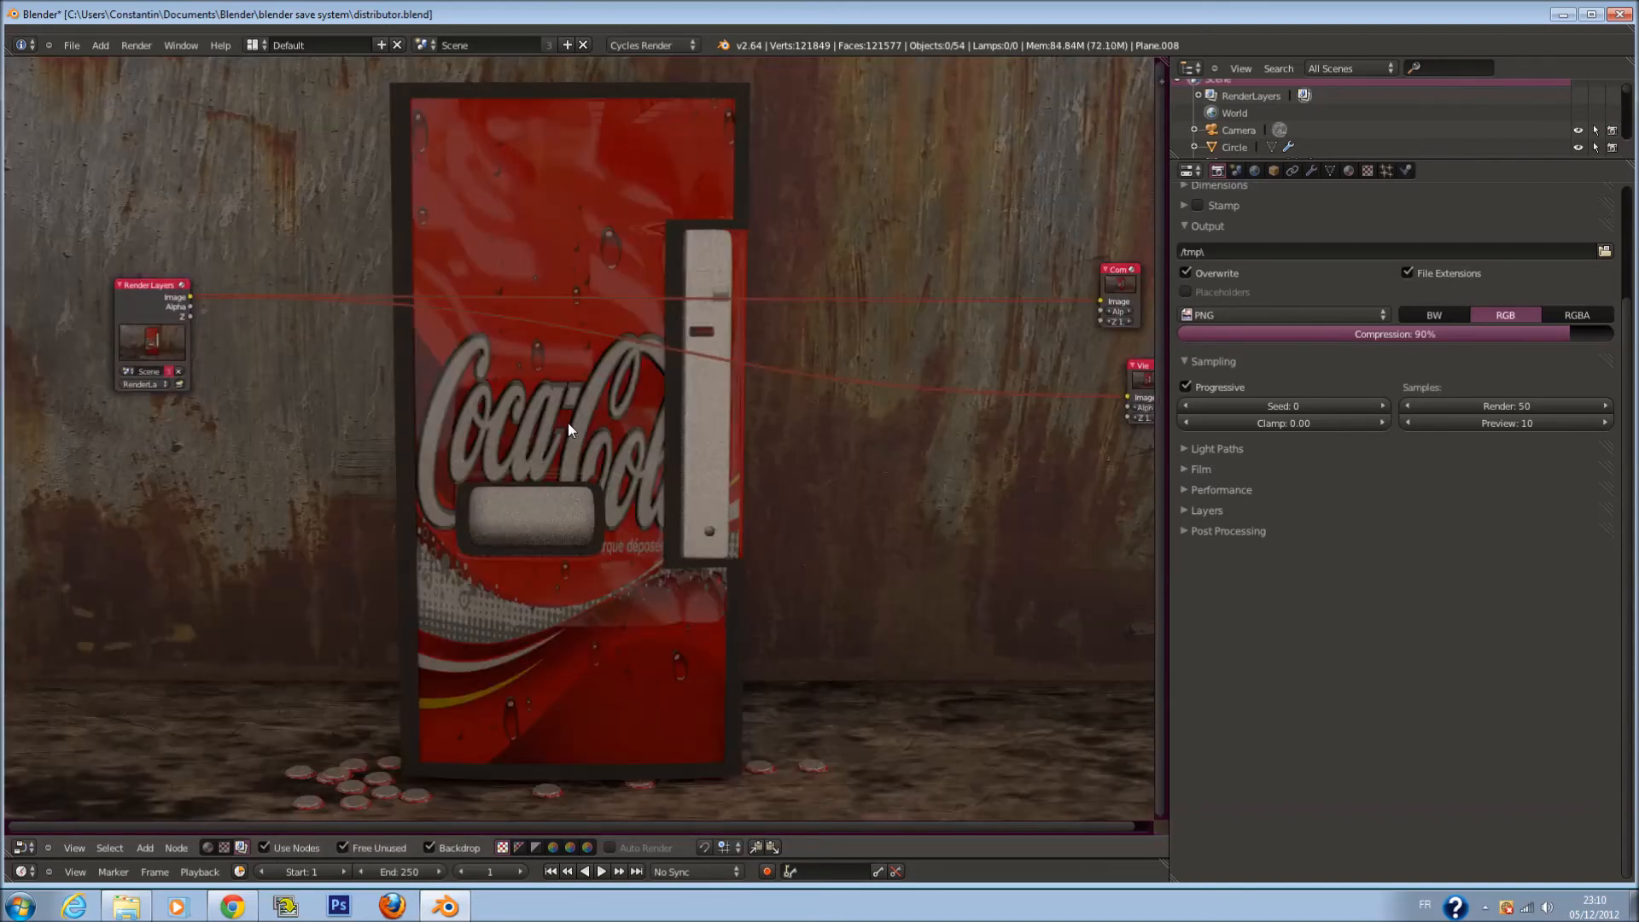
{"action": "key", "text": "shift+a"}
{"action": "mouse_move", "coordinate": [603, 425]}
{"action": "key", "text": "Escape"}
{"action": "scroll", "coordinate": [683, 422], "scroll_direction": "up", "scroll_amount": 1}
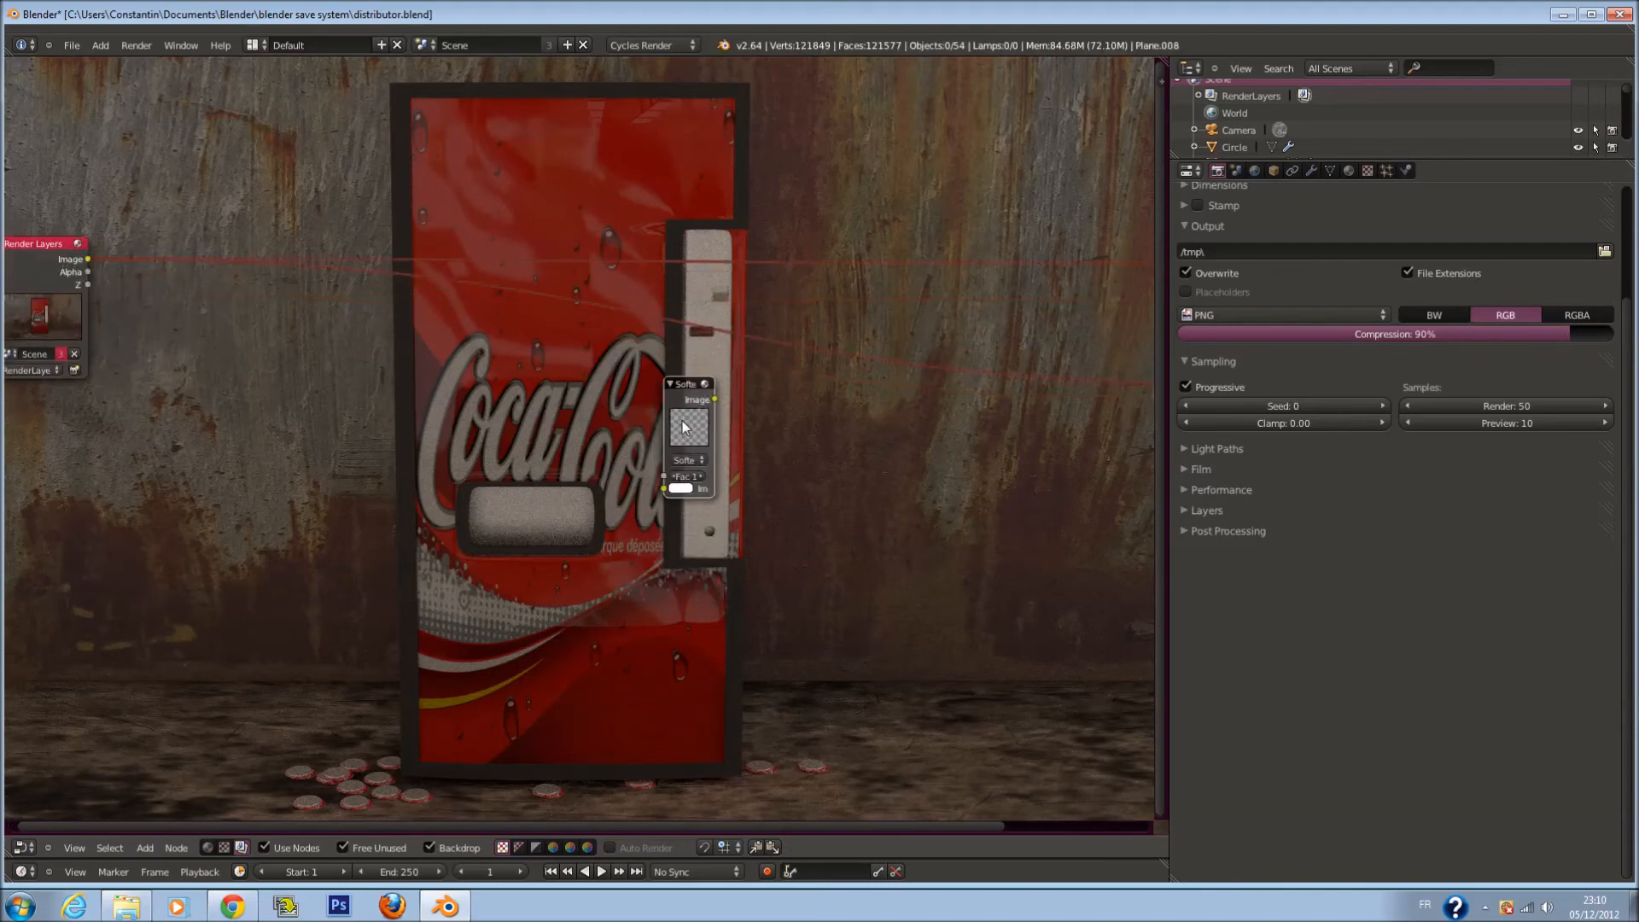
Insert a Blur node between the Render Layers and Viewer nodes and set its X and Y to 1
{"action": "key", "text": "shift+a"}
{"action": "mouse_move", "coordinate": [696, 415]}
{"action": "left_click", "coordinate": [739, 430]}
{"action": "left_click", "coordinate": [630, 341]}
{"action": "left_click", "coordinate": [698, 472]}
{"action": "left_click", "coordinate": [698, 460]}
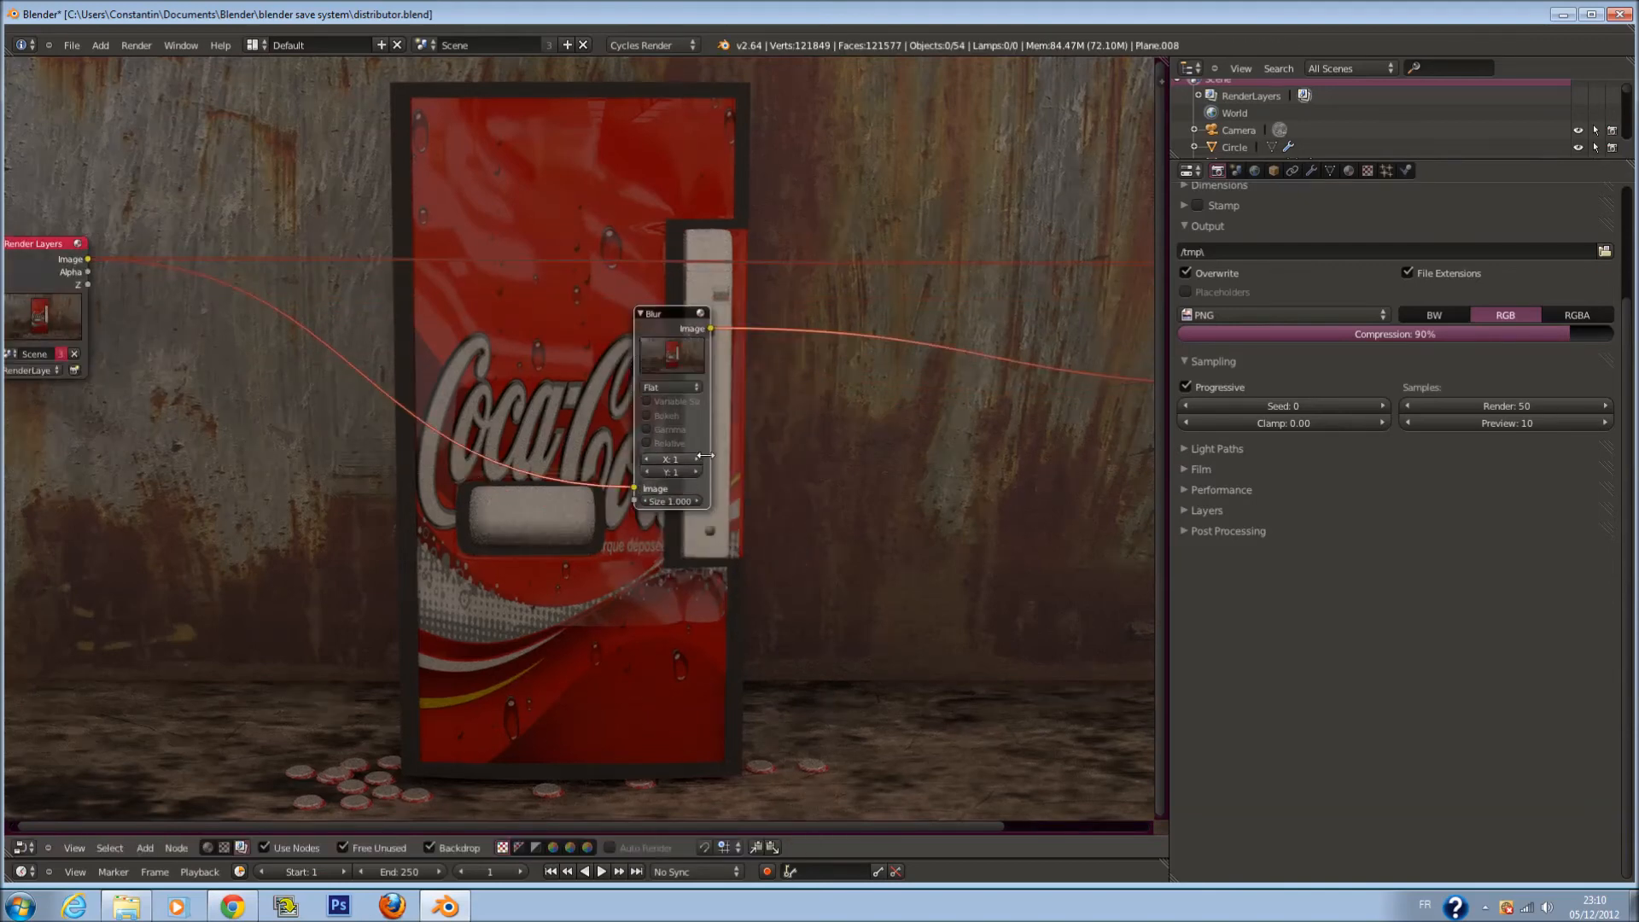
Bring the Blur, Viewer and Composite nodes closer to the Render Layers node and save over distributor.blend
{"action": "scroll", "coordinate": [725, 448], "scroll_direction": "down", "scroll_amount": 2}
{"action": "middle_click_drag", "start_coordinate": [750, 431], "coordinate": [913, 452]}
{"action": "left_click_drag", "start_coordinate": [803, 366], "coordinate": [466, 358]}
{"action": "scroll", "coordinate": [683, 389], "scroll_direction": "down", "scroll_amount": 4}
{"action": "left_click_drag", "start_coordinate": [1110, 413], "coordinate": [693, 420]}
{"action": "left_click_drag", "start_coordinate": [1082, 337], "coordinate": [702, 353]}
{"action": "scroll", "coordinate": [702, 354], "scroll_direction": "up", "scroll_amount": 3}
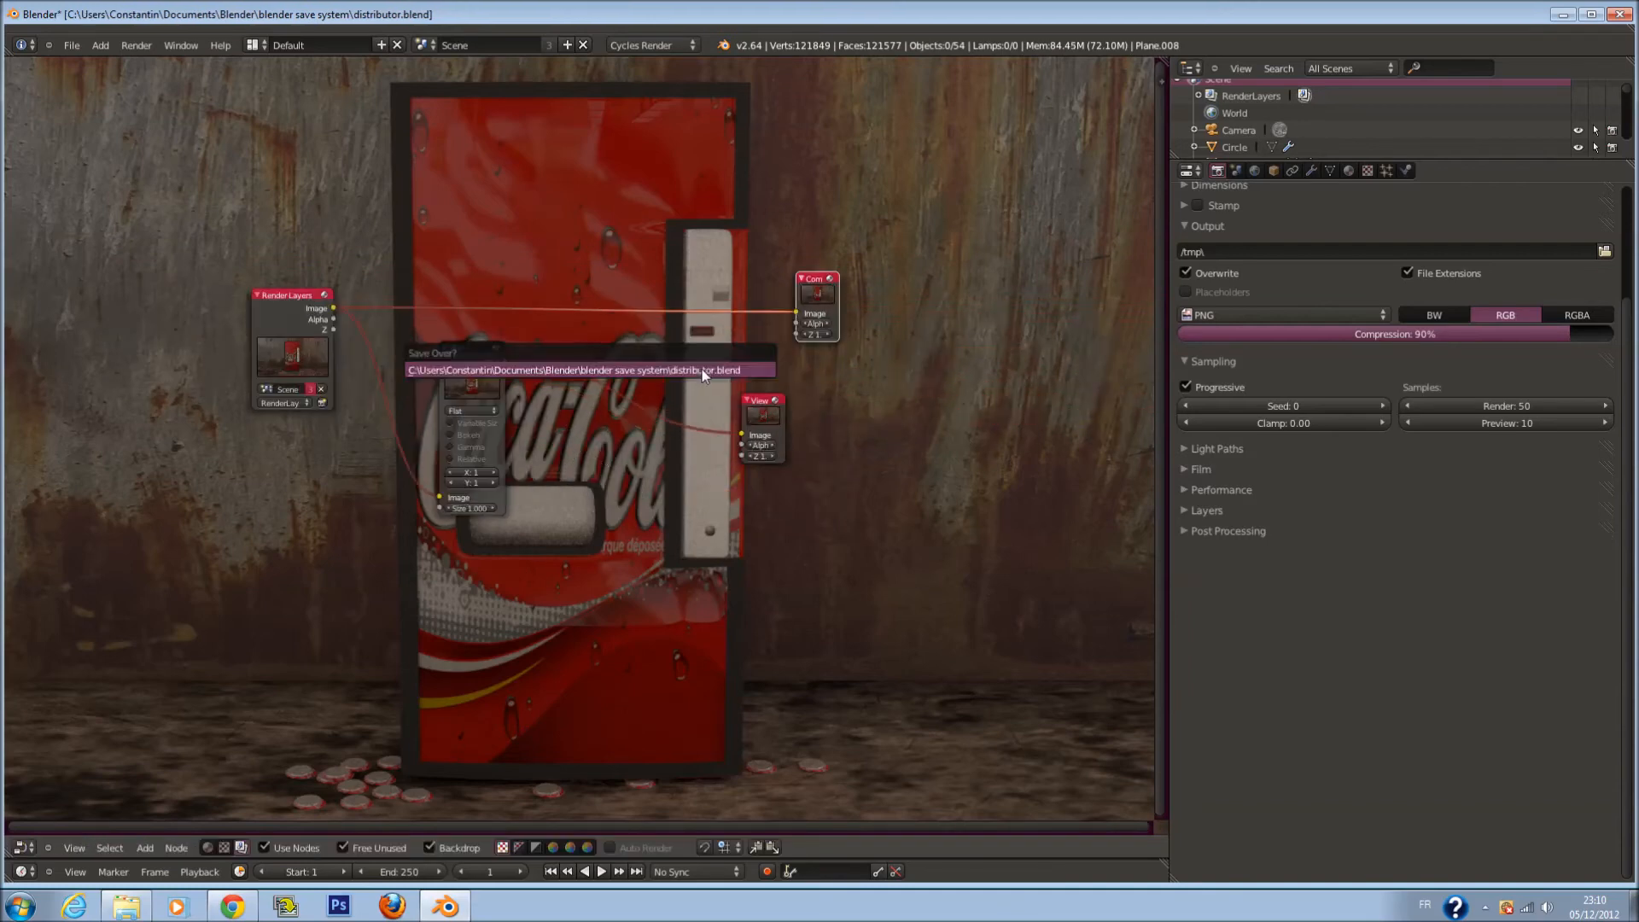
{"action": "left_click_drag", "start_coordinate": [834, 401], "coordinate": [965, 406]}
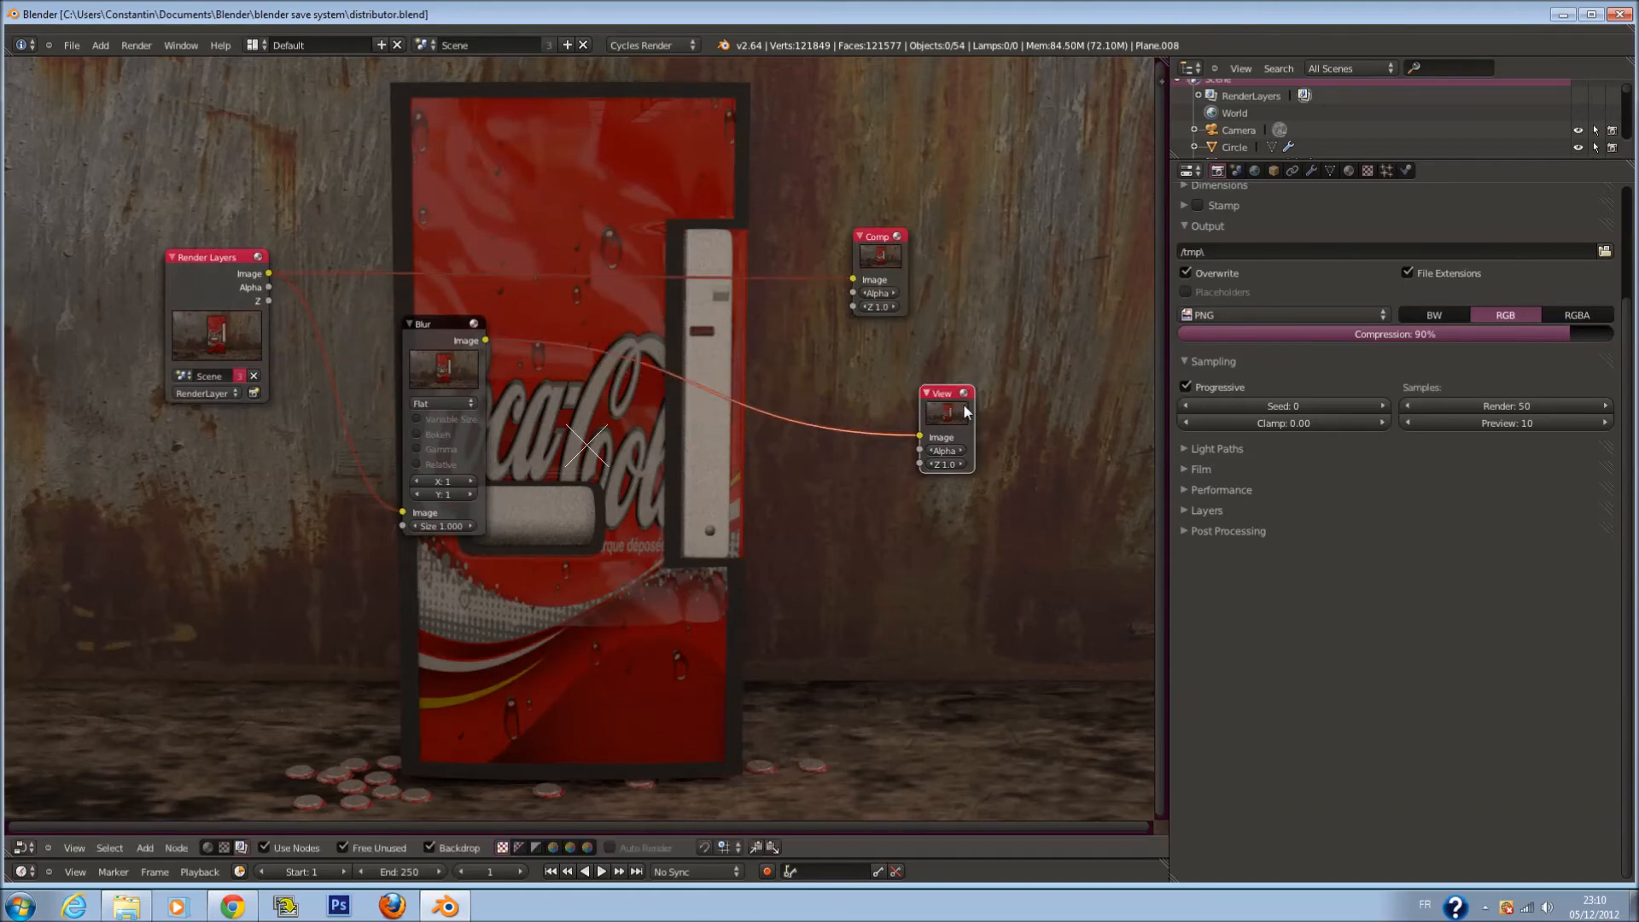
{"action": "scroll", "coordinate": [730, 442], "scroll_direction": "up", "scroll_amount": 1}
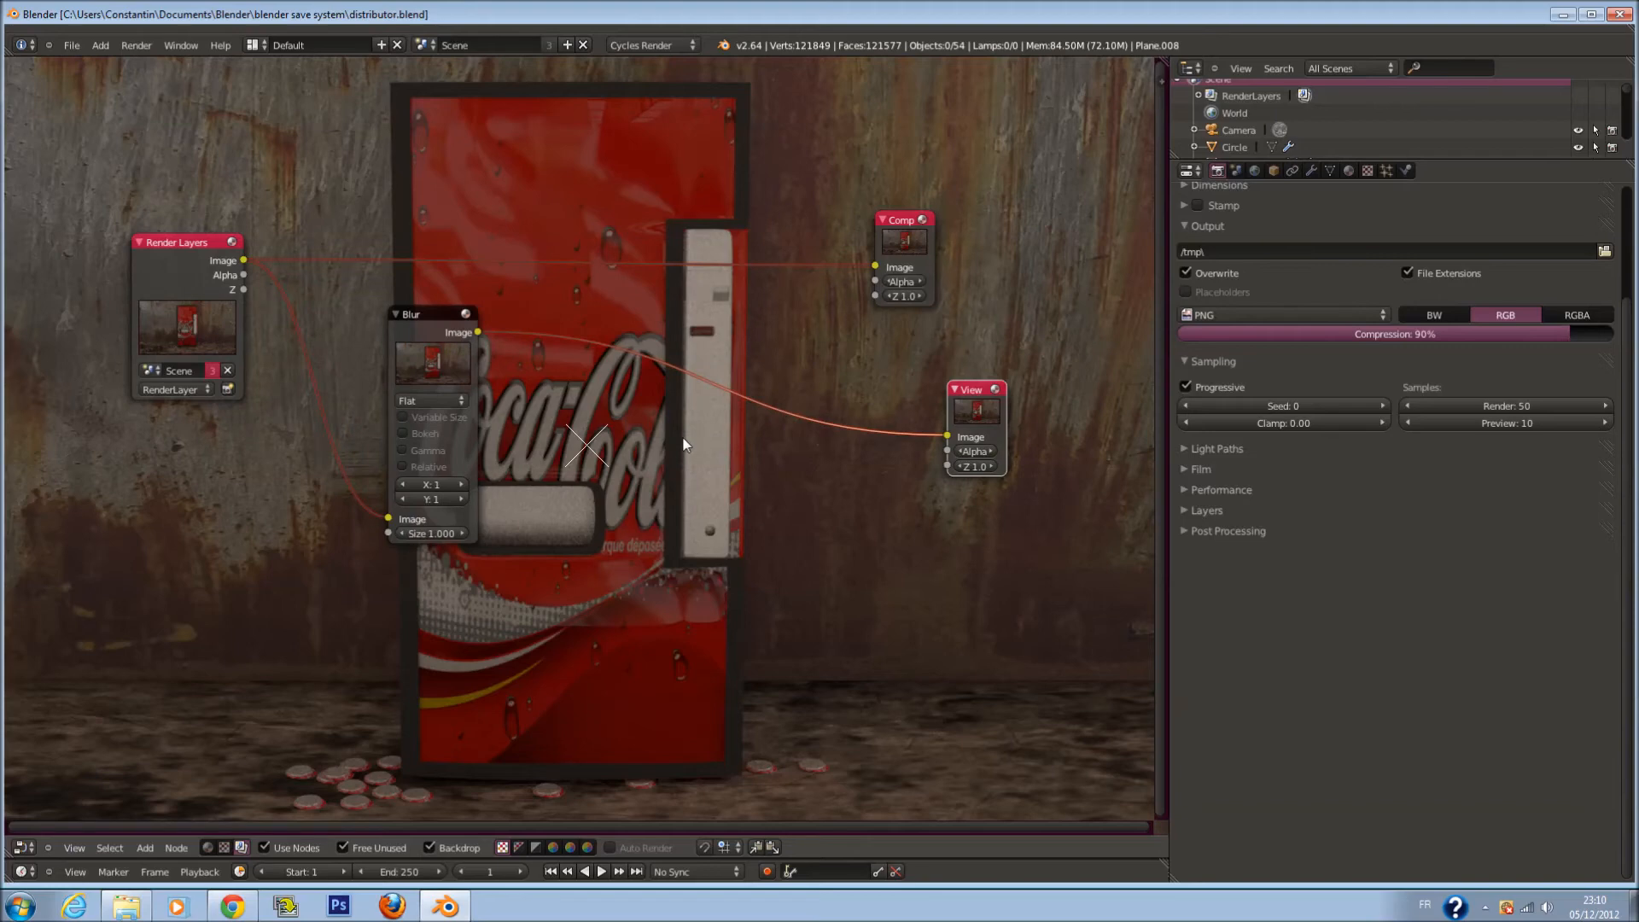
Insert a ColorRamp node on the link between the Blur and Viewer nodes
{"action": "left_click_drag", "start_coordinate": [427, 310], "coordinate": [363, 296]}
{"action": "key", "text": "shift+a"}
{"action": "mouse_move", "coordinate": [711, 445]}
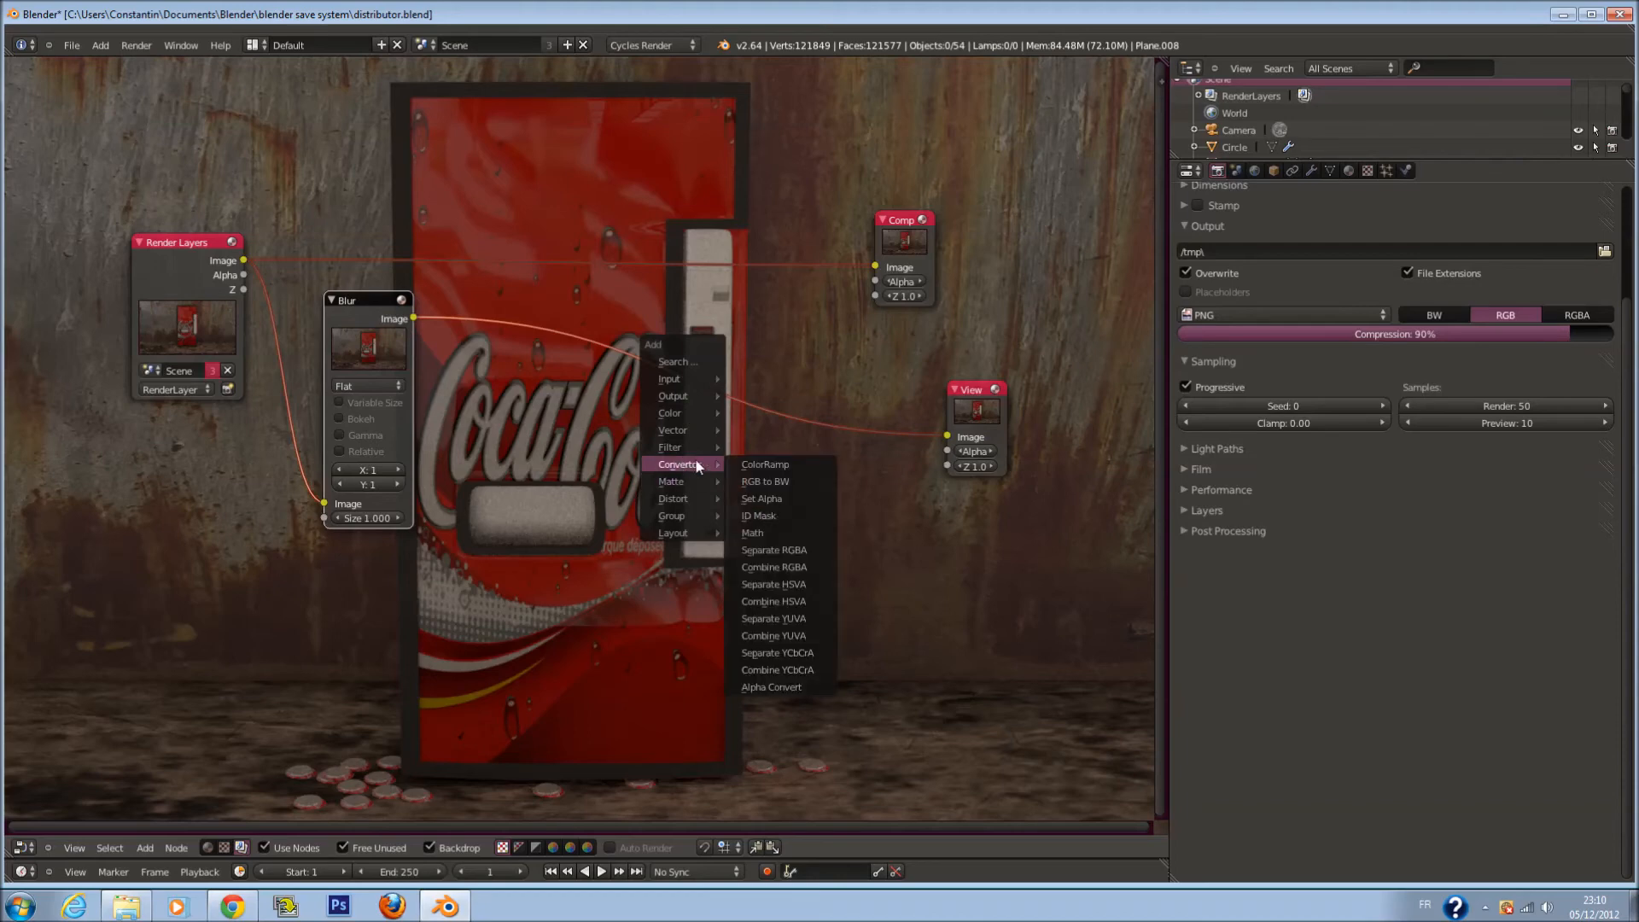
{"action": "left_click", "coordinate": [765, 465]}
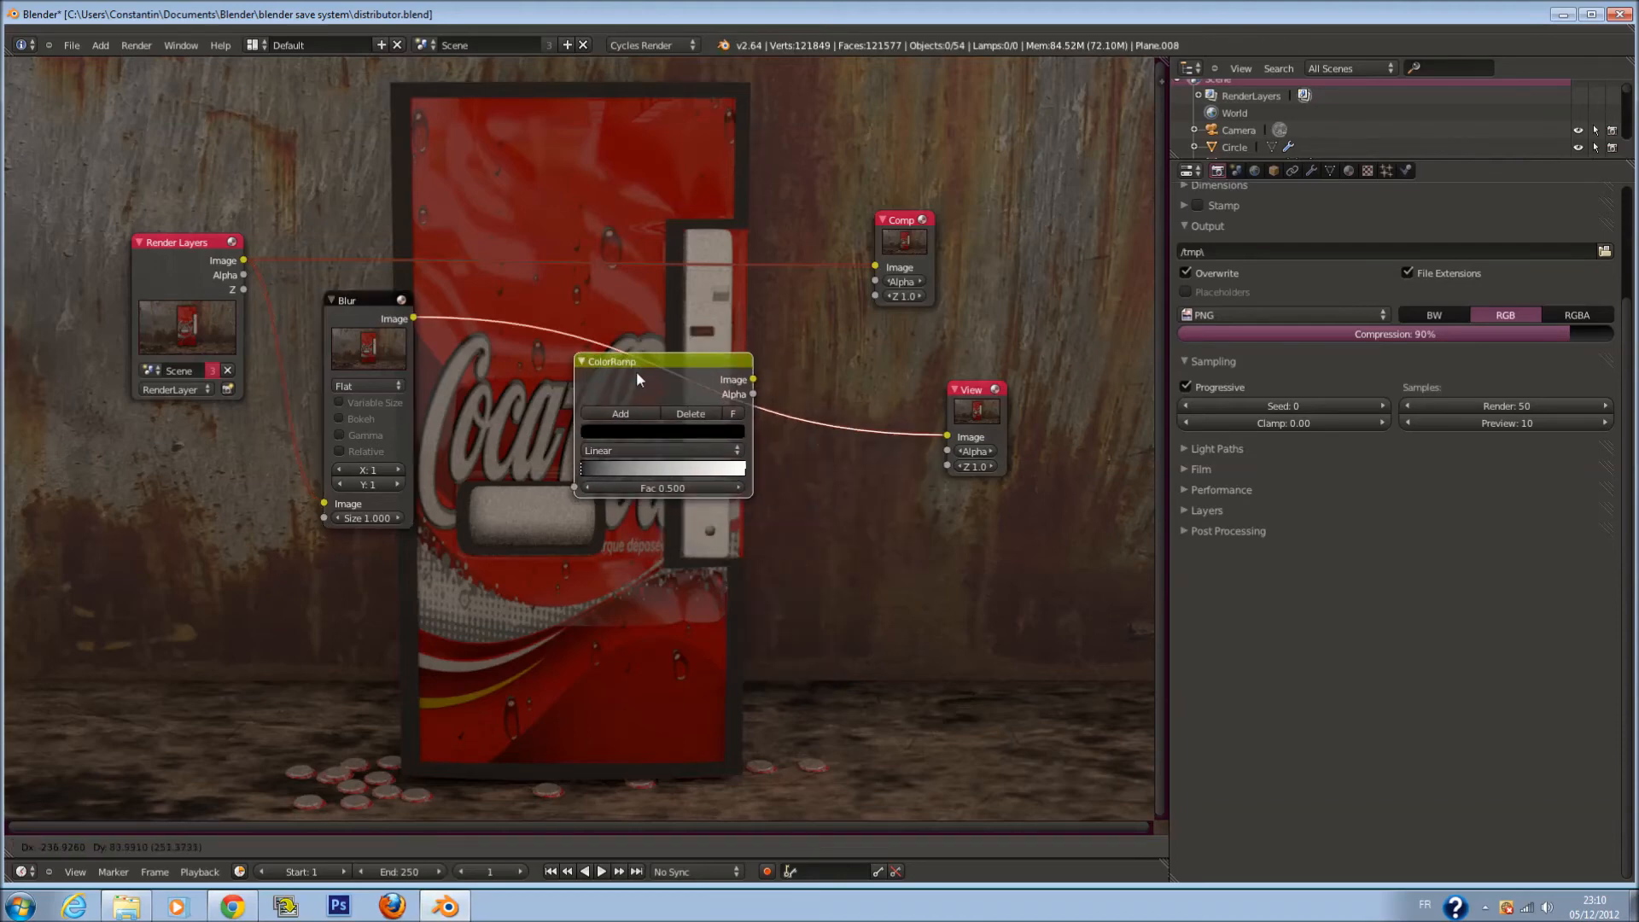
{"action": "left_click", "coordinate": [637, 371]}
{"action": "scroll", "coordinate": [652, 408], "scroll_direction": "up", "scroll_amount": 1}
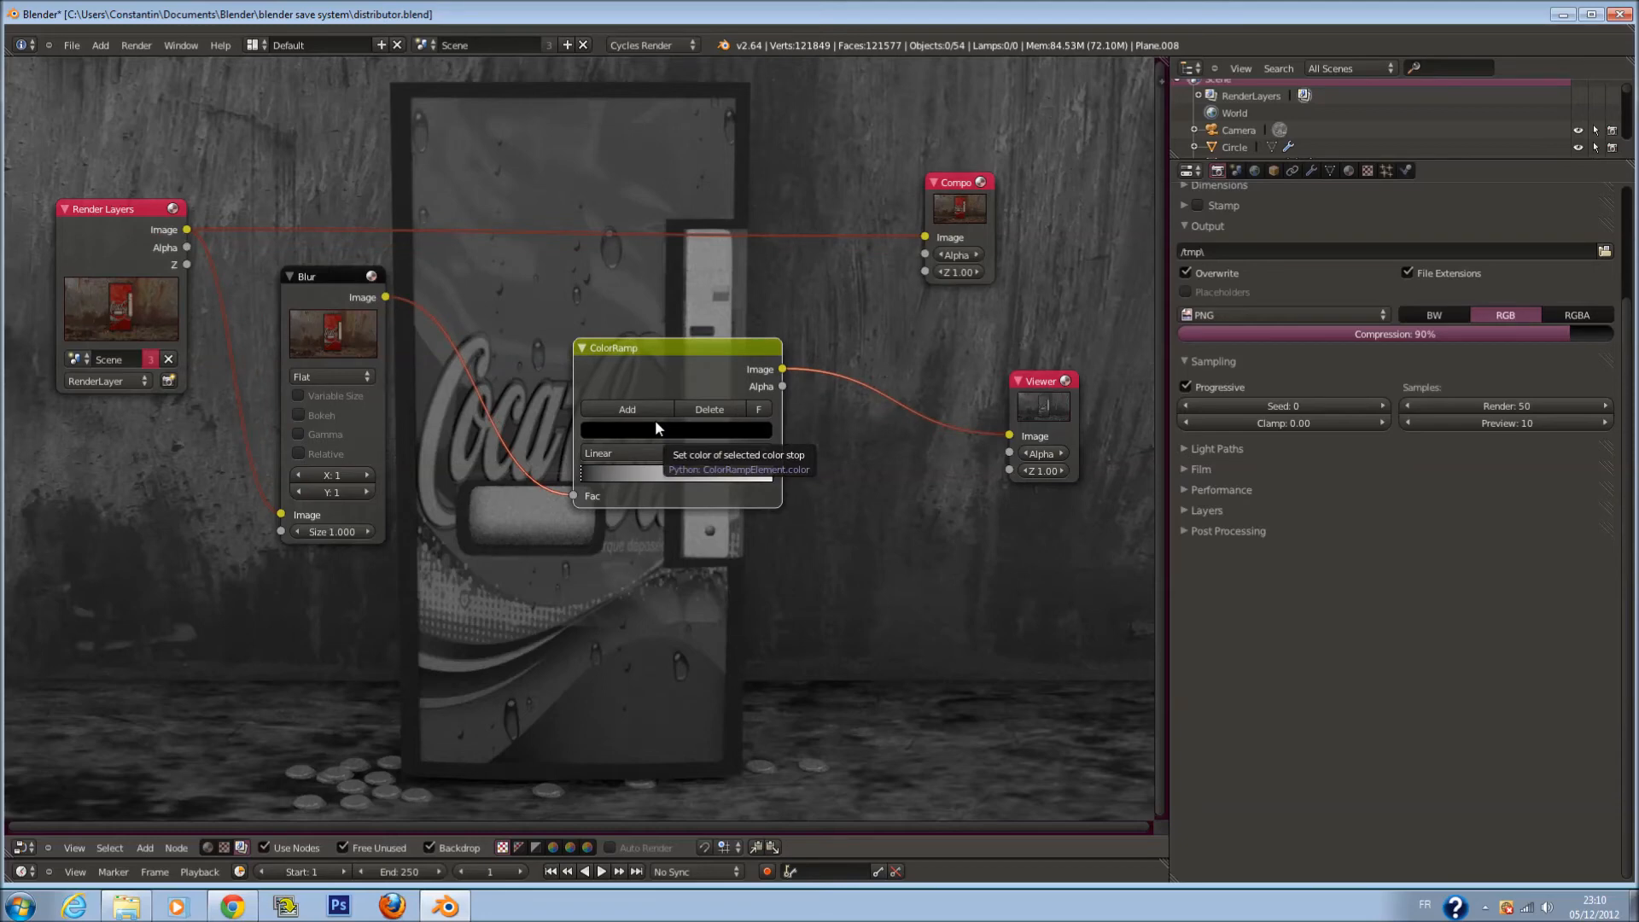
Move the Viewer and Composite nodes farther from the ColorRamp node to free space for another node
{"action": "scroll", "coordinate": [912, 423], "scroll_direction": "down", "scroll_amount": 3}
{"action": "middle_click_drag", "start_coordinate": [913, 424], "coordinate": [680, 442]}
{"action": "left_click_drag", "start_coordinate": [705, 425], "coordinate": [1011, 460]}
{"action": "left_click_drag", "start_coordinate": [666, 274], "coordinate": [1094, 284]}
{"action": "scroll", "coordinate": [669, 418], "scroll_direction": "up", "scroll_amount": 3}
{"action": "middle_click_drag", "start_coordinate": [669, 417], "coordinate": [747, 410]}
Insert a Mix node after the ColorRamp, feed the Blur image into its second image input and set its mode to Add
{"action": "key", "text": "shift+a"}
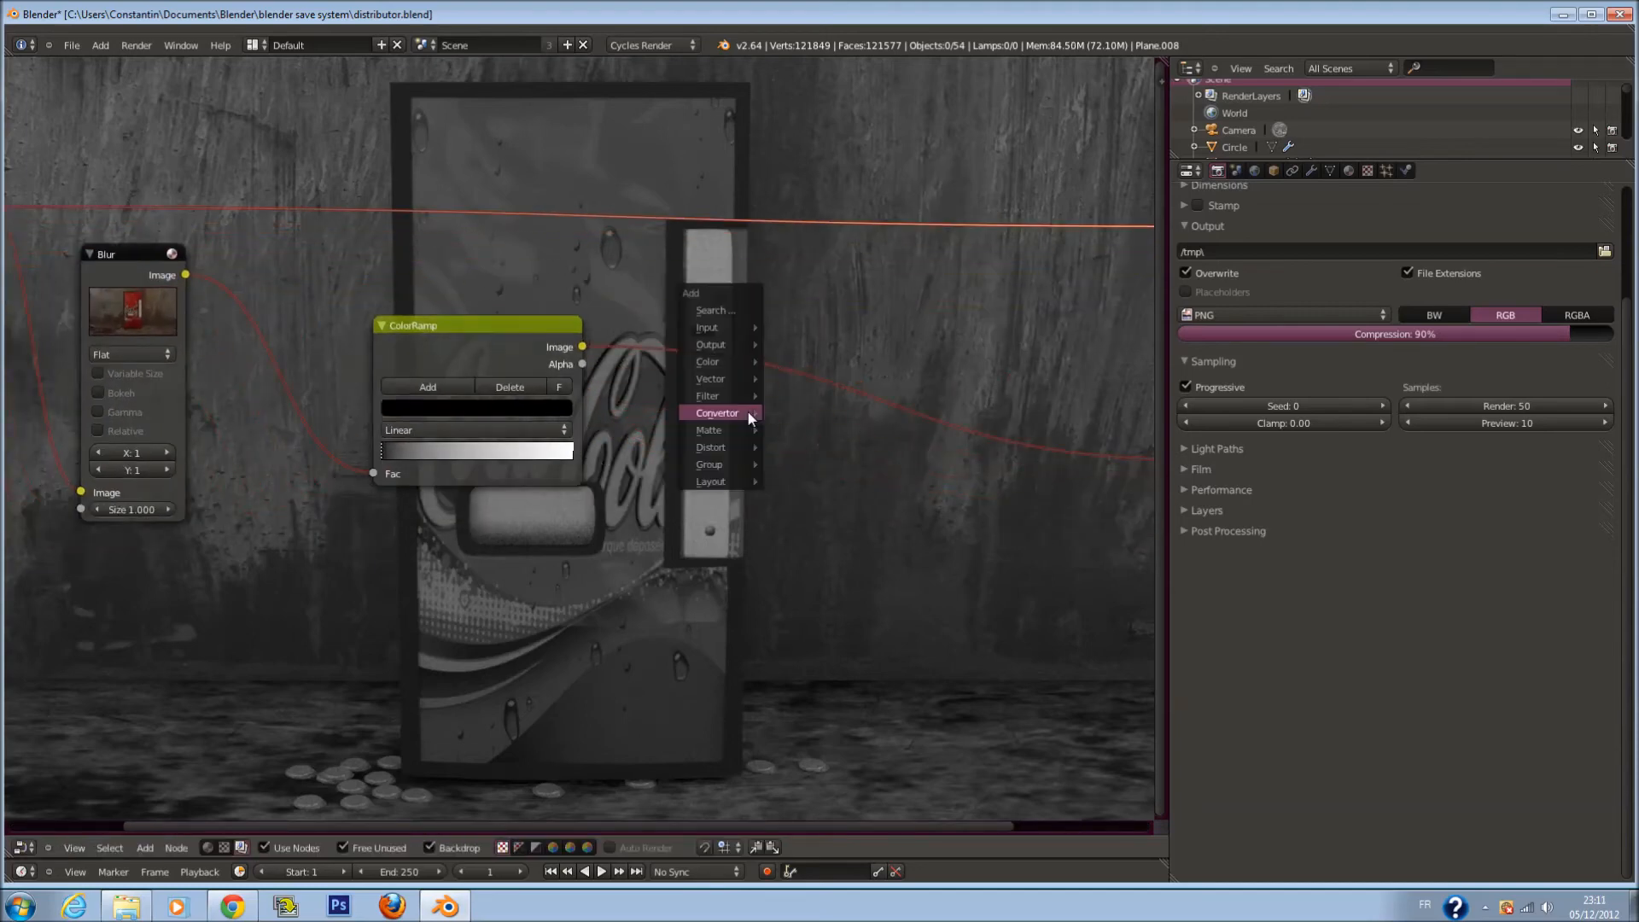
{"action": "mouse_move", "coordinate": [724, 394]}
{"action": "mouse_move", "coordinate": [709, 361]}
{"action": "left_click", "coordinate": [789, 378]}
{"action": "left_click", "coordinate": [803, 369]}
{"action": "left_click_drag", "start_coordinate": [183, 275], "coordinate": [766, 480]}
{"action": "left_click", "coordinate": [798, 404]}
{"action": "left_click", "coordinate": [798, 369]}
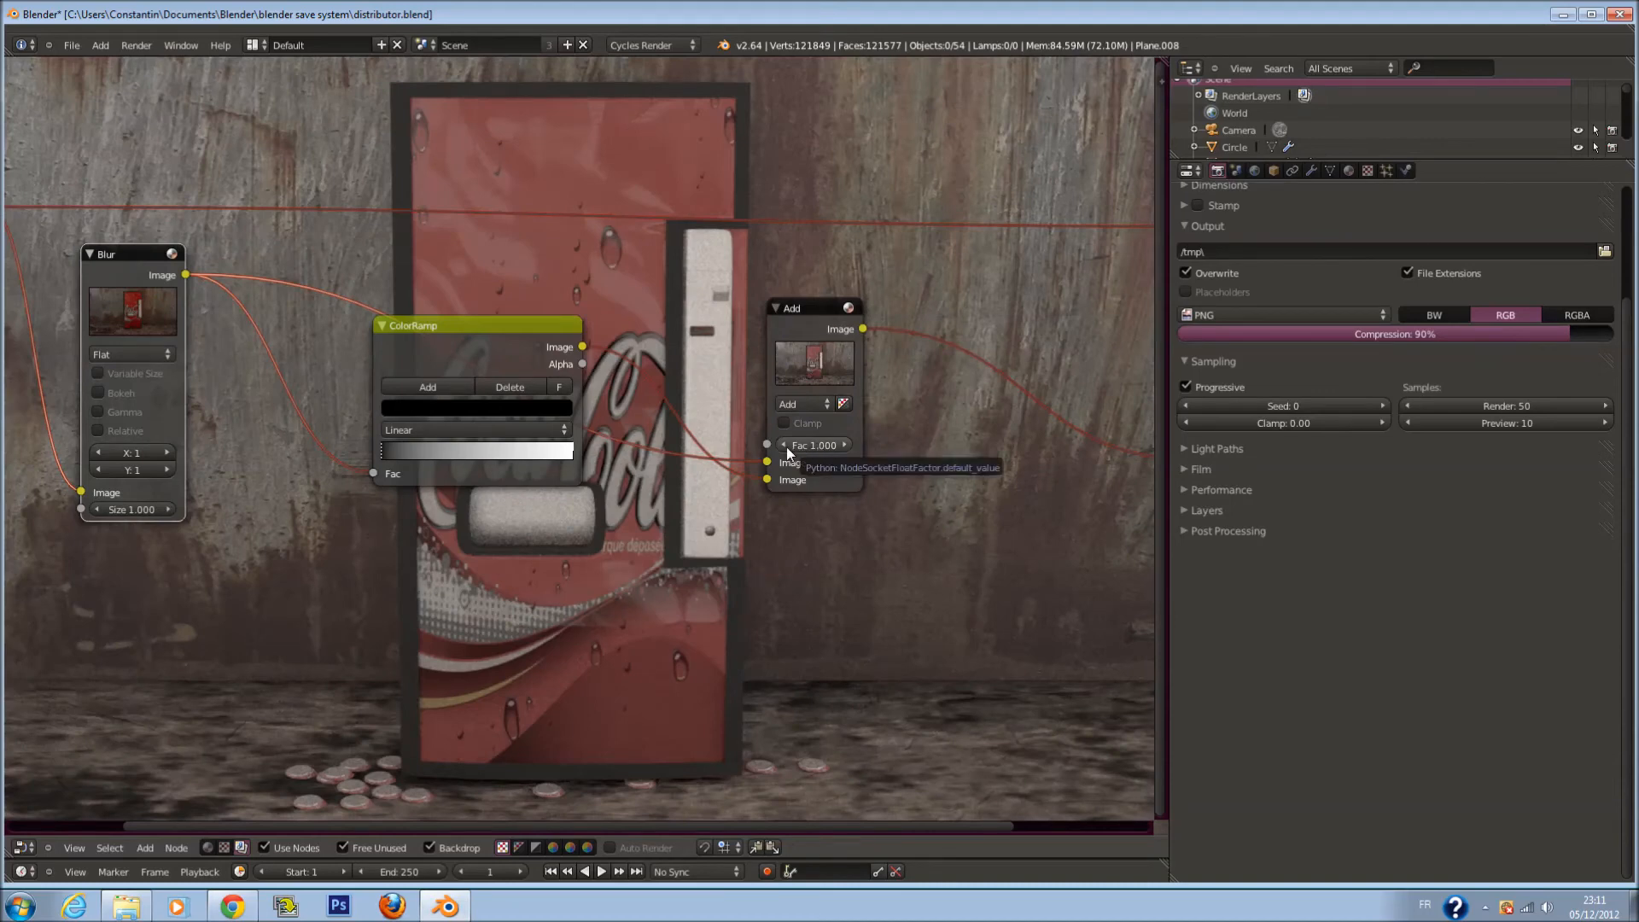
Slide the ColorRamp's black and white stops together near the middle of the gradient and save the file
{"action": "left_click_drag", "start_coordinate": [376, 451], "coordinate": [453, 456]}
{"action": "left_click_drag", "start_coordinate": [570, 452], "coordinate": [453, 455]}
{"action": "key", "text": "ctrl+s"}
{"action": "left_click", "coordinate": [476, 454]}
{"action": "left_click_drag", "start_coordinate": [450, 456], "coordinate": [429, 454]}
{"action": "middle_click_drag", "start_coordinate": [642, 453], "coordinate": [657, 358]}
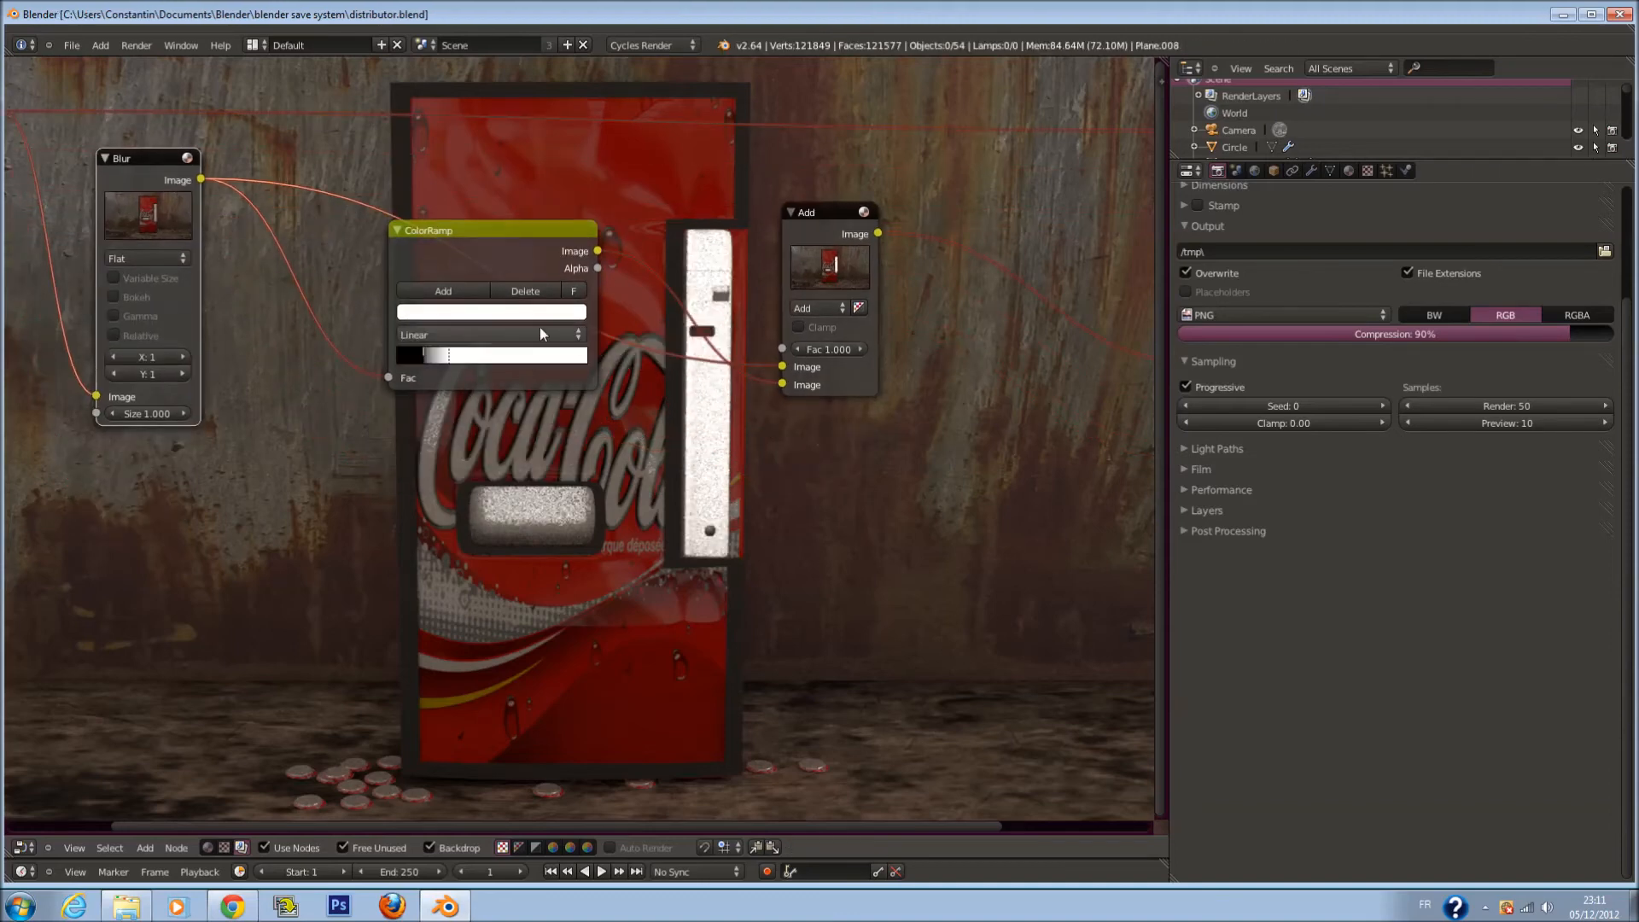
{"action": "left_click_drag", "start_coordinate": [450, 357], "coordinate": [533, 365]}
{"action": "left_click_drag", "start_coordinate": [401, 357], "coordinate": [504, 356]}
{"action": "key", "text": "ctrl+s"}
{"action": "left_click", "coordinate": [934, 408]}
Rearrange the nodes to leave a wide gap between the Add node and the Viewer and Composite nodes
{"action": "scroll", "coordinate": [934, 407], "scroll_direction": "down", "scroll_amount": 2}
{"action": "left_click_drag", "start_coordinate": [458, 287], "coordinate": [383, 294]}
{"action": "left_click_drag", "start_coordinate": [751, 274], "coordinate": [658, 276]}
{"action": "scroll", "coordinate": [888, 370], "scroll_direction": "up", "scroll_amount": 3}
{"action": "middle_click_drag", "start_coordinate": [871, 374], "coordinate": [528, 421]}
{"action": "scroll", "coordinate": [555, 410], "scroll_direction": "down", "scroll_amount": 2}
{"action": "left_click_drag", "start_coordinate": [868, 196], "coordinate": [1098, 126]}
{"action": "left_click_drag", "start_coordinate": [810, 395], "coordinate": [1019, 396]}
Insert an RGB Curves node between the Add and Viewer nodes and save the file
{"action": "key", "text": "shift+a"}
{"action": "mouse_move", "coordinate": [664, 446]}
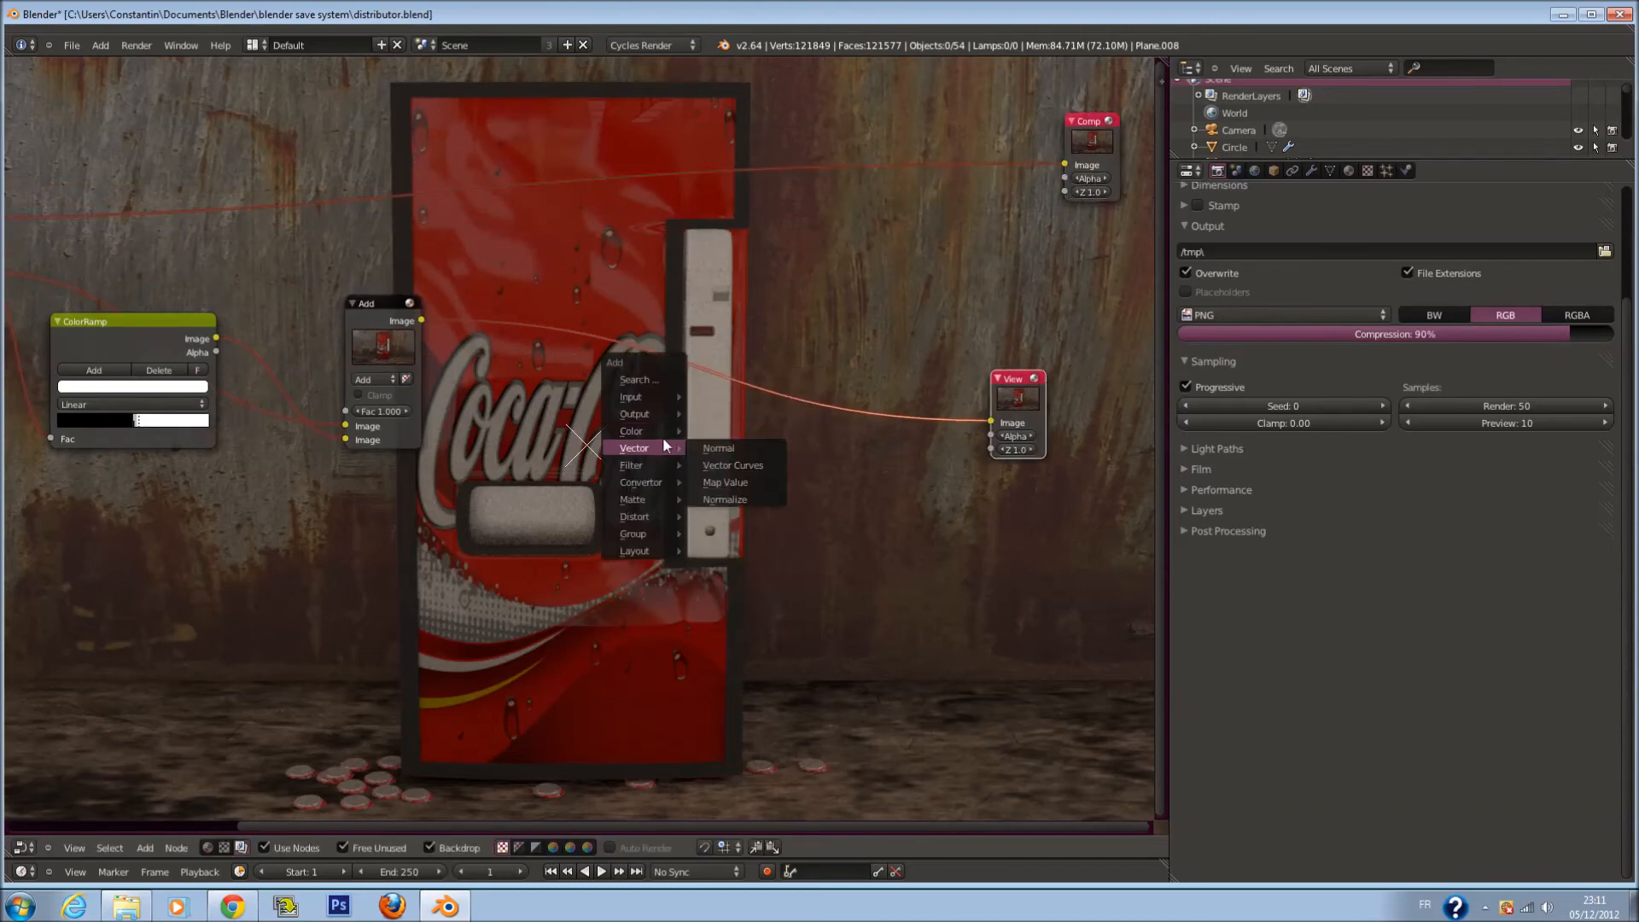
{"action": "left_click", "coordinate": [752, 430]}
{"action": "left_click", "coordinate": [532, 339]}
{"action": "key", "text": "ctrl+s"}
{"action": "left_click", "coordinate": [871, 438]}
Add a Bright/Contrast node and place it unconnected below the Viewer node
{"action": "key", "text": "shift+a"}
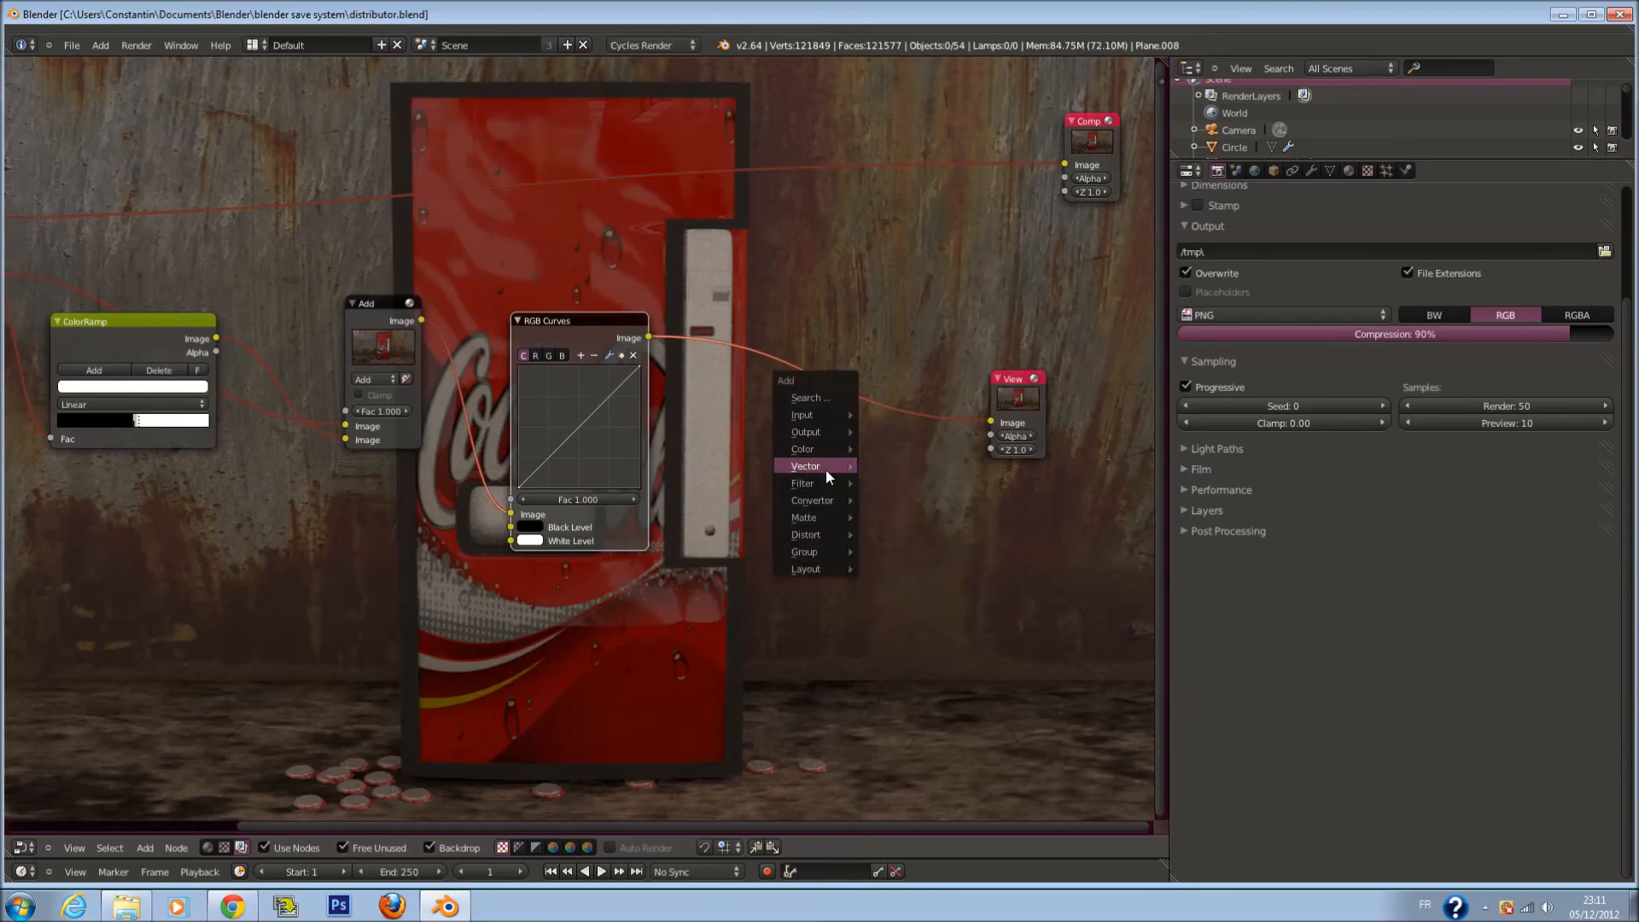
{"action": "mouse_move", "coordinate": [815, 484]}
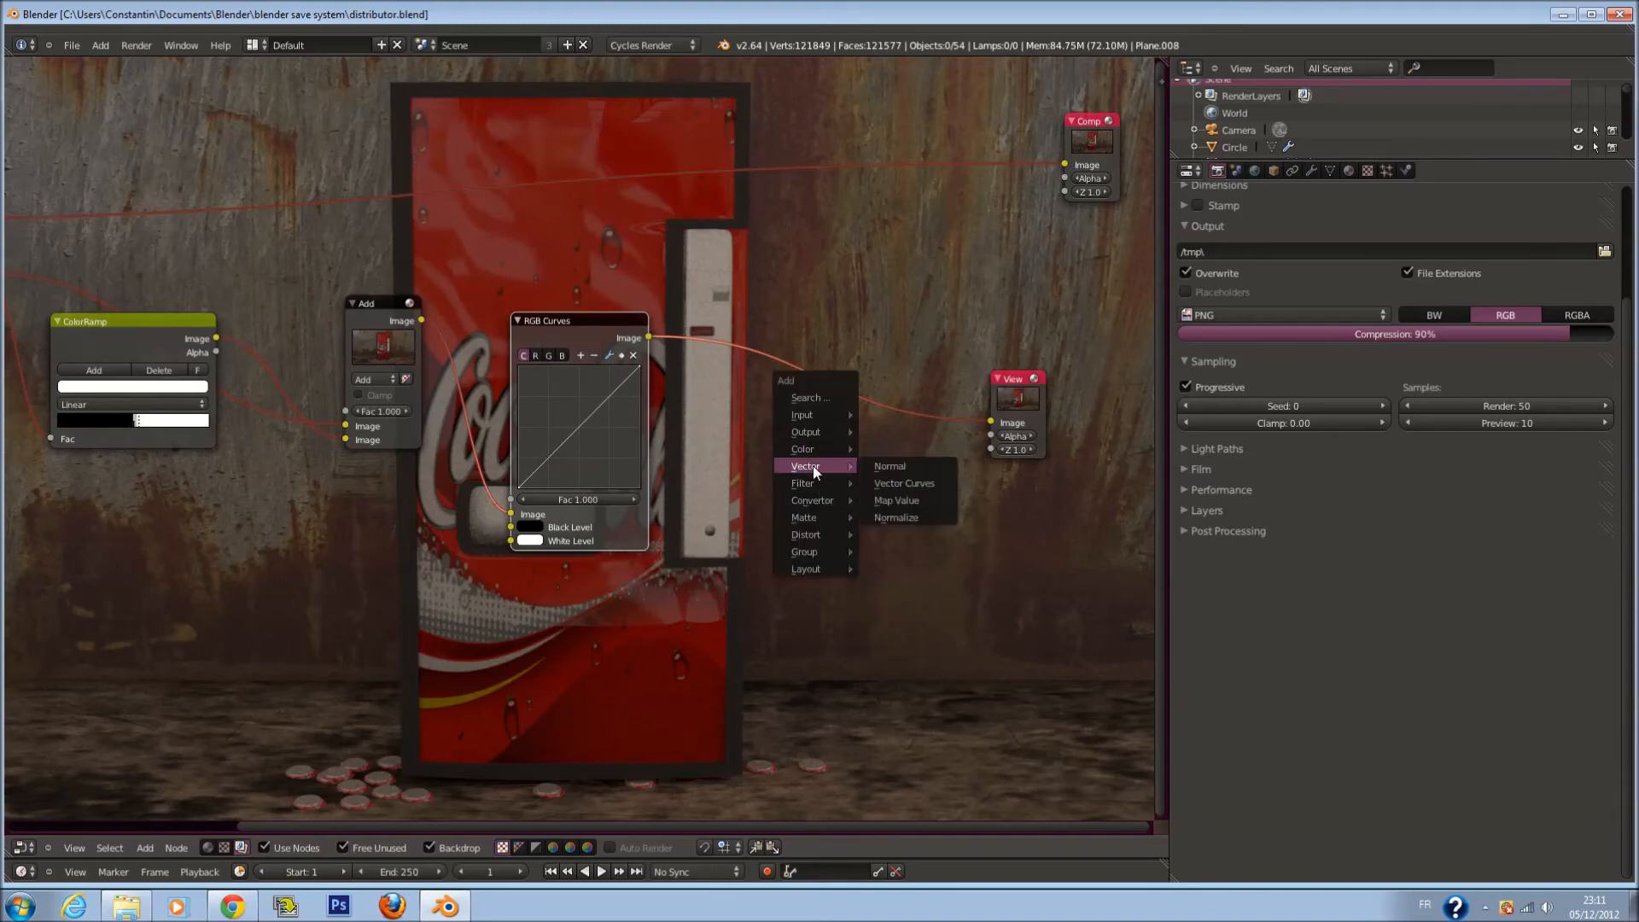
{"action": "mouse_move", "coordinate": [813, 449]}
{"action": "left_click", "coordinate": [932, 501]}
{"action": "scroll", "coordinate": [973, 497], "scroll_direction": "up", "scroll_amount": 1}
{"action": "left_click_drag", "start_coordinate": [1054, 491], "coordinate": [1072, 538]}
{"action": "scroll", "coordinate": [794, 501], "scroll_direction": "up", "scroll_amount": 1}
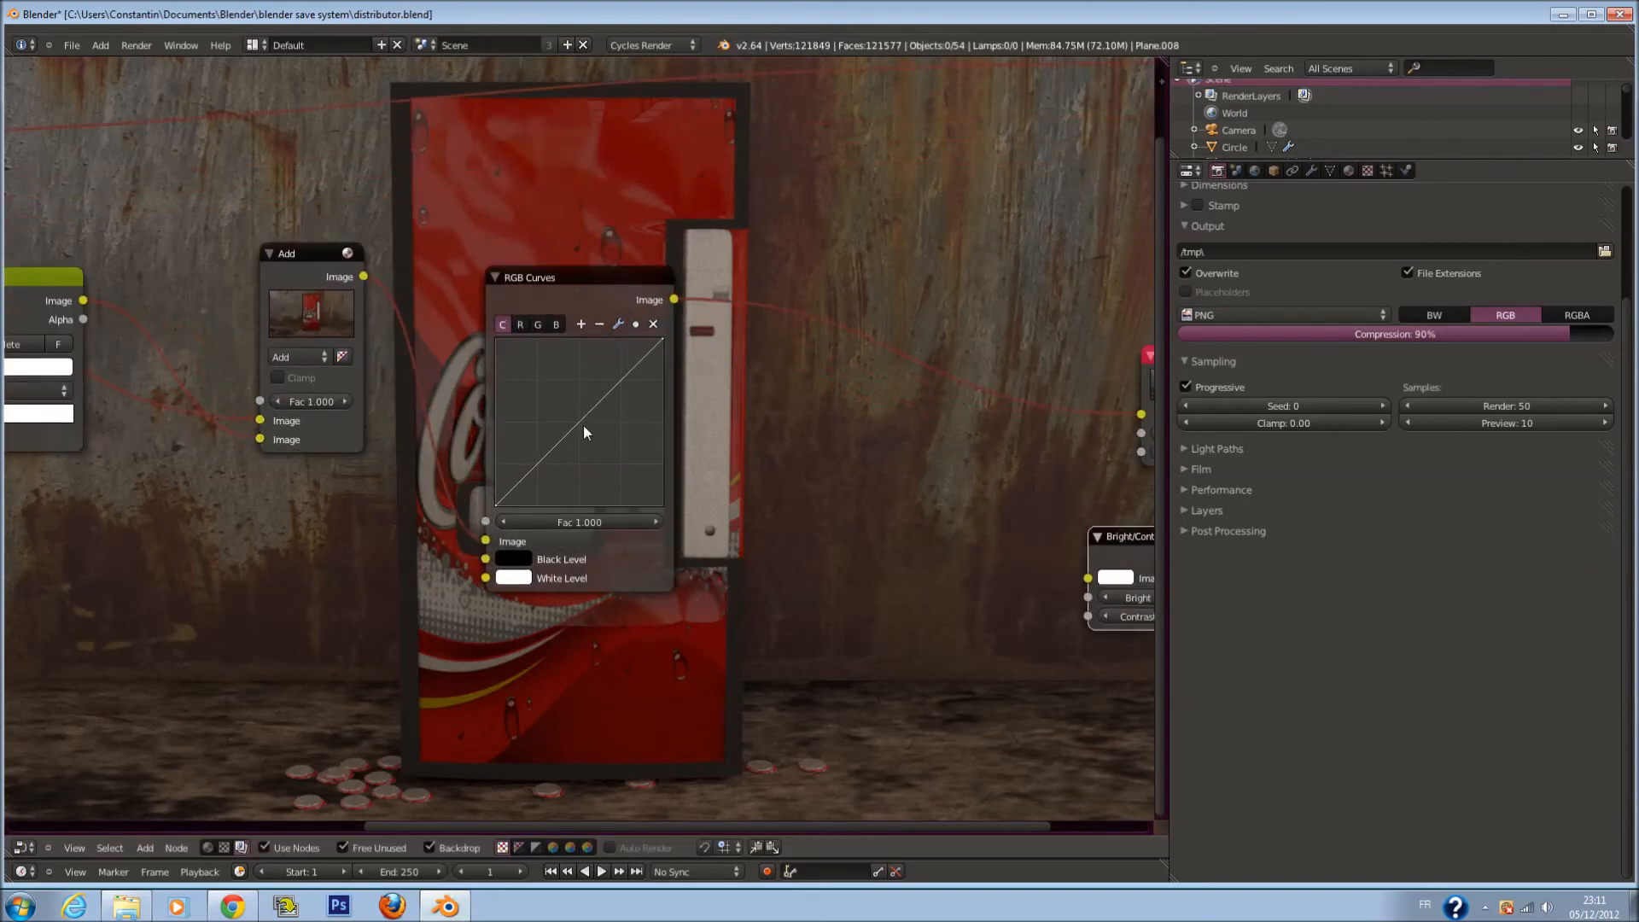
Add two points to the RGB Curves combined curve and raise the upper one to X 0.62222, Y 0.92778
{"action": "left_click_drag", "start_coordinate": [623, 379], "coordinate": [605, 365]}
{"action": "mouse_move", "coordinate": [525, 432]}
{"action": "left_mouse_down"}
{"action": "mouse_move", "coordinate": [582, 413]}
{"action": "mouse_move", "coordinate": [521, 454]}
{"action": "left_mouse_up"}
{"action": "mouse_move", "coordinate": [605, 365]}
{"action": "left_mouse_down"}
{"action": "mouse_move", "coordinate": [633, 409]}
{"action": "mouse_move", "coordinate": [601, 355]}
{"action": "left_mouse_up"}
{"action": "left_click", "coordinate": [652, 325]}
{"action": "scroll", "coordinate": [713, 393], "scroll_direction": "down", "scroll_amount": 2}
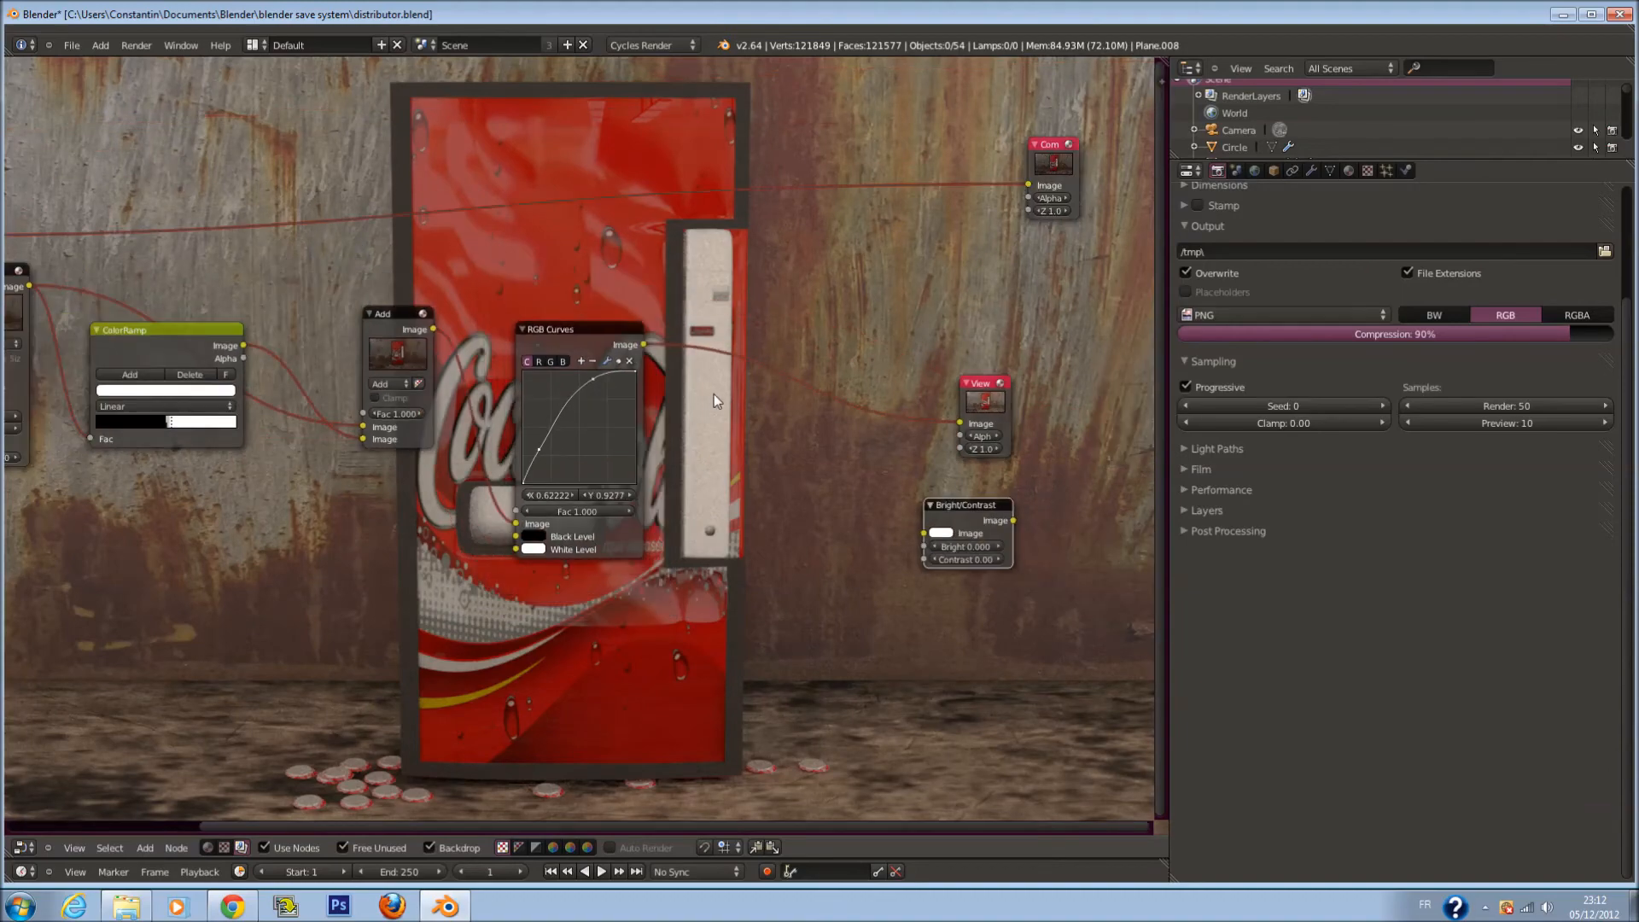
Reduce the backdrop zoom in the node editor's properties until the full height of the render fits
{"action": "key", "text": "n"}
{"action": "left_click_drag", "start_coordinate": [1106, 376], "coordinate": [1062, 381]}
{"action": "key", "text": "n"}
{"action": "scroll", "coordinate": [664, 441], "scroll_direction": "up", "scroll_amount": 4}
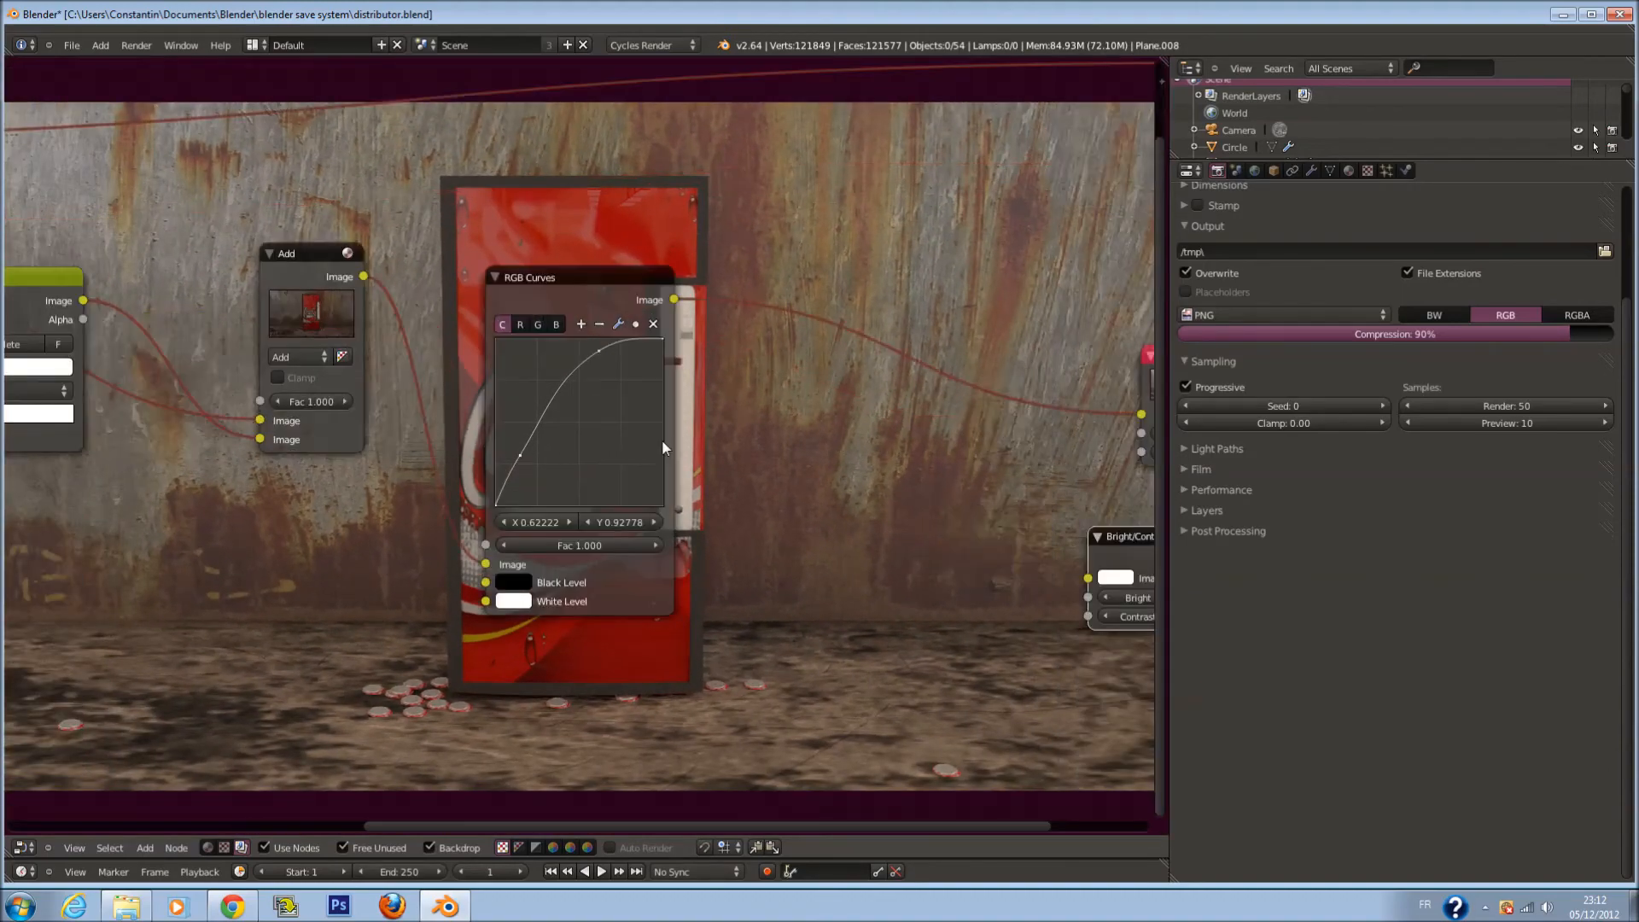
Try a steep, brightened RGB curve with a third control point and save the file
{"action": "left_click_drag", "start_coordinate": [518, 457], "coordinate": [535, 473]}
{"action": "left_click_drag", "start_coordinate": [599, 351], "coordinate": [547, 474]}
{"action": "left_click", "coordinate": [562, 402]}
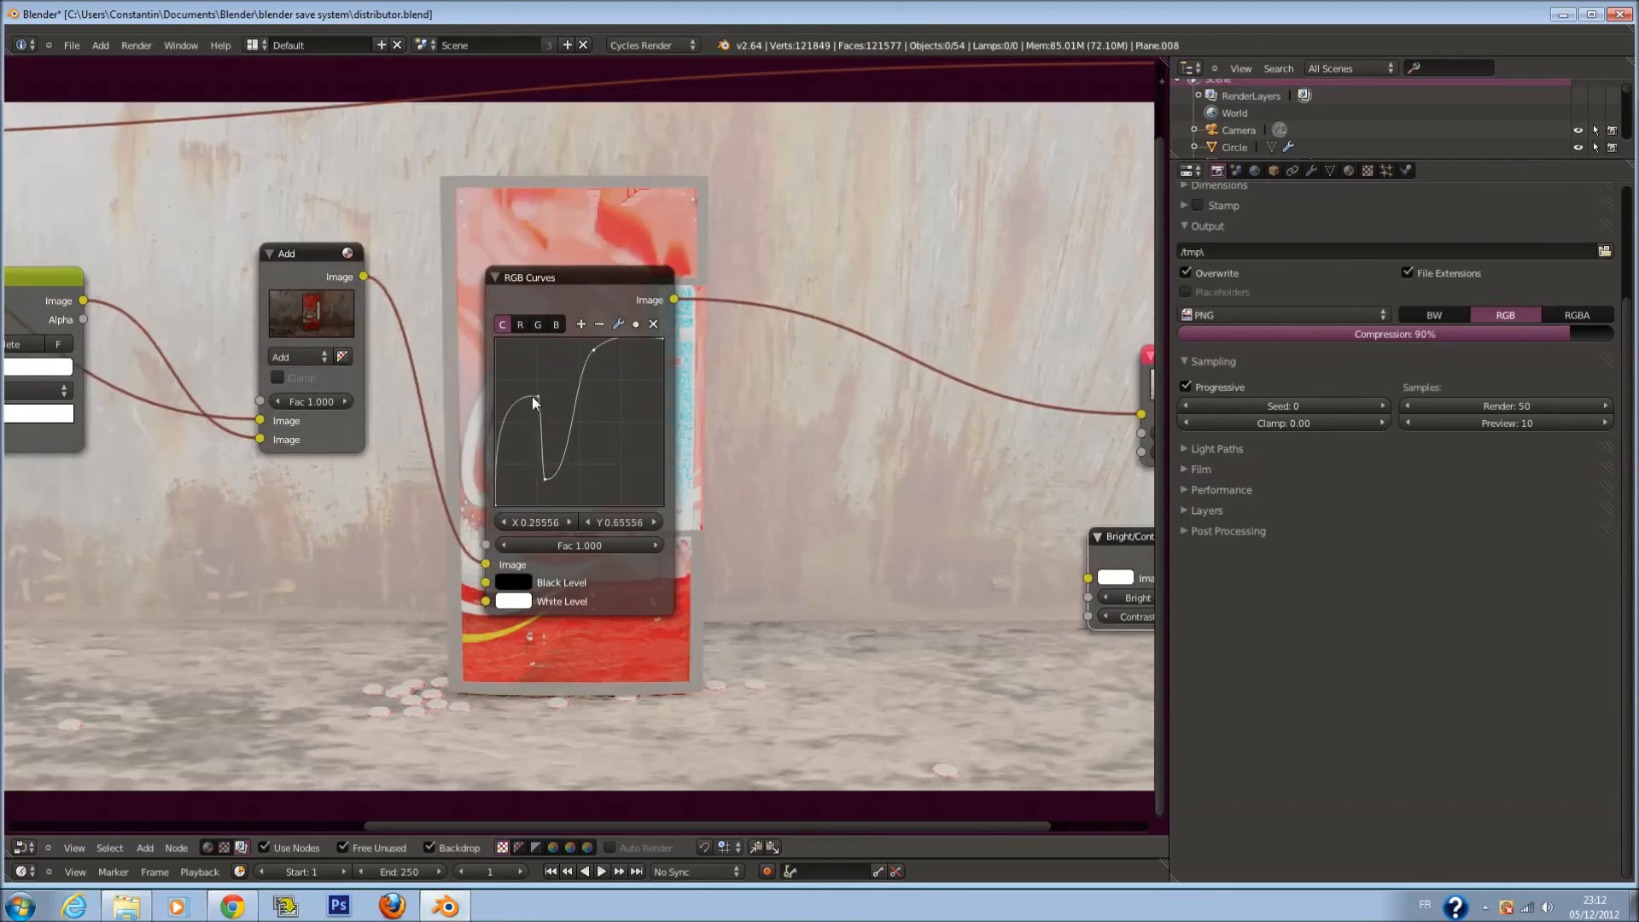
{"action": "mouse_move", "coordinate": [531, 396]}
{"action": "left_mouse_down"}
{"action": "mouse_move", "coordinate": [532, 478]}
{"action": "mouse_move", "coordinate": [551, 403]}
{"action": "left_mouse_up"}
{"action": "left_click_drag", "start_coordinate": [592, 350], "coordinate": [609, 357]}
{"action": "mouse_move", "coordinate": [523, 470]}
{"action": "left_mouse_down"}
{"action": "mouse_move", "coordinate": [529, 453]}
{"action": "mouse_move", "coordinate": [504, 464]}
{"action": "left_mouse_up"}
{"action": "mouse_move", "coordinate": [552, 403]}
{"action": "left_mouse_down"}
{"action": "mouse_move", "coordinate": [574, 417]}
{"action": "mouse_move", "coordinate": [526, 397]}
{"action": "mouse_move", "coordinate": [540, 416]}
{"action": "left_mouse_up"}
{"action": "scroll", "coordinate": [540, 417], "scroll_direction": "down", "scroll_amount": 5}
{"action": "middle_click_drag", "start_coordinate": [786, 419], "coordinate": [589, 361]}
{"action": "key", "text": "ctrl+s"}
{"action": "left_click", "coordinate": [586, 364]}
Rework the three RGB curve points into a gentler curve closer to the diagonal and save the file
{"action": "scroll", "coordinate": [548, 372], "scroll_direction": "up", "scroll_amount": 5}
{"action": "left_click_drag", "start_coordinate": [212, 392], "coordinate": [236, 407]}
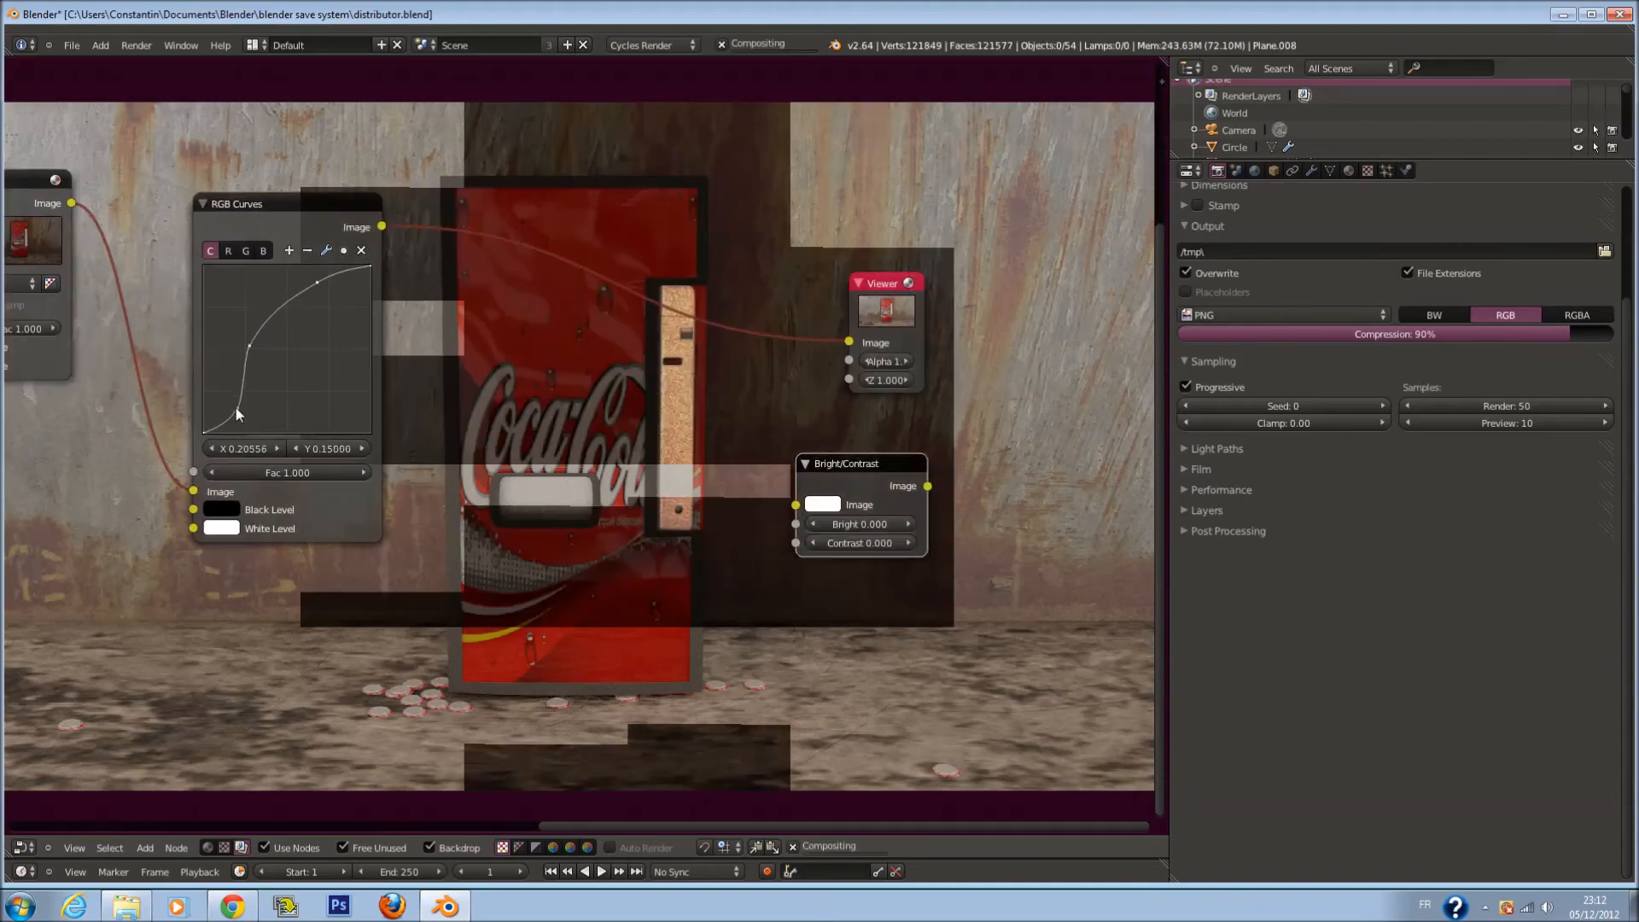
{"action": "left_click_drag", "start_coordinate": [256, 345], "coordinate": [265, 348]}
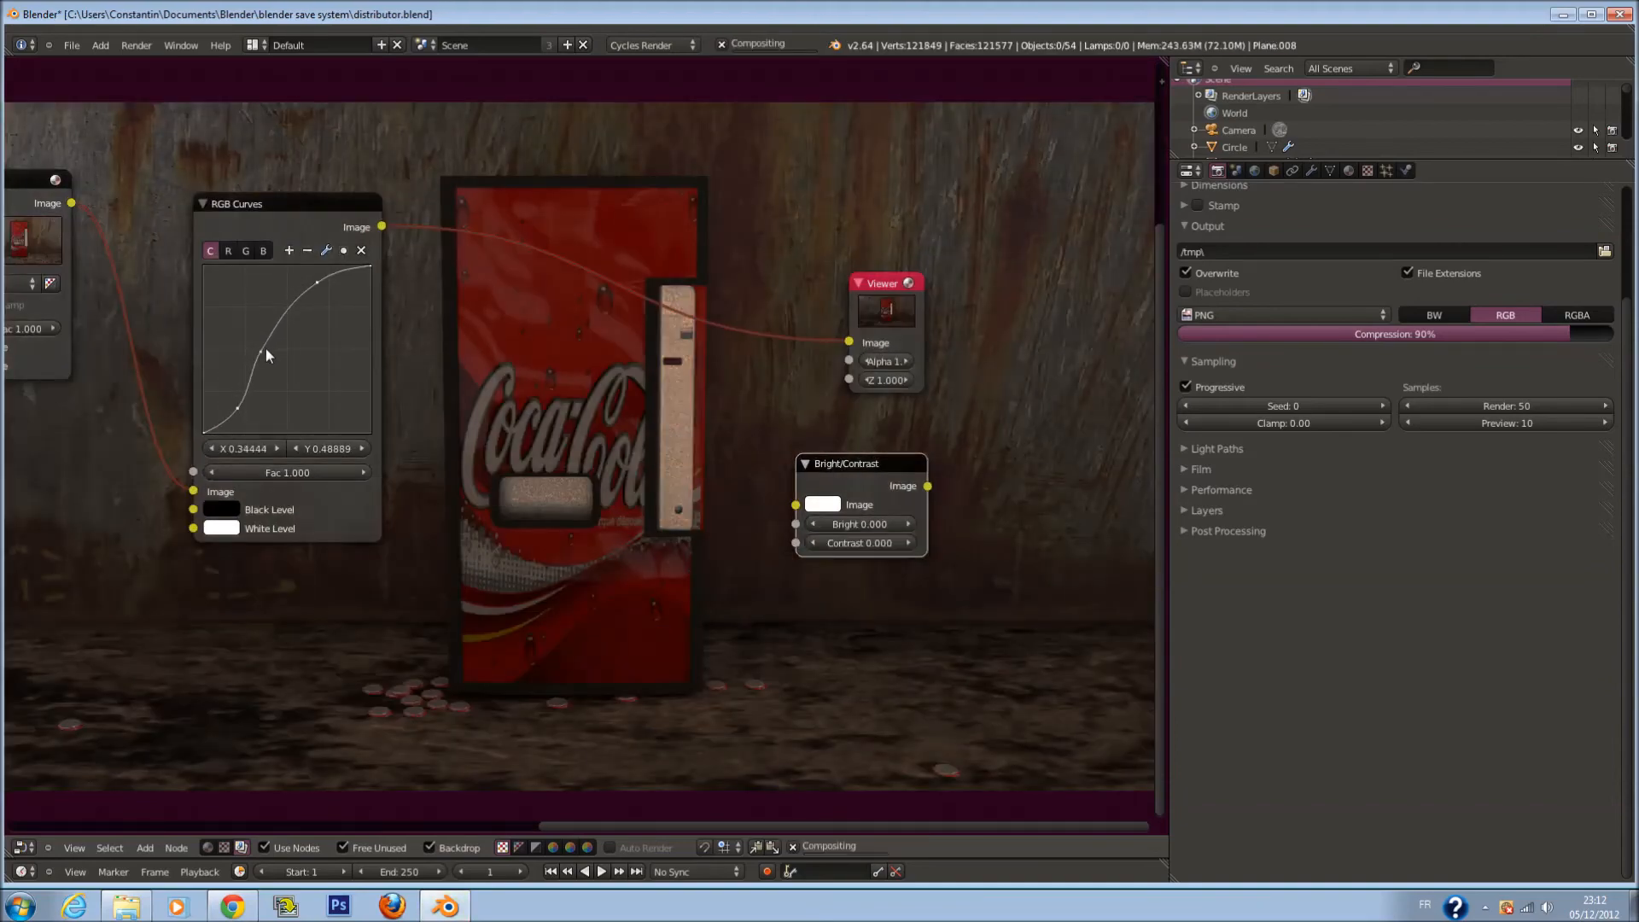
{"action": "left_click_drag", "start_coordinate": [318, 283], "coordinate": [339, 310]}
{"action": "left_click_drag", "start_coordinate": [264, 350], "coordinate": [261, 345]}
{"action": "left_click_drag", "start_coordinate": [239, 409], "coordinate": [230, 397]}
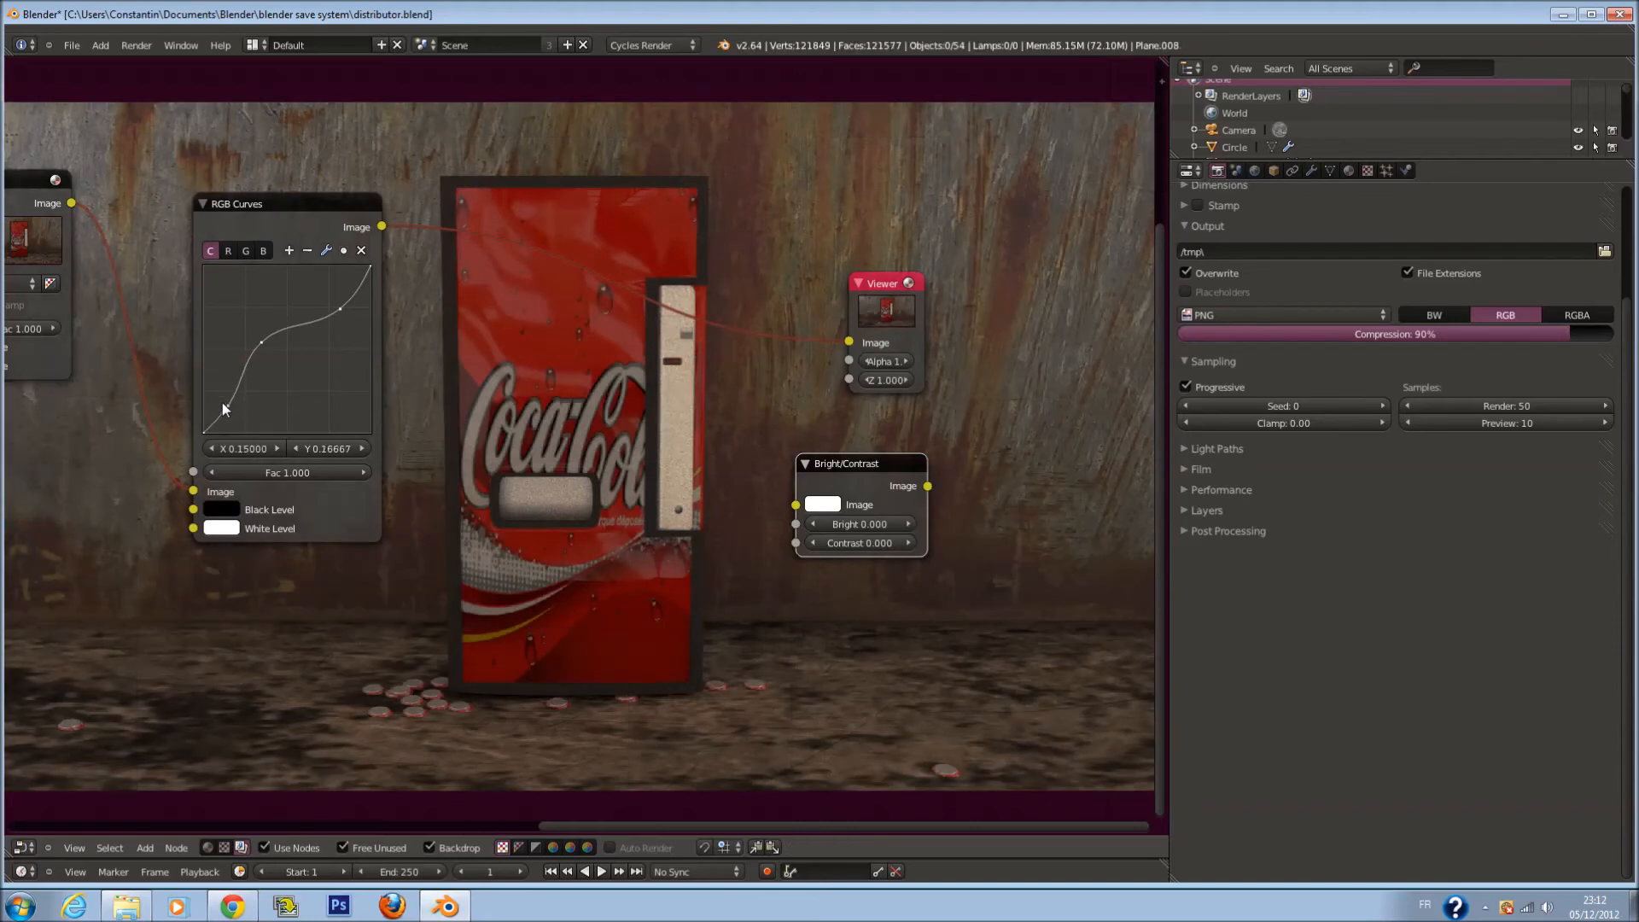
{"action": "left_click_drag", "start_coordinate": [316, 321], "coordinate": [300, 291]}
{"action": "mouse_move", "coordinate": [262, 342]}
{"action": "left_mouse_down"}
{"action": "mouse_move", "coordinate": [280, 355]}
{"action": "mouse_move", "coordinate": [234, 346]}
{"action": "mouse_move", "coordinate": [248, 360]}
{"action": "mouse_move", "coordinate": [253, 312]}
{"action": "mouse_move", "coordinate": [315, 304]}
{"action": "mouse_move", "coordinate": [334, 351]}
{"action": "mouse_move", "coordinate": [331, 297]}
{"action": "mouse_move", "coordinate": [264, 351]}
{"action": "left_mouse_up"}
{"action": "scroll", "coordinate": [589, 357], "scroll_direction": "down", "scroll_amount": 4}
{"action": "key", "text": "ctrl+s"}
{"action": "scroll", "coordinate": [613, 361], "scroll_direction": "down", "scroll_amount": 6}
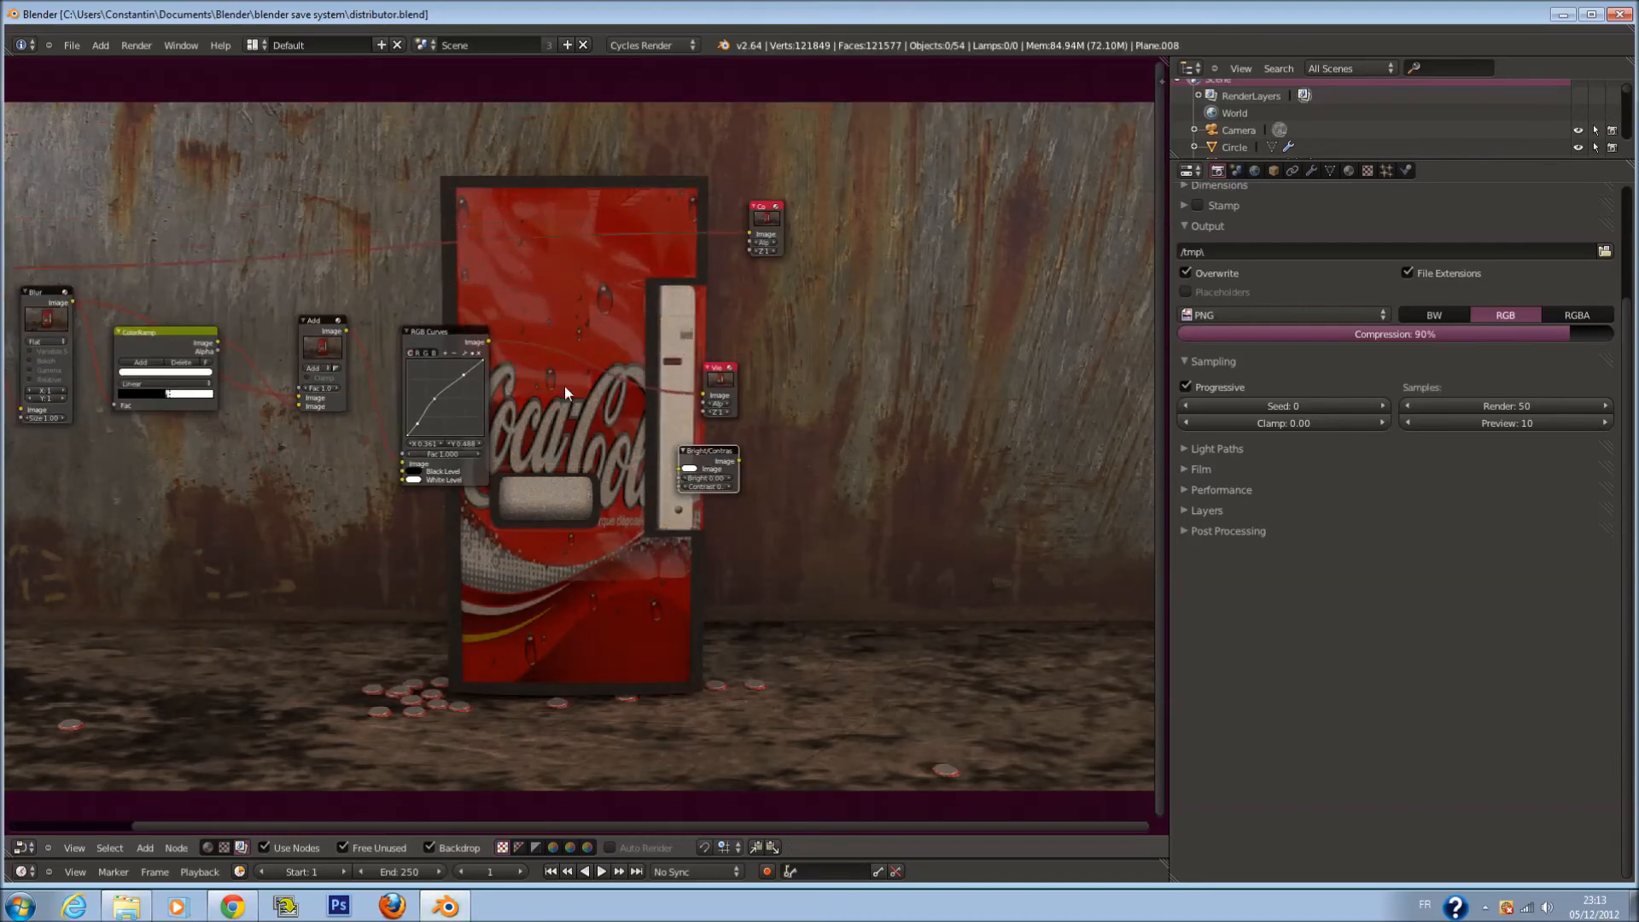
Try an extreme RGB curve with the shadows raised steeply to X 0.01667, Y 0.86667 and the midtones lowered
{"action": "scroll", "coordinate": [565, 386], "scroll_direction": "up", "scroll_amount": 6}
{"action": "scroll", "coordinate": [313, 416], "scroll_direction": "up", "scroll_amount": 2}
{"action": "mouse_move", "coordinate": [443, 350]}
{"action": "left_mouse_down"}
{"action": "mouse_move", "coordinate": [465, 382]}
{"action": "mouse_move", "coordinate": [467, 368]}
{"action": "left_mouse_up"}
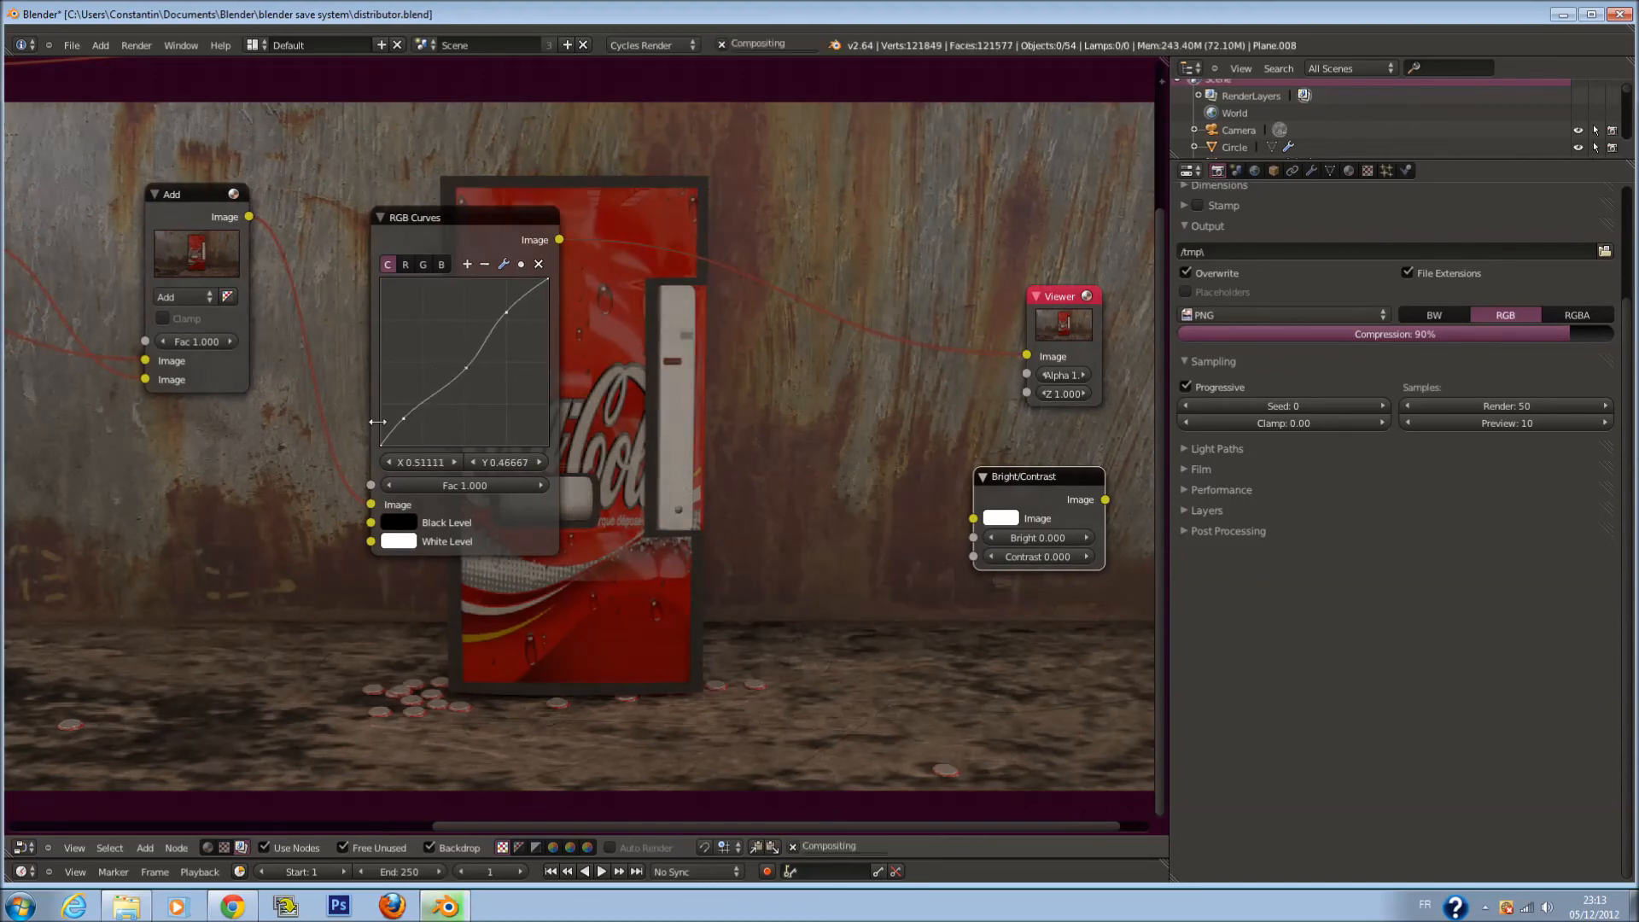
{"action": "left_click_drag", "start_coordinate": [400, 419], "coordinate": [400, 408]}
{"action": "left_click_drag", "start_coordinate": [506, 313], "coordinate": [438, 290]}
{"action": "left_click_drag", "start_coordinate": [467, 368], "coordinate": [543, 263]}
{"action": "left_click_drag", "start_coordinate": [432, 286], "coordinate": [386, 300]}
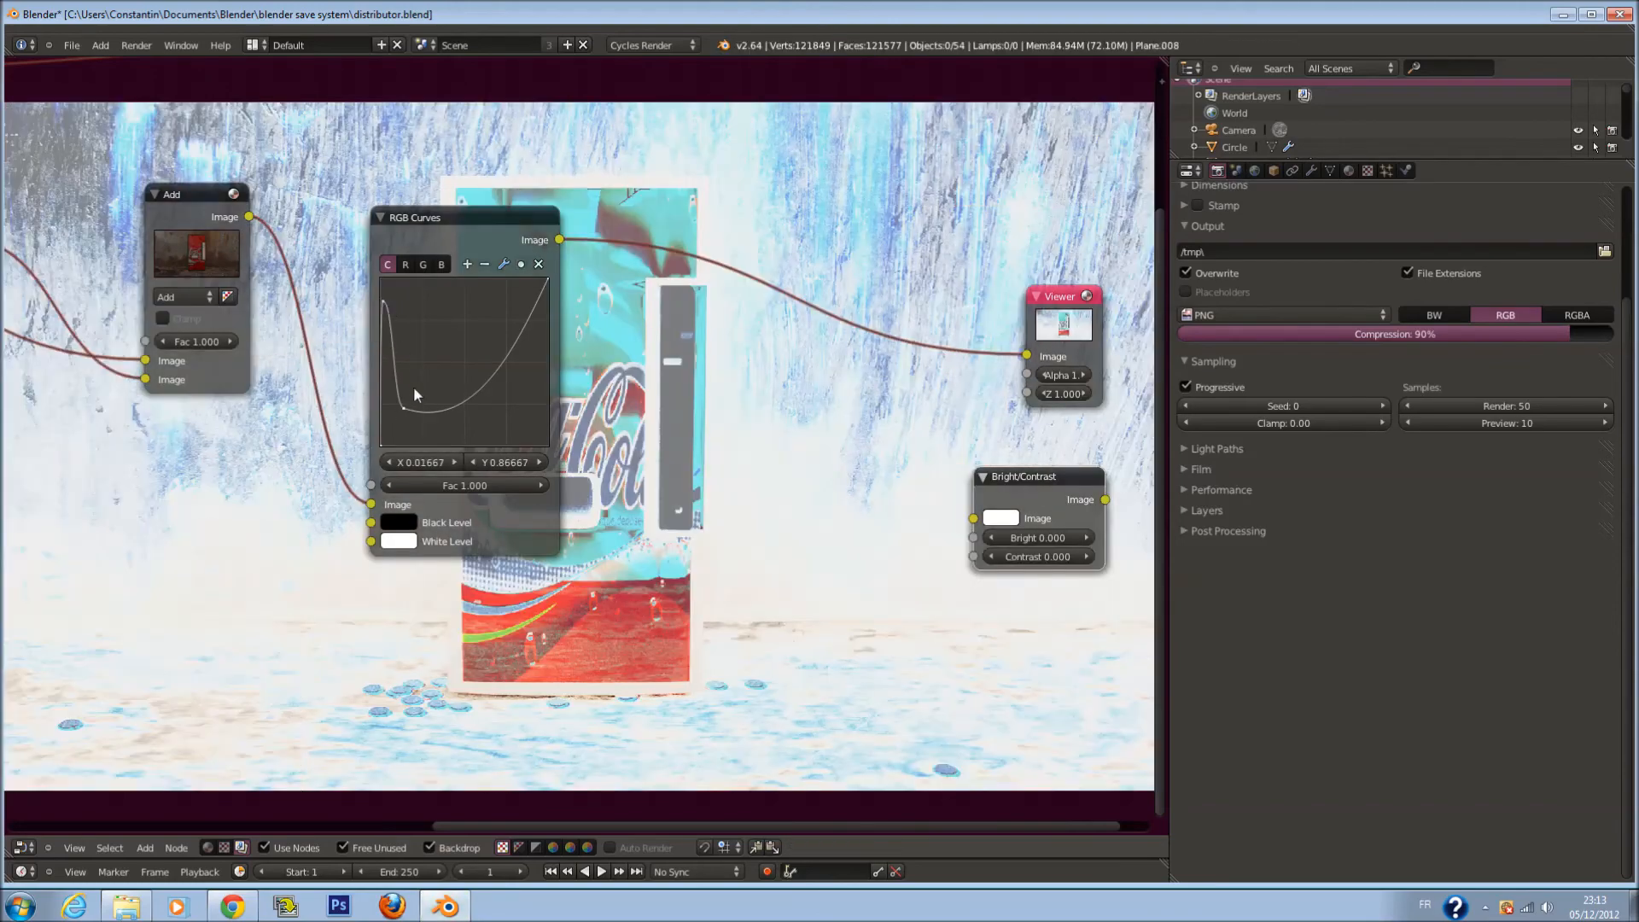
Shape the RGB curve into a darkening curve with points at about X 0.17, Y 0.08 and X 0.69, Y 0.38
{"action": "left_click_drag", "start_coordinate": [405, 416], "coordinate": [519, 312]}
{"action": "left_click_drag", "start_coordinate": [382, 298], "coordinate": [411, 438]}
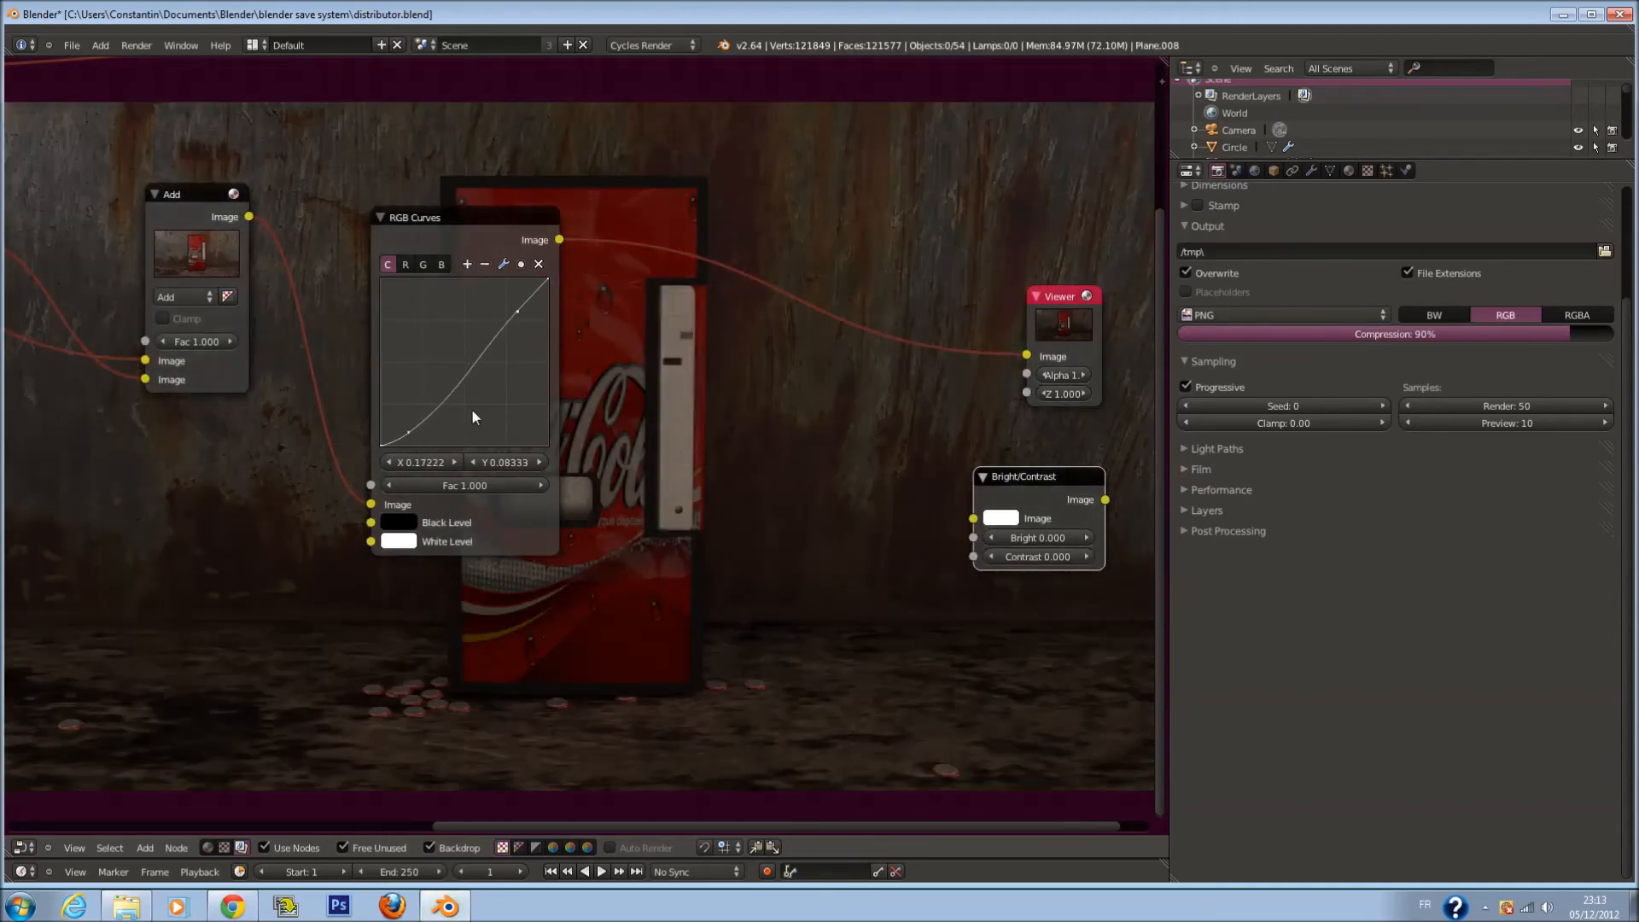
{"action": "left_click_drag", "start_coordinate": [519, 314], "coordinate": [496, 341]}
{"action": "scroll", "coordinate": [561, 351], "scroll_direction": "down", "scroll_amount": 4}
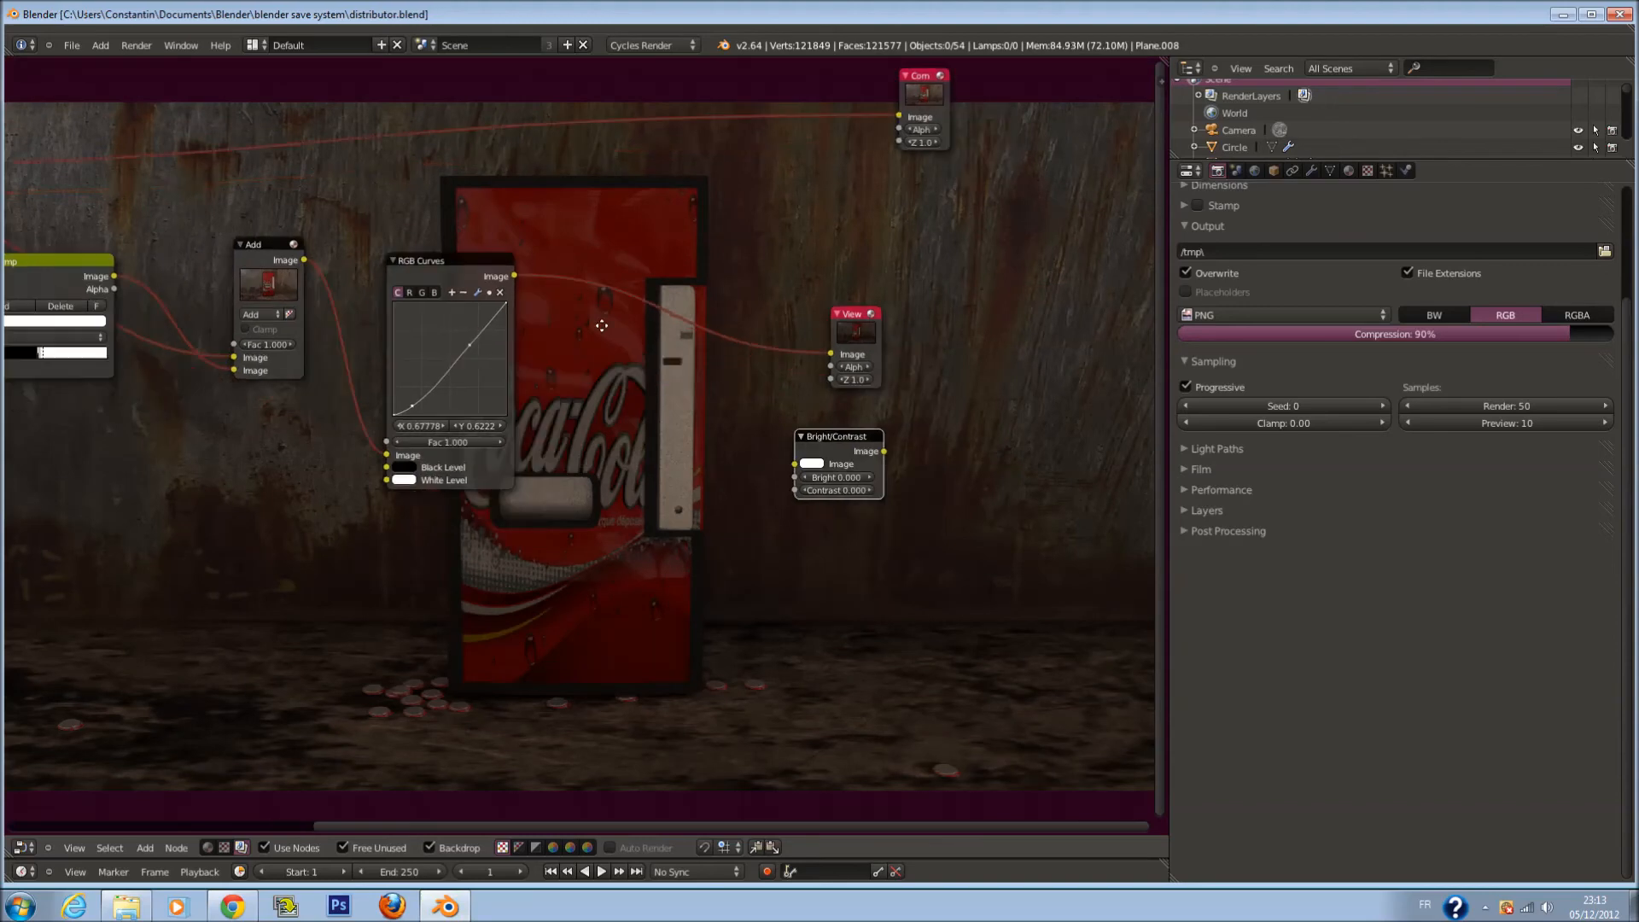
{"action": "scroll", "coordinate": [491, 250], "scroll_direction": "up", "scroll_amount": 3}
{"action": "mouse_move", "coordinate": [463, 310]}
{"action": "left_mouse_down"}
{"action": "mouse_move", "coordinate": [474, 292]}
{"action": "mouse_move", "coordinate": [464, 336]}
{"action": "left_mouse_up"}
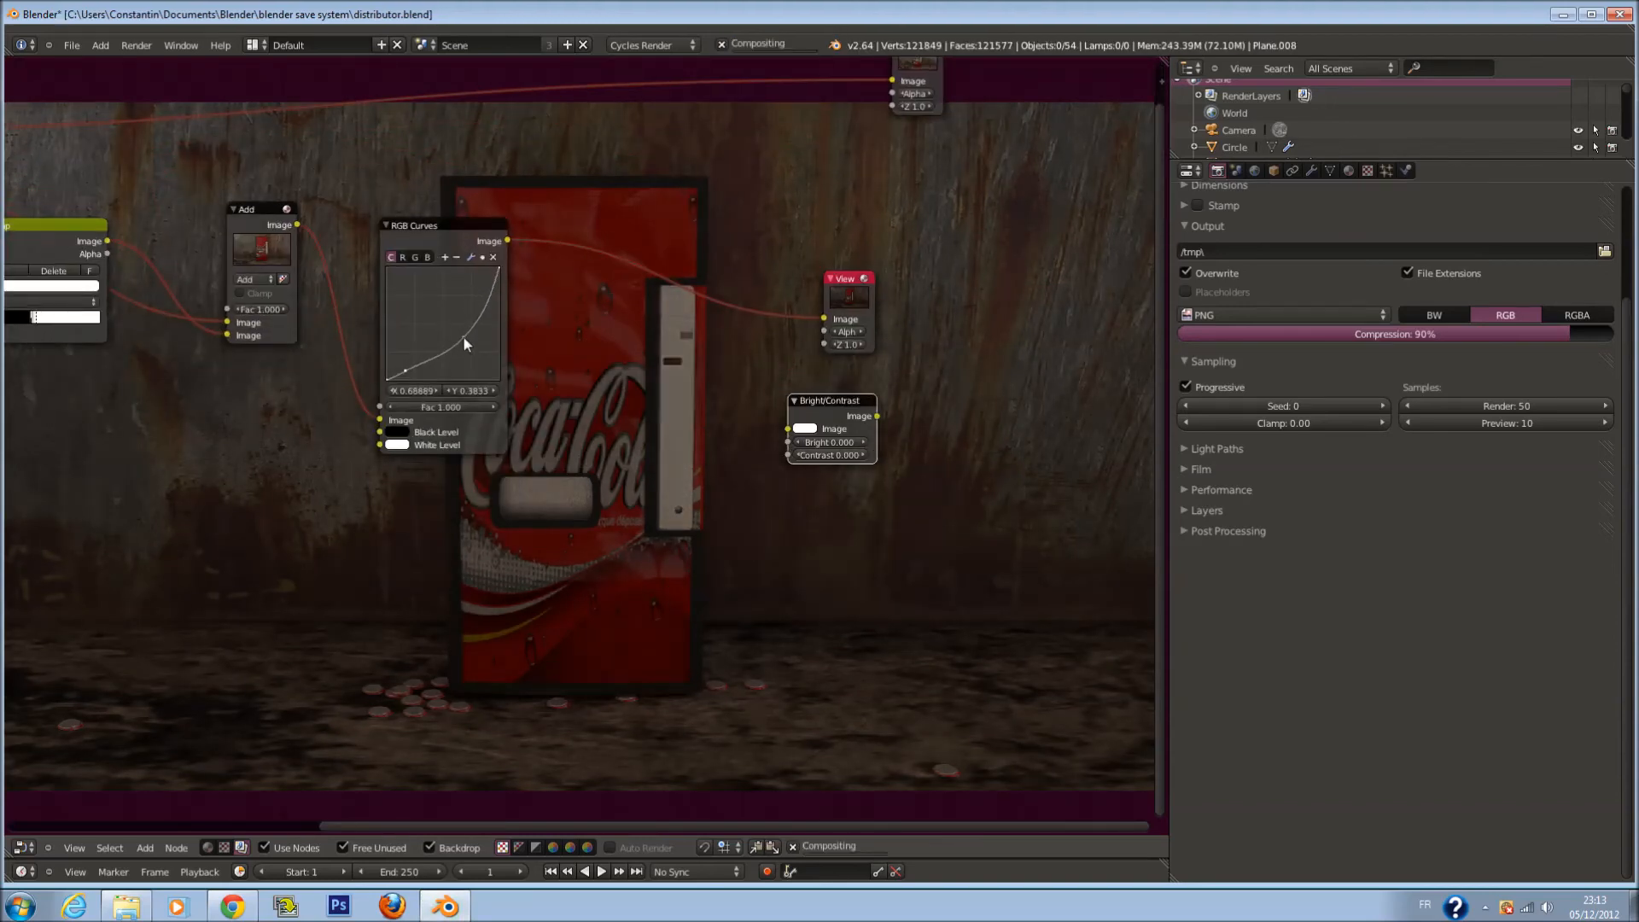
Slide the ColorRamp's black stop towards the light end of the gradient and save the file
{"action": "middle_click_drag", "start_coordinate": [485, 345], "coordinate": [956, 351]}
{"action": "scroll", "coordinate": [958, 352], "scroll_direction": "up", "scroll_amount": 4}
{"action": "left_click_drag", "start_coordinate": [444, 279], "coordinate": [520, 290]}
{"action": "key", "text": "ctrl+s"}
{"action": "scroll", "coordinate": [915, 352], "scroll_direction": "down", "scroll_amount": 1}
{"action": "scroll", "coordinate": [919, 353], "scroll_direction": "down", "scroll_amount": 4}
{"action": "scroll", "coordinate": [942, 361], "scroll_direction": "up", "scroll_amount": 1}
{"action": "middle_click_drag", "start_coordinate": [942, 360], "coordinate": [424, 359]}
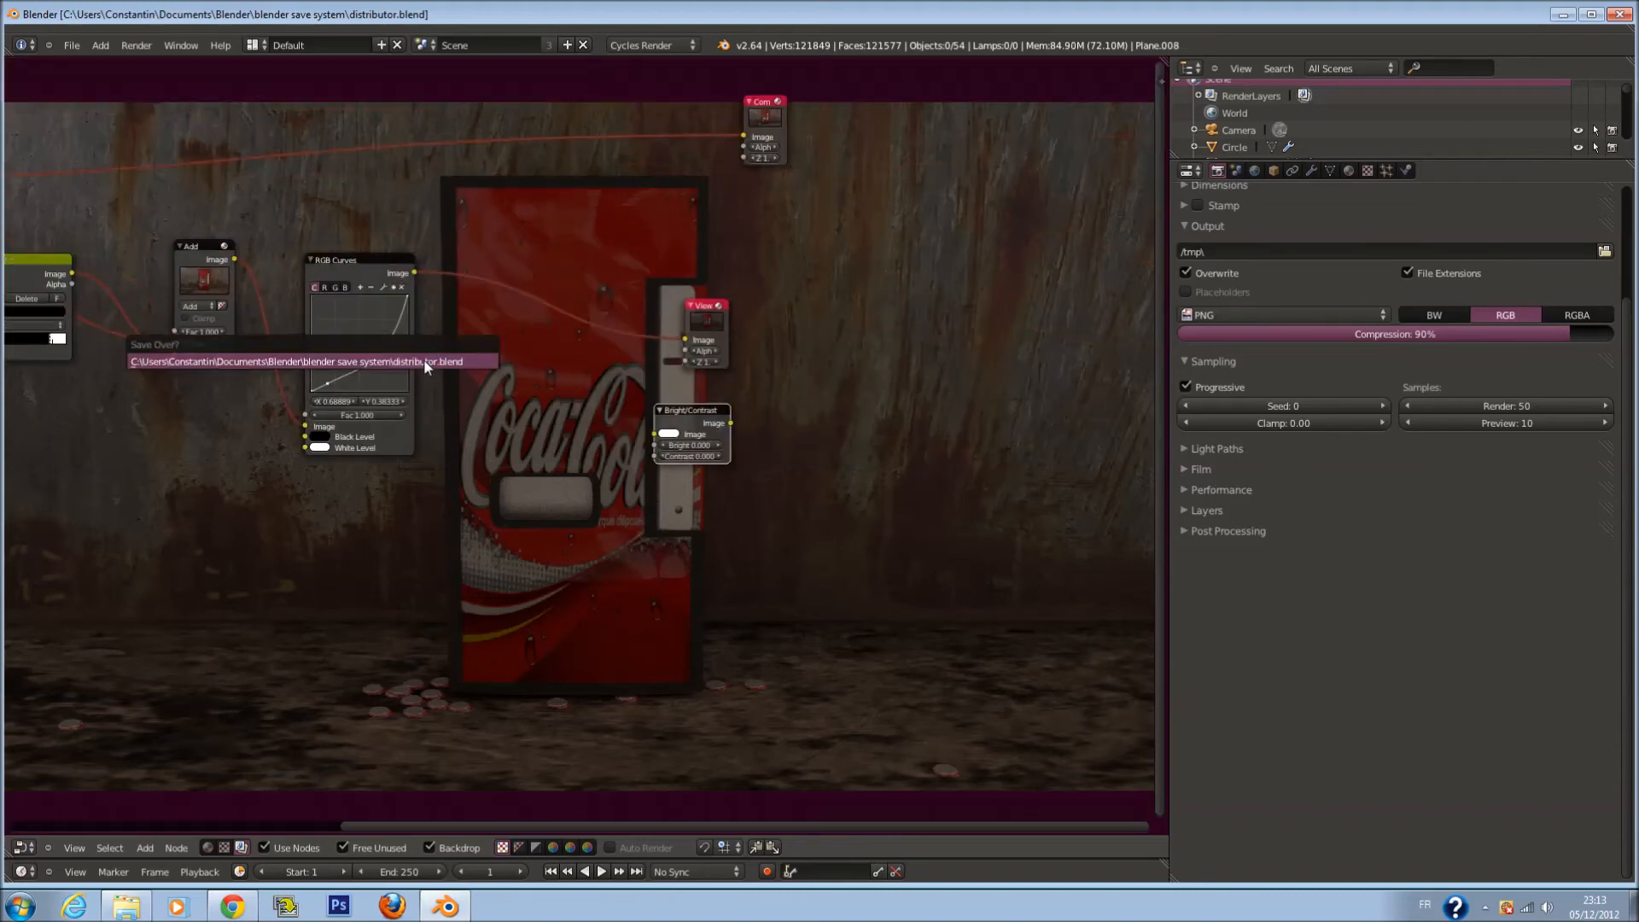
Move the Viewer node farther away, save, and insert the Bright/Contrast node between the RGB Curves and Viewer nodes
{"action": "left_click_drag", "start_coordinate": [708, 314], "coordinate": [1069, 306]}
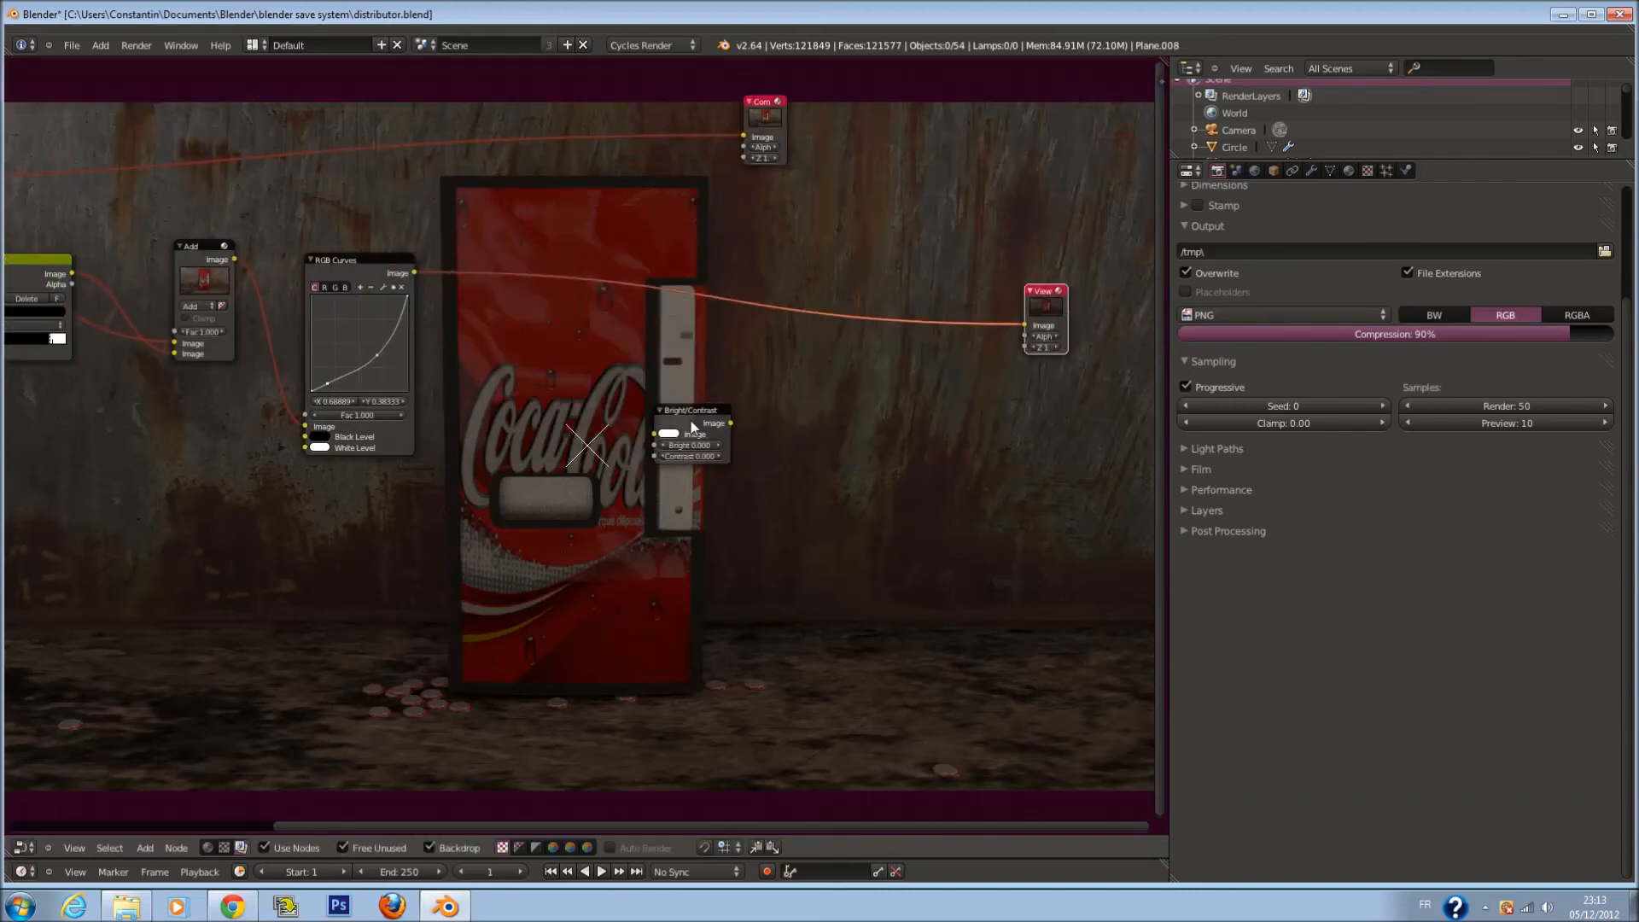
{"action": "left_click_drag", "start_coordinate": [693, 427], "coordinate": [799, 403]}
{"action": "scroll", "coordinate": [769, 393], "scroll_direction": "up", "scroll_amount": 1}
{"action": "key", "text": "ctrl+s"}
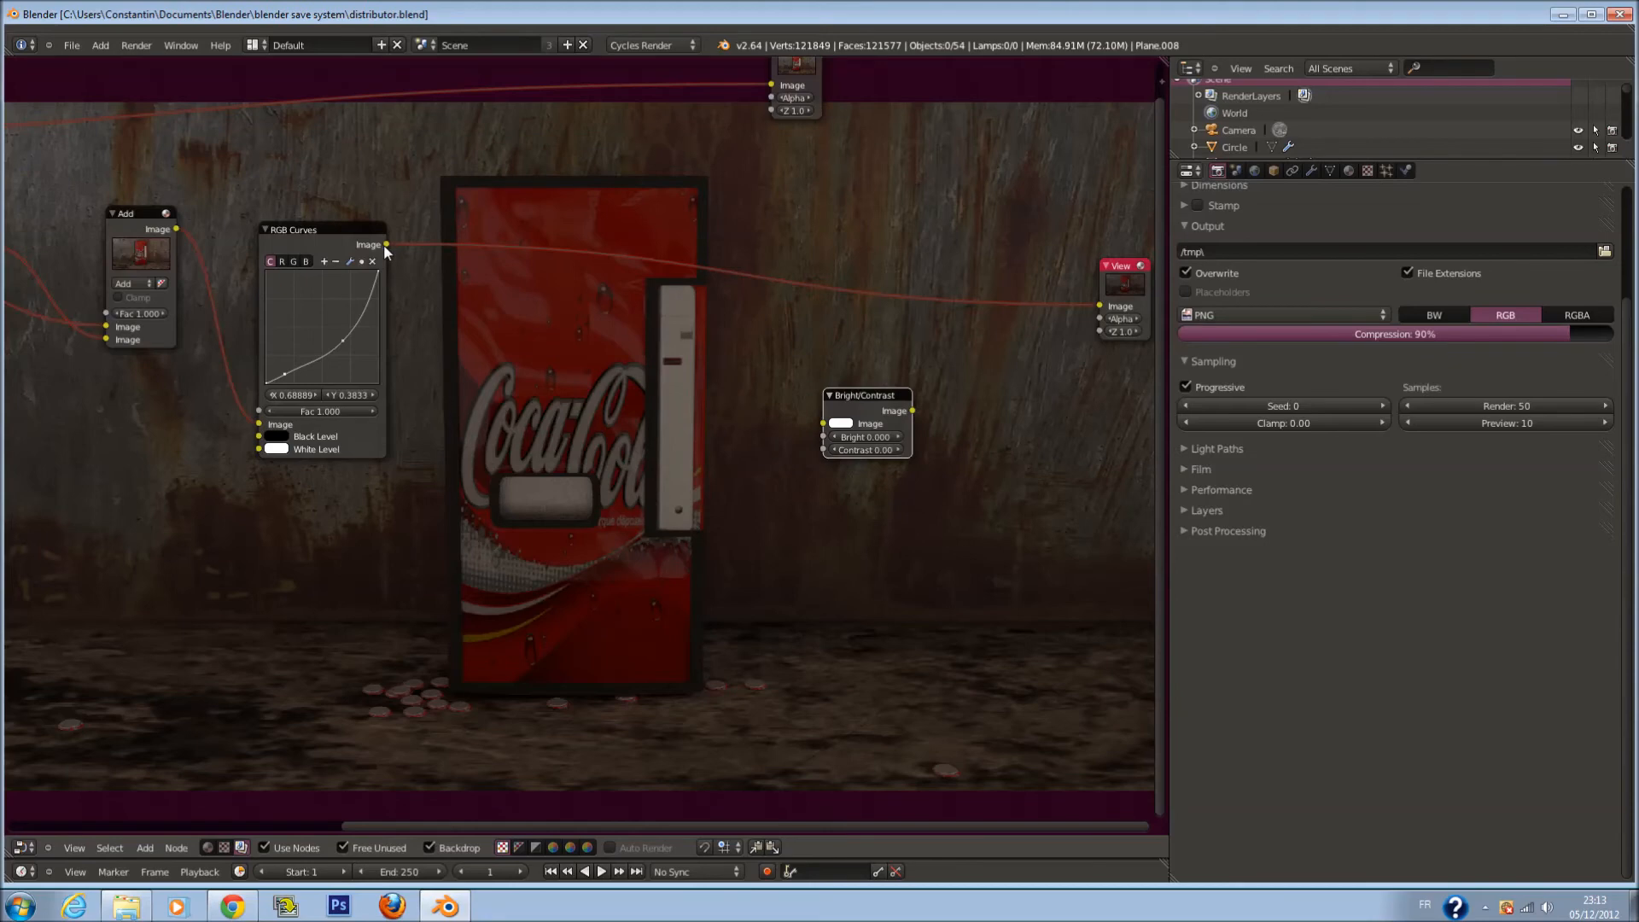
{"action": "left_click_drag", "start_coordinate": [832, 395], "coordinate": [539, 232]}
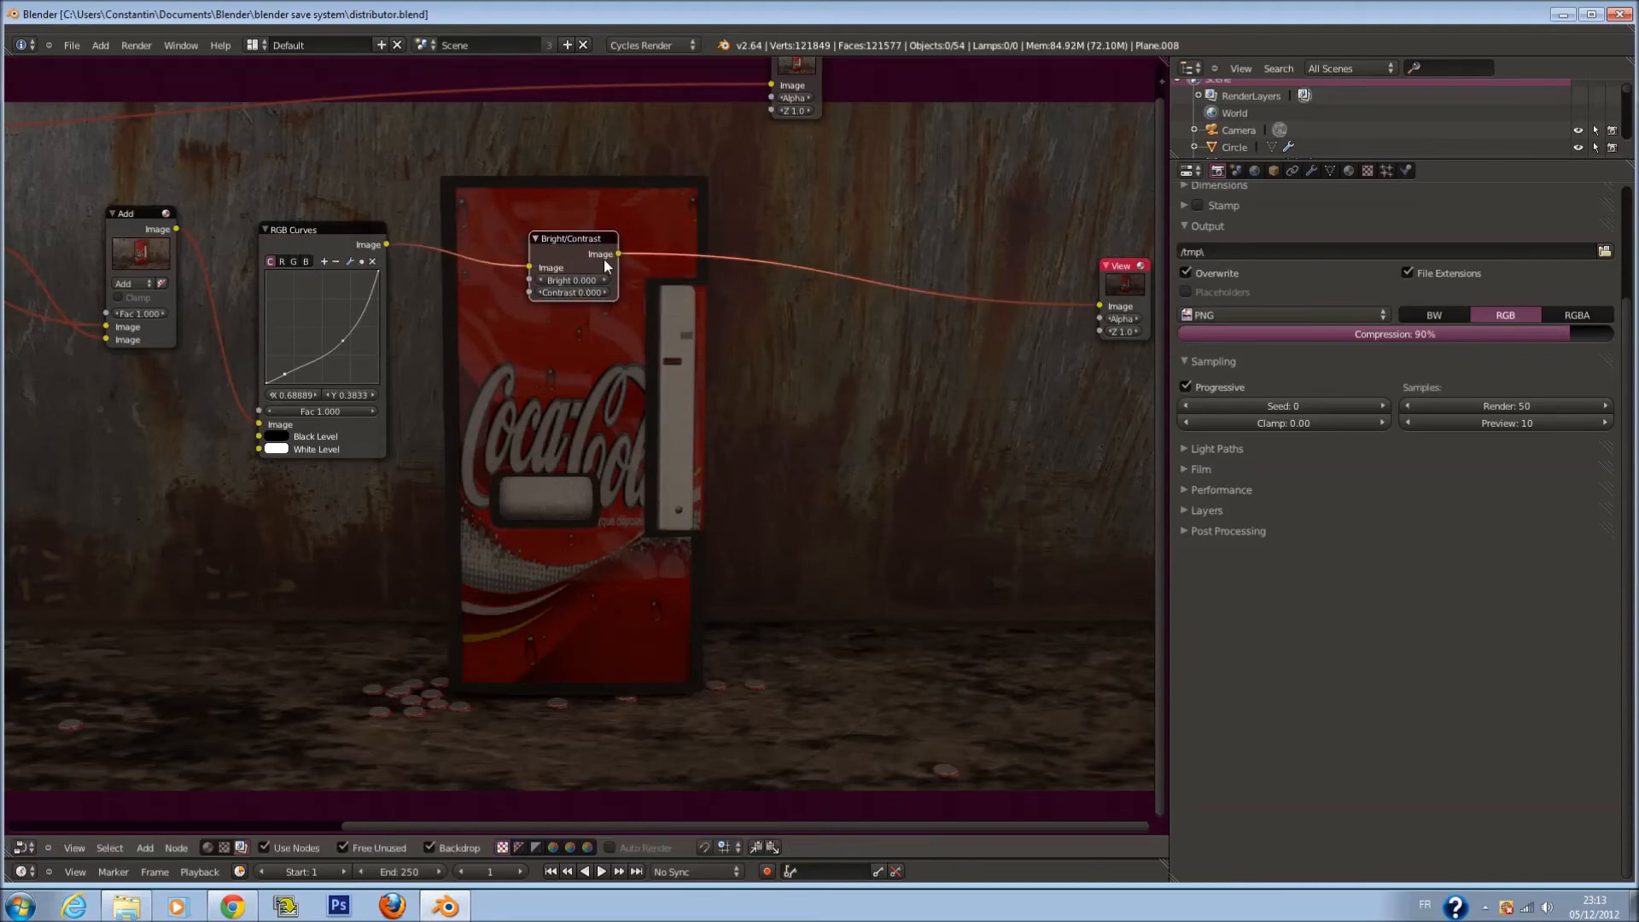
Position the Bright/Contrast node beside the RGB Curves node and set Bright to 1 and Contrast to 3
{"action": "scroll", "coordinate": [590, 248], "scroll_direction": "up", "scroll_amount": 2}
{"action": "scroll", "coordinate": [594, 249], "scroll_direction": "up", "scroll_amount": 1}
{"action": "middle_click_drag", "start_coordinate": [594, 249], "coordinate": [653, 320]}
{"action": "left_click_drag", "start_coordinate": [643, 254], "coordinate": [551, 258]}
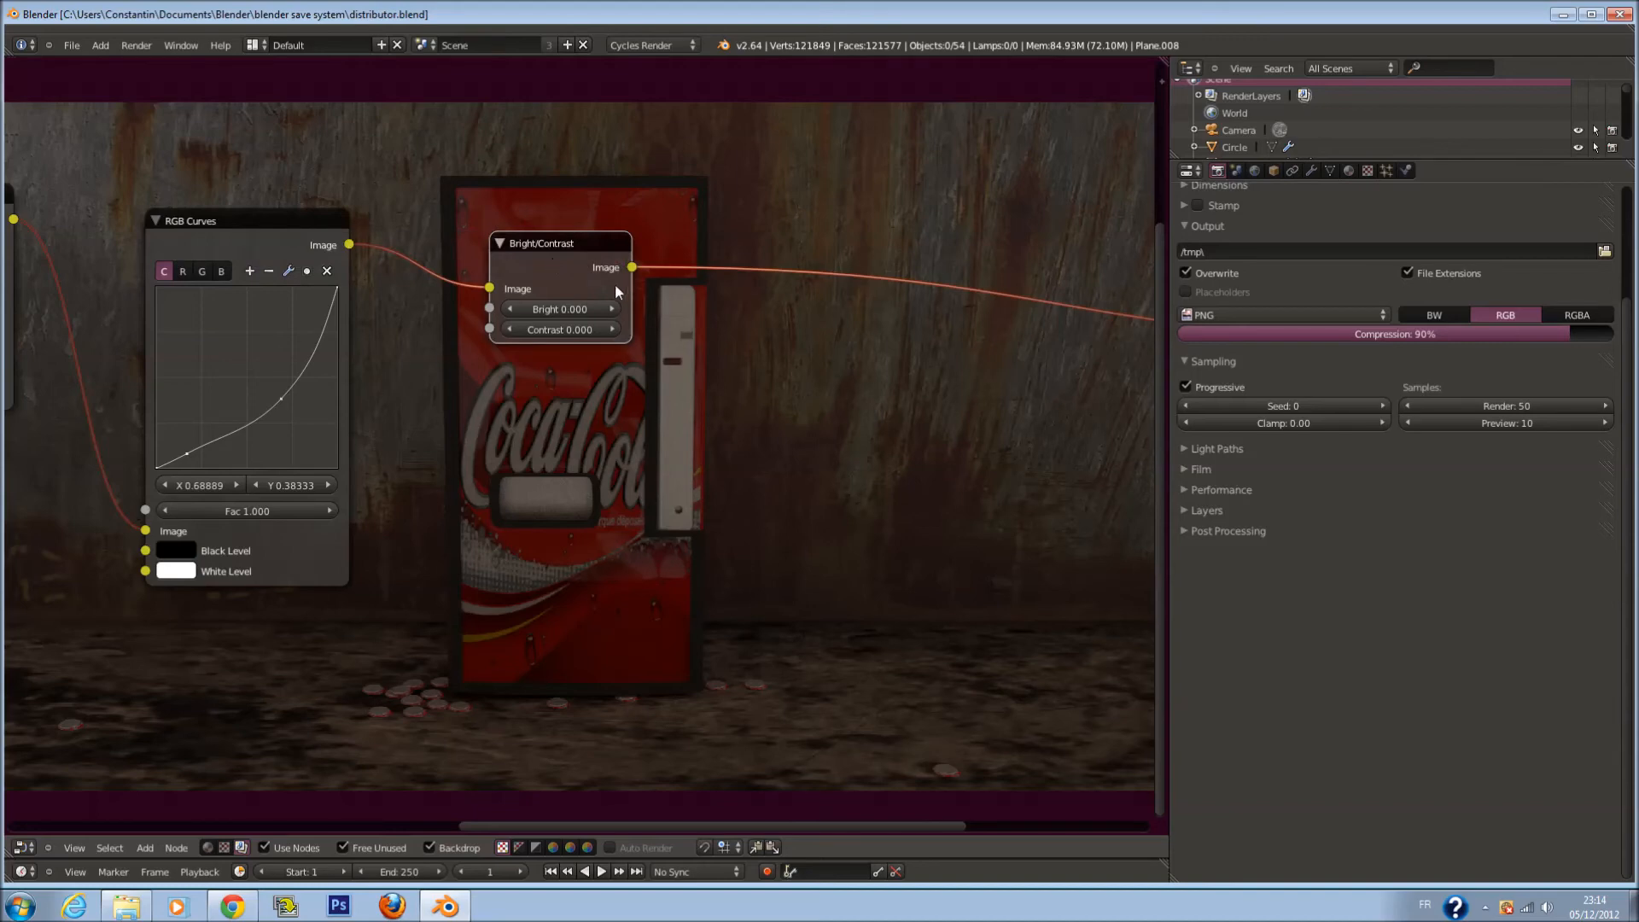
{"action": "left_click", "coordinate": [547, 311]}
{"action": "type", "text": "1"}
{"action": "key", "text": "Return"}
{"action": "left_click", "coordinate": [556, 332]}
{"action": "type", "text": "3"}
{"action": "key", "text": "Return"}
{"action": "scroll", "coordinate": [697, 367], "scroll_direction": "down", "scroll_amount": 1}
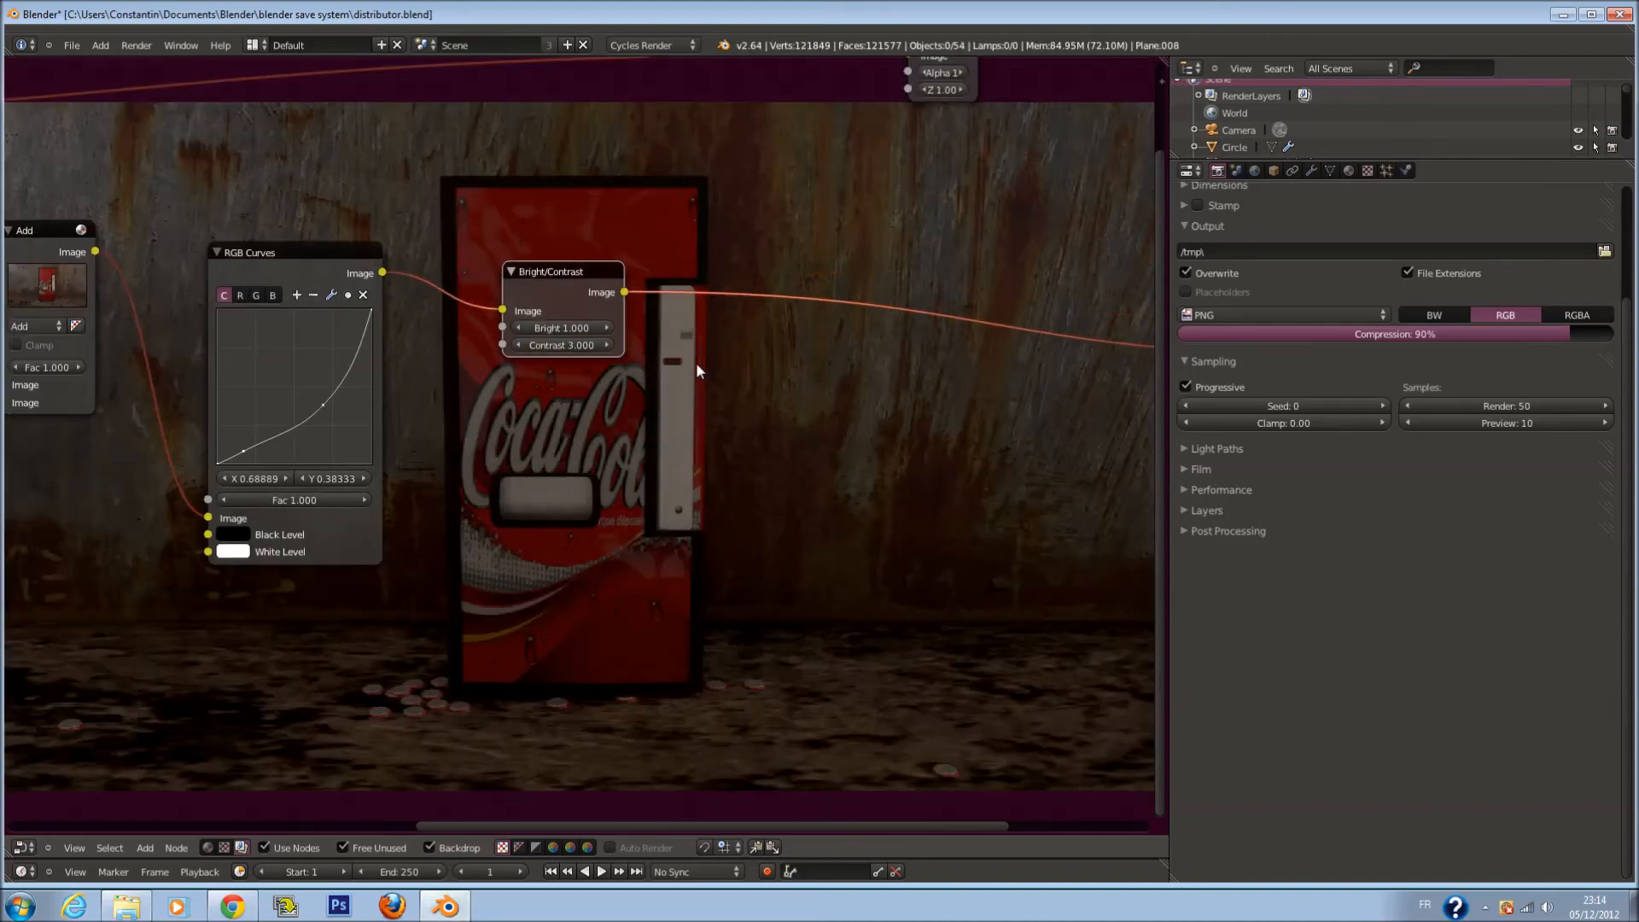
Add a Mix node combining the Add node's output with the Bright/Contrast output, and set its blend type to Multiply
{"action": "key", "text": "shift+a"}
{"action": "mouse_move", "coordinate": [695, 364]}
{"action": "left_click", "coordinate": [749, 382]}
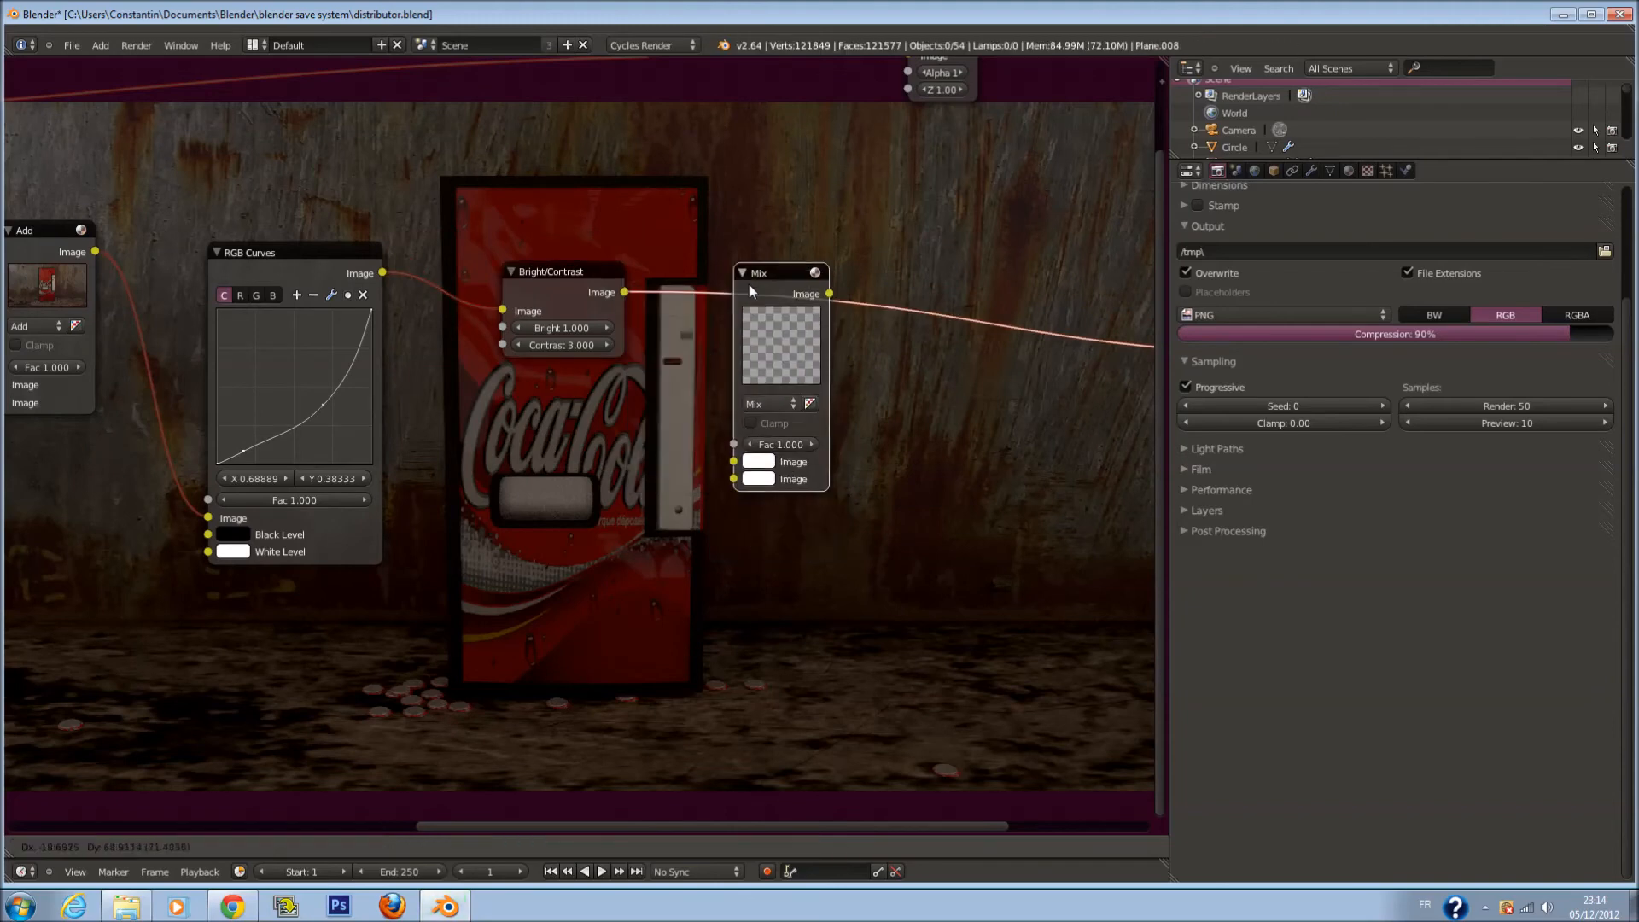
{"action": "left_click", "coordinate": [730, 225]}
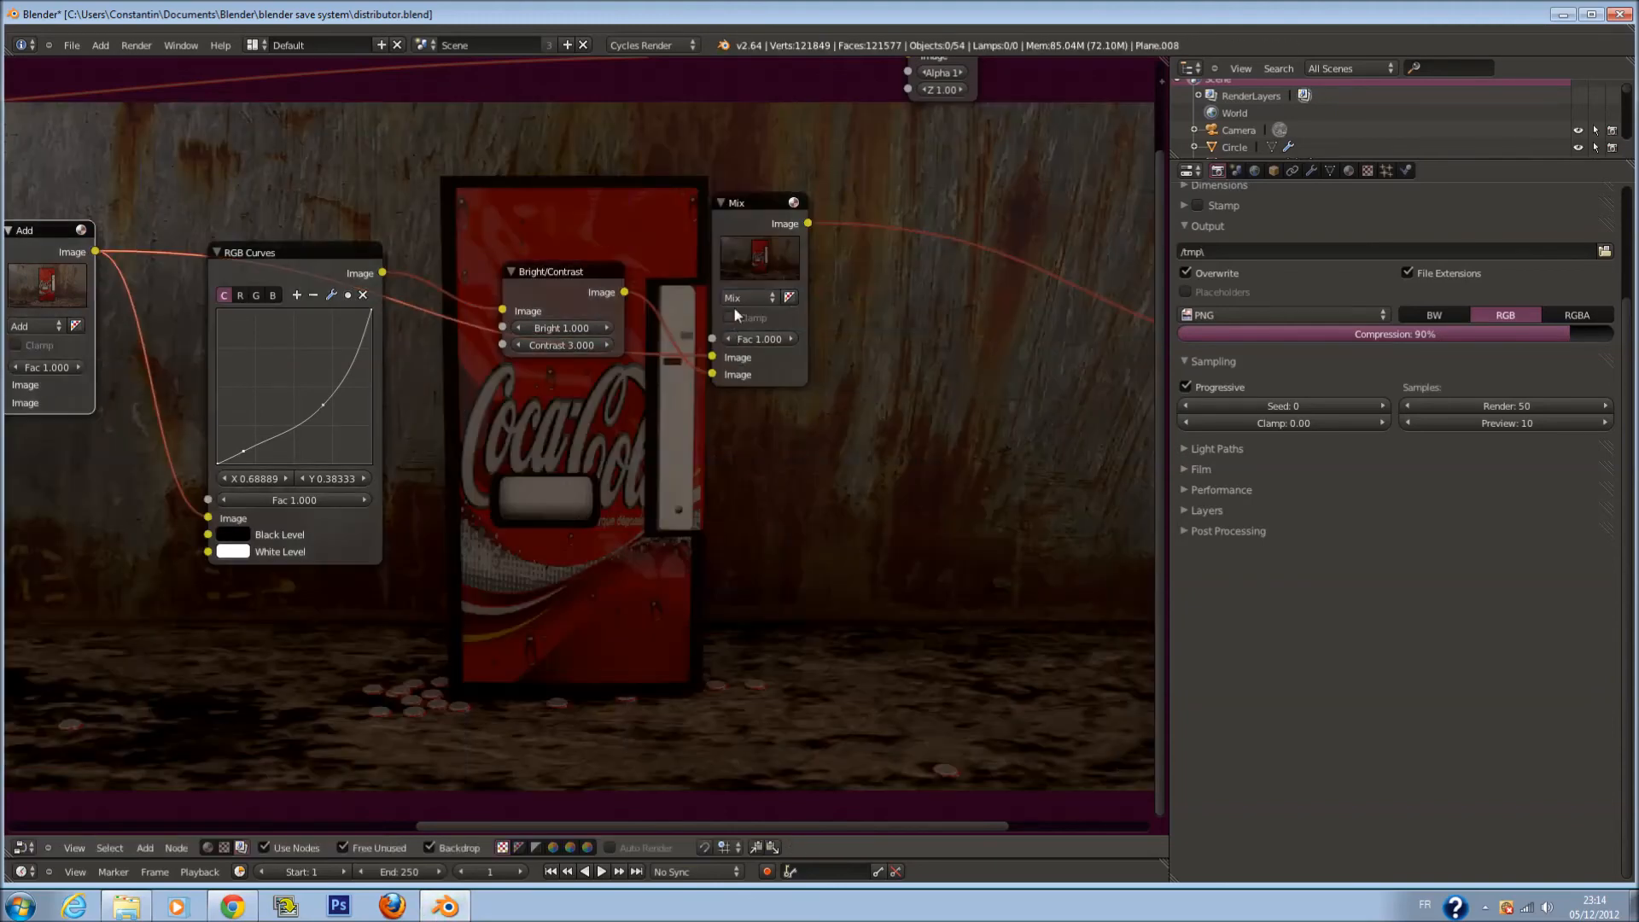
{"action": "left_click", "coordinate": [736, 299]}
{"action": "left_click", "coordinate": [756, 353]}
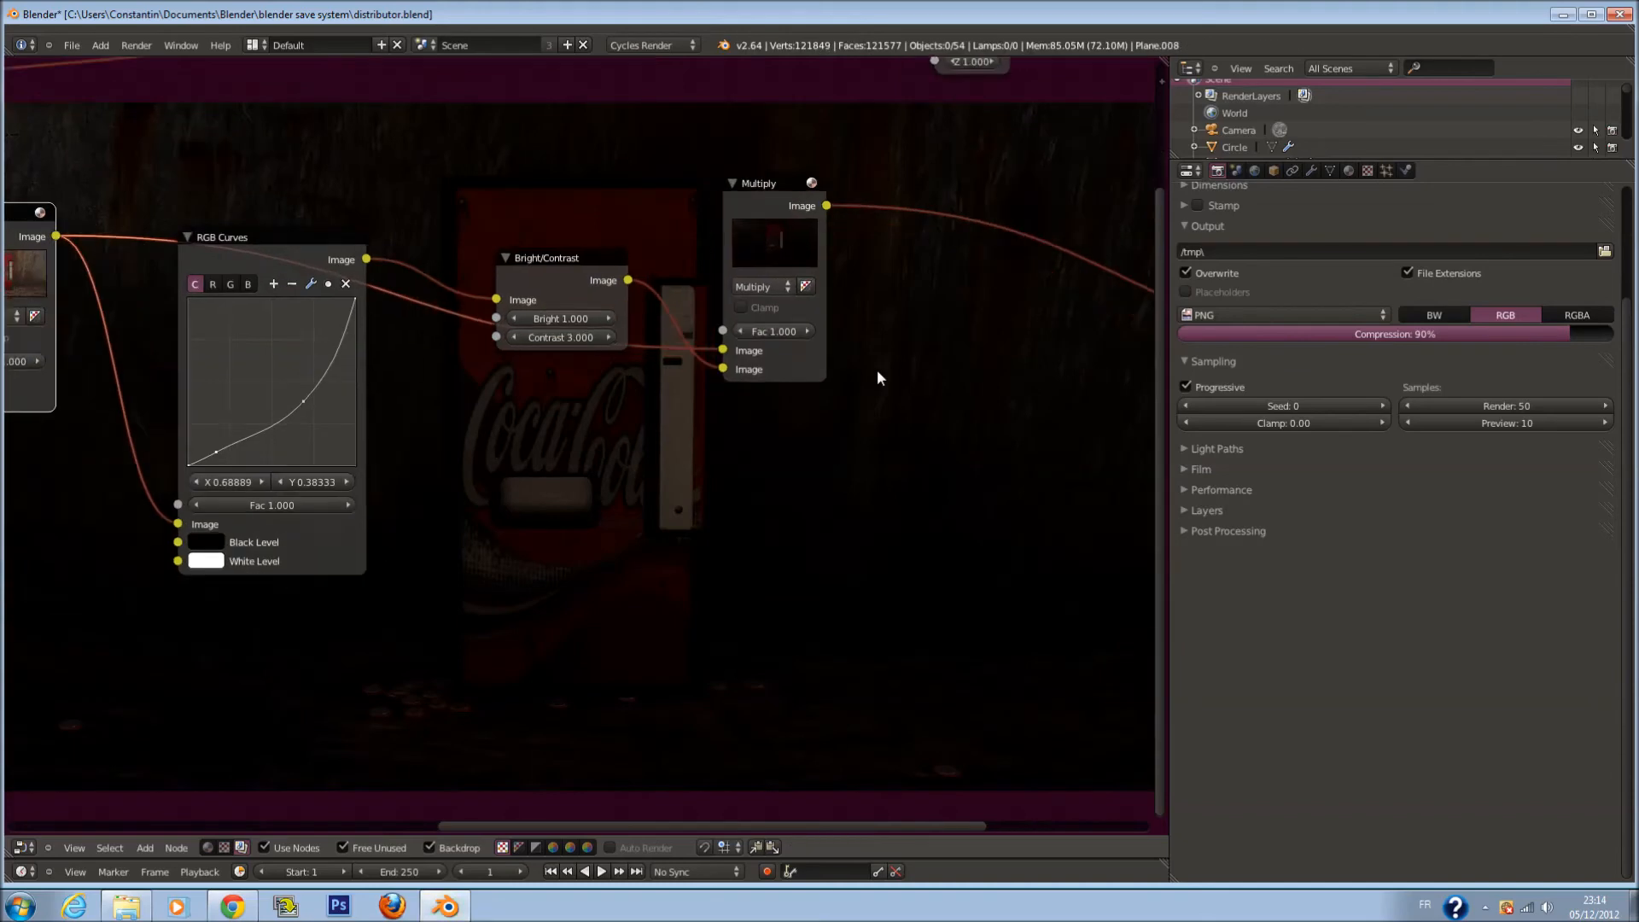
Set the Multiply node's Fac to 0.6 and save the file over the existing one
{"action": "scroll", "coordinate": [878, 369], "scroll_direction": "up", "scroll_amount": 1}
{"action": "left_click", "coordinate": [756, 319]}
{"action": "left_click", "coordinate": [756, 321]}
{"action": "left_click", "coordinate": [756, 321]}
{"action": "left_click", "coordinate": [756, 321]}
{"action": "key", "text": "ctrl+s"}
{"action": "left_click", "coordinate": [684, 391]}
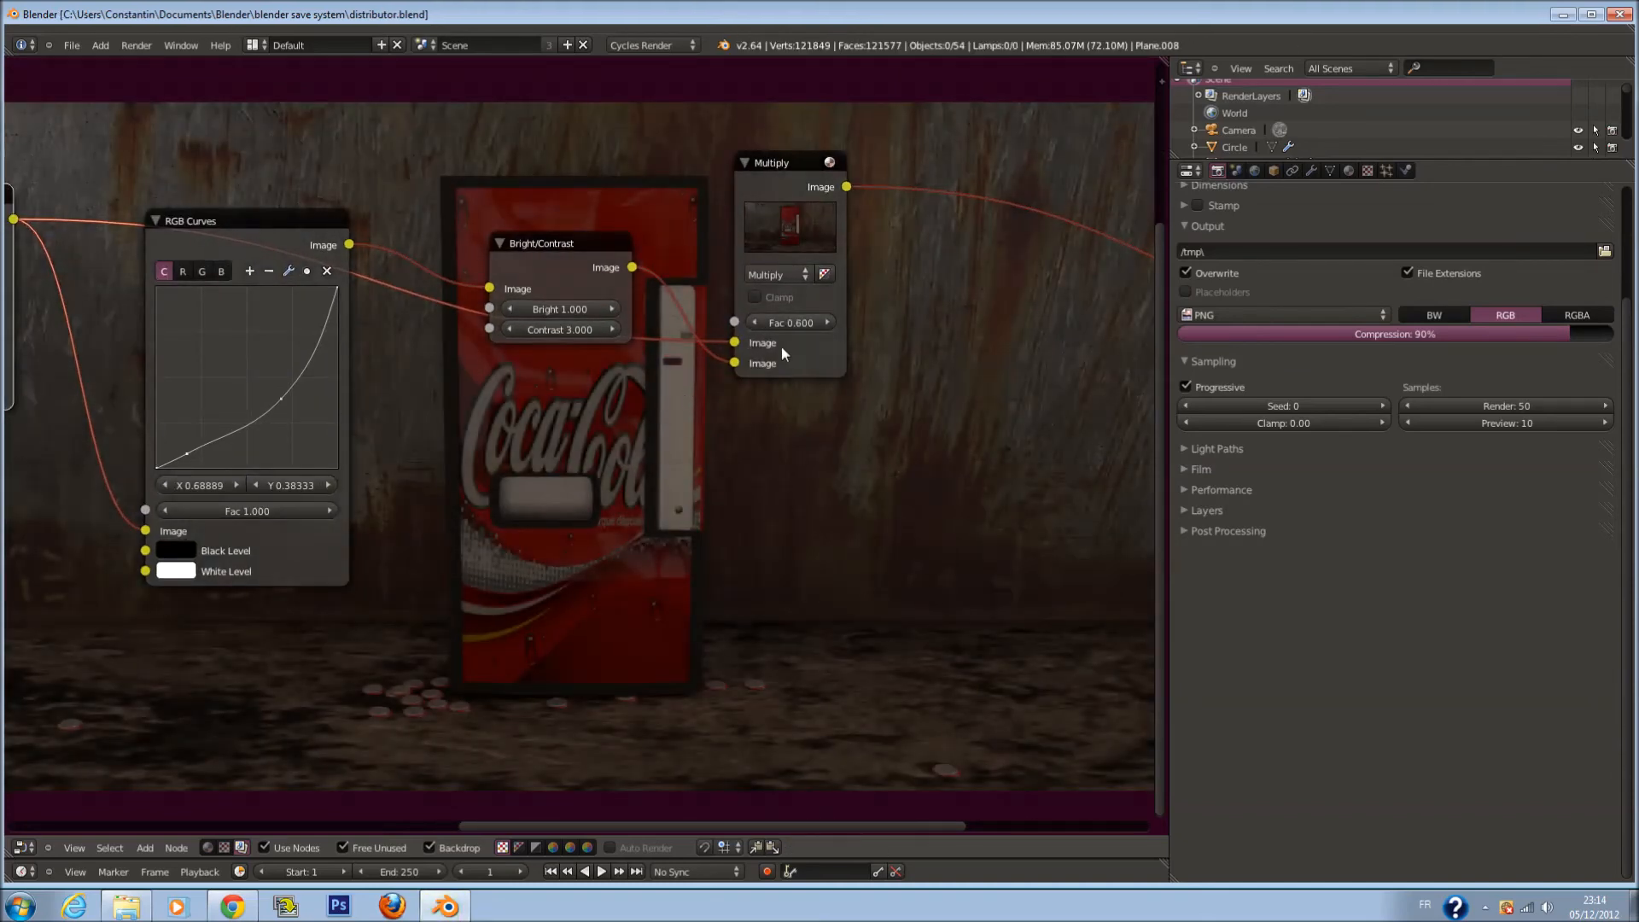
Try raising the blue channel of the RGB Curves node with a point at X 0.32222, Y 0.50556, and save
{"action": "middle_click_drag", "start_coordinate": [789, 346], "coordinate": [950, 359]}
{"action": "left_click", "coordinate": [346, 282]}
{"action": "scroll", "coordinate": [412, 379], "scroll_direction": "up", "scroll_amount": 1}
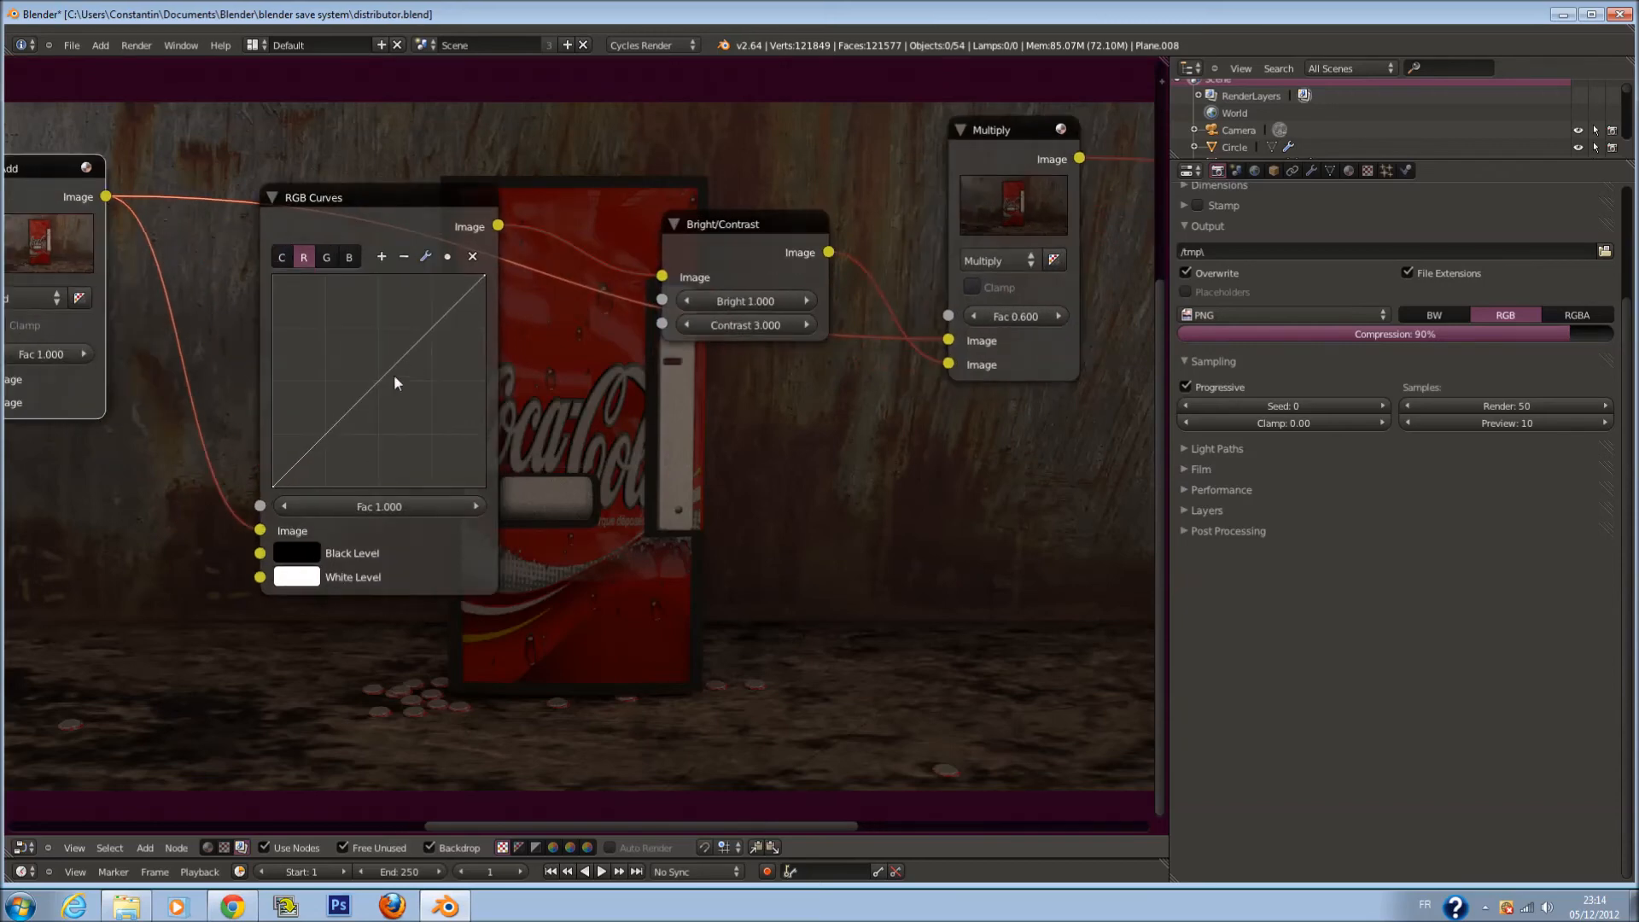
{"action": "left_click_drag", "start_coordinate": [376, 382], "coordinate": [341, 377]}
{"action": "left_click", "coordinate": [349, 257]}
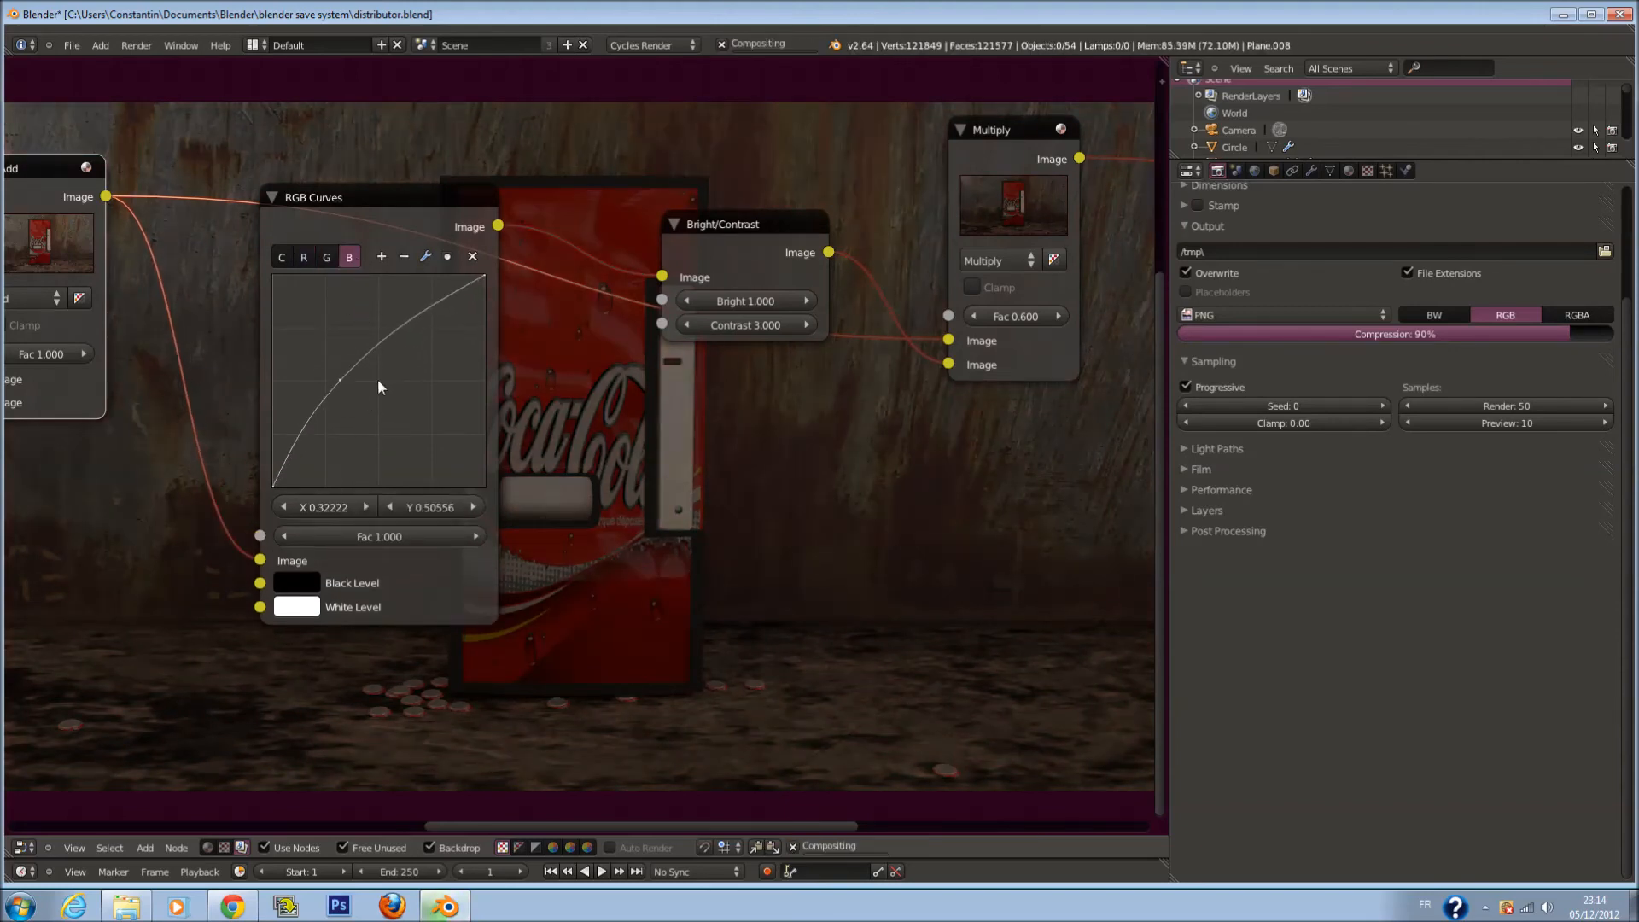
{"action": "scroll", "coordinate": [589, 418], "scroll_direction": "down", "scroll_amount": 2}
{"action": "key", "text": "ctrl+s"}
{"action": "left_click", "coordinate": [611, 381]}
Shift the blue channel's curve point to slightly below the diagonal in the midtones, at Y 0.46111, and save the file
{"action": "middle_click_drag", "start_coordinate": [609, 382], "coordinate": [734, 397]}
{"action": "scroll", "coordinate": [726, 398], "scroll_direction": "up", "scroll_amount": 2}
{"action": "left_click_drag", "start_coordinate": [541, 411], "coordinate": [624, 477]}
{"action": "left_click", "coordinate": [525, 314]}
{"action": "scroll", "coordinate": [726, 426], "scroll_direction": "down", "scroll_amount": 2}
{"action": "key", "text": "ctrl+s"}
{"action": "left_click", "coordinate": [755, 424]}
{"action": "scroll", "coordinate": [608, 459], "scroll_direction": "up", "scroll_amount": 2}
{"action": "left_click_drag", "start_coordinate": [608, 459], "coordinate": [536, 386]}
{"action": "left_click", "coordinate": [542, 315]}
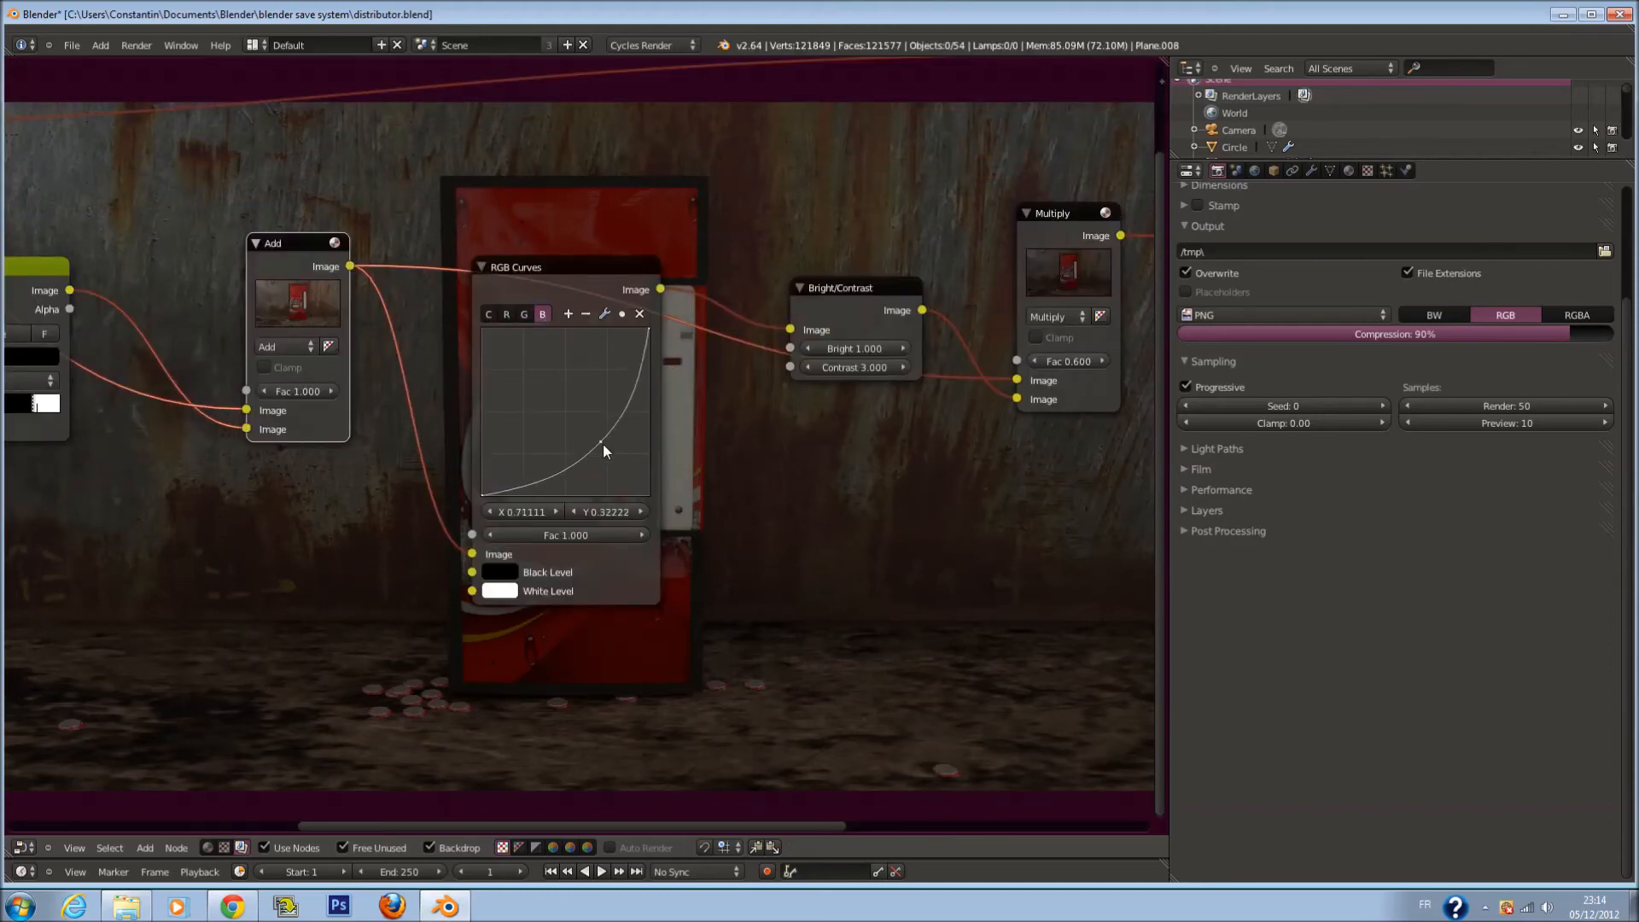
{"action": "left_click_drag", "start_coordinate": [602, 442], "coordinate": [578, 418]}
{"action": "left_click", "coordinate": [506, 314]}
{"action": "key", "text": "ctrl+s"}
Move the Viewer and Composite nodes farther away from the Multiply node to make room for more nodes
{"action": "scroll", "coordinate": [671, 432], "scroll_direction": "down", "scroll_amount": 3}
{"action": "scroll", "coordinate": [671, 432], "scroll_direction": "down", "scroll_amount": 1}
{"action": "middle_click_drag", "start_coordinate": [993, 370], "coordinate": [625, 361]}
{"action": "left_click_drag", "start_coordinate": [696, 348], "coordinate": [840, 350]}
{"action": "scroll", "coordinate": [475, 366], "scroll_direction": "up", "scroll_amount": 4}
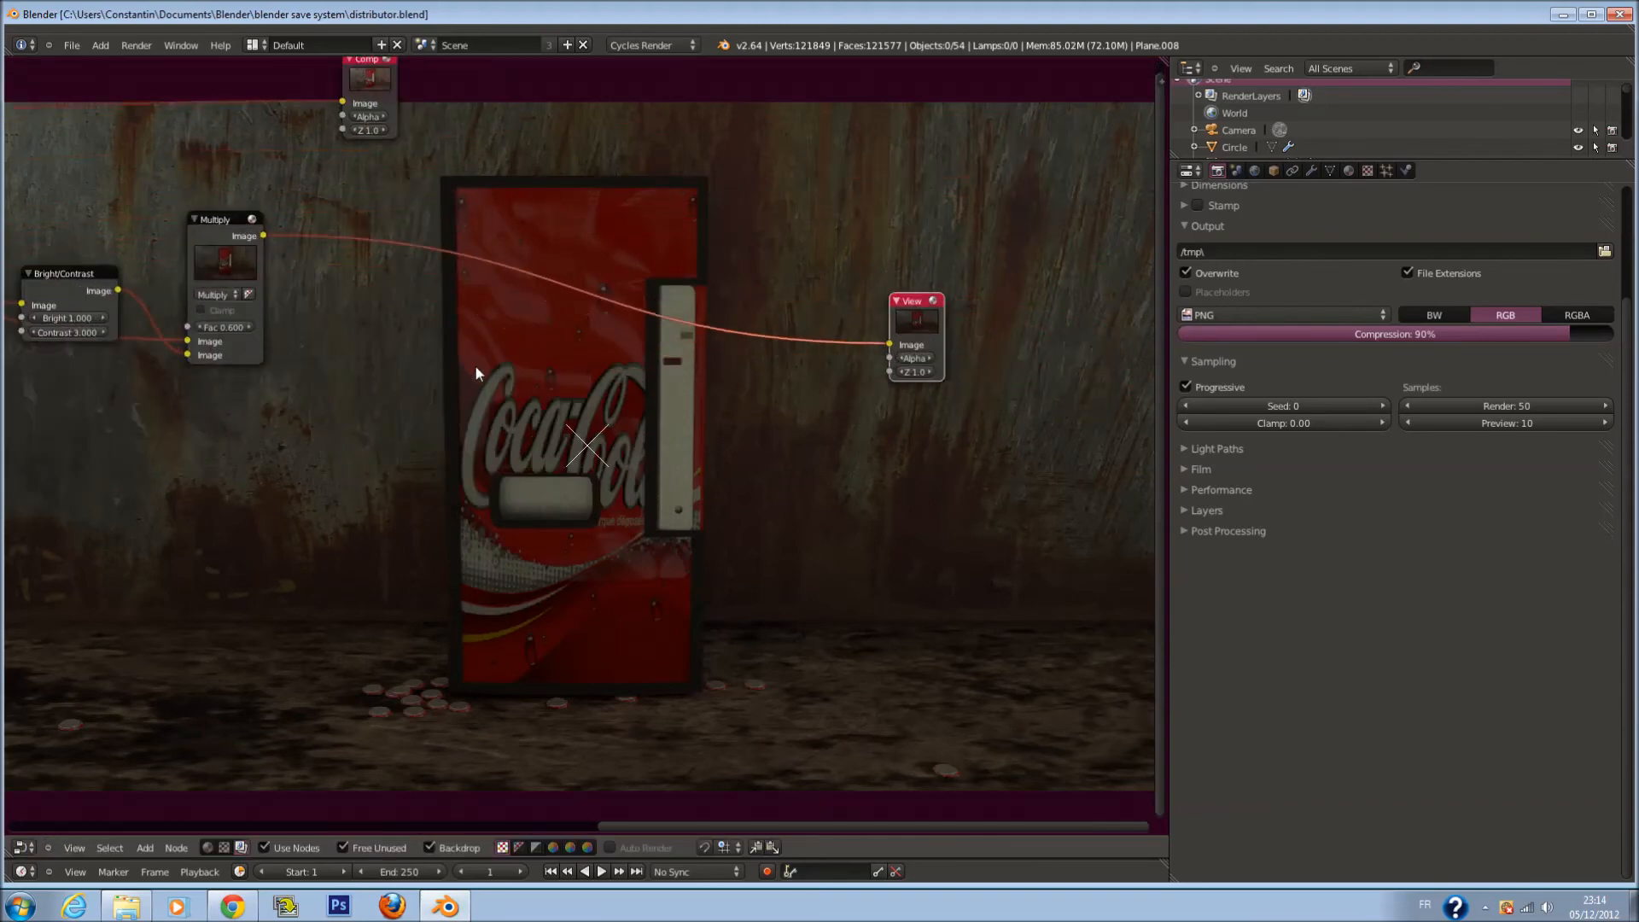
{"action": "middle_click_drag", "start_coordinate": [475, 365], "coordinate": [639, 432]}
{"action": "left_click_drag", "start_coordinate": [539, 155], "coordinate": [1067, 243]}
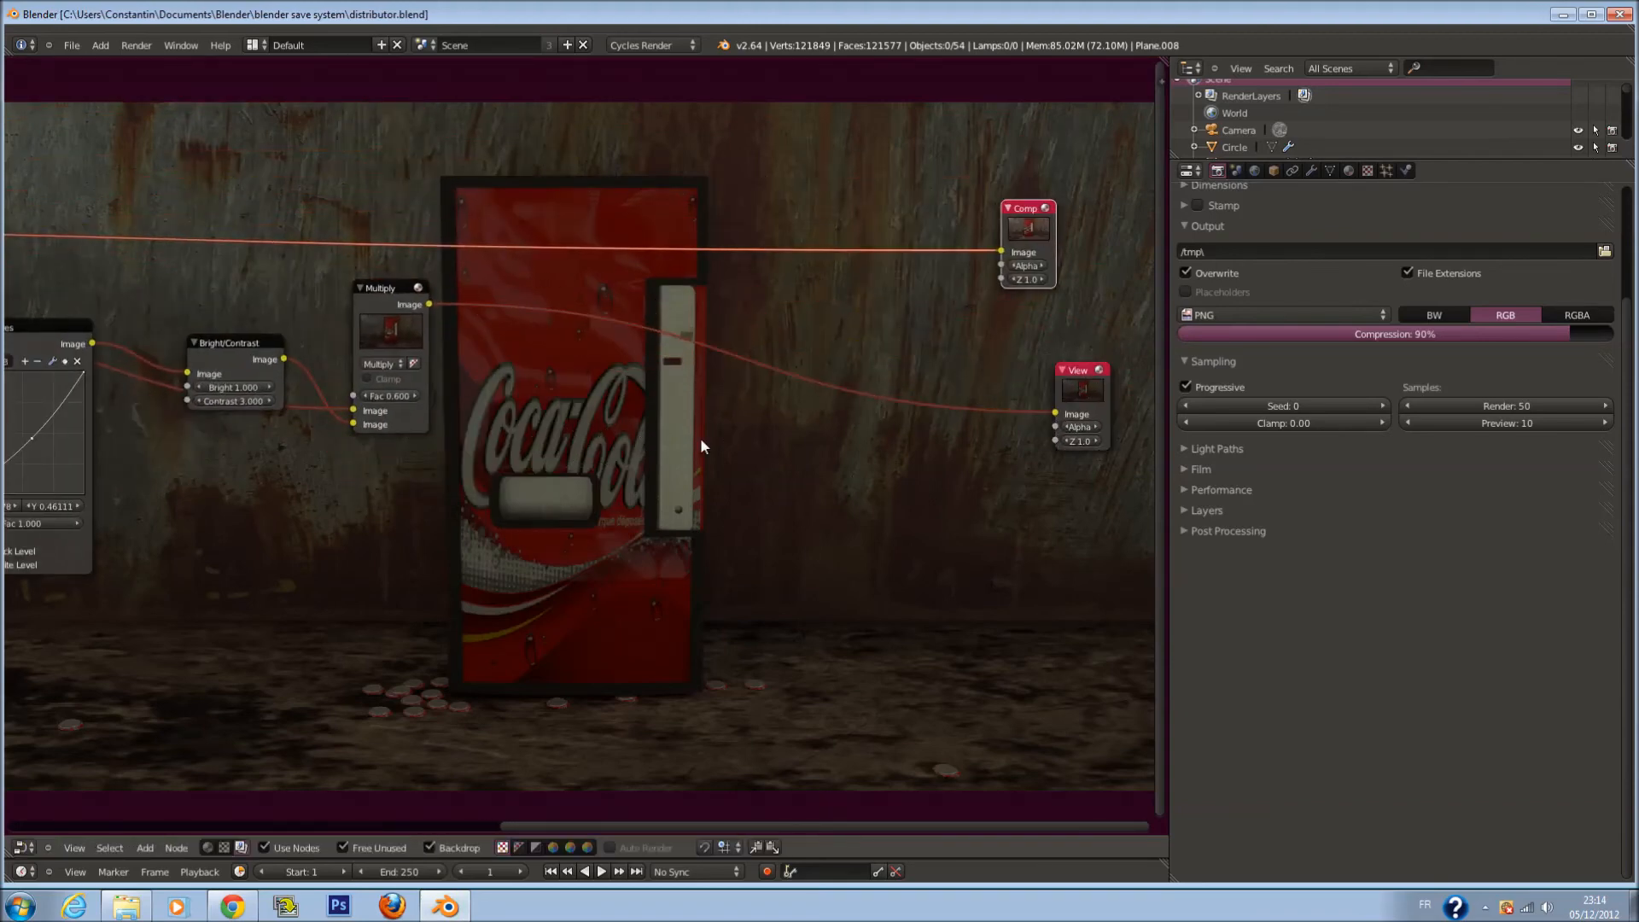
{"action": "scroll", "coordinate": [693, 447], "scroll_direction": "up", "scroll_amount": 1}
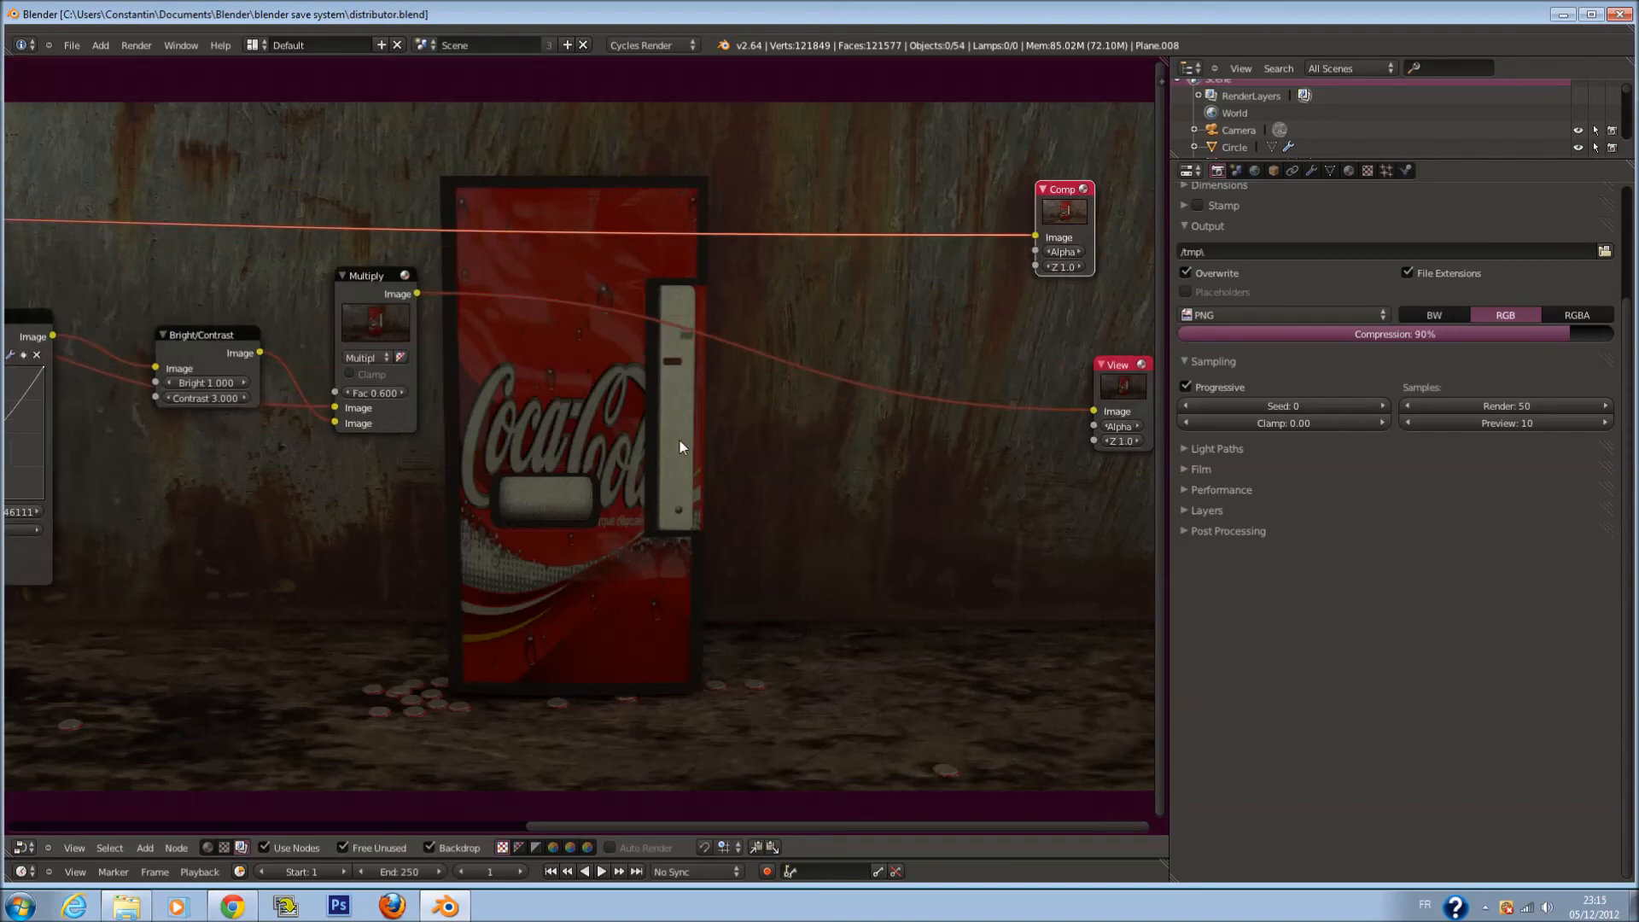
Insert a ColorRamp node on the link between the Multiply and Viewer nodes
{"action": "key", "text": "shift+a"}
{"action": "mouse_move", "coordinate": [636, 458]}
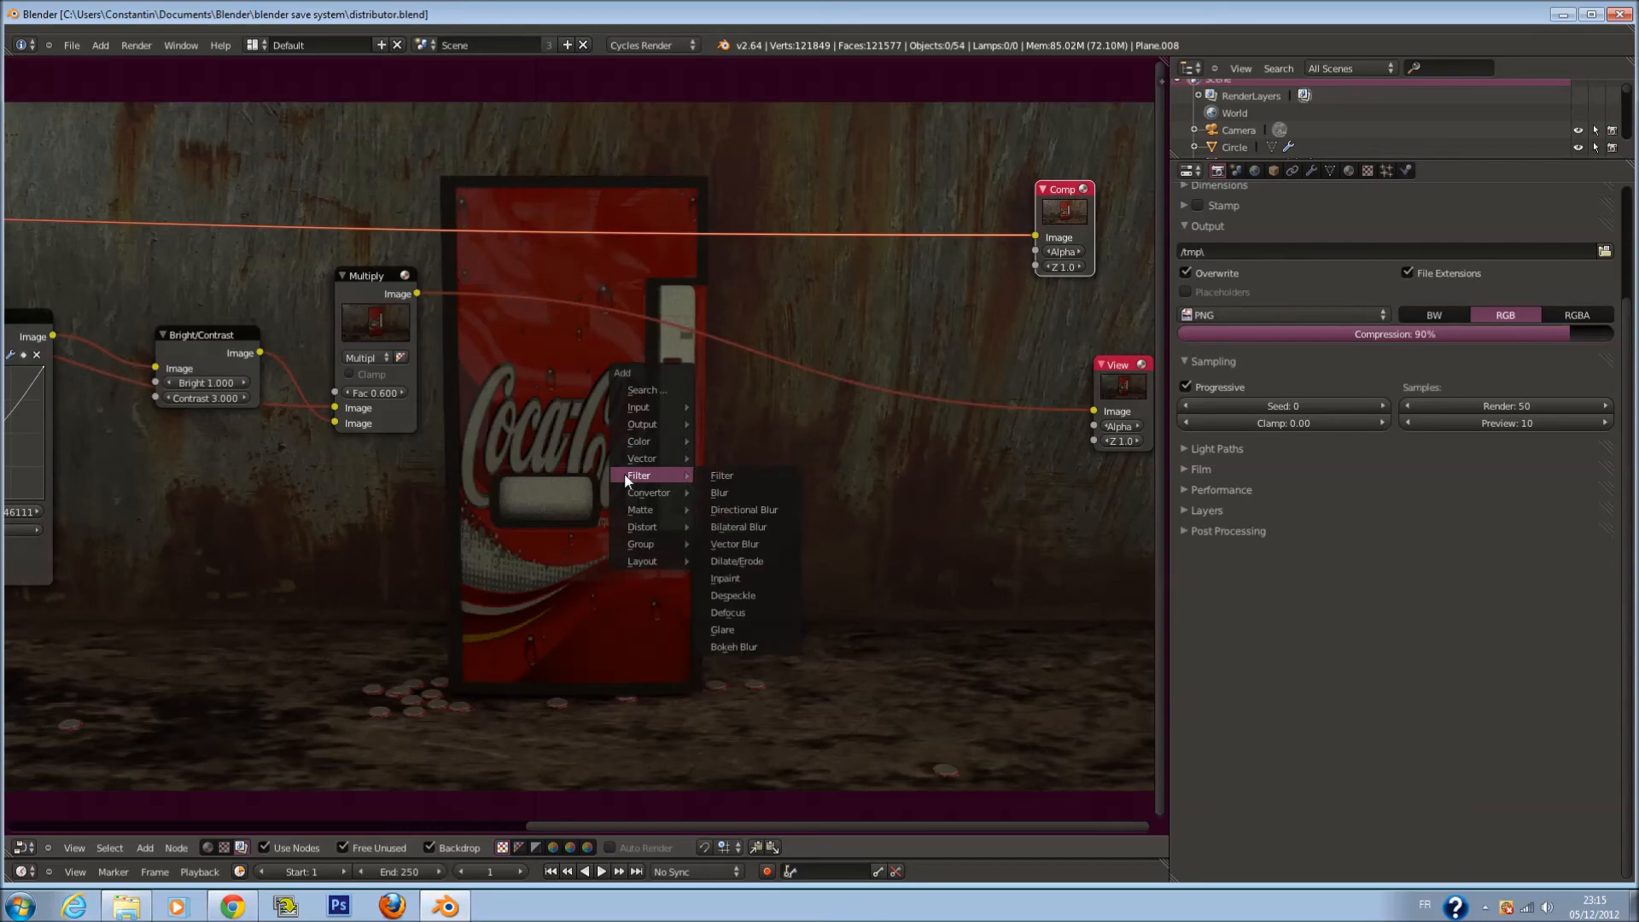
{"action": "mouse_move", "coordinate": [668, 495]}
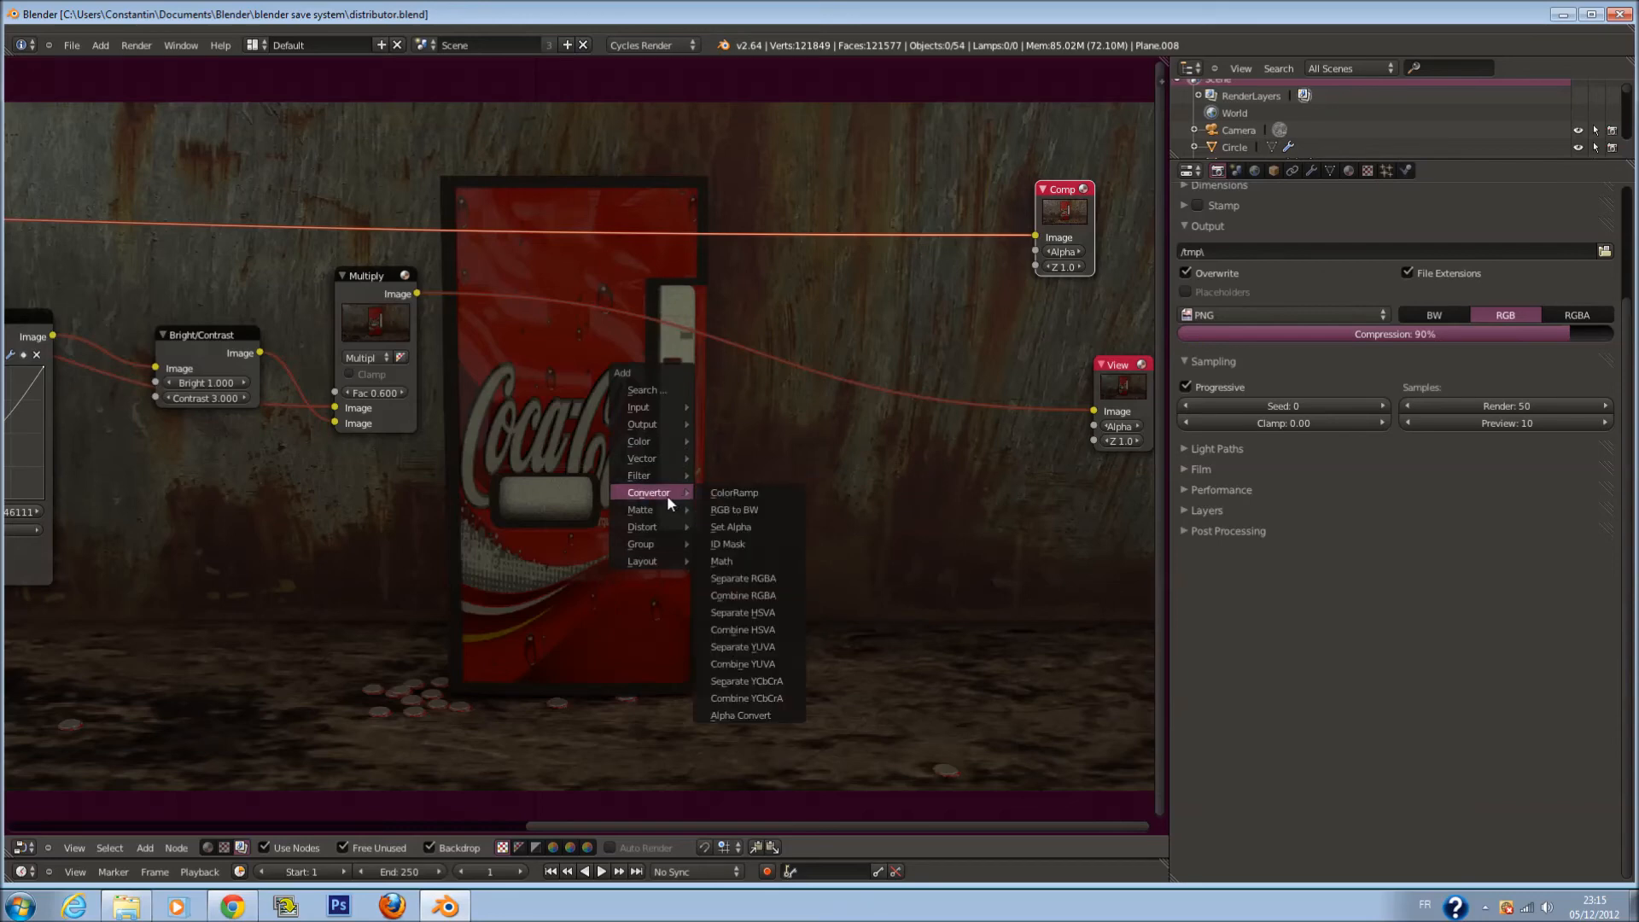
{"action": "left_click", "coordinate": [726, 493]}
{"action": "left_click", "coordinate": [715, 376]}
{"action": "scroll", "coordinate": [715, 376], "scroll_direction": "up", "scroll_amount": 1}
Insert a Filter node set to Soften between the ColorRamp and Viewer nodes, and save the file
{"action": "key", "text": "shift+a"}
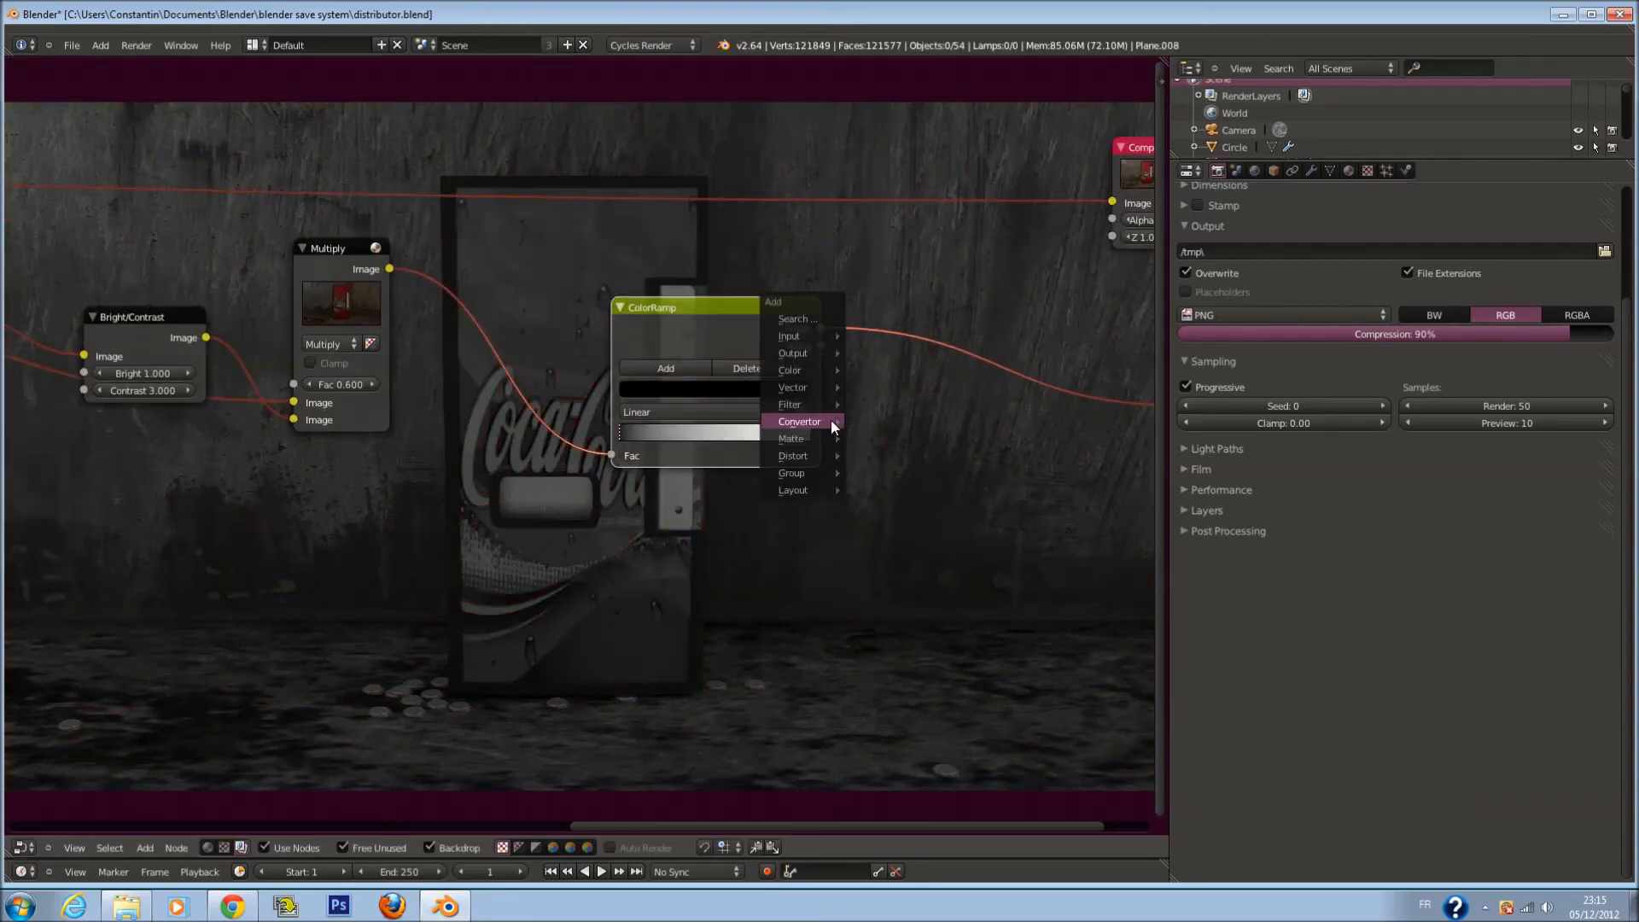
{"action": "mouse_move", "coordinate": [803, 385]}
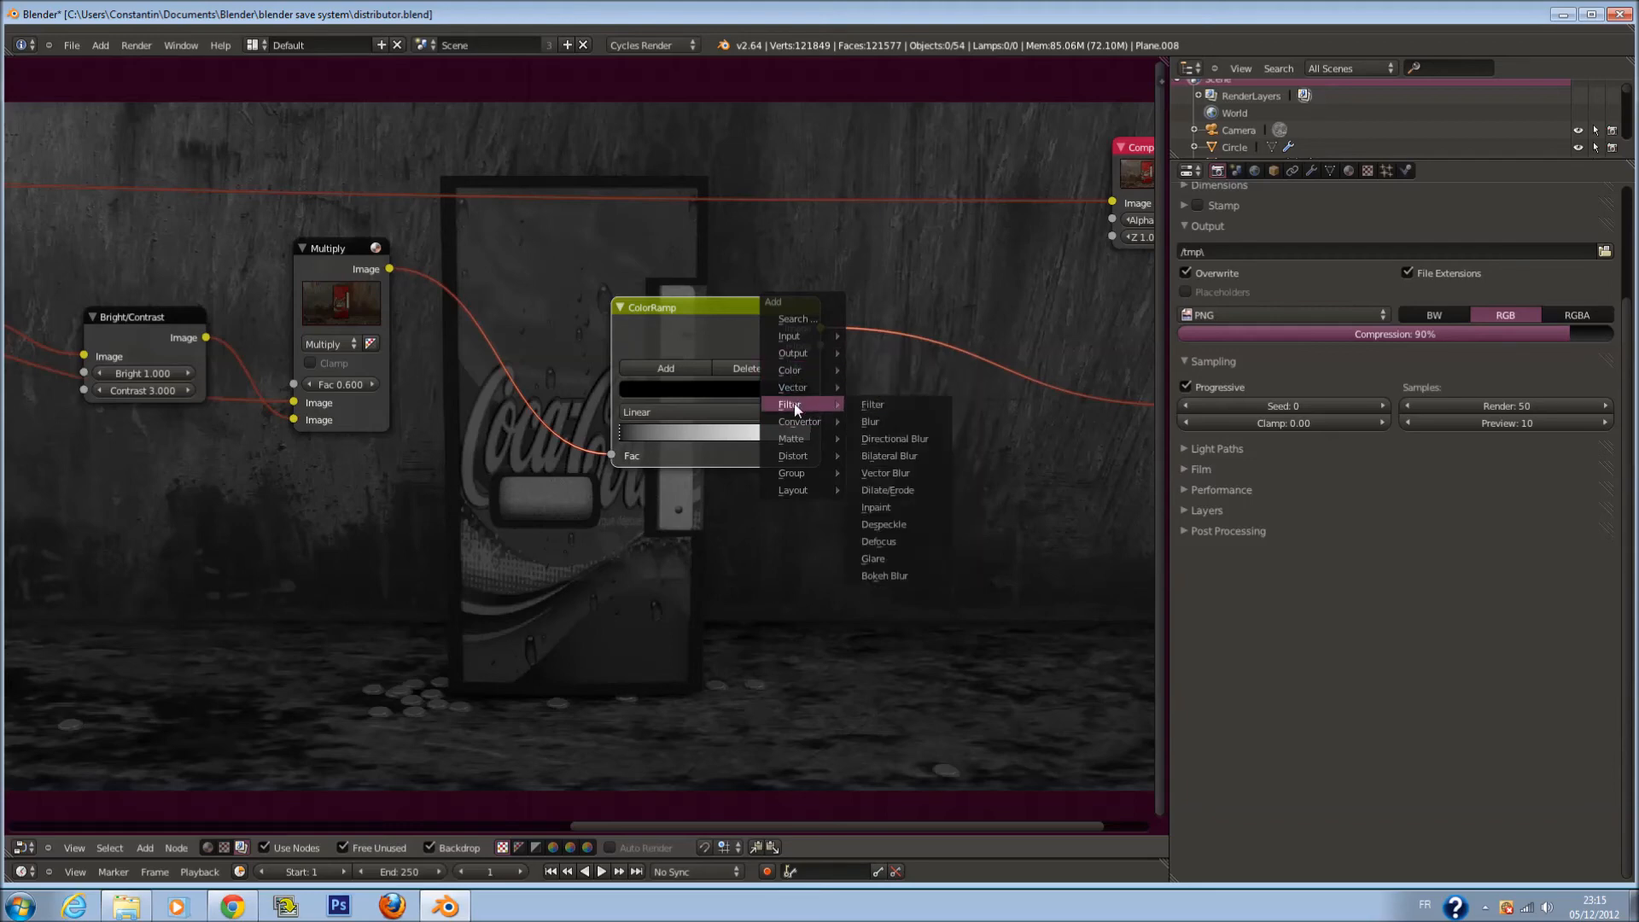
{"action": "left_click", "coordinate": [892, 403]}
{"action": "left_click", "coordinate": [881, 467]}
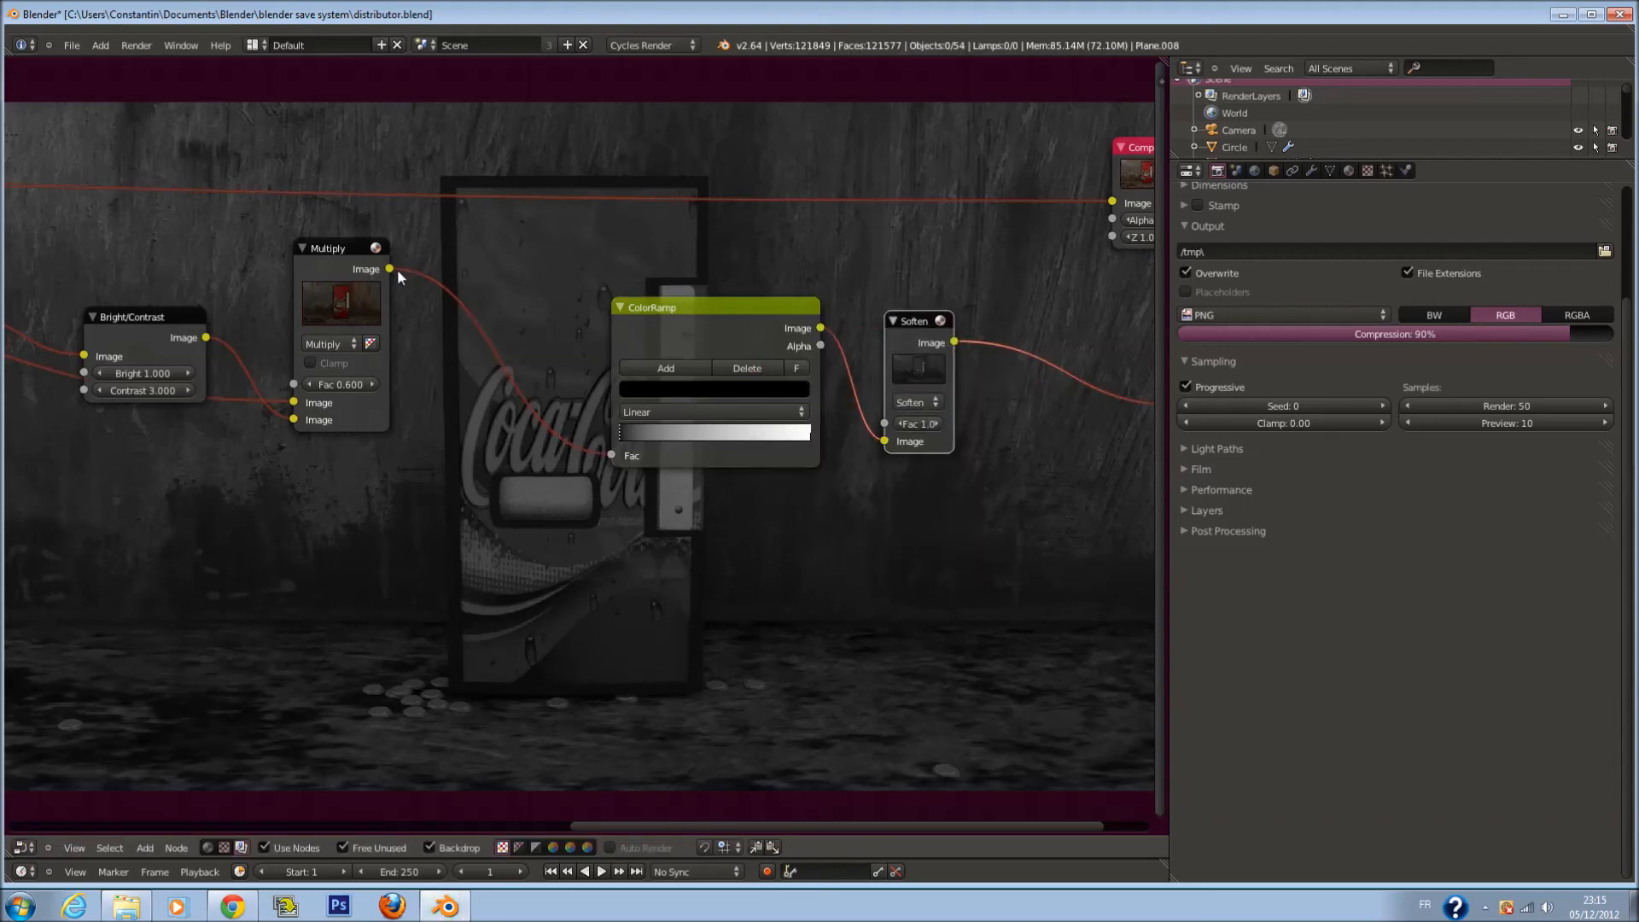
{"action": "scroll", "coordinate": [703, 317], "scroll_direction": "down", "scroll_amount": 3}
{"action": "middle_click_drag", "start_coordinate": [702, 317], "coordinate": [510, 345]}
{"action": "key", "text": "ctrl+s"}
{"action": "left_click", "coordinate": [508, 345]}
Duplicate the Multiply node, insert the copy between the Soften and Viewer nodes, and set its blend type to Add
{"action": "left_click", "coordinate": [445, 360]}
{"action": "key", "text": "shift+d"}
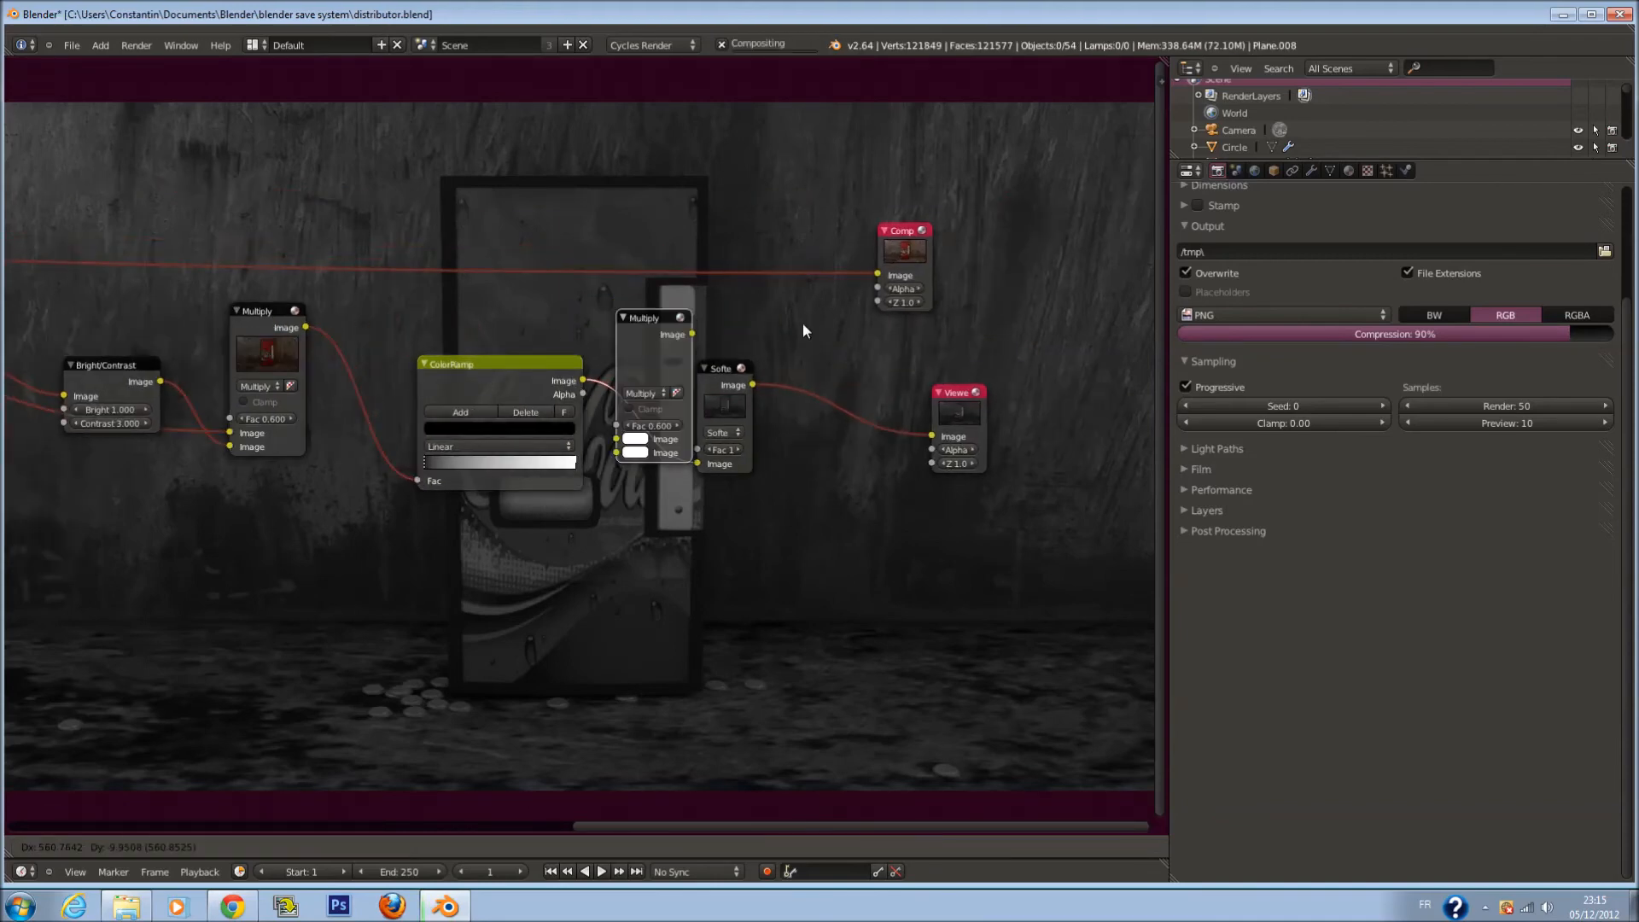
{"action": "left_click", "coordinate": [781, 354]}
{"action": "left_click", "coordinate": [797, 438]}
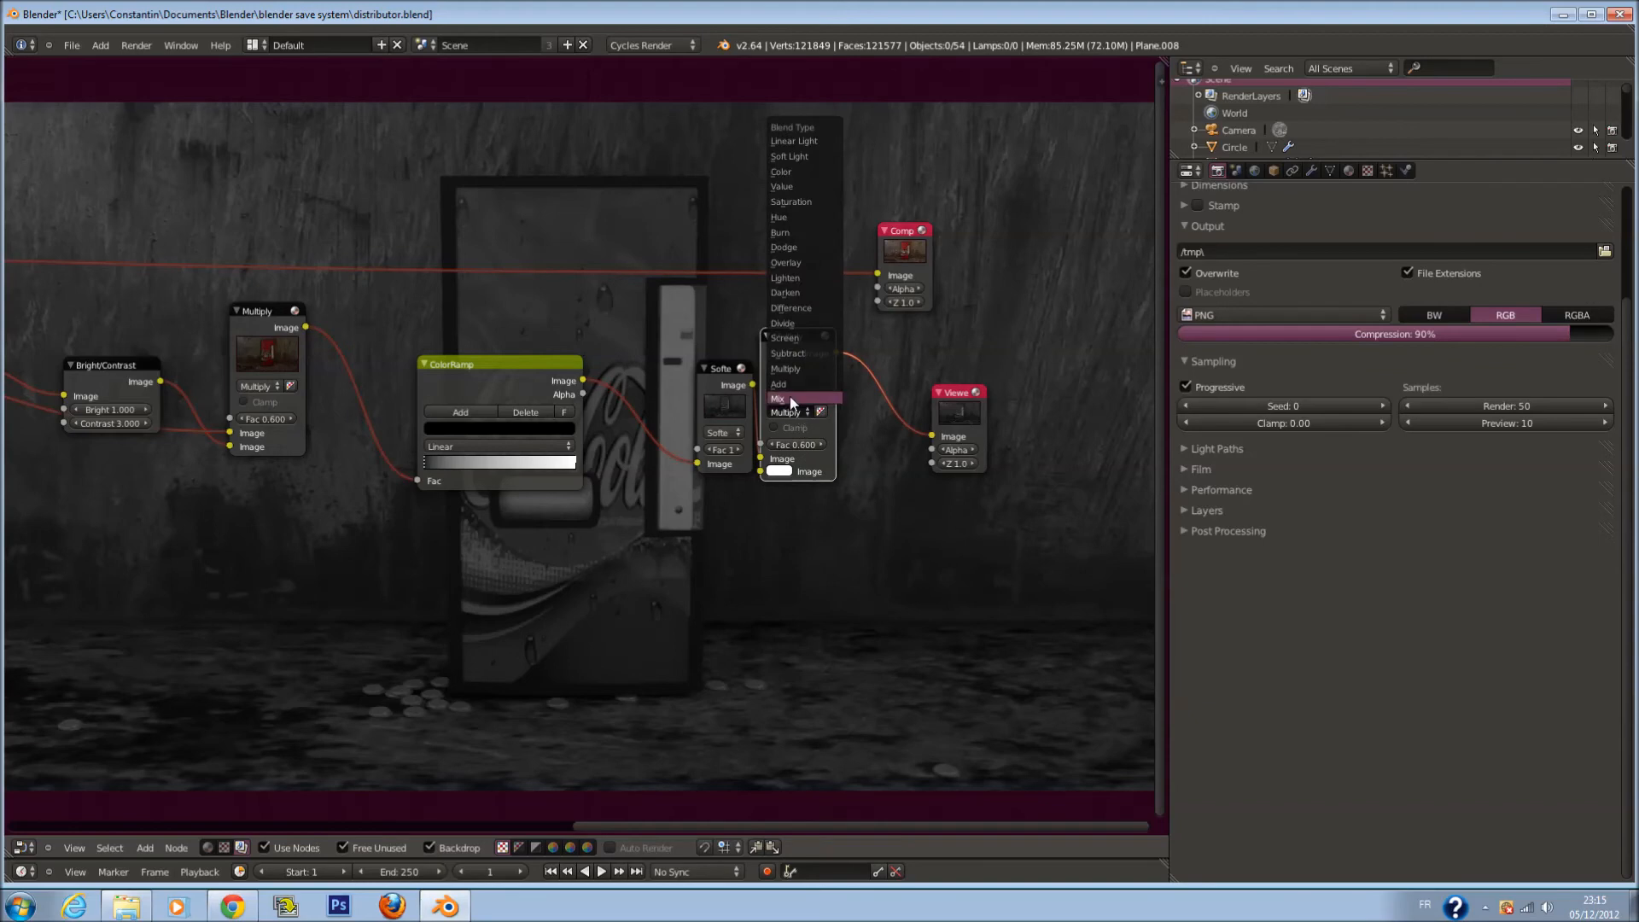
{"action": "left_click", "coordinate": [786, 381]}
Feed the Multiply output into the new Add node's first image input and the Soften output into its second, saving the file
{"action": "left_click_drag", "start_coordinate": [722, 379], "coordinate": [658, 379]}
{"action": "left_click_drag", "start_coordinate": [308, 328], "coordinate": [764, 458]}
{"action": "scroll", "coordinate": [890, 451], "scroll_direction": "up", "scroll_amount": 2}
{"action": "key", "text": "ctrl+s"}
{"action": "left_click", "coordinate": [889, 449]}
{"action": "scroll", "coordinate": [879, 427], "scroll_direction": "up", "scroll_amount": 1}
{"action": "left_click", "coordinate": [872, 398]}
{"action": "left_click_drag", "start_coordinate": [889, 449], "coordinate": [941, 478]}
Set the new Add node's Fac to 0.5 and save the file
{"action": "left_click", "coordinate": [844, 448]}
{"action": "left_click", "coordinate": [844, 448]}
{"action": "left_click", "coordinate": [843, 448]}
{"action": "left_click", "coordinate": [843, 447]}
{"action": "left_click", "coordinate": [843, 447]}
{"action": "key", "text": "ctrl+s"}
{"action": "left_click", "coordinate": [947, 498]}
Move the black and white stops of the ColorRamp feeding the Soften node slightly inward from the gradient's ends
{"action": "scroll", "coordinate": [888, 491], "scroll_direction": "up", "scroll_amount": 2}
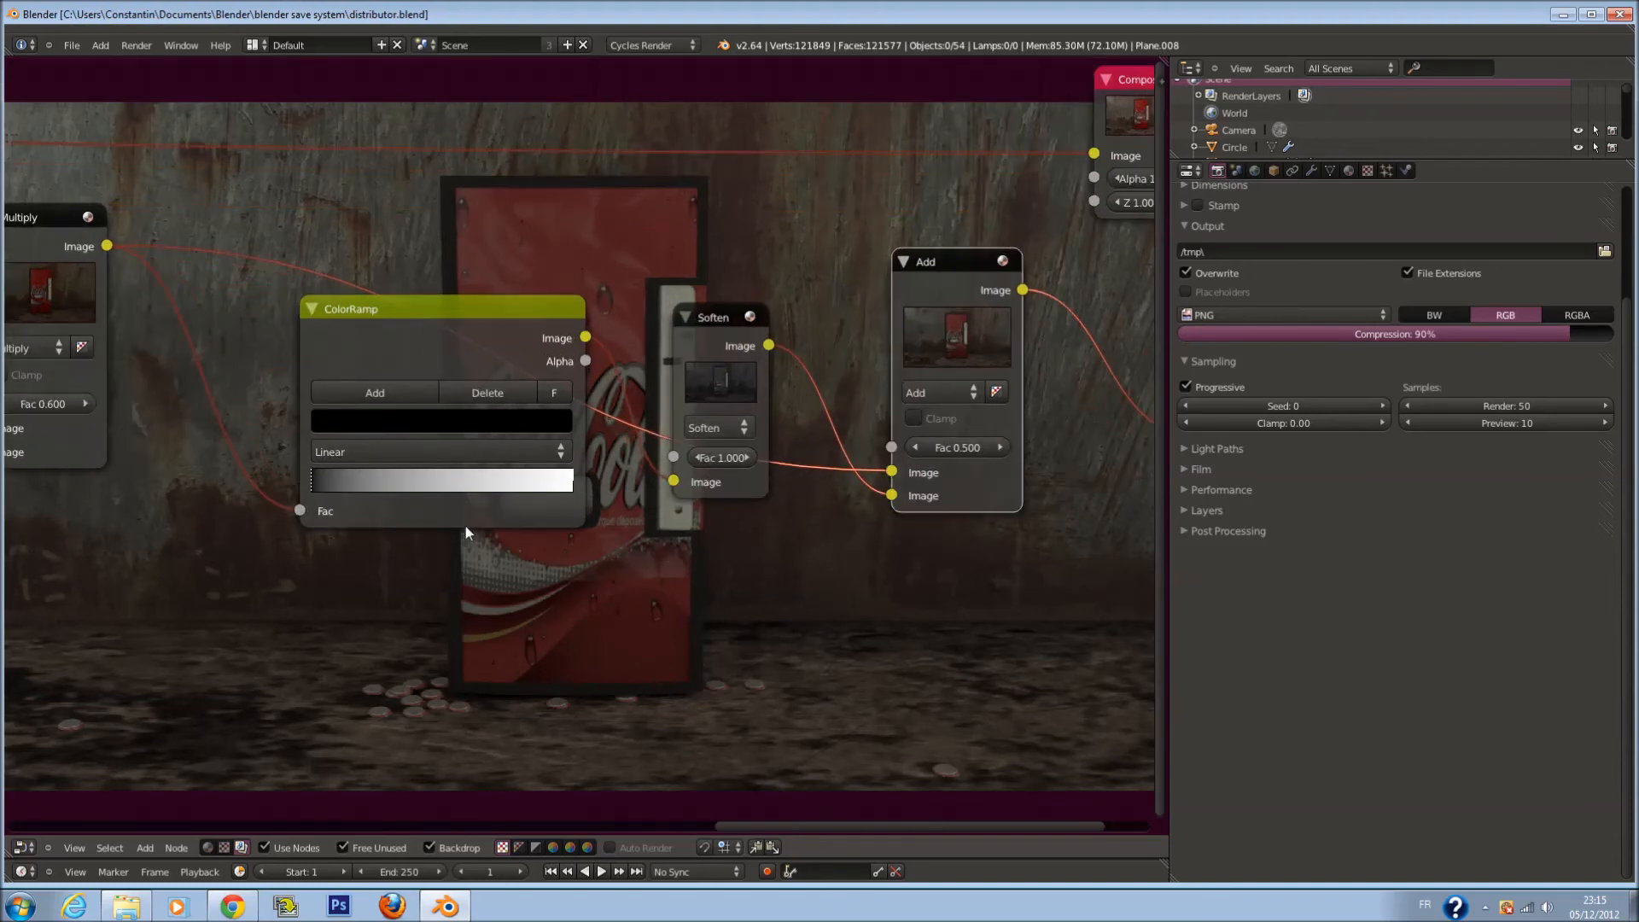
{"action": "left_click_drag", "start_coordinate": [315, 489], "coordinate": [323, 485]}
{"action": "left_click", "coordinate": [568, 490]}
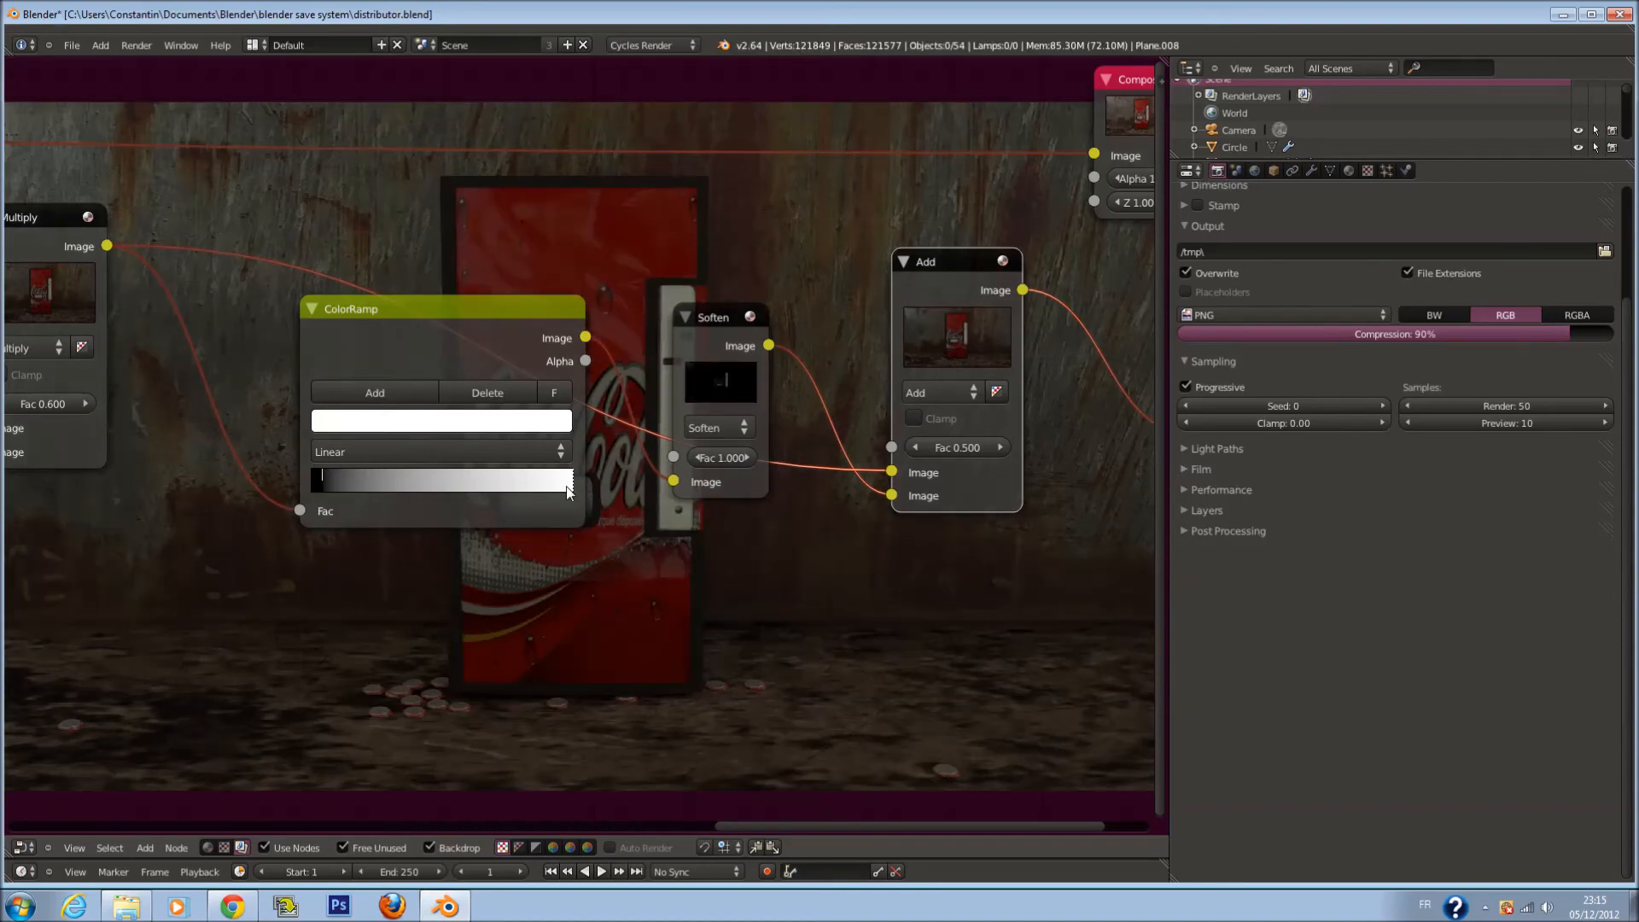
{"action": "scroll", "coordinate": [768, 448], "scroll_direction": "up", "scroll_amount": 3}
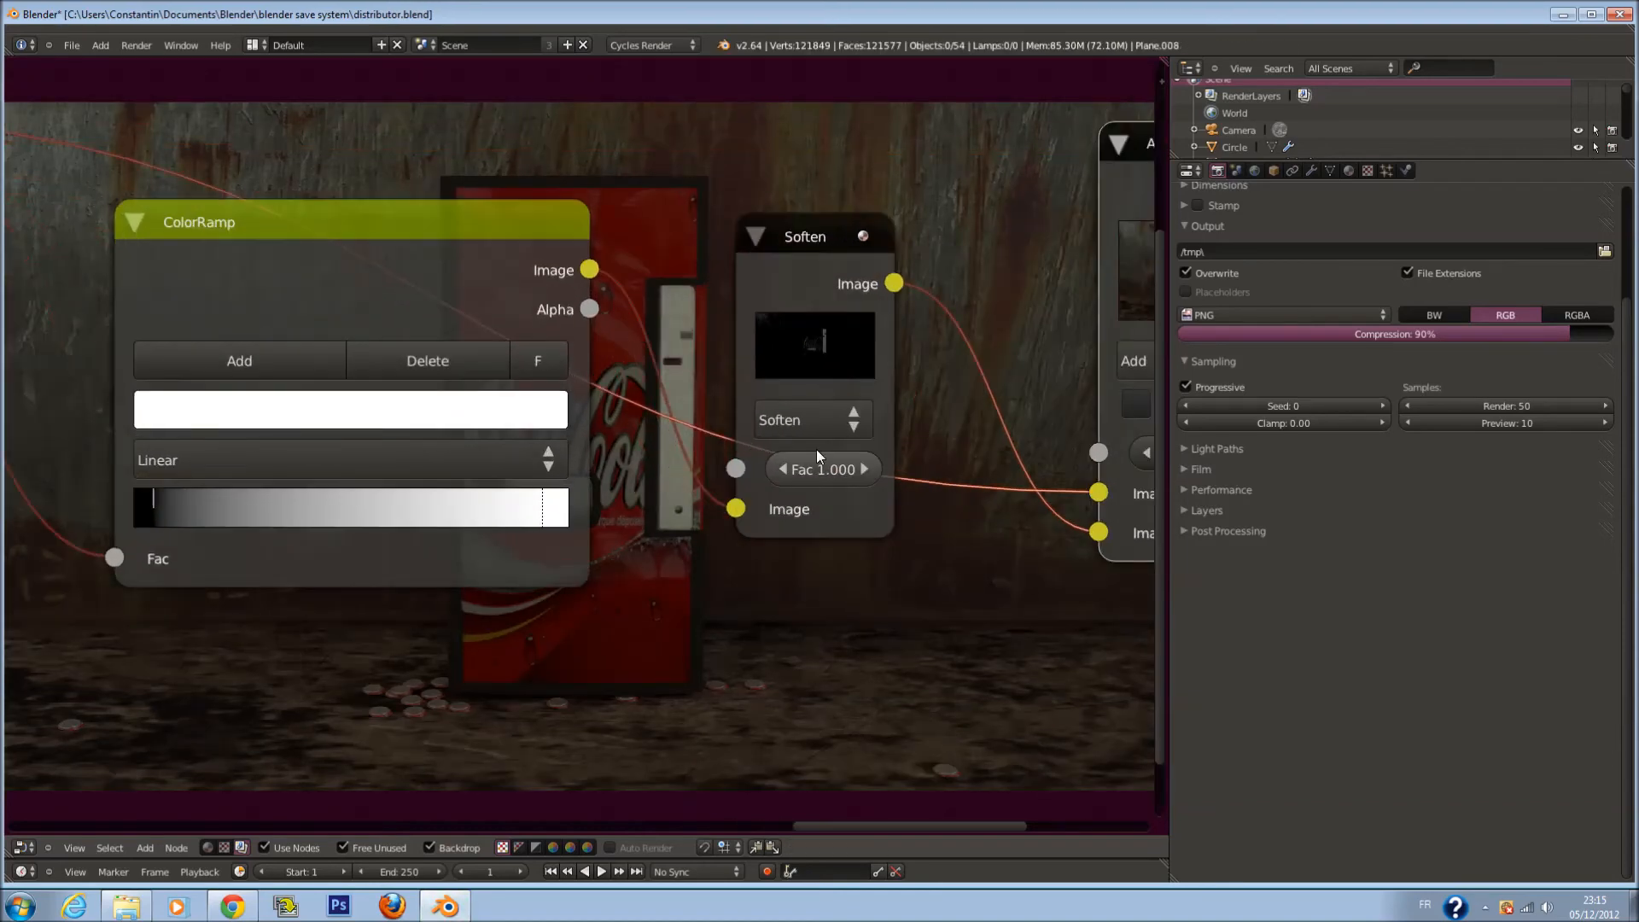
{"action": "middle_click_drag", "start_coordinate": [816, 450], "coordinate": [615, 483]}
{"action": "scroll", "coordinate": [898, 540], "scroll_direction": "down", "scroll_amount": 2}
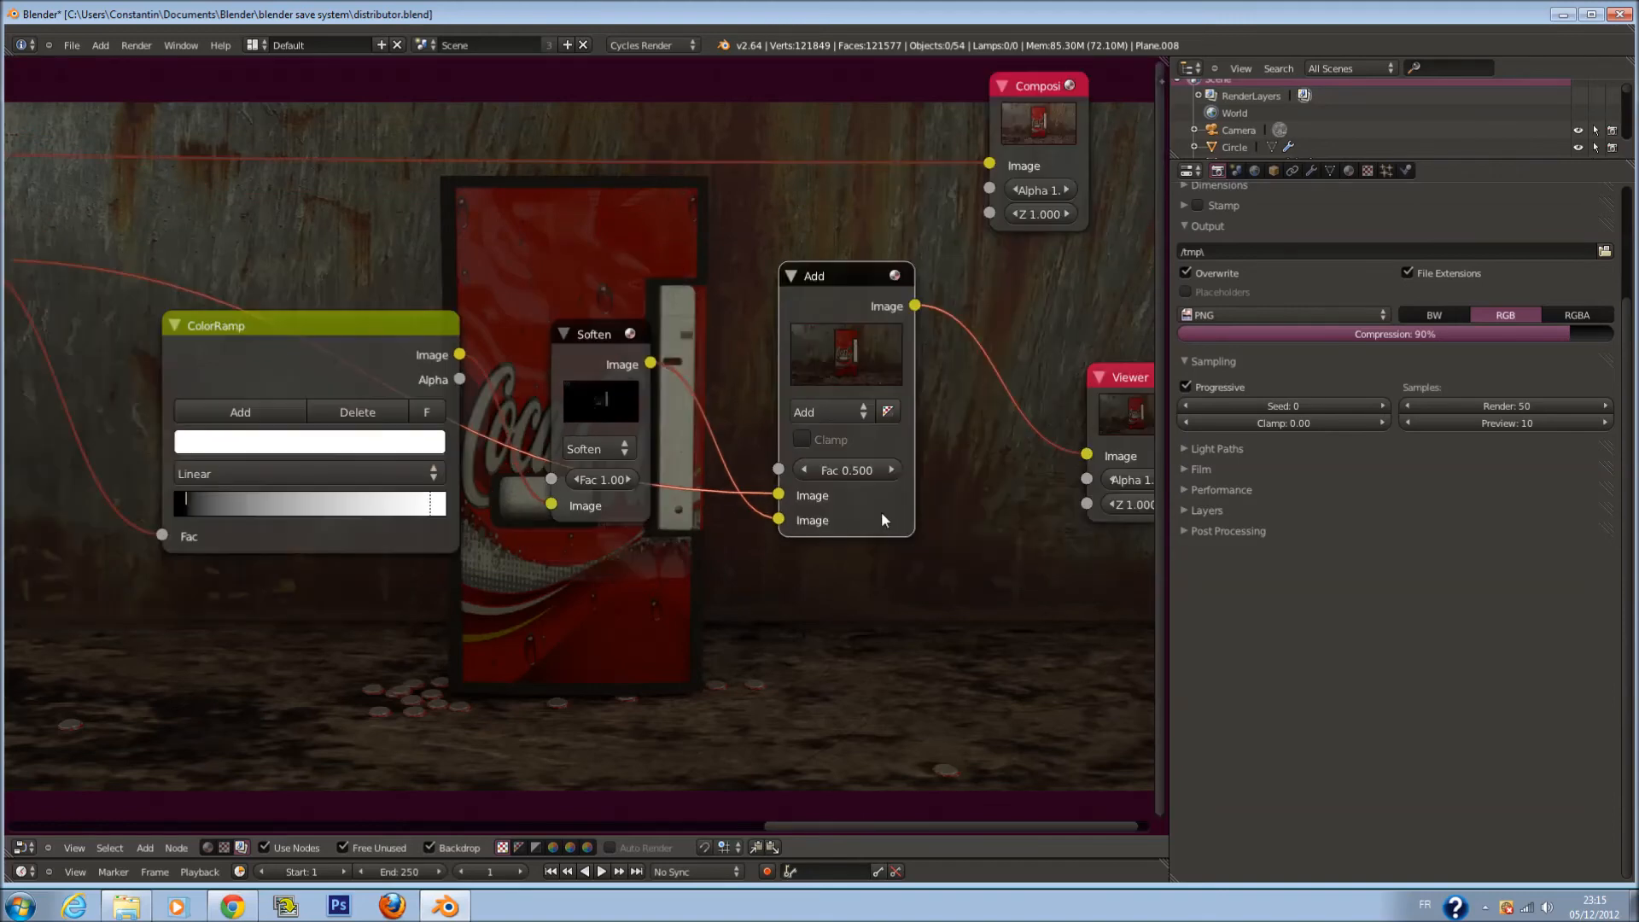
{"action": "mouse_move", "coordinate": [778, 519]}
{"action": "left_mouse_down"}
{"action": "mouse_move", "coordinate": [778, 495]}
{"action": "mouse_move", "coordinate": [780, 520]}
{"action": "left_mouse_up"}
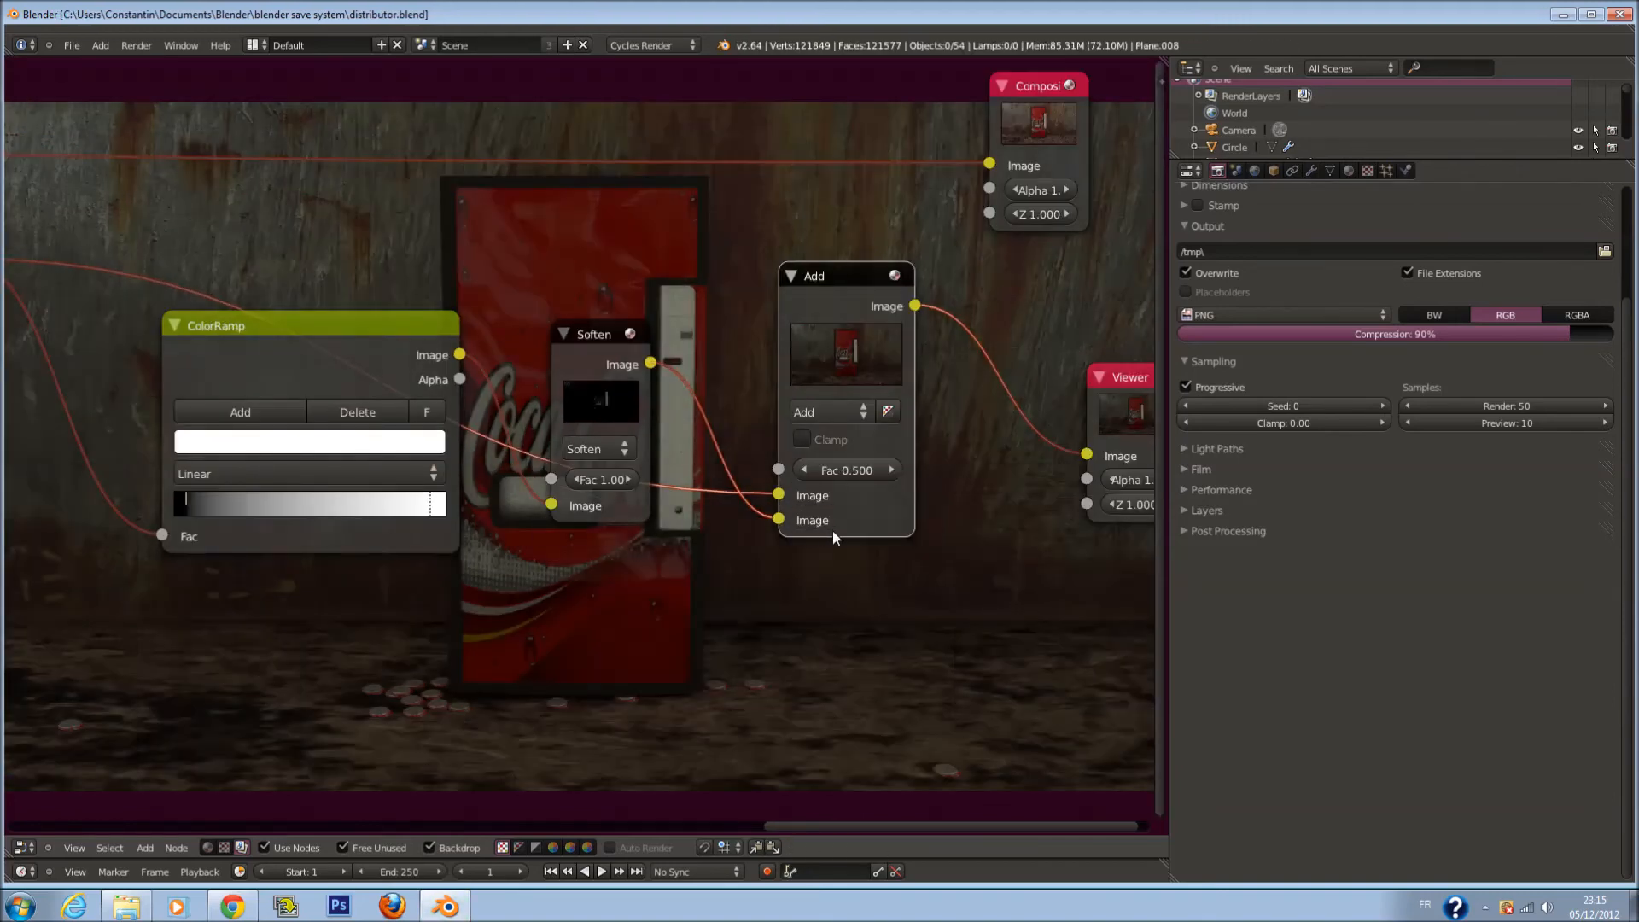
Move the ColorRamp's black and white stops further inward, each to about a fifth from its end, and save between the changes
{"action": "scroll", "coordinate": [640, 467], "scroll_direction": "up", "scroll_amount": 1}
{"action": "left_click_drag", "start_coordinate": [149, 510], "coordinate": [193, 512]}
{"action": "middle_click_drag", "start_coordinate": [193, 513], "coordinate": [428, 393]}
{"action": "key", "text": "ctrl+s"}
{"action": "left_click", "coordinate": [630, 370]}
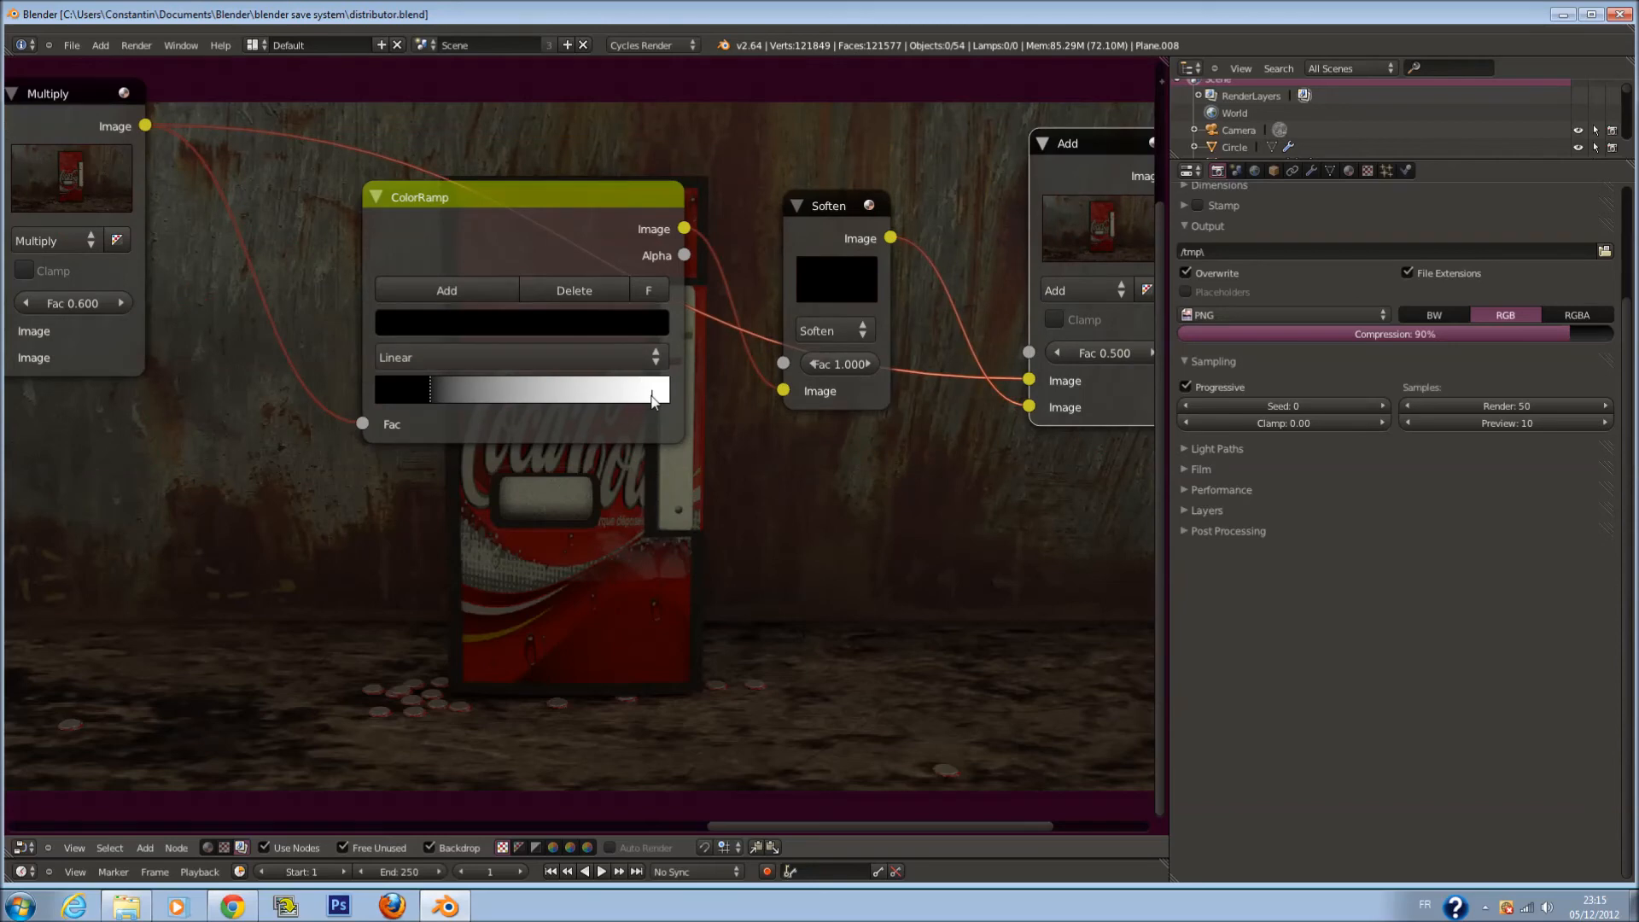
{"action": "left_click_drag", "start_coordinate": [651, 393], "coordinate": [600, 404]}
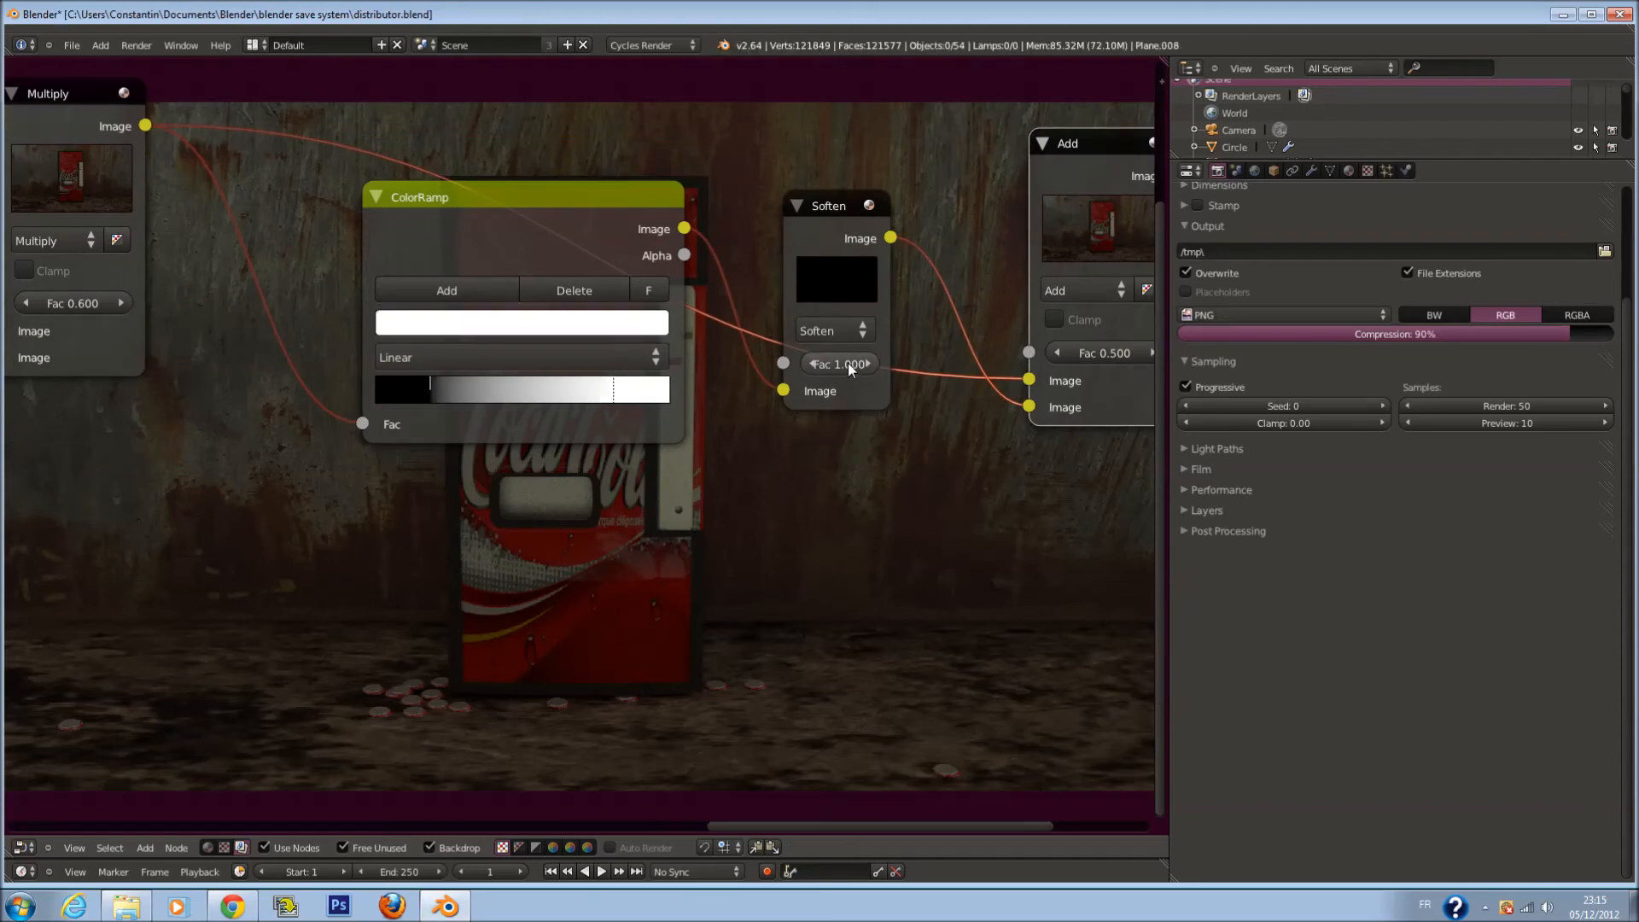
Set the Soften node's Fac to 0.03 and save the file
{"action": "scroll", "coordinate": [935, 406], "scroll_direction": "up", "scroll_amount": 2}
{"action": "left_click", "coordinate": [939, 335]}
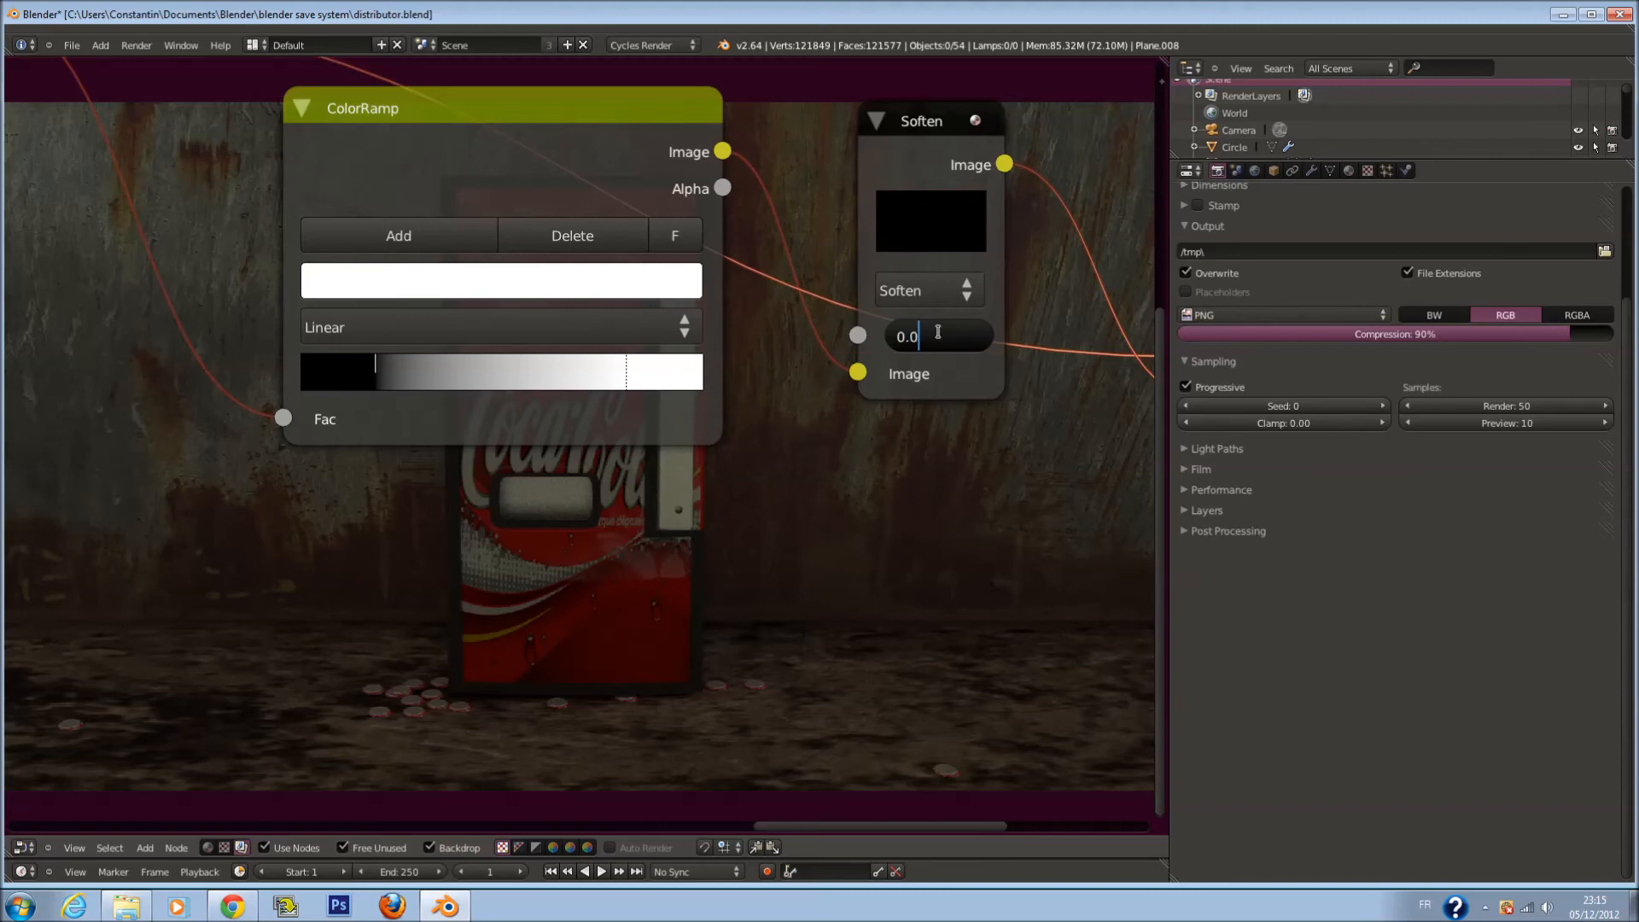
{"action": "key", "text": "Escape"}
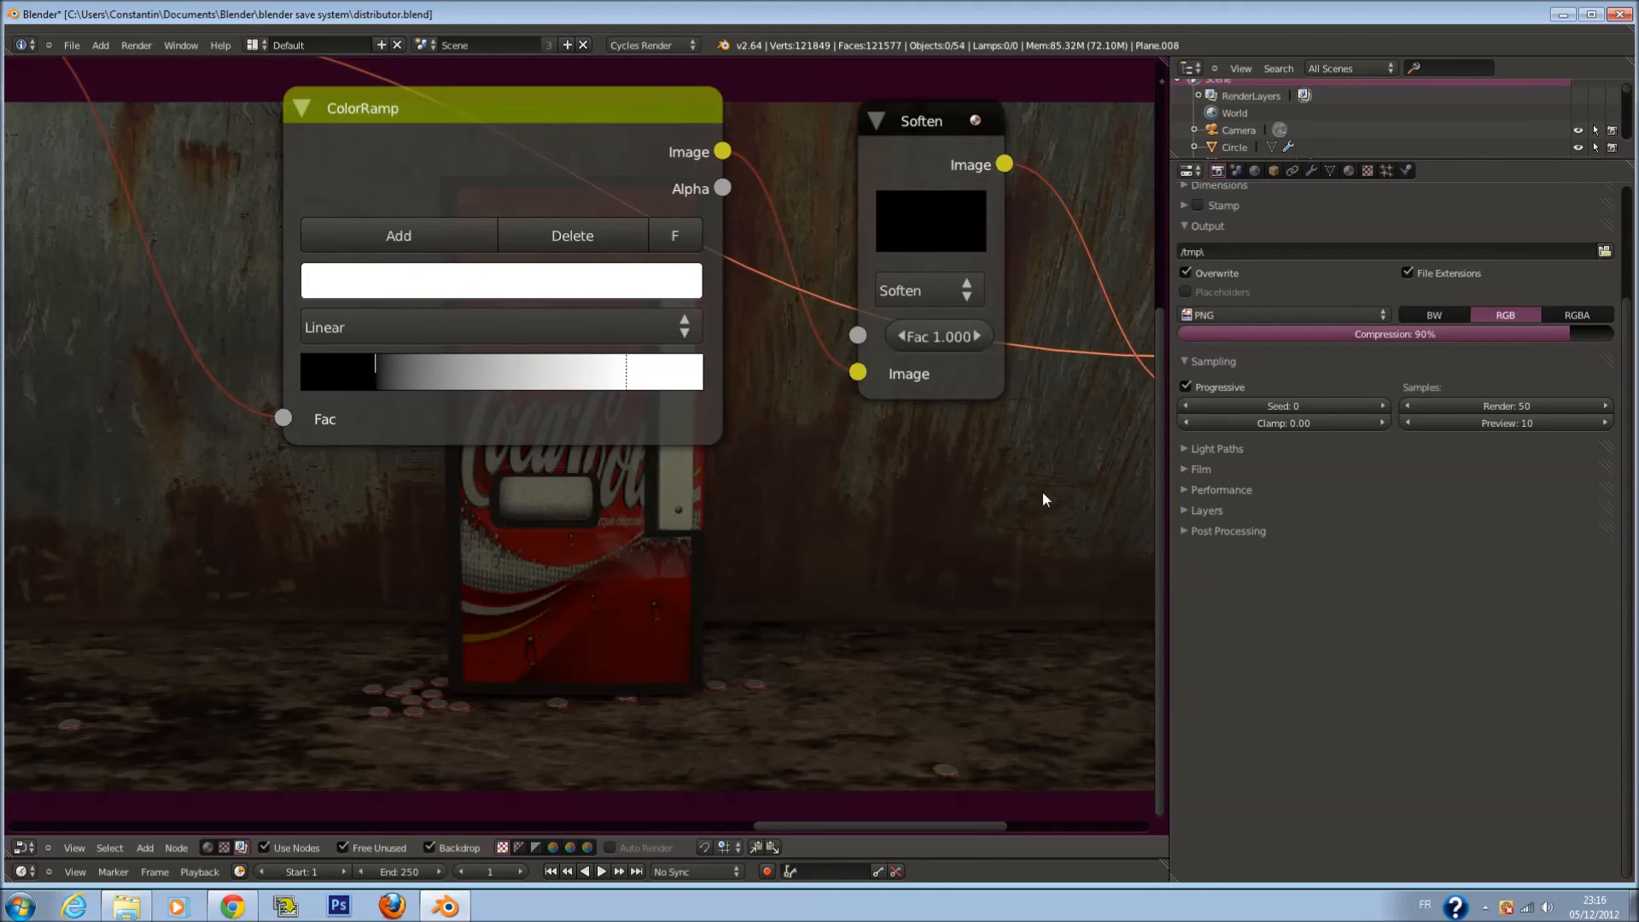
{"action": "left_click", "coordinate": [949, 337]}
{"action": "type", "text": "0.03"}
{"action": "key", "text": "Return"}
{"action": "key", "text": "ctrl+s"}
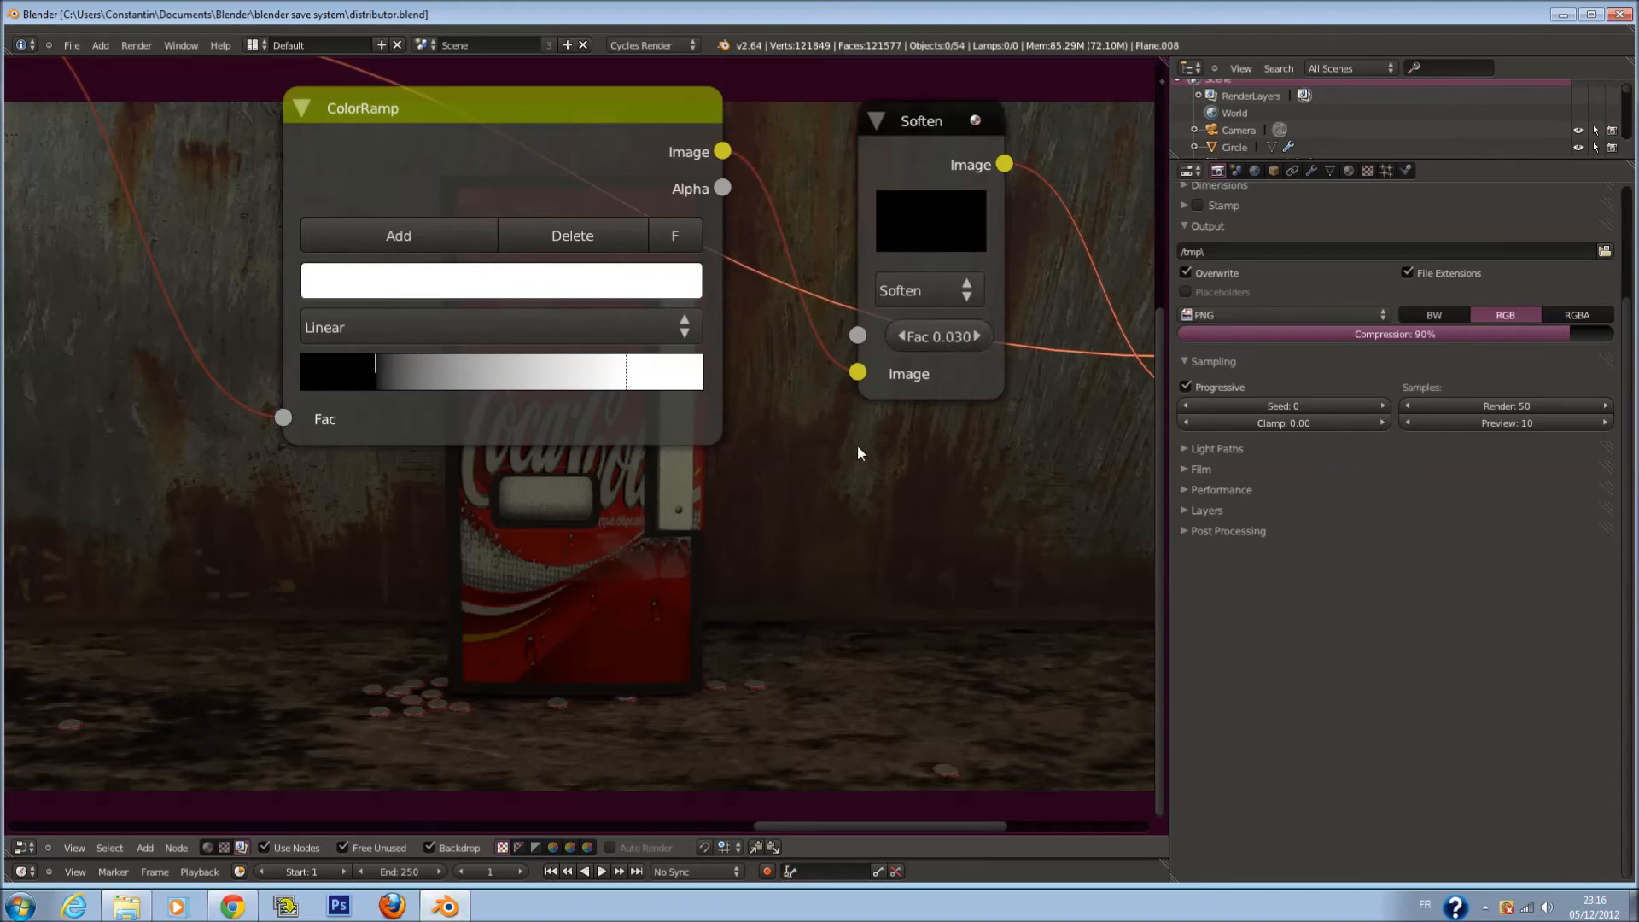
Slide the ColorRamp's black stop to about a quarter of the gradient
{"action": "scroll", "coordinate": [878, 438], "scroll_direction": "down", "scroll_amount": 1}
{"action": "mouse_move", "coordinate": [405, 382]}
{"action": "left_mouse_down"}
{"action": "mouse_move", "coordinate": [484, 377]}
{"action": "mouse_move", "coordinate": [424, 382]}
{"action": "left_mouse_up"}
{"action": "scroll", "coordinate": [784, 405], "scroll_direction": "down", "scroll_amount": 1}
Lower the last Add node's Fac to 0 and change its blend type to Multiply
{"action": "middle_click_drag", "start_coordinate": [856, 402], "coordinate": [615, 435]}
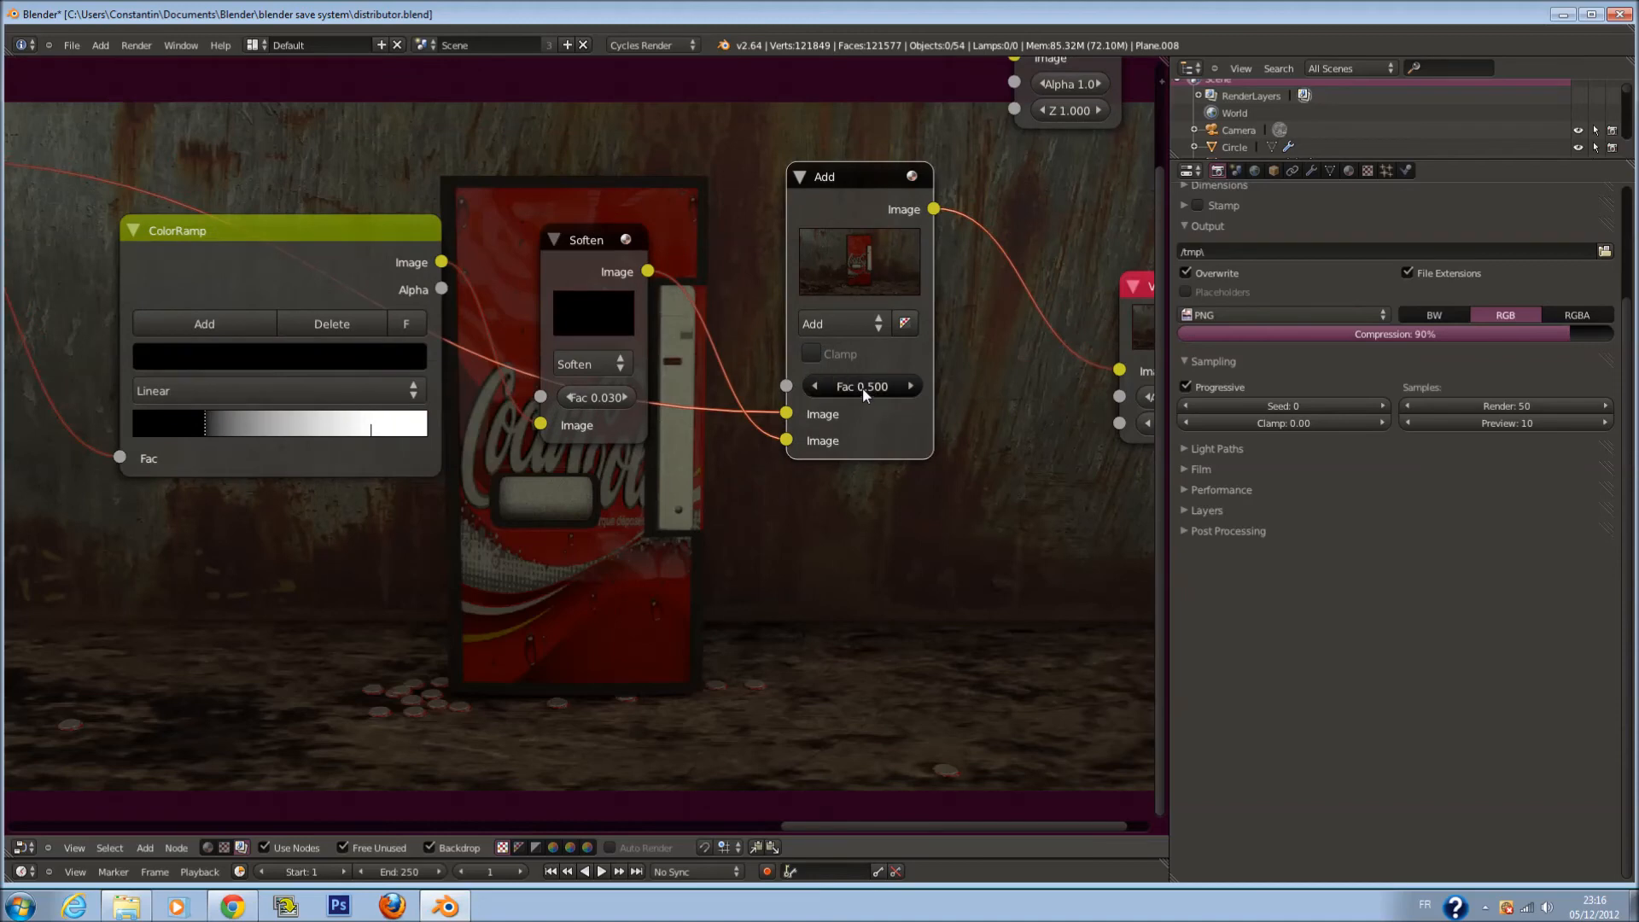
{"action": "key", "text": "Return"}
{"action": "left_click_drag", "start_coordinate": [883, 391], "coordinate": [719, 406]}
{"action": "left_click", "coordinate": [854, 324]}
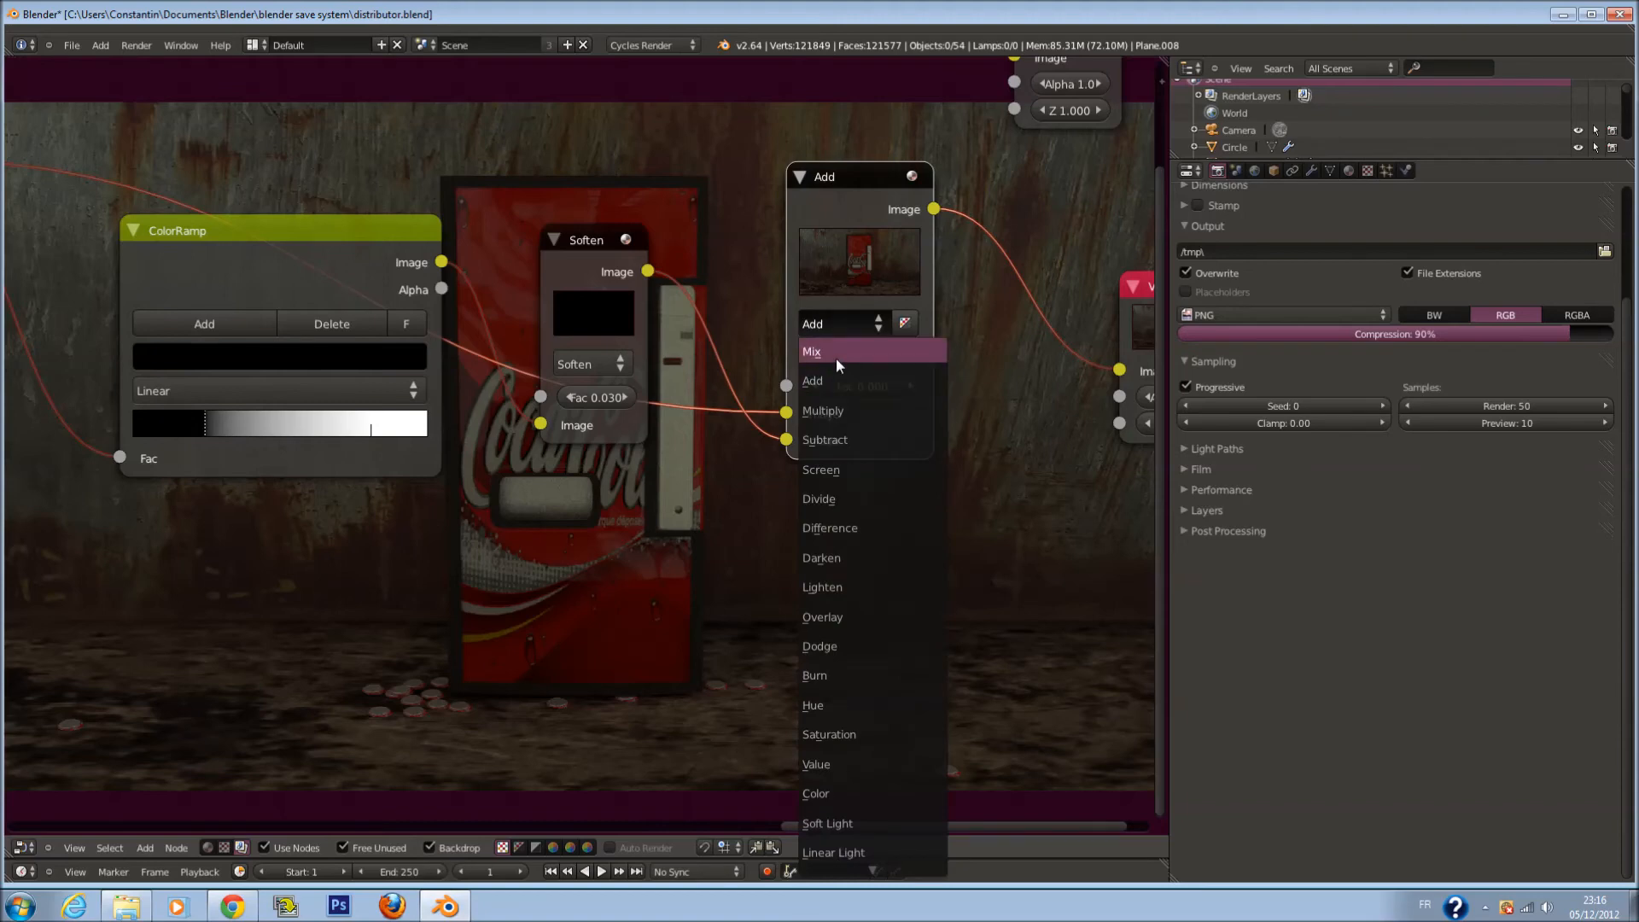
{"action": "left_click", "coordinate": [837, 357]}
{"action": "left_click", "coordinate": [840, 327]}
{"action": "left_click", "coordinate": [861, 407]}
Swap the two image inputs of the last Multiply node and set its Fac to 1
{"action": "left_click_drag", "start_coordinate": [788, 413], "coordinate": [787, 440]}
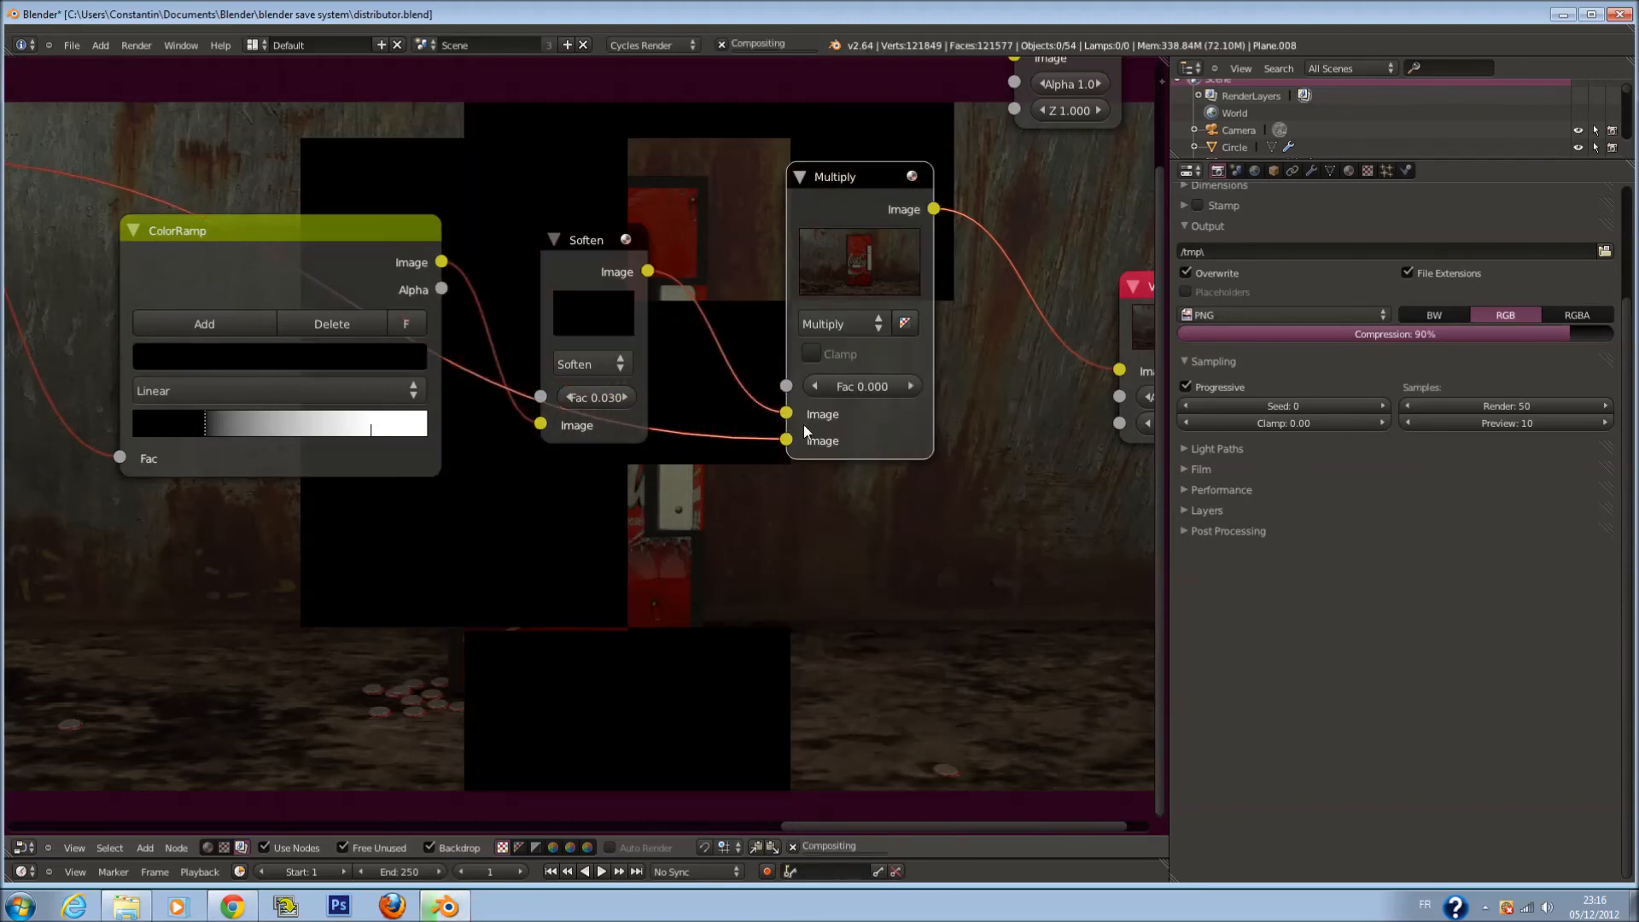
{"action": "left_click", "coordinate": [863, 386]}
{"action": "type", "text": "1"}
{"action": "key", "text": "Return"}
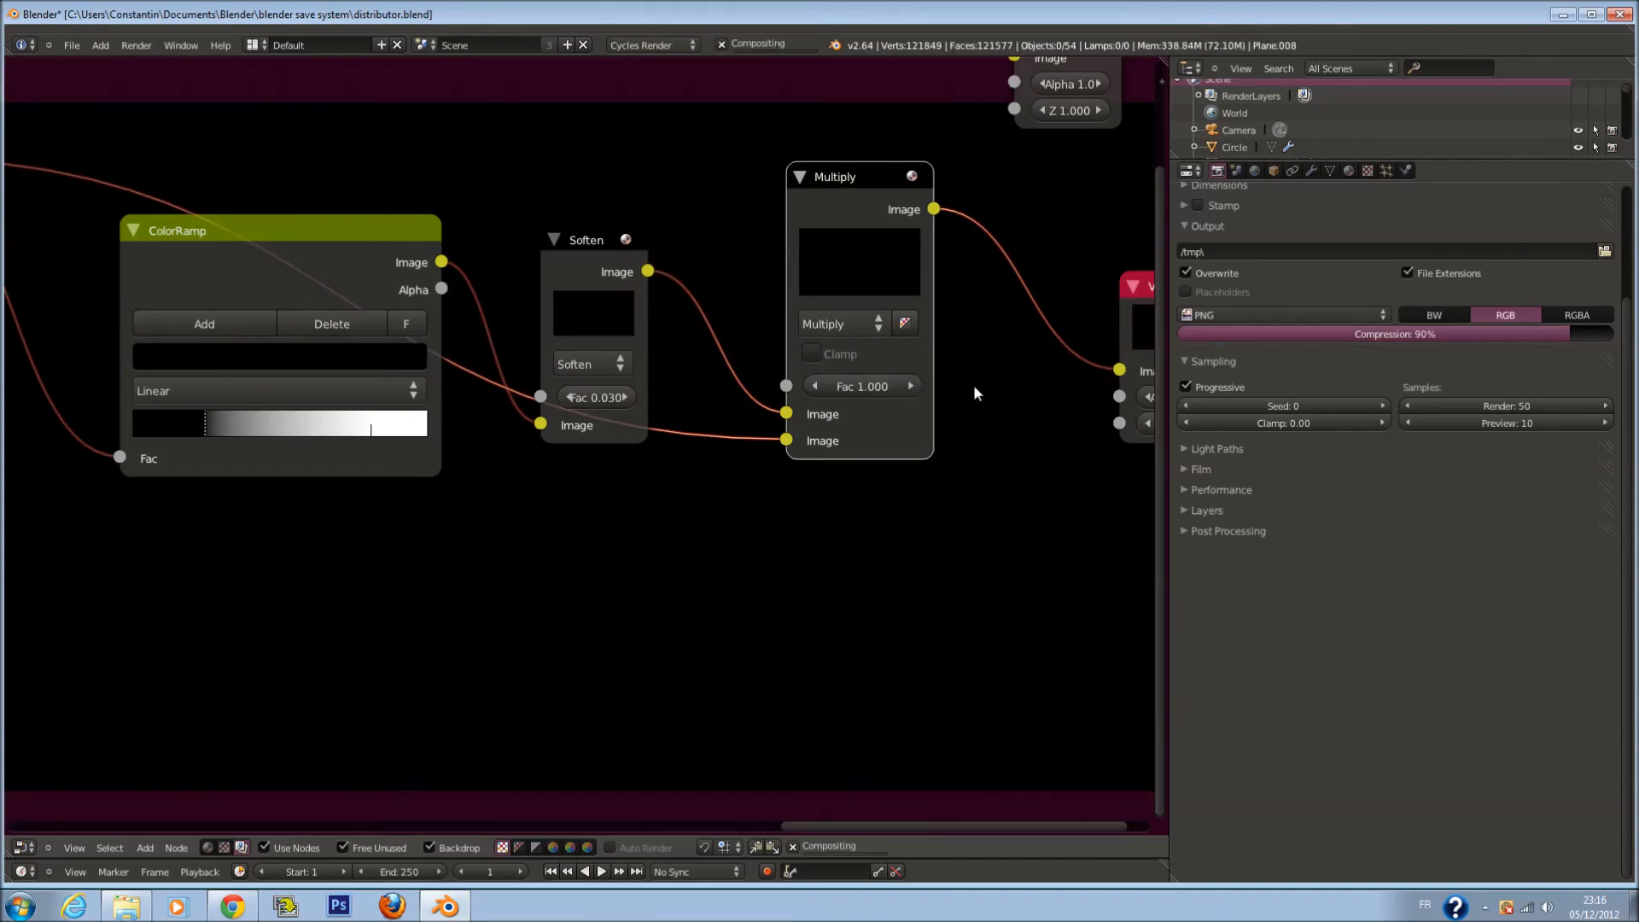
{"action": "scroll", "coordinate": [922, 376], "scroll_direction": "down", "scroll_amount": 3}
{"action": "scroll", "coordinate": [864, 366], "scroll_direction": "up", "scroll_amount": 2}
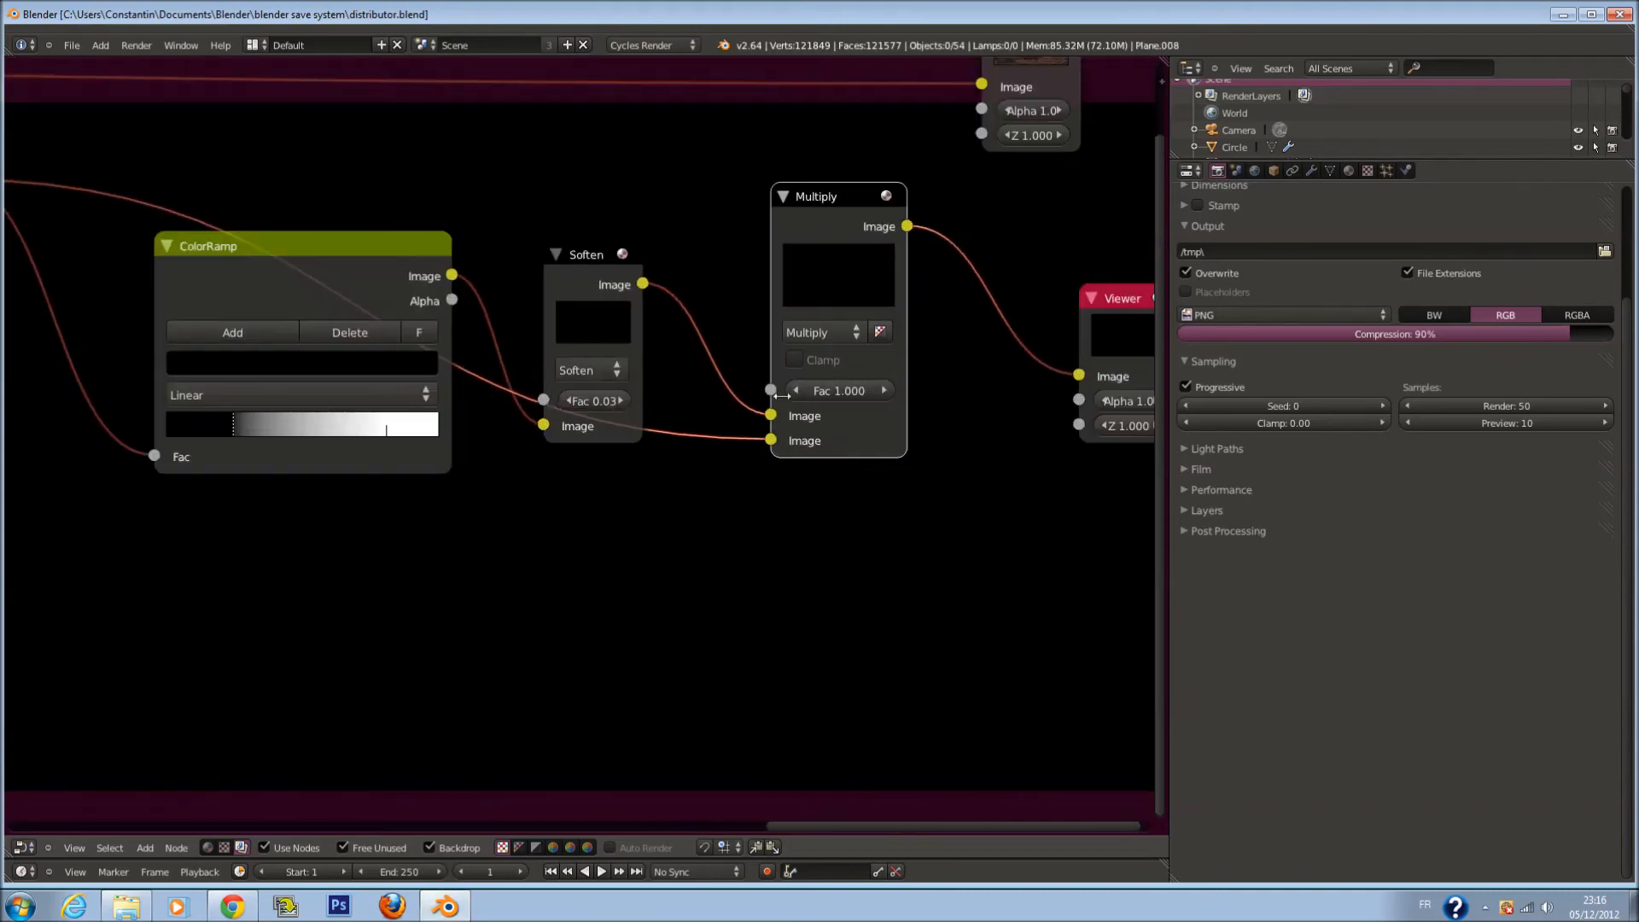
{"action": "scroll", "coordinate": [878, 410], "scroll_direction": "down", "scroll_amount": 2}
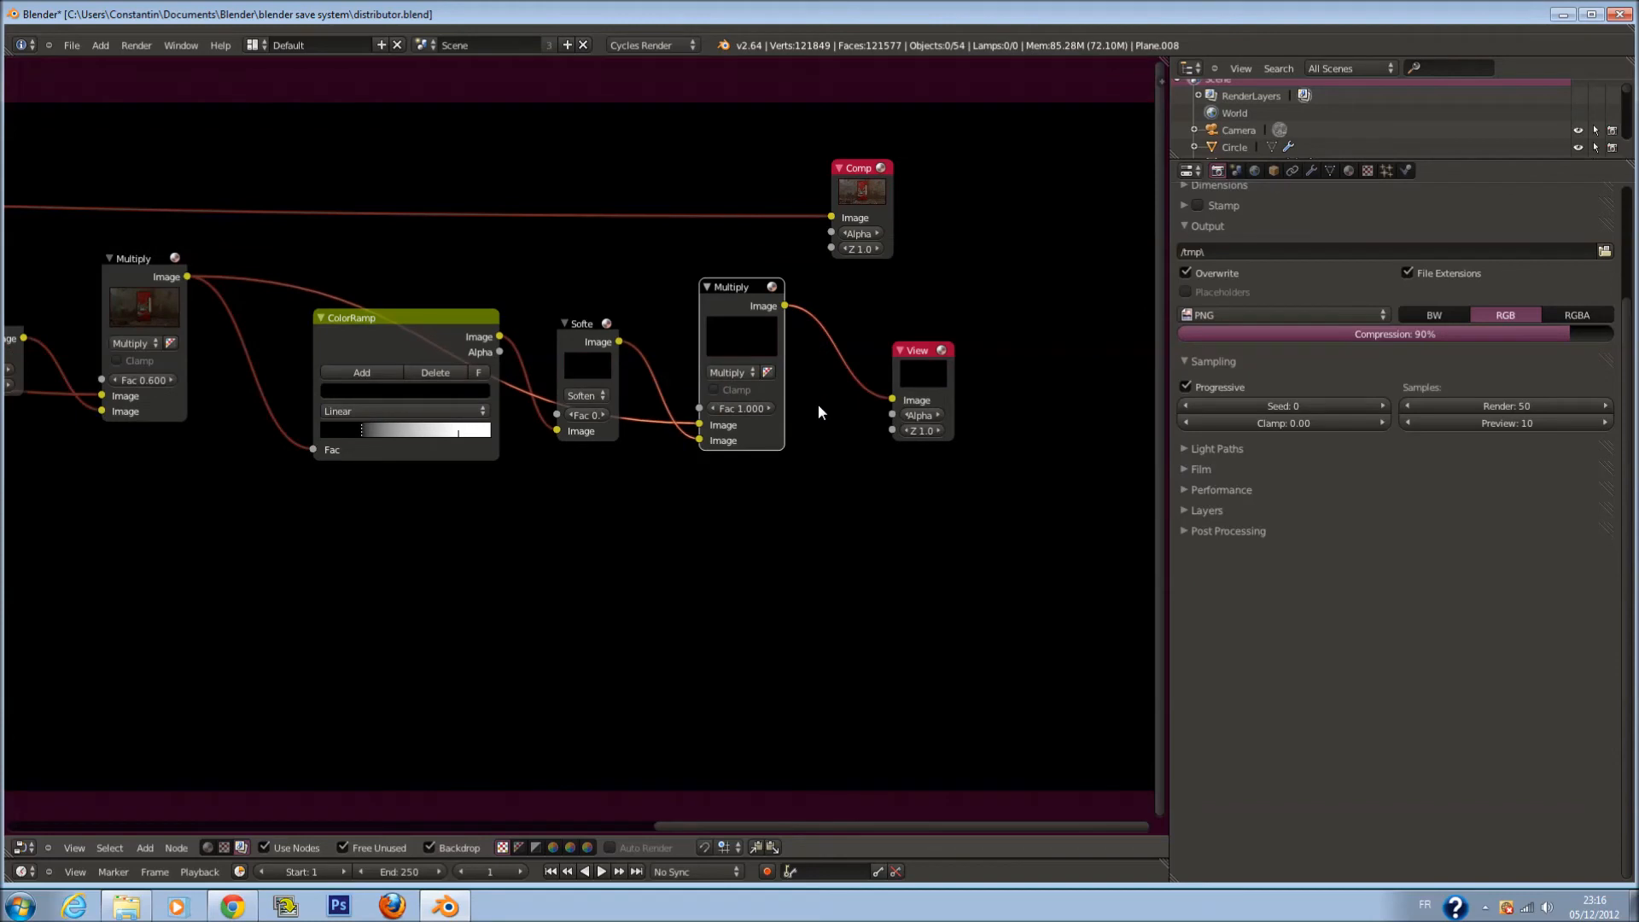
Change the last Multiply node's blend type to Add and lower its Fac to 0.8
{"action": "scroll", "coordinate": [818, 411], "scroll_direction": "up", "scroll_amount": 2}
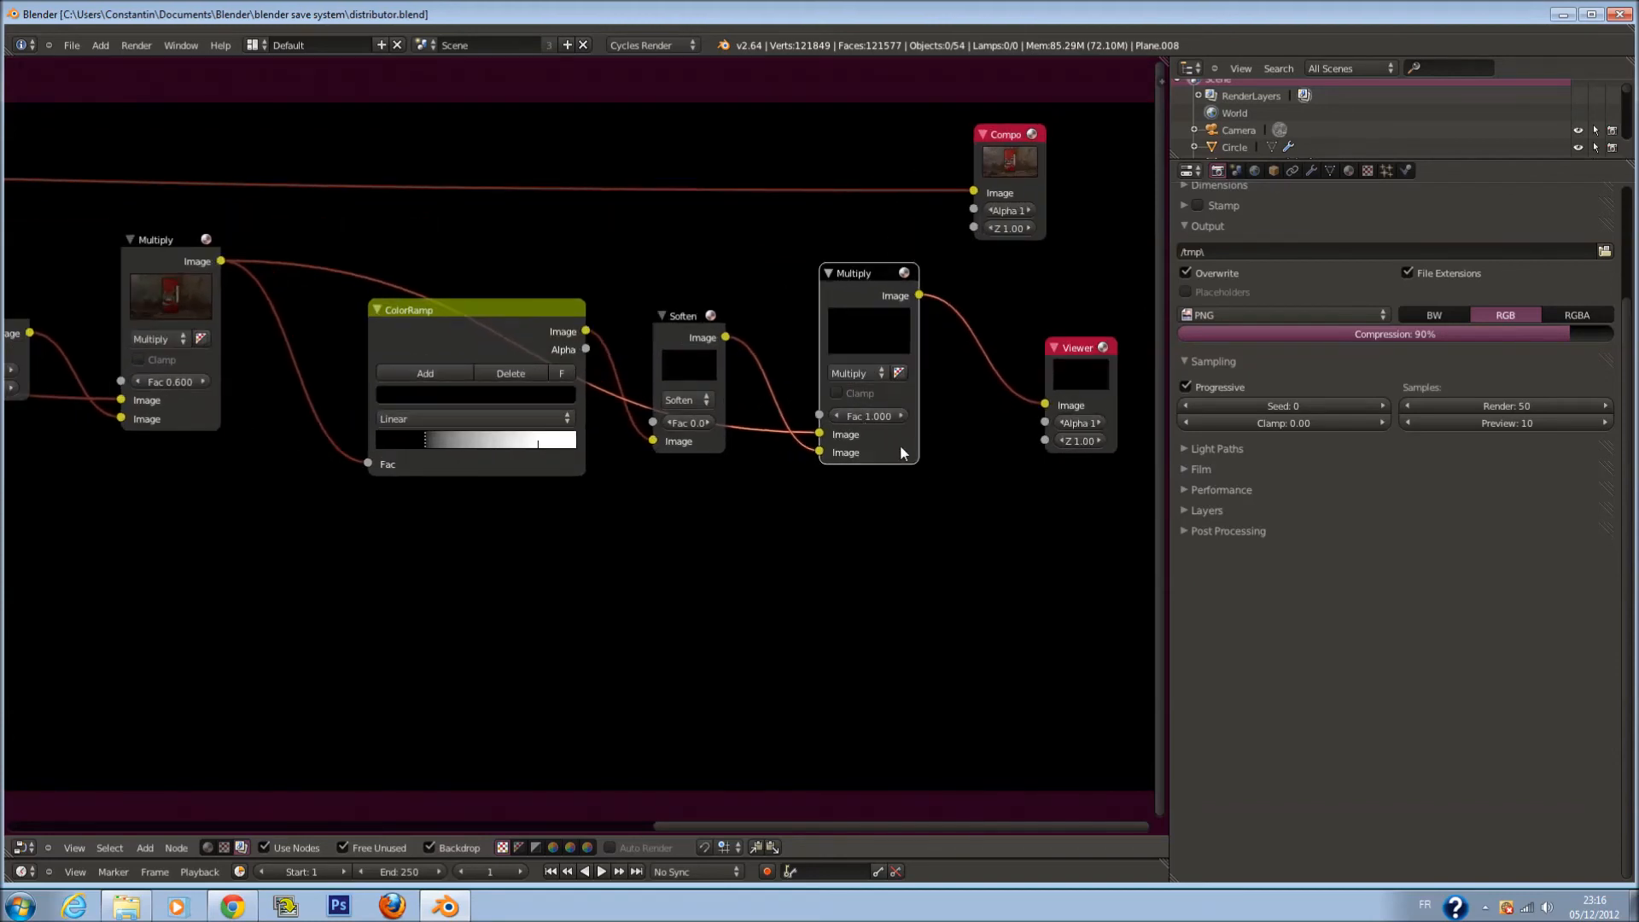
{"action": "scroll", "coordinate": [907, 524], "scroll_direction": "down", "scroll_amount": 2}
{"action": "scroll", "coordinate": [908, 523], "scroll_direction": "up", "scroll_amount": 1}
{"action": "scroll", "coordinate": [880, 432], "scroll_direction": "down", "scroll_amount": 3}
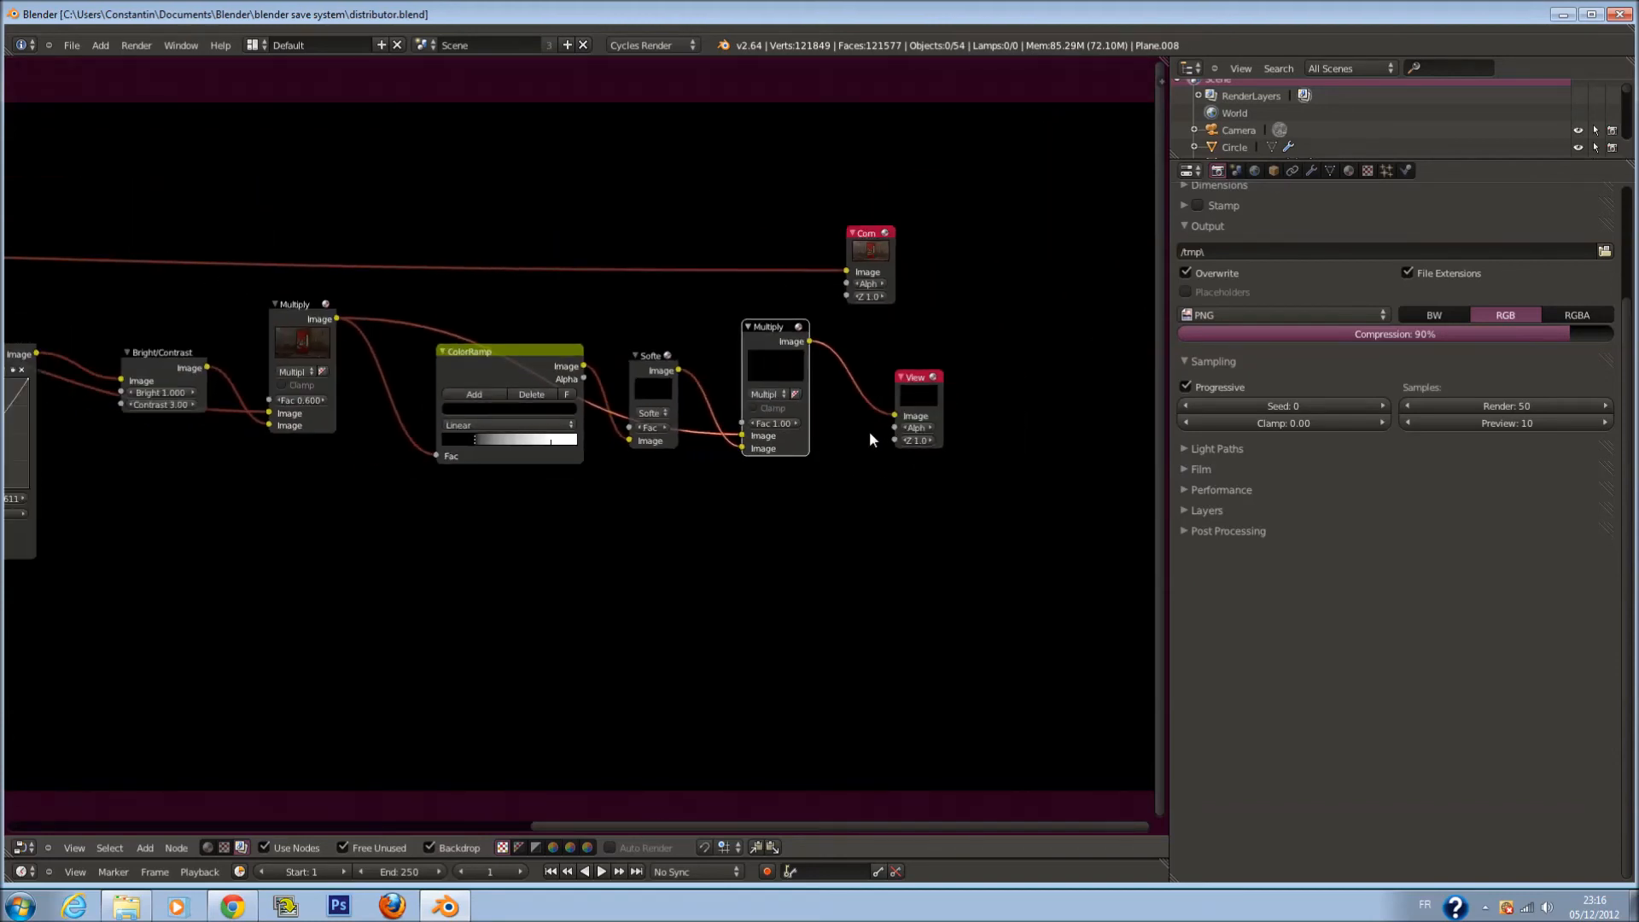
{"action": "scroll", "coordinate": [870, 439], "scroll_direction": "up", "scroll_amount": 2}
{"action": "scroll", "coordinate": [529, 380], "scroll_direction": "up", "scroll_amount": 1}
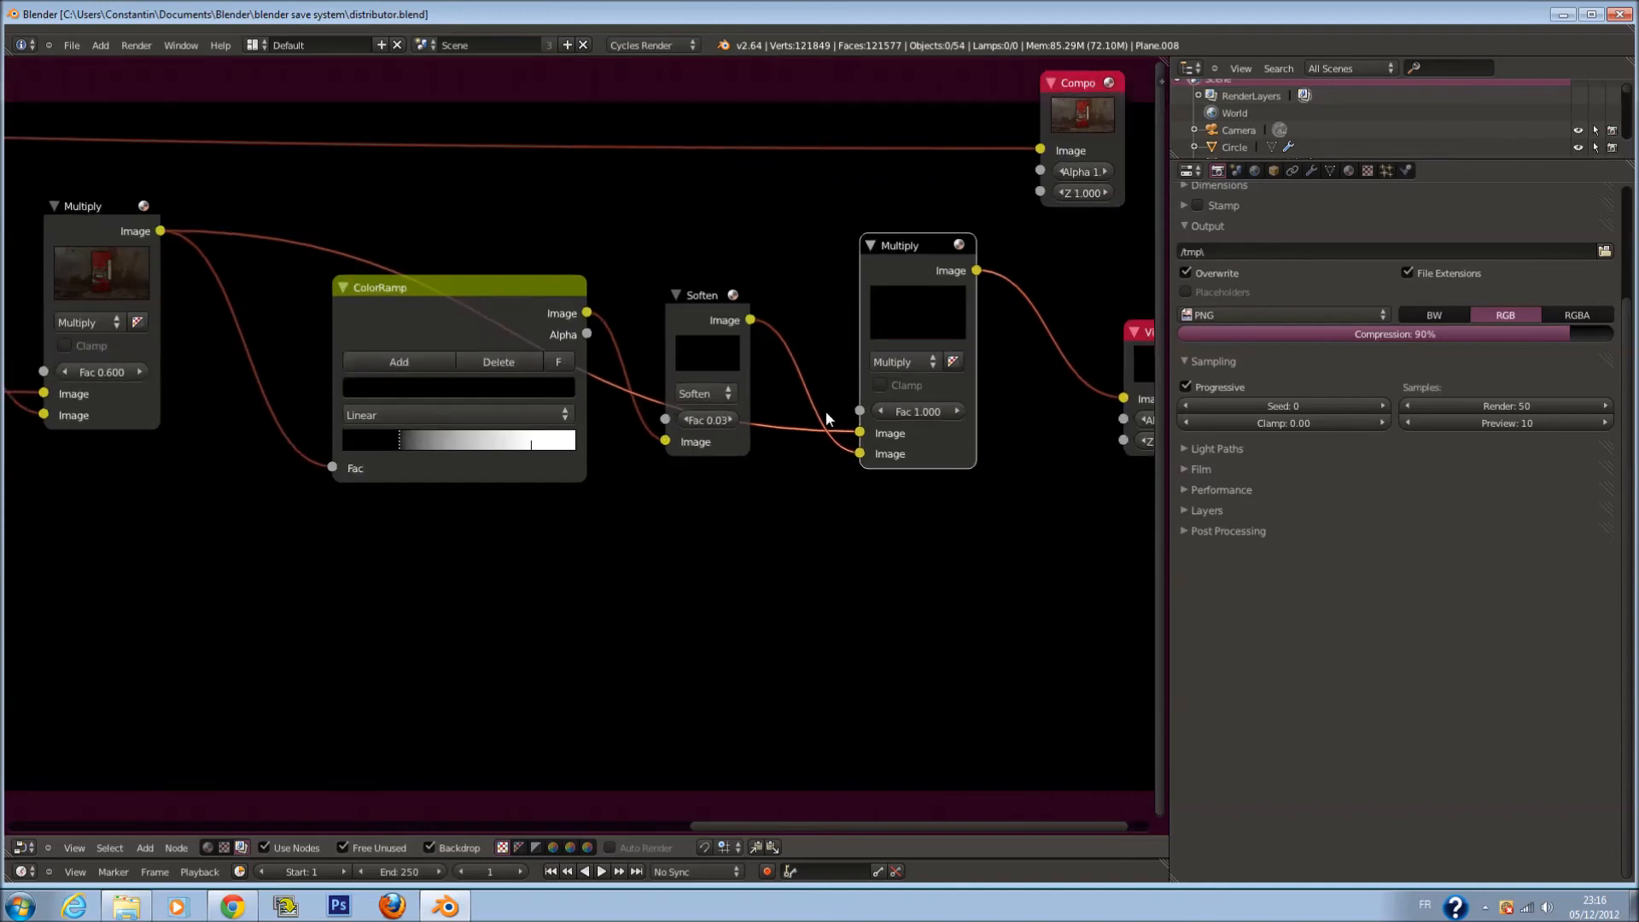
{"action": "left_click", "coordinate": [893, 365]}
{"action": "left_click", "coordinate": [907, 398]}
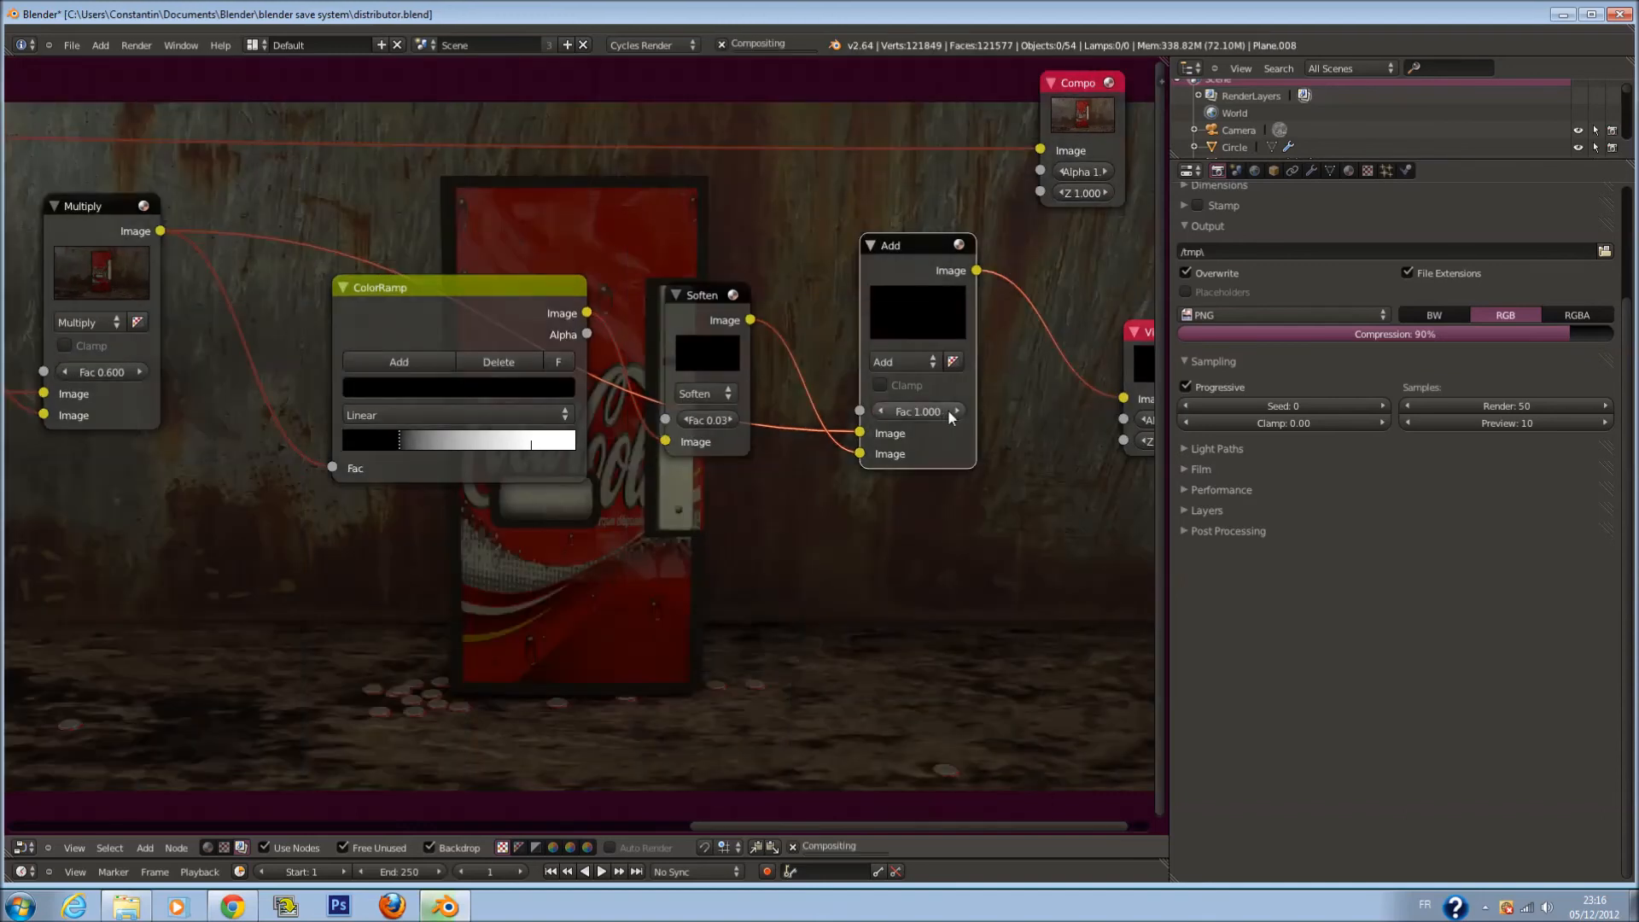
{"action": "left_click", "coordinate": [880, 411]}
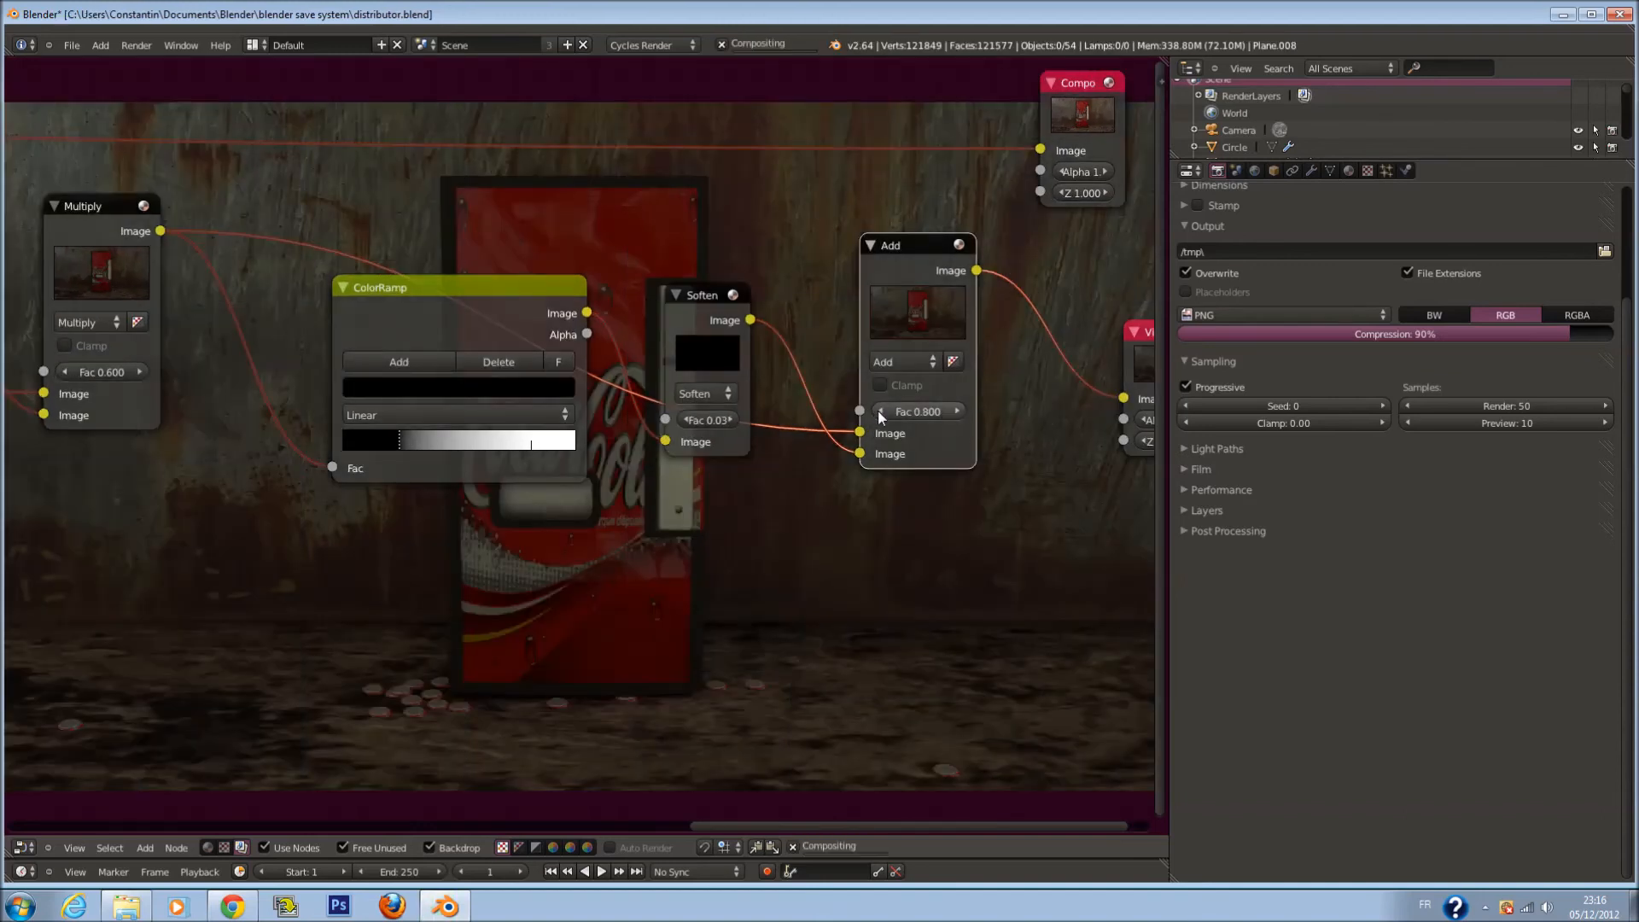
Slide the ColorRamp's white stop to the far end and its black stop almost to the start of the gradient
{"action": "scroll", "coordinate": [580, 443], "scroll_direction": "up", "scroll_amount": 1}
{"action": "left_click_drag", "start_coordinate": [369, 444], "coordinate": [320, 446]}
{"action": "left_click_drag", "start_coordinate": [539, 438], "coordinate": [571, 447]}
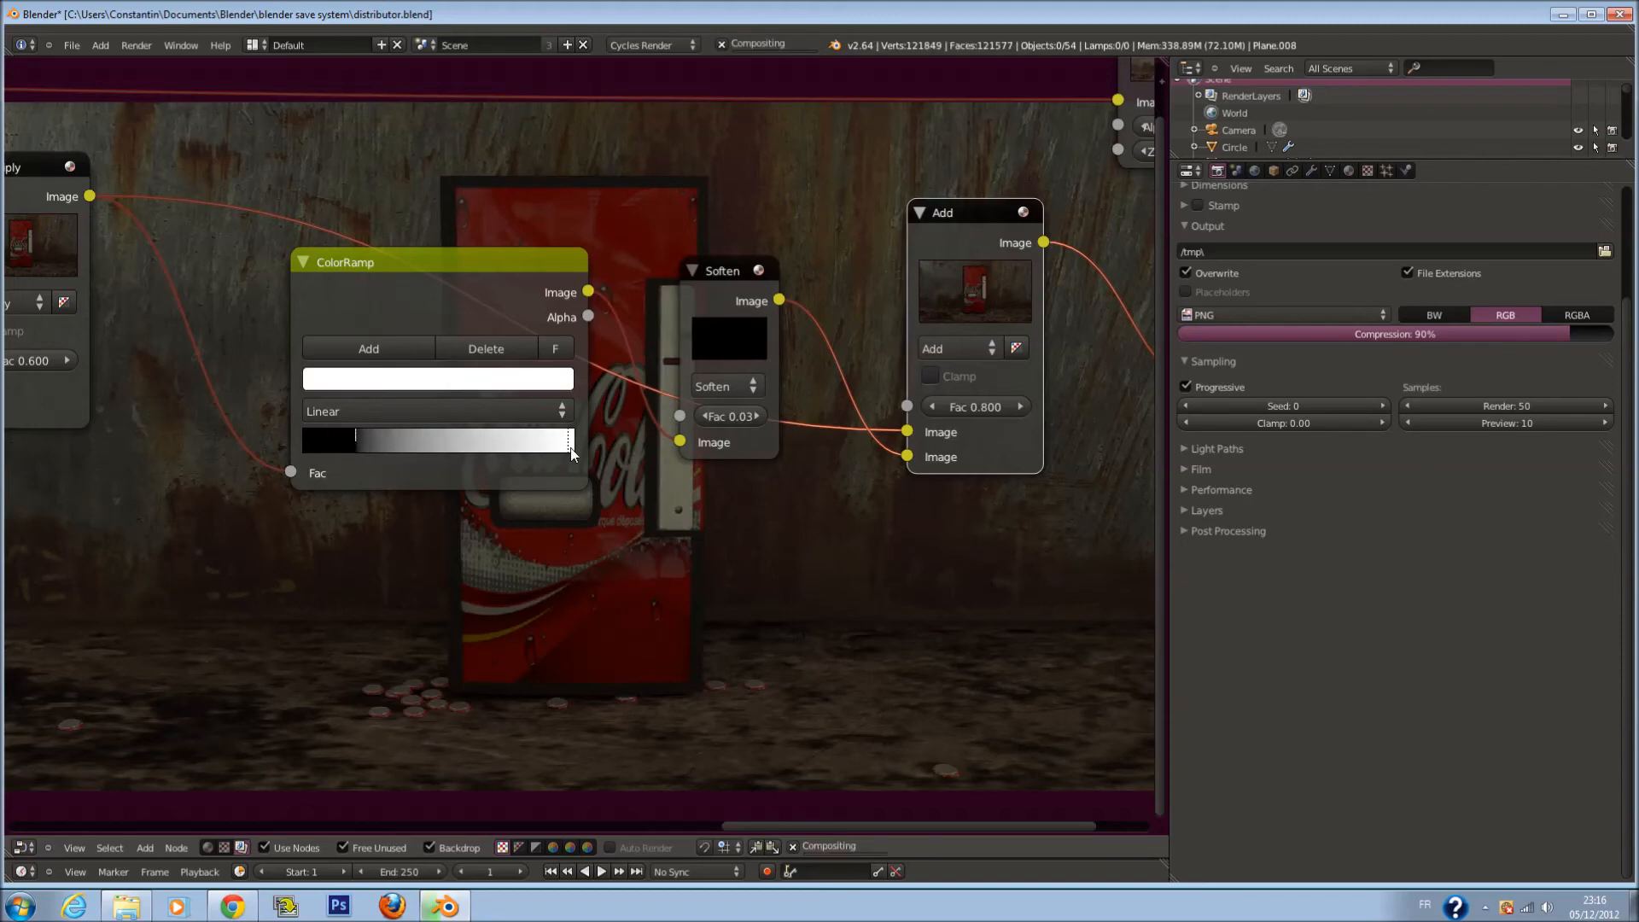
{"action": "left_click_drag", "start_coordinate": [352, 437], "coordinate": [309, 442]}
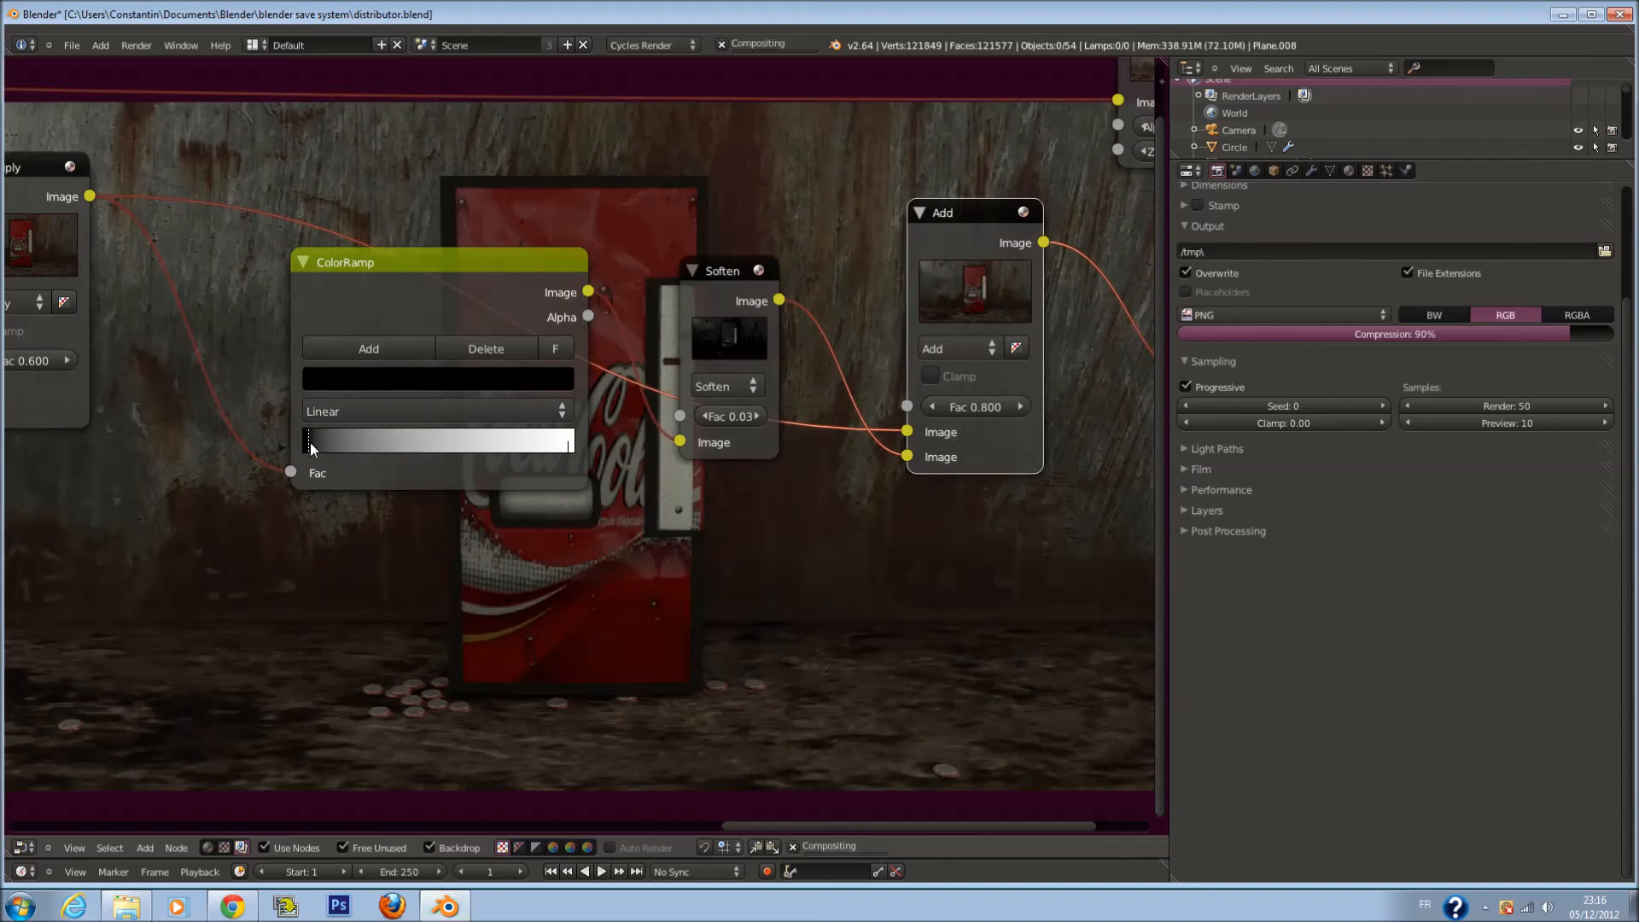
Change the Soften node's filter type to Shadow with Fac 1 and save the file
{"action": "scroll", "coordinate": [769, 400], "scroll_direction": "up", "scroll_amount": 1}
{"action": "left_click", "coordinate": [764, 372]}
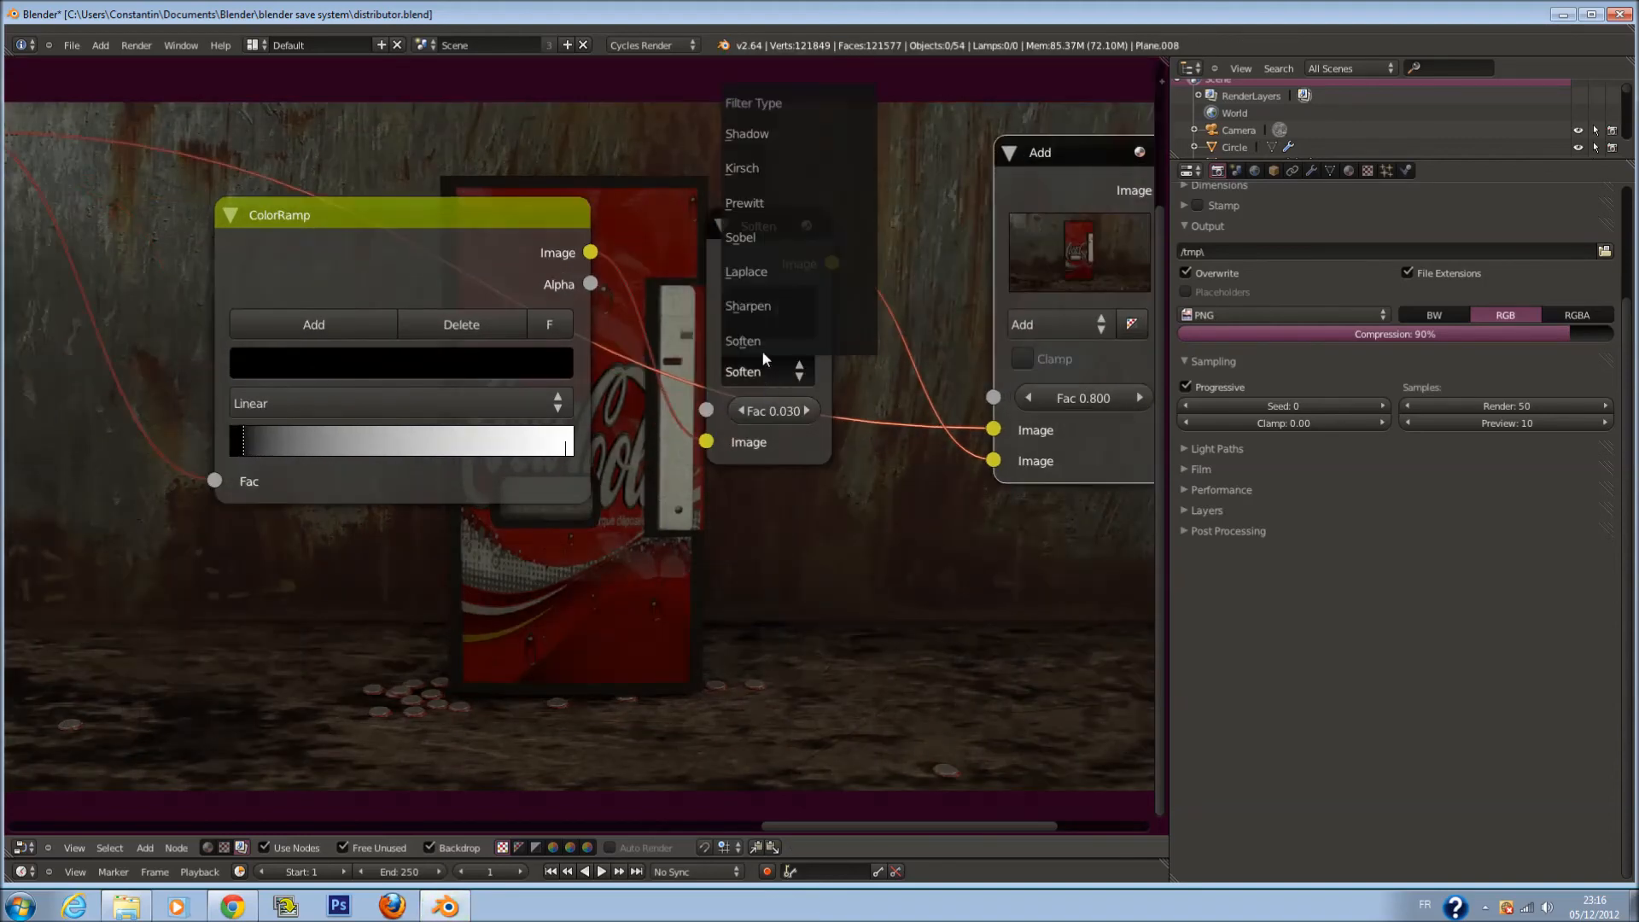
{"action": "left_click", "coordinate": [769, 134]}
{"action": "key", "text": "ctrl+s"}
{"action": "middle_click_drag", "start_coordinate": [799, 373], "coordinate": [731, 320]}
{"action": "left_click", "coordinate": [699, 361]}
{"action": "key", "text": "Return"}
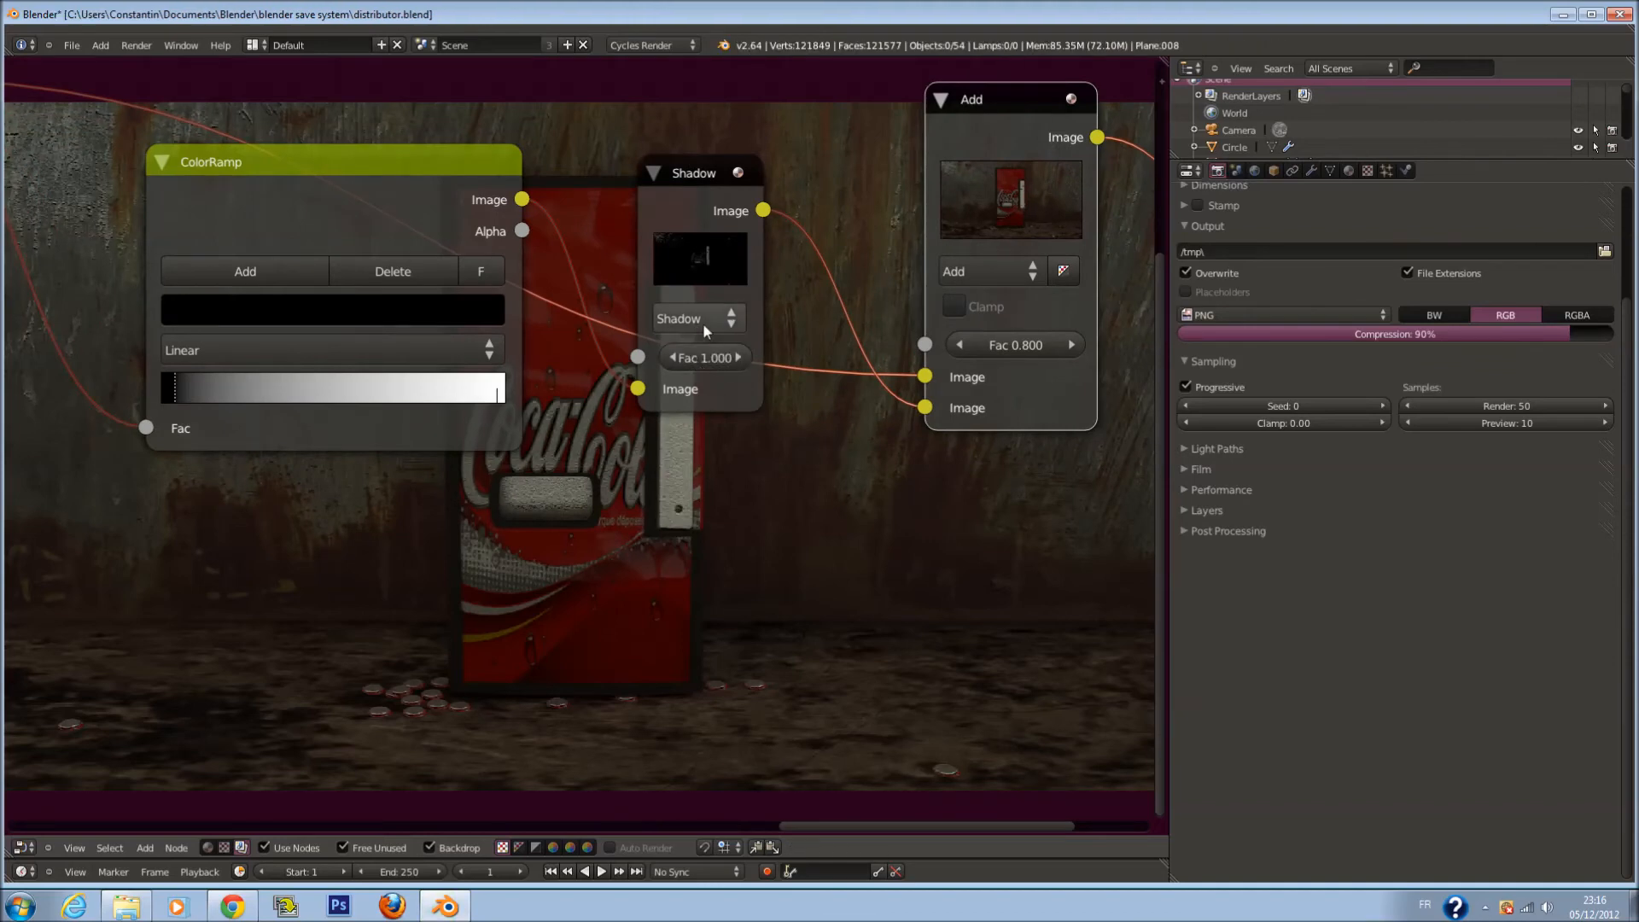
Try the Sharpen, Laplace, Sobel, Prewitt and Shadow types in turn on the filter node
{"action": "scroll", "coordinate": [703, 322], "scroll_direction": "up", "scroll_amount": 2}
{"action": "left_click", "coordinate": [736, 223]}
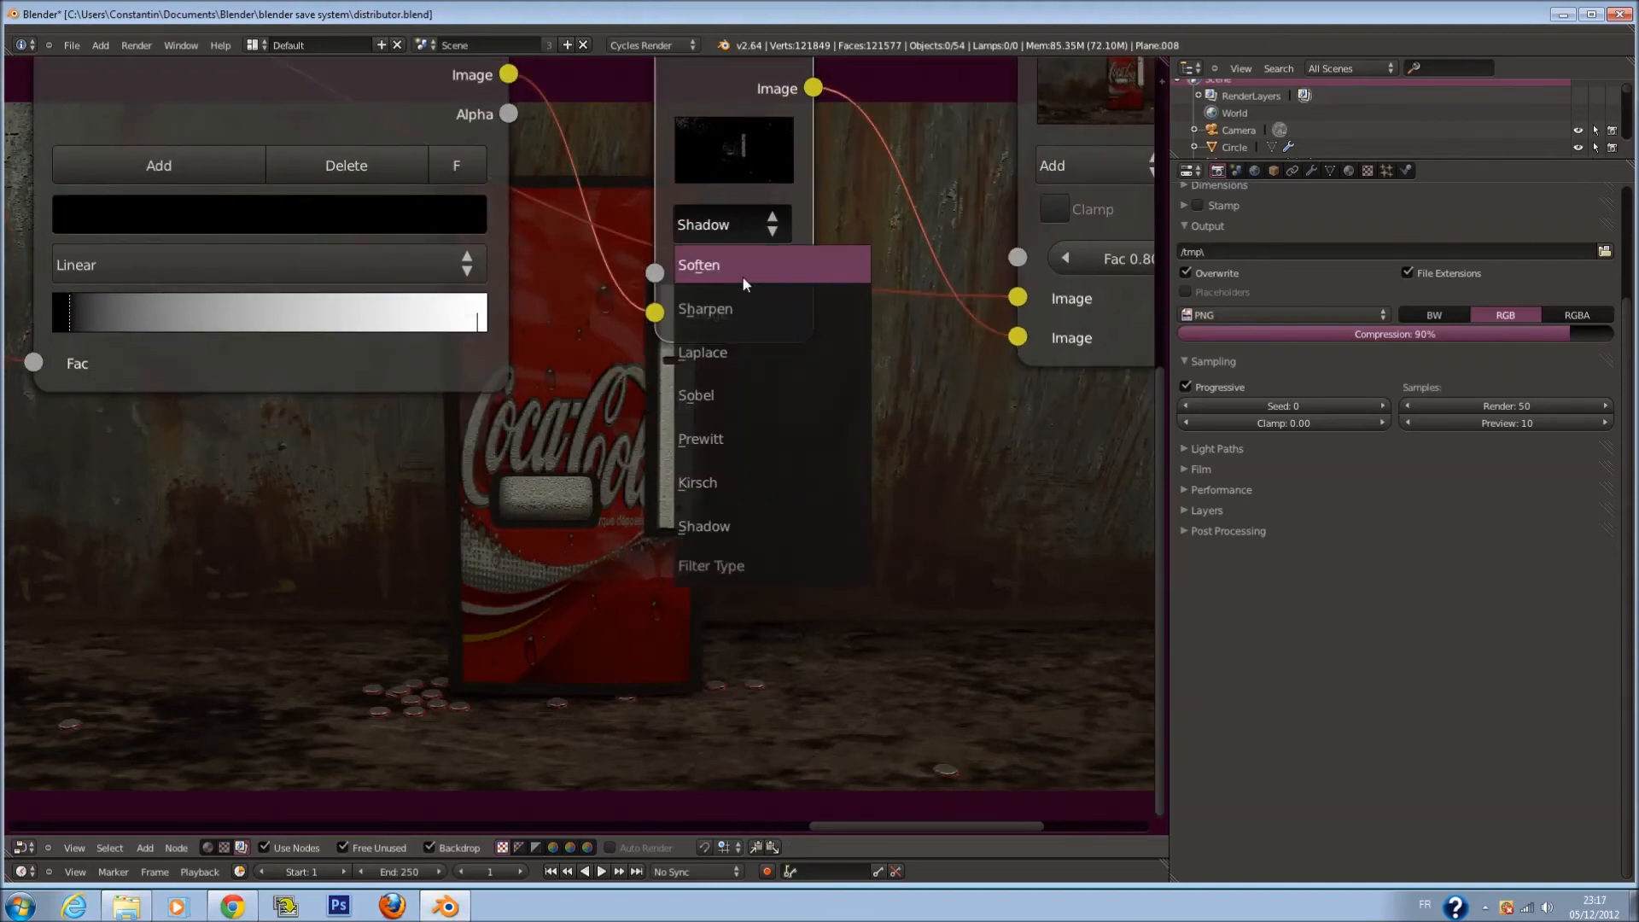
{"action": "left_click", "coordinate": [745, 299]}
{"action": "left_click", "coordinate": [735, 234]}
{"action": "left_click", "coordinate": [736, 337]}
{"action": "left_click", "coordinate": [733, 223]}
{"action": "left_click", "coordinate": [732, 393]}
{"action": "middle_click_drag", "start_coordinate": [777, 405], "coordinate": [818, 410]}
{"action": "scroll", "coordinate": [818, 410], "scroll_direction": "down", "scroll_amount": 1}
{"action": "left_click", "coordinate": [806, 246]}
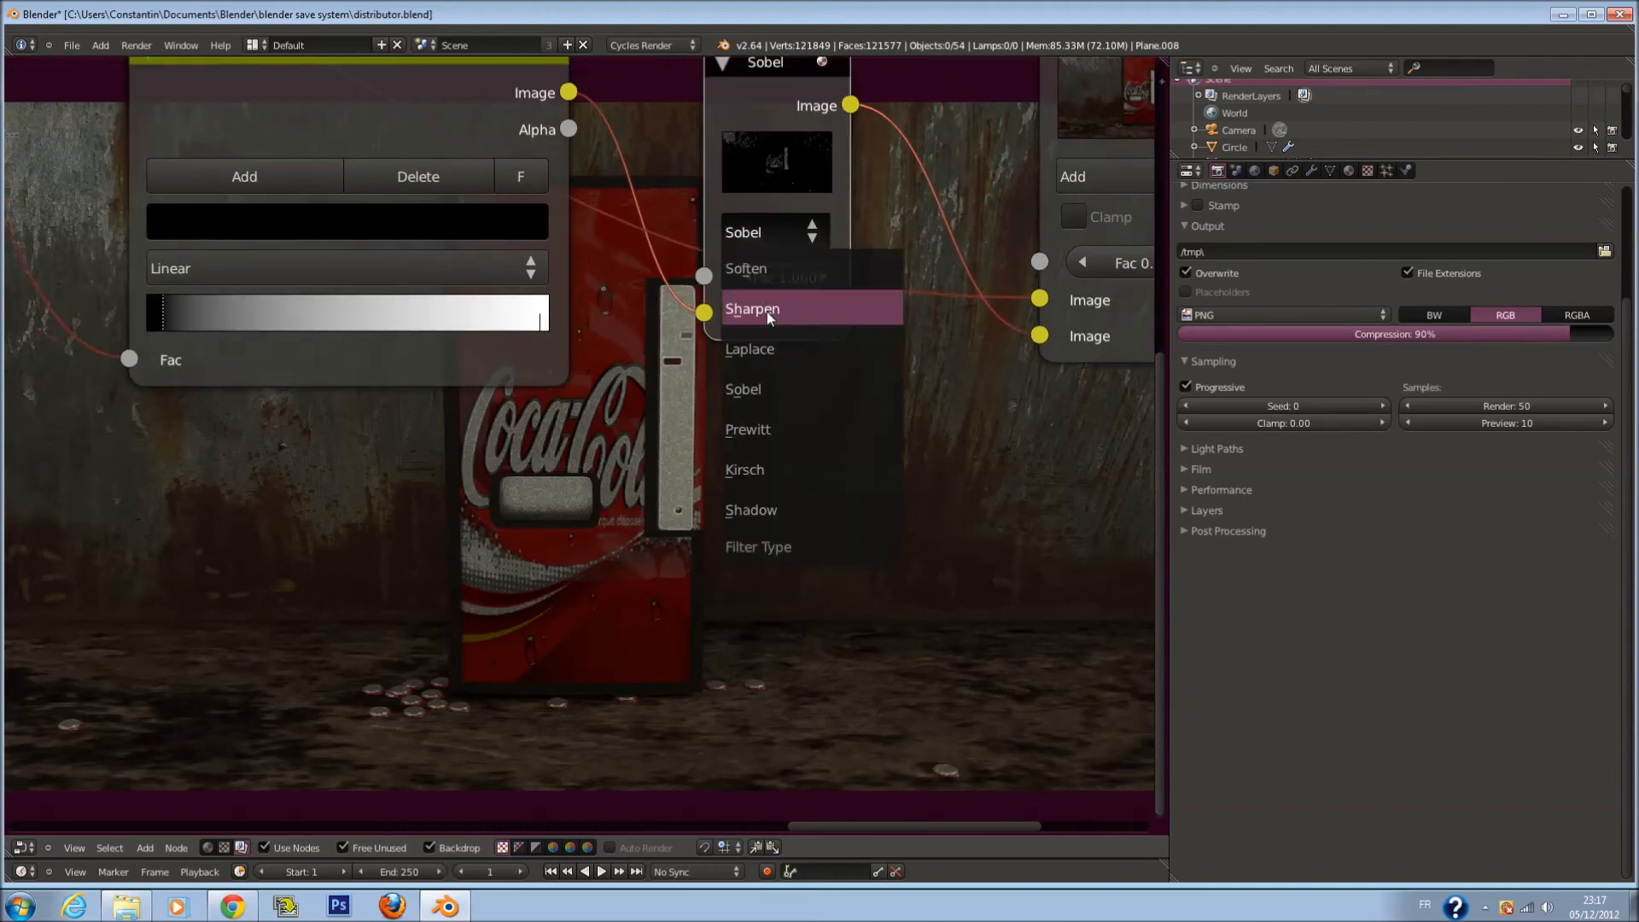
{"action": "left_click", "coordinate": [766, 417]}
{"action": "left_click", "coordinate": [776, 234]}
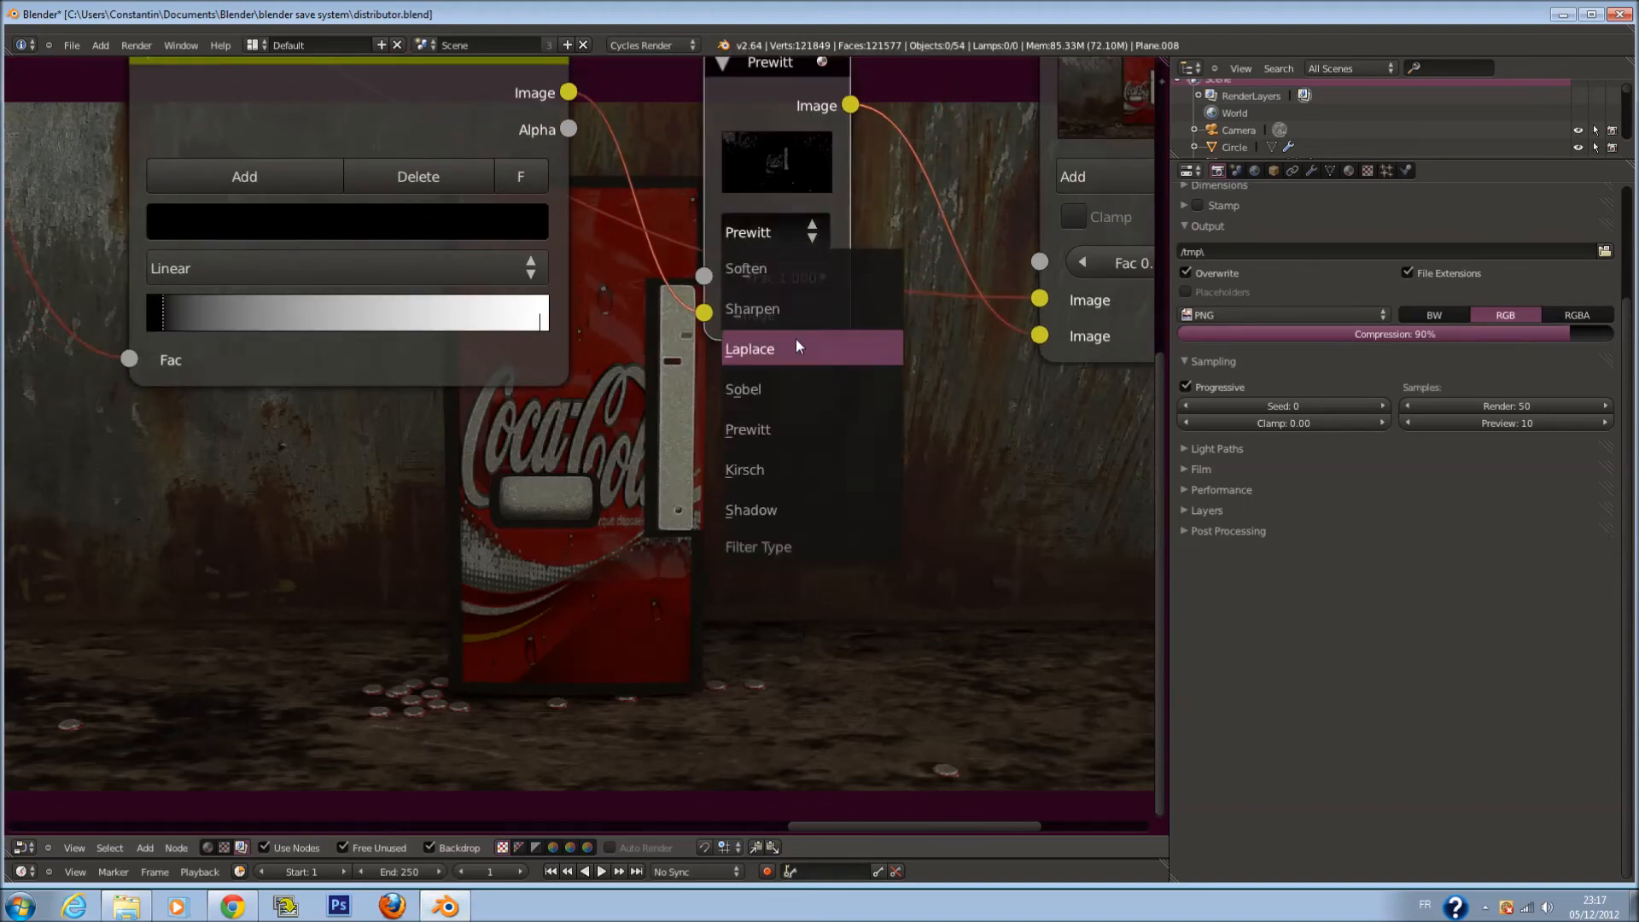
{"action": "left_click", "coordinate": [780, 504]}
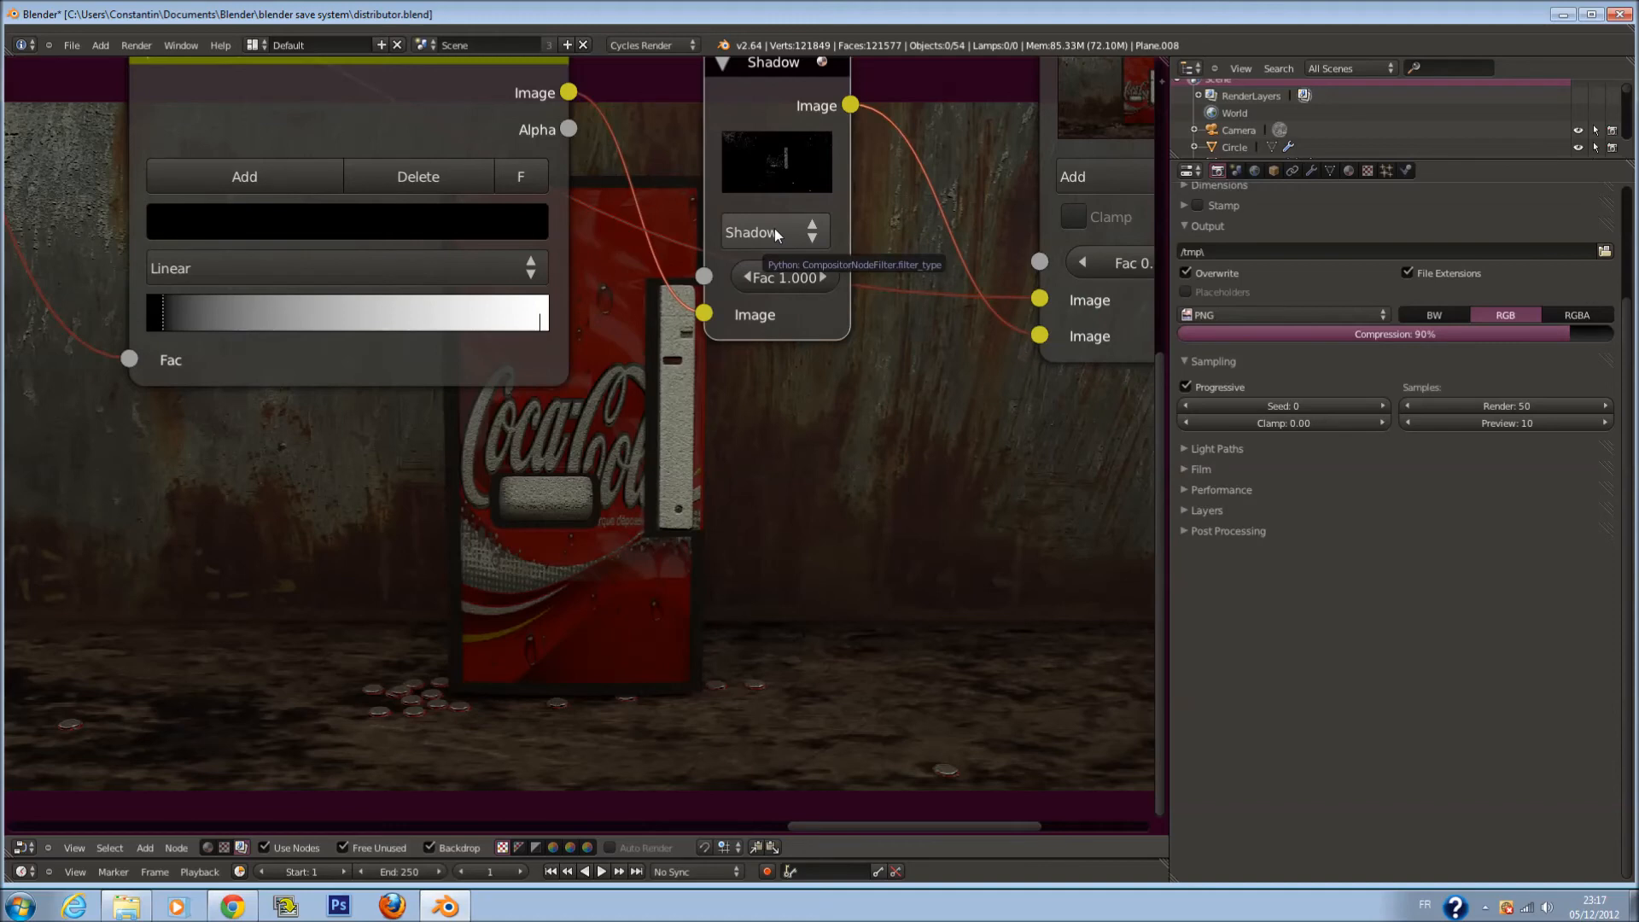
Set the filter node's type to Sharpen and lower its Fac to 0.2
{"action": "left_click", "coordinate": [777, 235]}
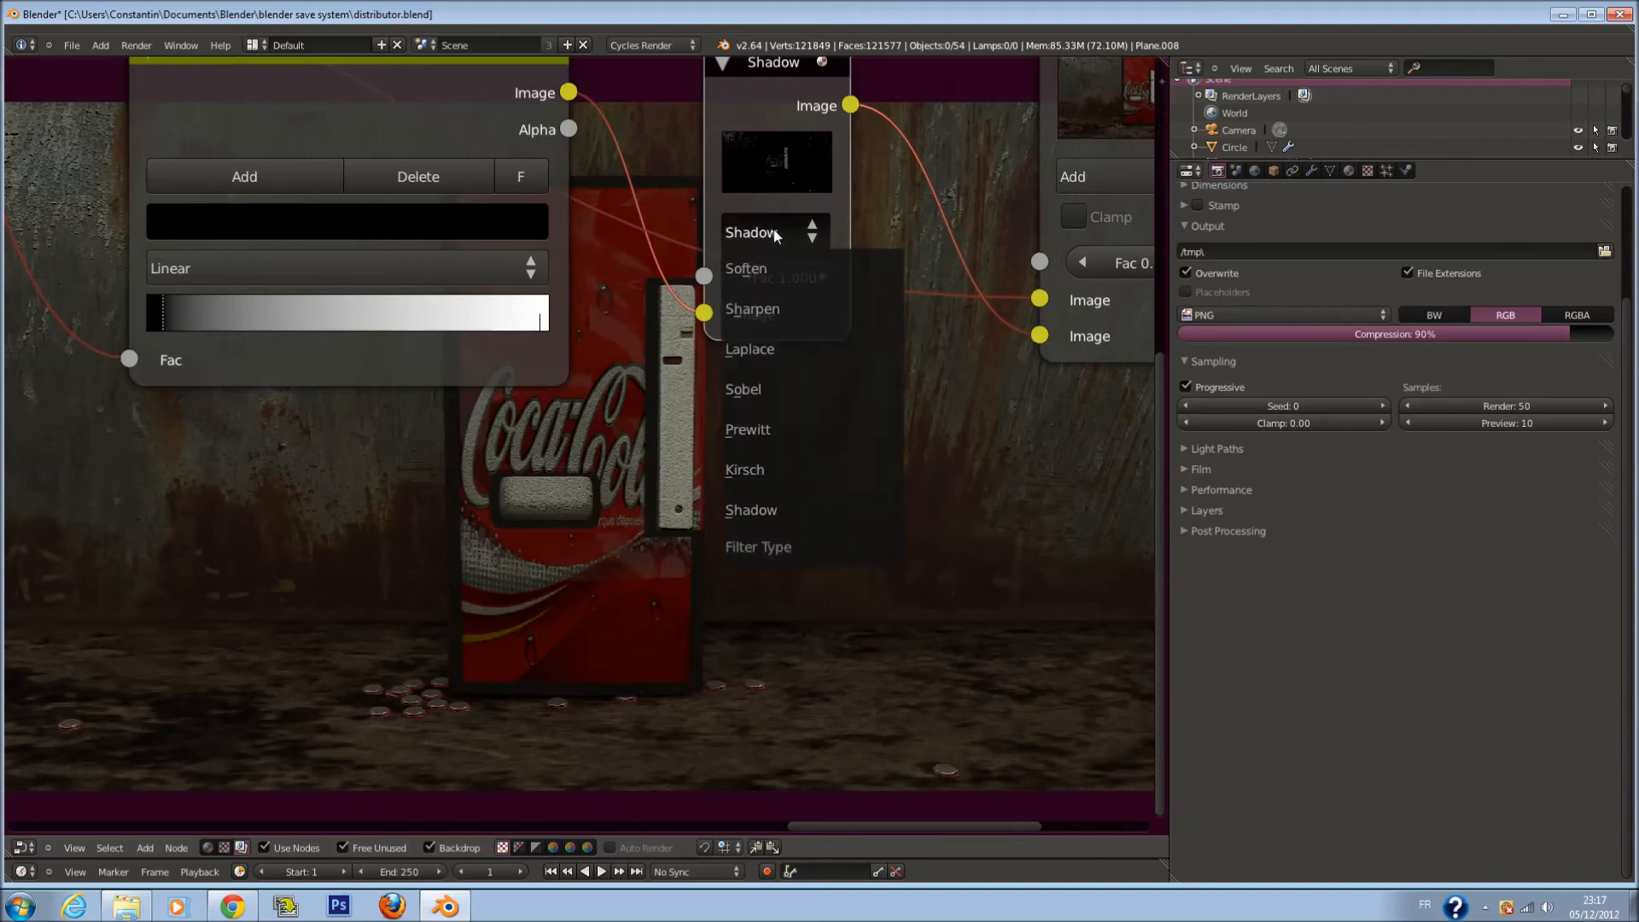
{"action": "left_click", "coordinate": [771, 311]}
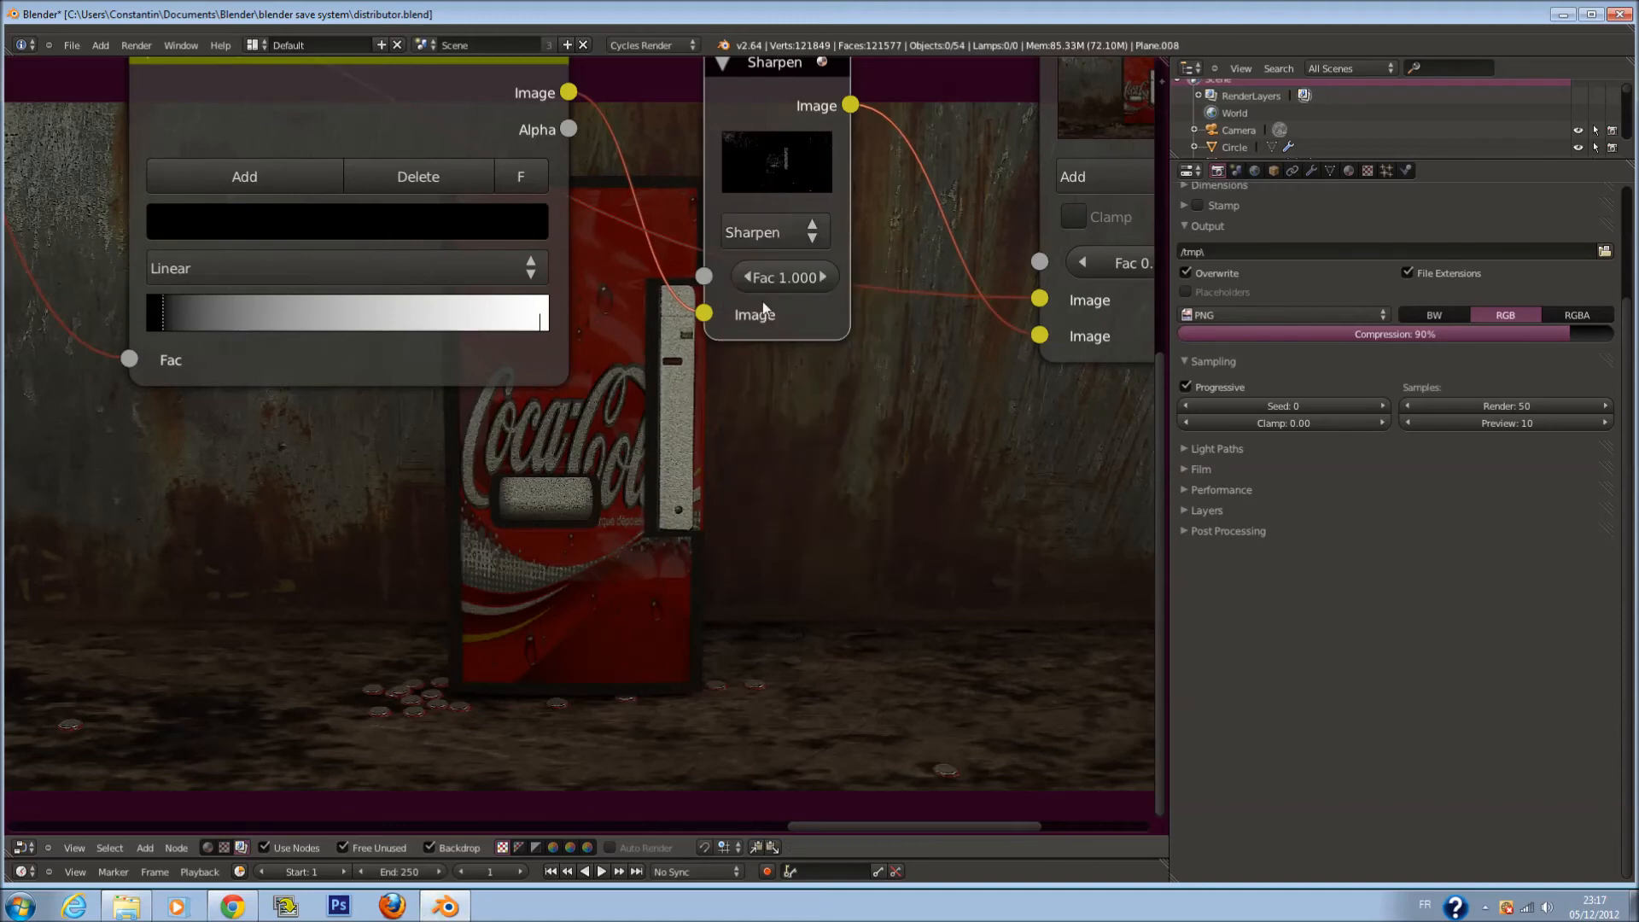
{"action": "left_click", "coordinate": [748, 277]}
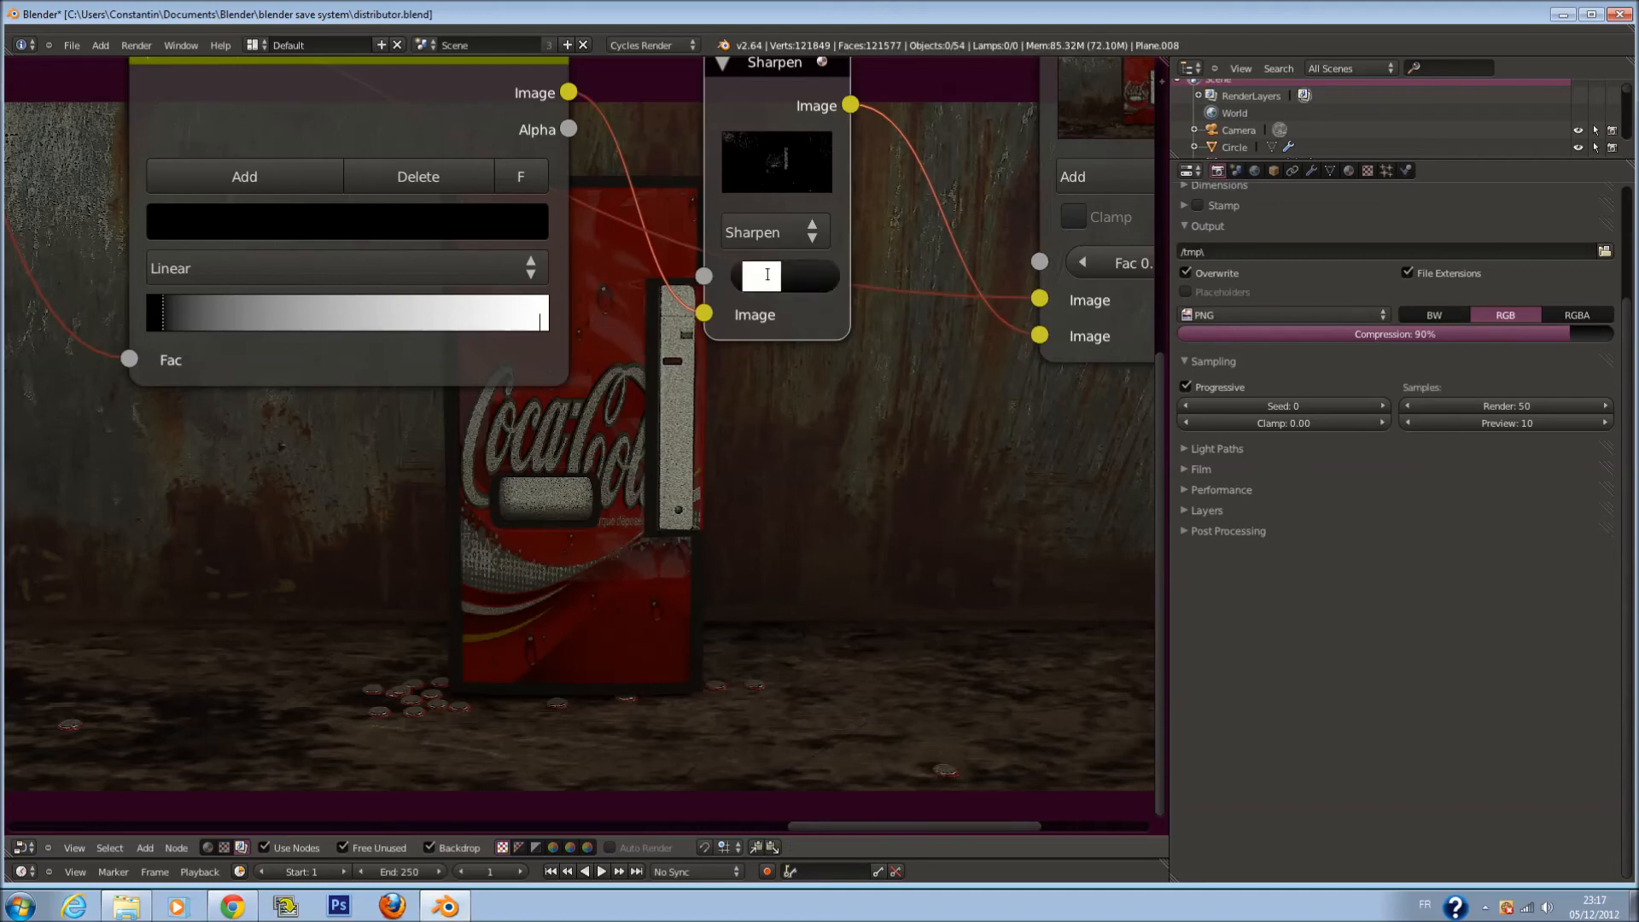
{"action": "left_click", "coordinate": [747, 277]}
{"action": "left_click", "coordinate": [747, 276]}
{"action": "left_click", "coordinate": [747, 277]}
{"action": "left_click", "coordinate": [747, 276]}
{"action": "left_click", "coordinate": [748, 277]}
{"action": "left_click", "coordinate": [747, 276]}
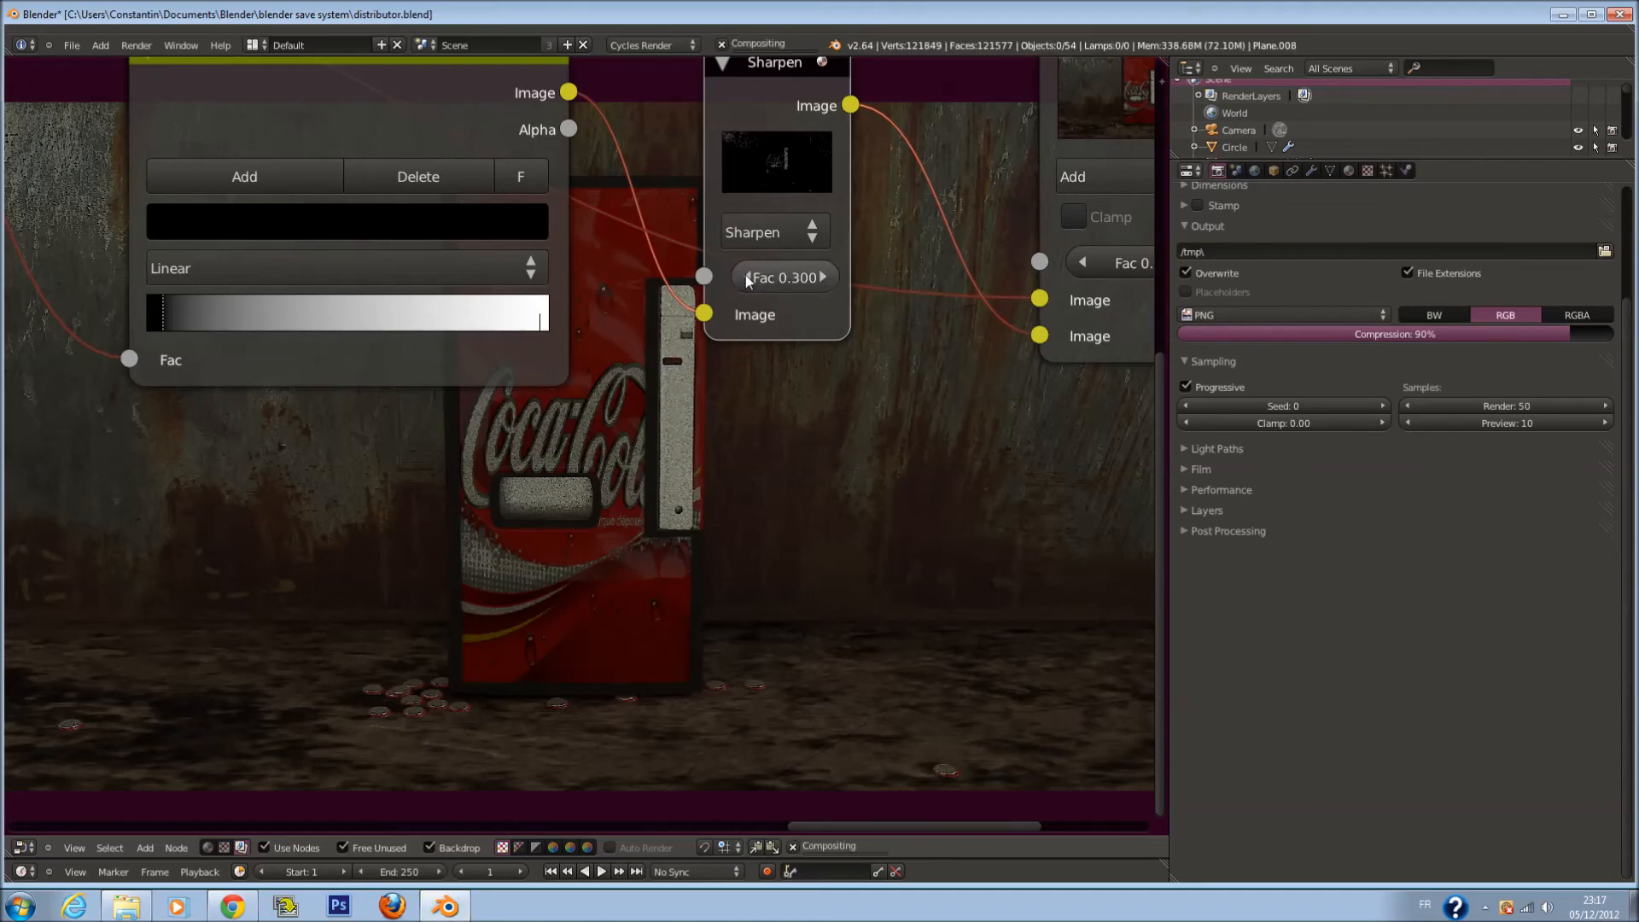
Slide the ColorRamp's black stop to about a tenth of the gradient, keep the white stop near the end, and save the file
{"action": "mouse_move", "coordinate": [164, 319]}
{"action": "left_mouse_down"}
{"action": "mouse_move", "coordinate": [208, 316]}
{"action": "mouse_move", "coordinate": [161, 316]}
{"action": "mouse_move", "coordinate": [178, 321]}
{"action": "left_mouse_up"}
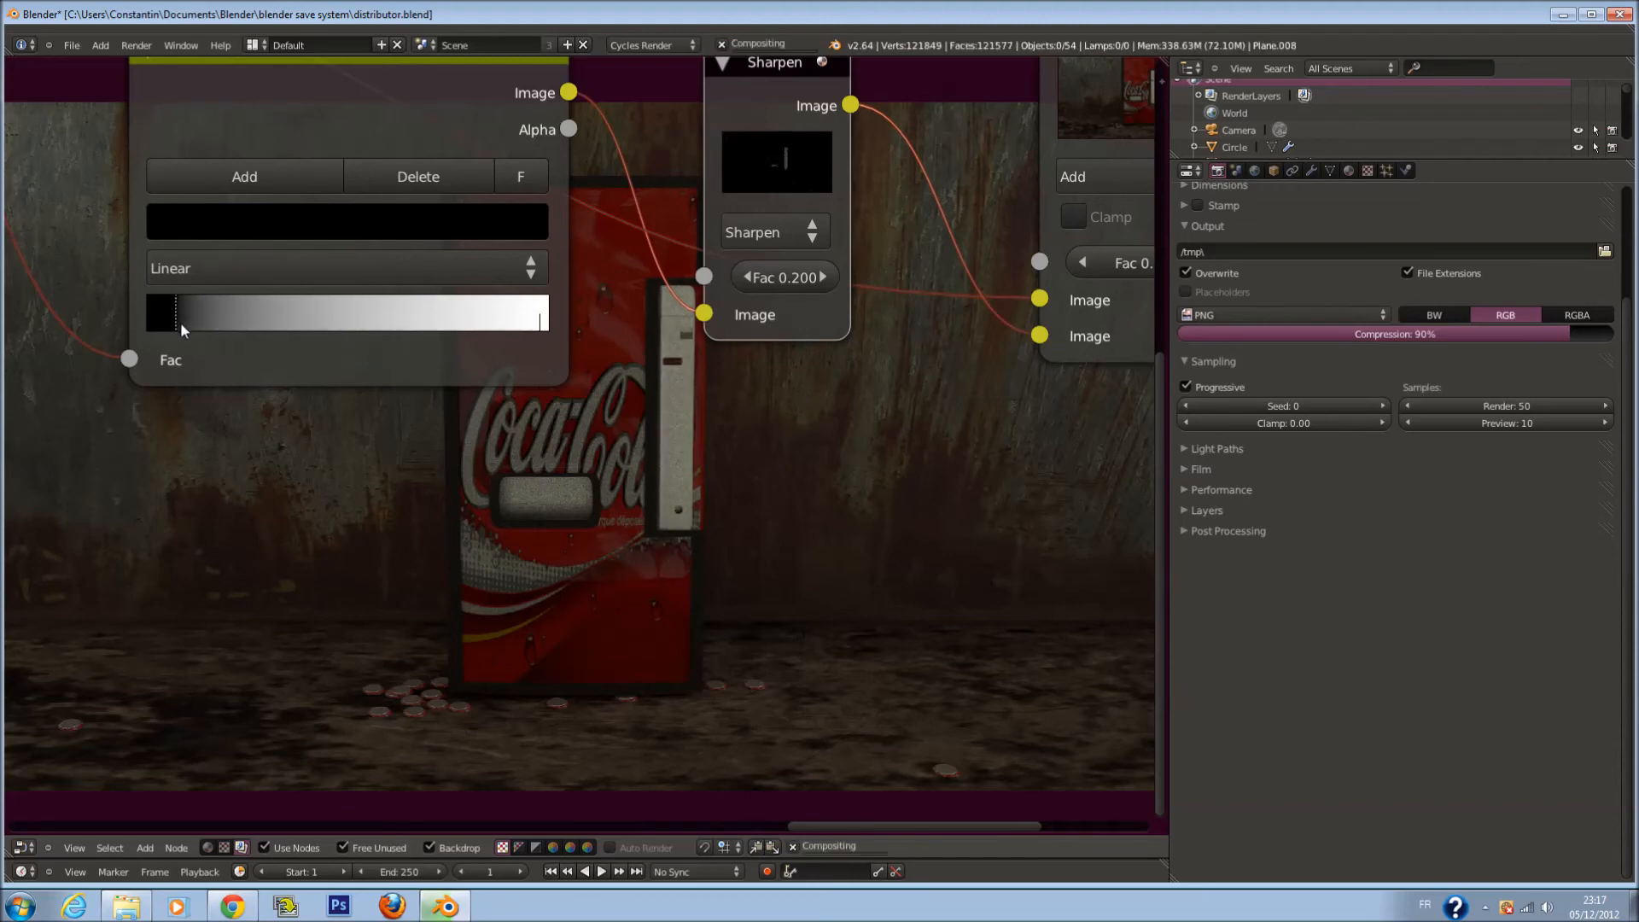
{"action": "scroll", "coordinate": [703, 402], "scroll_direction": "up", "scroll_amount": 1}
{"action": "scroll", "coordinate": [658, 410], "scroll_direction": "down", "scroll_amount": 1}
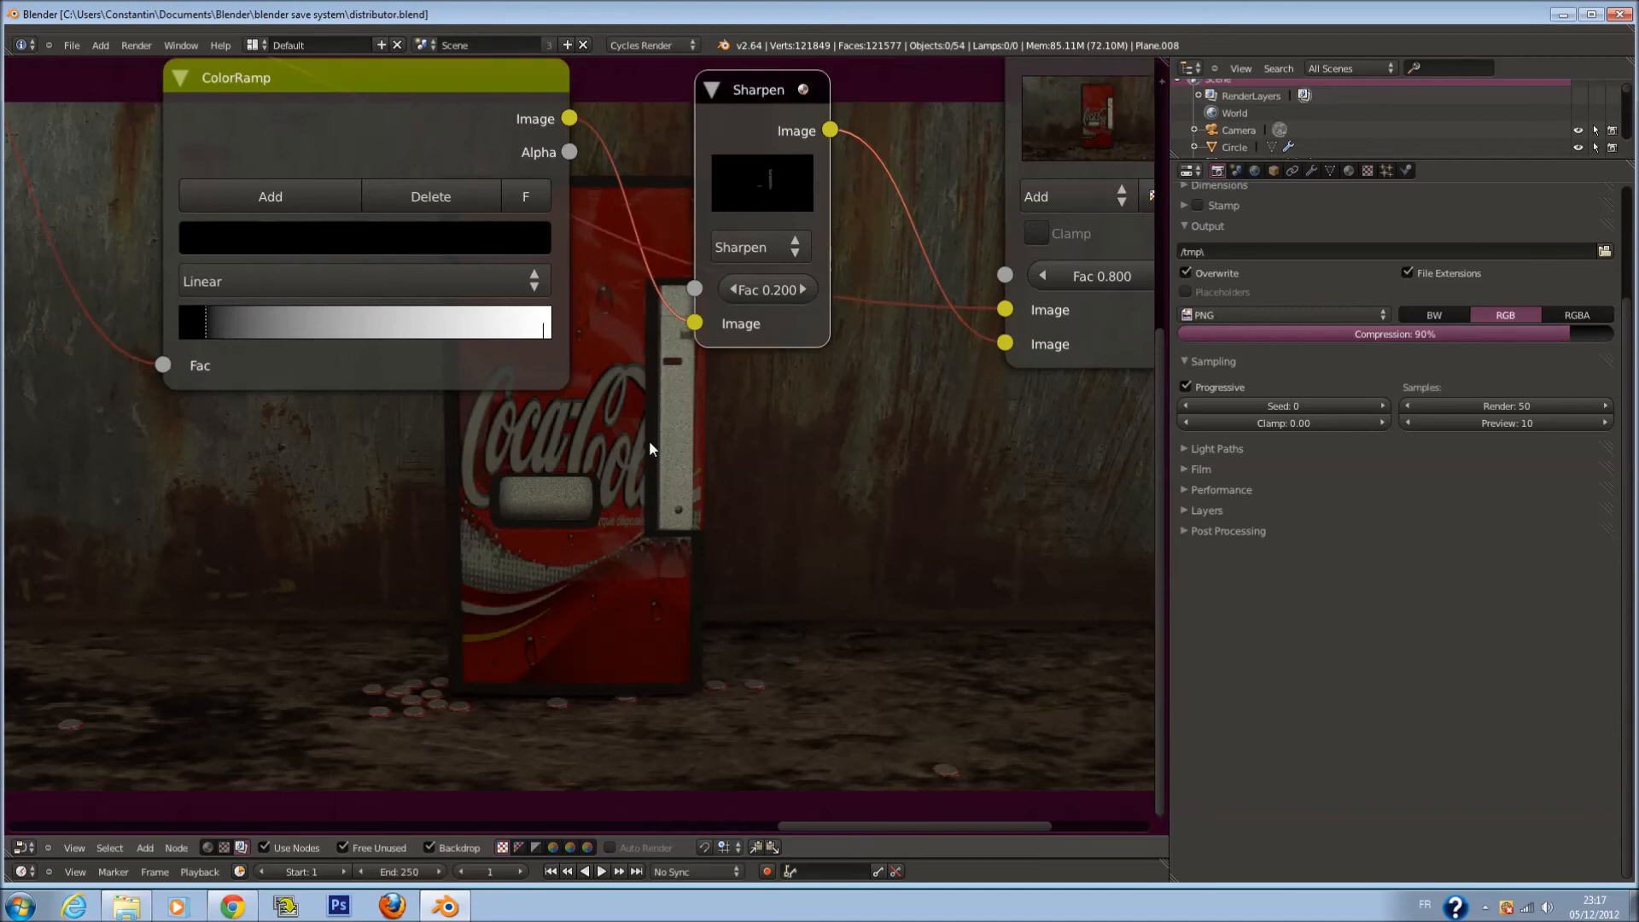
{"action": "mouse_move", "coordinate": [237, 333]}
{"action": "left_mouse_down"}
{"action": "mouse_move", "coordinate": [208, 335]}
{"action": "mouse_move", "coordinate": [243, 338]}
{"action": "left_mouse_up"}
{"action": "key", "text": "ctrl+s"}
{"action": "left_click", "coordinate": [244, 333]}
{"action": "mouse_move", "coordinate": [544, 342]}
{"action": "left_mouse_down"}
{"action": "mouse_move", "coordinate": [457, 350]}
{"action": "mouse_move", "coordinate": [544, 346]}
{"action": "left_mouse_up"}
{"action": "key", "text": "ctrl+s"}
{"action": "left_click", "coordinate": [545, 346]}
{"action": "scroll", "coordinate": [835, 381], "scroll_direction": "down", "scroll_amount": 6}
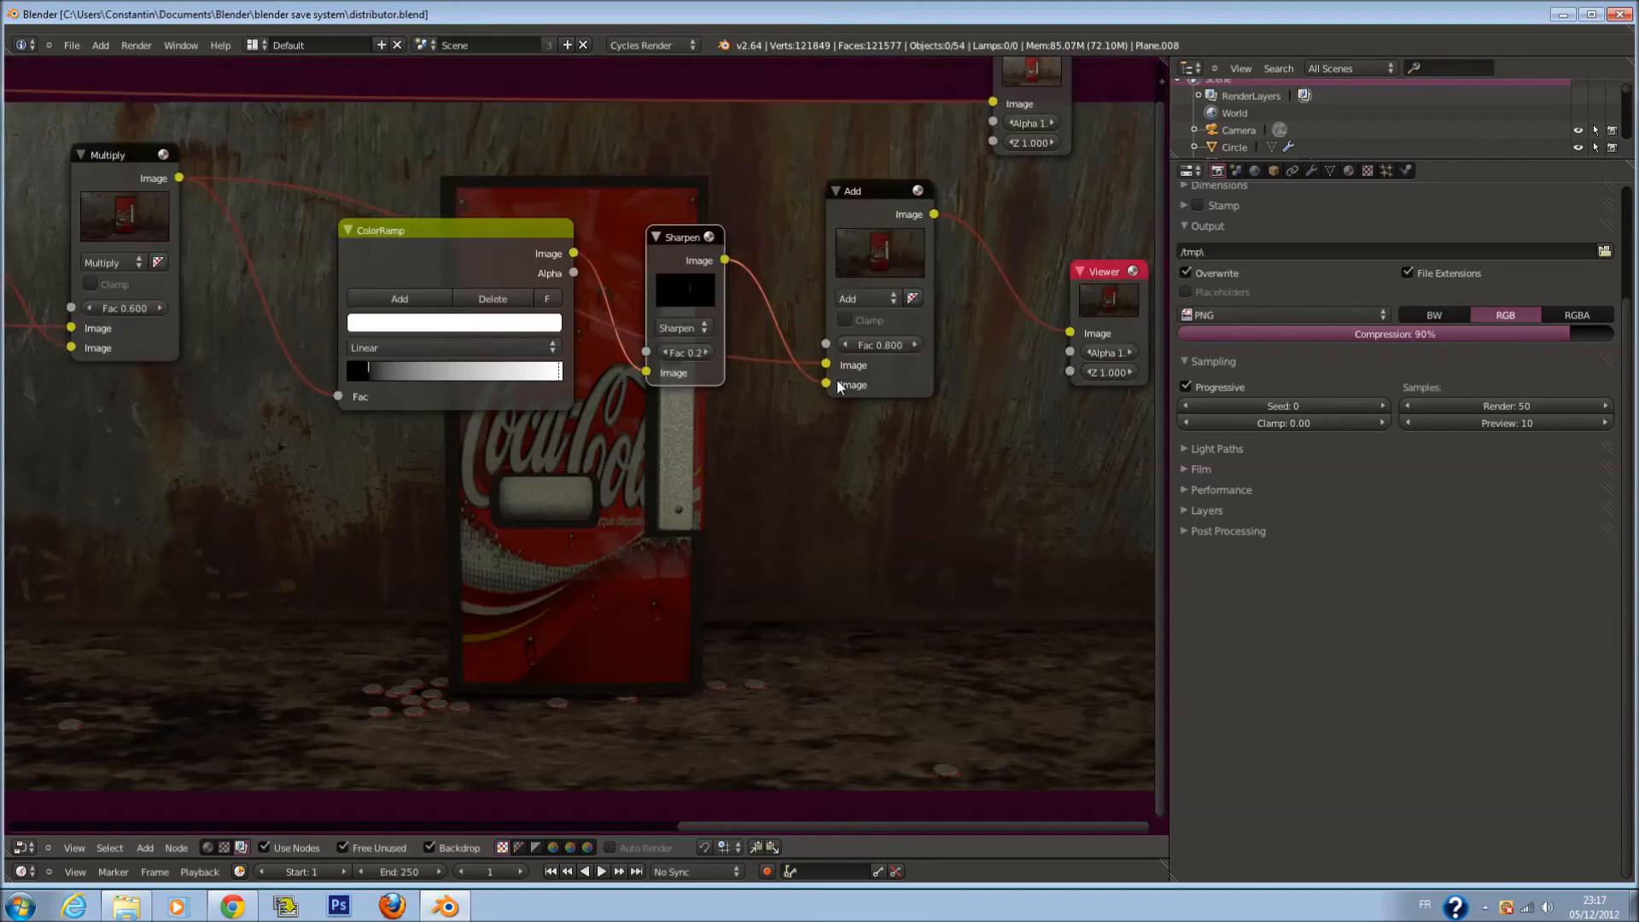
Move the Composite and Viewer nodes farther from the last Add node to make room, and save the file
{"action": "scroll", "coordinate": [837, 381], "scroll_direction": "down", "scroll_amount": 6}
{"action": "middle_click_drag", "start_coordinate": [951, 377], "coordinate": [461, 480]}
{"action": "scroll", "coordinate": [459, 478], "scroll_direction": "up", "scroll_amount": 1}
{"action": "left_click_drag", "start_coordinate": [374, 303], "coordinate": [760, 305]}
{"action": "left_click_drag", "start_coordinate": [414, 442], "coordinate": [900, 443]}
{"action": "key", "text": "ctrl+s"}
{"action": "left_click", "coordinate": [885, 452]}
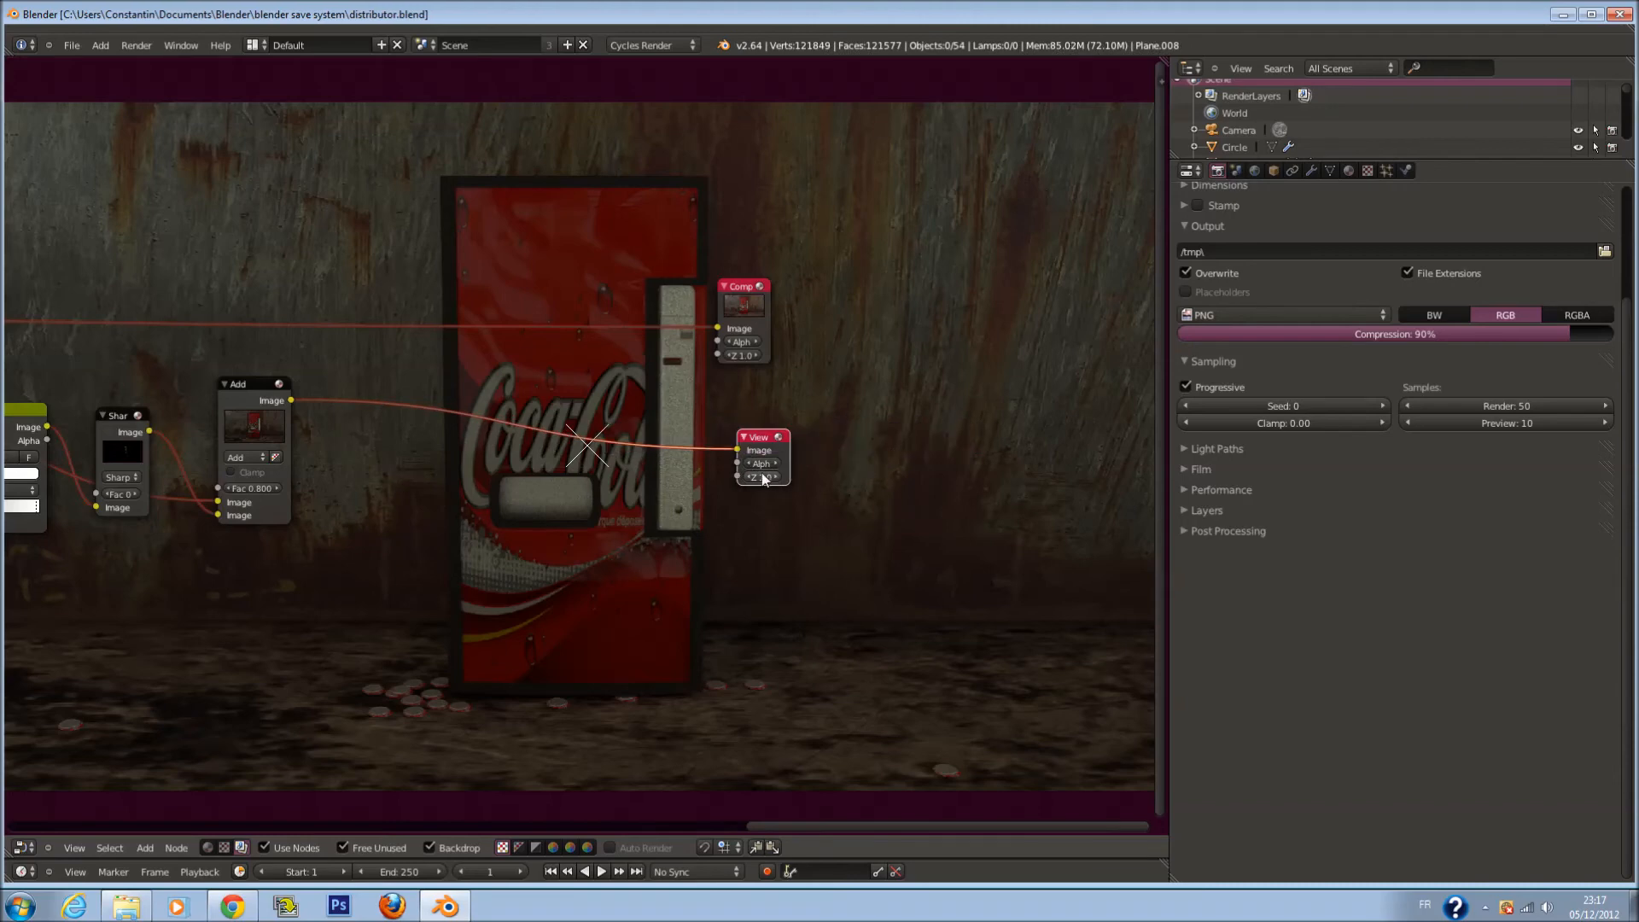
{"action": "scroll", "coordinate": [730, 478], "scroll_direction": "up", "scroll_amount": 1}
{"action": "middle_click_drag", "start_coordinate": [730, 474], "coordinate": [879, 473]}
{"action": "scroll", "coordinate": [879, 473], "scroll_direction": "down", "scroll_amount": 1}
{"action": "left_click_drag", "start_coordinate": [881, 306], "coordinate": [1000, 288]}
{"action": "key", "text": "shift+a"}
{"action": "mouse_move", "coordinate": [643, 424]}
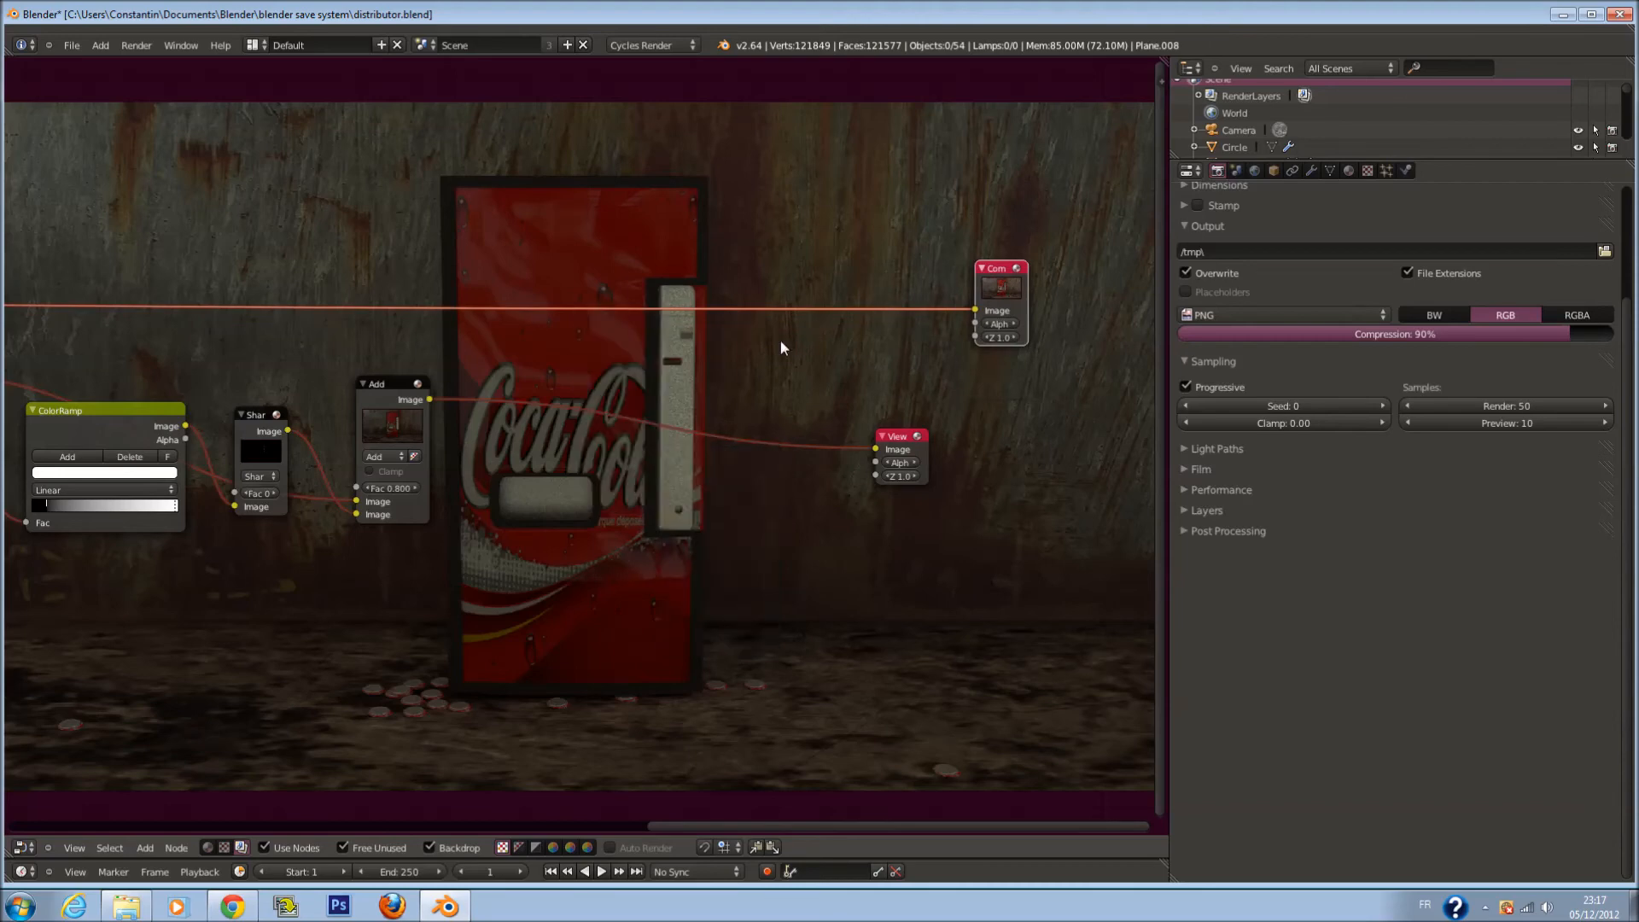
{"action": "scroll", "coordinate": [703, 415], "scroll_direction": "down", "scroll_amount": 1}
{"action": "scroll", "coordinate": [704, 415], "scroll_direction": "up", "scroll_amount": 1}
{"action": "key", "text": "shift+a"}
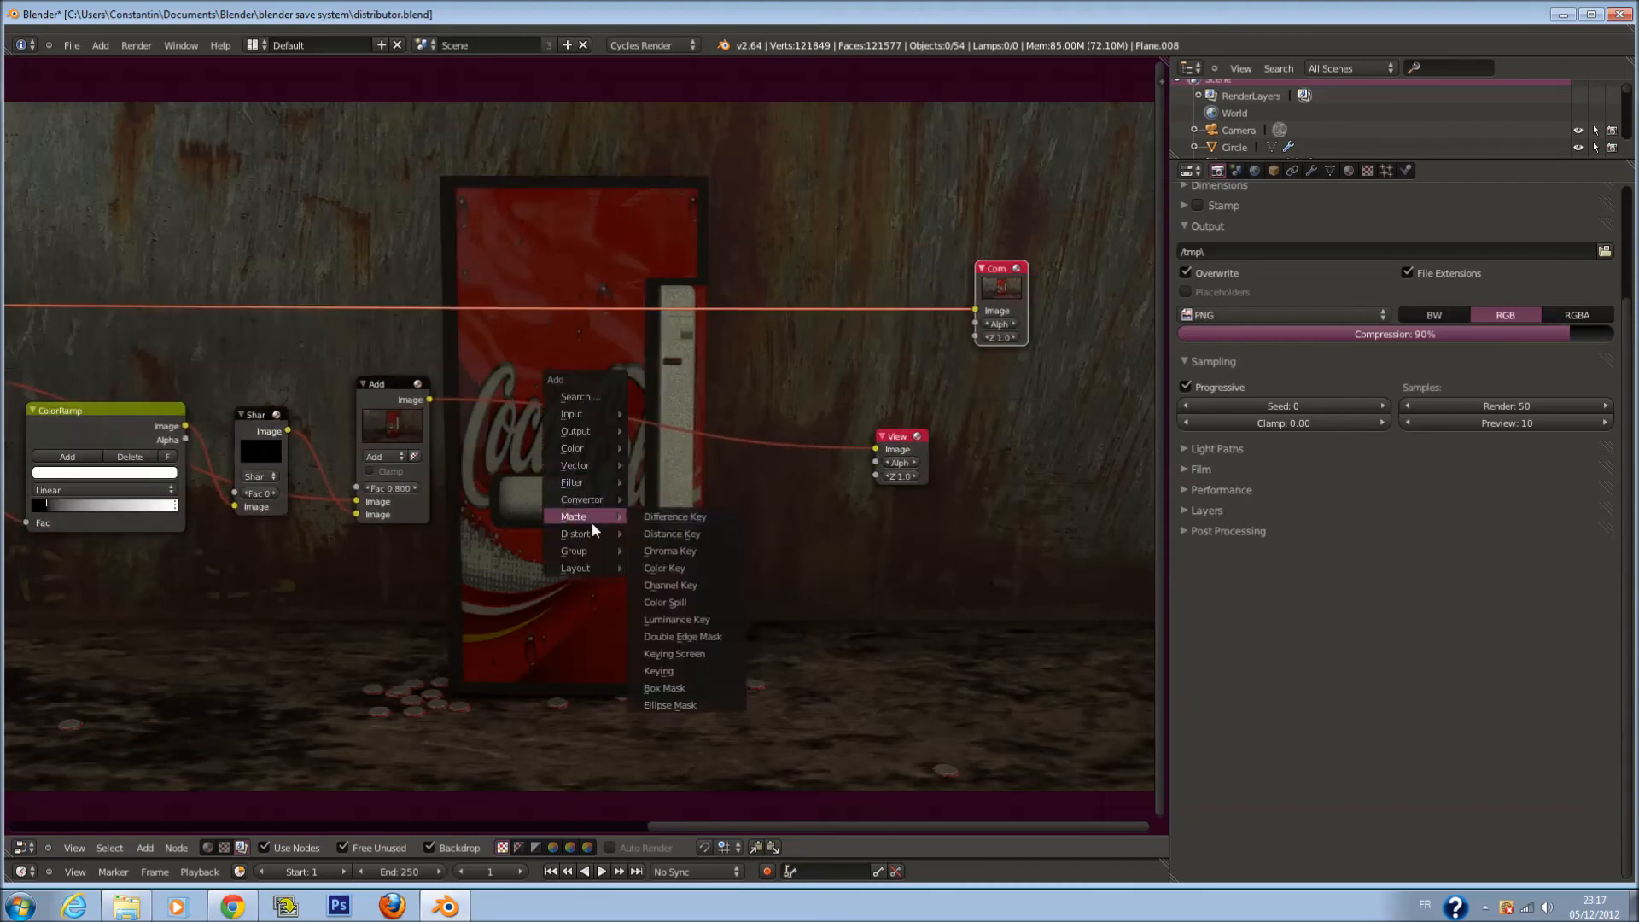
{"action": "mouse_move", "coordinate": [594, 533]}
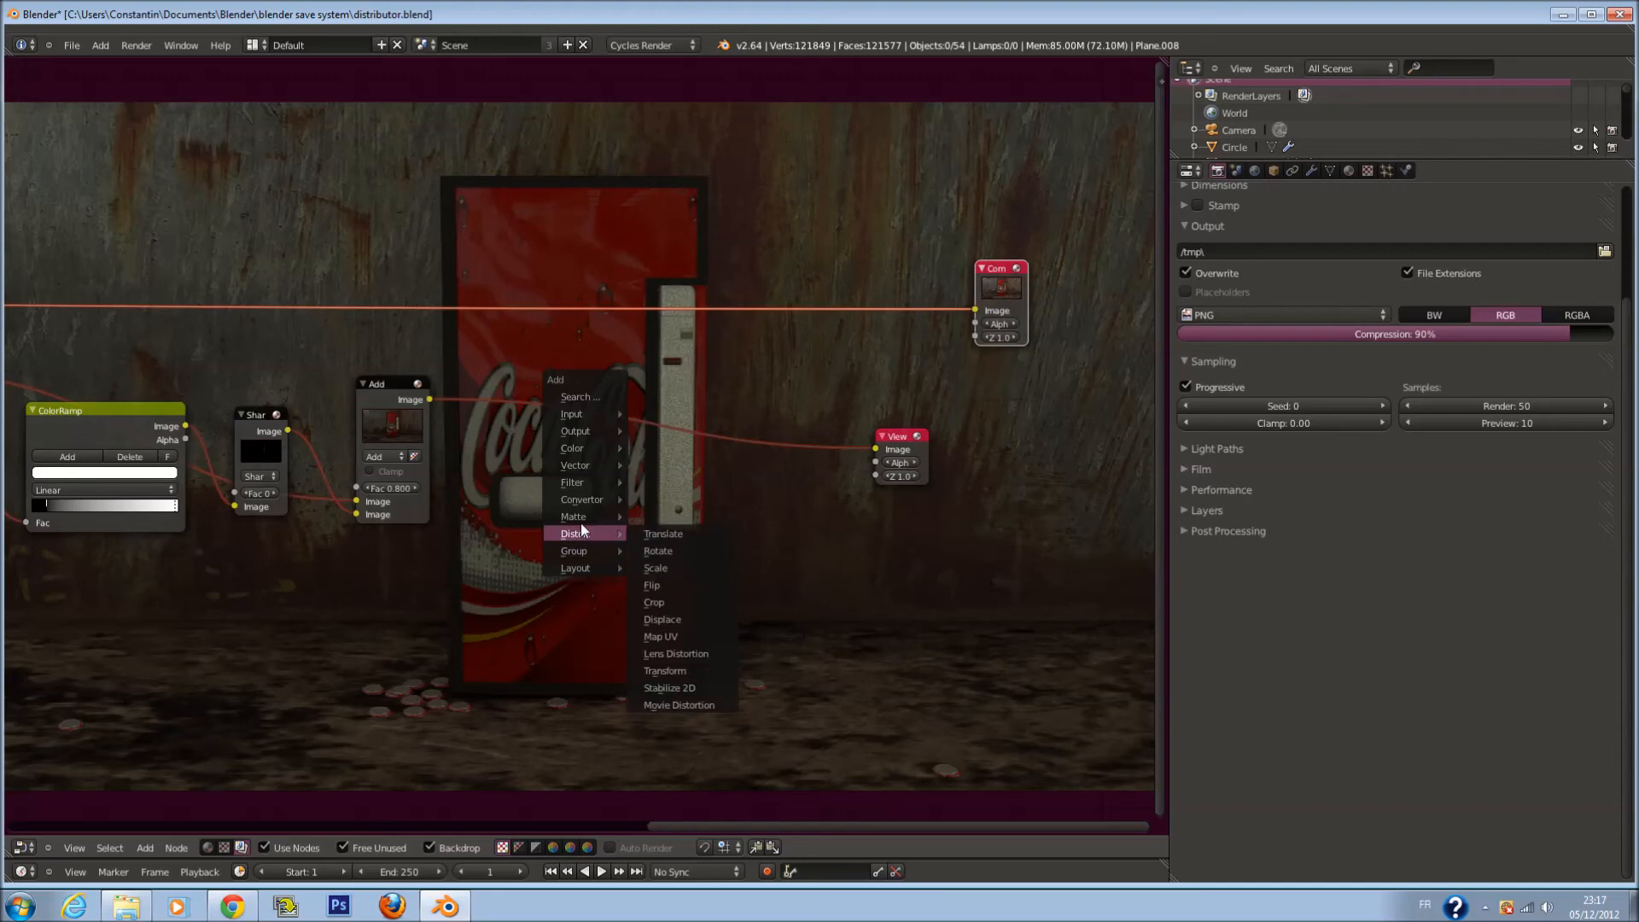
{"action": "mouse_move", "coordinate": [589, 482]}
{"action": "left_click", "coordinate": [685, 637]}
{"action": "key", "text": "ctrl+z"}
Add a Lens Distortion node and insert it on the link between the last Add node and the Viewer
{"action": "key", "text": "shift+a"}
{"action": "mouse_move", "coordinate": [713, 562]}
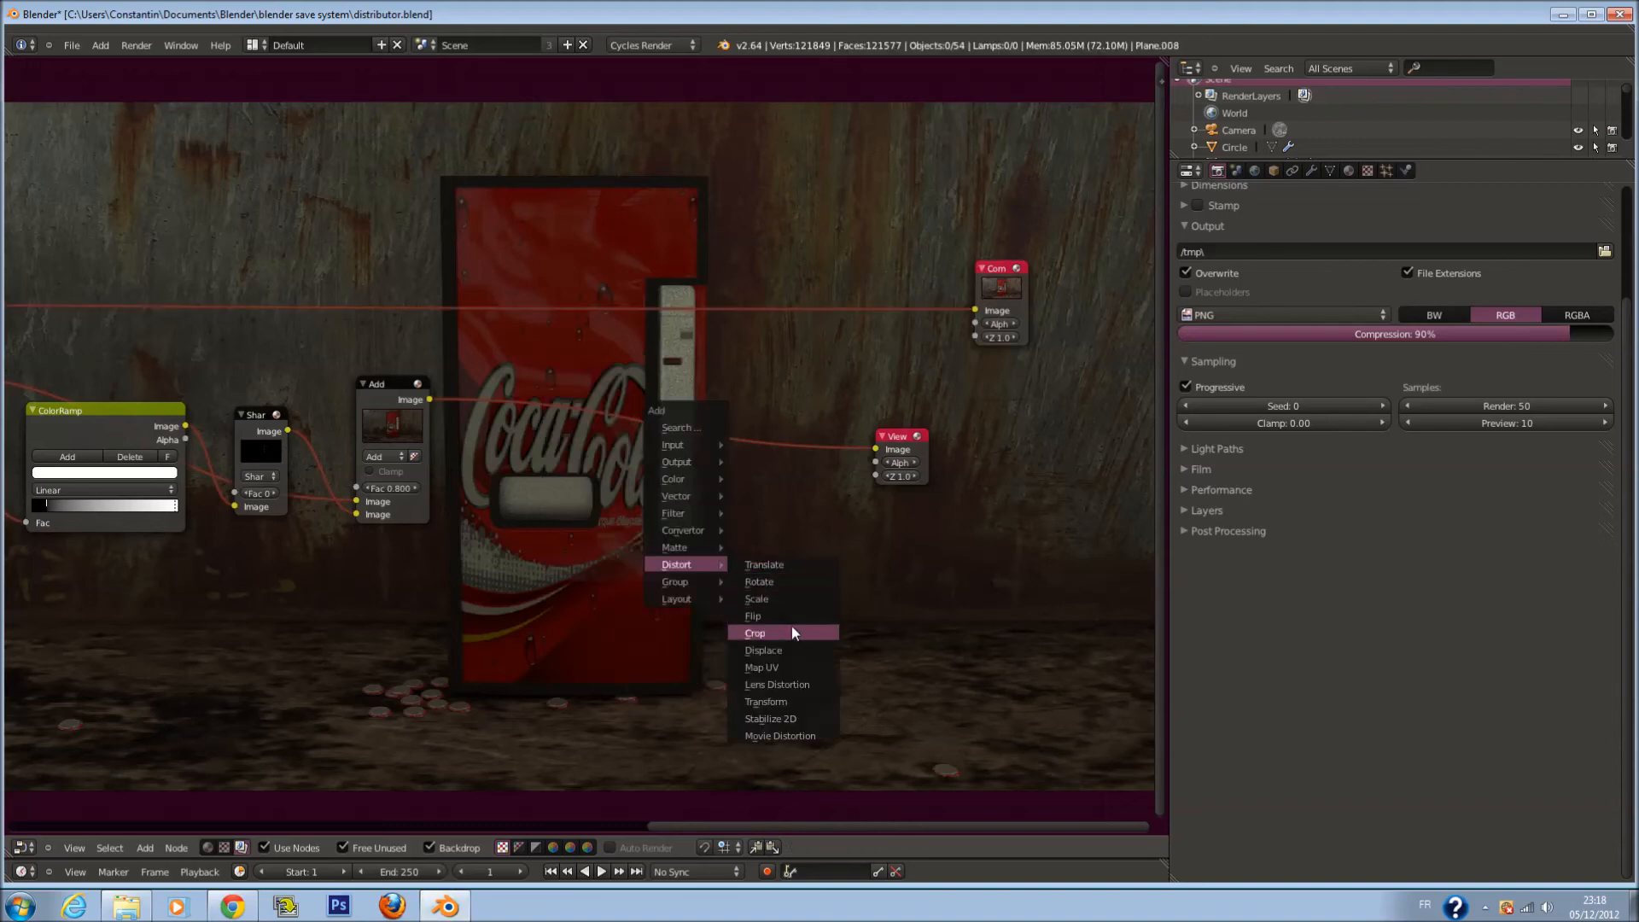
{"action": "left_click", "coordinate": [798, 676]}
{"action": "left_click", "coordinate": [613, 408]}
{"action": "scroll", "coordinate": [613, 408], "scroll_direction": "up", "scroll_amount": 5}
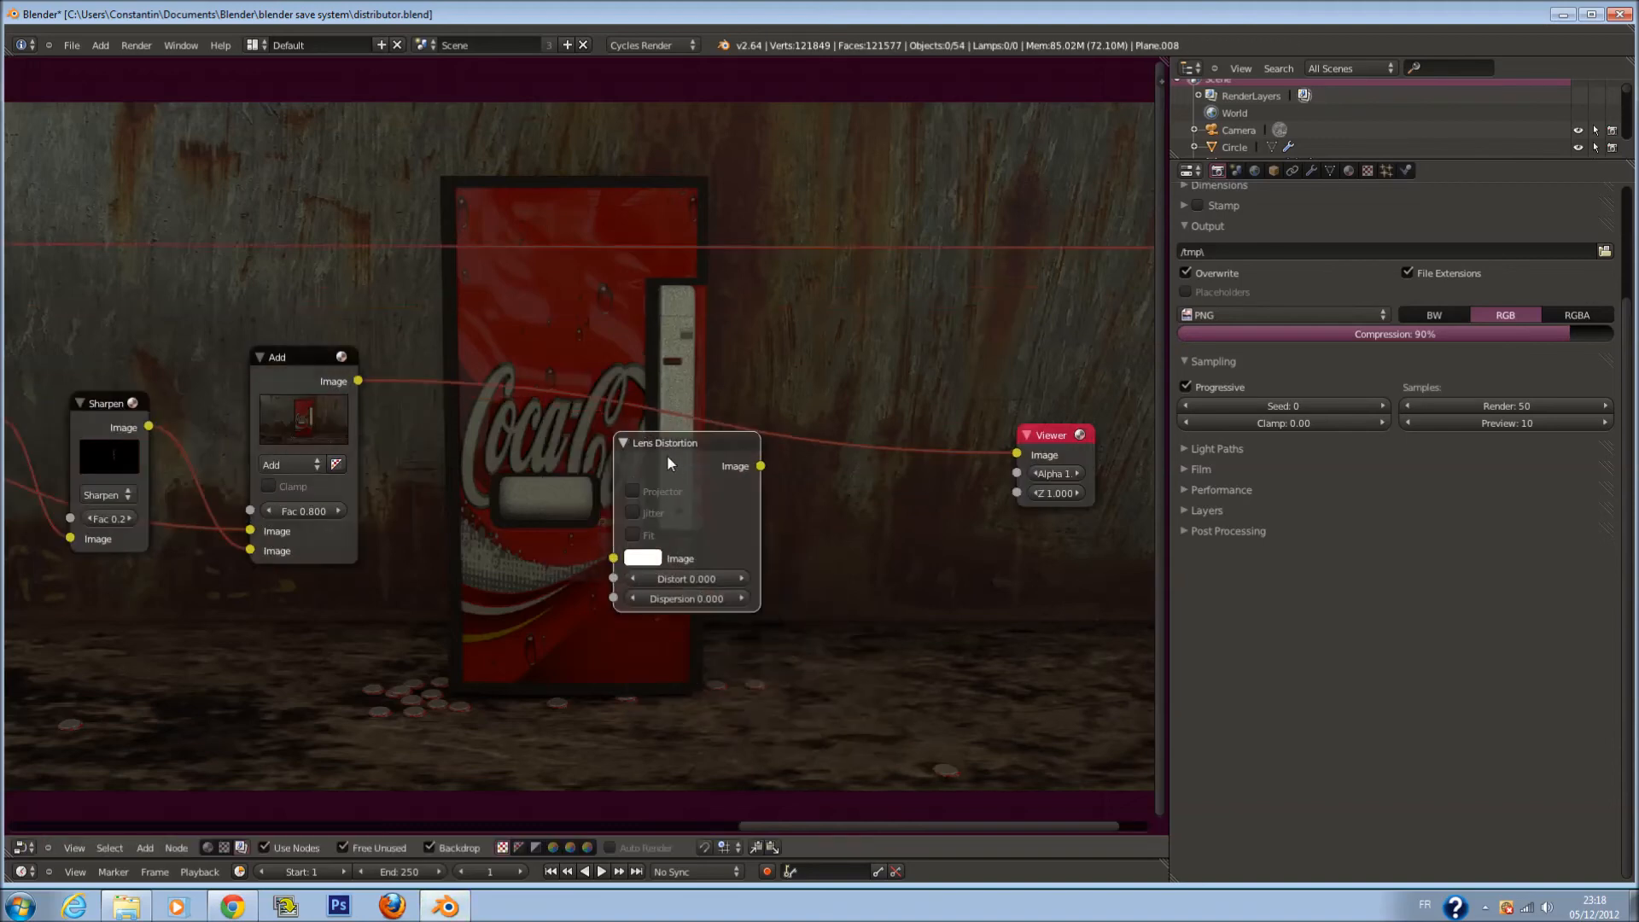
{"action": "left_click_drag", "start_coordinate": [667, 455], "coordinate": [538, 412]}
{"action": "scroll", "coordinate": [734, 502], "scroll_direction": "up", "scroll_amount": 2}
Duplicate the last Add node onto the link after Lens Distortion and move the Viewer node farther away
{"action": "left_click", "coordinate": [399, 422]}
{"action": "key", "text": "shift+d"}
{"action": "left_click", "coordinate": [824, 433]}
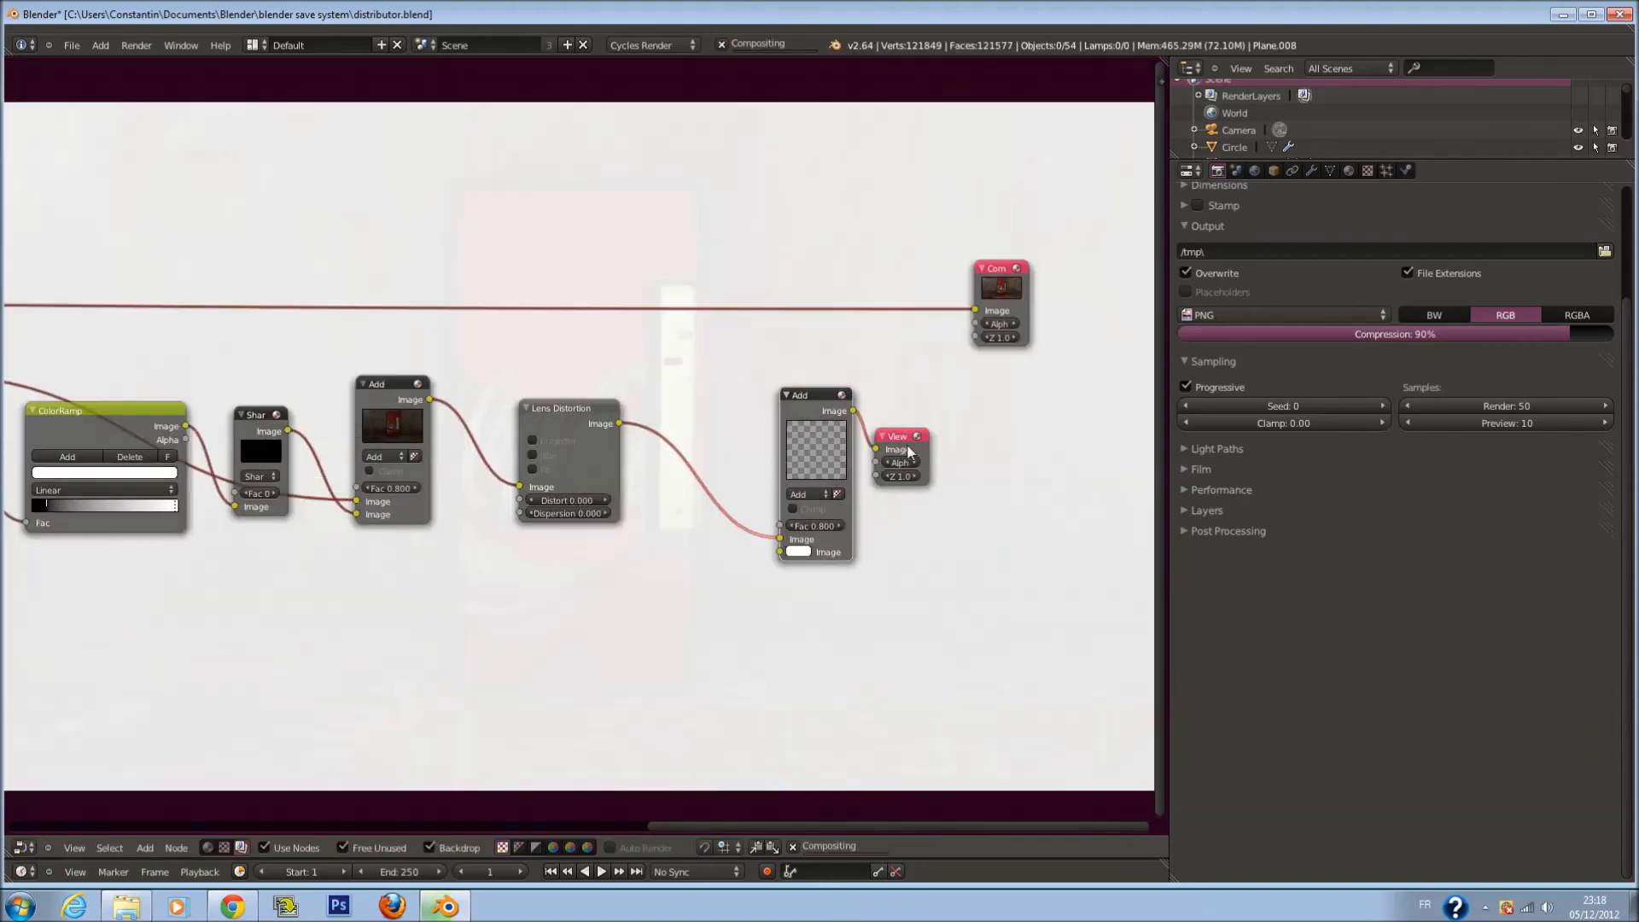
{"action": "left_click_drag", "start_coordinate": [907, 446], "coordinate": [1066, 446]}
Lower the duplicated Add node's Fac to 0.5 and change its blend type to Multiply
{"action": "left_click", "coordinate": [790, 500]}
{"action": "left_click", "coordinate": [790, 501]}
{"action": "left_click", "coordinate": [792, 500]}
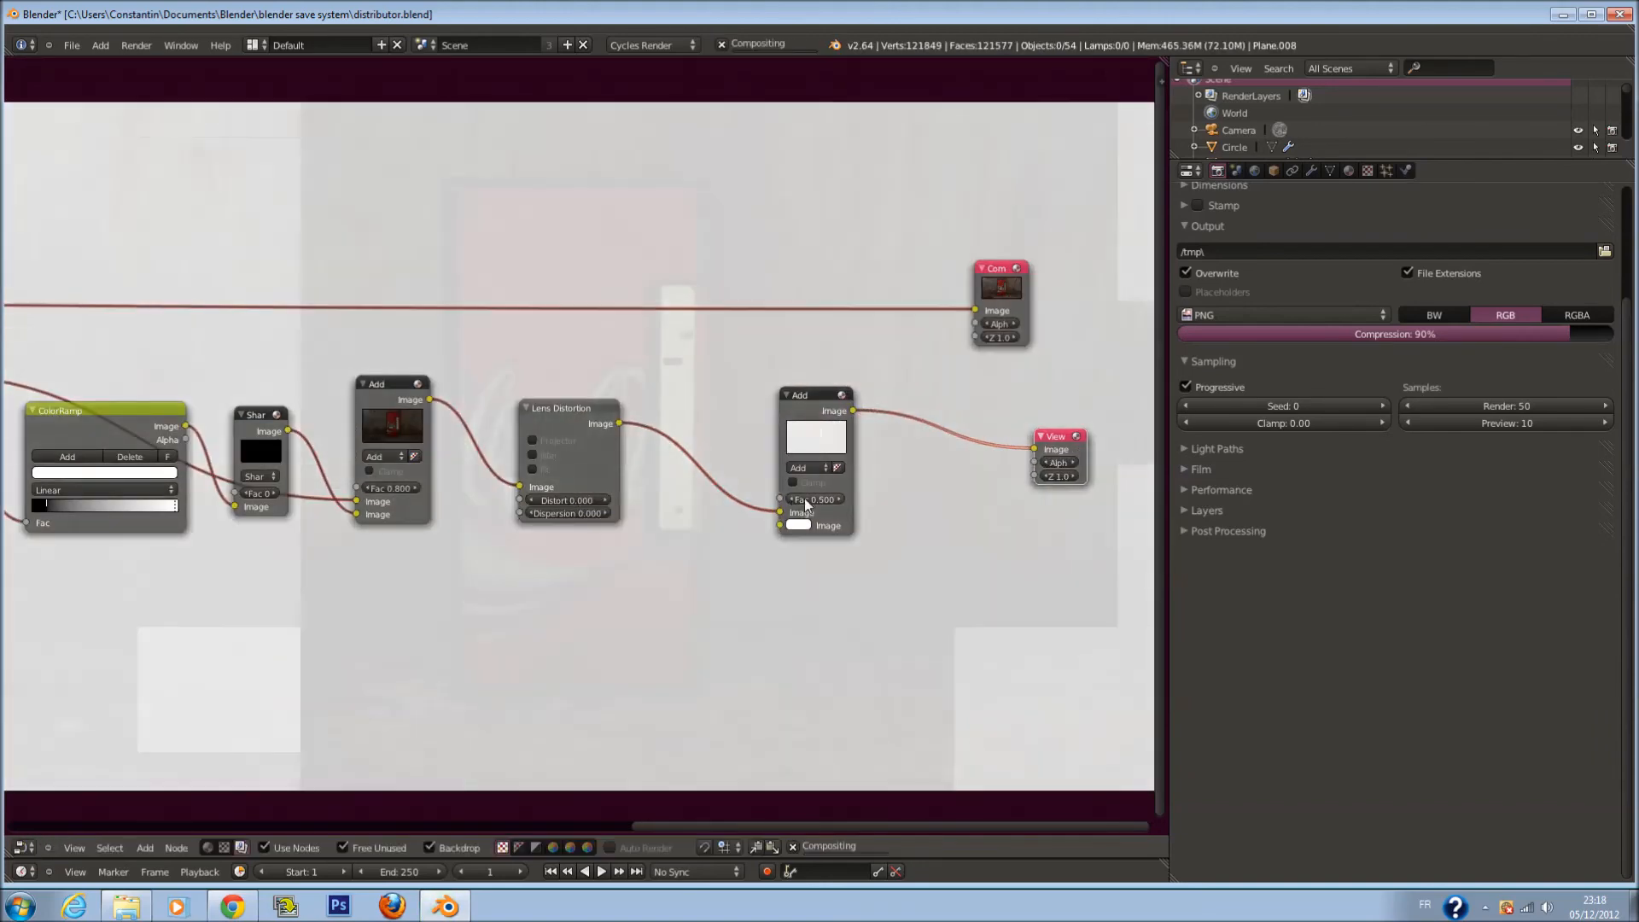
{"action": "left_click", "coordinate": [809, 466]}
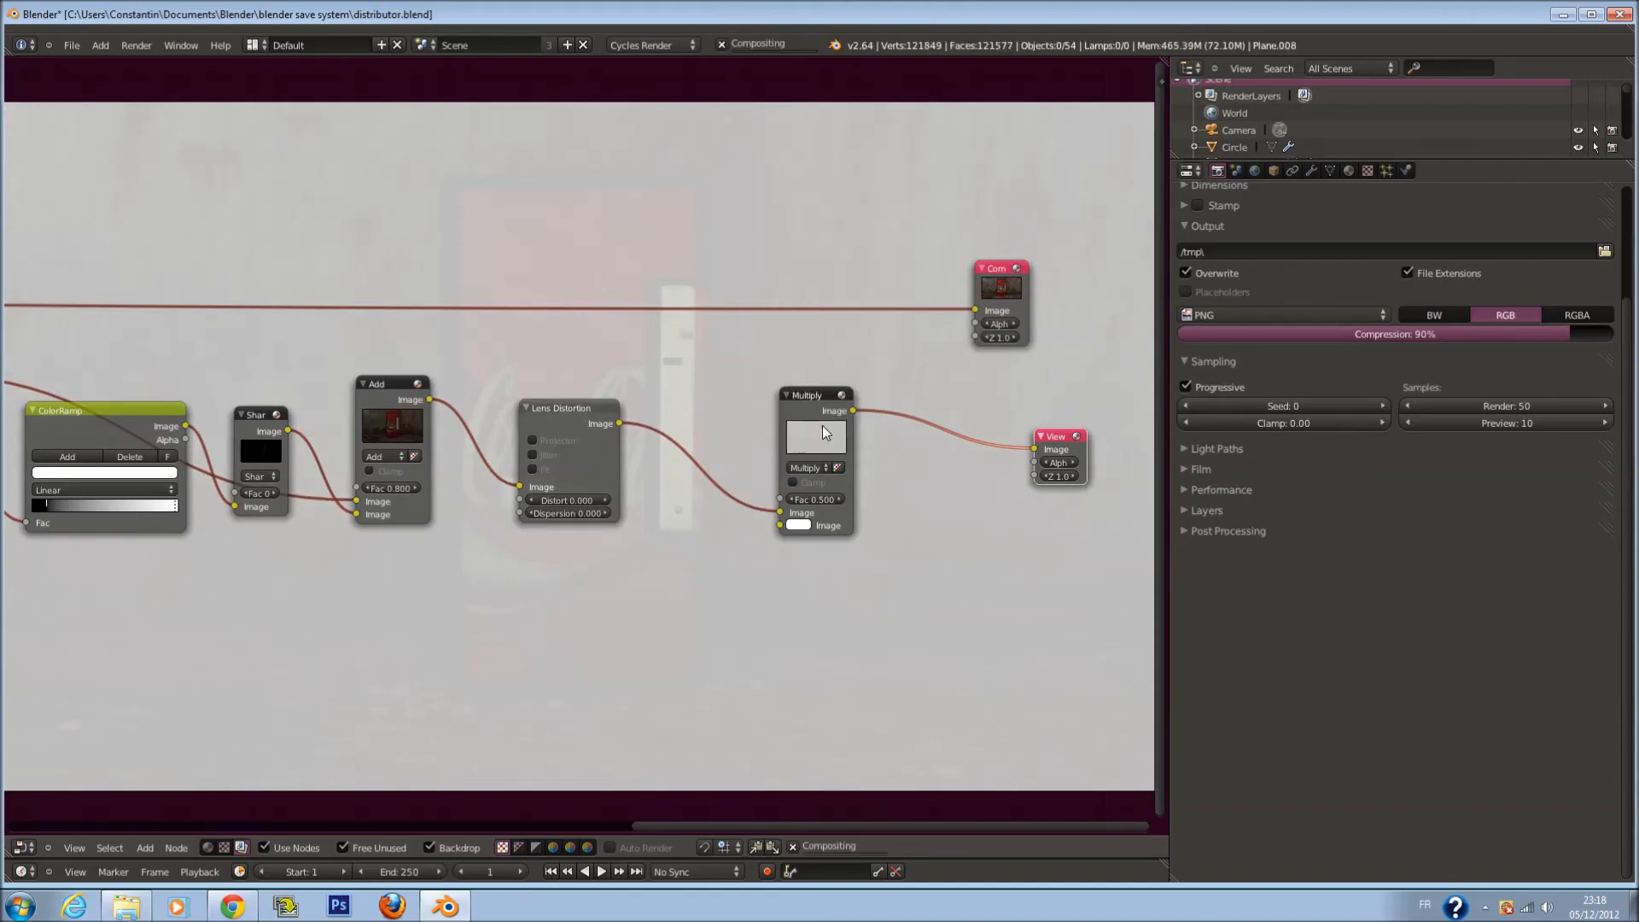
{"action": "left_click", "coordinate": [822, 425]}
Move the last Multiply node closer to the Viewer and set the Lens Distortion node's Distort to 1
{"action": "scroll", "coordinate": [771, 419], "scroll_direction": "down", "scroll_amount": 1}
{"action": "left_click_drag", "start_coordinate": [771, 418], "coordinate": [894, 419]}
{"action": "scroll", "coordinate": [587, 500], "scroll_direction": "up", "scroll_amount": 1}
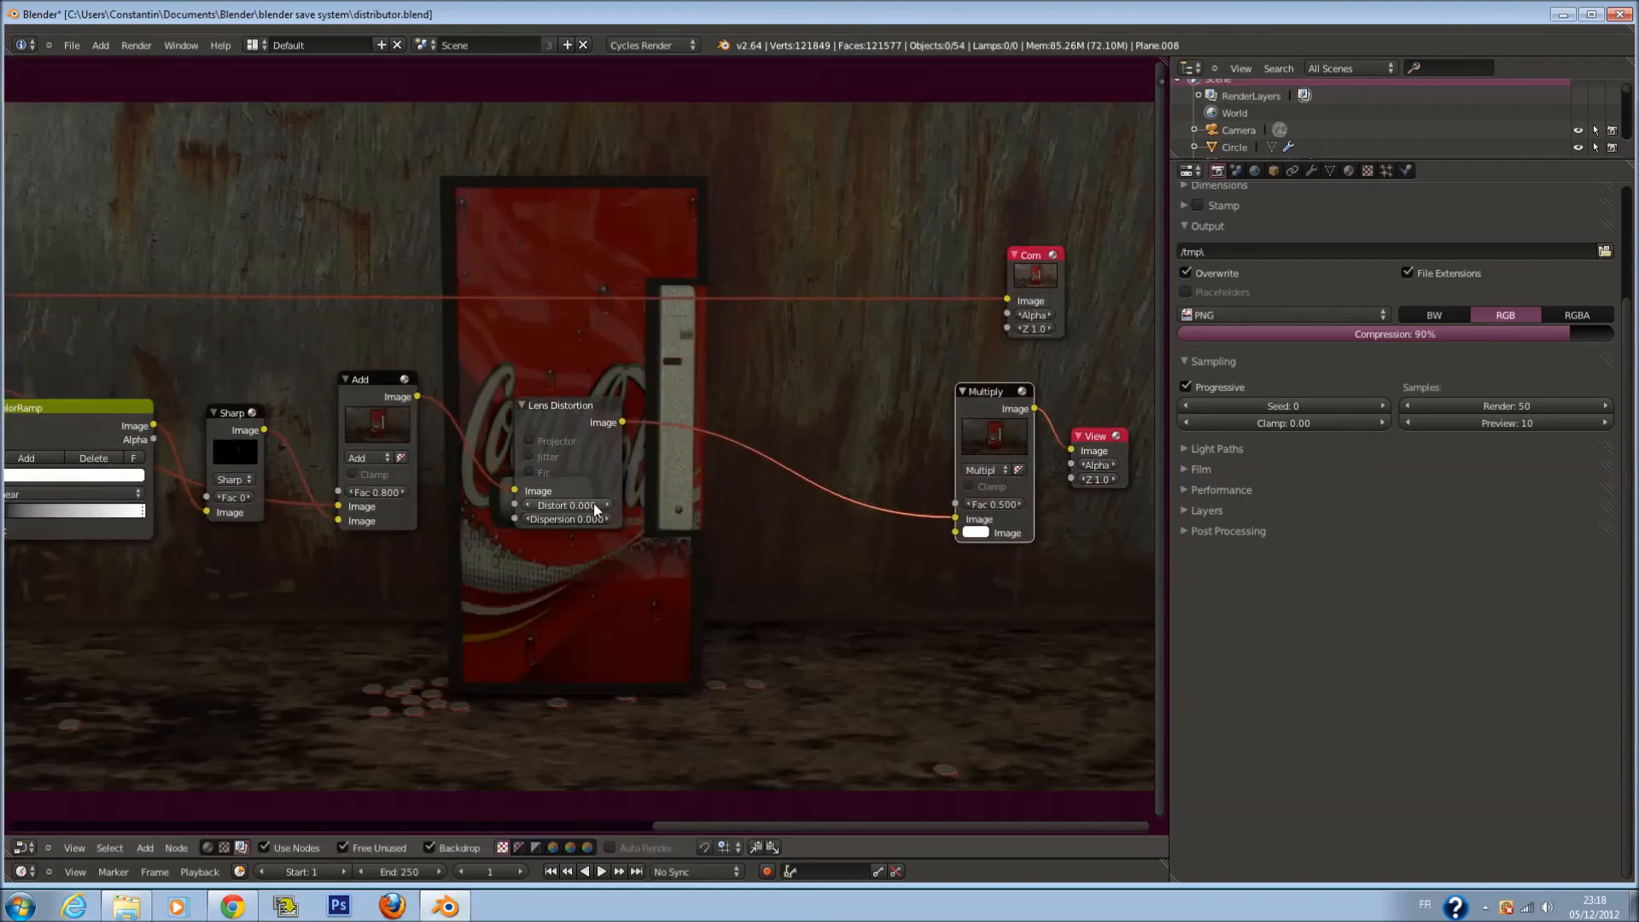
{"action": "key", "text": "Return"}
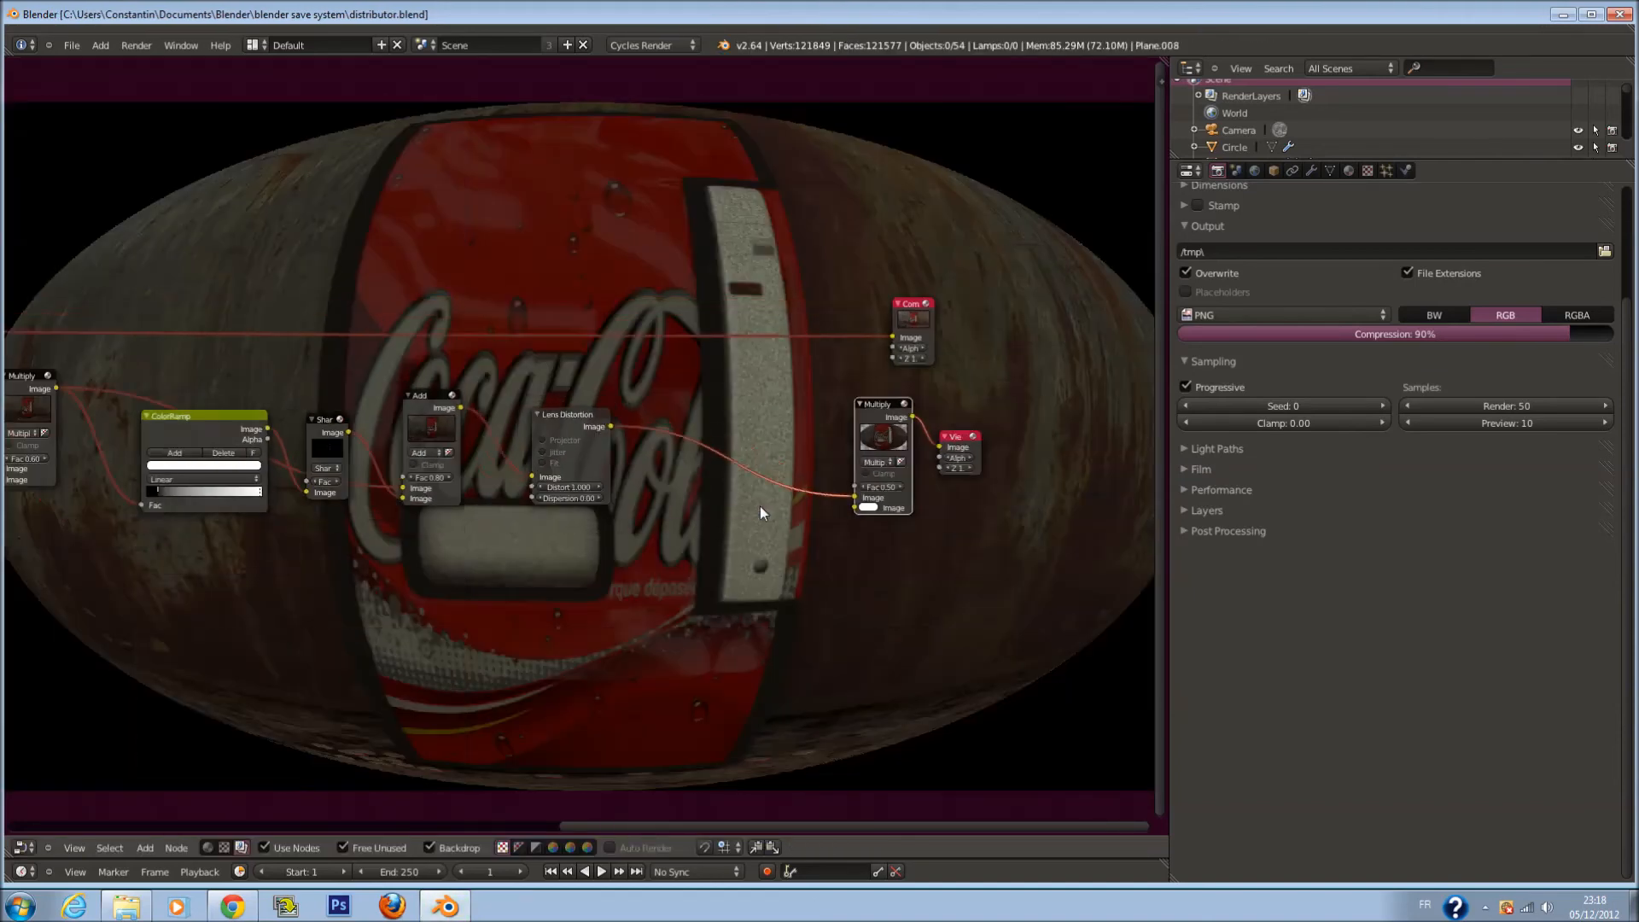
Add a Blur filter node on the link between Lens Distortion and the last Multiply node
{"action": "key", "text": "shift+a"}
{"action": "mouse_move", "coordinate": [760, 508]}
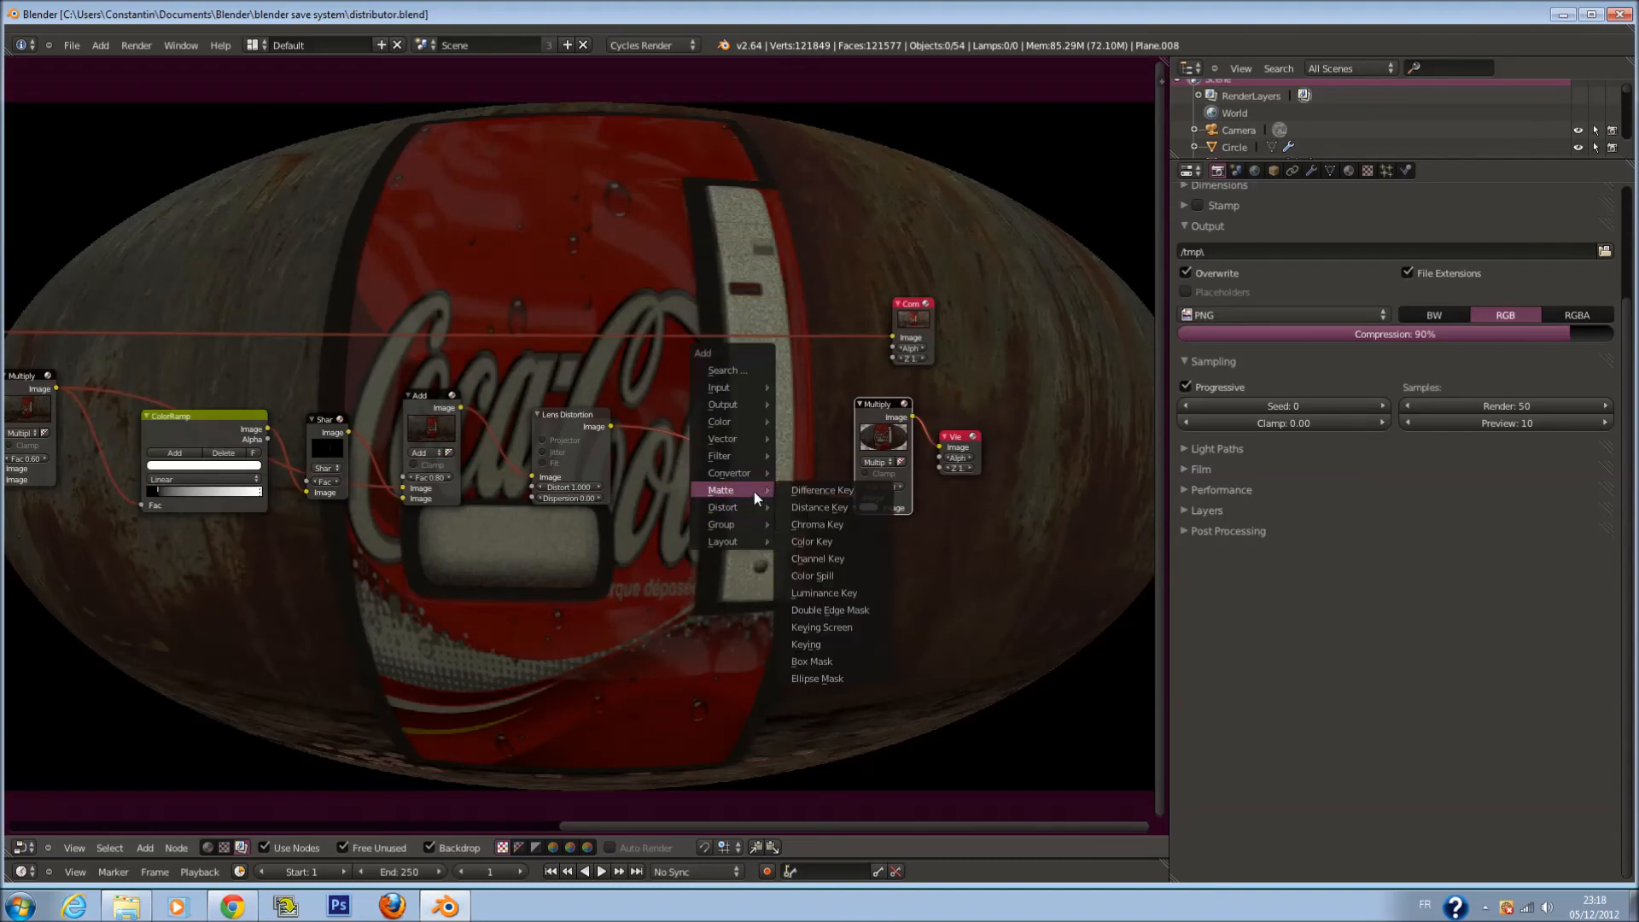
{"action": "mouse_move", "coordinate": [749, 477]}
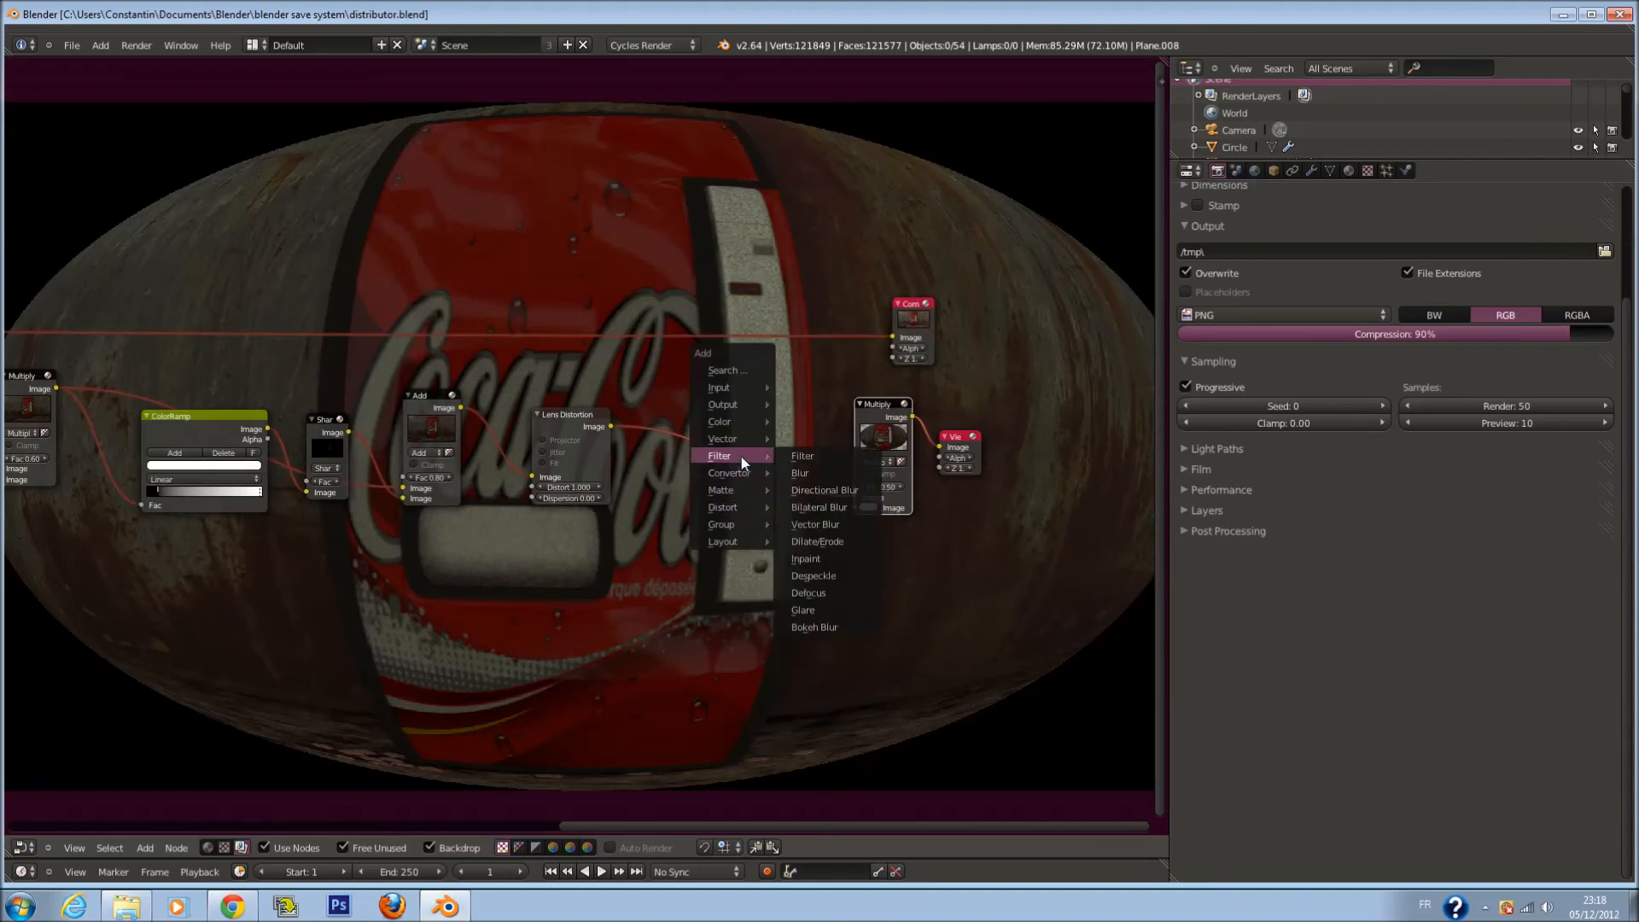
{"action": "left_click", "coordinate": [819, 472]}
{"action": "left_click", "coordinate": [839, 427]}
{"action": "scroll", "coordinate": [839, 427], "scroll_direction": "down", "scroll_amount": 1}
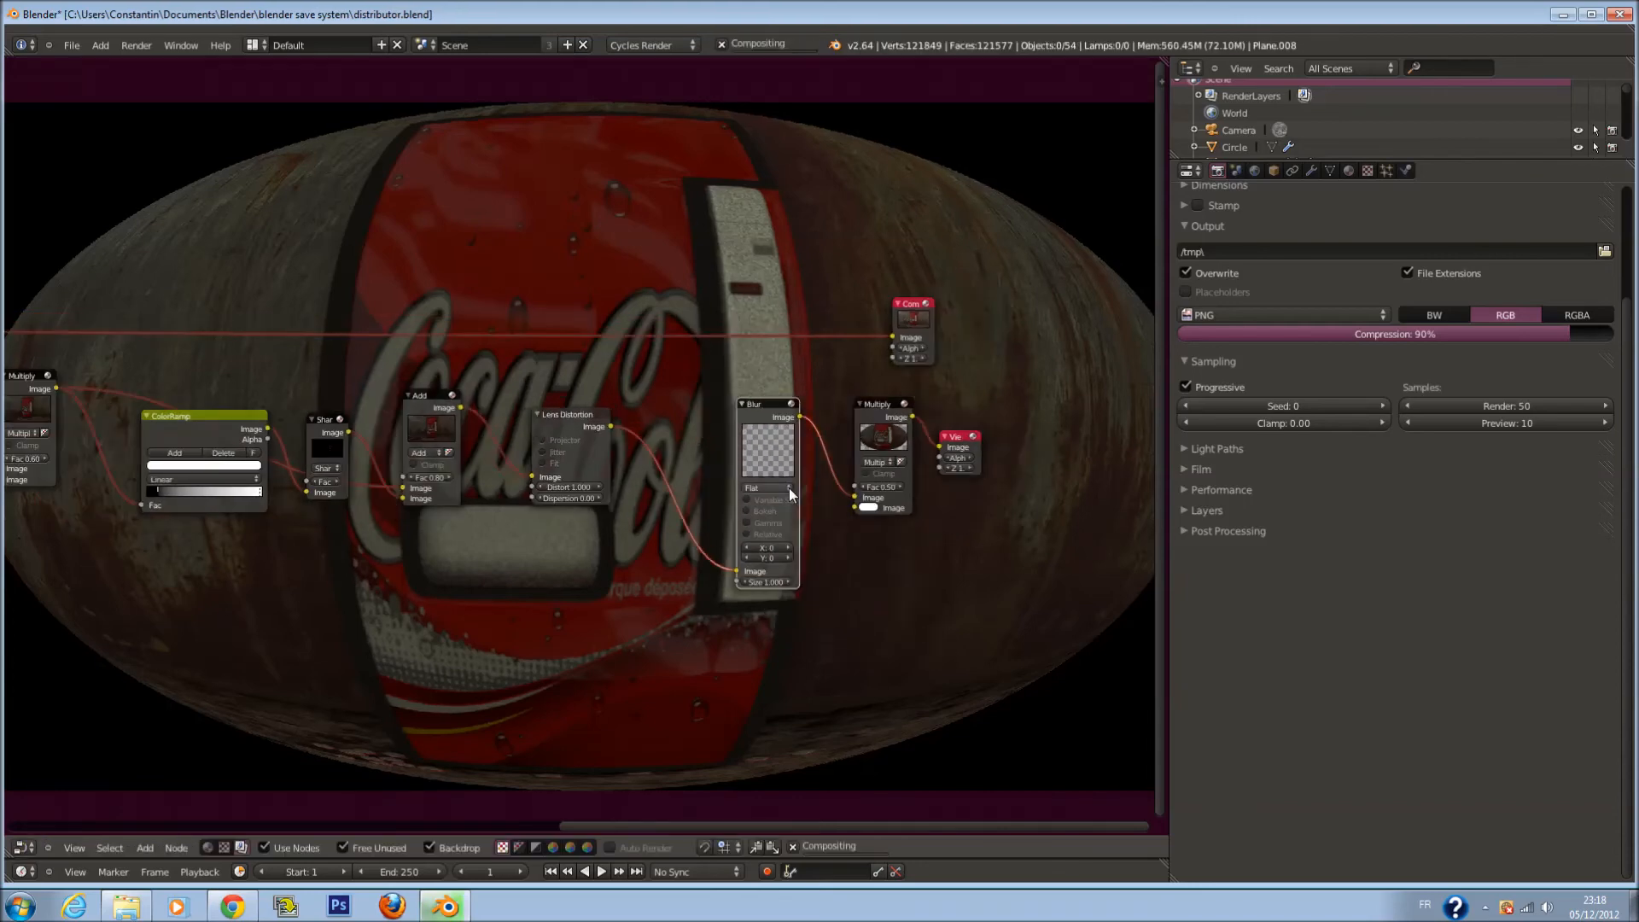
Add a Math node between Lens Distortion and Blur, set to Greater Than with a comparison value of 0
{"action": "key", "text": "shift+a"}
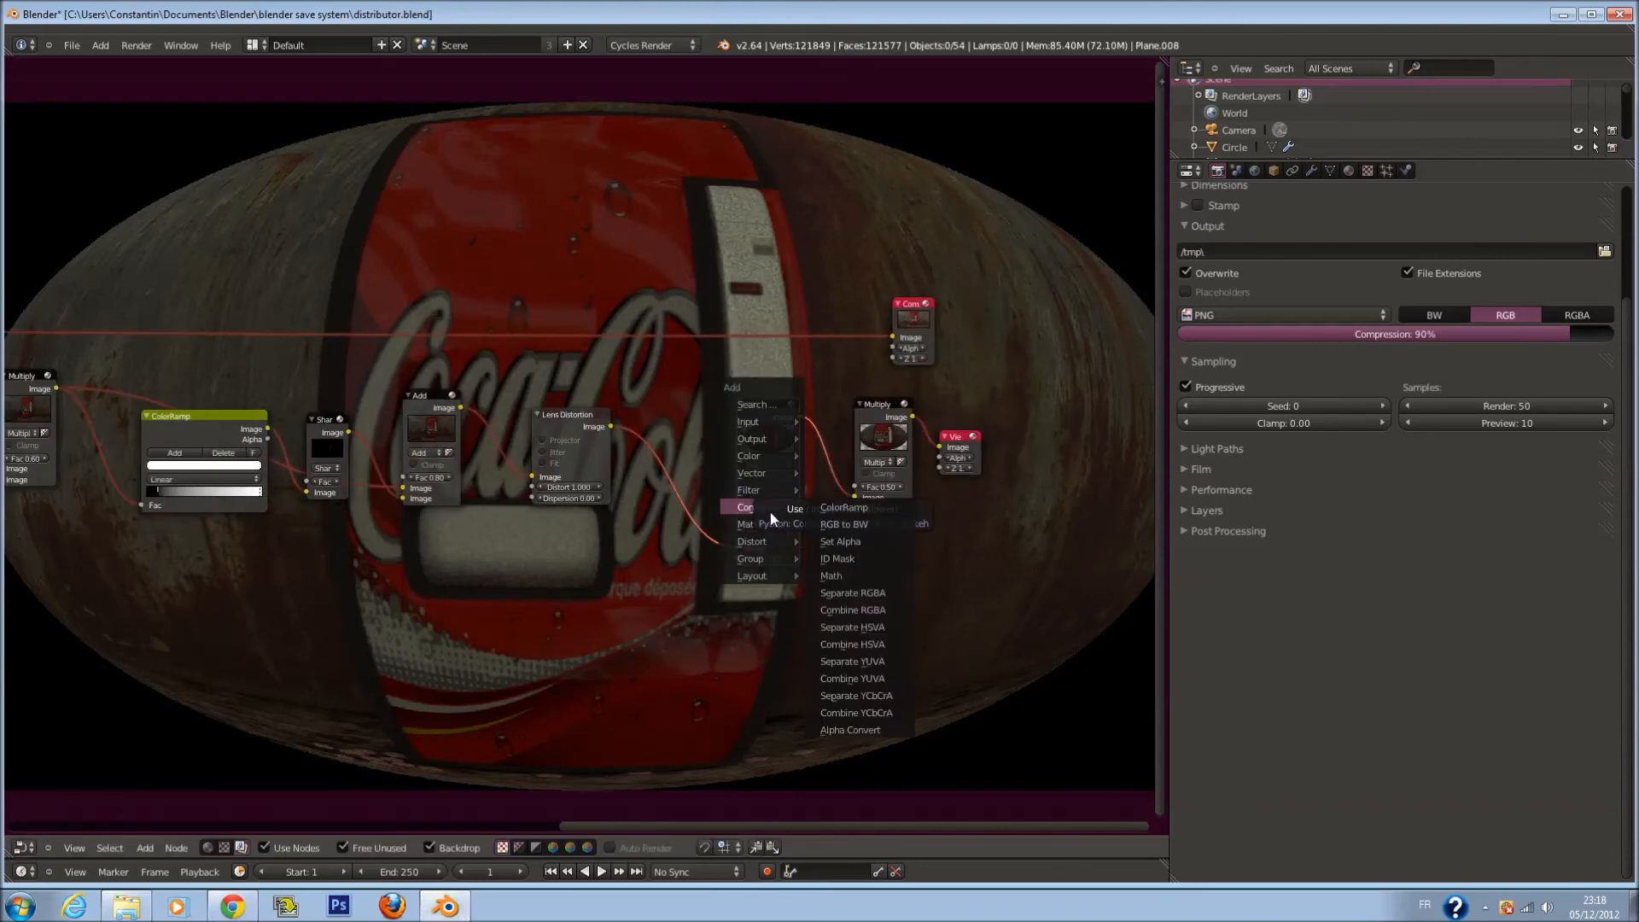
{"action": "left_click", "coordinate": [856, 574]}
{"action": "scroll", "coordinate": [920, 556], "scroll_direction": "up", "scroll_amount": 1}
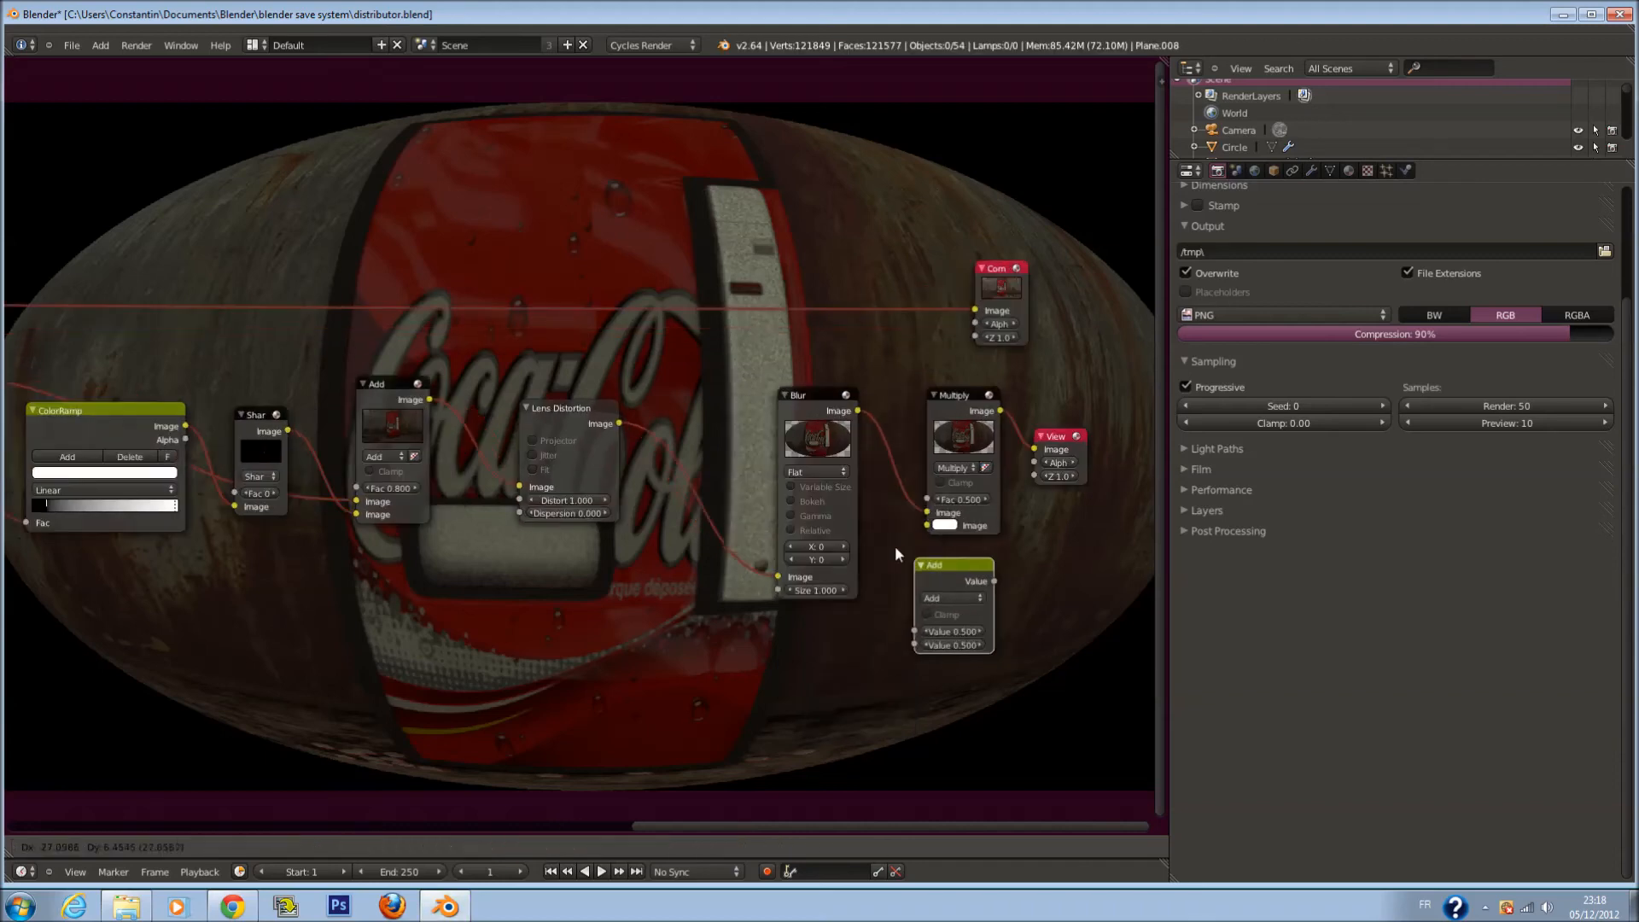
{"action": "left_click", "coordinate": [751, 506]}
{"action": "left_click", "coordinate": [719, 519]}
{"action": "left_click", "coordinate": [720, 251]}
{"action": "left_click", "coordinate": [725, 571]}
{"action": "type", "text": "0"}
{"action": "key", "text": "Return"}
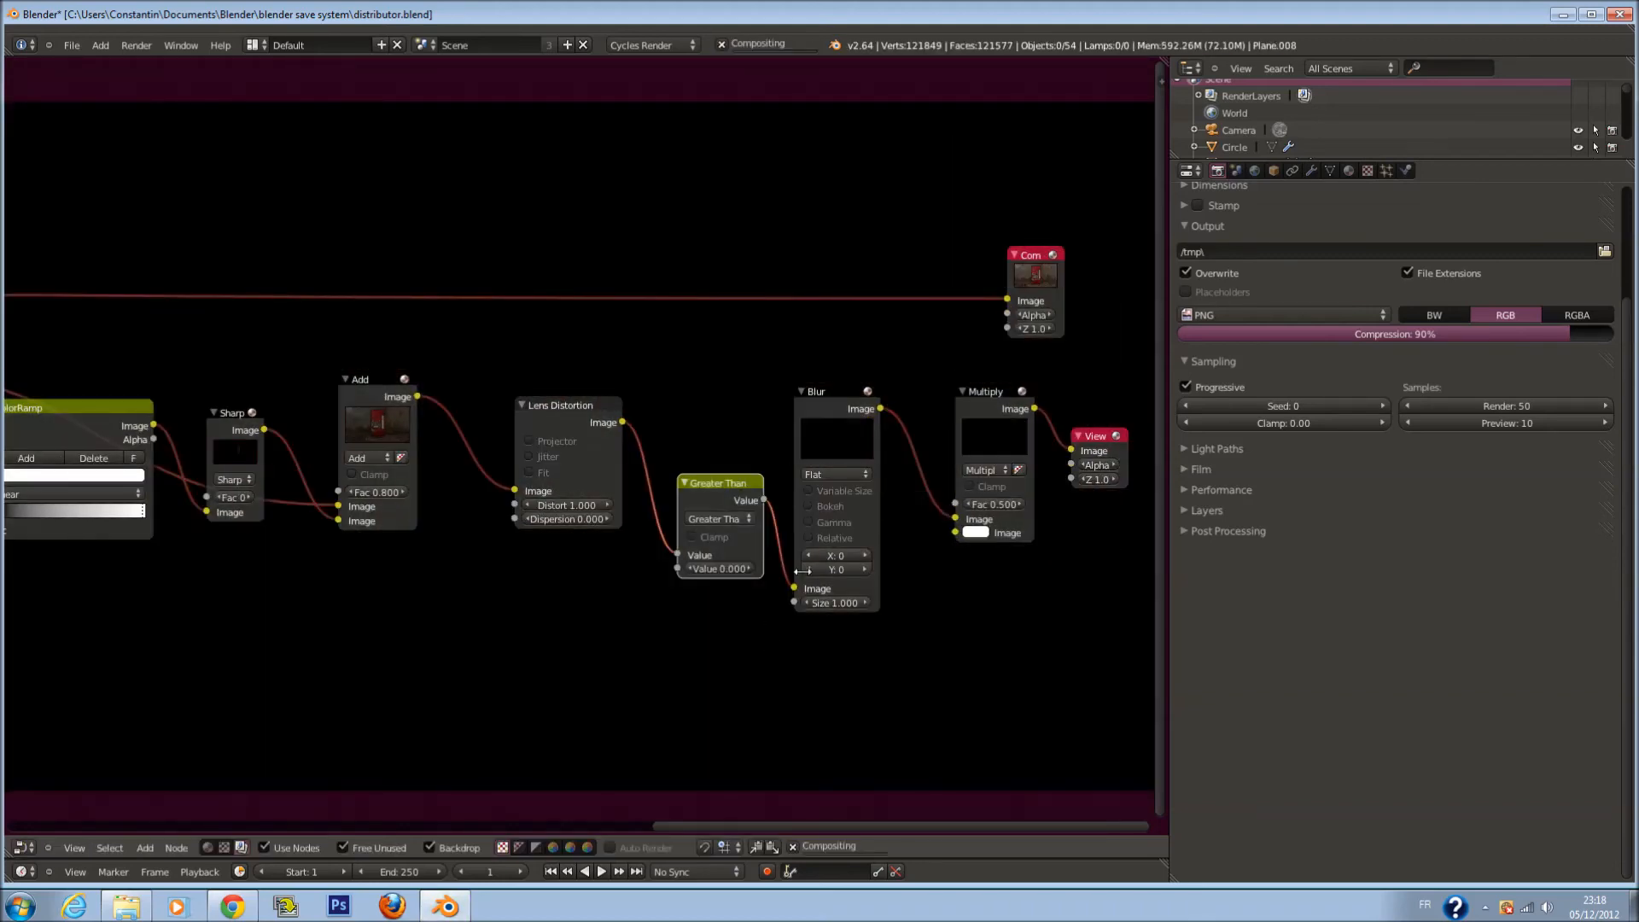
Connect the Image output of the Add node before Lens Distortion to the last Multiply node's second Image input
{"action": "scroll", "coordinate": [822, 547], "scroll_direction": "down", "scroll_amount": 1}
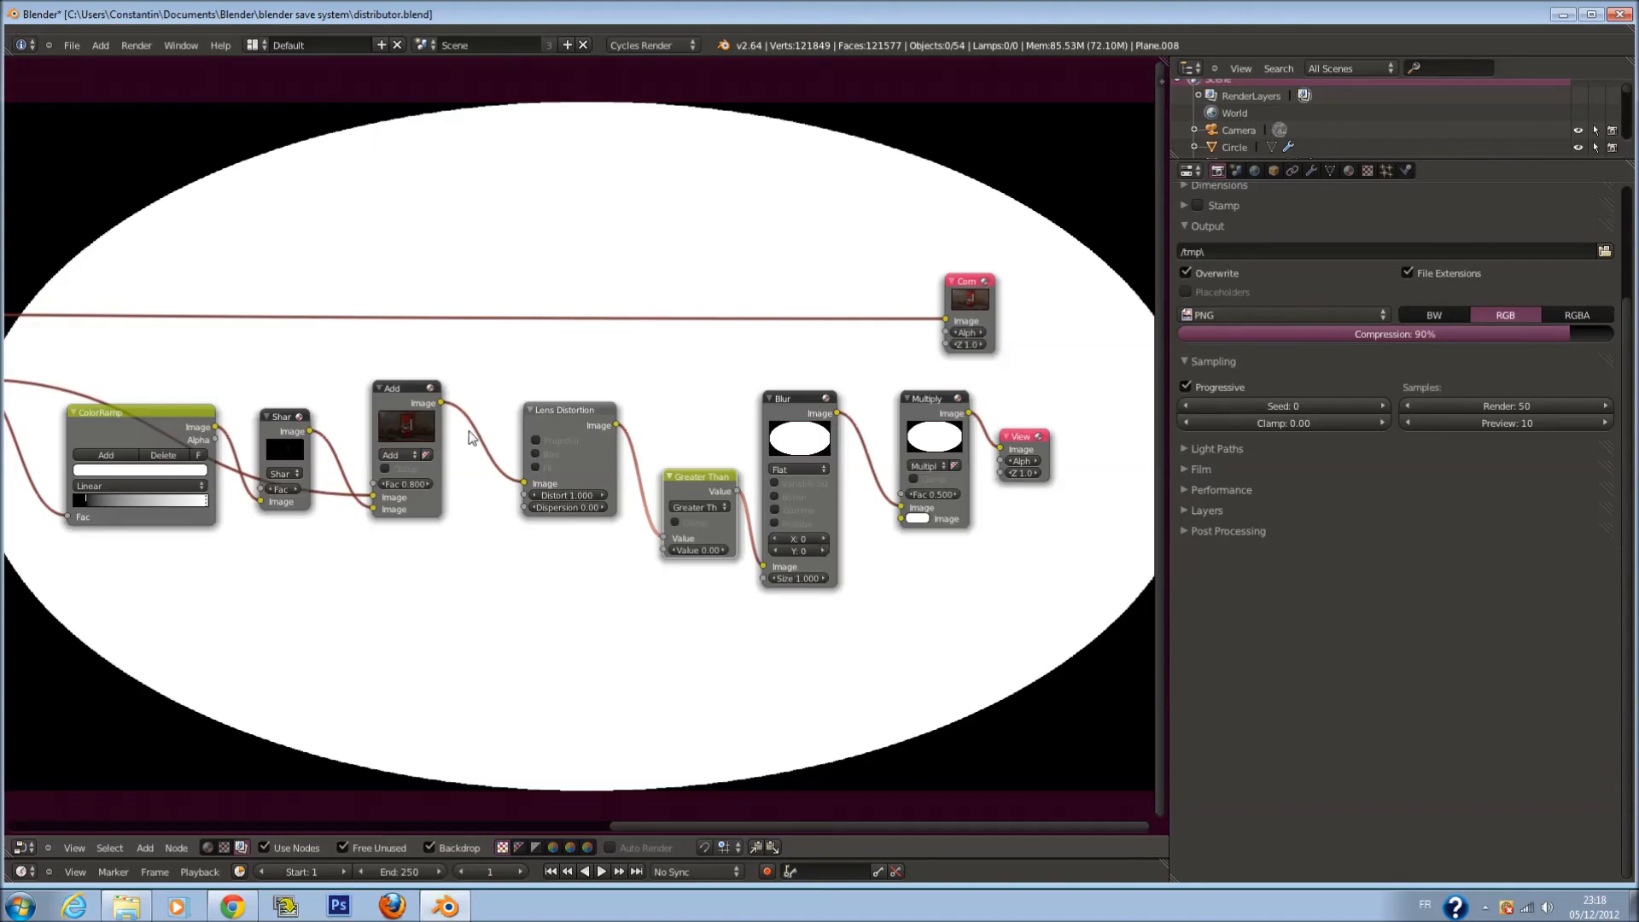
{"action": "left_click_drag", "start_coordinate": [441, 403], "coordinate": [902, 519]}
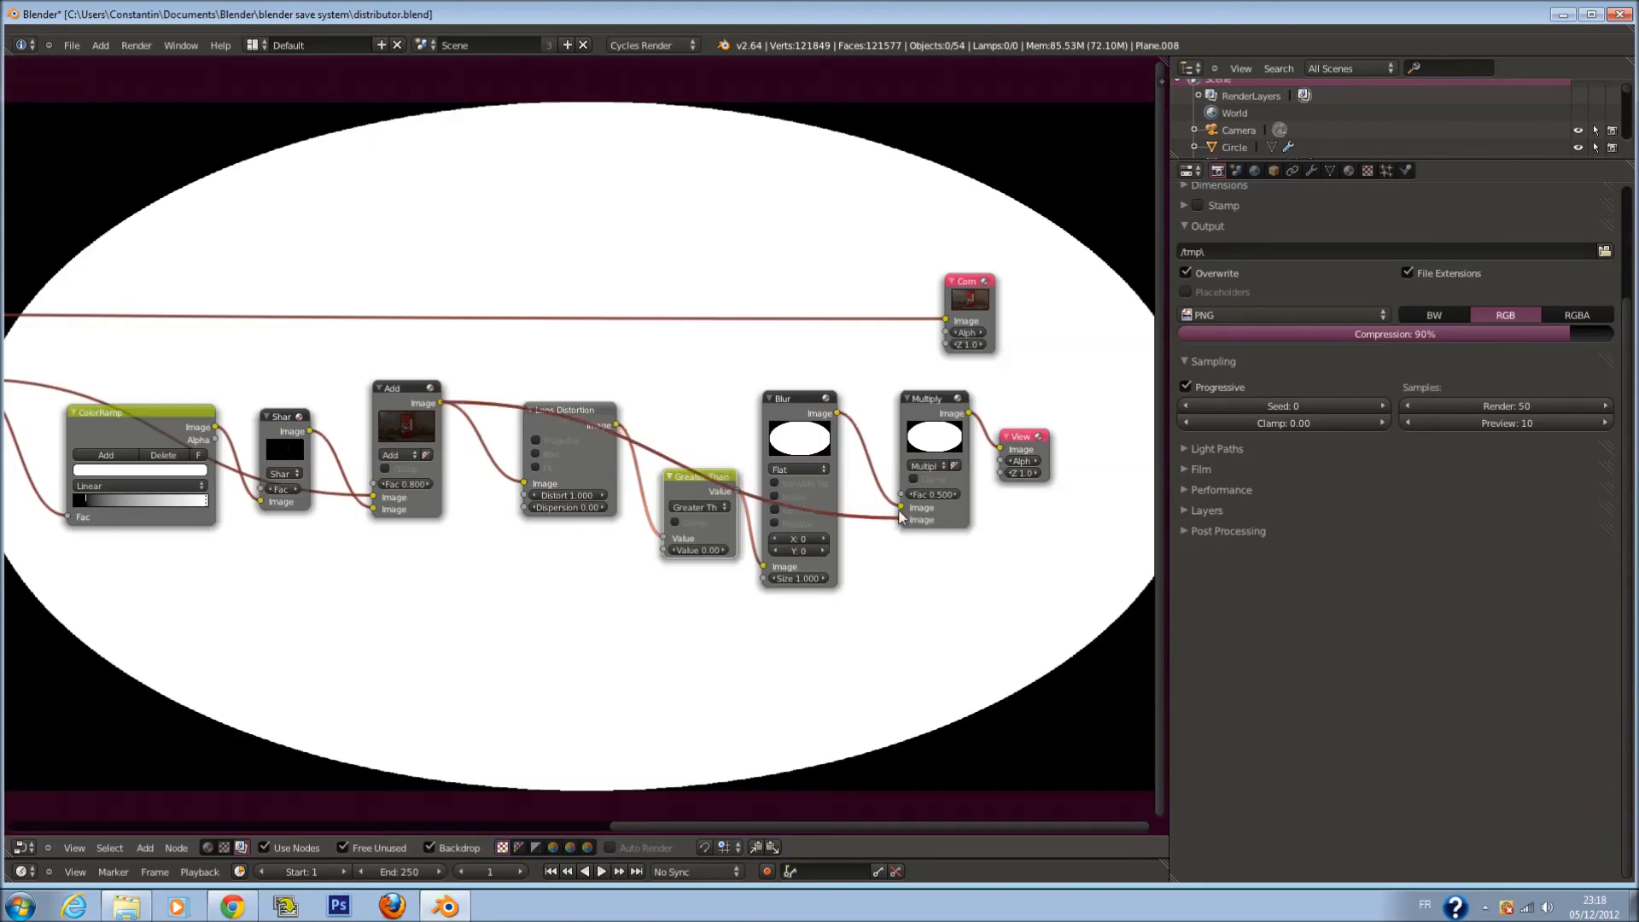
{"action": "scroll", "coordinate": [786, 470], "scroll_direction": "up", "scroll_amount": 1}
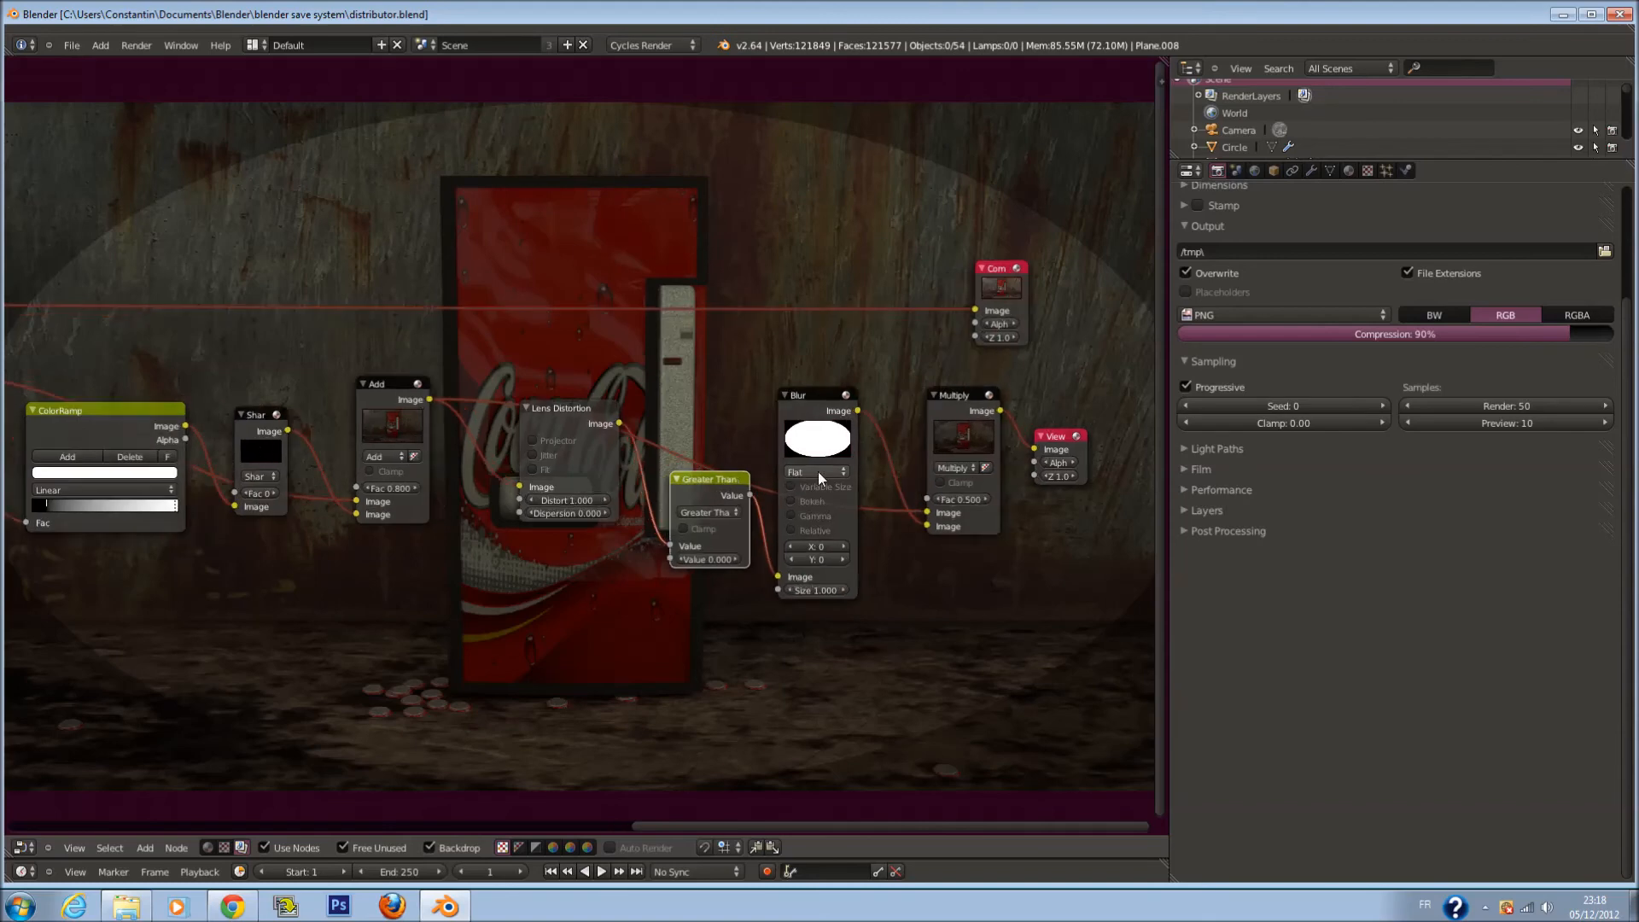
Set the Blur node to Fast Gaussian, Relative, Y aspect correction and 24% in X and Y, and save the file
{"action": "left_click", "coordinate": [818, 471]}
{"action": "left_click", "coordinate": [820, 385]}
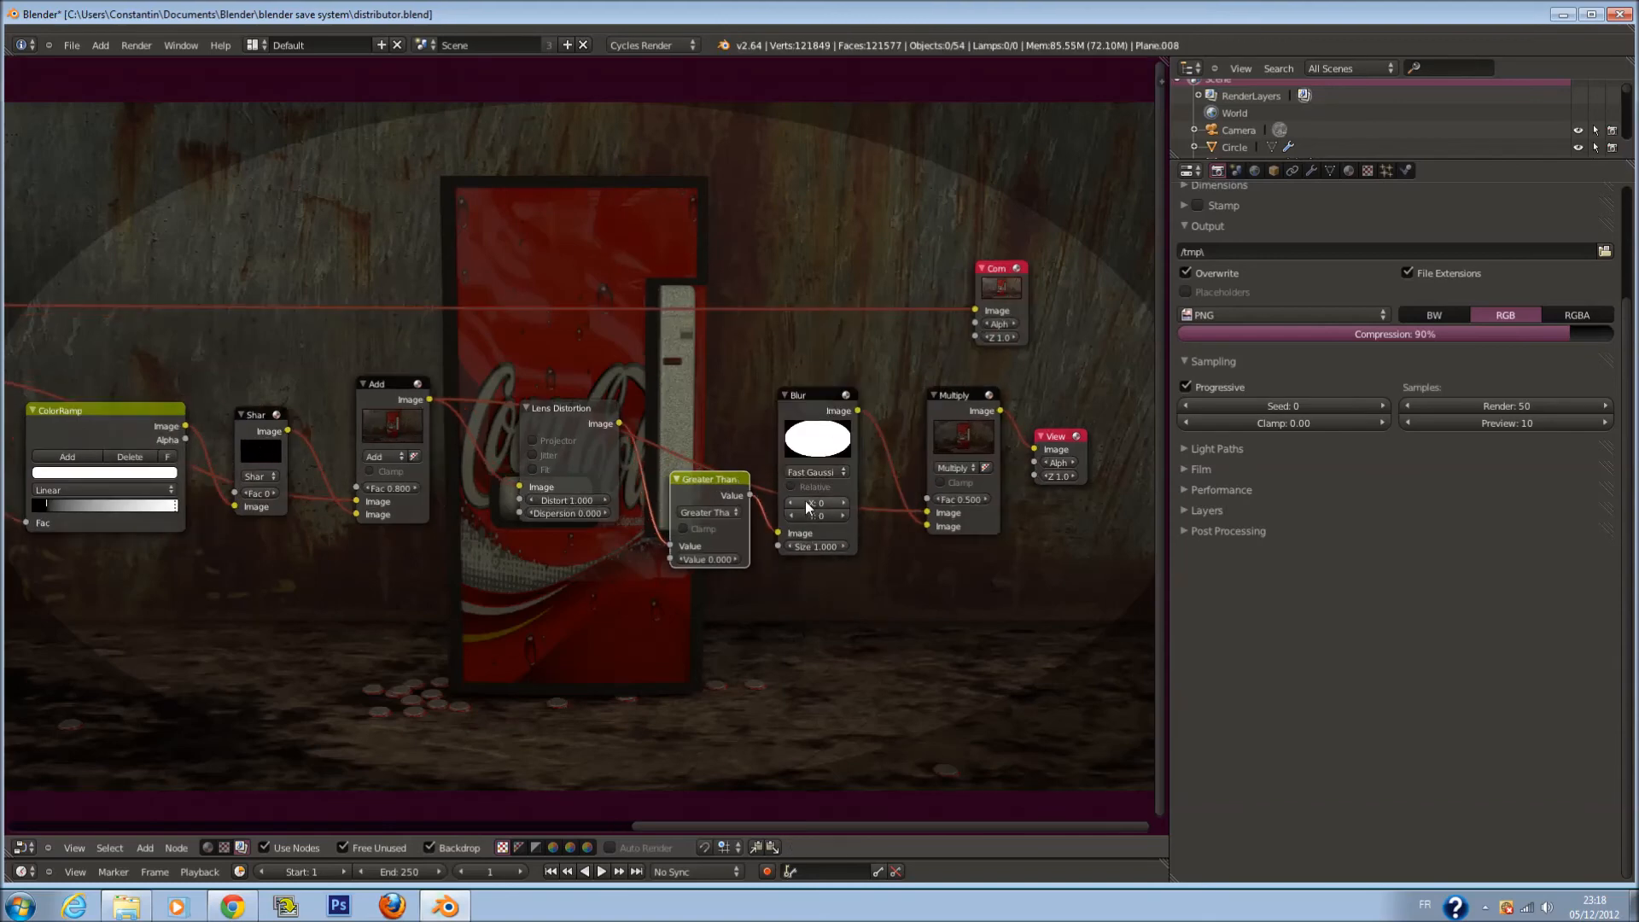
{"action": "scroll", "coordinate": [894, 528], "scroll_direction": "up", "scroll_amount": 1}
{"action": "left_click_drag", "start_coordinate": [986, 525], "coordinate": [987, 536]}
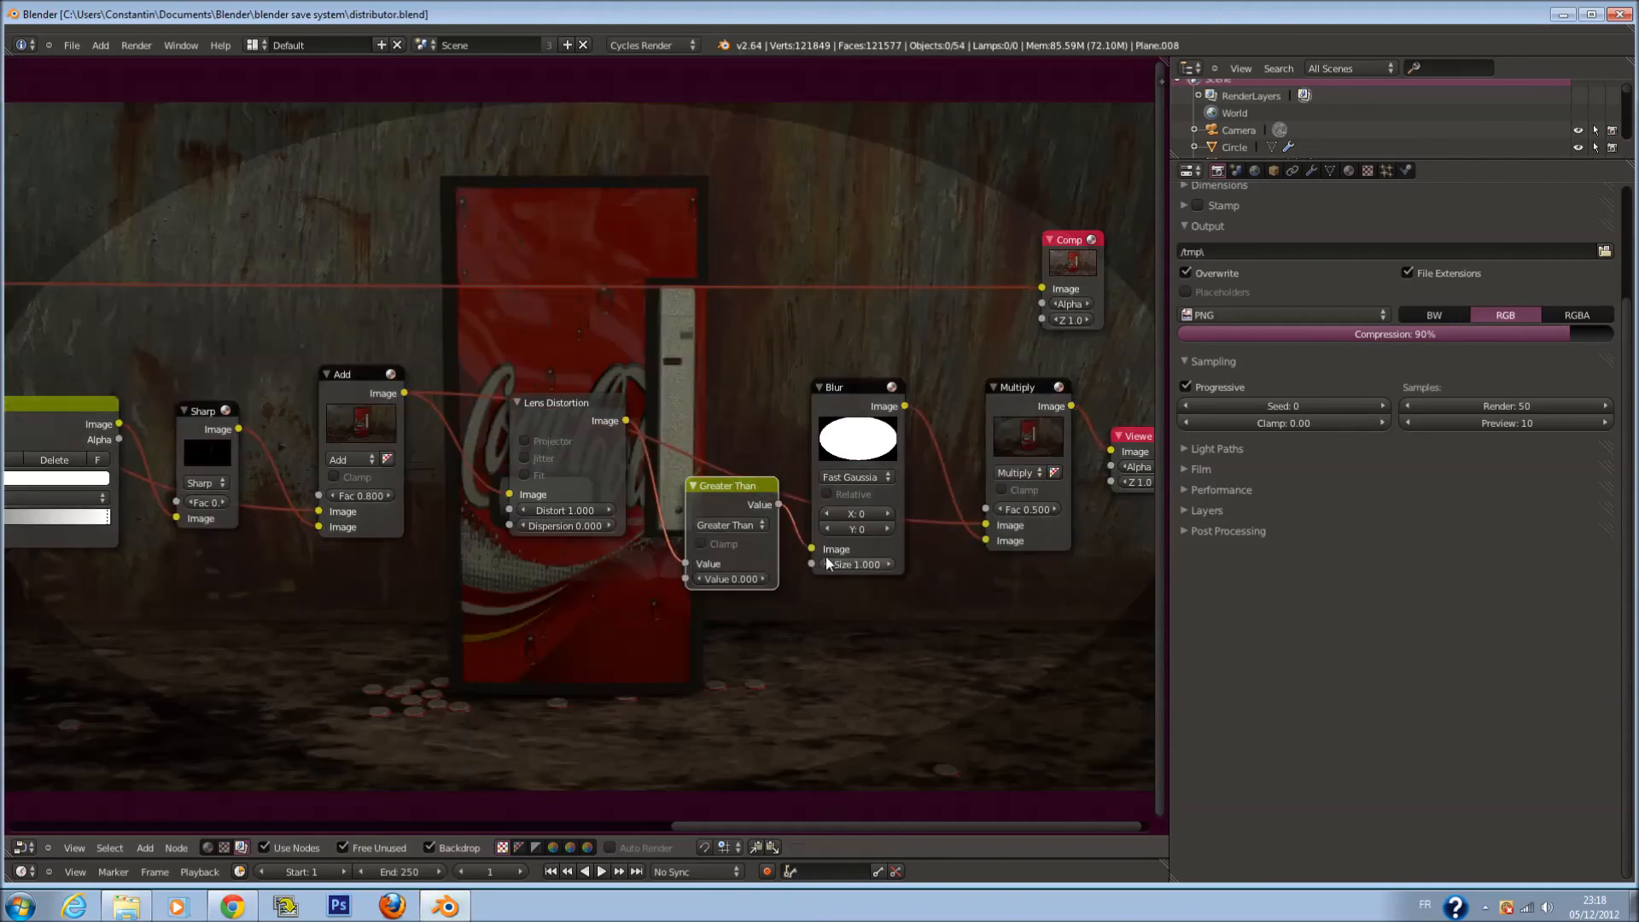
{"action": "scroll", "coordinate": [915, 513], "scroll_direction": "up", "scroll_amount": 1}
{"action": "left_click", "coordinate": [854, 499]}
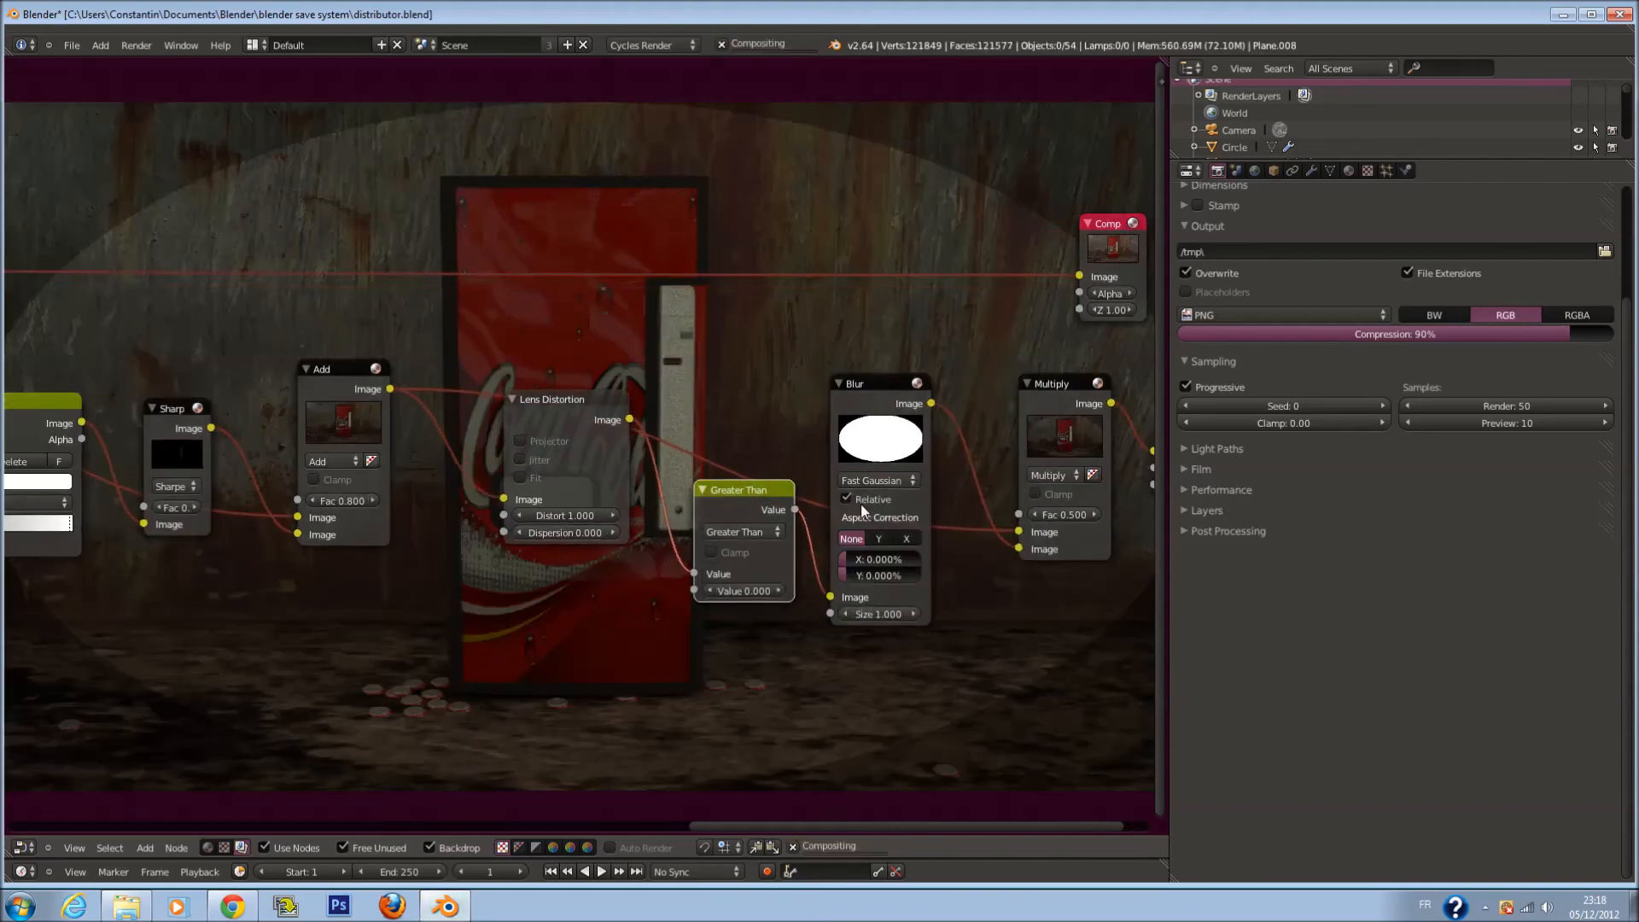
{"action": "left_click_drag", "start_coordinate": [875, 557], "coordinate": [883, 577]}
{"action": "key", "text": "ctrl+v"}
{"action": "scroll", "coordinate": [987, 581], "scroll_direction": "down", "scroll_amount": 3}
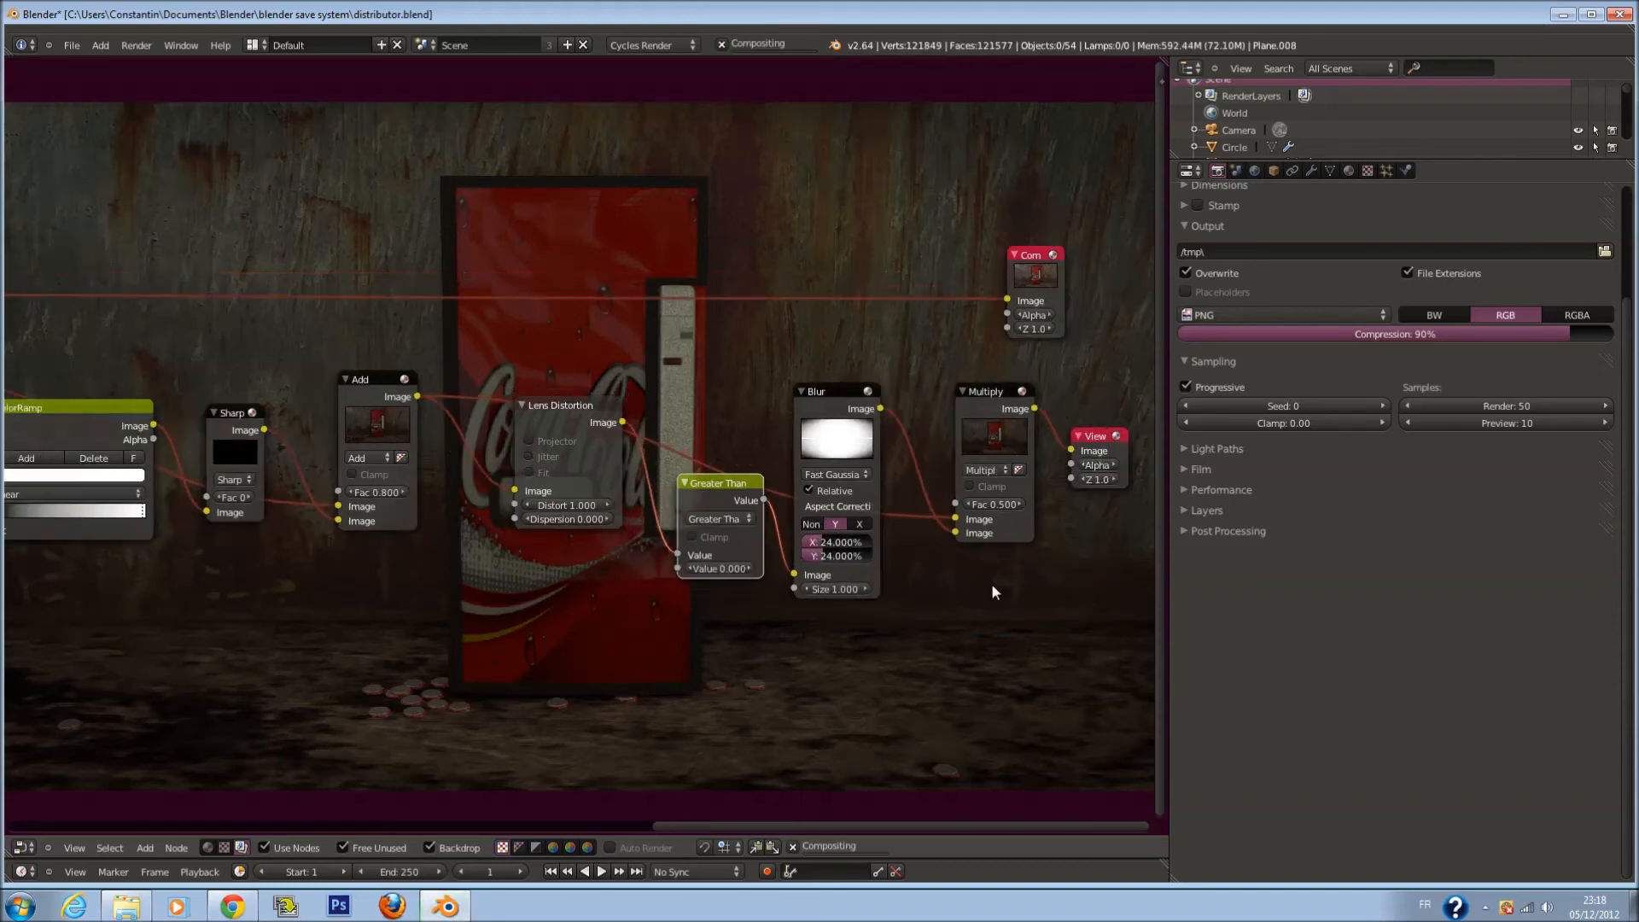
{"action": "key", "text": "ctrl+s"}
{"action": "scroll", "coordinate": [973, 544], "scroll_direction": "up", "scroll_amount": 1}
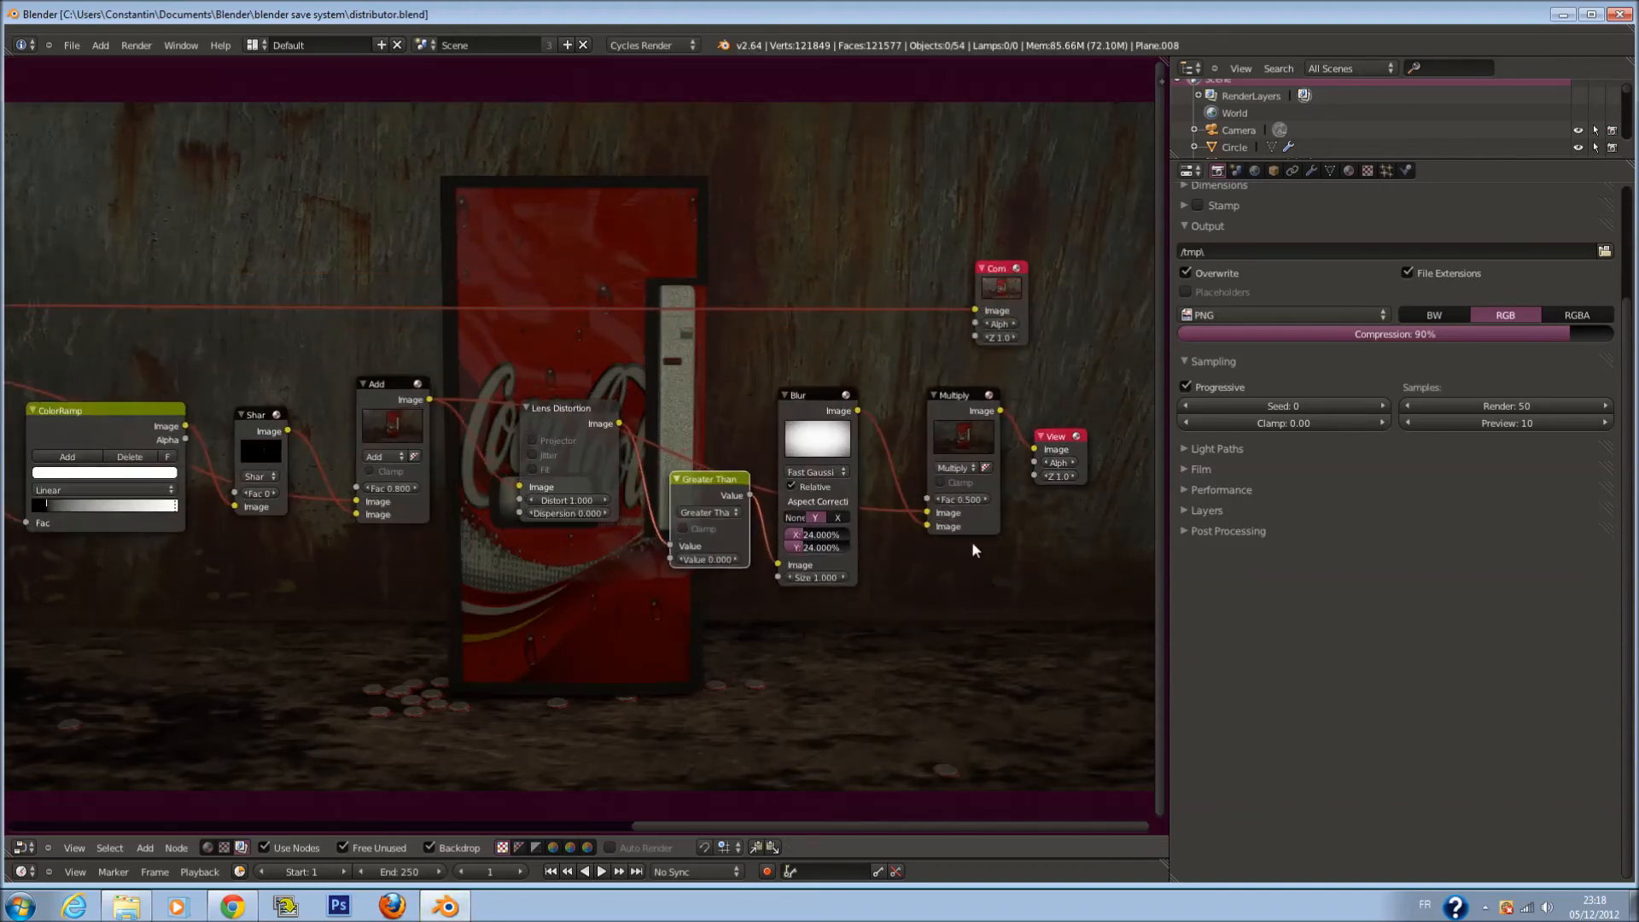
Raise the last Multiply node's Fac to 1 and set the Blur node's X and Y to 12%
{"action": "scroll", "coordinate": [999, 534], "scroll_direction": "up", "scroll_amount": 1}
{"action": "left_click_drag", "start_coordinate": [1032, 514], "coordinate": [1057, 557]}
{"action": "scroll", "coordinate": [1057, 559], "scroll_direction": "down", "scroll_amount": 2}
{"action": "scroll", "coordinate": [948, 538], "scroll_direction": "up", "scroll_amount": 3}
{"action": "left_click", "coordinate": [850, 552]}
{"action": "type", "text": "12"}
{"action": "key", "text": "Return"}
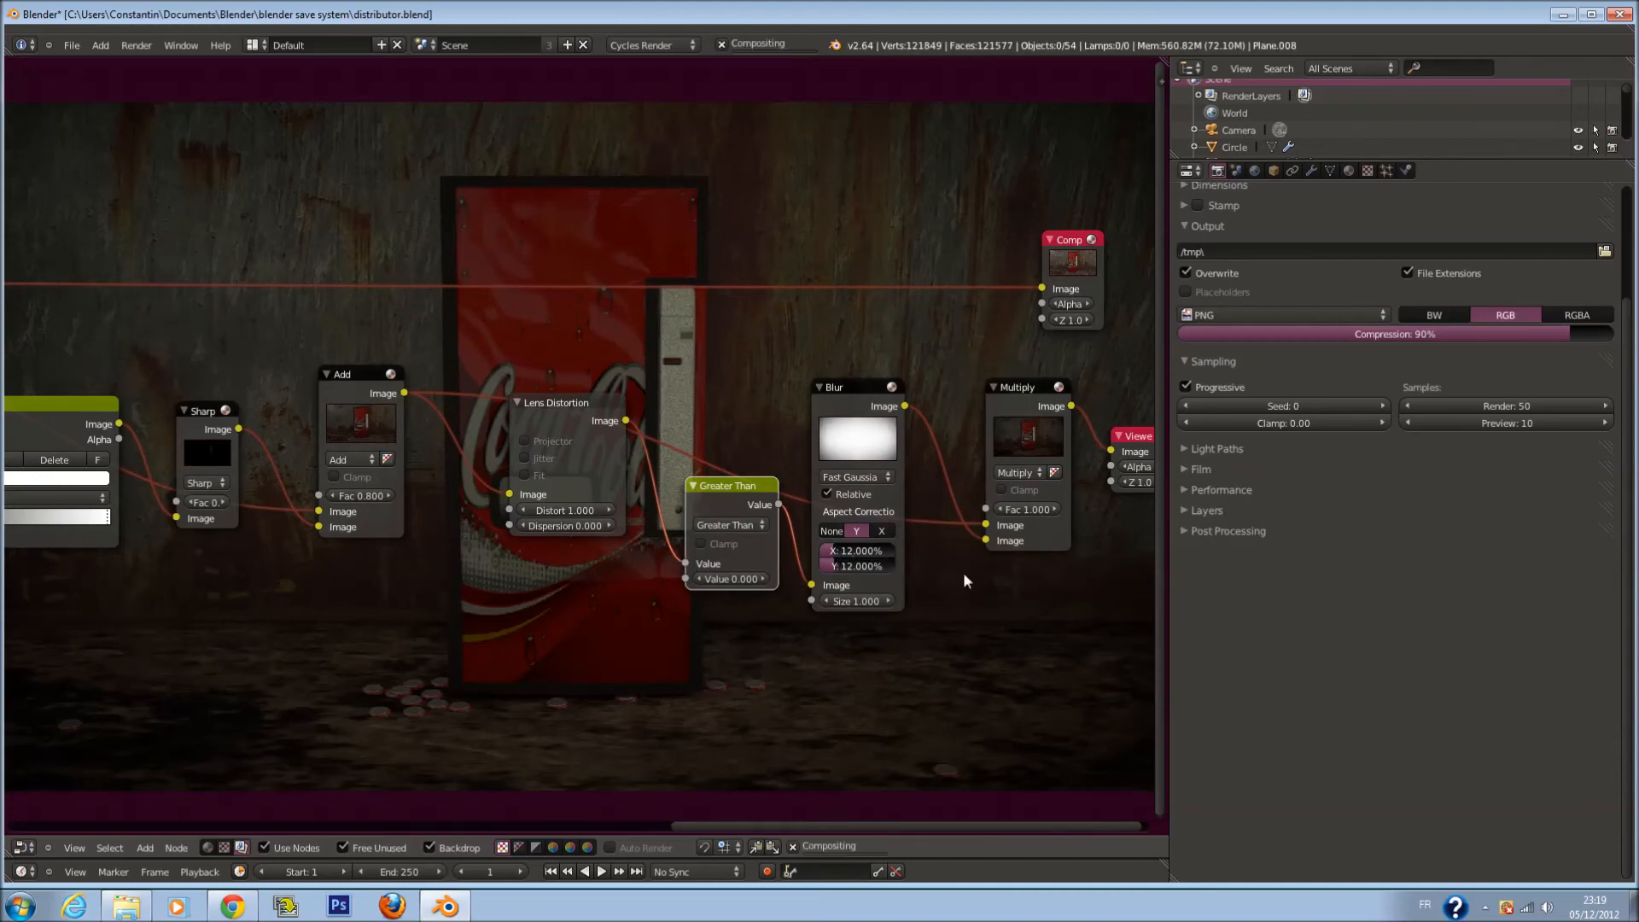
{"action": "scroll", "coordinate": [965, 577], "scroll_direction": "down", "scroll_amount": 2}
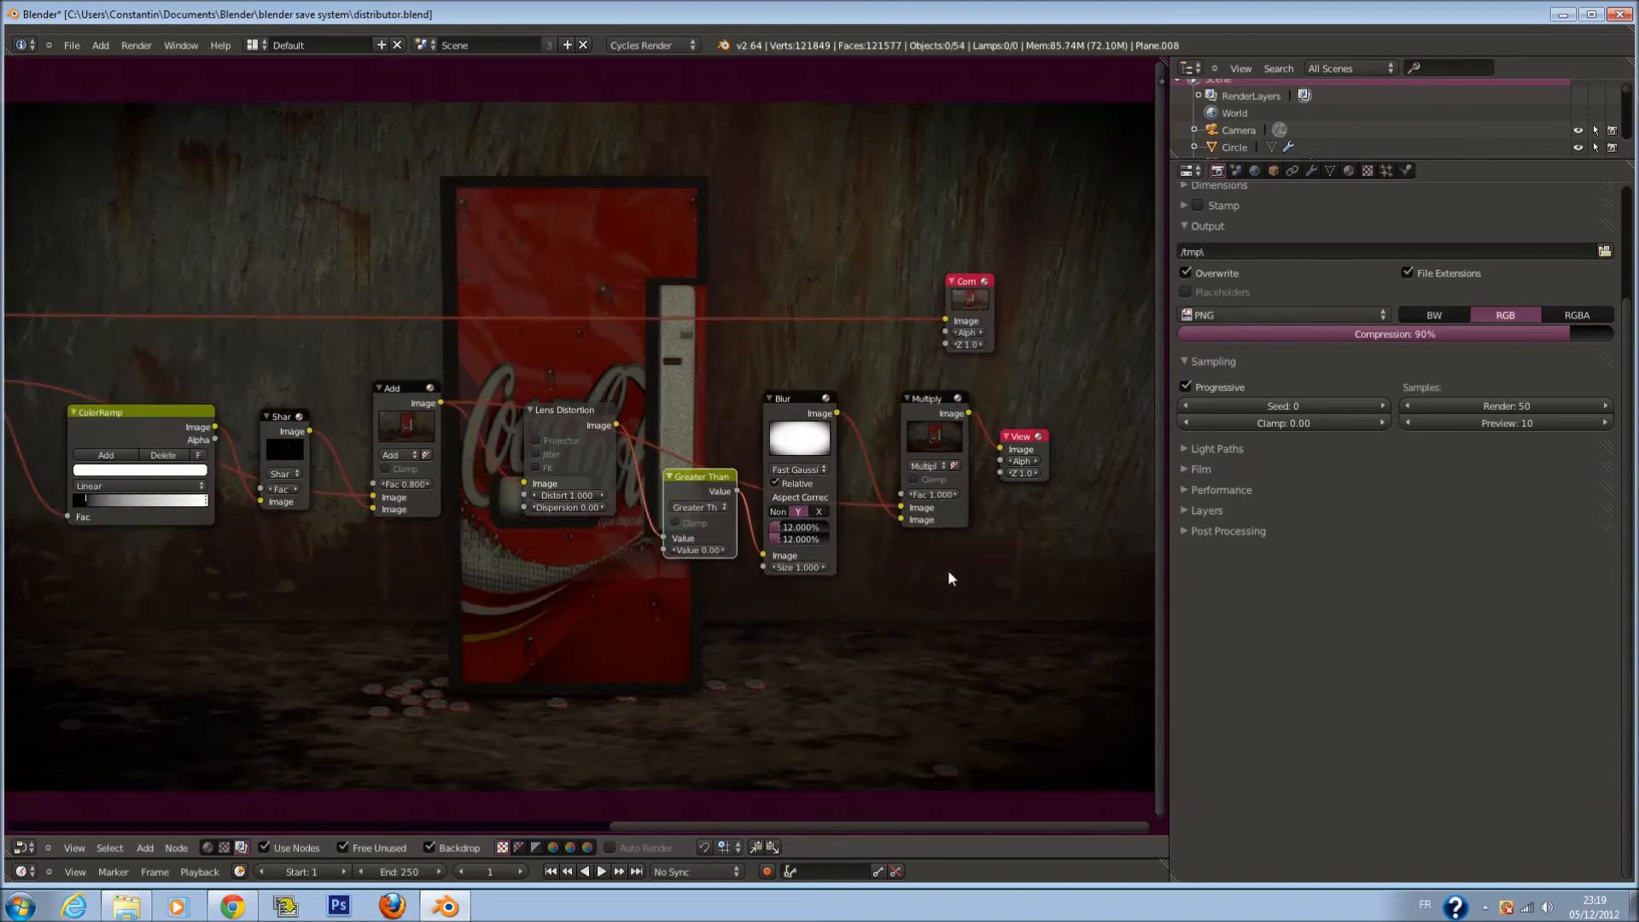
Shrink the compositor's backdrop image so the whole render fits in the node editor
{"action": "key", "text": "n"}
{"action": "left_click_drag", "start_coordinate": [1060, 430], "coordinate": [1052, 426]}
{"action": "key", "text": "n"}
Set the Blur node's X and Y to 22% and save the file
{"action": "scroll", "coordinate": [851, 543], "scroll_direction": "up", "scroll_amount": 4}
{"action": "left_click", "coordinate": [875, 563]}
{"action": "key", "text": "Return"}
{"action": "left_click", "coordinate": [879, 574]}
{"action": "type", "text": "22"}
{"action": "key", "text": "Return"}
{"action": "key", "text": "ctrl+s"}
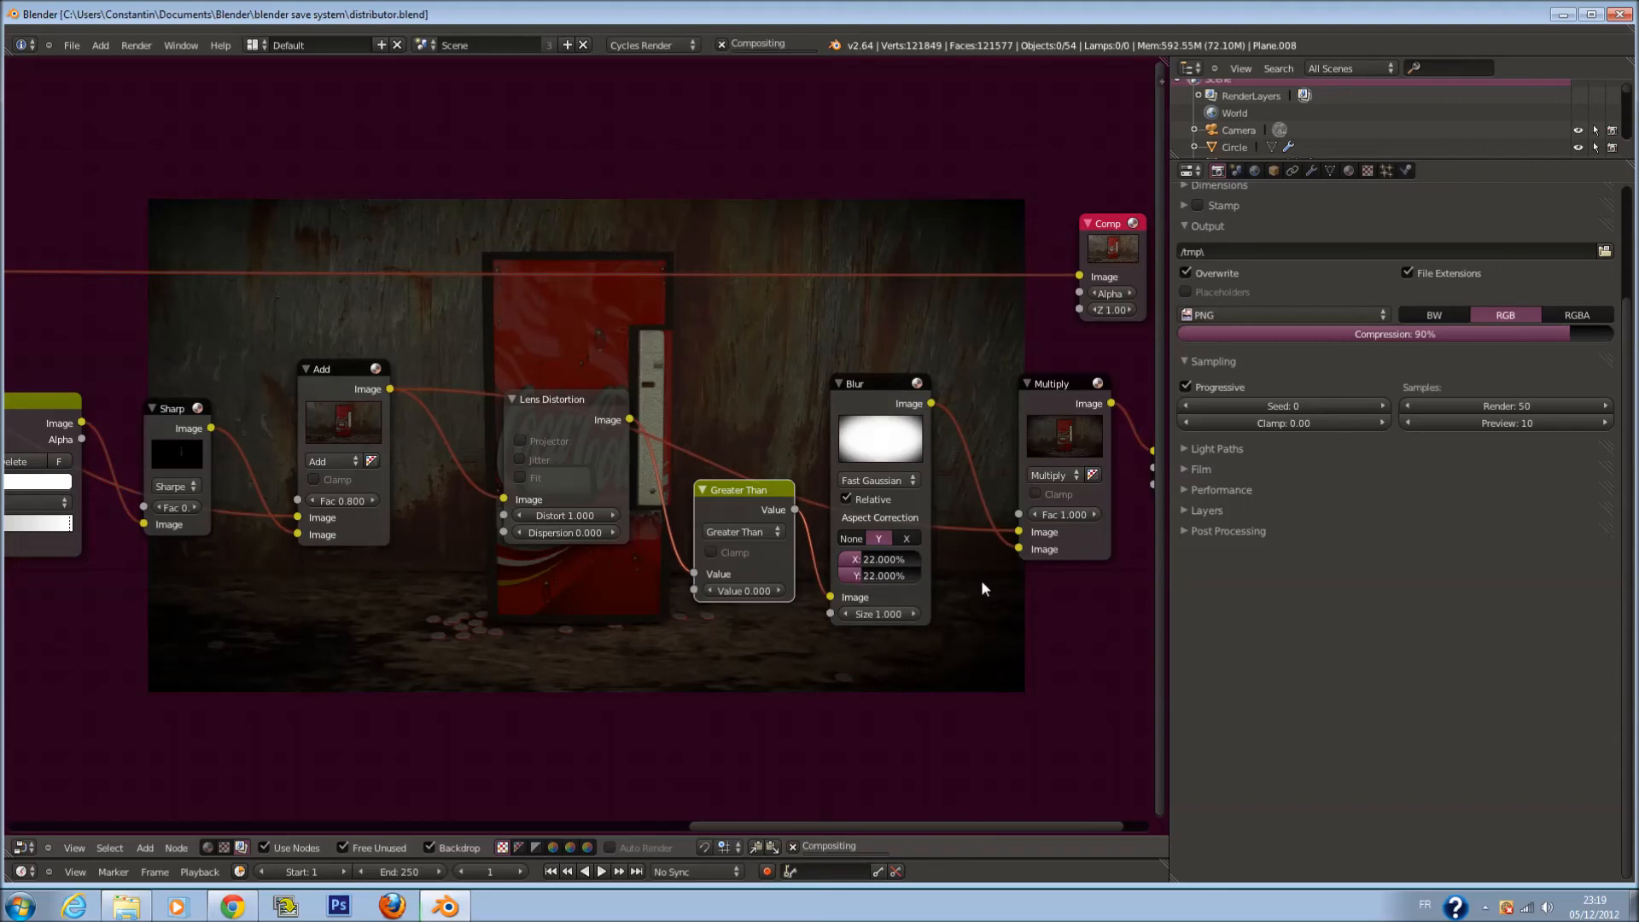
Move the Viewer and Composite nodes farther away from the last Multiply node to make room for more nodes
{"action": "scroll", "coordinate": [986, 582], "scroll_direction": "down", "scroll_amount": 2}
{"action": "middle_click_drag", "start_coordinate": [991, 582], "coordinate": [646, 410]}
{"action": "scroll", "coordinate": [646, 408], "scroll_direction": "up", "scroll_amount": 2}
{"action": "middle_click_drag", "start_coordinate": [646, 241], "coordinate": [524, 538]}
{"action": "left_click_drag", "start_coordinate": [653, 523], "coordinate": [963, 507]}
{"action": "left_click_drag", "start_coordinate": [561, 282], "coordinate": [974, 281]}
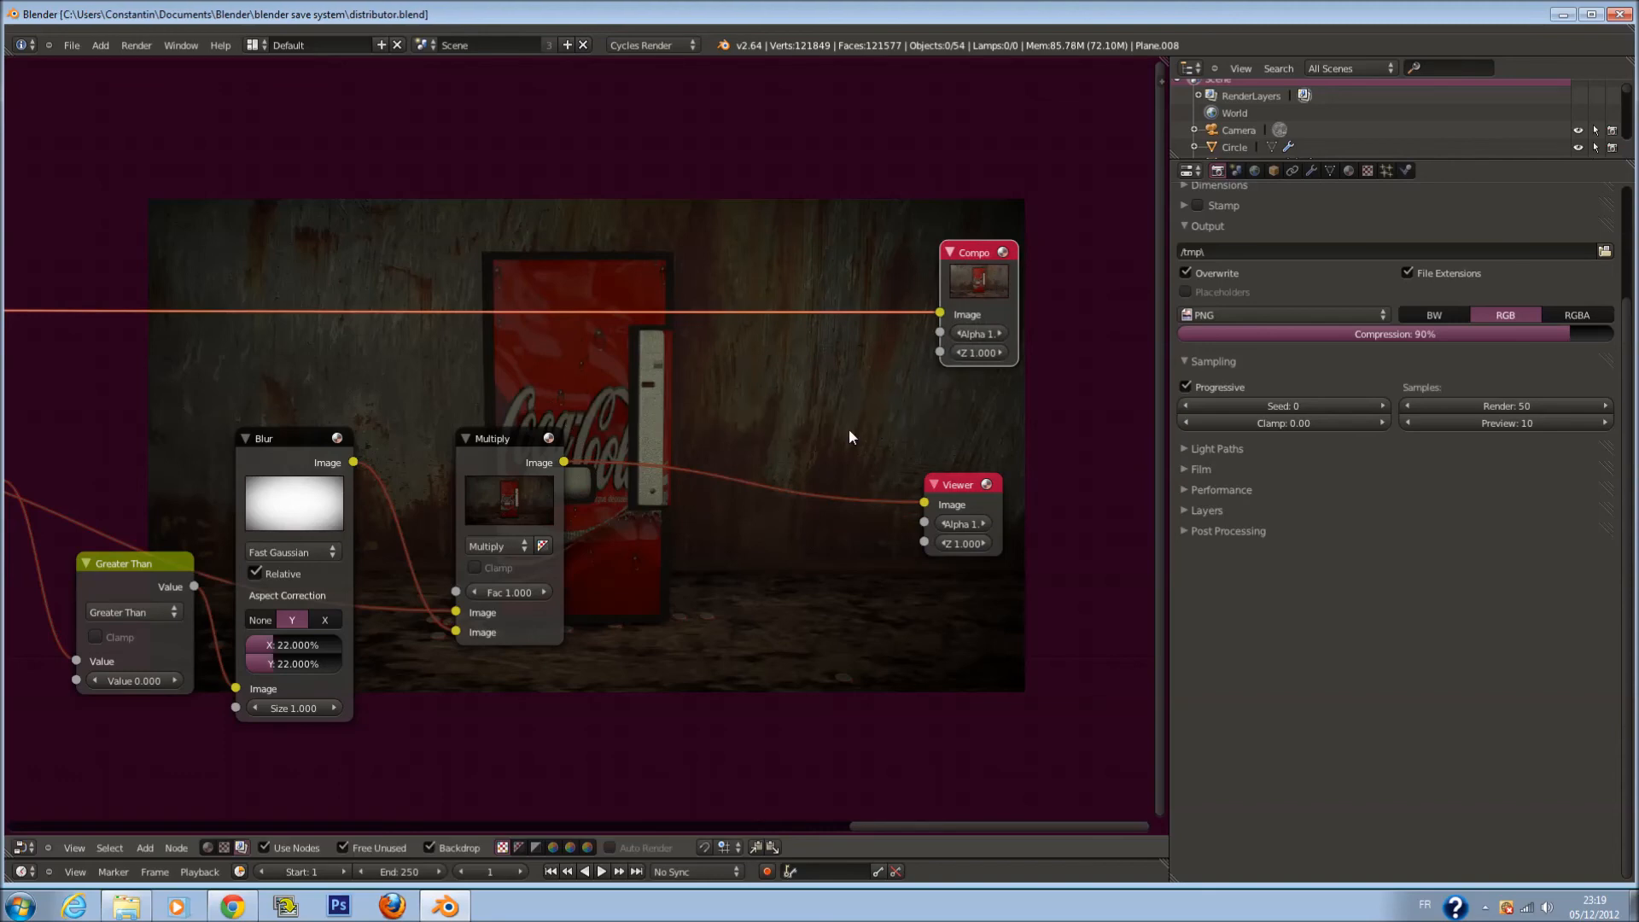
{"action": "scroll", "coordinate": [847, 432], "scroll_direction": "down", "scroll_amount": 3}
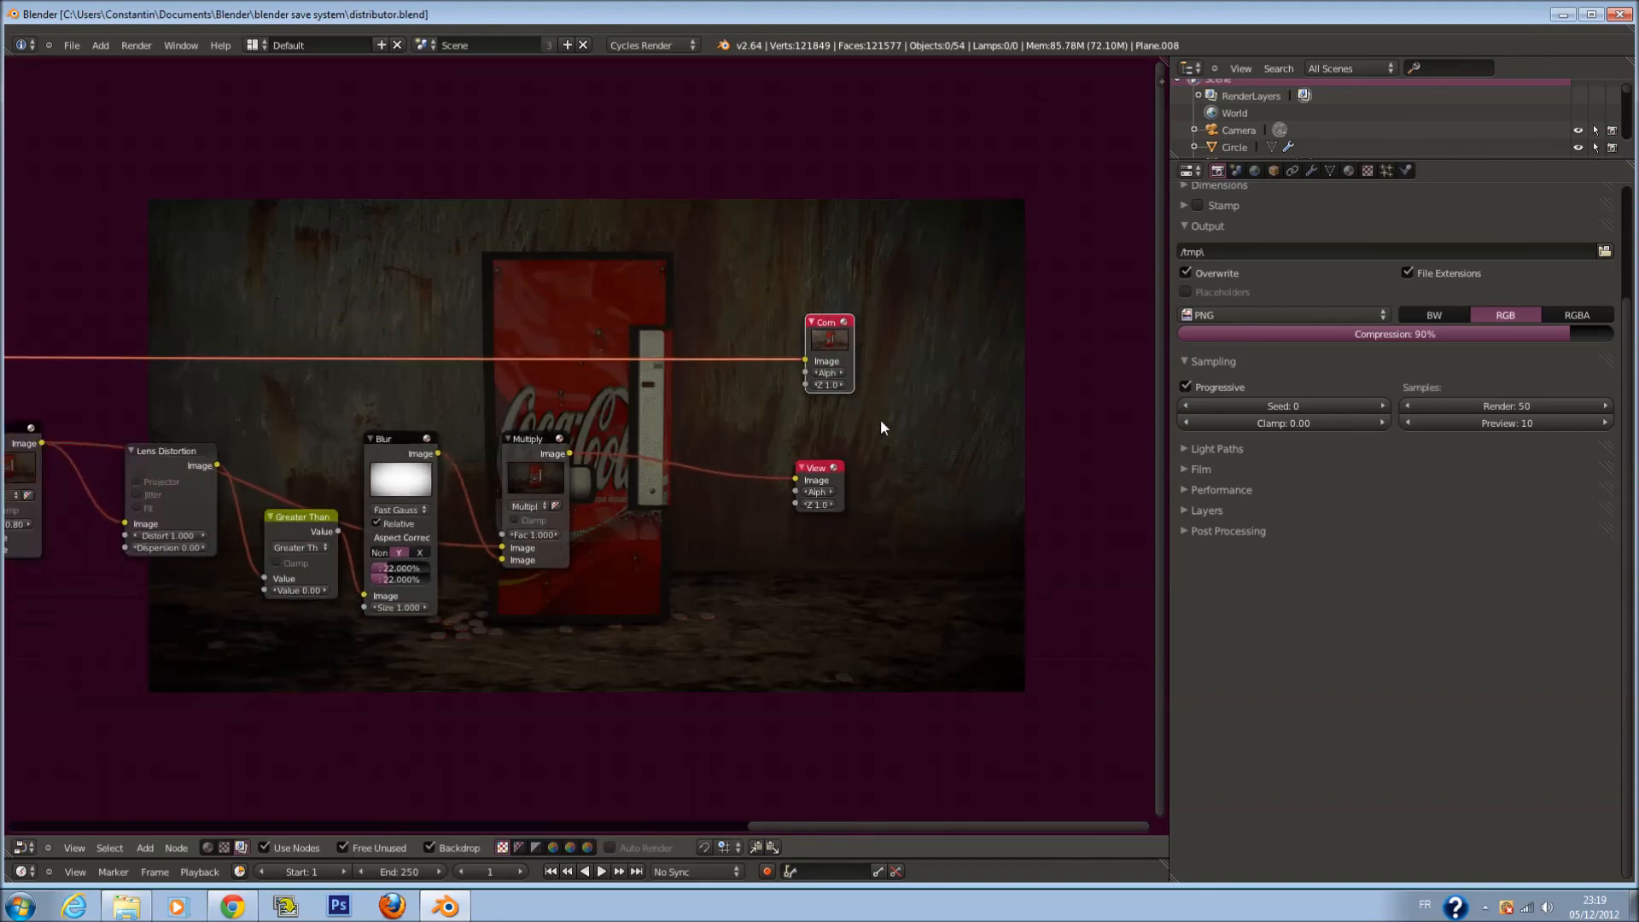
{"action": "left_click_drag", "start_coordinate": [746, 352], "coordinate": [1063, 329]}
{"action": "left_click_drag", "start_coordinate": [713, 461], "coordinate": [1052, 482]}
Insert a Color Balance node on the link between the last Multiply node and the Viewer, and save over distributor.blend
{"action": "key", "text": "shift+a"}
{"action": "mouse_move", "coordinate": [632, 509]}
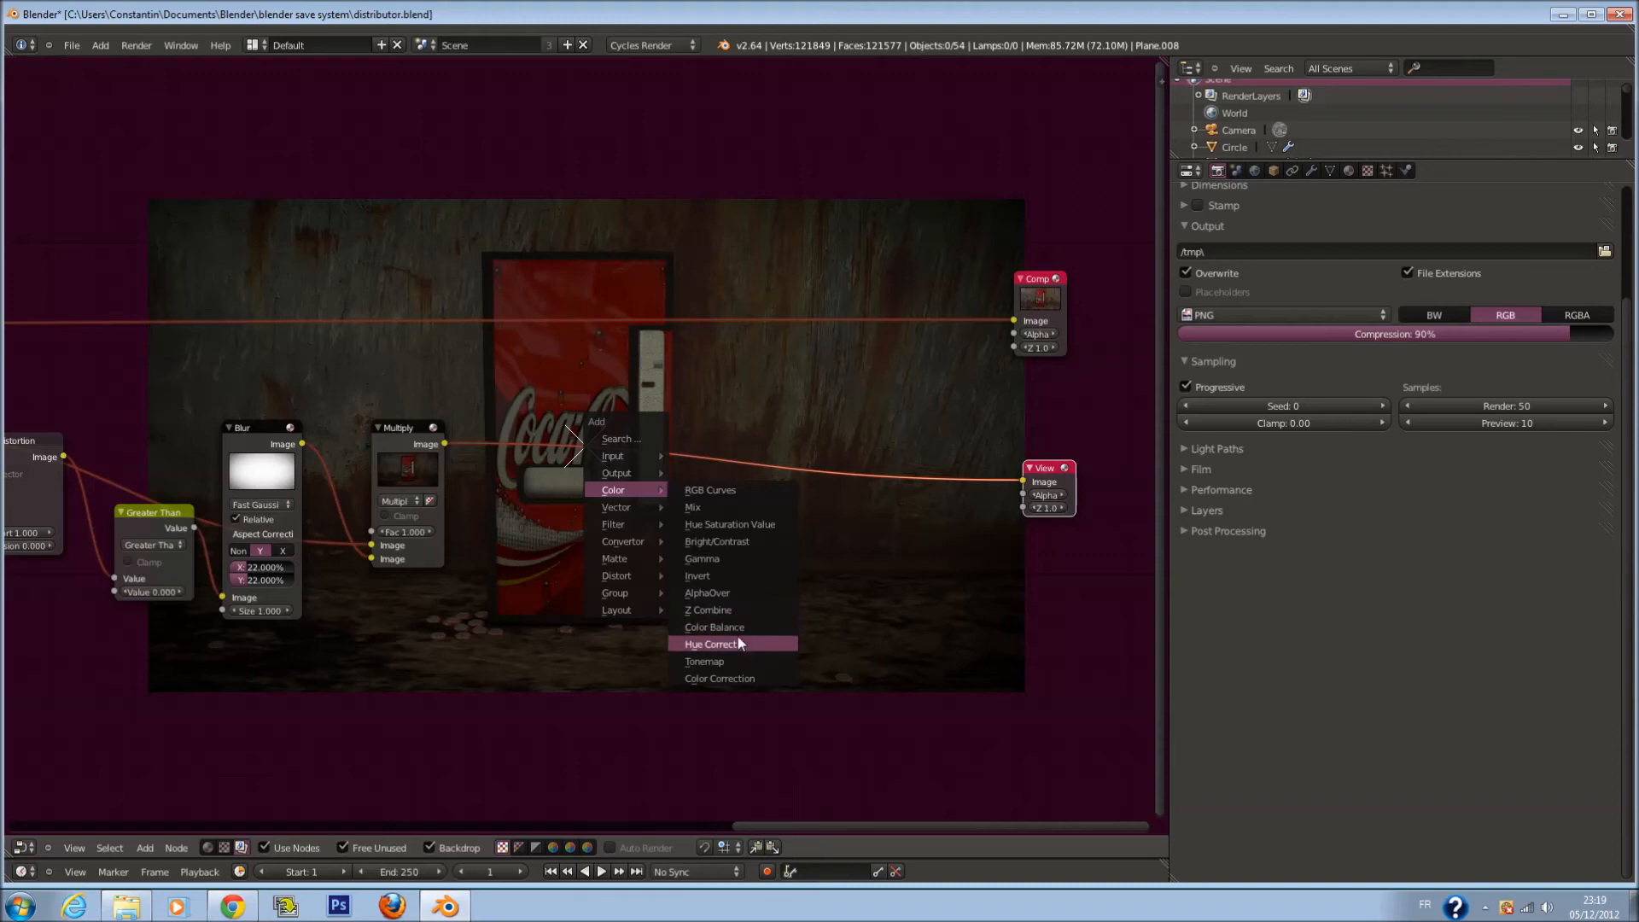
{"action": "left_click", "coordinate": [737, 629]}
{"action": "left_click_drag", "start_coordinate": [786, 597], "coordinate": [685, 463]}
{"action": "scroll", "coordinate": [765, 475], "scroll_direction": "up", "scroll_amount": 3}
{"action": "key", "text": "ctrl+s"}
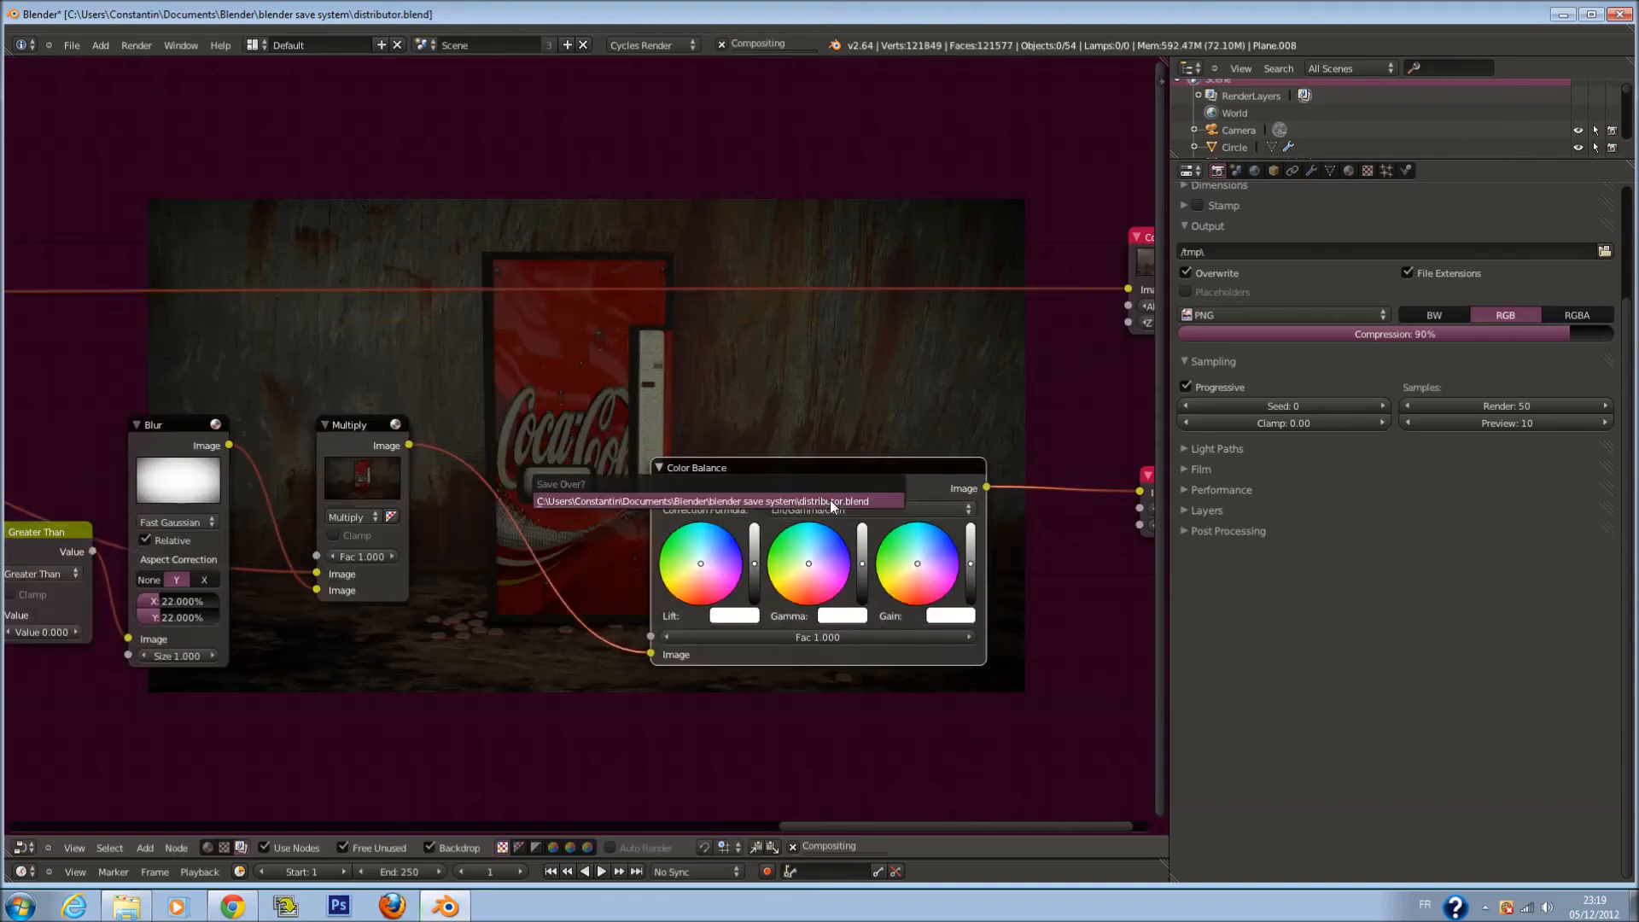
{"action": "left_click", "coordinate": [830, 500]}
Tint the Color Balance node's Lift slightly green, its Gain yellow and its Gamma blue
{"action": "scroll", "coordinate": [754, 593], "scroll_direction": "up", "scroll_amount": 1}
{"action": "scroll", "coordinate": [754, 598], "scroll_direction": "up", "scroll_amount": 4}
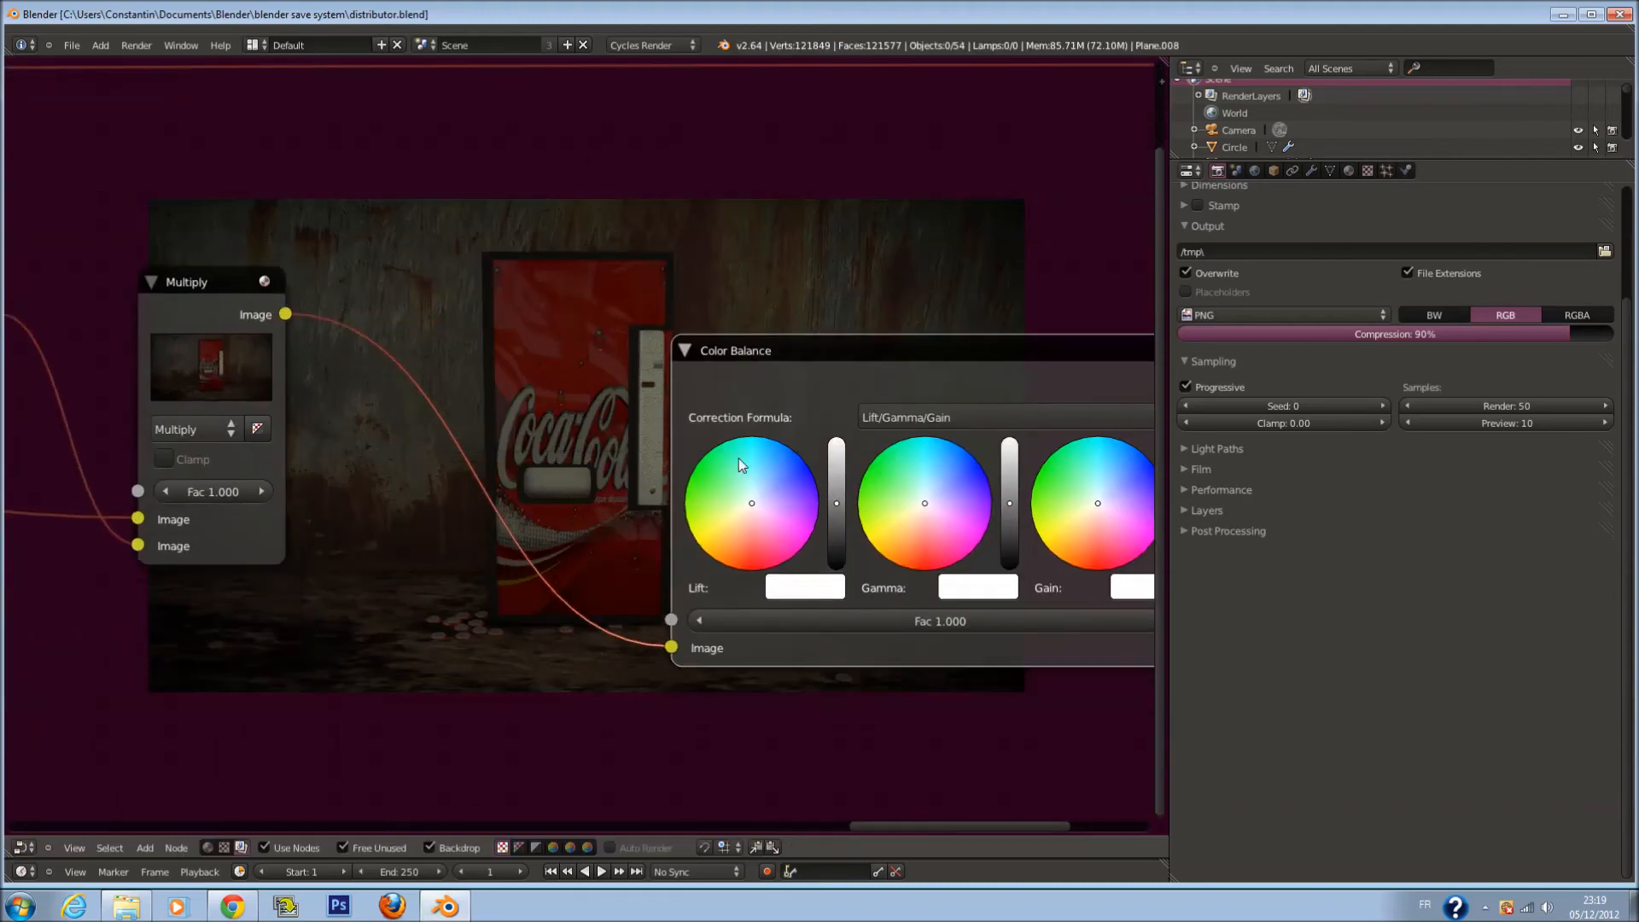
{"action": "left_click_drag", "start_coordinate": [806, 516], "coordinate": [773, 504]}
{"action": "middle_click_drag", "start_coordinate": [776, 504], "coordinate": [659, 427]}
{"action": "left_click_drag", "start_coordinate": [657, 422], "coordinate": [657, 426]}
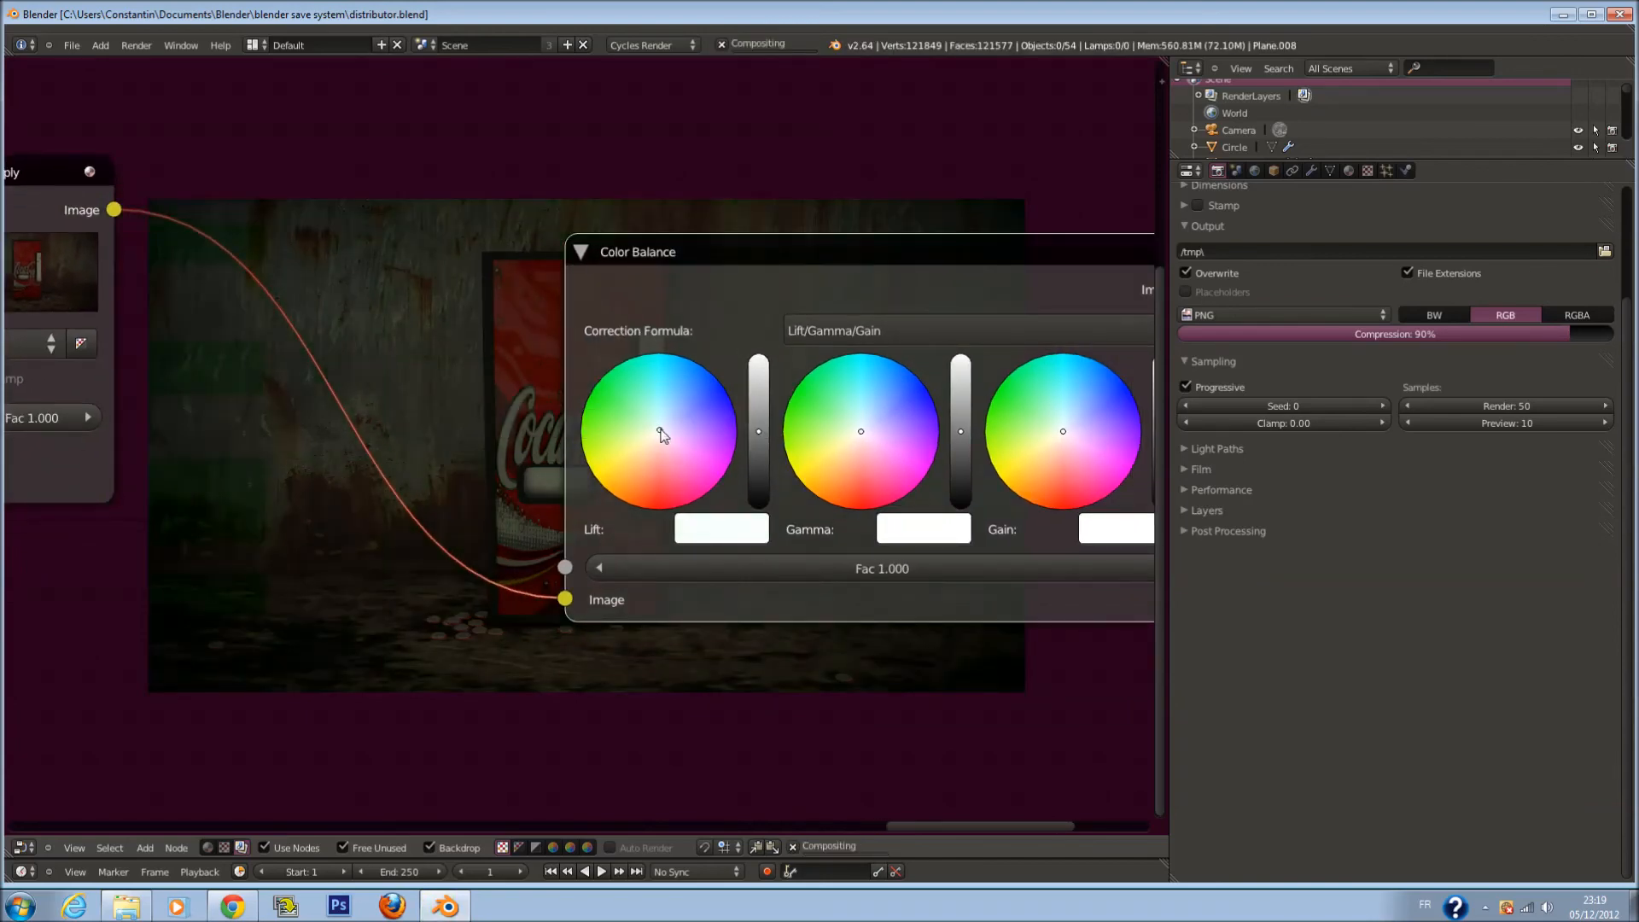
{"action": "left_click_drag", "start_coordinate": [1054, 433], "coordinate": [1049, 442]}
{"action": "left_click_drag", "start_coordinate": [860, 434], "coordinate": [872, 424]}
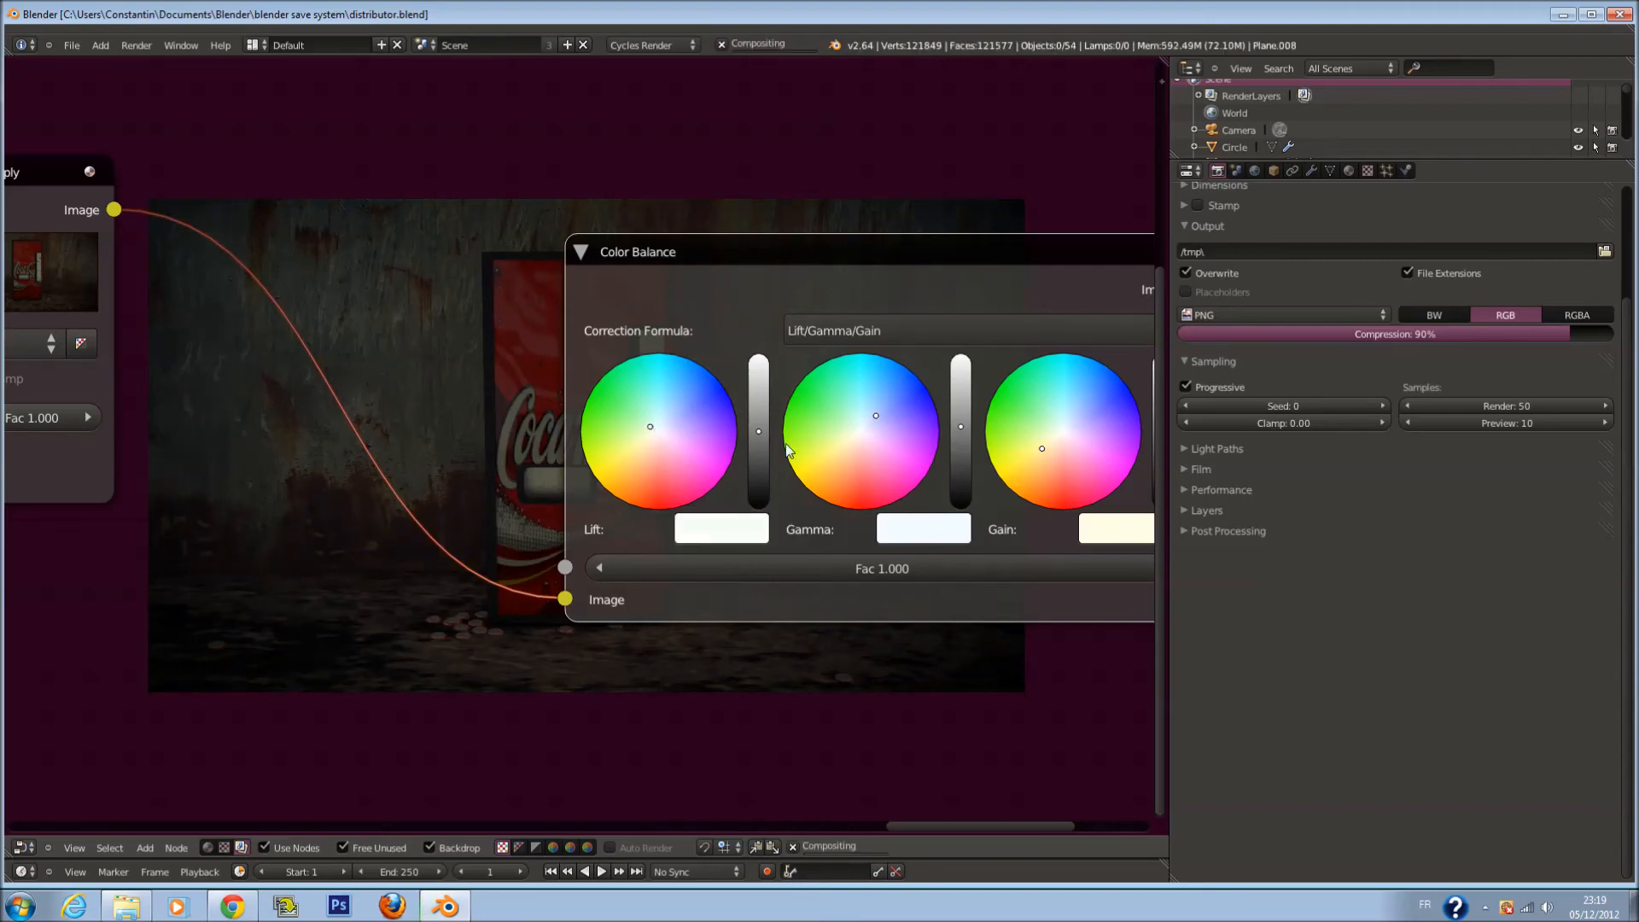
Refine the Color Balance tints with a fainter green Lift, a more violet-blue Gamma and a warmer Gain
{"action": "middle_click_drag", "start_coordinate": [841, 461], "coordinate": [981, 454]}
{"action": "scroll", "coordinate": [948, 450], "scroll_direction": "up", "scroll_amount": 1}
{"action": "left_click", "coordinate": [813, 417]}
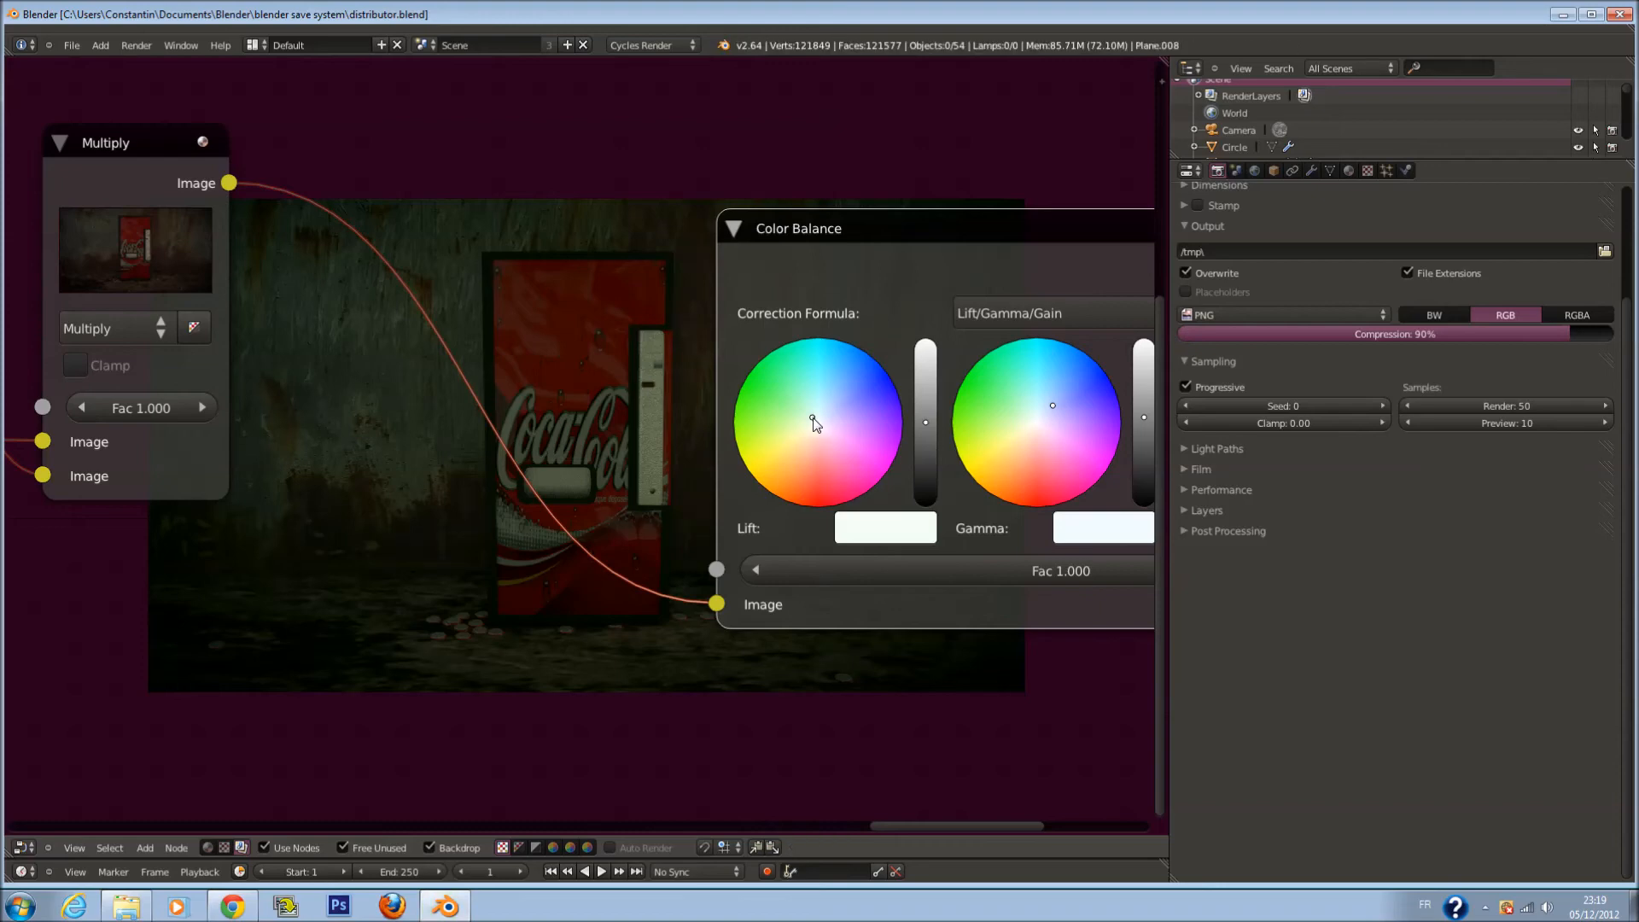
{"action": "scroll", "coordinate": [878, 428], "scroll_direction": "down", "scroll_amount": 1}
{"action": "middle_click_drag", "start_coordinate": [878, 428], "coordinate": [492, 382]}
{"action": "left_click", "coordinate": [544, 348]}
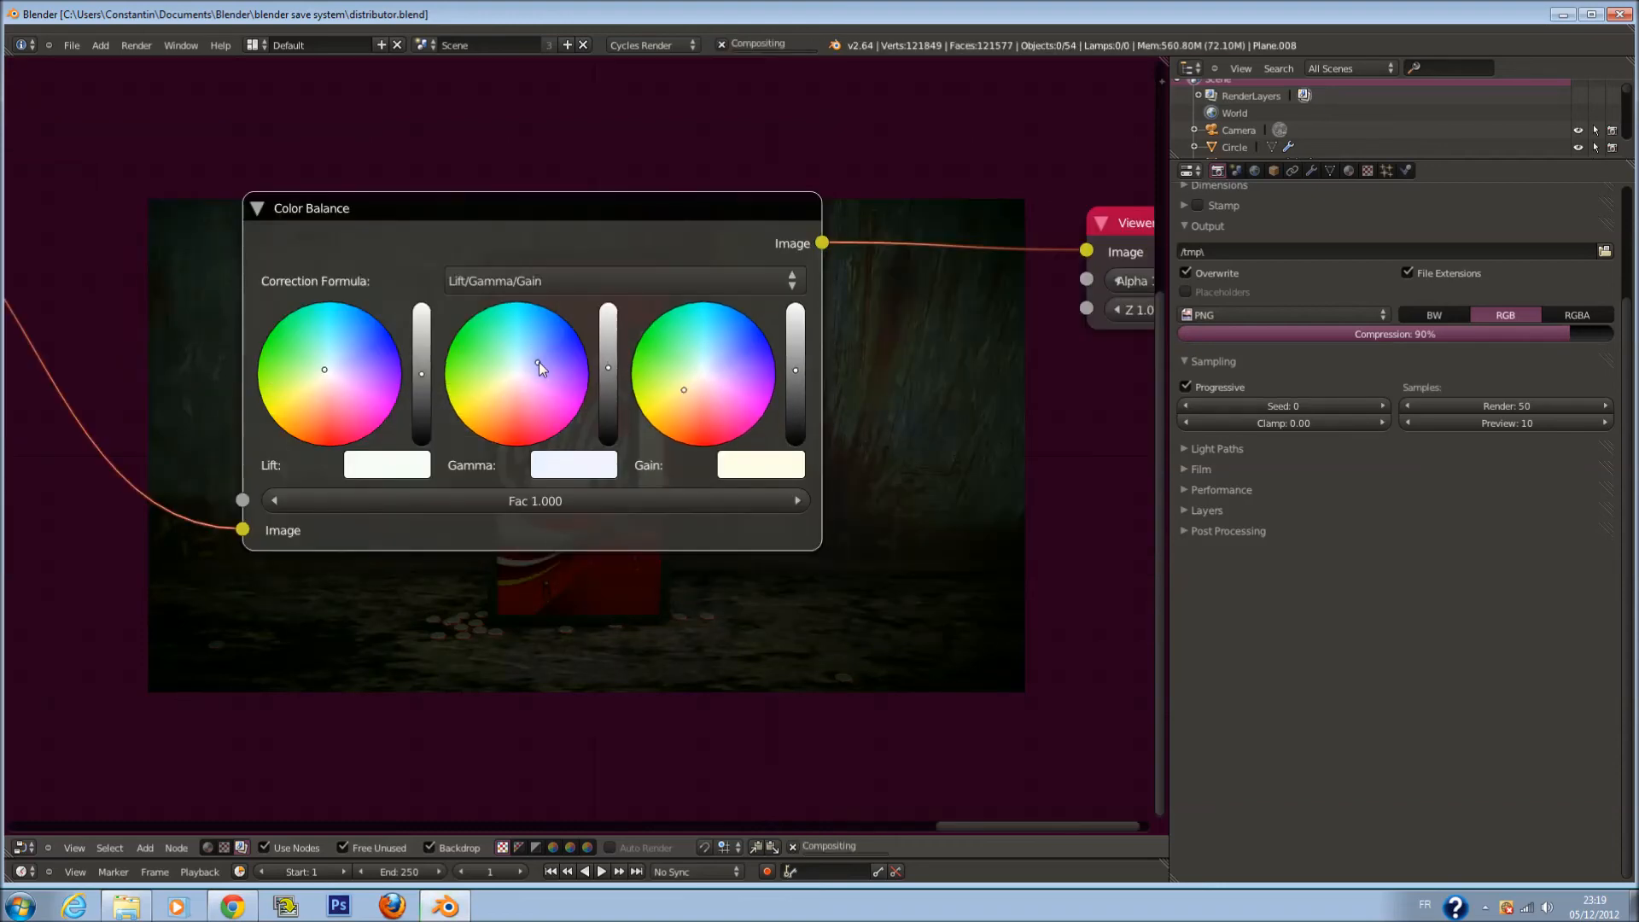
{"action": "left_click", "coordinate": [689, 396]}
Move the Viewer node farther away from the Color Balance node
{"action": "middle_click_drag", "start_coordinate": [1066, 431], "coordinate": [715, 289]}
{"action": "scroll", "coordinate": [713, 299], "scroll_direction": "down", "scroll_amount": 3}
{"action": "middle_click_drag", "start_coordinate": [714, 349], "coordinate": [802, 163]}
{"action": "scroll", "coordinate": [801, 162], "scroll_direction": "up", "scroll_amount": 3}
{"action": "middle_click_drag", "start_coordinate": [718, 242], "coordinate": [664, 443]}
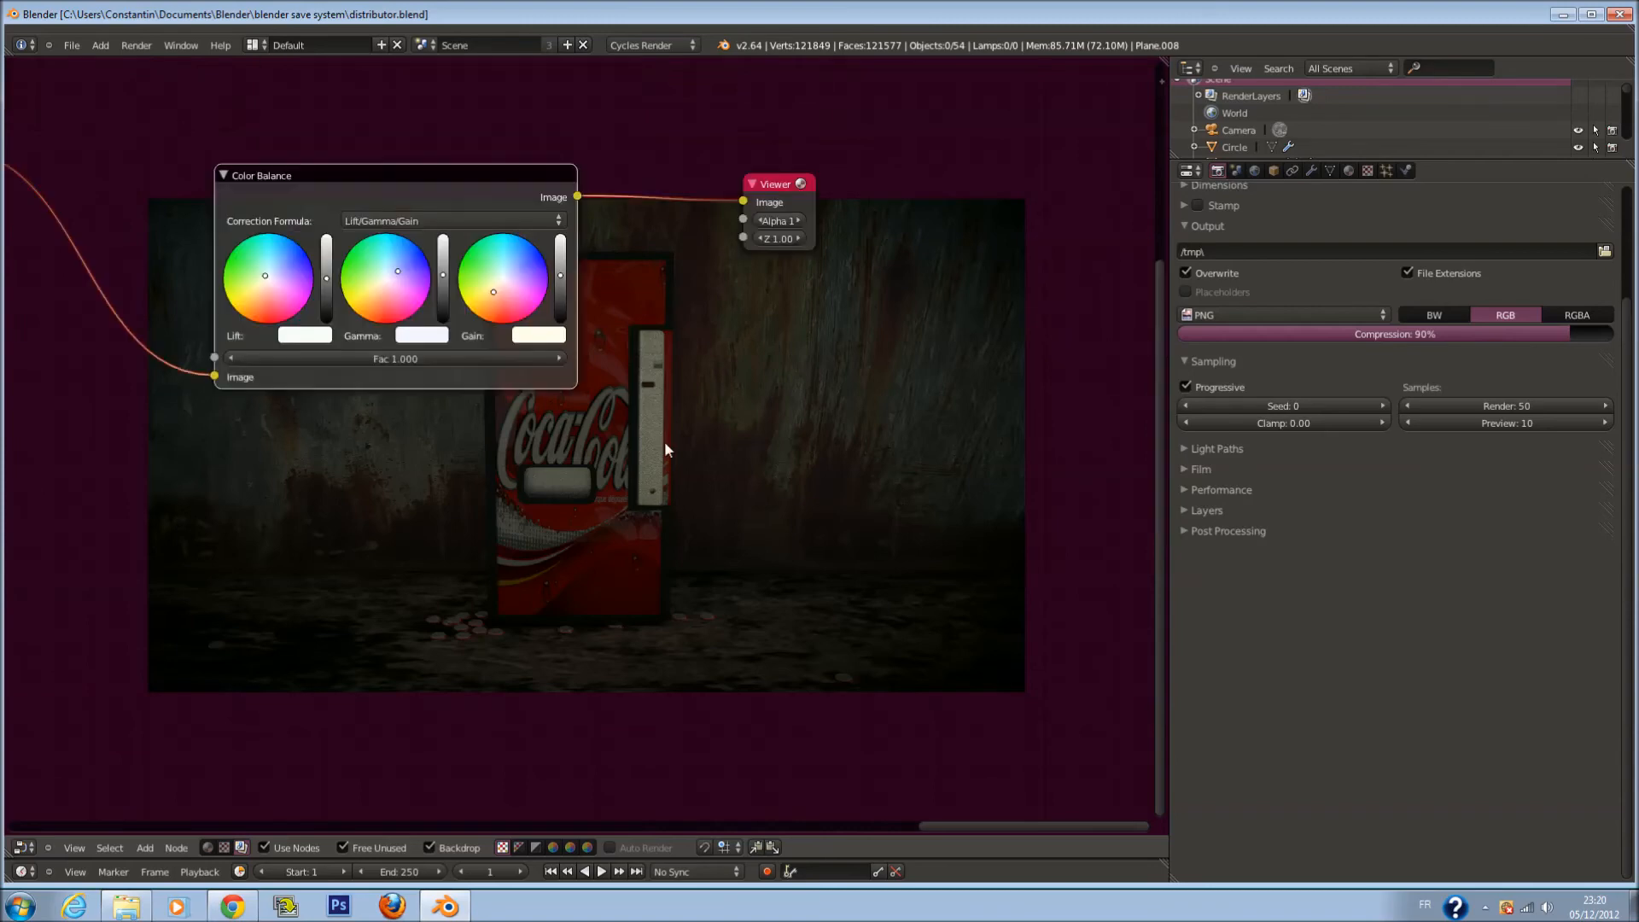
{"action": "left_click_drag", "start_coordinate": [786, 198], "coordinate": [1117, 232]}
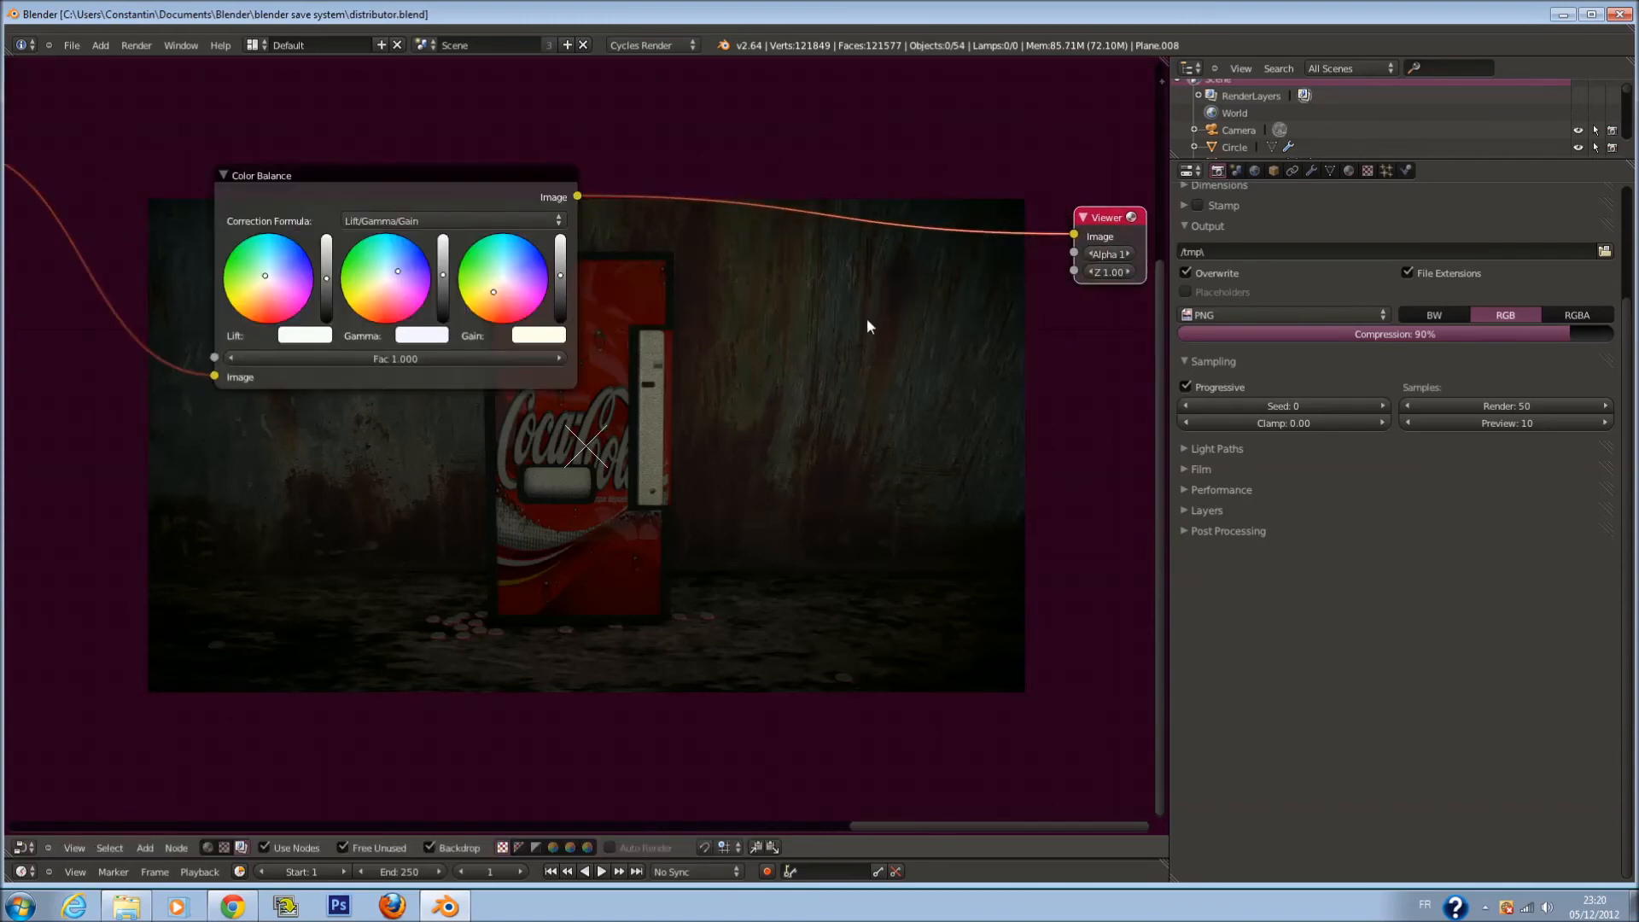
{"action": "scroll", "coordinate": [837, 325], "scroll_direction": "up", "scroll_amount": 3}
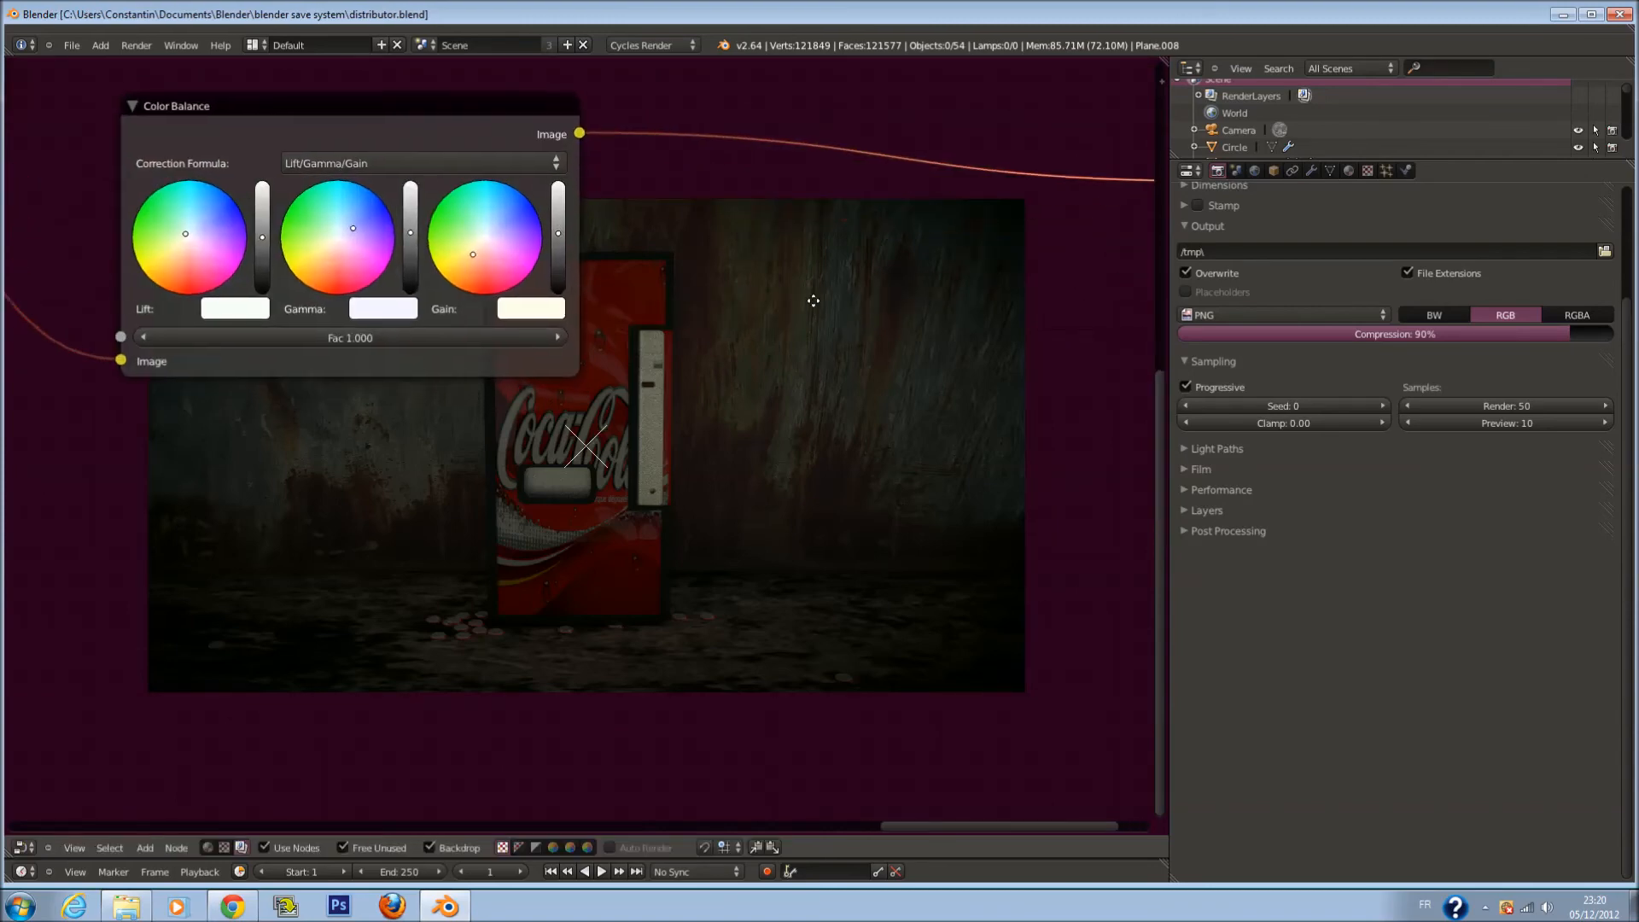
{"action": "middle_click_drag", "start_coordinate": [814, 301], "coordinate": [1108, 388]}
{"action": "scroll", "coordinate": [1062, 379], "scroll_direction": "down", "scroll_amount": 8}
{"action": "scroll", "coordinate": [636, 315], "scroll_direction": "down", "scroll_amount": 2}
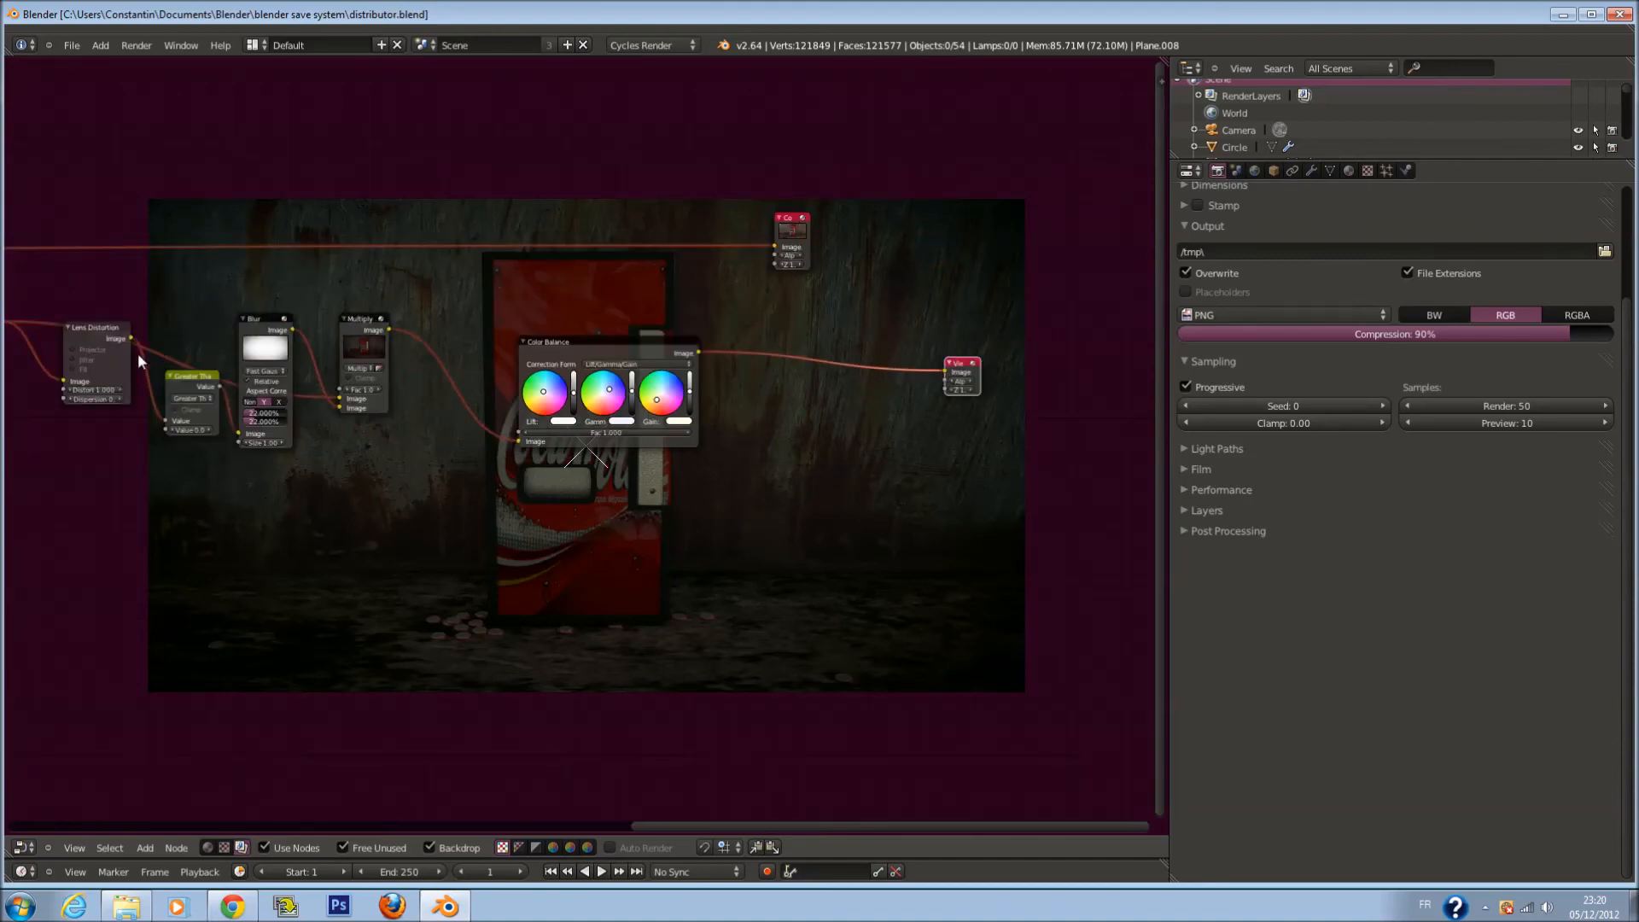
{"action": "left_click", "coordinate": [73, 349]}
{"action": "key", "text": "shift+d"}
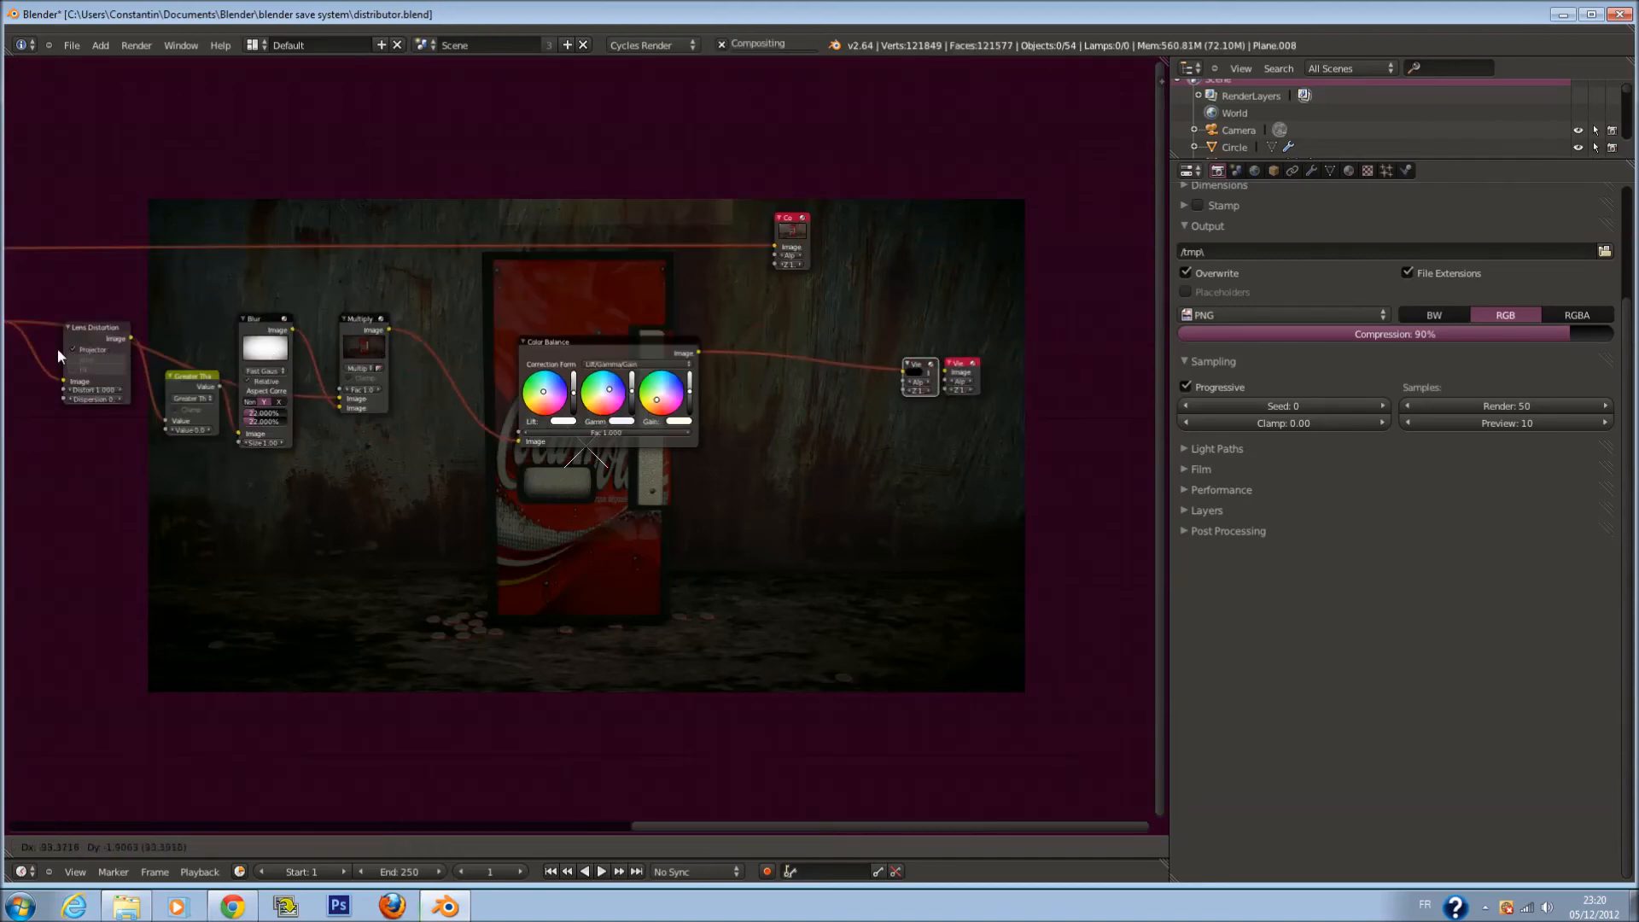
{"action": "left_click", "coordinate": [128, 457]}
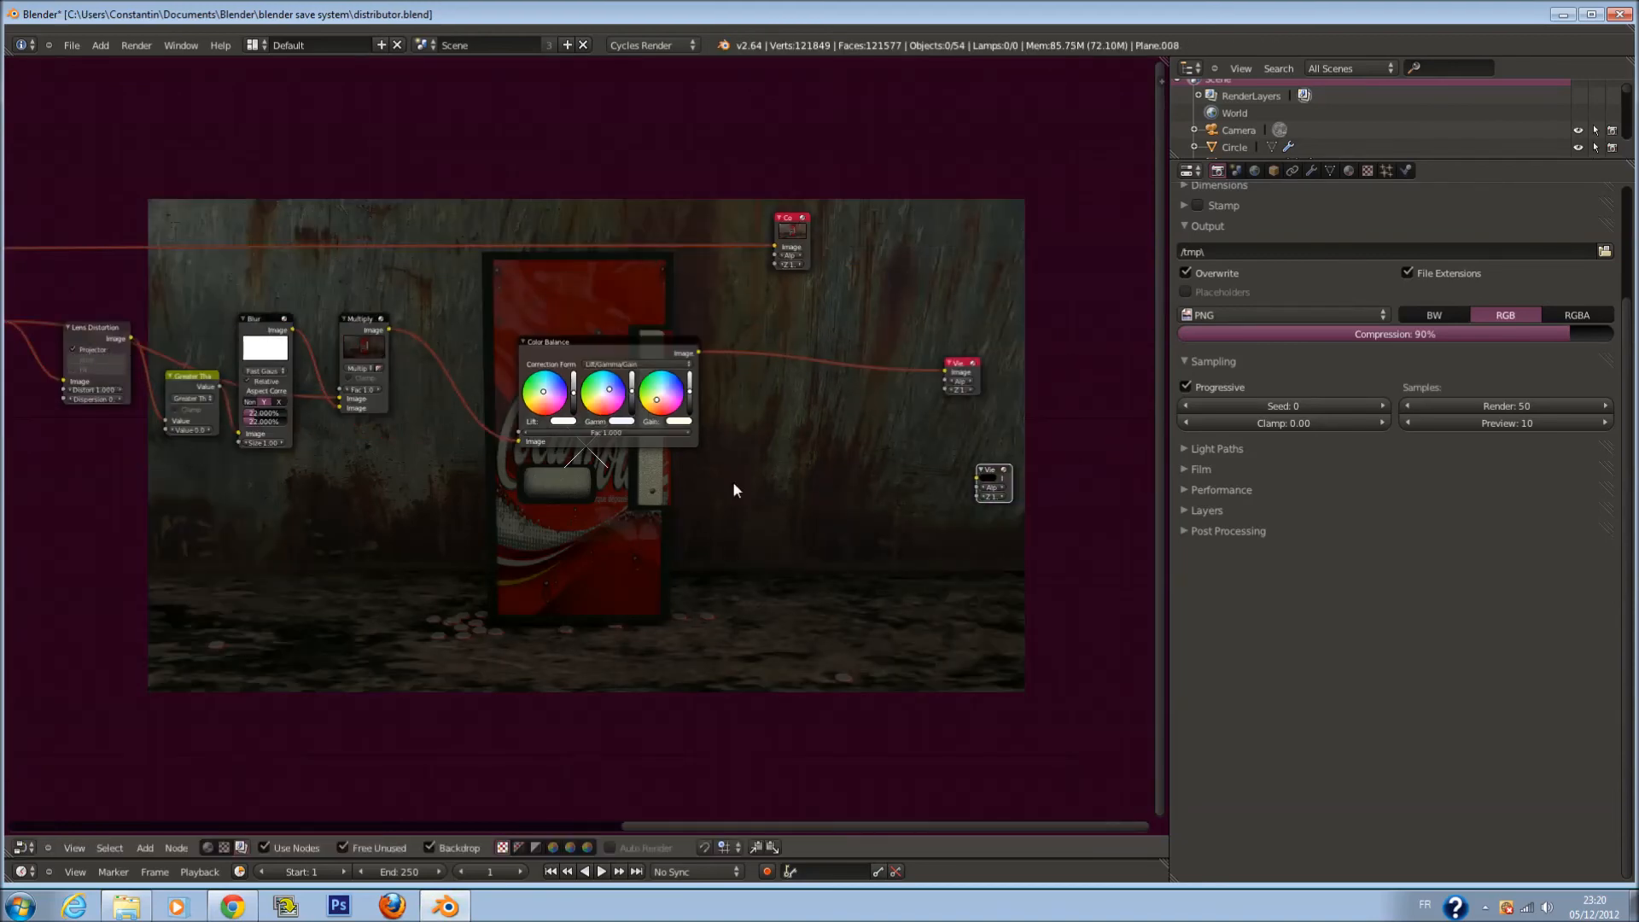
{"action": "left_click", "coordinate": [1000, 472]}
{"action": "key", "text": "x"}
{"action": "scroll", "coordinate": [224, 374], "scroll_direction": "down", "scroll_amount": 1}
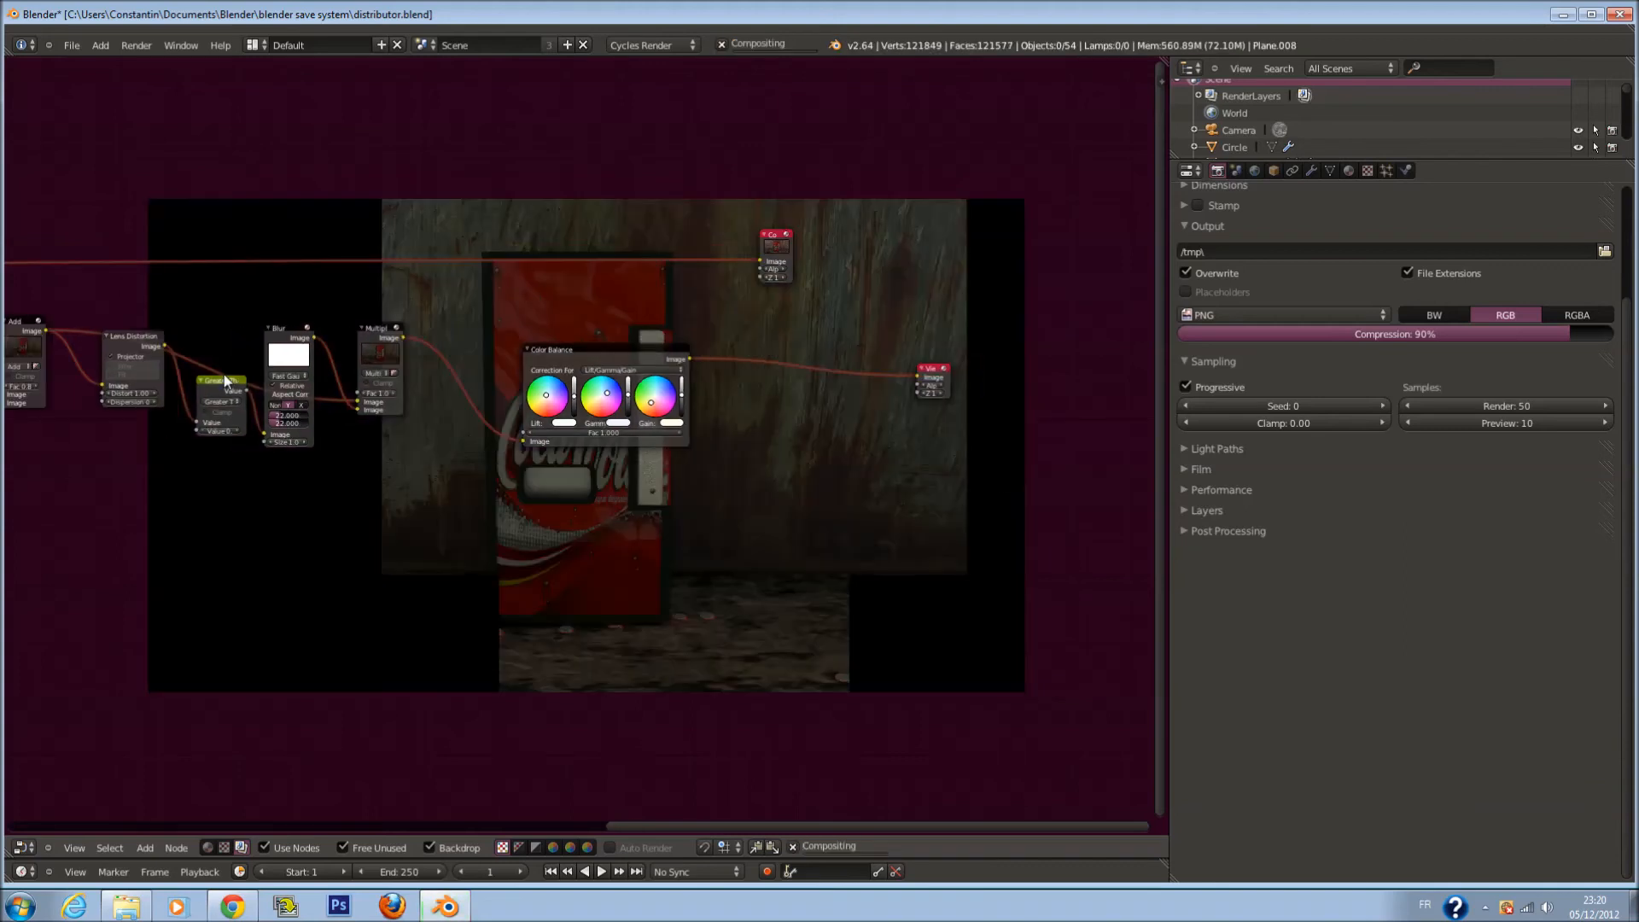
Duplicate the Lens Distortion node onto the link between Color Balance and the Viewer
{"action": "left_click", "coordinate": [111, 355]}
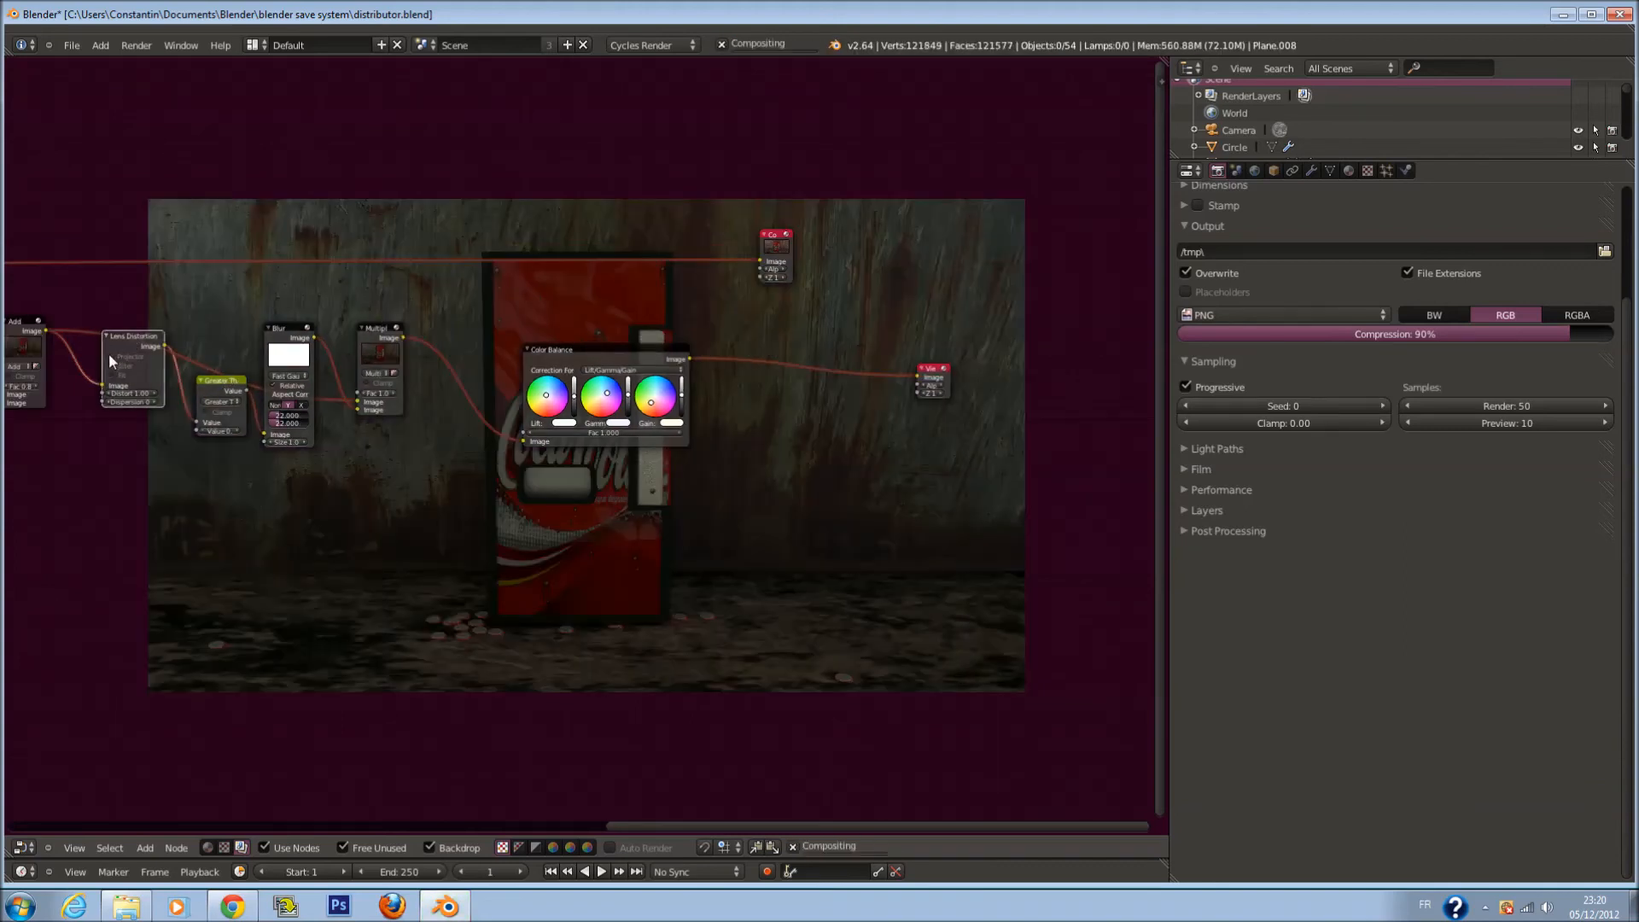
{"action": "key", "text": "shift+d"}
{"action": "left_click", "coordinate": [774, 334]}
{"action": "scroll", "coordinate": [886, 367], "scroll_direction": "up", "scroll_amount": 6}
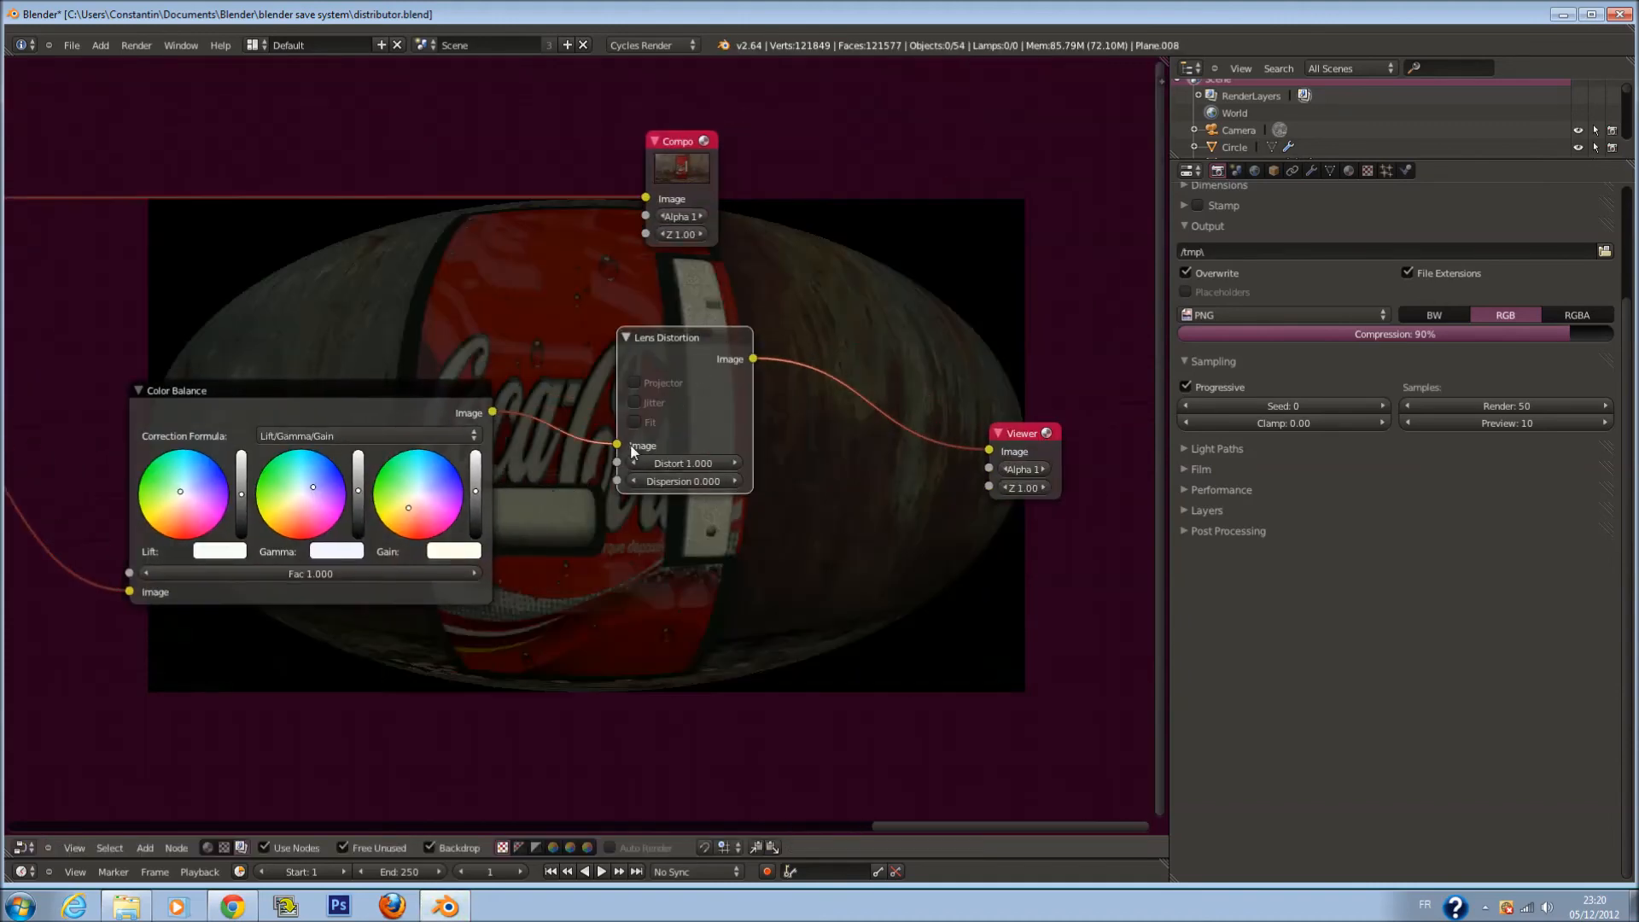
Set the duplicated Lens Distortion node's Distort to 0.005 with Projector disabled
{"action": "left_click", "coordinate": [738, 350]}
{"action": "left_click_drag", "start_coordinate": [755, 441], "coordinate": [761, 490]}
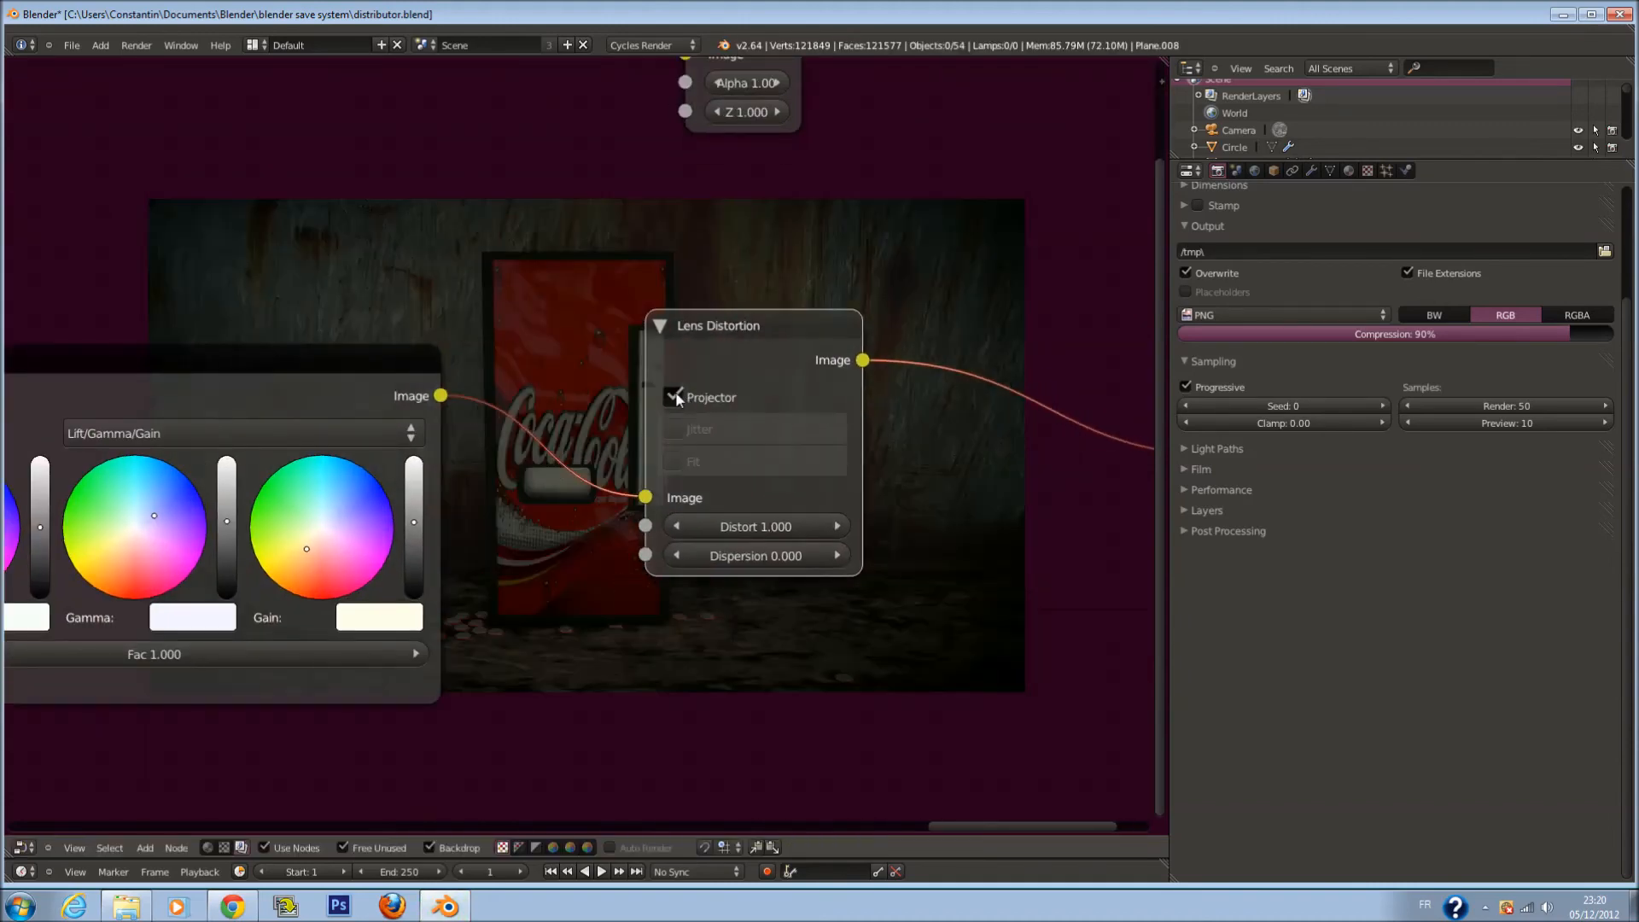
{"action": "left_click", "coordinate": [674, 393]}
{"action": "left_click", "coordinate": [739, 522]}
{"action": "type", "text": "0"}
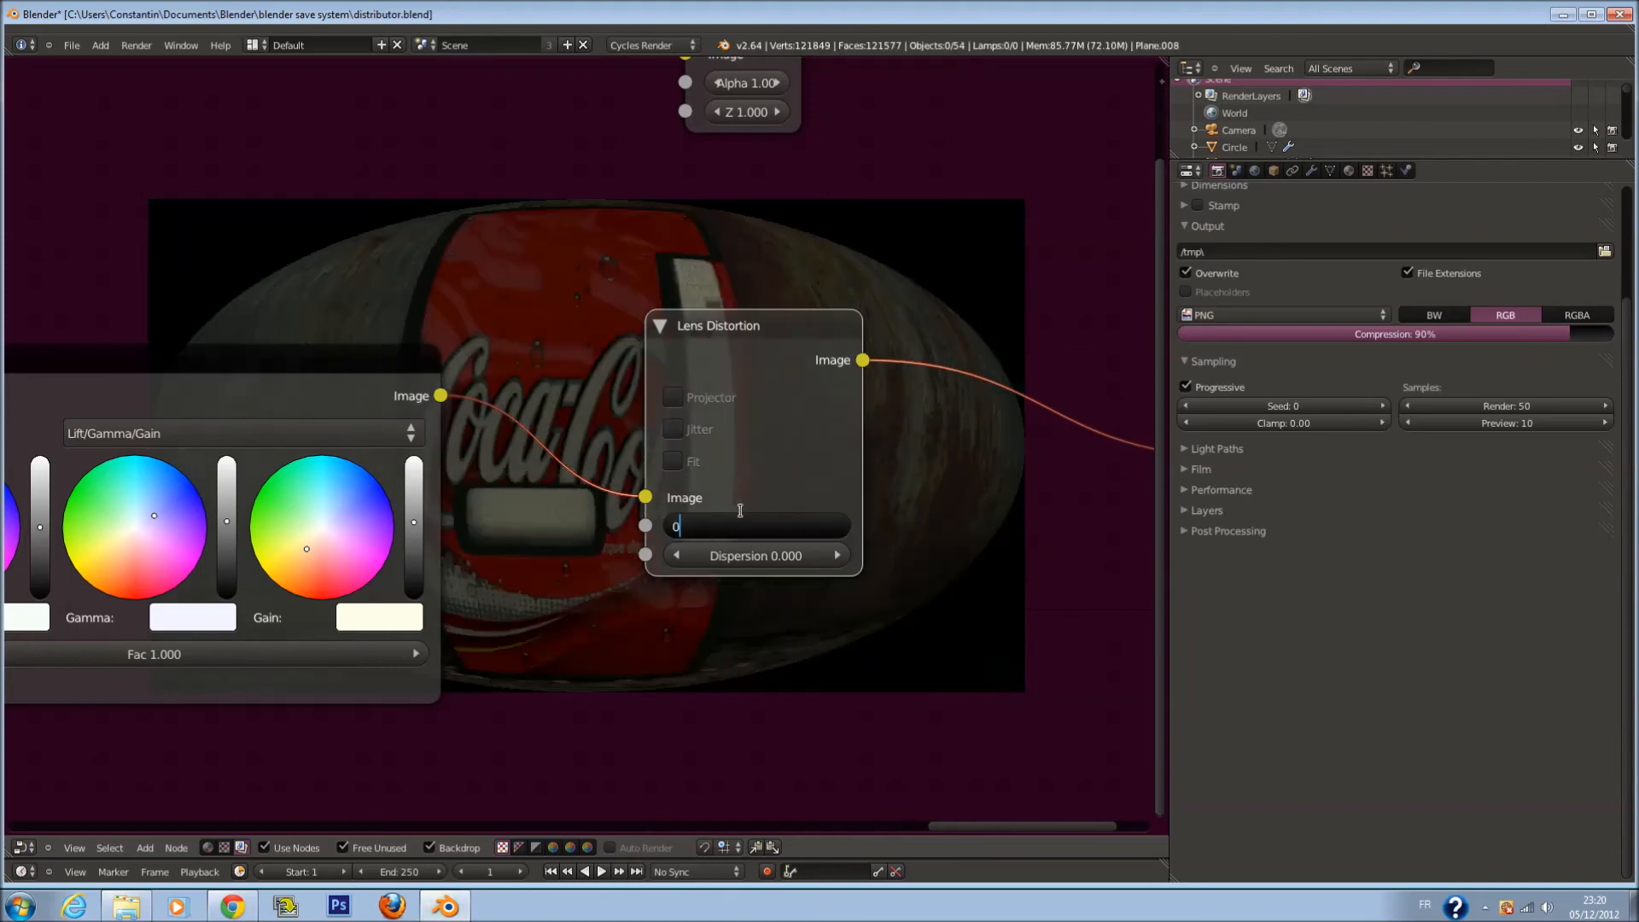
{"action": "type", "text": ".005"}
{"action": "key", "text": "Return"}
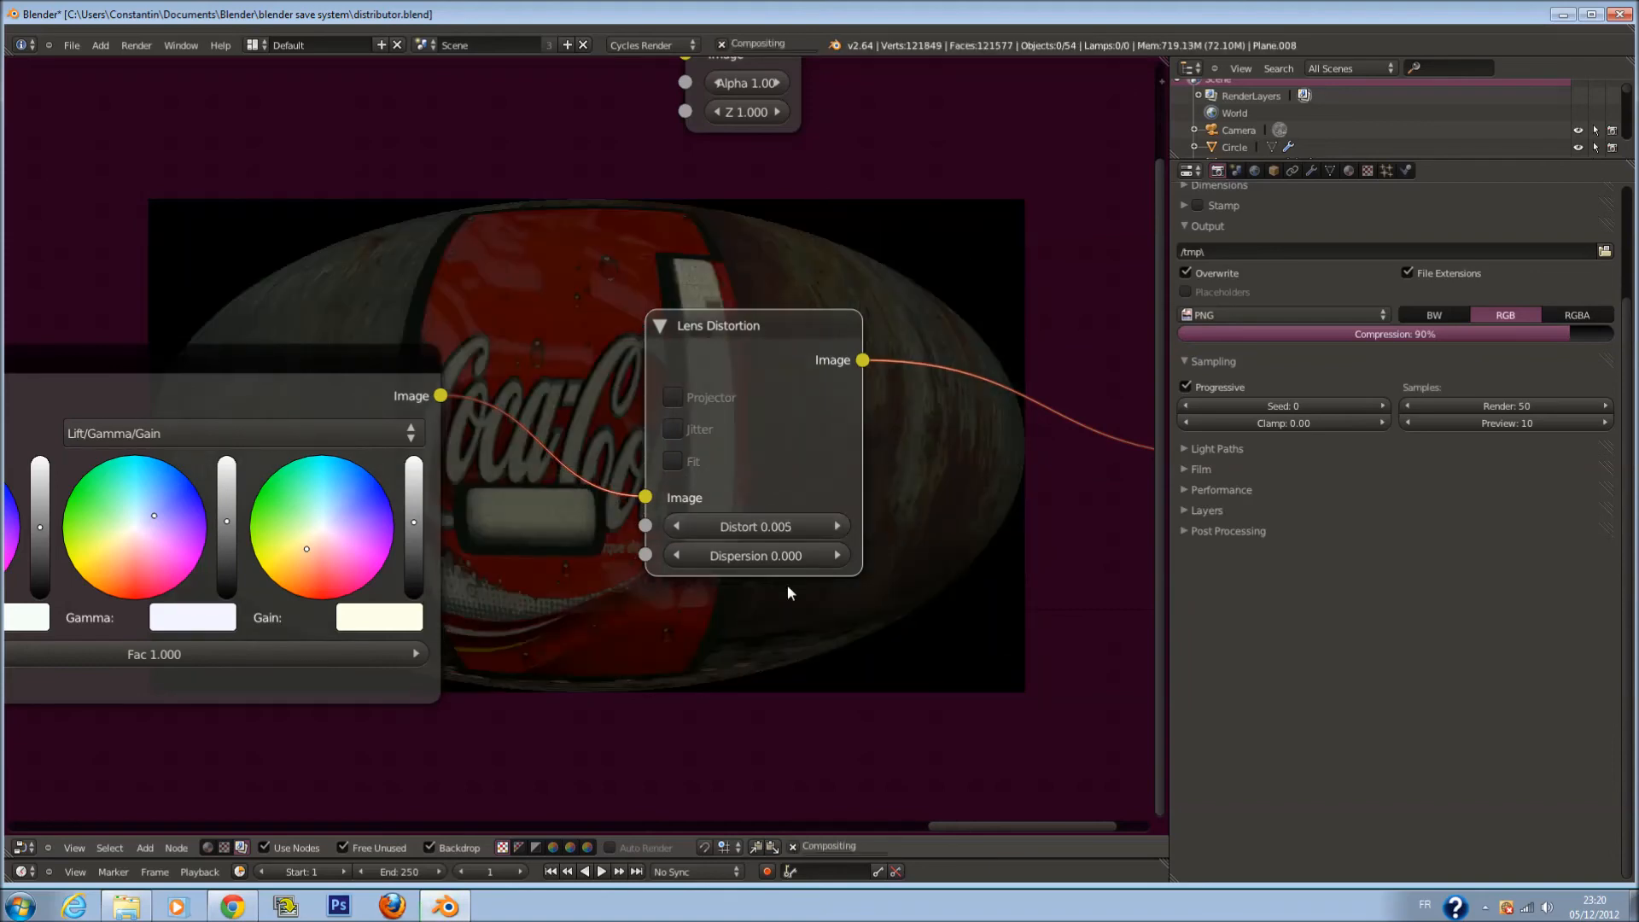
Set the duplicated Lens Distortion node's Dispersion to 0.005
{"action": "left_click", "coordinate": [760, 556]}
{"action": "type", "text": "0."}
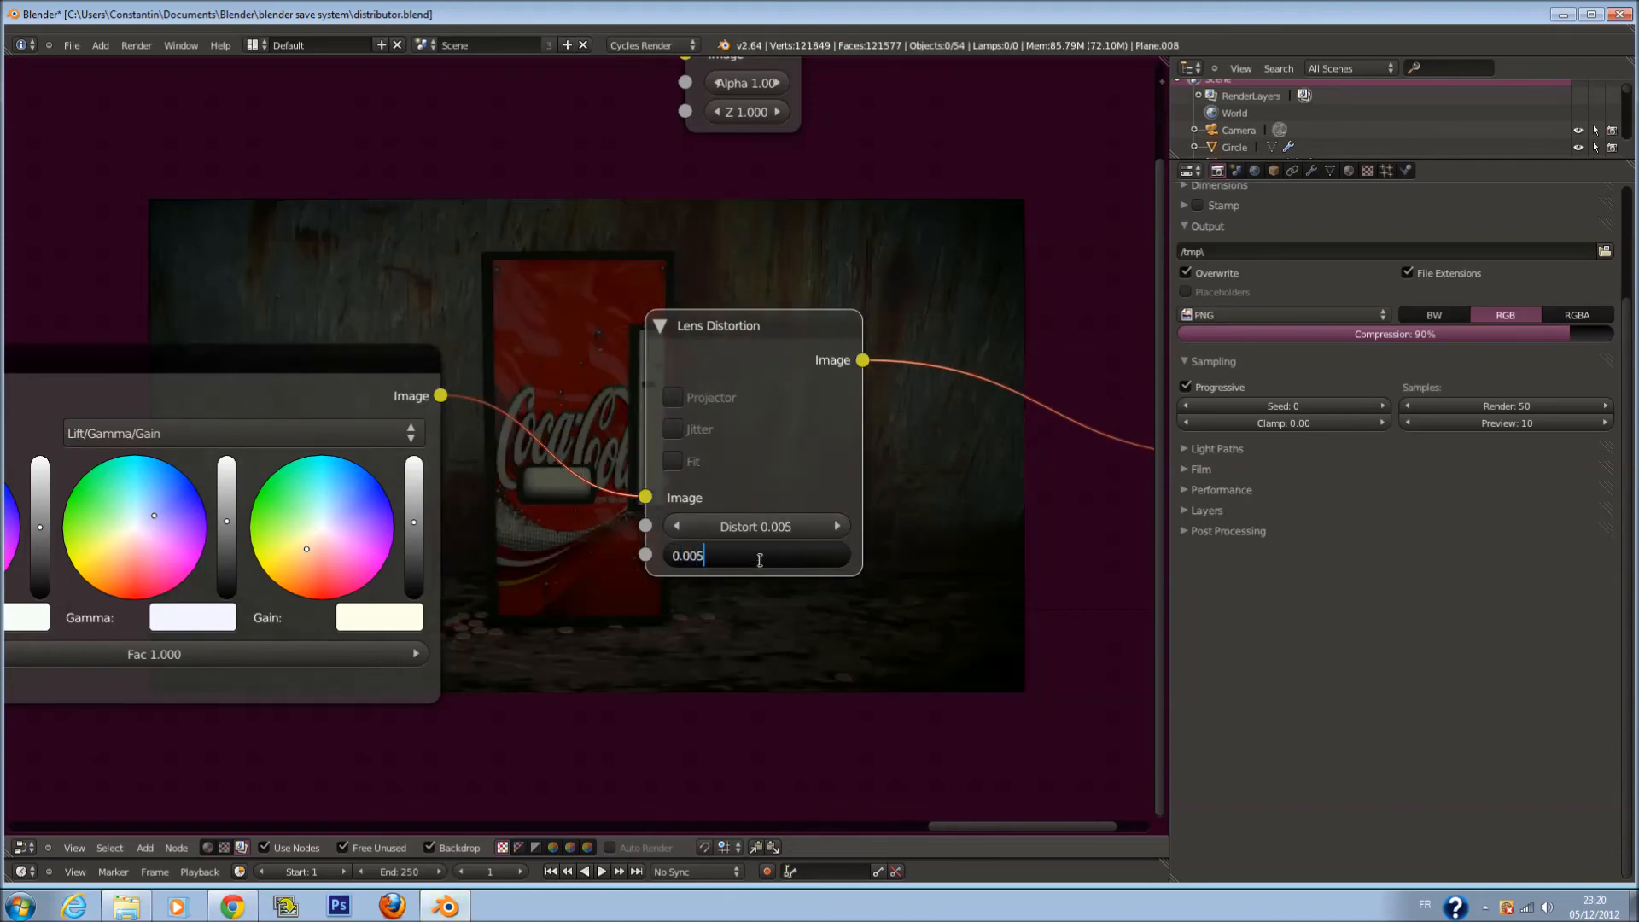
{"action": "type", "text": "005"}
{"action": "key", "text": "Return"}
Move the Composite node beyond the final Lens Distortion node and feed the Lens Distortion output into its Image input
{"action": "scroll", "coordinate": [966, 647], "scroll_direction": "down", "scroll_amount": 4}
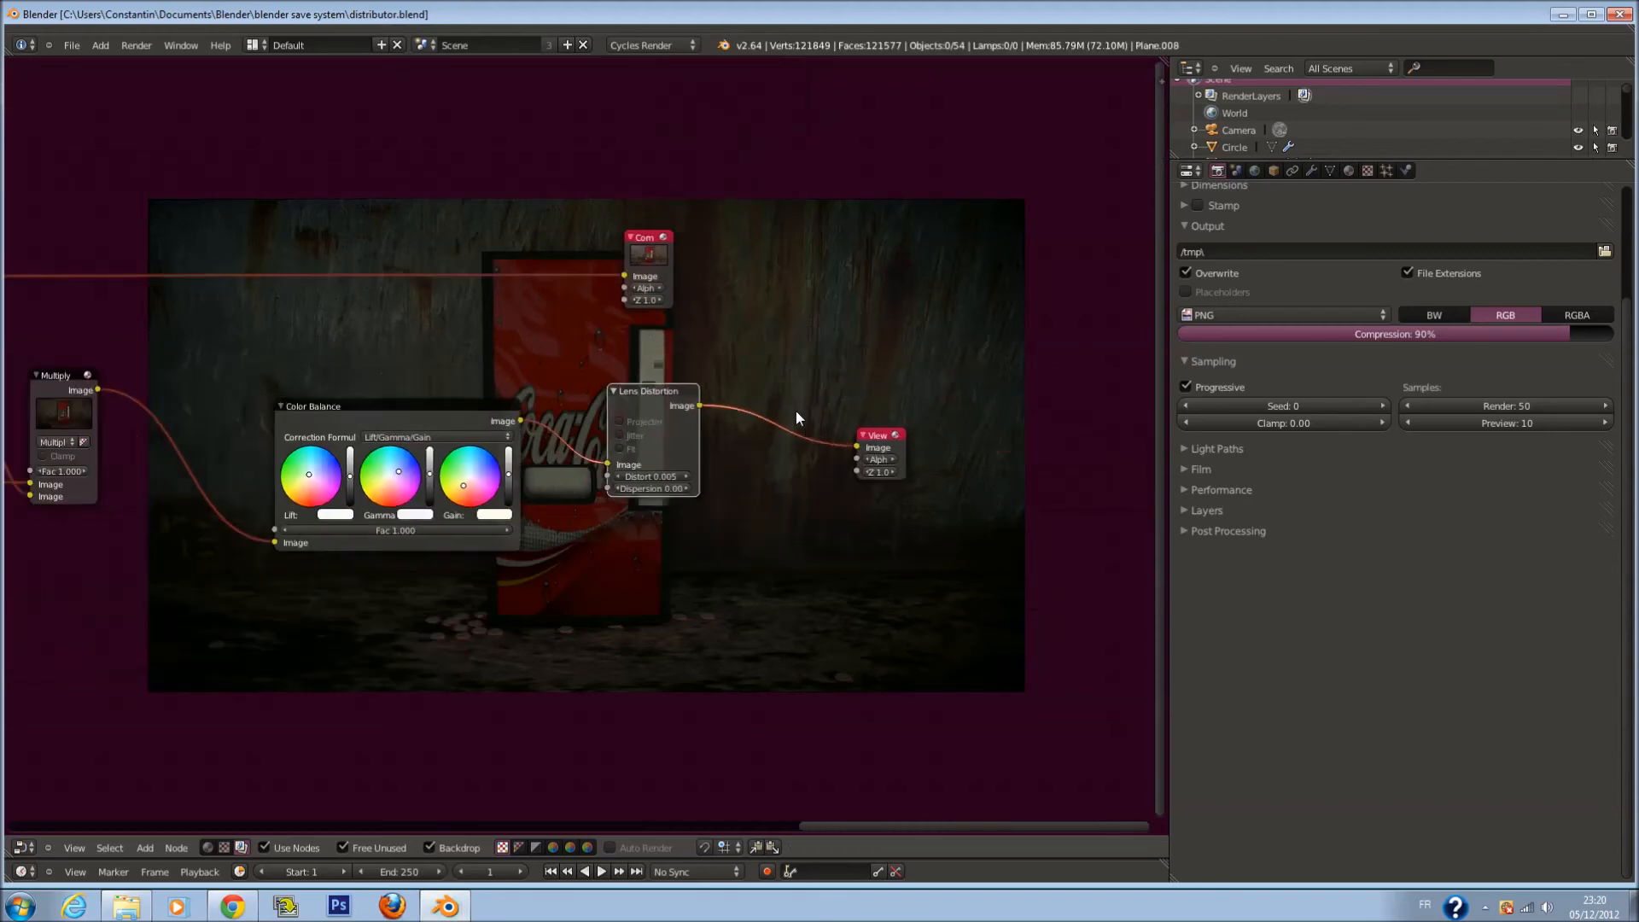
{"action": "middle_click_drag", "start_coordinate": [808, 415], "coordinate": [512, 256]}
{"action": "scroll", "coordinate": [557, 372], "scroll_direction": "up", "scroll_amount": 2}
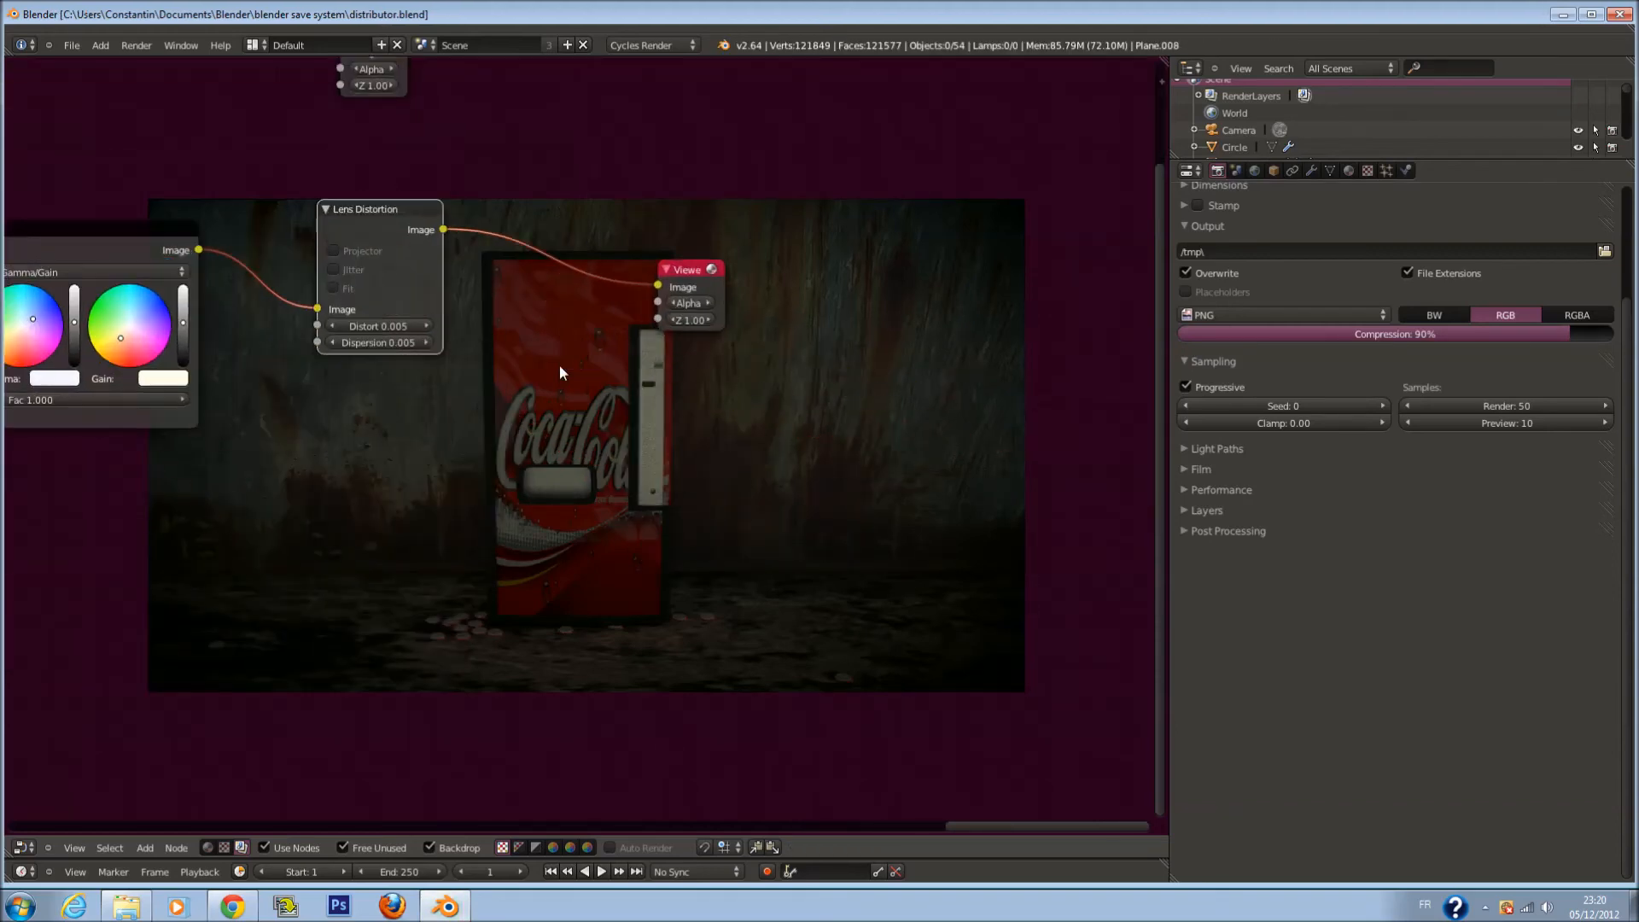
{"action": "middle_click_drag", "start_coordinate": [408, 173], "coordinate": [529, 314]}
{"action": "left_click_drag", "start_coordinate": [516, 159], "coordinate": [859, 243]}
{"action": "left_click_drag", "start_coordinate": [565, 371], "coordinate": [810, 274]}
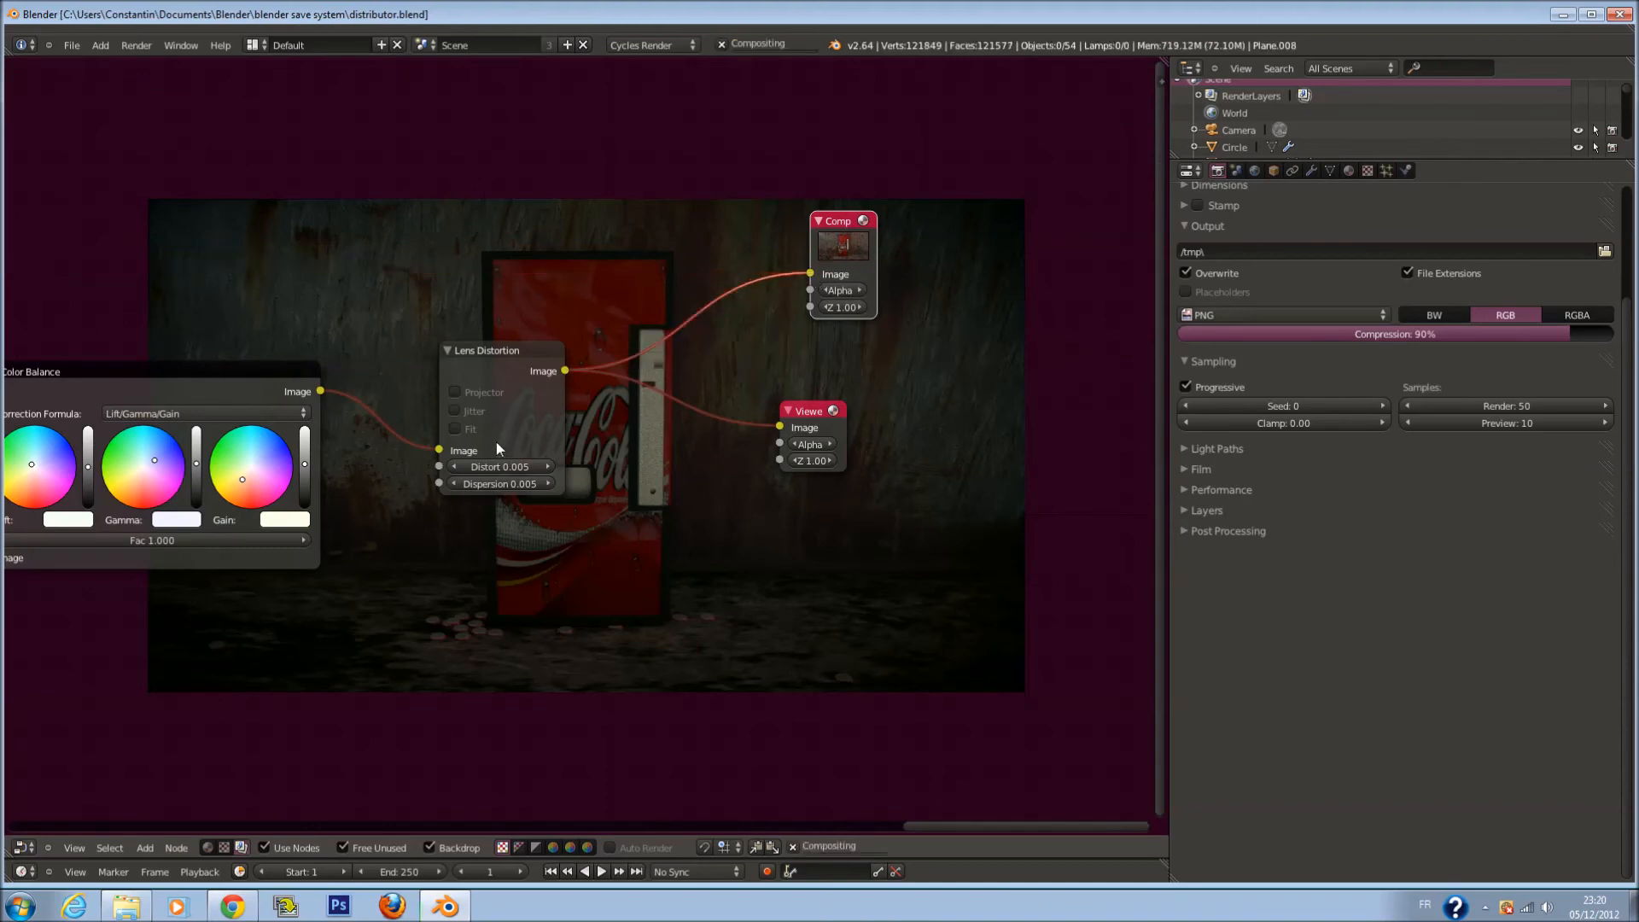
Enable Fit on the final Lens Distortion node and save the file over distributor.blend
{"action": "scroll", "coordinate": [495, 442], "scroll_direction": "up", "scroll_amount": 1}
{"action": "left_click", "coordinate": [434, 426]}
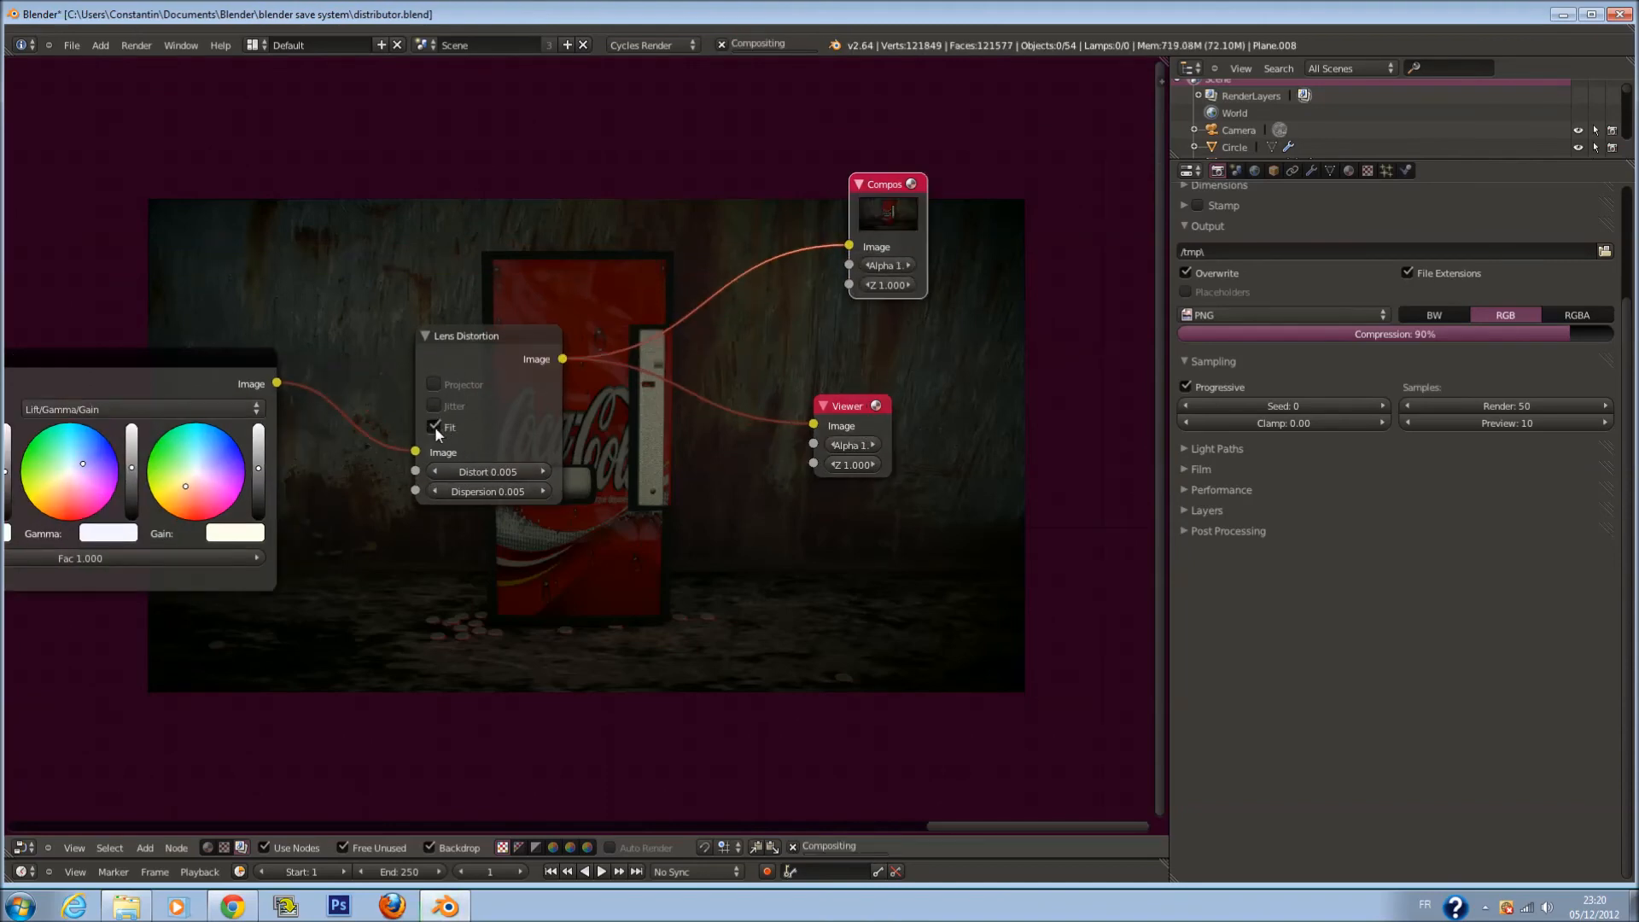
{"action": "left_click", "coordinate": [434, 427]}
{"action": "left_click", "coordinate": [433, 427]}
{"action": "key", "text": "ctrl+s"}
{"action": "left_click", "coordinate": [695, 489]}
Move the Viewer and Composite nodes farther from the Lens Distortion node and save the file
{"action": "scroll", "coordinate": [766, 480], "scroll_direction": "down", "scroll_amount": 5}
{"action": "middle_click_drag", "start_coordinate": [766, 480], "coordinate": [547, 528]}
{"action": "scroll", "coordinate": [548, 517], "scroll_direction": "up", "scroll_amount": 1}
{"action": "left_click_drag", "start_coordinate": [551, 466], "coordinate": [891, 483]}
{"action": "left_click_drag", "start_coordinate": [545, 324], "coordinate": [929, 343]}
{"action": "key", "text": "ctrl+s"}
{"action": "left_click", "coordinate": [930, 343]}
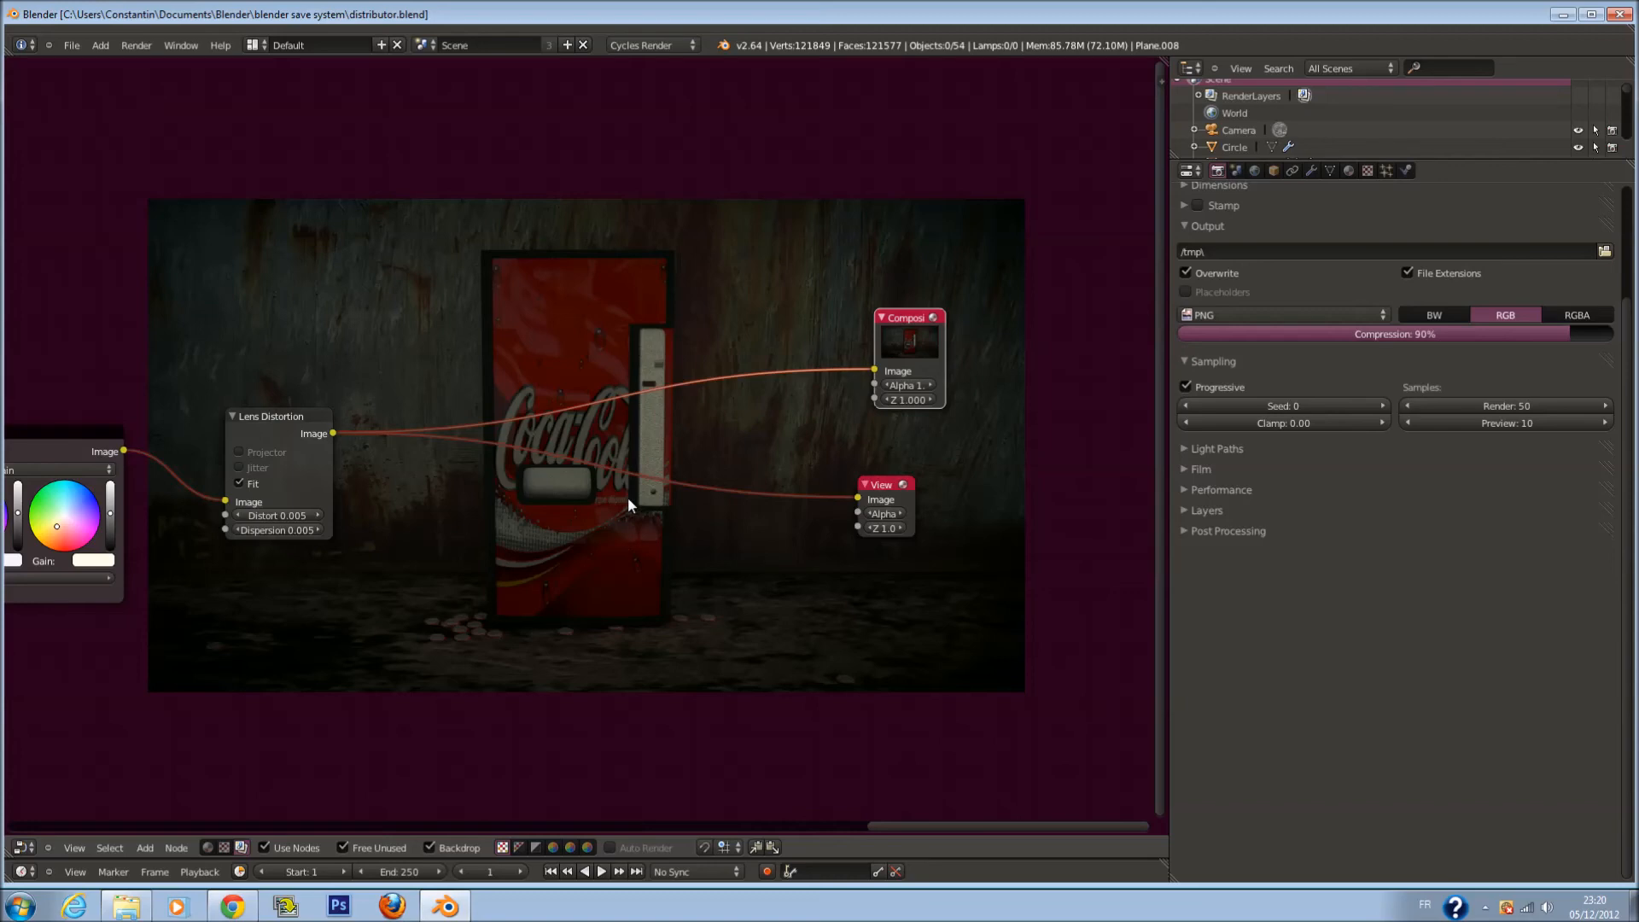
{"action": "key", "text": "ctrl+s"}
{"action": "left_click", "coordinate": [629, 498]}
Insert a Hue Correct node on the link between the final Lens Distortion node and the Viewer, and save the file
{"action": "scroll", "coordinate": [629, 498], "scroll_direction": "up", "scroll_amount": 1}
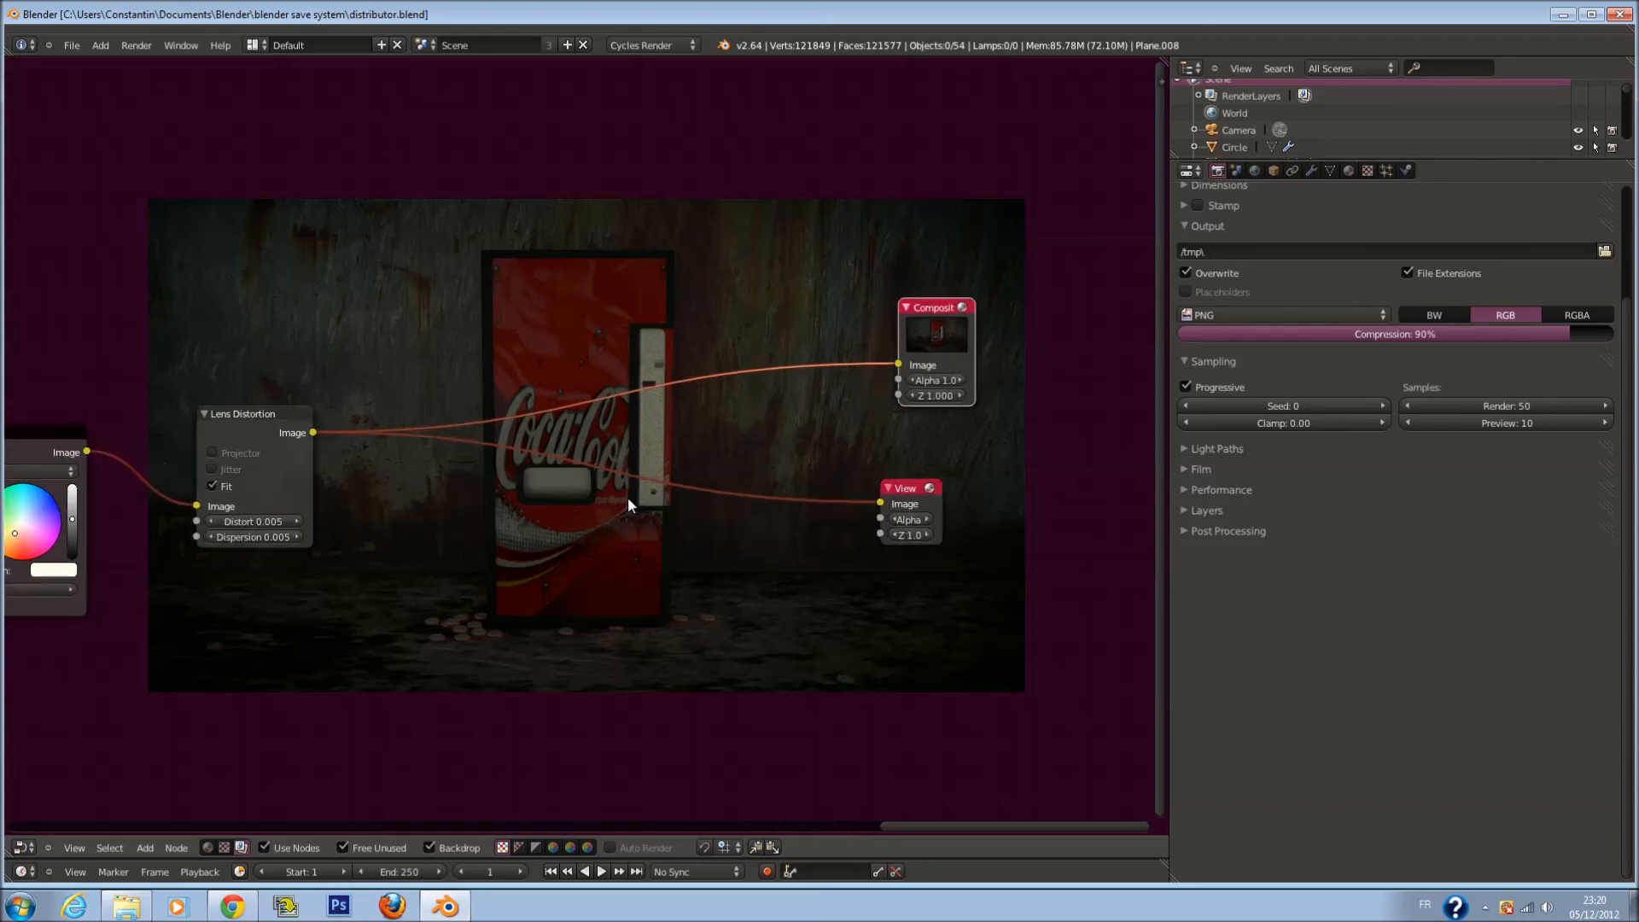
{"action": "key", "text": "shift+a"}
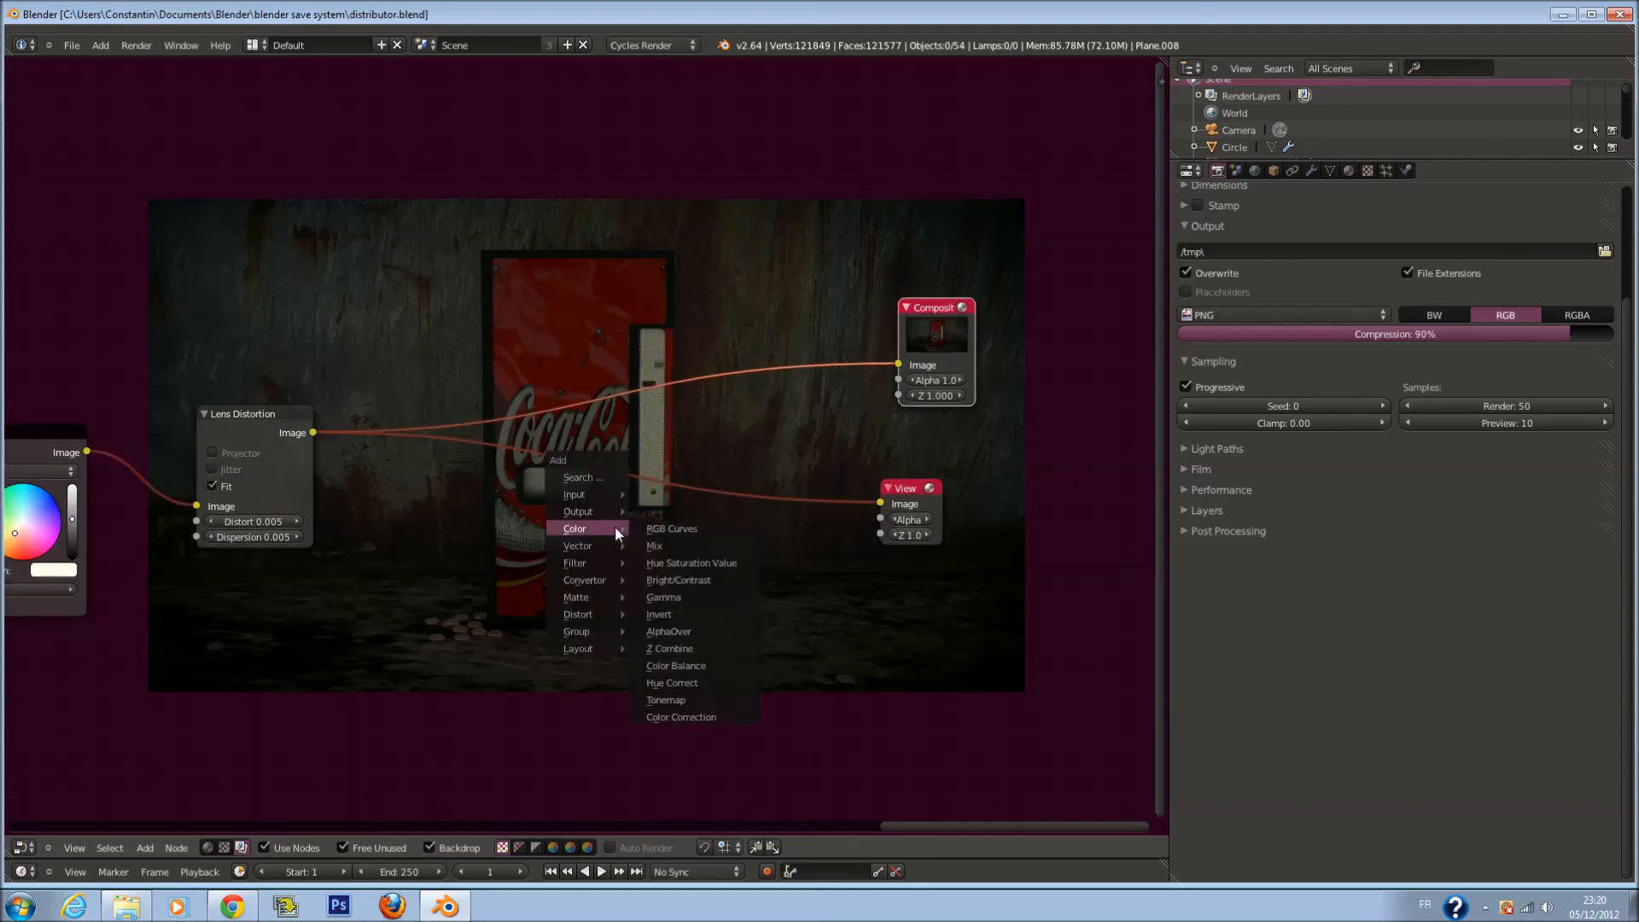
{"action": "left_click", "coordinate": [698, 682]}
{"action": "left_click_drag", "start_coordinate": [762, 645], "coordinate": [627, 466]}
{"action": "scroll", "coordinate": [486, 531], "scroll_direction": "down", "scroll_amount": 5}
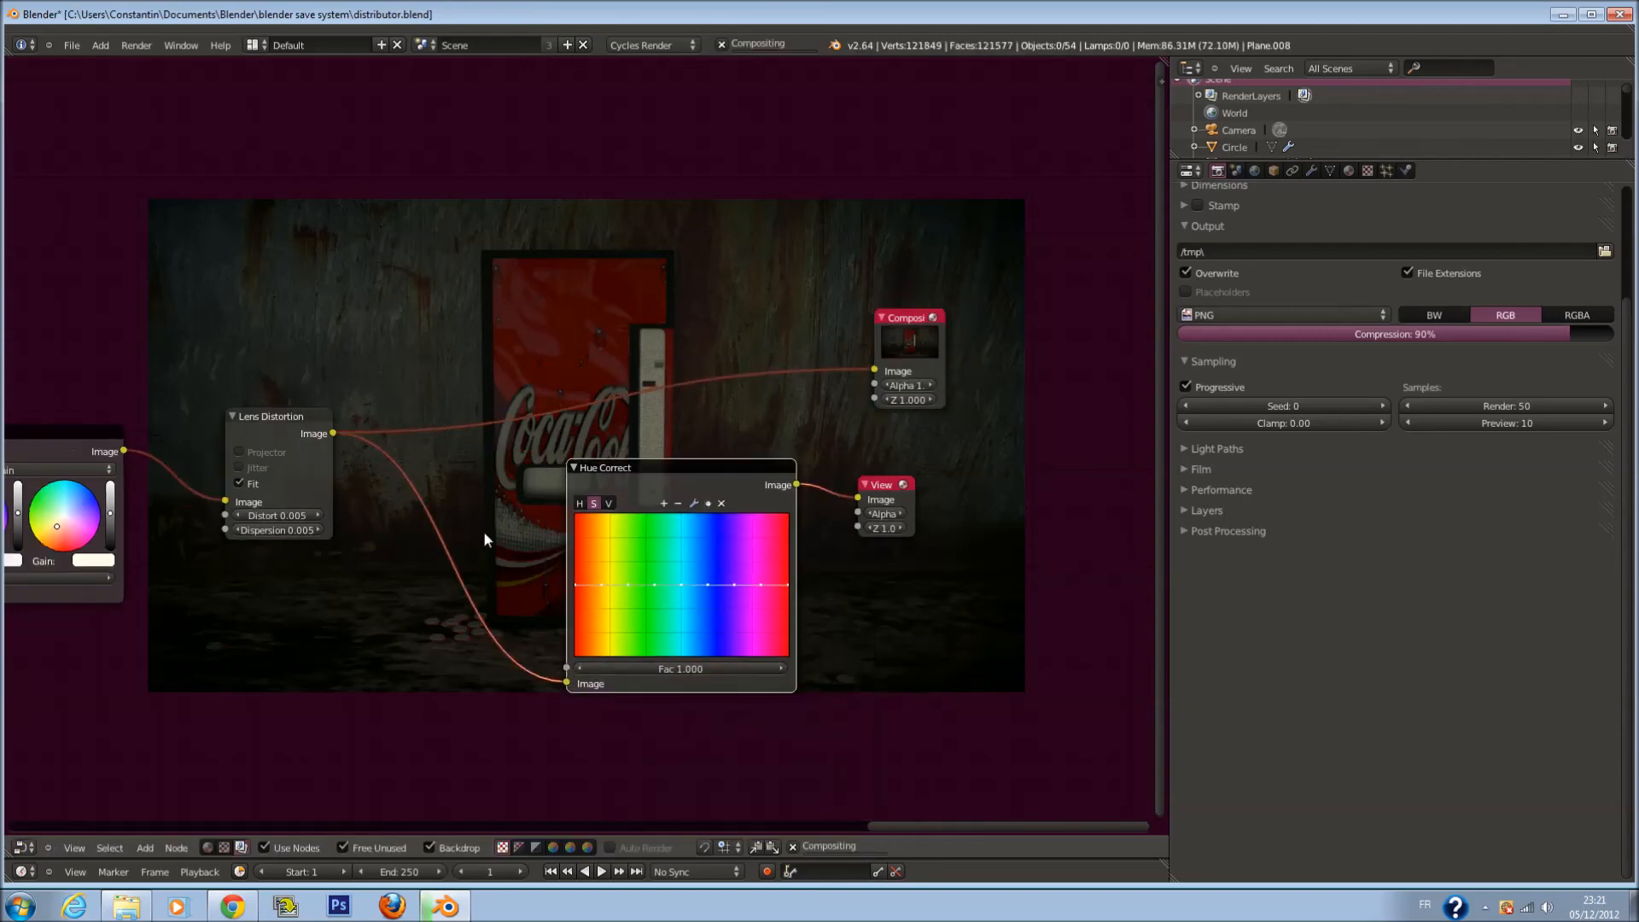
{"action": "middle_click_drag", "start_coordinate": [840, 505], "coordinate": [601, 501]}
{"action": "scroll", "coordinate": [601, 500], "scroll_direction": "up", "scroll_amount": 7}
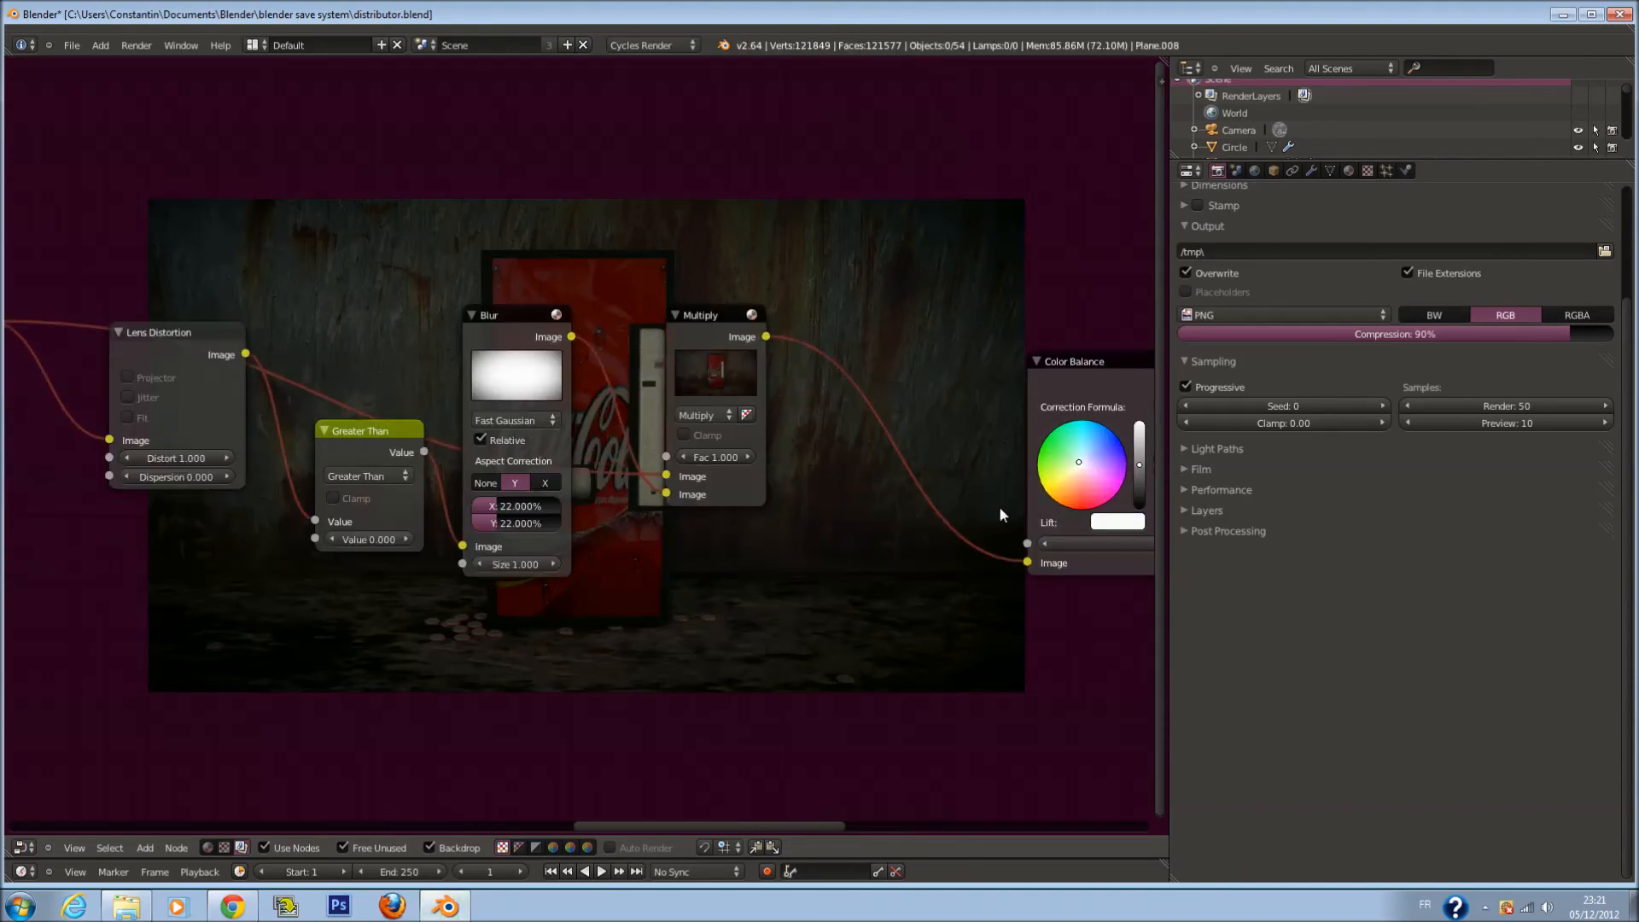
{"action": "middle_click_drag", "start_coordinate": [1042, 506], "coordinate": [628, 506]}
{"action": "key", "text": "ctrl+s"}
{"action": "left_click", "coordinate": [630, 505]}
Shift the Color Balance node's Gamma tint slightly from violet toward blue
{"action": "middle_click_drag", "start_coordinate": [798, 473], "coordinate": [667, 449]}
{"action": "scroll", "coordinate": [668, 448], "scroll_direction": "up", "scroll_amount": 5}
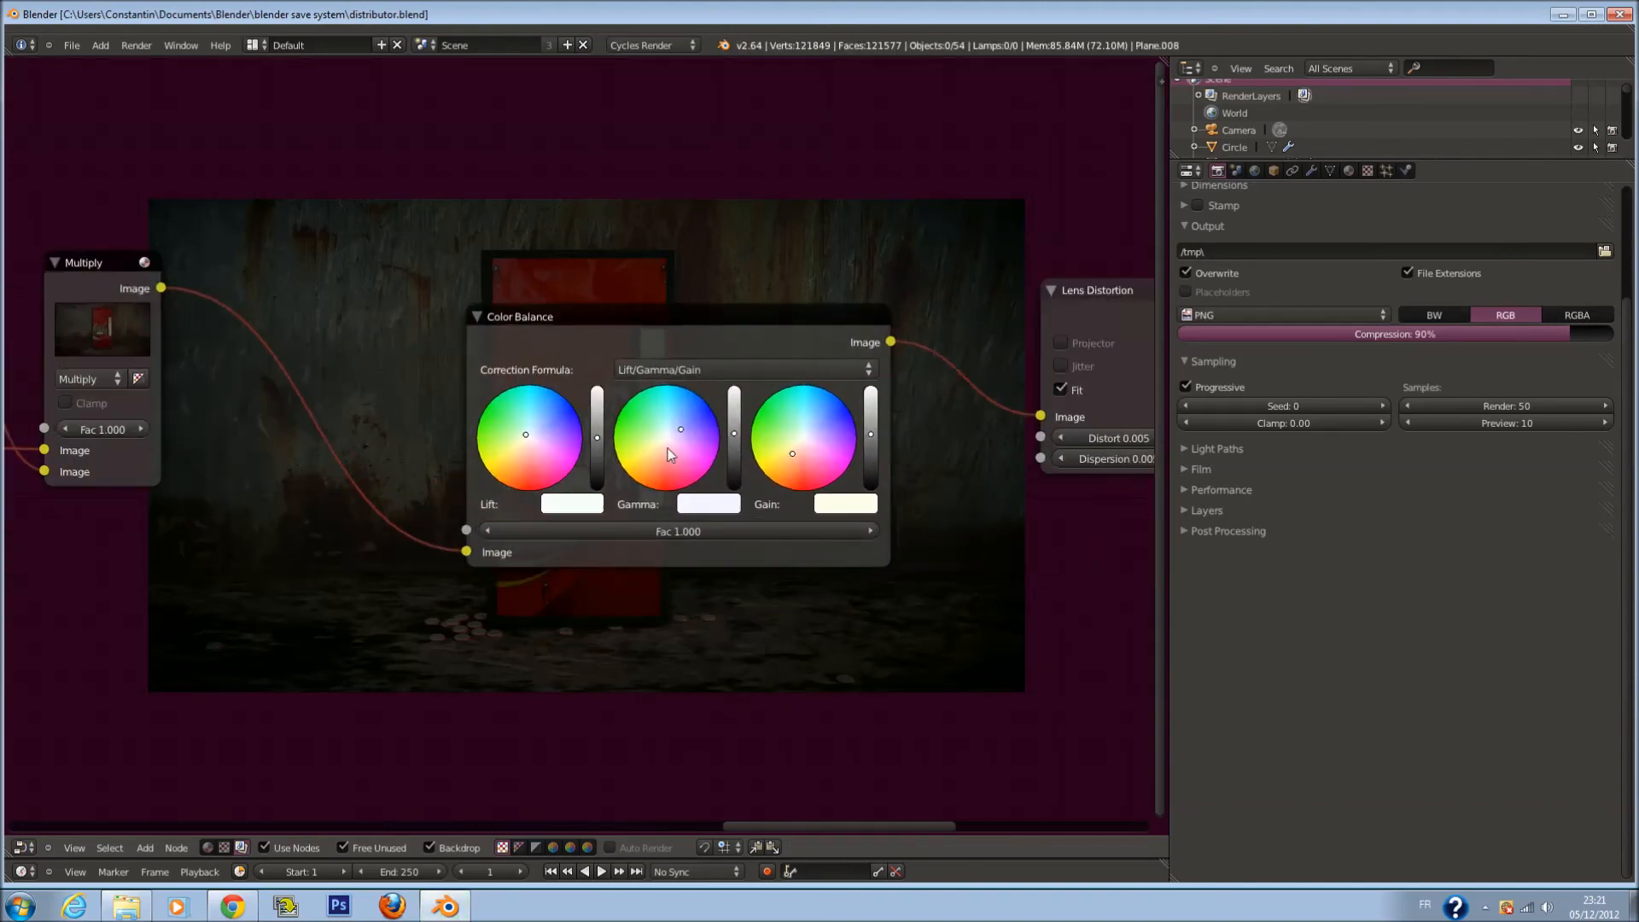
{"action": "mouse_move", "coordinate": [705, 427]}
{"action": "left_mouse_down"}
{"action": "mouse_move", "coordinate": [694, 412]}
{"action": "mouse_move", "coordinate": [708, 420]}
{"action": "left_mouse_up"}
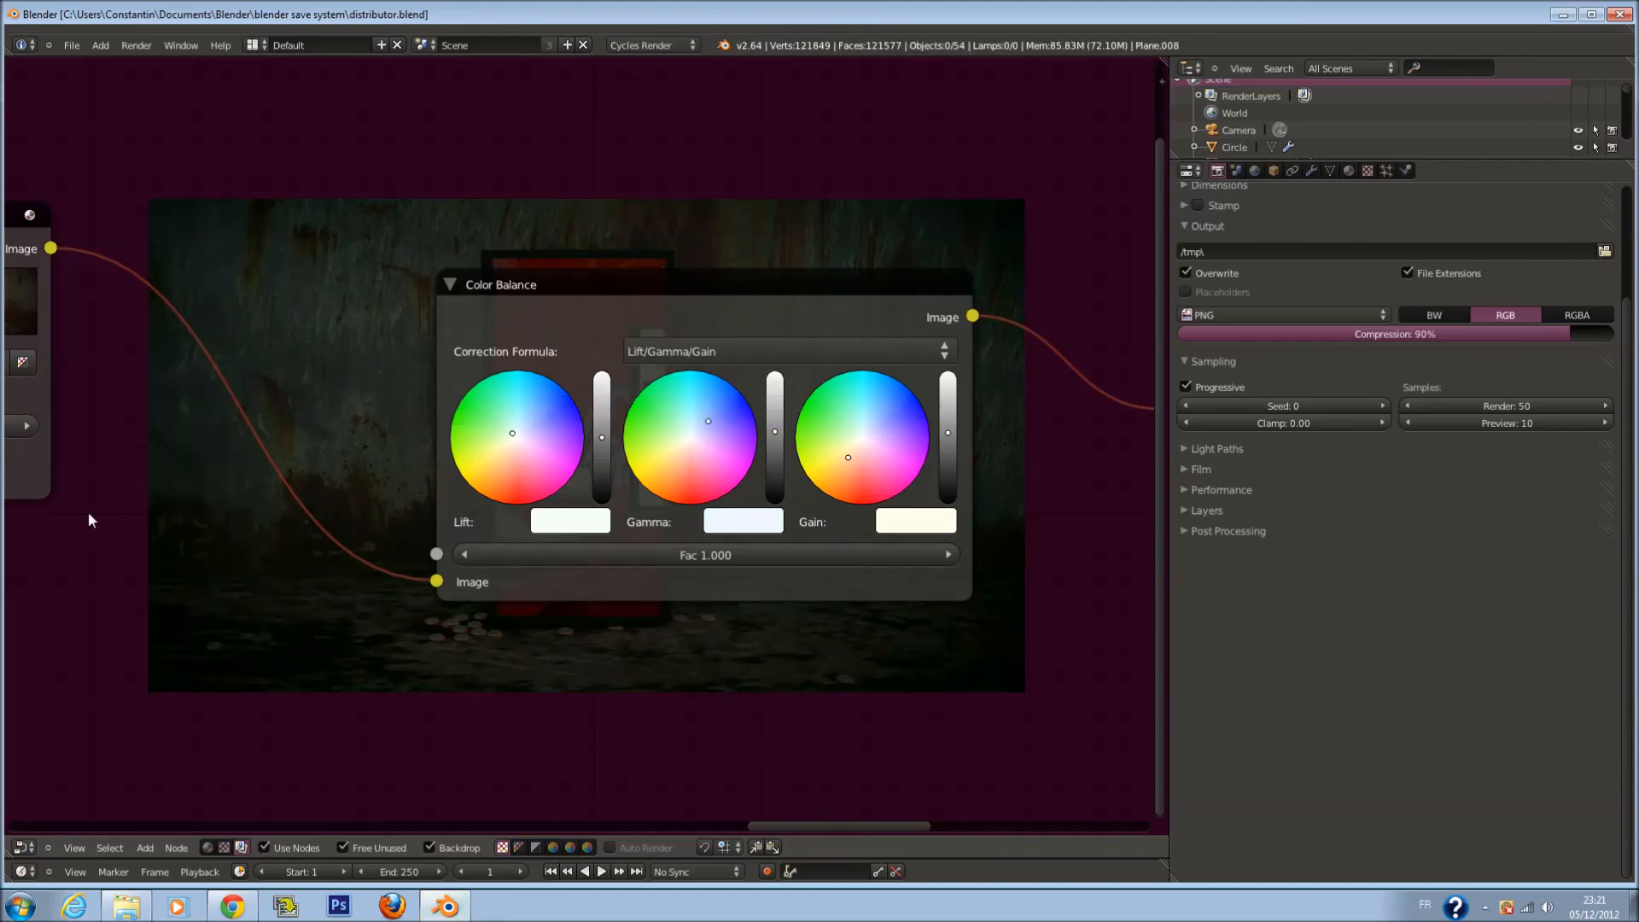
Raise the red curve's midpoint in the RGB Curves node to about X 0.43, Y 0.54
{"action": "scroll", "coordinate": [88, 520], "scroll_direction": "down", "scroll_amount": 5}
{"action": "middle_click_drag", "start_coordinate": [88, 519], "coordinate": [759, 458]}
{"action": "middle_click_drag", "start_coordinate": [121, 420], "coordinate": [907, 418]}
{"action": "middle_click_drag", "start_coordinate": [179, 407], "coordinate": [1090, 425]}
{"action": "scroll", "coordinate": [1091, 426], "scroll_direction": "up", "scroll_amount": 1}
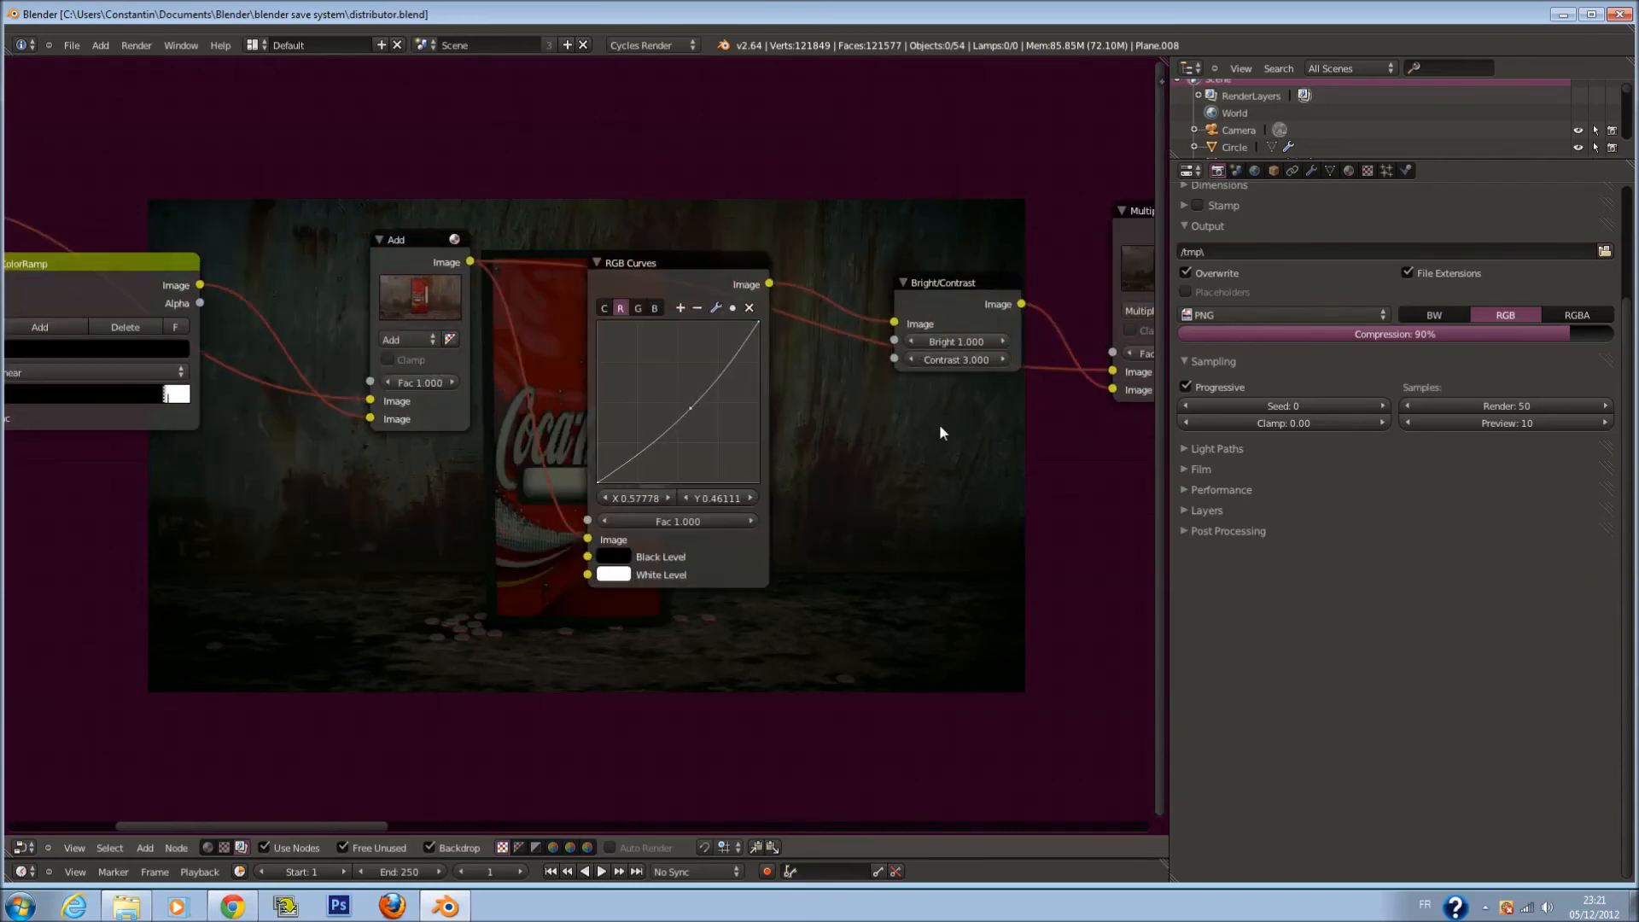
{"action": "scroll", "coordinate": [589, 414], "scroll_direction": "up", "scroll_amount": 1}
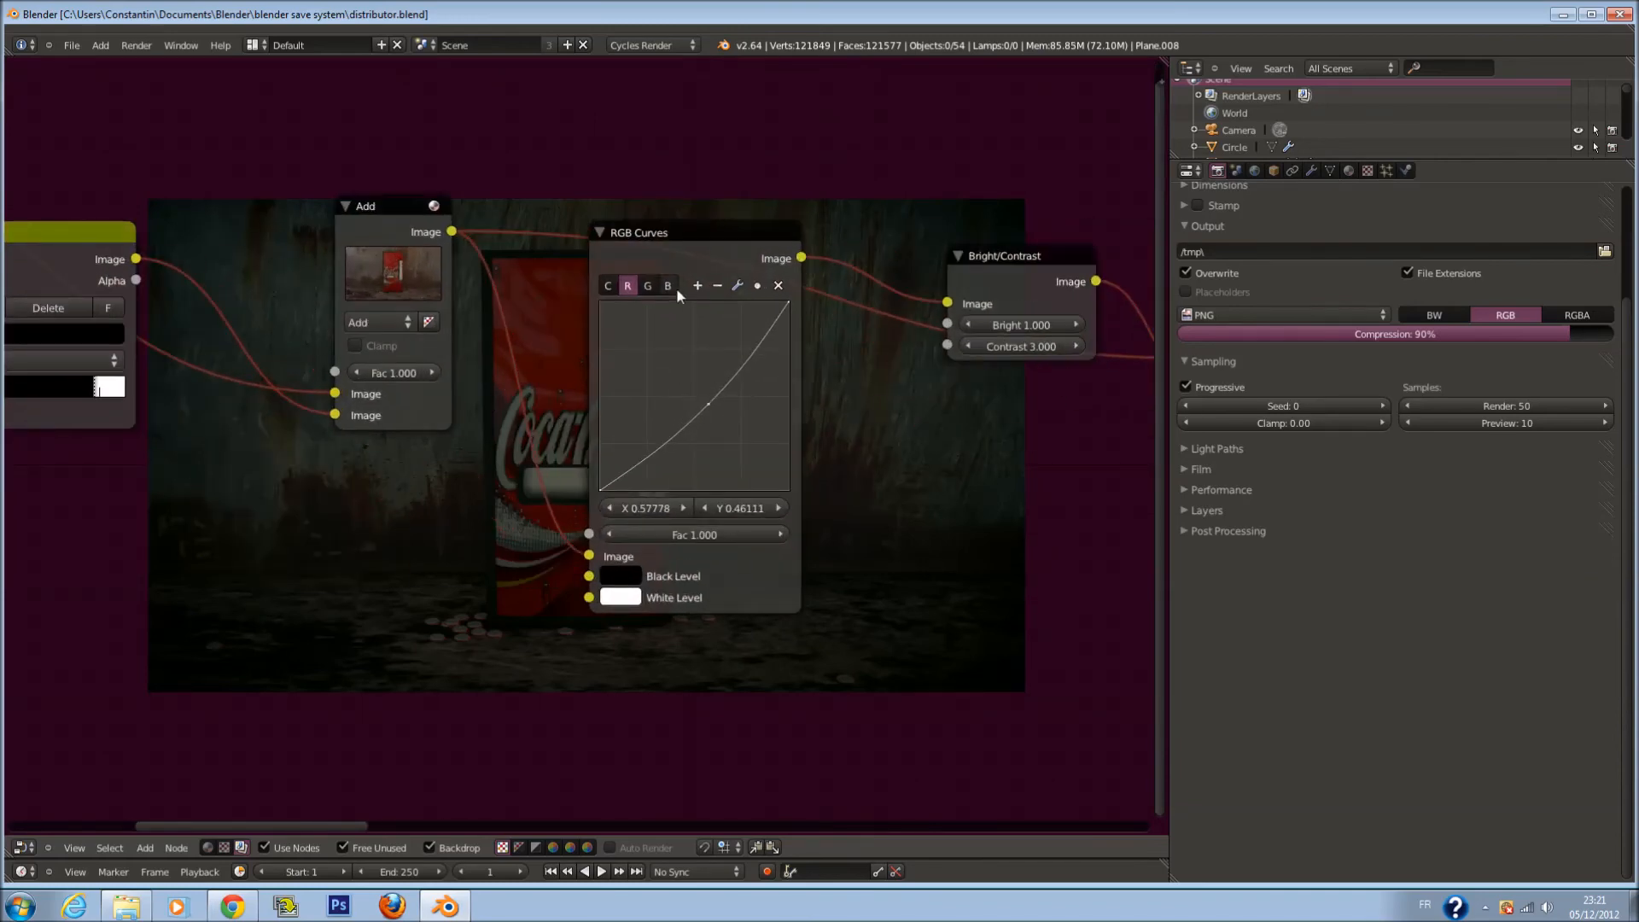
{"action": "left_click_drag", "start_coordinate": [712, 397], "coordinate": [672, 386]}
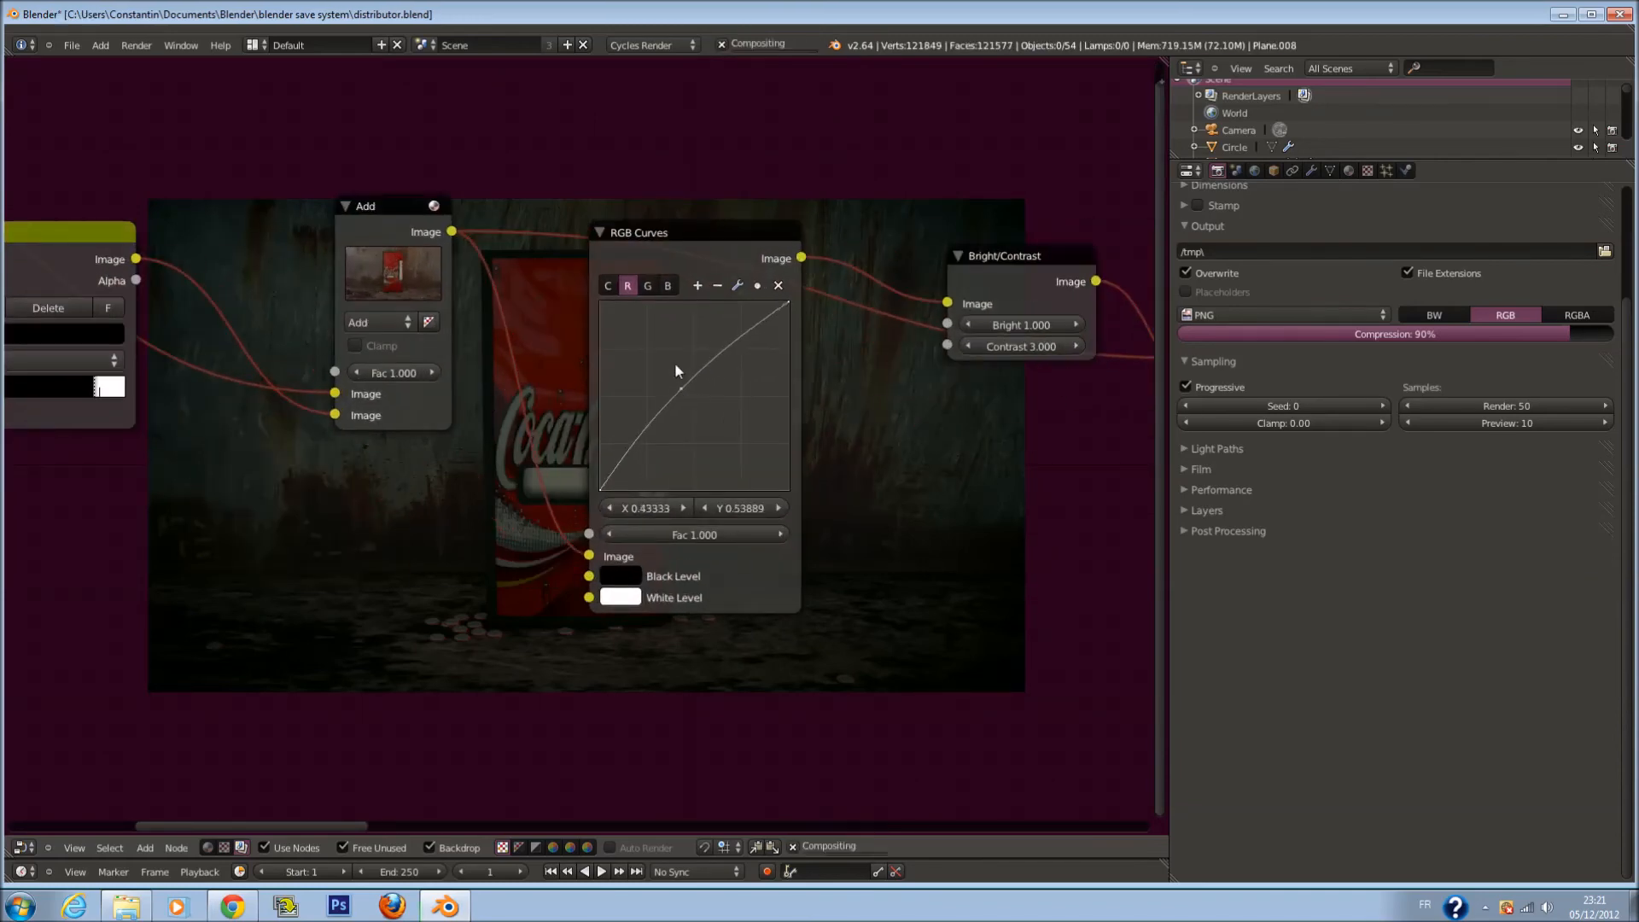
Raise the blue and green curves in the RGB Curves node, with the blue point at about X 0.28, Y 0.59, and save
{"action": "left_click", "coordinate": [669, 286]}
{"action": "left_click_drag", "start_coordinate": [682, 424], "coordinate": [663, 397]}
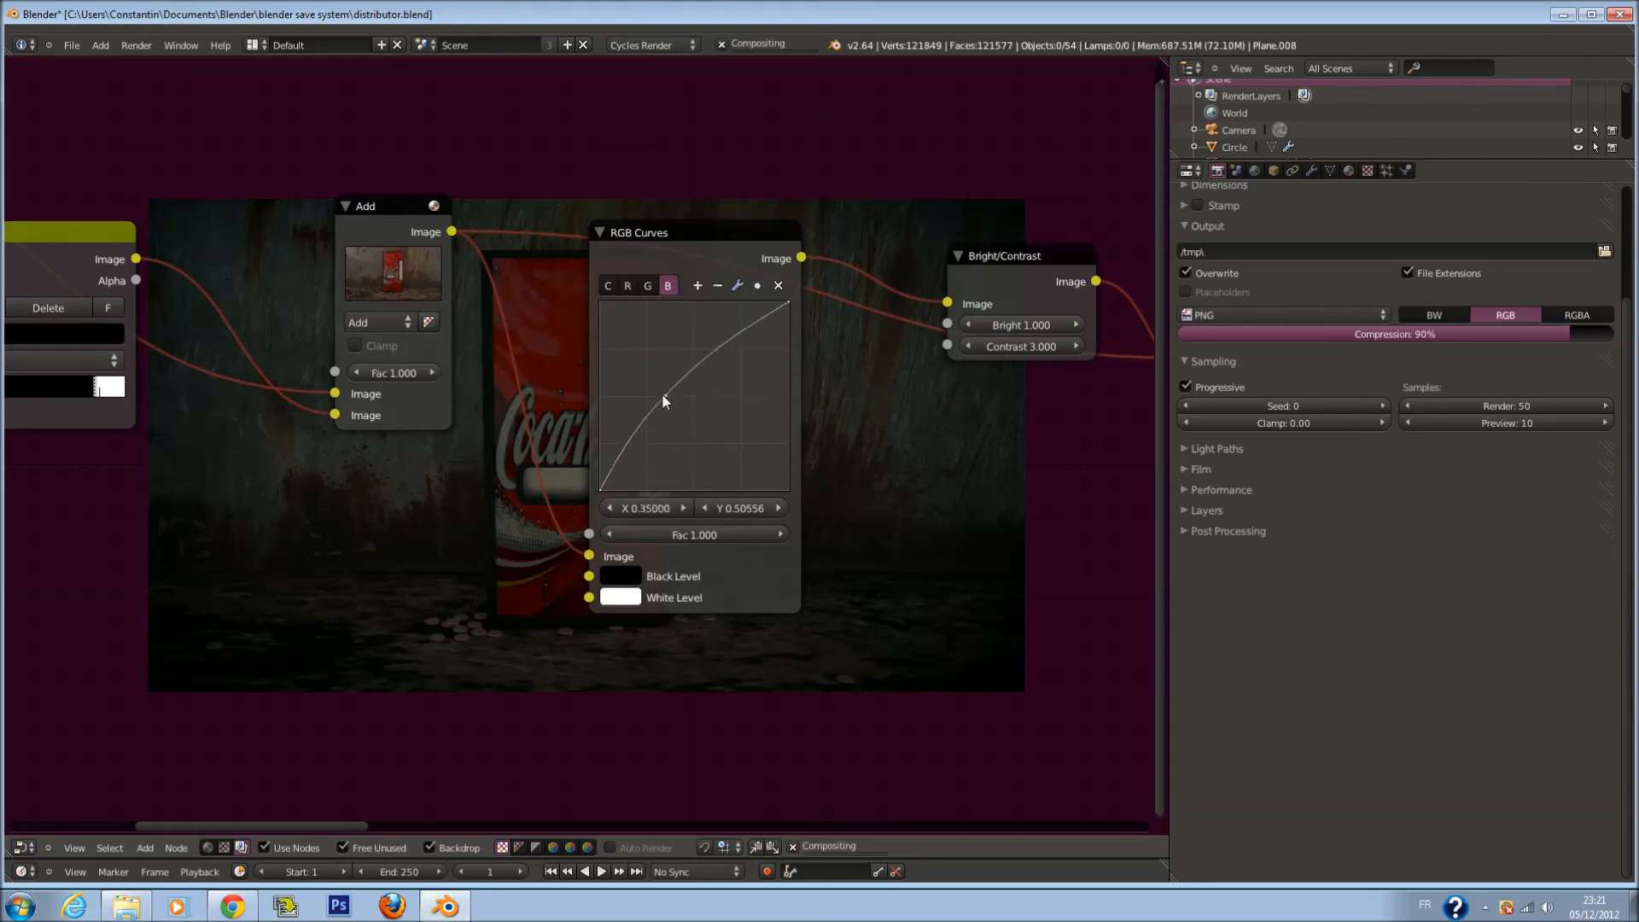
{"action": "left_click", "coordinate": [647, 285]}
{"action": "mouse_move", "coordinate": [664, 373]}
{"action": "left_mouse_down"}
{"action": "mouse_move", "coordinate": [647, 346]}
{"action": "mouse_move", "coordinate": [664, 374]}
{"action": "left_mouse_up"}
{"action": "middle_click_drag", "start_coordinate": [664, 374], "coordinate": [490, 377]}
{"action": "left_click", "coordinate": [535, 193]}
{"action": "middle_click_drag", "start_coordinate": [858, 386], "coordinate": [645, 313]}
{"action": "key", "text": "ctrl+s"}
{"action": "left_click", "coordinate": [638, 313]}
Move the Viewer node farther from the Hue Correct node and save the file
{"action": "scroll", "coordinate": [631, 313], "scroll_direction": "down", "scroll_amount": 1}
{"action": "scroll", "coordinate": [630, 310], "scroll_direction": "down", "scroll_amount": 6}
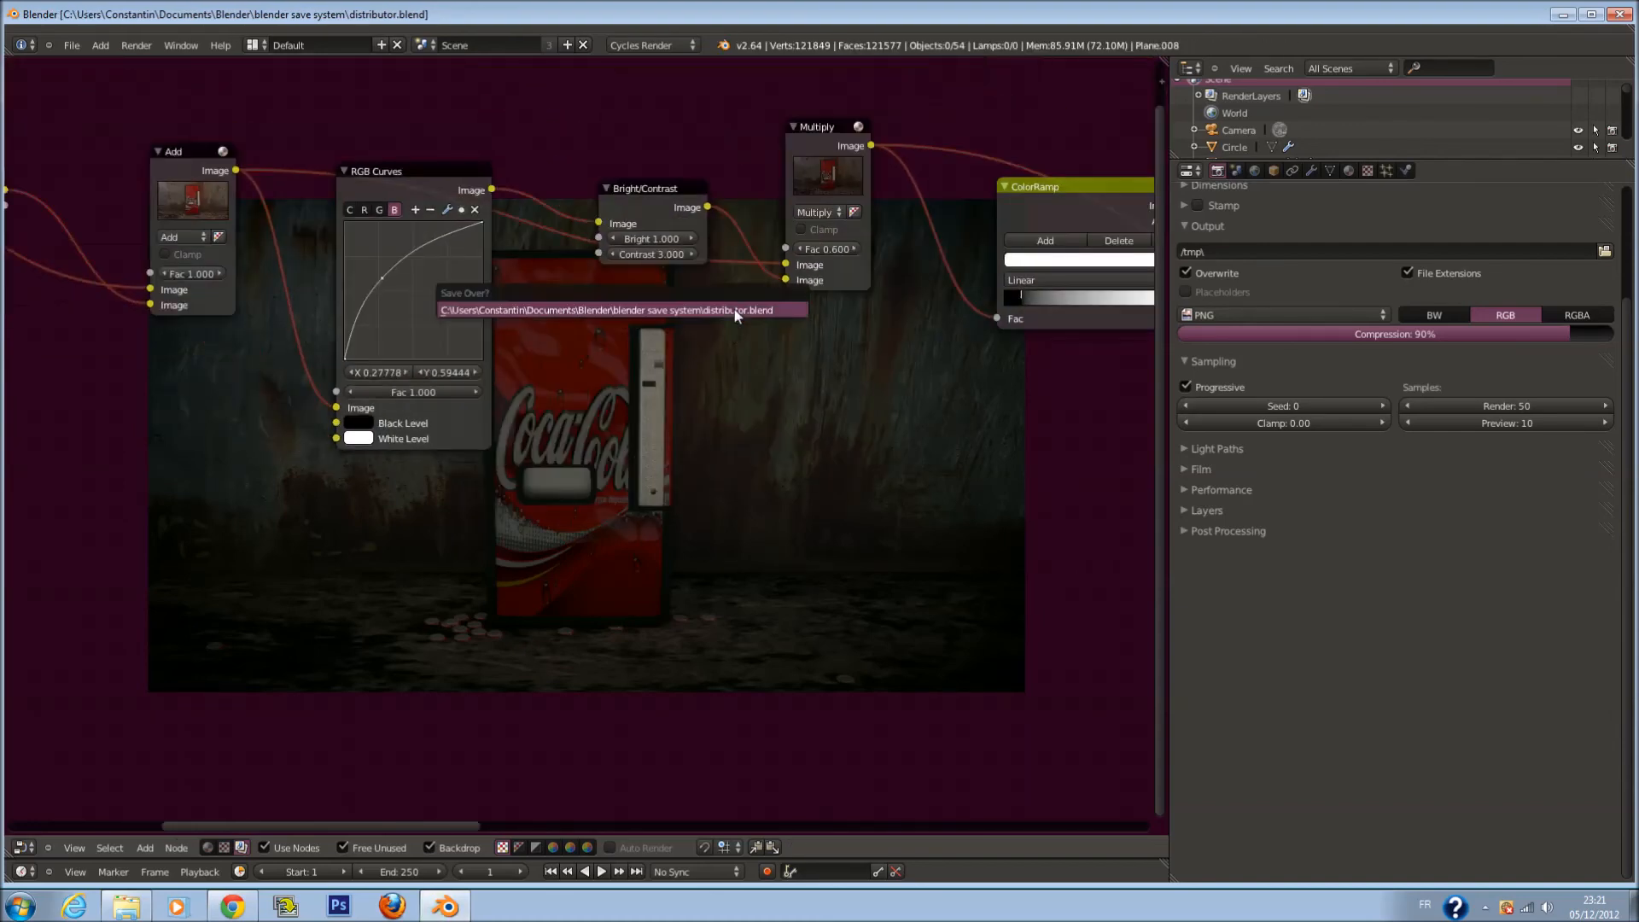
{"action": "scroll", "coordinate": [683, 420], "scroll_direction": "up", "scroll_amount": 7}
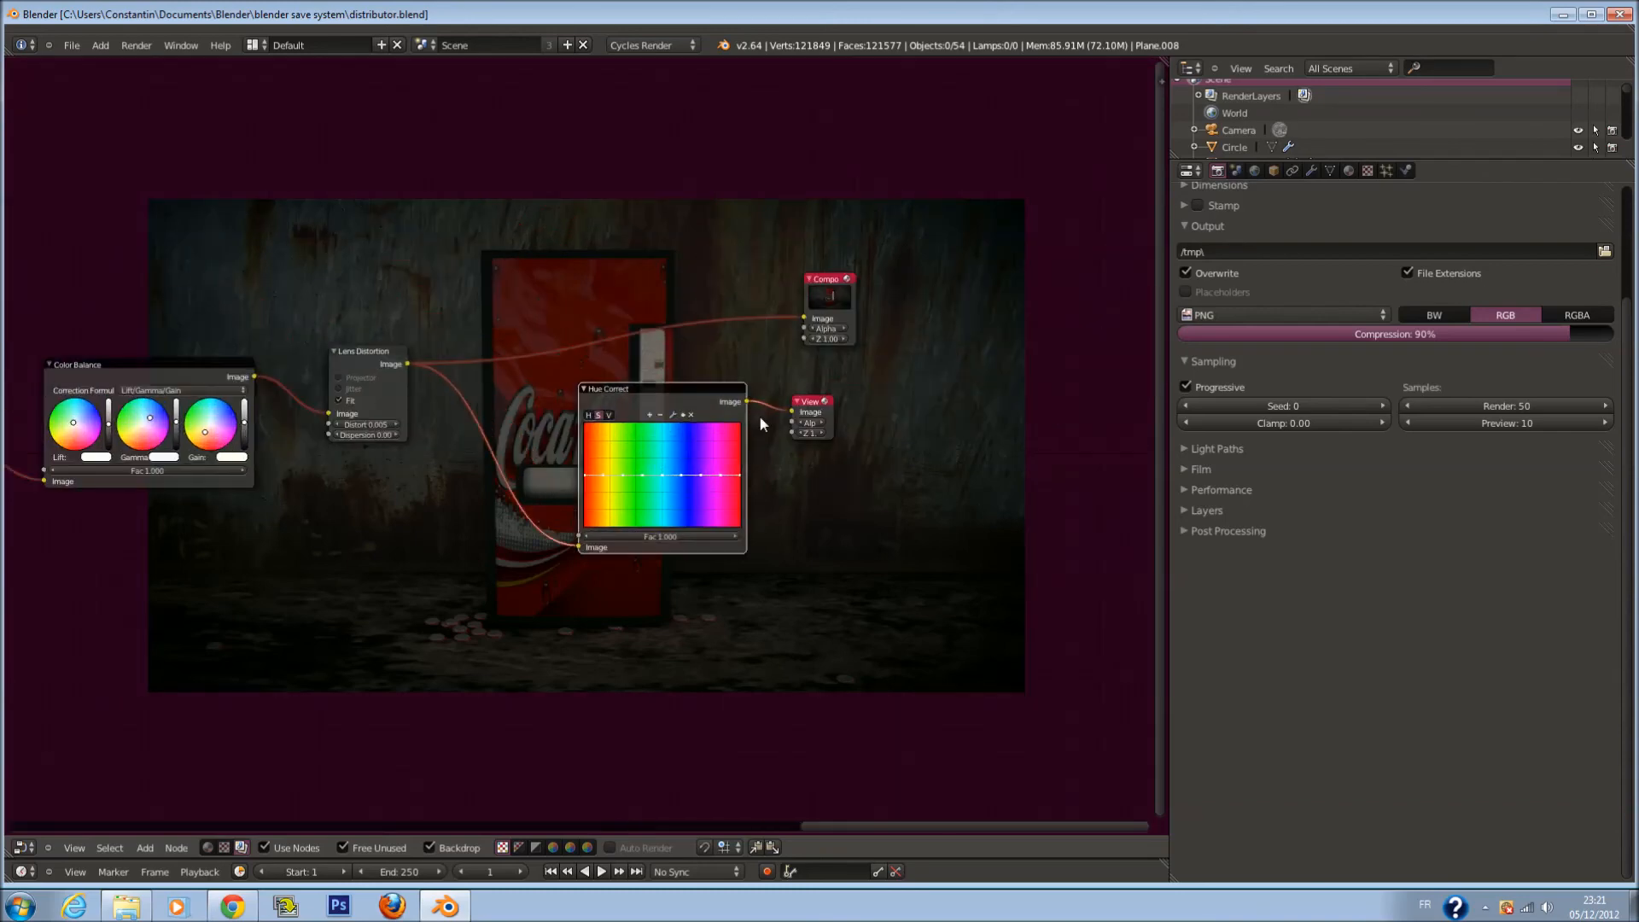
{"action": "middle_click_drag", "start_coordinate": [760, 415], "coordinate": [425, 403]}
{"action": "left_click_drag", "start_coordinate": [474, 400], "coordinate": [793, 408]}
{"action": "scroll", "coordinate": [443, 449], "scroll_direction": "up", "scroll_amount": 4}
{"action": "scroll", "coordinate": [443, 445], "scroll_direction": "up", "scroll_amount": 1}
{"action": "middle_click_drag", "start_coordinate": [444, 445], "coordinate": [752, 381]}
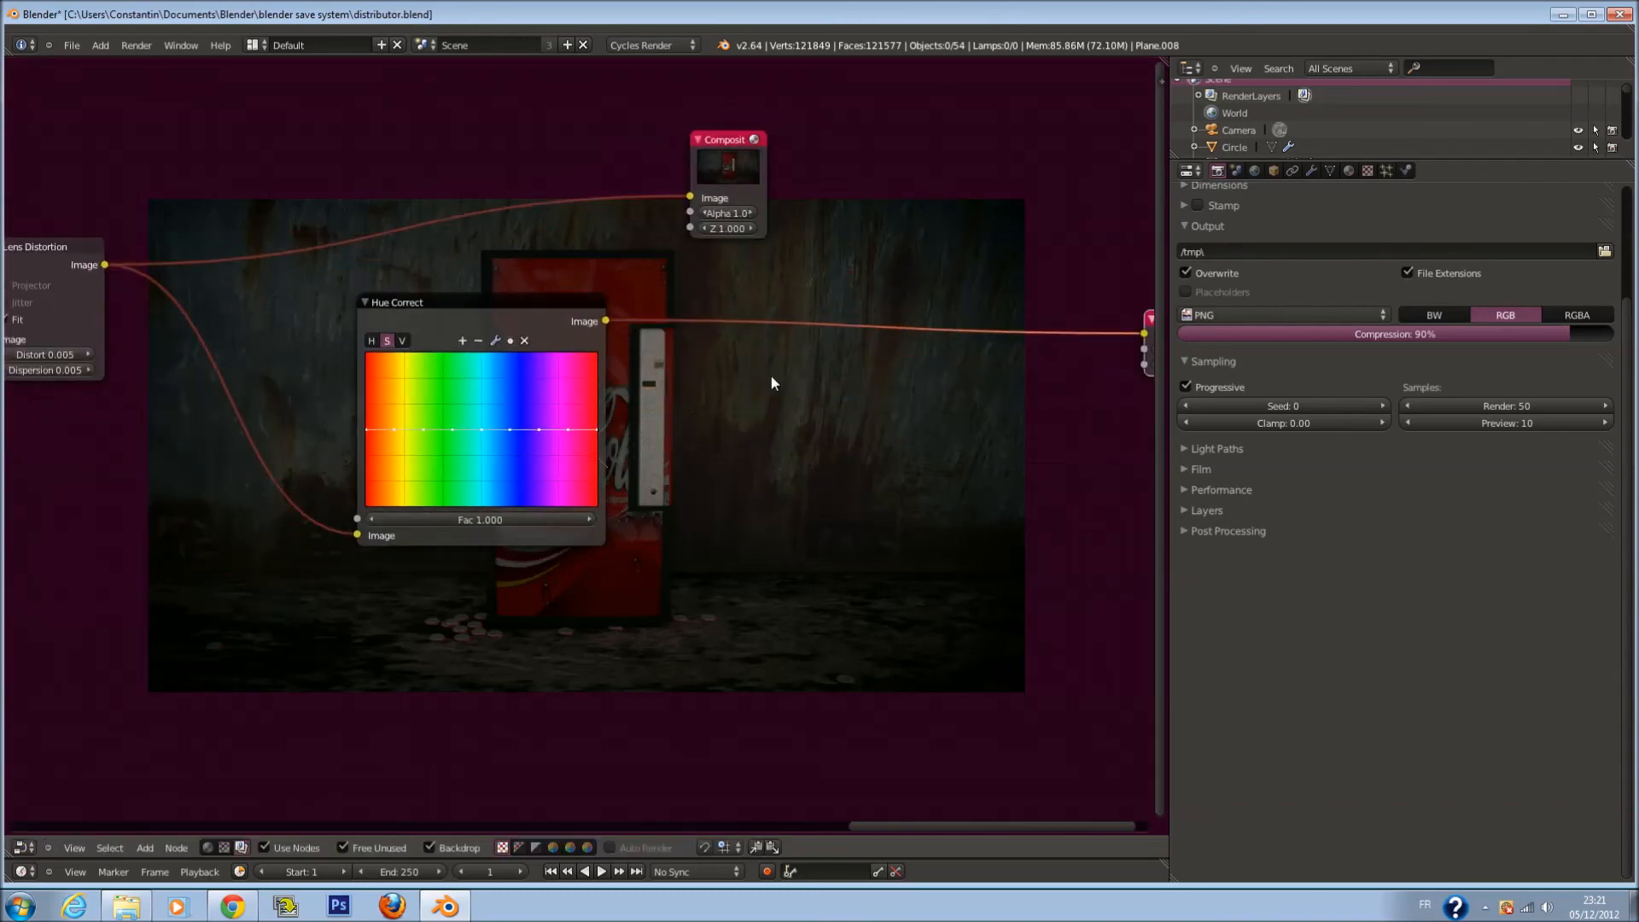
{"action": "scroll", "coordinate": [663, 407], "scroll_direction": "up", "scroll_amount": 3}
{"action": "middle_click_drag", "start_coordinate": [663, 407], "coordinate": [499, 412]}
{"action": "key", "text": "ctrl+s"}
{"action": "left_click", "coordinate": [429, 418]}
Try raising the red end point of the Hue Correct saturation curve to 0.83, then return it to 0.5
{"action": "scroll", "coordinate": [480, 402], "scroll_direction": "up", "scroll_amount": 1}
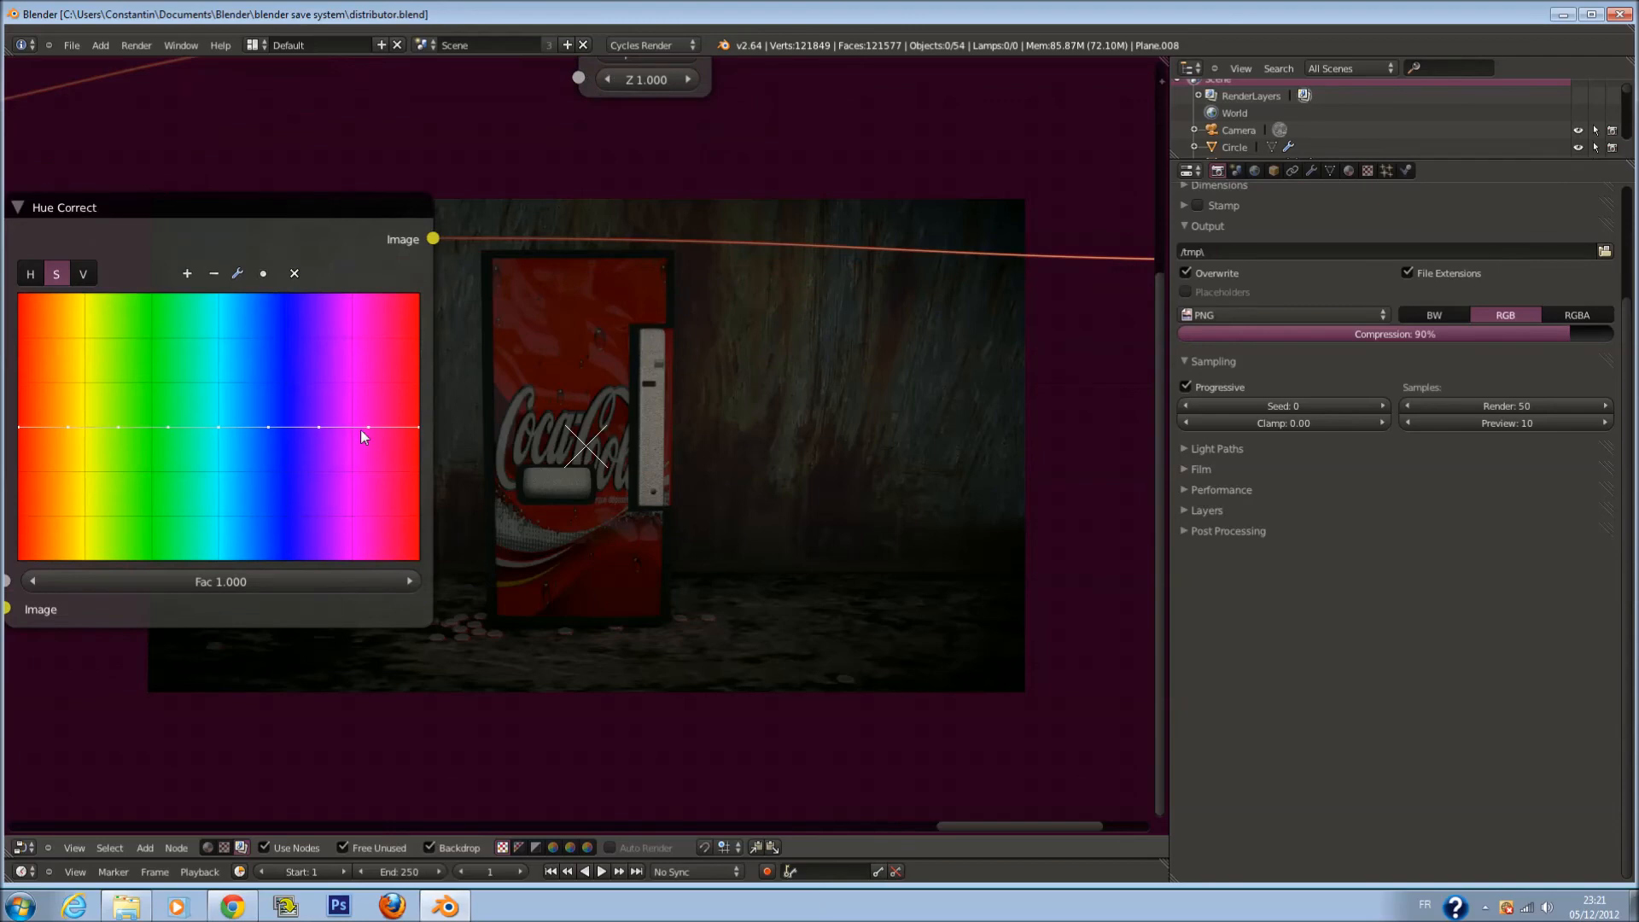
{"action": "left_click", "coordinate": [419, 427]}
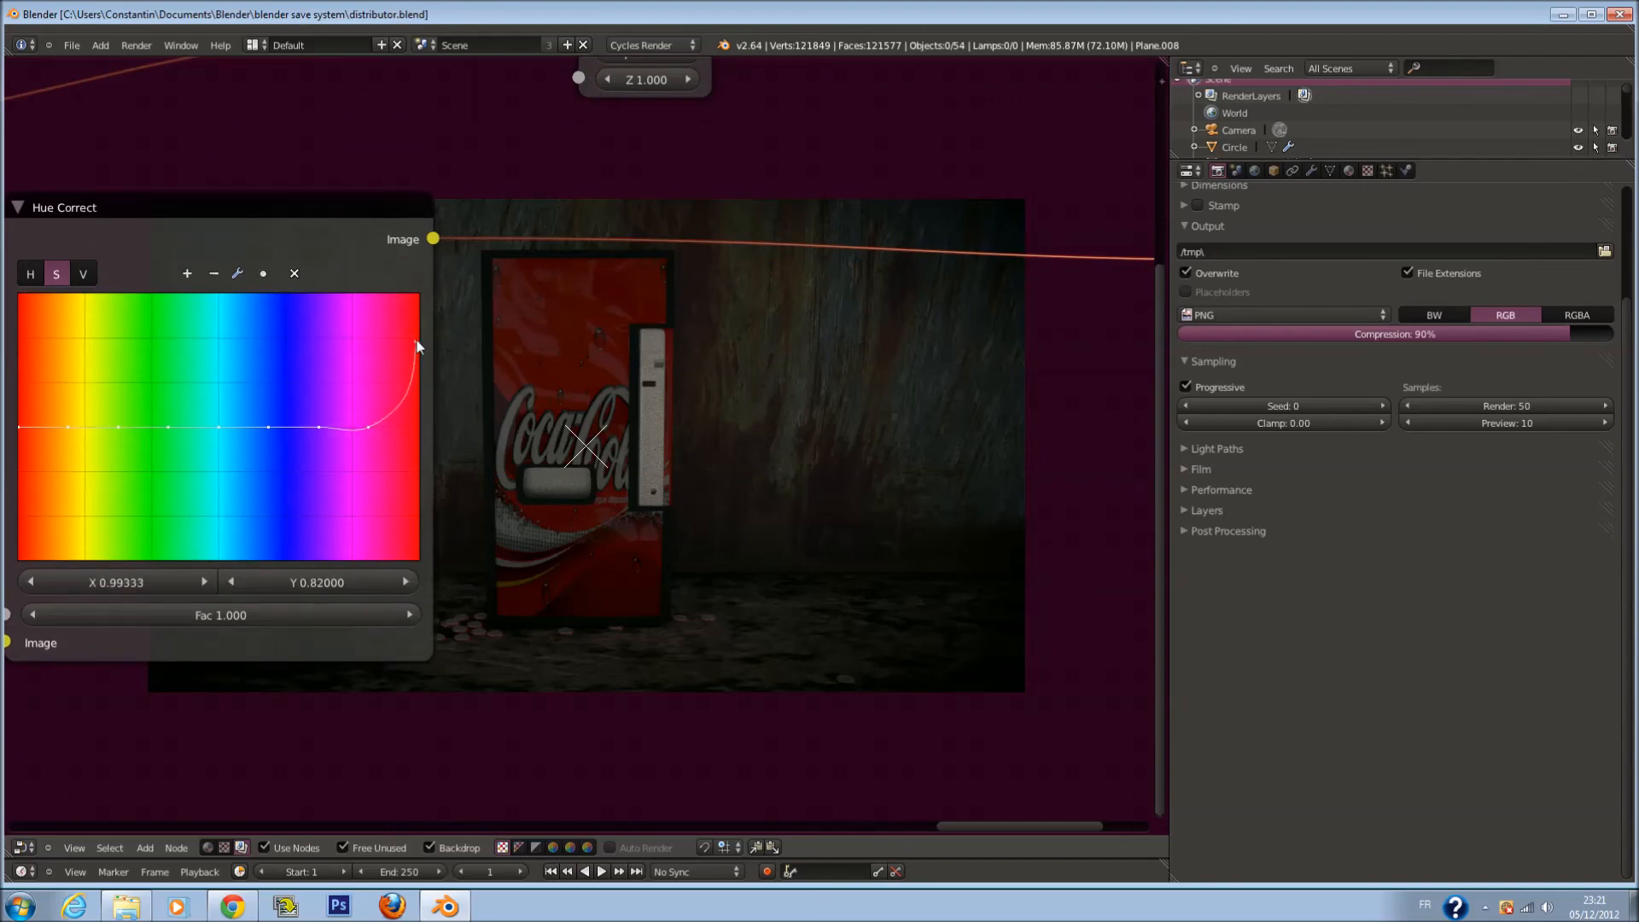
{"action": "left_click_drag", "start_coordinate": [420, 344], "coordinate": [422, 338]}
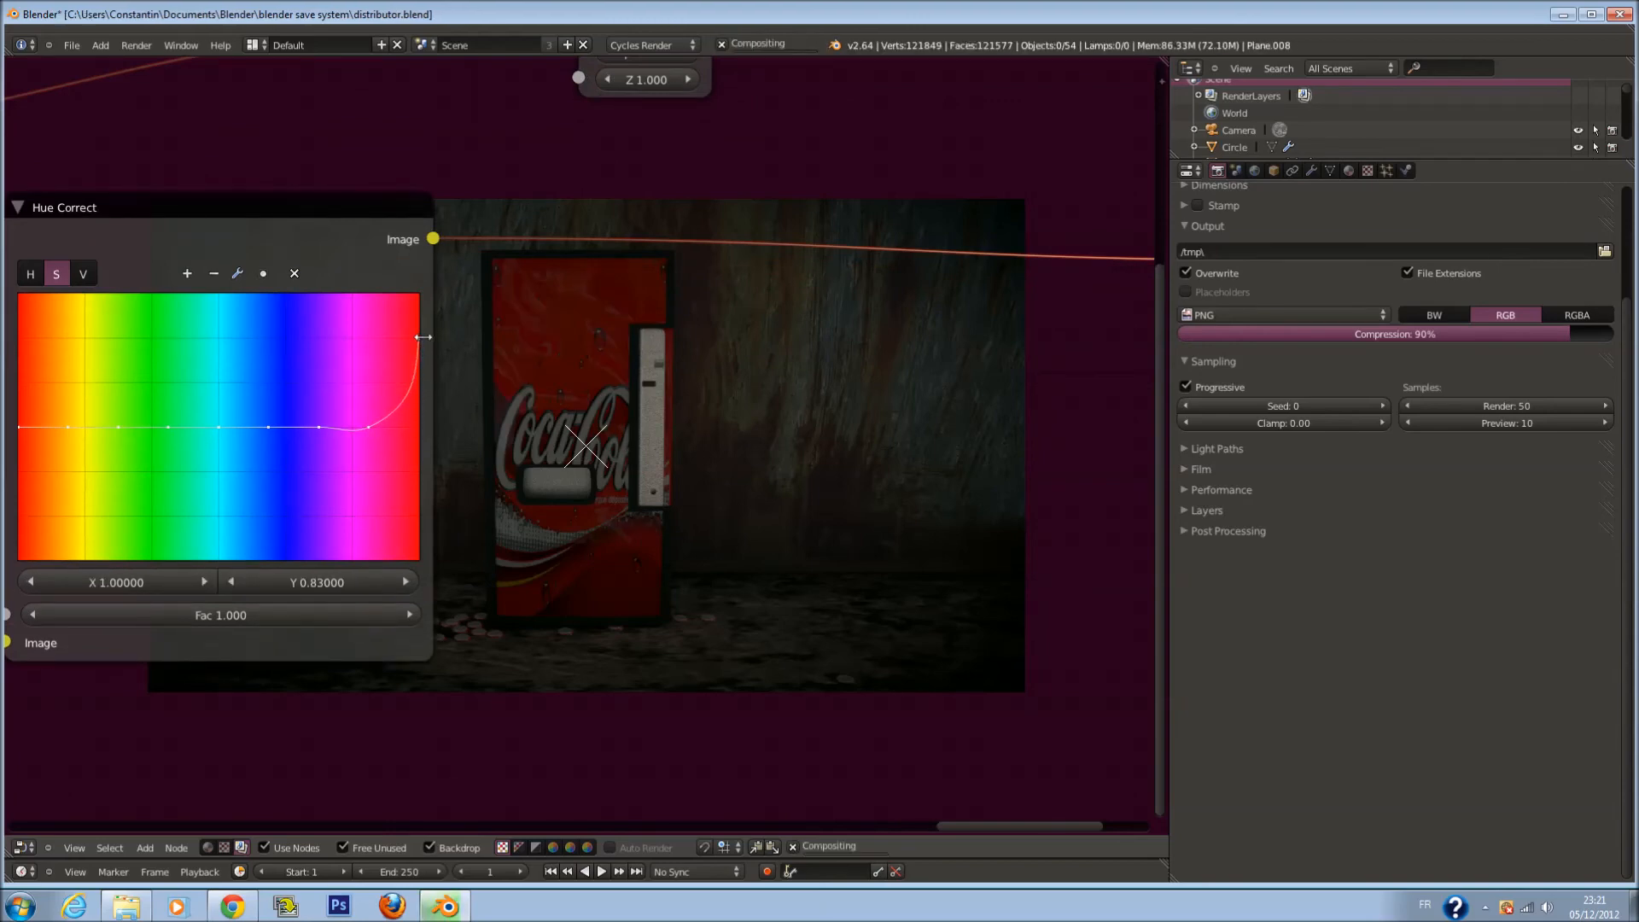
{"action": "left_click_drag", "start_coordinate": [422, 337], "coordinate": [425, 429]}
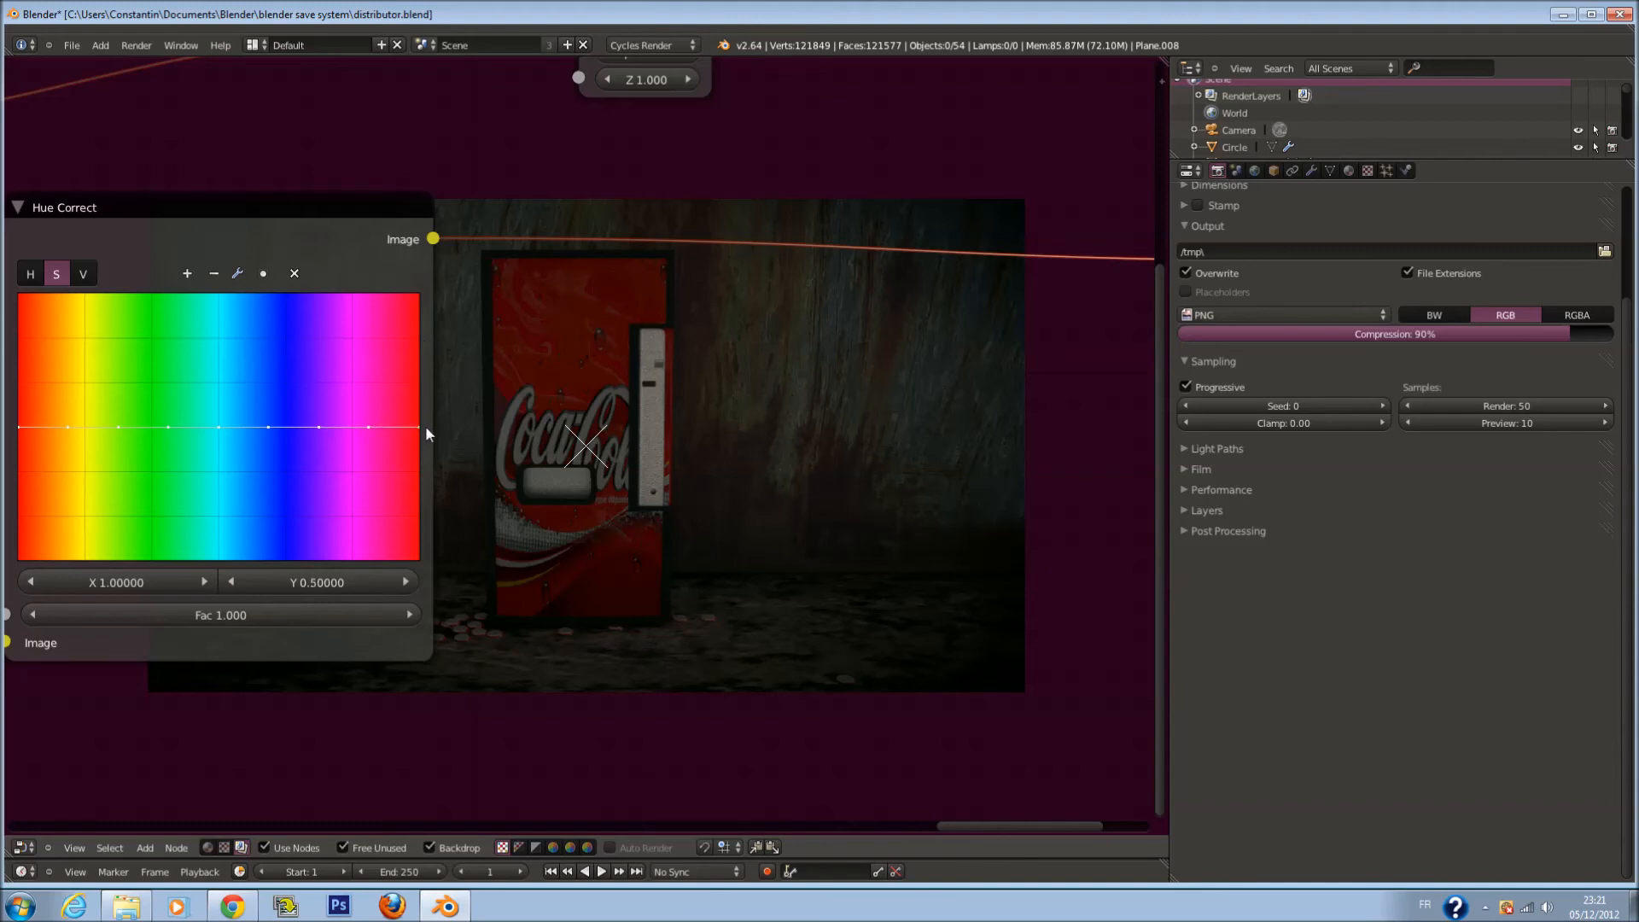
Lower the red end point of the Hue Correct saturation curve to 0.43 and save the file
{"action": "middle_click_drag", "start_coordinate": [445, 465], "coordinate": [558, 325]}
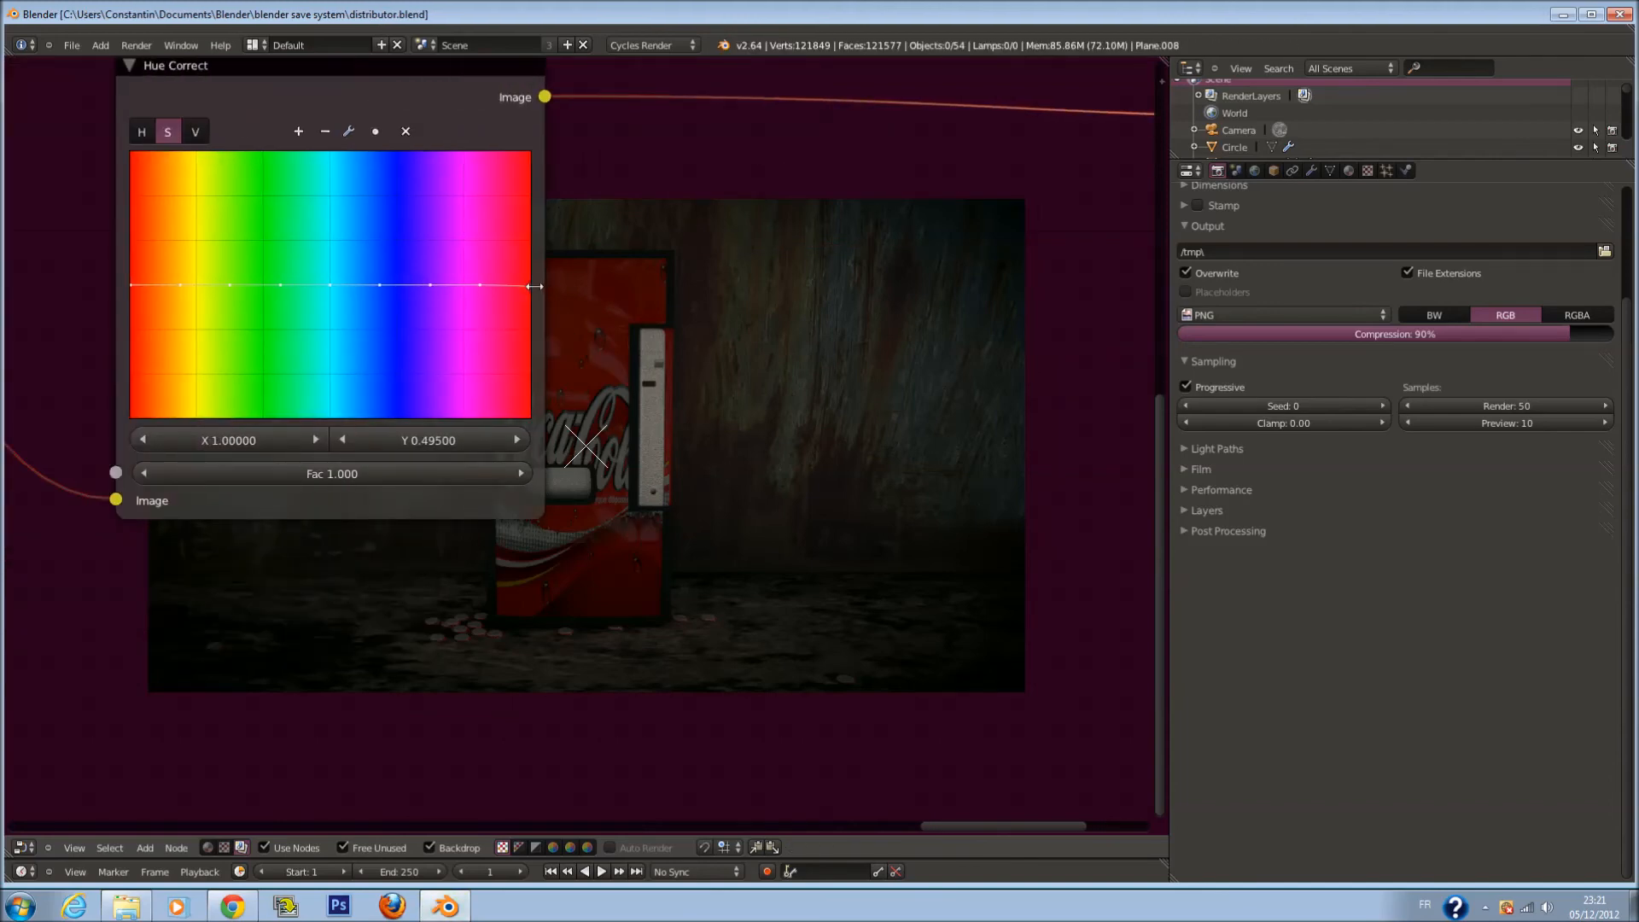
{"action": "left_click_drag", "start_coordinate": [531, 302], "coordinate": [531, 342]}
{"action": "middle_click_drag", "start_coordinate": [670, 374], "coordinate": [351, 372]}
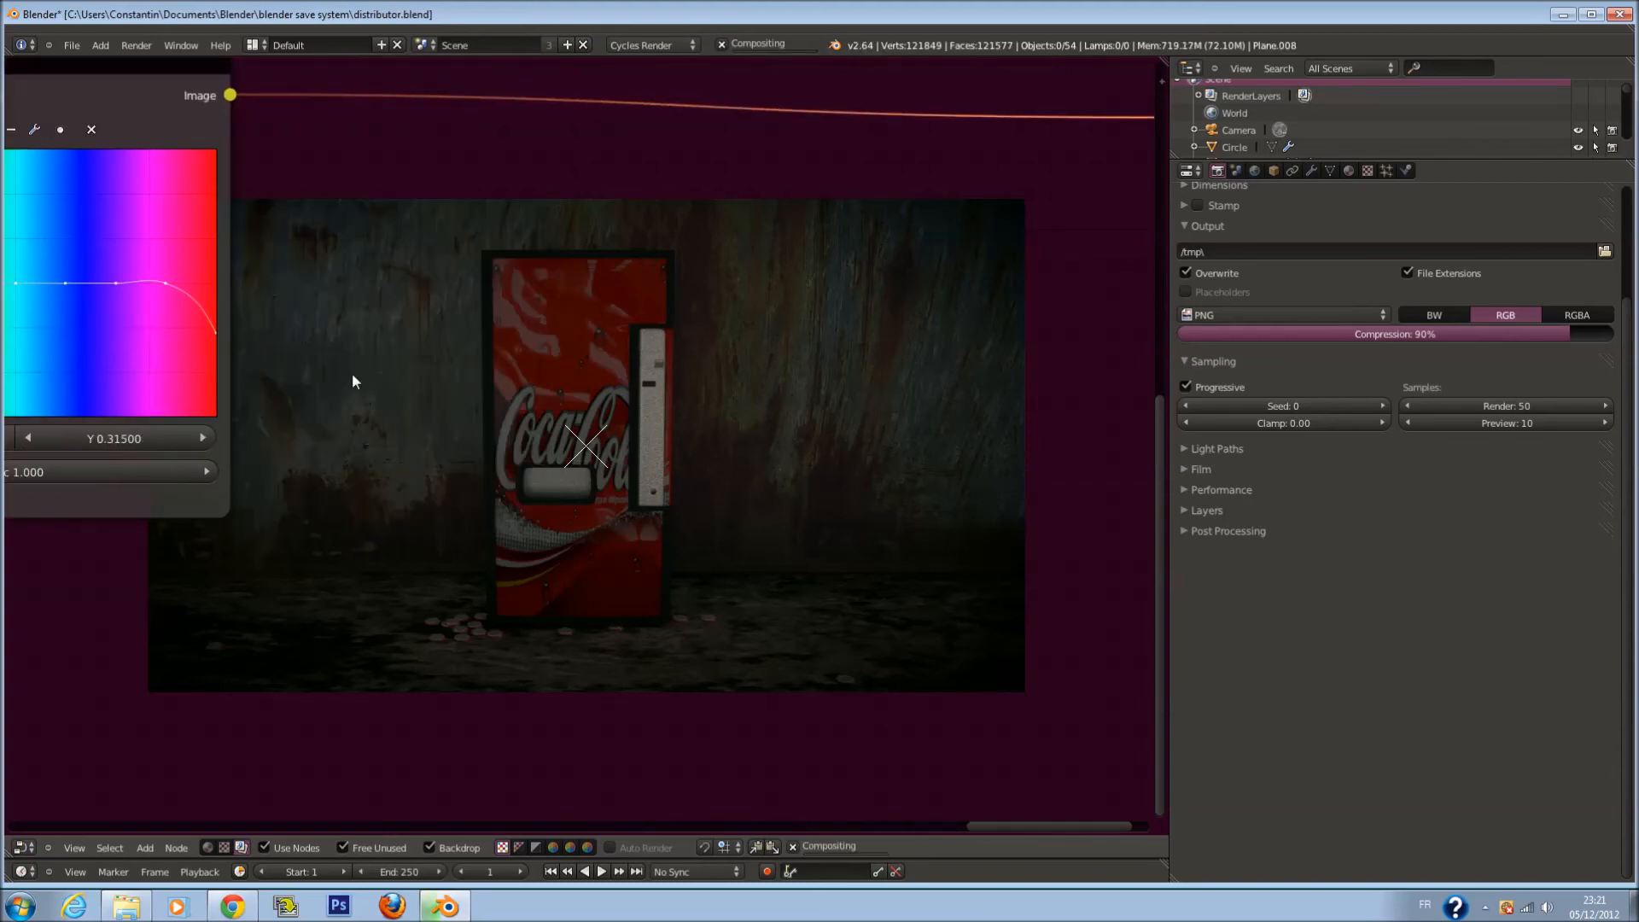
{"action": "middle_click_drag", "start_coordinate": [223, 360], "coordinate": [373, 384]}
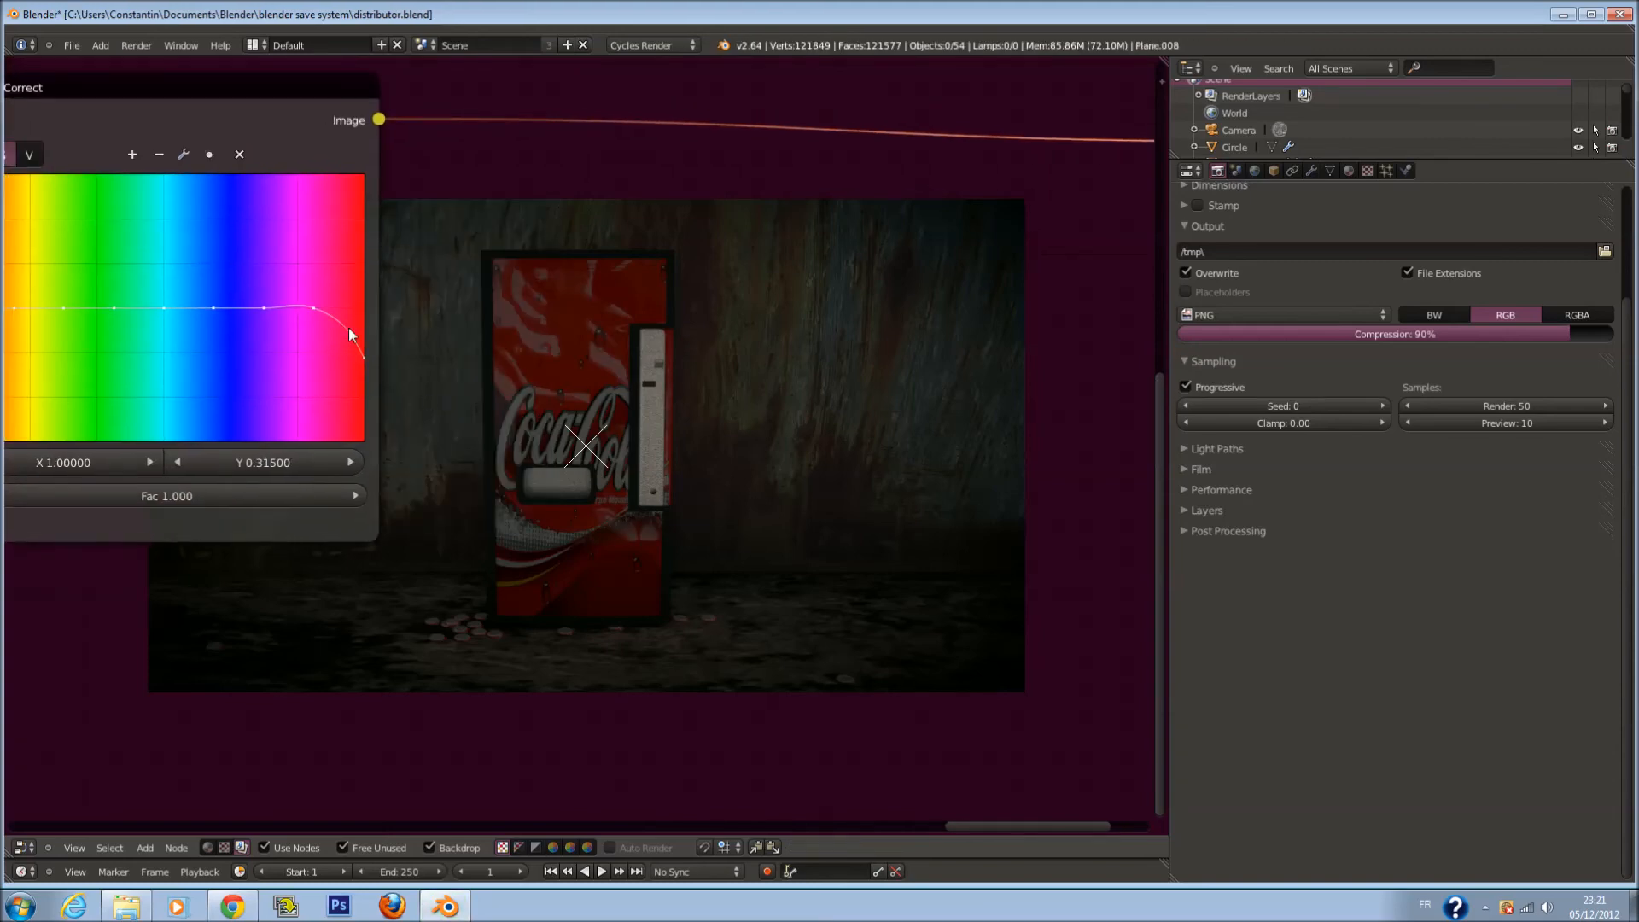
{"action": "left_click_drag", "start_coordinate": [368, 360], "coordinate": [366, 328]}
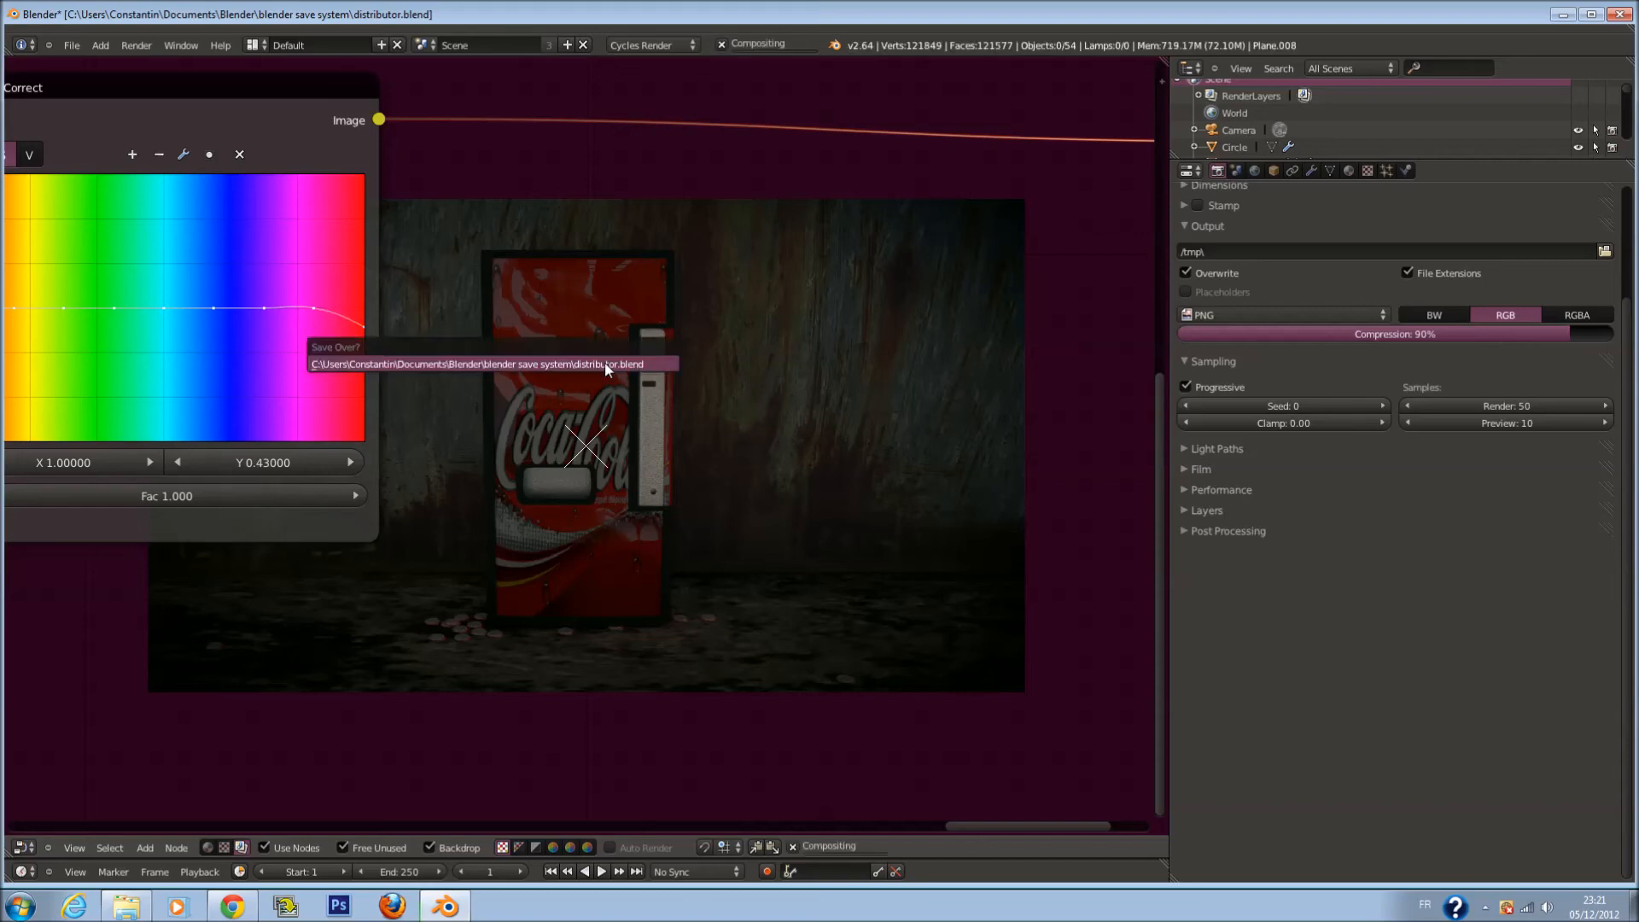
Try boosting the blue point of the Hue Correct saturation curve, first to 0.7 and then to 1.0
{"action": "middle_click_drag", "start_coordinate": [501, 387], "coordinate": [667, 368]}
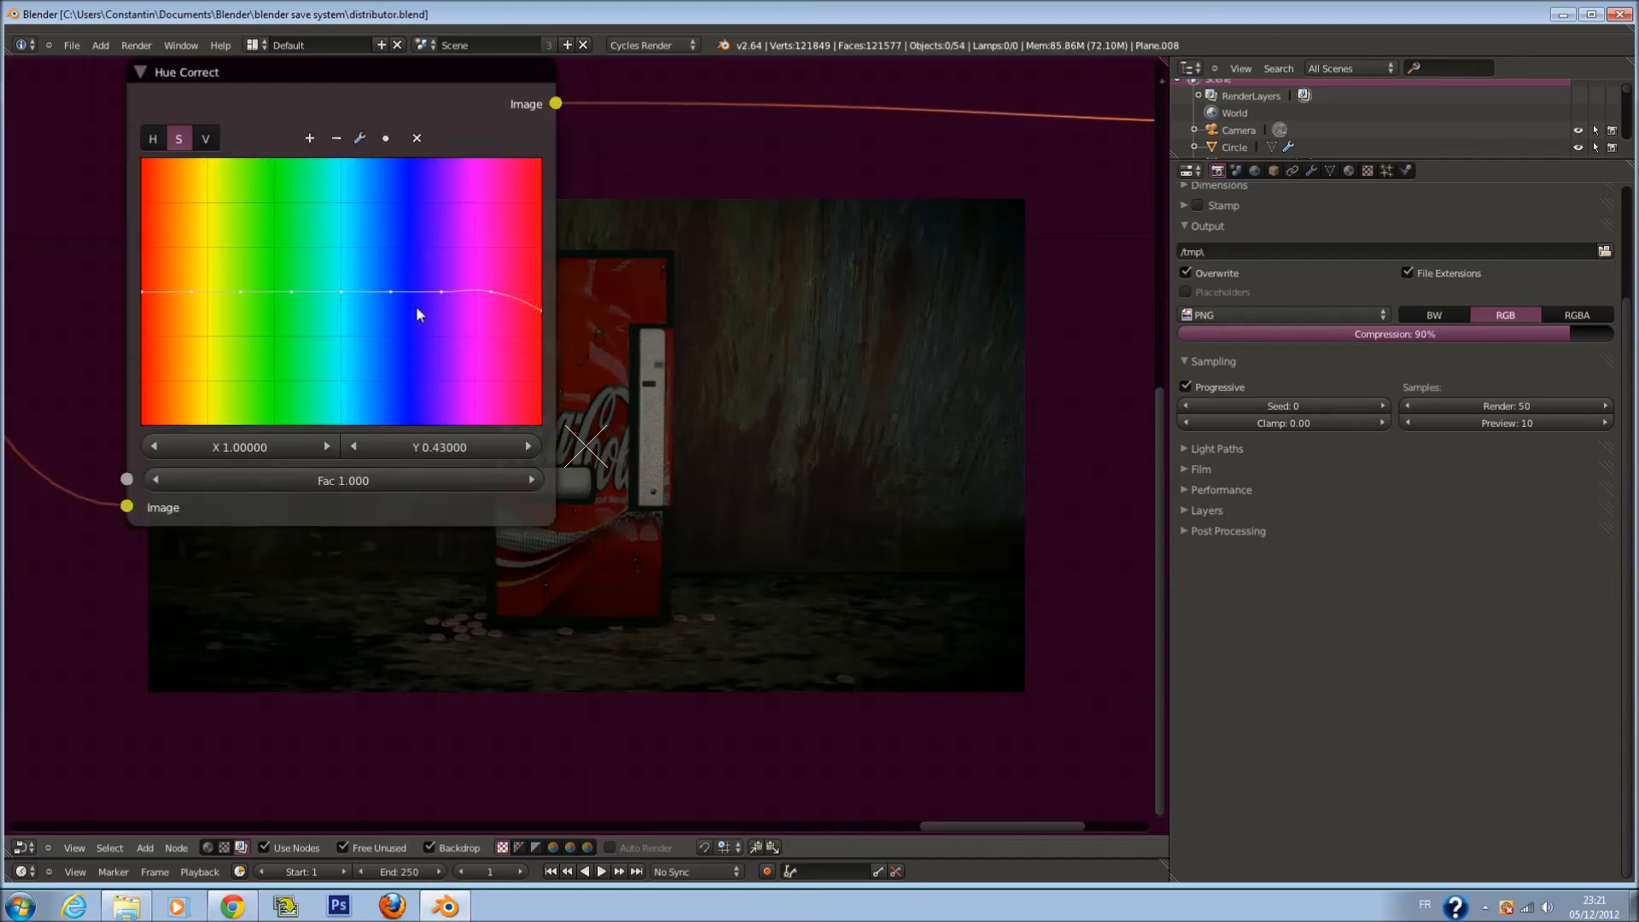
{"action": "scroll", "coordinate": [419, 314], "scroll_direction": "down", "scroll_amount": 2}
{"action": "left_click_drag", "start_coordinate": [441, 320], "coordinate": [442, 286]}
{"action": "scroll", "coordinate": [583, 314], "scroll_direction": "up", "scroll_amount": 1}
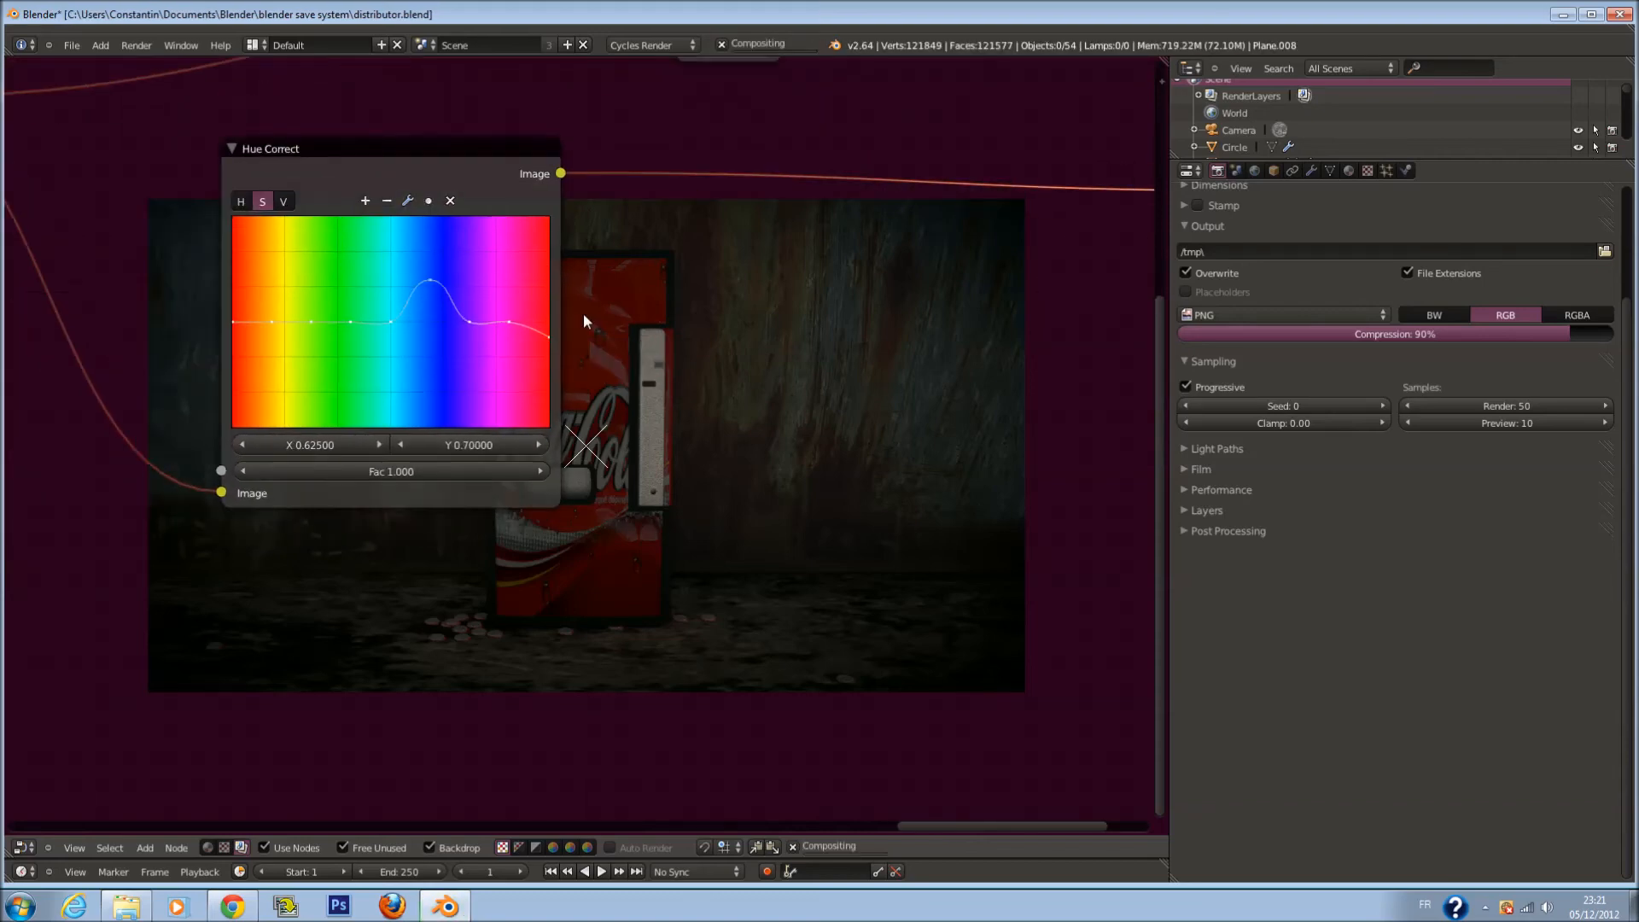
{"action": "middle_click_drag", "start_coordinate": [801, 288], "coordinate": [735, 161]}
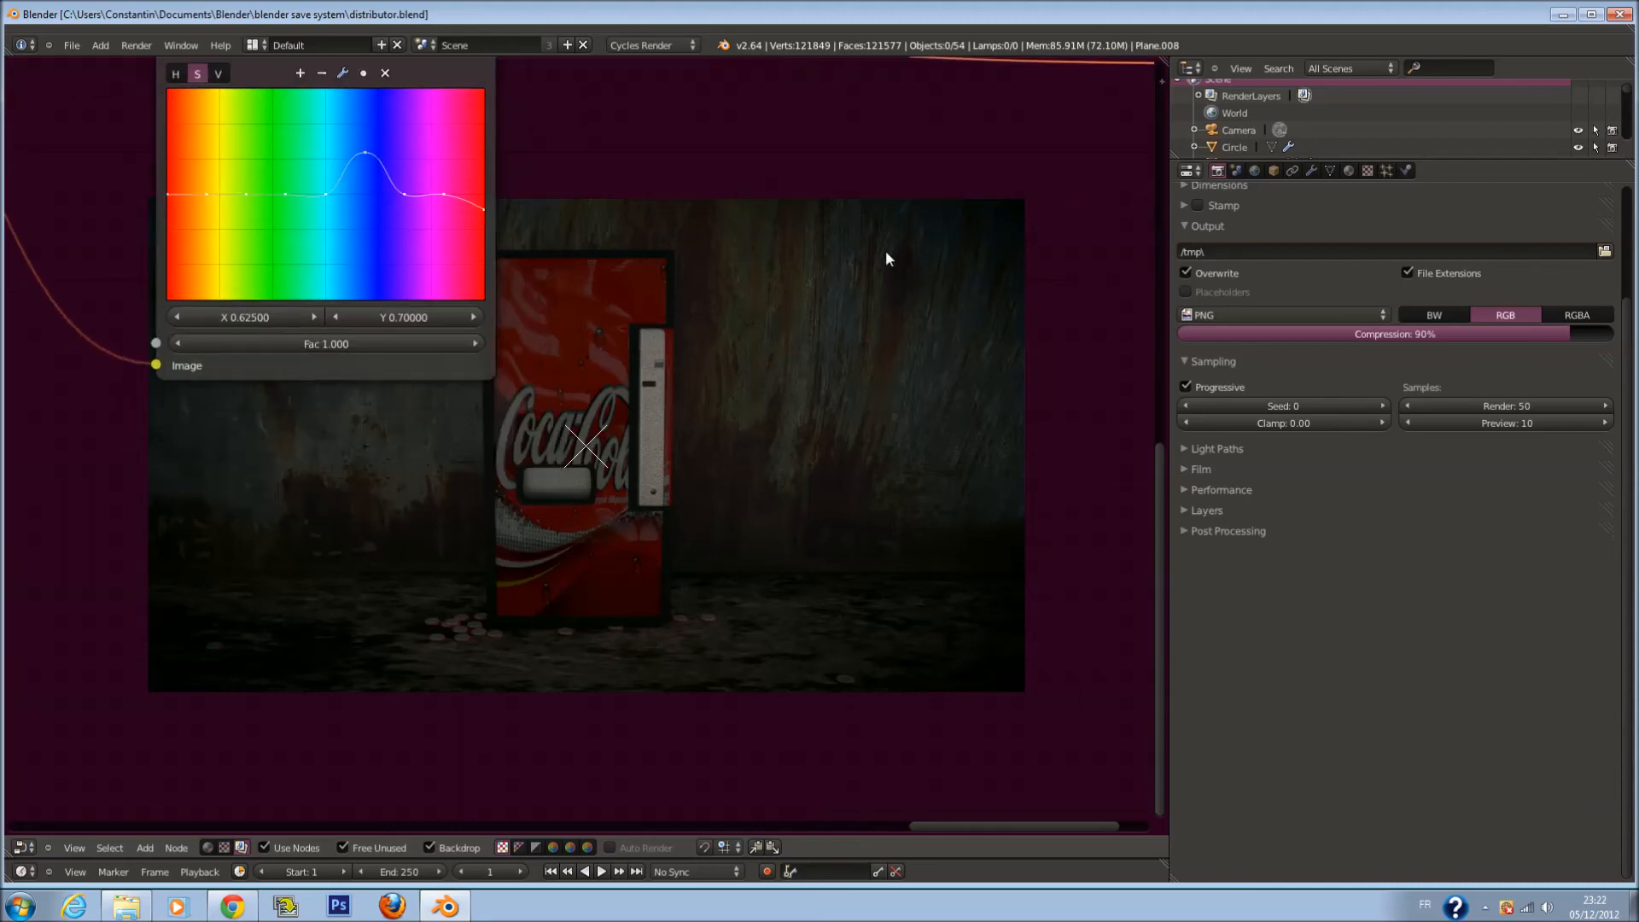
{"action": "left_click_drag", "start_coordinate": [366, 147], "coordinate": [364, 96]}
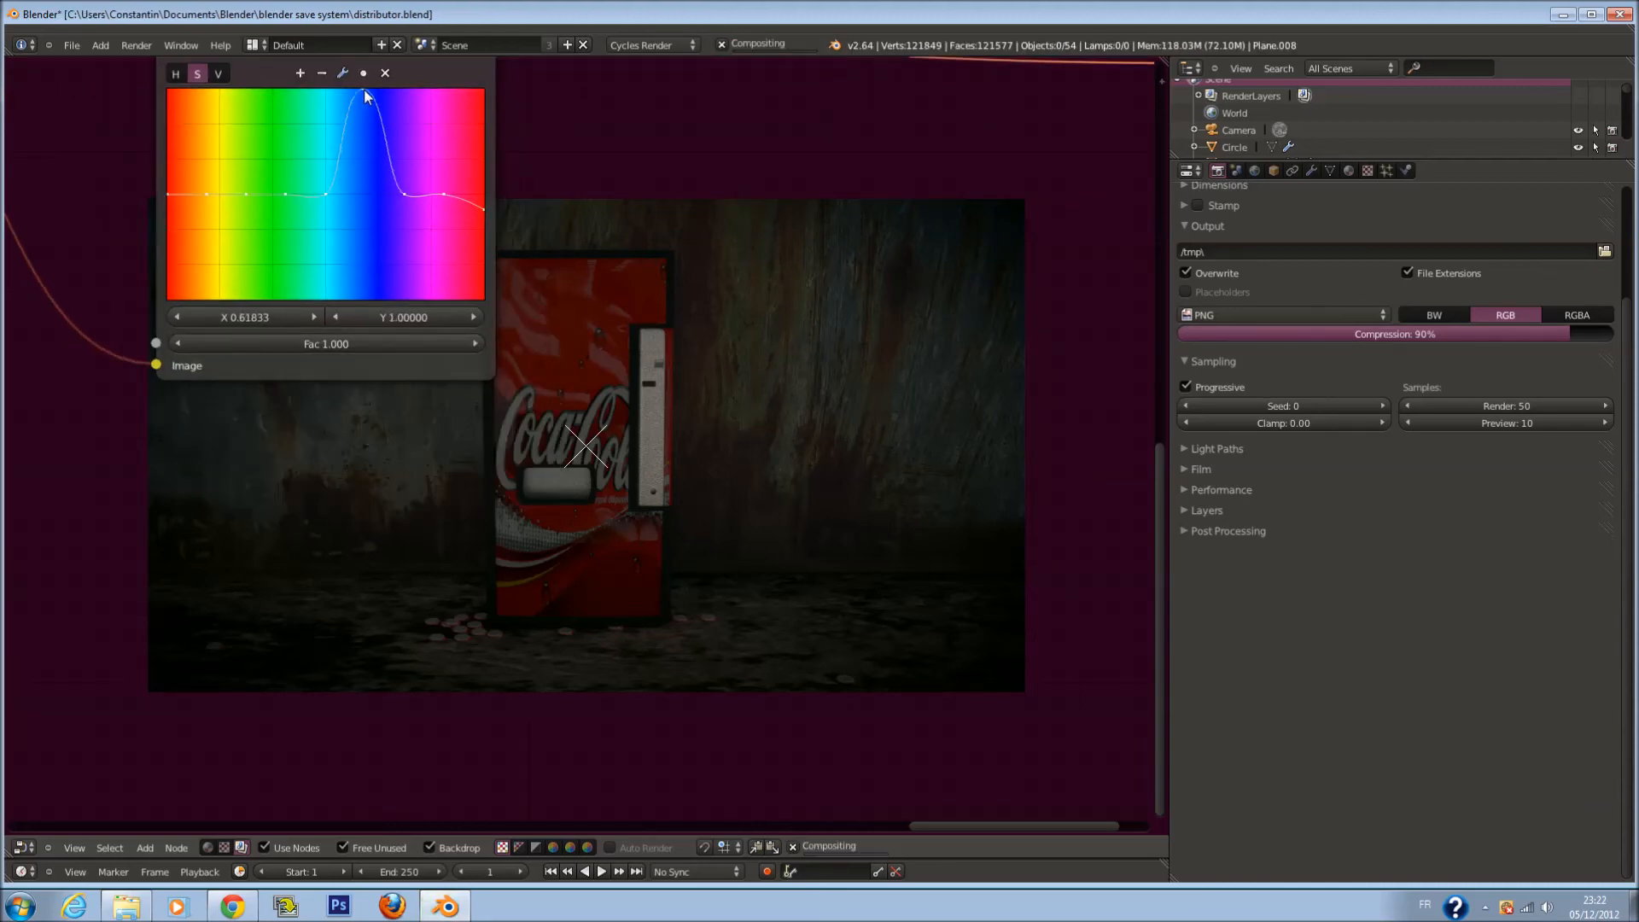
Reposition the Hue Correct node and lower the blue point of its saturation curve to about X 0.605, Y 0.08
{"action": "key", "text": "g"}
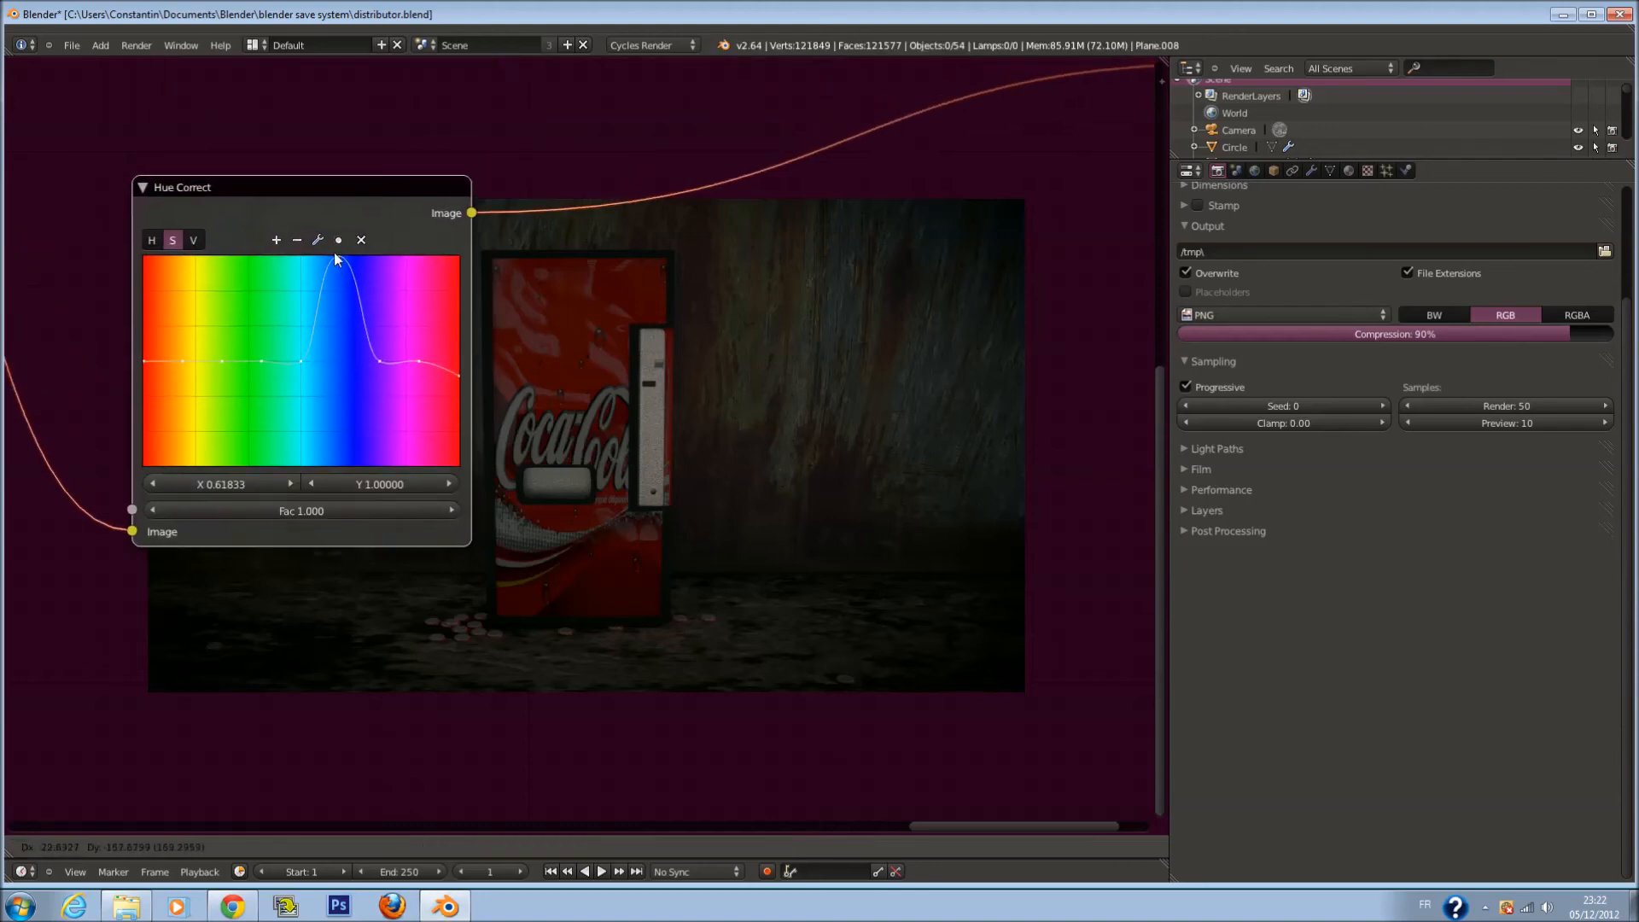
{"action": "left_click", "coordinate": [319, 263]}
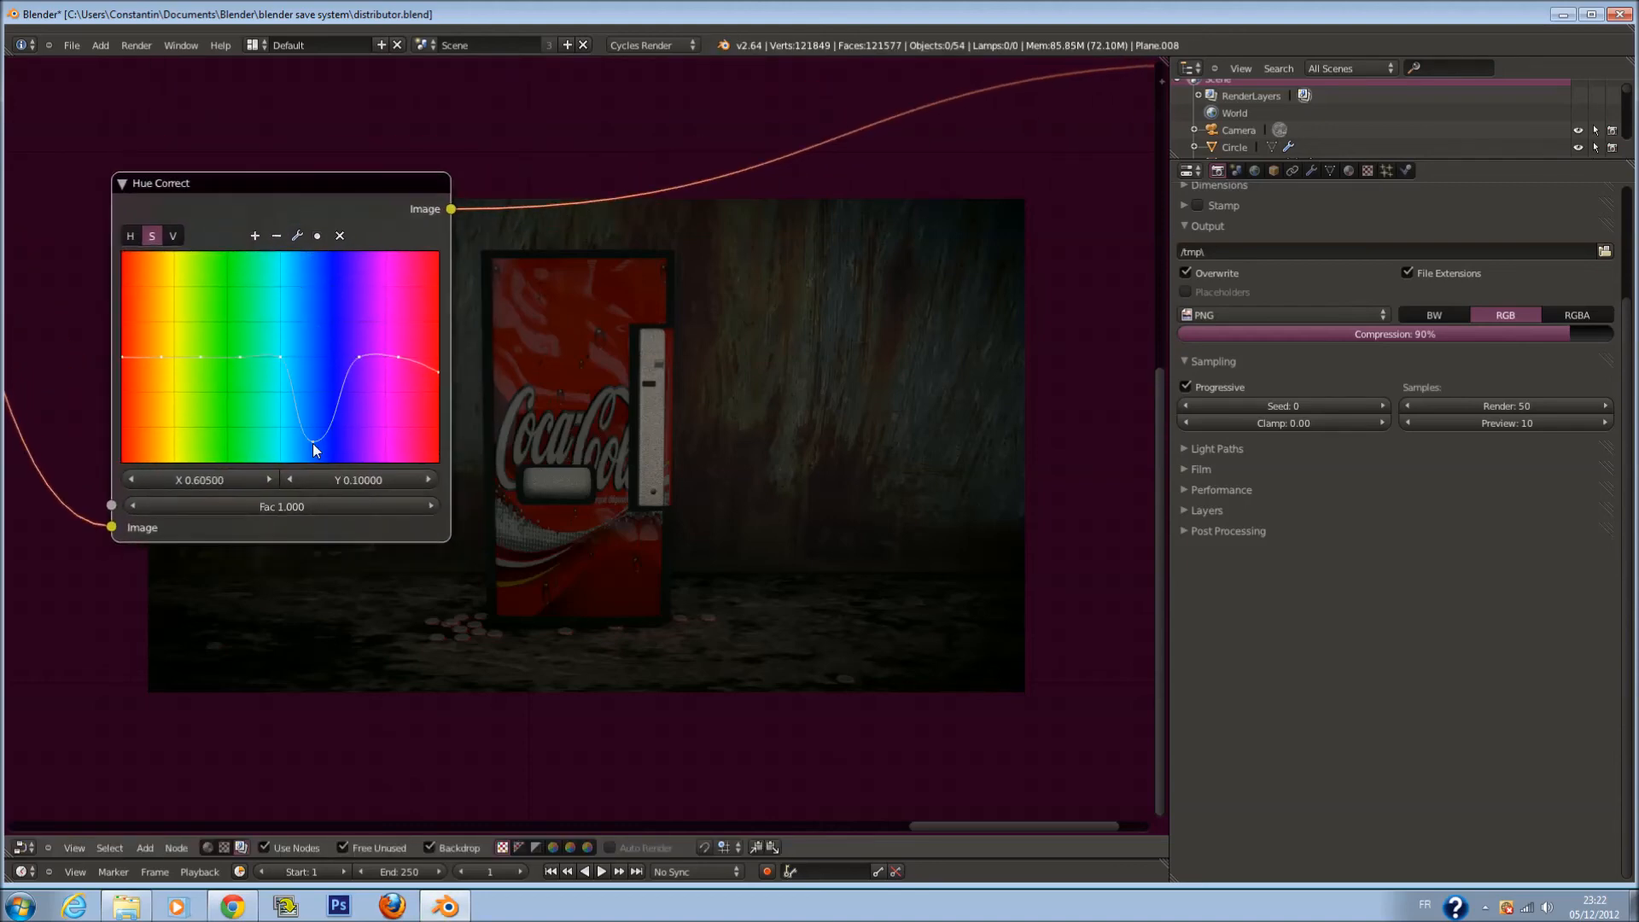
{"action": "middle_click_drag", "start_coordinate": [552, 369], "coordinate": [1010, 330]}
{"action": "scroll", "coordinate": [781, 328], "scroll_direction": "up", "scroll_amount": 1}
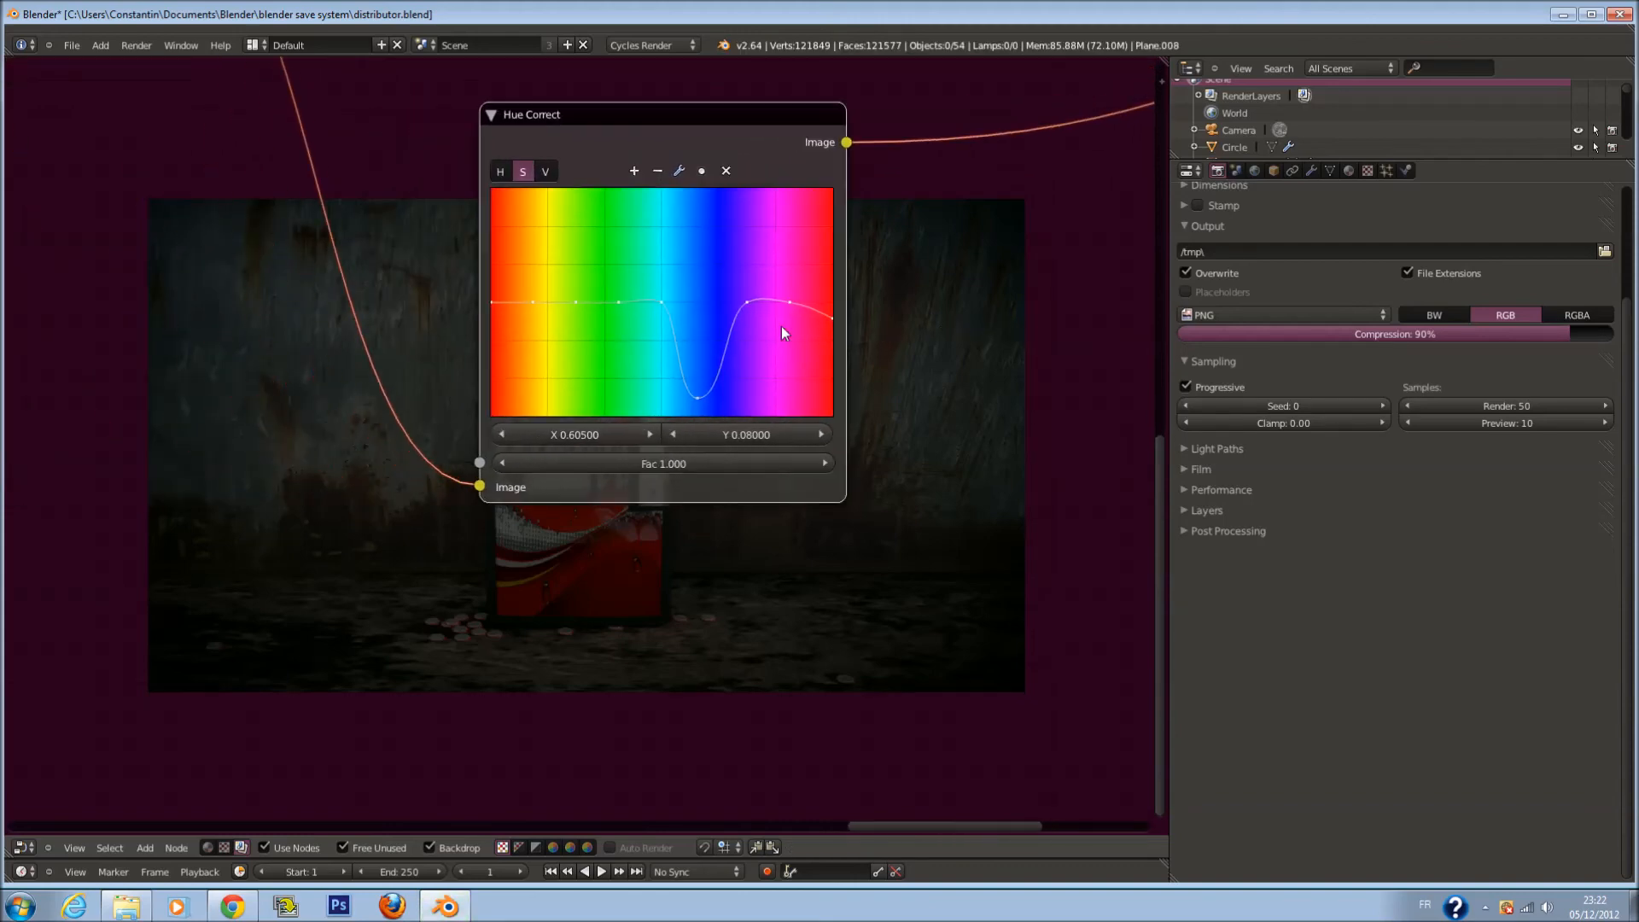
Try a higher yellow-orange point on the Hue Correct saturation curve, then lower it to about X 0.15, Y 0.27
{"action": "left_click_drag", "start_coordinate": [540, 302], "coordinate": [540, 238]}
{"action": "middle_click_drag", "start_coordinate": [227, 364], "coordinate": [275, 224]}
{"action": "scroll", "coordinate": [535, 197], "scroll_direction": "up", "scroll_amount": 1}
{"action": "middle_click_drag", "start_coordinate": [536, 197], "coordinate": [406, 346]}
{"action": "scroll", "coordinate": [406, 346], "scroll_direction": "up", "scroll_amount": 1}
{"action": "left_click_drag", "start_coordinate": [281, 184], "coordinate": [284, 314]}
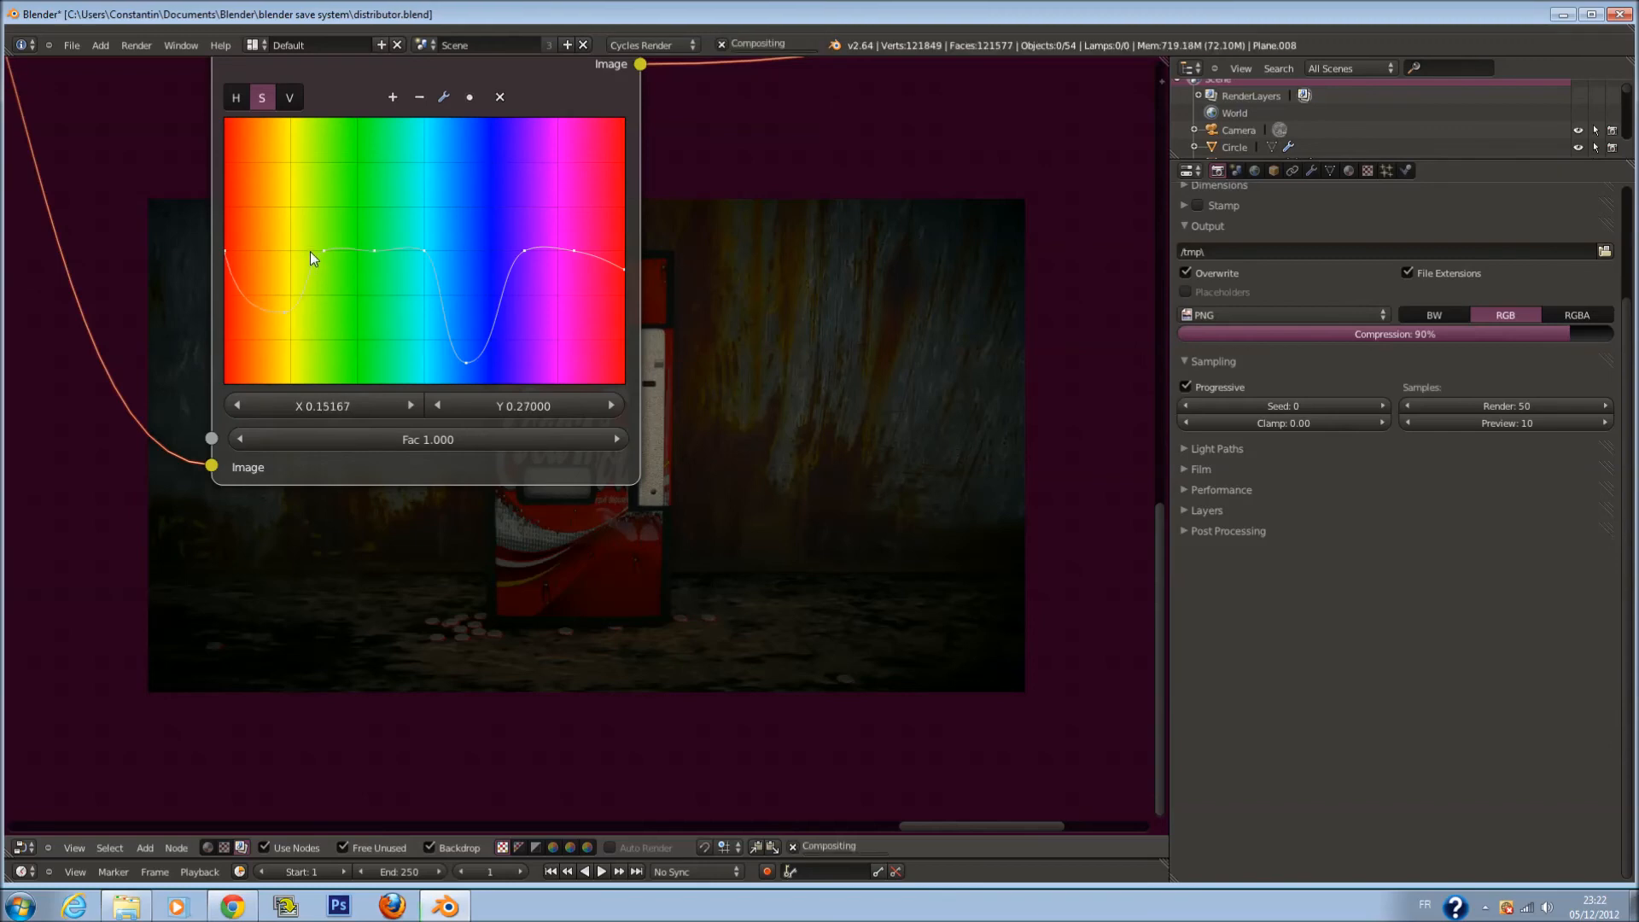
Set the yellow-orange point of the Hue Correct saturation curve to about X 0.17, Y 0.36, raise the yellow-green point and save the file
{"action": "left_click_drag", "start_coordinate": [268, 314], "coordinate": [290, 289]}
{"action": "key", "text": "ctrl+s"}
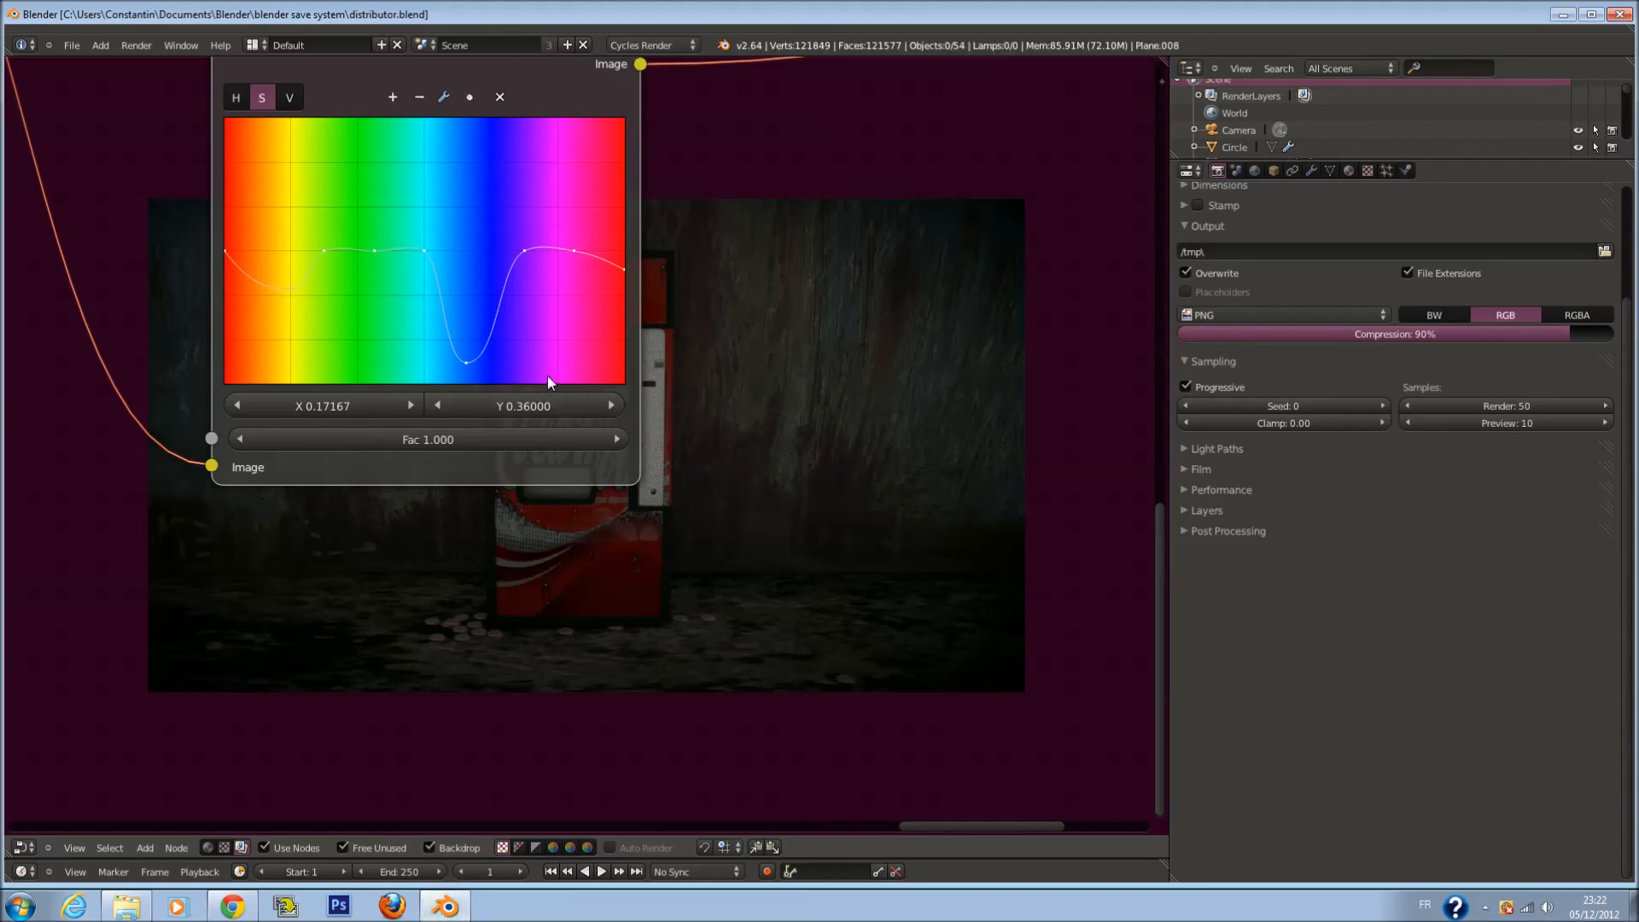
{"action": "left_click_drag", "start_coordinate": [287, 299], "coordinate": [325, 228]}
{"action": "key", "text": "ctrl+s"}
{"action": "left_click", "coordinate": [434, 294]}
Lower the green point of the saturation curve slightly, save the file and raise the blue point close to the curve's upper limit
{"action": "left_click_drag", "start_coordinate": [371, 253], "coordinate": [374, 273]}
{"action": "middle_click_drag", "start_coordinate": [791, 329], "coordinate": [728, 393]}
{"action": "key", "text": "ctrl+s"}
{"action": "left_click", "coordinate": [336, 207]}
{"action": "left_click_drag", "start_coordinate": [531, 378], "coordinate": [506, 249]}
{"action": "middle_click_drag", "start_coordinate": [801, 349], "coordinate": [873, 344]}
Raise the orange point of the saturation curve to X 0.125, Y 0.545 and the red starting point to Y 0.58
{"action": "left_click", "coordinate": [401, 321]}
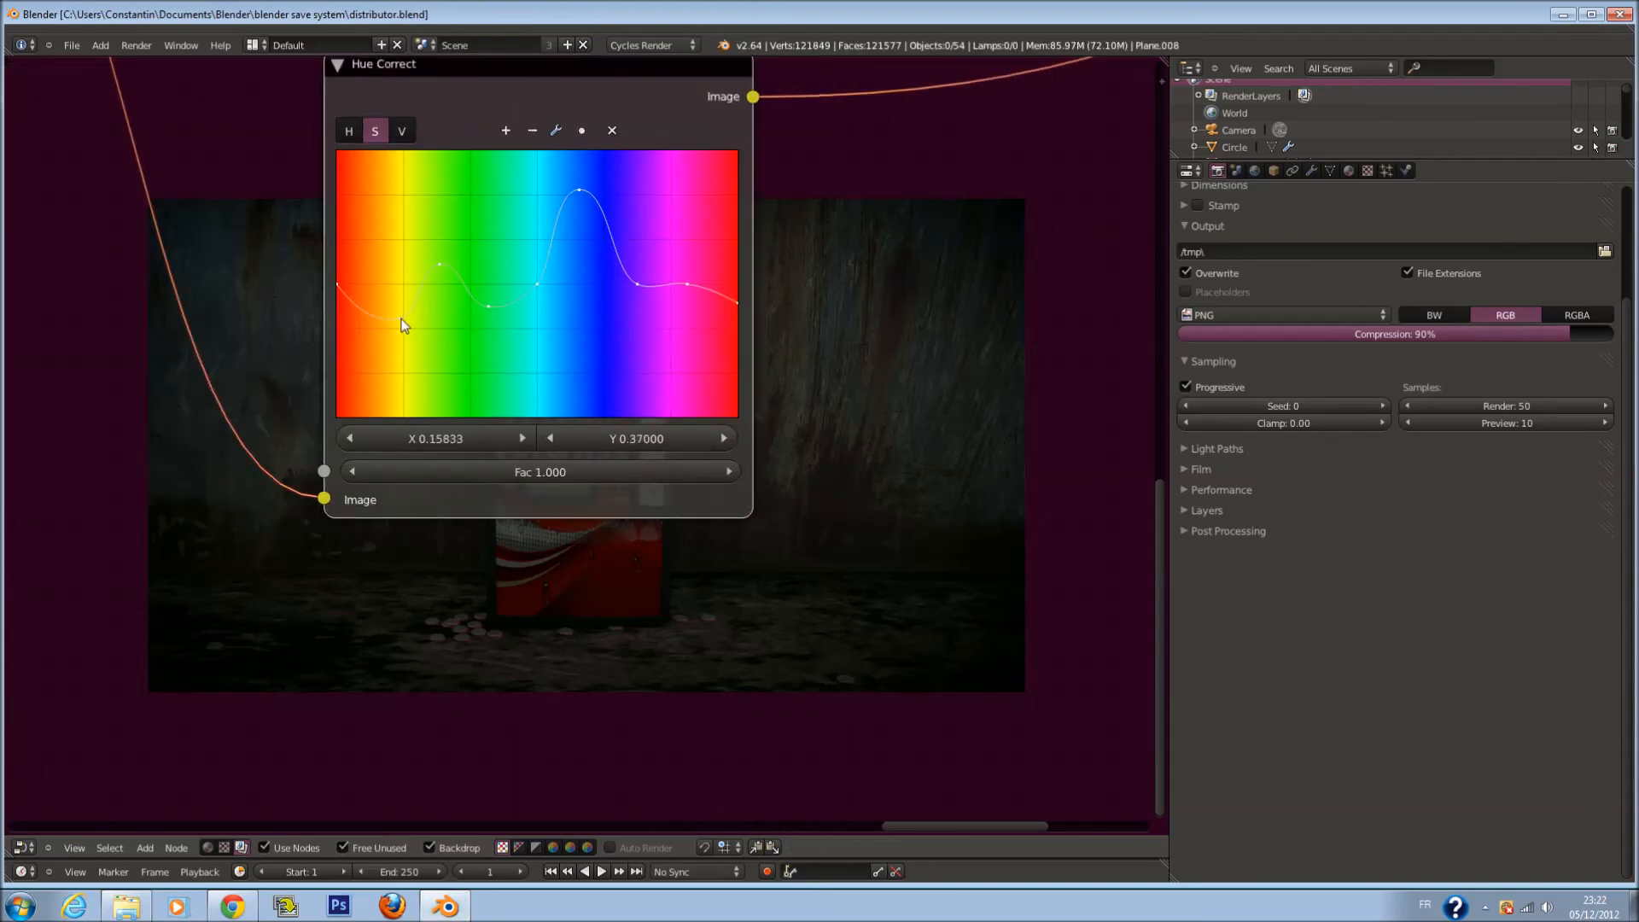
{"action": "left_click_drag", "start_coordinate": [391, 276], "coordinate": [390, 272]}
{"action": "middle_click_drag", "start_coordinate": [775, 363], "coordinate": [868, 306]}
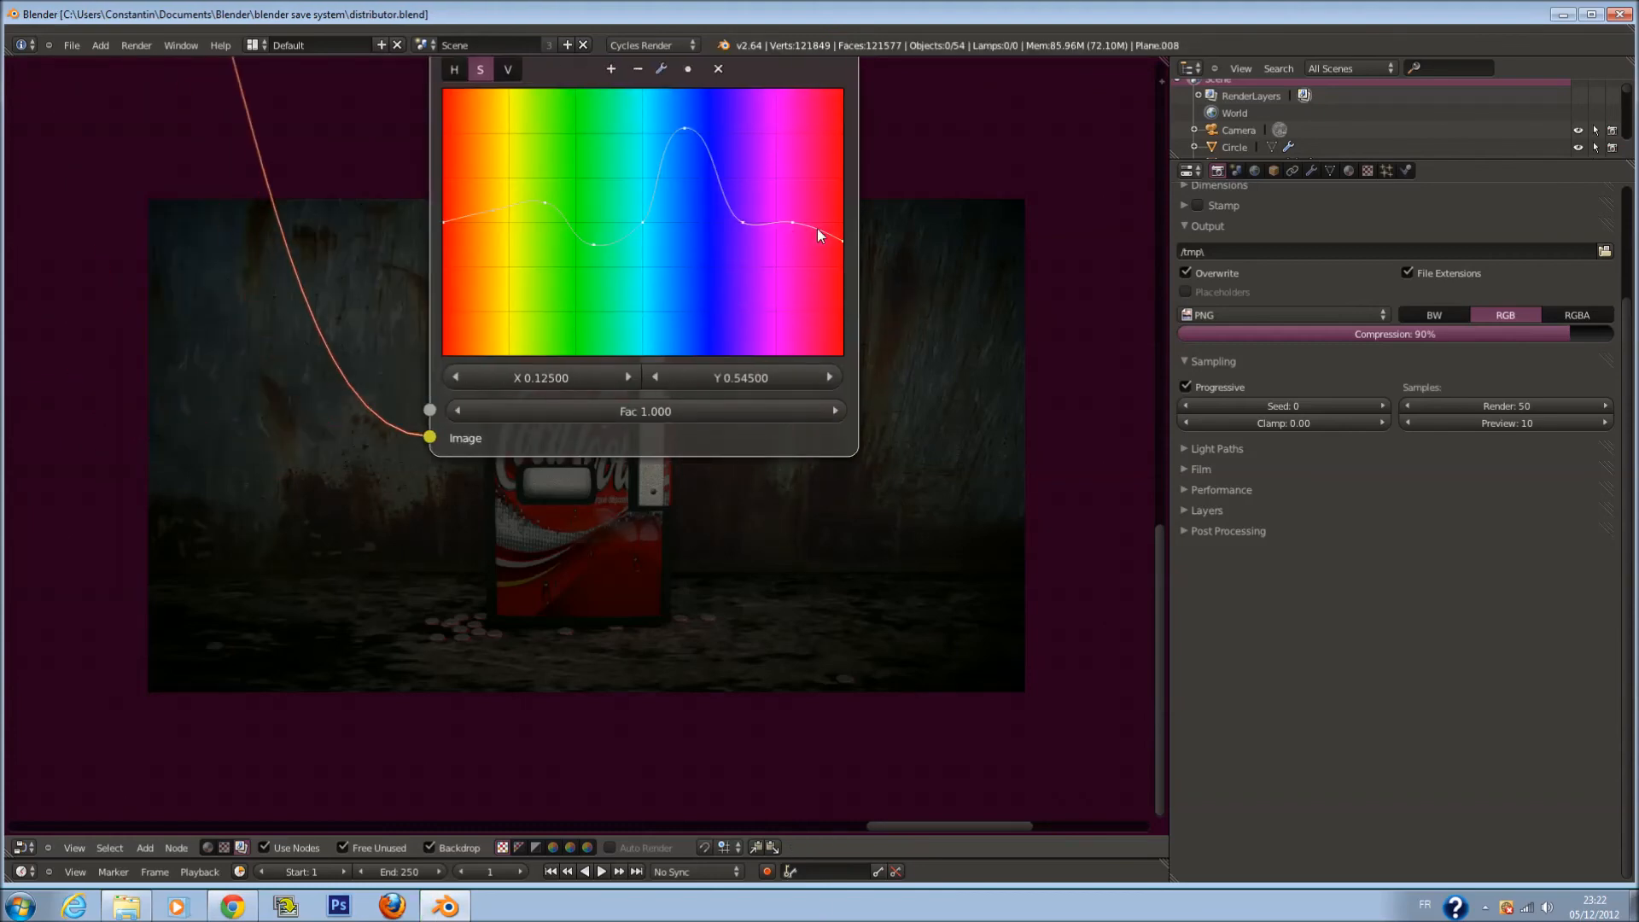
{"action": "left_click_drag", "start_coordinate": [445, 222], "coordinate": [446, 202]}
Lower the magenta point of the Hue Correct saturation curve to X 0.875, Y 0.245
{"action": "middle_click_drag", "start_coordinate": [456, 548], "coordinate": [549, 363]}
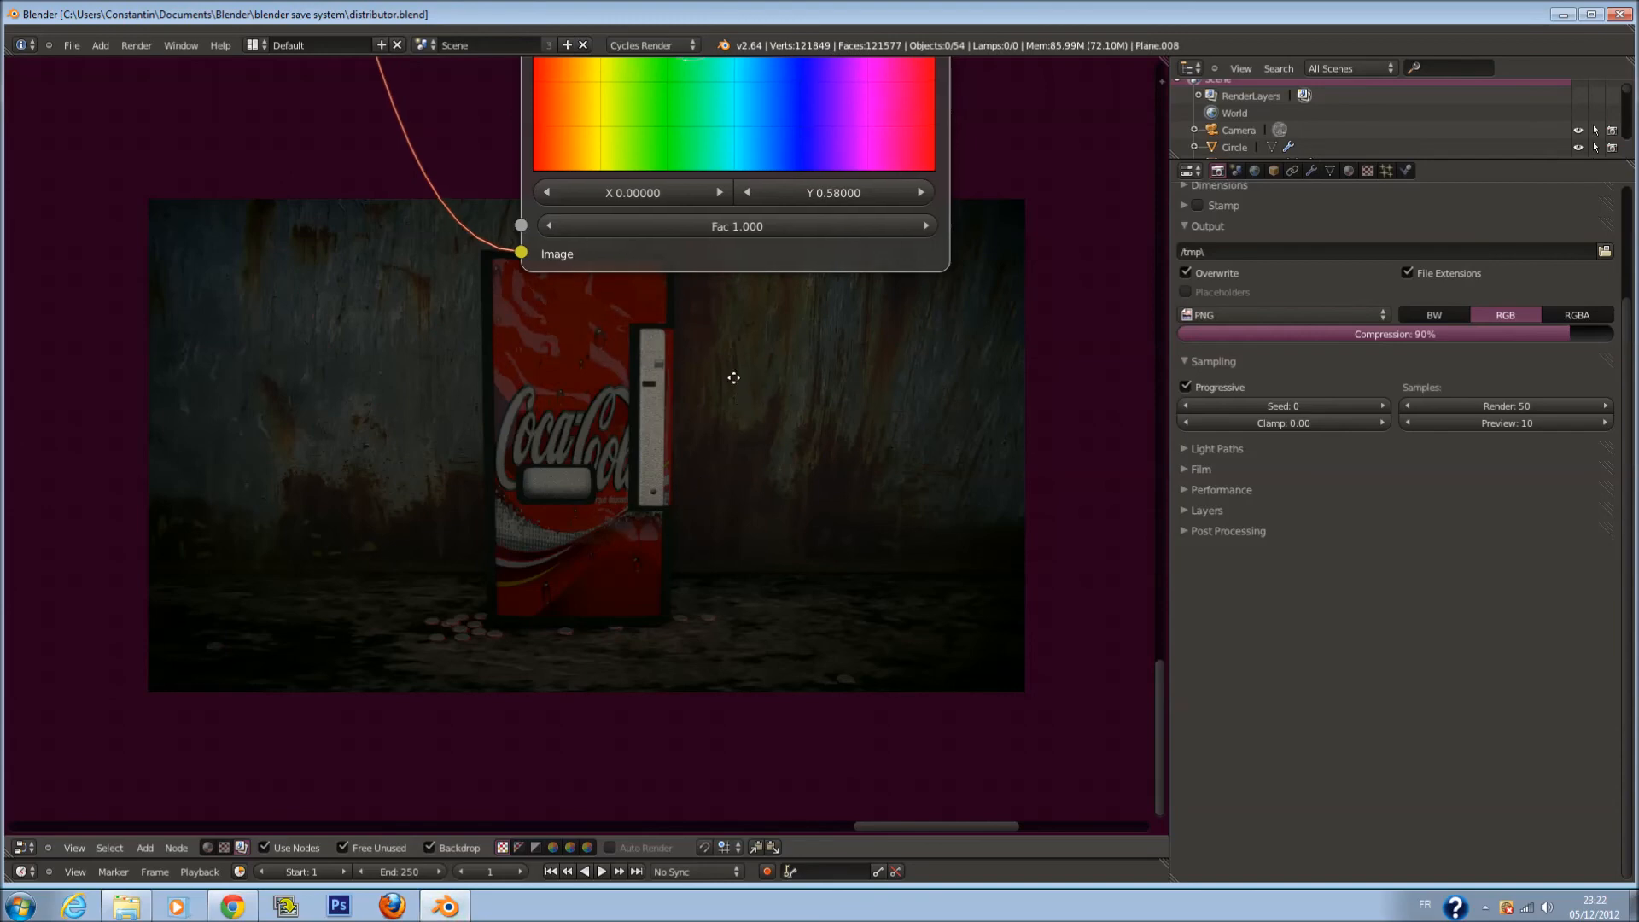
{"action": "middle_click_drag", "start_coordinate": [744, 360], "coordinate": [622, 650]}
{"action": "scroll", "coordinate": [782, 454], "scroll_direction": "down", "scroll_amount": 5}
{"action": "scroll", "coordinate": [781, 435], "scroll_direction": "up", "scroll_amount": 4}
{"action": "left_click", "coordinate": [751, 335]}
{"action": "left_click_drag", "start_coordinate": [752, 335], "coordinate": [750, 398]}
Move the Hue Correct node closer to the Lens Distortion node, clear of the vending machine in the backdrop
{"action": "middle_click_drag", "start_coordinate": [846, 418], "coordinate": [606, 415]}
{"action": "scroll", "coordinate": [342, 430], "scroll_direction": "up", "scroll_amount": 1}
{"action": "scroll", "coordinate": [666, 405], "scroll_direction": "down", "scroll_amount": 4}
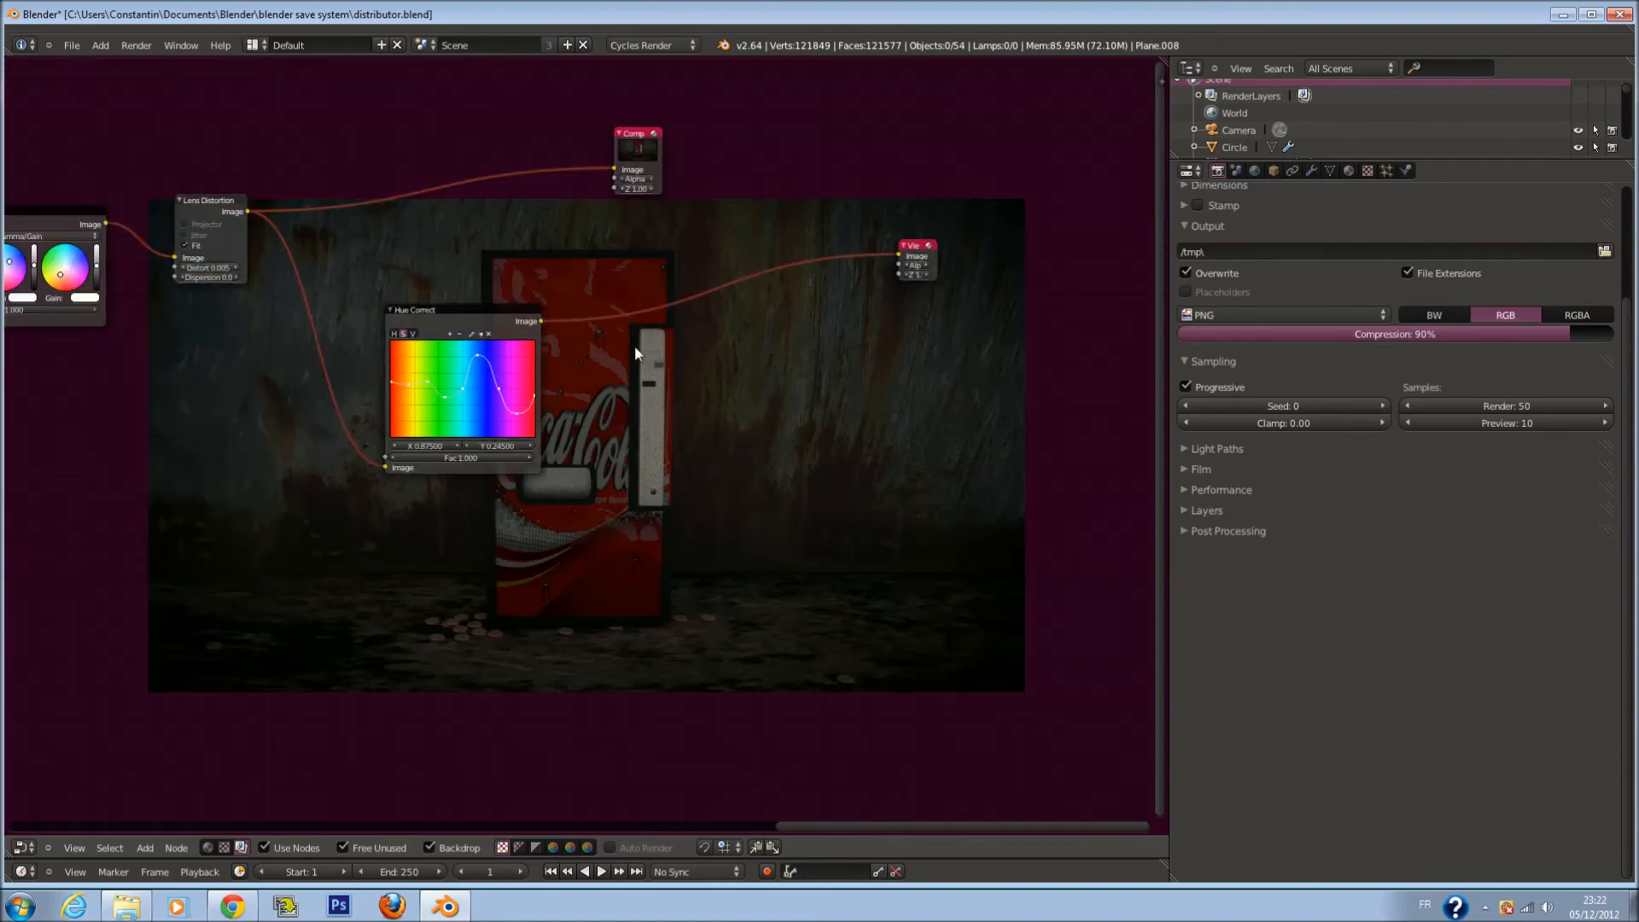
{"action": "left_click_drag", "start_coordinate": [469, 313], "coordinate": [400, 258]}
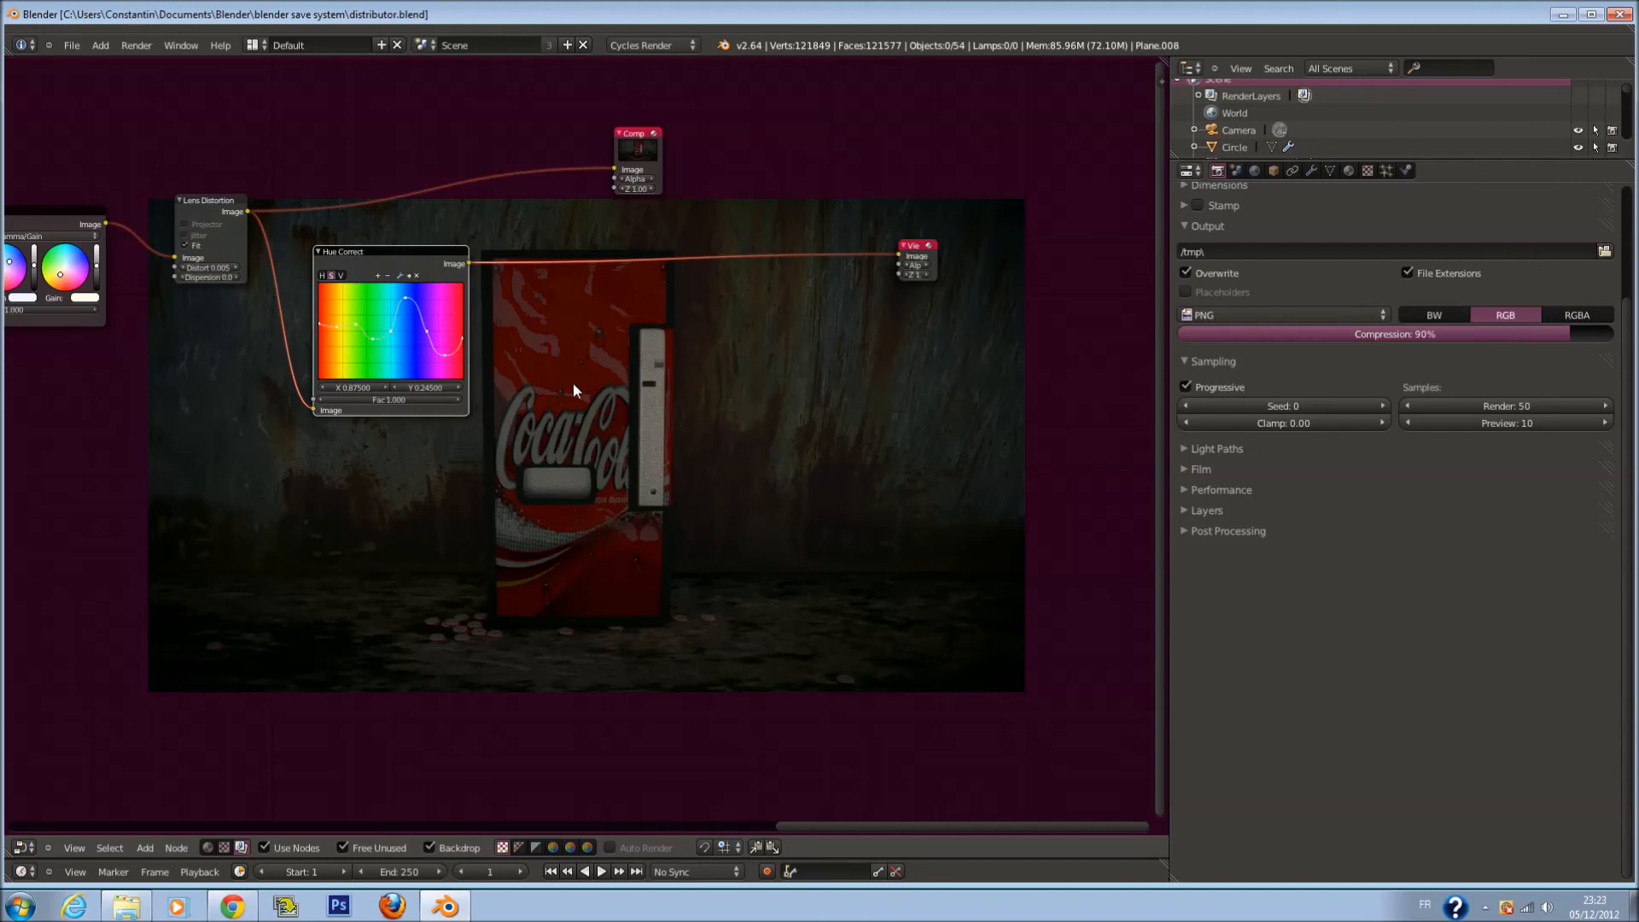
Add a Mix node and insert it on the link between the Hue Correct and Viewer nodes
{"action": "scroll", "coordinate": [601, 403], "scroll_direction": "up", "scroll_amount": 3}
{"action": "key", "text": "shift+a"}
{"action": "mouse_move", "coordinate": [552, 390]}
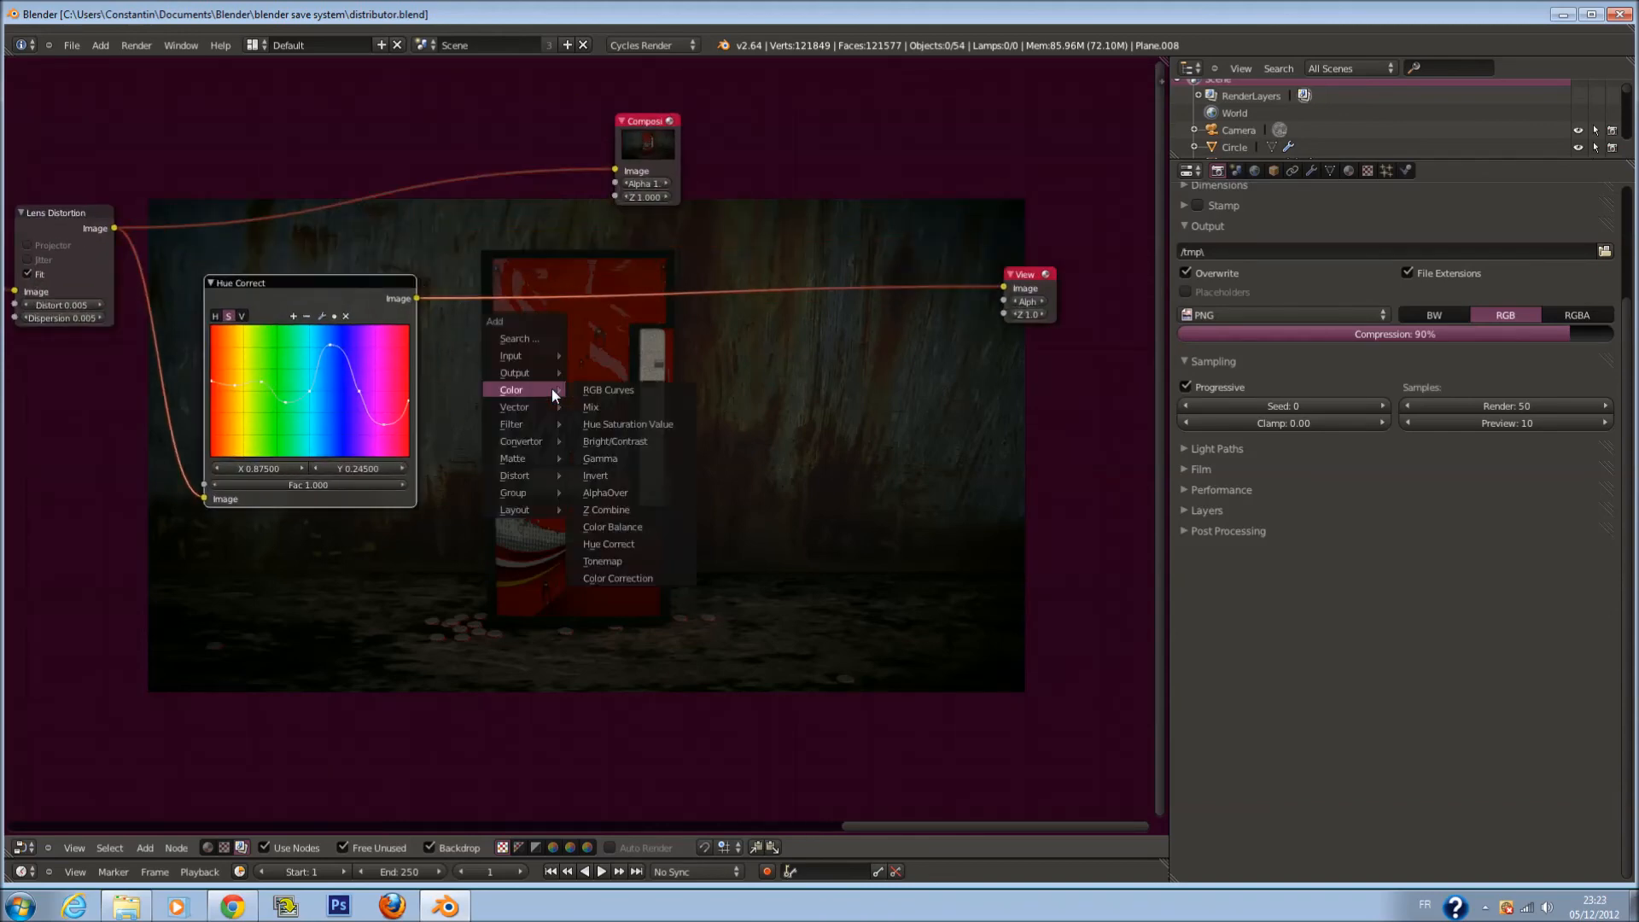
{"action": "left_click", "coordinate": [630, 408]}
{"action": "scroll", "coordinate": [656, 394], "scroll_direction": "up", "scroll_amount": 4}
{"action": "left_click_drag", "start_coordinate": [653, 374], "coordinate": [564, 243]}
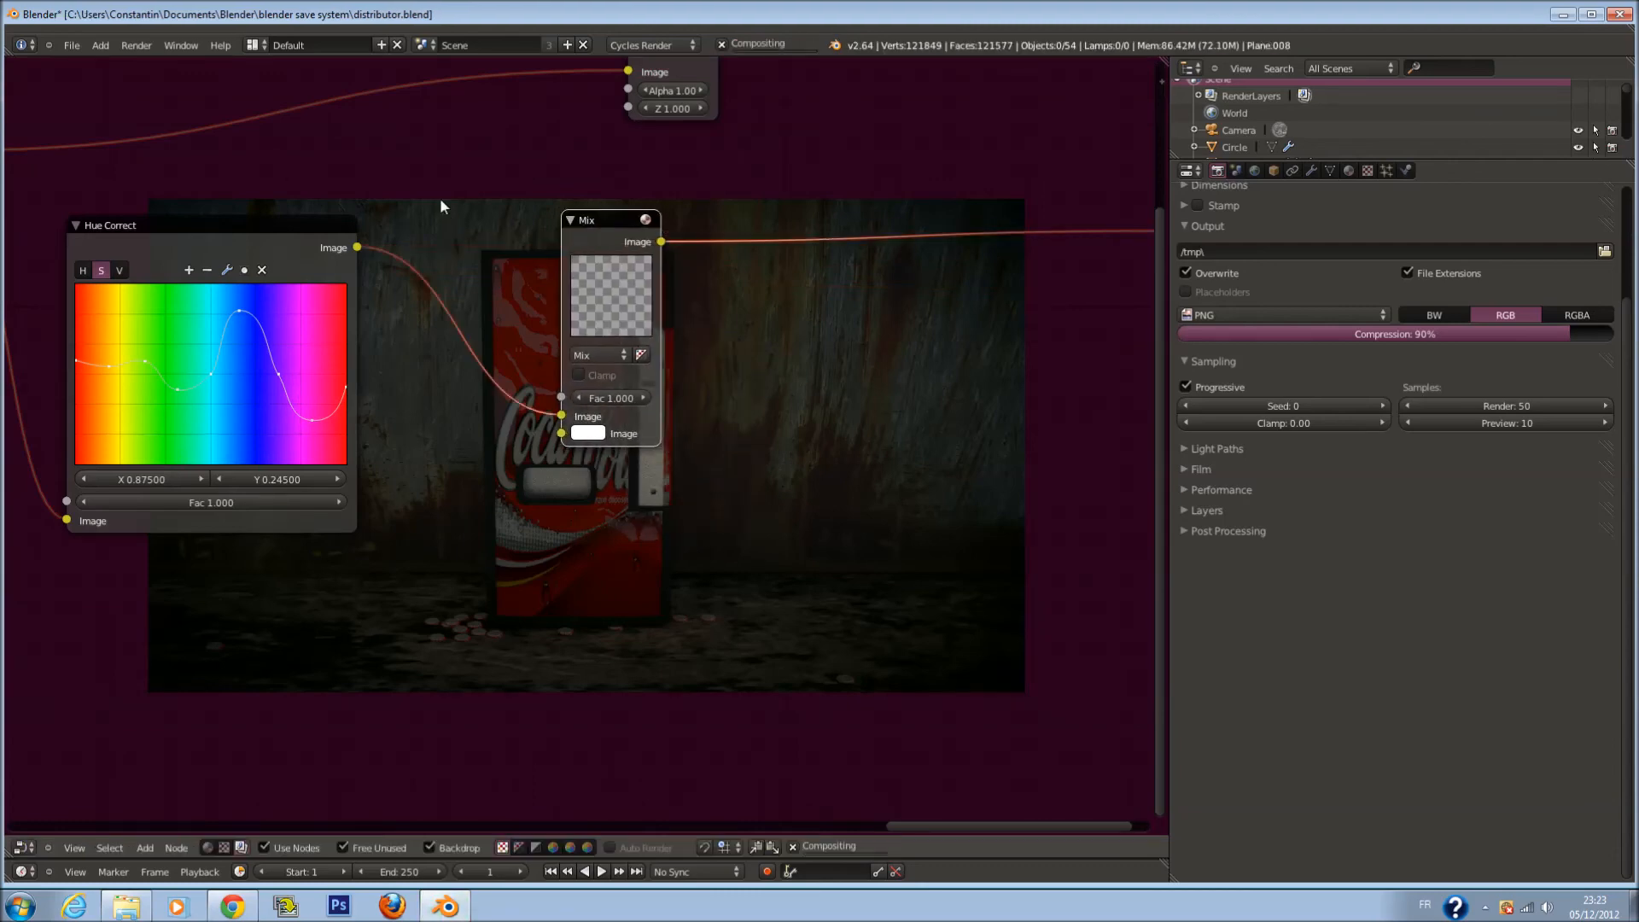
Connect the Lens Distortion output to the Mix node's free image input and set its blend type to Add
{"action": "scroll", "coordinate": [525, 275], "scroll_direction": "down", "scroll_amount": 3}
{"action": "middle_click_drag", "start_coordinate": [525, 275], "coordinate": [620, 350]}
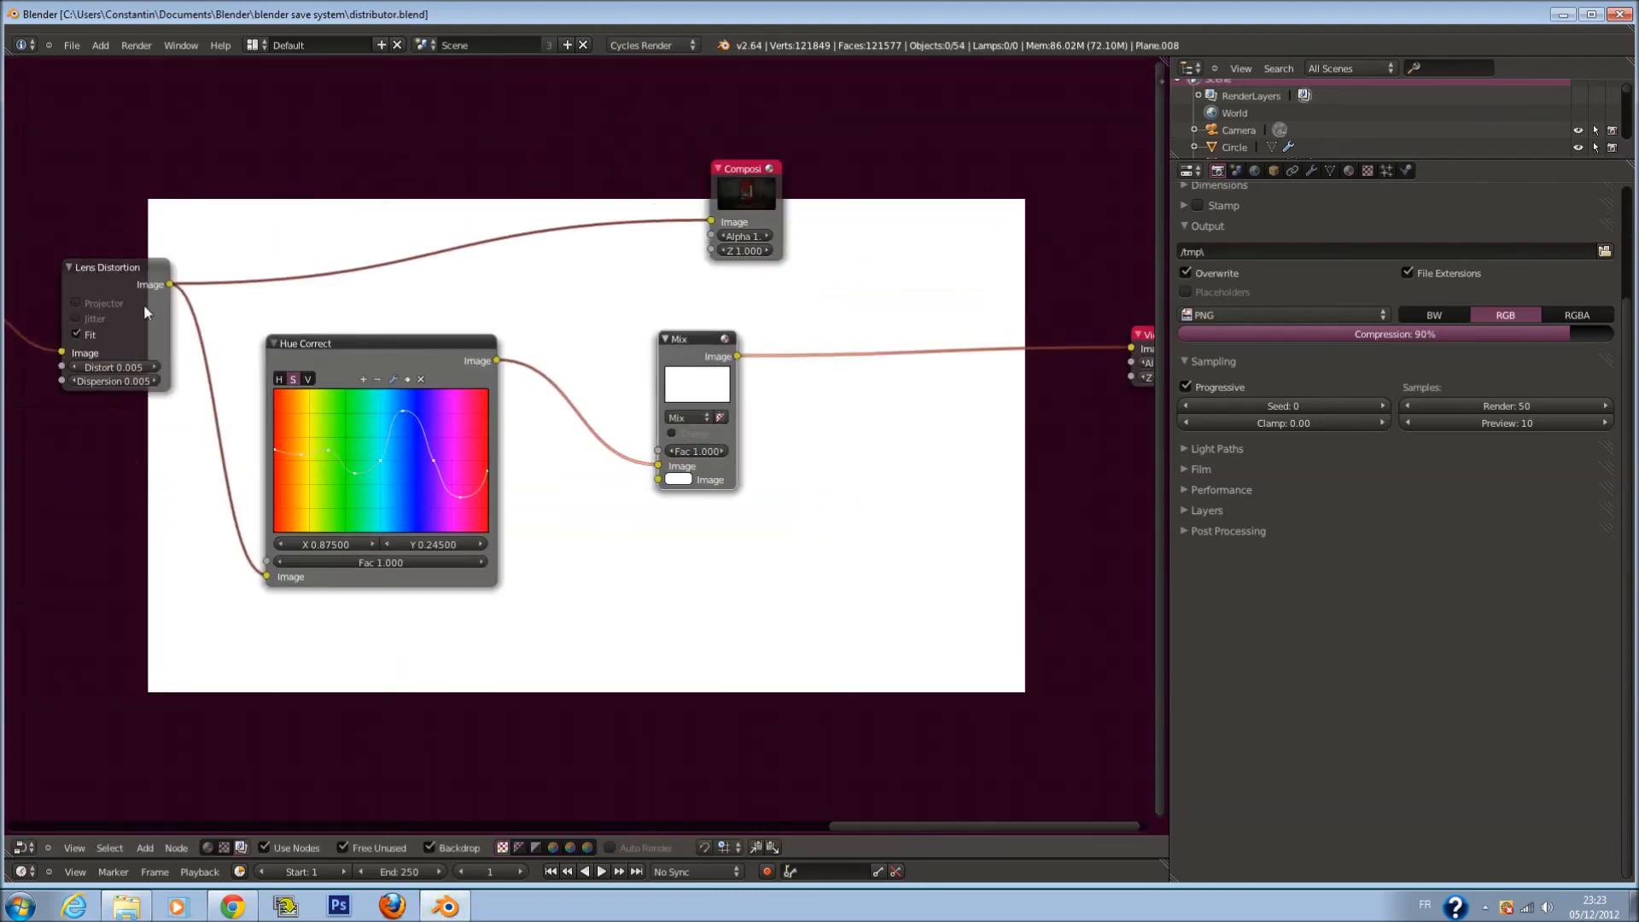
{"action": "left_click_drag", "start_coordinate": [166, 286], "coordinate": [658, 480]}
{"action": "left_click", "coordinate": [687, 417]}
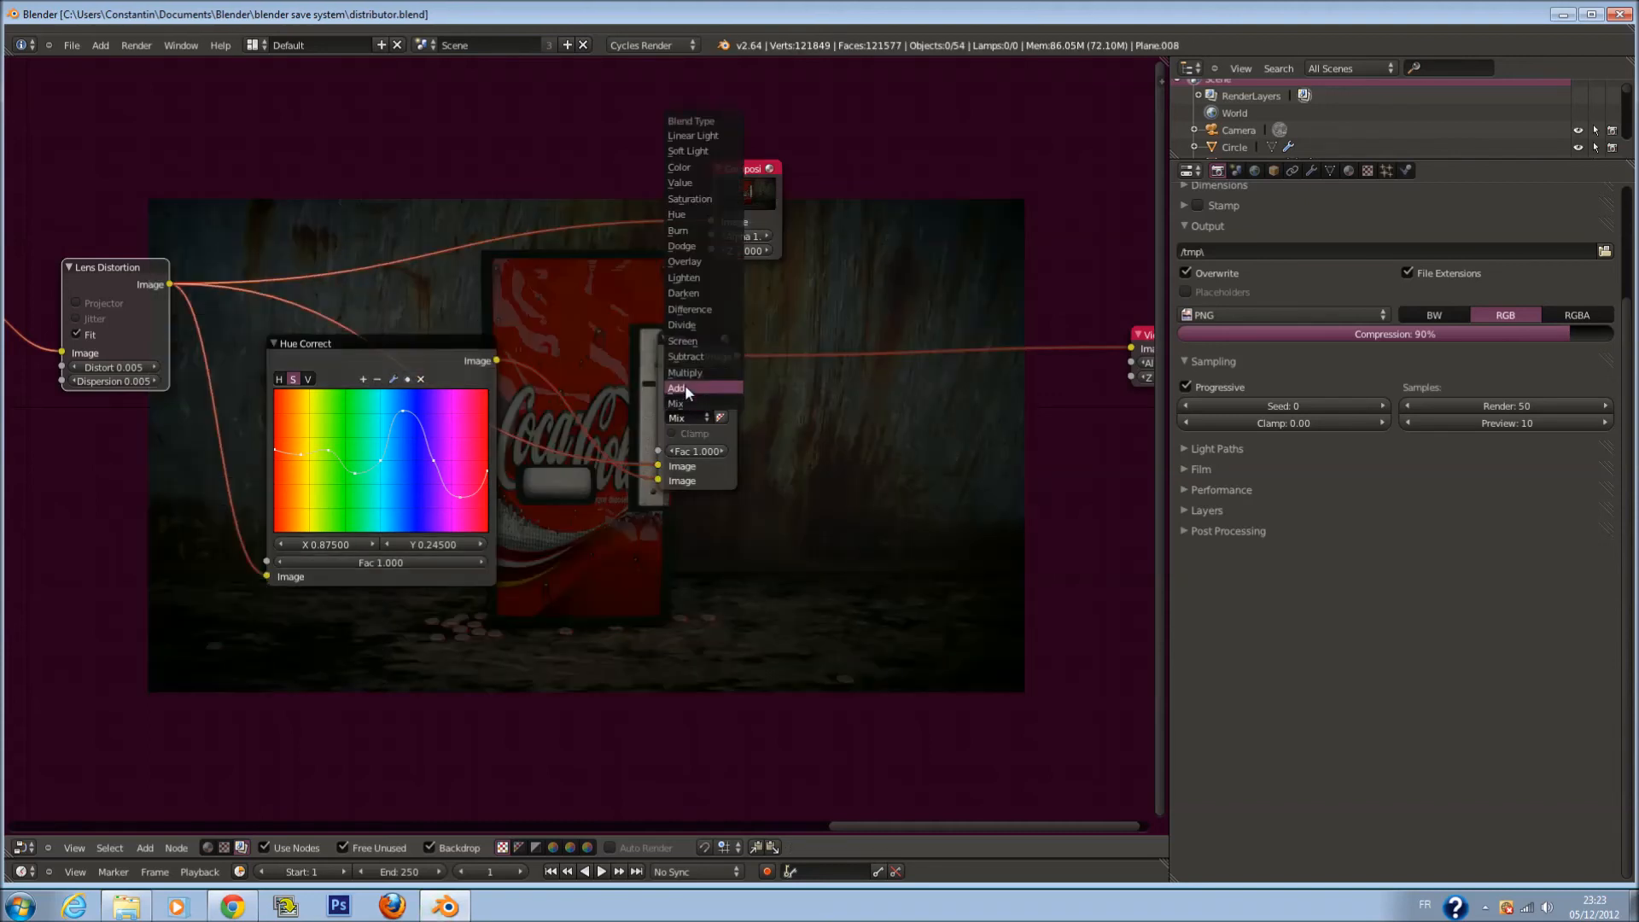
{"action": "left_click", "coordinate": [684, 385]}
Reduce the Add node's factor to 0.2 and save the file
{"action": "scroll", "coordinate": [791, 422], "scroll_direction": "up", "scroll_amount": 2}
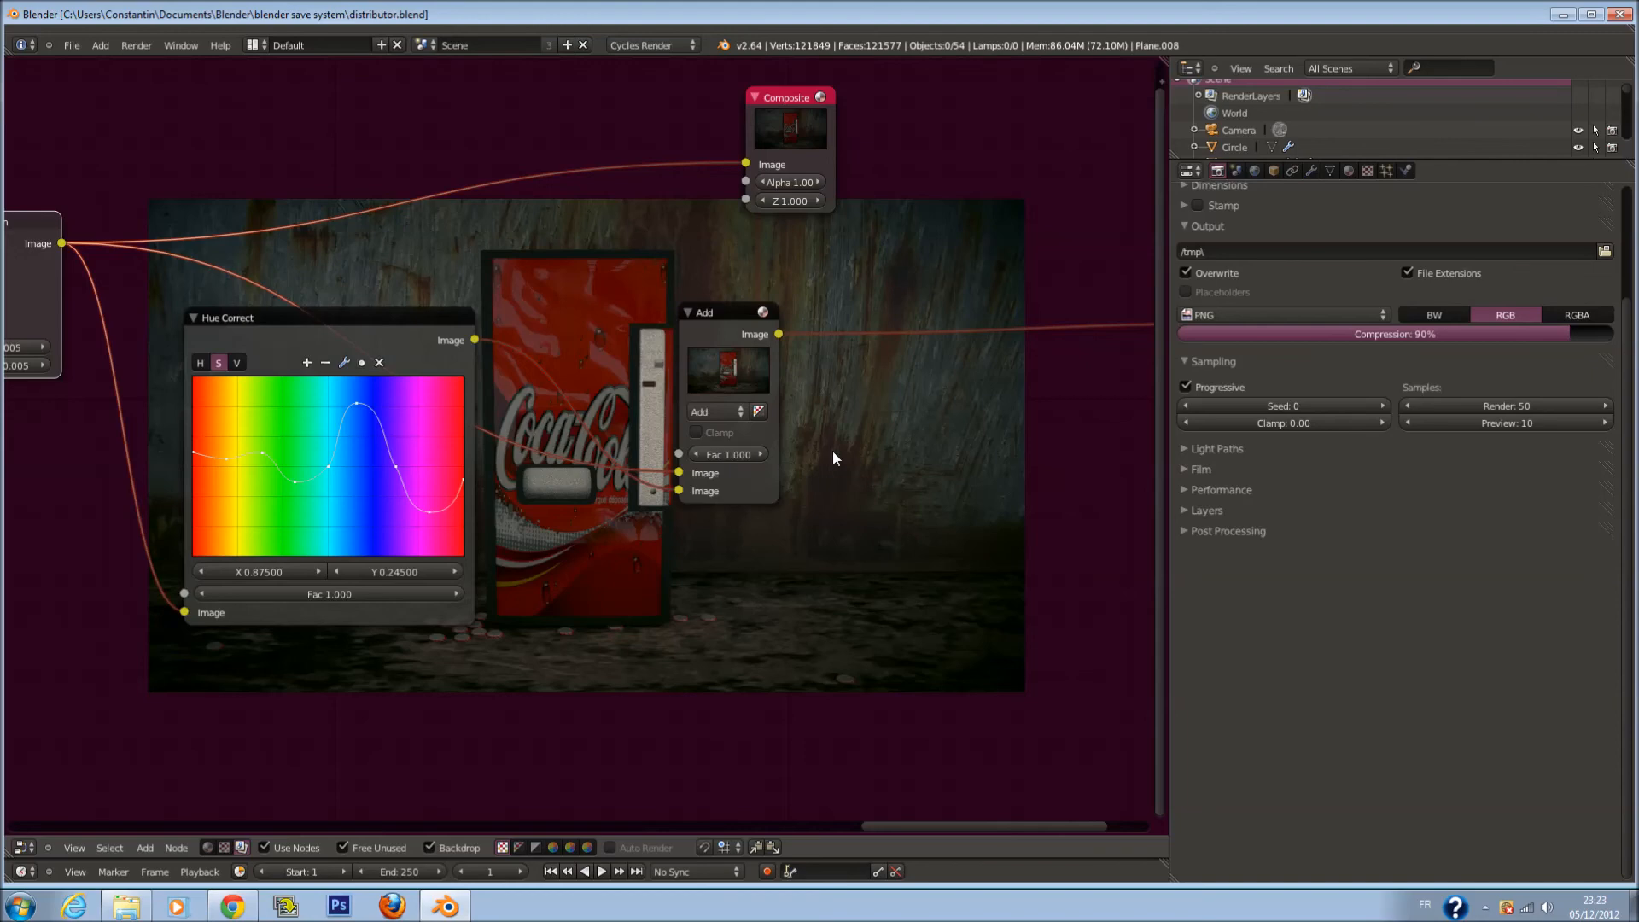
{"action": "left_click", "coordinate": [695, 454]}
{"action": "left_click", "coordinate": [695, 454]}
{"action": "left_click", "coordinate": [694, 454]}
{"action": "left_click", "coordinate": [694, 454]}
{"action": "left_click", "coordinate": [695, 454]}
{"action": "left_click", "coordinate": [694, 454]}
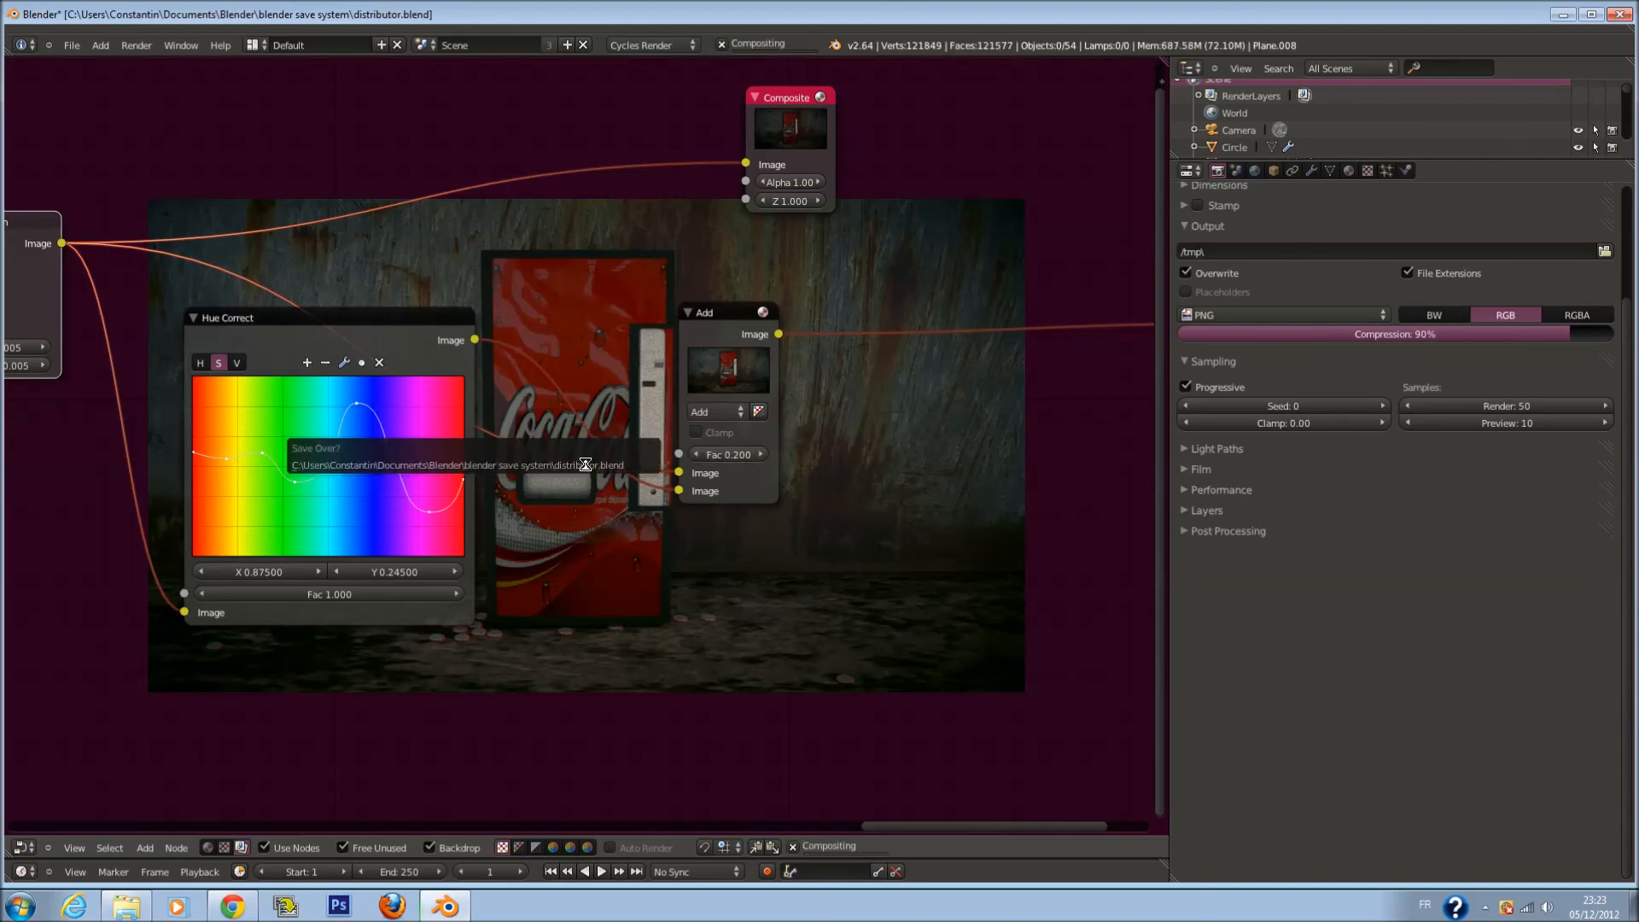
Raise the orange point of the Hue Correct saturation curve to about X 0.12, Y 0.655, and raise the blue peak slightly
{"action": "scroll", "coordinate": [447, 471], "scroll_direction": "up", "scroll_amount": 1}
{"action": "scroll", "coordinate": [447, 471], "scroll_direction": "up", "scroll_amount": 1}
{"action": "middle_click_drag", "start_coordinate": [448, 472], "coordinate": [595, 499]}
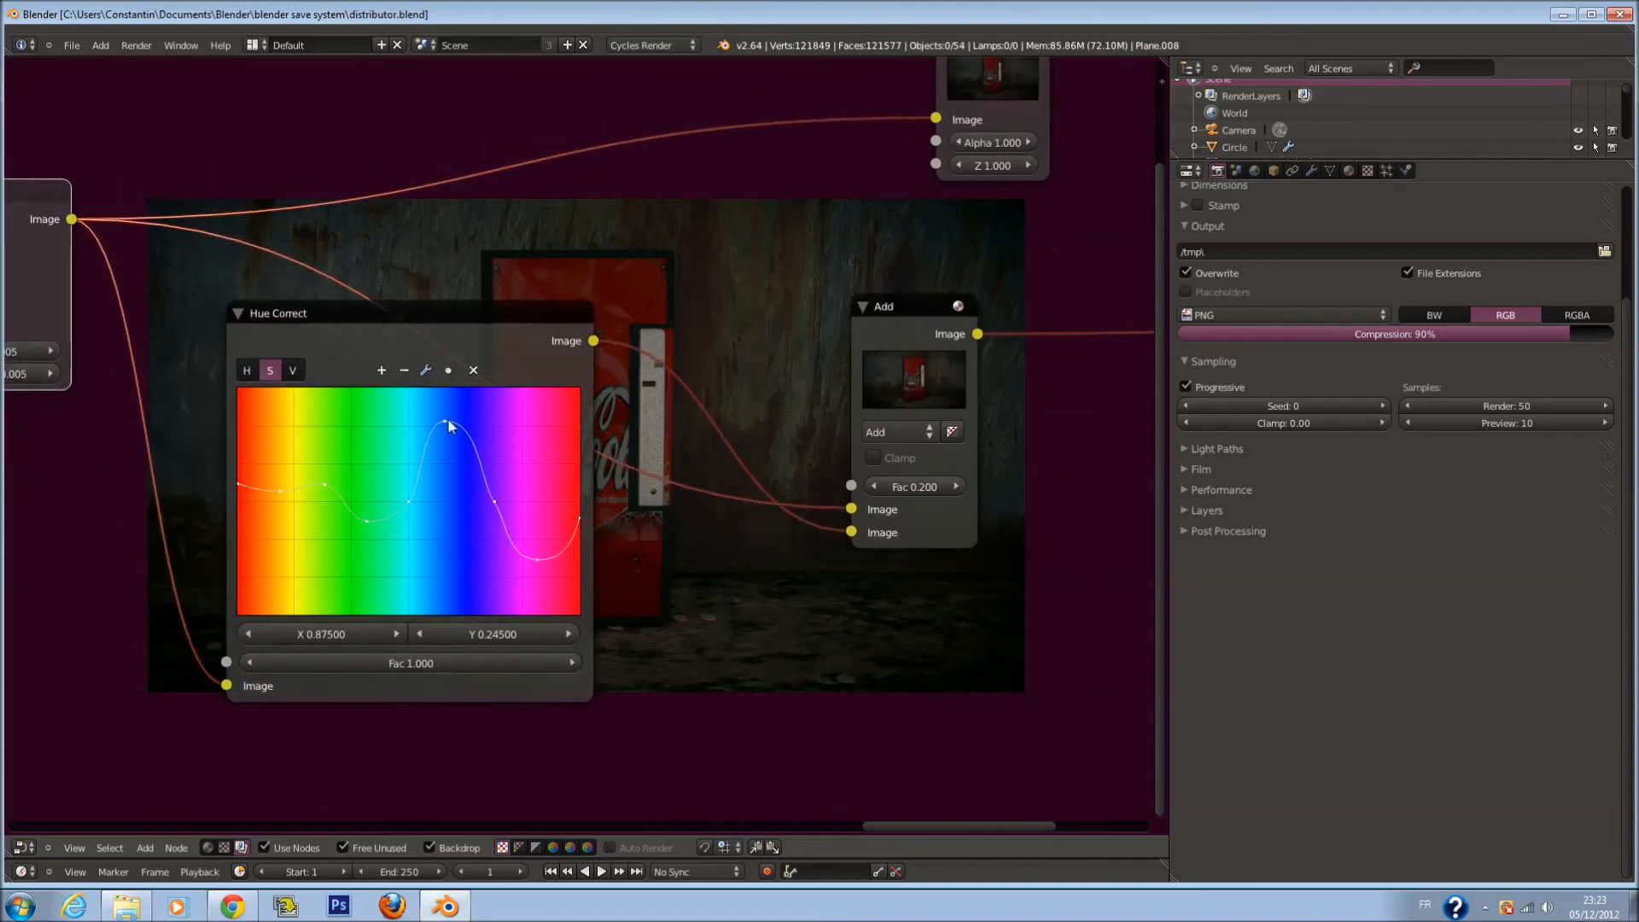
{"action": "left_click_drag", "start_coordinate": [275, 492], "coordinate": [274, 466]}
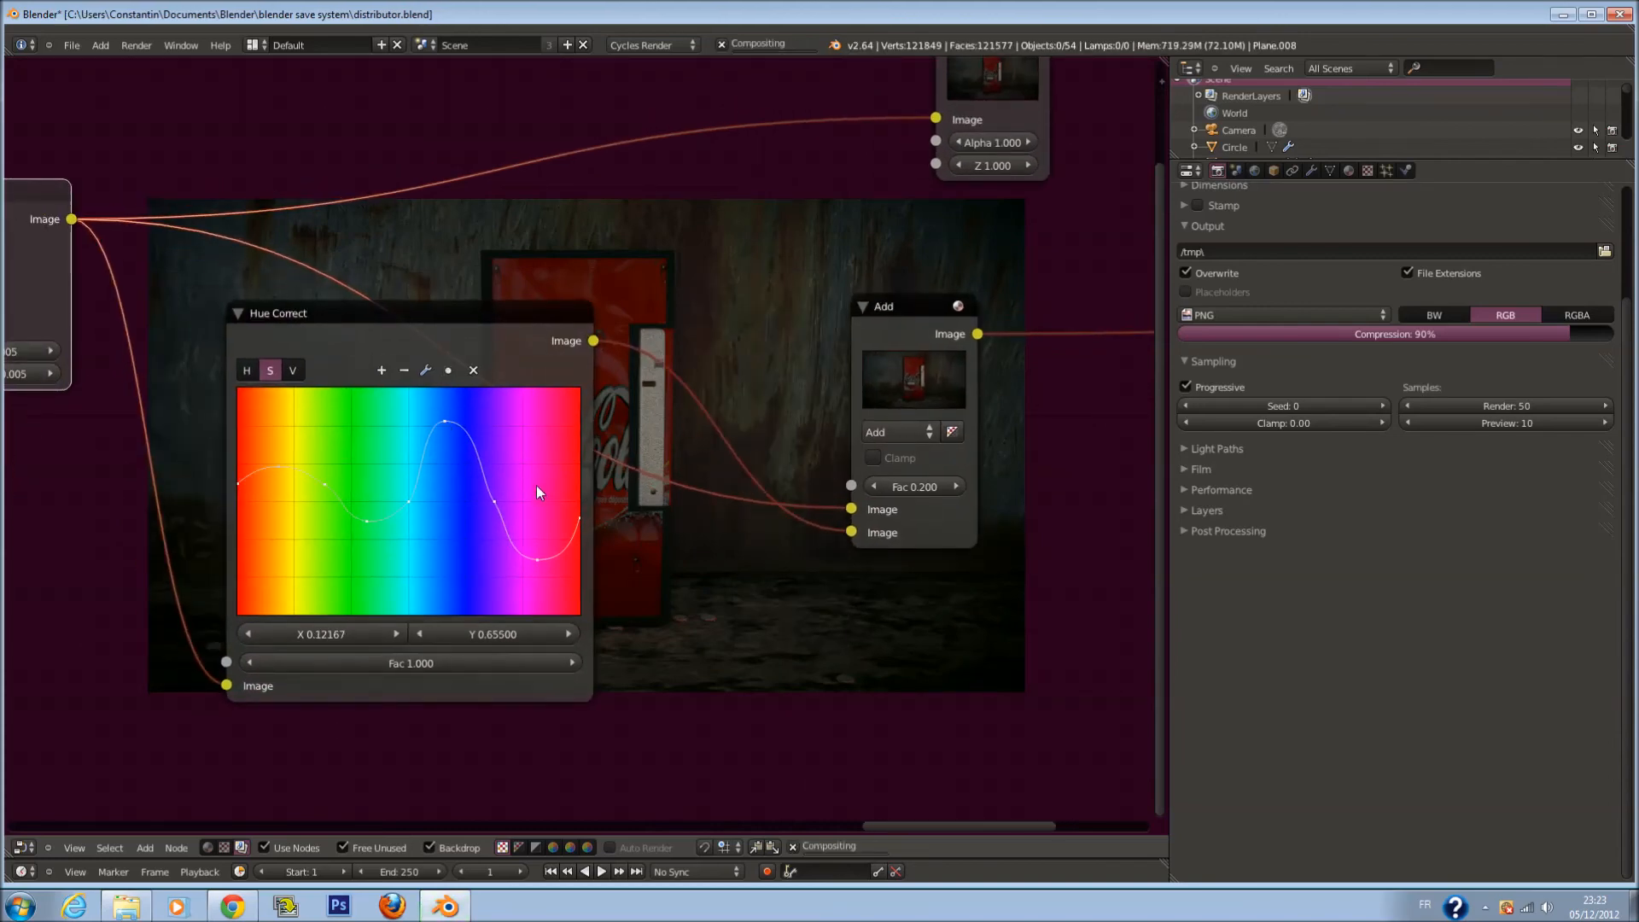
{"action": "left_click_drag", "start_coordinate": [445, 398], "coordinate": [447, 396]}
Set the magenta saturation point to about X 0.88, Y 0.145 and the violet point to X 0.71, Y 0.445, then save the file
{"action": "left_click_drag", "start_coordinate": [538, 562], "coordinate": [540, 582]}
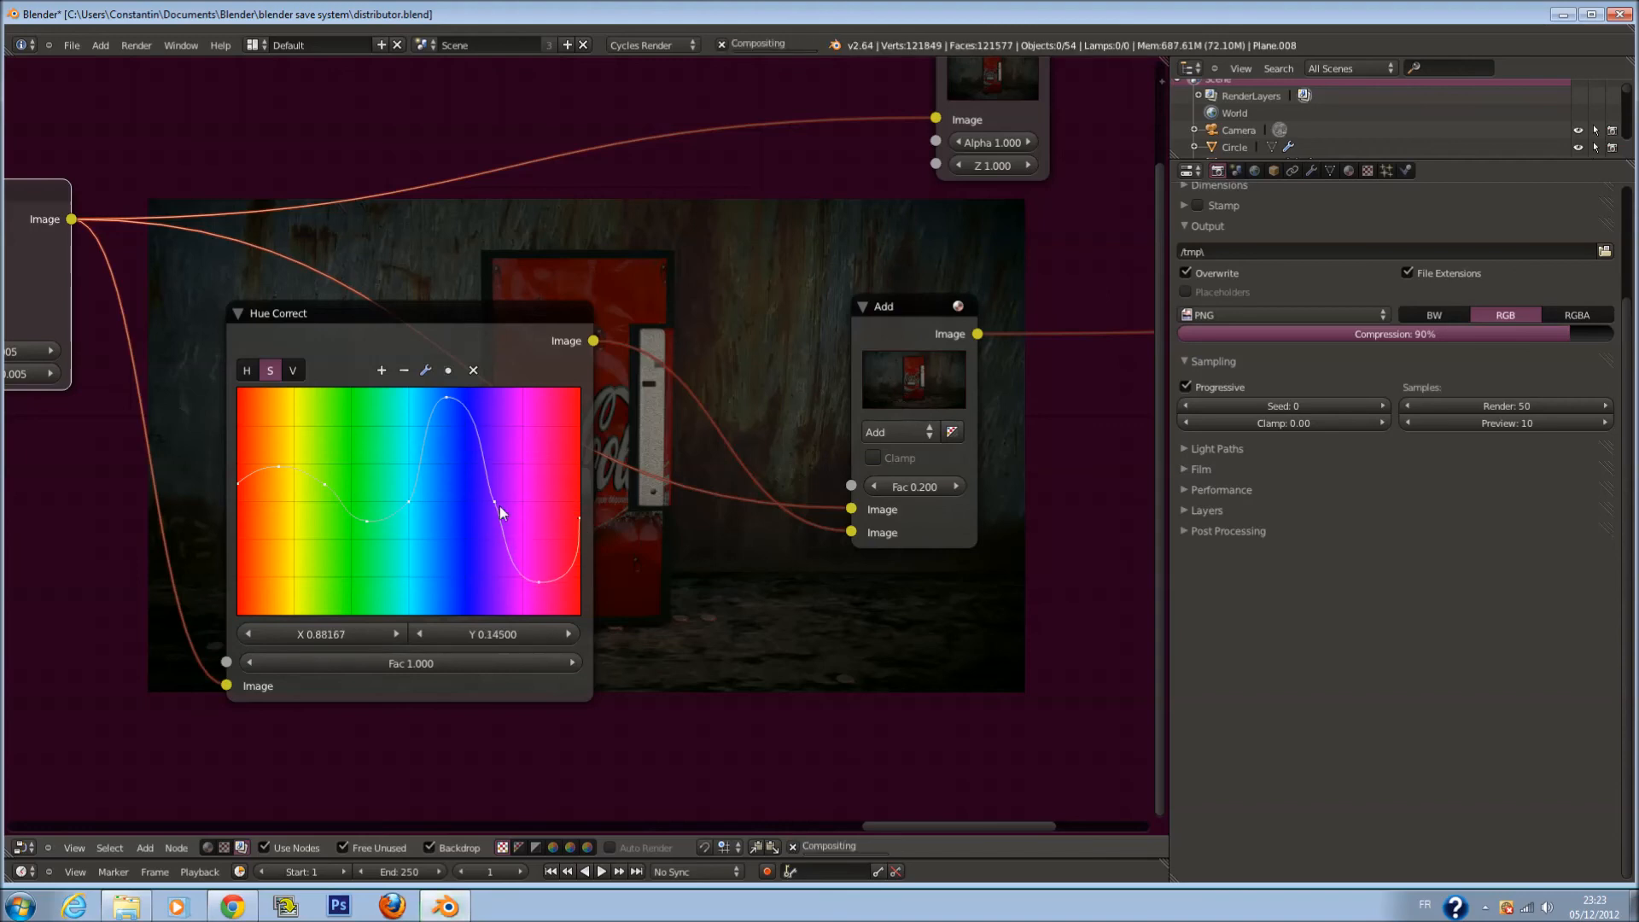
{"action": "mouse_move", "coordinate": [495, 502]}
{"action": "left_mouse_down"}
{"action": "mouse_move", "coordinate": [507, 490]}
{"action": "mouse_move", "coordinate": [480, 514]}
{"action": "left_mouse_up"}
{"action": "key", "text": "ctrl+s"}
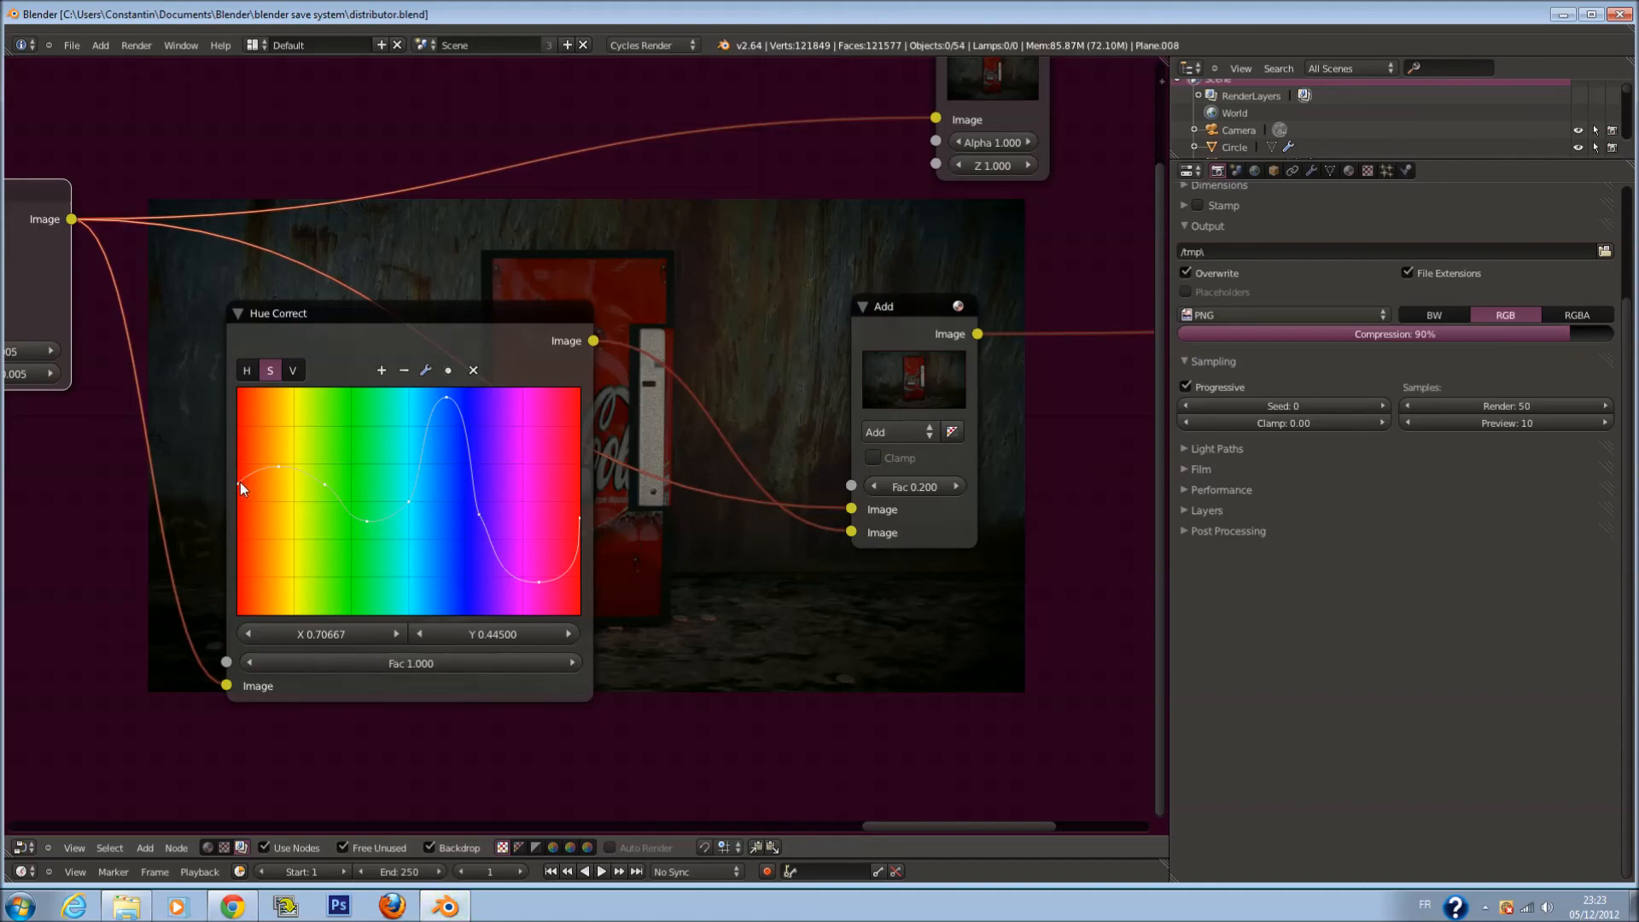
Lower the red starting point of the saturation curve to Y 0.48 and save the file
{"action": "left_click_drag", "start_coordinate": [238, 505], "coordinate": [237, 507]}
{"action": "middle_click_drag", "start_coordinate": [872, 511], "coordinate": [650, 438]}
{"action": "key", "text": "ctrl+s"}
{"action": "left_click", "coordinate": [649, 438]}
Raise the yellow-orange point of the Hue Correct saturation curve to X 0.145, Y 0.805 and save the file
{"action": "middle_click_drag", "start_coordinate": [530, 498], "coordinate": [567, 267]}
{"action": "middle_click_drag", "start_coordinate": [597, 426], "coordinate": [564, 295]}
{"action": "middle_click_drag", "start_coordinate": [444, 313], "coordinate": [828, 541]}
{"action": "scroll", "coordinate": [828, 542], "scroll_direction": "up", "scroll_amount": 1}
{"action": "scroll", "coordinate": [828, 543], "scroll_direction": "up", "scroll_amount": 1}
{"action": "middle_click_drag", "start_coordinate": [461, 291], "coordinate": [490, 450]}
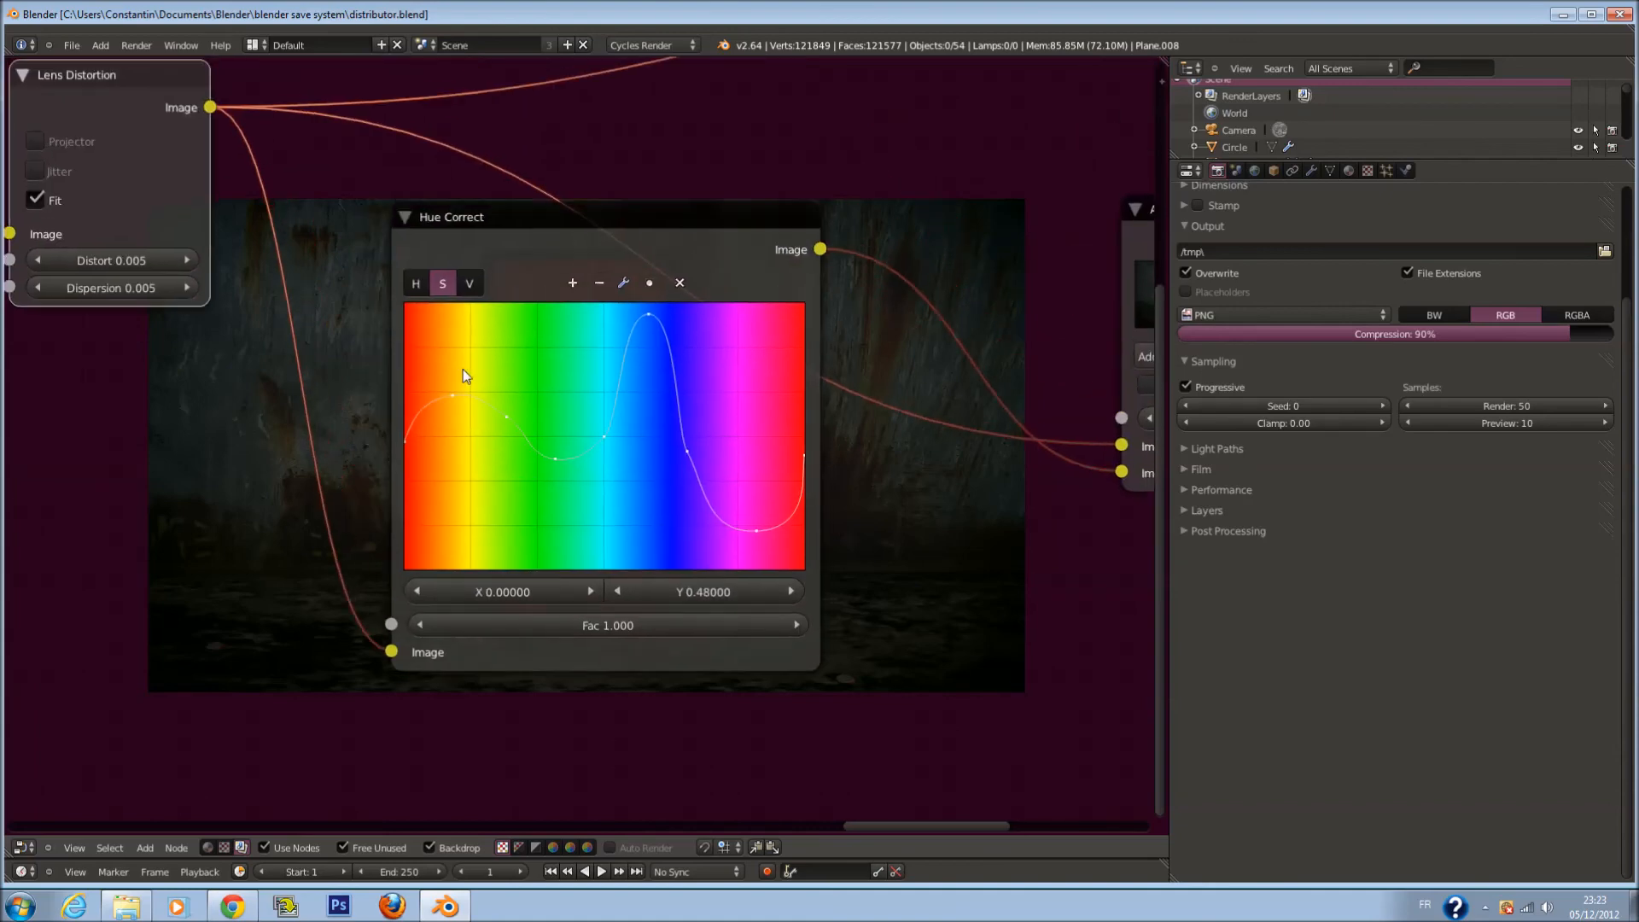
{"action": "left_click_drag", "start_coordinate": [450, 385], "coordinate": [456, 361]}
{"action": "scroll", "coordinate": [872, 391], "scroll_direction": "down", "scroll_amount": 2}
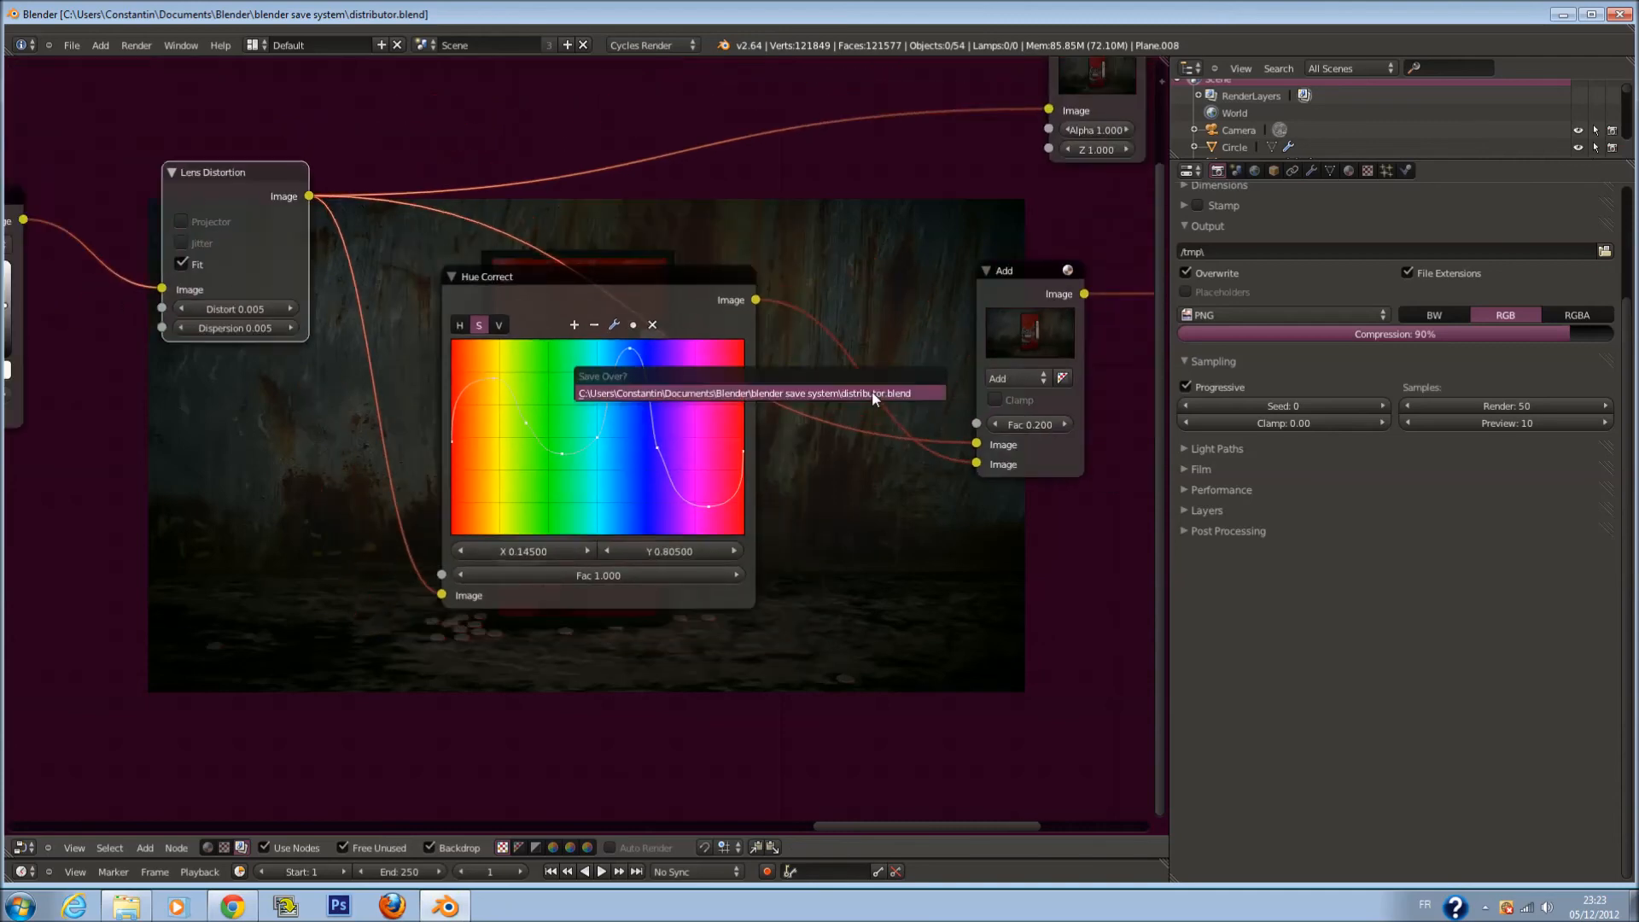
Move the Composite node to just above the Viewer node
{"action": "middle_click_drag", "start_coordinate": [941, 408], "coordinate": [579, 418]}
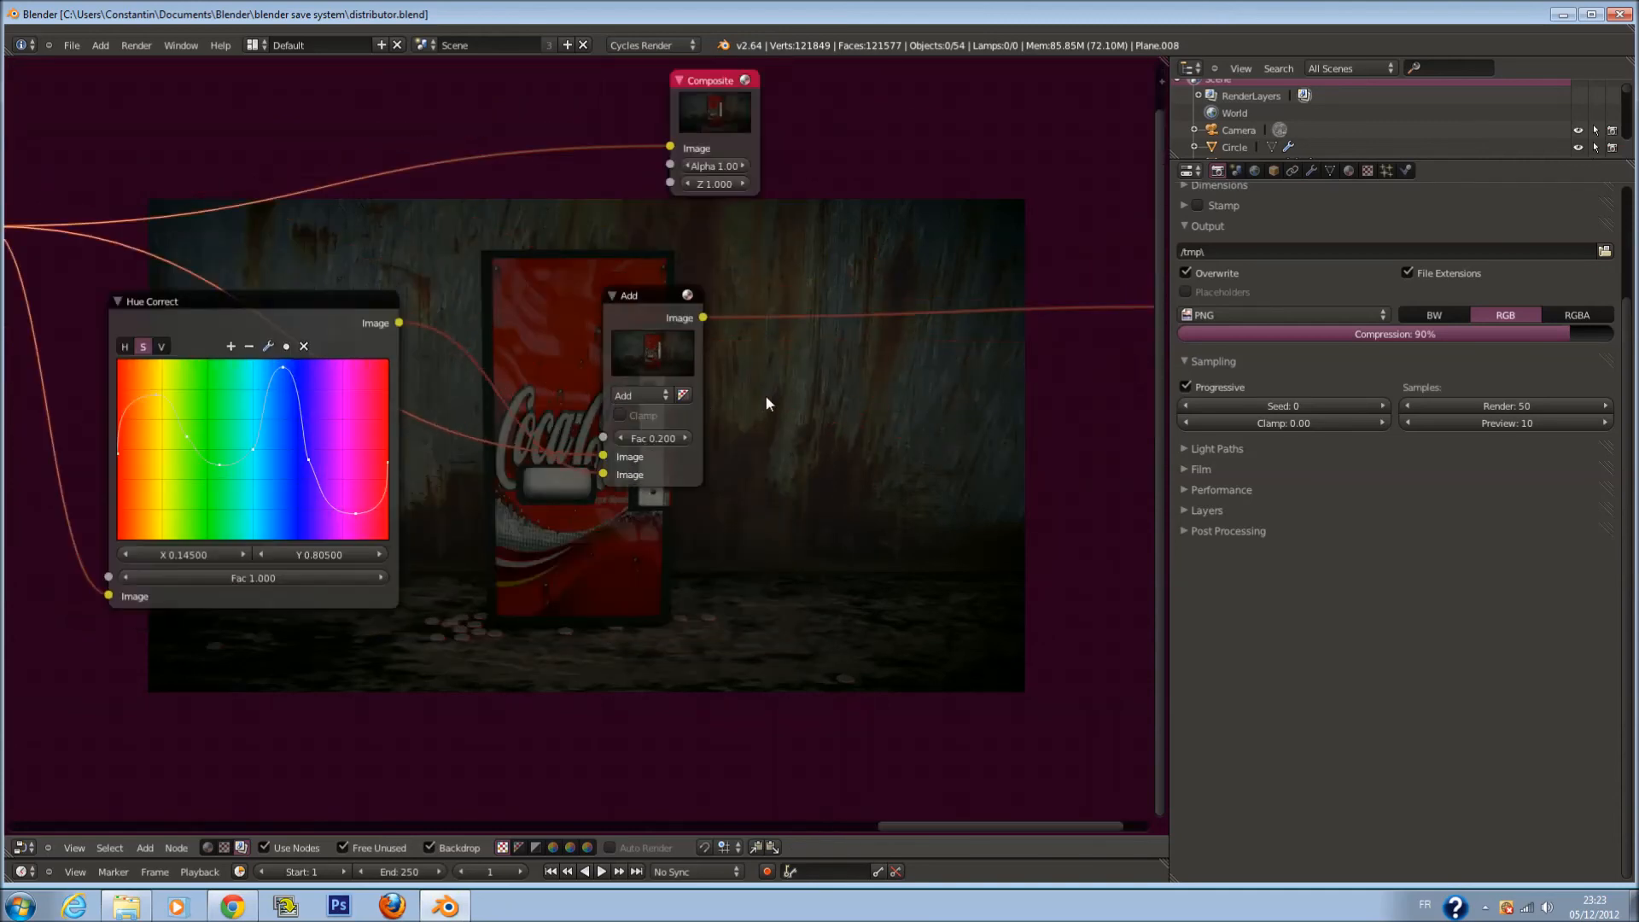
{"action": "middle_click_drag", "start_coordinate": [765, 394], "coordinate": [536, 442]}
{"action": "scroll", "coordinate": [536, 442], "scroll_direction": "down", "scroll_amount": 1}
{"action": "left_click_drag", "start_coordinate": [491, 194], "coordinate": [929, 228]}
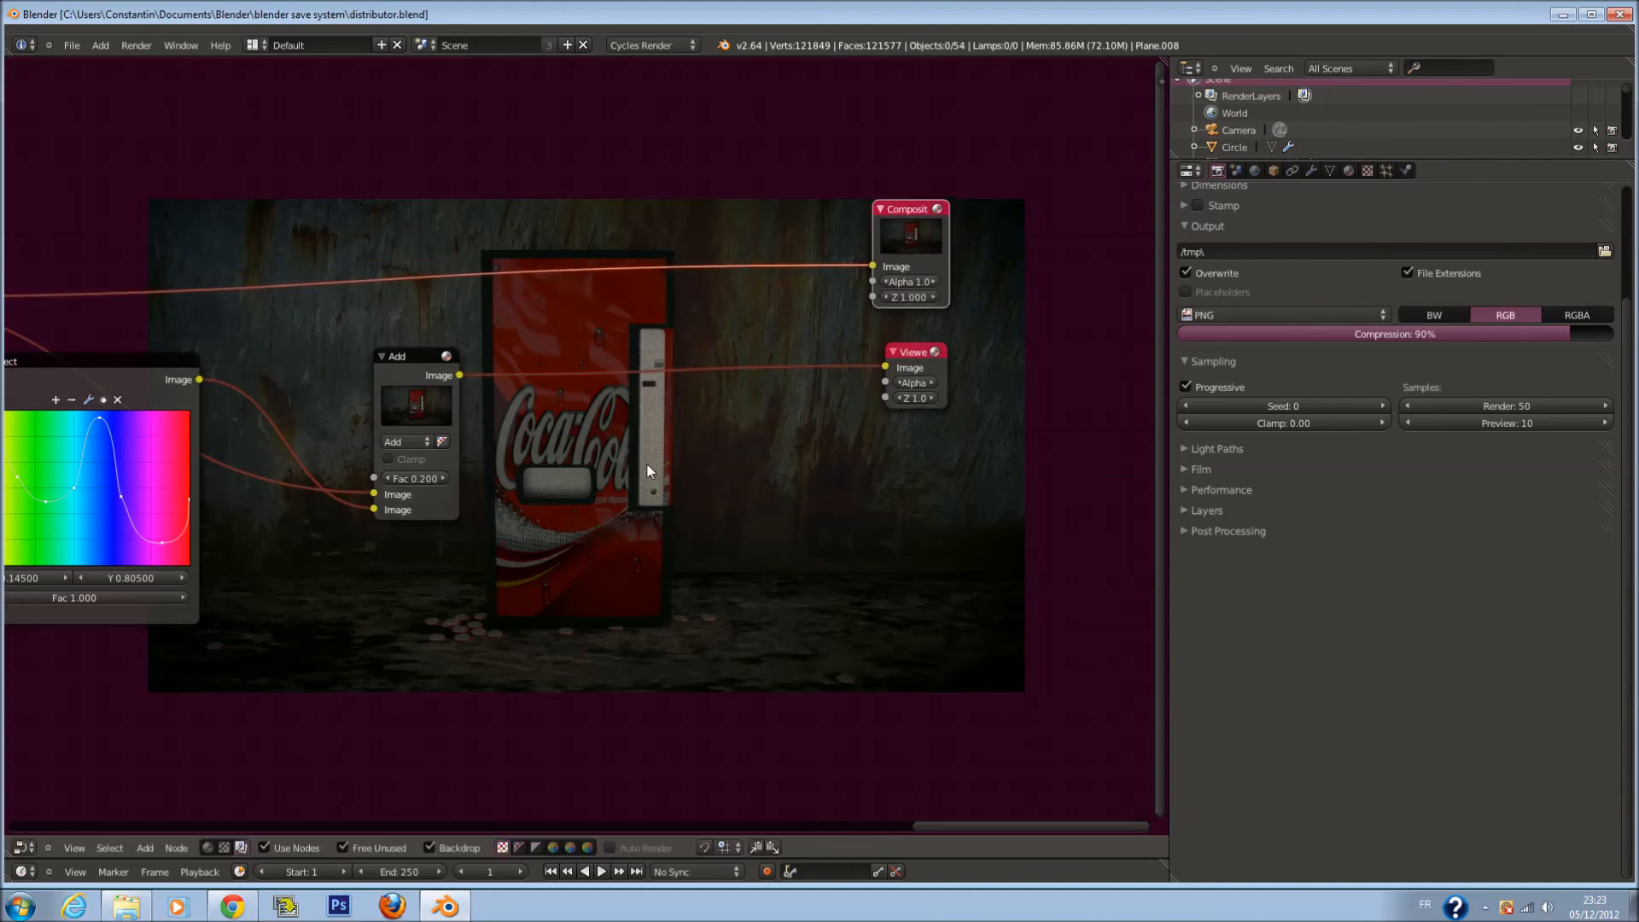
Try adding a Separate YCbCrA converter node and delete it again
{"action": "scroll", "coordinate": [649, 470], "scroll_direction": "up", "scroll_amount": 1}
{"action": "key", "text": "shift+a"}
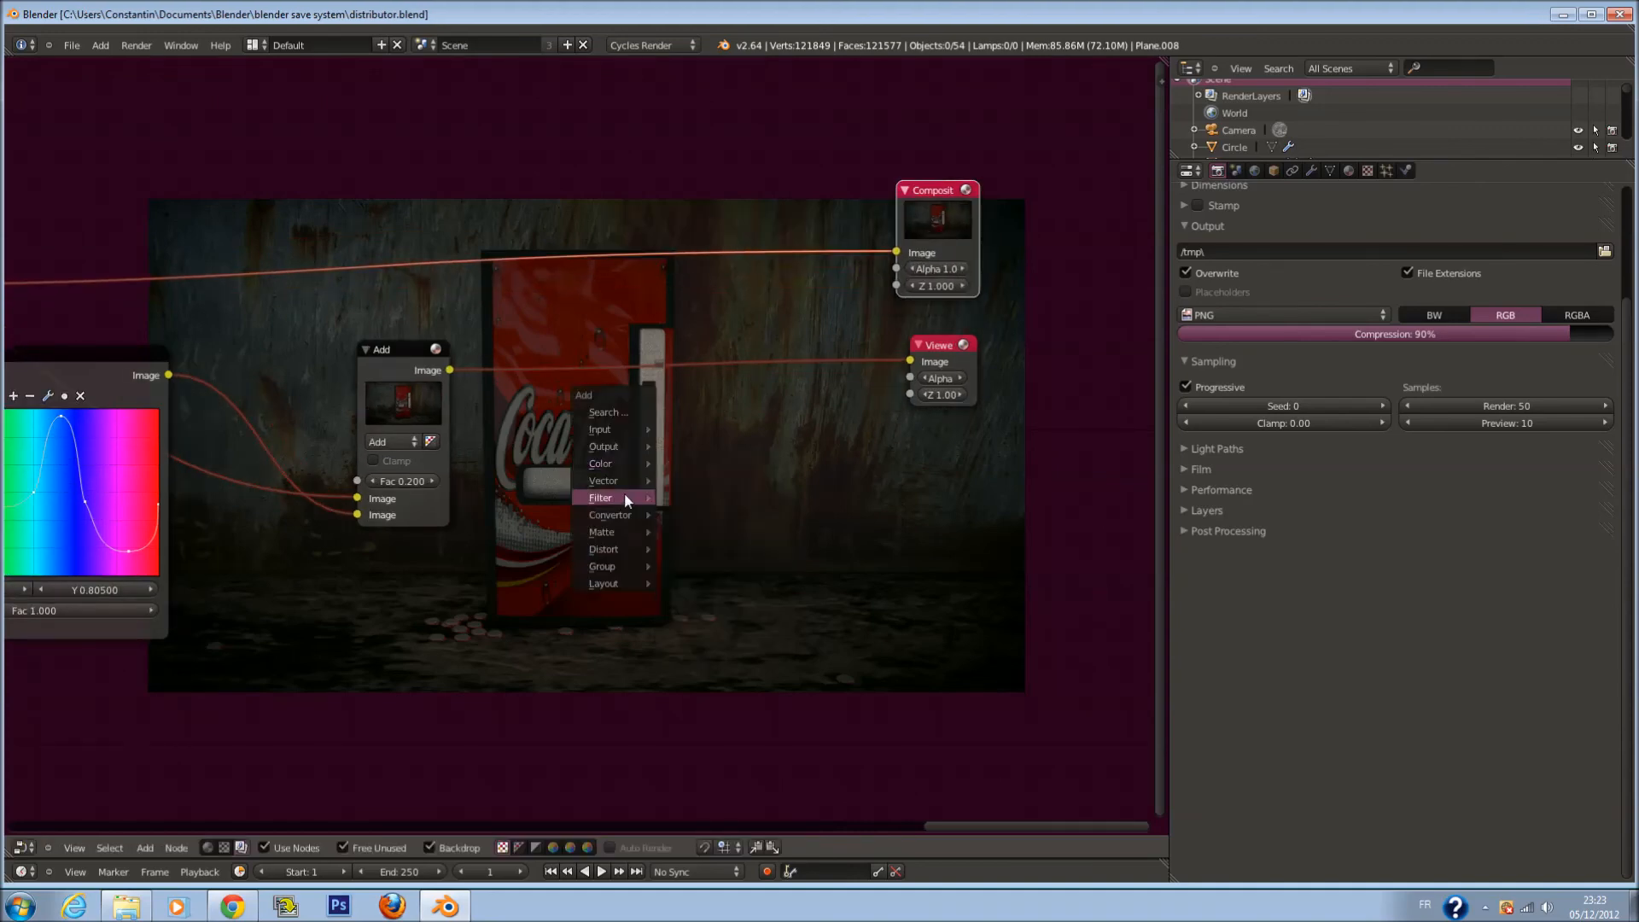
{"action": "mouse_move", "coordinate": [617, 515]}
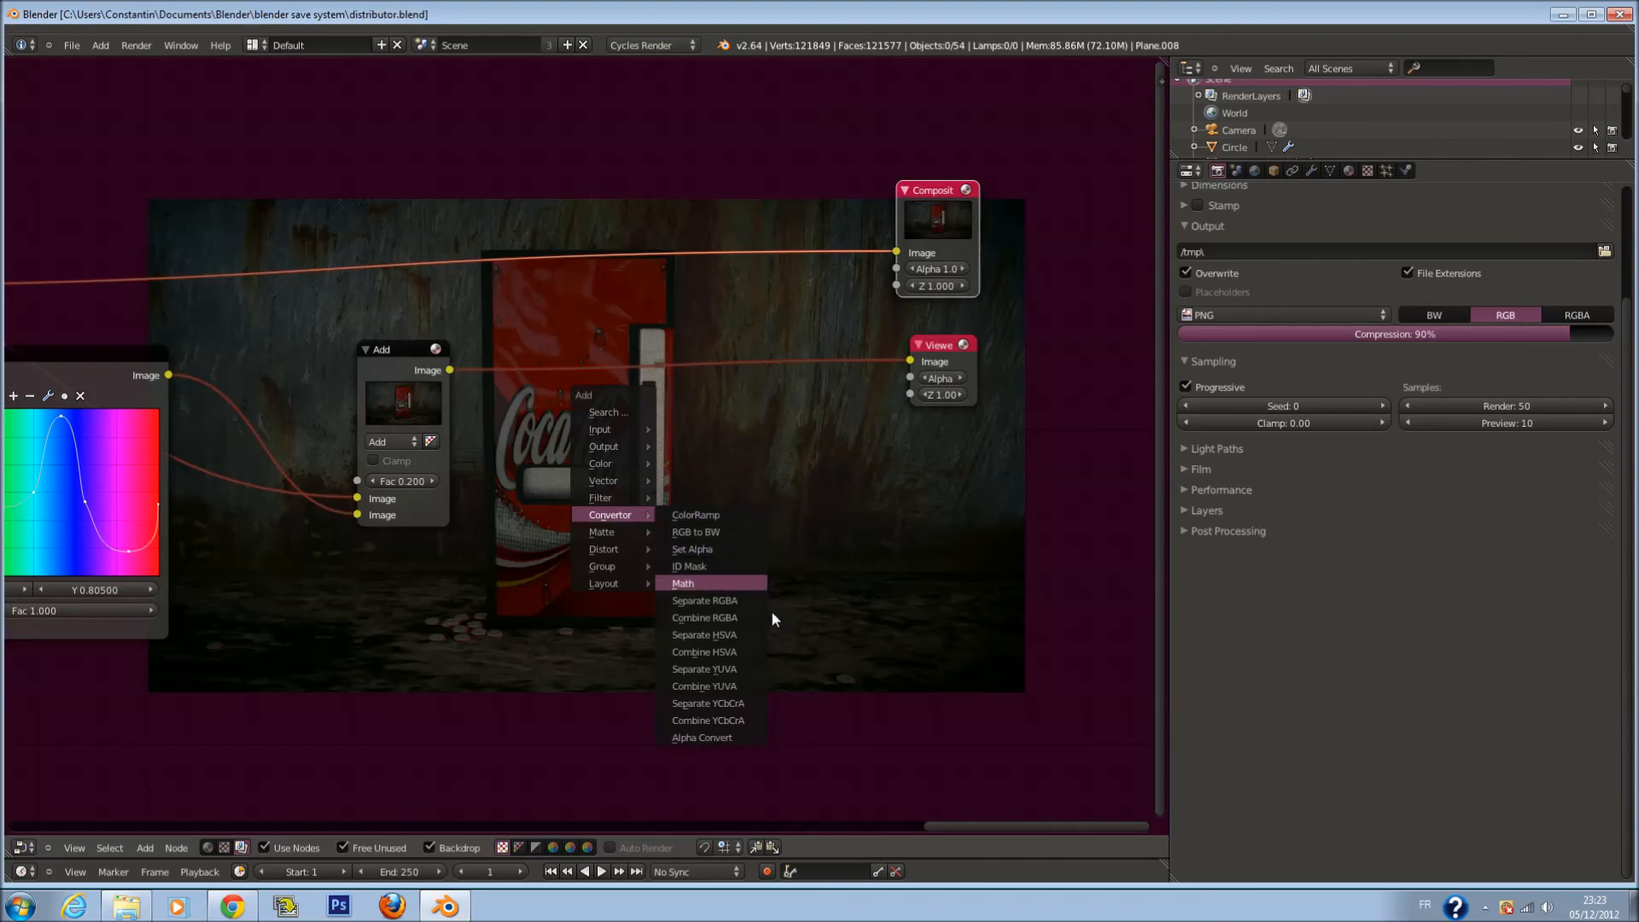
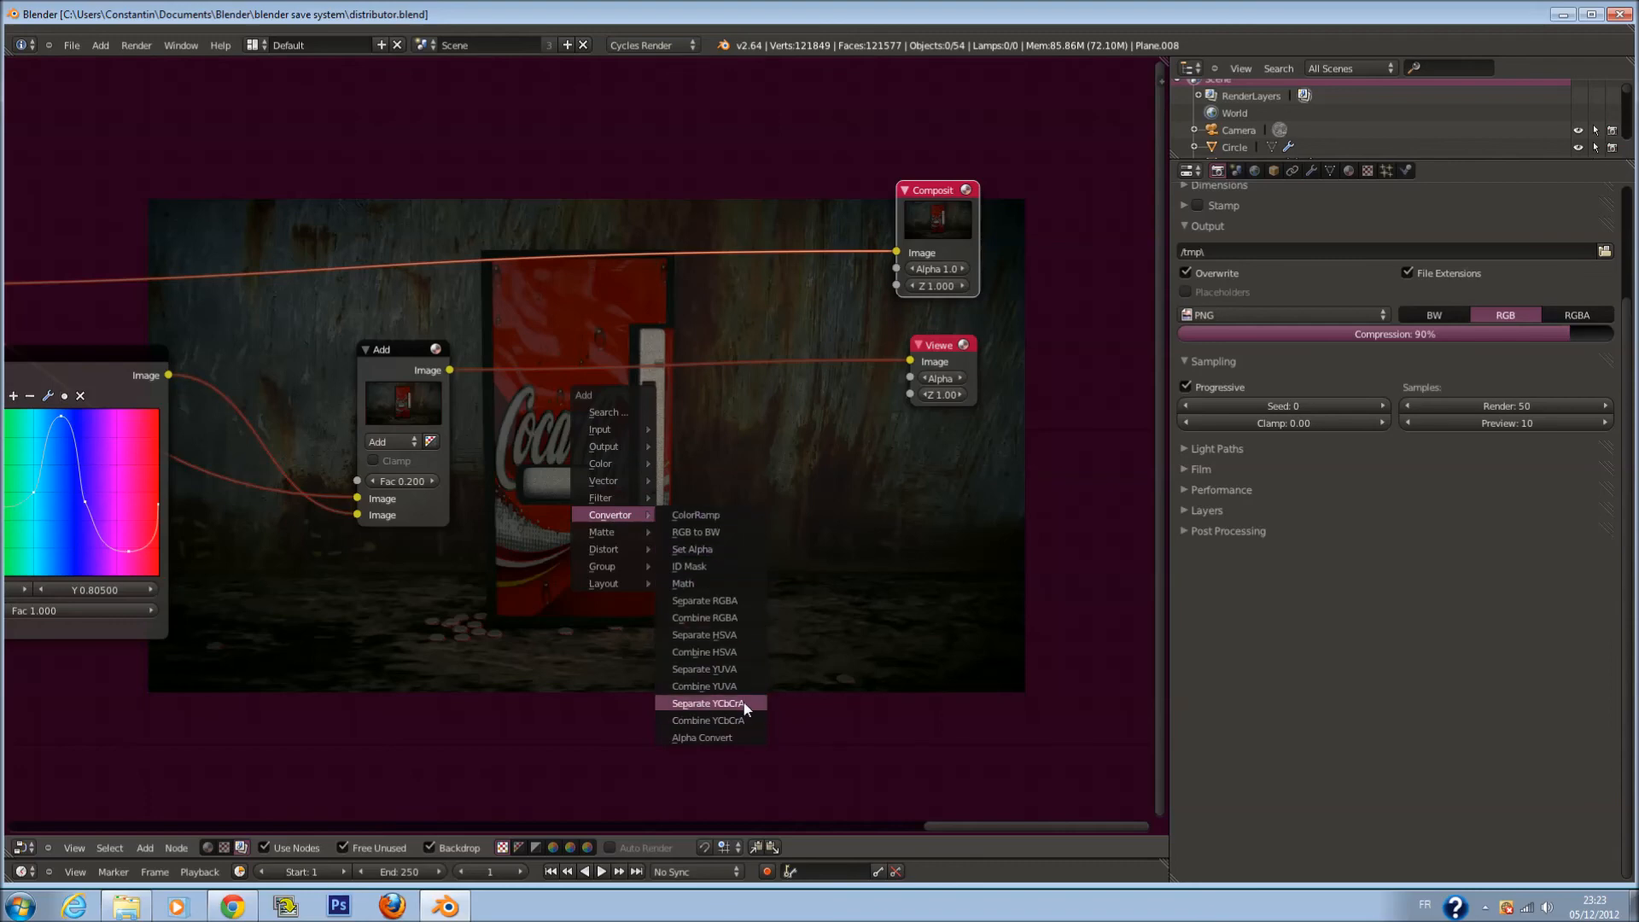
{"action": "left_click", "coordinate": [709, 703]}
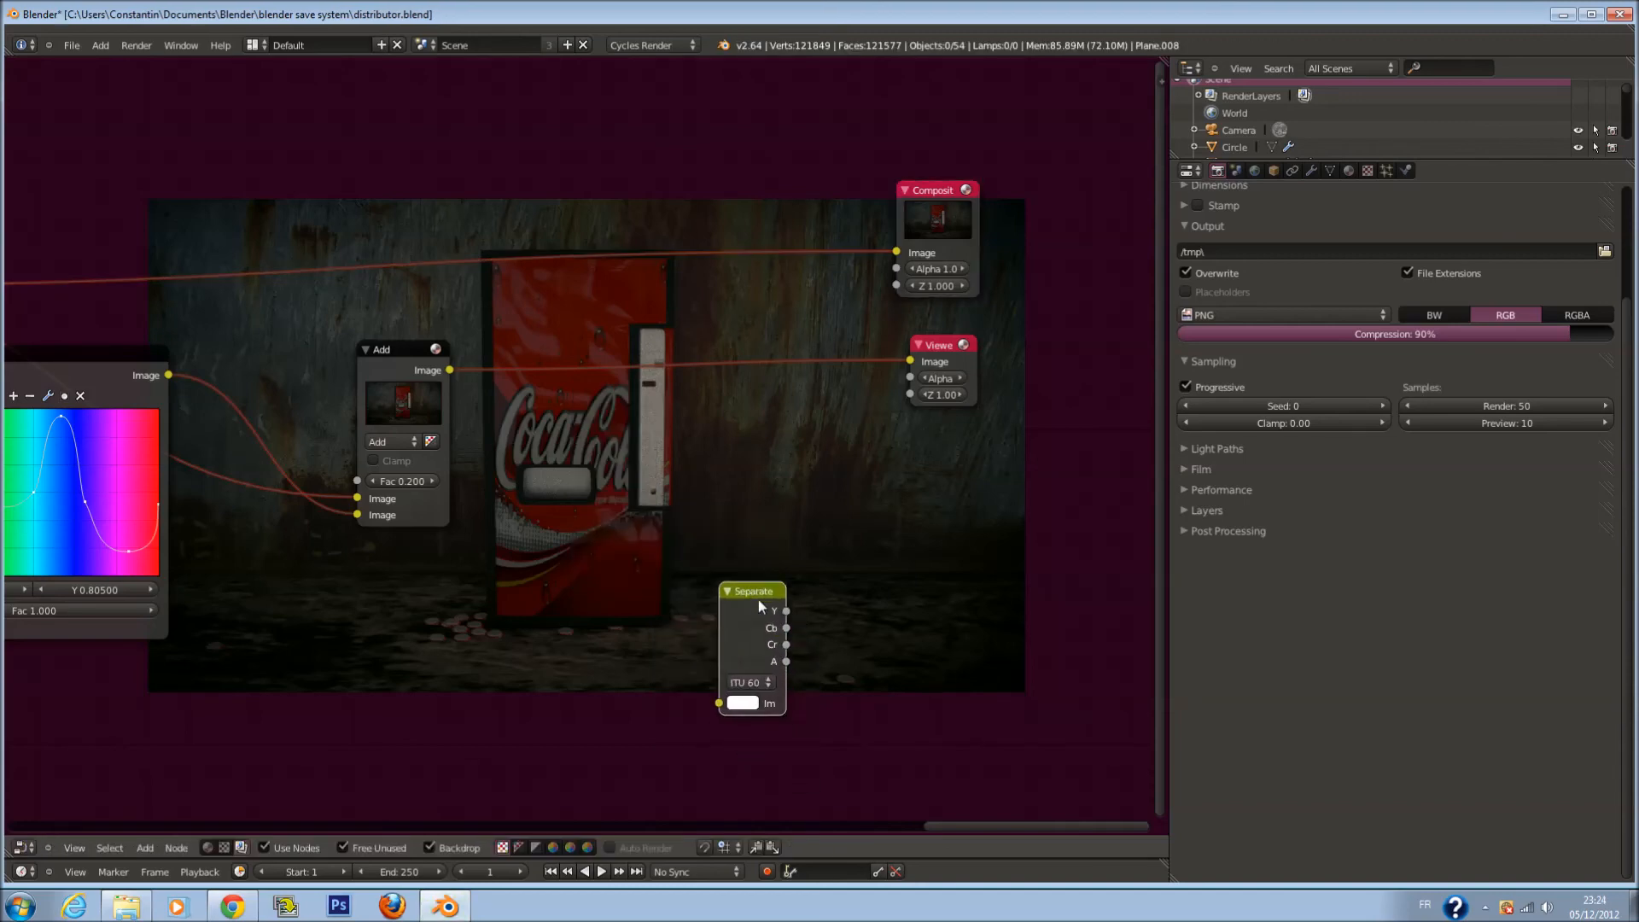
{"action": "left_click", "coordinate": [753, 592]}
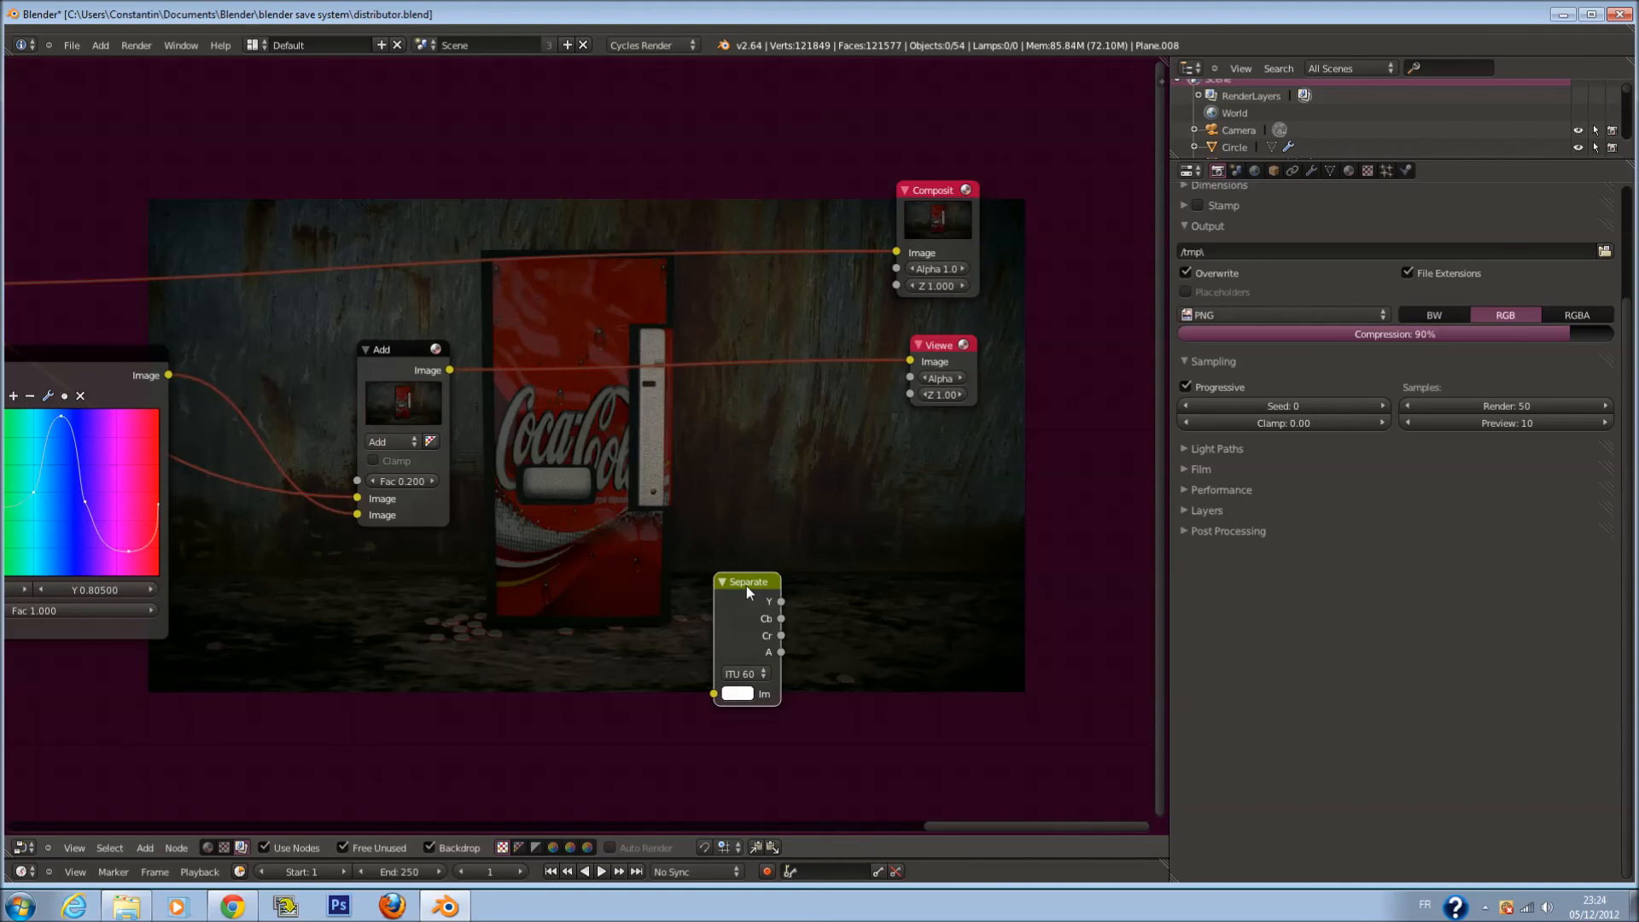
{"action": "key", "text": "x"}
Add a Combine YCbCrA node and insert it on the link between the Add and Viewer nodes
{"action": "key", "text": "shift+a"}
{"action": "mouse_move", "coordinate": [746, 588]}
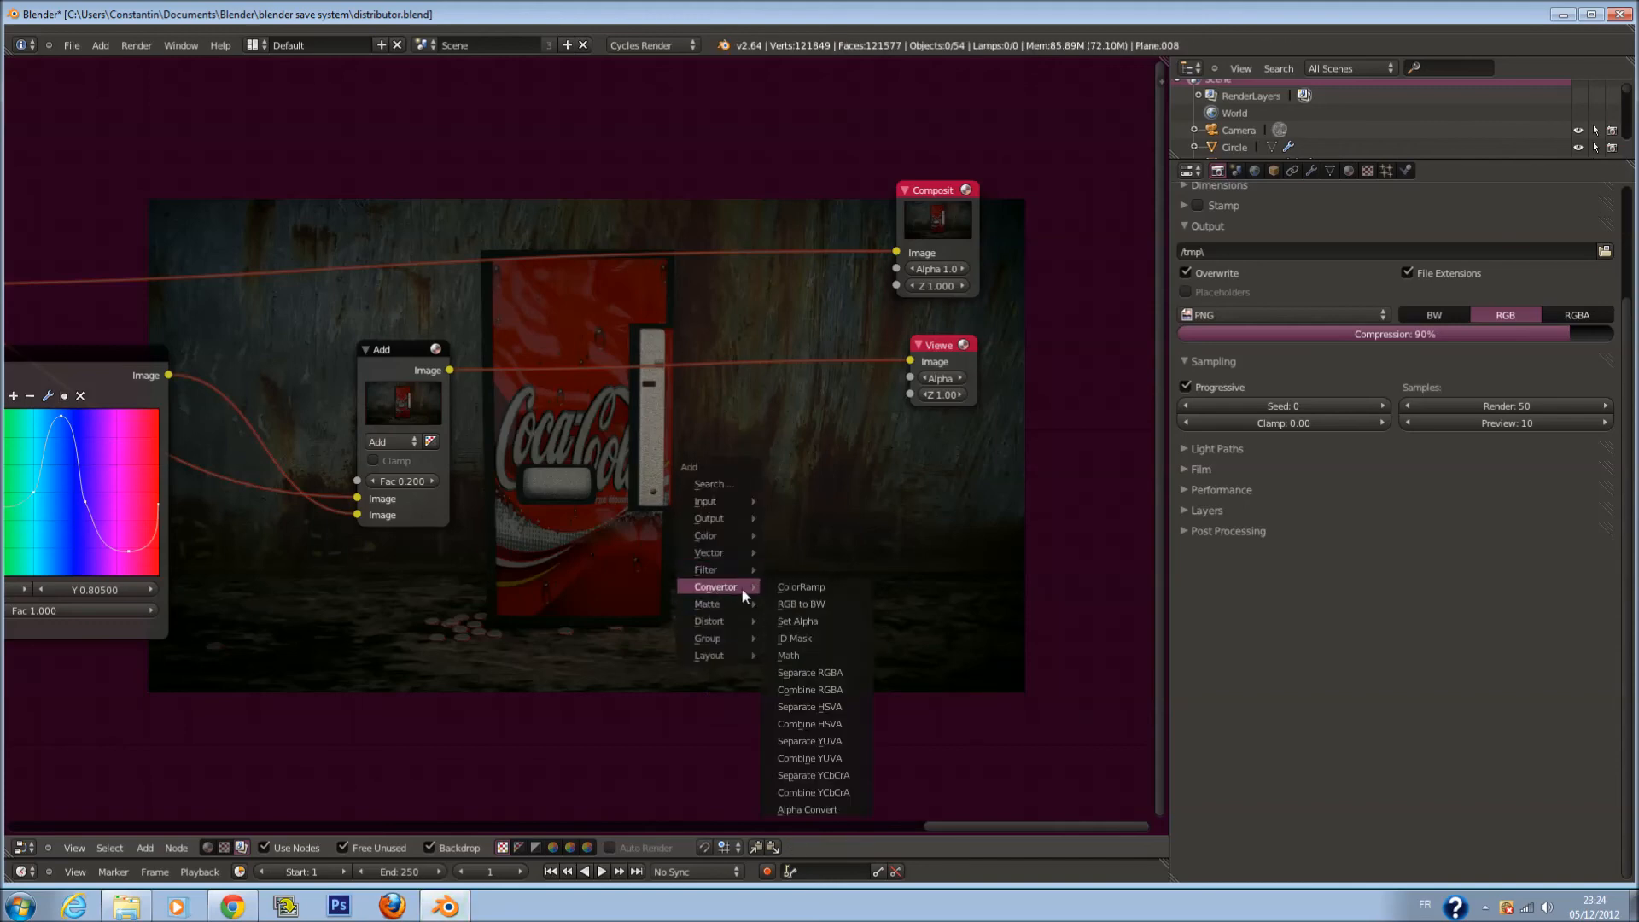
{"action": "left_click", "coordinate": [853, 786]}
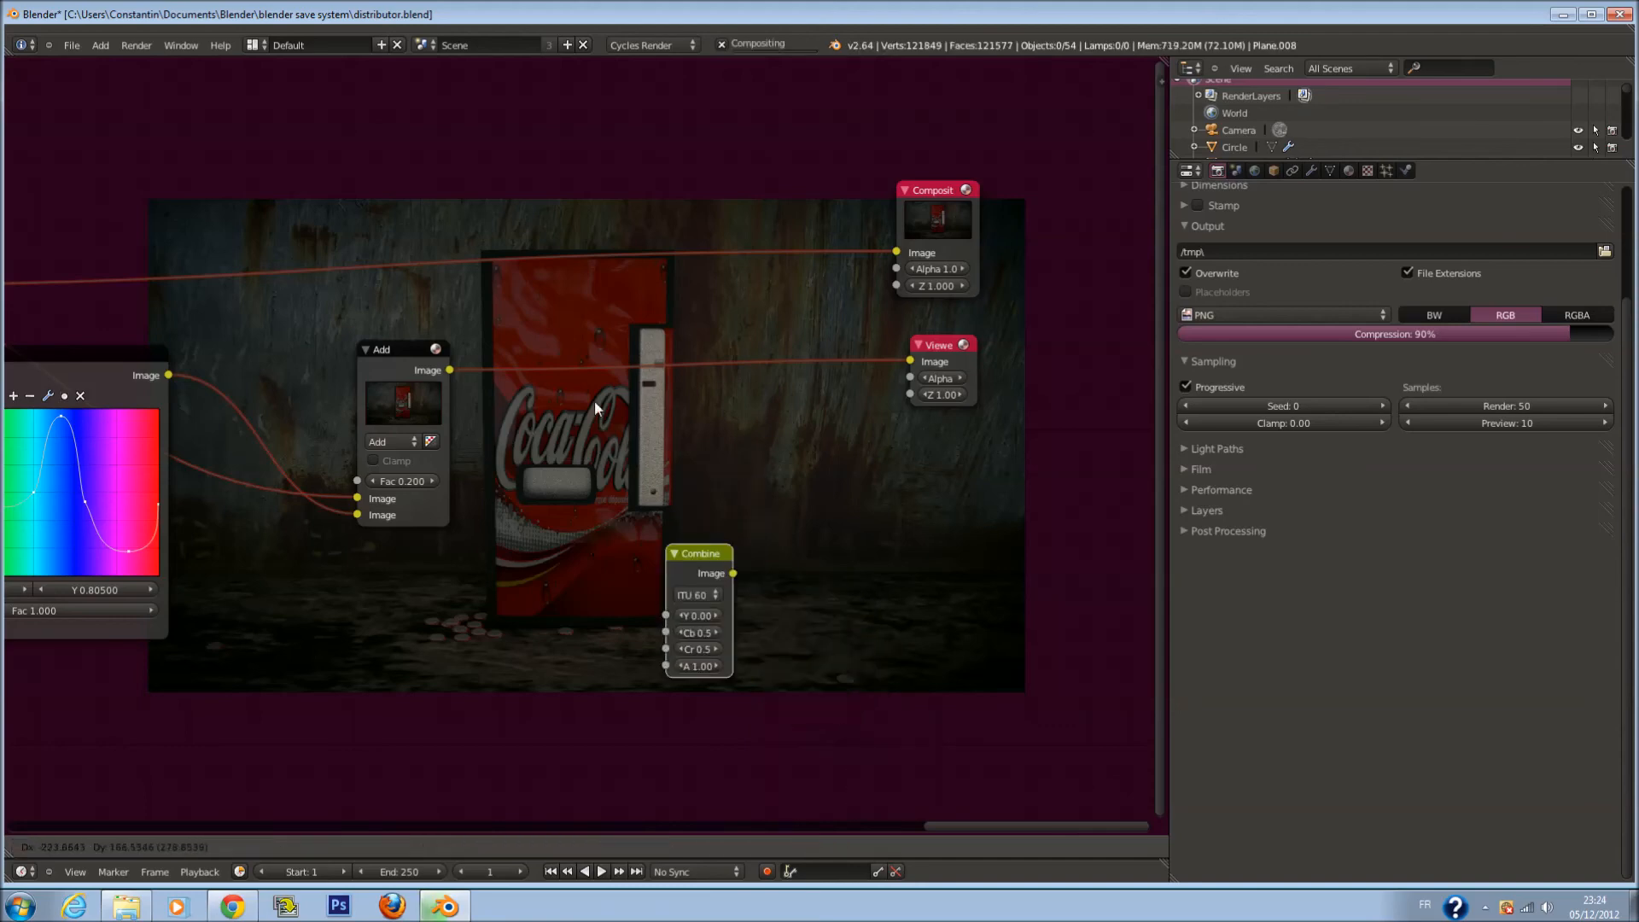
{"action": "scroll", "coordinate": [690, 495], "scroll_direction": "up", "scroll_amount": 2}
{"action": "left_click", "coordinate": [624, 346]}
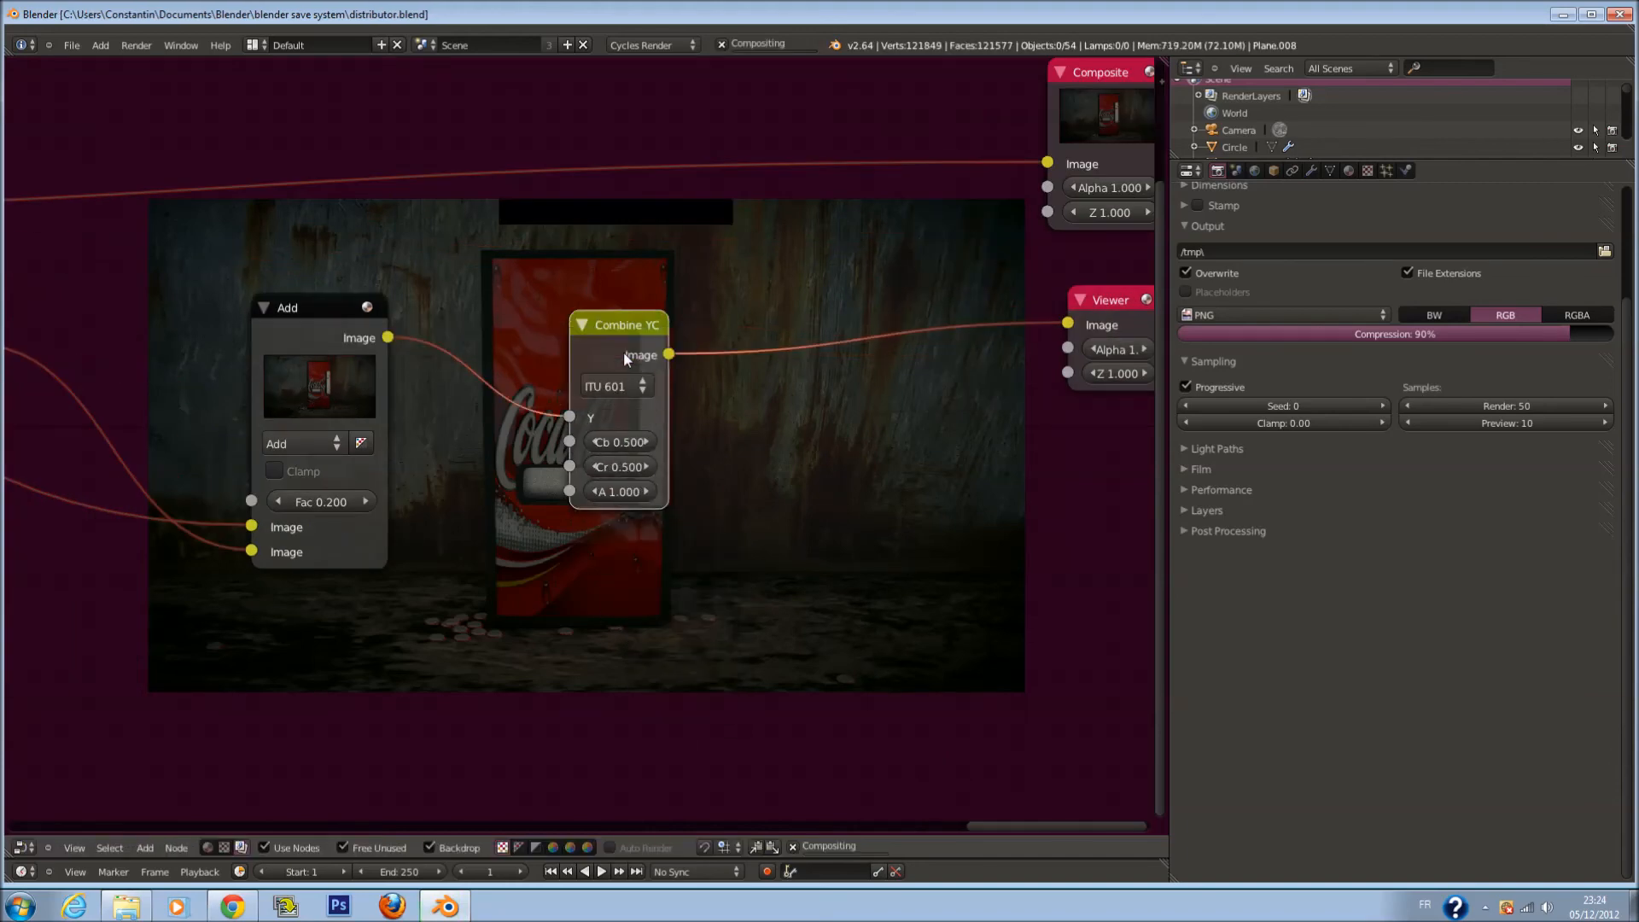
{"action": "middle_click_drag", "start_coordinate": [705, 398], "coordinate": [766, 358]}
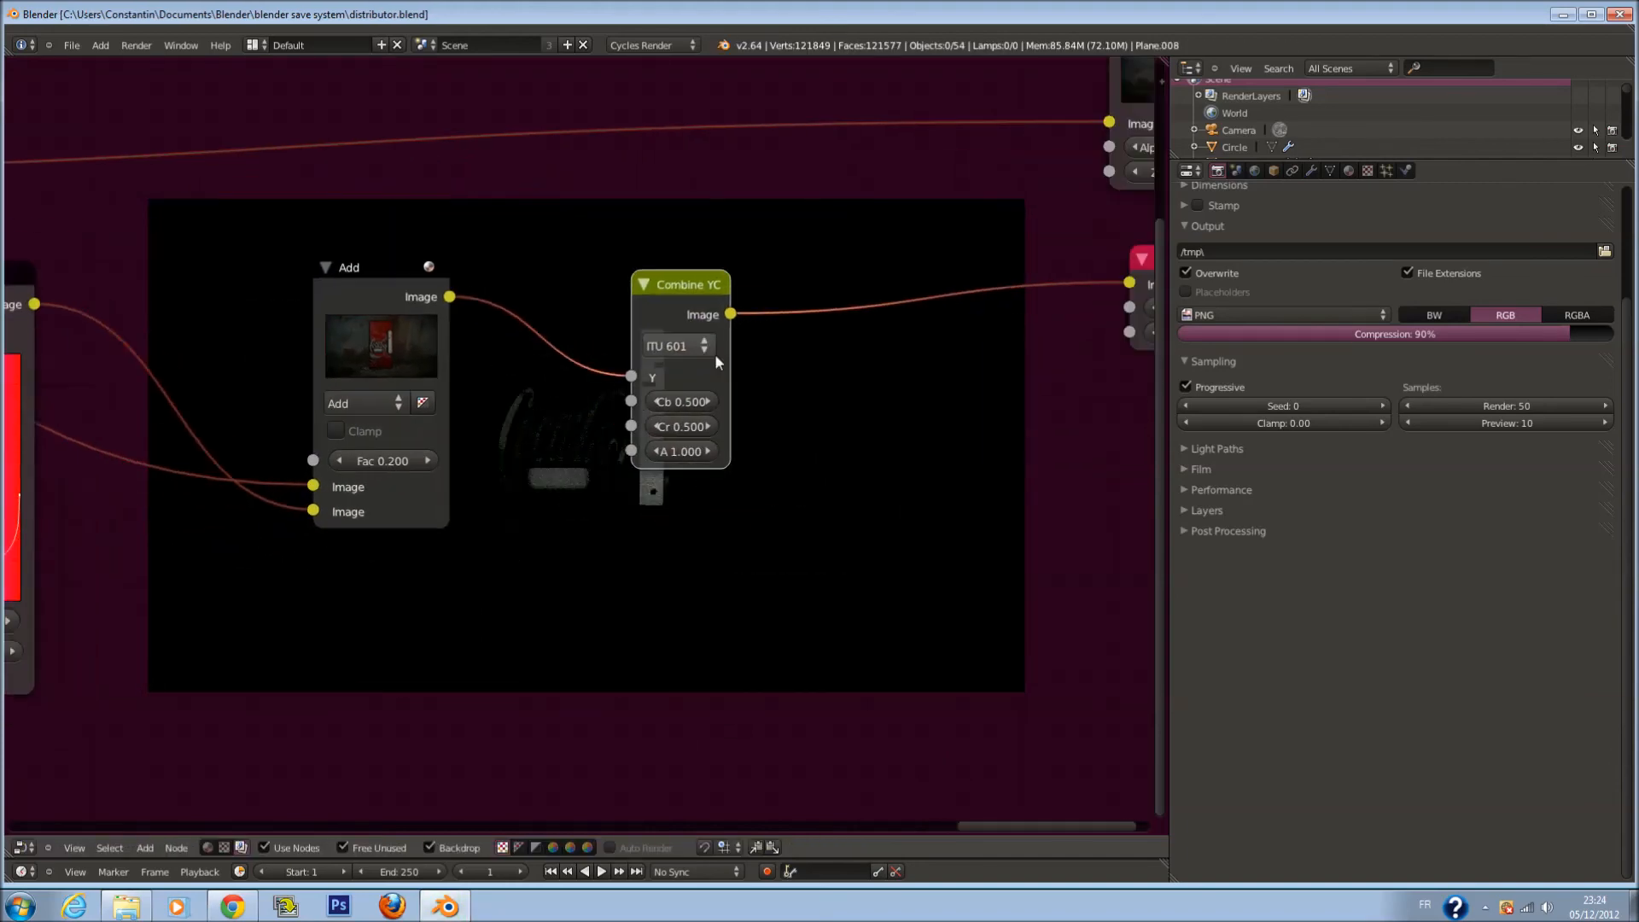
Reroute the Add node's link from the Combine YCbCrA node's Y input to its A input and save the file
{"action": "left_click_drag", "start_coordinate": [632, 380], "coordinate": [631, 451]}
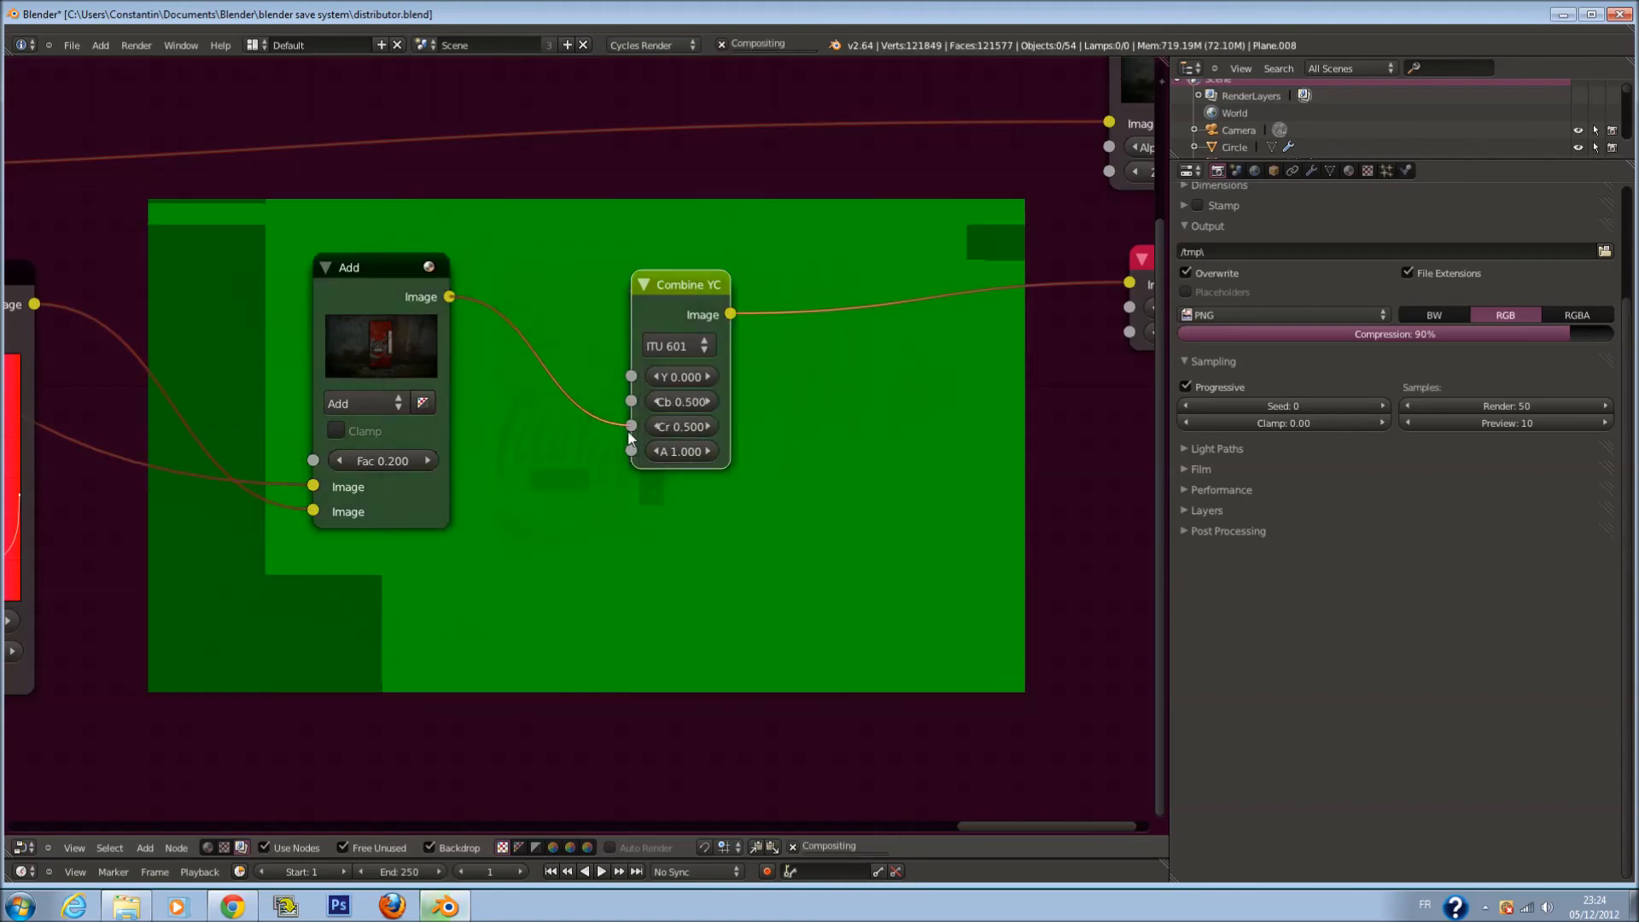
{"action": "key", "text": "ctrl+s"}
{"action": "left_click", "coordinate": [903, 464]}
{"action": "scroll", "coordinate": [895, 463], "scroll_direction": "up", "scroll_amount": 1}
{"action": "middle_click_drag", "start_coordinate": [866, 455], "coordinate": [737, 449]}
{"action": "key", "text": "ctrl+s"}
{"action": "left_click", "coordinate": [737, 449]}
{"action": "scroll", "coordinate": [724, 444], "scroll_direction": "up", "scroll_amount": 3}
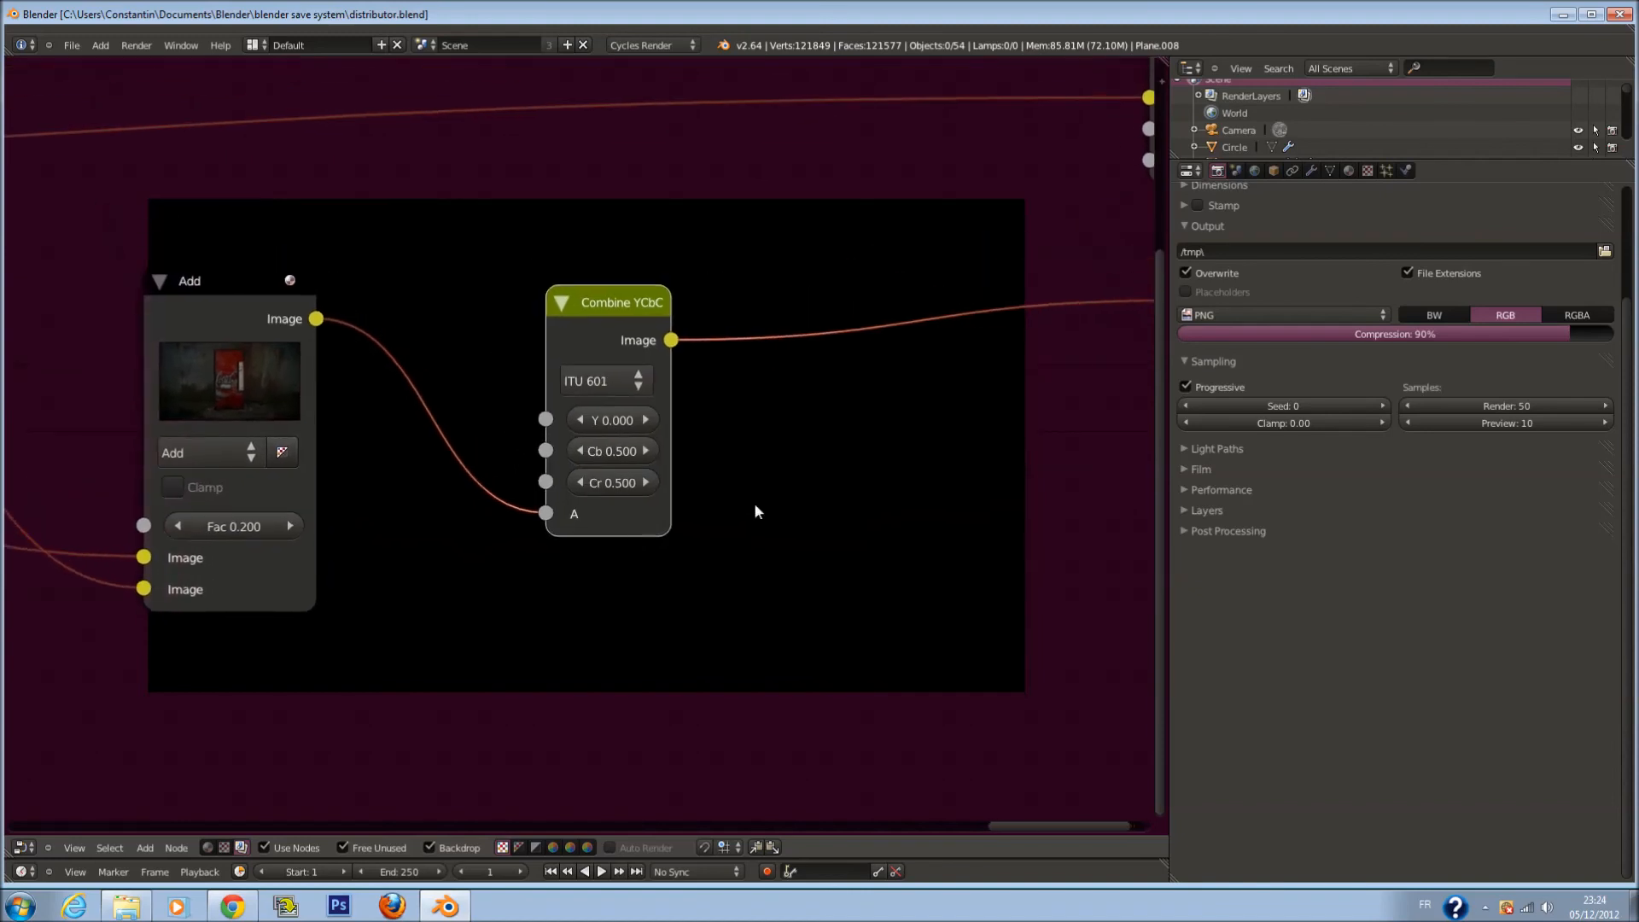
Duplicate the Add node and insert the copy between the Combine YCbCrA and Viewer nodes
{"action": "key", "text": "shift+a"}
{"action": "mouse_move", "coordinate": [768, 506]}
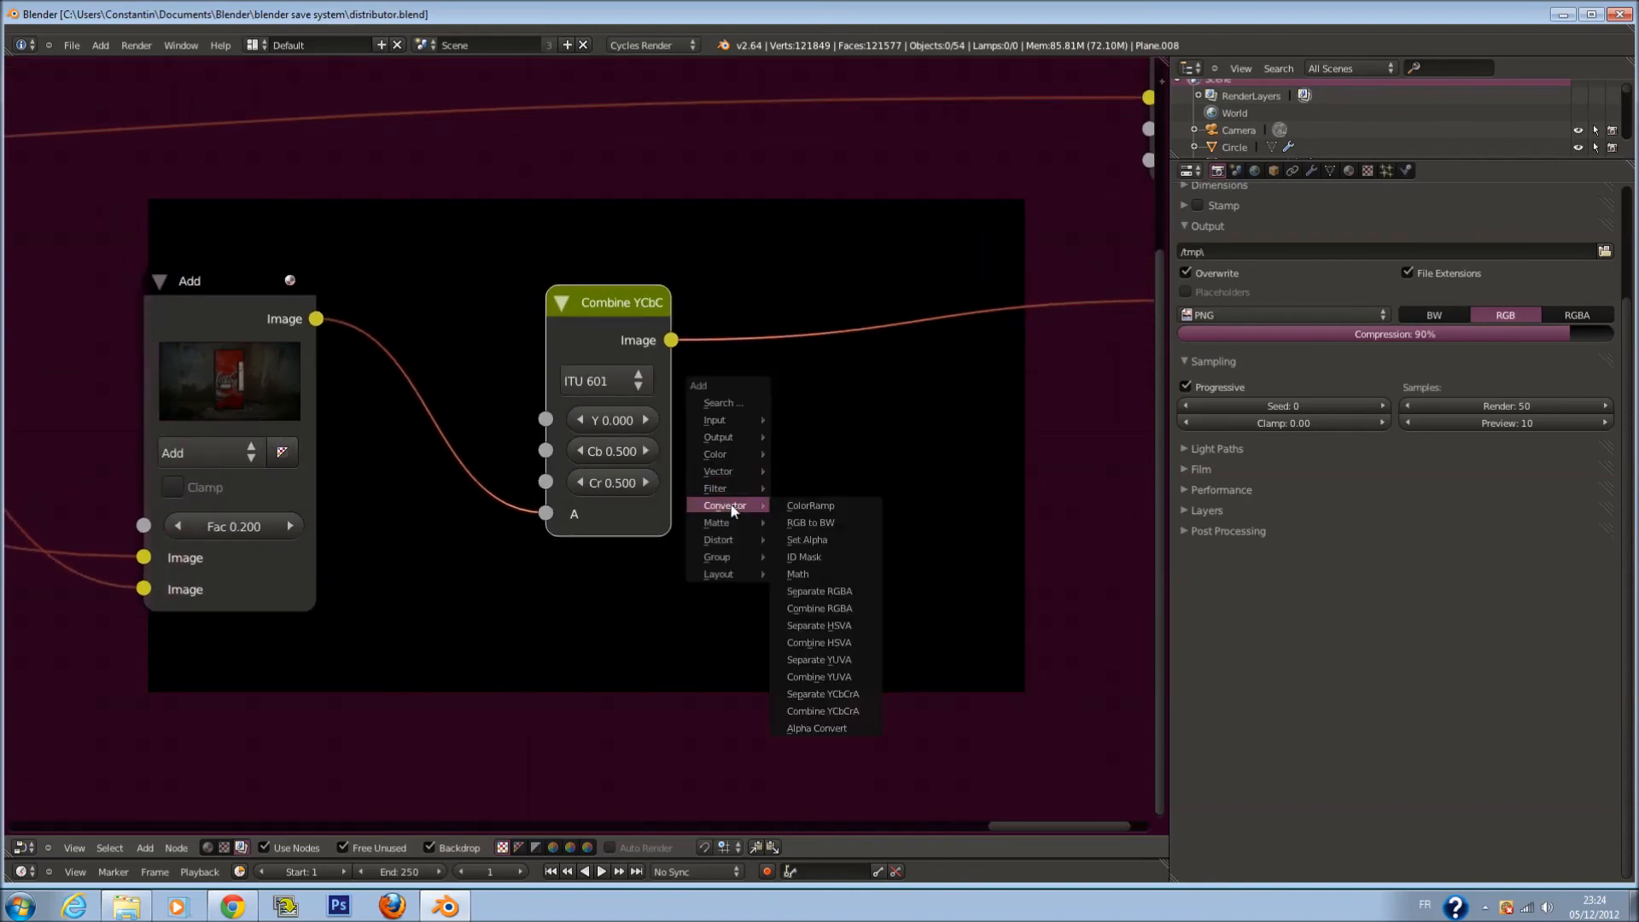
{"action": "left_click", "coordinate": [234, 369]}
{"action": "key", "text": "shift+d"}
{"action": "left_click", "coordinate": [939, 301]}
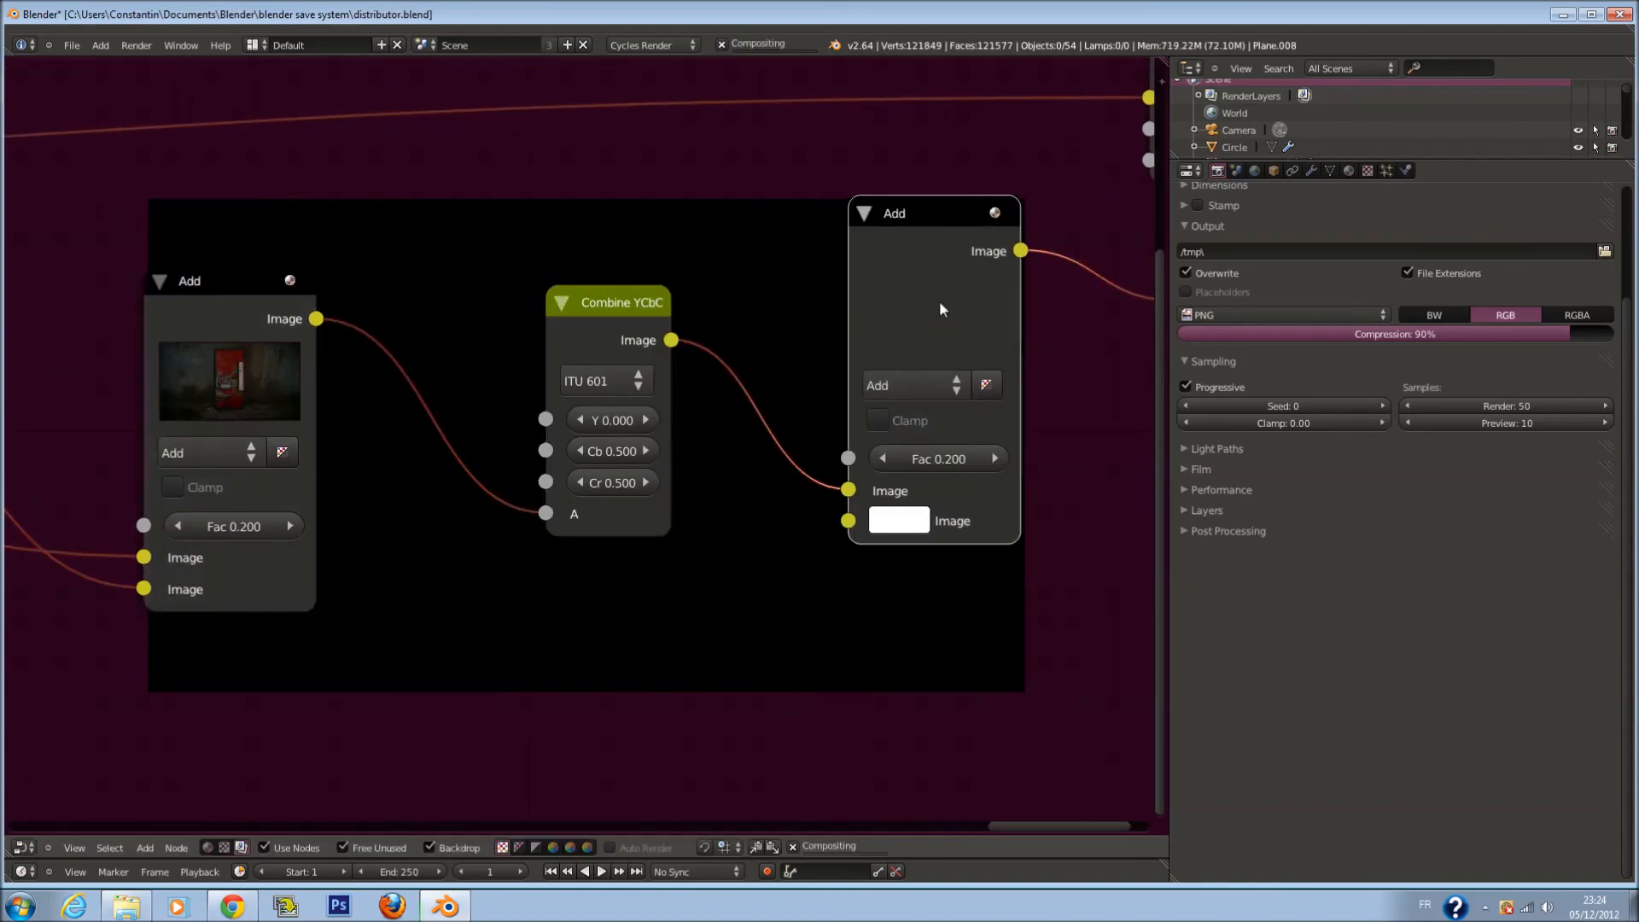
Connect the first Add node's output to the duplicated Add node's image input and set the duplicate's factor to 0
{"action": "left_click_drag", "start_coordinate": [316, 318], "coordinate": [849, 553]}
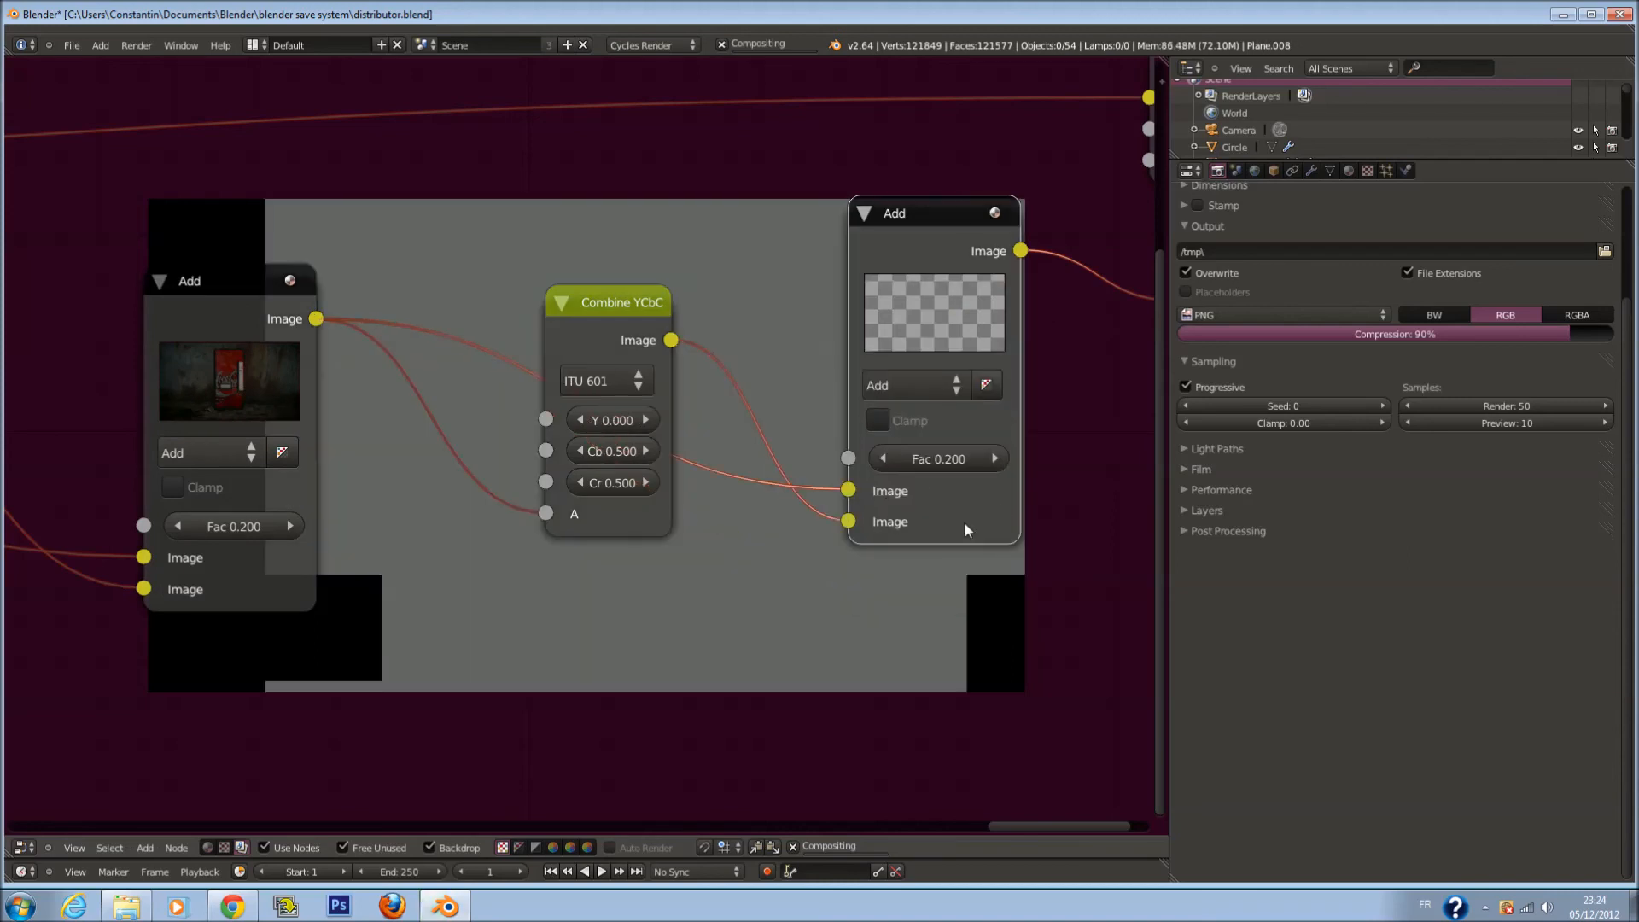
{"action": "left_click", "coordinate": [882, 460]}
{"action": "left_click", "coordinate": [883, 461]}
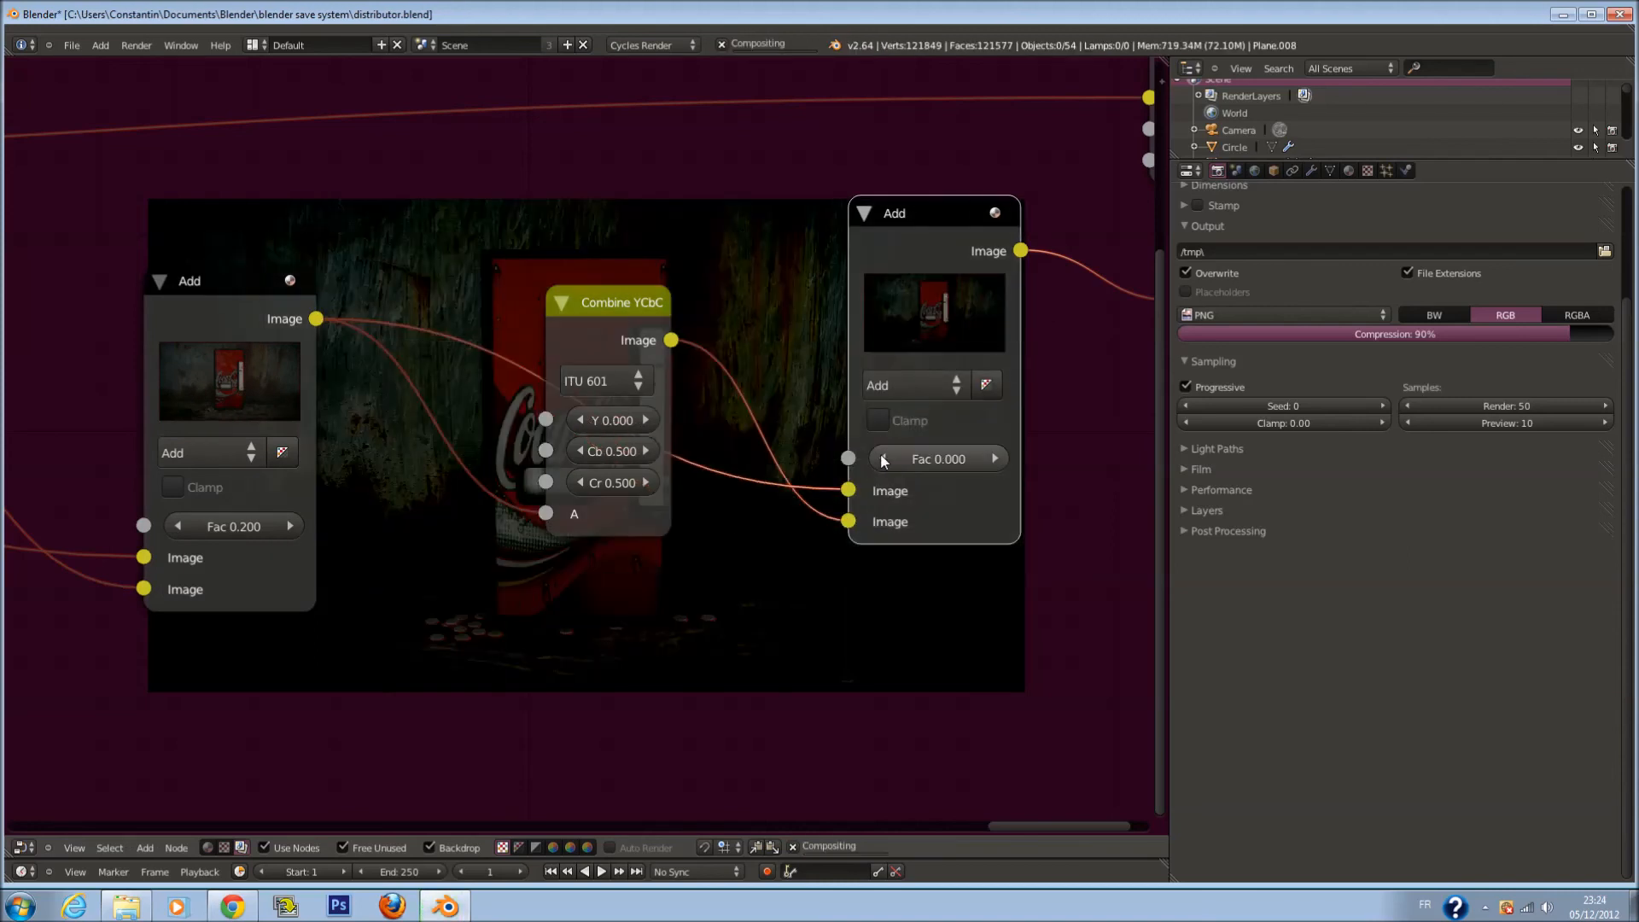
Set the duplicated Add node's factor to 0.02 and save the file
{"action": "scroll", "coordinate": [1025, 468], "scroll_direction": "up", "scroll_amount": 1}
{"action": "middle_click_drag", "start_coordinate": [1036, 467], "coordinate": [782, 435]}
{"action": "key", "text": "ctrl+s"}
{"action": "left_click", "coordinate": [782, 436]}
{"action": "left_click", "coordinate": [718, 430]}
{"action": "type", "text": "0.02"}
{"action": "key", "text": "Return"}
Raise the Hue Correct saturation curve's yellow point to X 0.15833, Y 0.86 and set the first Add node's factor to 0.3
{"action": "middle_click_drag", "start_coordinate": [956, 524], "coordinate": [1008, 493]}
{"action": "scroll", "coordinate": [333, 482], "scroll_direction": "up", "scroll_amount": 1}
{"action": "middle_click_drag", "start_coordinate": [330, 480], "coordinate": [381, 282]}
{"action": "scroll", "coordinate": [816, 423], "scroll_direction": "down", "scroll_amount": 4}
{"action": "middle_click_drag", "start_coordinate": [380, 344], "coordinate": [659, 500]}
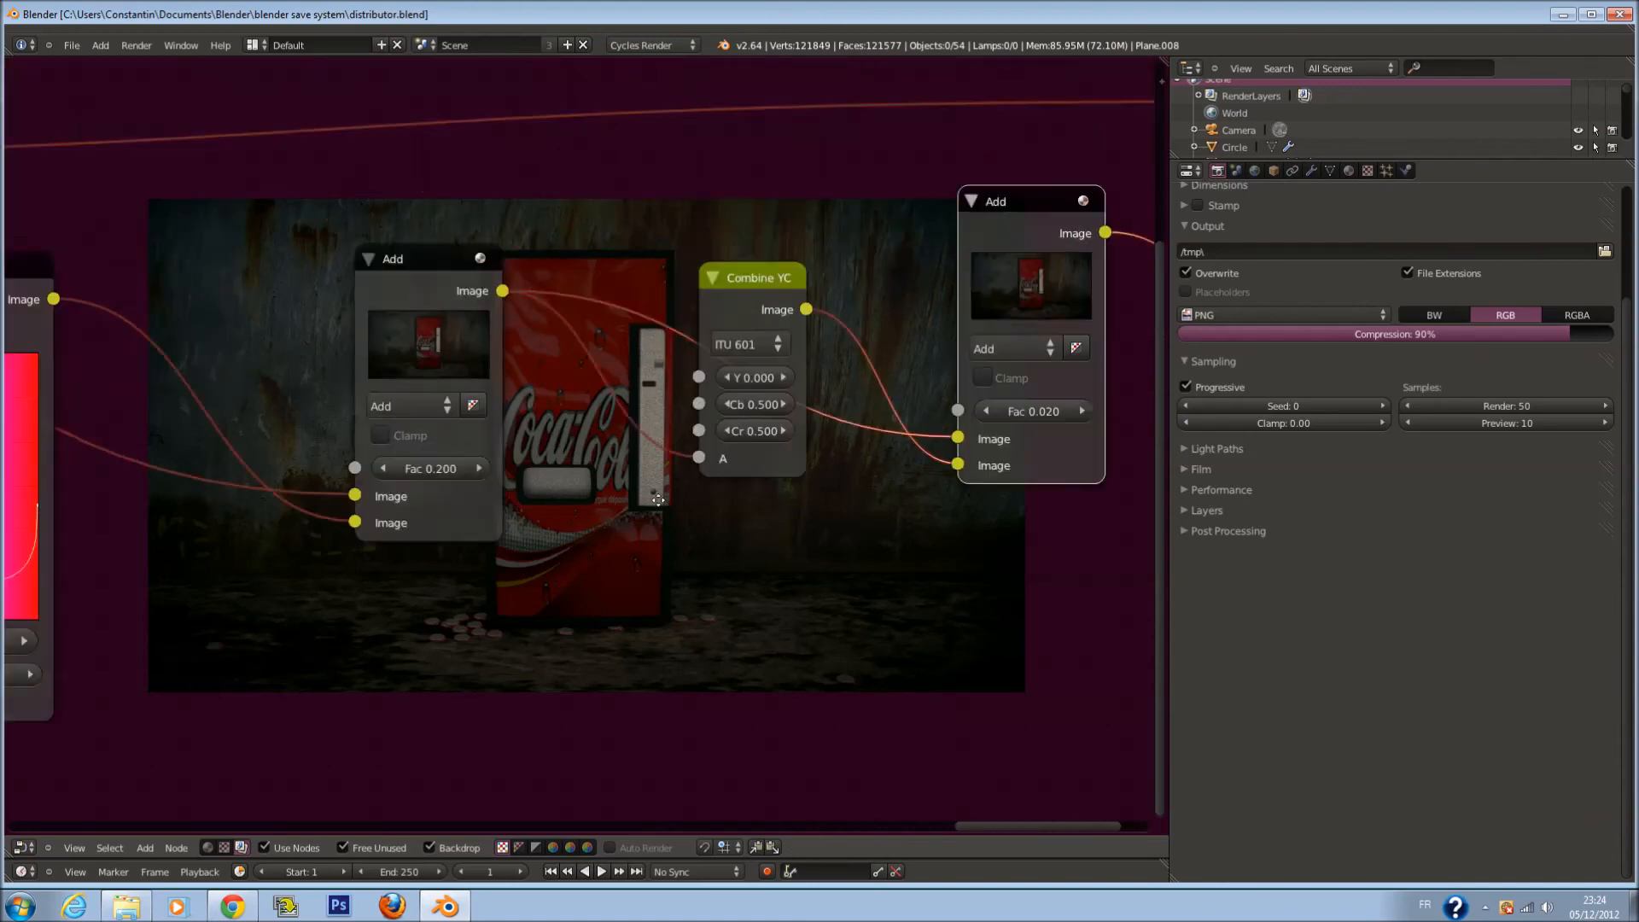
{"action": "left_click_drag", "start_coordinate": [0, 0], "coordinate": [0, 0]}
{"action": "middle_click_drag", "start_coordinate": [658, 501], "coordinate": [895, 553]}
{"action": "scroll", "coordinate": [896, 553], "scroll_direction": "down", "scroll_amount": 4}
{"action": "left_click", "coordinate": [327, 449]}
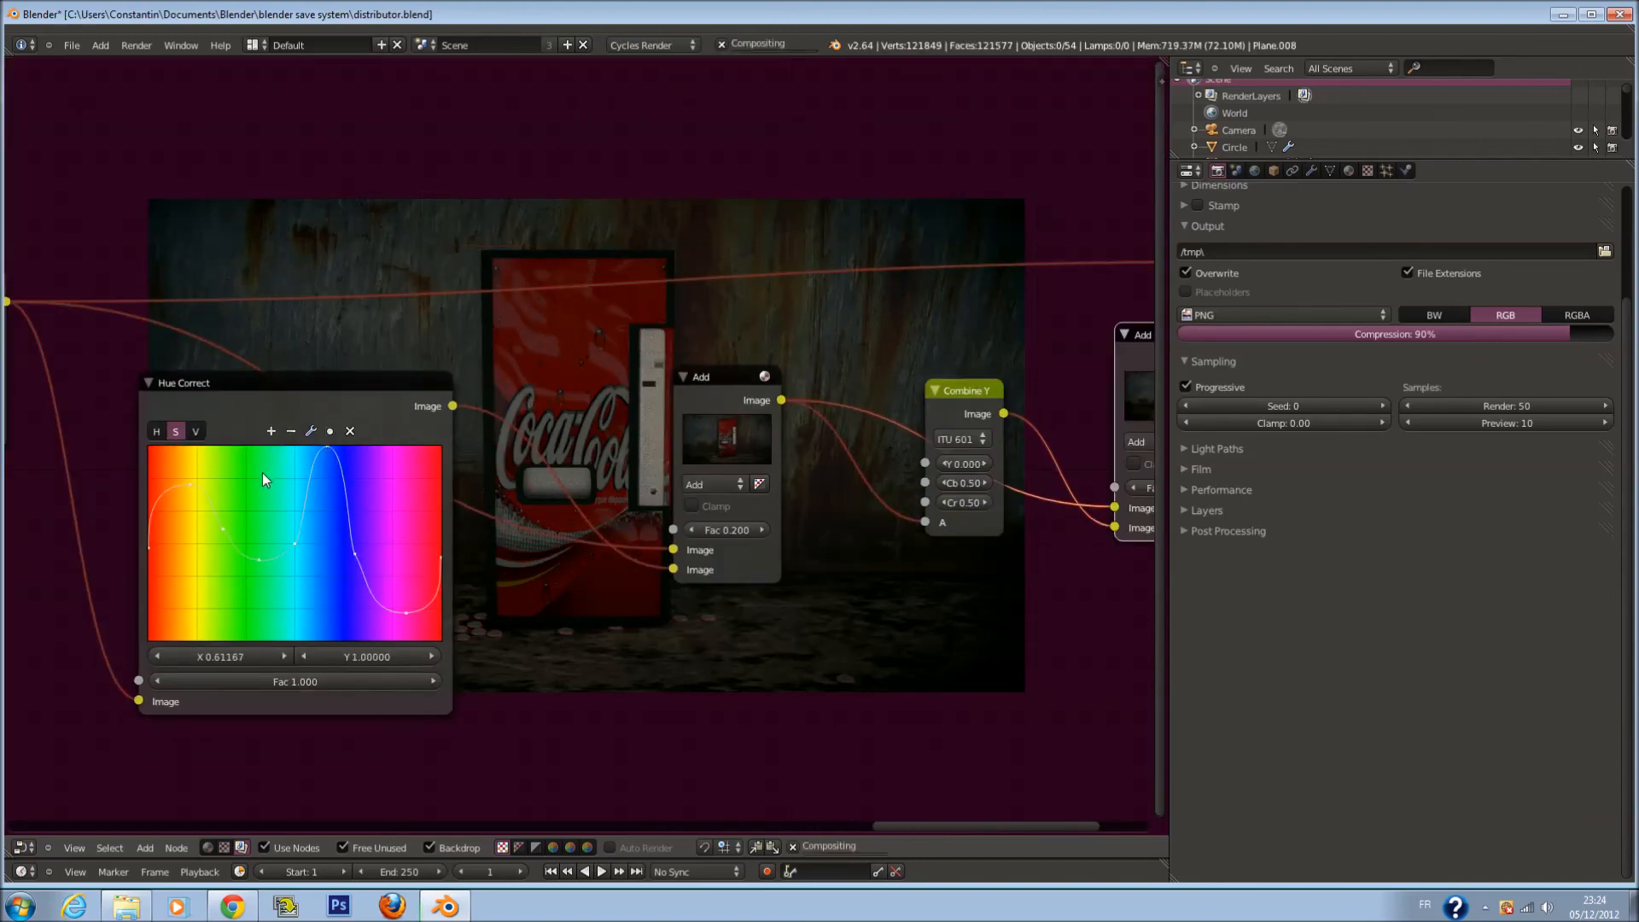
{"action": "left_click_drag", "start_coordinate": [198, 495], "coordinate": [193, 485]}
{"action": "left_click", "coordinate": [757, 531]}
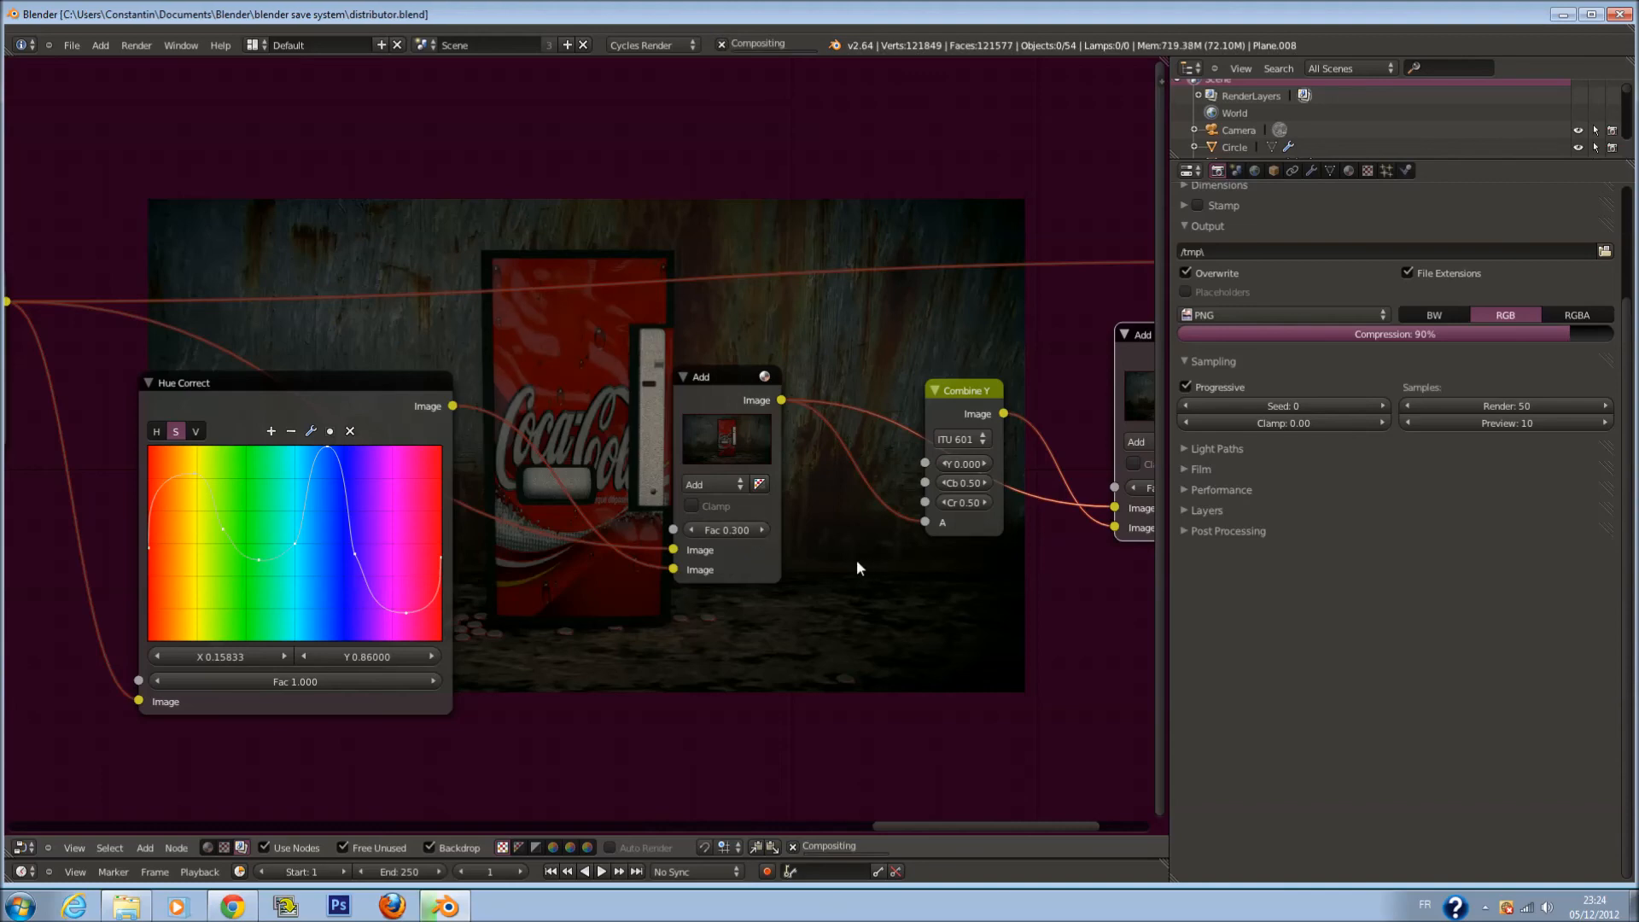
Shift the Color Balance node's gain further towards yellow-orange and its gamma slightly further towards blue
{"action": "scroll", "coordinate": [854, 559], "scroll_direction": "down", "scroll_amount": 2}
{"action": "scroll", "coordinate": [719, 545], "scroll_direction": "down", "scroll_amount": 2}
{"action": "middle_click_drag", "start_coordinate": [342, 491], "coordinate": [1011, 532]}
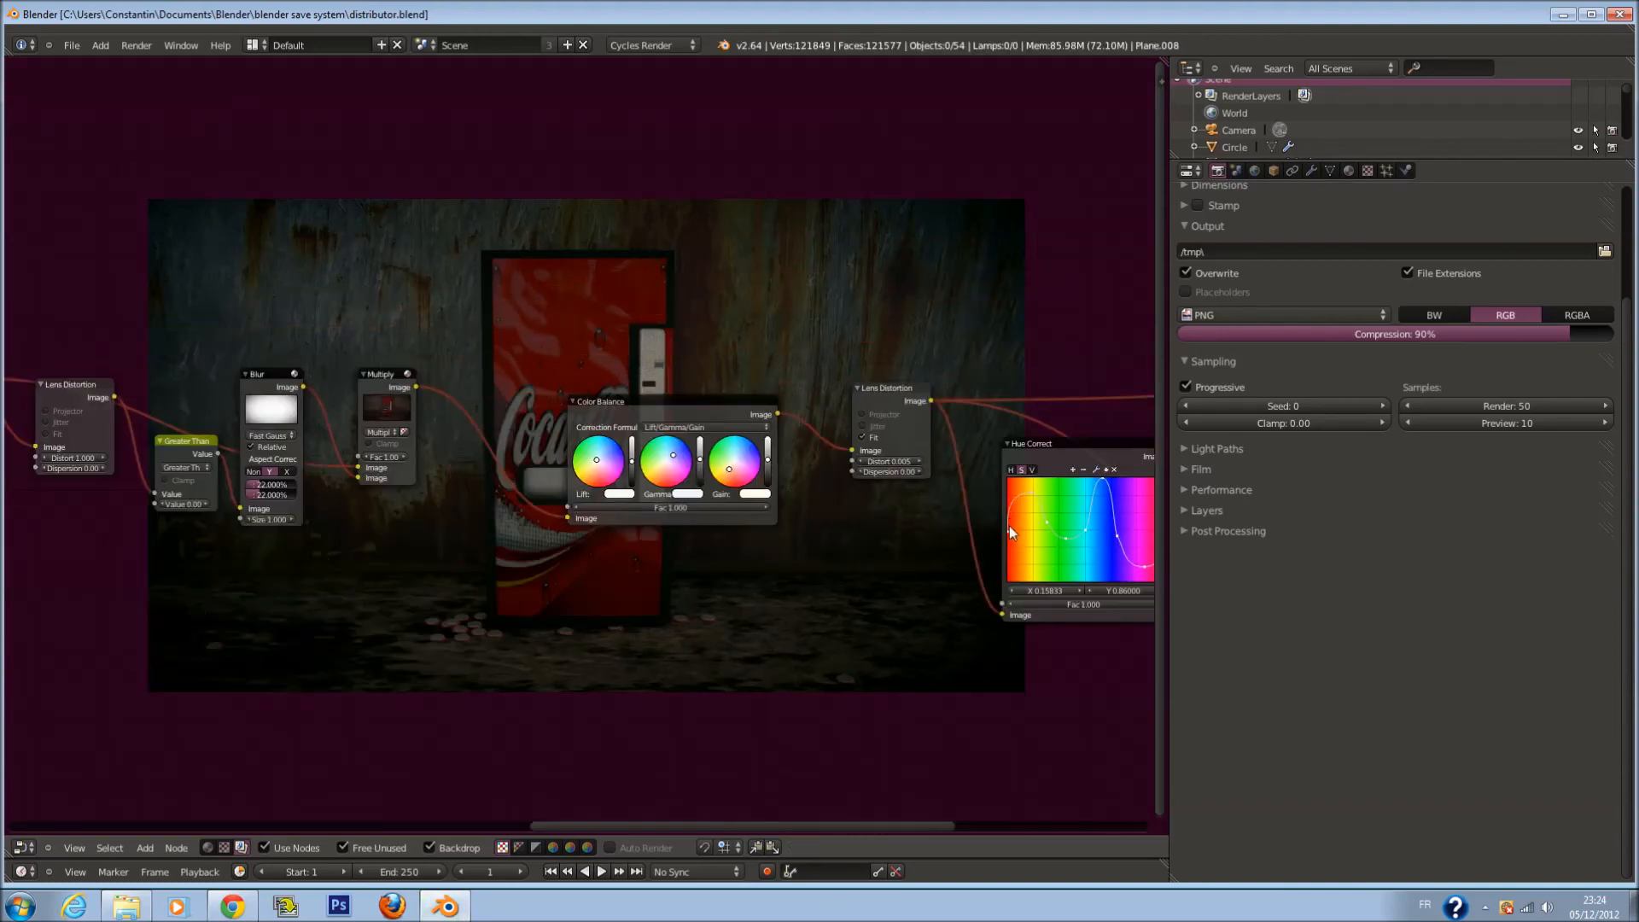
{"action": "scroll", "coordinate": [721, 523], "scroll_direction": "up", "scroll_amount": 2}
{"action": "left_click_drag", "start_coordinate": [937, 515], "coordinate": [927, 520]}
{"action": "left_click_drag", "start_coordinate": [803, 475], "coordinate": [806, 469]}
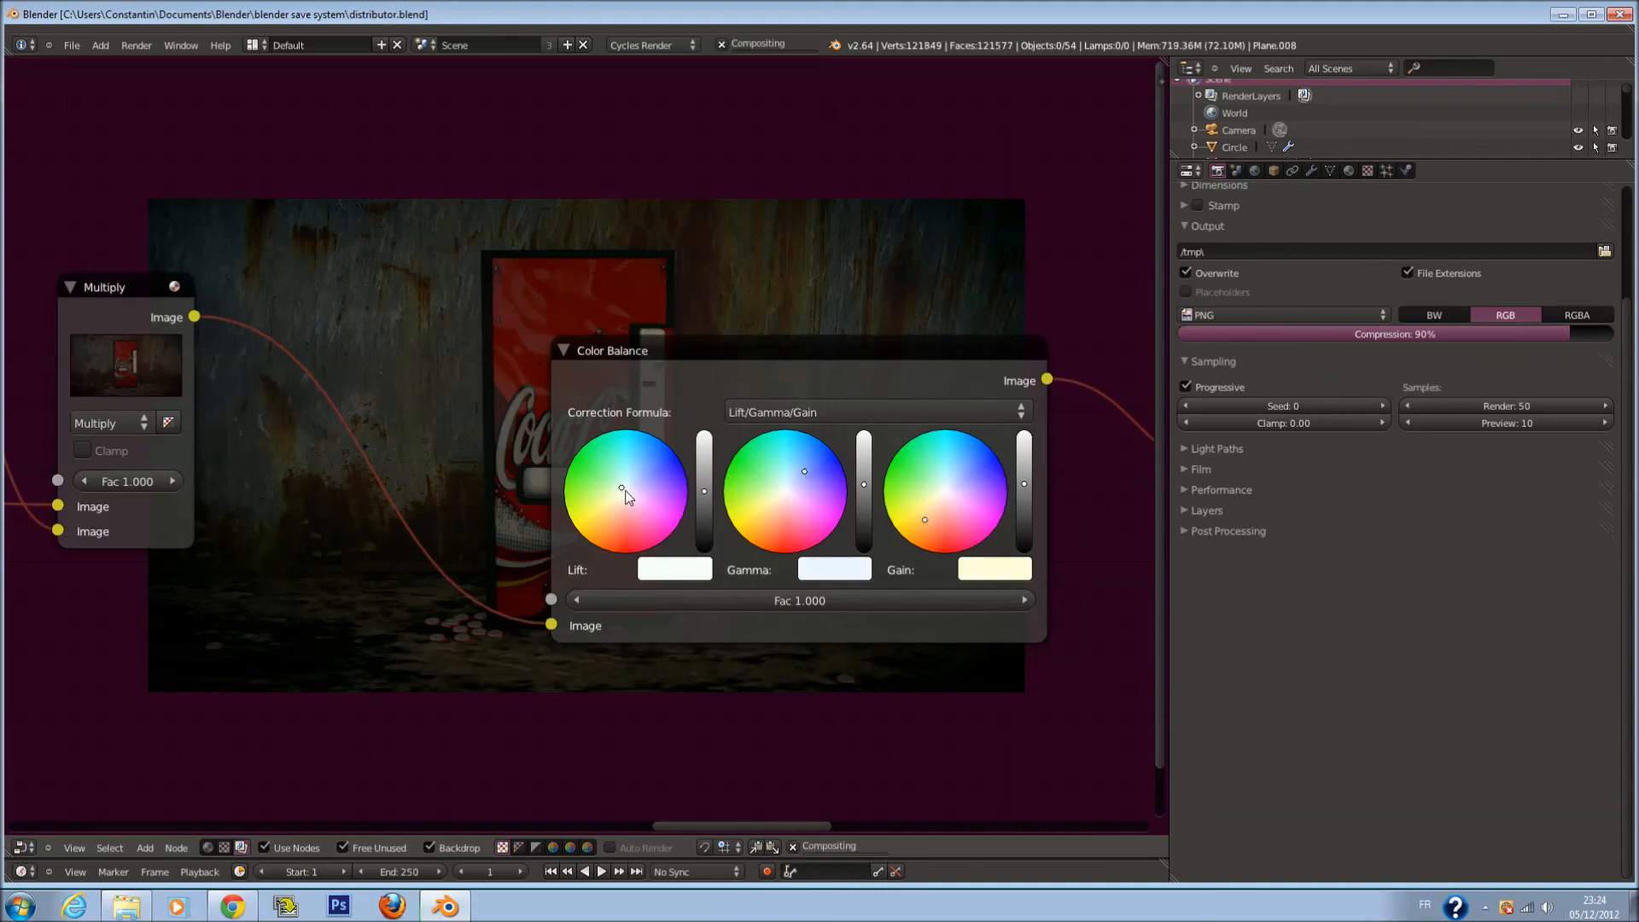
Fine-tune the Color Balance node's lift to a nearly neutral, slightly warm white and save the file
{"action": "left_click_drag", "start_coordinate": [625, 491], "coordinate": [619, 492]}
{"action": "left_click_drag", "start_coordinate": [621, 497], "coordinate": [628, 497]}
{"action": "middle_click_drag", "start_coordinate": [627, 497], "coordinate": [872, 350]}
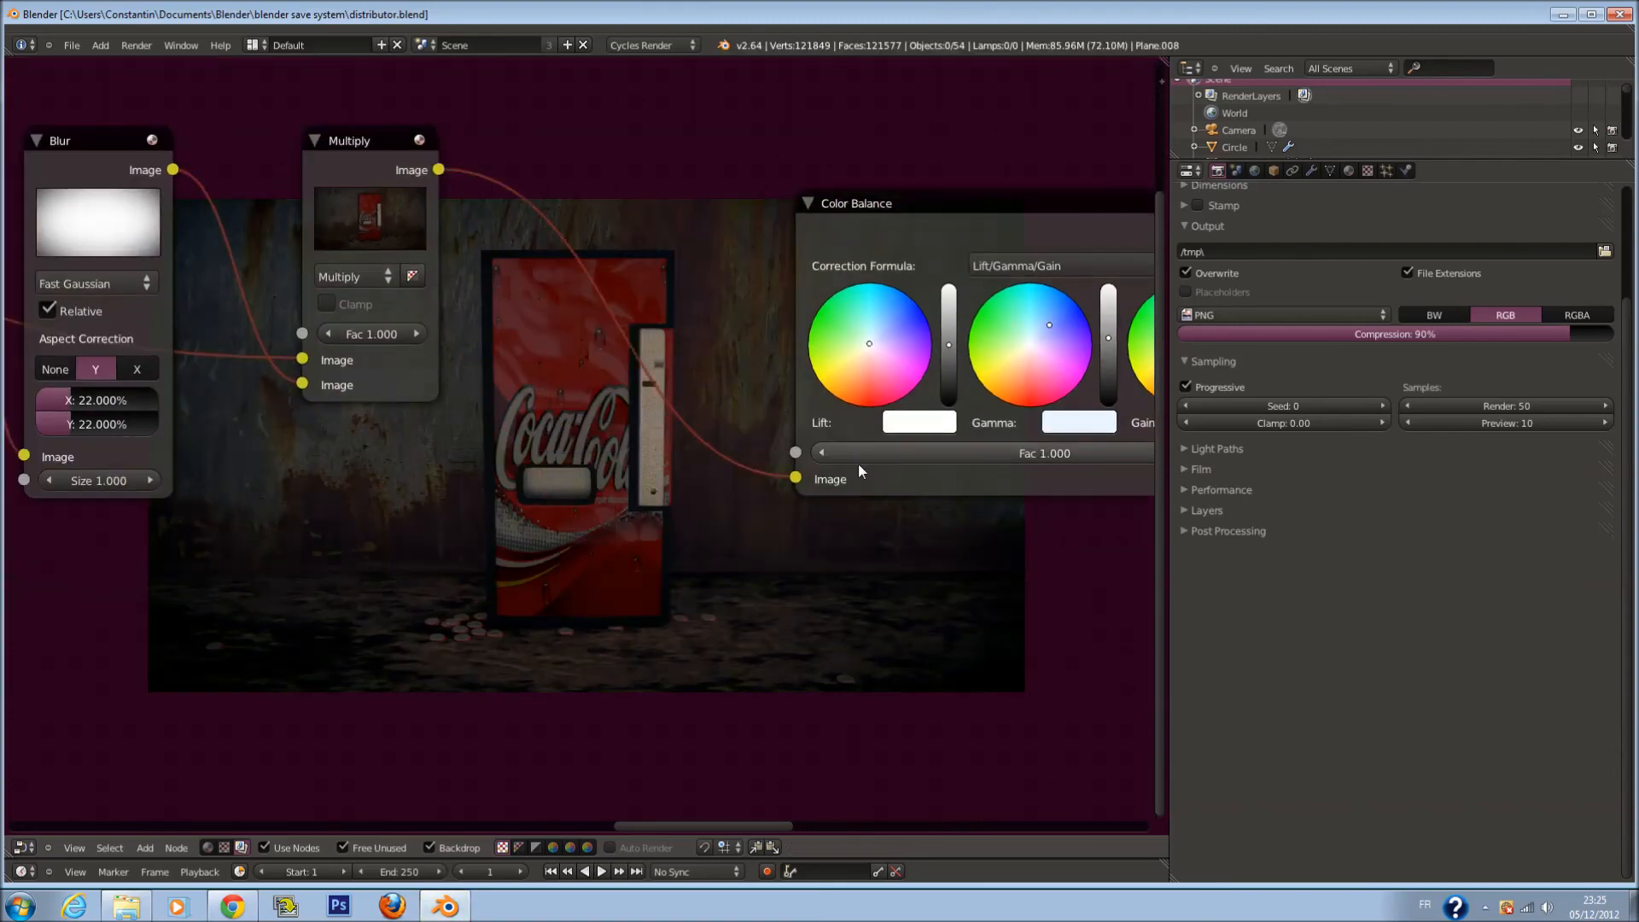
{"action": "left_click_drag", "start_coordinate": [869, 330], "coordinate": [866, 342]}
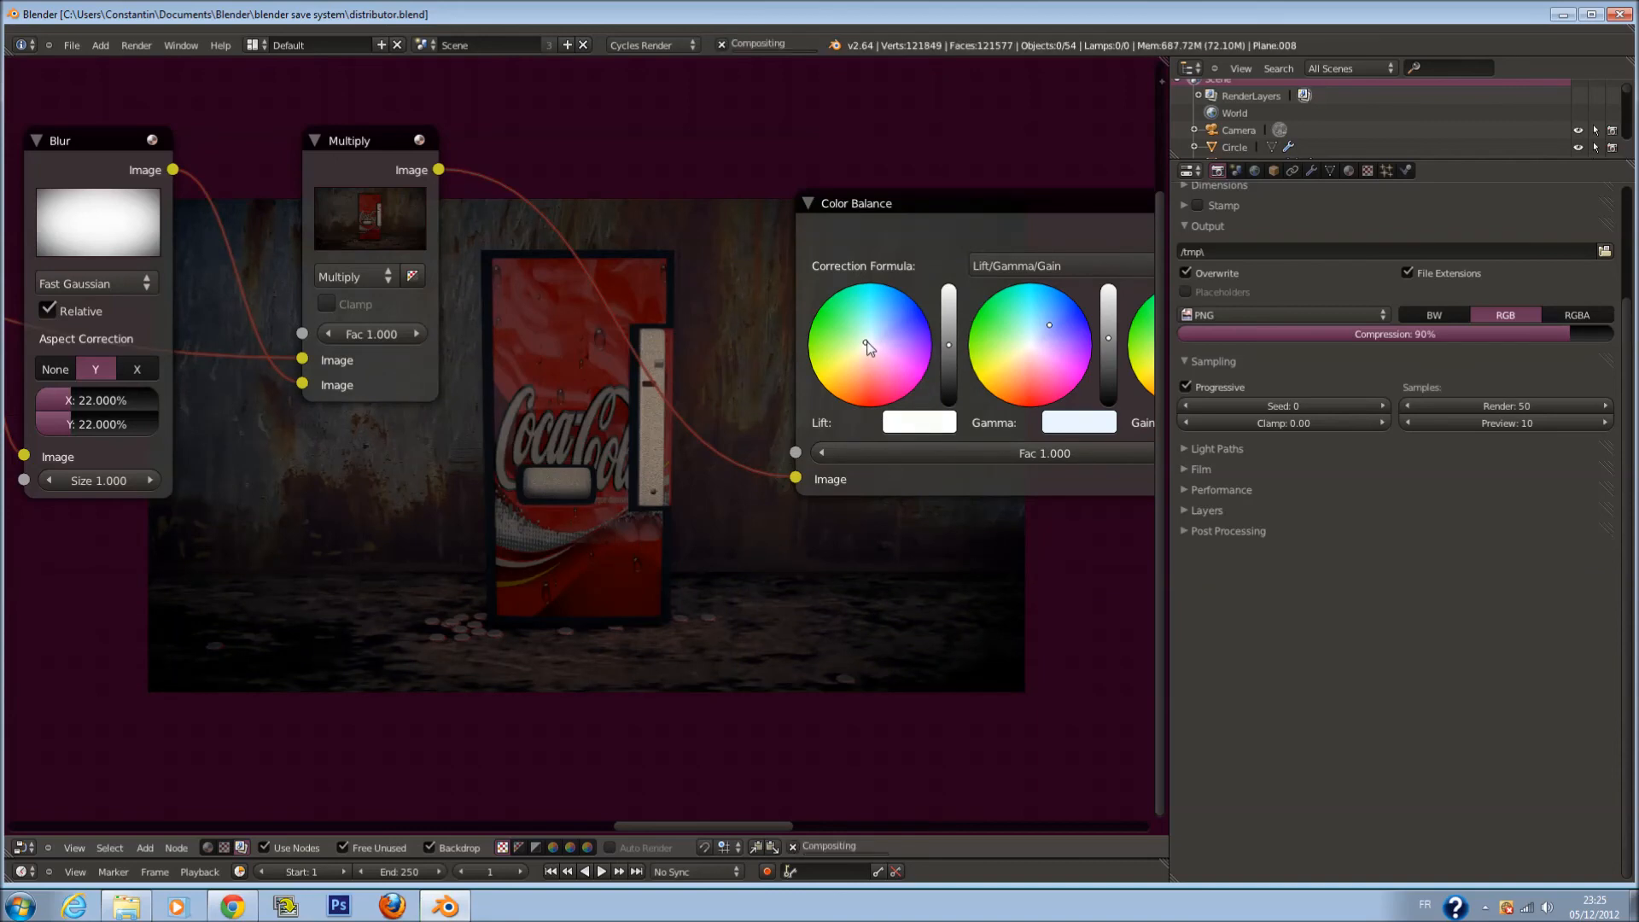
{"action": "scroll", "coordinate": [868, 356], "scroll_direction": "down", "scroll_amount": 3}
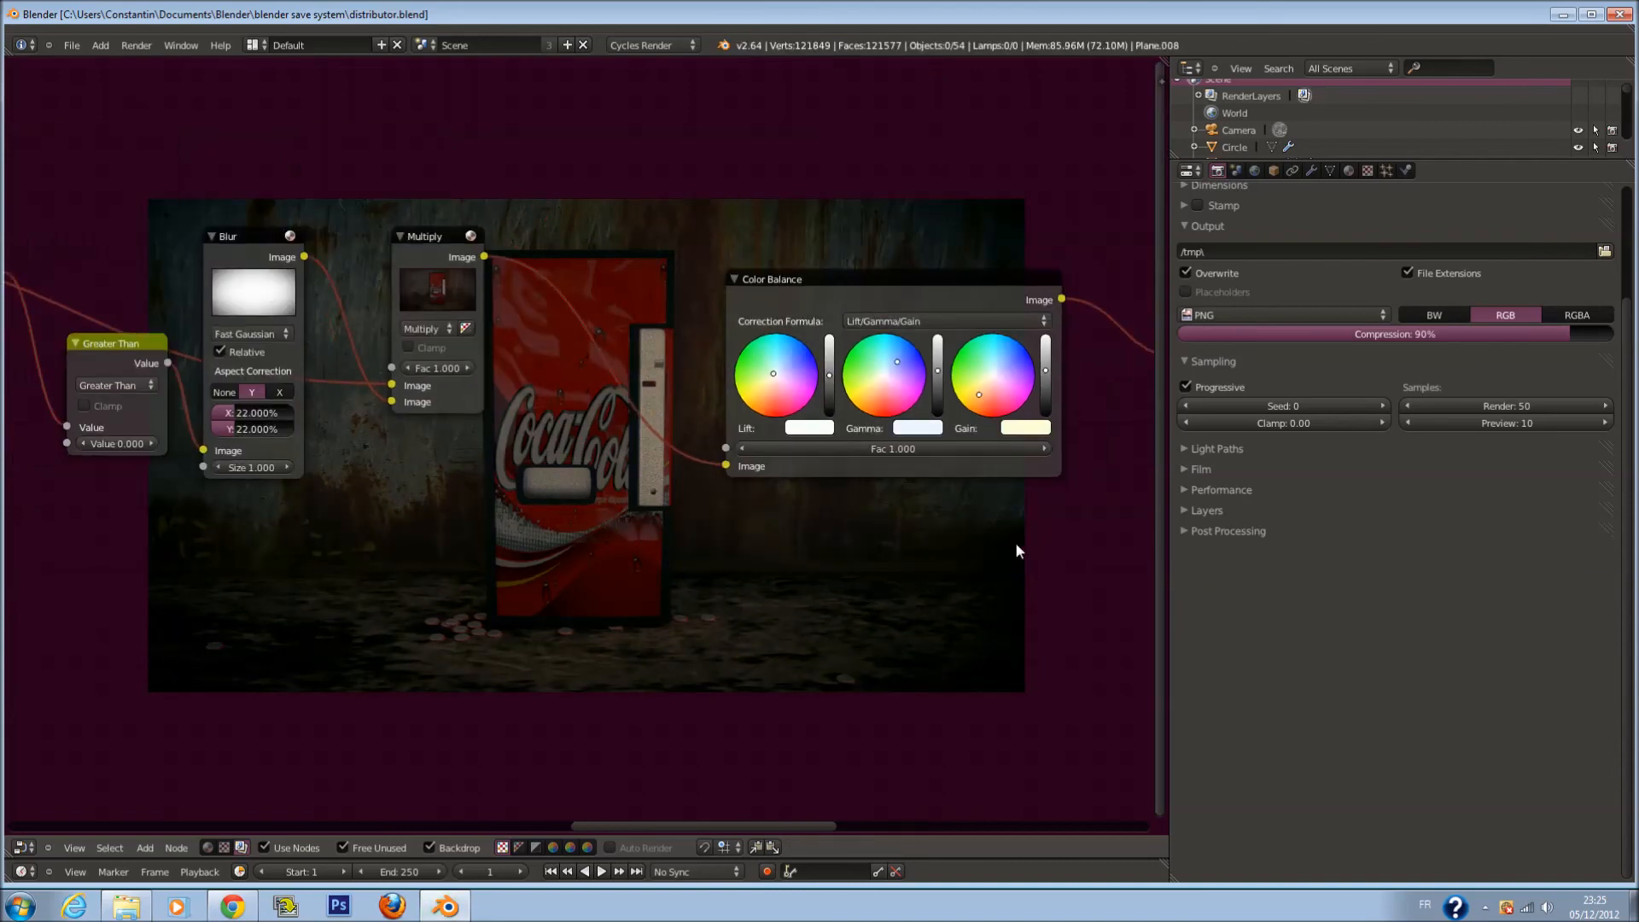
{"action": "middle_click_drag", "start_coordinate": [1017, 541], "coordinate": [509, 549]}
{"action": "key", "text": "ctrl+s"}
{"action": "left_click", "coordinate": [509, 550]}
Move the Viewer node farther away from the last Add node, leaving room for more nodes, and save the file
{"action": "scroll", "coordinate": [853, 512], "scroll_direction": "down", "scroll_amount": 5}
{"action": "middle_click_drag", "start_coordinate": [1006, 501], "coordinate": [219, 485]}
{"action": "scroll", "coordinate": [762, 468], "scroll_direction": "up", "scroll_amount": 5}
{"action": "key", "text": "a"}
{"action": "key", "text": "a"}
{"action": "key", "text": "ctrl+s"}
{"action": "left_click", "coordinate": [765, 469]}
{"action": "scroll", "coordinate": [765, 469], "scroll_direction": "down", "scroll_amount": 2}
{"action": "middle_click_drag", "start_coordinate": [801, 448], "coordinate": [535, 502]}
{"action": "key", "text": "a"}
{"action": "key", "text": "ctrl+s"}
{"action": "left_click", "coordinate": [496, 486]}
{"action": "left_click_drag", "start_coordinate": [489, 410], "coordinate": [955, 478]}
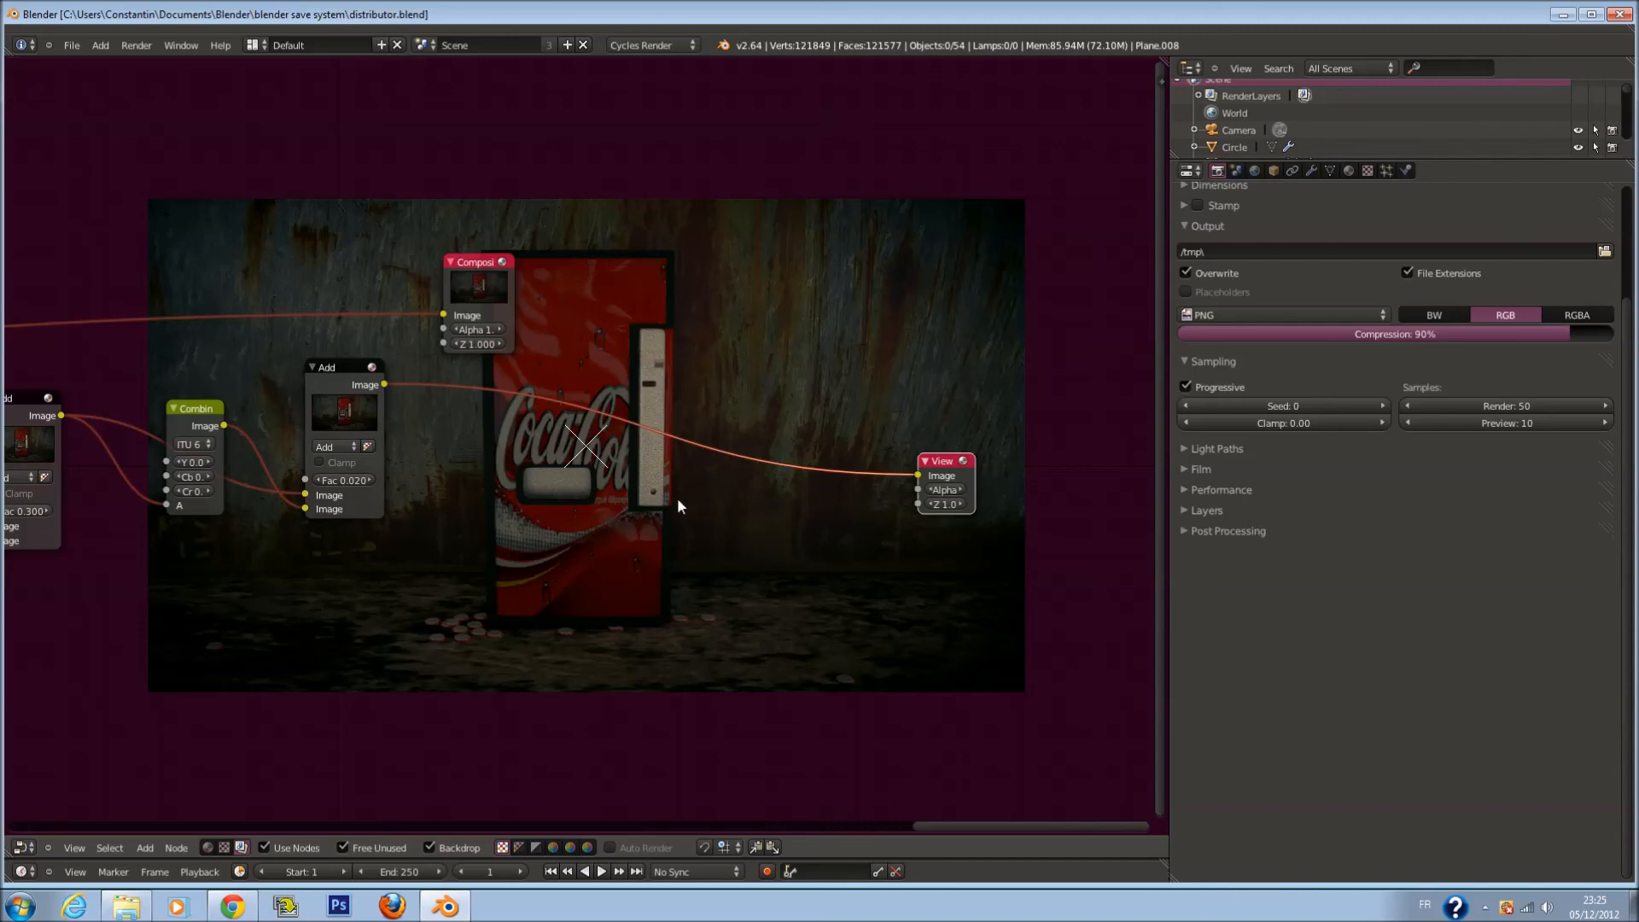
Add a Map Value node and place it above the chain, past the Composite node
{"action": "scroll", "coordinate": [678, 506], "scroll_direction": "up", "scroll_amount": 1}
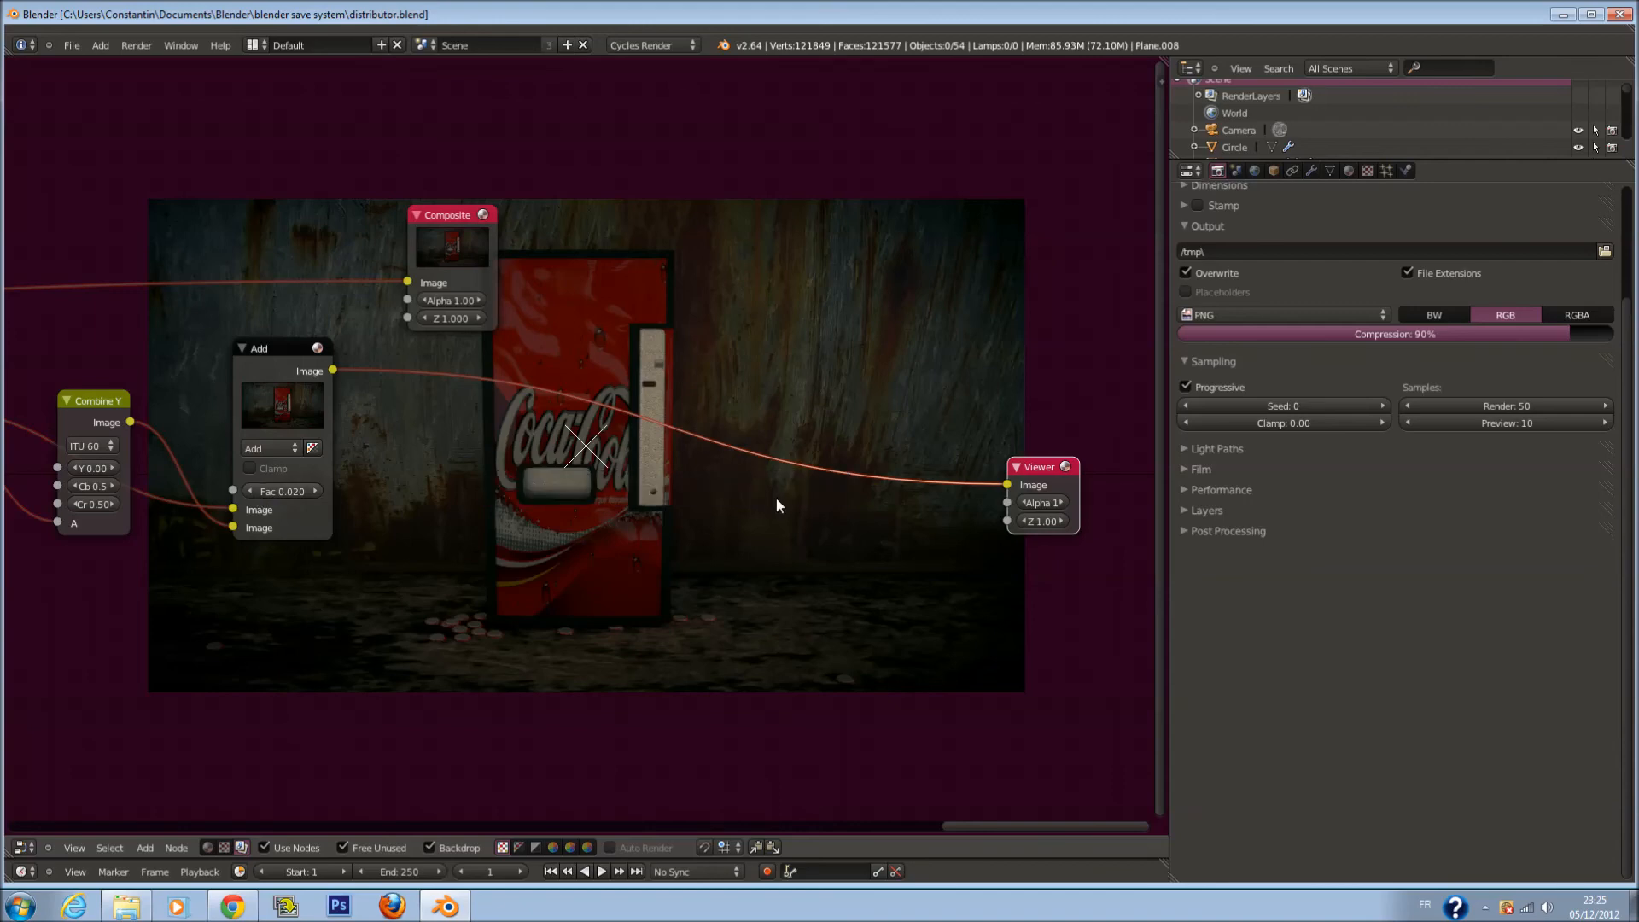
{"action": "scroll", "coordinate": [448, 536], "scroll_direction": "up", "scroll_amount": 1}
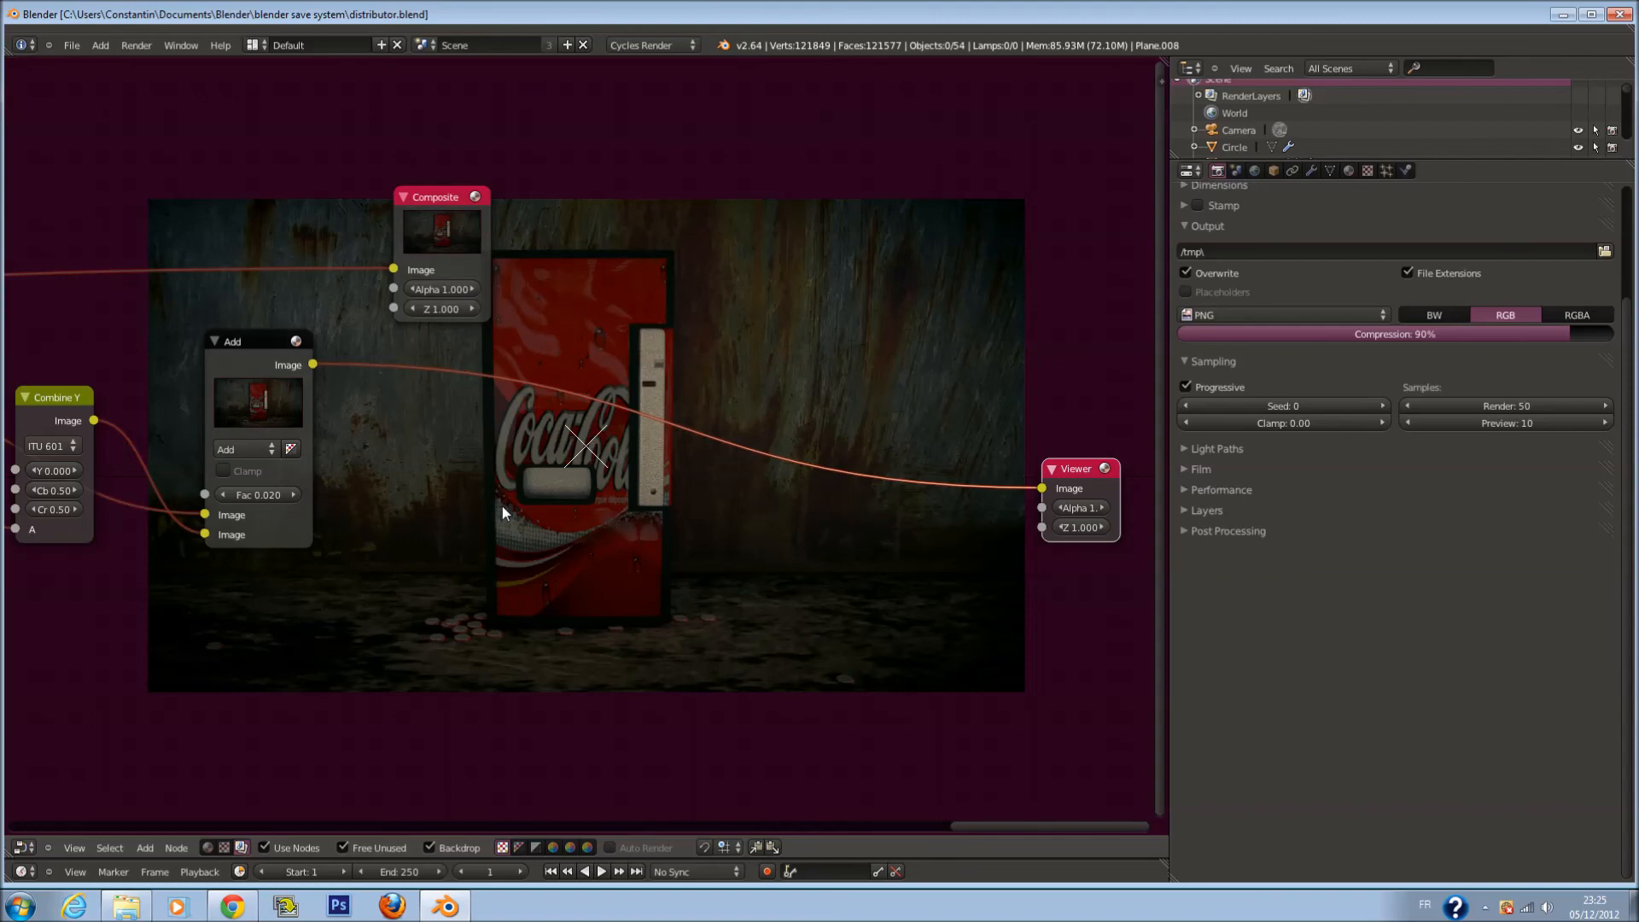
{"action": "key", "text": "shift+a"}
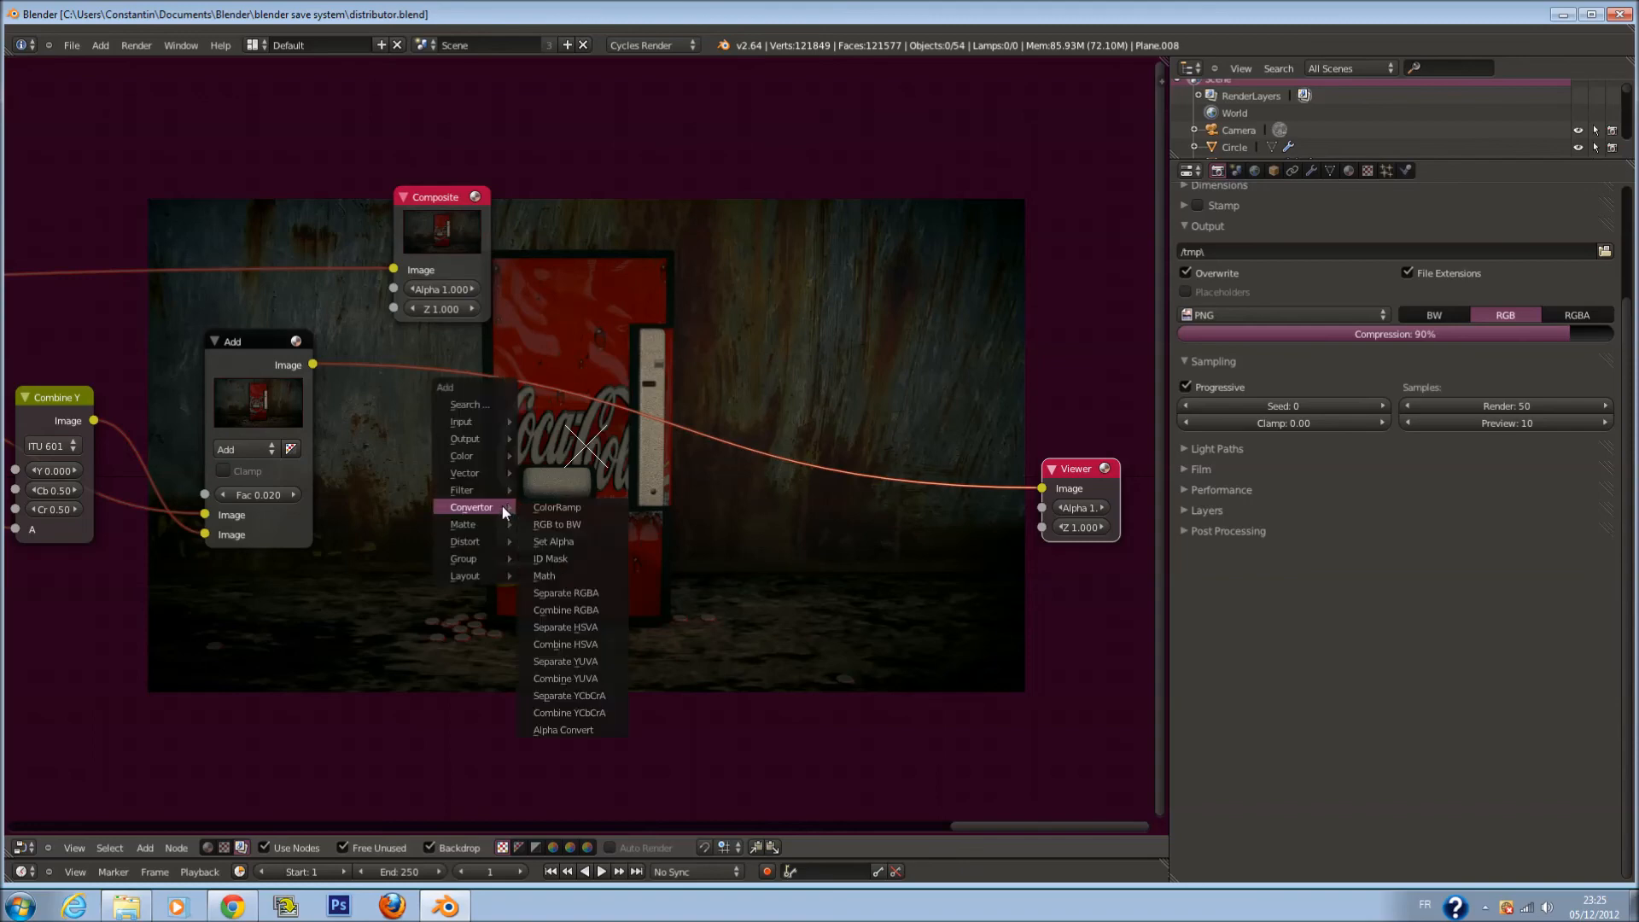
{"action": "mouse_move", "coordinate": [493, 493]}
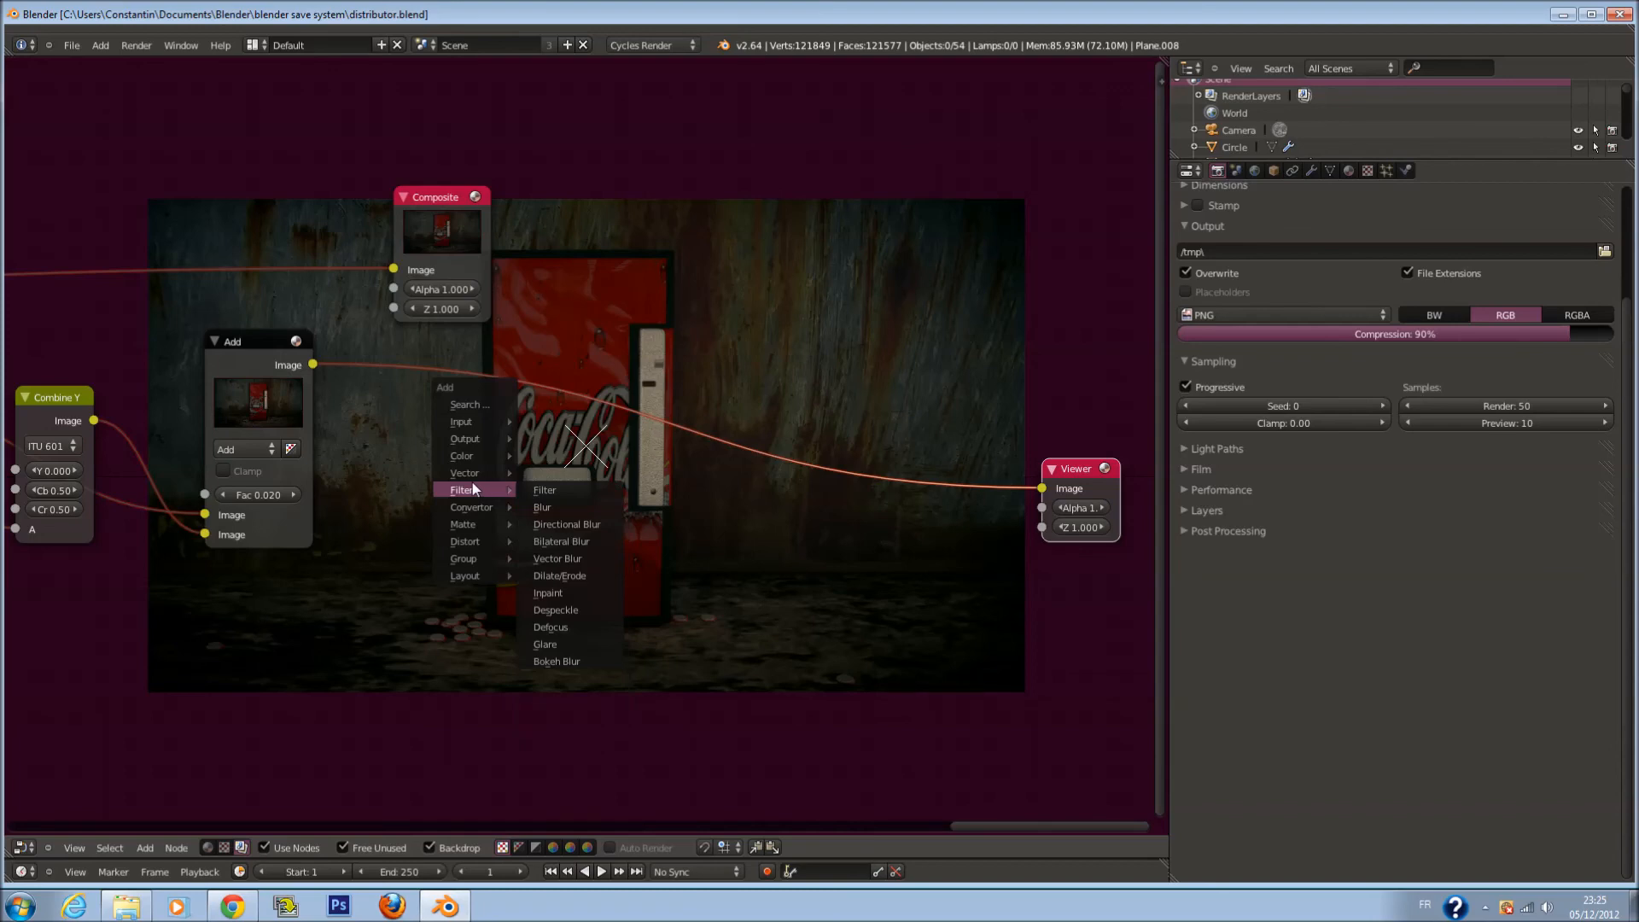
{"action": "mouse_move", "coordinate": [472, 459]}
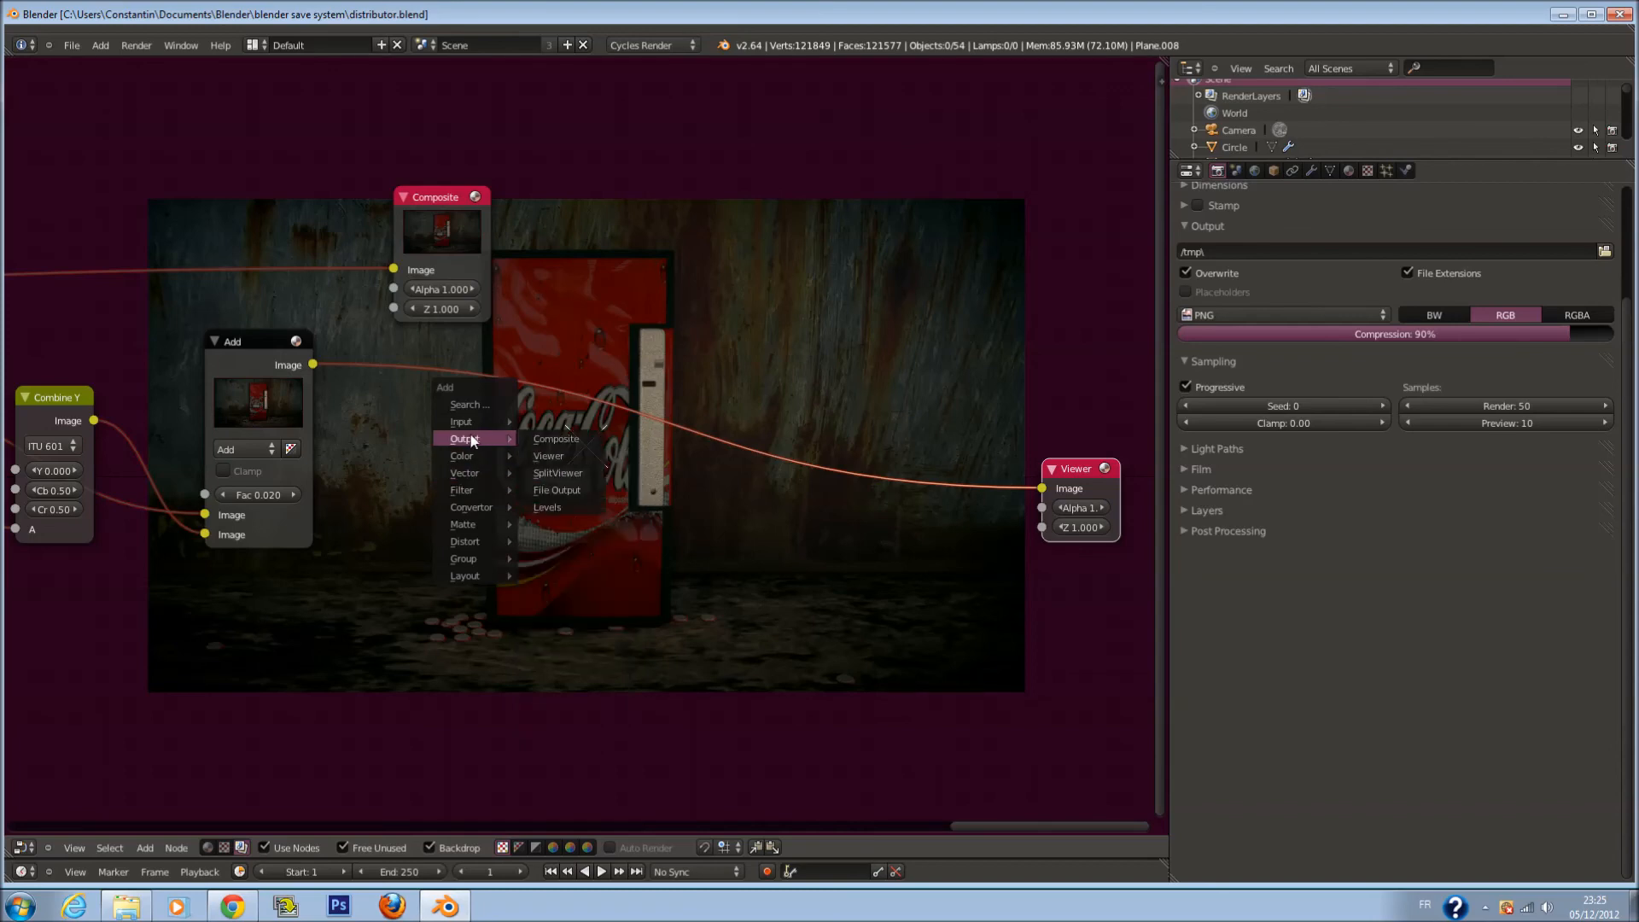
{"action": "left_click", "coordinate": [475, 406]}
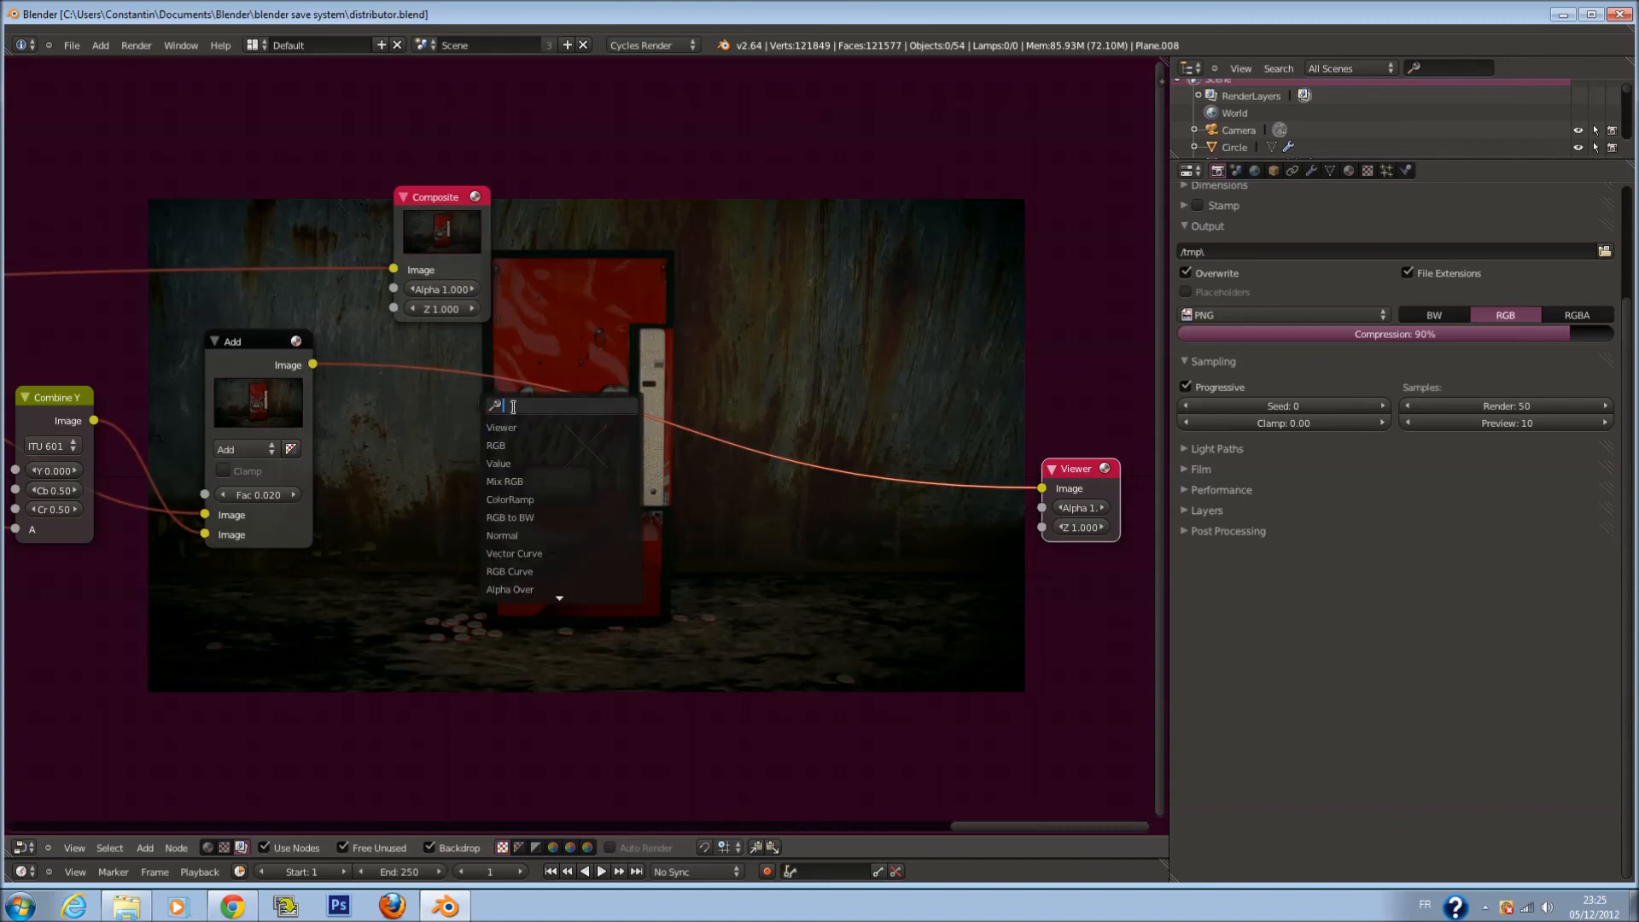
{"action": "type", "text": "MAP"}
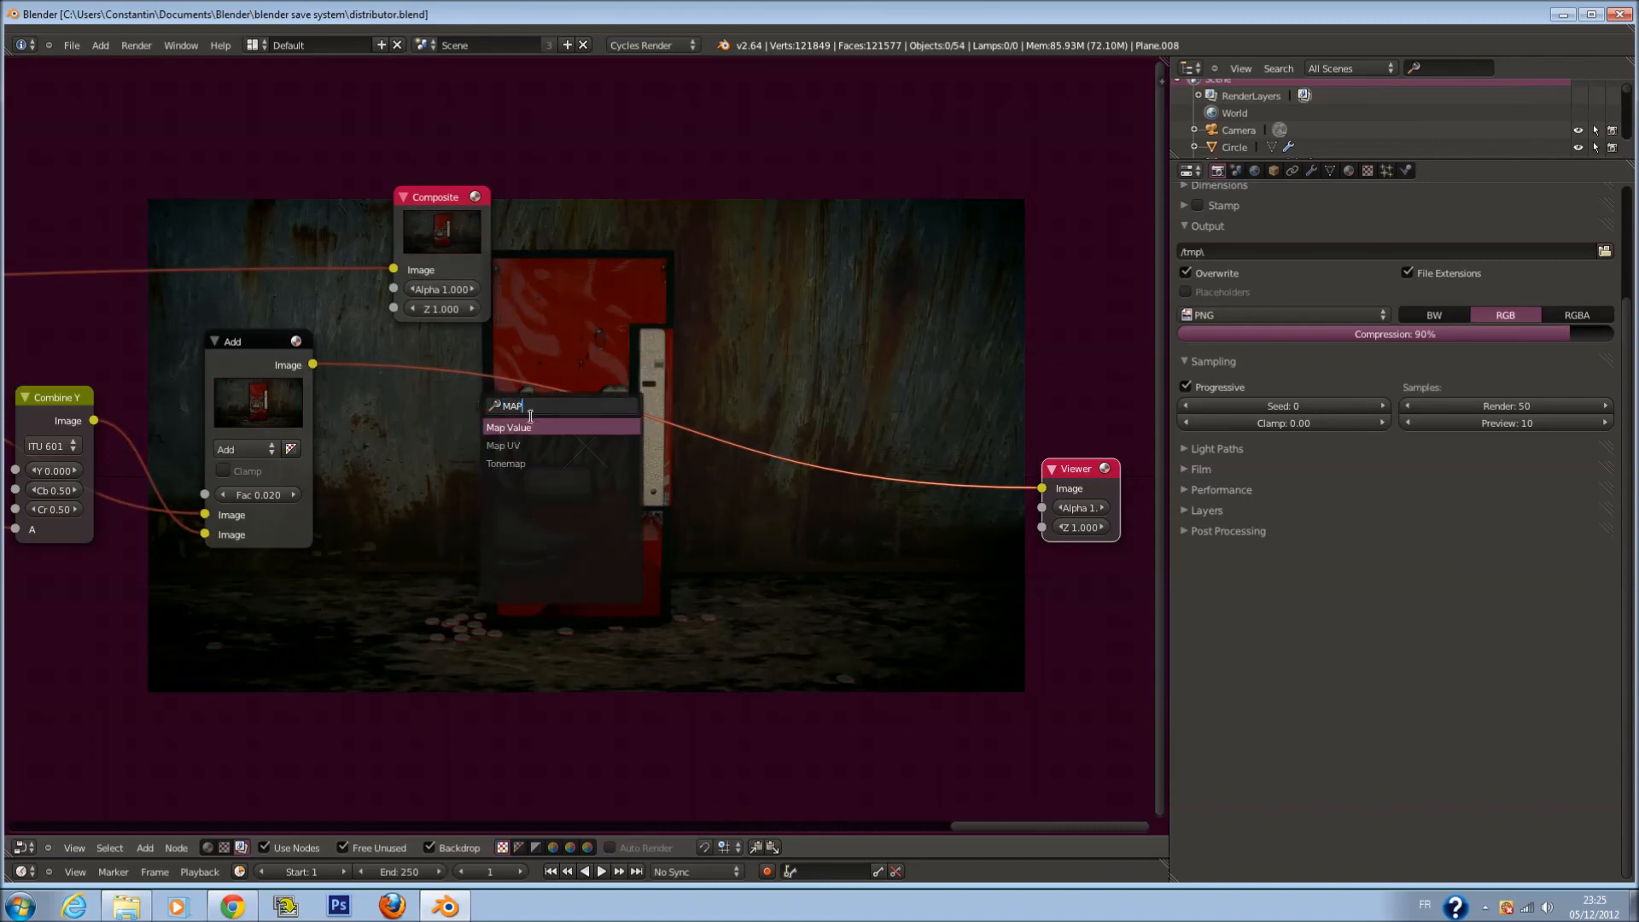
{"action": "key", "text": "Return"}
{"action": "scroll", "coordinate": [522, 437], "scroll_direction": "down", "scroll_amount": 2}
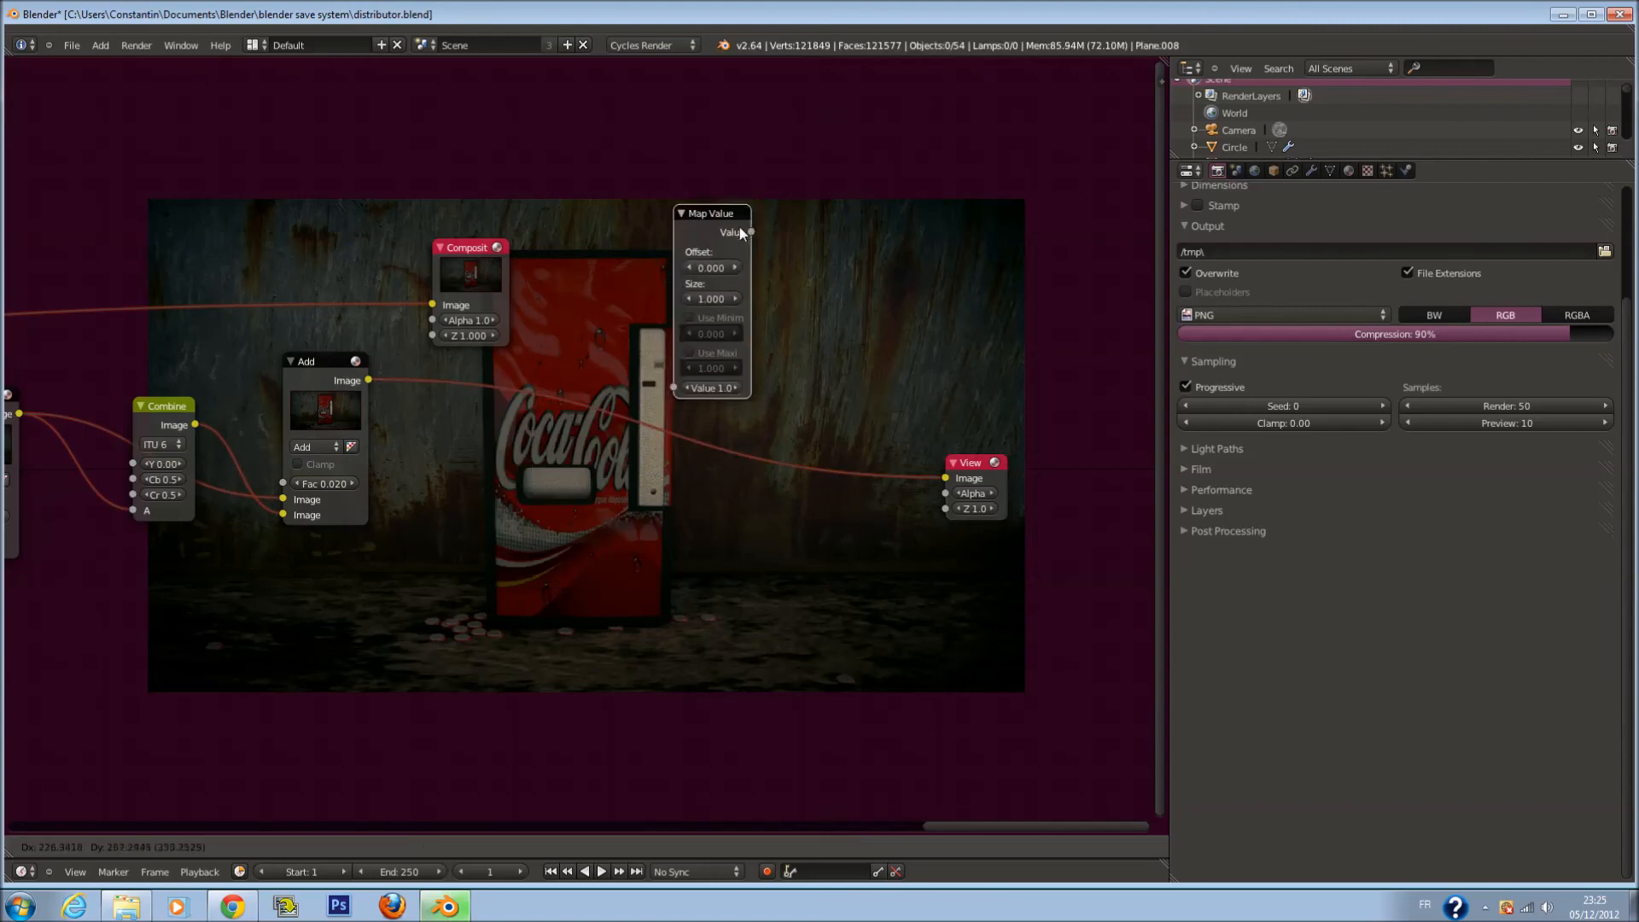
{"action": "left_click", "coordinate": [753, 189]}
Move Color Balance closer to Multiply, shift the nodes from the last Lens Distortion to the last Add leftward, and save the file
{"action": "scroll", "coordinate": [683, 307], "scroll_direction": "down", "scroll_amount": 3}
{"action": "middle_click_drag", "start_coordinate": [363, 355], "coordinate": [1040, 341]}
{"action": "scroll", "coordinate": [522, 434], "scroll_direction": "down", "scroll_amount": 14}
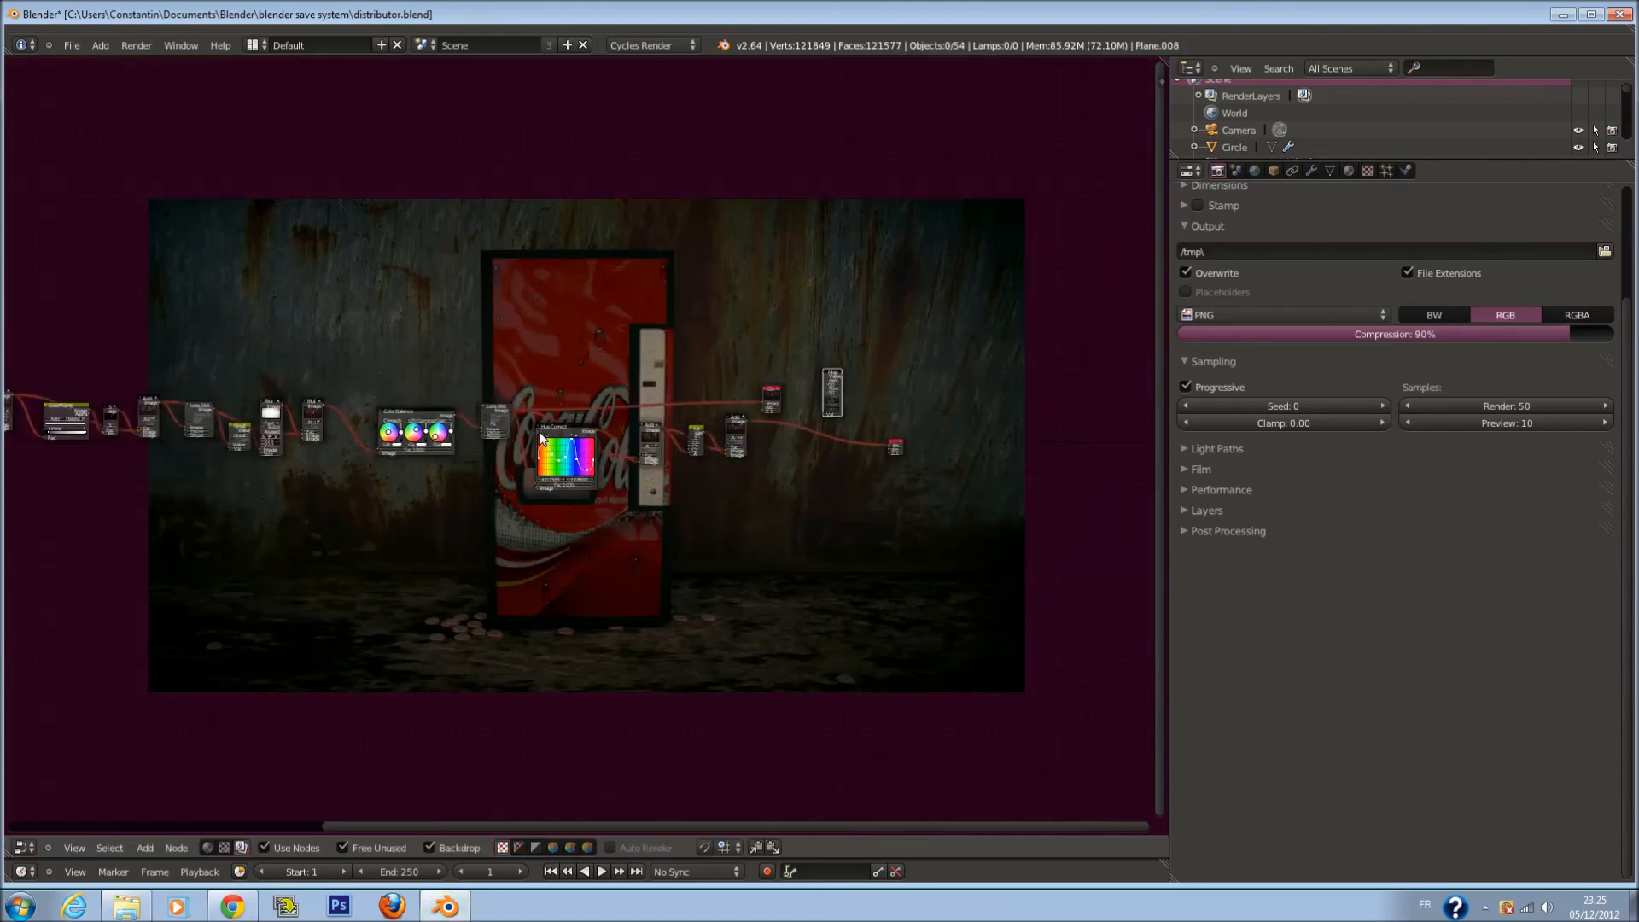
{"action": "left_click_drag", "start_coordinate": [426, 419], "coordinate": [389, 412]}
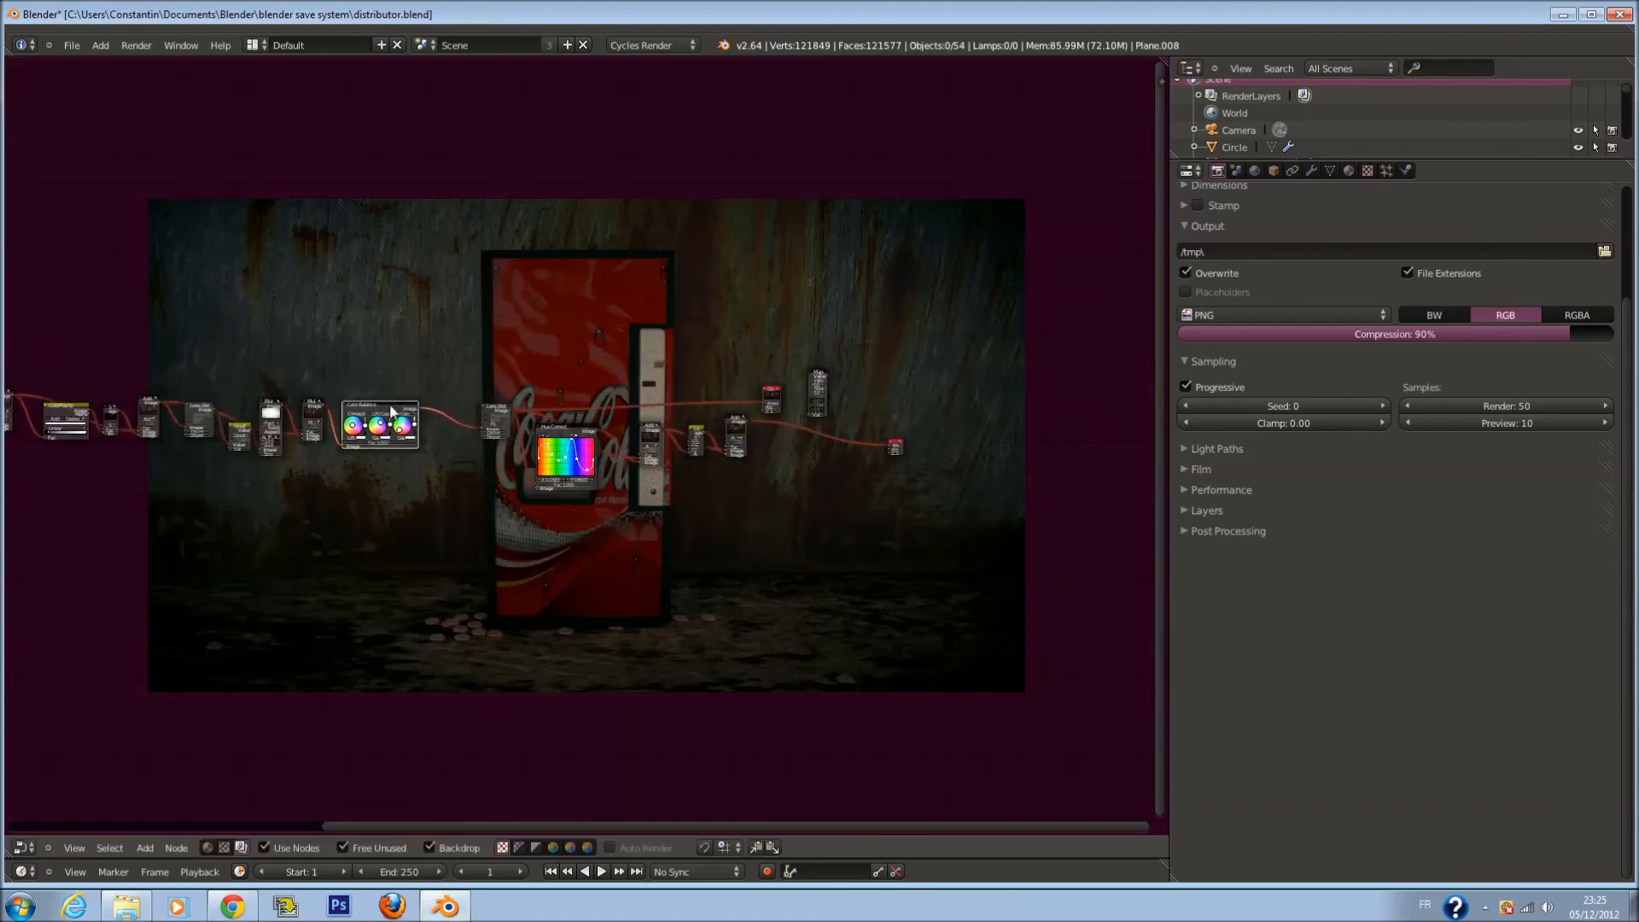
{"action": "key", "text": "b"}
{"action": "left_click_drag", "start_coordinate": [479, 377], "coordinate": [733, 517]}
{"action": "key", "text": "g"}
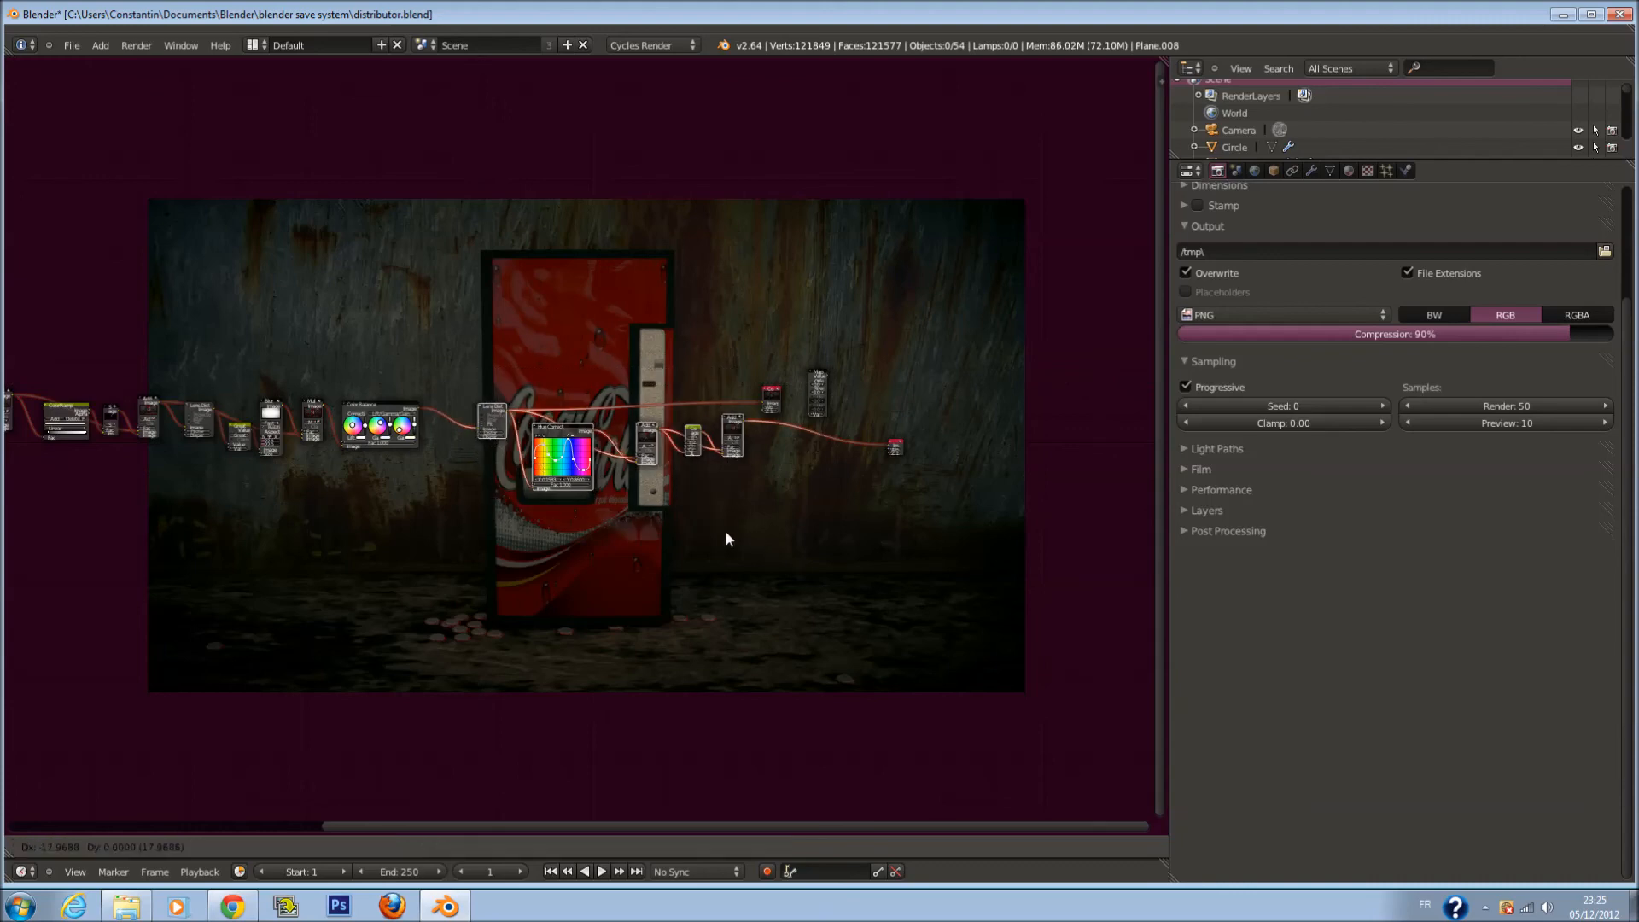
{"action": "left_click", "coordinate": [673, 531]}
{"action": "middle_click_drag", "start_coordinate": [473, 515], "coordinate": [785, 510]}
{"action": "key", "text": "ctrl+s"}
{"action": "left_click", "coordinate": [785, 512]}
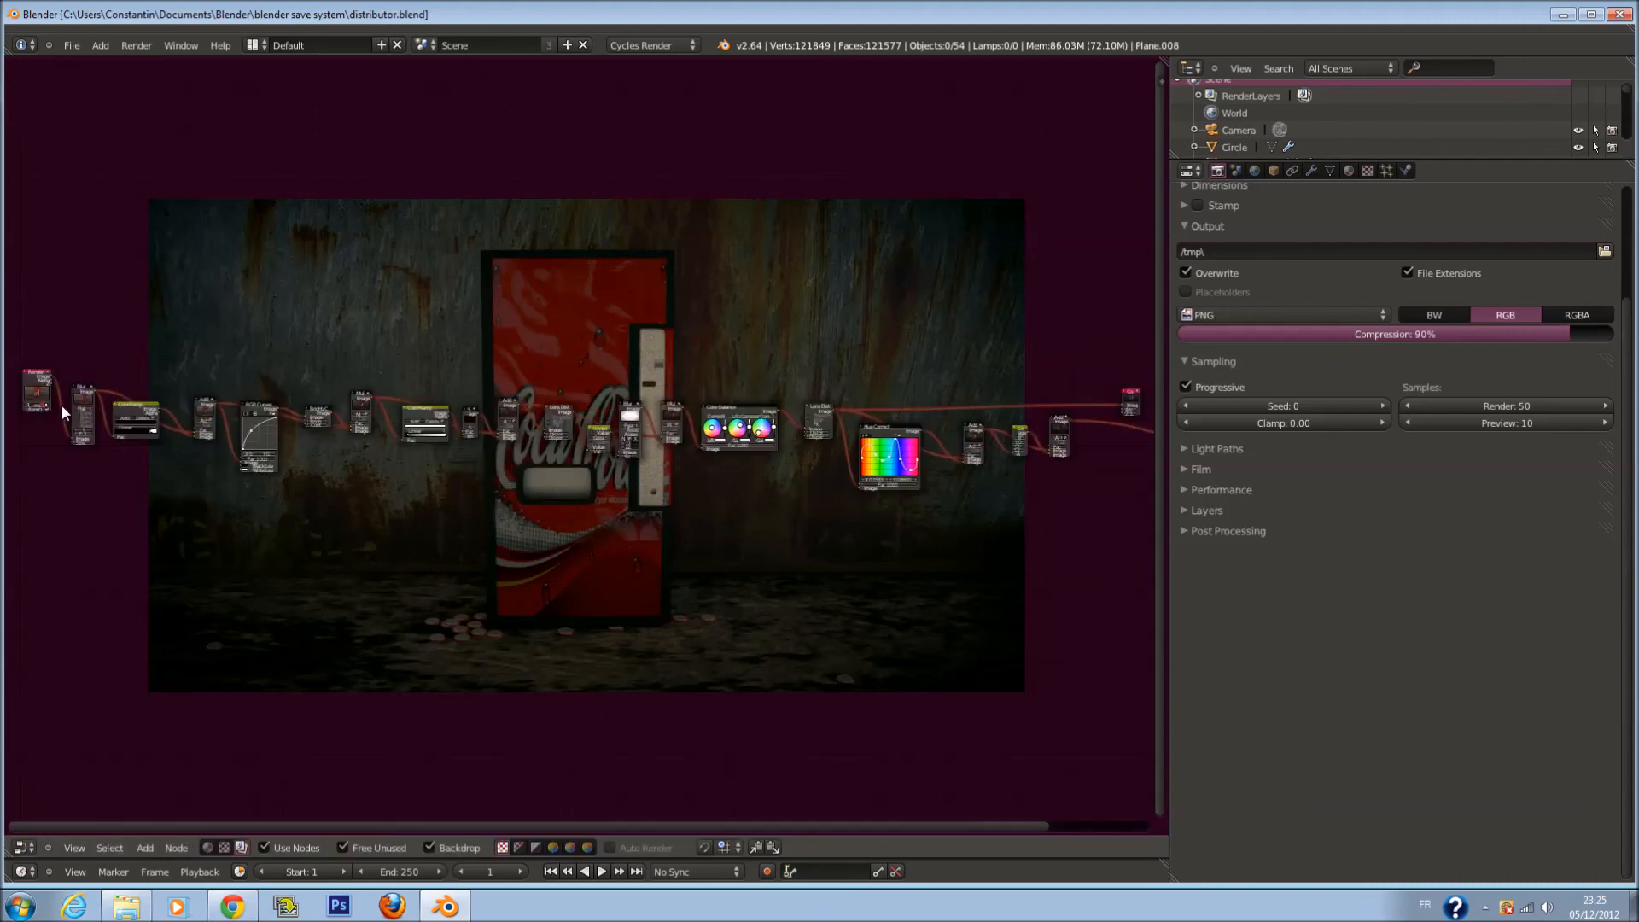
Move the Map Value node beside the Render Layers node, connect the Z output to its Value input, and save the file
{"action": "left_click", "coordinate": [50, 381]}
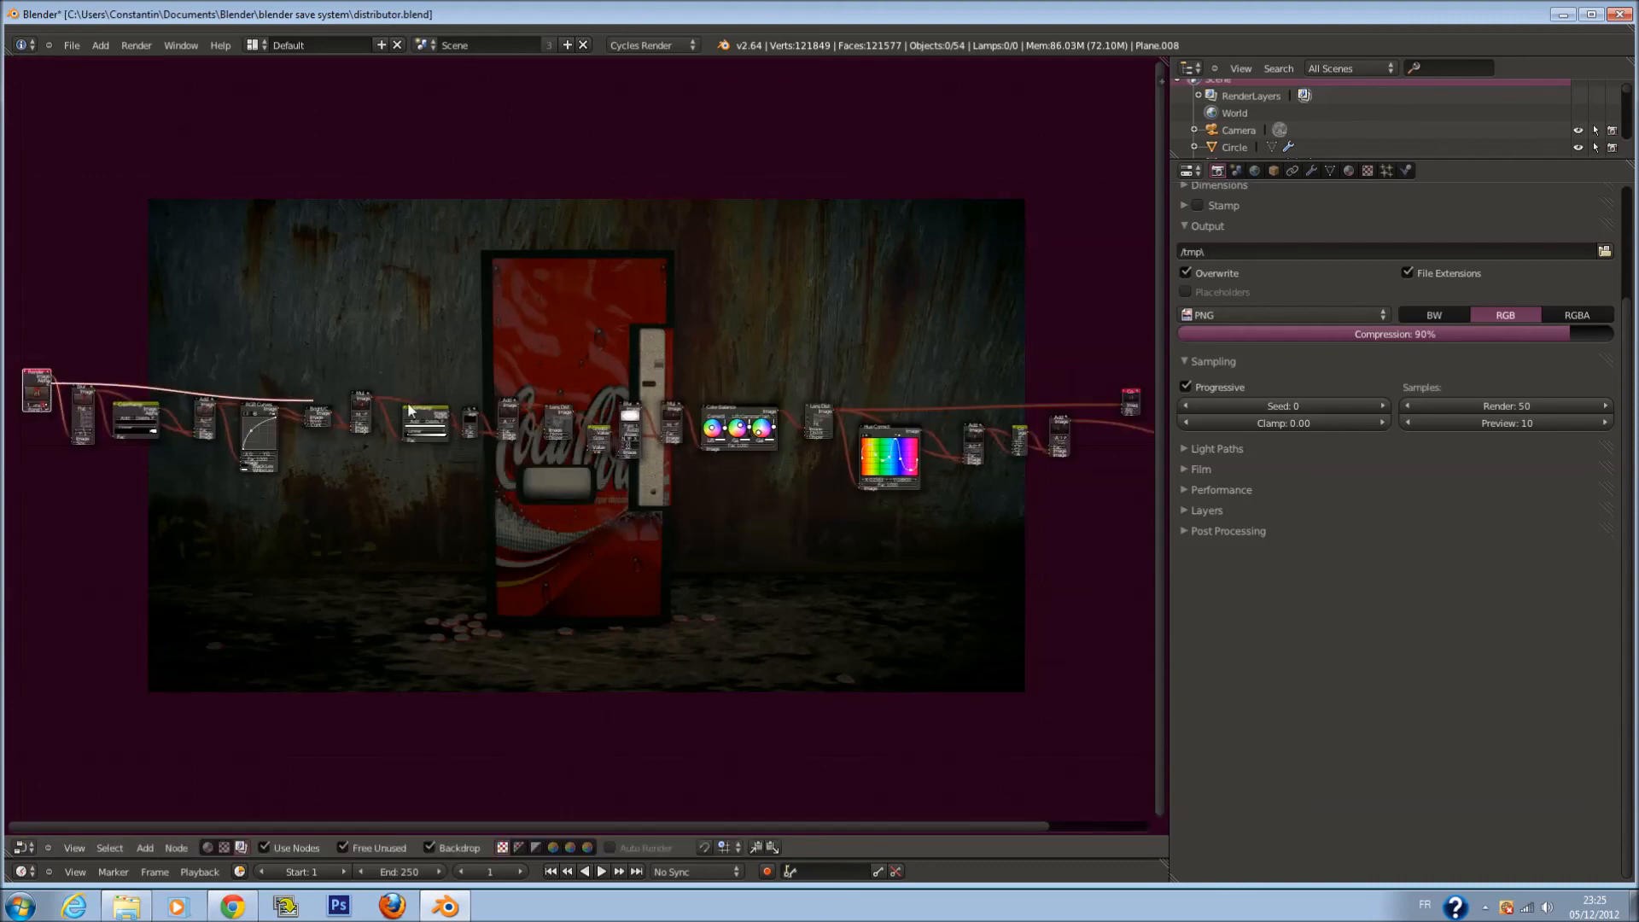
{"action": "scroll", "coordinate": [1075, 475], "scroll_direction": "down", "scroll_amount": 4}
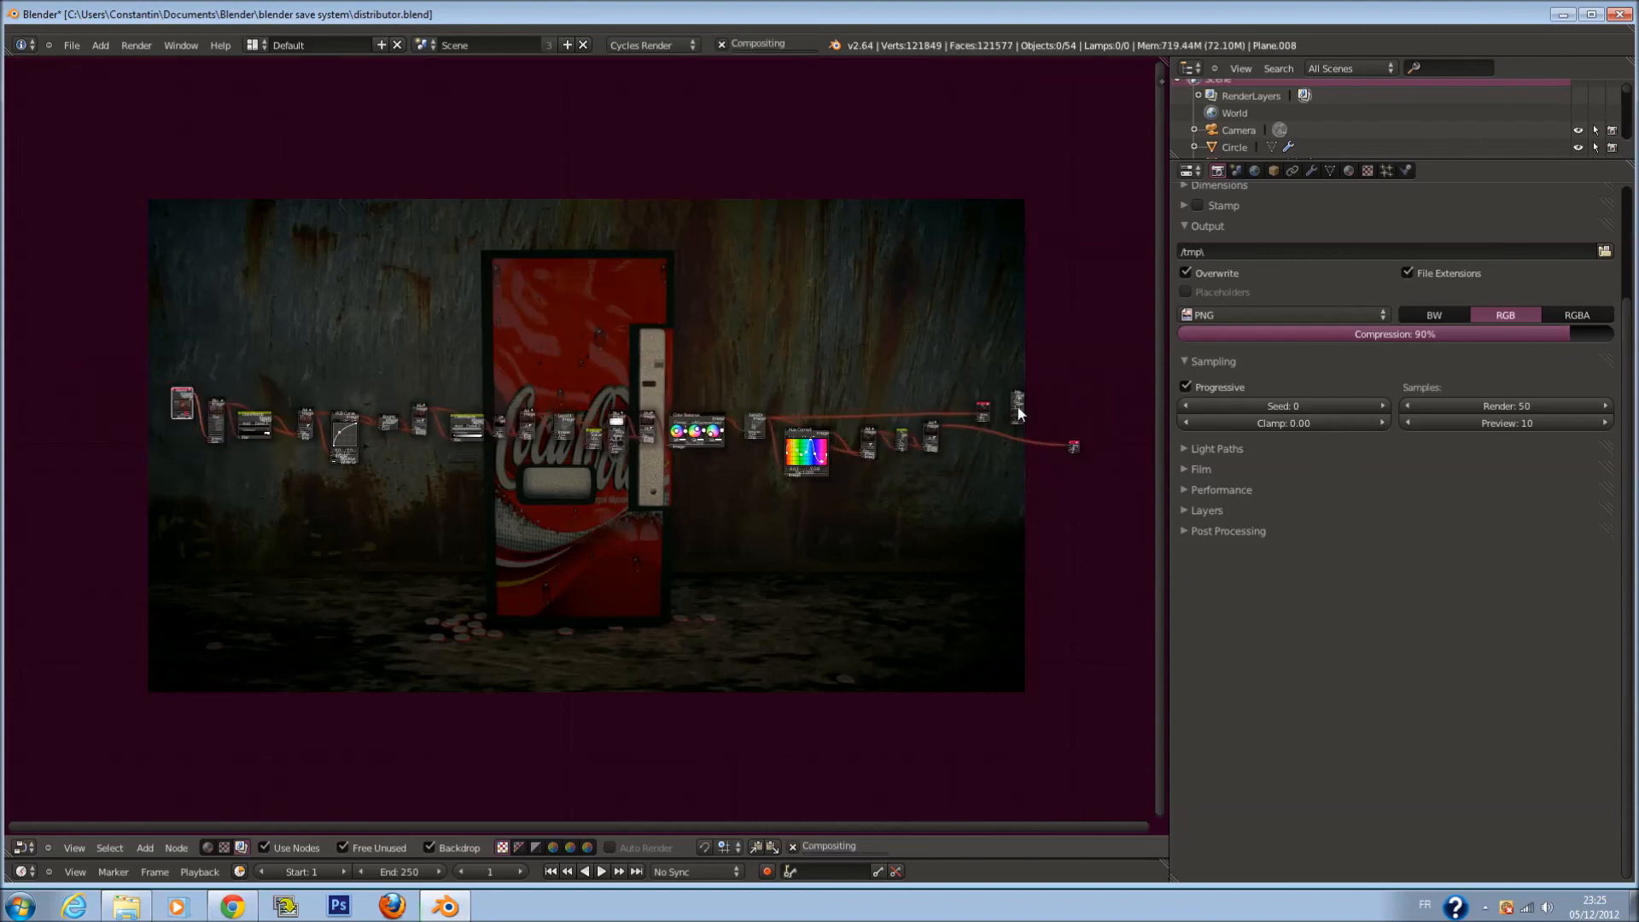
{"action": "left_click_drag", "start_coordinate": [1018, 404], "coordinate": [161, 329]}
{"action": "left_click", "coordinate": [161, 329]}
{"action": "middle_click_drag", "start_coordinate": [286, 414], "coordinate": [737, 444]}
{"action": "scroll", "coordinate": [769, 439], "scroll_direction": "up", "scroll_amount": 10}
{"action": "left_click_drag", "start_coordinate": [728, 404], "coordinate": [882, 352]}
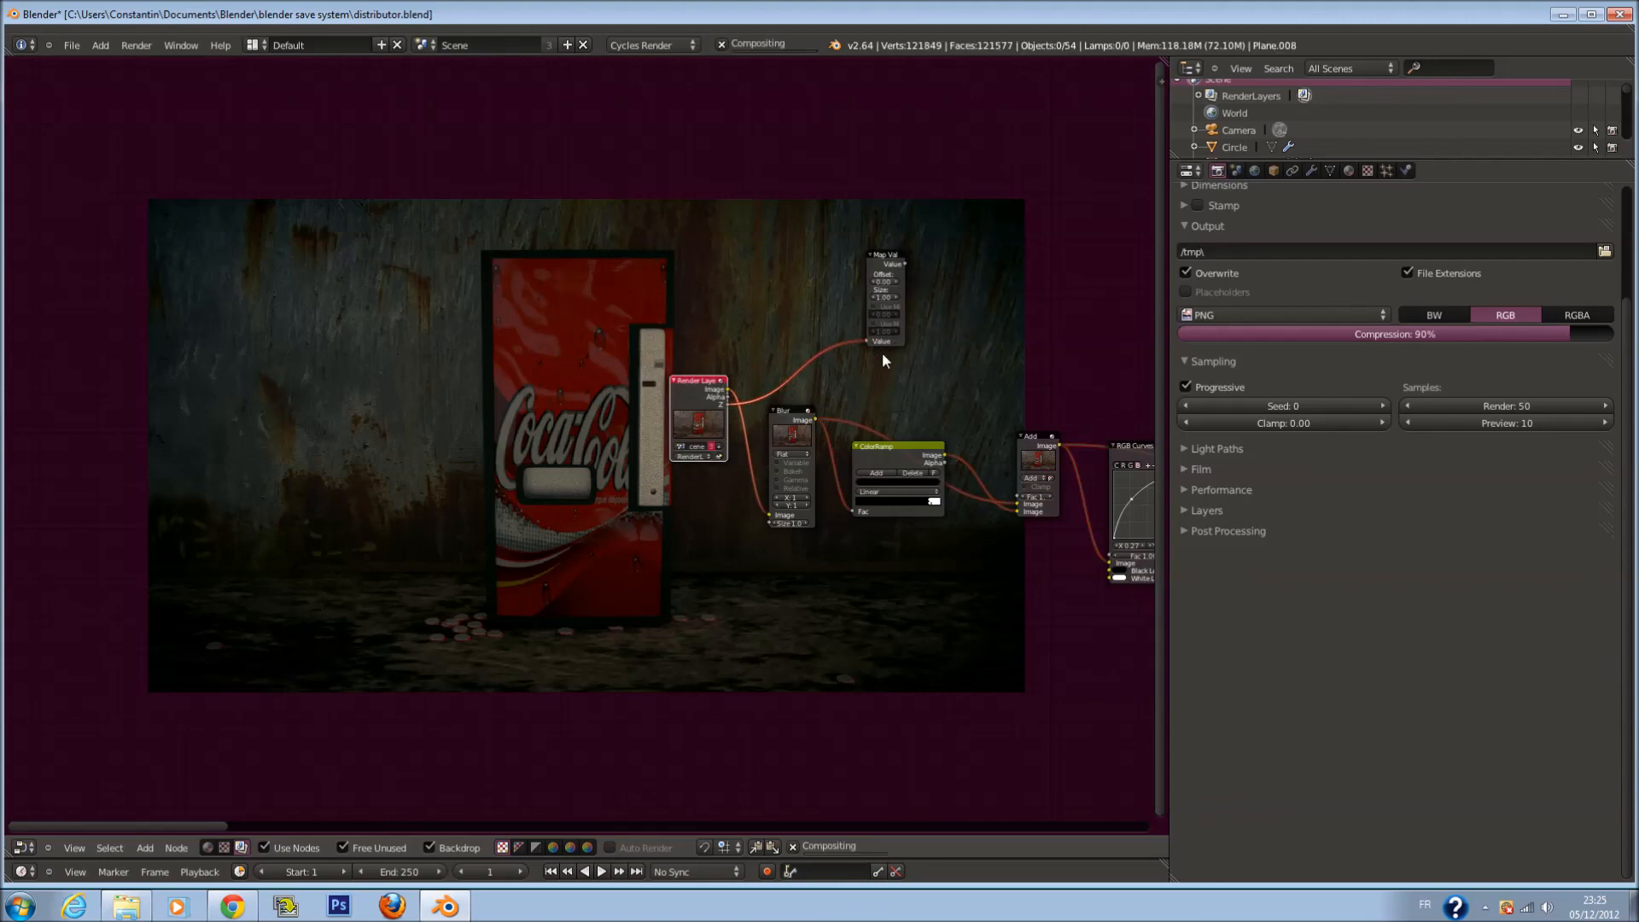
{"action": "key", "text": "ctrl+s"}
Move the connected Map Value node back to the end of the chain near the Composite node and save the file
{"action": "scroll", "coordinate": [949, 397], "scroll_direction": "down", "scroll_amount": 6}
{"action": "scroll", "coordinate": [1057, 468], "scroll_direction": "down", "scroll_amount": 5}
{"action": "middle_click_drag", "start_coordinate": [1081, 496], "coordinate": [746, 558]}
{"action": "left_click_drag", "start_coordinate": [324, 461], "coordinate": [755, 463]}
{"action": "left_click", "coordinate": [902, 528]}
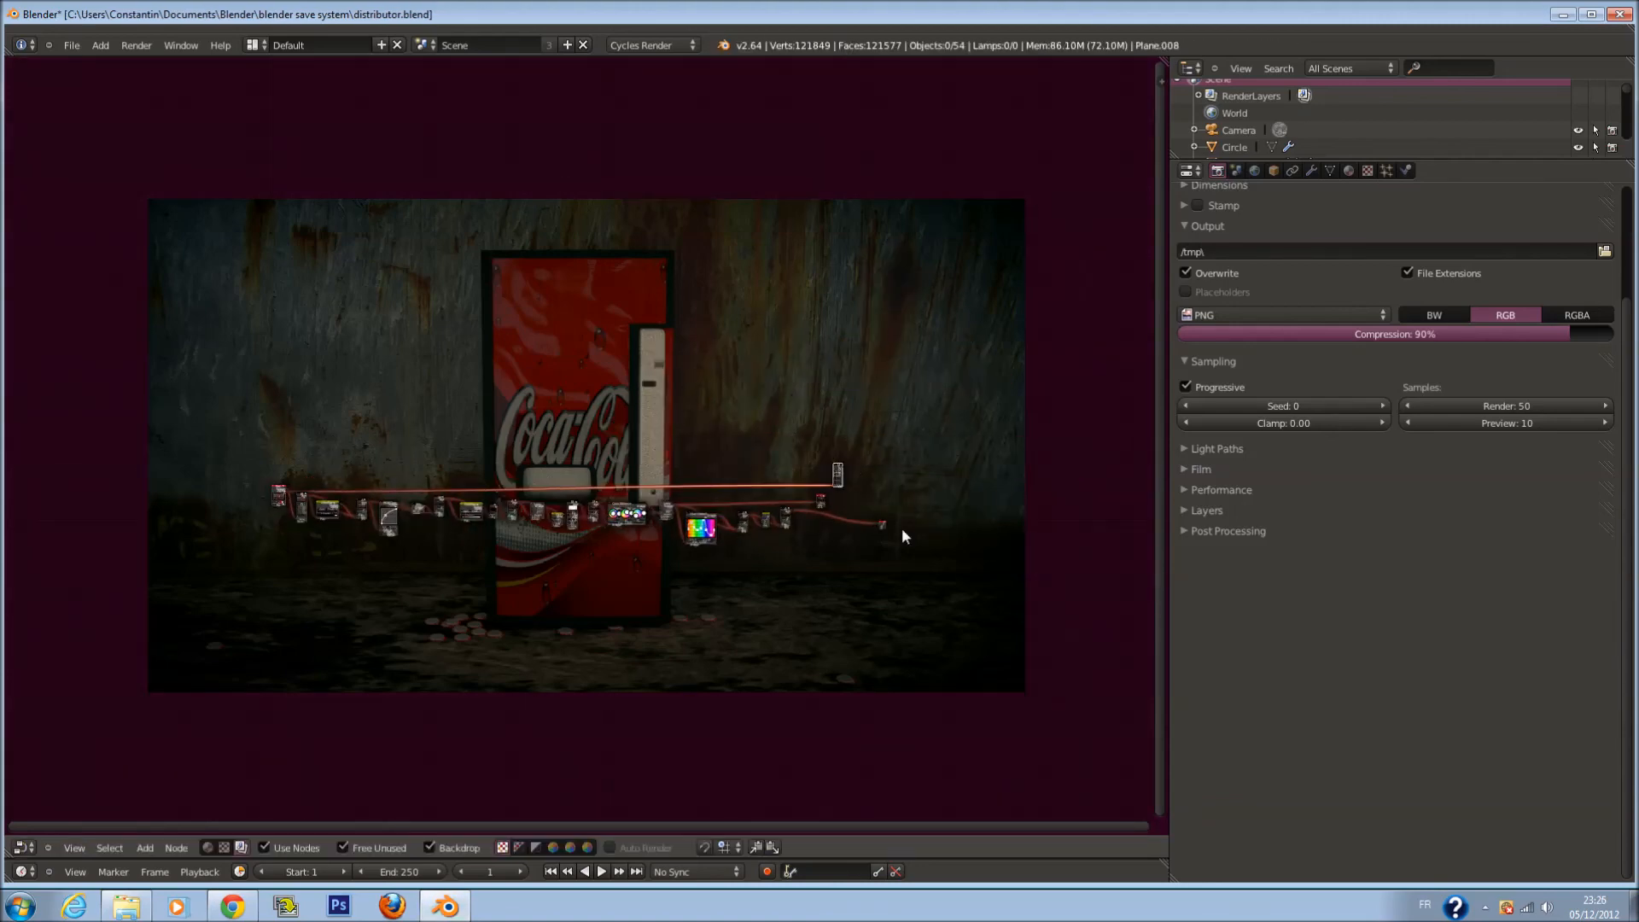
{"action": "scroll", "coordinate": [924, 541], "scroll_direction": "up", "scroll_amount": 5}
{"action": "key", "text": "ctrl+s"}
{"action": "left_click", "coordinate": [812, 529]}
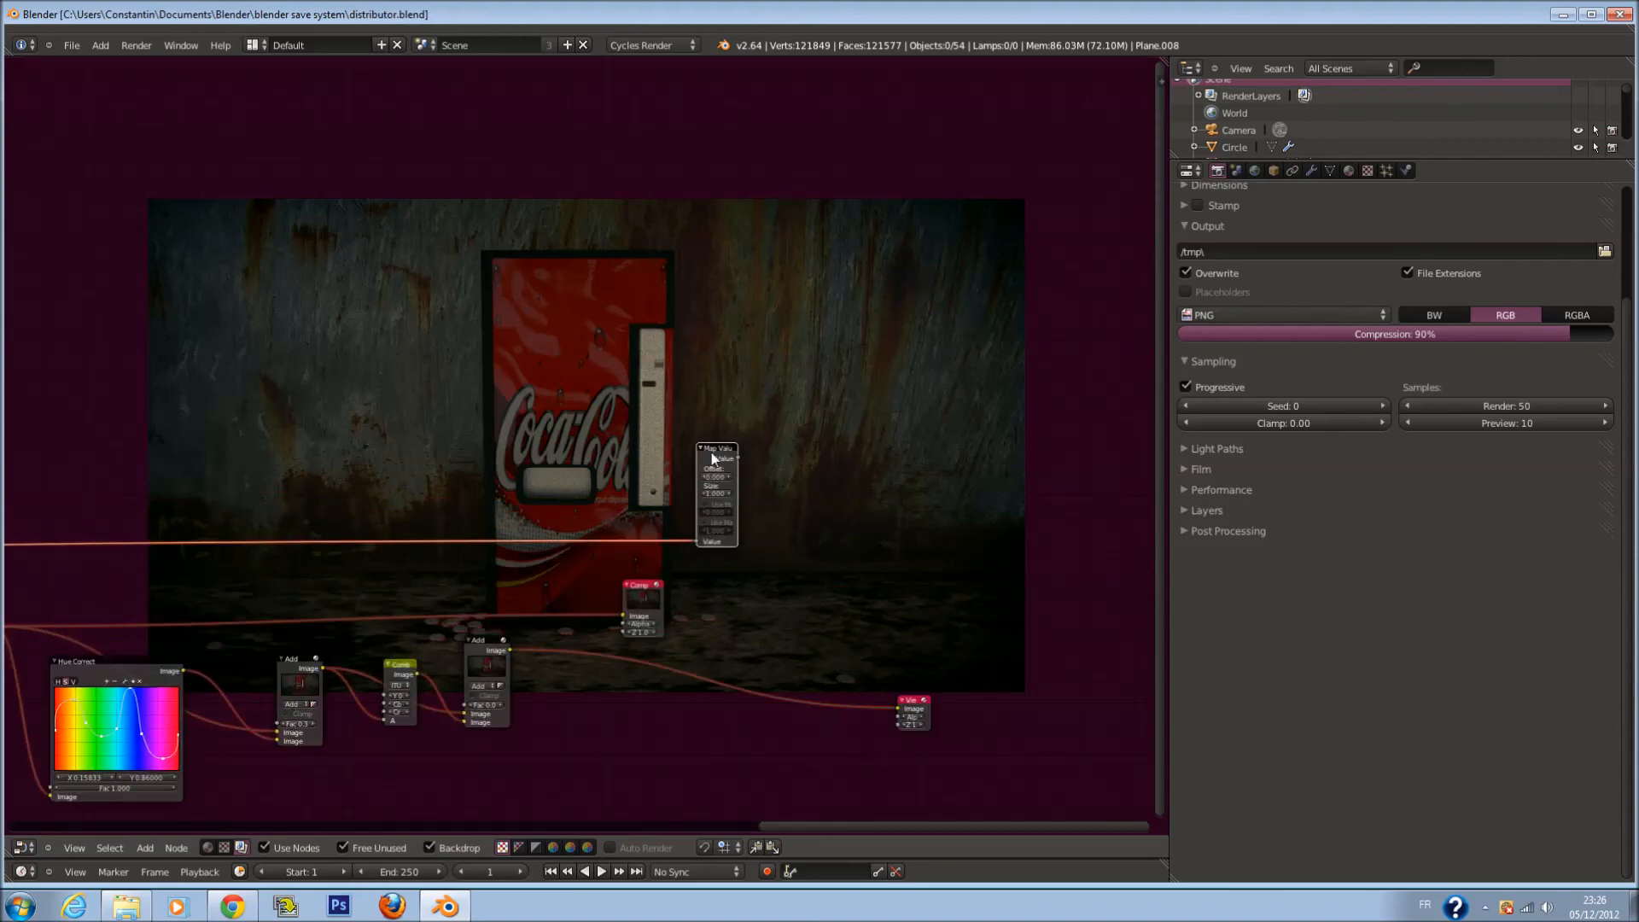
Rearrange the nodes around Map Value and duplicate the last Add node, placing the copy beside the Map Value node
{"action": "scroll", "coordinate": [735, 496], "scroll_direction": "up", "scroll_amount": 2}
{"action": "scroll", "coordinate": [753, 508], "scroll_direction": "up", "scroll_amount": 2}
{"action": "middle_click_drag", "start_coordinate": [774, 559], "coordinate": [754, 438]}
{"action": "left_click_drag", "start_coordinate": [646, 463], "coordinate": [767, 378]}
{"action": "key", "text": "shift+d"}
{"action": "left_click", "coordinate": [965, 437]}
Wire Map Value to the new Add node's Fac, the previous Add to its first image input, and its output to the Viewer
{"action": "middle_click_drag", "start_coordinate": [878, 535], "coordinate": [786, 537]}
{"action": "left_click_drag", "start_coordinate": [978, 641], "coordinate": [1089, 576]}
{"action": "left_click_drag", "start_coordinate": [894, 417], "coordinate": [1040, 586]}
{"action": "left_click_drag", "start_coordinate": [716, 375], "coordinate": [819, 544]}
{"action": "left_click_drag", "start_coordinate": [316, 553], "coordinate": [779, 479]}
{"action": "left_click_drag", "start_coordinate": [715, 376], "coordinate": [818, 506]}
{"action": "key", "text": "ctrl+s"}
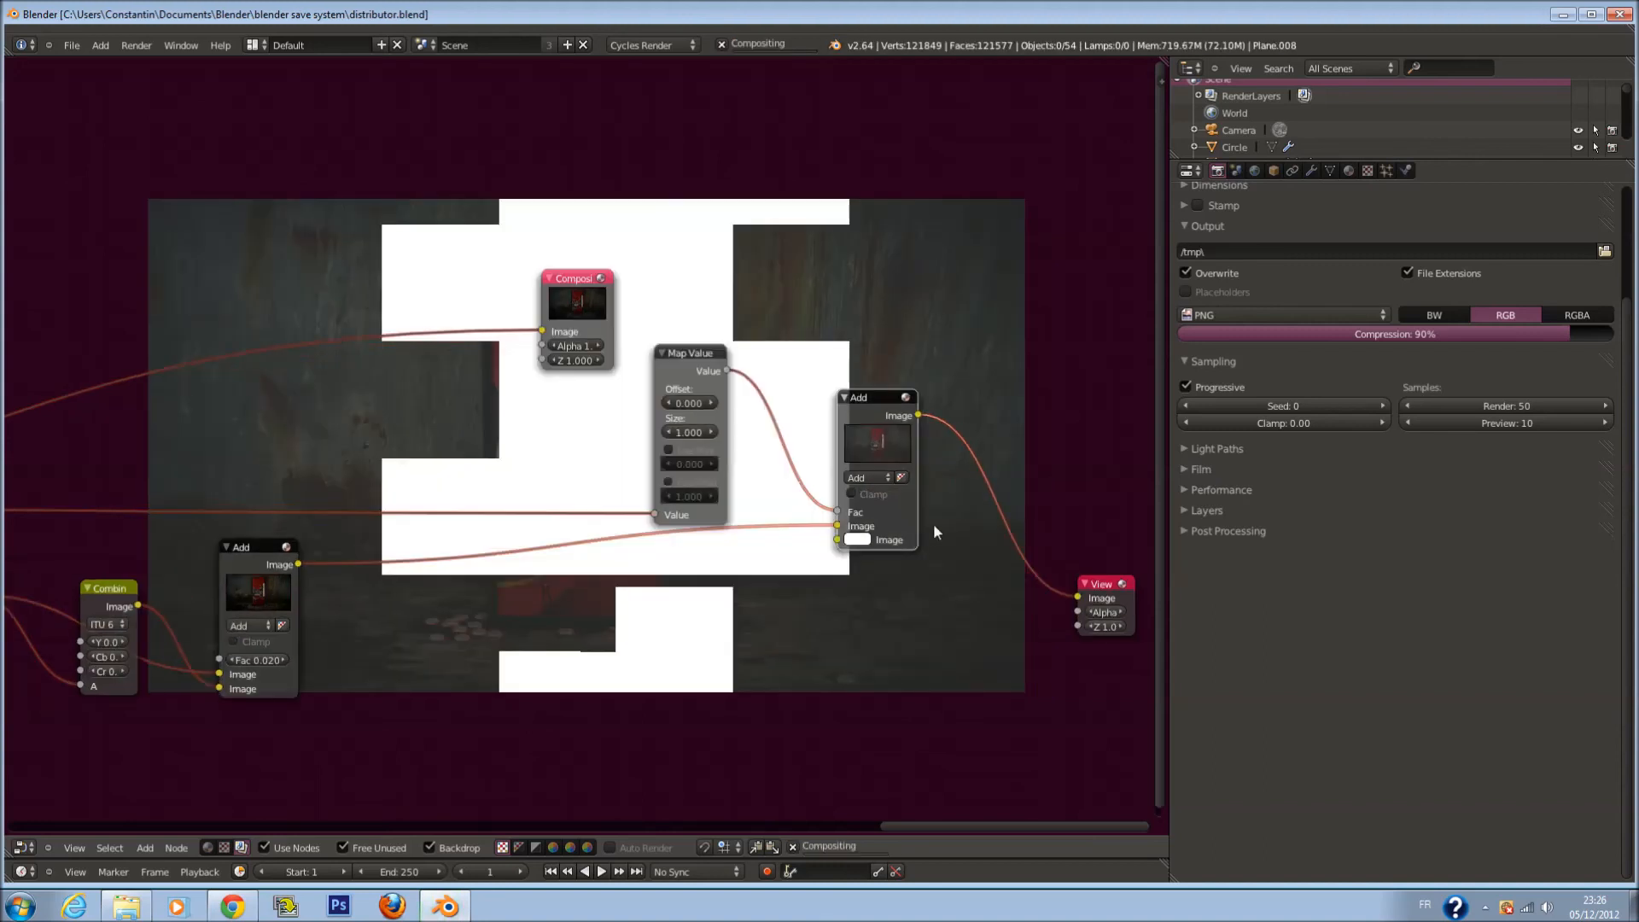
Enable Use Minimum and Use Maximum on the Map Value node and save the file
{"action": "scroll", "coordinate": [934, 524], "scroll_direction": "up", "scroll_amount": 1}
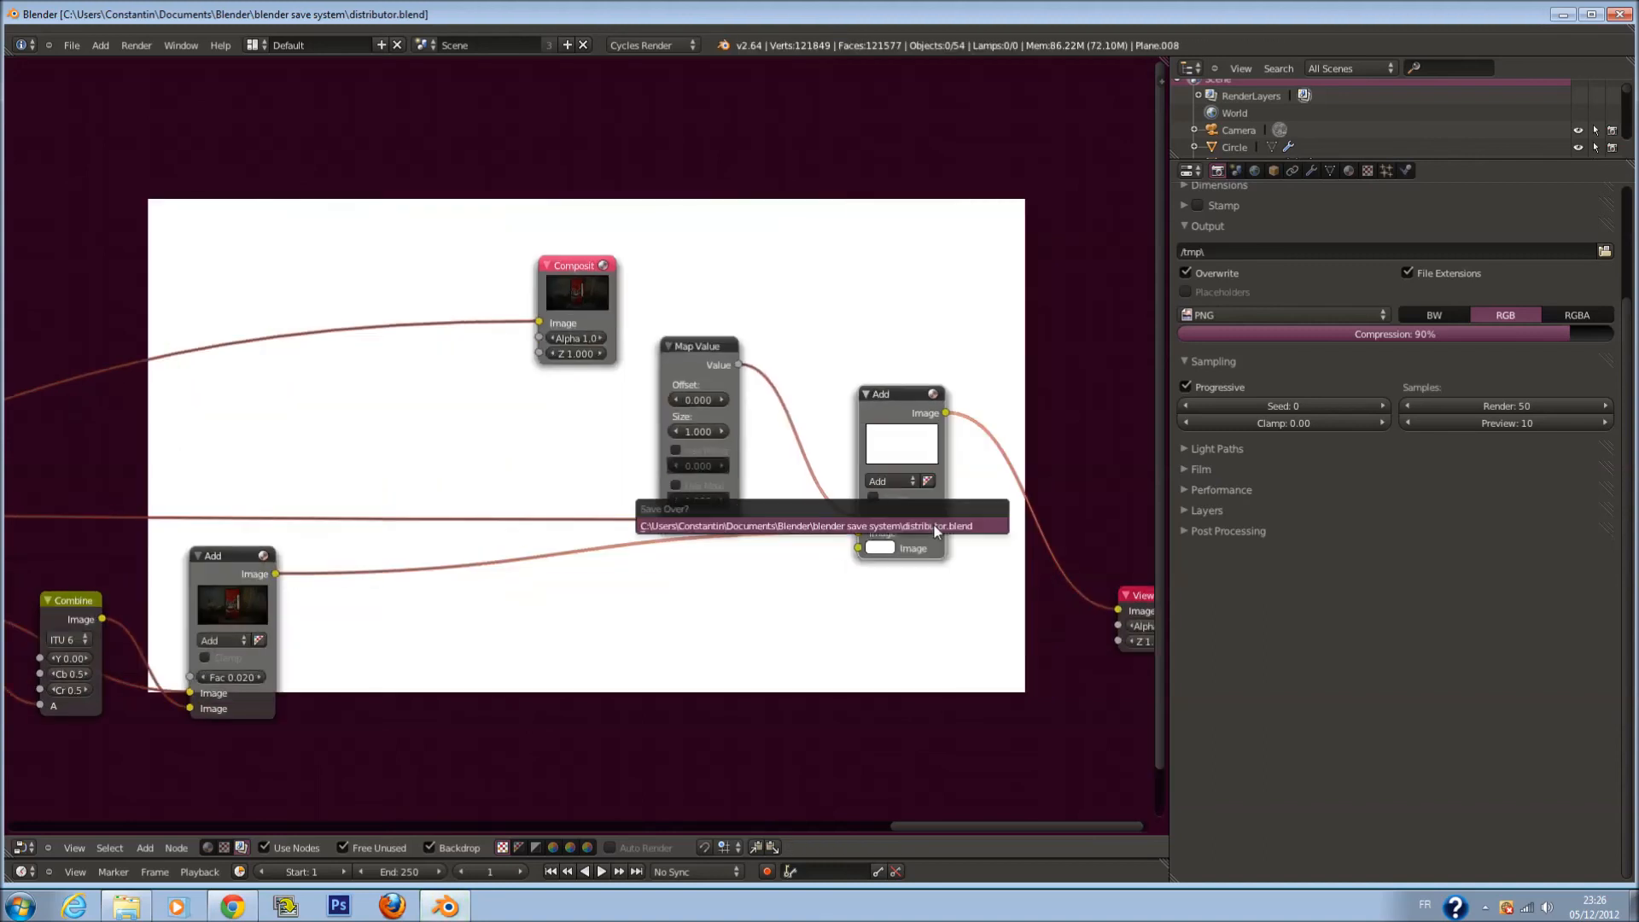
{"action": "left_click", "coordinate": [675, 451]}
{"action": "left_click", "coordinate": [677, 487]}
{"action": "key", "text": "ctrl+s"}
{"action": "scroll", "coordinate": [931, 517], "scroll_direction": "up", "scroll_amount": 1}
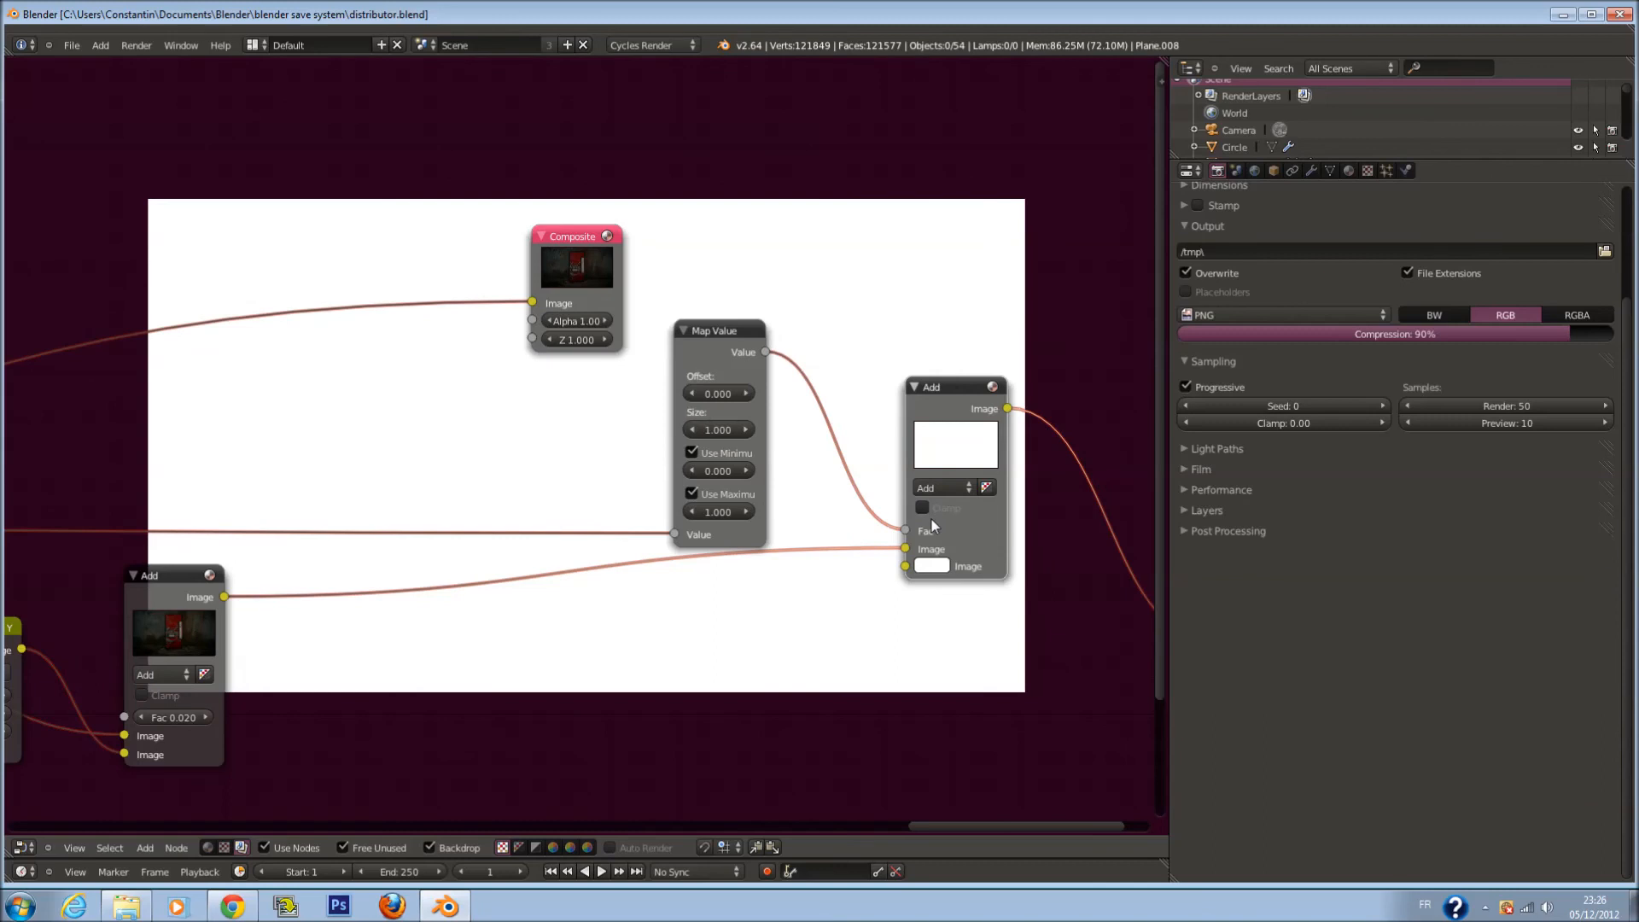
Switch the new Add node's blend mode to Mix, set the Map Value size to 0.02, and save the file
{"action": "middle_click_drag", "start_coordinate": [932, 519], "coordinate": [912, 529]}
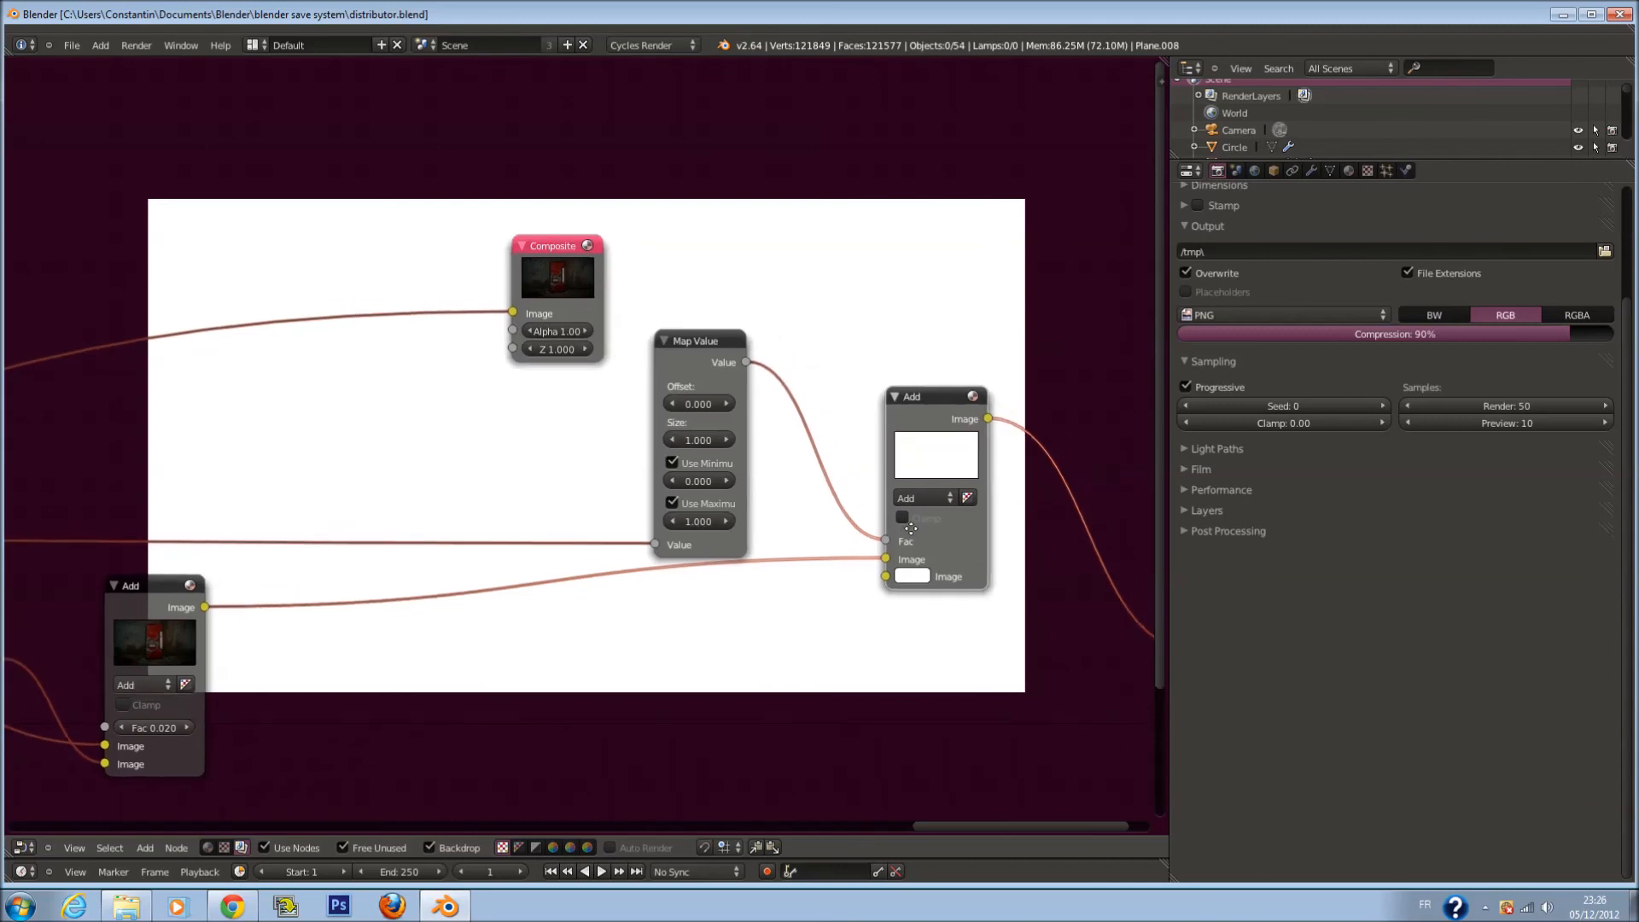
{"action": "scroll", "coordinate": [934, 495], "scroll_direction": "up", "scroll_amount": 1, "text": "ctrl"}
{"action": "key", "text": "ctrl+s"}
{"action": "left_click", "coordinate": [683, 491]}
{"action": "type", "text": "0.02"}
{"action": "key", "text": "Return"}
{"action": "key", "text": "ctrl+s"}
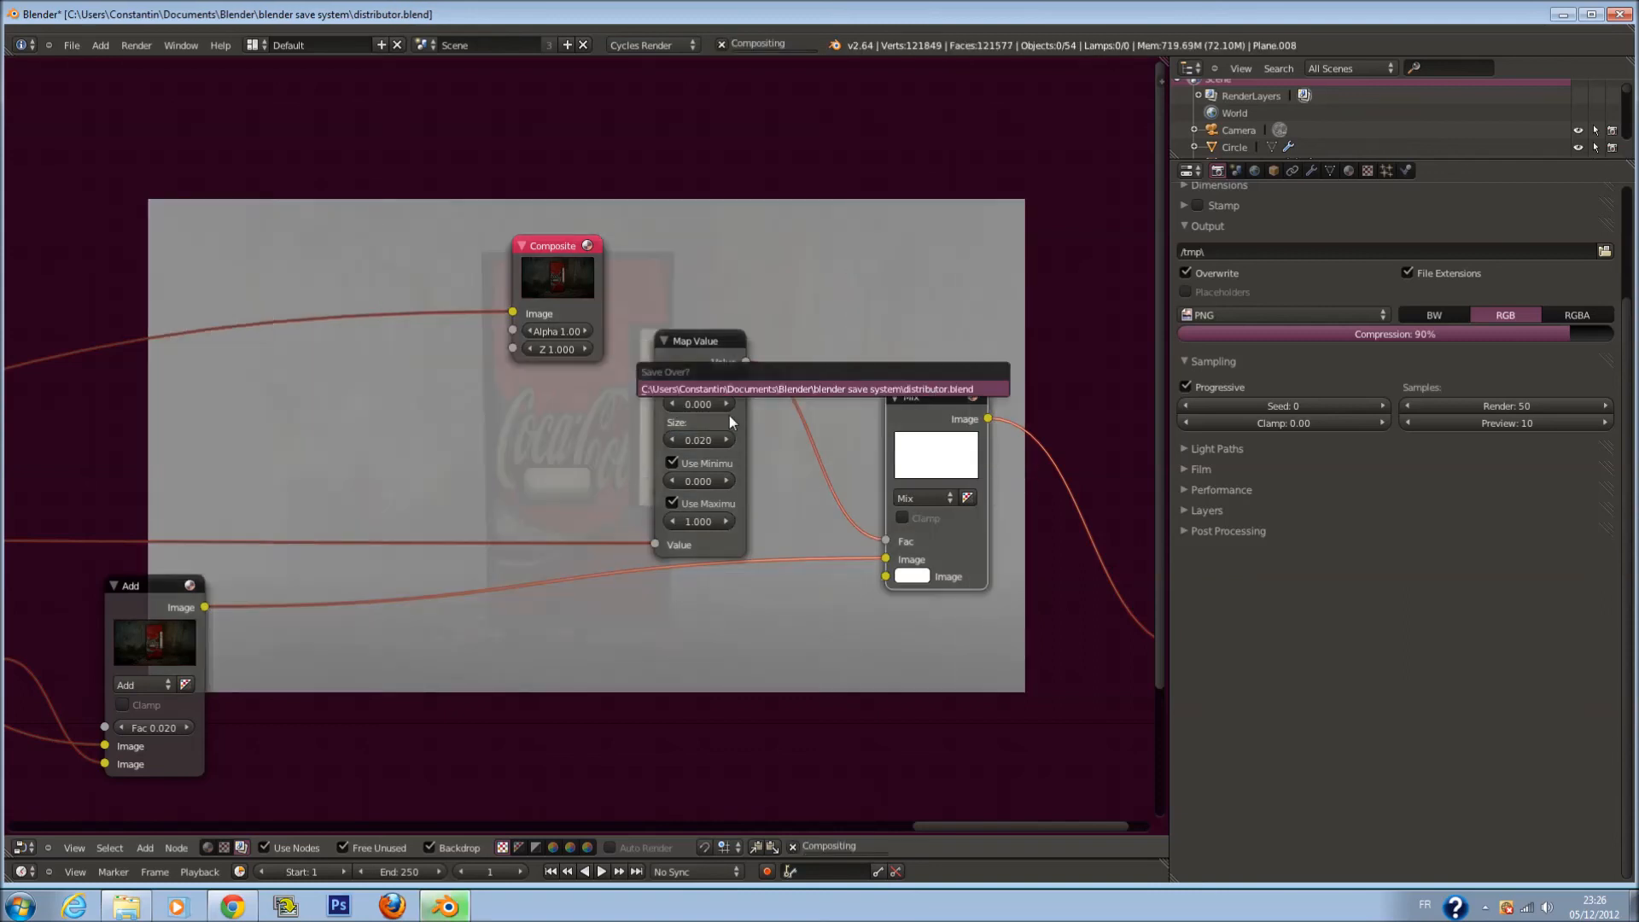
{"action": "left_click", "coordinate": [648, 395]}
Lower the Map Value node's offset to -24.328
{"action": "left_click", "coordinate": [673, 404]}
{"action": "left_click", "coordinate": [675, 405]}
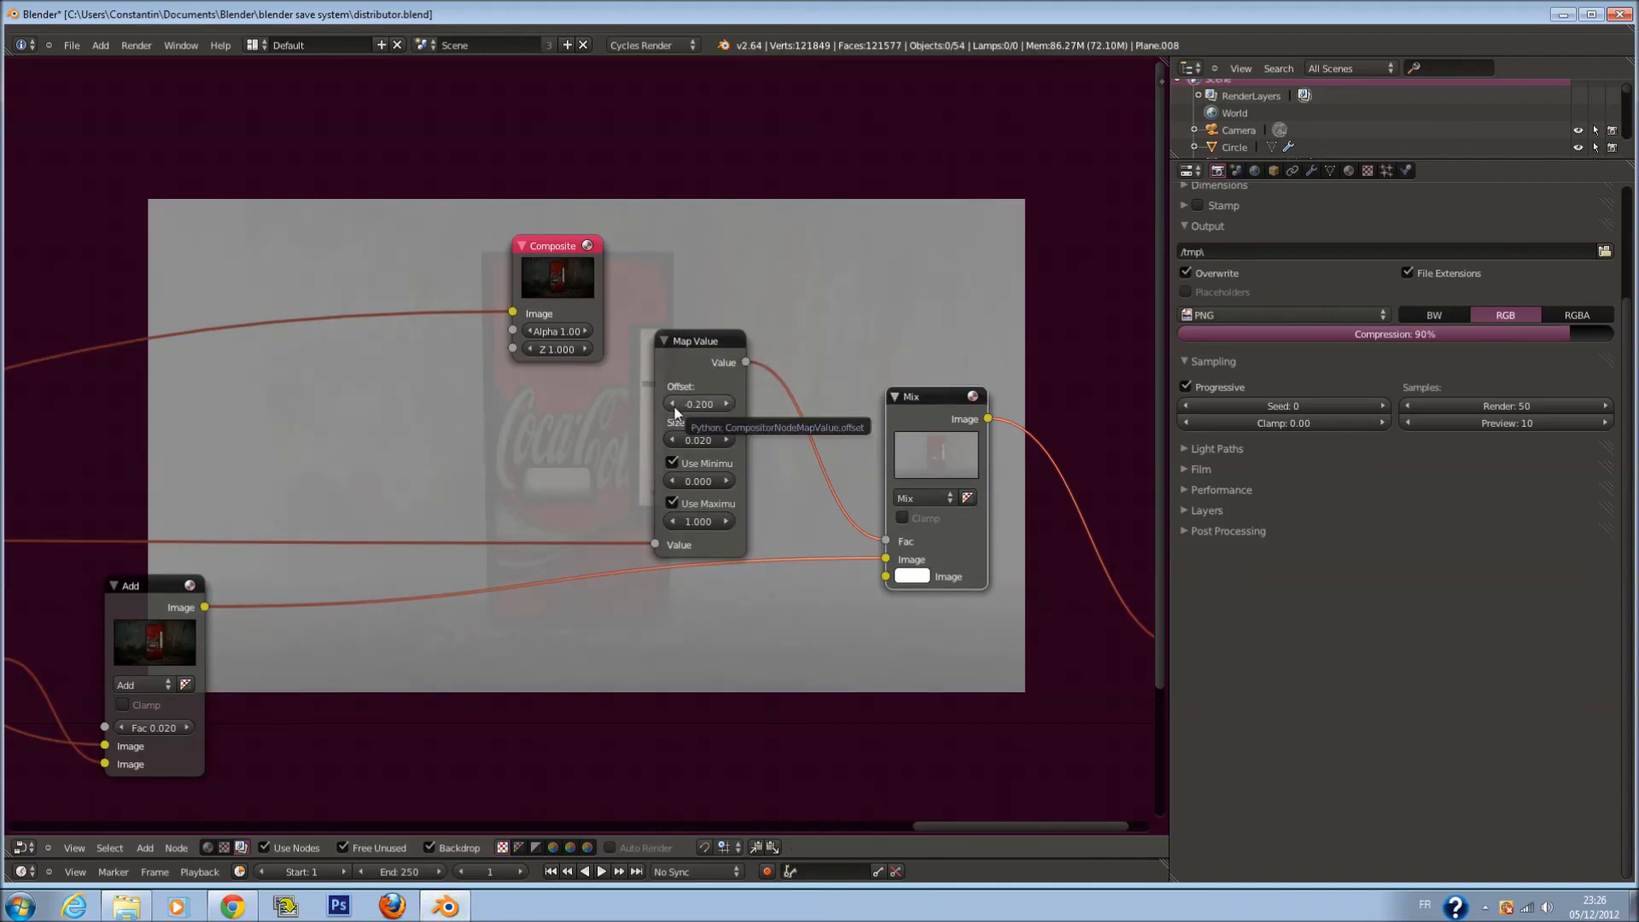
{"action": "triple_click", "coordinate": [673, 407]}
{"action": "triple_click", "coordinate": [673, 407]}
{"action": "triple_click", "coordinate": [673, 406]}
{"action": "double_click", "coordinate": [672, 406]}
{"action": "triple_click", "coordinate": [674, 407]}
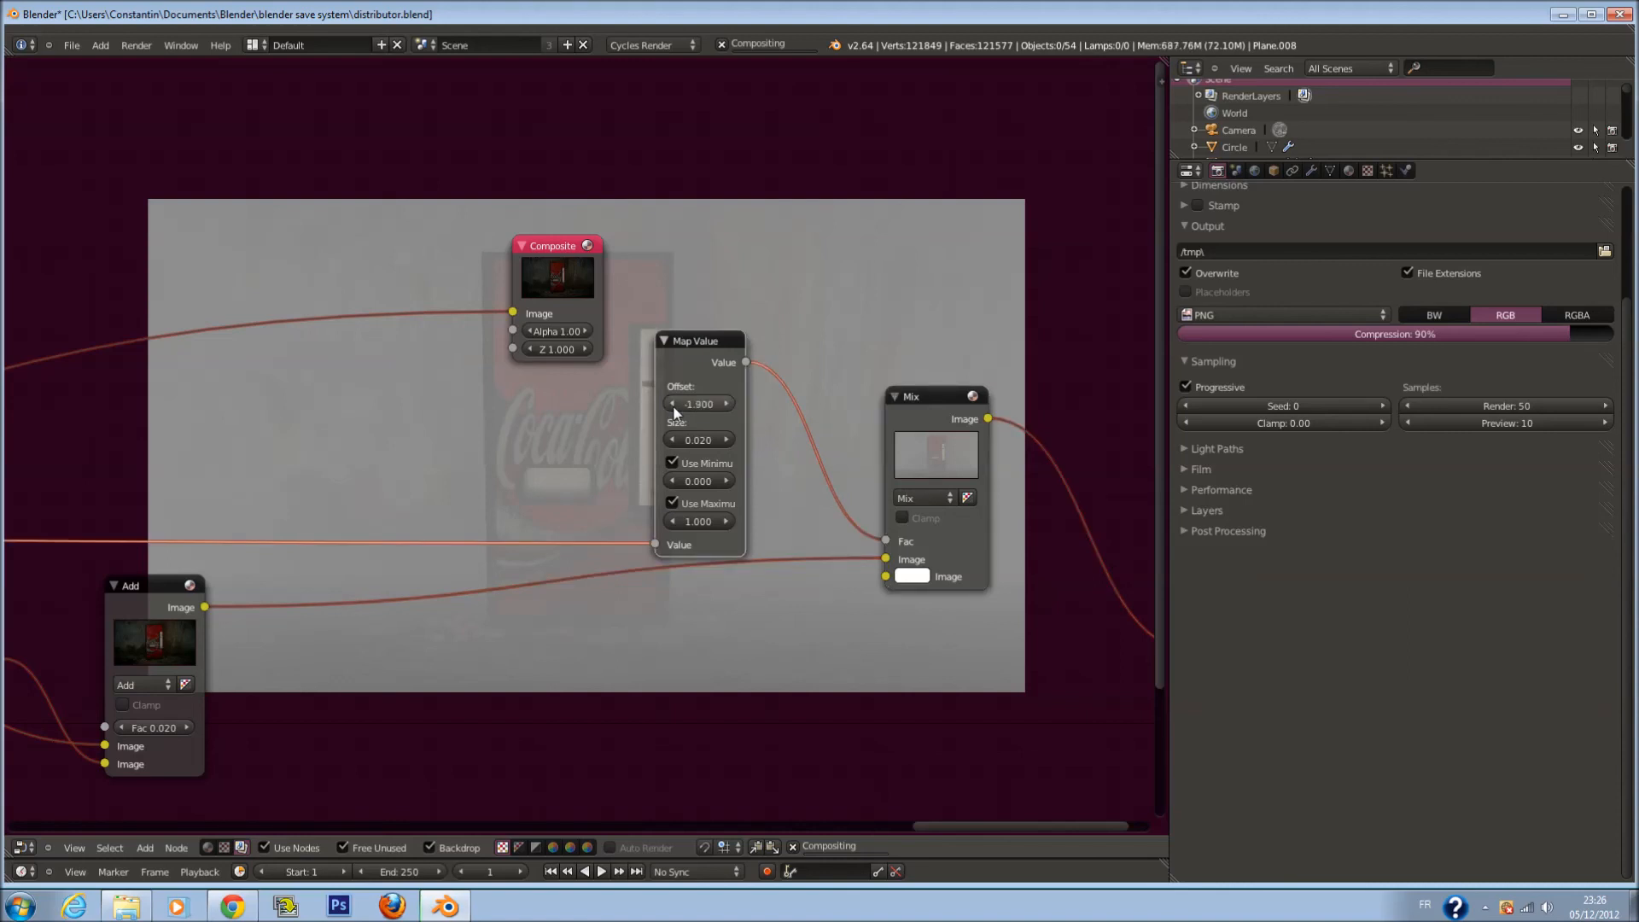
{"action": "double_click", "coordinate": [675, 406]}
{"action": "double_click", "coordinate": [674, 407]}
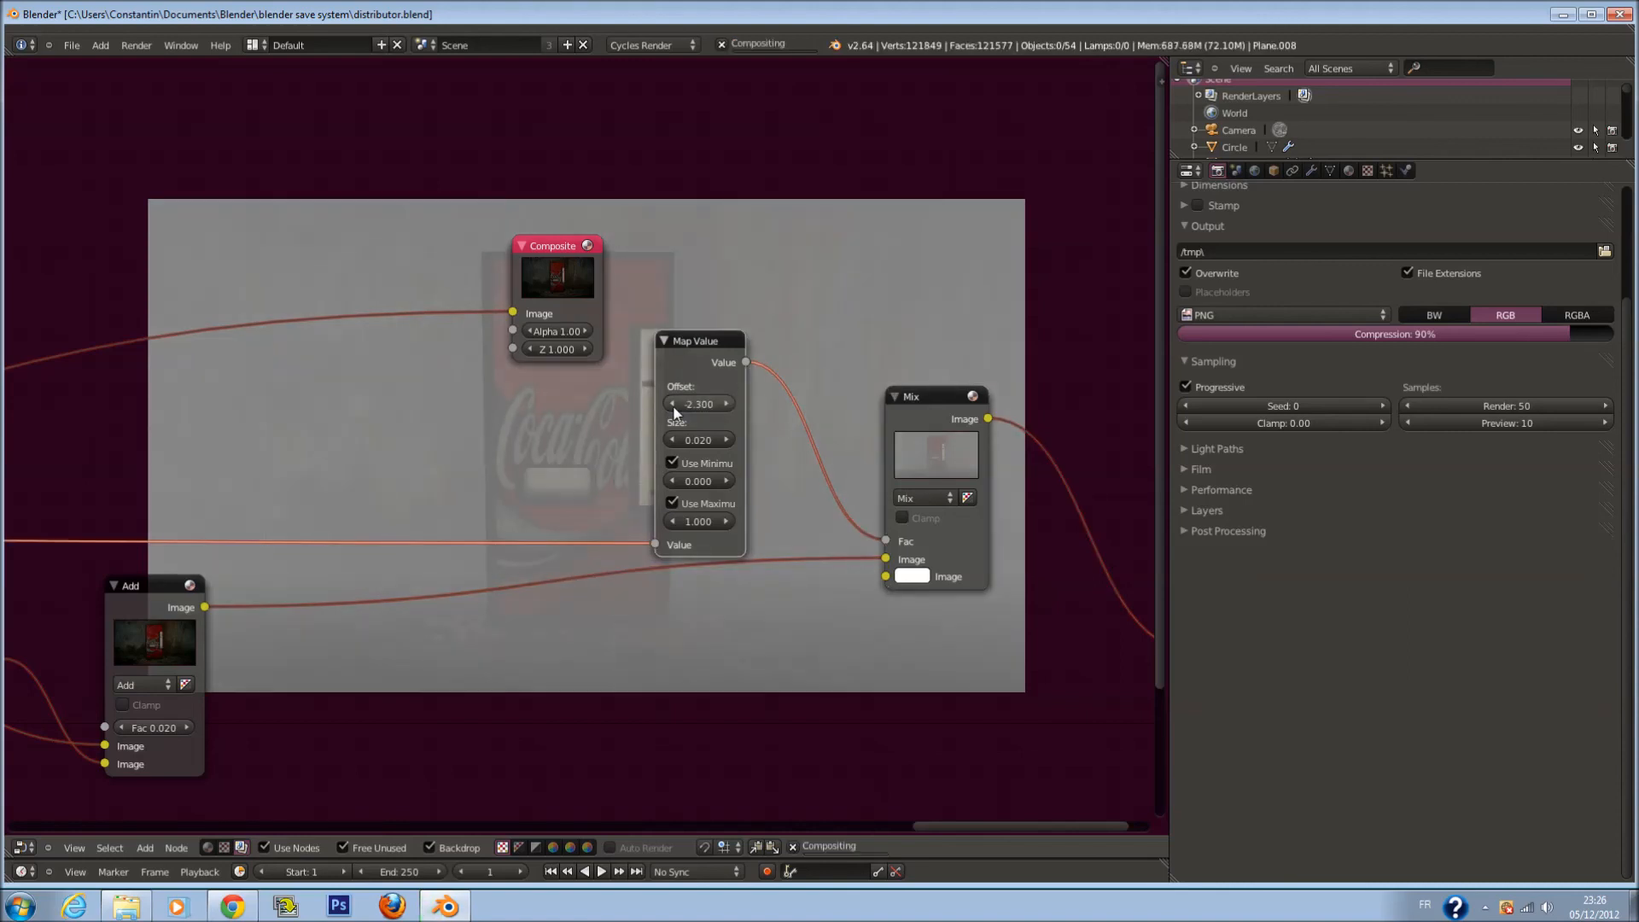
{"action": "left_click_drag", "start_coordinate": [675, 407], "coordinate": [630, 407]}
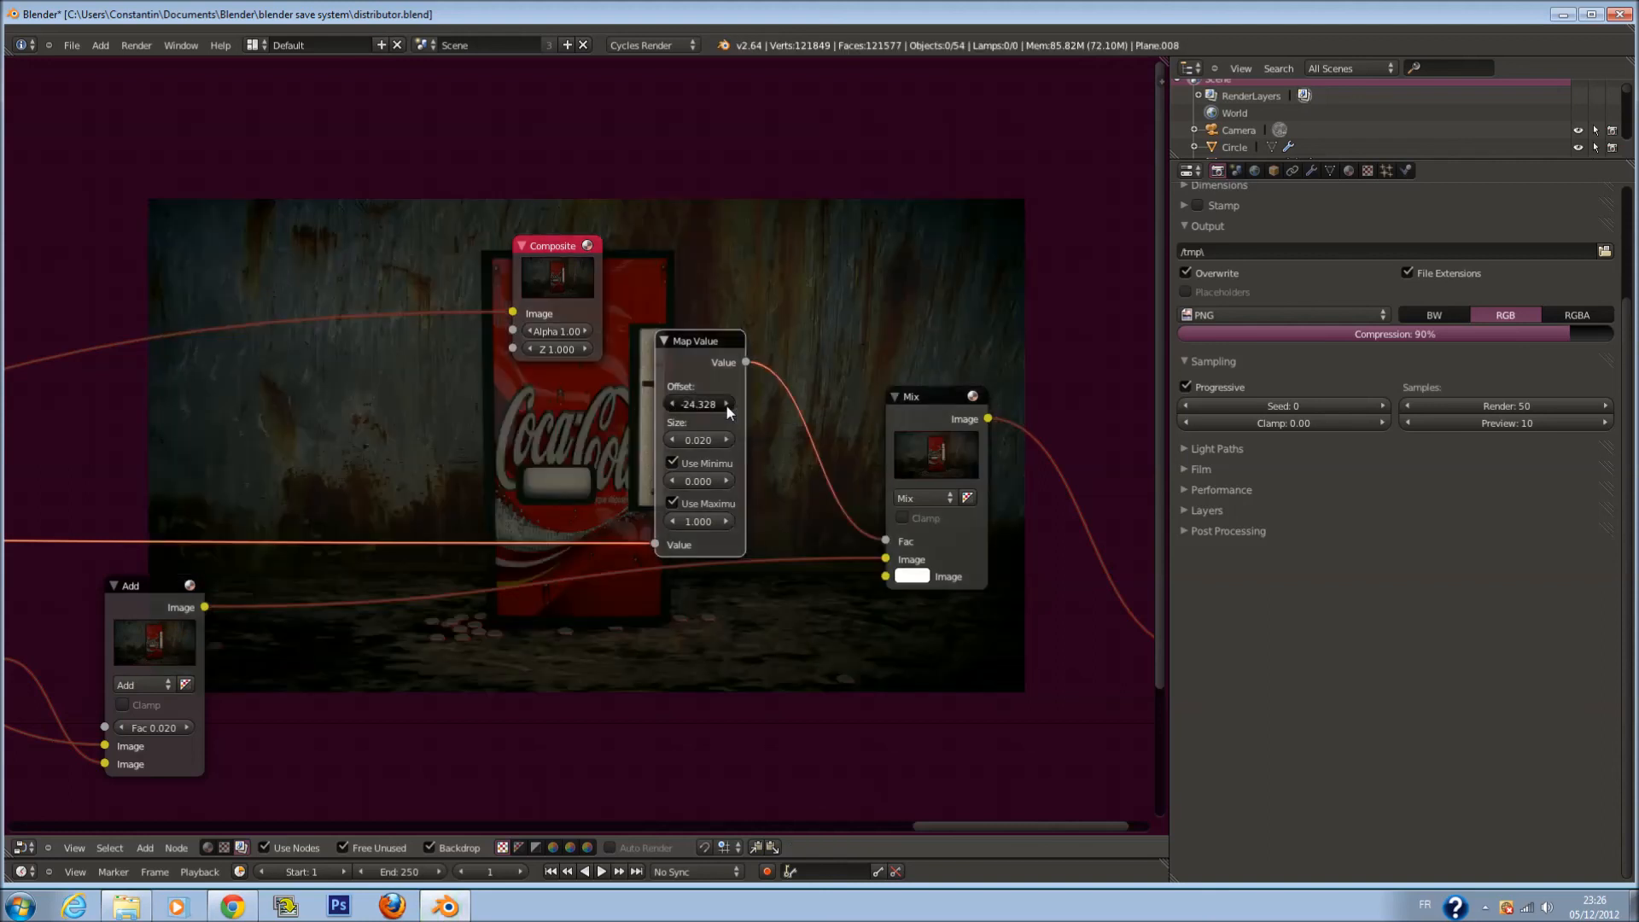
Set the Map Value offset to -22.084 and the Mix node's second image colour to pink (R 1.000, G 0.000, B 0.220)
{"action": "left_click_drag", "start_coordinate": [727, 406], "coordinate": [736, 407]}
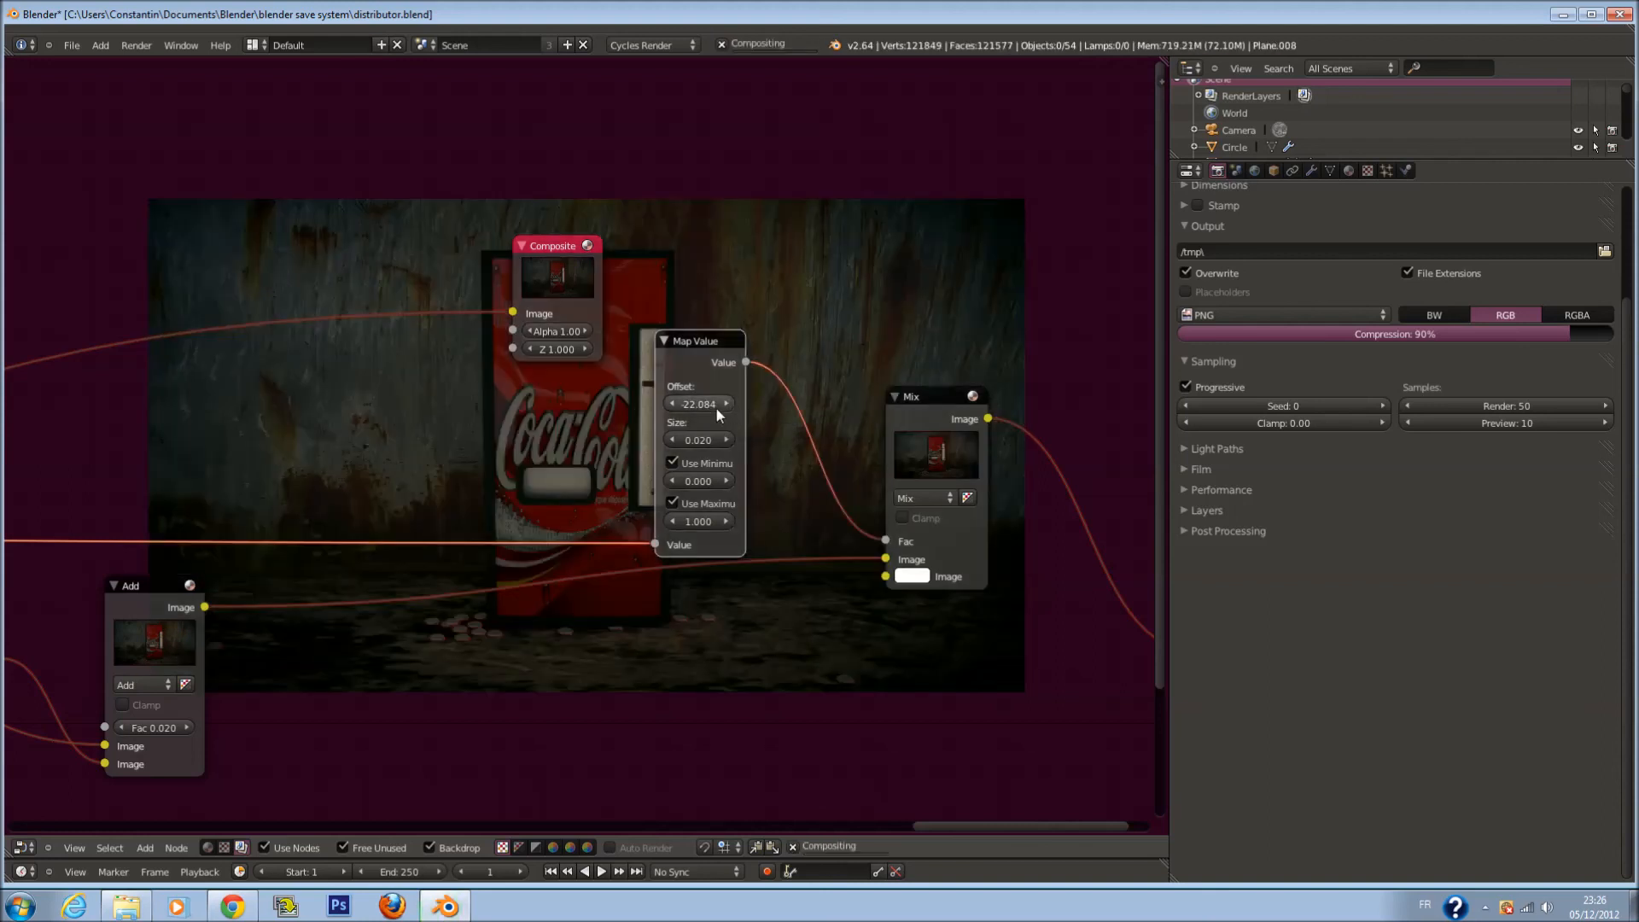
{"action": "left_click", "coordinate": [924, 578]}
{"action": "left_click_drag", "start_coordinate": [972, 381], "coordinate": [950, 389]}
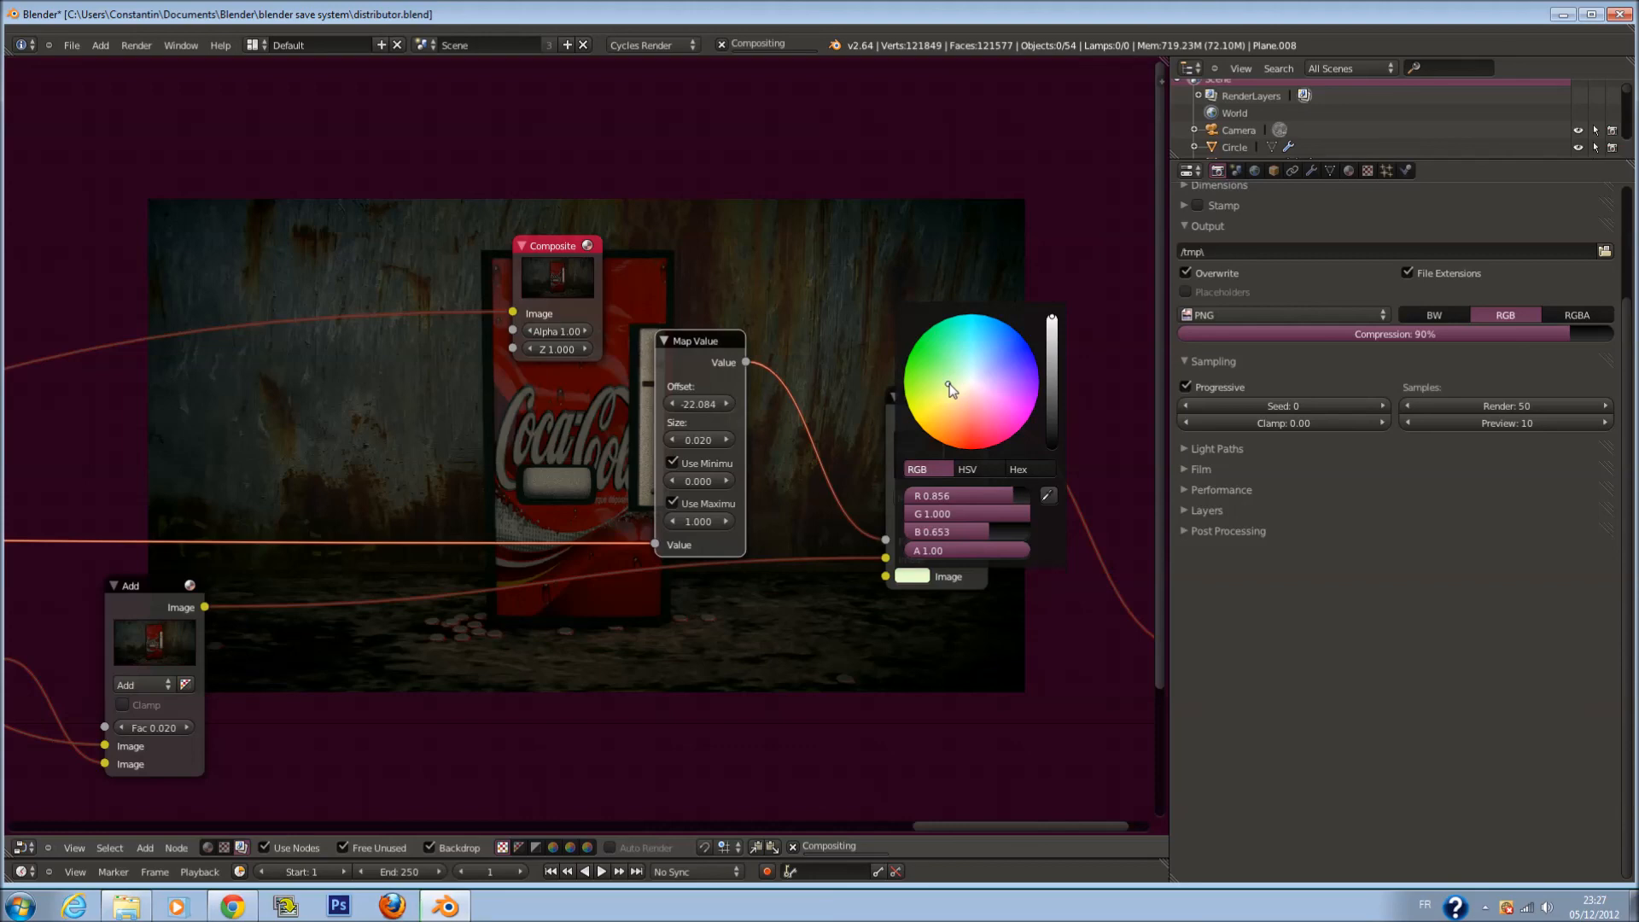
{"action": "left_click", "coordinate": [990, 446]}
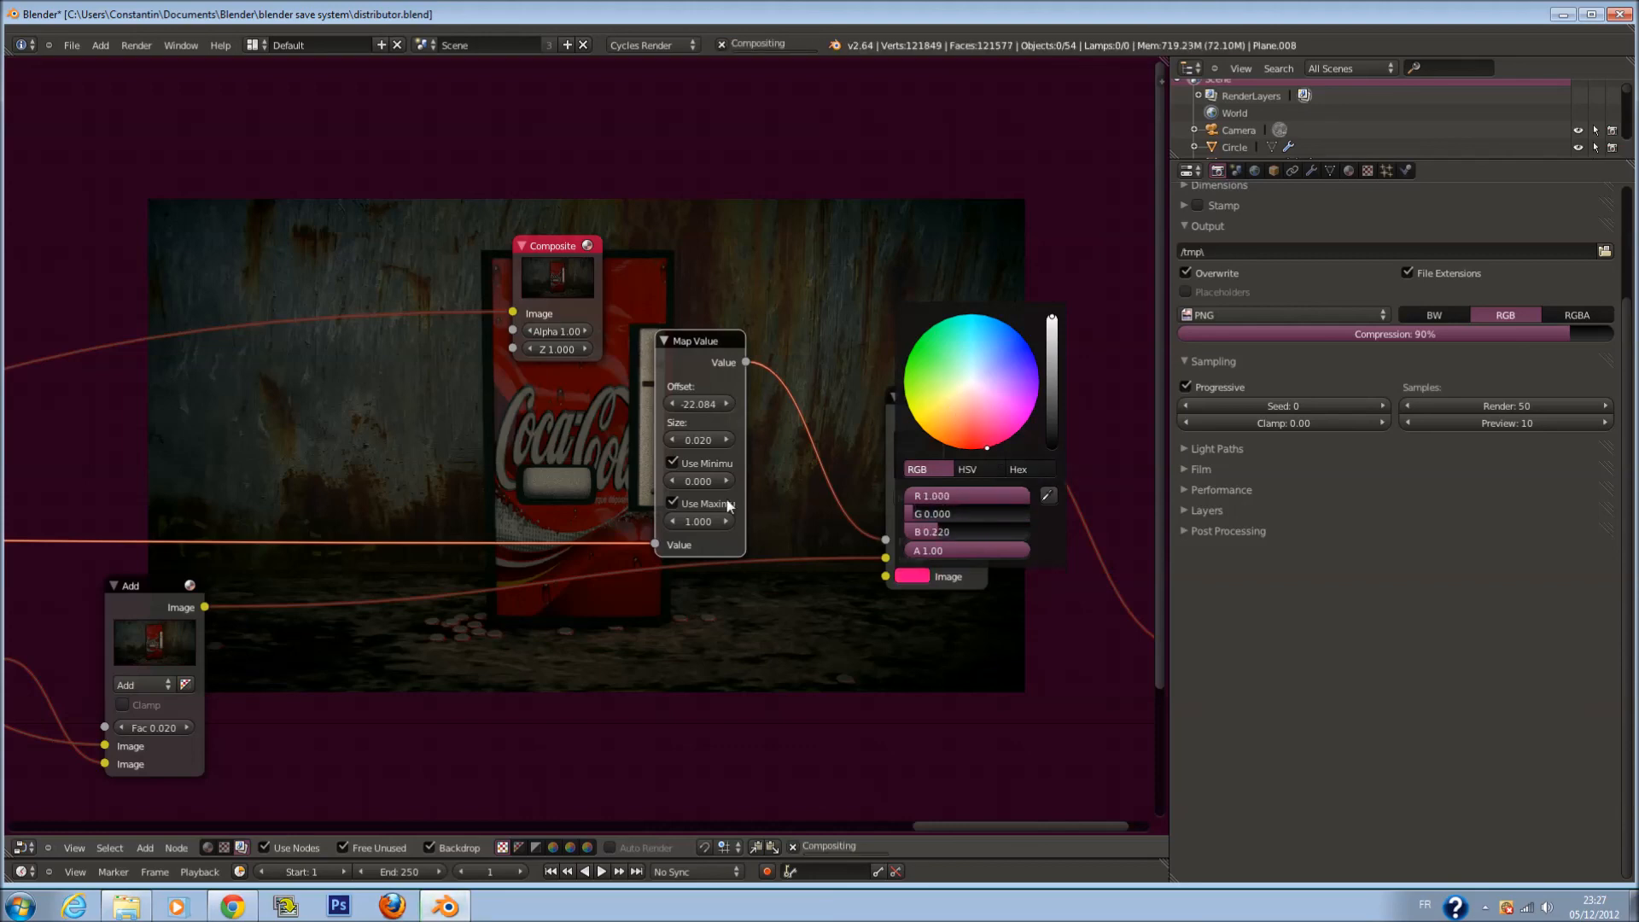
Adjust the Map Value node's offset to -10.964
{"action": "left_click_drag", "start_coordinate": [700, 407], "coordinate": [725, 407]}
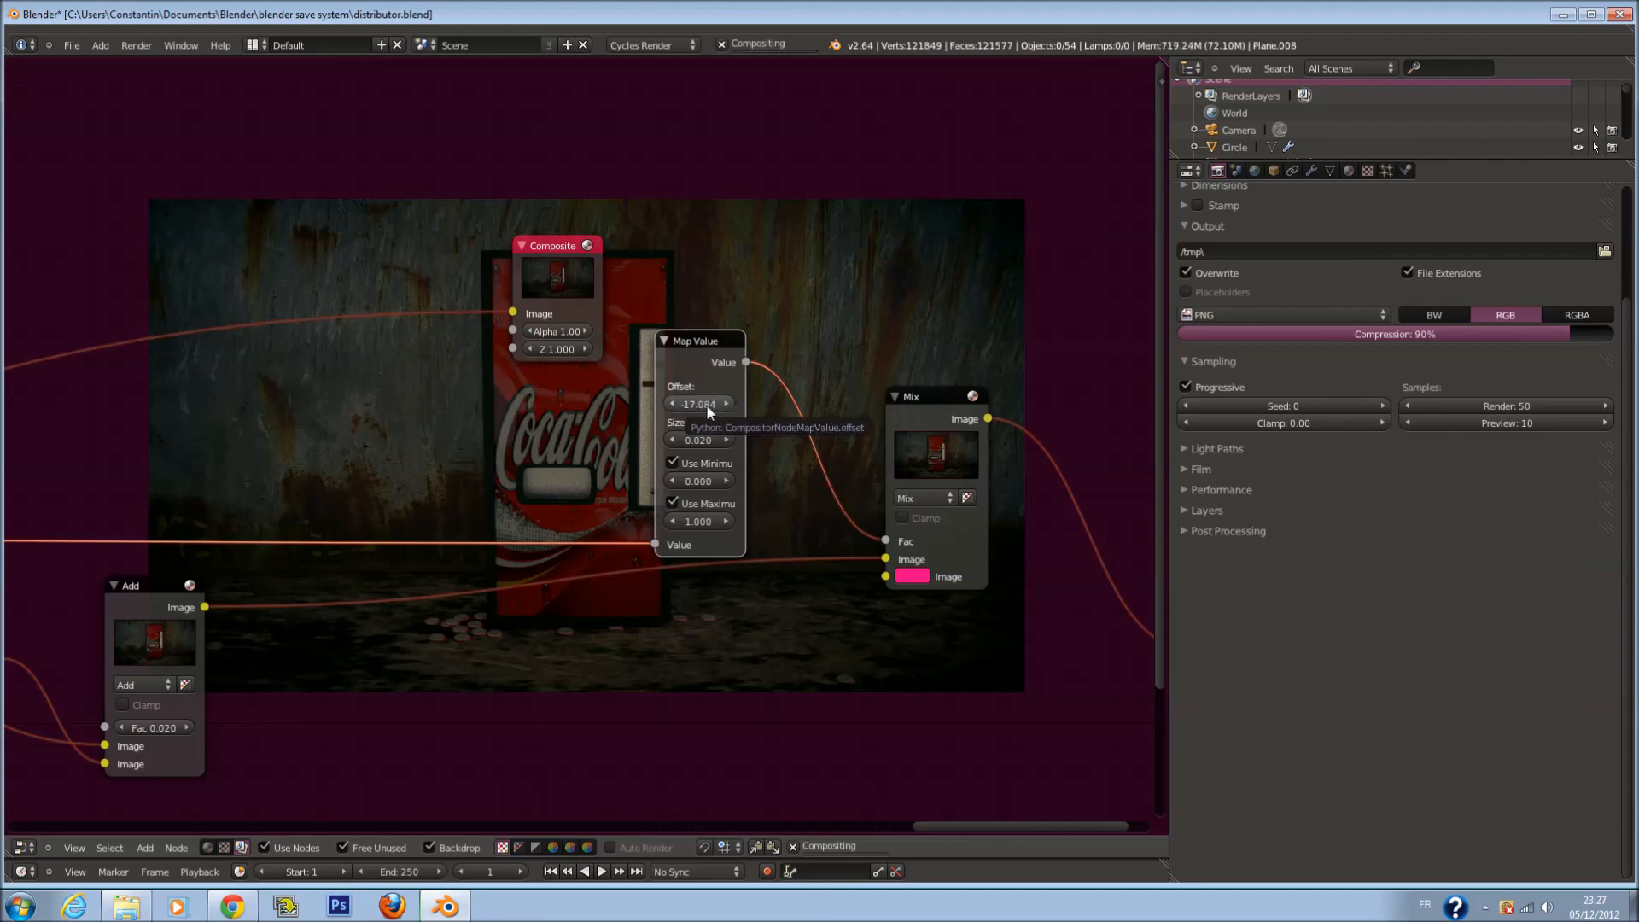
{"action": "mouse_move", "coordinate": [701, 406]}
{"action": "left_mouse_down"}
{"action": "mouse_move", "coordinate": [732, 416]}
{"action": "mouse_move", "coordinate": [704, 406]}
{"action": "left_mouse_up"}
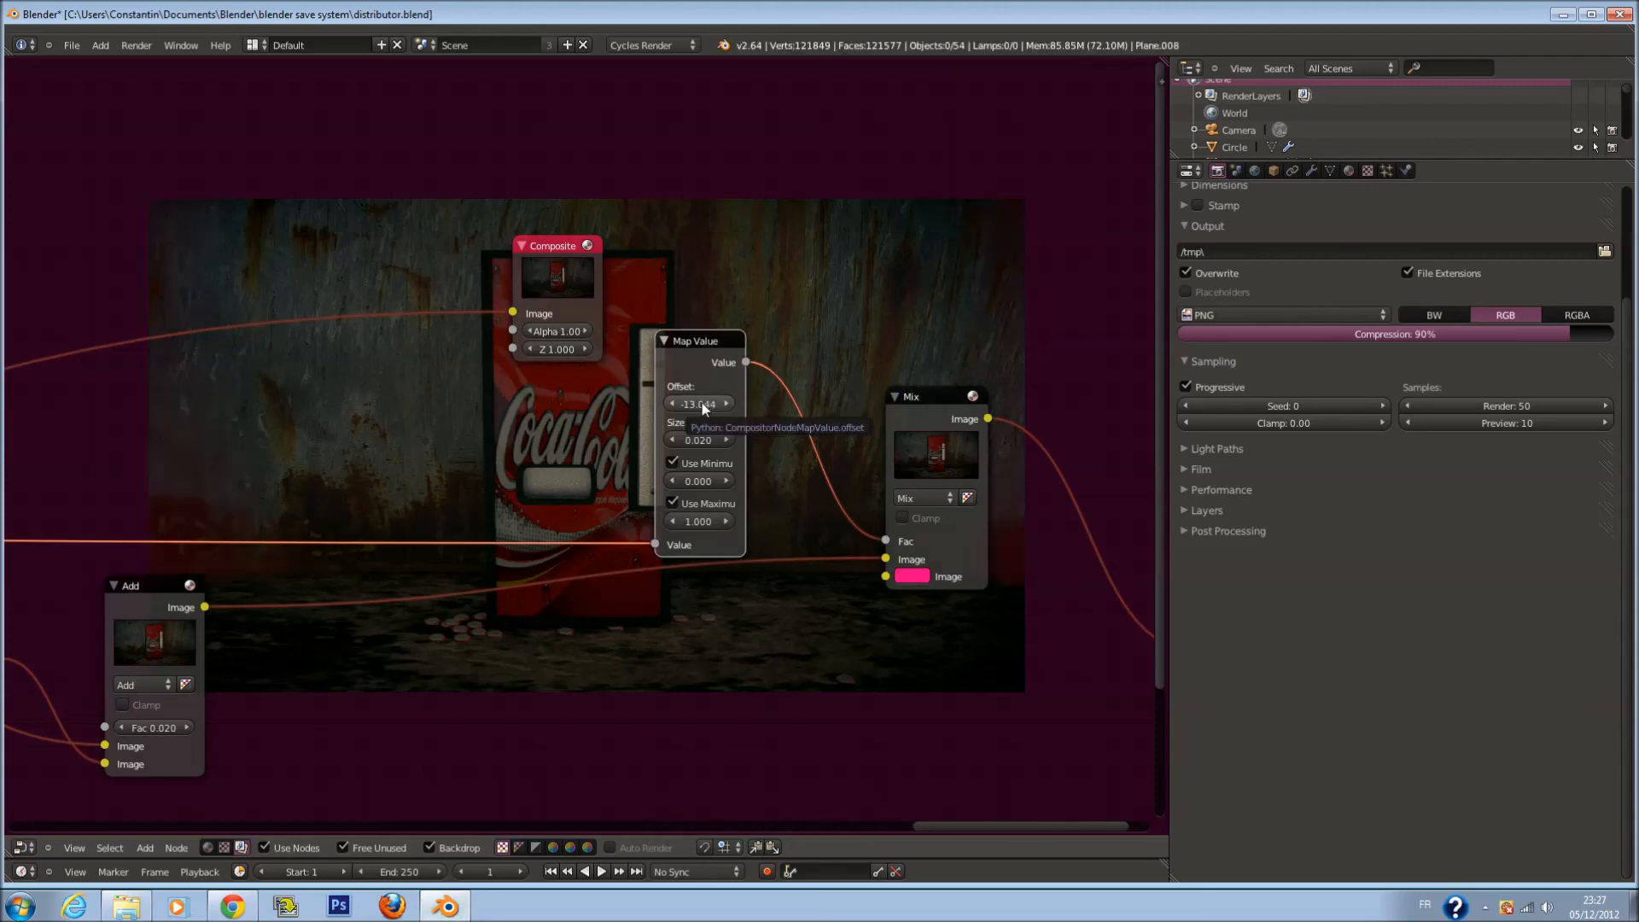
{"action": "left_click_drag", "start_coordinate": [703, 406], "coordinate": [717, 405]}
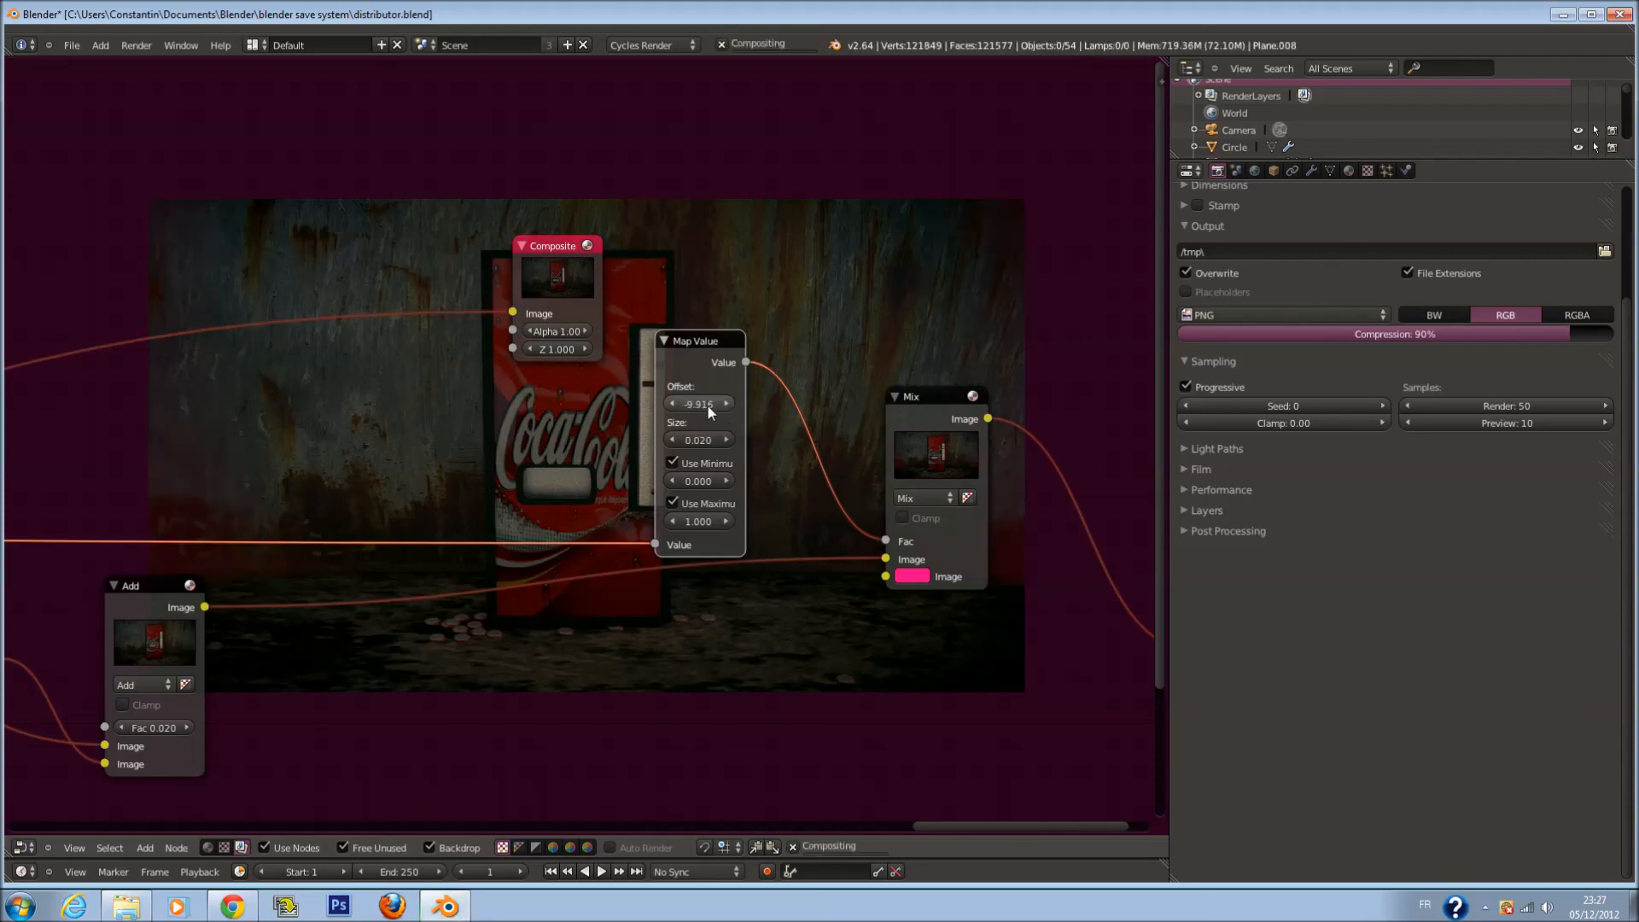
{"action": "left_click_drag", "start_coordinate": [707, 403], "coordinate": [690, 402]}
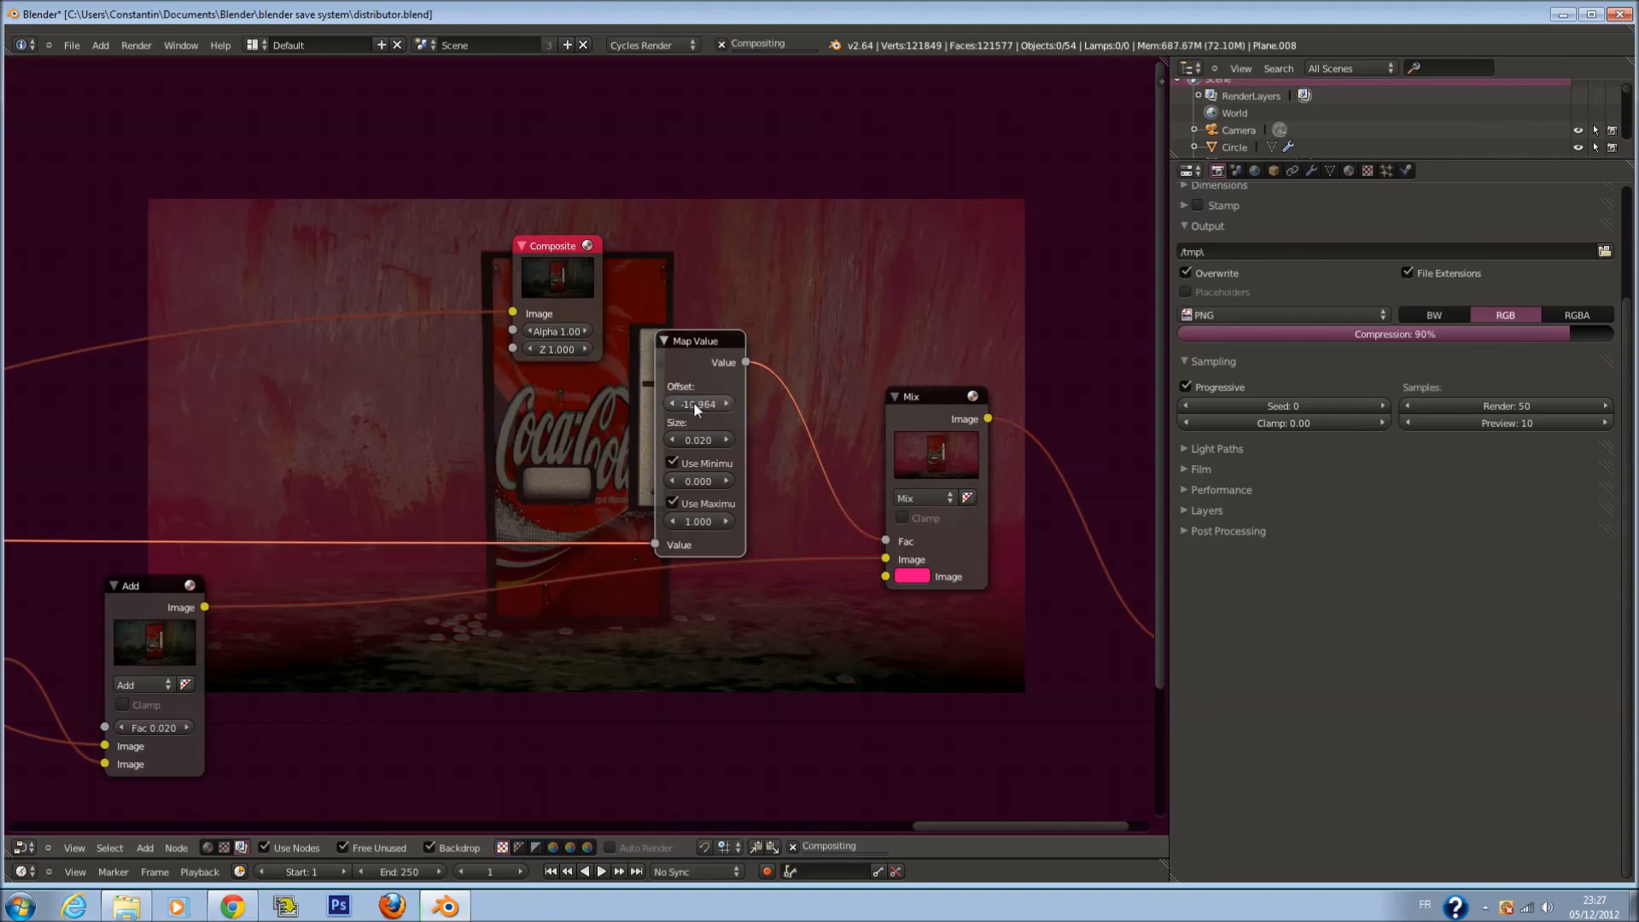
Set the Map Value node's minimum to 1 and save the file
{"action": "left_click", "coordinate": [726, 441]}
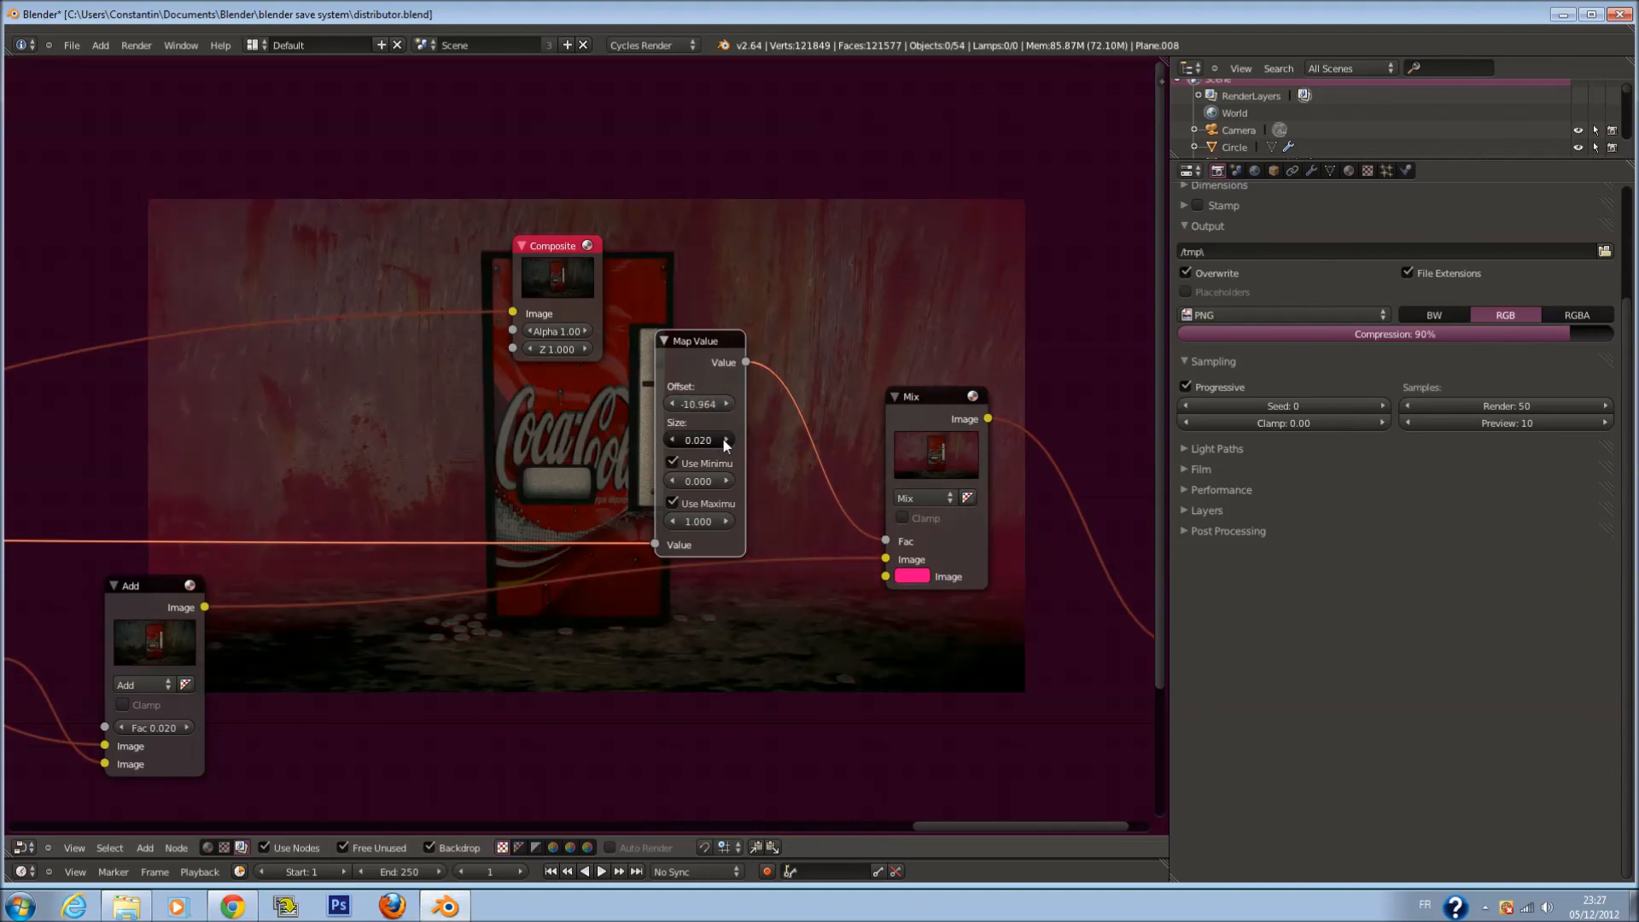
{"action": "left_click", "coordinate": [675, 439]}
{"action": "left_click", "coordinate": [702, 439]}
{"action": "left_click", "coordinate": [705, 439]}
{"action": "key", "text": "Return"}
{"action": "type", "text": "1"}
{"action": "key", "text": "Return"}
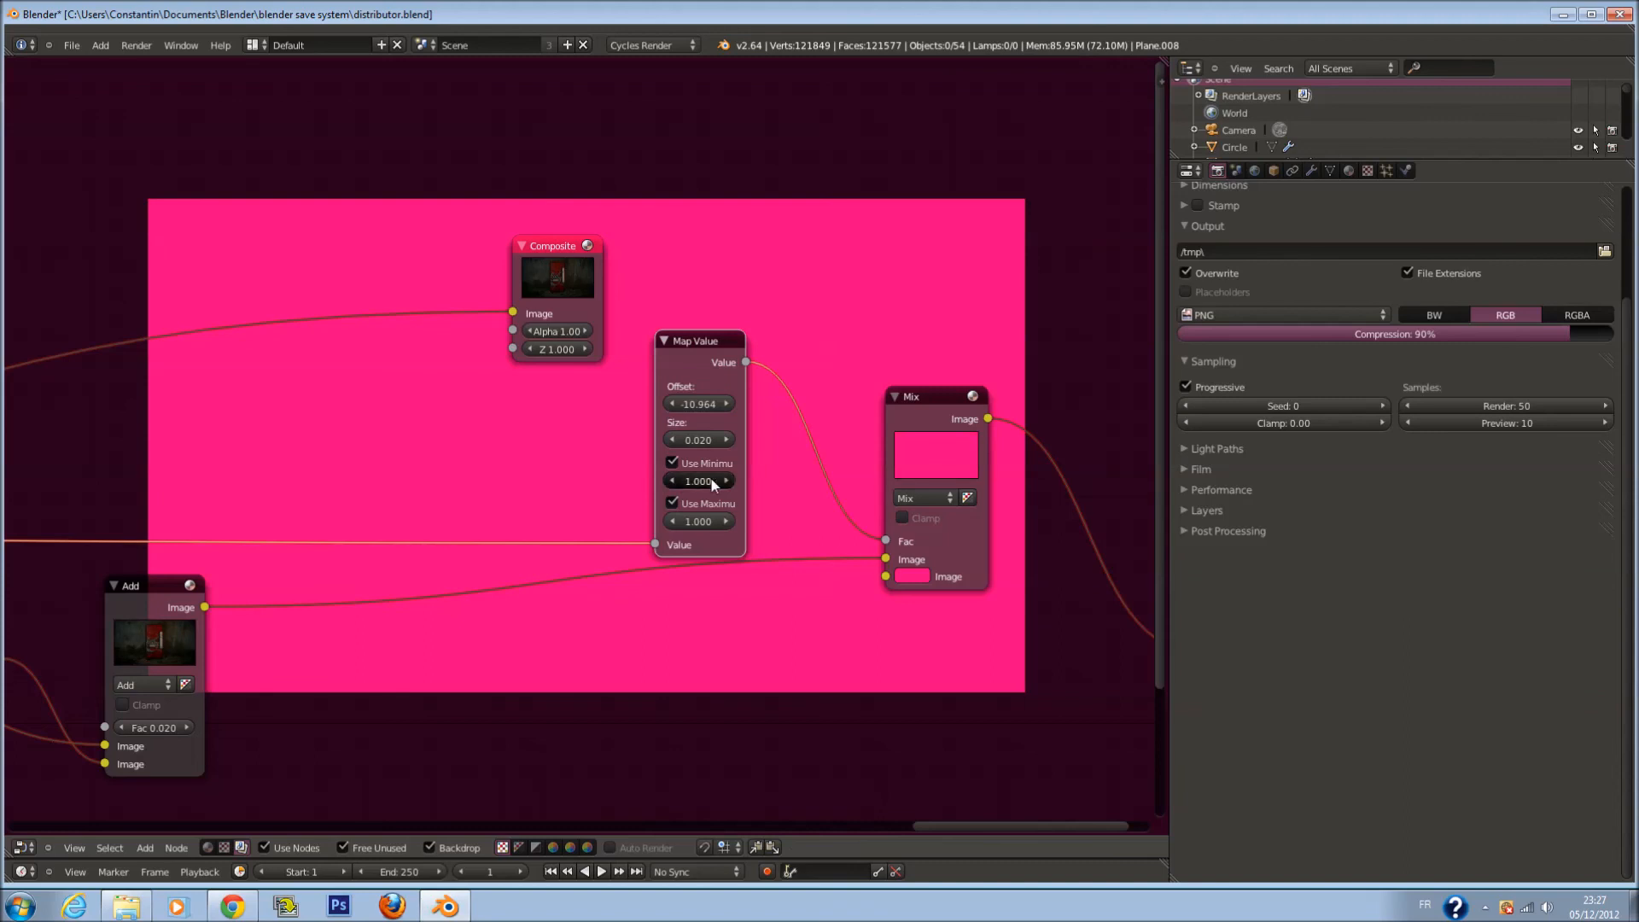
{"action": "key", "text": "ctrl+s"}
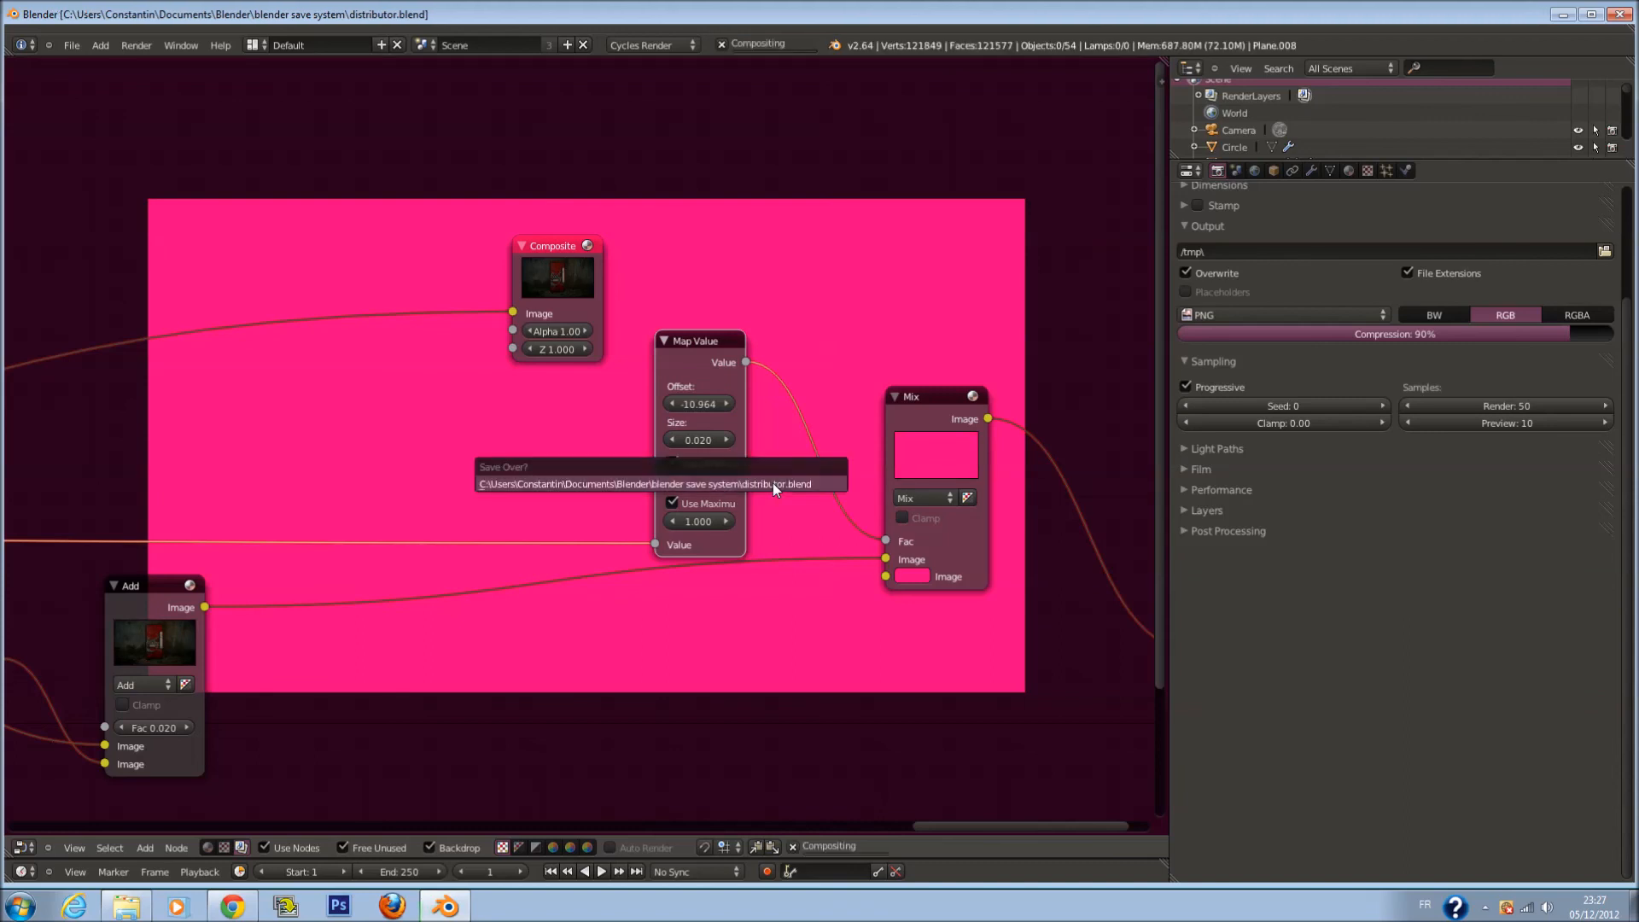
Set the Map Value minimum to 0.1 and maximum to 0.9, and save the file
{"action": "left_click", "coordinate": [675, 520]}
{"action": "key", "text": "ctrl+s"}
{"action": "left_click", "coordinate": [814, 514]}
{"action": "scroll", "coordinate": [812, 516], "scroll_direction": "up", "scroll_amount": 1}
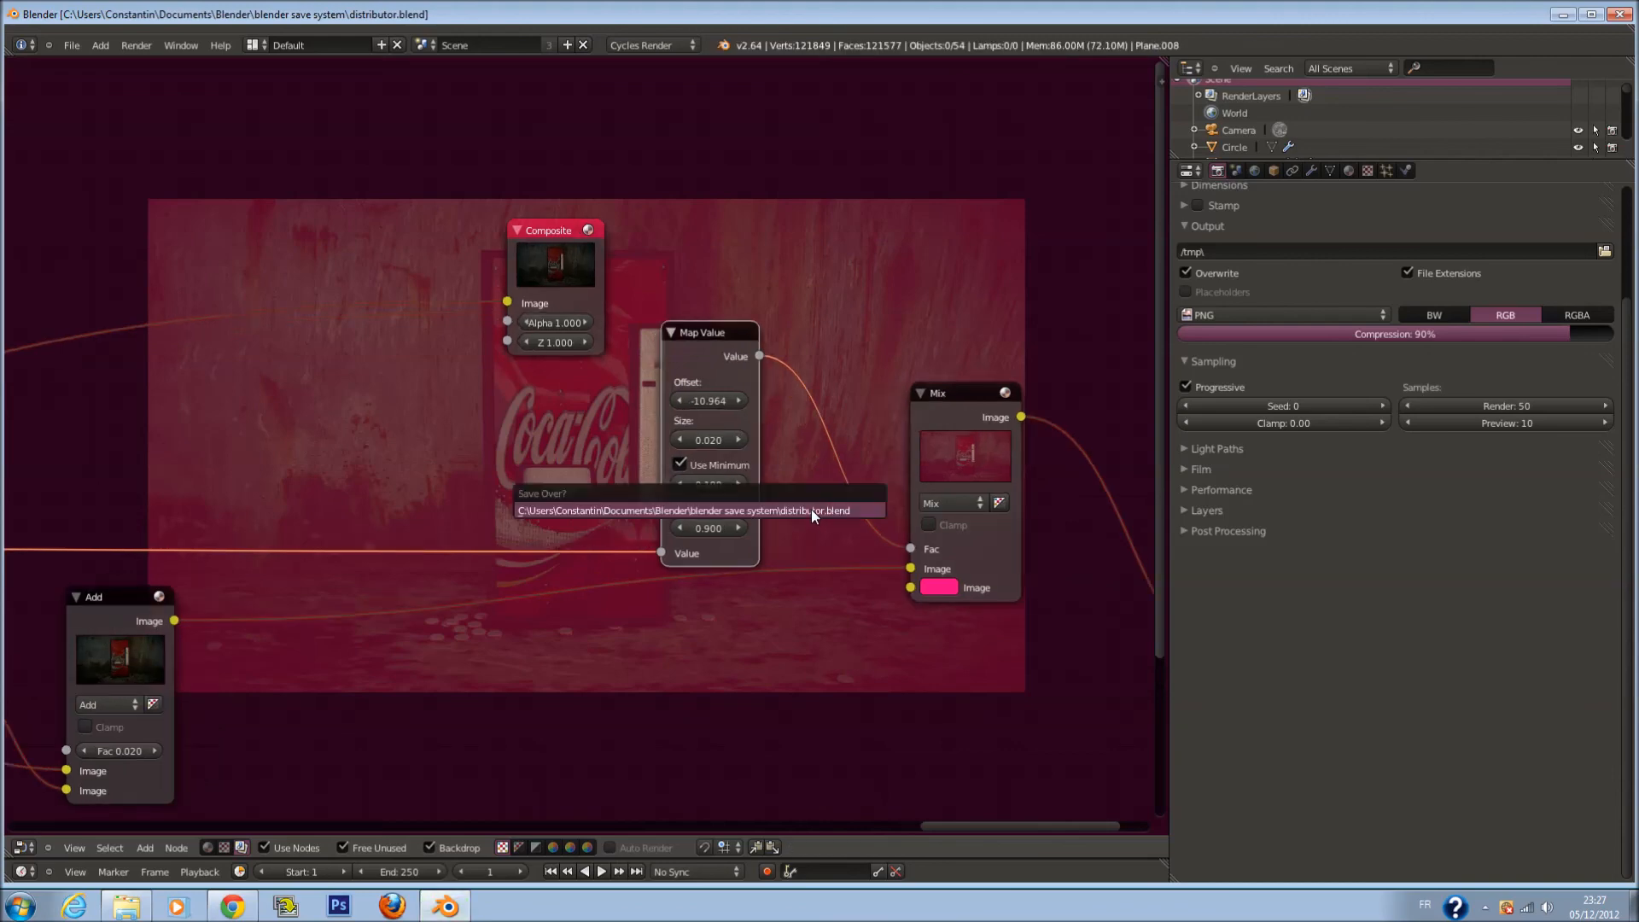
Save the file while lowering the Map Value offset step by step to -165.388
{"action": "left_click_drag", "start_coordinate": [707, 402], "coordinate": [681, 406]}
{"action": "key", "text": "ctrl+s"}
{"action": "left_click", "coordinate": [818, 434]}
{"action": "left_click_drag", "start_coordinate": [724, 403], "coordinate": [696, 403]}
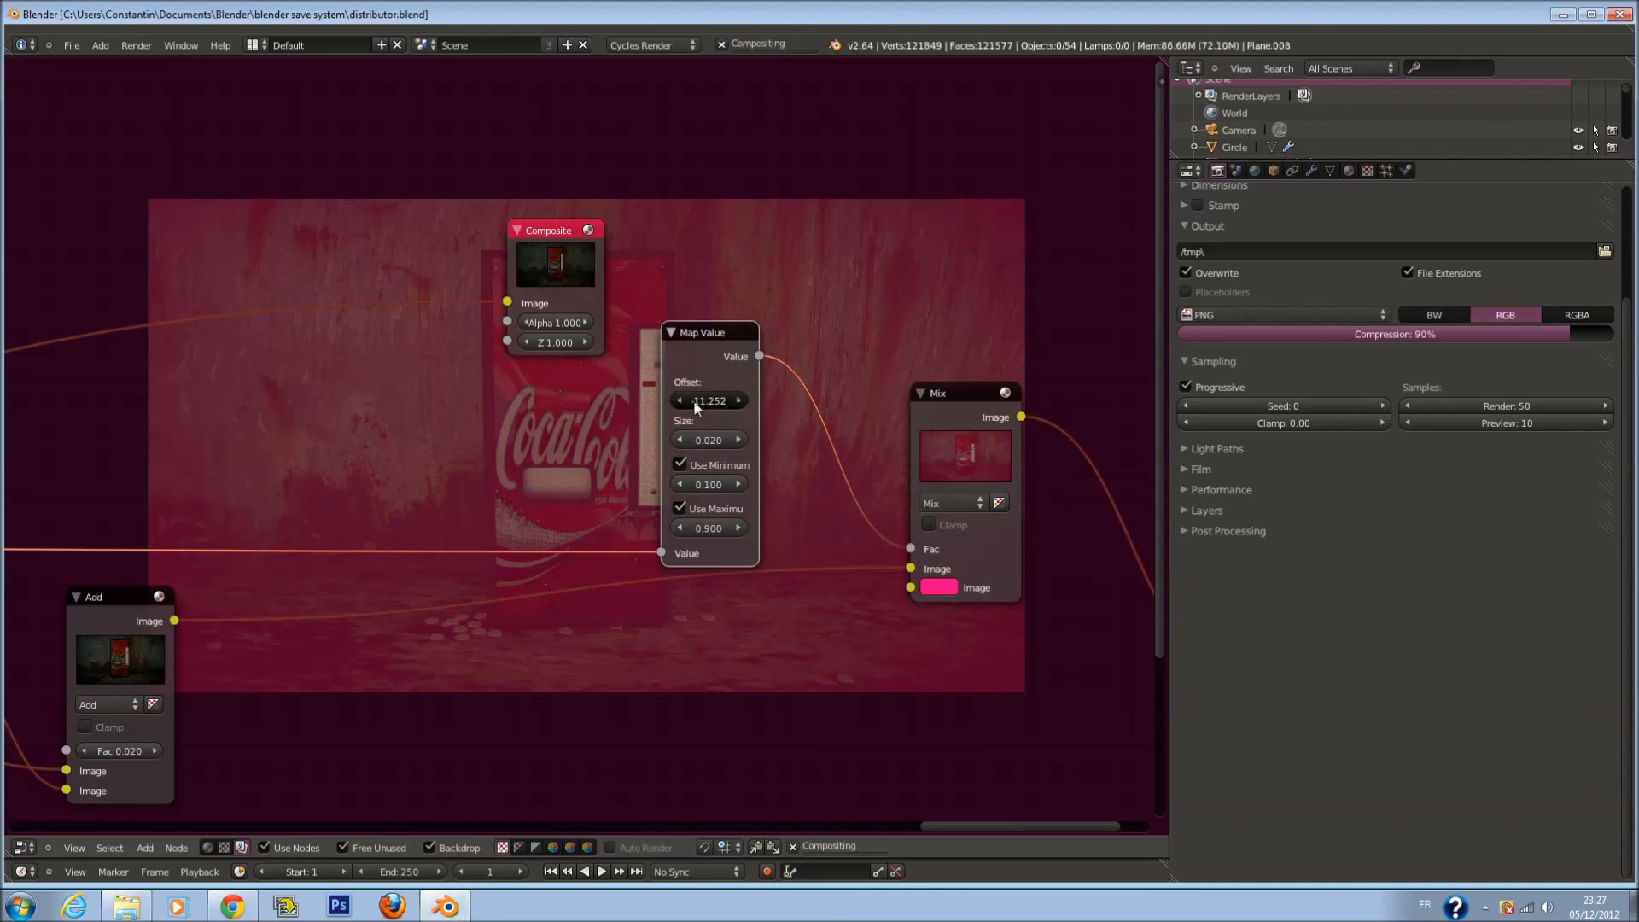
{"action": "left_click_drag", "start_coordinate": [700, 403], "coordinate": [721, 403]}
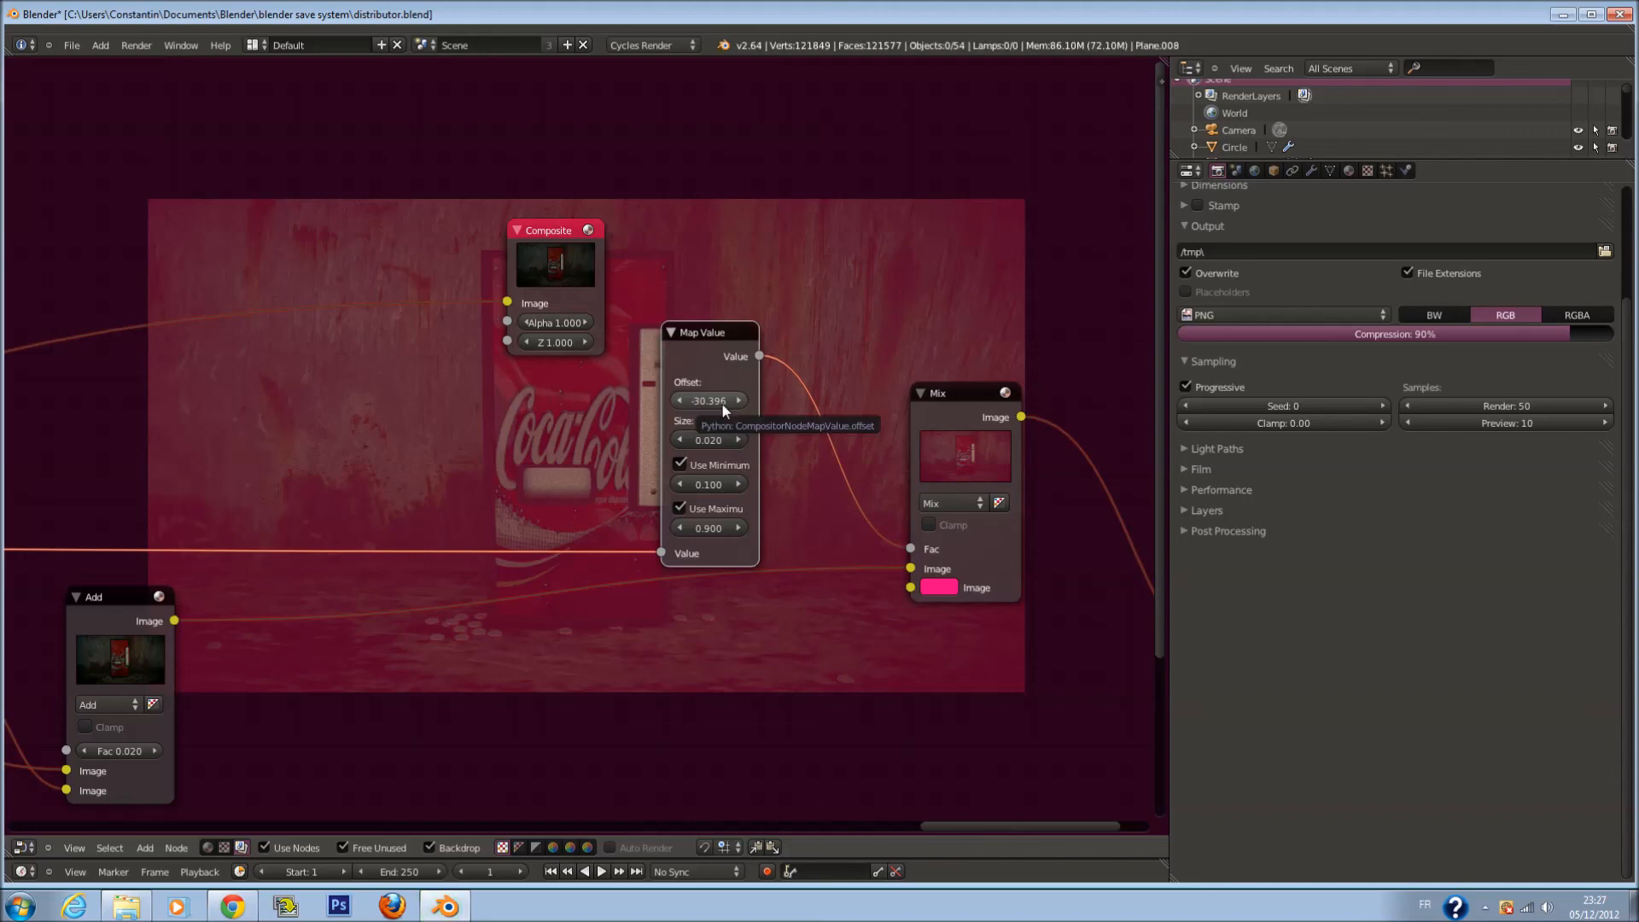
{"action": "left_click_drag", "start_coordinate": [721, 403], "coordinate": [797, 439]}
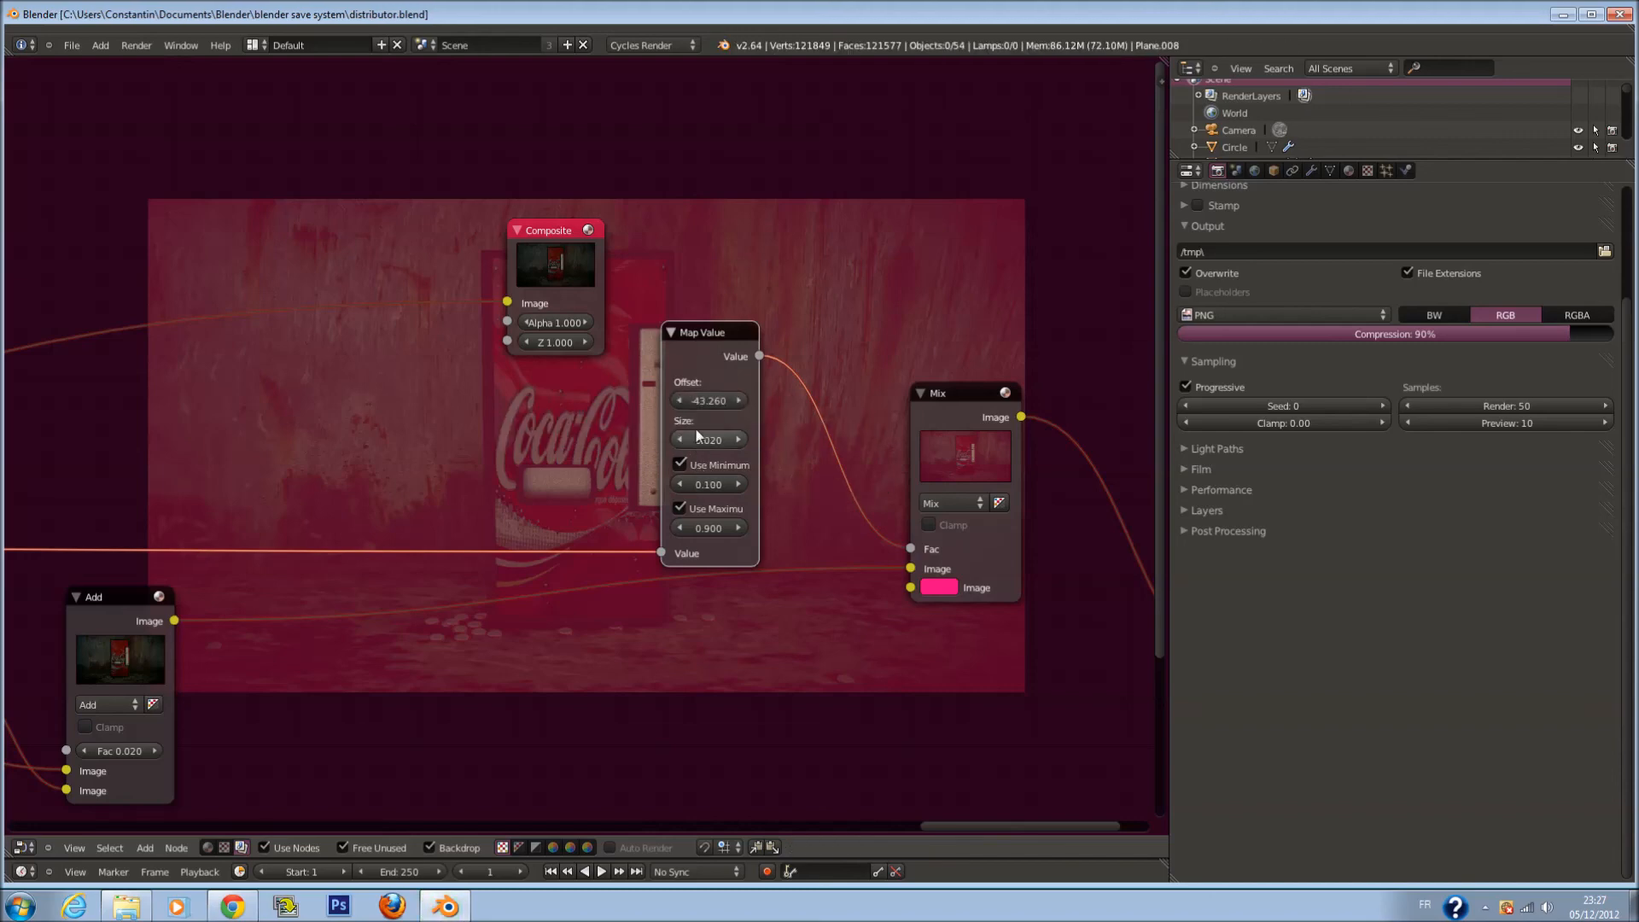
{"action": "left_click_drag", "start_coordinate": [693, 407], "coordinate": [559, 407]}
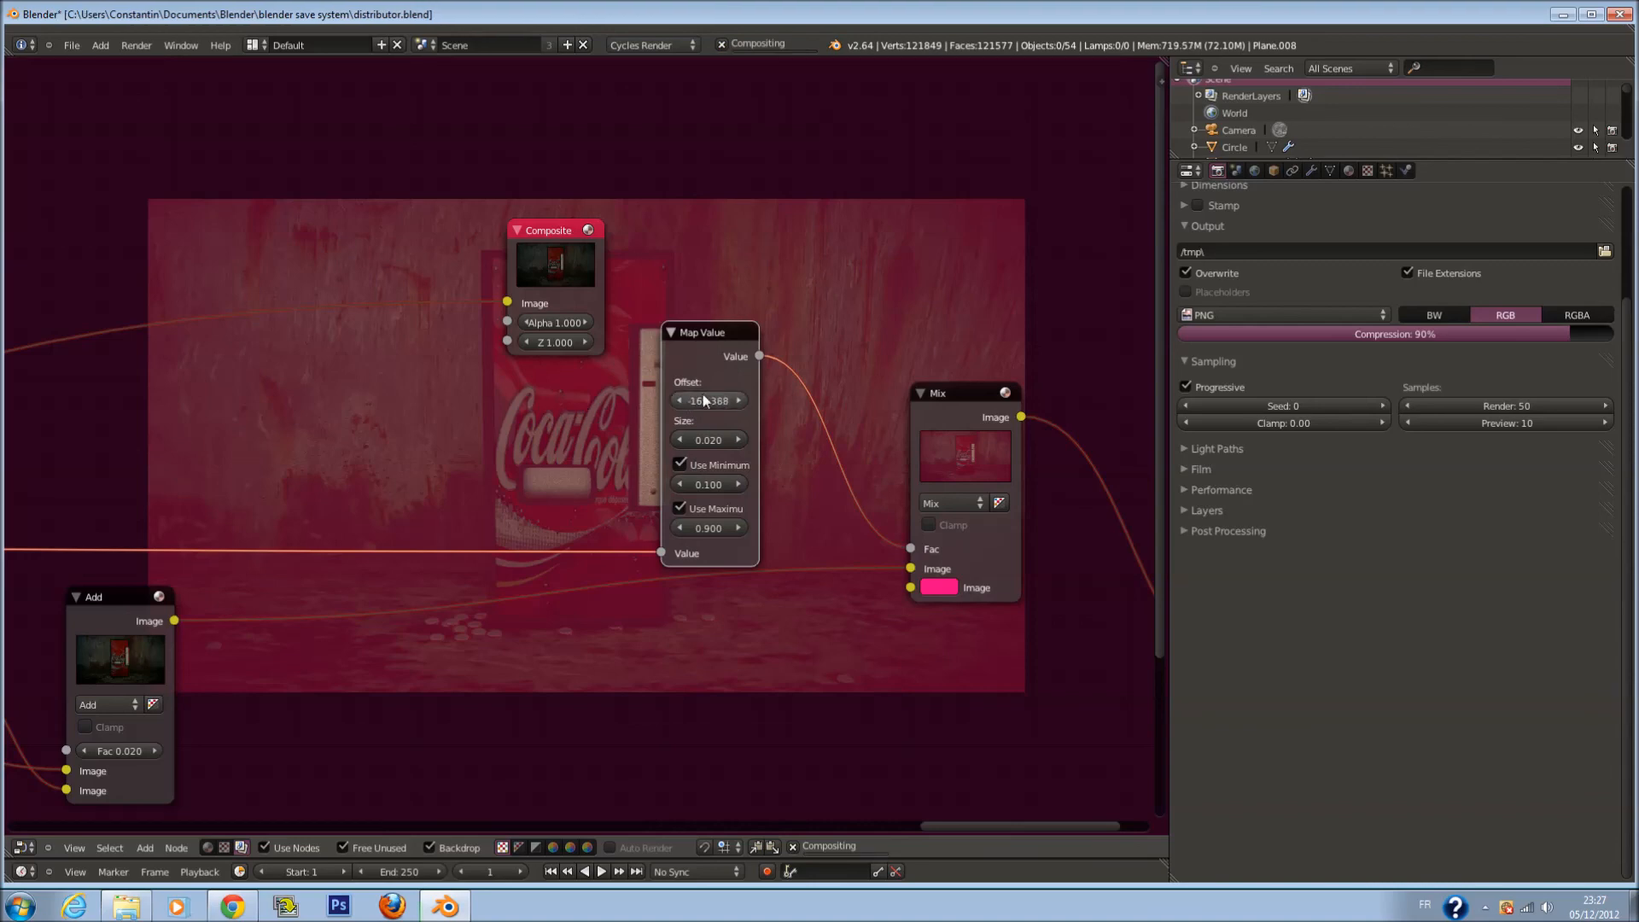
Change the Mix node's second image colour to near-white (R 0.965, G 1.000, B 0.930)
{"action": "left_click", "coordinate": [949, 584]}
{"action": "left_click_drag", "start_coordinate": [999, 386], "coordinate": [999, 376]}
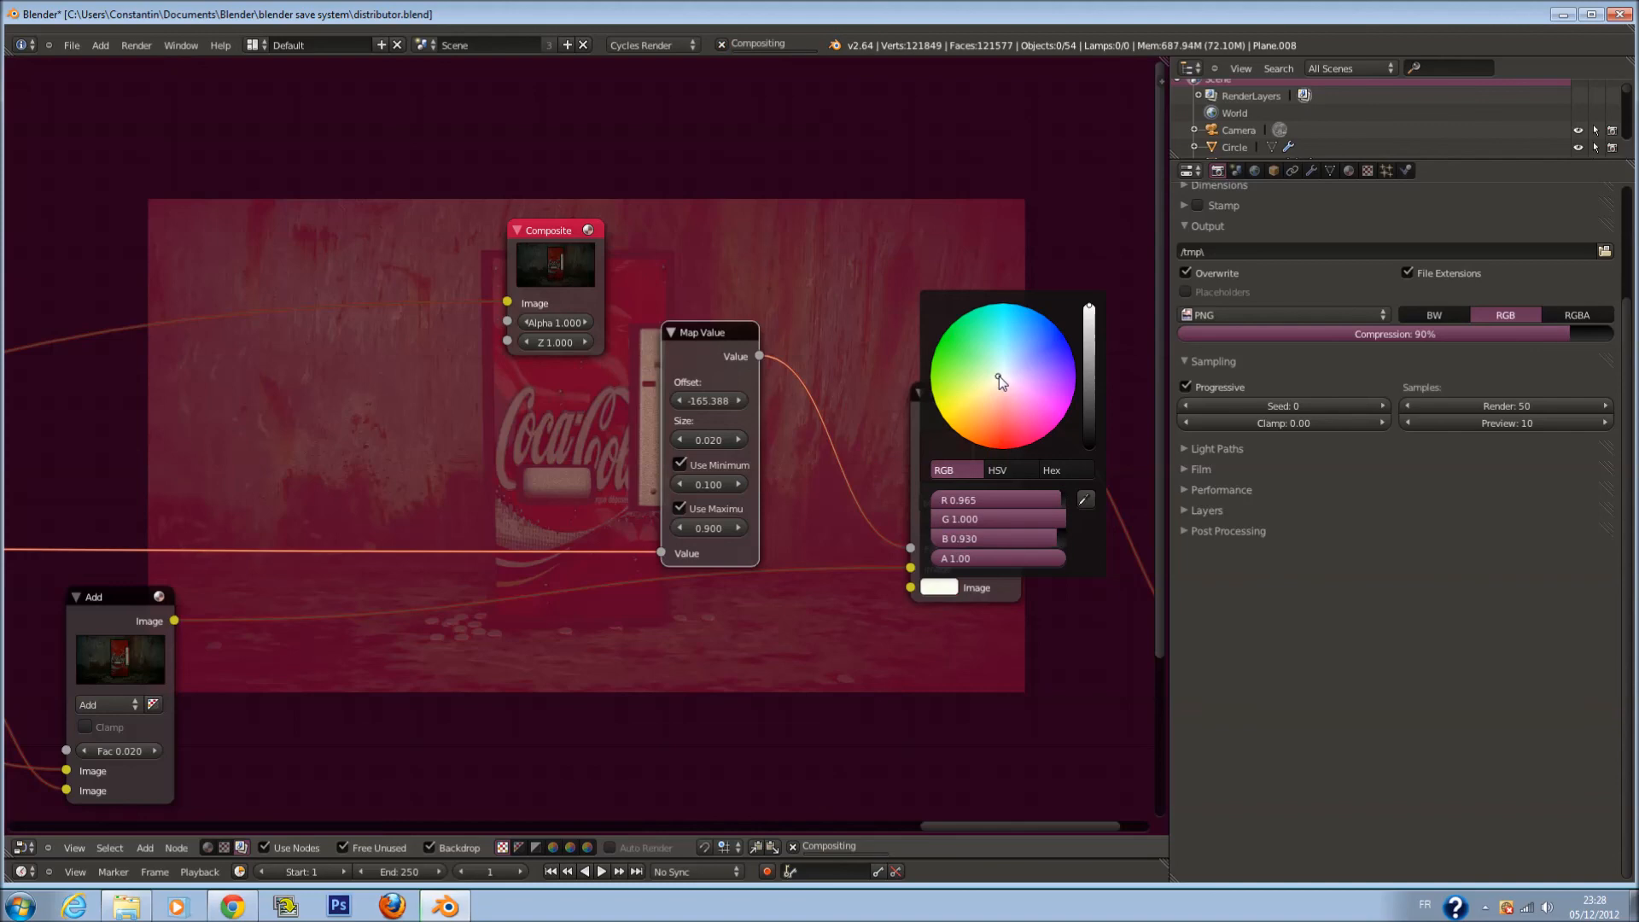
{"action": "scroll", "coordinate": [731, 489], "scroll_direction": "up", "scroll_amount": 1}
Set the Map Value minimum to 0 and maximum to 1
{"action": "left_click", "coordinate": [757, 487]}
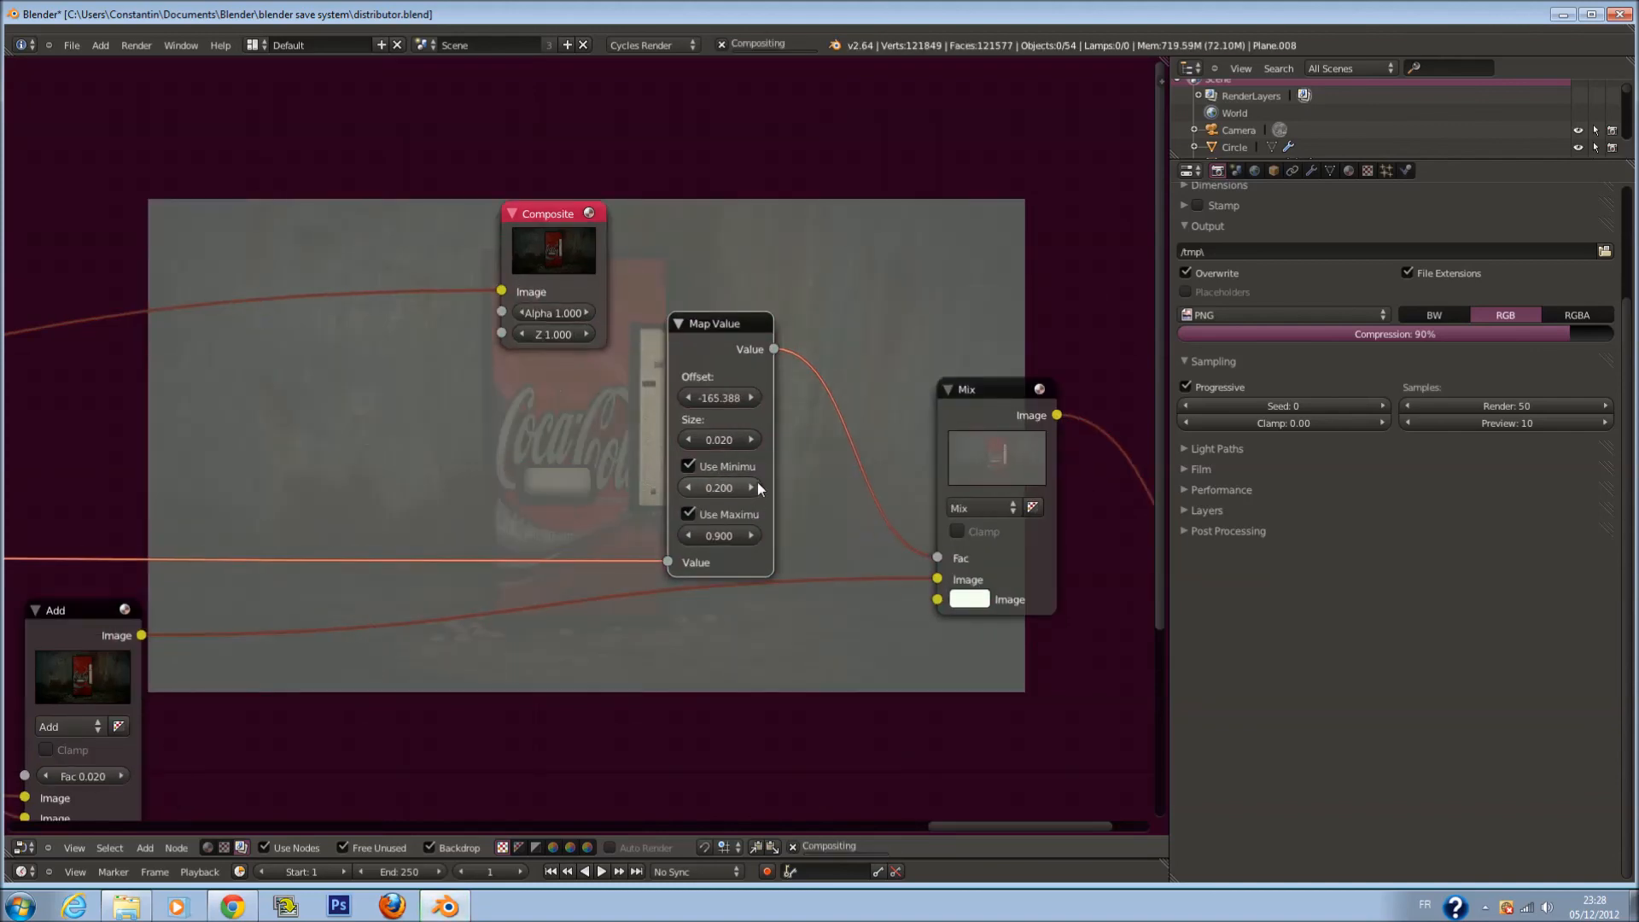
{"action": "left_click", "coordinate": [694, 488]}
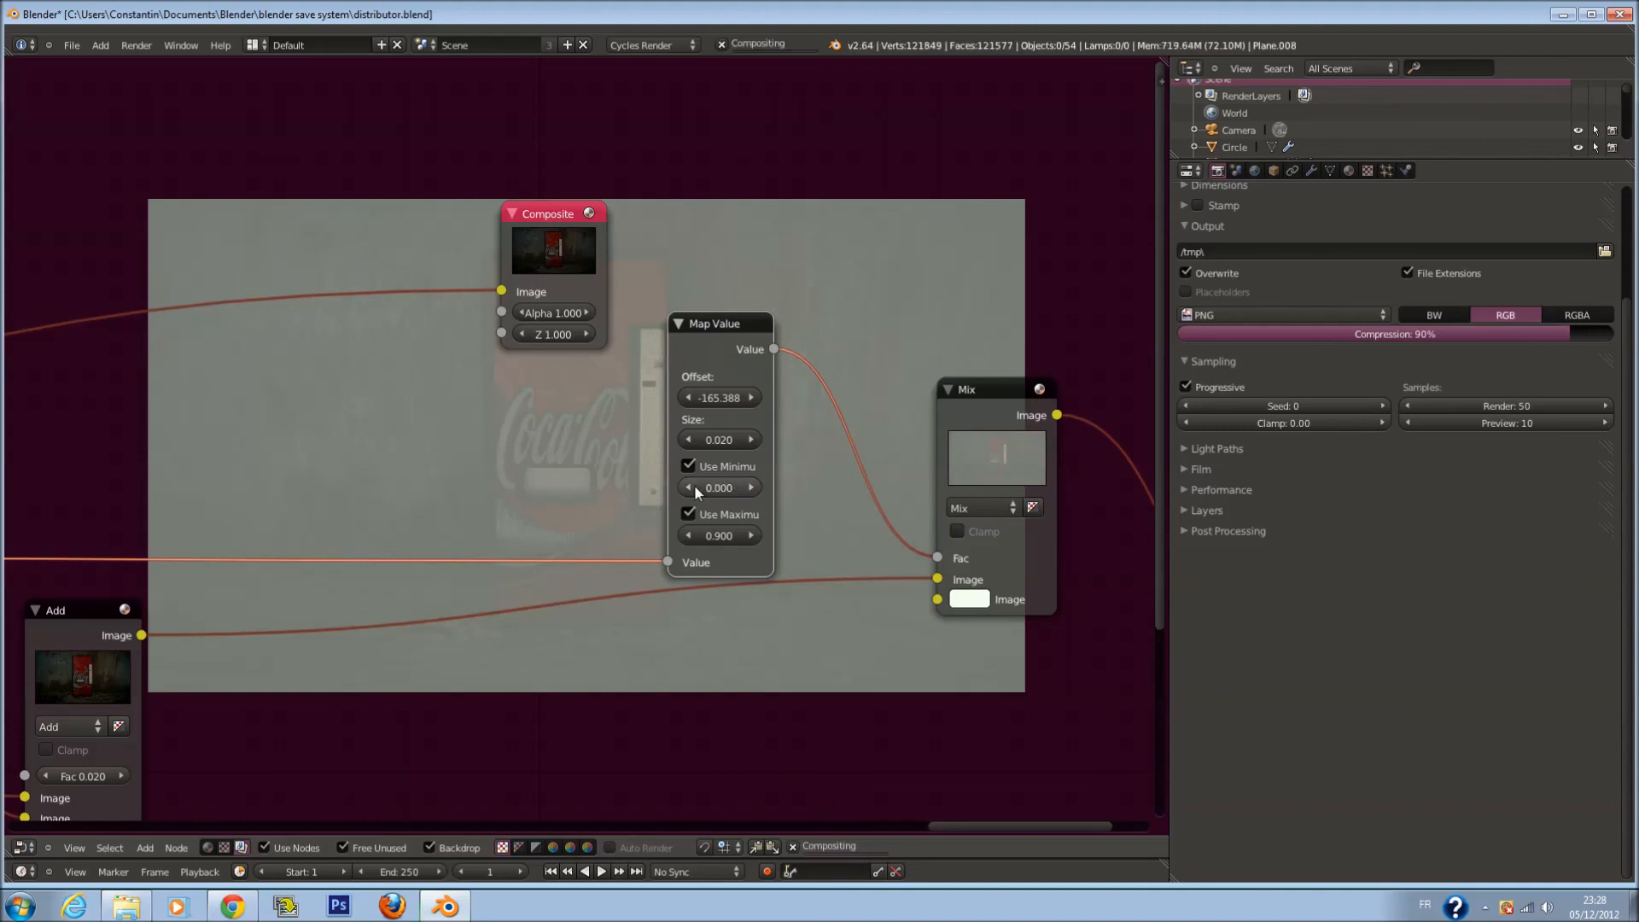
{"action": "left_click", "coordinate": [738, 533]}
{"action": "type", "text": "1"}
{"action": "key", "text": "Return"}
Reset the Map Value offset to 1 and lower it in small increments to -1.792
{"action": "left_click", "coordinate": [726, 398]}
{"action": "type", "text": "1"}
{"action": "key", "text": "Return"}
{"action": "left_click_drag", "start_coordinate": [688, 399], "coordinate": [678, 396]}
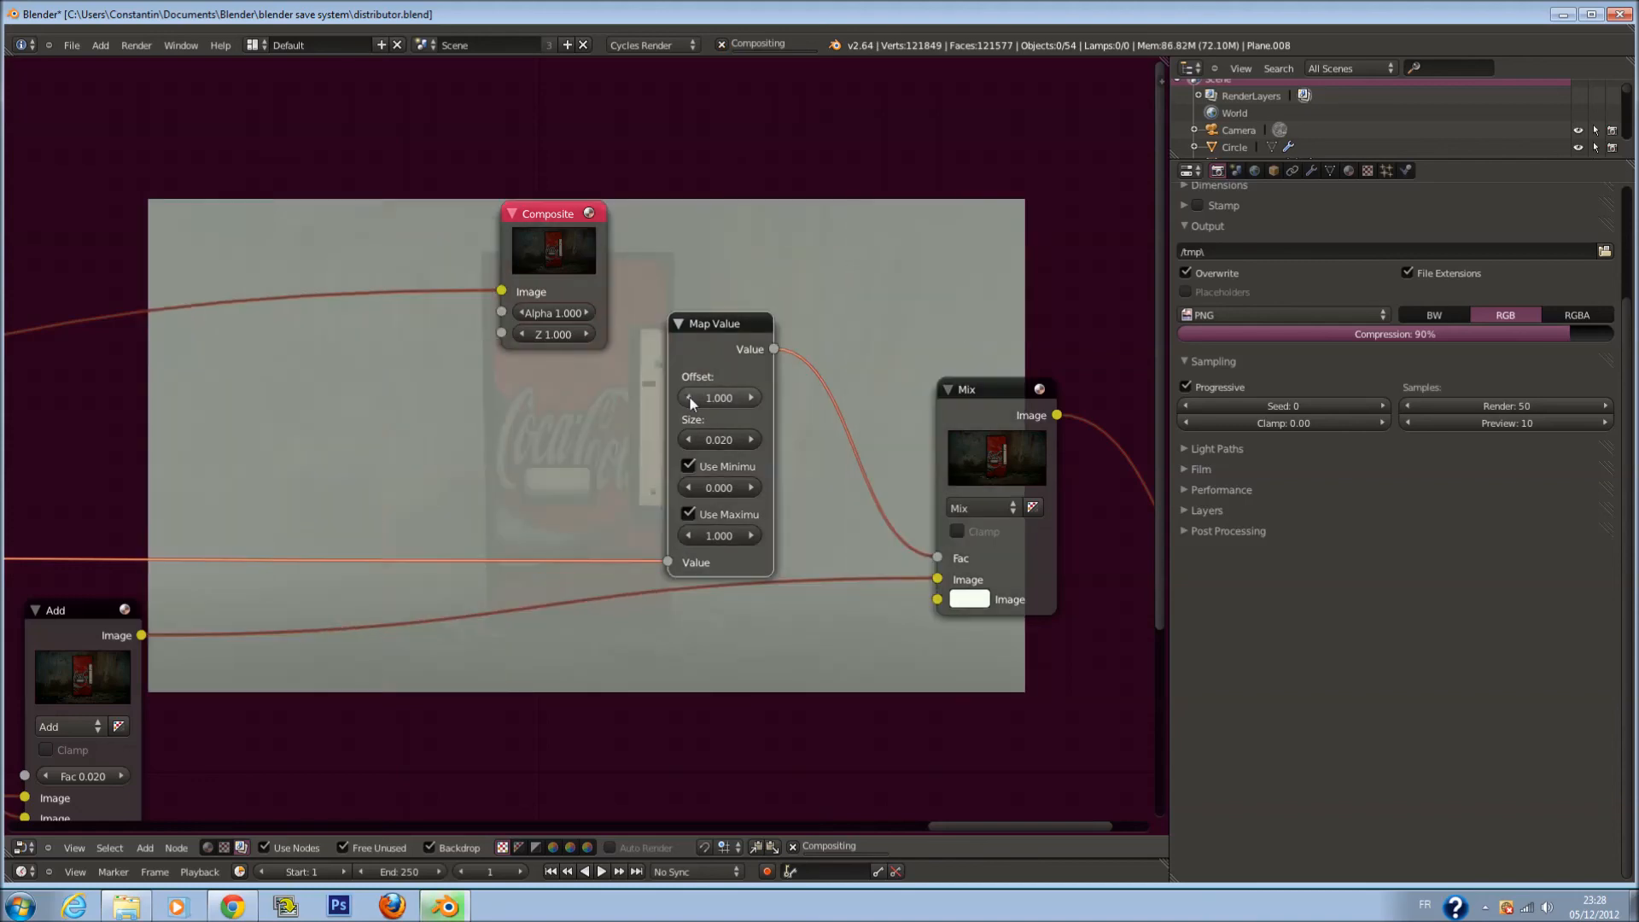
{"action": "left_click", "coordinate": [692, 398]}
{"action": "left_click", "coordinate": [692, 399]}
{"action": "left_click", "coordinate": [693, 399]}
{"action": "left_click", "coordinate": [693, 399]}
{"action": "left_click", "coordinate": [693, 399]}
{"action": "left_click", "coordinate": [691, 398]}
{"action": "left_click", "coordinate": [691, 398]}
{"action": "left_click", "coordinate": [691, 398]}
{"action": "left_click", "coordinate": [692, 398]}
{"action": "left_click", "coordinate": [692, 398]}
{"action": "left_click", "coordinate": [692, 397]}
{"action": "left_click", "coordinate": [691, 398]}
{"action": "left_click", "coordinate": [692, 398]}
{"action": "left_click", "coordinate": [692, 398]}
{"action": "left_click", "coordinate": [692, 398]}
{"action": "left_click", "coordinate": [692, 398]}
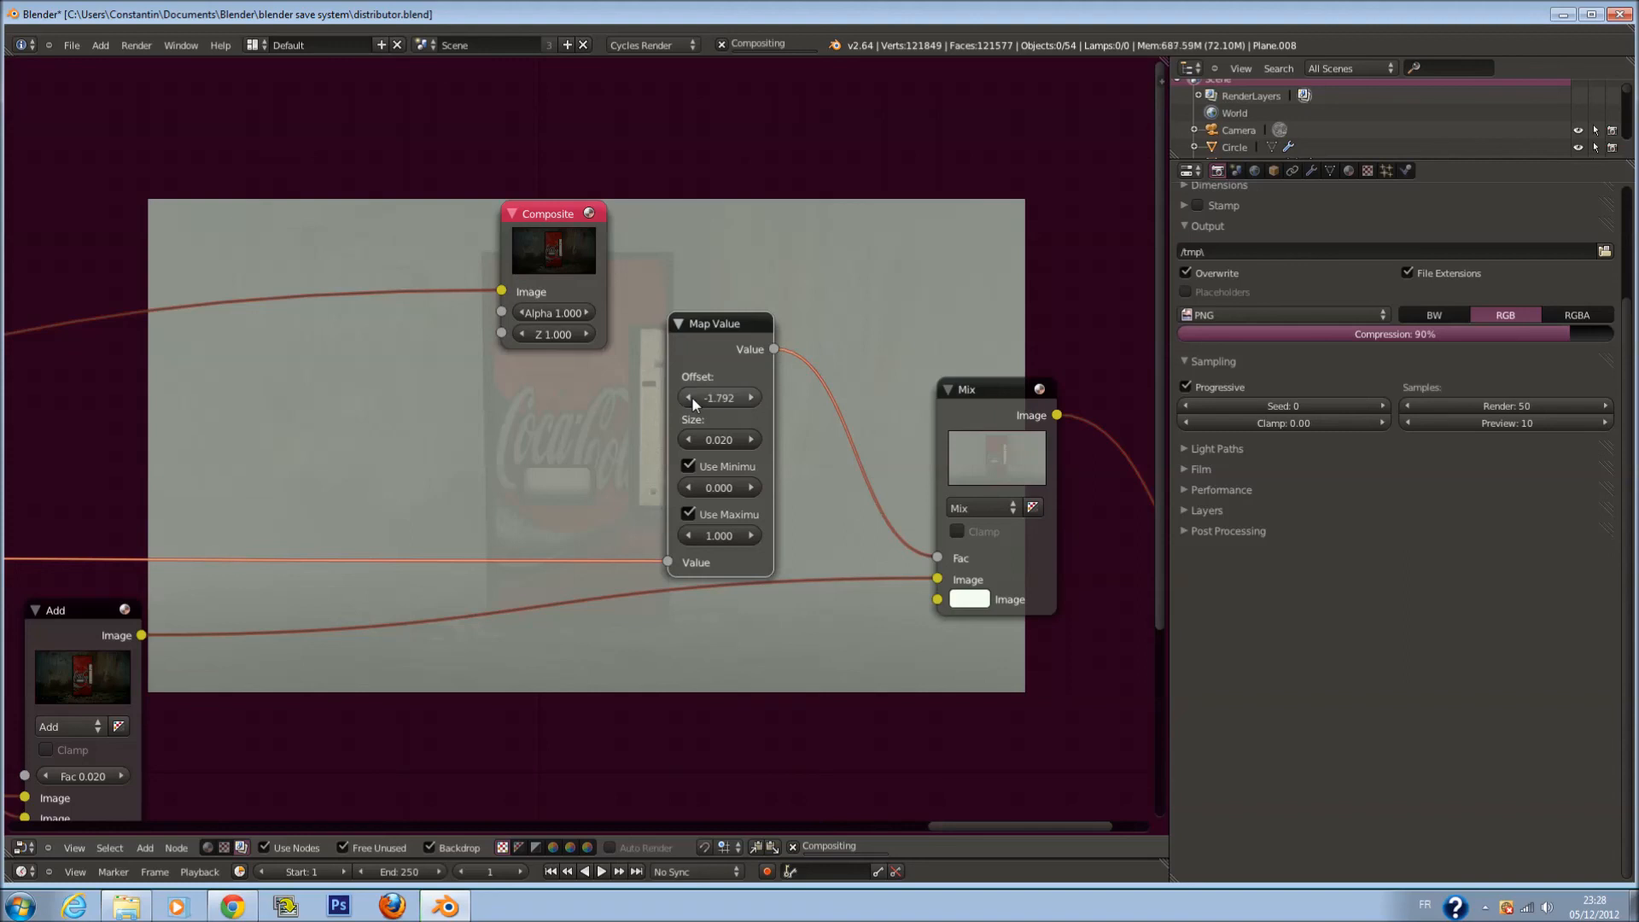
Lower the Map Value offset further to -9.848, saving the file along the way
{"action": "left_click_drag", "start_coordinate": [699, 399], "coordinate": [689, 402]}
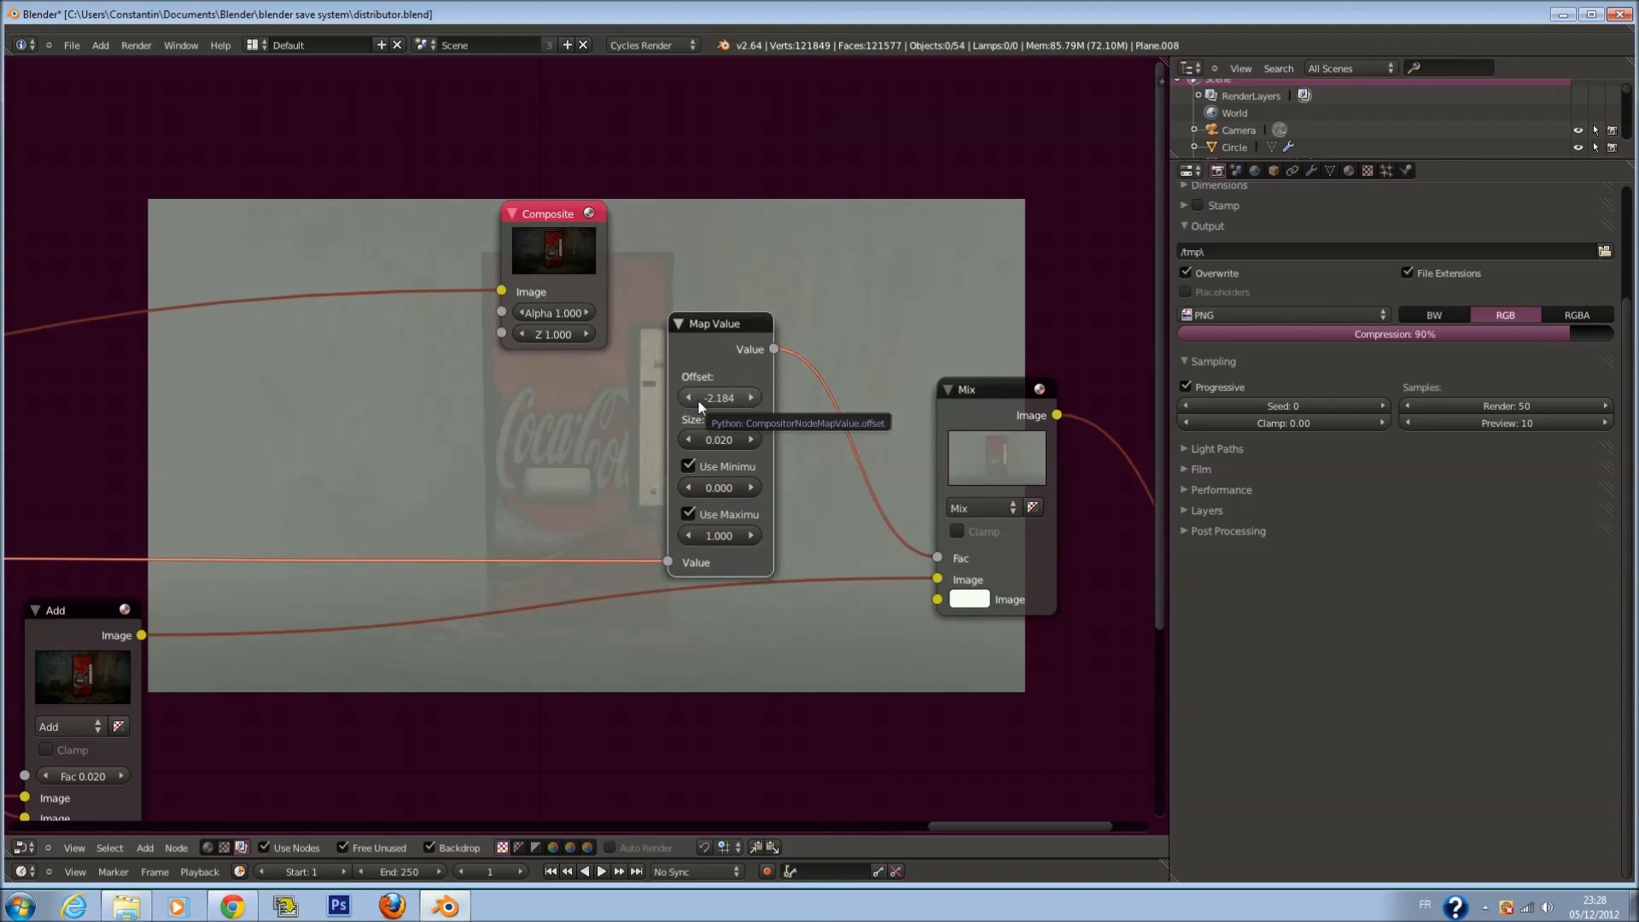
{"action": "left_click_drag", "start_coordinate": [699, 398], "coordinate": [681, 396]}
{"action": "left_click_drag", "start_coordinate": [699, 400], "coordinate": [614, 400]}
{"action": "key", "text": "ctrl+s"}
{"action": "left_click", "coordinate": [783, 417]}
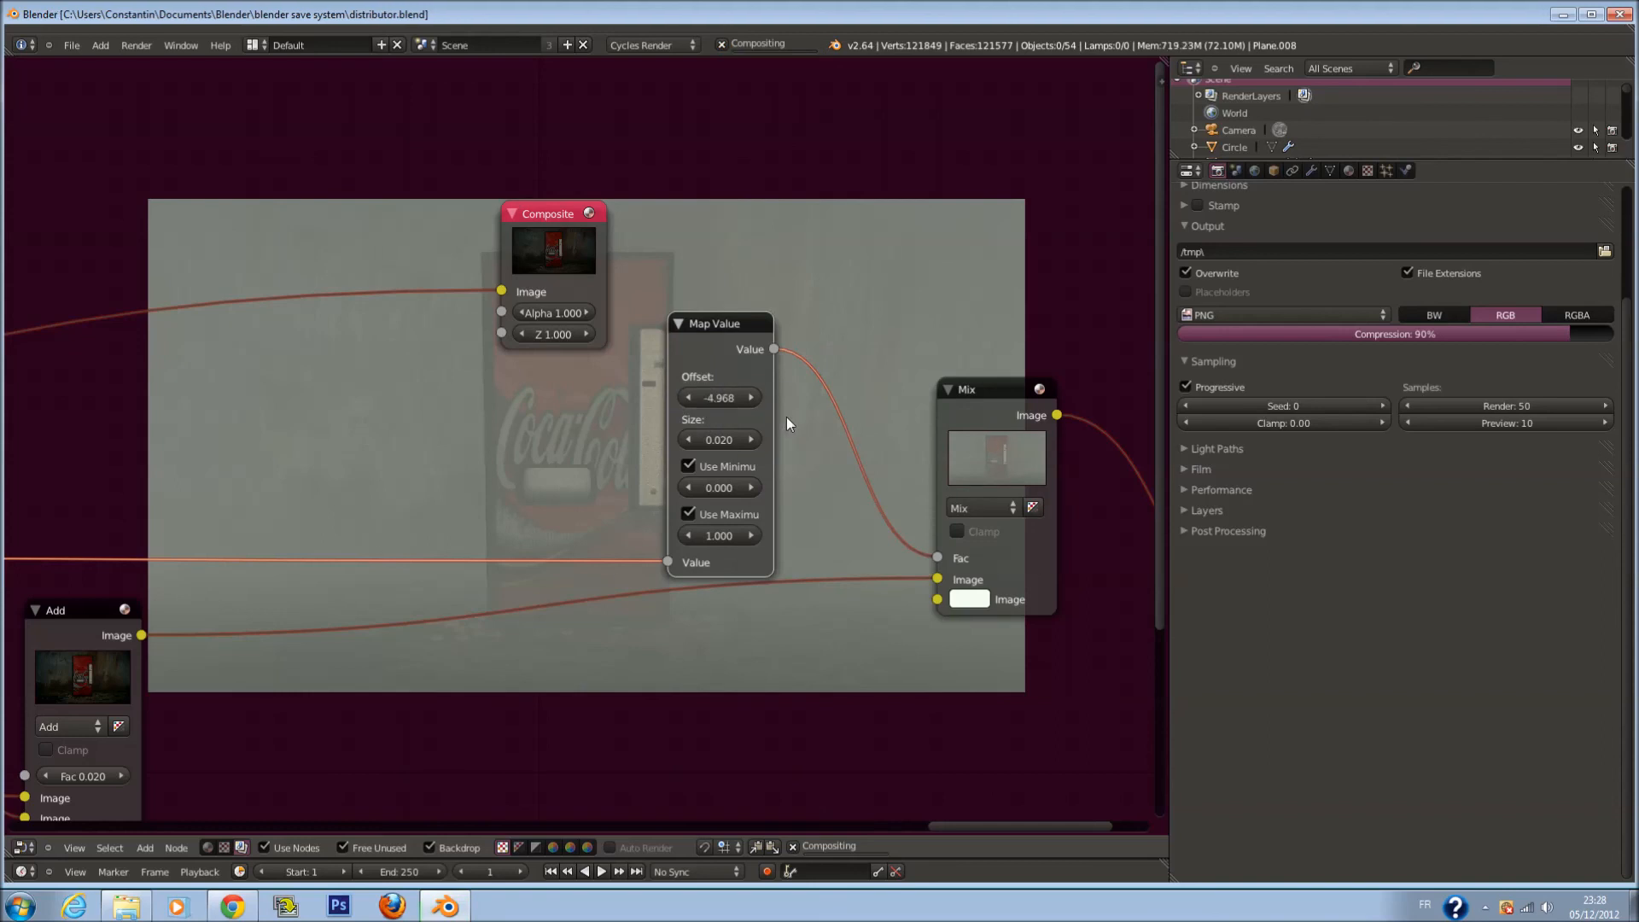
{"action": "left_click_drag", "start_coordinate": [764, 401], "coordinate": [688, 392]}
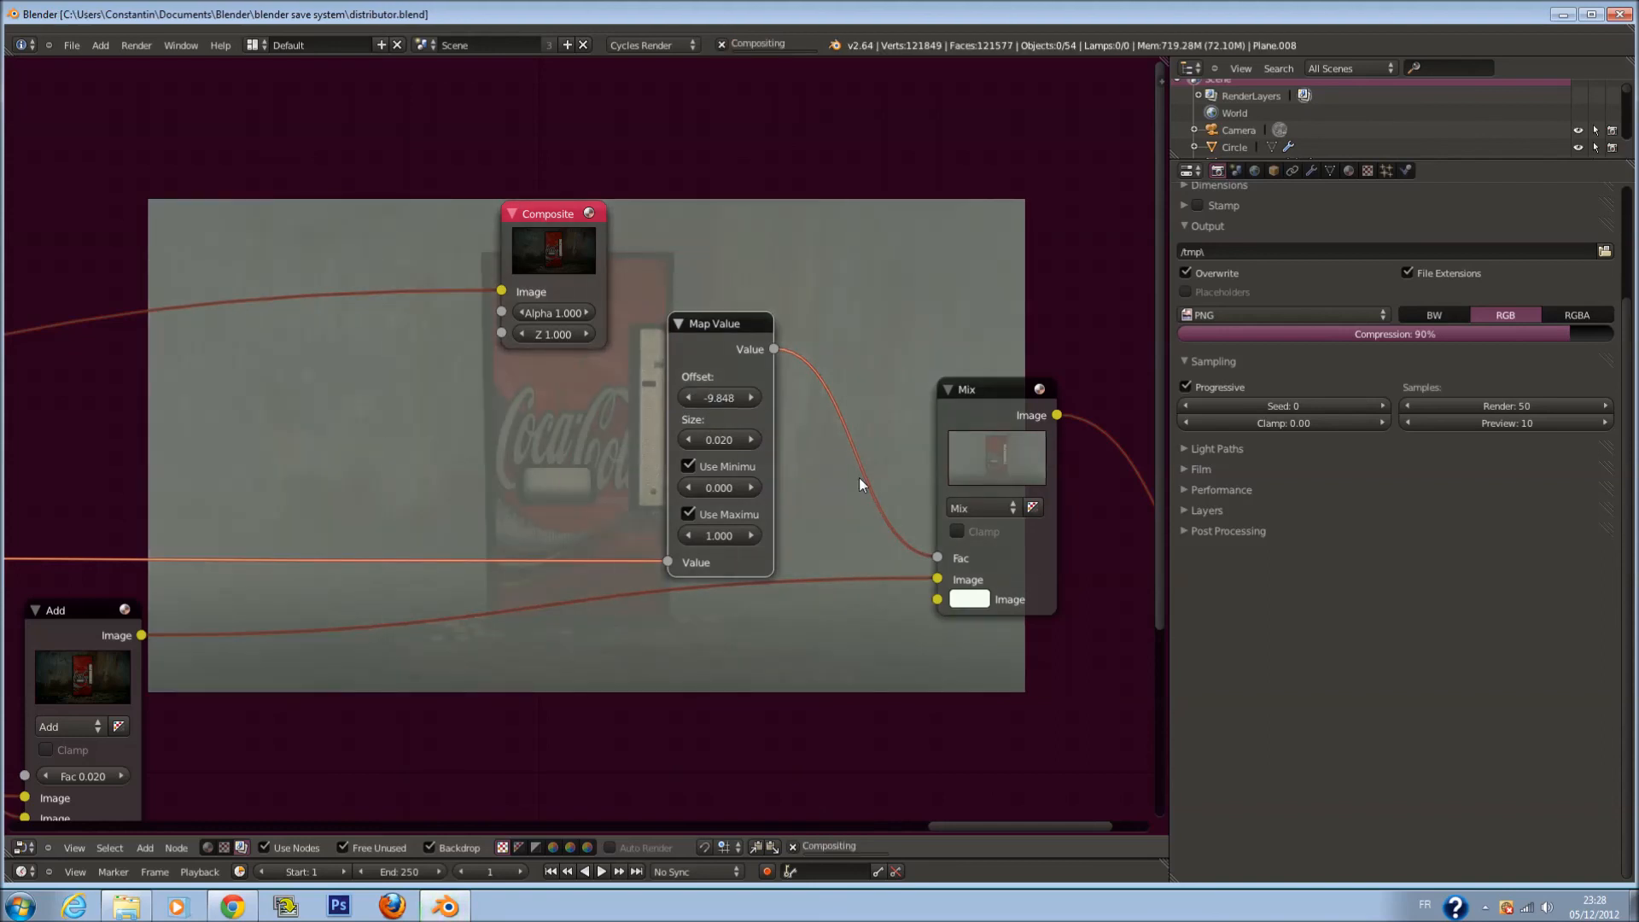
Fine-tune the Map Value offset to -10.664 and save the file
{"action": "scroll", "coordinate": [792, 475], "scroll_direction": "up", "scroll_amount": 4}
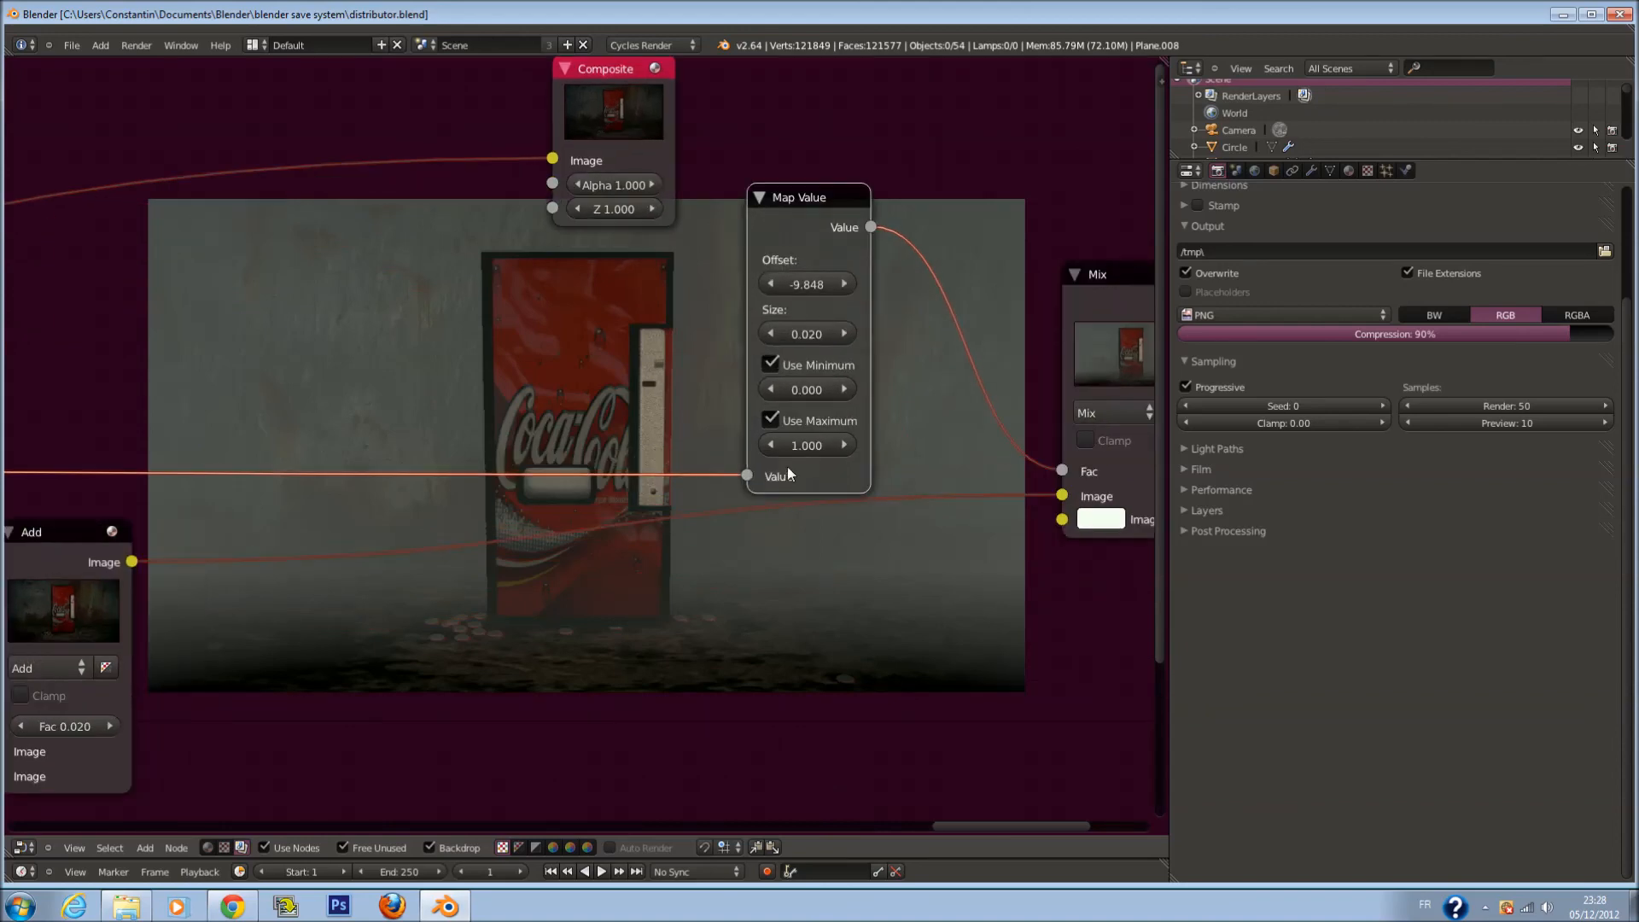
{"action": "scroll", "coordinate": [787, 466], "scroll_direction": "down", "scroll_amount": 1}
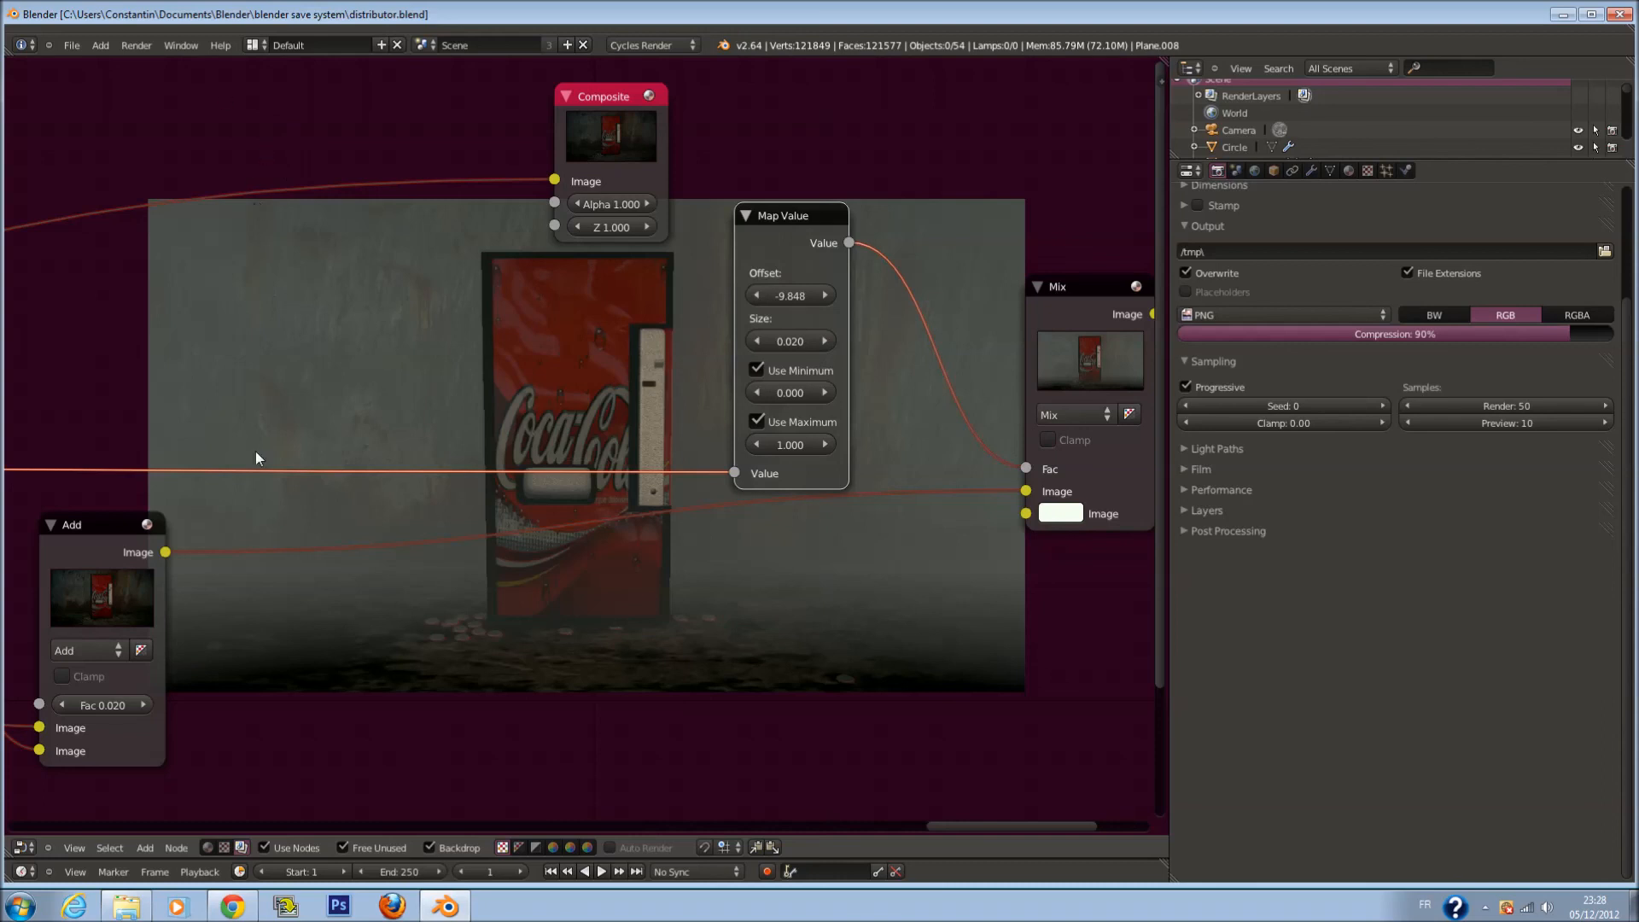
{"action": "left_click_drag", "start_coordinate": [780, 292], "coordinate": [765, 292]}
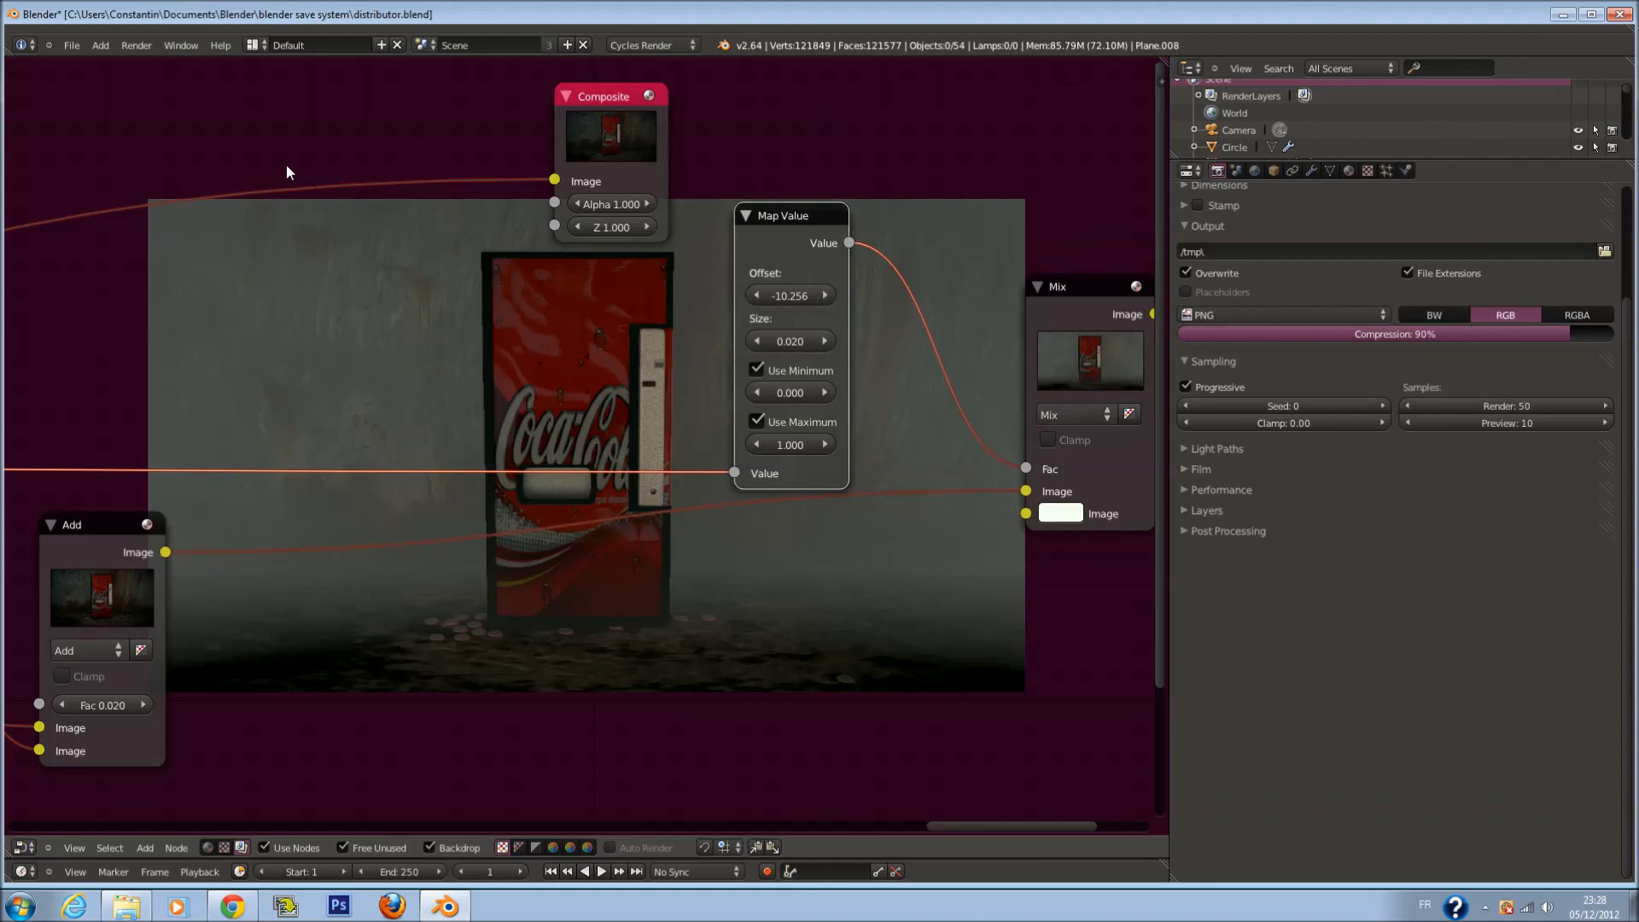
{"action": "key", "text": "ctrl+s"}
{"action": "left_click", "coordinate": [665, 485]}
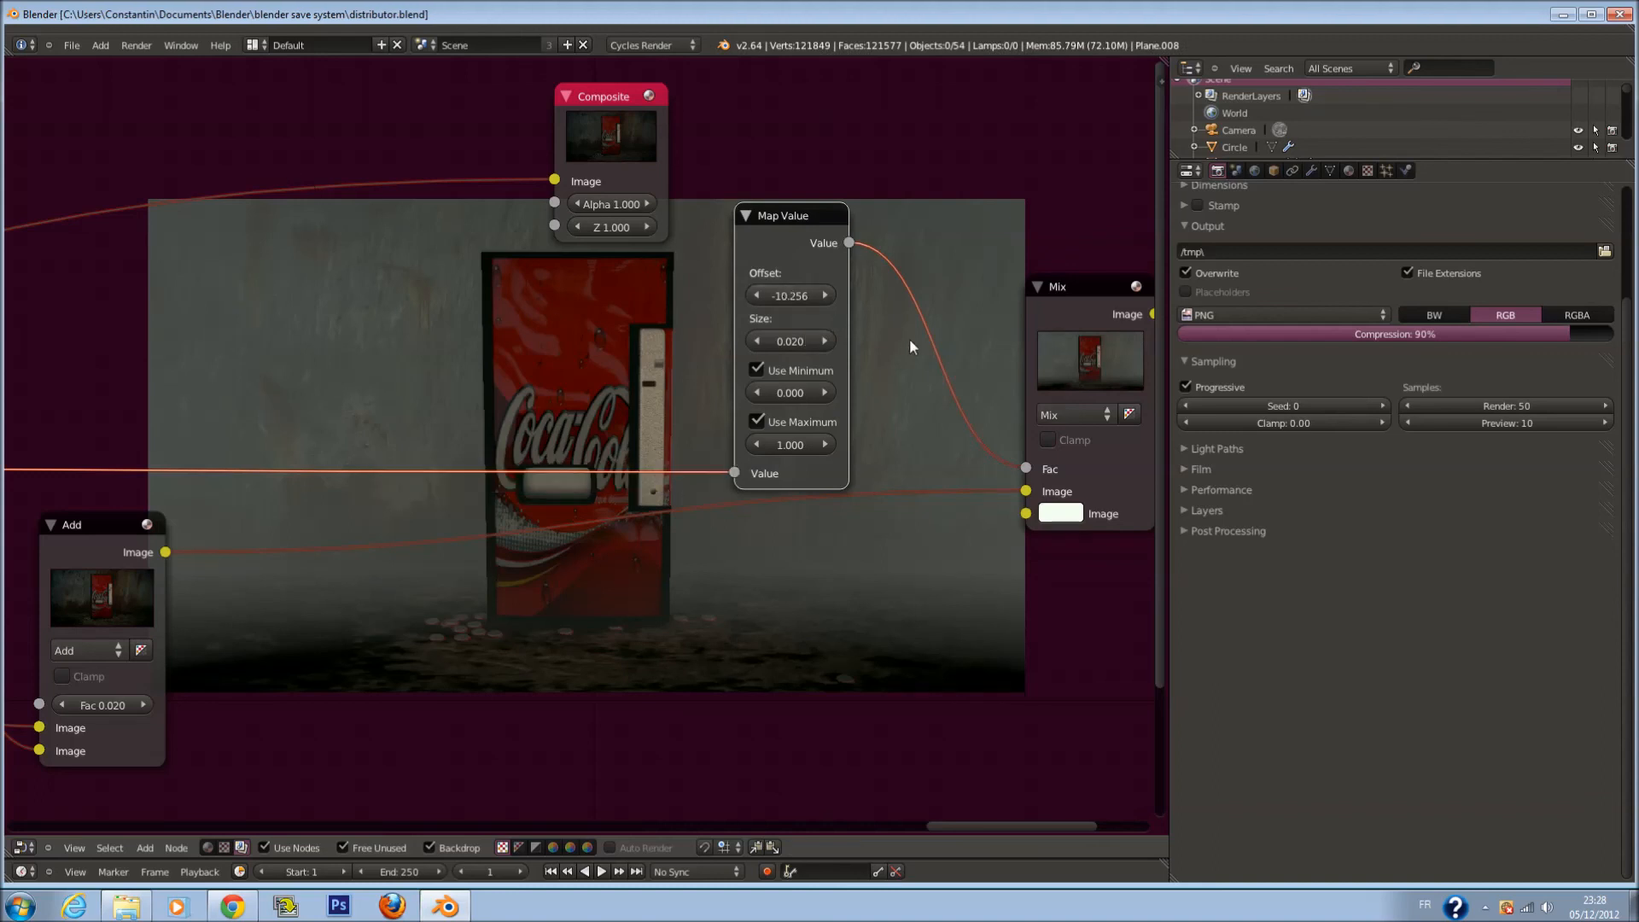
{"action": "left_click_drag", "start_coordinate": [775, 301], "coordinate": [752, 294]}
{"action": "key", "text": "ctrl+s"}
{"action": "left_click", "coordinate": [751, 294]}
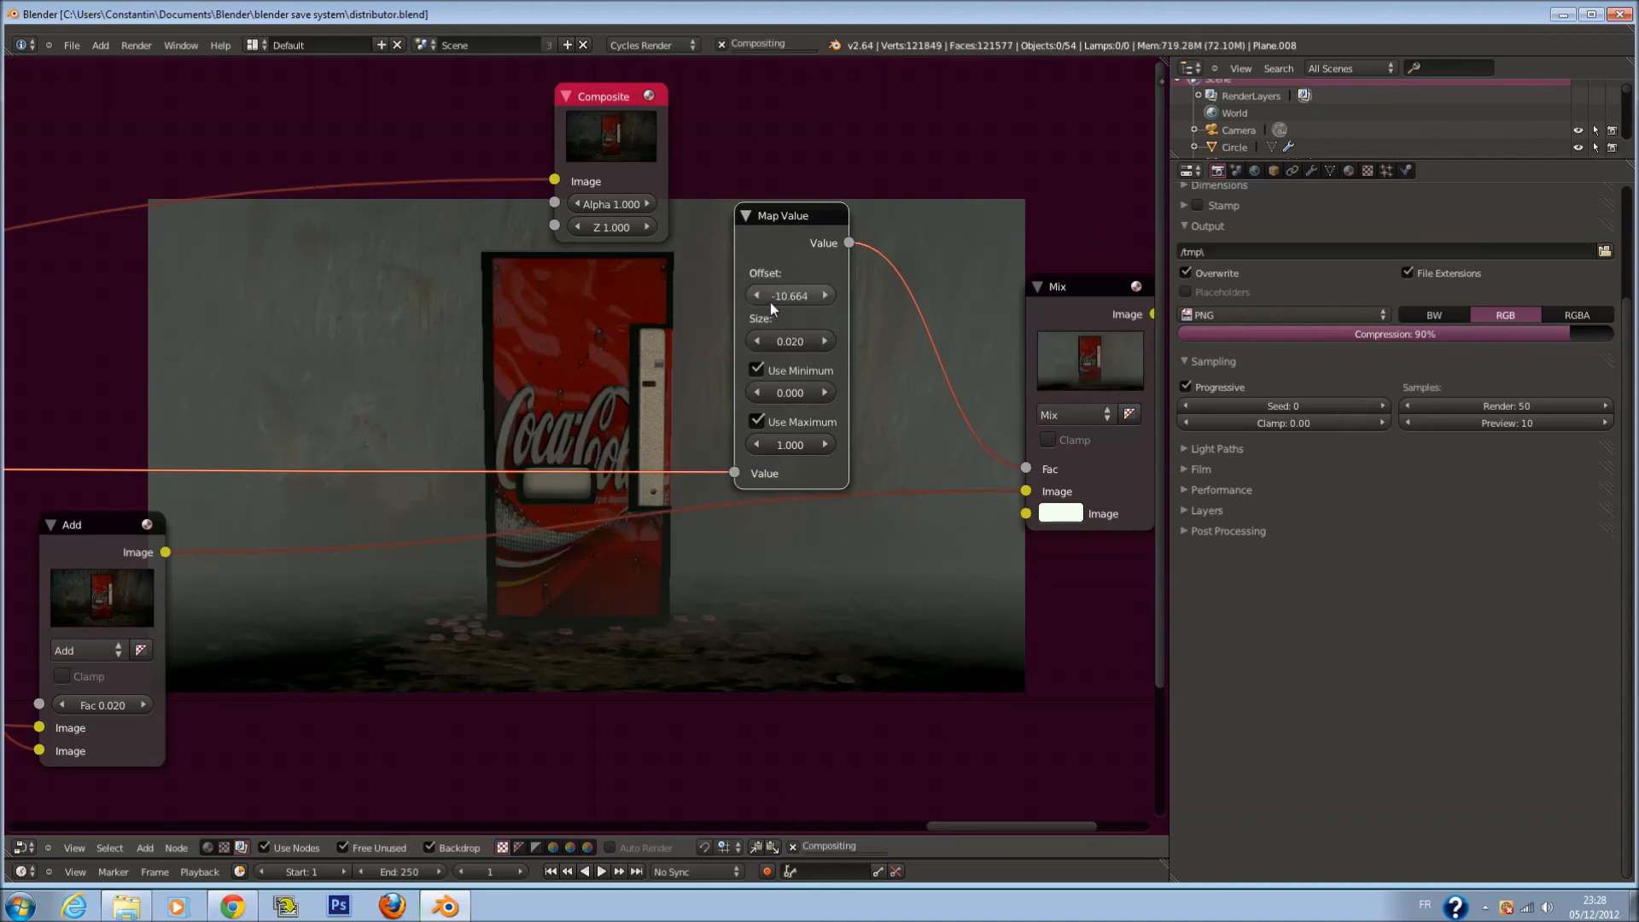
Tint the Mix node's second image colour pale green and set the Map Value offset to -12.808
{"action": "left_click", "coordinate": [1061, 513]}
{"action": "left_click", "coordinate": [1121, 270]}
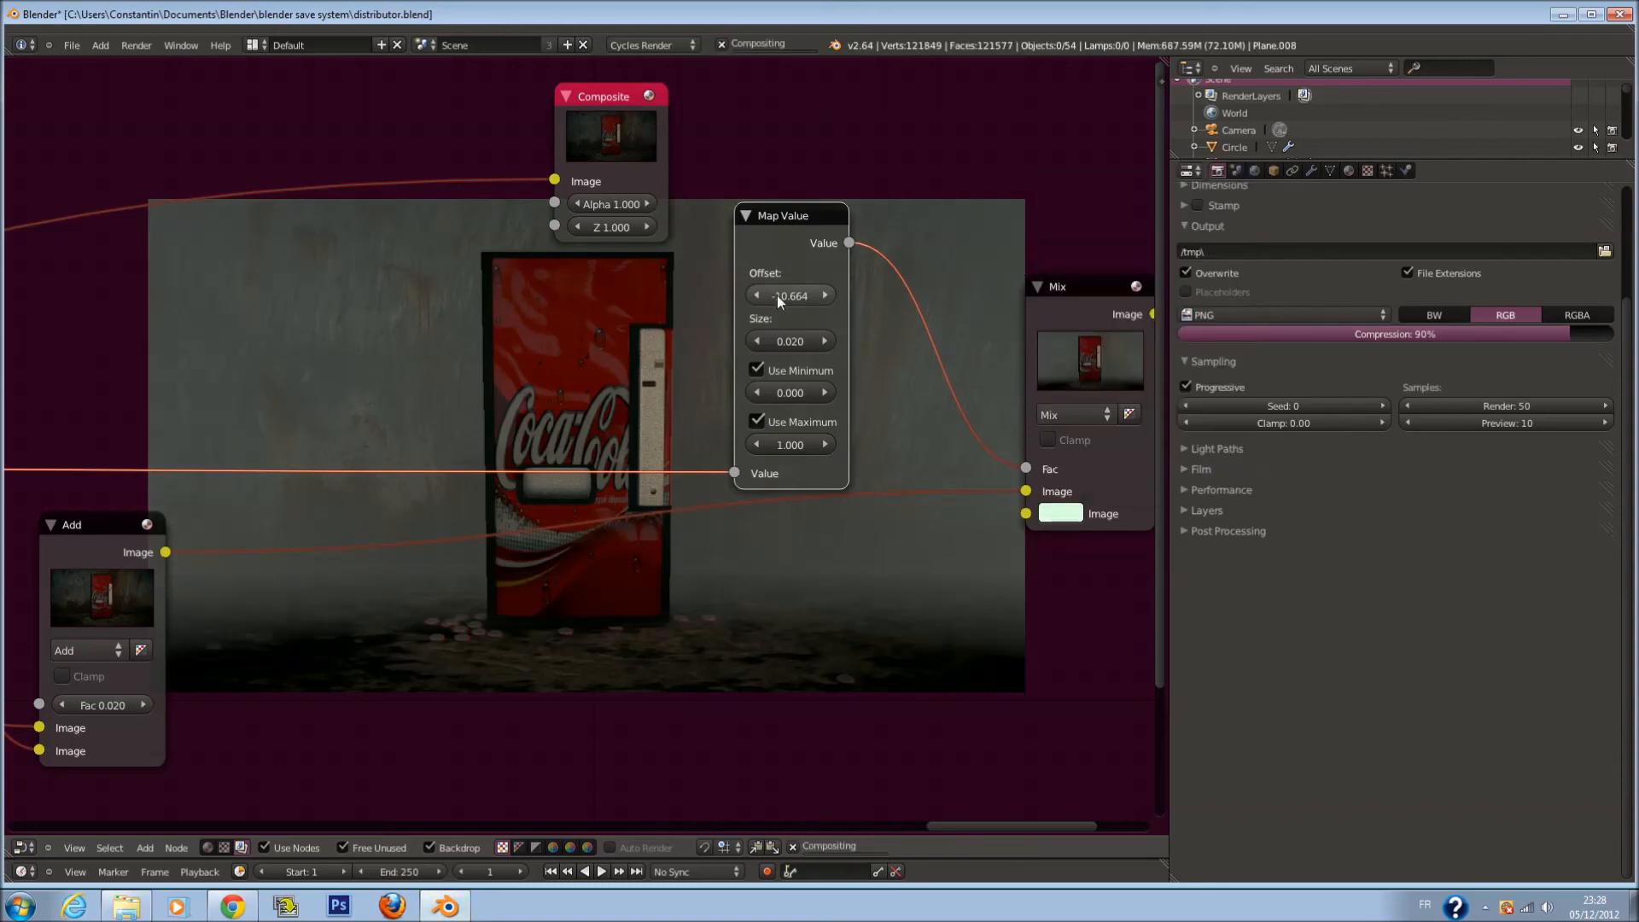
{"action": "left_click_drag", "start_coordinate": [765, 295], "coordinate": [792, 295]}
{"action": "left_click", "coordinate": [820, 294]}
{"action": "left_click", "coordinate": [820, 294]}
{"action": "left_click", "coordinate": [819, 294]}
{"action": "left_click", "coordinate": [823, 296]}
{"action": "left_click", "coordinate": [823, 296]}
{"action": "left_click", "coordinate": [823, 295]}
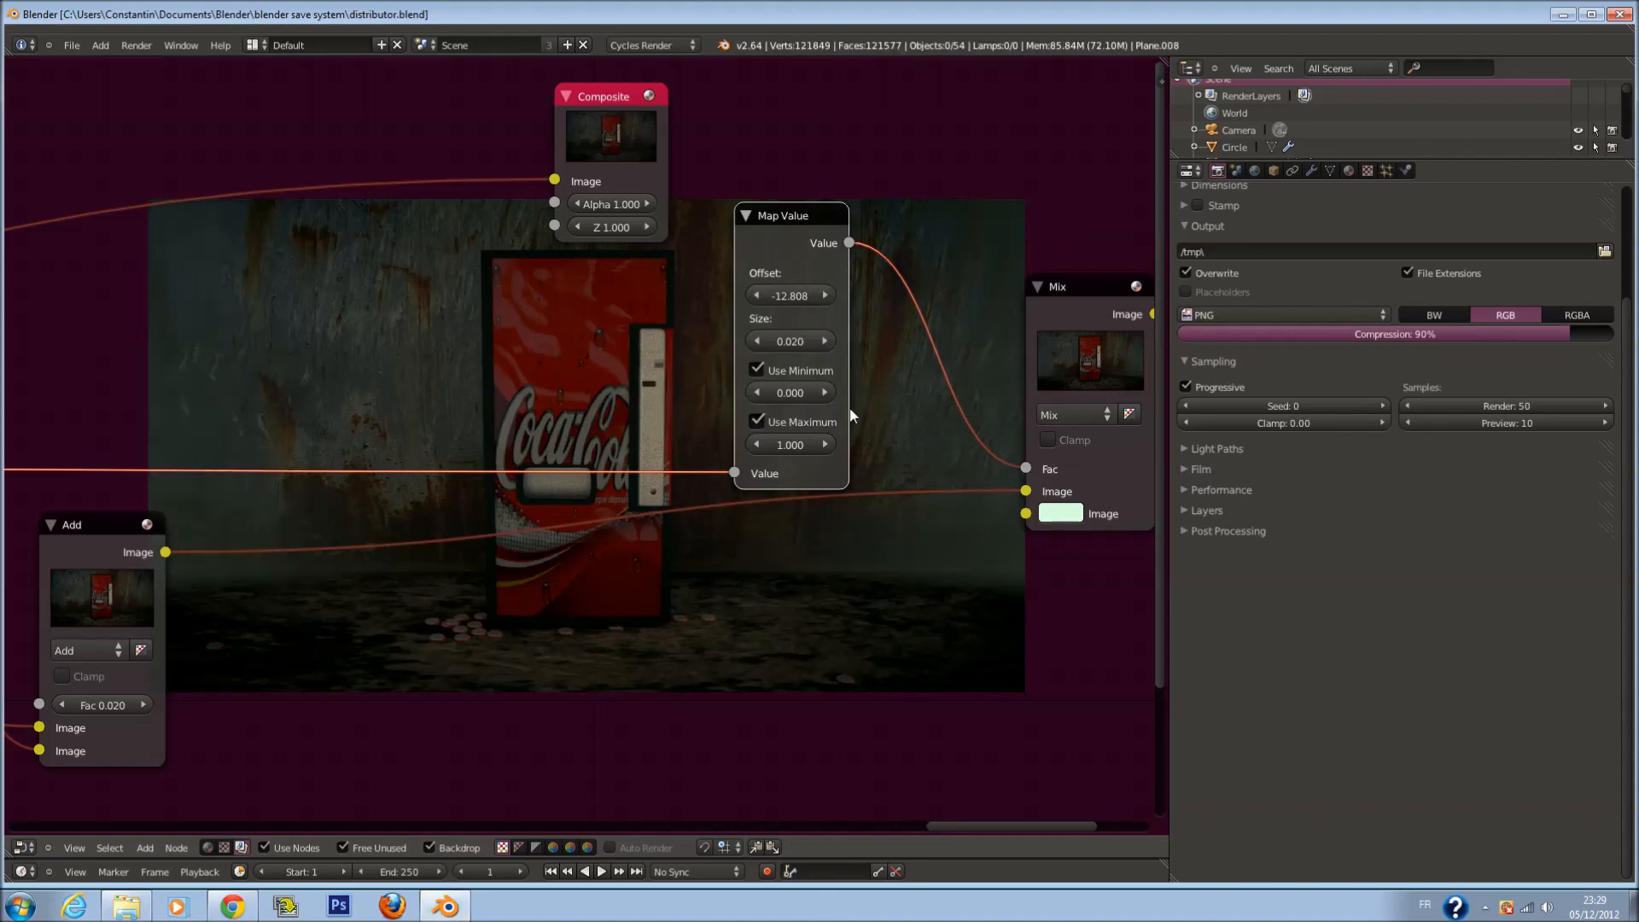
Set the Map Value node's minimum to 0.010
{"action": "left_click", "coordinate": [806, 395]}
{"action": "left_click", "coordinate": [790, 399]}
{"action": "key", "text": "Return"}
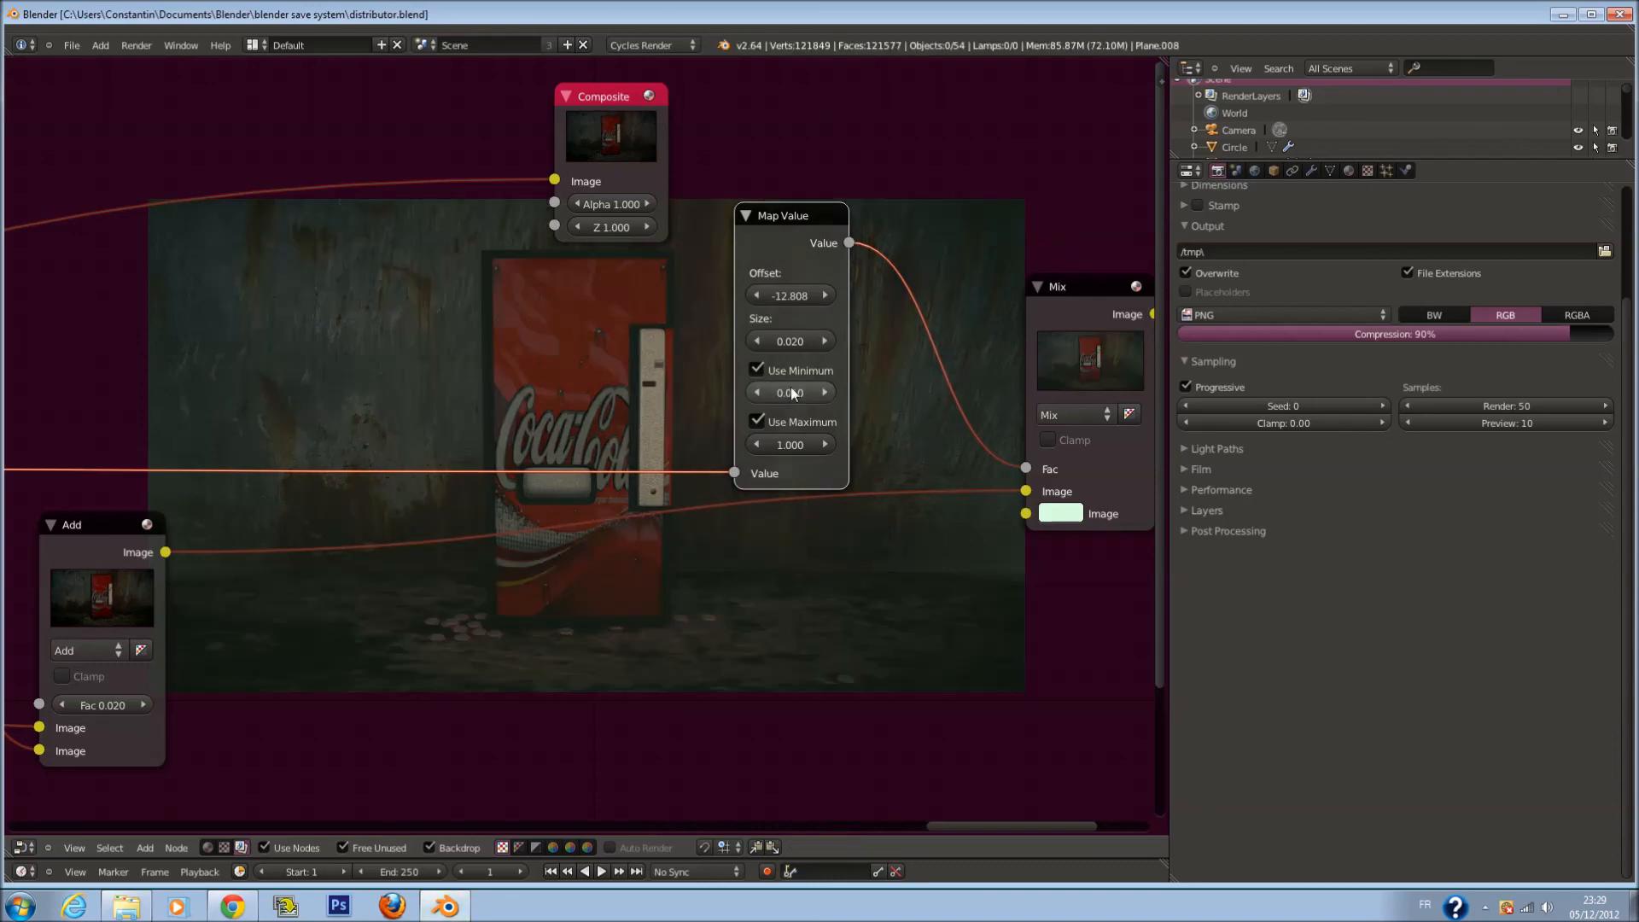
Shift the Mix node's second image colour to a pale cyan tint
{"action": "scroll", "coordinate": [907, 581], "scroll_direction": "down", "scroll_amount": 4}
{"action": "scroll", "coordinate": [794, 526], "scroll_direction": "up", "scroll_amount": 2}
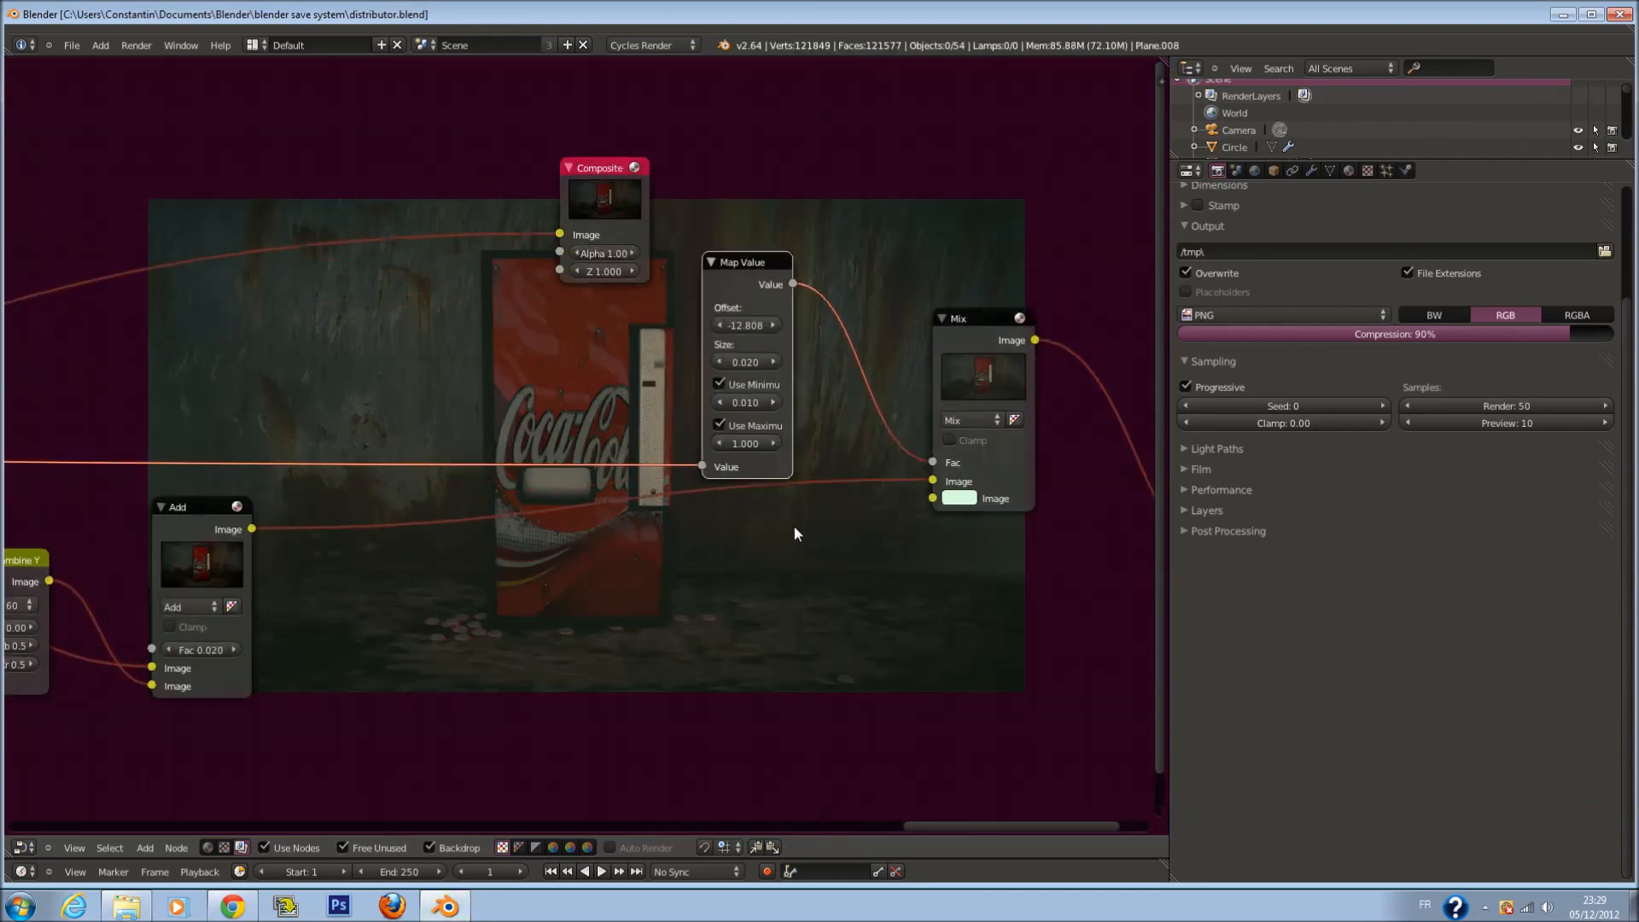
{"action": "scroll", "coordinate": [794, 526], "scroll_direction": "up", "scroll_amount": 3}
{"action": "scroll", "coordinate": [826, 475], "scroll_direction": "down", "scroll_amount": 7}
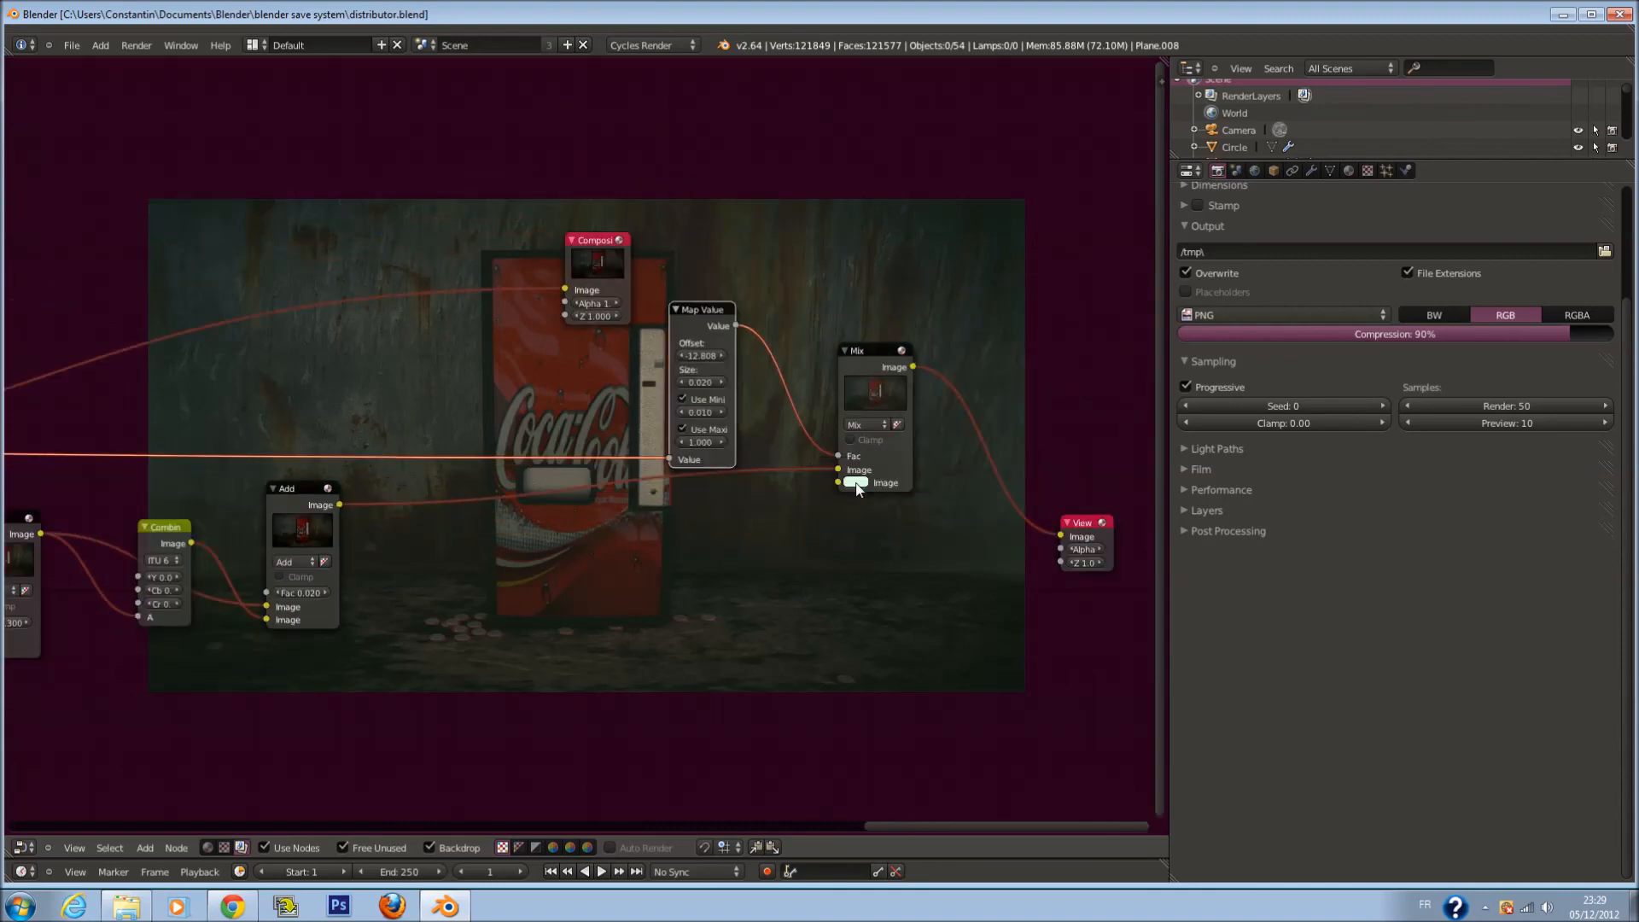
{"action": "scroll", "coordinate": [897, 490], "scroll_direction": "down", "scroll_amount": 2}
{"action": "scroll", "coordinate": [890, 501], "scroll_direction": "up", "scroll_amount": 3}
{"action": "scroll", "coordinate": [882, 451], "scroll_direction": "up", "scroll_amount": 1}
{"action": "left_click", "coordinate": [930, 494]}
{"action": "mouse_move", "coordinate": [977, 299]}
{"action": "left_mouse_down"}
{"action": "mouse_move", "coordinate": [992, 303]}
{"action": "mouse_move", "coordinate": [978, 313]}
{"action": "left_mouse_up"}
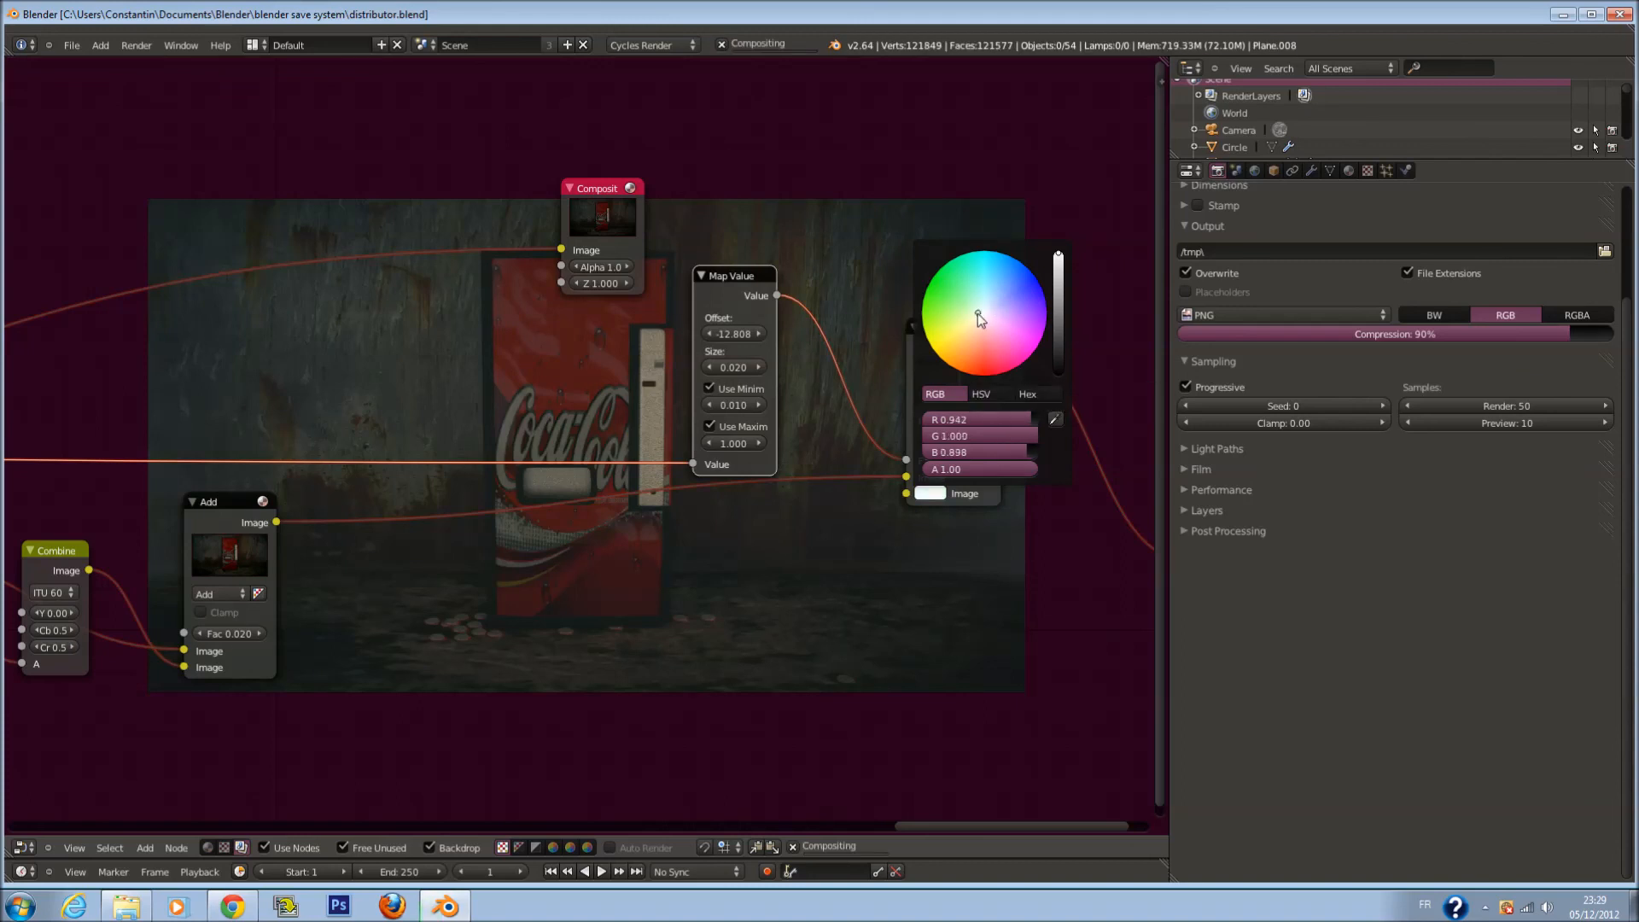
{"action": "mouse_move", "coordinate": [977, 314]}
{"action": "left_mouse_down"}
{"action": "mouse_move", "coordinate": [990, 306]}
{"action": "mouse_move", "coordinate": [964, 297]}
{"action": "mouse_move", "coordinate": [977, 291]}
{"action": "left_mouse_up"}
Move the Viewer node farther away from the Mix node to make room between them
{"action": "scroll", "coordinate": [1094, 469], "scroll_direction": "down", "scroll_amount": 3}
{"action": "middle_click_drag", "start_coordinate": [1001, 469], "coordinate": [588, 379]}
{"action": "key", "text": "a"}
{"action": "left_click_drag", "start_coordinate": [680, 444], "coordinate": [883, 407]}
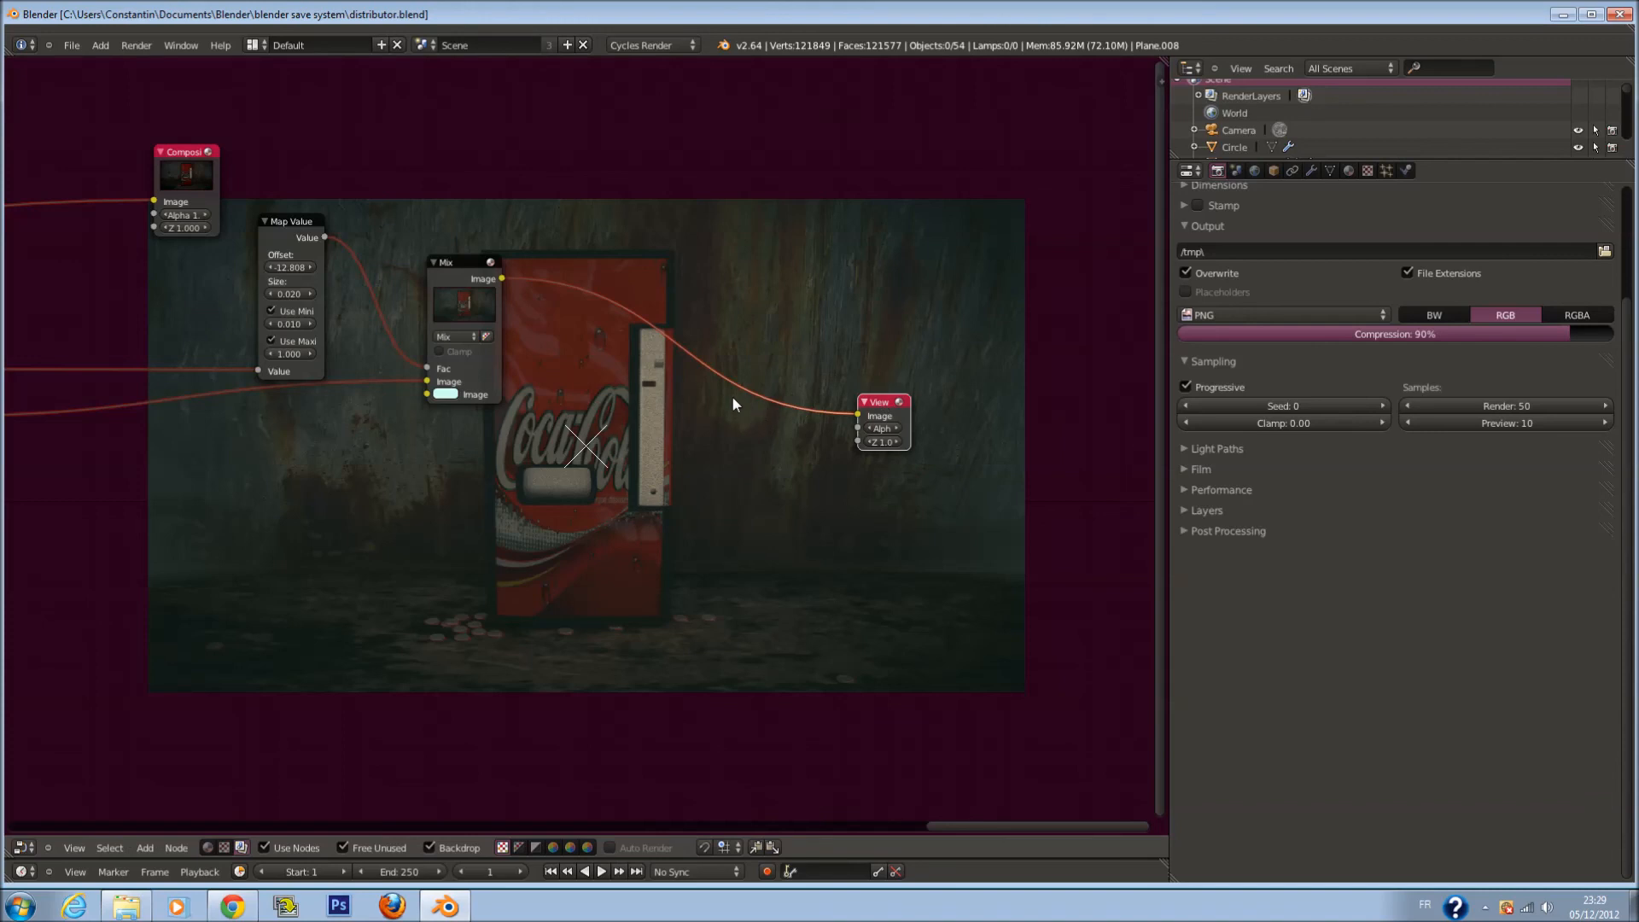
Move the Composite node beyond the Mix node so it sits close to the Viewer node
{"action": "scroll", "coordinate": [647, 403], "scroll_direction": "down", "scroll_amount": 11}
{"action": "middle_click_drag", "start_coordinate": [512, 446], "coordinate": [942, 452]}
{"action": "scroll", "coordinate": [787, 461], "scroll_direction": "down", "scroll_amount": 3}
{"action": "scroll", "coordinate": [942, 452], "scroll_direction": "down", "scroll_amount": 5}
{"action": "middle_click_drag", "start_coordinate": [661, 455], "coordinate": [834, 462]}
{"action": "scroll", "coordinate": [828, 462], "scroll_direction": "down", "scroll_amount": 6}
{"action": "key", "text": "a"}
{"action": "key", "text": "b"}
{"action": "left_click_drag", "start_coordinate": [235, 386], "coordinate": [859, 493]}
{"action": "key", "text": "Home"}
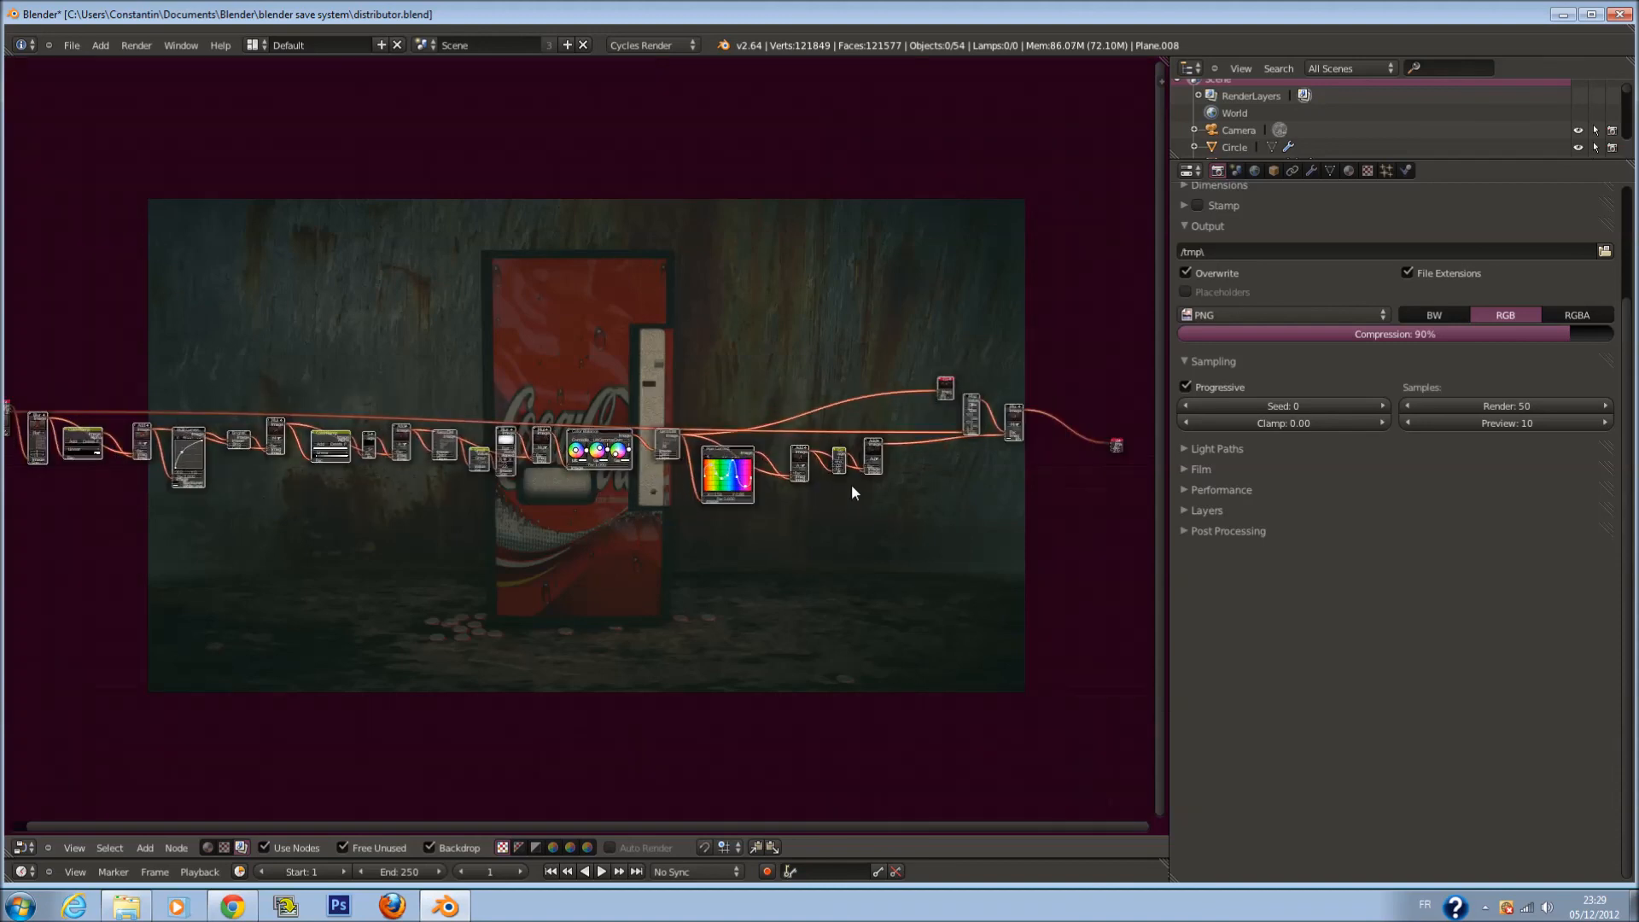
{"action": "left_click", "coordinate": [944, 391]}
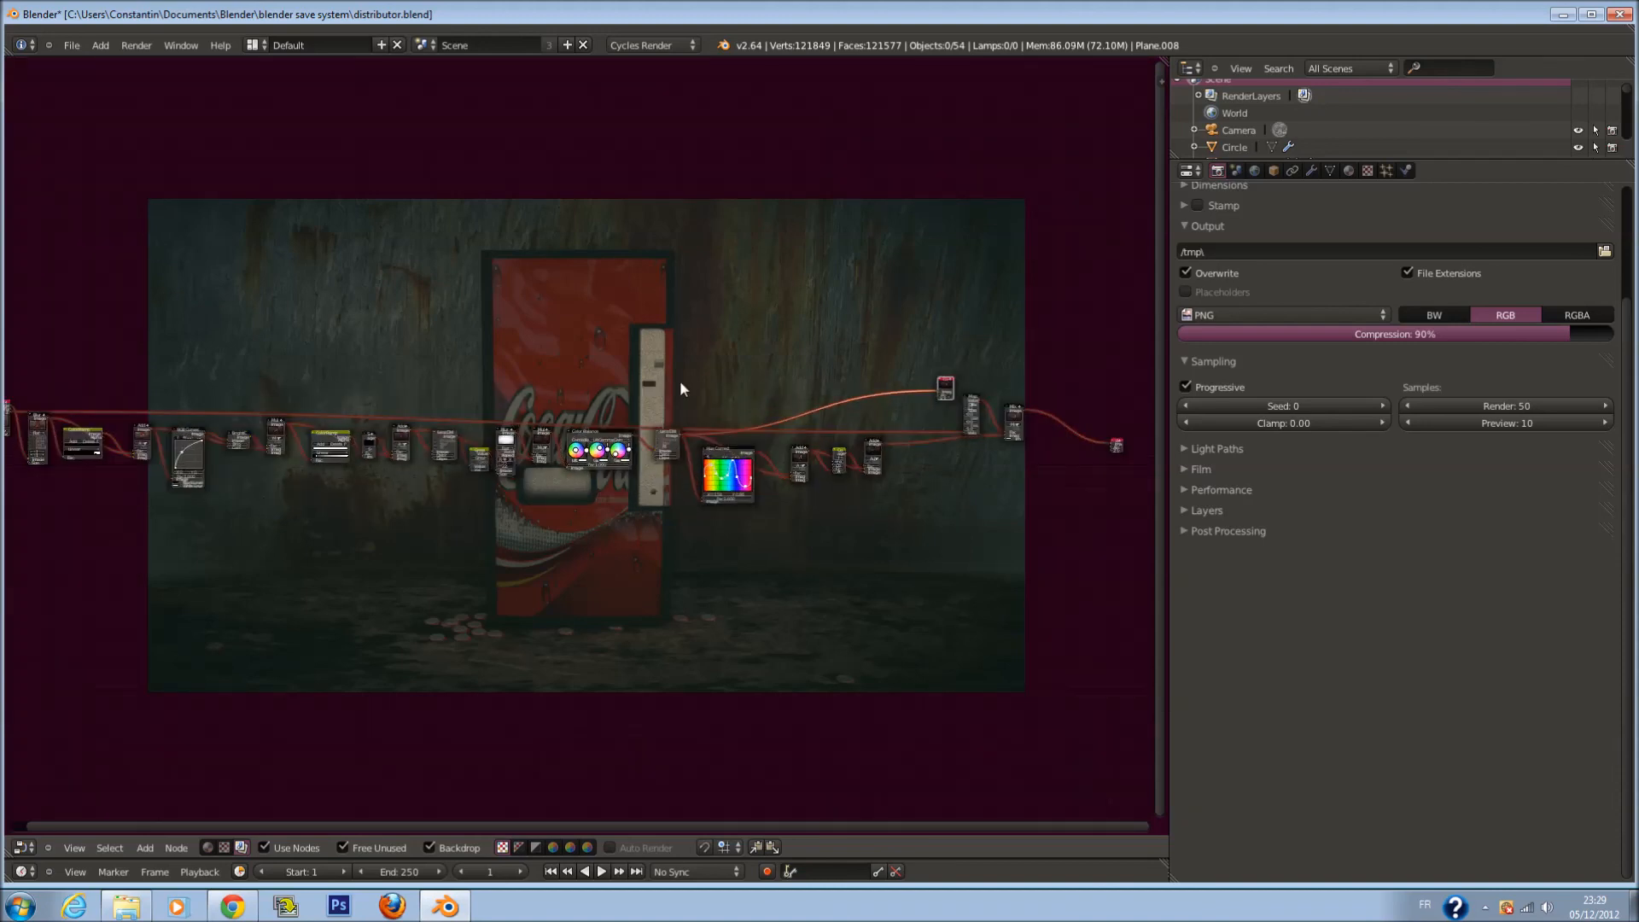
{"action": "left_click_drag", "start_coordinate": [933, 378], "coordinate": [1040, 408]}
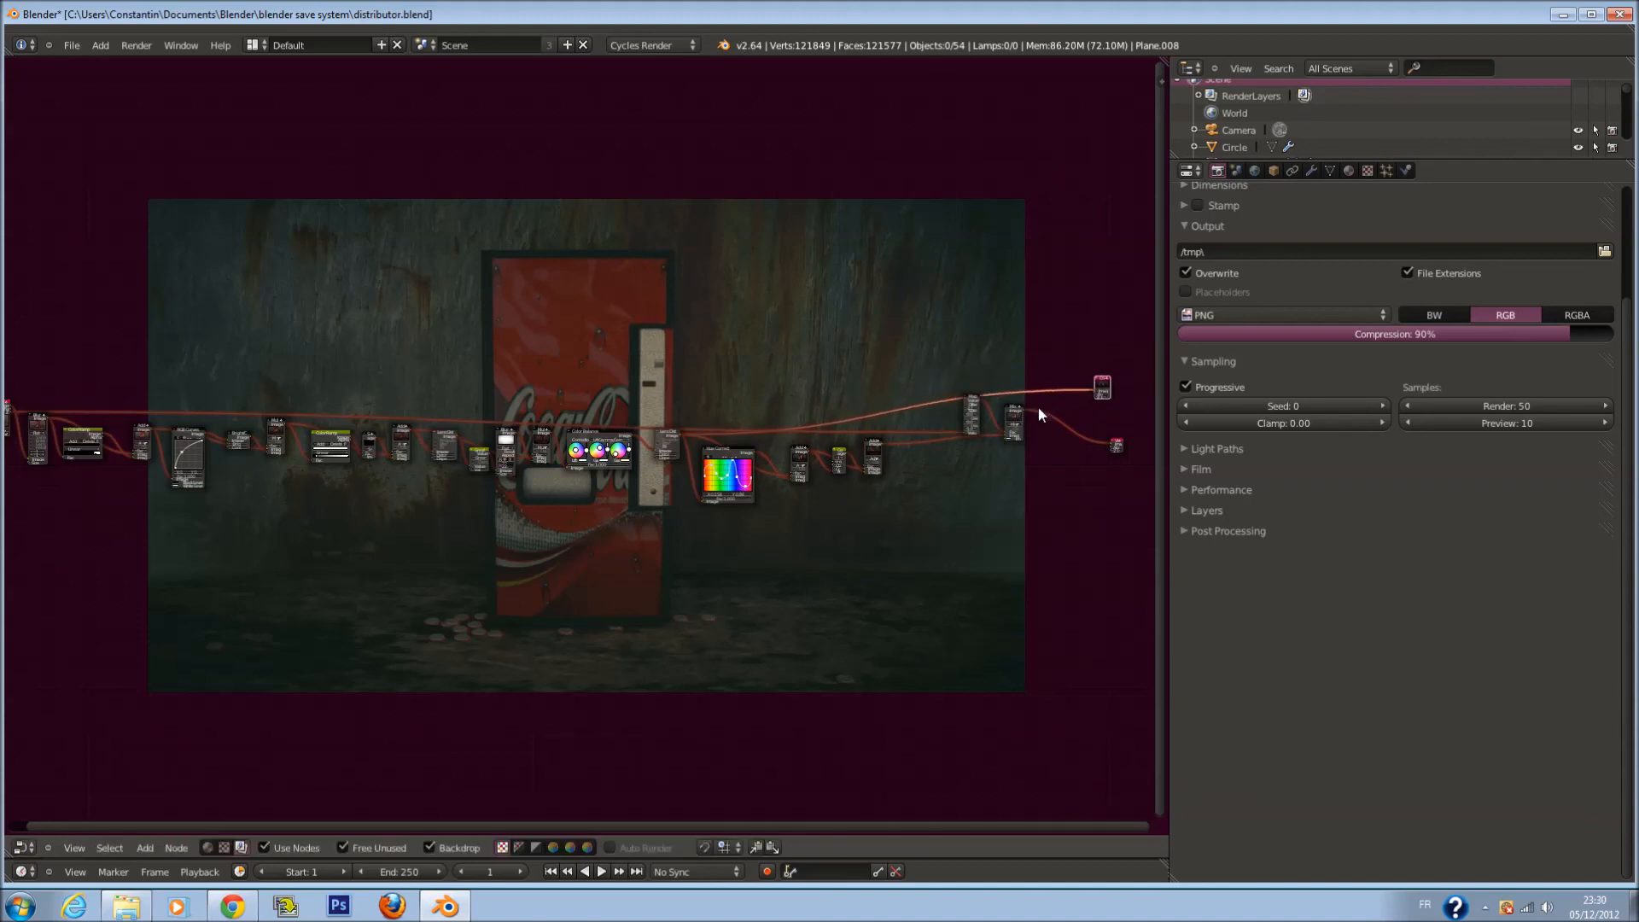
Connect the final Mix node's Image output to the Composite node's Image input
{"action": "left_click", "coordinate": [1016, 417]}
{"action": "scroll", "coordinate": [1053, 453], "scroll_direction": "up", "scroll_amount": 3}
{"action": "middle_click_drag", "start_coordinate": [1054, 459], "coordinate": [501, 500]}
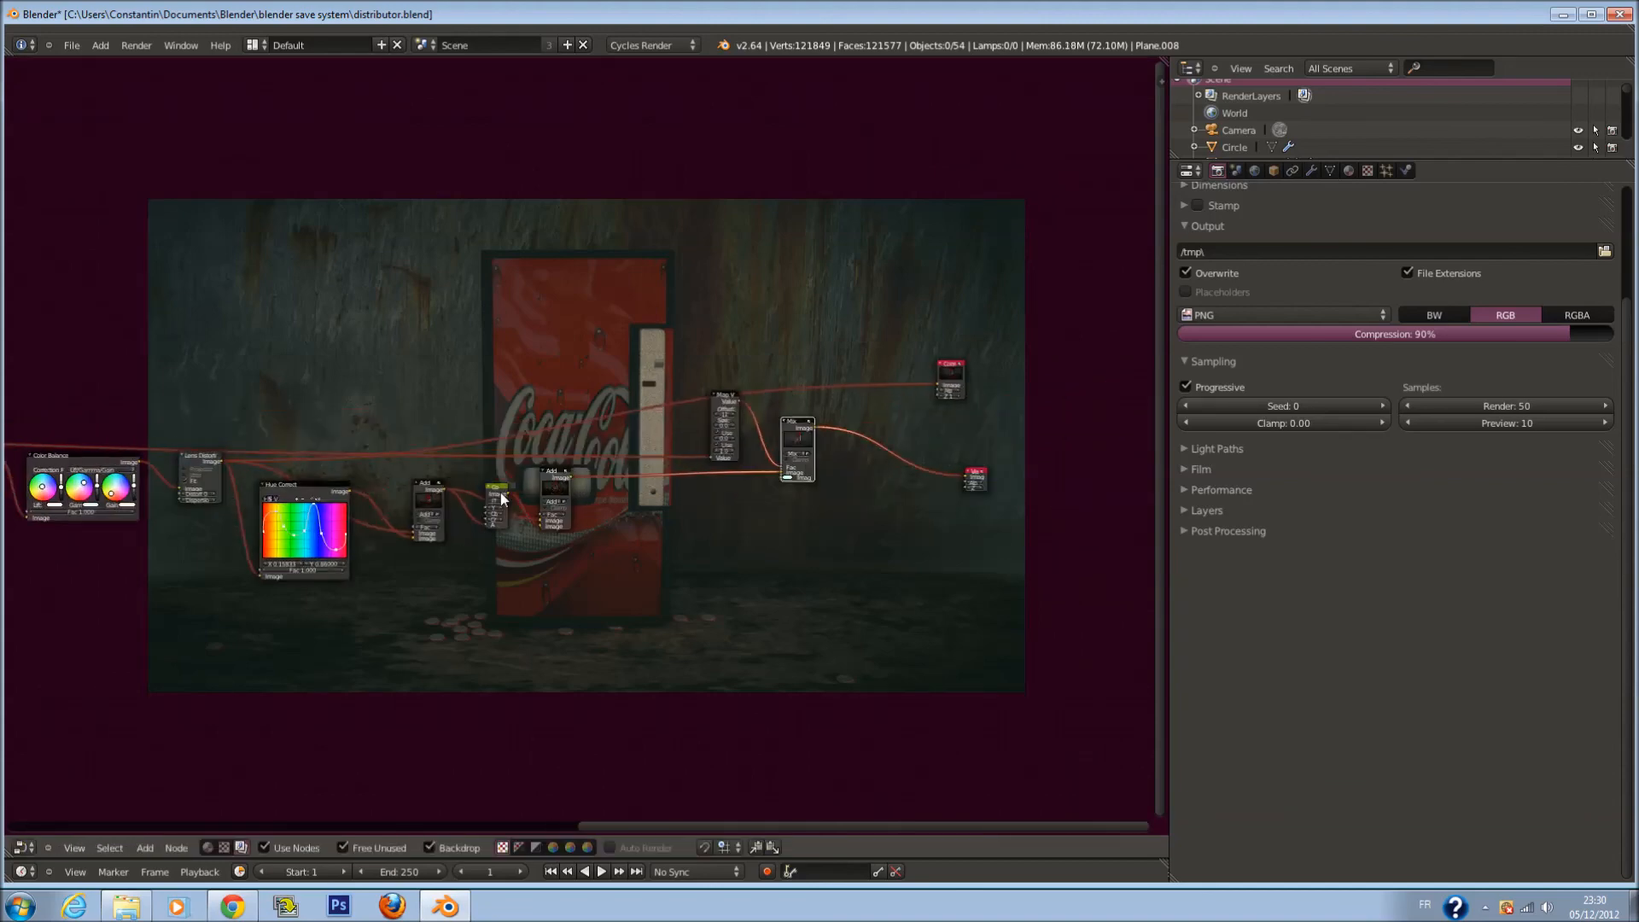
{"action": "scroll", "coordinate": [503, 498], "scroll_direction": "up", "scroll_amount": 2}
{"action": "left_click_drag", "start_coordinate": [927, 422], "coordinate": [1110, 359]}
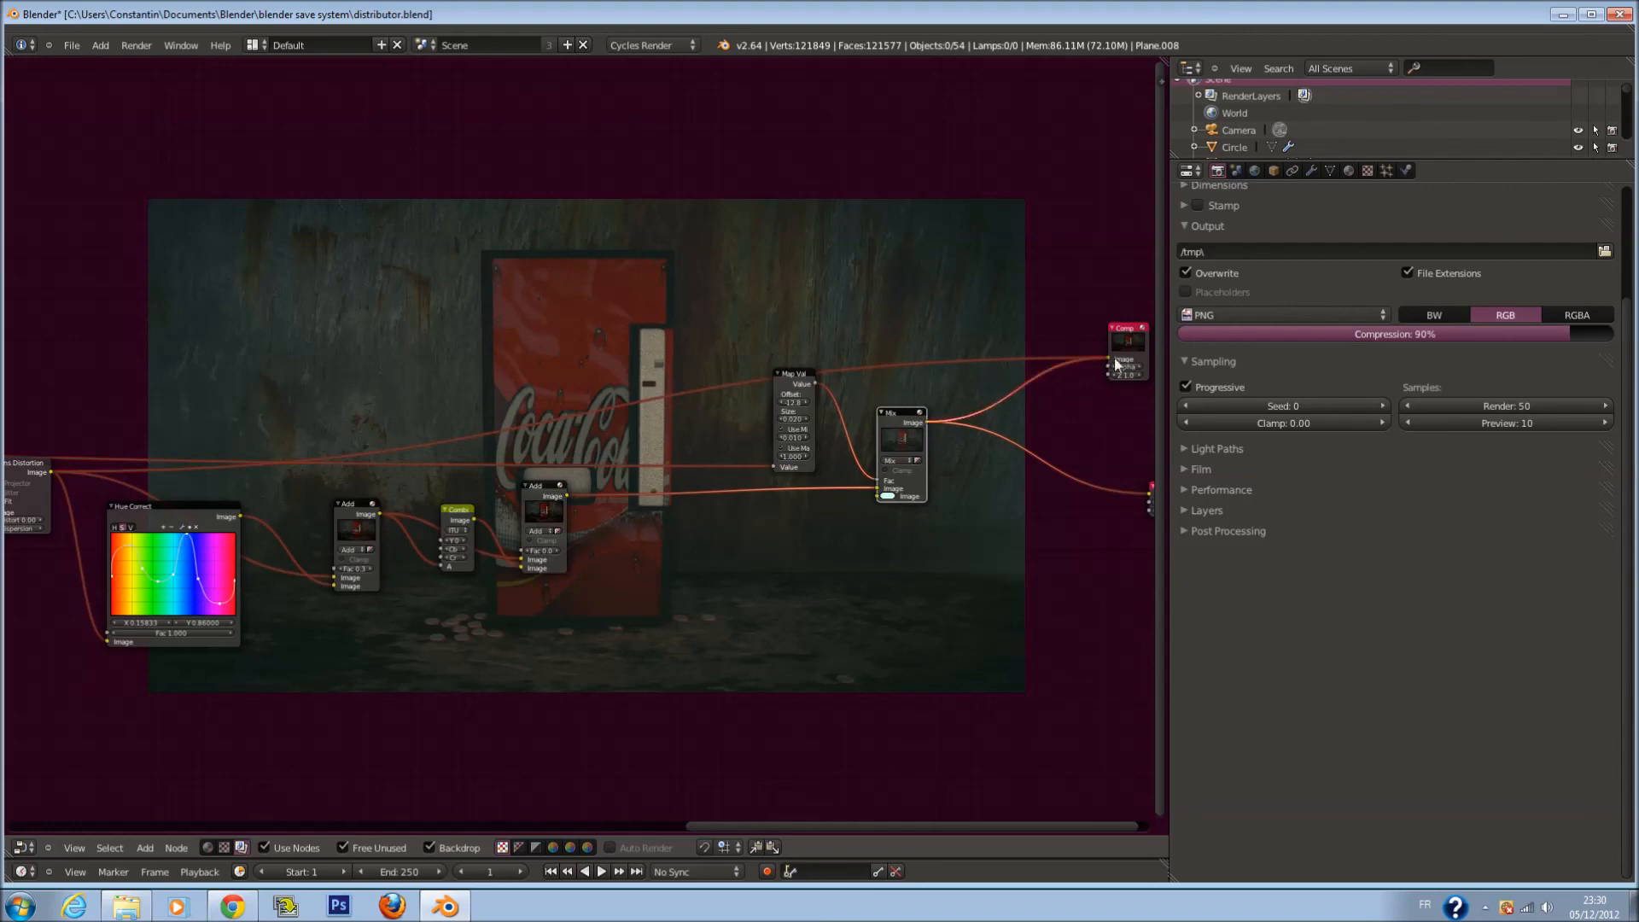
Combine all processing nodes between Render Layers and the two output nodes into a new node group
{"action": "scroll", "coordinate": [977, 385], "scroll_direction": "down", "scroll_amount": 3}
{"action": "scroll", "coordinate": [722, 452], "scroll_direction": "down", "scroll_amount": 2}
{"action": "middle_click_drag", "start_coordinate": [356, 463], "coordinate": [581, 455]}
{"action": "scroll", "coordinate": [591, 454], "scroll_direction": "down", "scroll_amount": 3}
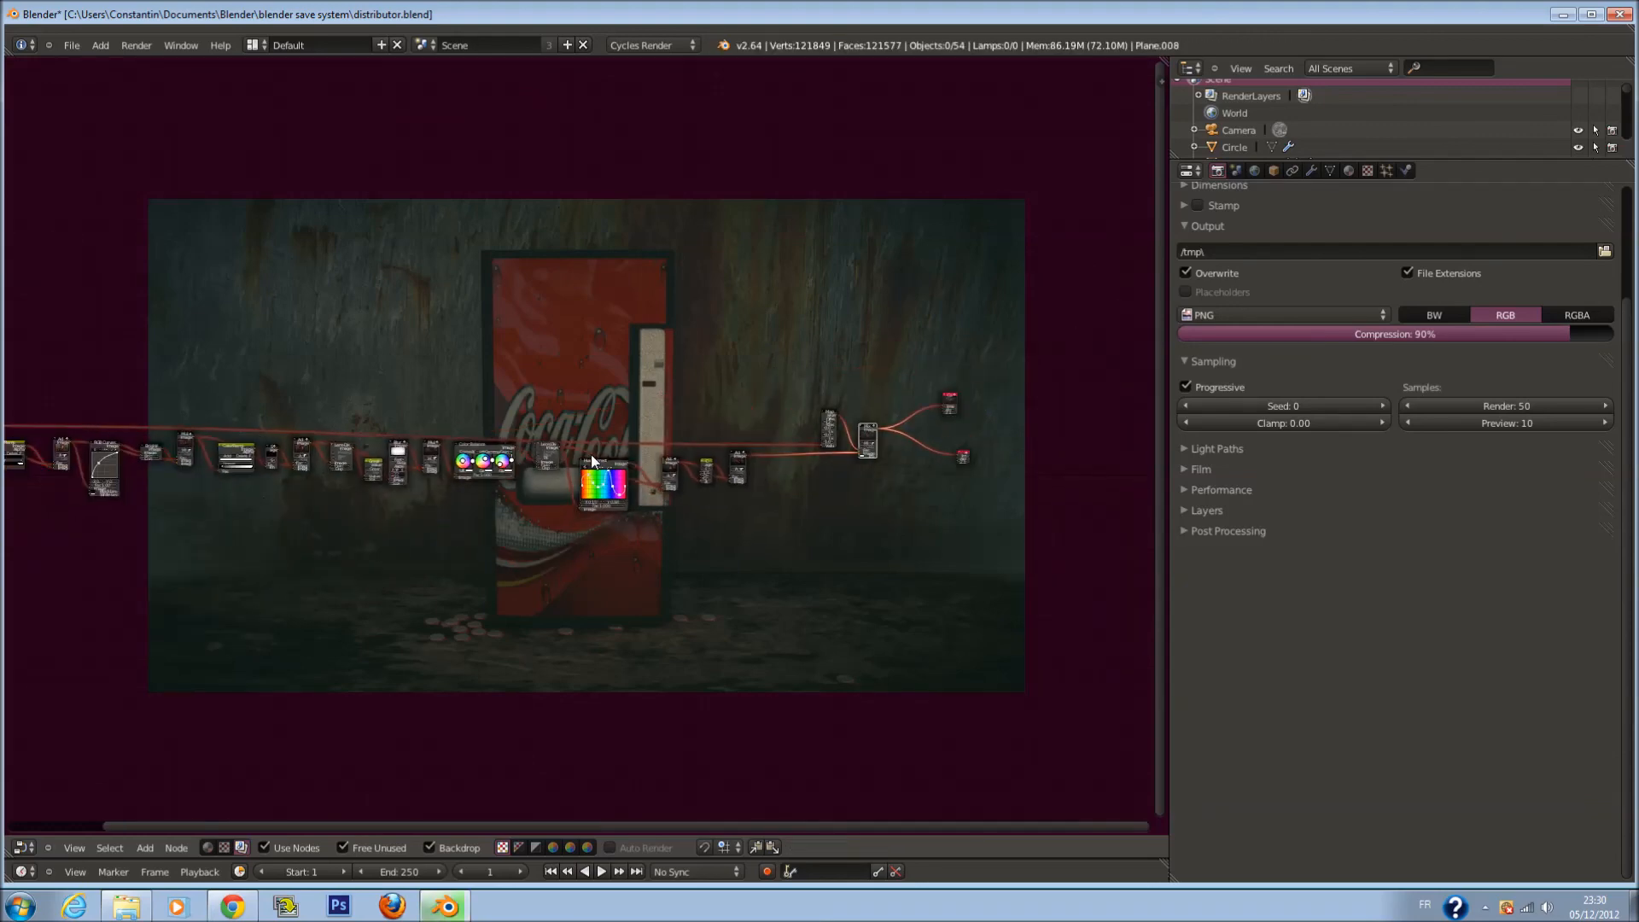
{"action": "scroll", "coordinate": [604, 464], "scroll_direction": "down", "scroll_amount": 2}
{"action": "key", "text": "b"}
{"action": "left_click_drag", "start_coordinate": [84, 400], "coordinate": [823, 514]}
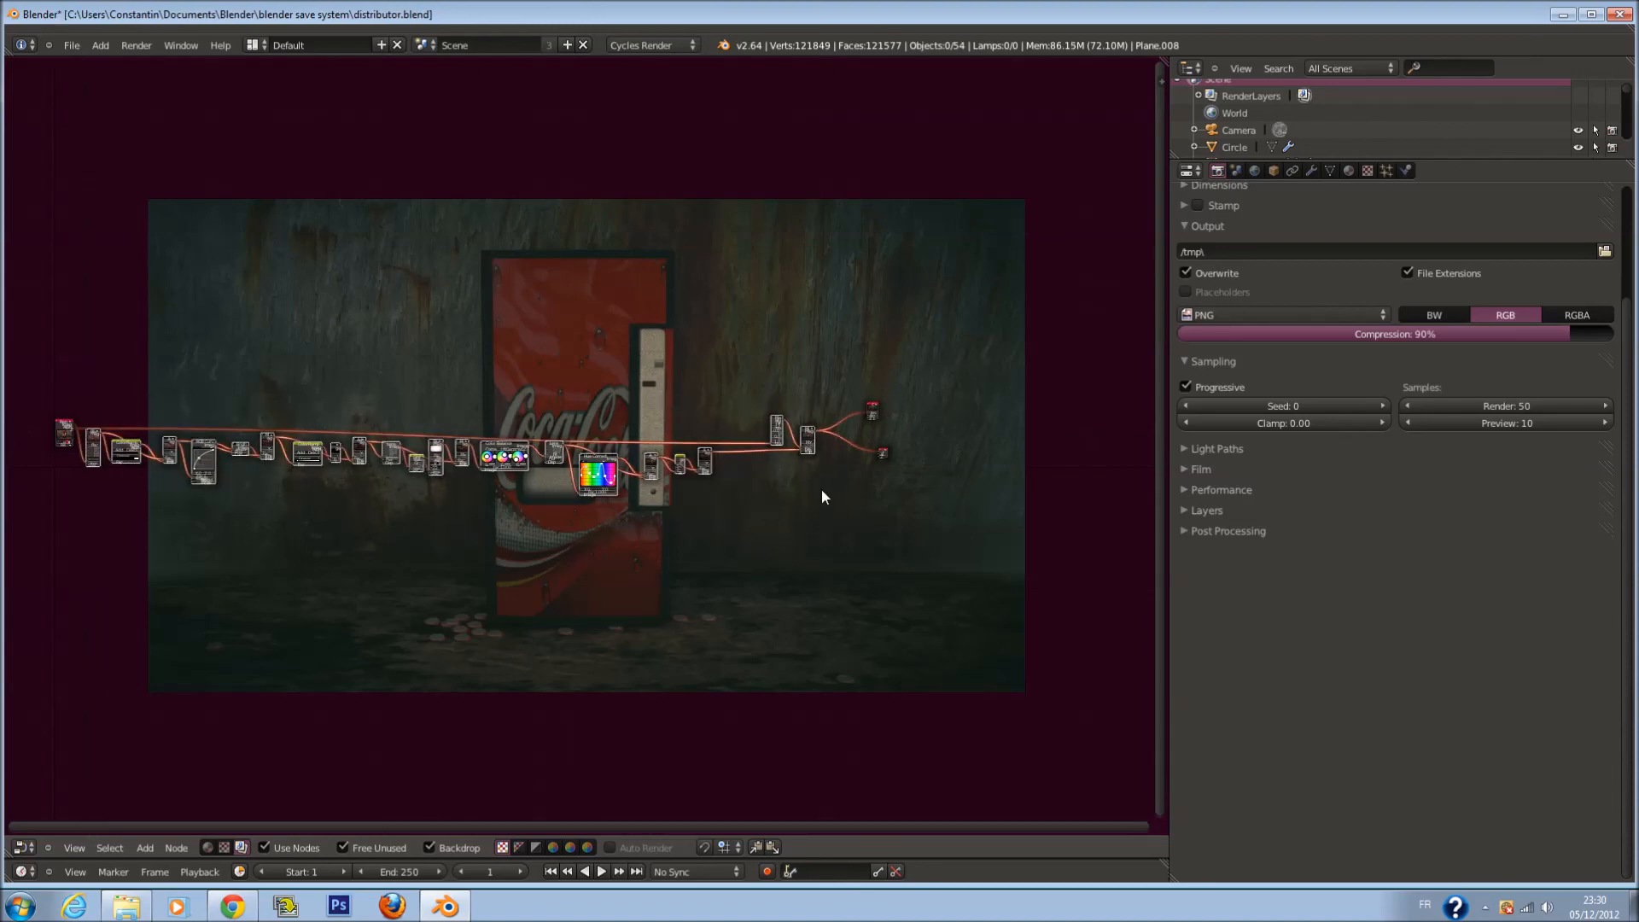
{"action": "key", "text": "ctrl+g"}
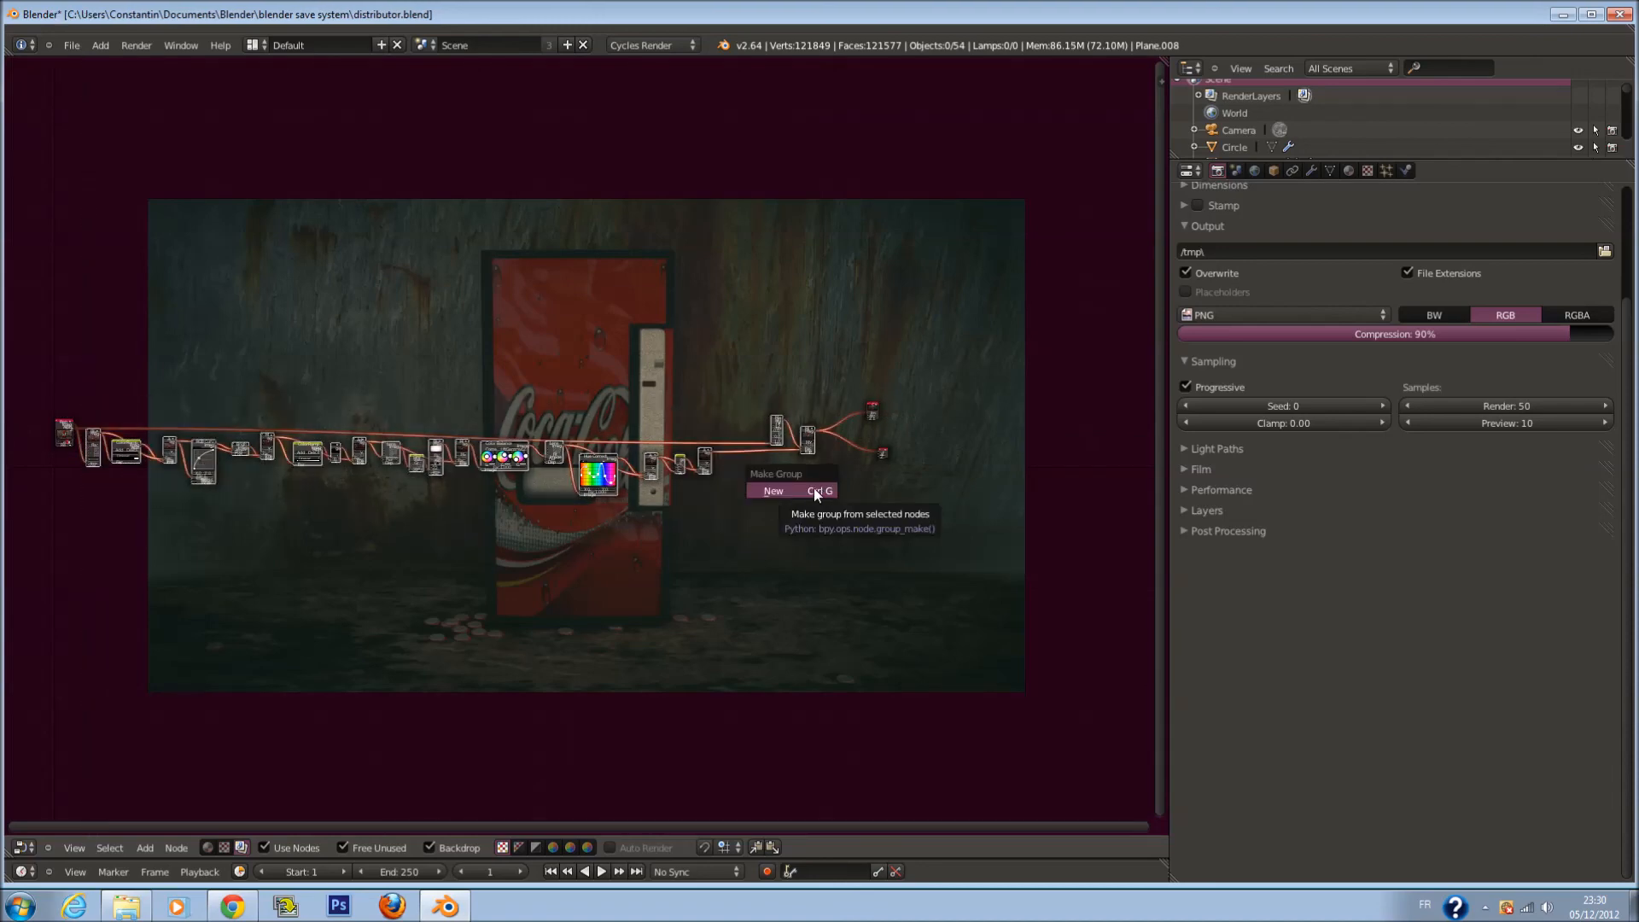
{"action": "left_click", "coordinate": [813, 489]}
Collapse the new node group into a single node and save over distributor.blend
{"action": "middle_click_drag", "start_coordinate": [355, 487], "coordinate": [654, 477]}
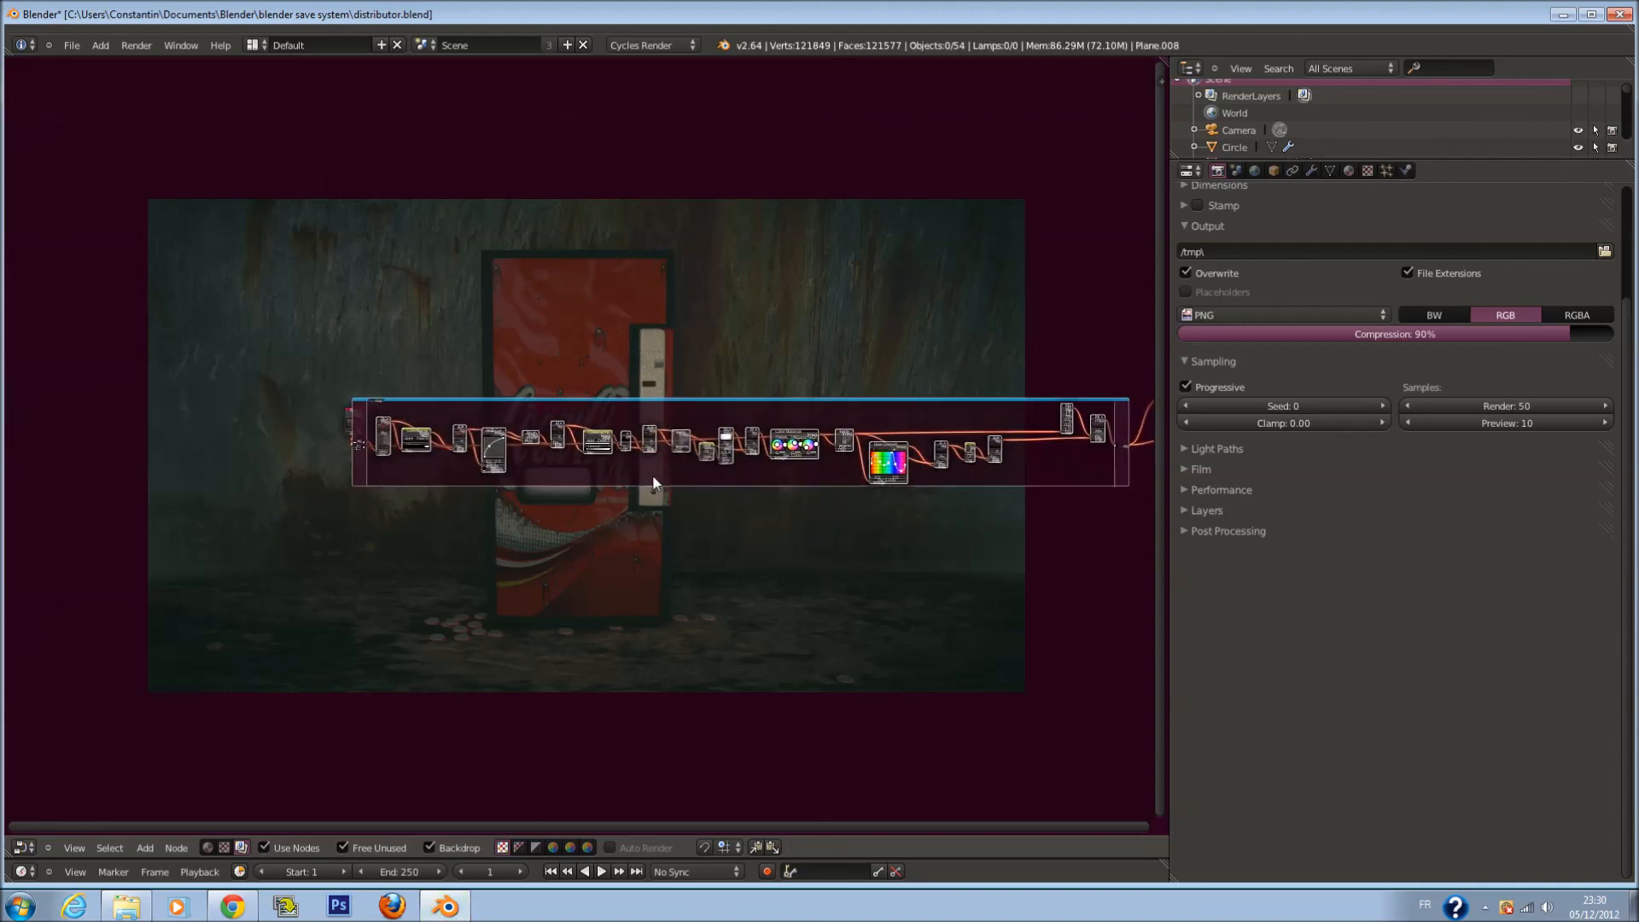
{"action": "scroll", "coordinate": [632, 474], "scroll_direction": "up", "scroll_amount": 5}
{"action": "key", "text": "Tab"}
{"action": "key", "text": "Tab"}
{"action": "key", "text": "Tab"}
{"action": "key", "text": "Tab"}
{"action": "key", "text": "Tab"}
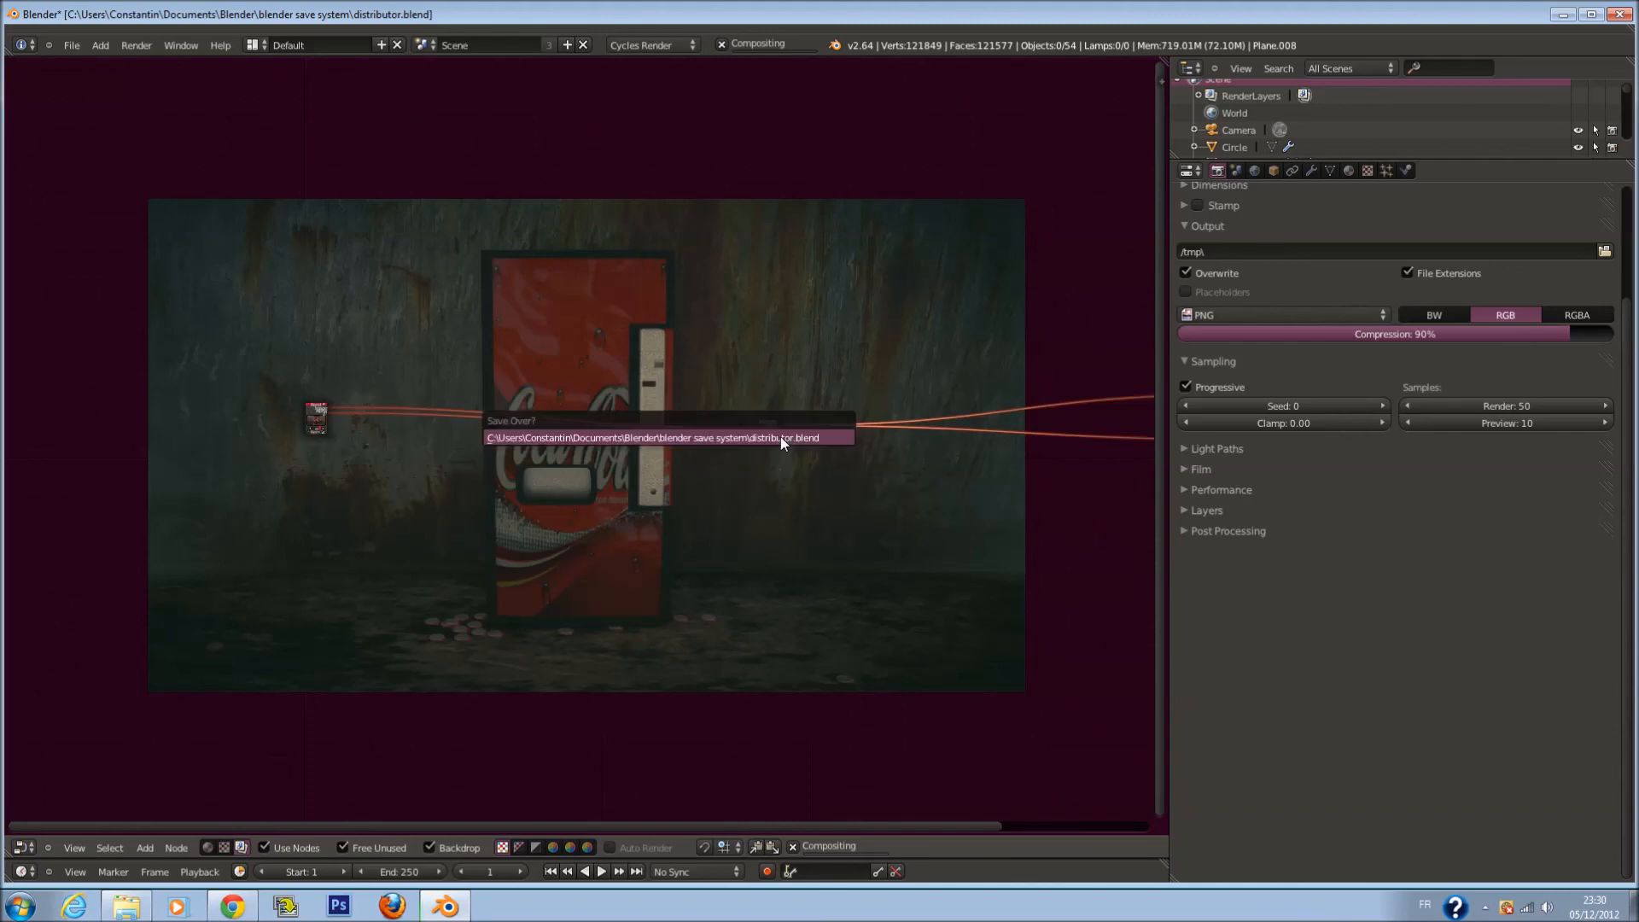
Place the collapsed group next to the Render Layers node and bring the Composite and Viewer nodes close to it
{"action": "scroll", "coordinate": [769, 429], "scroll_direction": "down", "scroll_amount": 1}
{"action": "key", "text": "g"}
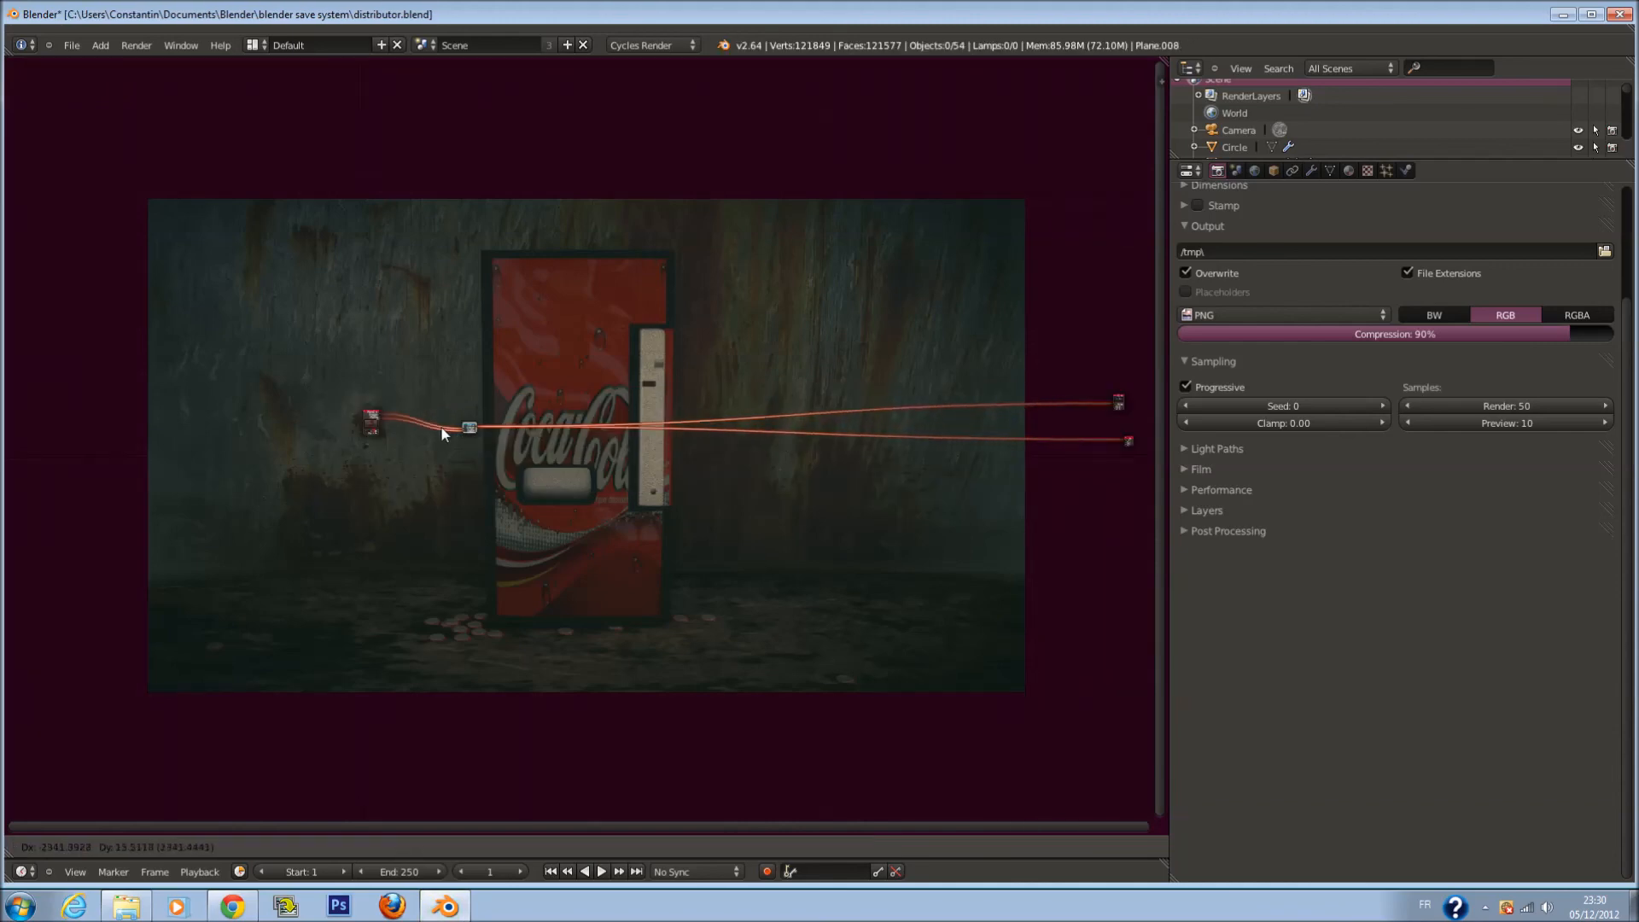
{"action": "left_click", "coordinate": [384, 424]}
{"action": "key", "text": "a"}
{"action": "scroll", "coordinate": [803, 410], "scroll_direction": "down", "scroll_amount": 2}
{"action": "key", "text": "b"}
{"action": "left_click_drag", "start_coordinate": [944, 309], "coordinate": [1132, 487]}
{"action": "key", "text": "g"}
{"action": "left_click", "coordinate": [514, 501]}
{"action": "scroll", "coordinate": [514, 499], "scroll_direction": "up", "scroll_amount": 4}
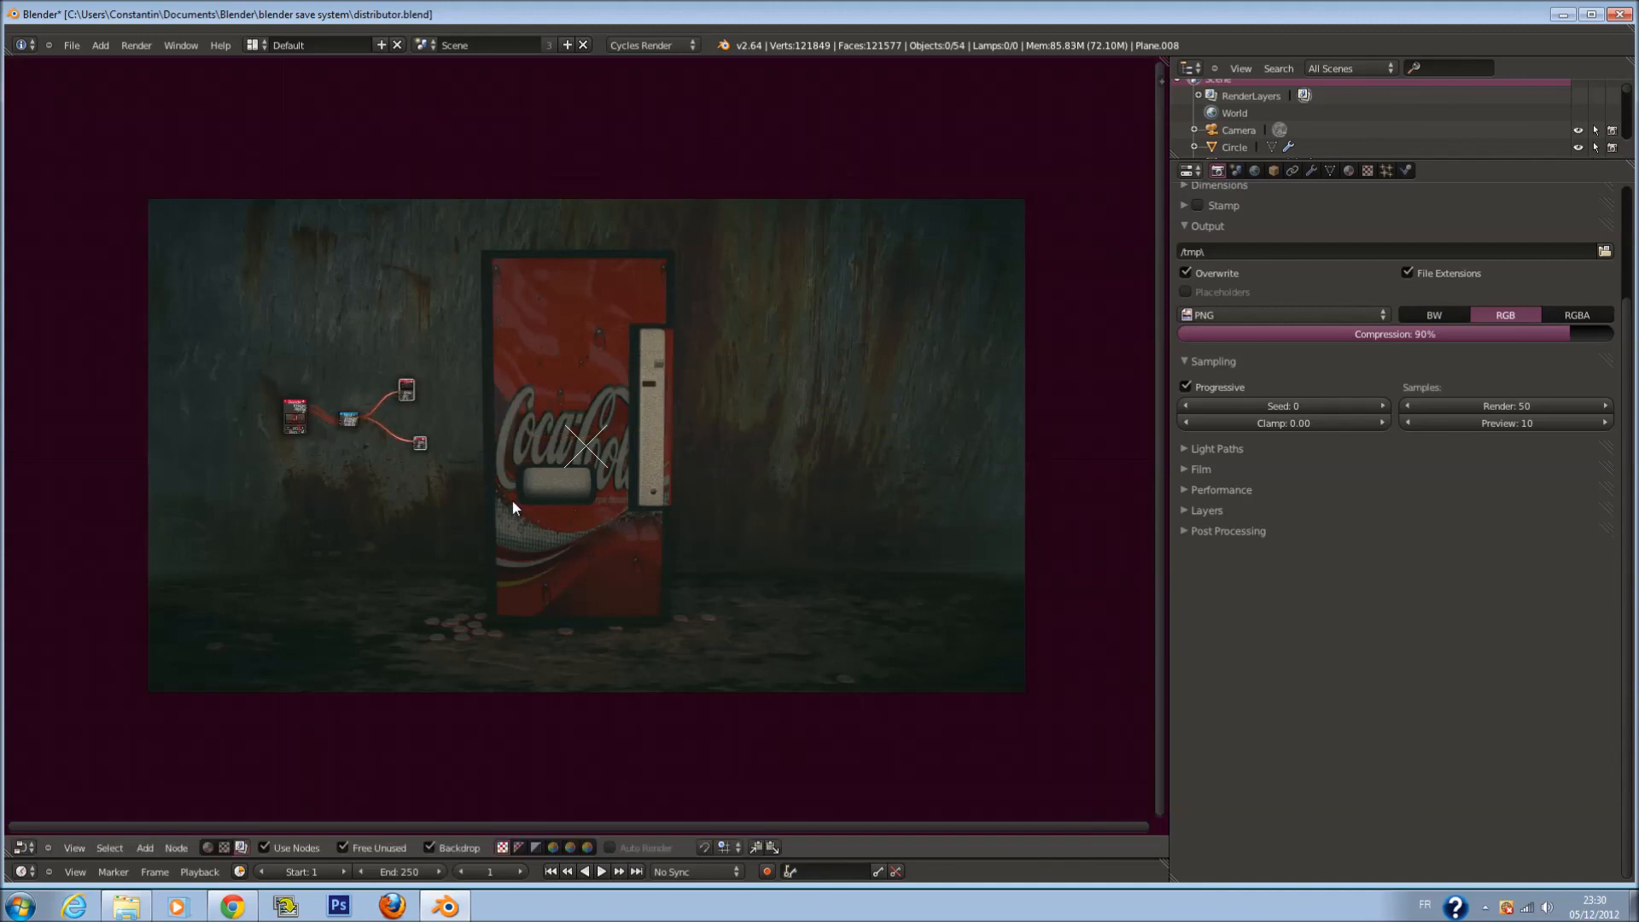
Deselect all nodes and save the compact compositing setup over distributor.blend
{"action": "middle_click_drag", "start_coordinate": [732, 499], "coordinate": [991, 495]}
{"action": "key", "text": "ctrl+s"}
{"action": "scroll", "coordinate": [640, 467], "scroll_direction": "up", "scroll_amount": 5}
{"action": "middle_click_drag", "start_coordinate": [601, 478], "coordinate": [774, 509]}
{"action": "scroll", "coordinate": [705, 483], "scroll_direction": "up", "scroll_amount": 5}
{"action": "key", "text": "a"}
{"action": "key", "text": "ctrl+s"}
{"action": "left_click", "coordinate": [697, 488]}
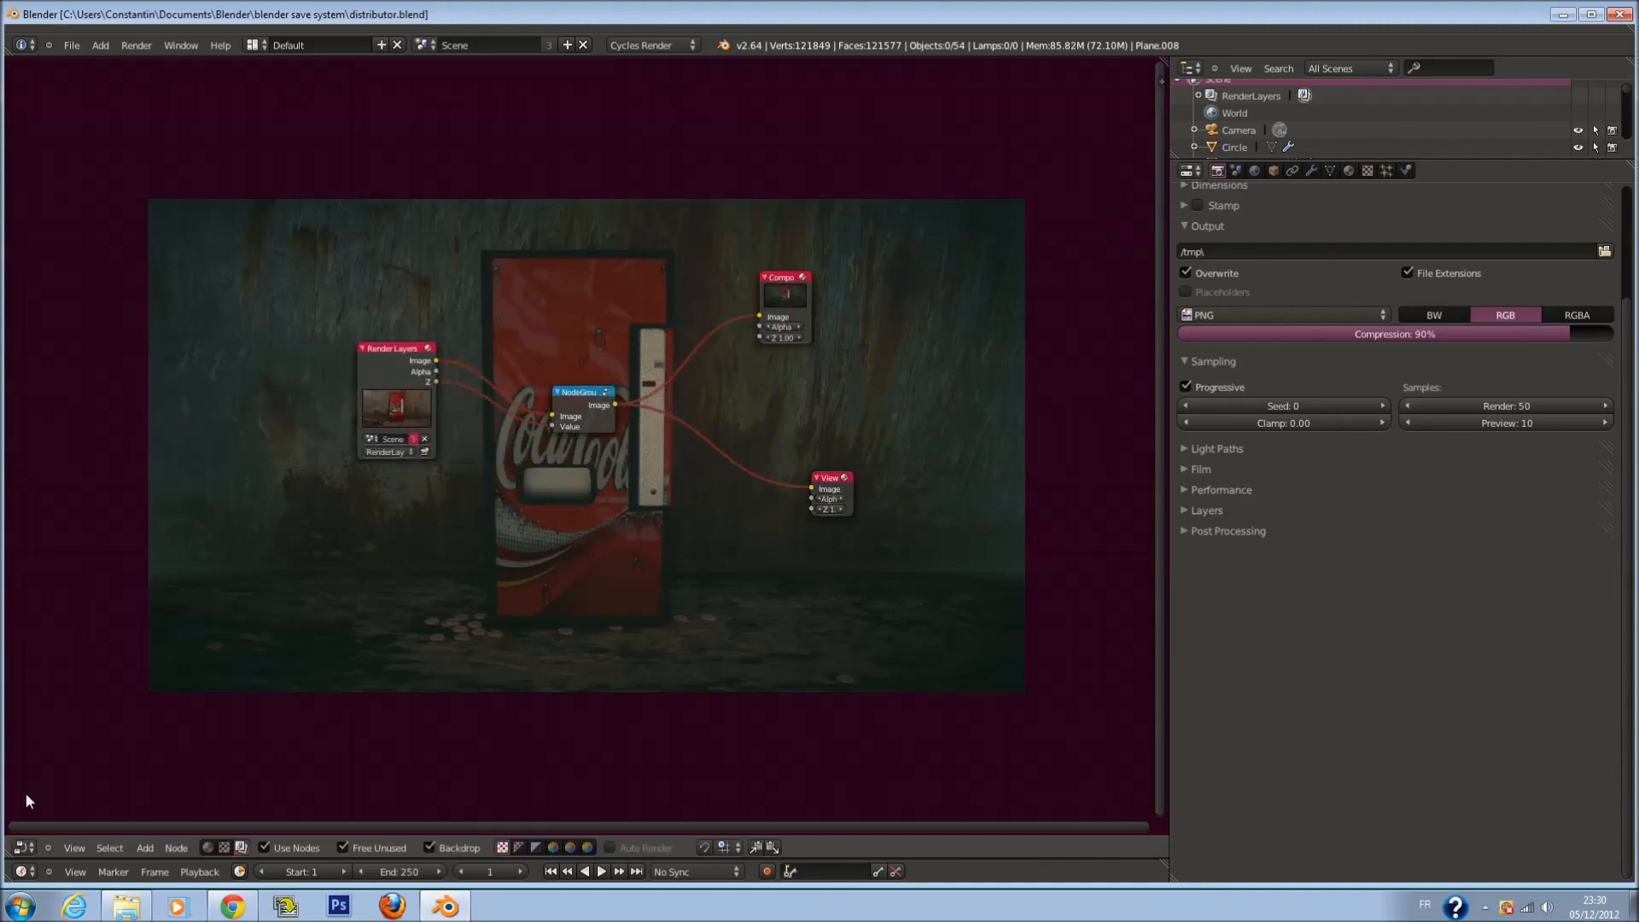
Switch the node area to a wireframe 3D view and show the material settings of the machine's tall side panel
{"action": "left_click", "coordinate": [27, 848]}
{"action": "left_click", "coordinate": [39, 832]}
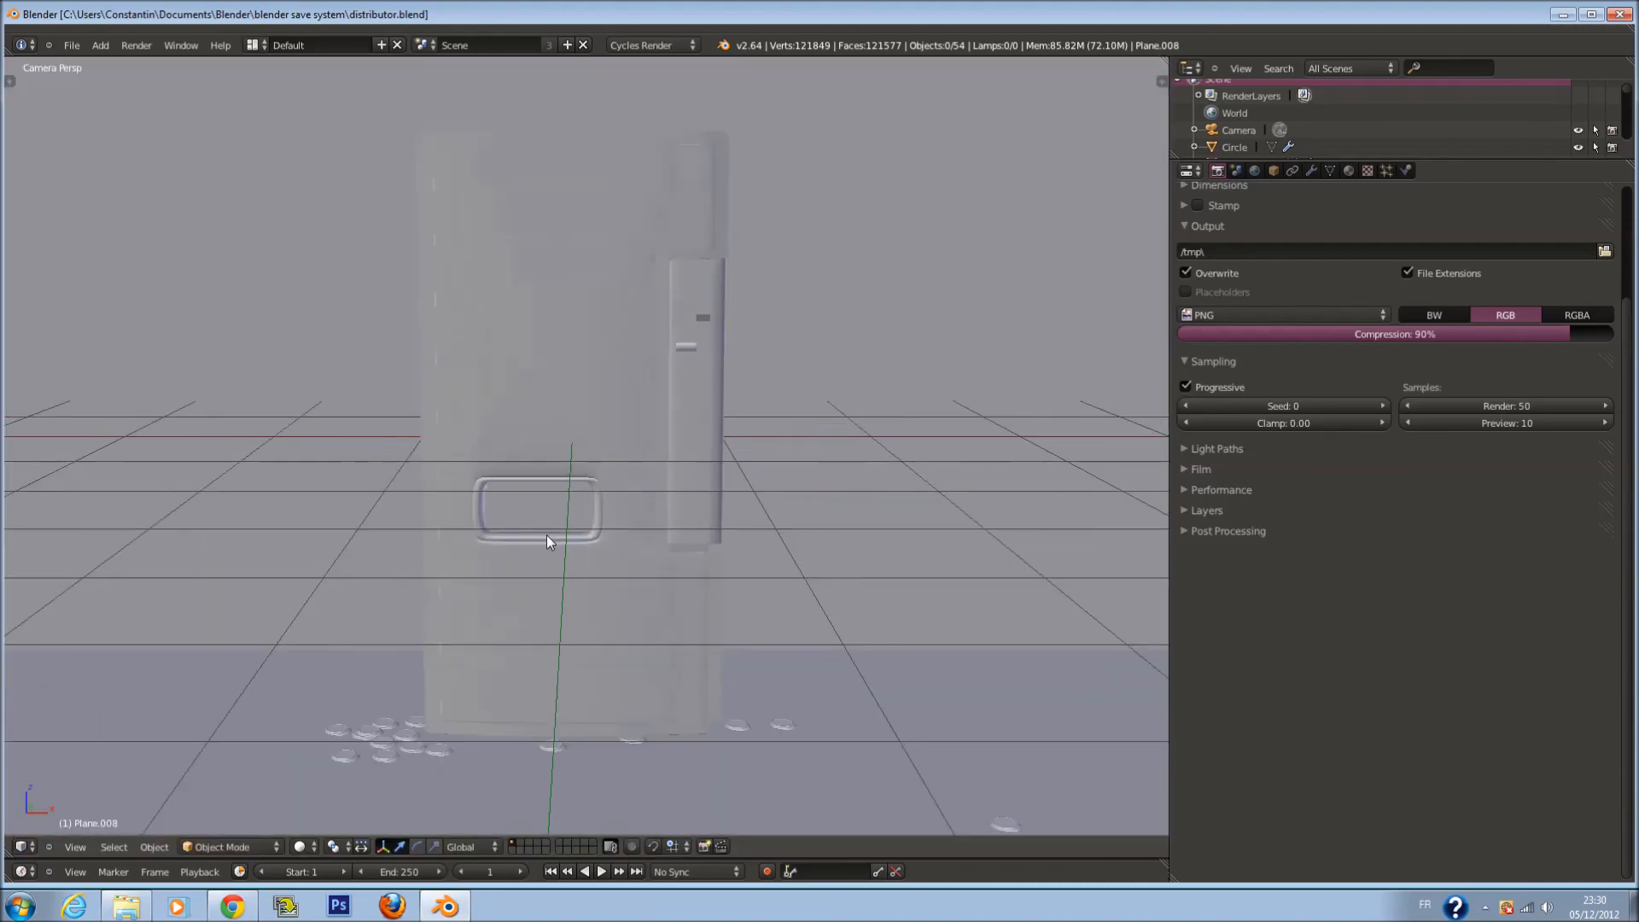
{"action": "right_click", "coordinate": [681, 429]}
{"action": "scroll", "coordinate": [690, 434], "scroll_direction": "down", "scroll_amount": 3}
{"action": "key", "text": "z"}
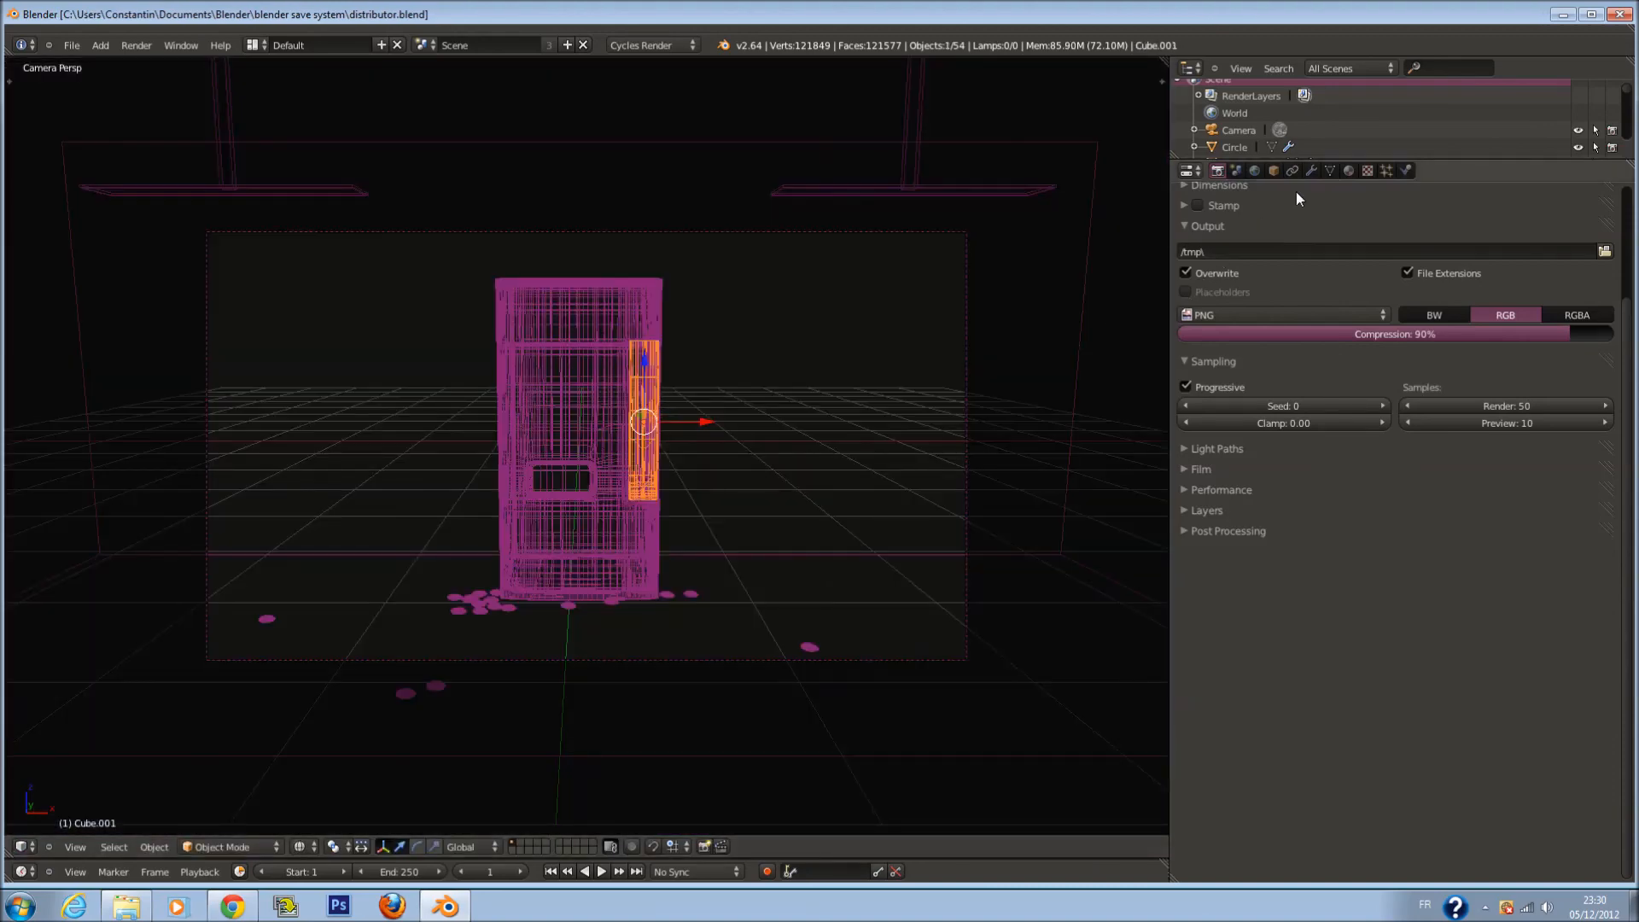
{"action": "left_click", "coordinate": [1349, 170]}
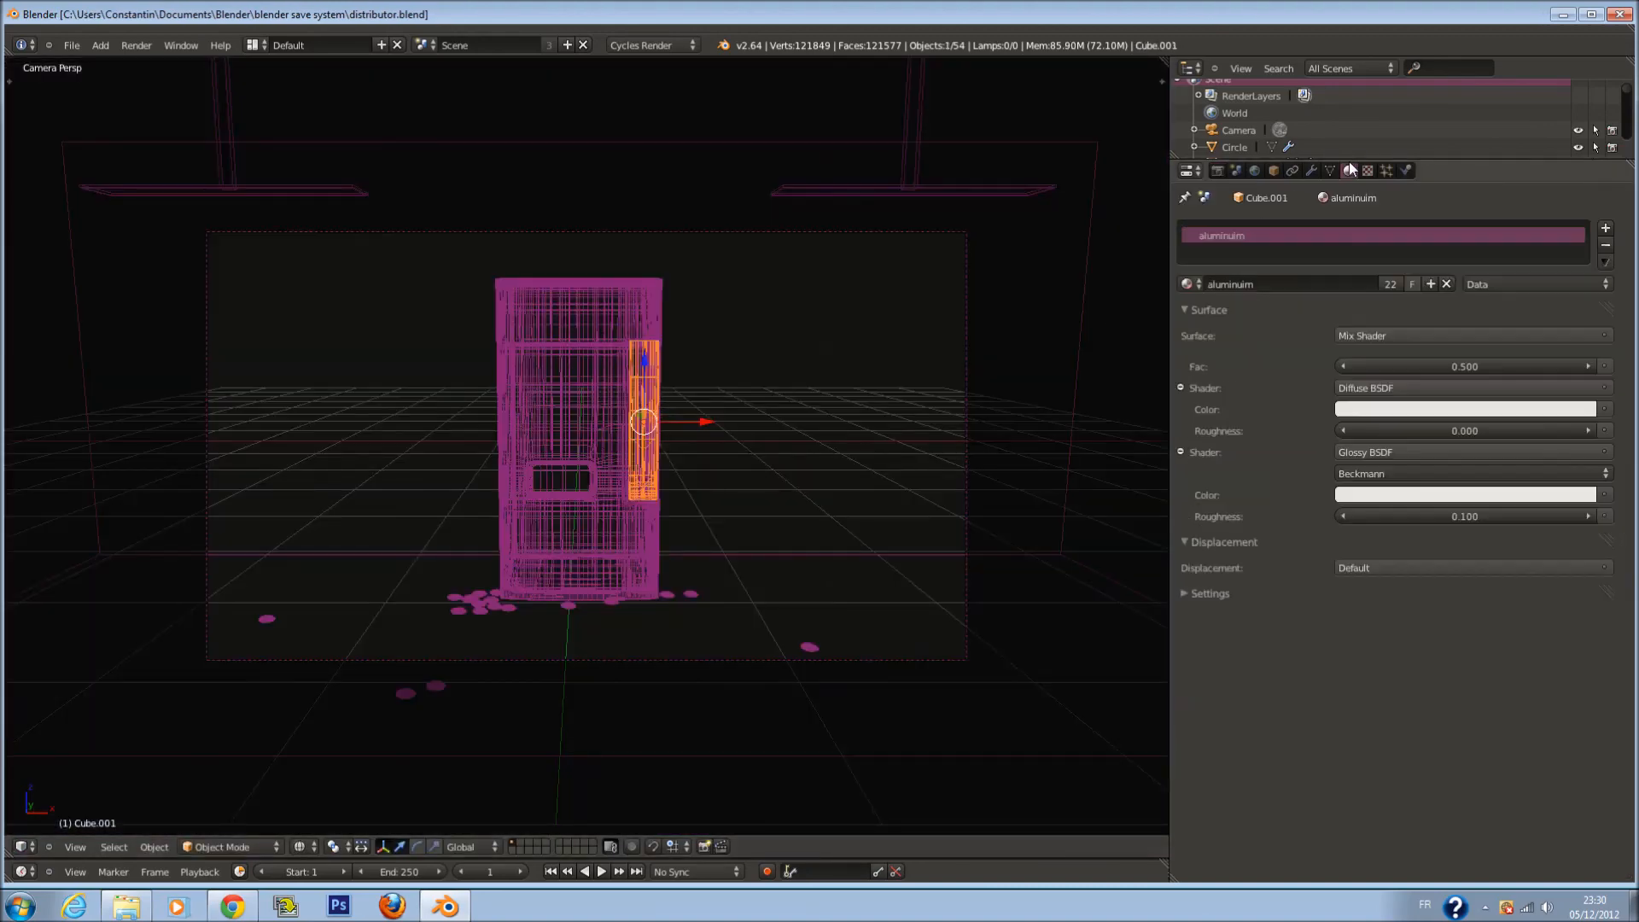
Darken the aluminium material's Diffuse colour to dark grey and its Glossy colour to medium grey
{"action": "left_click", "coordinate": [1439, 414]}
{"action": "left_click_drag", "start_coordinate": [1583, 171], "coordinate": [1587, 266]}
{"action": "left_click", "coordinate": [1494, 495]}
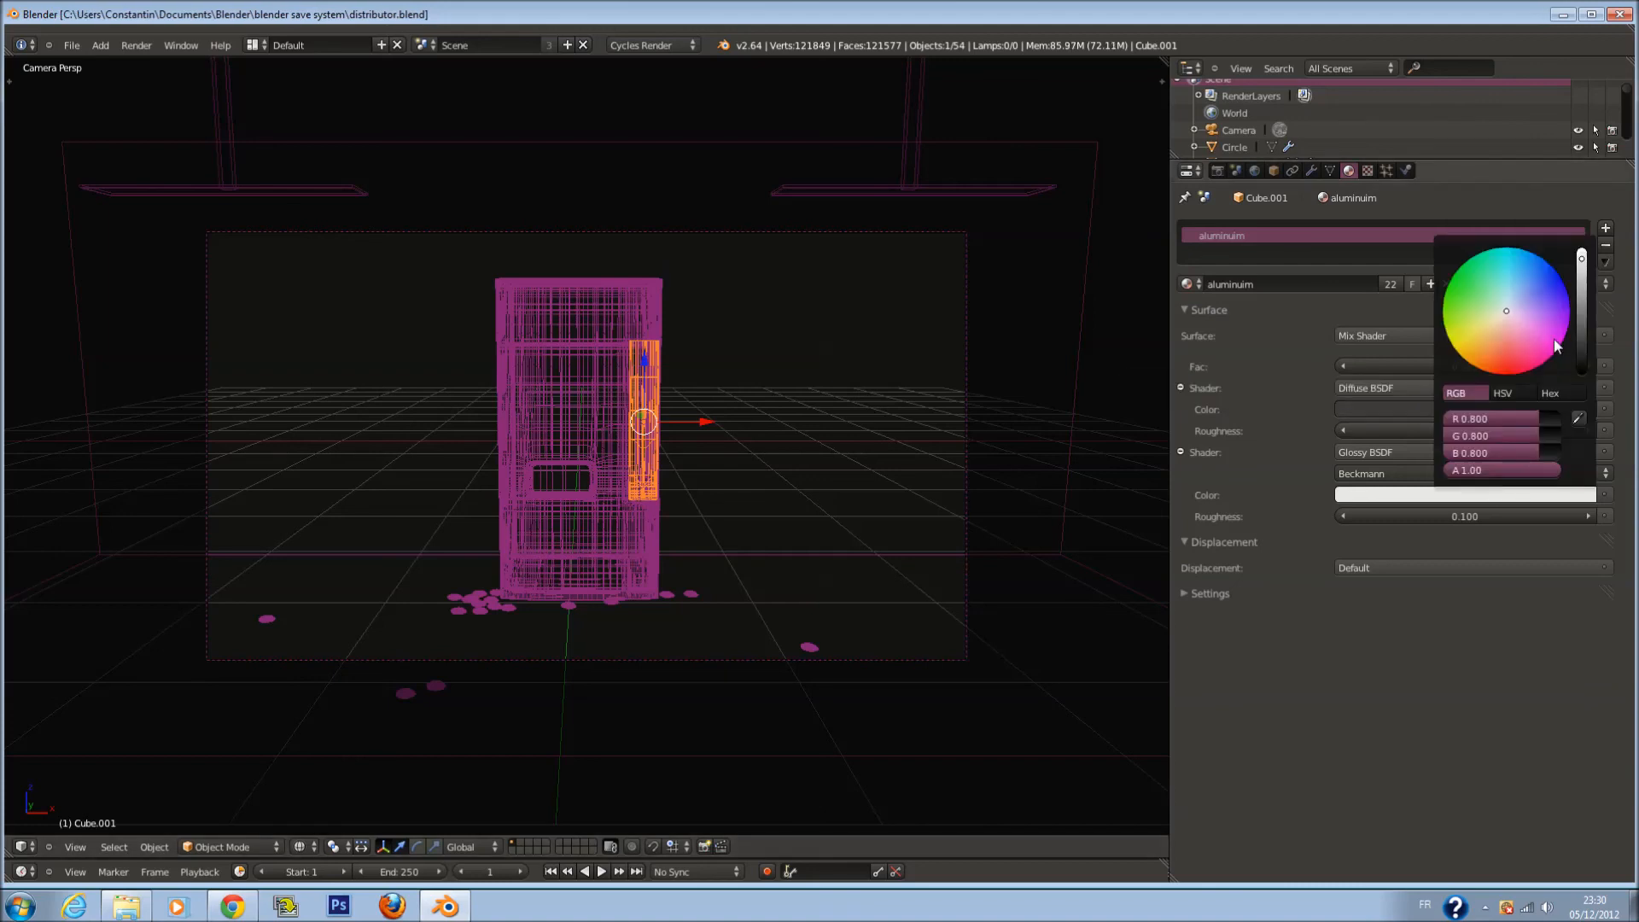
{"action": "left_click_drag", "start_coordinate": [1581, 300], "coordinate": [1582, 337]}
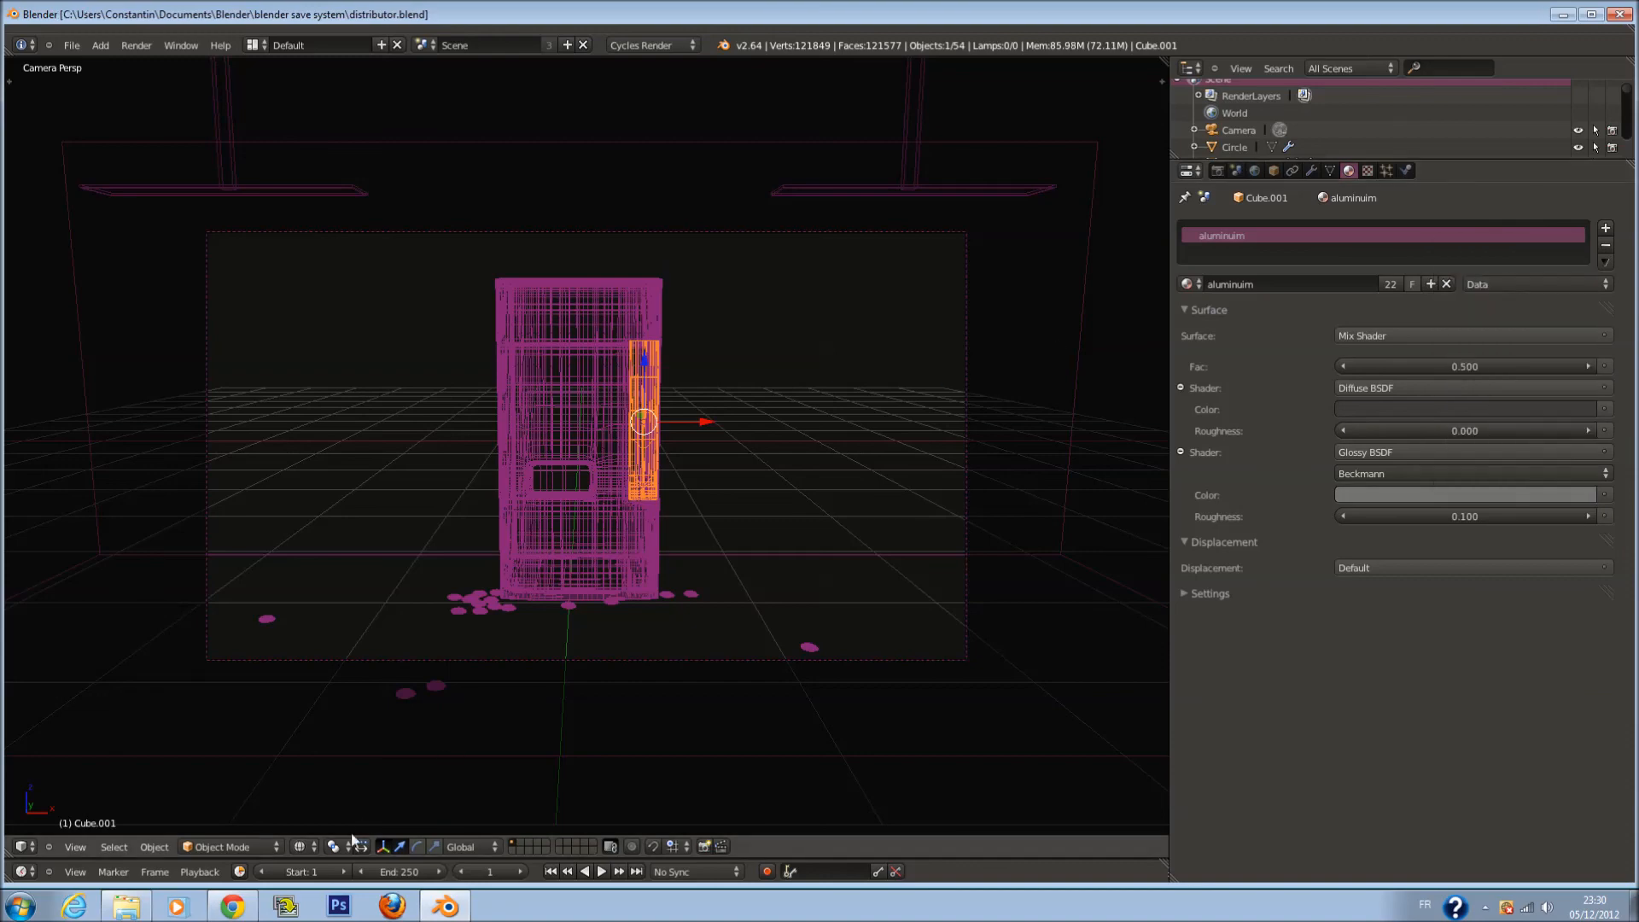
Preview the scene with rendered shading, try a Glossy roughness of 0.000 on the aluminium material, and save the file
{"action": "left_click", "coordinate": [298, 847]}
{"action": "left_click", "coordinate": [397, 734]}
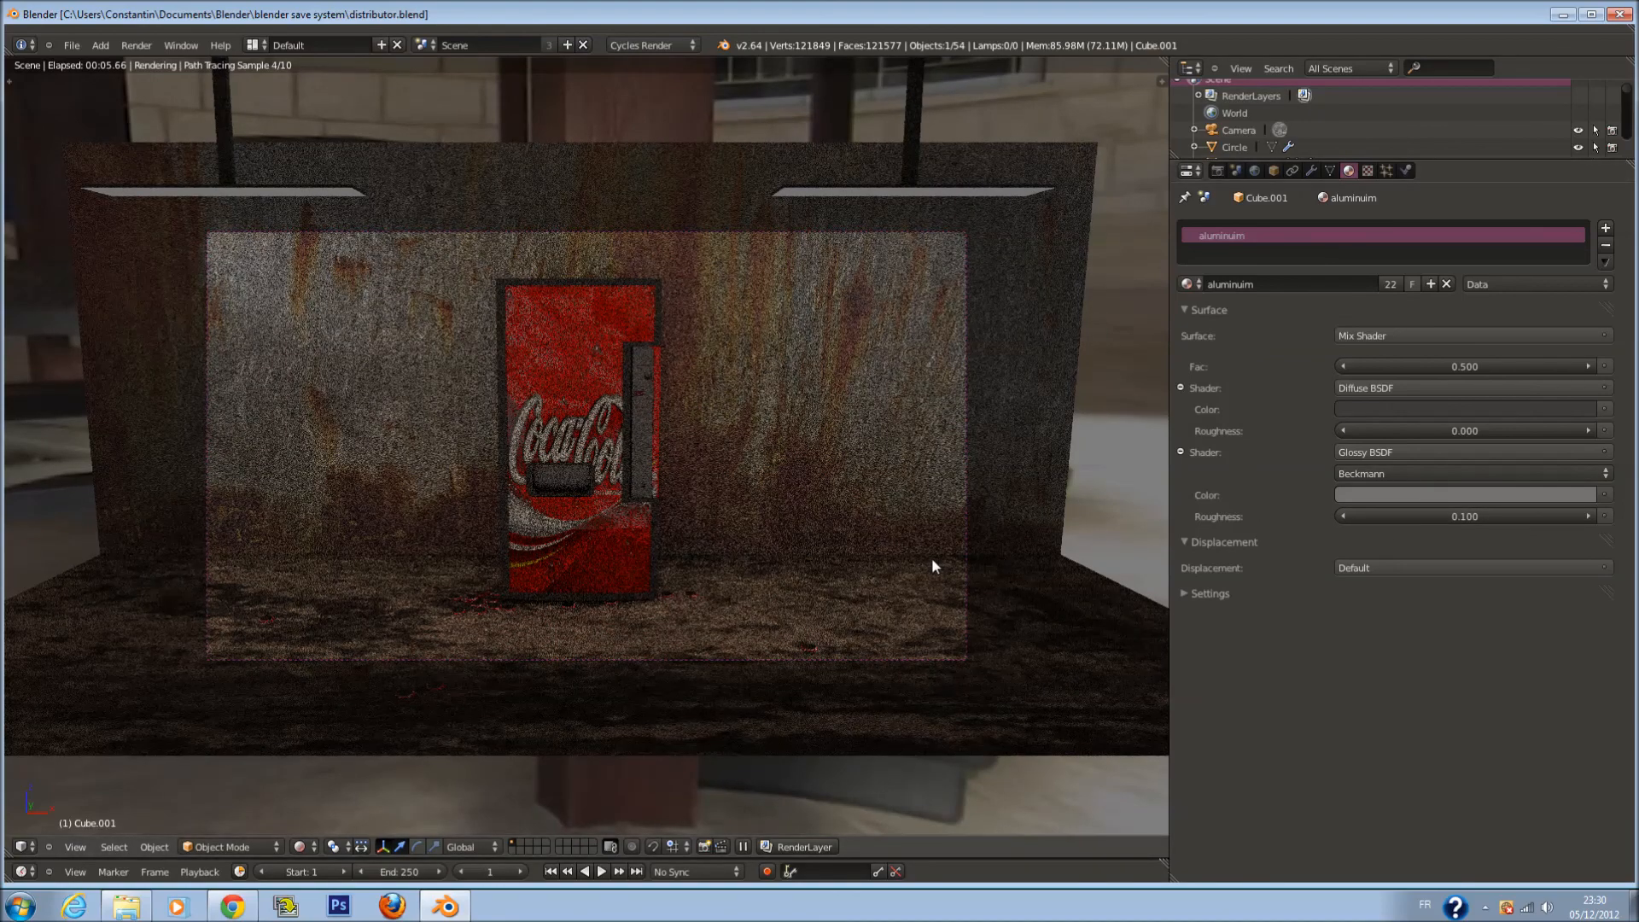
{"action": "left_click", "coordinate": [1351, 521]}
{"action": "key", "text": "ctrl+s"}
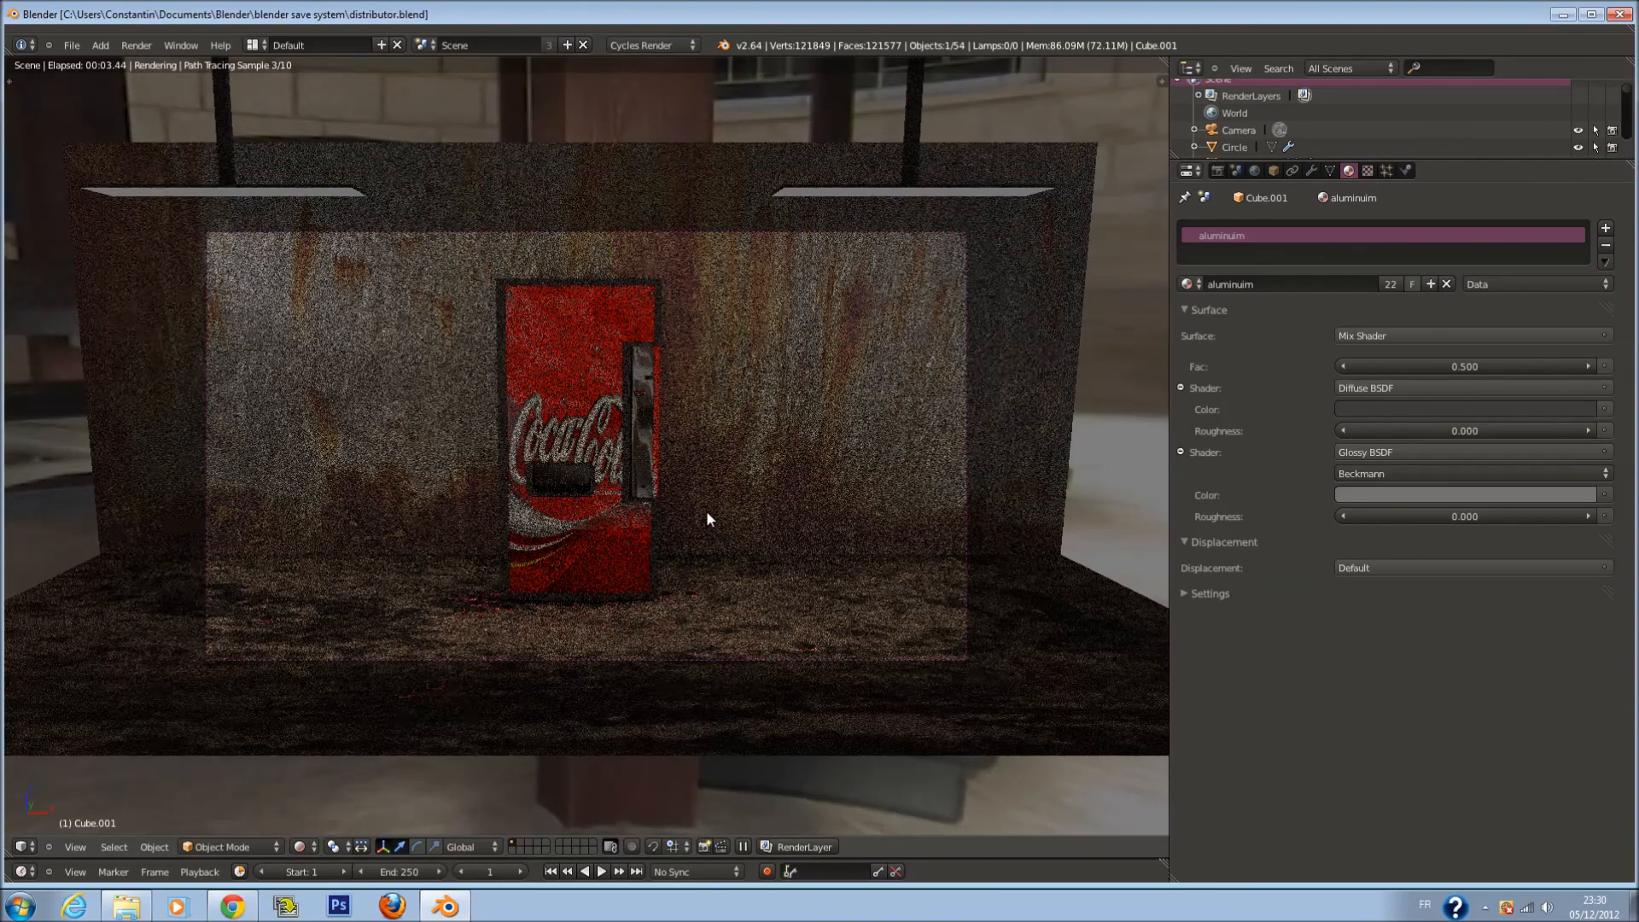
Set the aluminium material's Glossy roughness to 0.100 and switch the viewport to solid shading
{"action": "scroll", "coordinate": [707, 518], "scroll_direction": "up", "scroll_amount": 1}
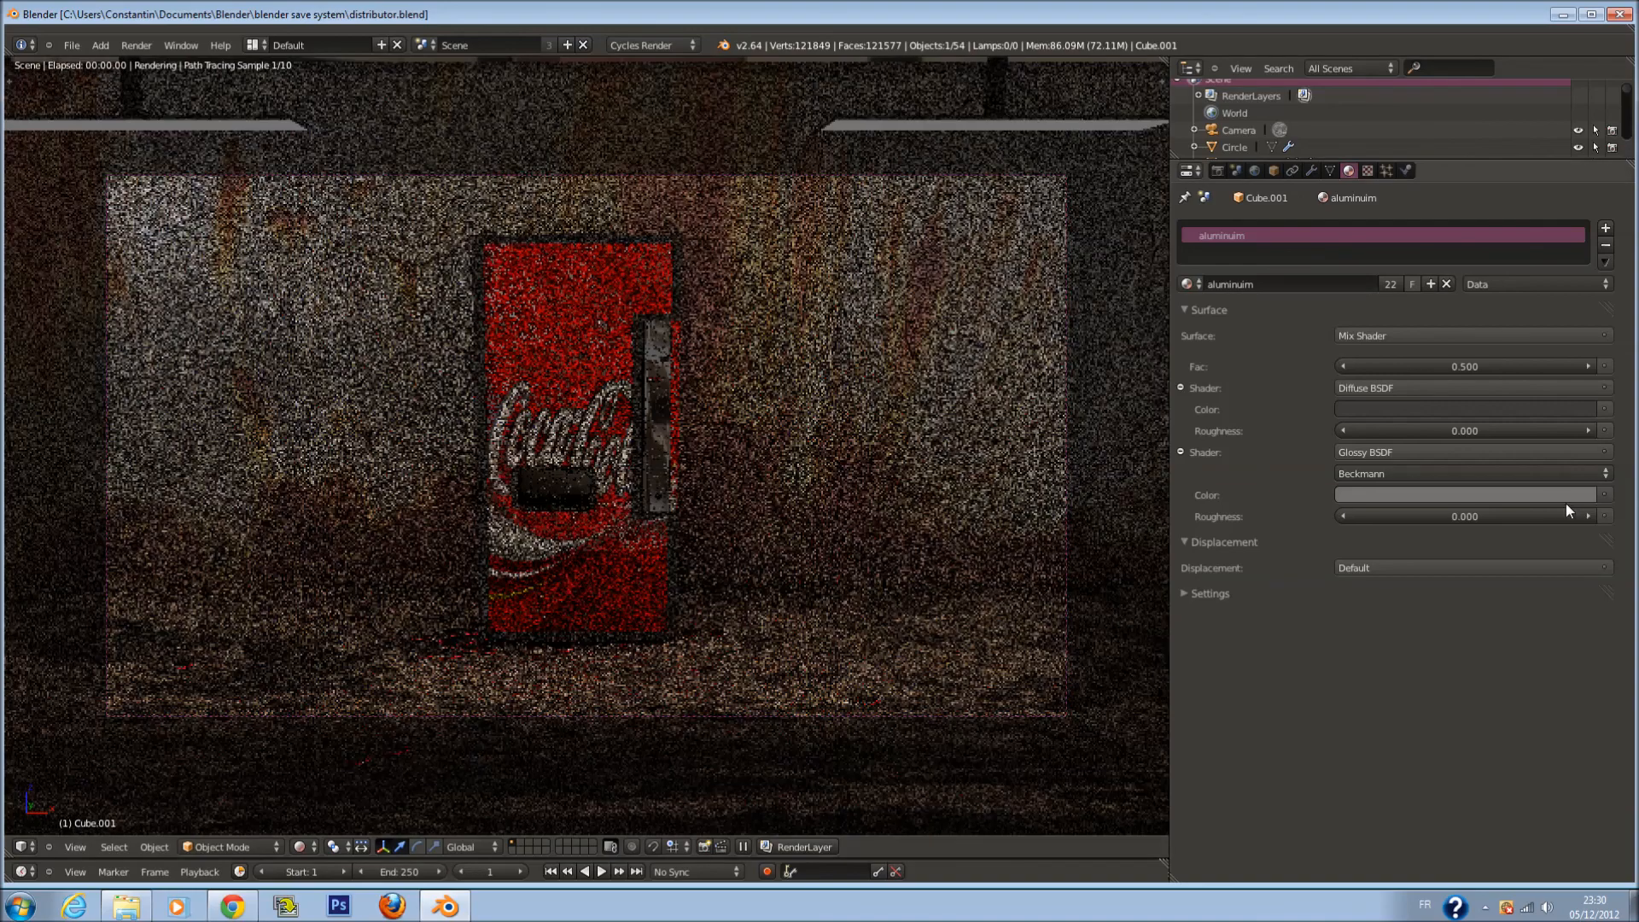
{"action": "left_click", "coordinate": [1589, 516]}
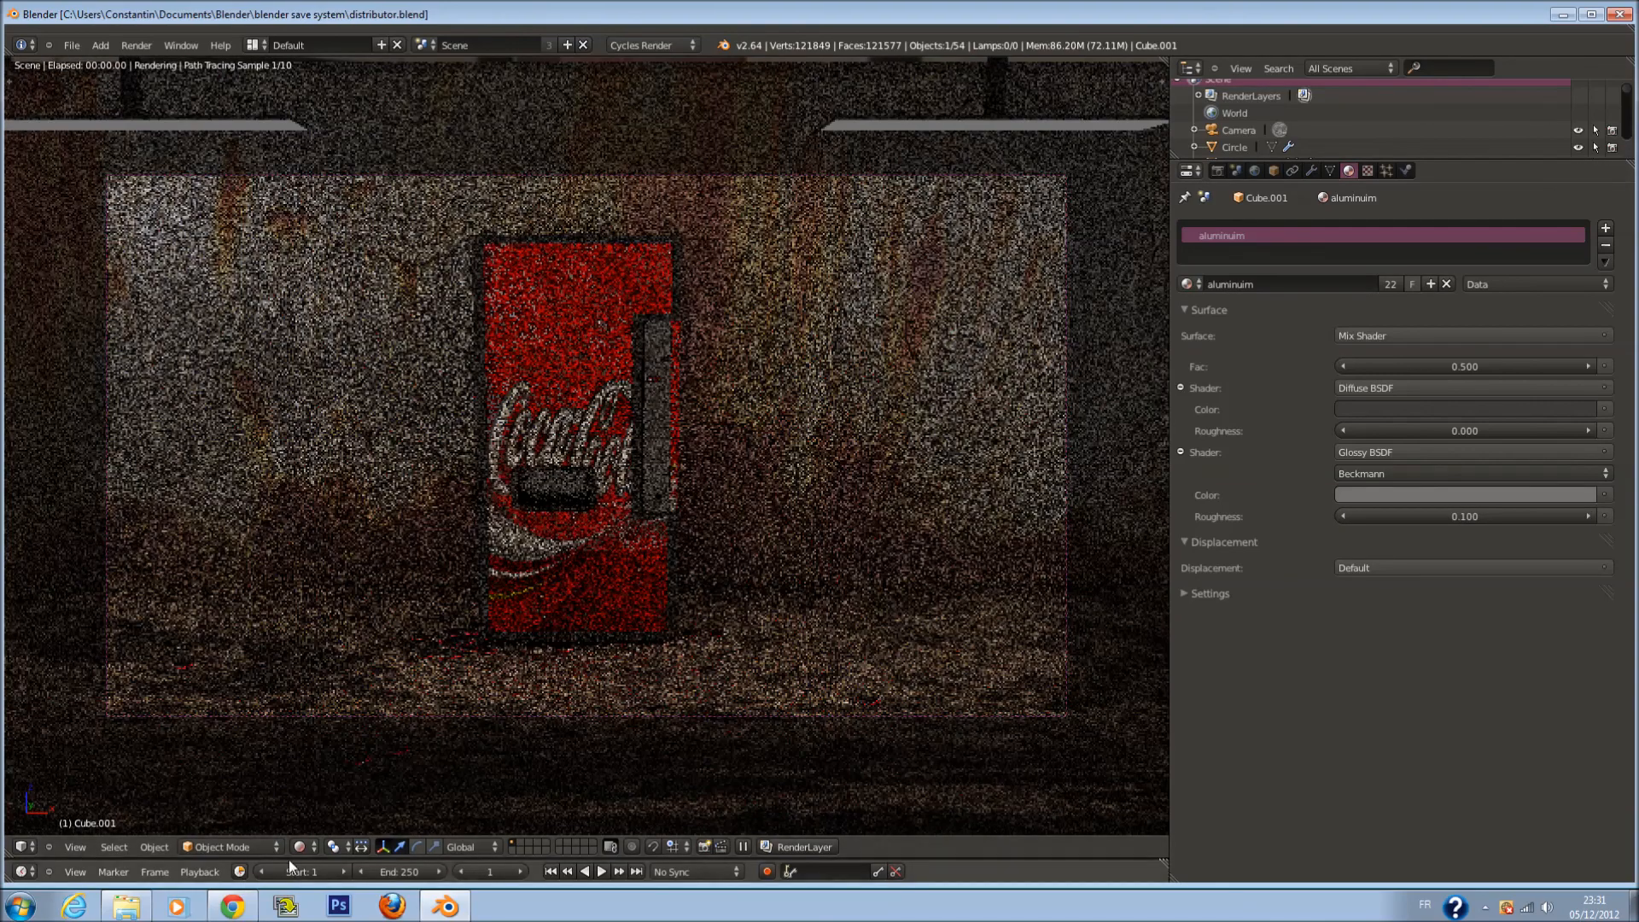
{"action": "left_click", "coordinate": [299, 847]}
{"action": "left_click", "coordinate": [325, 792]}
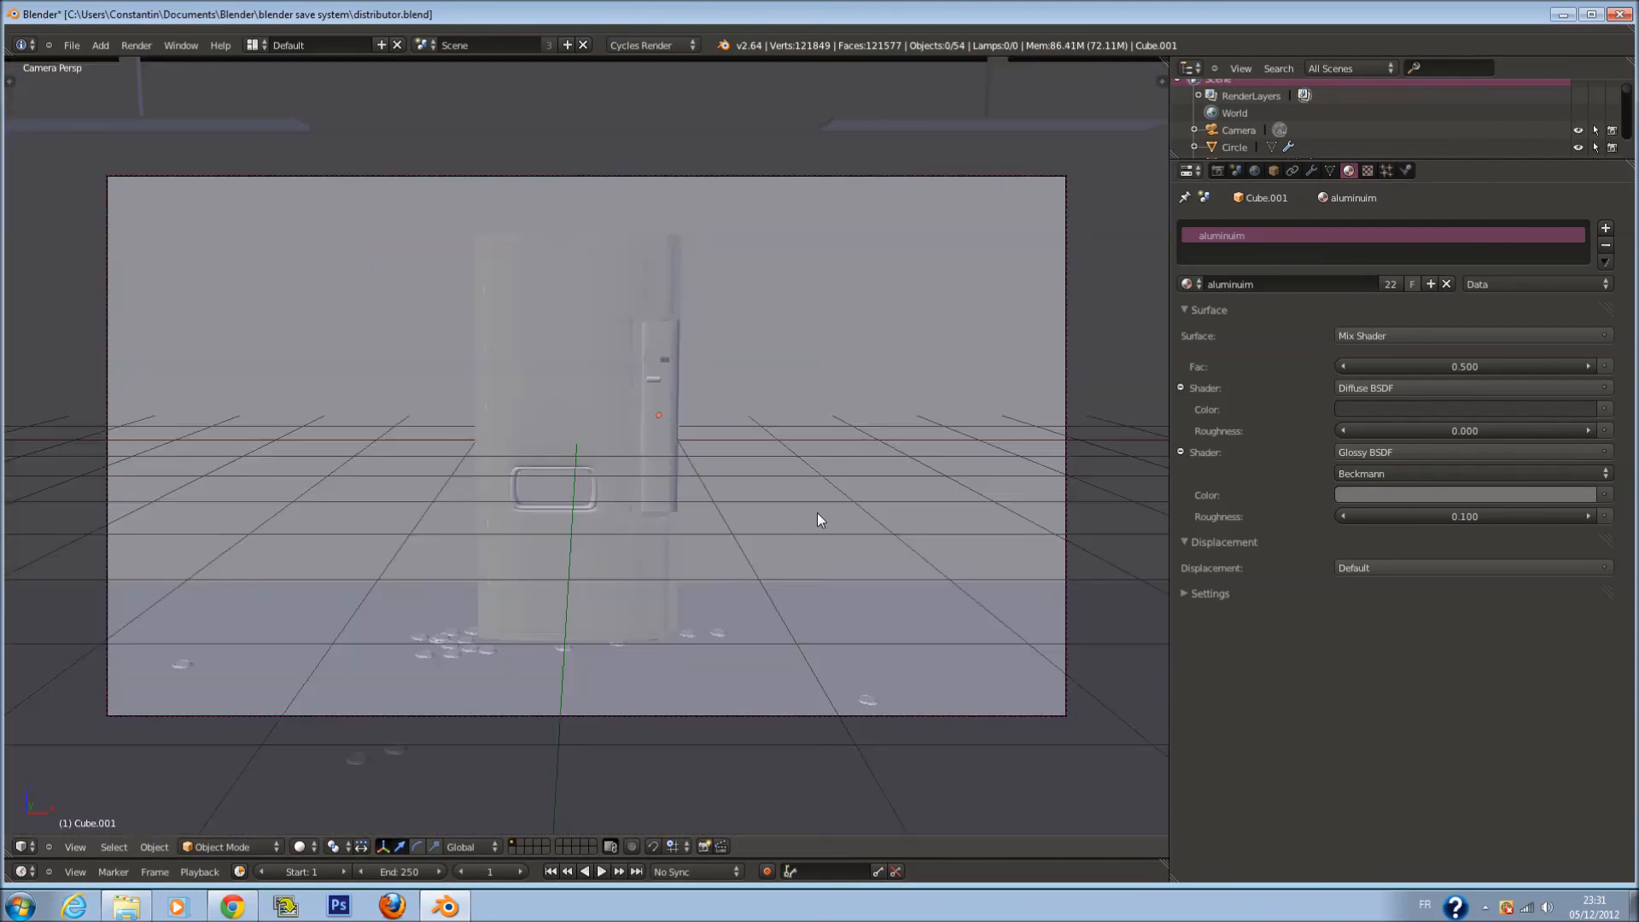
Select the vending machine body, save the file, and show its material nodes in a Node Editor split off the 3D view
{"action": "right_click", "coordinate": [583, 320]}
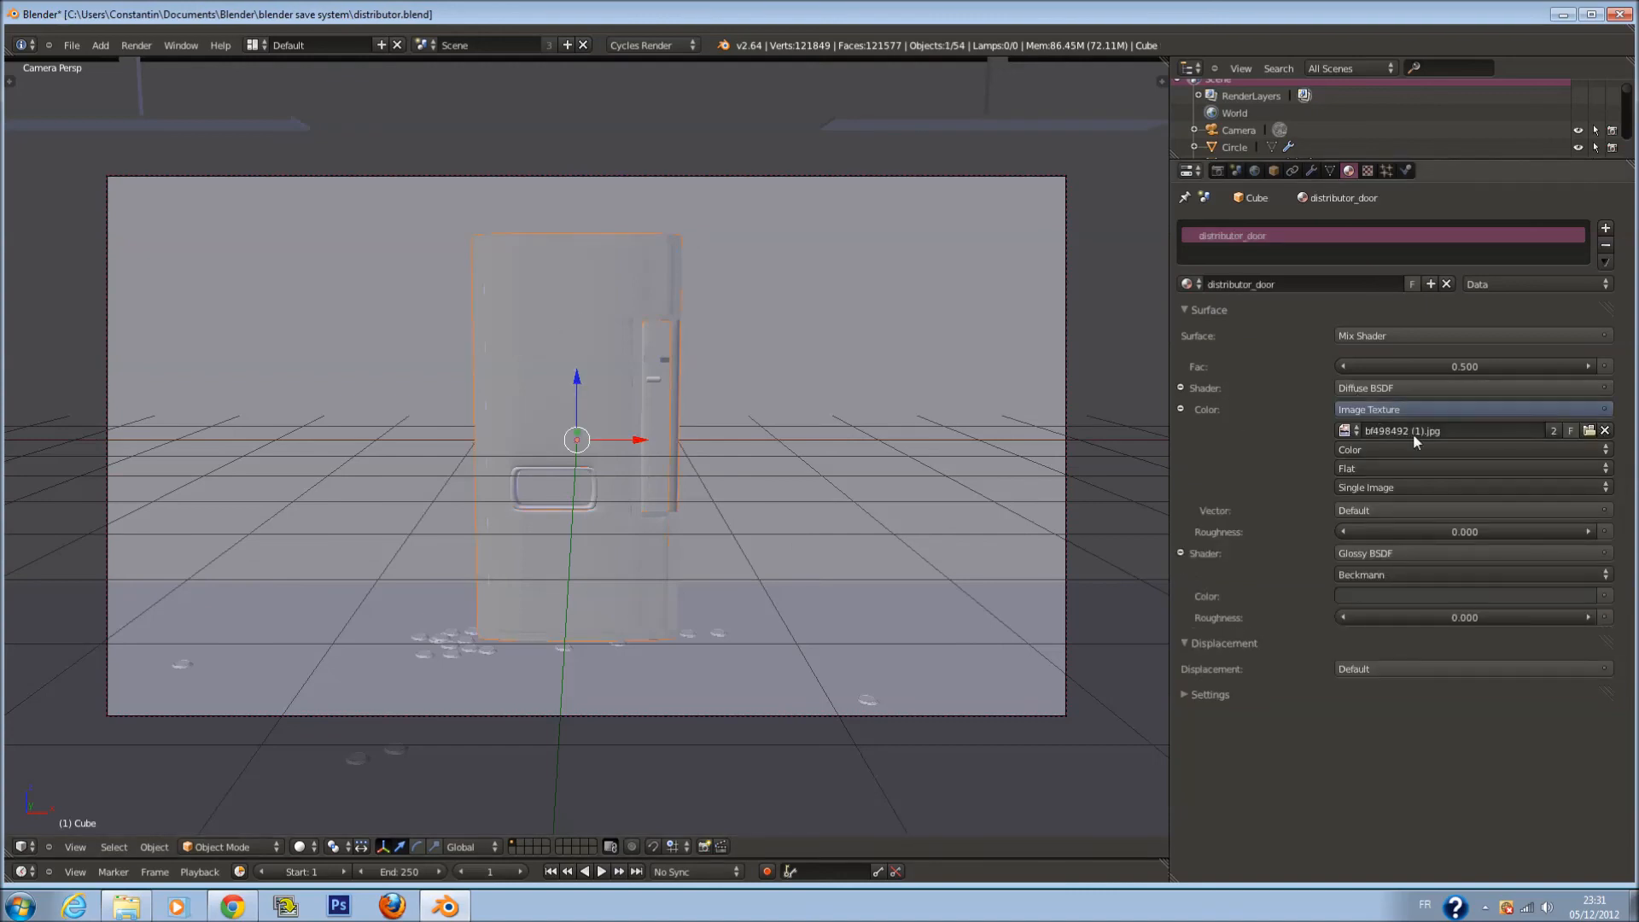
{"action": "key", "text": "ctrl+s"}
{"action": "left_click_drag", "start_coordinate": [1162, 86], "coordinate": [741, 346]}
{"action": "left_click", "coordinate": [720, 847]}
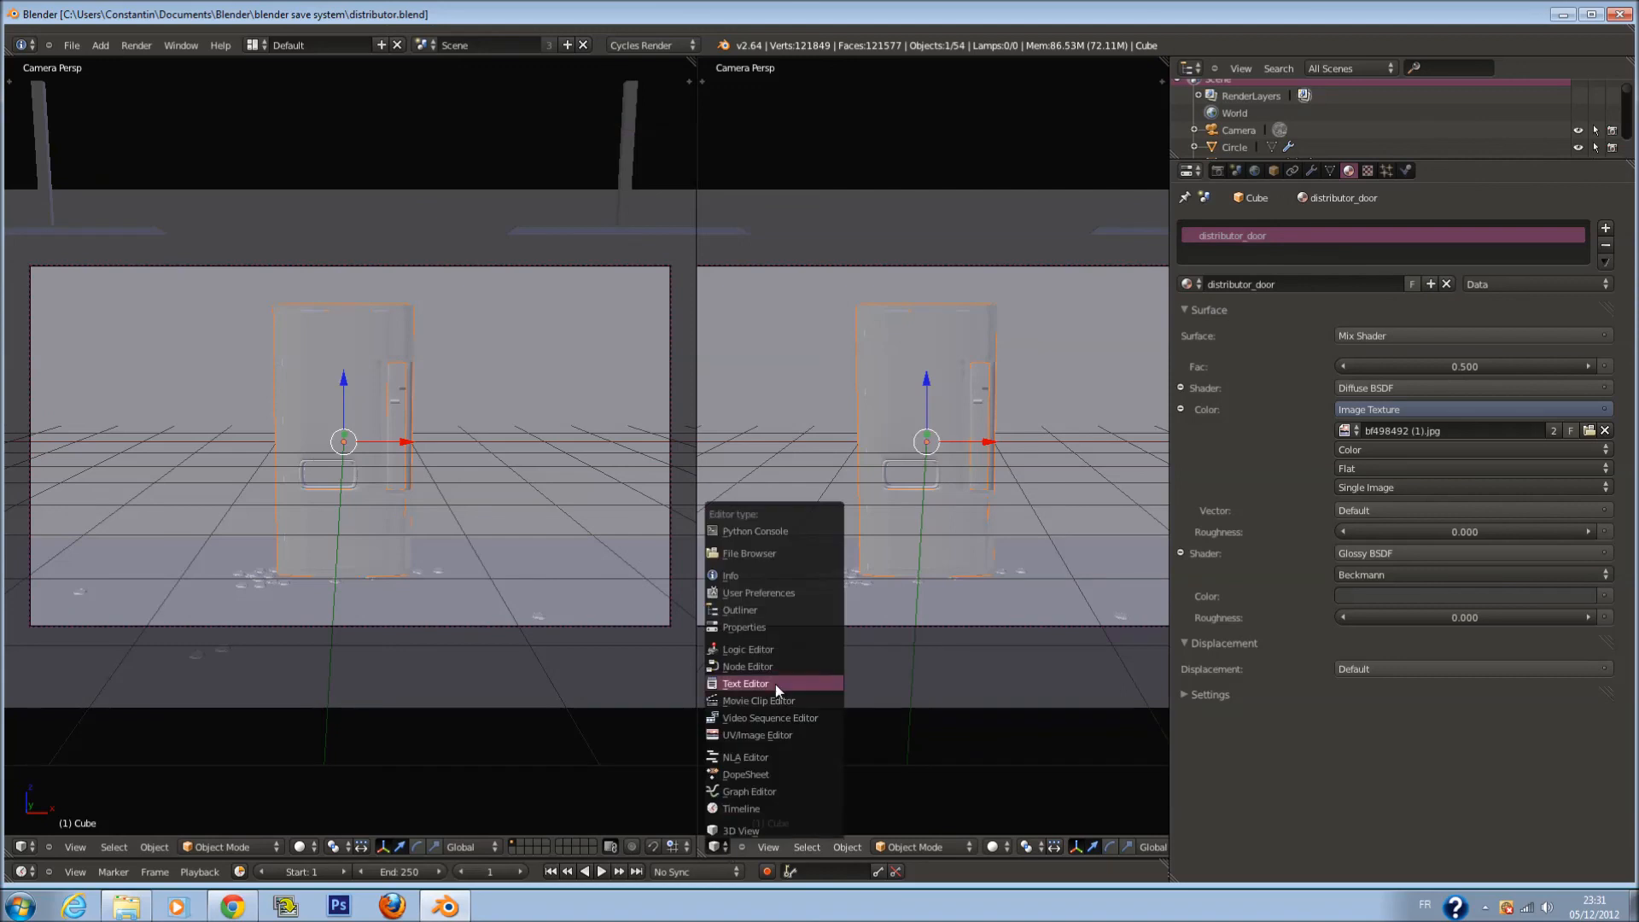
{"action": "left_click", "coordinate": [770, 675]}
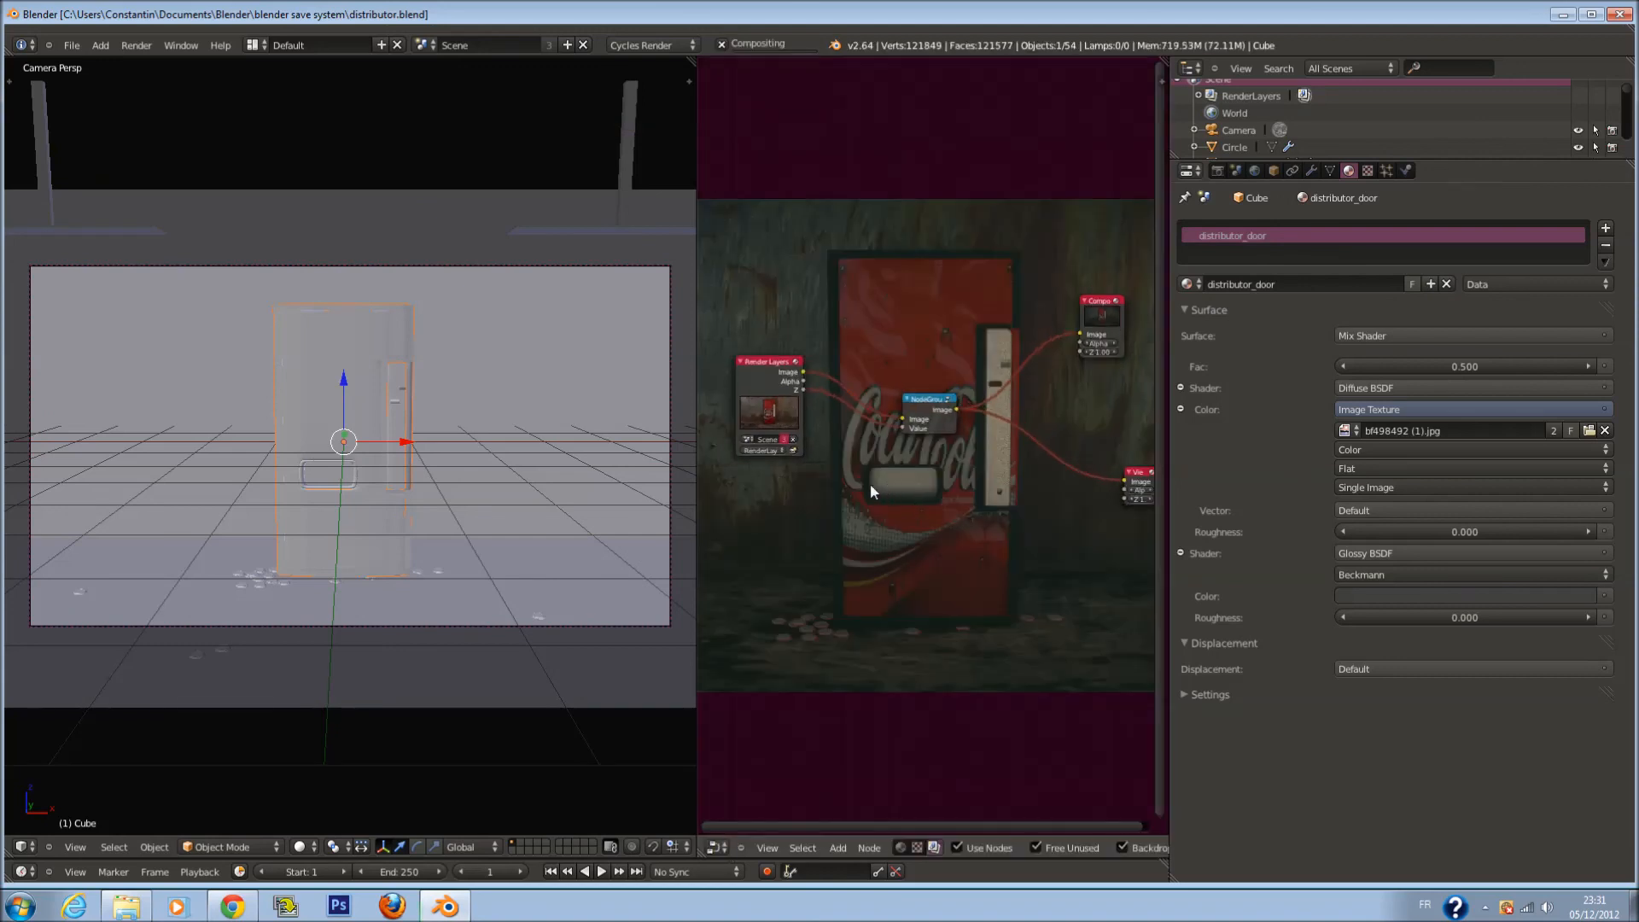
{"action": "left_click", "coordinate": [912, 848]}
{"action": "left_click", "coordinate": [901, 847]}
{"action": "scroll", "coordinate": [845, 569], "scroll_direction": "up", "scroll_amount": 4}
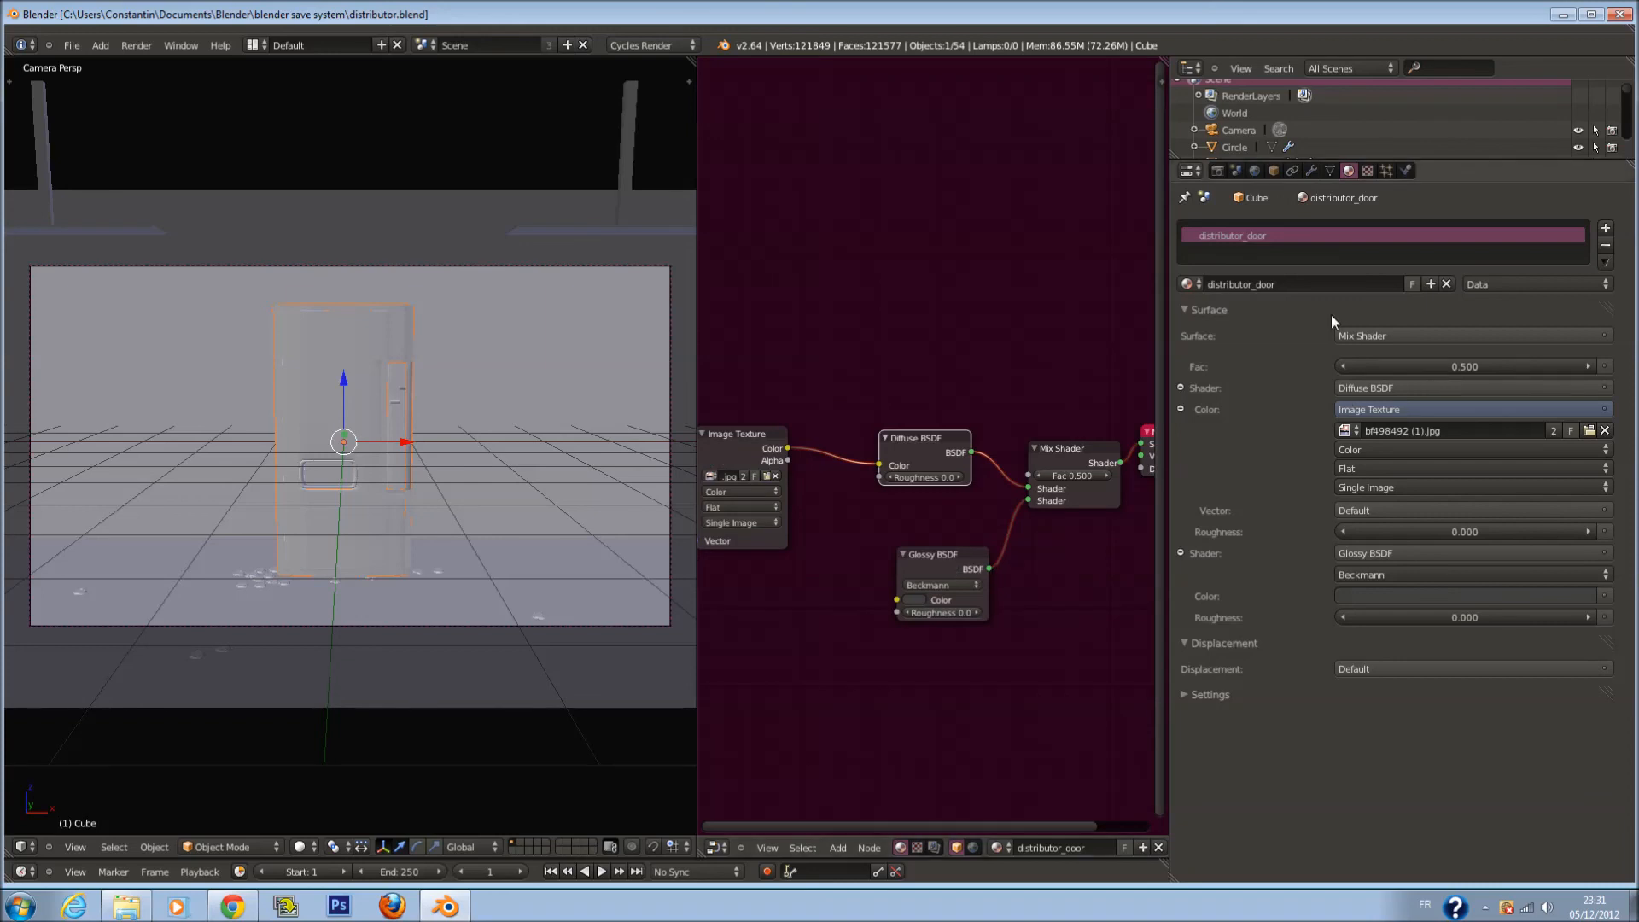
Add a Fresnel node above the Diffuse BSDF and connect its Fac output to the Mix Shader's Fac input
{"action": "key", "text": "shift+a"}
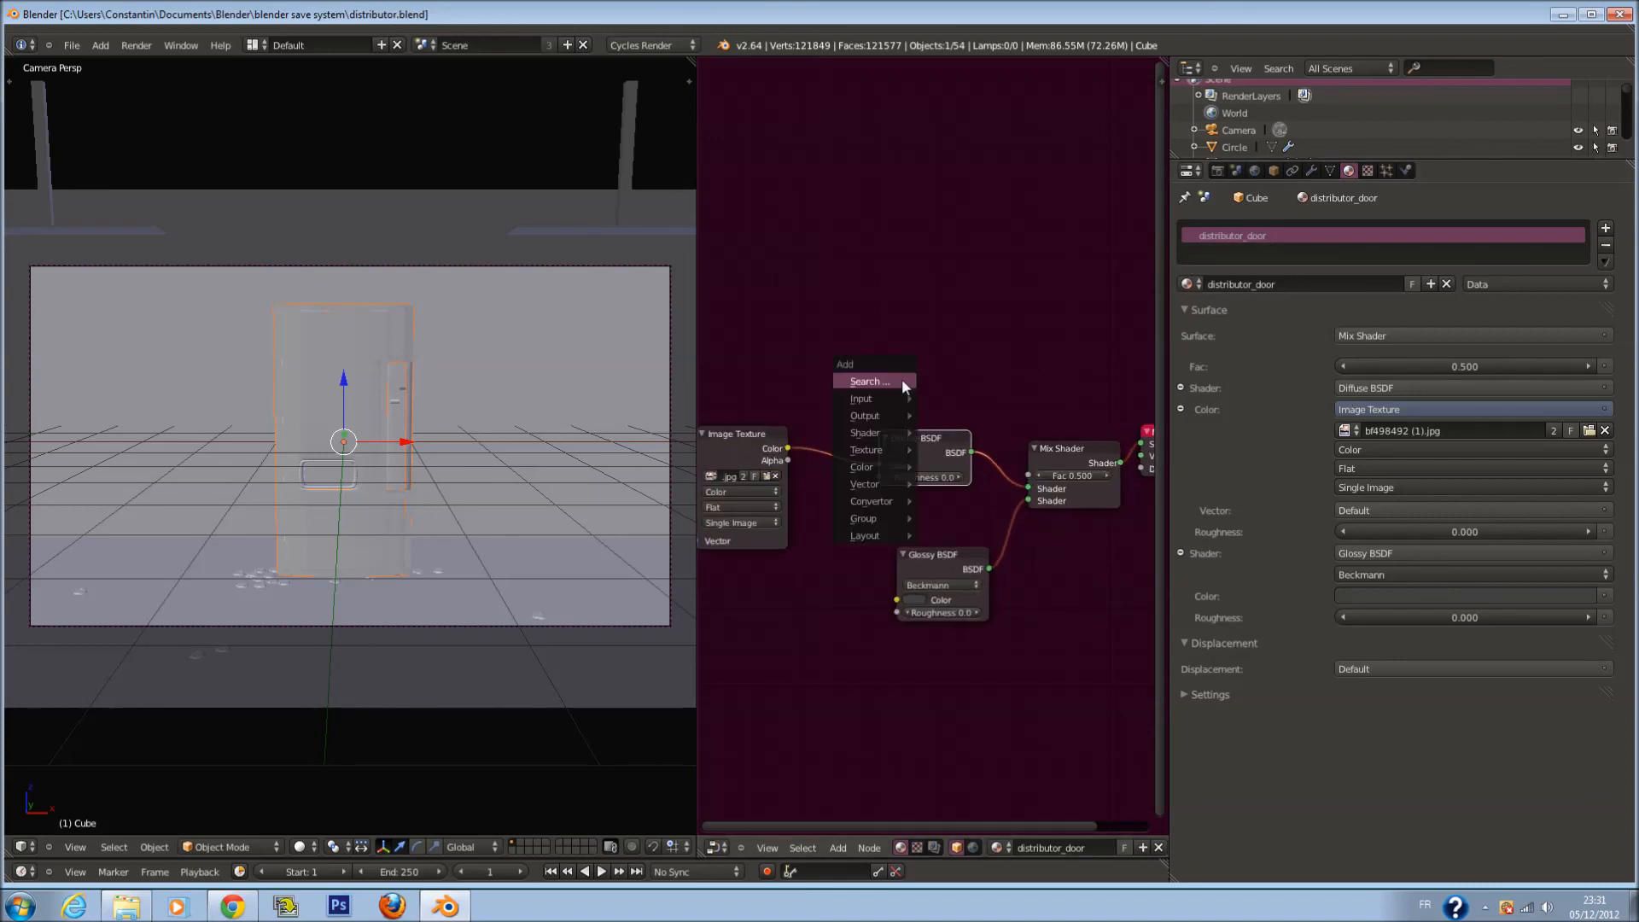
{"action": "mouse_move", "coordinate": [898, 398]}
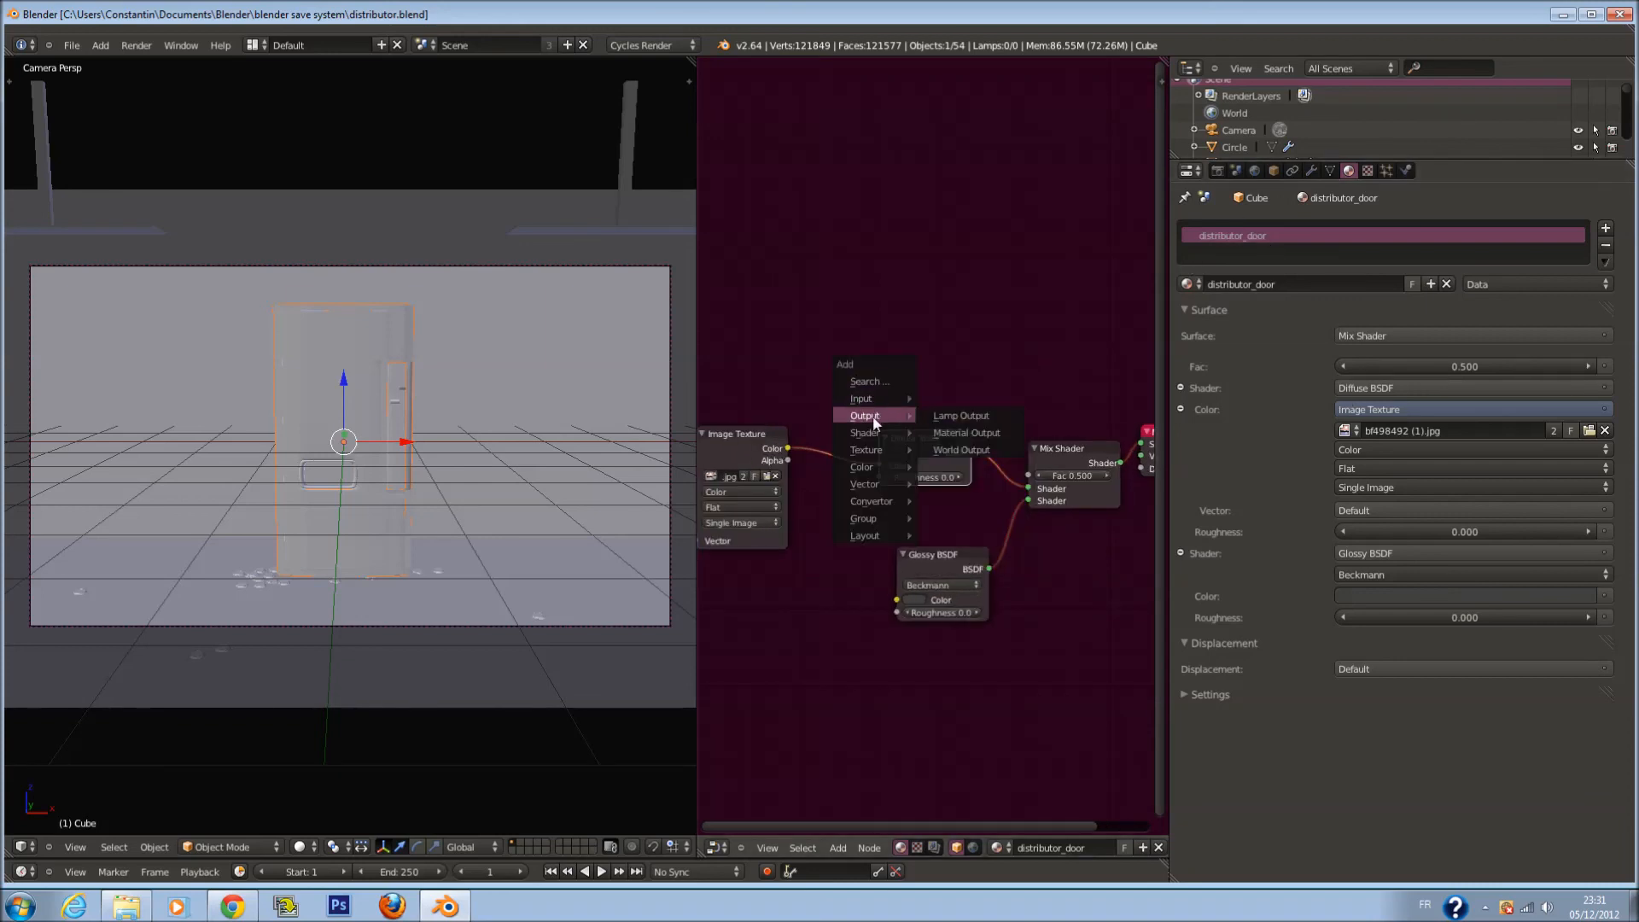
{"action": "mouse_move", "coordinate": [874, 402]}
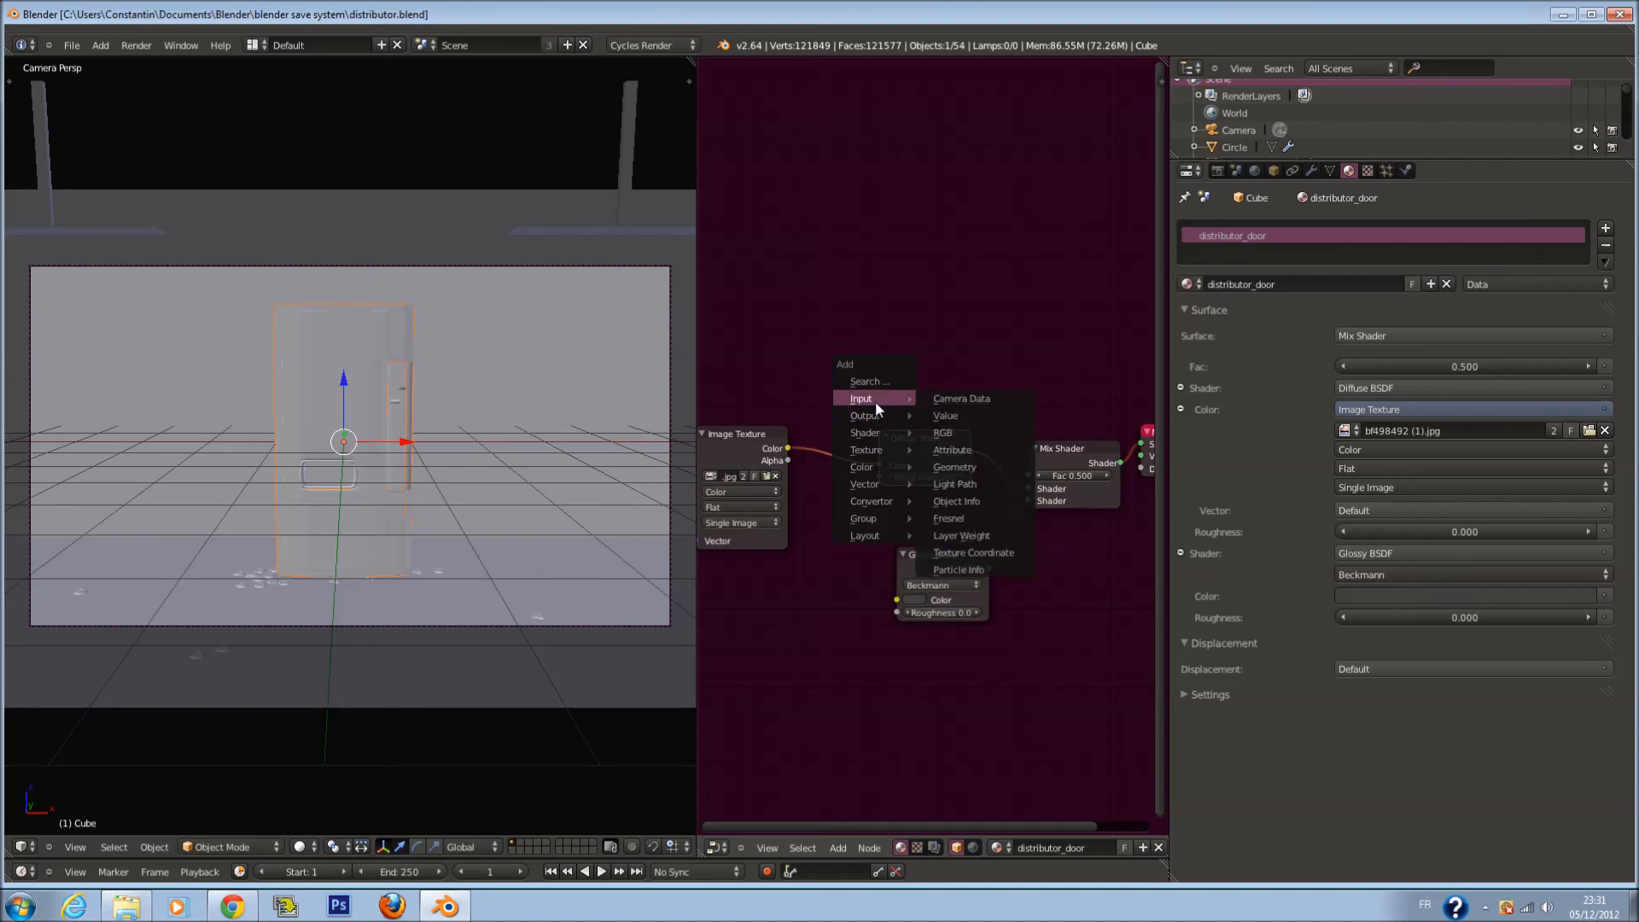
{"action": "left_click", "coordinate": [952, 518]}
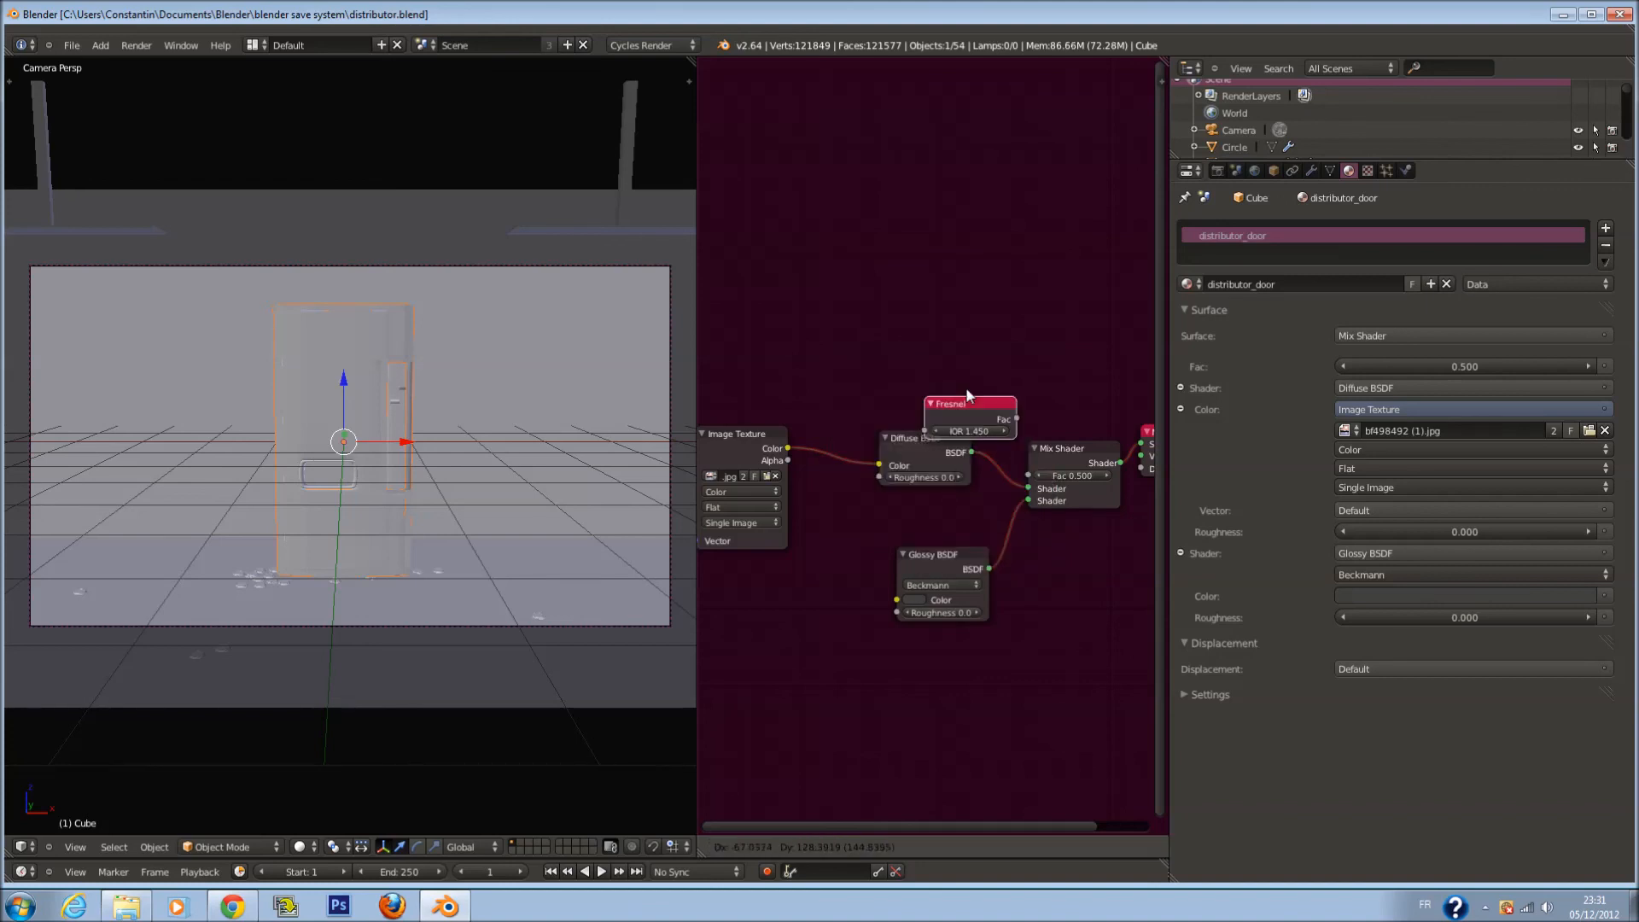
{"action": "left_click", "coordinate": [905, 338]}
{"action": "left_click_drag", "start_coordinate": [953, 359], "coordinate": [1029, 475]}
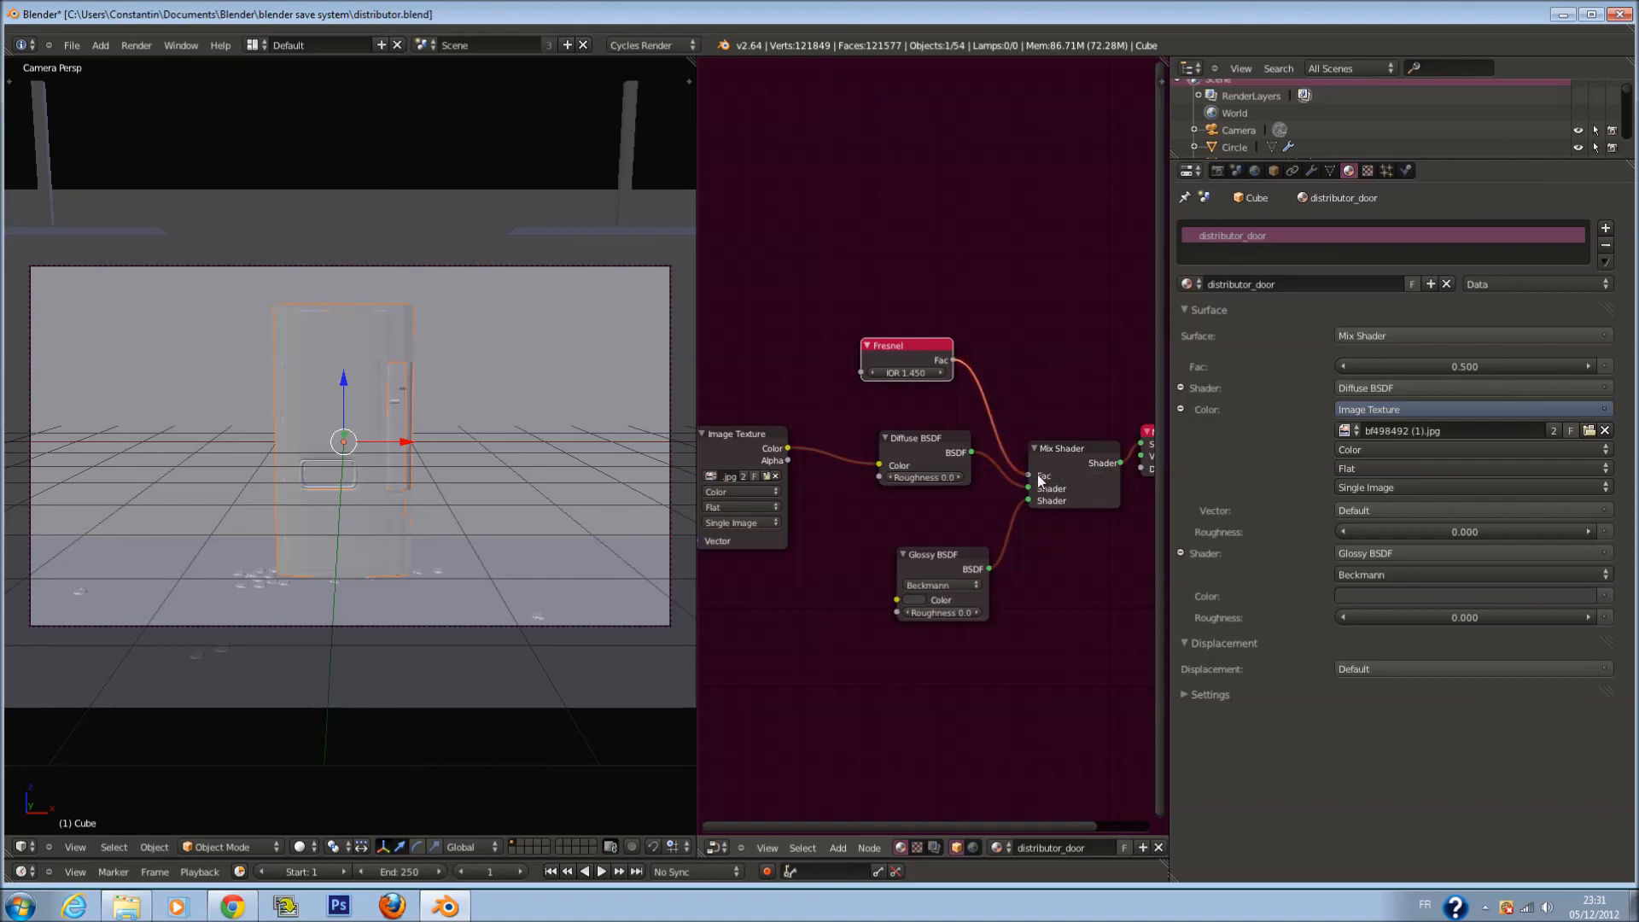
Switch the 3D view to rendered shading and set the Fresnel node's IOR to 3
{"action": "left_click", "coordinate": [316, 847]}
{"action": "left_click", "coordinate": [325, 736]}
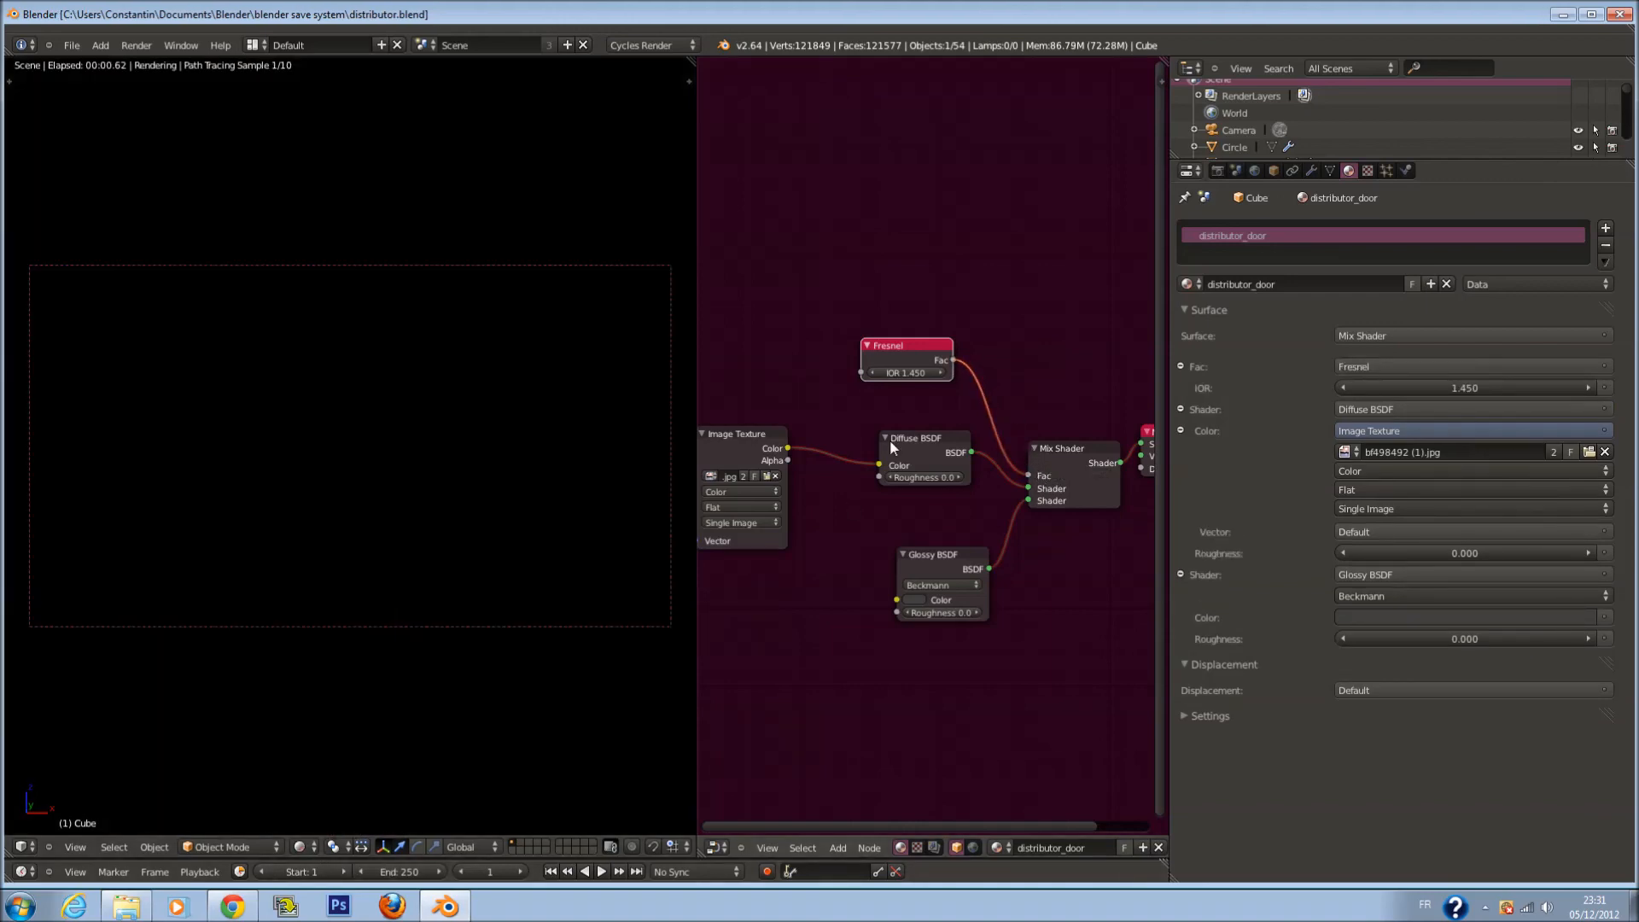
{"action": "scroll", "coordinate": [924, 383], "scroll_direction": "up", "scroll_amount": 1}
{"action": "left_click", "coordinate": [912, 367]}
{"action": "type", "text": "3"}
{"action": "key", "text": "Return"}
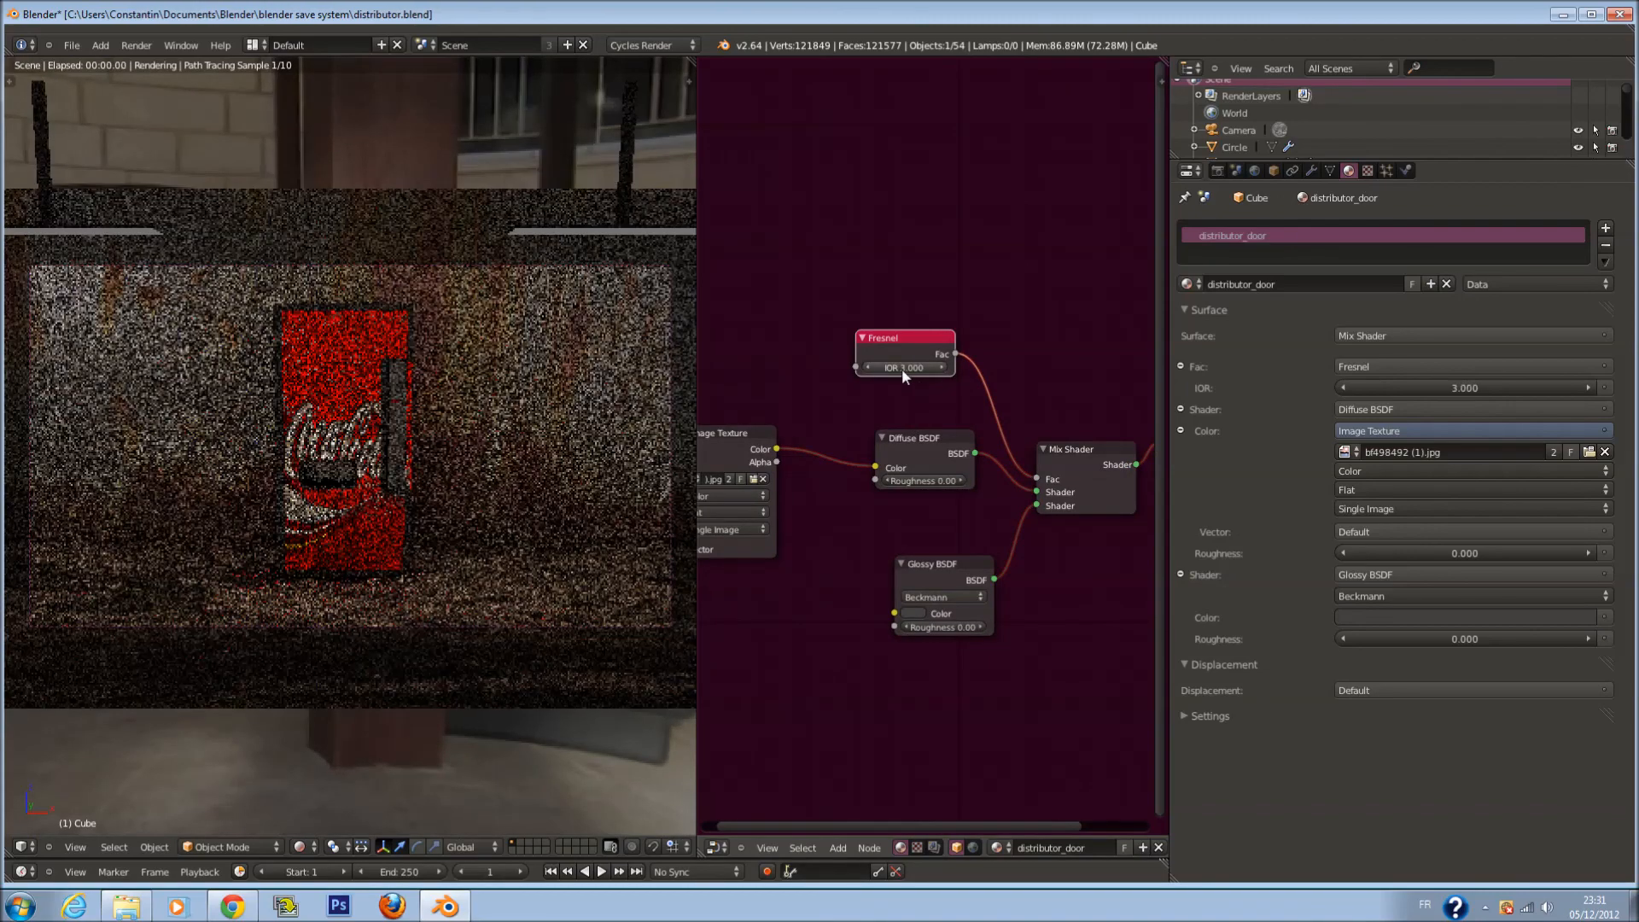
Try Fresnel IOR values of 100 and 5 on the vending machine door material and inspect the reflections
{"action": "type", "text": "100"}
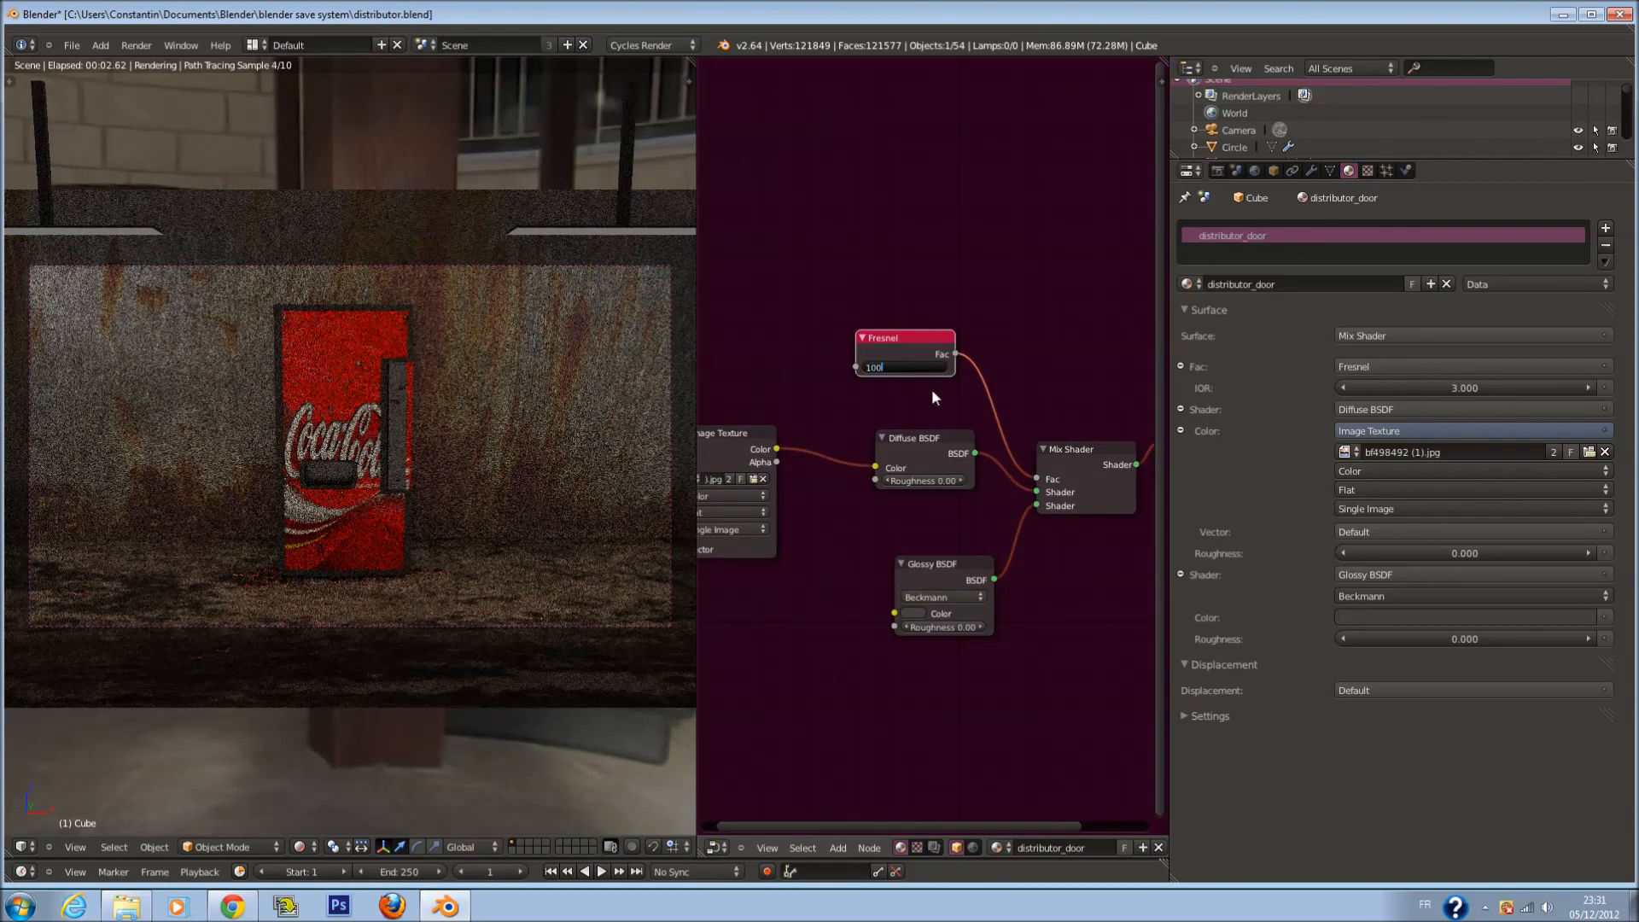
{"action": "key", "text": "Return"}
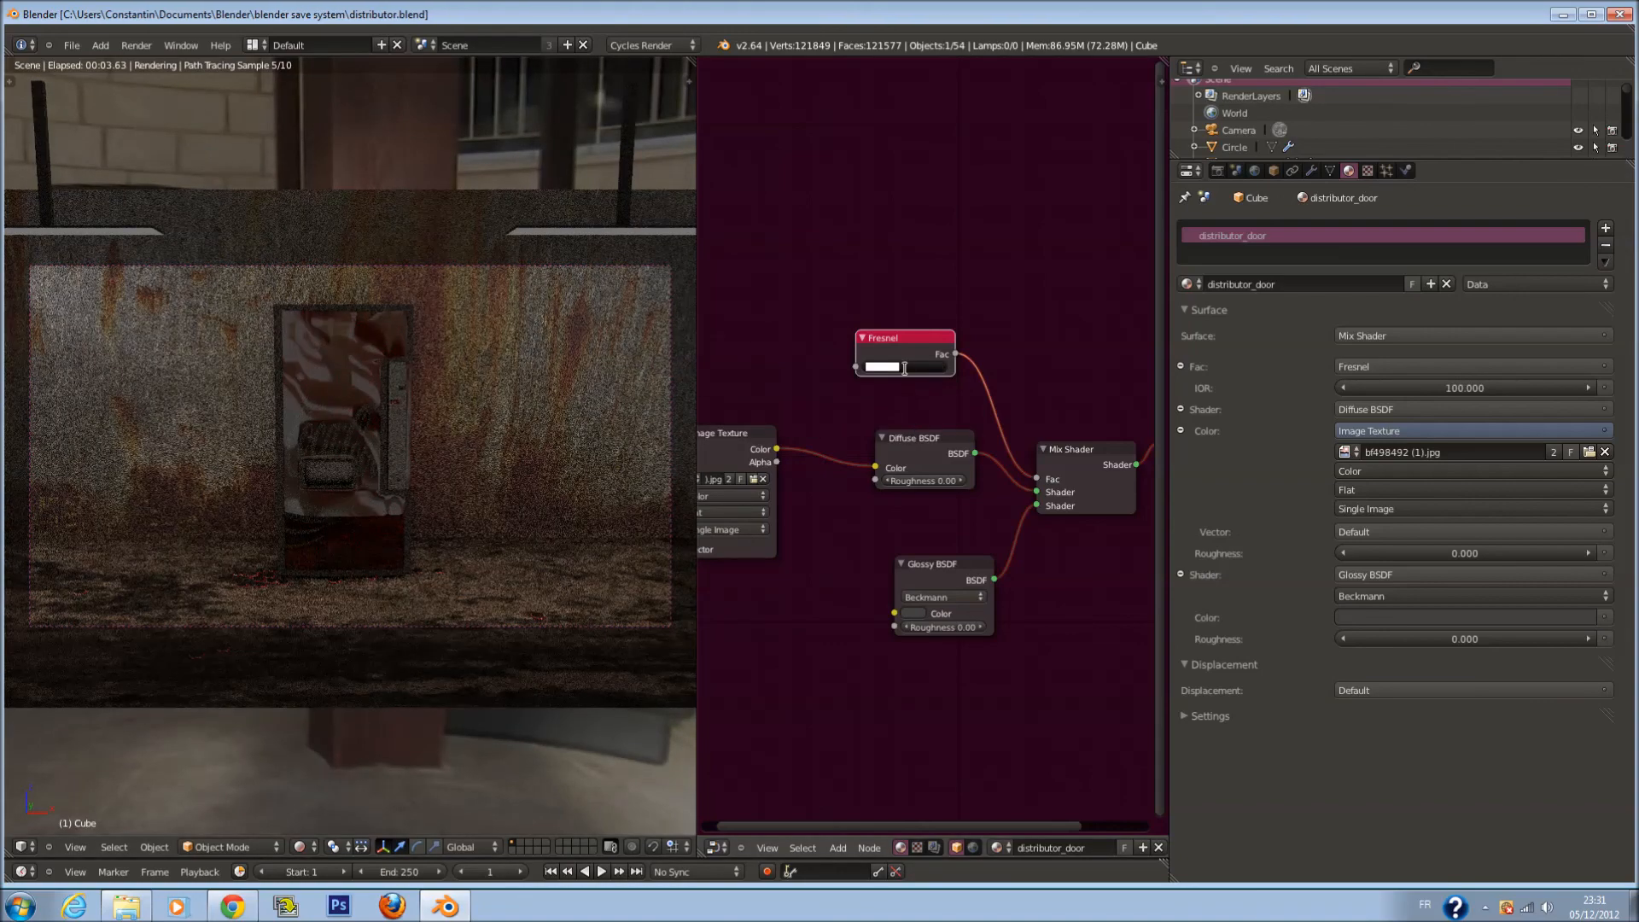
{"action": "type", "text": "5"}
{"action": "key", "text": "Return"}
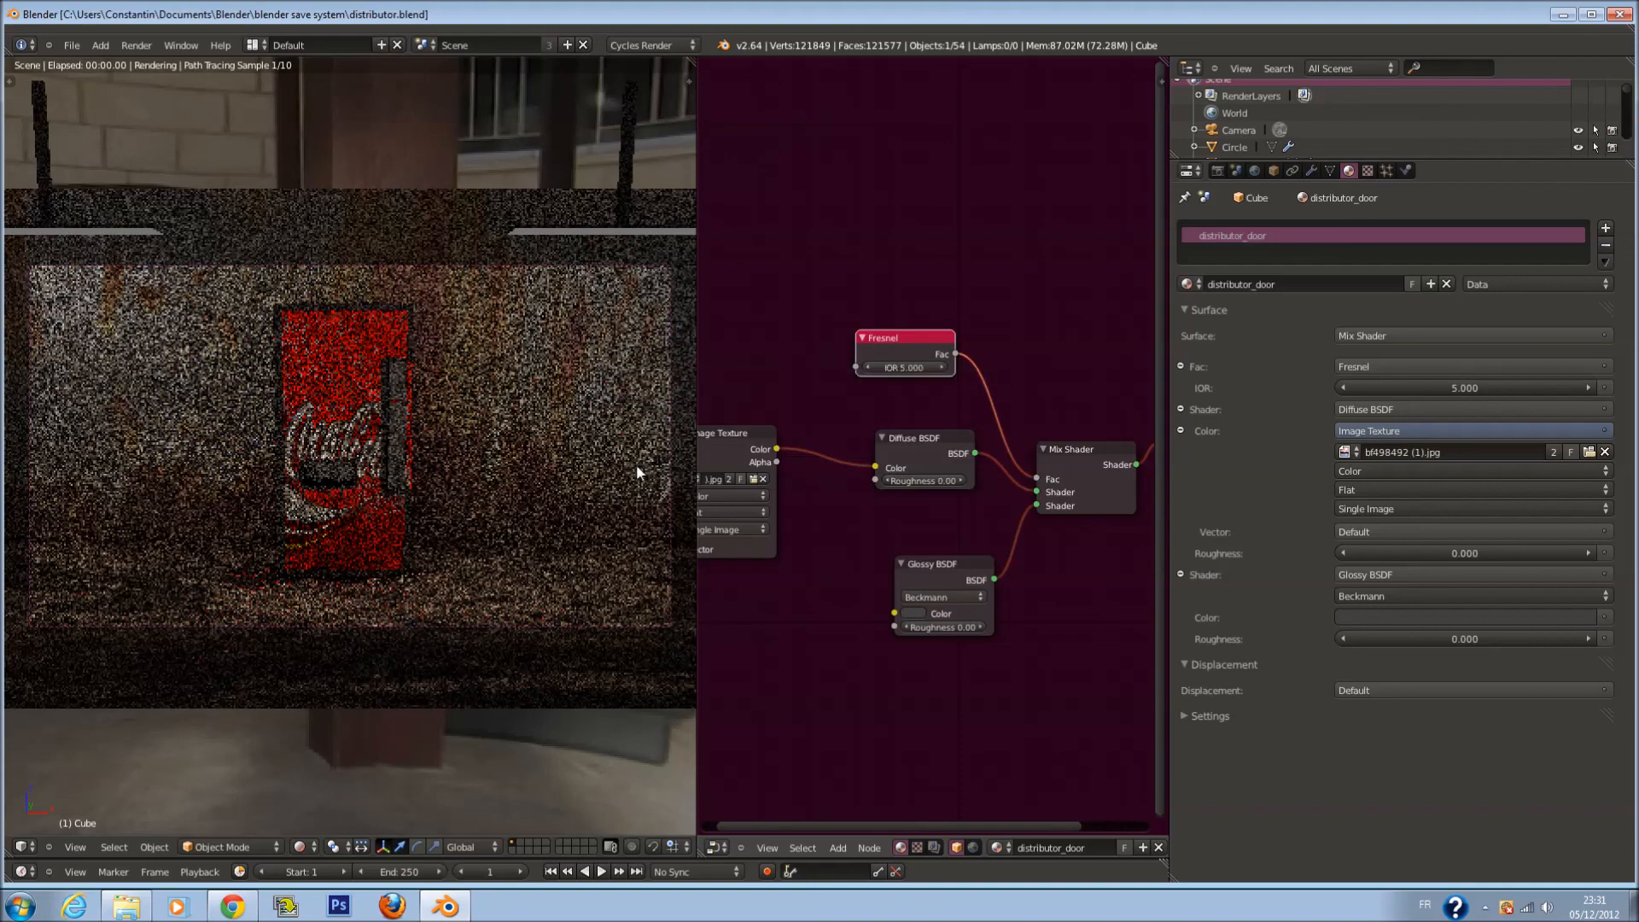
{"action": "scroll", "coordinate": [491, 500], "scroll_direction": "up", "scroll_amount": 3}
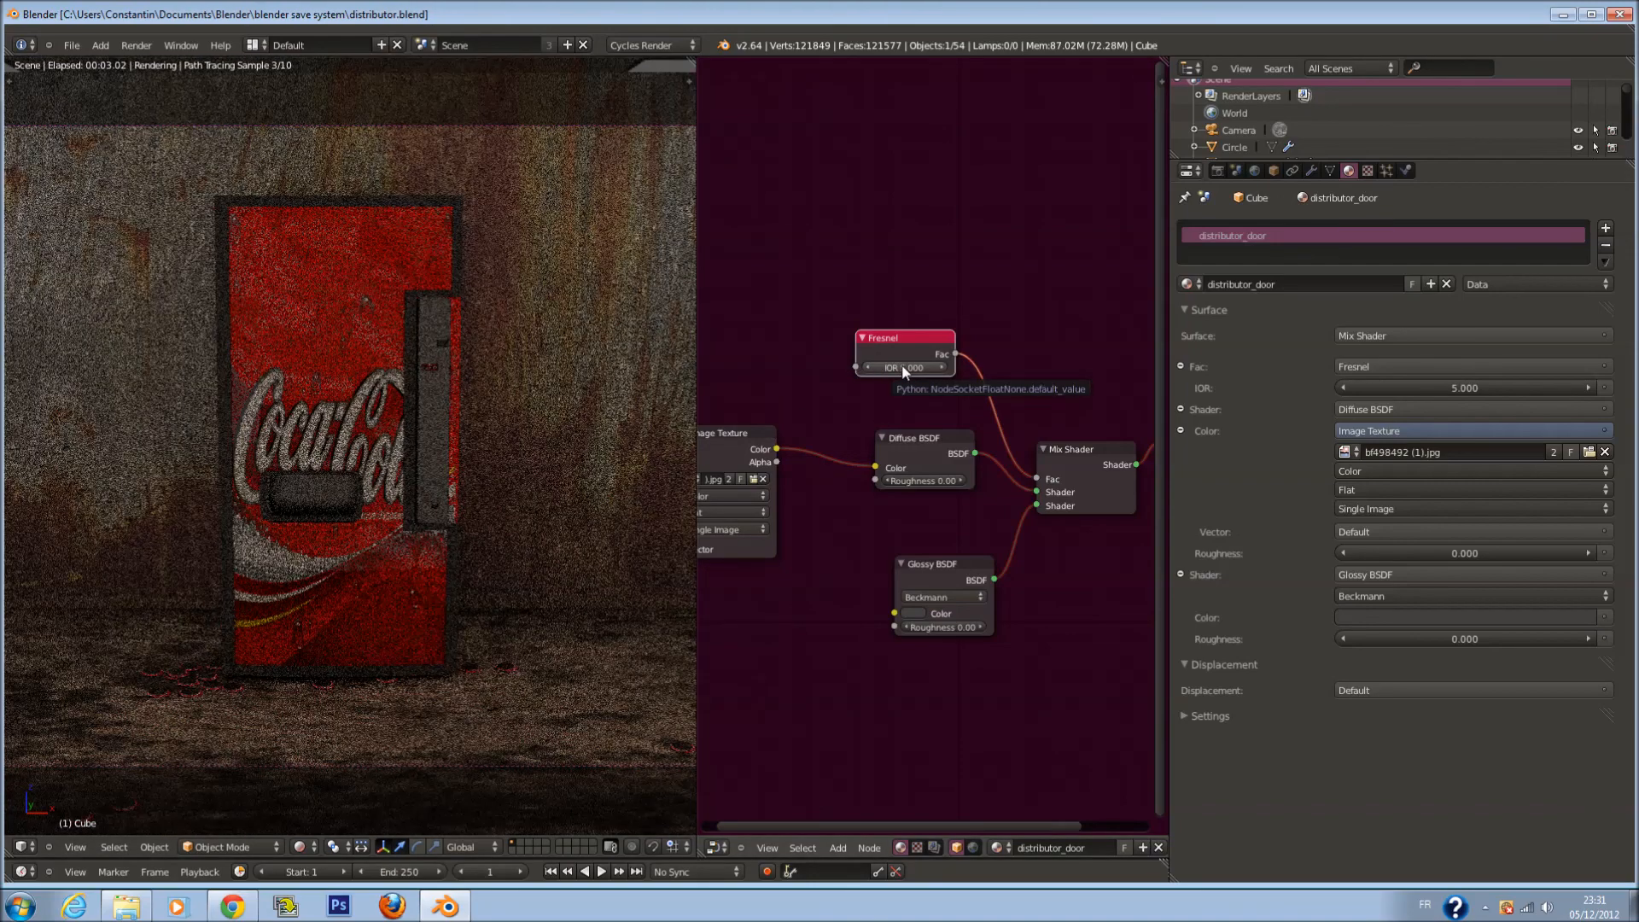
Set the door material's Fresnel IOR to 10 and save the file
{"action": "left_click", "coordinate": [905, 367]}
{"action": "type", "text": "10"}
{"action": "key", "text": "Return"}
{"action": "key", "text": "ctrl+s"}
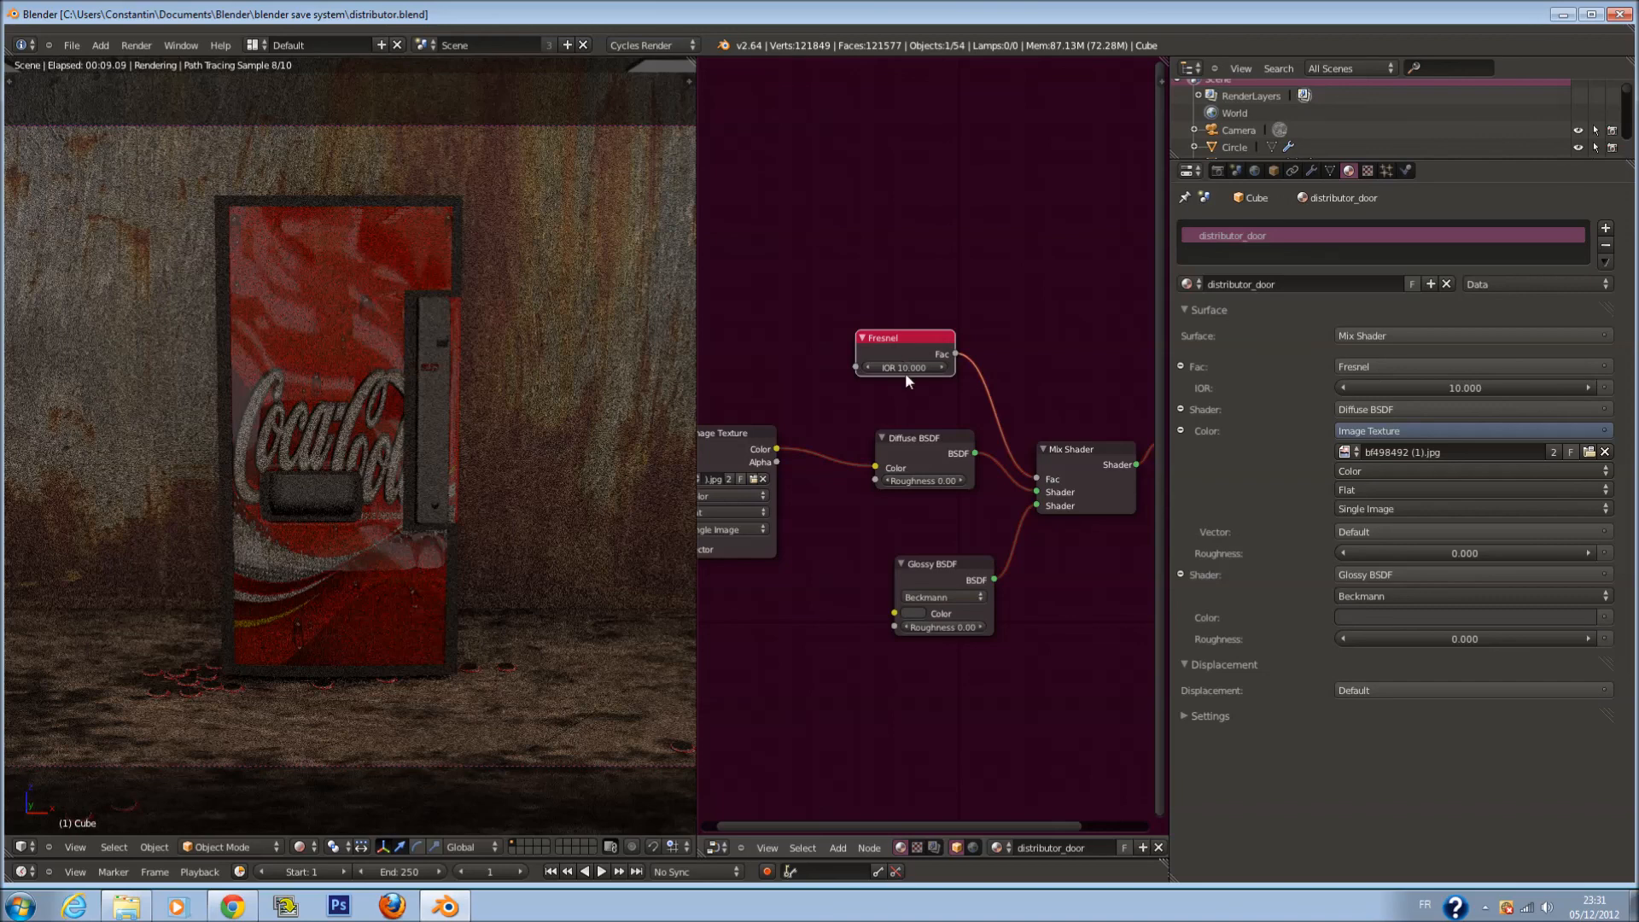
Close the Node Editor by merging its area into the 3D view, and switch the viewport to solid shading
{"action": "scroll", "coordinate": [905, 372], "scroll_direction": "down", "scroll_amount": 1}
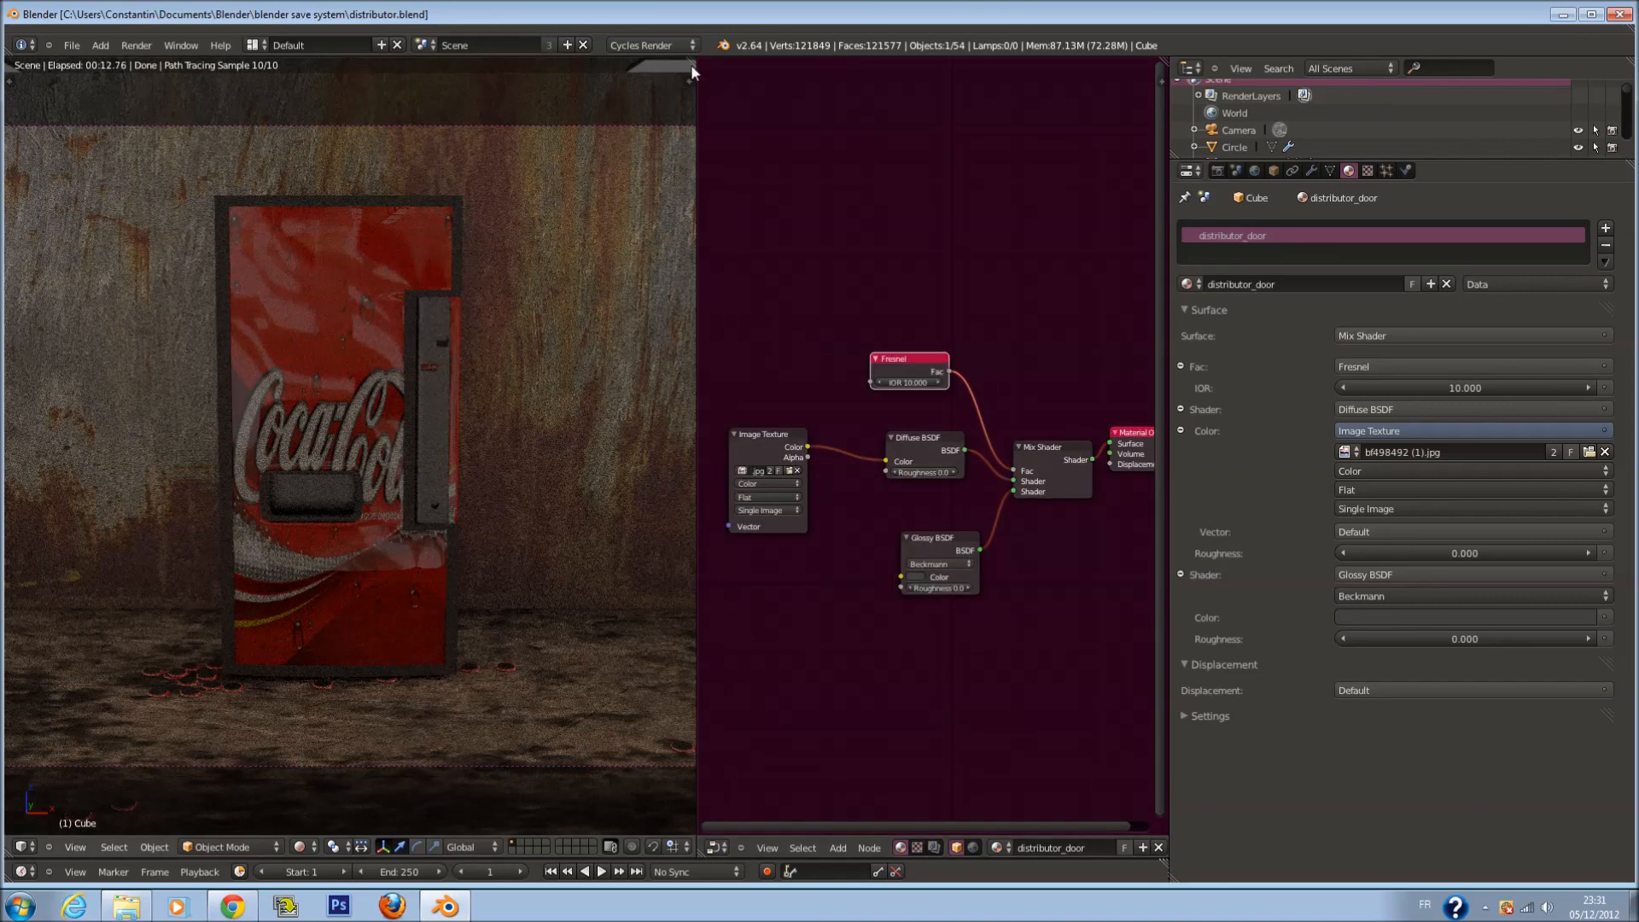
{"action": "left_click_drag", "start_coordinate": [692, 61], "coordinate": [744, 89]}
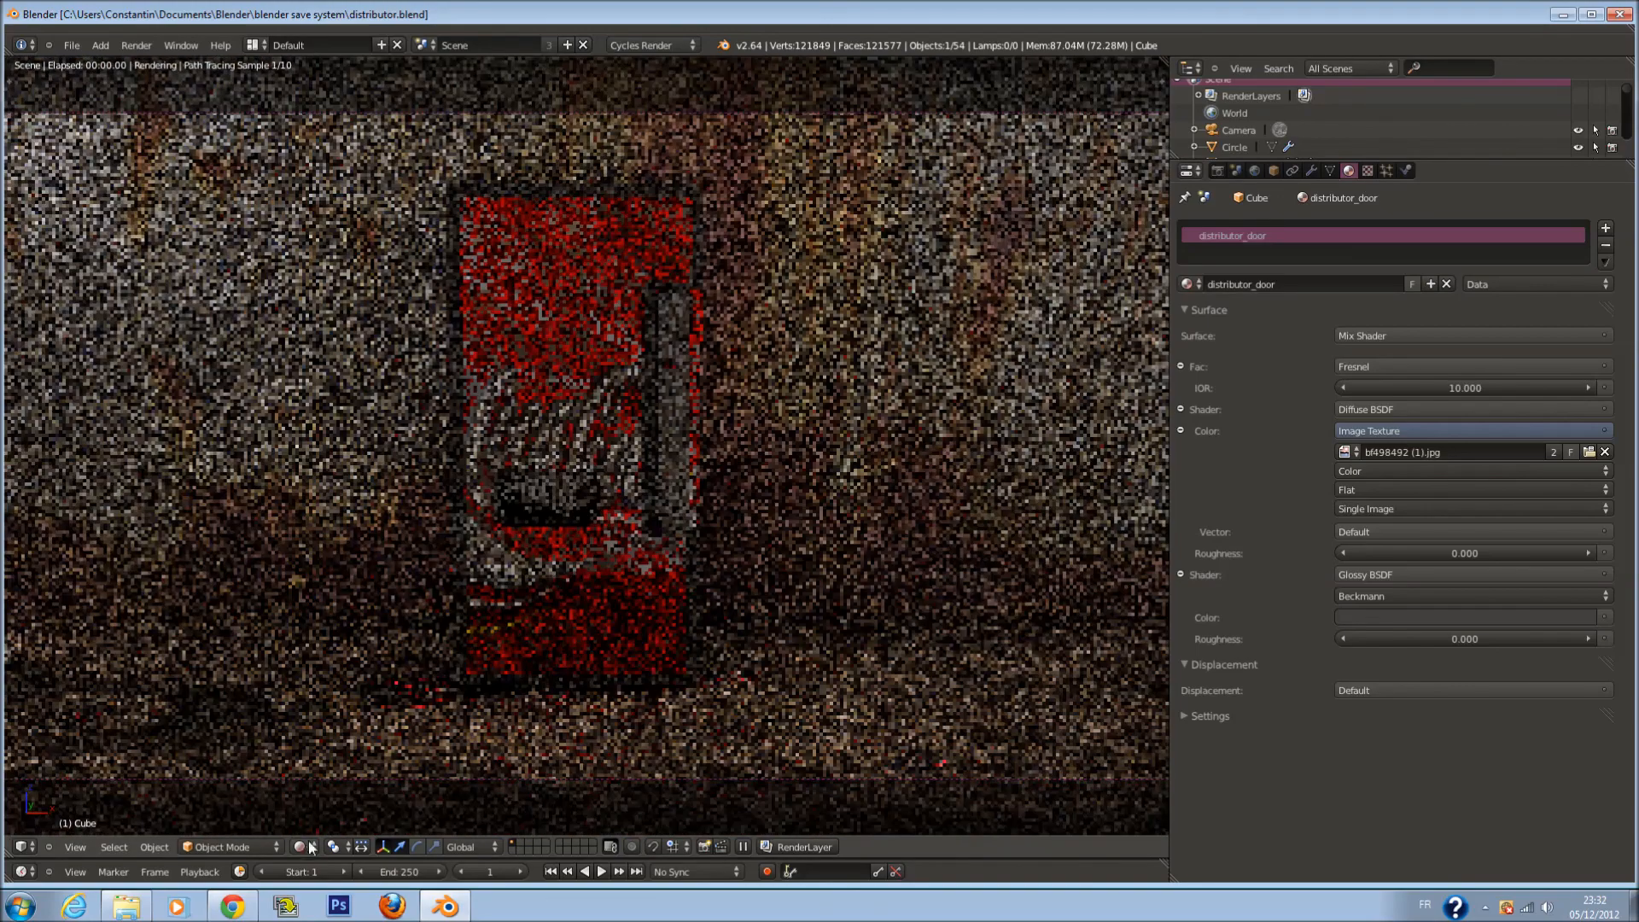
{"action": "left_click", "coordinate": [312, 847]}
{"action": "left_click", "coordinate": [331, 792]}
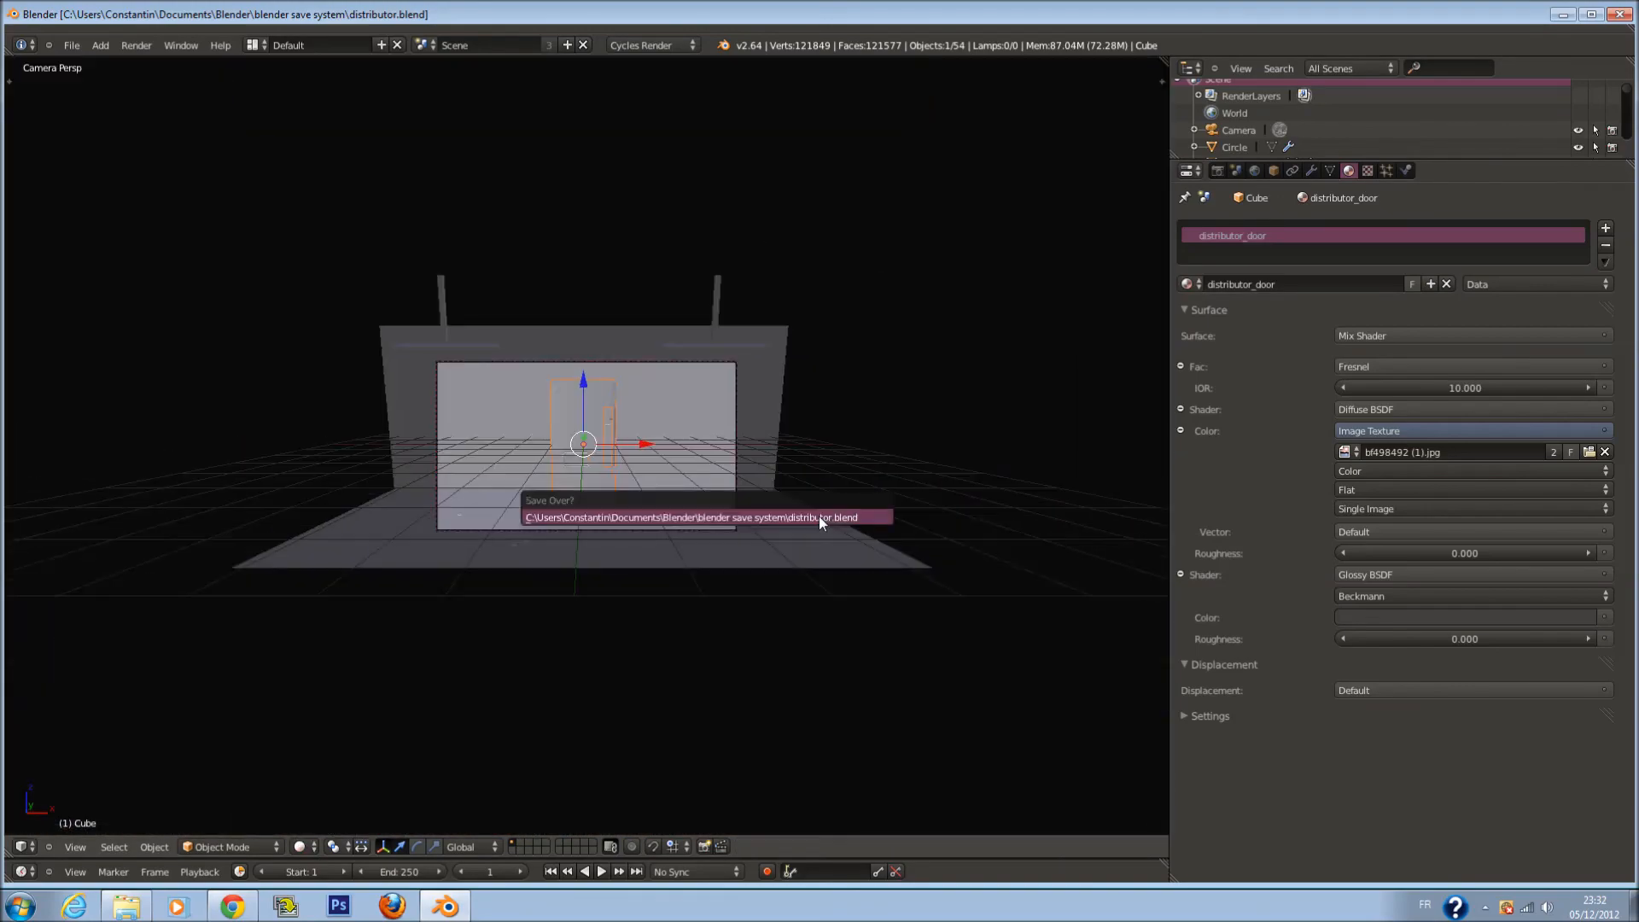
Save the file and select the right-hand ceiling light plane that carries the LIGTH material
{"action": "scroll", "coordinate": [844, 488], "scroll_direction": "up", "scroll_amount": 2}
{"action": "right_click", "coordinate": [892, 248]}
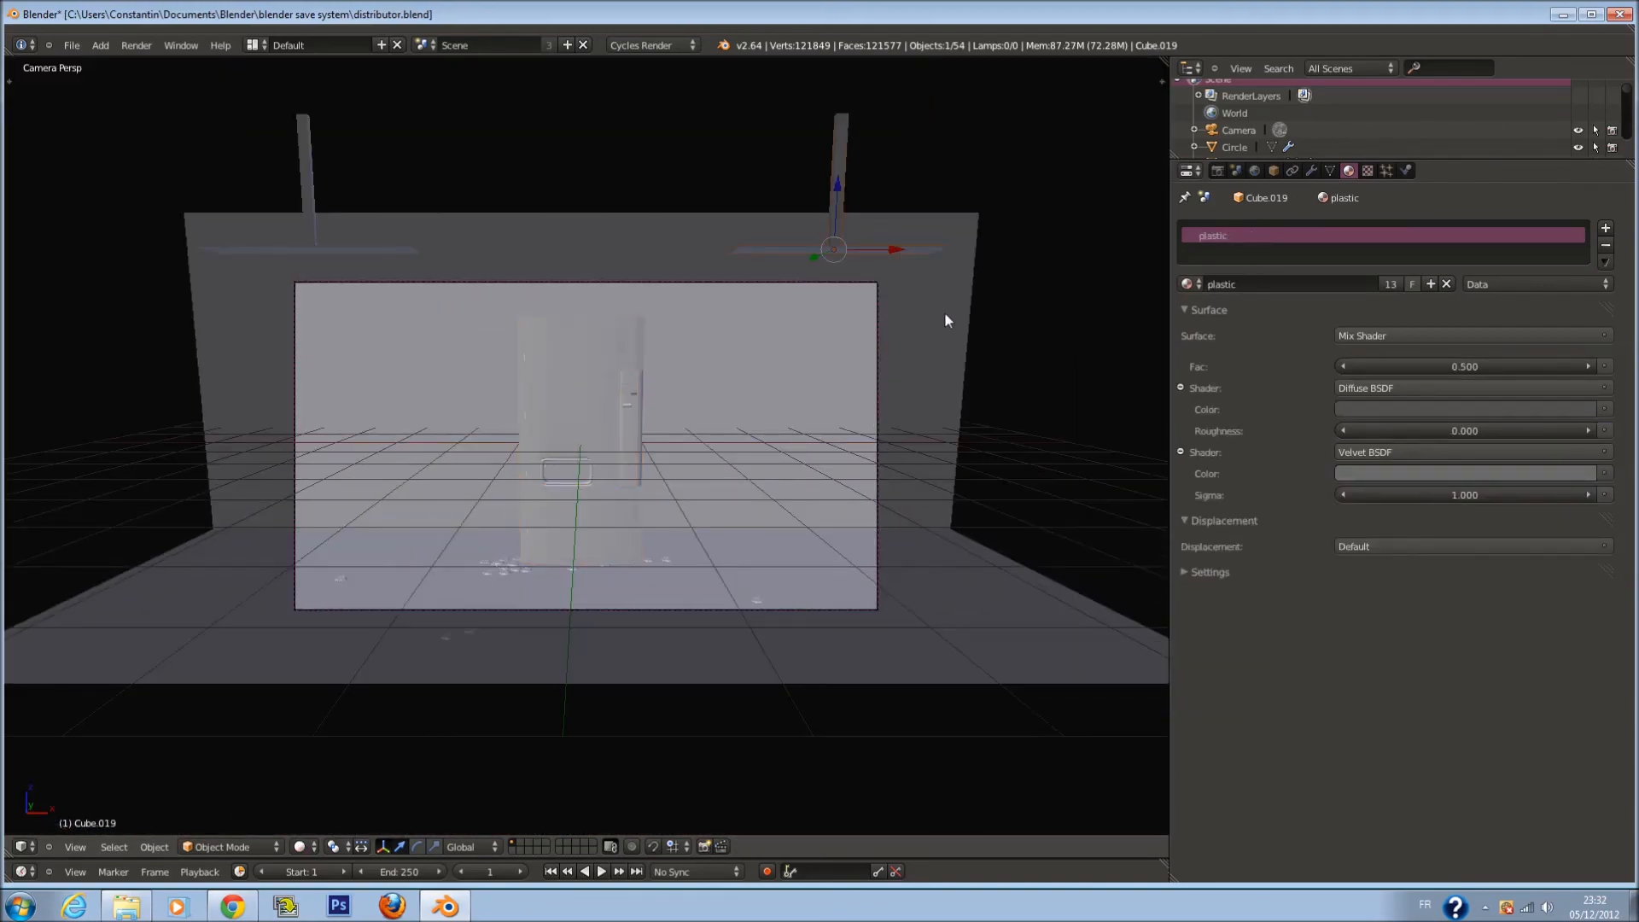
{"action": "scroll", "coordinate": [948, 321], "scroll_direction": "up", "scroll_amount": 2}
{"action": "key", "text": "ctrl+s"}
{"action": "left_click", "coordinate": [965, 351]}
{"action": "right_click", "coordinate": [938, 135]}
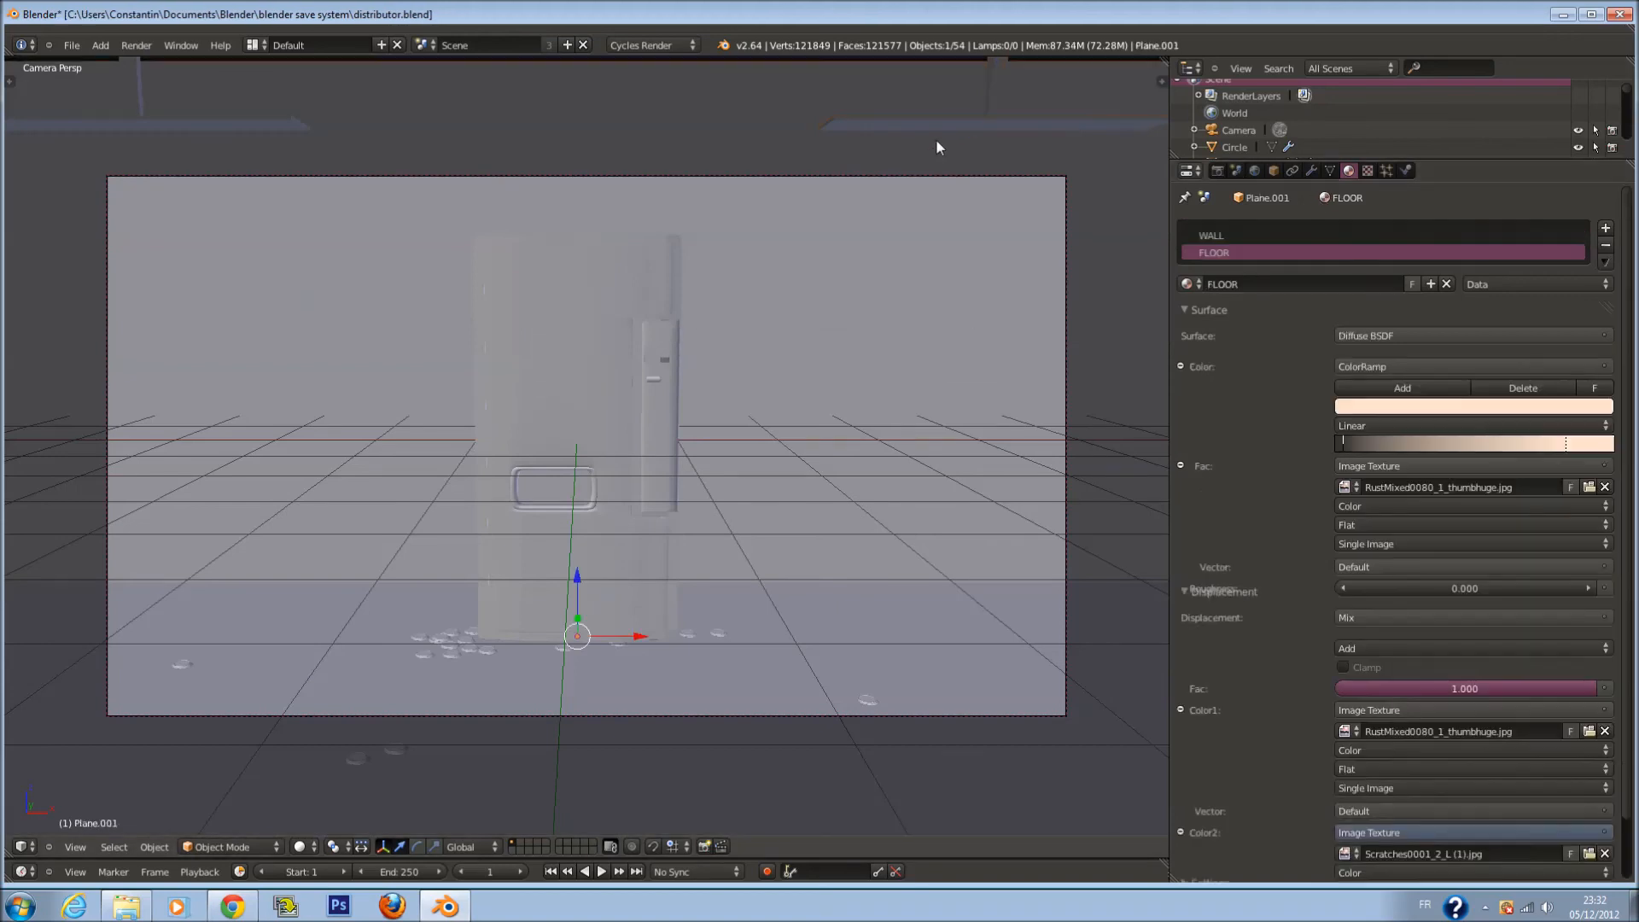
{"action": "right_click", "coordinate": [939, 131]}
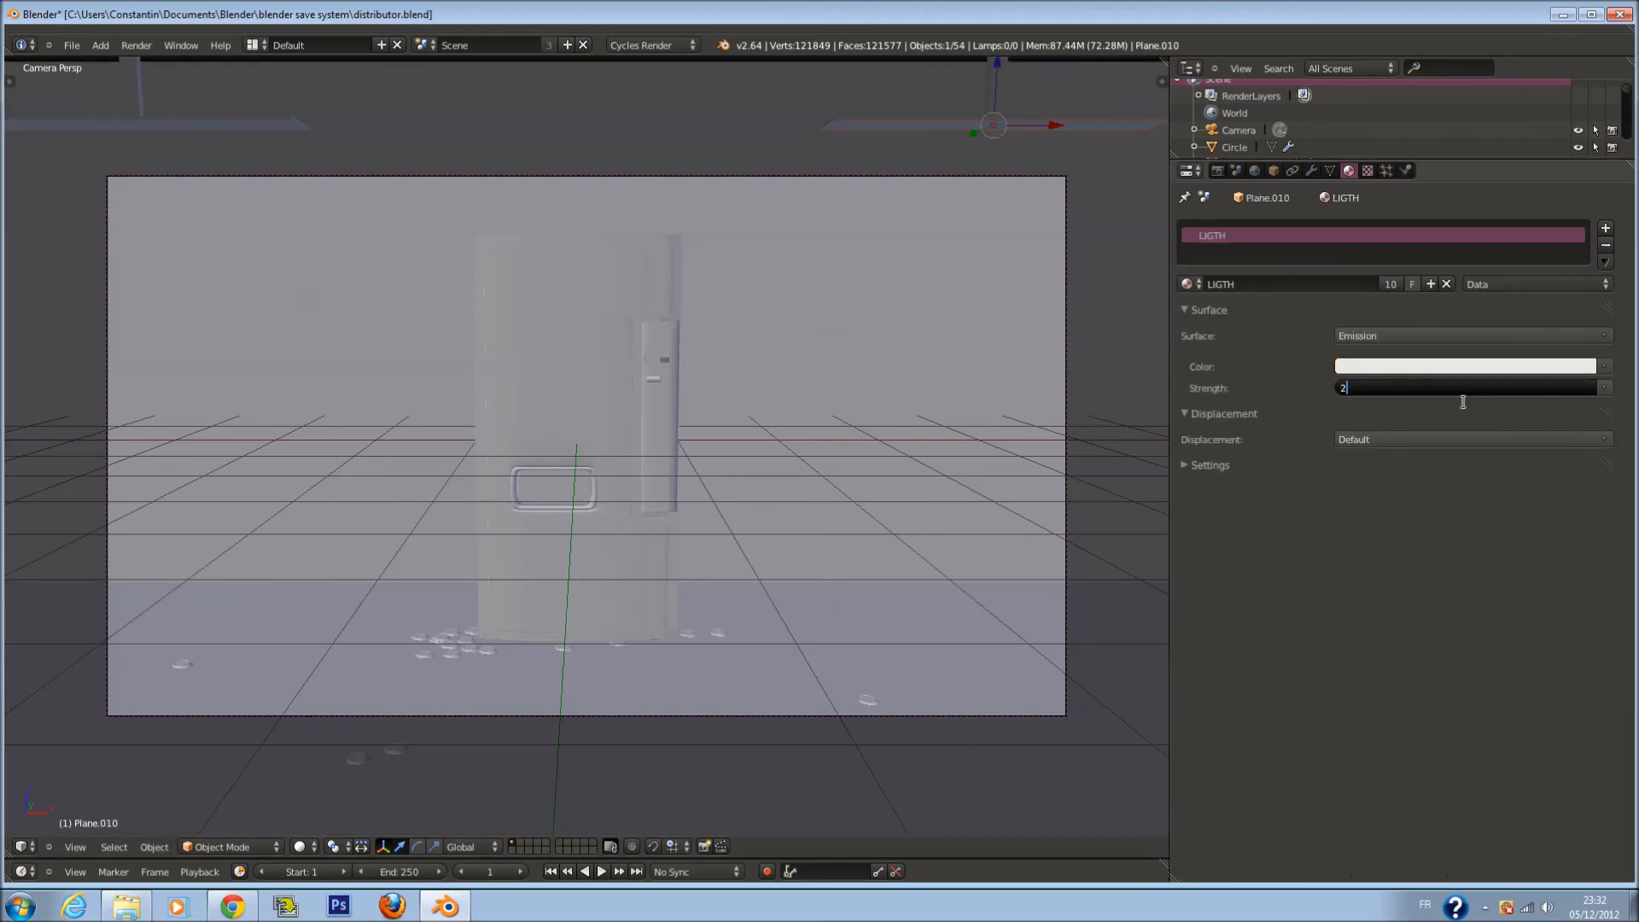
Give the LIGTH emission a strength of 2 and a pale yellow colour (R 0.800, G 0.719, B 0.215), and preview it in rendered shading
{"action": "left_click", "coordinate": [1441, 360]}
{"action": "left_click_drag", "start_coordinate": [1501, 187], "coordinate": [1474, 218]}
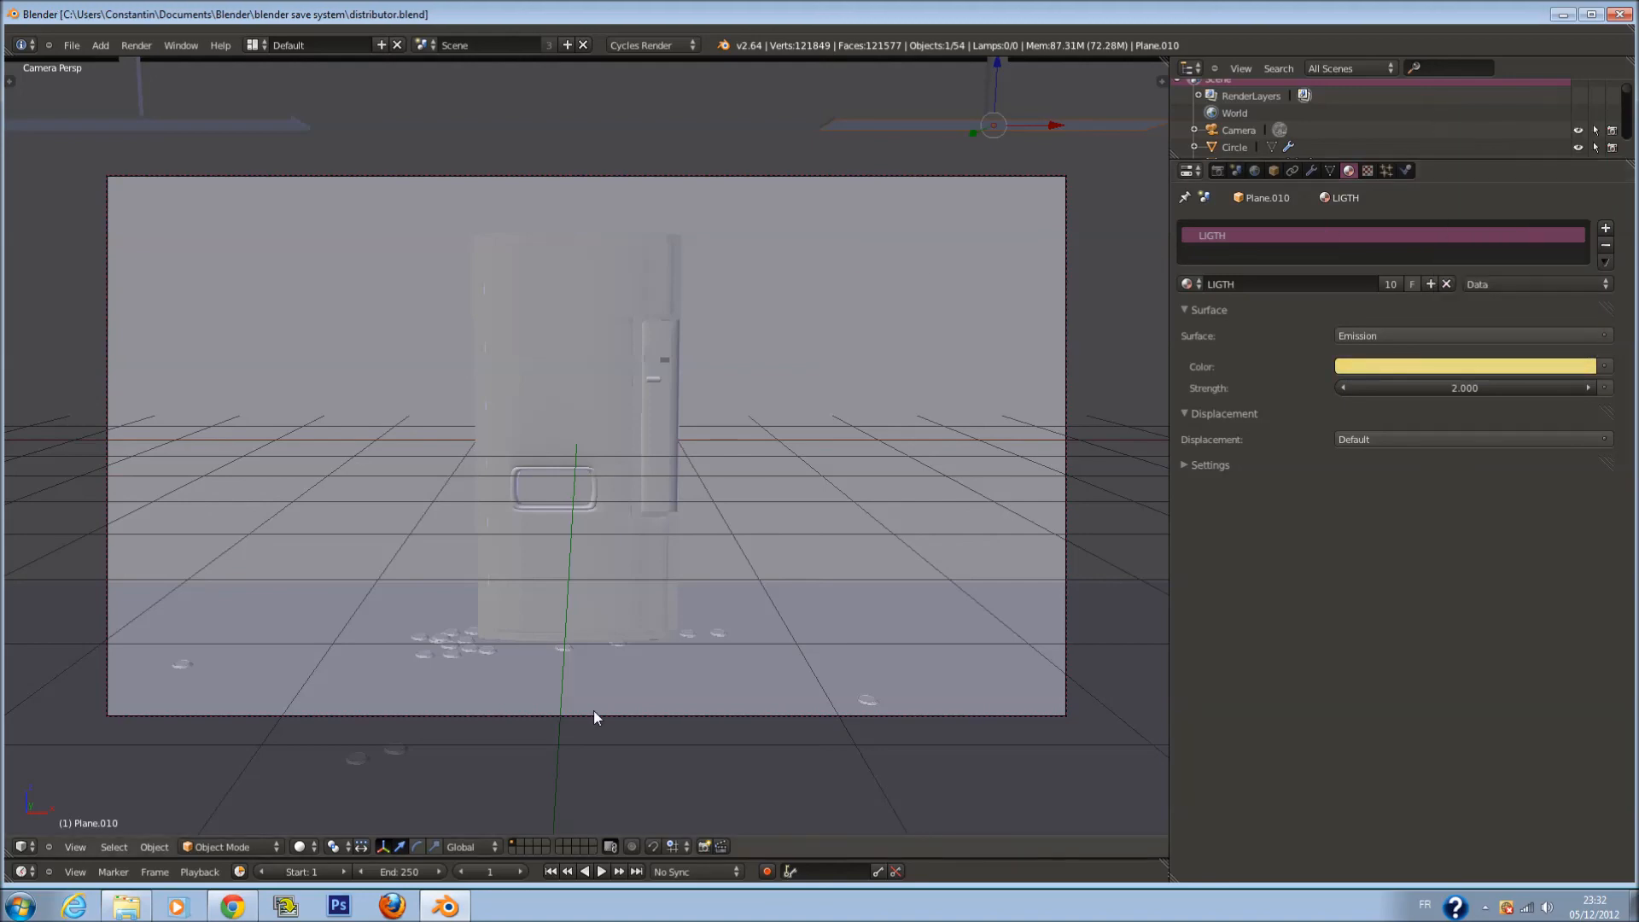
{"action": "left_click", "coordinate": [316, 848]}
{"action": "left_click", "coordinate": [335, 740]}
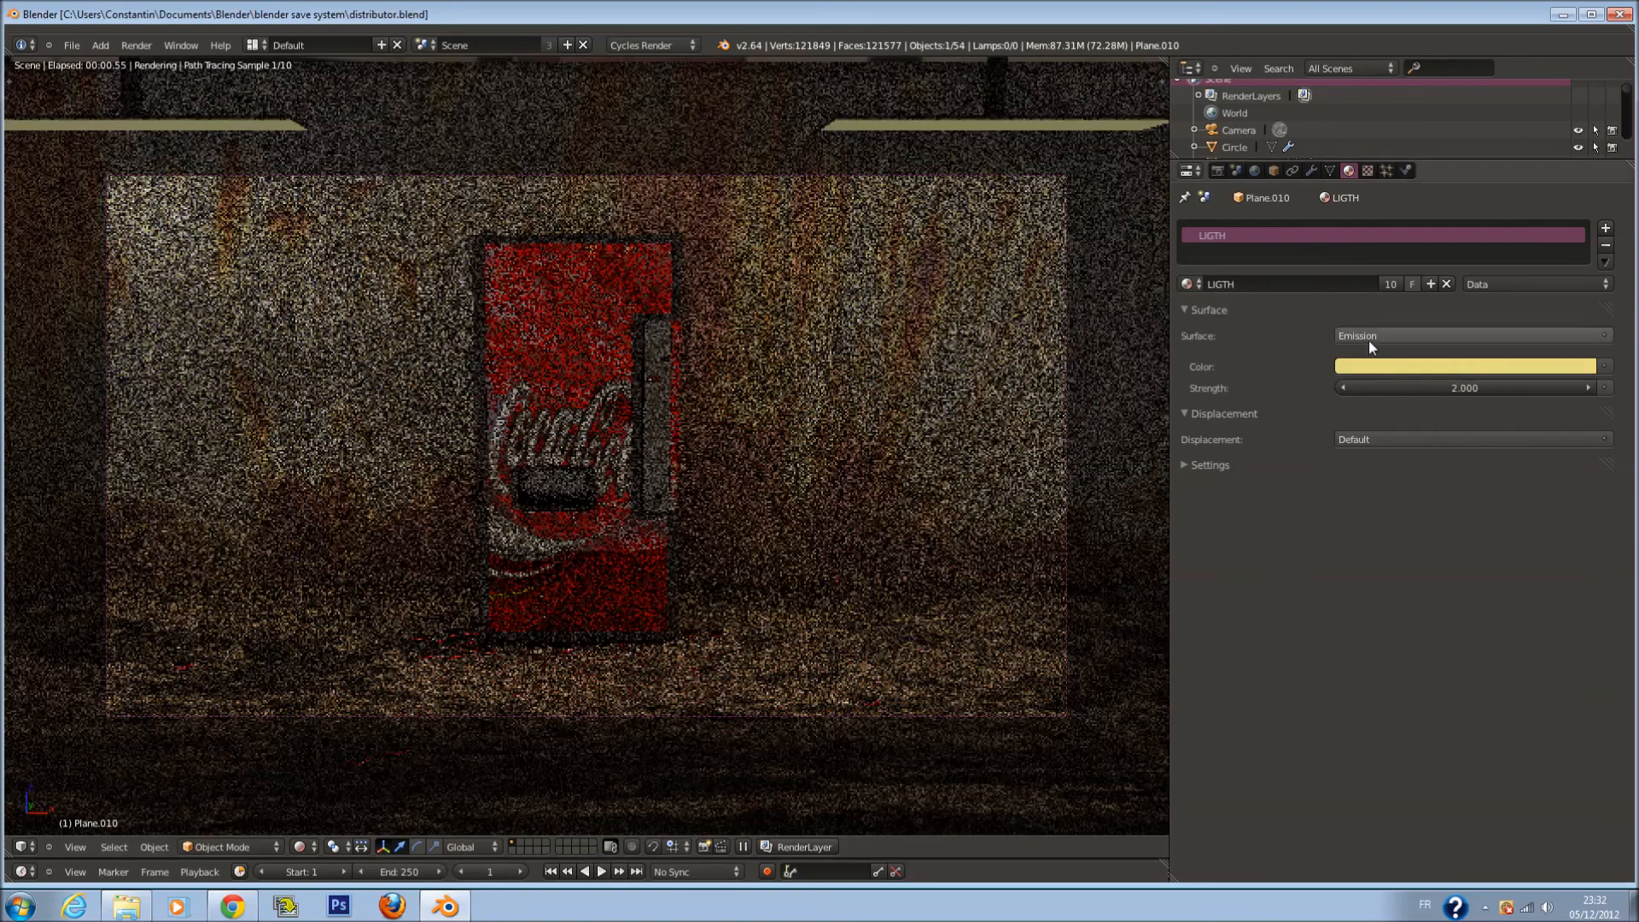
Change the LIGTH emission colour to saturated yellow (R 0.800, G 0.695, B 0.000) and set its strength to 5
{"action": "left_click", "coordinate": [1422, 366]}
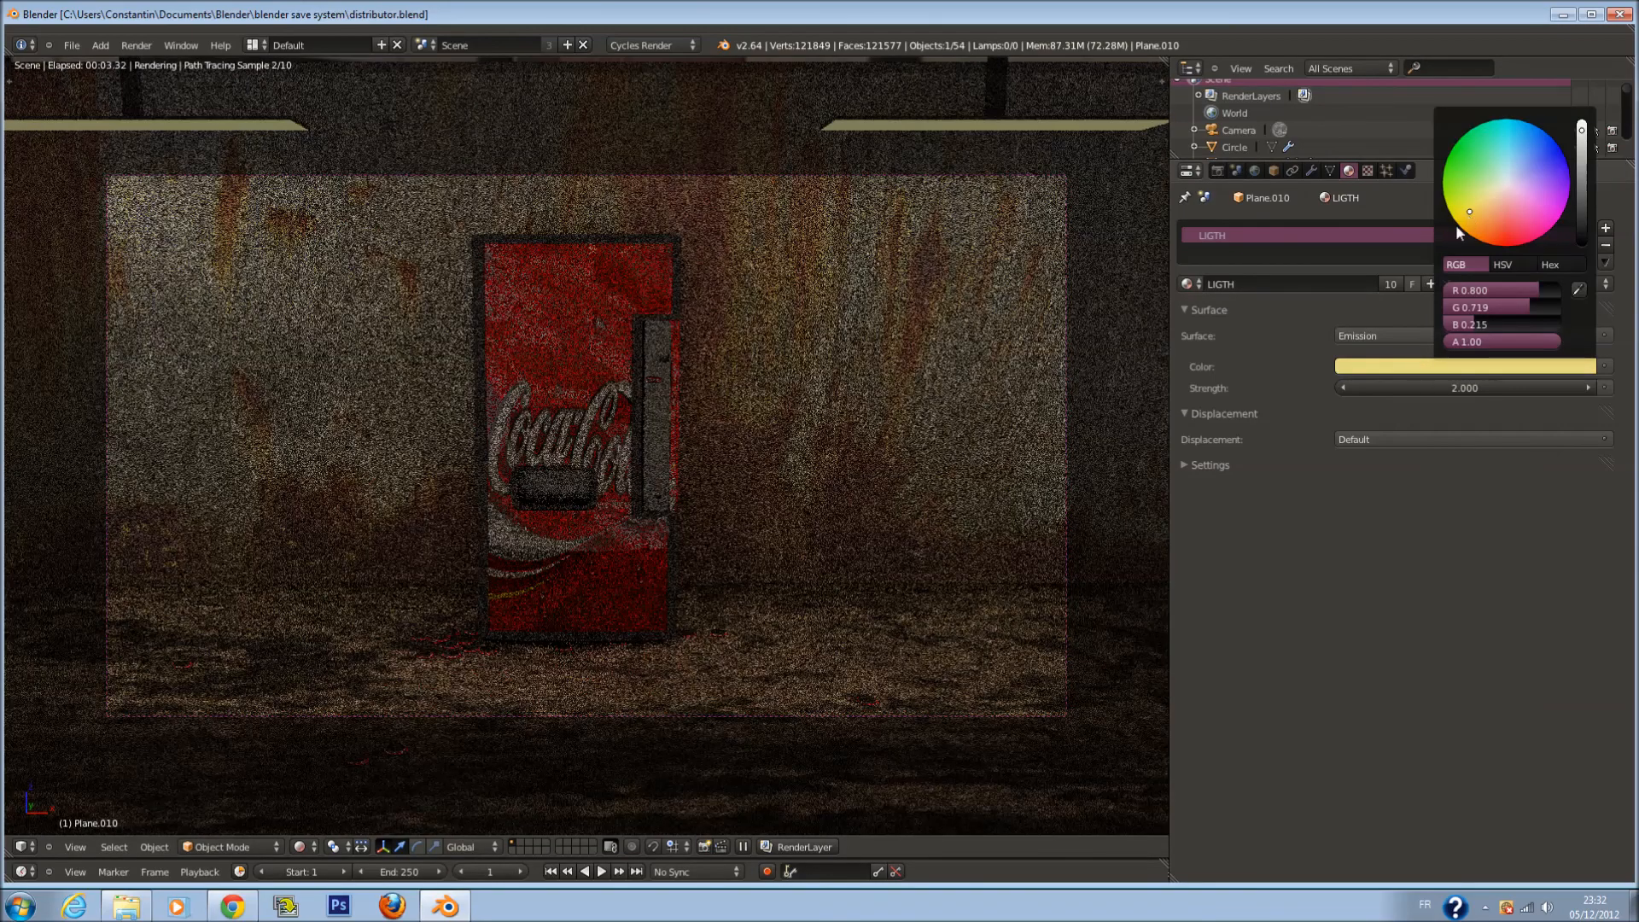
{"action": "left_click", "coordinate": [1457, 224]}
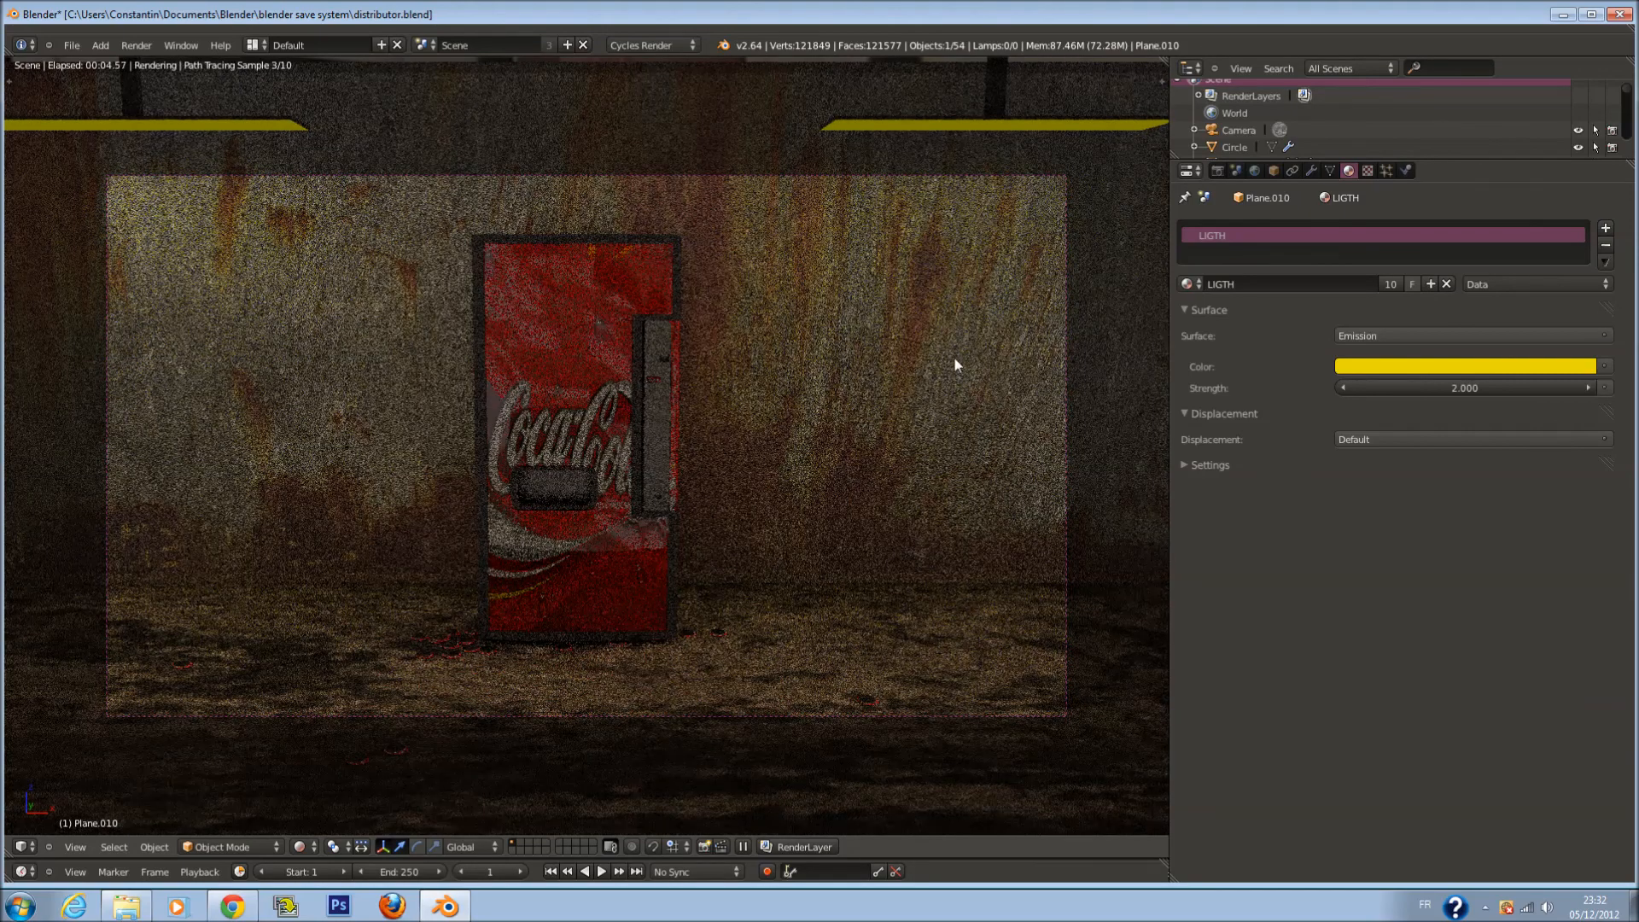
{"action": "left_click", "coordinate": [1468, 389]}
{"action": "type", "text": "5"}
{"action": "key", "text": "Return"}
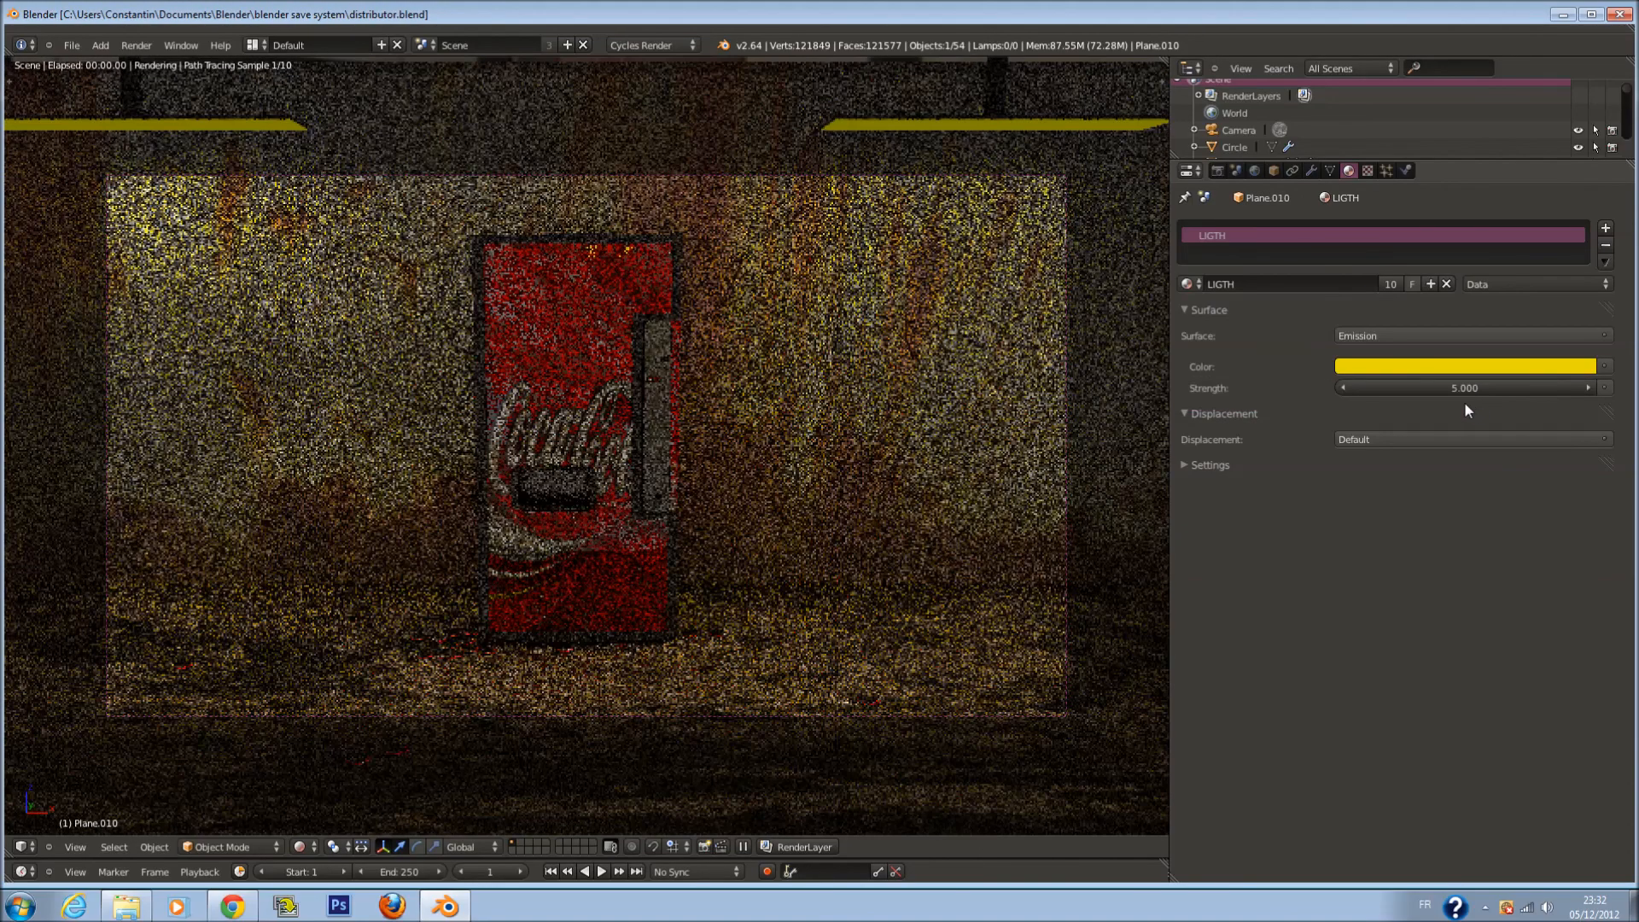
Soften the LIGTH emission colour to a paler yellow and save the file
{"action": "left_click", "coordinate": [1442, 369]}
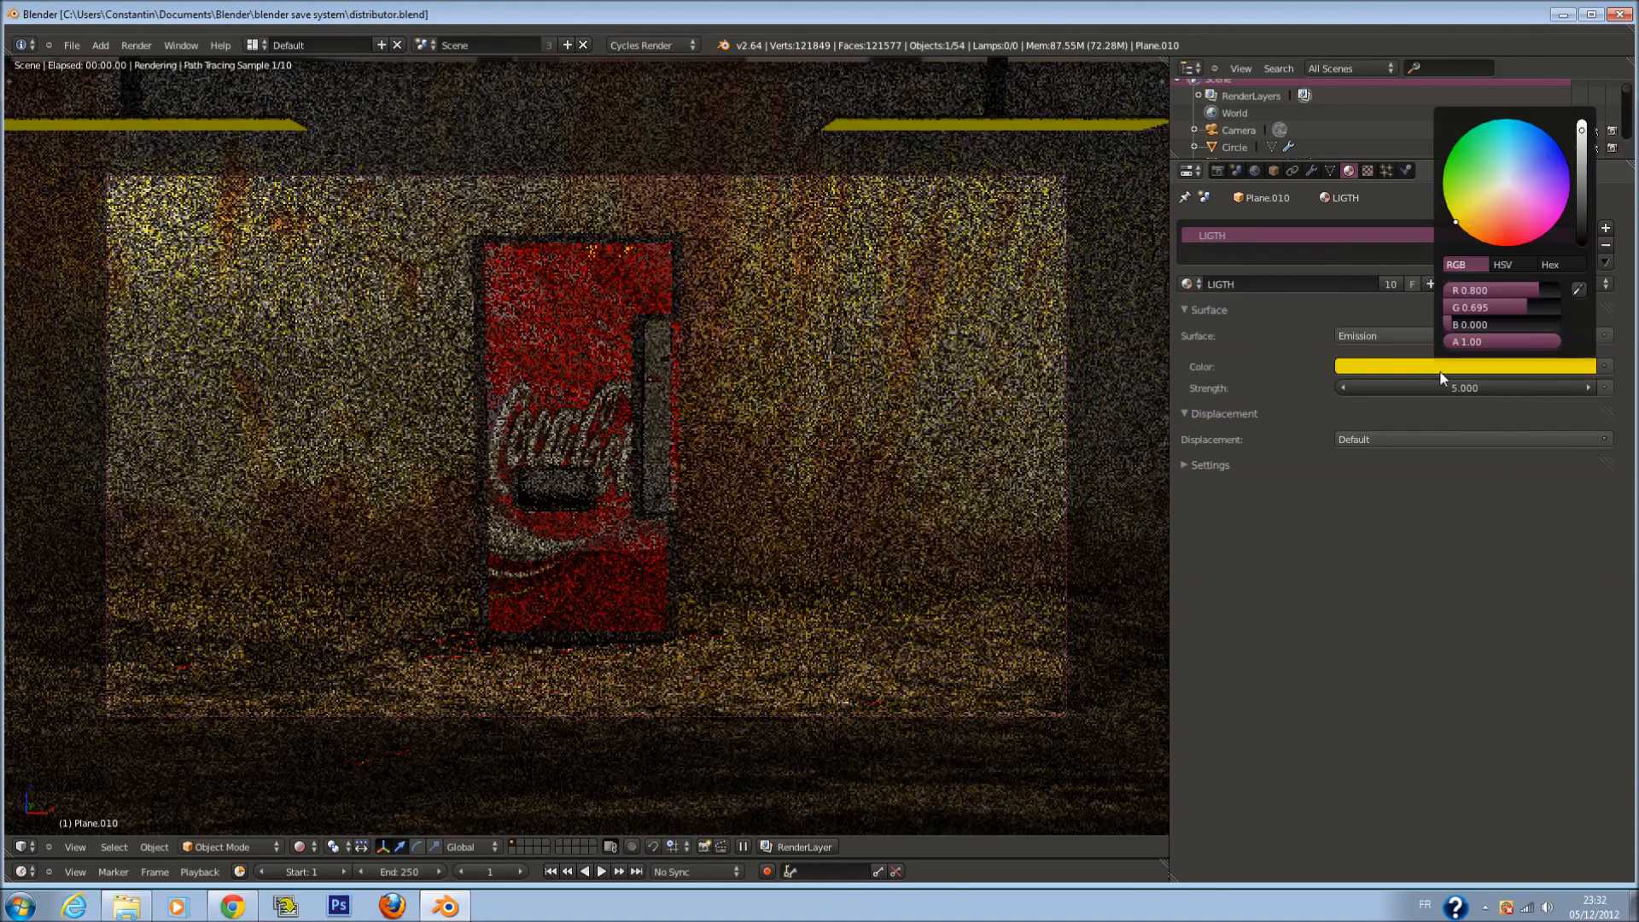
{"action": "mouse_move", "coordinate": [1469, 231]}
{"action": "left_mouse_down"}
{"action": "mouse_move", "coordinate": [1487, 198]}
{"action": "mouse_move", "coordinate": [1470, 213]}
{"action": "left_mouse_up"}
{"action": "key", "text": "ctrl+s"}
{"action": "left_click", "coordinate": [734, 371]}
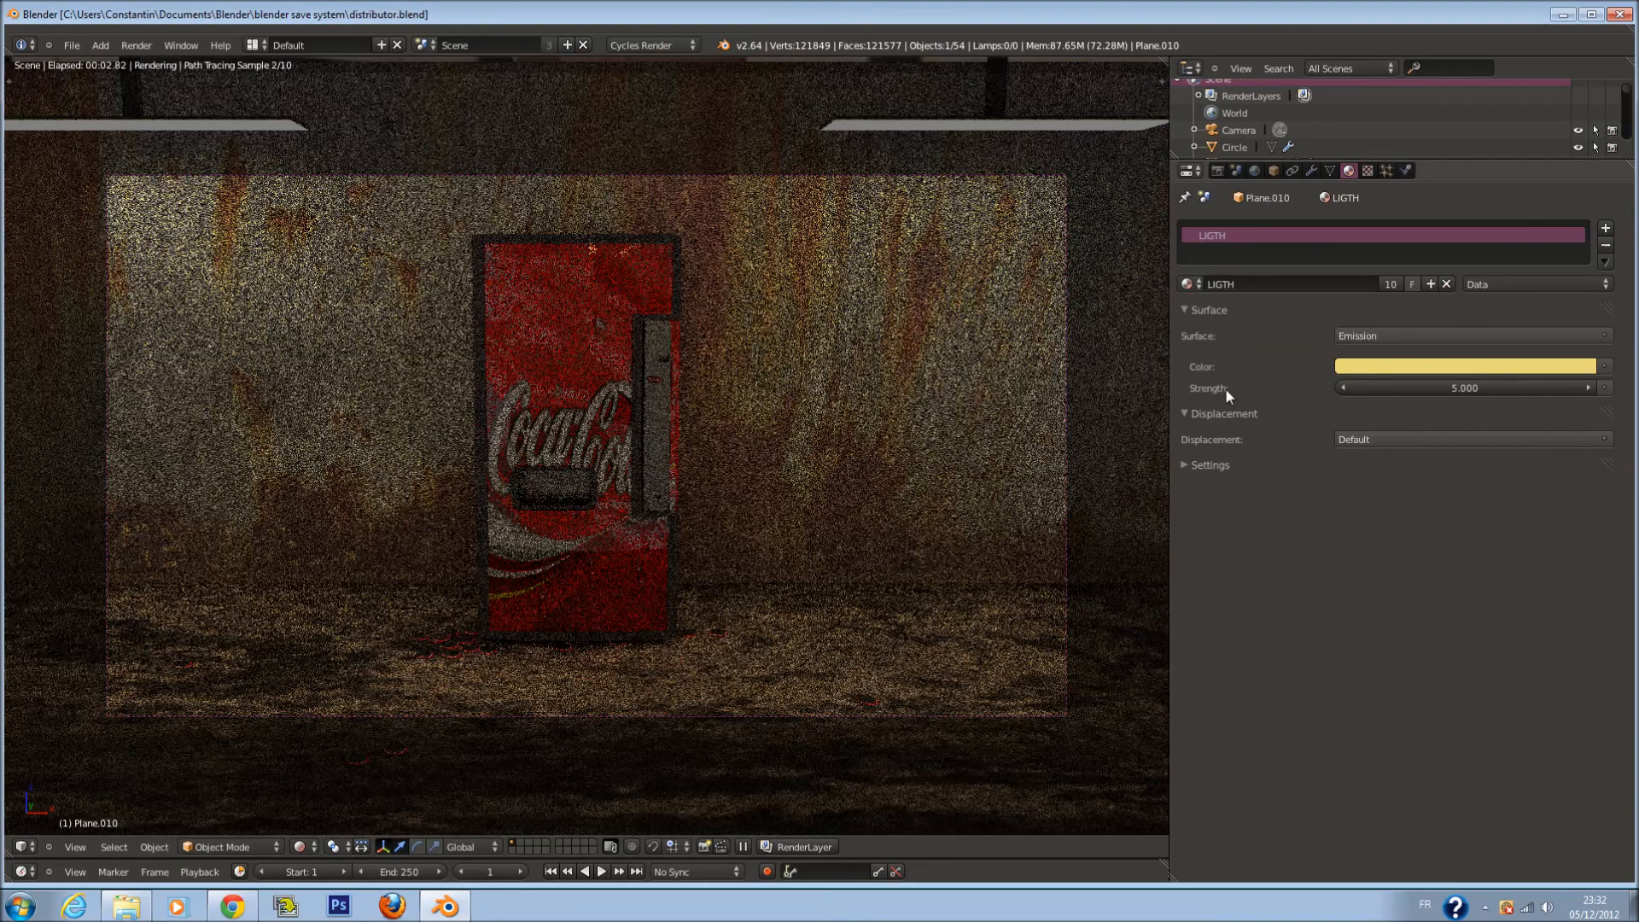
{"action": "key", "text": "ctrl+s"}
{"action": "left_click", "coordinate": [979, 403]}
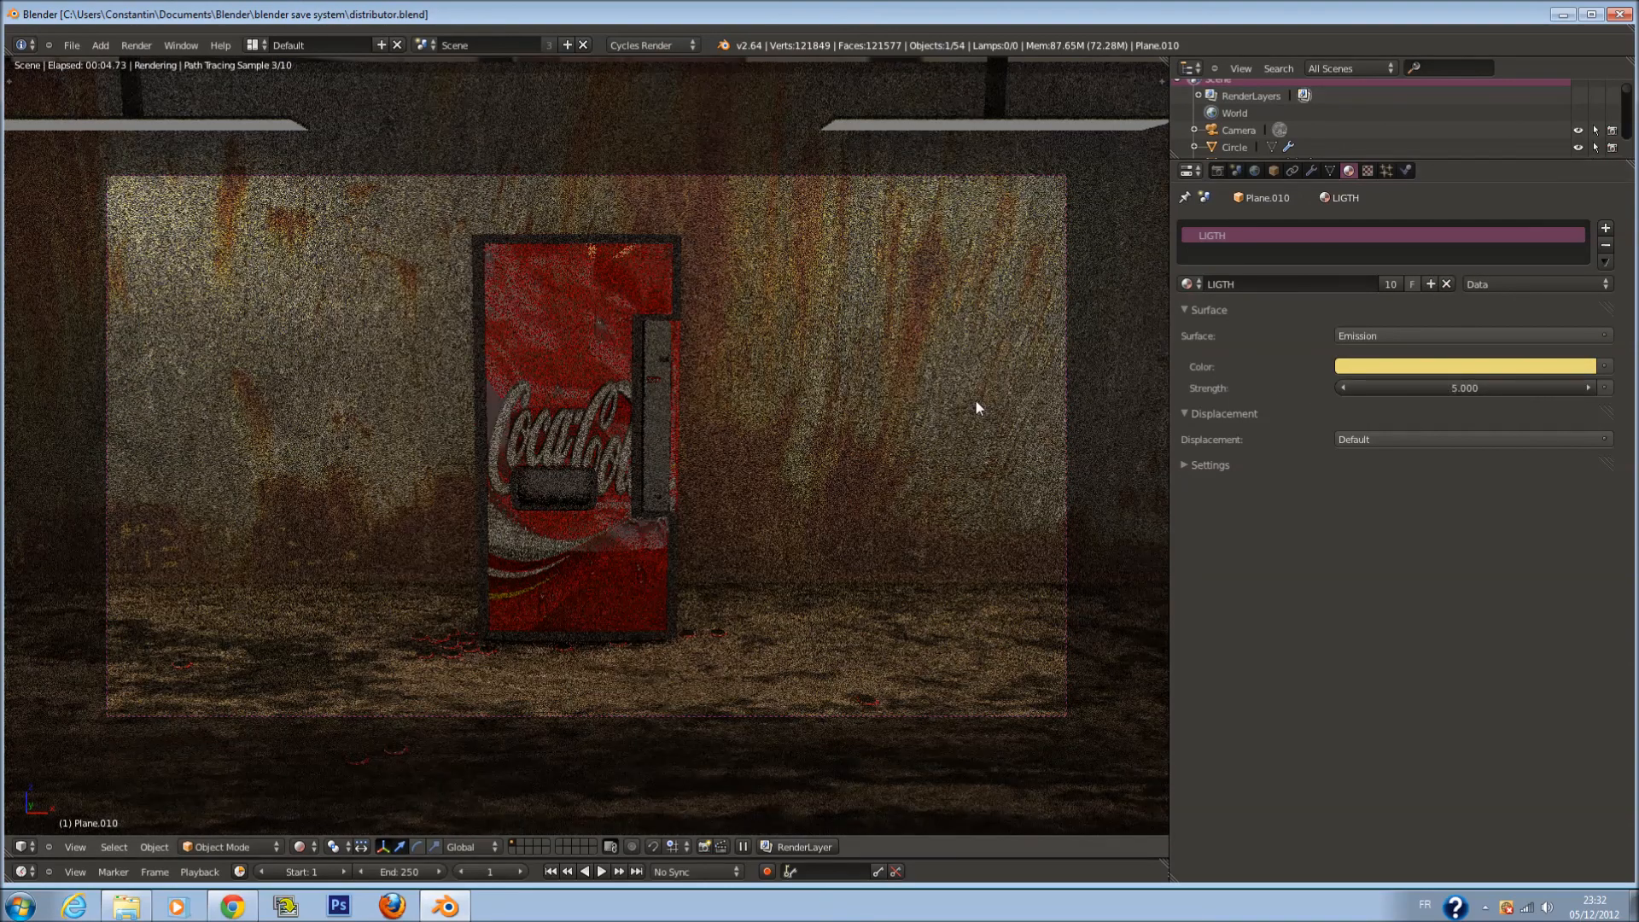
{"action": "key", "text": "ctrl+s"}
{"action": "left_click", "coordinate": [819, 404]}
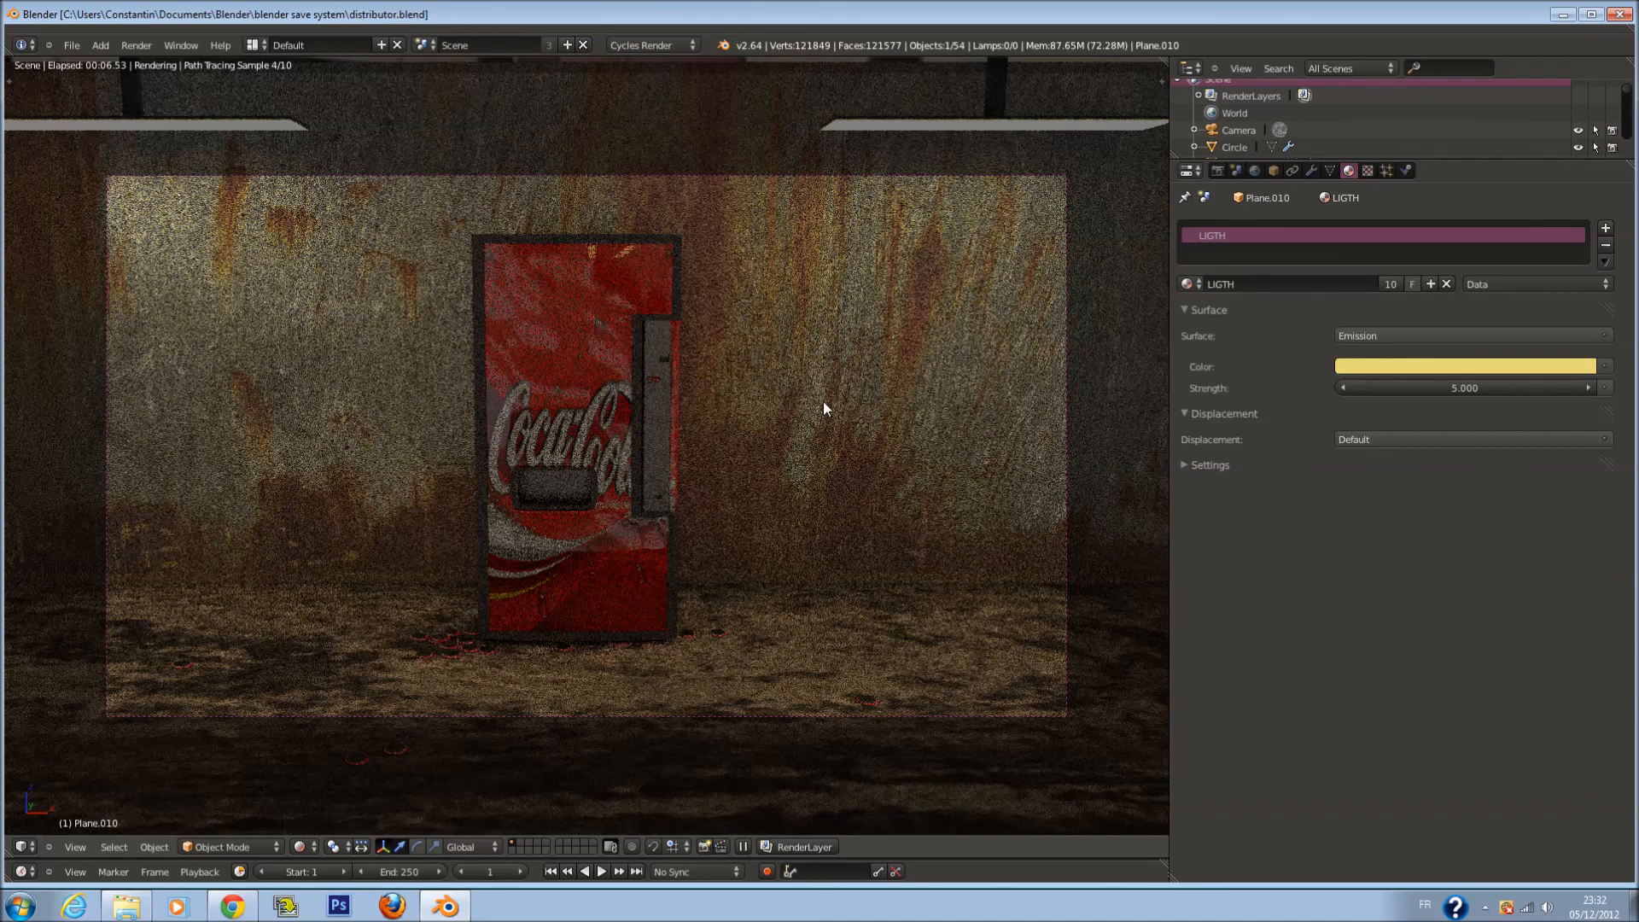
Switch the viewport to solid shading, deselect all objects and save the file
{"action": "left_click", "coordinate": [301, 847]}
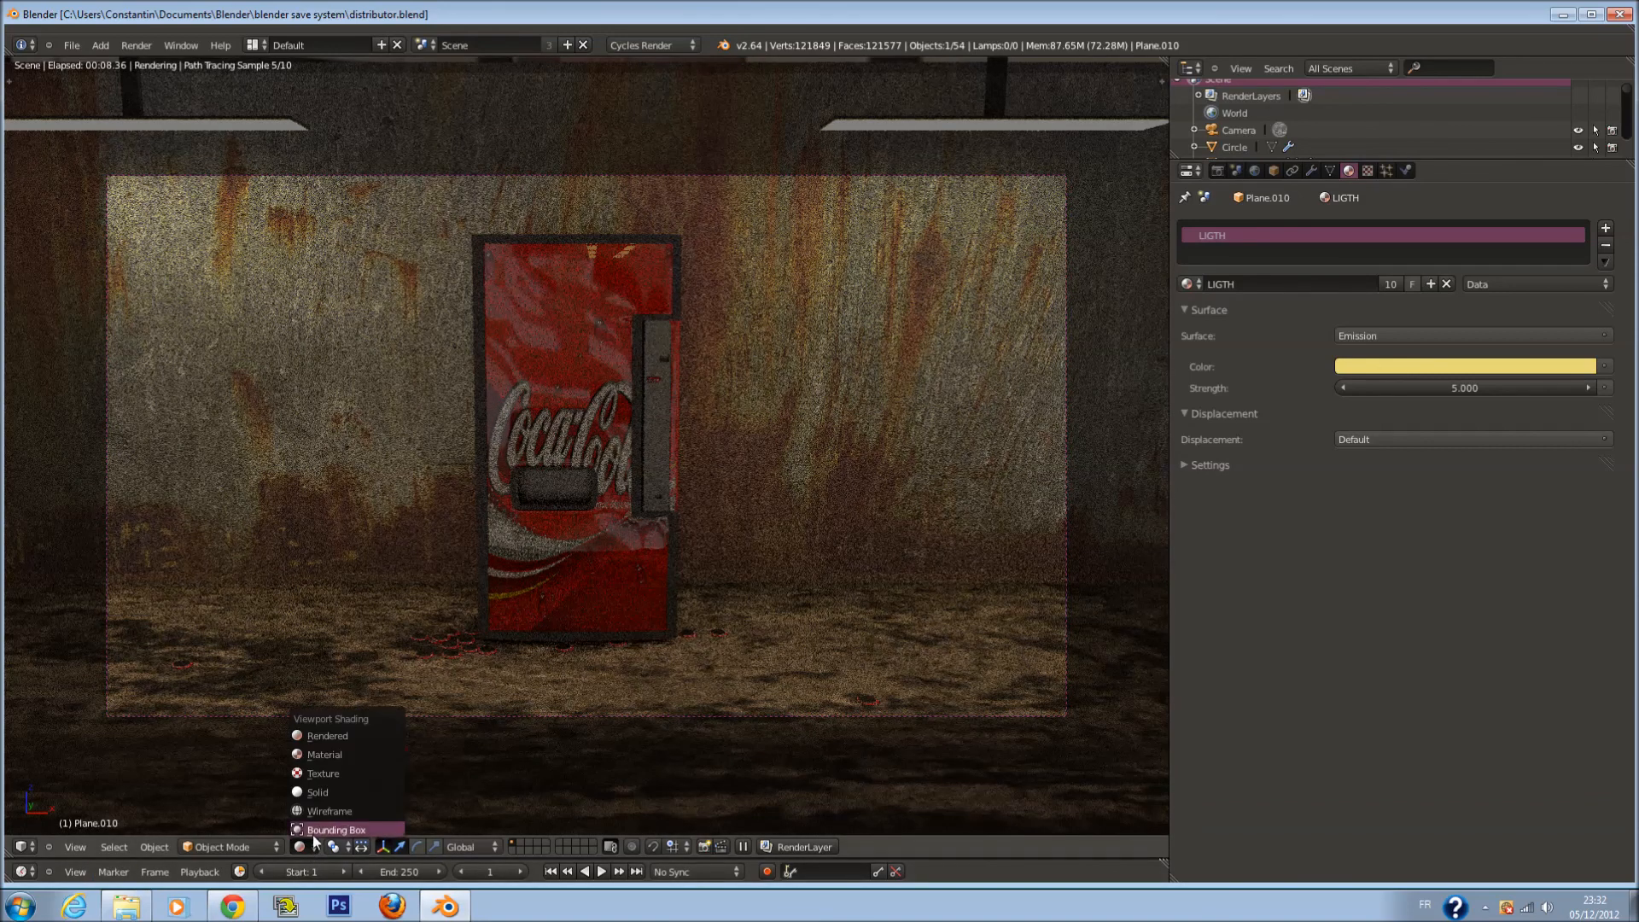
{"action": "left_click", "coordinate": [340, 792]}
{"action": "scroll", "coordinate": [746, 478], "scroll_direction": "down", "scroll_amount": 4}
{"action": "scroll", "coordinate": [745, 476], "scroll_direction": "up", "scroll_amount": 2}
{"action": "key", "text": "a"}
{"action": "key", "text": "ctrl+s"}
{"action": "left_click", "coordinate": [745, 476]}
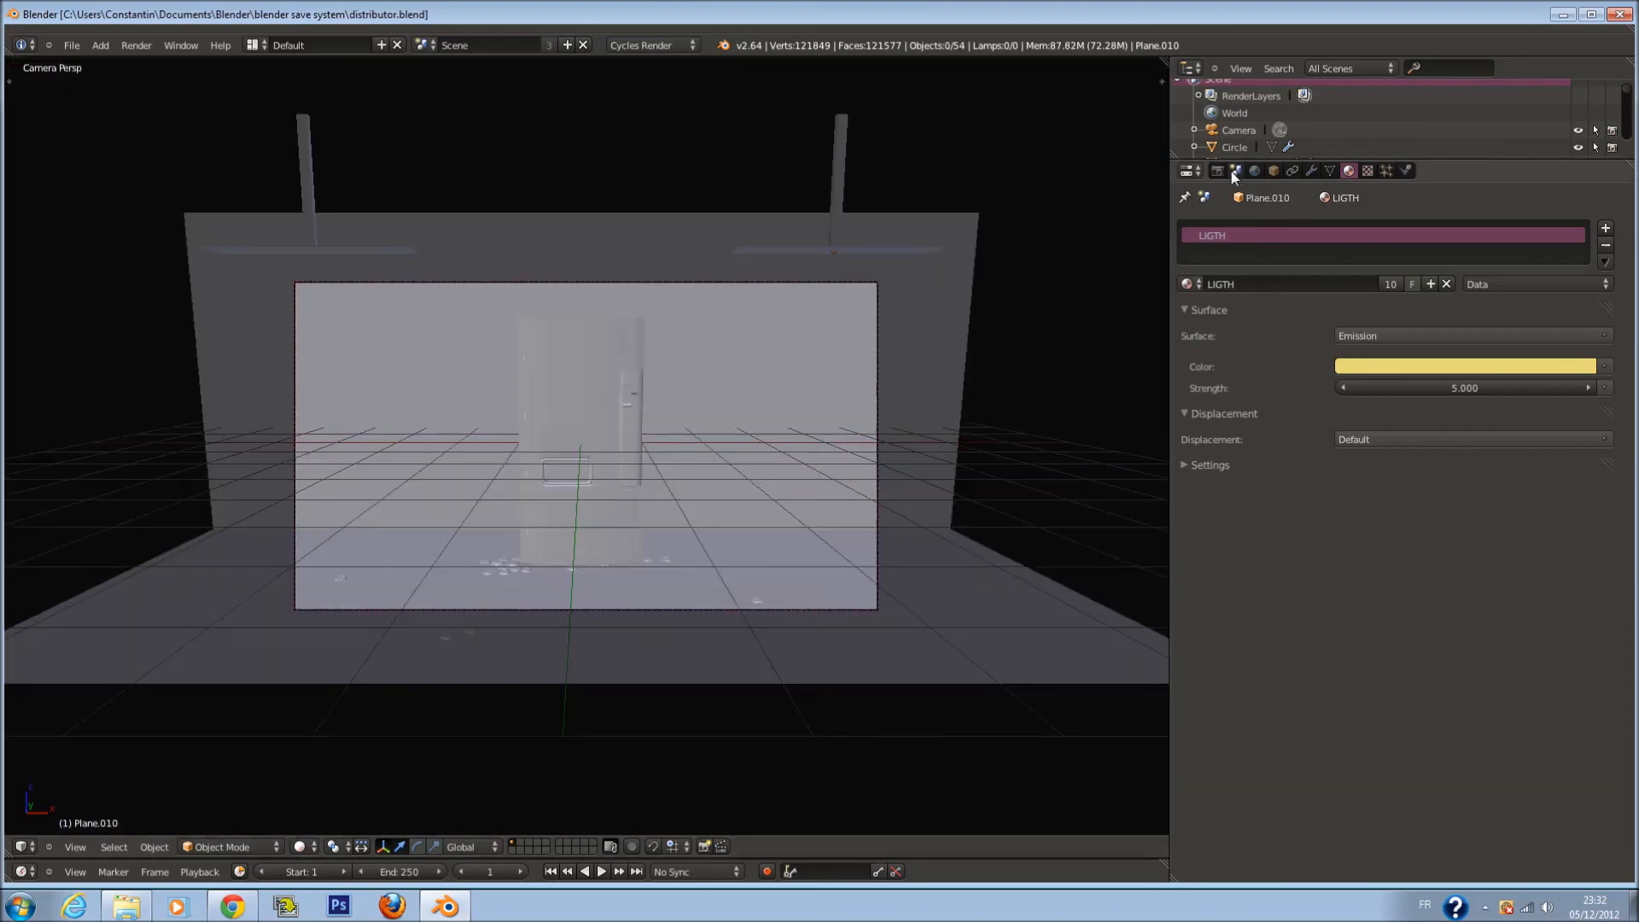
Raise the PNG output compression in the render settings and collapse the Output section
{"action": "left_click", "coordinate": [1218, 171]}
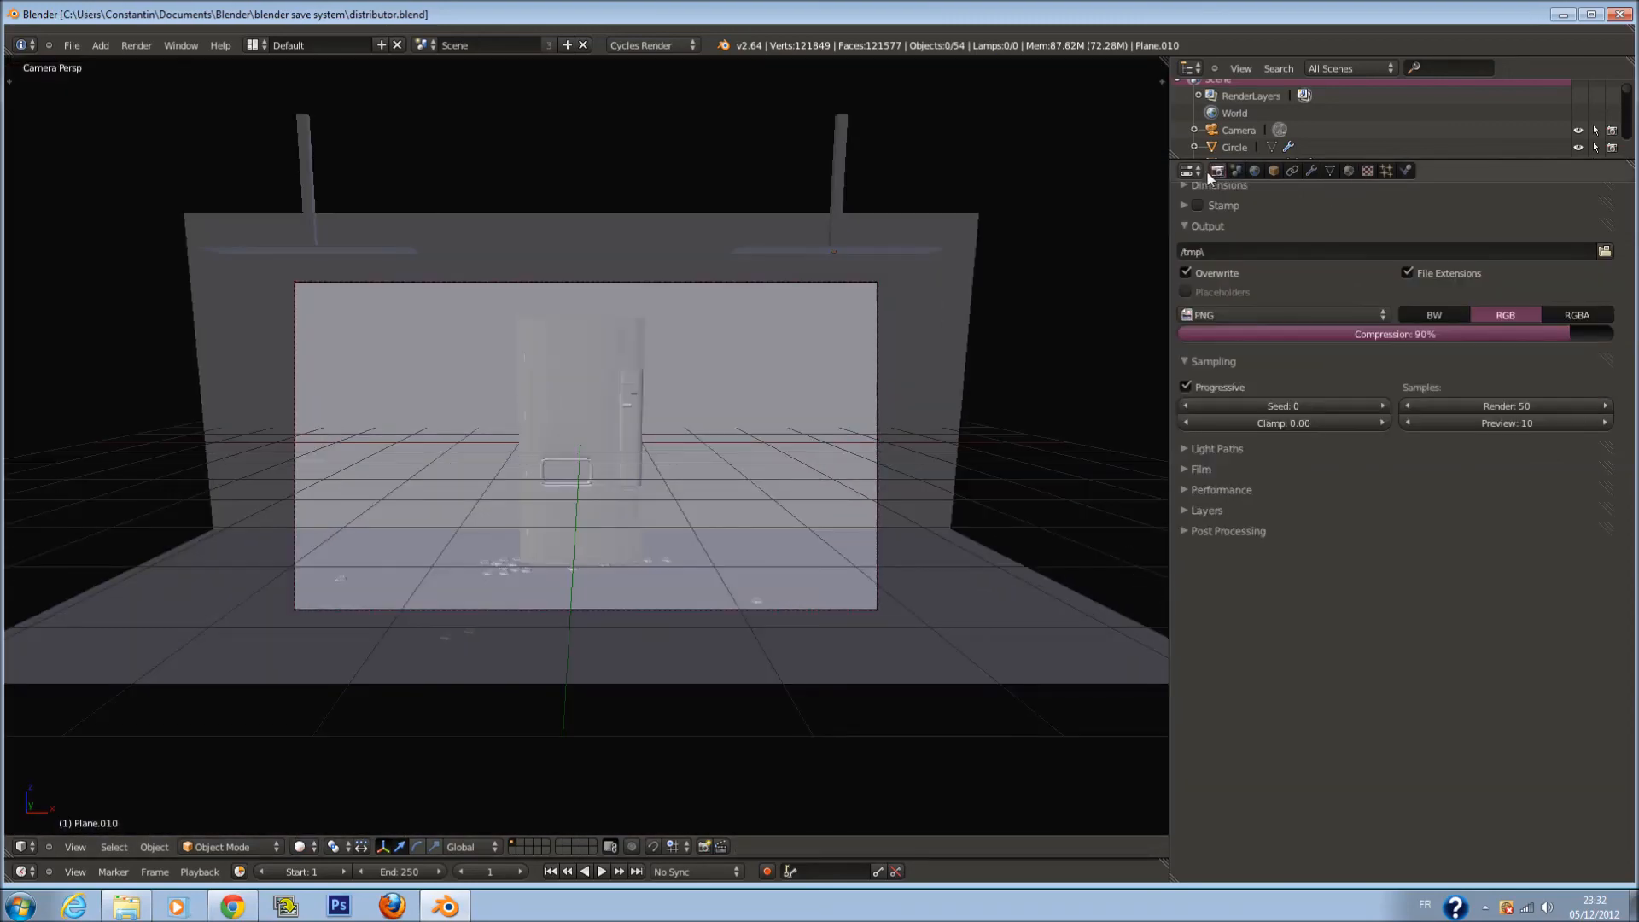
{"action": "scroll", "coordinate": [1264, 279], "scroll_direction": "up", "scroll_amount": 4}
{"action": "left_click_drag", "start_coordinate": [1571, 464], "coordinate": [1627, 461]}
{"action": "left_click", "coordinate": [1227, 362]}
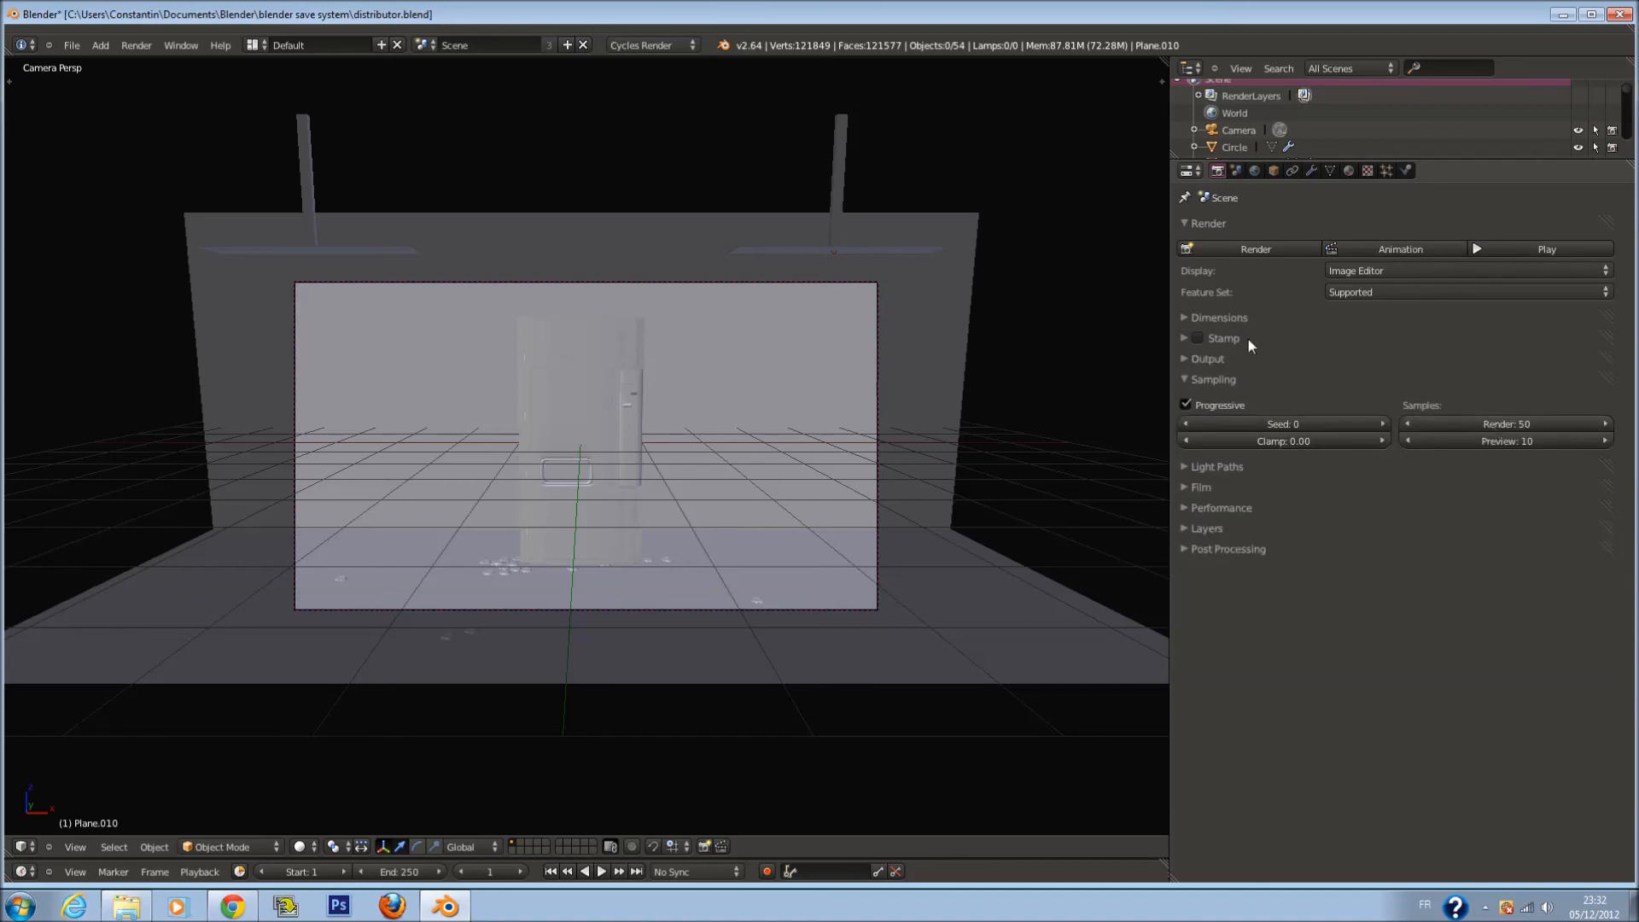
Check the render dimensions, collapse that section again and save the file
{"action": "left_click", "coordinate": [1221, 318]}
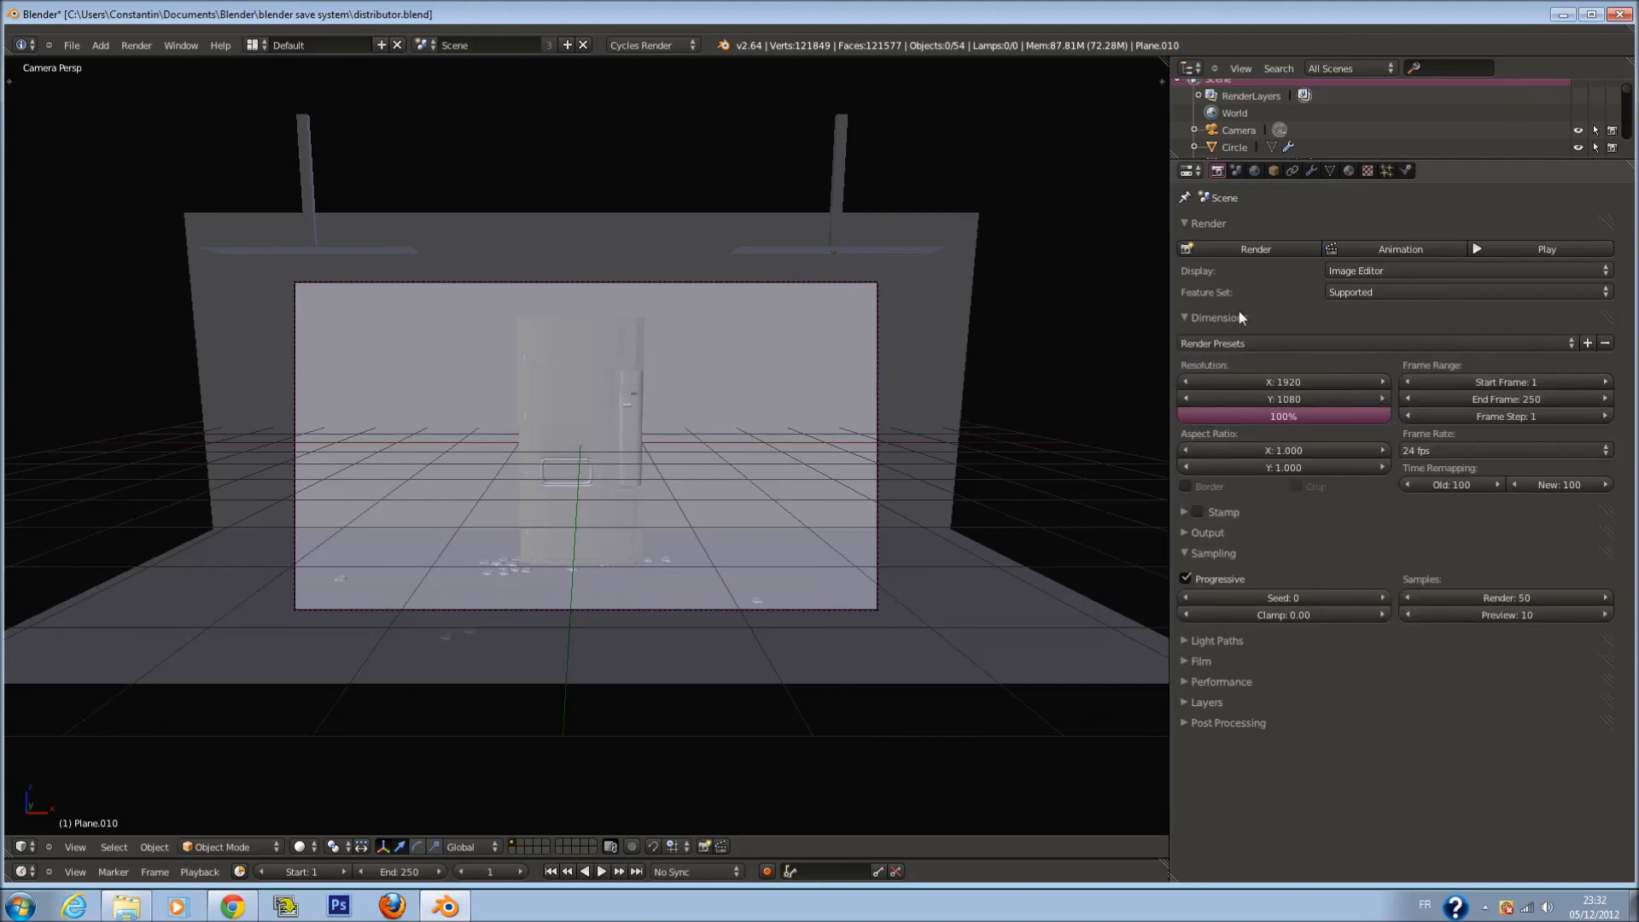
{"action": "left_click", "coordinate": [1221, 317]}
{"action": "key", "text": "ctrl+s"}
{"action": "left_click", "coordinate": [1094, 330]}
{"action": "scroll", "coordinate": [789, 408], "scroll_direction": "up", "scroll_amount": 2}
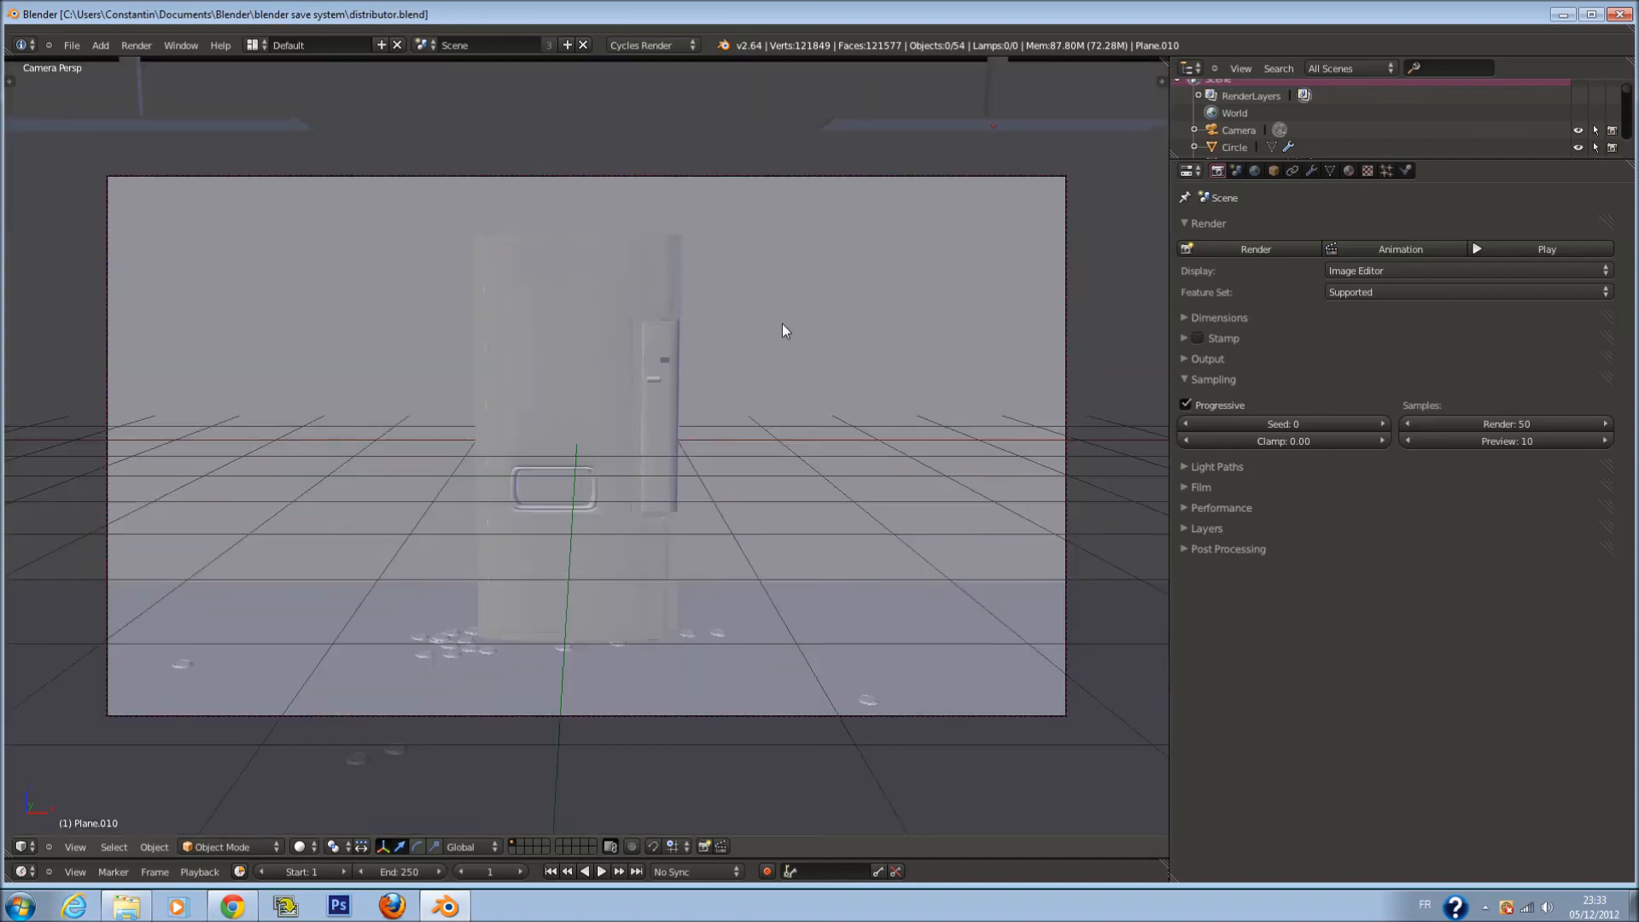
{"action": "key", "text": "ctrl+s"}
{"action": "left_click", "coordinate": [784, 326]}
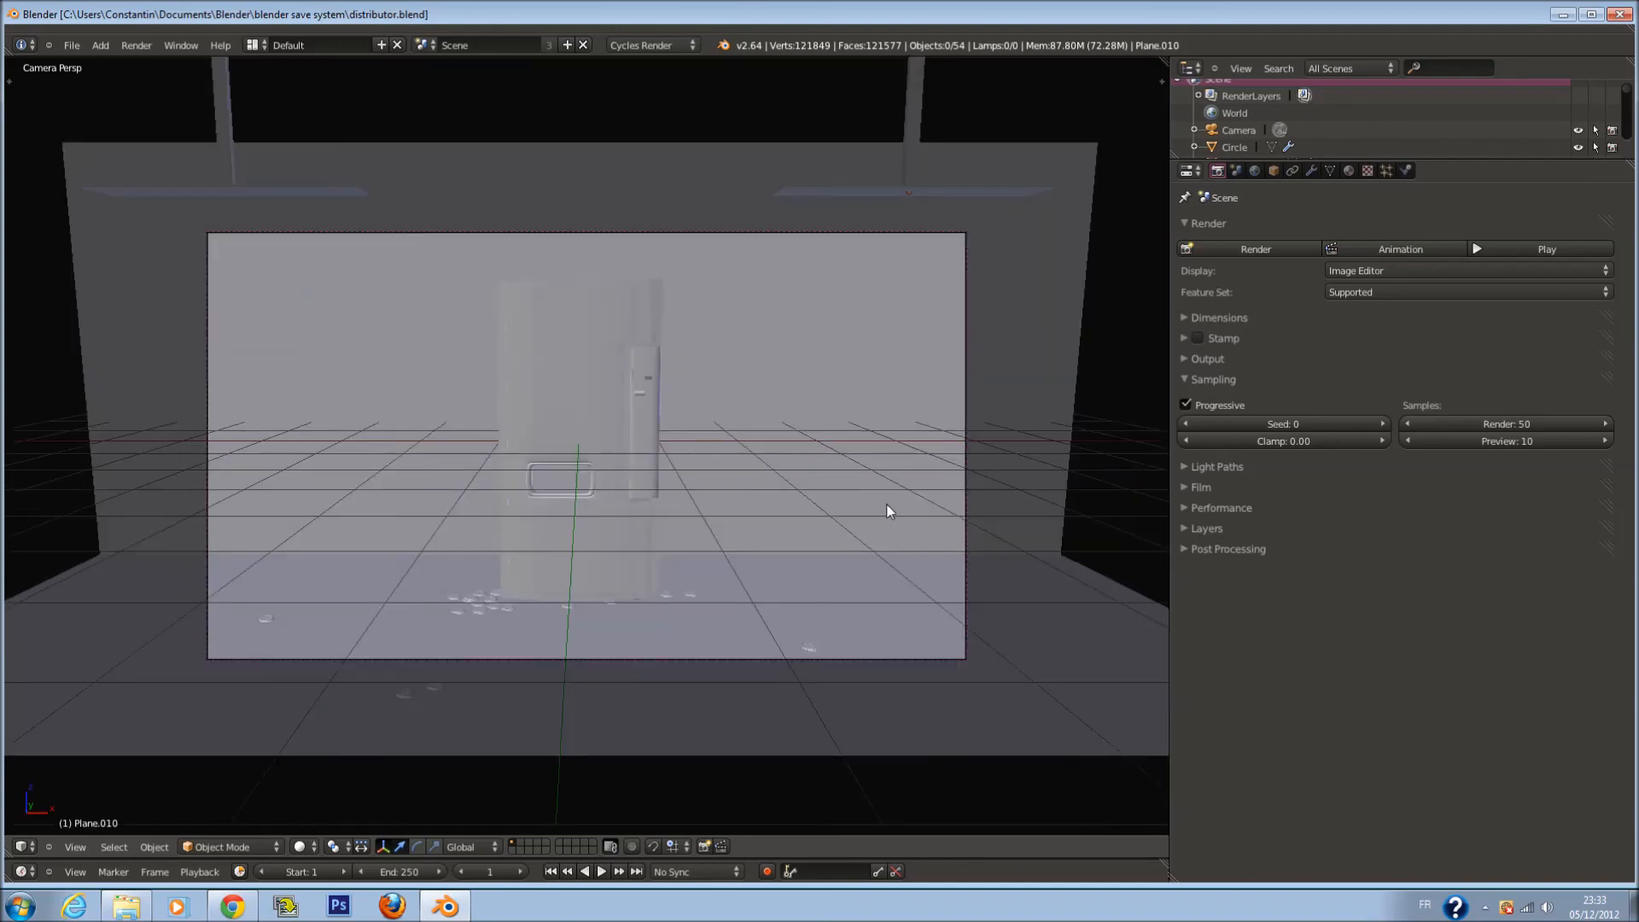
Save the scene file once more and minimize the Blender window to show the desktop
{"action": "scroll", "coordinate": [841, 510], "scroll_direction": "up", "scroll_amount": 2}
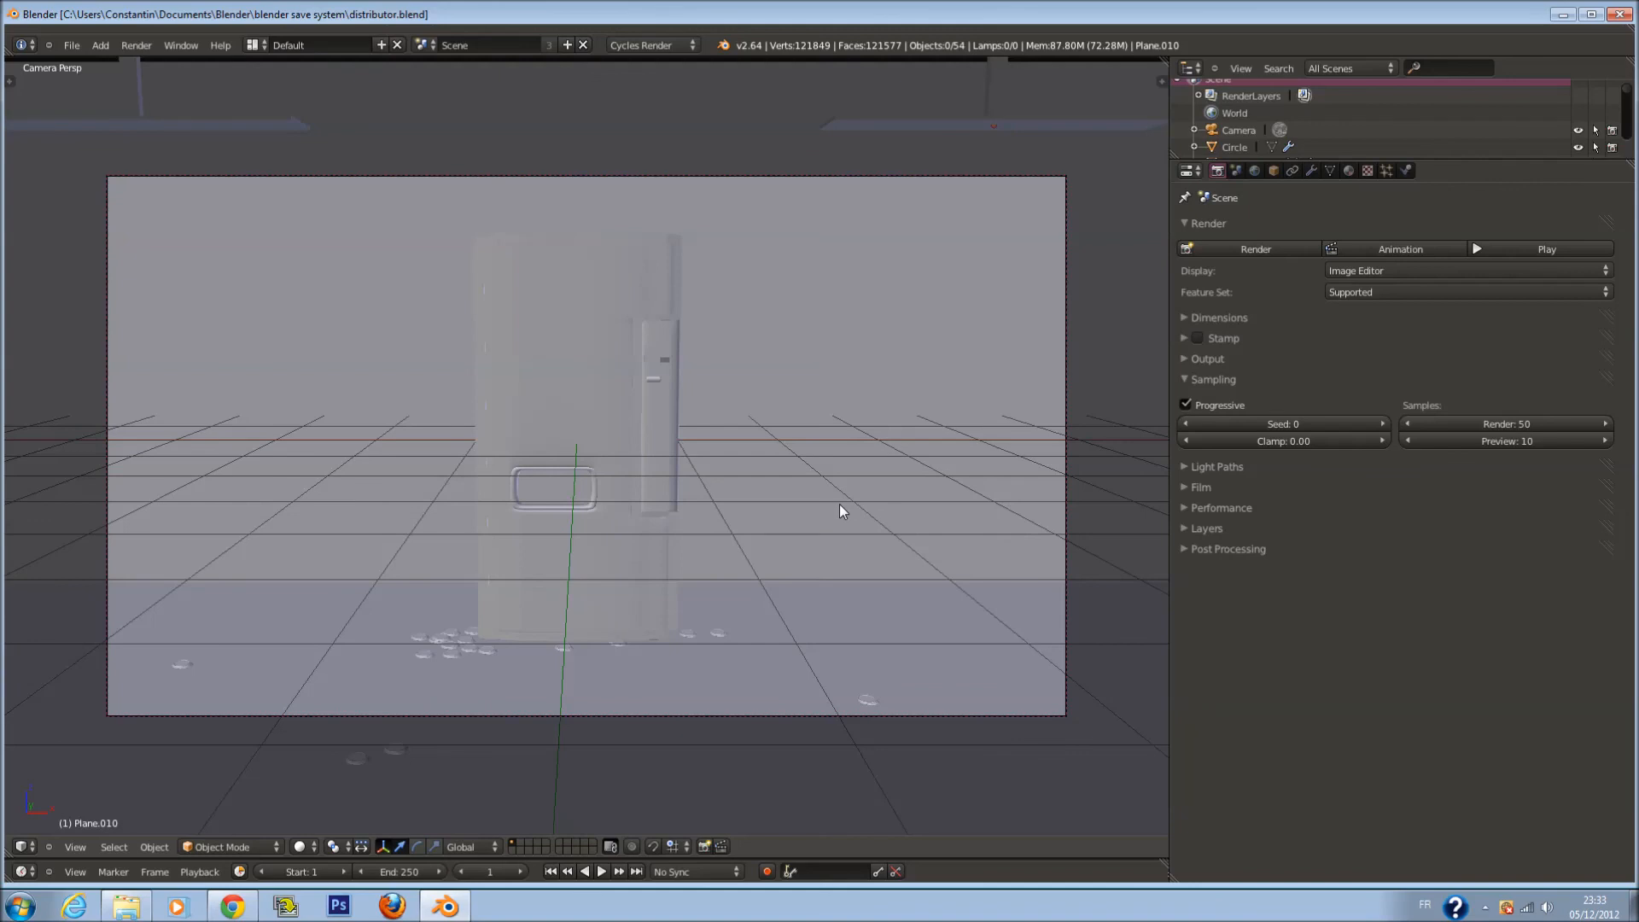
{"action": "scroll", "coordinate": [839, 504], "scroll_direction": "down", "scroll_amount": 2}
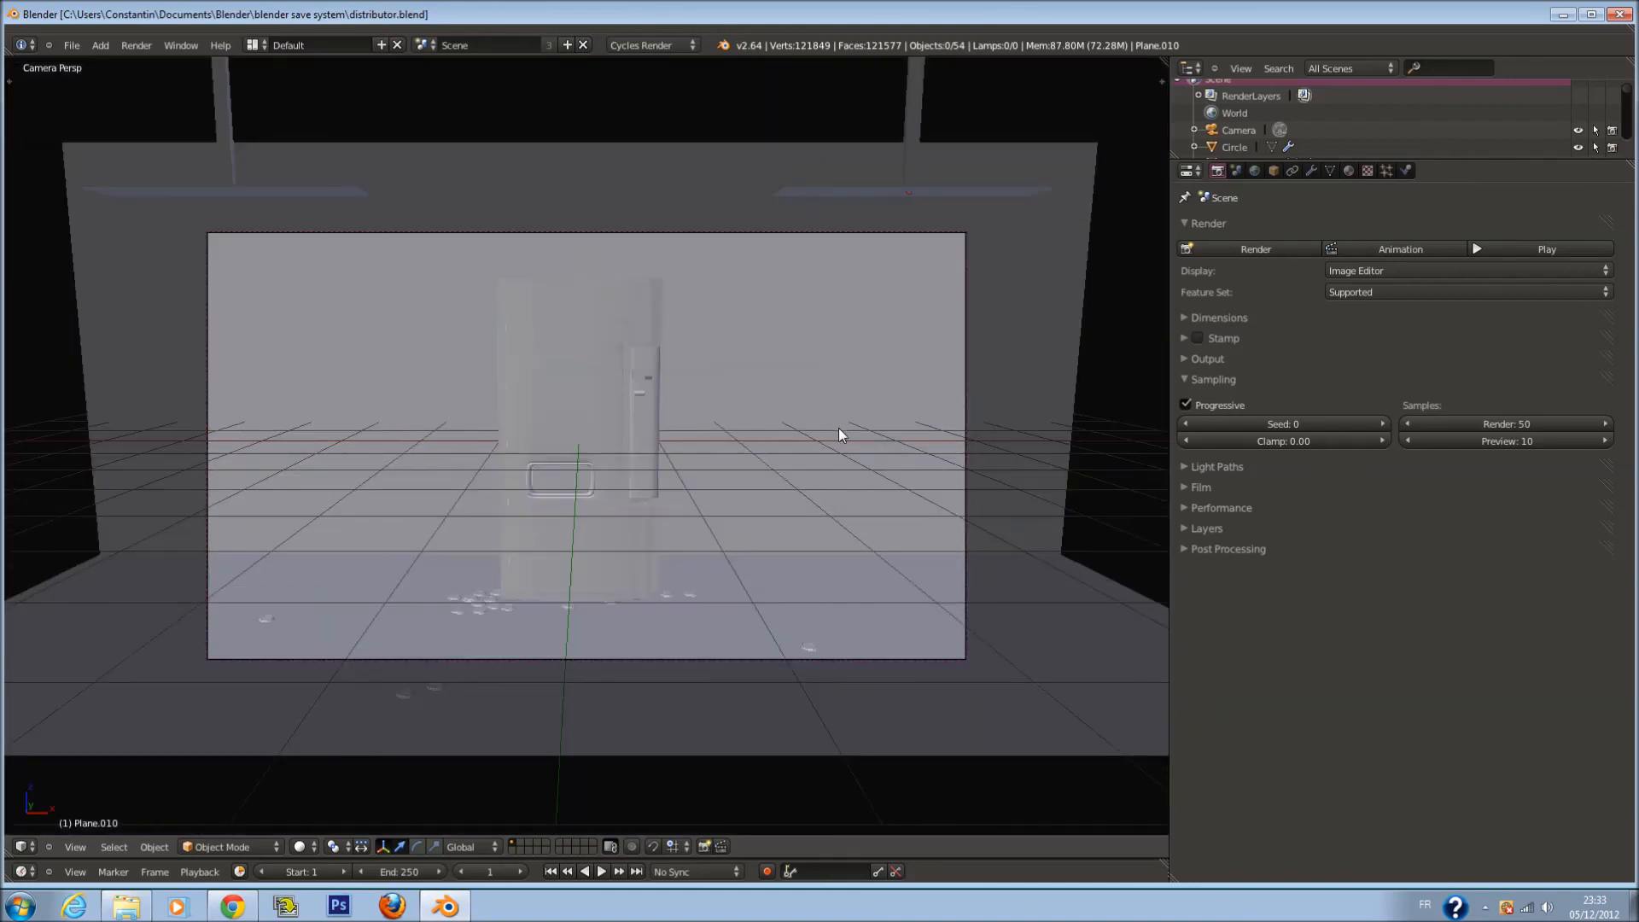
{"action": "key", "text": "ctrl+s"}
{"action": "left_click", "coordinate": [792, 384]}
{"action": "scroll", "coordinate": [807, 386], "scroll_direction": "up", "scroll_amount": 2}
{"action": "scroll", "coordinate": [808, 386], "scroll_direction": "down", "scroll_amount": 2}
{"action": "scroll", "coordinate": [863, 359], "scroll_direction": "up", "scroll_amount": 2}
{"action": "scroll", "coordinate": [863, 359], "scroll_direction": "down", "scroll_amount": 3}
{"action": "scroll", "coordinate": [864, 359], "scroll_direction": "up", "scroll_amount": 1}
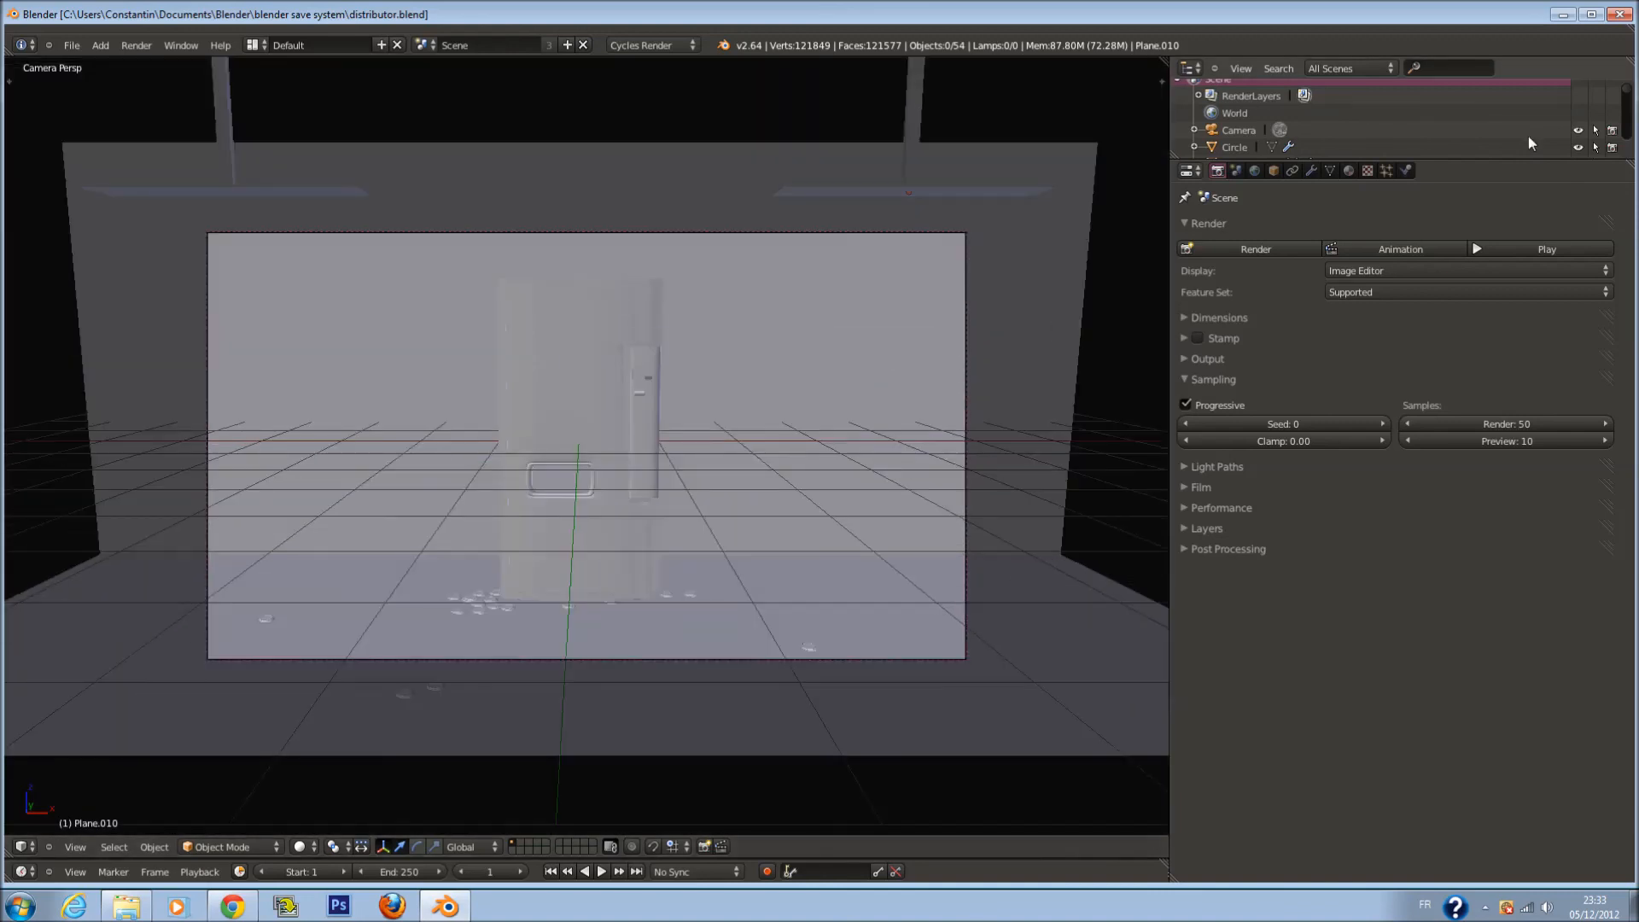
{"action": "left_click", "coordinate": [1563, 15]}
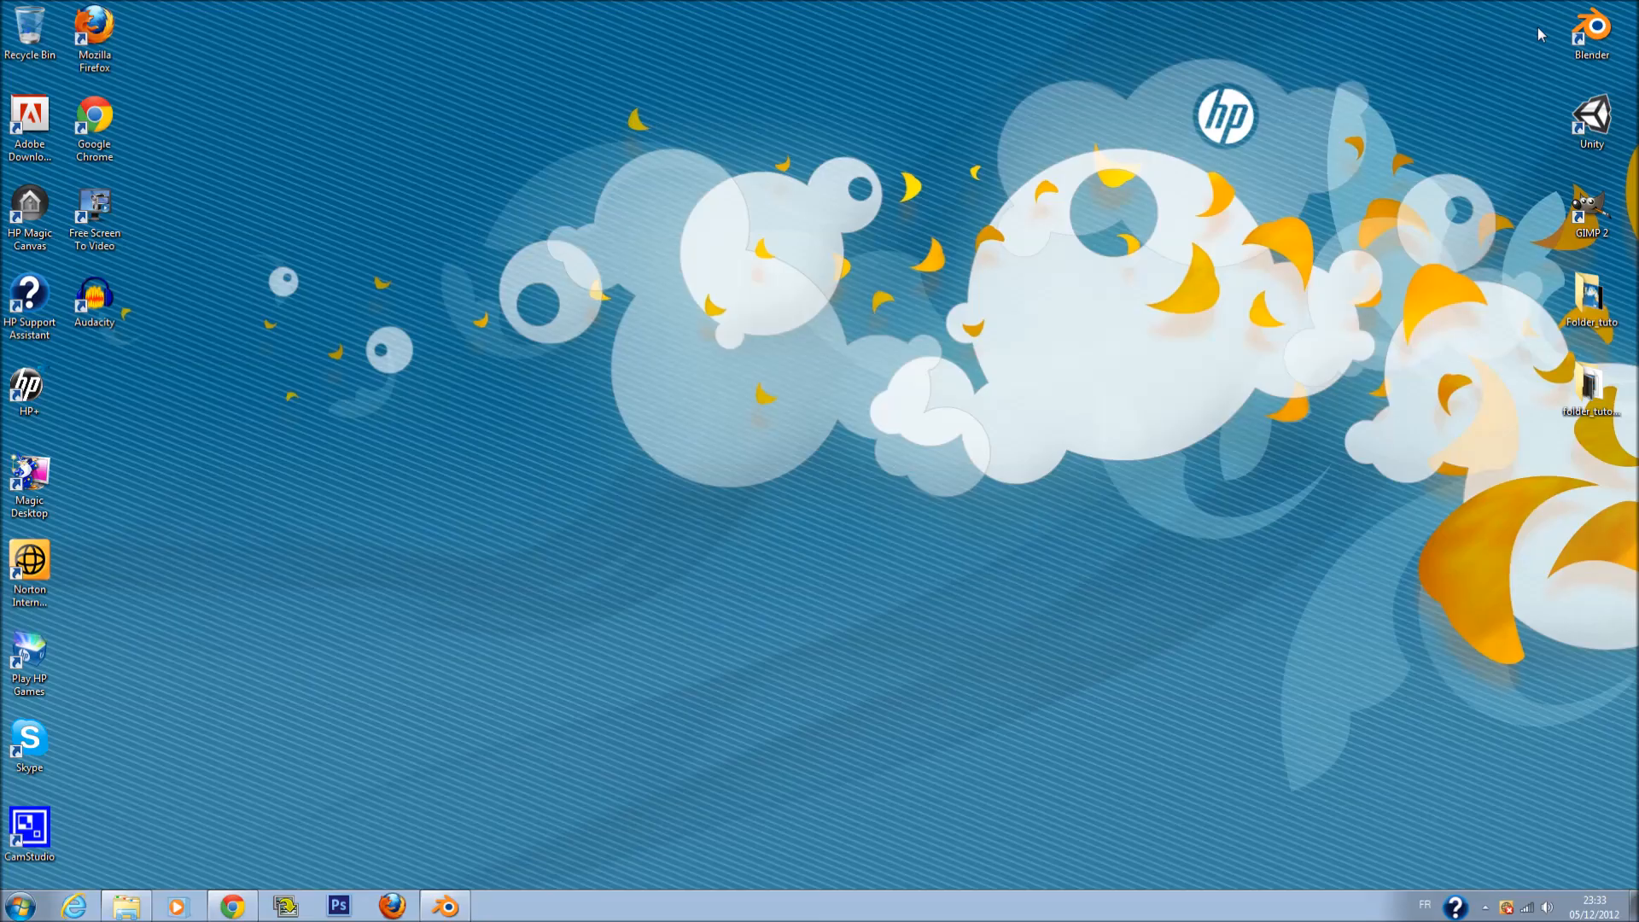